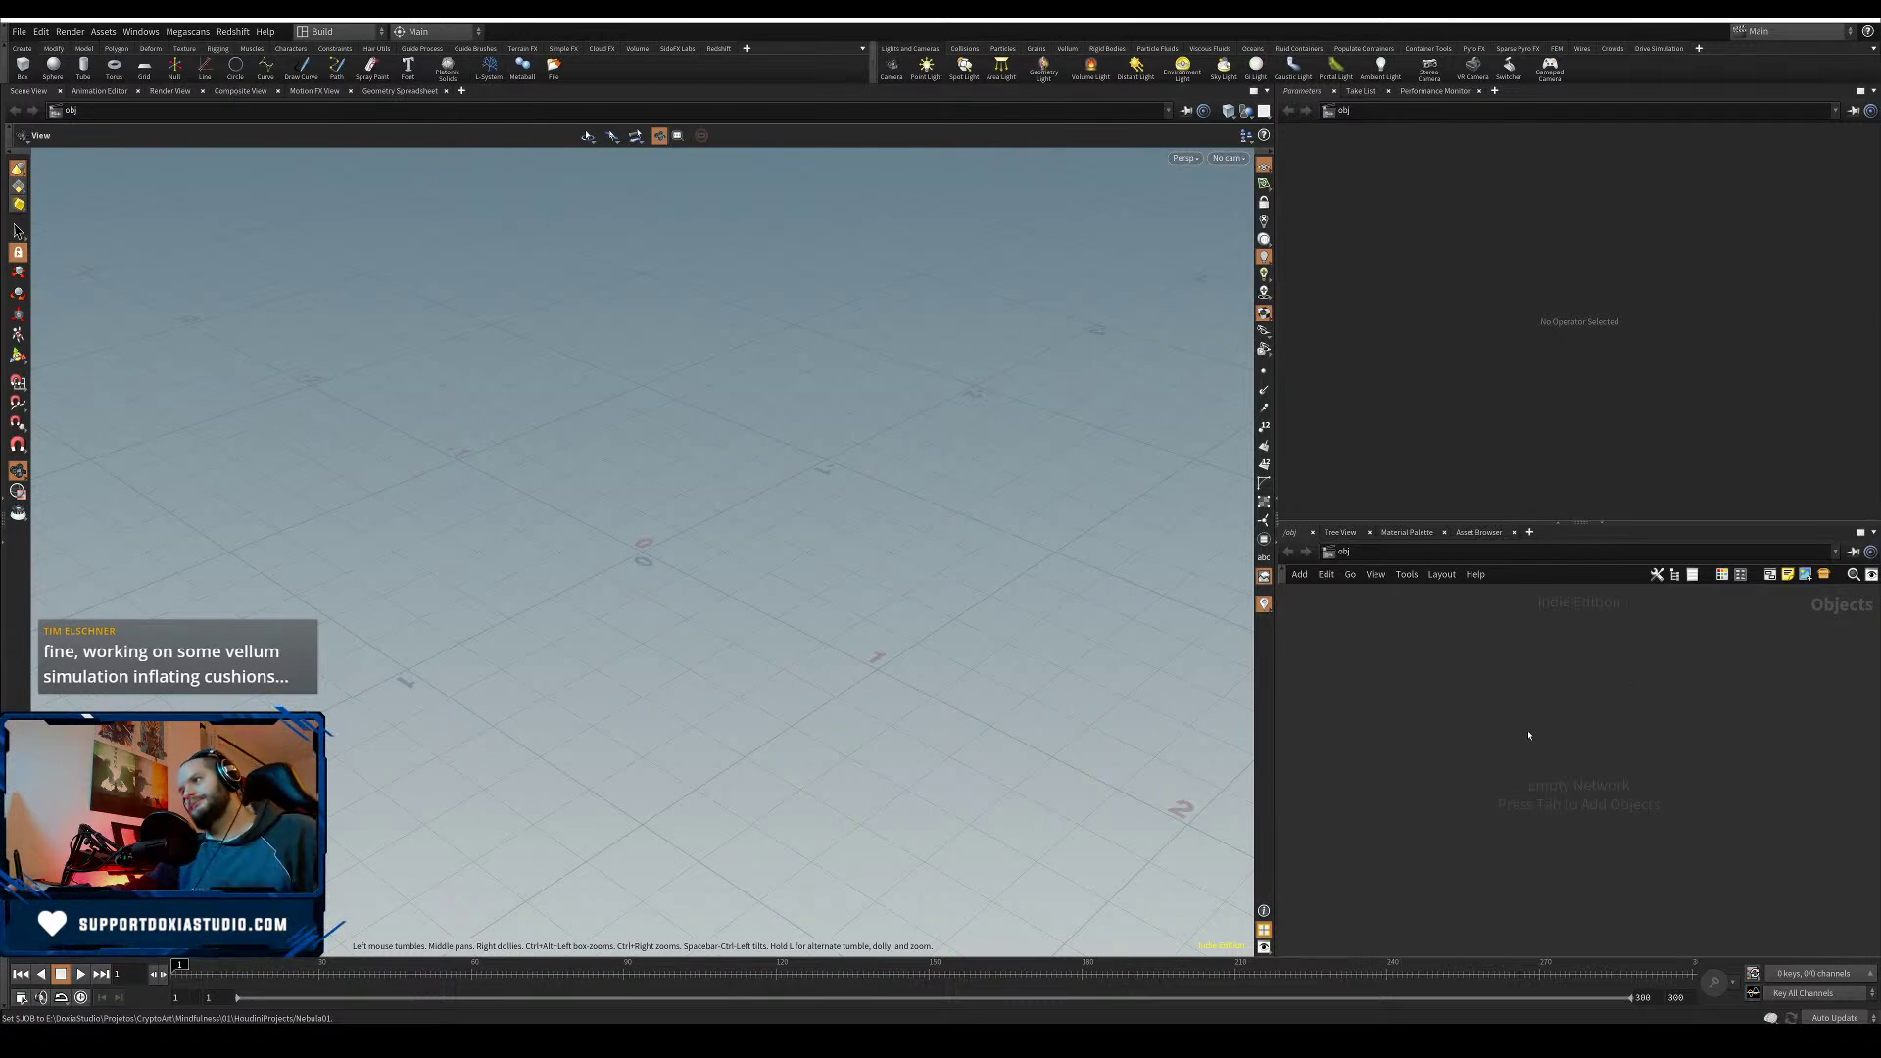
- Add a Geometry object, rename it Nebula, and dive into its empty network
{"action": "key", "text": "Tab"}
{"action": "key", "text": "Escape"}
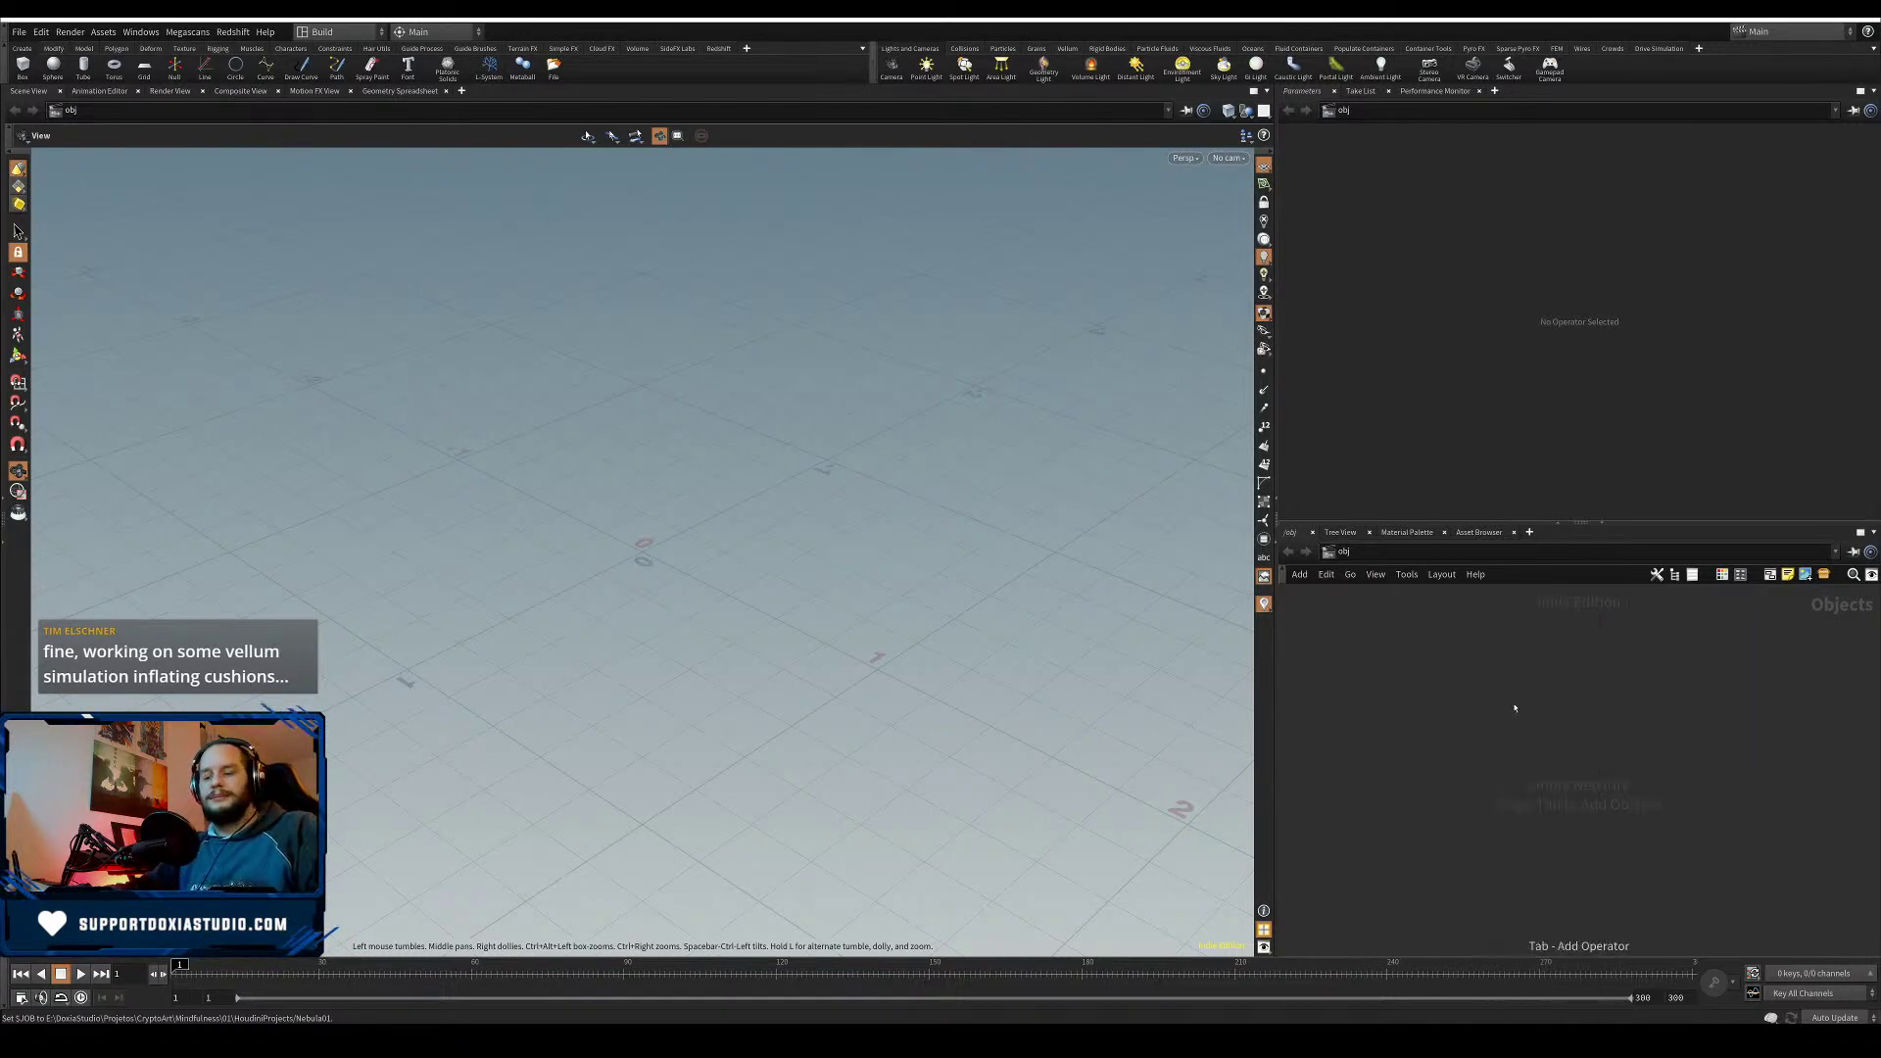
{"action": "left_click", "coordinate": [1440, 676]}
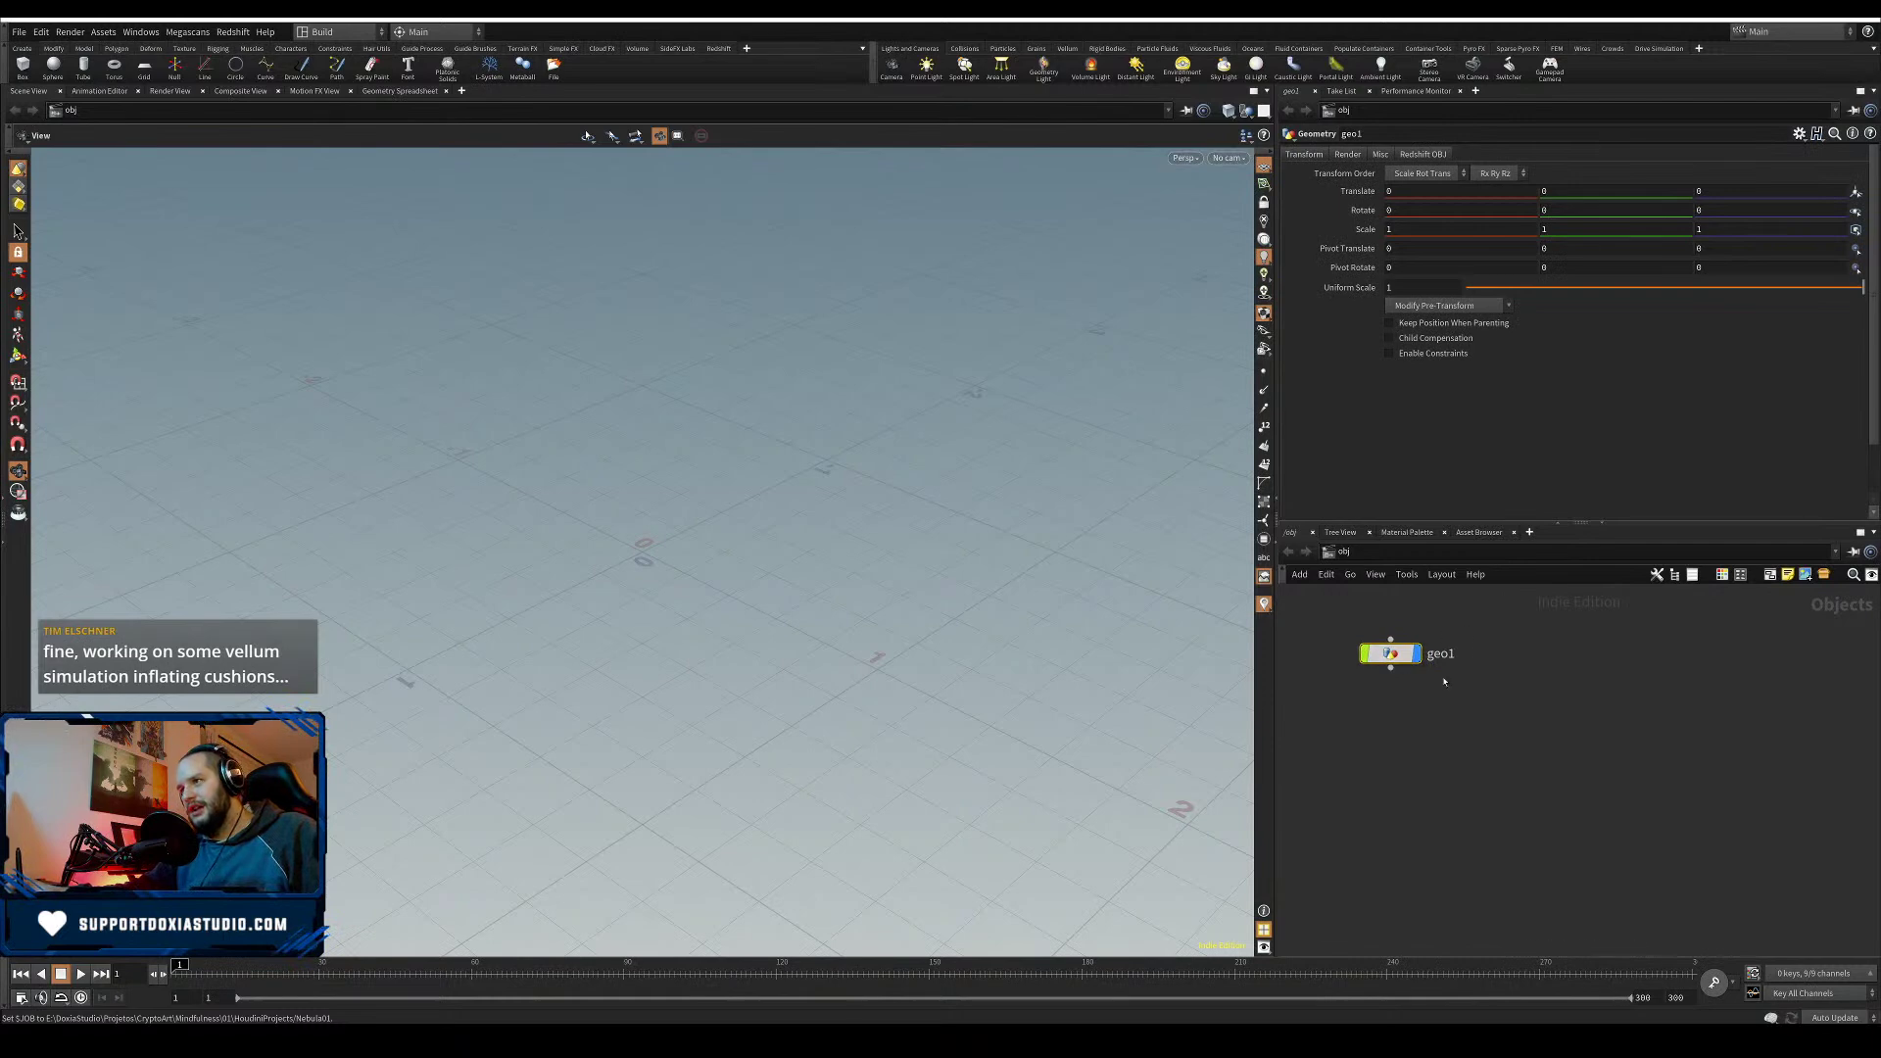
{"action": "double_click", "coordinate": [1439, 657]}
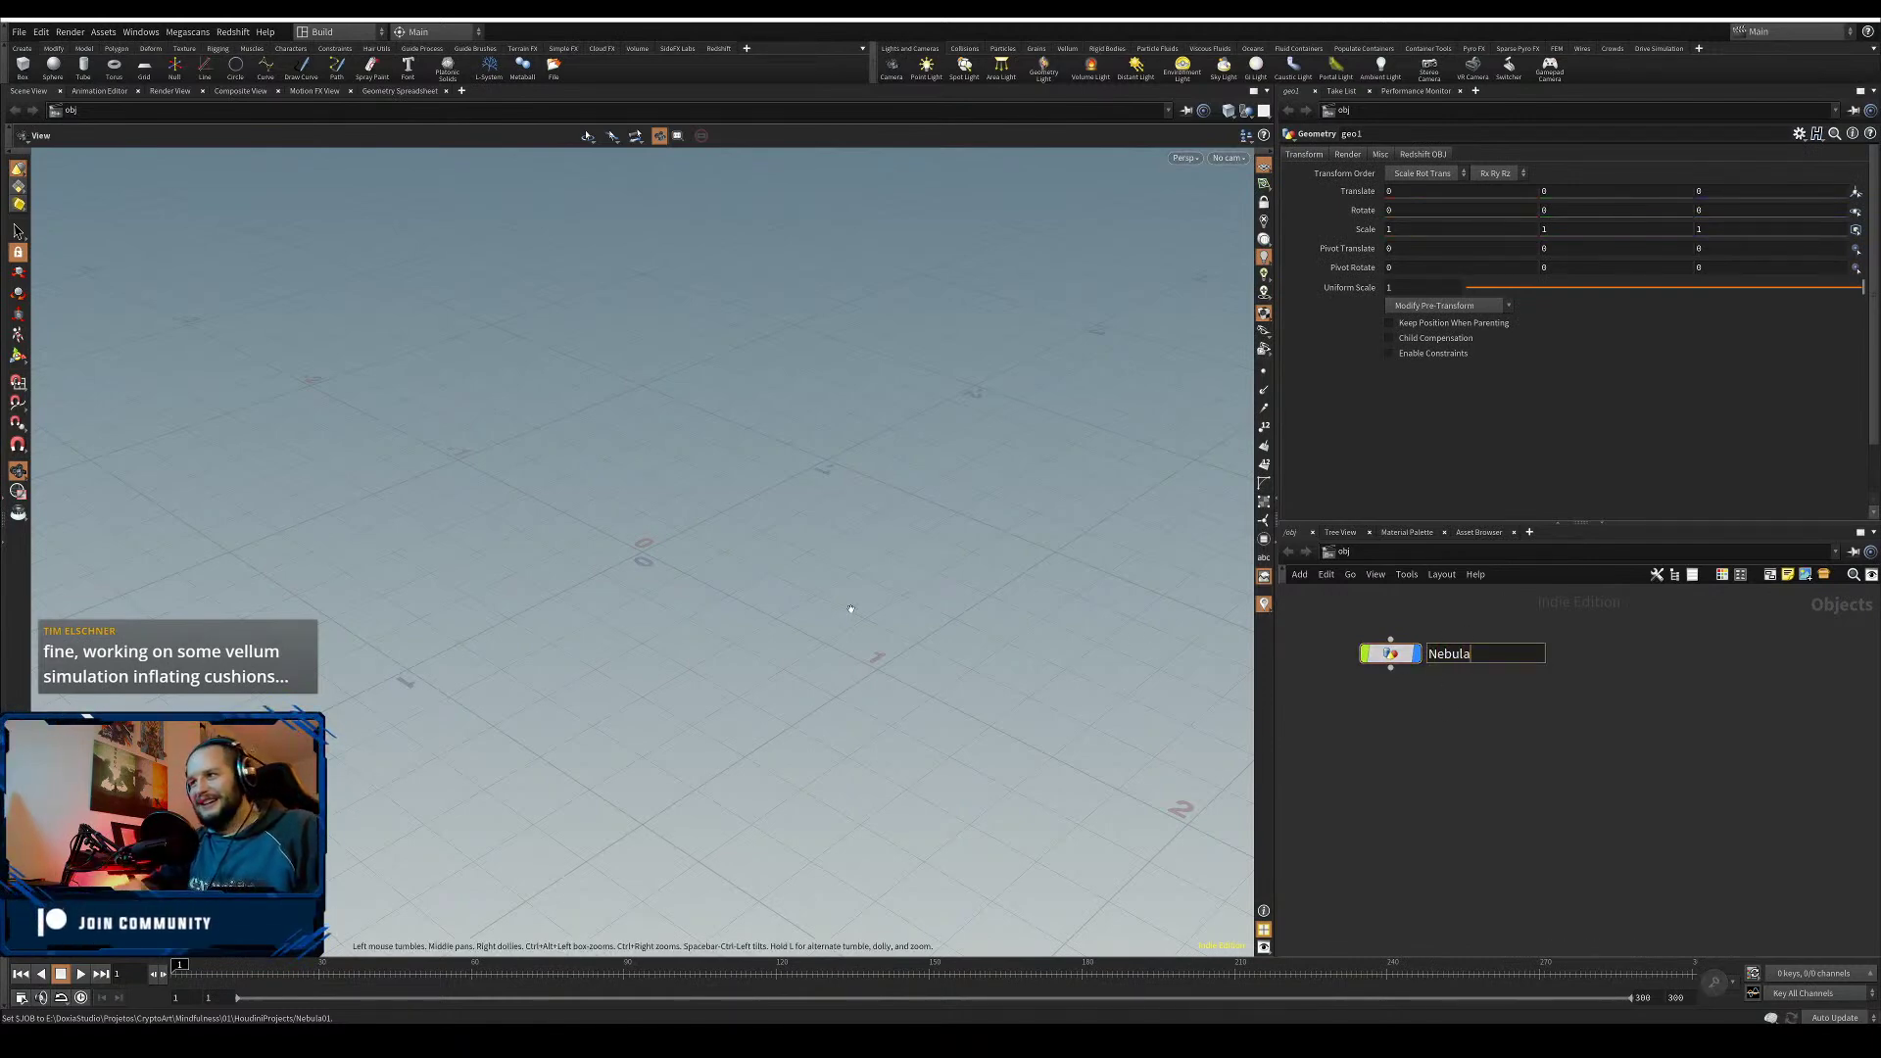
{"action": "left_click_drag", "start_coordinate": [1405, 653], "coordinate": [1432, 661]}
{"action": "double_click", "coordinate": [1418, 662]}
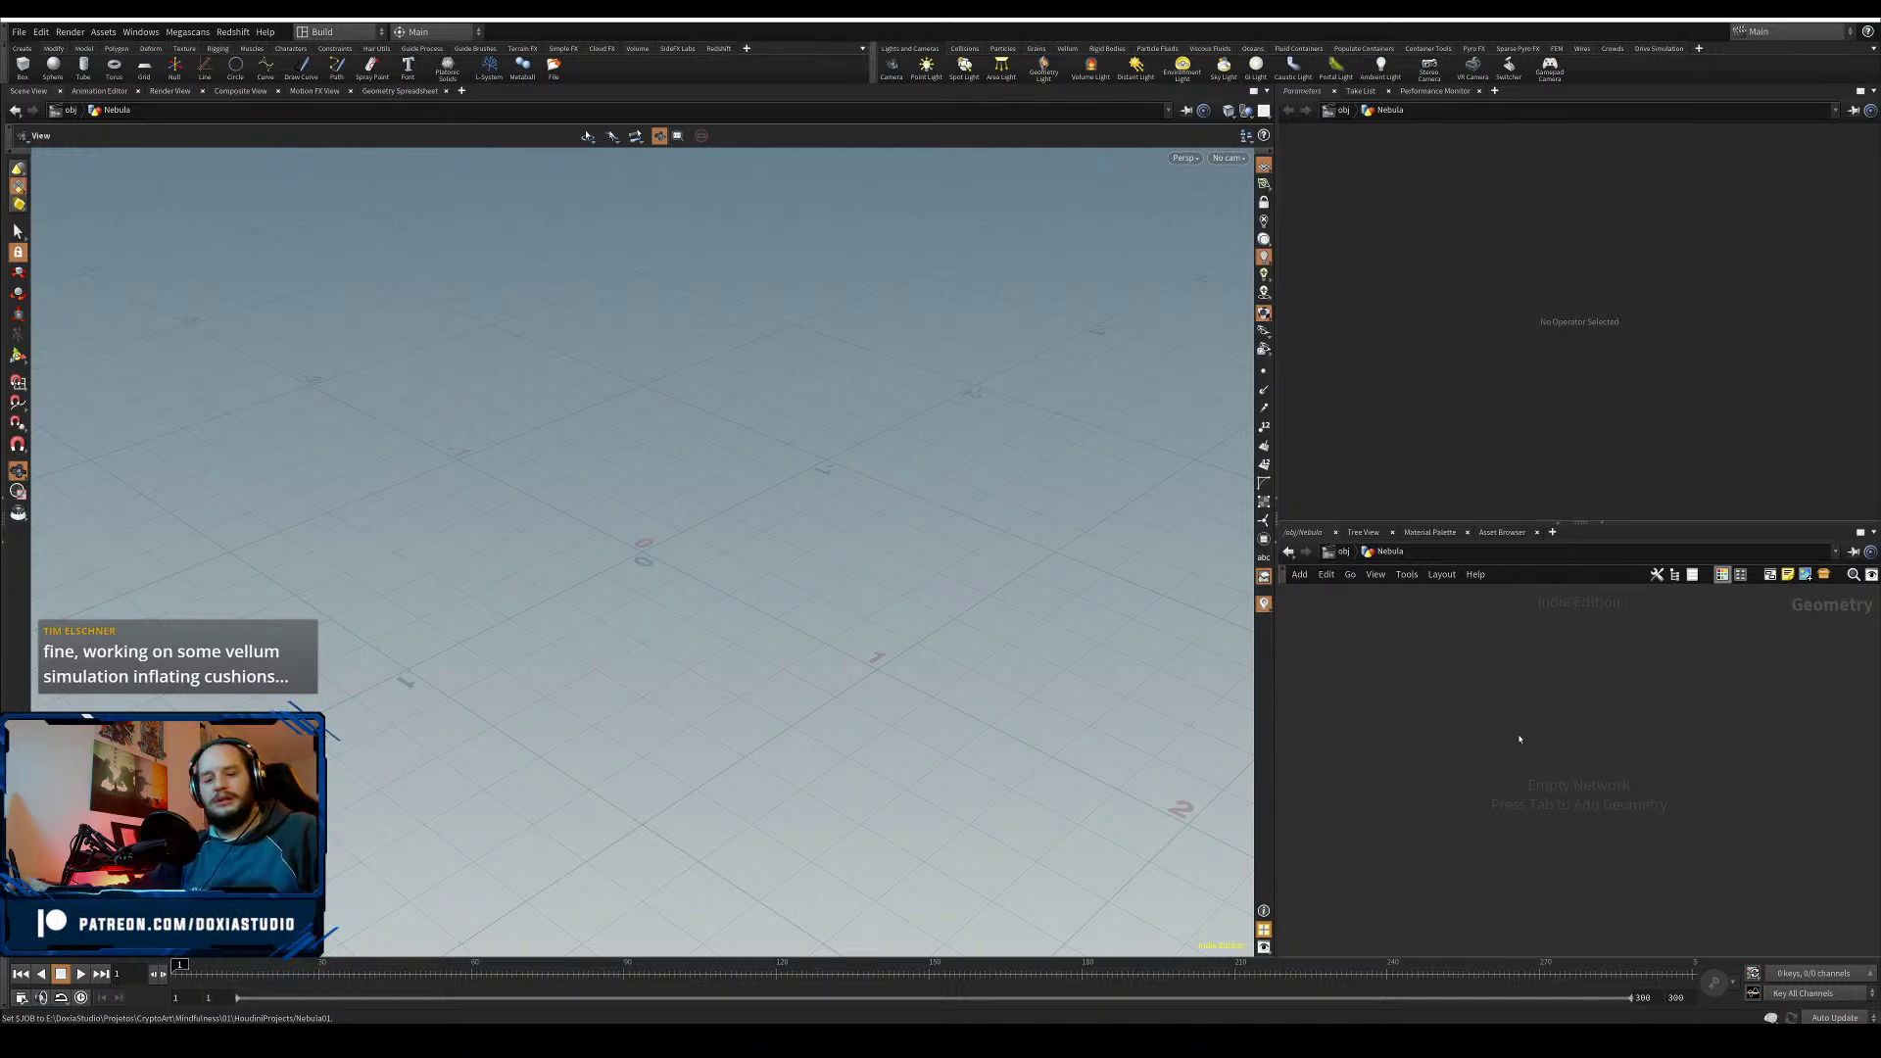
- Add a Sphere node inside Nebula
{"action": "key", "text": "Tab"}
{"action": "type", "text": "sphere"}
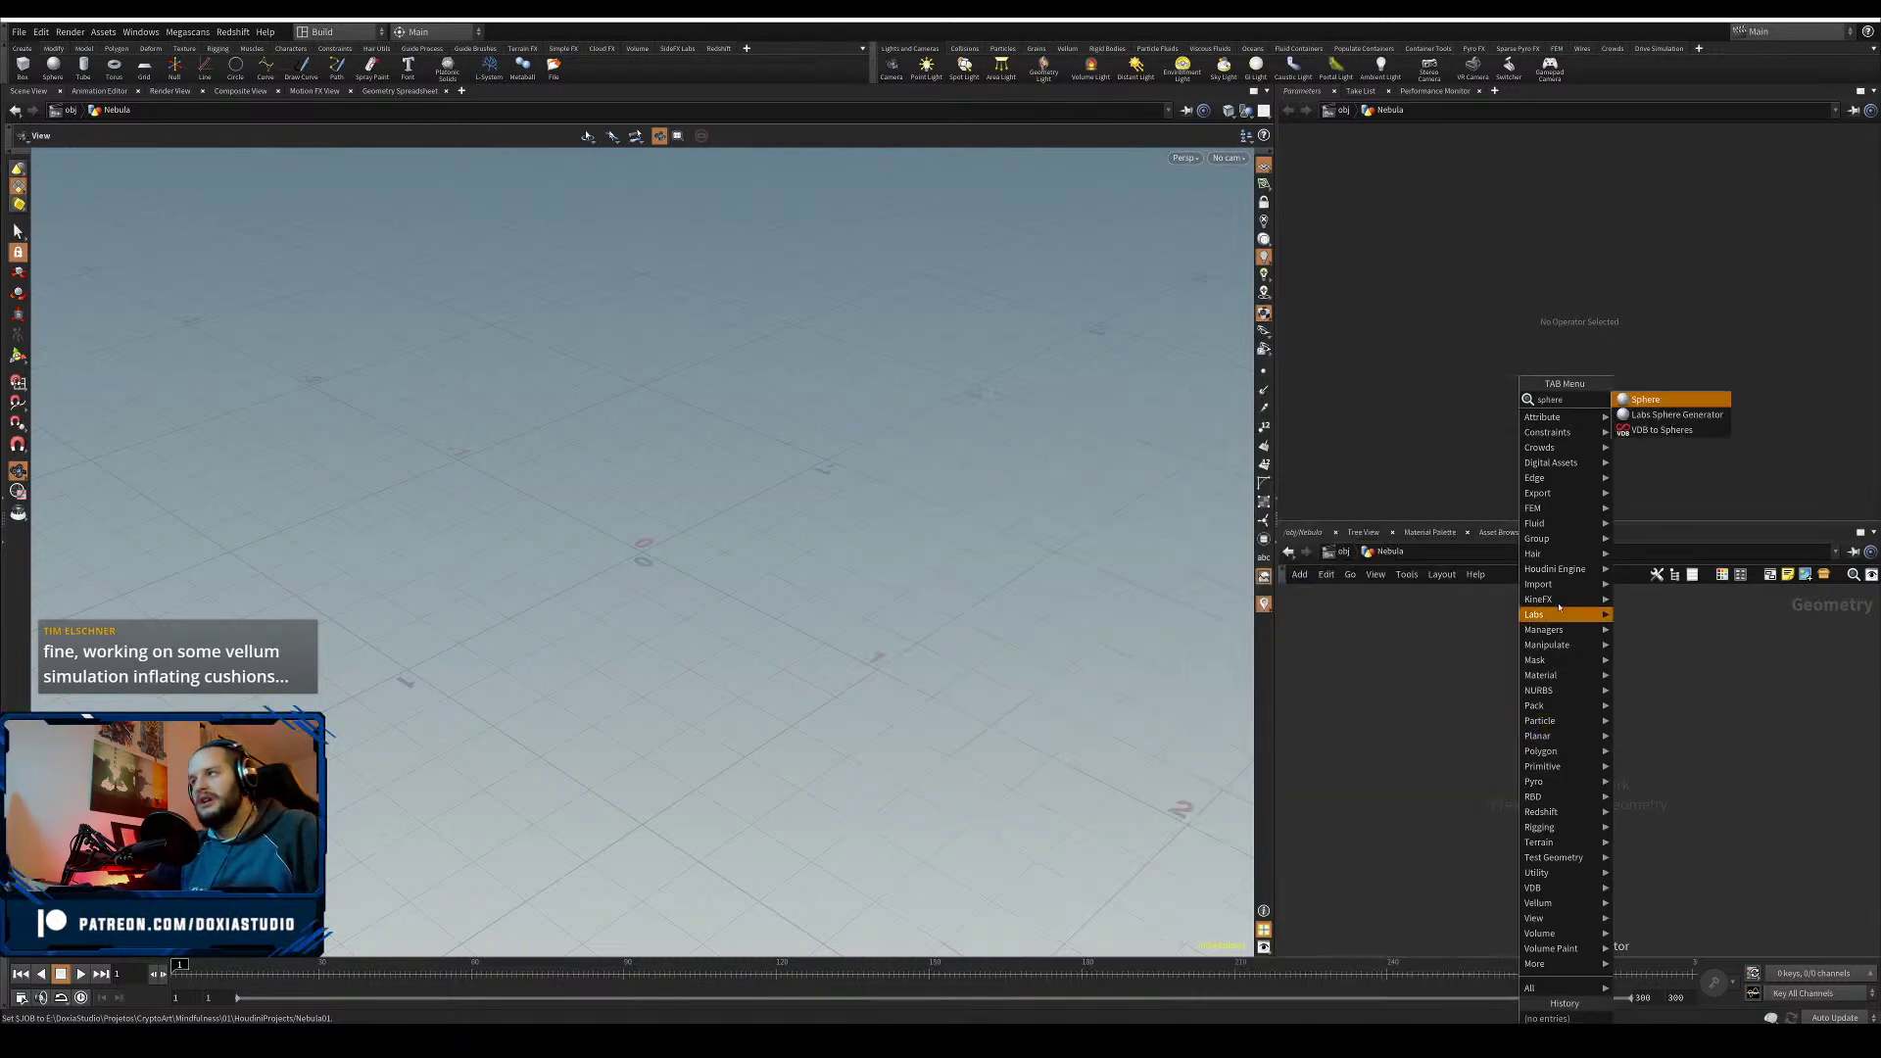
{"action": "left_click", "coordinate": [1653, 400]}
{"action": "left_click", "coordinate": [1444, 724]}
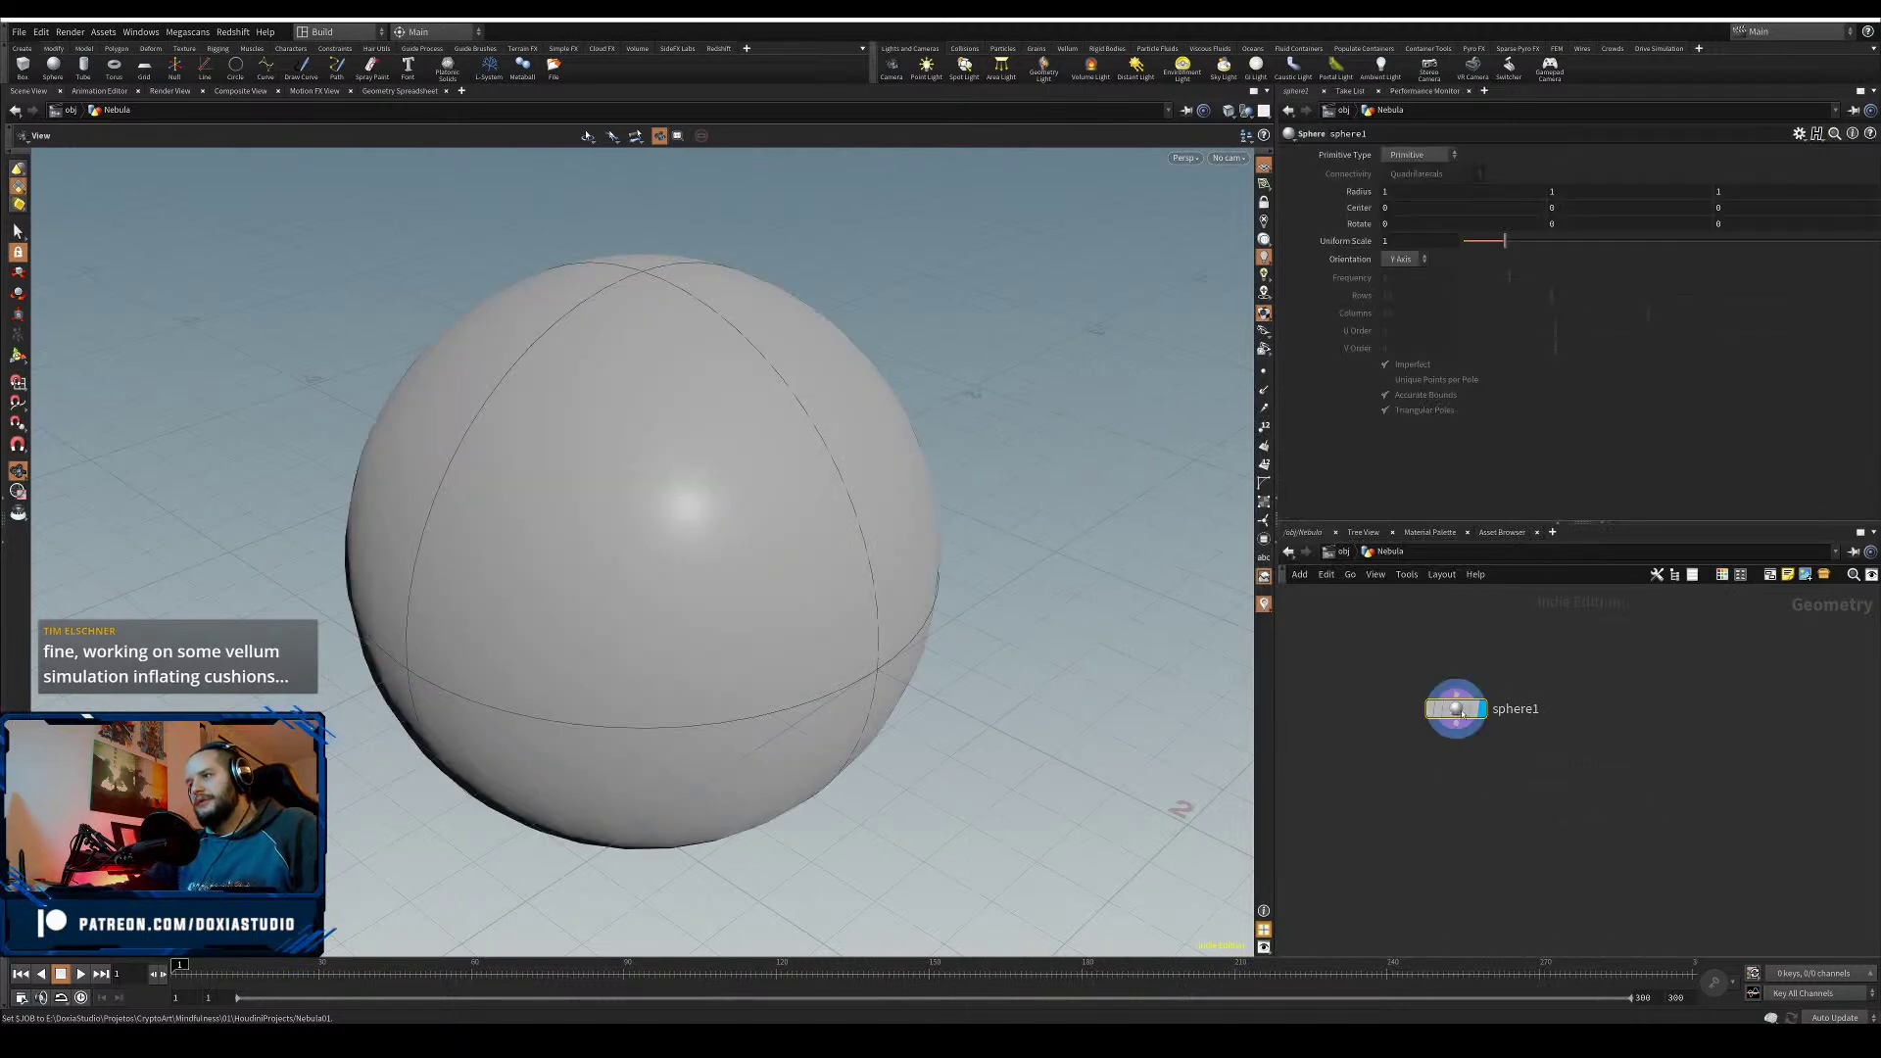
- Set sphere1's Primitive Type to Polygon with Frequency 6
{"action": "left_click", "coordinate": [1426, 157]}
{"action": "left_click", "coordinate": [1415, 186]}
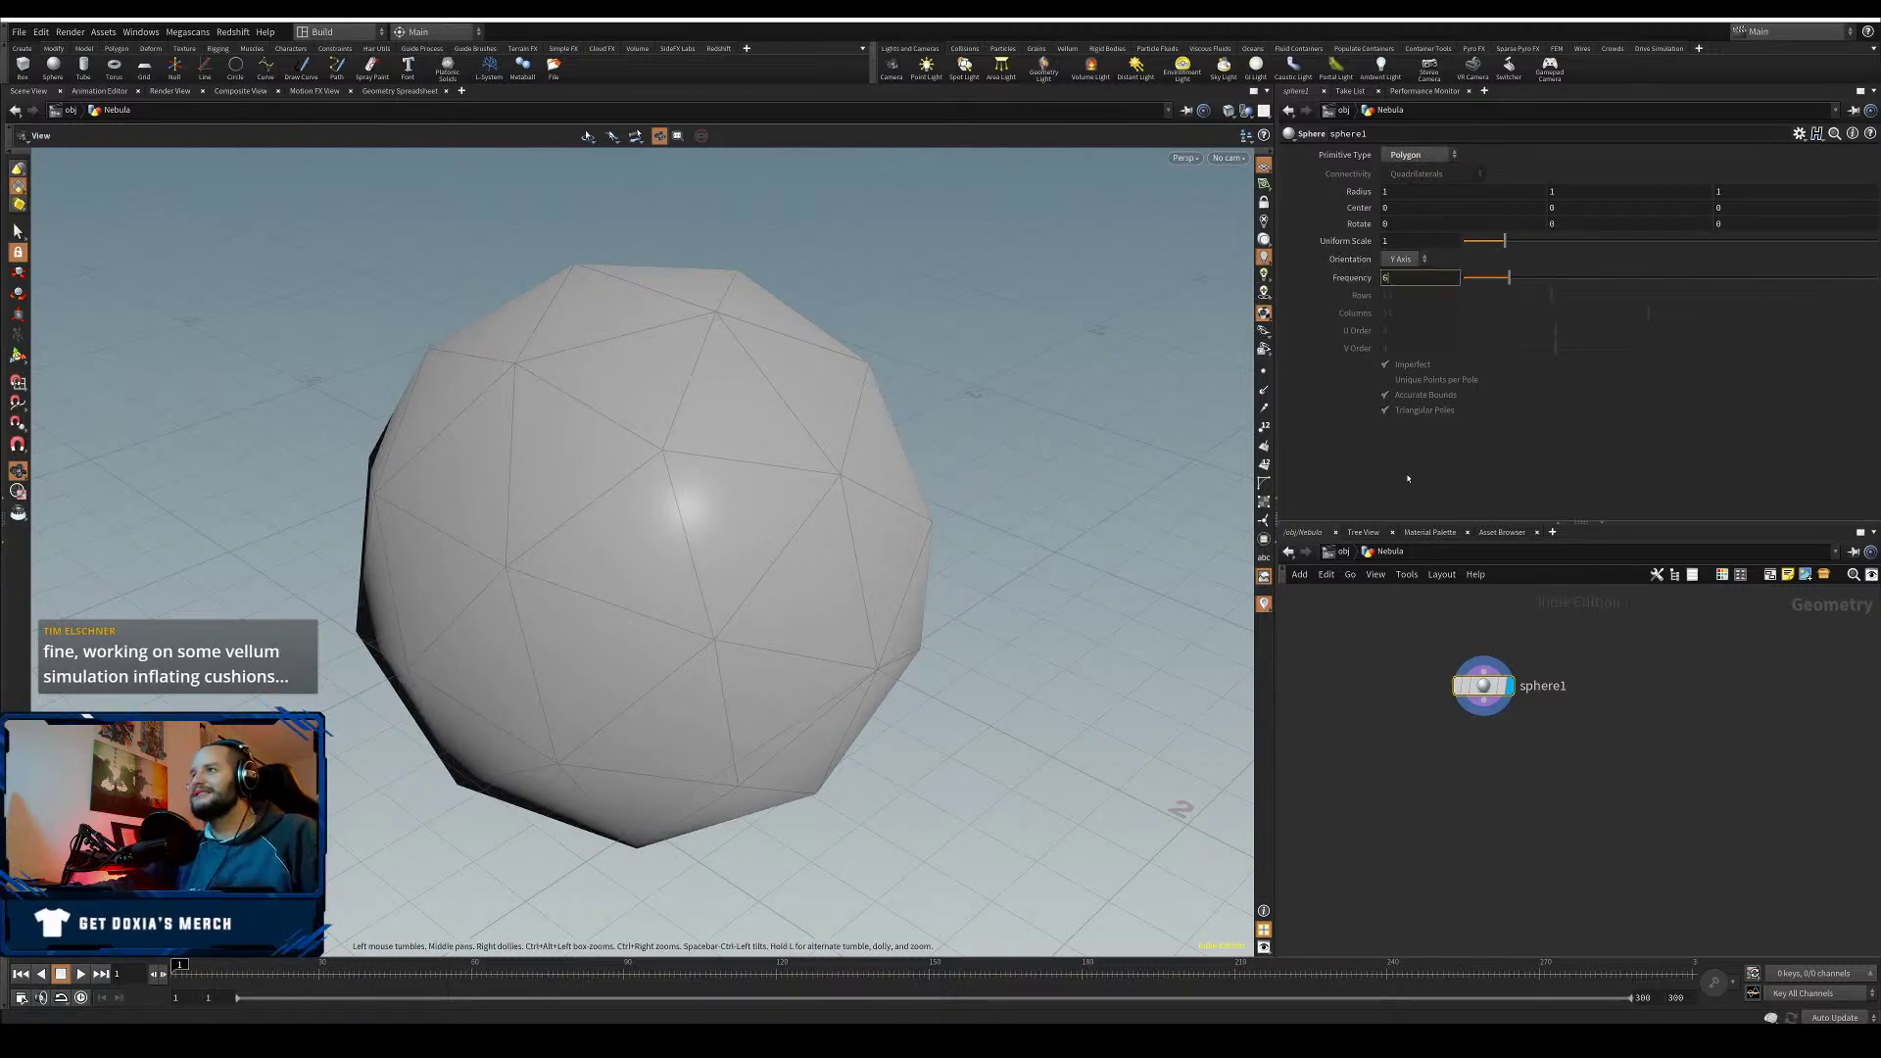
{"action": "left_click", "coordinate": [1436, 154]}
{"action": "left_click", "coordinate": [1416, 201]}
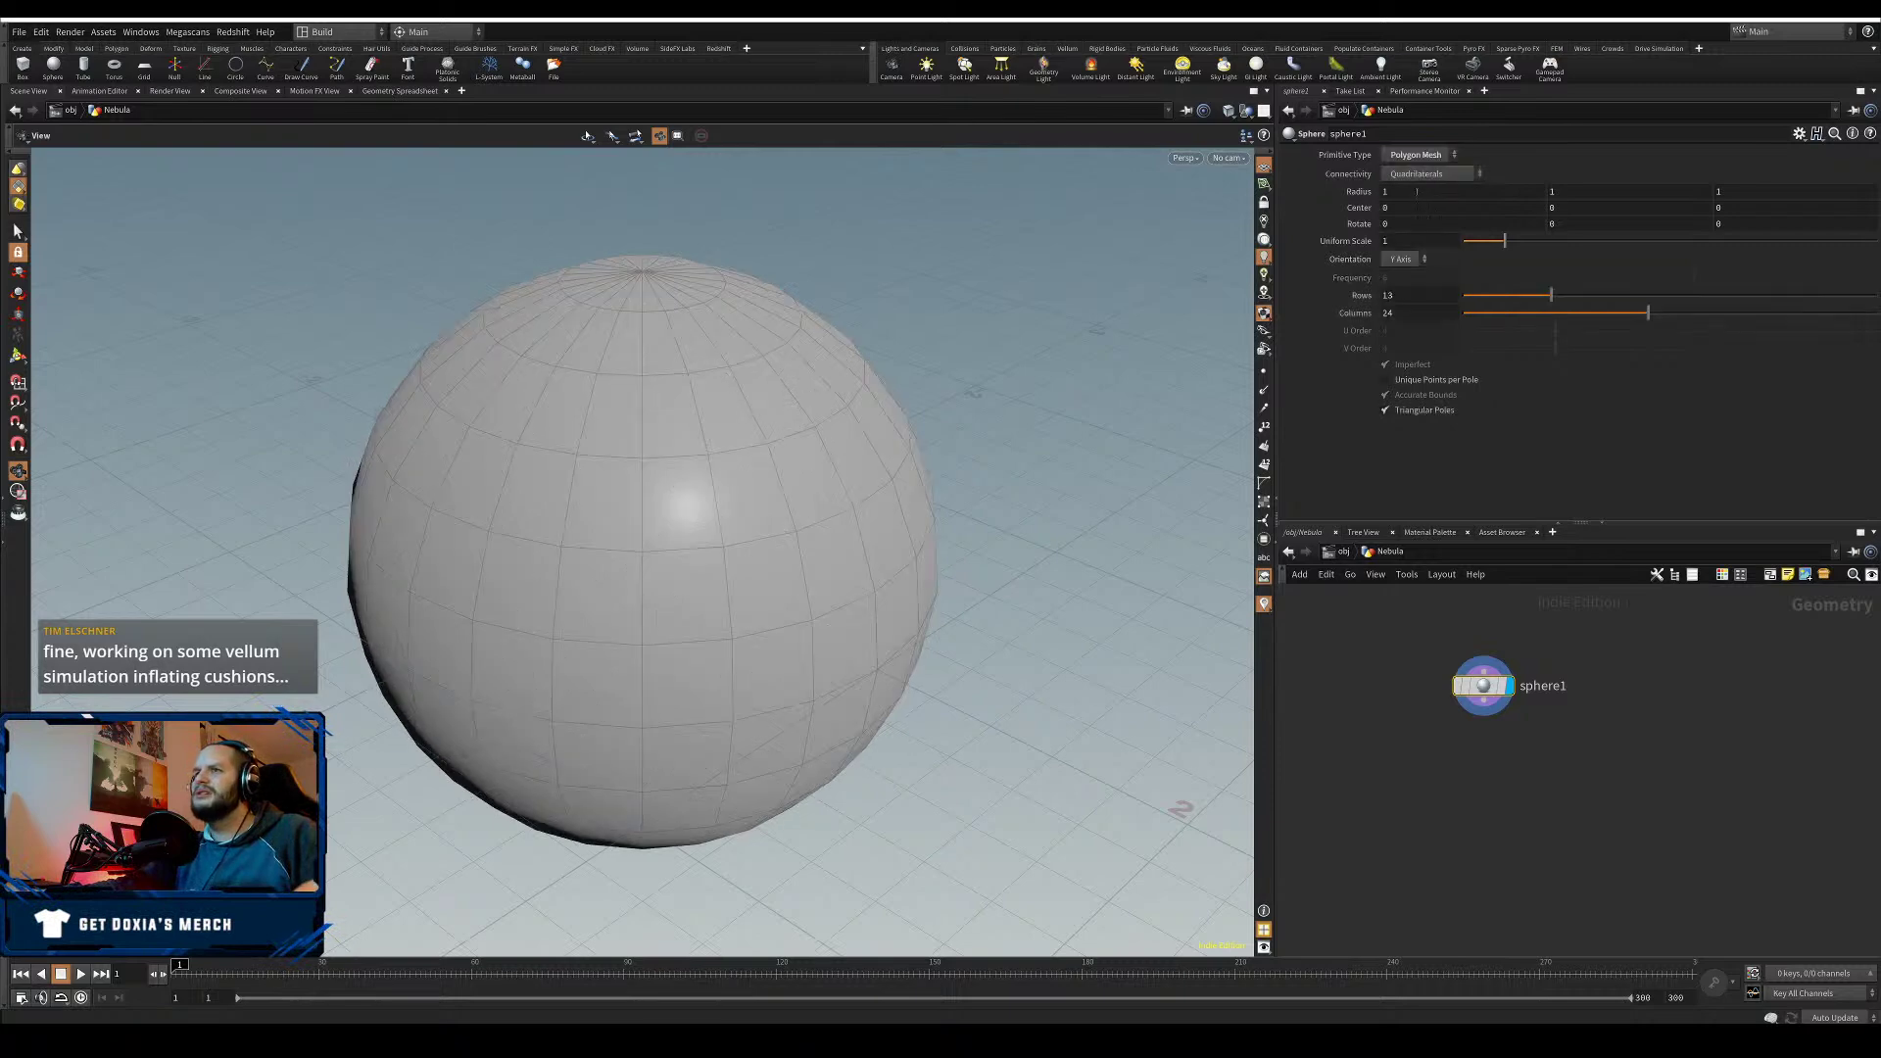
{"action": "left_click", "coordinate": [1423, 156]}
{"action": "left_click", "coordinate": [1415, 215]}
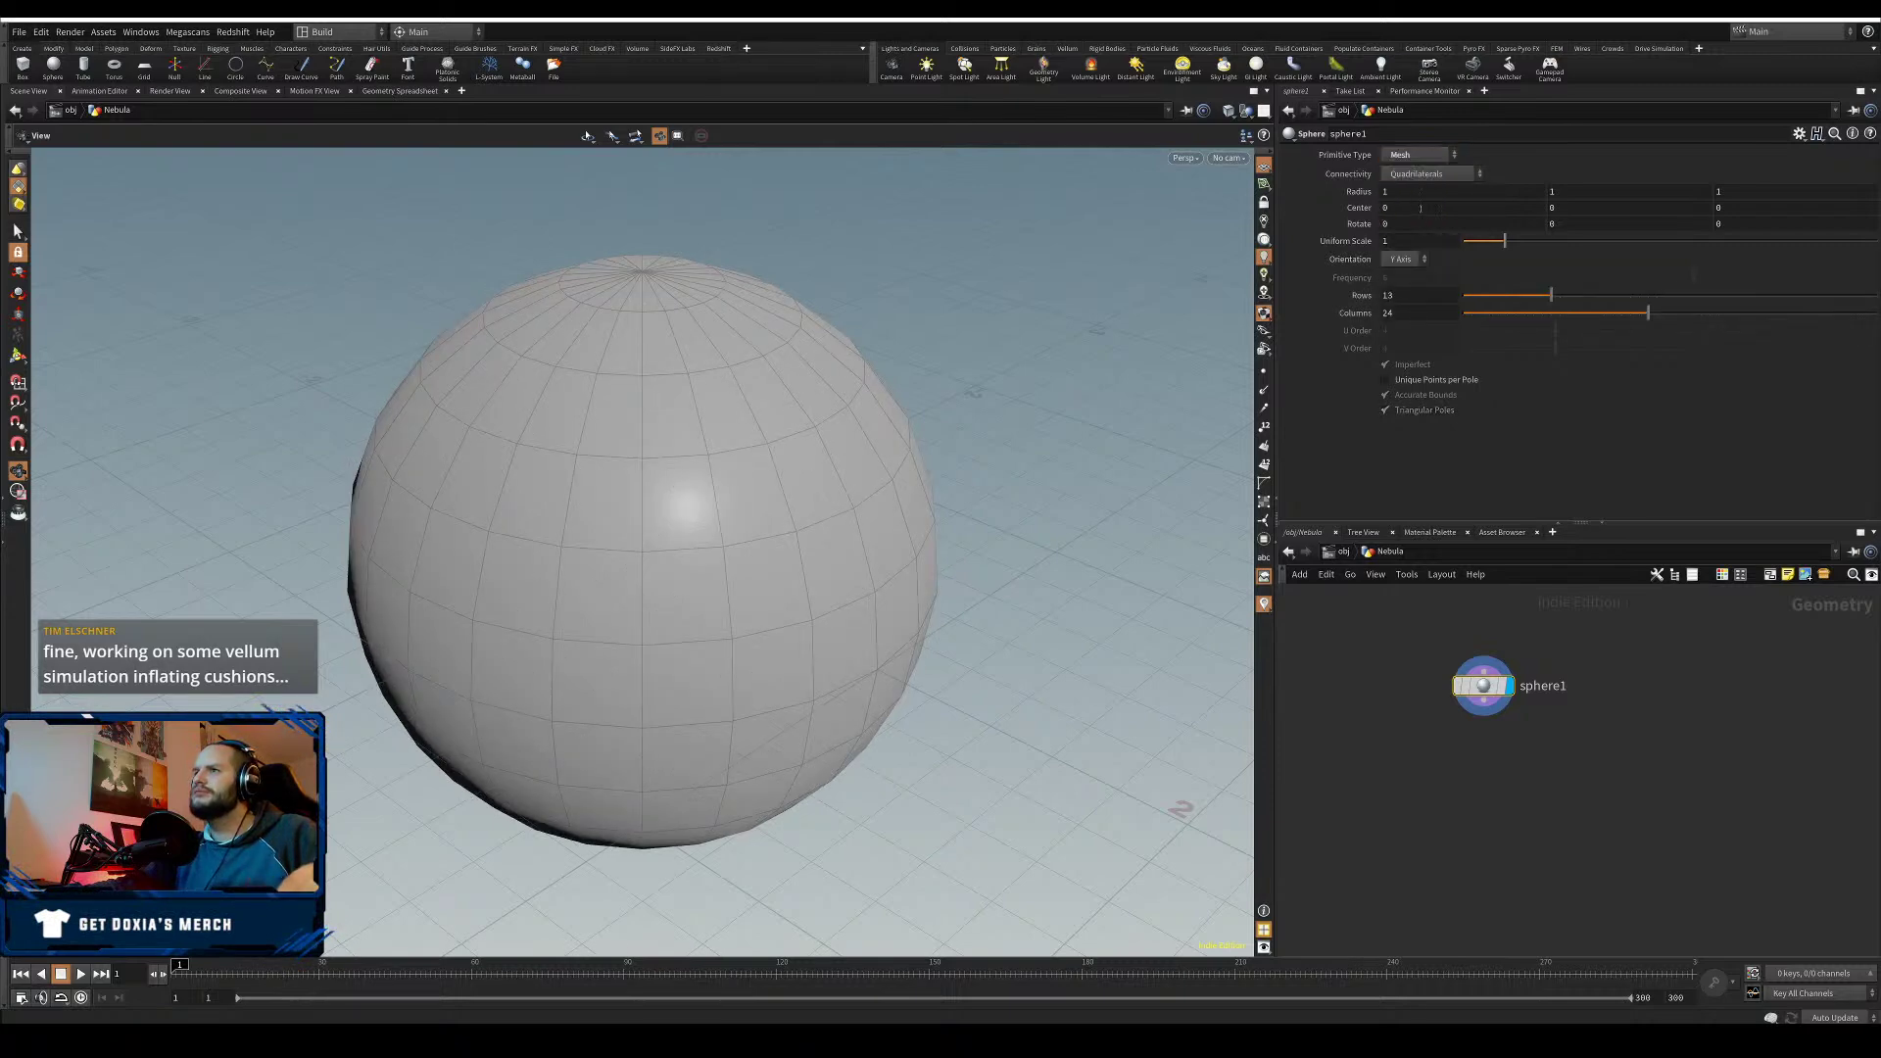
{"action": "left_click", "coordinate": [1417, 154]}
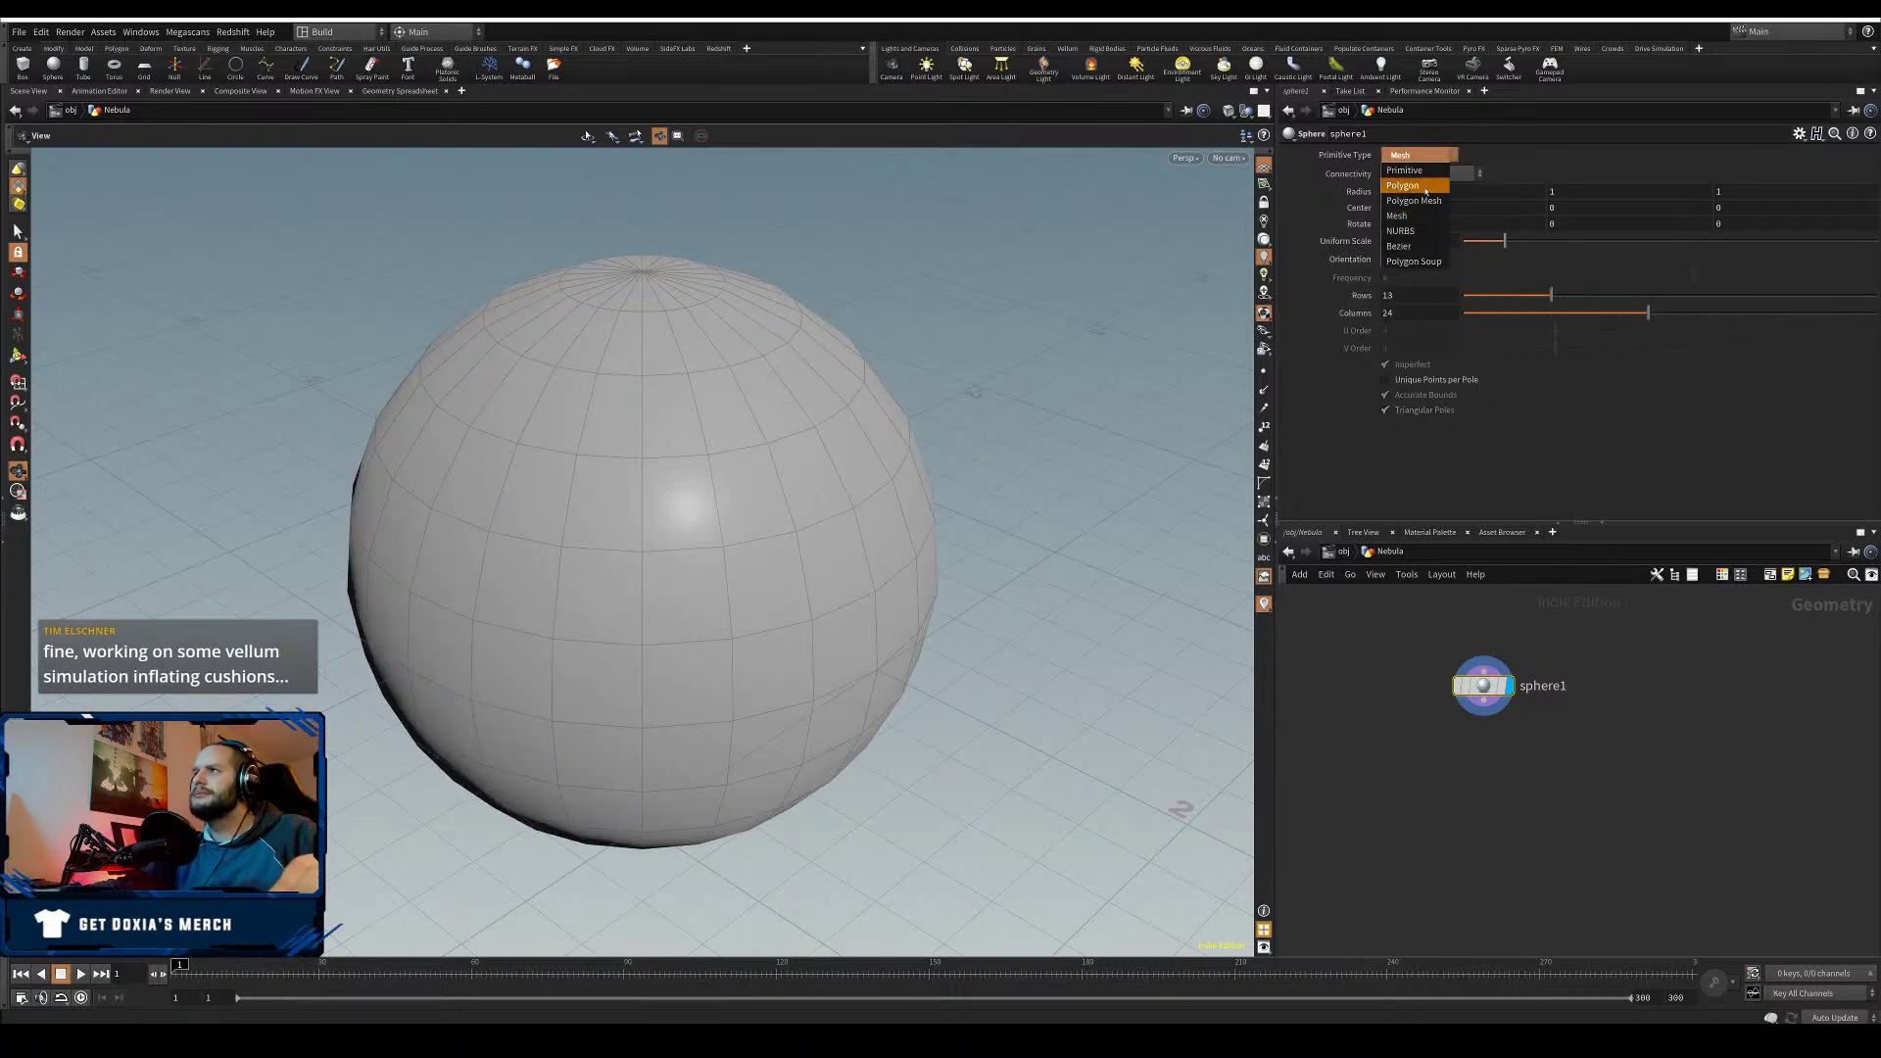
{"action": "left_click", "coordinate": [1425, 186]}
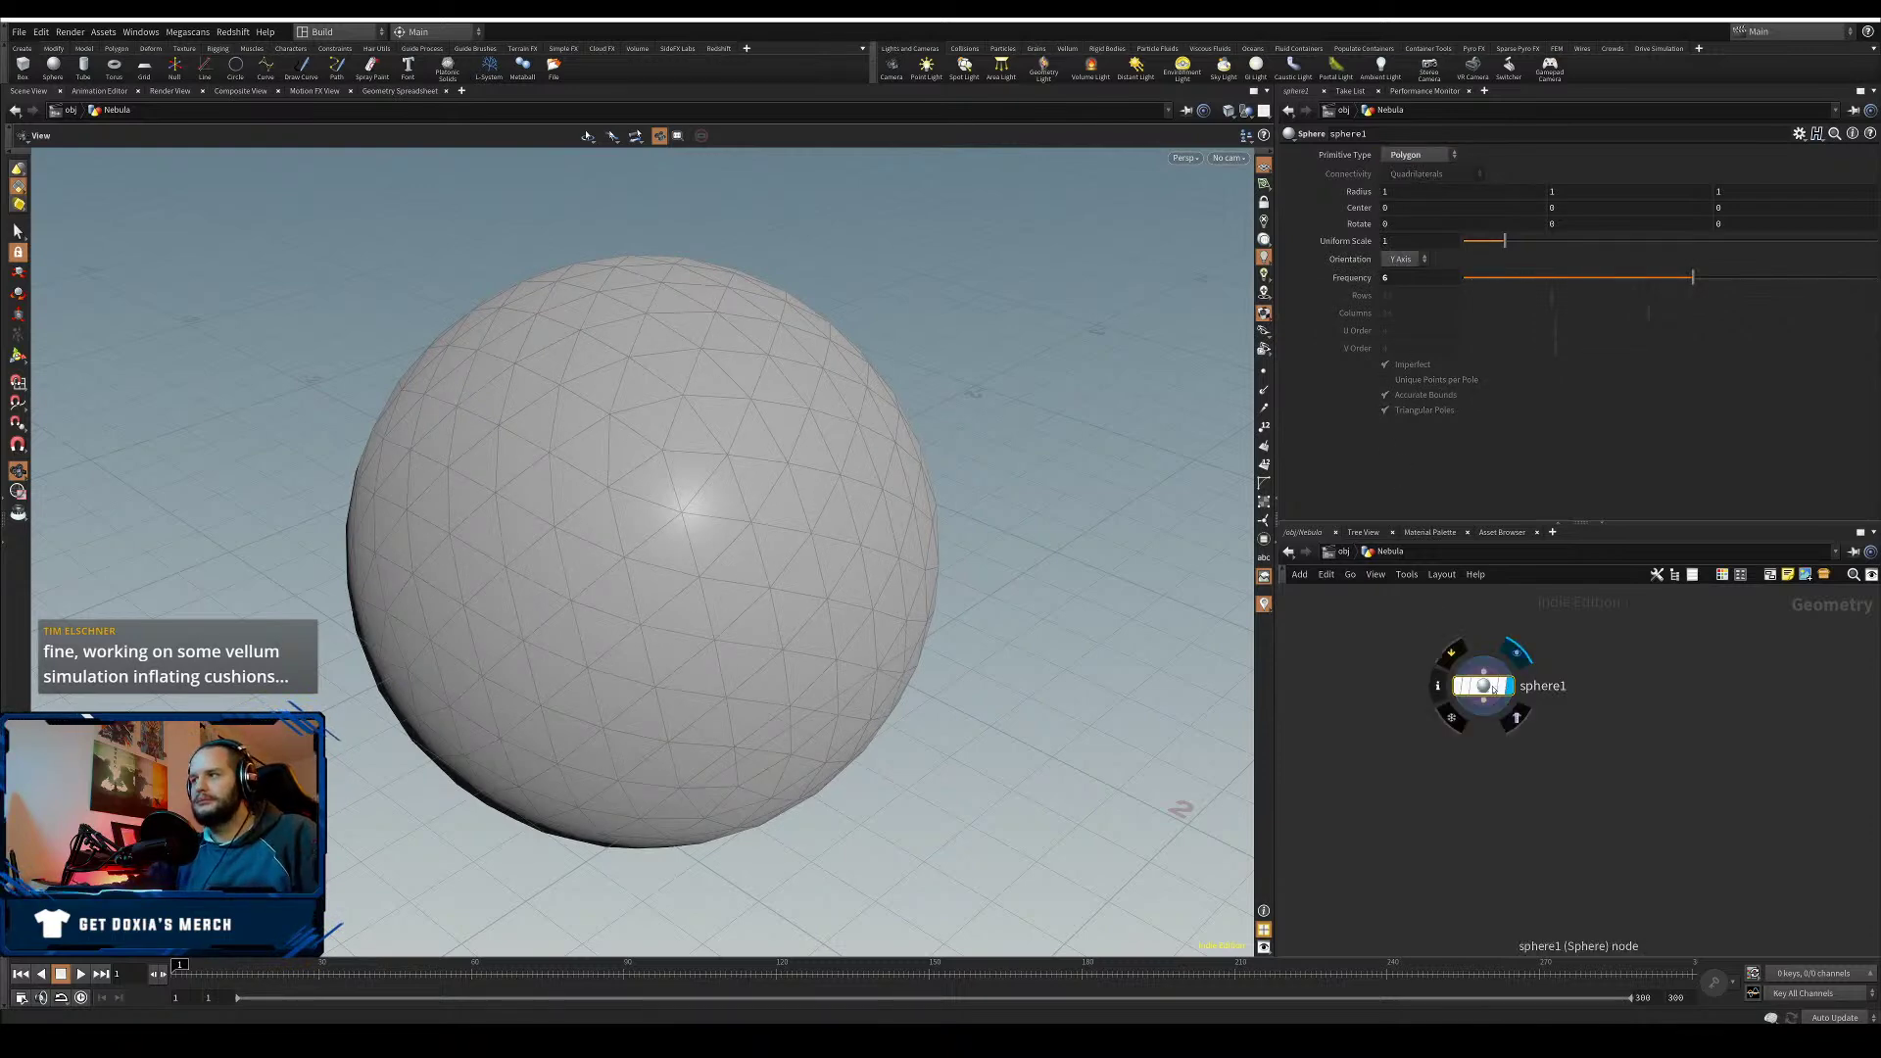
- Reposition sphere1 in the network and dolly the viewport out to frame it
{"action": "left_click_drag", "start_coordinate": [1484, 686], "coordinate": [1346, 639]}
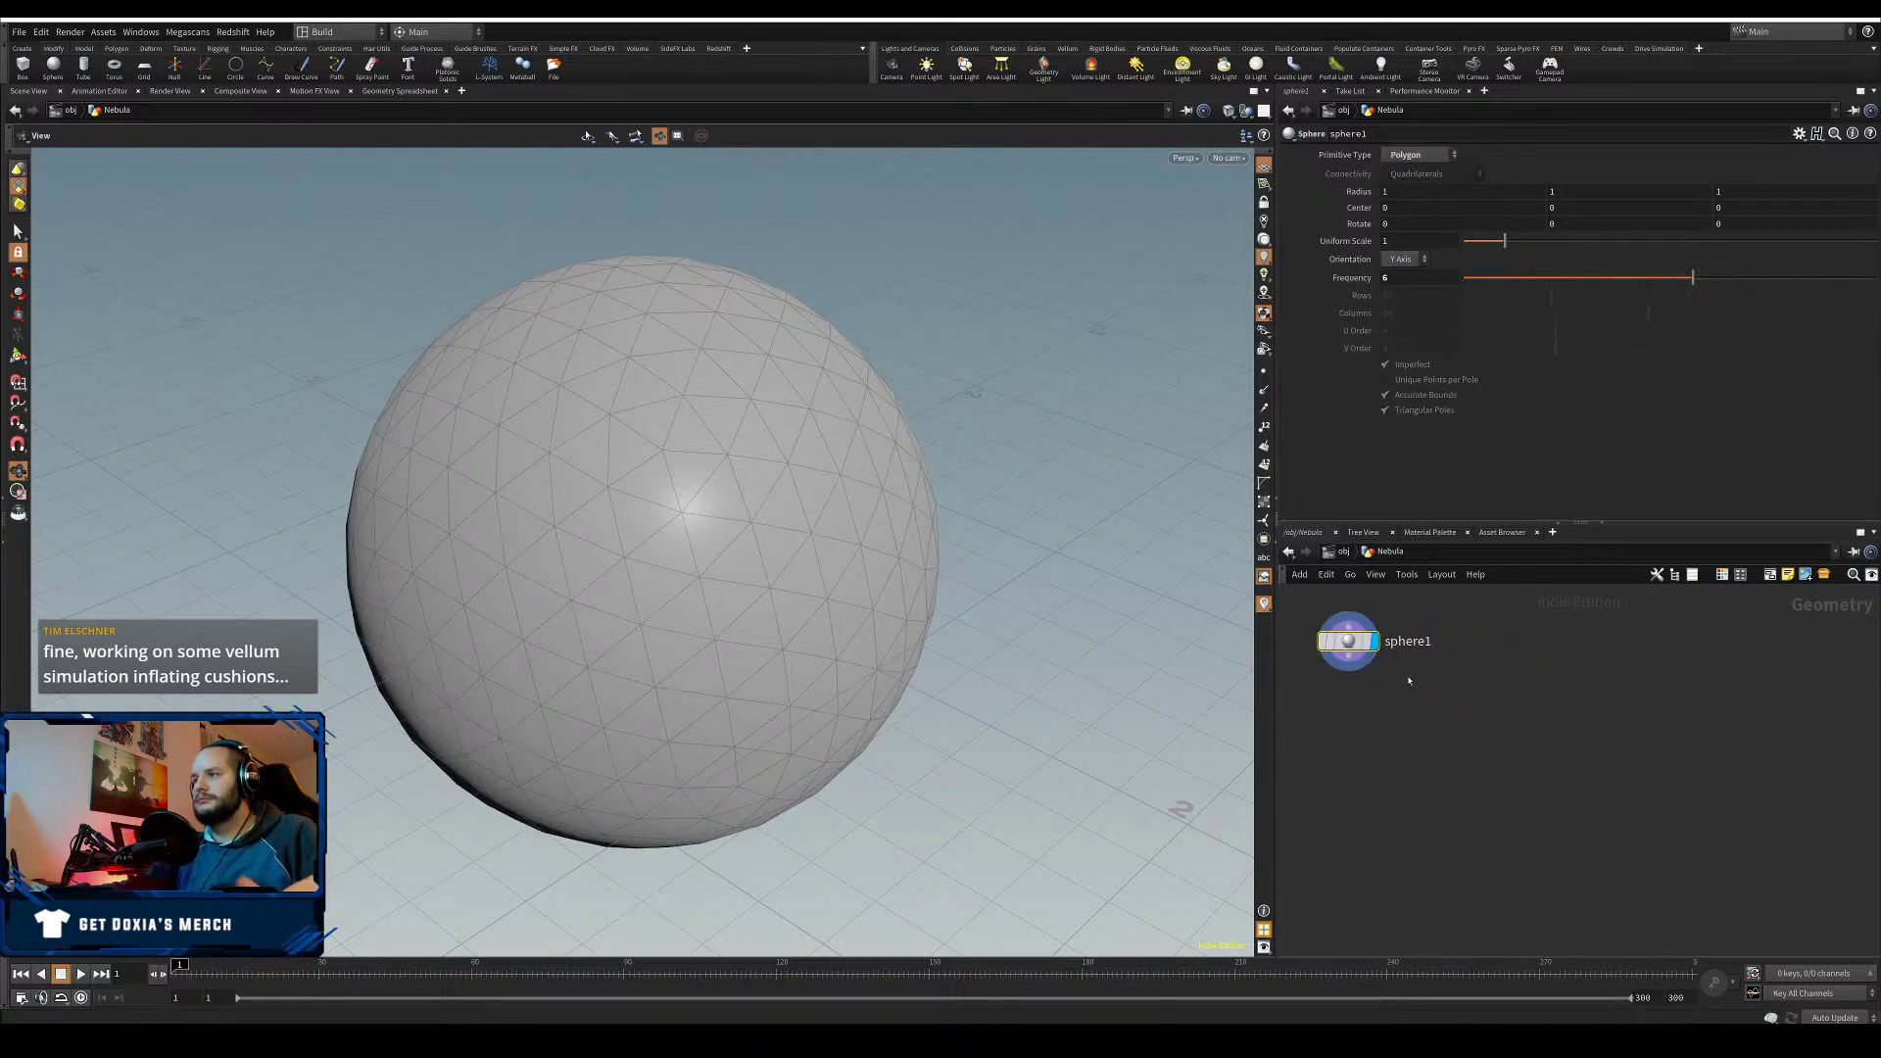
{"action": "right_click_drag", "start_coordinate": [951, 631], "coordinate": [908, 775], "text": "alt"}
{"action": "middle_click_drag", "start_coordinate": [907, 776], "coordinate": [754, 663], "text": "alt"}
{"action": "left_click_drag", "start_coordinate": [753, 663], "coordinate": [750, 625], "text": "alt"}
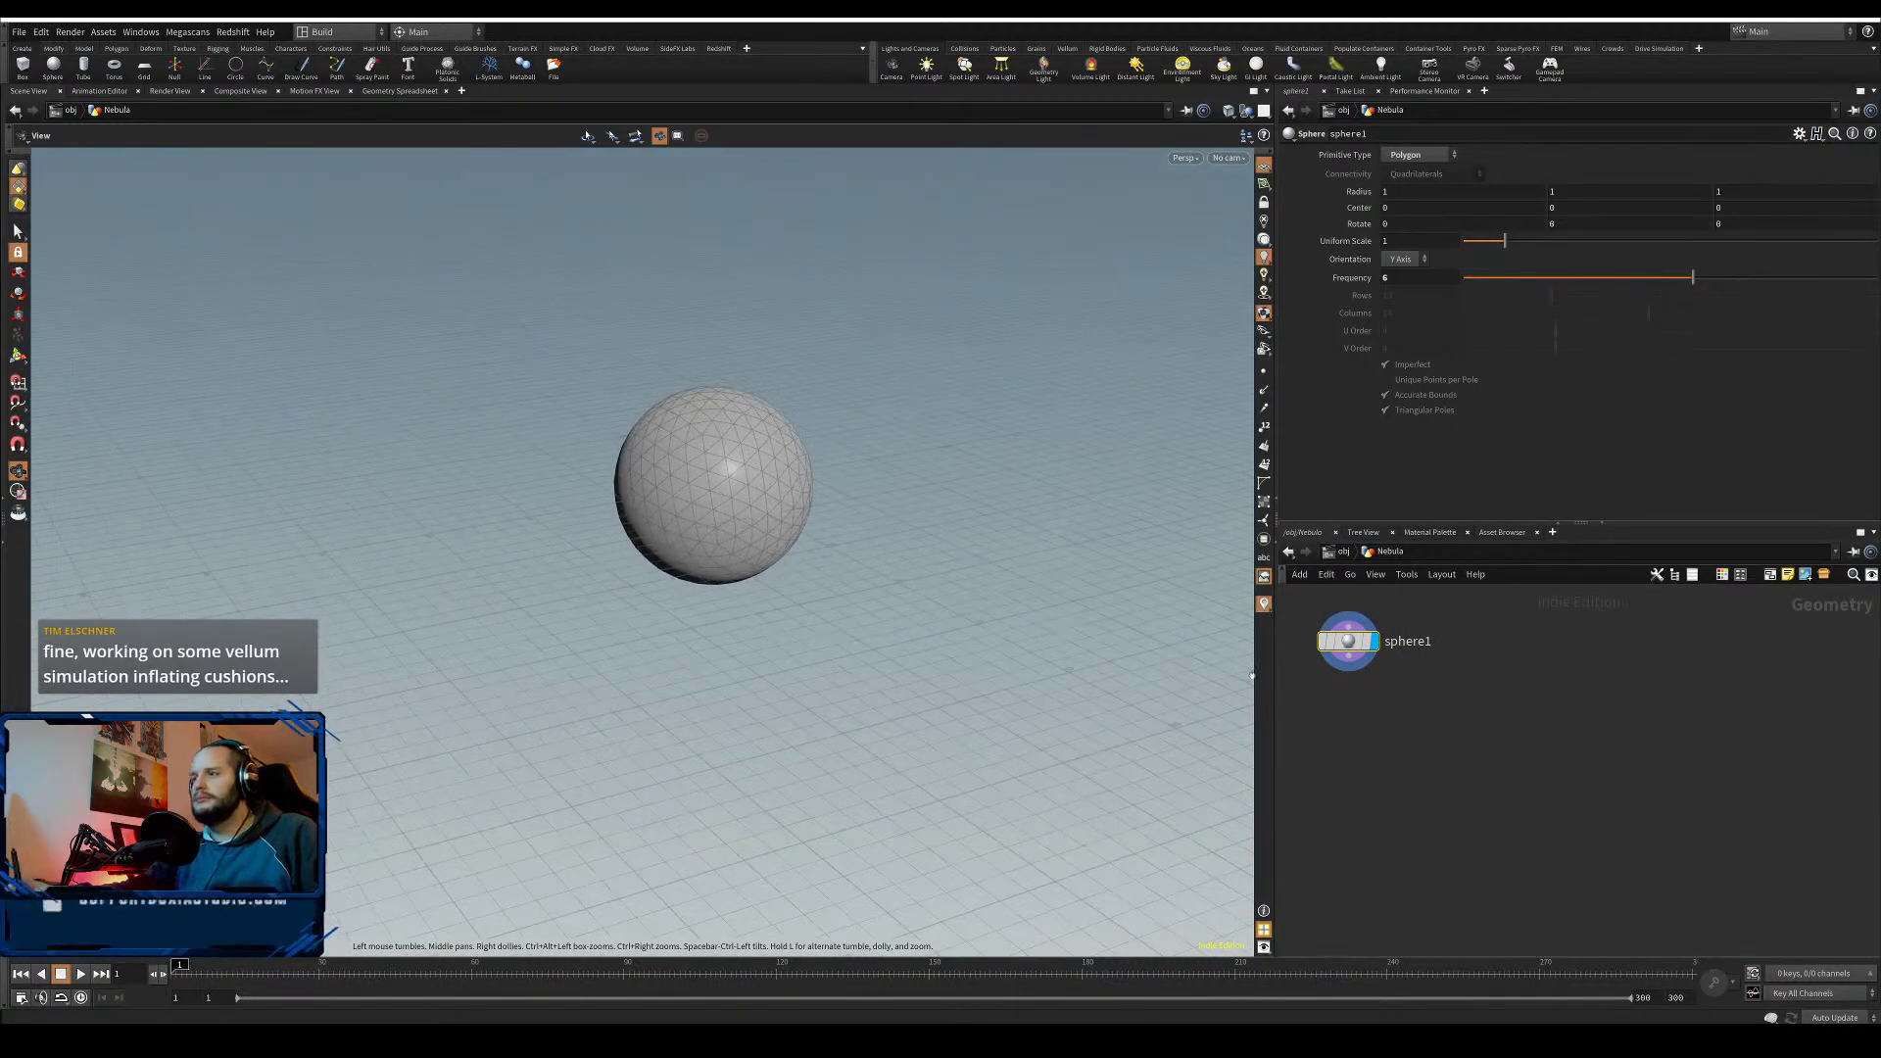
{"action": "left_click", "coordinate": [1351, 673]}
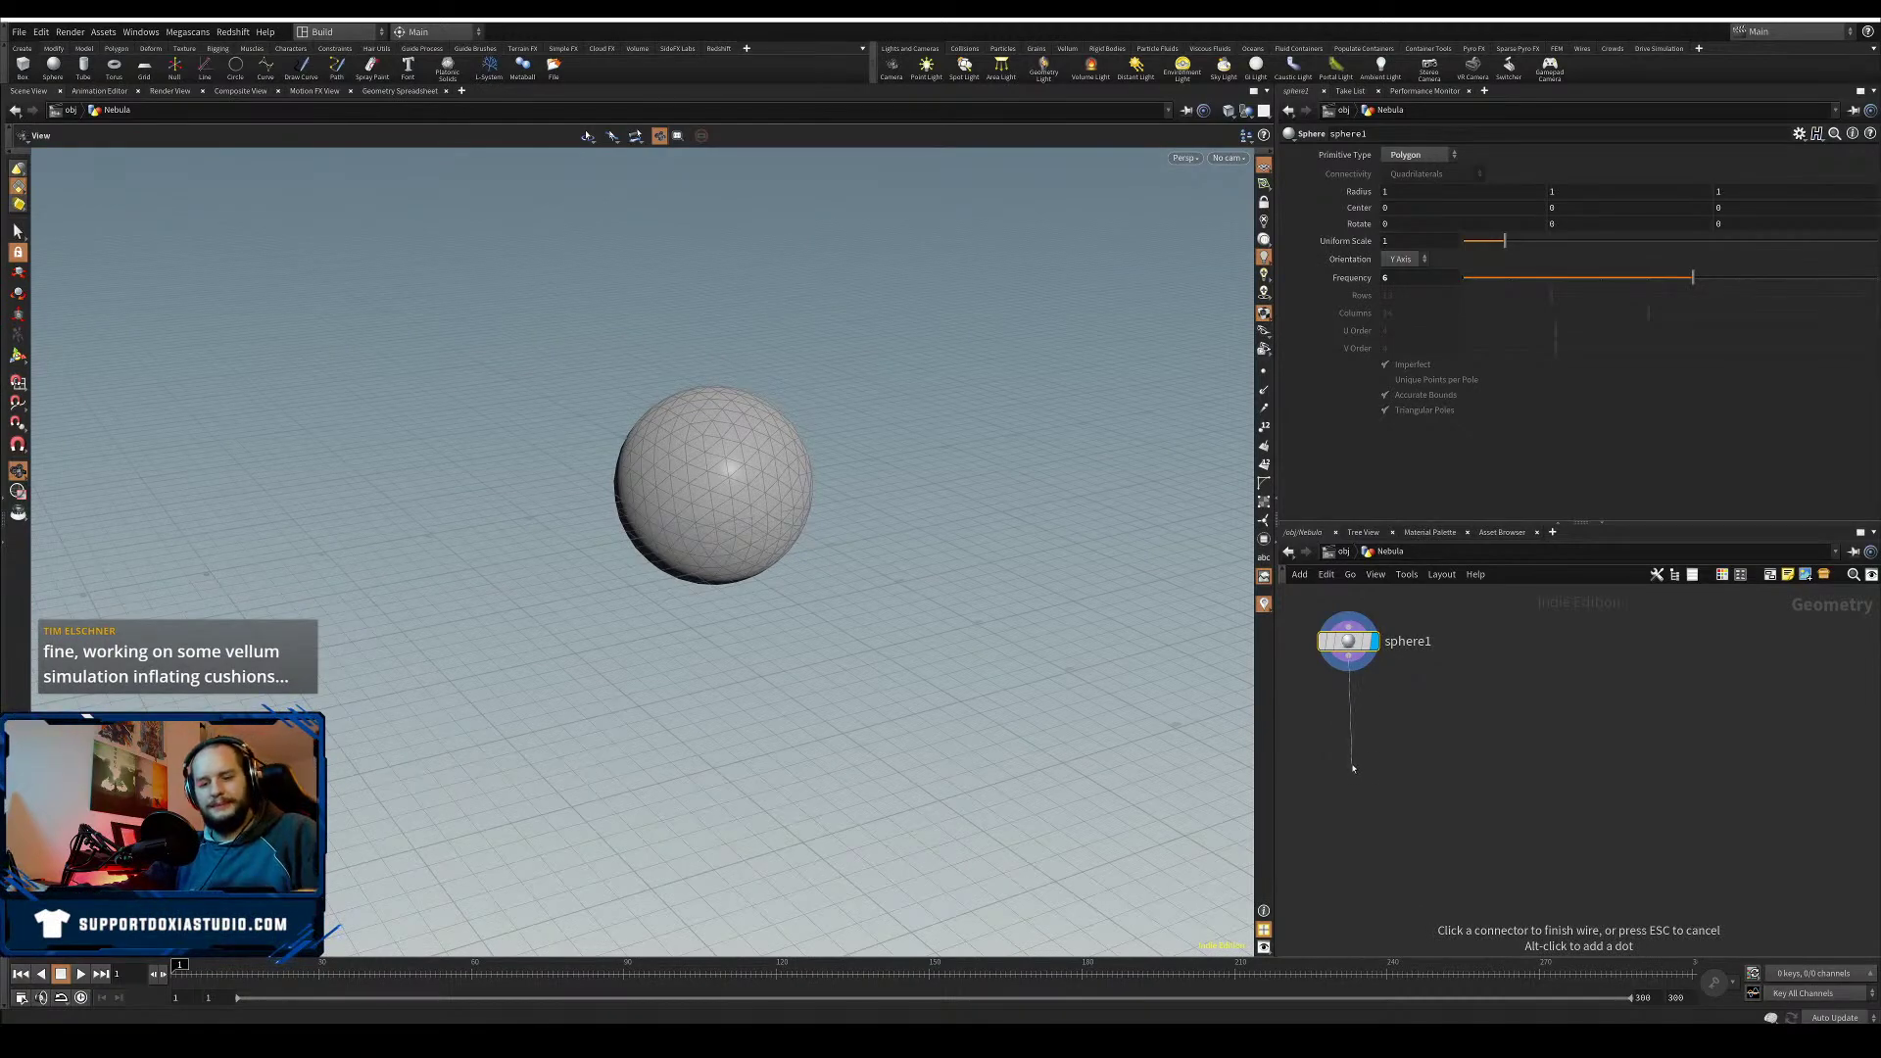
- Add VDB from Polygons under sphere1, disabling Distance VDB and enabling Fog VDB 'density'
{"action": "key", "text": "Tab"}
{"action": "type", "text": "vdb fr"}
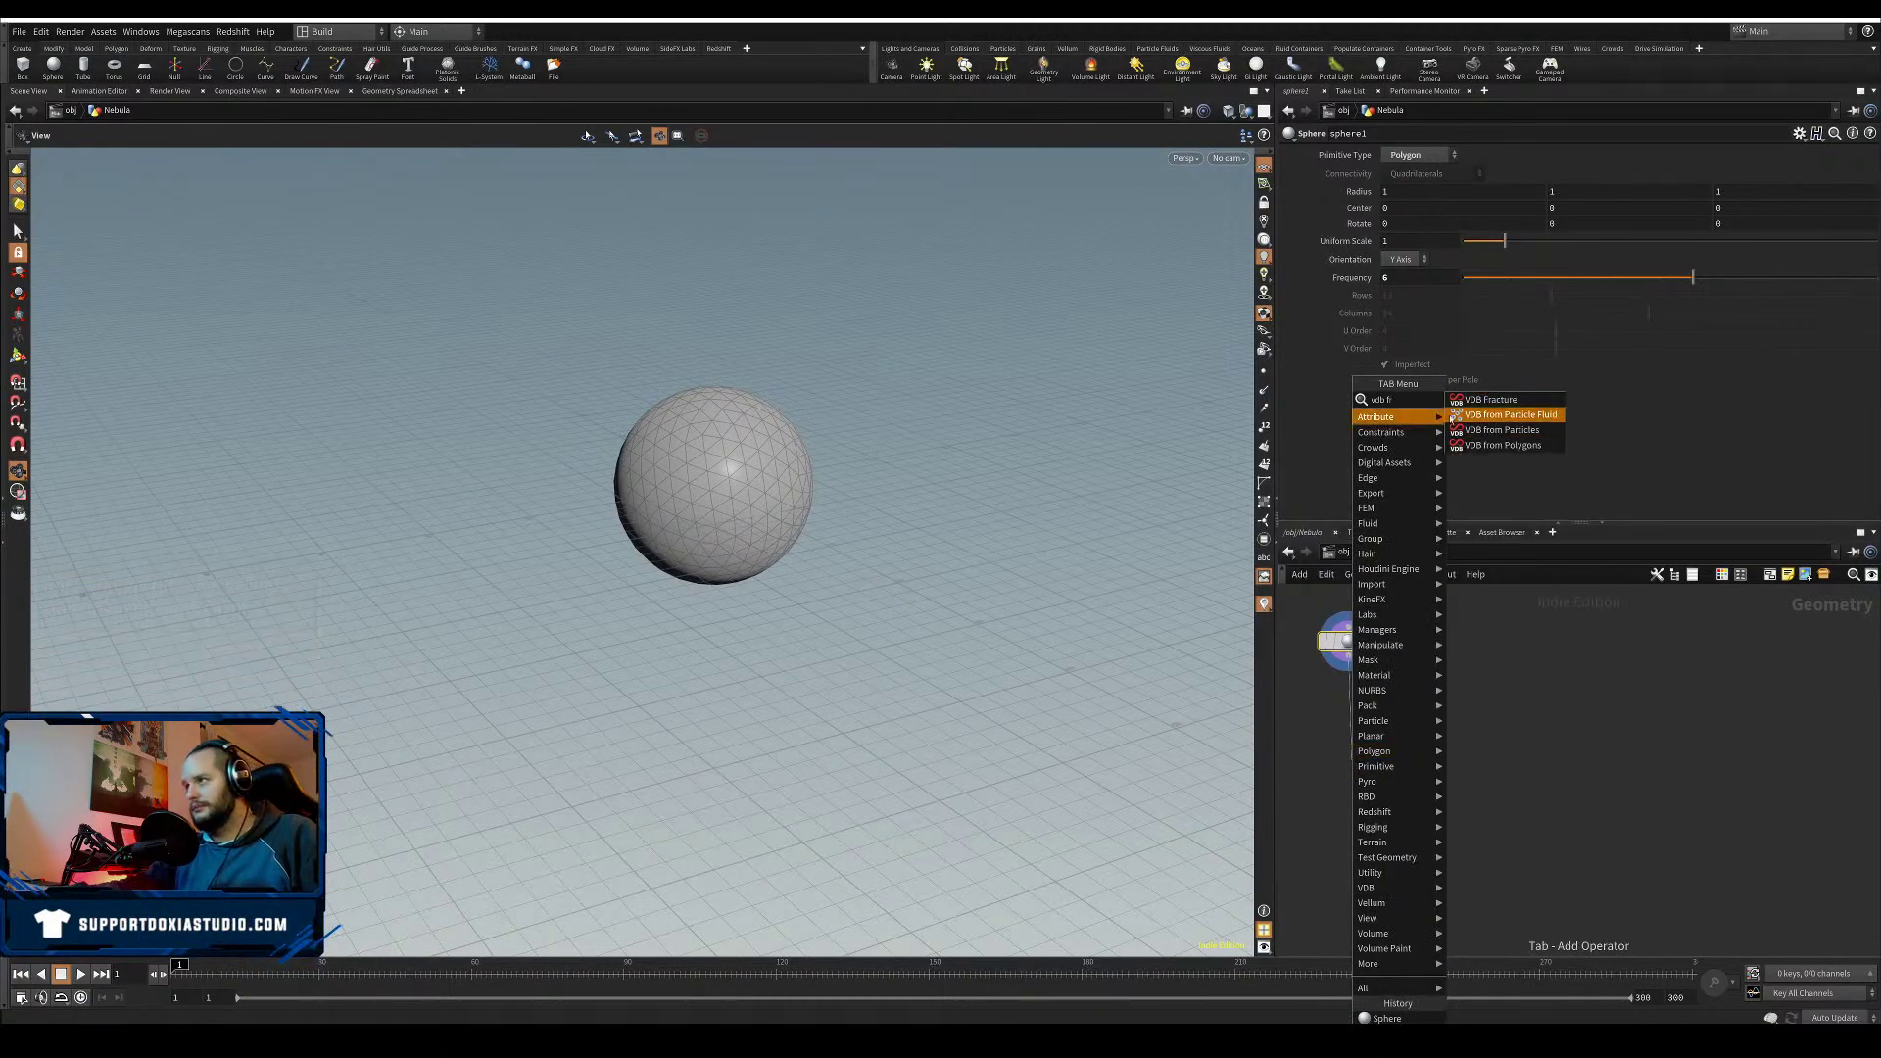
{"action": "left_click", "coordinate": [1473, 446]}
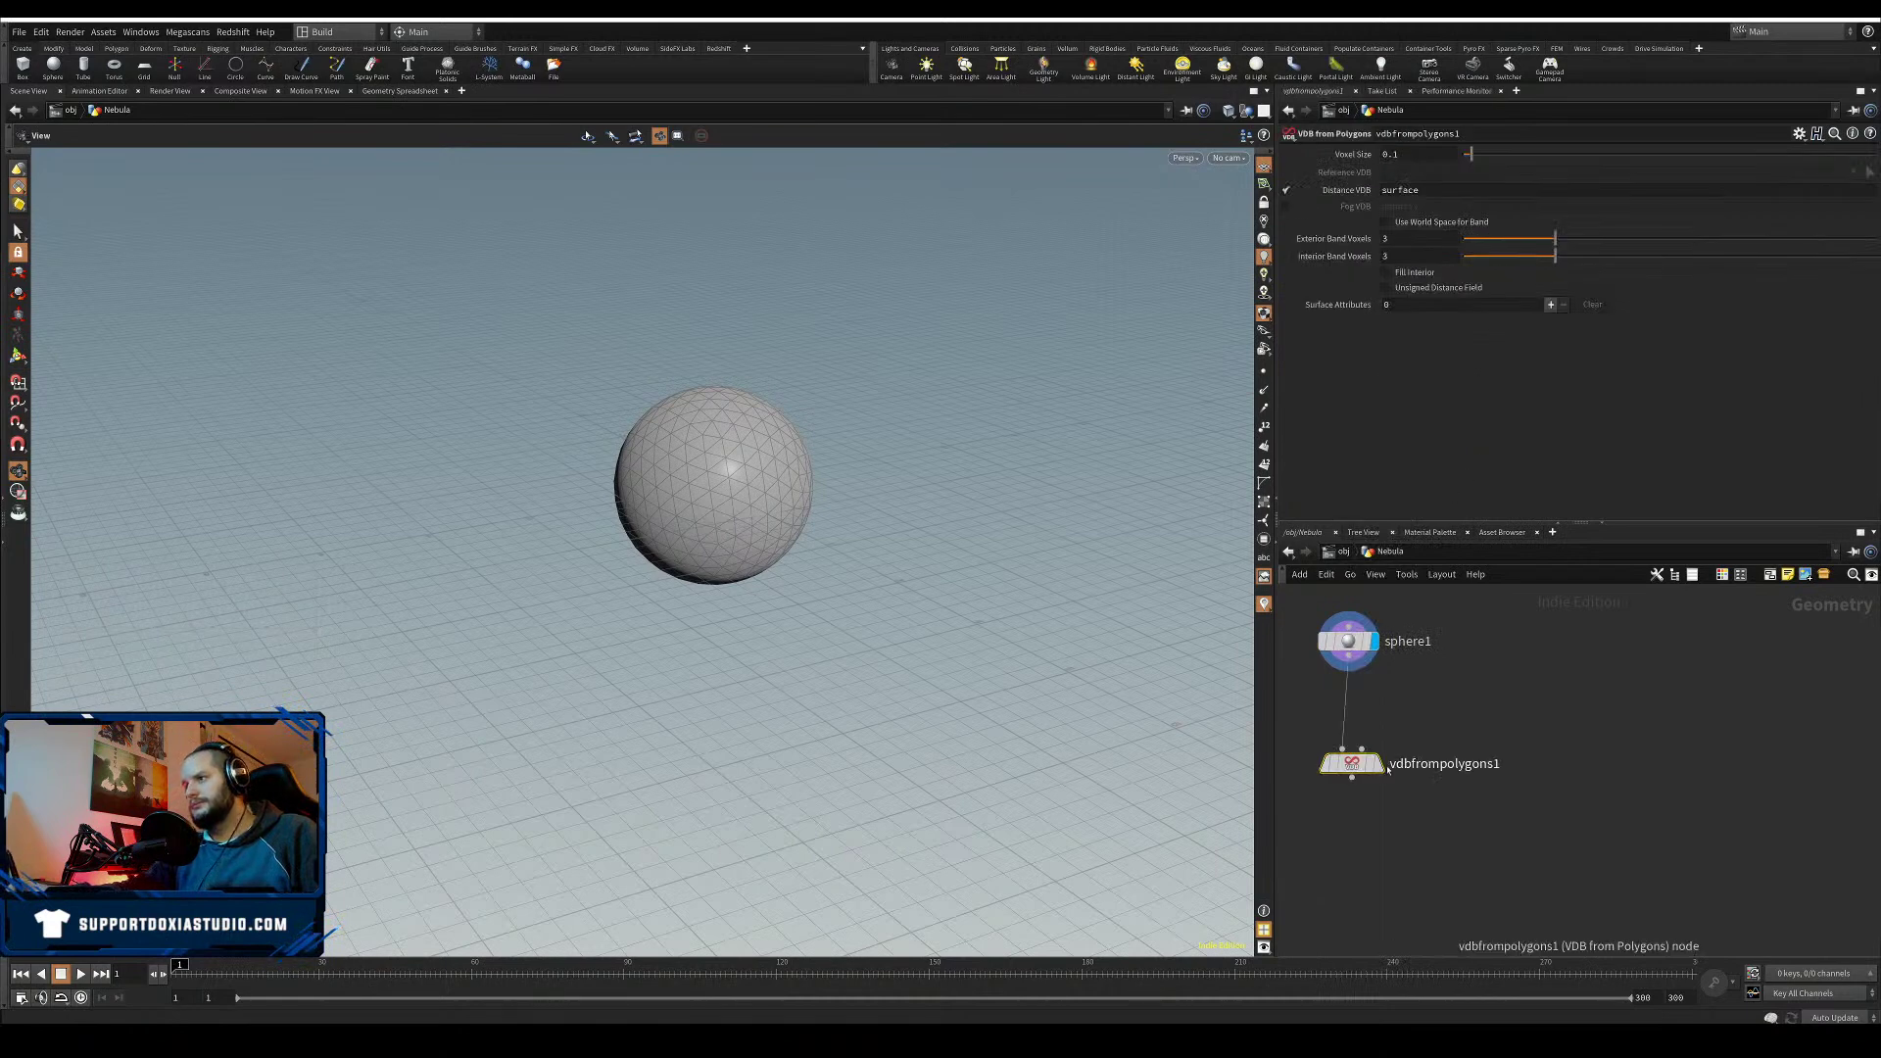
{"action": "left_click", "coordinate": [1348, 752]}
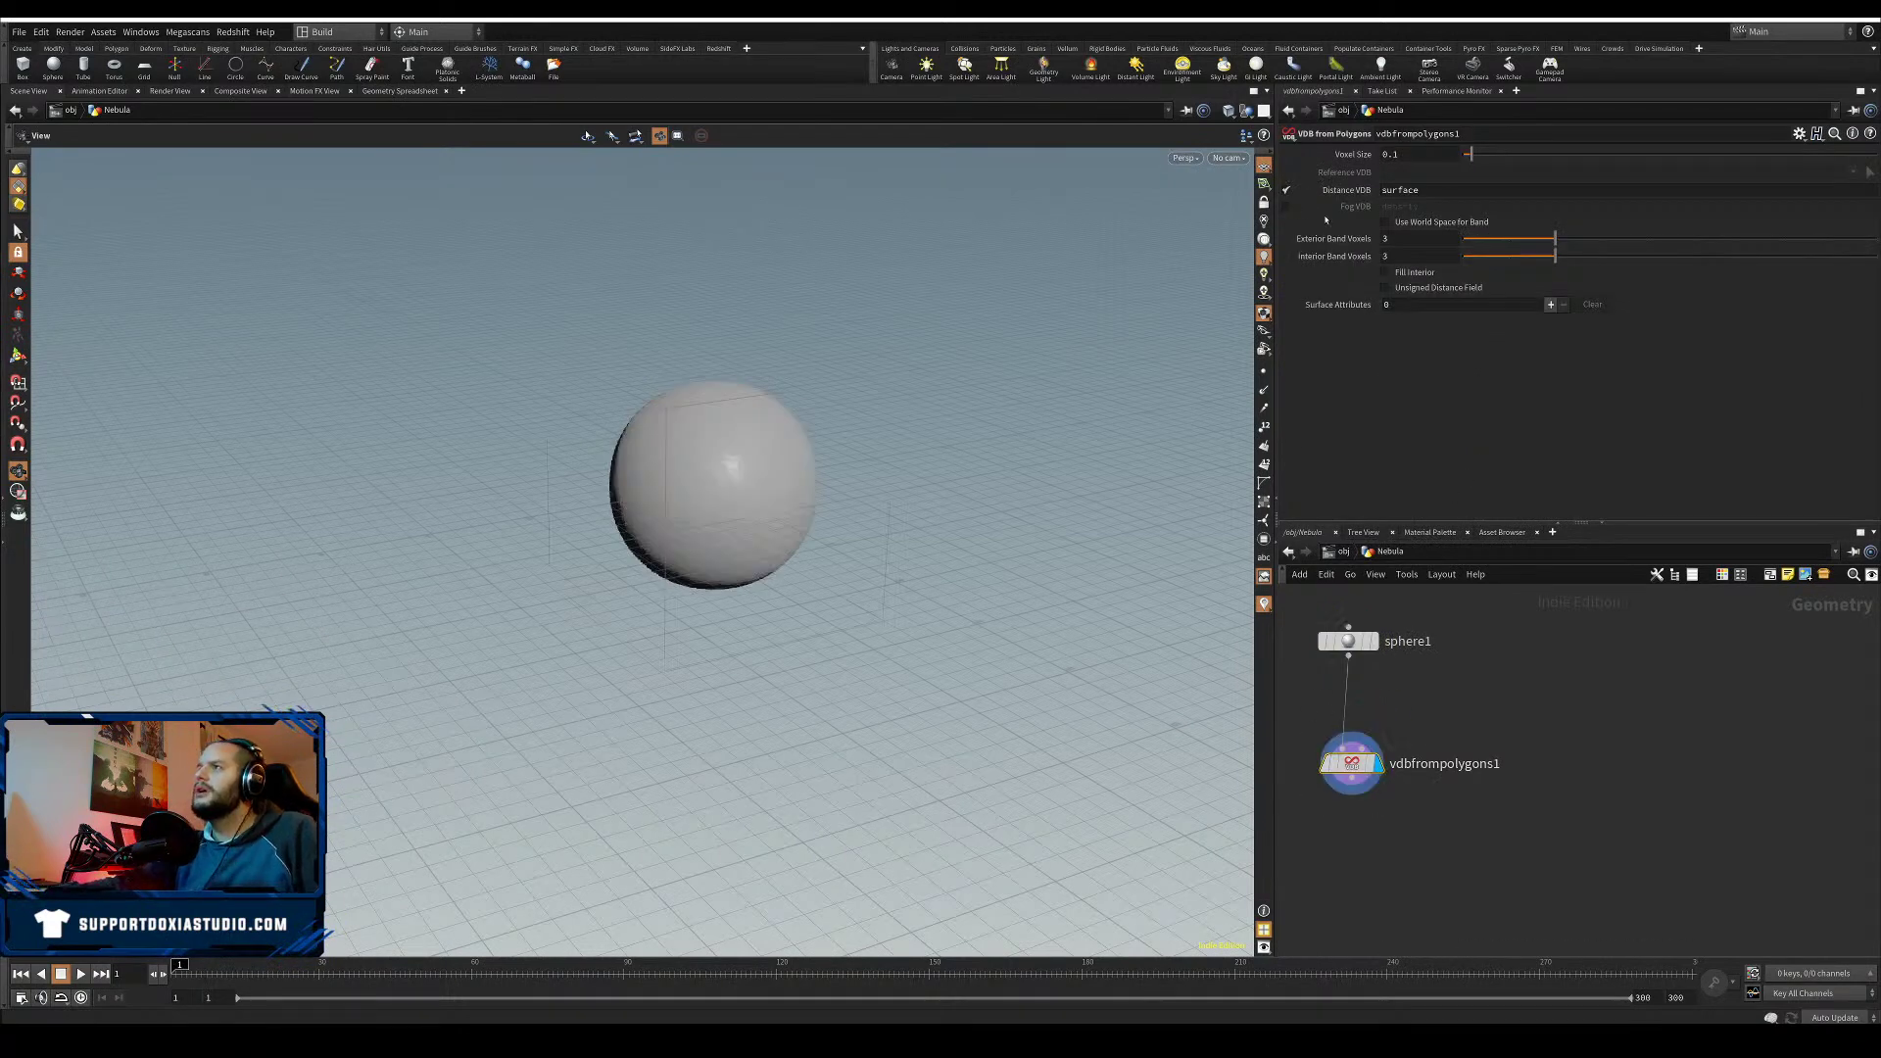
{"action": "left_click", "coordinate": [1286, 191]}
{"action": "left_click", "coordinate": [1286, 205]}
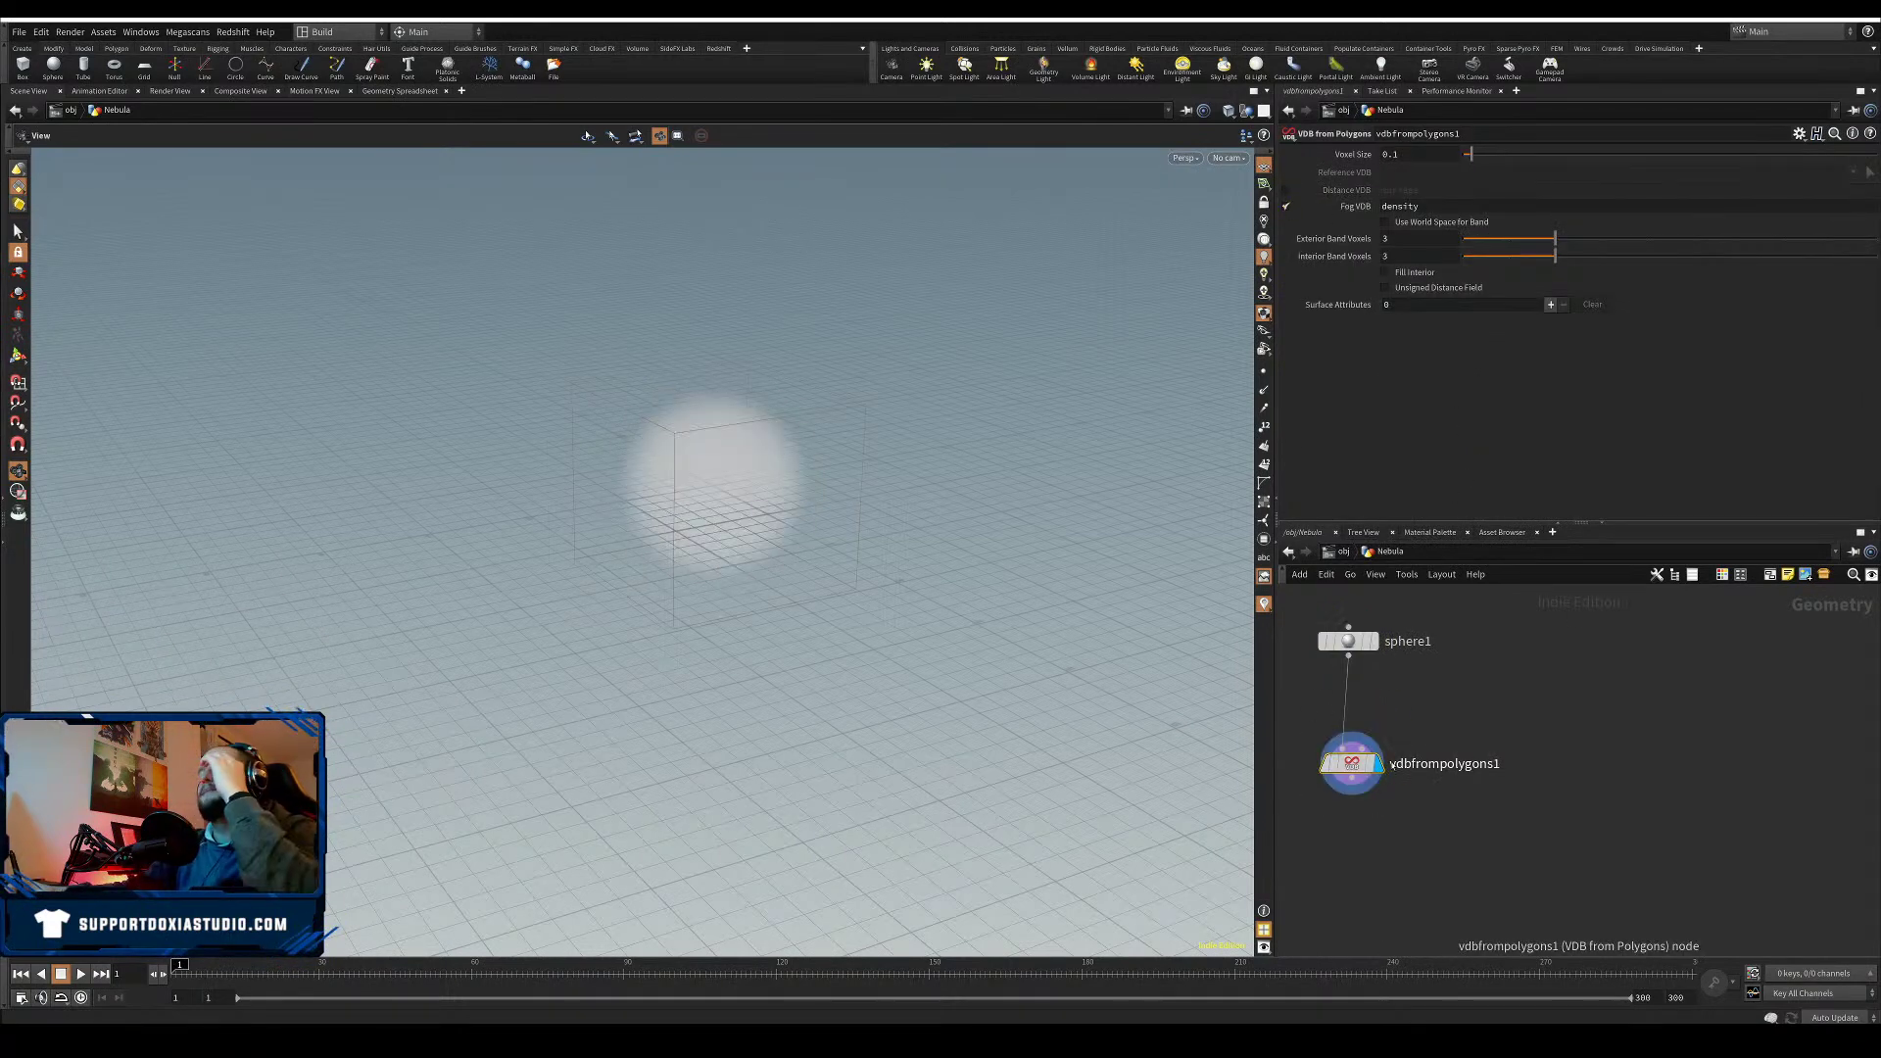
{"action": "left_click_drag", "start_coordinate": [1352, 765], "coordinate": [1355, 723]}
- Add a POP Network below the fog volume and set its display flag
{"action": "key", "text": "Tab"}
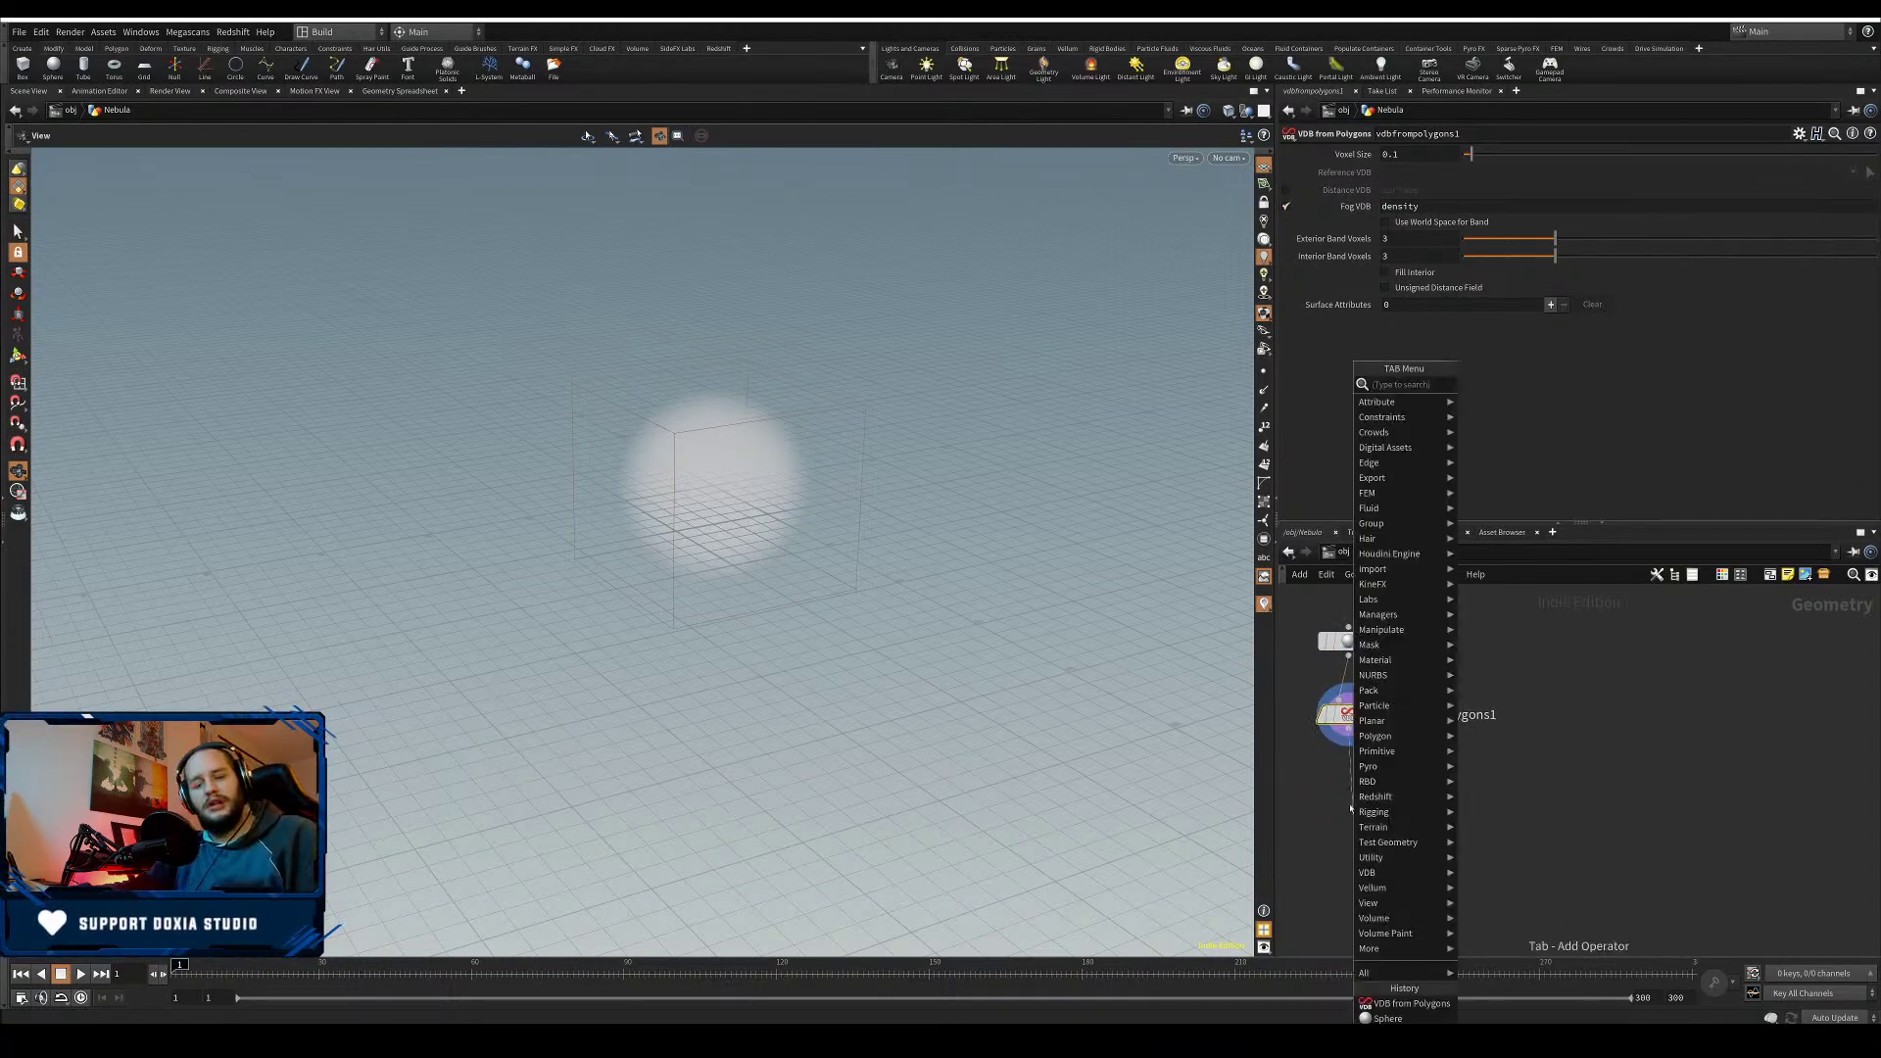
{"action": "type", "text": "pop"}
{"action": "left_click", "coordinate": [1520, 385]}
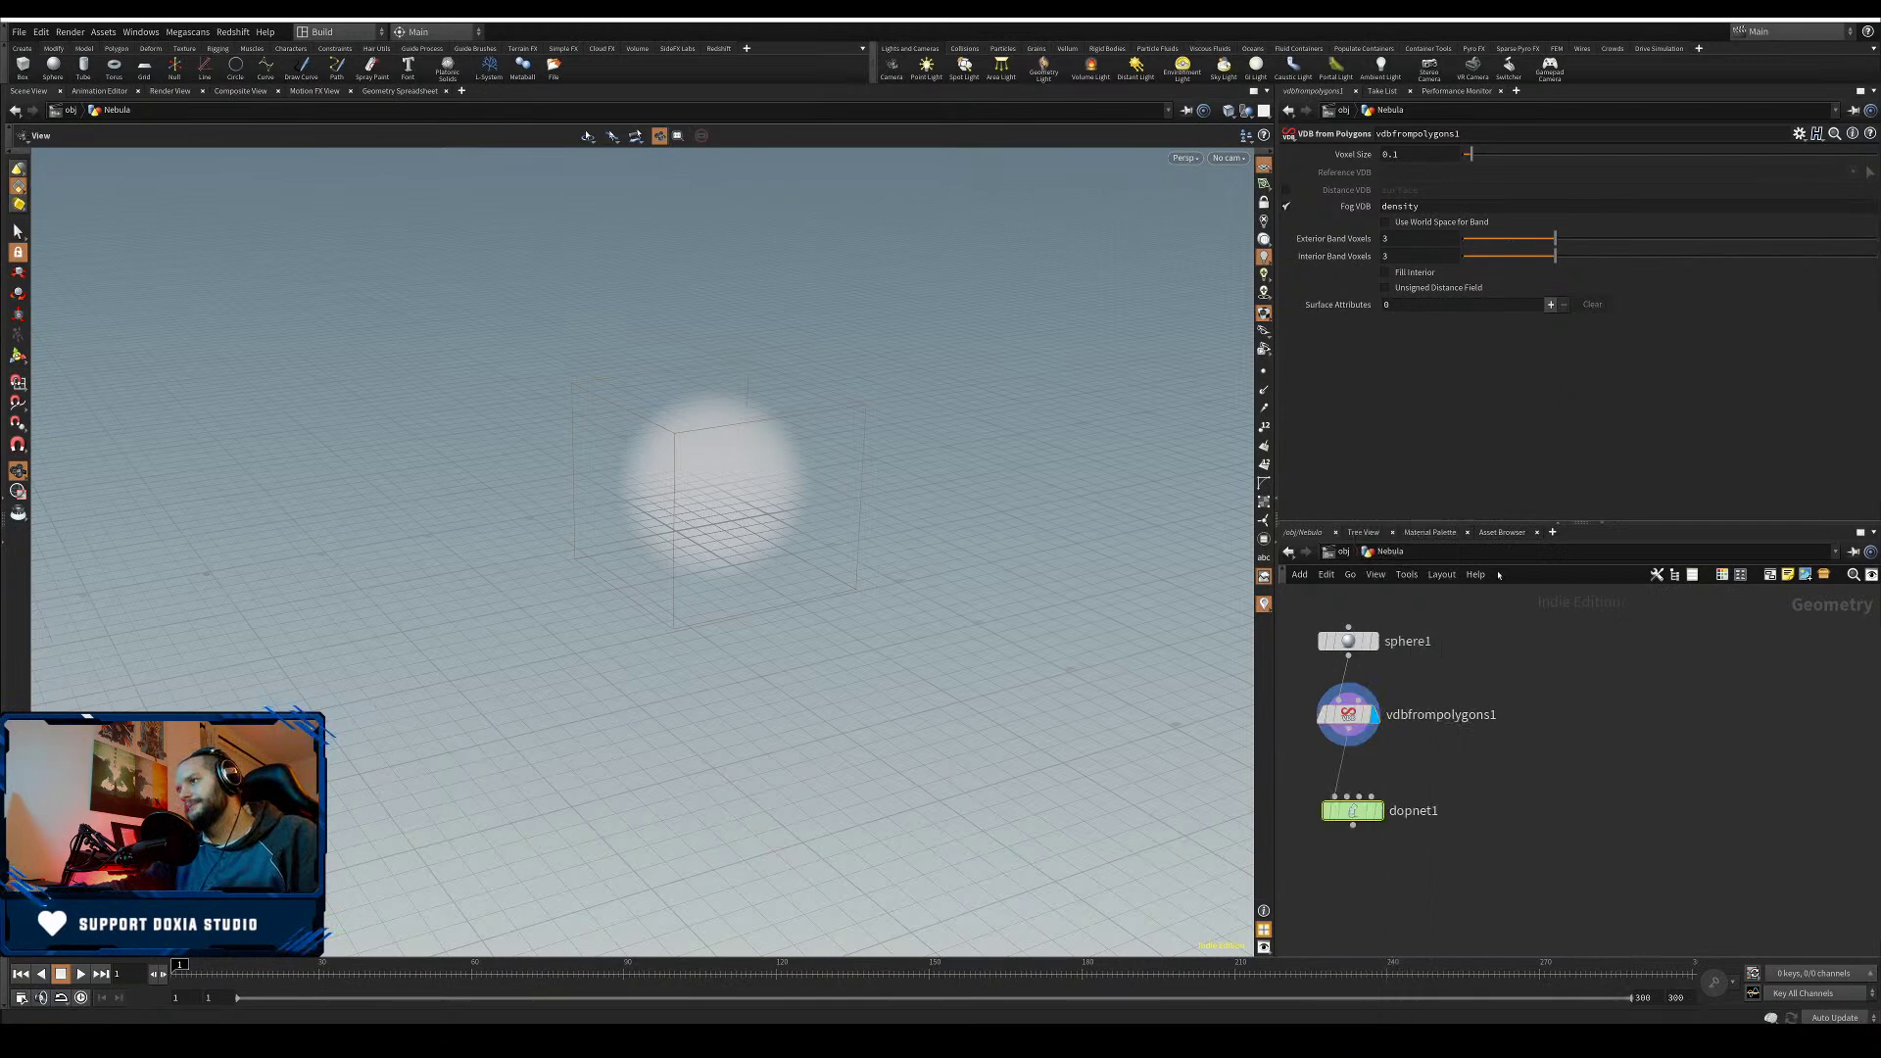
{"action": "left_click", "coordinate": [1378, 811]}
{"action": "left_click_drag", "start_coordinate": [1359, 817], "coordinate": [1347, 807]}
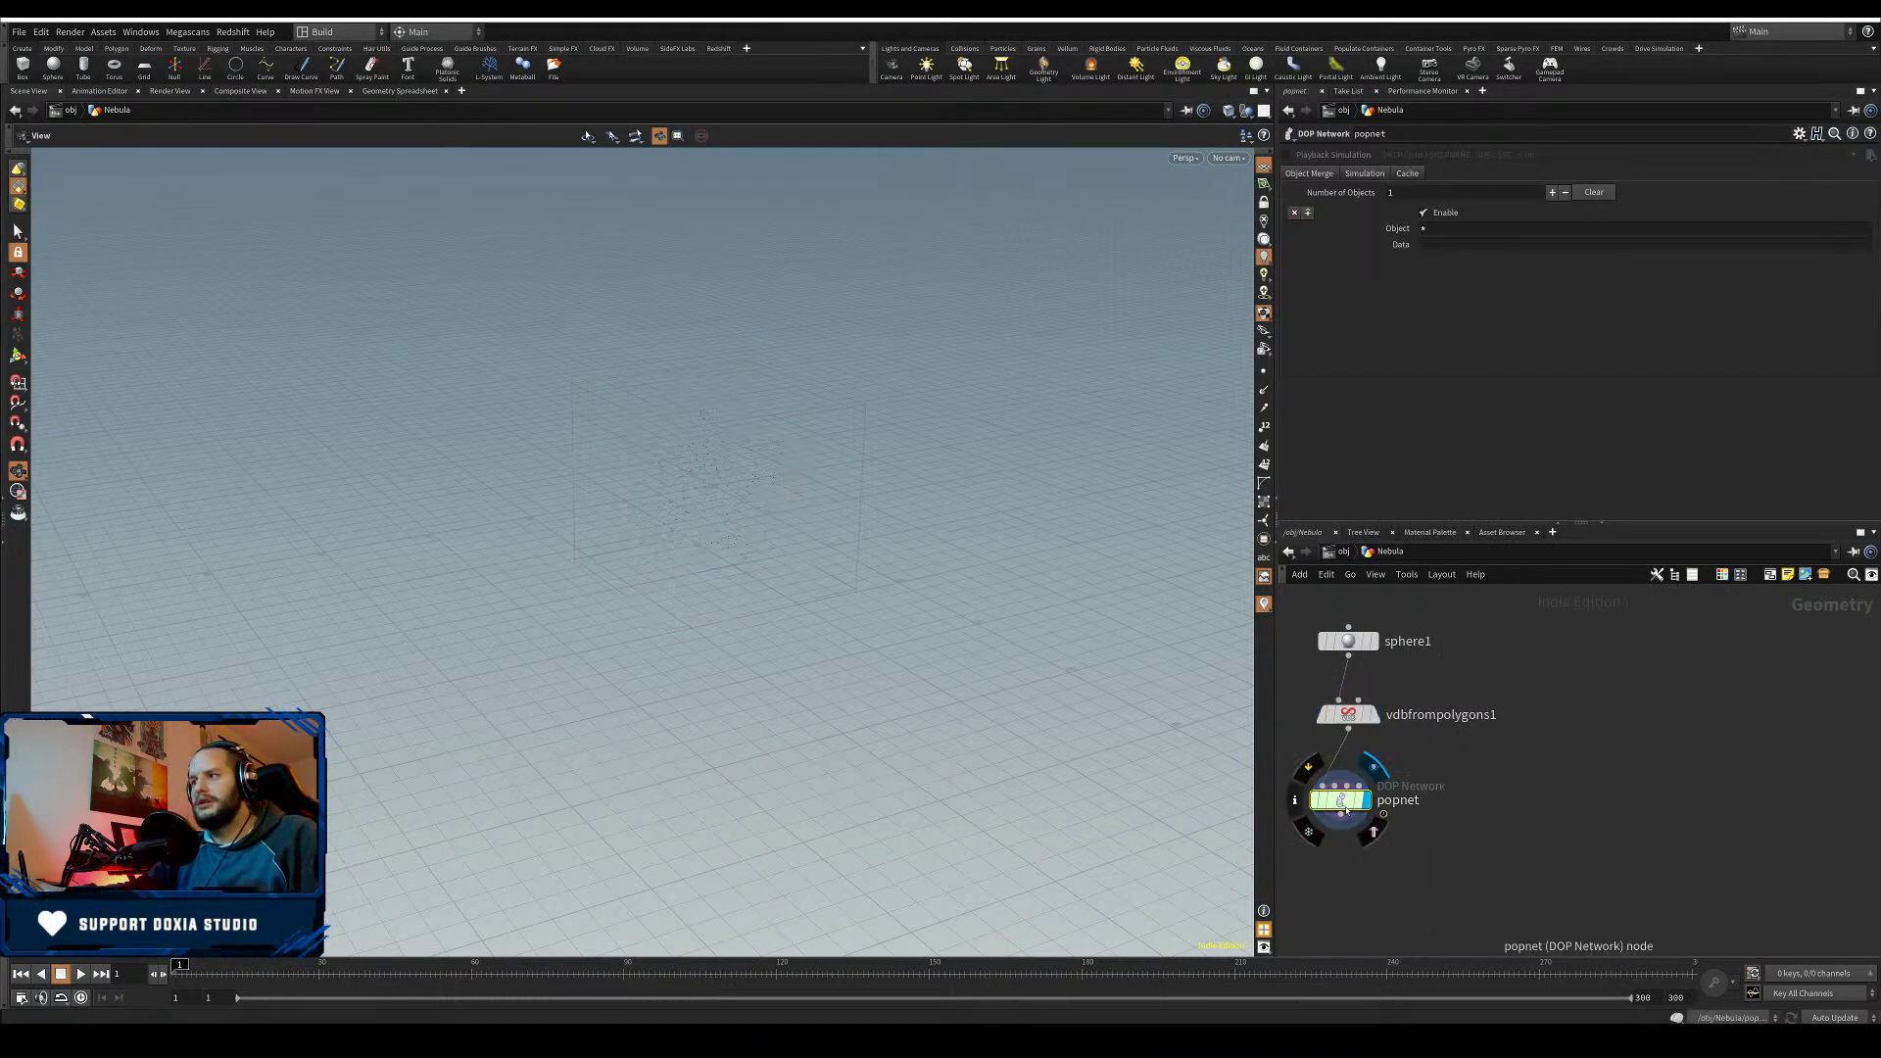
- Dive into popnet and rearrange source_first_input, popobject and the other POP nodes neatly
{"action": "double_click", "coordinate": [1347, 807]}
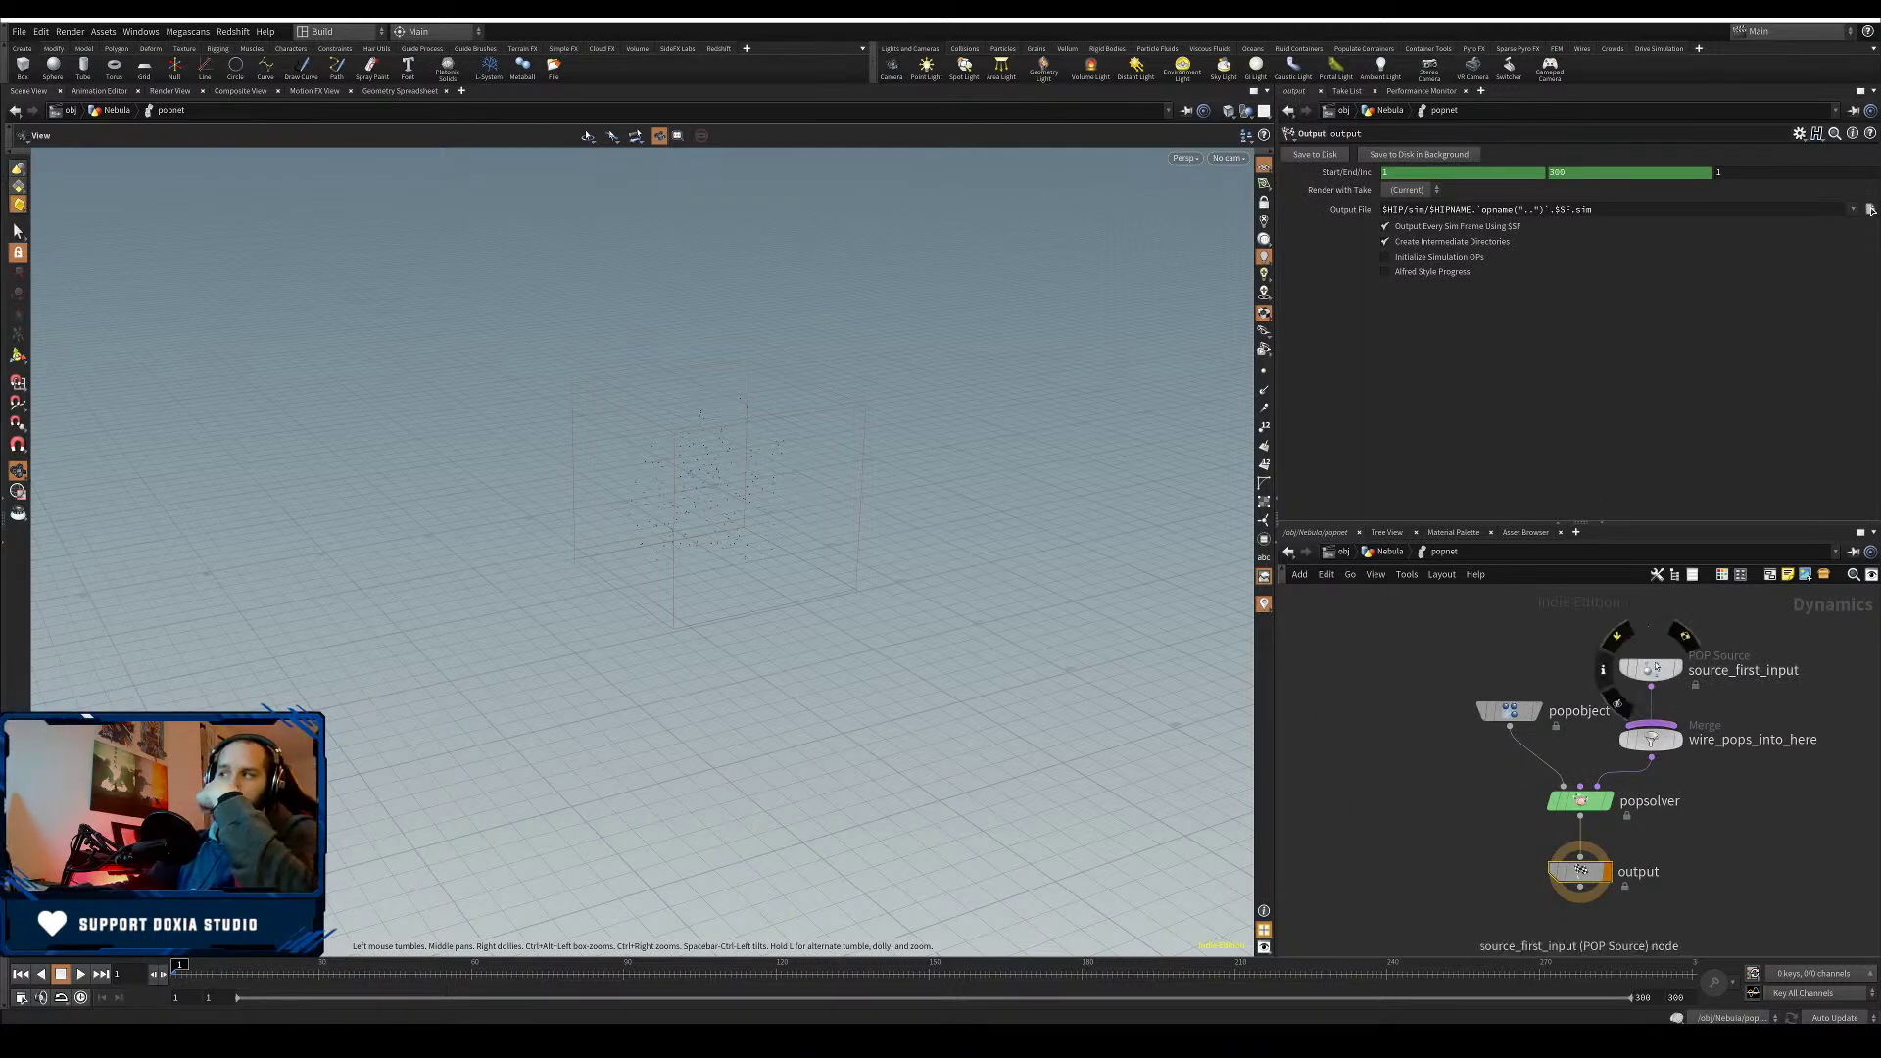
{"action": "left_click", "coordinate": [1646, 612]}
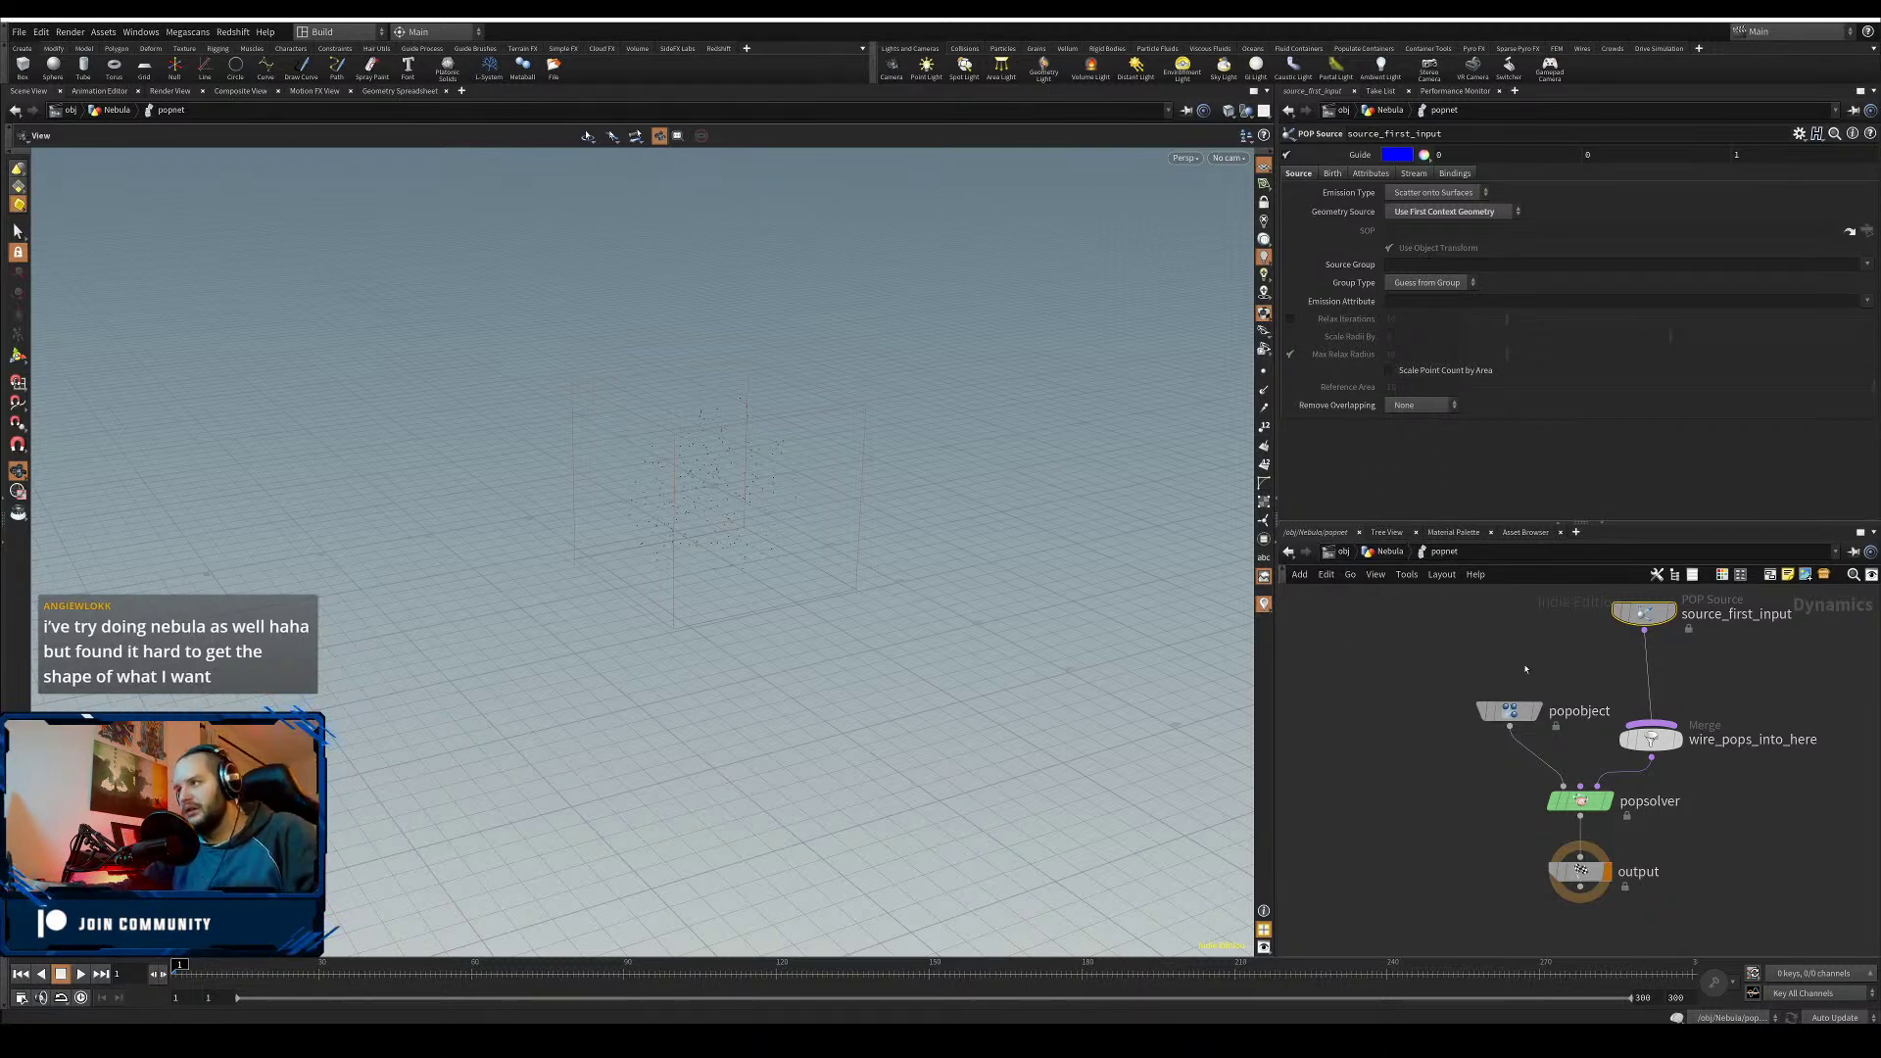
{"action": "left_click_drag", "start_coordinate": [1644, 616], "coordinate": [1650, 618]}
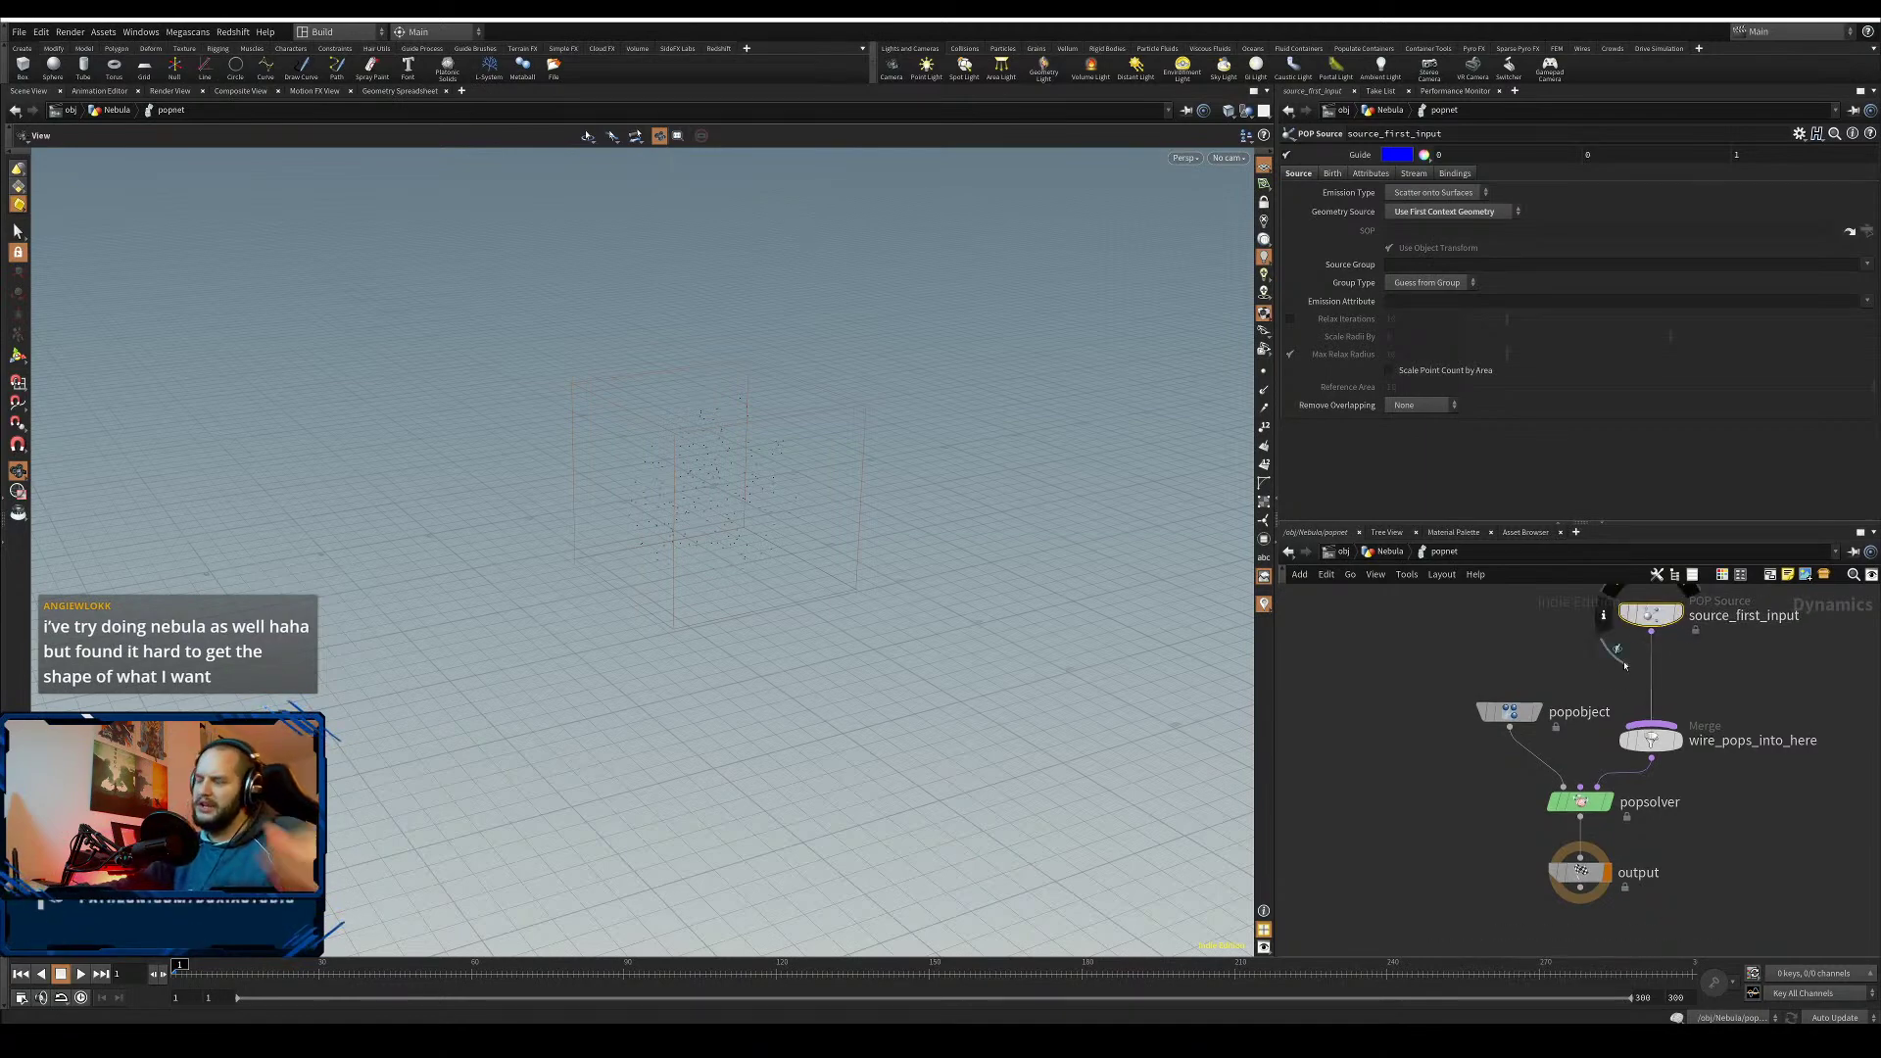
{"action": "left_click_drag", "start_coordinate": [1508, 711], "coordinate": [1464, 739]}
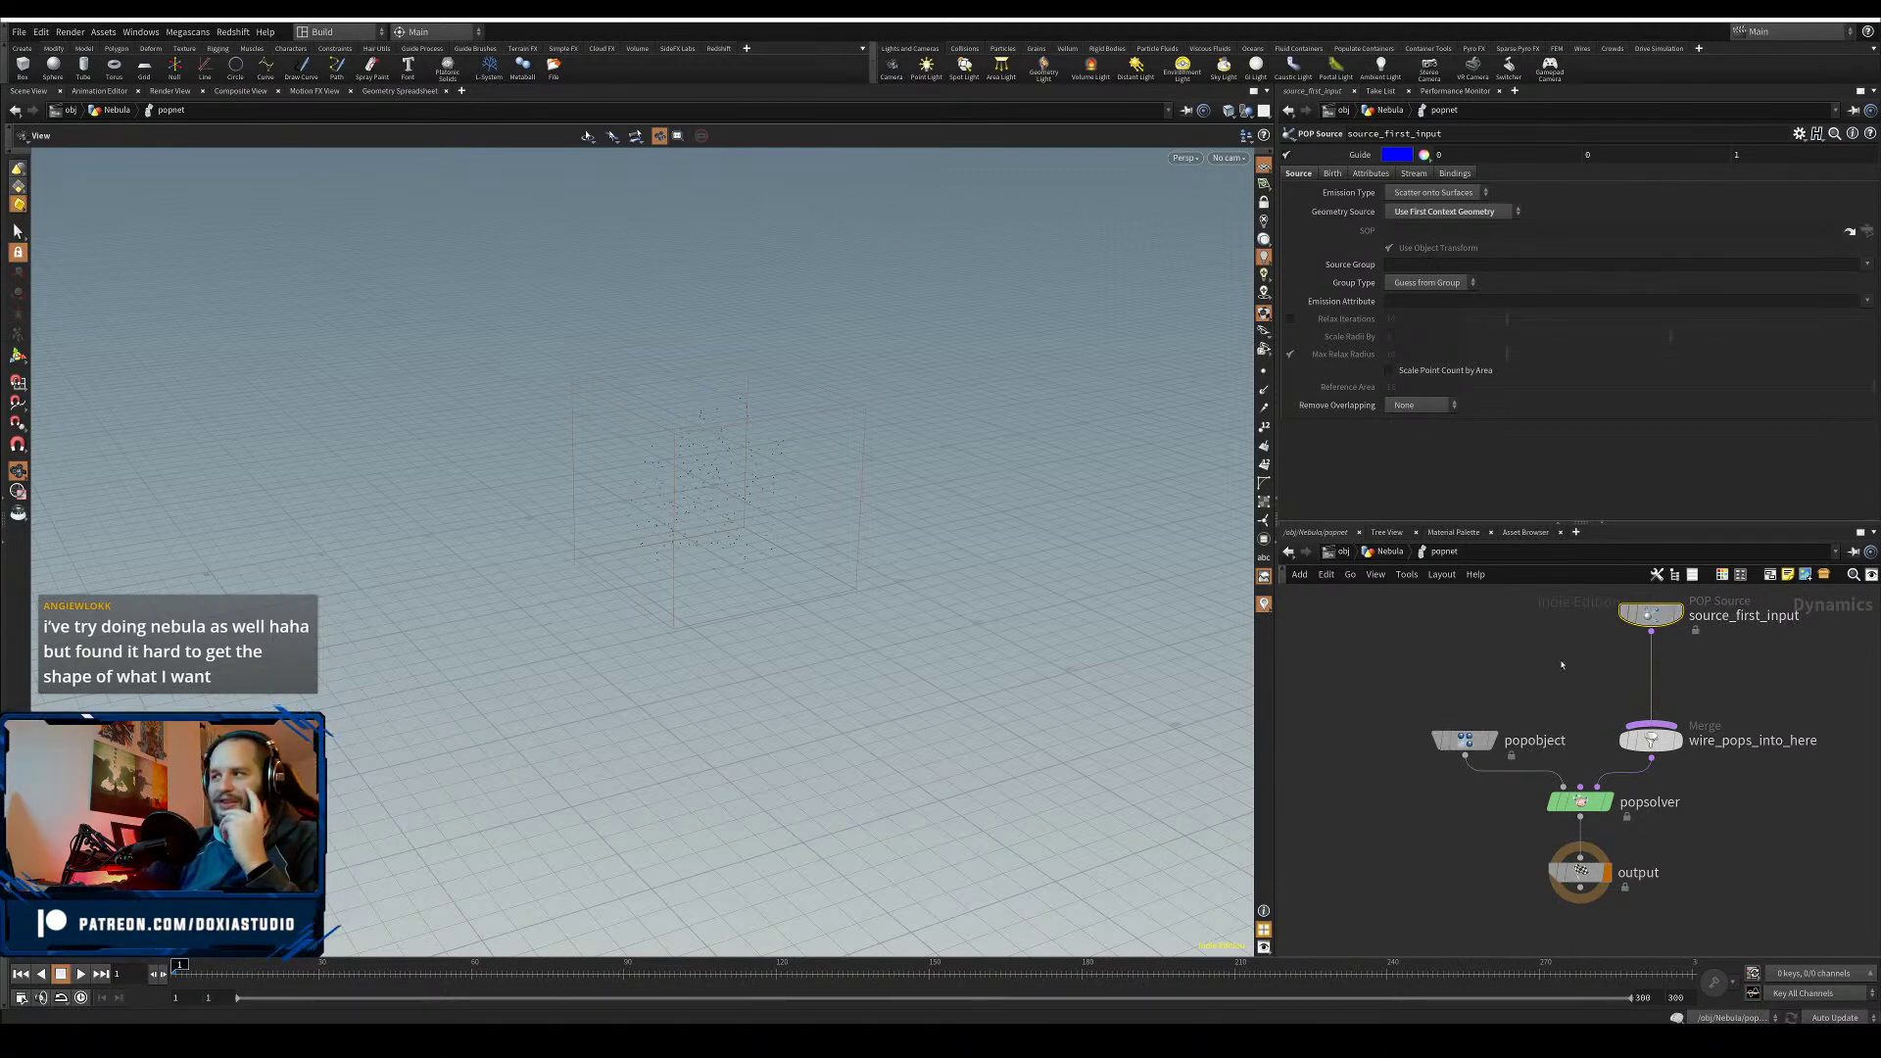
{"action": "middle_click_drag", "start_coordinate": [1535, 678], "coordinate": [1520, 717]}
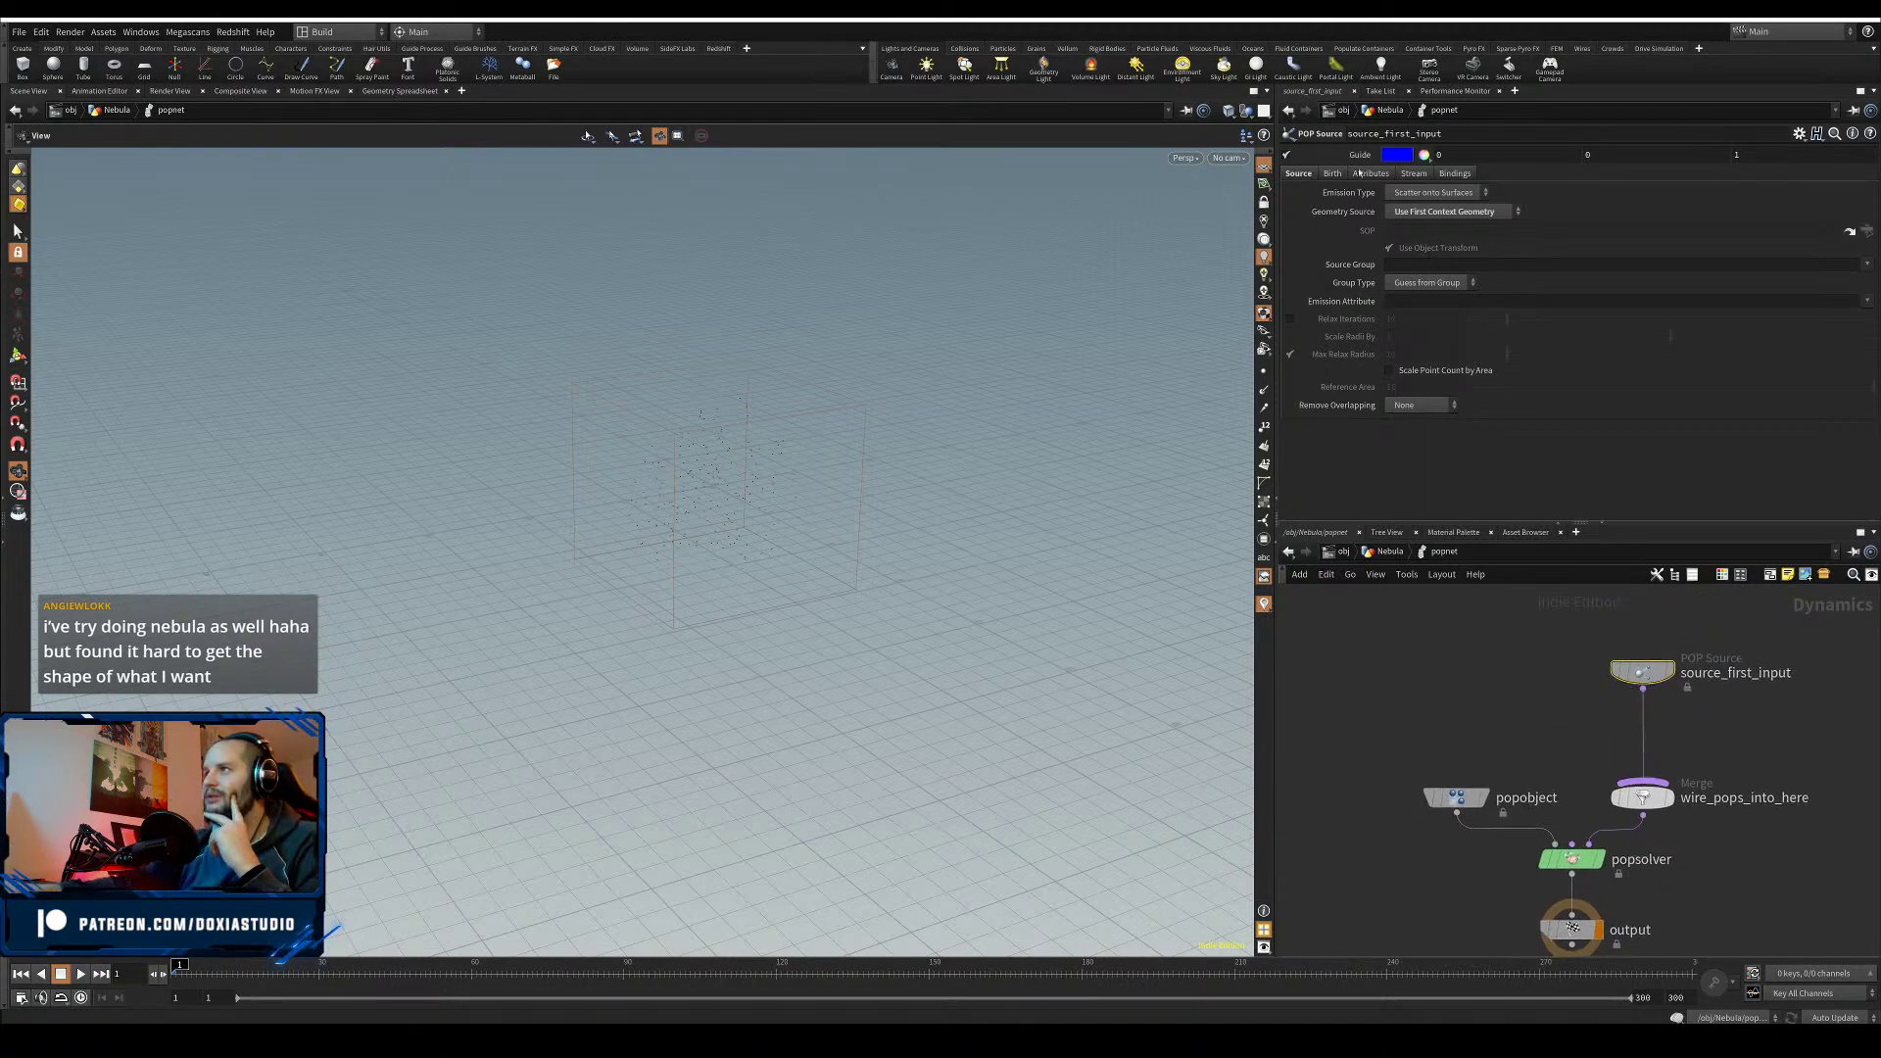
- Set source_first_input's Const. Activation to the $FF == 1 expression, then filter the TAB menu for force
{"action": "left_click", "coordinate": [1332, 172]}
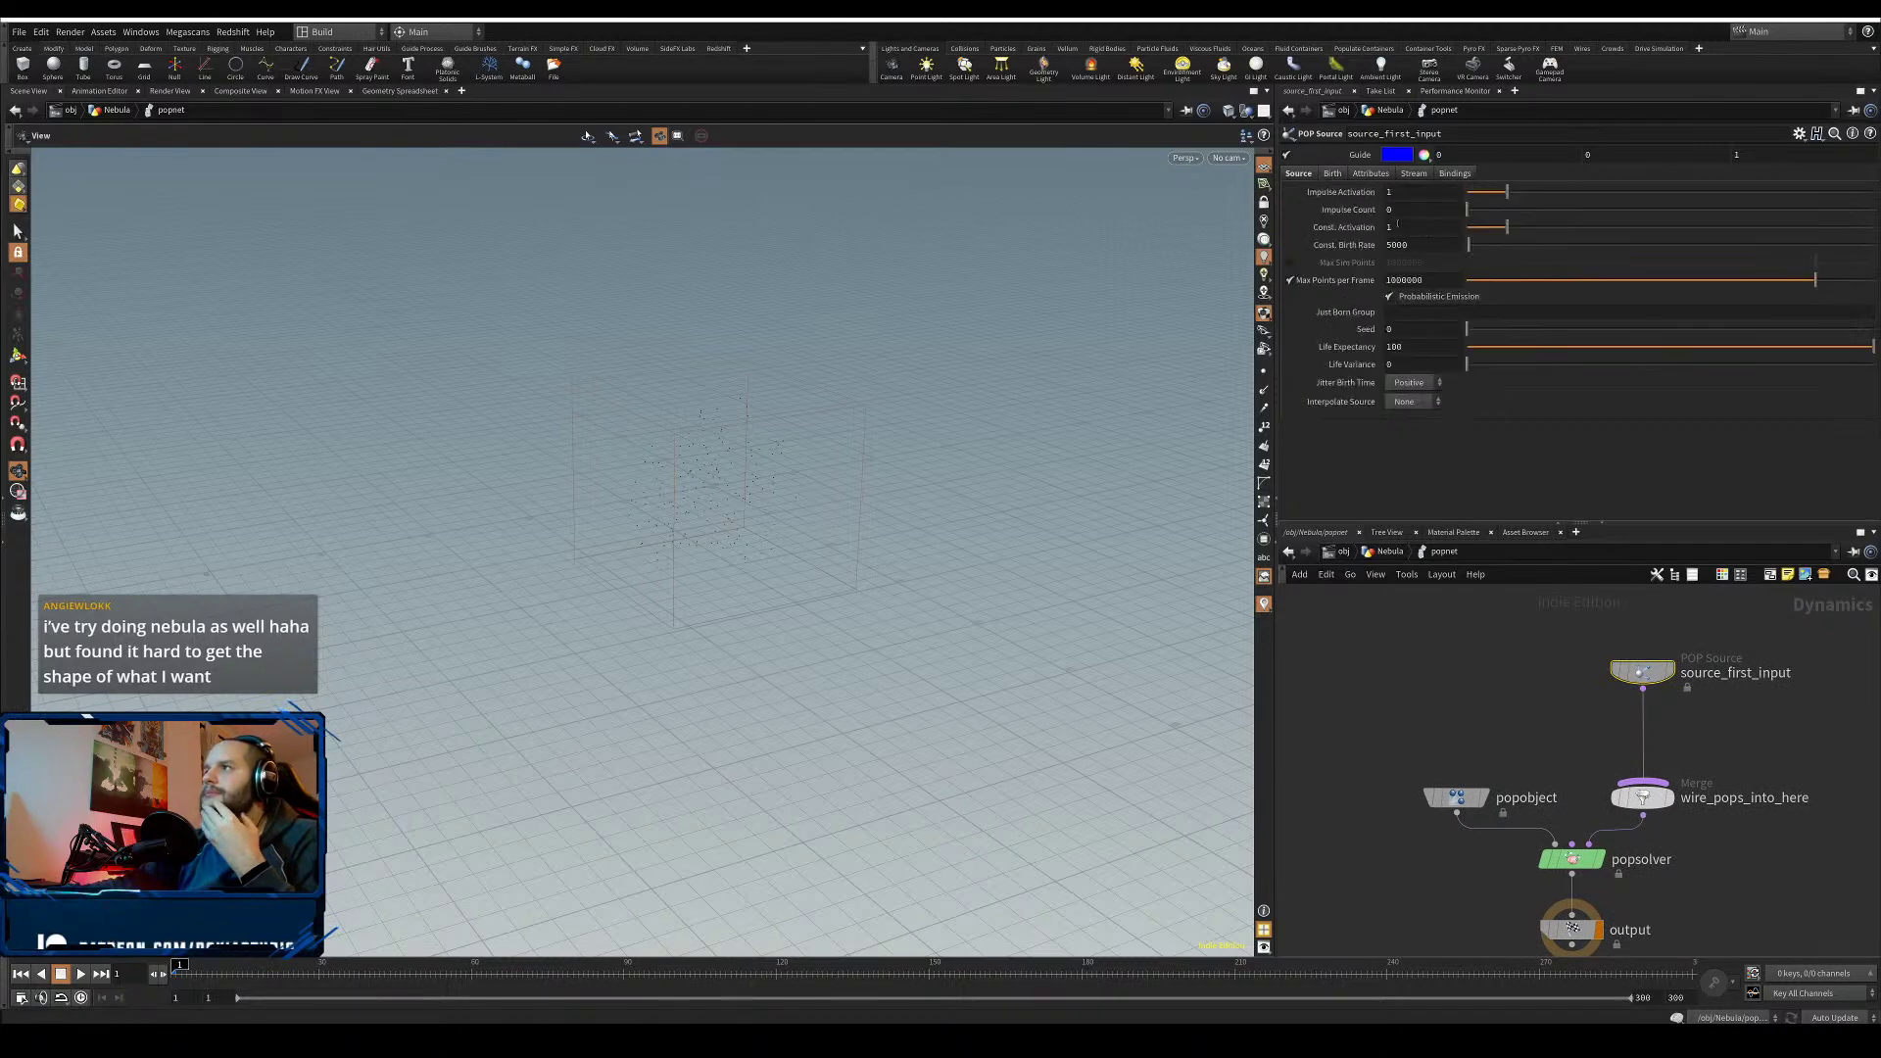
{"action": "left_click_drag", "start_coordinate": [1420, 228], "coordinate": [1113, 225]}
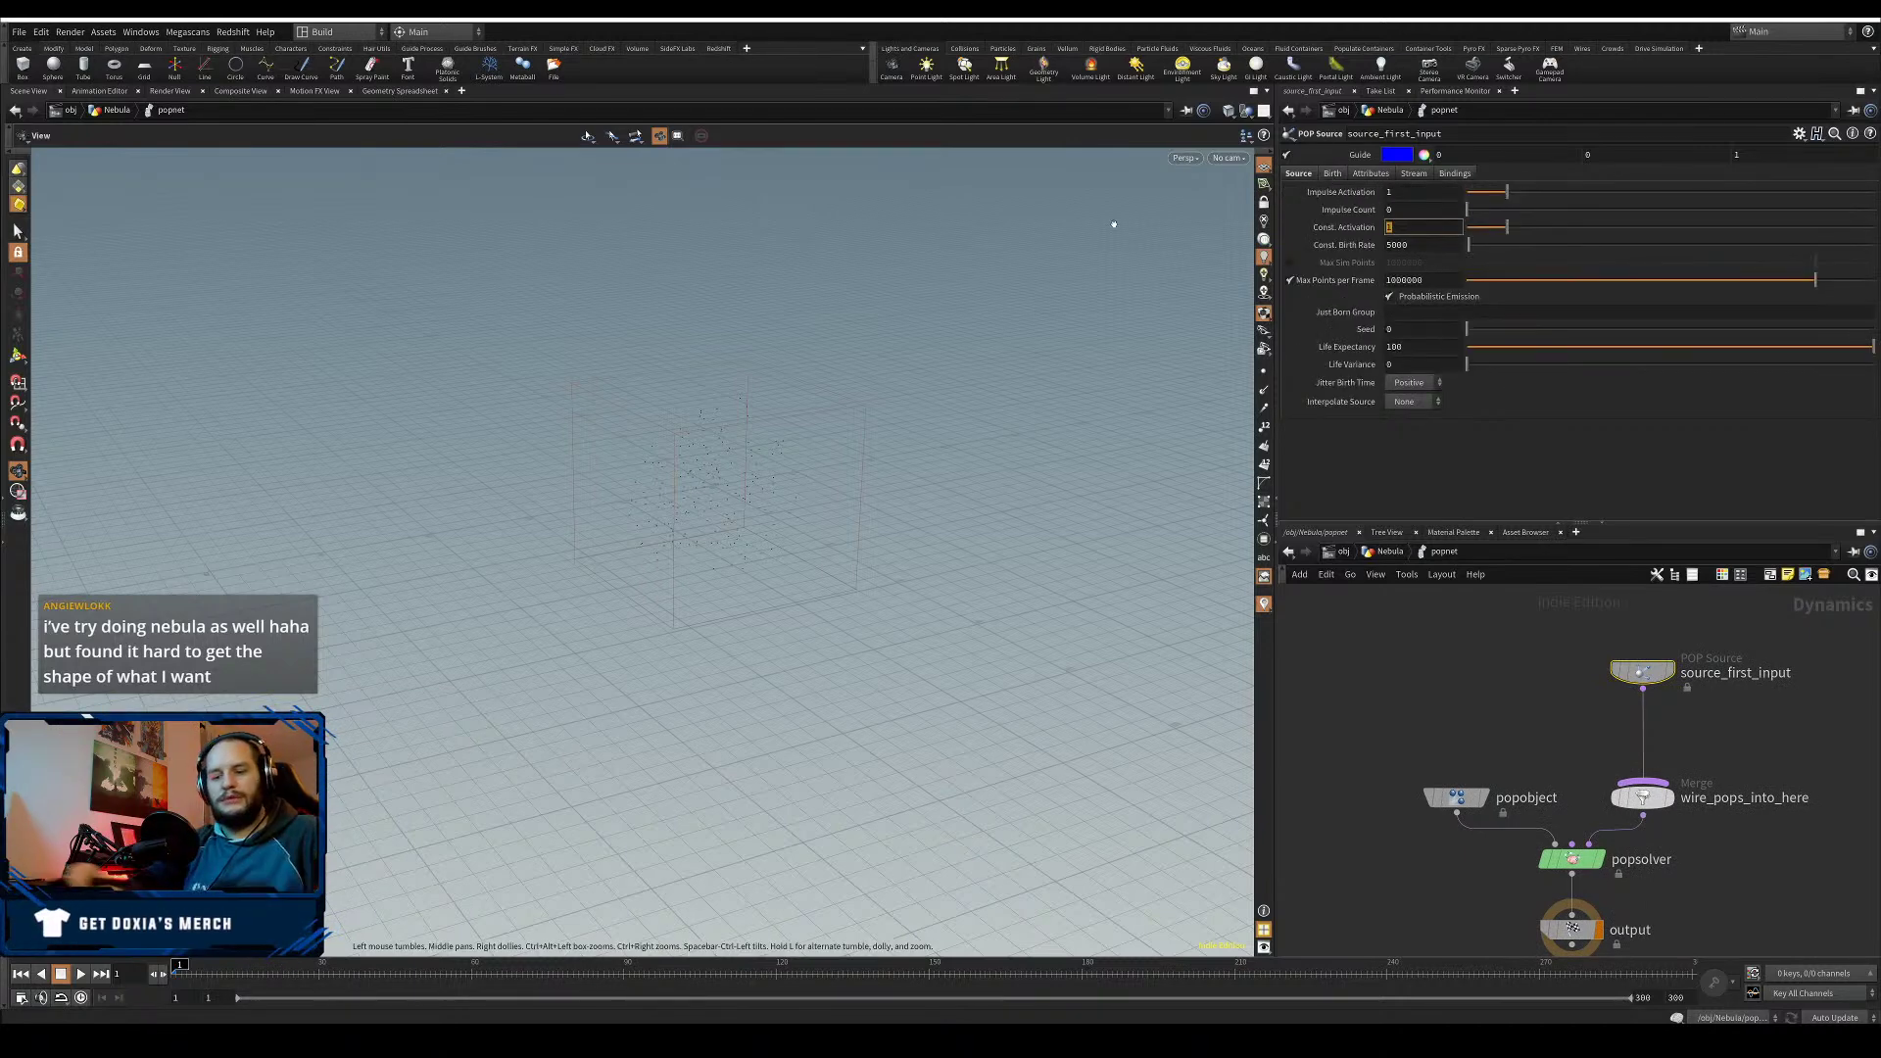
{"action": "type", "text": "$FF =="}
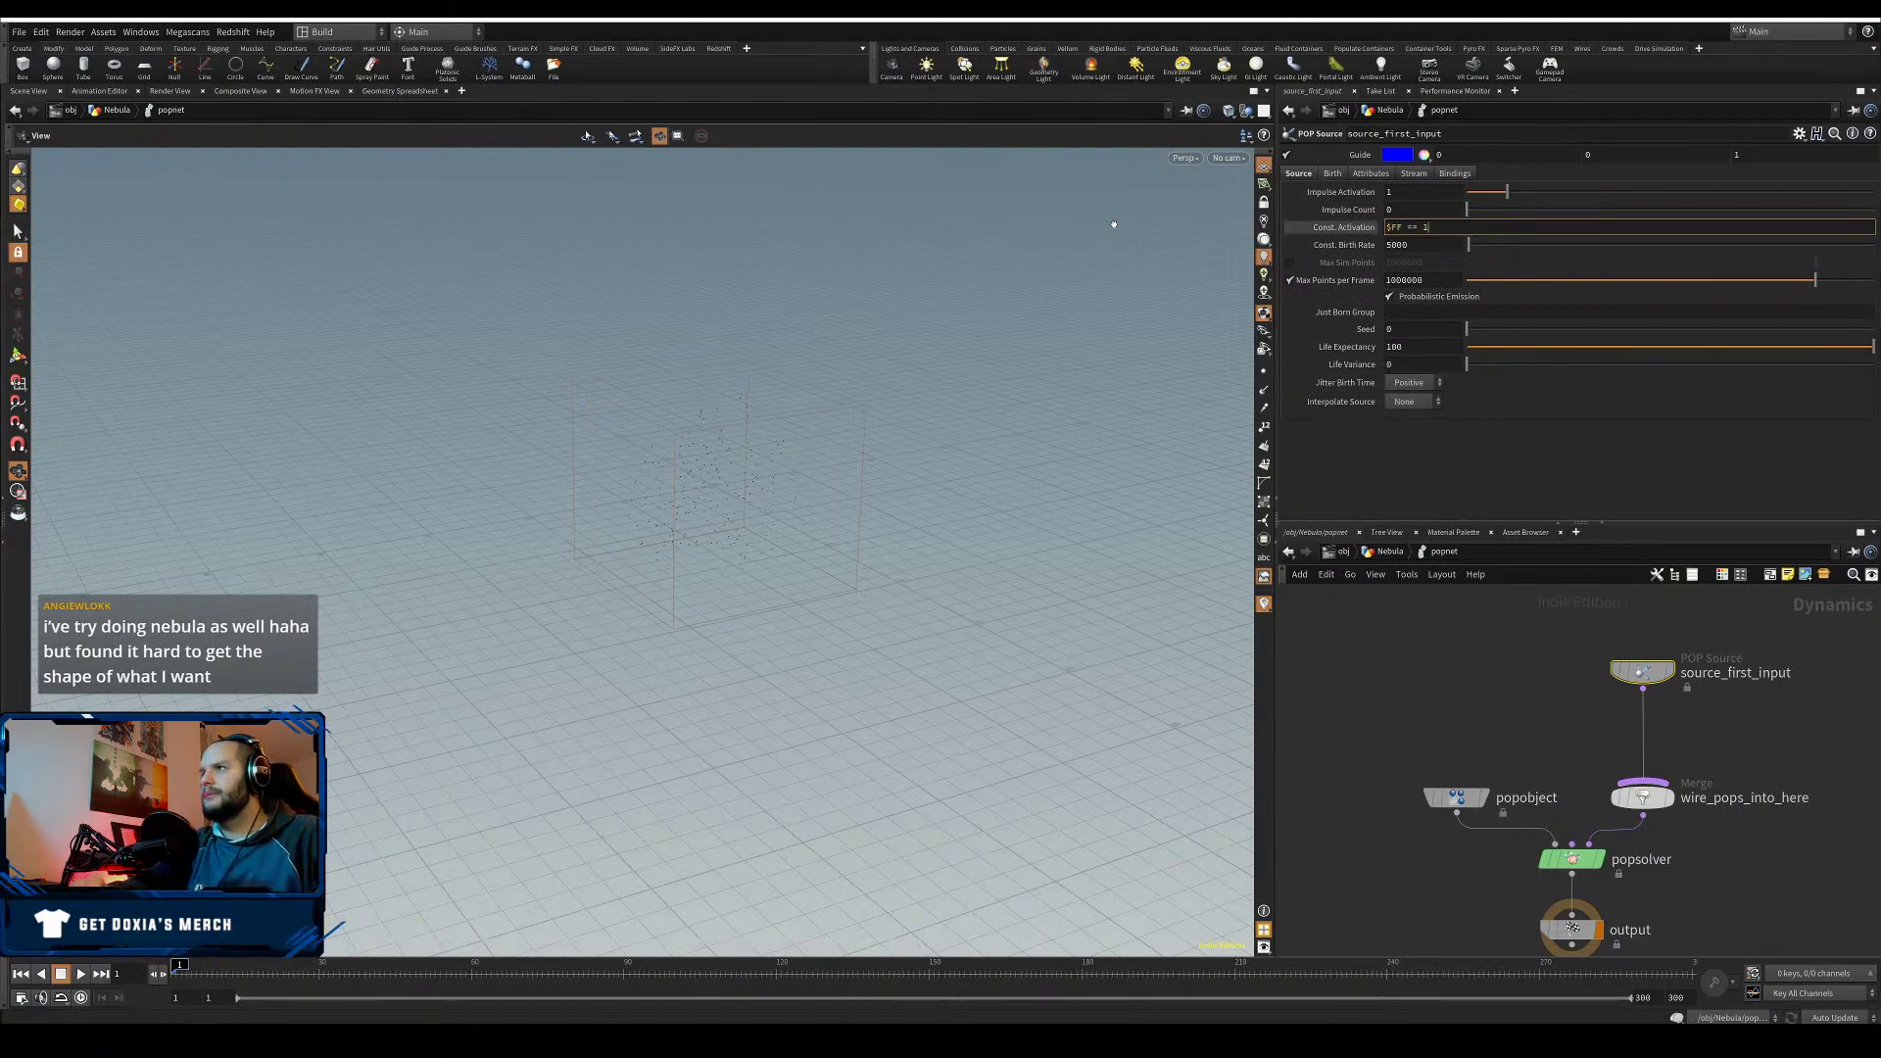
{"action": "key", "text": "Return"}
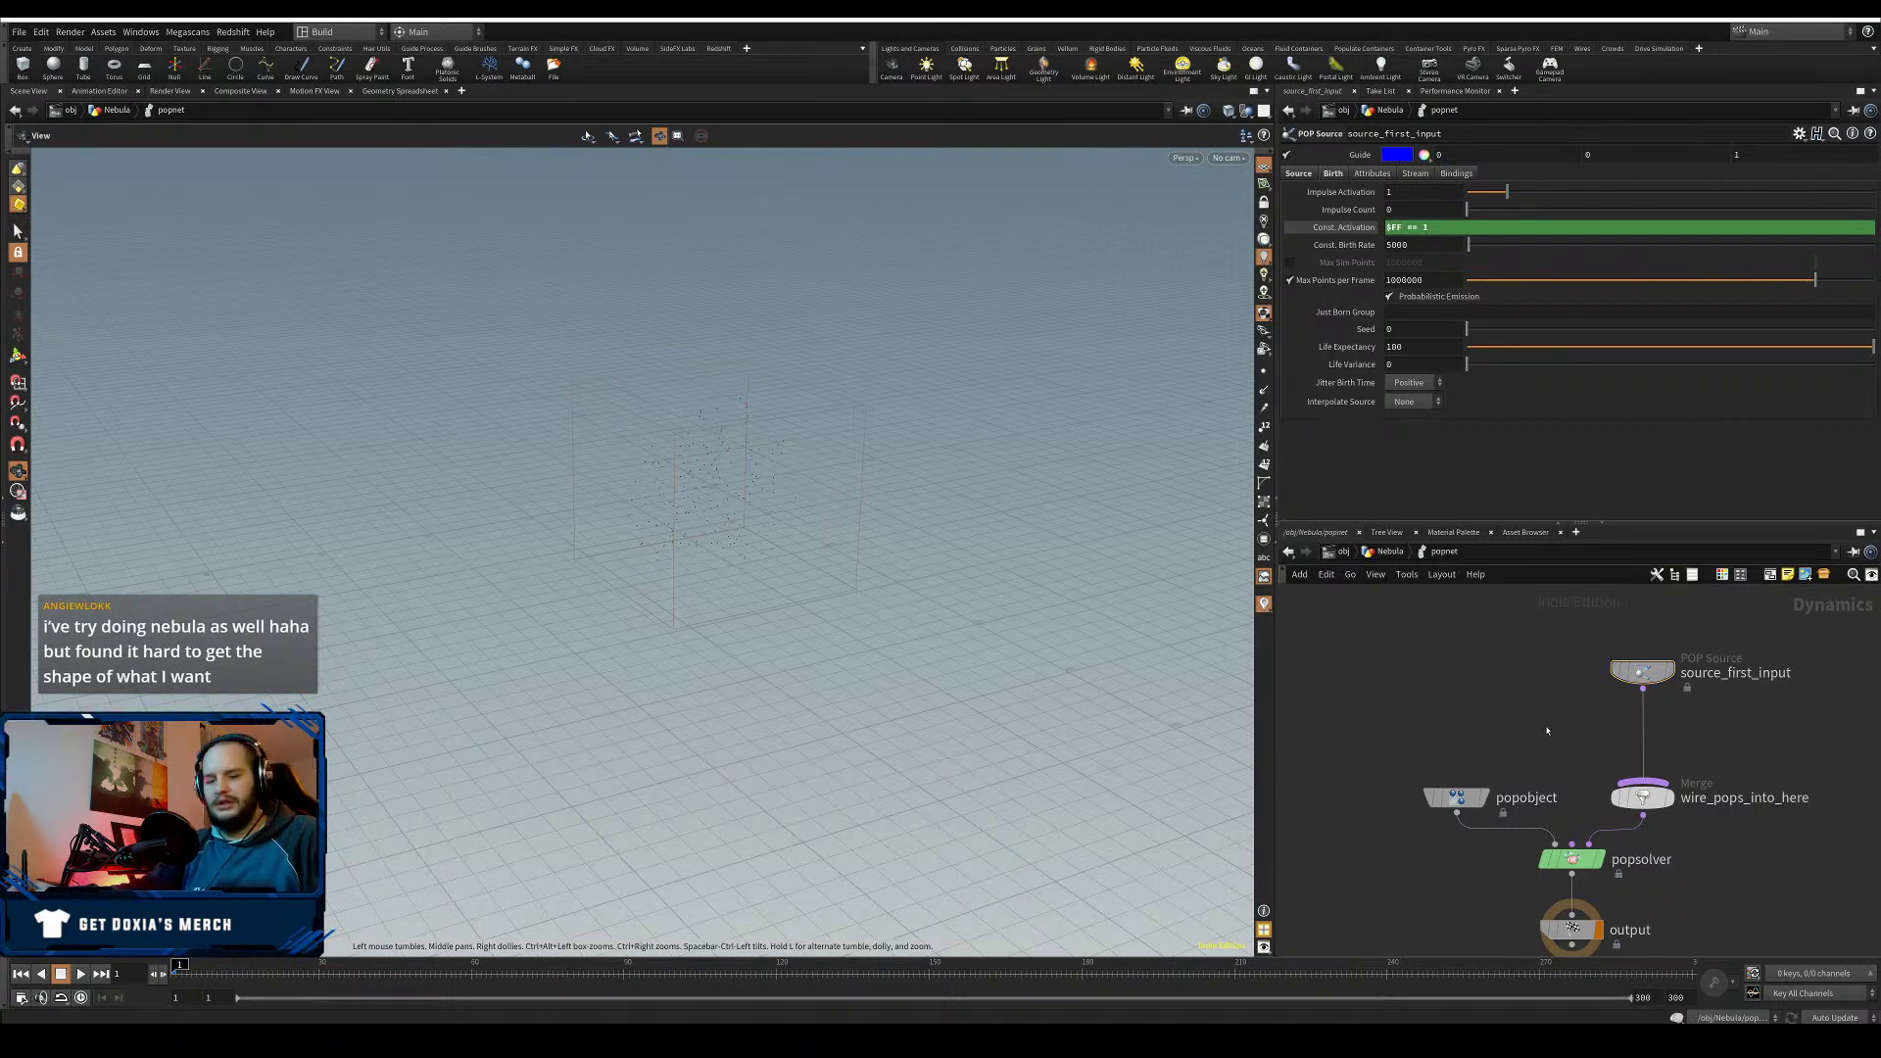
{"action": "key", "text": "Tab"}
{"action": "type", "text": "force"}
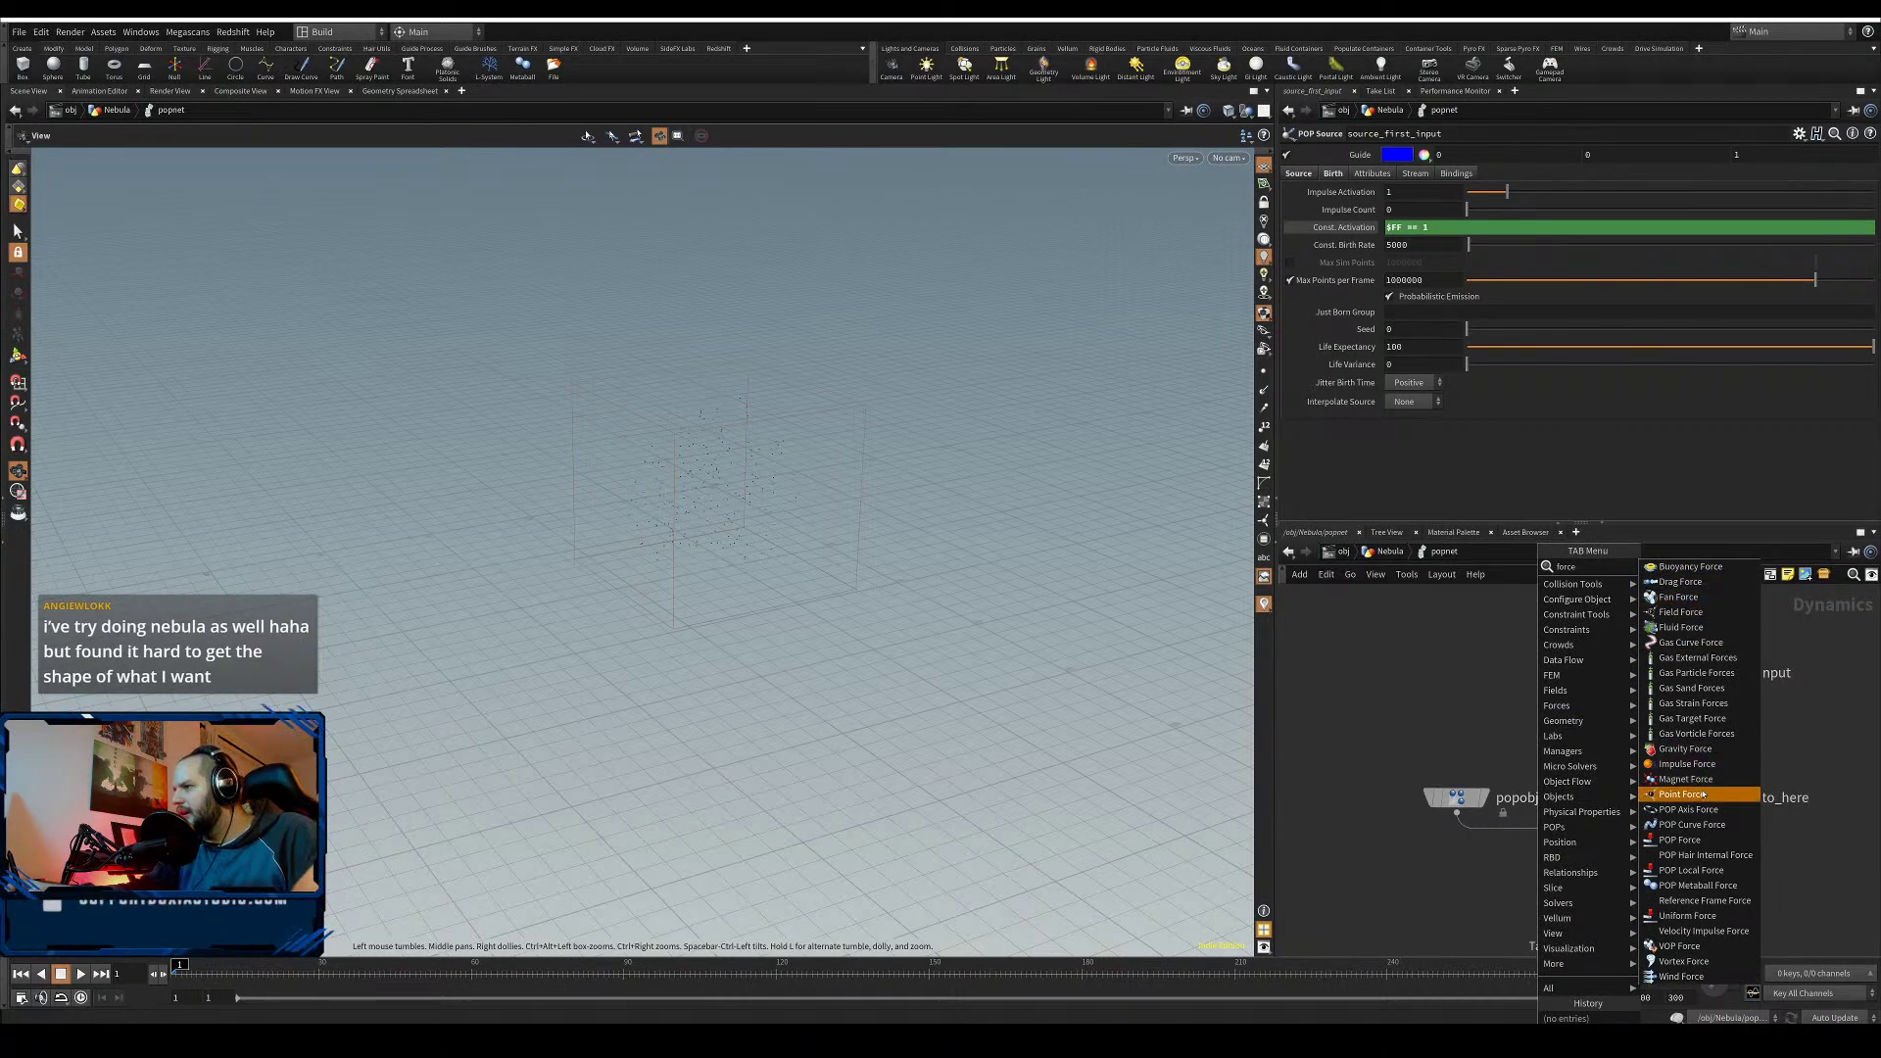
- Insert a POP Force node on the wire between source_first_input and the merge
{"action": "left_click", "coordinate": [1680, 840]}
{"action": "left_click", "coordinate": [1517, 707]}
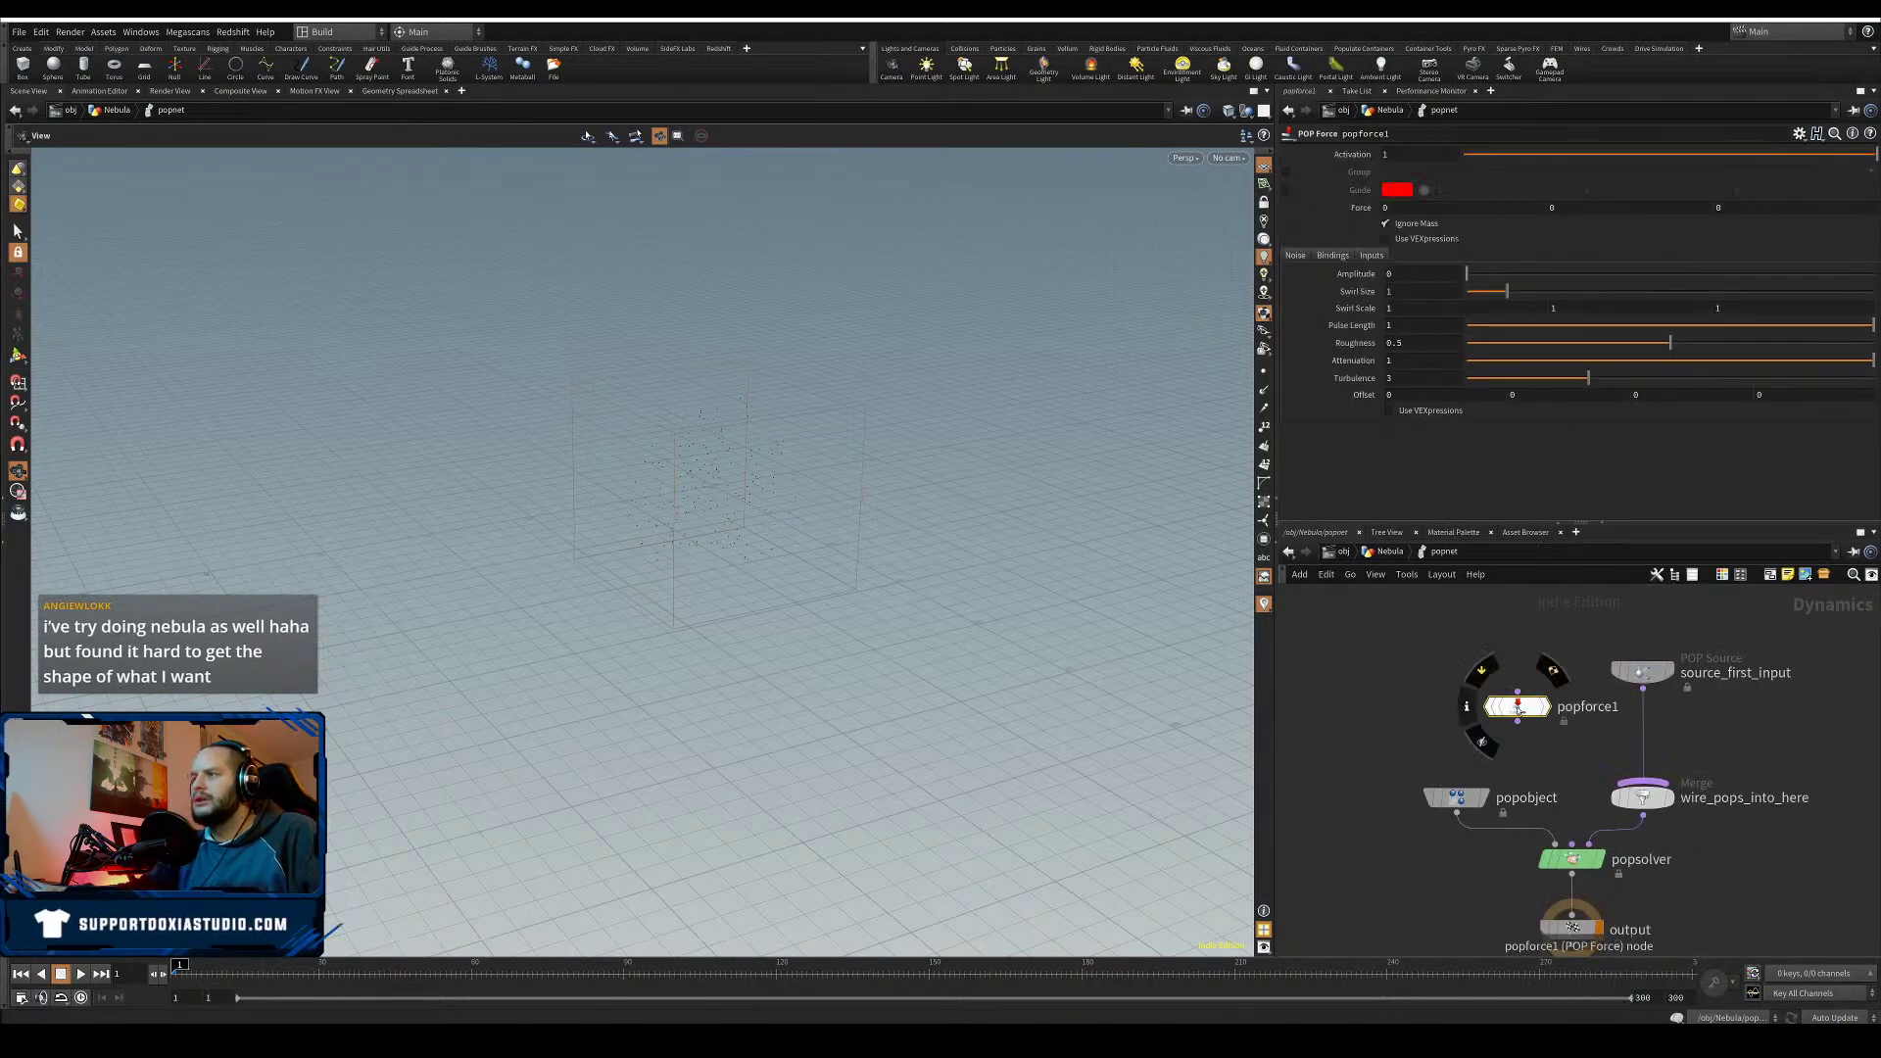
{"action": "left_click_drag", "start_coordinate": [1518, 706], "coordinate": [1642, 725]}
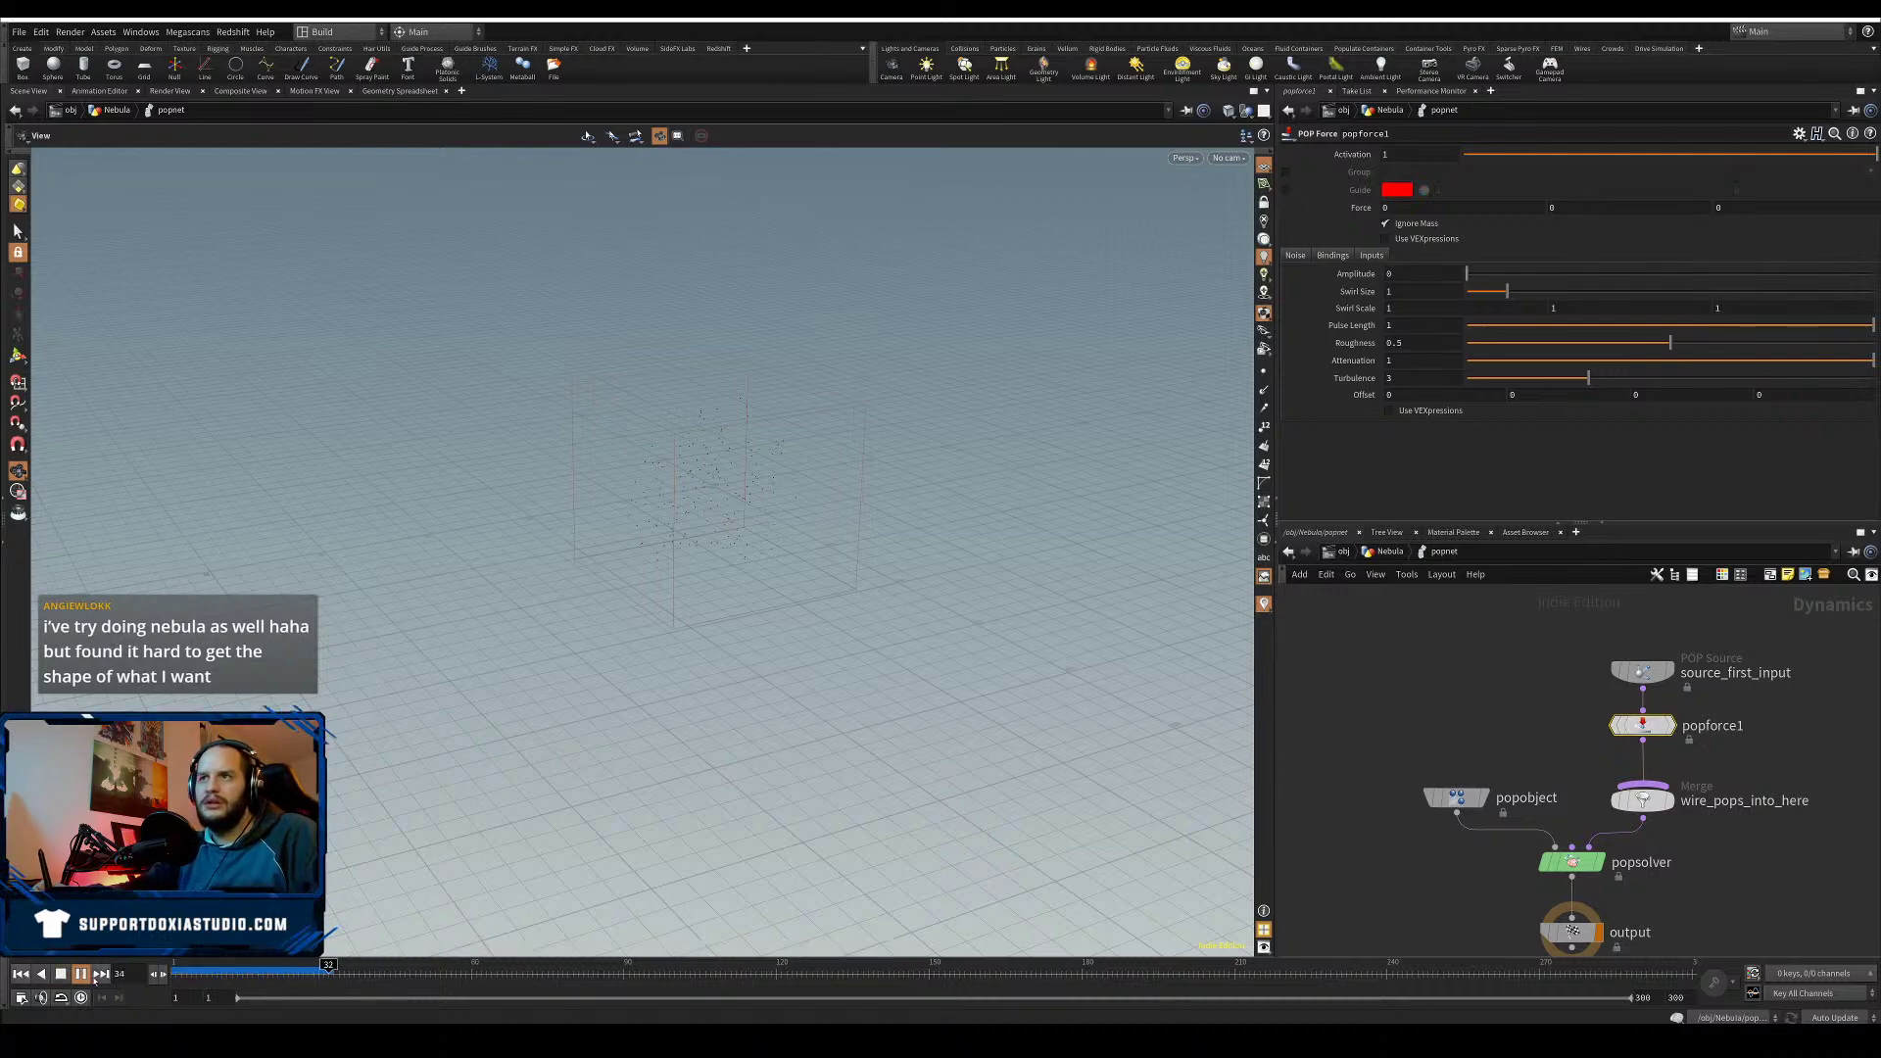
{"action": "left_click", "coordinate": [87, 977]}
{"action": "left_click_drag", "start_coordinate": [1568, 706], "coordinate": [1581, 718]}
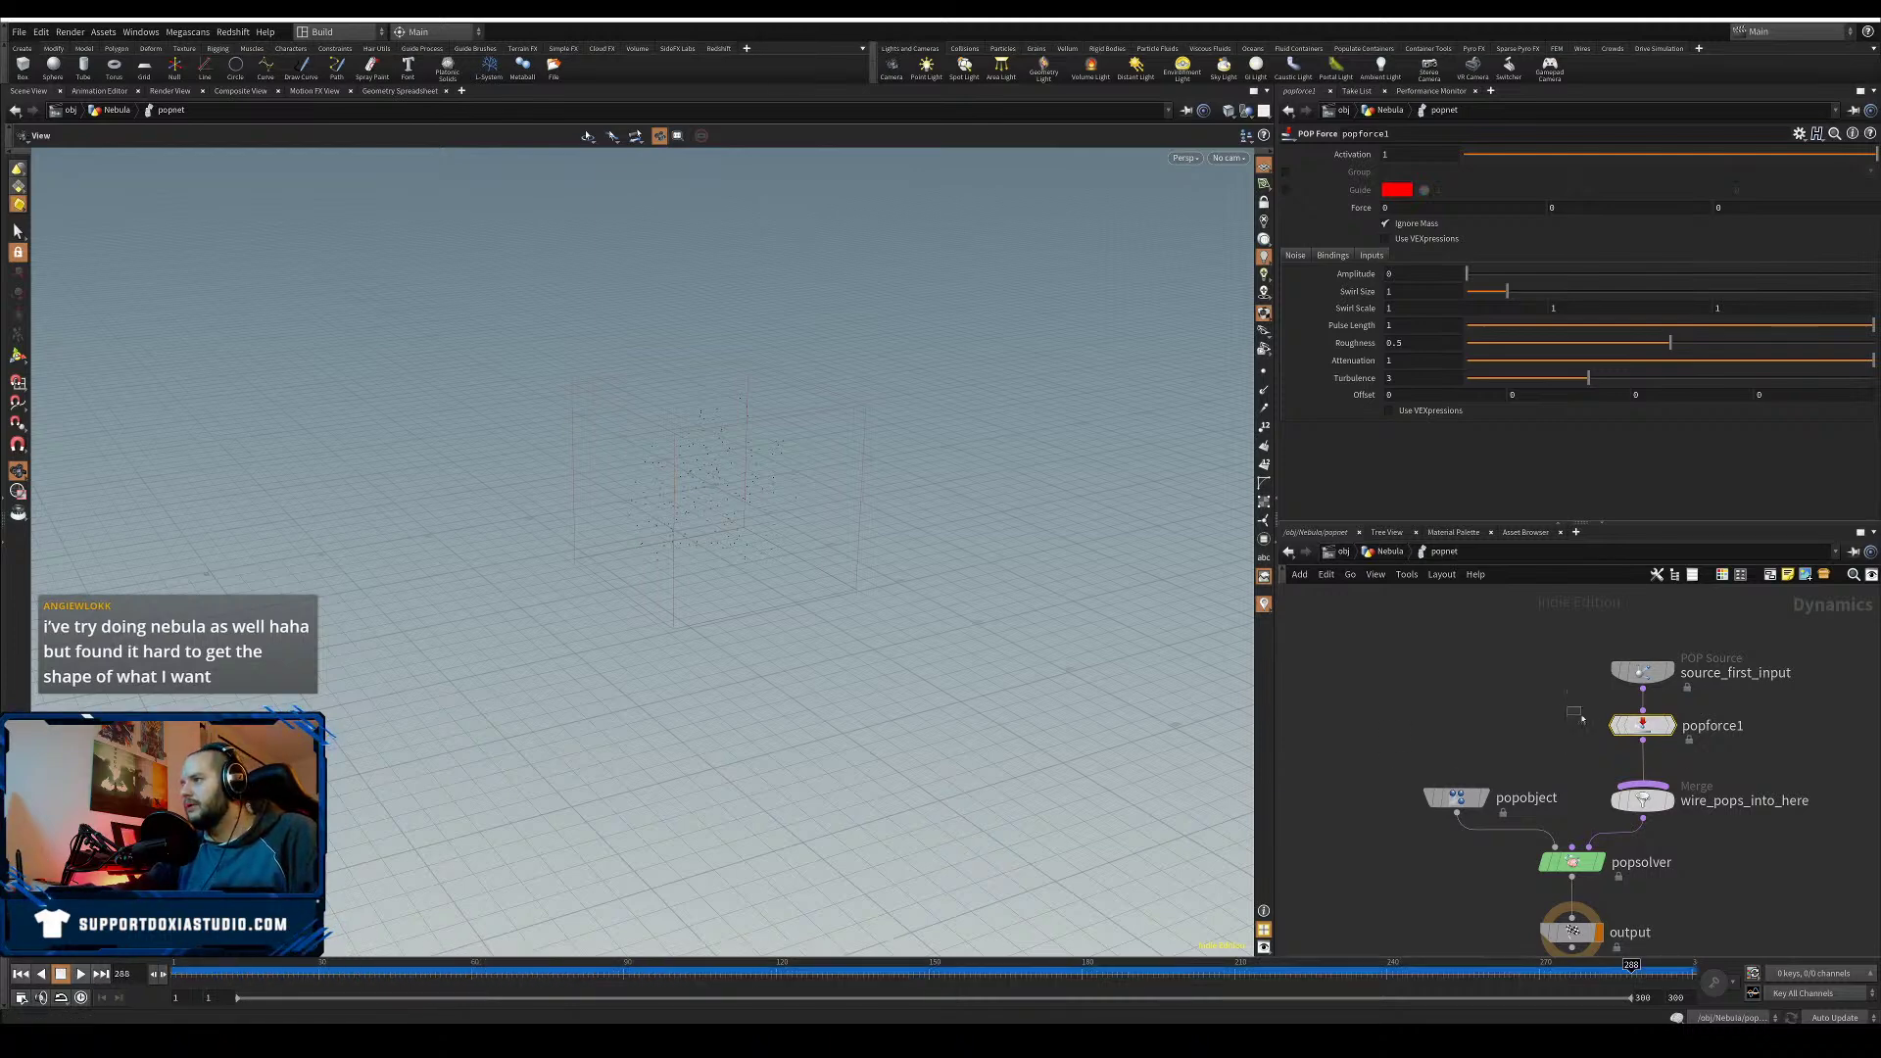
- Set popforce1's noise Amplitude to 4 and Swirl Size to 10, previewing the simulation
{"action": "left_click_drag", "start_coordinate": [1403, 274], "coordinate": [1367, 283]}
{"action": "type", "text": "4"}
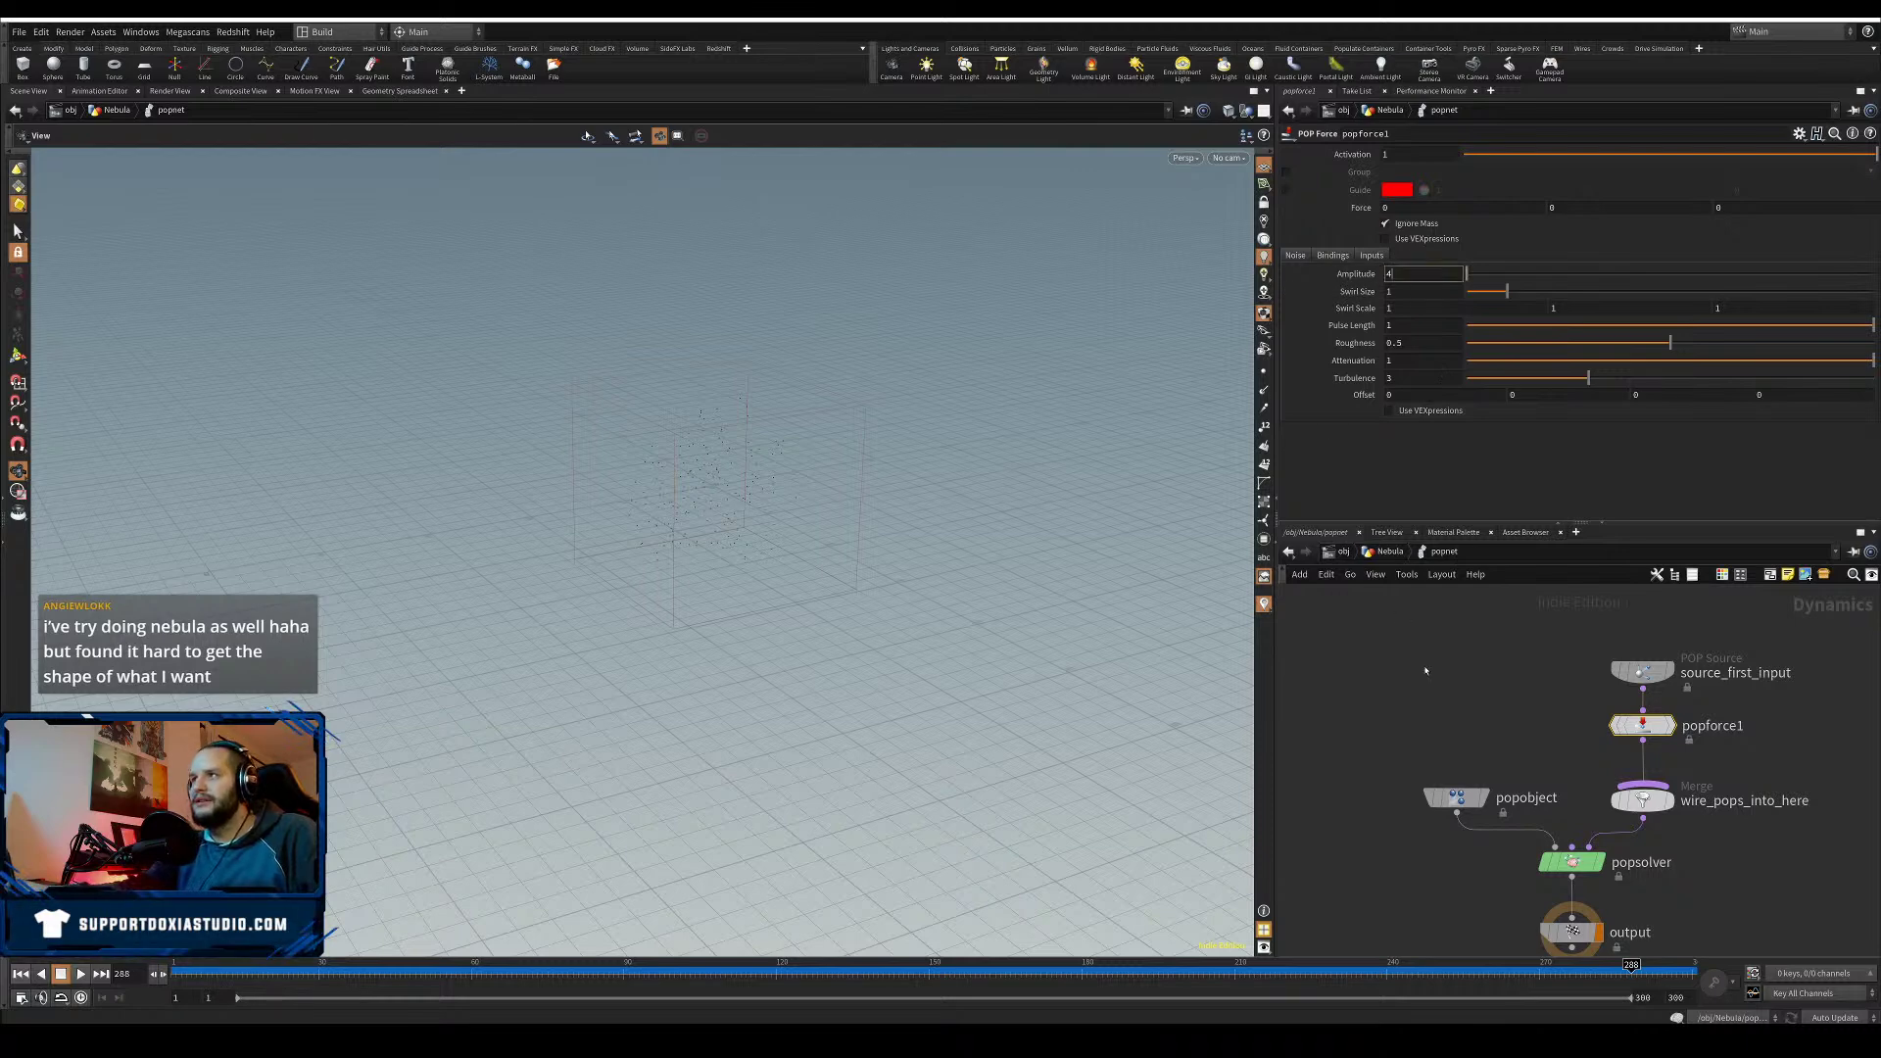
{"action": "key", "text": "Return"}
{"action": "left_click", "coordinate": [25, 975]}
{"action": "left_click", "coordinate": [83, 977]}
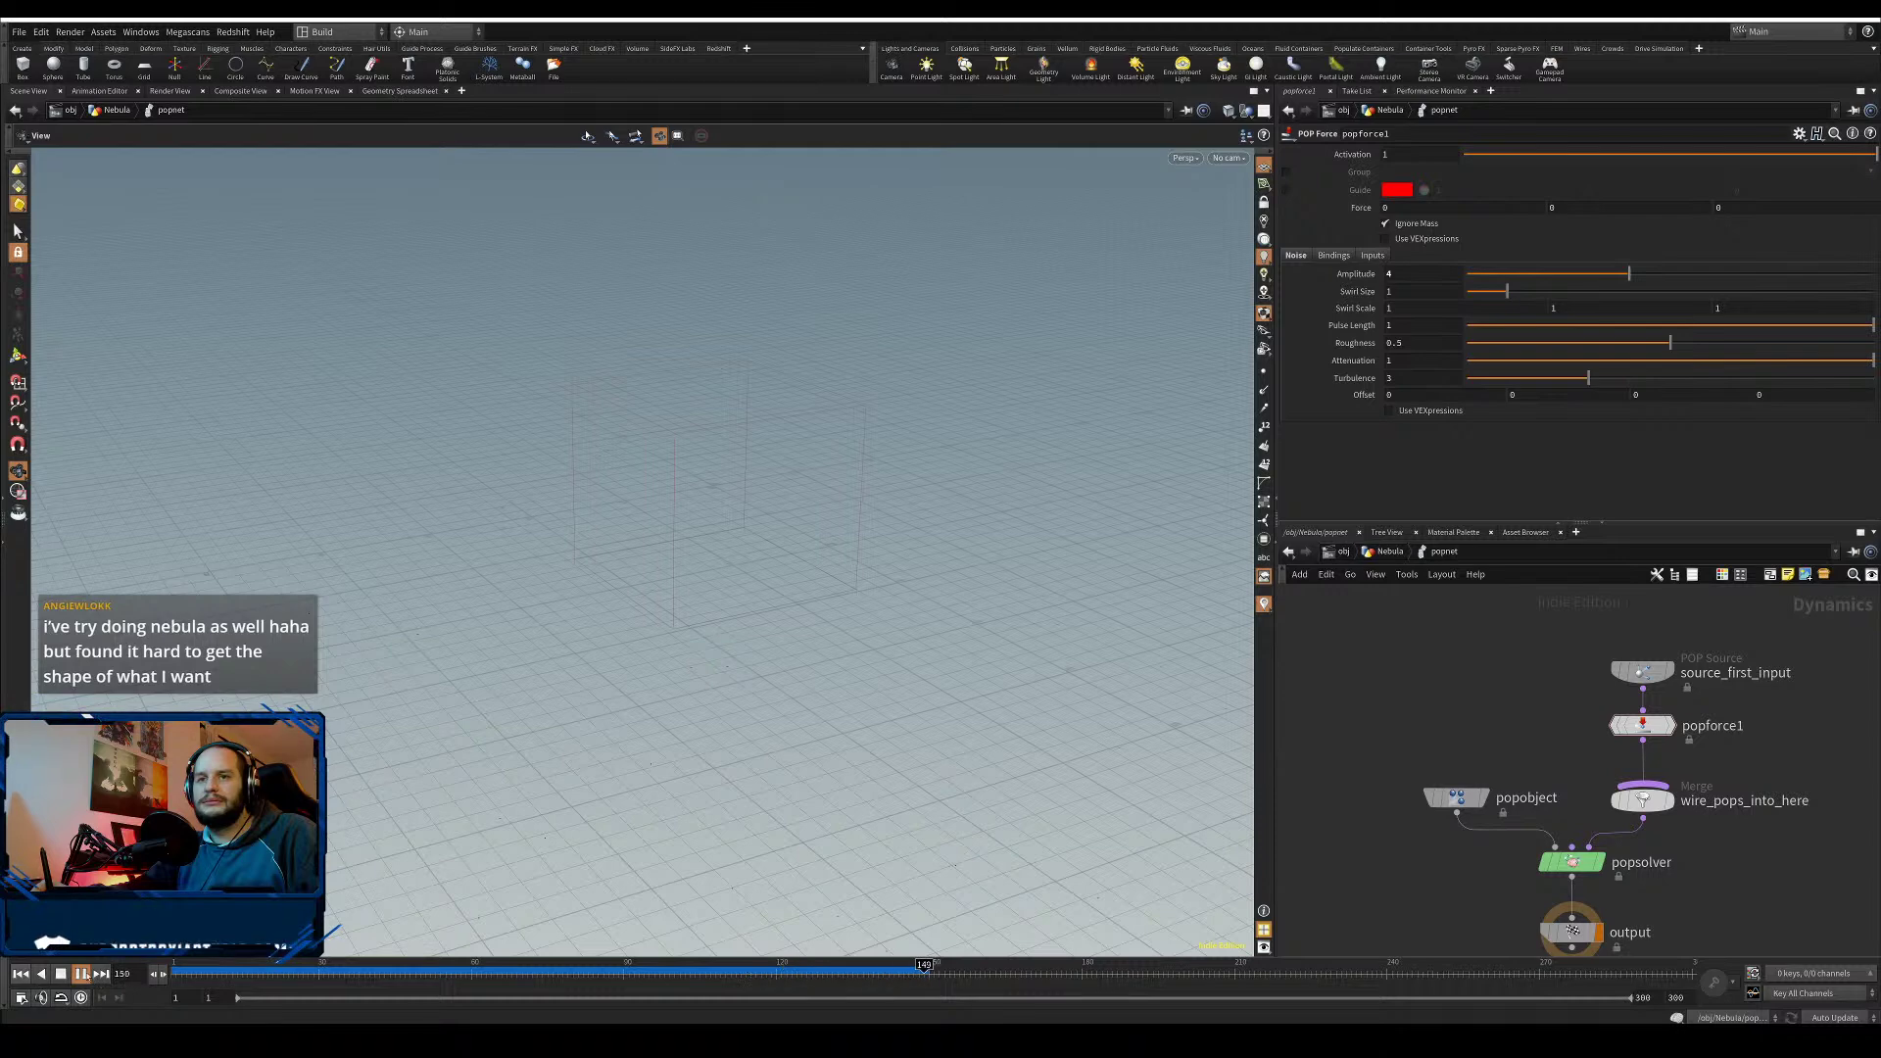
{"action": "left_click", "coordinate": [86, 977]}
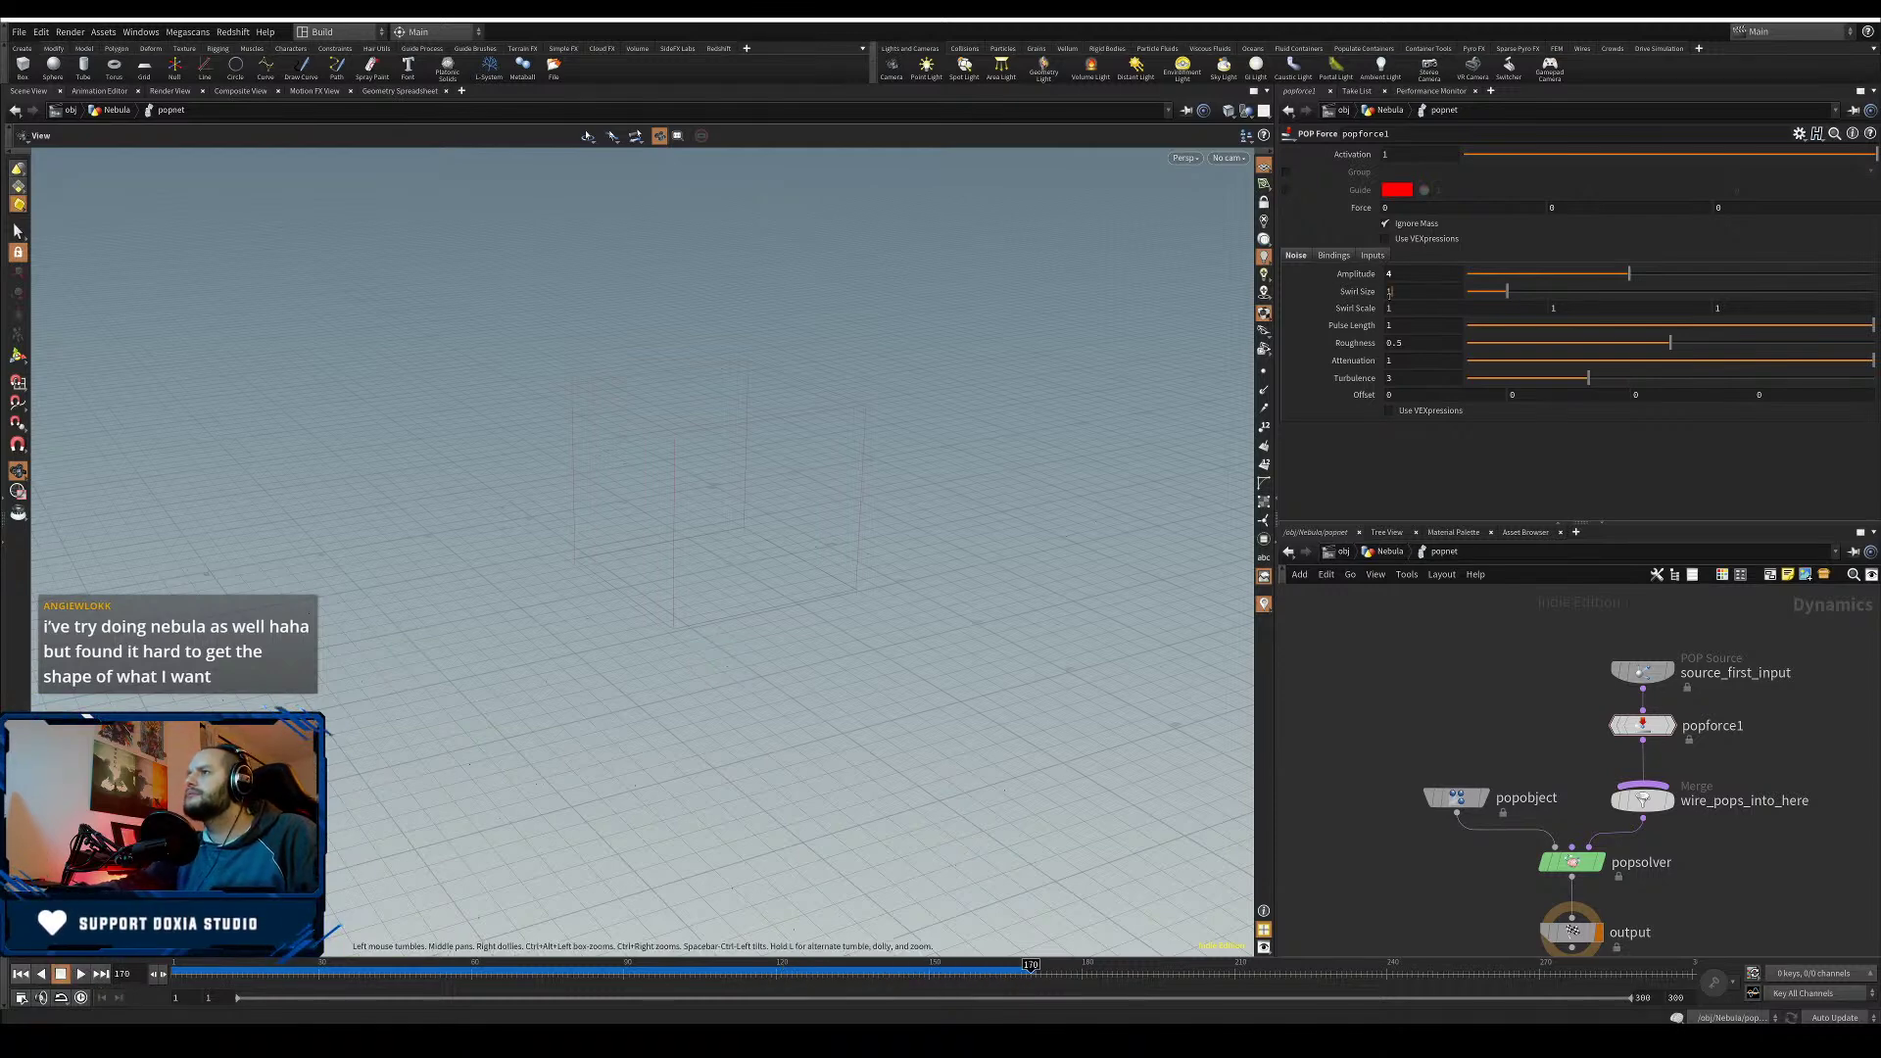
{"action": "type", "text": "10"}
{"action": "key", "text": "Return"}
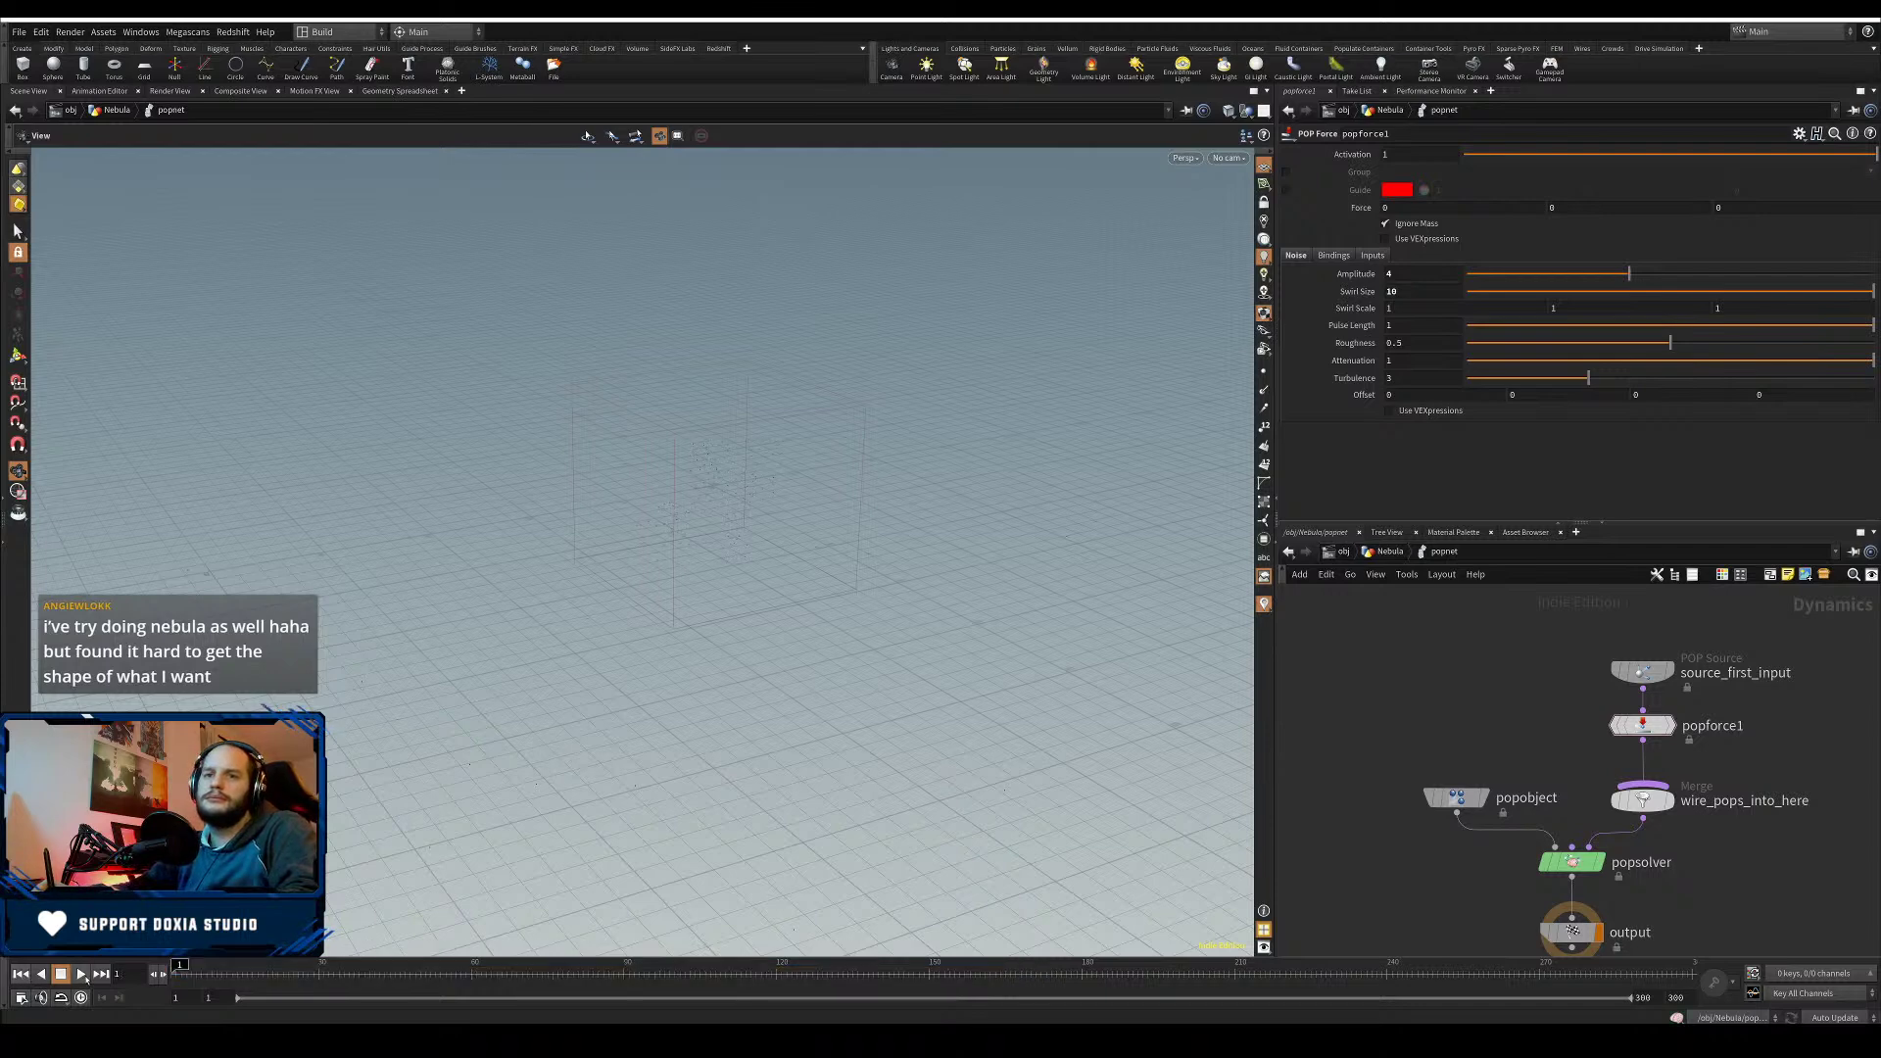
{"action": "left_click", "coordinate": [82, 974]}
{"action": "left_click", "coordinate": [63, 976]}
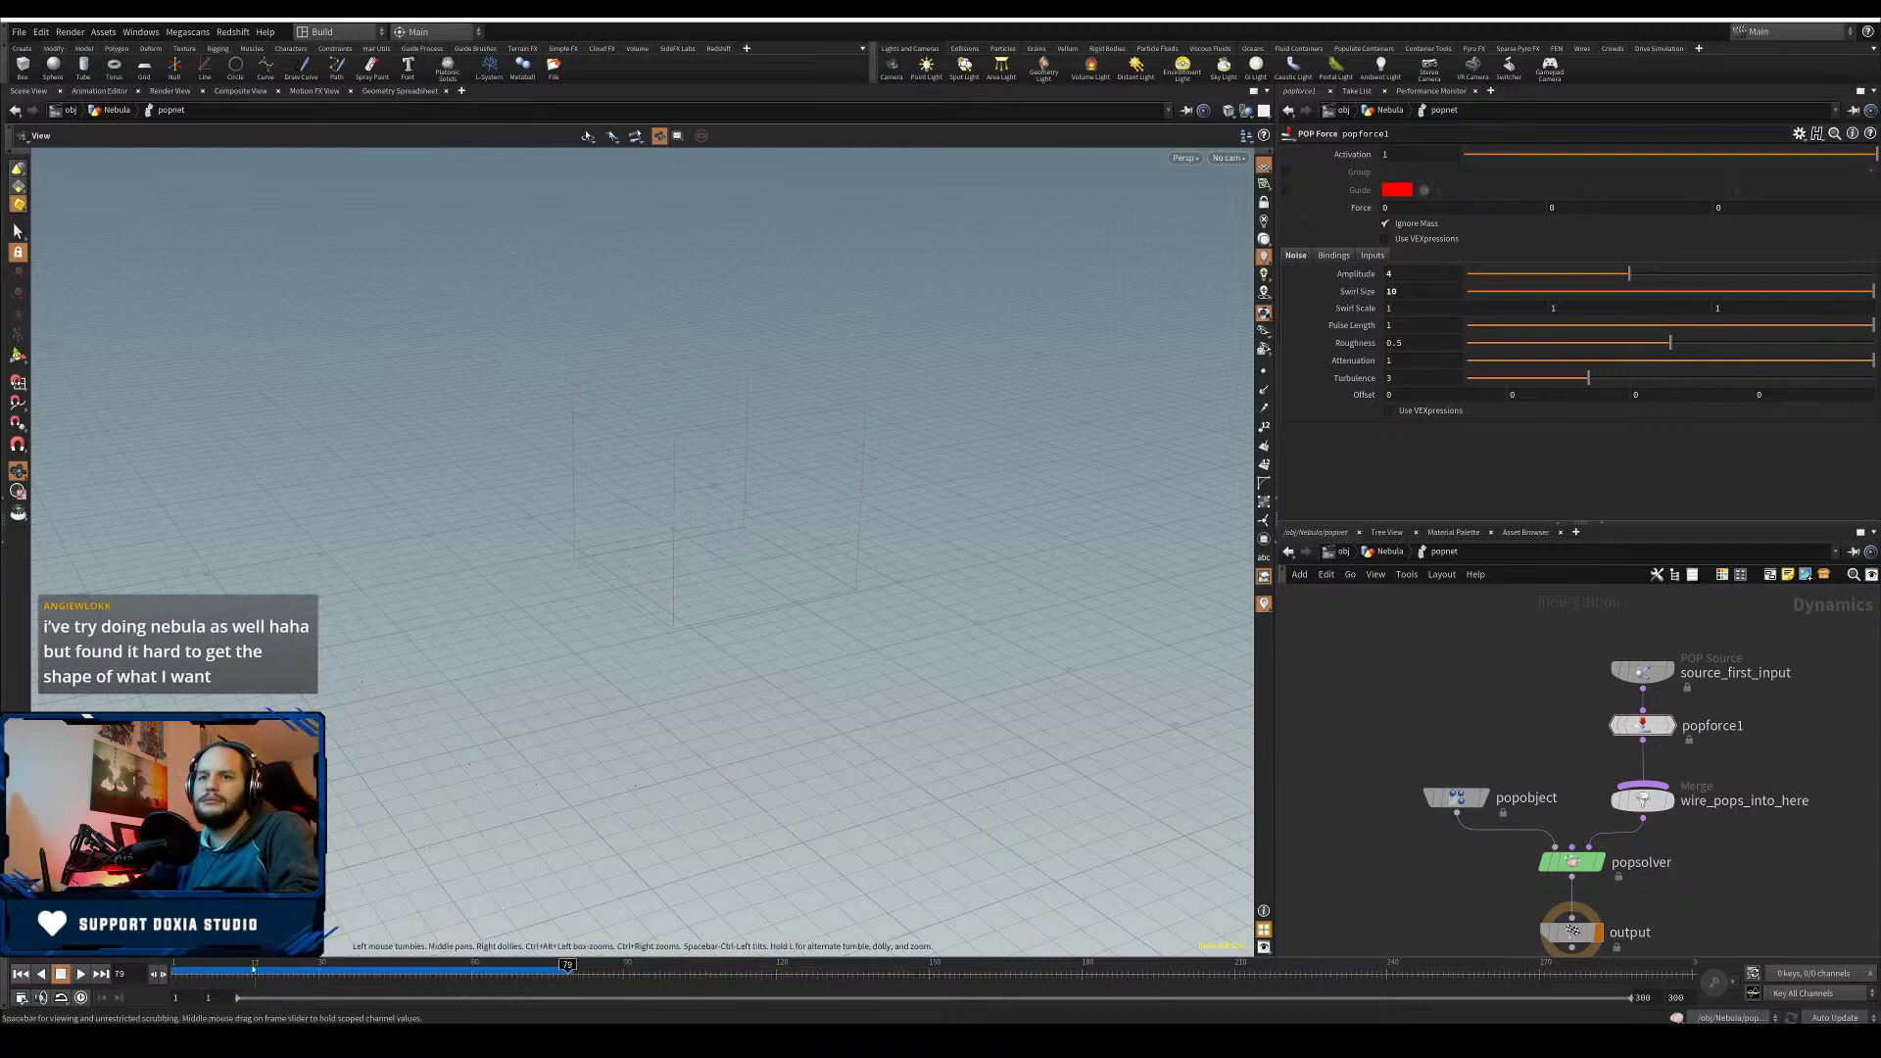
- Move the source and popforce1 up and search the TAB menu for drag
{"action": "left_click_drag", "start_coordinate": [1695, 752], "coordinate": [1642, 673]}
{"action": "left_click", "coordinate": [1642, 673]}
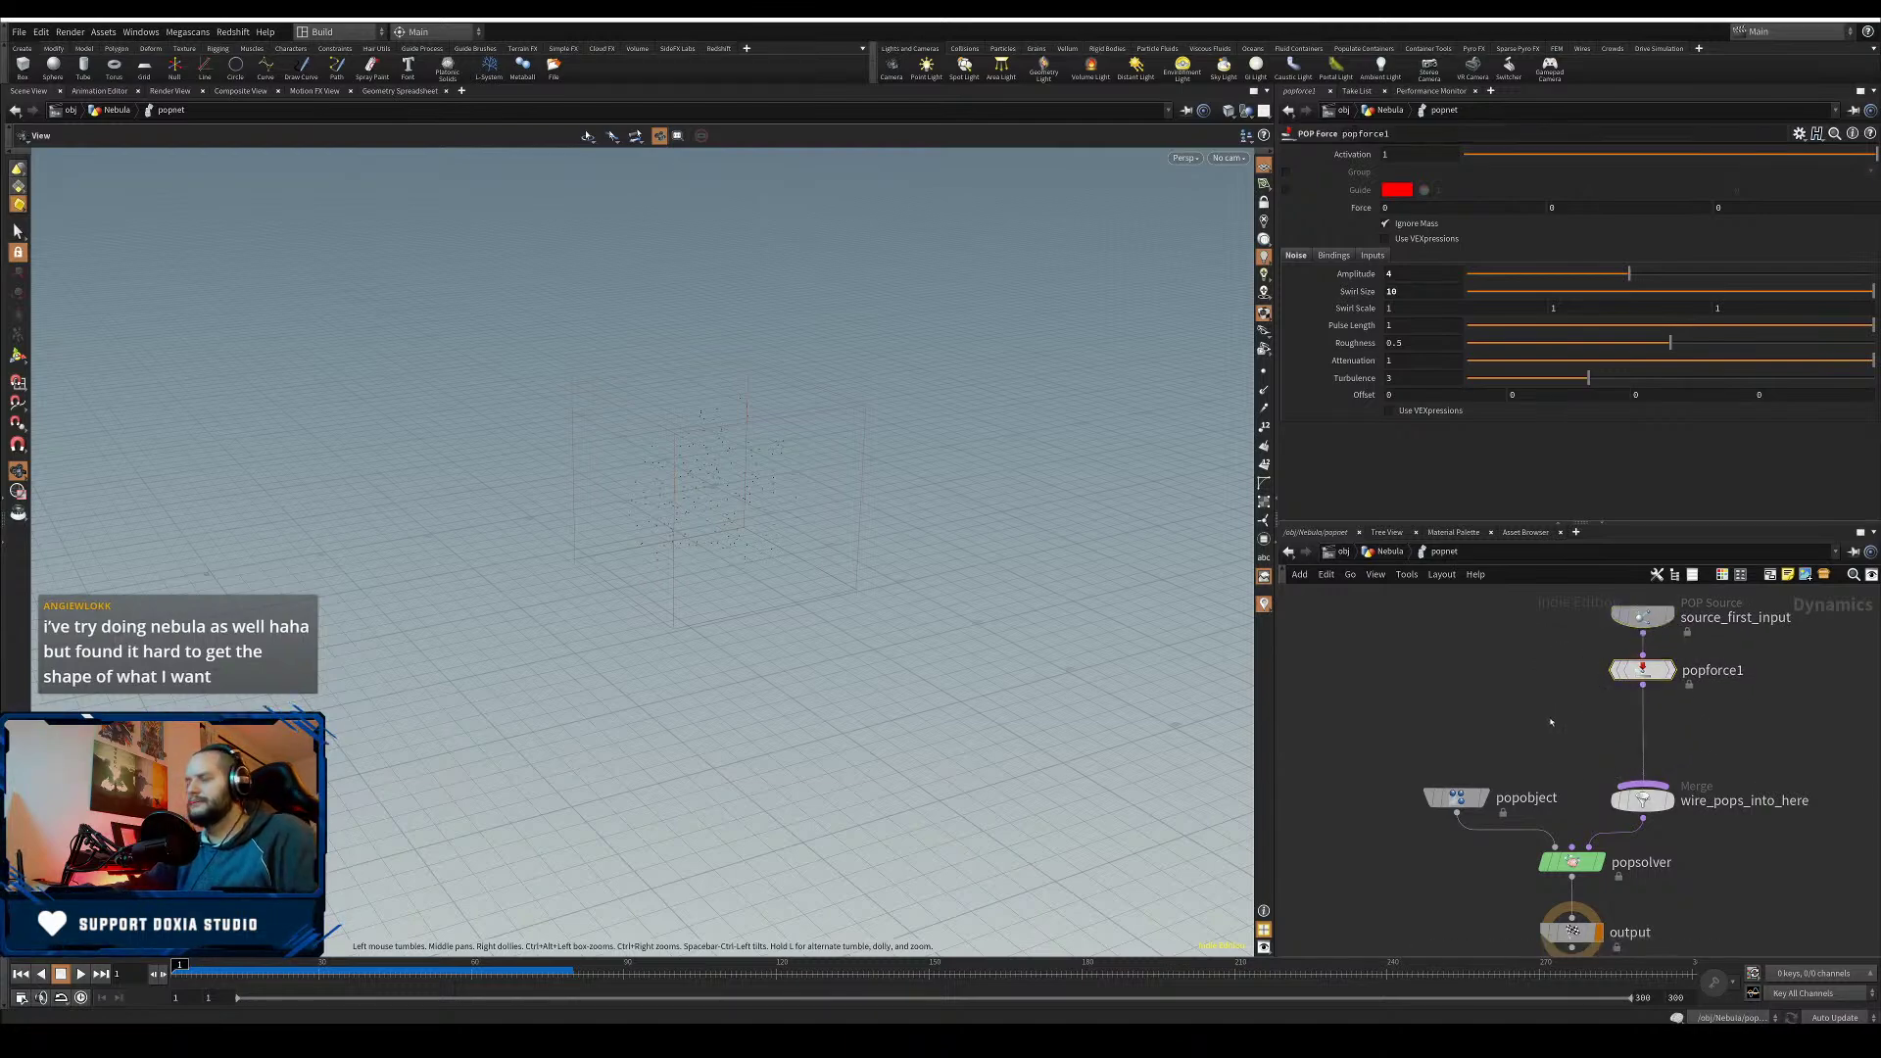
{"action": "key", "text": "Tab"}
{"action": "type", "text": "dra"}
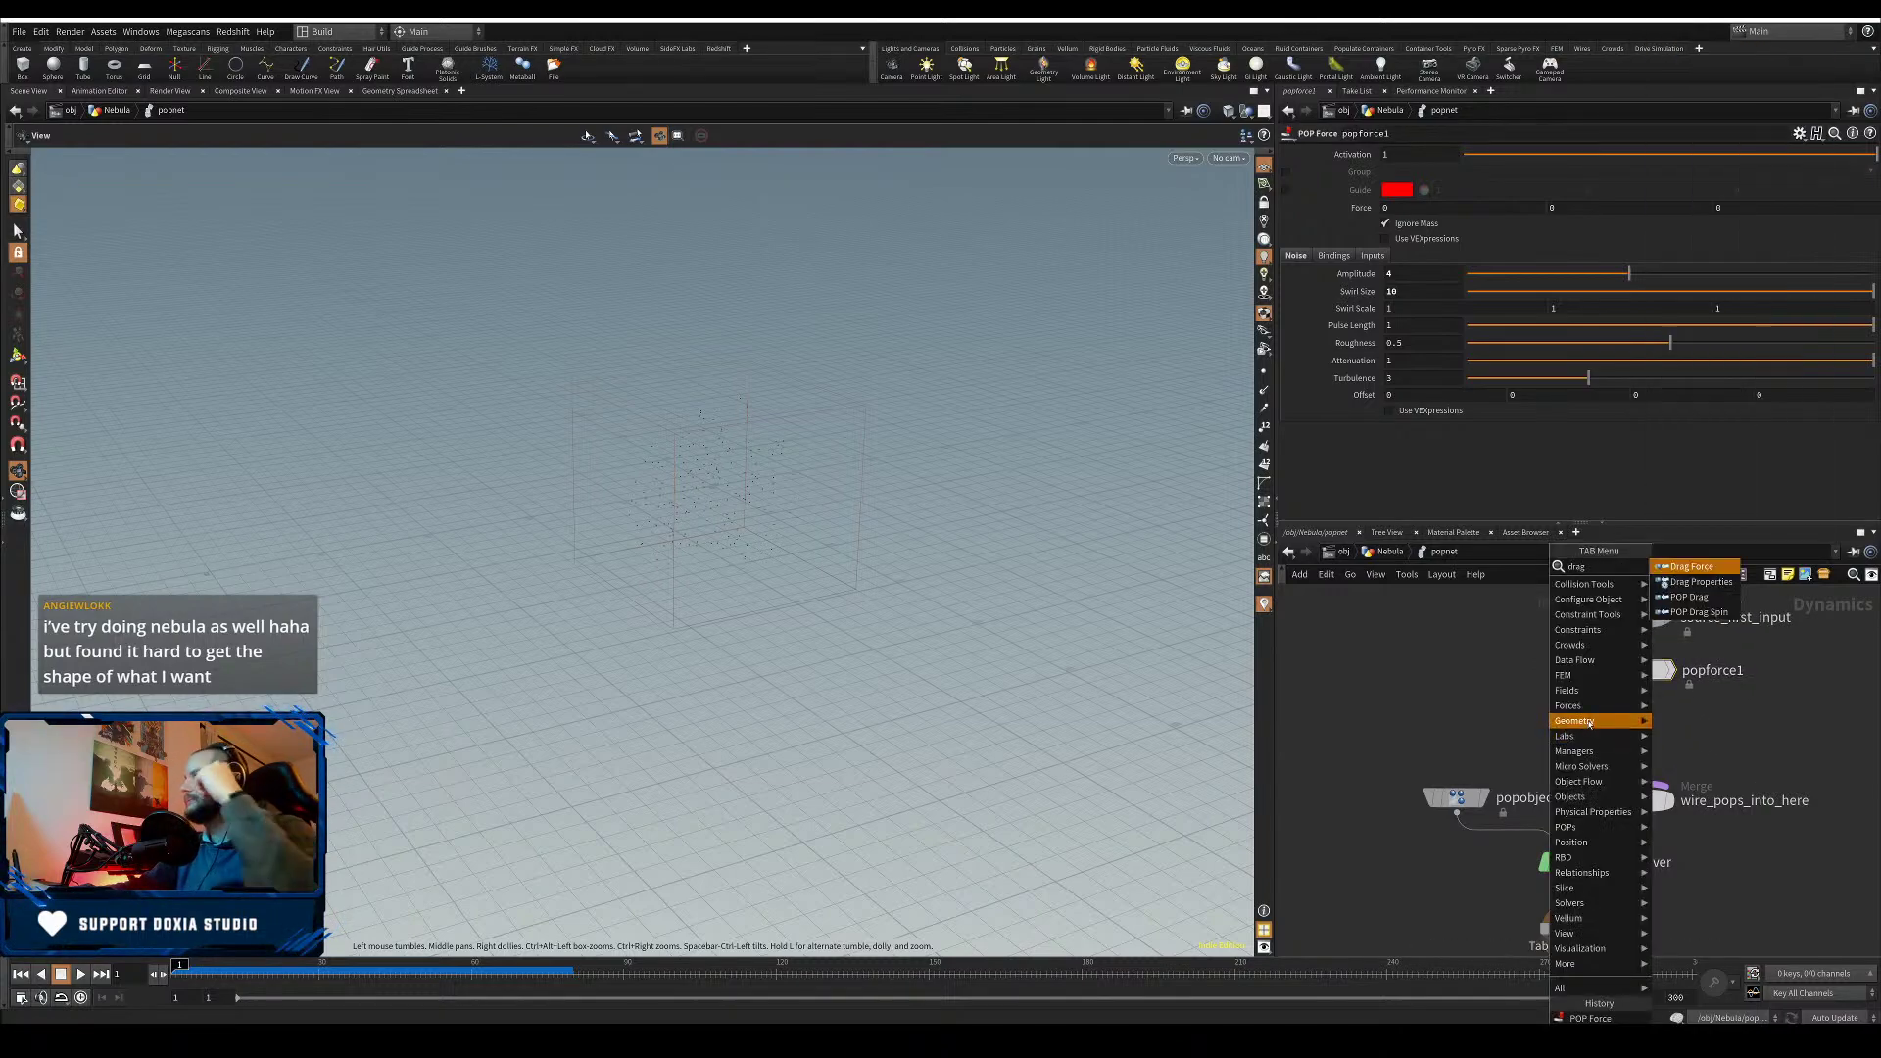
{"action": "type", "text": "g"}
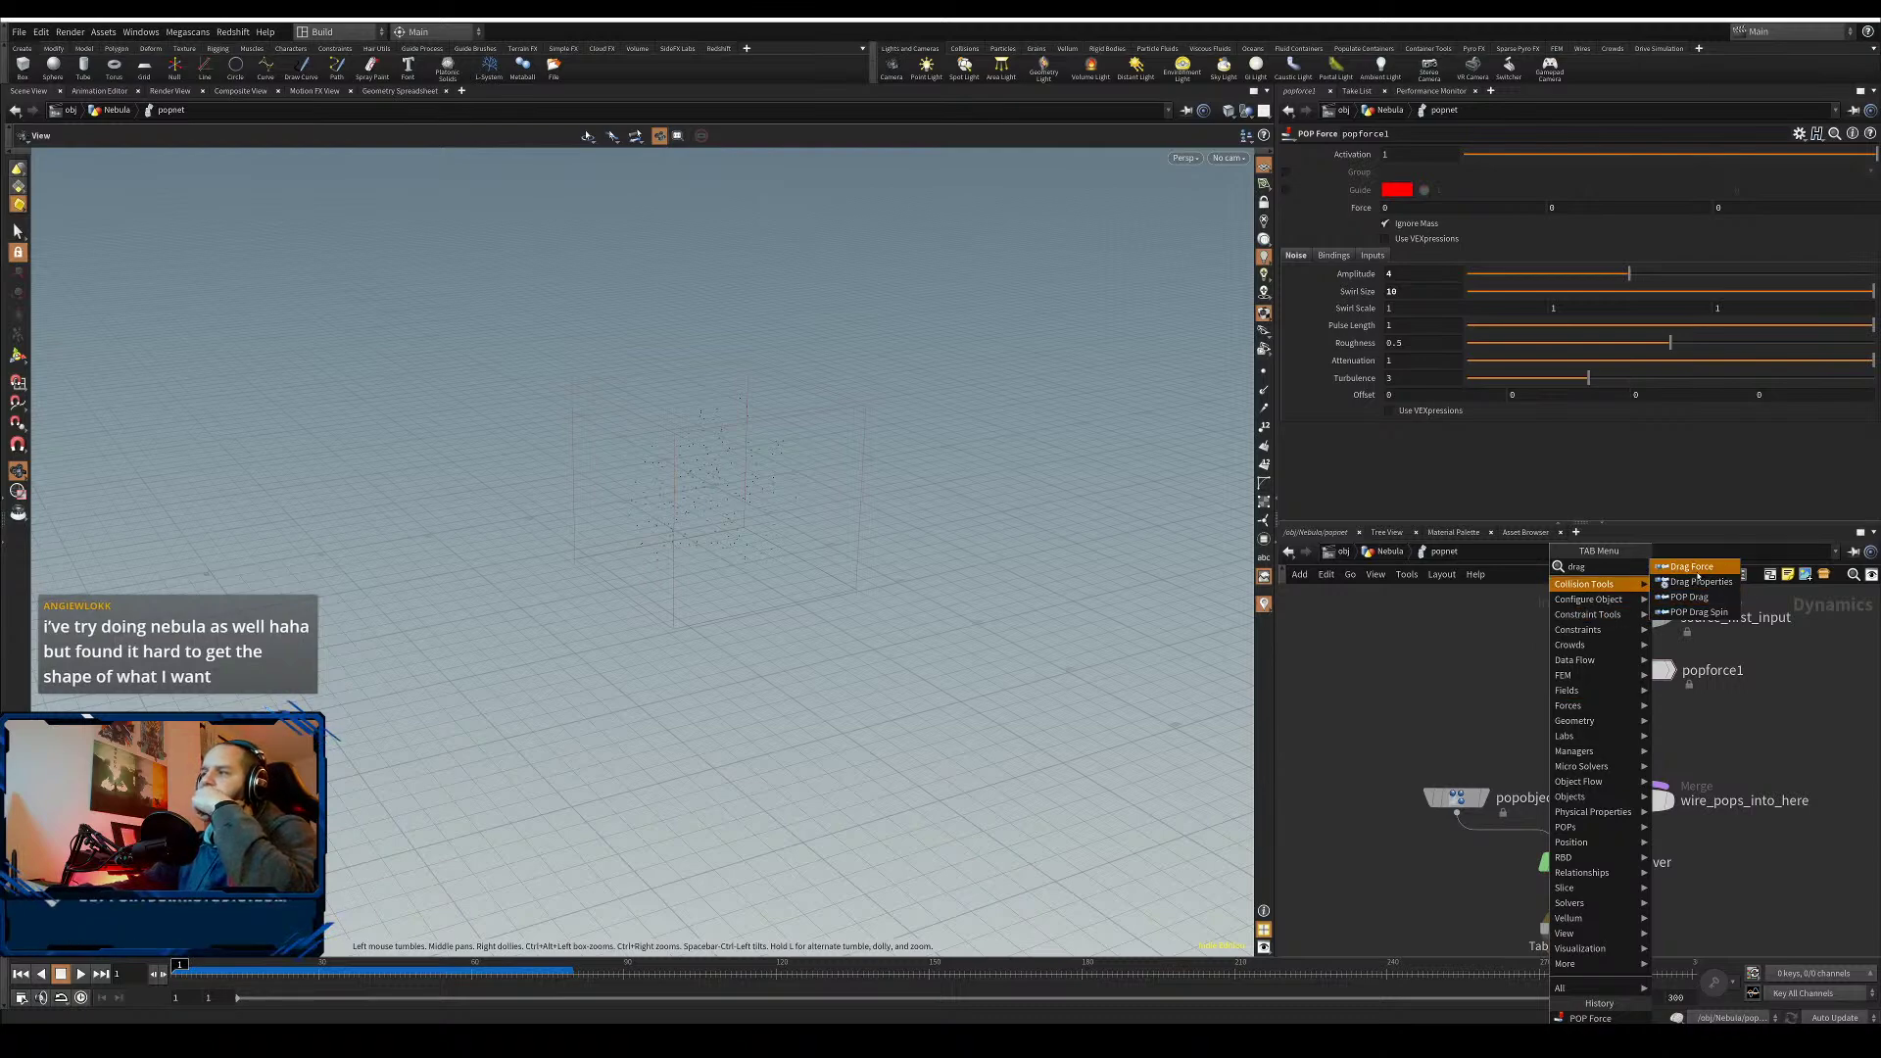
- Insert a Drag Force node between popforce1 and the merge and preview the simulation
{"action": "left_click", "coordinate": [1692, 567]}
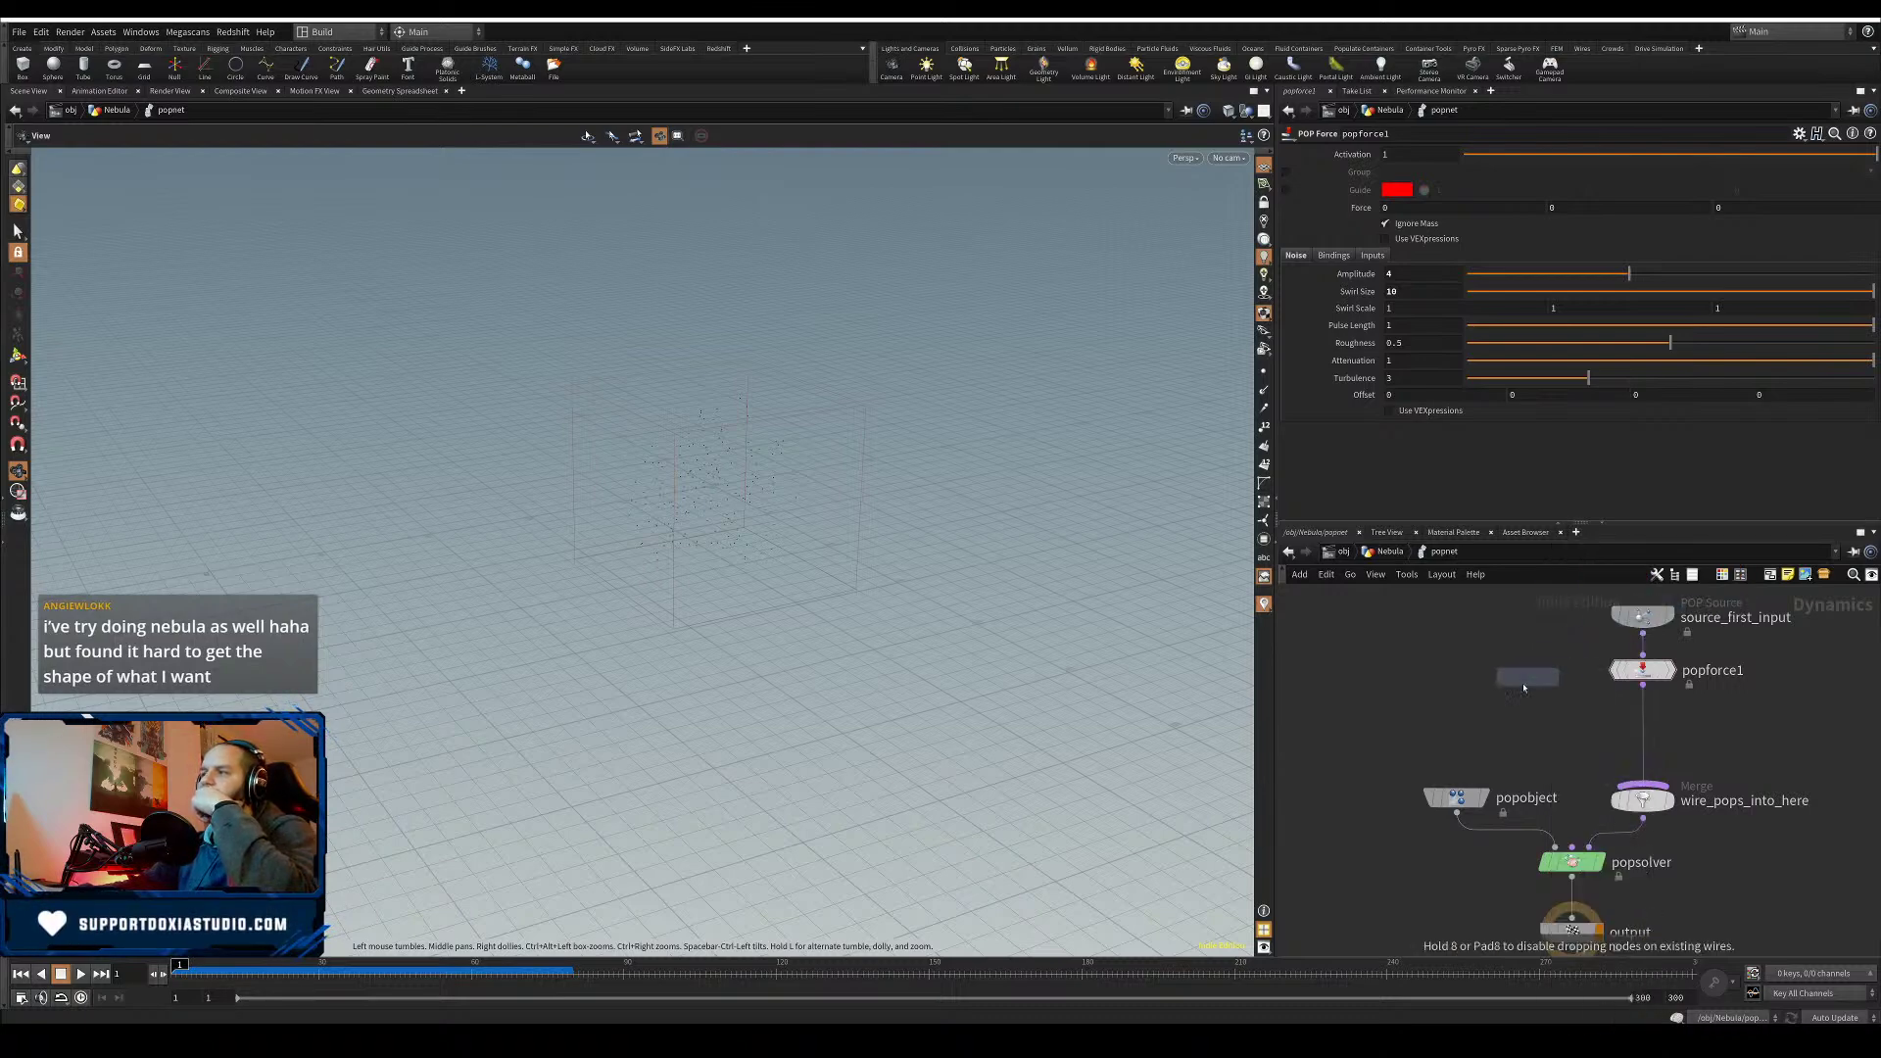
{"action": "left_click", "coordinate": [1517, 700]}
{"action": "left_click_drag", "start_coordinate": [1517, 700], "coordinate": [1647, 738]}
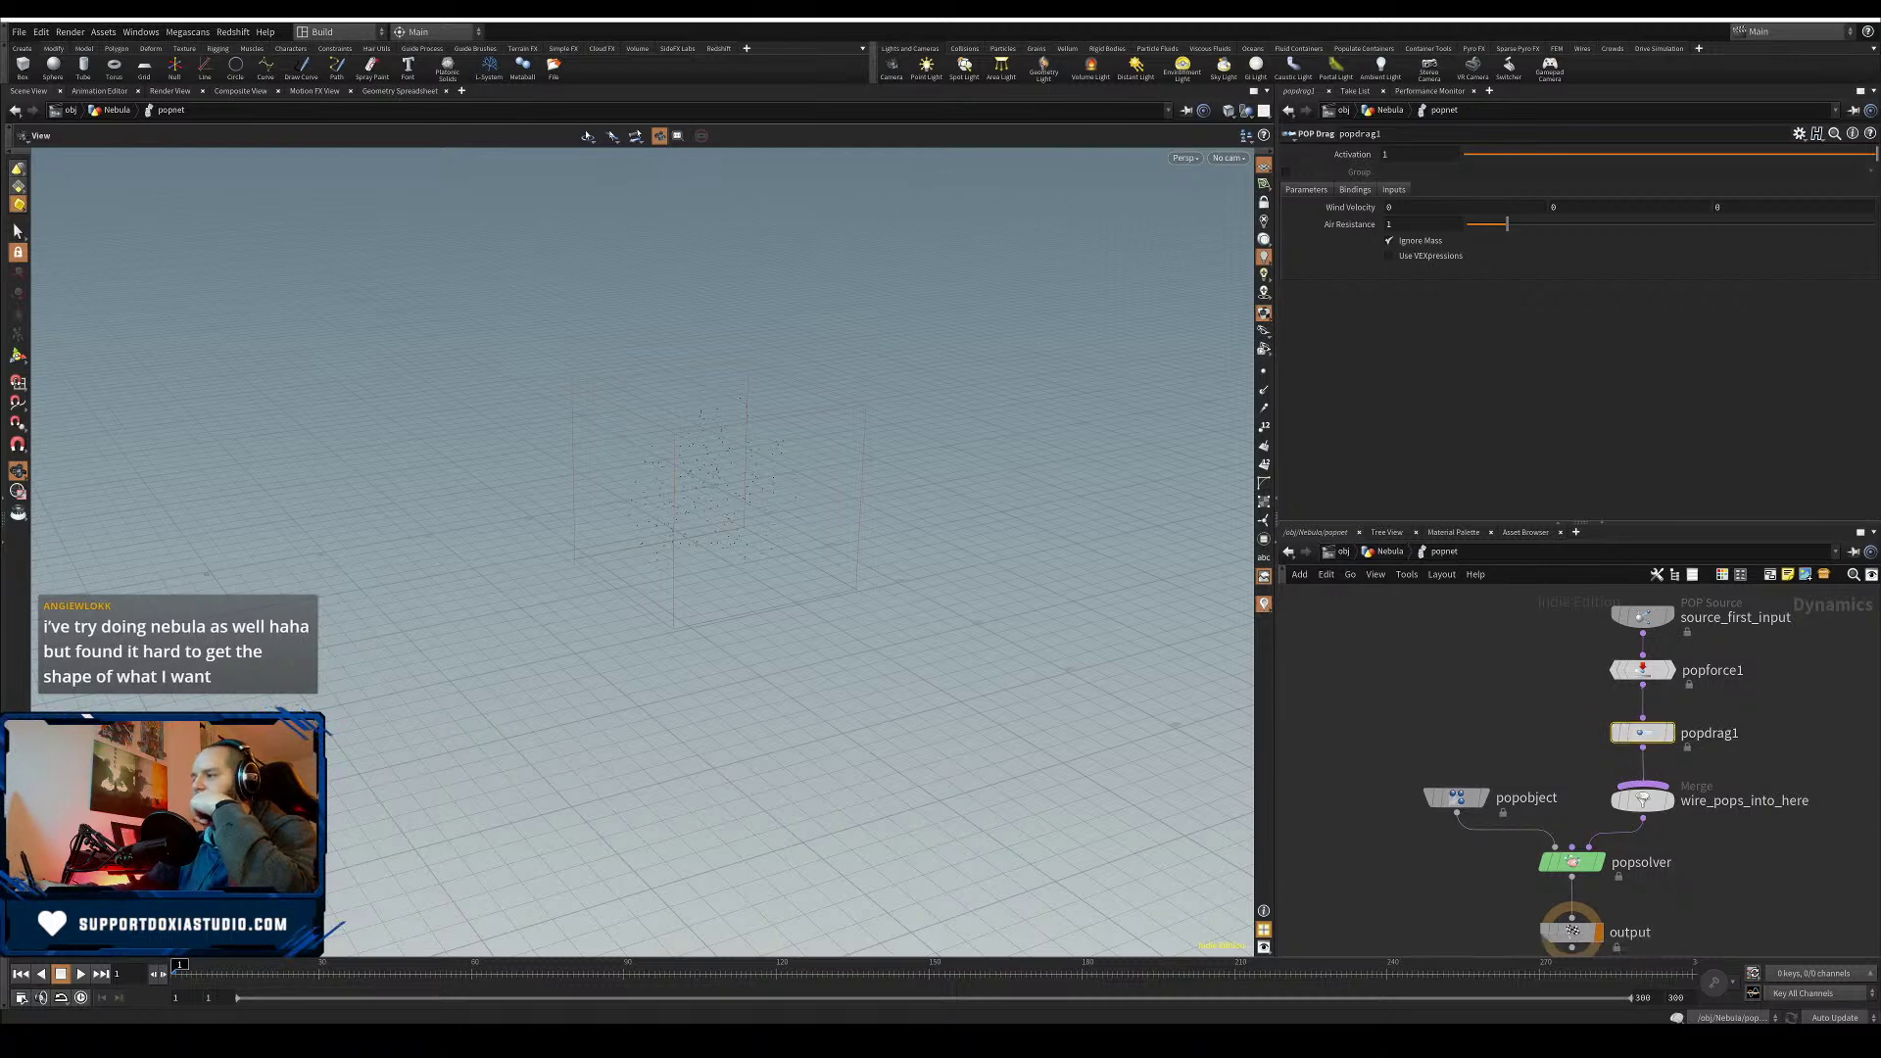
{"action": "left_click", "coordinate": [1761, 1040]}
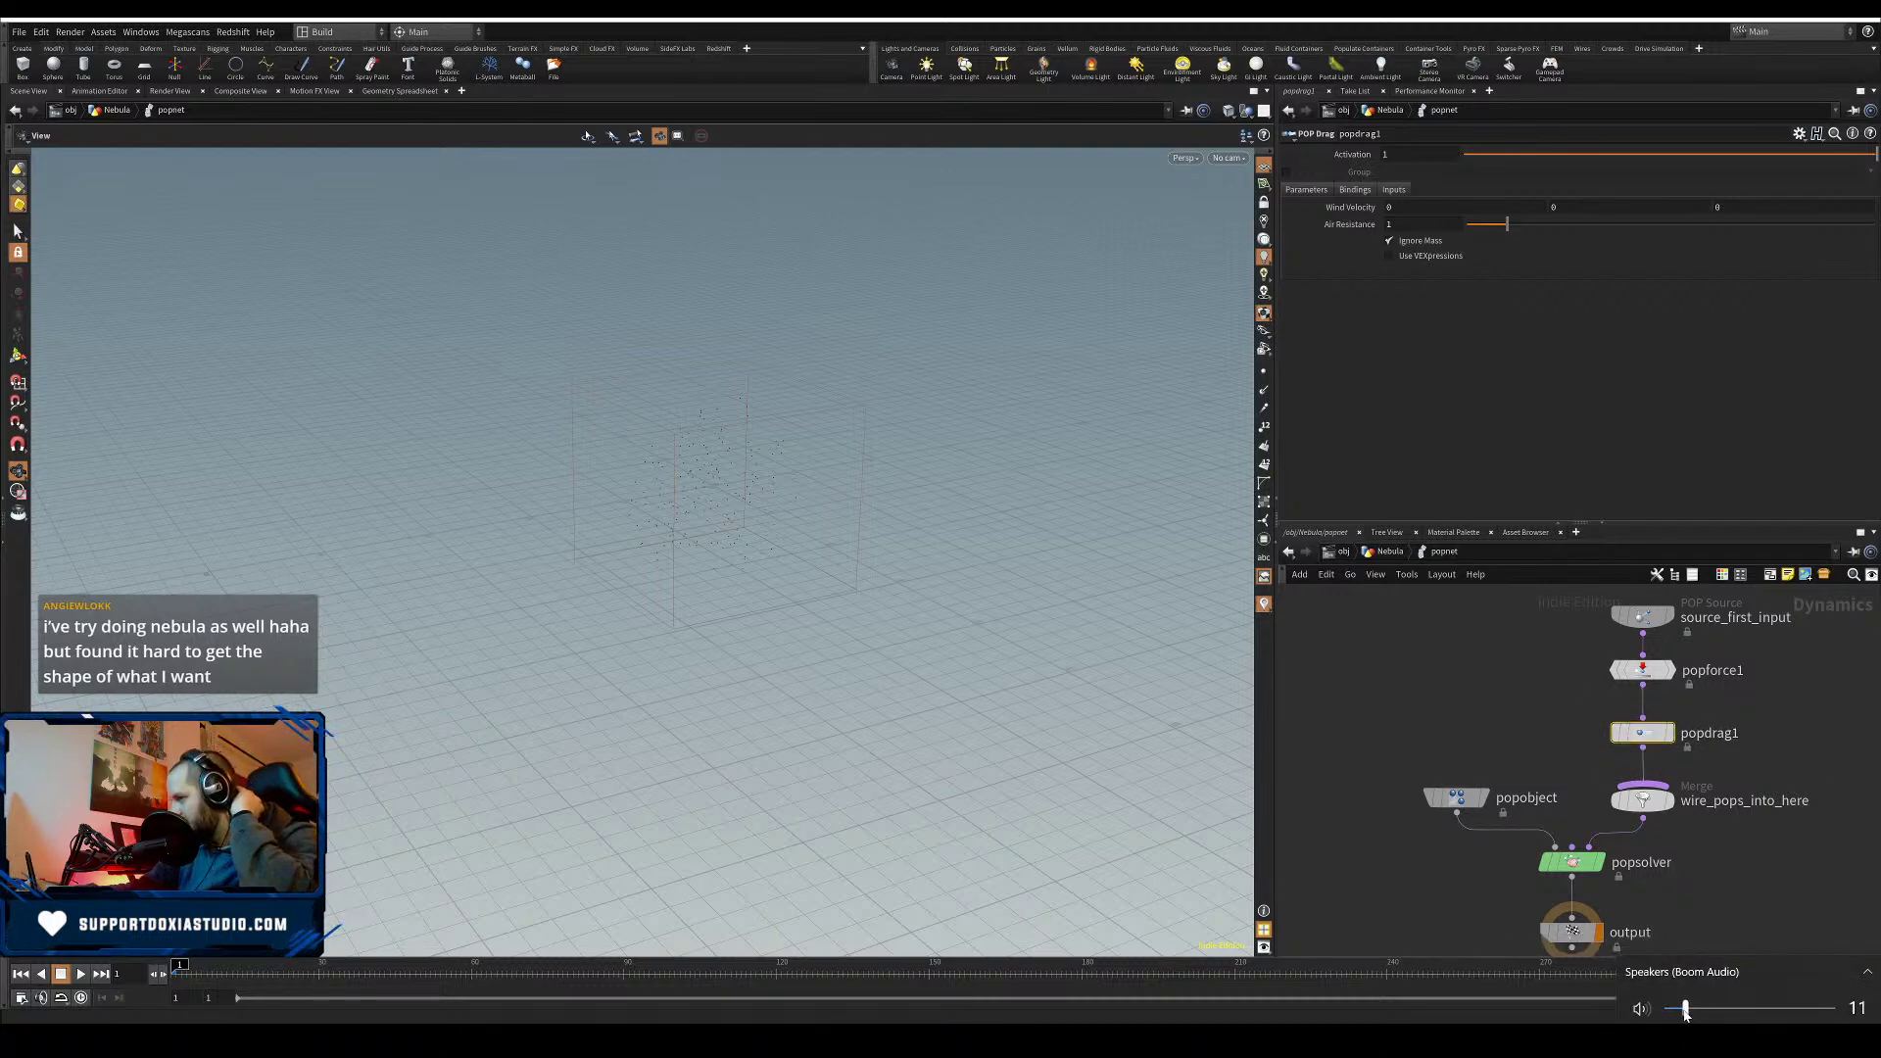
{"action": "left_click", "coordinate": [1530, 663]}
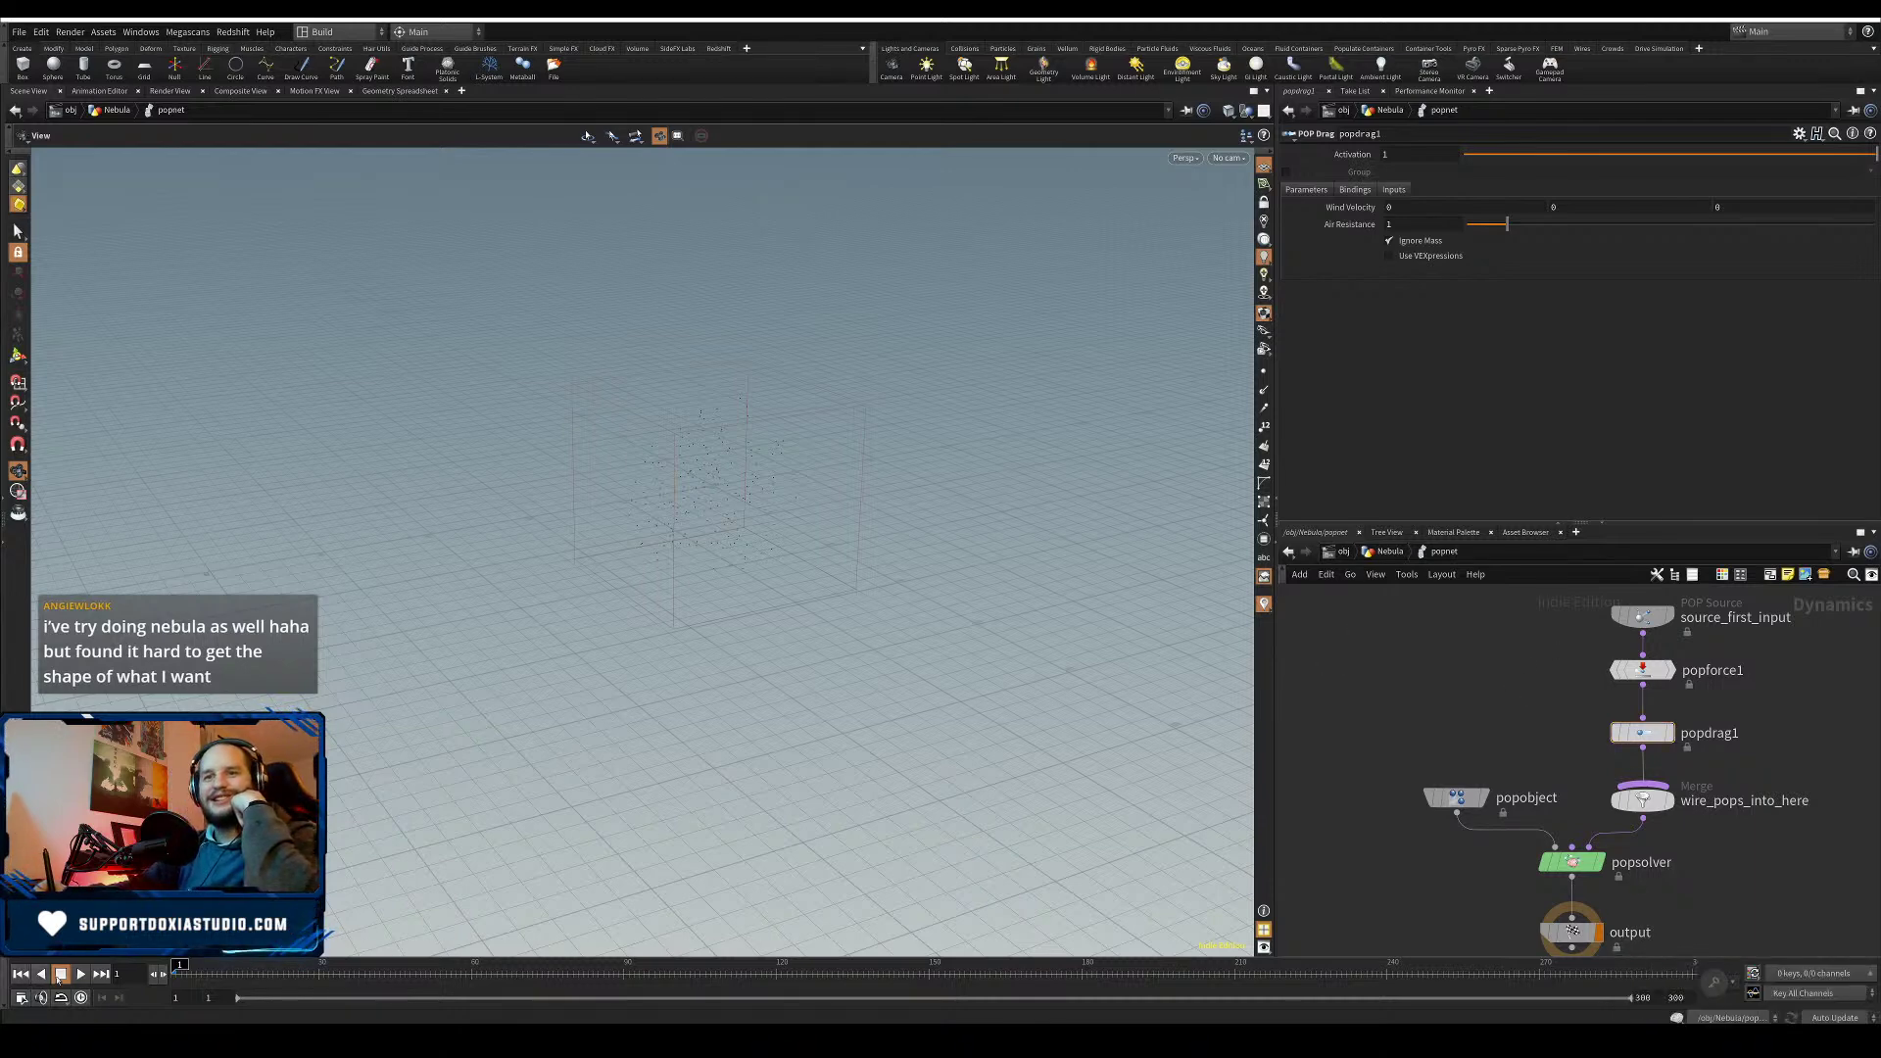
{"action": "left_click", "coordinate": [81, 974]}
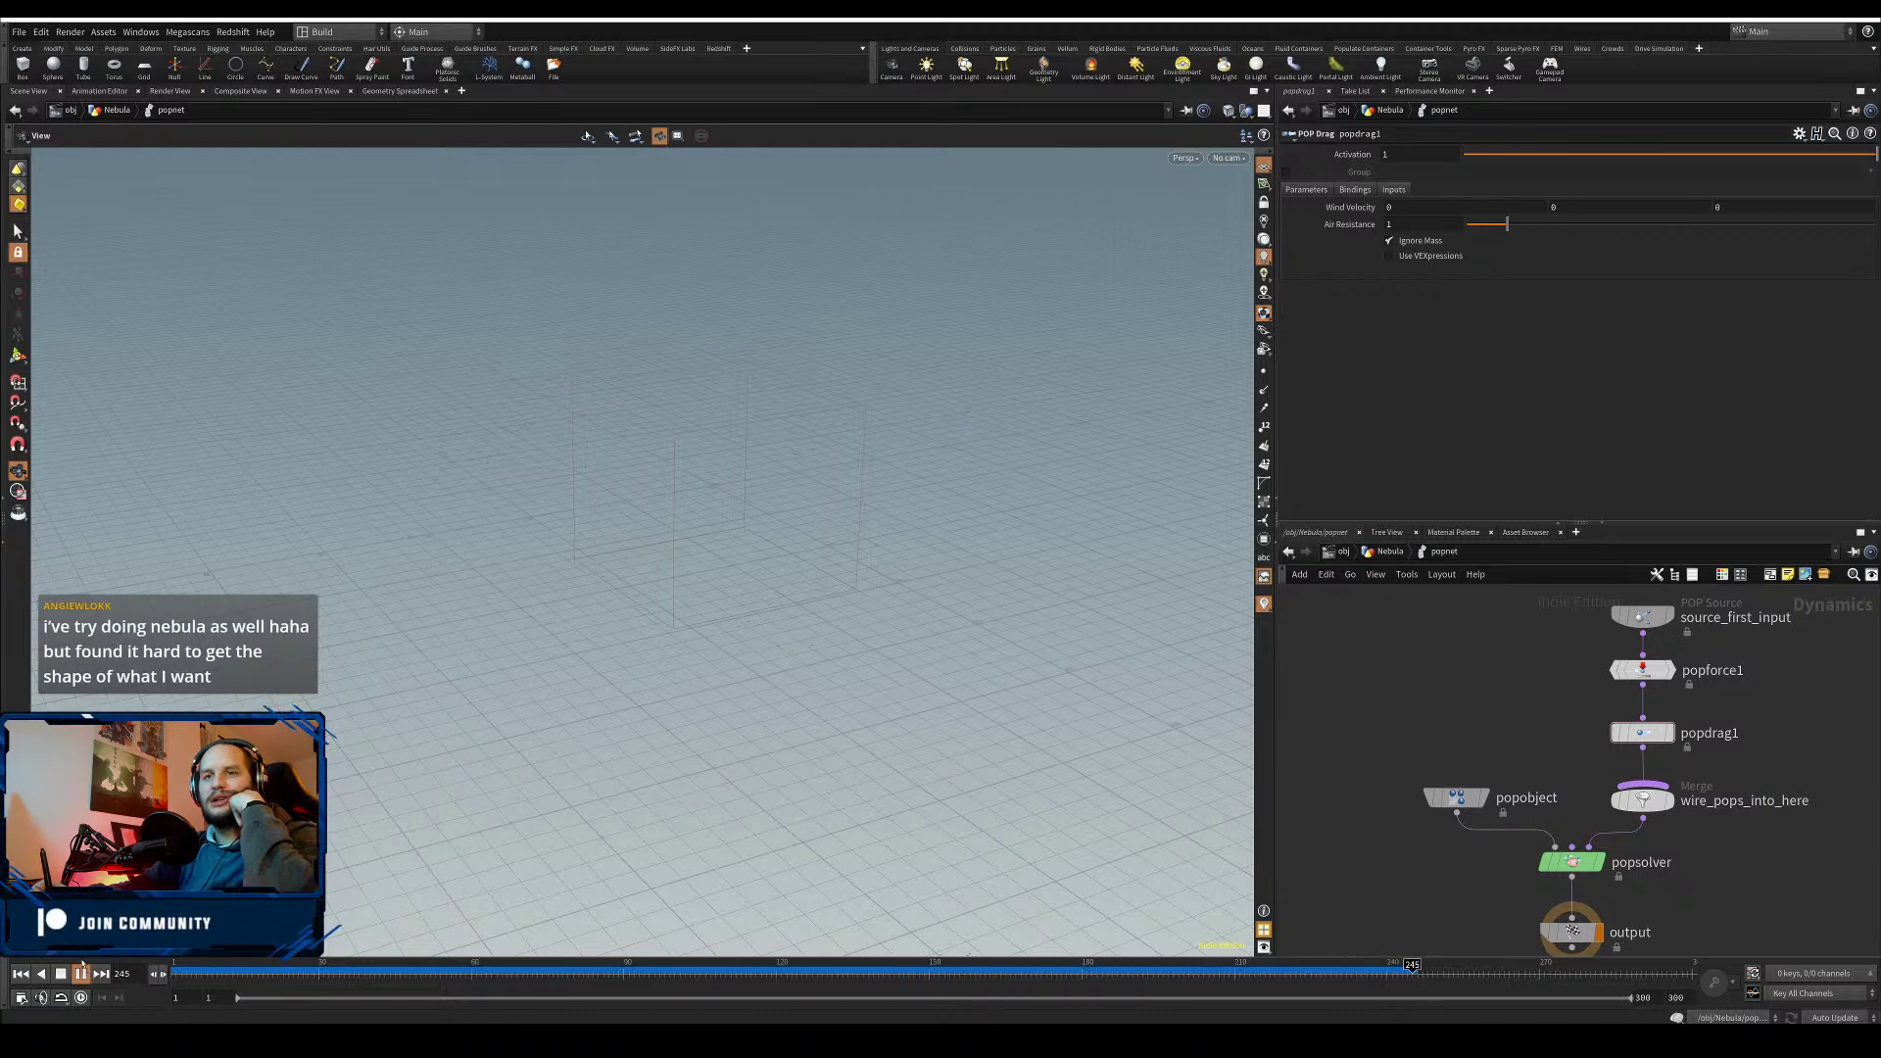
{"action": "left_click", "coordinate": [21, 974]}
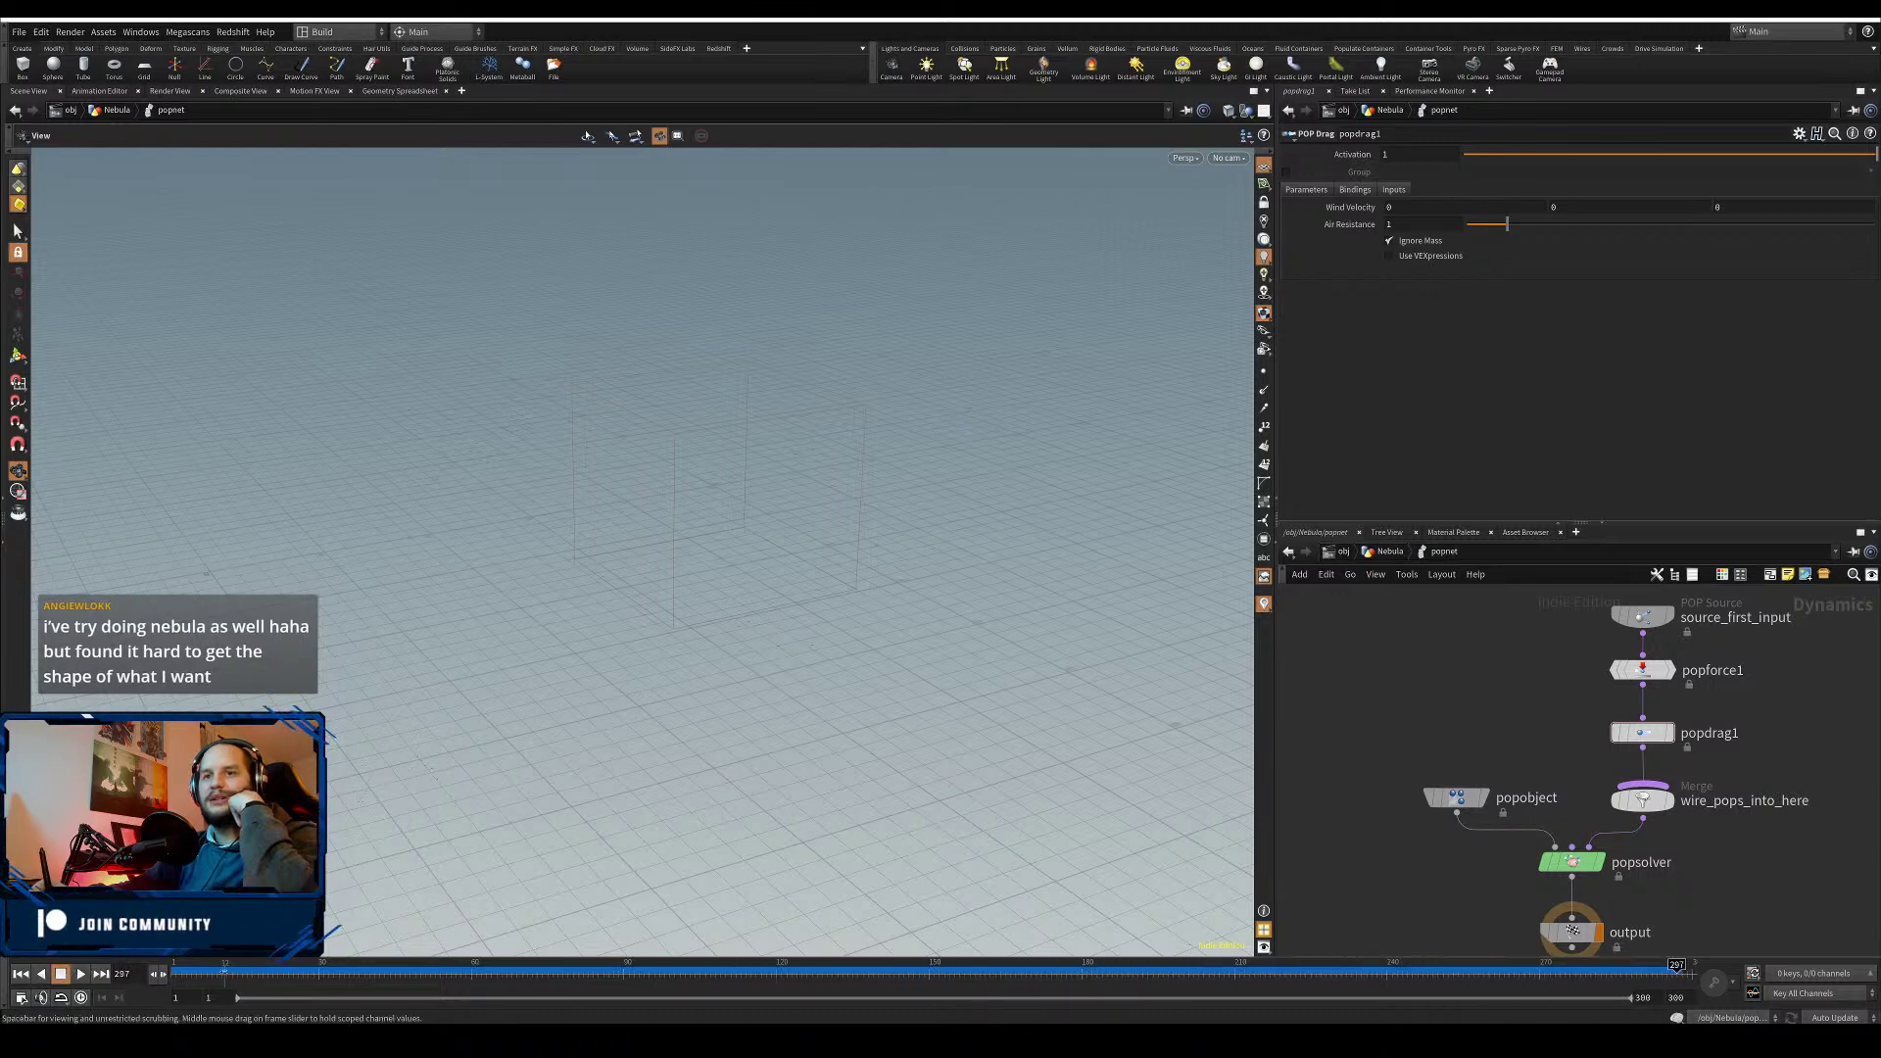
- Lower popforce1's Swirl Size to 4 and replay the simulation to check it
{"action": "left_click", "coordinate": [1619, 671]}
{"action": "left_click_drag", "start_coordinate": [1323, 308], "coordinate": [1320, 311]}
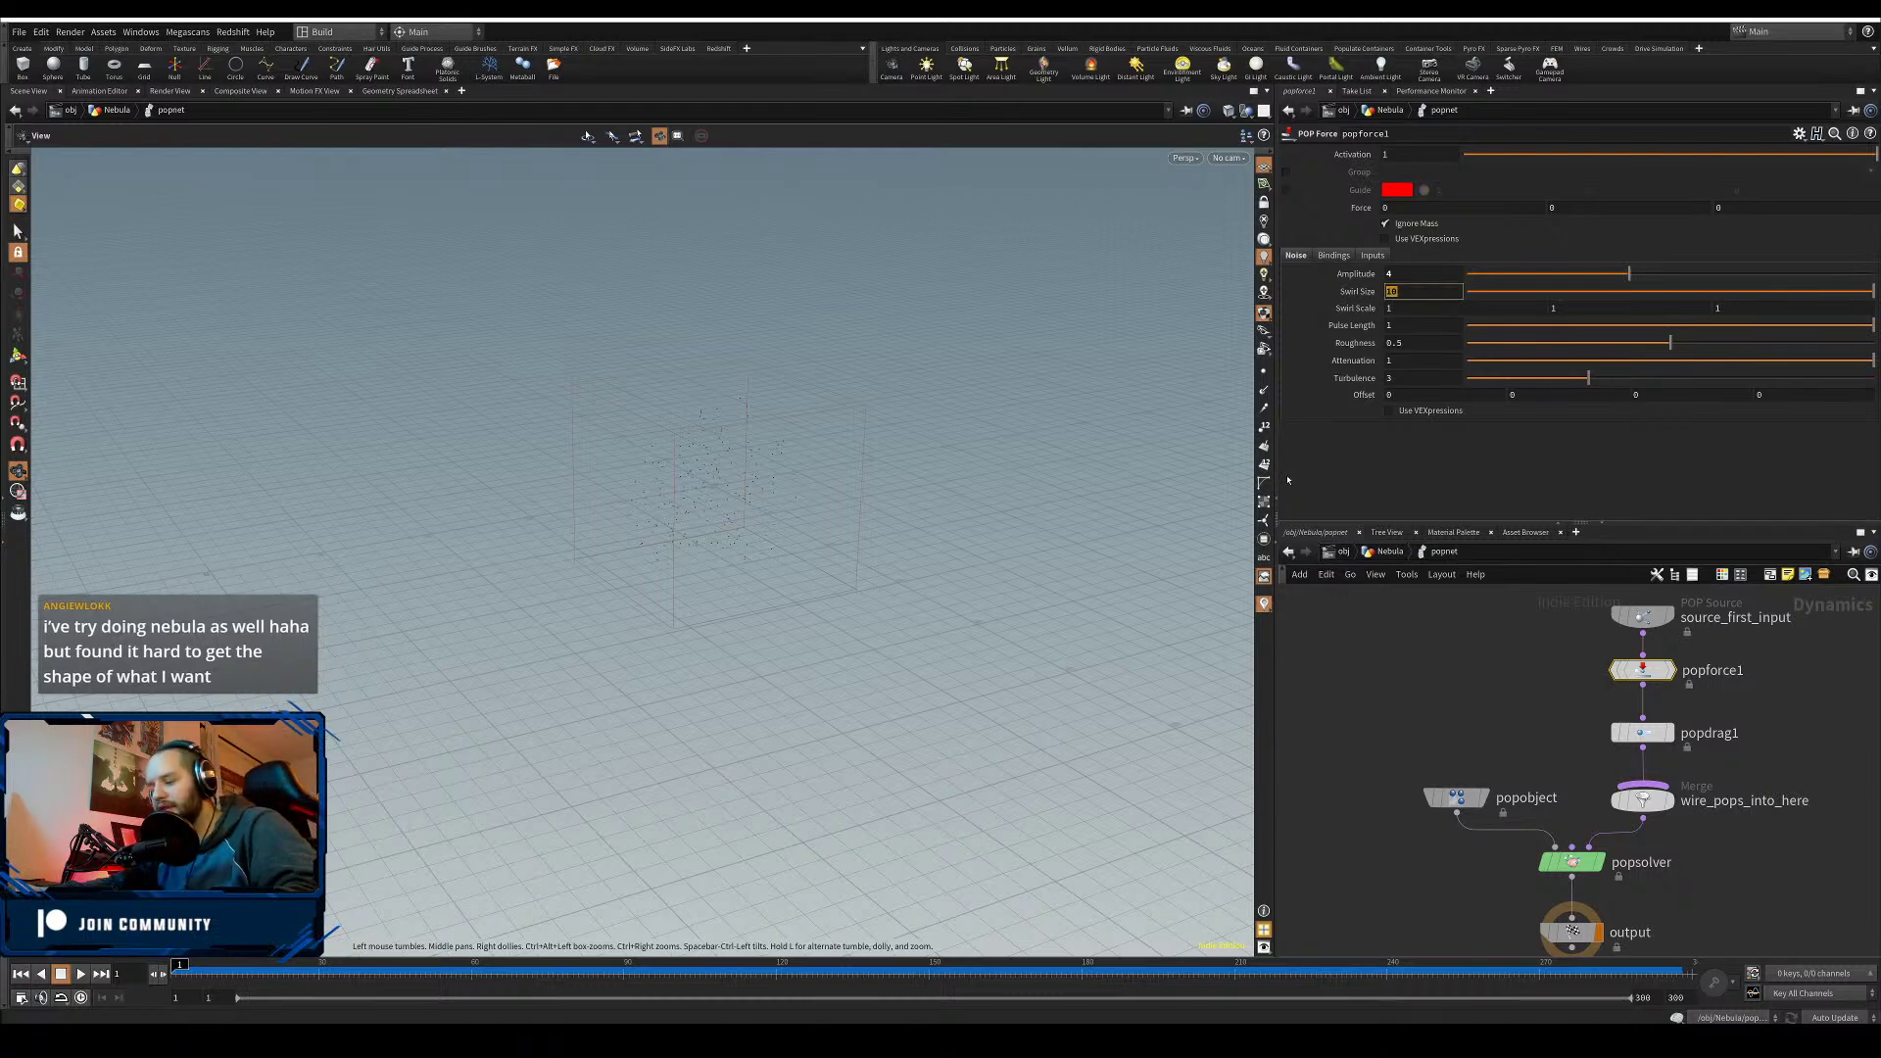
{"action": "key", "text": "Return"}
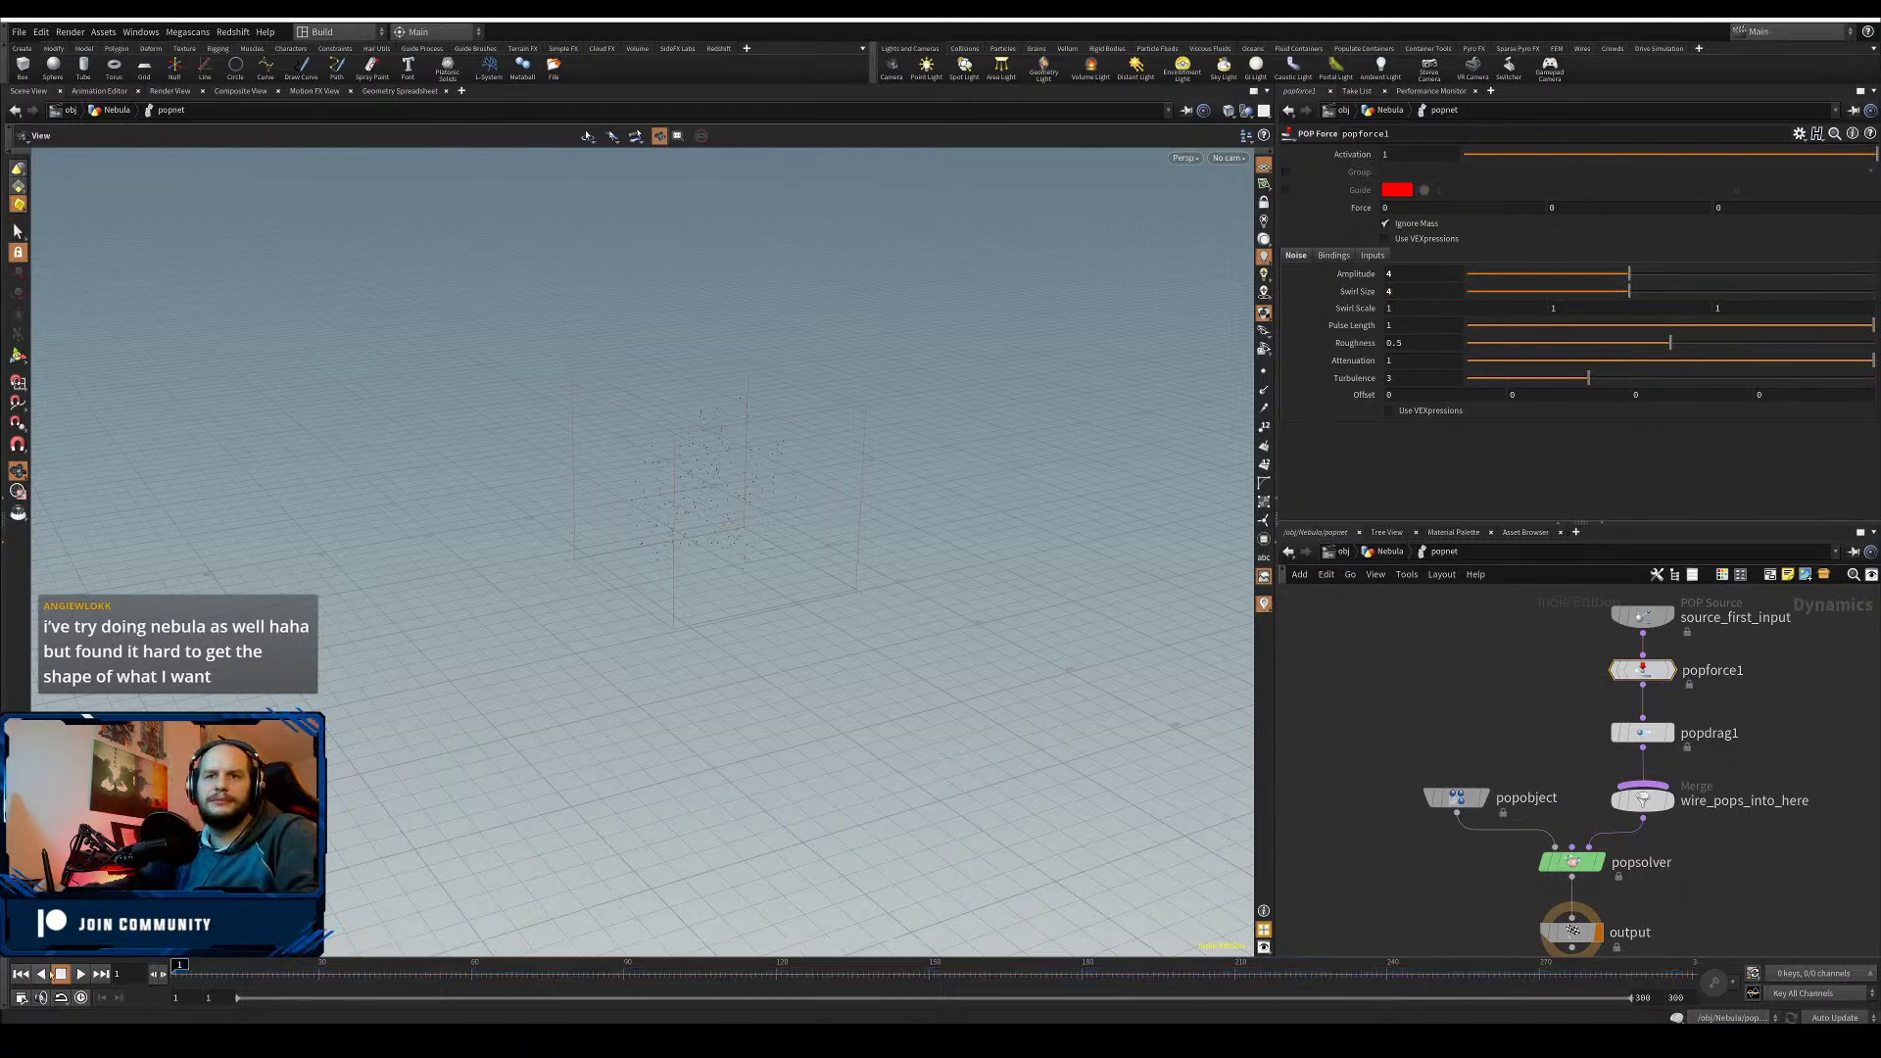
{"action": "left_click", "coordinate": [84, 974]}
{"action": "left_click", "coordinate": [85, 974]}
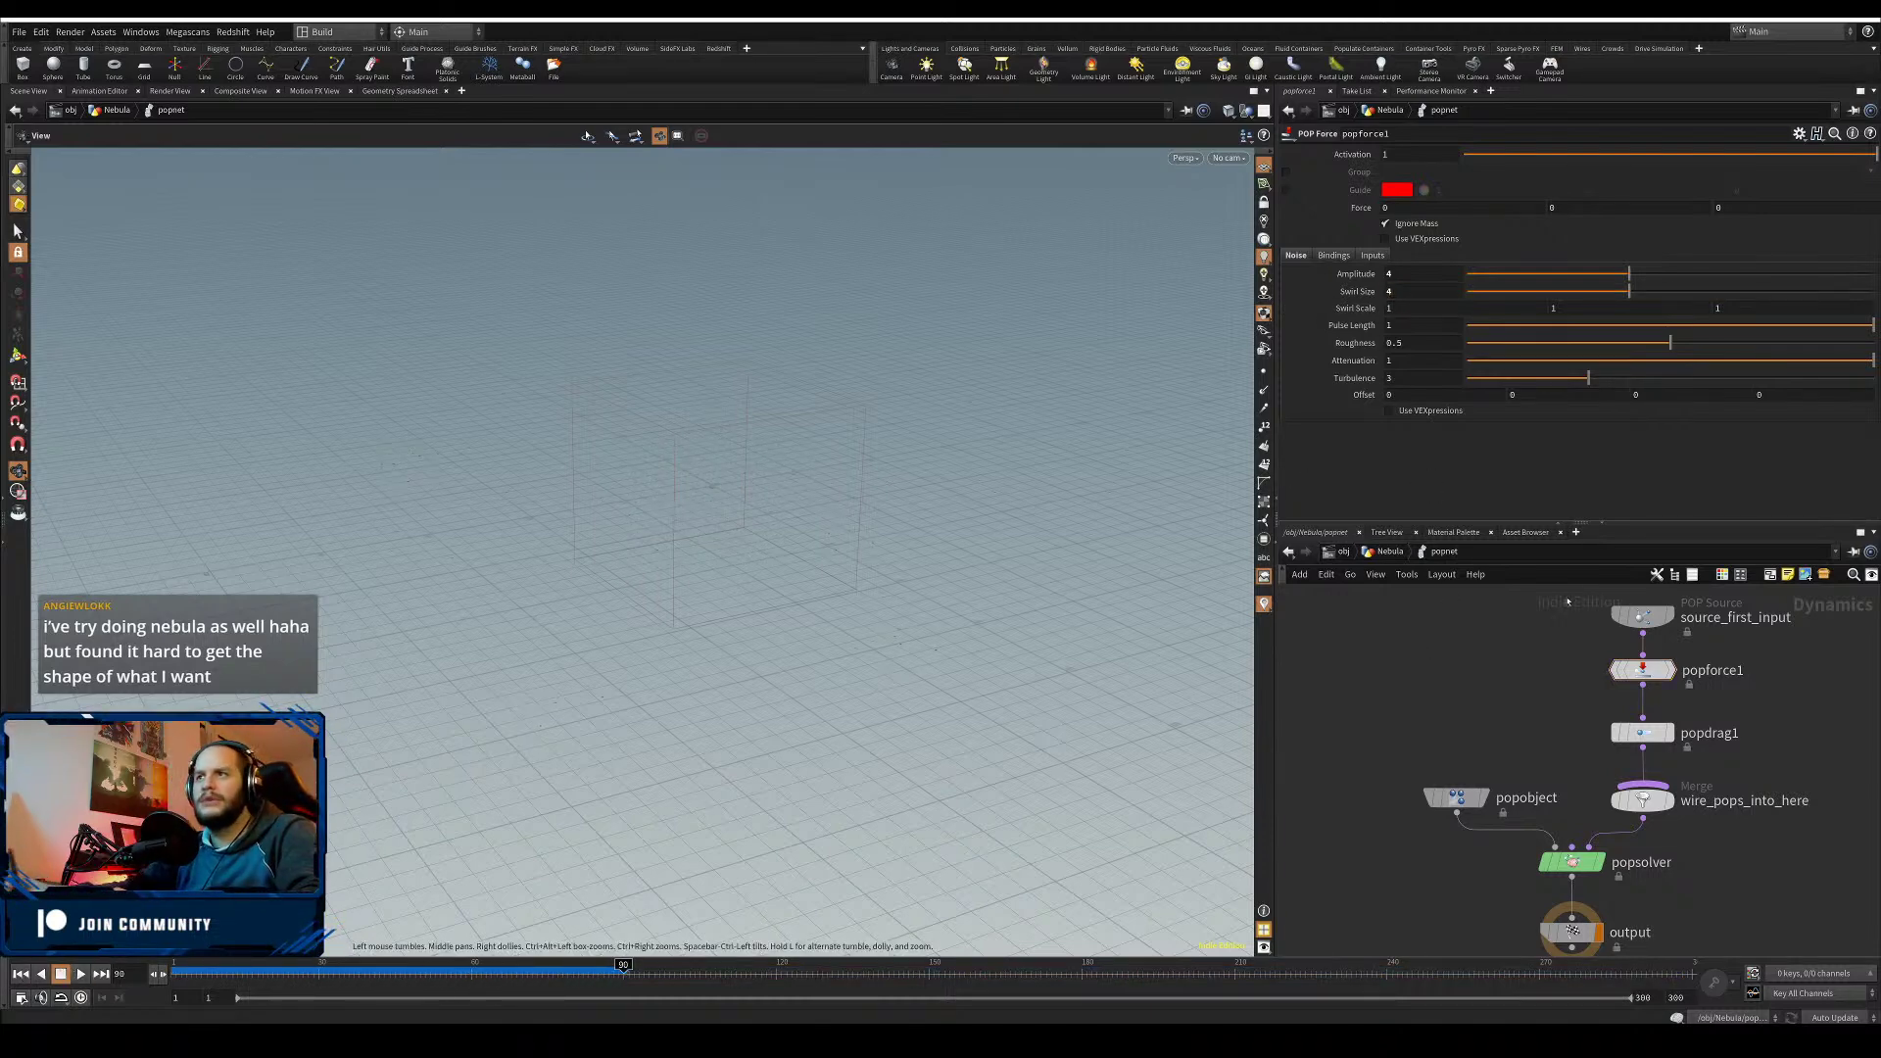
- Return to the Nebula geometry level and add a Box node beside the particle cloud
{"action": "key", "text": "u"}
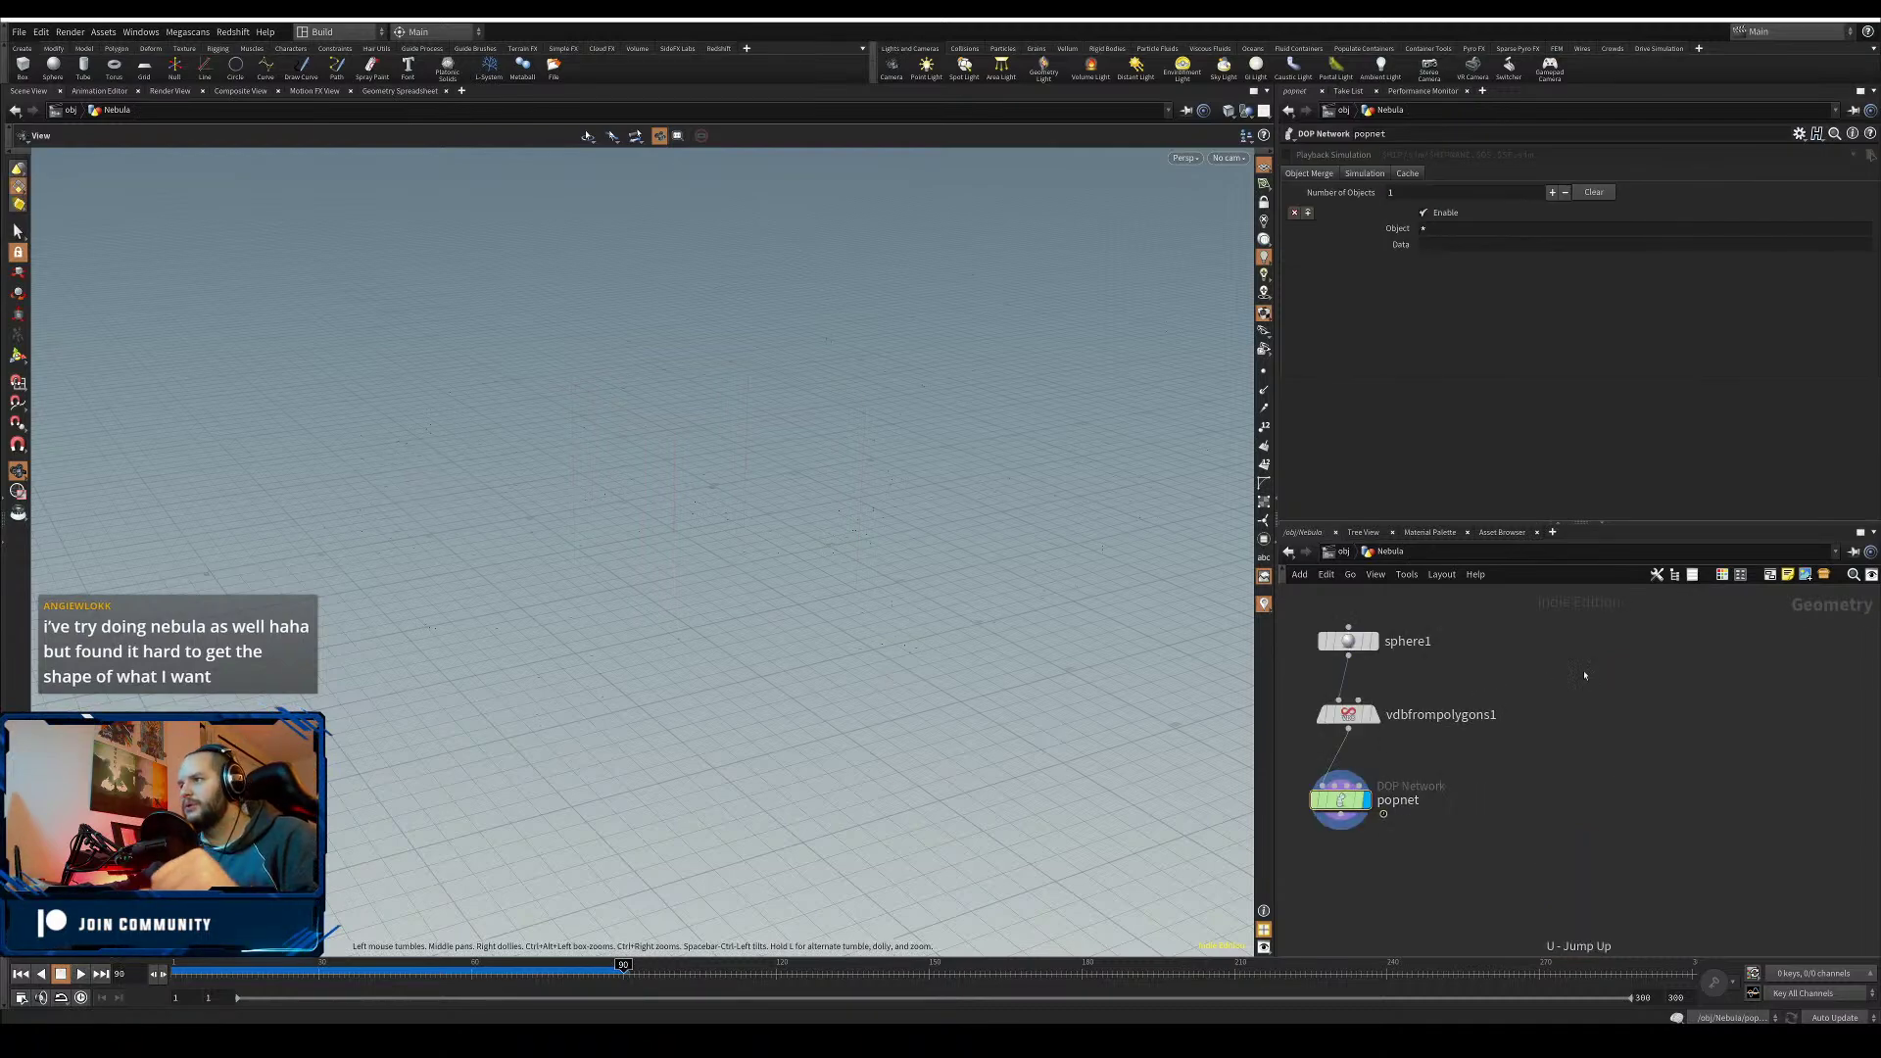
{"action": "mouse_move", "coordinate": [1587, 706]}
{"action": "middle_mouse_down"}
{"action": "mouse_move", "coordinate": [1742, 683]}
{"action": "mouse_move", "coordinate": [1560, 703]}
{"action": "middle_mouse_up"}
{"action": "key", "text": "Tab"}
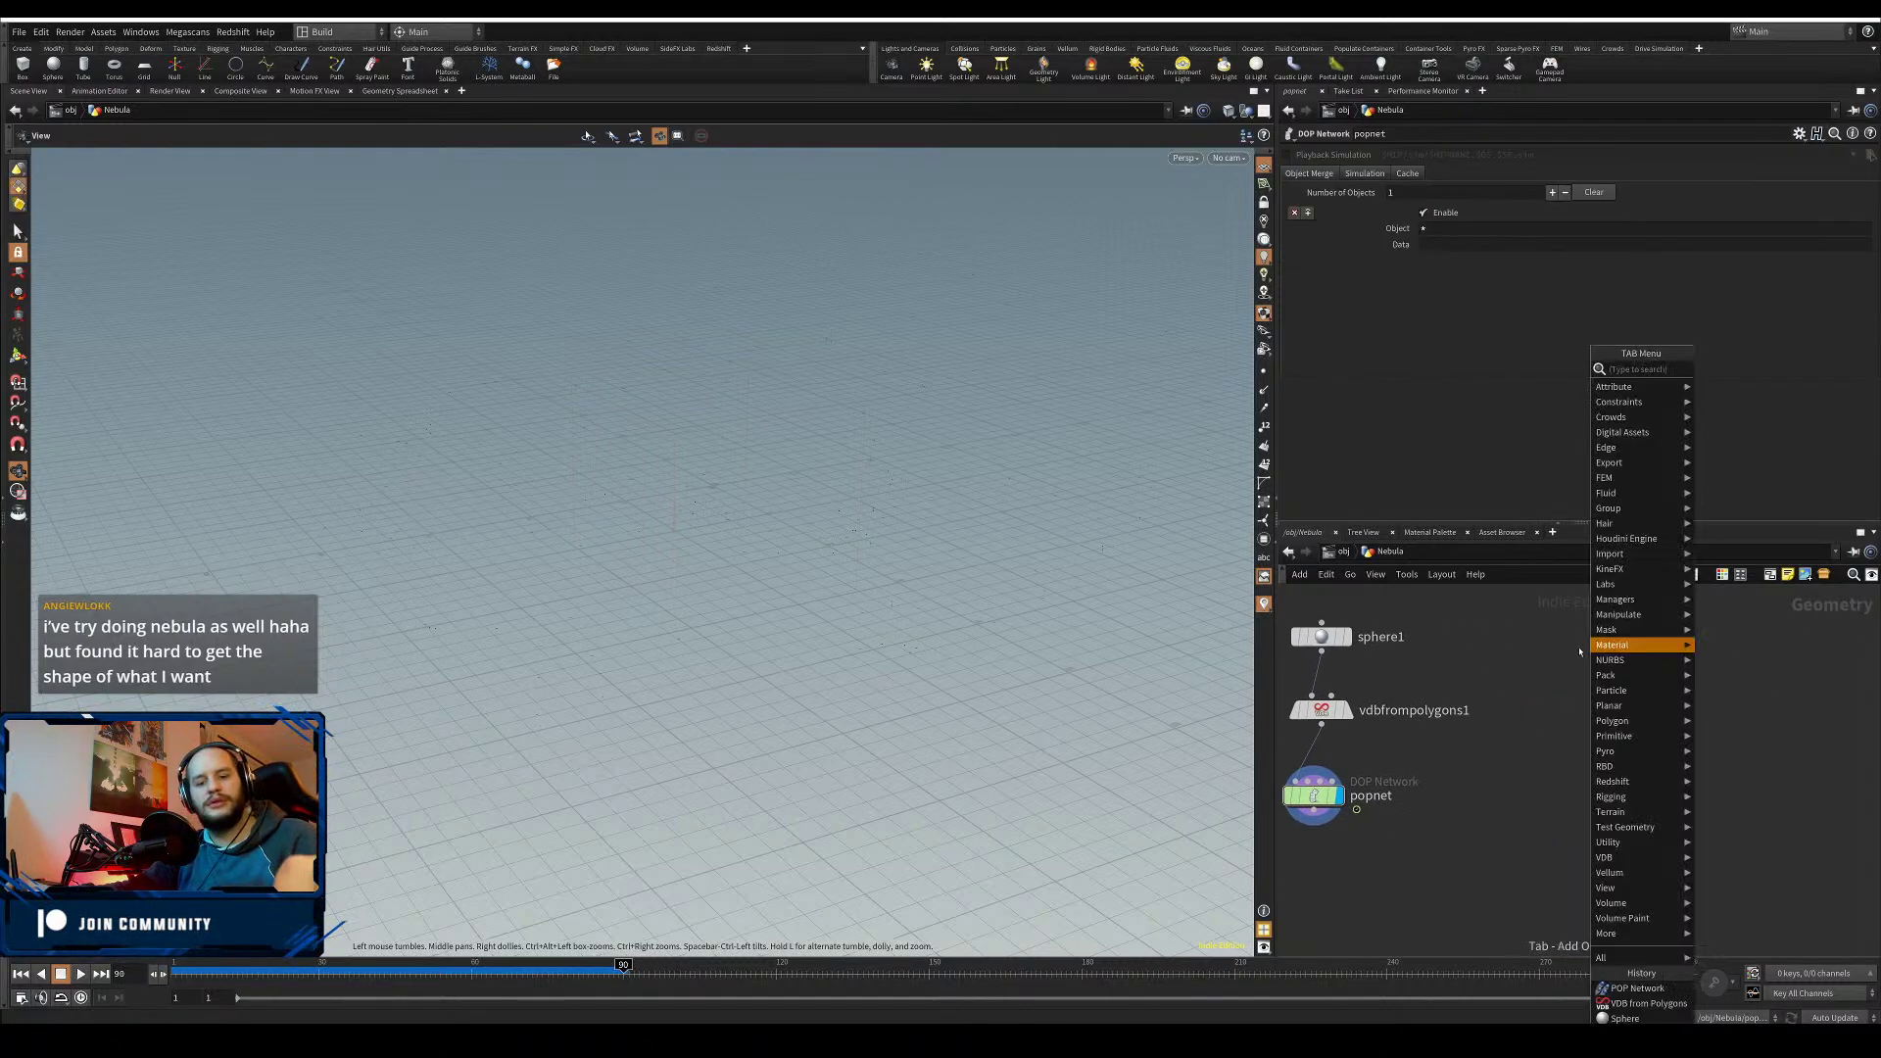
{"action": "type", "text": "box"}
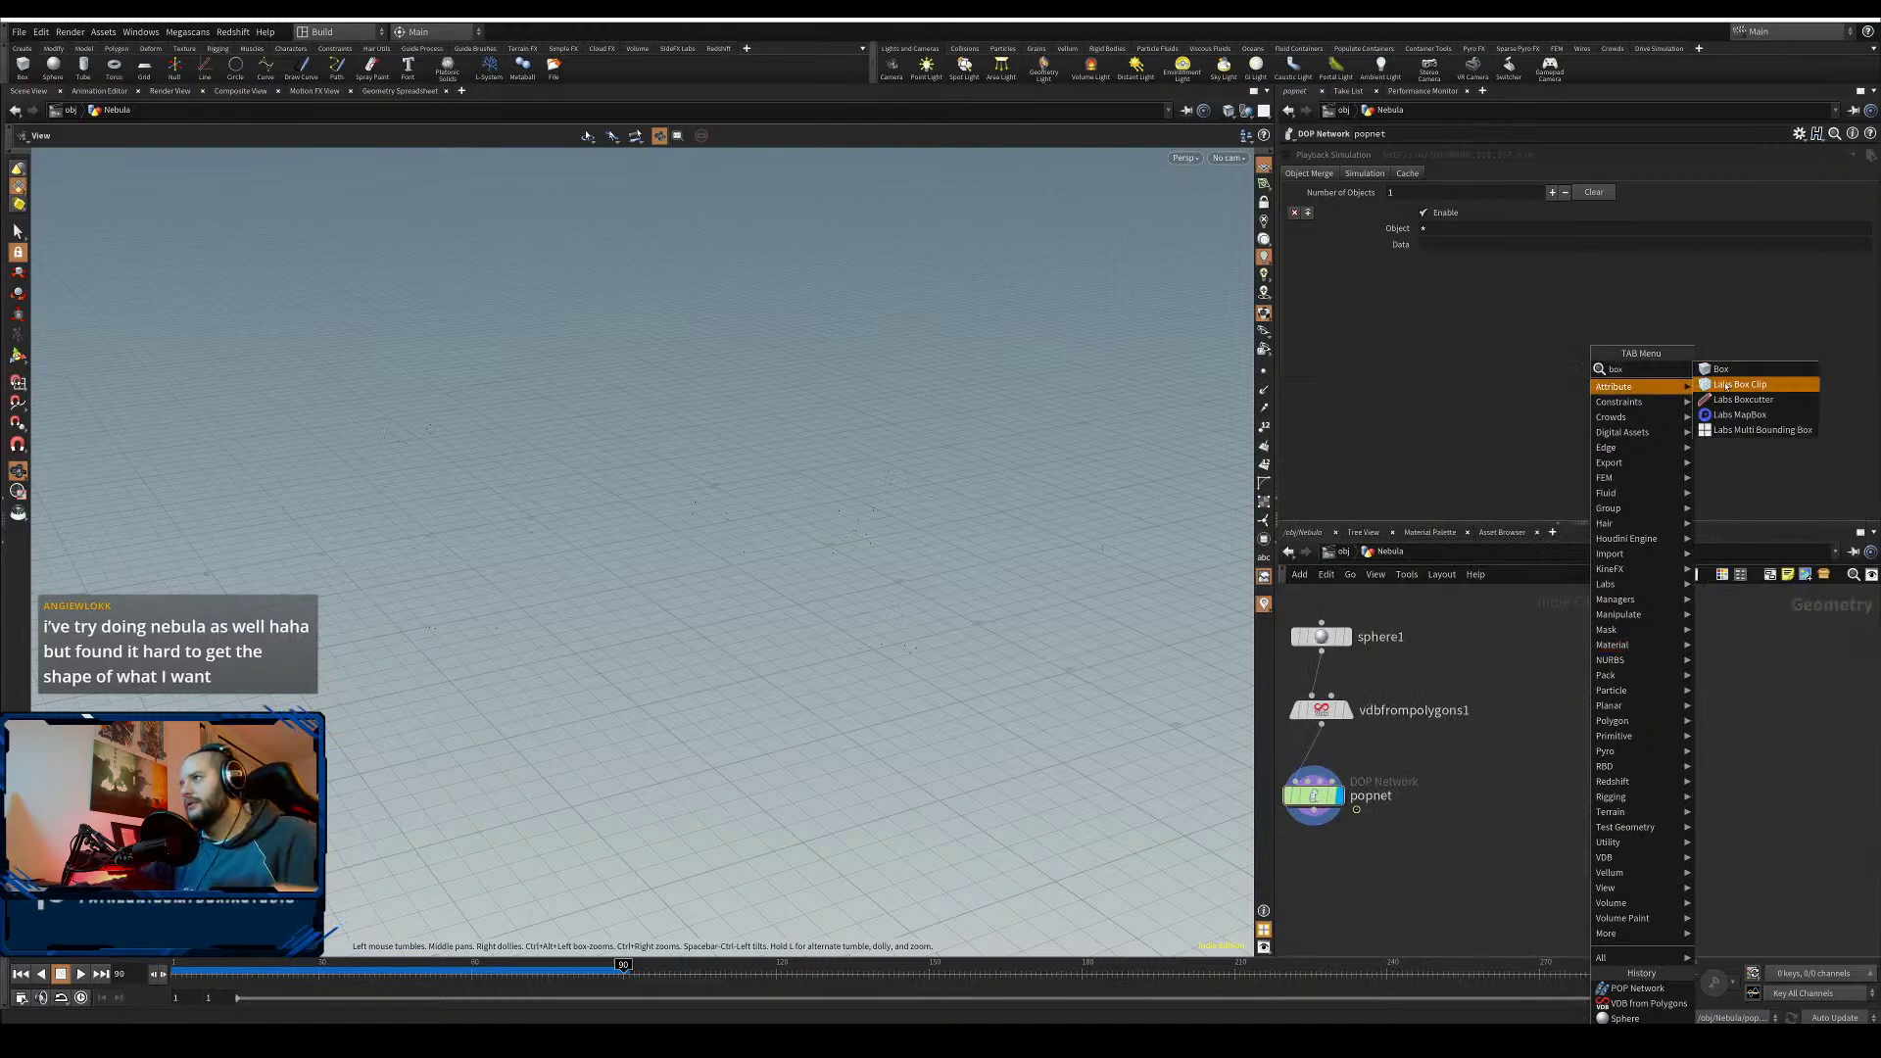
{"action": "left_click", "coordinate": [1721, 370]}
{"action": "left_click", "coordinate": [1587, 639]}
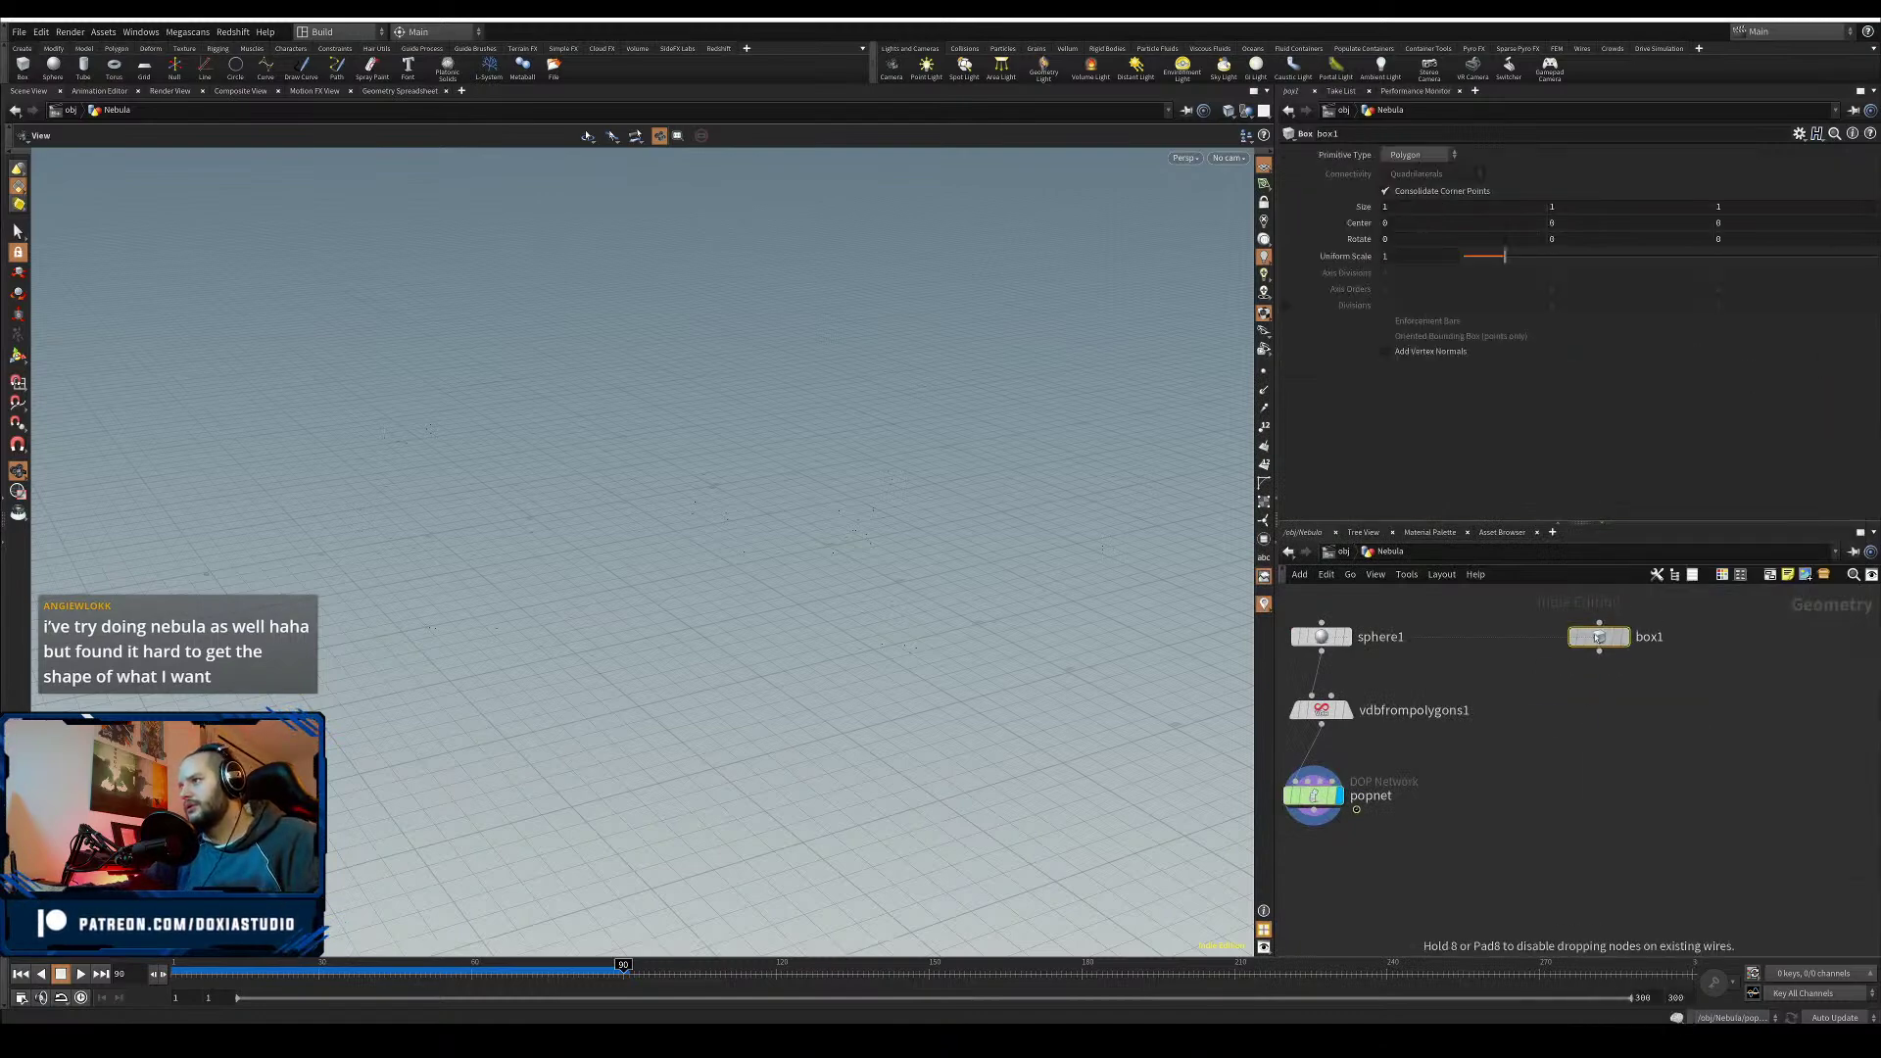
{"action": "right_click_drag", "start_coordinate": [647, 703], "coordinate": [641, 676]}
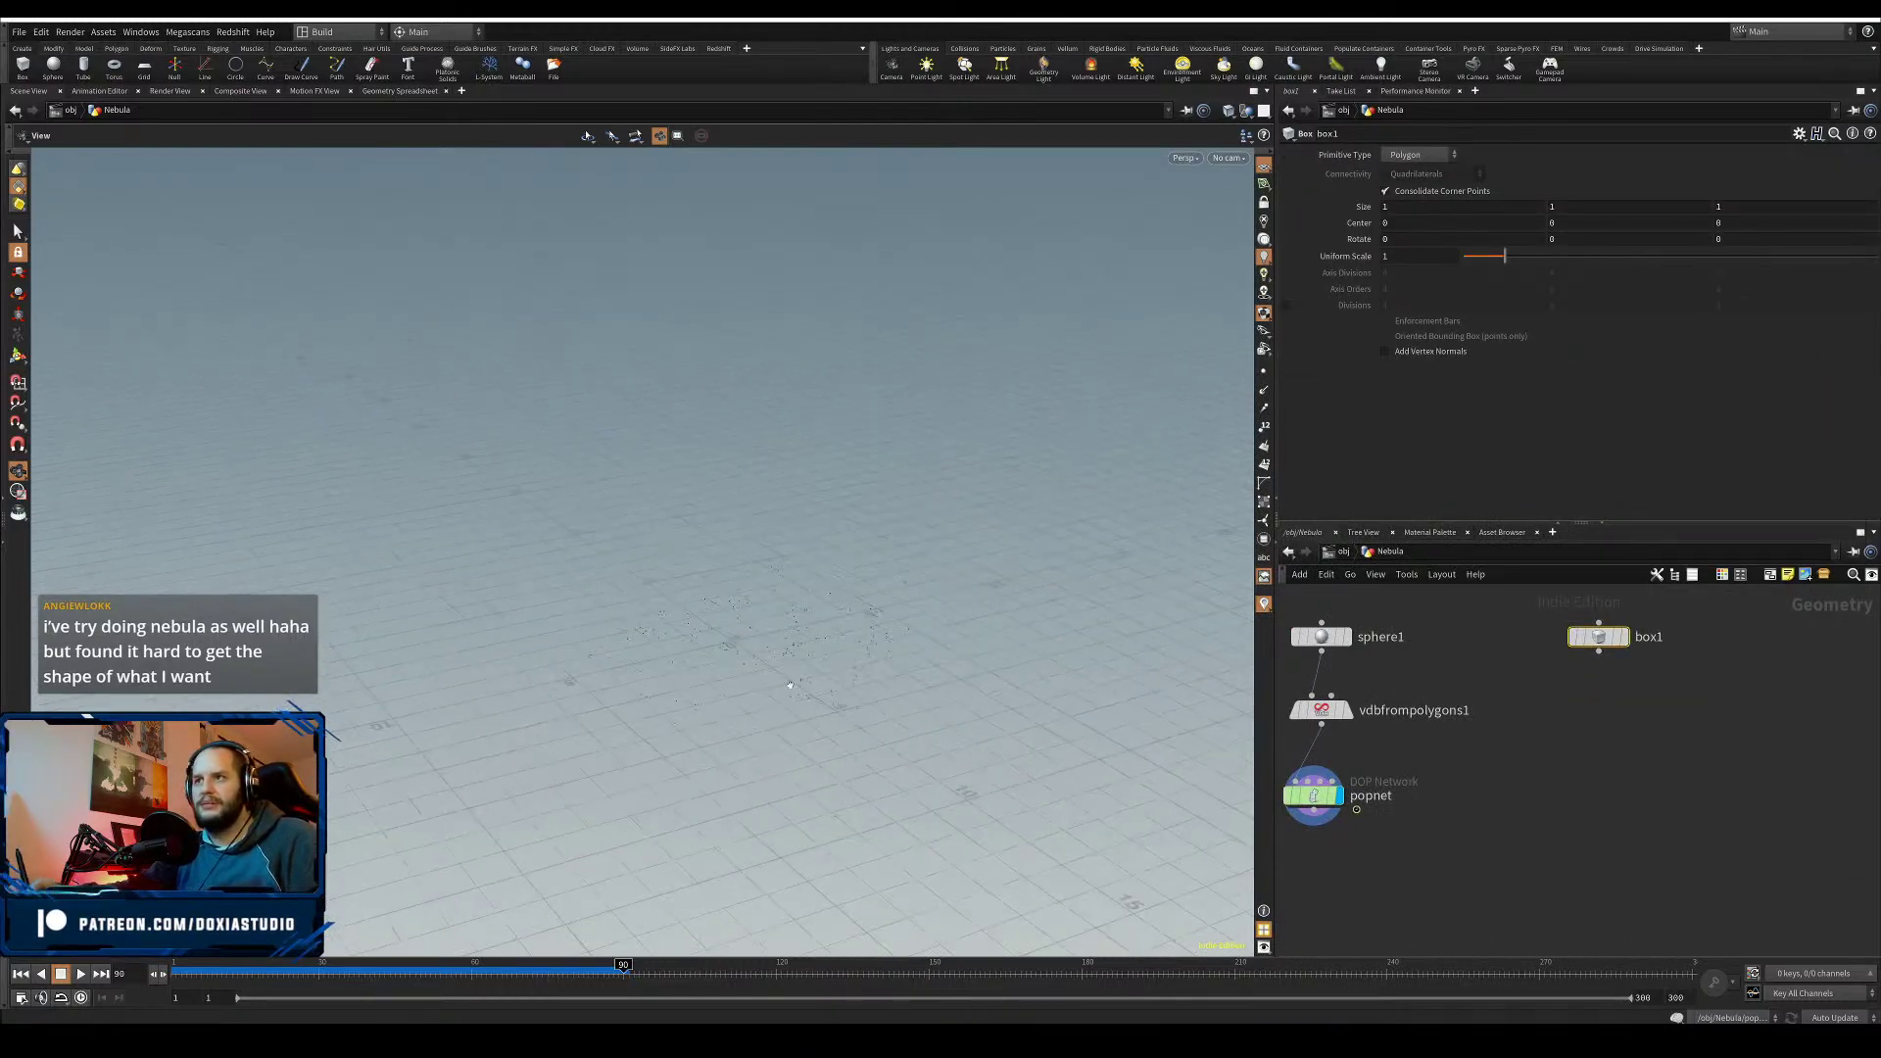
{"action": "left_click_drag", "start_coordinate": [642, 676], "coordinate": [773, 660]}
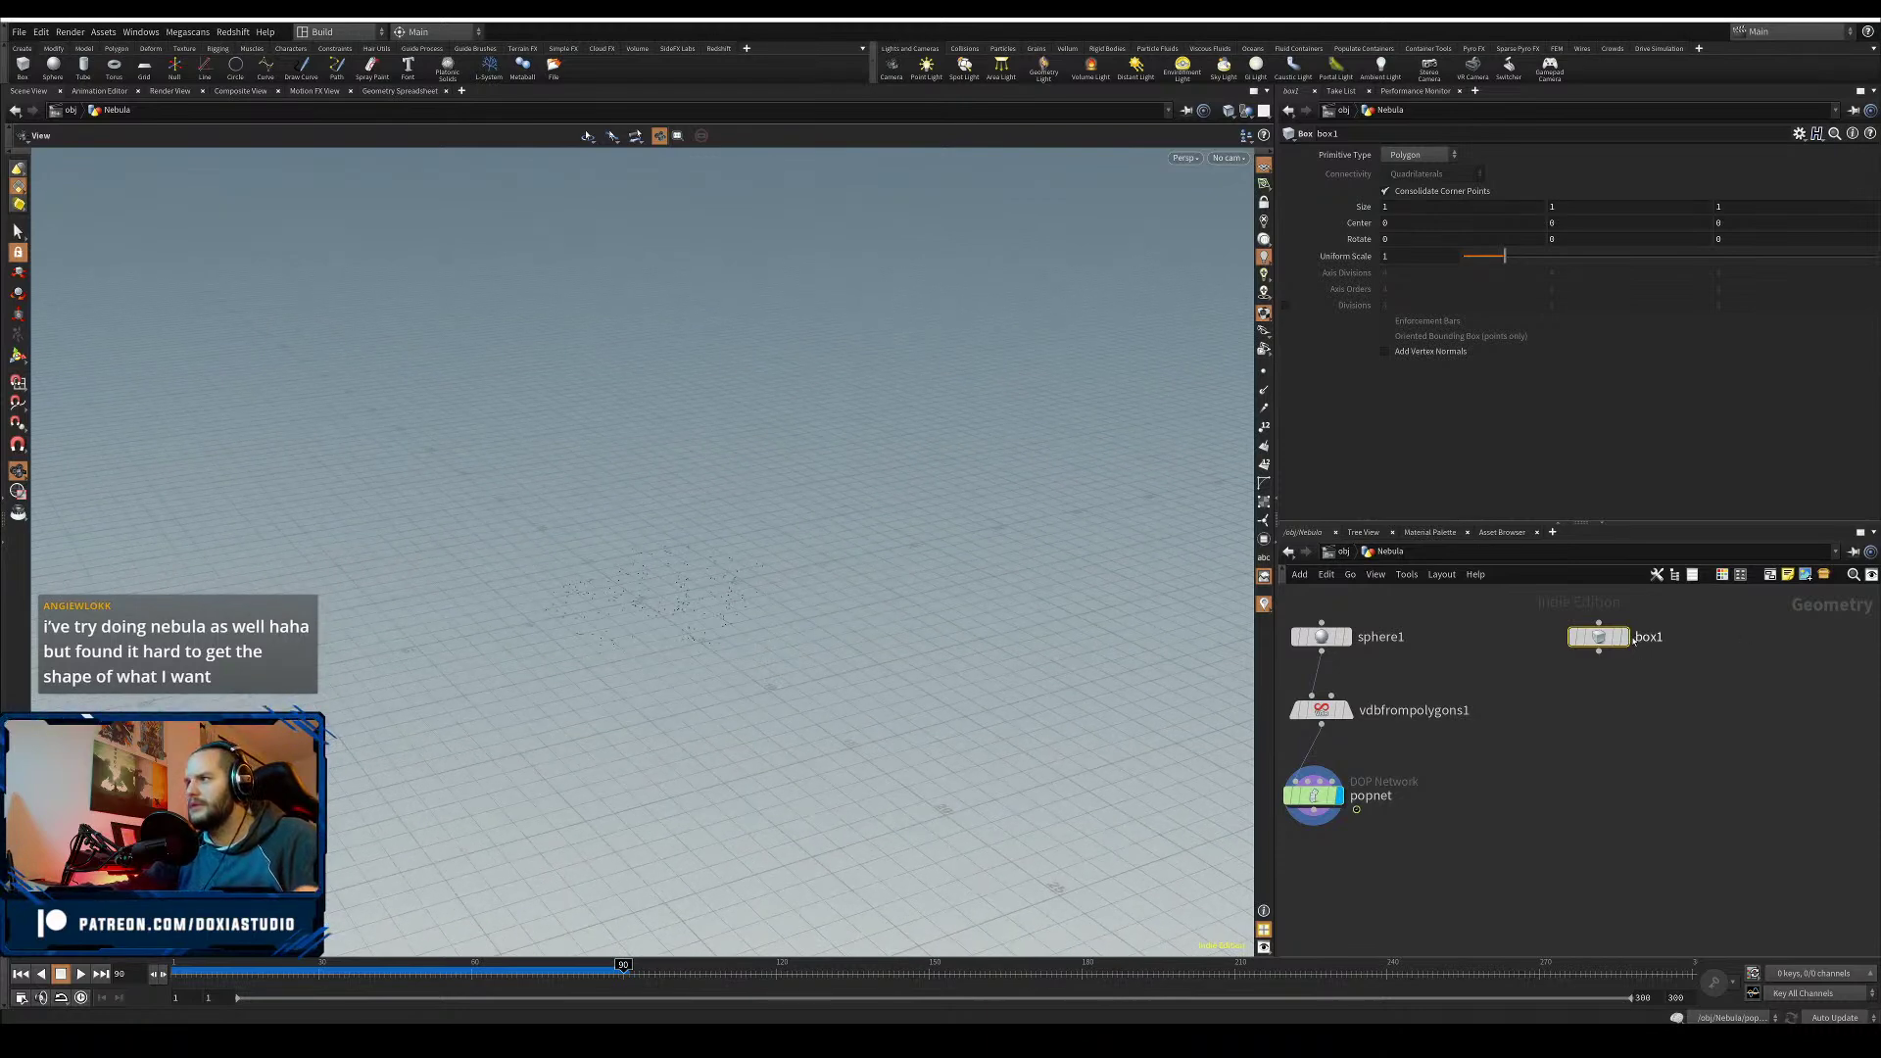
- Template box1 and set its uniform scale to 30 to enclose the particles
{"action": "left_click", "coordinate": [1631, 669]}
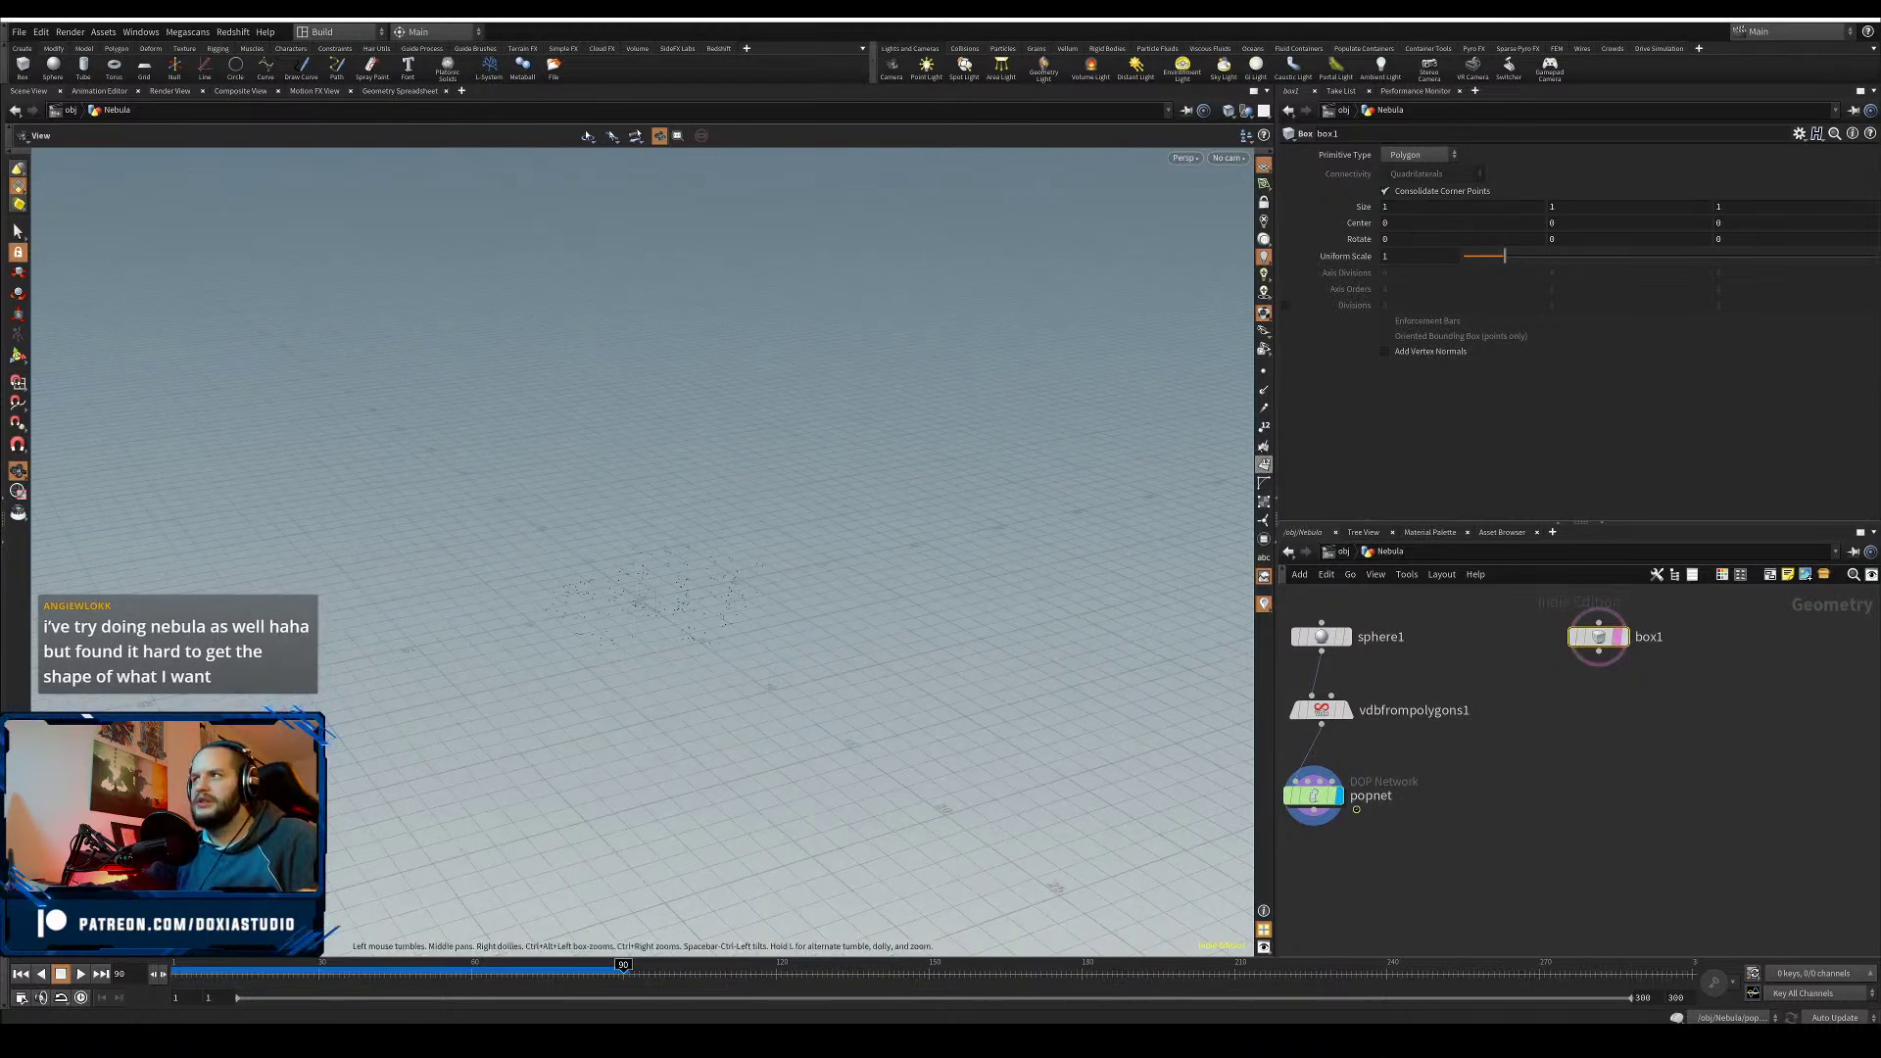
{"action": "left_click", "coordinate": [1401, 256]}
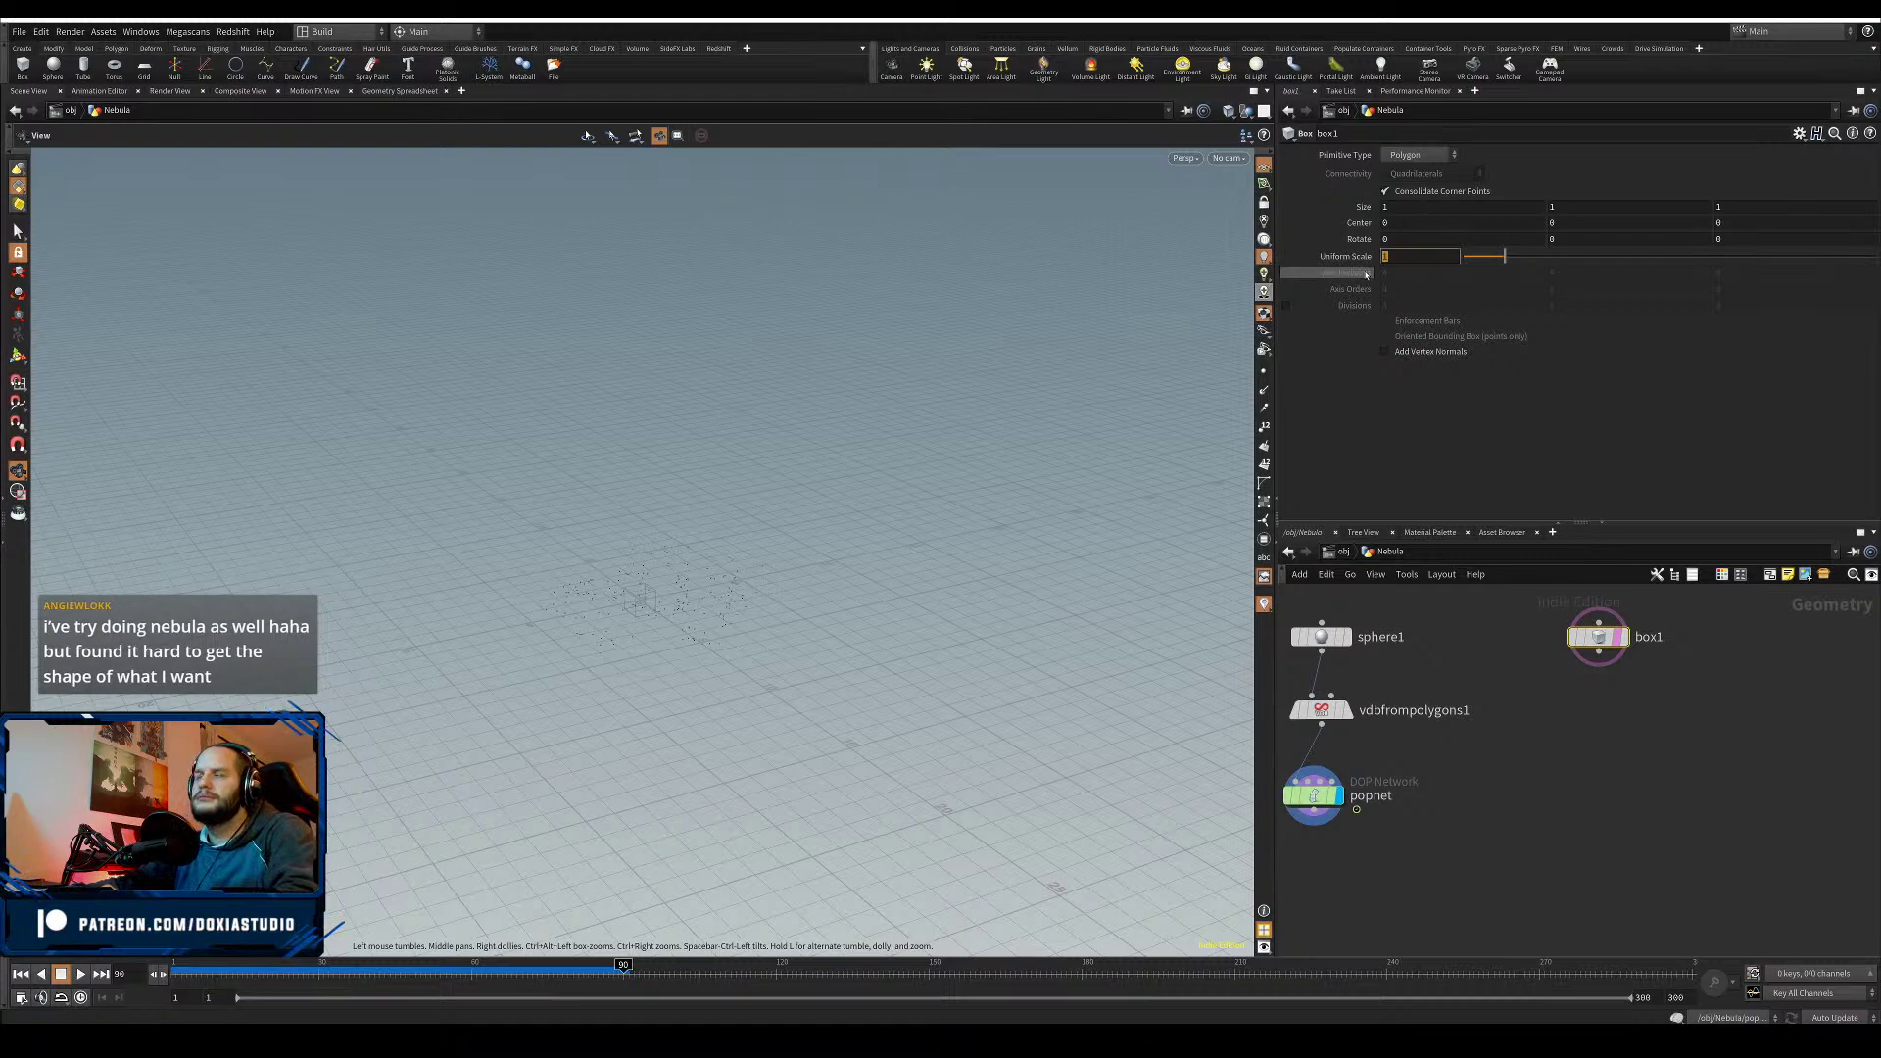
{"action": "key", "text": "Return"}
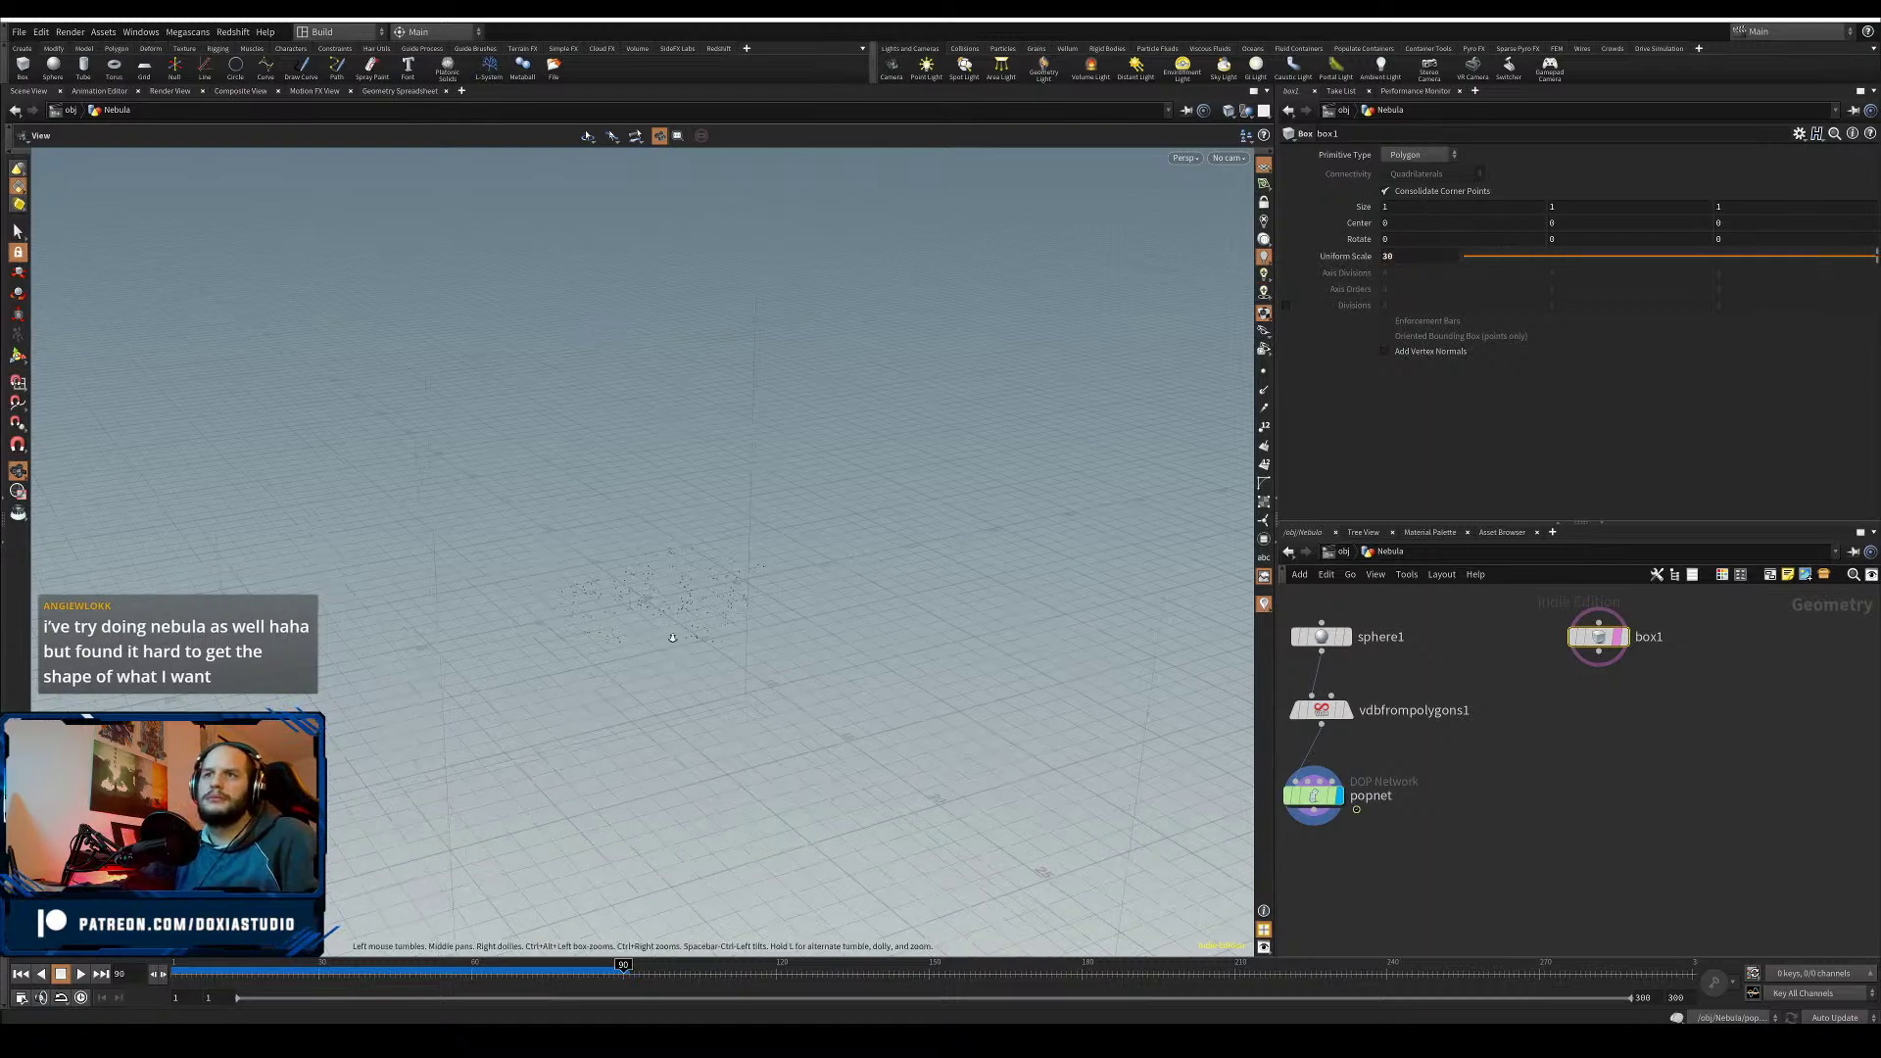
{"action": "left_click_drag", "start_coordinate": [765, 590], "coordinate": [921, 686]}
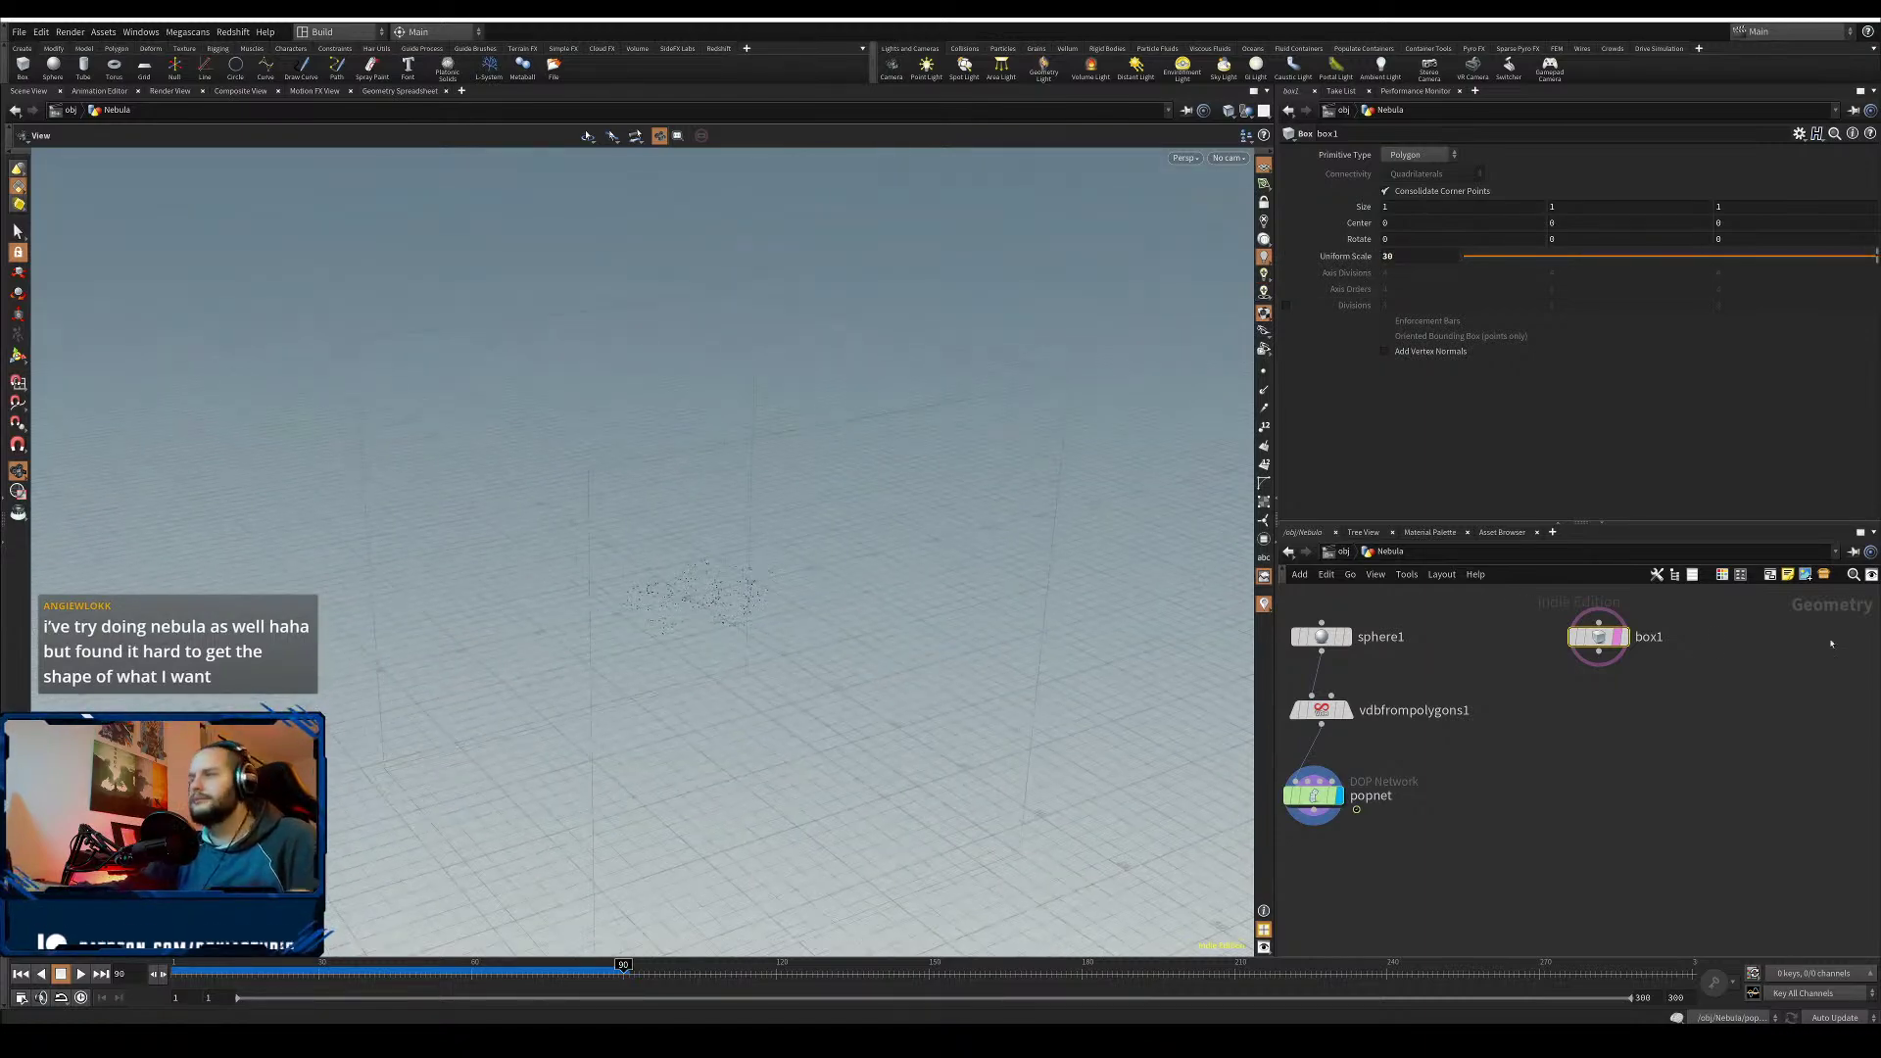
{"action": "left_click", "coordinate": [1599, 652]}
{"action": "key", "text": "Tab"}
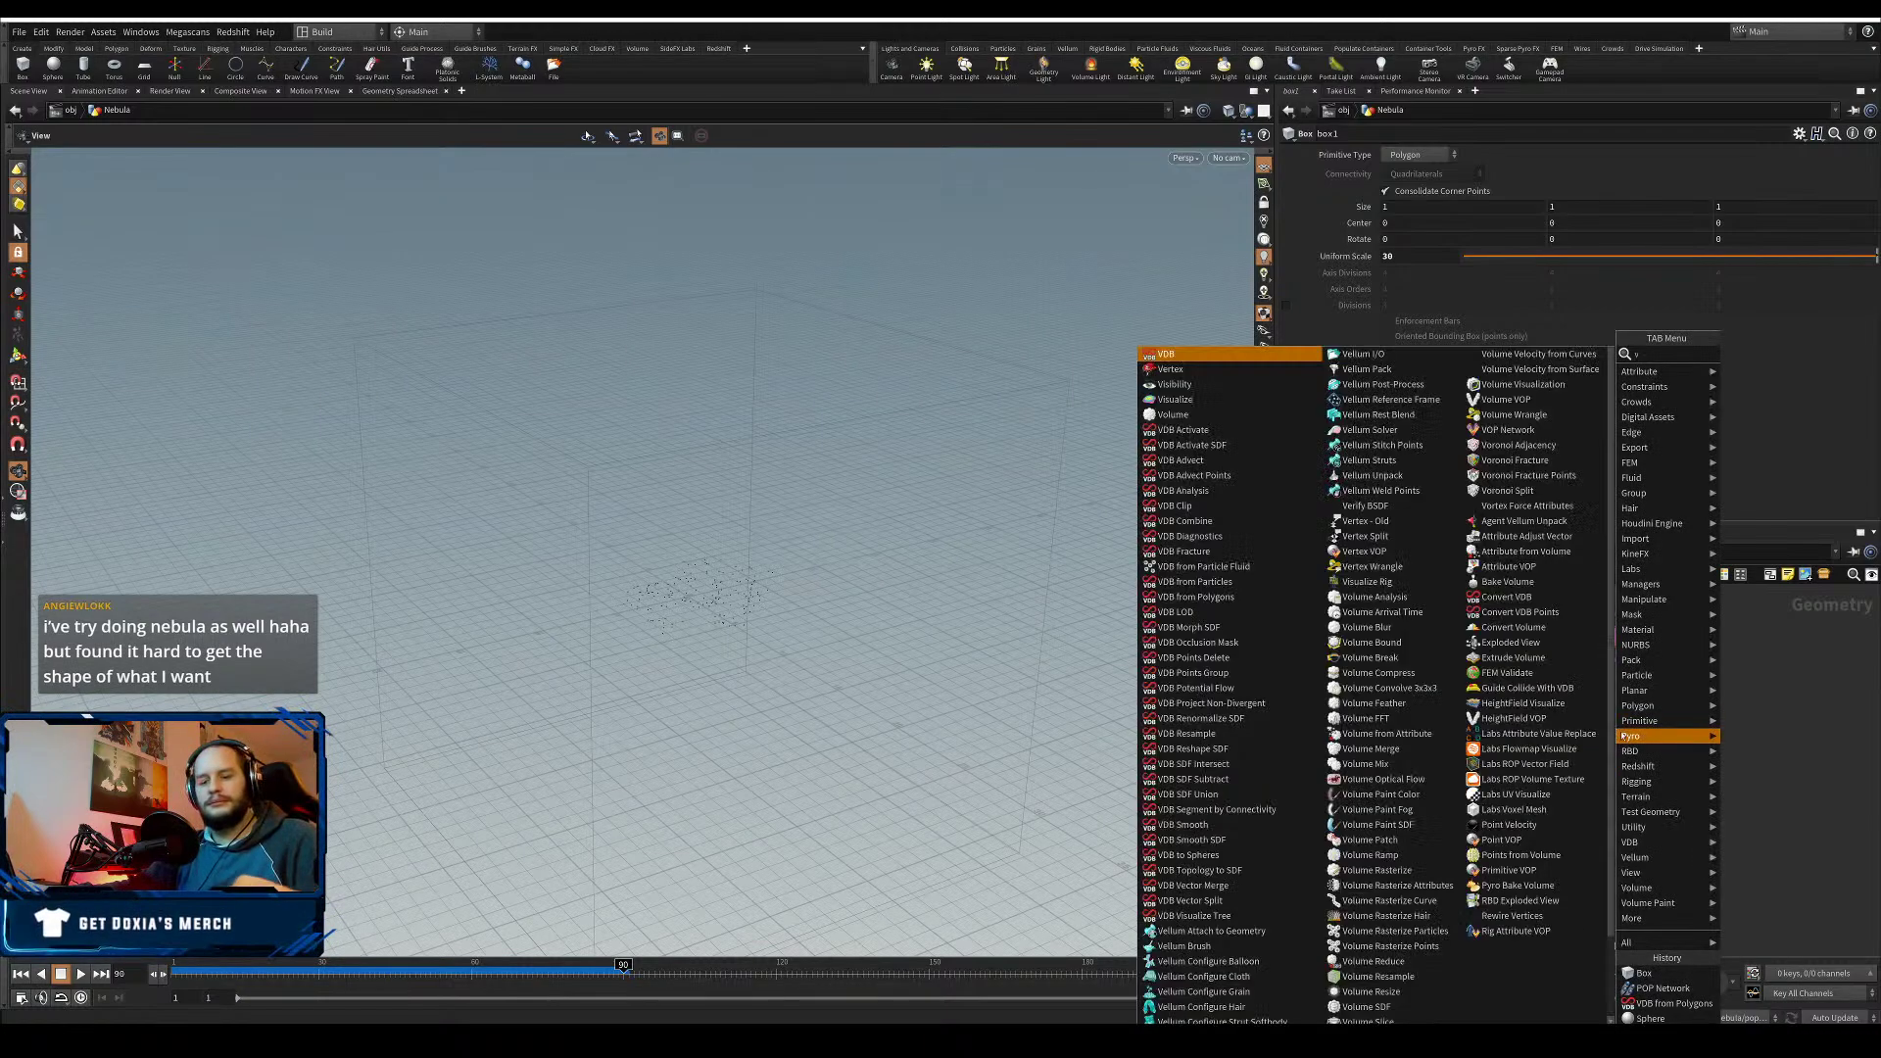
- Add a Volume node under box1 and make it the displayed node
{"action": "type", "text": "volum"}
{"action": "left_click", "coordinate": [1754, 354]}
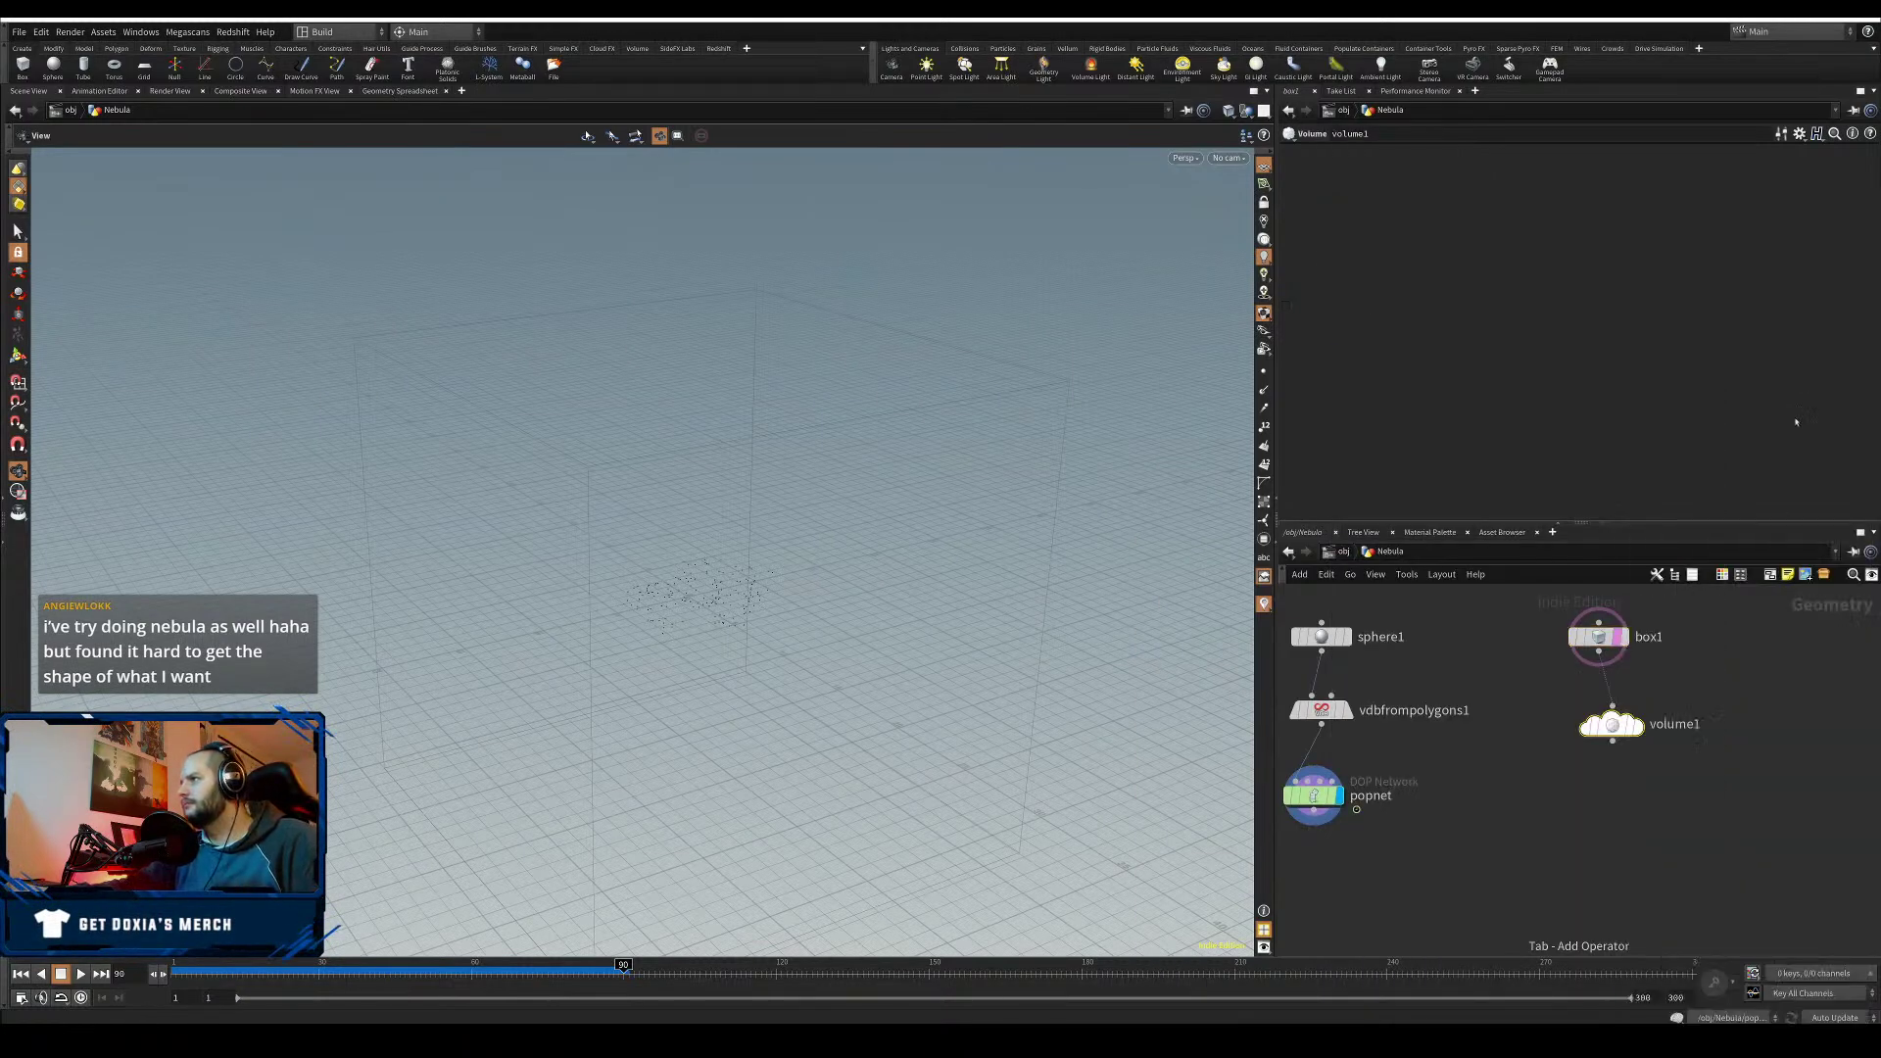
{"action": "left_click", "coordinate": [1600, 723]}
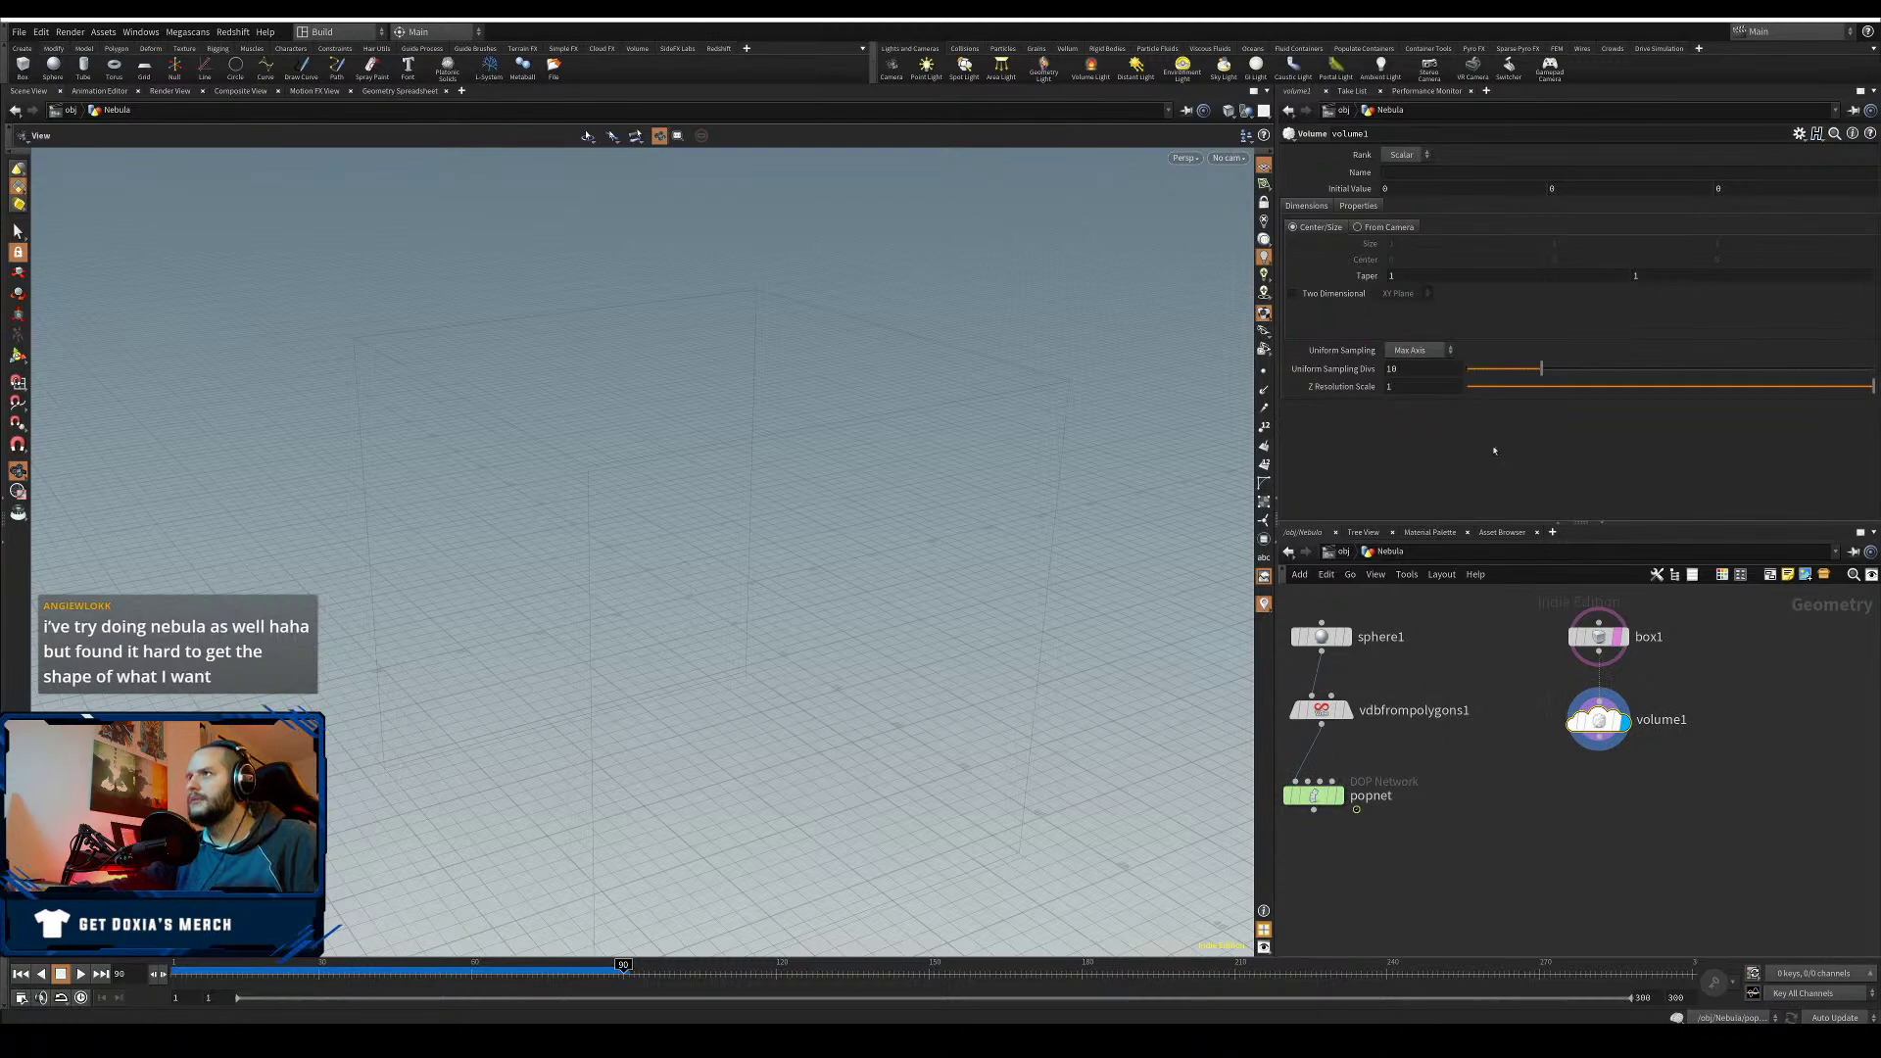
- Set volume1 to Rank Vector, Name vel, Uniform Sampling By Size with 0.1 division size
{"action": "left_click", "coordinate": [1402, 154]}
{"action": "left_click", "coordinate": [1402, 173]}
{"action": "left_click", "coordinate": [1398, 172]}
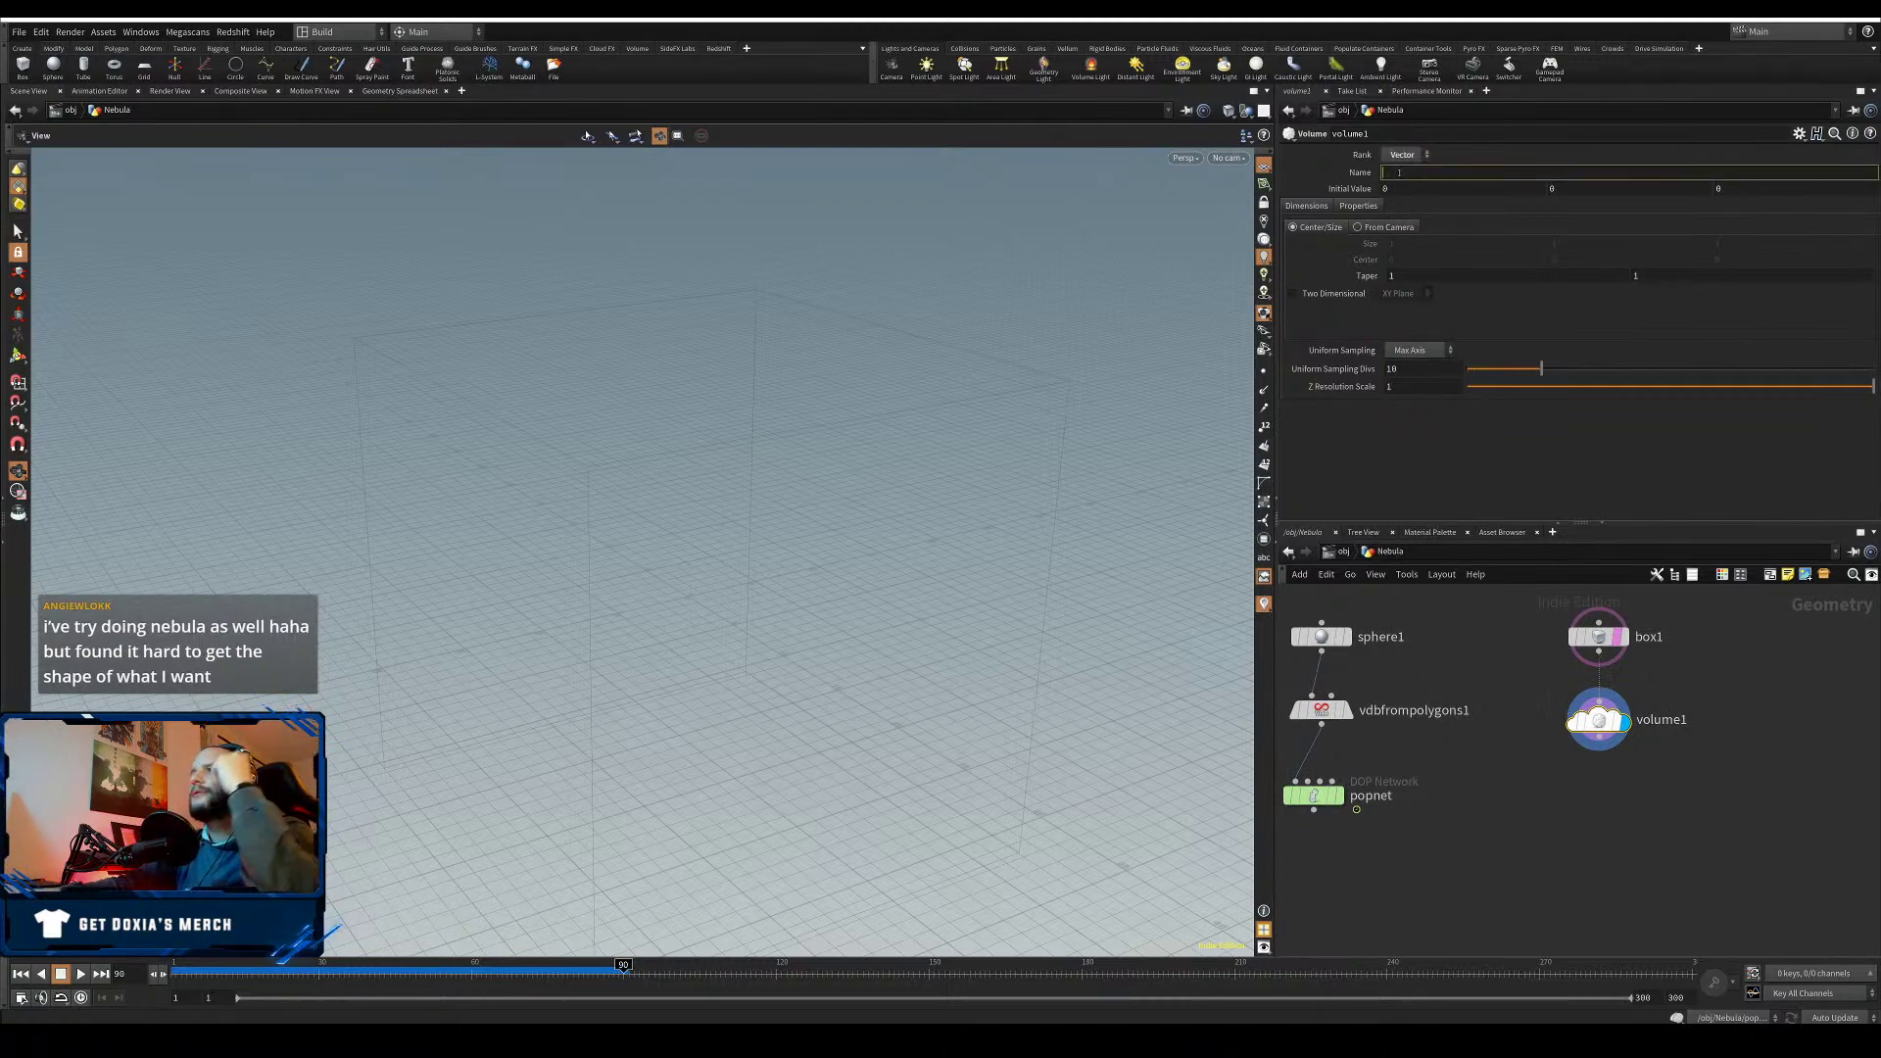
{"action": "type", "text": "vel"}
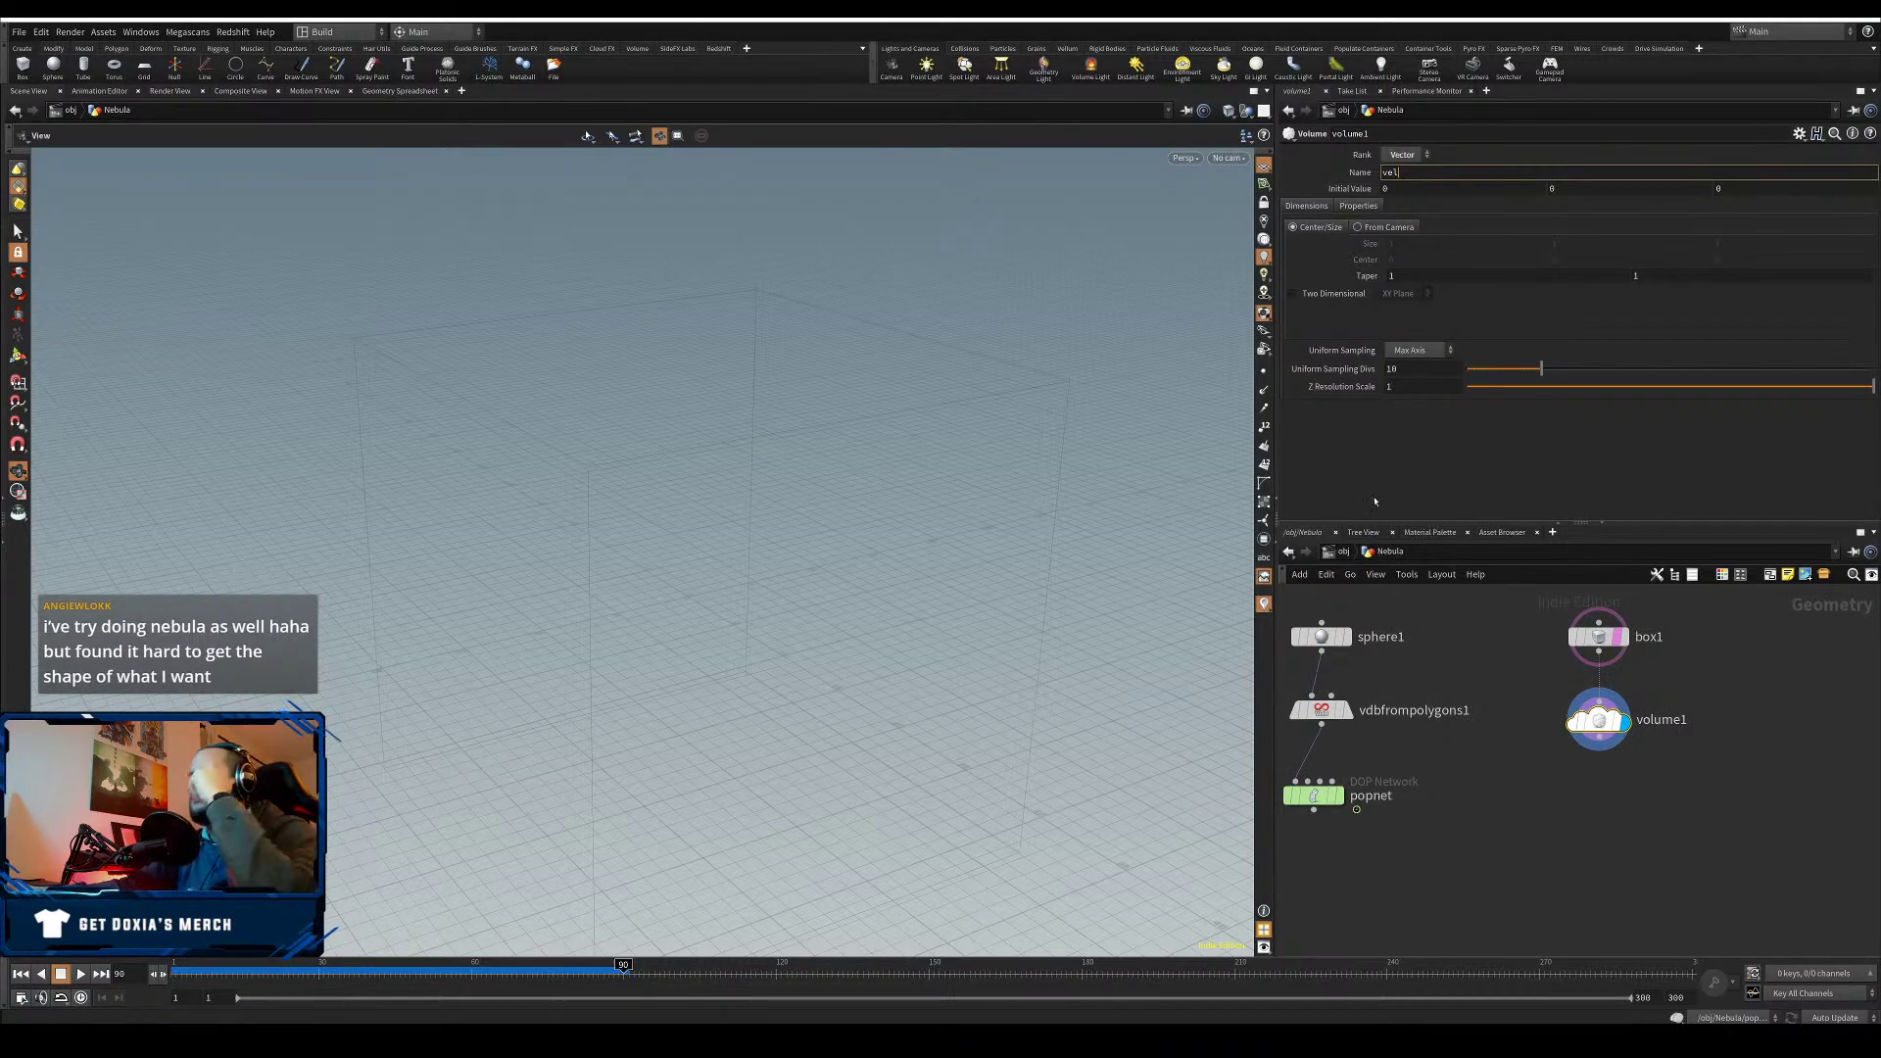
{"action": "key", "text": "Return"}
{"action": "left_click", "coordinate": [1418, 350]}
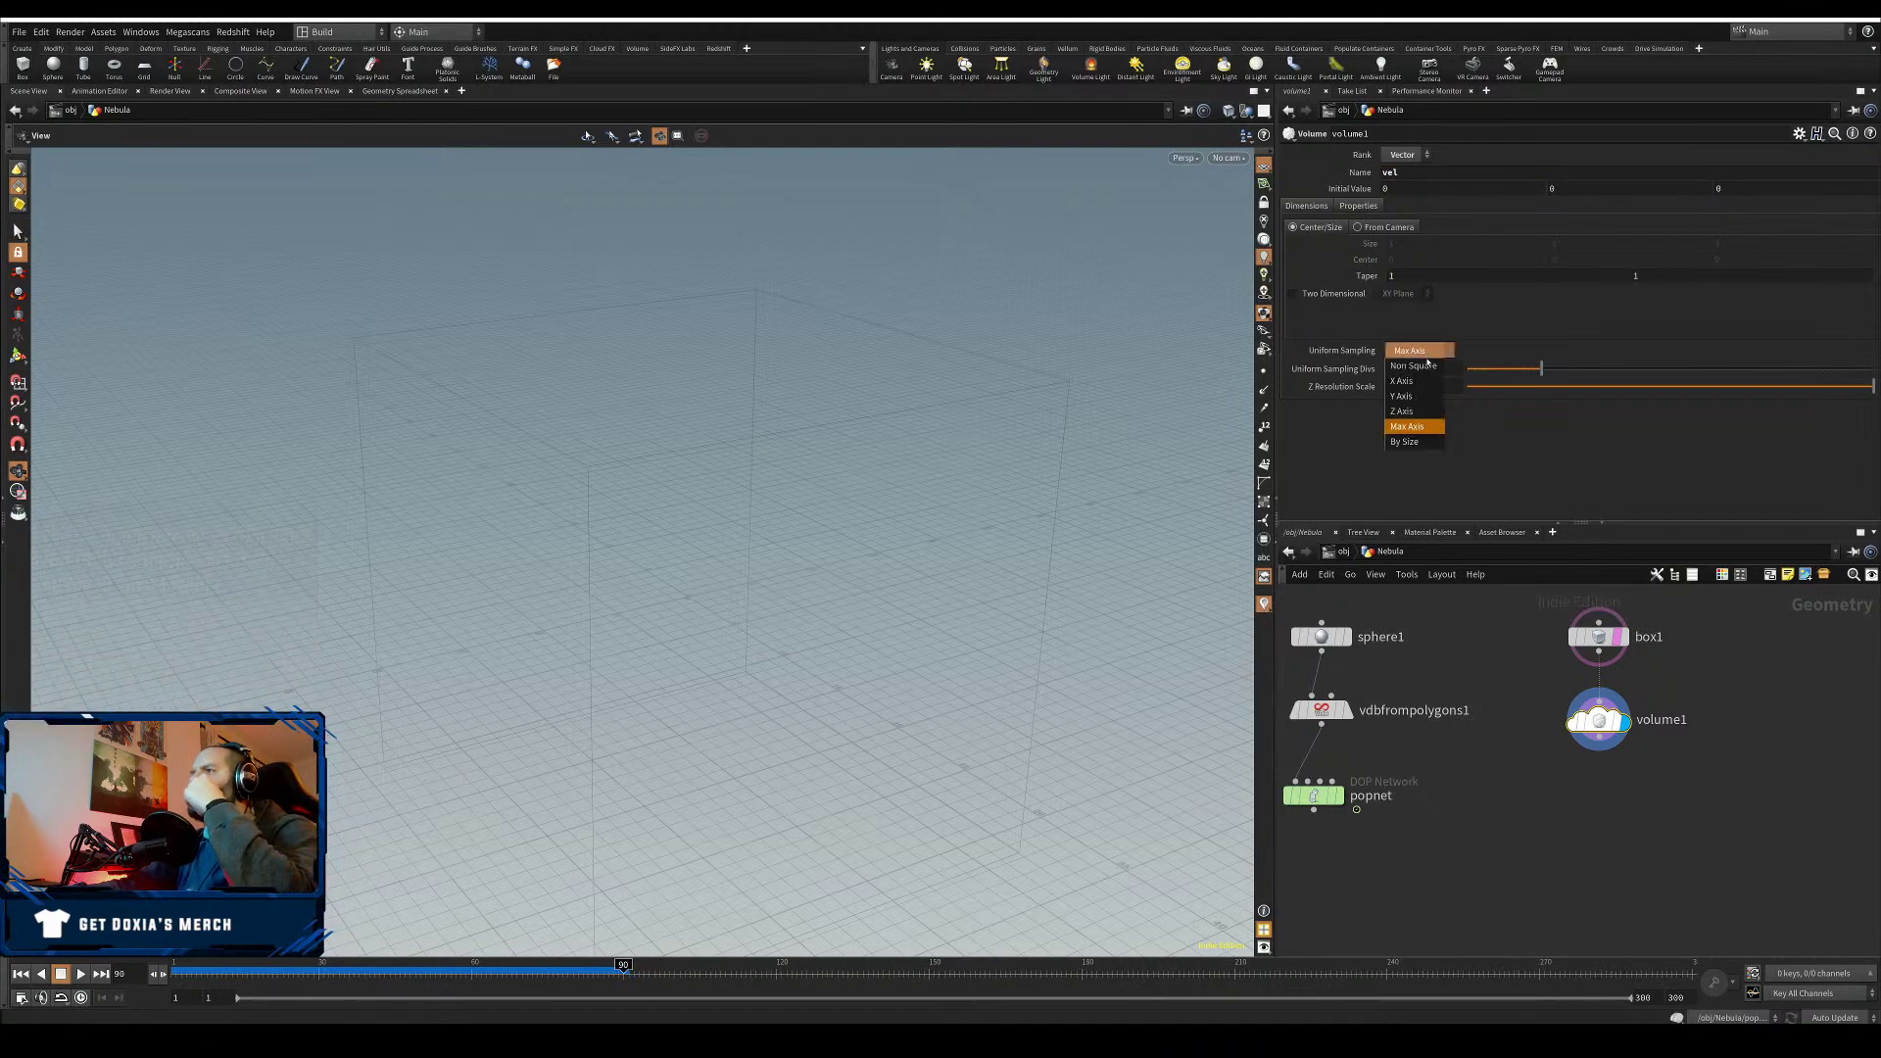
{"action": "left_click", "coordinate": [1410, 440]}
{"action": "left_click", "coordinate": [1401, 368]}
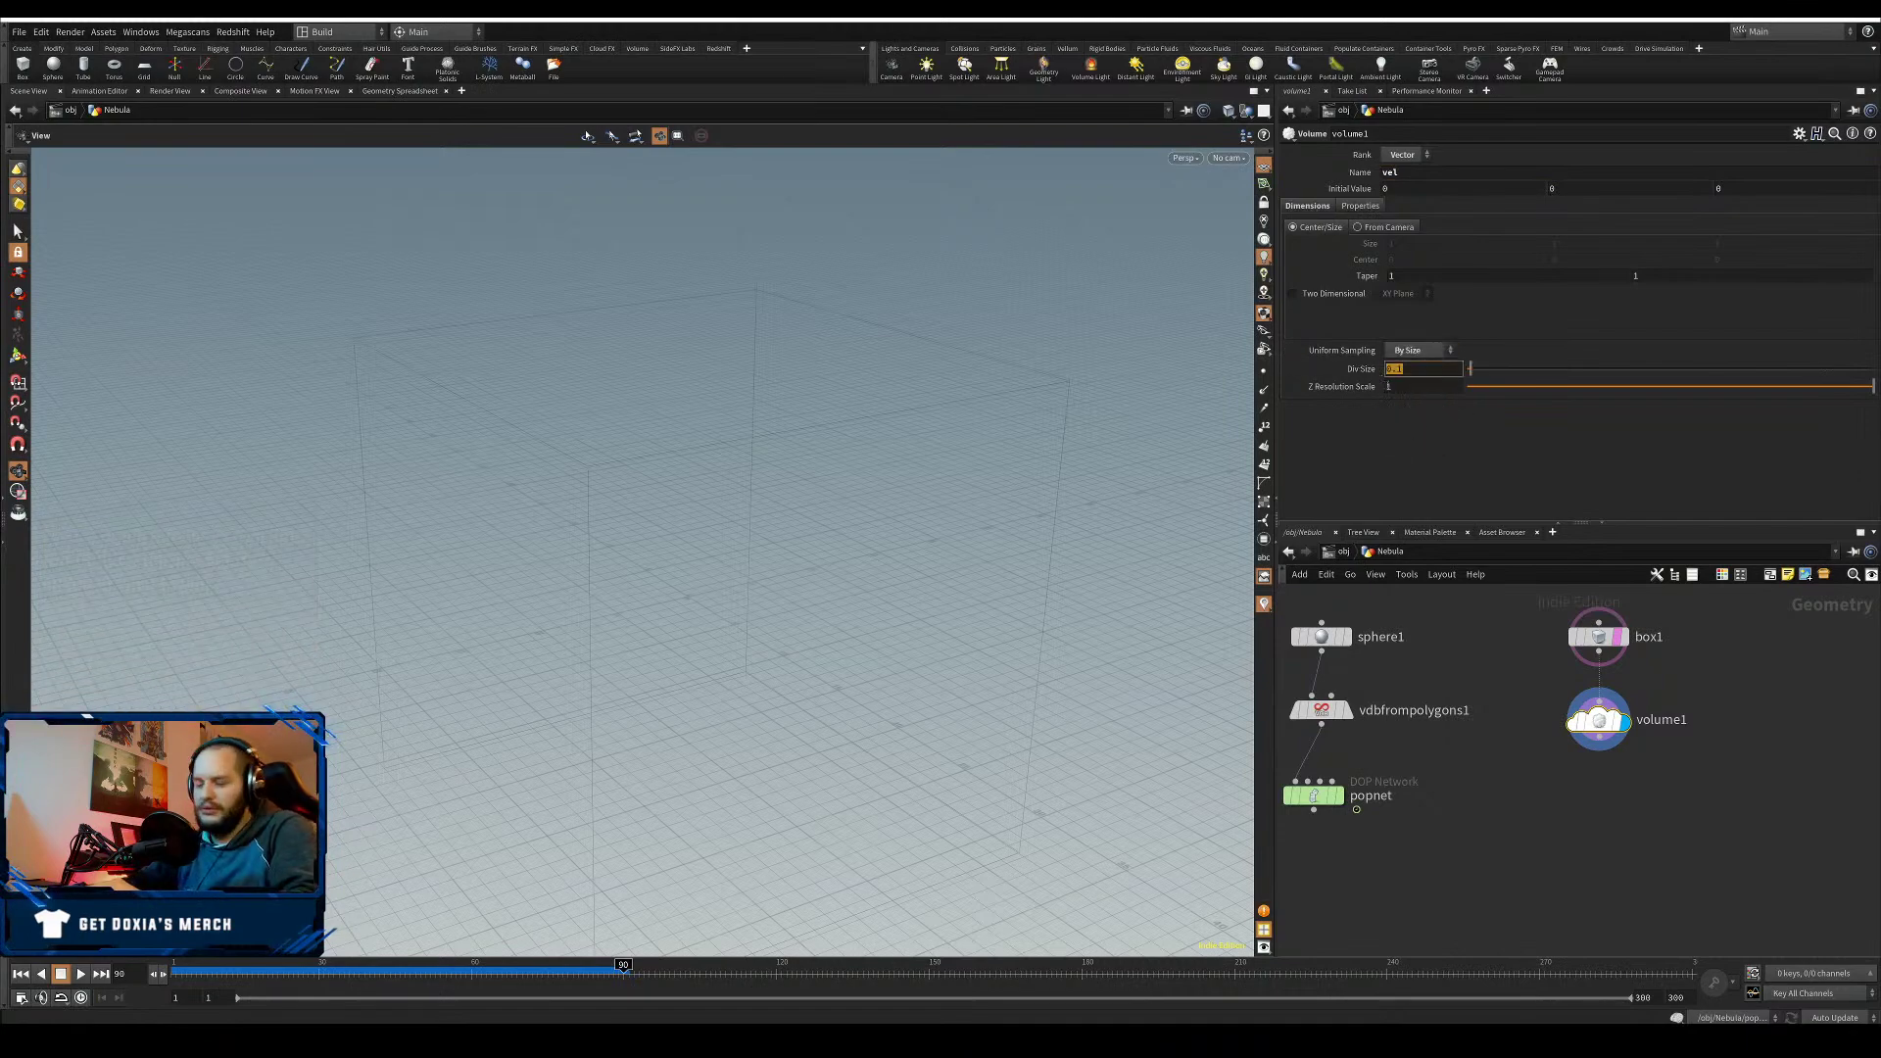
{"action": "left_click", "coordinate": [1439, 438]}
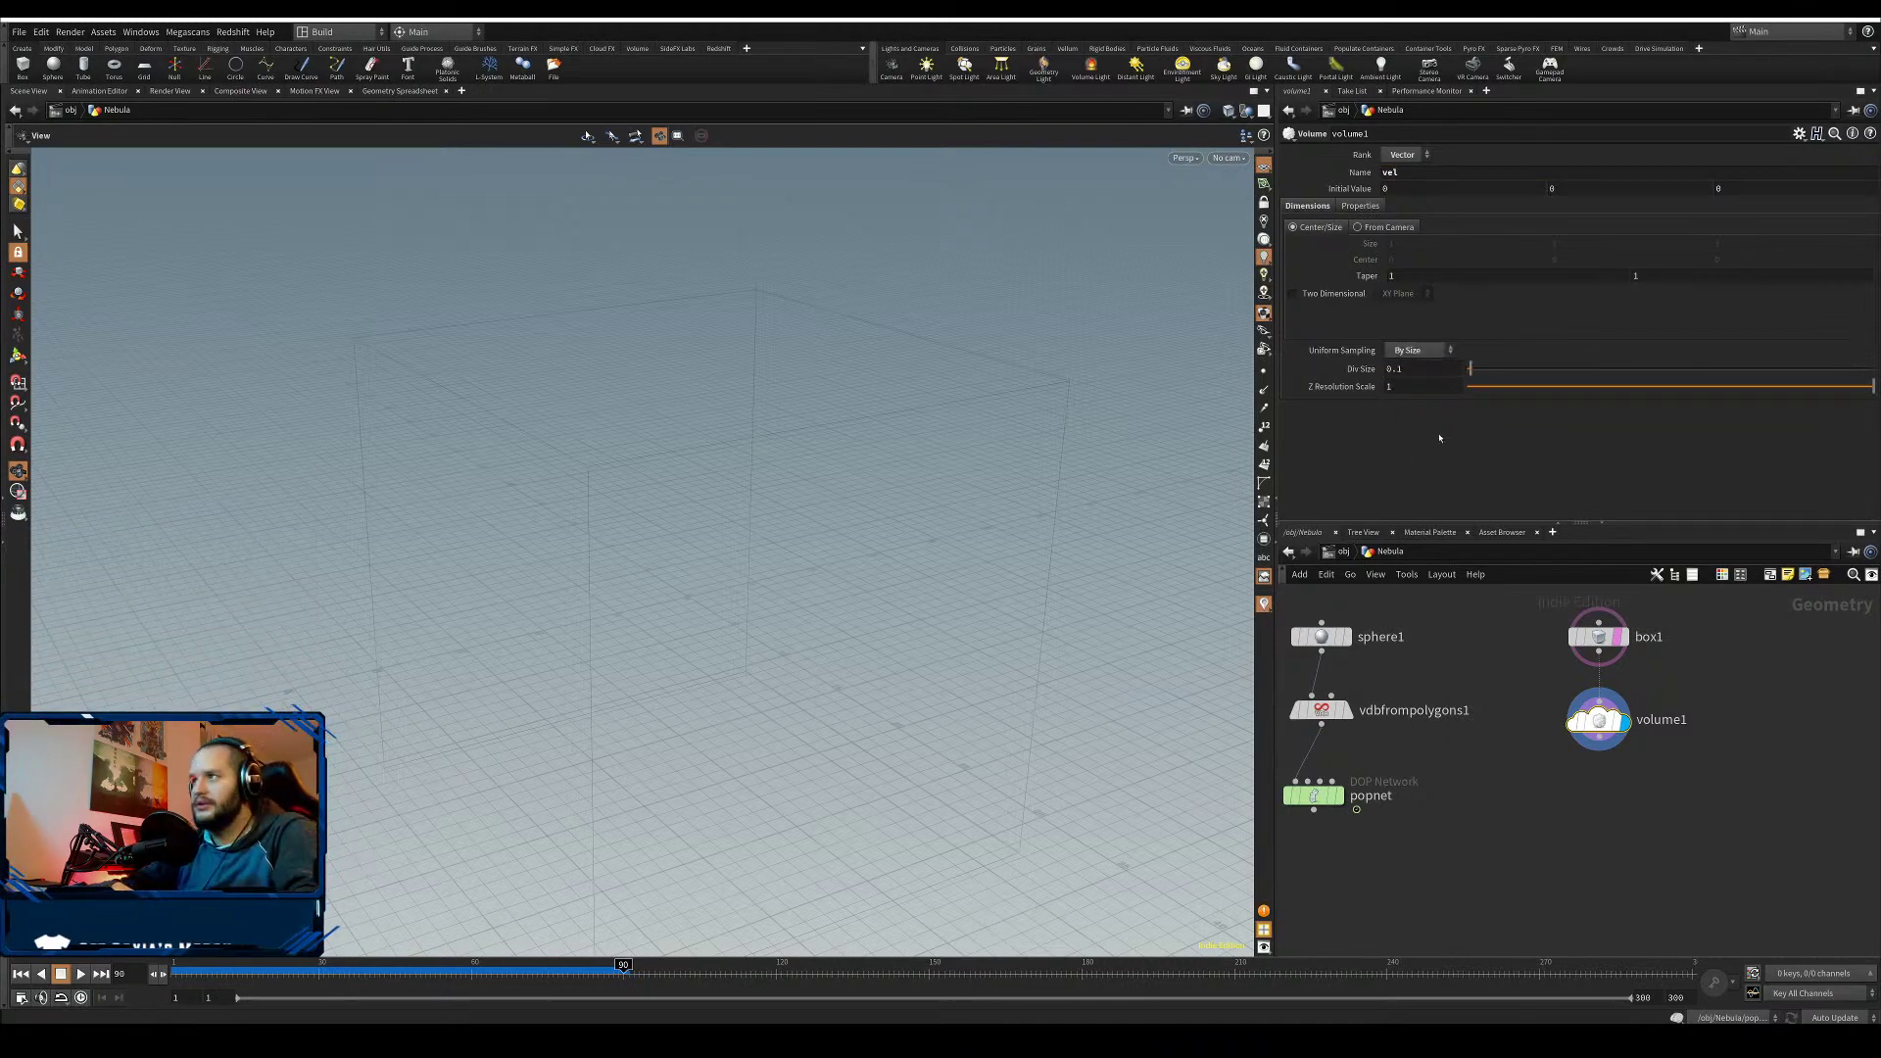
{"action": "left_click", "coordinate": [1598, 751]}
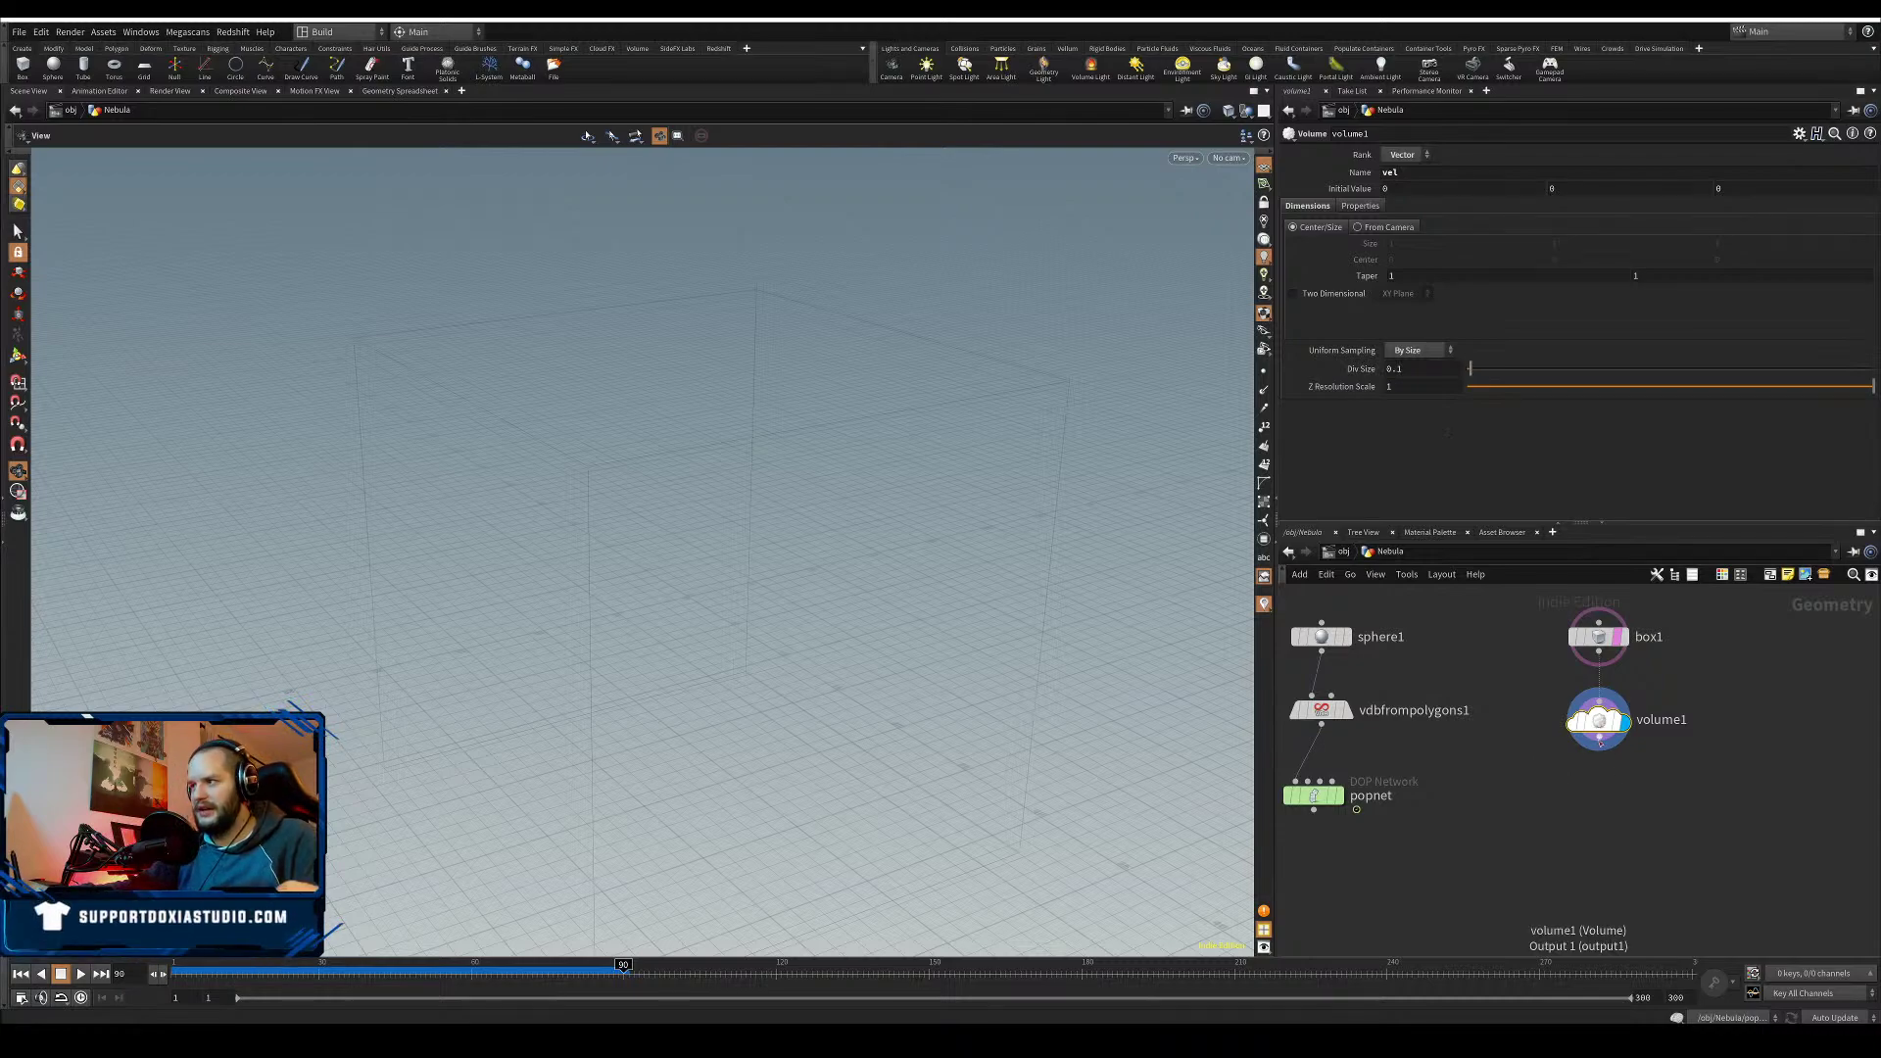
- Add a Volume VOP under volume1 and rename it control_vel
{"action": "left_click", "coordinate": [1596, 841]}
{"action": "type", "text": "vop"}
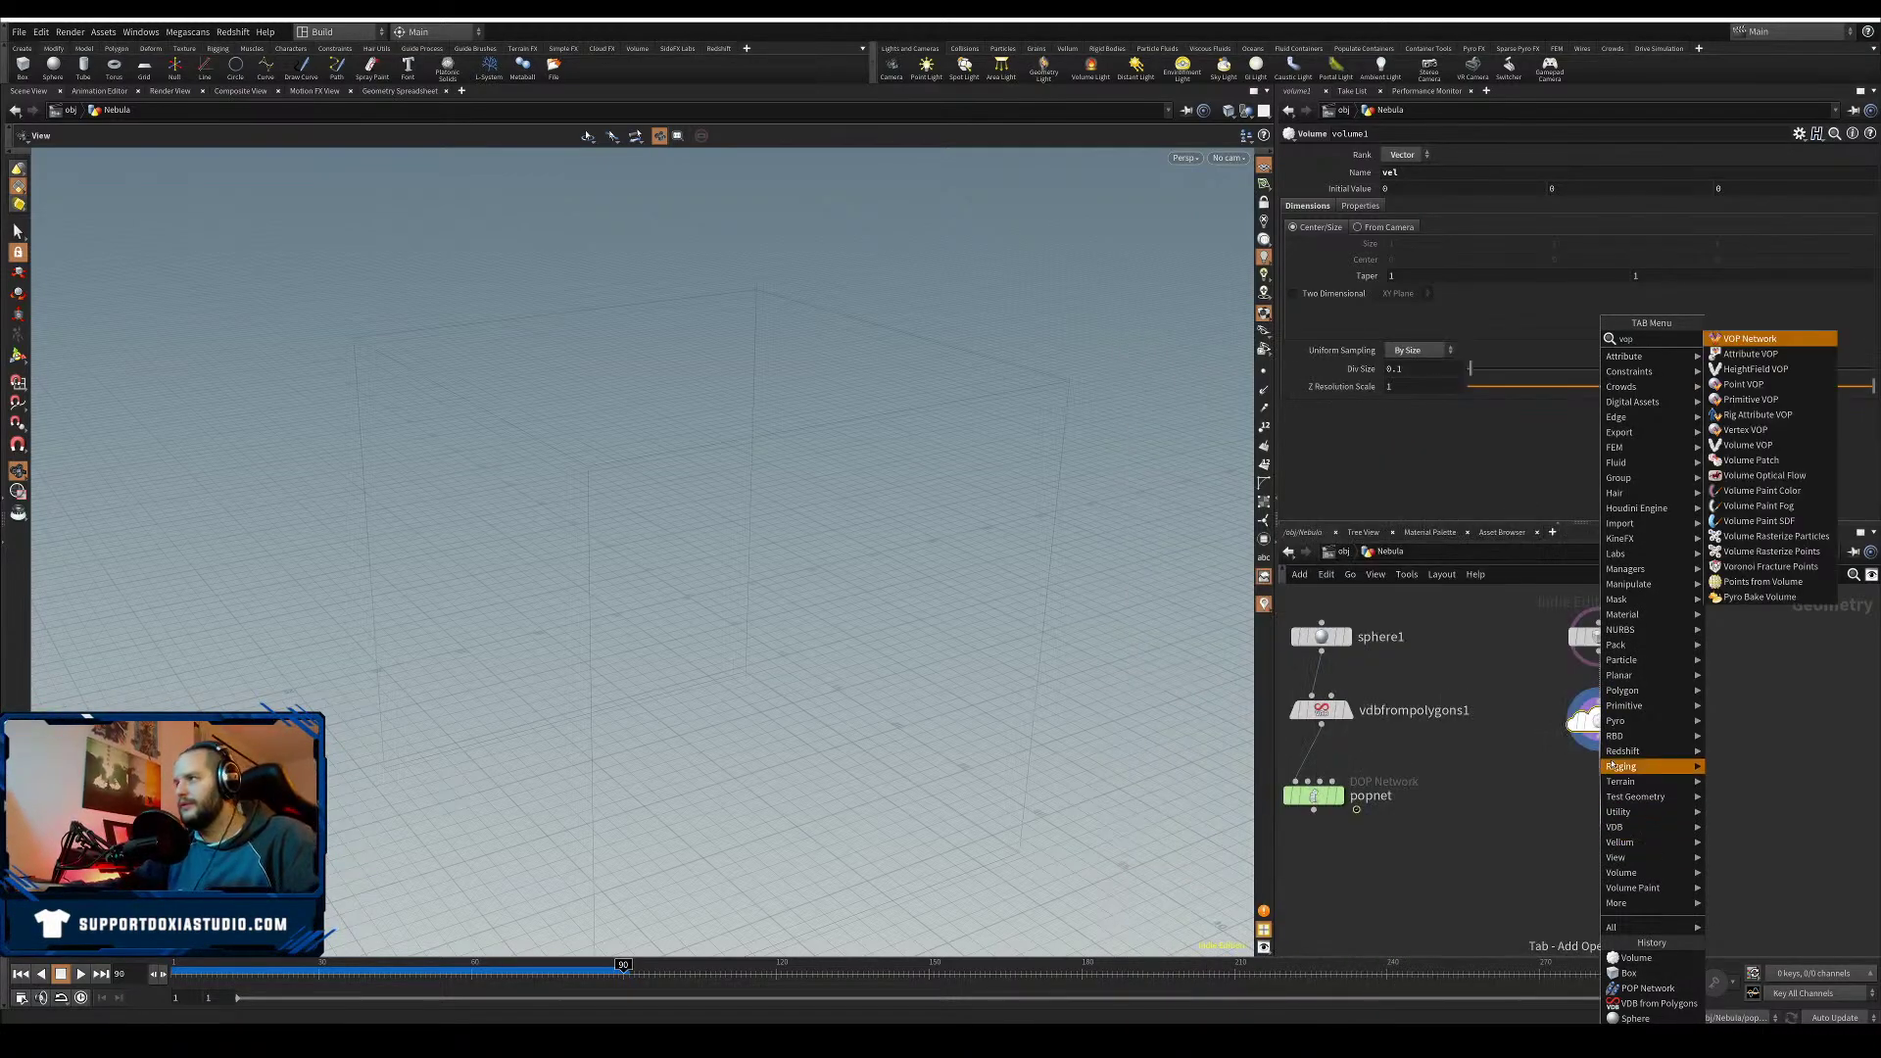
{"action": "left_click", "coordinate": [1748, 444]}
{"action": "left_click", "coordinate": [1599, 839]}
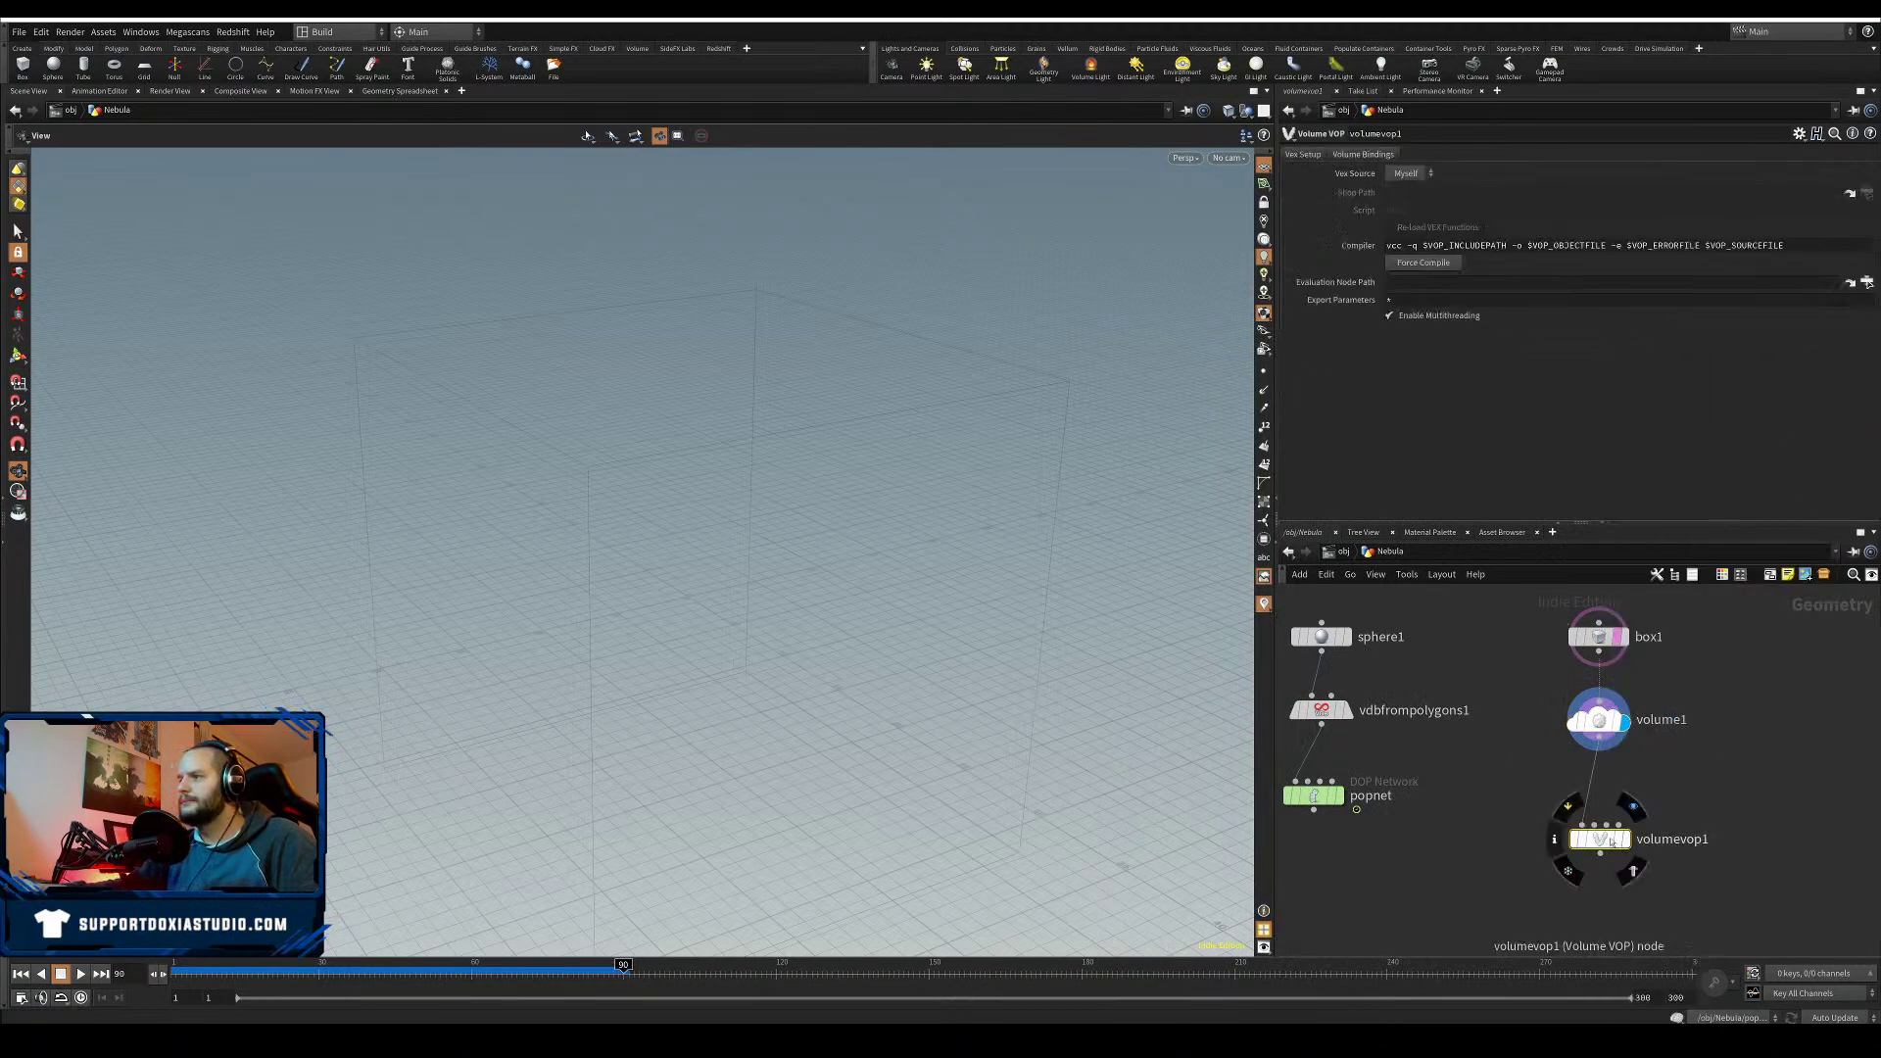
{"action": "left_click_drag", "start_coordinate": [1611, 843], "coordinate": [1612, 799]}
{"action": "double_click", "coordinate": [1672, 796]}
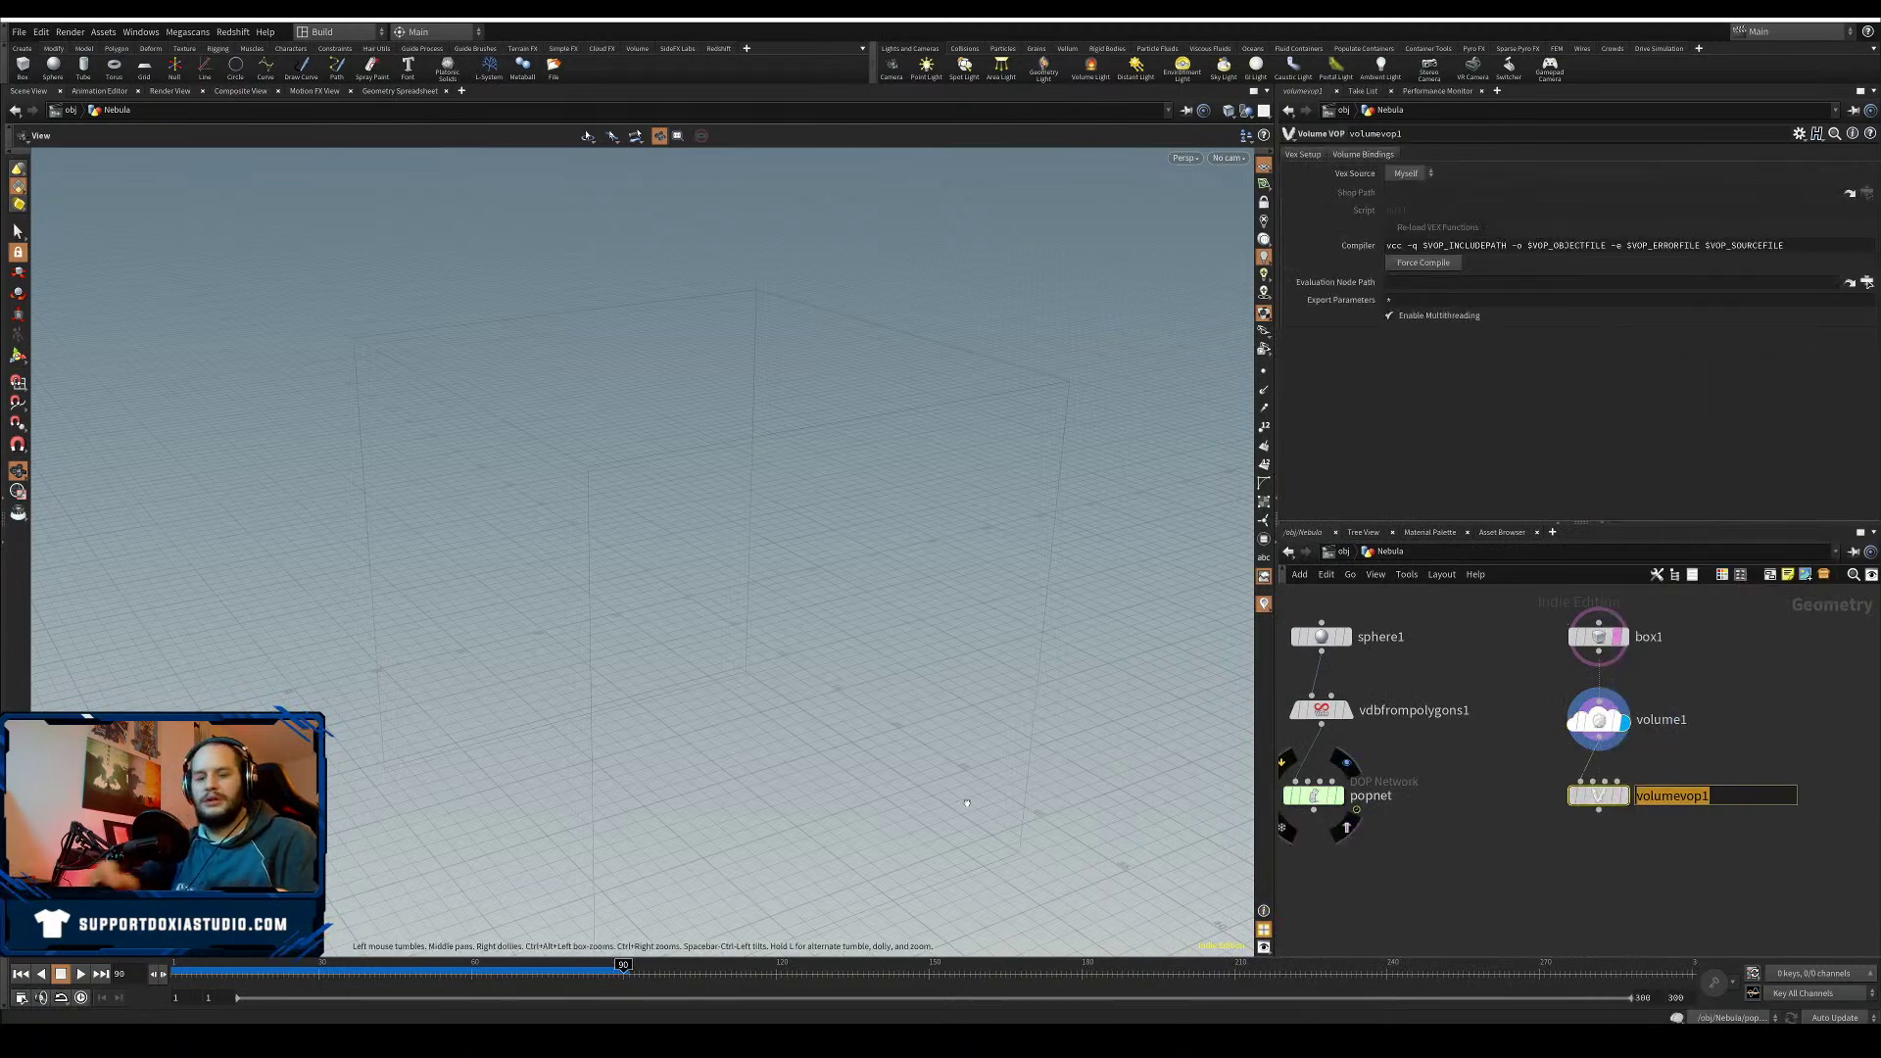
{"action": "type", "text": "control_ve"}
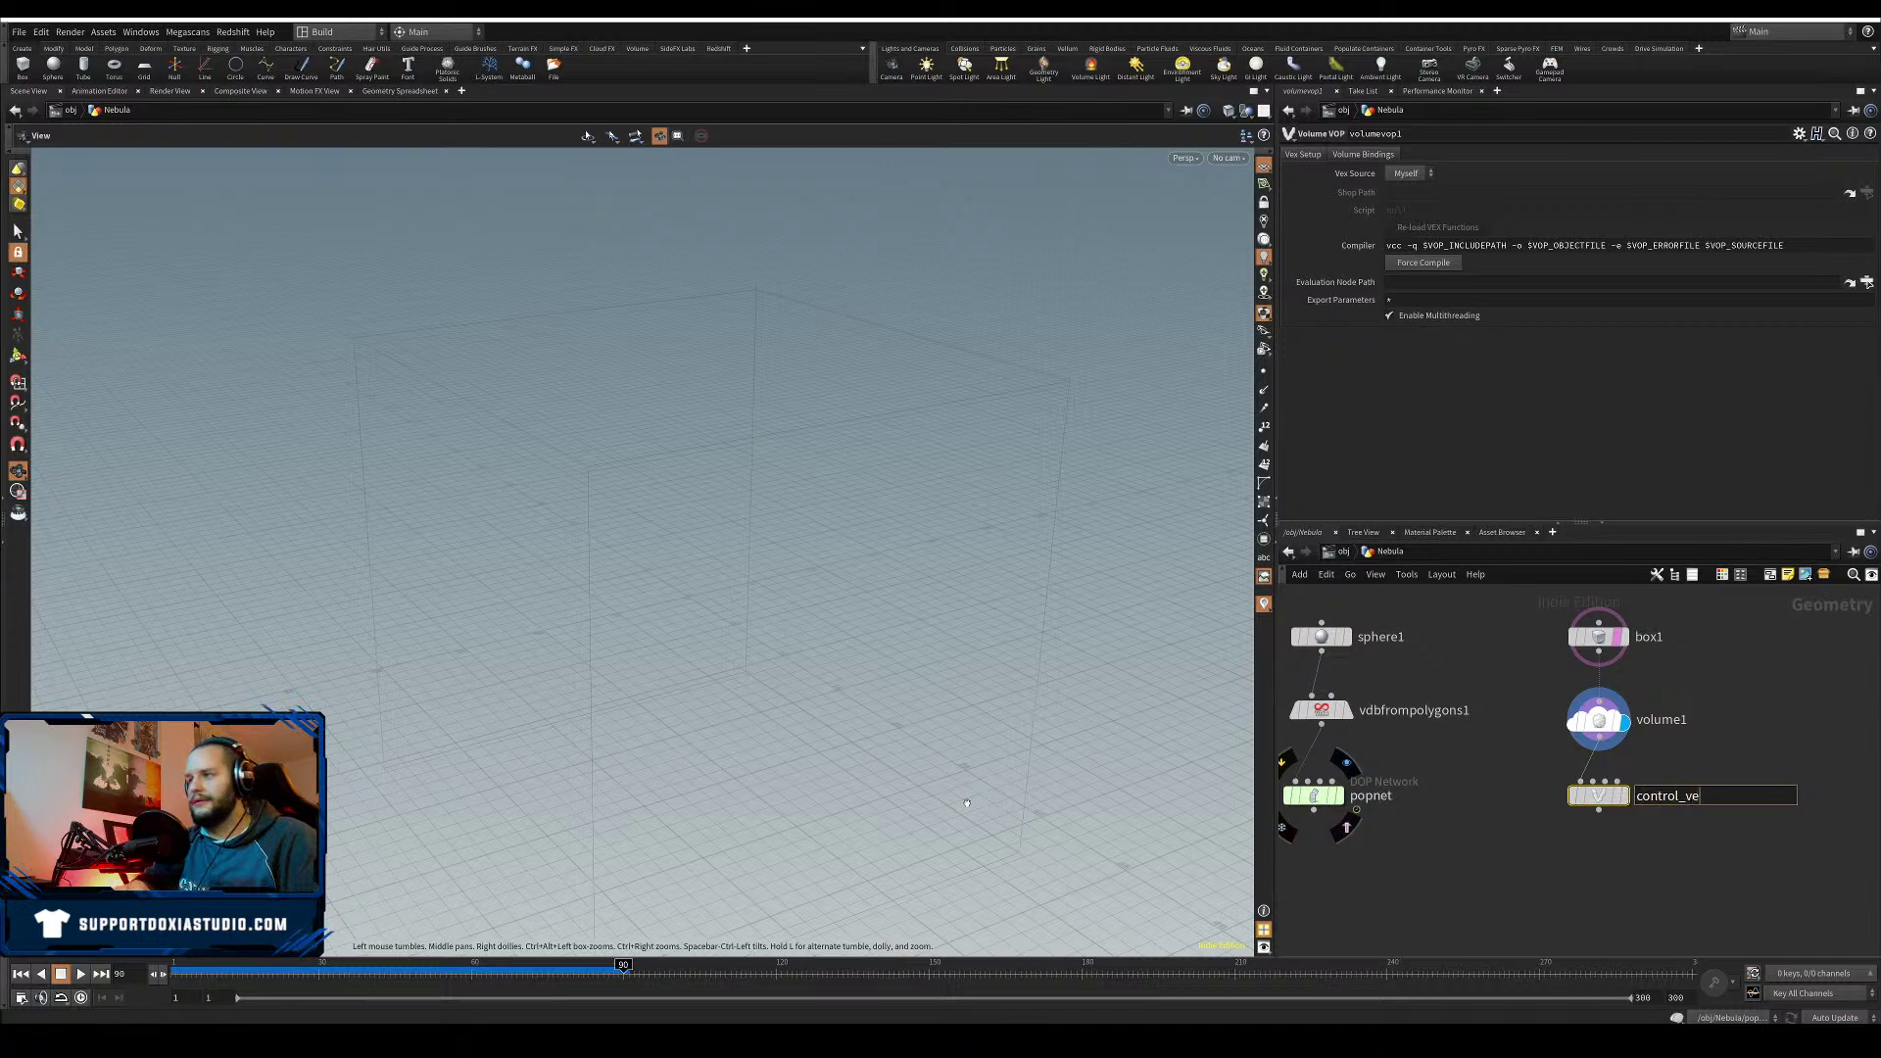
{"action": "type", "text": "l"}
{"action": "key", "text": "Return"}
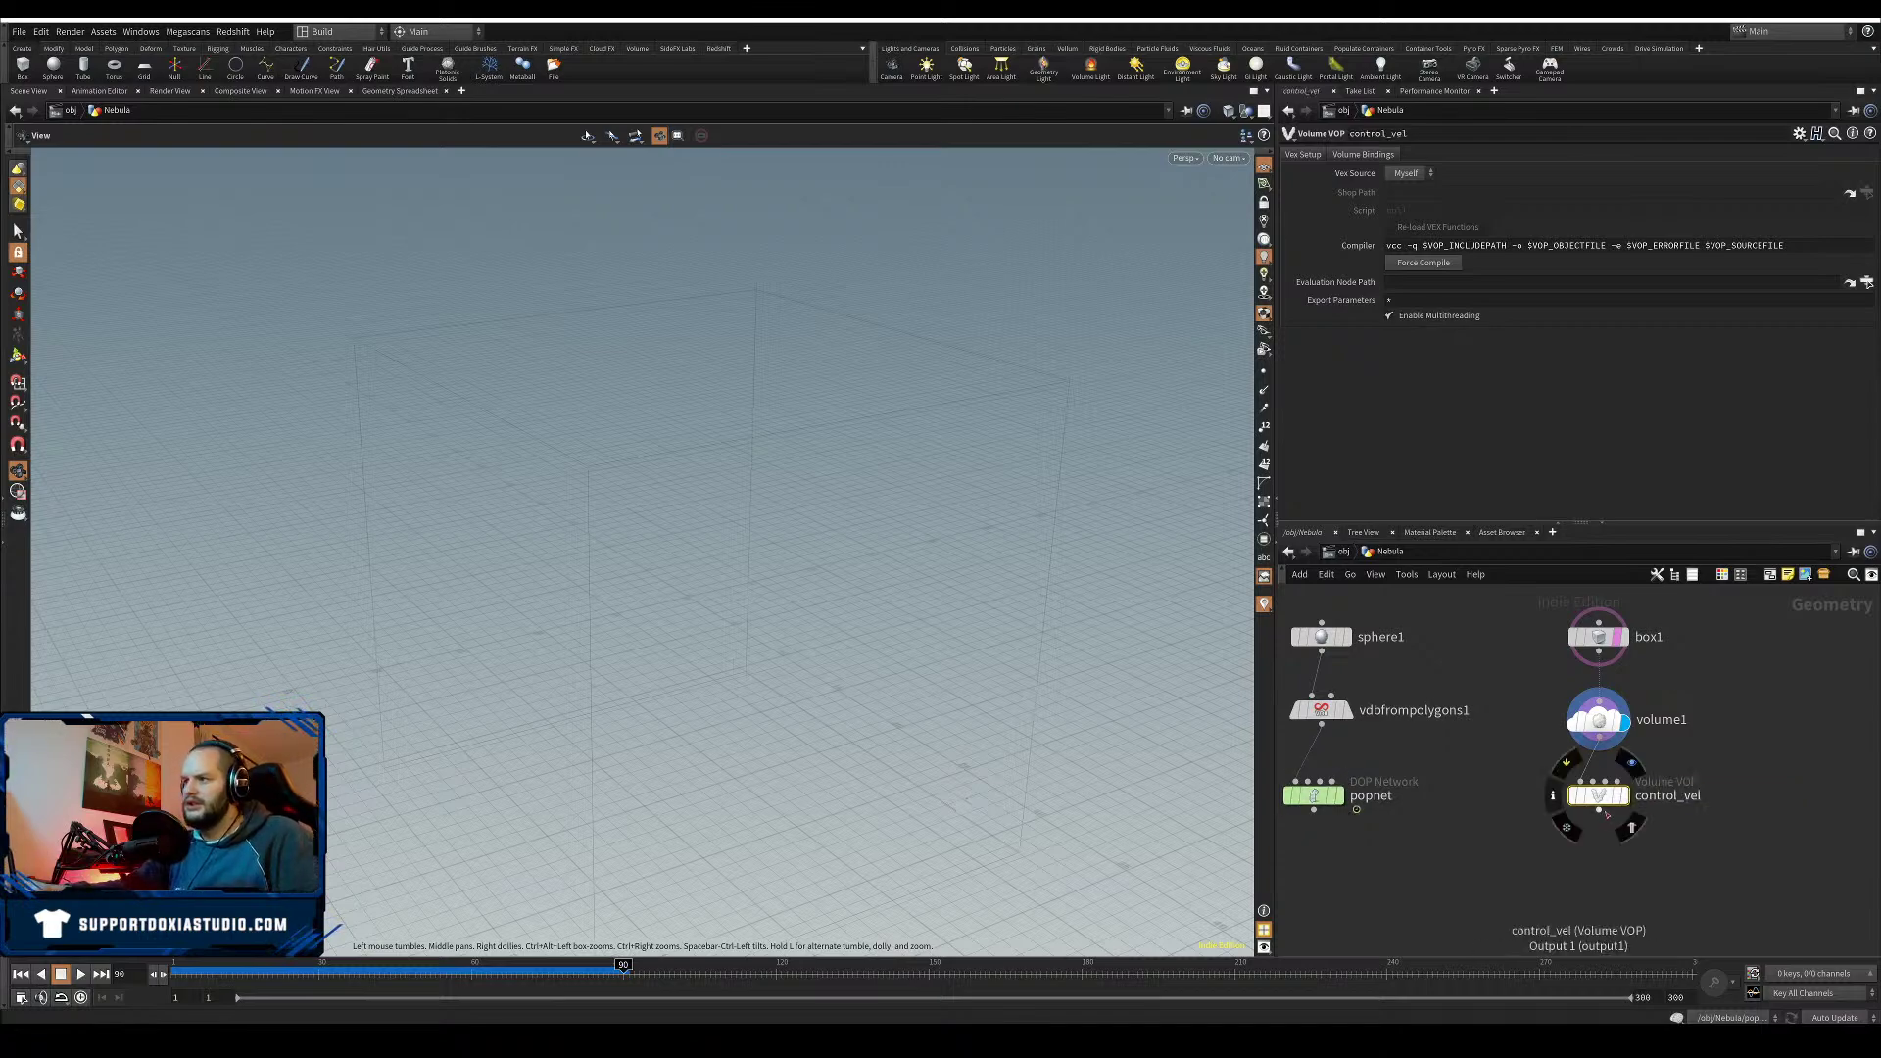
- Chain Volume Slice and Volume Trail nodes after control_vel and display volumetrail1
{"action": "key", "text": "Tab"}
{"action": "type", "text": "volume s"}
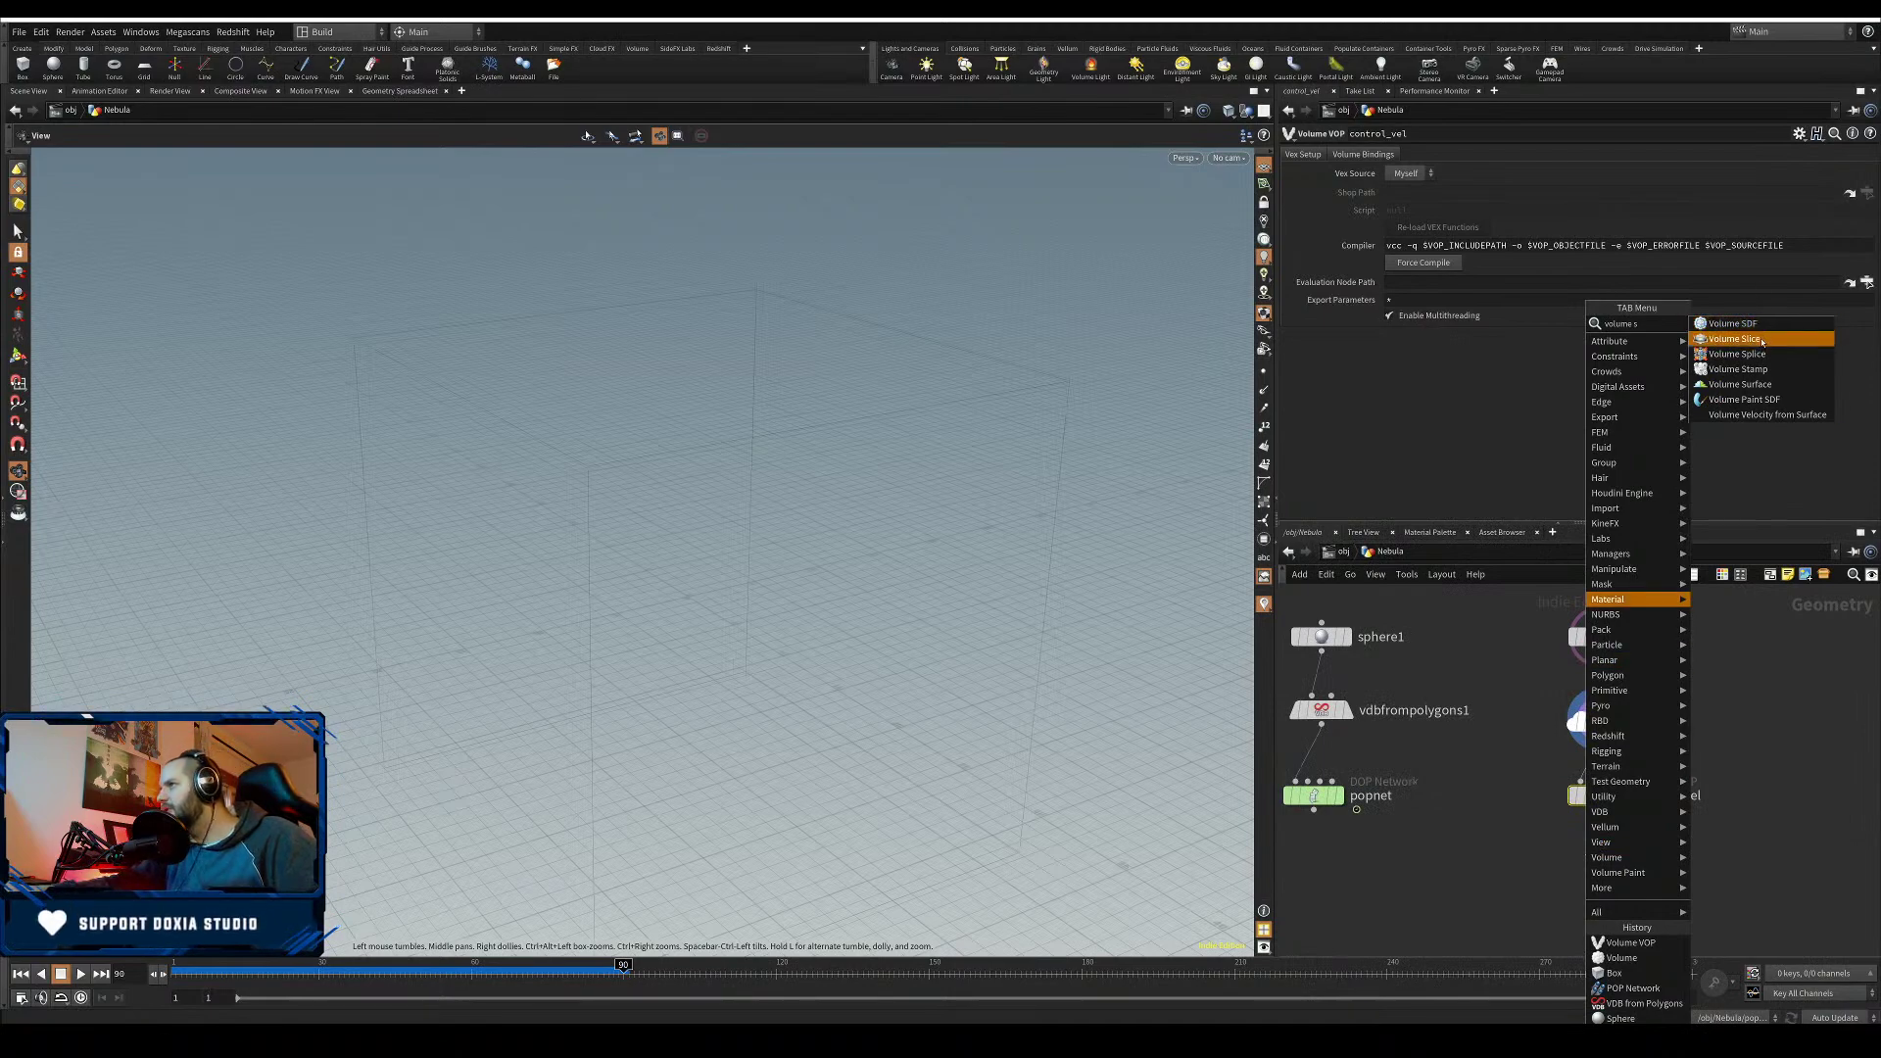
{"action": "left_click", "coordinate": [1734, 338]}
{"action": "left_click", "coordinate": [1584, 855]}
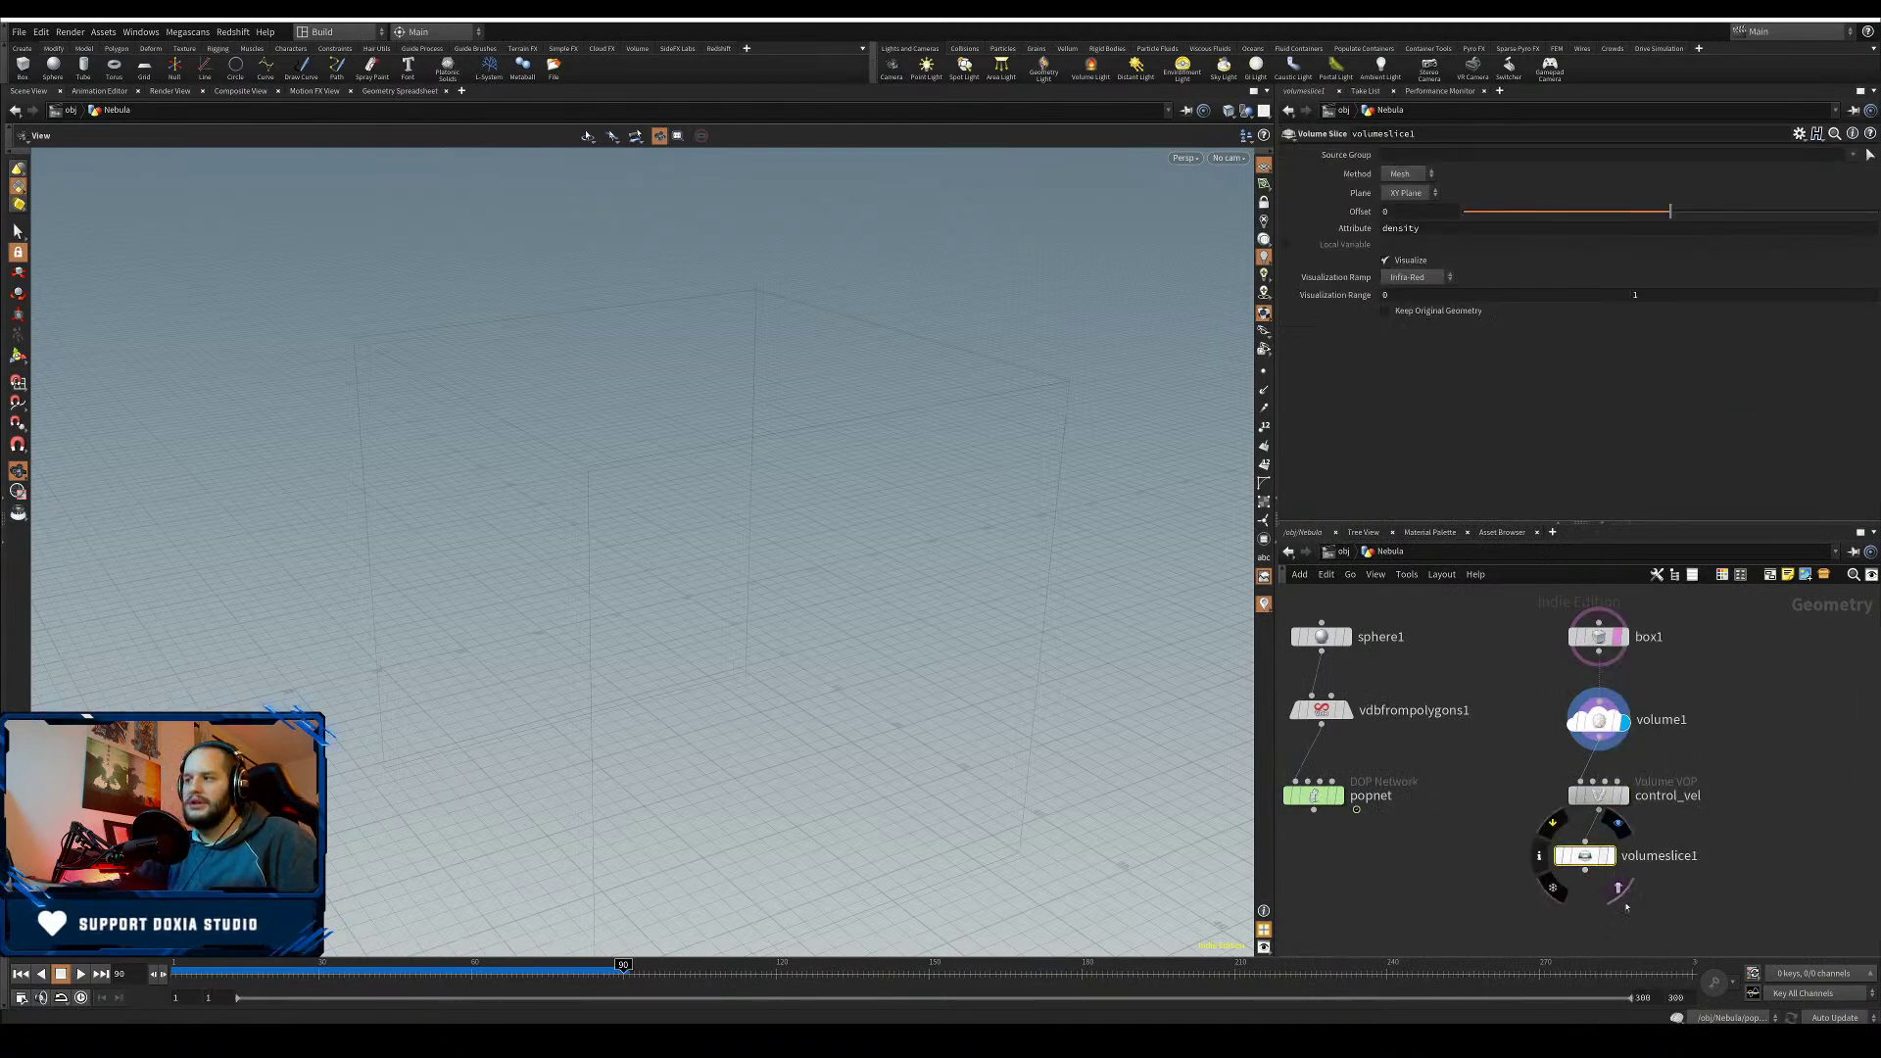
{"action": "key", "text": "Tab"}
{"action": "type", "text": "volu"}
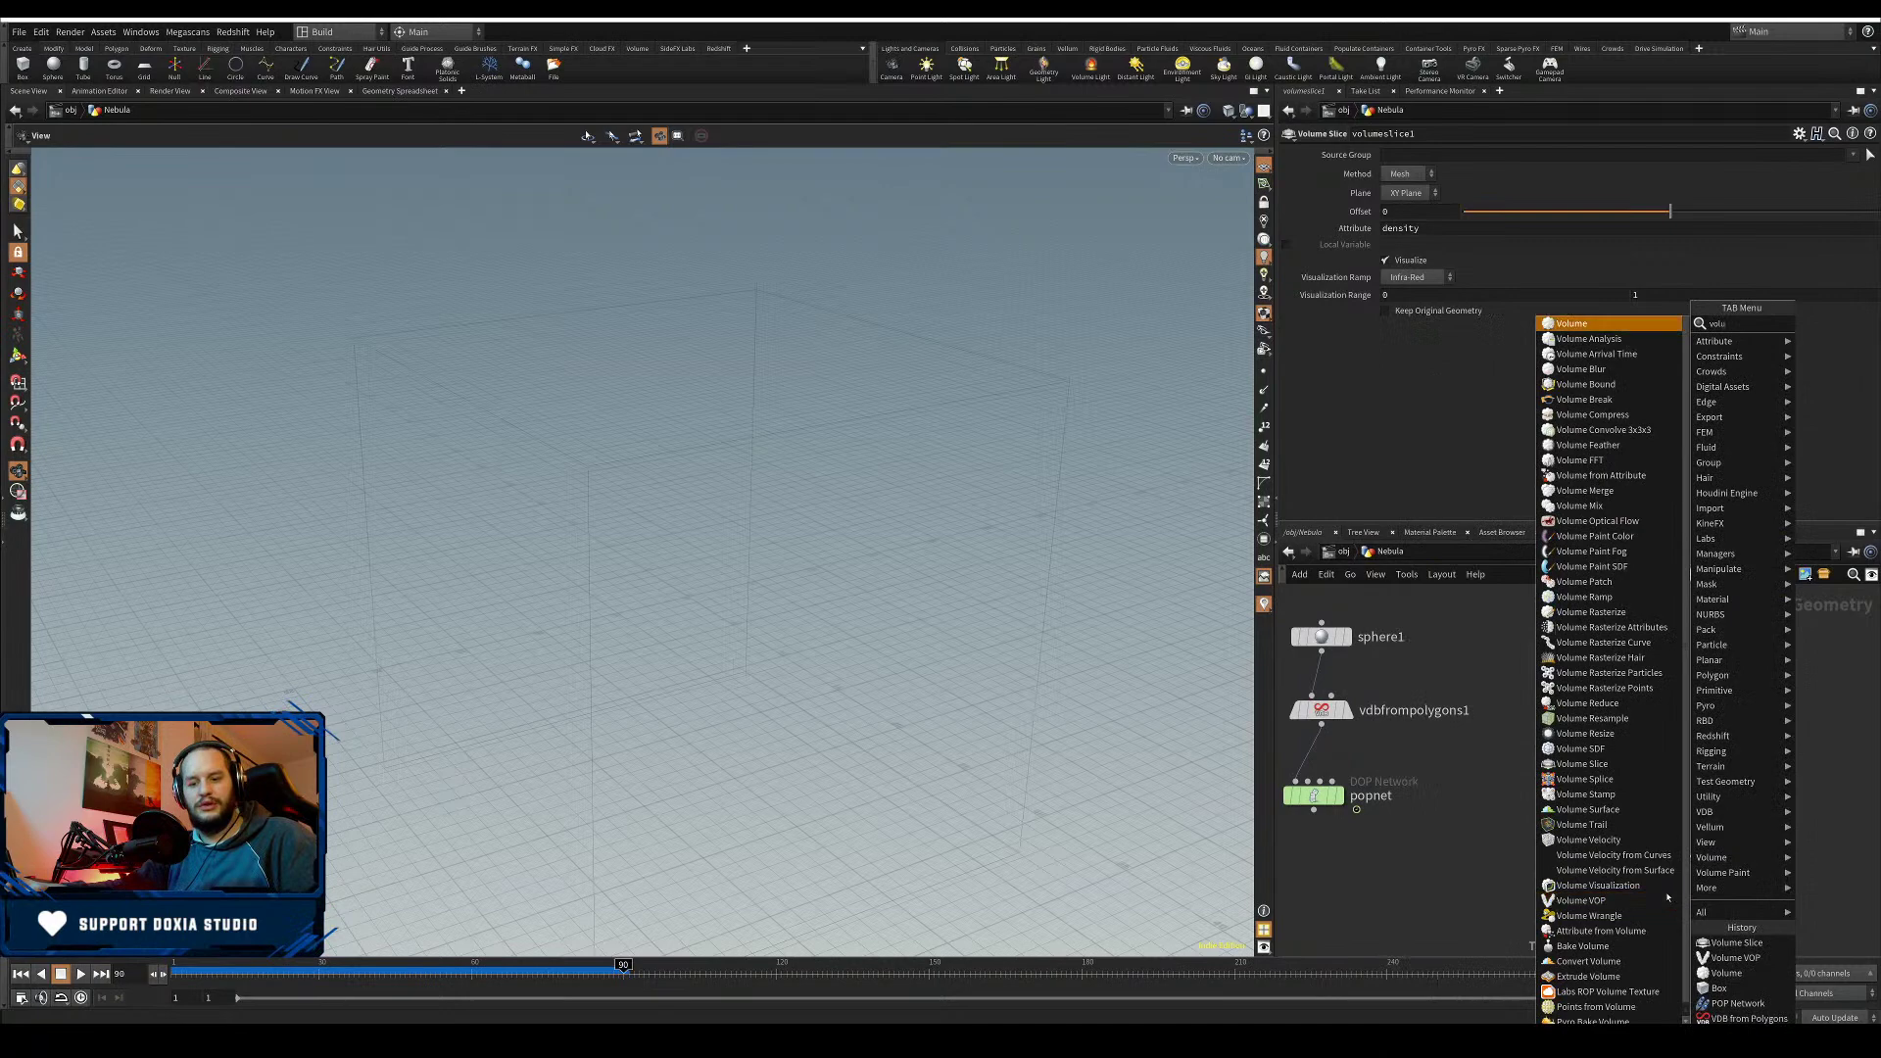
{"action": "type", "text": "me tra"}
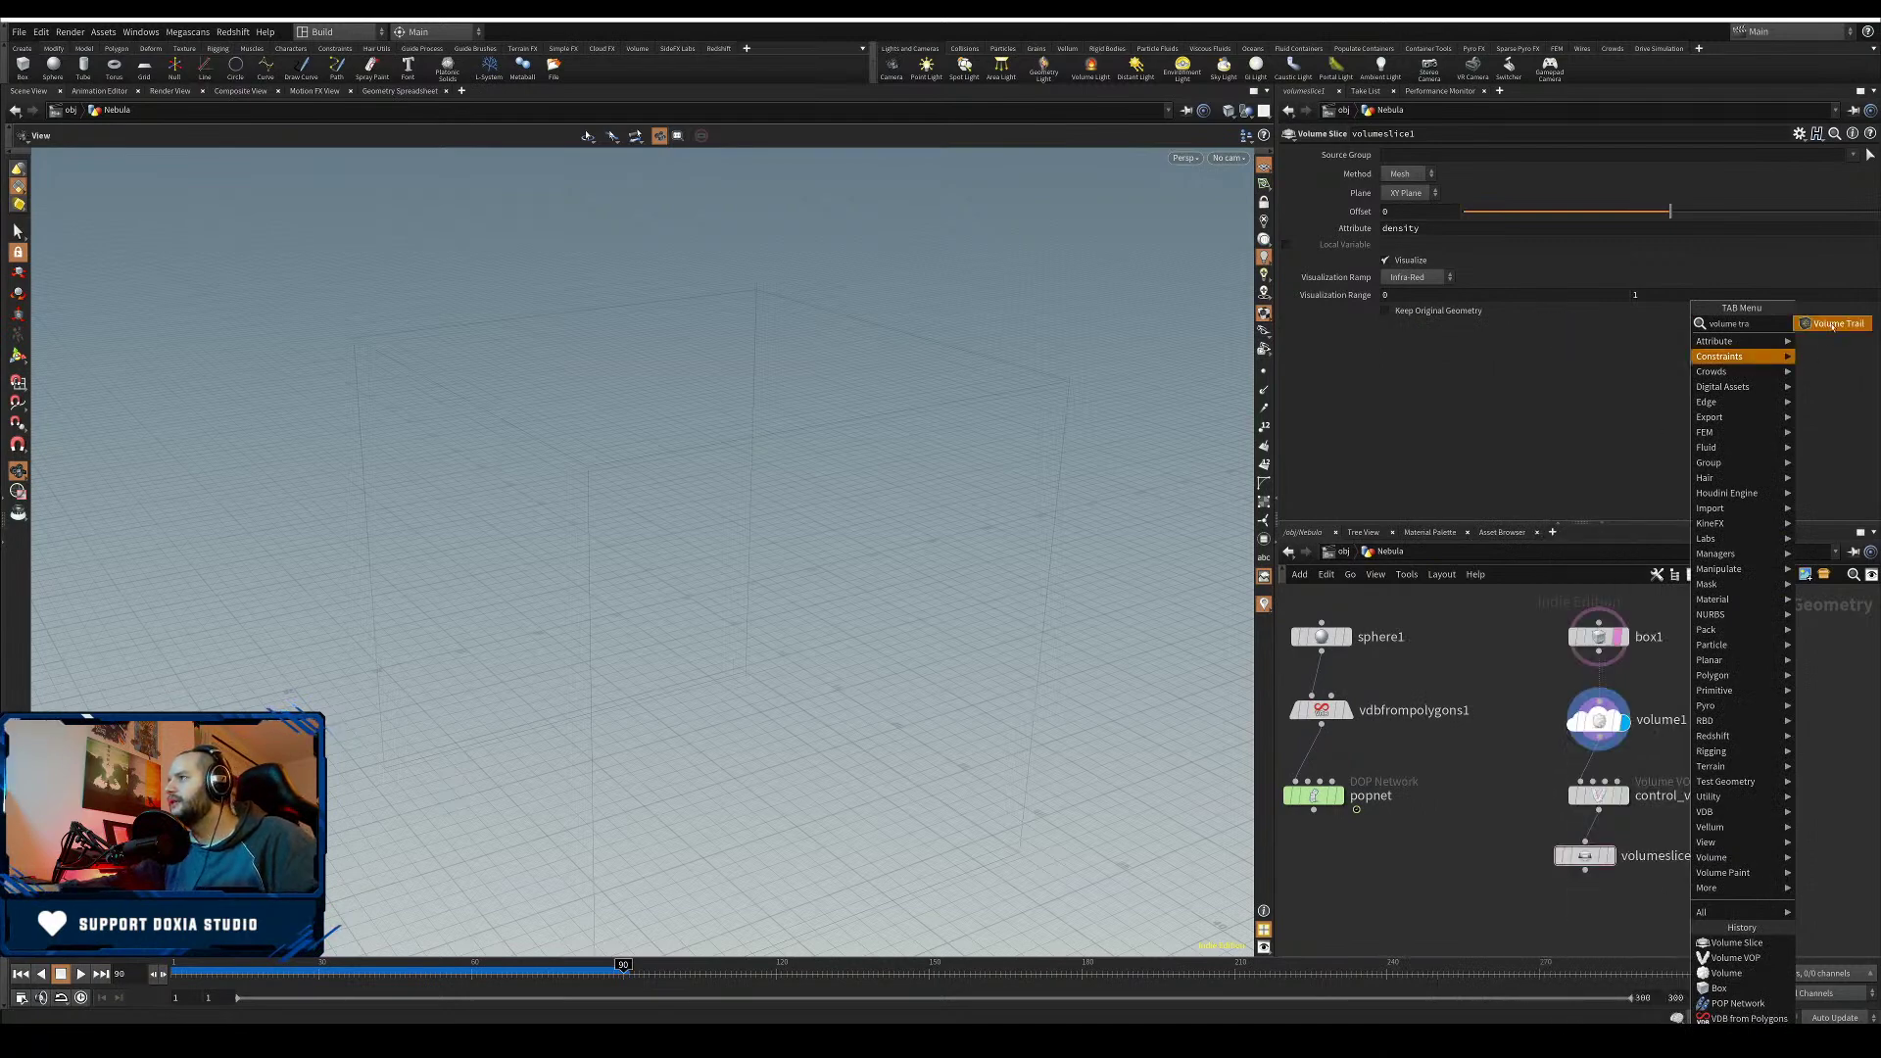
{"action": "left_click", "coordinate": [1830, 324]}
{"action": "left_click", "coordinate": [1641, 899]}
{"action": "mouse_move", "coordinate": [1585, 870]}
{"action": "left_mouse_down"}
{"action": "mouse_move", "coordinate": [1626, 884]}
{"action": "mouse_move", "coordinate": [1630, 907]}
{"action": "left_mouse_up"}
{"action": "left_click", "coordinate": [1666, 899]}
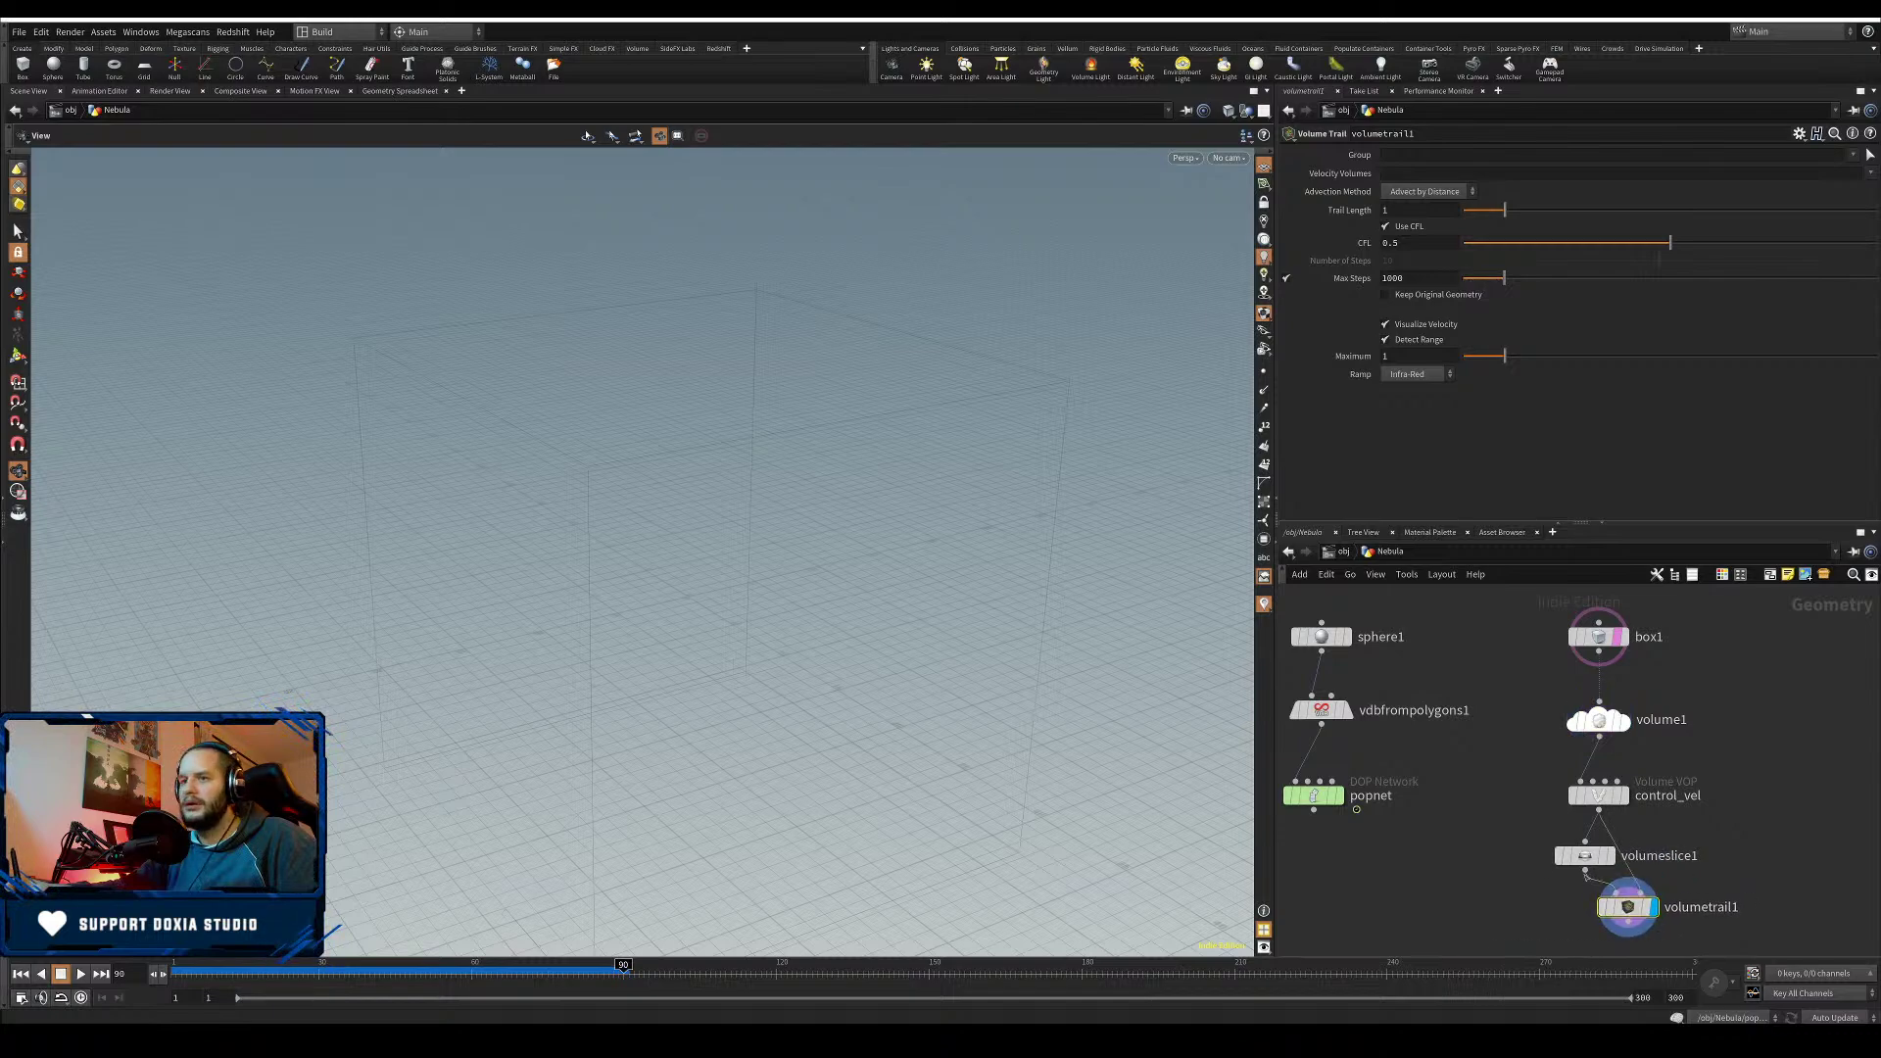
- Return to frame 1 and step inside control_vel's VEX network
{"action": "left_click", "coordinate": [21, 973]}
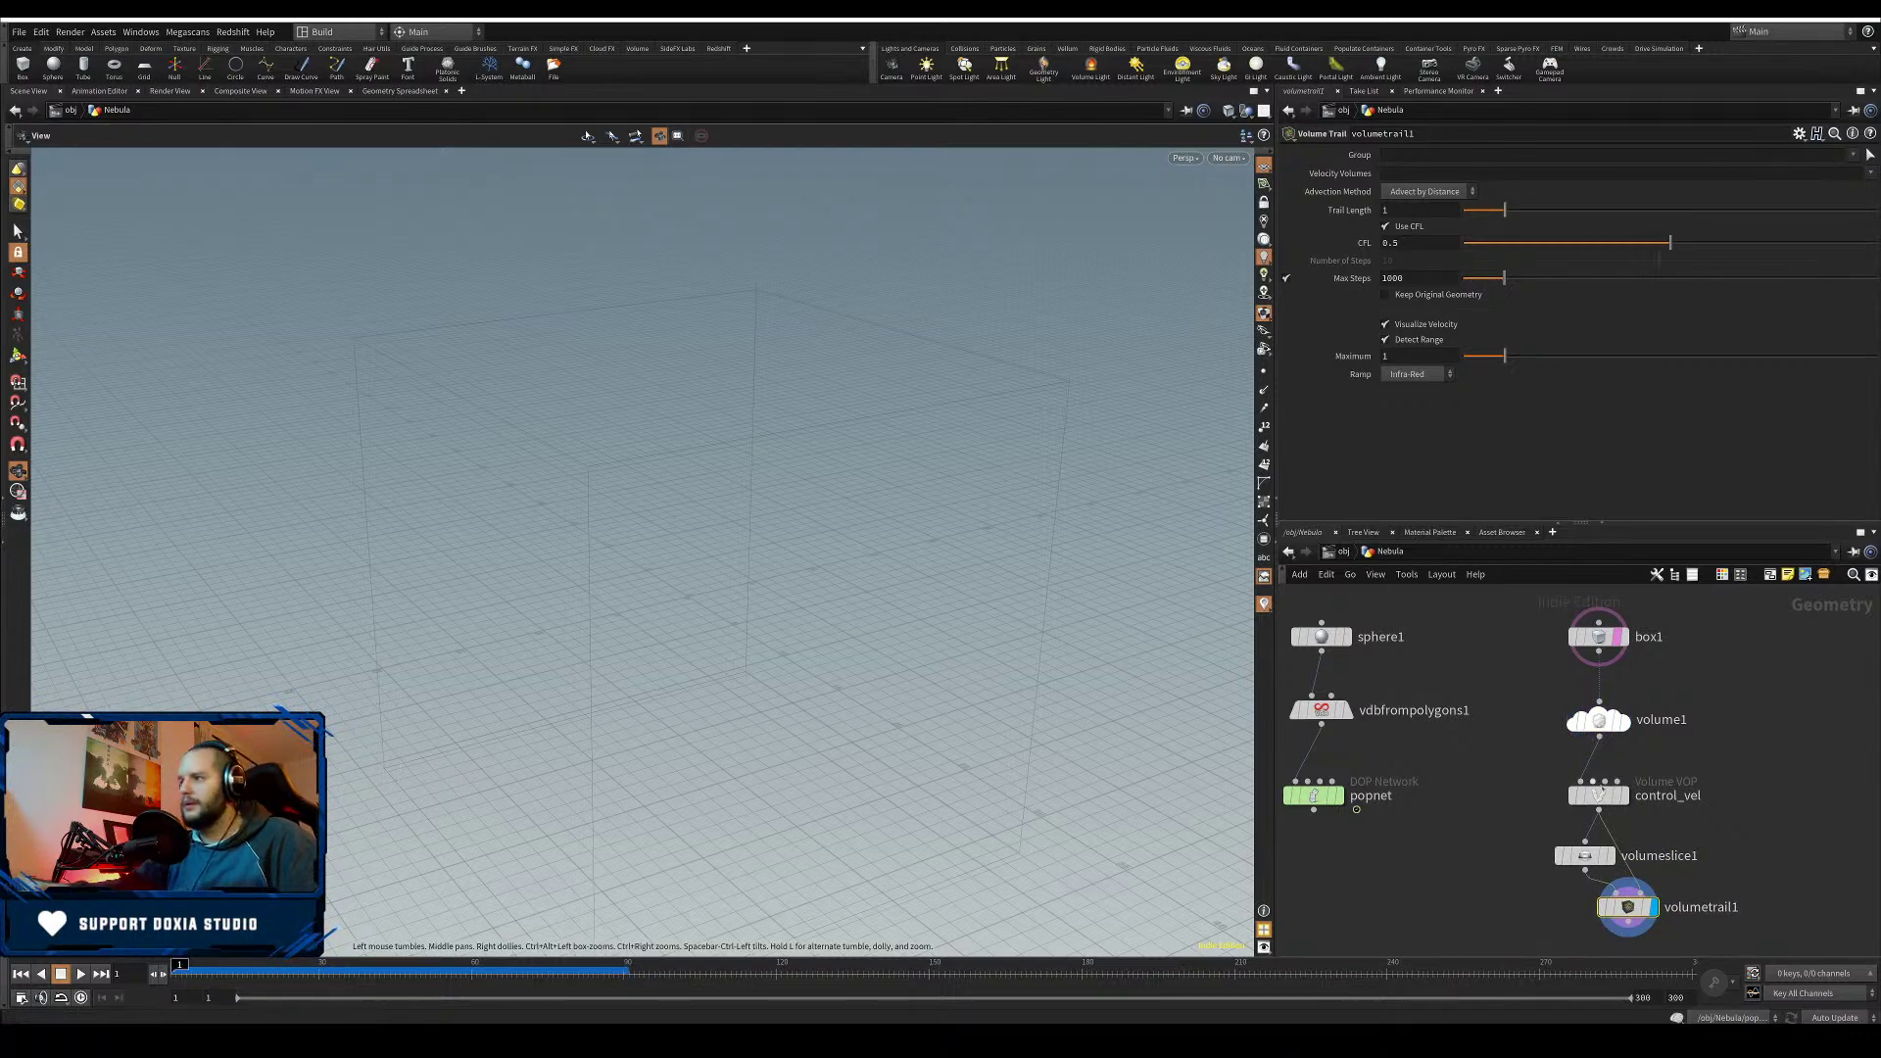
{"action": "double_click", "coordinate": [1628, 787]}
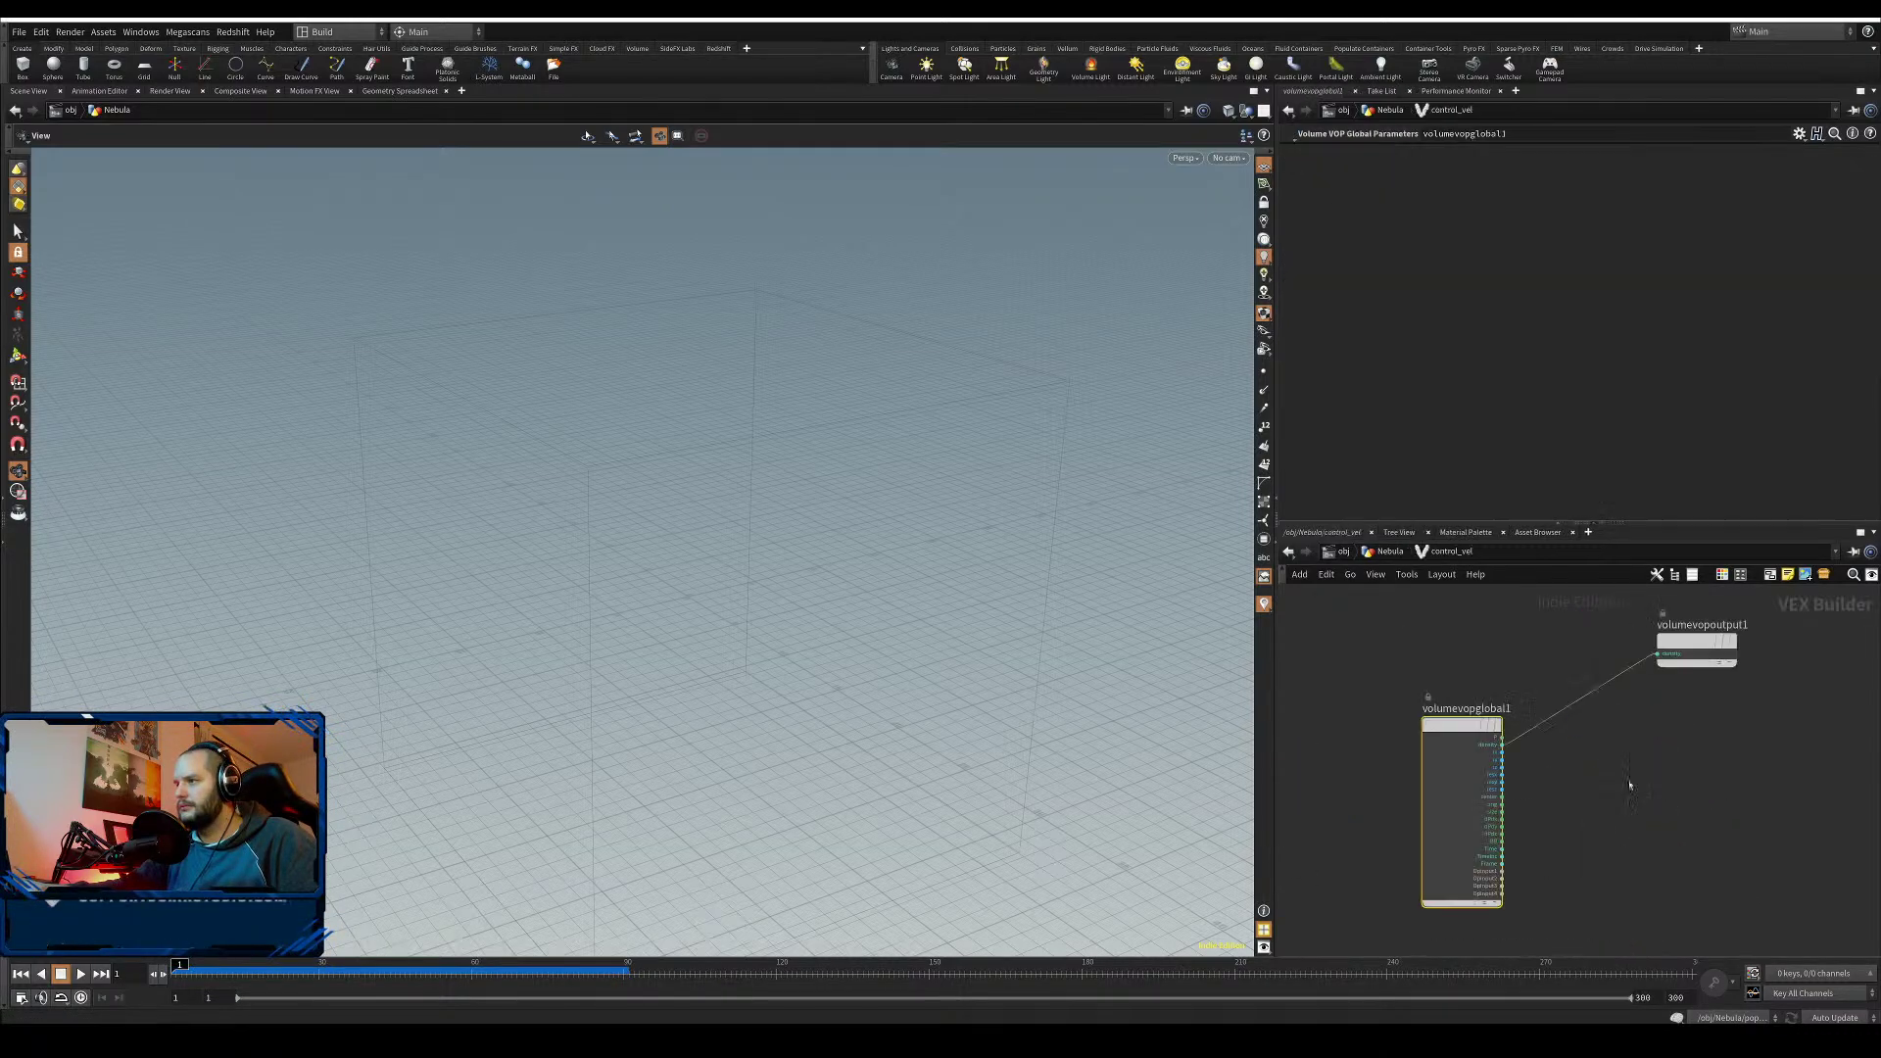
{"action": "left_click_drag", "start_coordinate": [1450, 723], "coordinate": [1371, 691]}
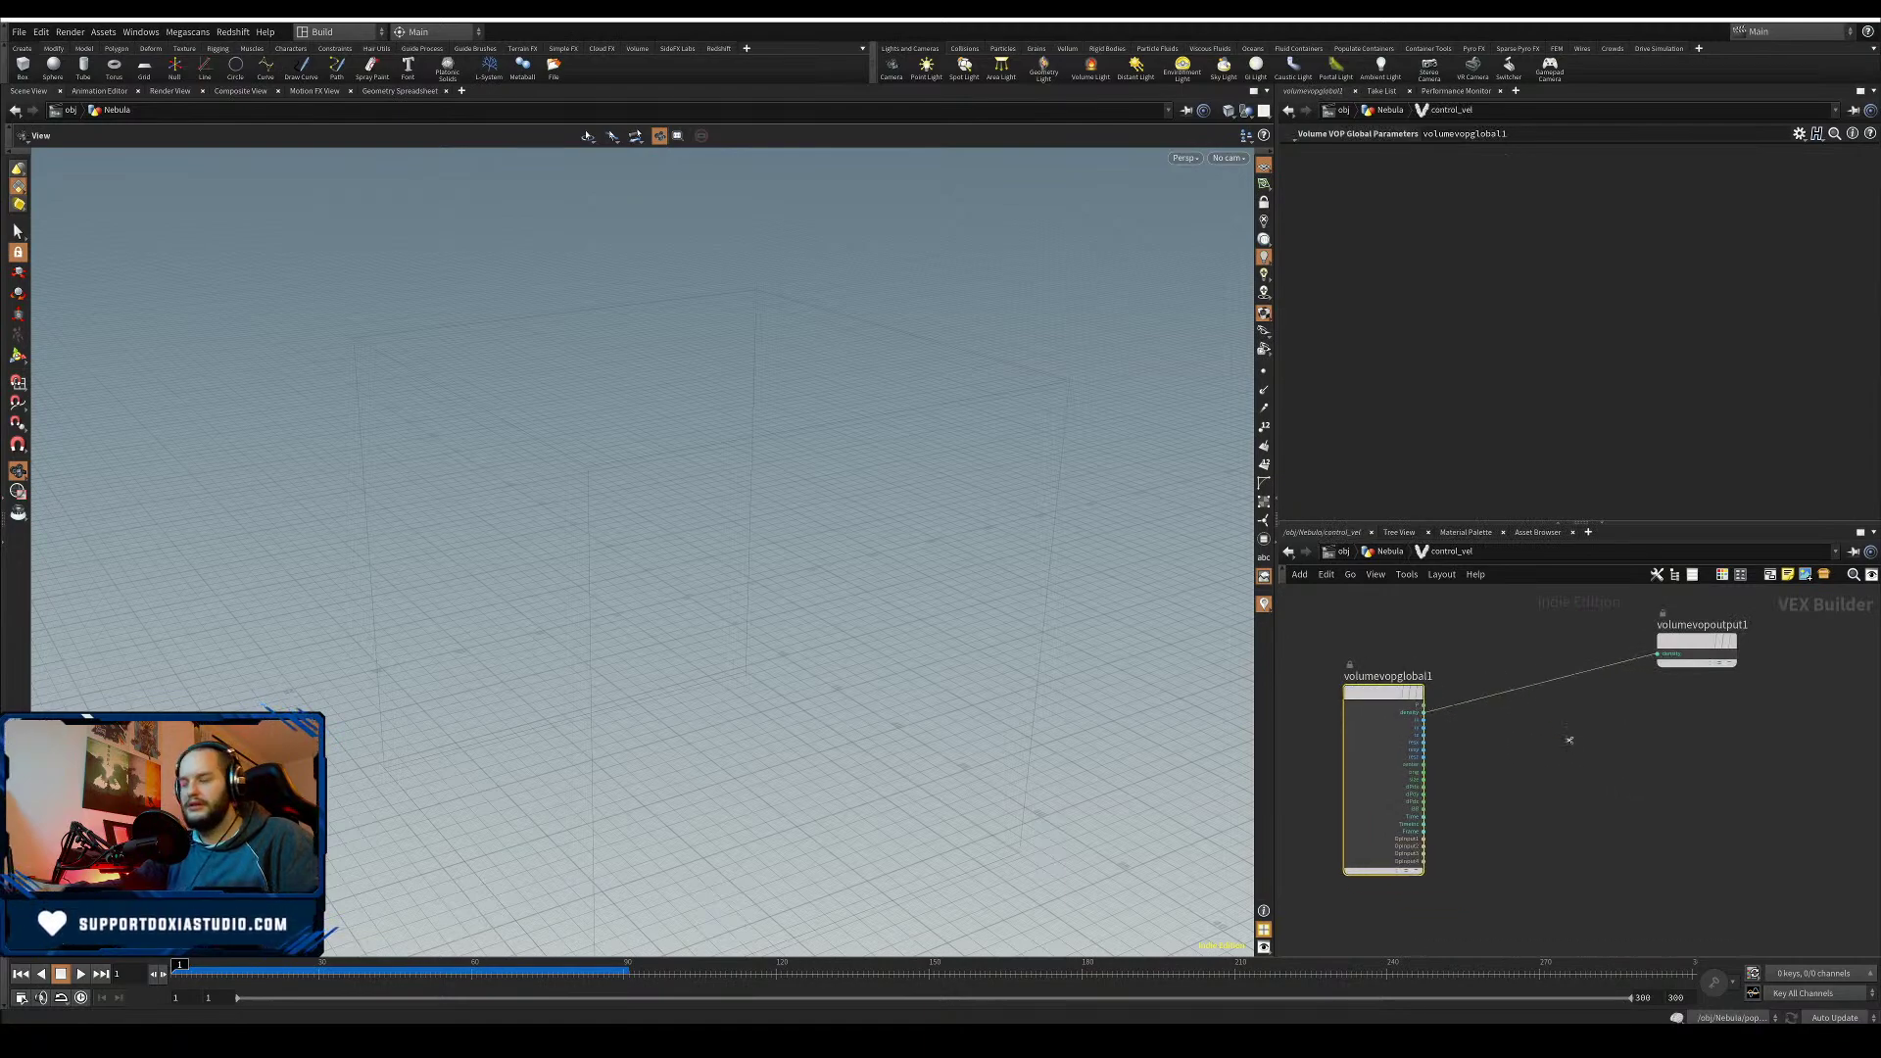
- Add an Anti-Aliased Noise node set to 4D input, 3D noise
{"action": "key", "text": "Tab"}
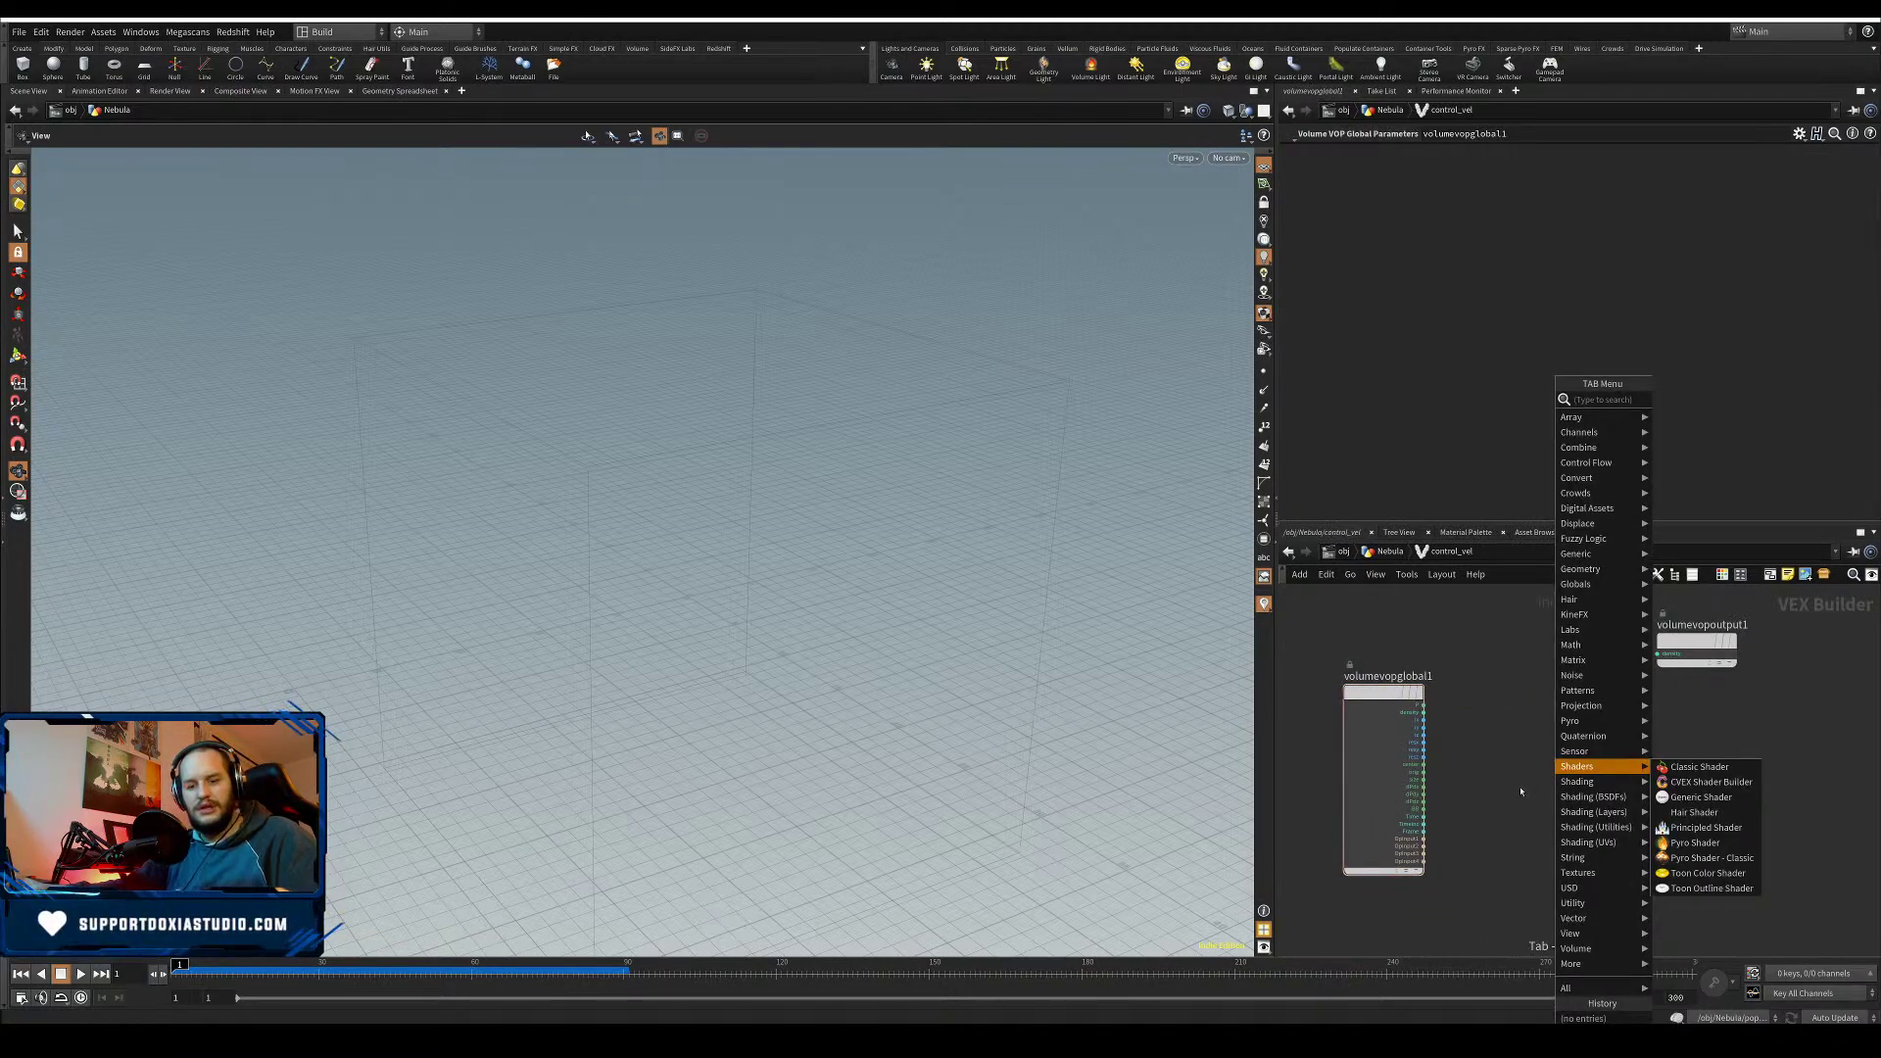
{"action": "type", "text": "aa"}
{"action": "left_click", "coordinate": [1719, 464]}
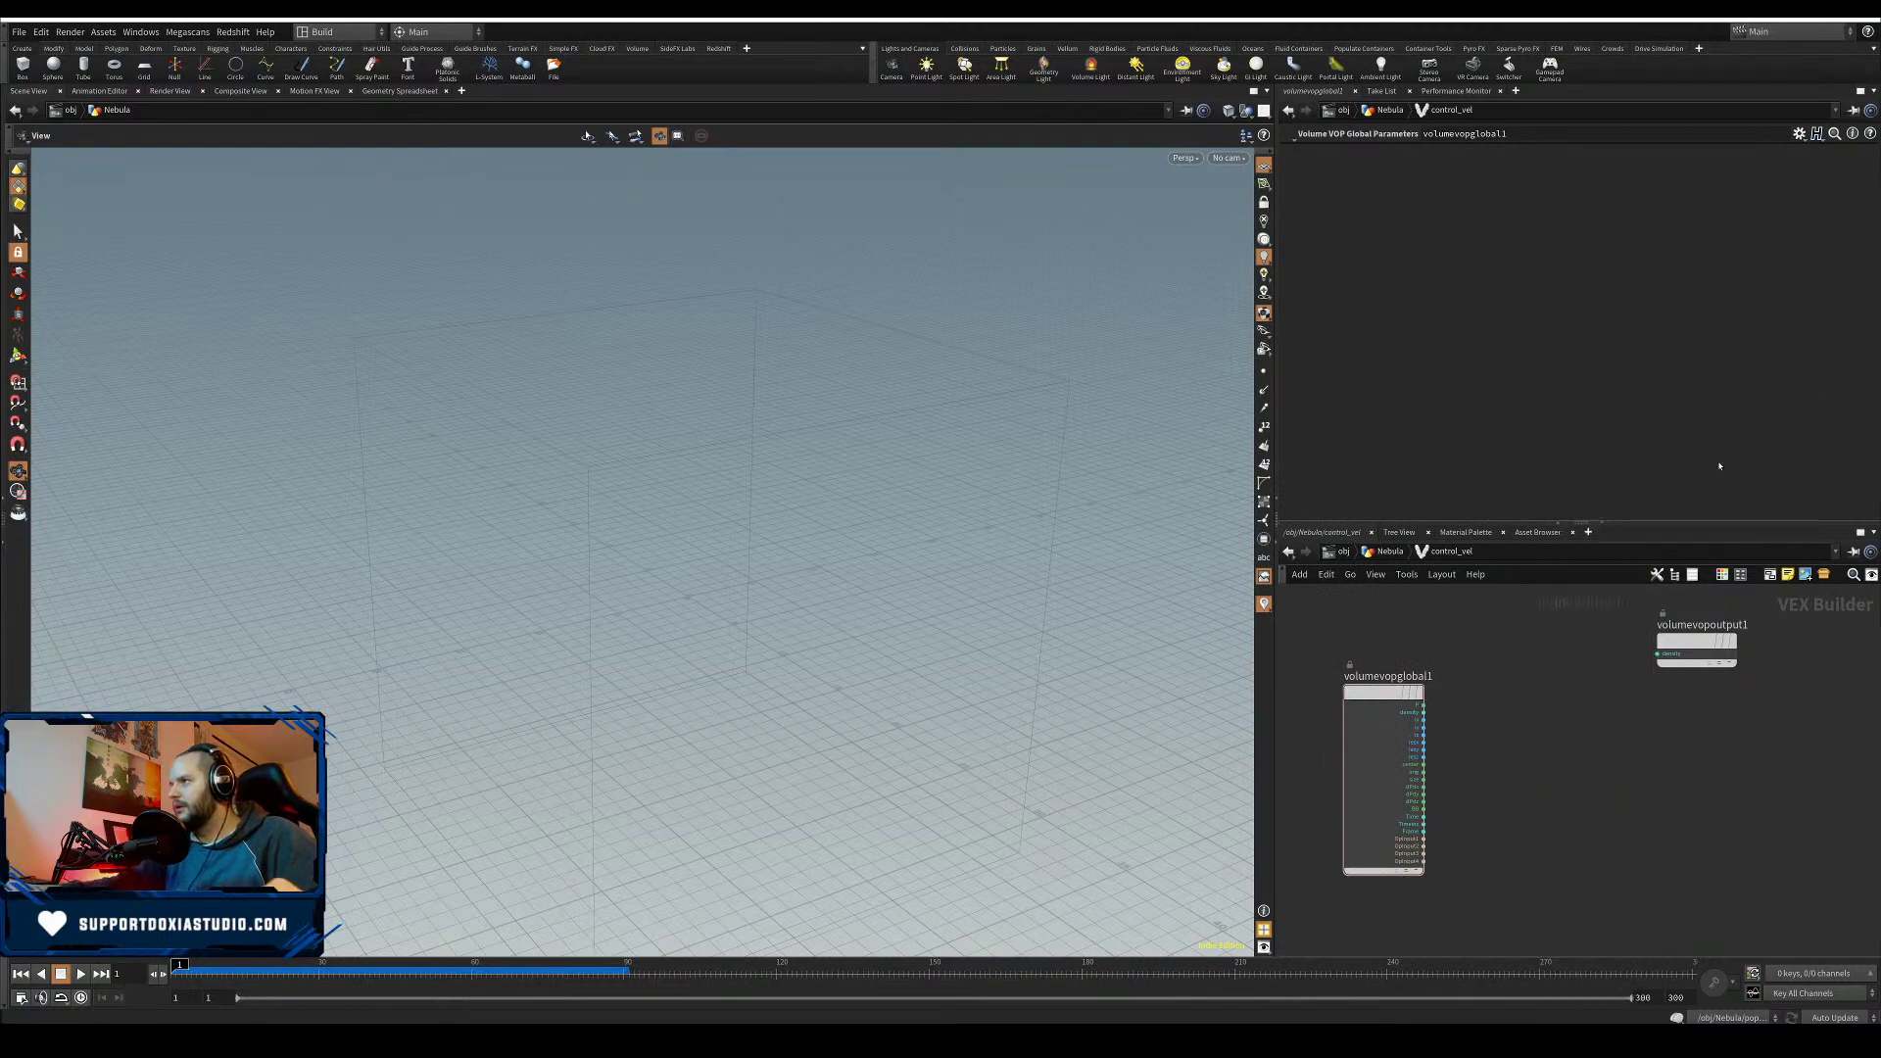
{"action": "left_click", "coordinate": [1566, 751]}
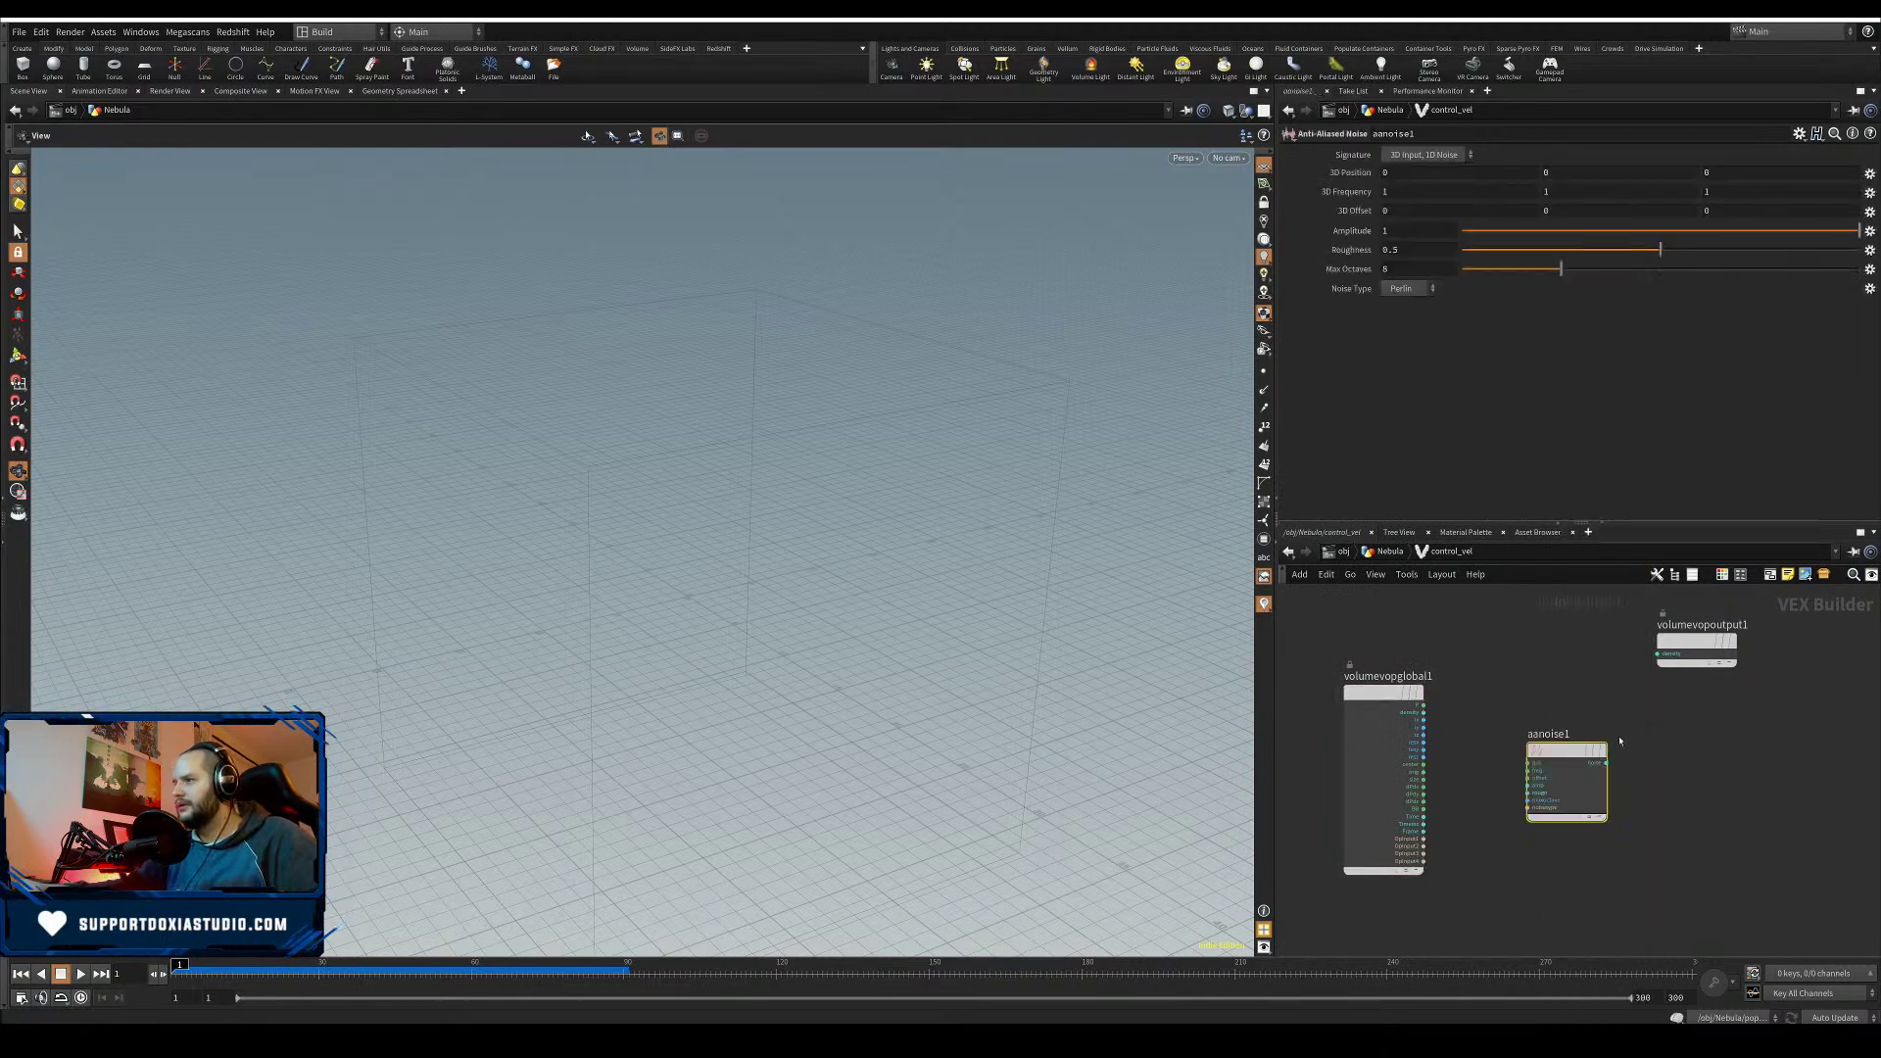
{"action": "left_click", "coordinate": [1423, 156]}
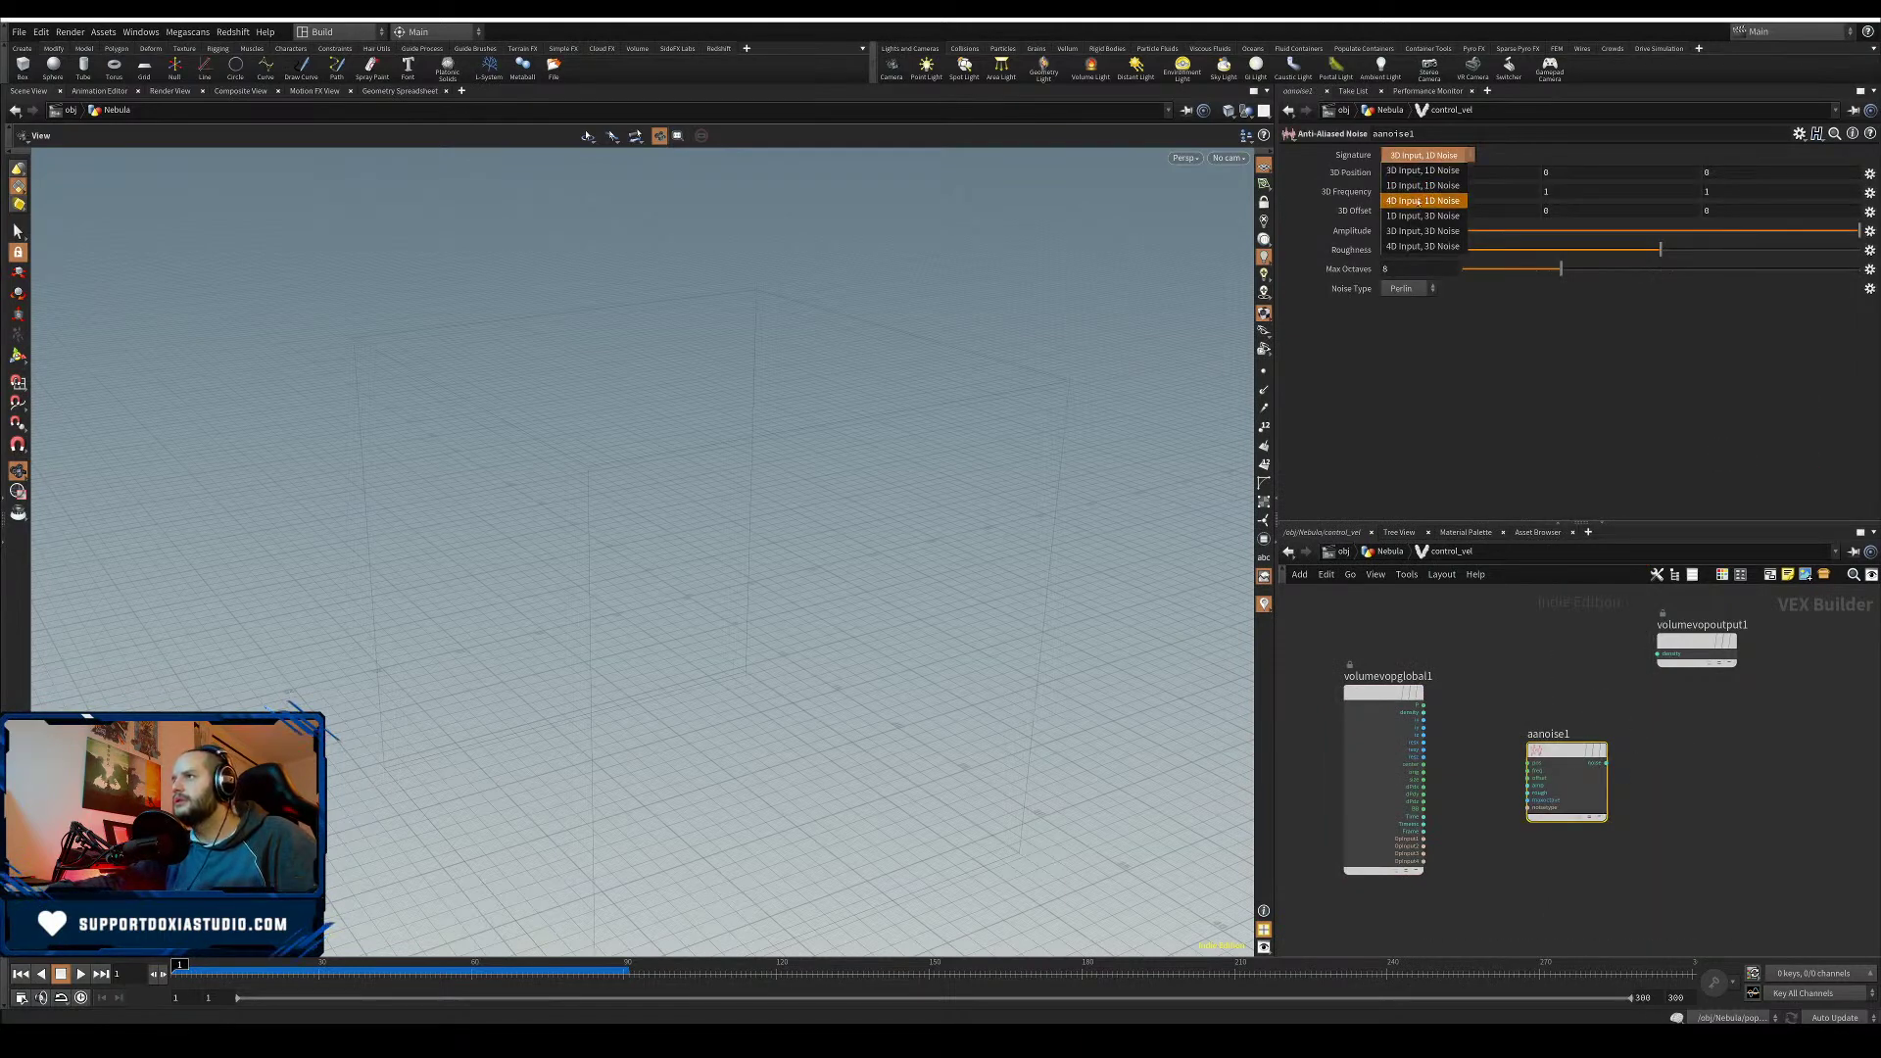
{"action": "left_click", "coordinate": [1417, 247]}
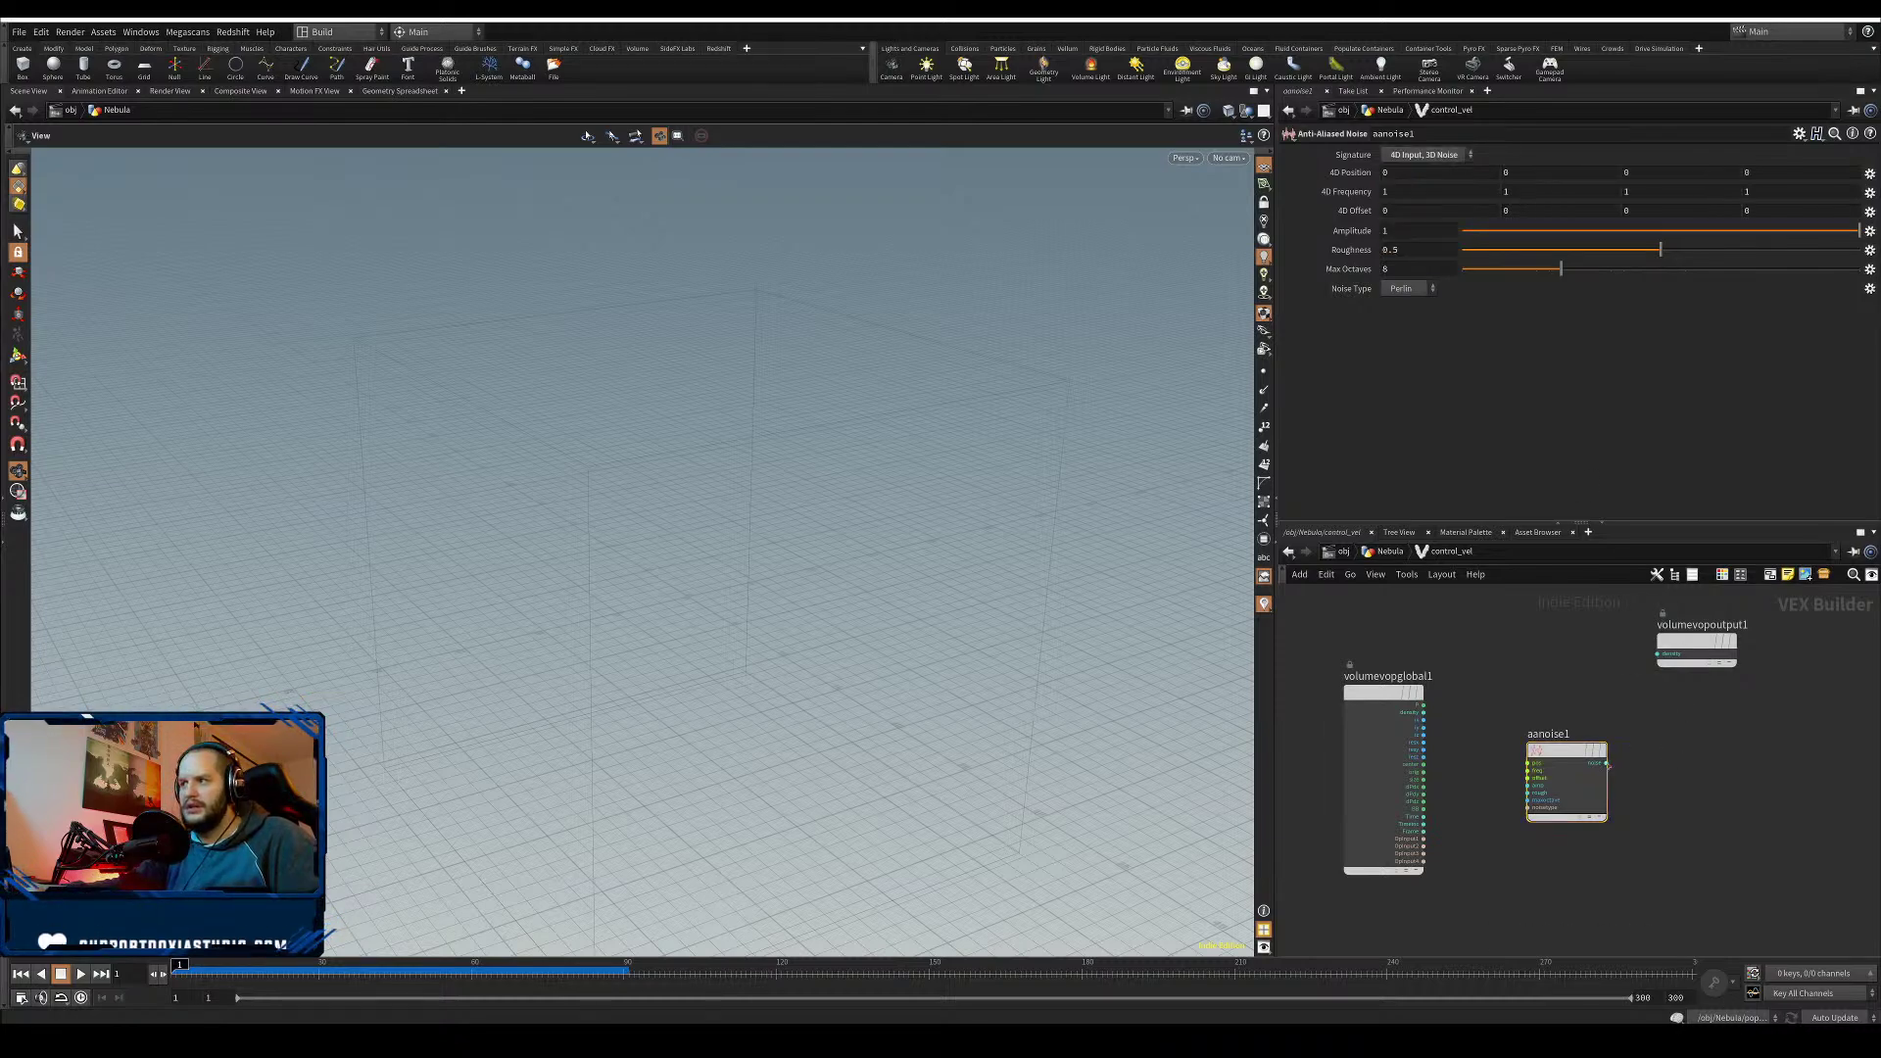
- Feed the noise into a Bind Export of type 3 Floats (vector) named vel
{"action": "left_click_drag", "start_coordinate": [1606, 763], "coordinate": [1695, 765]}
{"action": "key", "text": "Tab"}
{"action": "type", "text": "bind"}
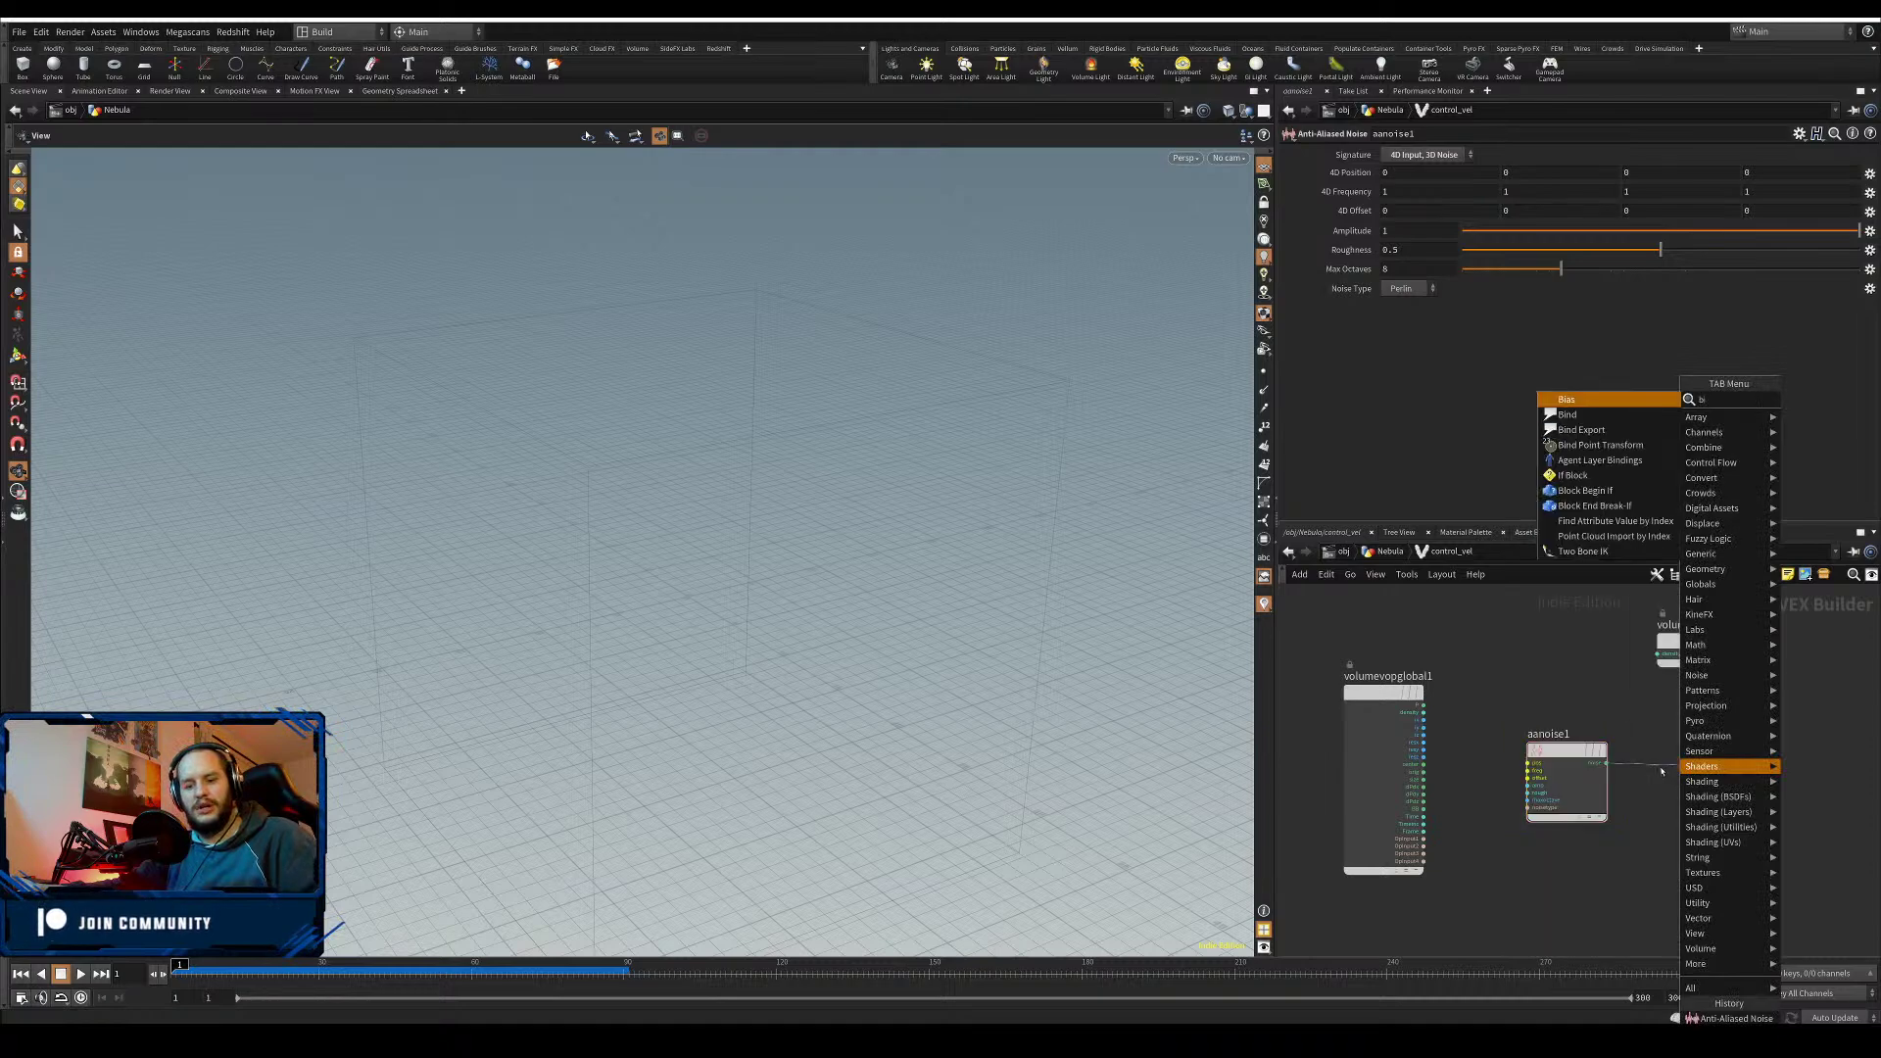
{"action": "left_click", "coordinate": [1581, 415]}
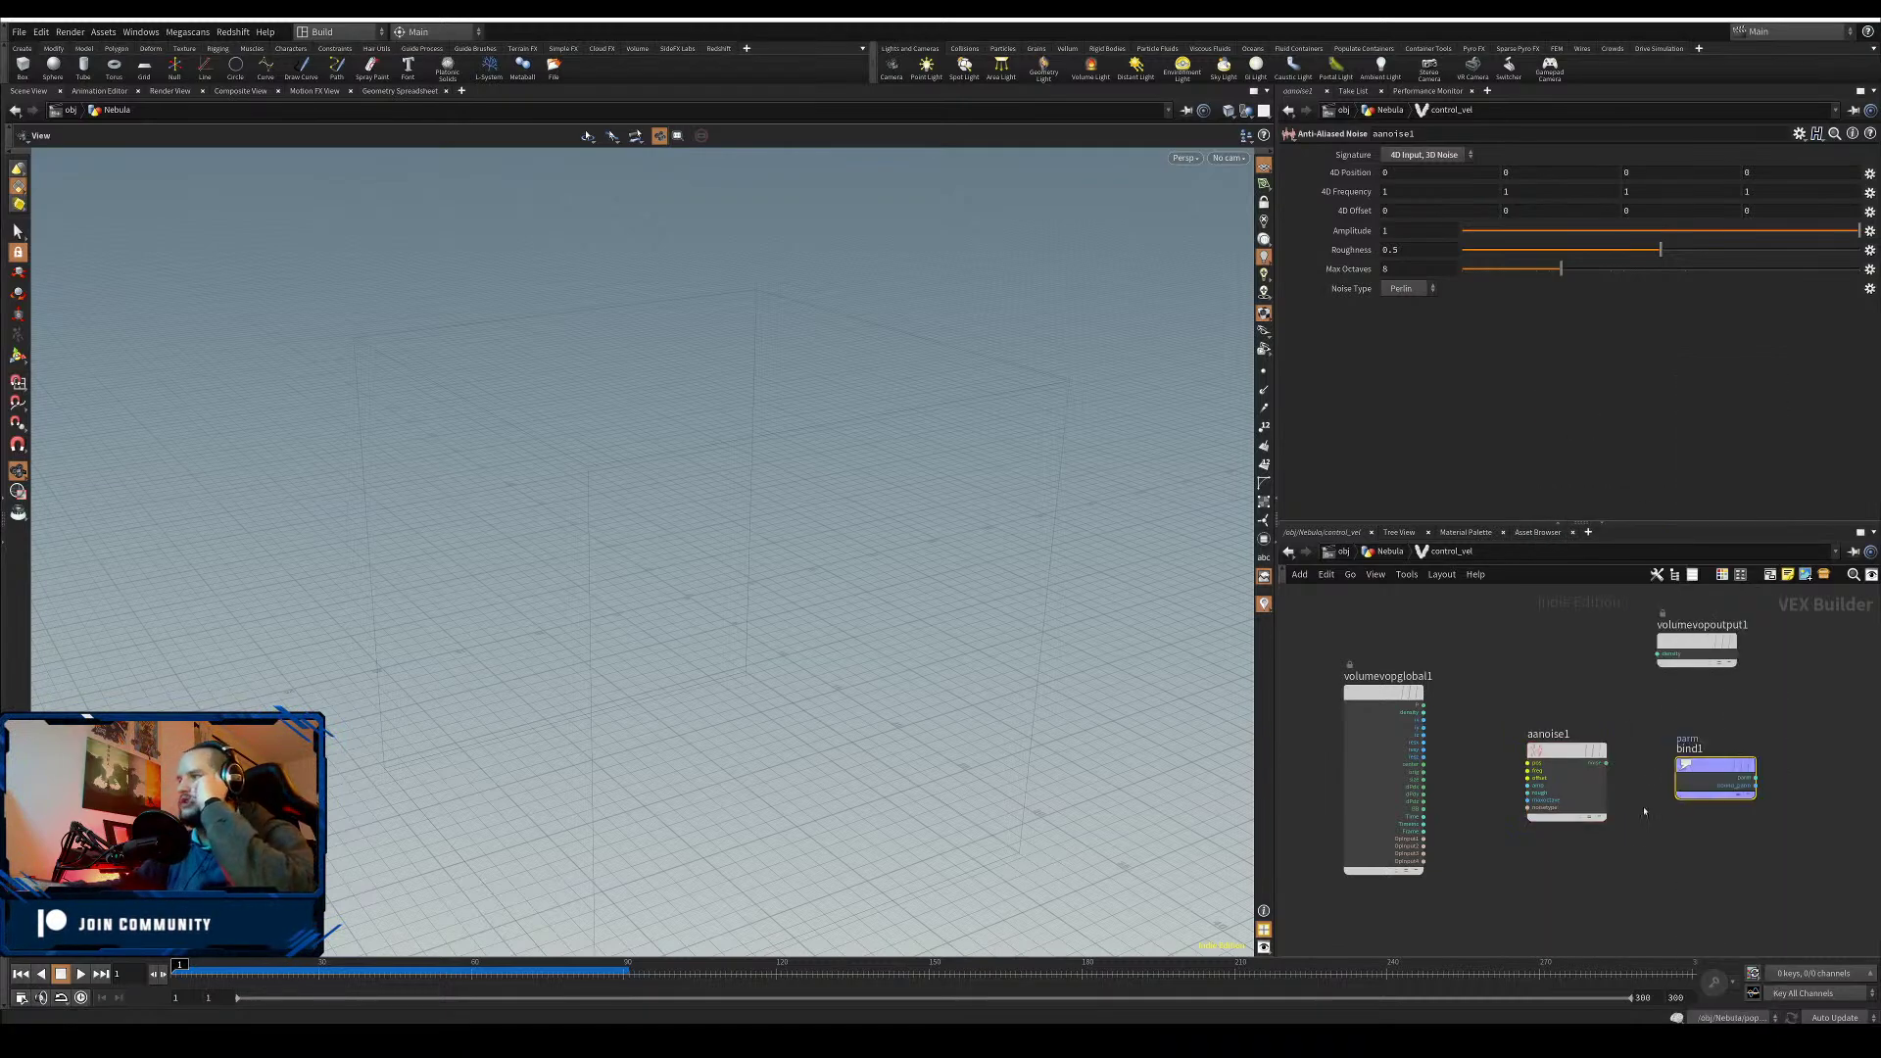
{"action": "left_click_drag", "start_coordinate": [1725, 766], "coordinate": [1716, 752]}
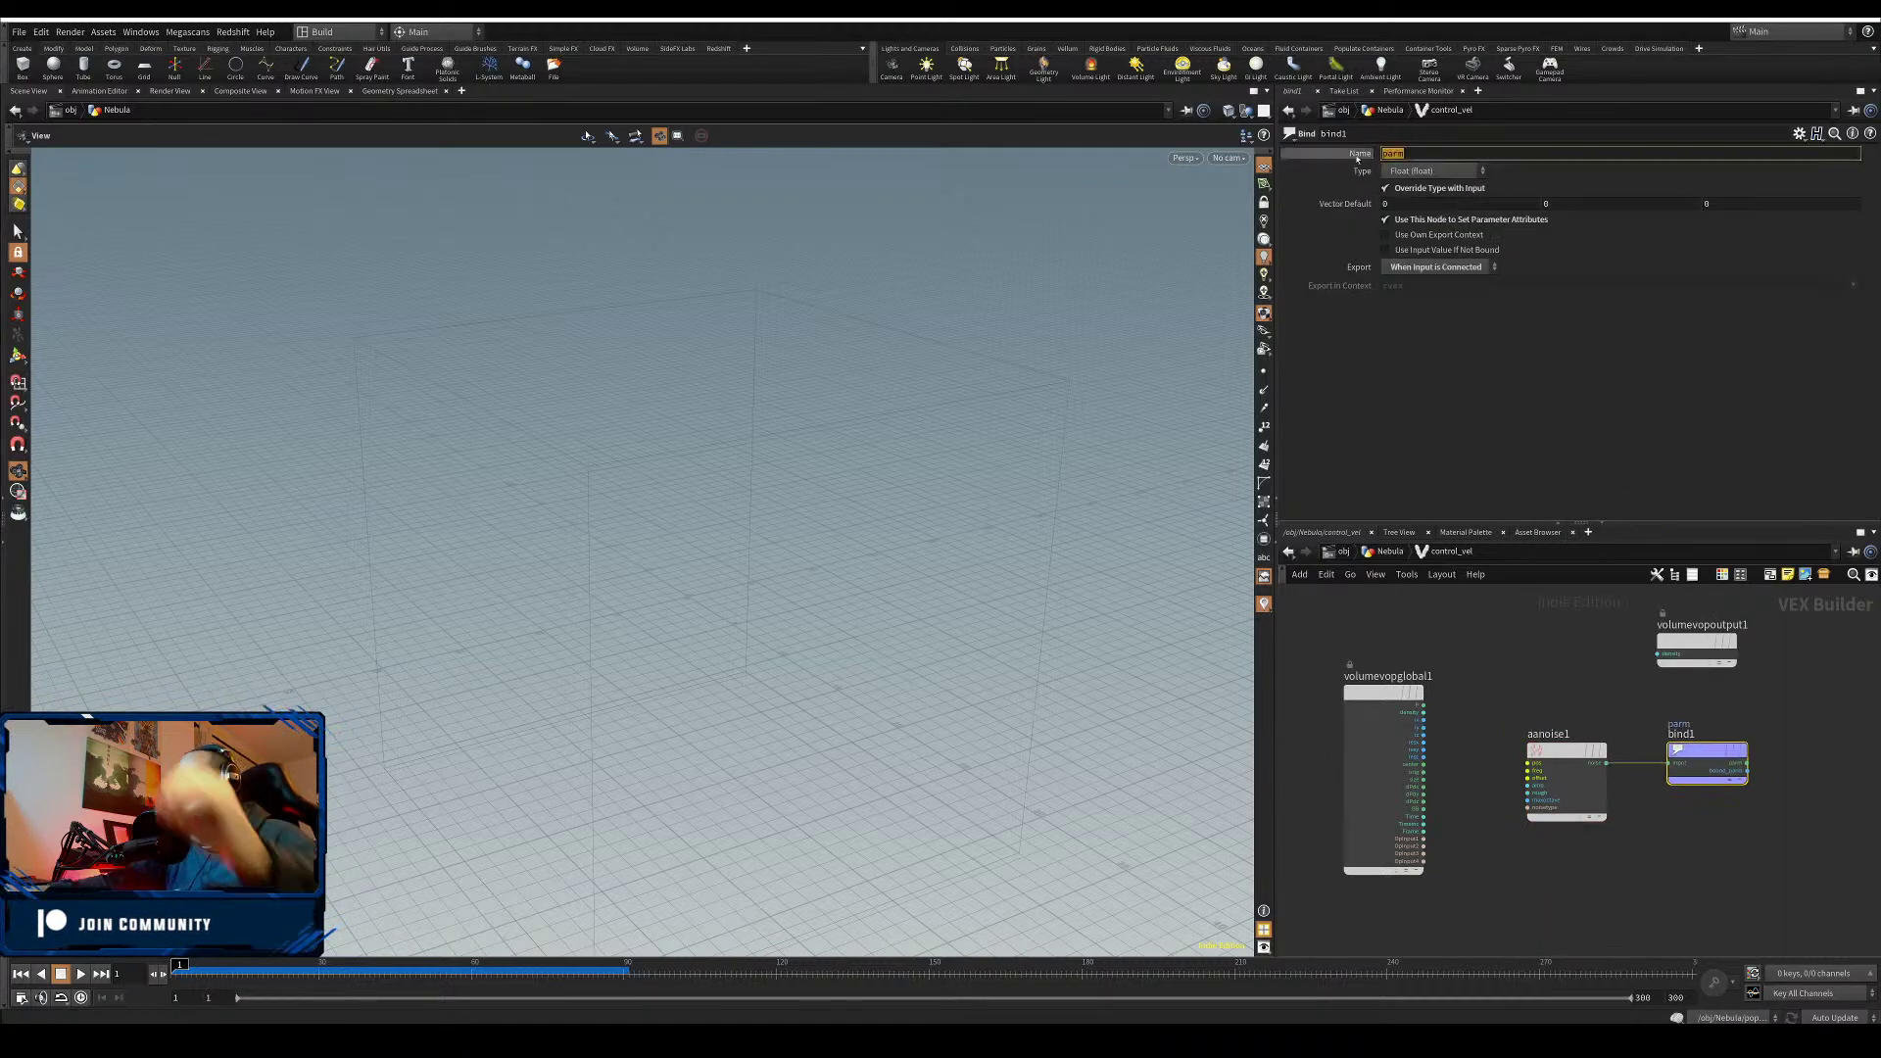
{"action": "left_click", "coordinate": [1416, 171]}
{"action": "left_click", "coordinate": [1418, 278]}
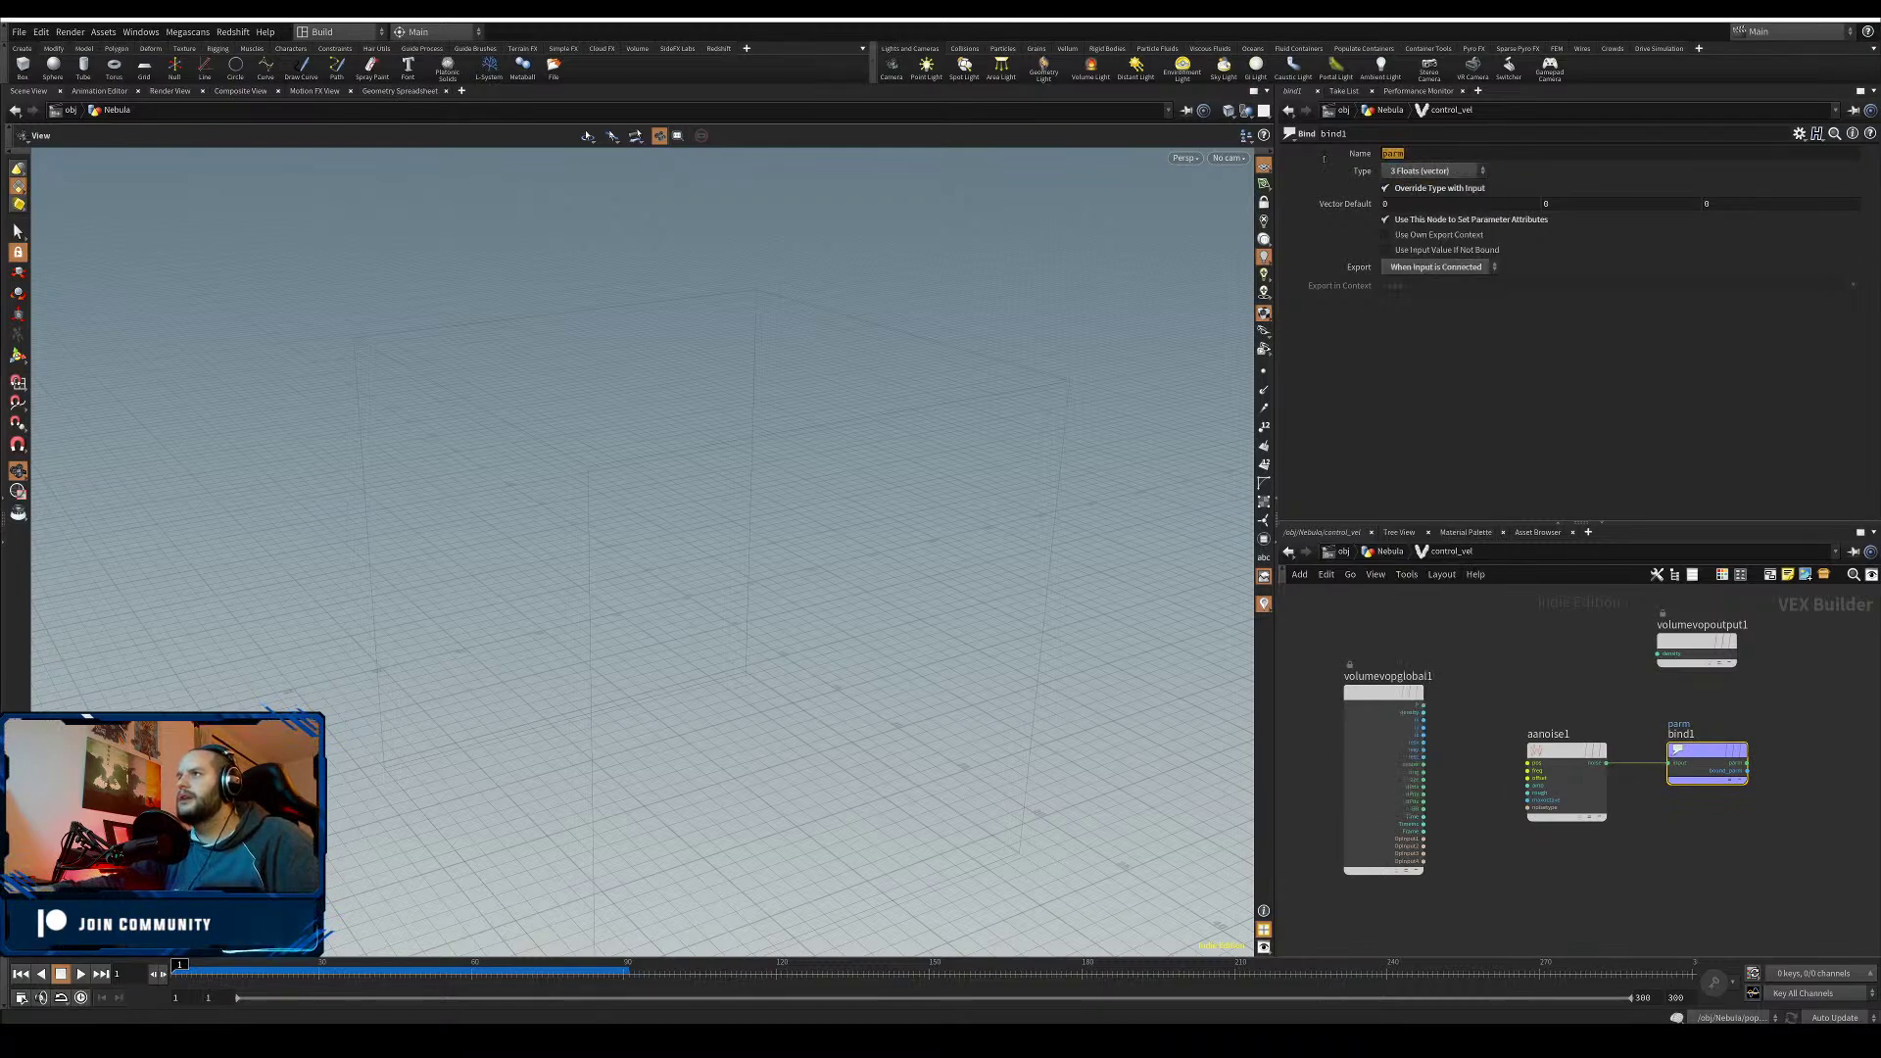
{"action": "type", "text": "vel"}
{"action": "key", "text": "Return"}
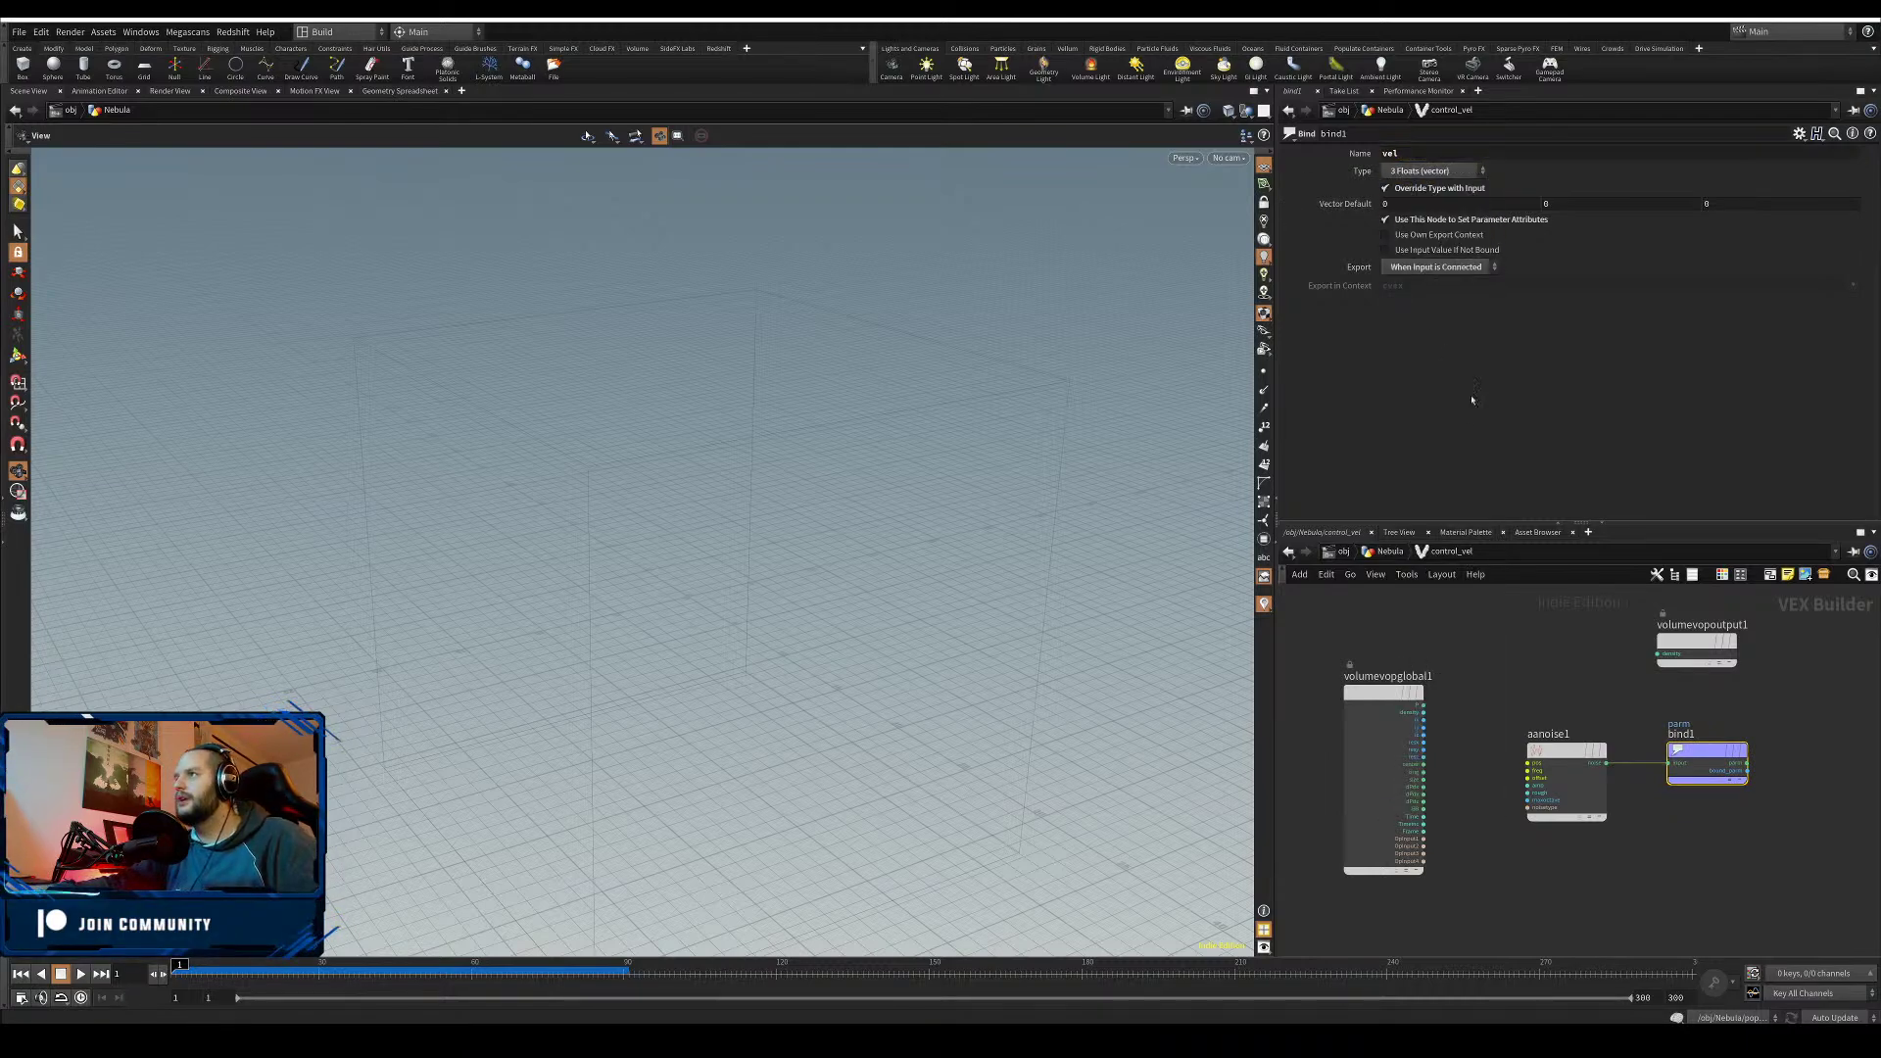
{"action": "scroll", "coordinate": [1465, 715], "scroll_direction": "up", "scroll_amount": 2}
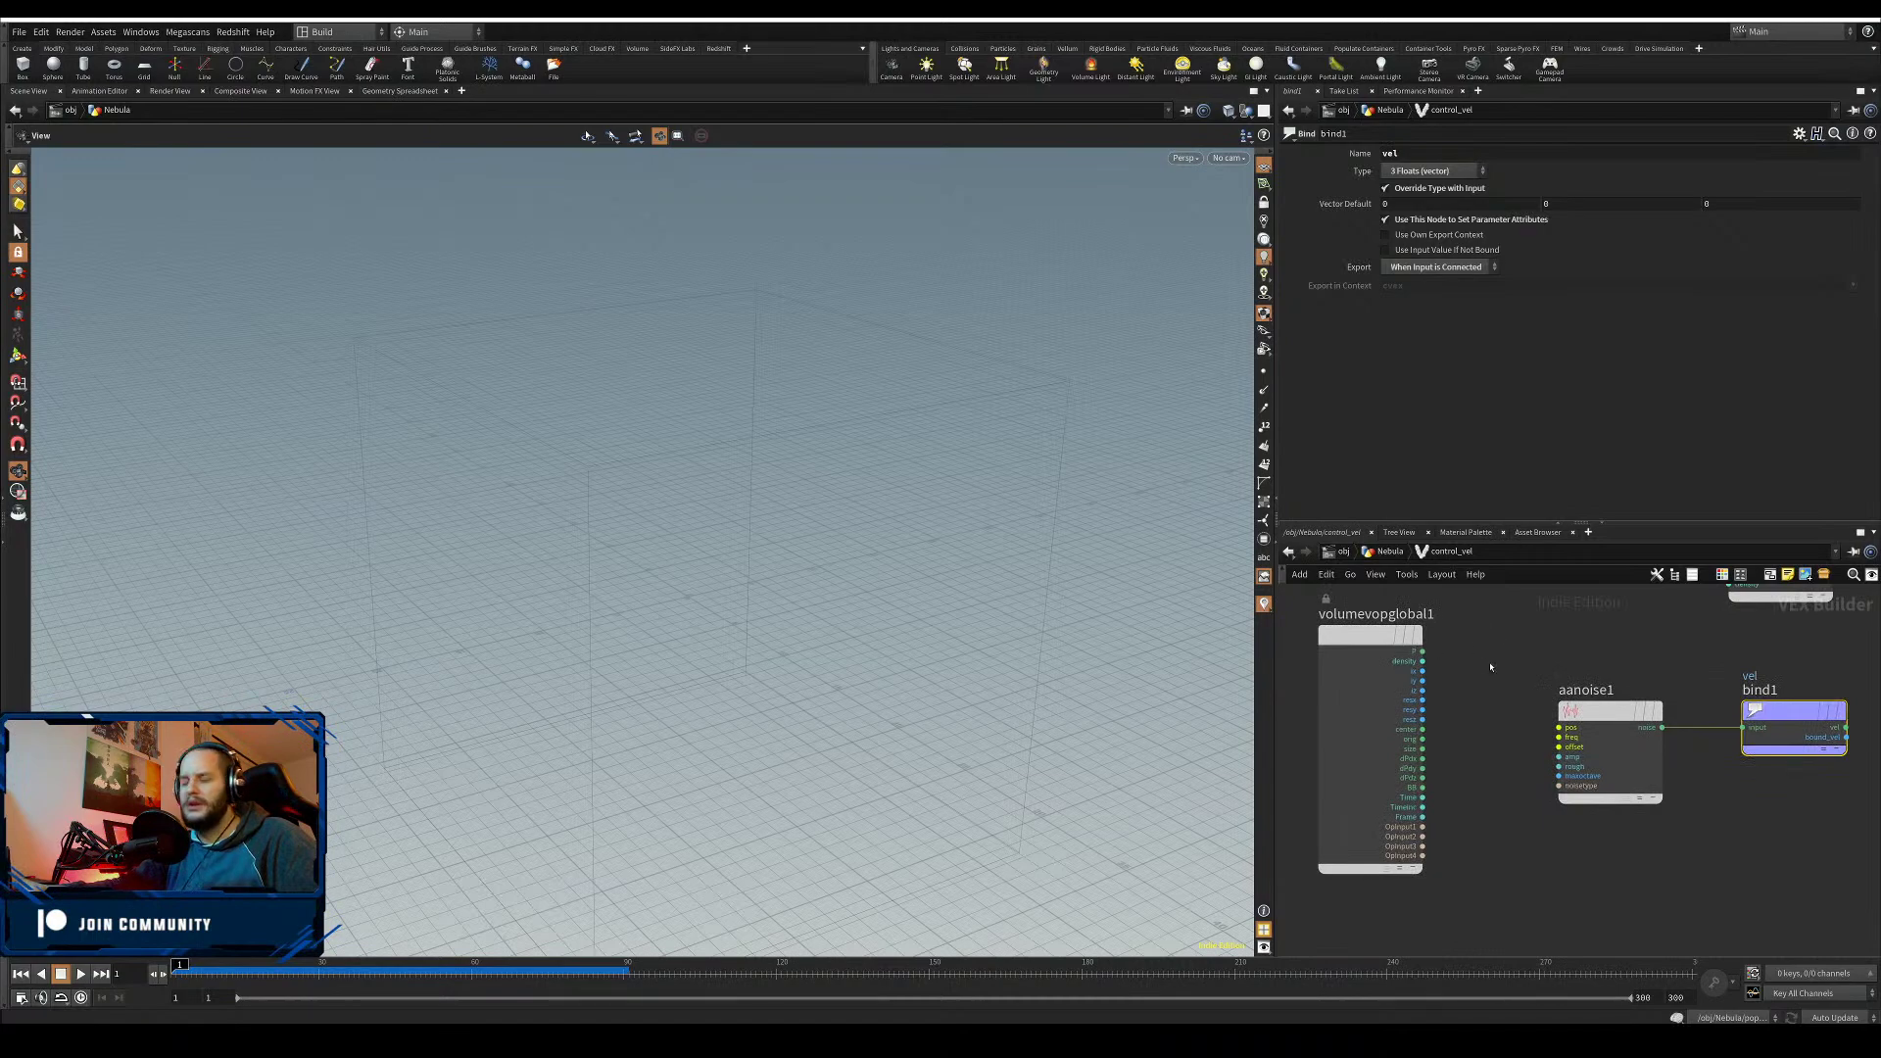
- Add a Vector to Vector4 node to the network
{"action": "key", "text": "Tab"}
{"action": "type", "text": "vector"}
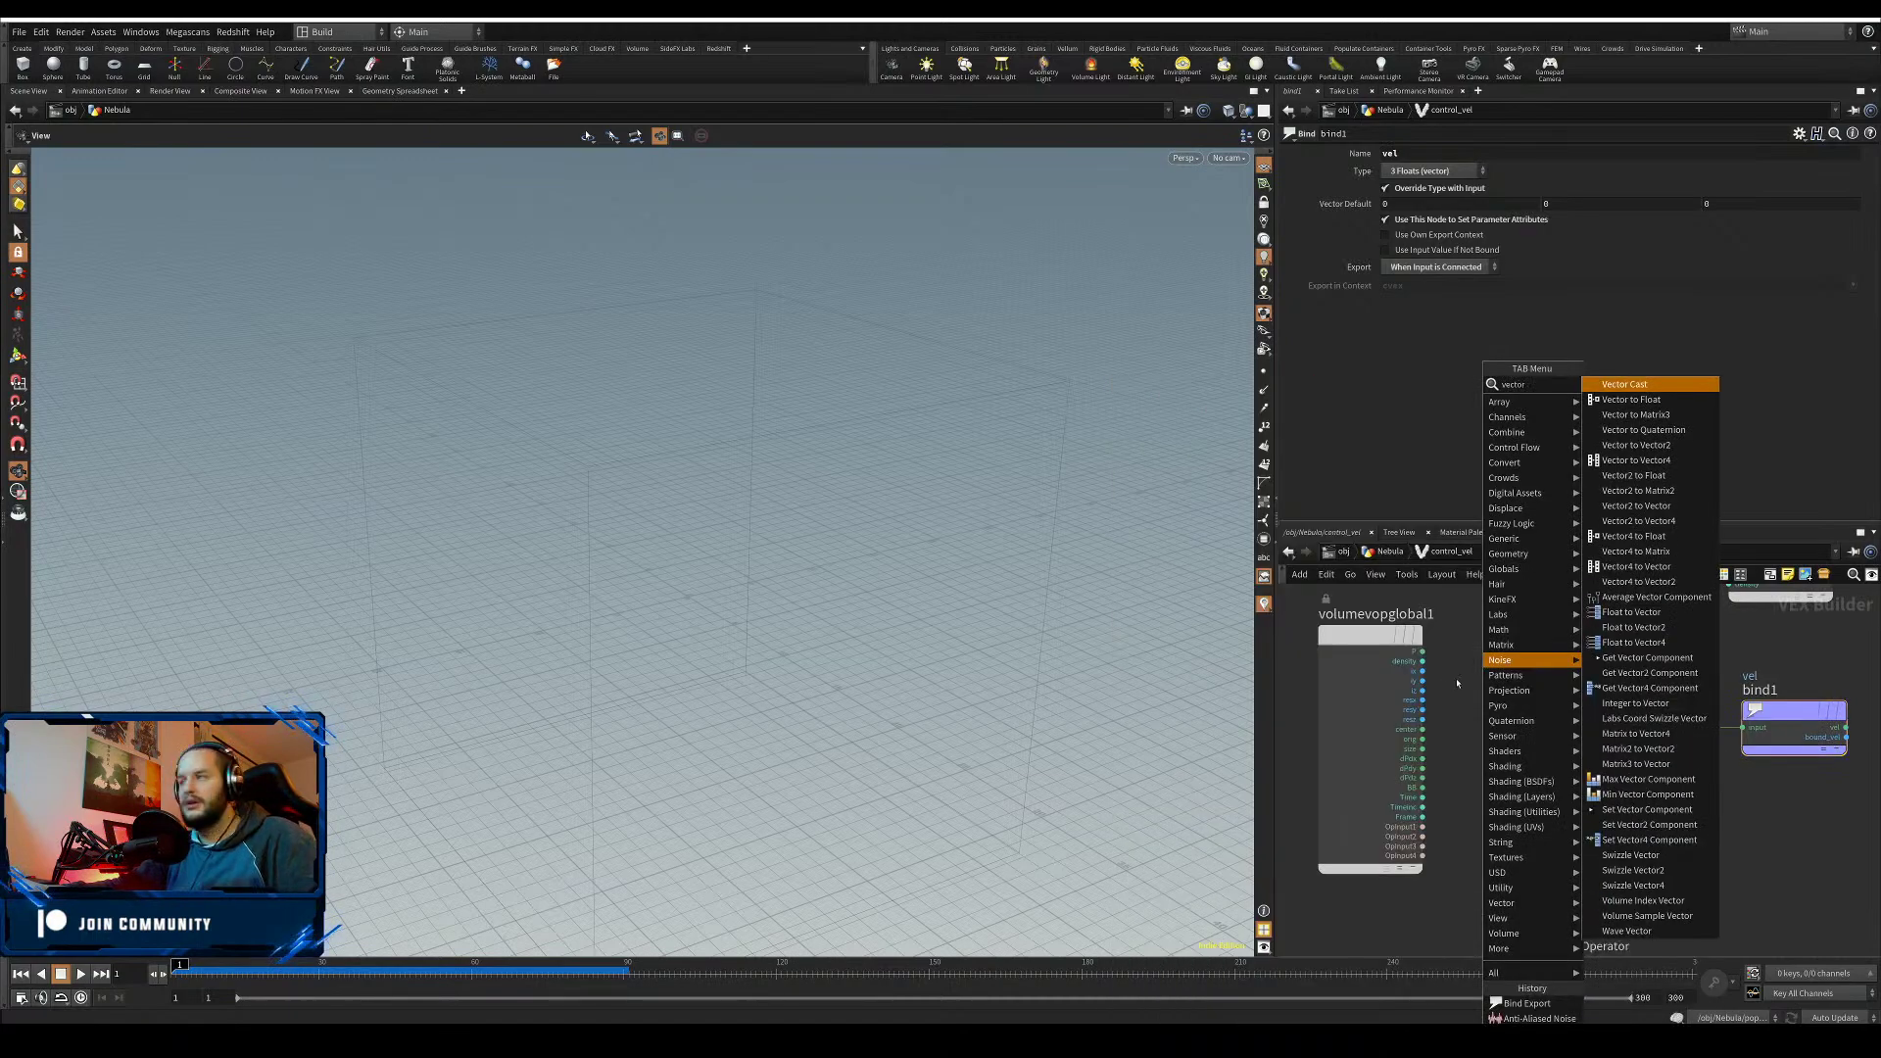
{"action": "type", "text": " t"}
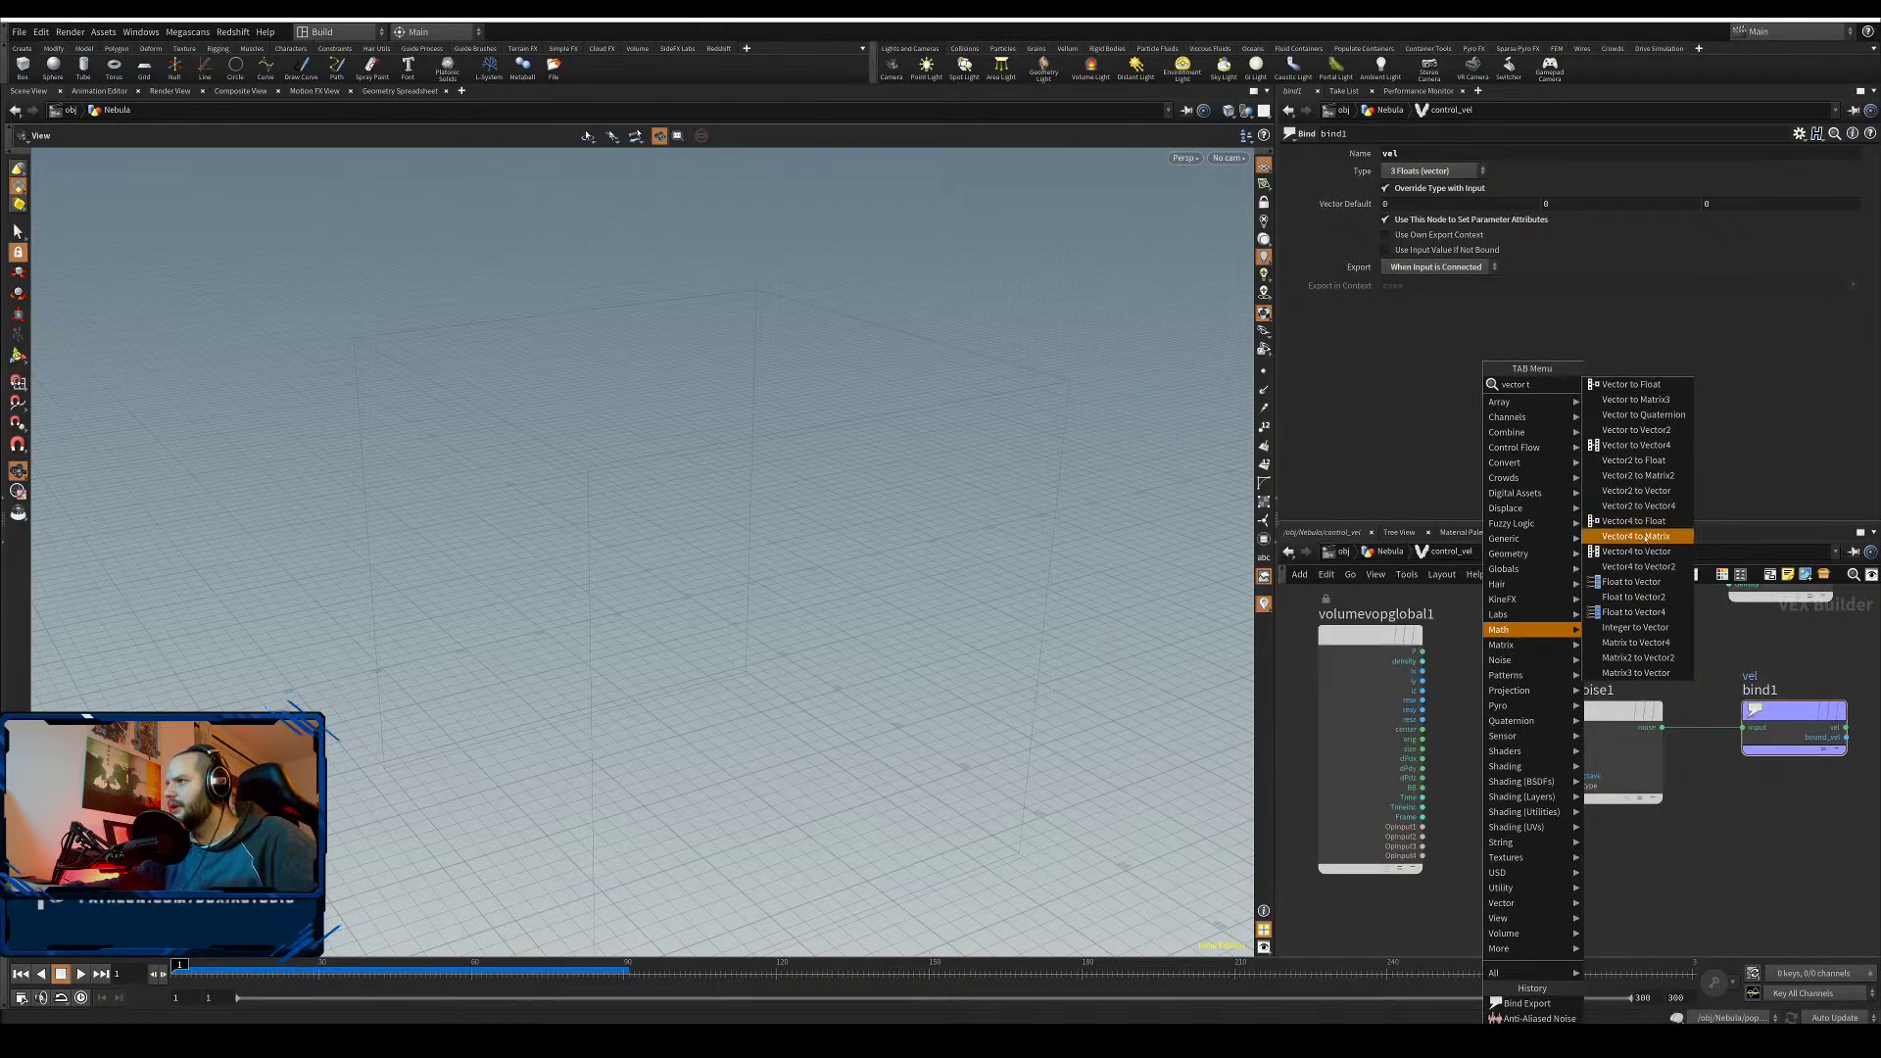
{"action": "left_click", "coordinate": [1636, 445]}
{"action": "left_click", "coordinate": [1494, 749]}
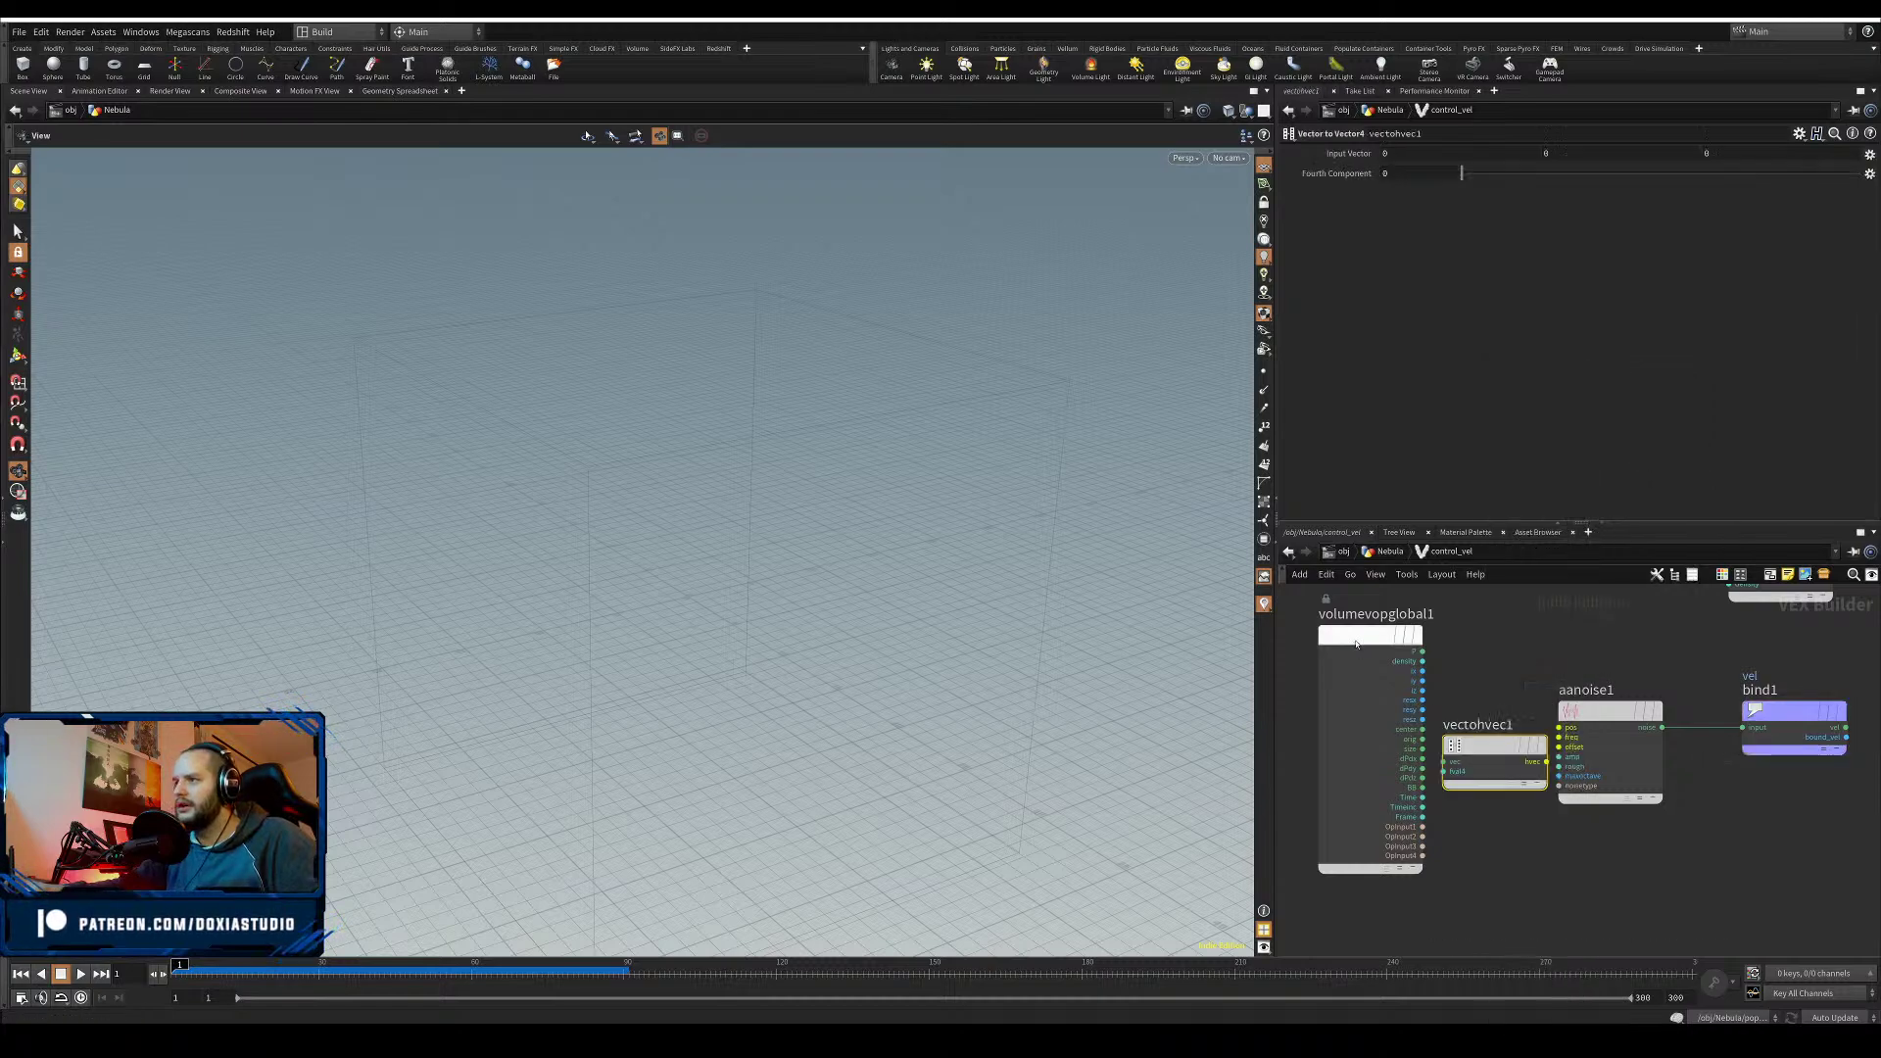
- Wire P into vectohvec1 and its 4D output into aanoise1's position input
{"action": "left_click_drag", "start_coordinate": [1356, 642], "coordinate": [1442, 760]}
{"action": "left_click_drag", "start_coordinate": [1479, 751], "coordinate": [1553, 731]}
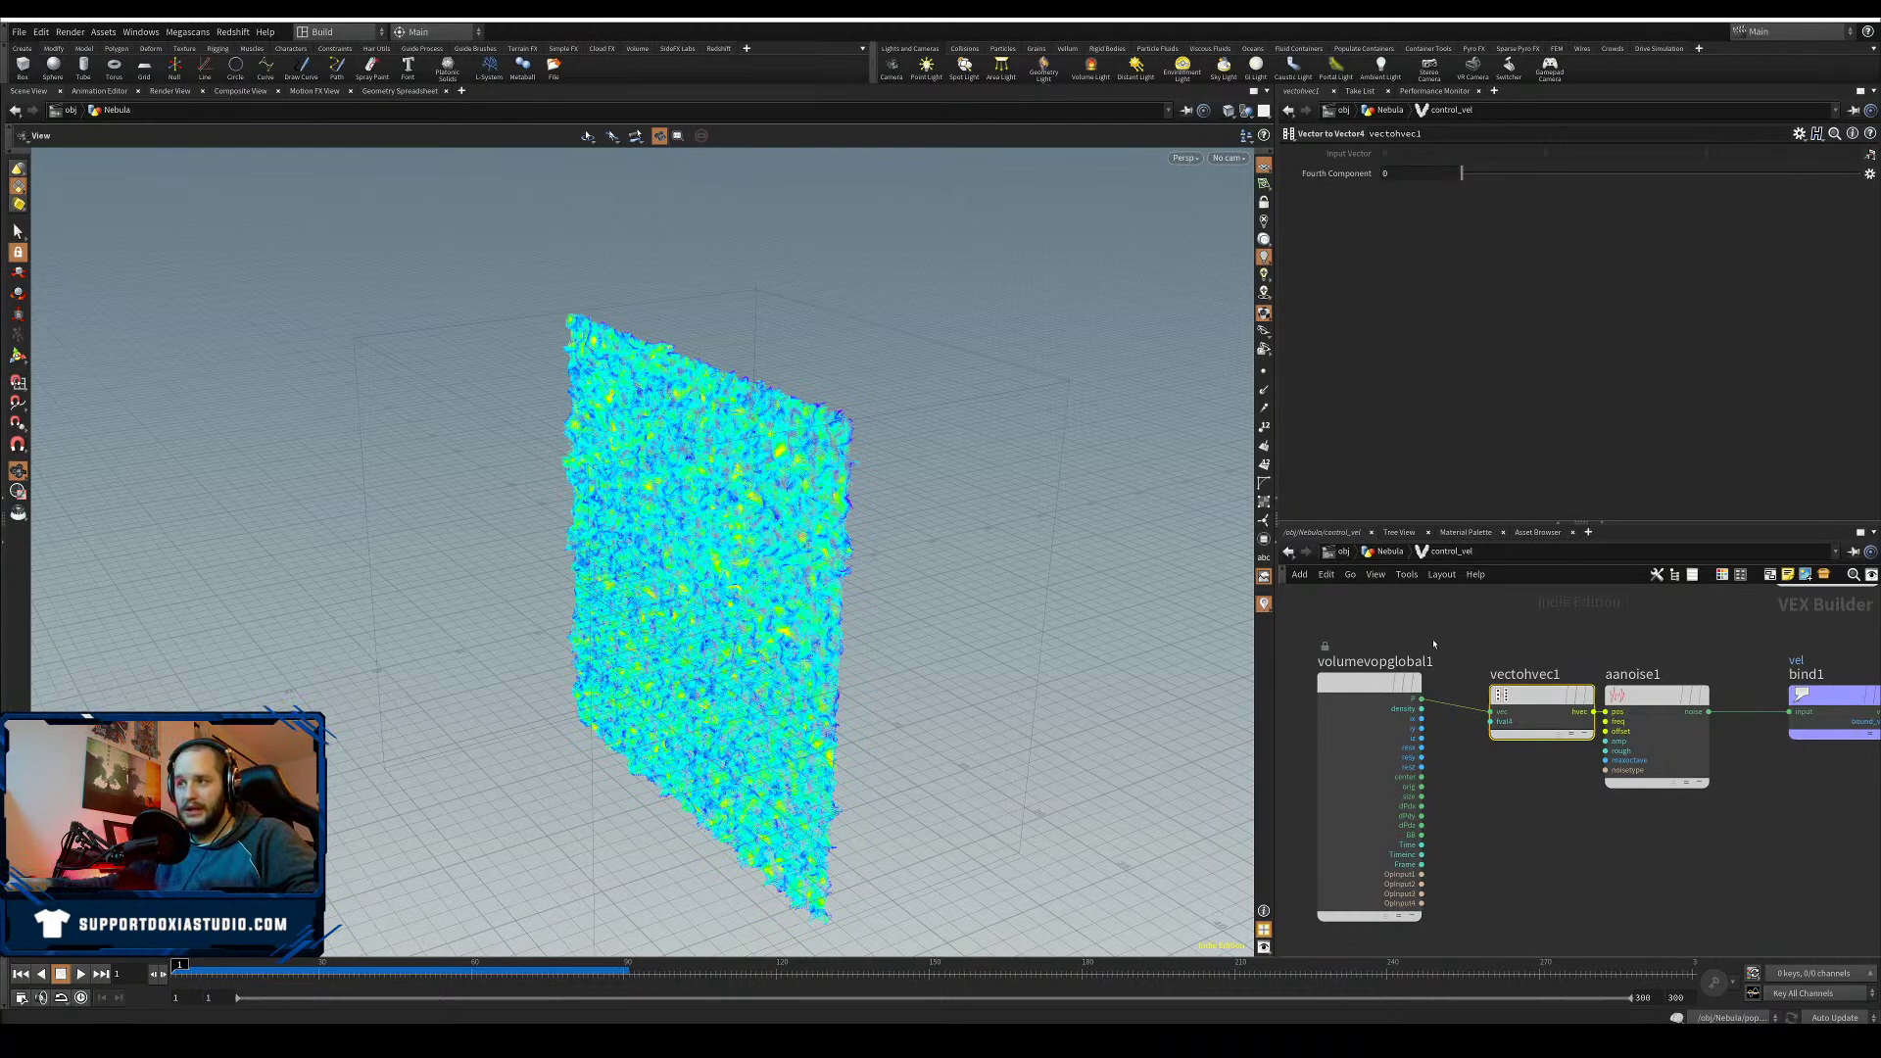
{"action": "left_click_drag", "start_coordinate": [1530, 696], "coordinate": [1505, 705]}
{"action": "middle_click_drag", "start_coordinate": [1545, 864], "coordinate": [1519, 809]}
- Add a Parameter node to the control_vel network
{"action": "key", "text": "Tab"}
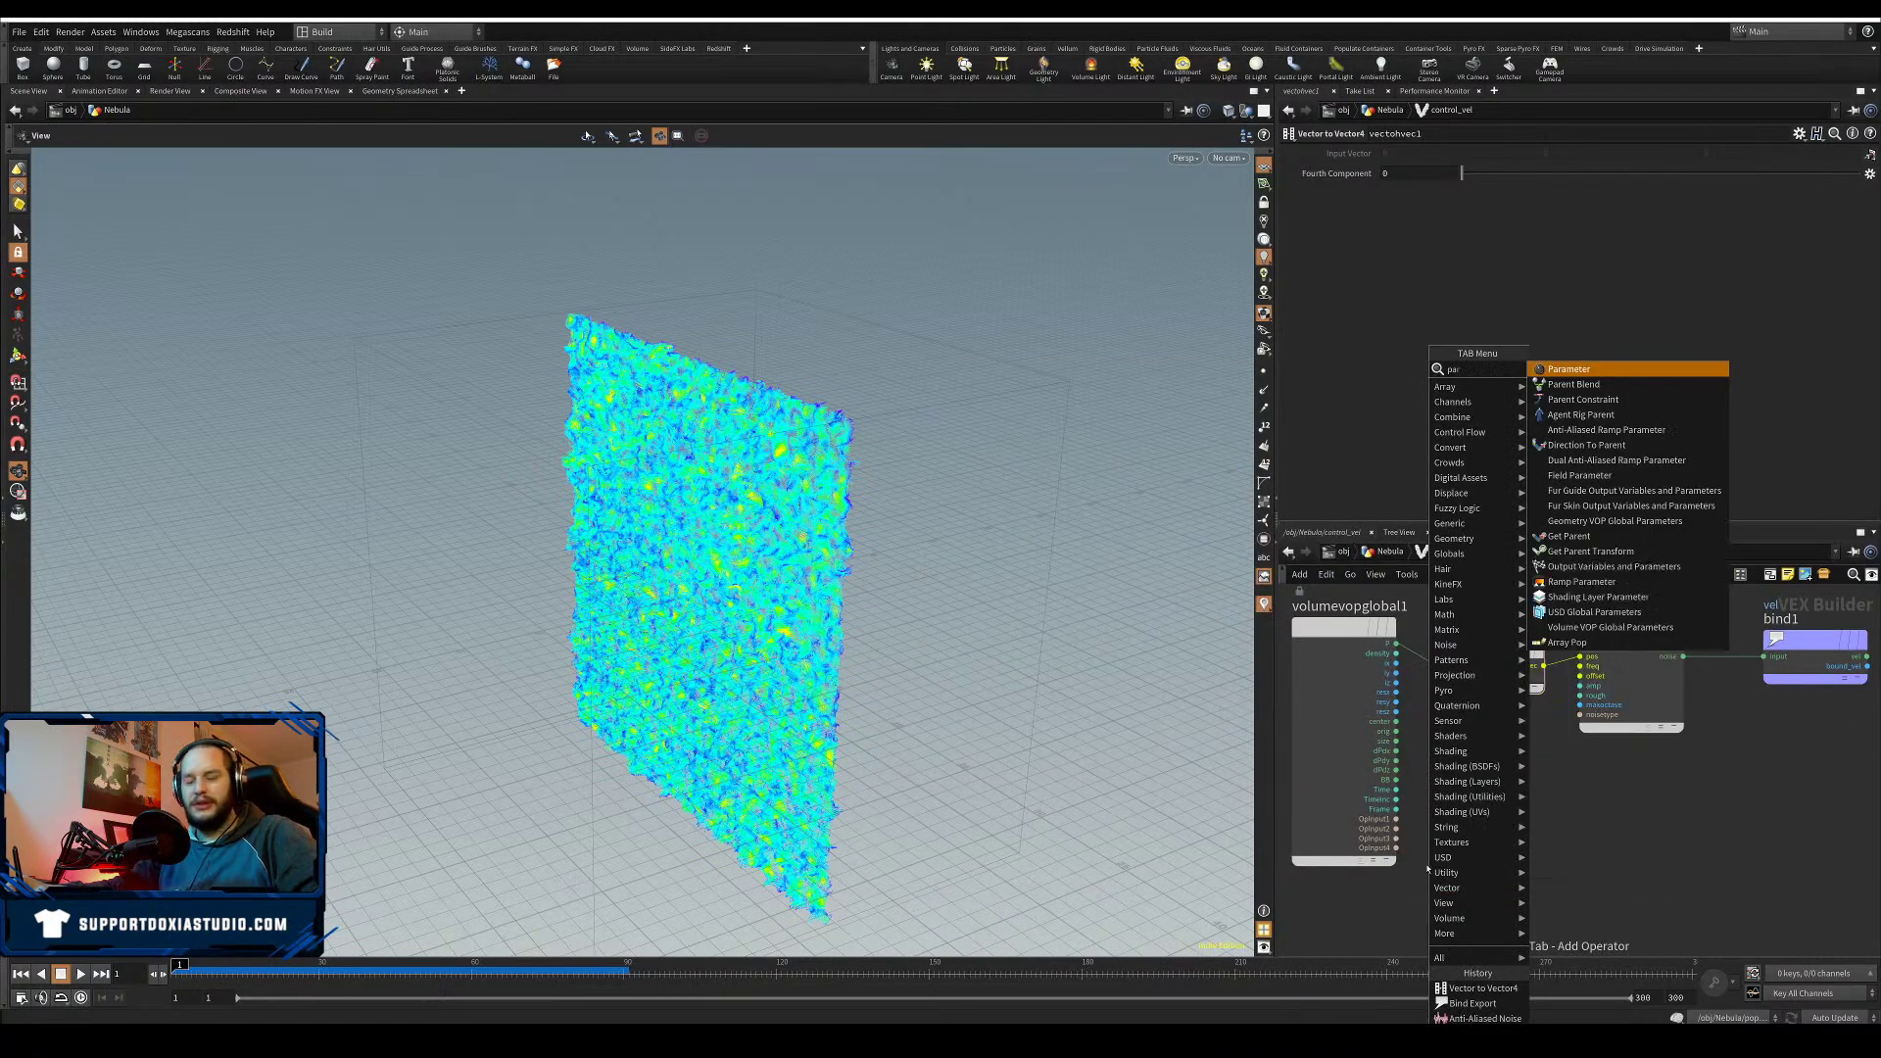
{"action": "mouse_move", "coordinate": [1471, 492]}
{"action": "left_click", "coordinate": [1575, 386]}
{"action": "left_click", "coordinate": [1490, 854]}
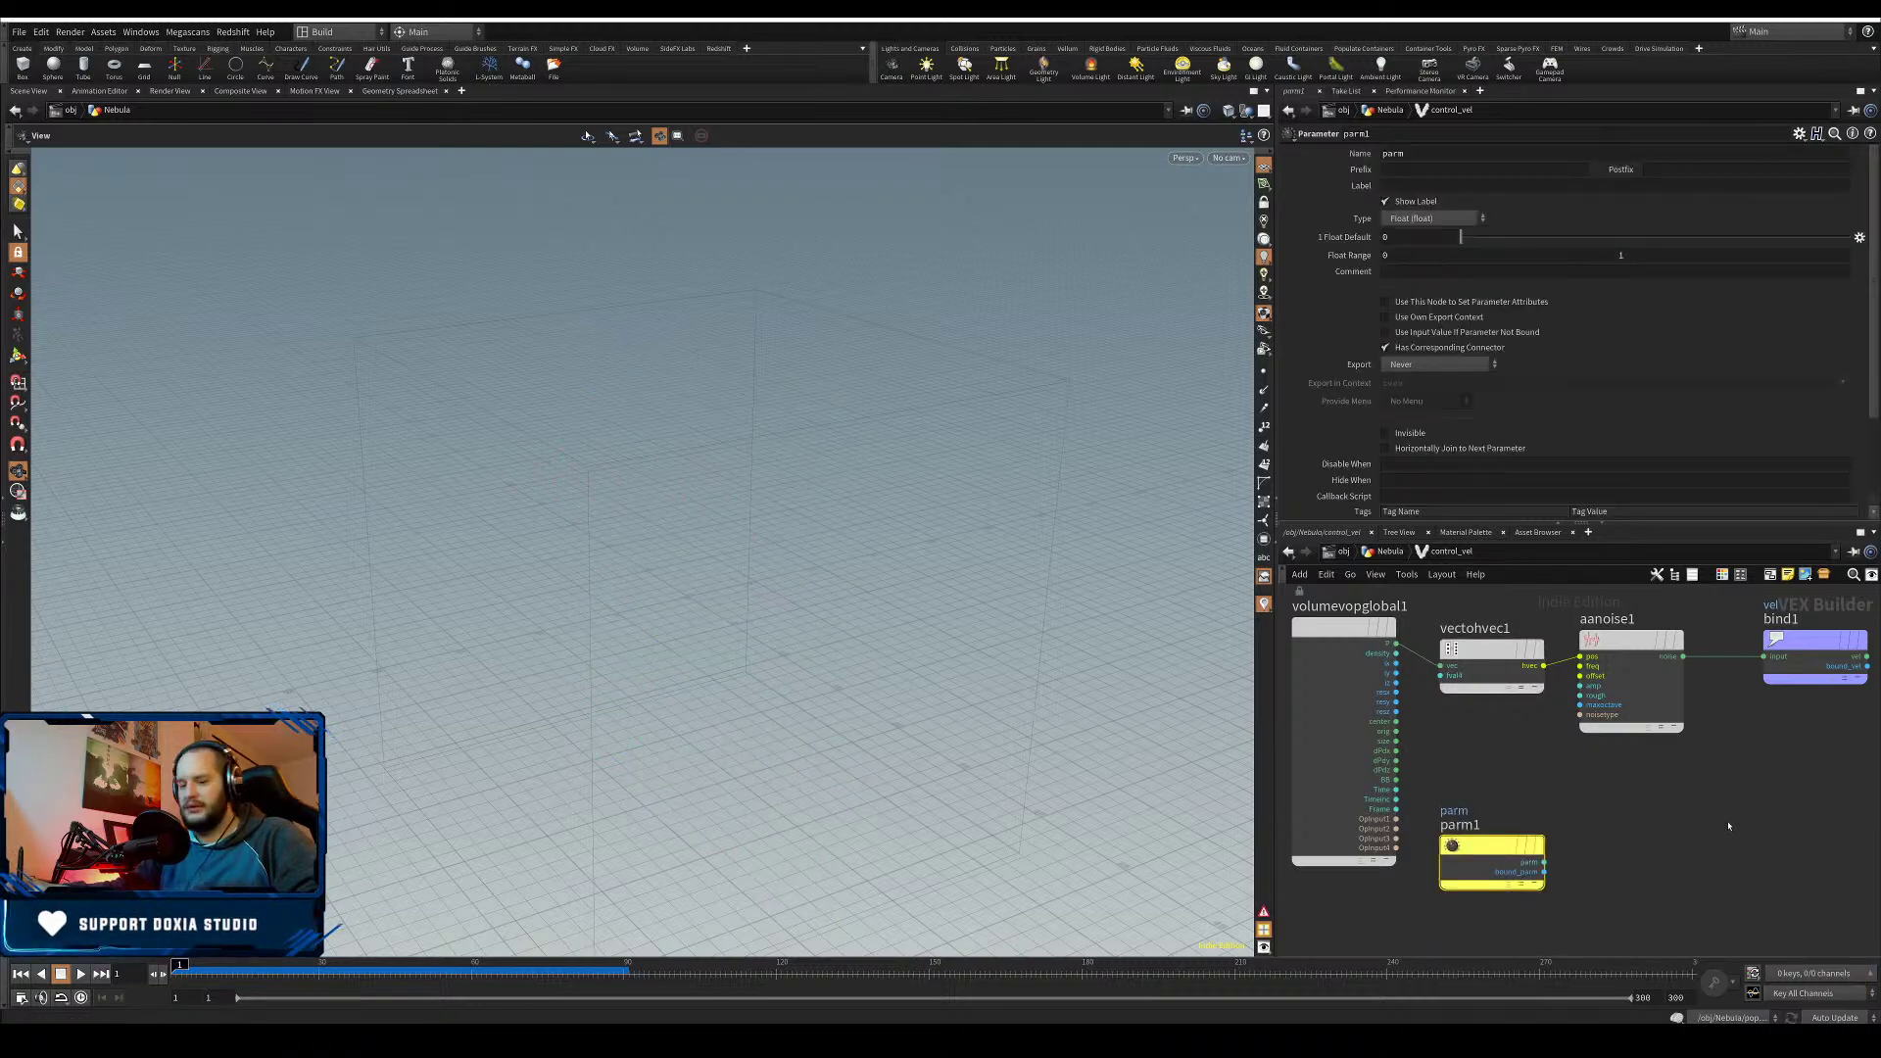
- Set volume1's Div Size to 0.7 at the Nebula level
{"action": "key", "text": "u"}
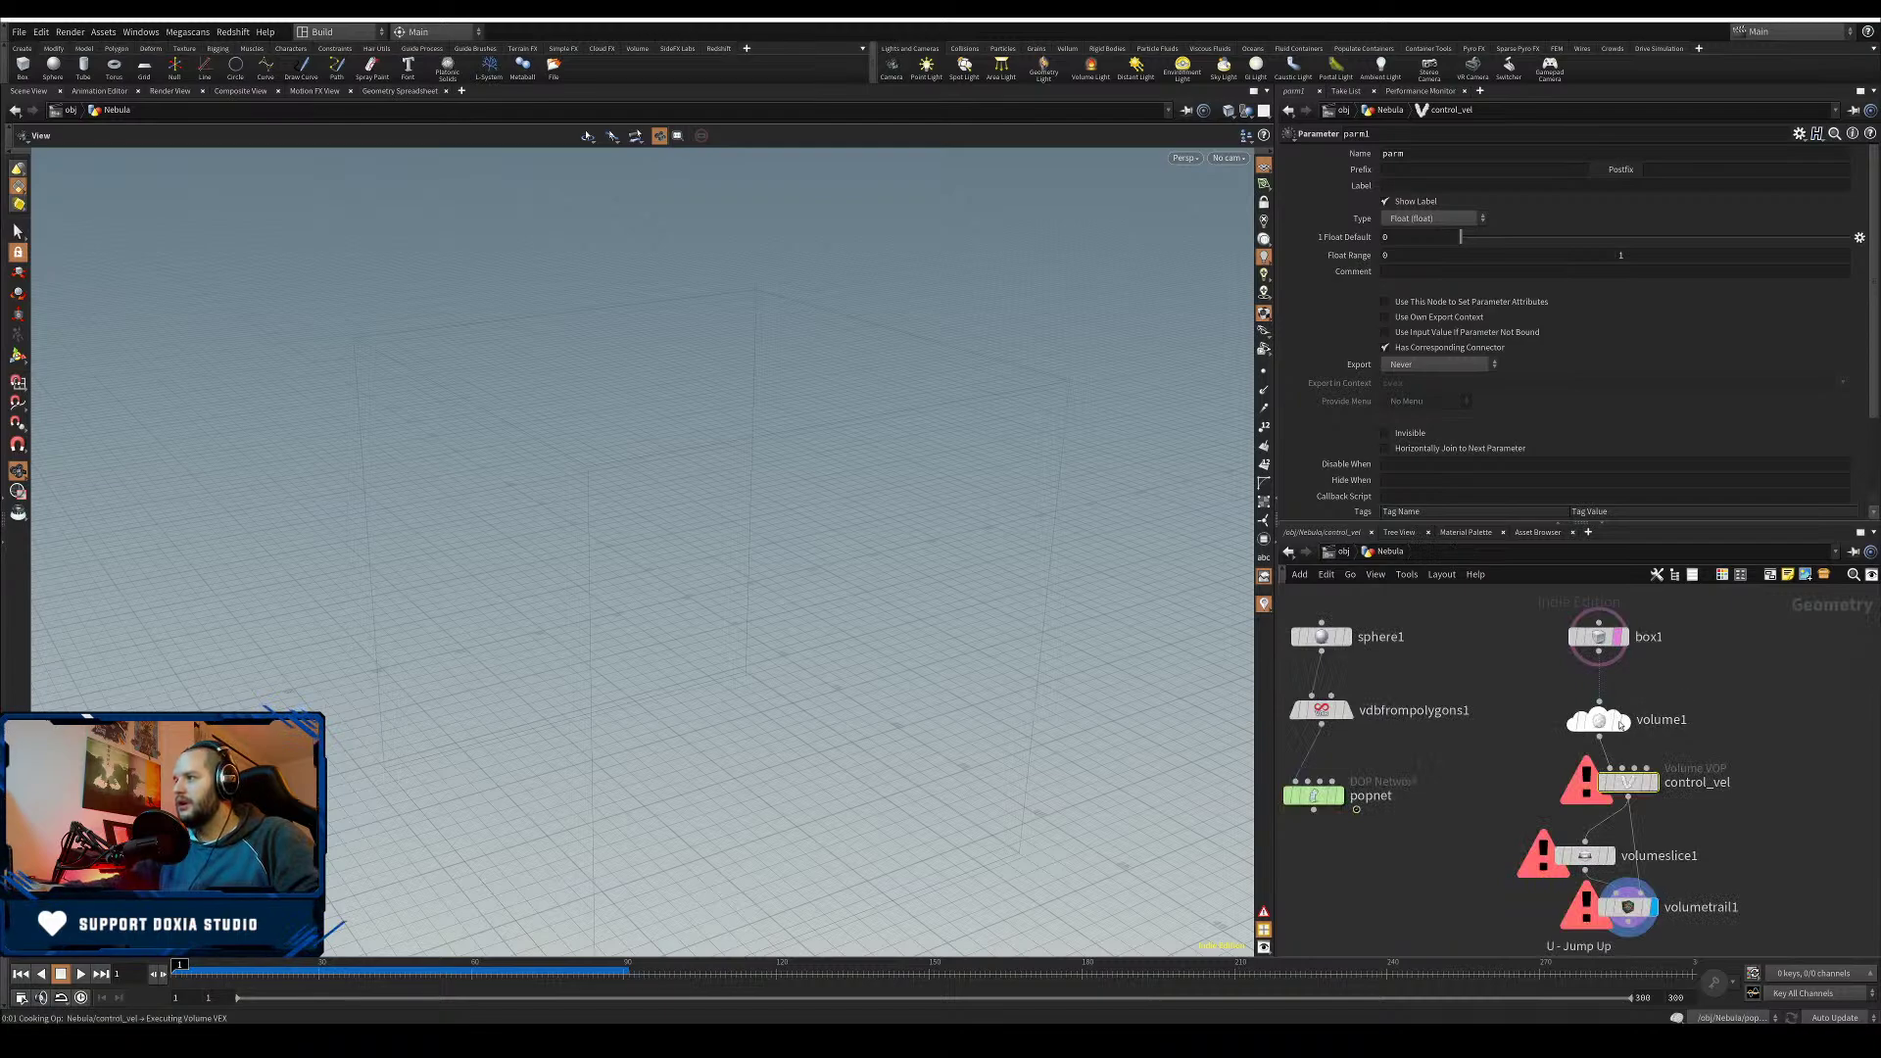
{"action": "left_click", "coordinate": [1618, 722]}
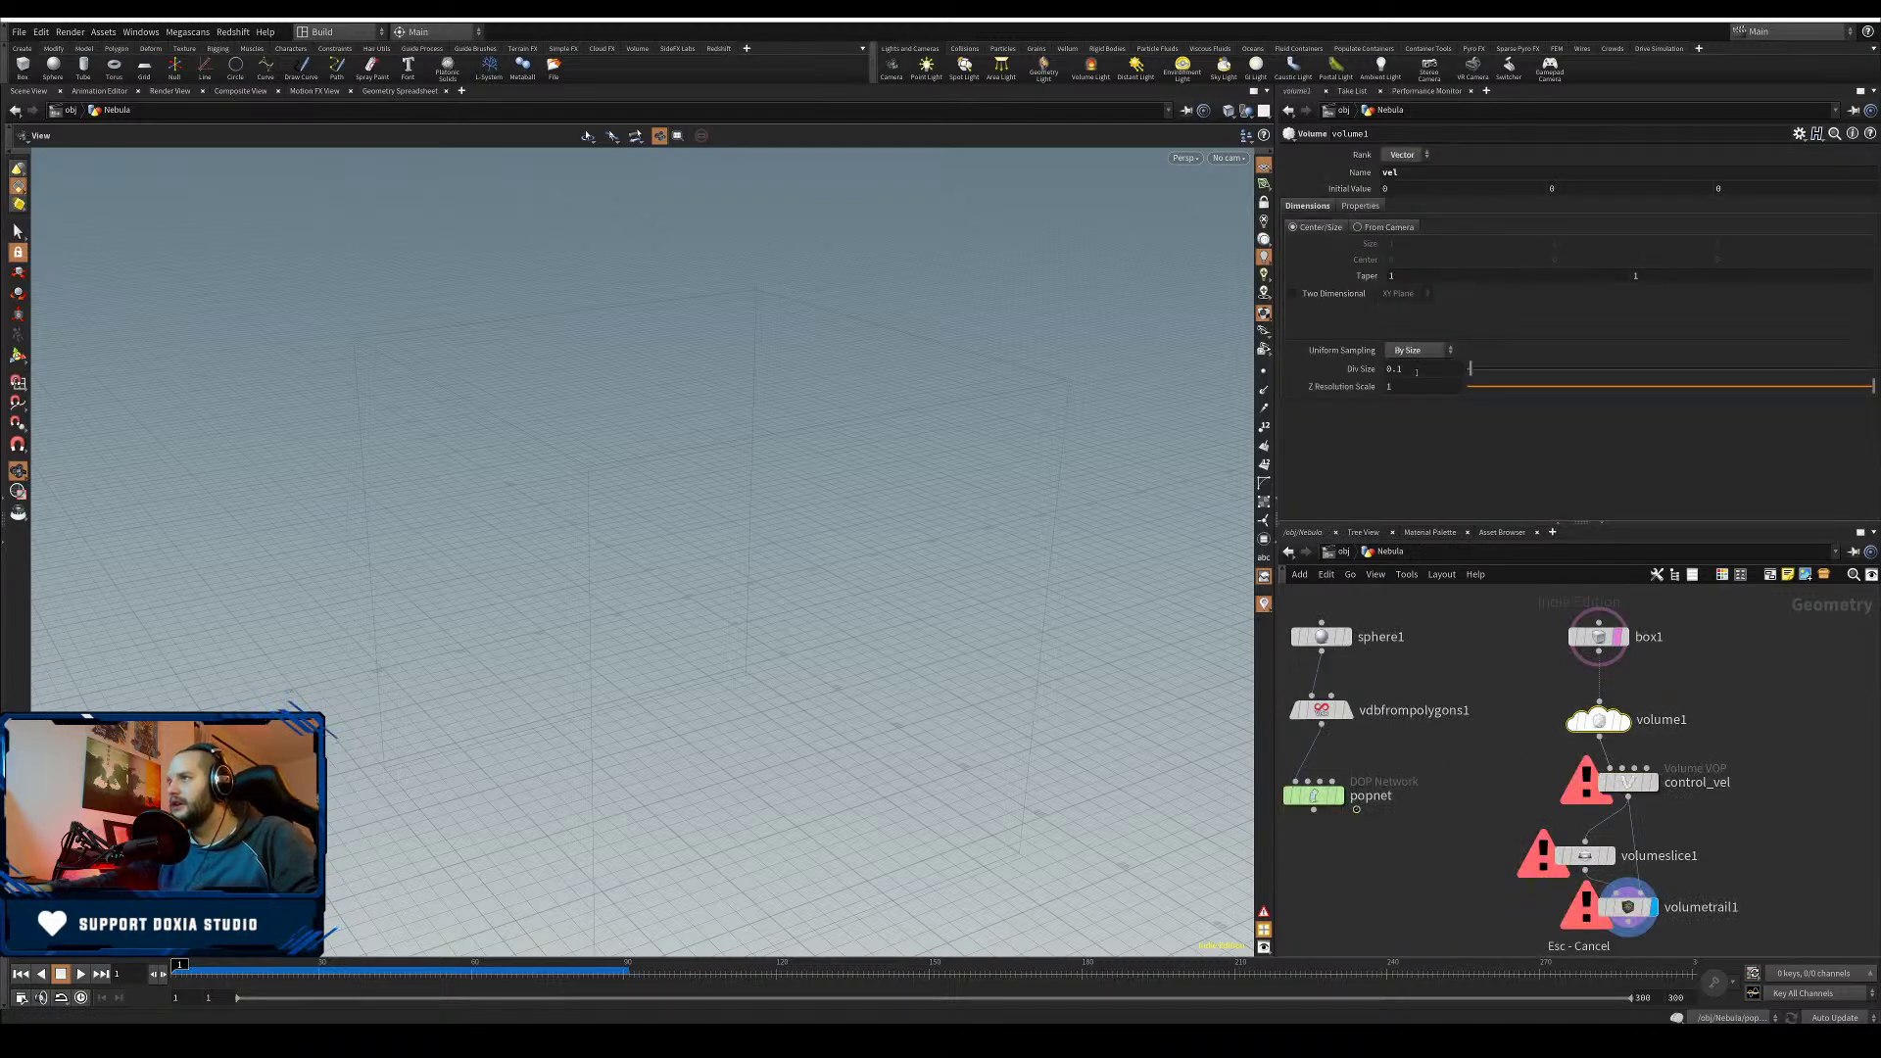
{"action": "type", "text": "0.7"}
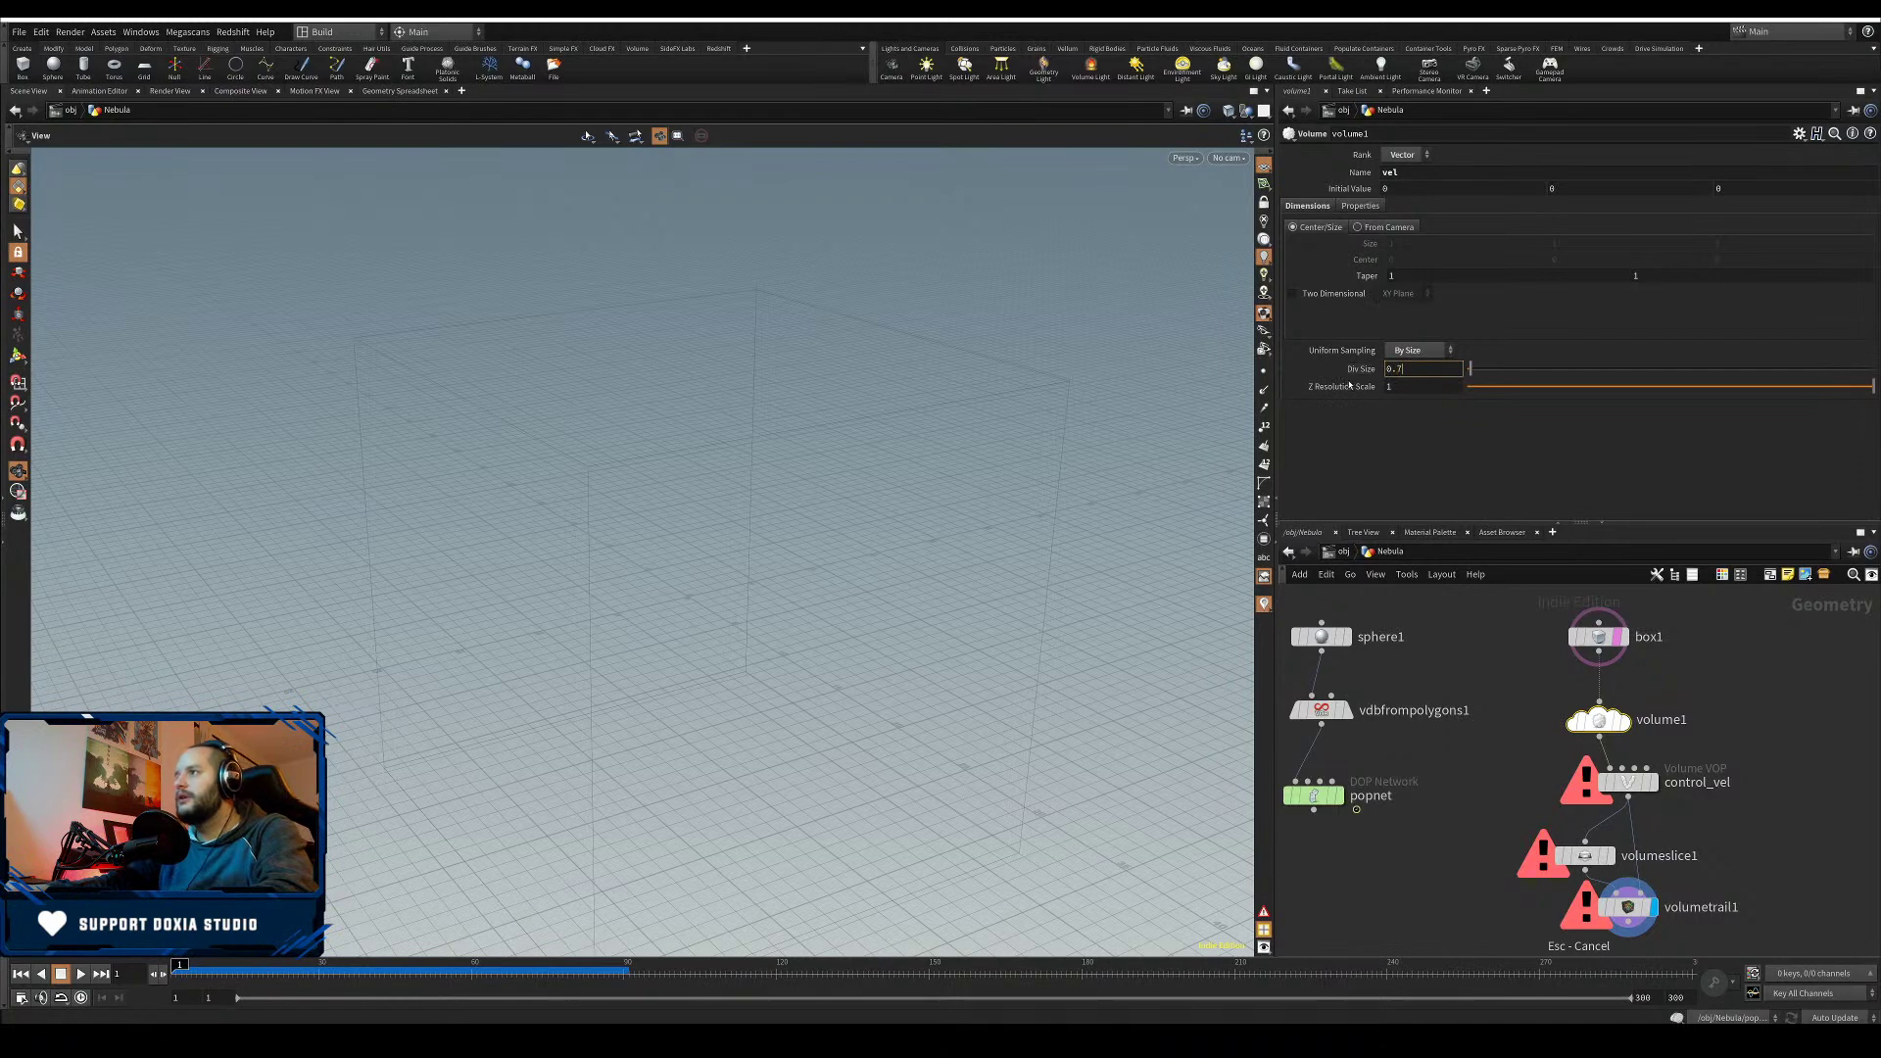
{"action": "key", "text": "Return"}
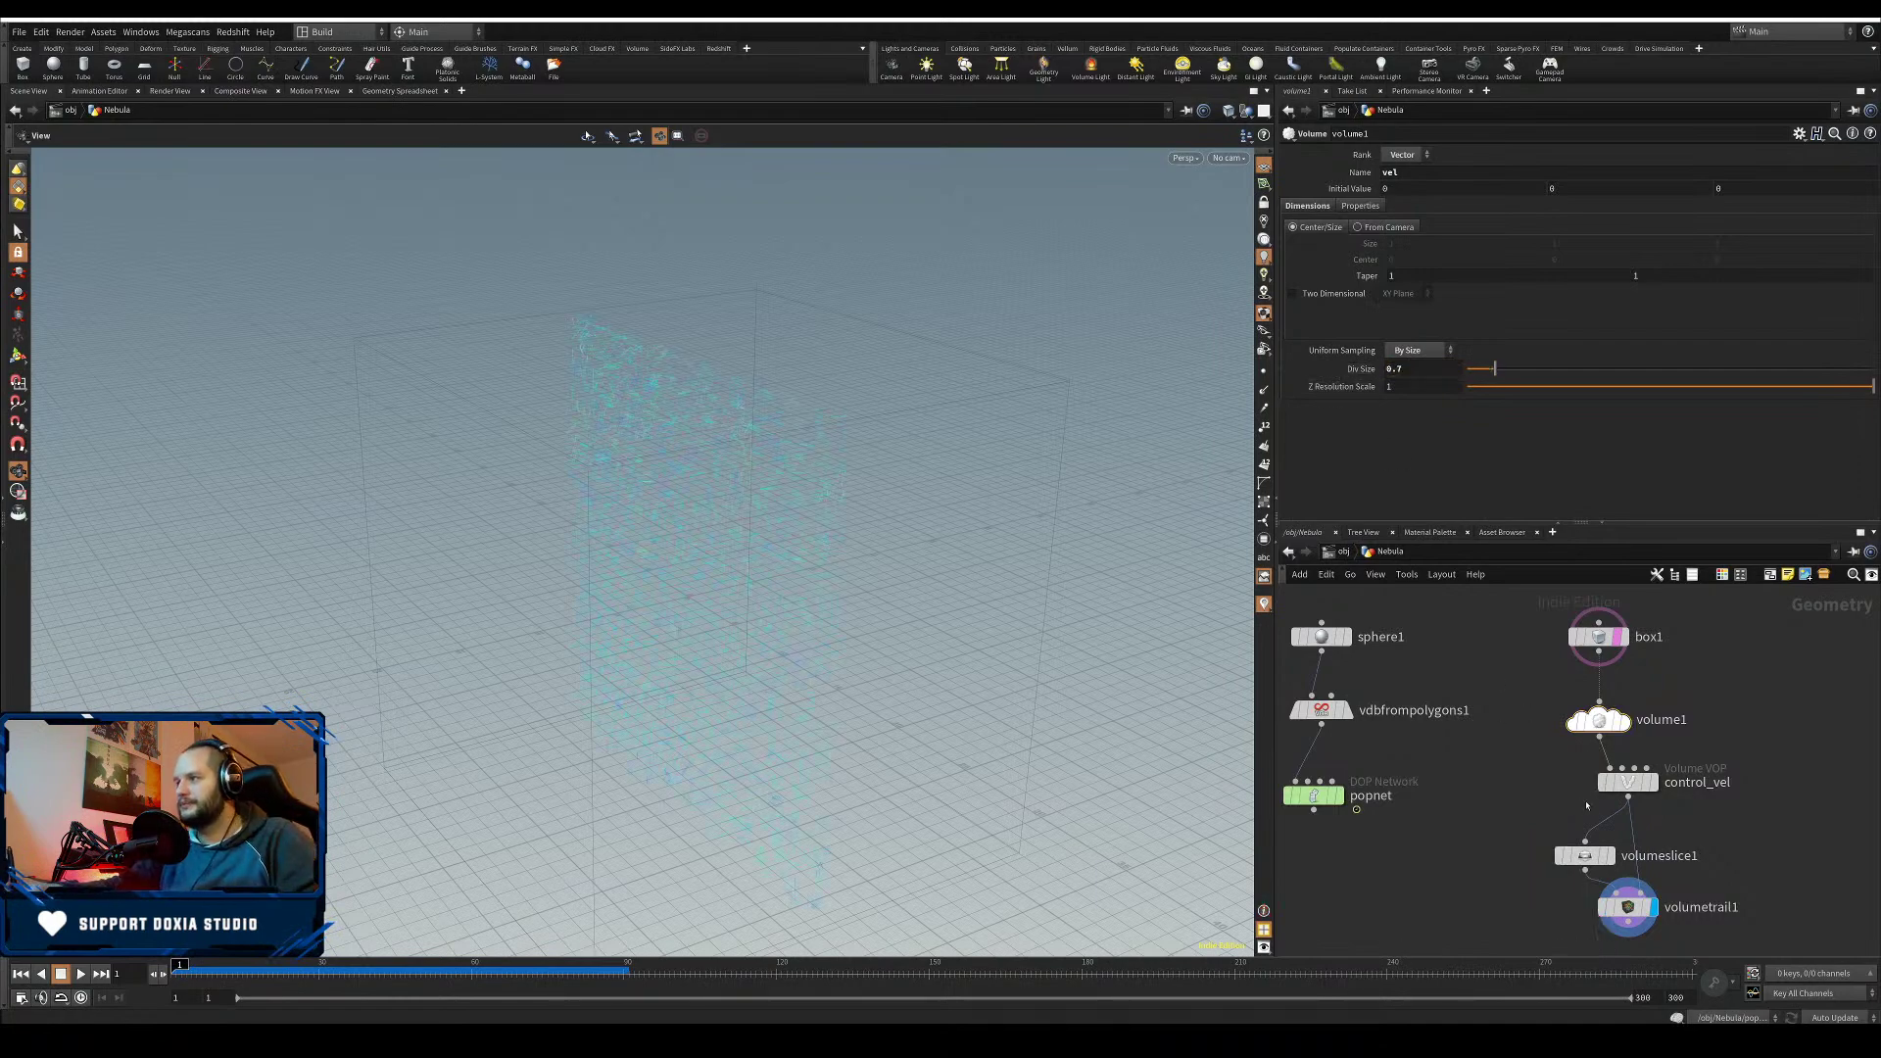
- Back inside control_vel, rename parm1 to timeSpeed
{"action": "double_click", "coordinate": [1628, 784]}
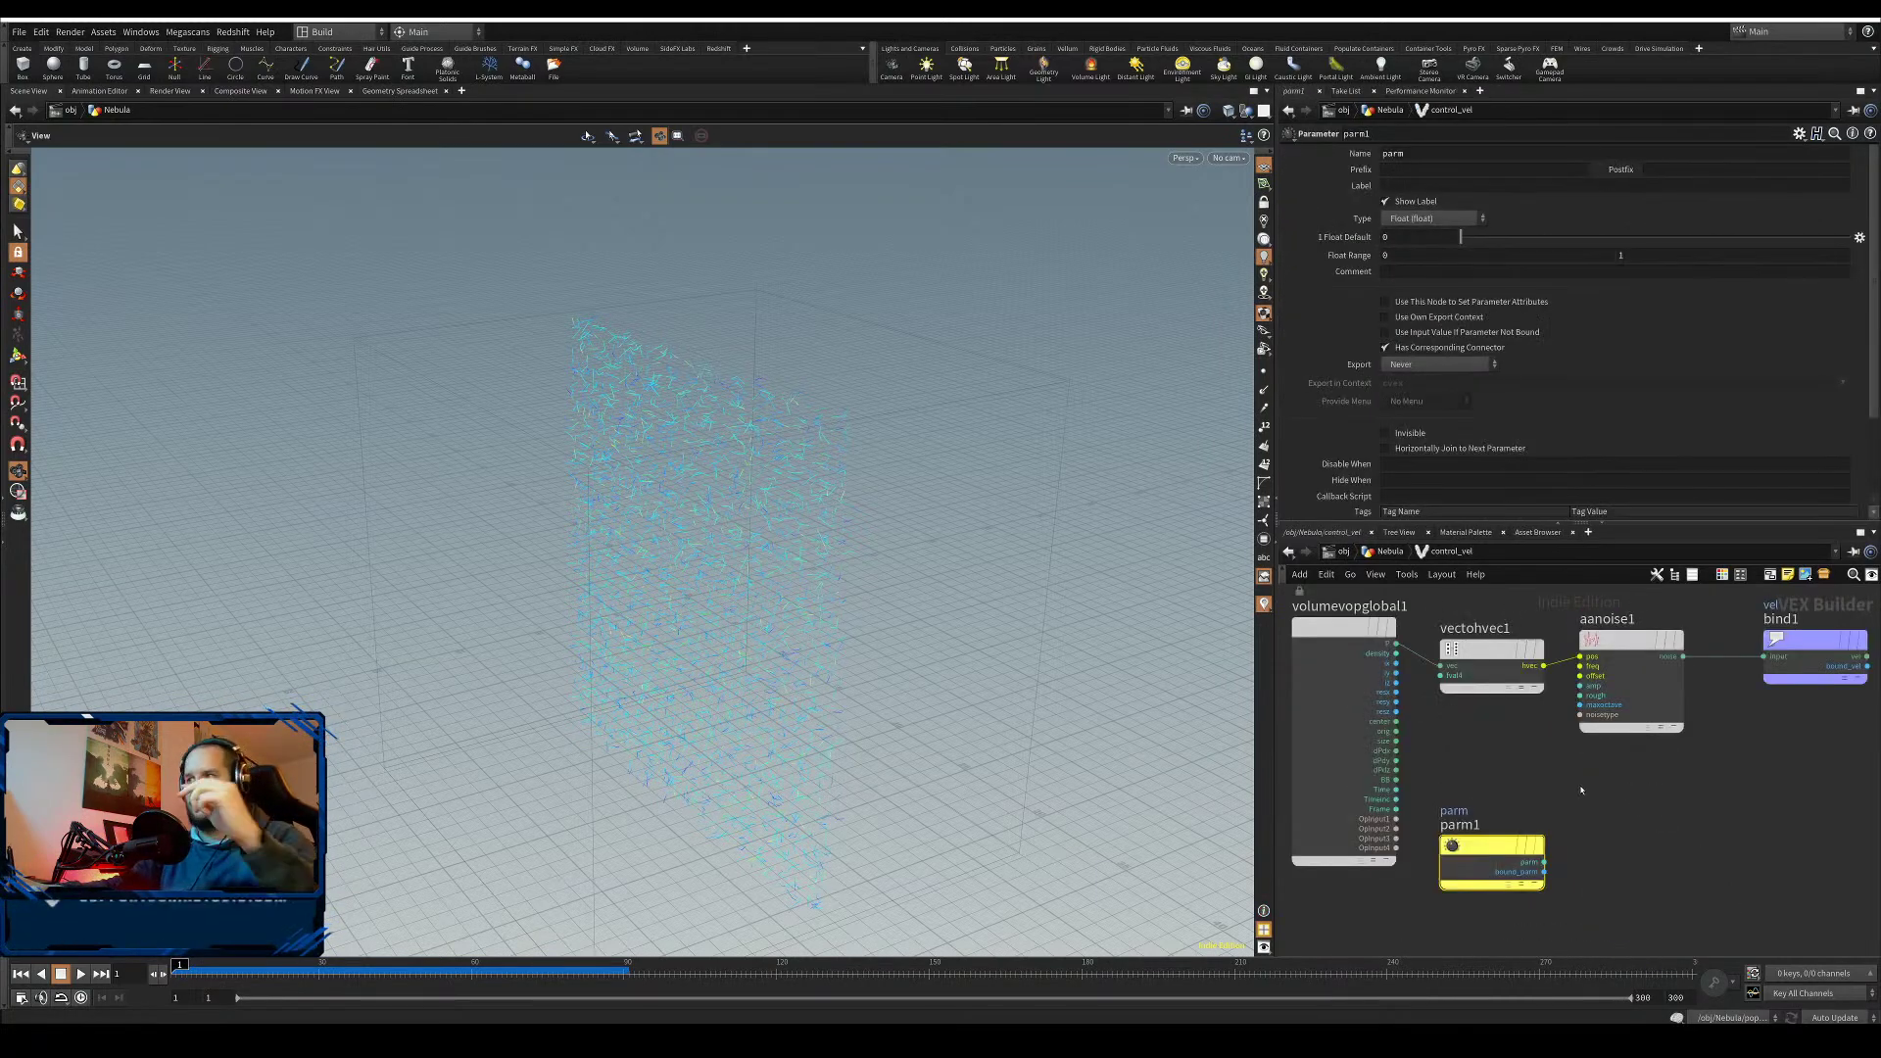
{"action": "middle_click_drag", "start_coordinate": [1580, 790], "coordinate": [1577, 808]}
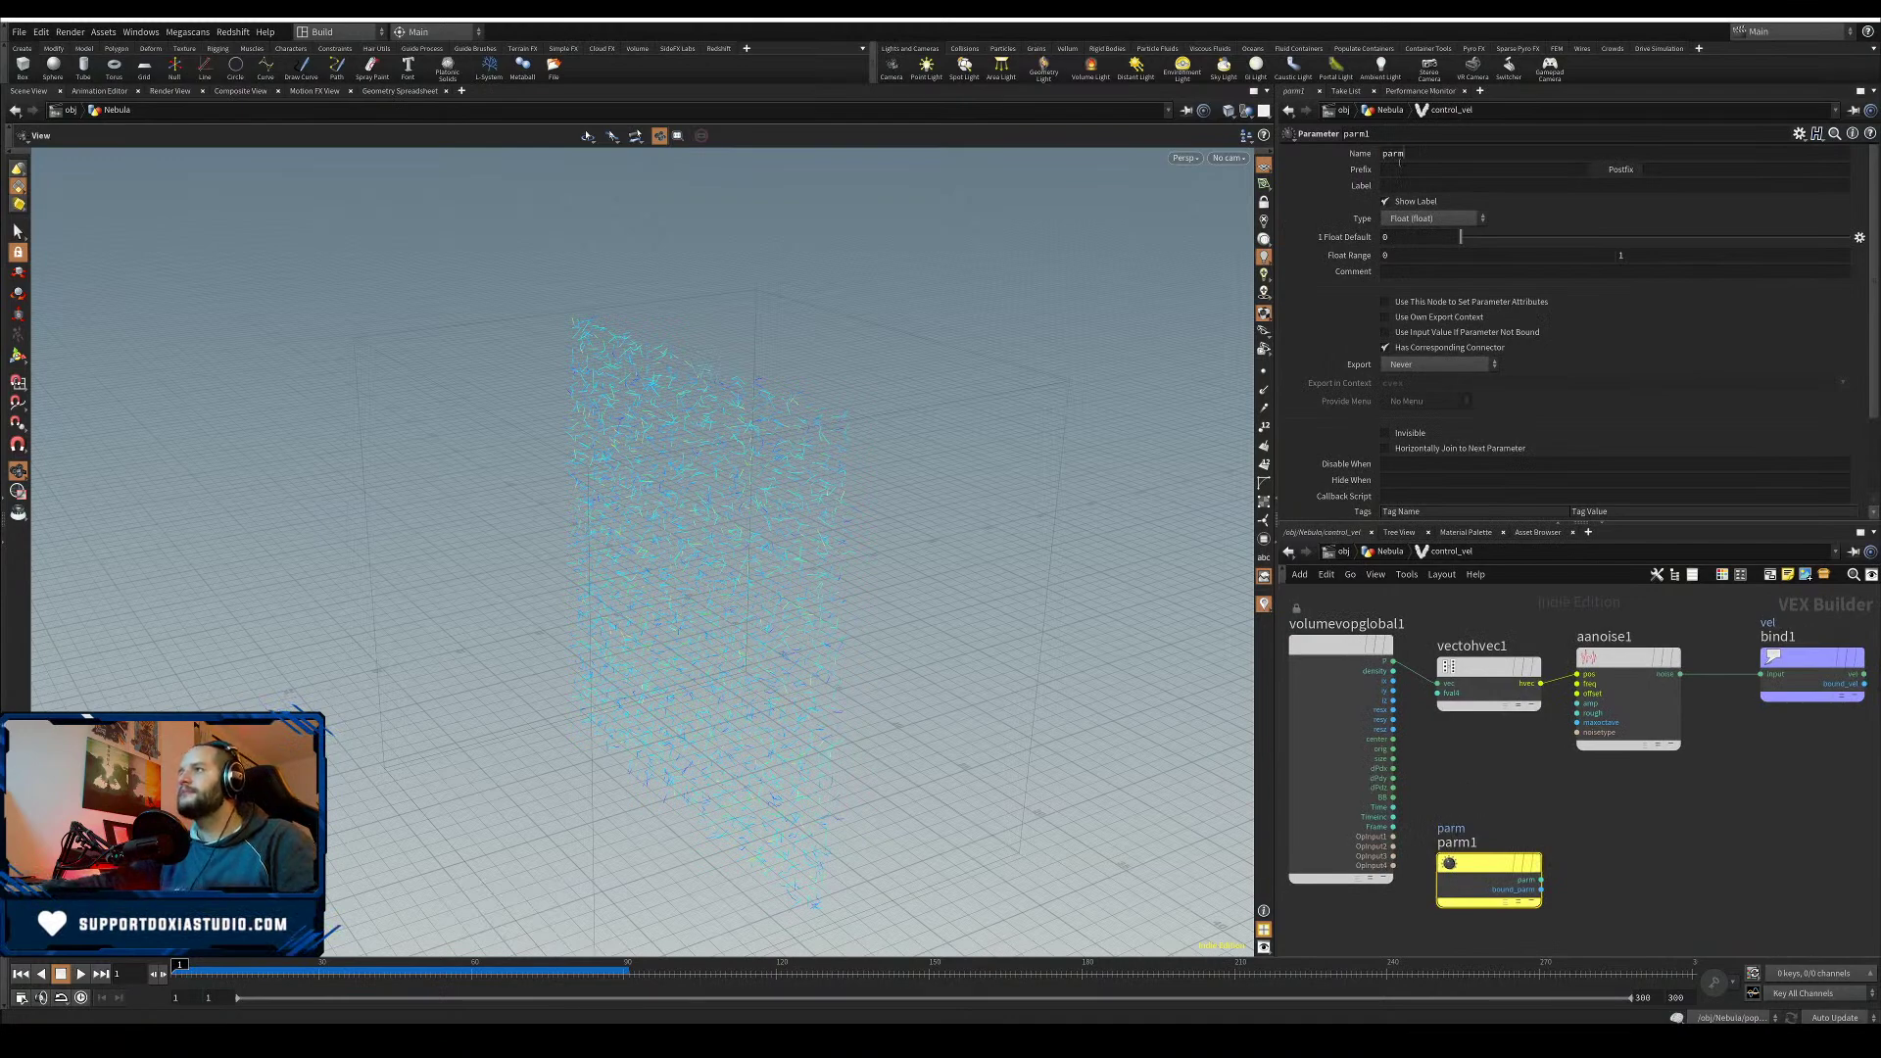
{"action": "left_click_drag", "start_coordinate": [1400, 160], "coordinate": [2, 347]}
{"action": "type", "text": "timeSpeed"}
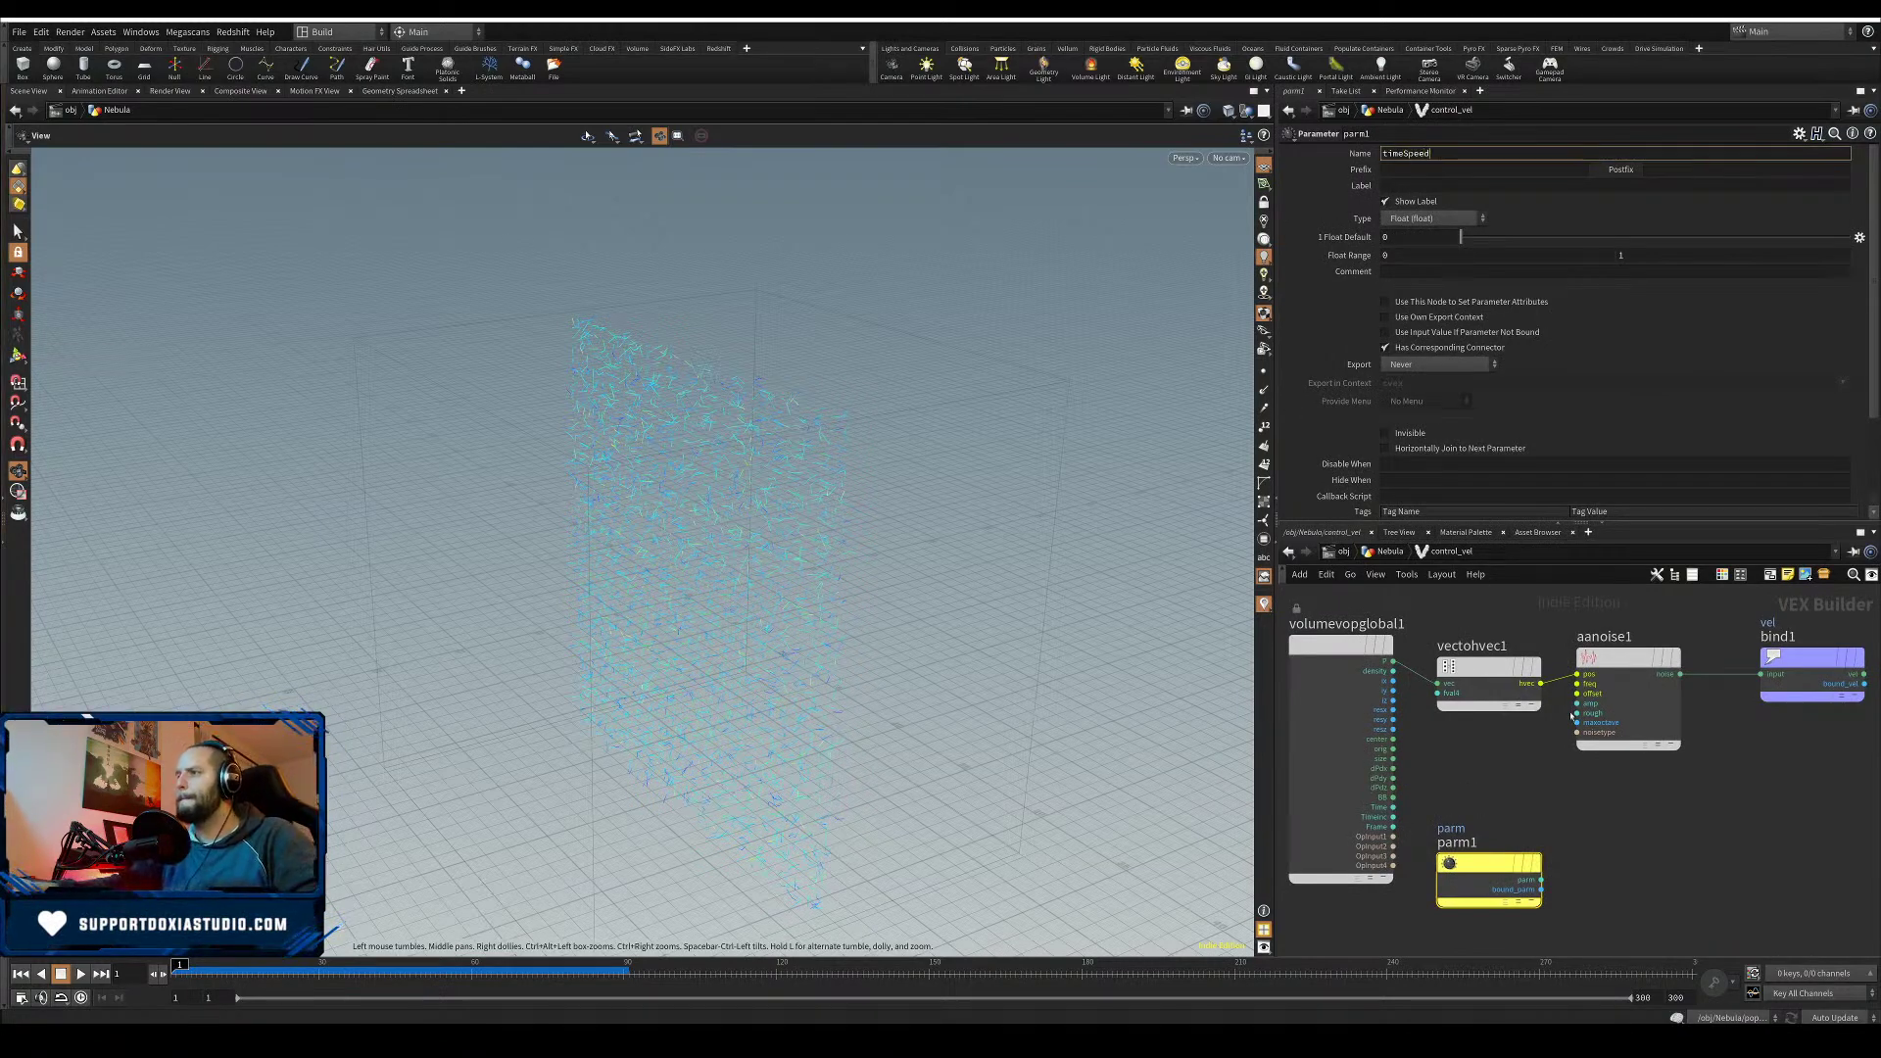
{"action": "key", "text": "Return"}
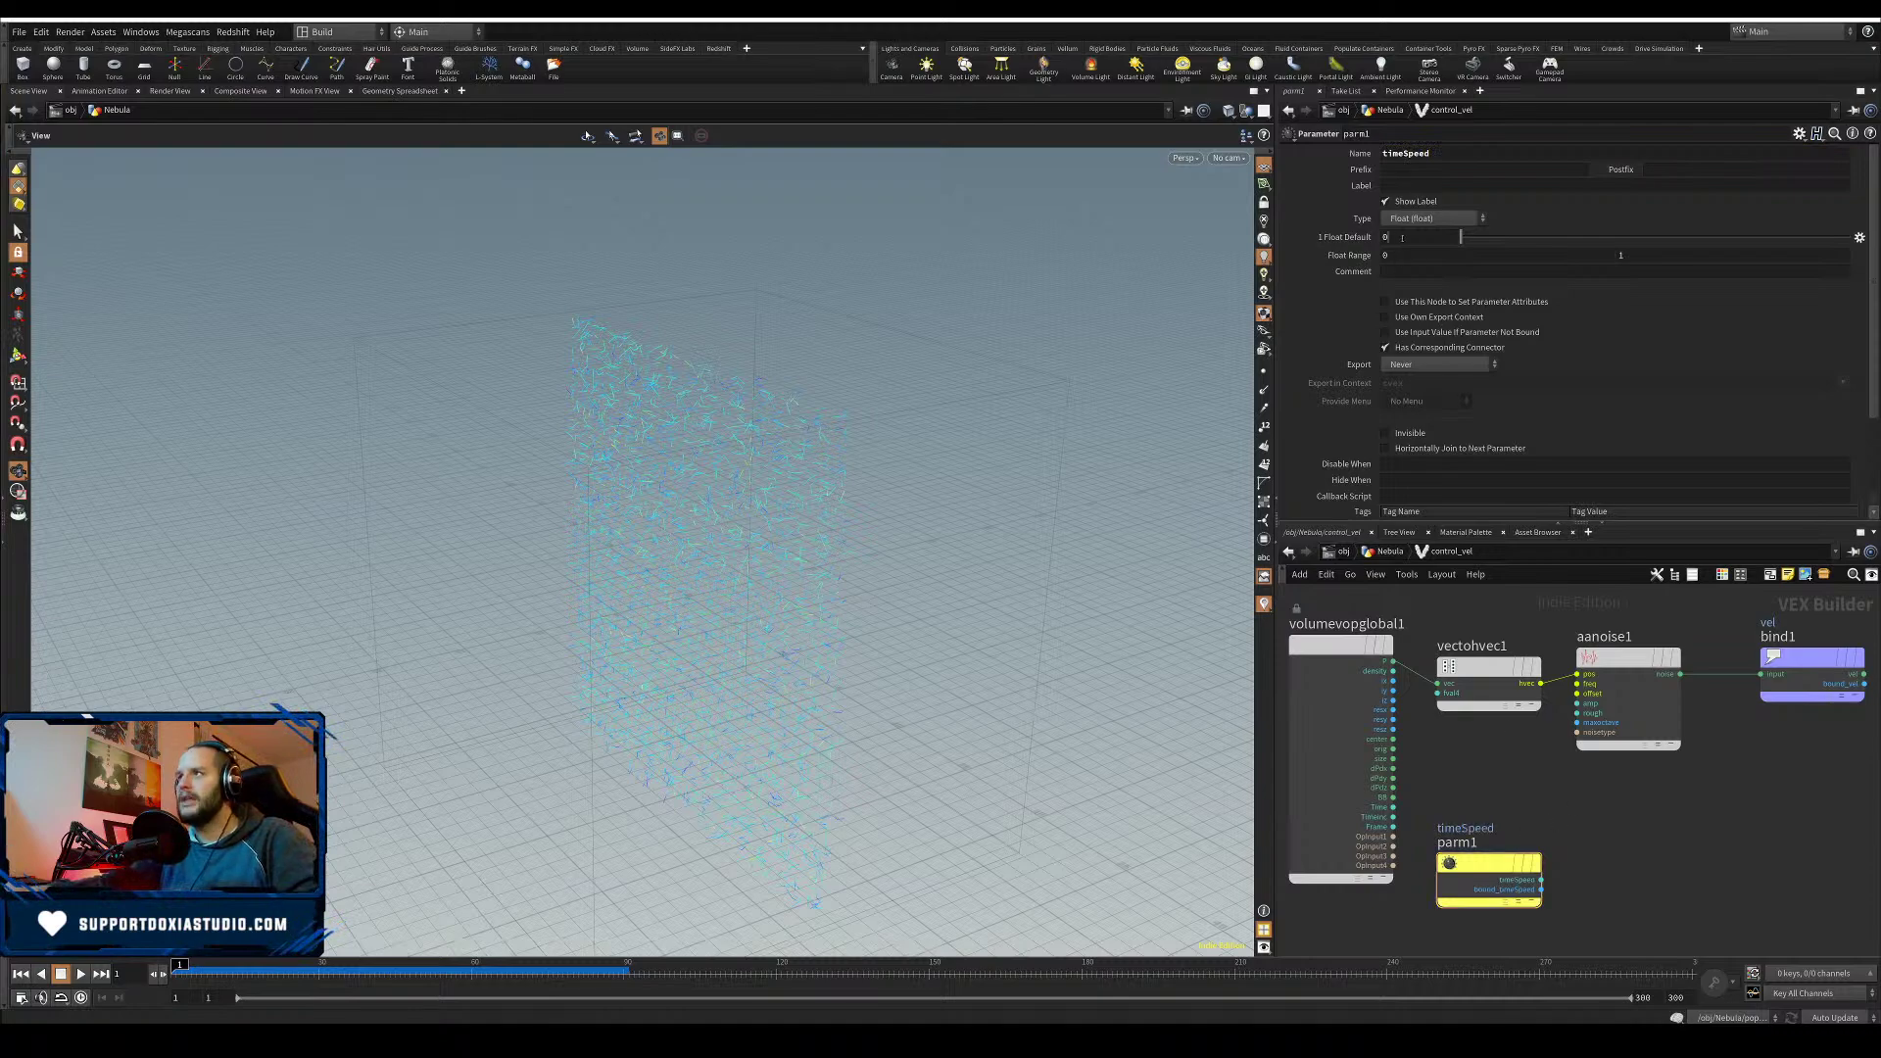
- Add a Multiply node that multiplies global Time by timeSpeed
{"action": "key", "text": "Tab"}
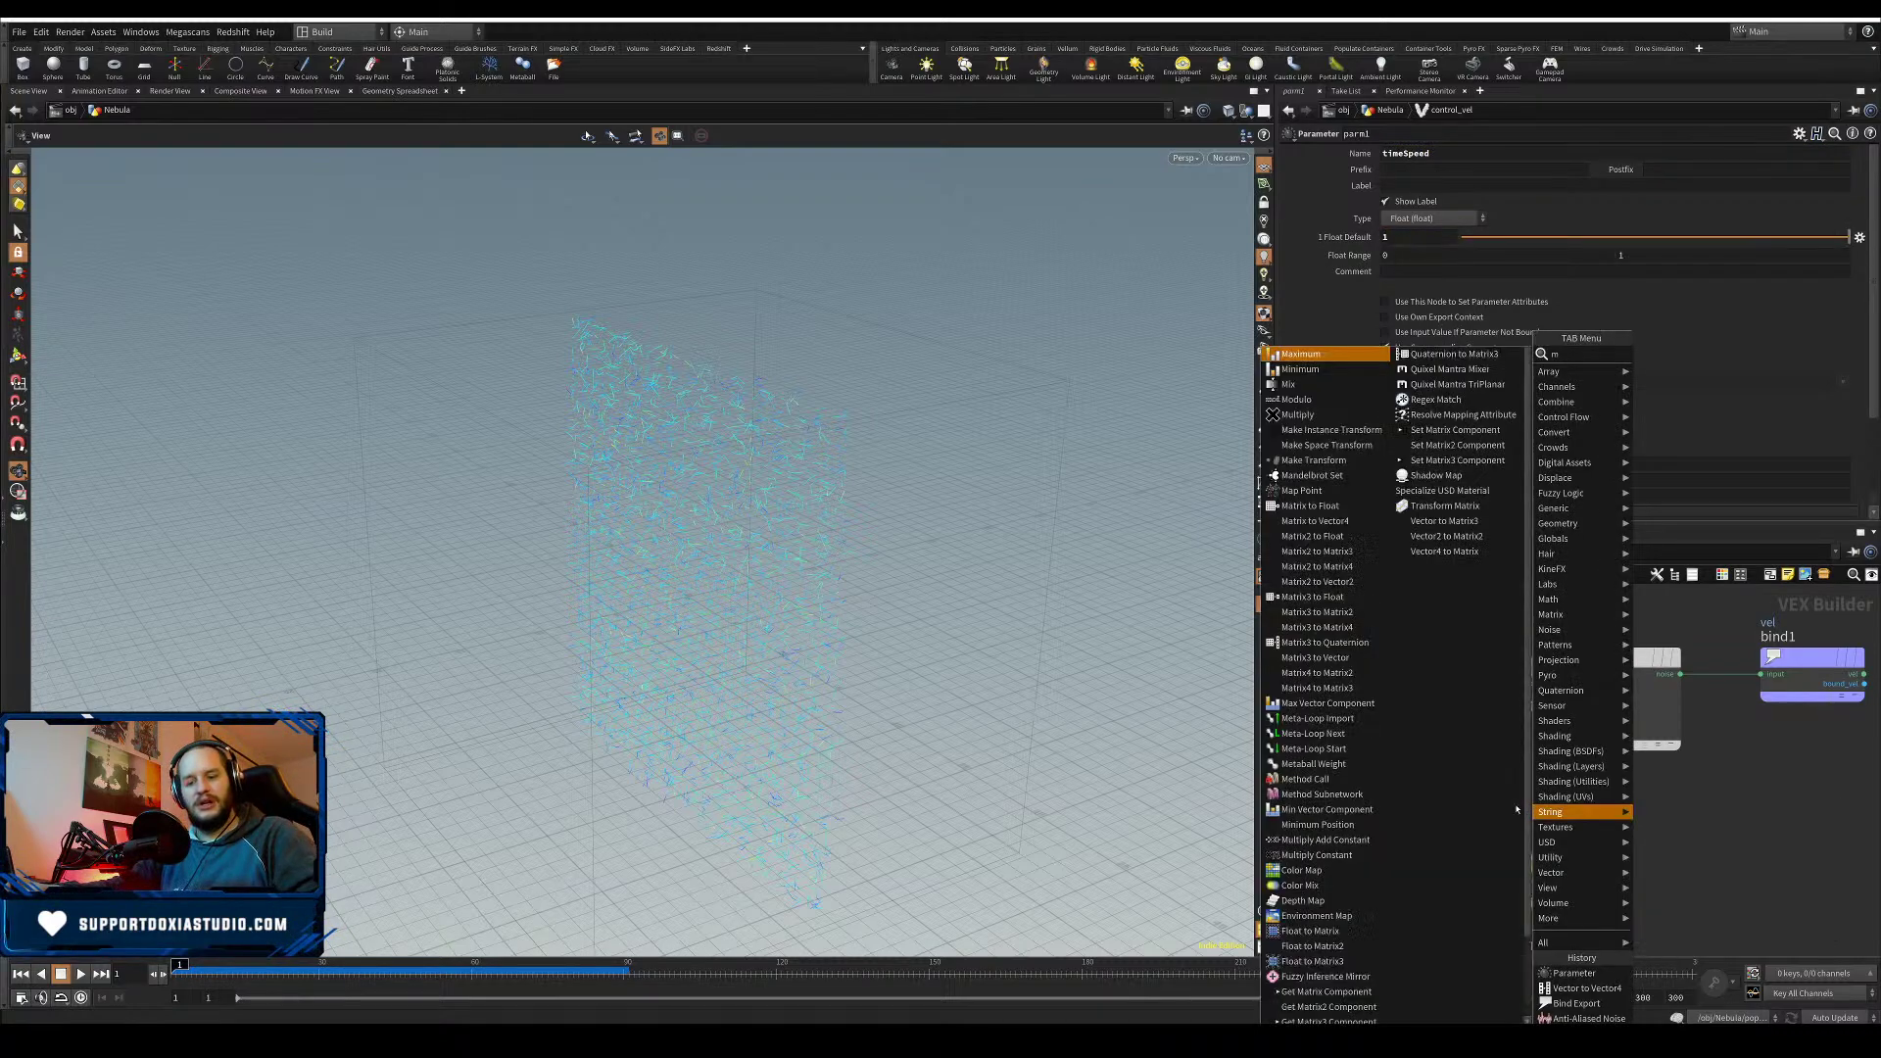
{"action": "type", "text": "mult"}
{"action": "key", "text": "Return"}
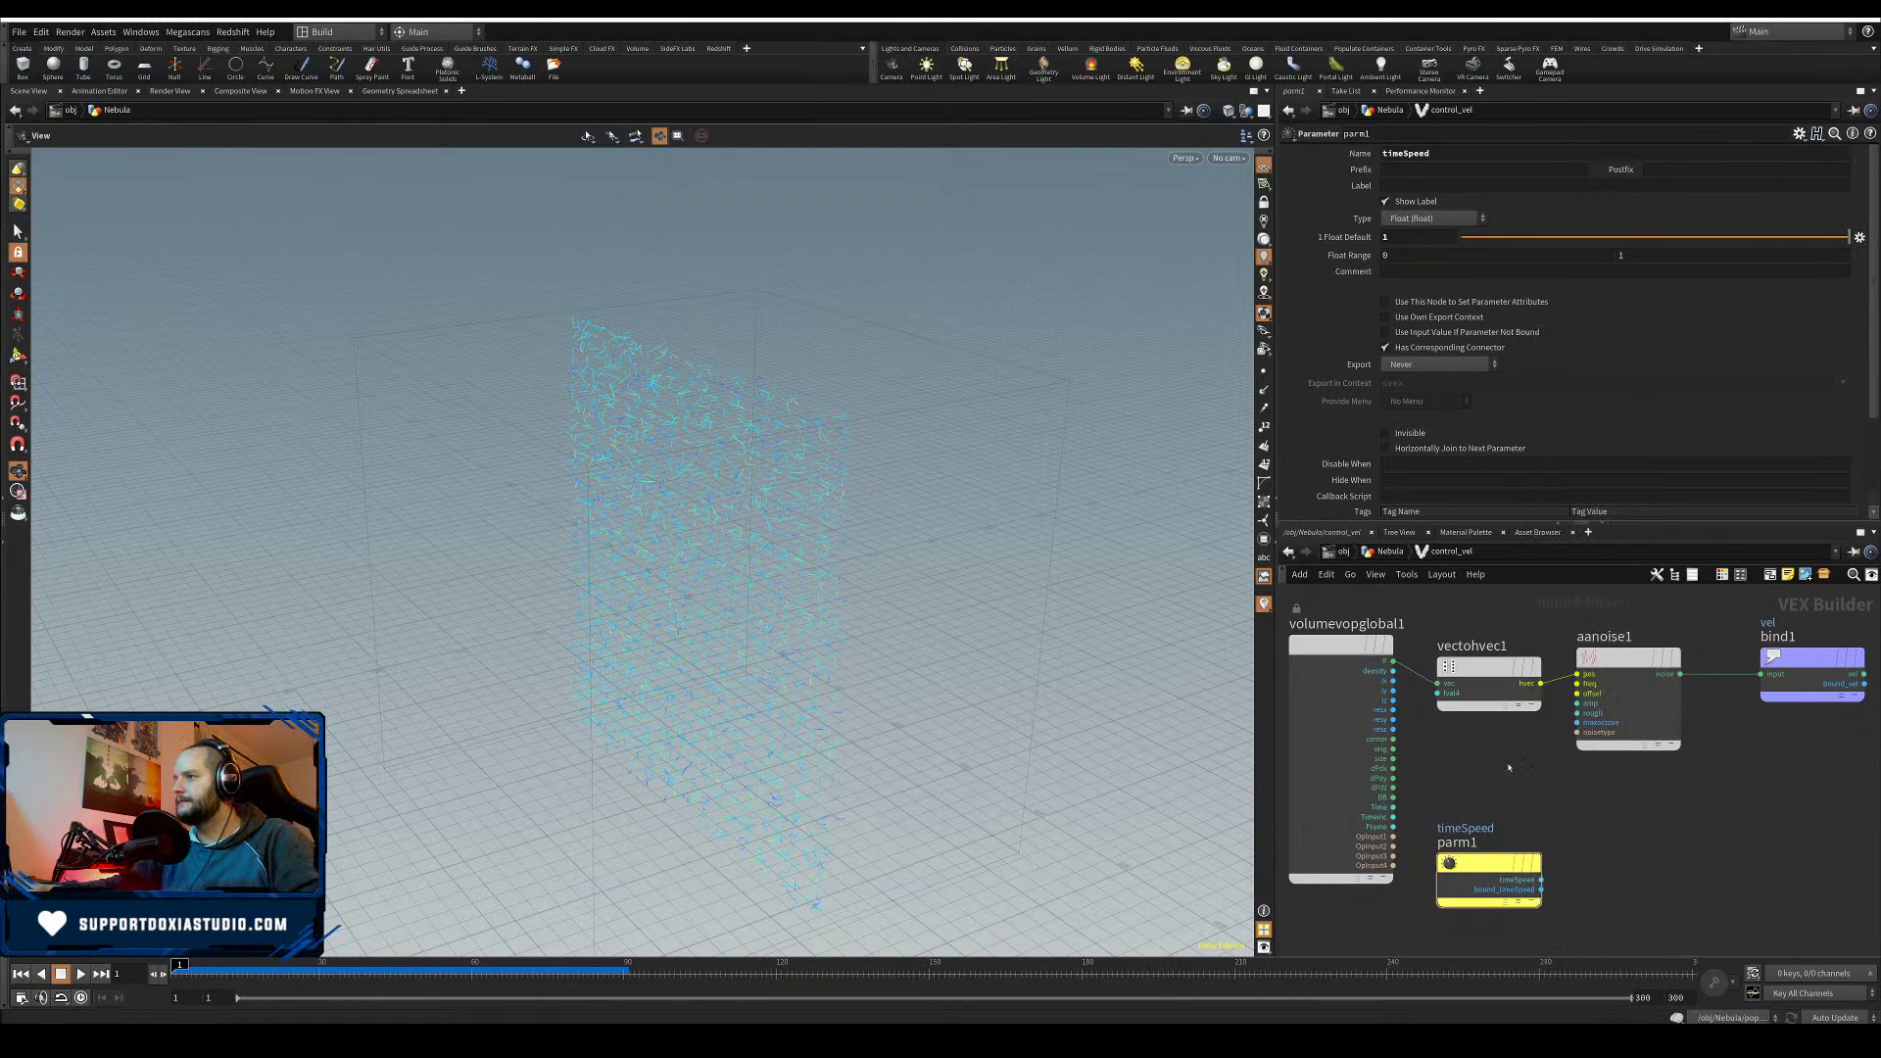
{"action": "left_click", "coordinate": [1520, 772]}
{"action": "left_click_drag", "start_coordinate": [1338, 646], "coordinate": [1304, 659]}
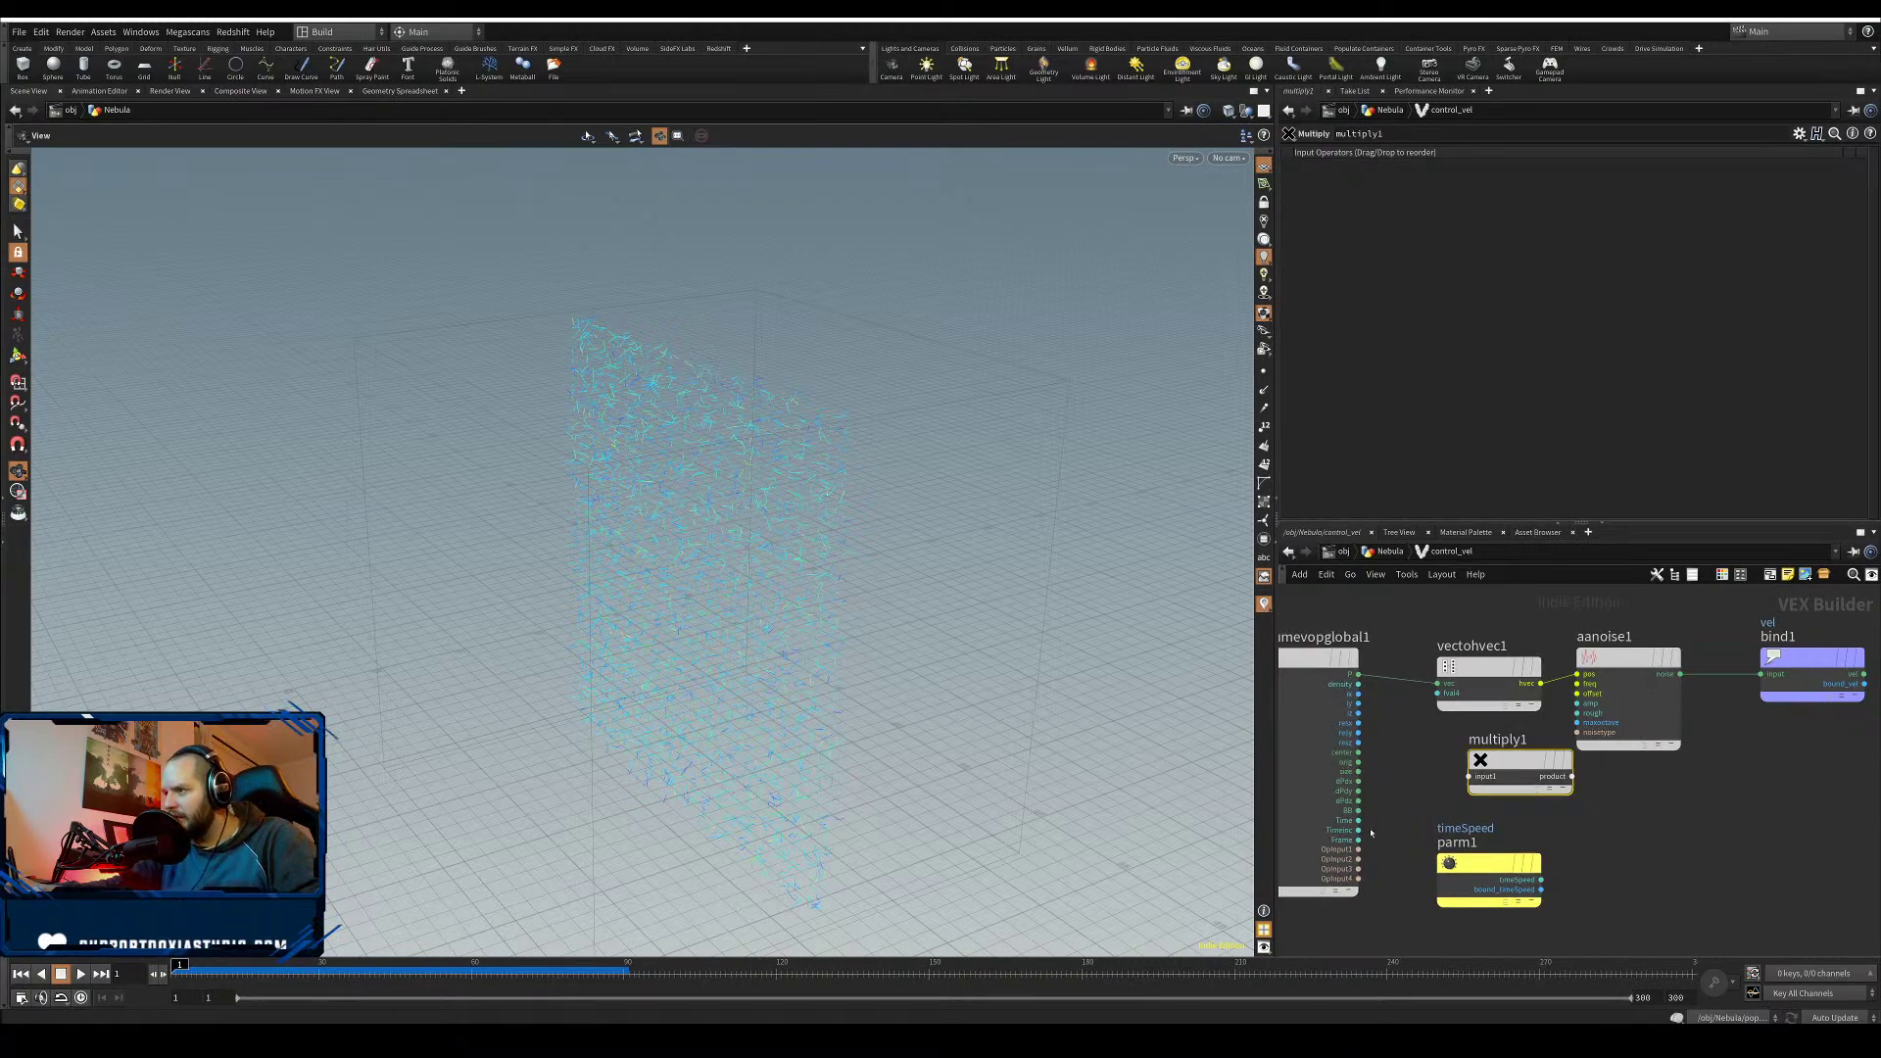
{"action": "left_click_drag", "start_coordinate": [1360, 820], "coordinate": [1468, 776]}
{"action": "left_click_drag", "start_coordinate": [1541, 880], "coordinate": [1480, 648]}
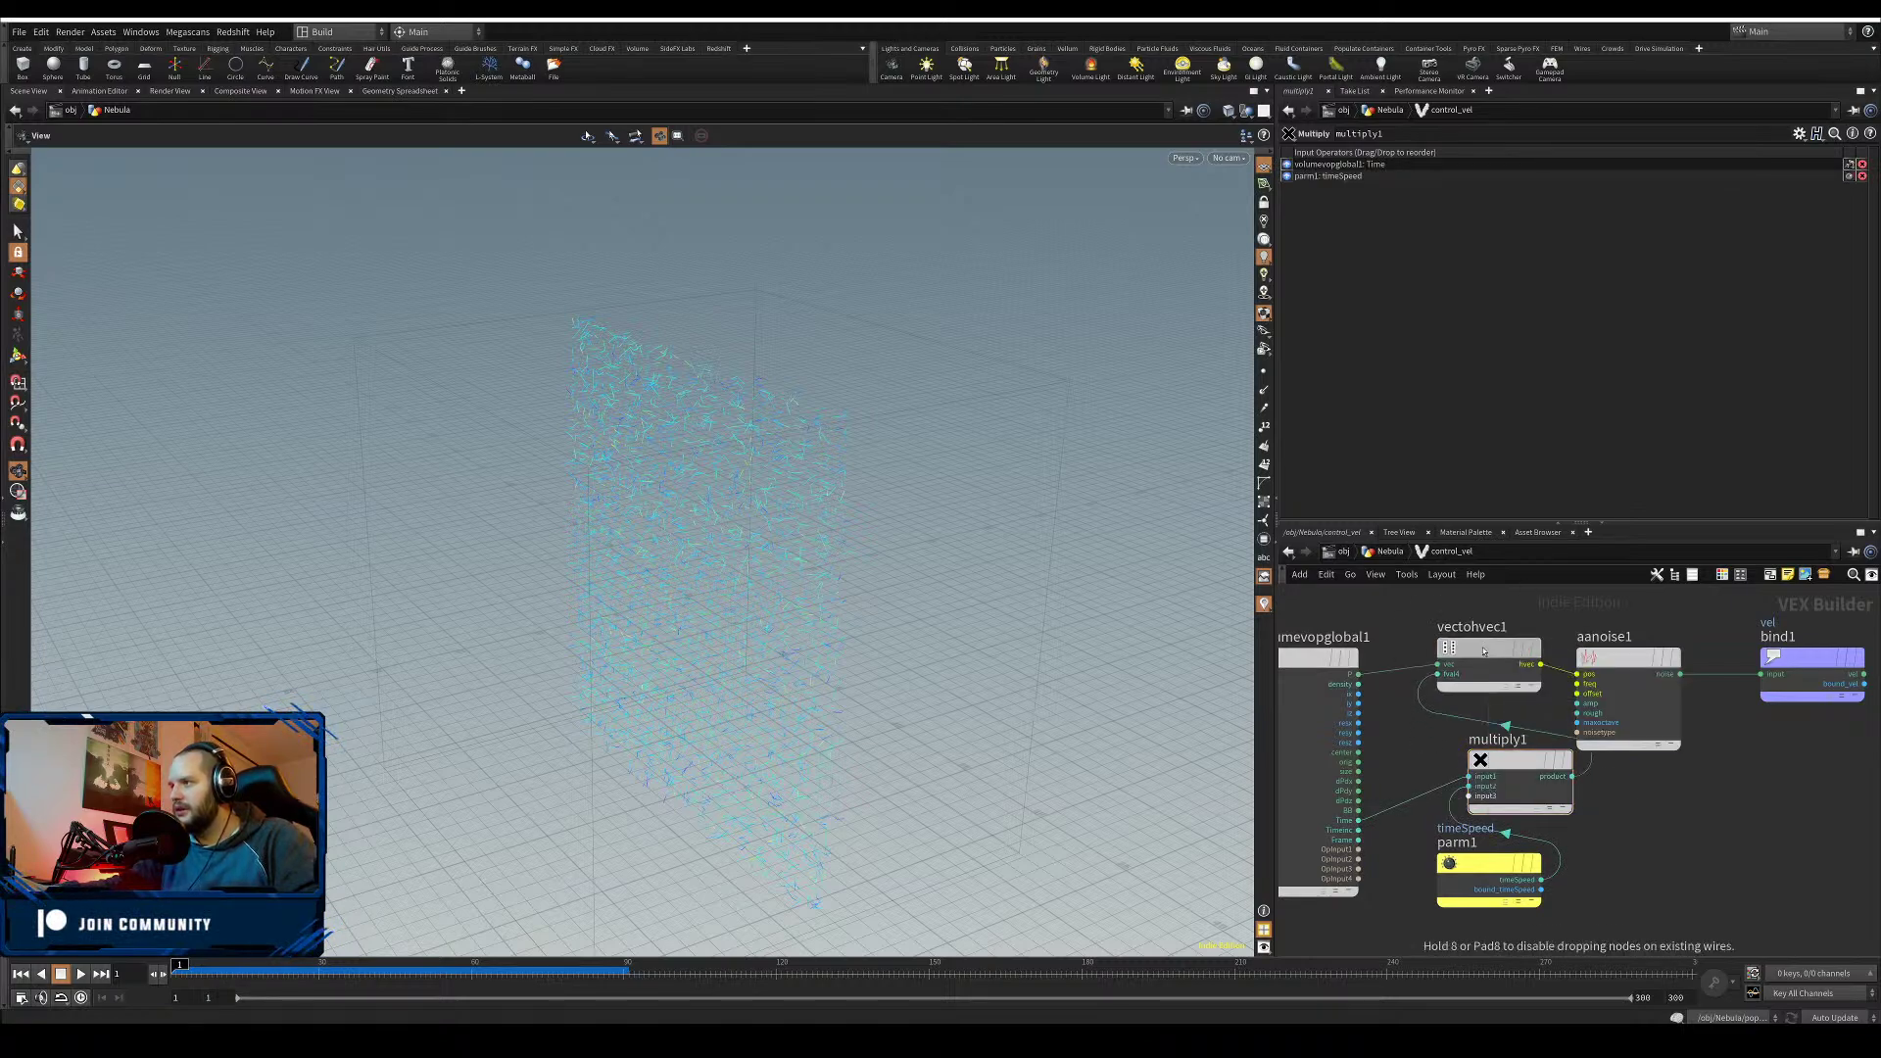
{"action": "left_click_drag", "start_coordinate": [1525, 763], "coordinate": [1480, 763]}
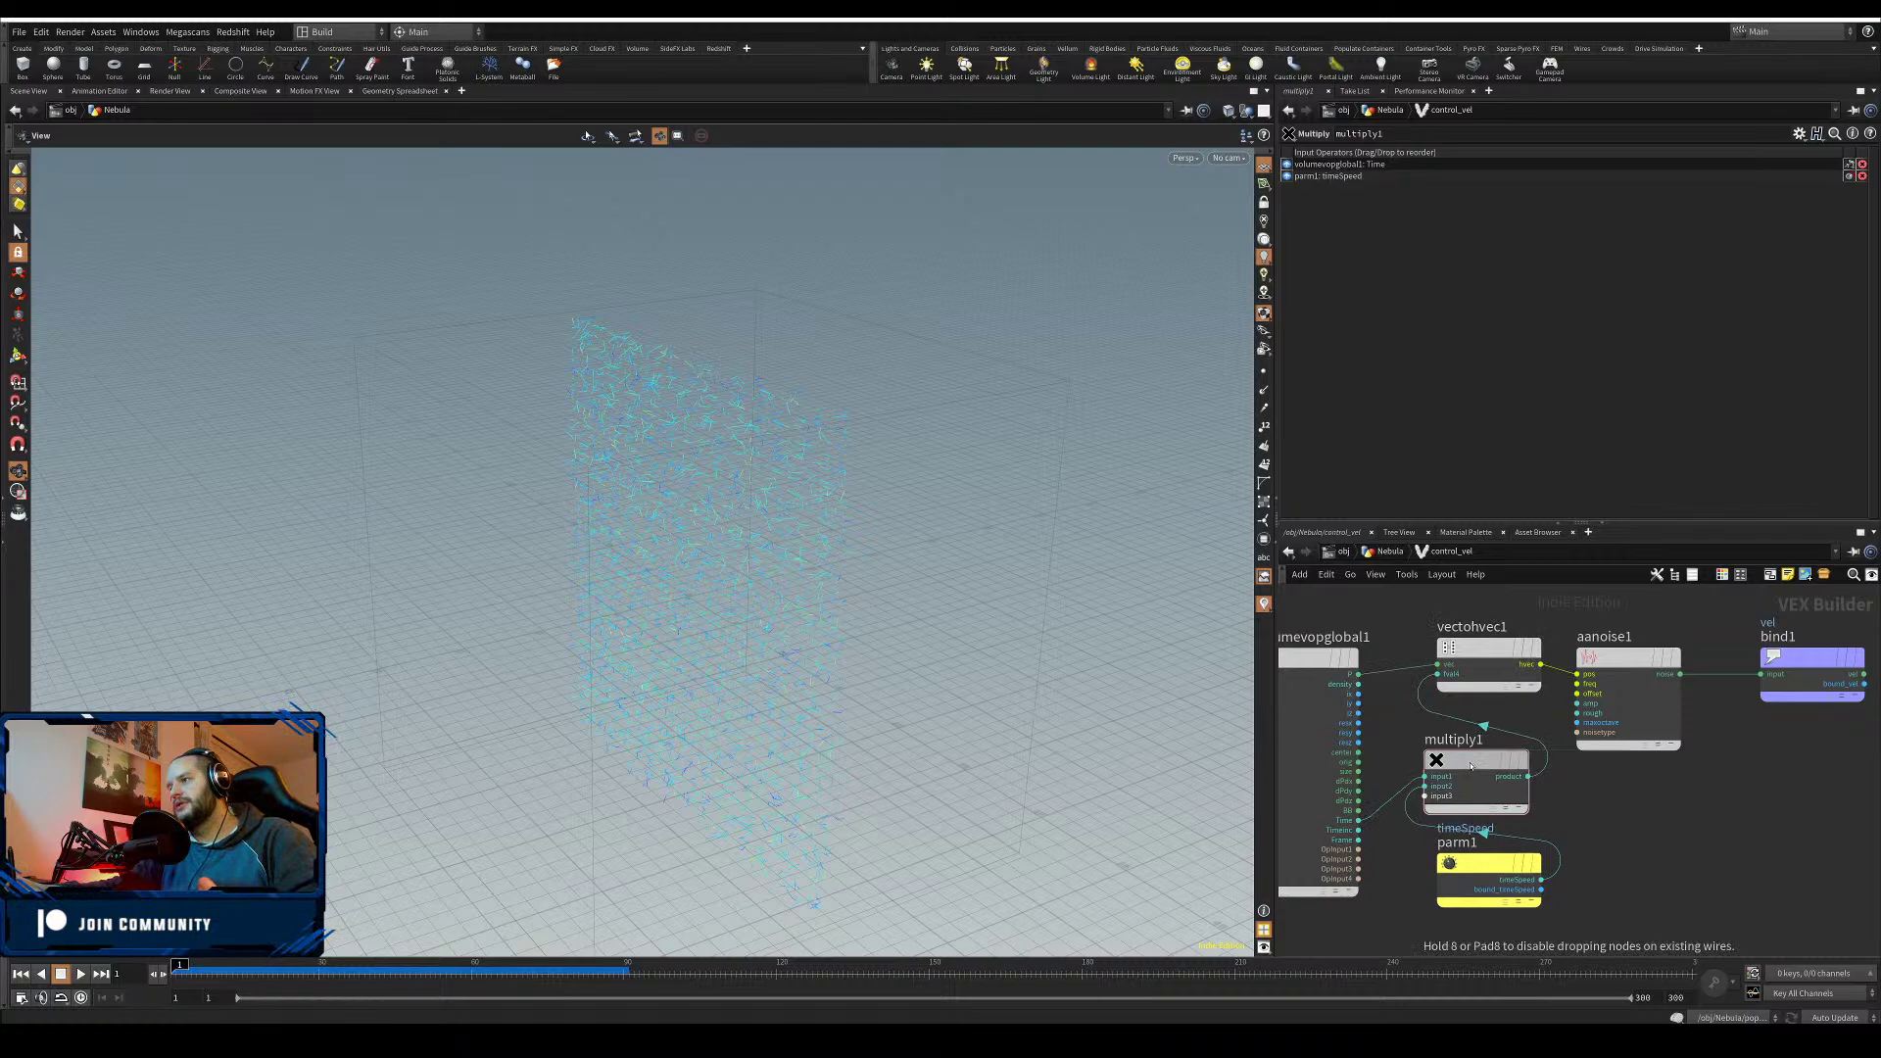
{"action": "left_click", "coordinate": [1618, 659]}
{"action": "left_click_drag", "start_coordinate": [1430, 191], "coordinate": [1344, 199]}
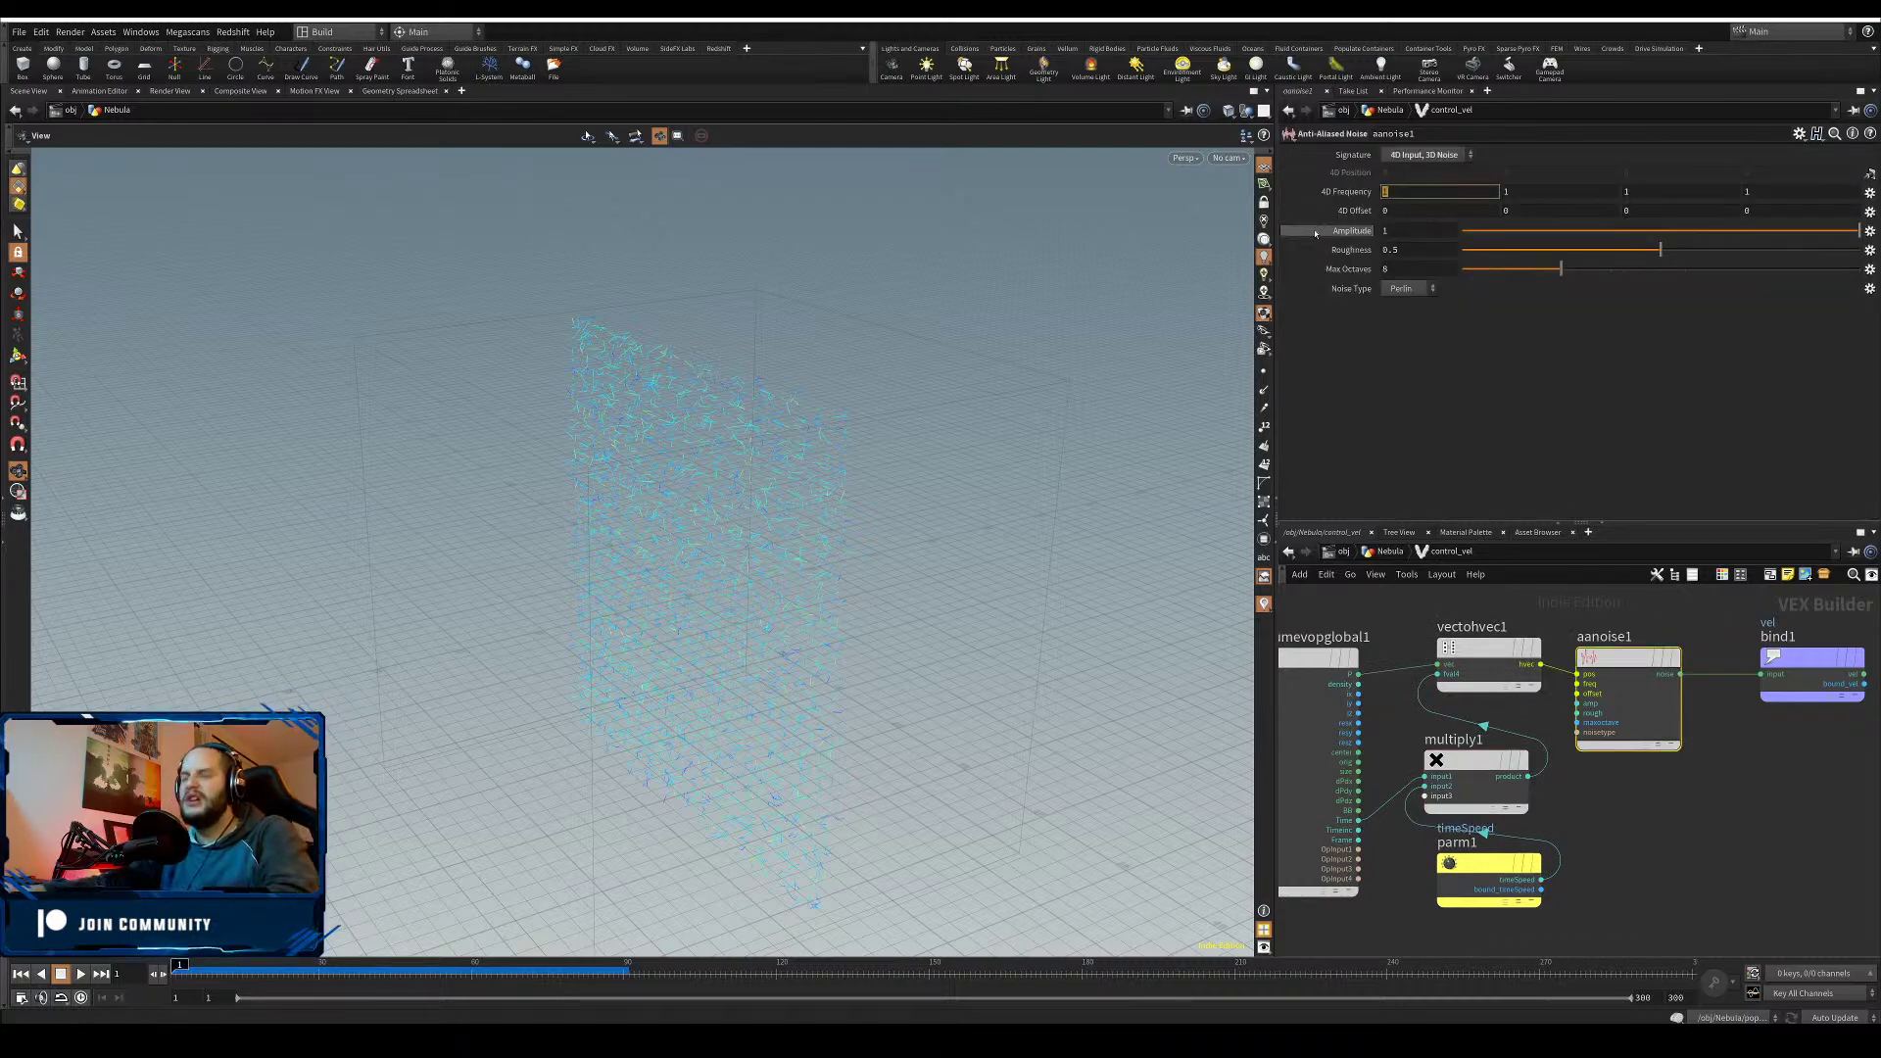
- Set aanoise1's 4D Frequency to 0.5, 0.5, 0.5, 1
{"action": "type", "text": "0.5"}
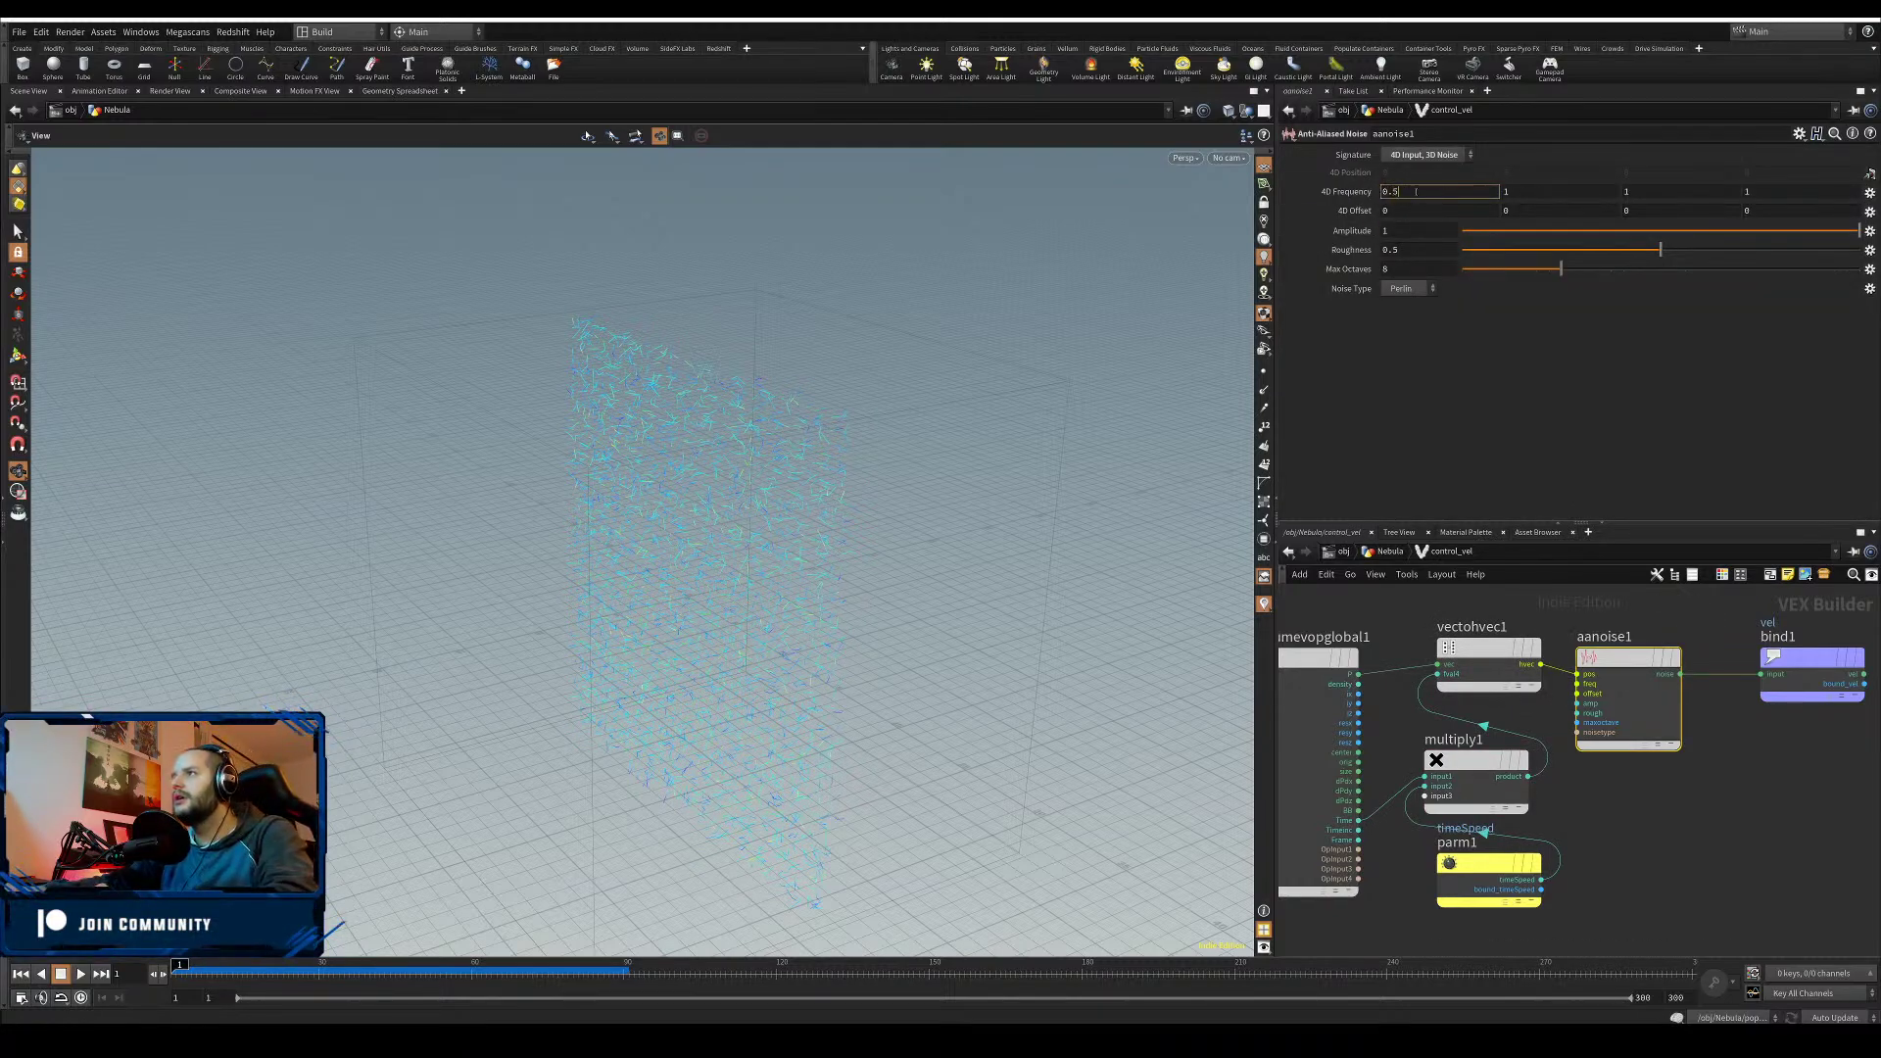
{"action": "left_click_drag", "start_coordinate": [1514, 193], "coordinate": [1480, 204]}
{"action": "type", "text": "0.5"}
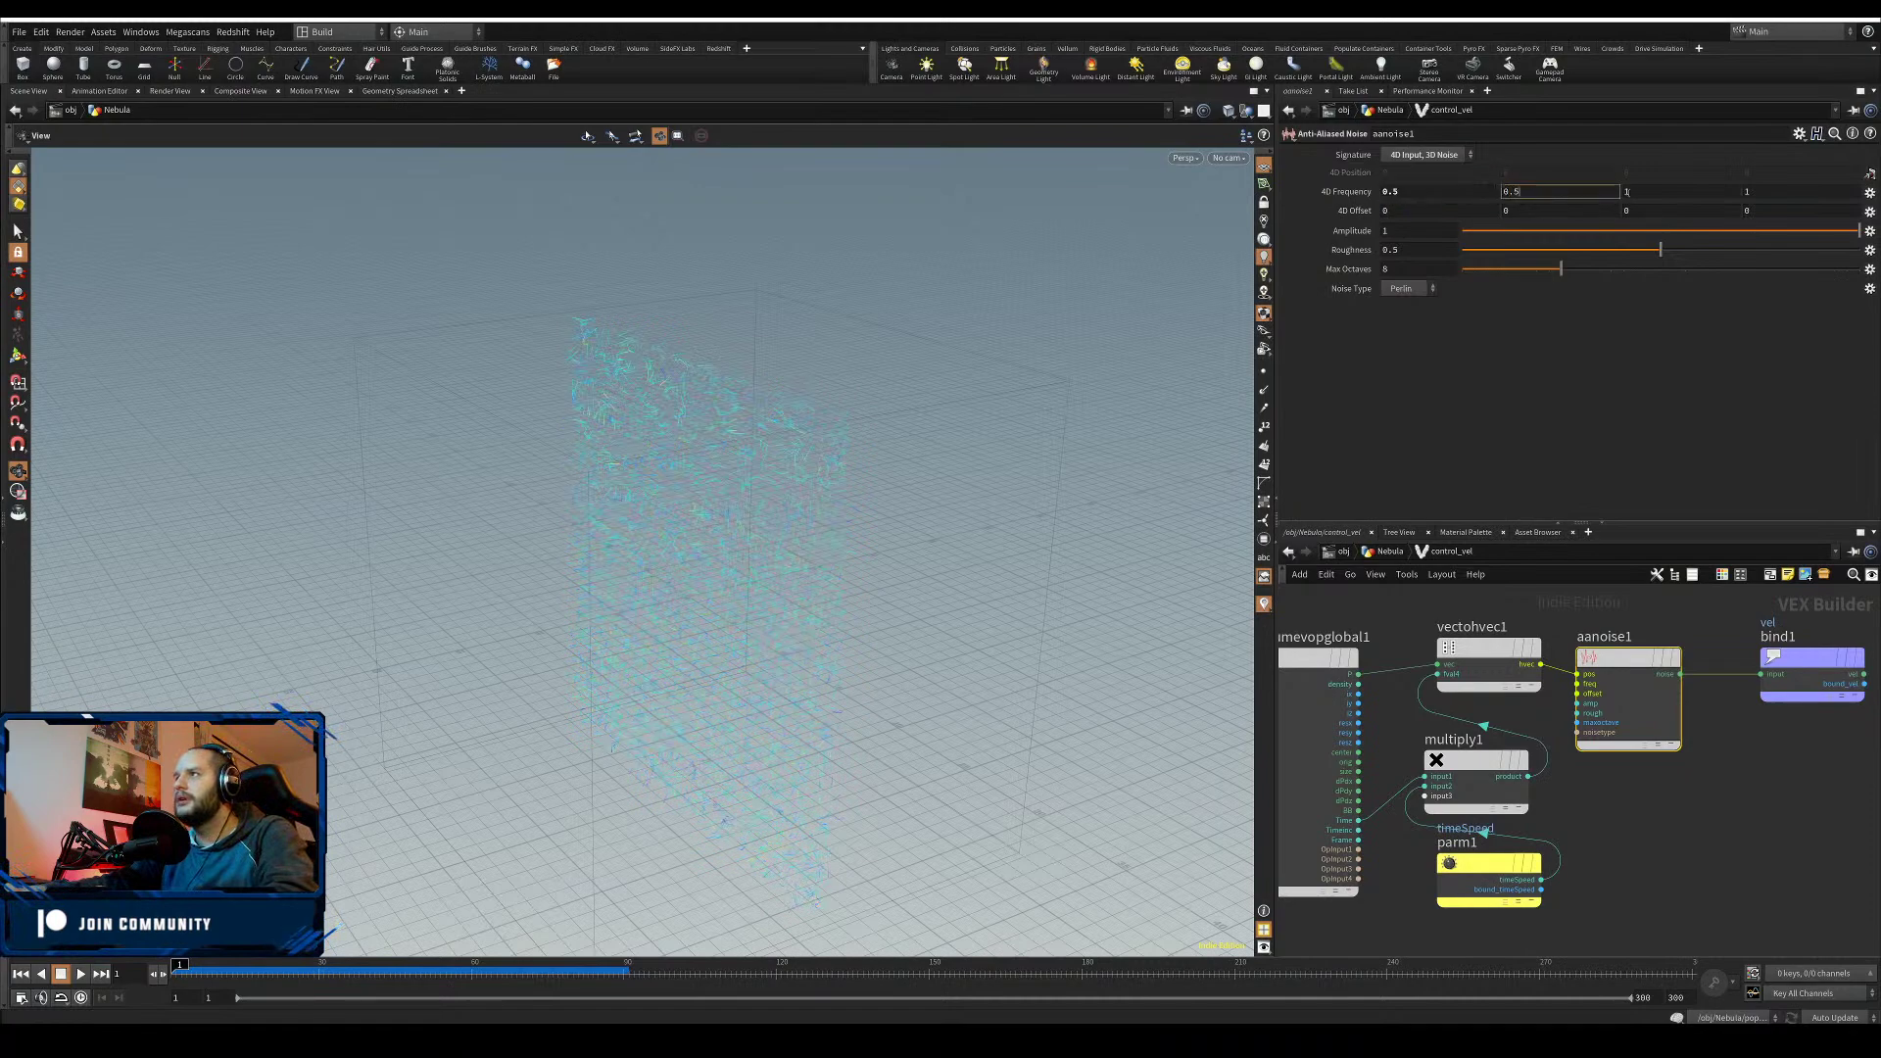
{"action": "left_click_drag", "start_coordinate": [1627, 192], "coordinate": [1564, 202]}
{"action": "type", "text": "0.5"}
{"action": "key", "text": "Return"}
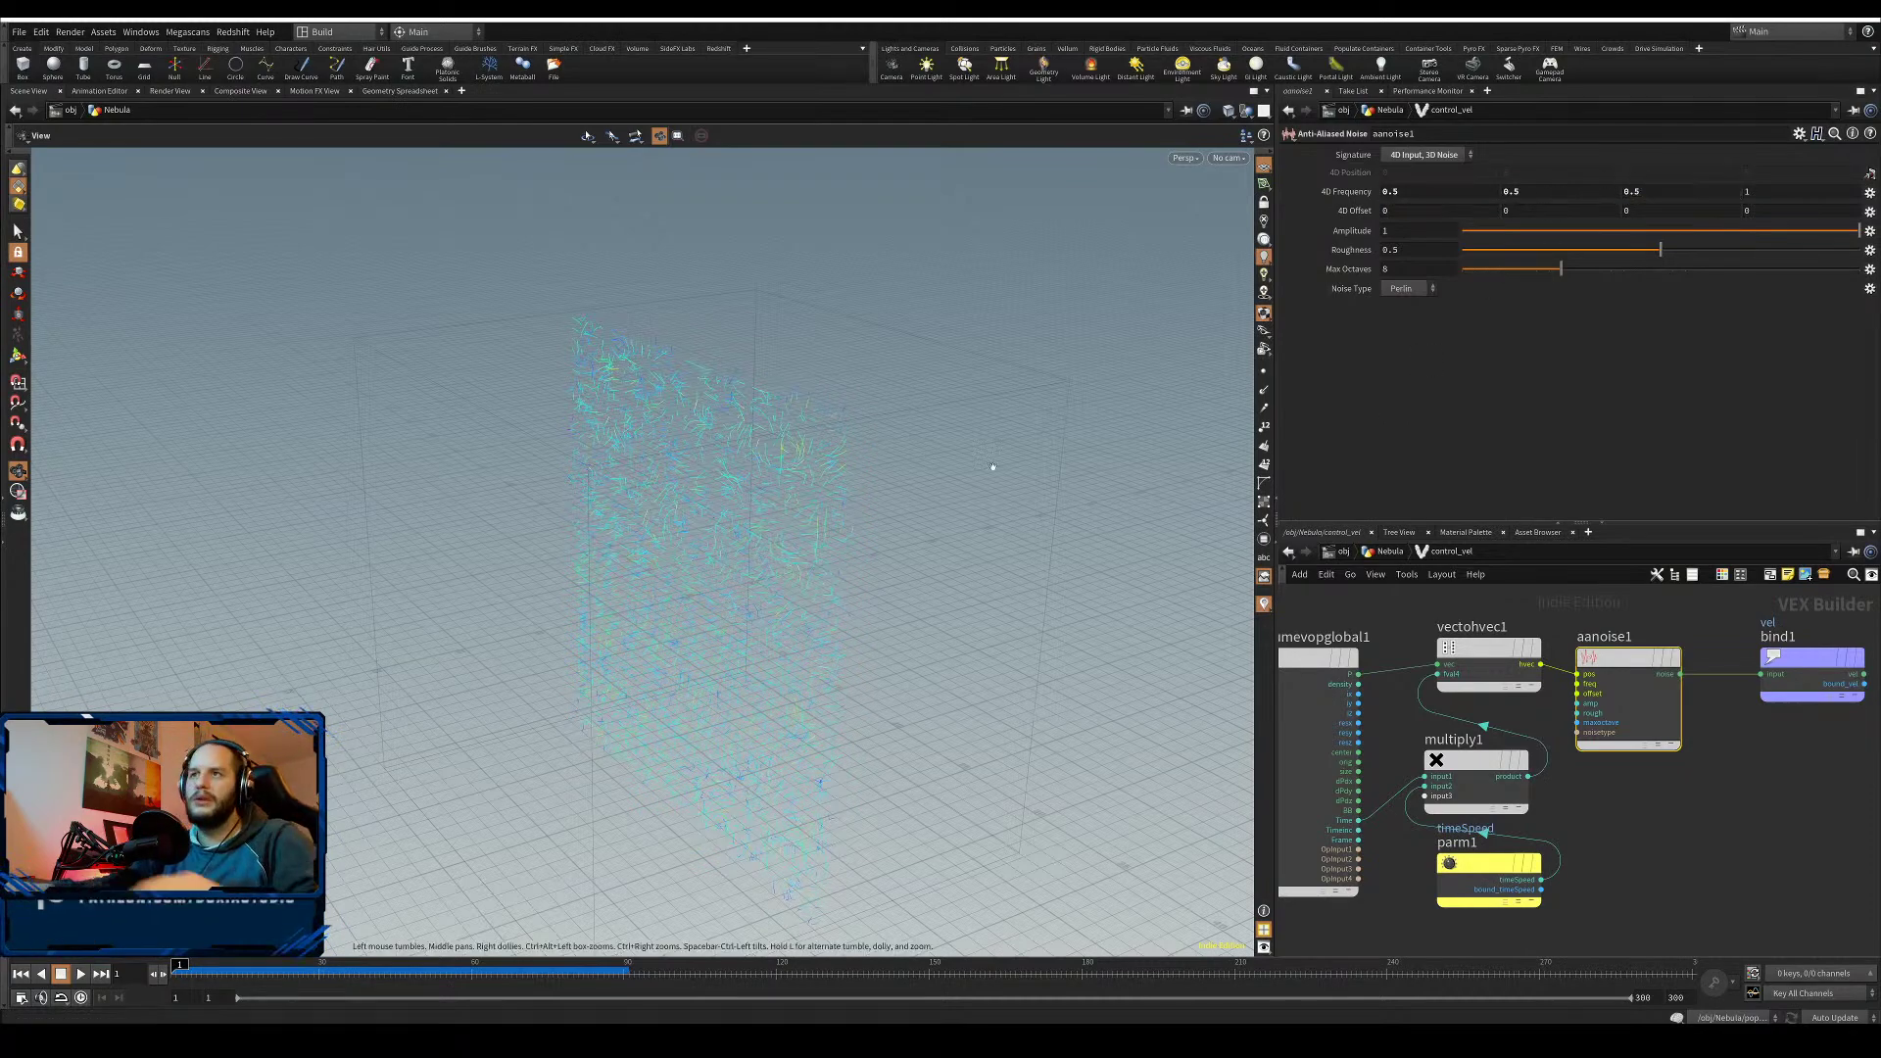
- Orbit and zoom the viewport to inspect the velocity field from front and below
{"action": "left_click_drag", "start_coordinate": [737, 541], "coordinate": [921, 468]}
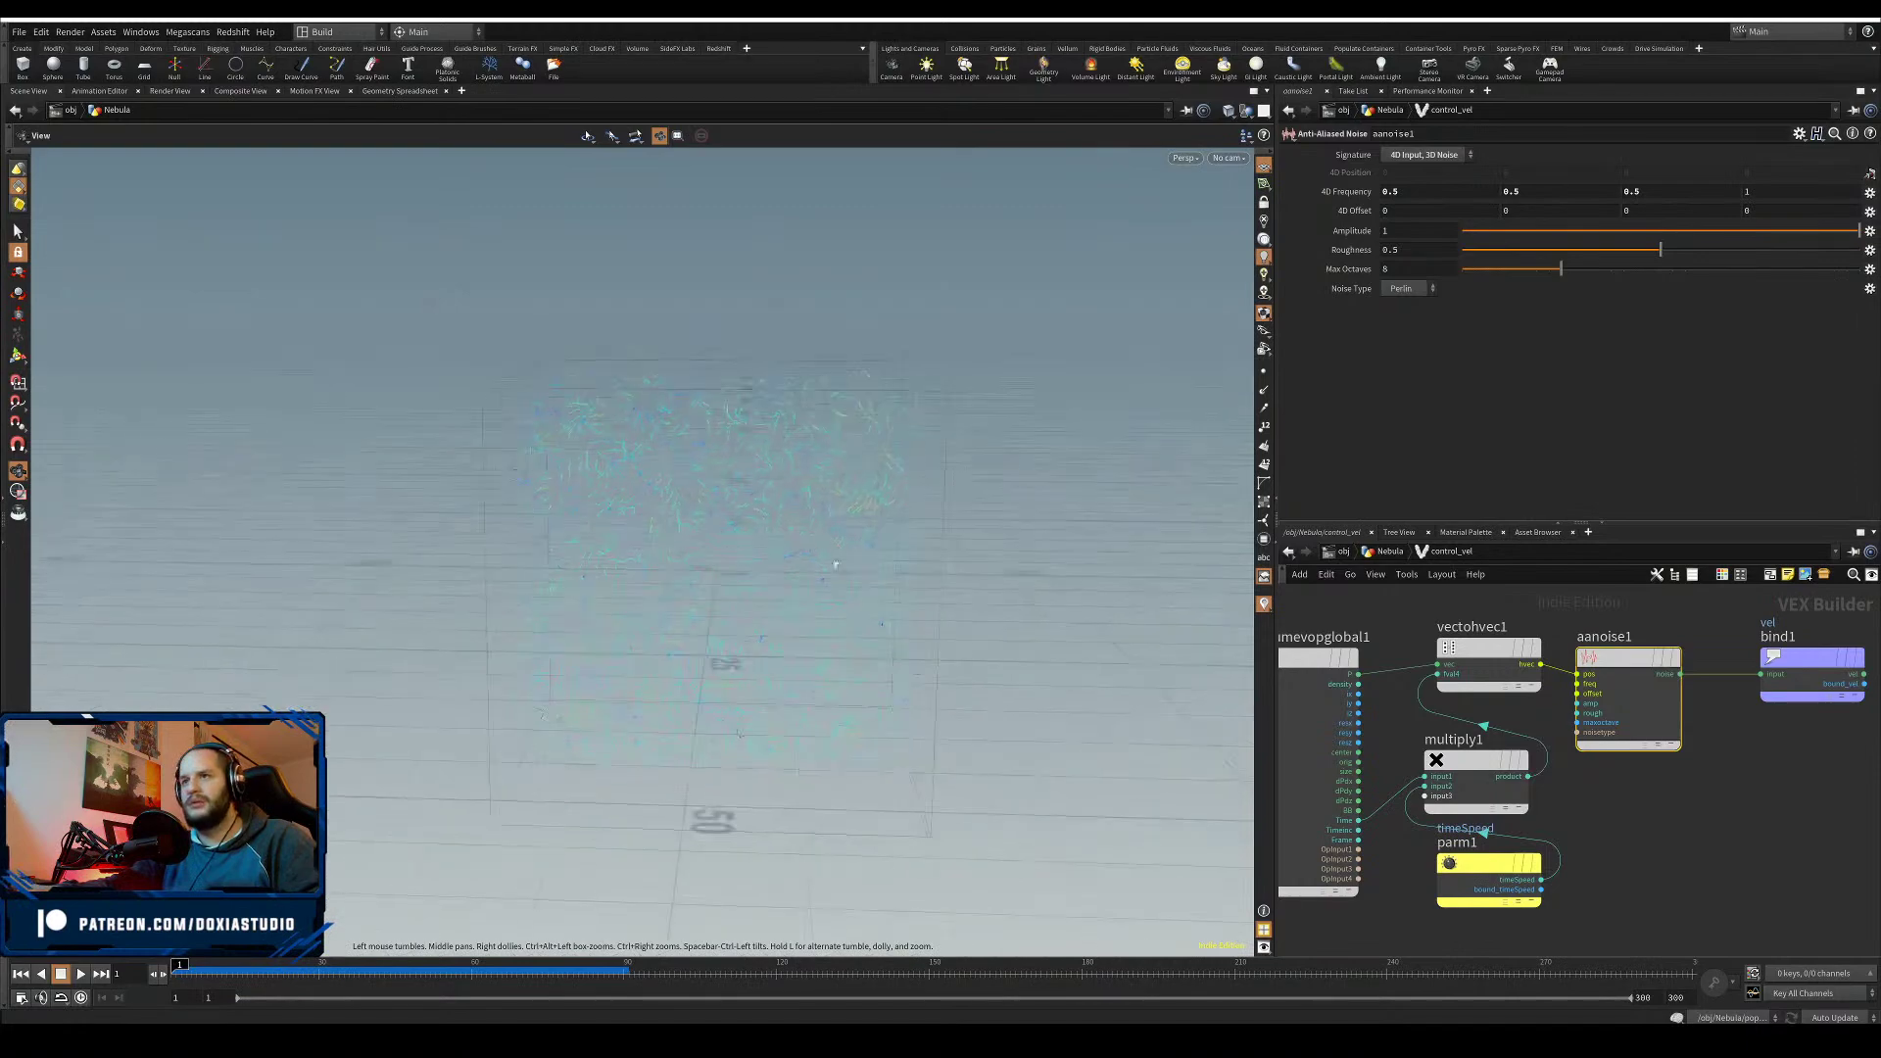
{"action": "right_click_drag", "start_coordinate": [921, 469], "coordinate": [833, 622]}
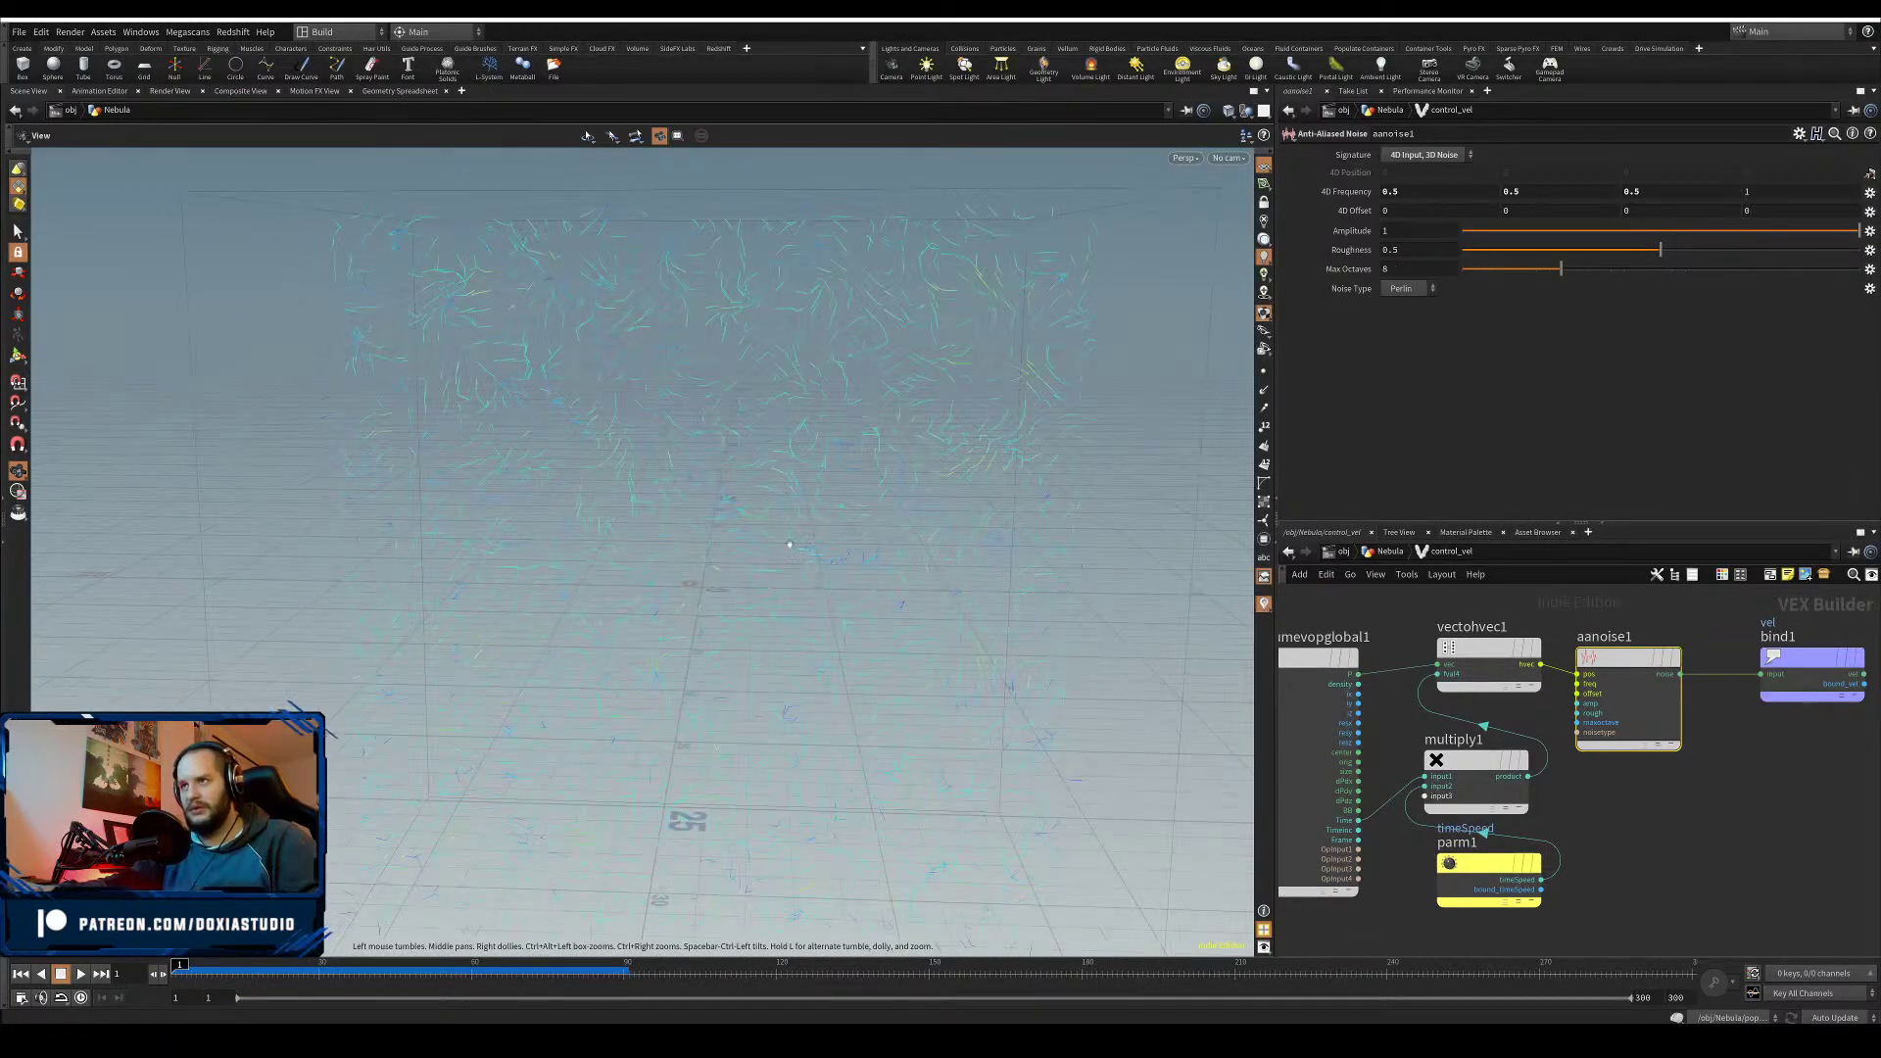
{"action": "left_click_drag", "start_coordinate": [833, 622], "coordinate": [833, 522]}
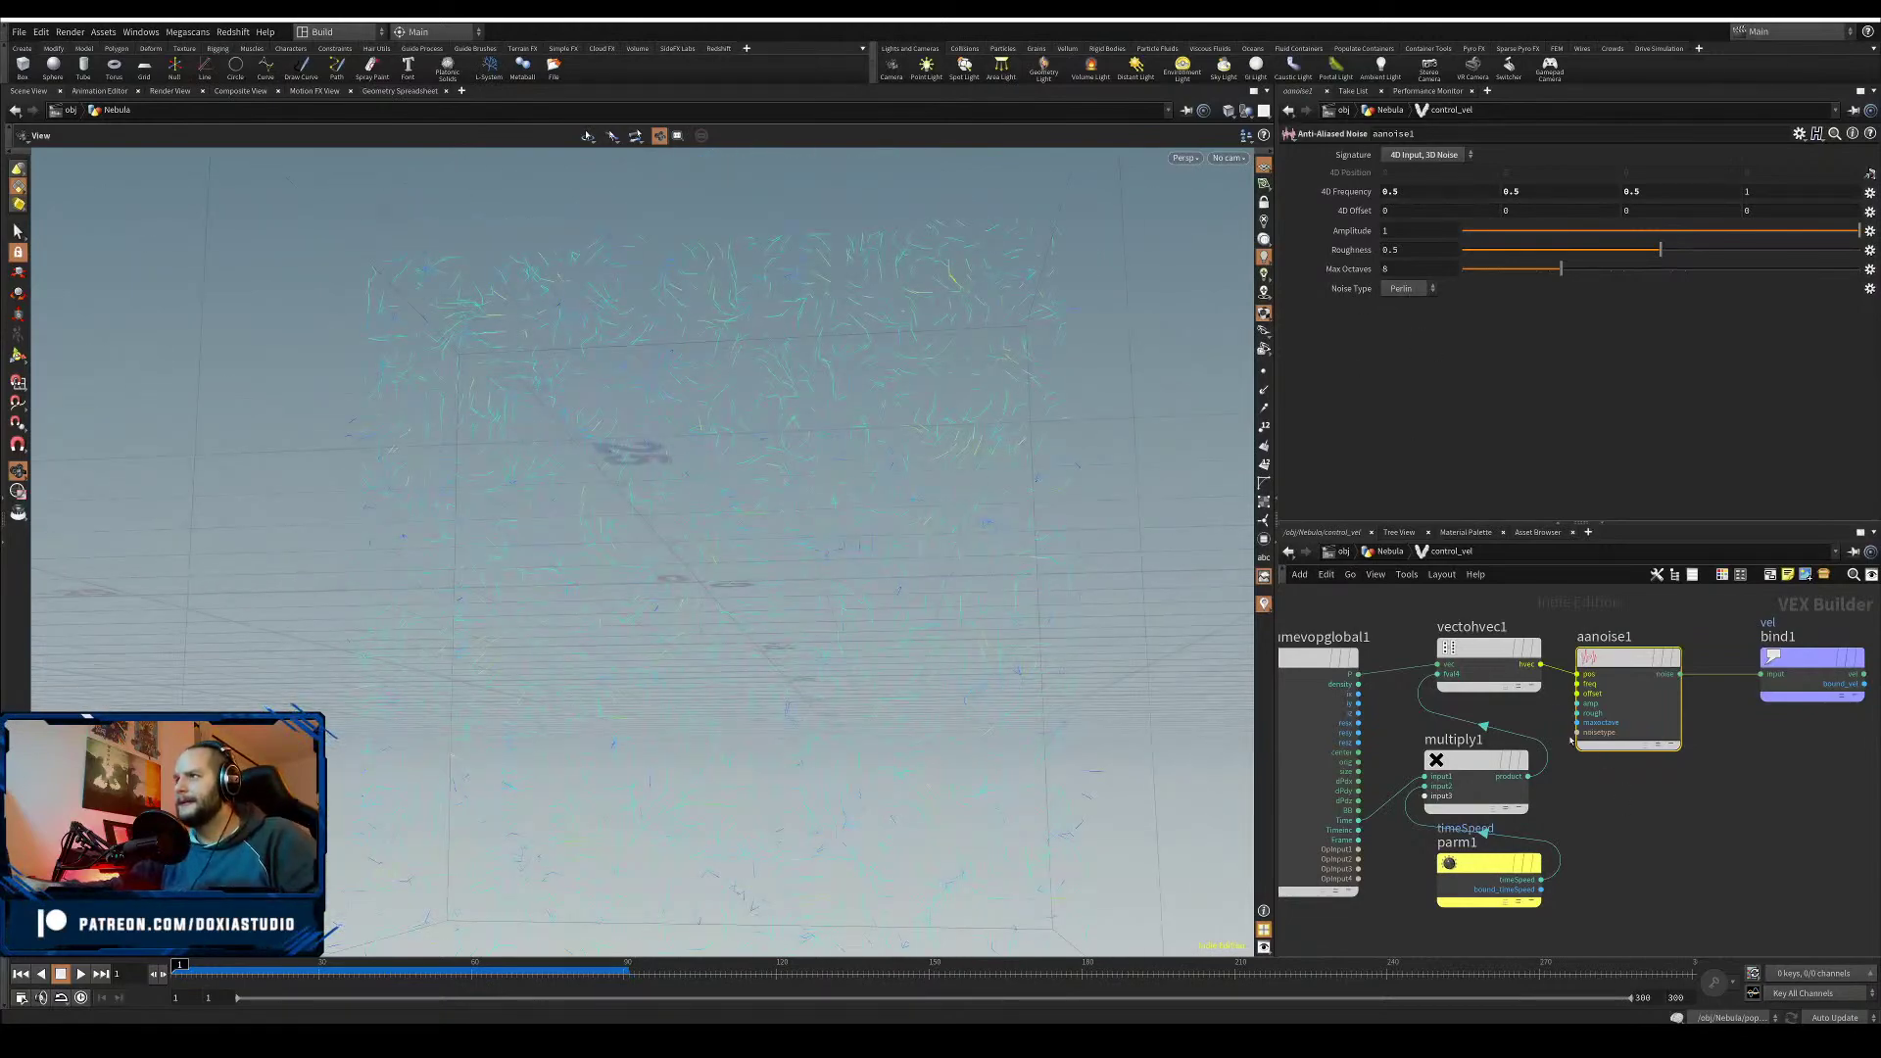
- Set volume1's Div Size to 0.4 and inspect the velocity trails
{"action": "key", "text": "u"}
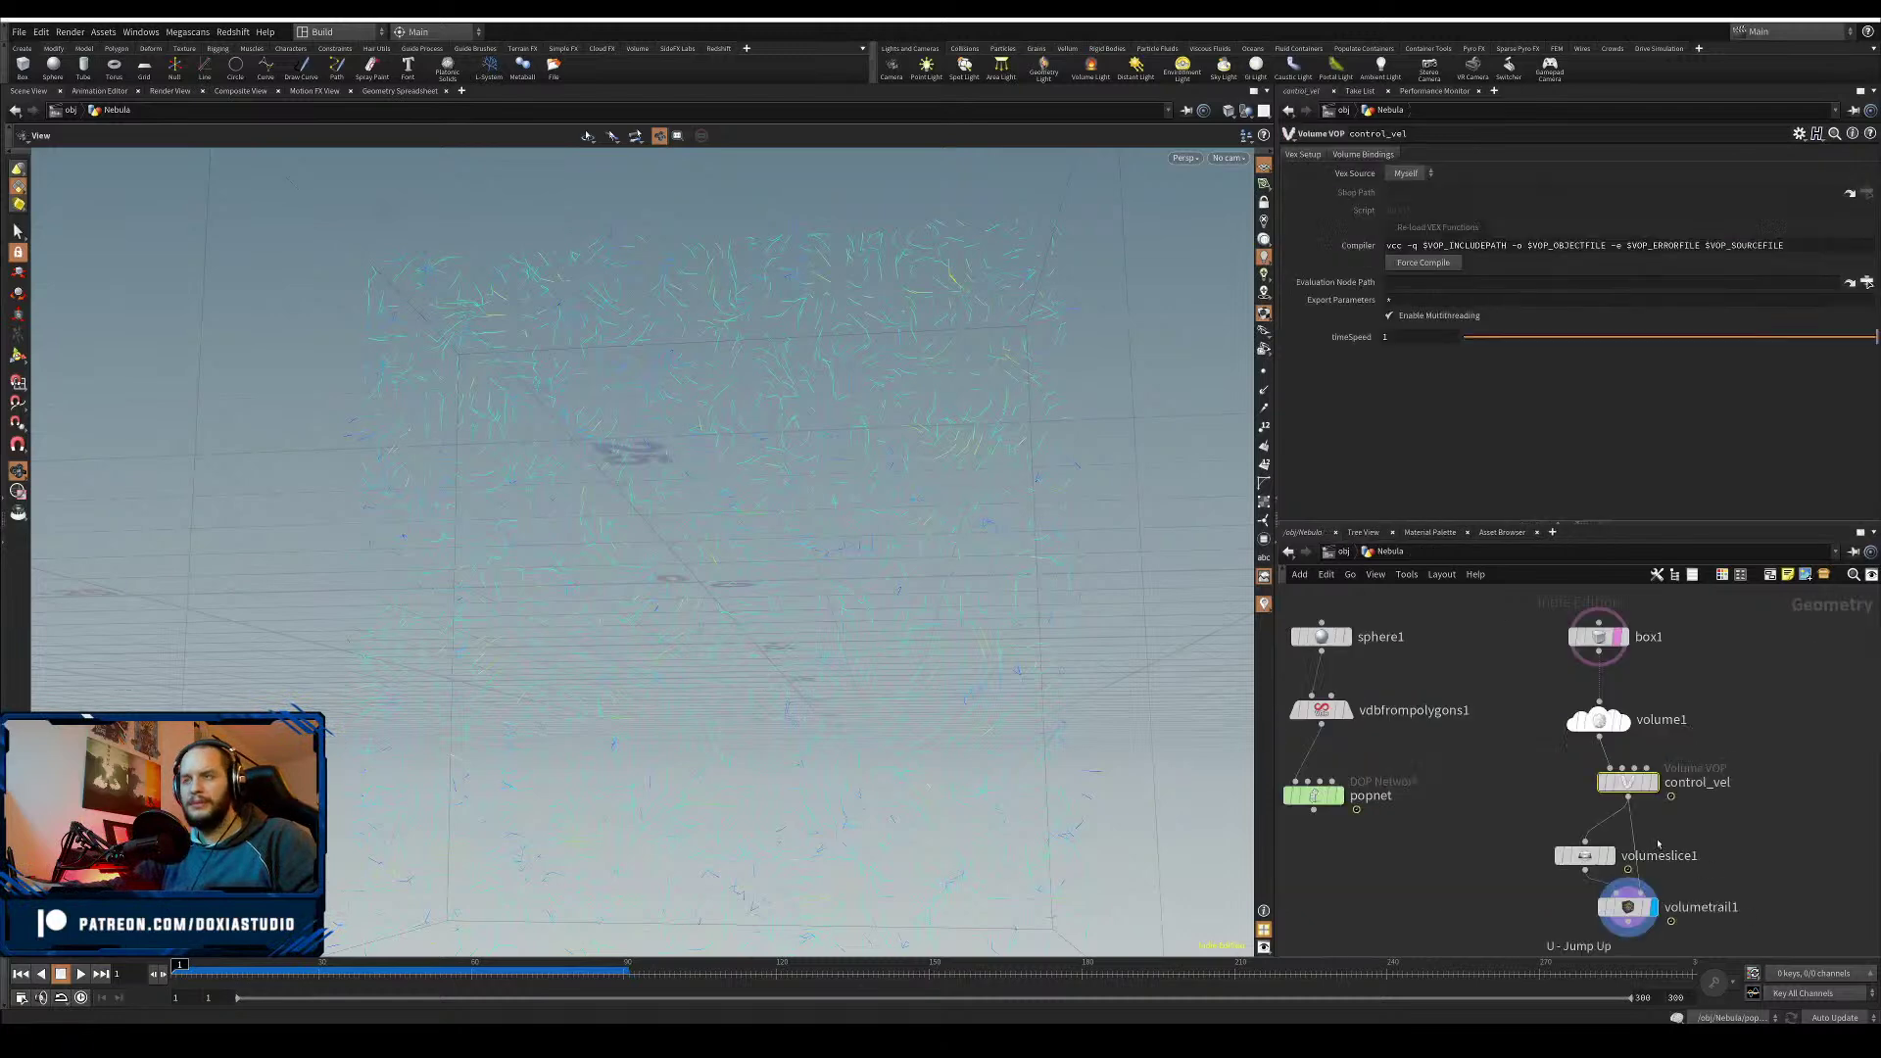
{"action": "left_click", "coordinate": [1599, 721]}
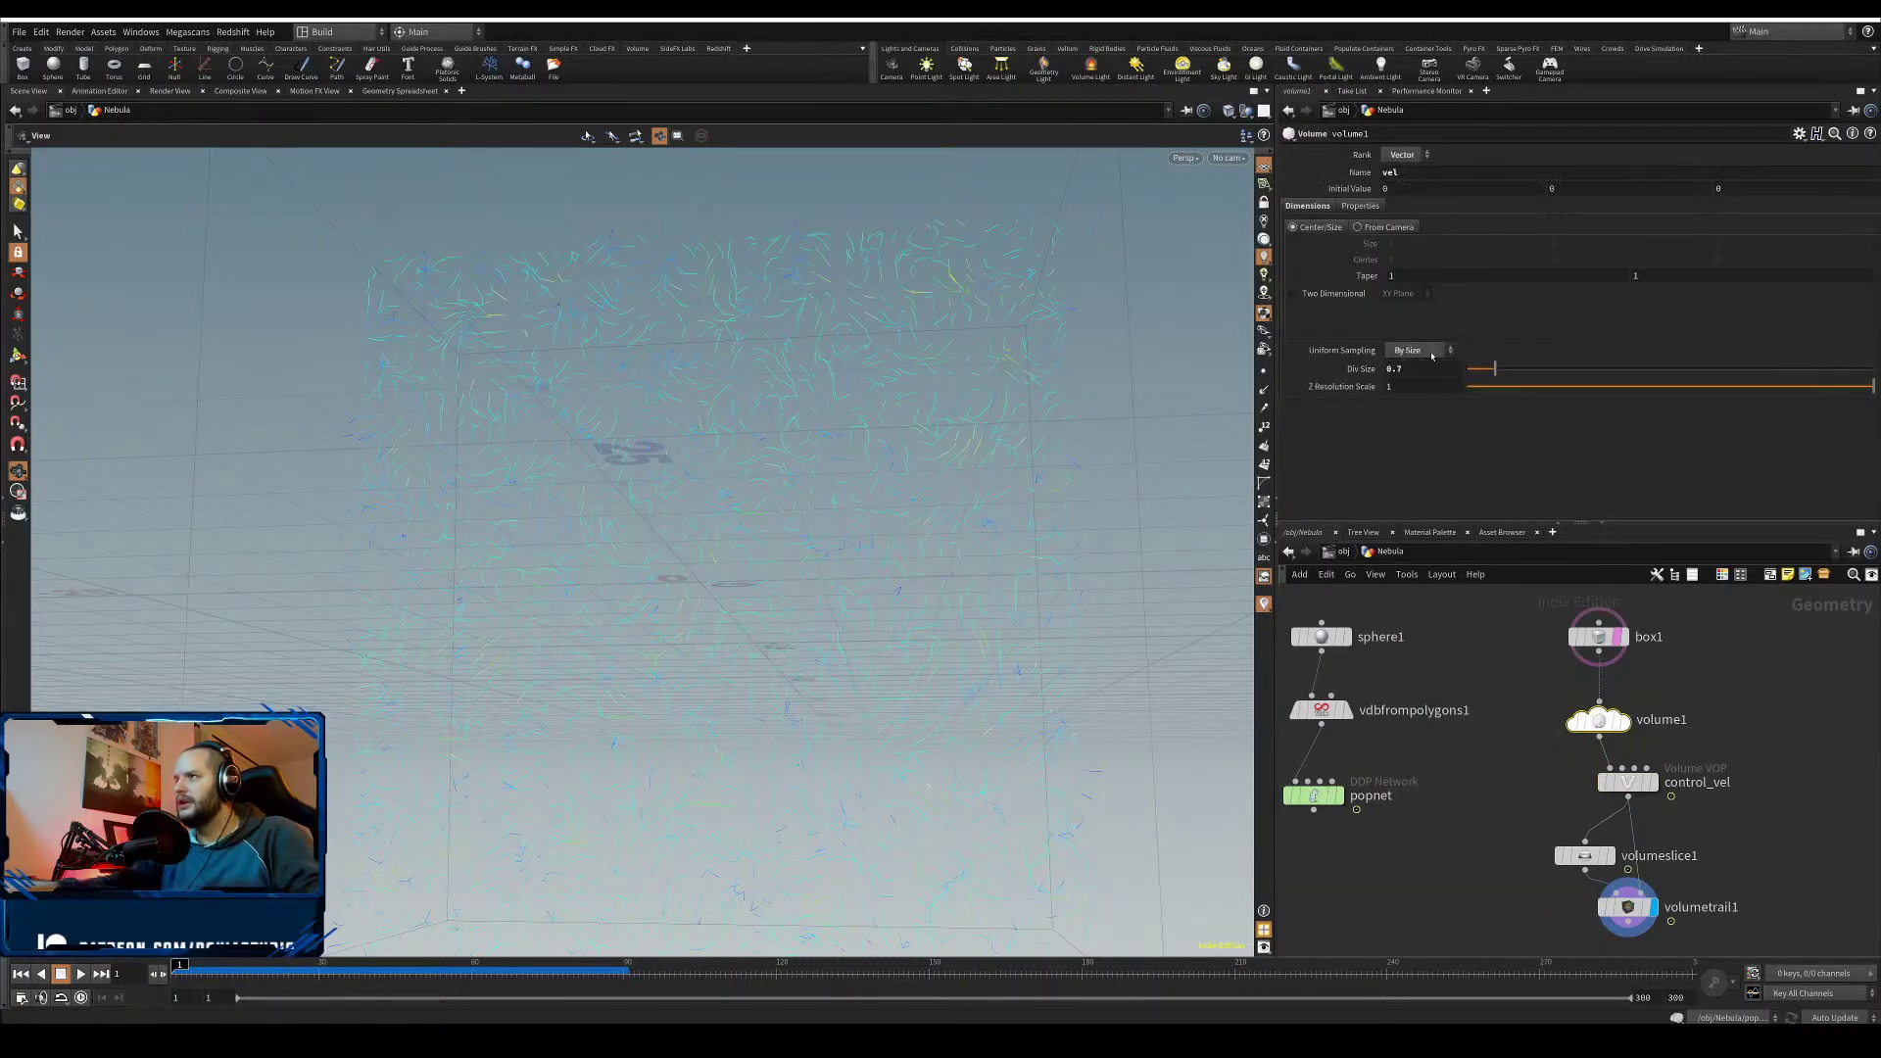
{"action": "key", "text": "Return"}
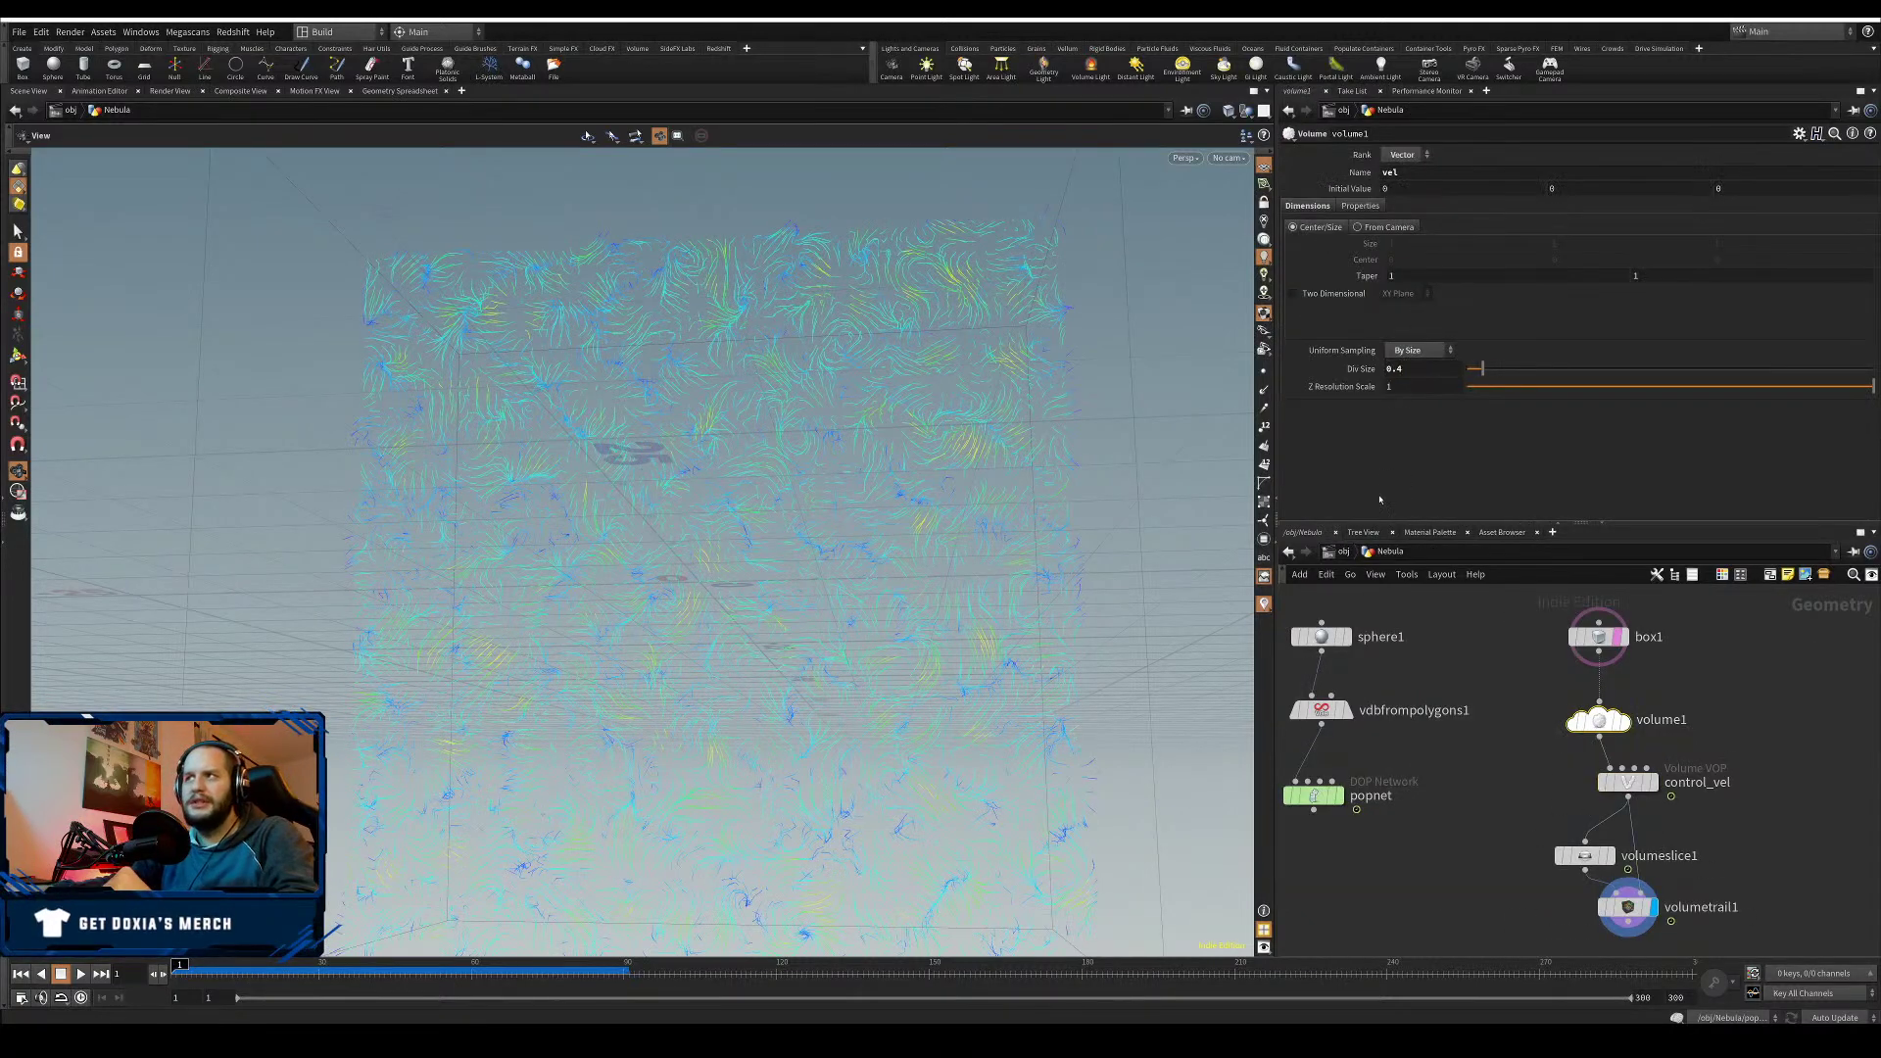
{"action": "scroll", "coordinate": [911, 566], "scroll_direction": "up", "scroll_amount": 3}
{"action": "left_click_drag", "start_coordinate": [911, 566], "coordinate": [913, 689]}
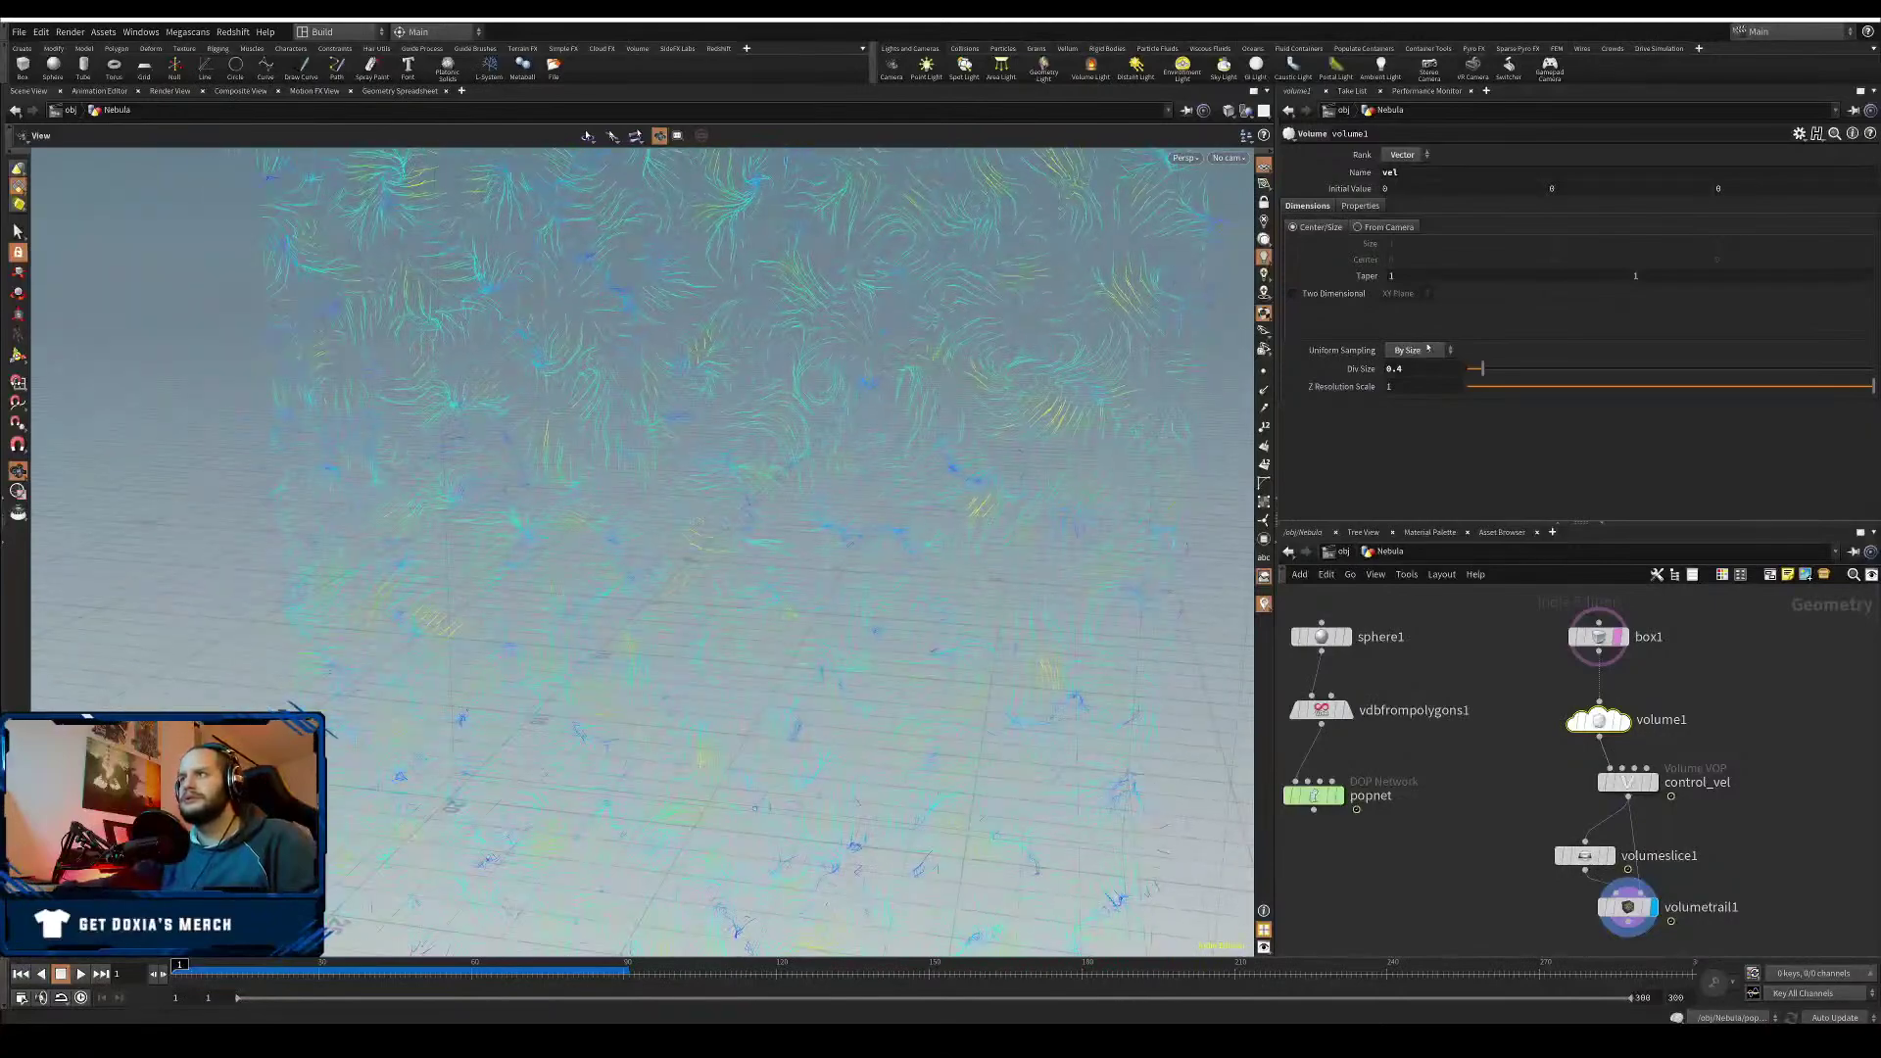
- Try a finer 0.2 Div Size and play the simulation to compare
{"action": "type", "text": "2"}
{"action": "key", "text": "Return"}
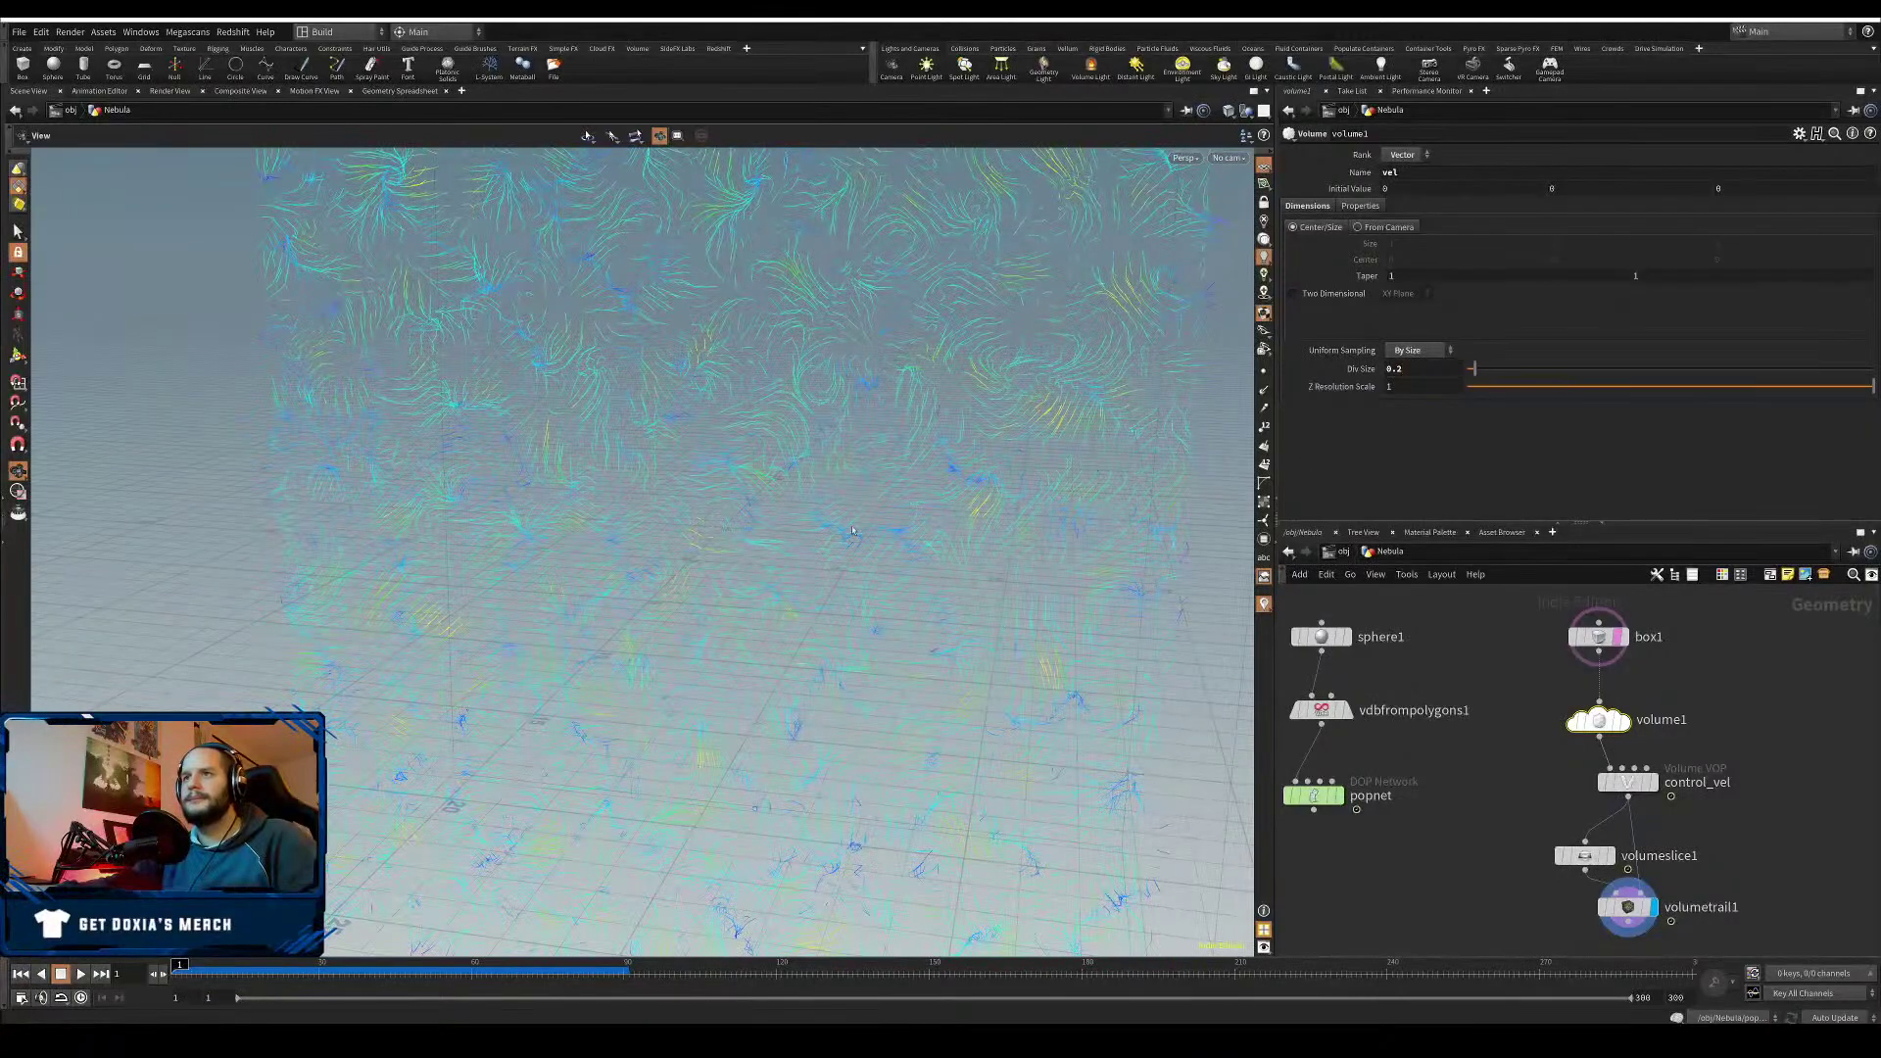
{"action": "scroll", "coordinate": [849, 530], "scroll_direction": "down", "scroll_amount": 2}
{"action": "left_click_drag", "start_coordinate": [845, 535], "coordinate": [741, 593]}
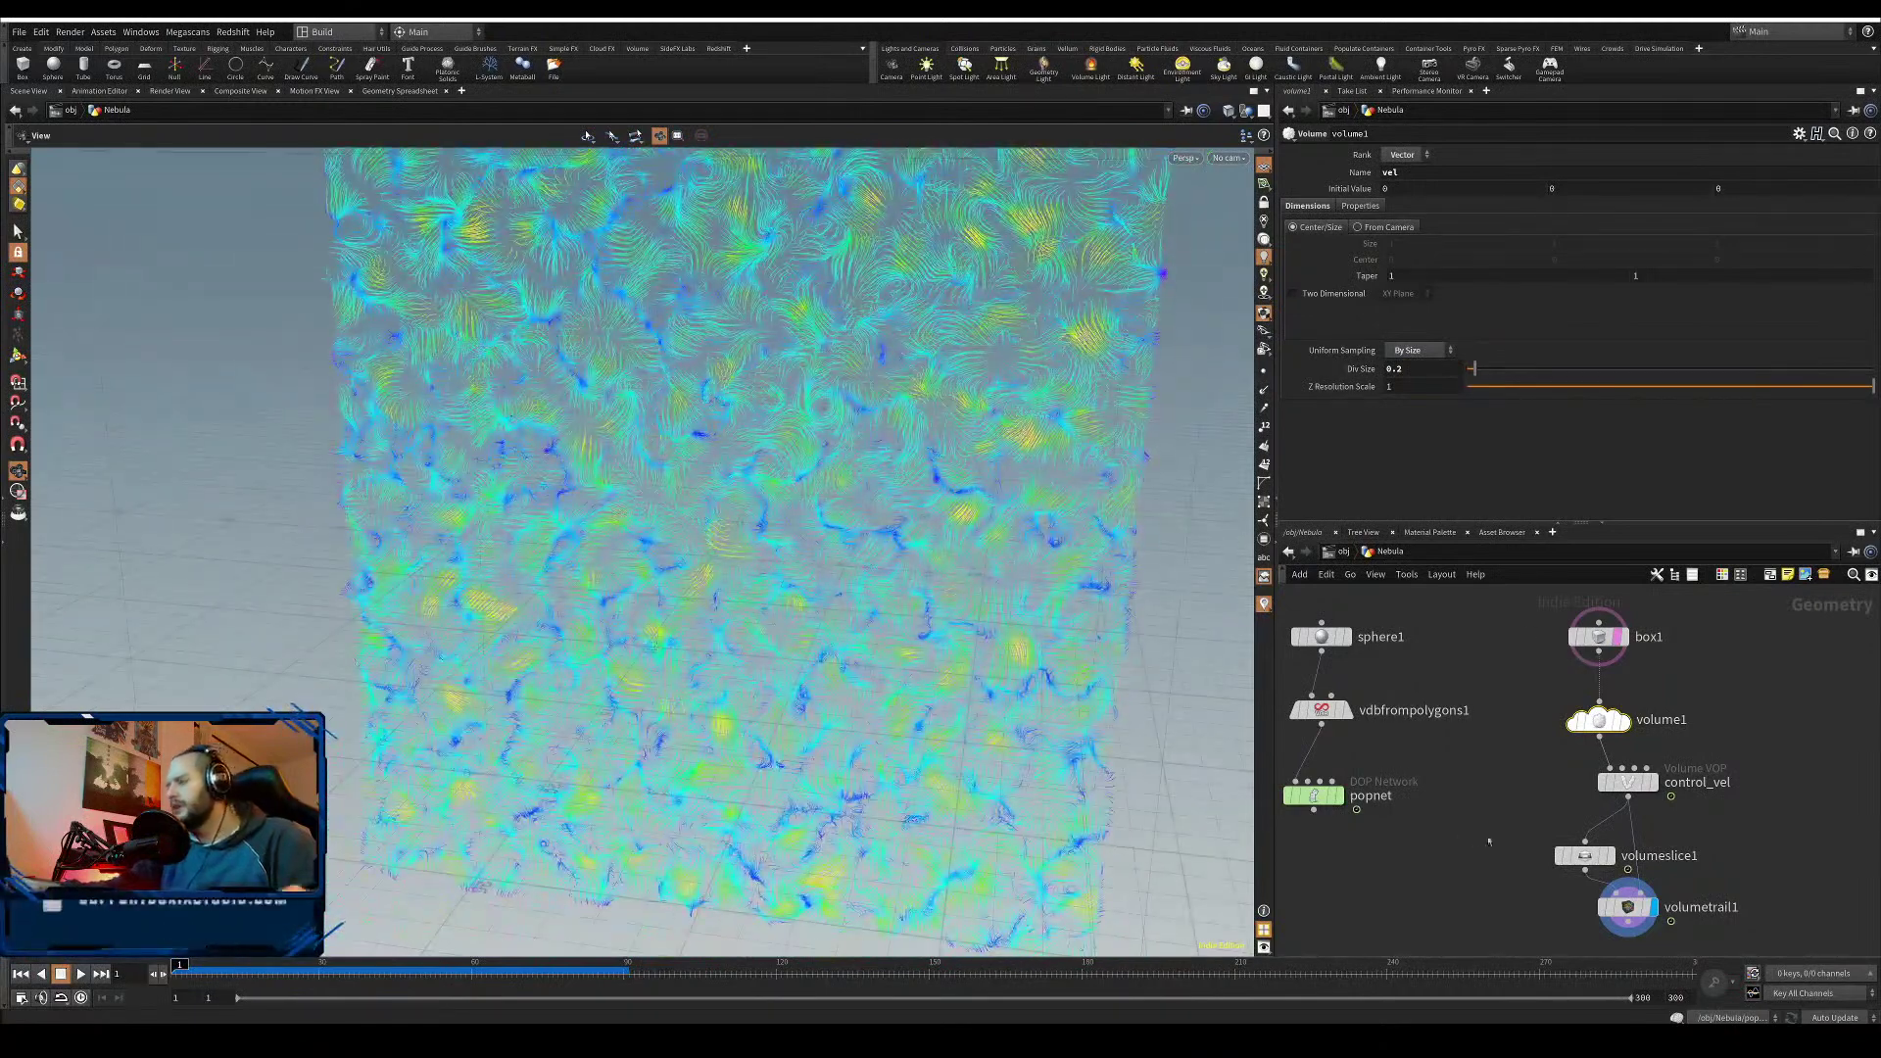
{"action": "middle_click_drag", "start_coordinate": [1488, 840], "coordinate": [1487, 763]}
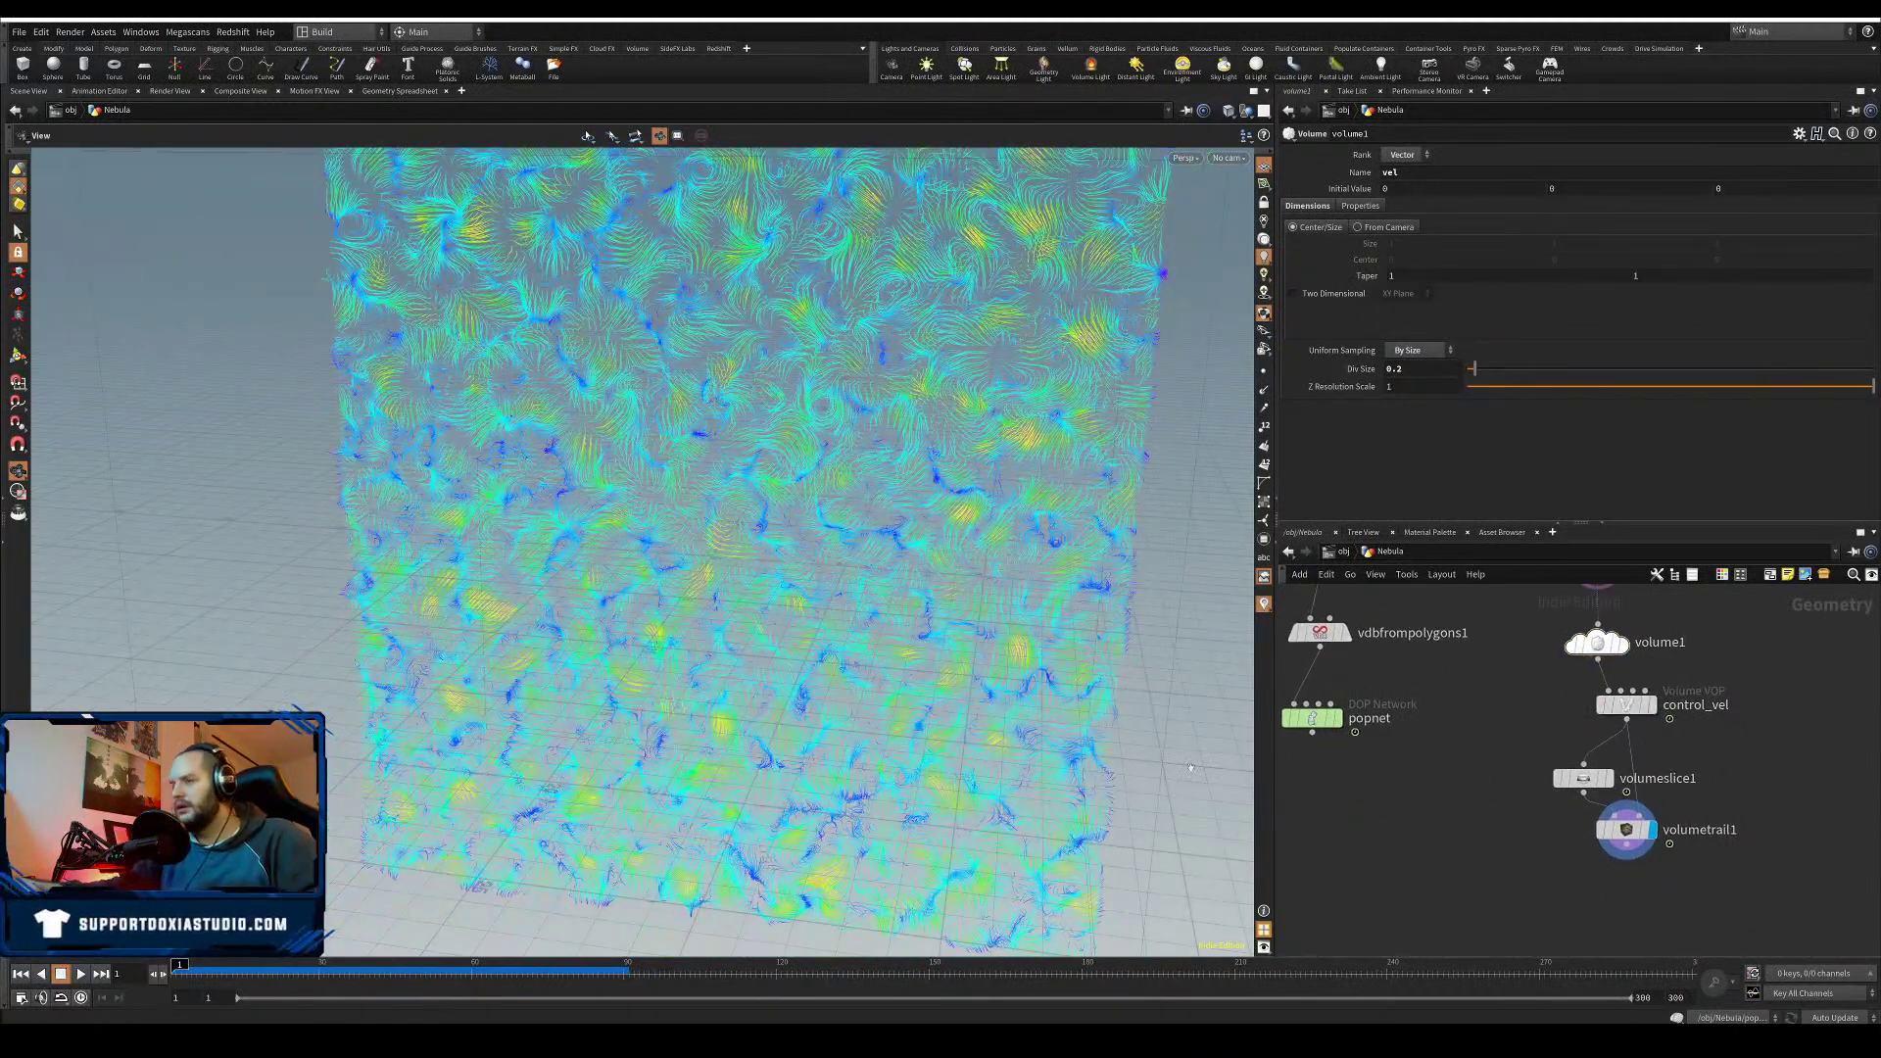
{"action": "left_click", "coordinate": [81, 974]}
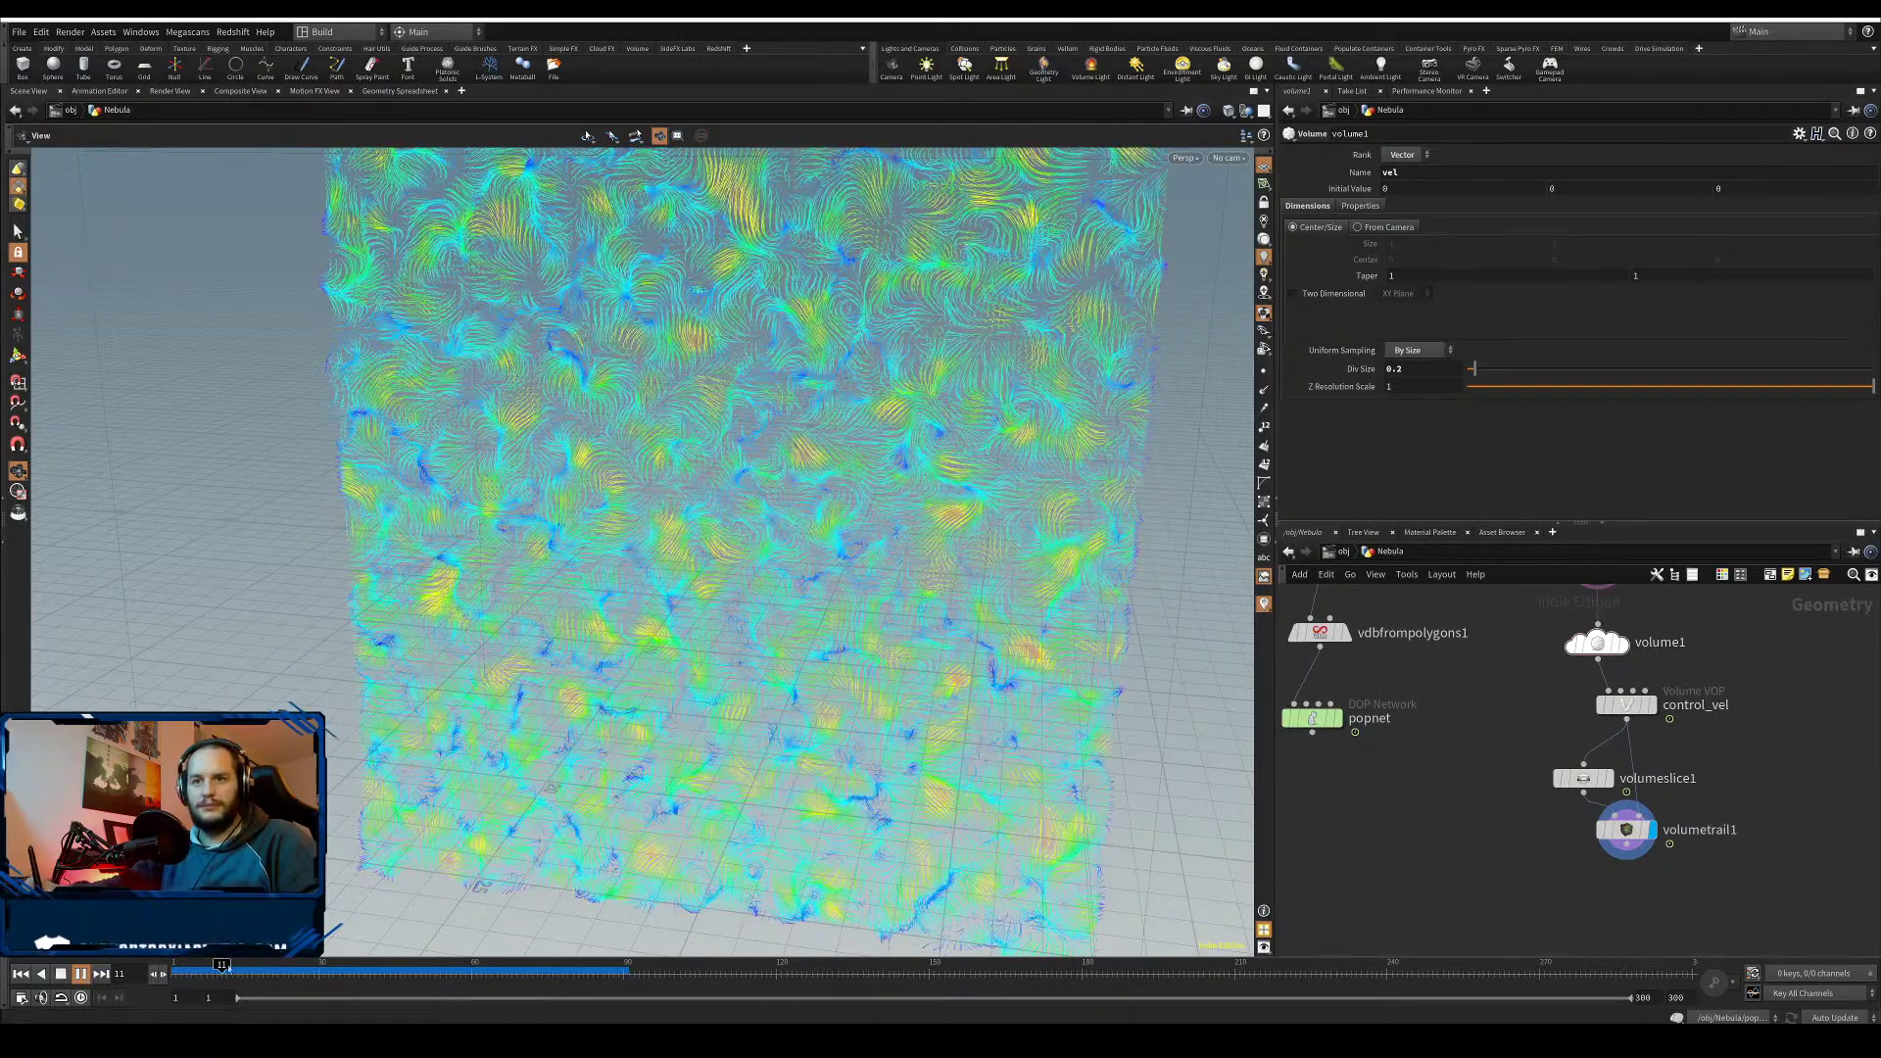
{"action": "left_click", "coordinate": [80, 974]}
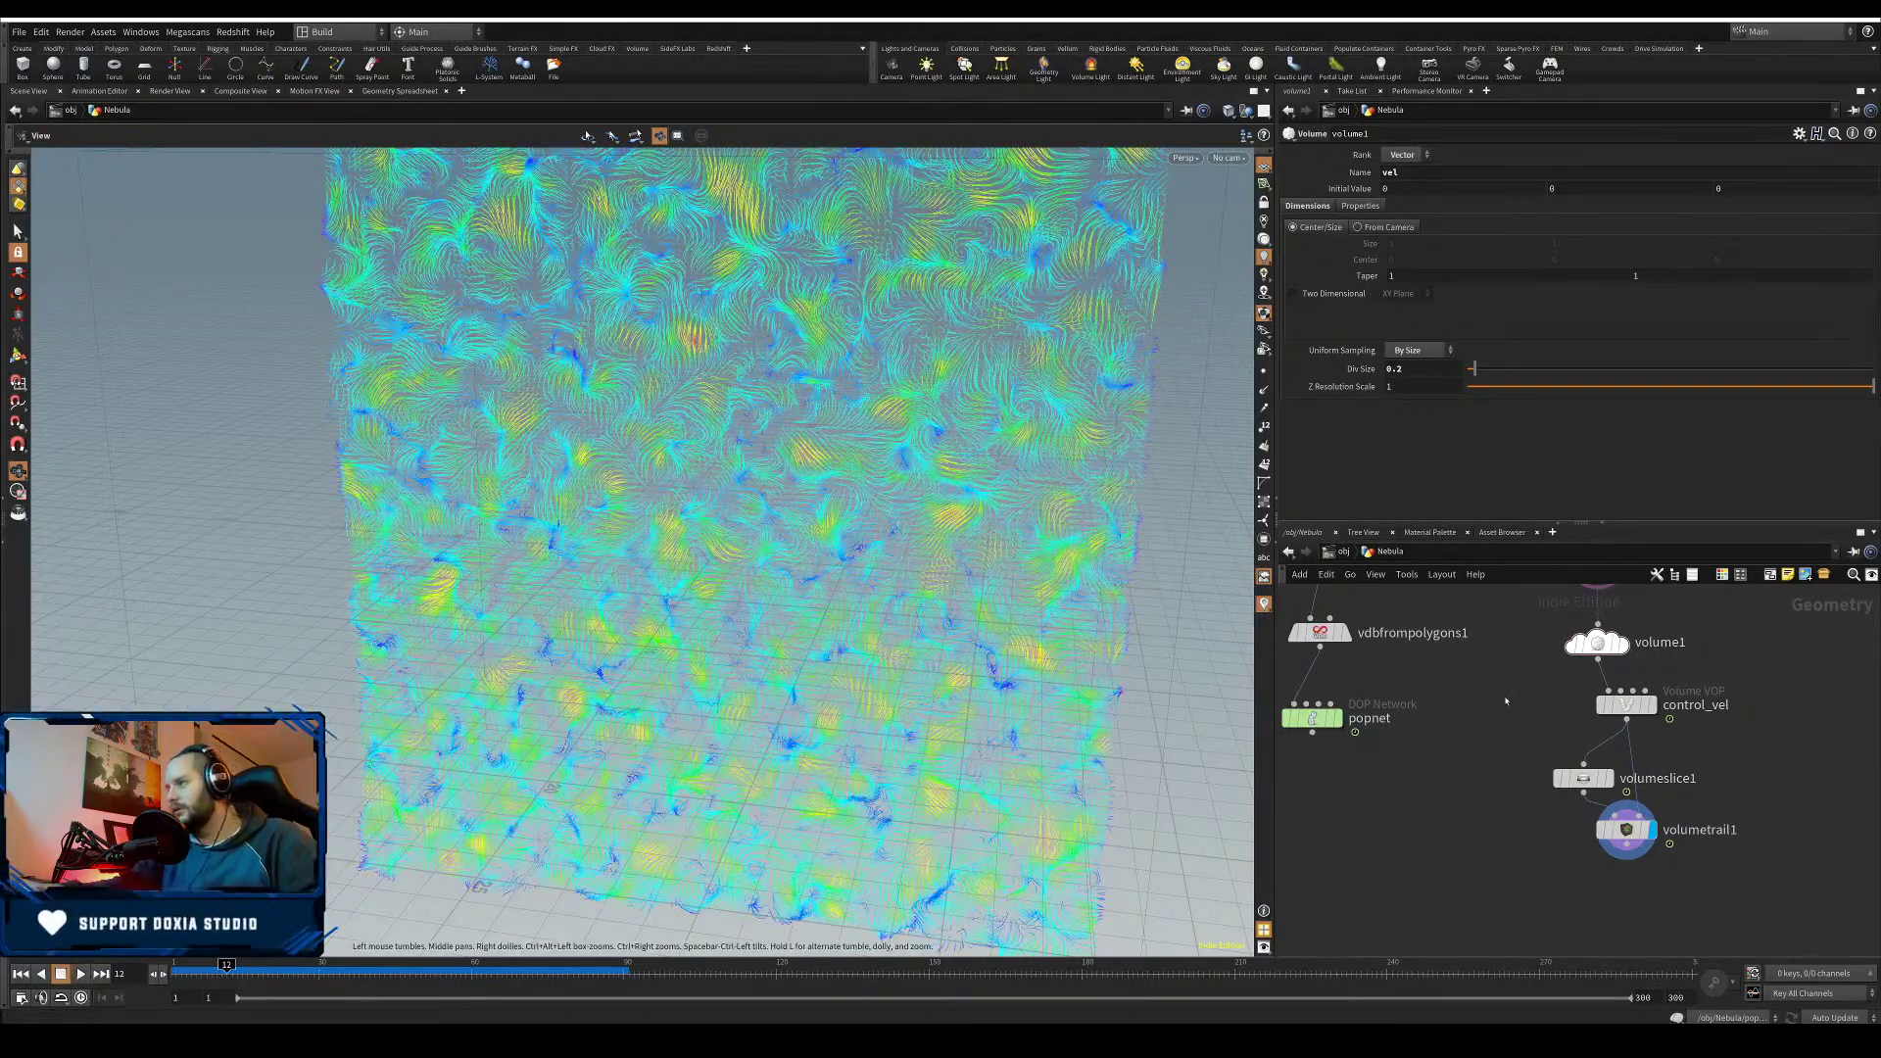
- Try 0.5, then settle back on a 0.4 Div Size
{"action": "left_click", "coordinate": [1404, 370]}
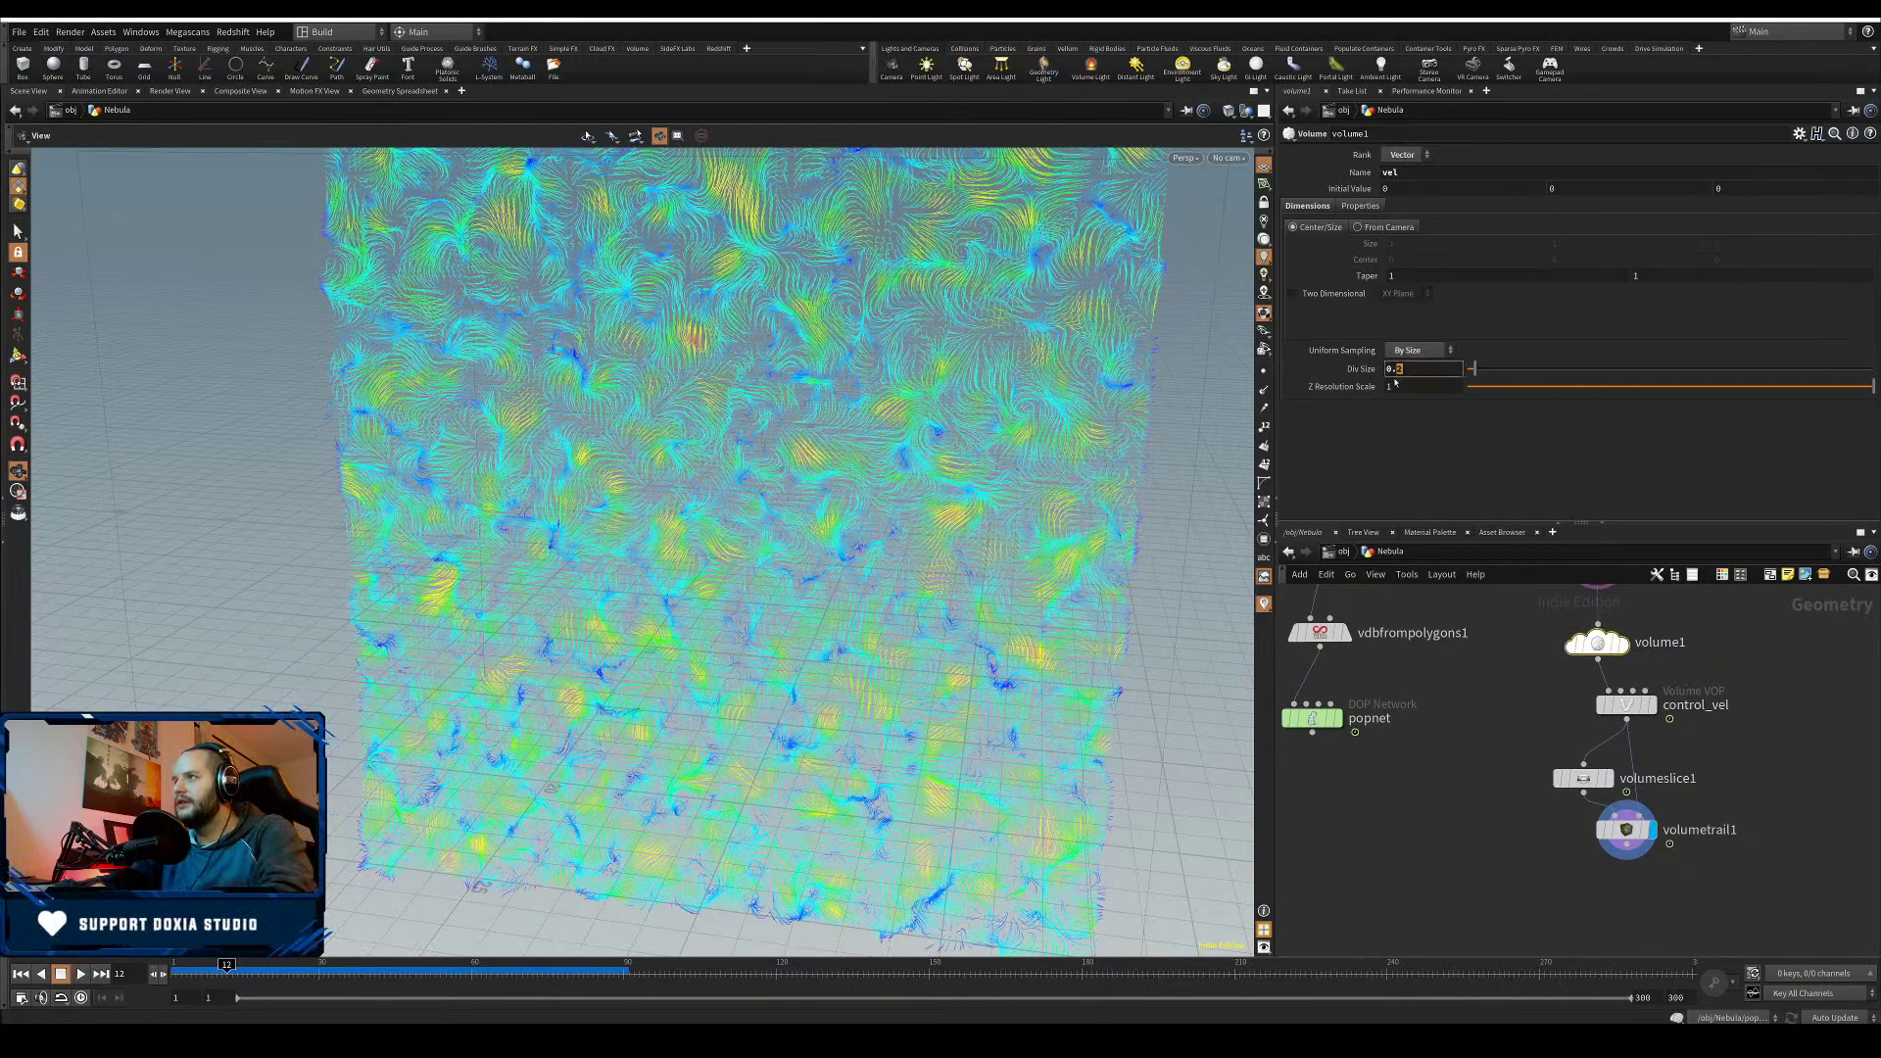
{"action": "type", "text": "5"}
{"action": "key", "text": "Return"}
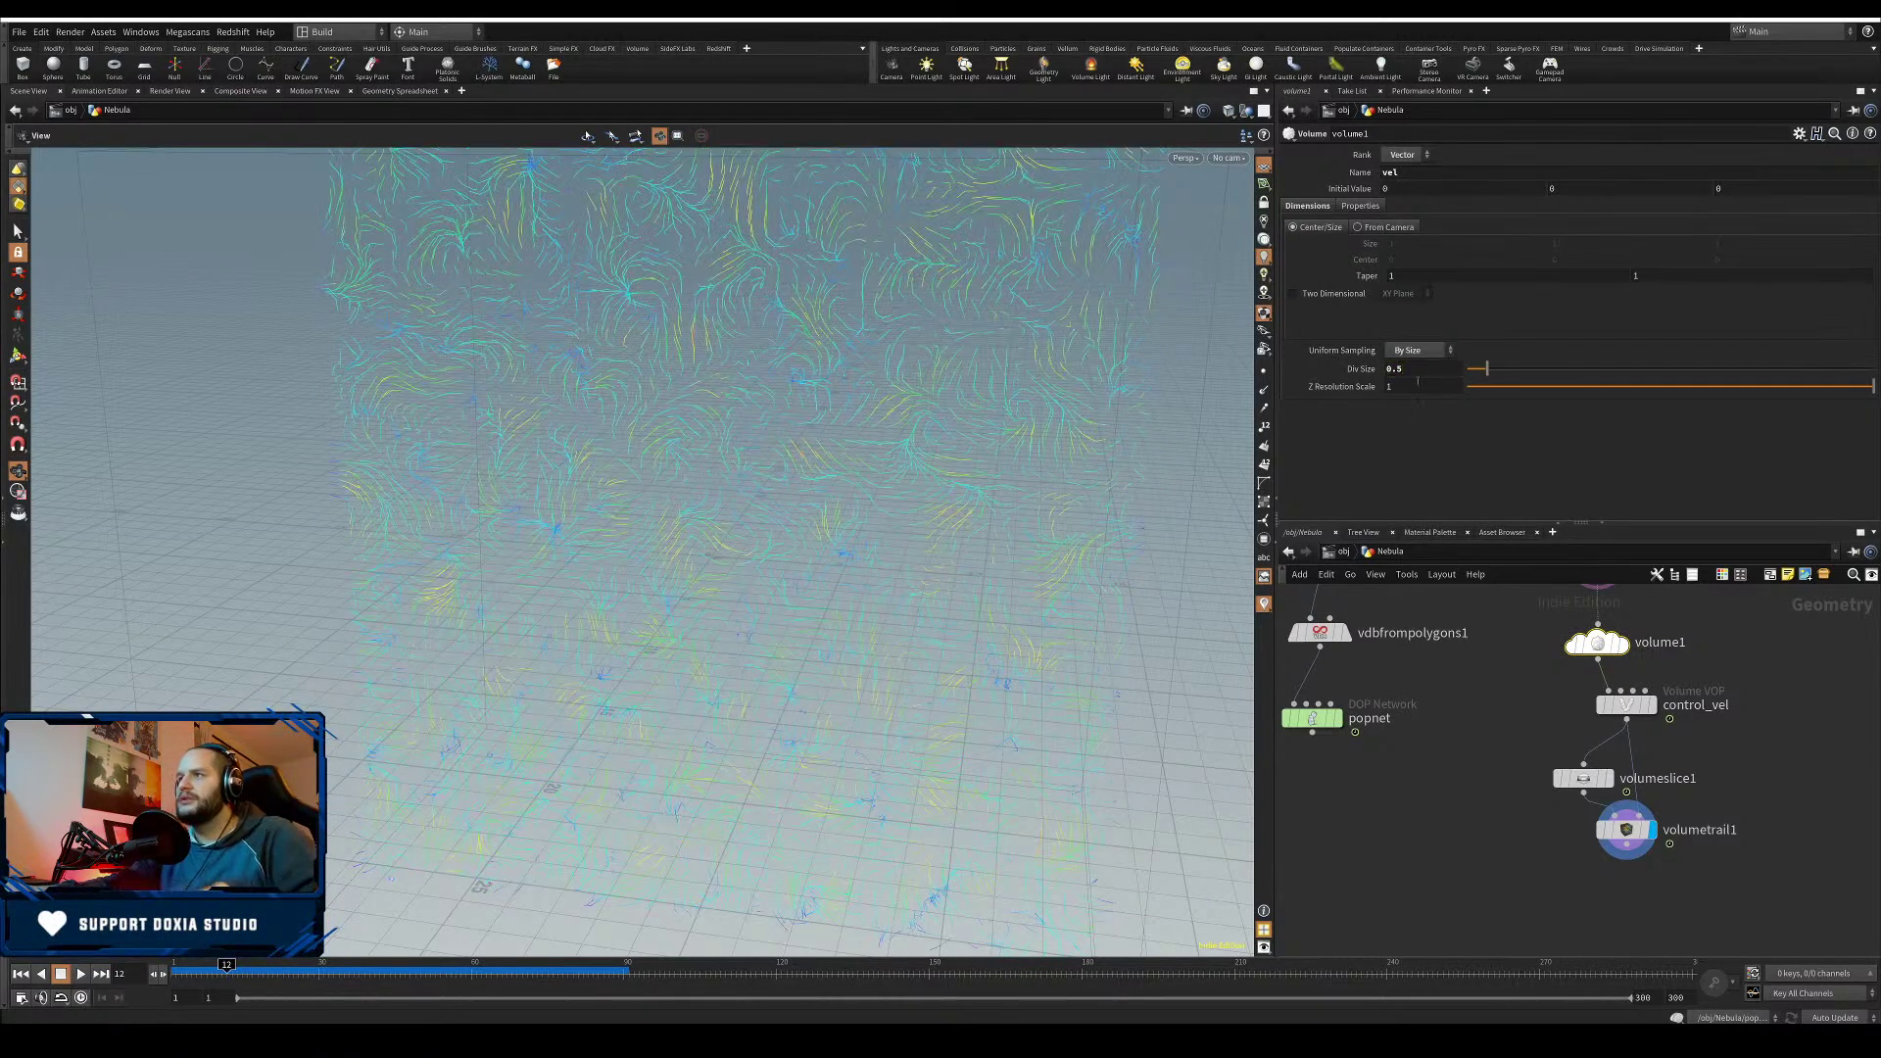
{"action": "key", "text": "Return"}
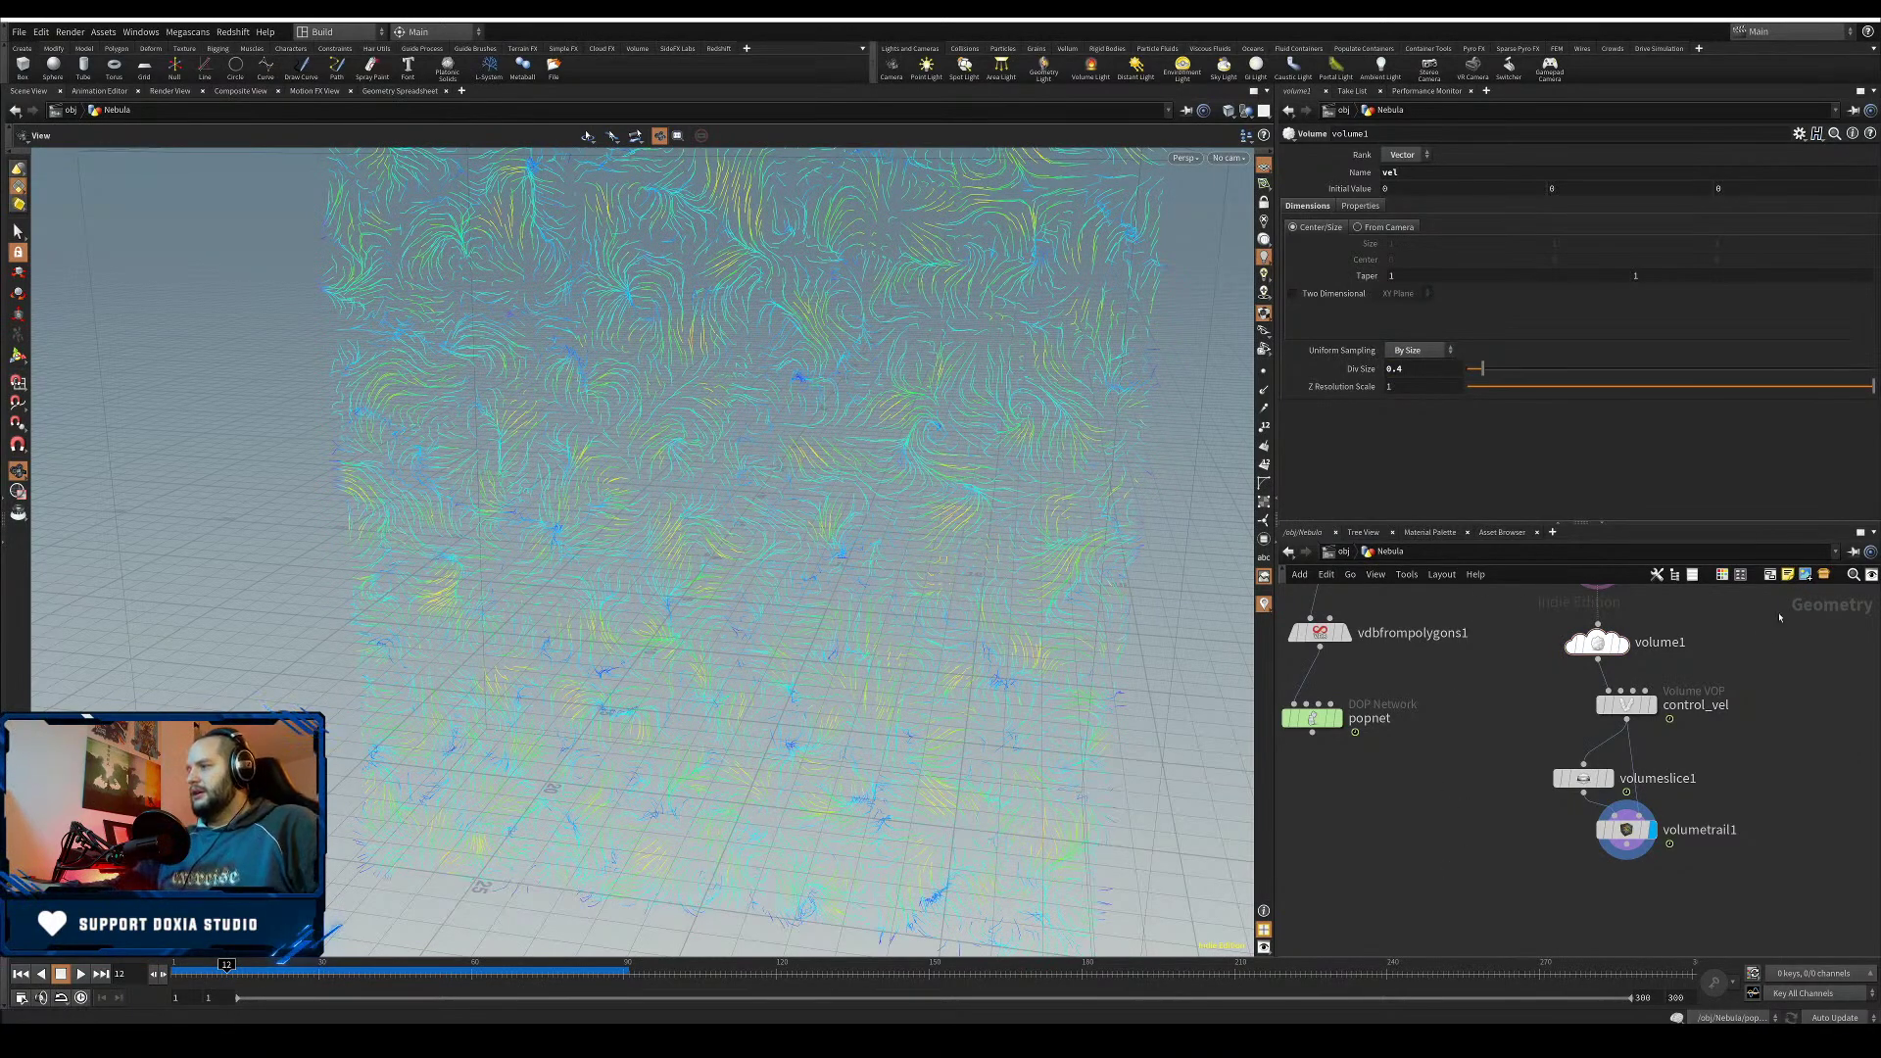
{"action": "left_click_drag", "start_coordinate": [1619, 707], "coordinate": [1375, 702]}
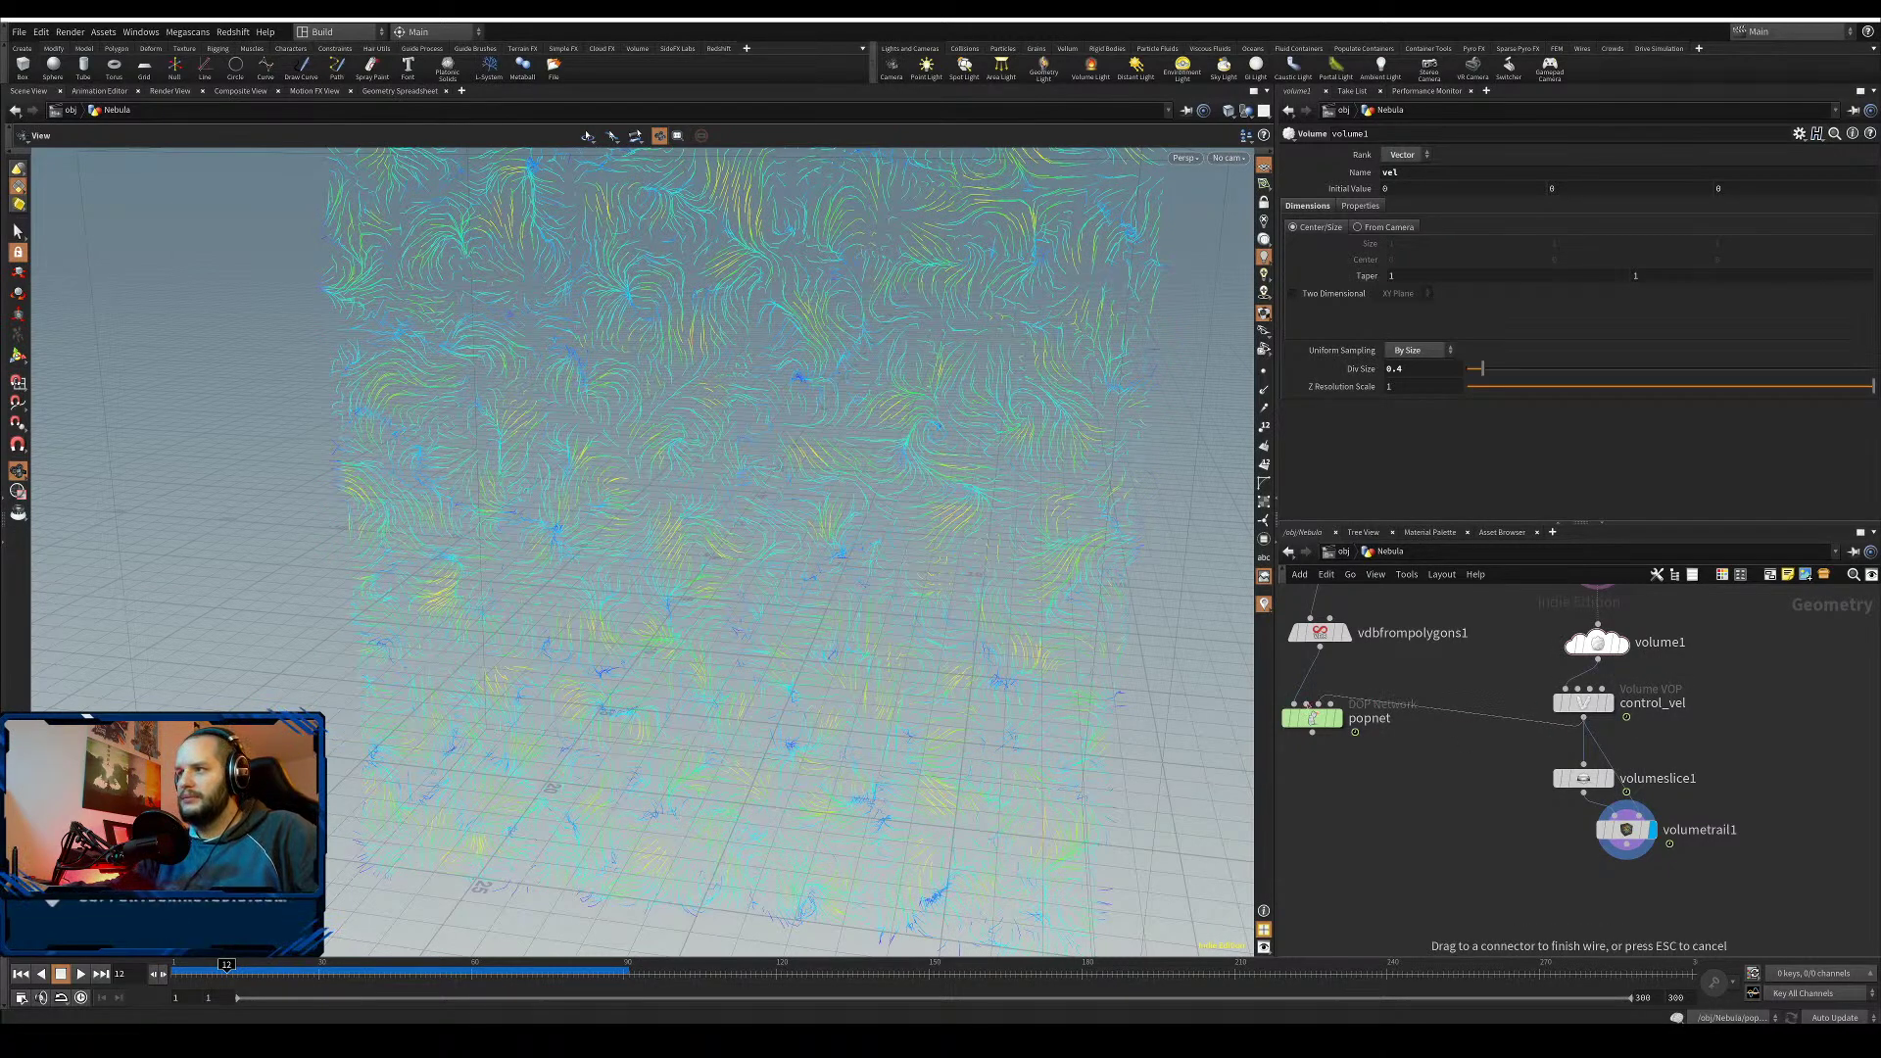
- Wire control_vel into popnet's second input and go inside popnet
{"action": "left_click", "coordinate": [1308, 705]}
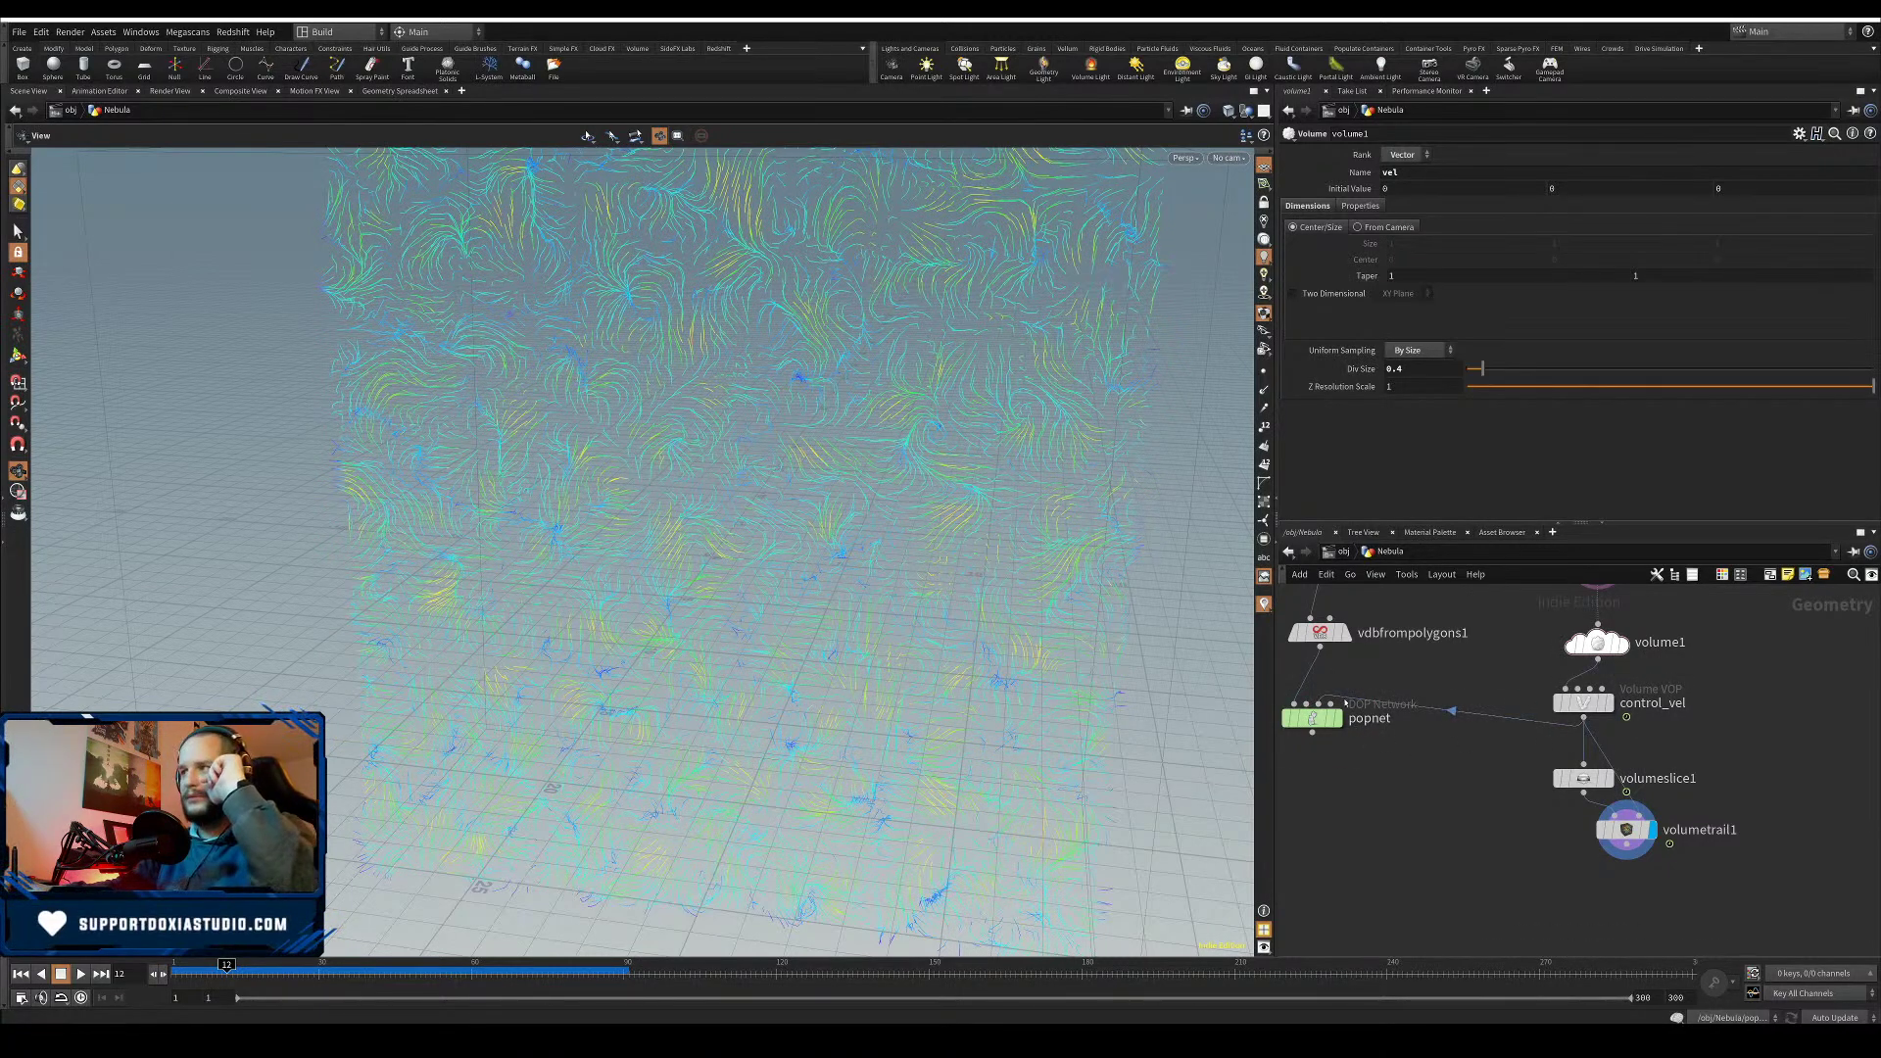
{"action": "left_click", "coordinate": [1306, 704]}
{"action": "key", "text": "Escape"}
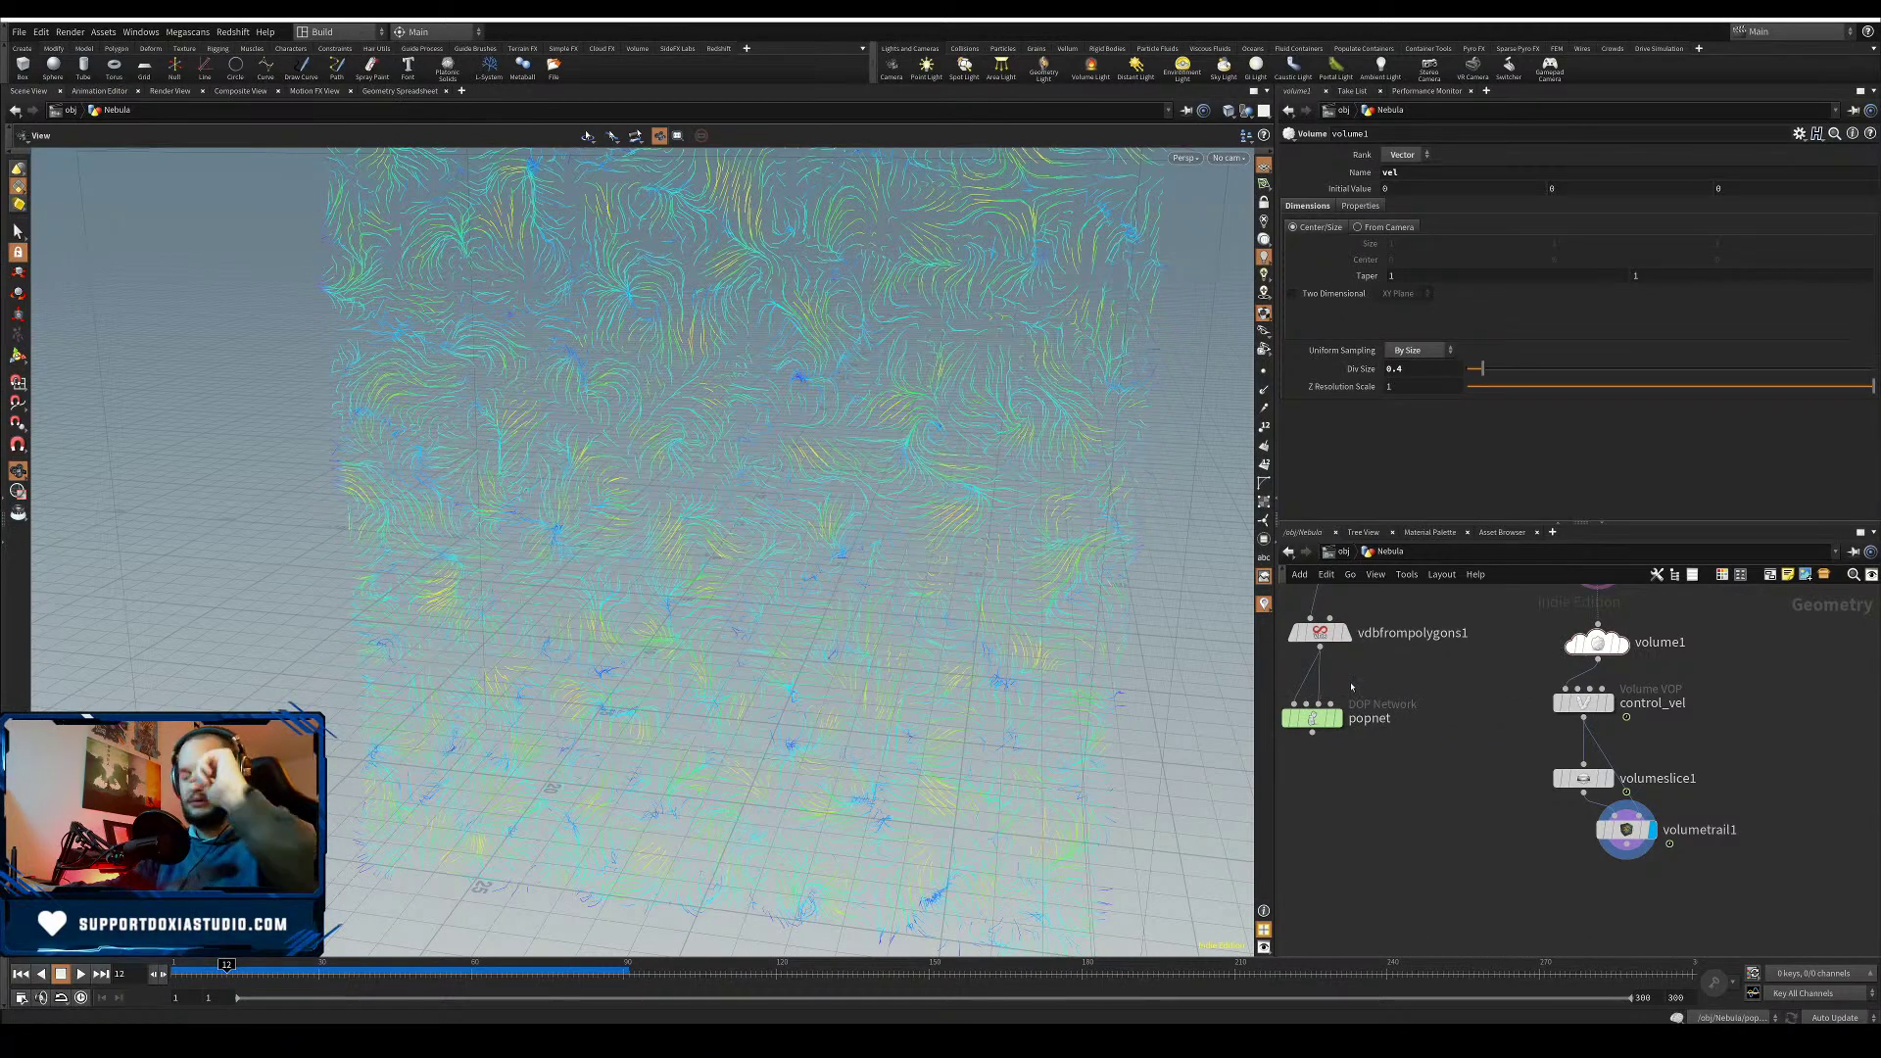
{"action": "key", "text": "y"}
{"action": "left_click_drag", "start_coordinate": [1312, 718], "coordinate": [1328, 814]}
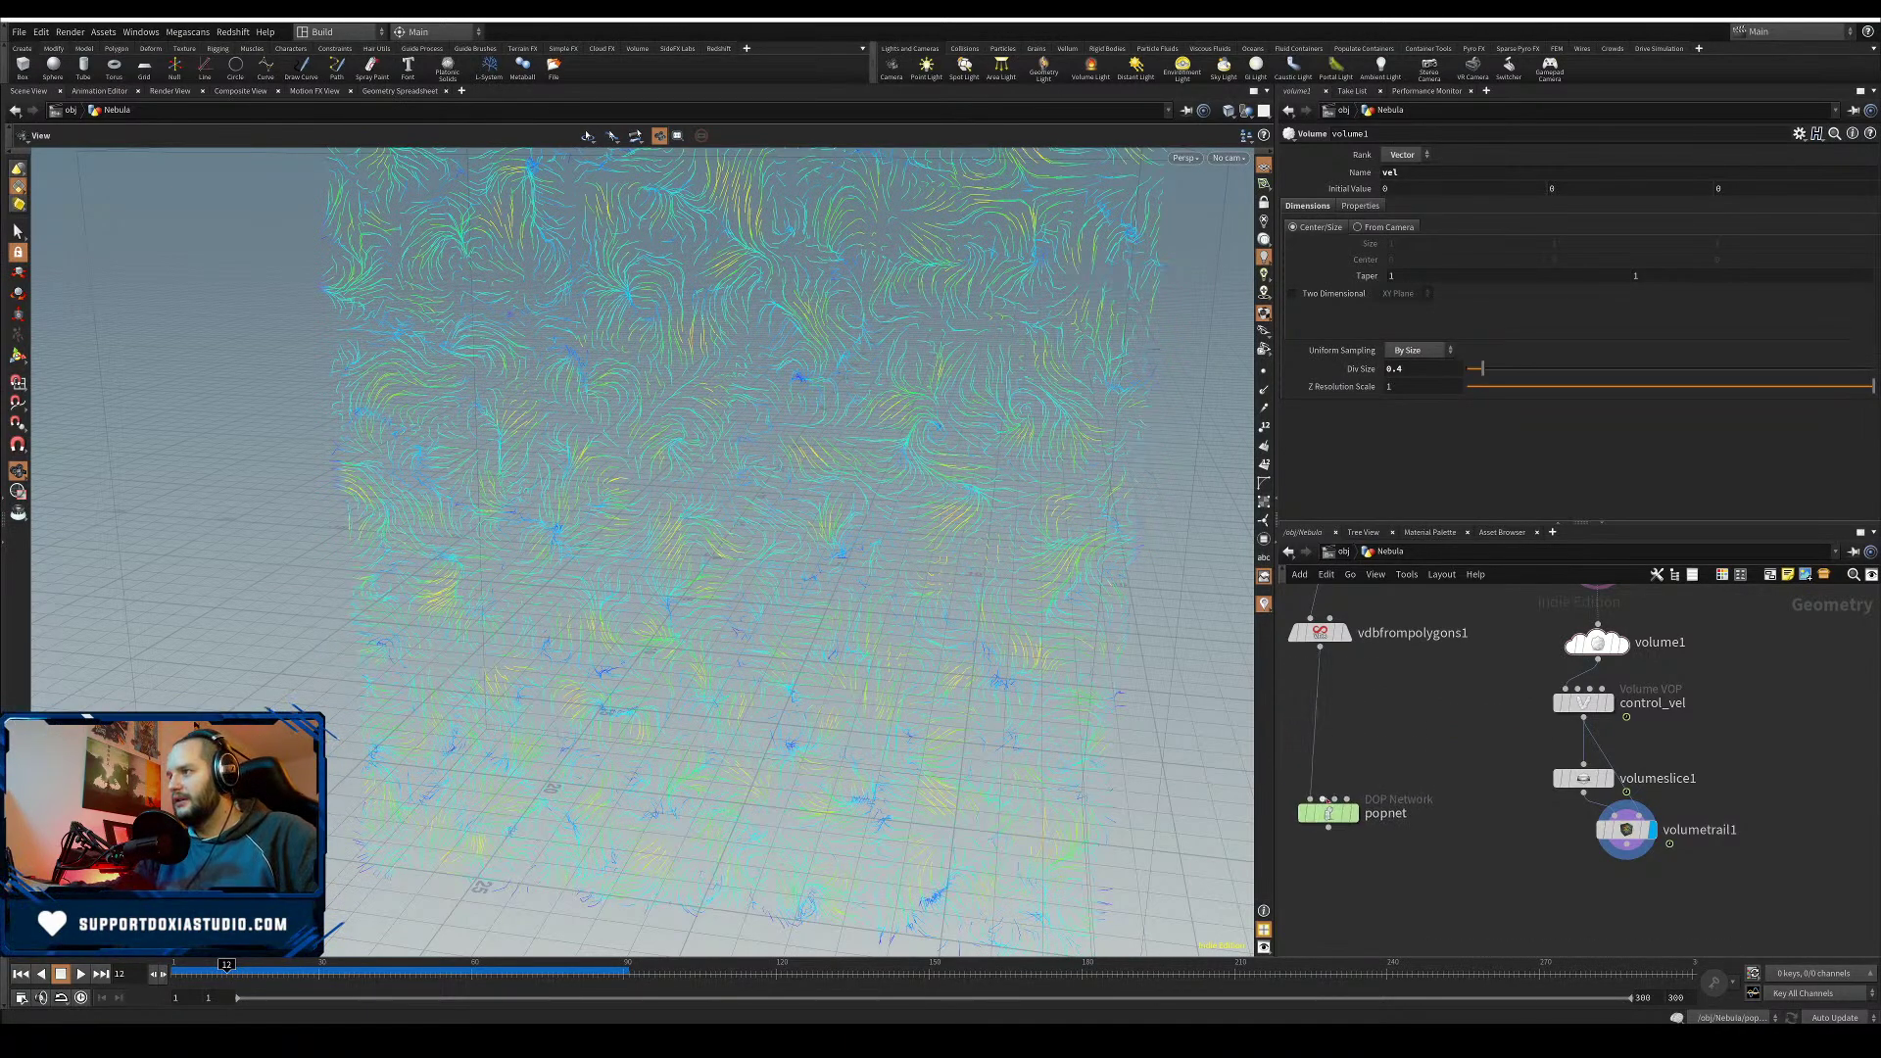
{"action": "left_click", "coordinate": [1323, 800]}
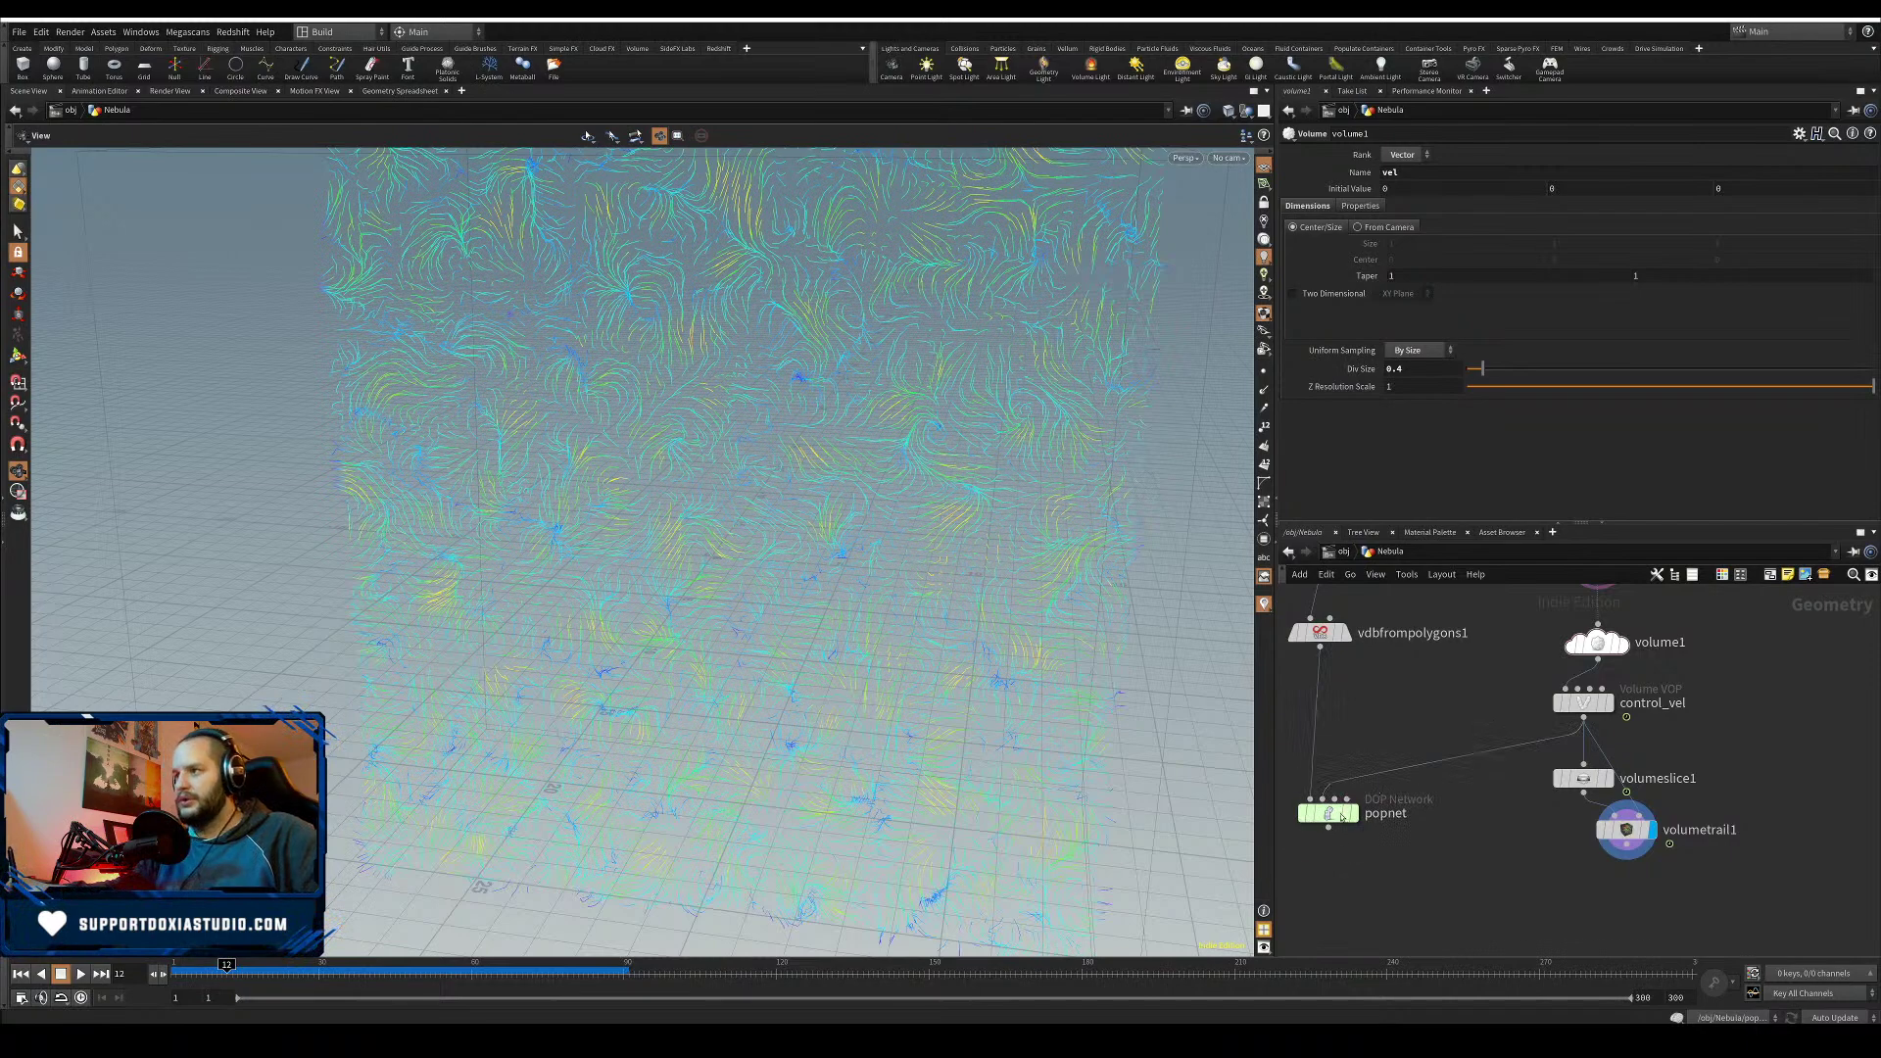
{"action": "double_click", "coordinate": [1317, 811]}
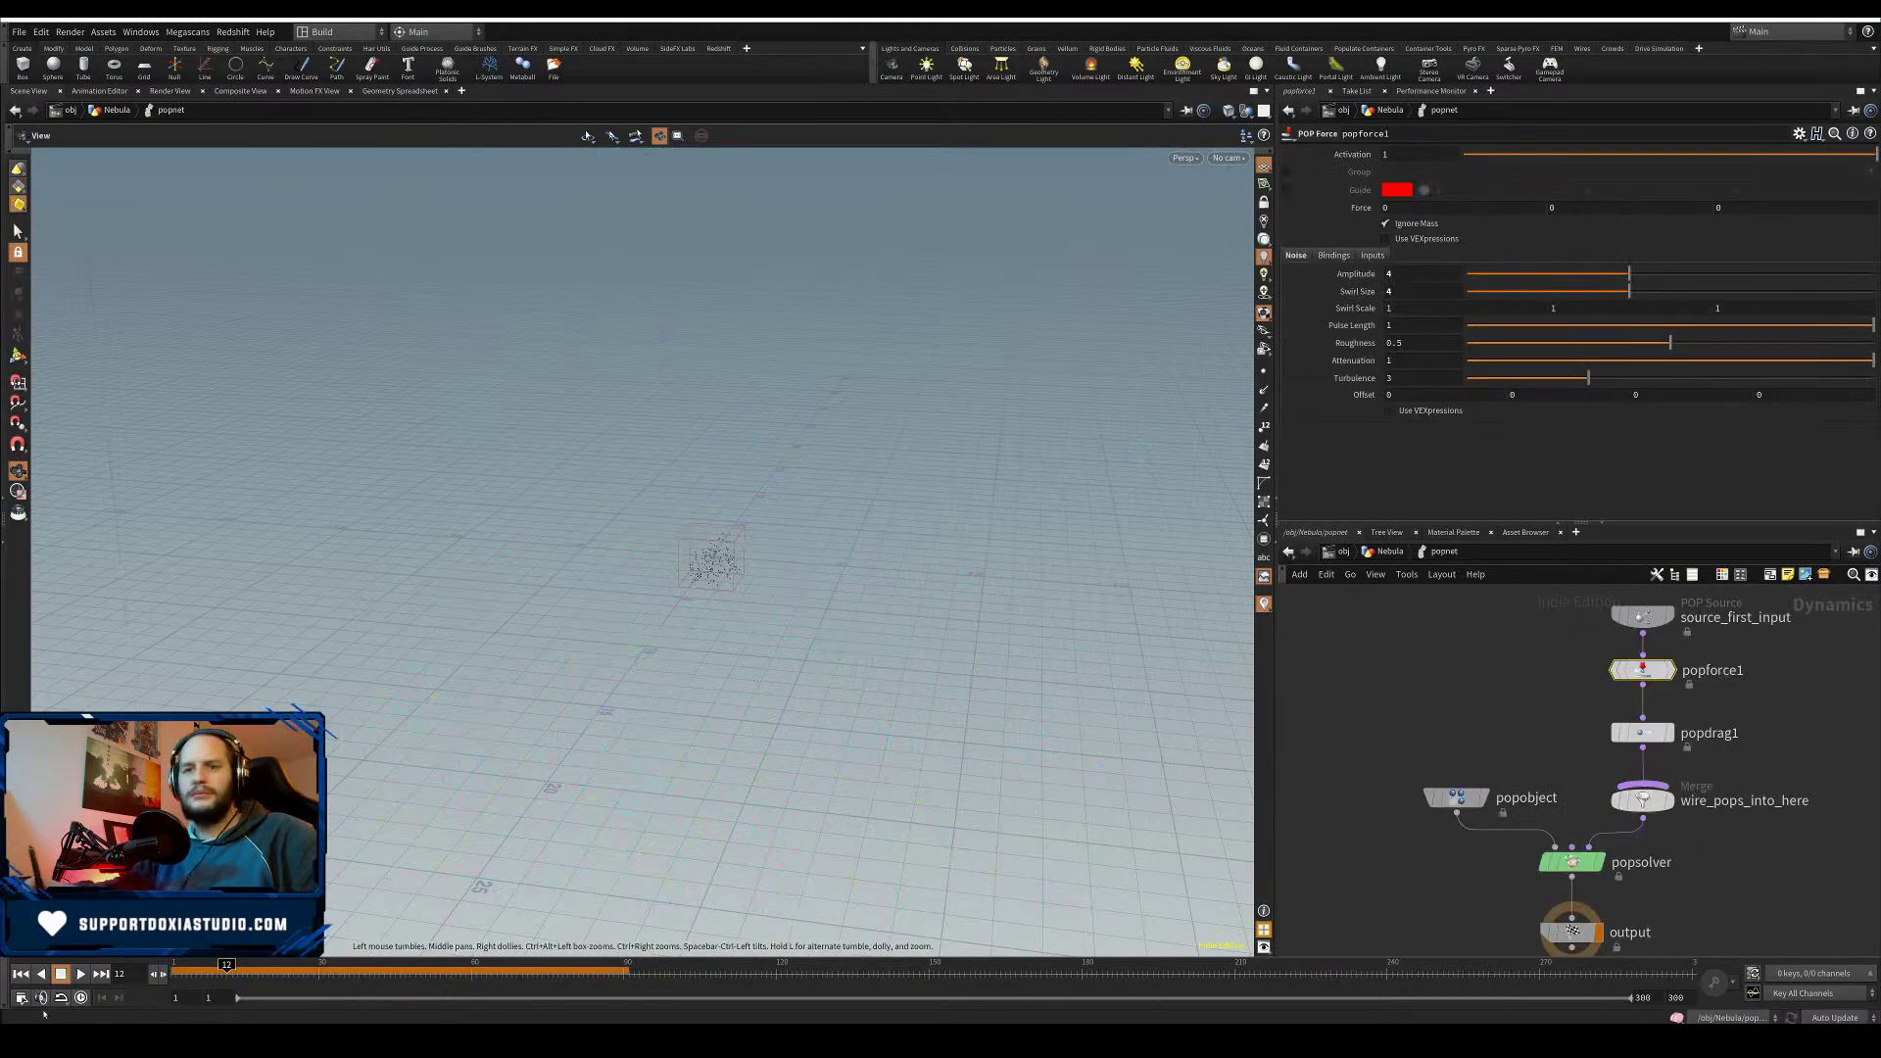
- Rewind to frame 1 and insert a POP Advect by Volumes node into the particle chain
{"action": "left_click", "coordinate": [26, 976]}
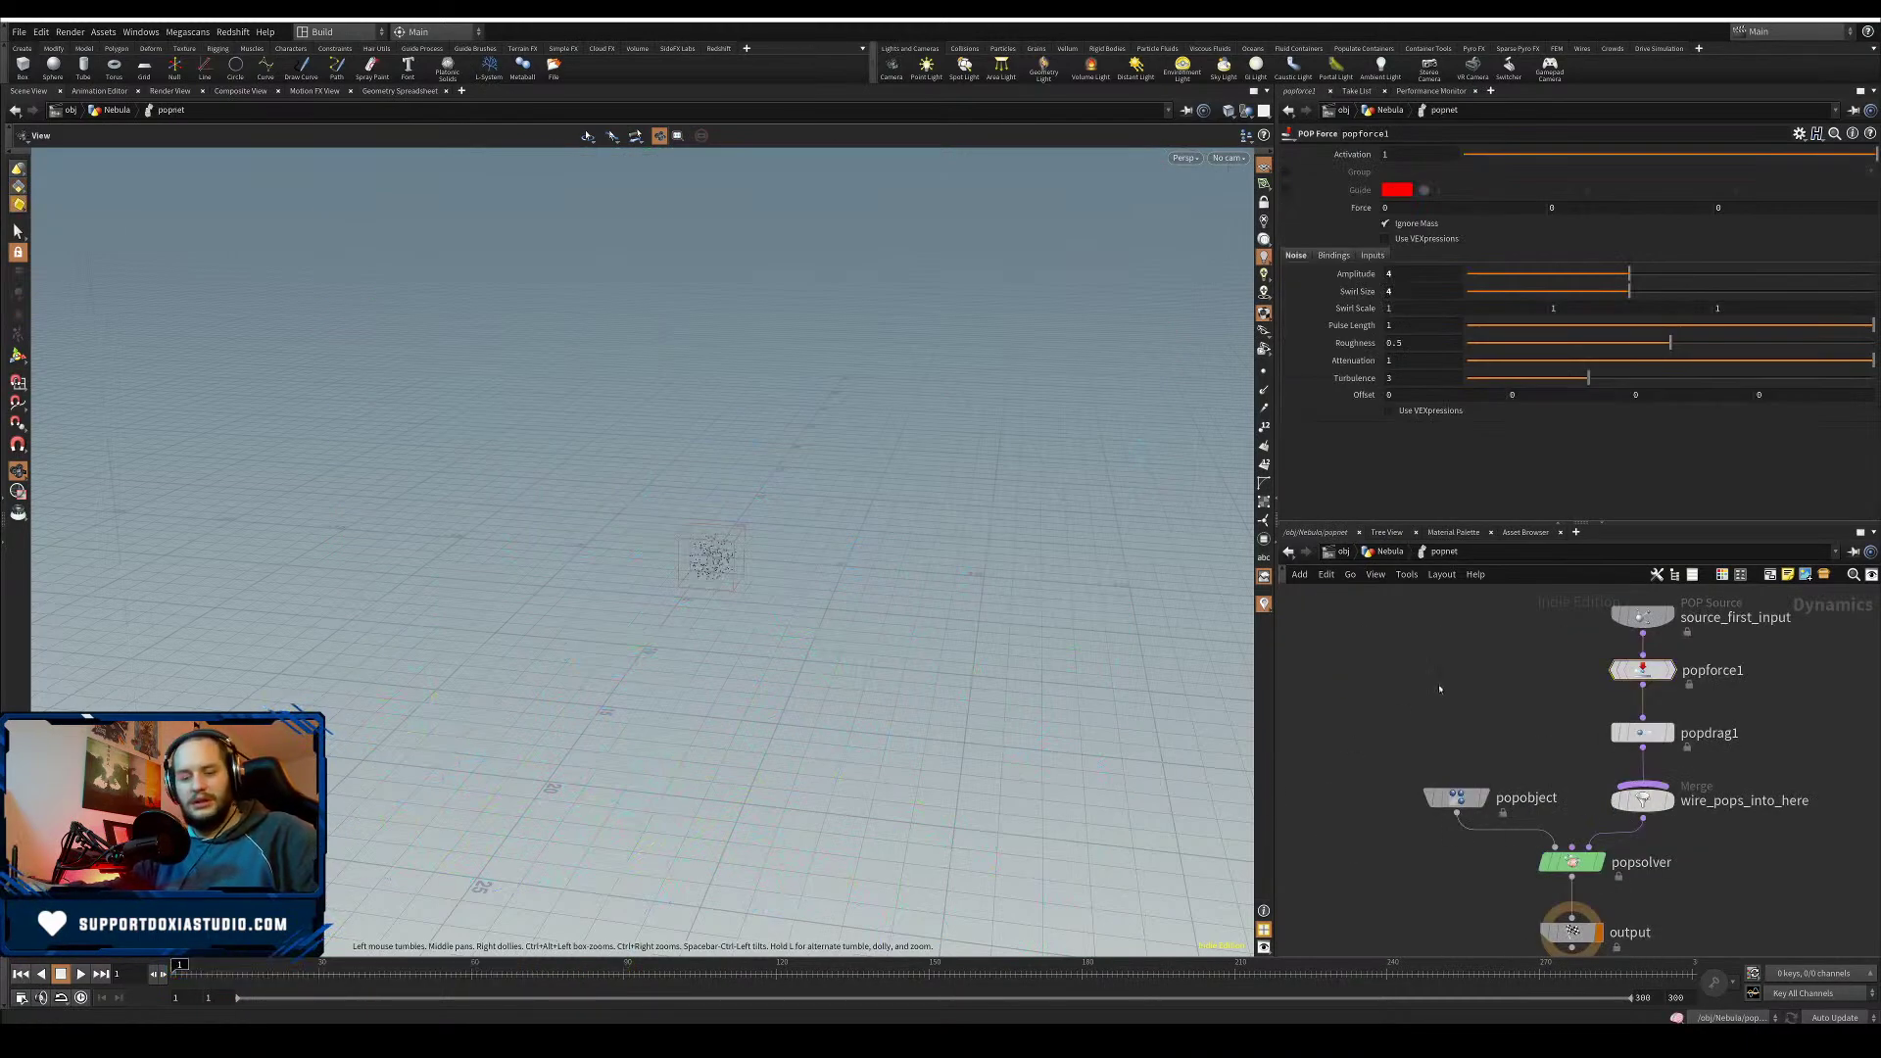
{"action": "key", "text": "Tab"}
{"action": "type", "text": "adve"}
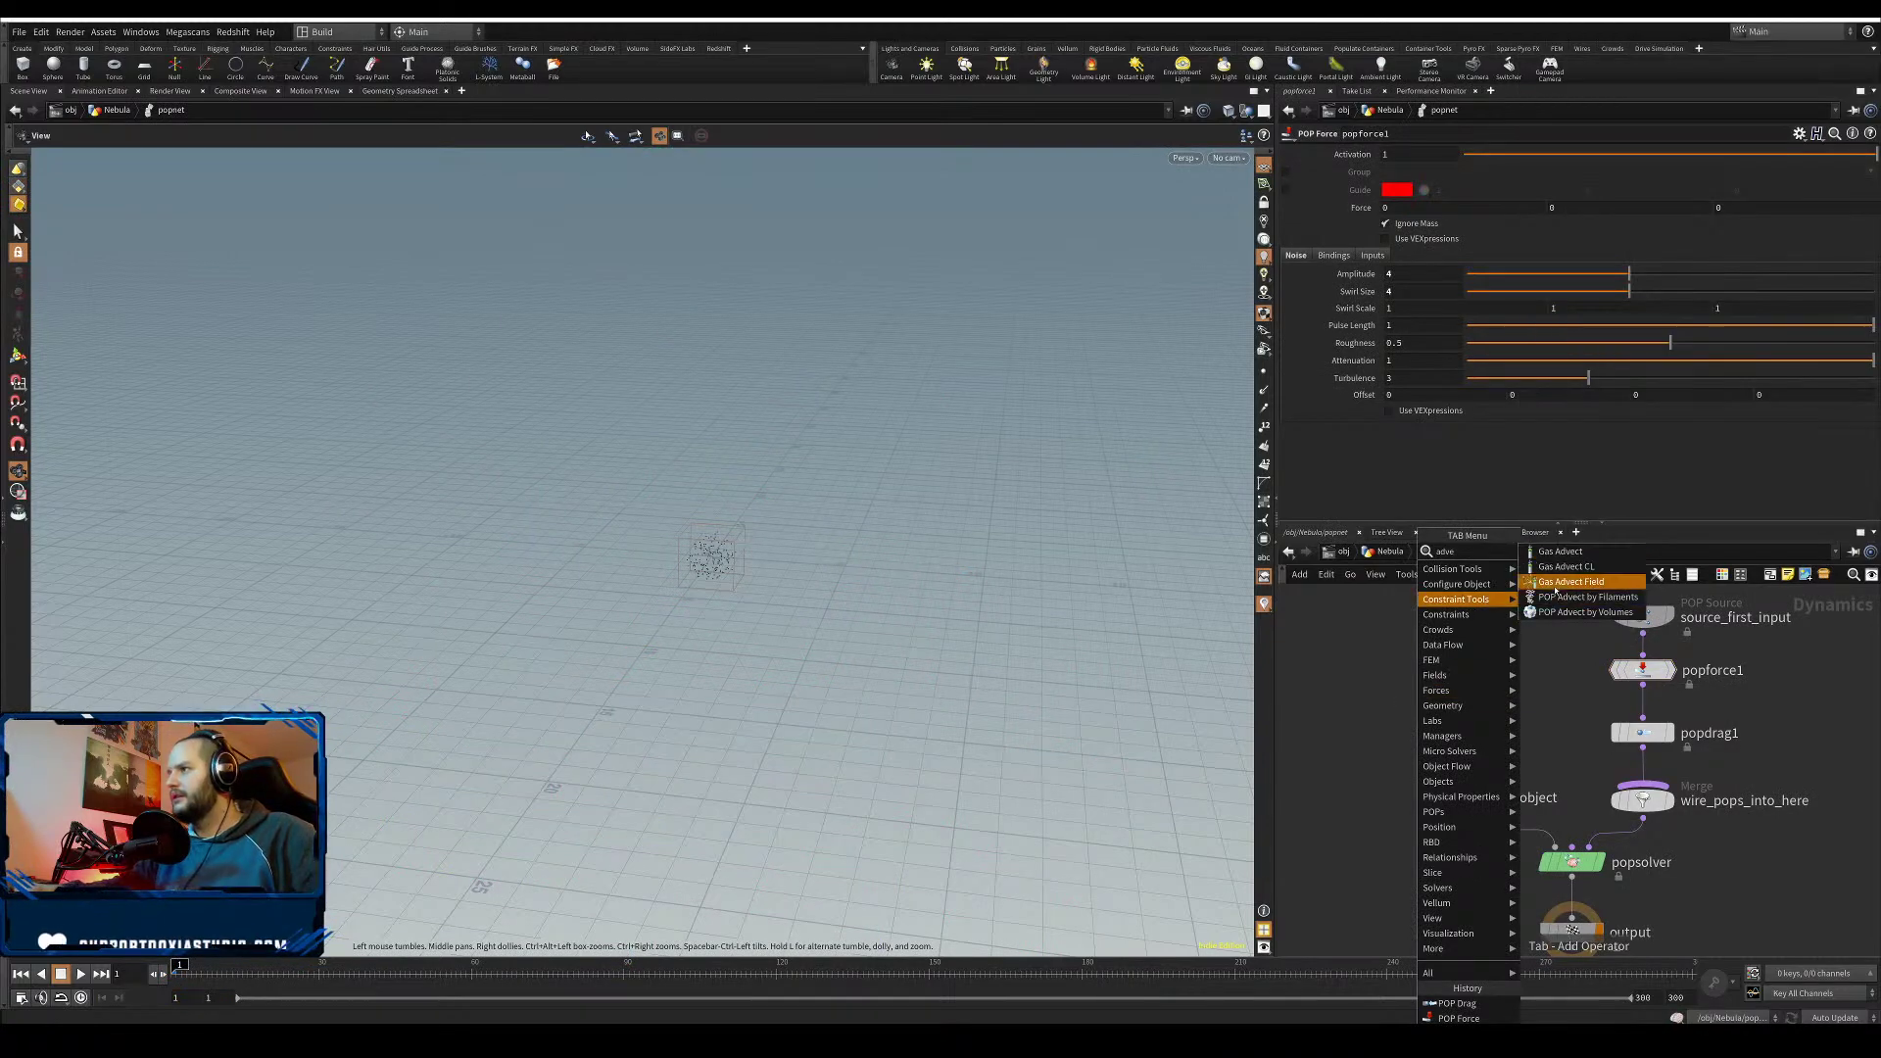
{"action": "left_click", "coordinate": [1585, 611]}
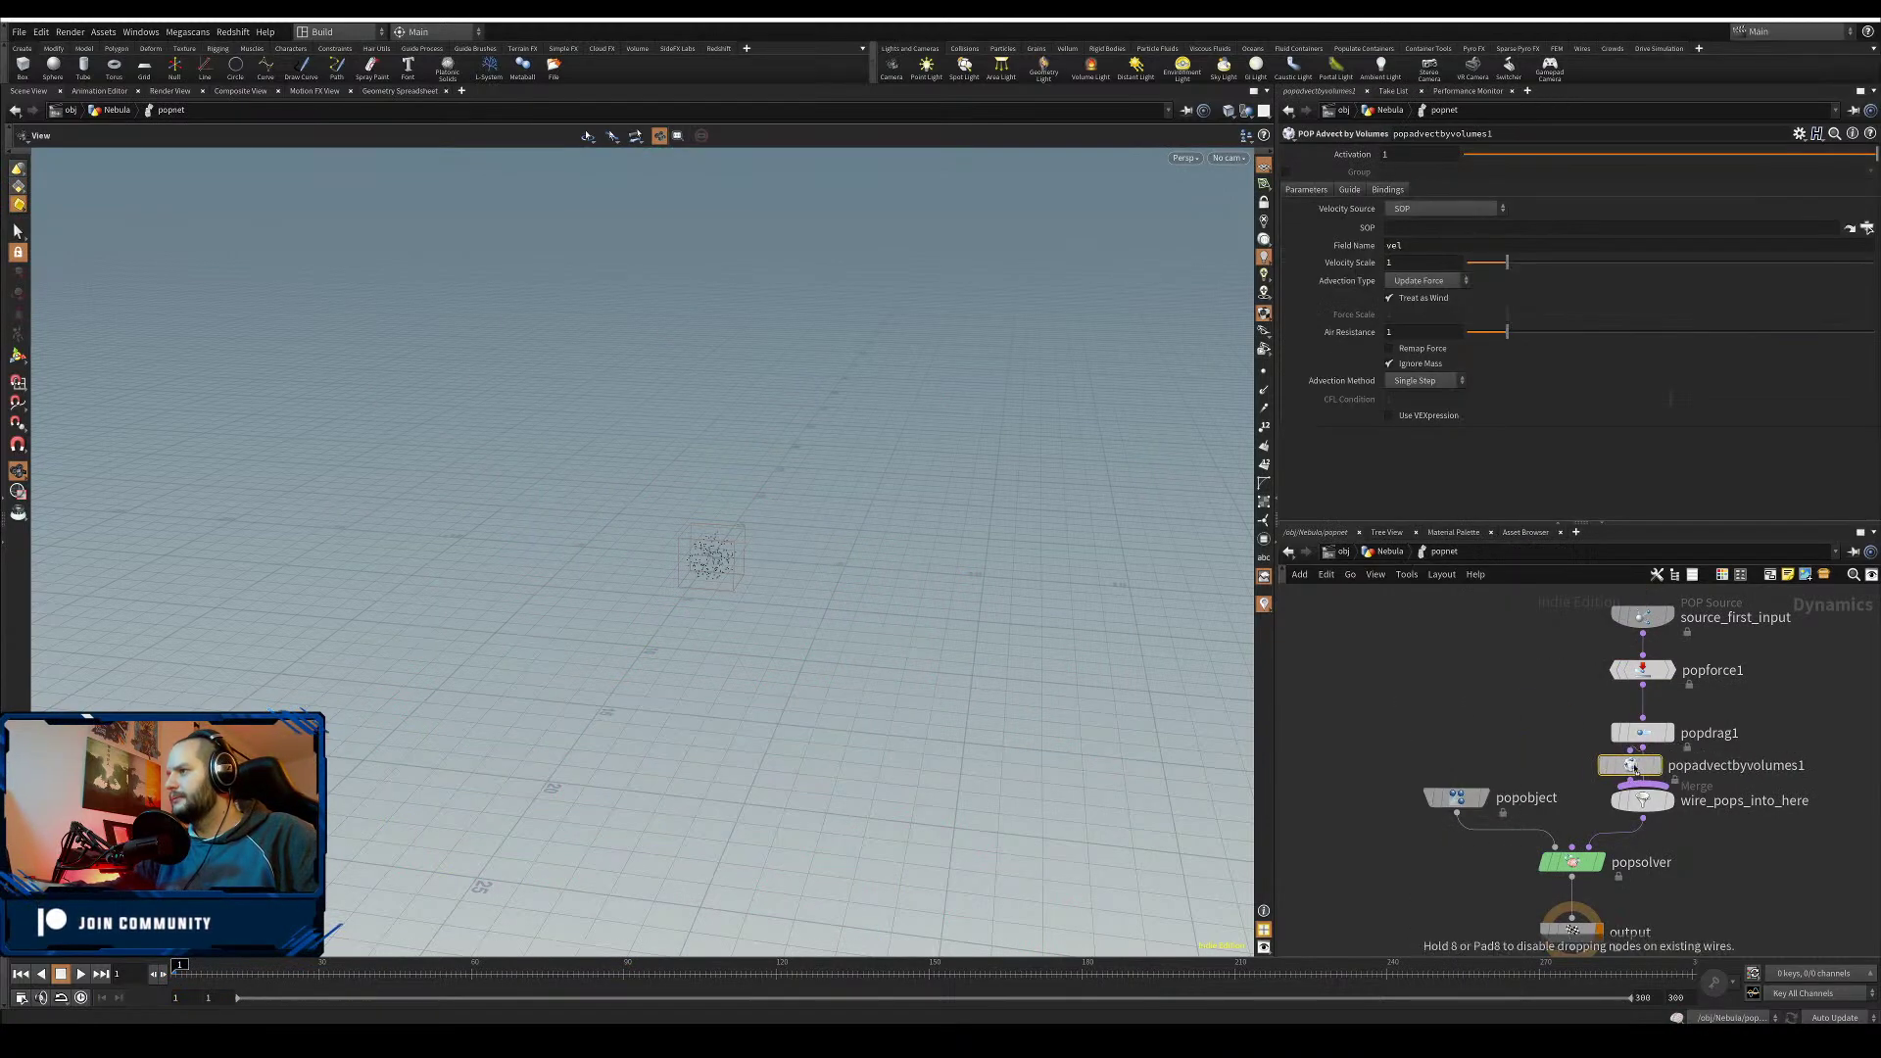
{"action": "left_click_drag", "start_coordinate": [1635, 769], "coordinate": [1648, 762]}
- Bypass popforce1 and popdrag1
{"action": "left_click_drag", "start_coordinate": [1582, 664], "coordinate": [1686, 749]}
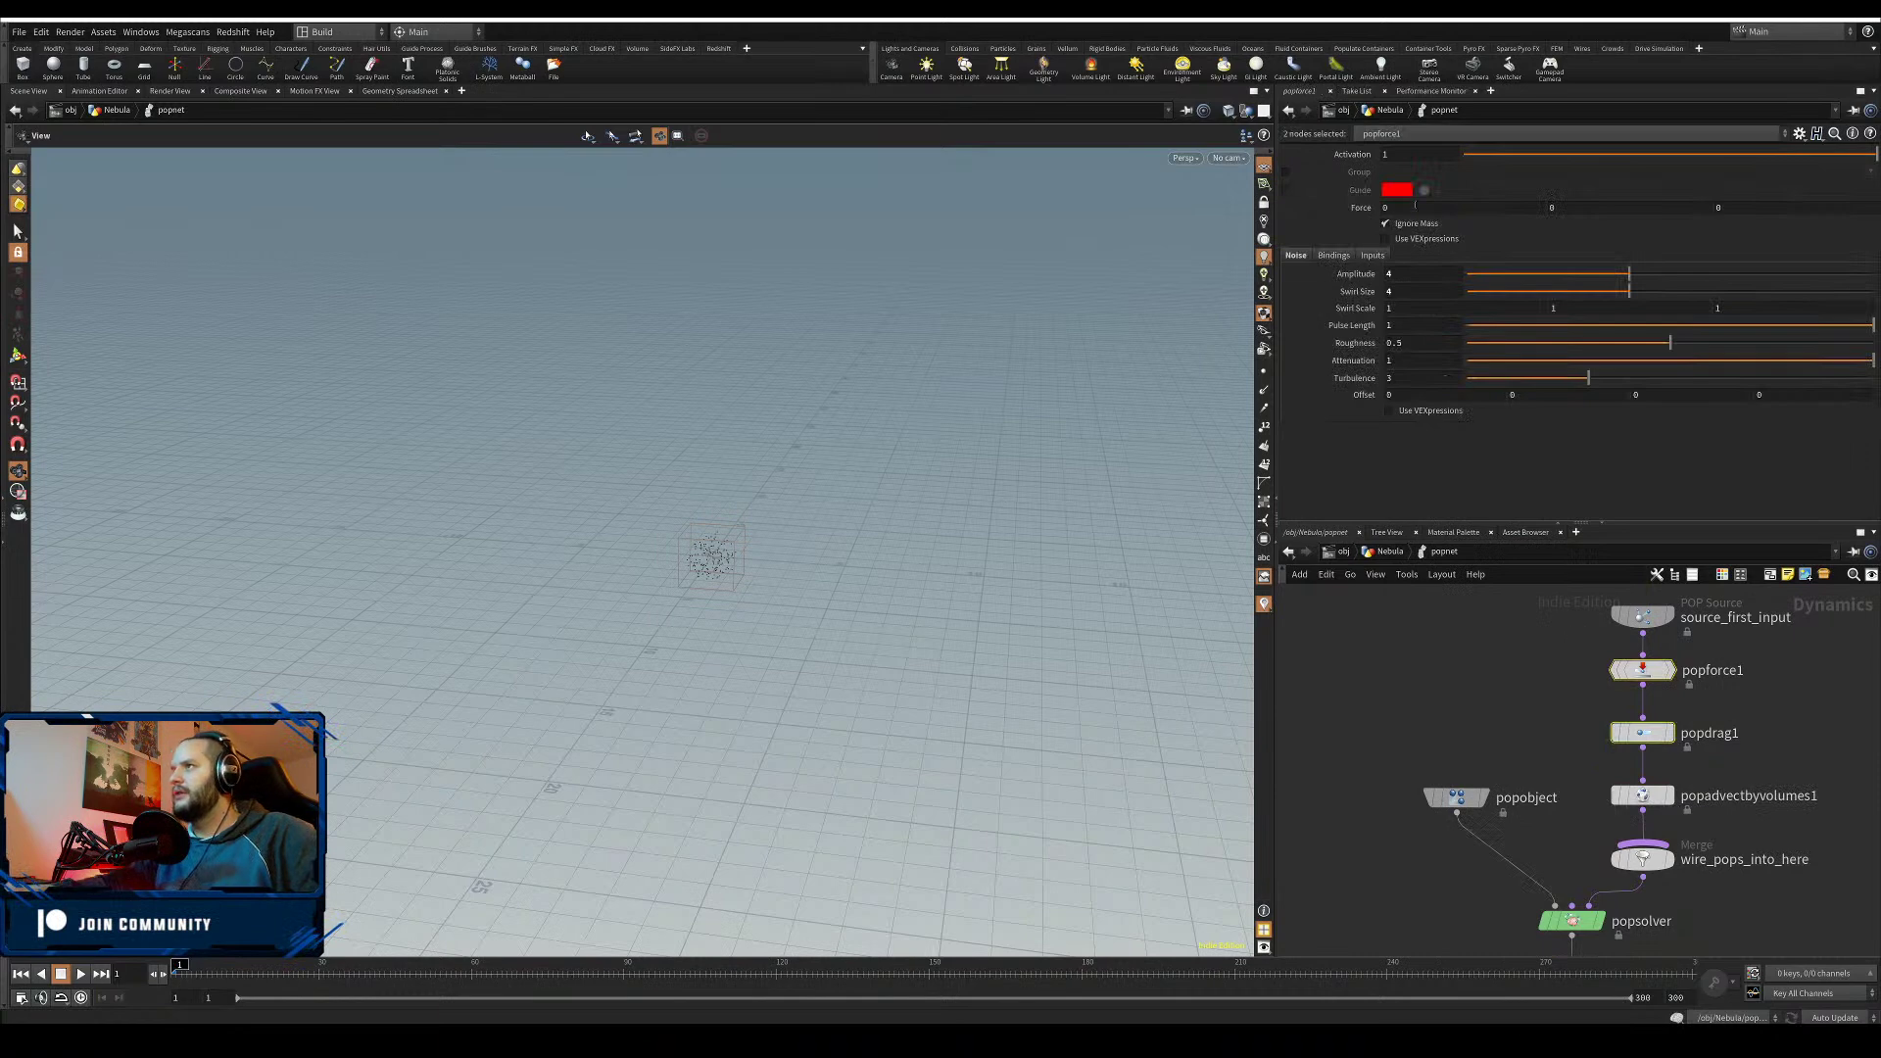
{"action": "left_click", "coordinate": [1607, 635]}
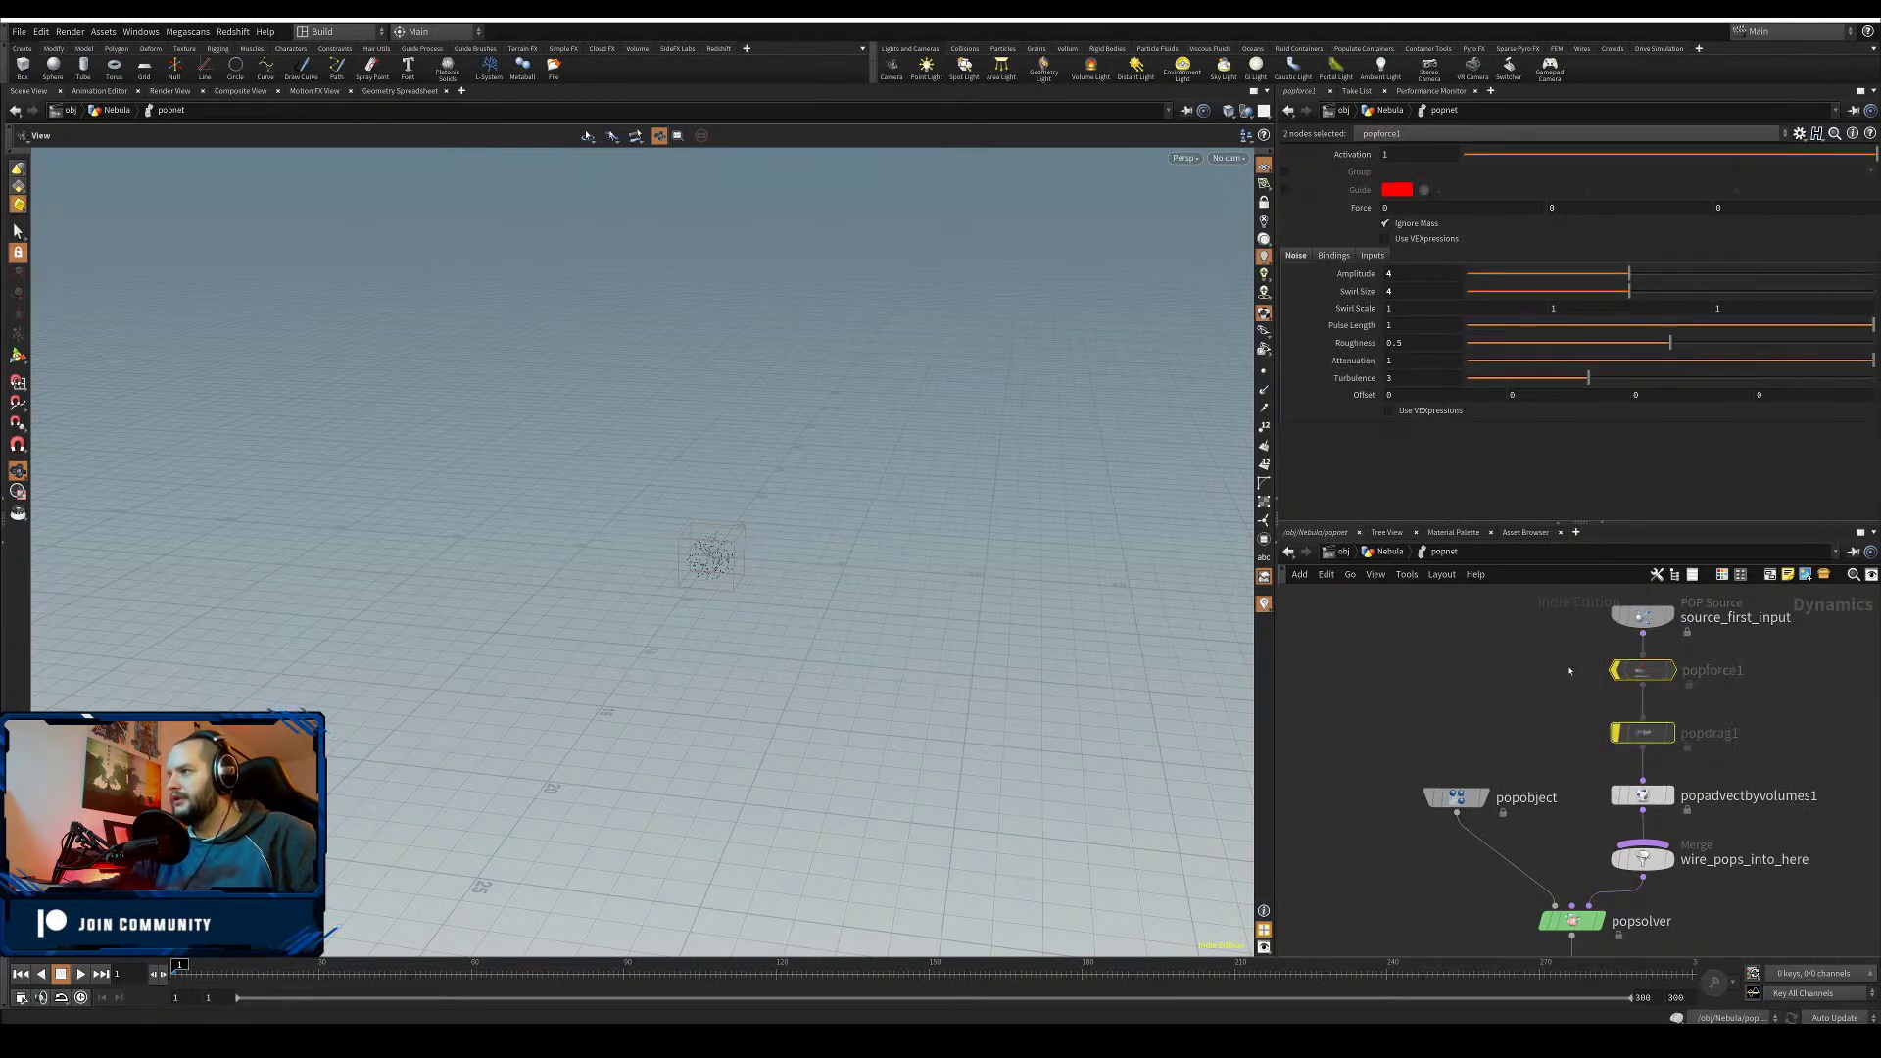
{"action": "left_click", "coordinate": [1513, 680]}
{"action": "middle_click_drag", "start_coordinate": [1476, 690], "coordinate": [1405, 607]}
- Set advection to Second Context Geometry, Update Velocity and Trace, then play to test
{"action": "left_click", "coordinate": [1572, 713]}
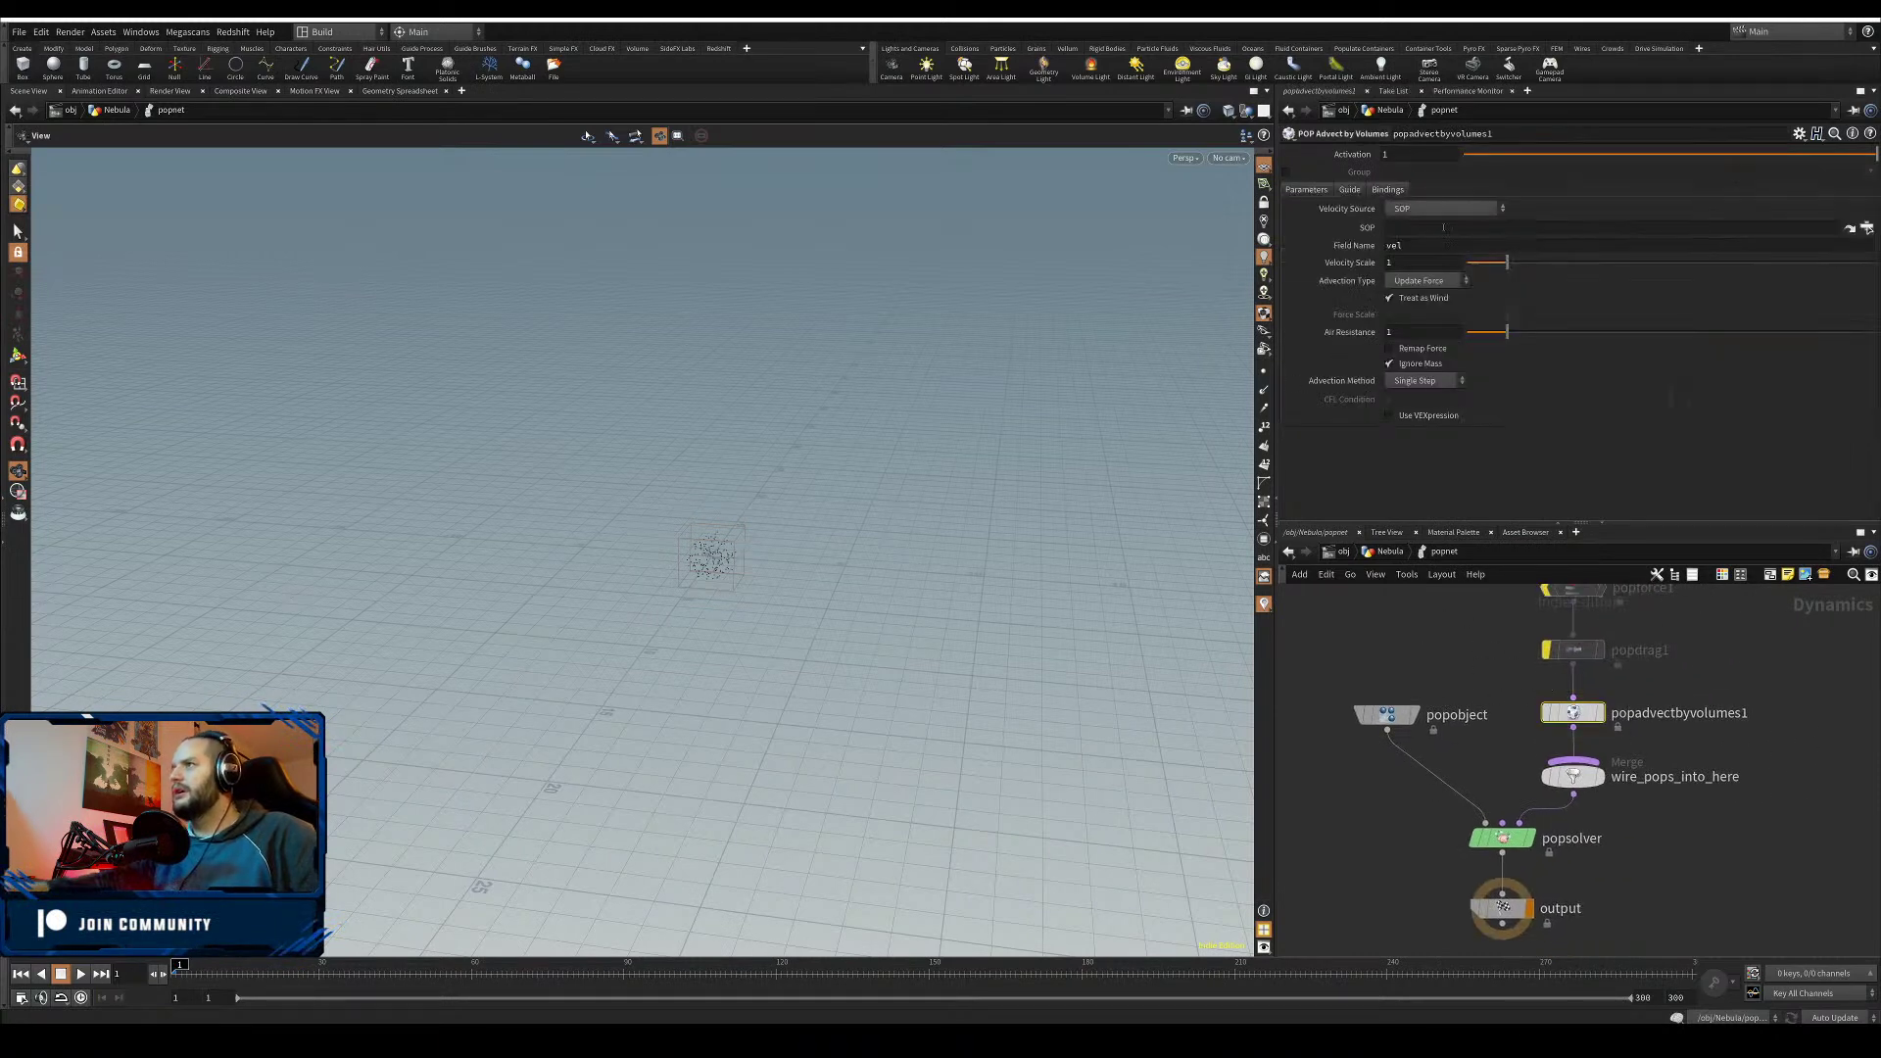
{"action": "left_click", "coordinate": [1450, 210]}
{"action": "left_click", "coordinate": [1441, 269]}
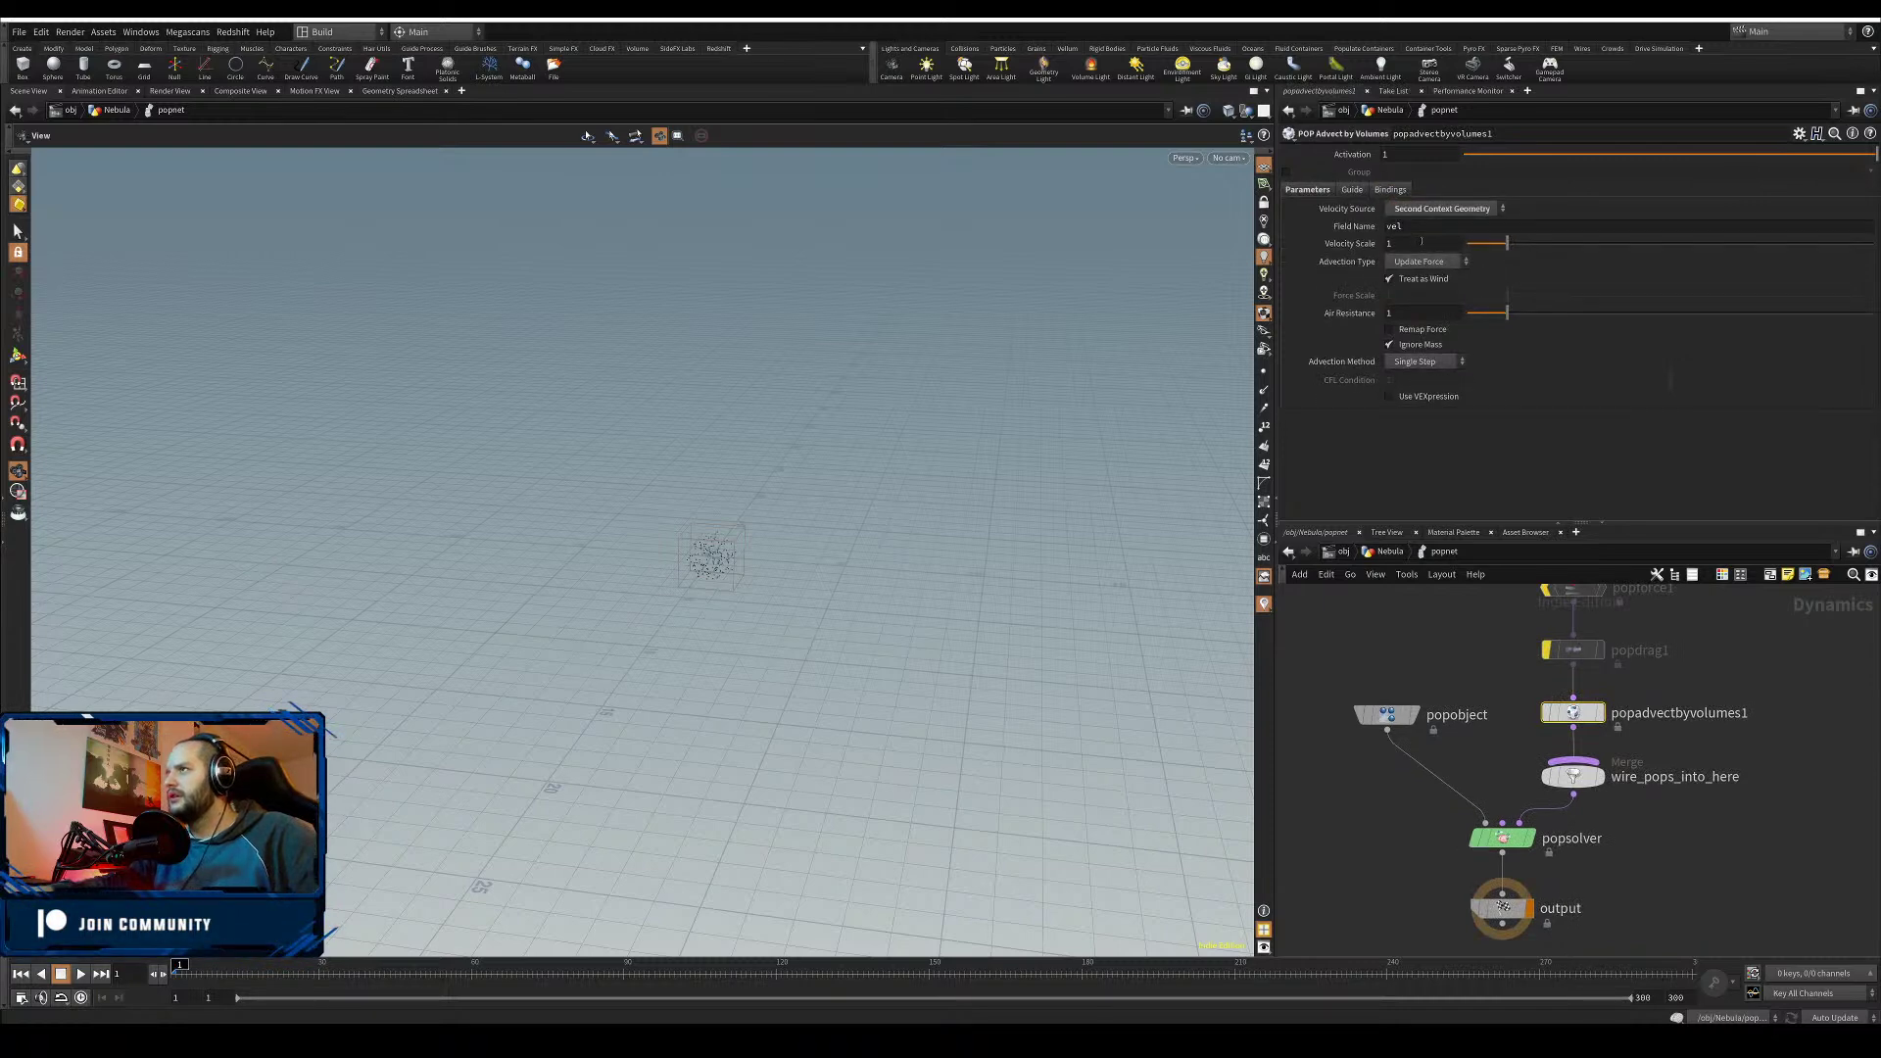
{"action": "left_click", "coordinate": [1431, 263]}
{"action": "left_click", "coordinate": [1442, 286]}
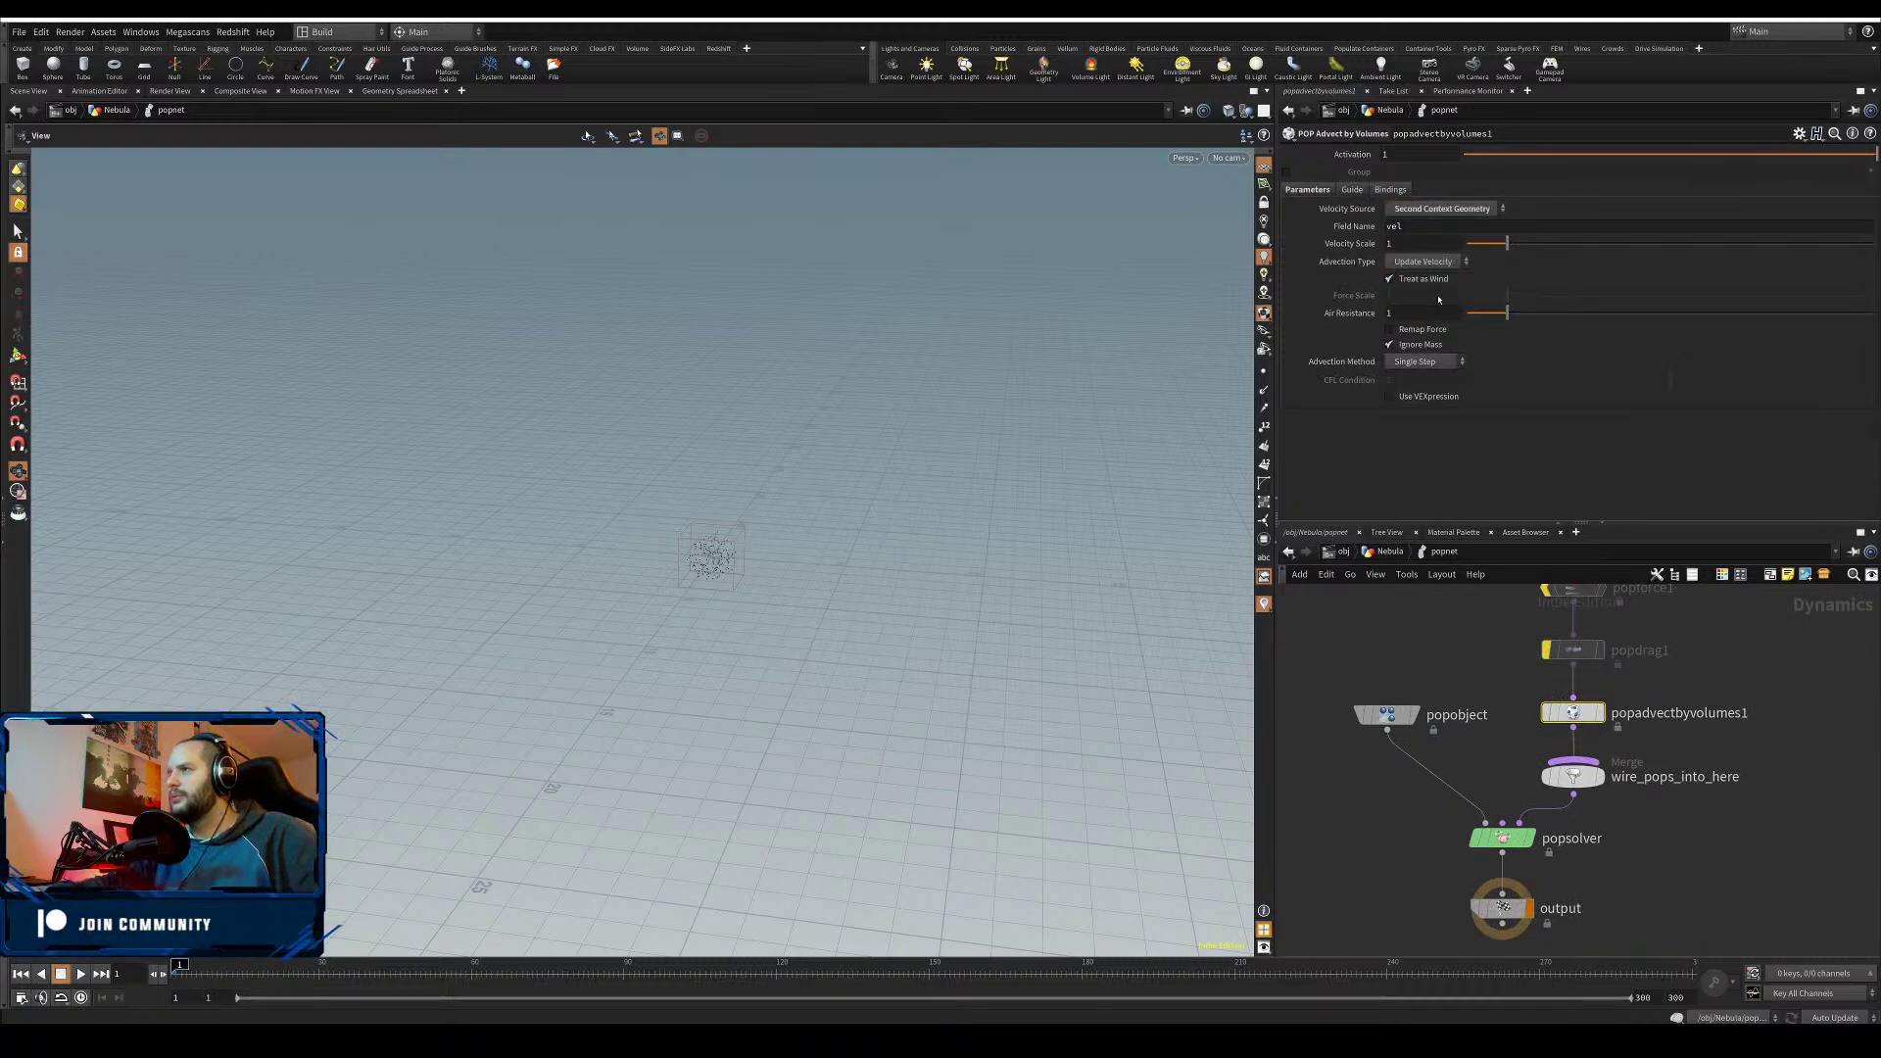
{"action": "left_click", "coordinate": [1435, 299]}
{"action": "left_click", "coordinate": [1420, 317]}
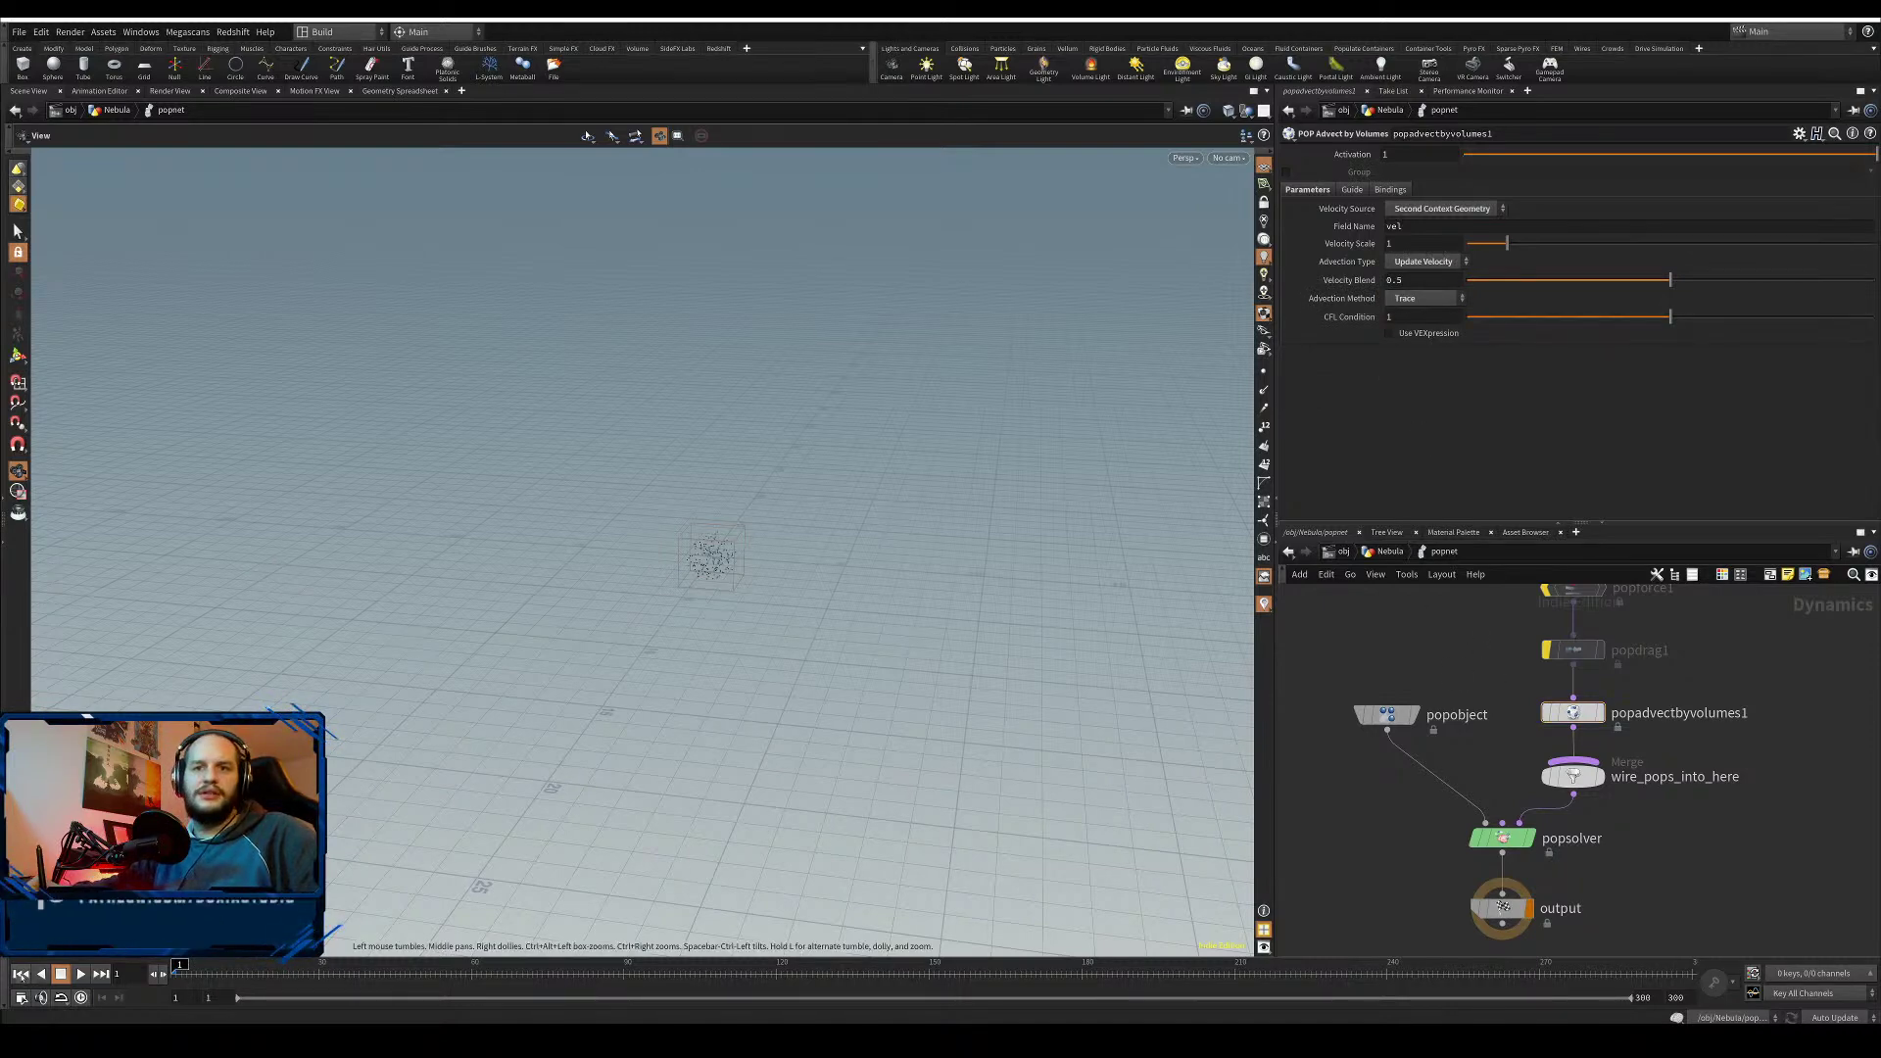
{"action": "left_click", "coordinate": [82, 974]}
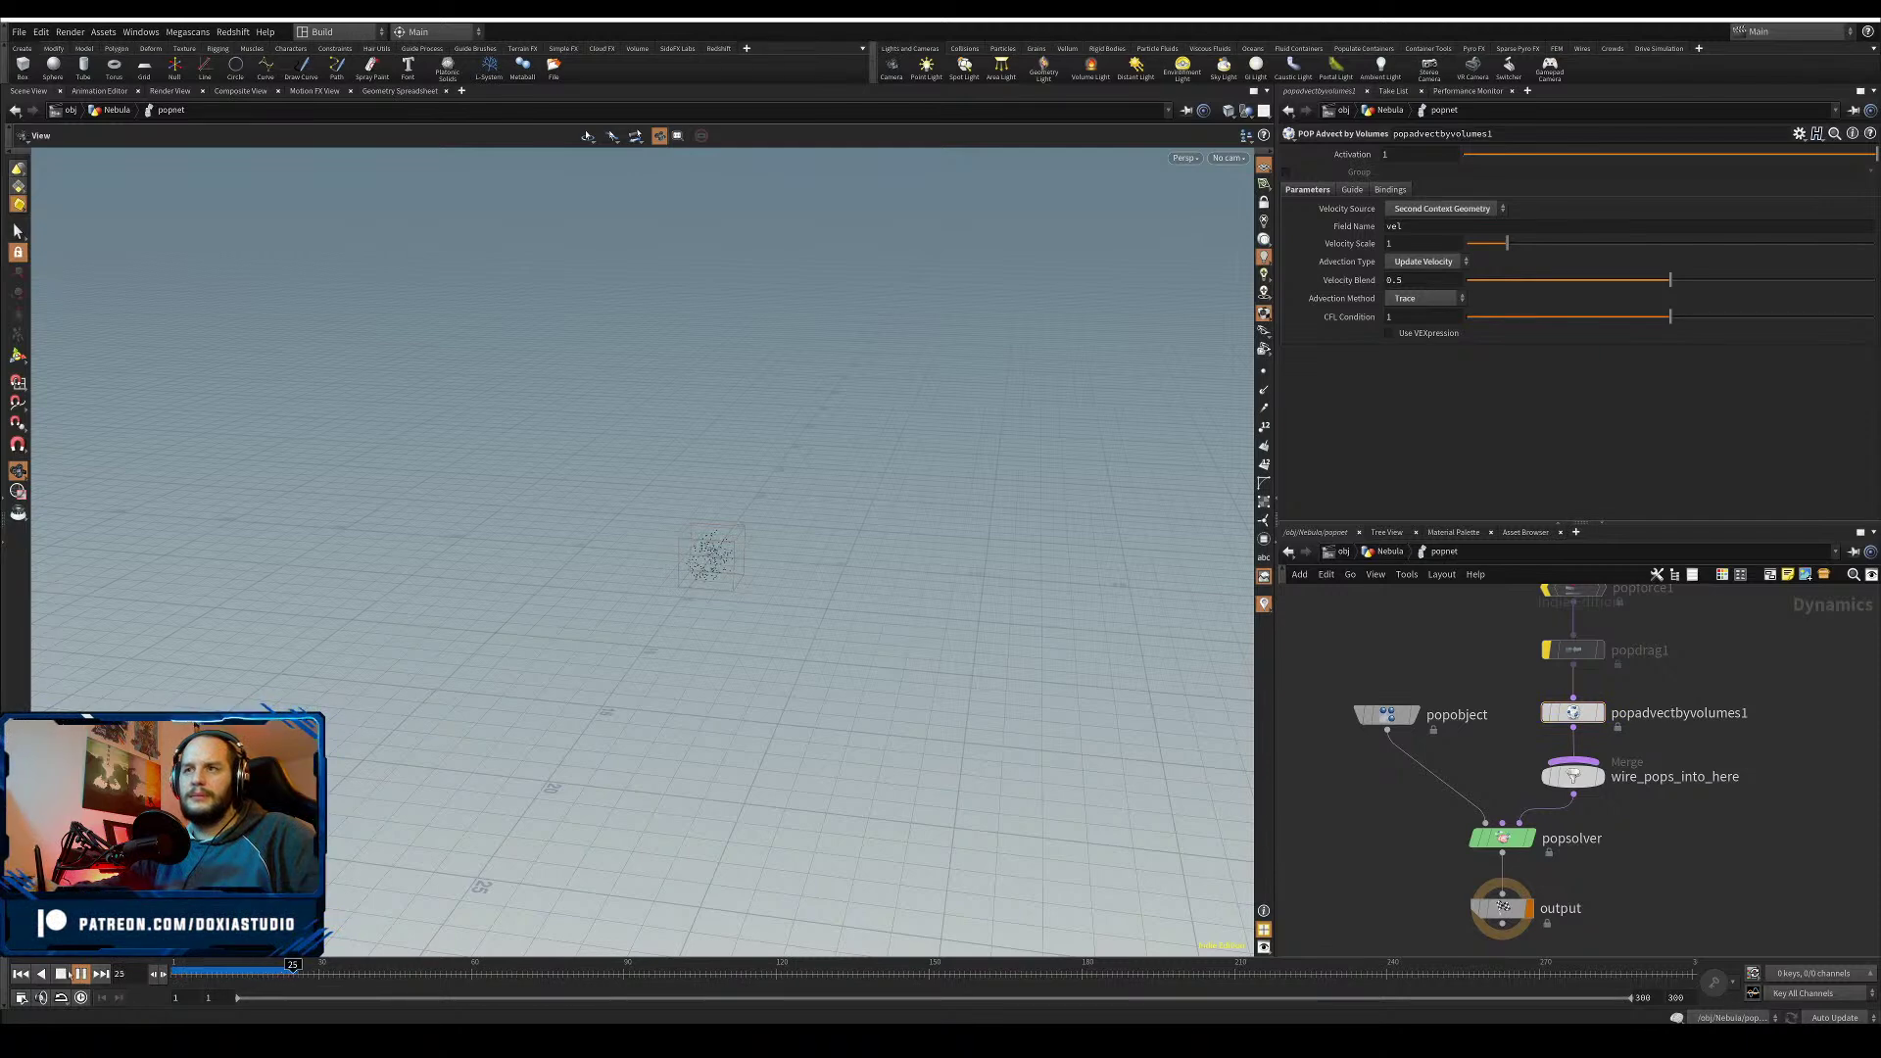
- Replay and scrub the simulation, zooming in to watch the advected particles
{"action": "left_click", "coordinate": [82, 974]}
{"action": "right_click_drag", "start_coordinate": [842, 548], "coordinate": [1300, 472]}
{"action": "left_click_drag", "start_coordinate": [1300, 473], "coordinate": [942, 589]}
{"action": "right_click_drag", "start_coordinate": [942, 588], "coordinate": [956, 582]}
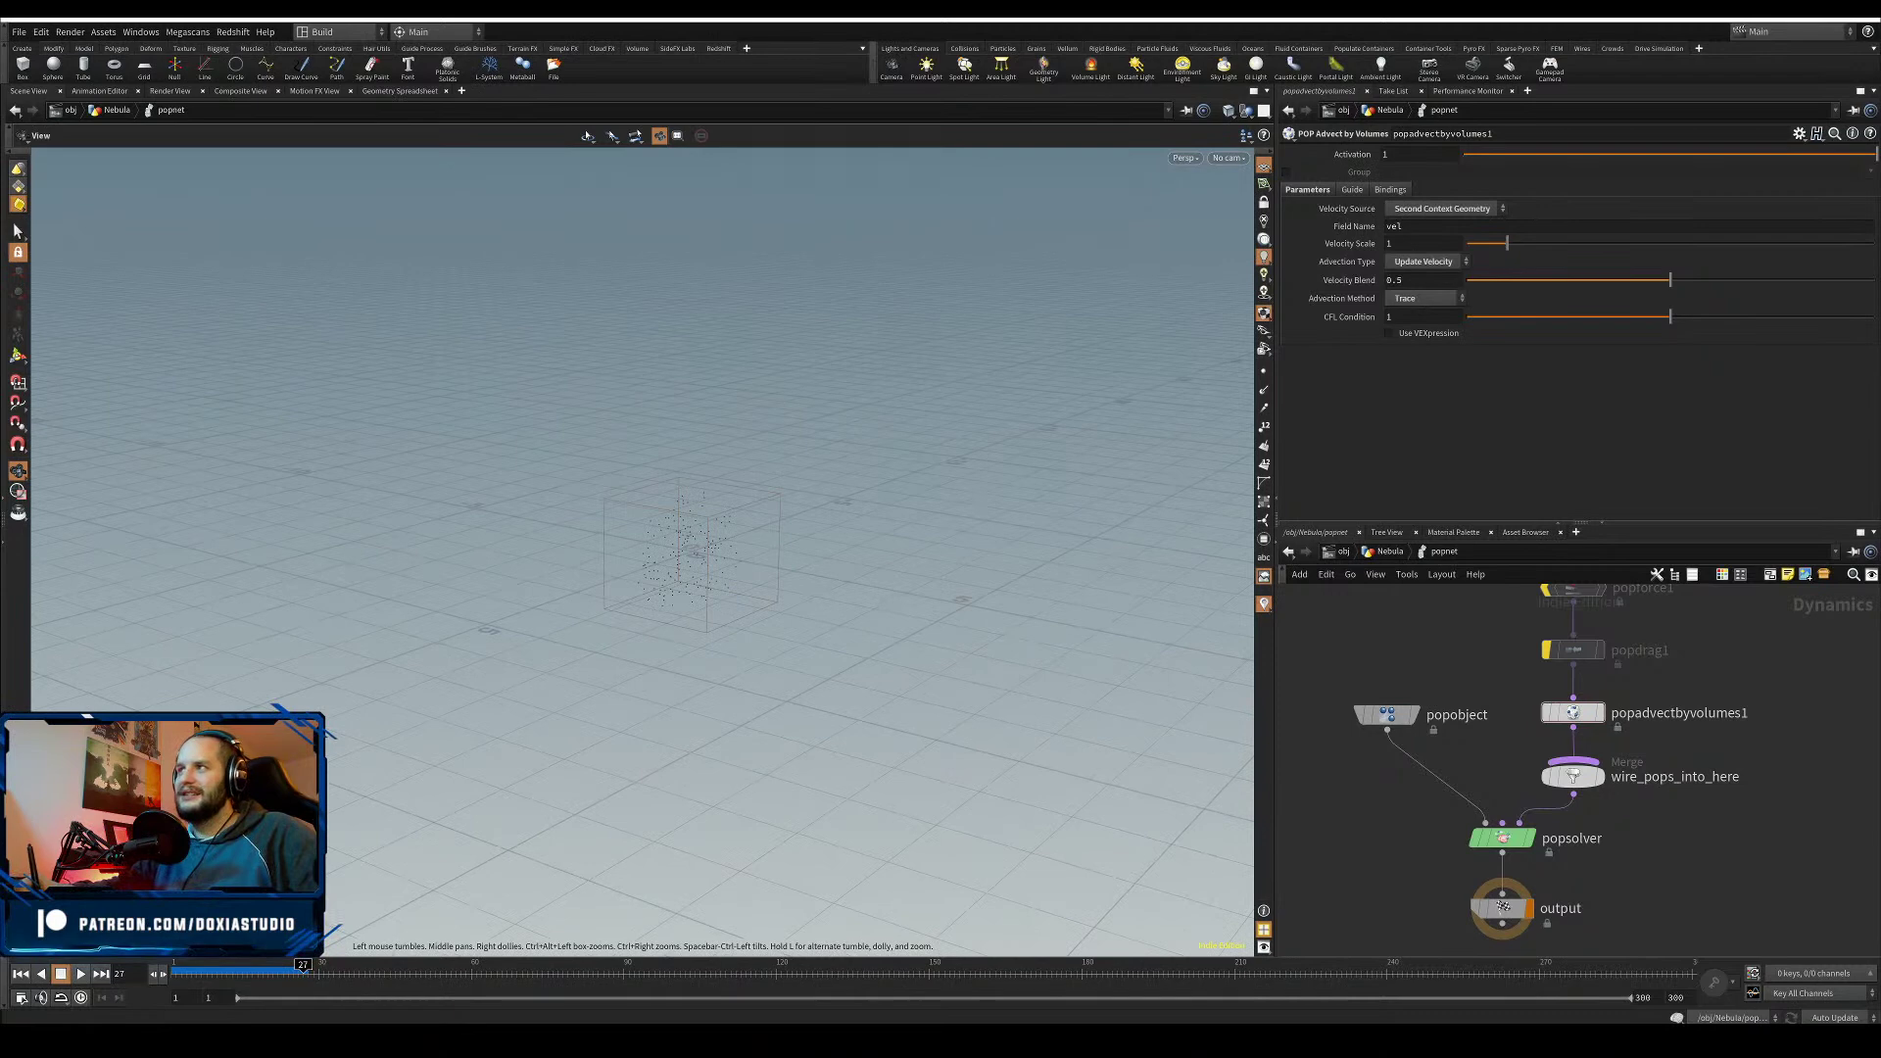
{"action": "left_click", "coordinate": [29, 973]}
{"action": "left_click", "coordinate": [81, 974]}
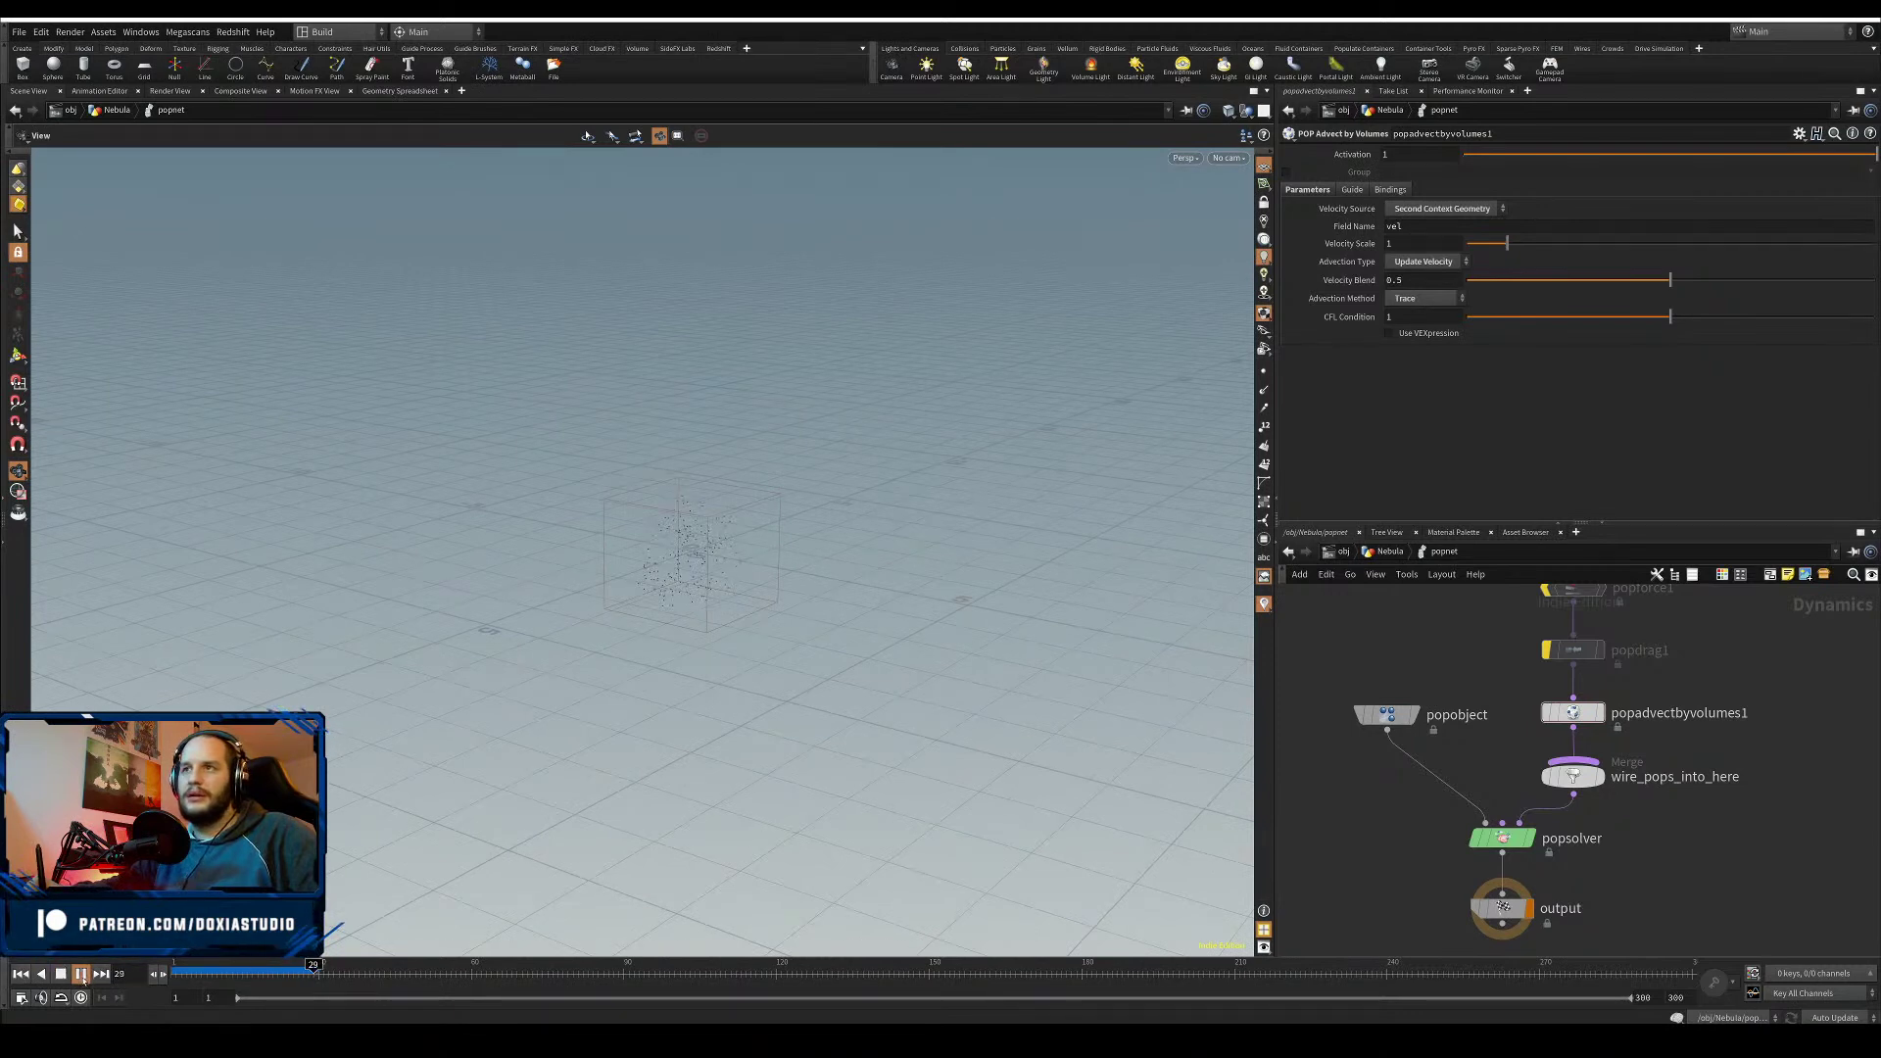
{"action": "left_click", "coordinate": [183, 972]}
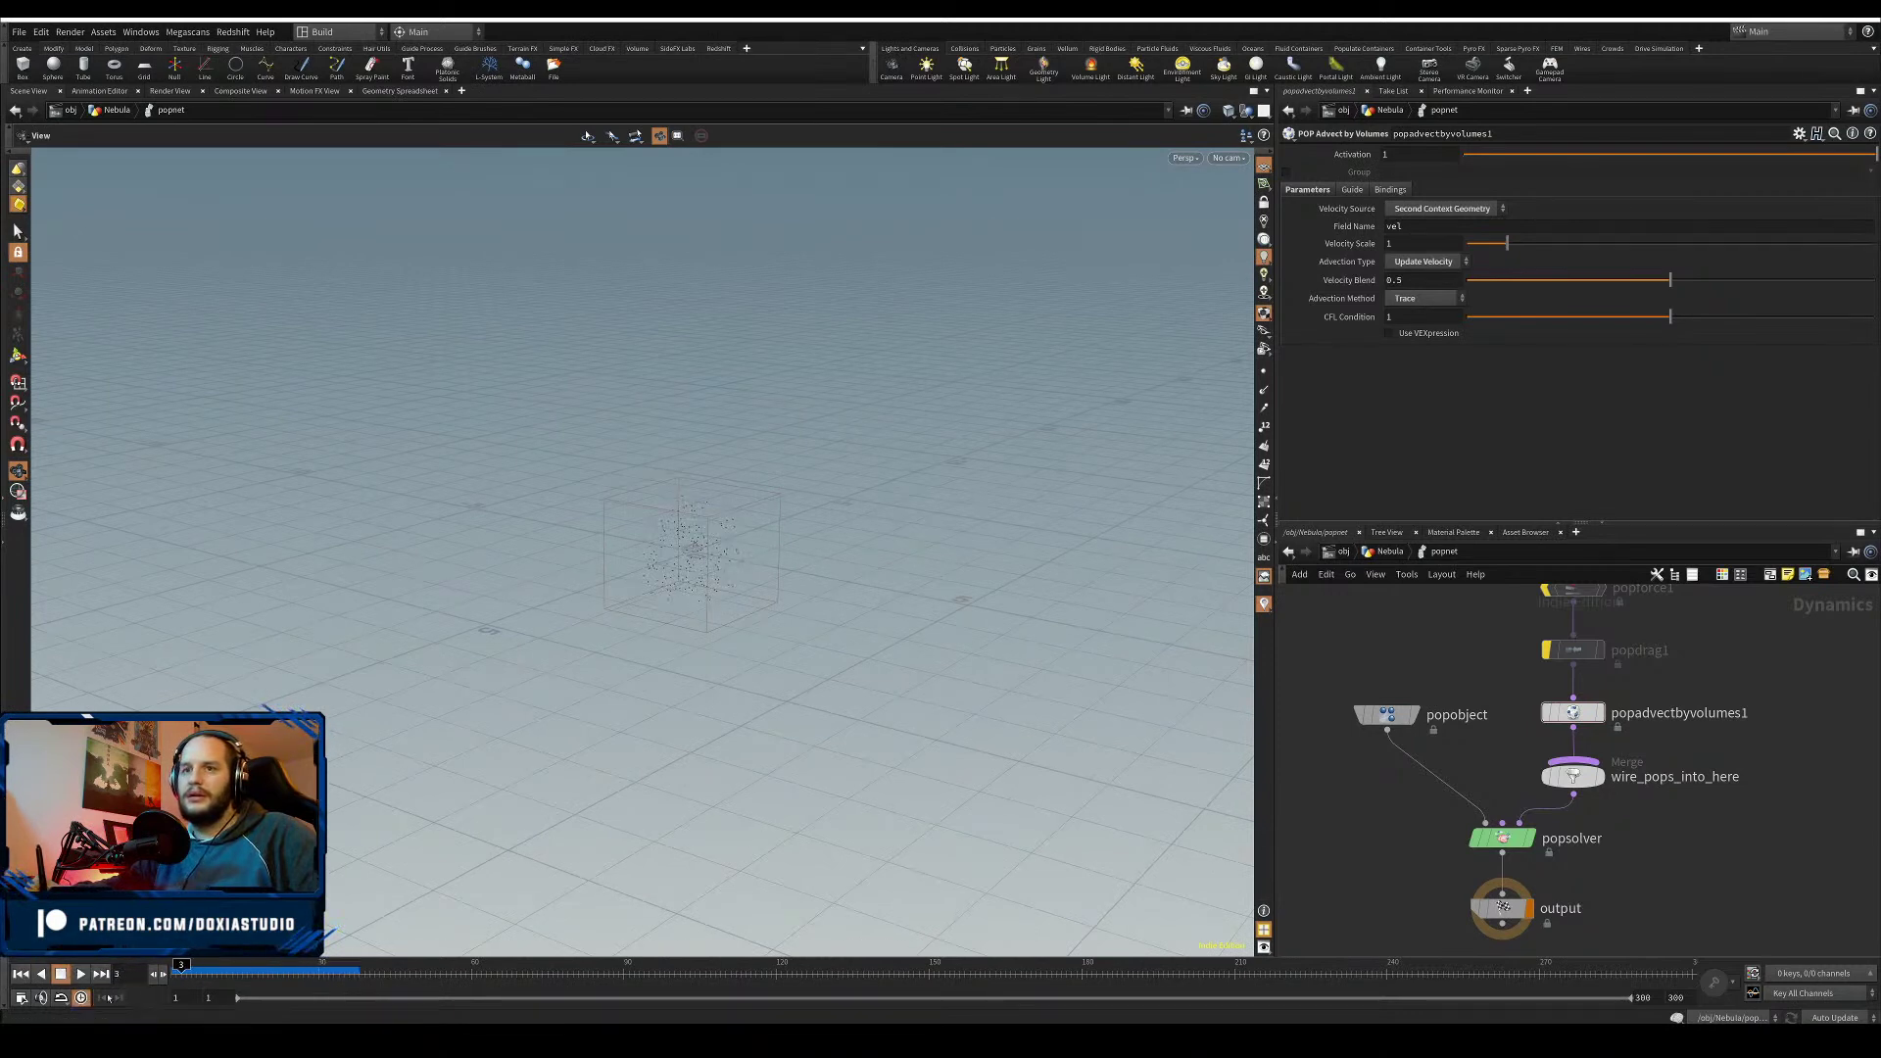
{"action": "left_click", "coordinate": [202, 967]}
{"action": "left_click_drag", "start_coordinate": [559, 937], "coordinate": [591, 961]}
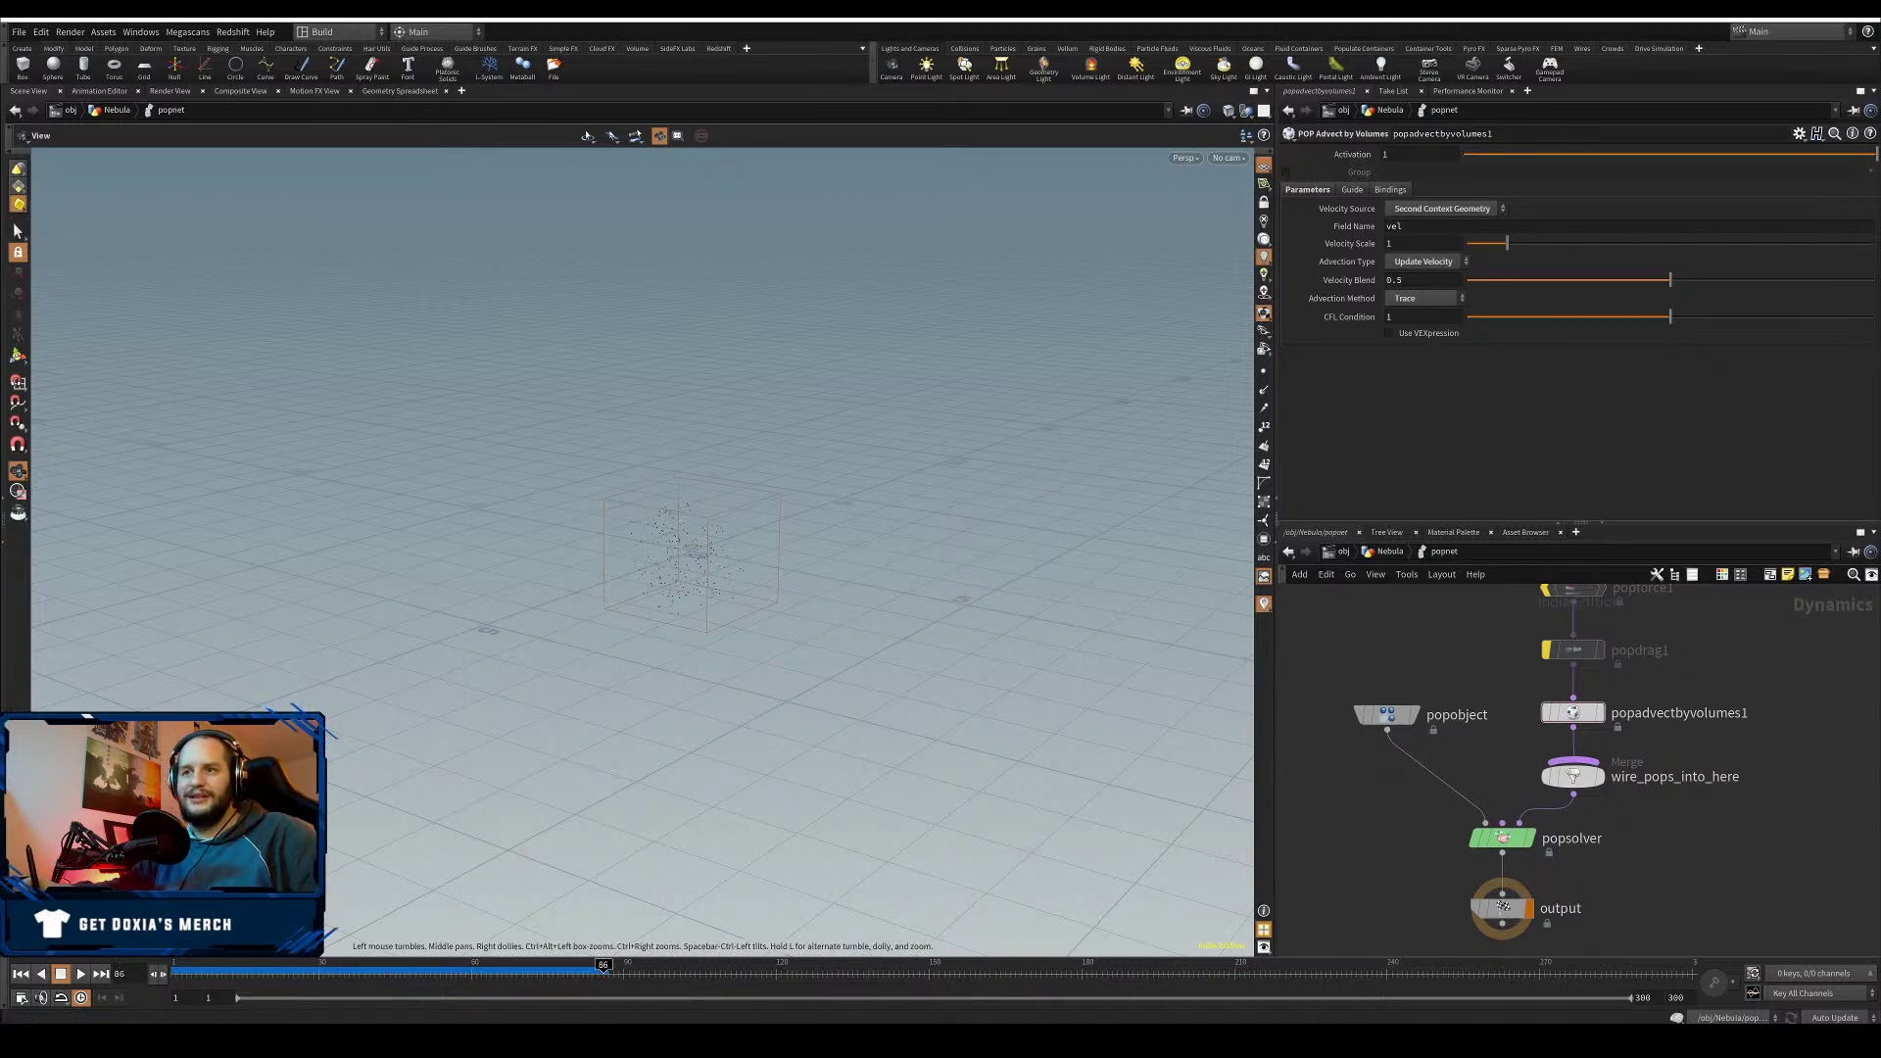
{"action": "left_click_drag", "start_coordinate": [222, 968], "coordinate": [201, 968]}
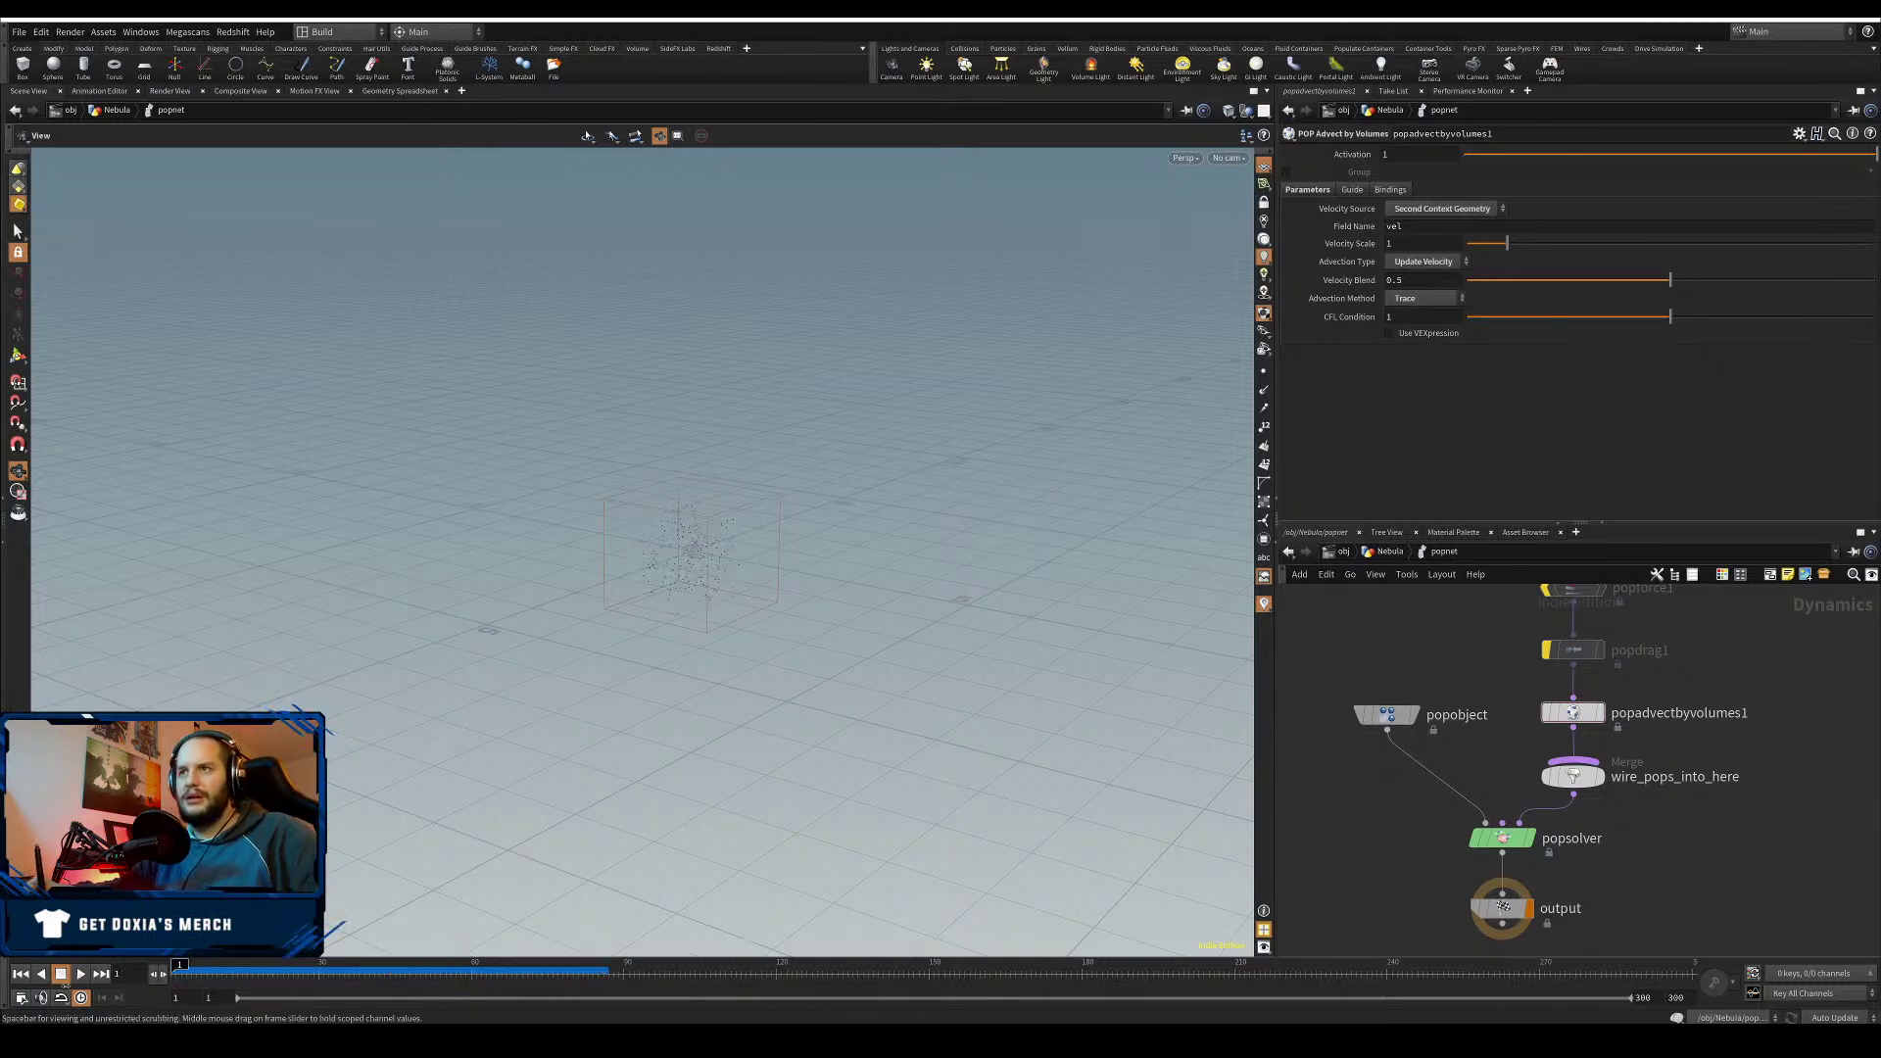
- Set popadvectbyvolumes1's Velocity Scale to 5
{"action": "middle_click_drag", "start_coordinate": [1487, 592], "coordinate": [1427, 693]}
{"action": "left_click_drag", "start_coordinate": [1476, 783], "coordinate": [1510, 813]}
{"action": "left_click_drag", "start_coordinate": [1396, 244], "coordinate": [1368, 251]}
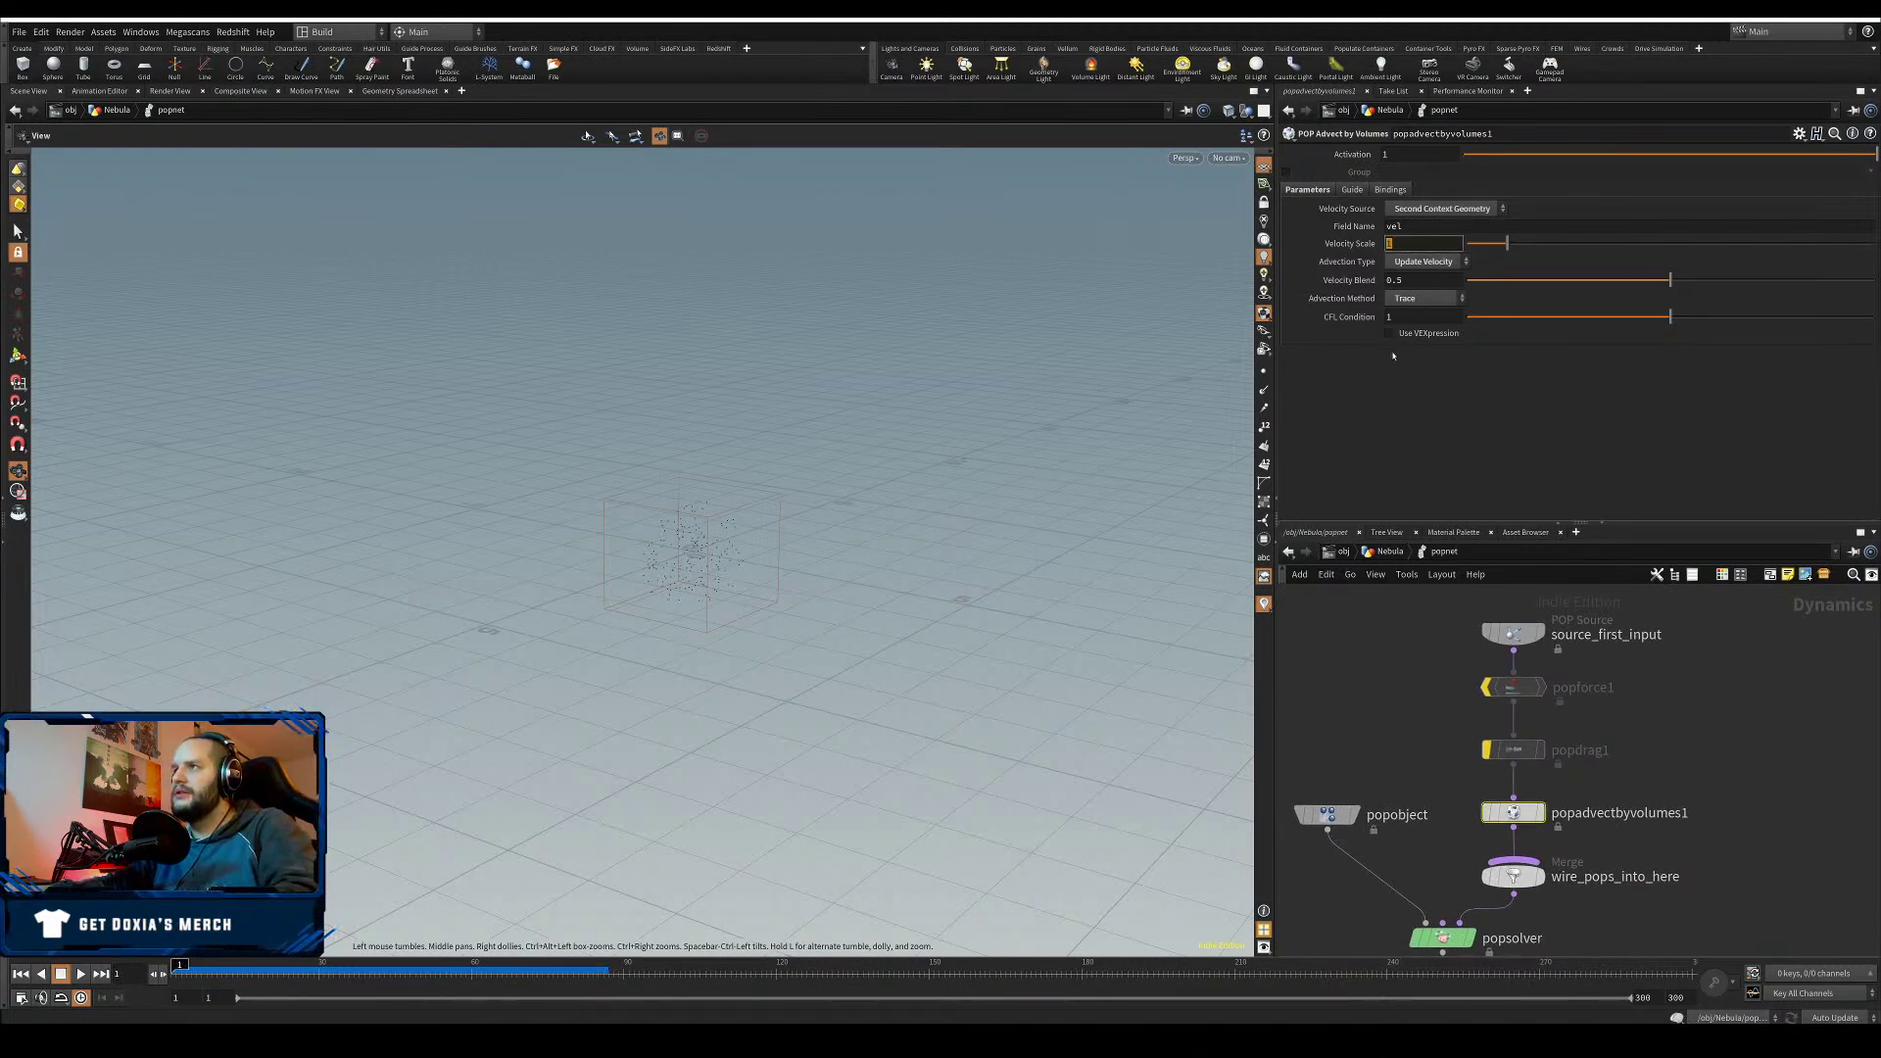
{"action": "type", "text": "5"}
{"action": "key", "text": "Return"}
- On source_first_input, disable Max Points per Frame and set Const. Birth Rate to 723000
{"action": "left_click", "coordinate": [1513, 633]}
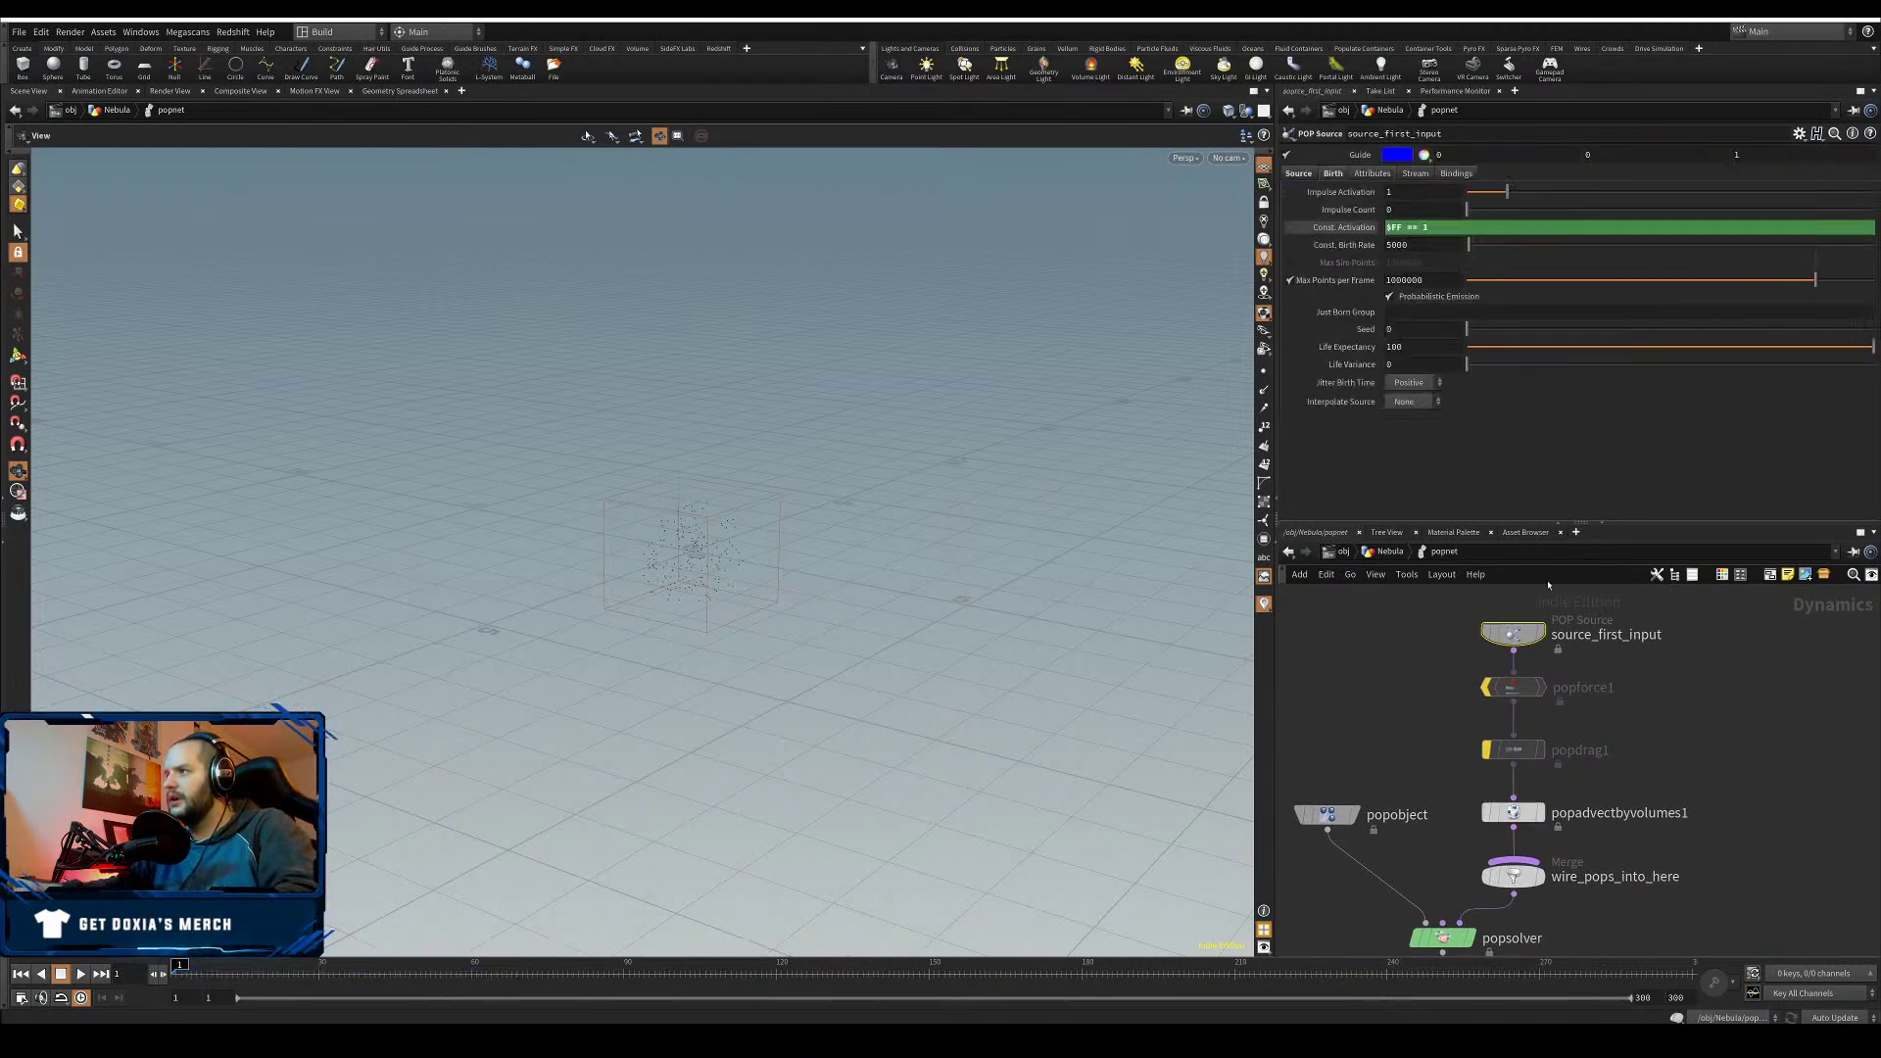
{"action": "left_click", "coordinate": [1291, 281]}
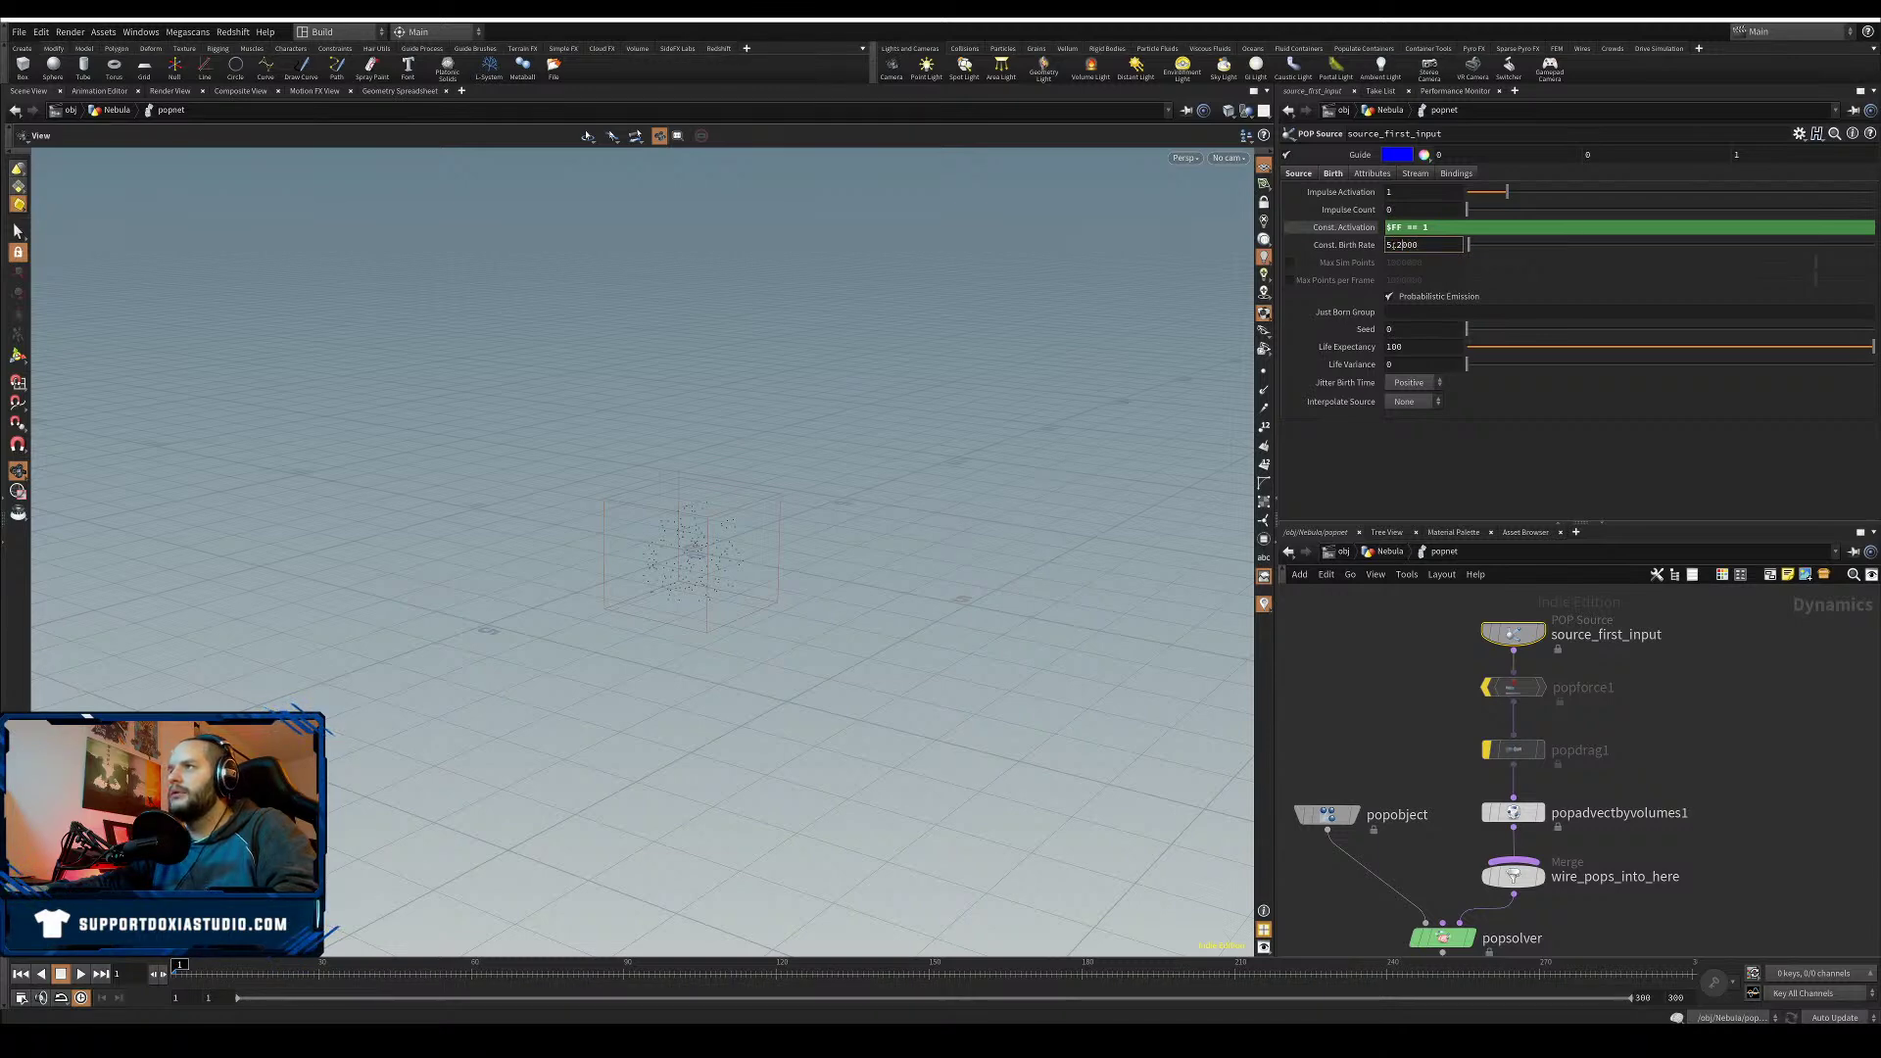
{"action": "type", "text": "3"}
{"action": "left_click_drag", "start_coordinate": [1397, 245], "coordinate": [1393, 245]}
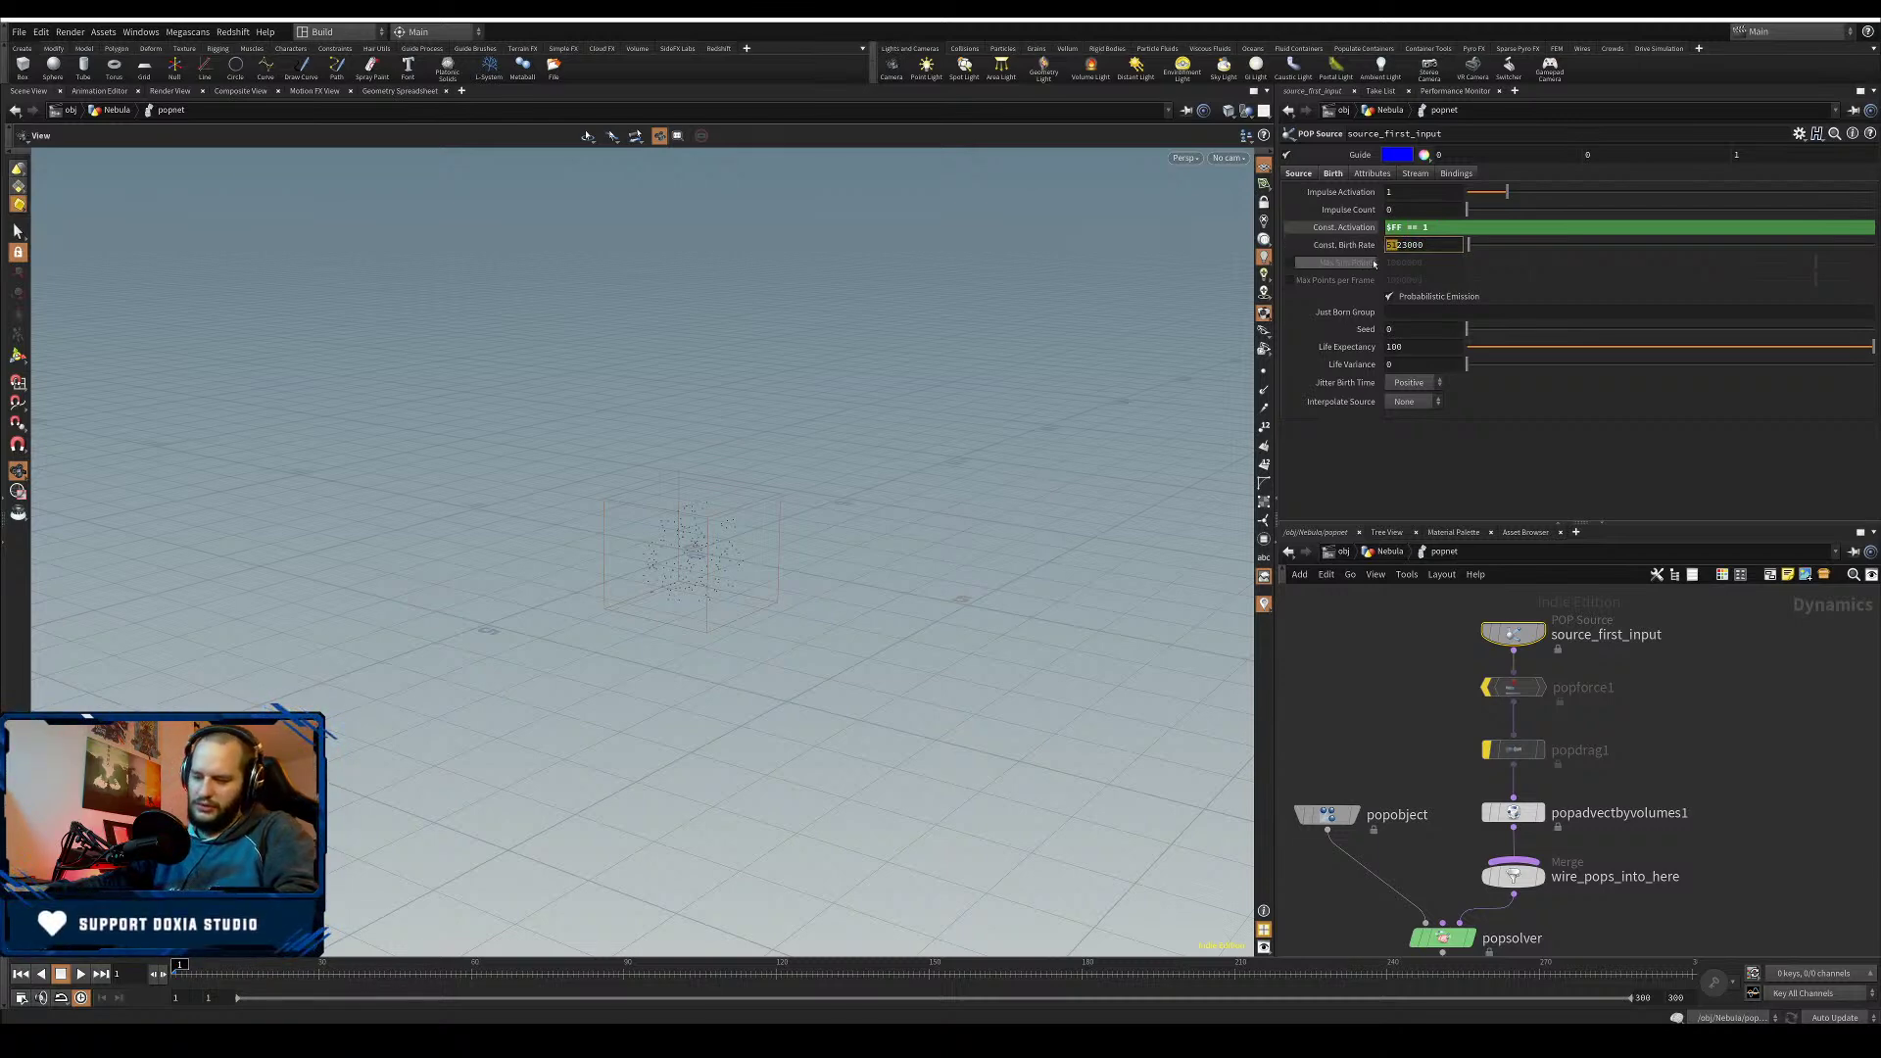
{"action": "left_click", "coordinate": [1310, 474]}
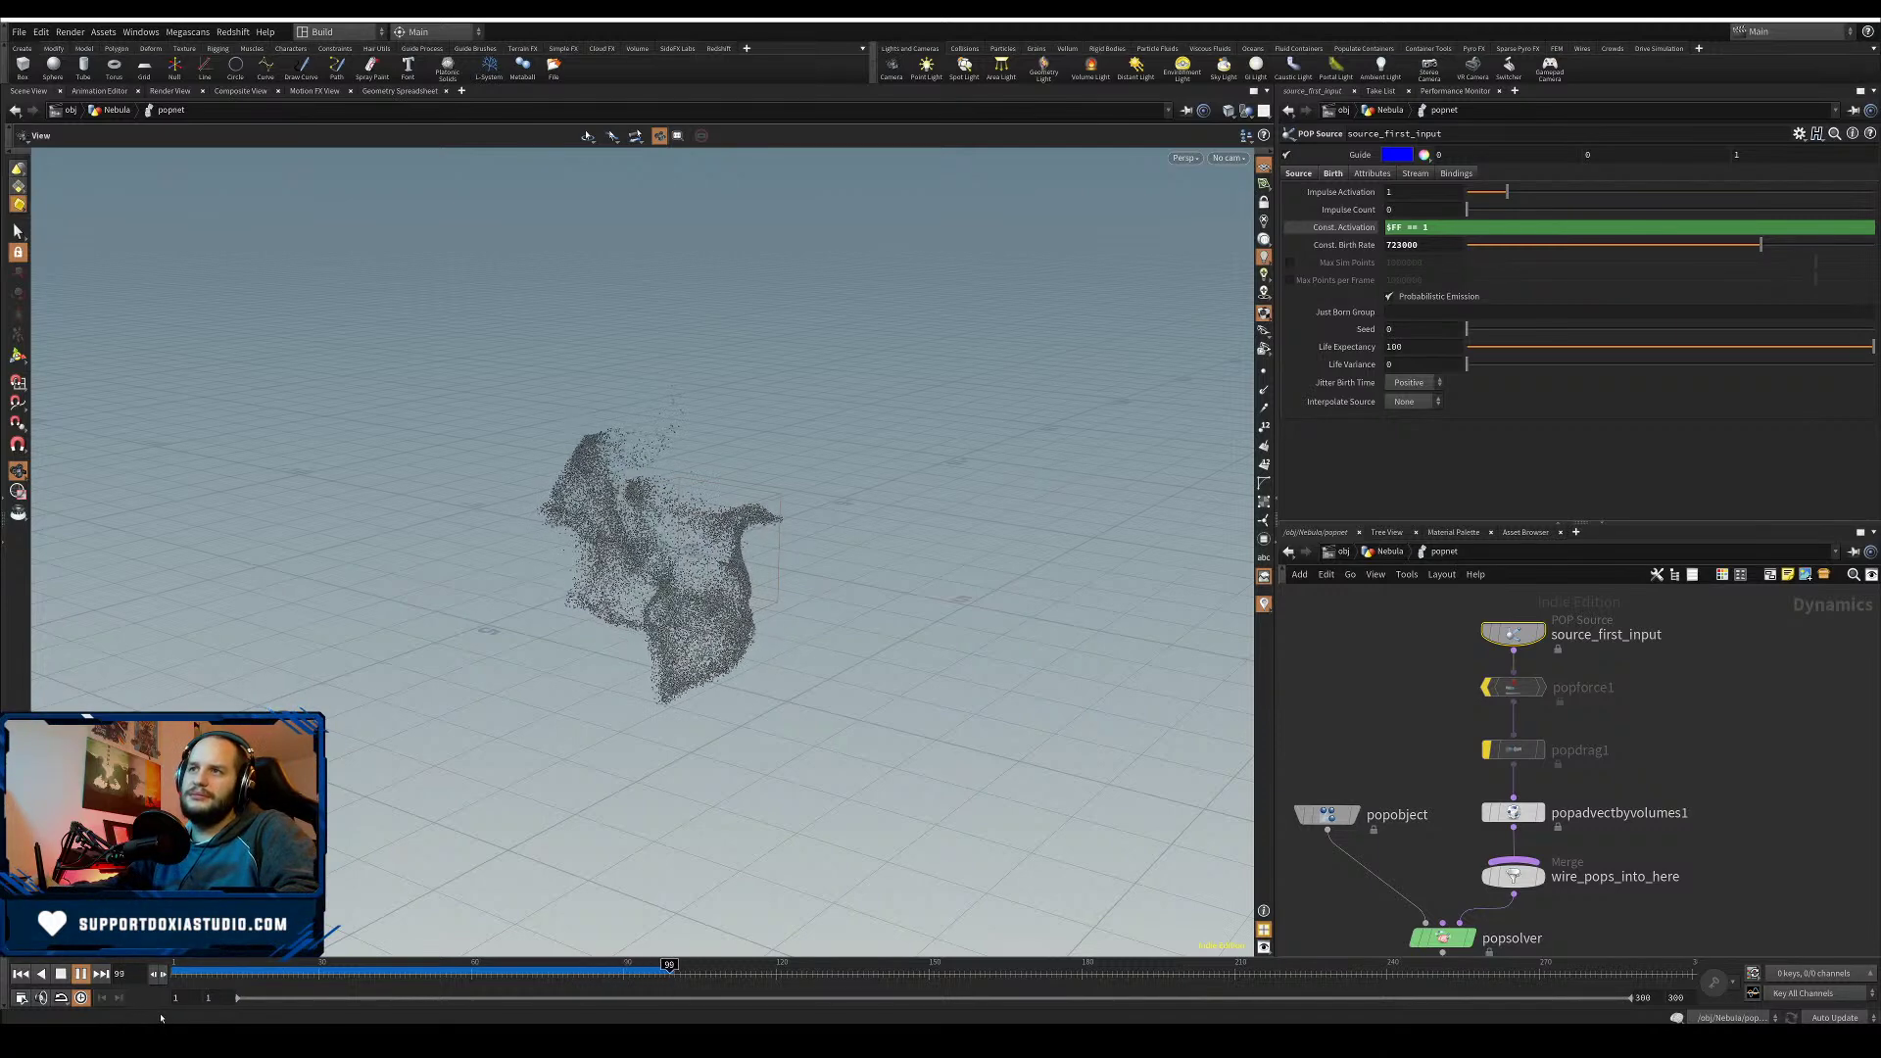
- Stop at frame 113, inspect the particle cloud, then select control_vel in the Nebula network
{"action": "left_click", "coordinate": [85, 976]}
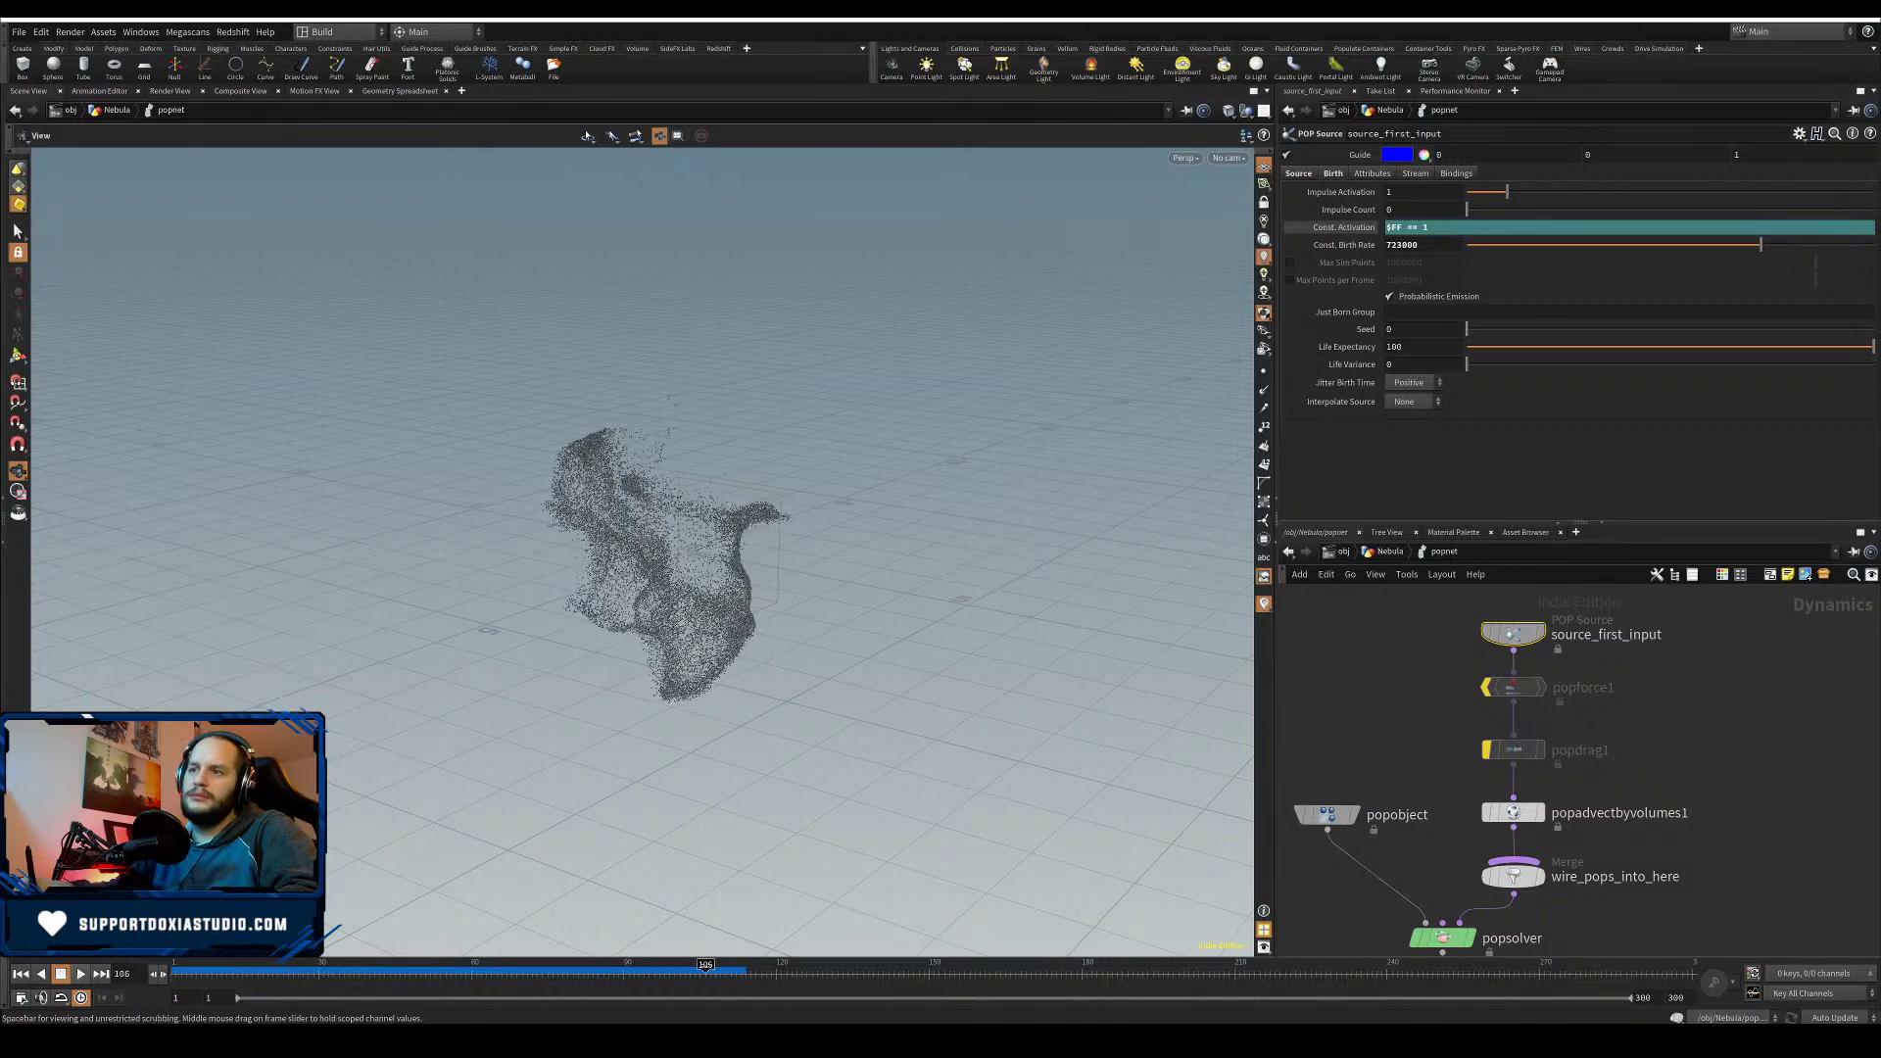
{"action": "left_click_drag", "start_coordinate": [744, 988], "coordinate": [740, 981]}
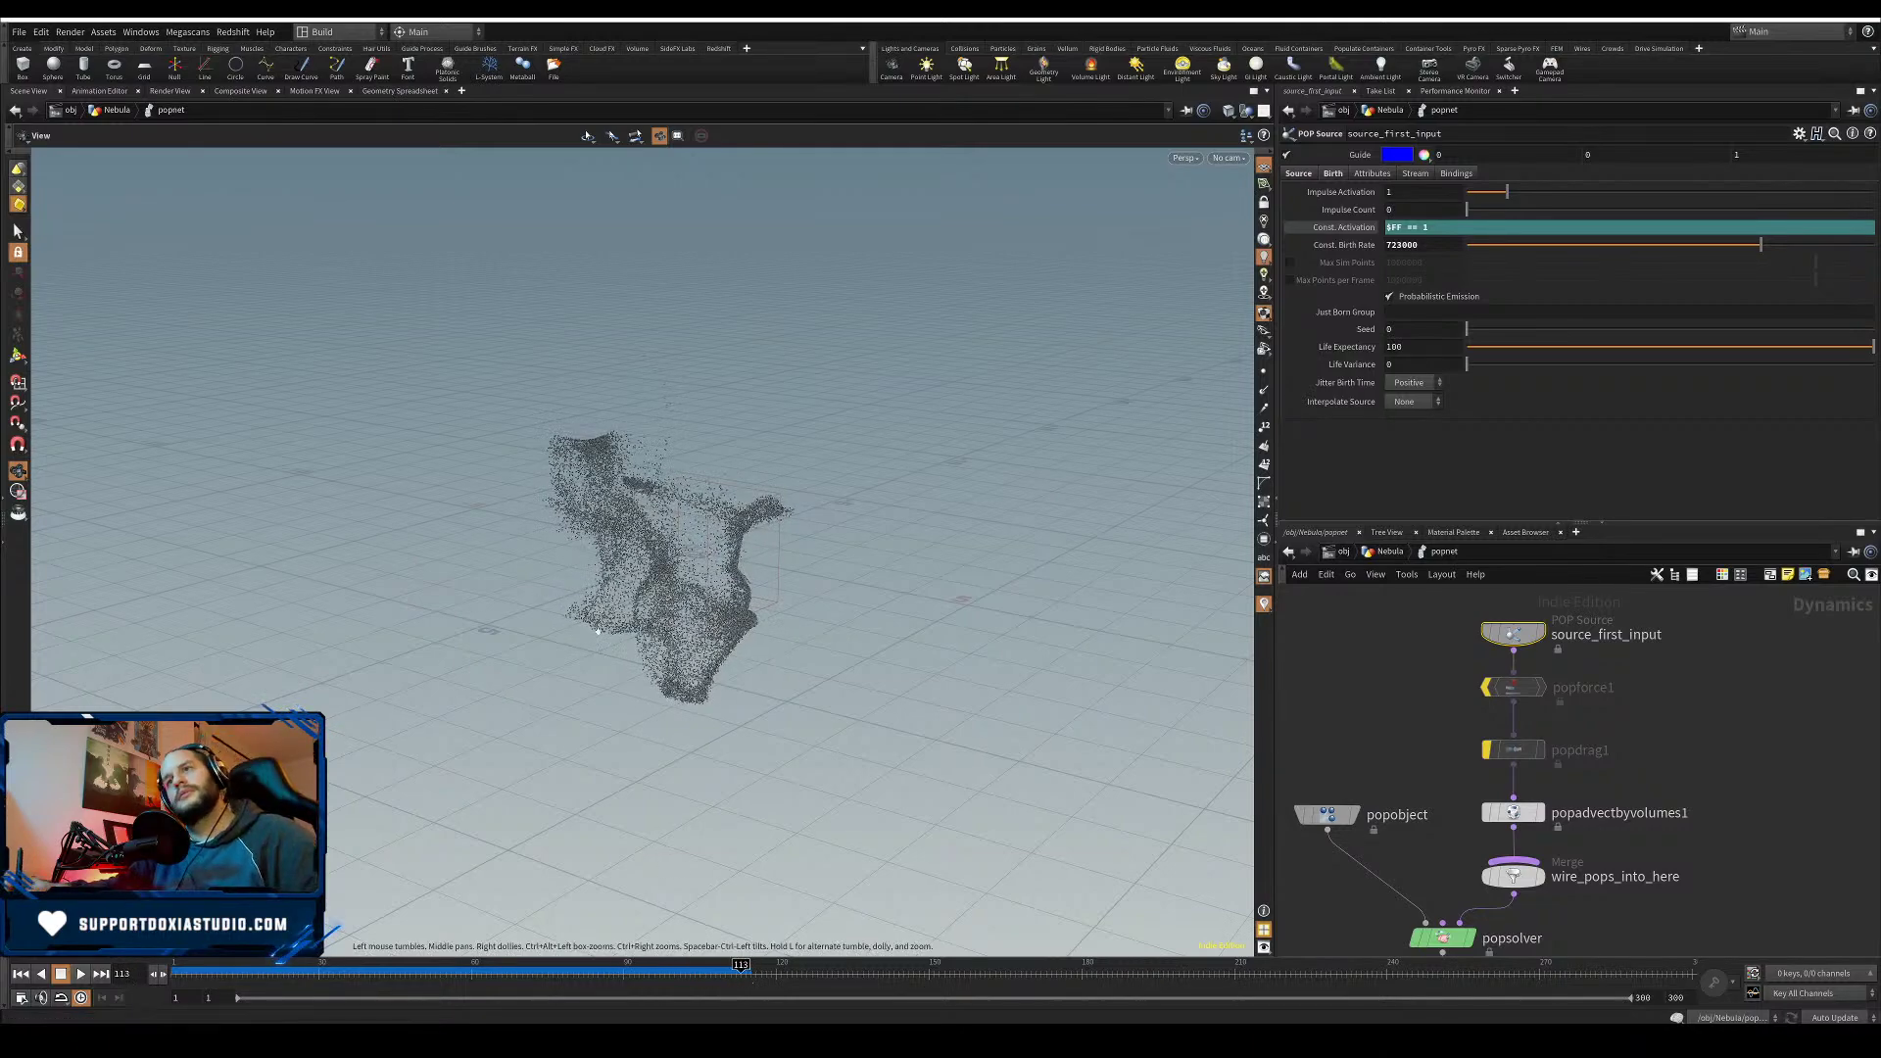
{"action": "scroll", "coordinate": [597, 630], "scroll_direction": "up", "scroll_amount": 5}
{"action": "left_click_drag", "start_coordinate": [599, 633], "coordinate": [846, 616]}
{"action": "middle_click_drag", "start_coordinate": [846, 616], "coordinate": [650, 699]}
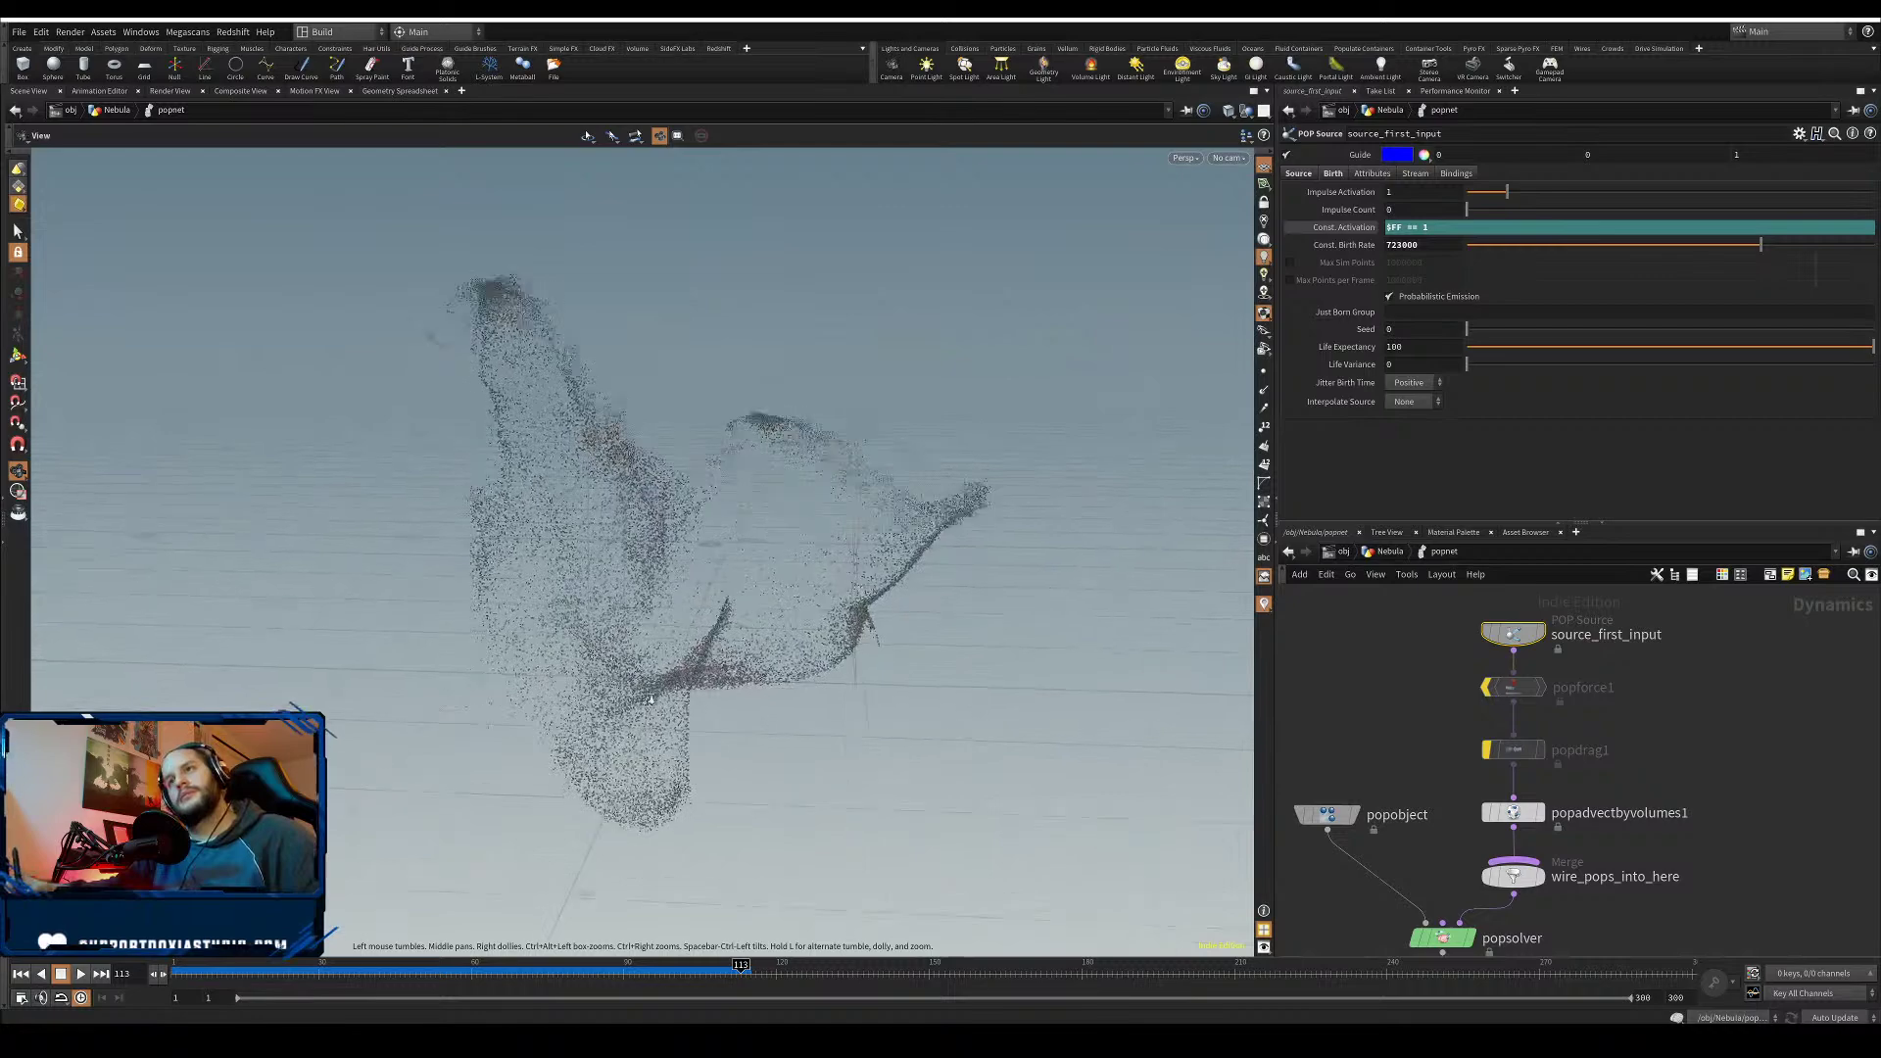
{"action": "scroll", "coordinate": [650, 699], "scroll_direction": "up", "scroll_amount": 4}
{"action": "mouse_move", "coordinate": [650, 699]}
{"action": "left_mouse_down"}
{"action": "mouse_move", "coordinate": [563, 693]}
{"action": "mouse_move", "coordinate": [654, 736]}
{"action": "left_mouse_up"}
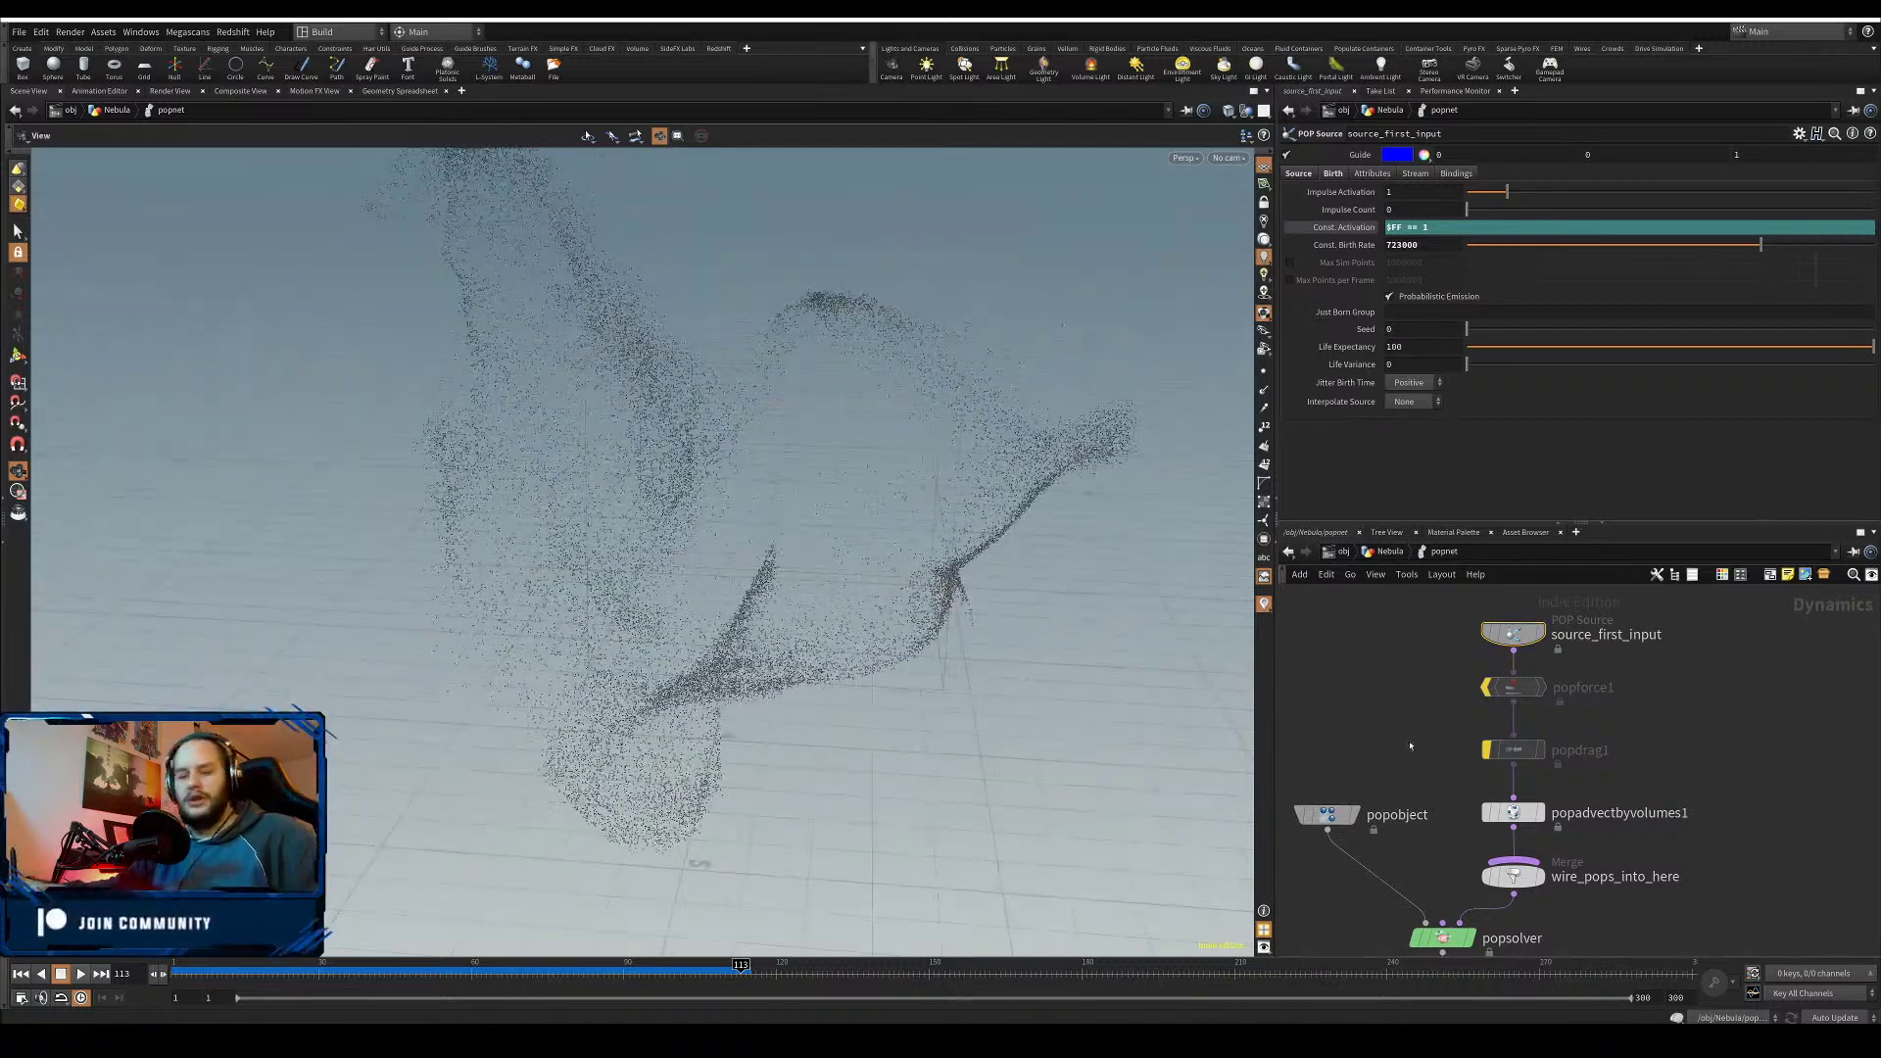
{"action": "key", "text": "u"}
{"action": "left_click", "coordinate": [1583, 702]}
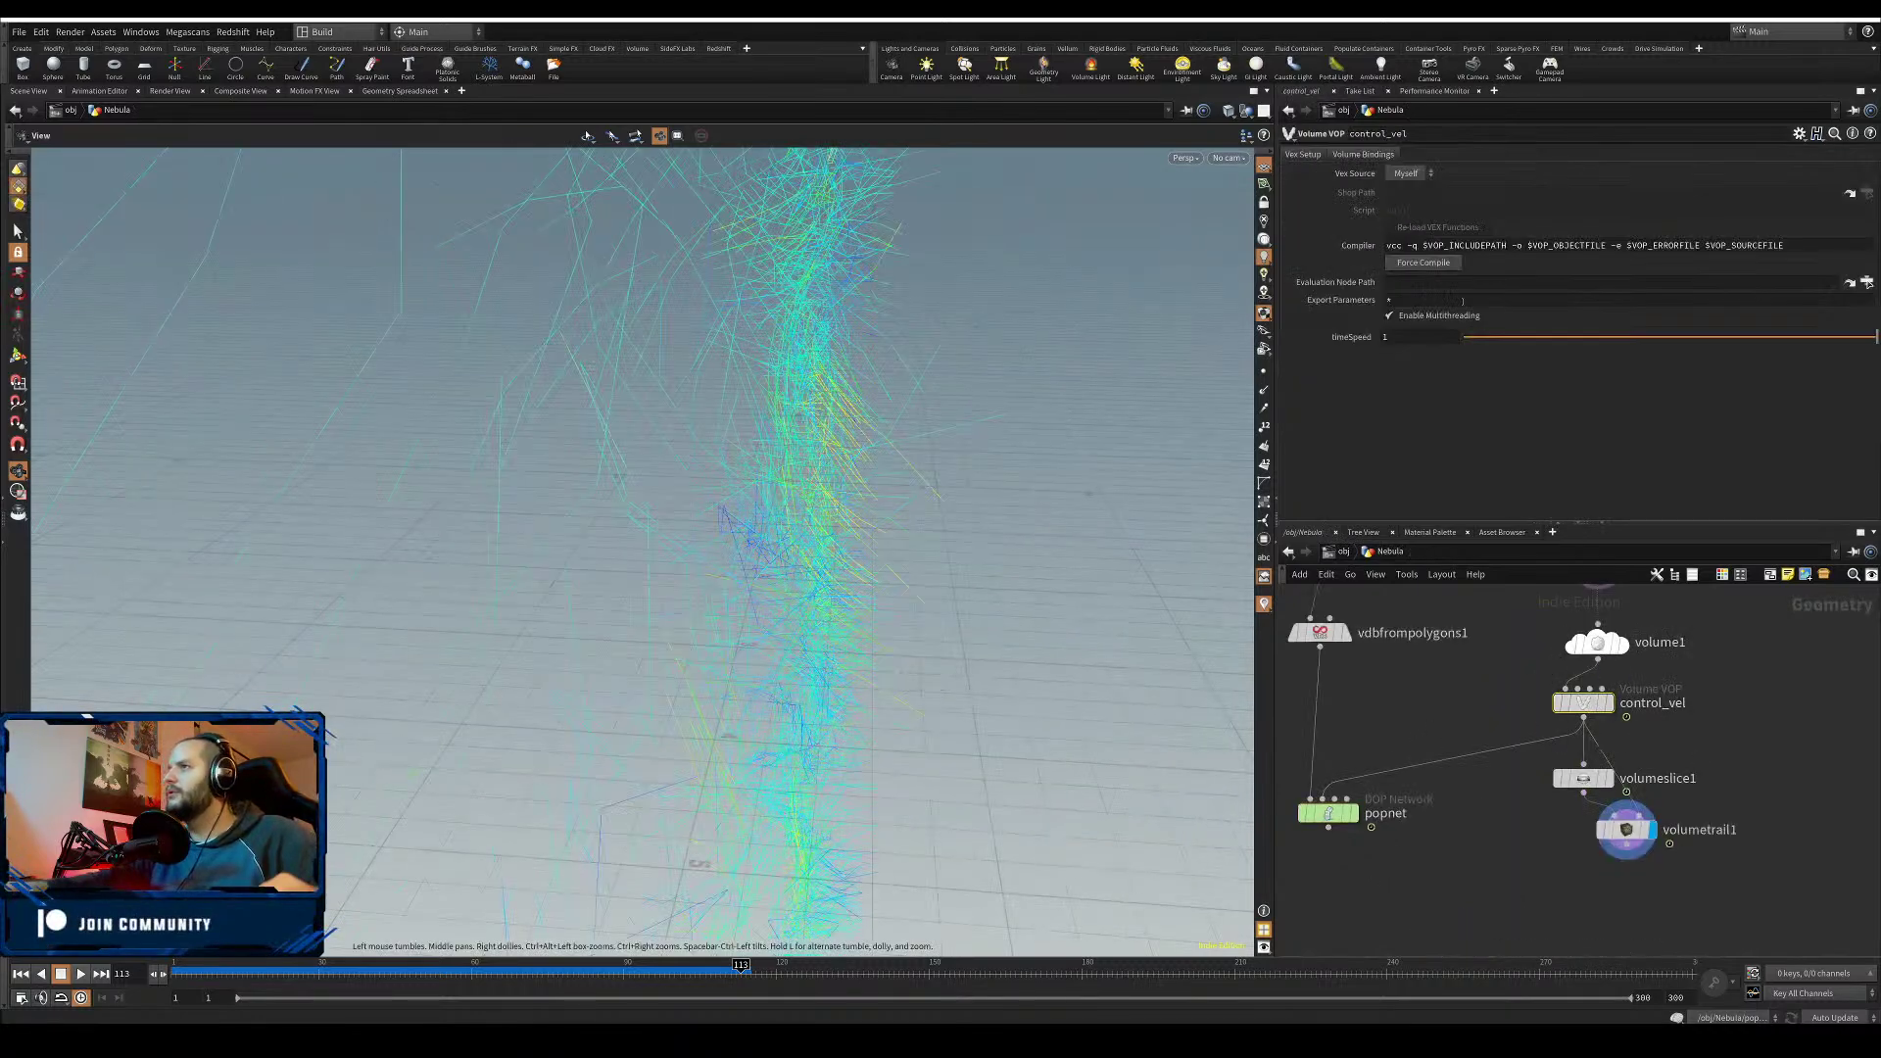
- Inspect control_vel's noise setup, then set volume1's Div Size to 0.1
{"action": "double_click", "coordinate": [1583, 703]}
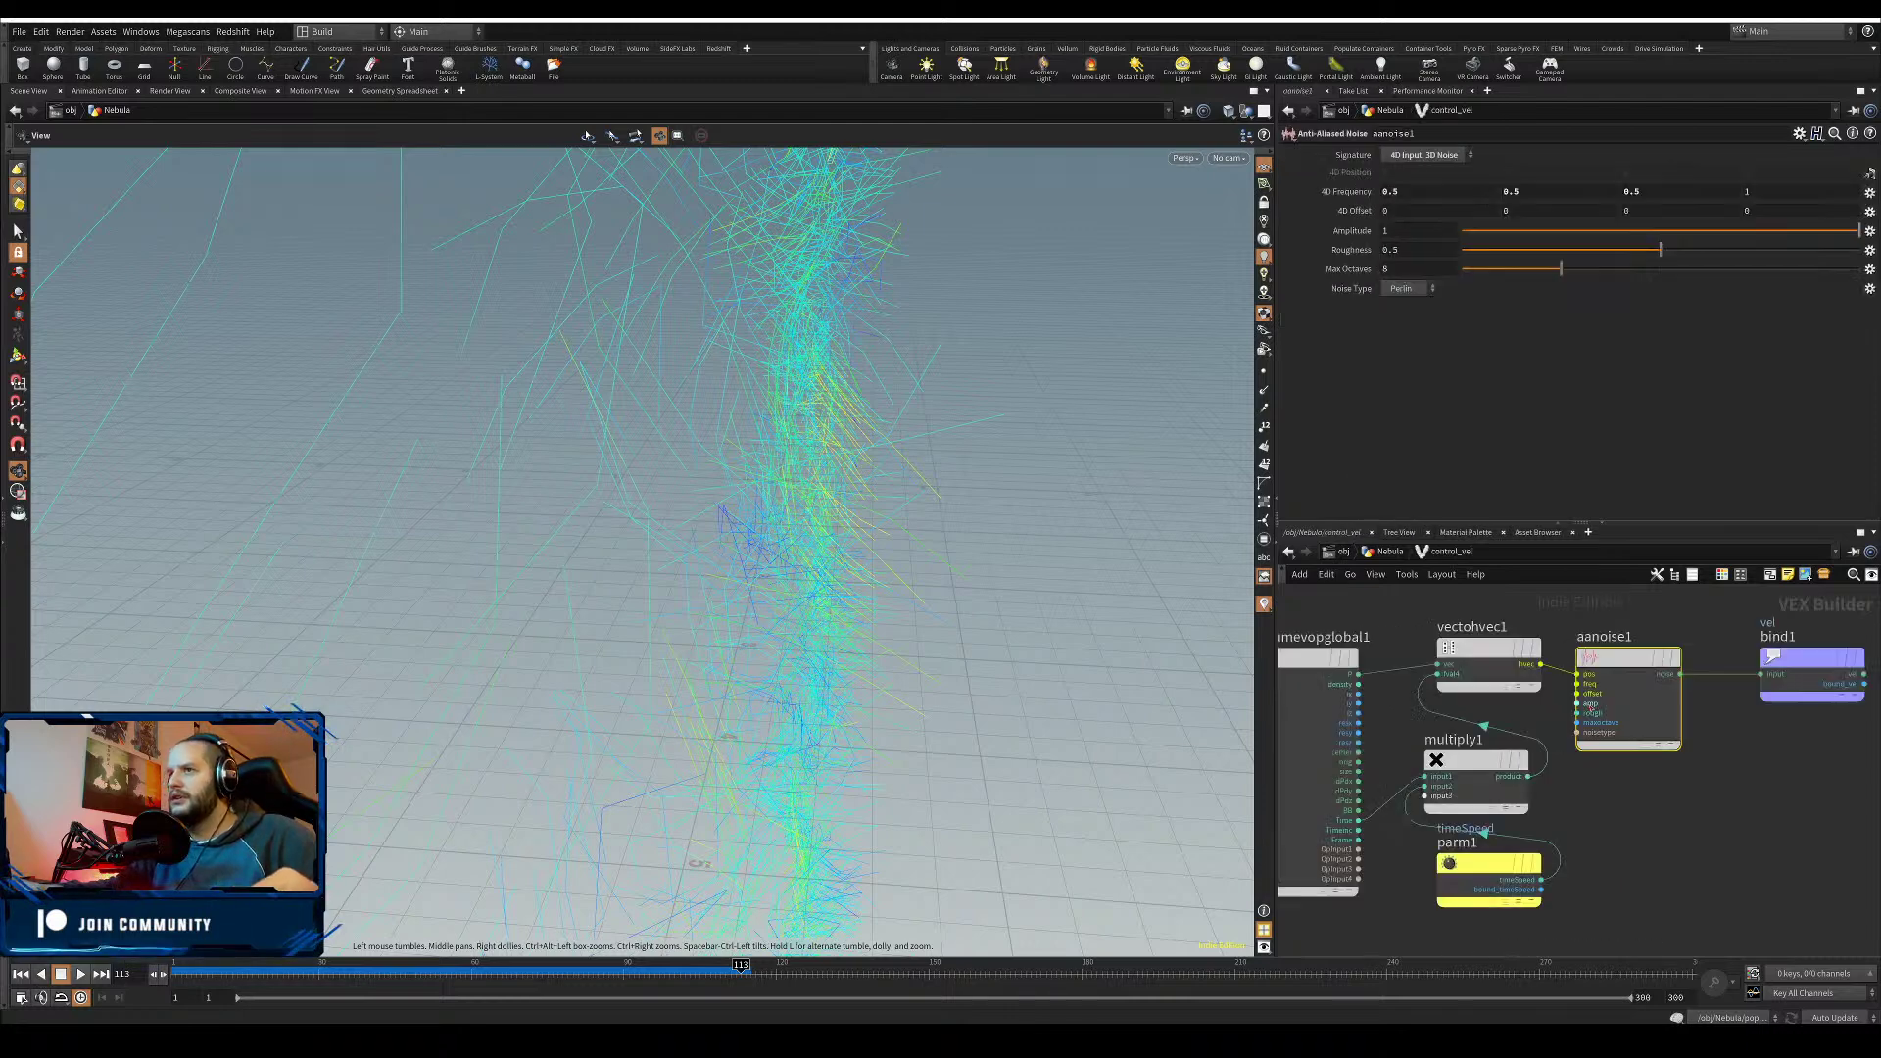
{"action": "key", "text": "u"}
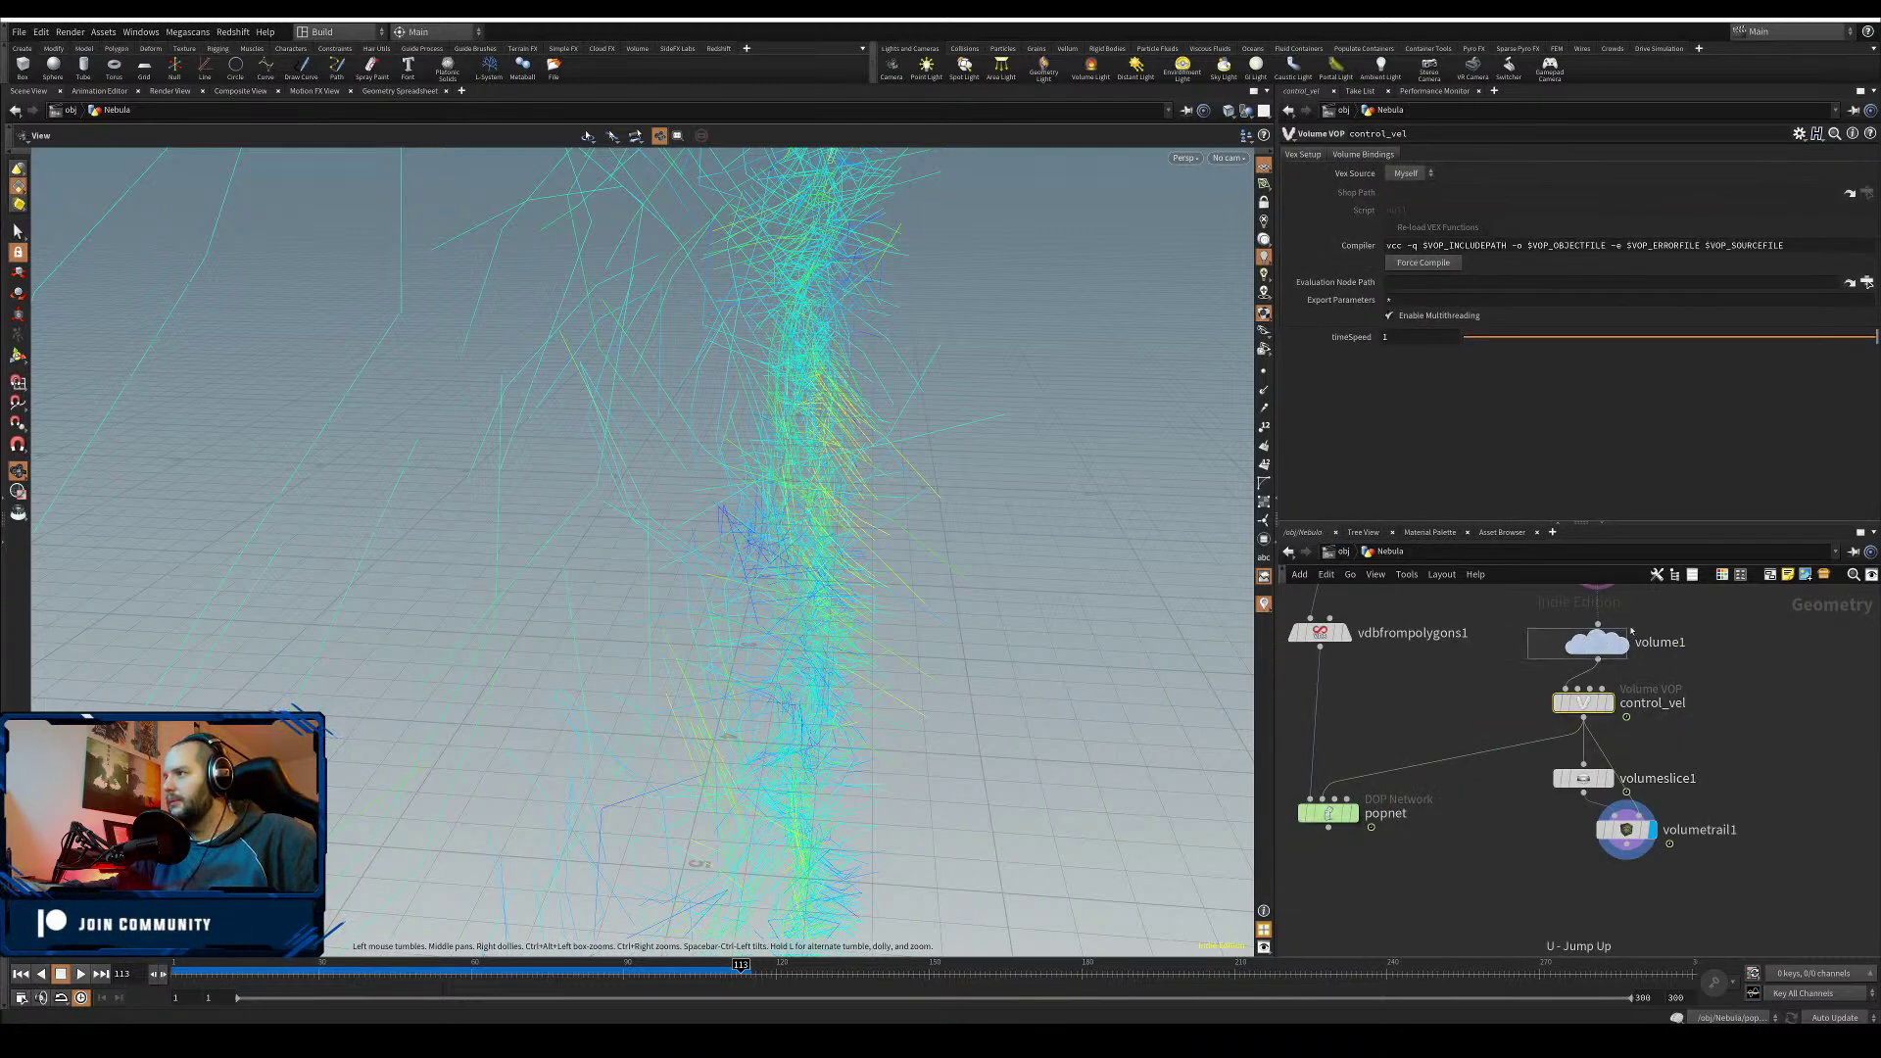
{"action": "left_click", "coordinate": [1597, 643]}
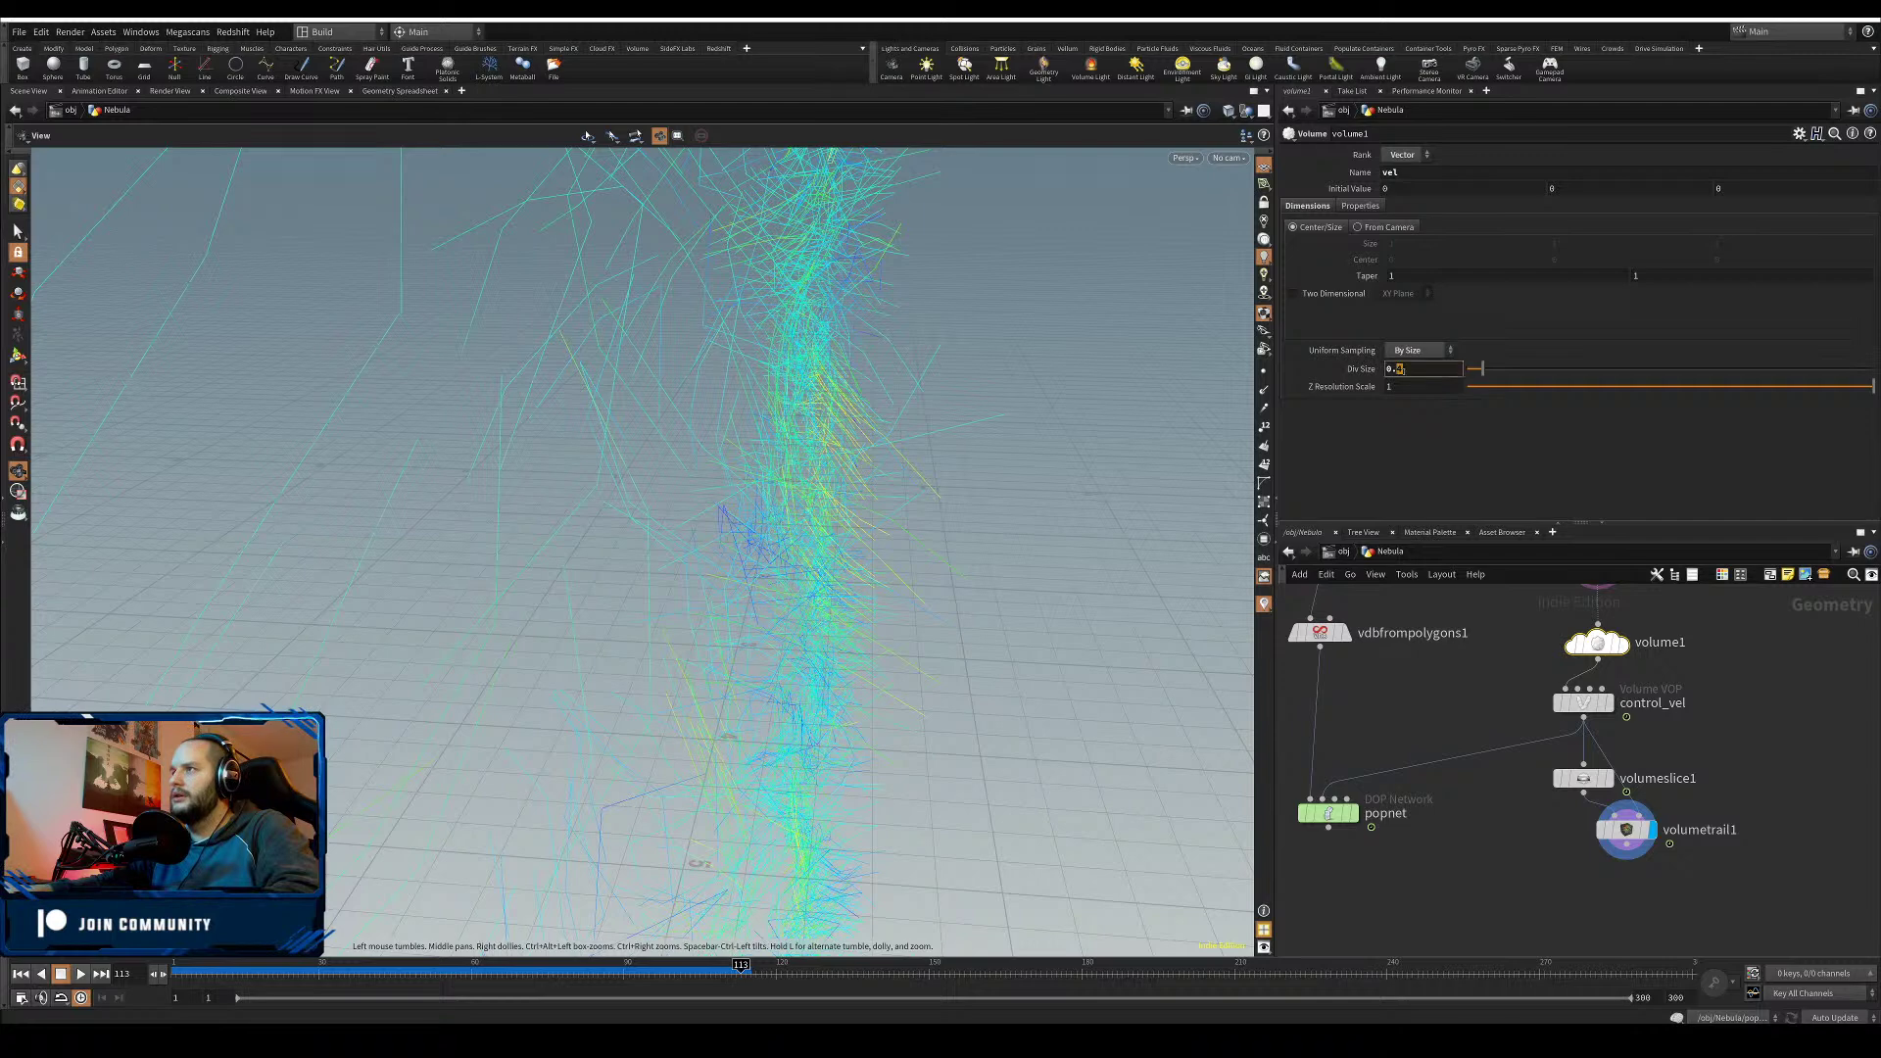
{"action": "key", "text": "Return"}
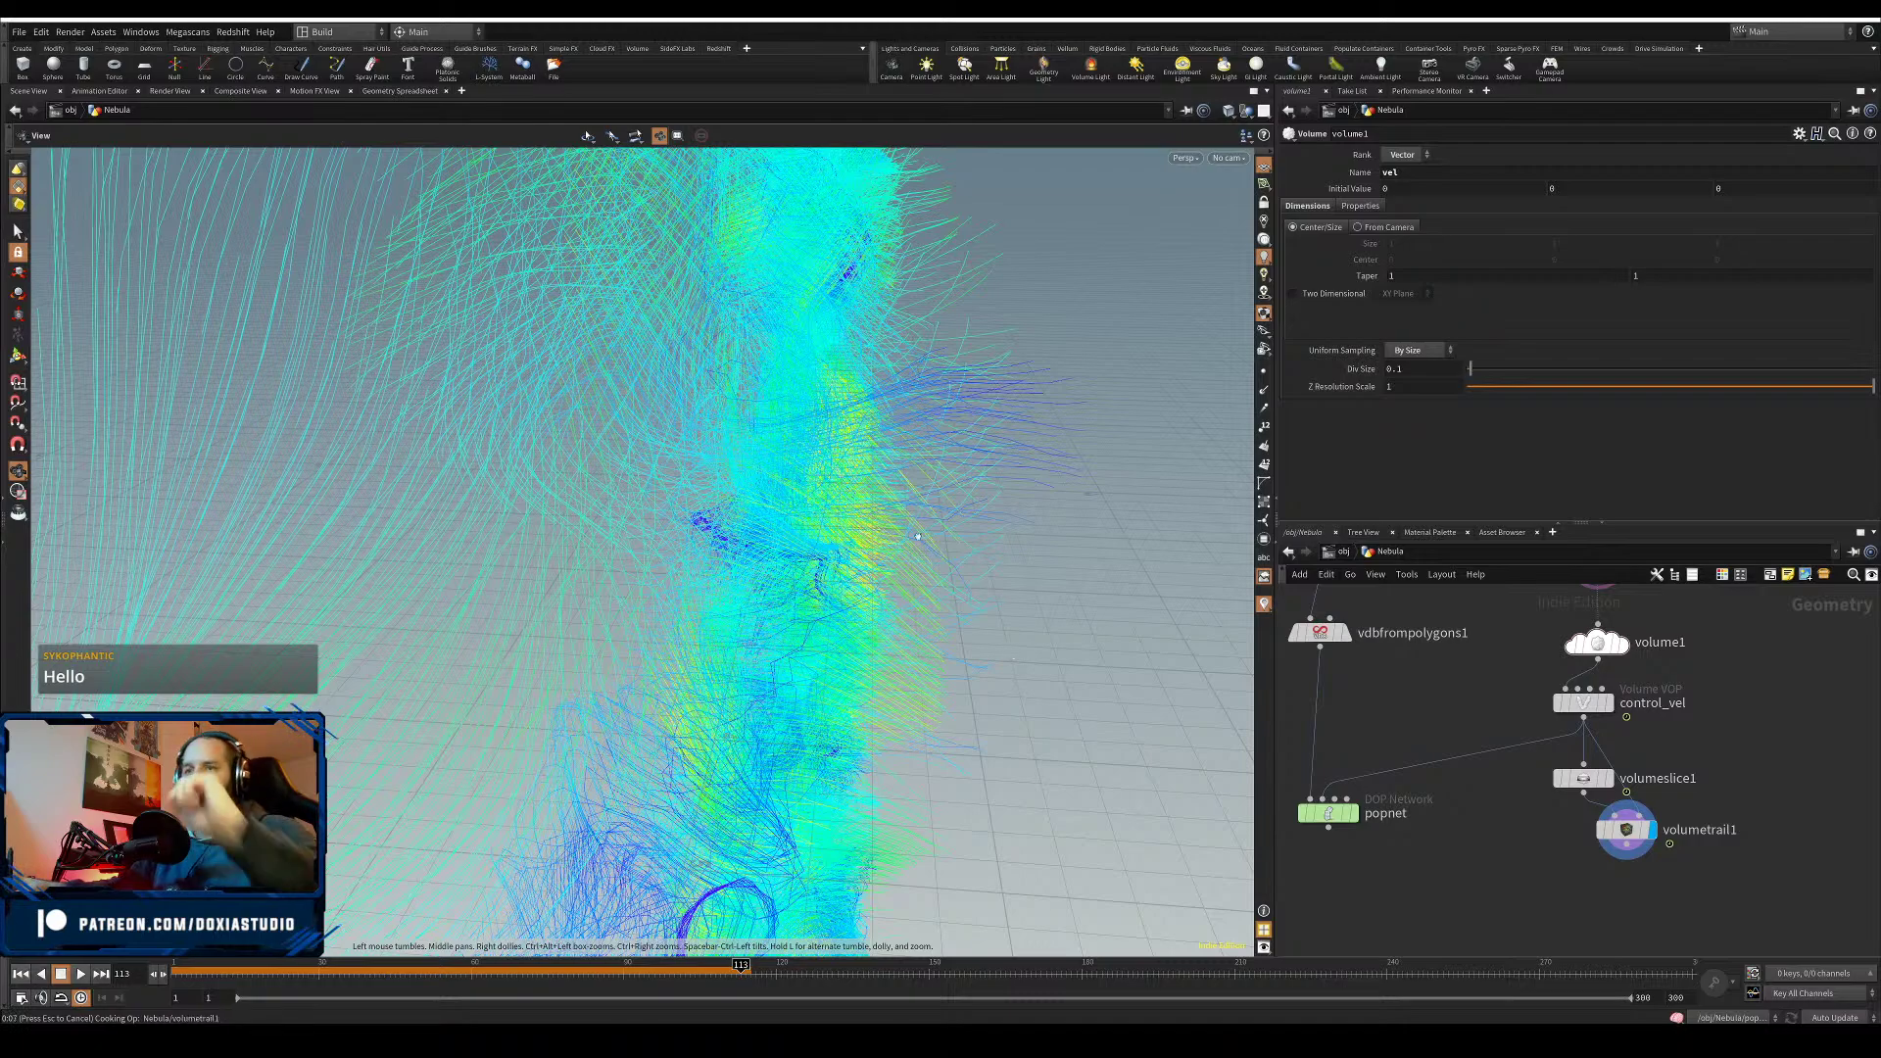
- Orbit to frame the velocity slice and change volume1's Div Size to 0.2
{"action": "left_click_drag", "start_coordinate": [742, 650], "coordinate": [441, 735]}
{"action": "scroll", "coordinate": [636, 588], "scroll_direction": "down", "scroll_amount": 4}
{"action": "middle_click_drag", "start_coordinate": [683, 627], "coordinate": [580, 669]}
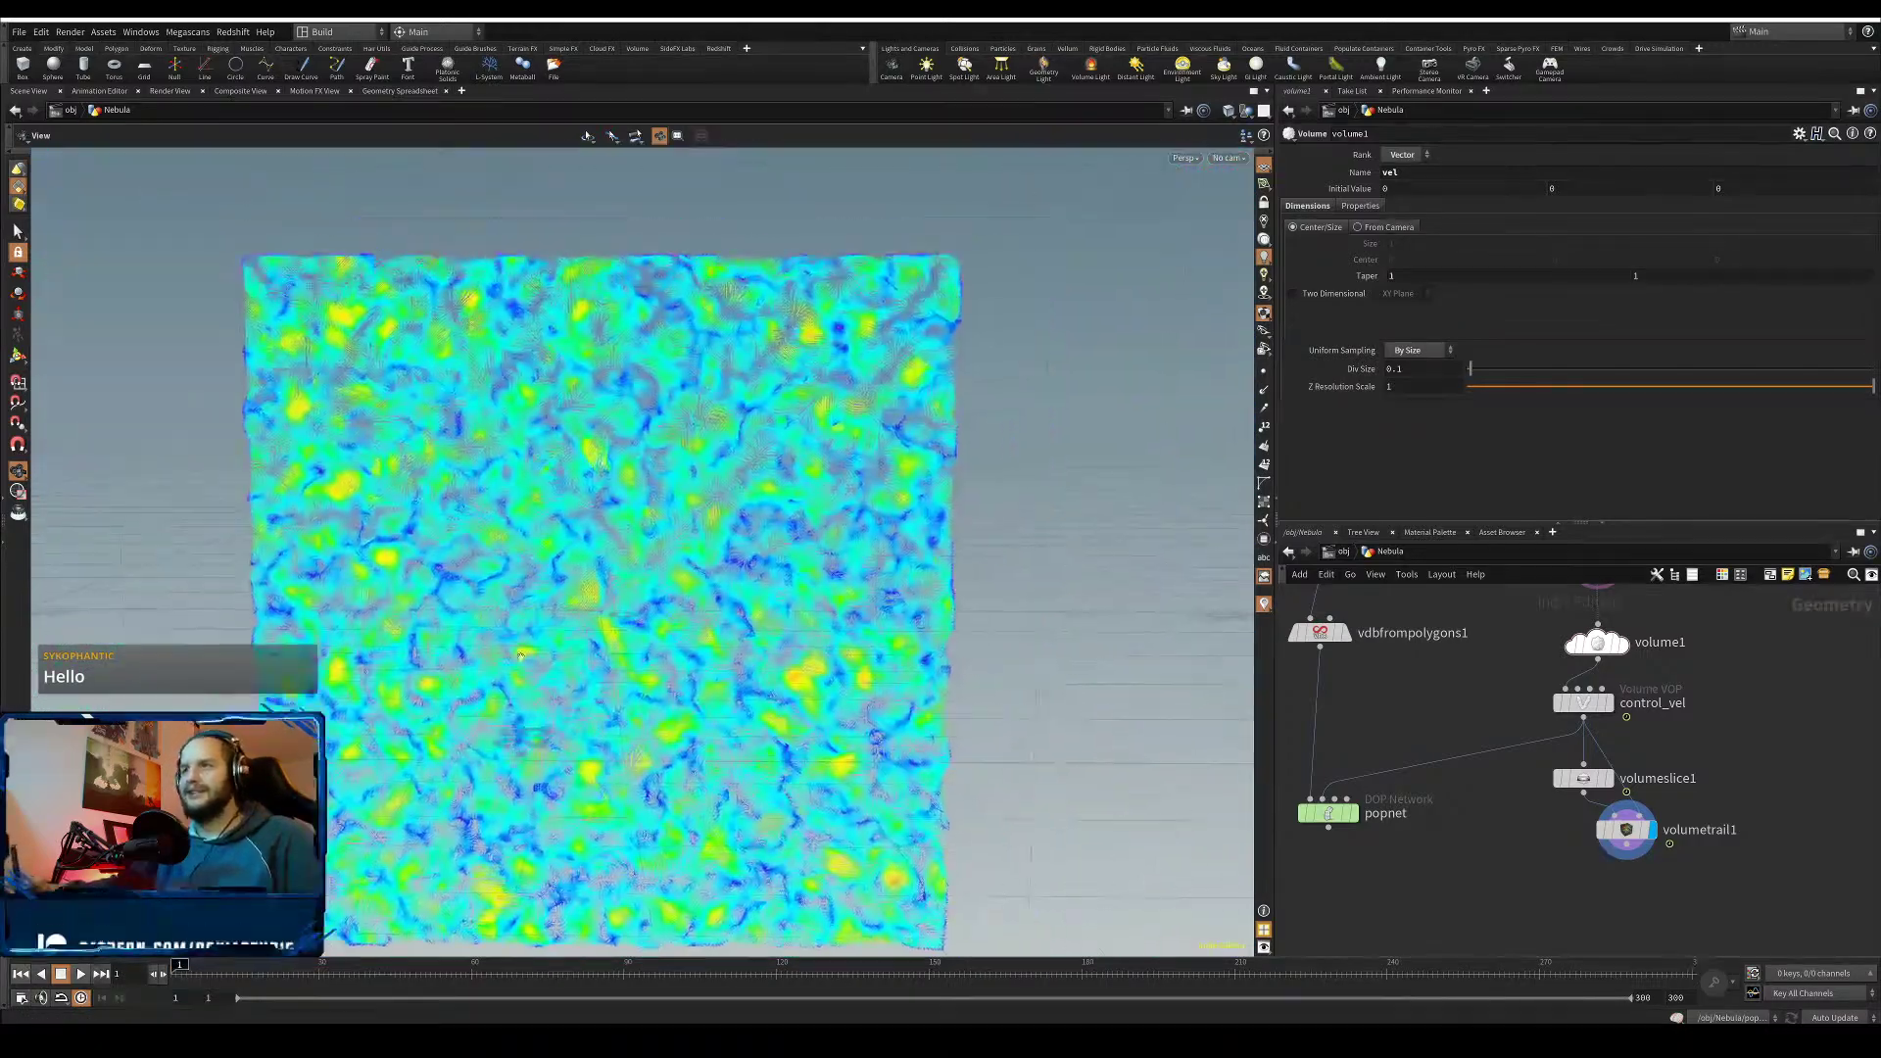
{"action": "left_click_drag", "start_coordinate": [580, 668], "coordinate": [472, 764]}
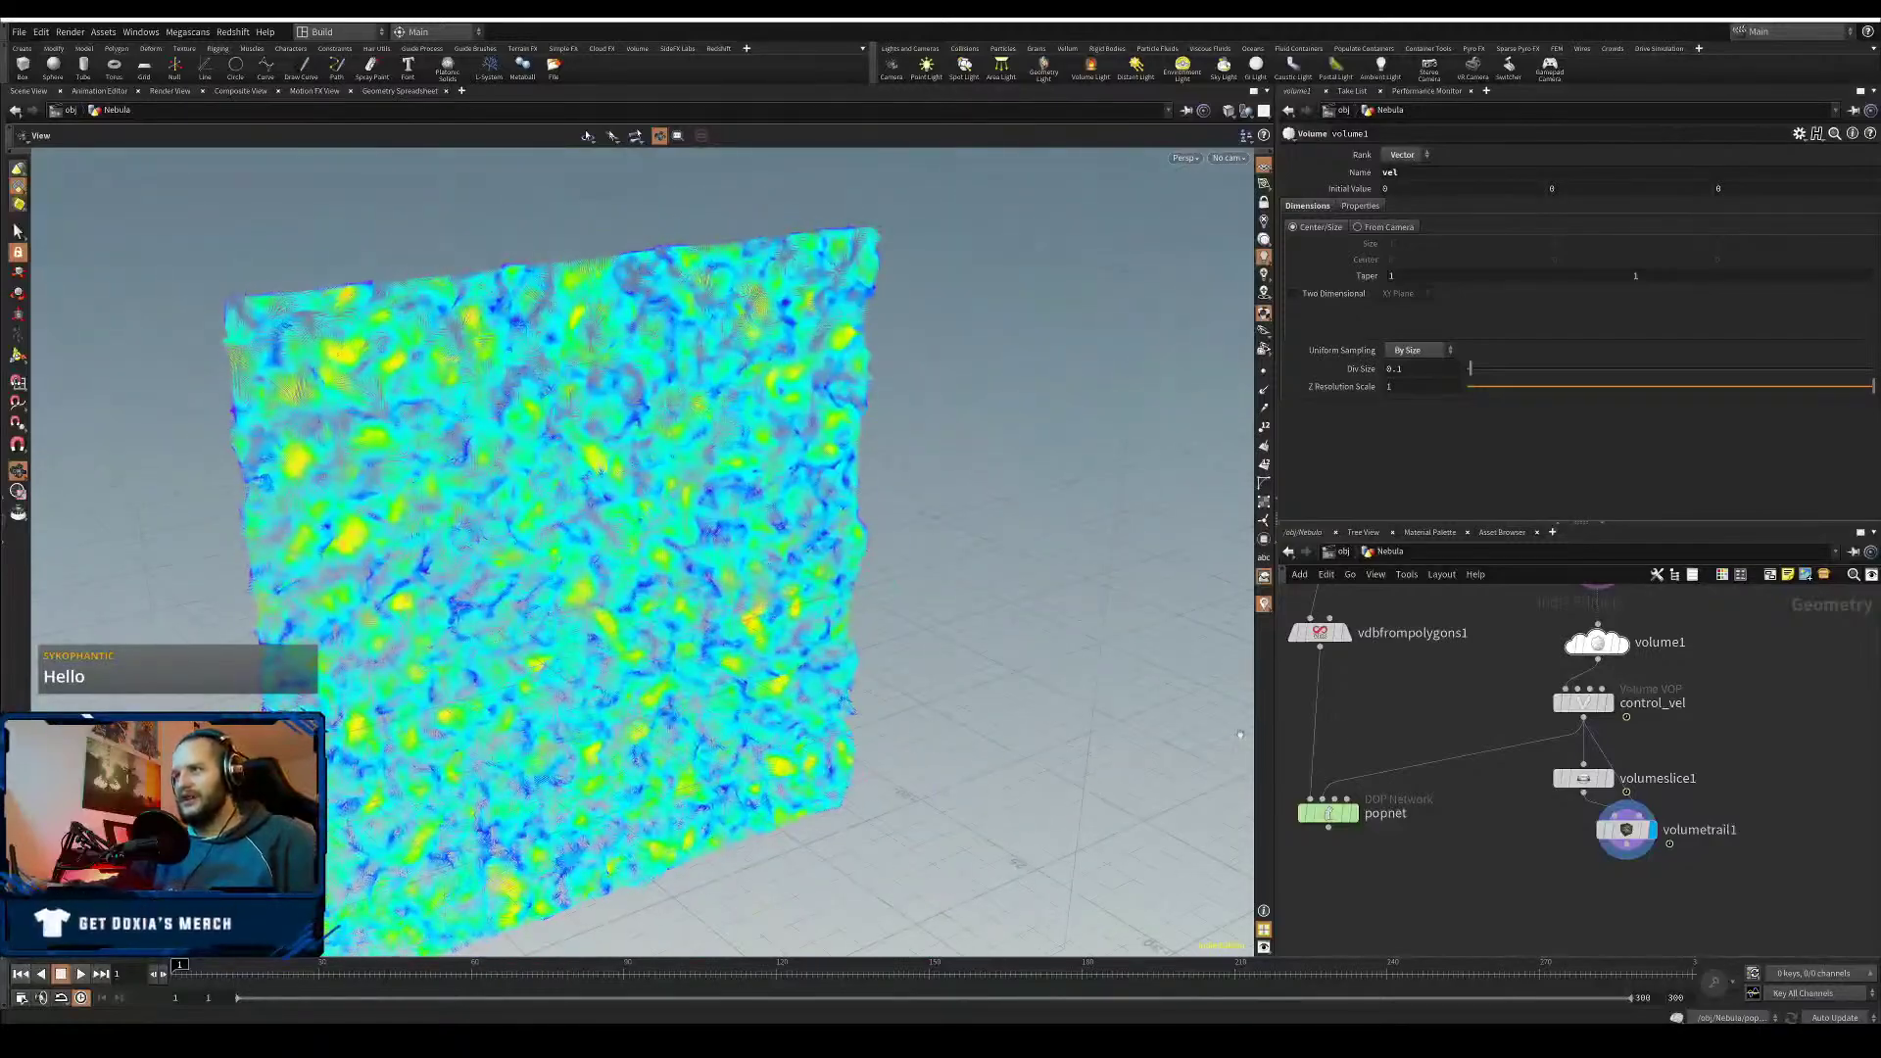
{"action": "left_click_drag", "start_coordinate": [623, 685], "coordinate": [593, 737]}
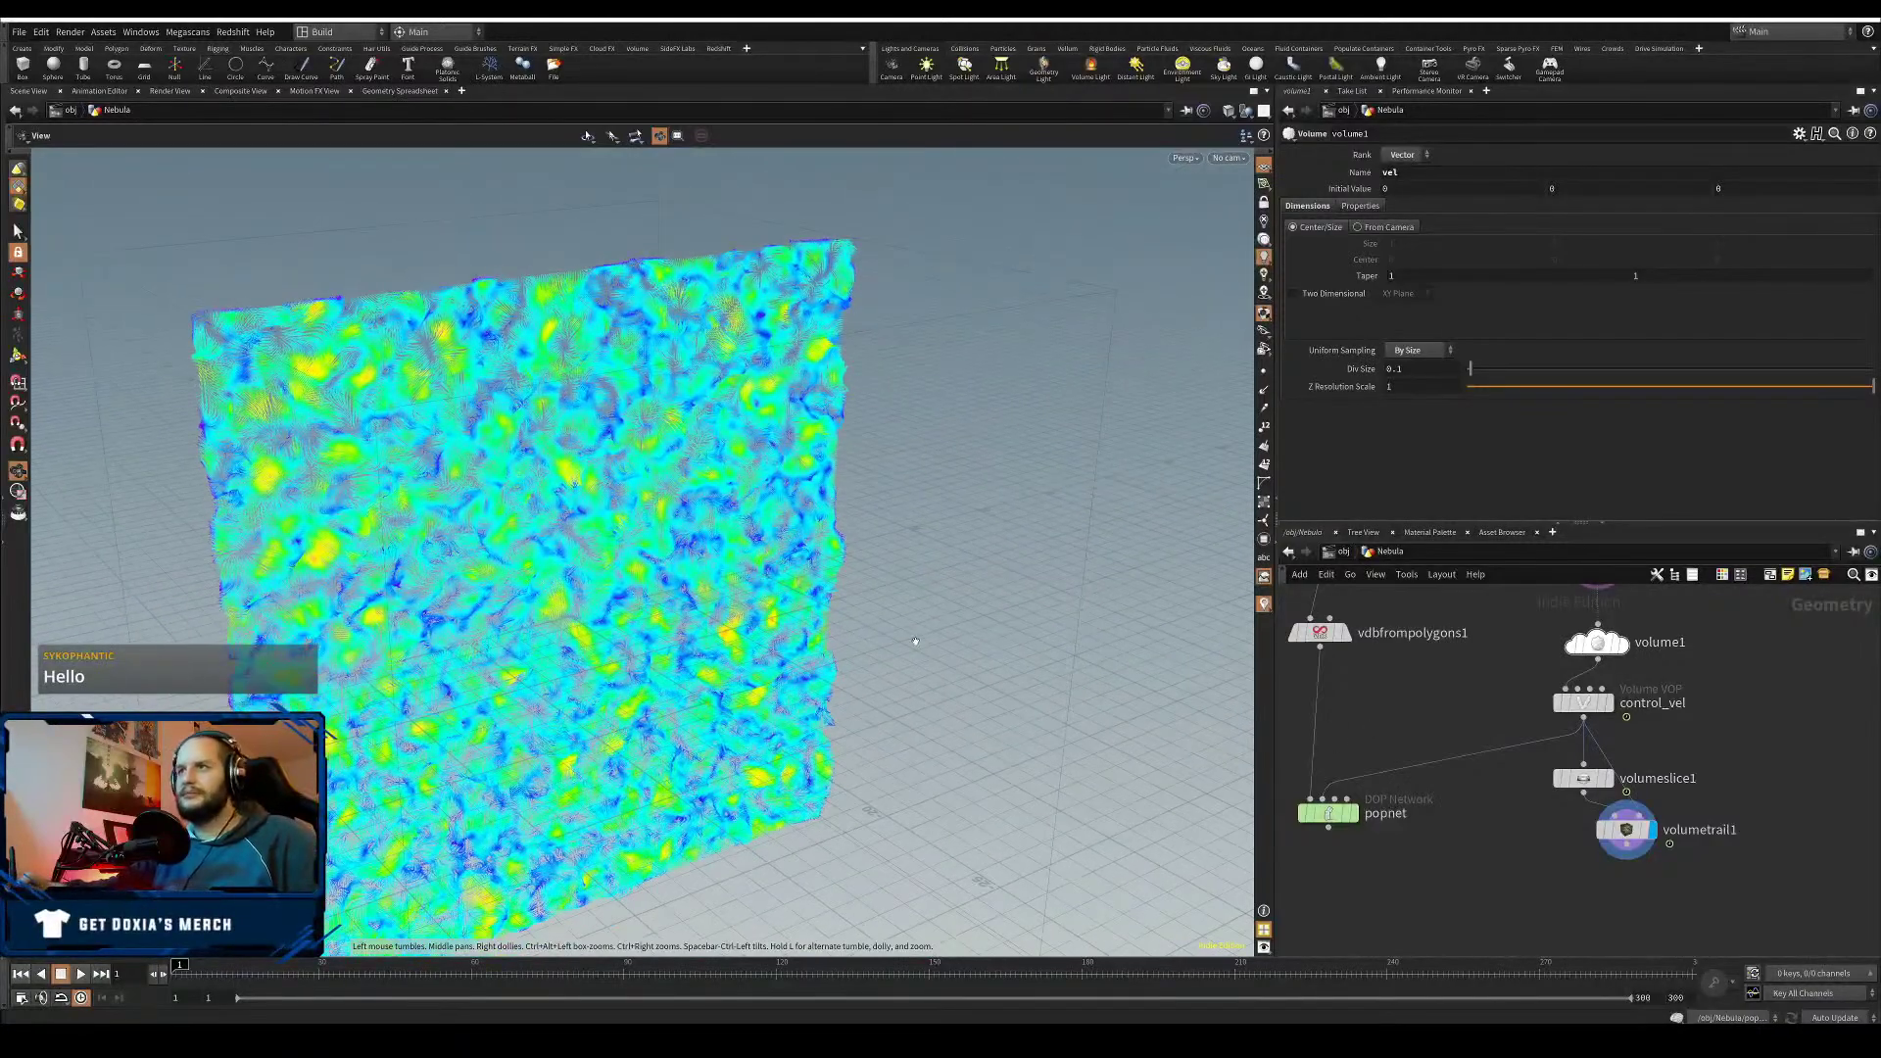
{"action": "left_click", "coordinate": [1598, 642]}
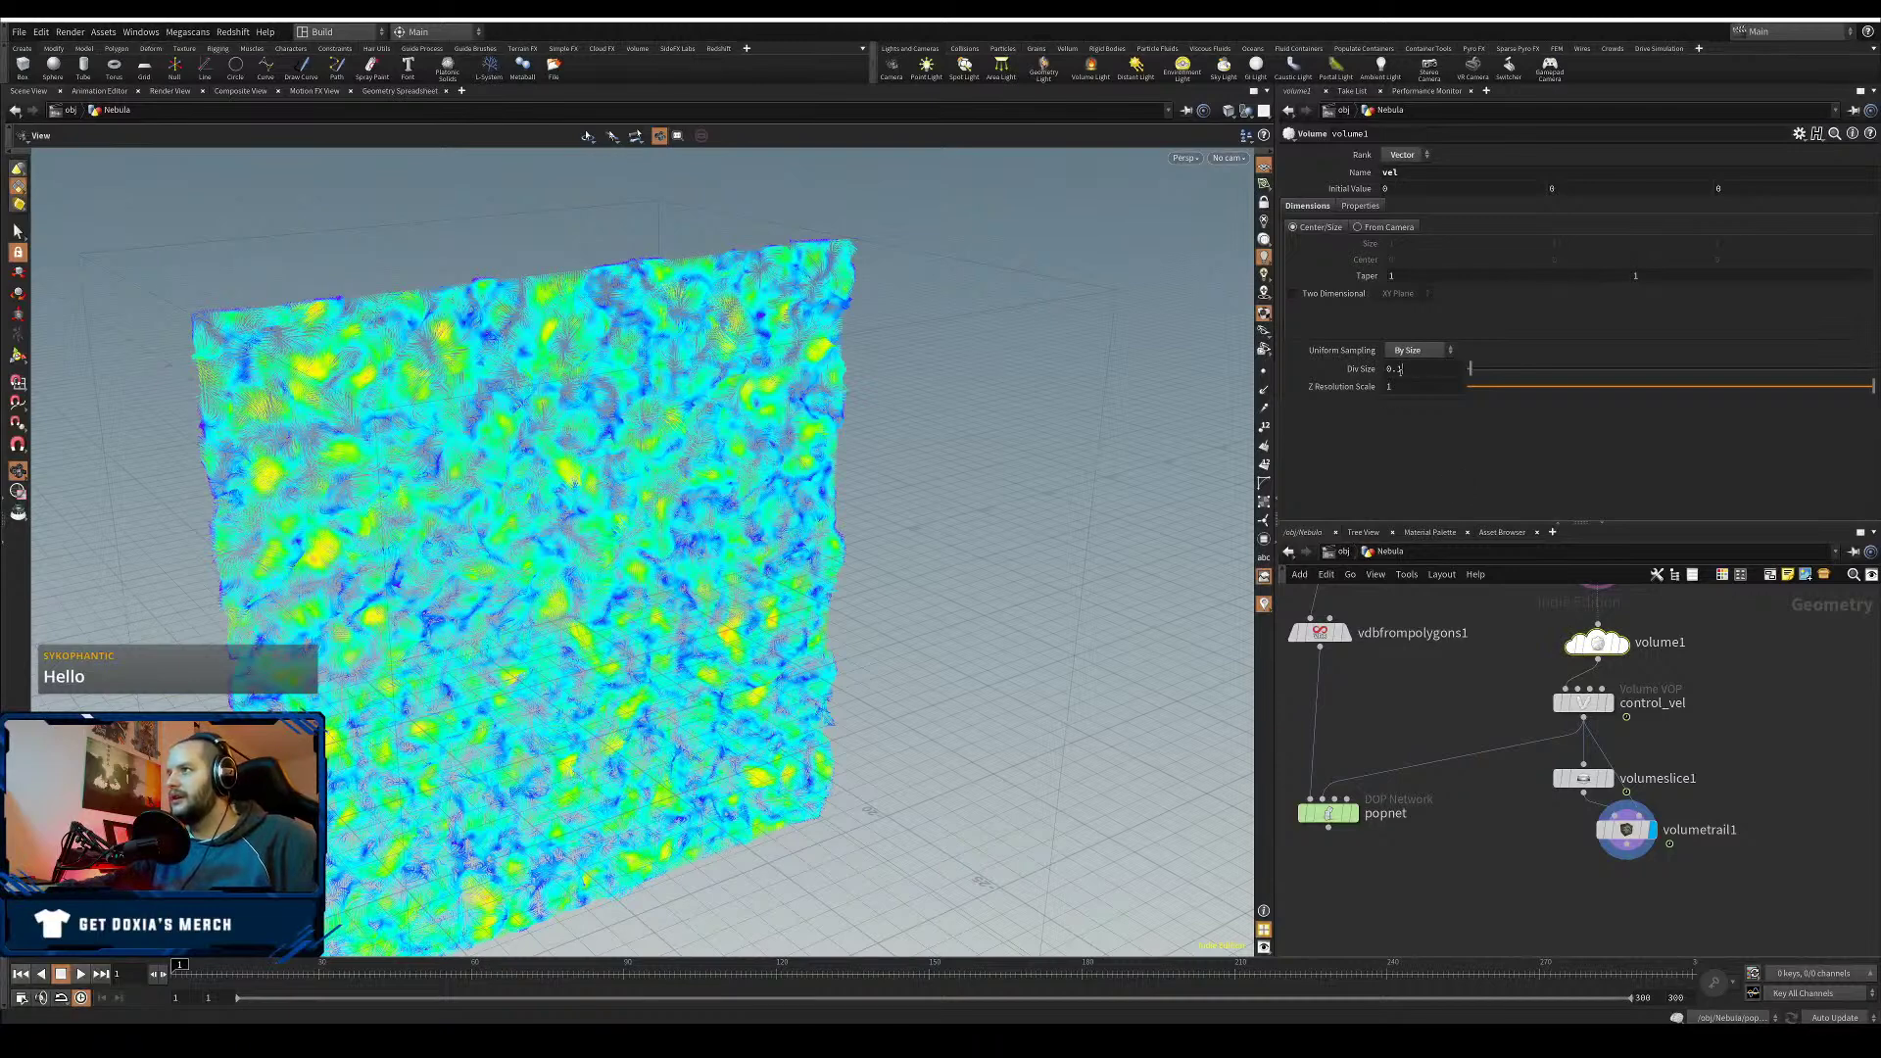
{"action": "key", "text": "Return"}
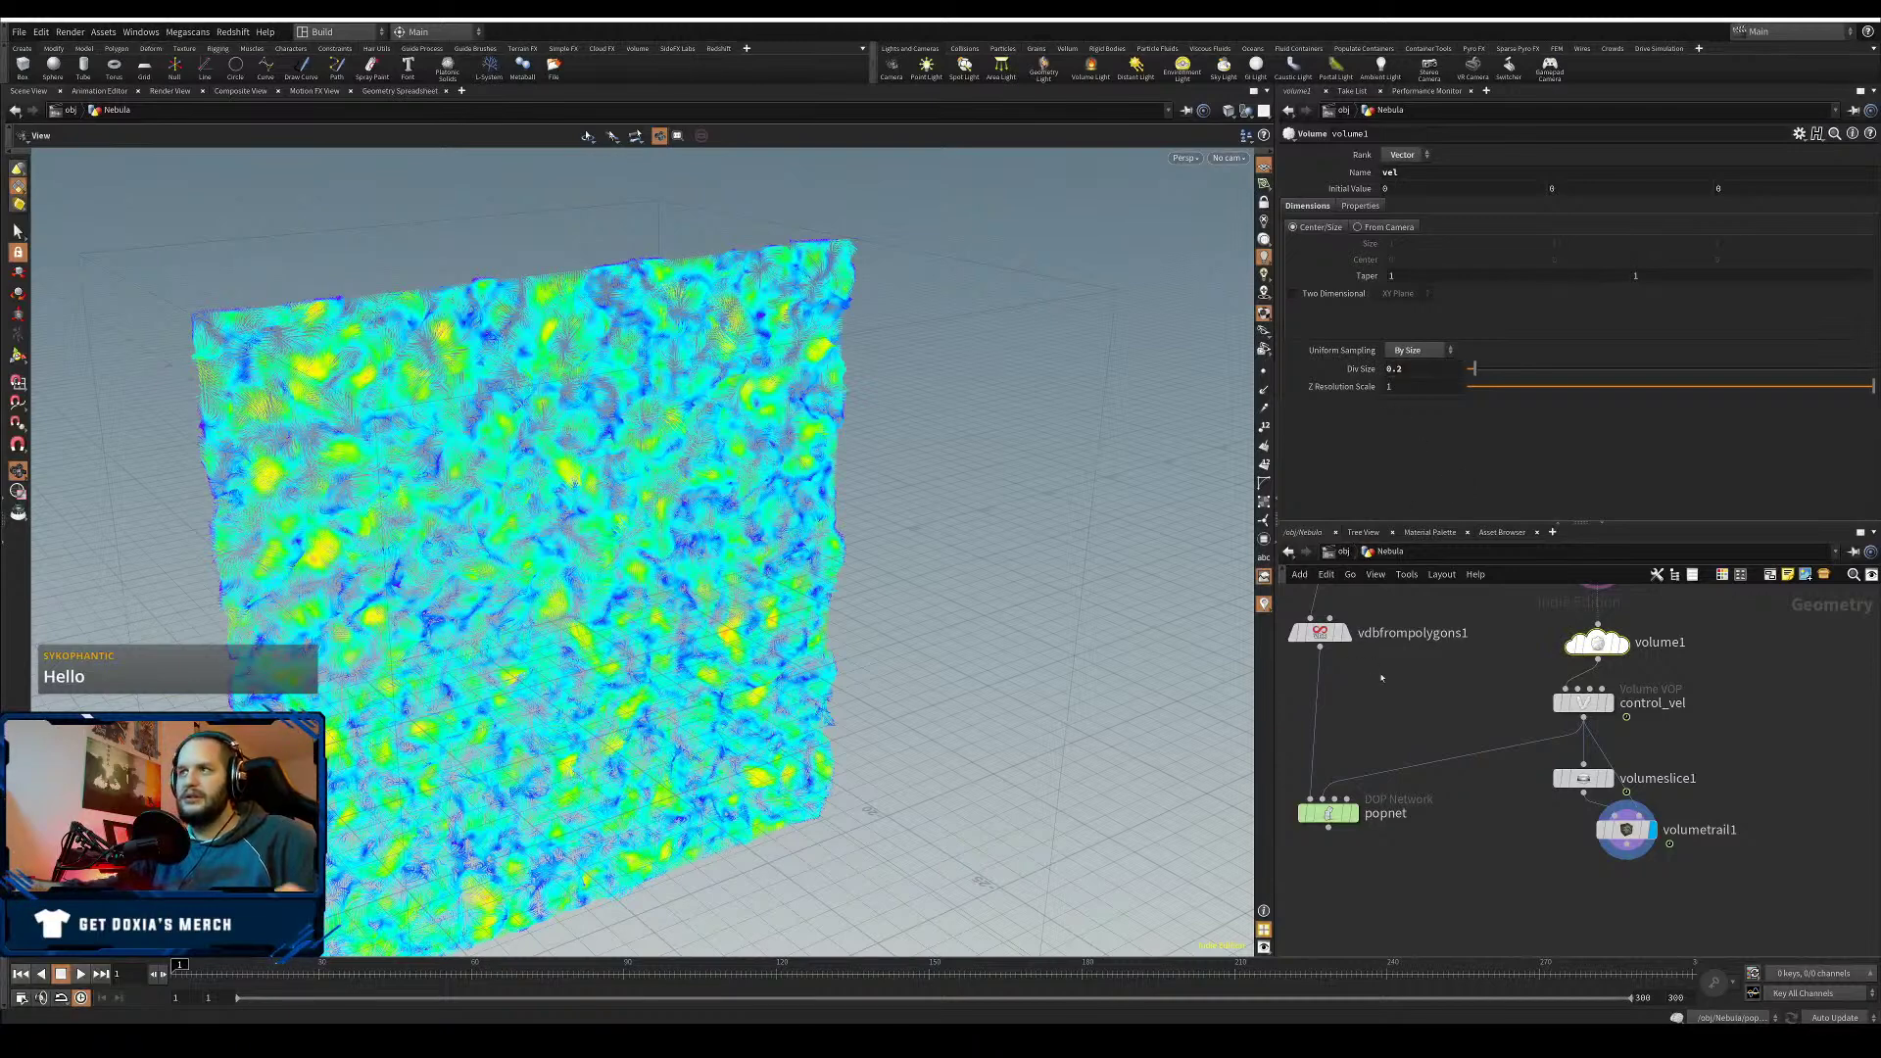
{"action": "middle_click_drag", "start_coordinate": [1450, 637], "coordinate": [1394, 775]}
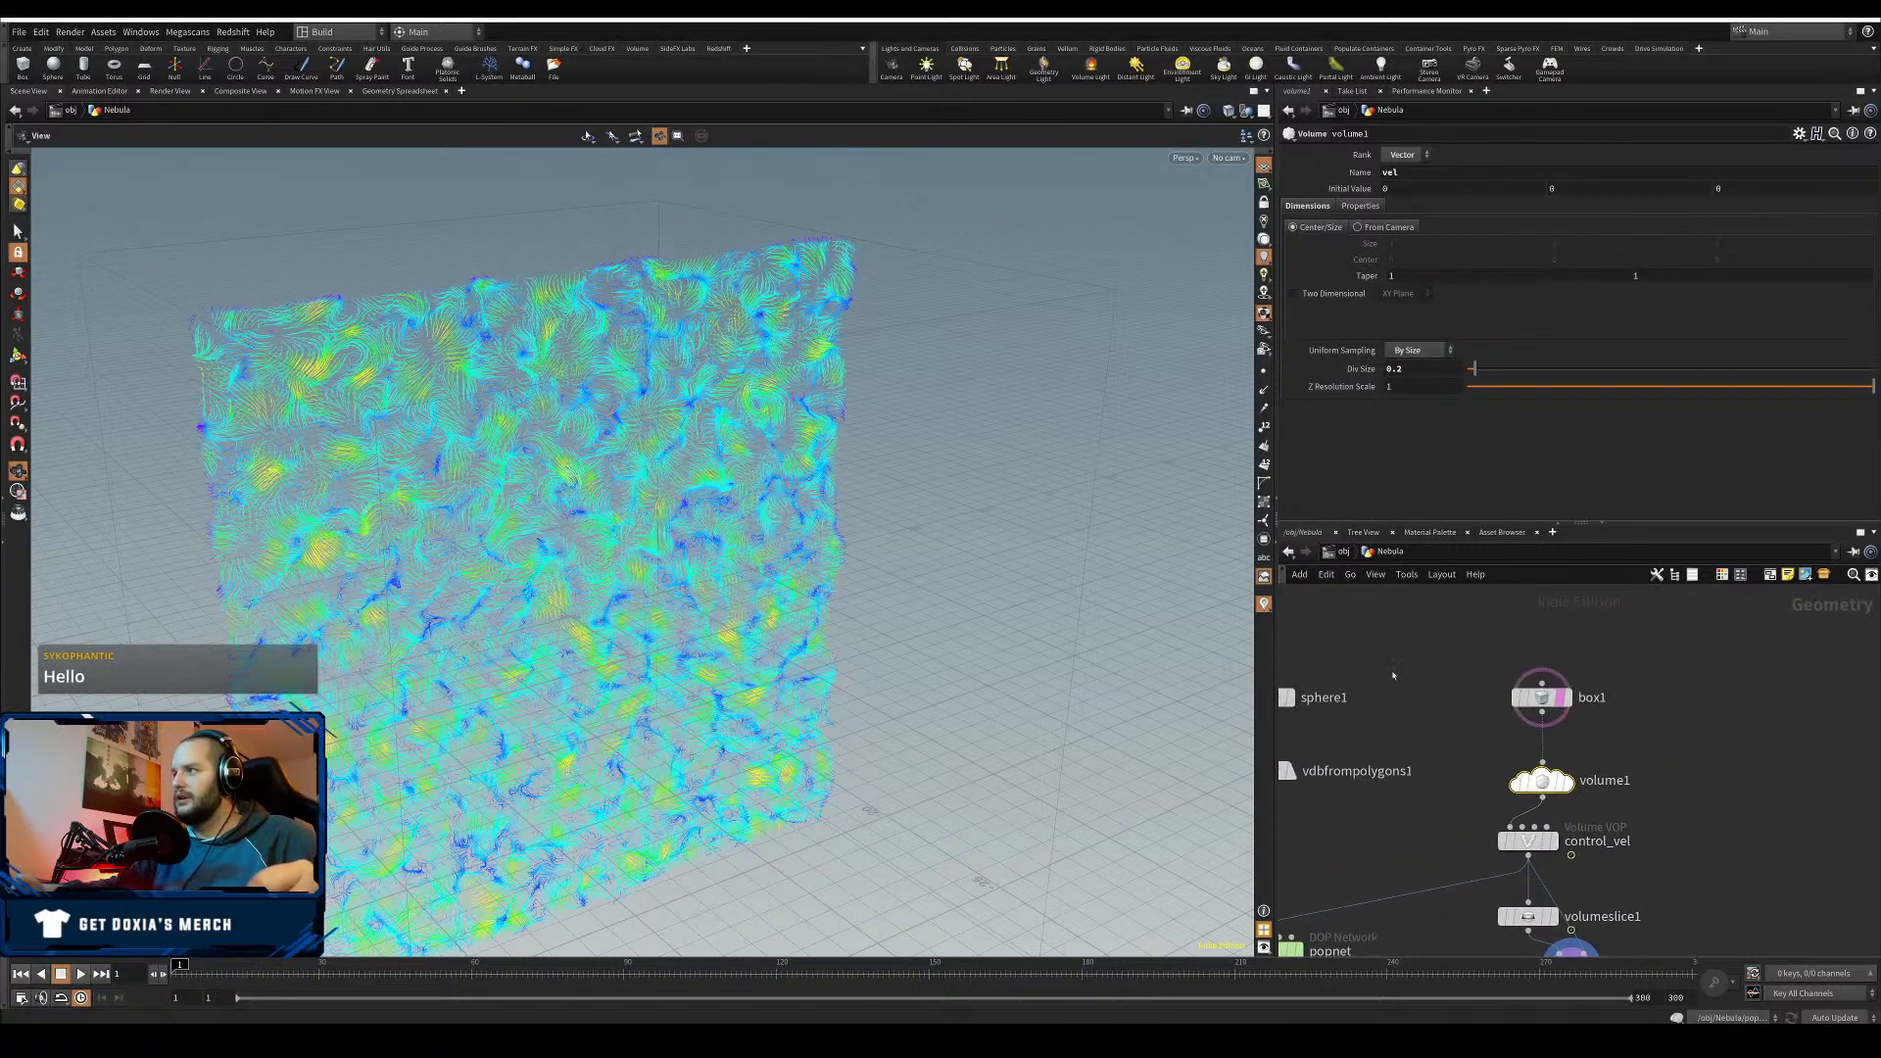
- Reduce box1's uniform scale from 30 to 15
{"action": "left_click", "coordinate": [1549, 701]}
{"action": "left_click_drag", "start_coordinate": [1417, 254], "coordinate": [1341, 286]}
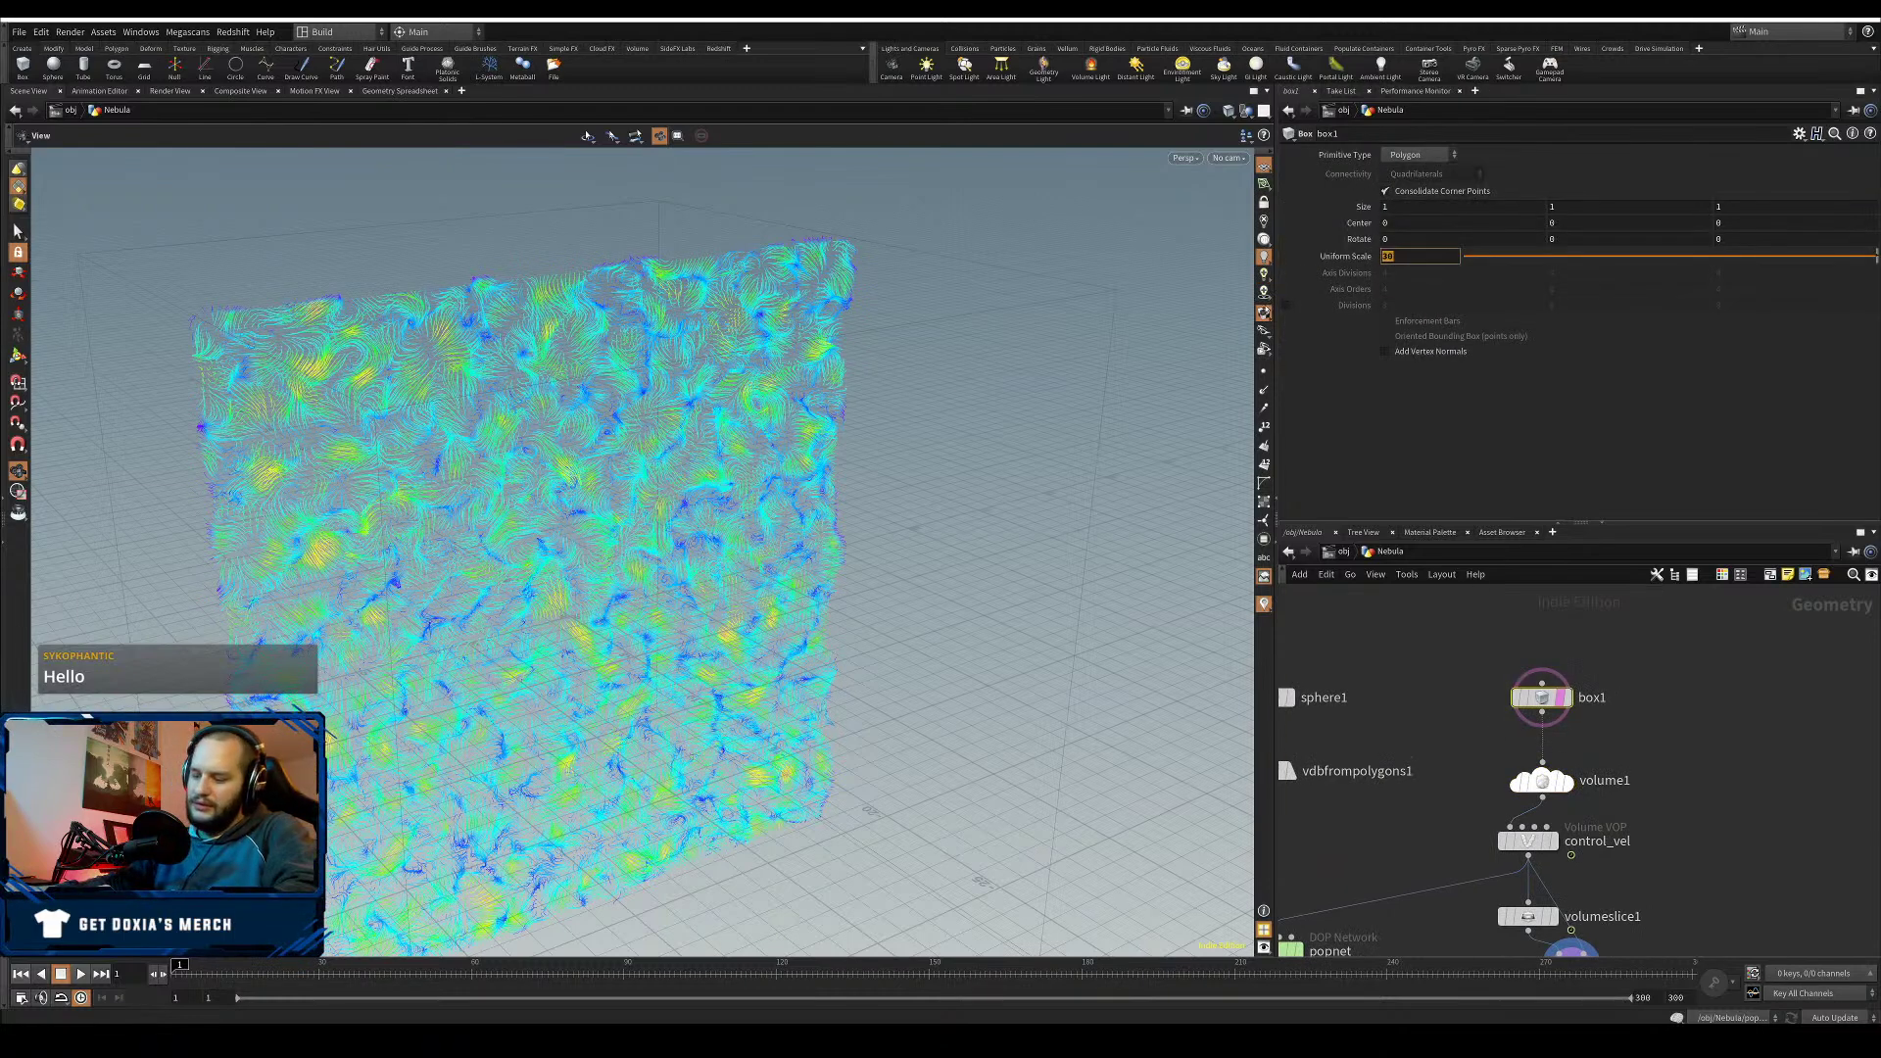
{"action": "type", "text": "15"}
{"action": "key", "text": "Return"}
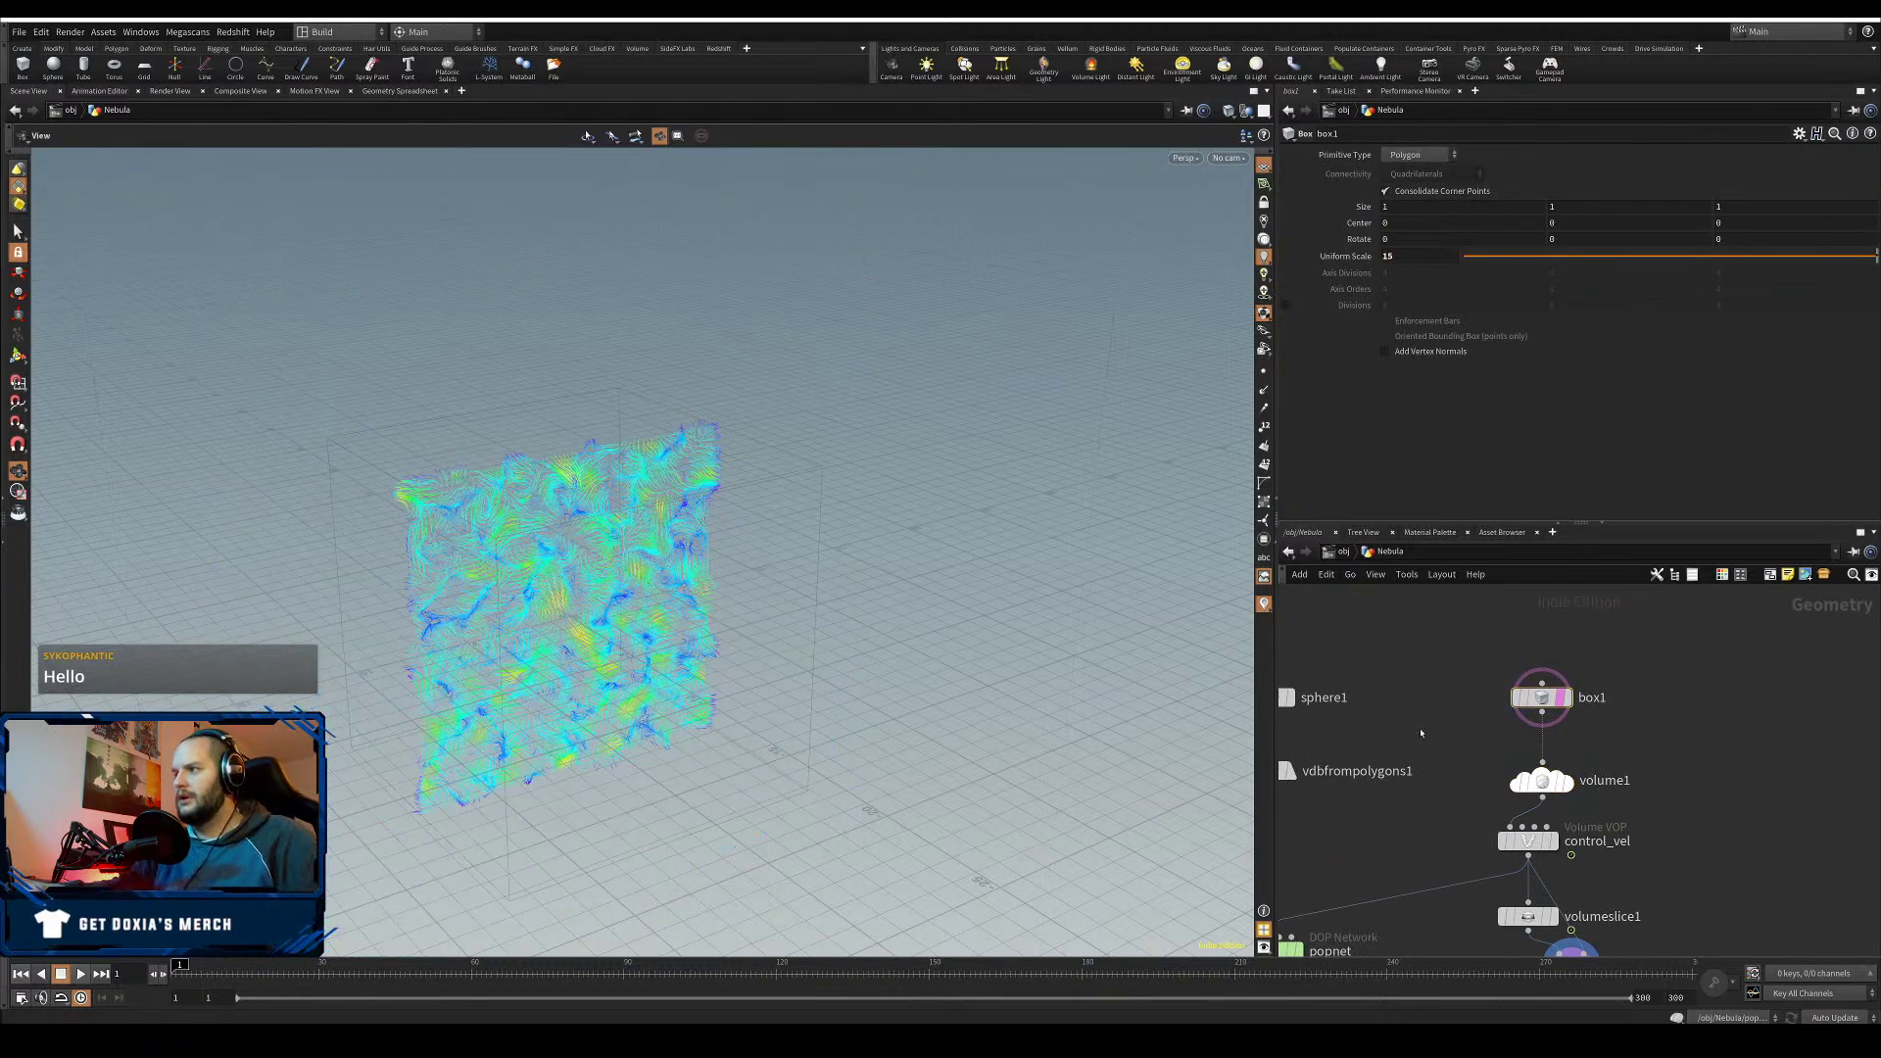
- Display sphere1 in the viewport instead of the volume
{"action": "middle_click_drag", "start_coordinate": [1428, 789], "coordinate": [1565, 689]}
{"action": "mouse_move", "coordinate": [1586, 728]}
{"action": "left_mouse_down"}
{"action": "mouse_move", "coordinate": [1629, 742]}
{"action": "mouse_move", "coordinate": [1578, 741]}
{"action": "left_mouse_up"}
{"action": "middle_click_drag", "start_coordinate": [1496, 642], "coordinate": [1503, 734]}
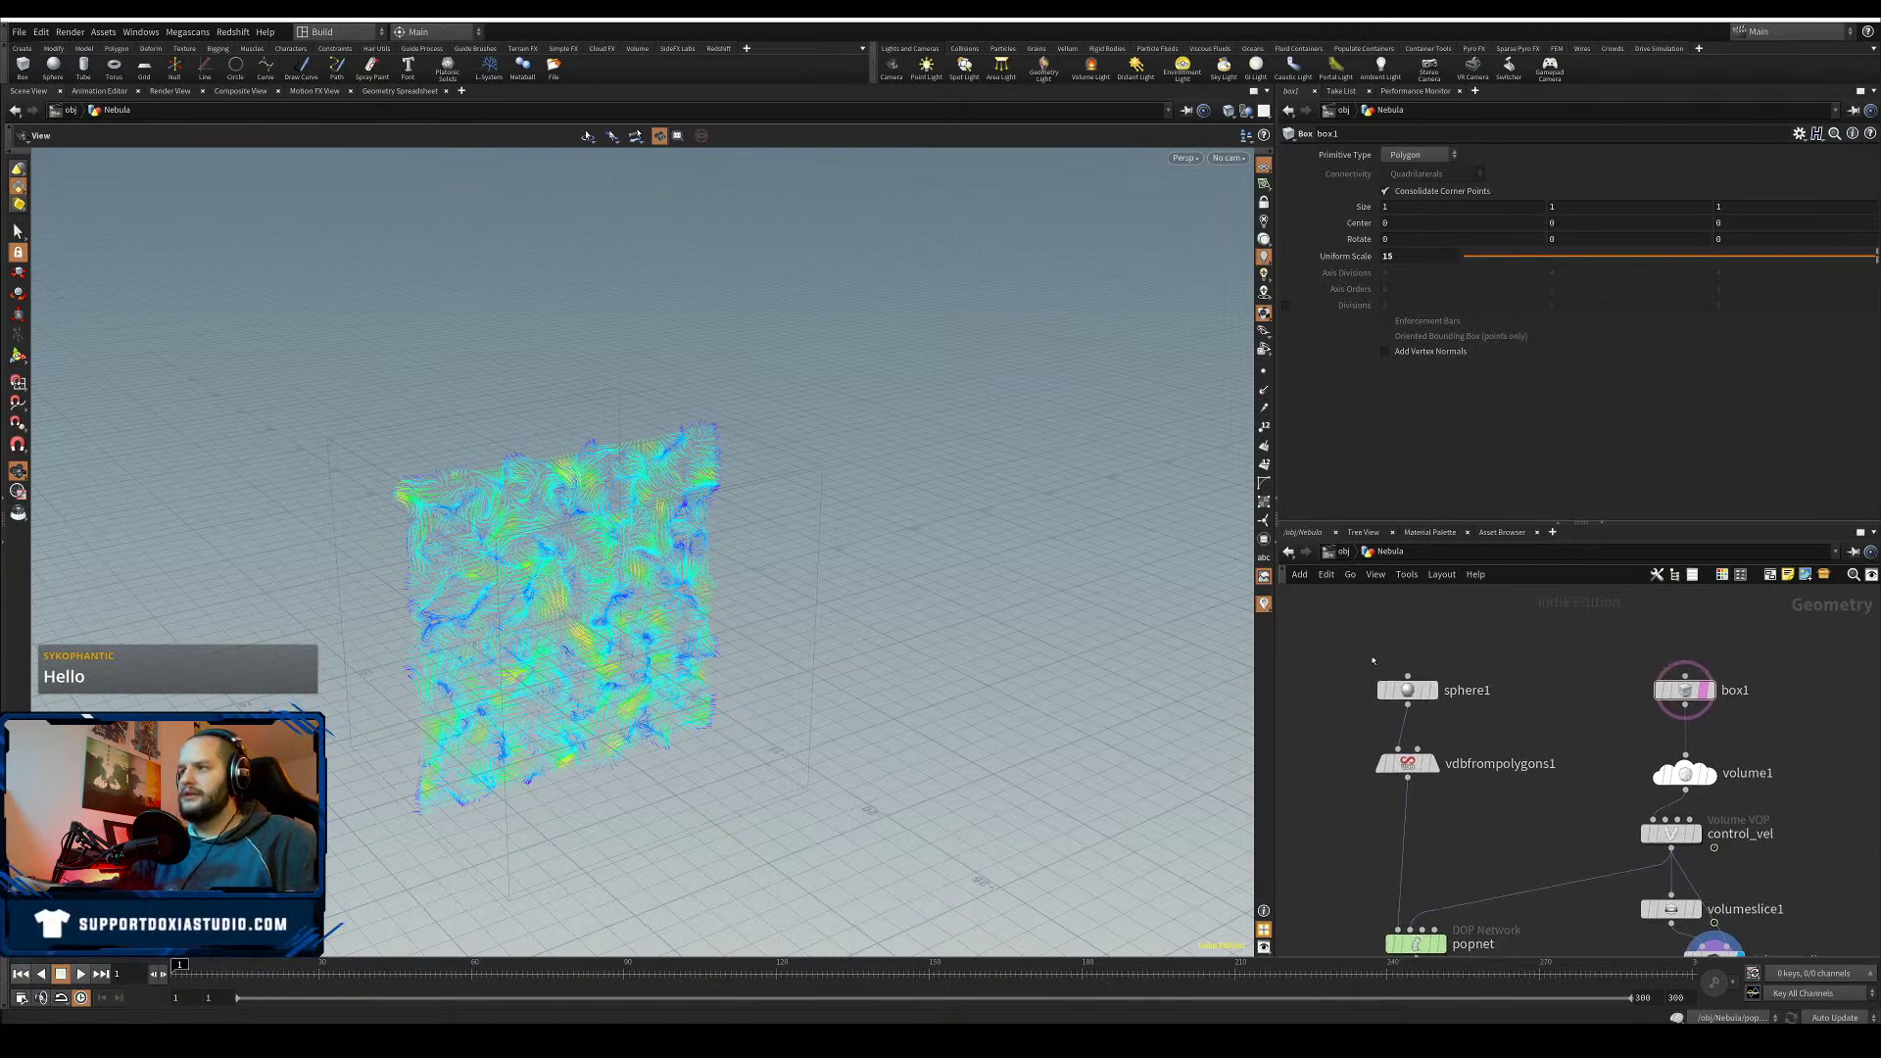
{"action": "left_click", "coordinate": [1409, 614]}
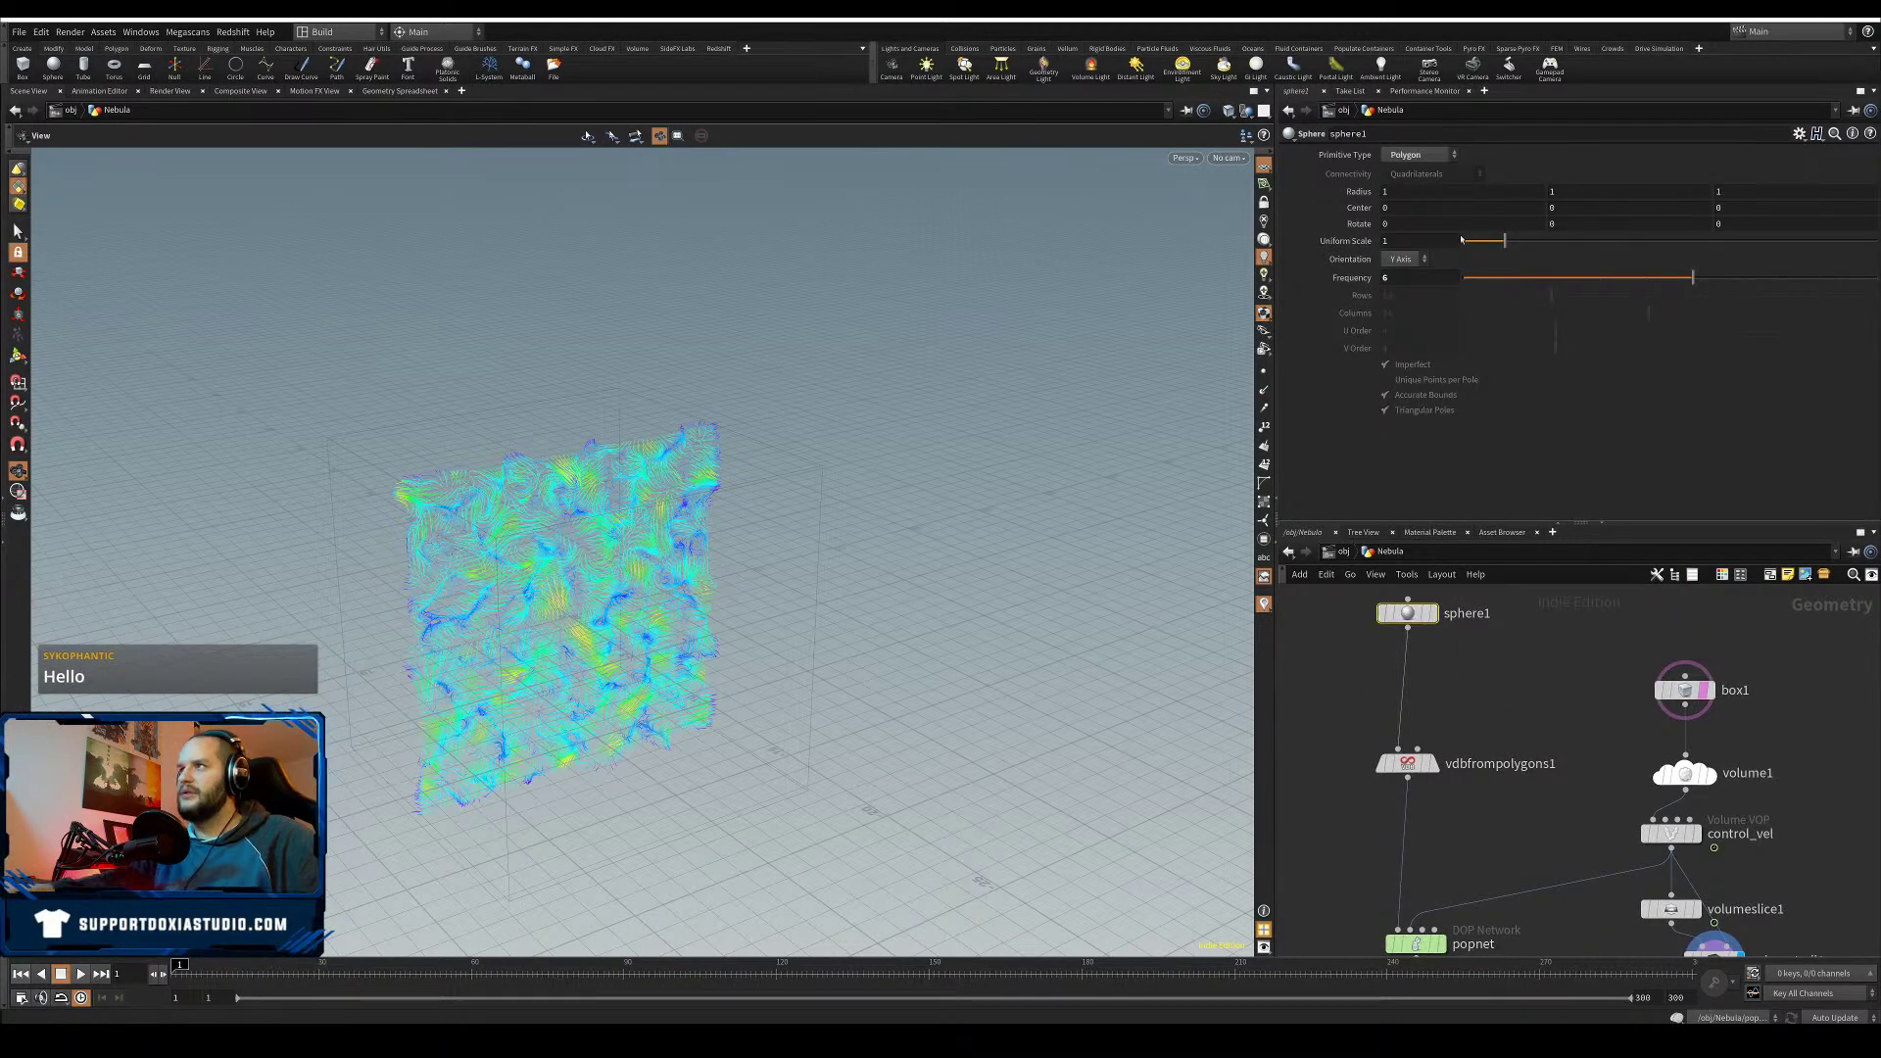
{"action": "left_click", "coordinate": [1434, 613]}
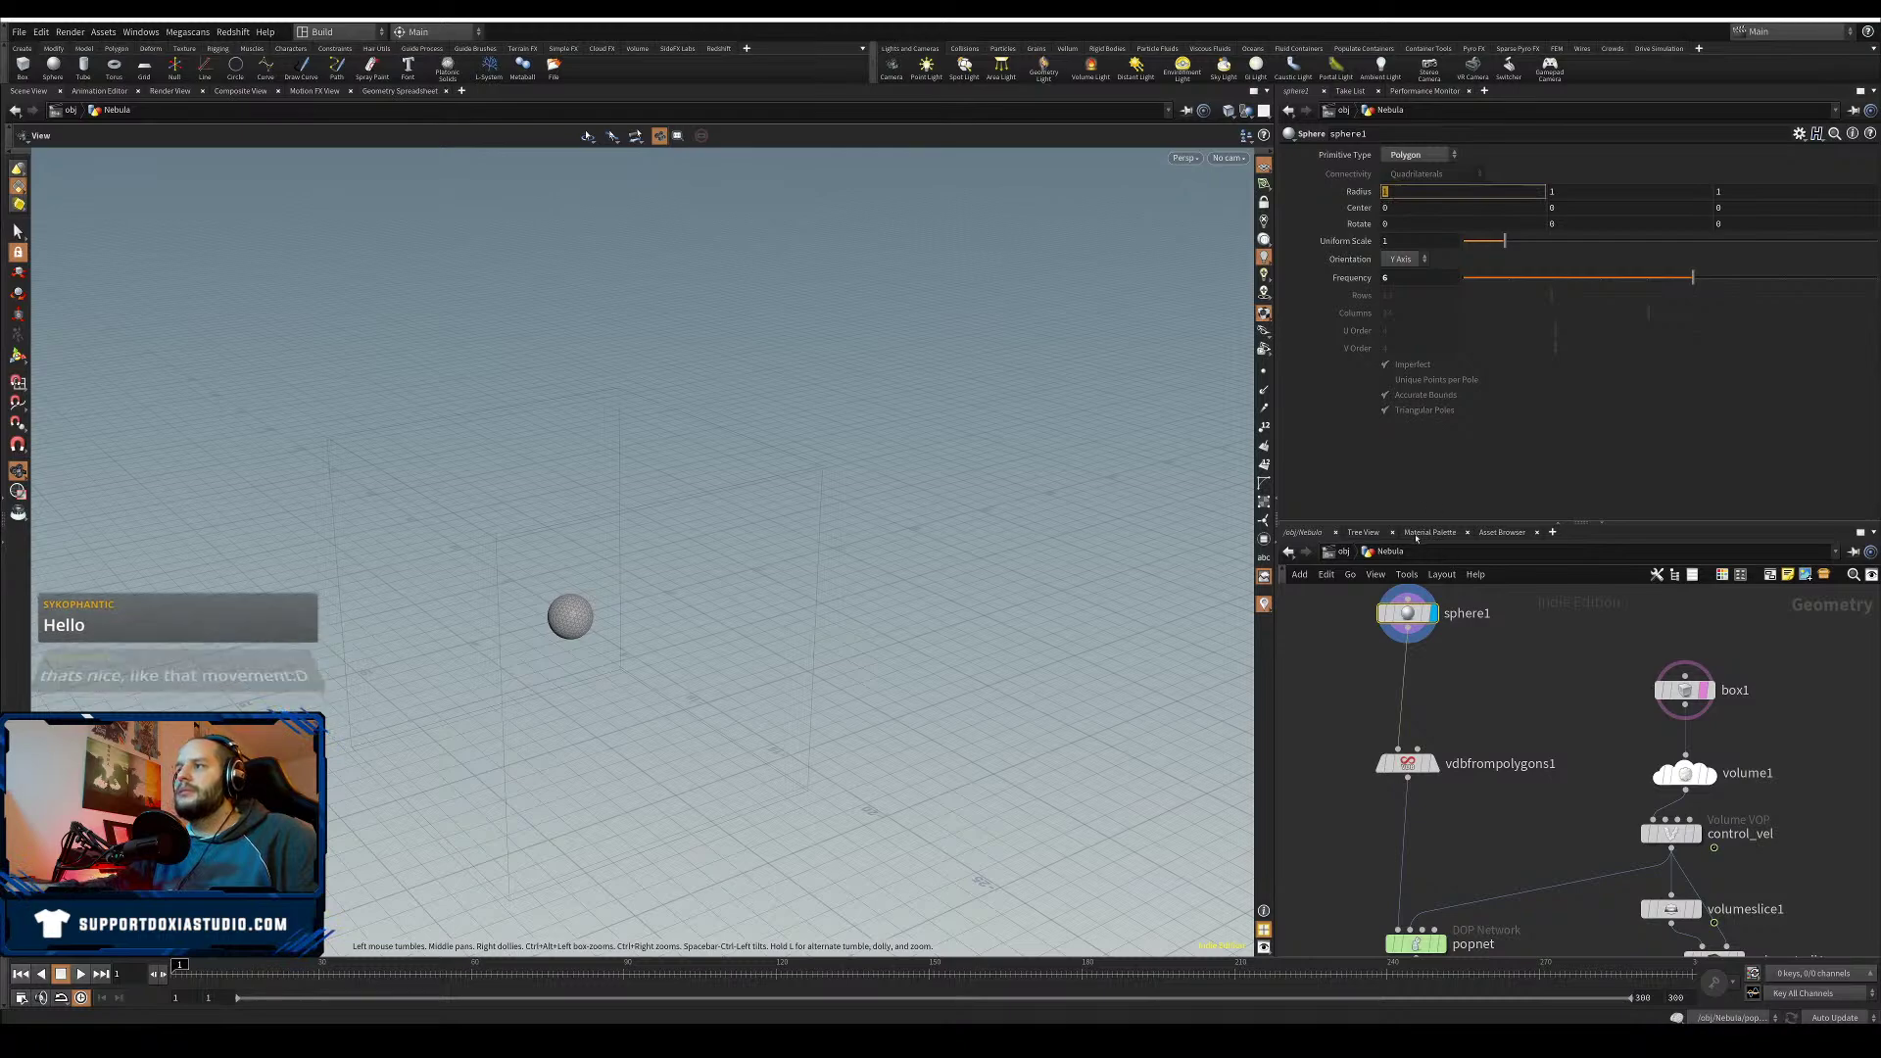
- Insert a Transform node between sphere1 and vdbfrompolygons1 with Scale X 3, and display it
{"action": "key", "text": "Tab"}
{"action": "type", "text": "tra"}
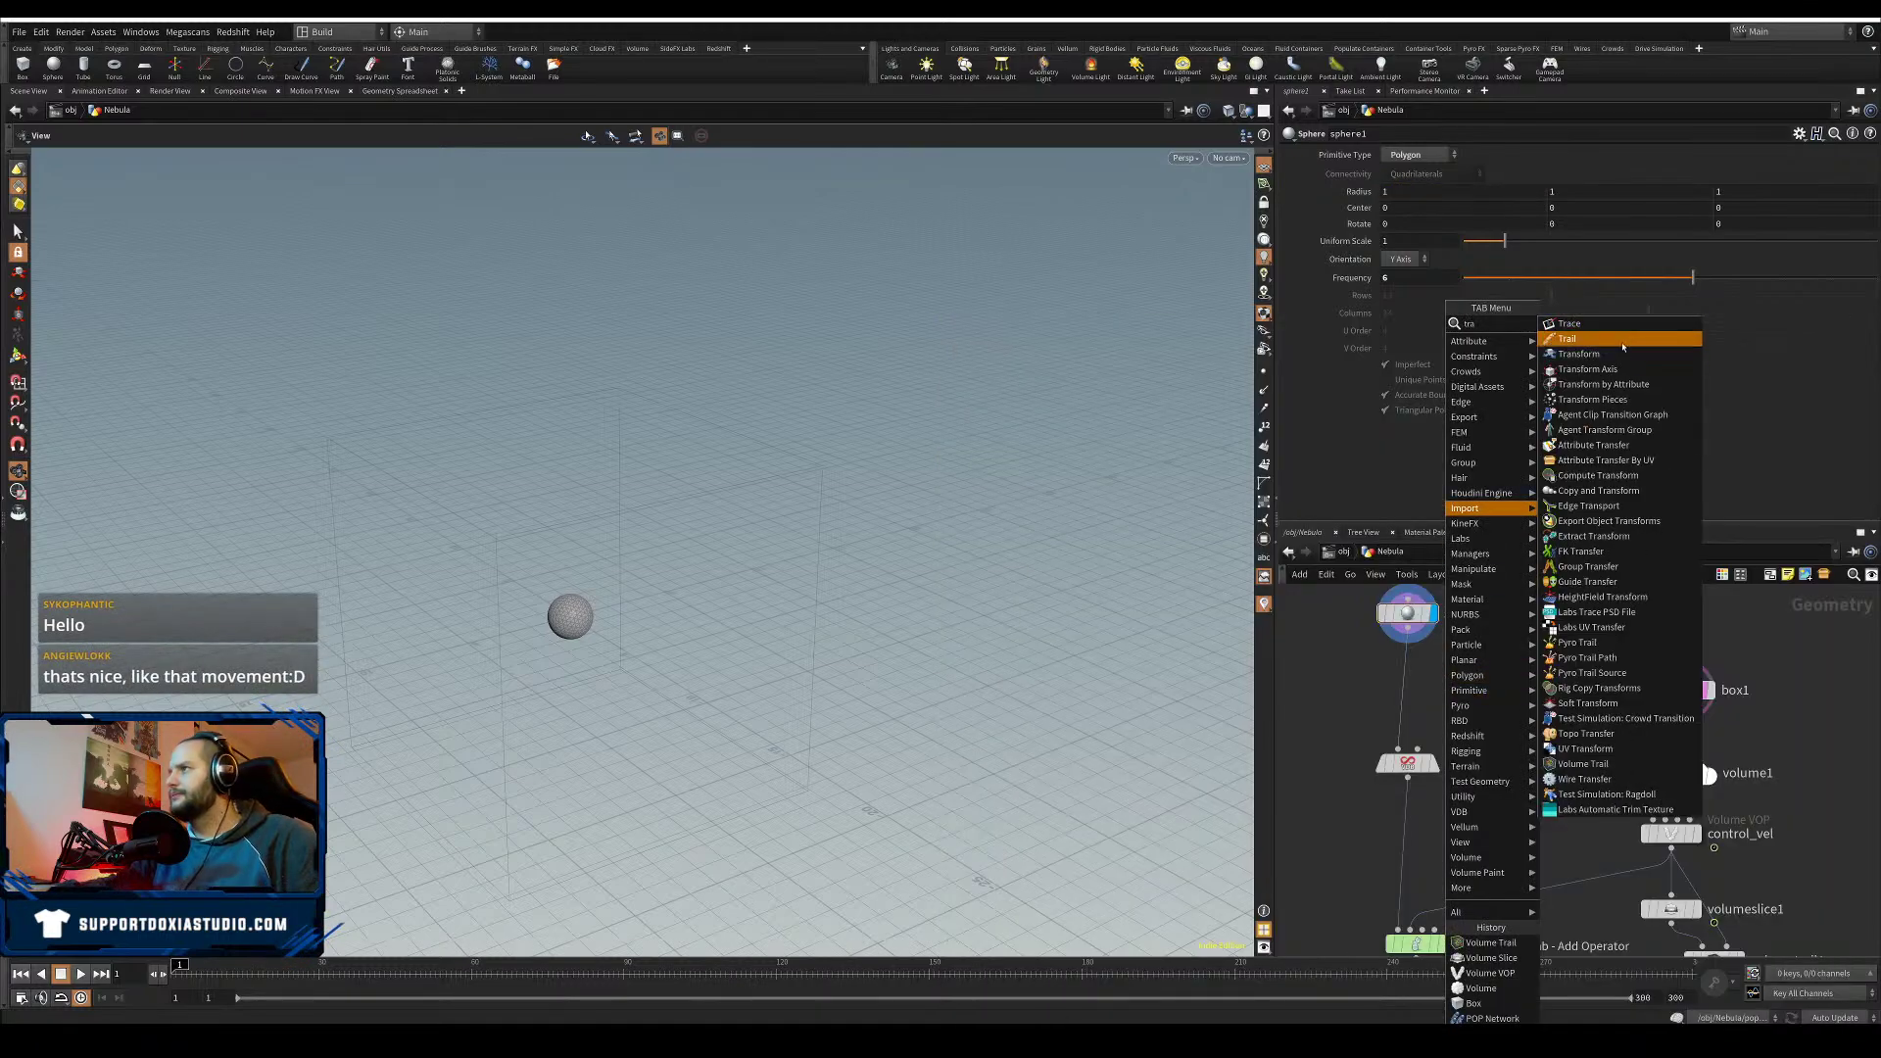
{"action": "left_click", "coordinate": [1595, 355]}
{"action": "left_click", "coordinate": [1401, 674]}
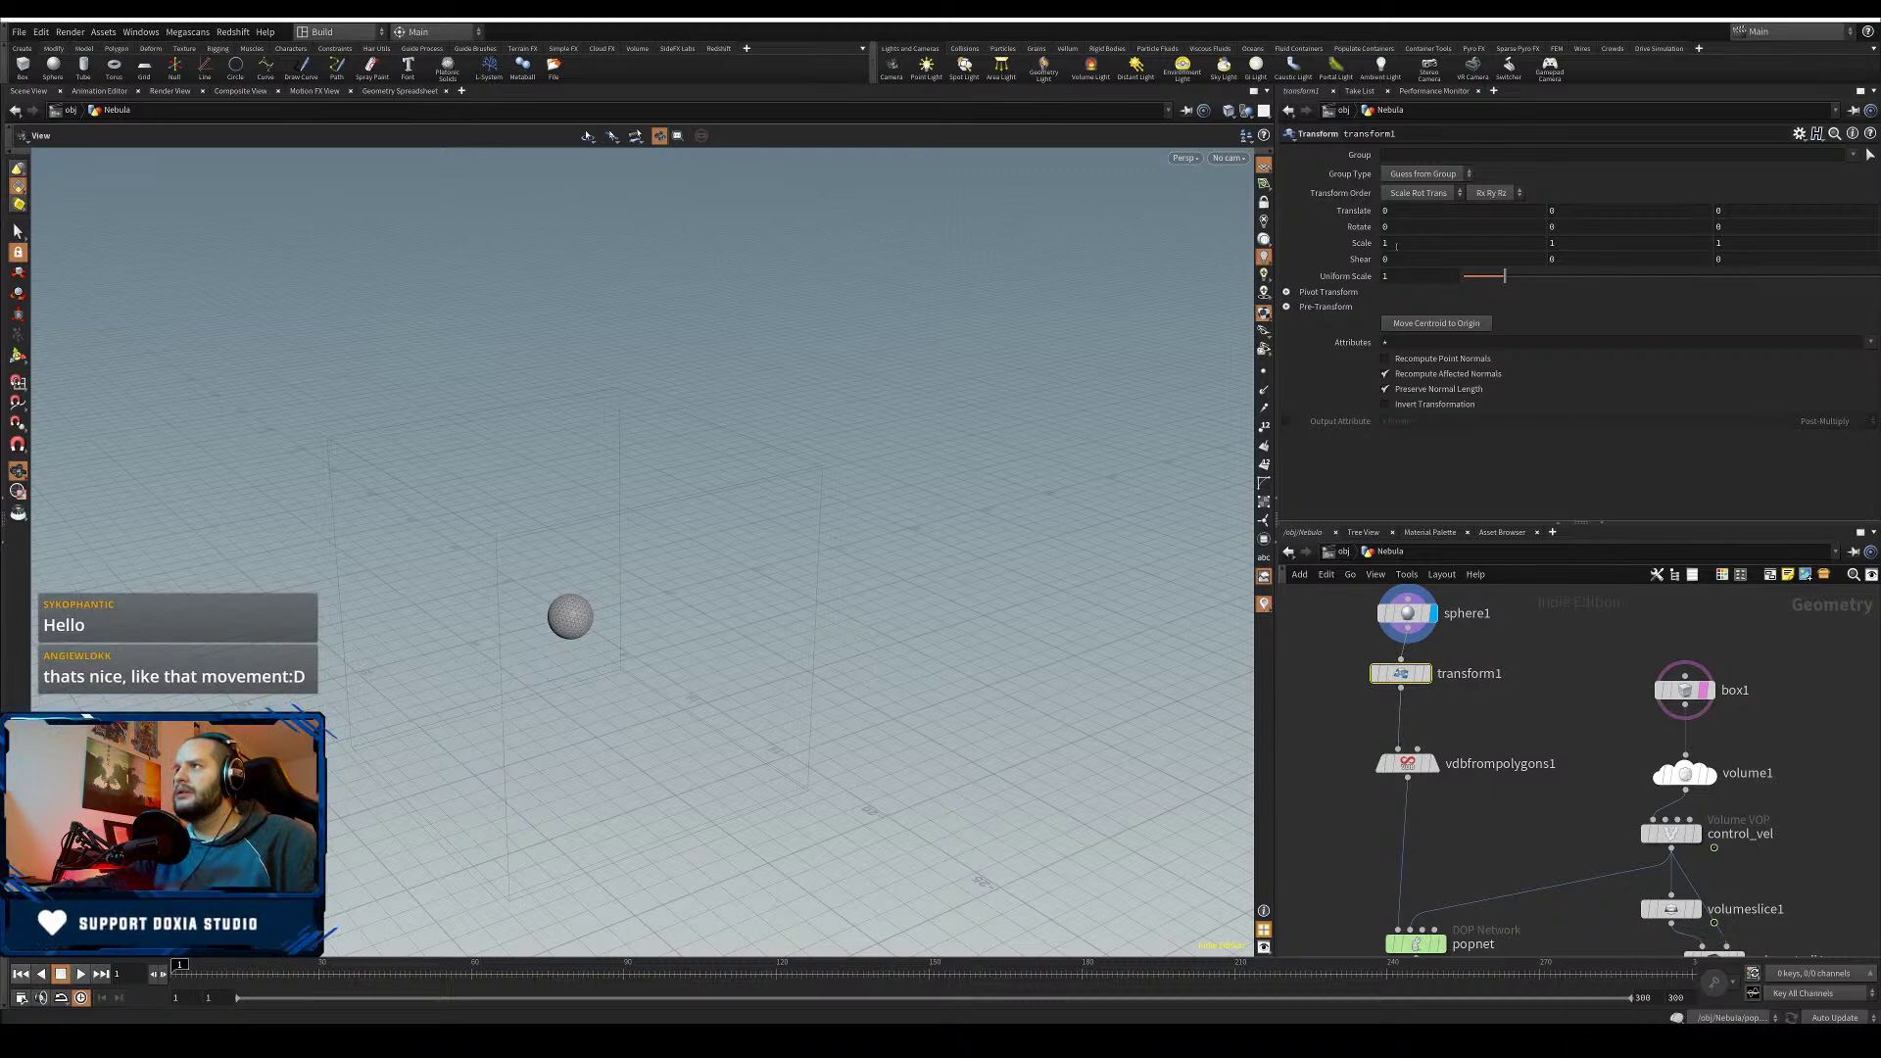
{"action": "left_click_drag", "start_coordinate": [1399, 243], "coordinate": [1390, 446]}
{"action": "type", "text": "3"}
{"action": "key", "text": "Return"}
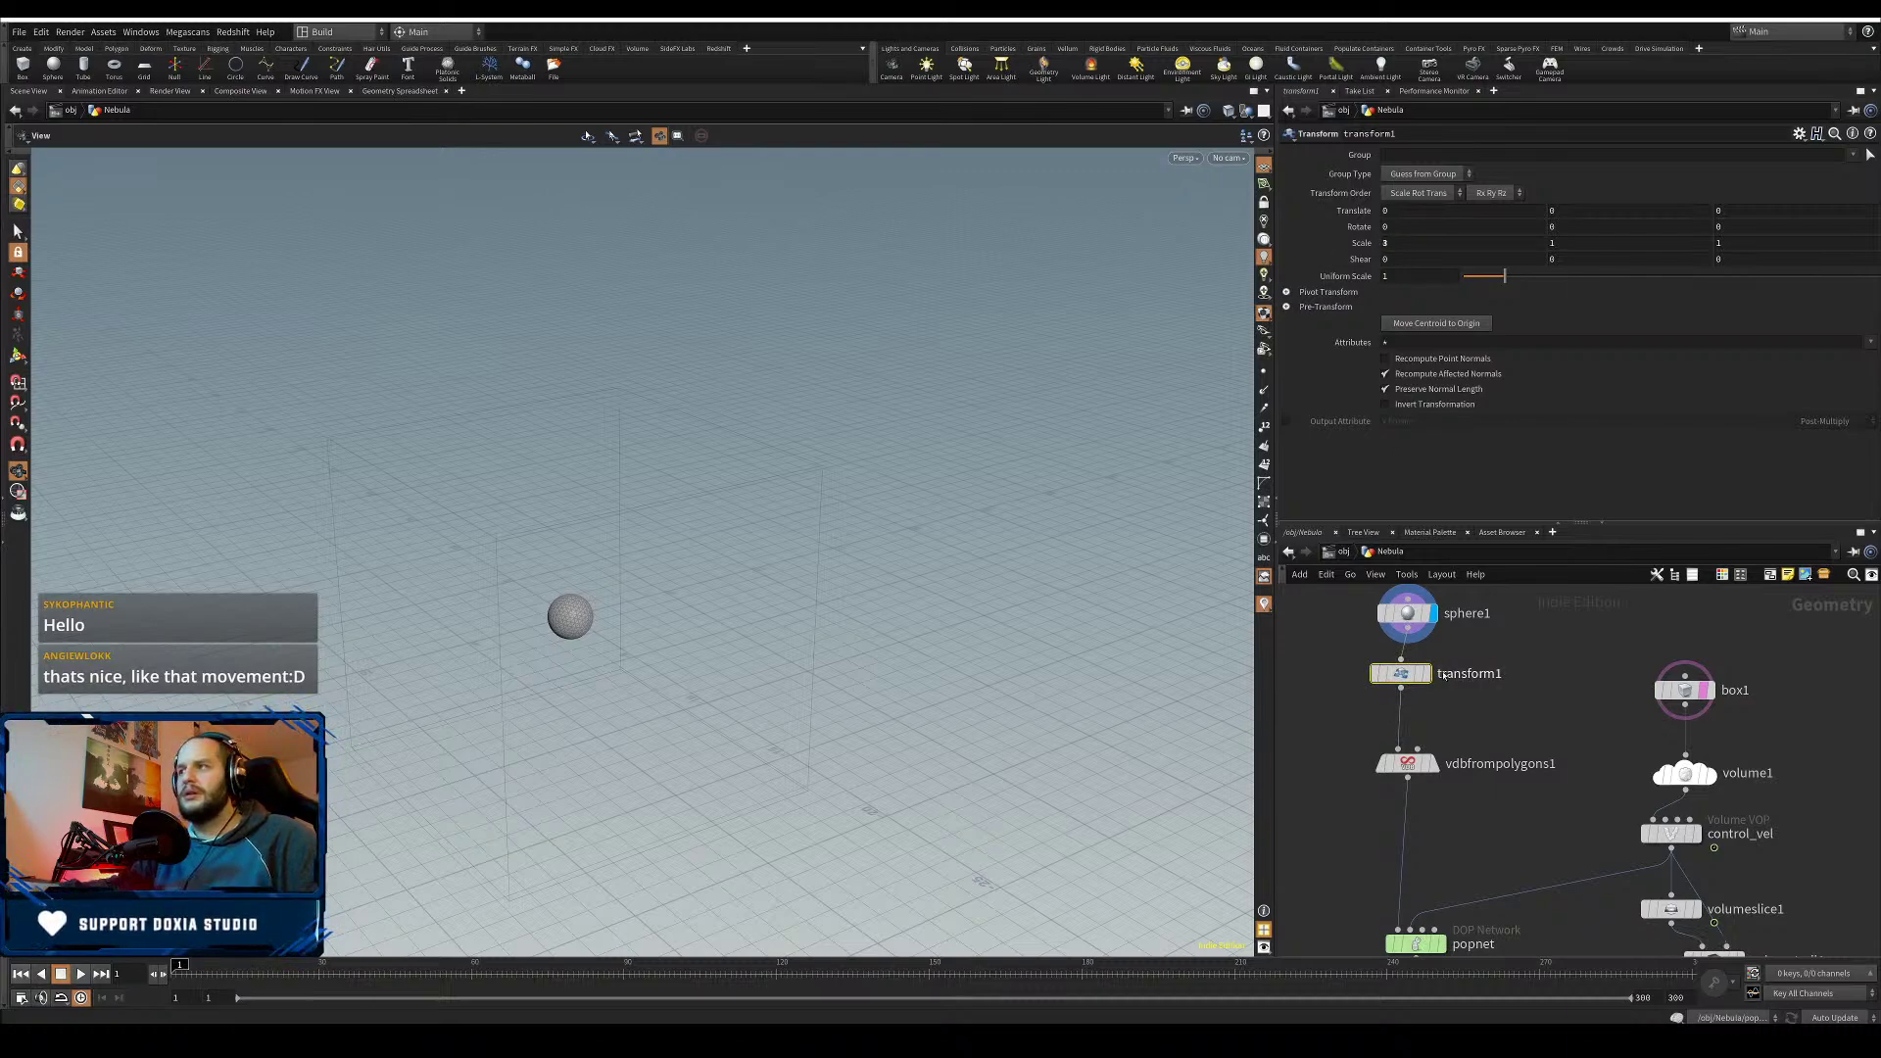
{"action": "left_click", "coordinate": [1428, 673]}
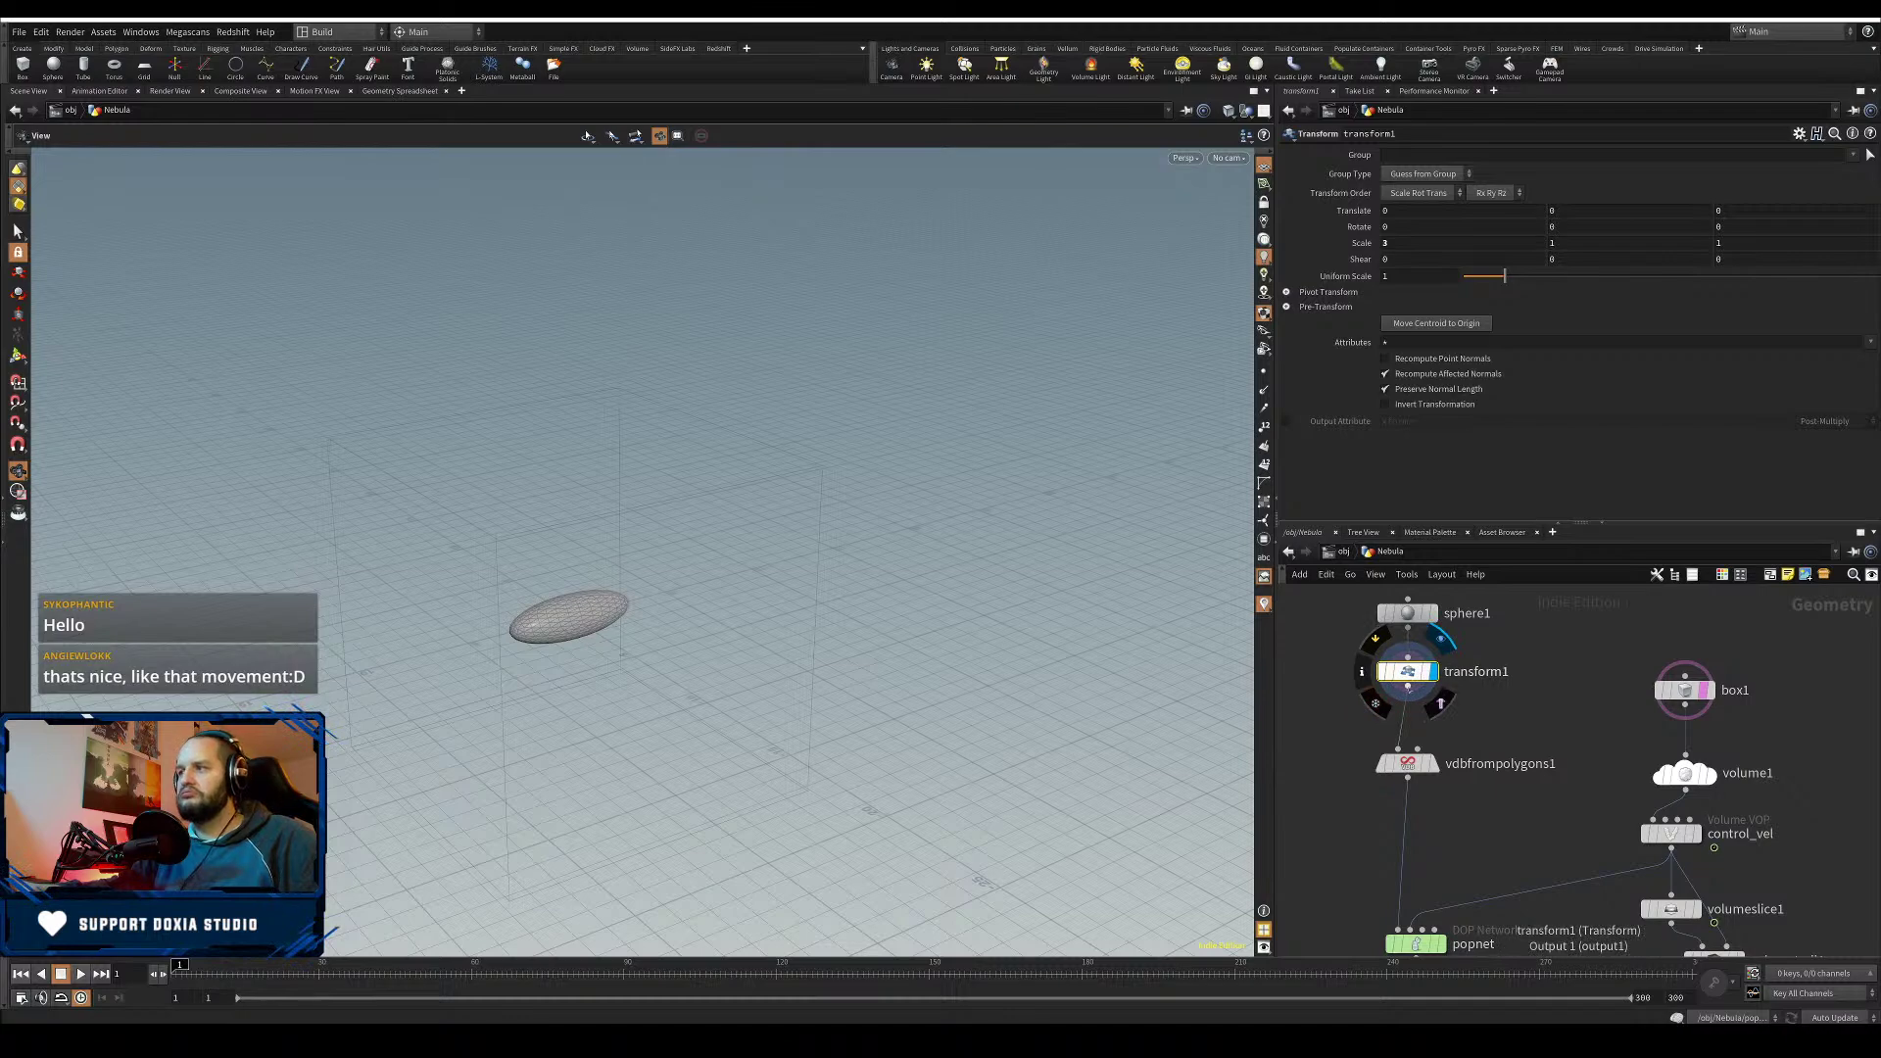
- Insert a Mountain node between transform1 and vdbfrompolygons1 and display its result
{"action": "key", "text": "Tab"}
{"action": "type", "text": "mo"}
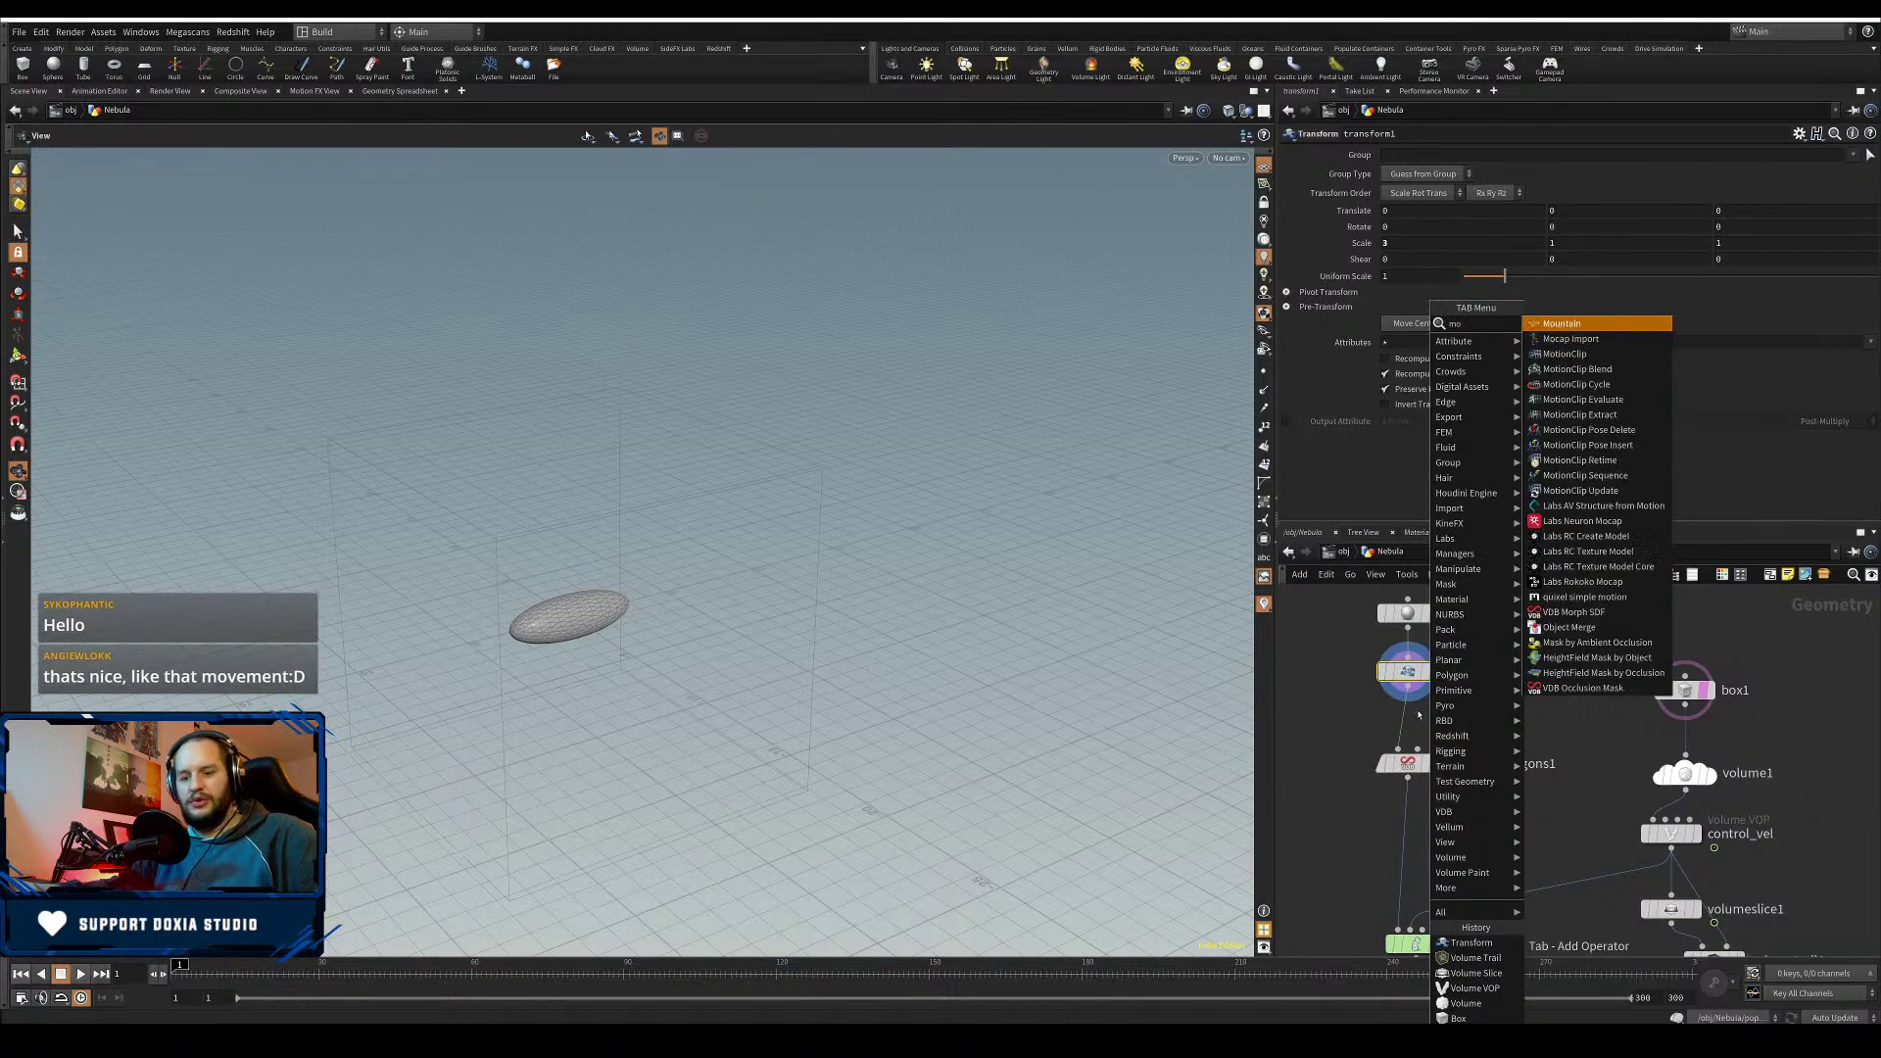
{"action": "type", "text": "unt"}
{"action": "key", "text": "Return"}
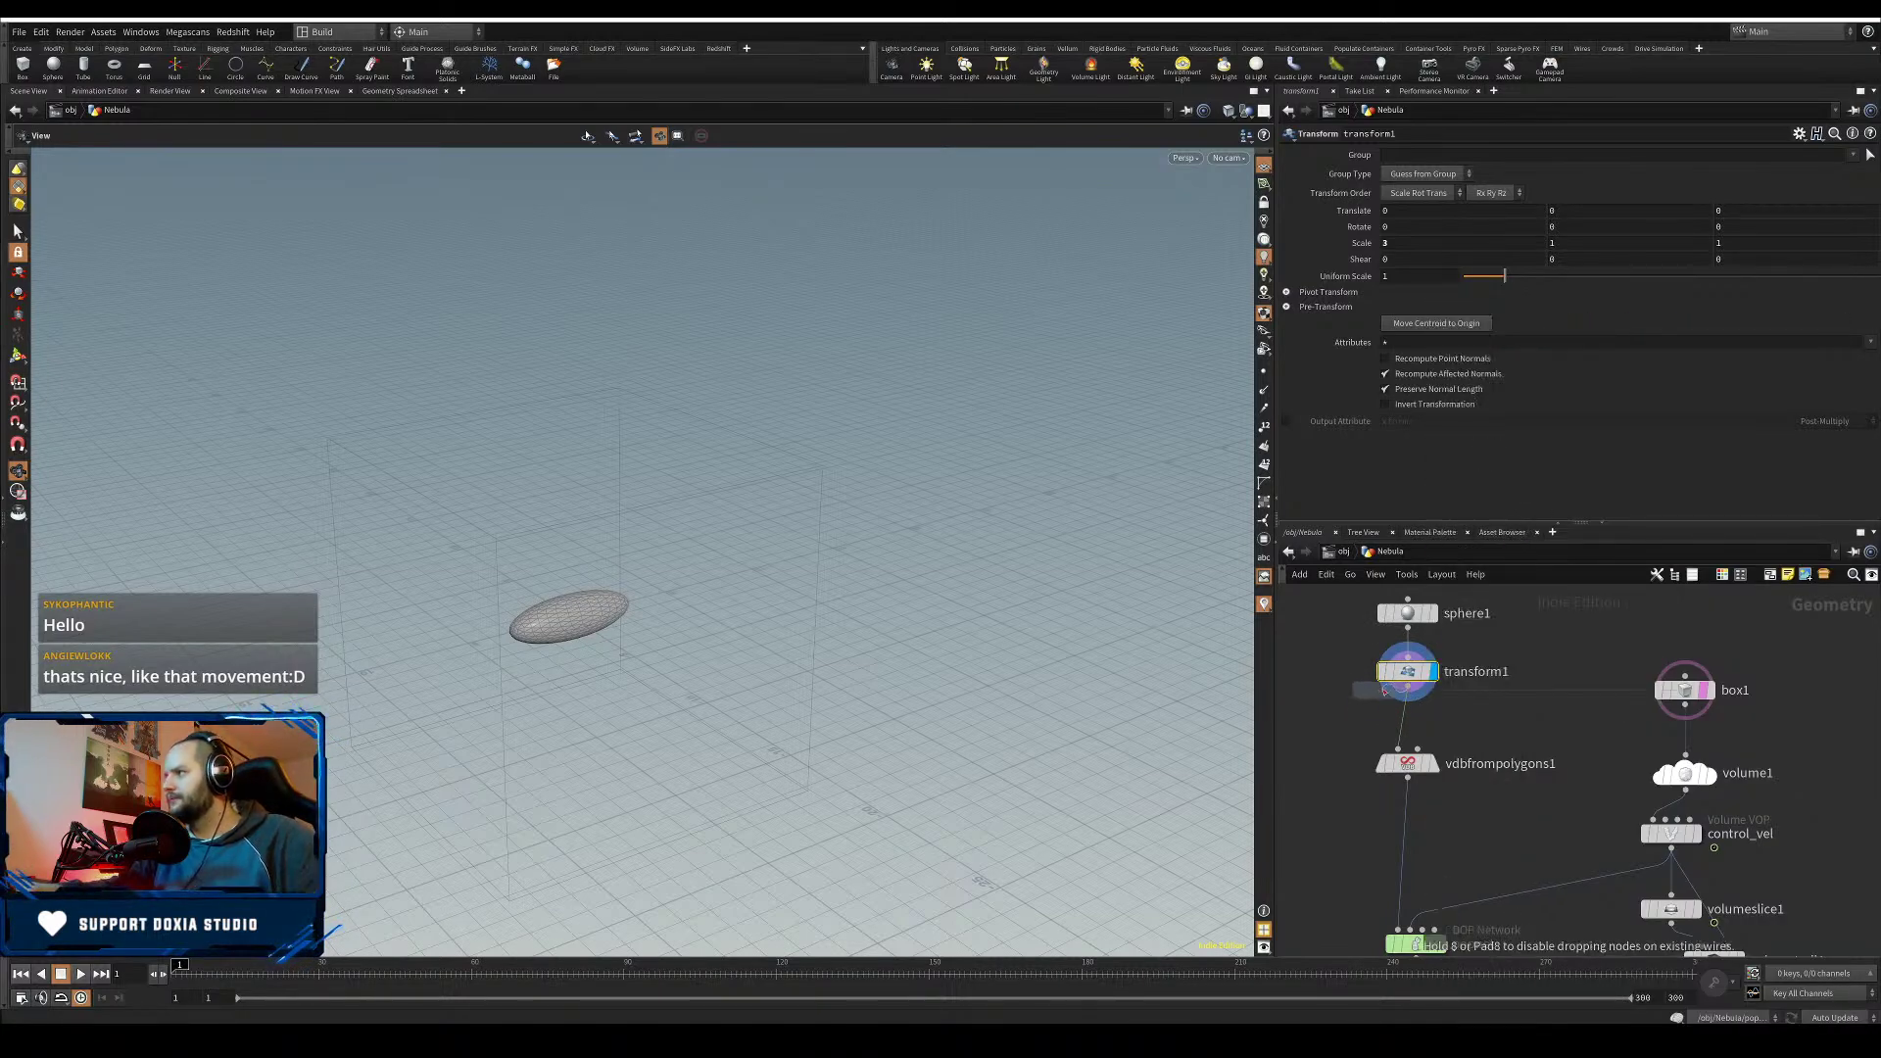
{"action": "left_click", "coordinate": [1362, 720]}
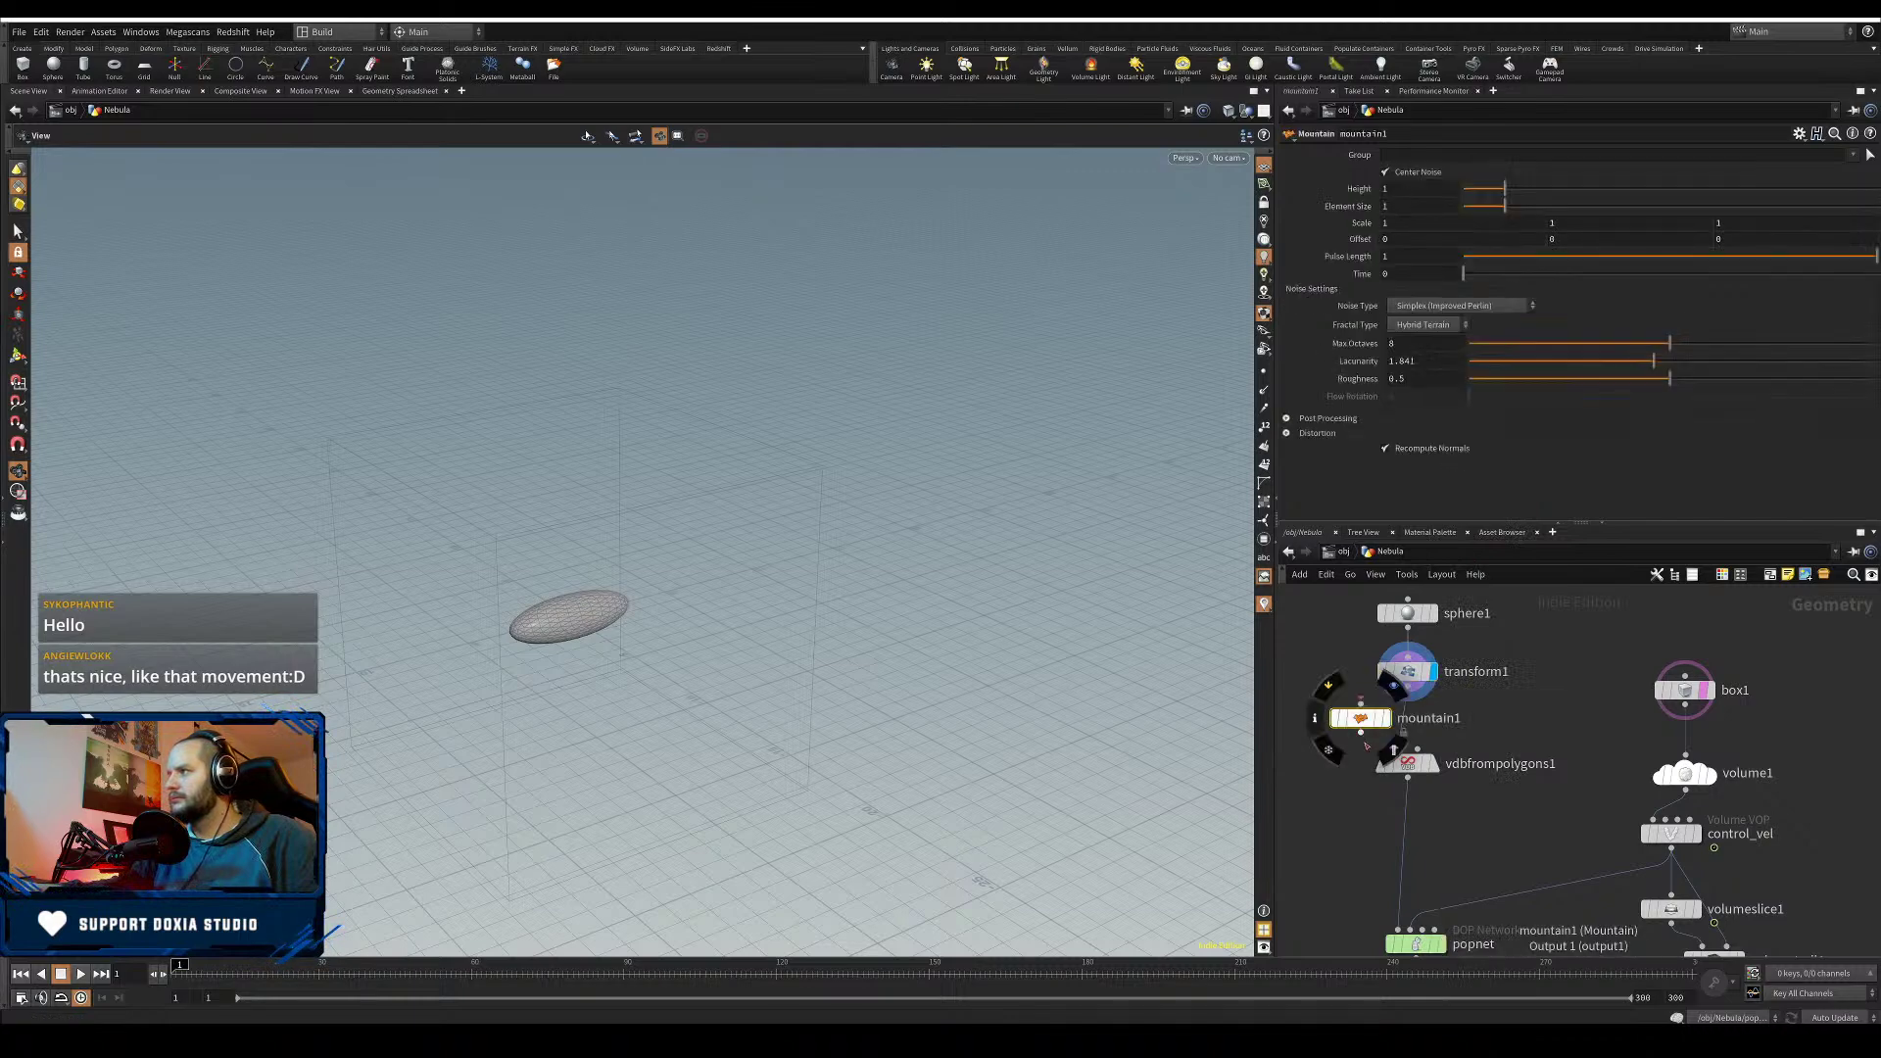
{"action": "left_click_drag", "start_coordinate": [1371, 729], "coordinate": [1407, 735]}
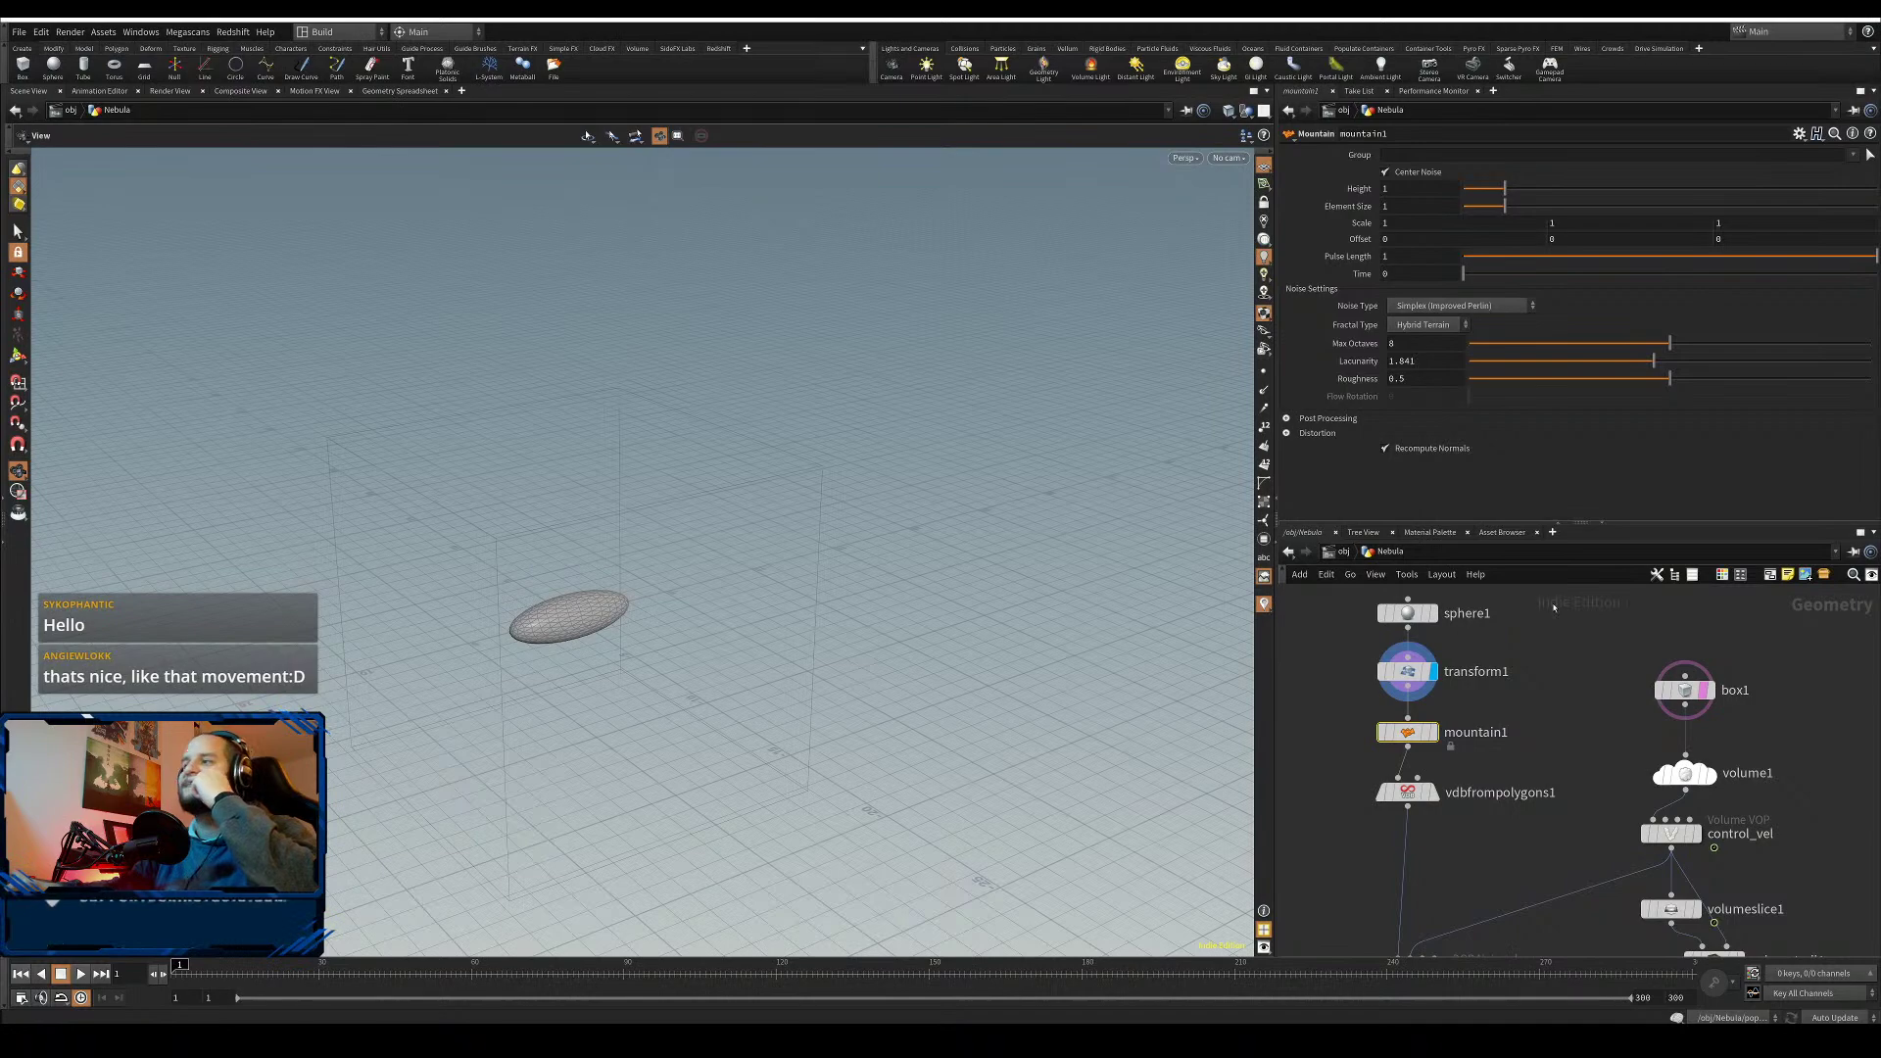
{"action": "left_click", "coordinate": [1434, 734]}
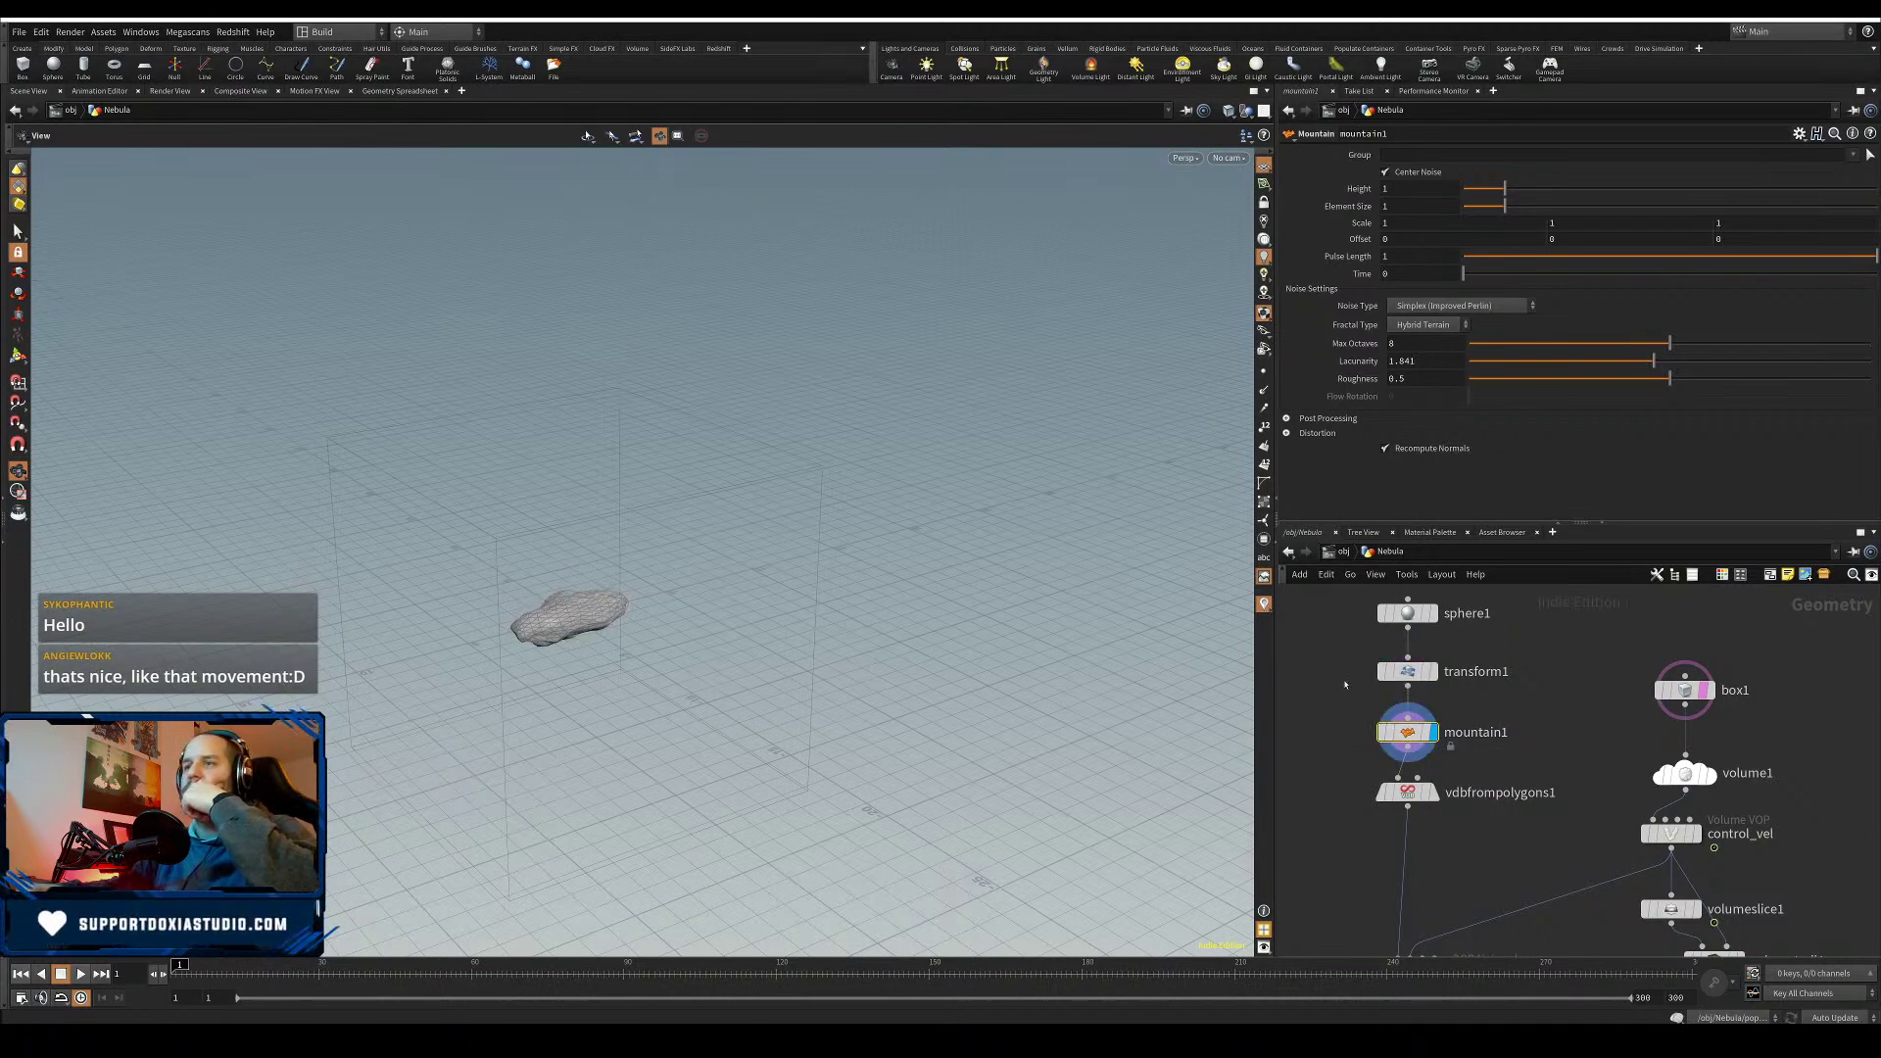
- Raise the mountain noise Height to 2.84 and move vdbfrompolygons1 down to make room
{"action": "left_click_drag", "start_coordinate": [1505, 188], "coordinate": [1550, 210]}
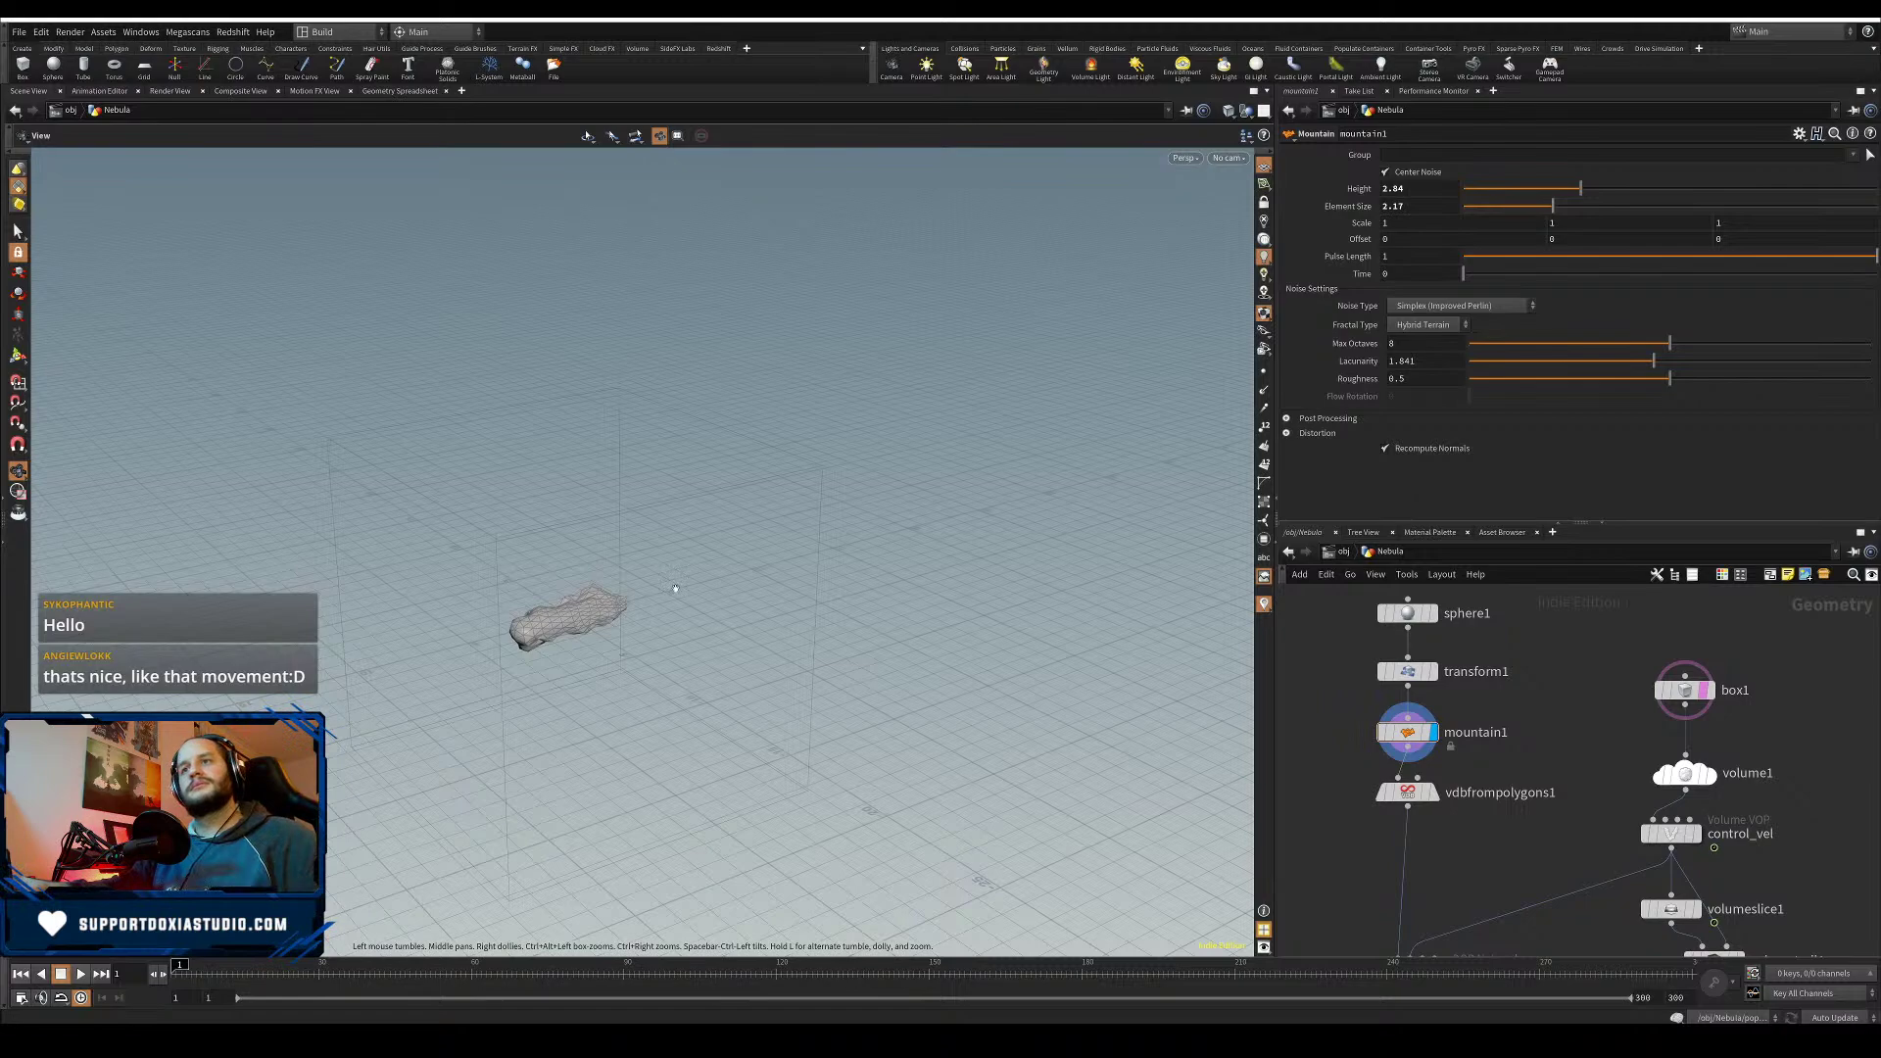
{"action": "left_click_drag", "start_coordinate": [784, 627], "coordinate": [940, 676]}
{"action": "left_click_drag", "start_coordinate": [1407, 792], "coordinate": [1407, 849]}
{"action": "key", "text": "Tab"}
{"action": "mouse_move", "coordinate": [1447, 784]}
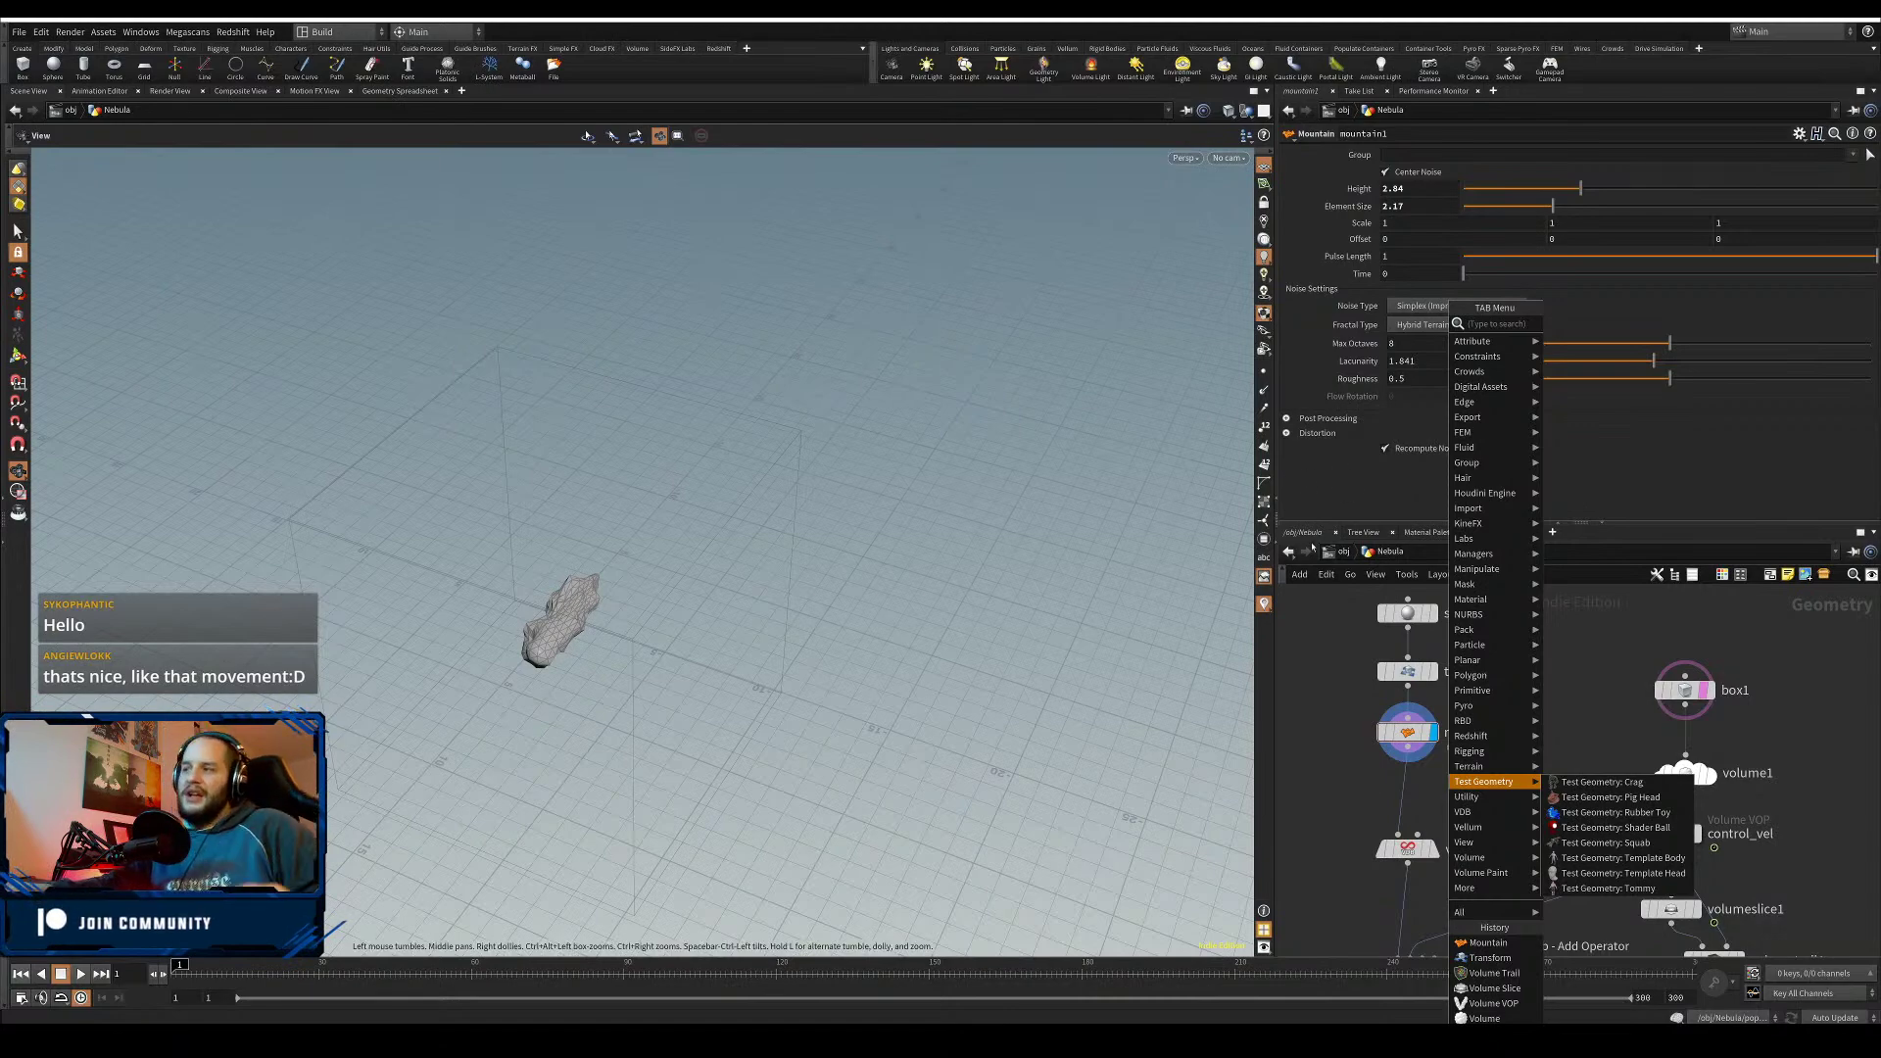
{"action": "left_click", "coordinate": [1348, 792]}
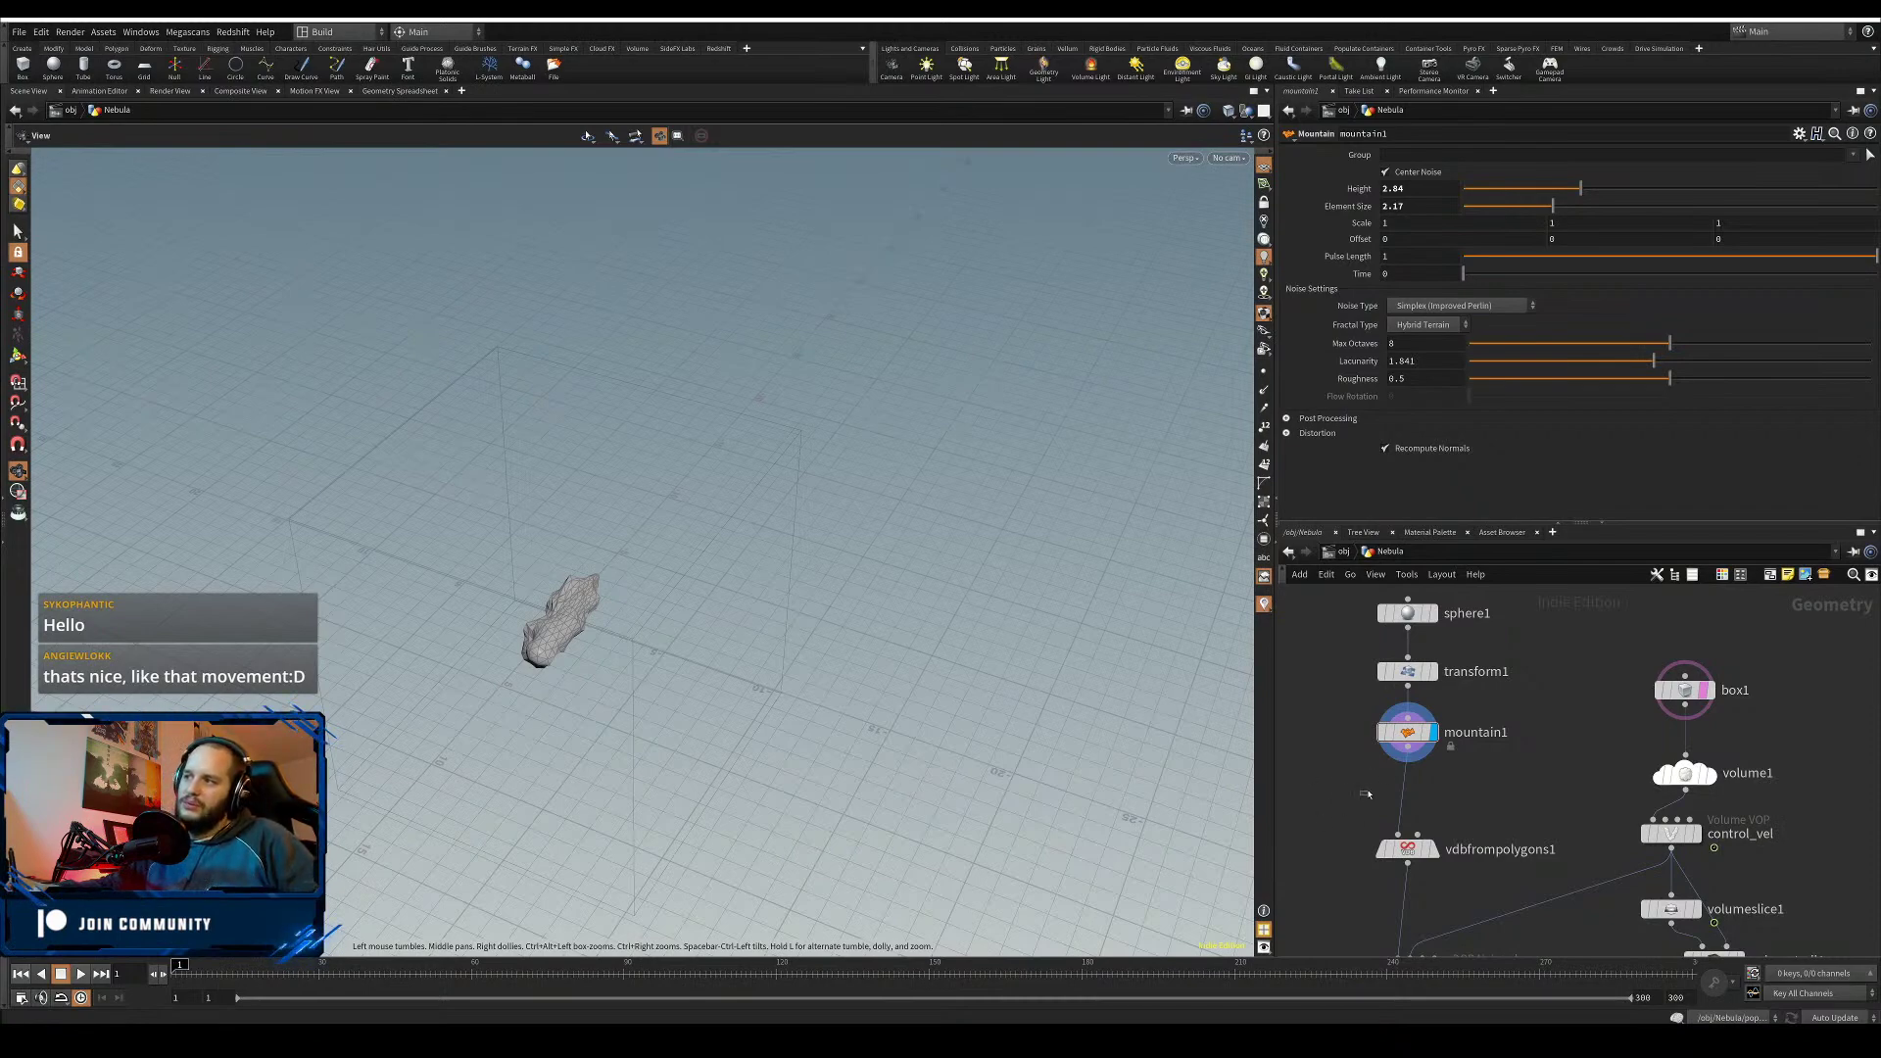
- Add a Bend node between mountain1 and vdbfrompolygons1 and display it
{"action": "key", "text": "Tab"}
{"action": "mouse_move", "coordinate": [1366, 796]}
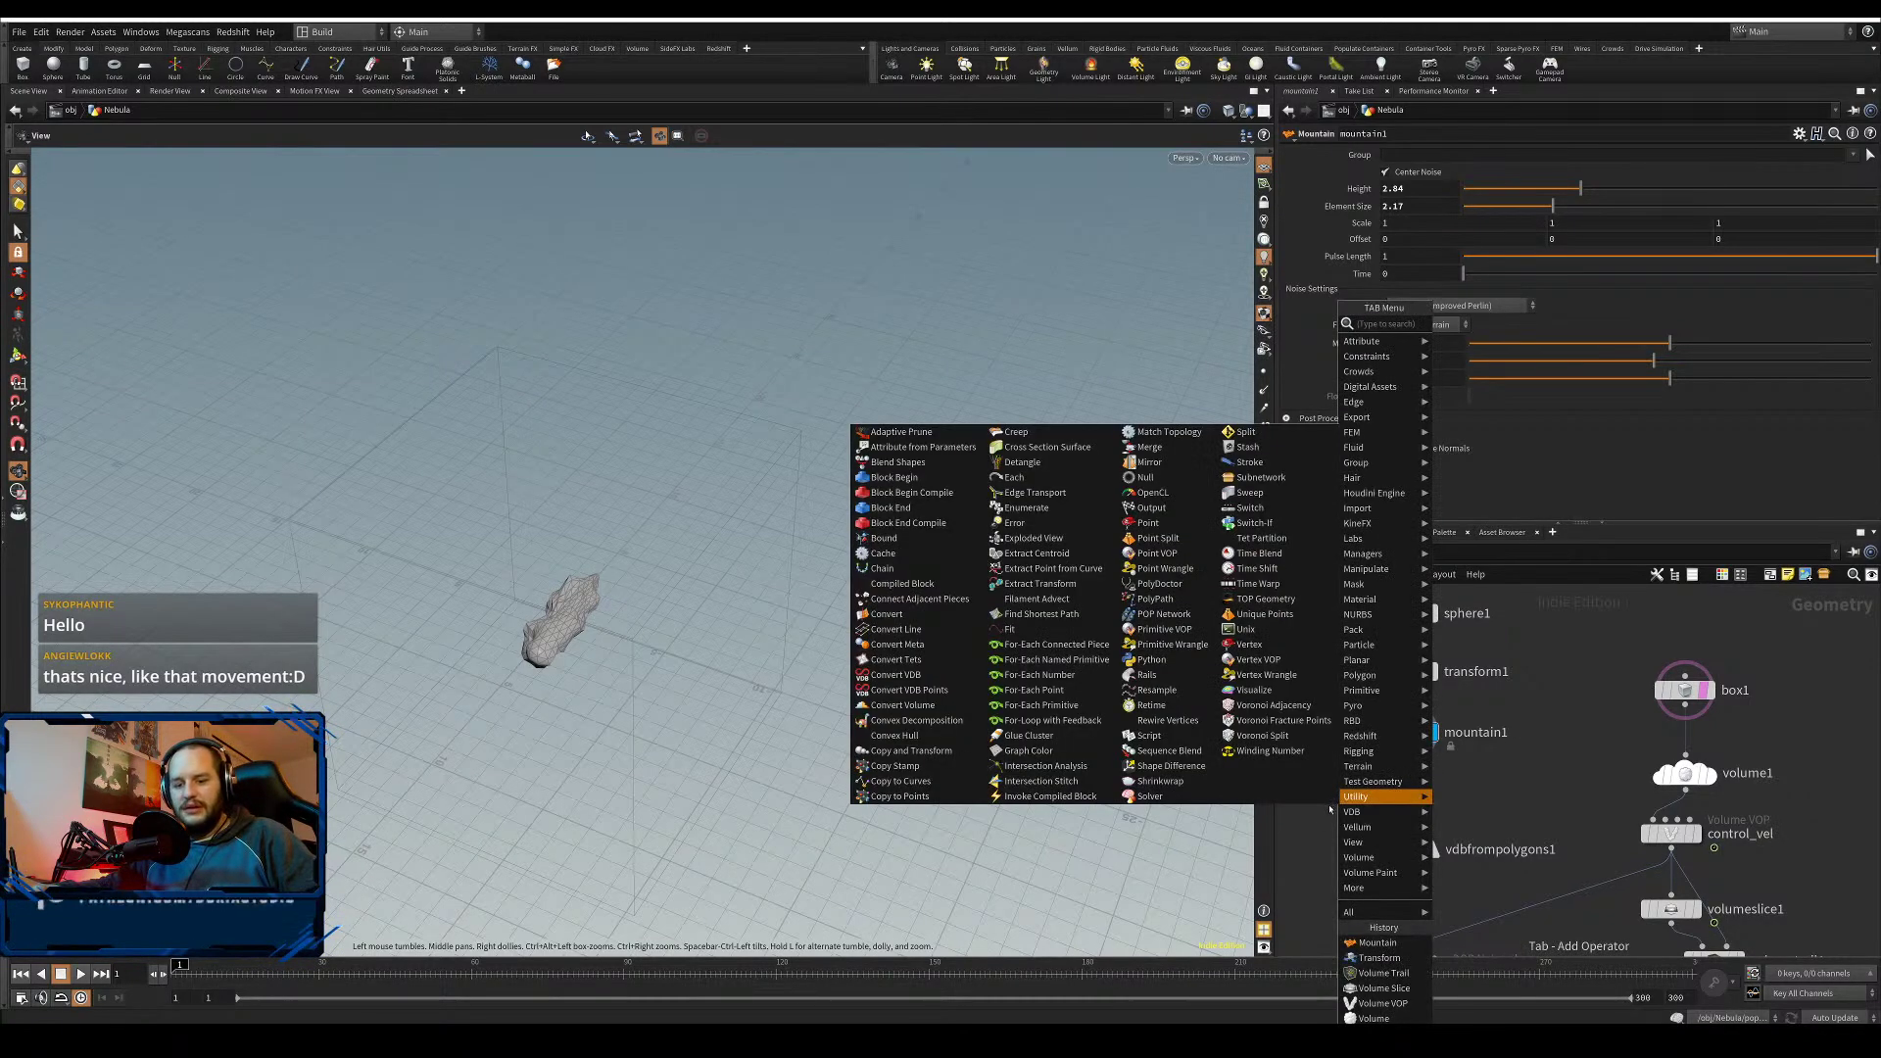
{"action": "type", "text": "bend"}
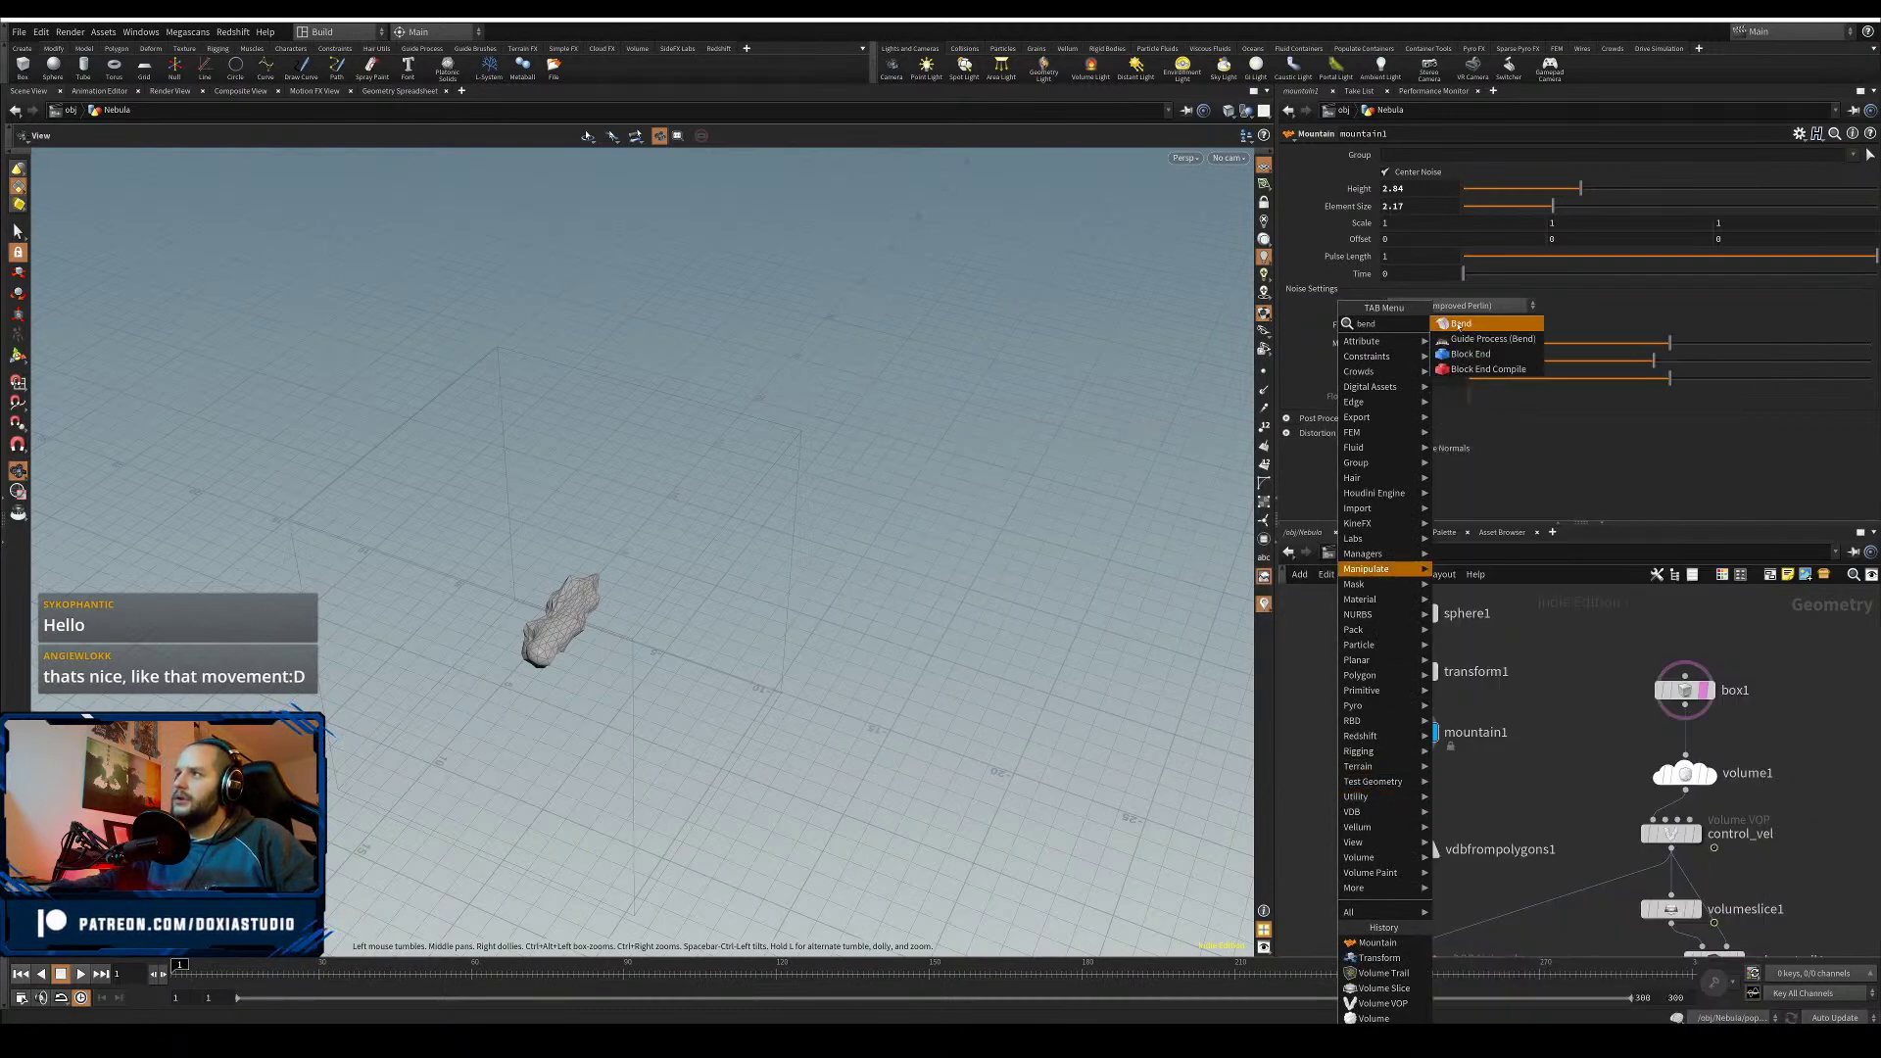
{"action": "left_click", "coordinate": [1460, 325]}
{"action": "left_click", "coordinate": [1409, 796]}
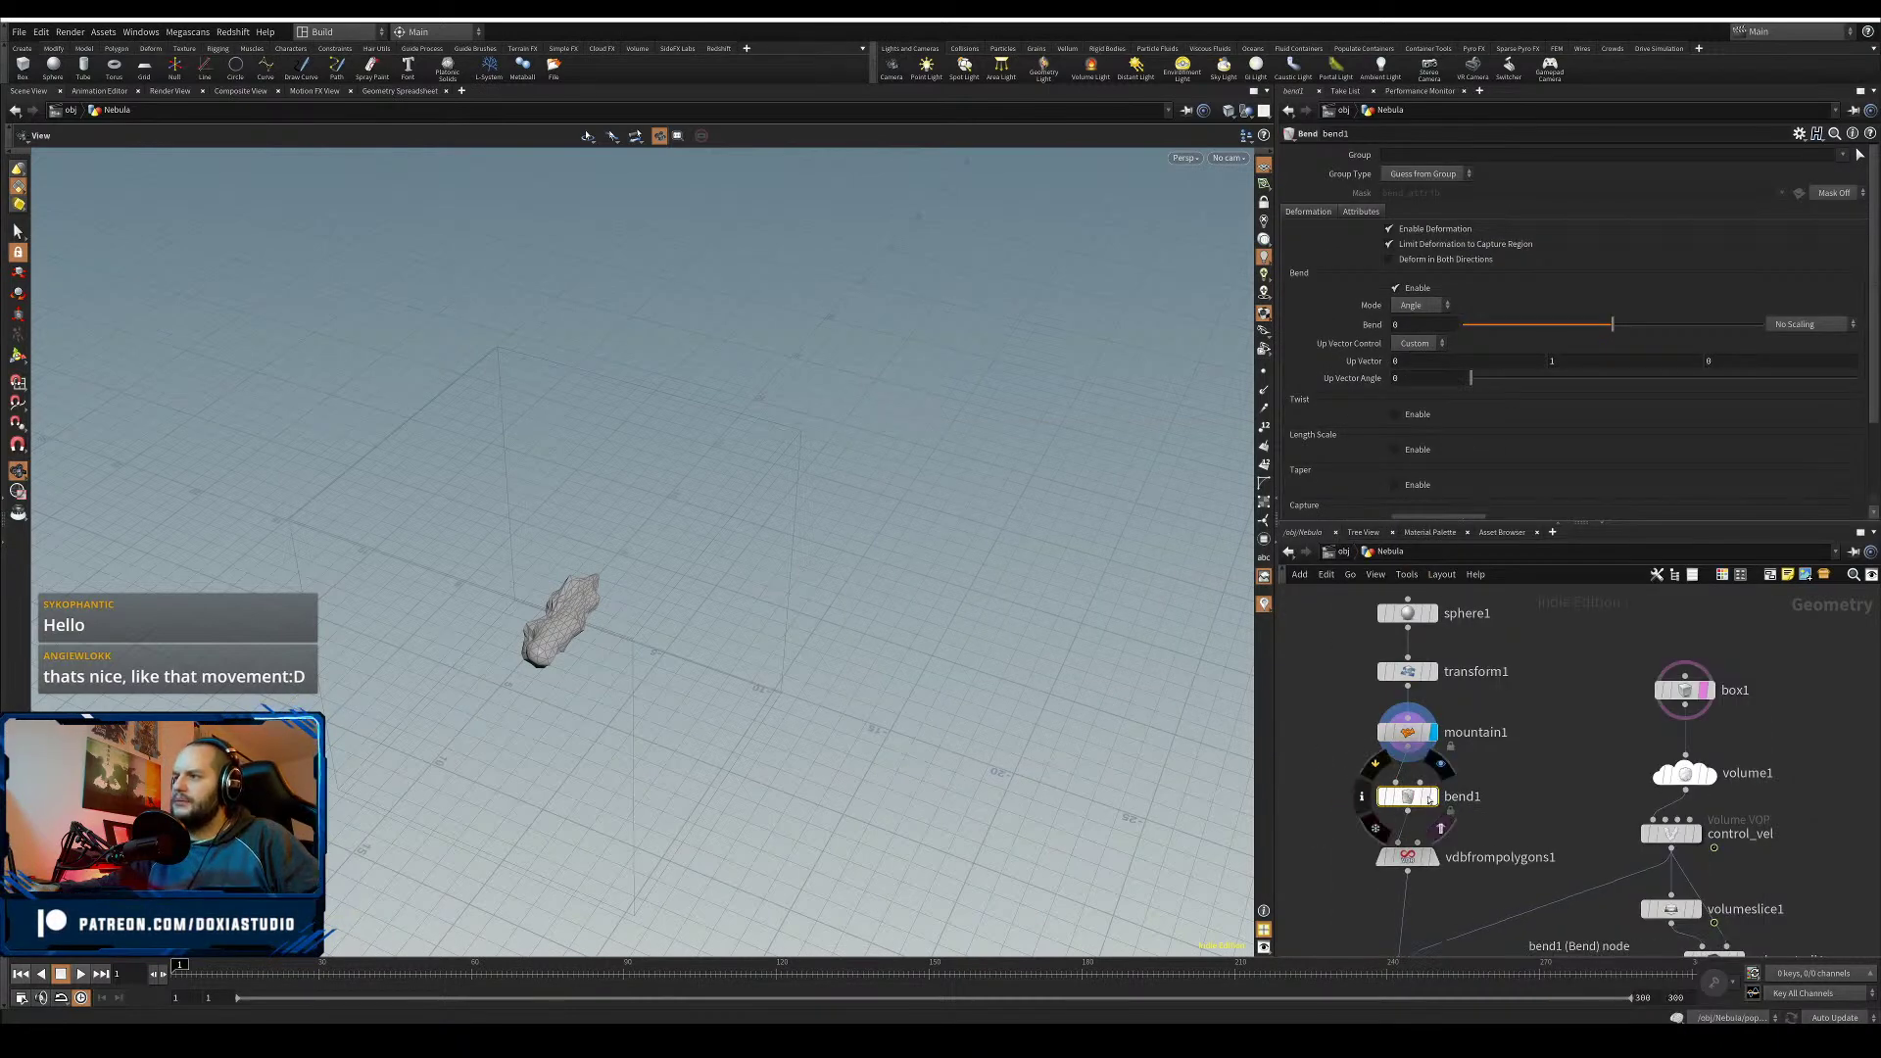
{"action": "left_click", "coordinate": [1432, 796]}
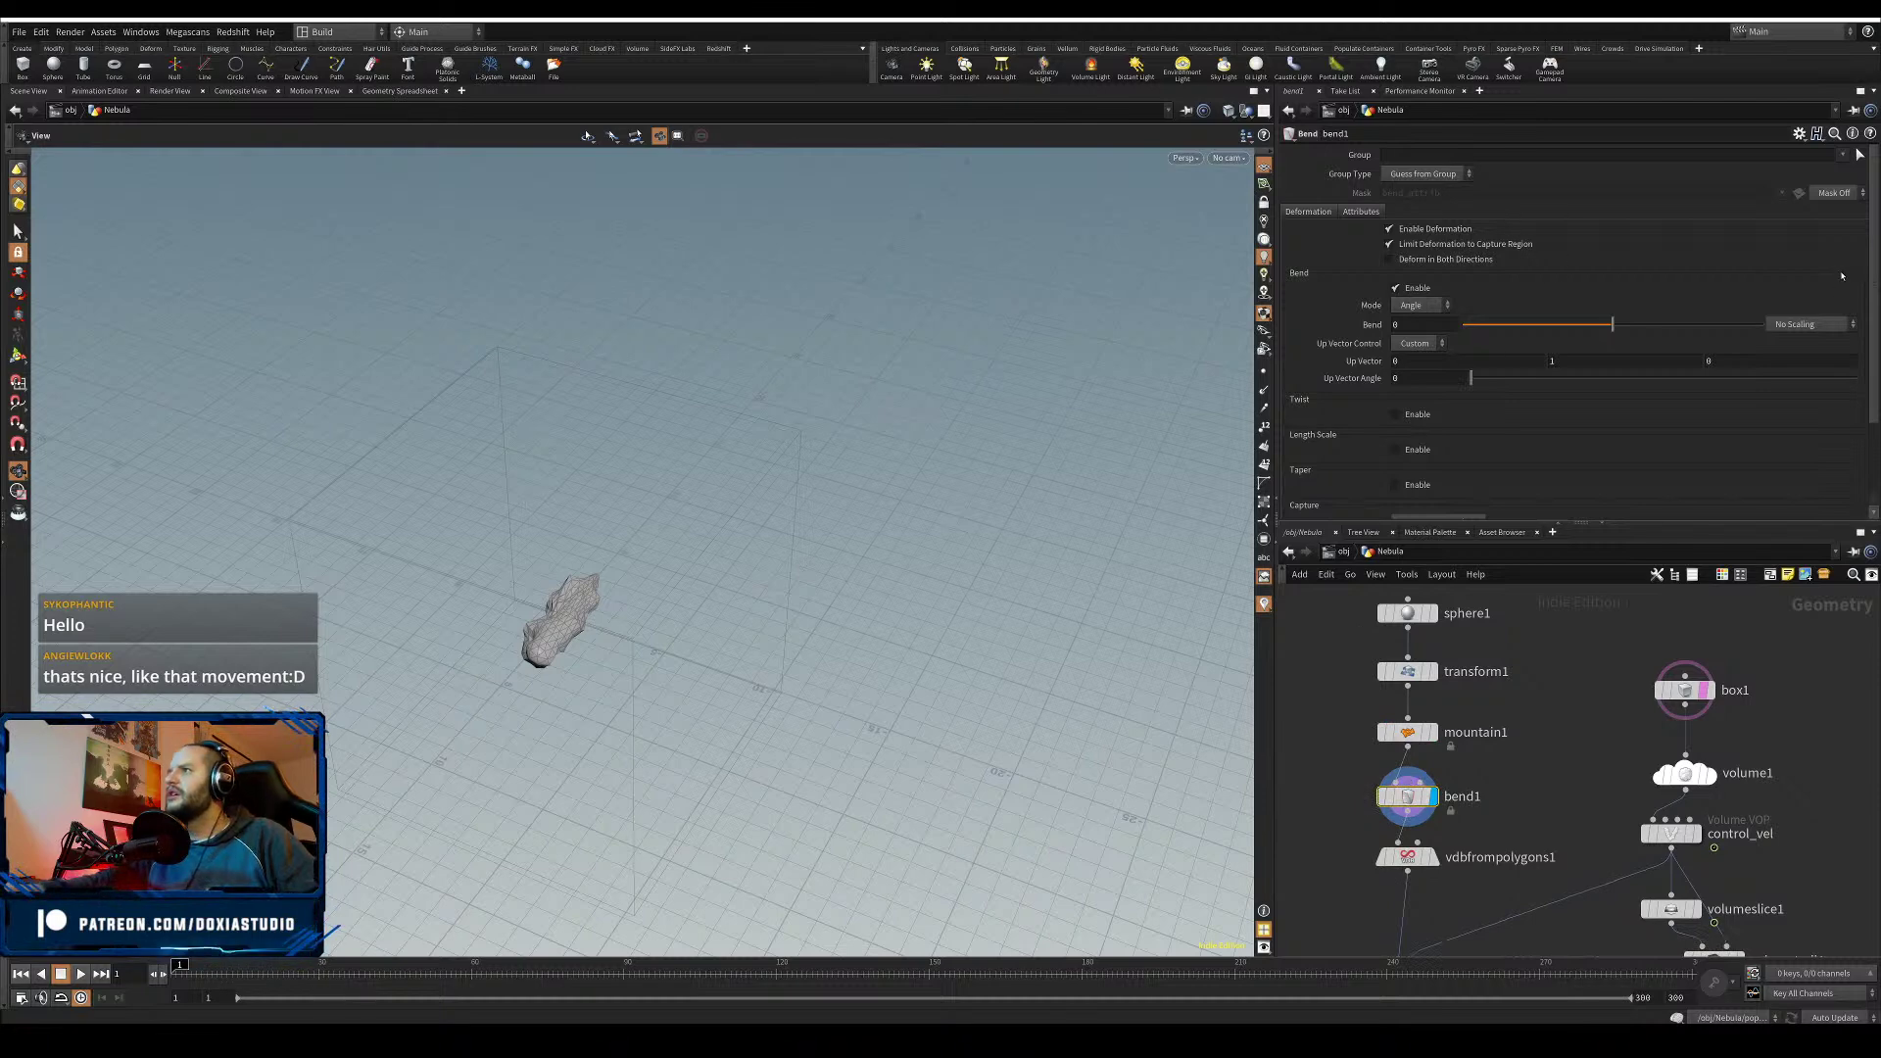
{"action": "scroll", "coordinate": [1840, 333], "scroll_direction": "down", "scroll_amount": 3}
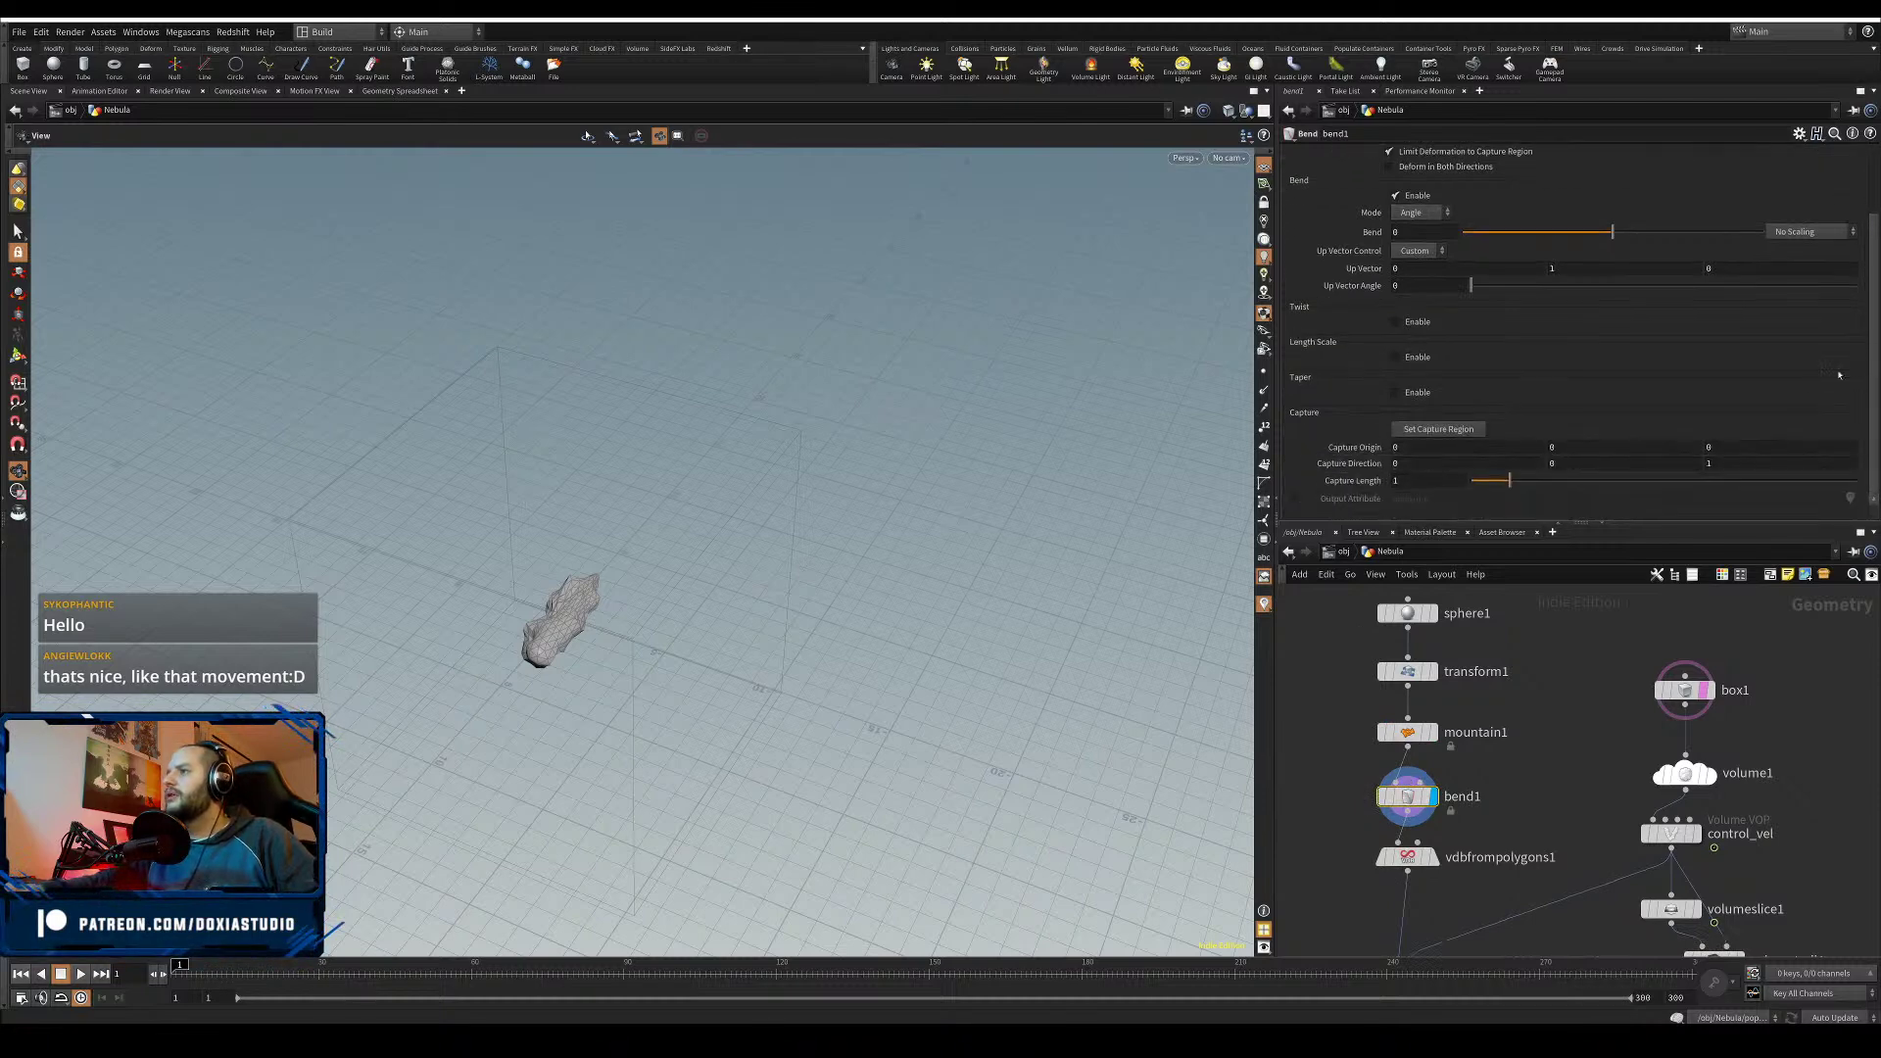
- Fit the bend's capture region to the whole geometry using the top view
{"action": "left_click", "coordinate": [1469, 429]}
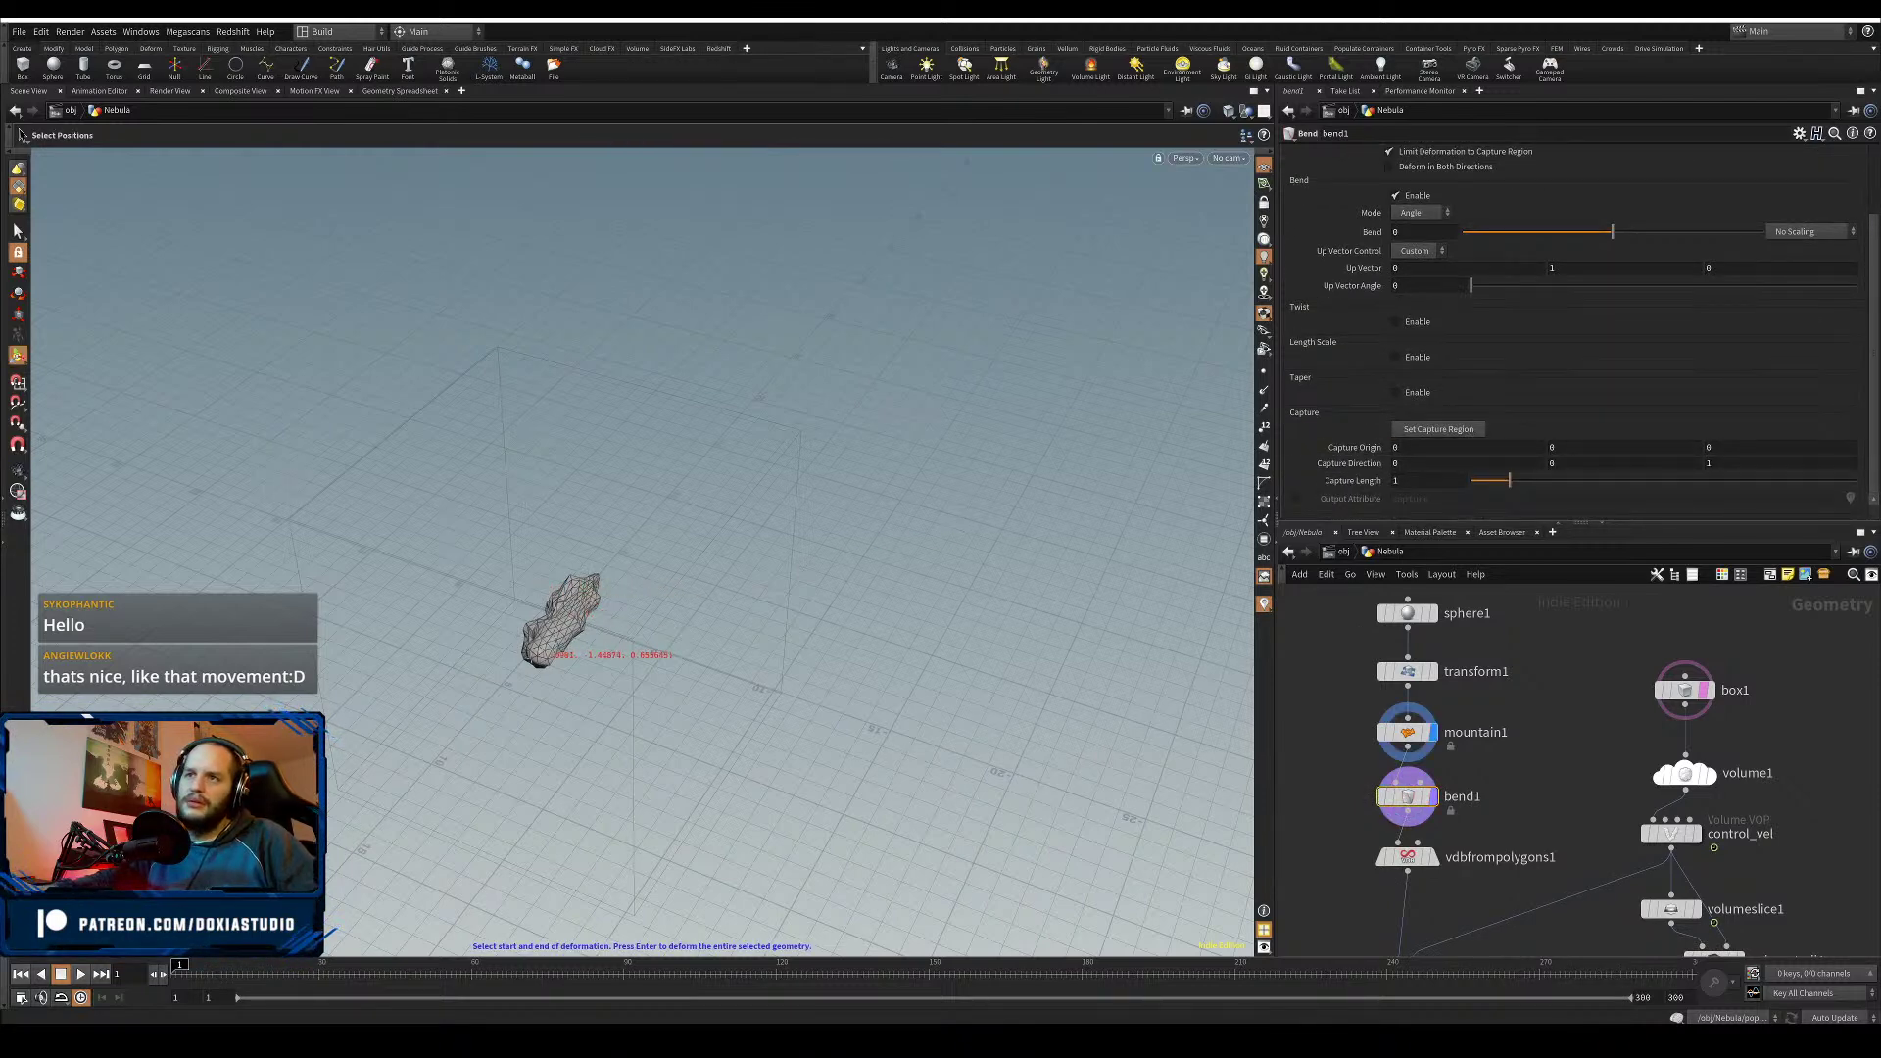
{"action": "key", "text": "space+2"}
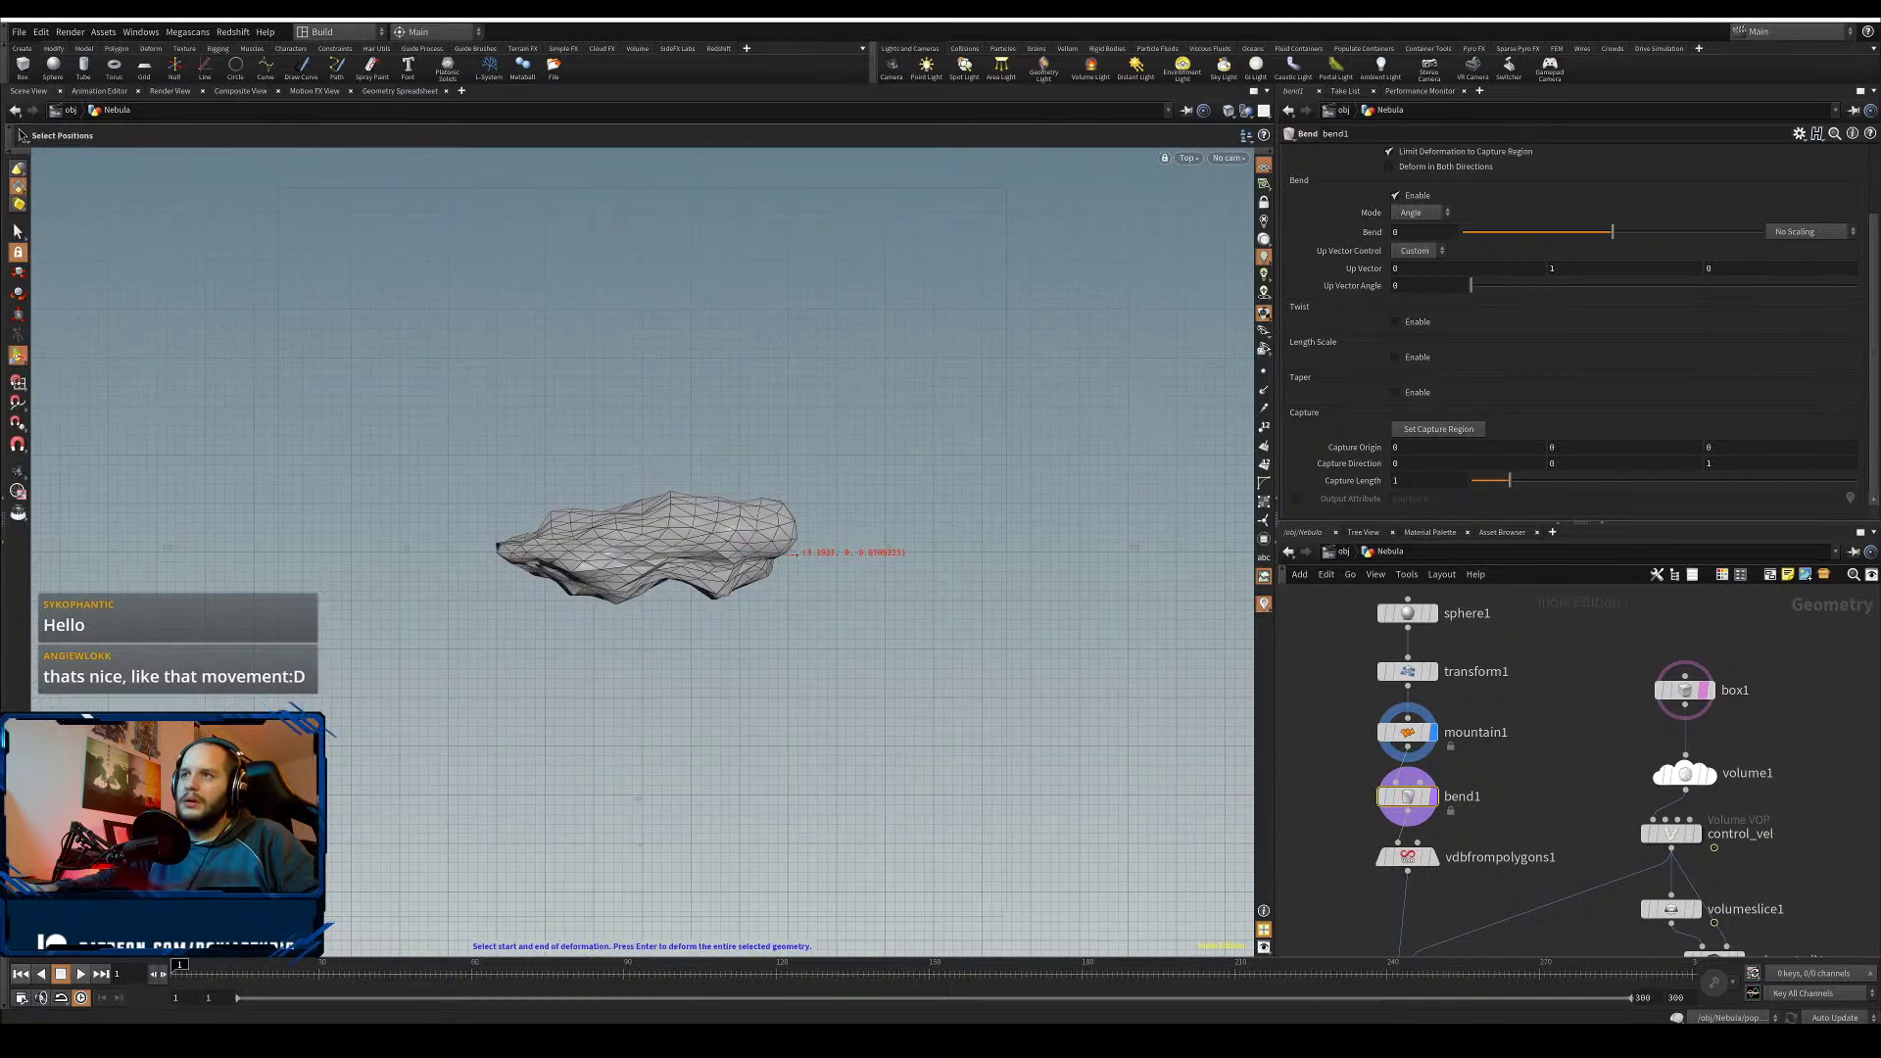
{"action": "key", "text": "Return"}
{"action": "key", "text": "space+1"}
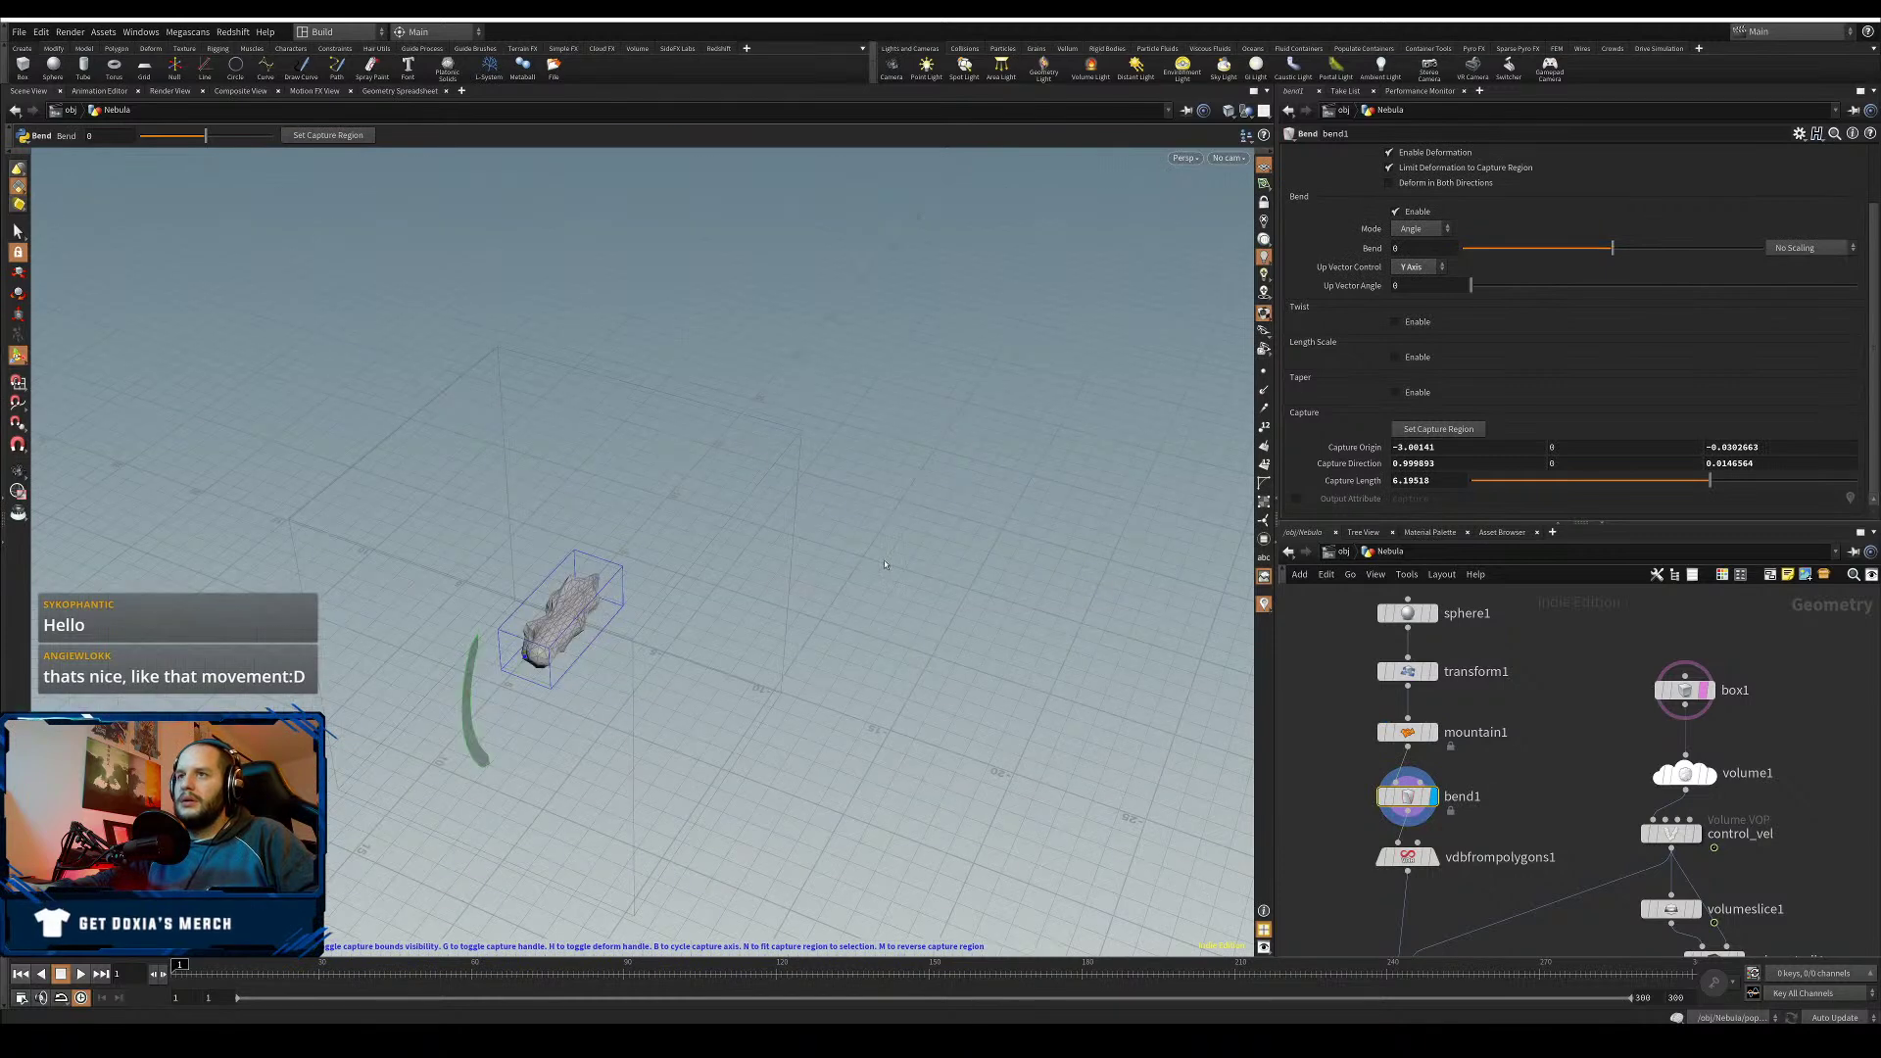
{"action": "left_click_drag", "start_coordinate": [899, 569], "coordinate": [764, 482], "text": "alt"}
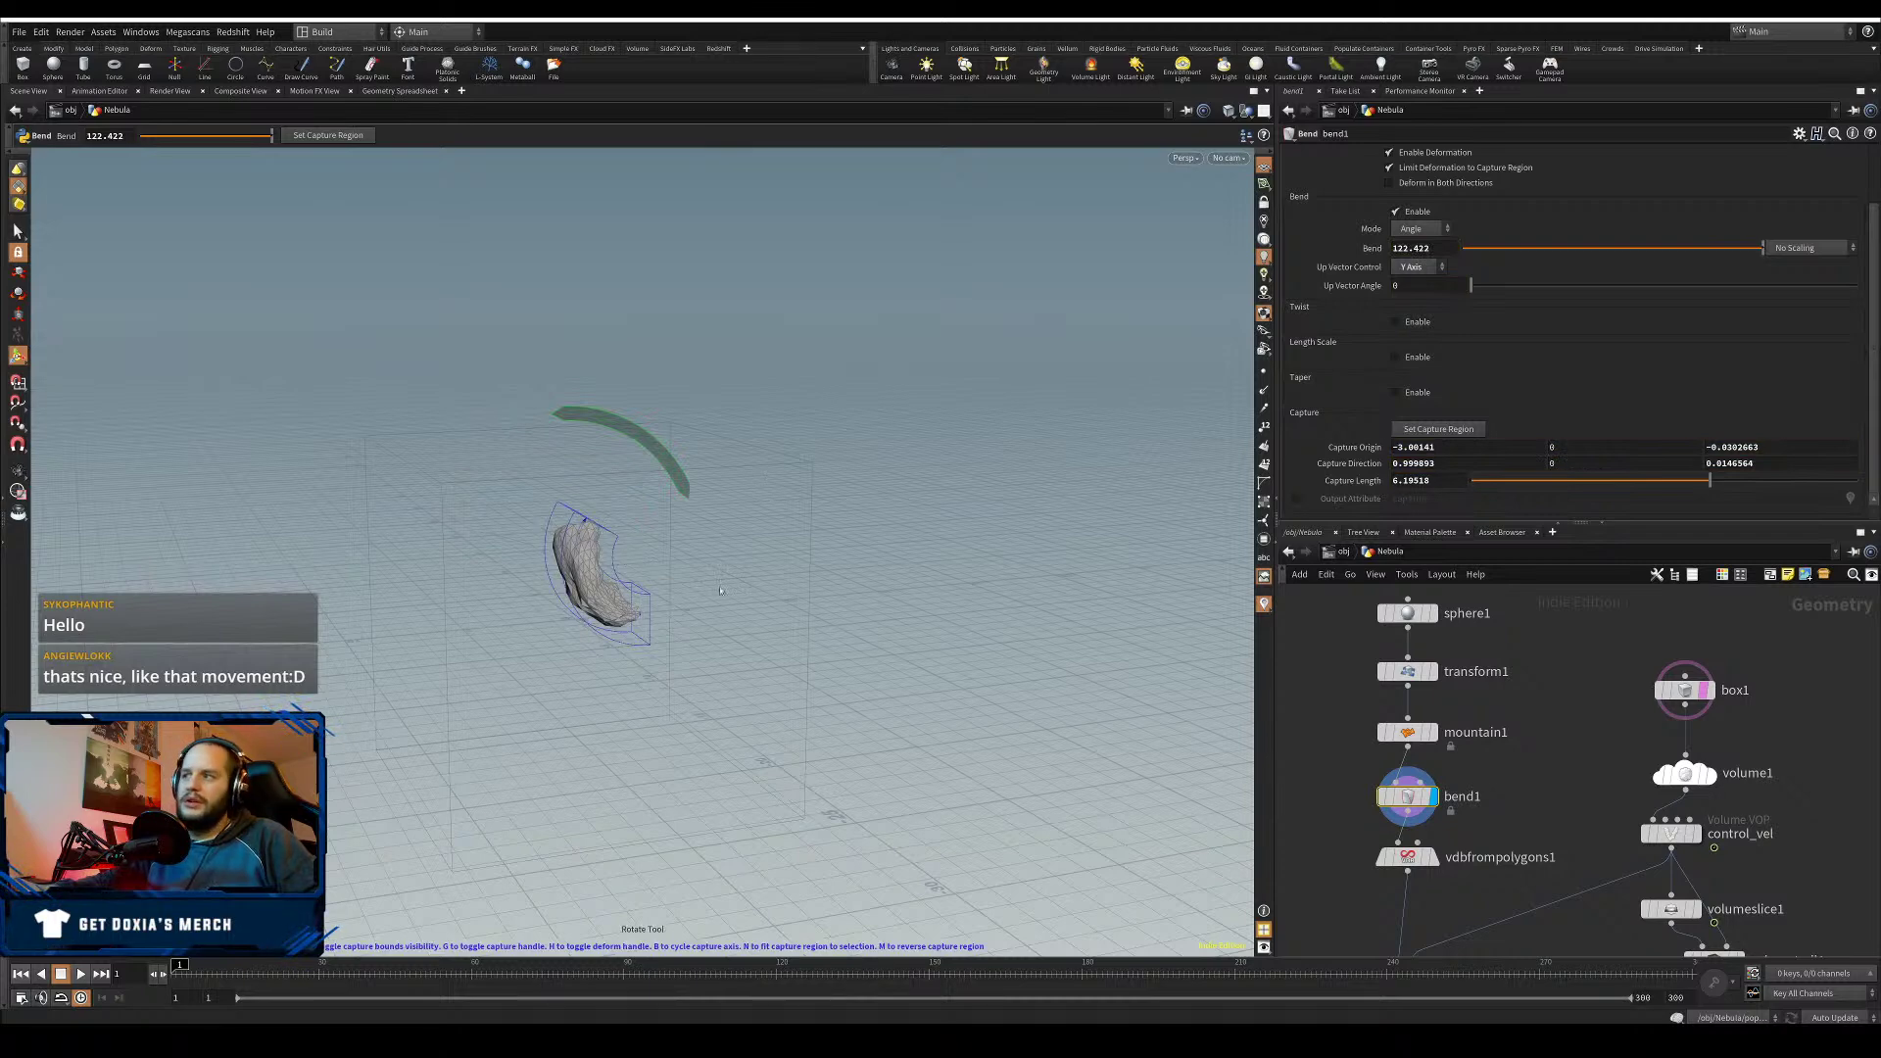
{"action": "left_click_drag", "start_coordinate": [1408, 799], "coordinate": [1405, 798]}
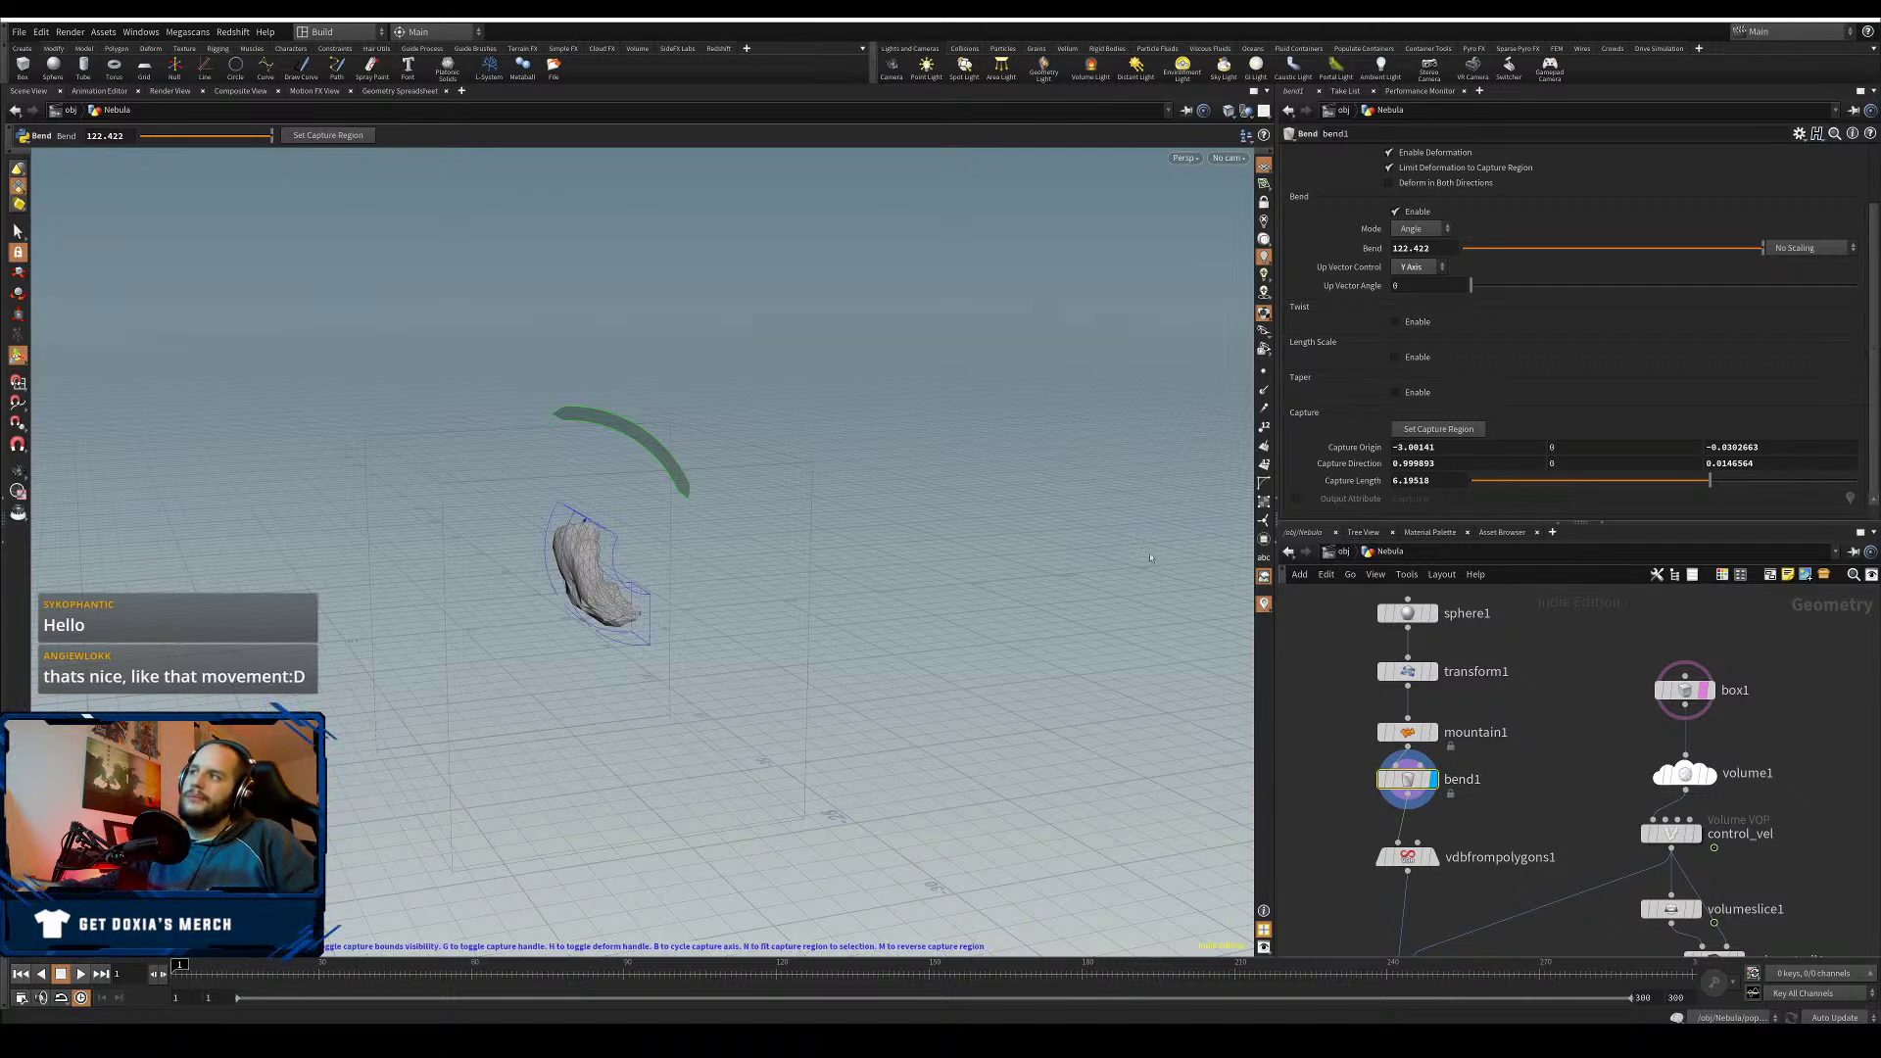
- Set the bend's up vector control to X Axis with an angle of 25.1
{"action": "left_click_drag", "start_coordinate": [1447, 448], "coordinate": [1313, 461]}
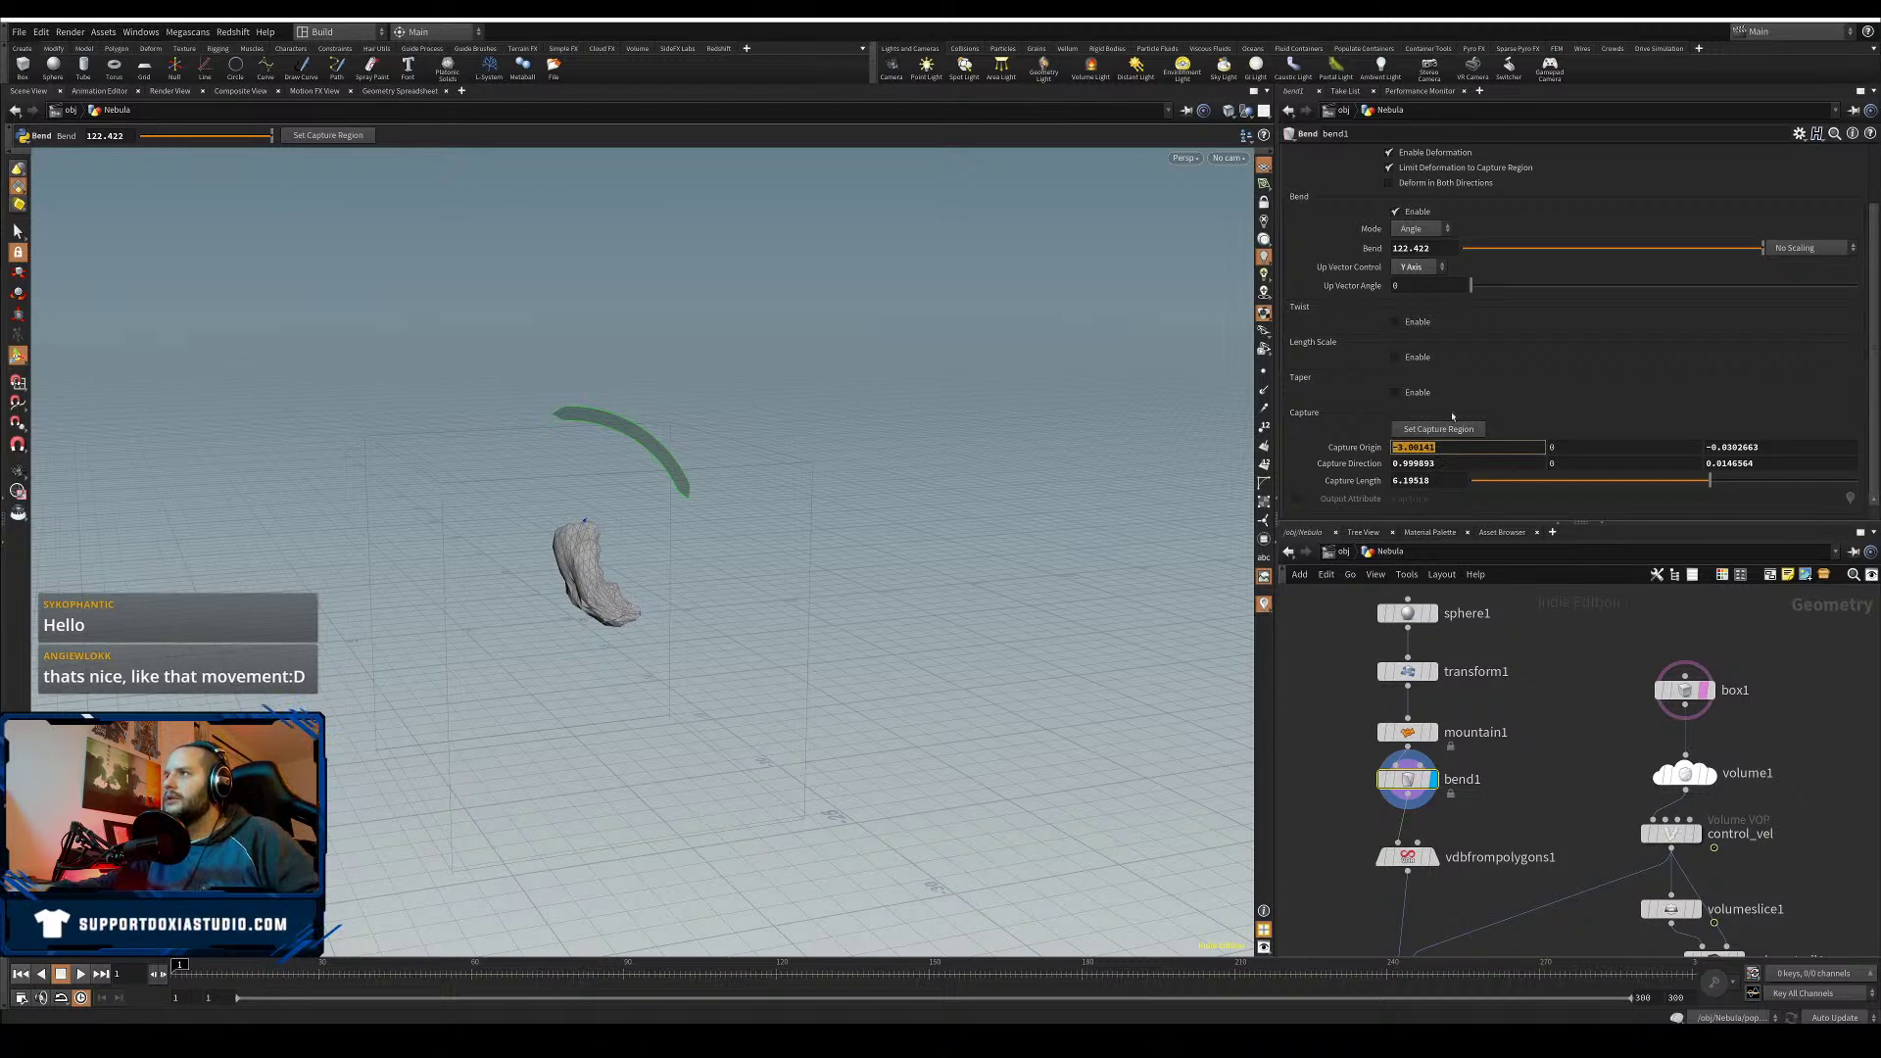
{"action": "left_click", "coordinate": [1415, 267]}
{"action": "left_click", "coordinate": [1416, 284]}
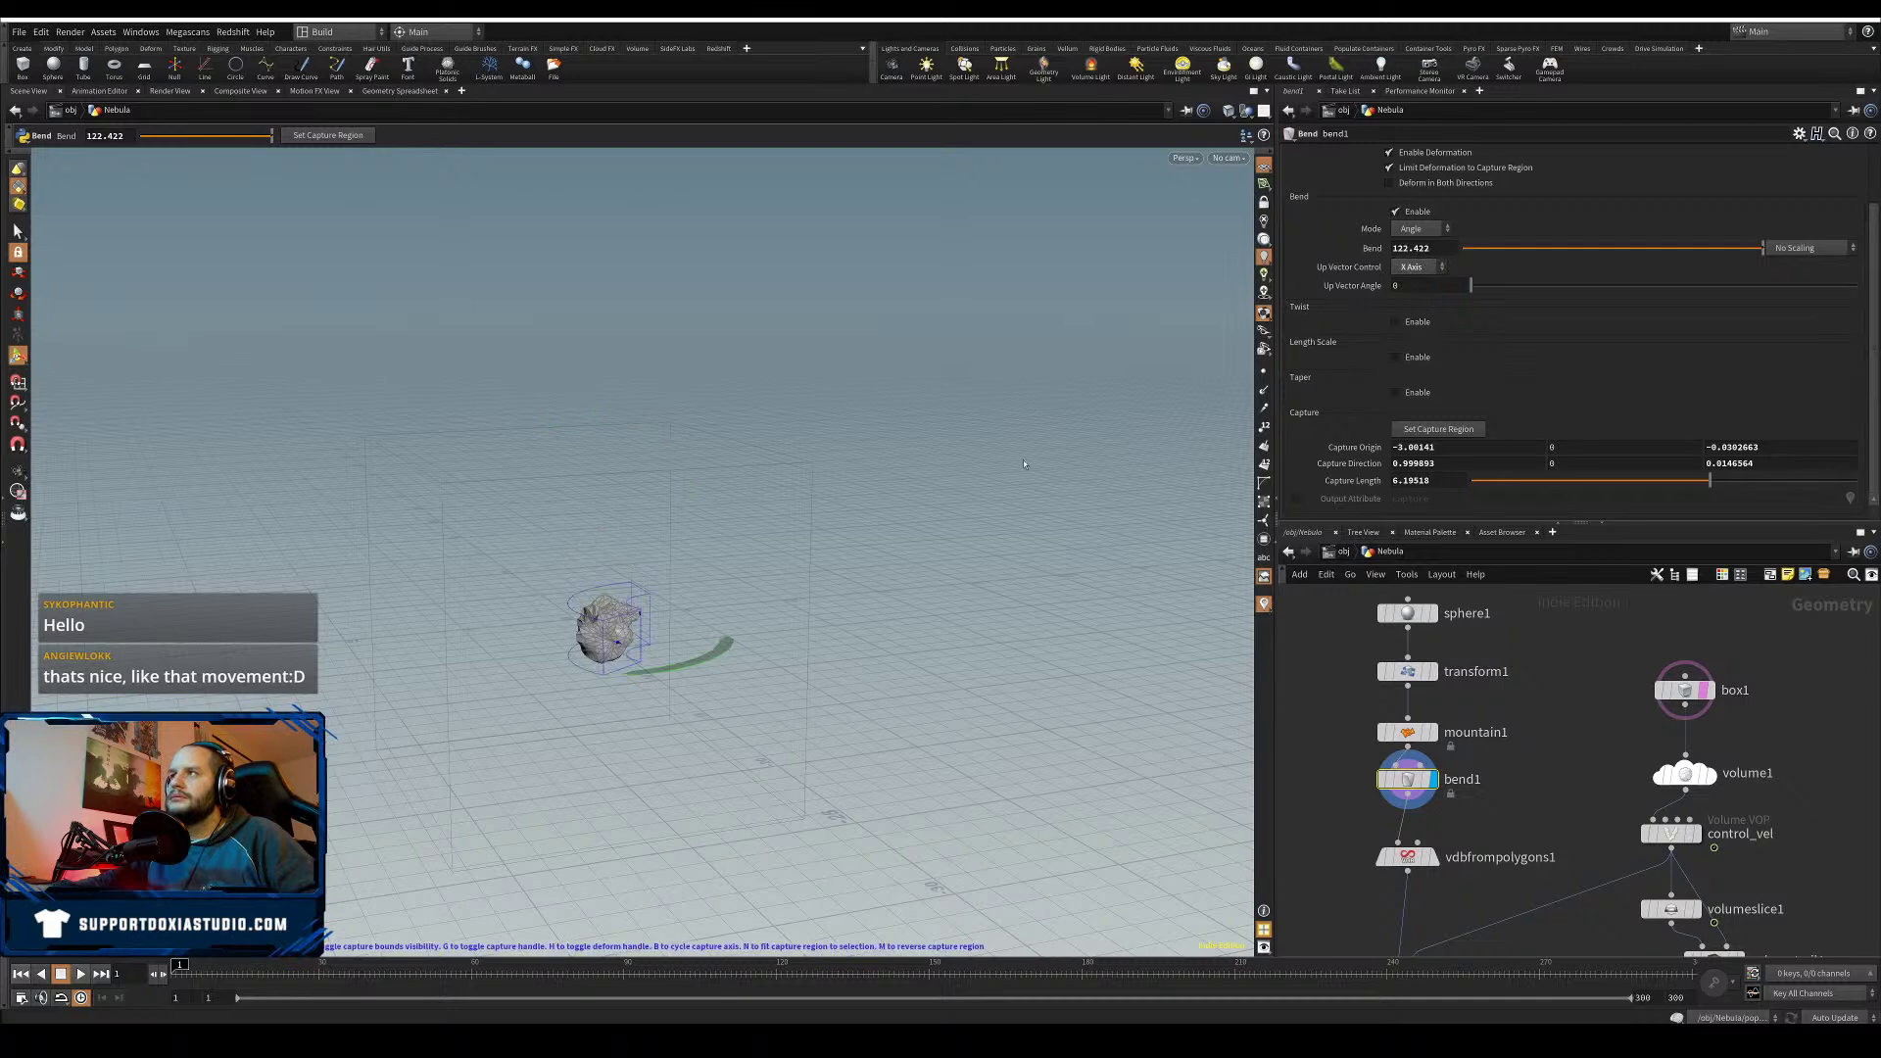
{"action": "left_click_drag", "start_coordinate": [1478, 284], "coordinate": [1217, 274]}
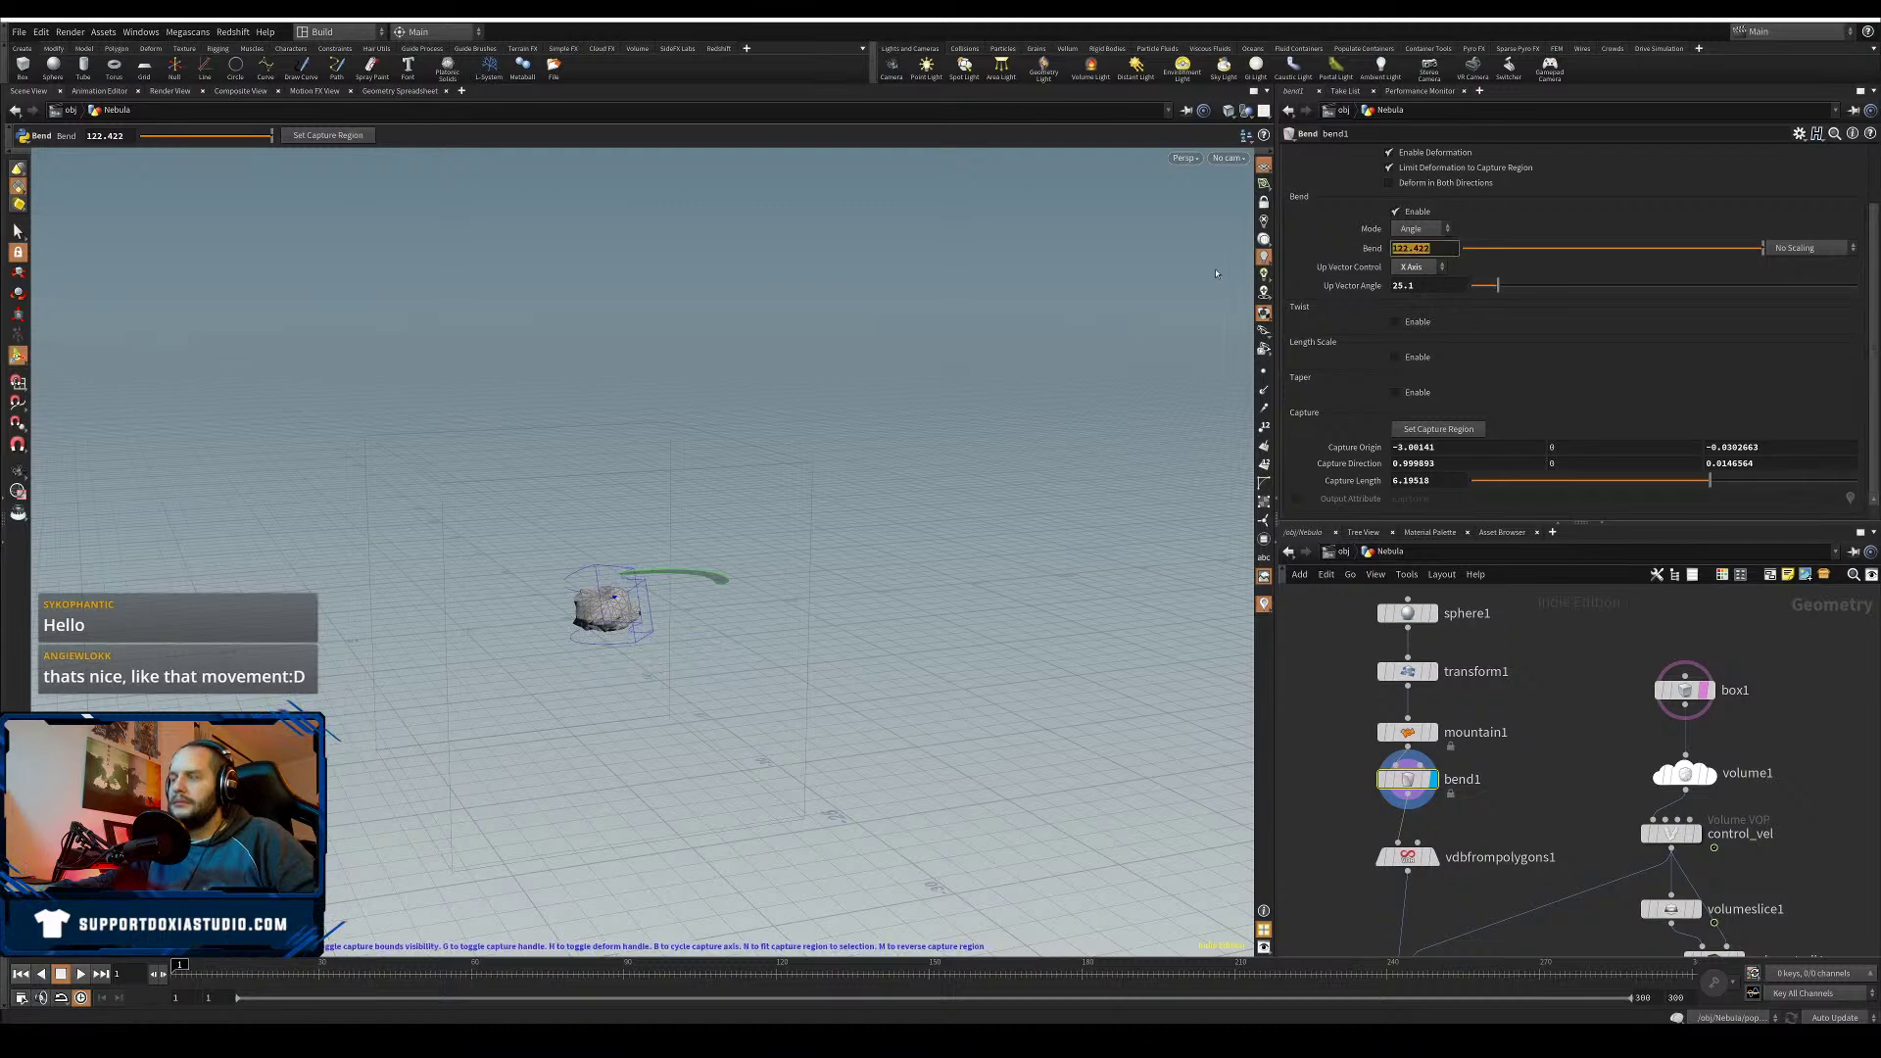
{"action": "right_click", "coordinate": [655, 646]}
{"action": "left_click_drag", "start_coordinate": [668, 650], "coordinate": [776, 616], "text": "alt"}
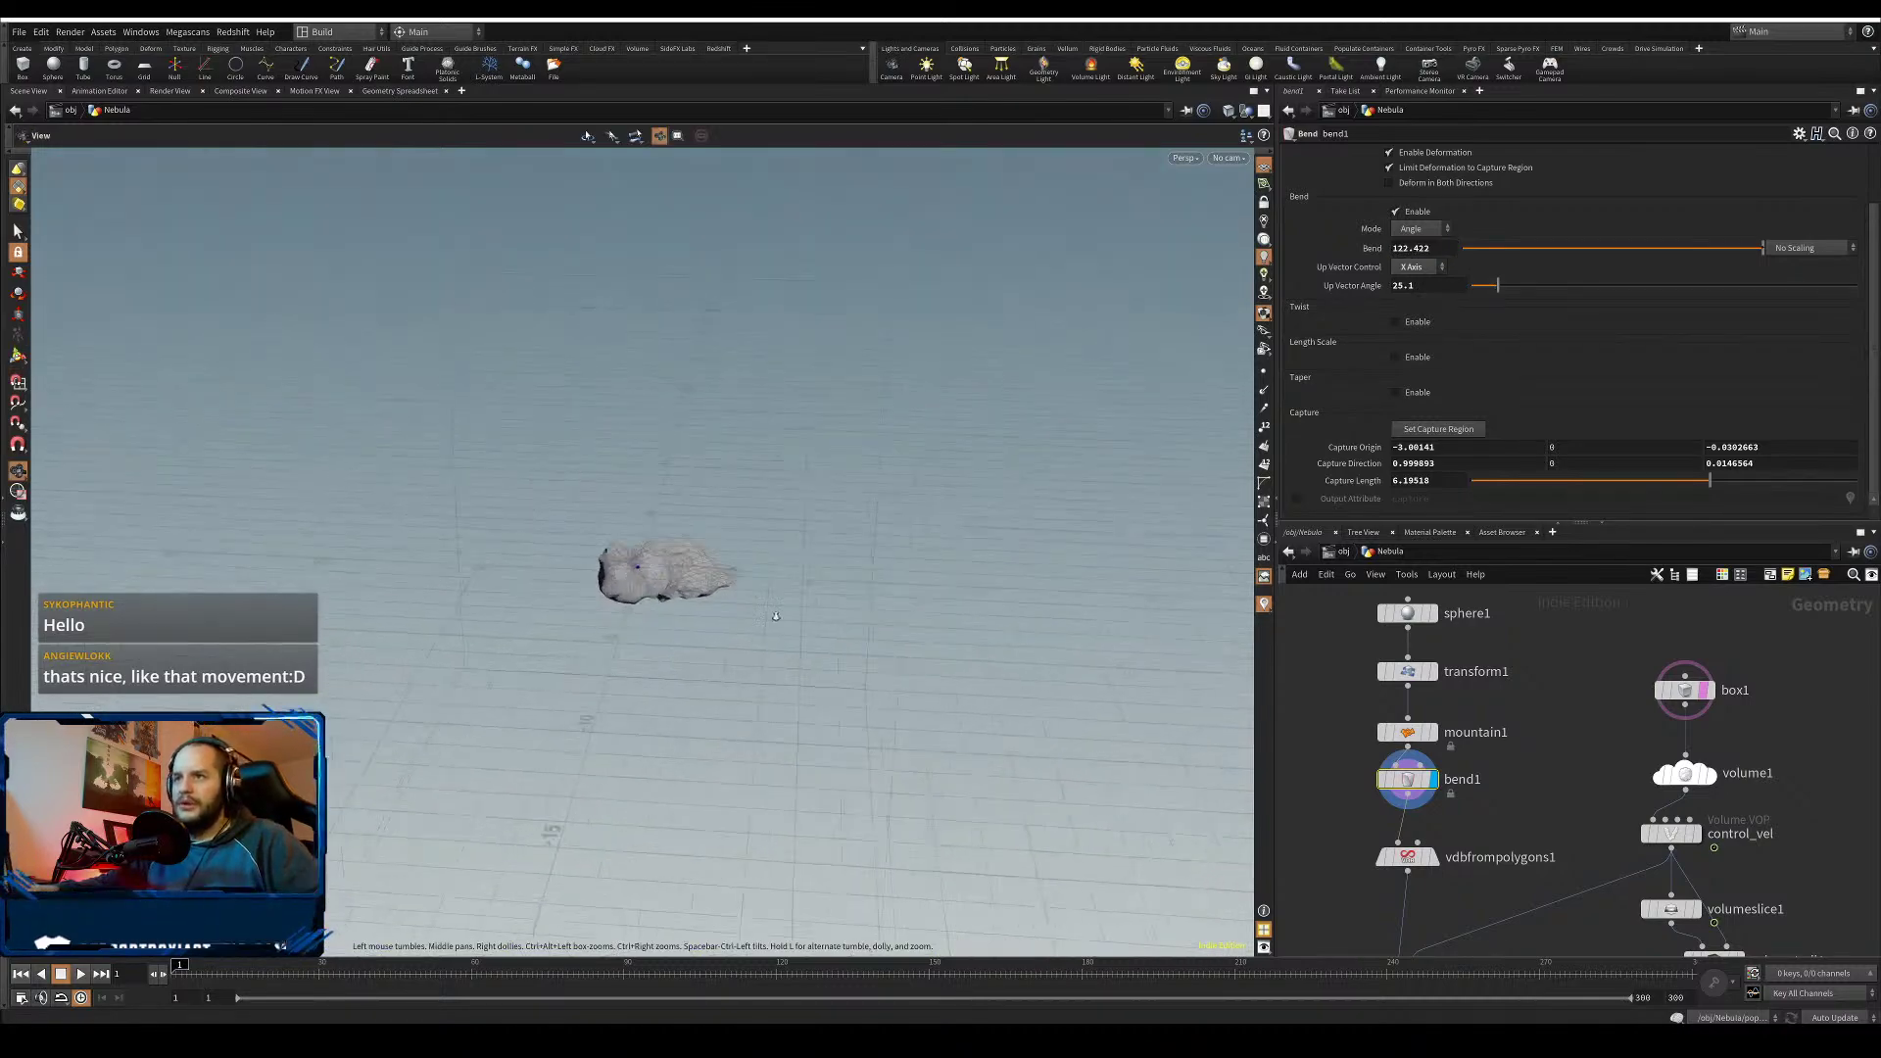
{"action": "middle_click_drag", "start_coordinate": [775, 616], "coordinate": [678, 589], "text": "alt"}
{"action": "middle_click_drag", "start_coordinate": [1588, 943], "coordinate": [1473, 760]}
{"action": "key", "text": "ctrl+s"}
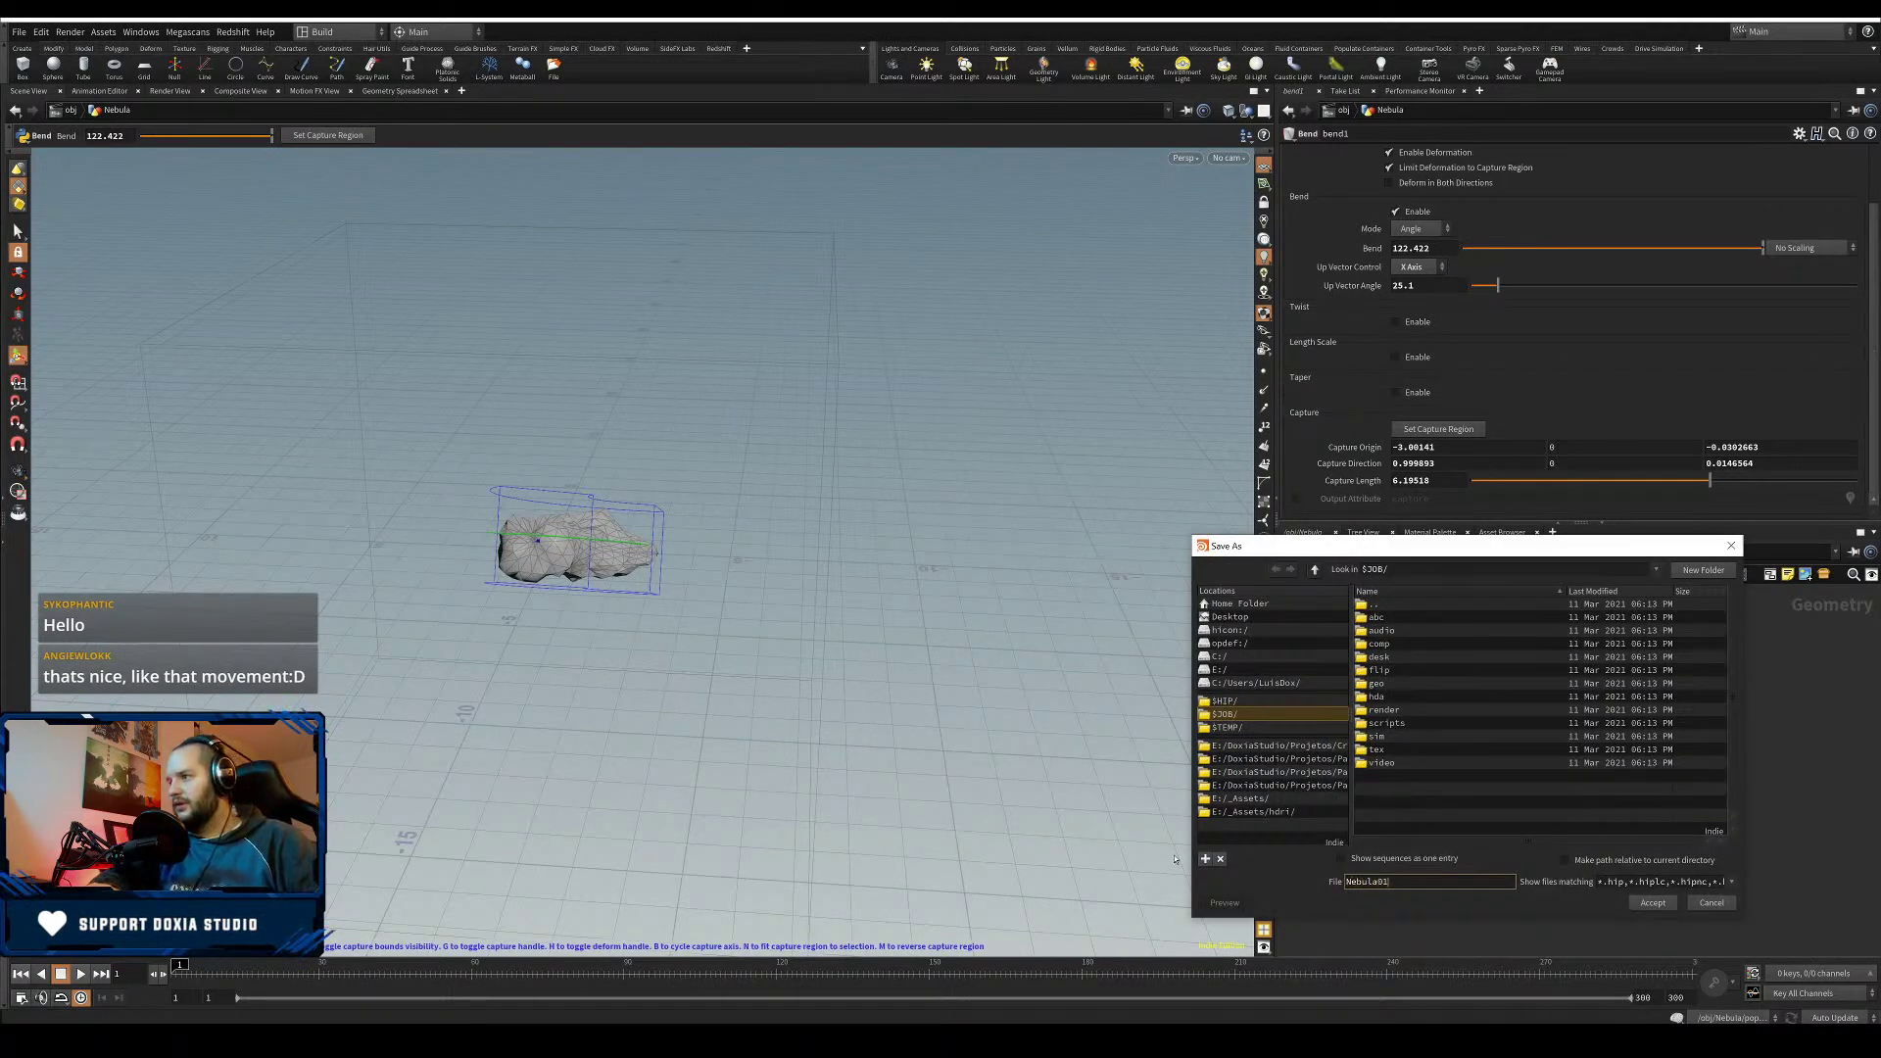
{"action": "type", "text": "Nebula01"}
{"action": "key", "text": "Return"}
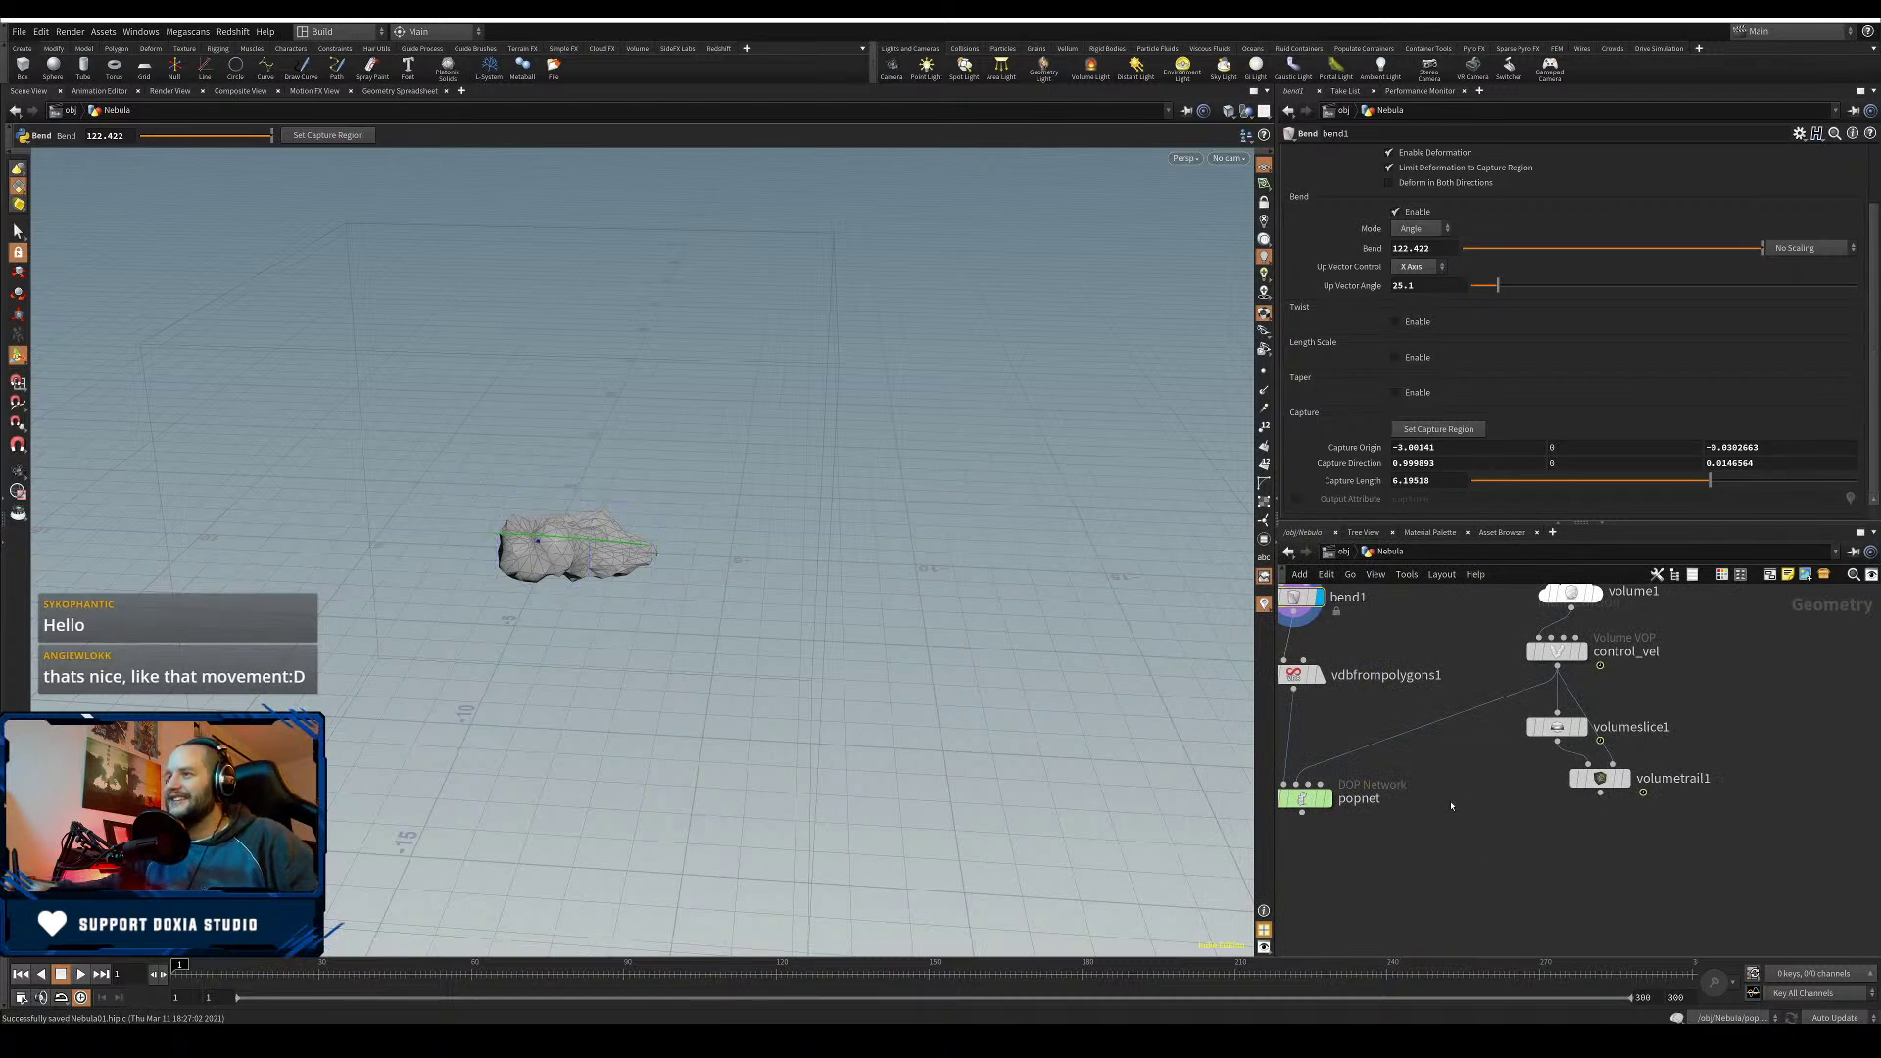
{"action": "middle_click_drag", "start_coordinate": [1453, 804], "coordinate": [1543, 798]}
{"action": "left_click", "coordinate": [1412, 670]}
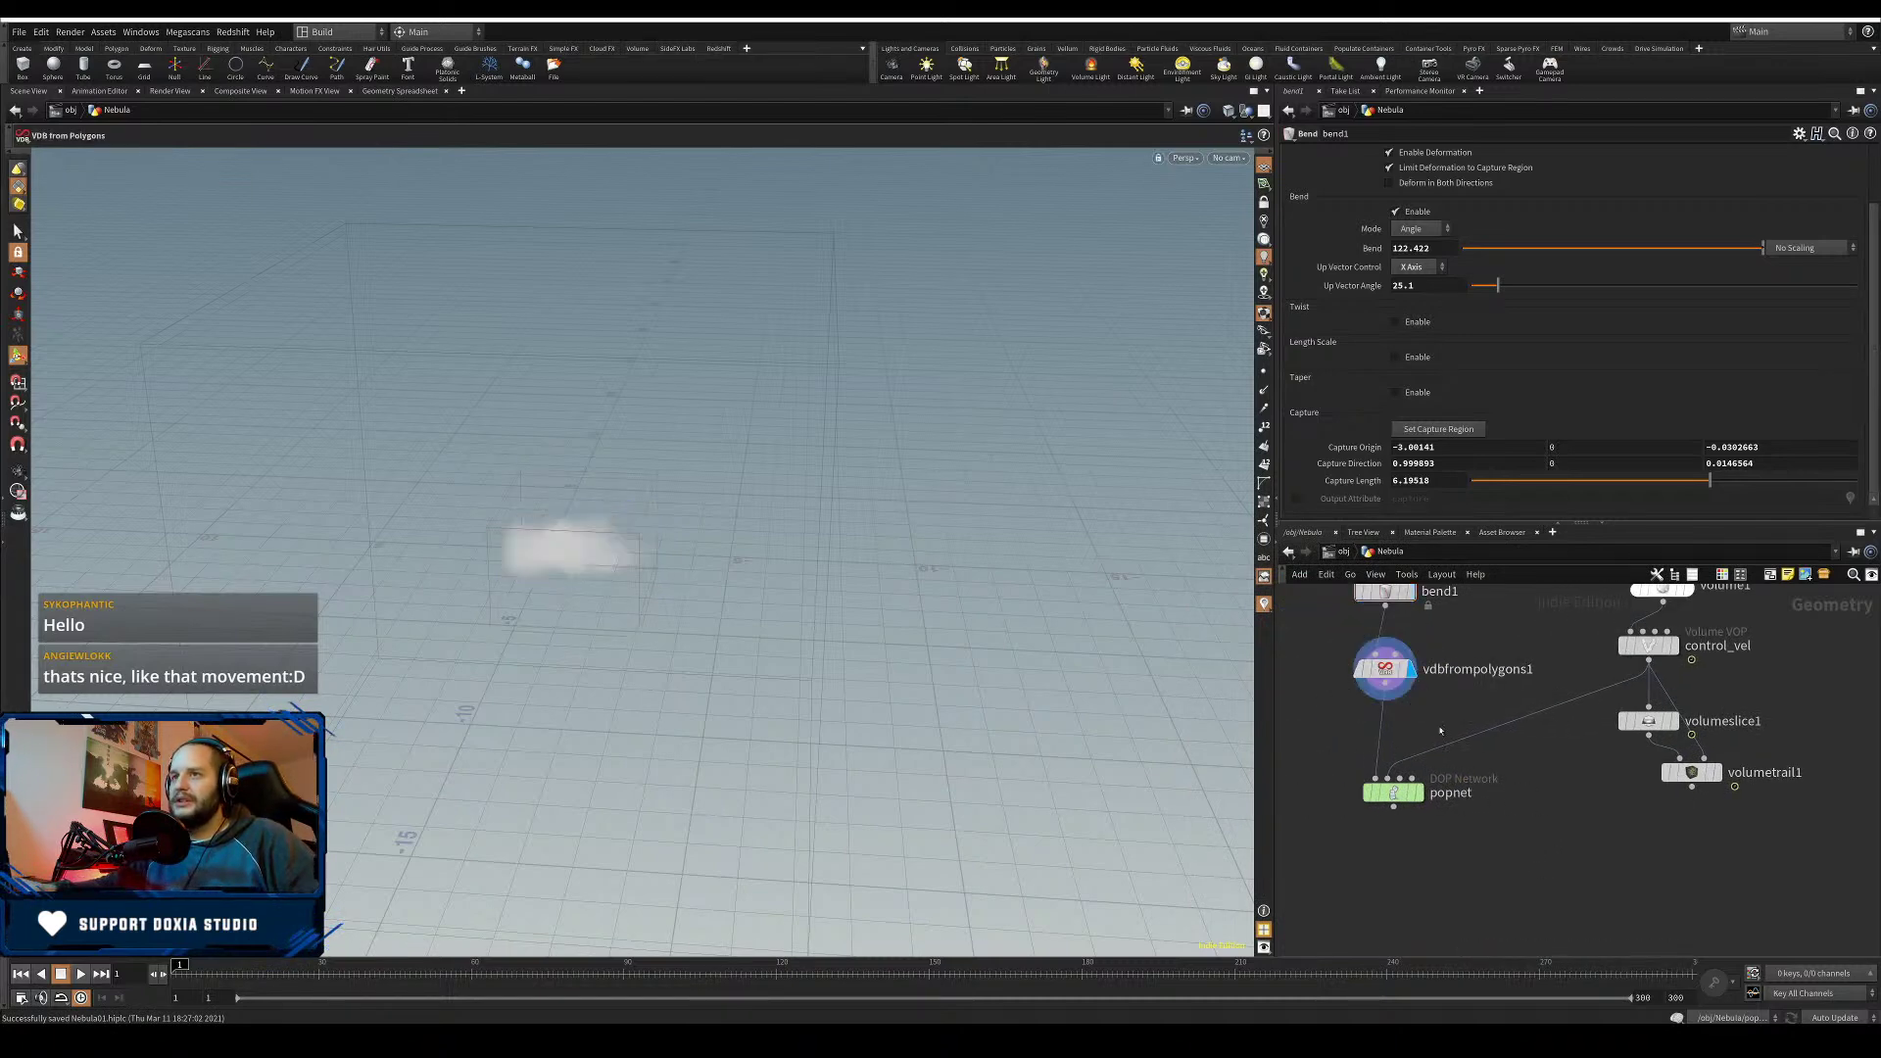
{"action": "left_click", "coordinate": [1419, 793]}
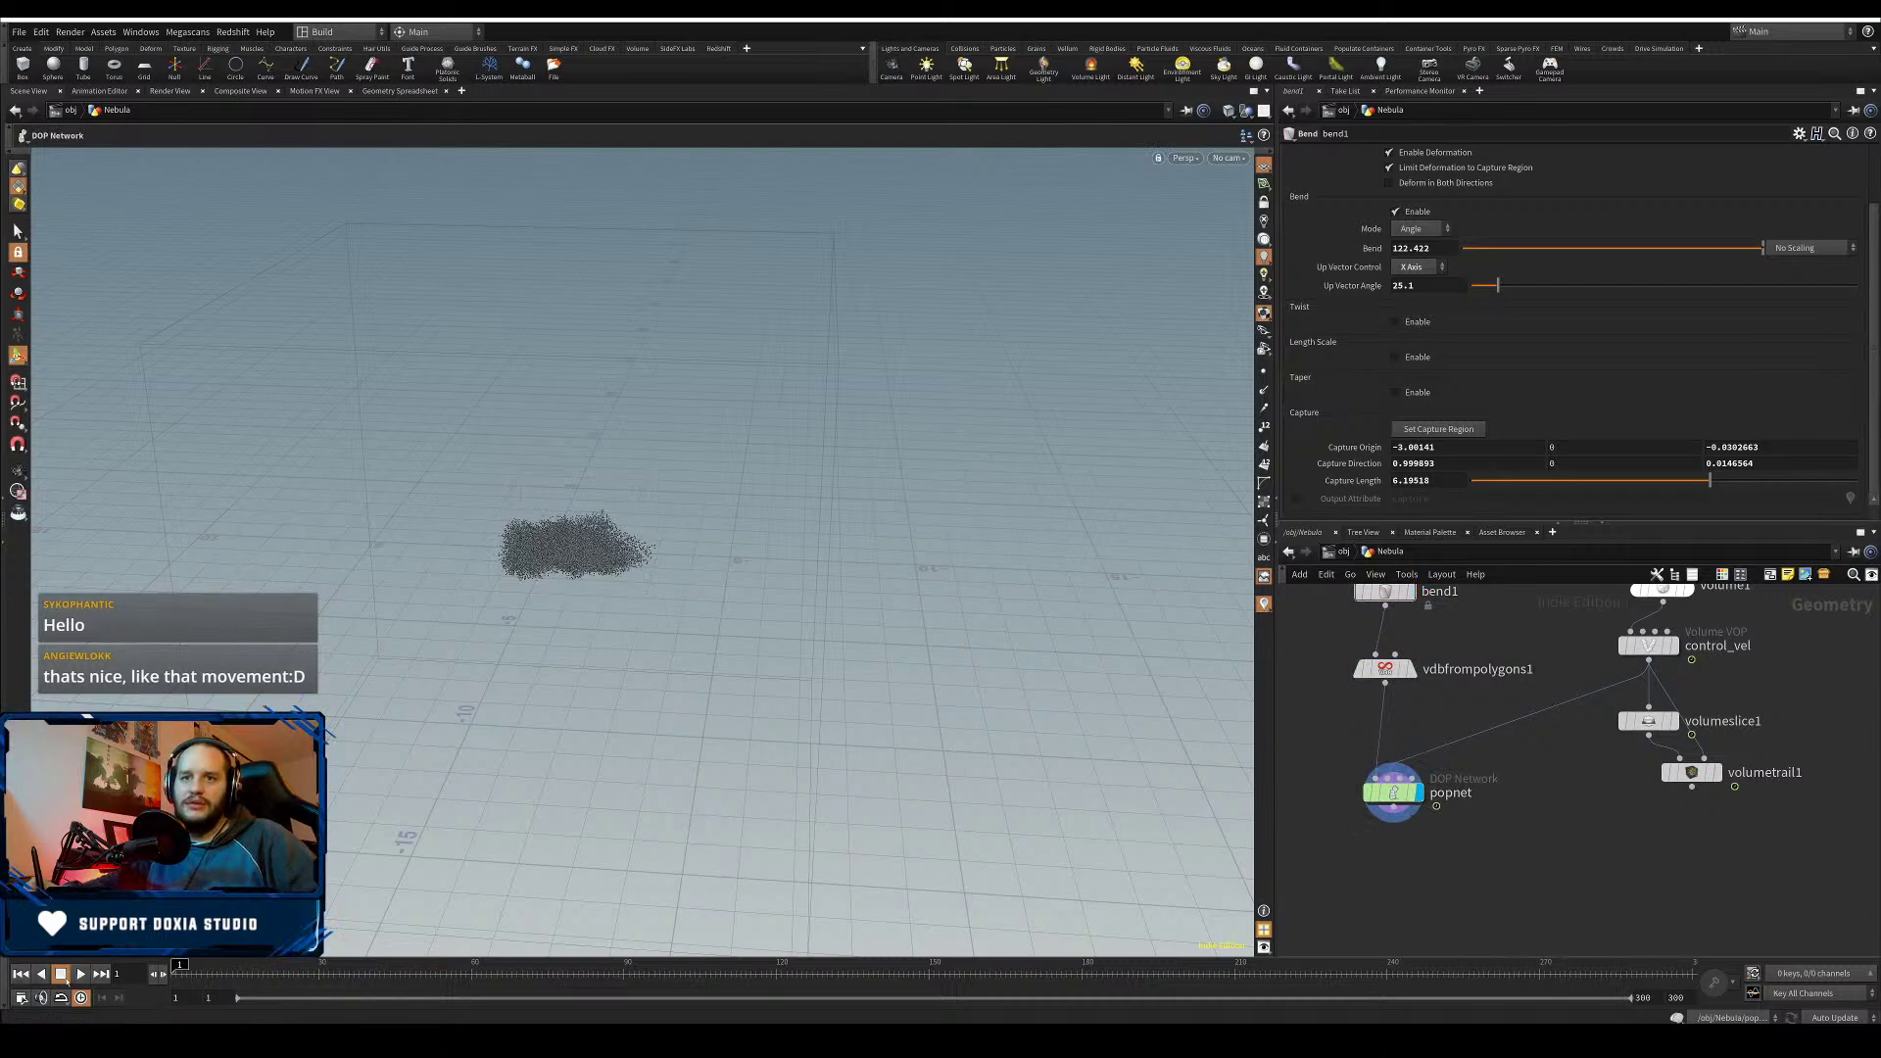
{"action": "left_click", "coordinate": [81, 972]}
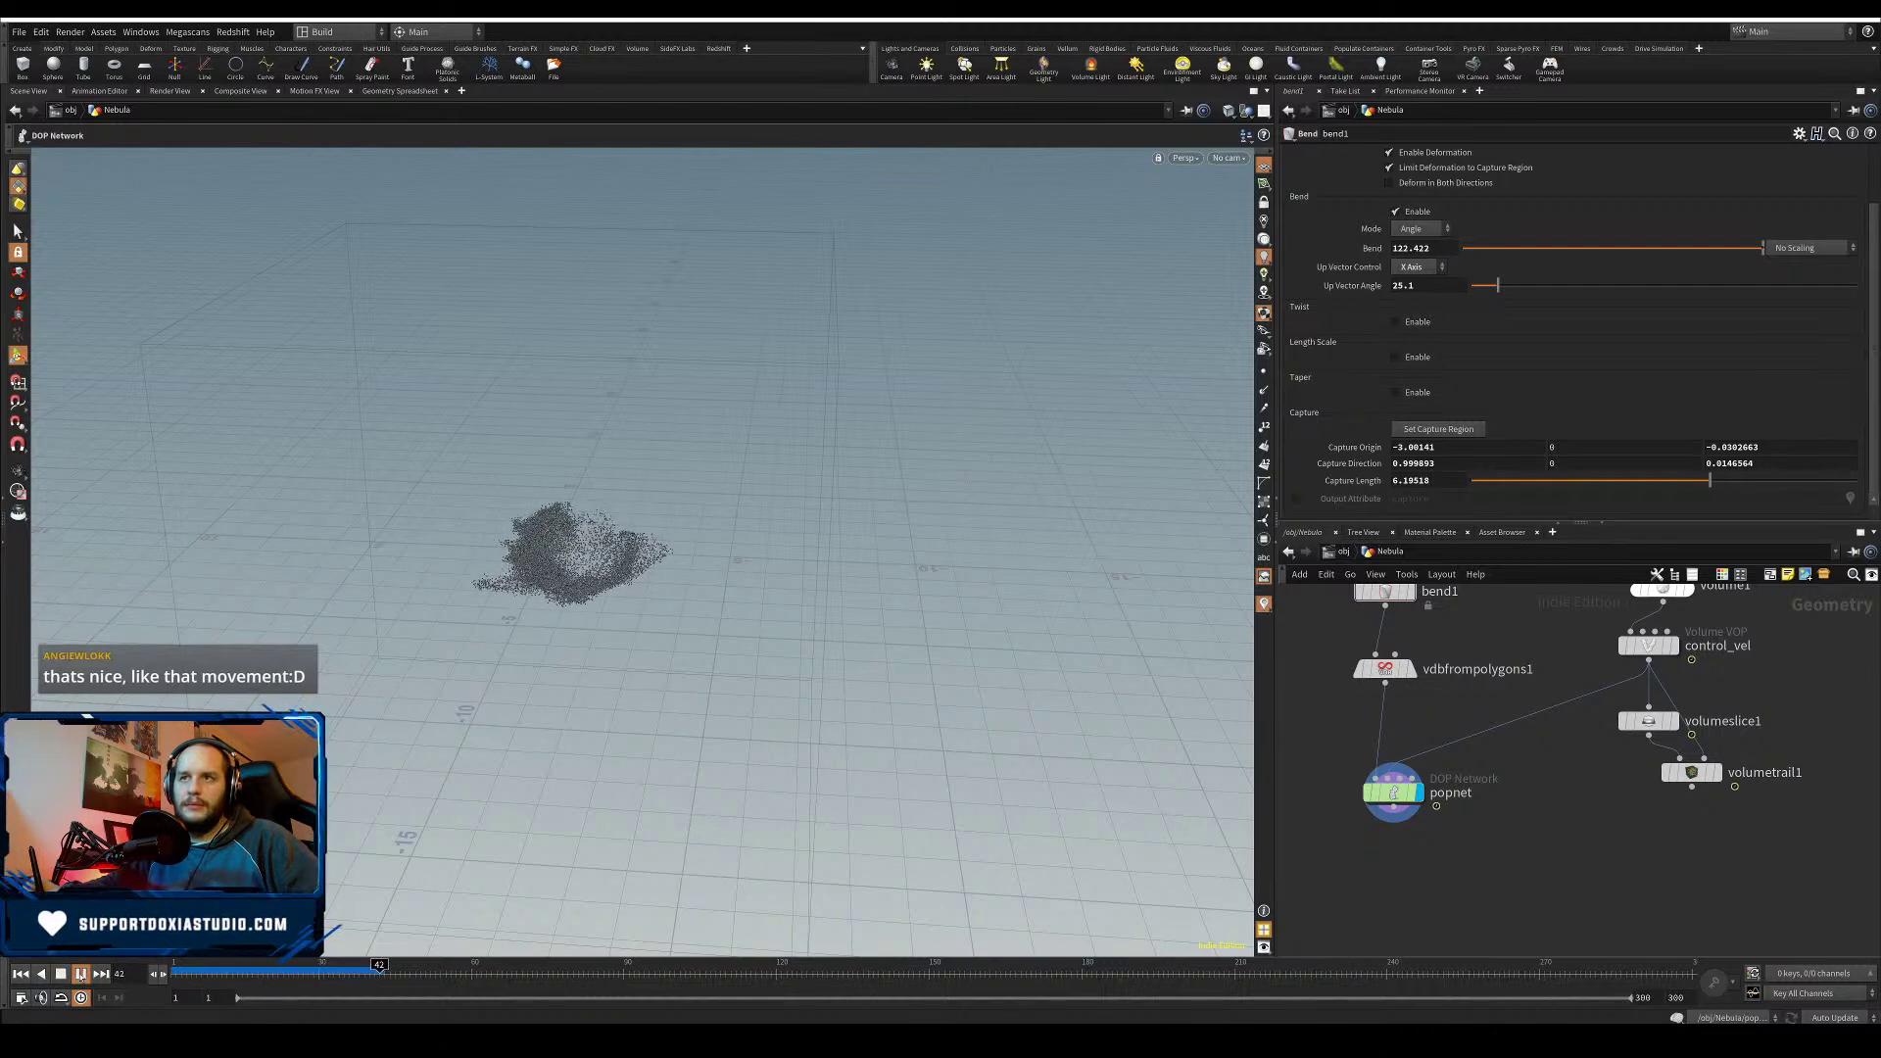
{"action": "left_click", "coordinate": [81, 976]}
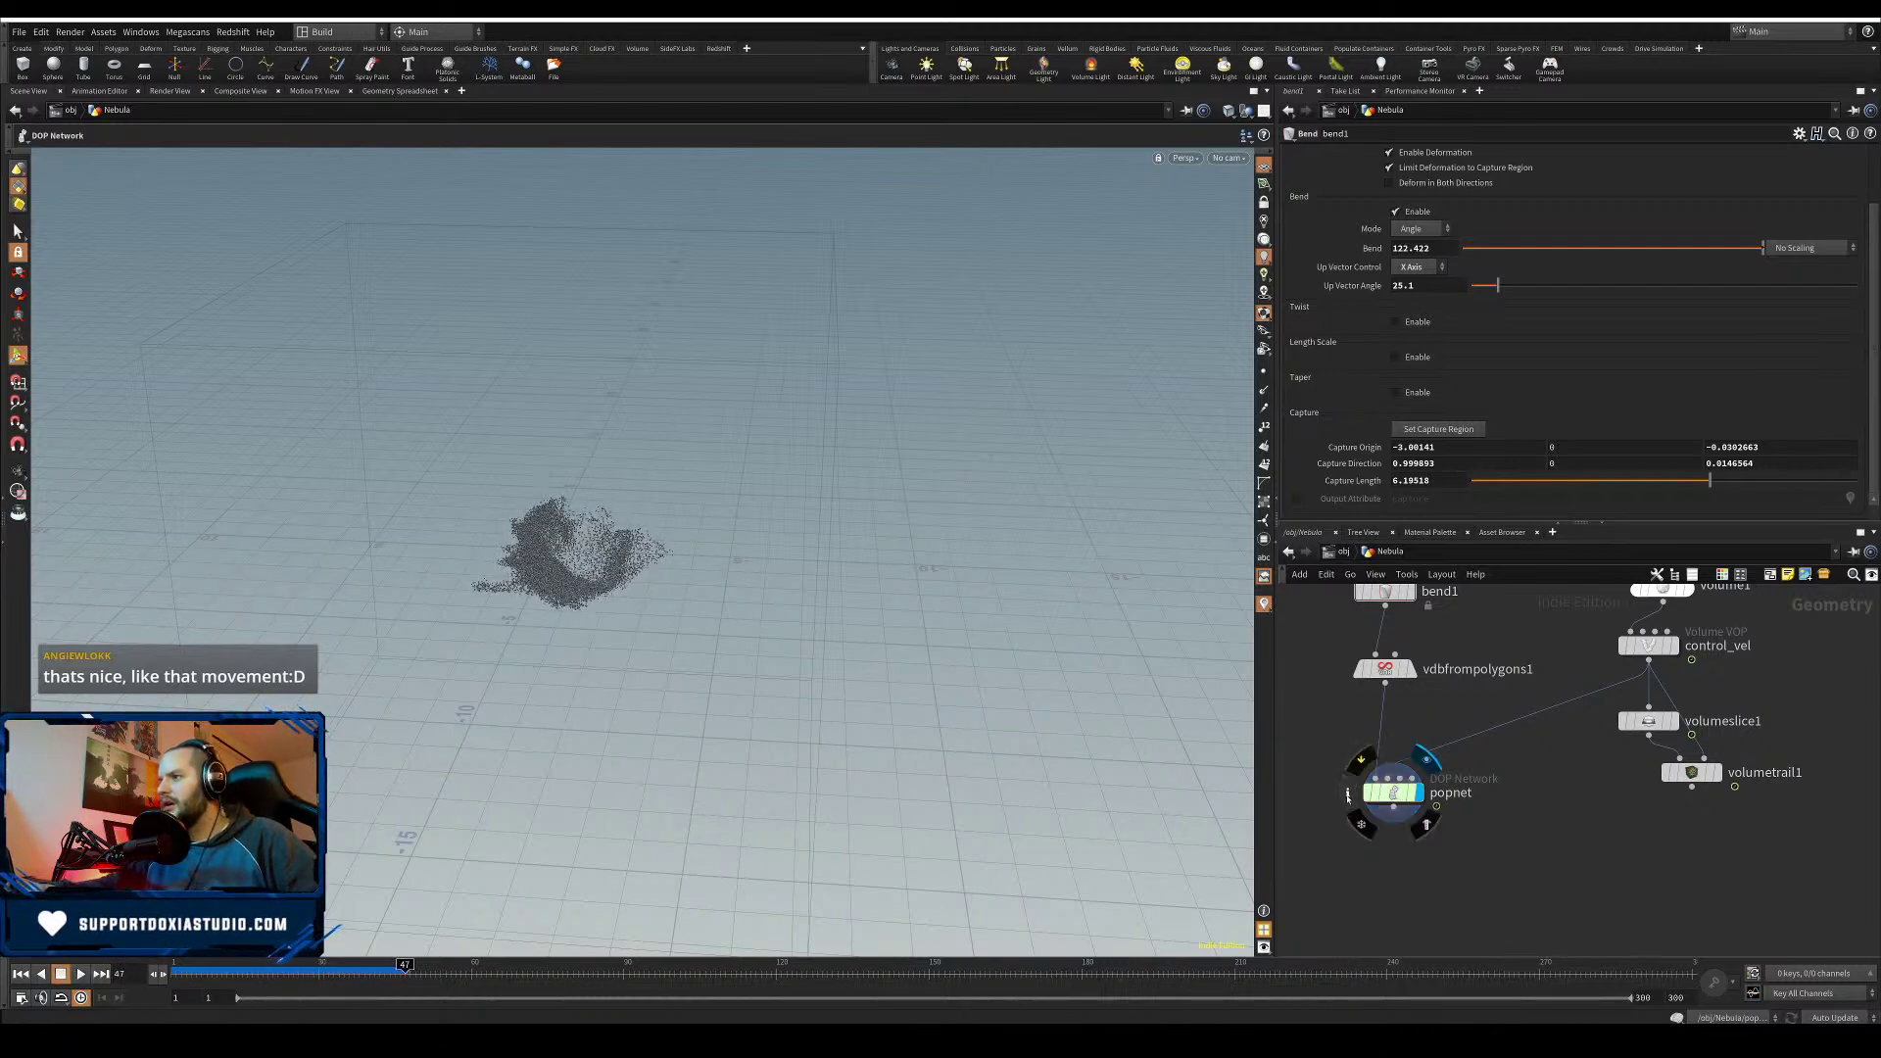
{"action": "left_click", "coordinate": [1352, 801]}
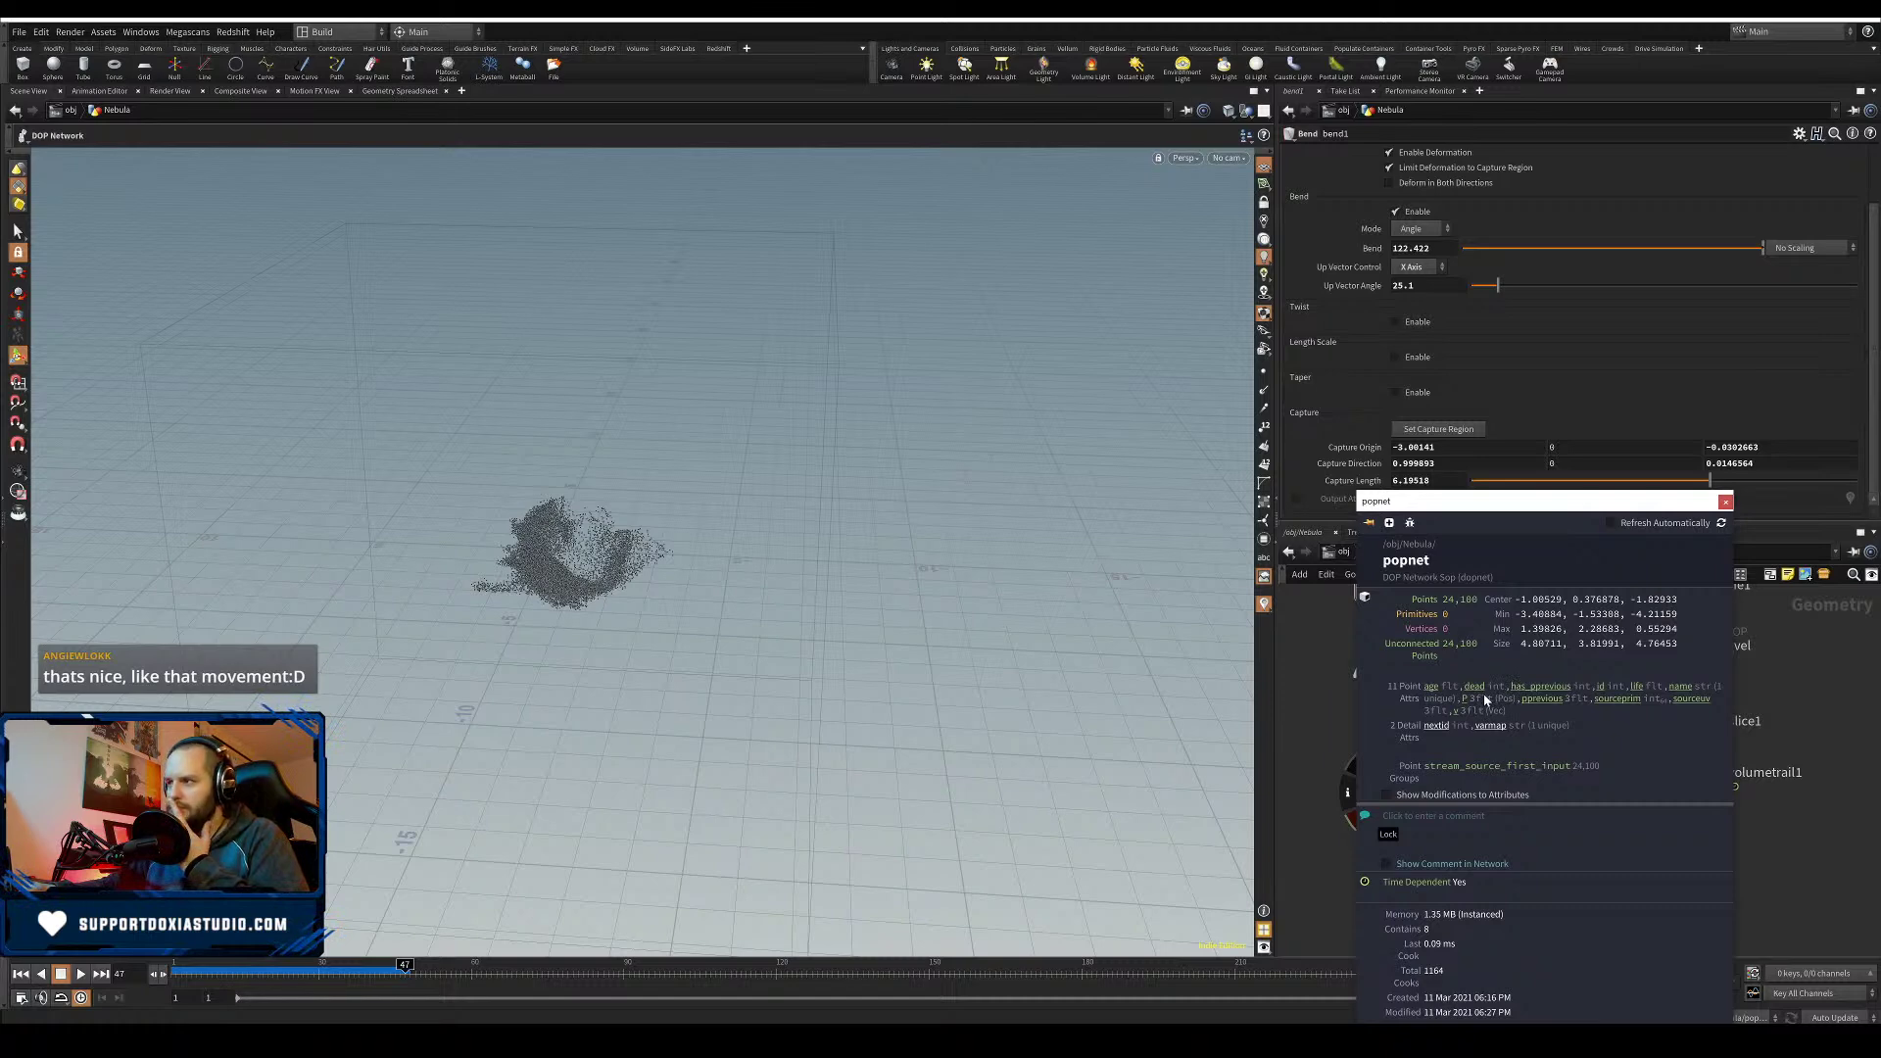
{"action": "left_click", "coordinate": [1724, 502]}
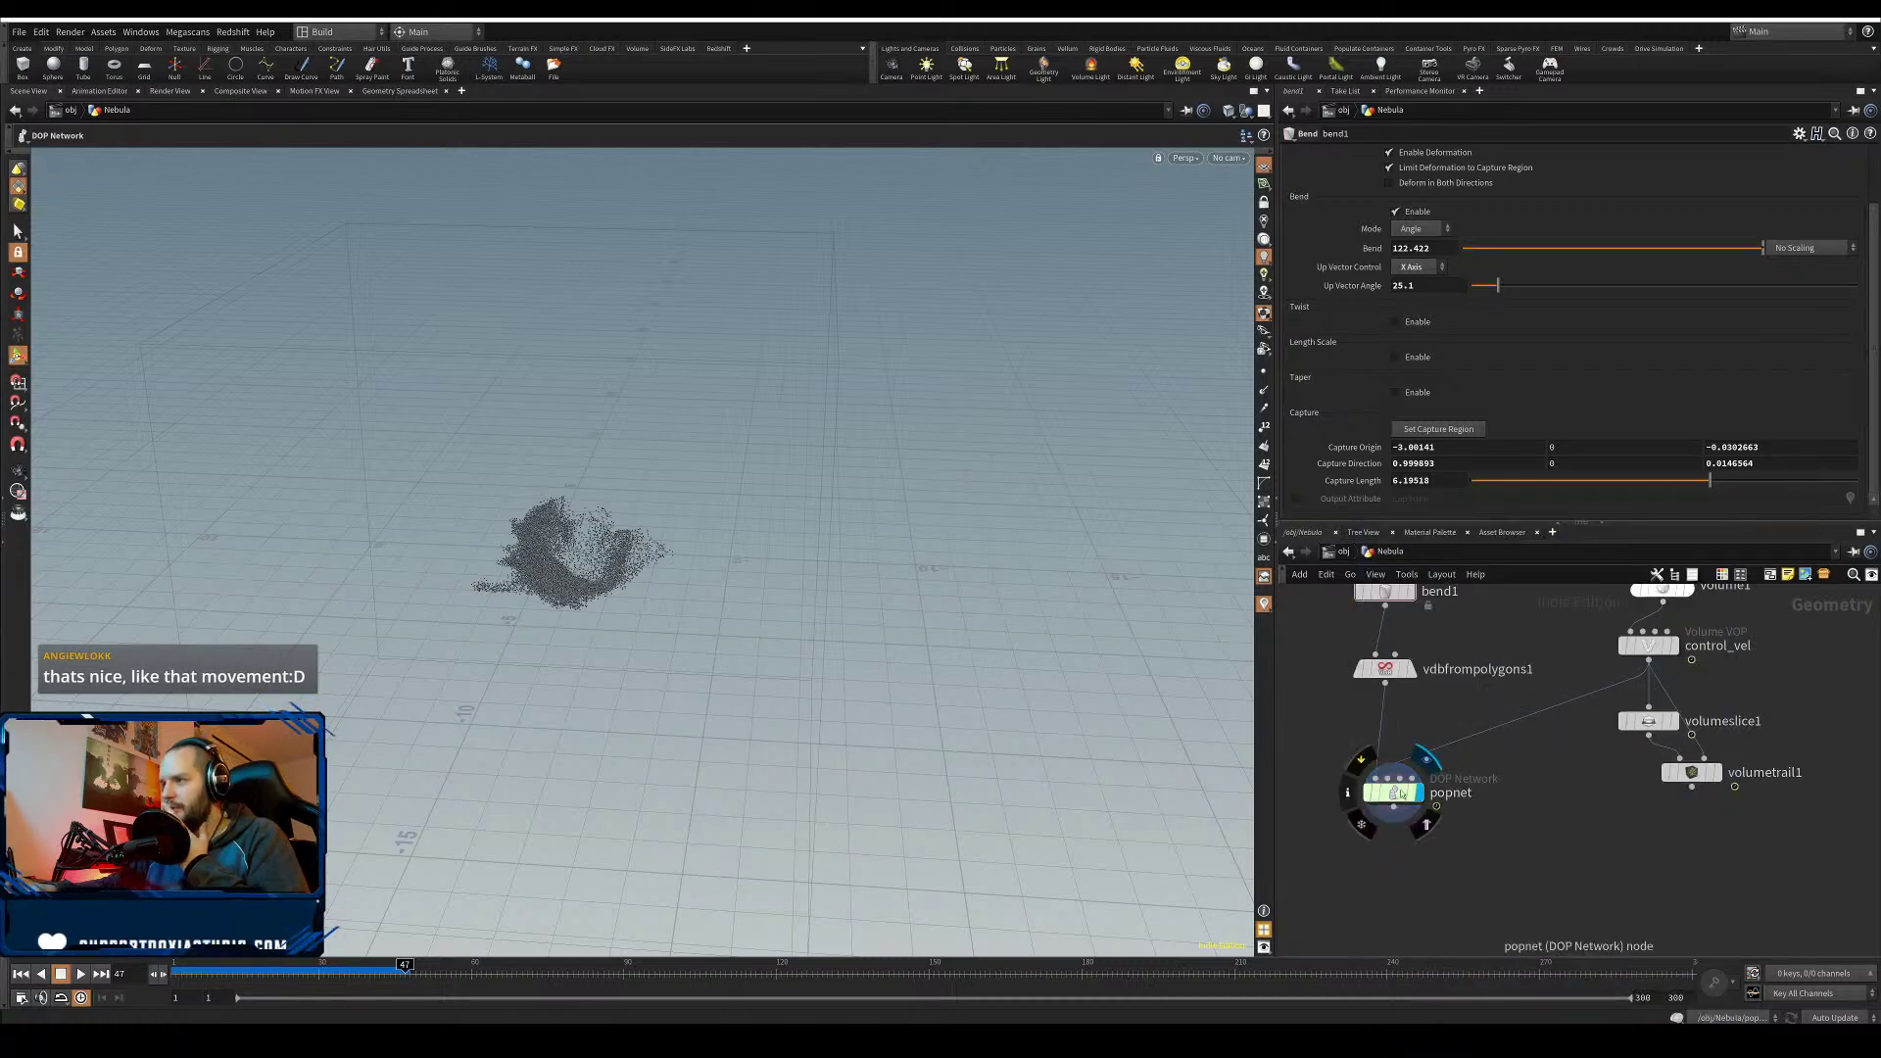
- Enable Scale Point Count by Area on popnet's particle source
{"action": "double_click", "coordinate": [1377, 792]}
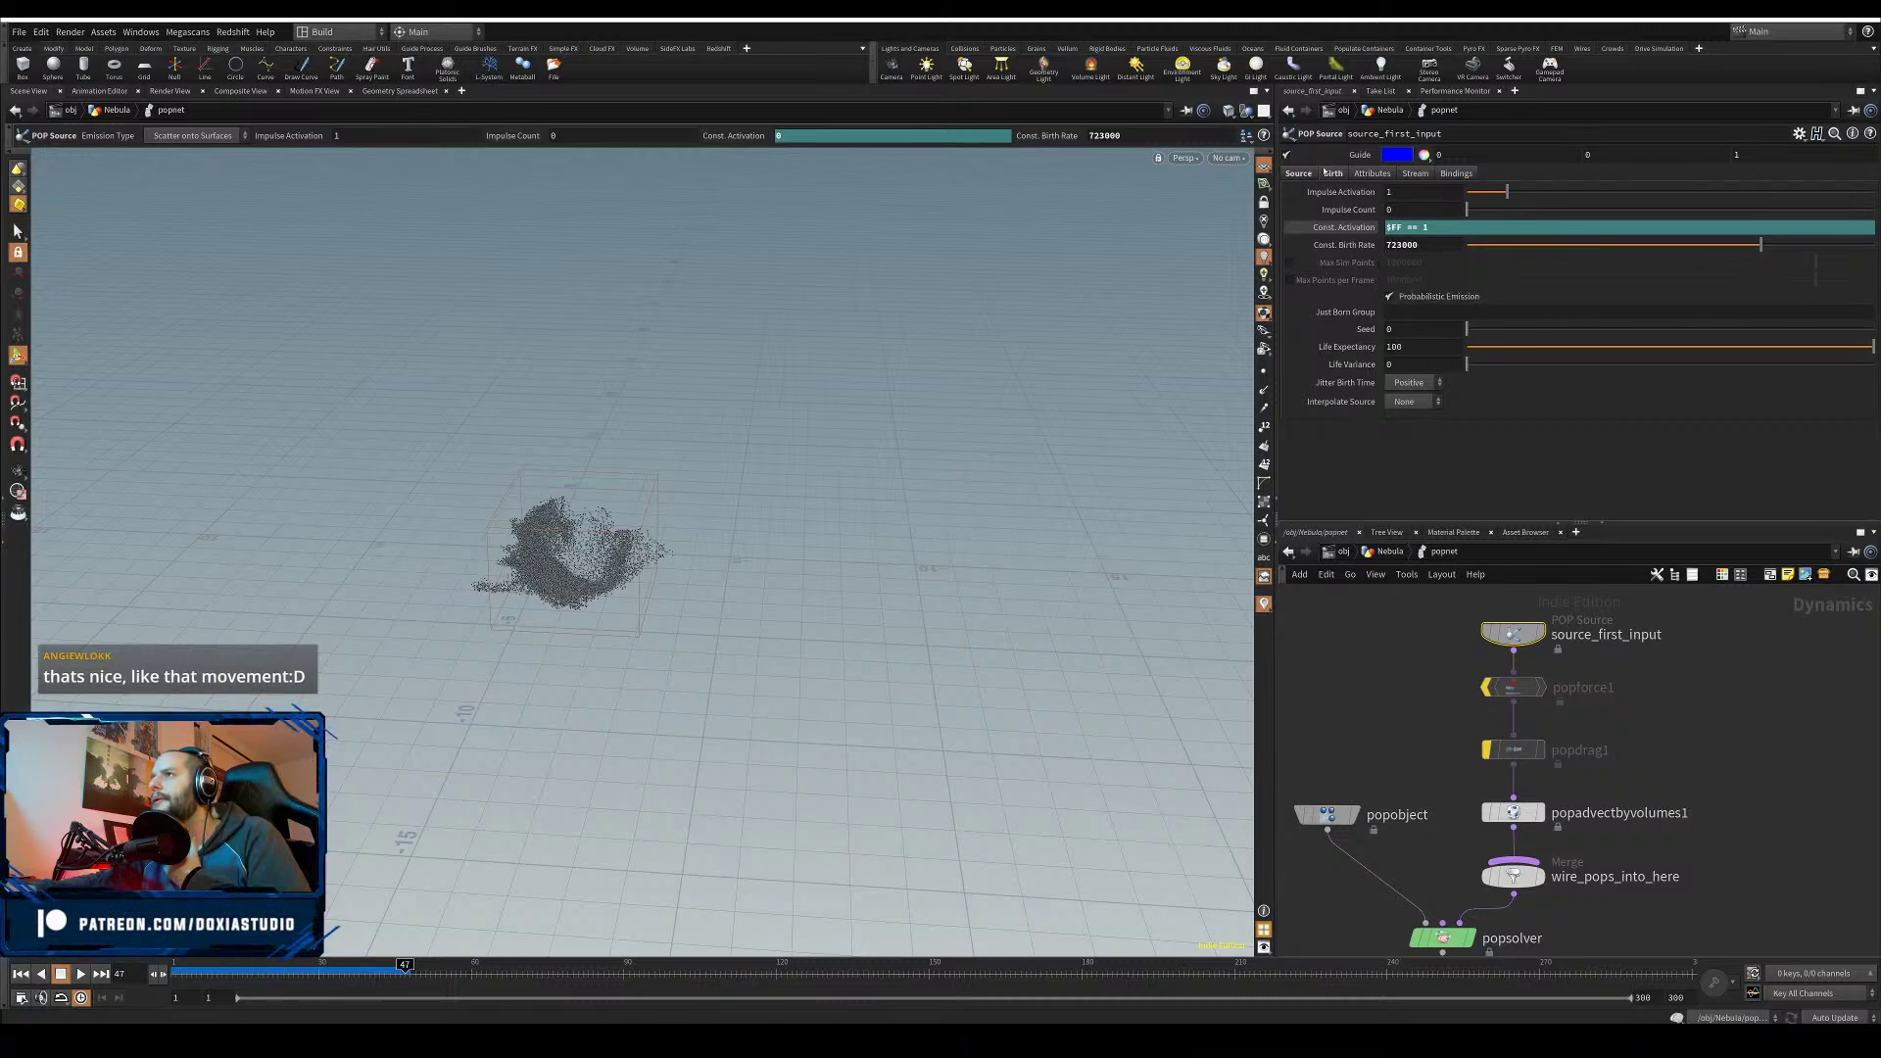
{"action": "left_click", "coordinate": [1366, 175]}
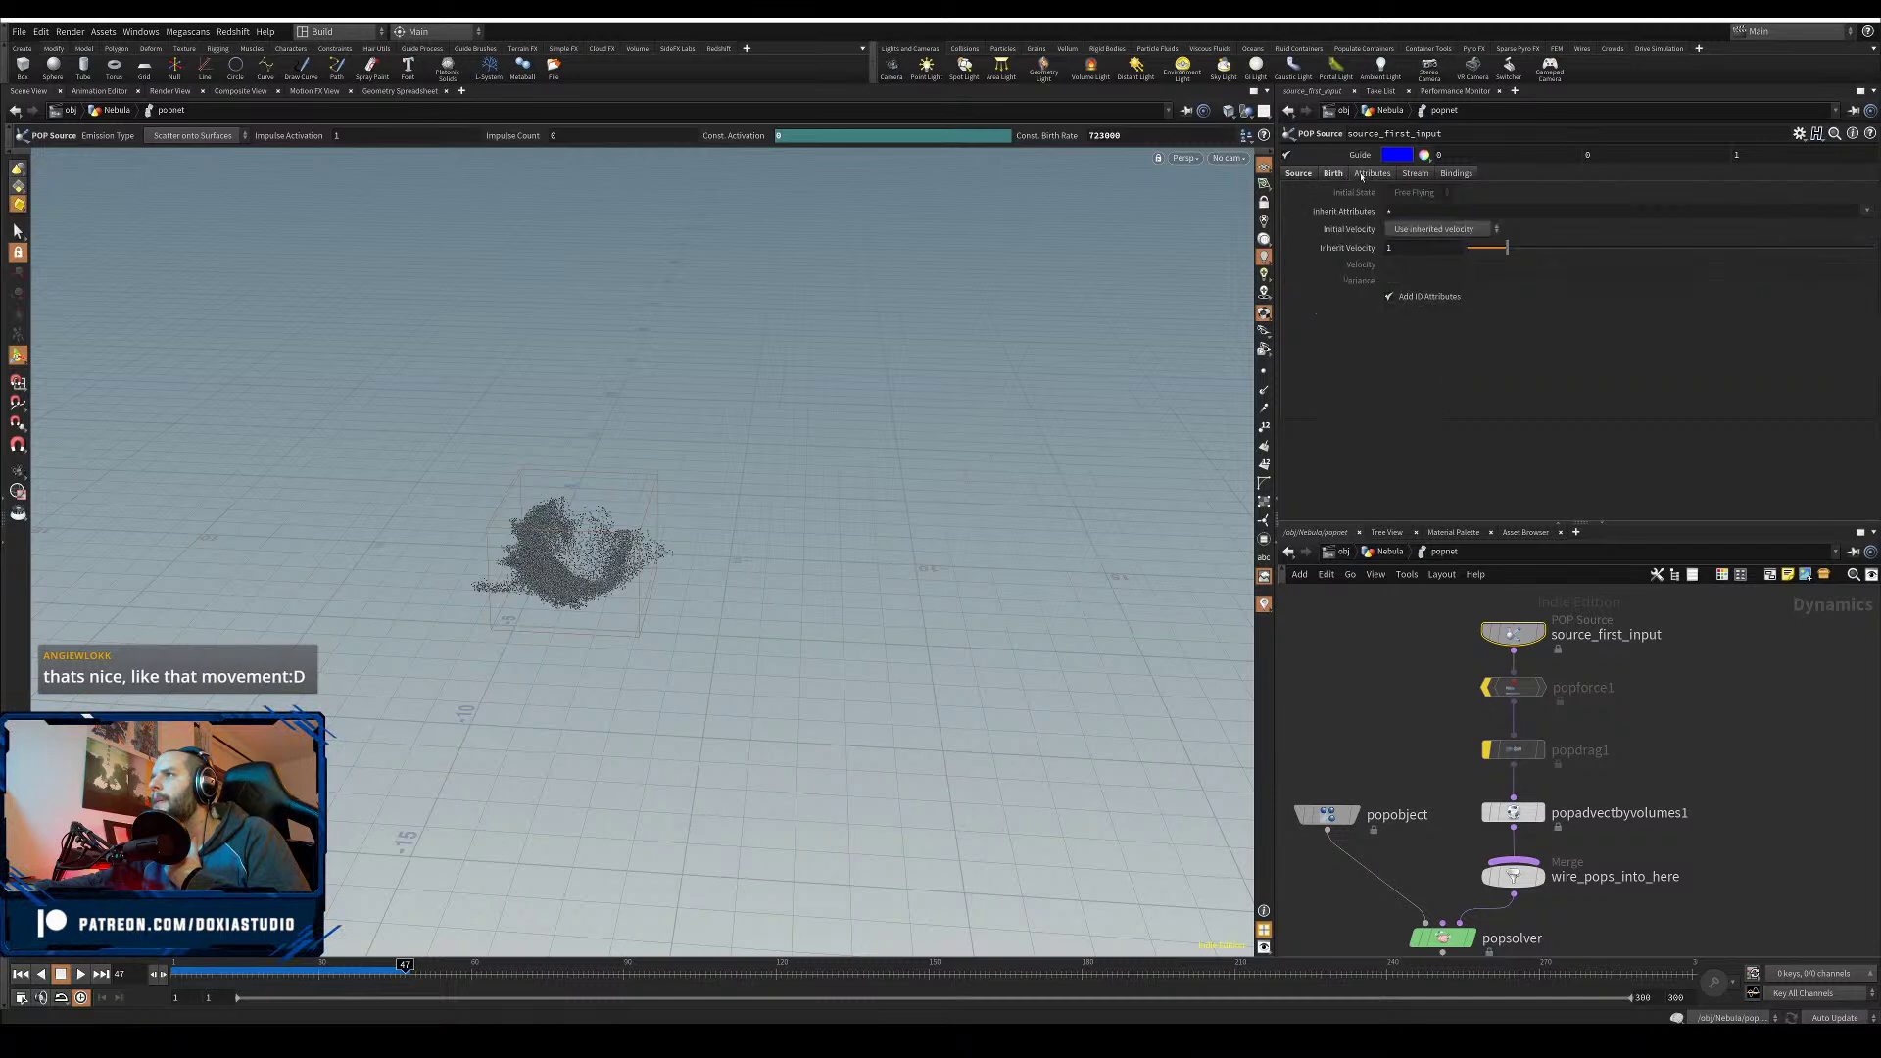
{"action": "left_click", "coordinate": [1332, 174]}
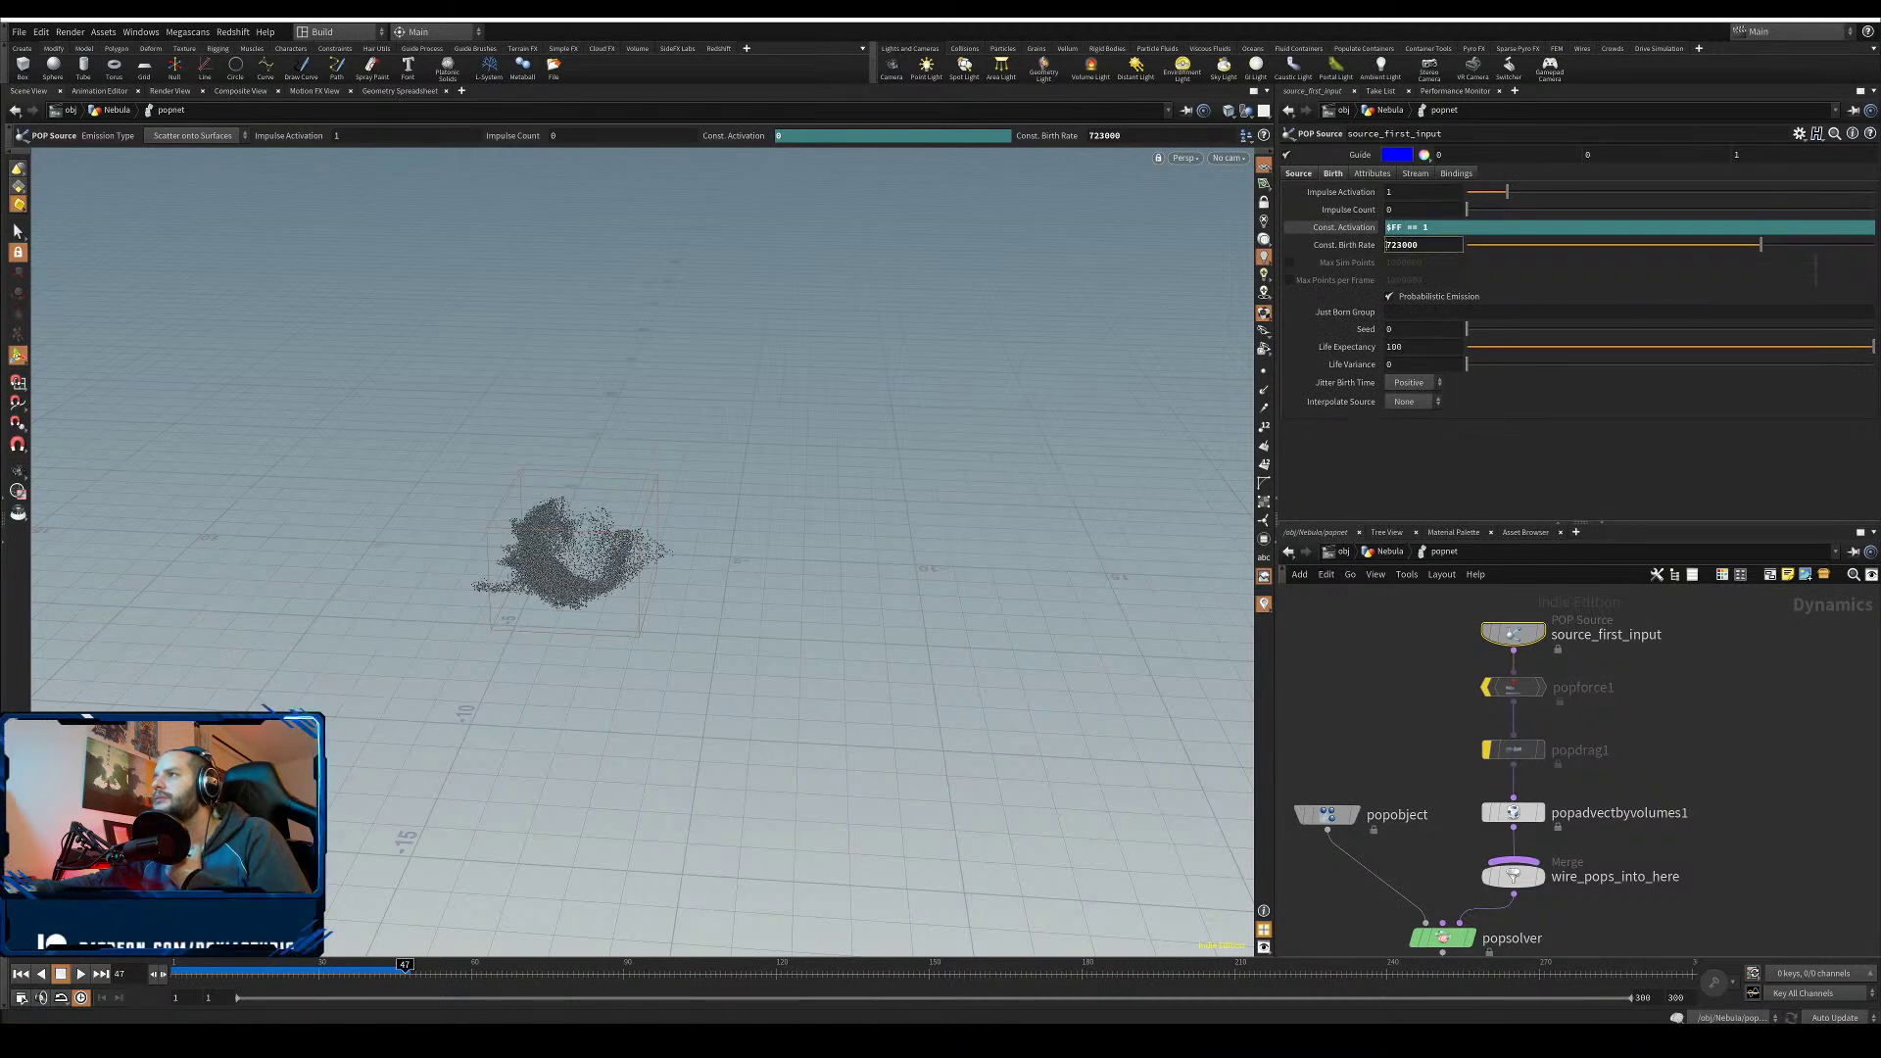
{"action": "left_click", "coordinate": [1294, 174]}
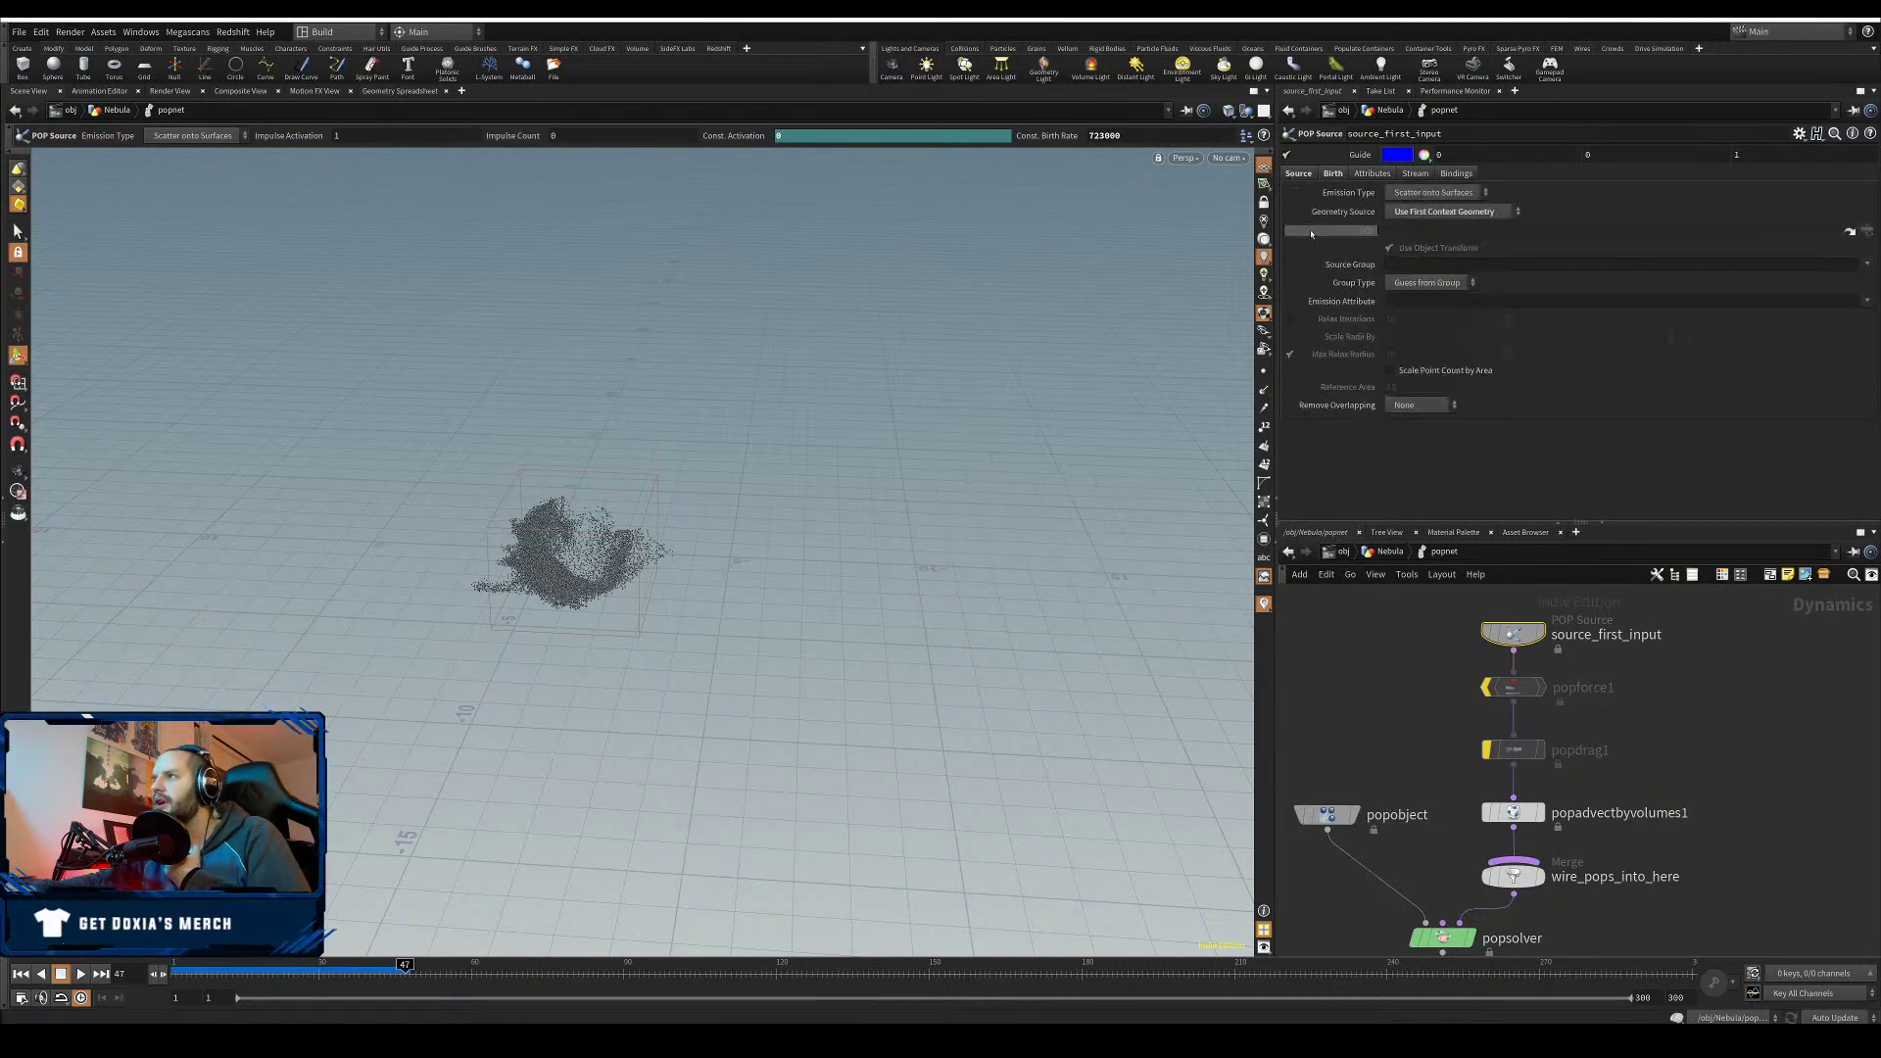
{"action": "left_click", "coordinate": [1410, 372]}
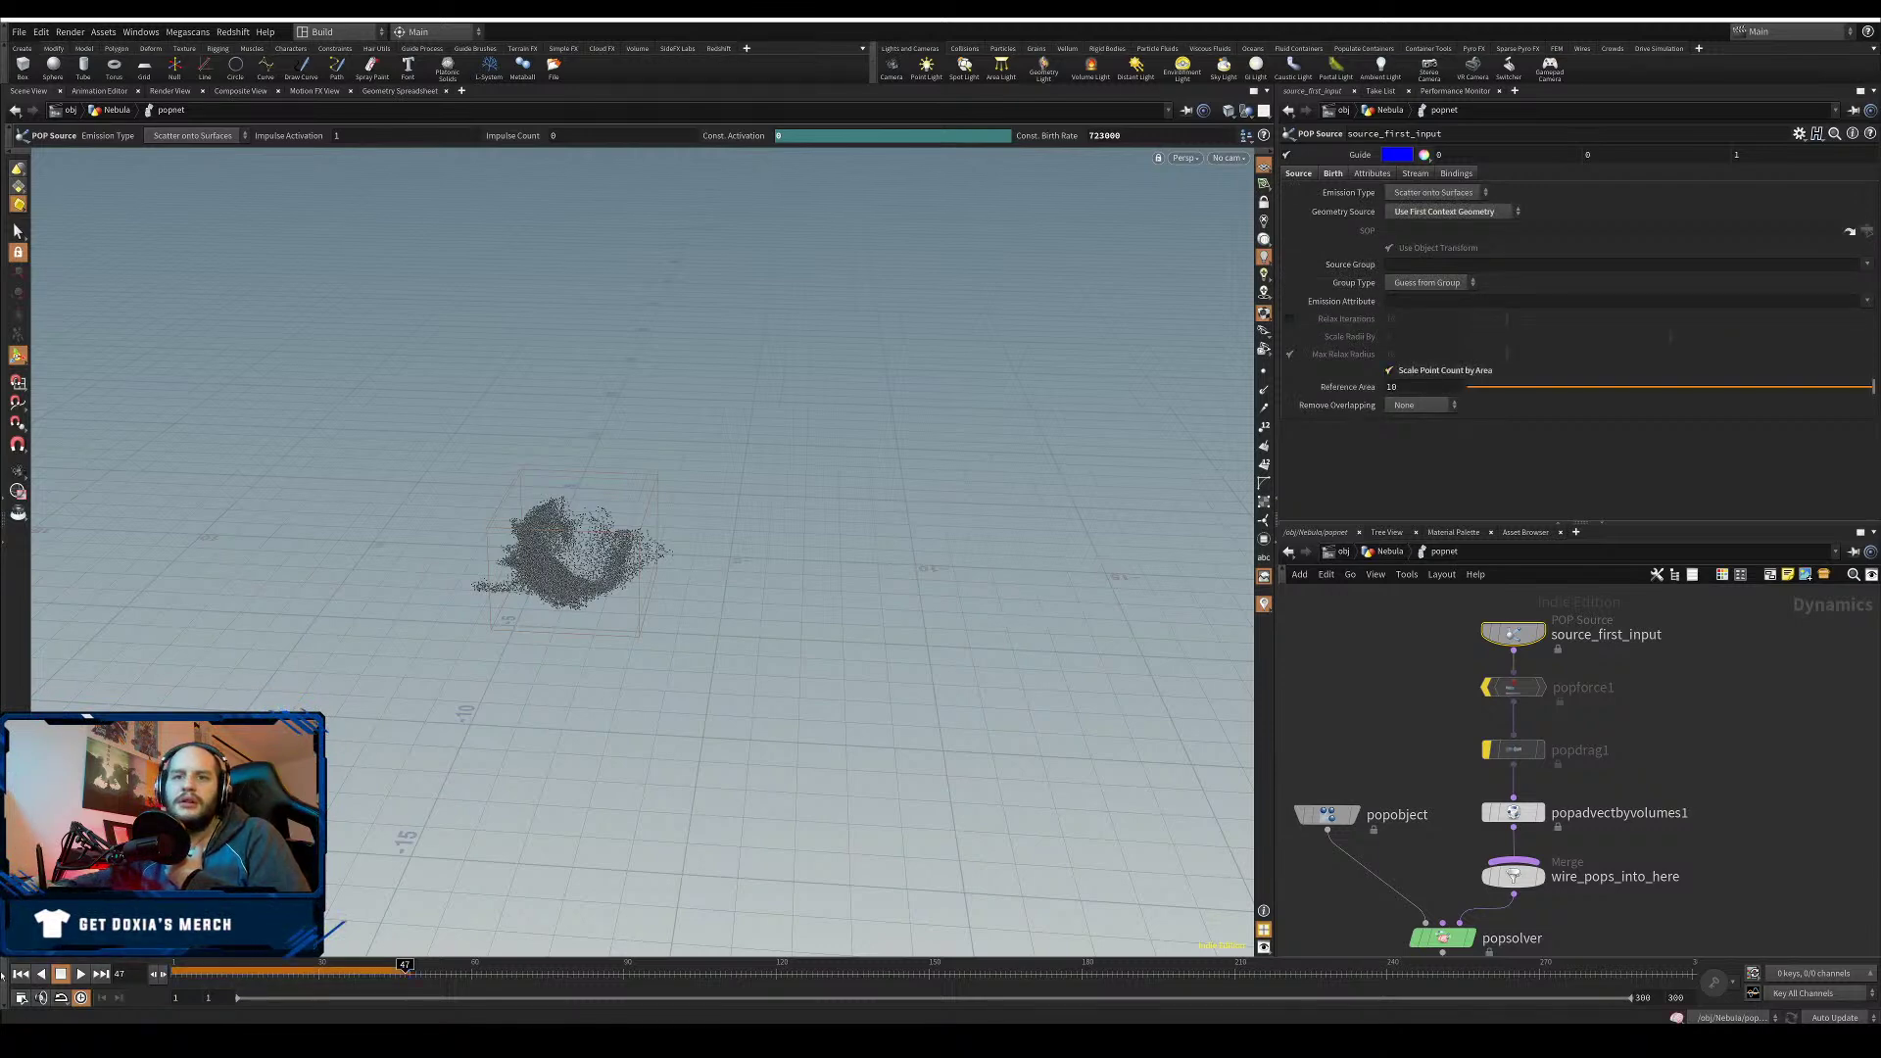
- Set the source's Reference Area to 0.5 and check popnet's resulting point count
{"action": "left_click", "coordinate": [21, 974]}
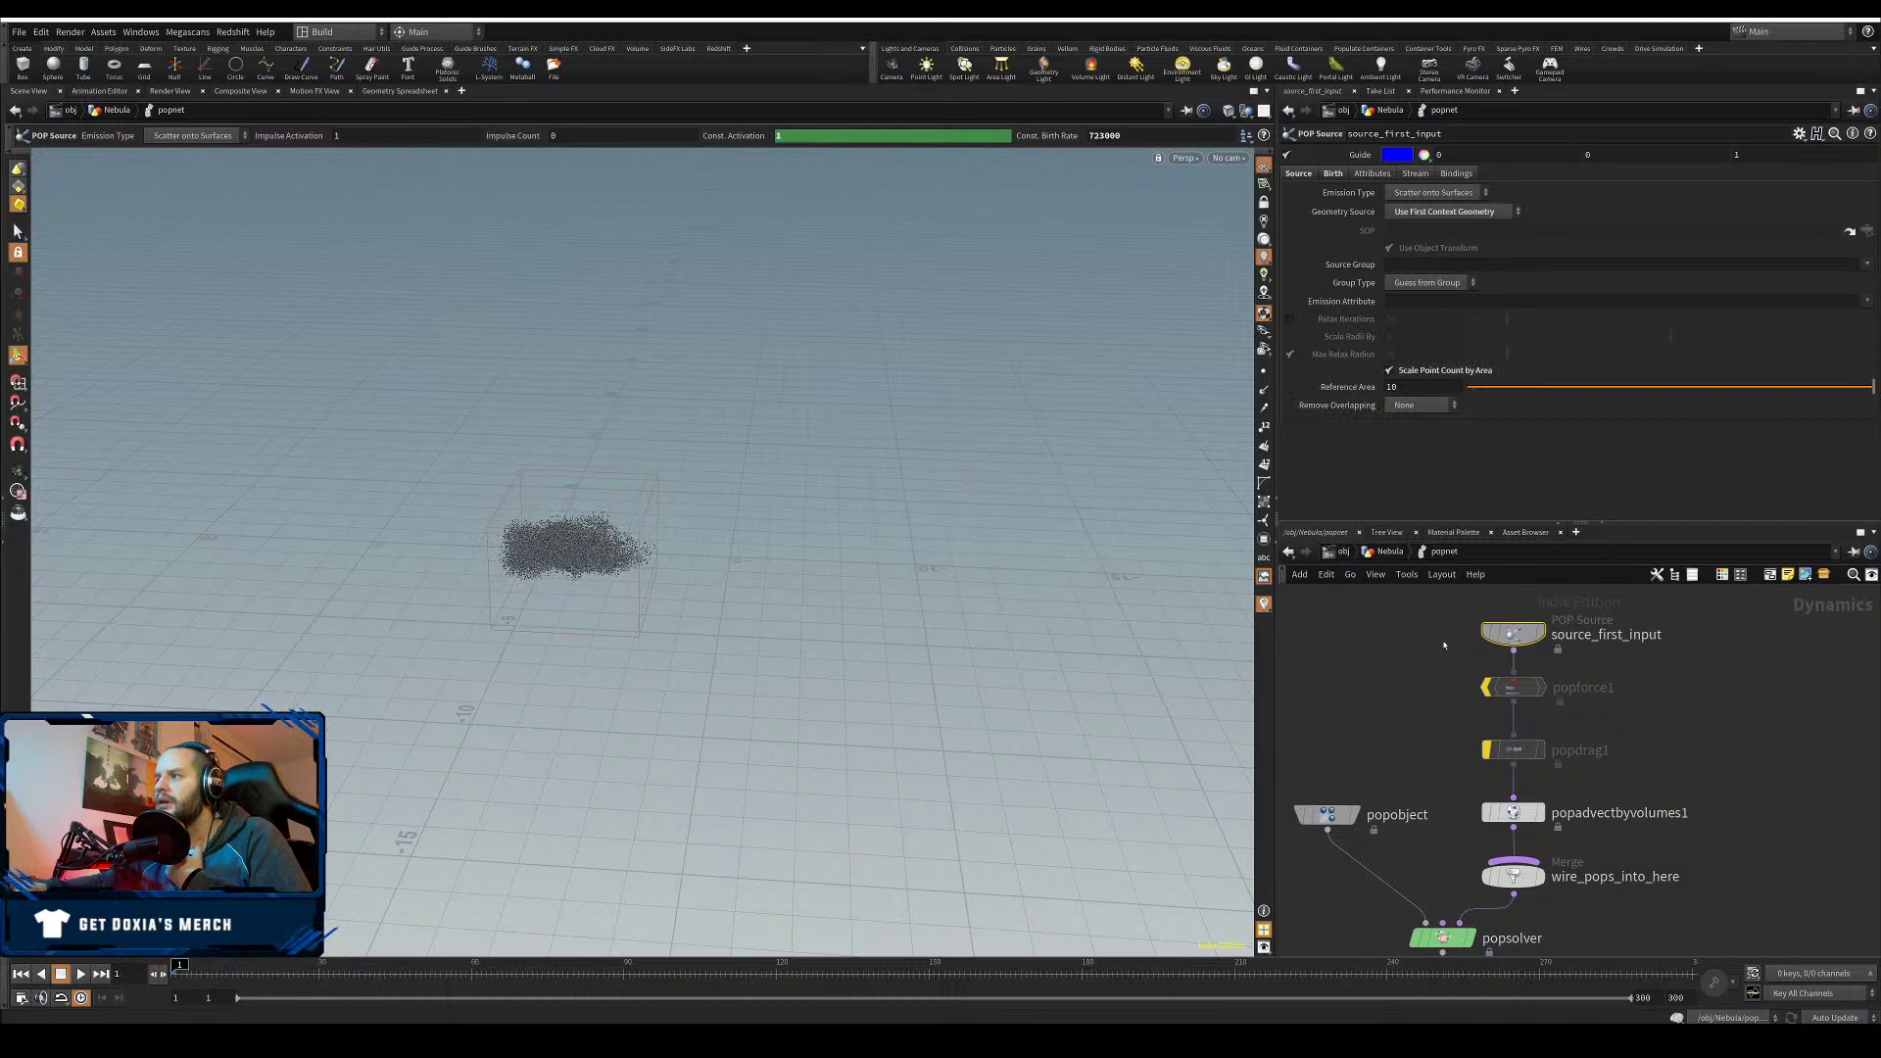
{"action": "left_click", "coordinate": [1395, 387]}
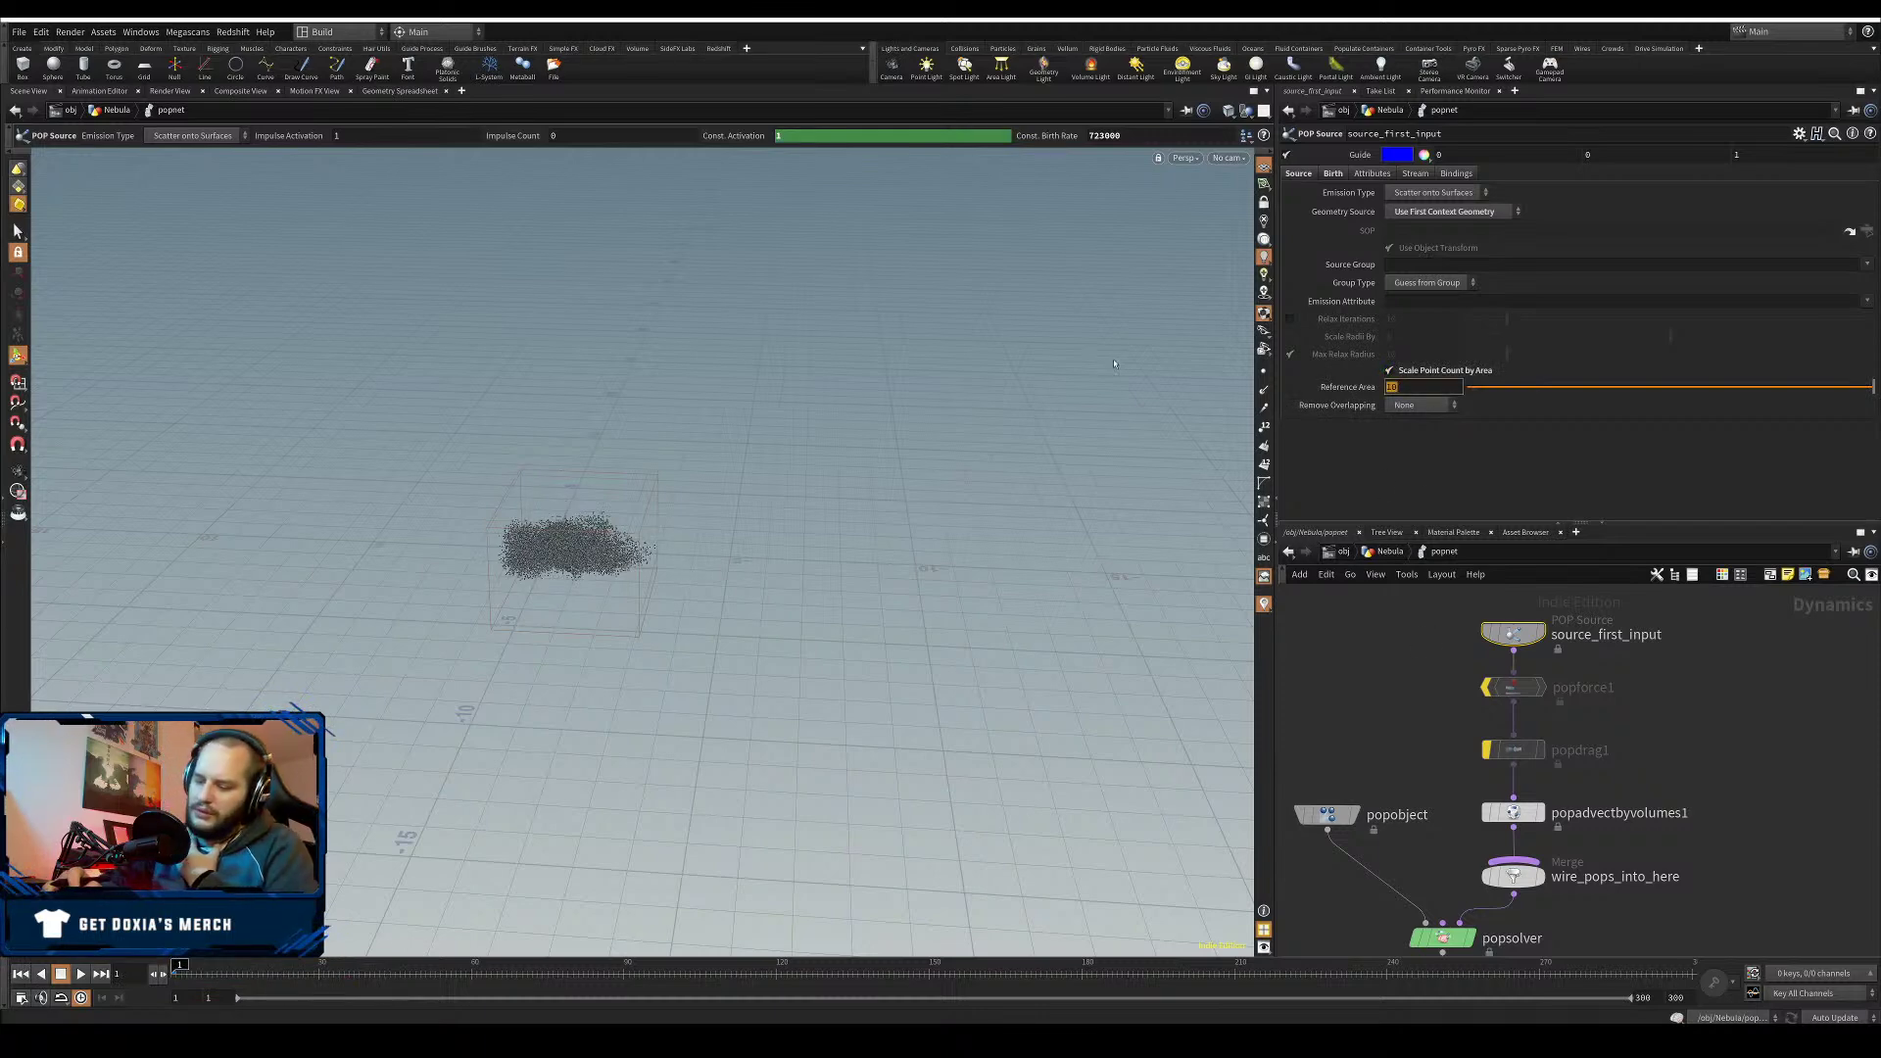
{"action": "type", "text": "0"}
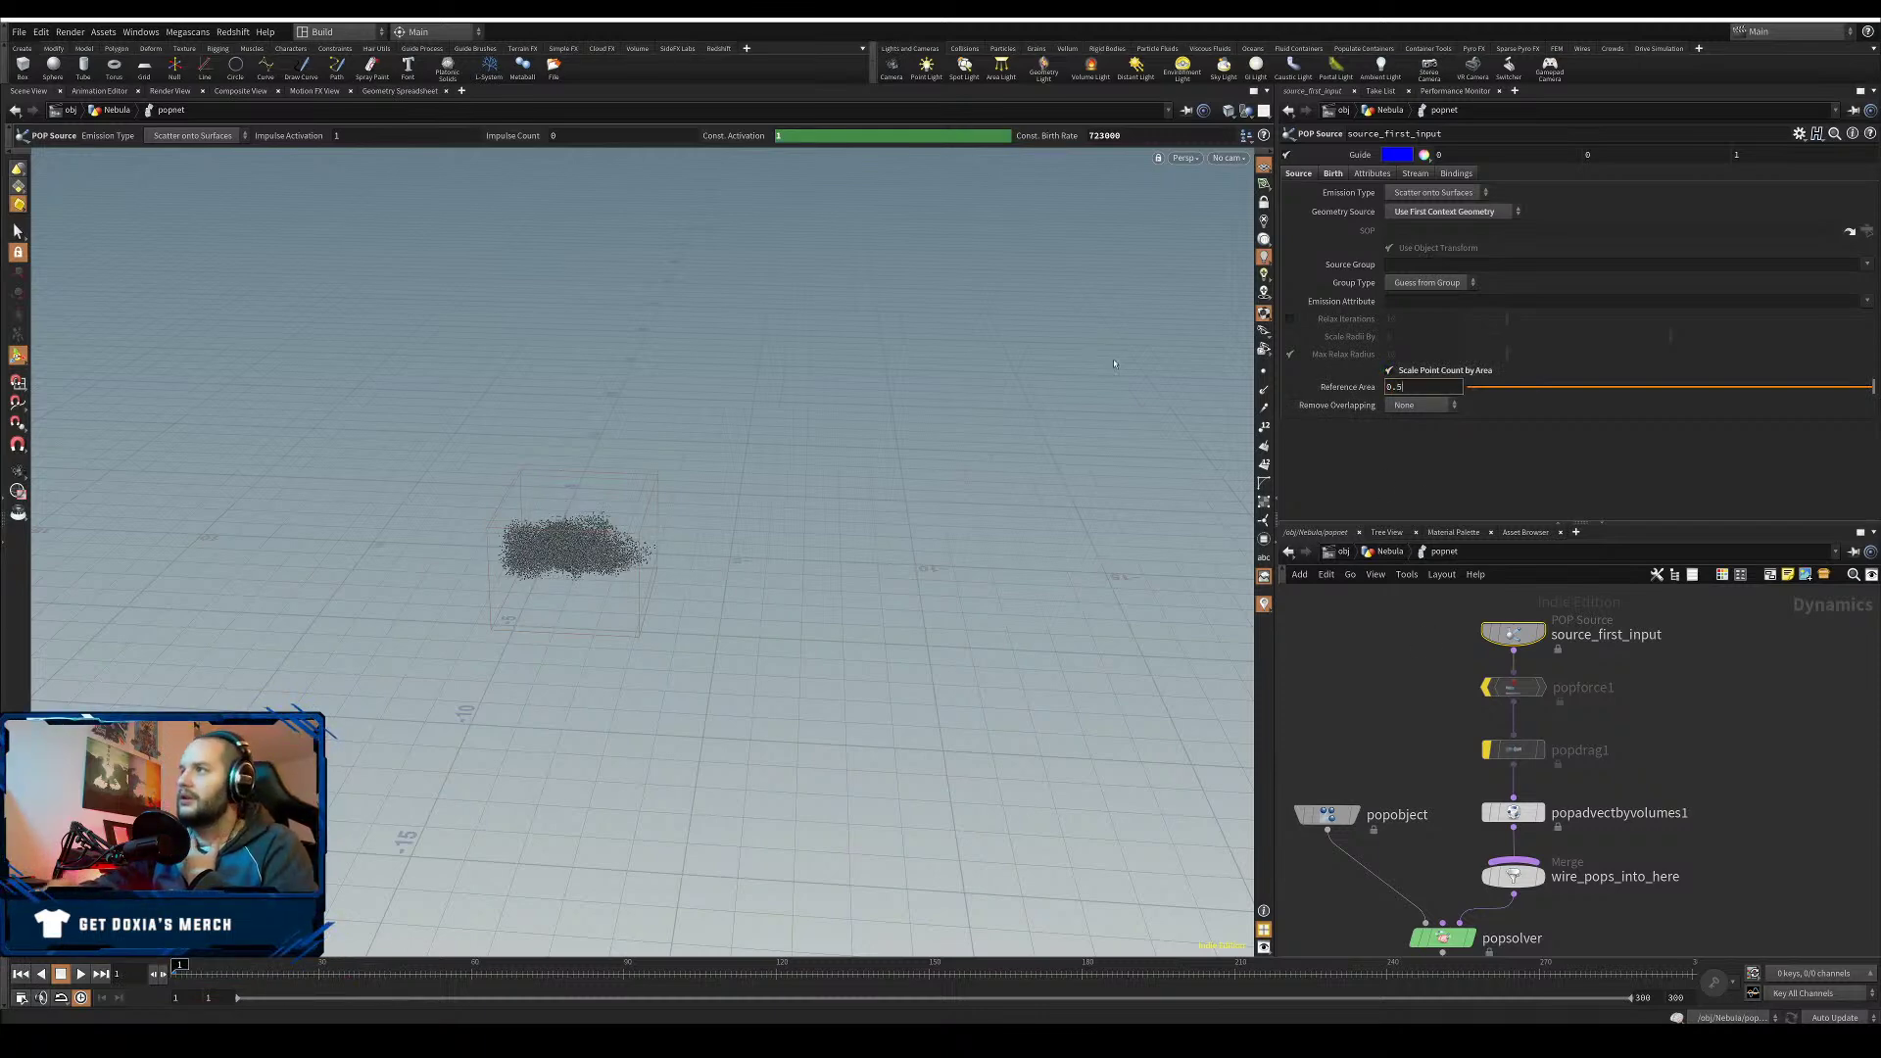
{"action": "type", "text": ".5"}
{"action": "key", "text": "Return"}
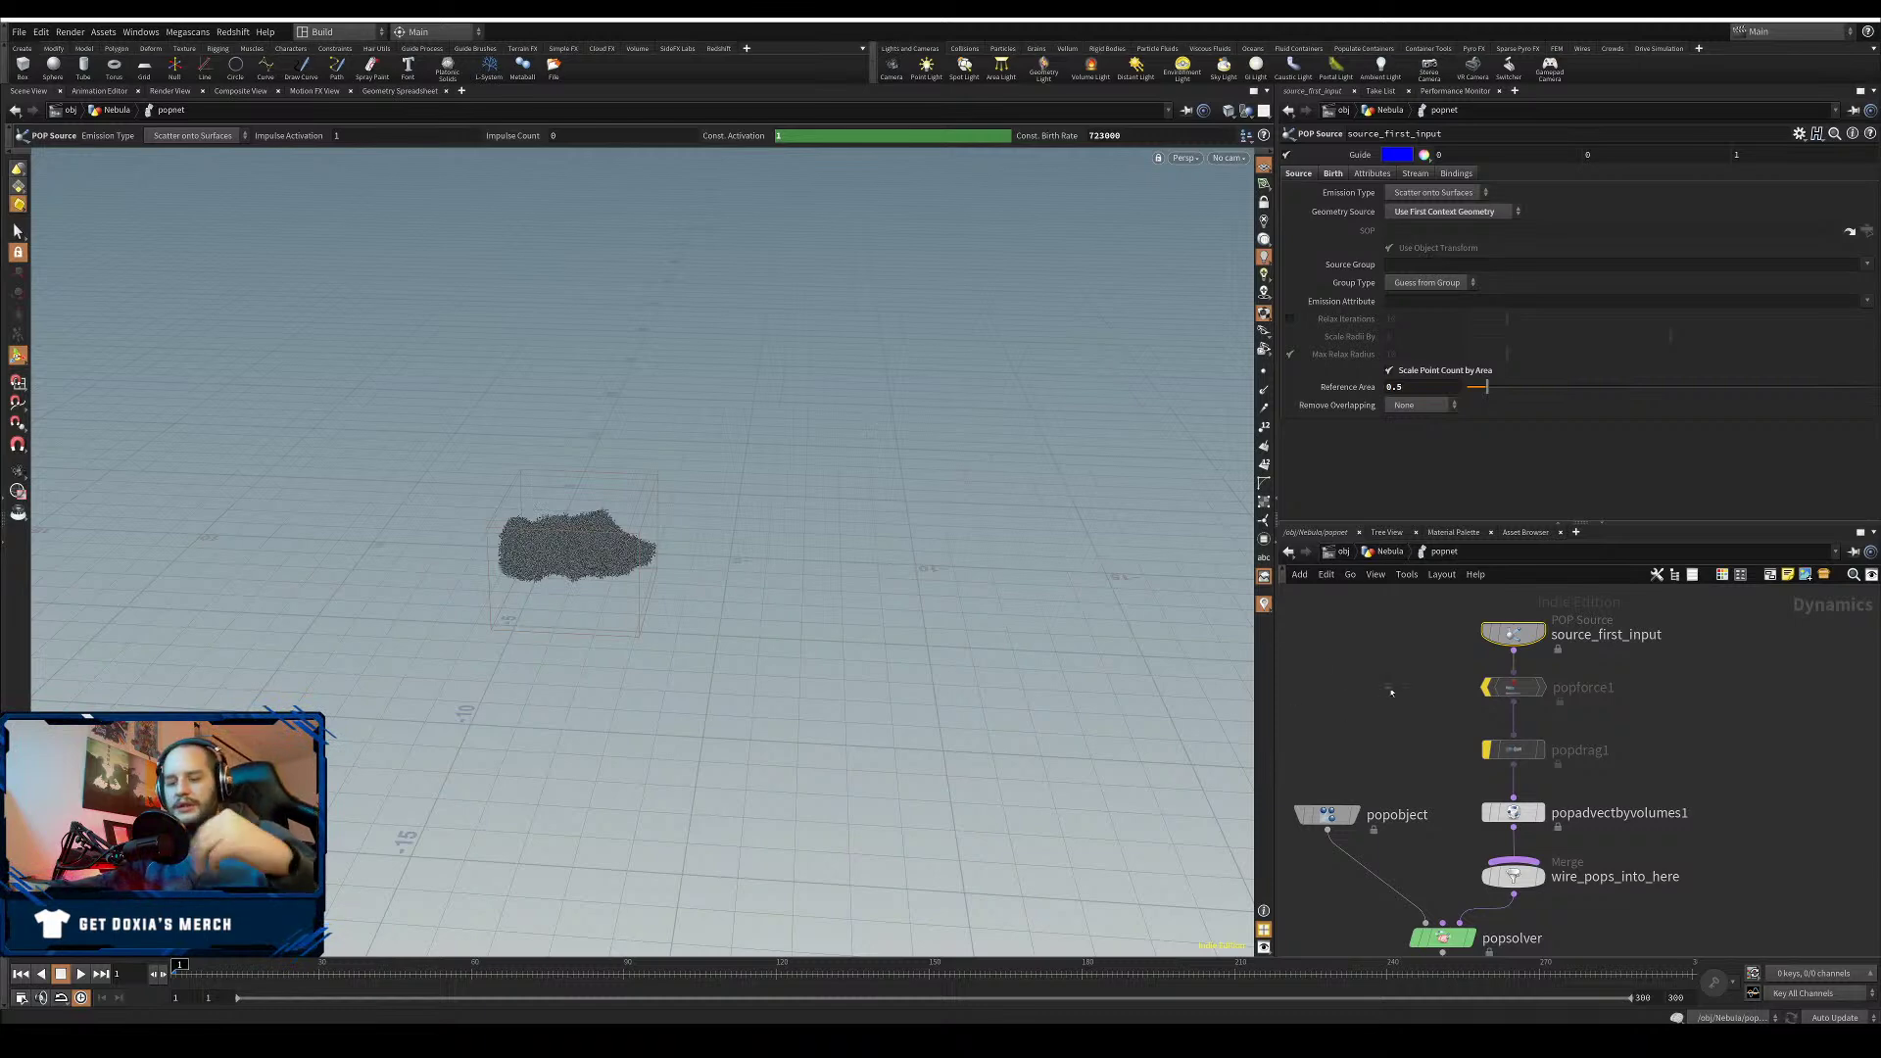
{"action": "key", "text": "u"}
{"action": "left_click", "coordinate": [1349, 794]}
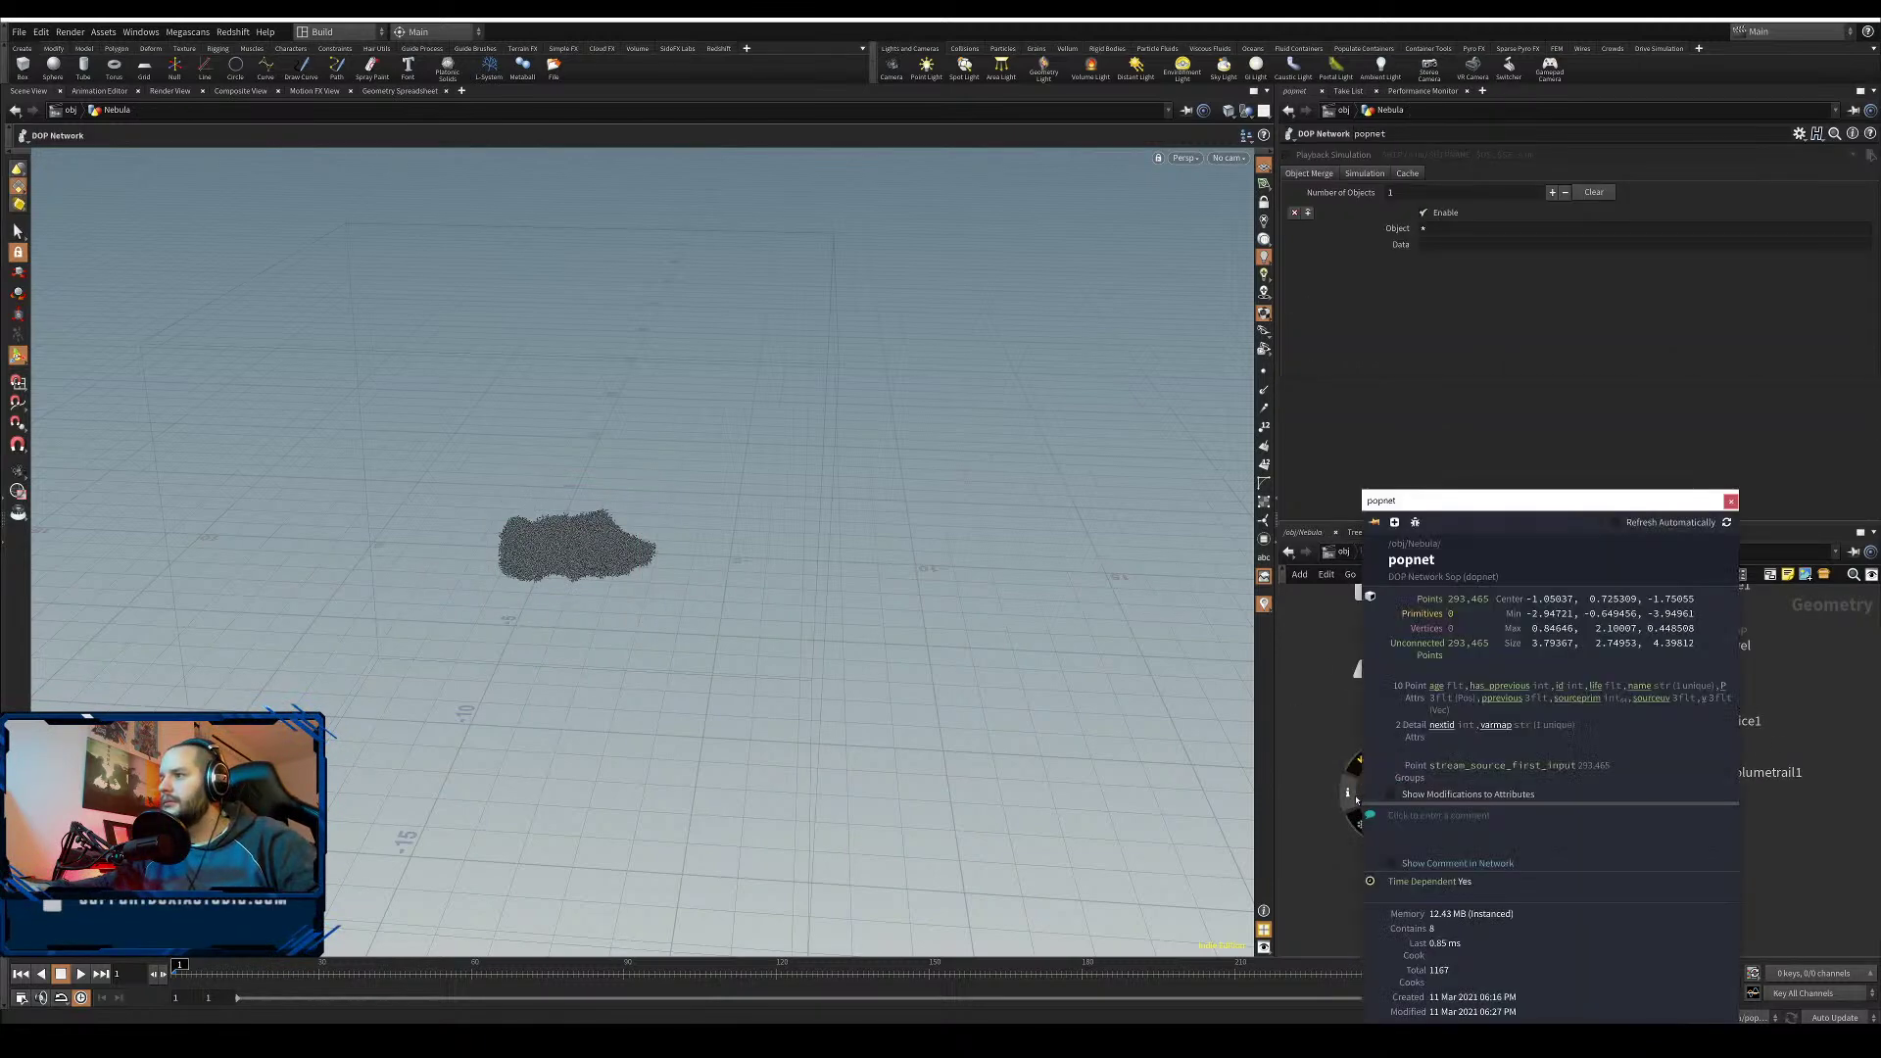
{"action": "left_click", "coordinate": [1730, 502]}
- Recheck popnet's point count and cook the simulation to frame 60
{"action": "double_click", "coordinate": [1398, 792]}
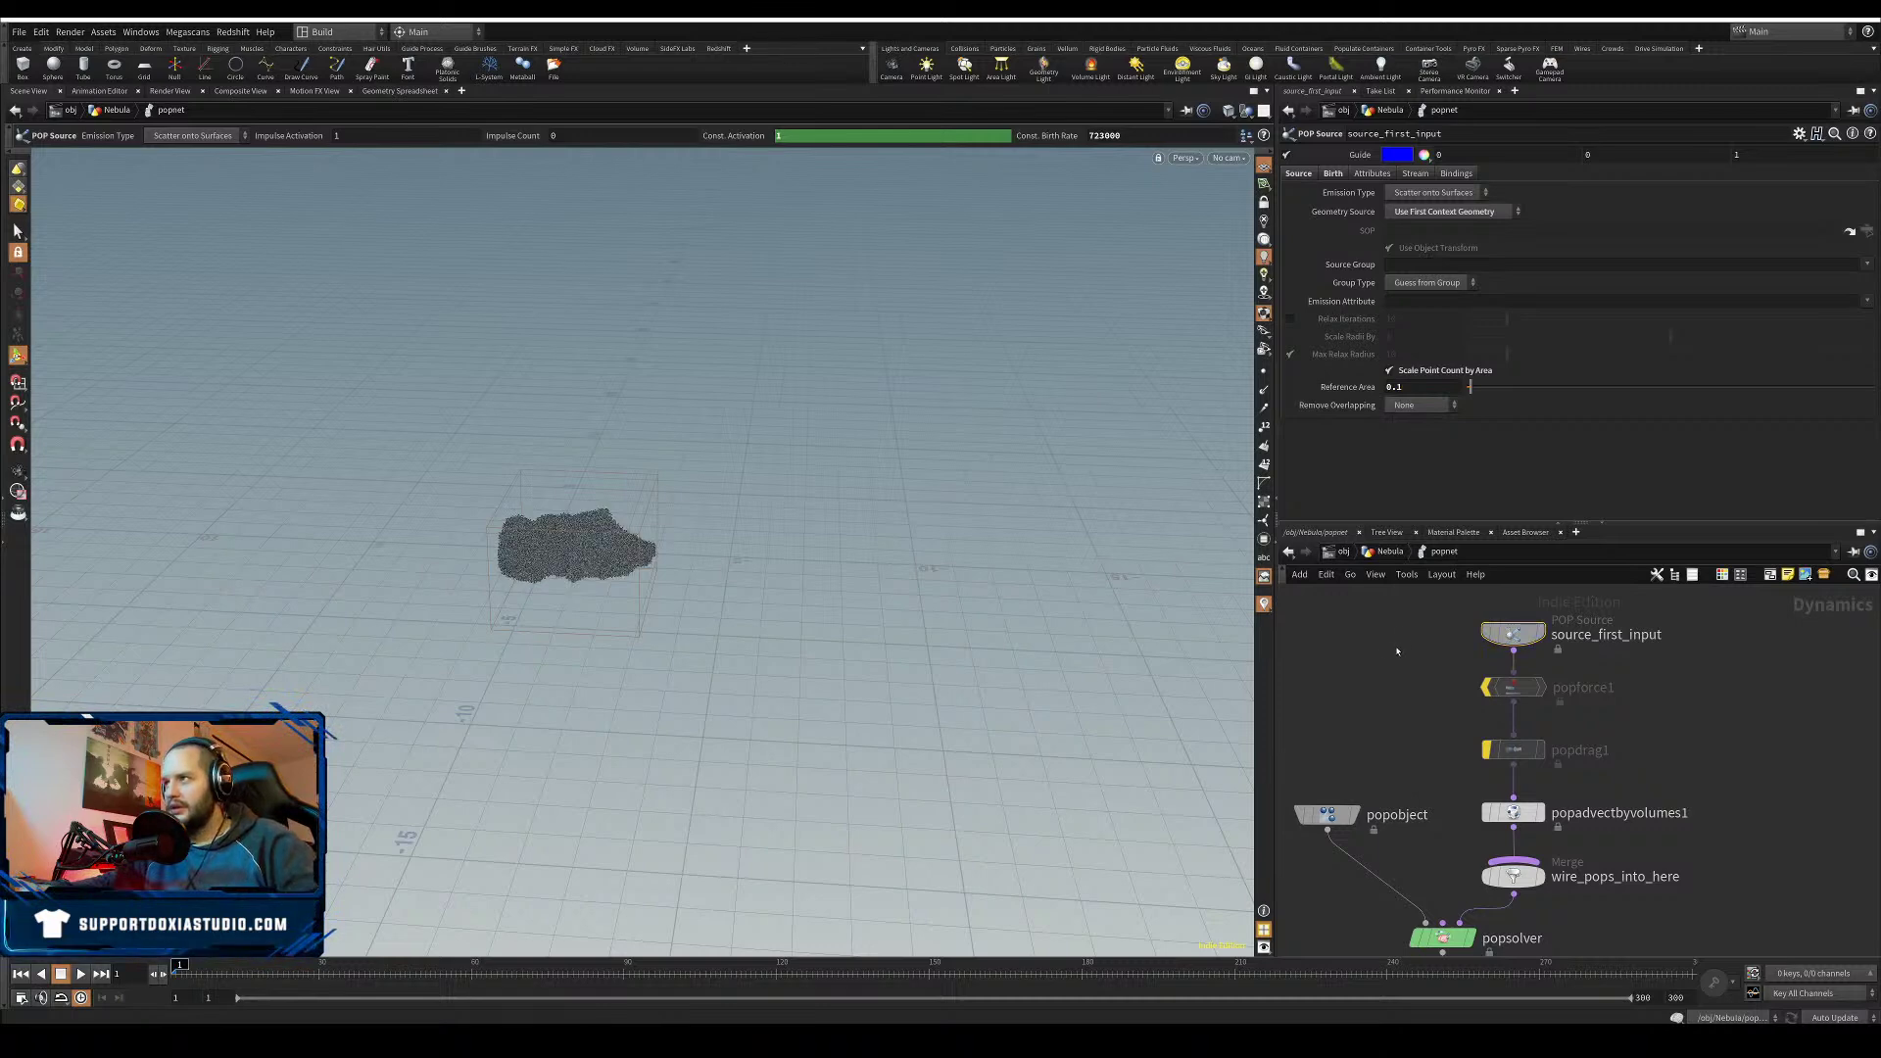
{"action": "key", "text": "u"}
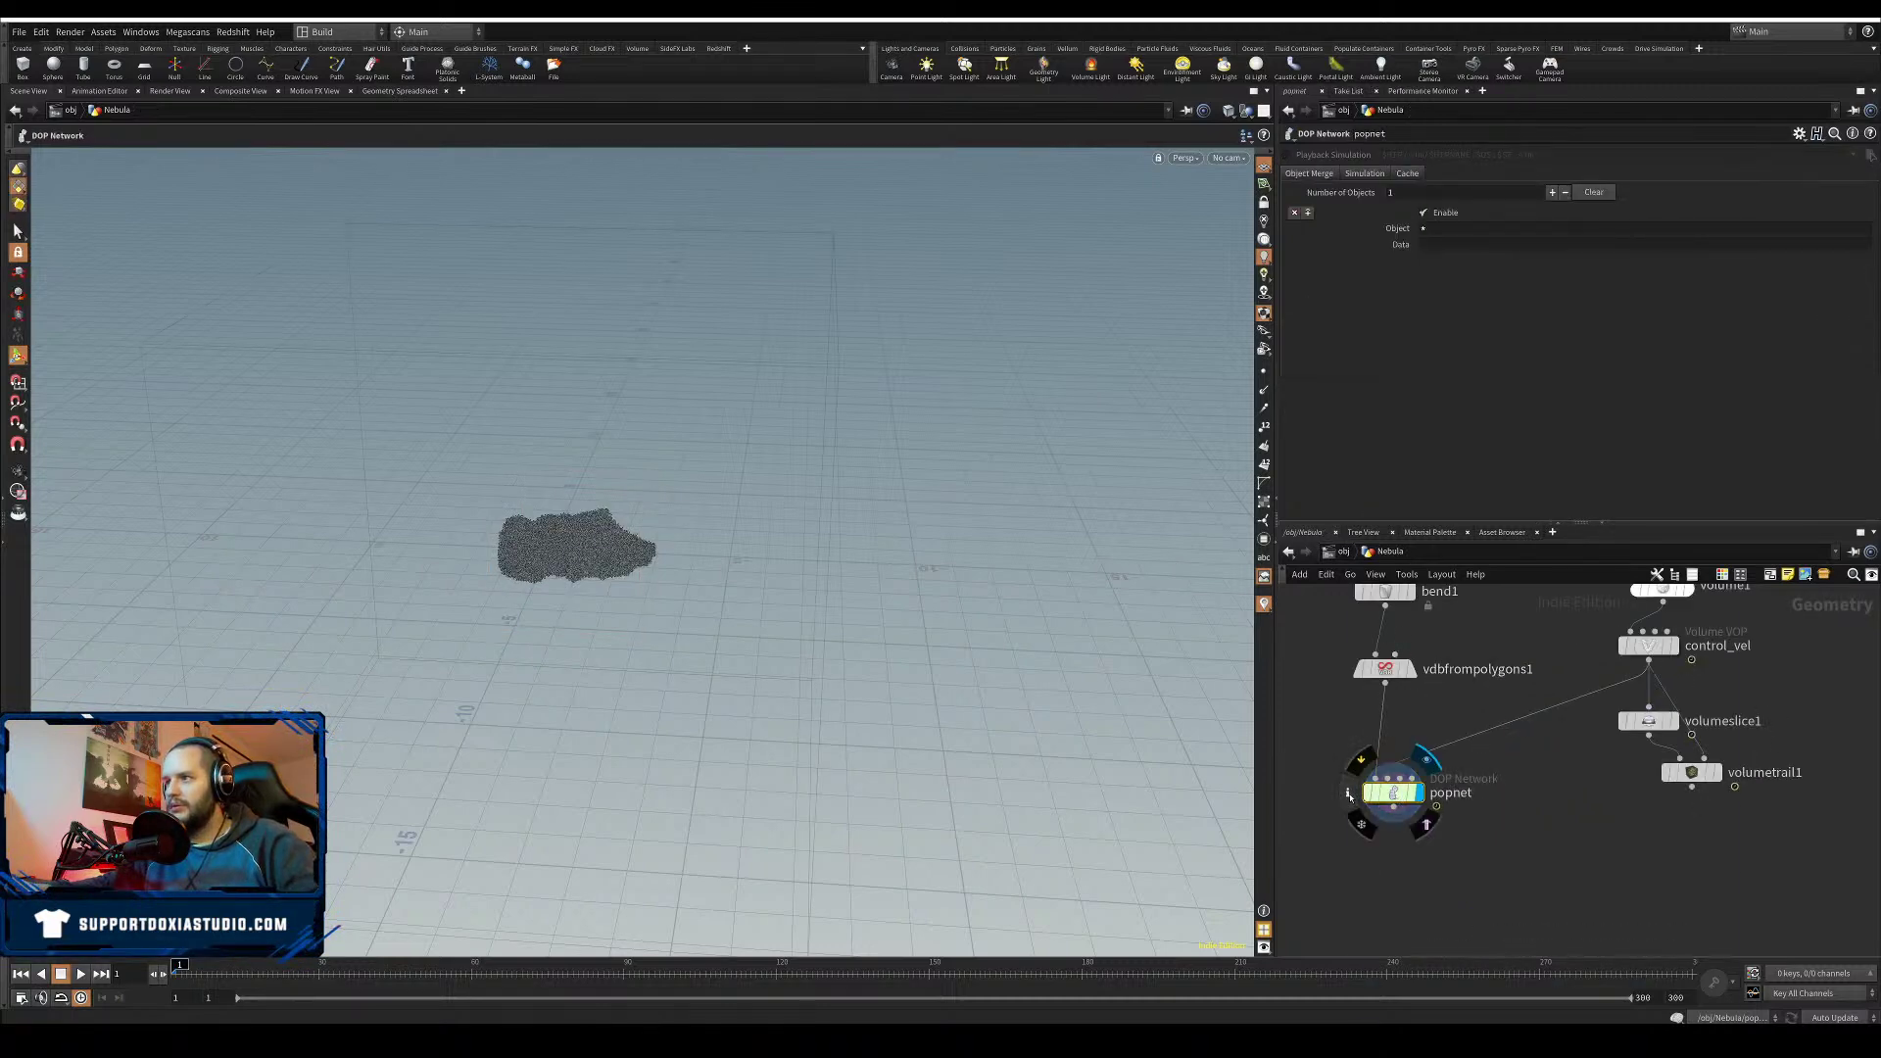
{"action": "left_click", "coordinate": [1350, 794]}
{"action": "left_click", "coordinate": [1728, 489]}
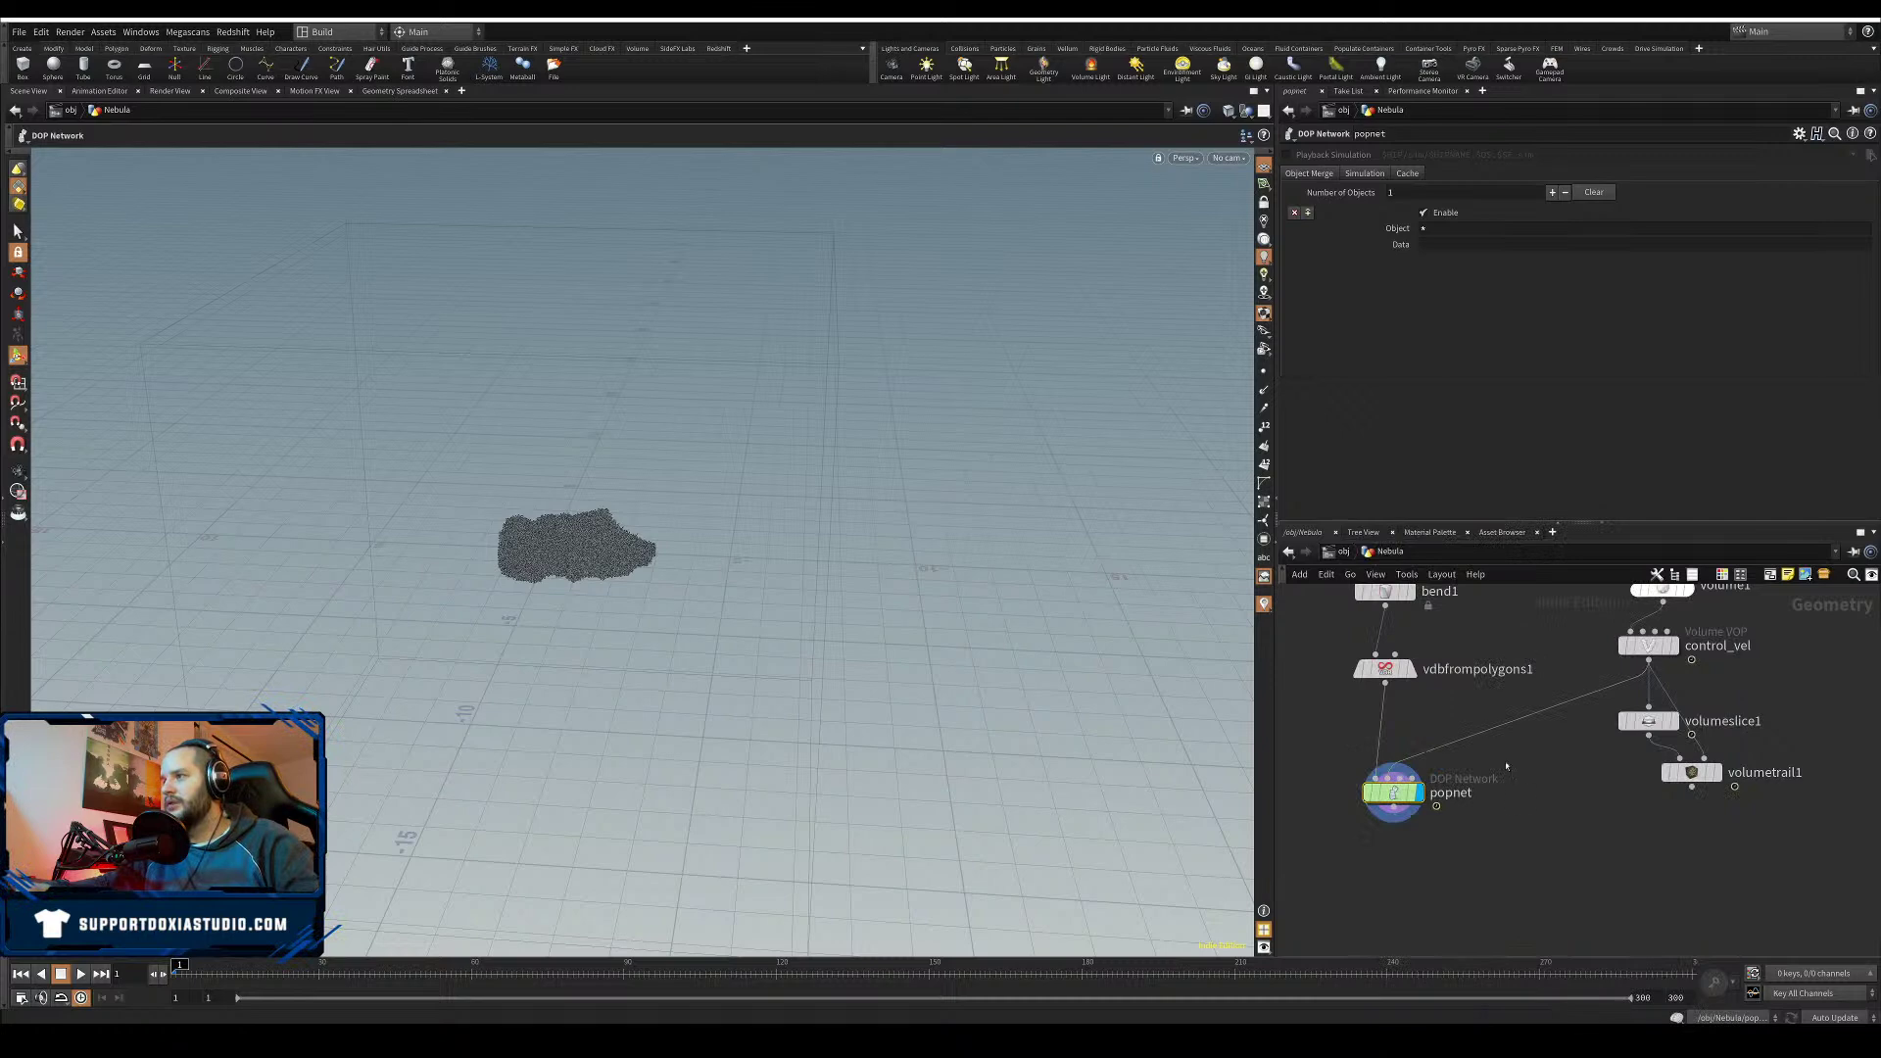
{"action": "left_click", "coordinate": [471, 975]}
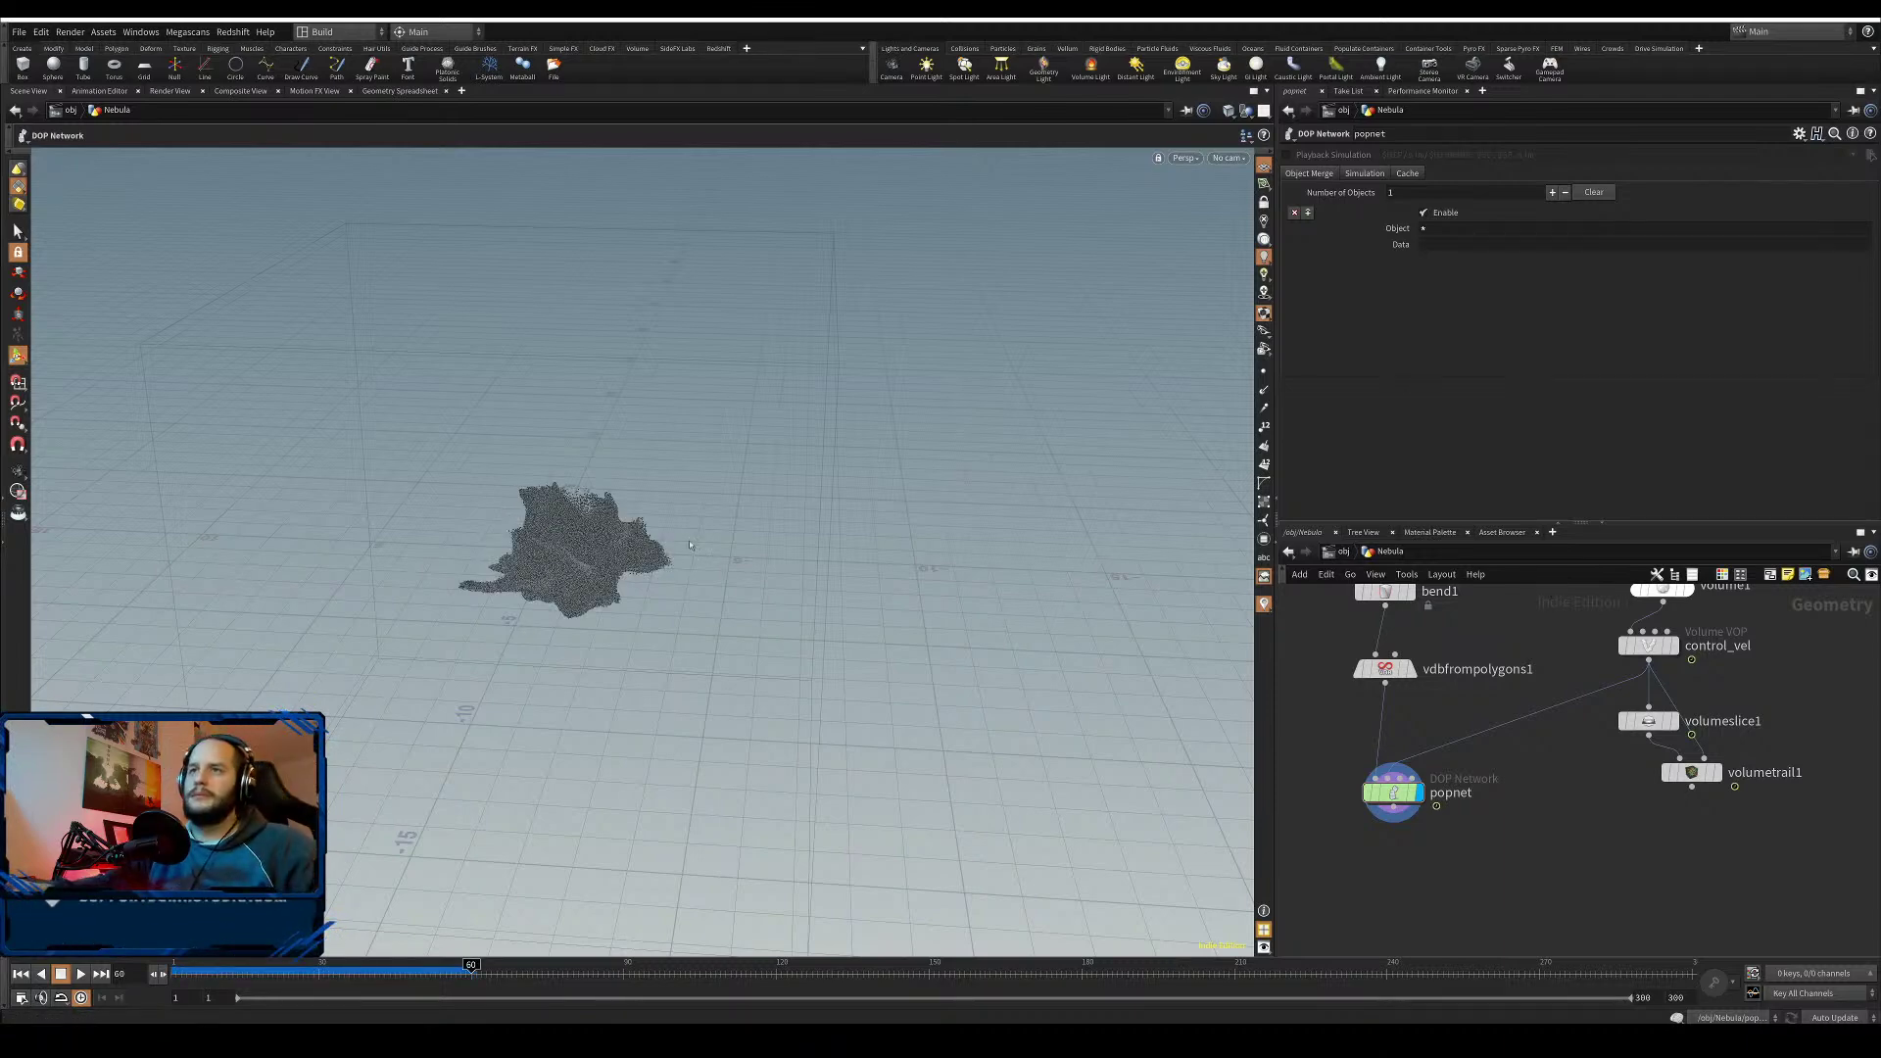
{"action": "scroll", "coordinate": [580, 591], "scroll_direction": "up", "scroll_amount": 5}
- Switch the viewport background colour scheme to Dark and orbit around the particle cloud
{"action": "key", "text": "d"}
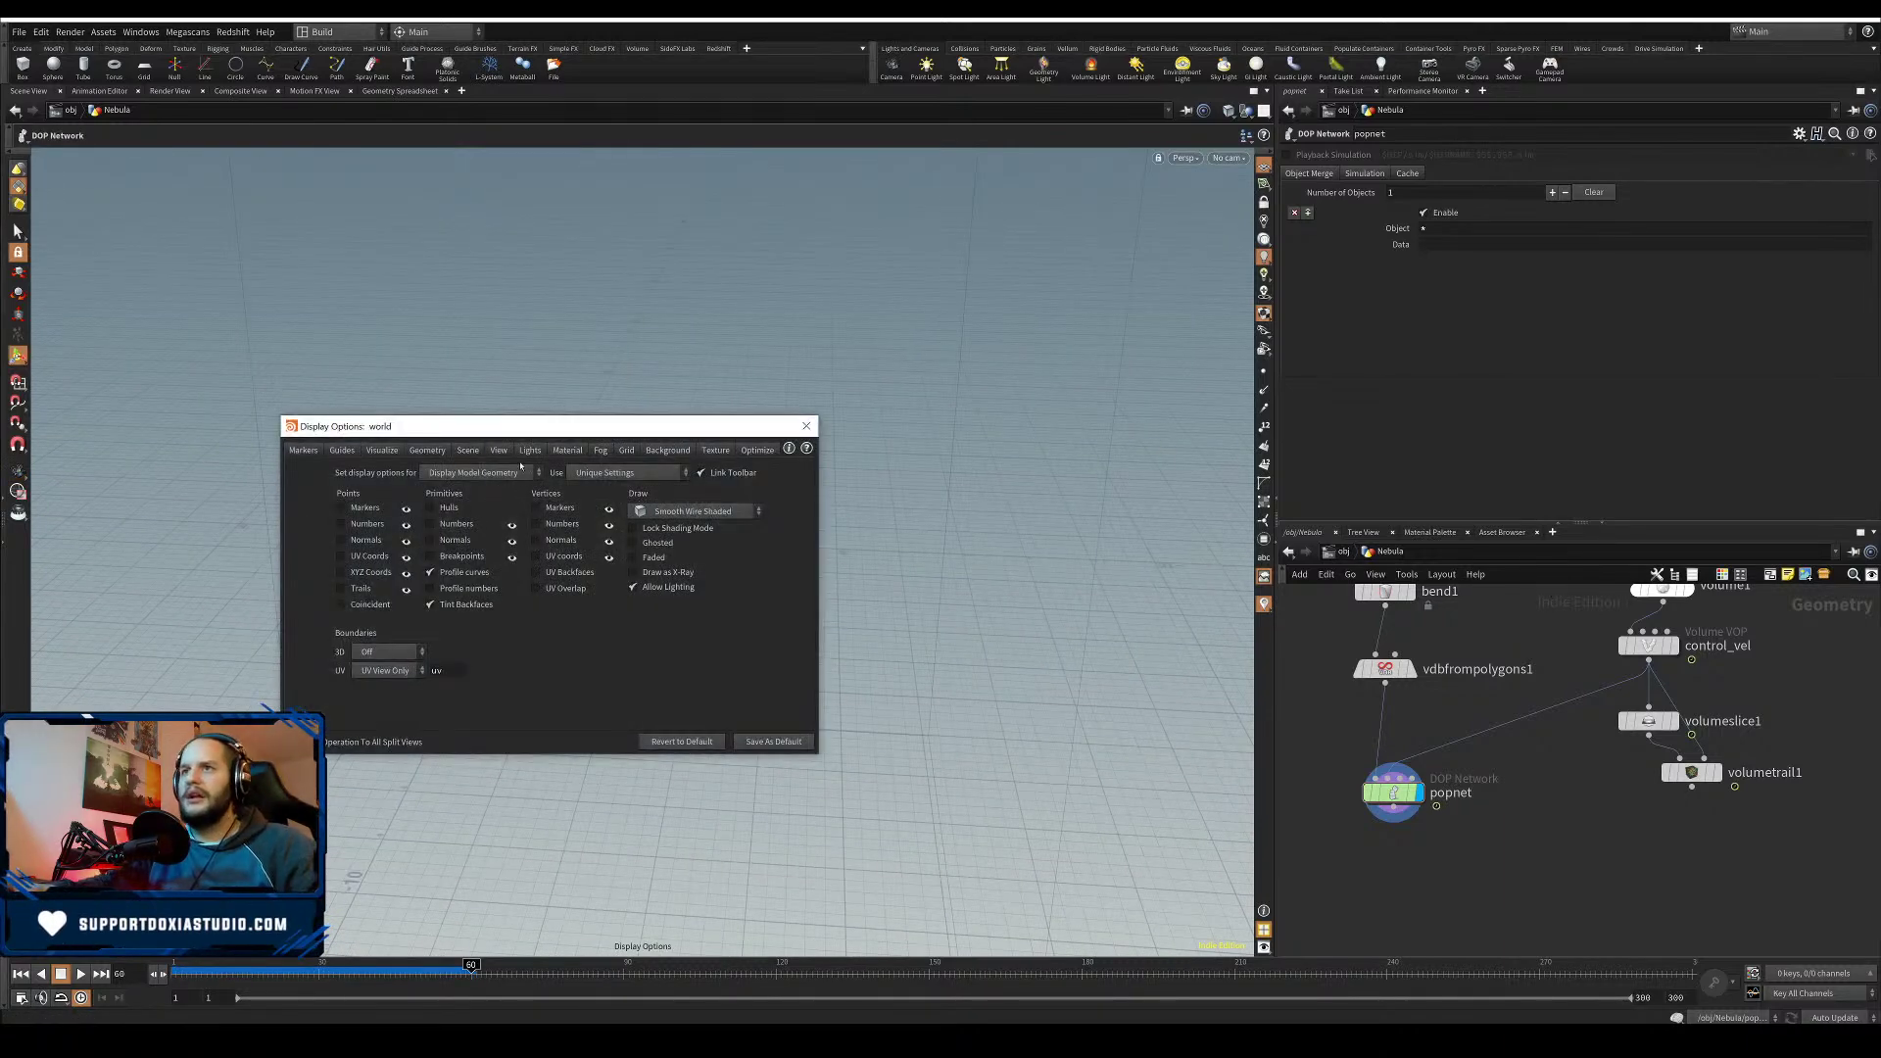
{"action": "left_click", "coordinate": [687, 454]}
{"action": "left_click", "coordinate": [407, 473]}
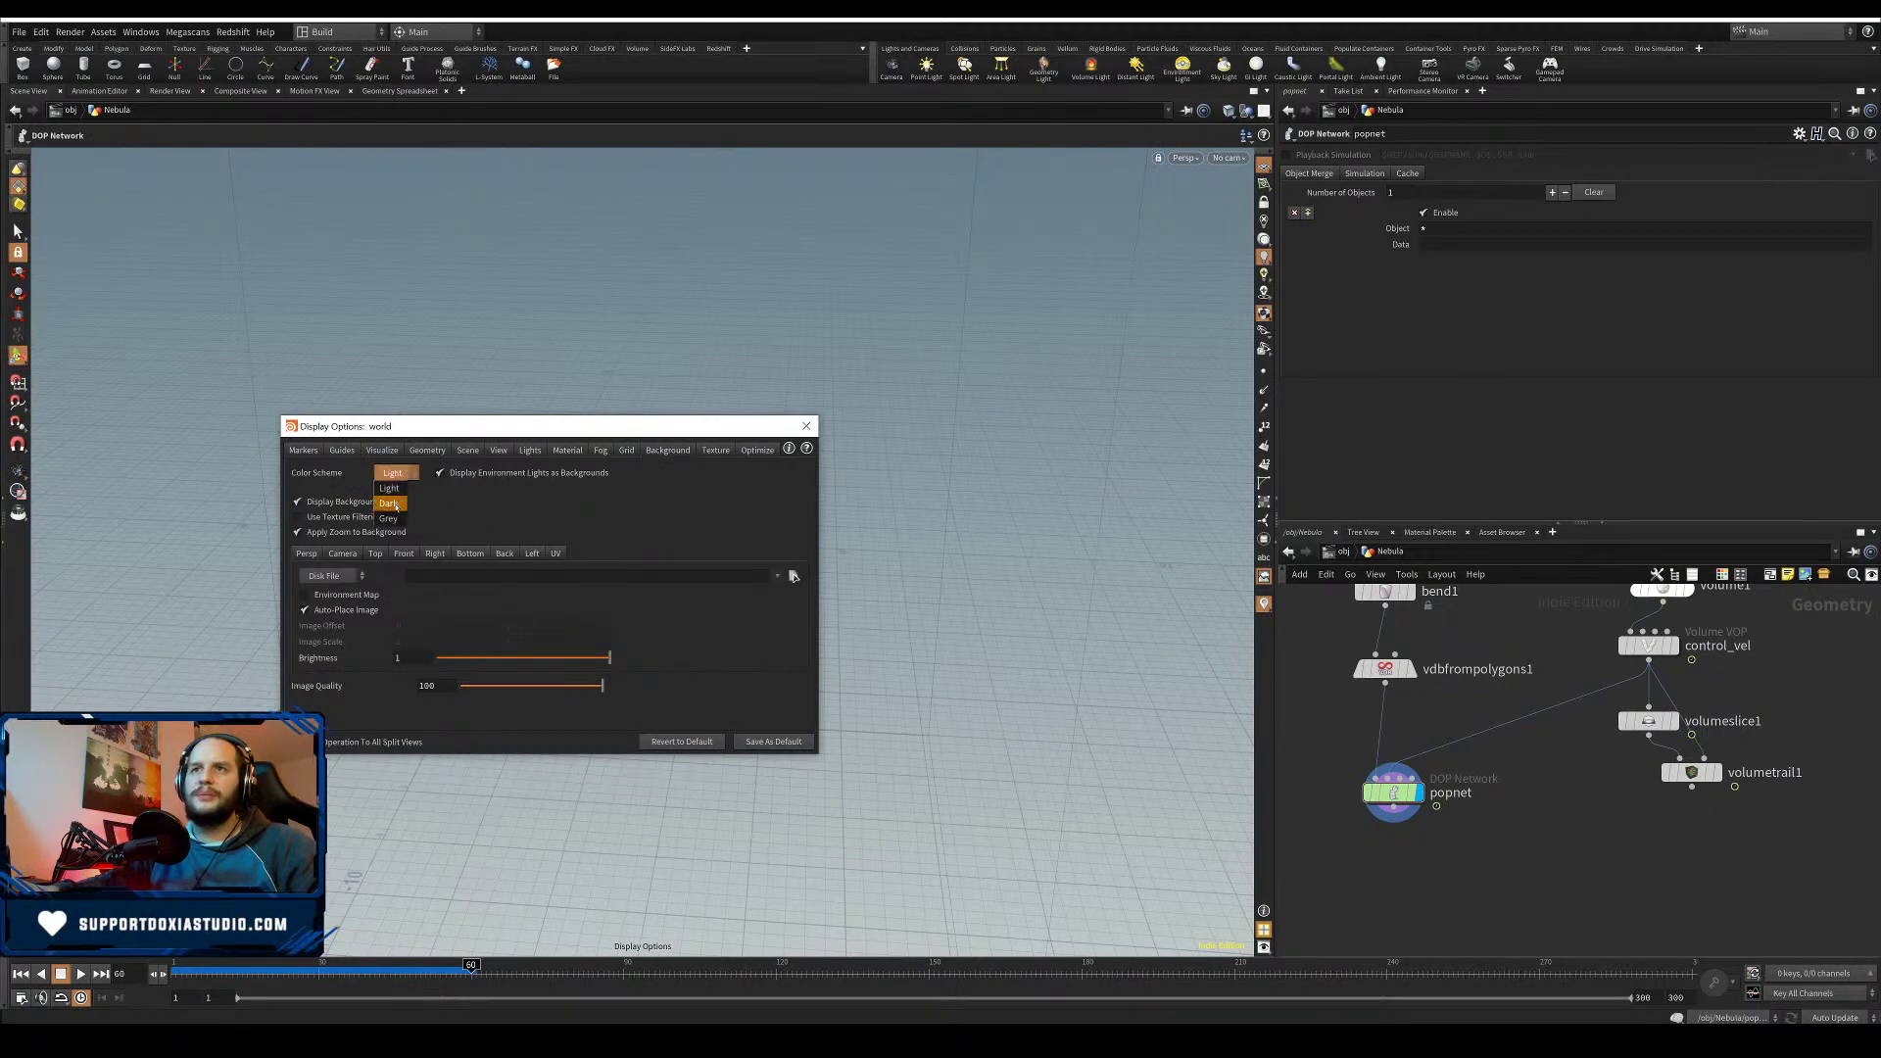
{"action": "left_click", "coordinate": [404, 496]}
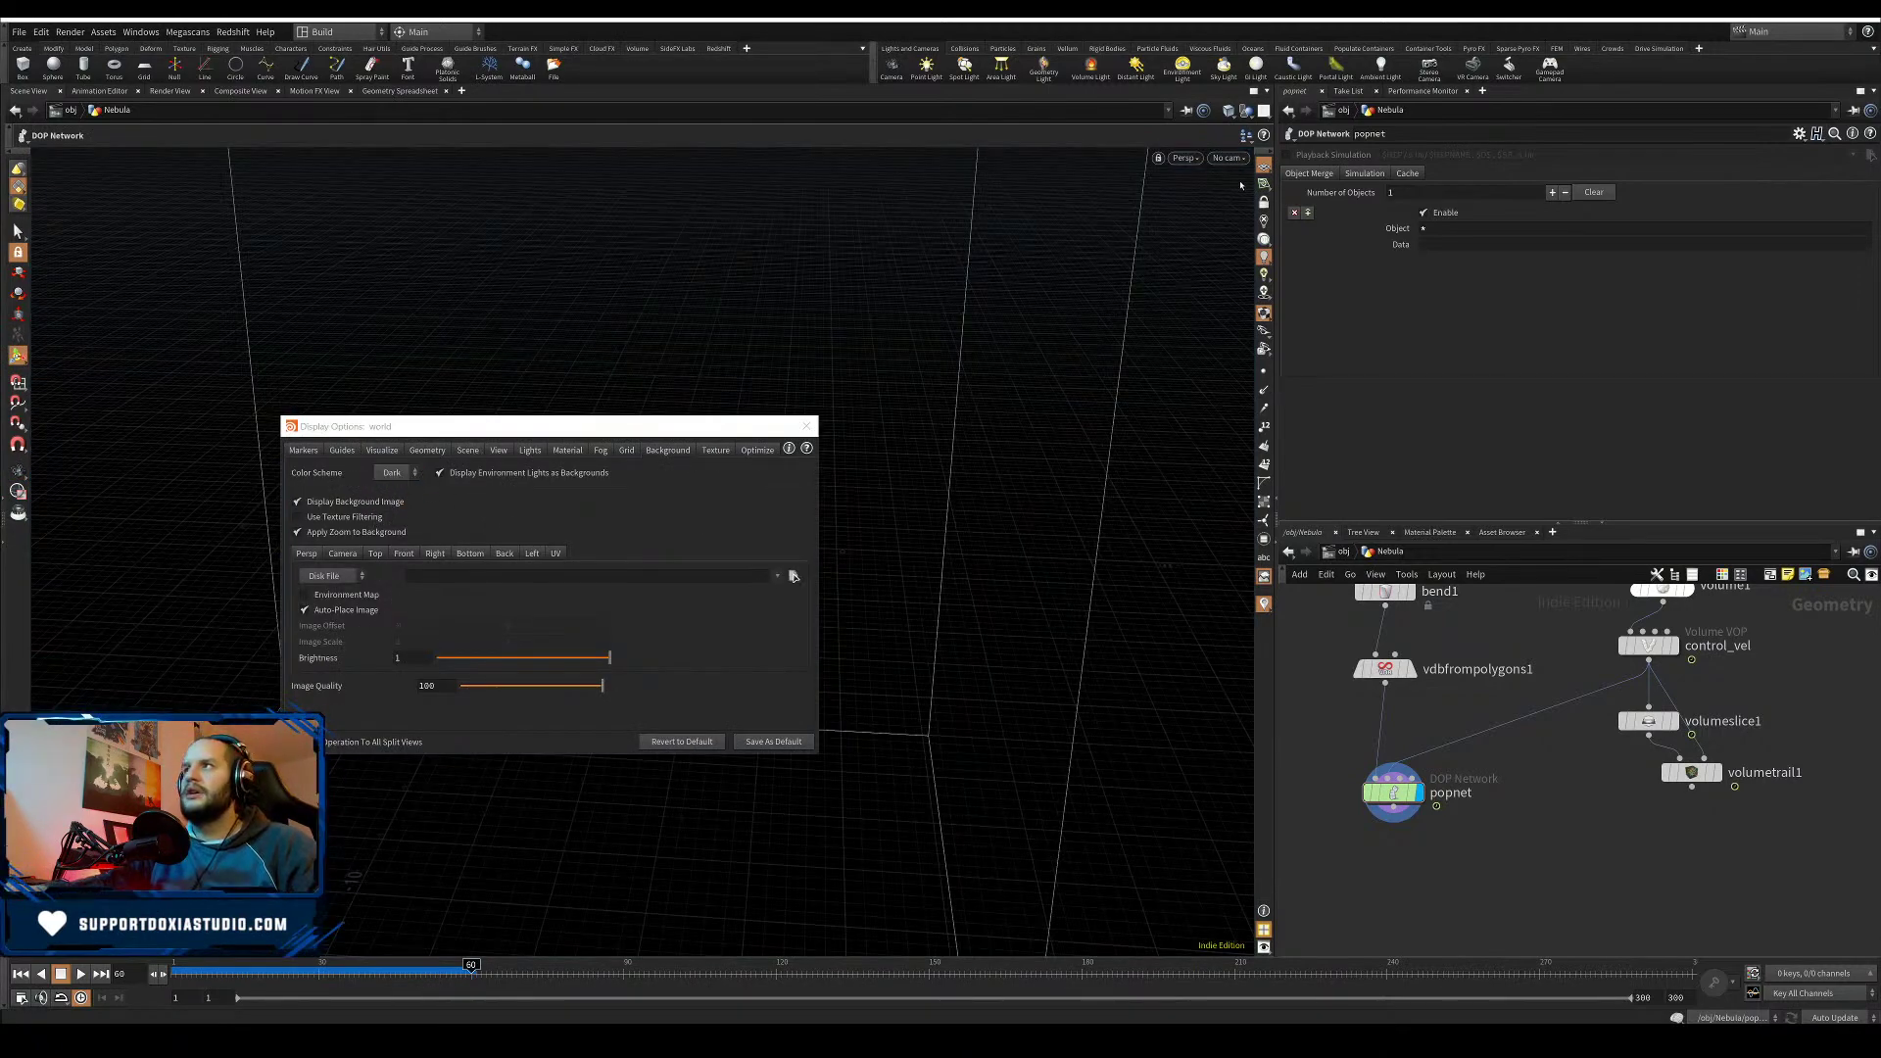
{"action": "left_click", "coordinate": [438, 452]}
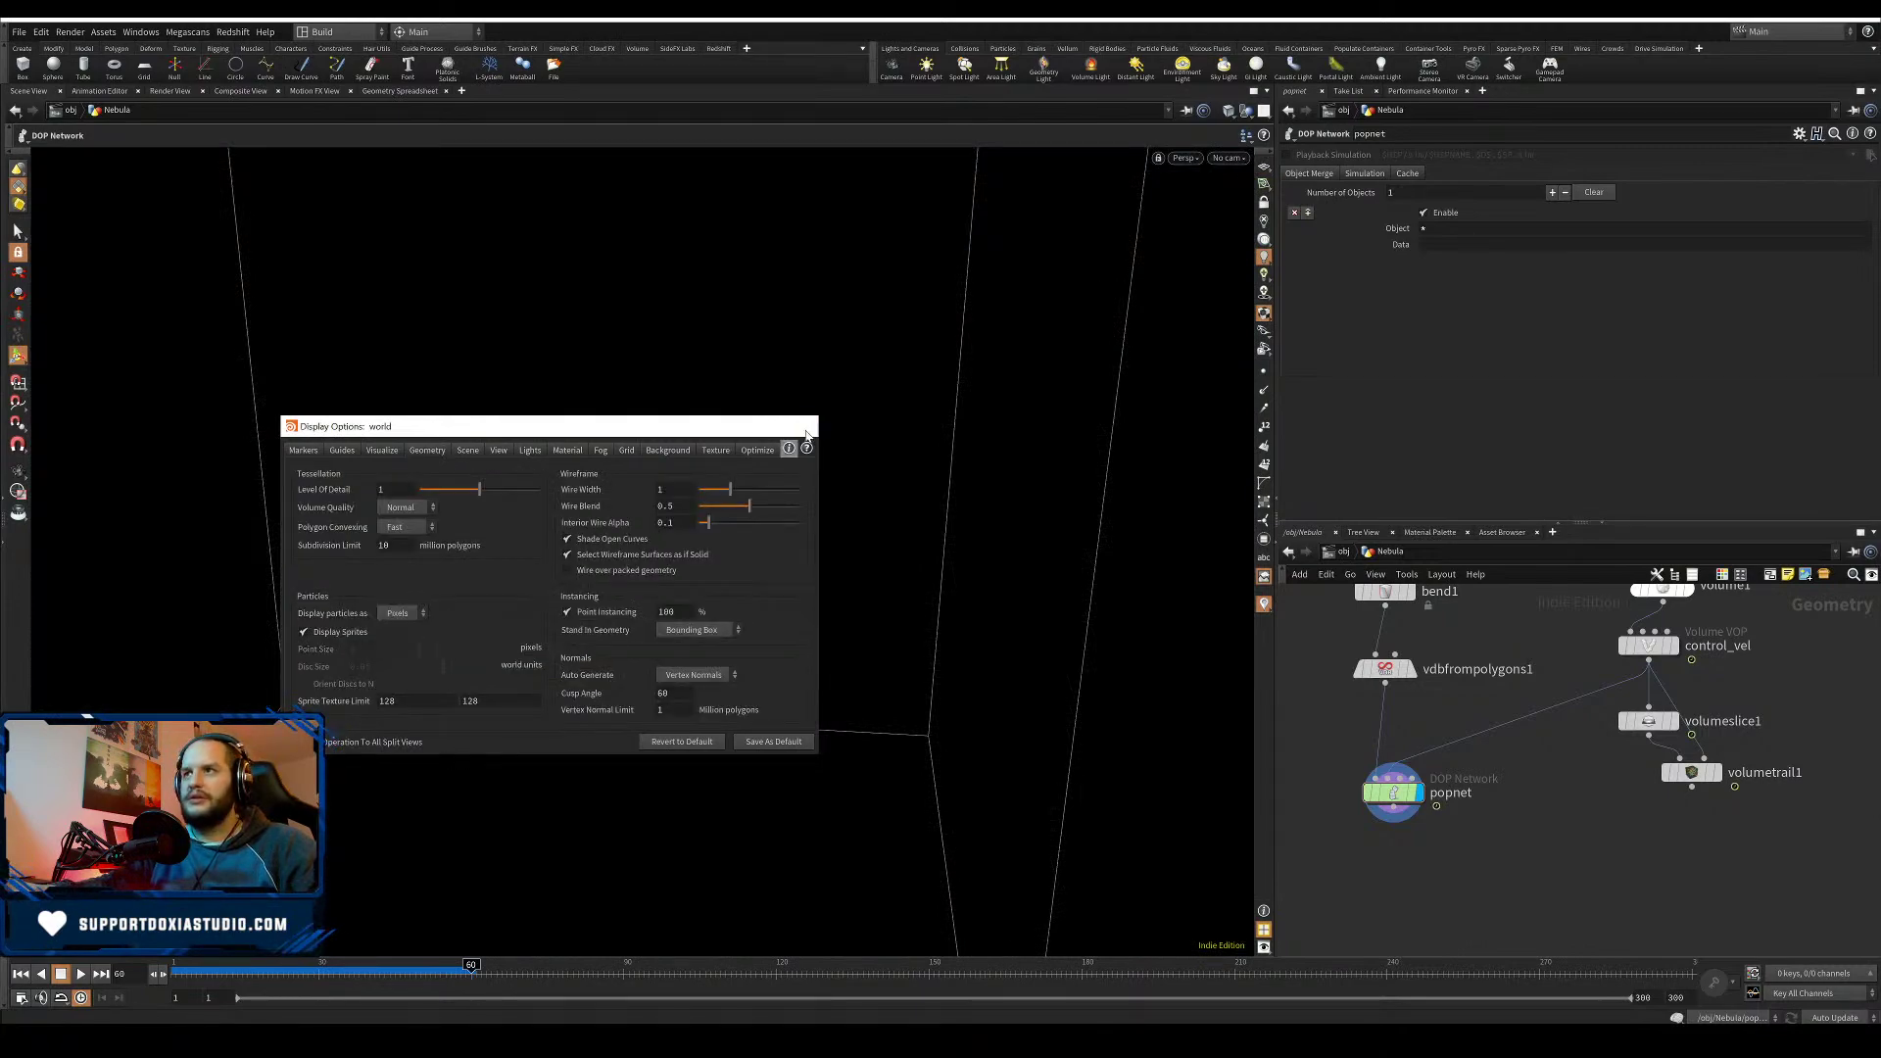
{"action": "left_click", "coordinate": [807, 434]}
{"action": "left_click_drag", "start_coordinate": [627, 451], "coordinate": [616, 799]}
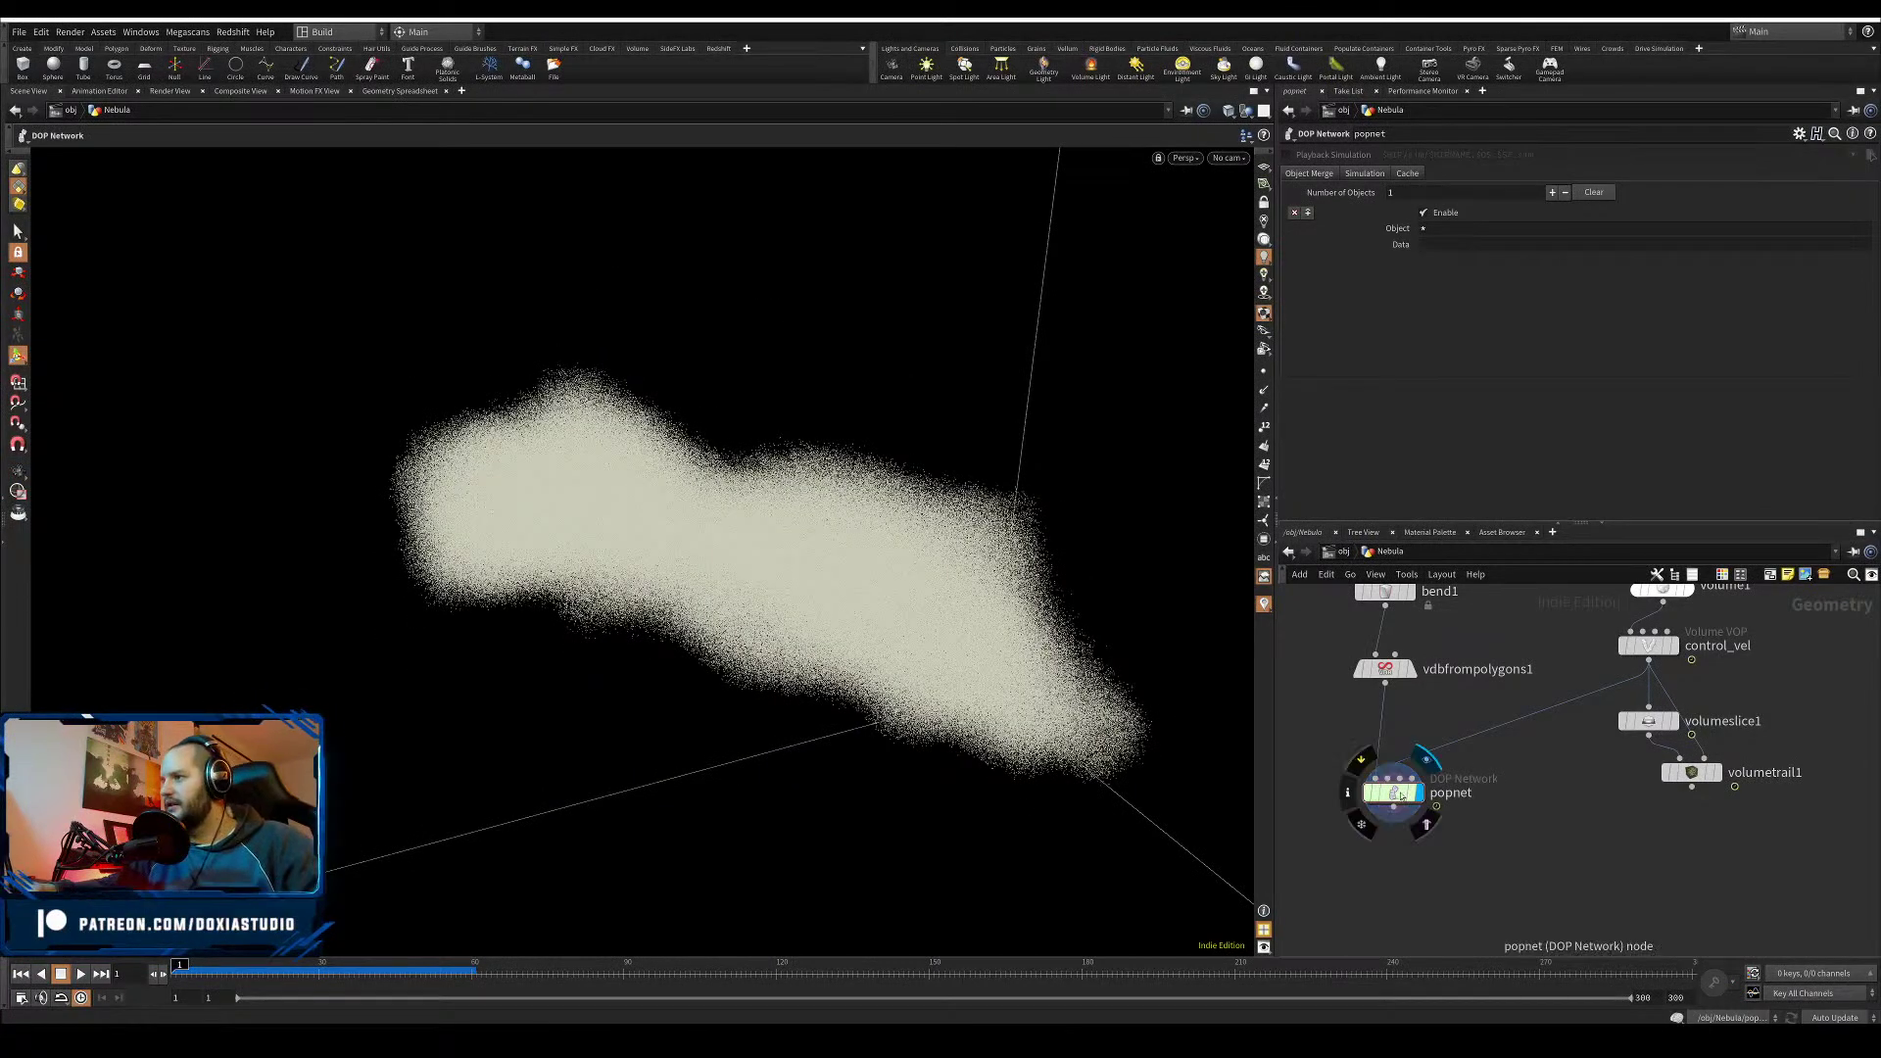
- Inside popnet, set the particle source's Reference Area to 0.01
{"action": "left_click", "coordinate": [1398, 794]}
{"action": "double_click", "coordinate": [1398, 794]}
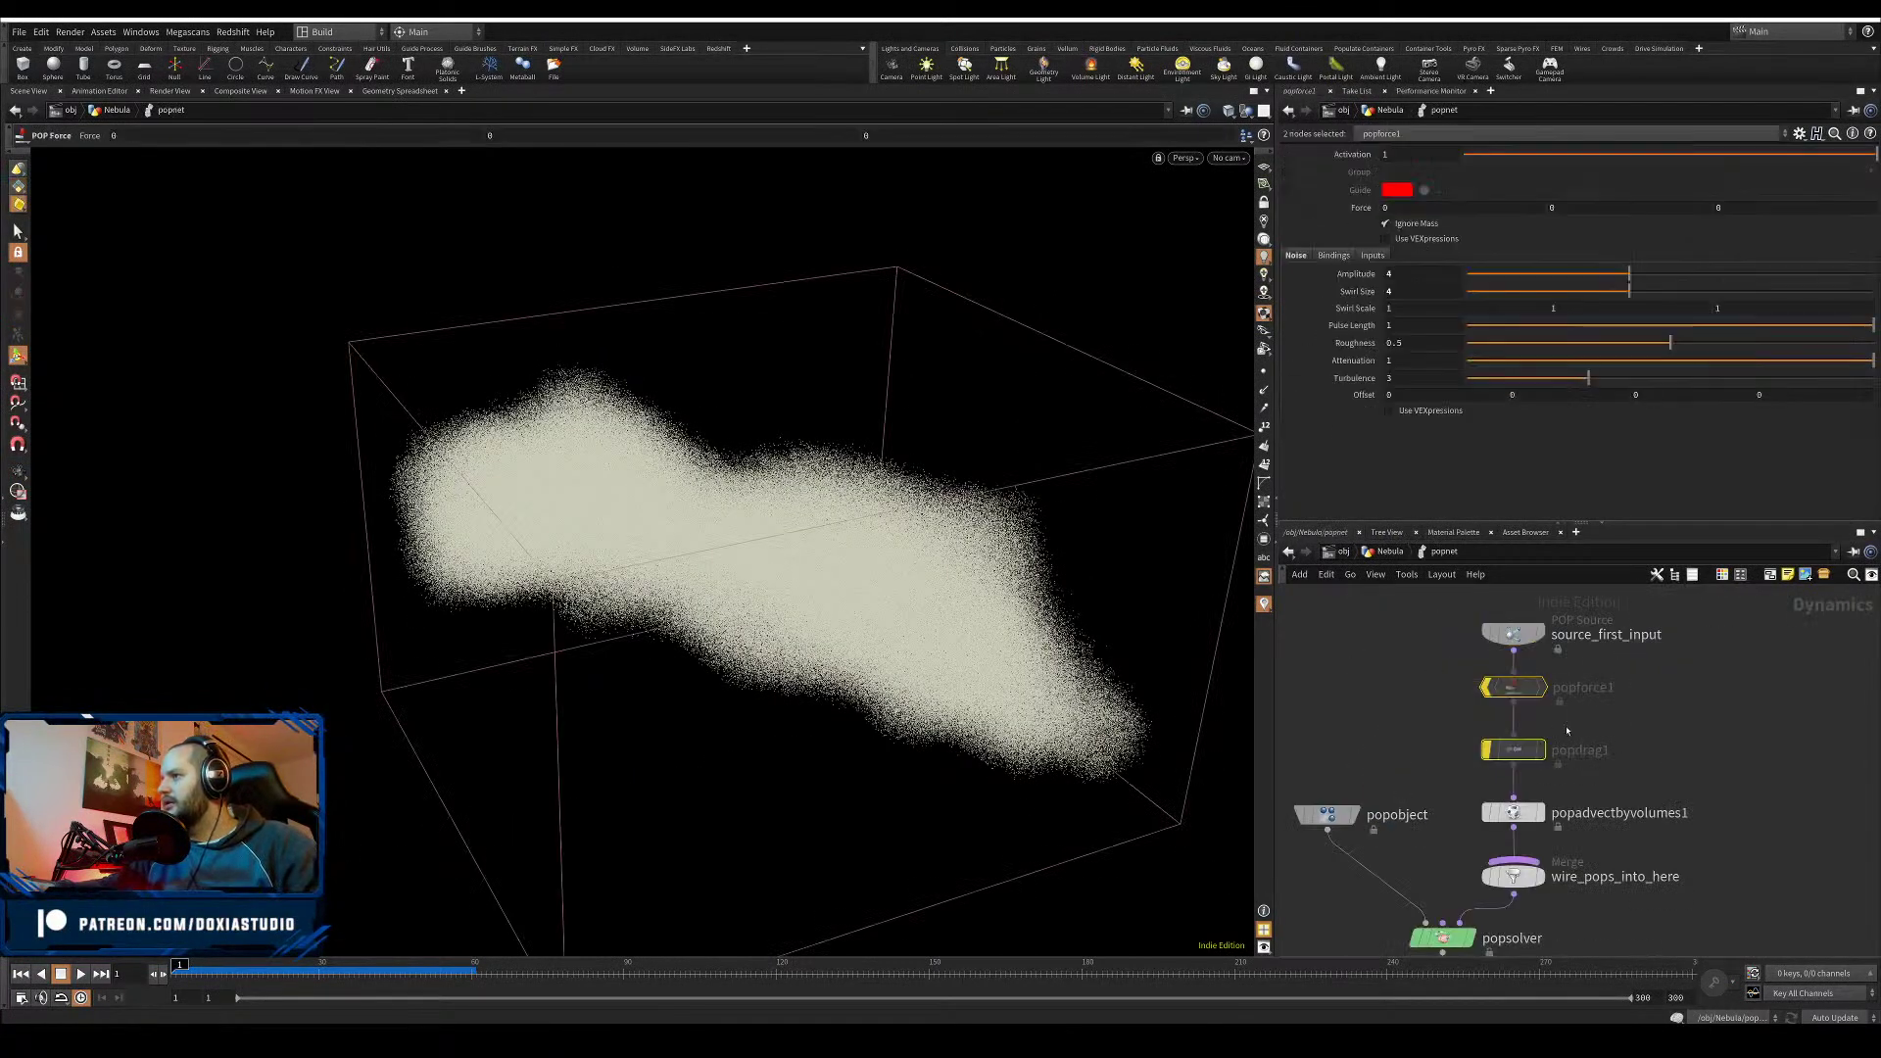
{"action": "mouse_move", "coordinate": [1480, 663]}
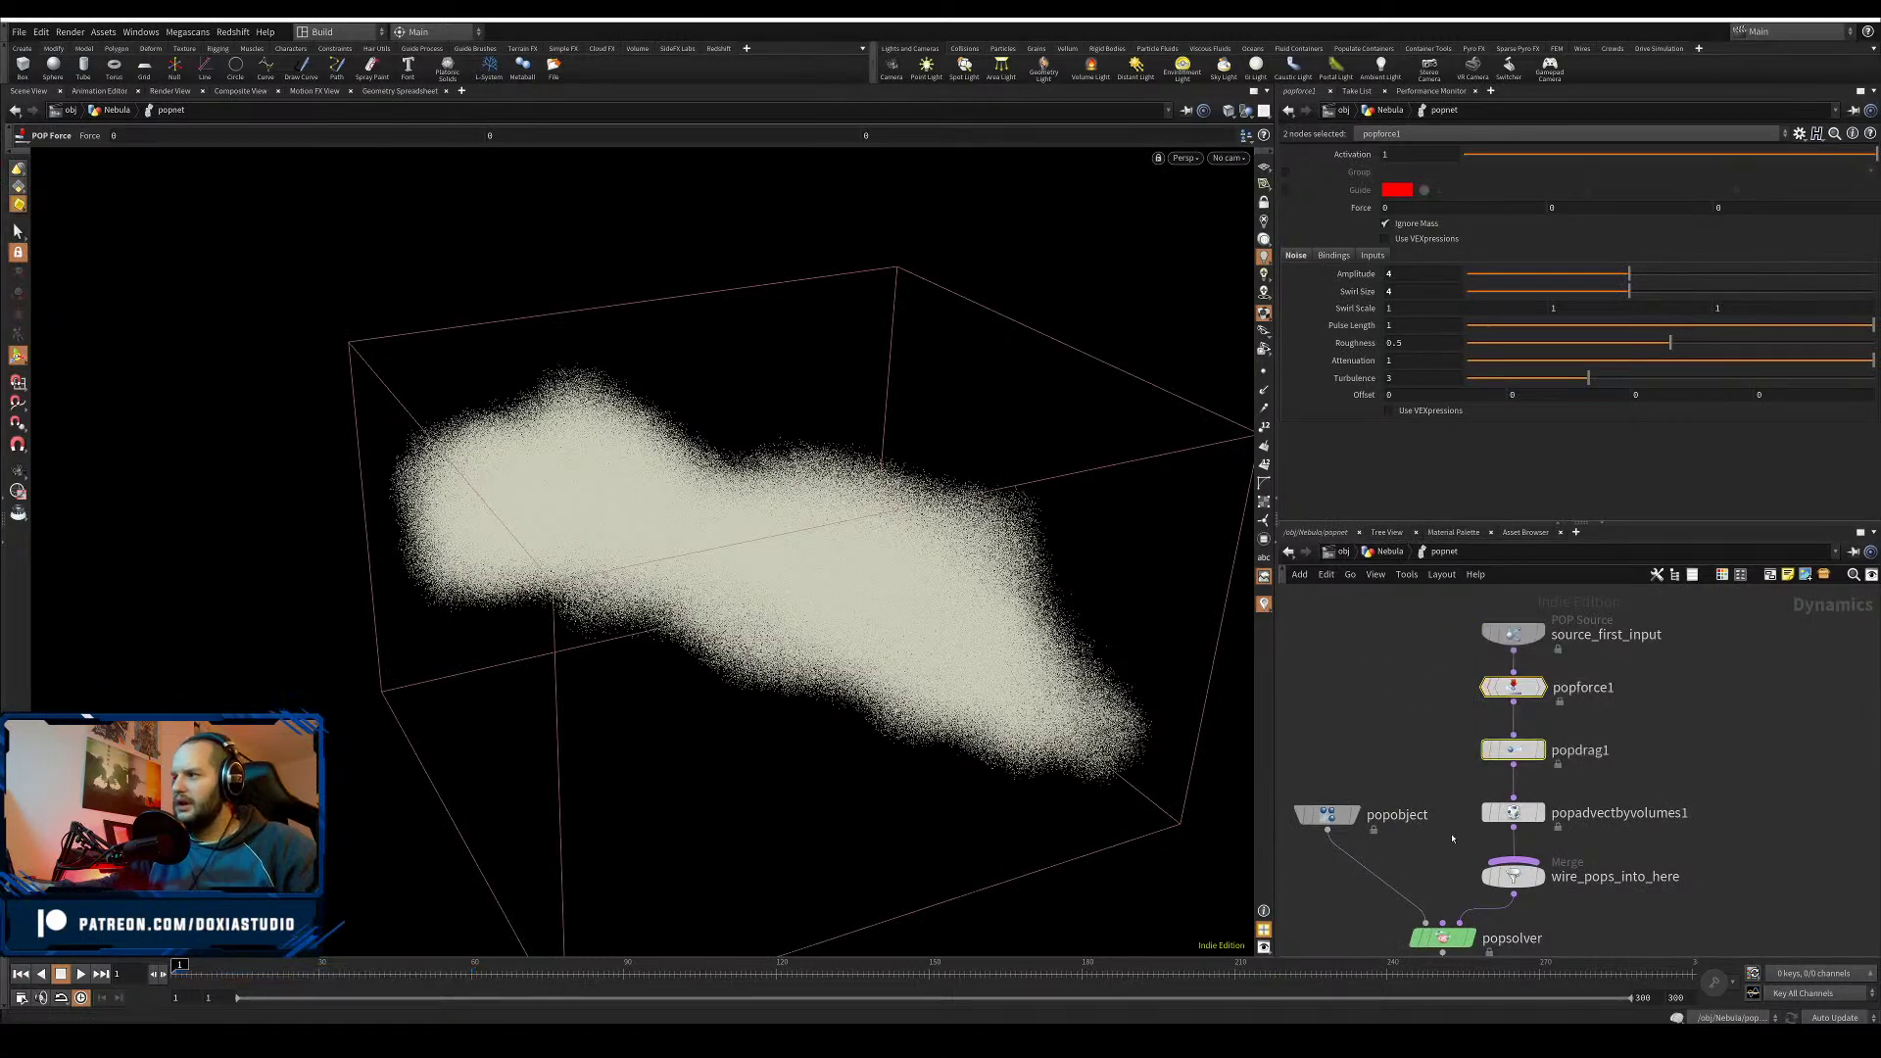
{"action": "left_click", "coordinate": [1509, 633]}
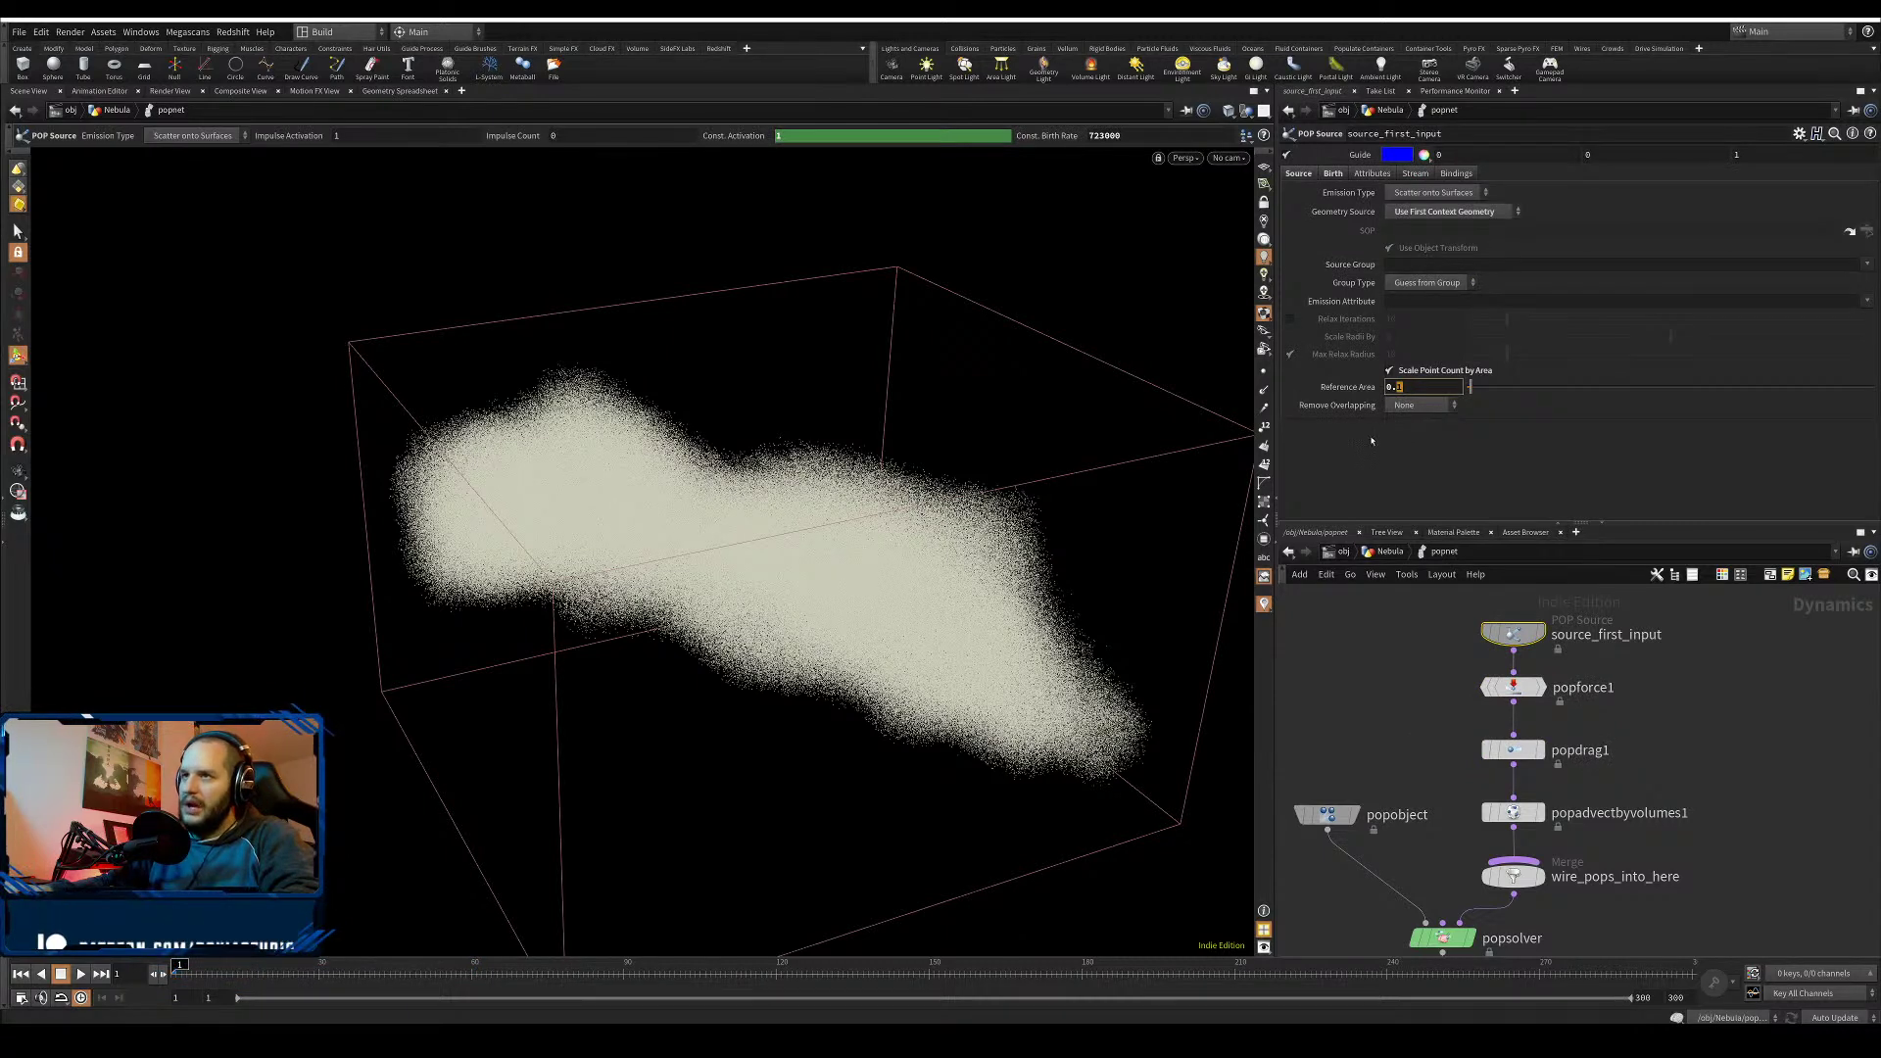
{"action": "type", "text": "01"}
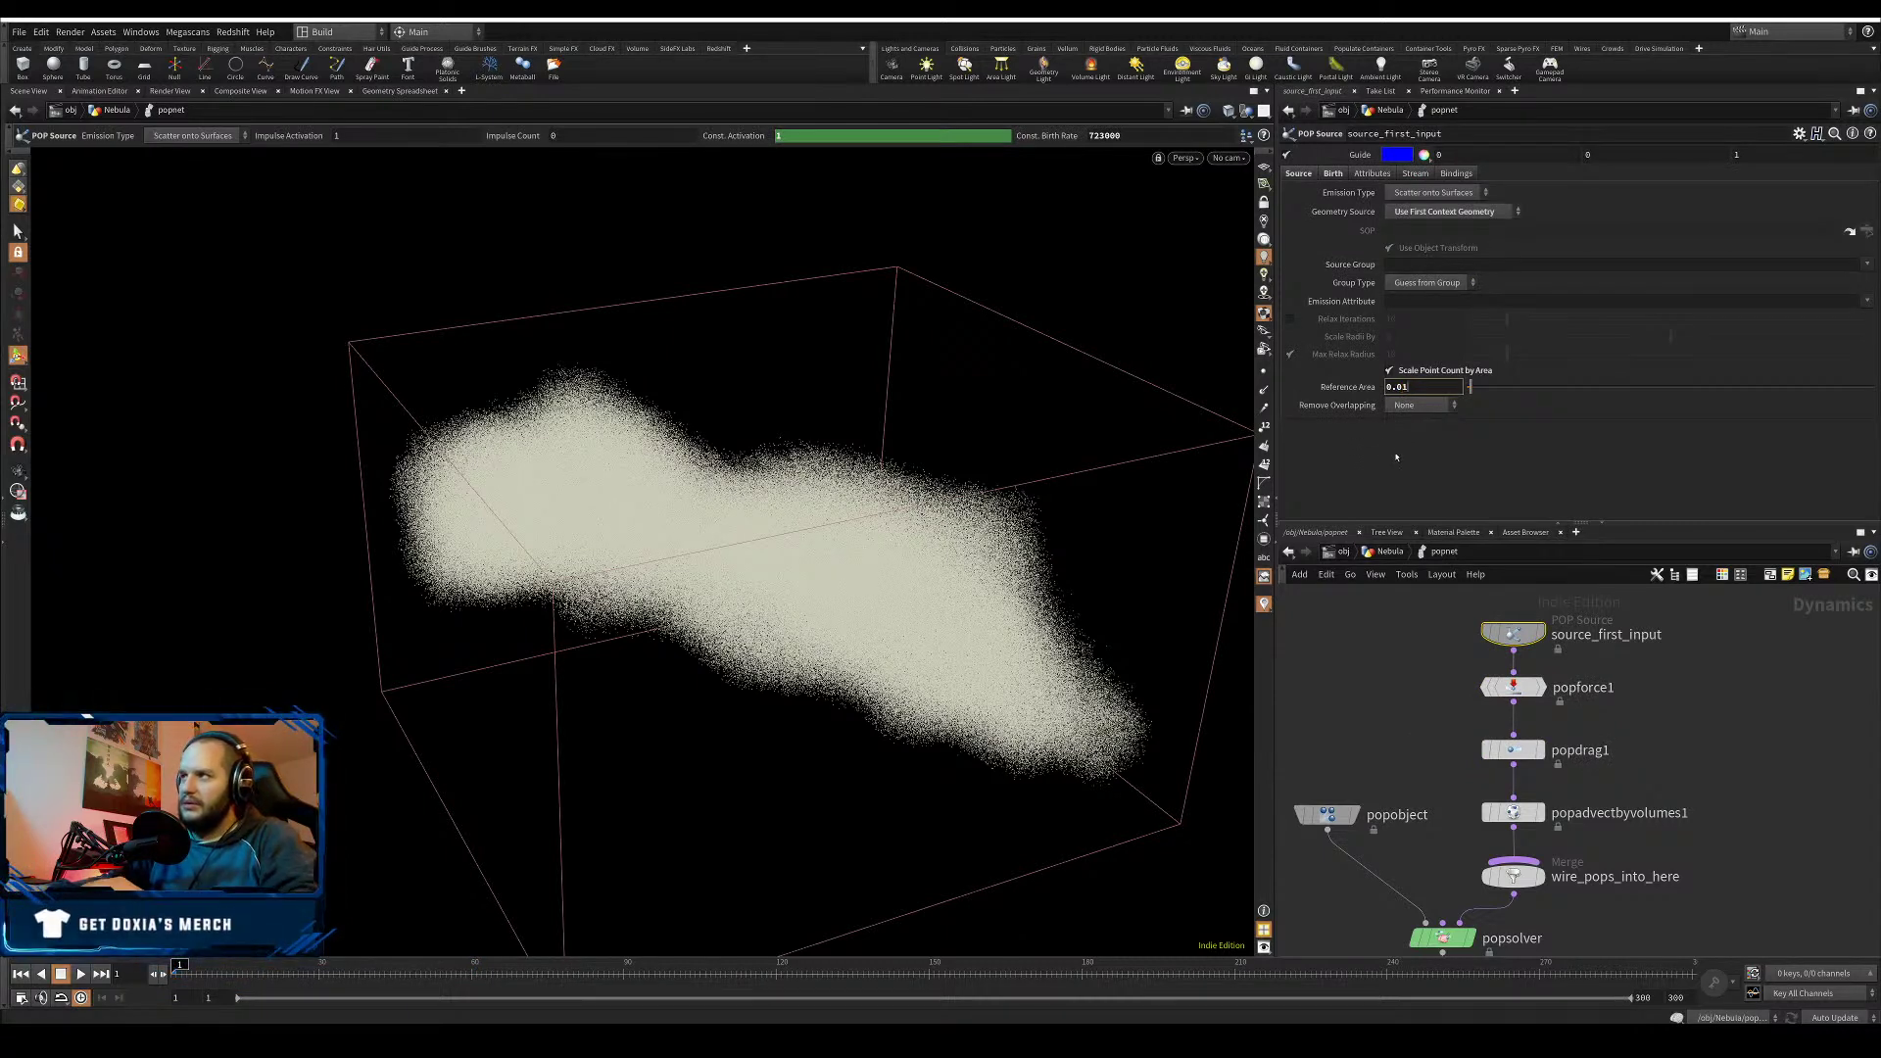
{"action": "key", "text": "Return"}
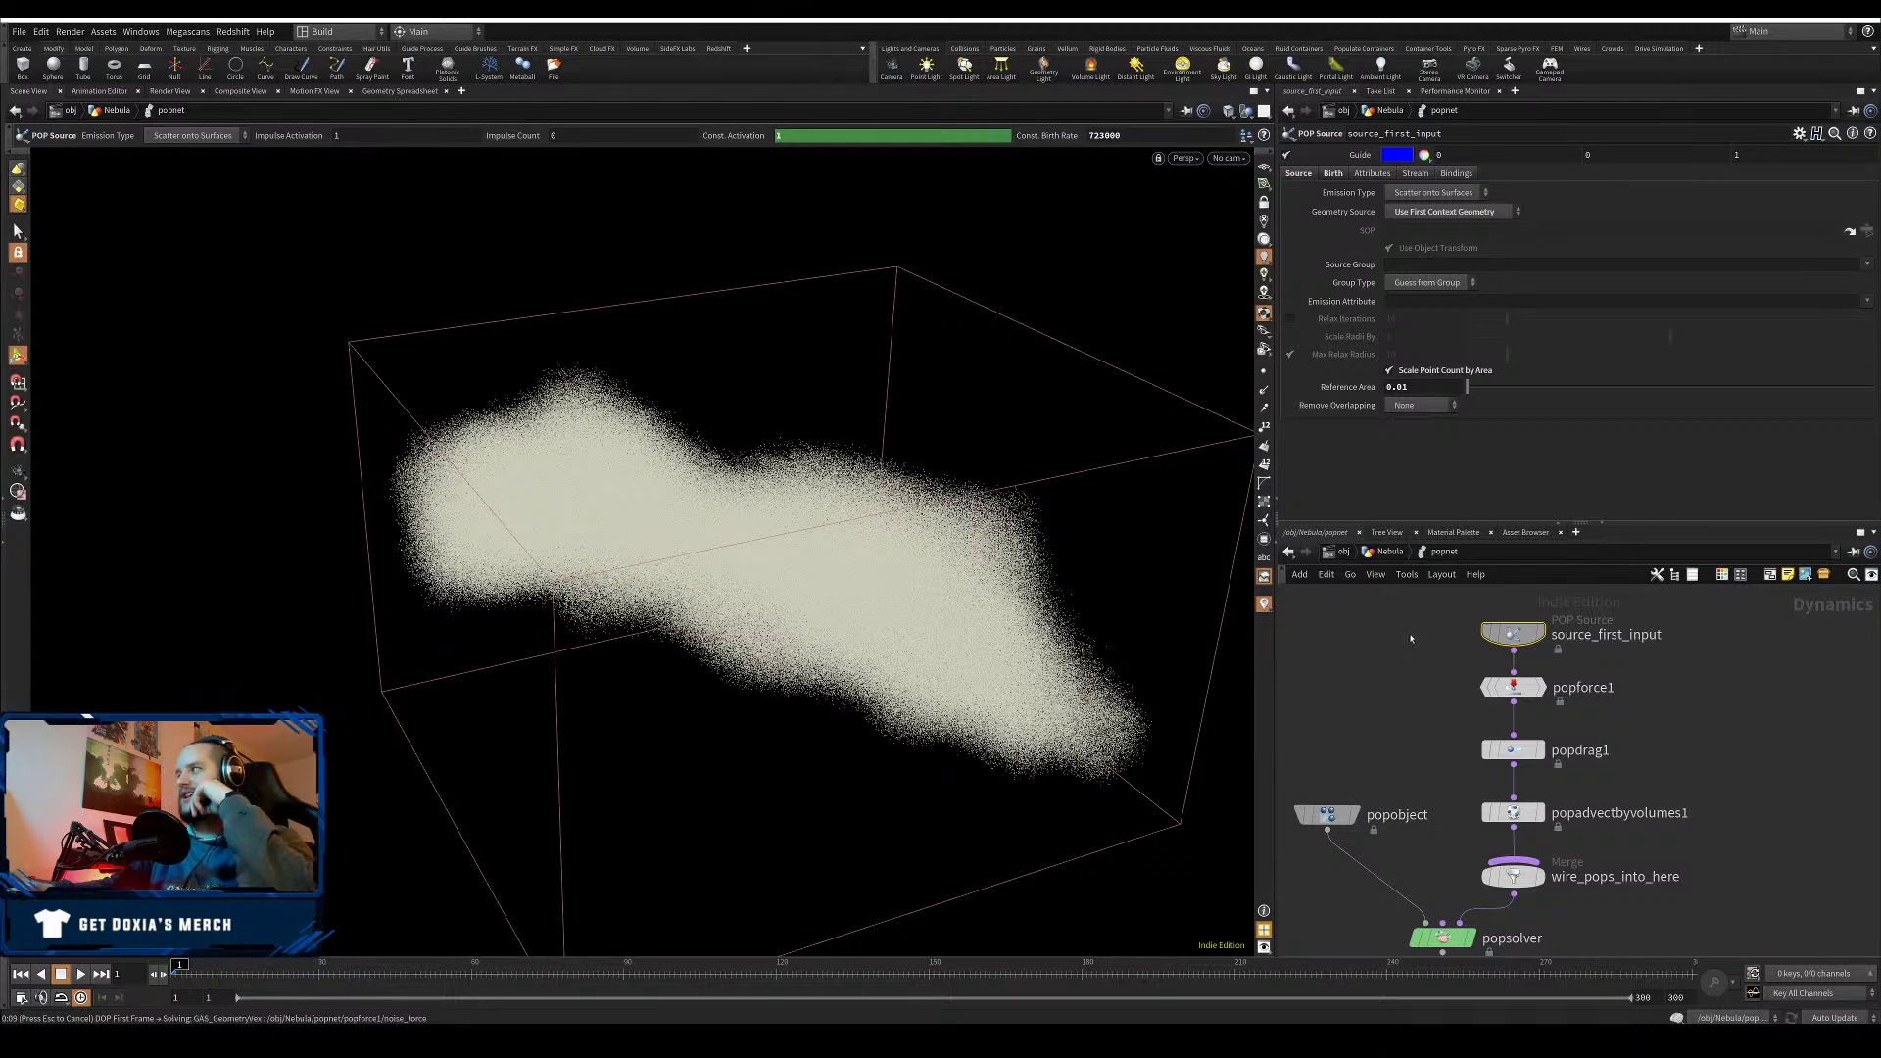
- Check popnet's point count and memory, then revise the source's Reference Area again
{"action": "key", "text": "u"}
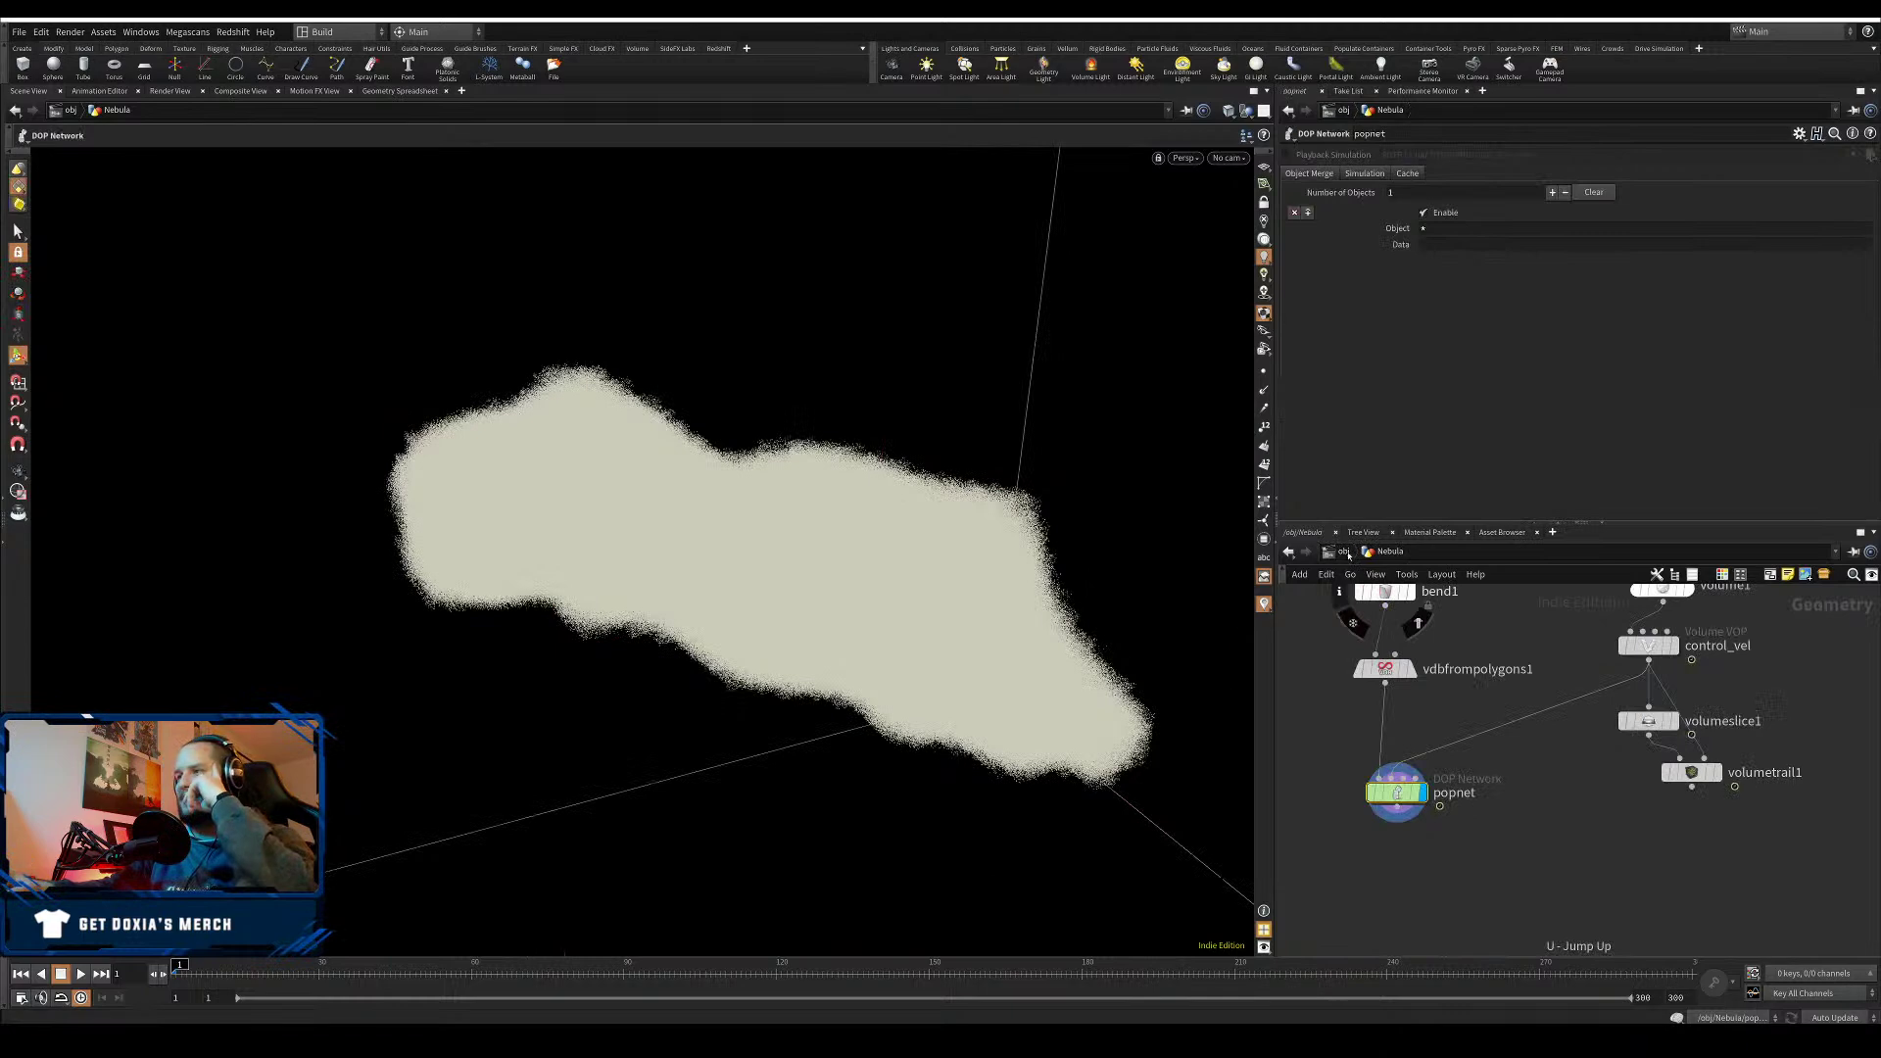
{"action": "left_click", "coordinate": [1354, 796]}
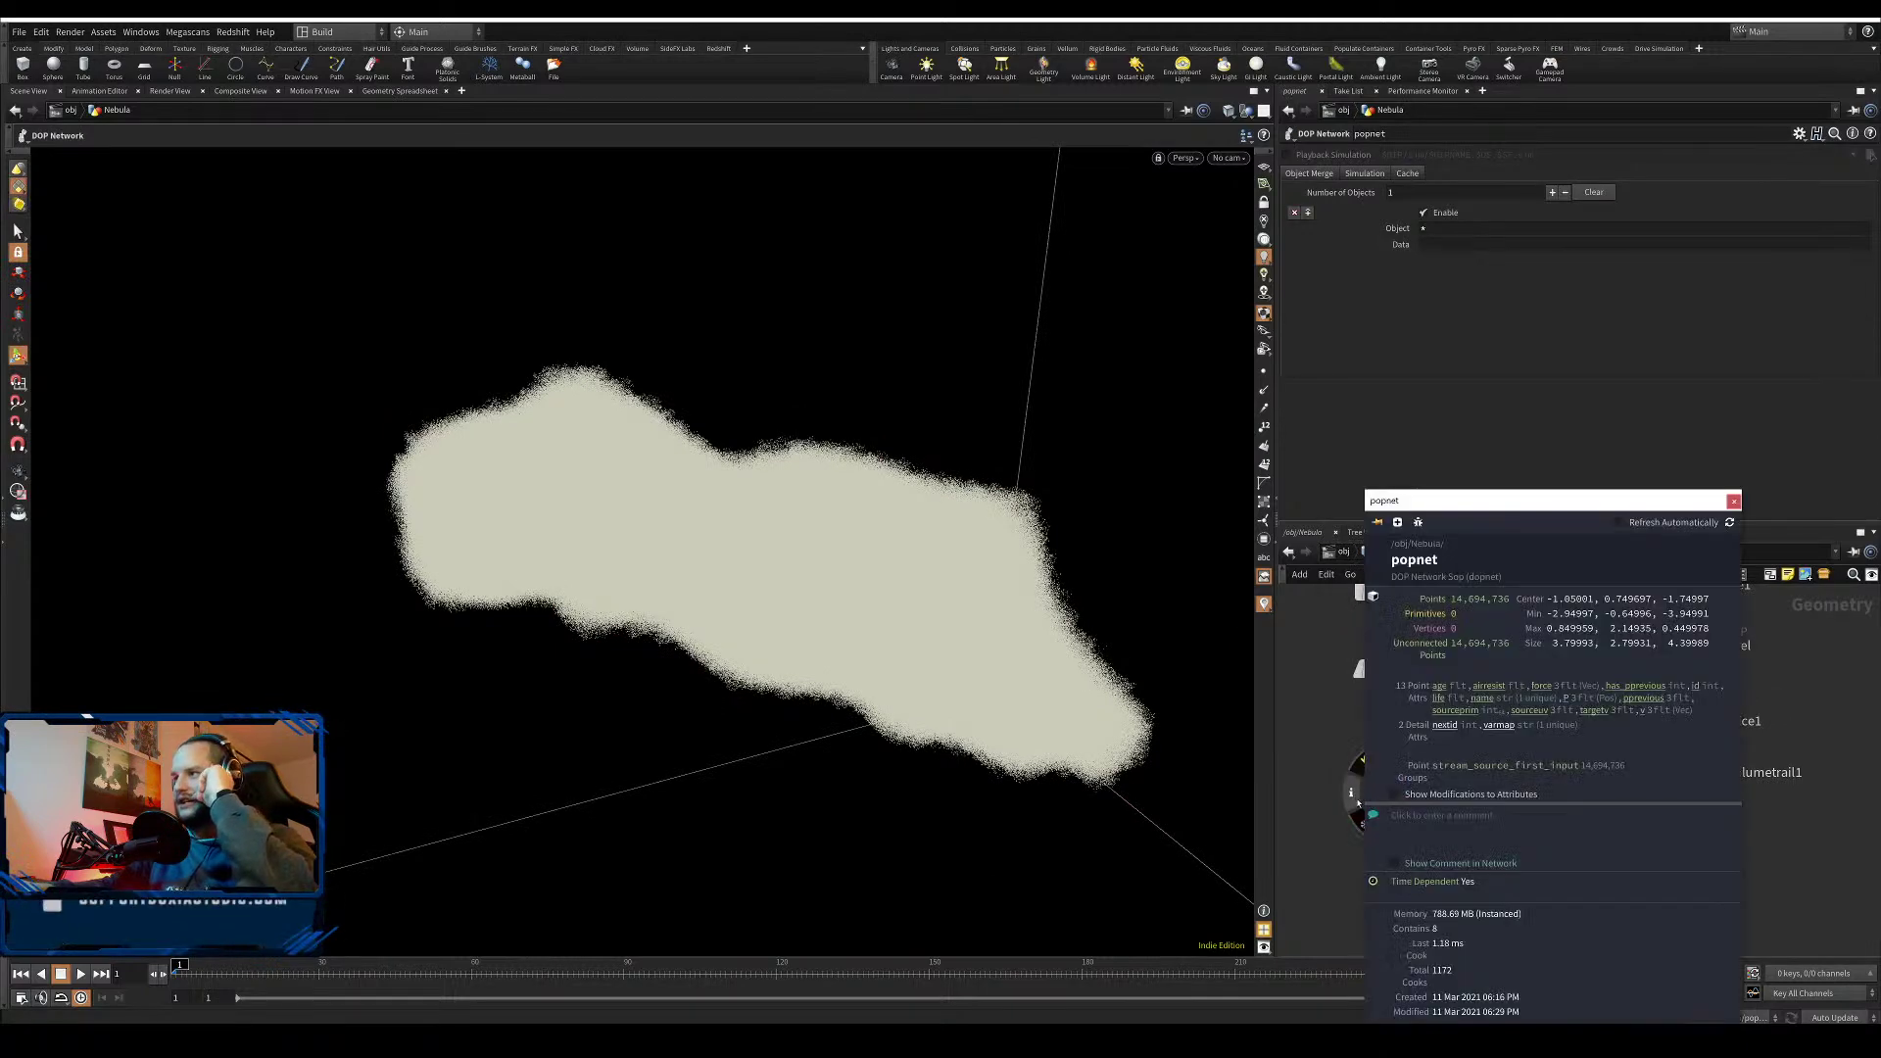
{"action": "left_click", "coordinate": [1328, 791]}
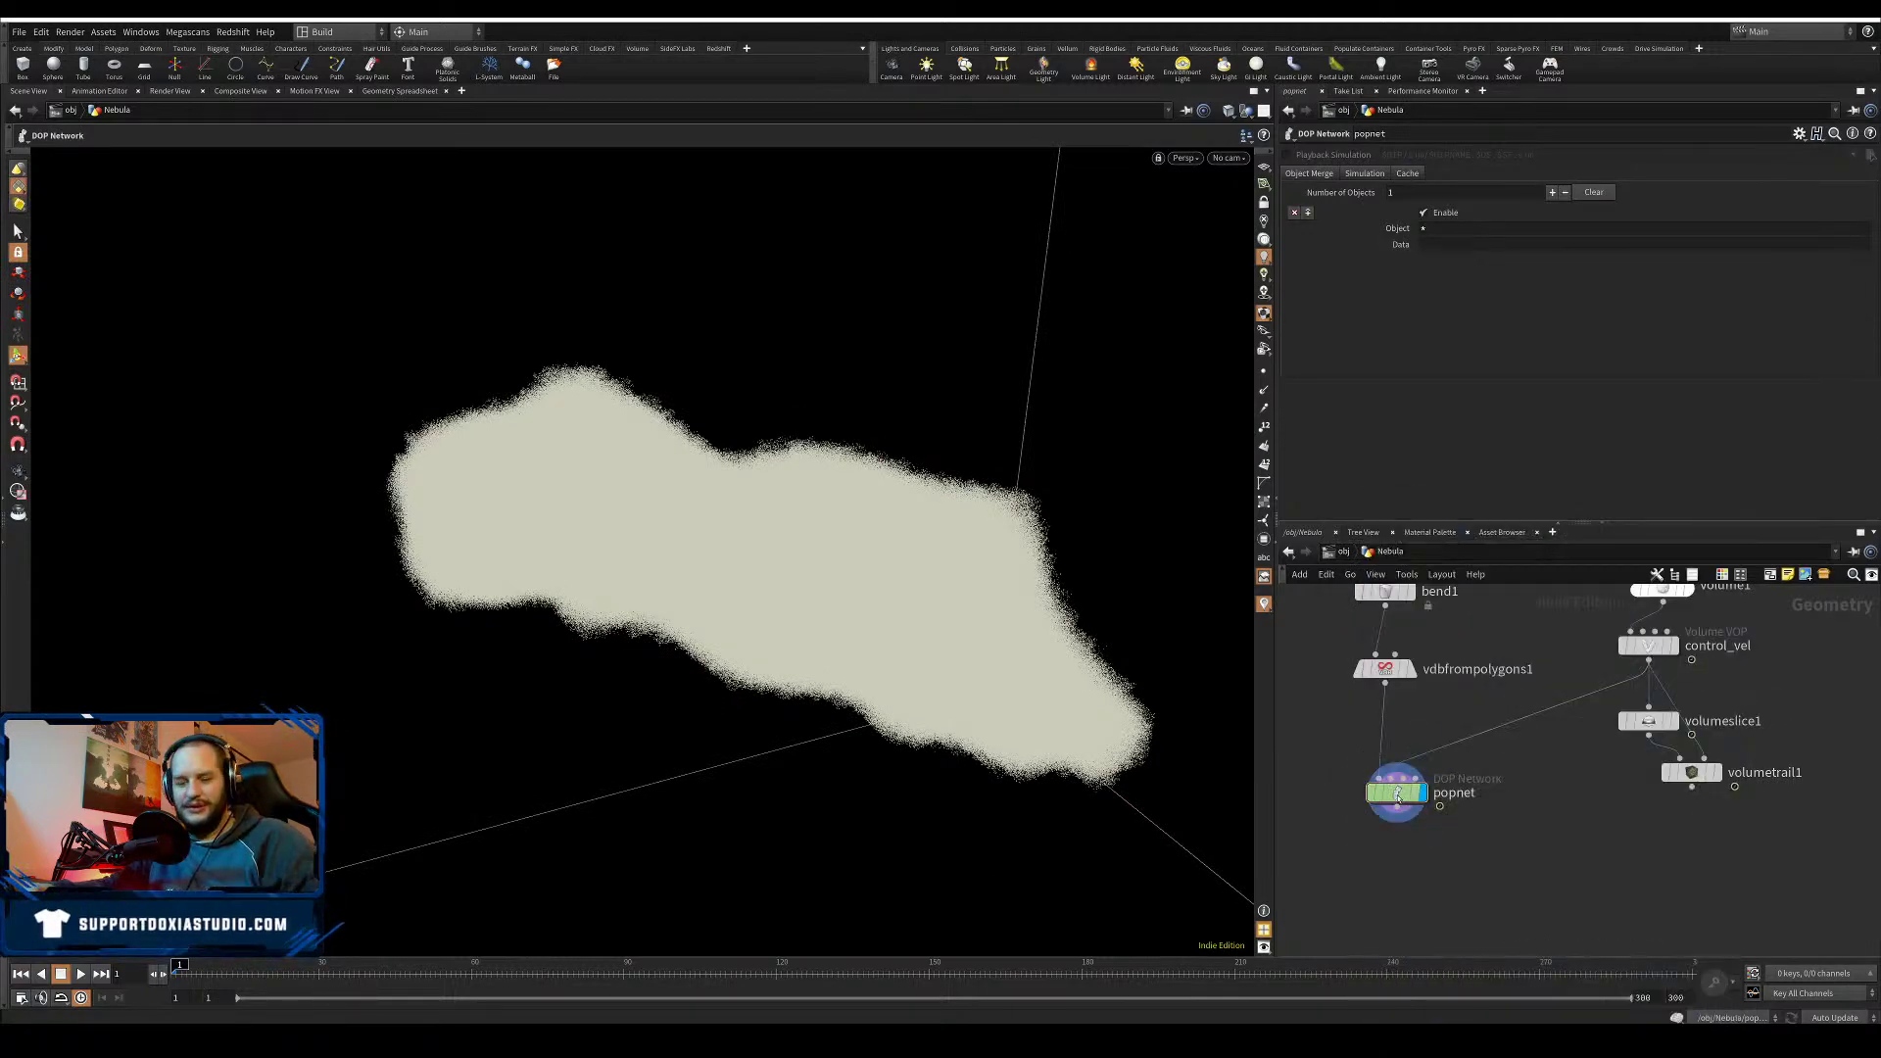
{"action": "double_click", "coordinate": [1397, 795]}
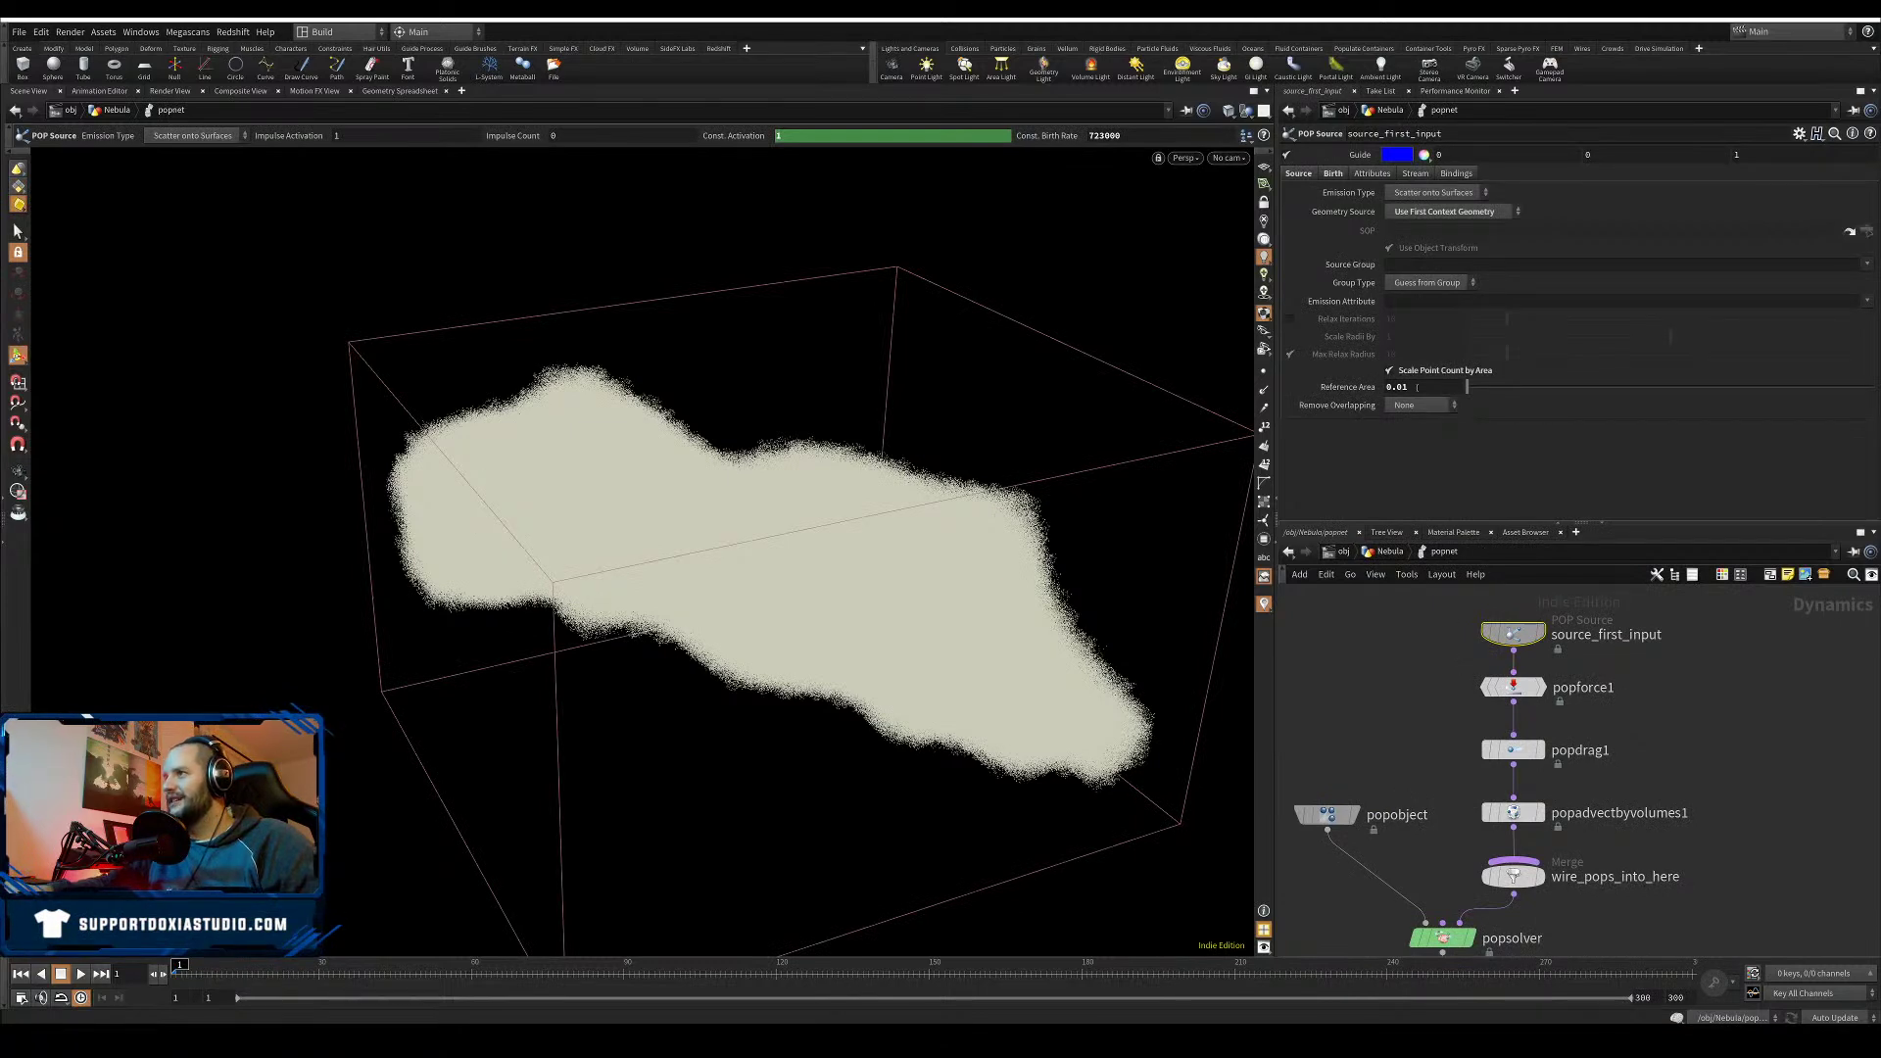
{"action": "left_click_drag", "start_coordinate": [1401, 389], "coordinate": [1397, 388]}
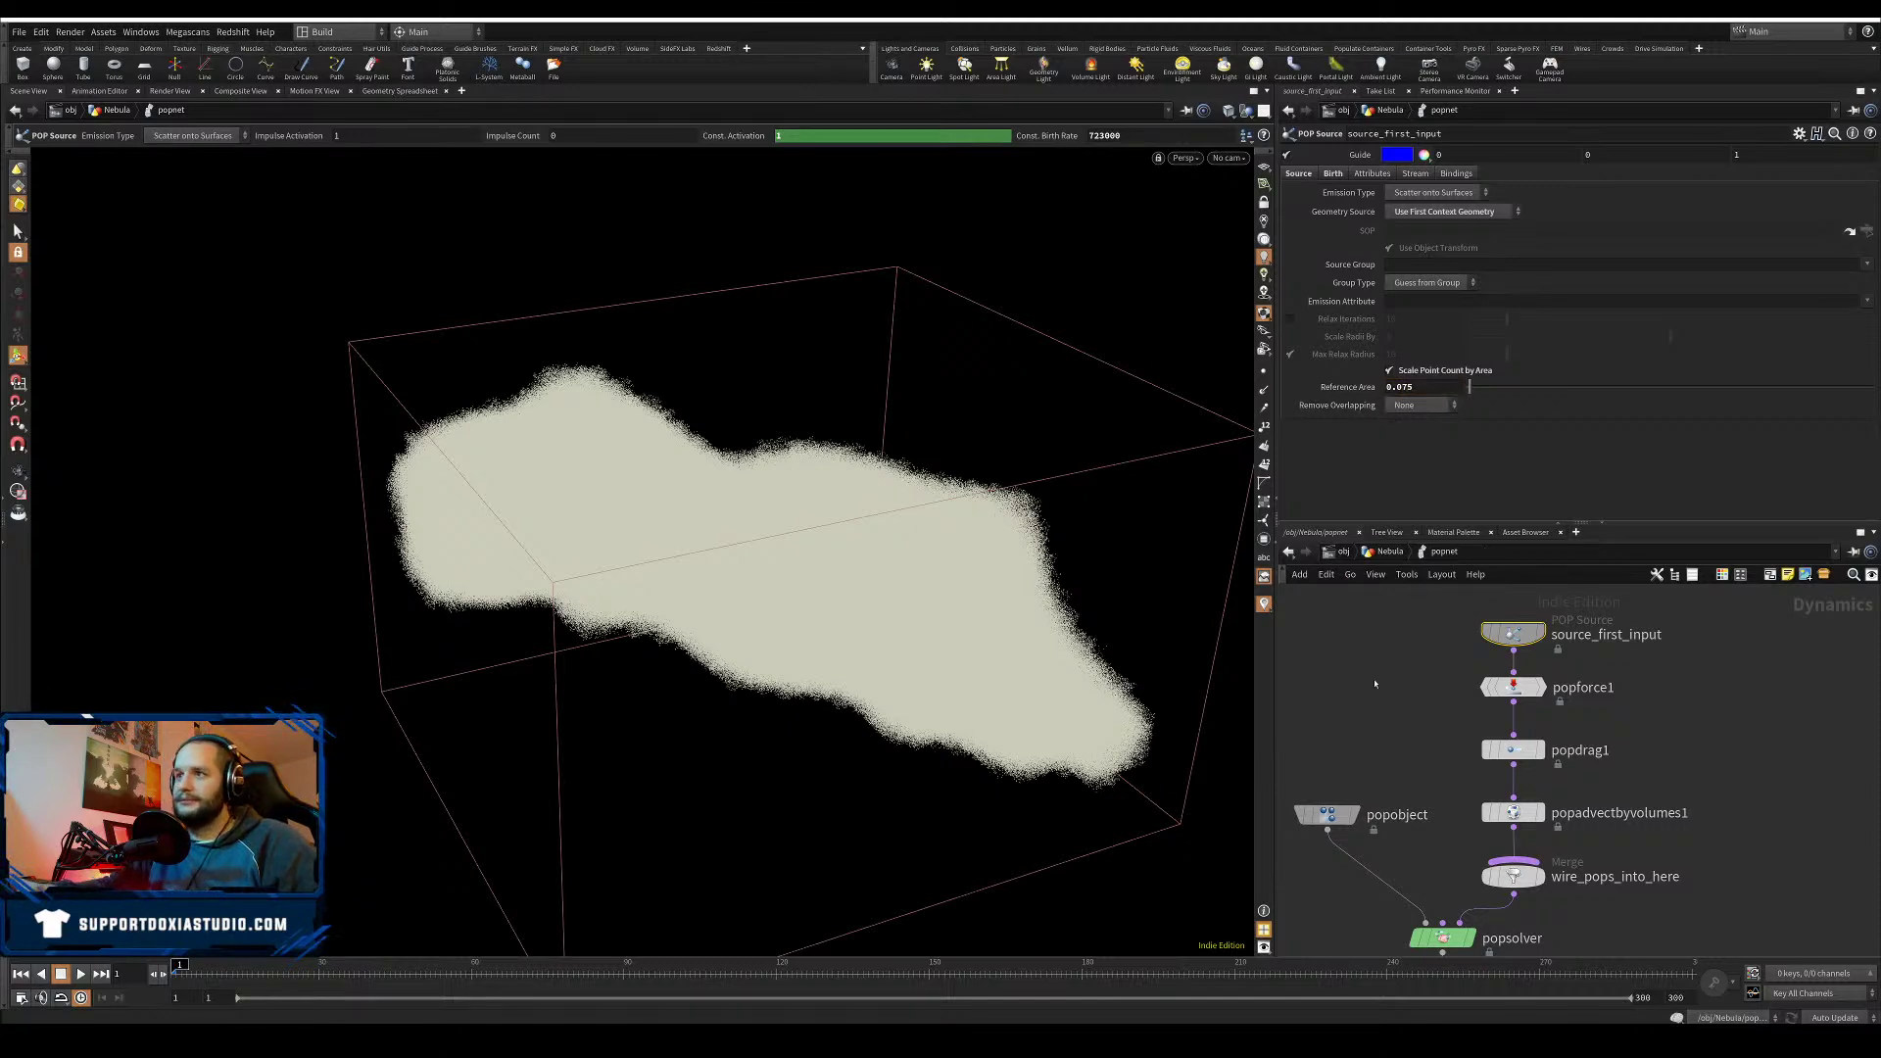
{"action": "key", "text": "u"}
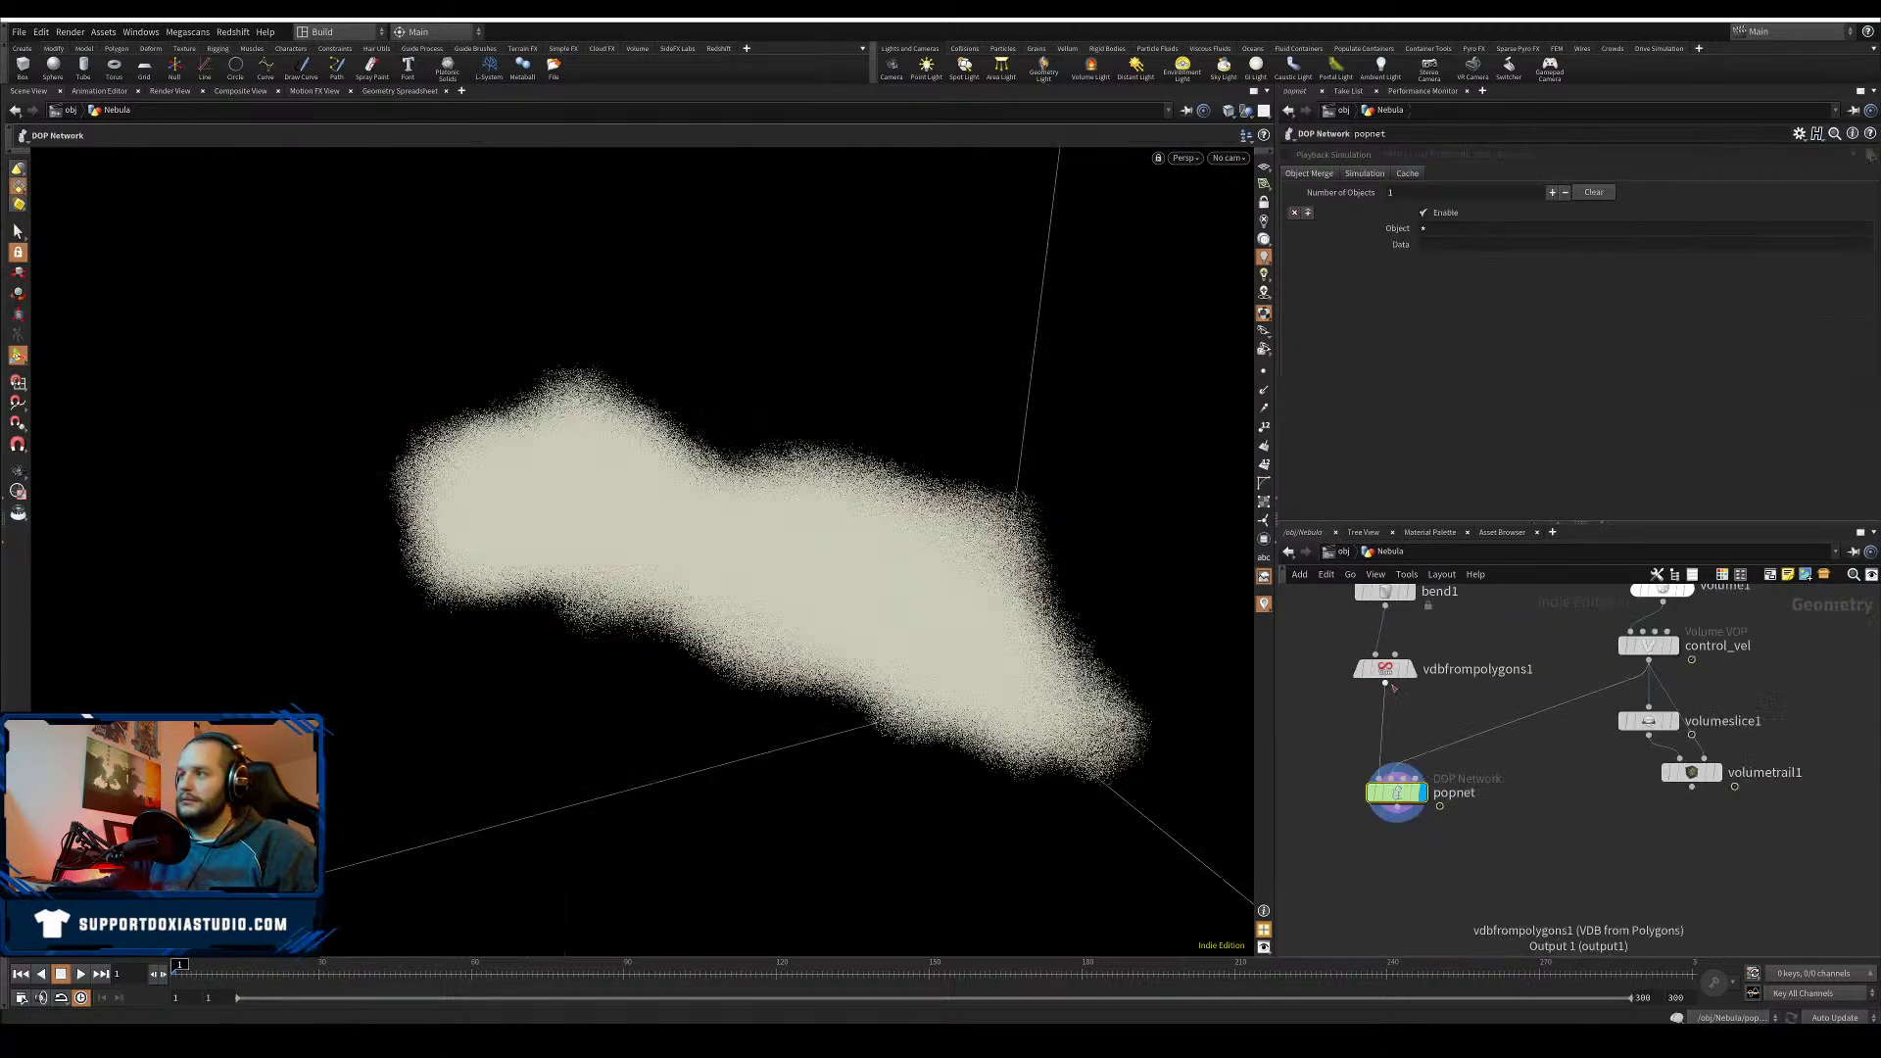
{"action": "left_click", "coordinate": [1350, 792]}
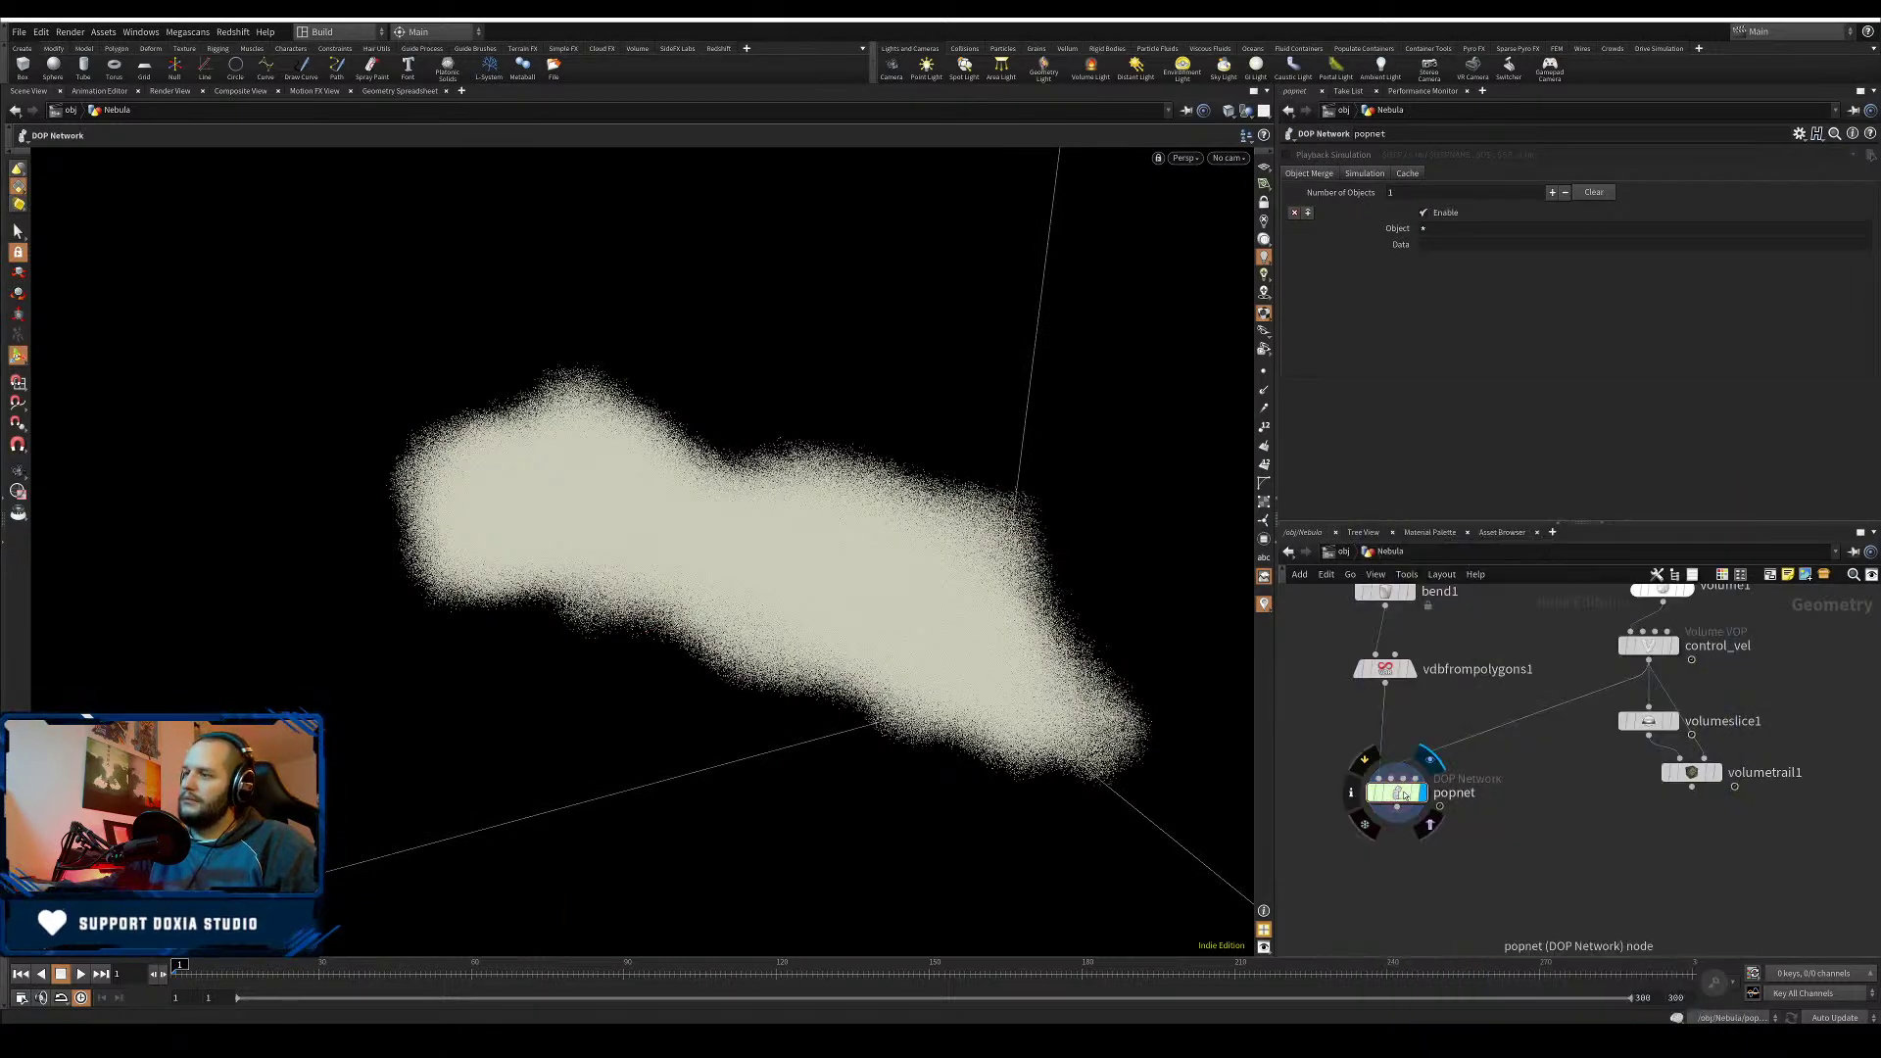
- Adjust the Reference Area once more and verify popnet's point count at the Nebula level
{"action": "double_click", "coordinate": [1397, 792]}
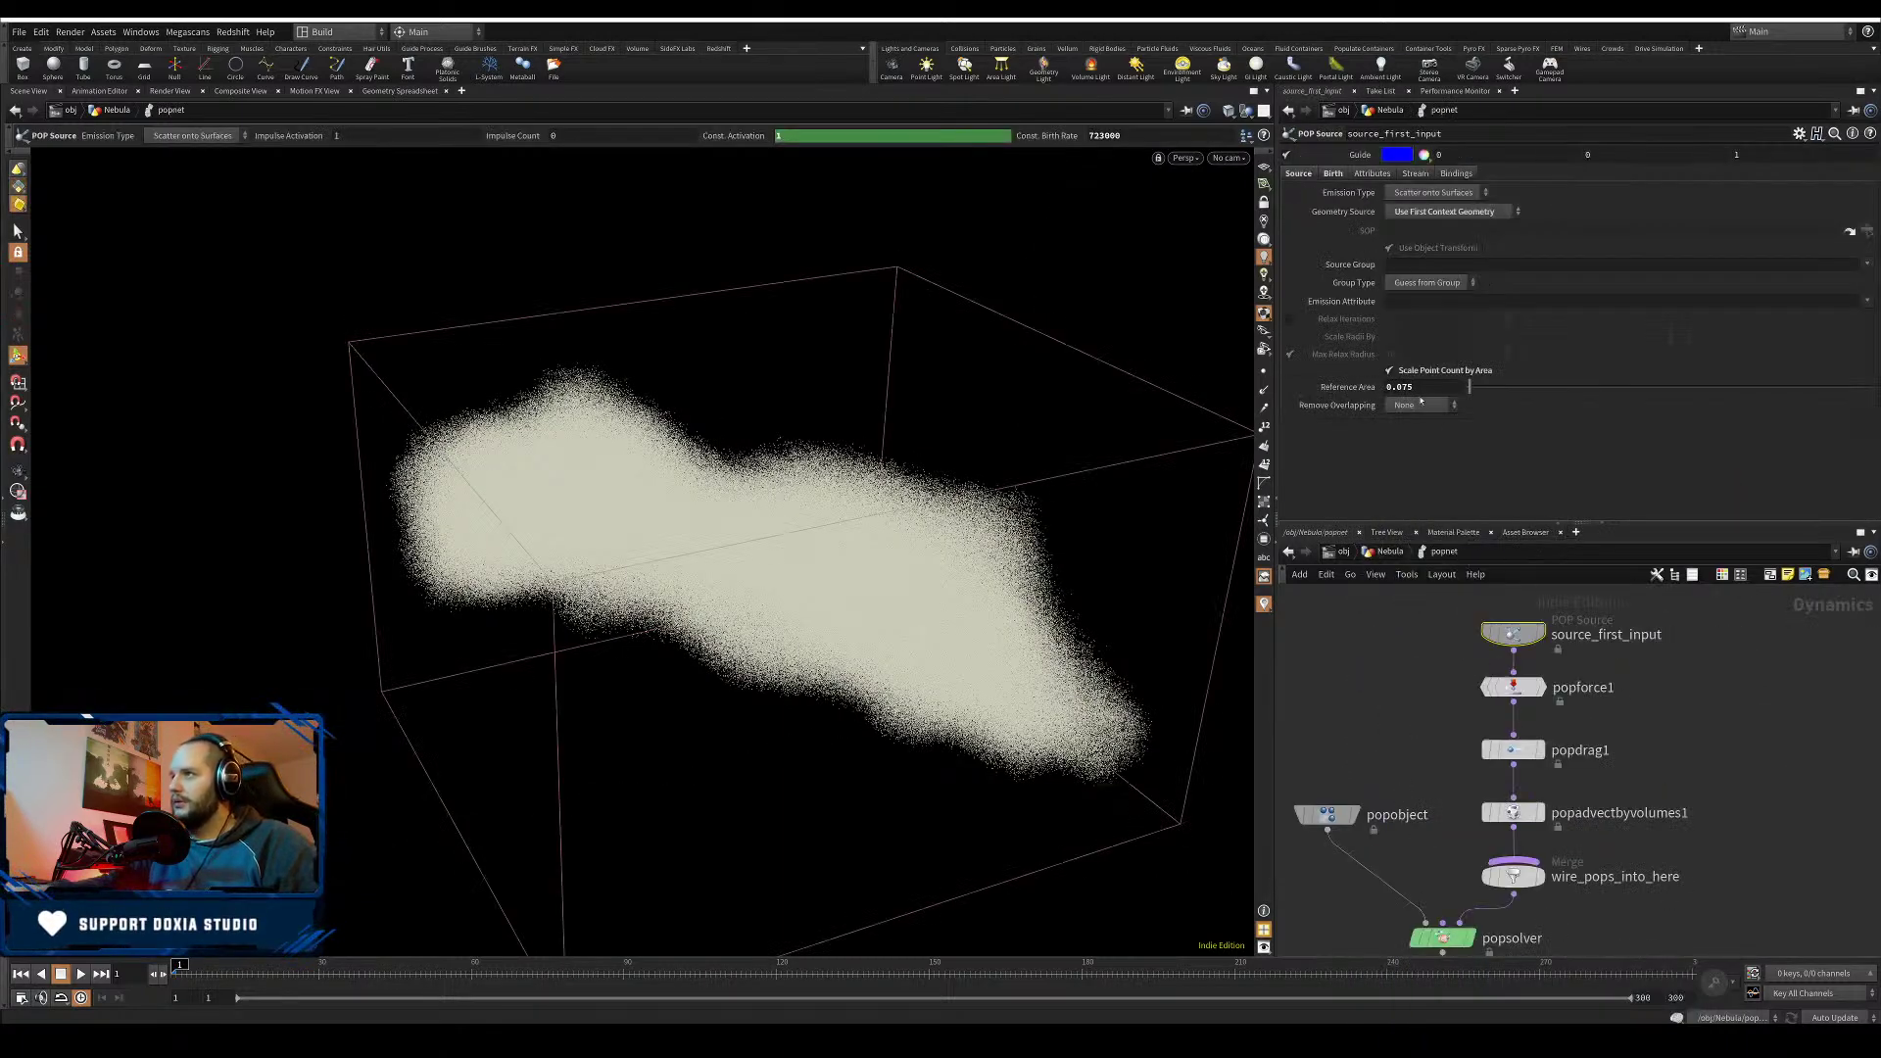
{"action": "left_click", "coordinate": [1392, 630]}
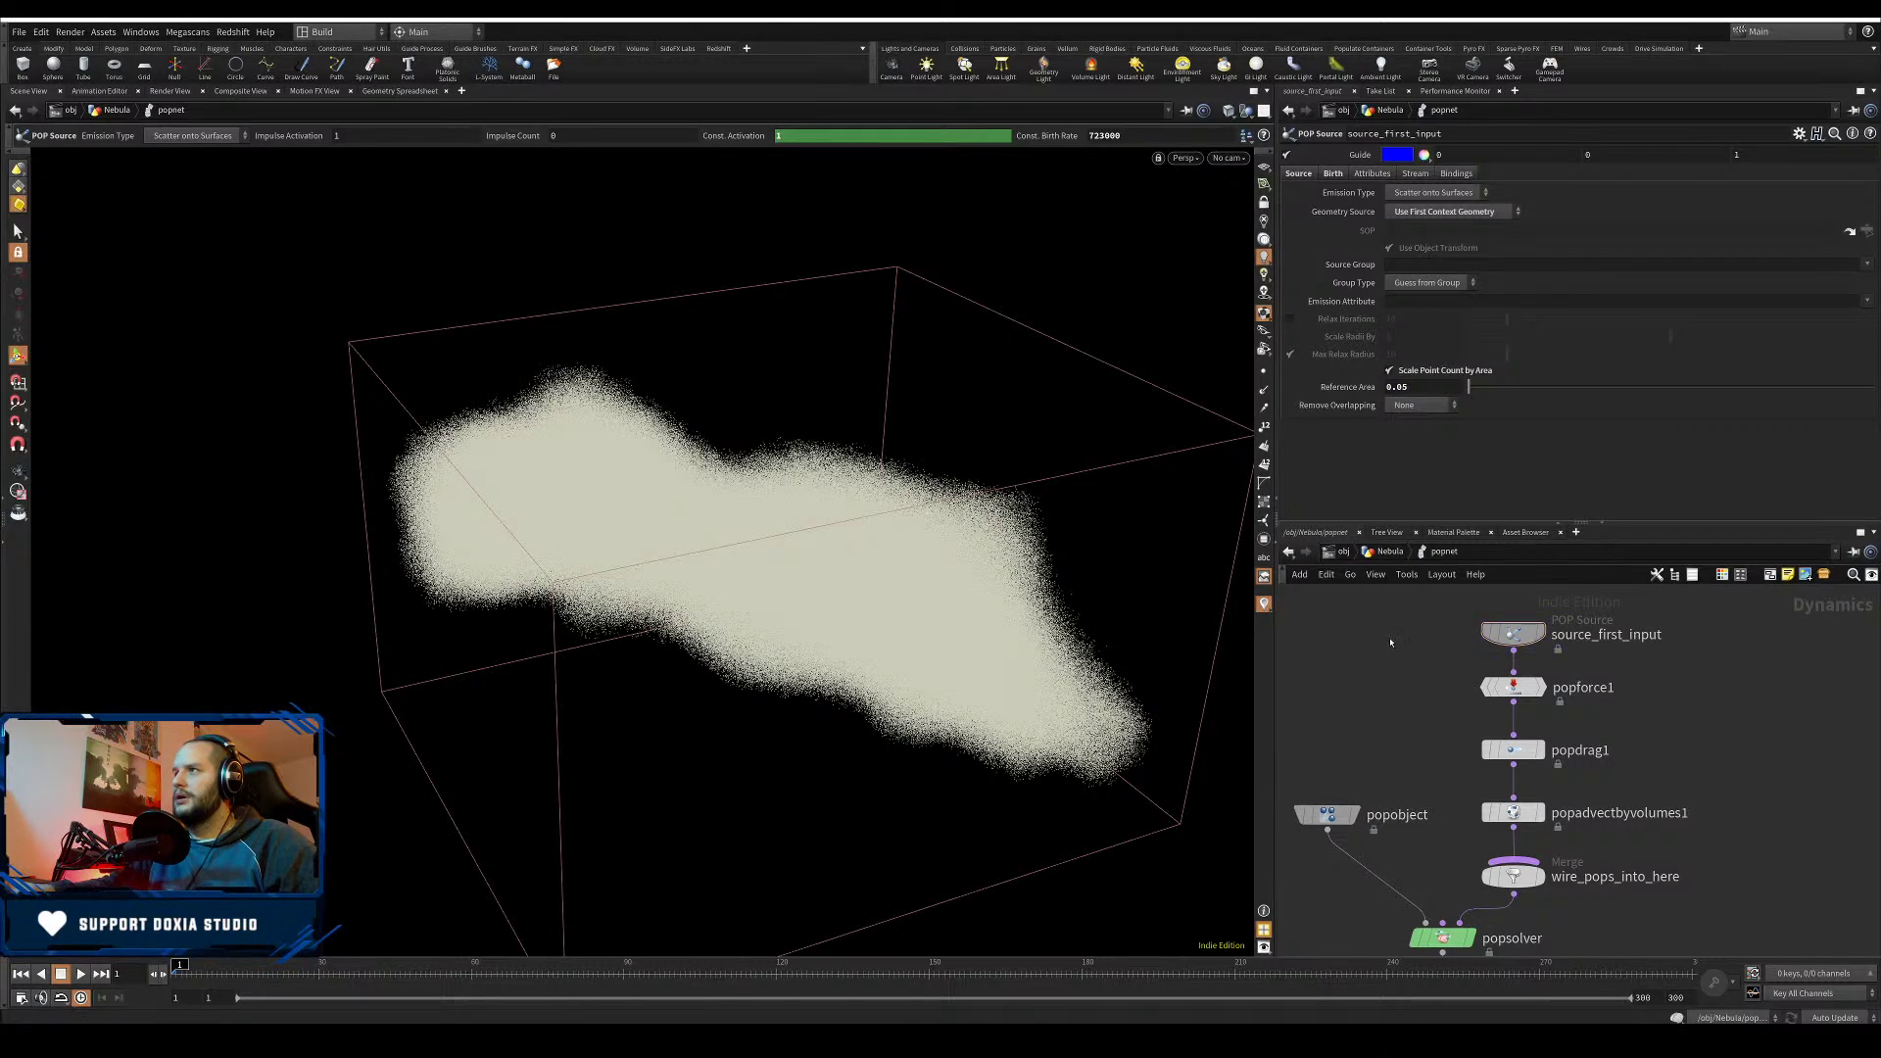
{"action": "key", "text": "u"}
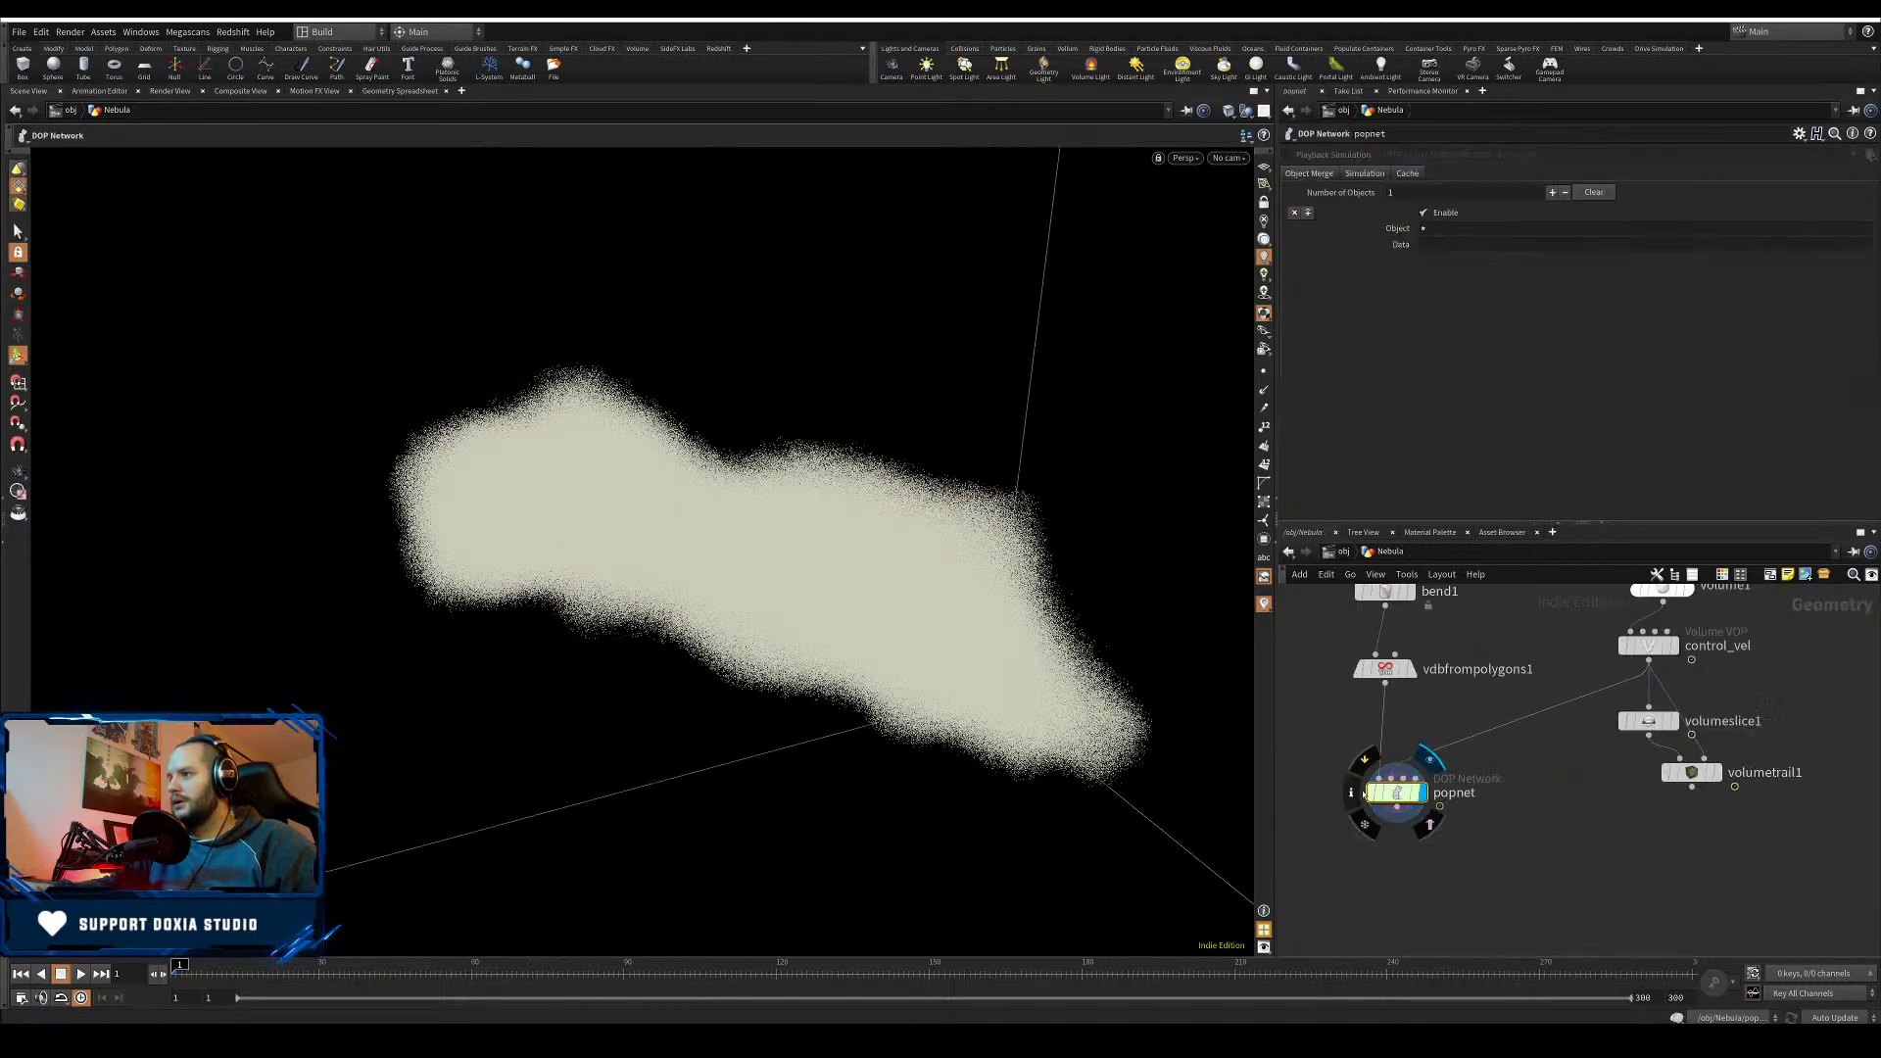
{"action": "left_click", "coordinate": [1356, 791]}
{"action": "left_click", "coordinate": [1320, 741]}
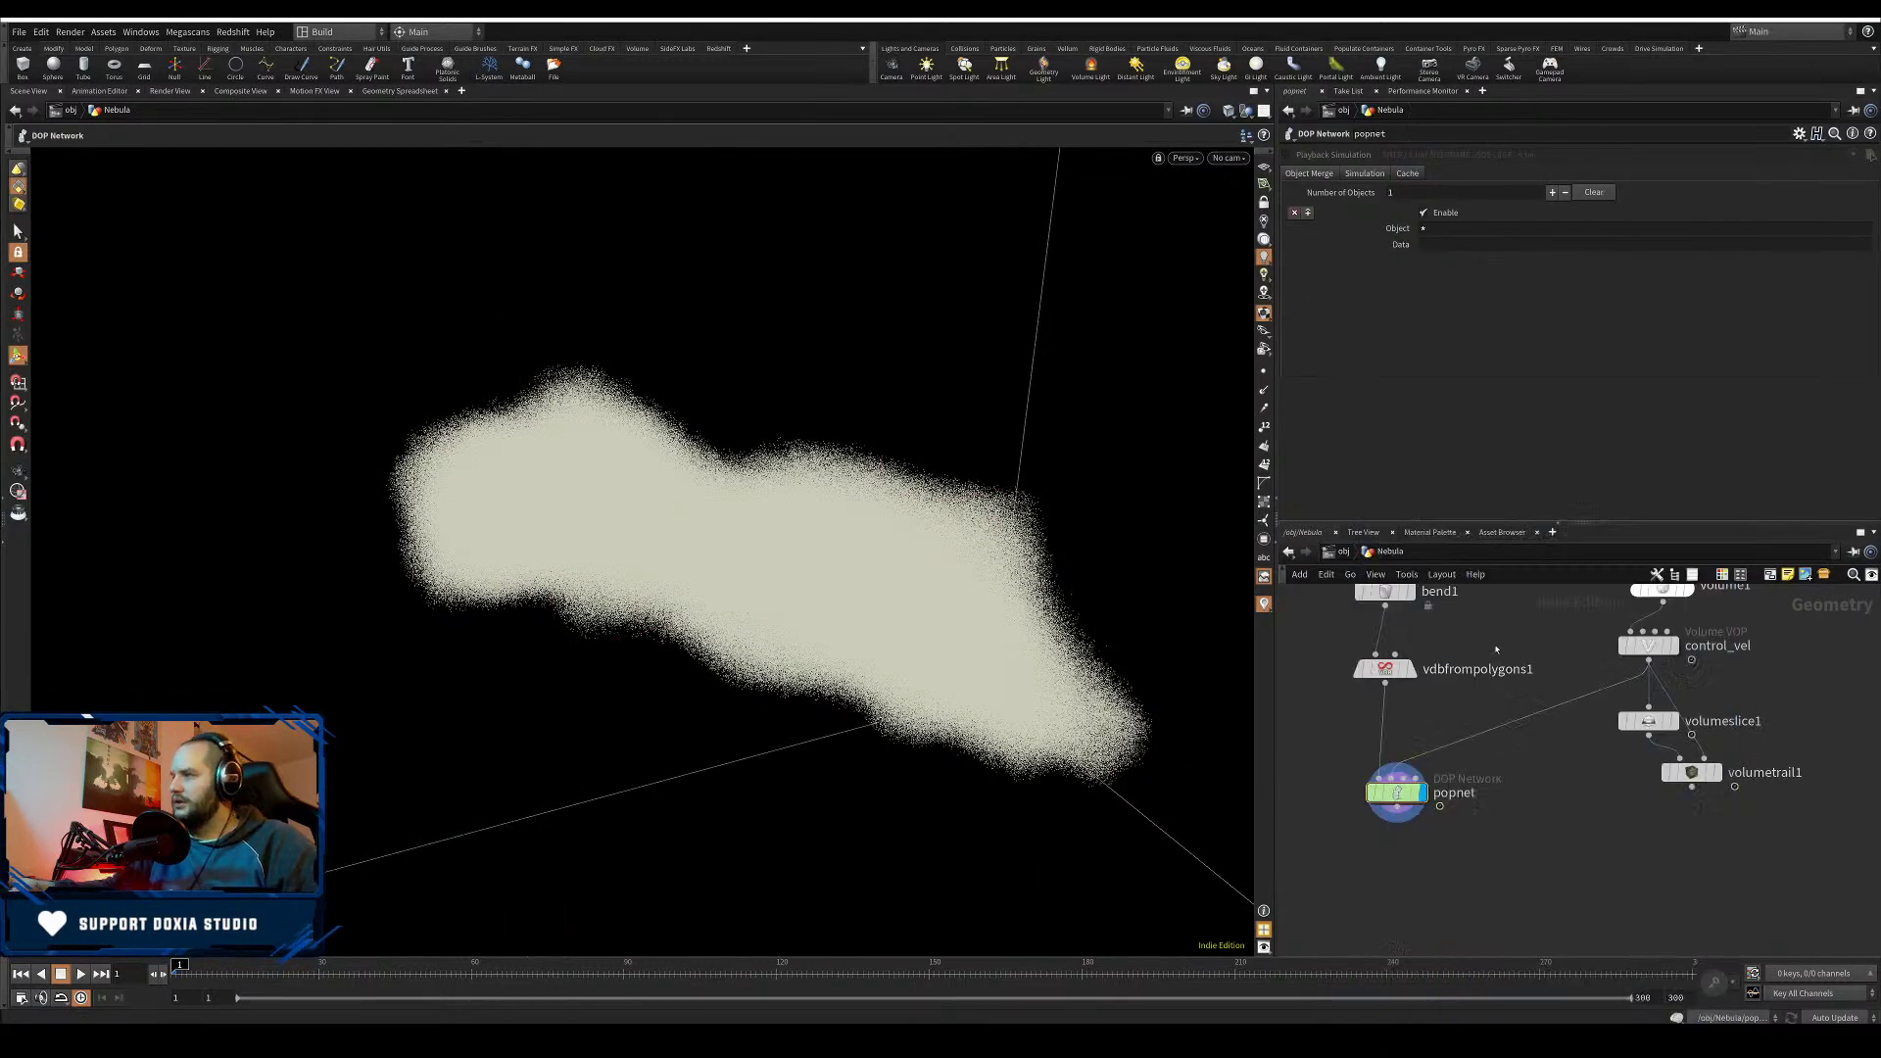
{"action": "middle_click_drag", "start_coordinate": [1546, 602], "coordinate": [1567, 653]}
- Change volume1's Div Size from 0.2 to 0.1 and save the scene
{"action": "key", "text": "ctrl+s"}
{"action": "left_click_drag", "start_coordinate": [1573, 636], "coordinate": [1666, 659]}
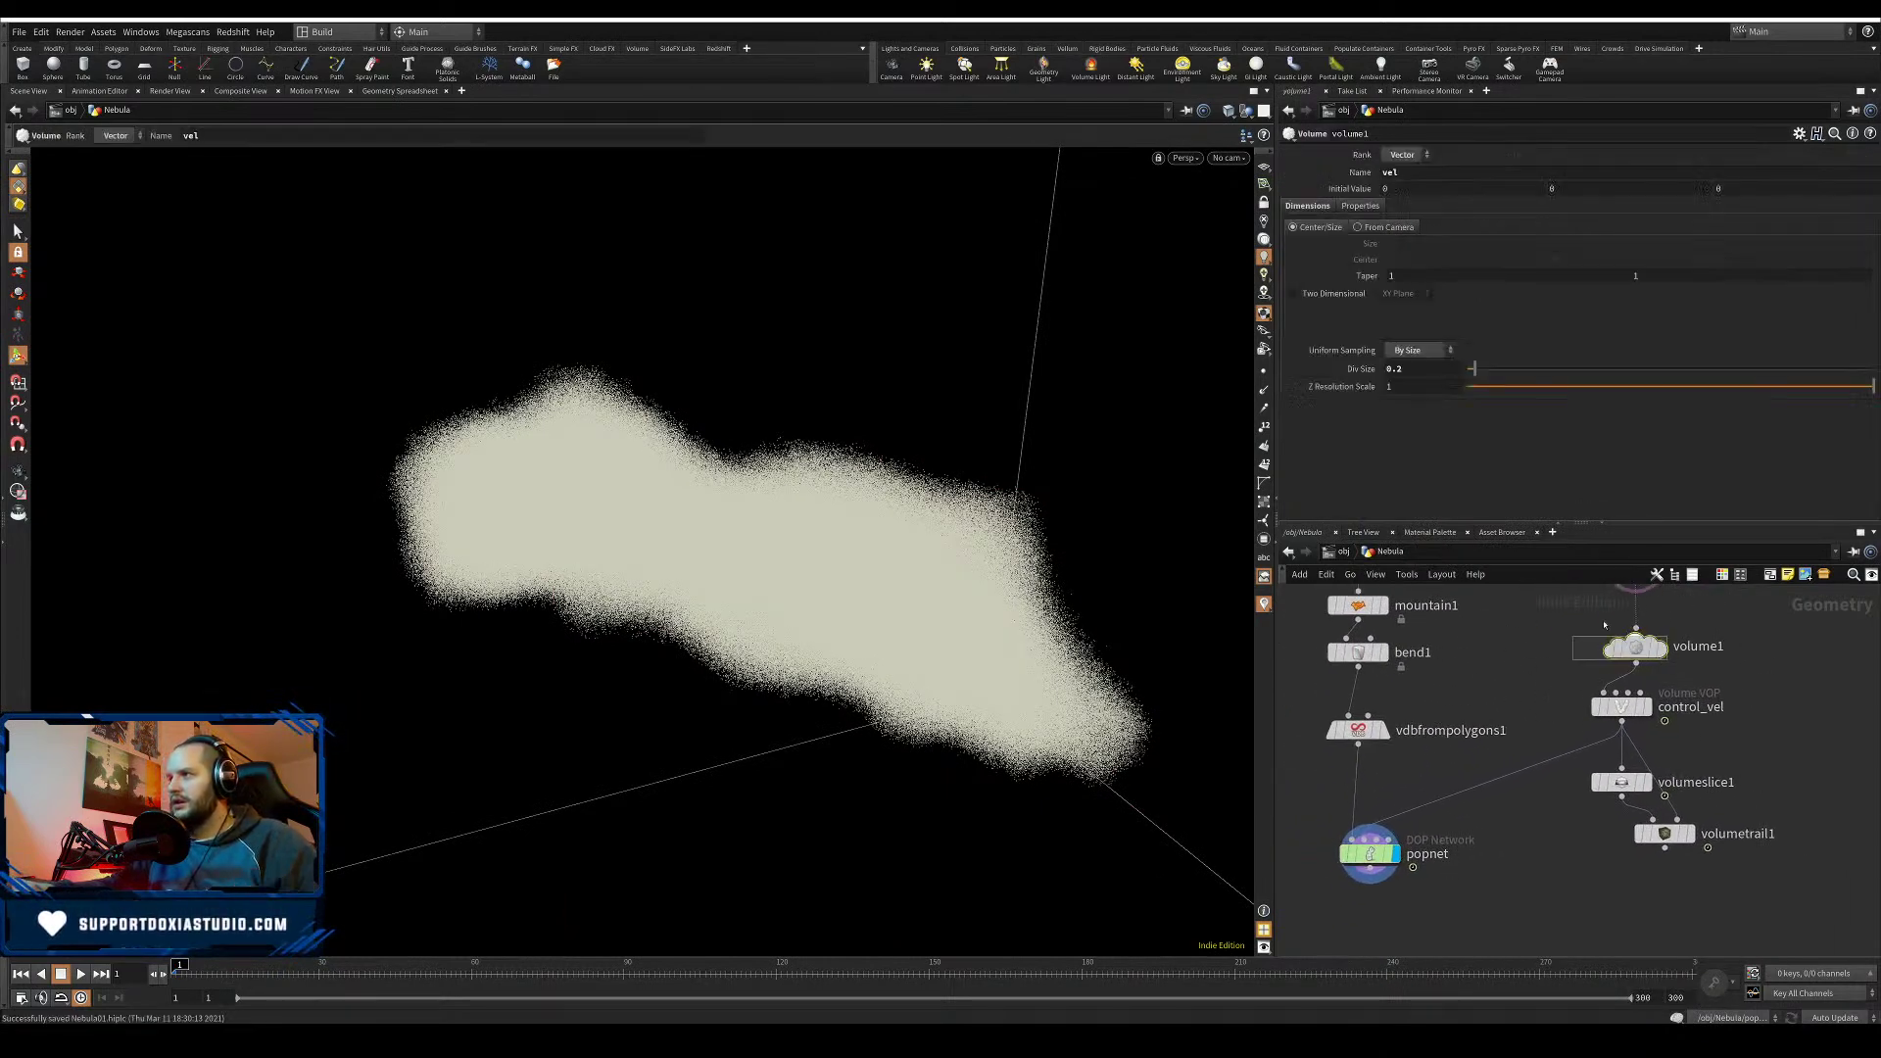
{"action": "type", "text": "1"}
{"action": "key", "text": "Return"}
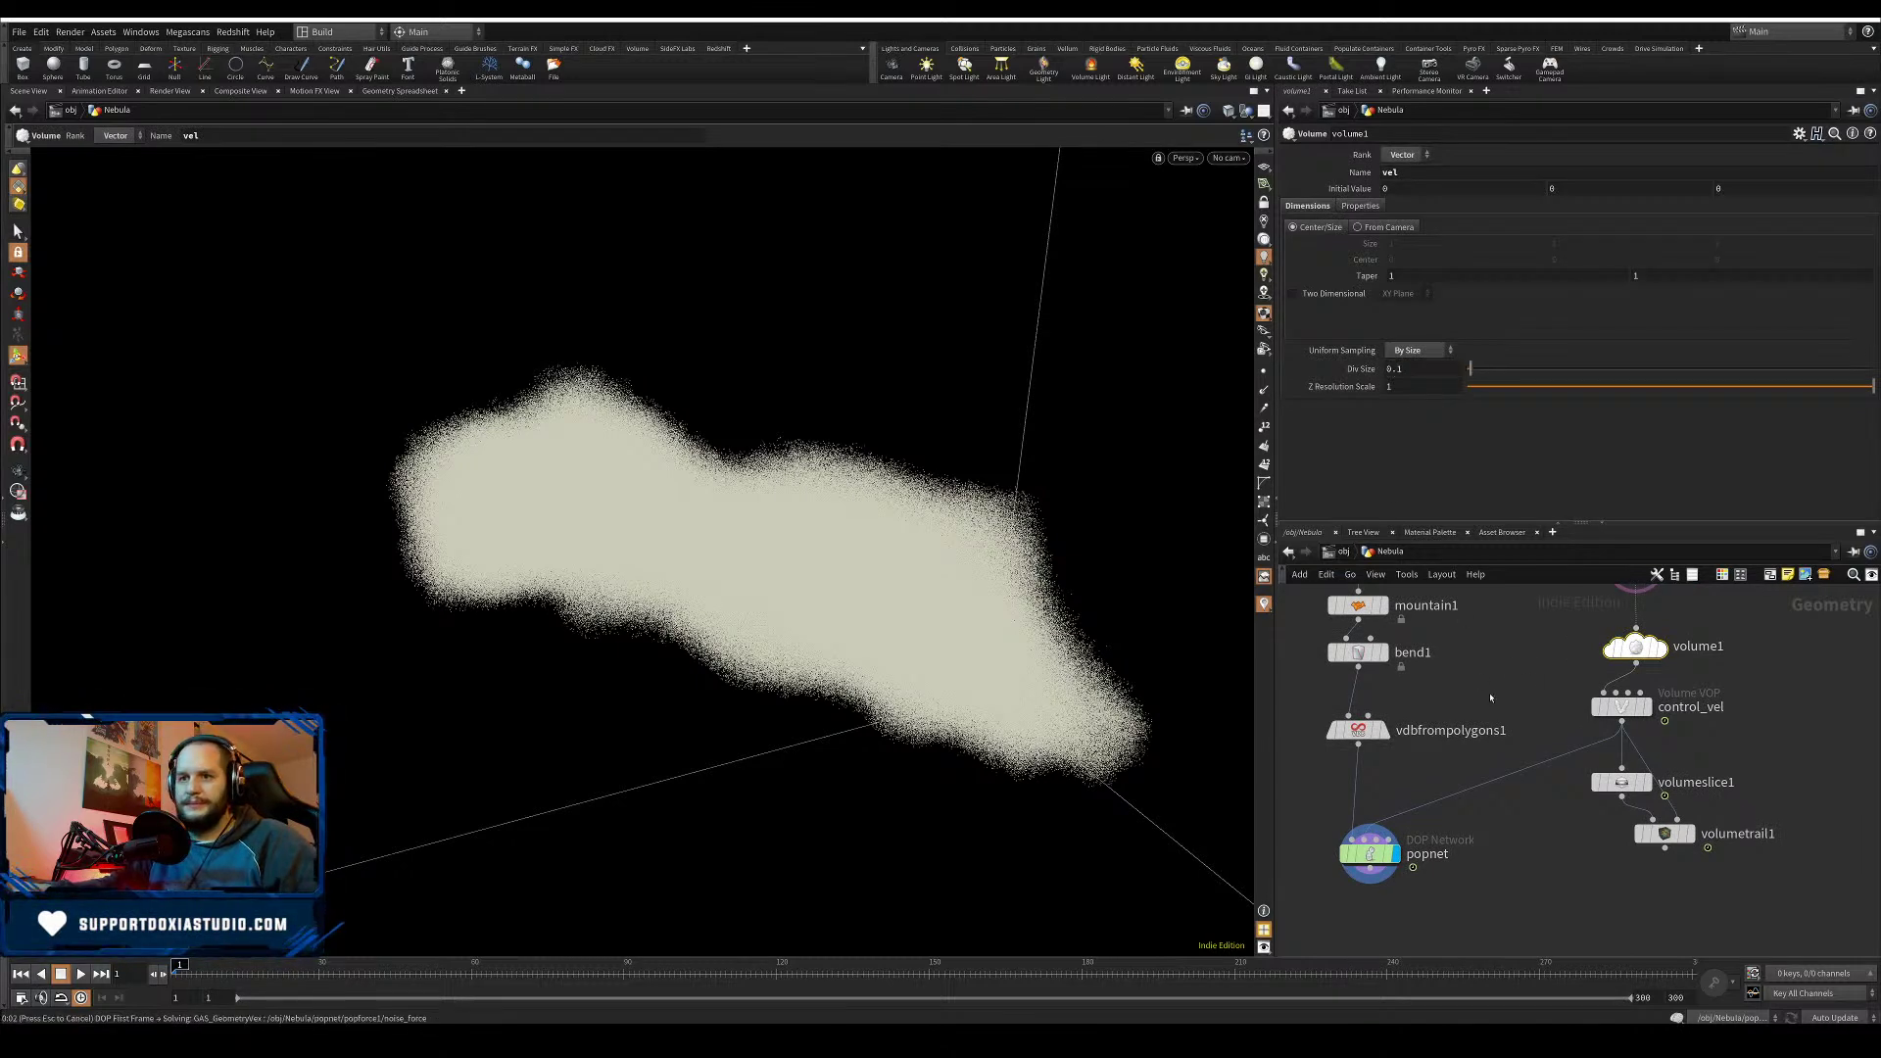
{"action": "middle_click_drag", "start_coordinate": [1516, 689], "coordinate": [1519, 648]}
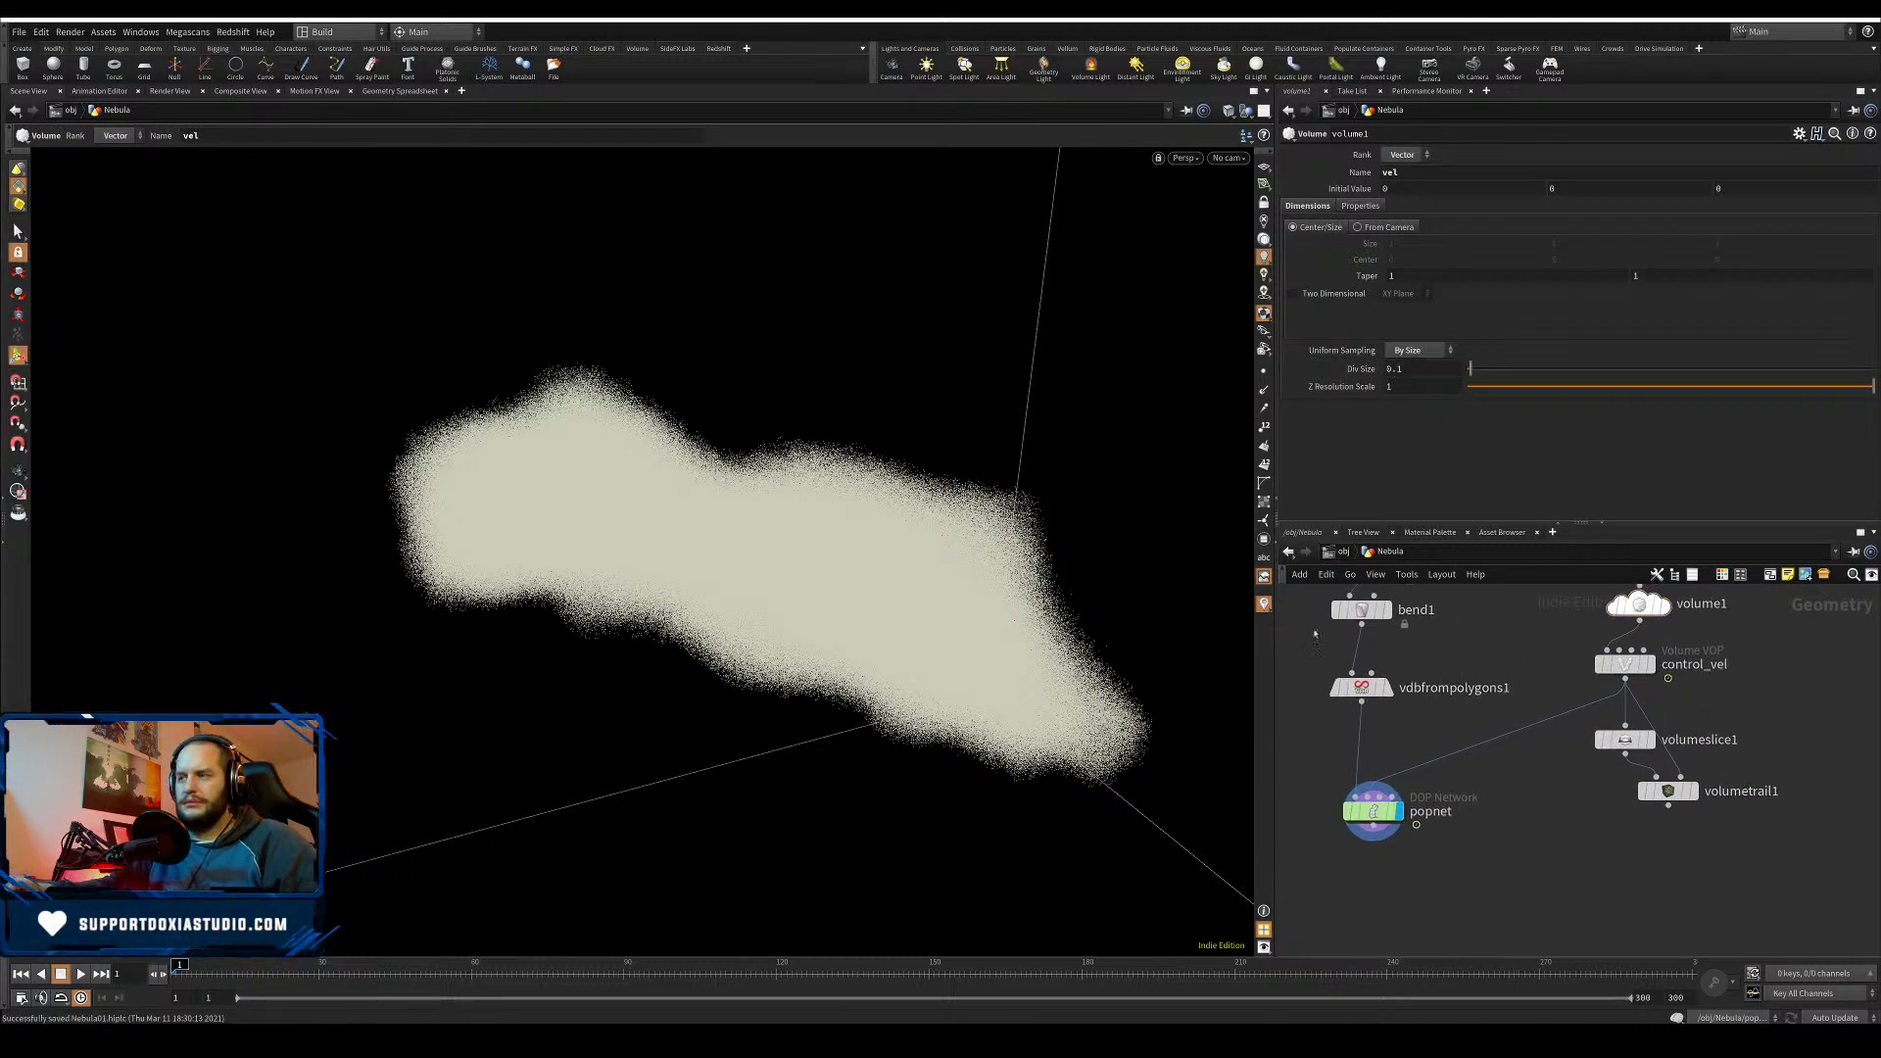
{"action": "key", "text": "ctrl+s"}
{"action": "right_click_drag", "start_coordinate": [915, 630], "coordinate": [766, 662], "text": "alt"}
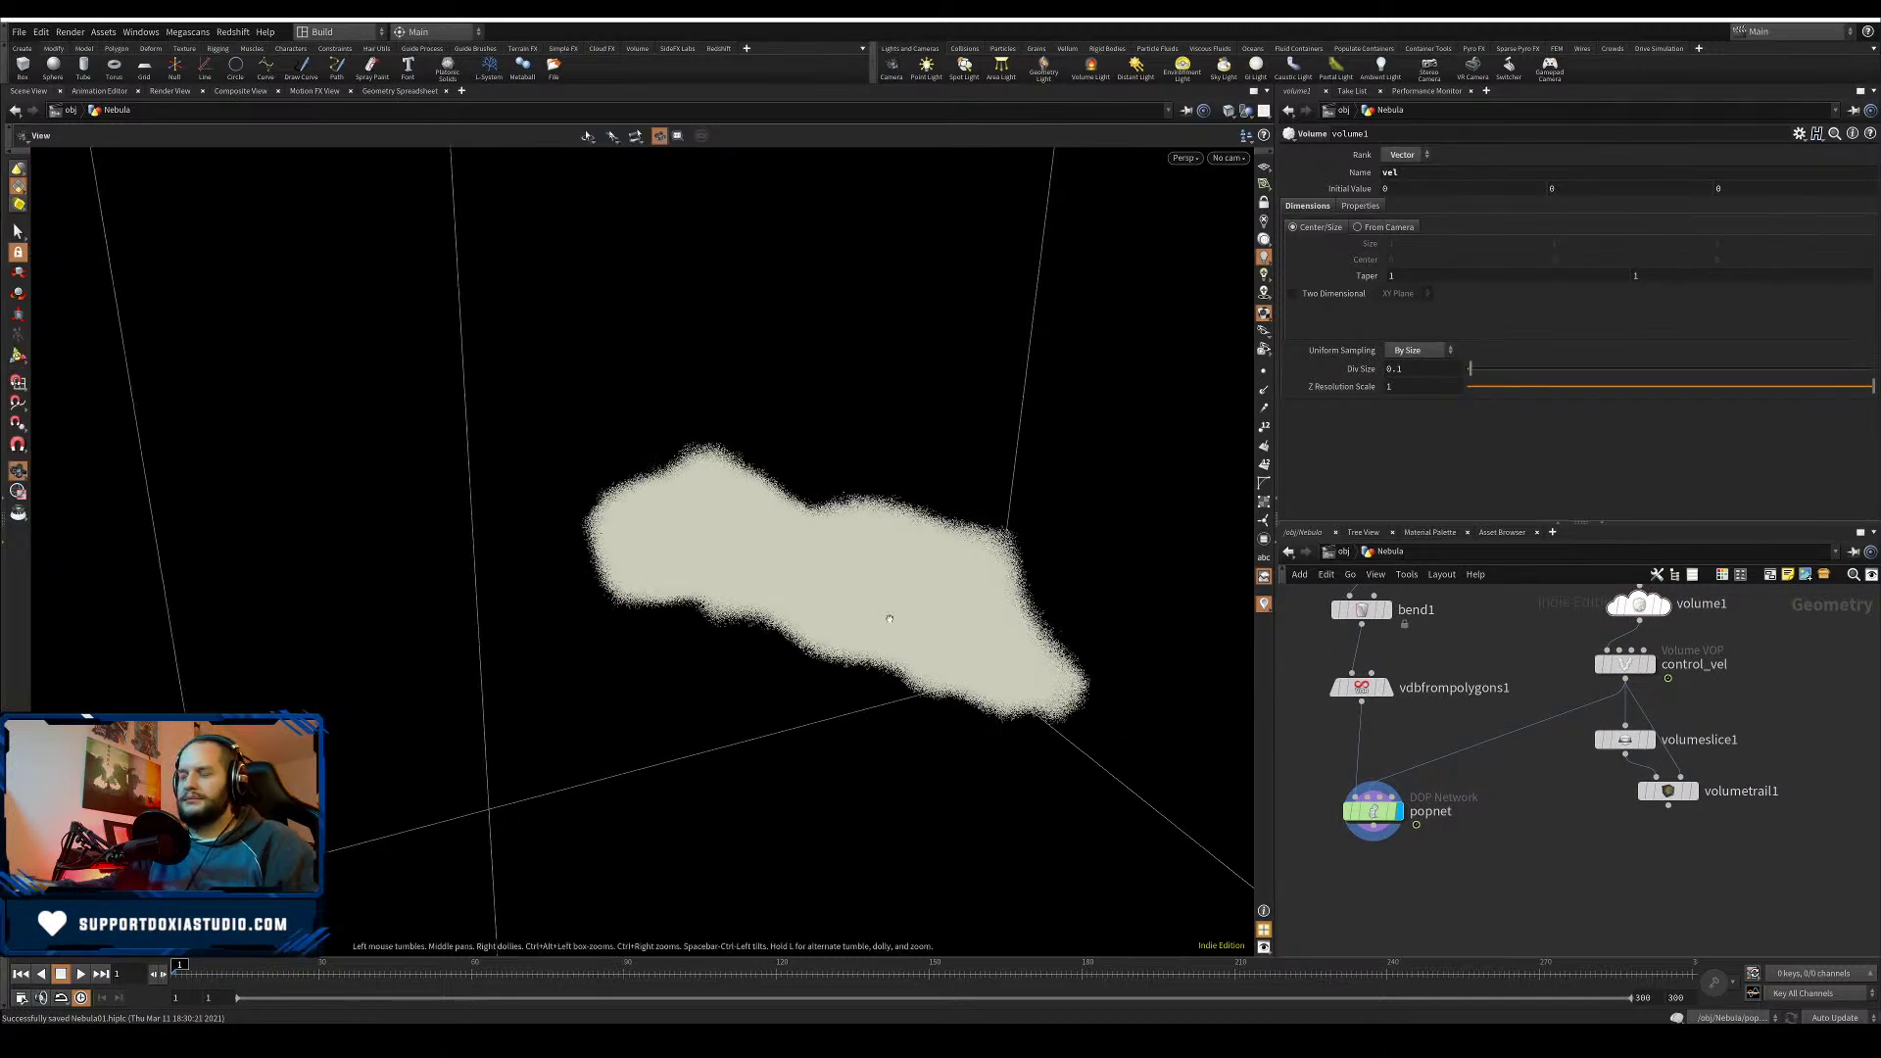
{"action": "right_click_drag", "start_coordinate": [889, 617], "coordinate": [782, 637], "text": "alt"}
{"action": "middle_click_drag", "start_coordinate": [781, 636], "coordinate": [674, 582], "text": "alt"}
- Tumble around the cloud, then search node types for 'attr' and 'ramp' without adding any
{"action": "left_click_drag", "start_coordinate": [674, 582], "coordinate": [977, 713], "text": "alt"}
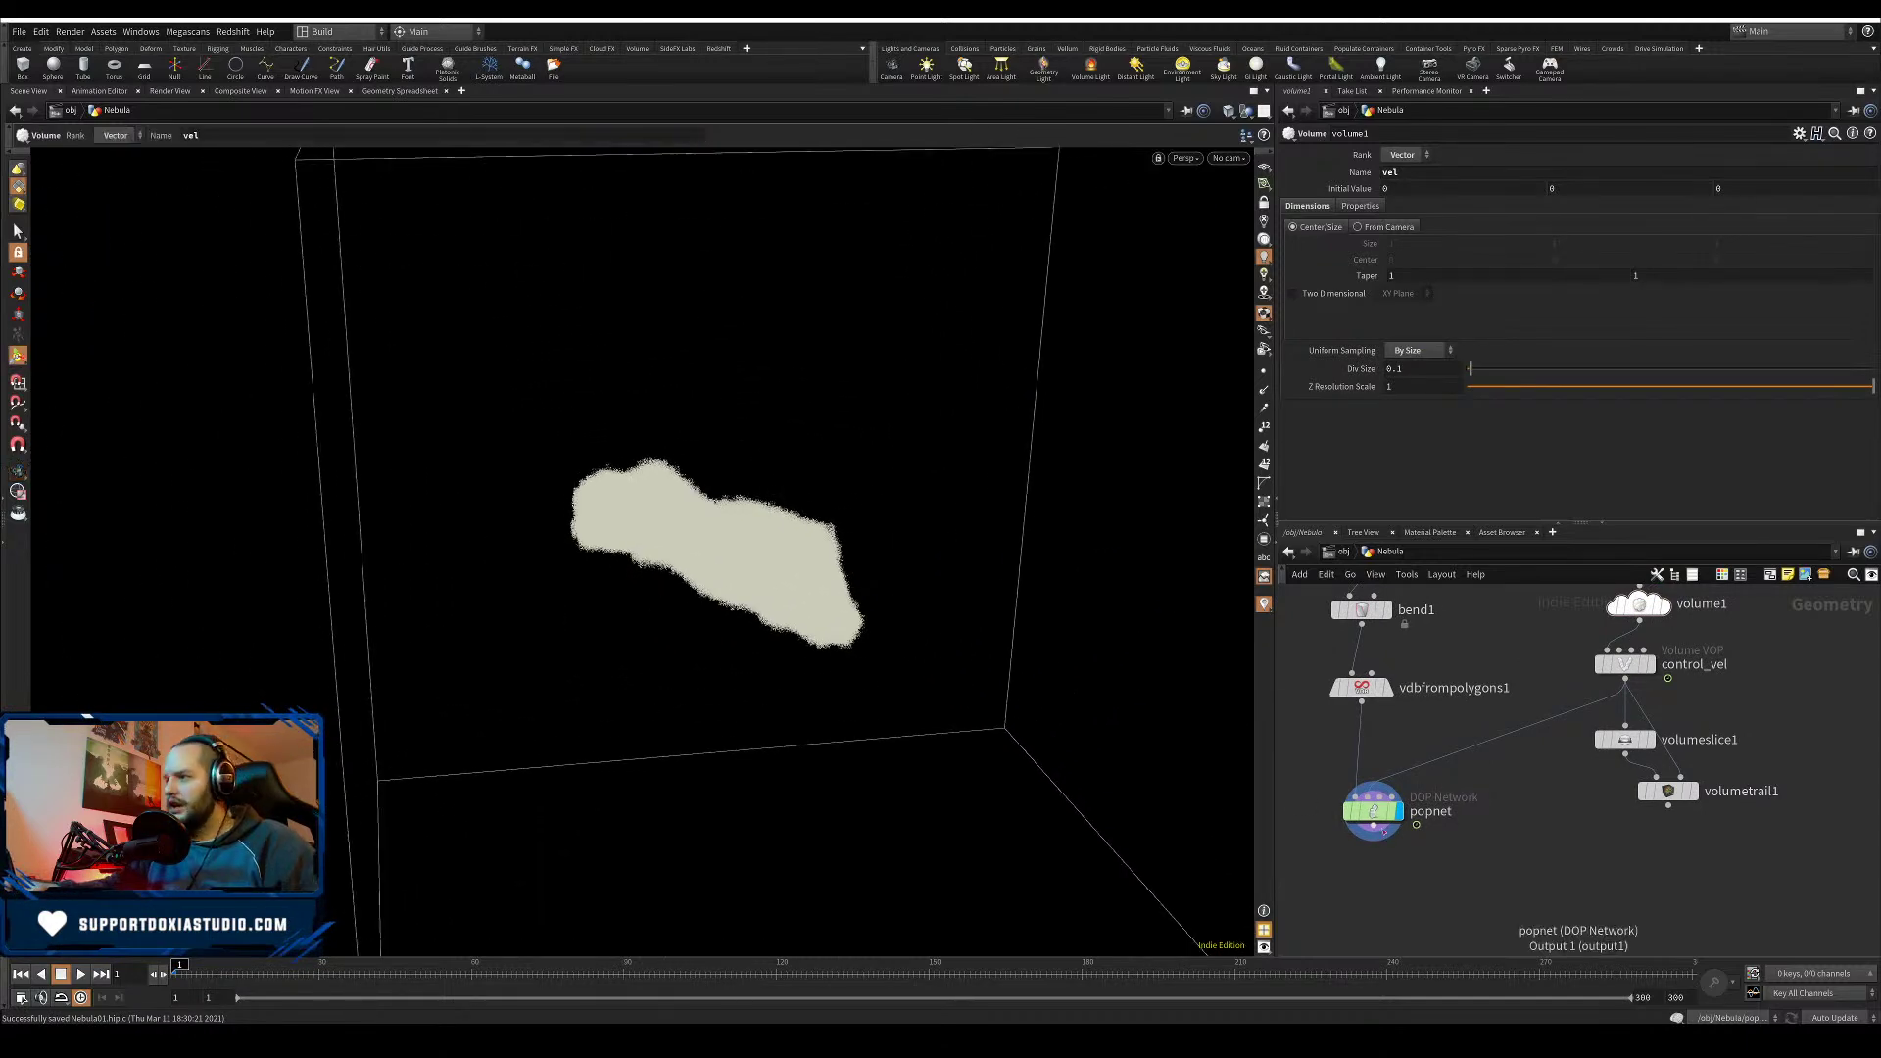
{"action": "left_click", "coordinate": [1372, 841]}
{"action": "key", "text": "Tab"}
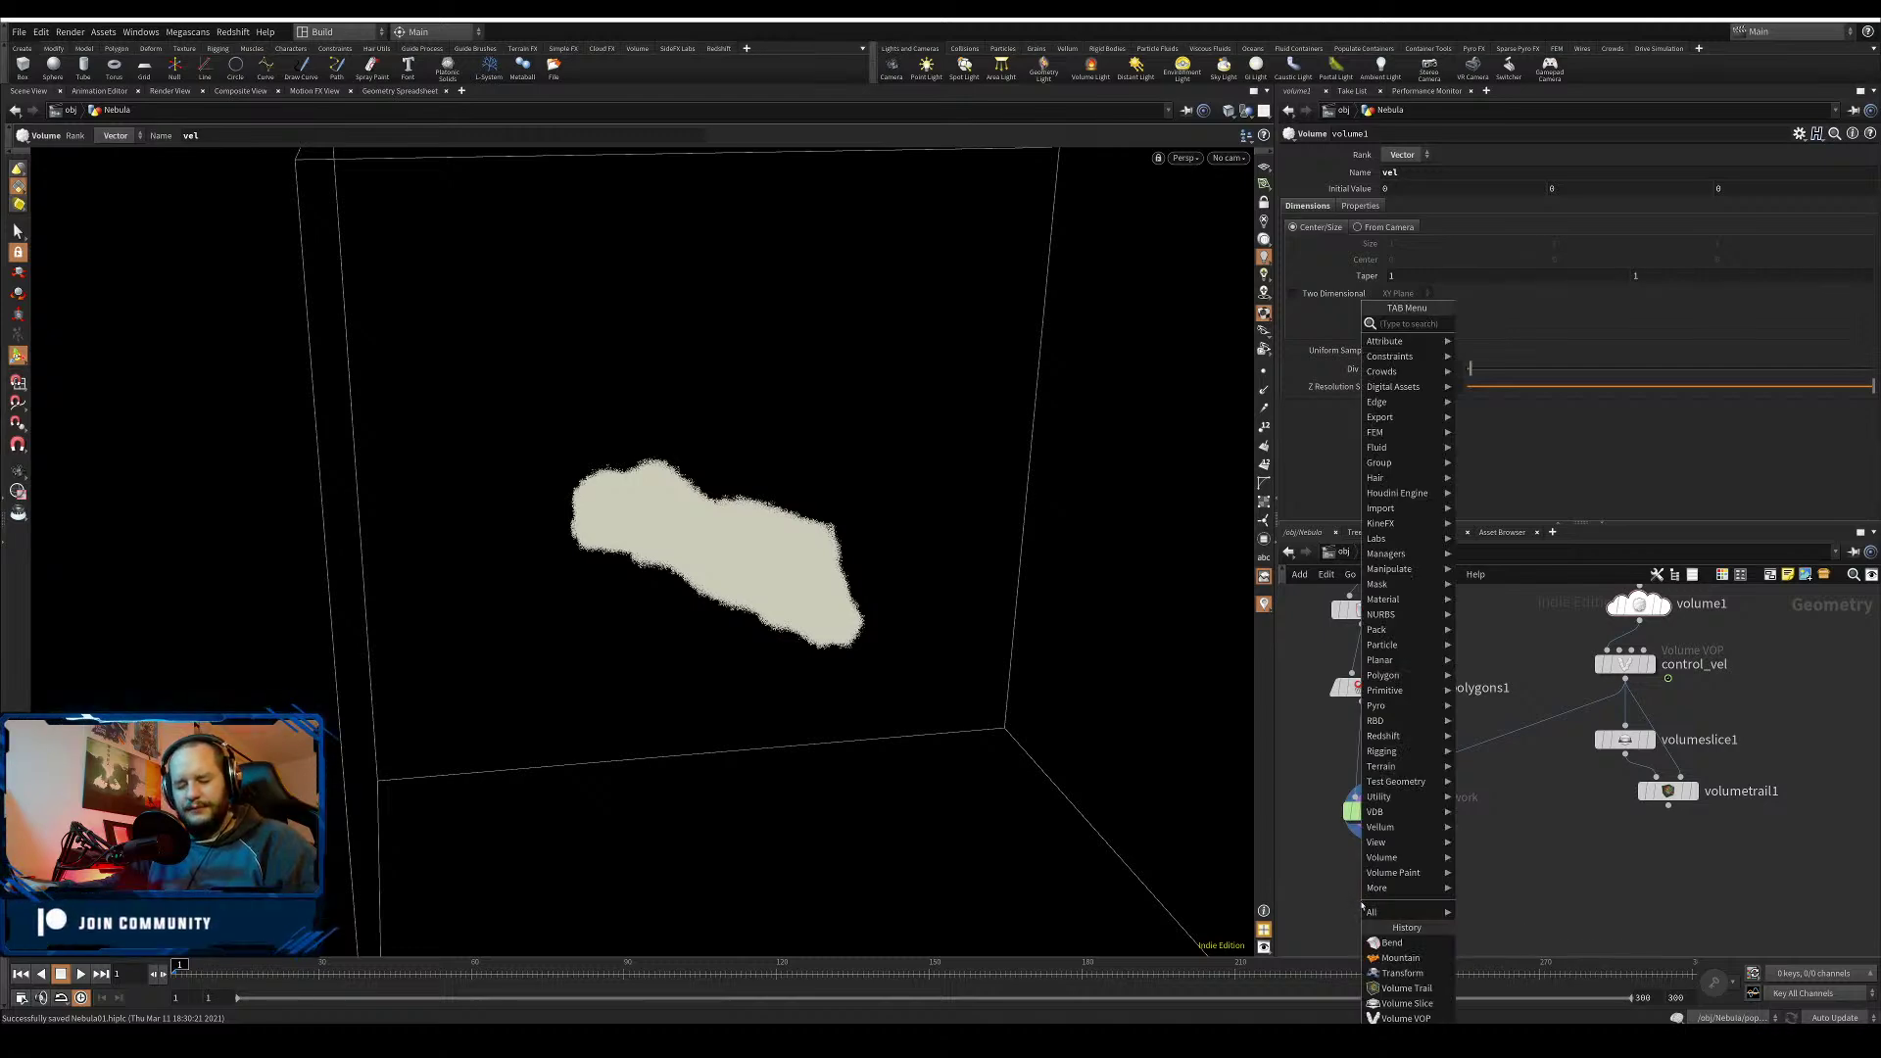
{"action": "type", "text": "attr"}
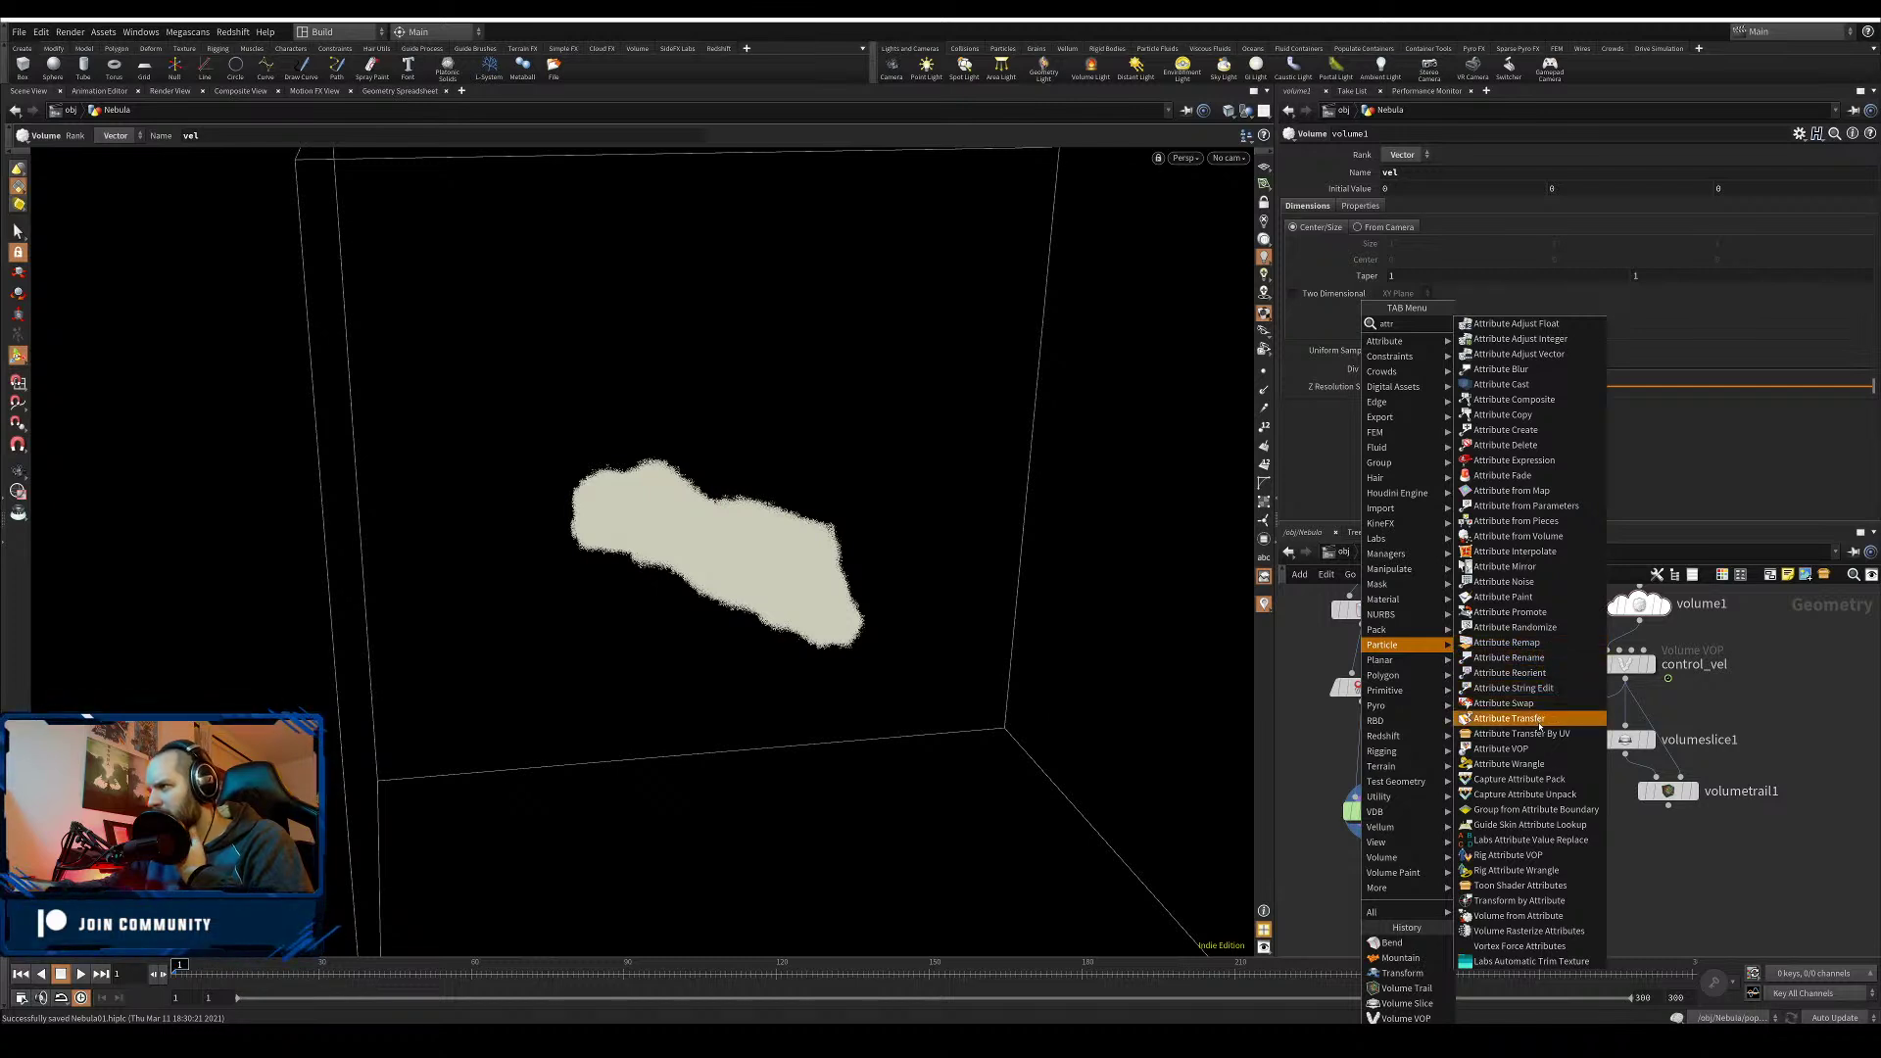
{"action": "left_click", "coordinate": [1662, 901]}
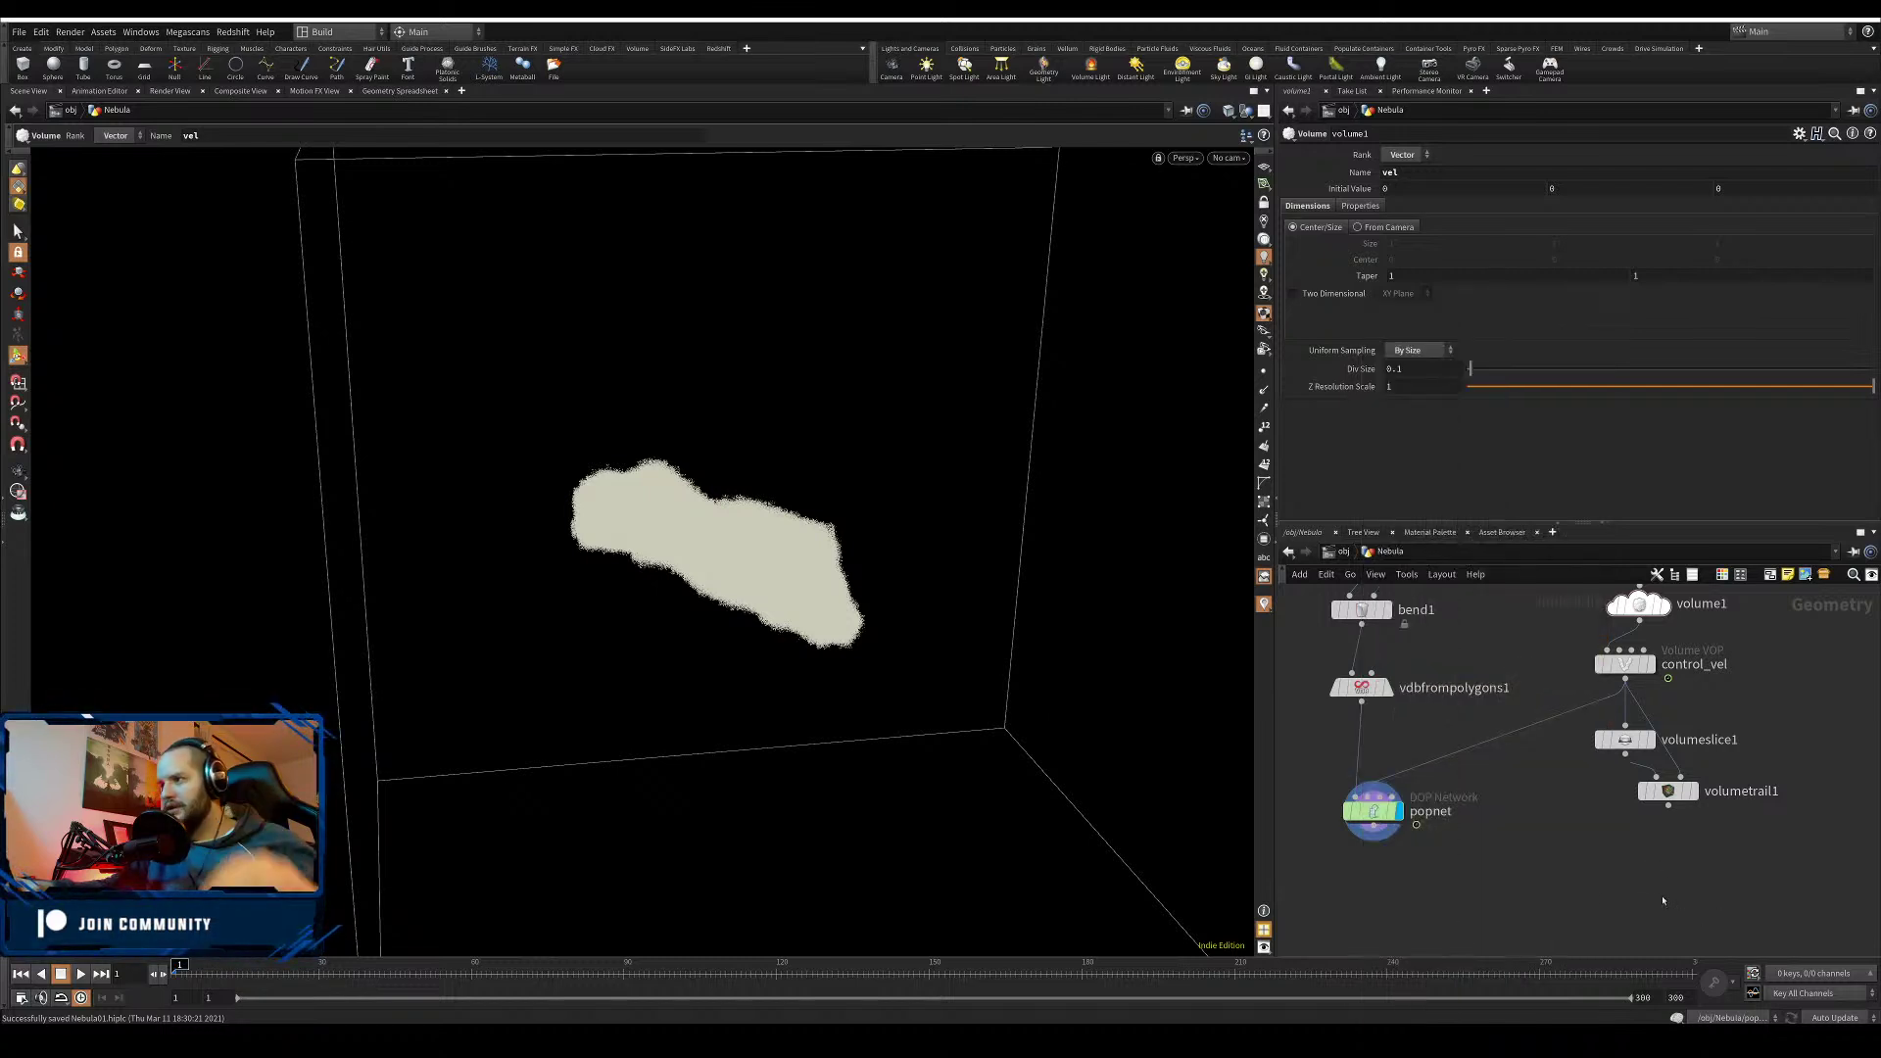
{"action": "key", "text": "Tab"}
{"action": "type", "text": "ramp"}
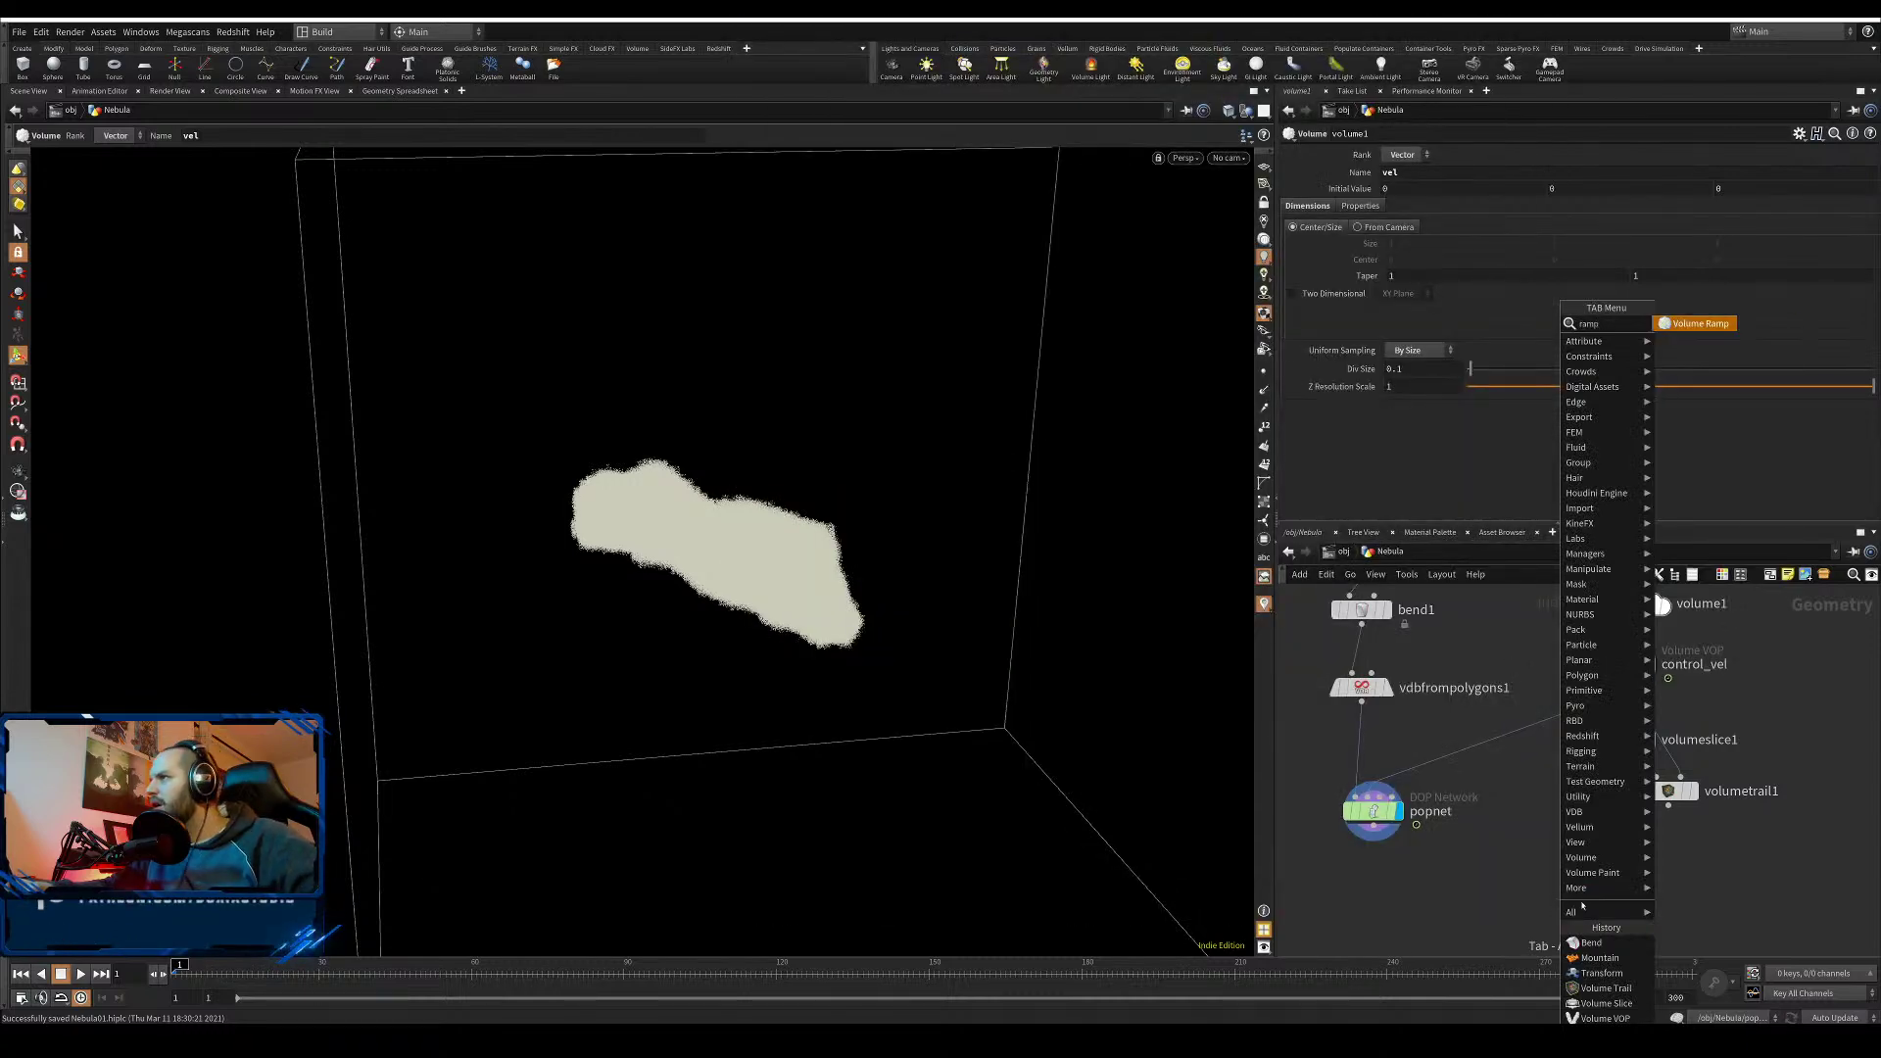
{"action": "left_click", "coordinate": [1403, 903]}
- Add a Visualize Rig node below popnet, then delete it
{"action": "key", "text": "Tab"}
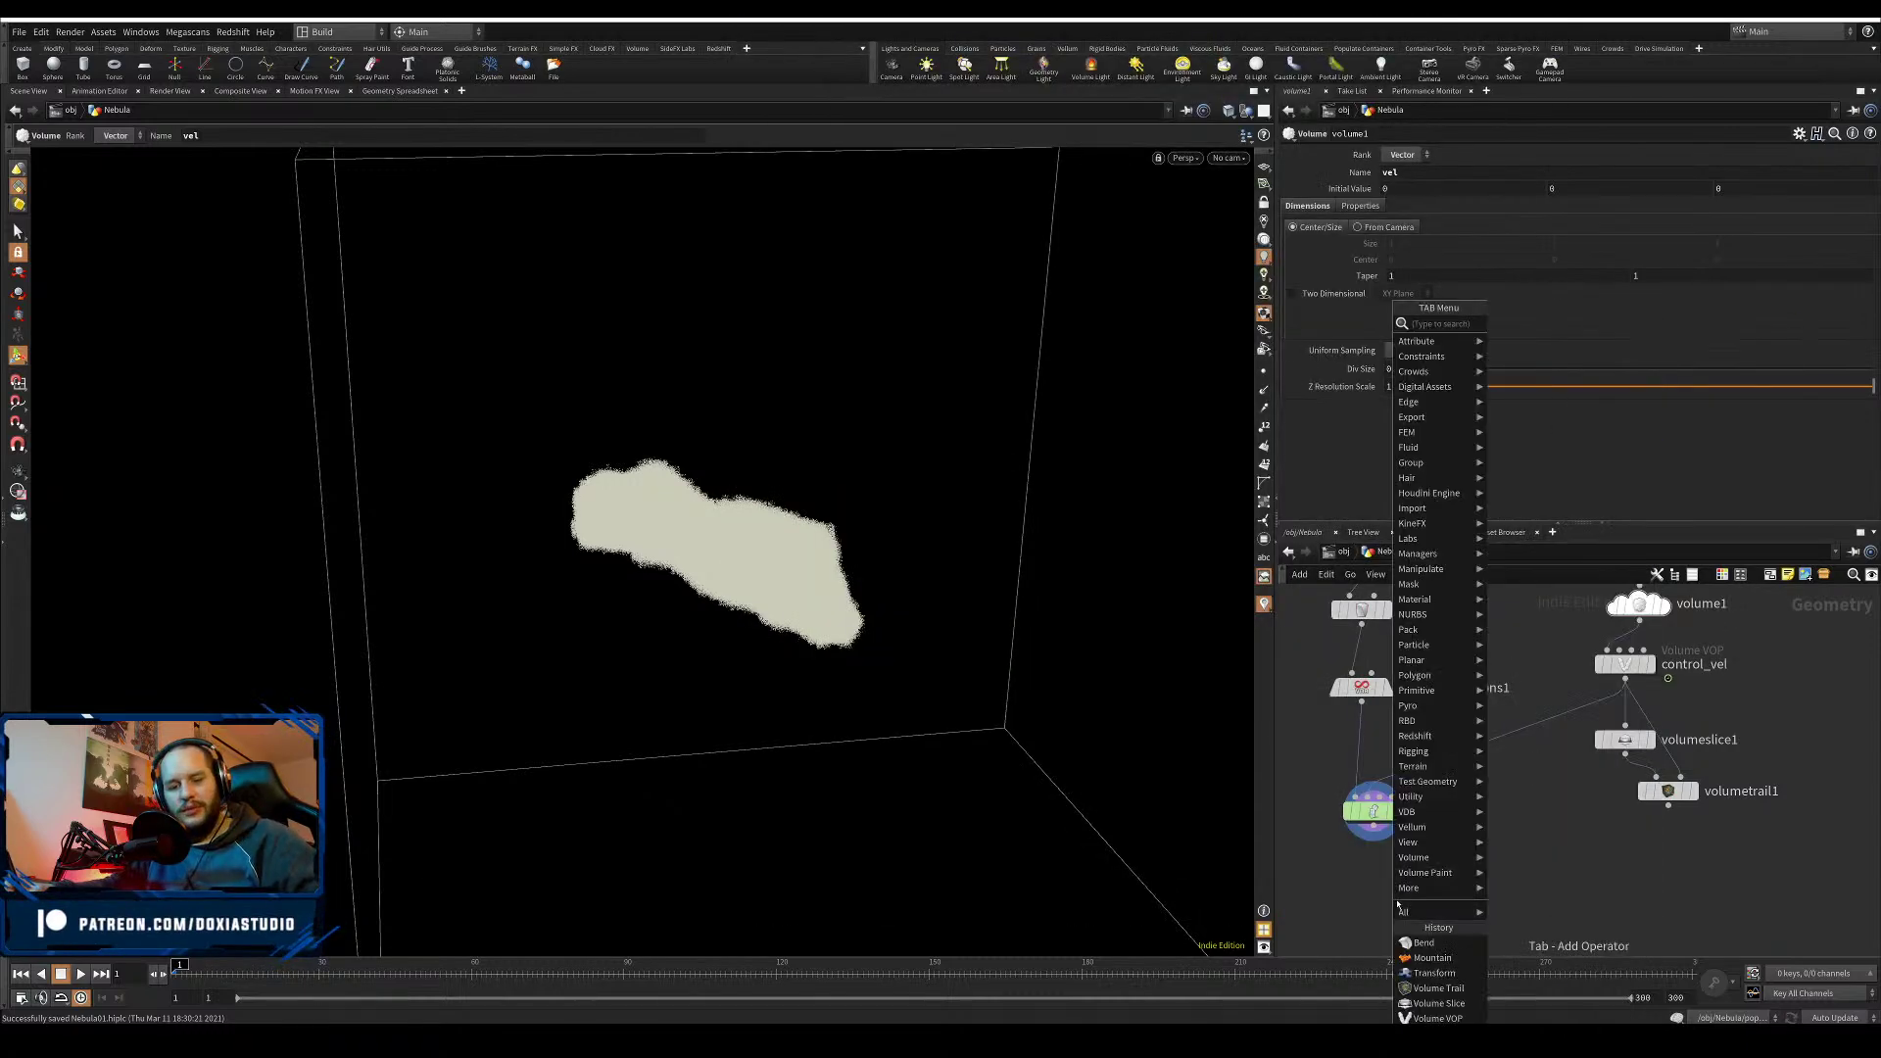
{"action": "mouse_move", "coordinate": [1405, 911]}
{"action": "type", "text": "visu"}
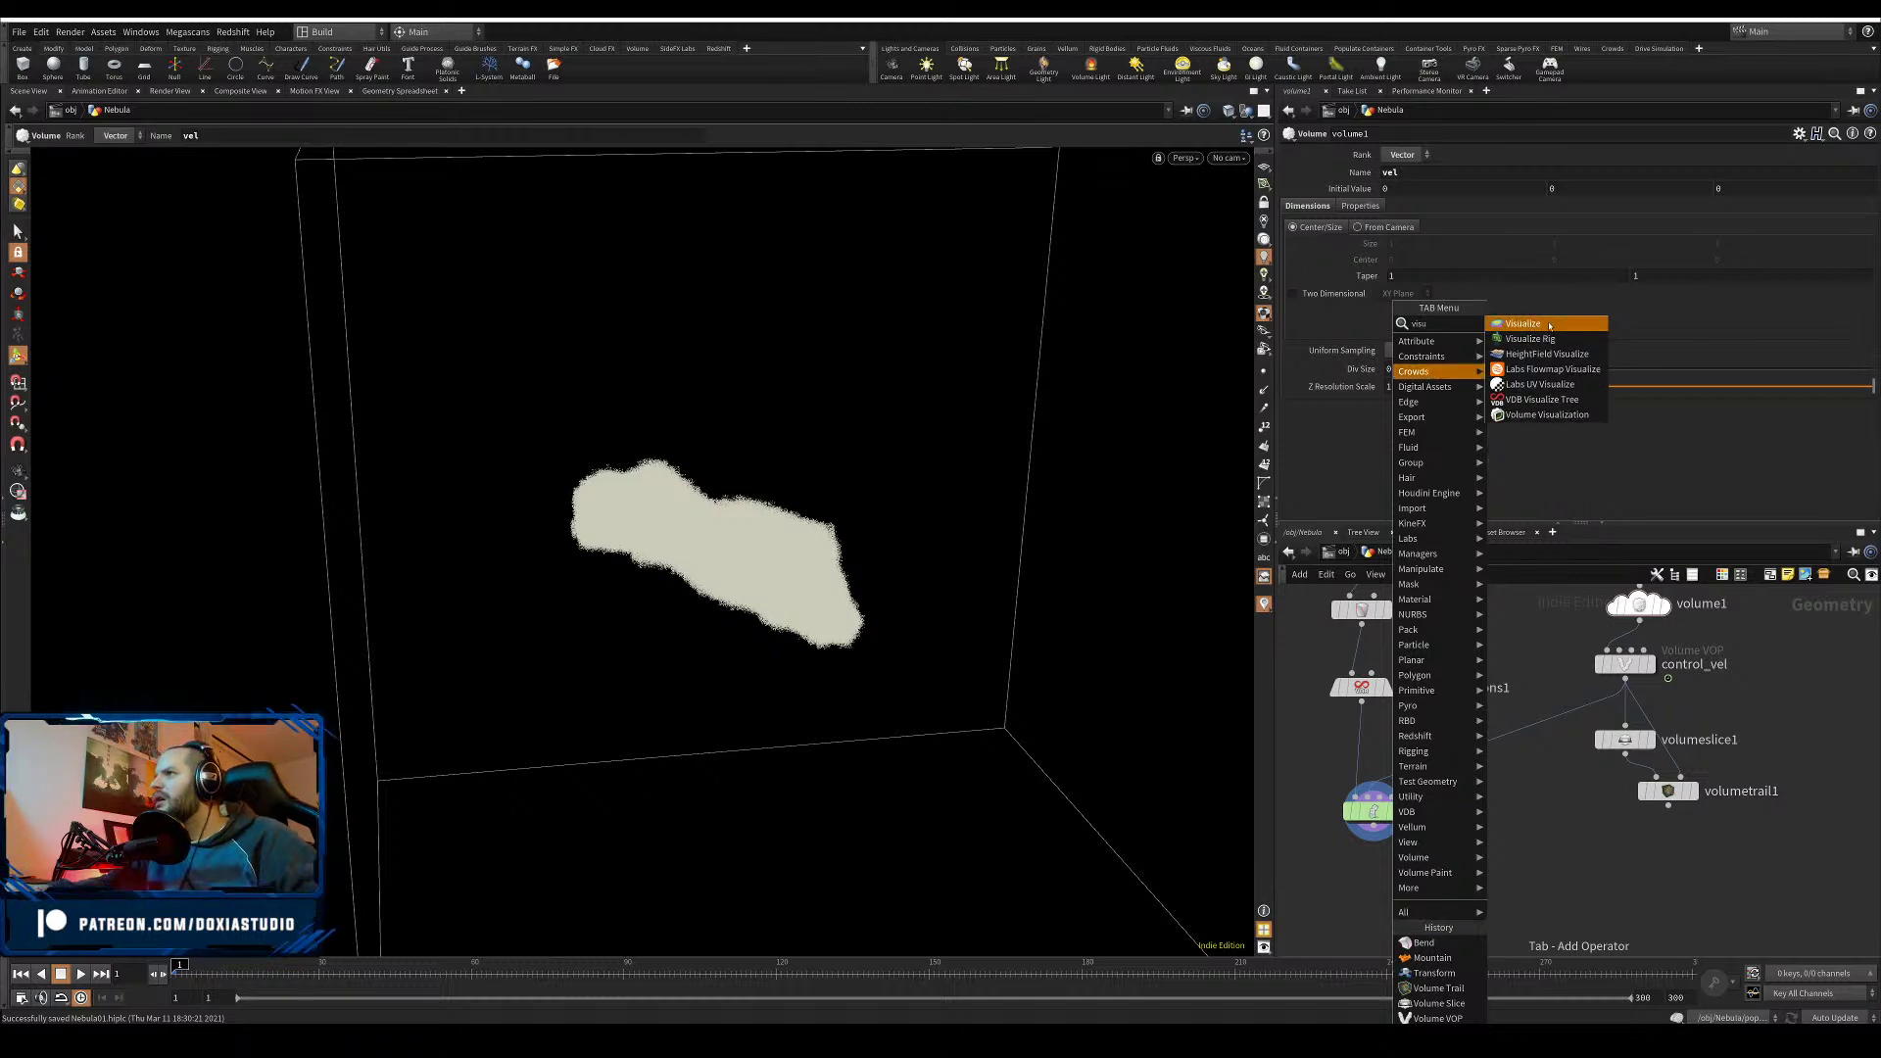
{"action": "left_click", "coordinate": [1536, 339]}
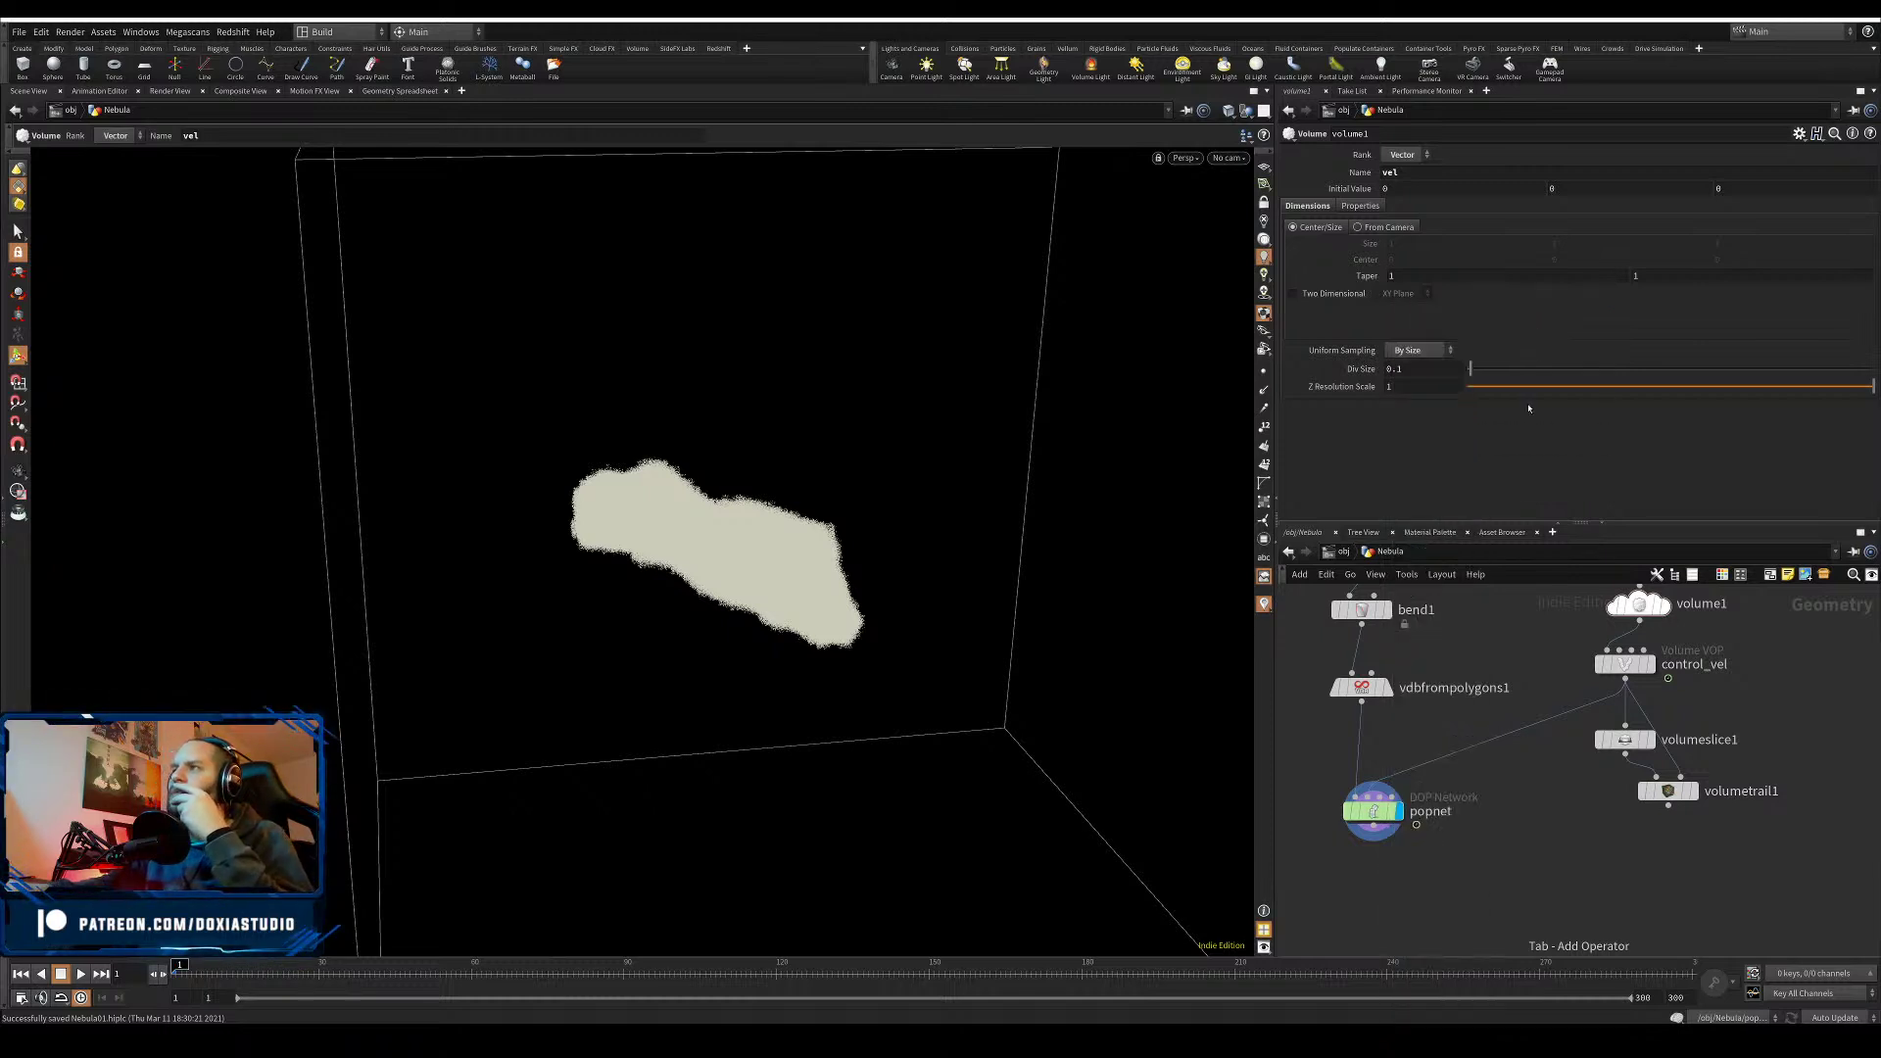
{"action": "left_click", "coordinate": [1362, 893]}
{"action": "key", "text": "Delete"}
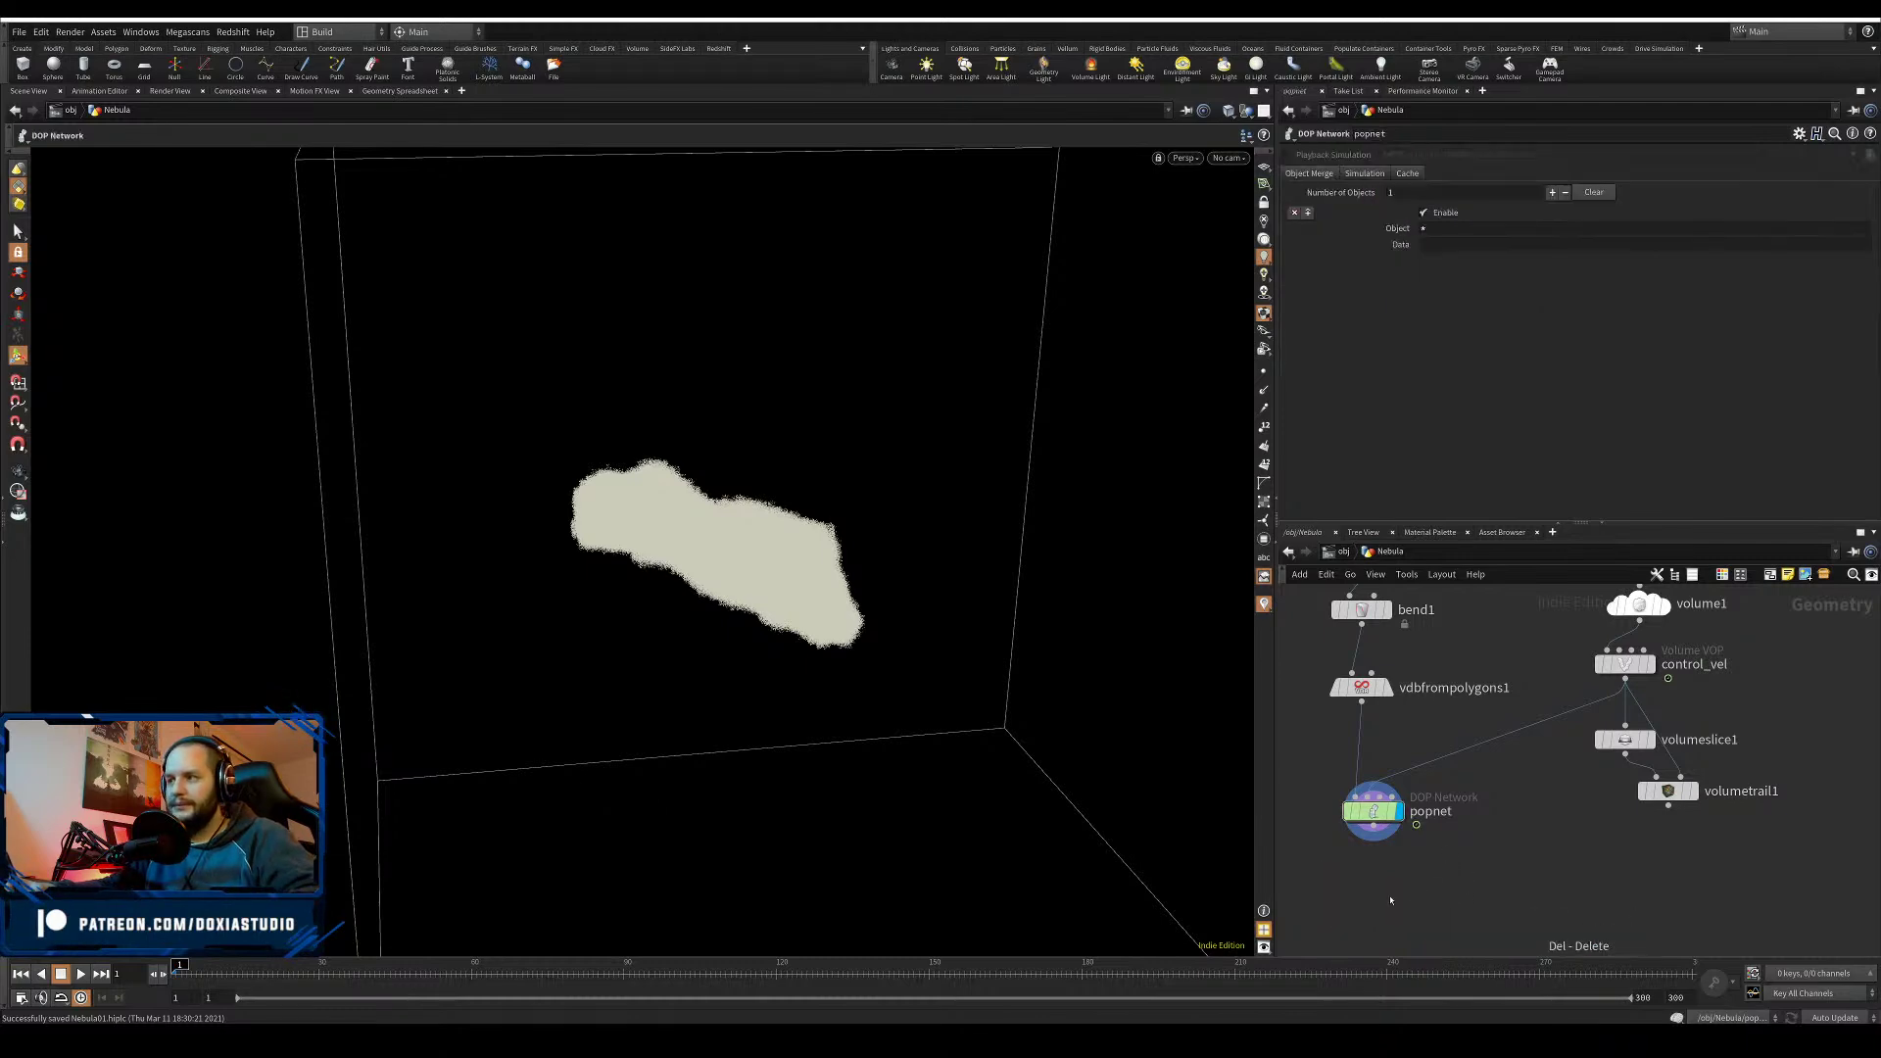
- Add a Visualize node below popnet, review its display settings, then delete it
{"action": "key", "text": "Tab"}
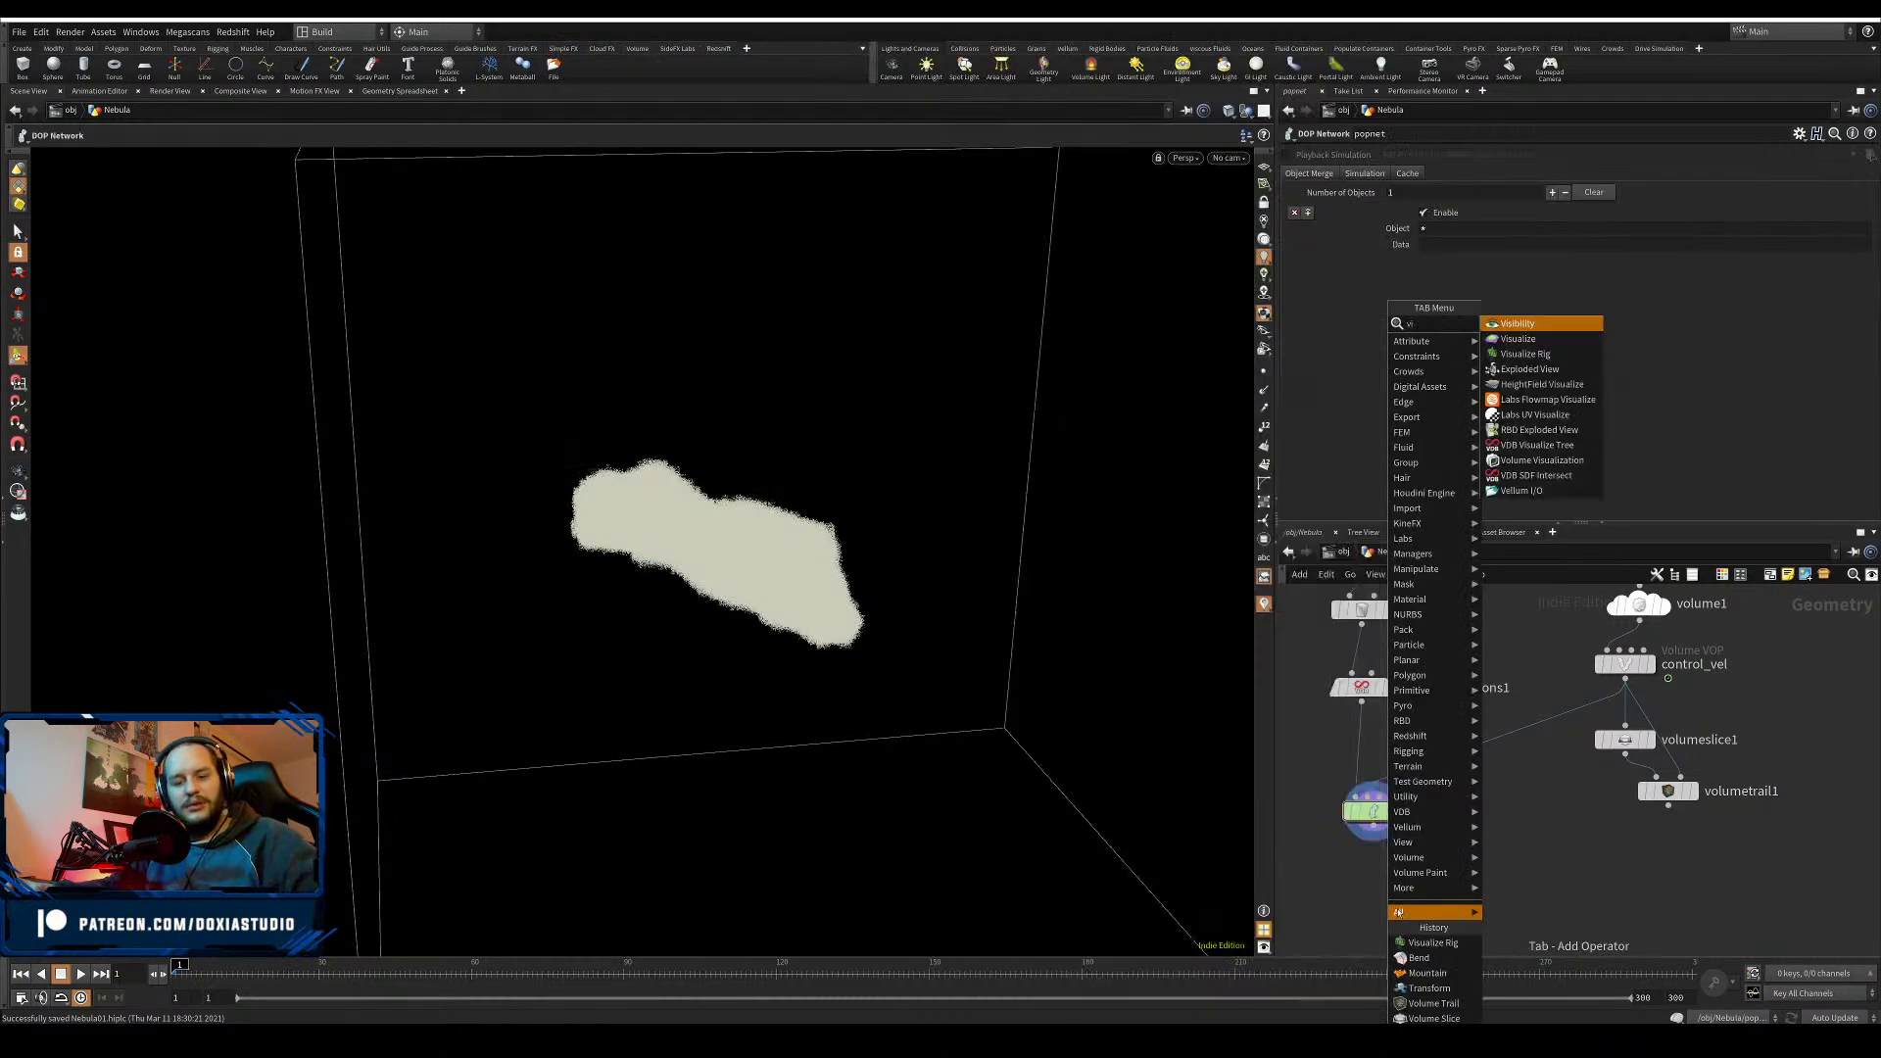
{"action": "left_click", "coordinate": [1519, 325]}
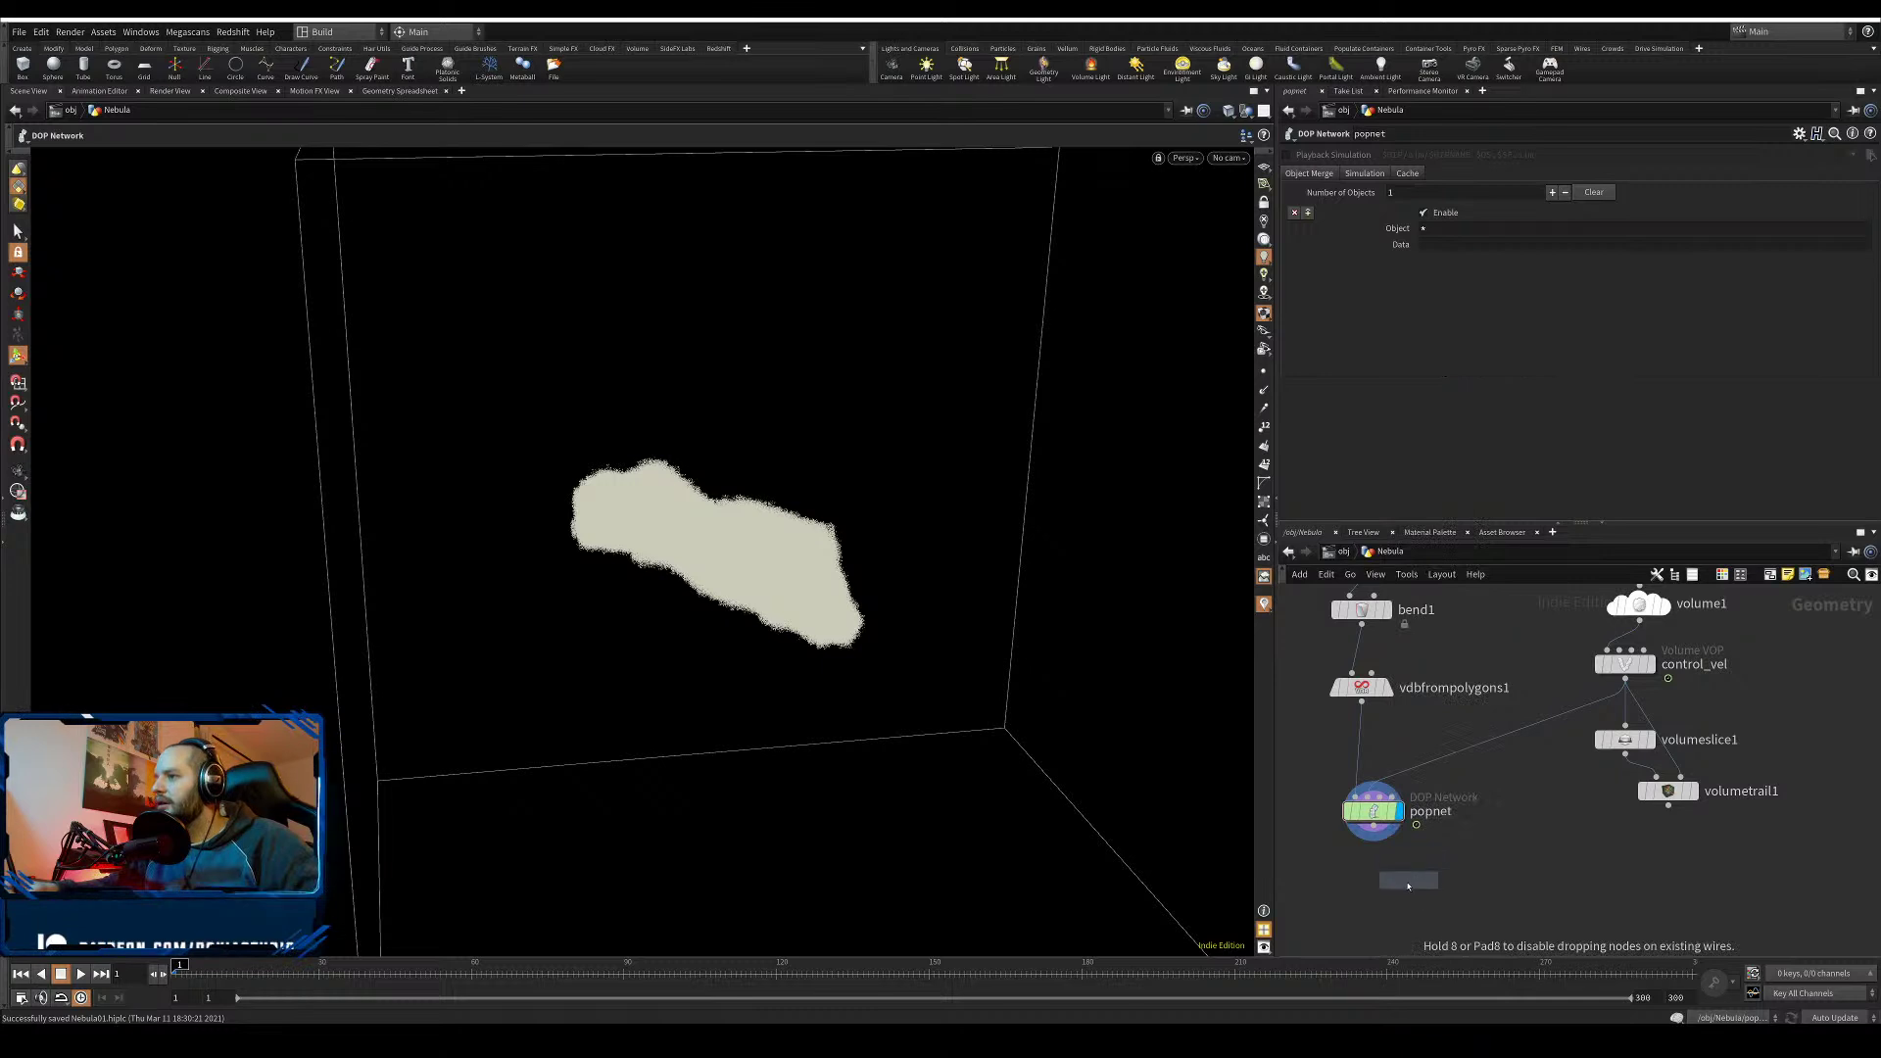
{"action": "left_click", "coordinate": [1404, 893]}
{"action": "left_click_drag", "start_coordinate": [1404, 897], "coordinate": [1386, 906]}
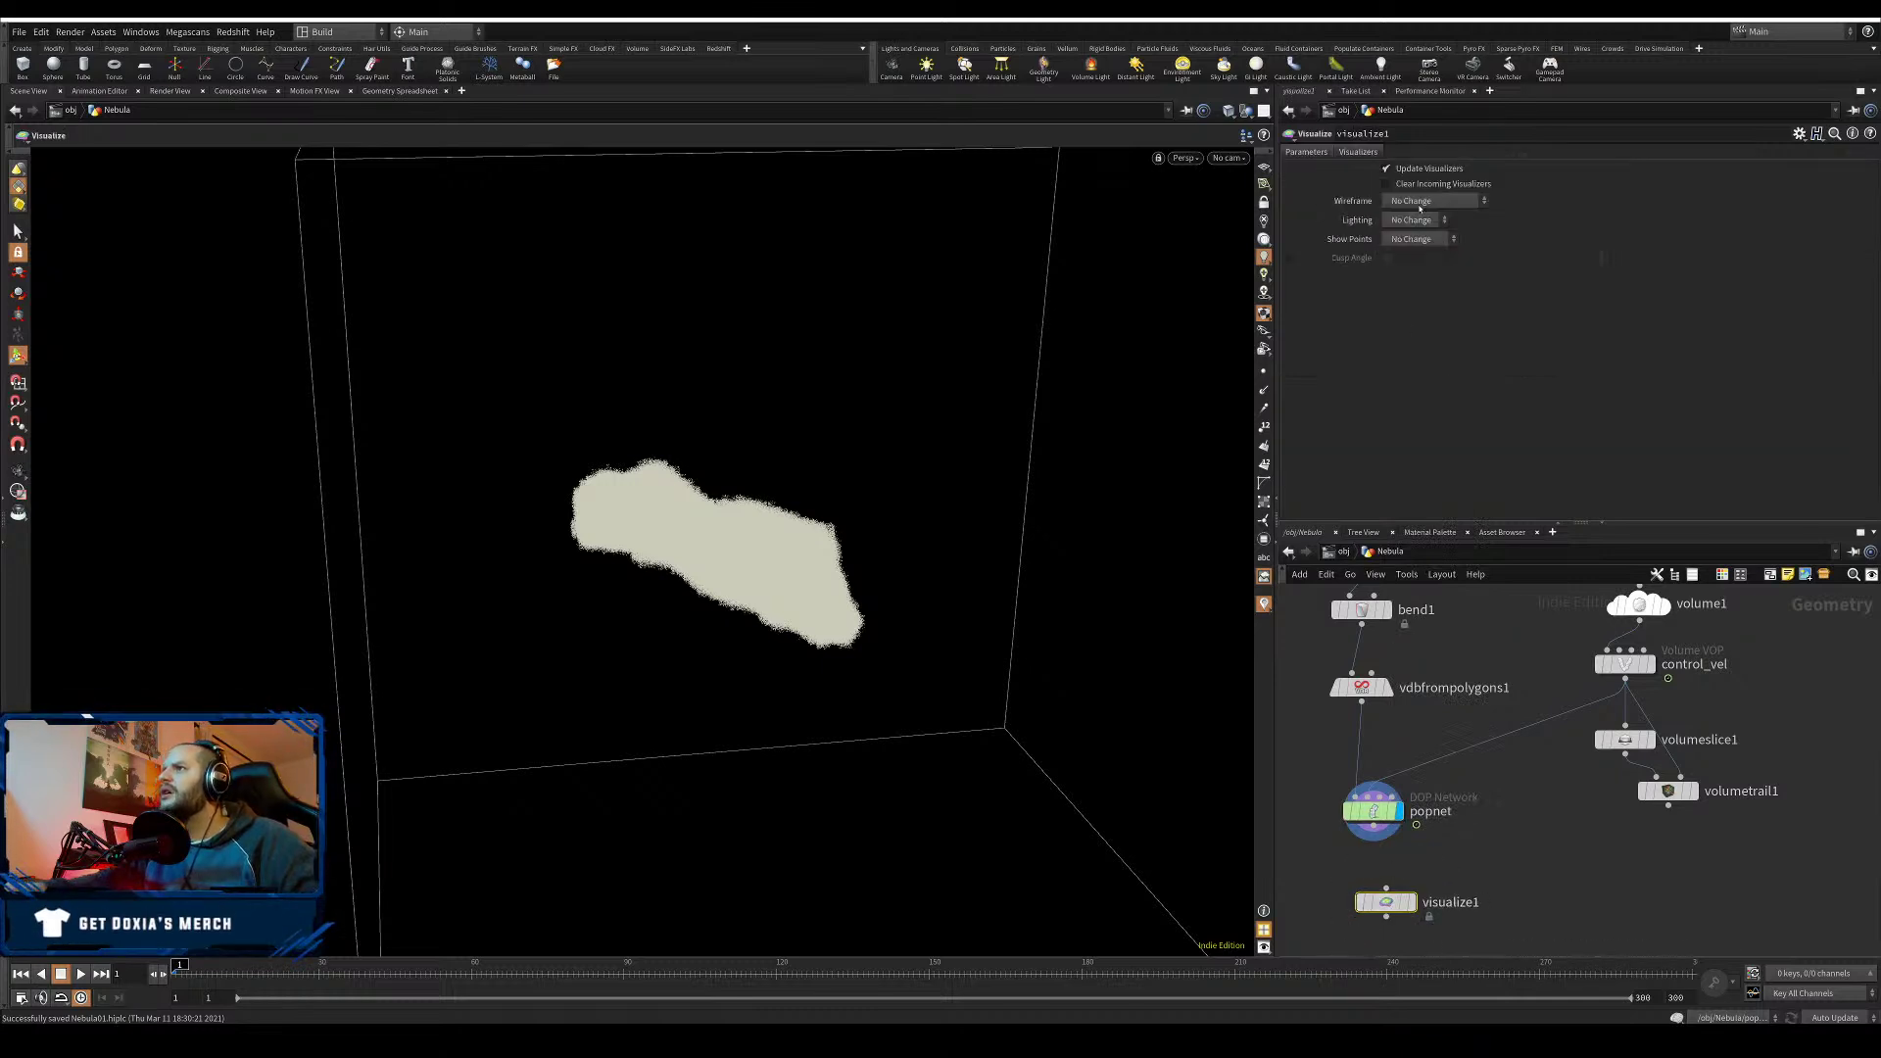
{"action": "left_click", "coordinate": [1413, 240]}
{"action": "left_click", "coordinate": [1491, 213]}
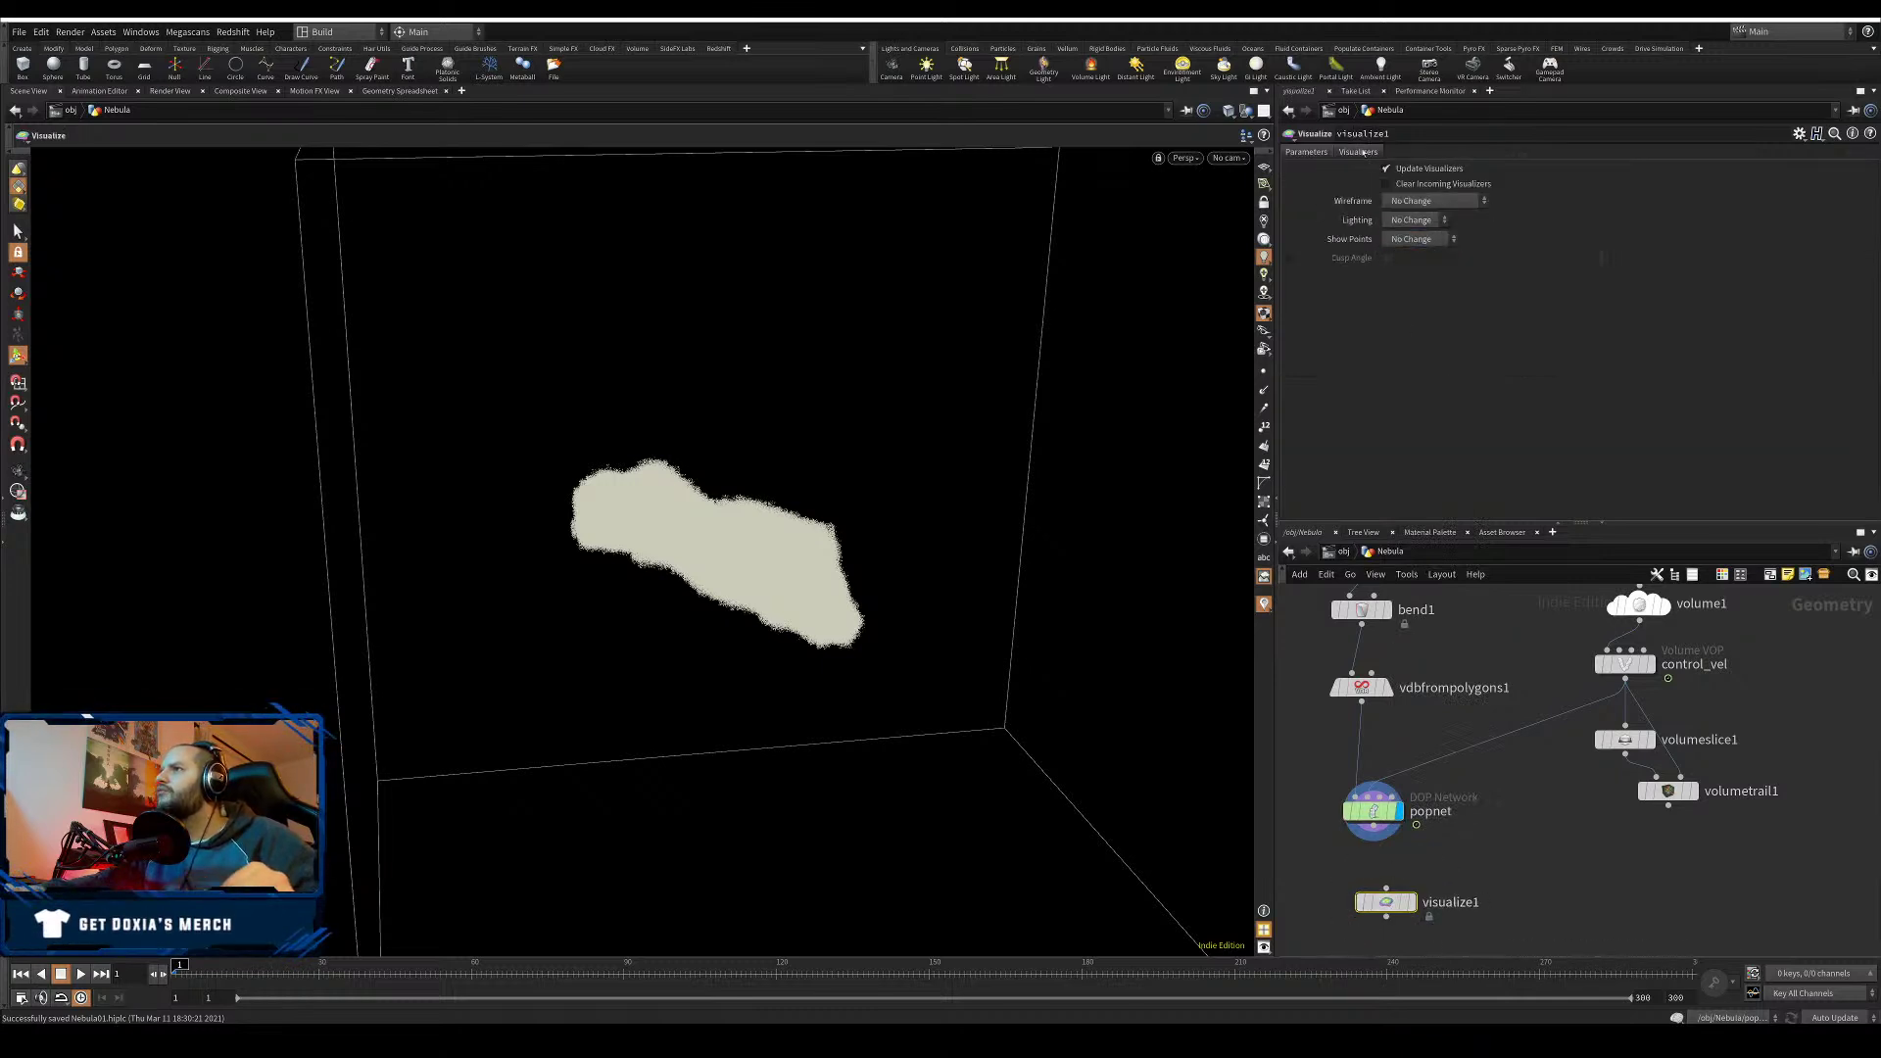
{"action": "left_click", "coordinate": [1359, 156]}
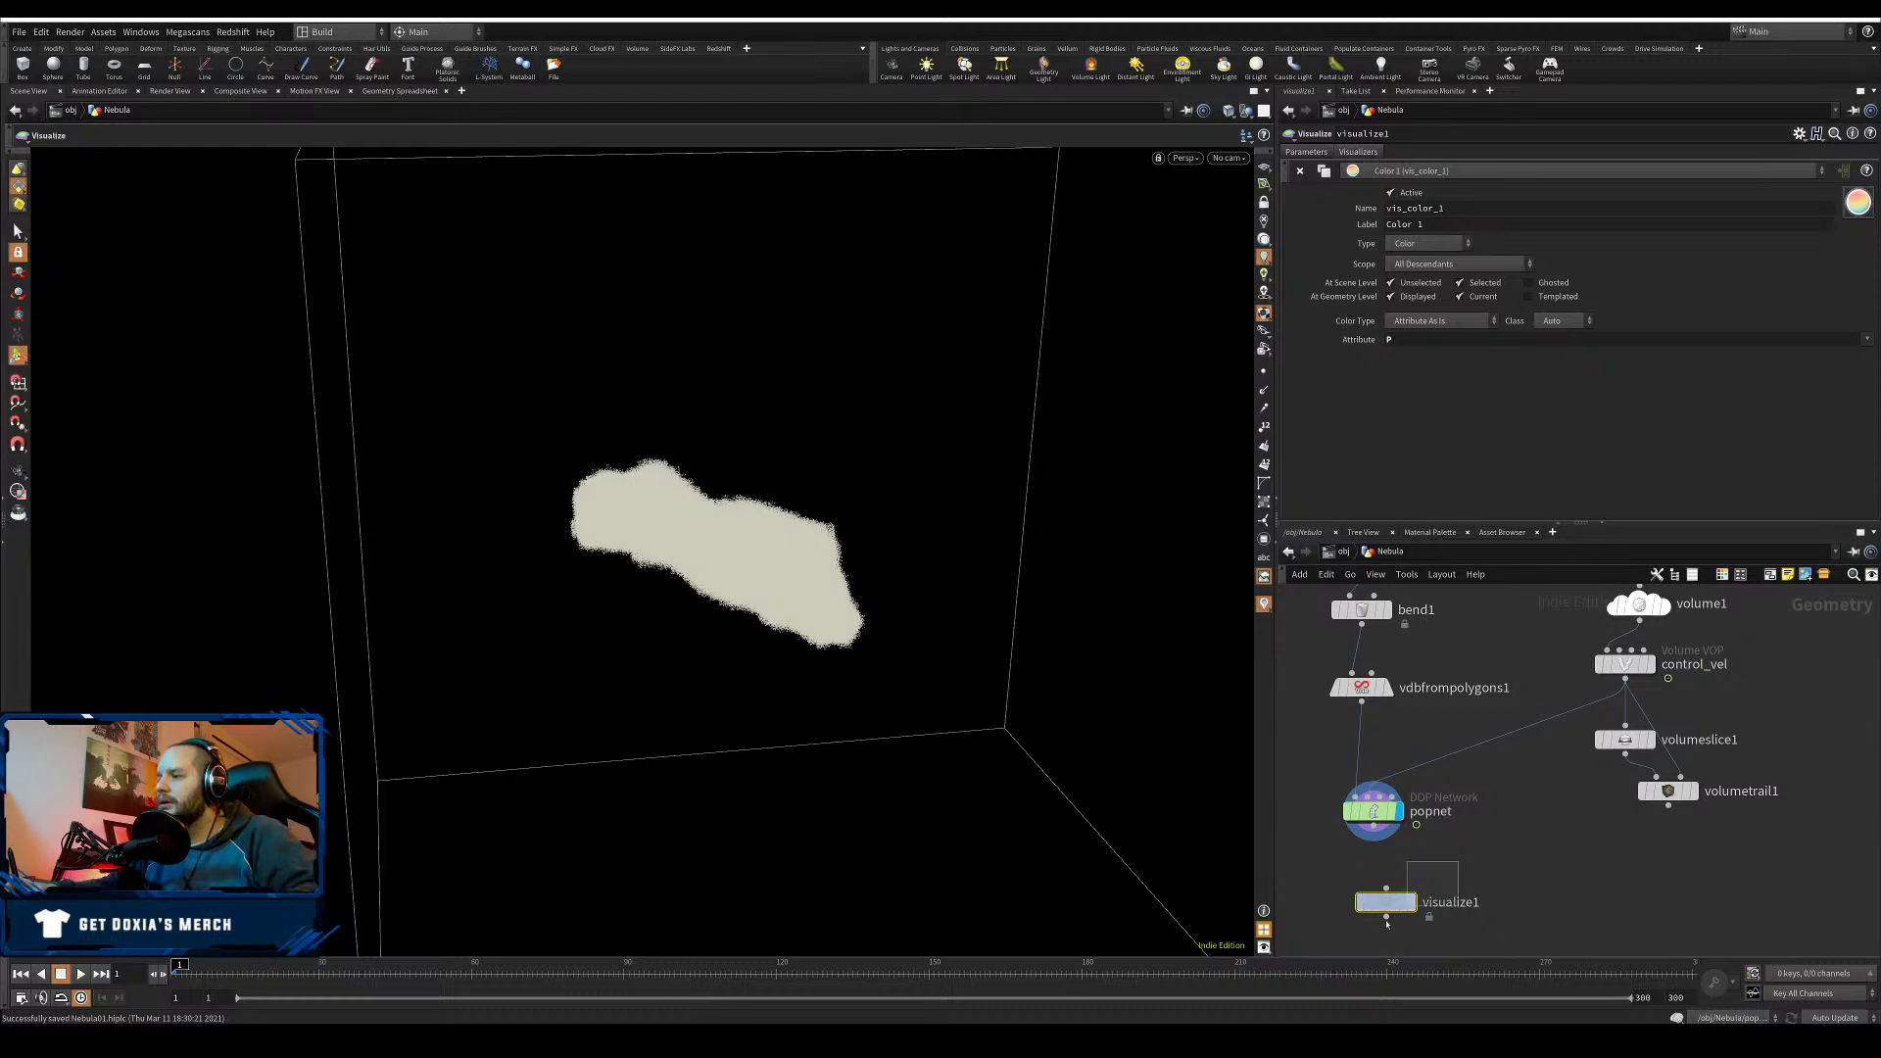
{"action": "key", "text": "Delete"}
- From popnet's output, search the node list for 'attr', then for 'point'
{"action": "left_click", "coordinate": [1373, 826]}
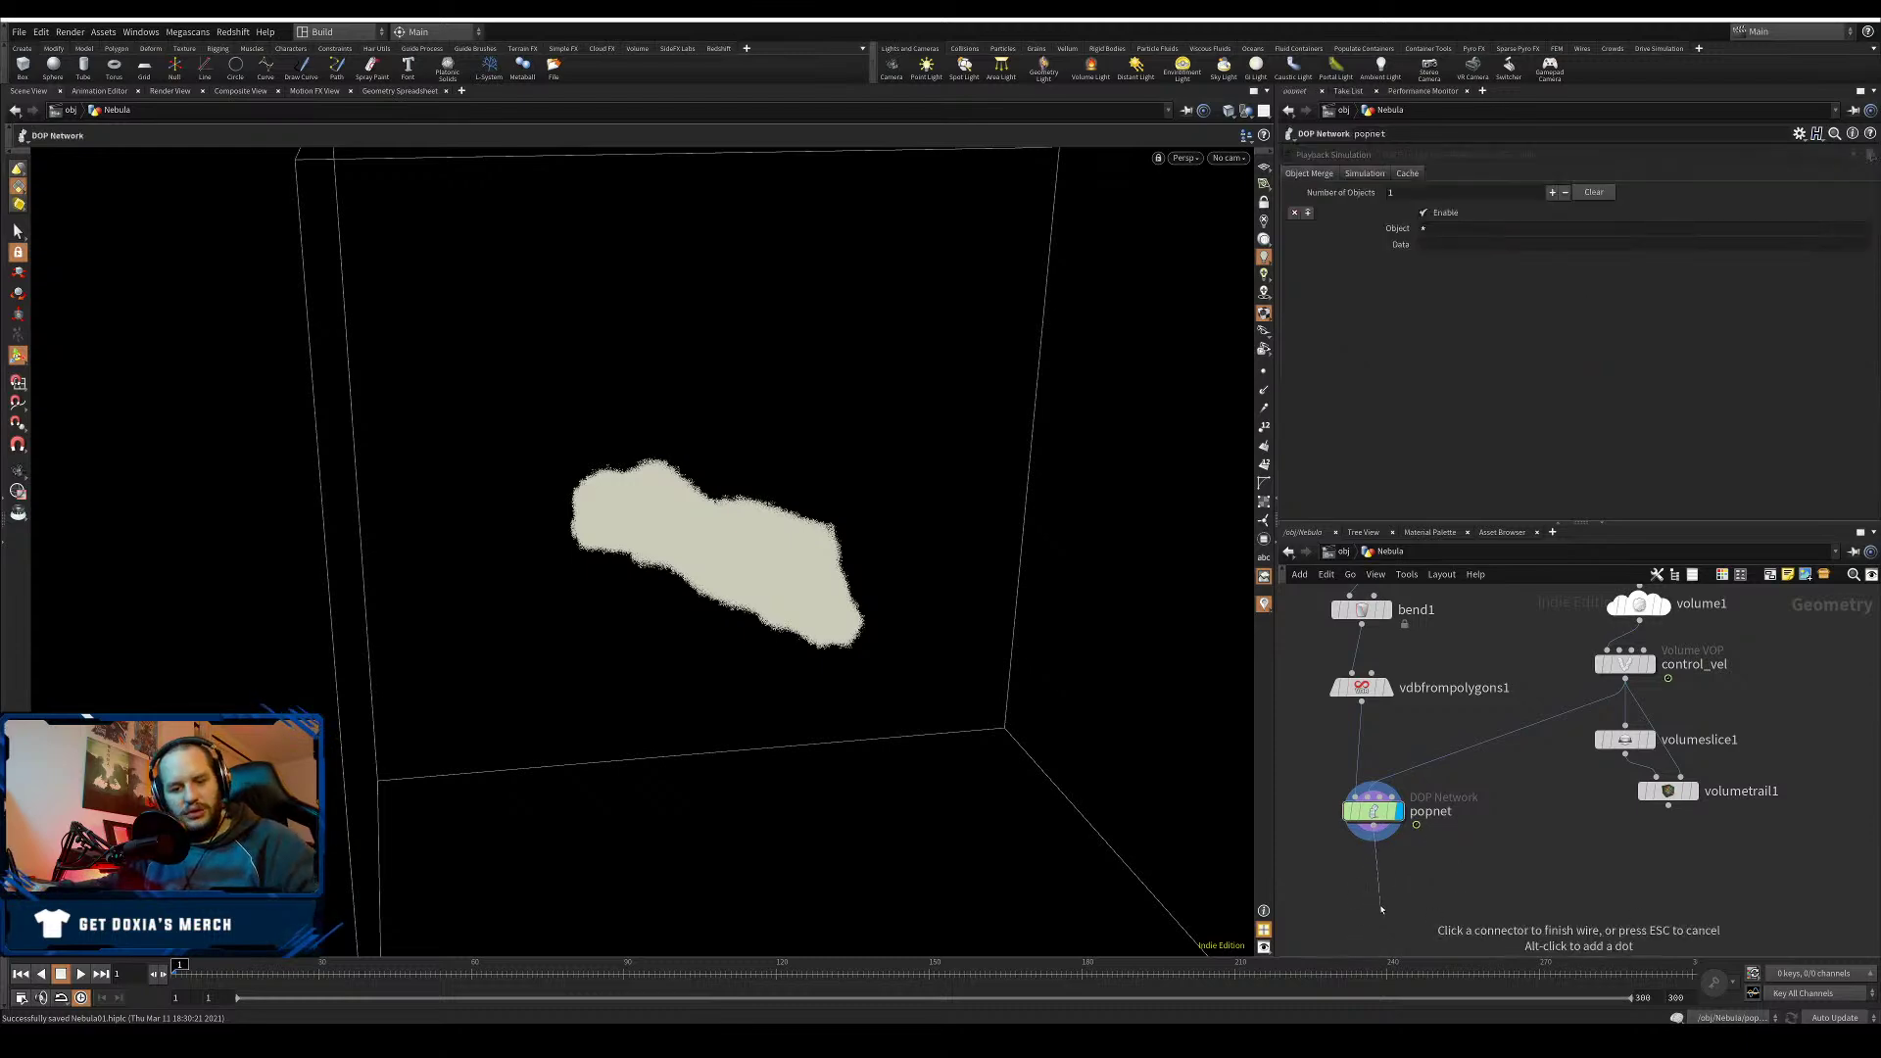
{"action": "left_click", "coordinate": [1381, 909]}
{"action": "type", "text": "attr"}
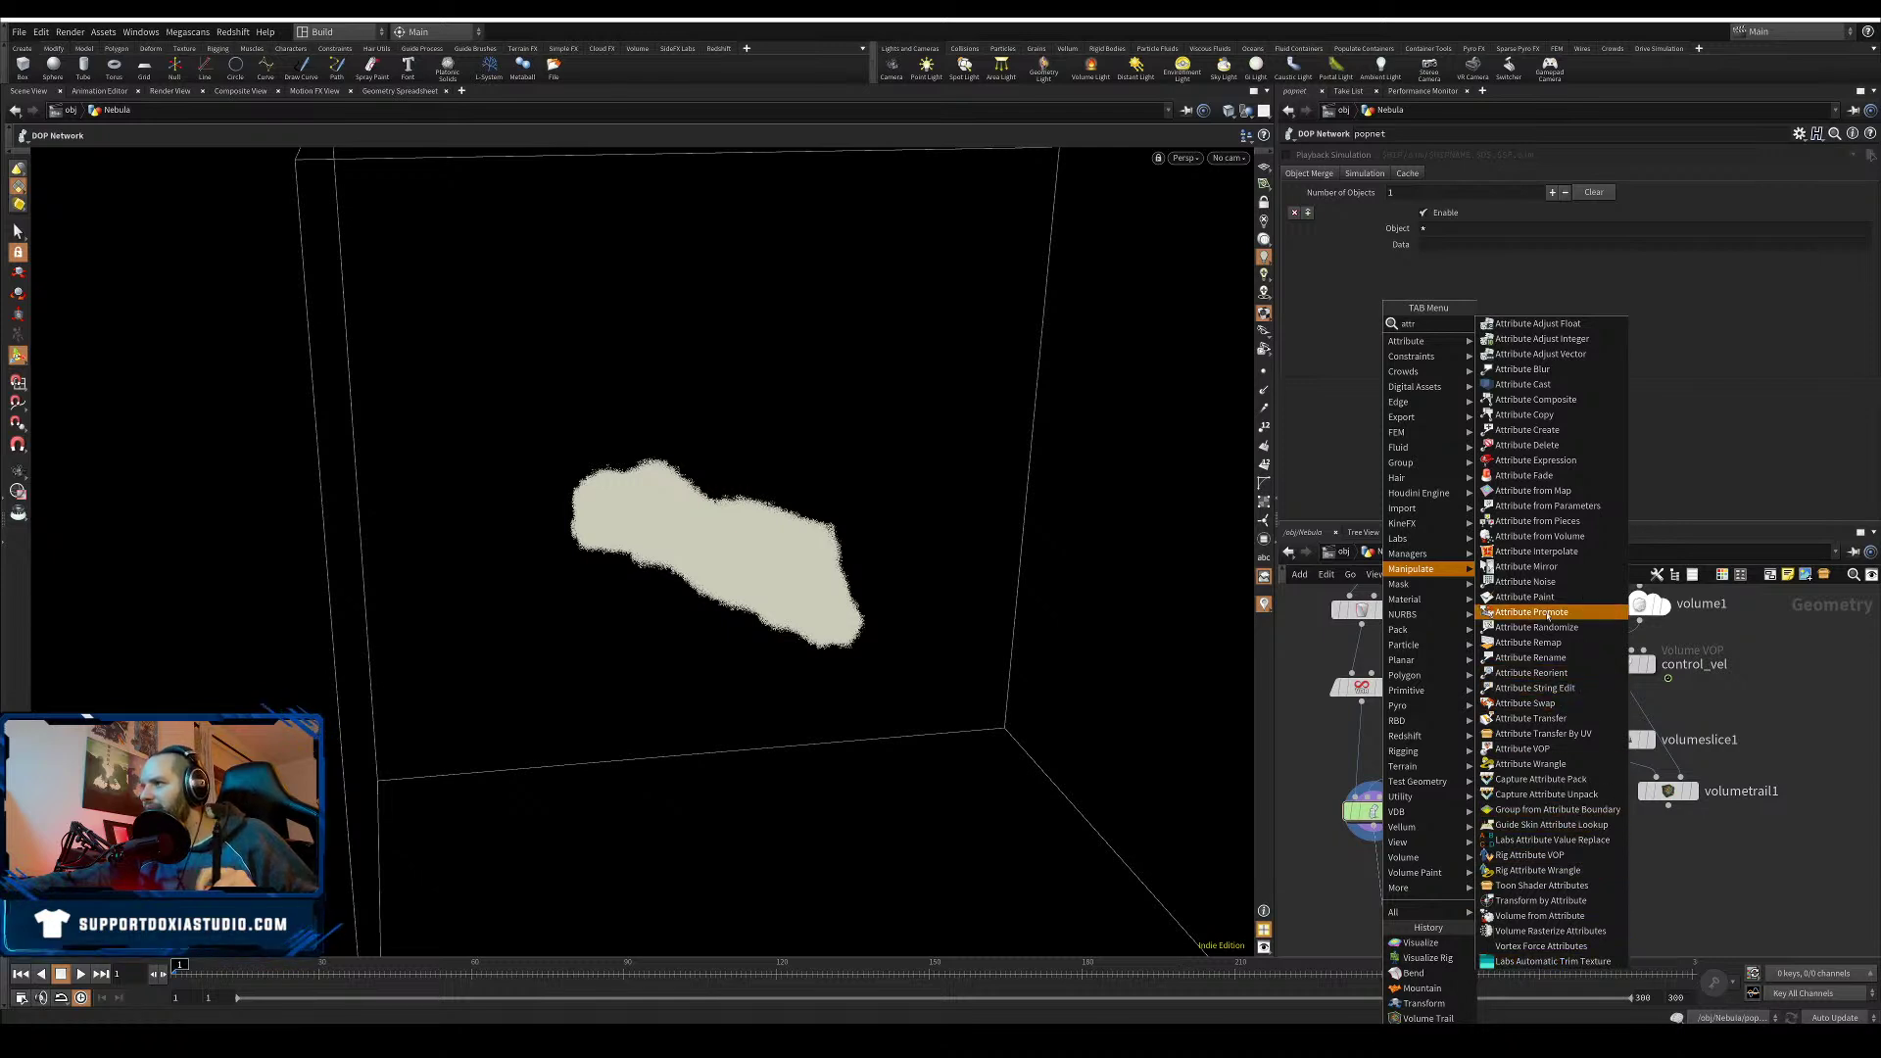
{"action": "key", "text": "Escape"}
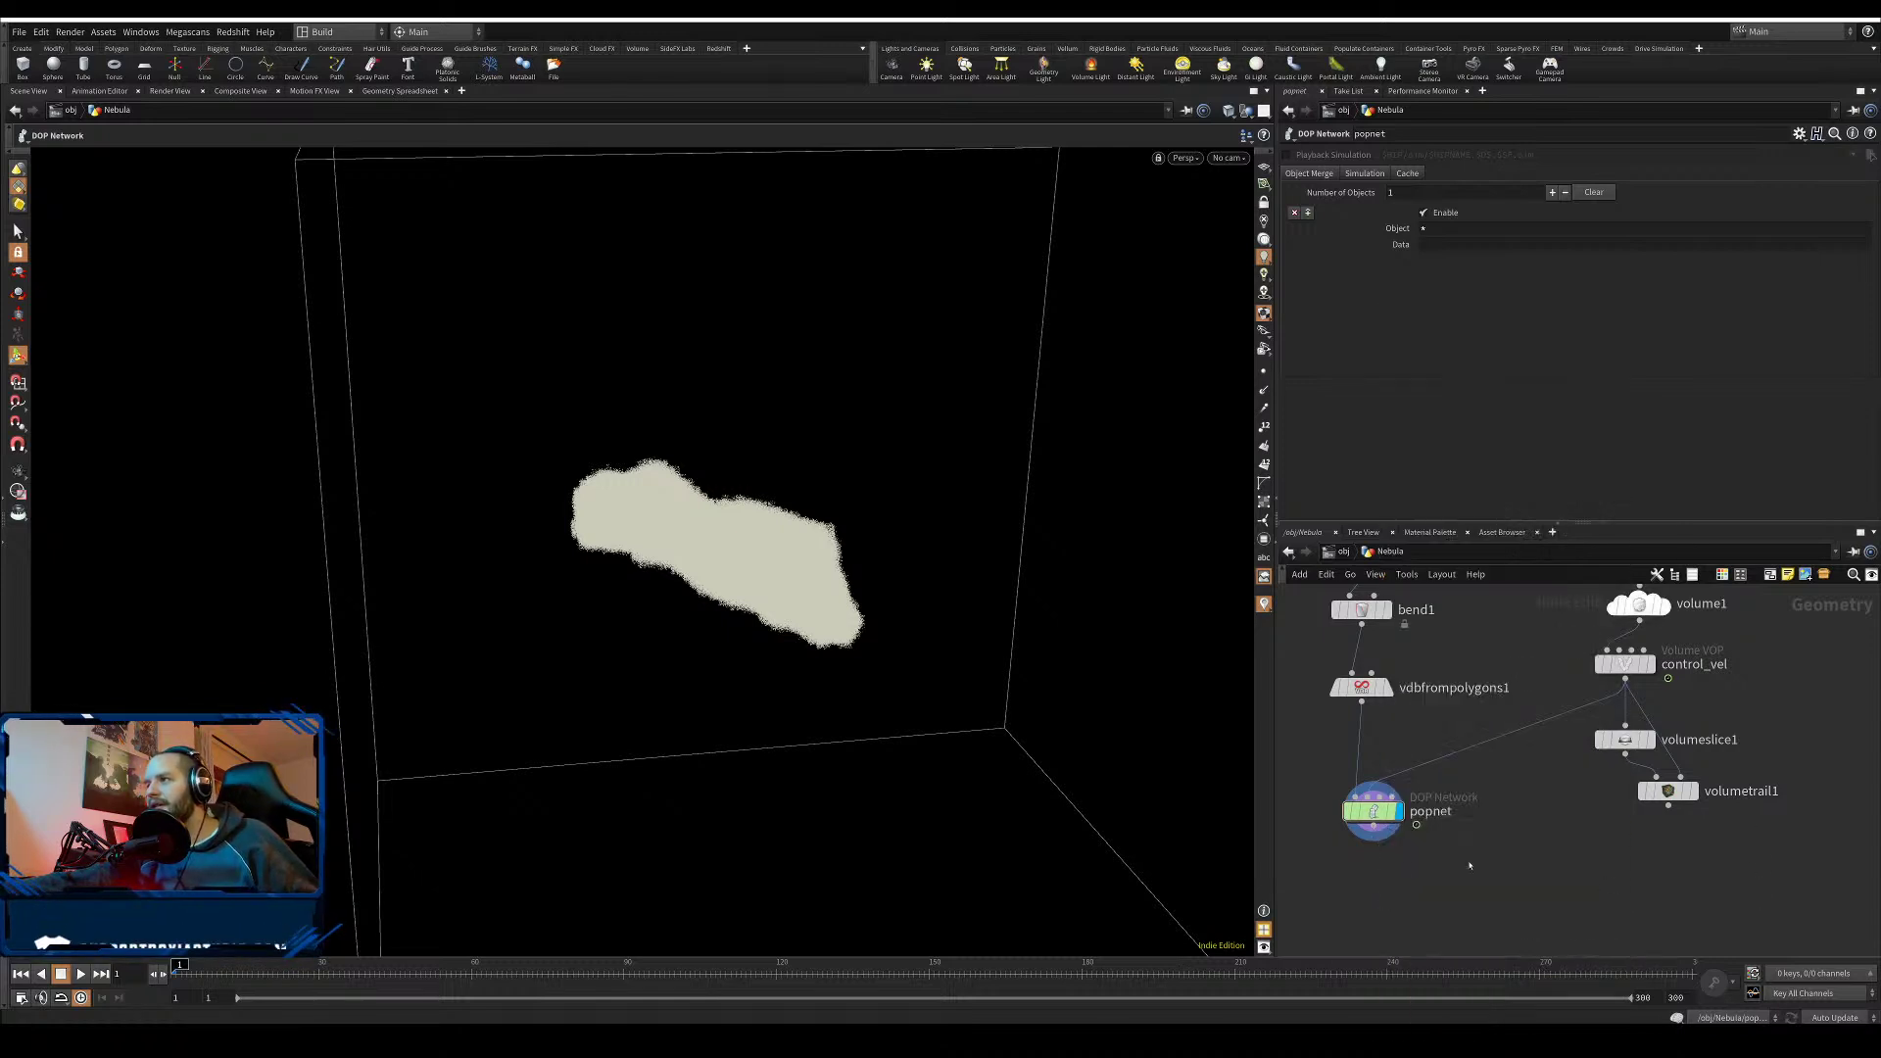
{"action": "key", "text": "Tab"}
{"action": "type", "text": "point"}
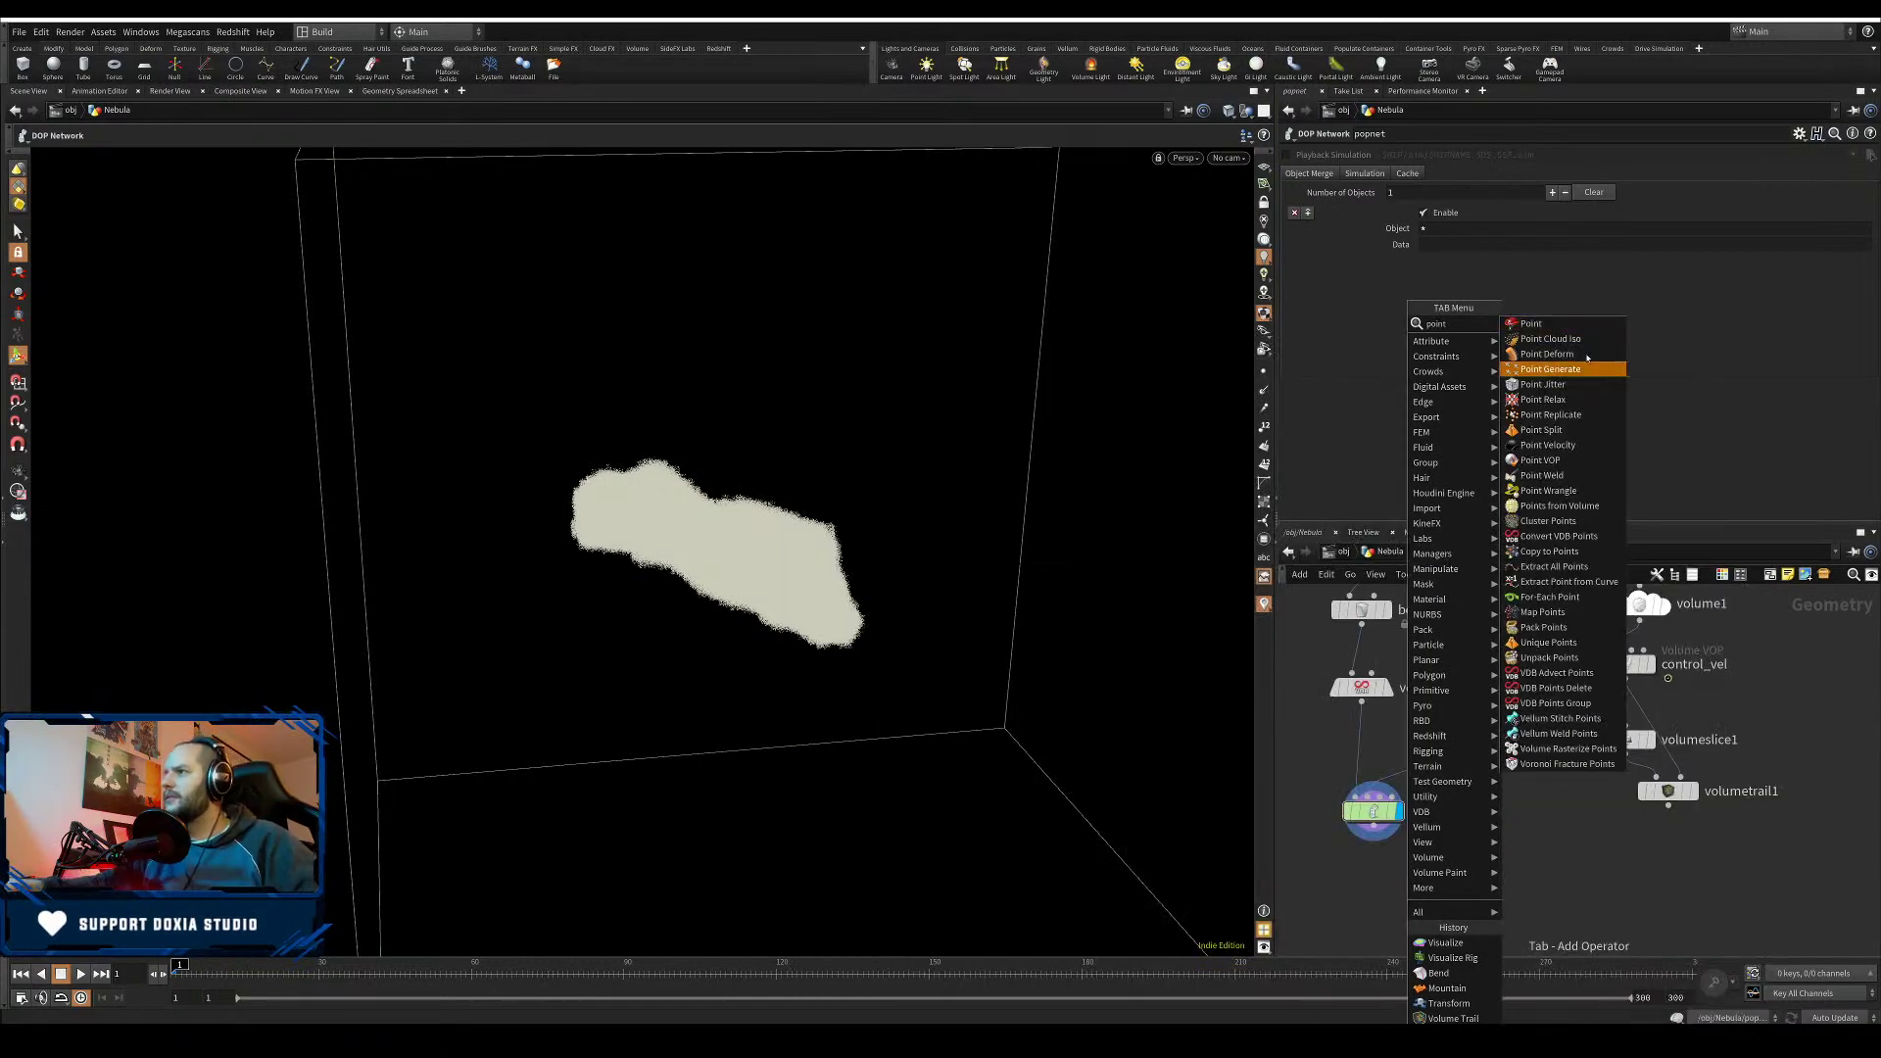
- Add an Attribute VOP fed by popnet, make it displayed, and rename it color_by_age
{"action": "left_click", "coordinate": [1568, 467]}
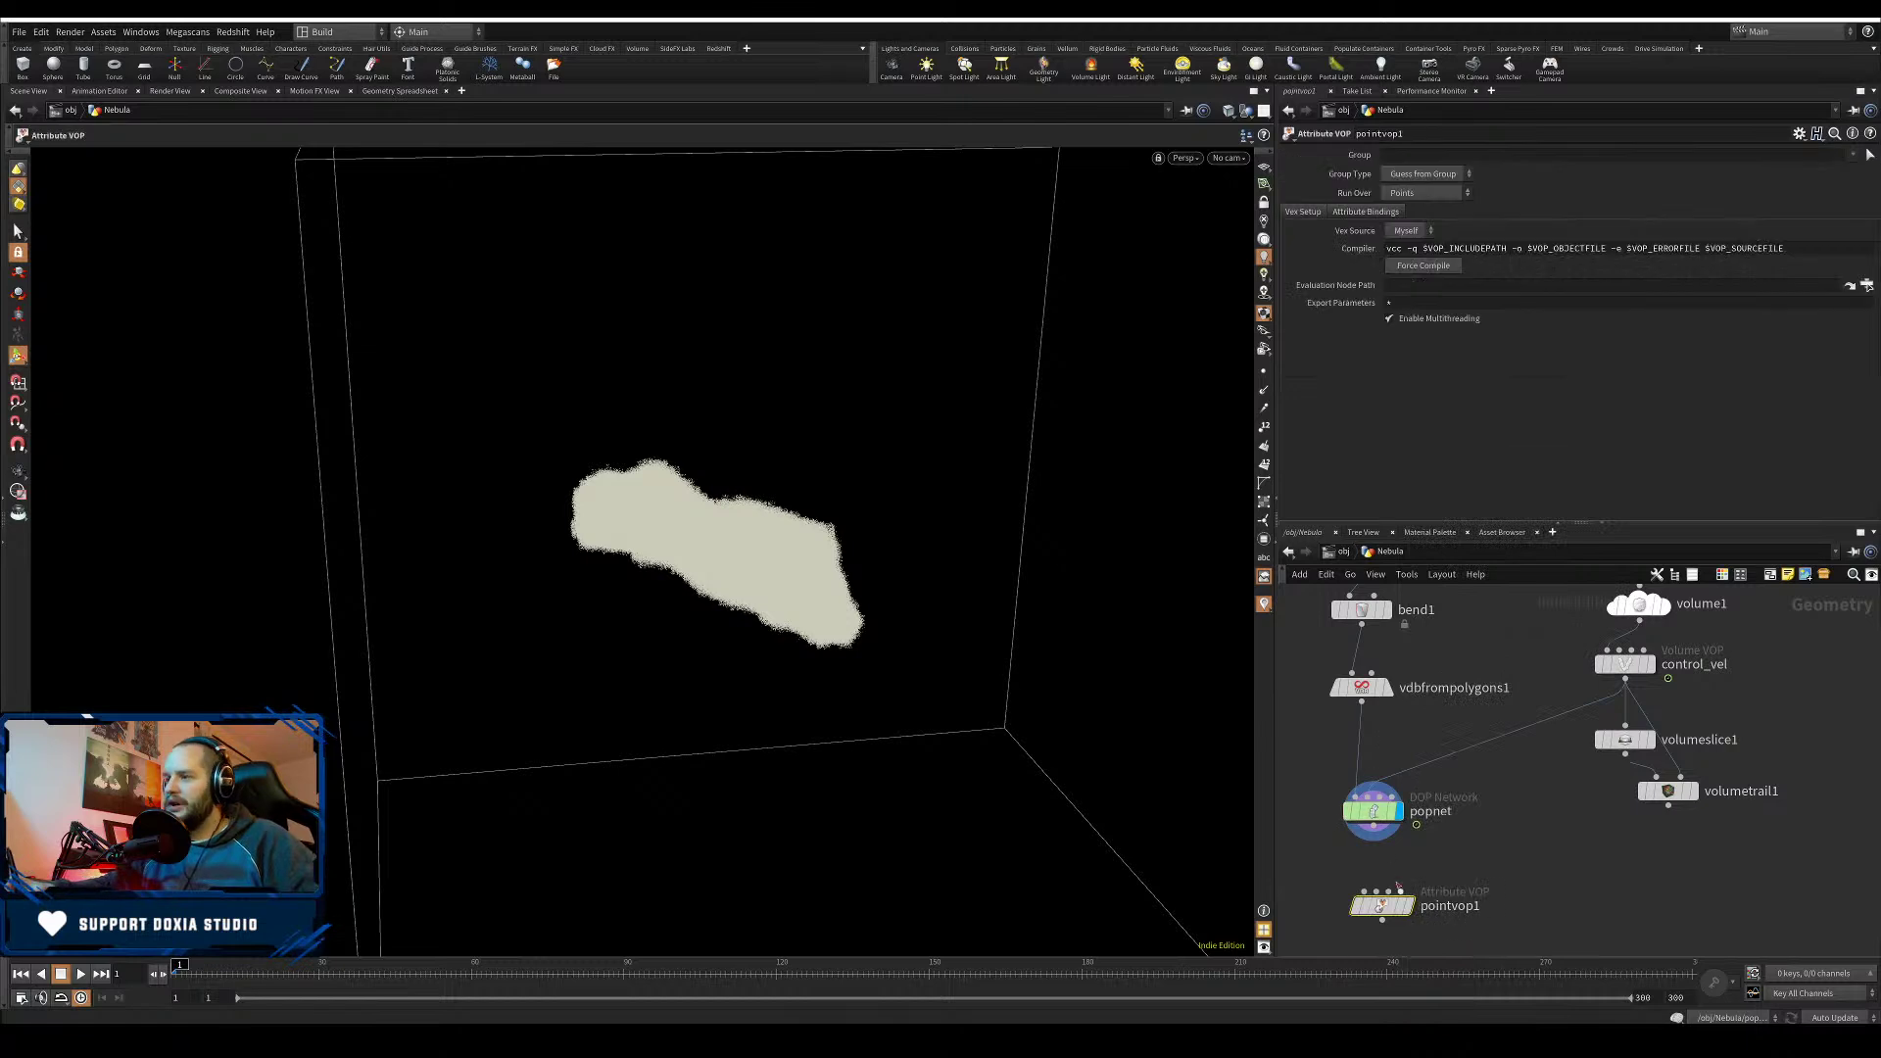
{"action": "left_click_drag", "start_coordinate": [1386, 903], "coordinate": [1370, 884]}
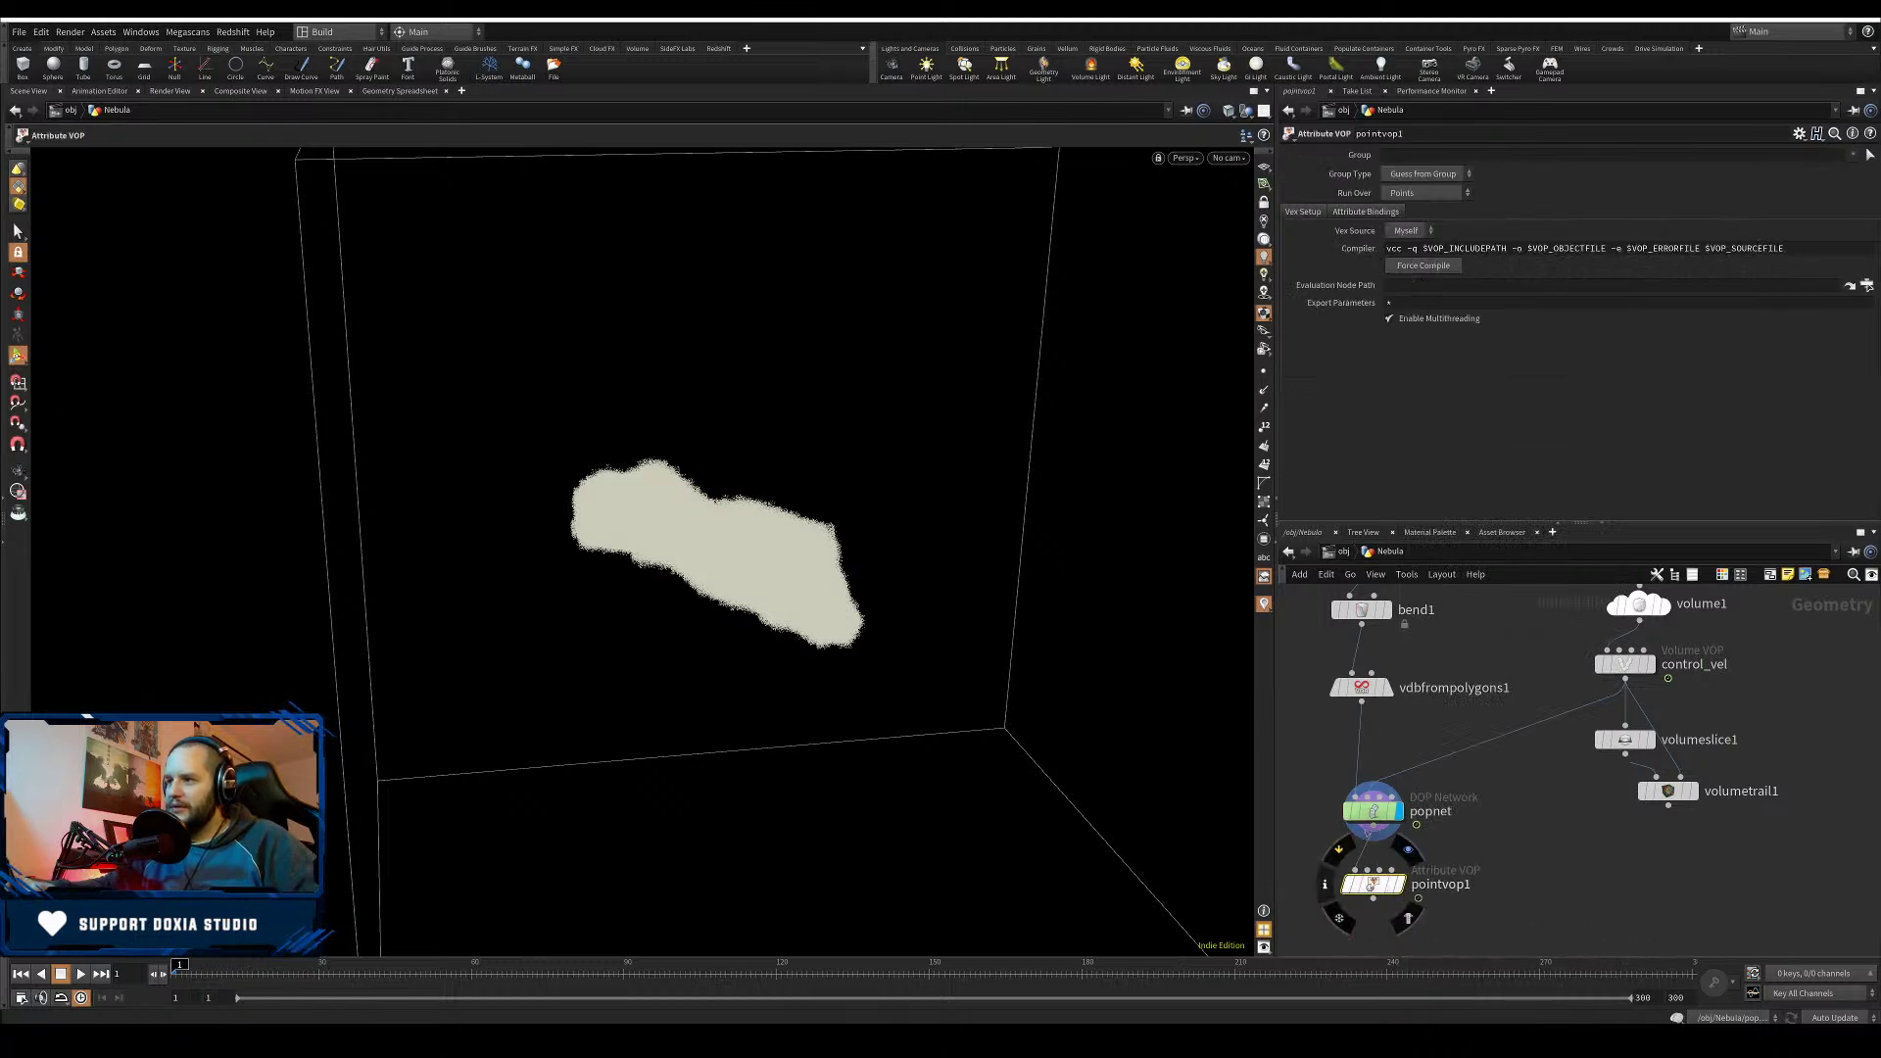
{"action": "left_click", "coordinate": [1400, 884]}
{"action": "left_click", "coordinate": [1433, 884]}
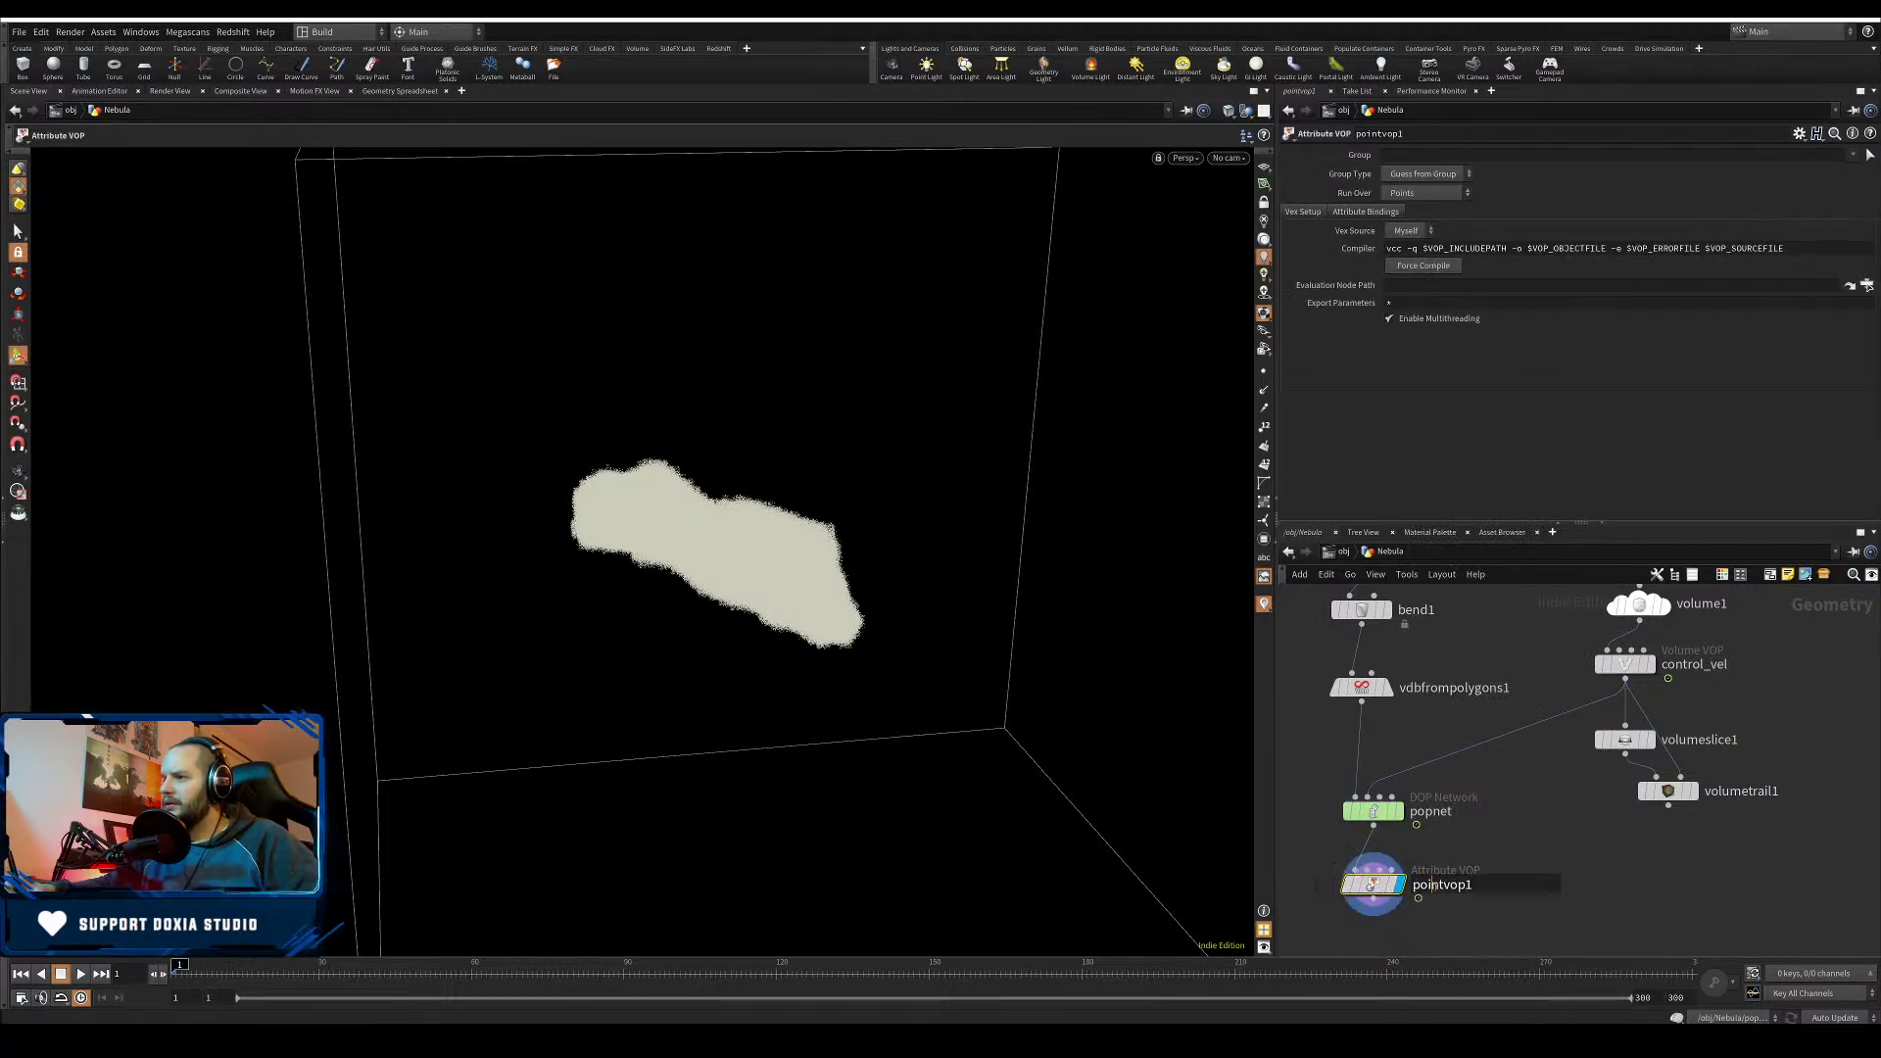
{"action": "double_click", "coordinate": [1433, 885]}
{"action": "type", "text": "color_b"}
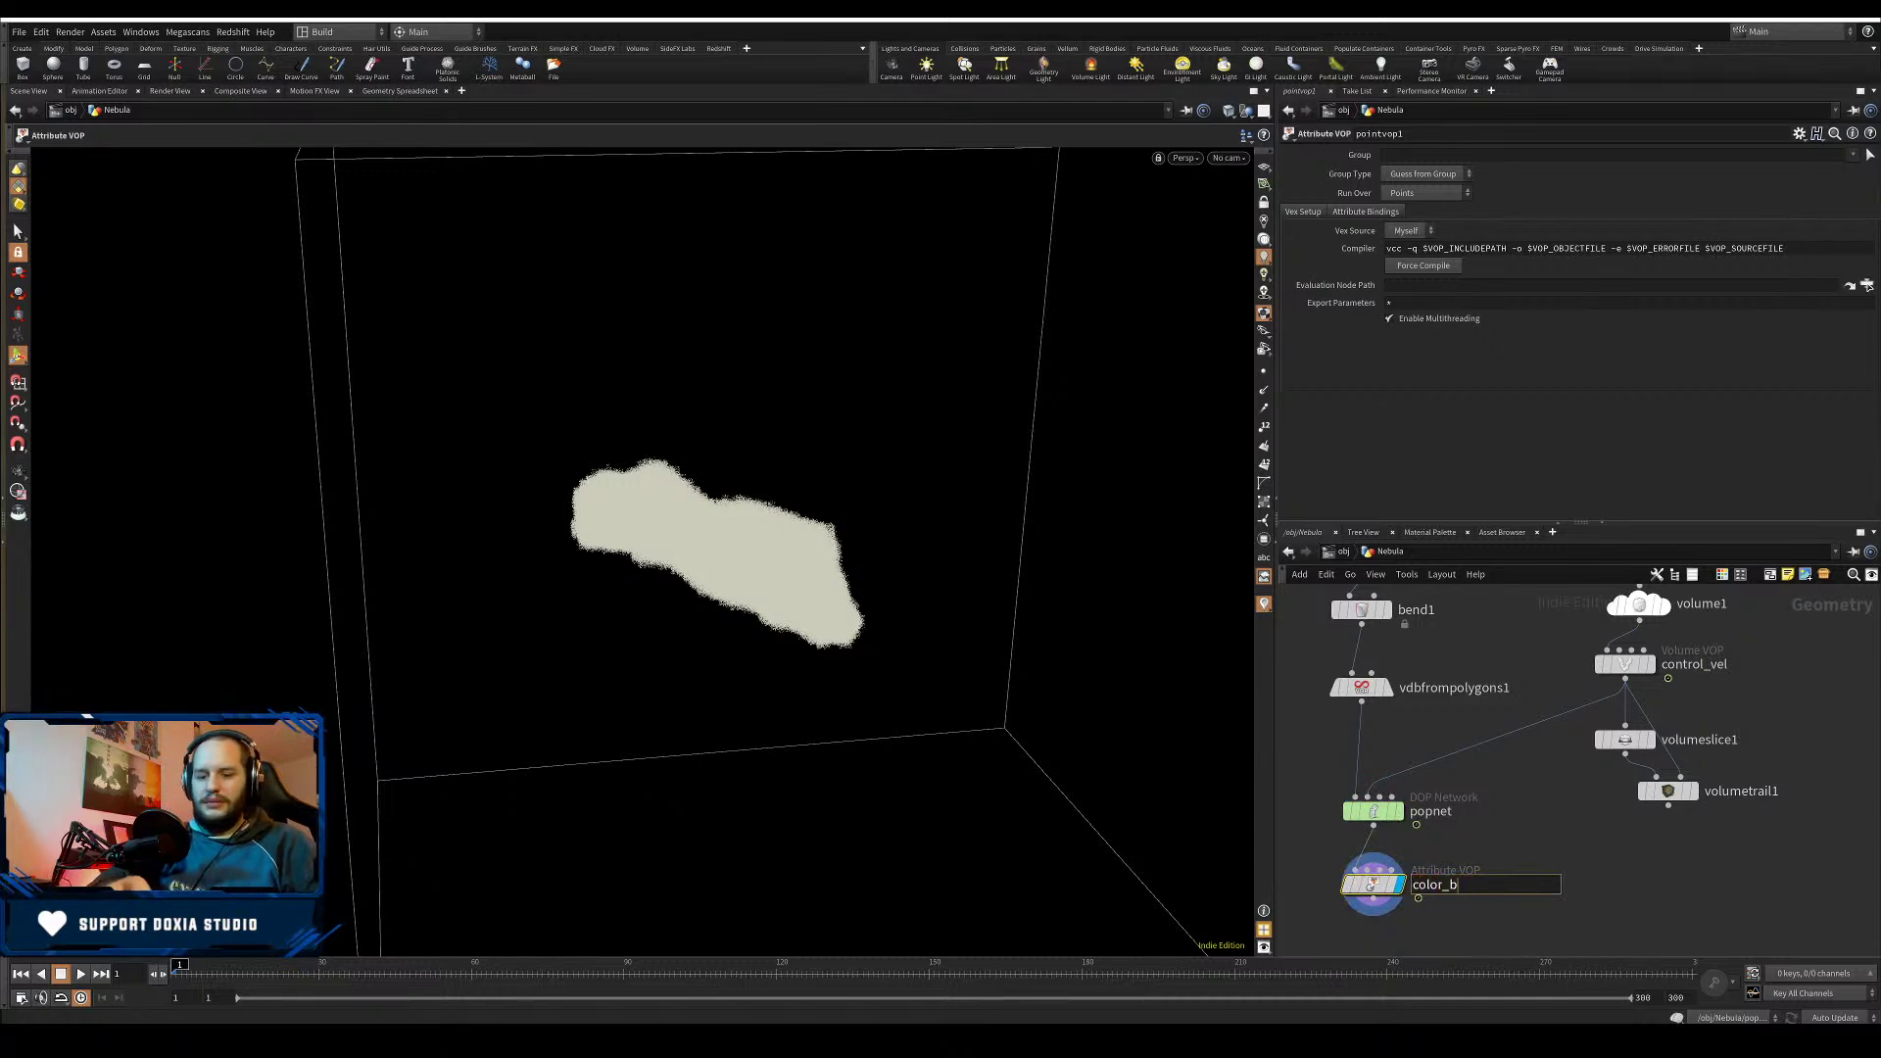
{"action": "type", "text": "y_age"}
{"action": "key", "text": "Return"}
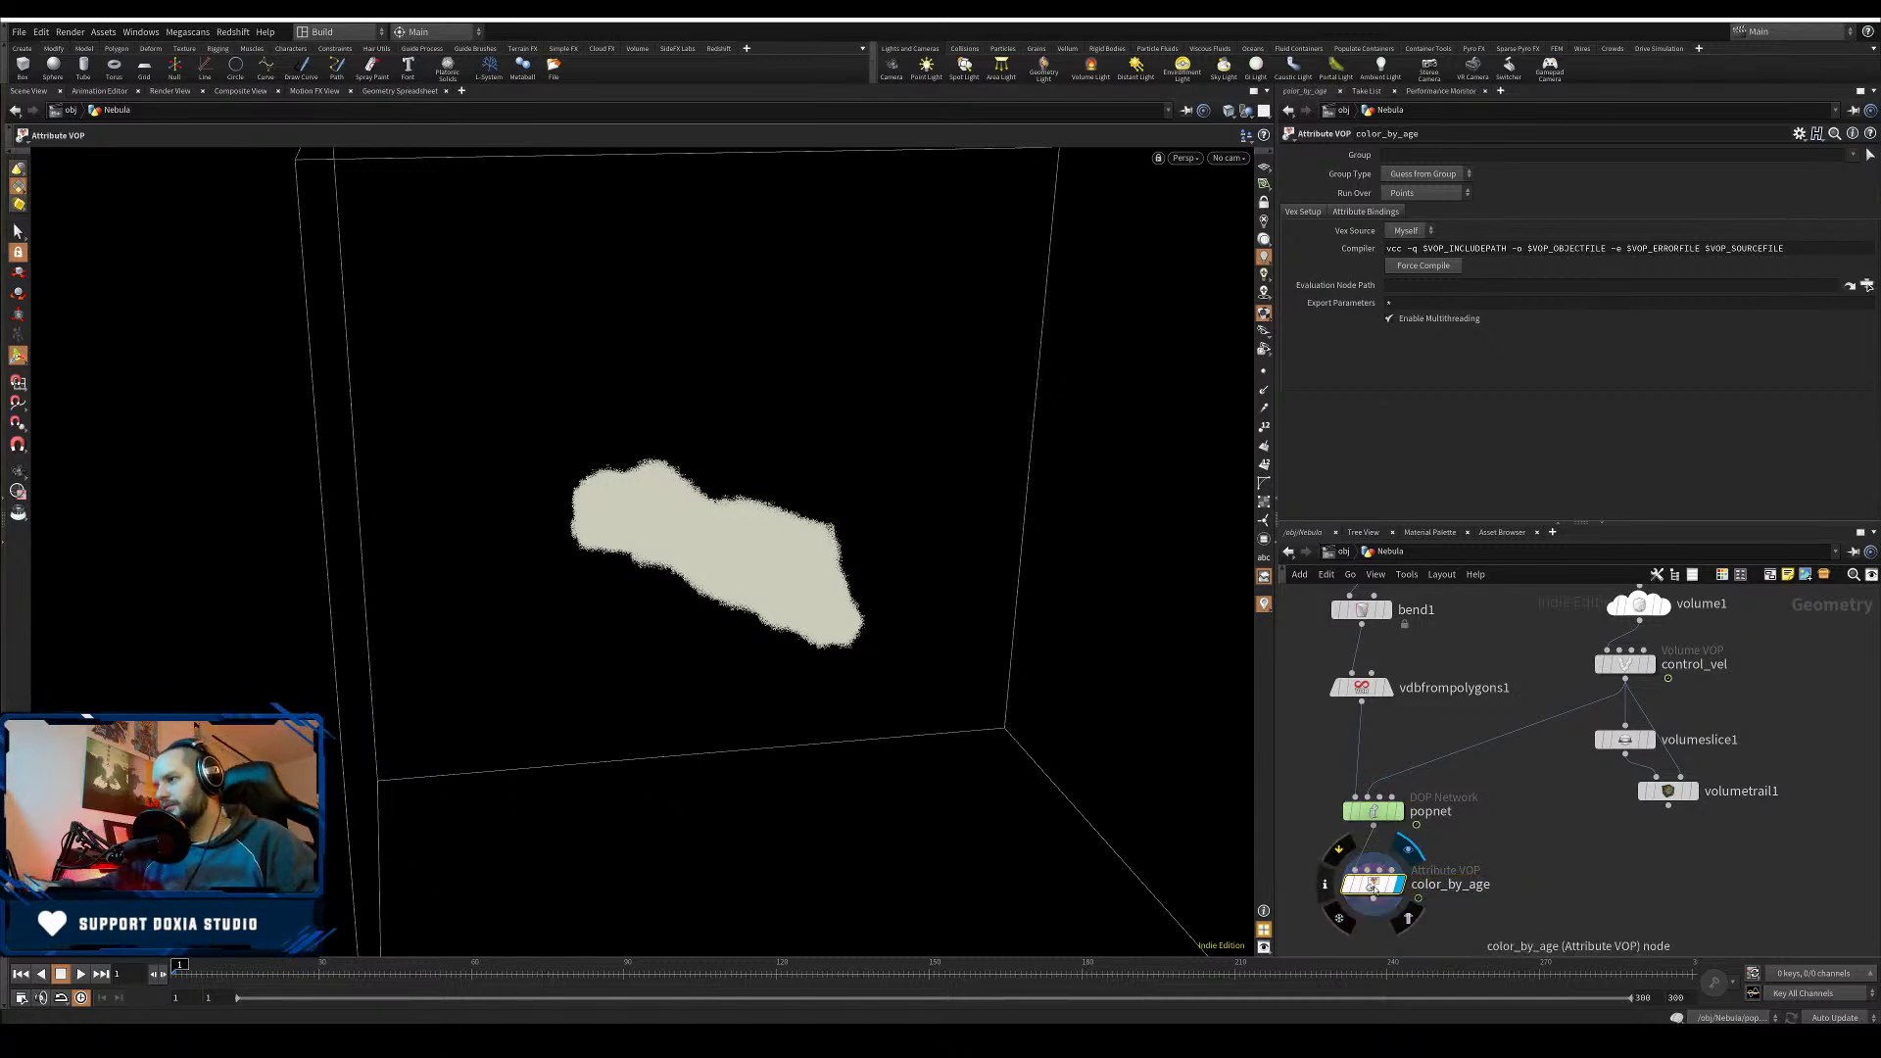
- Inside color_by_age, add a Fit Range node fed by the particle age
{"action": "double_click", "coordinate": [1374, 887]}
{"action": "left_click_drag", "start_coordinate": [1465, 724], "coordinate": [1344, 714]}
{"action": "key", "text": "Tab"}
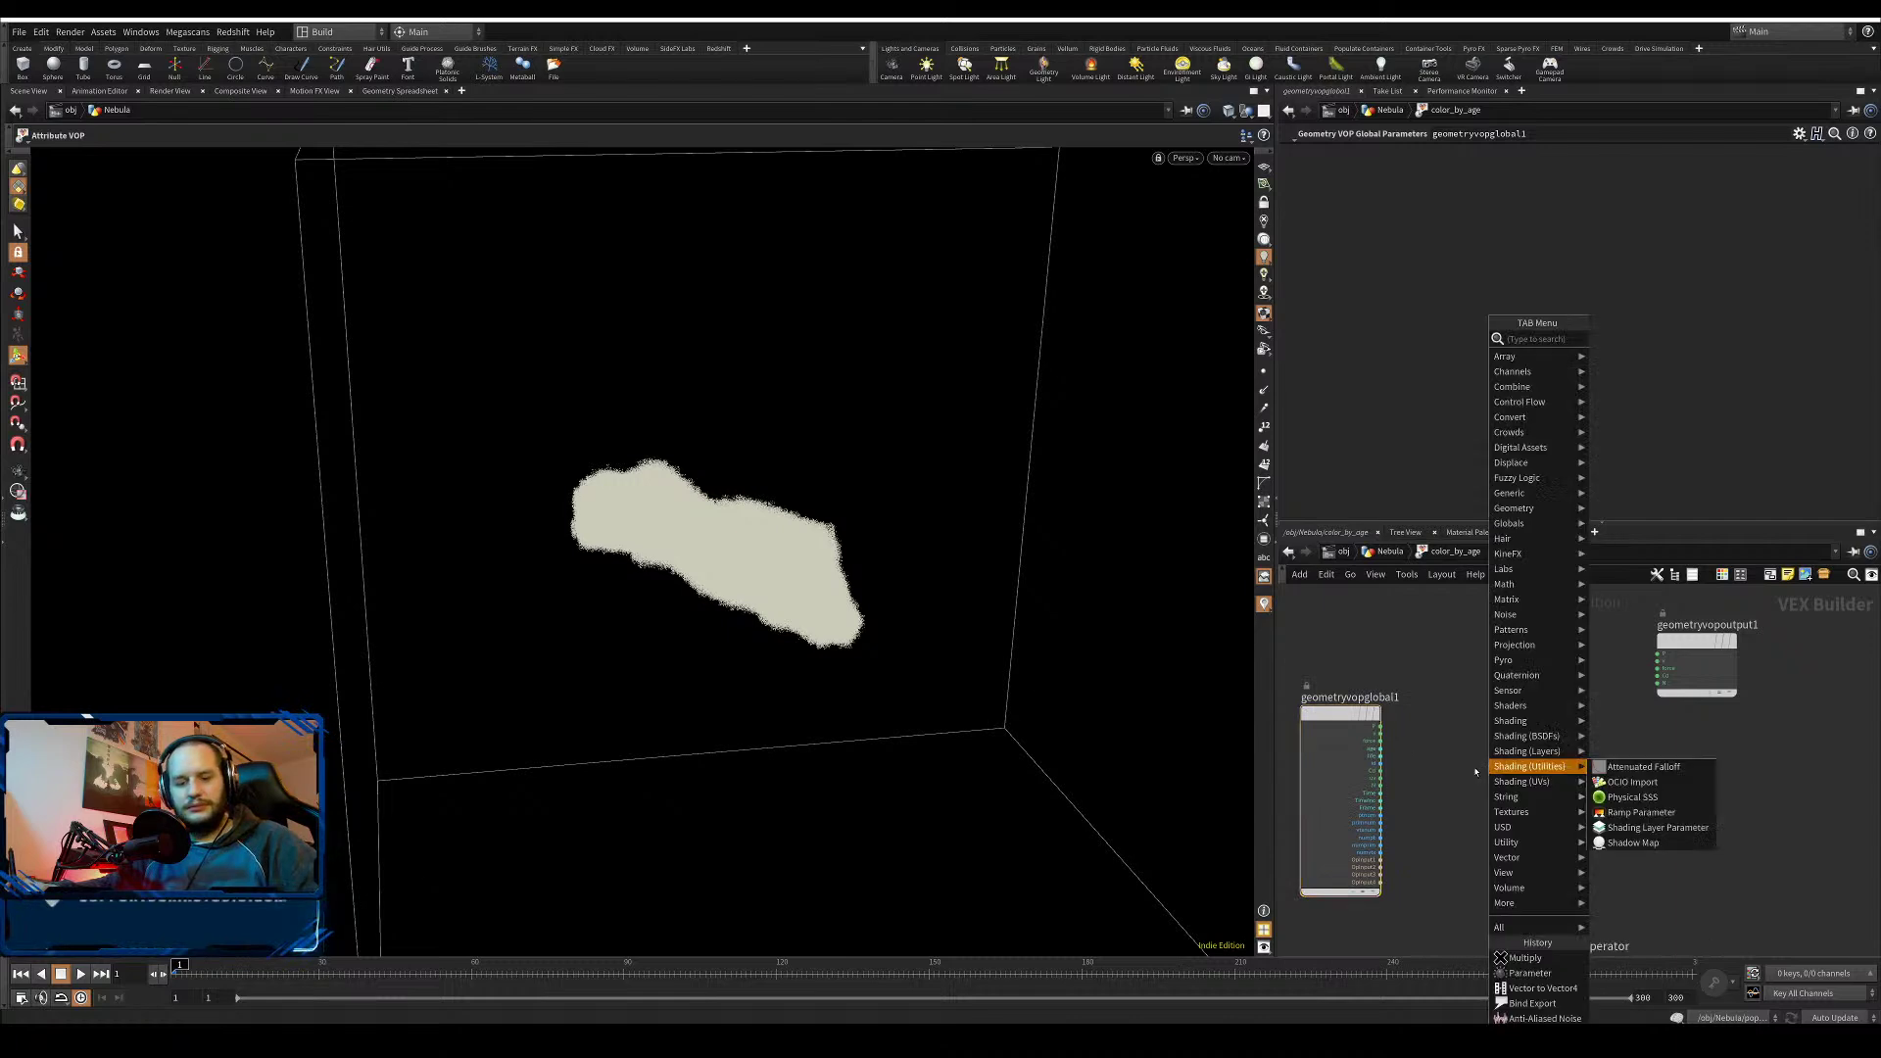
{"action": "type", "text": "fit"}
{"action": "left_click", "coordinate": [1626, 341]}
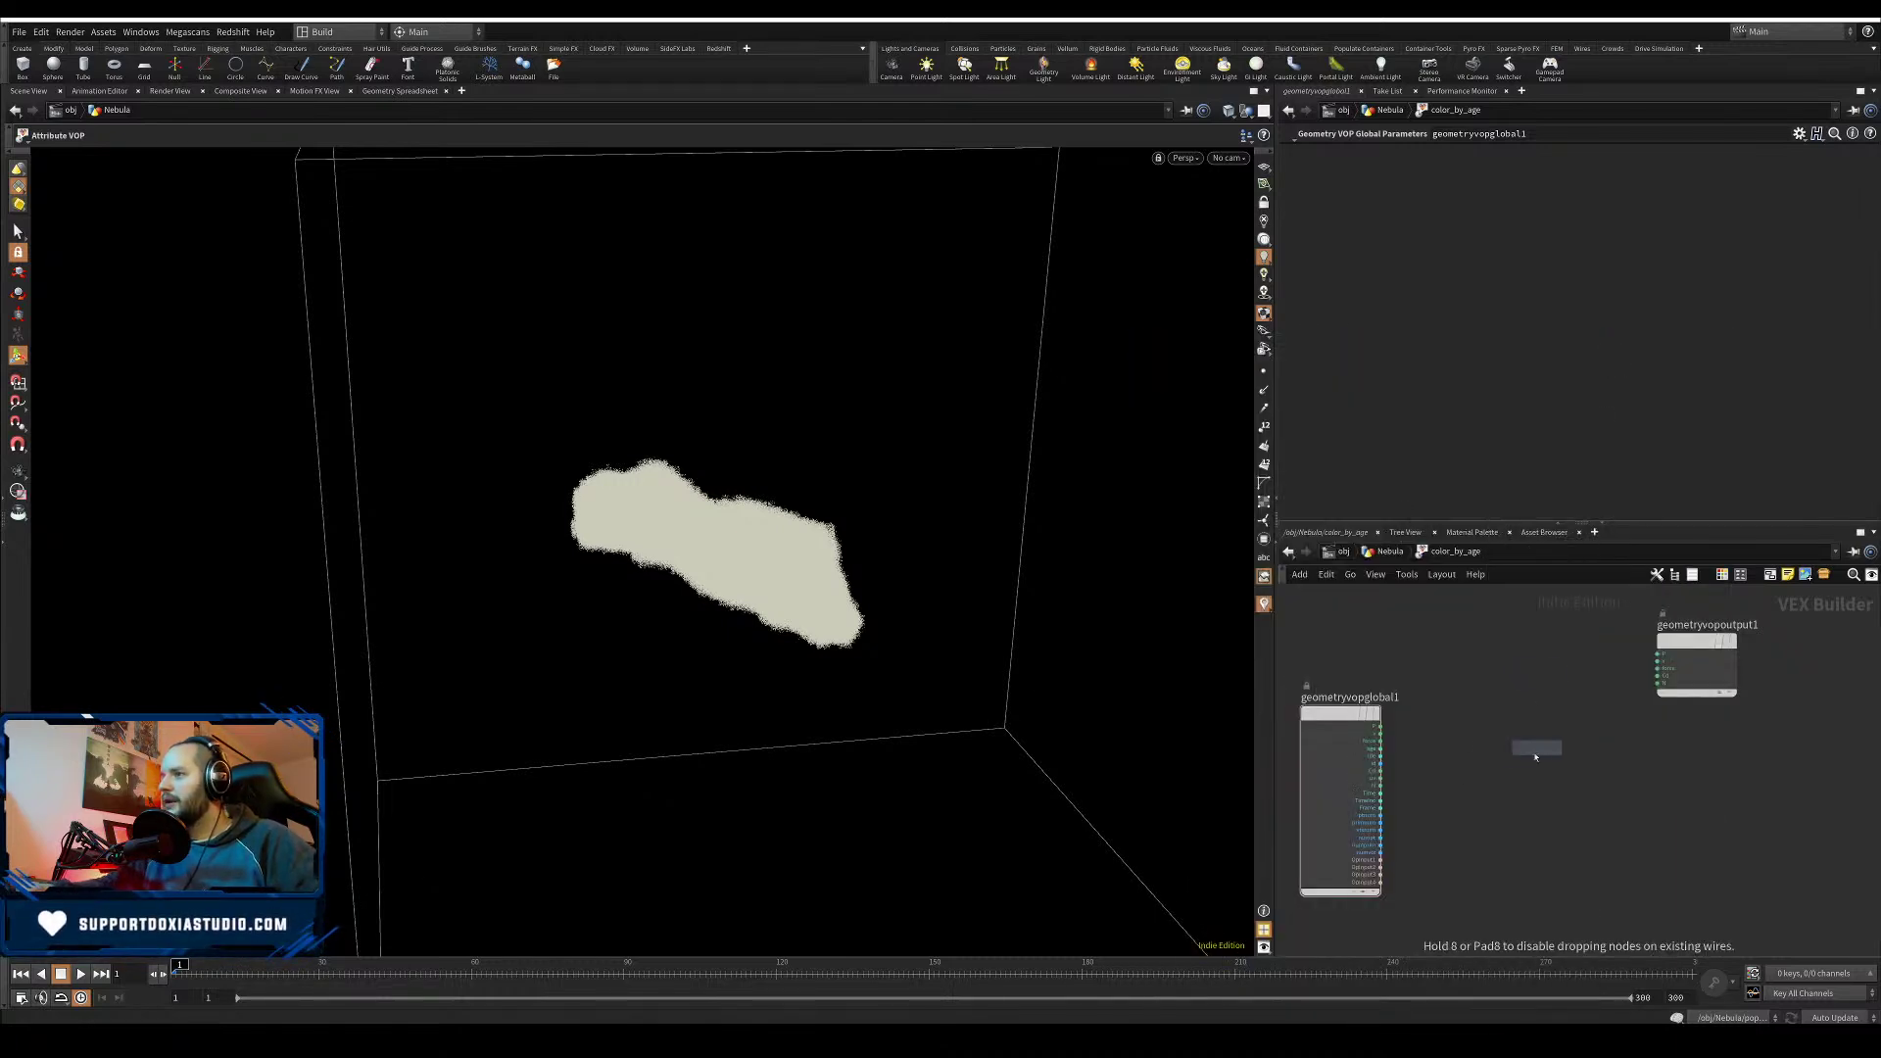
{"action": "left_click", "coordinate": [1492, 756]}
{"action": "left_click_drag", "start_coordinate": [1404, 760], "coordinate": [1447, 760]}
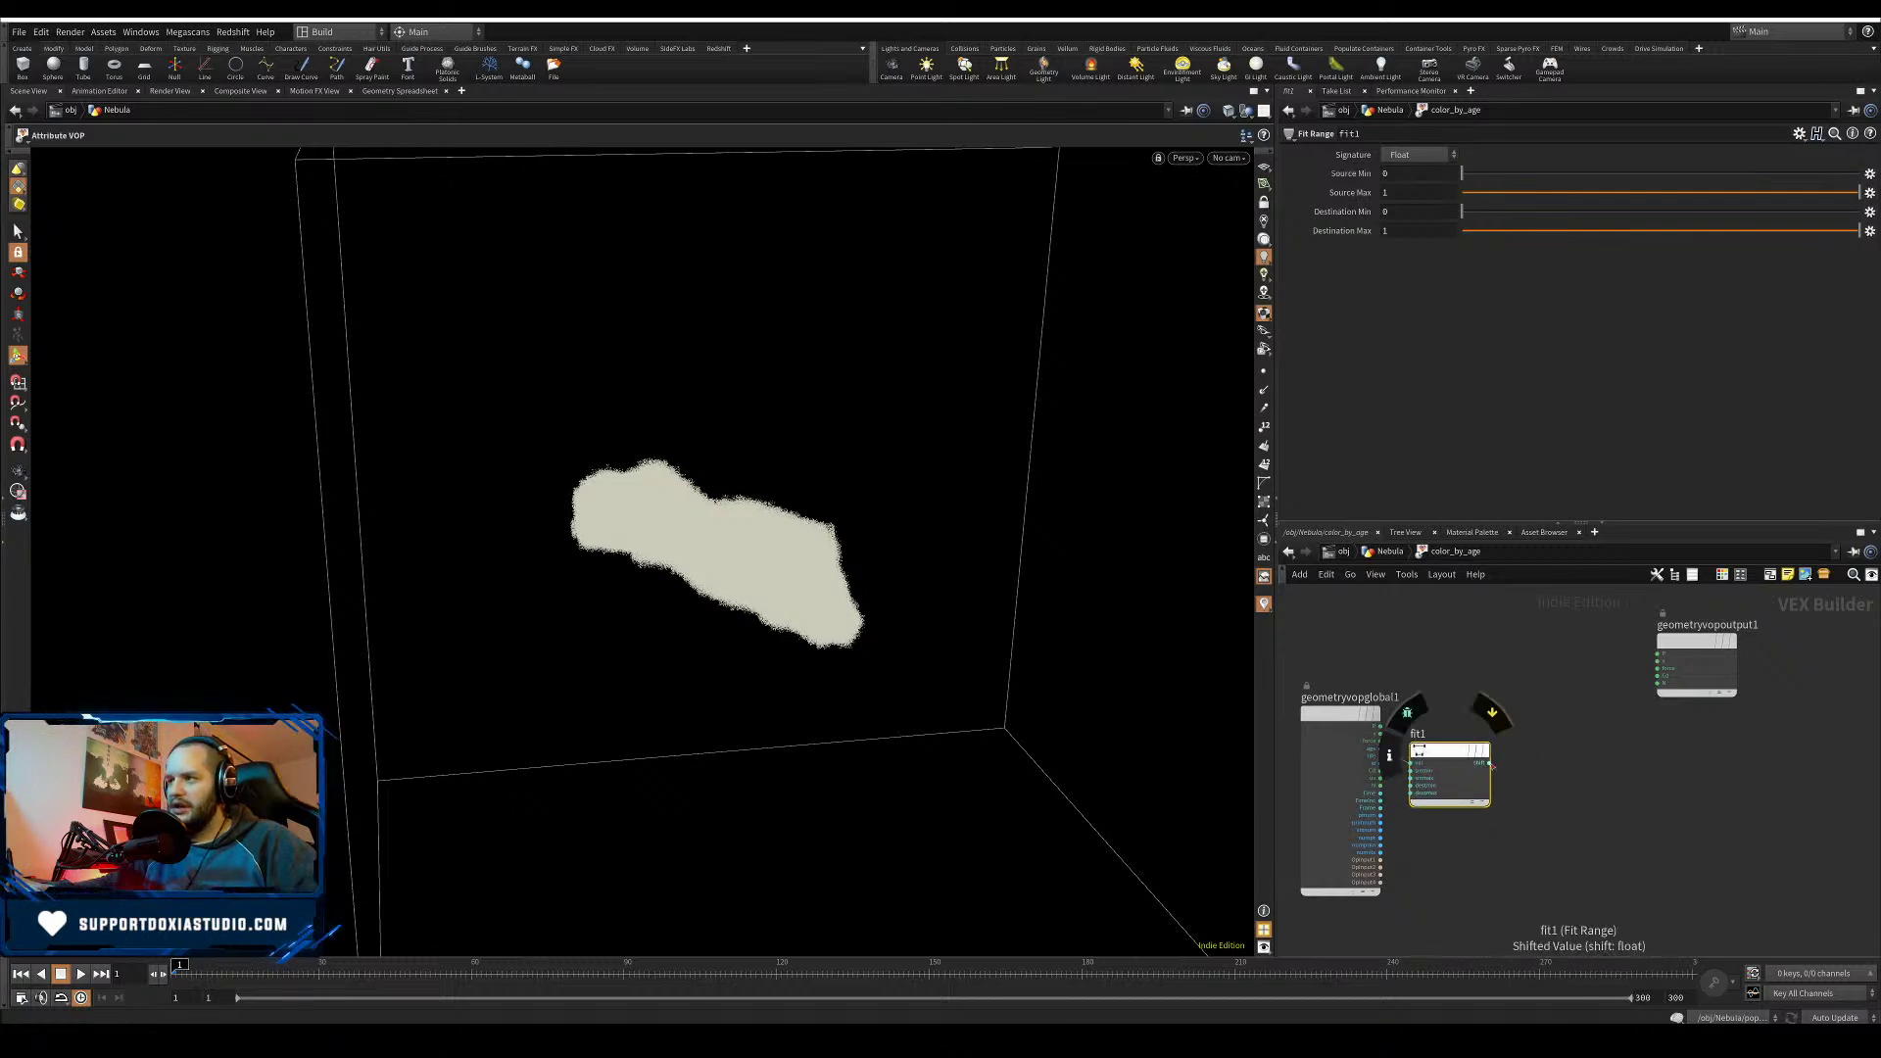
- Add a Ramp Parameter driven by fit1's output and wire its colour into Cd
{"action": "left_click", "coordinate": [1489, 763]}
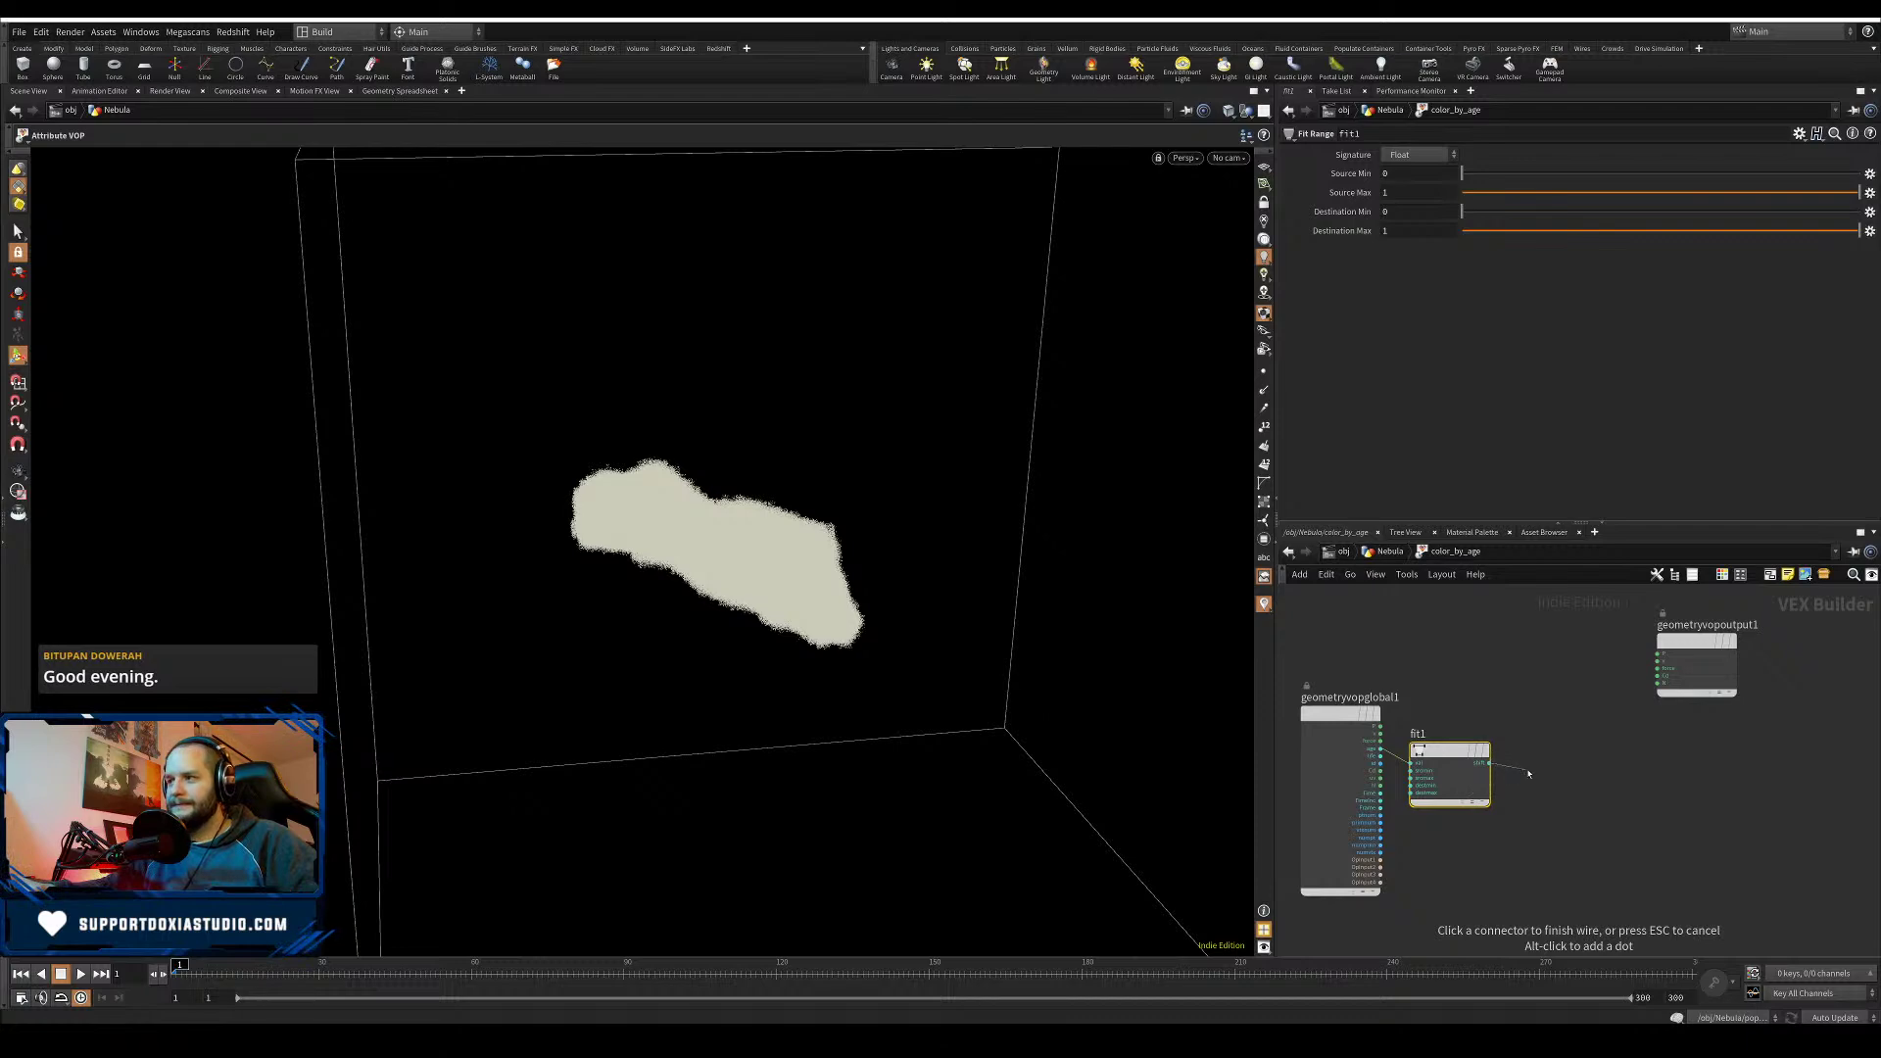
{"action": "left_click", "coordinate": [1519, 763]}
{"action": "left_click", "coordinate": [1489, 763]}
{"action": "key", "text": "Tab"}
{"action": "type", "text": "ramp"}
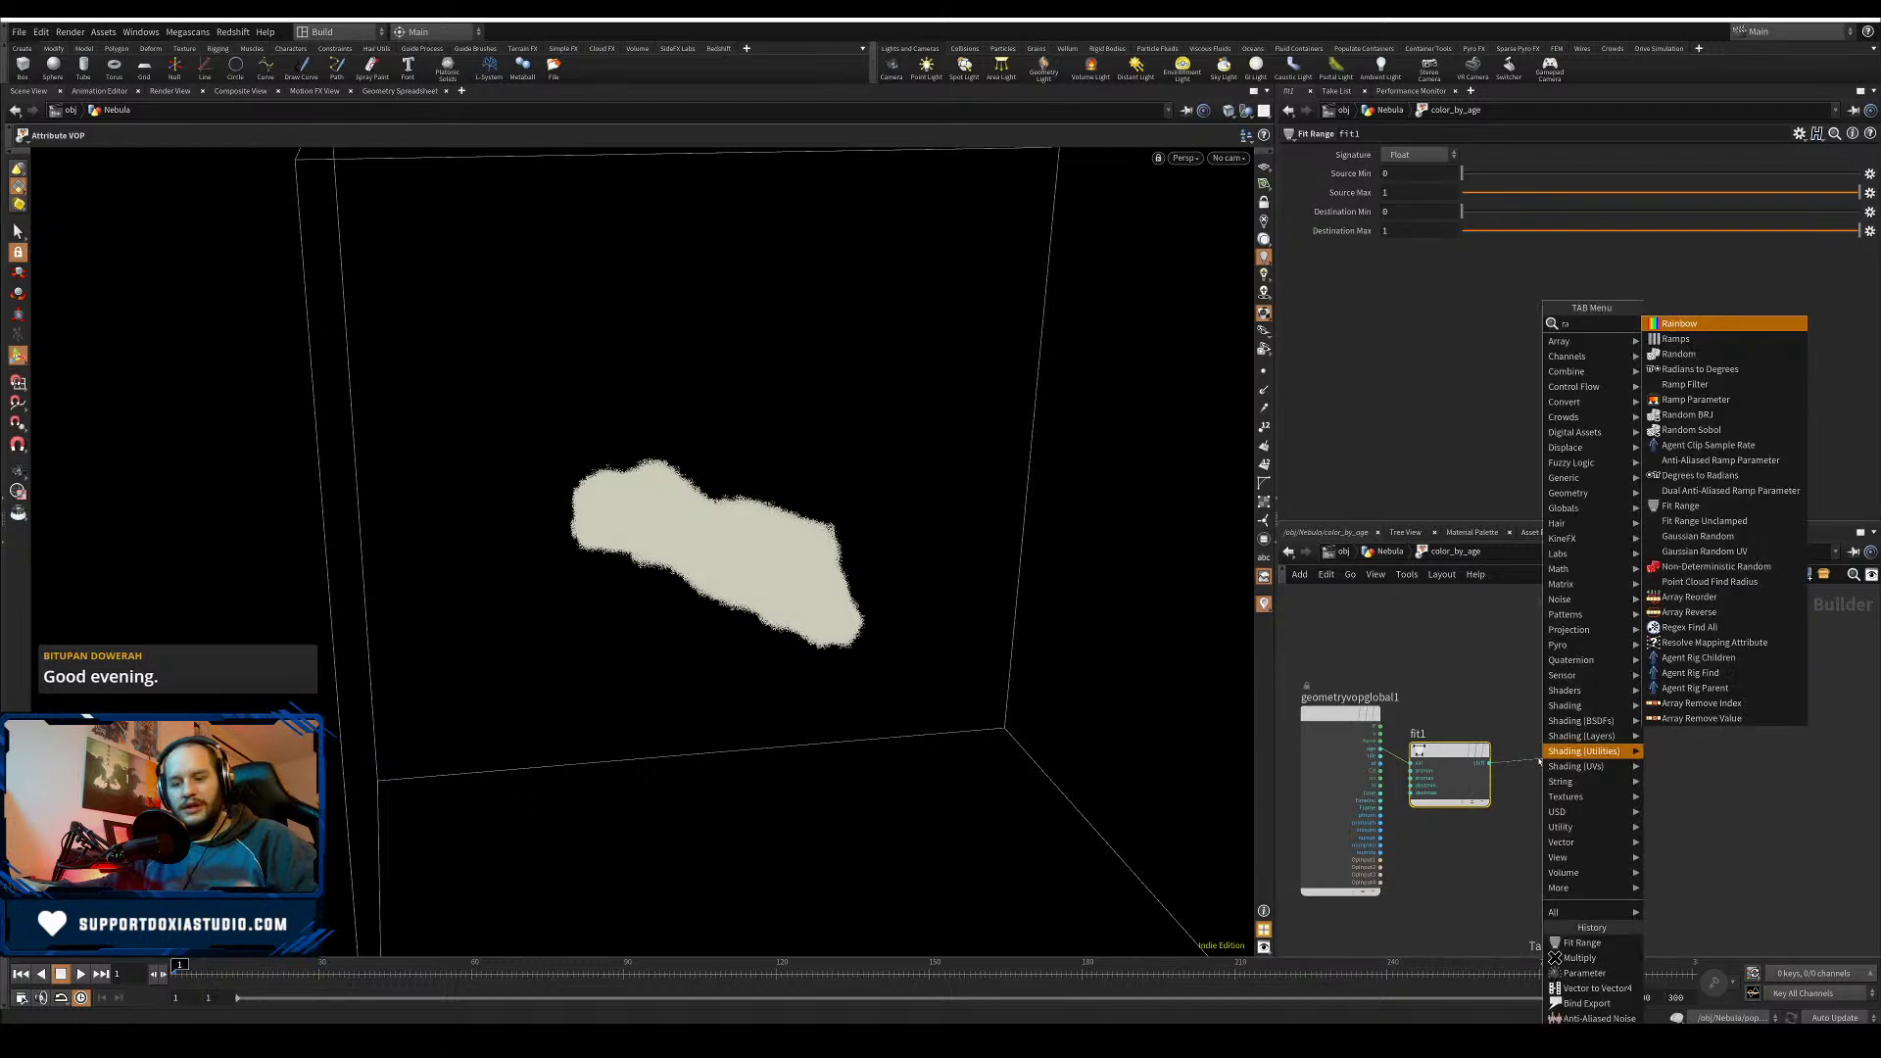
{"action": "left_click", "coordinate": [1704, 354]}
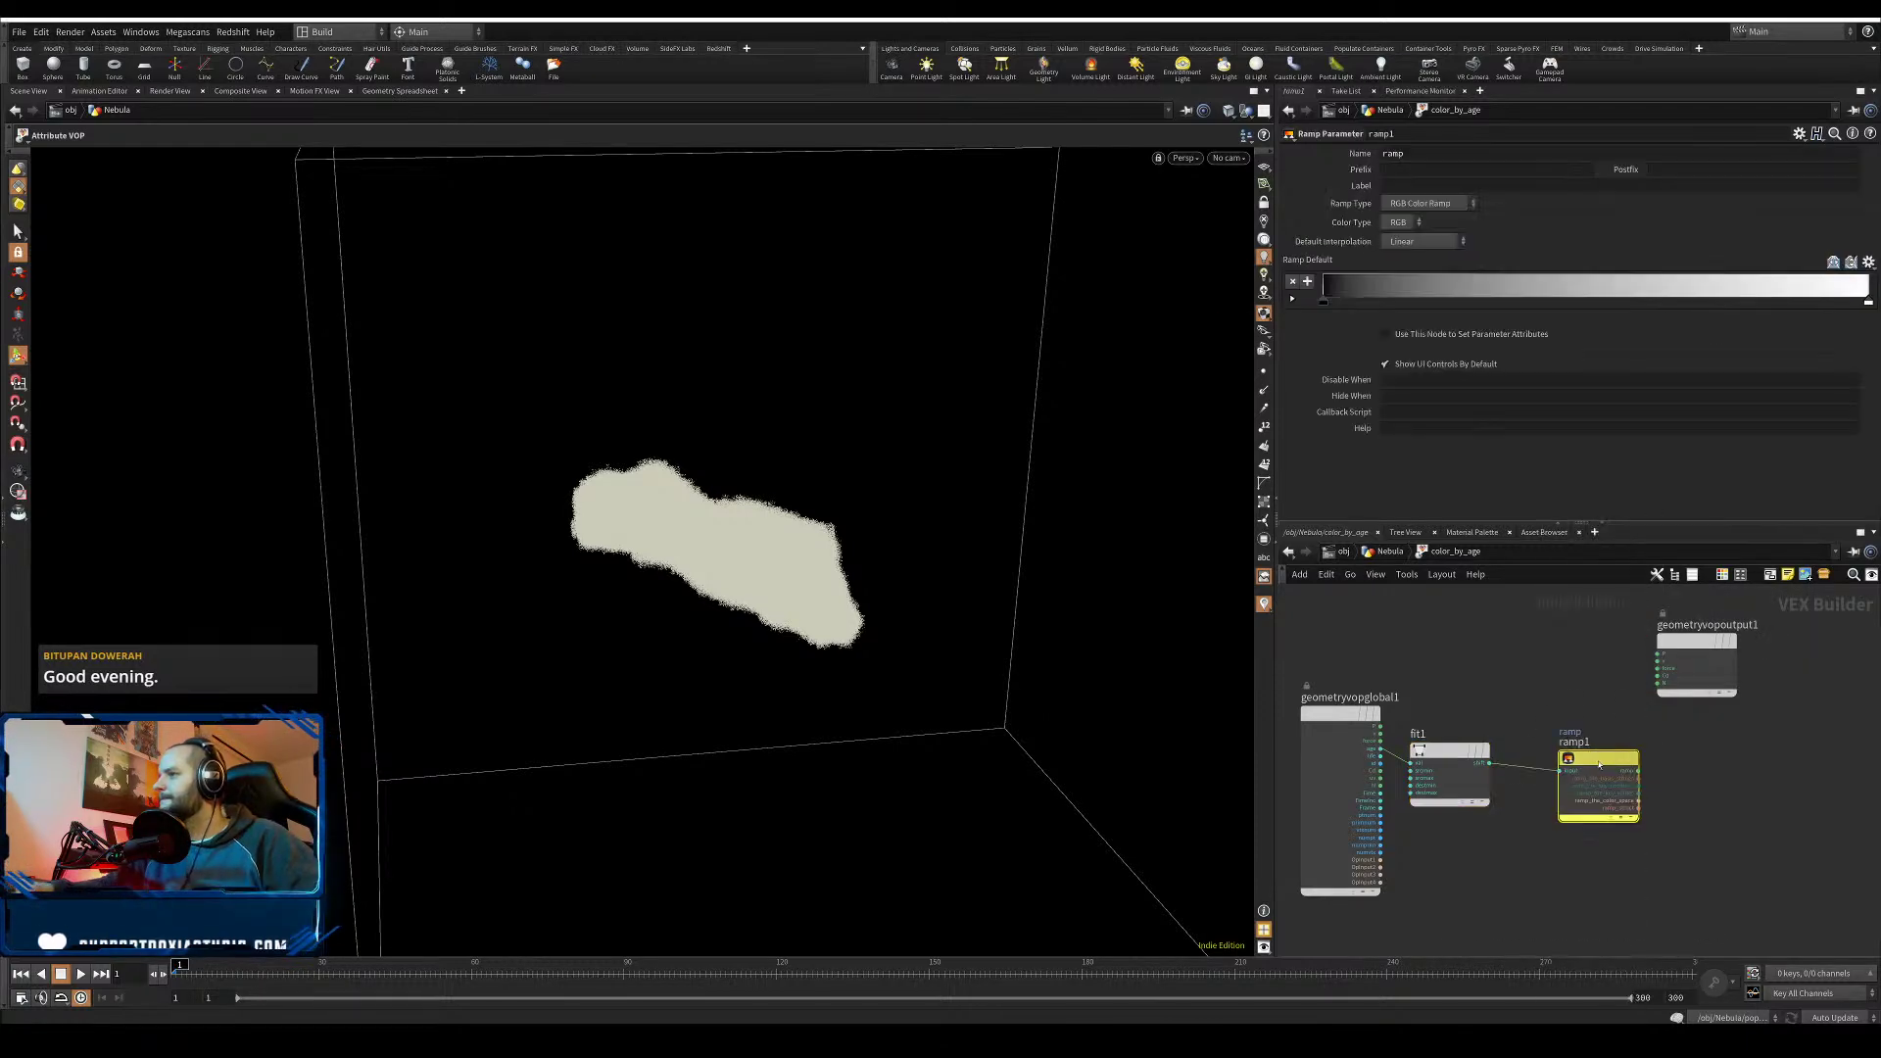
{"action": "left_click_drag", "start_coordinate": [1620, 763], "coordinate": [1737, 653]}
- Promote fit1's Source Max to a parameter named and labelled maxLife
{"action": "left_click", "coordinate": [1448, 750]}
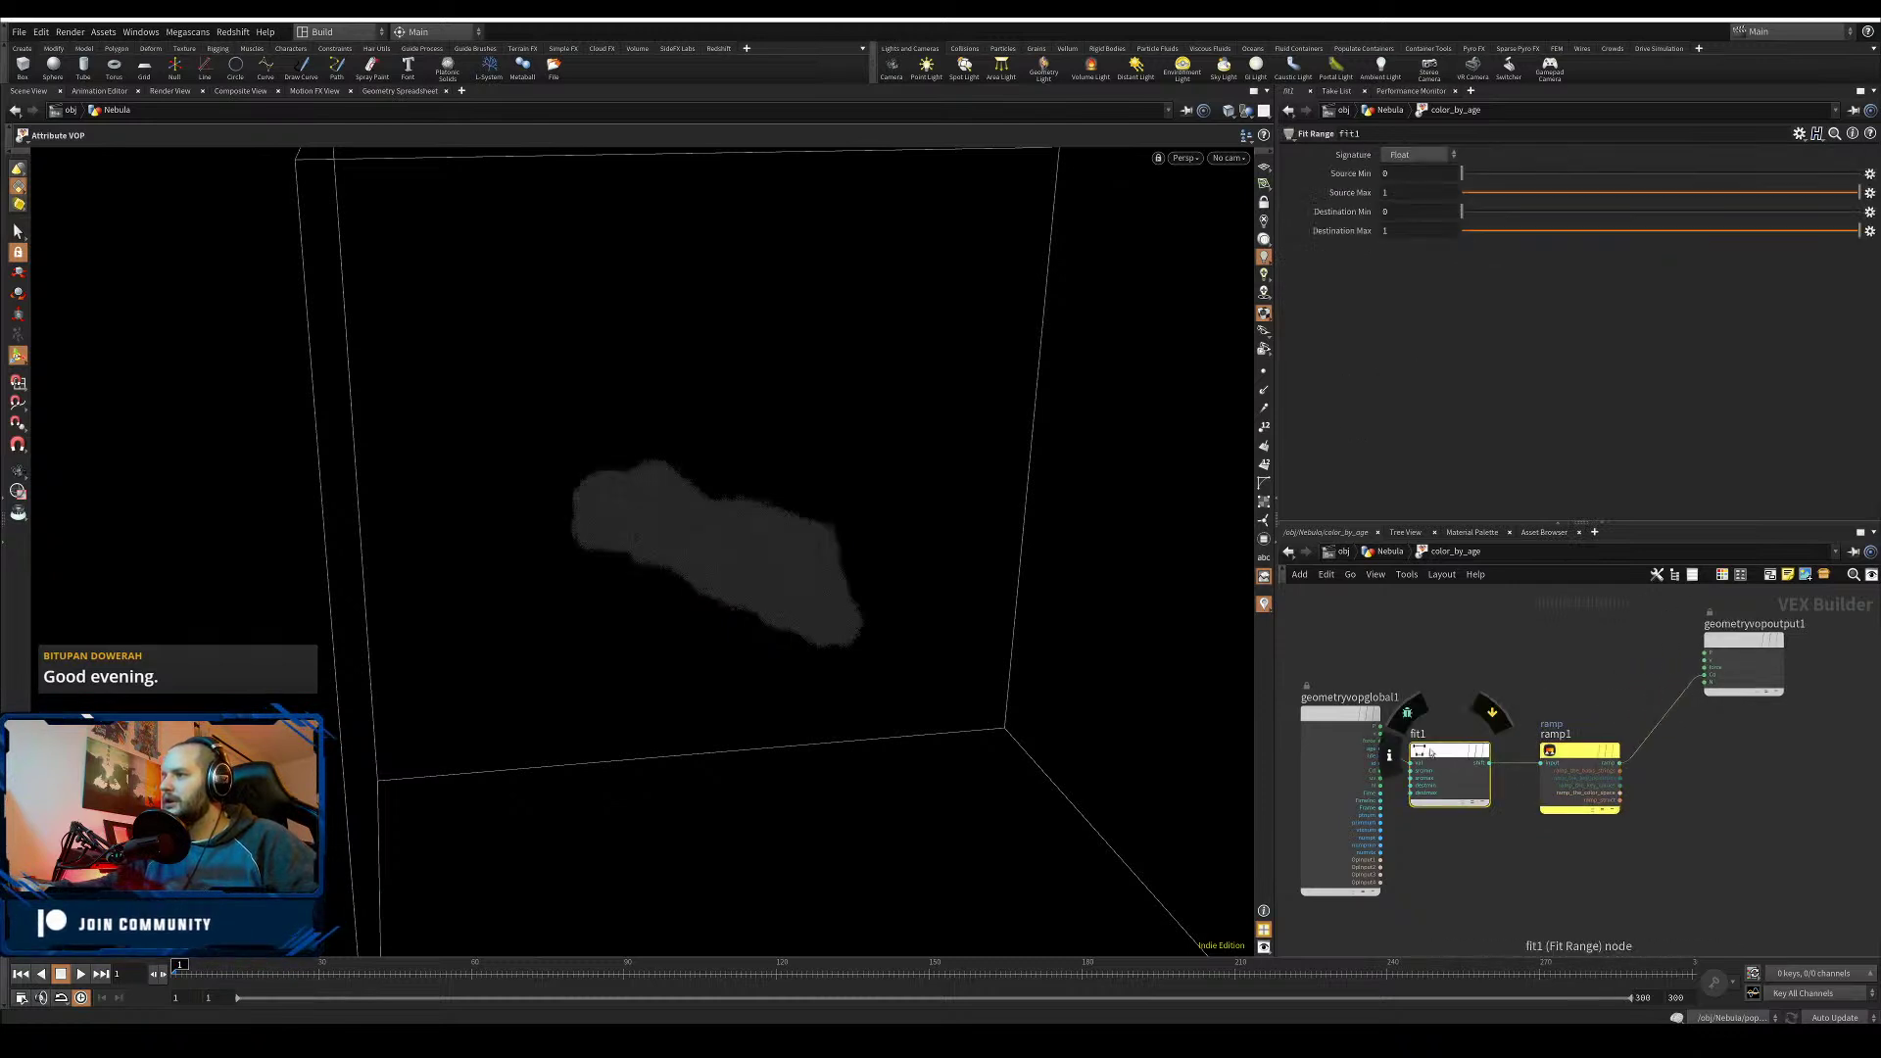
{"action": "left_click", "coordinate": [1870, 174]}
{"action": "left_click", "coordinate": [1700, 285]}
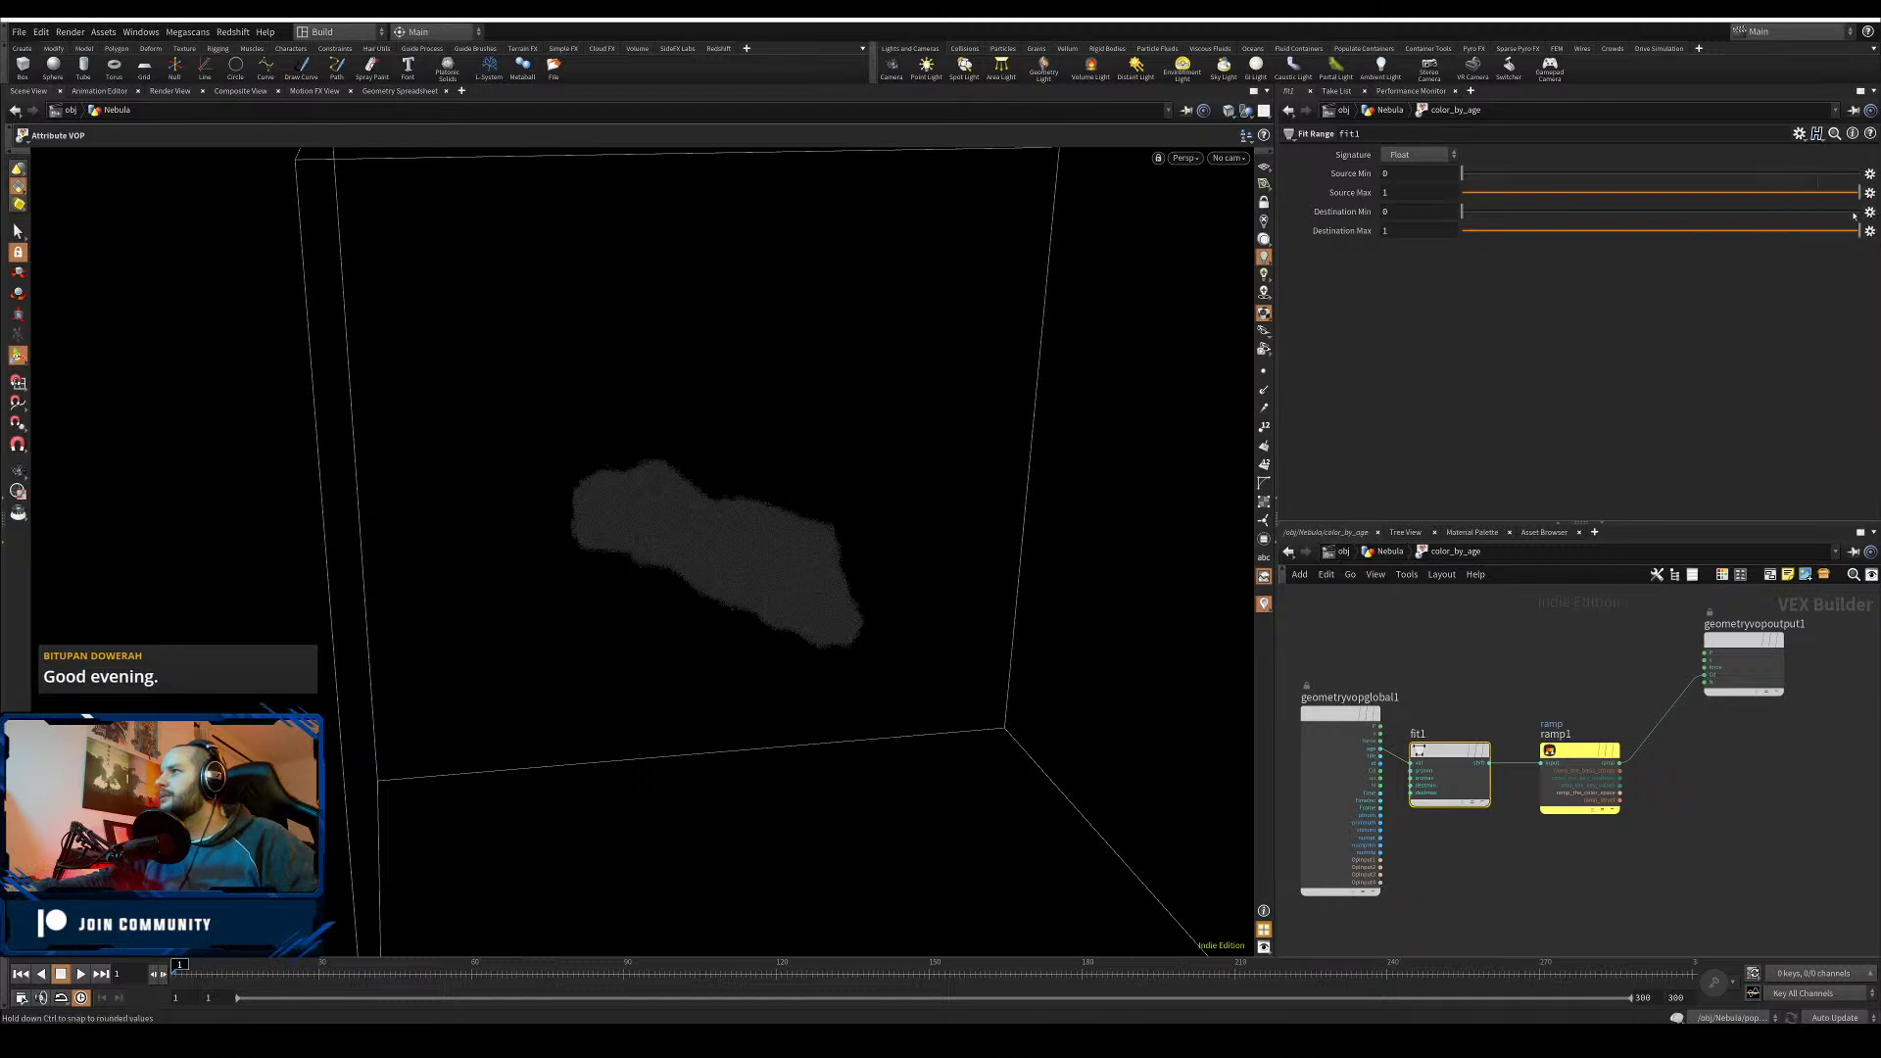
{"action": "left_click", "coordinate": [1870, 193]}
{"action": "left_click", "coordinate": [1842, 199]}
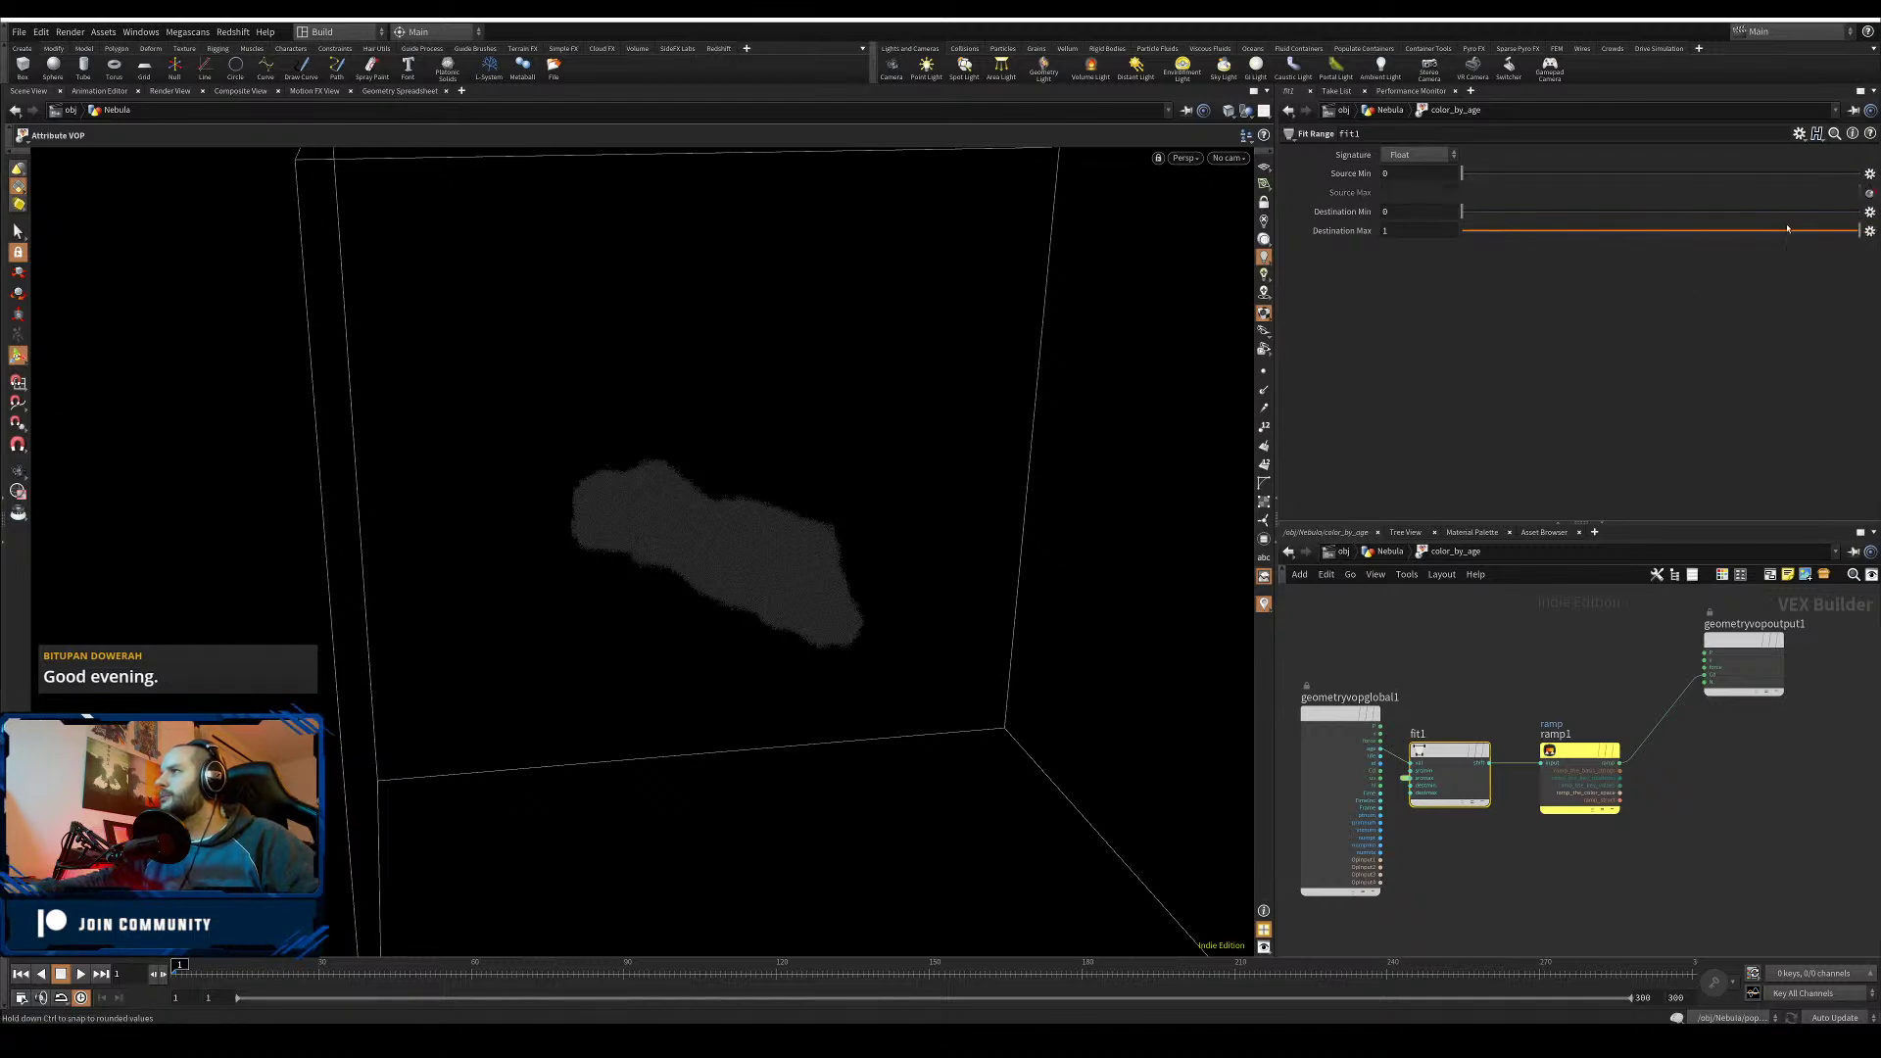
{"action": "left_click", "coordinate": [1406, 778]}
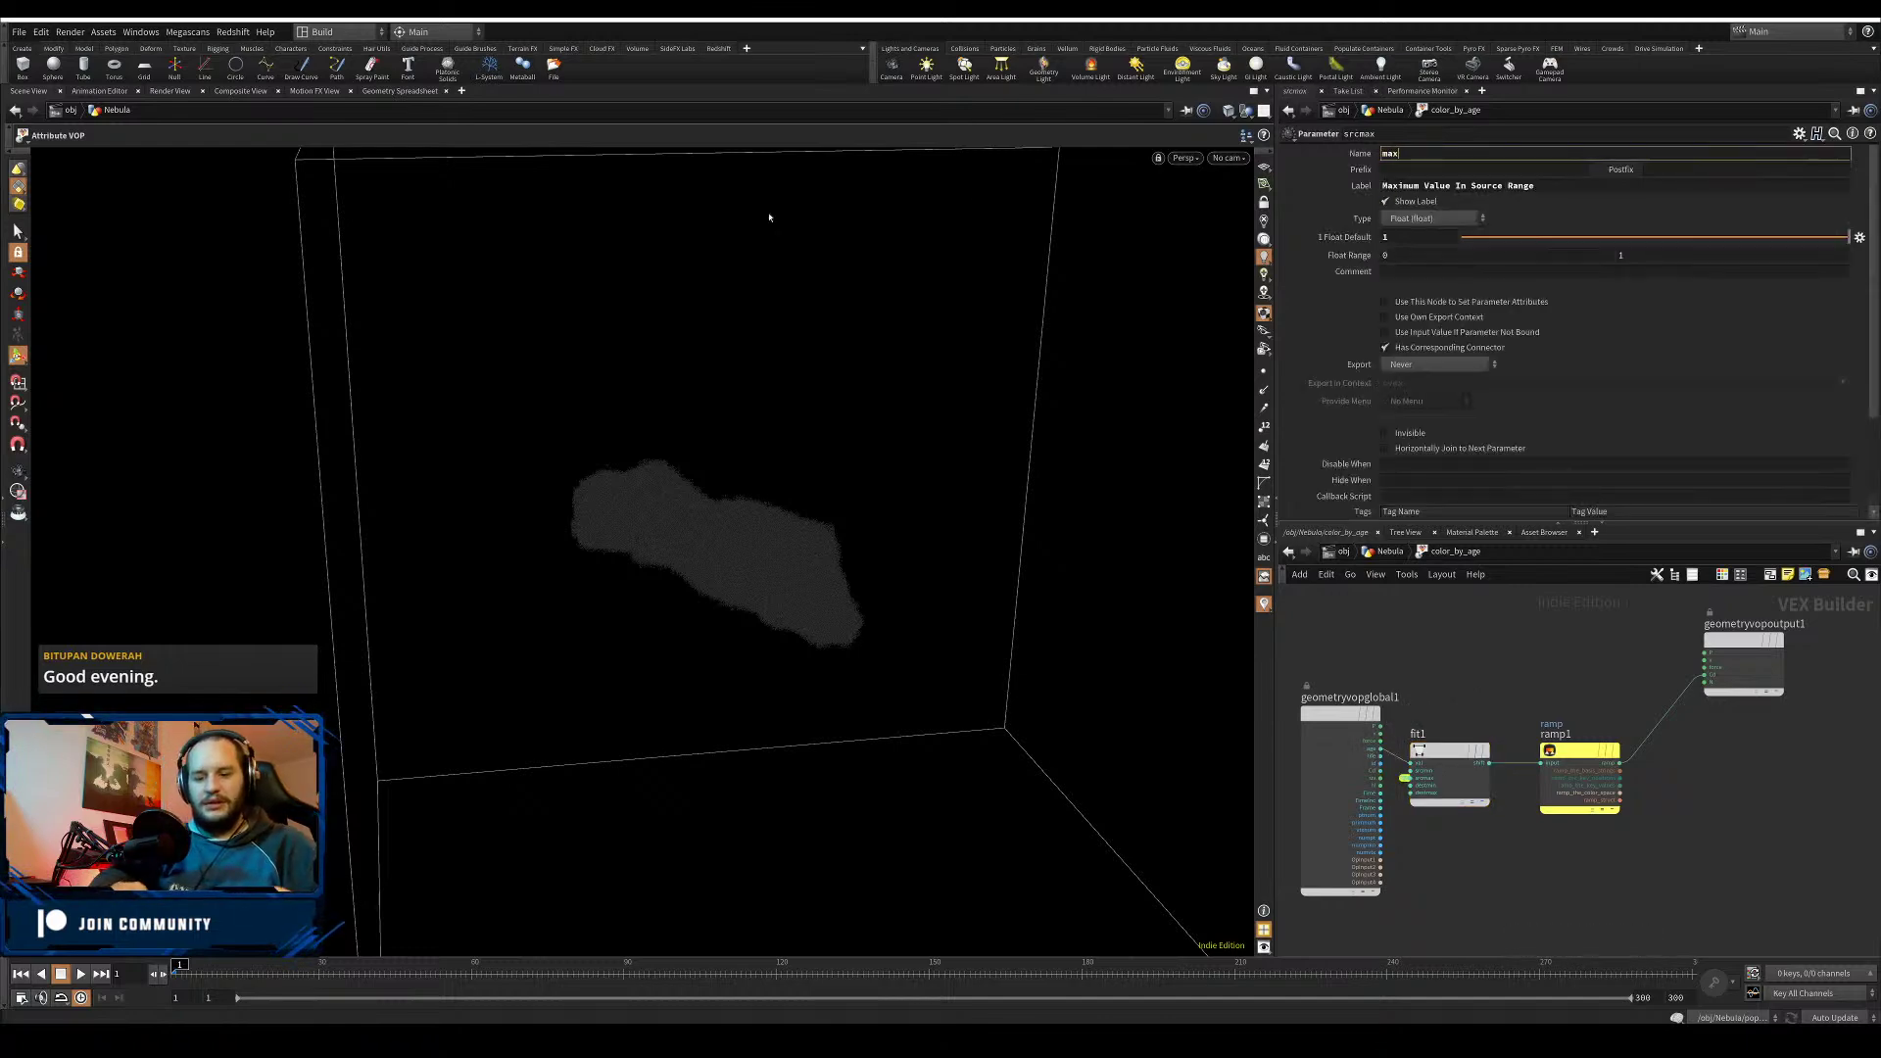
{"action": "type", "text": "maxLife"}
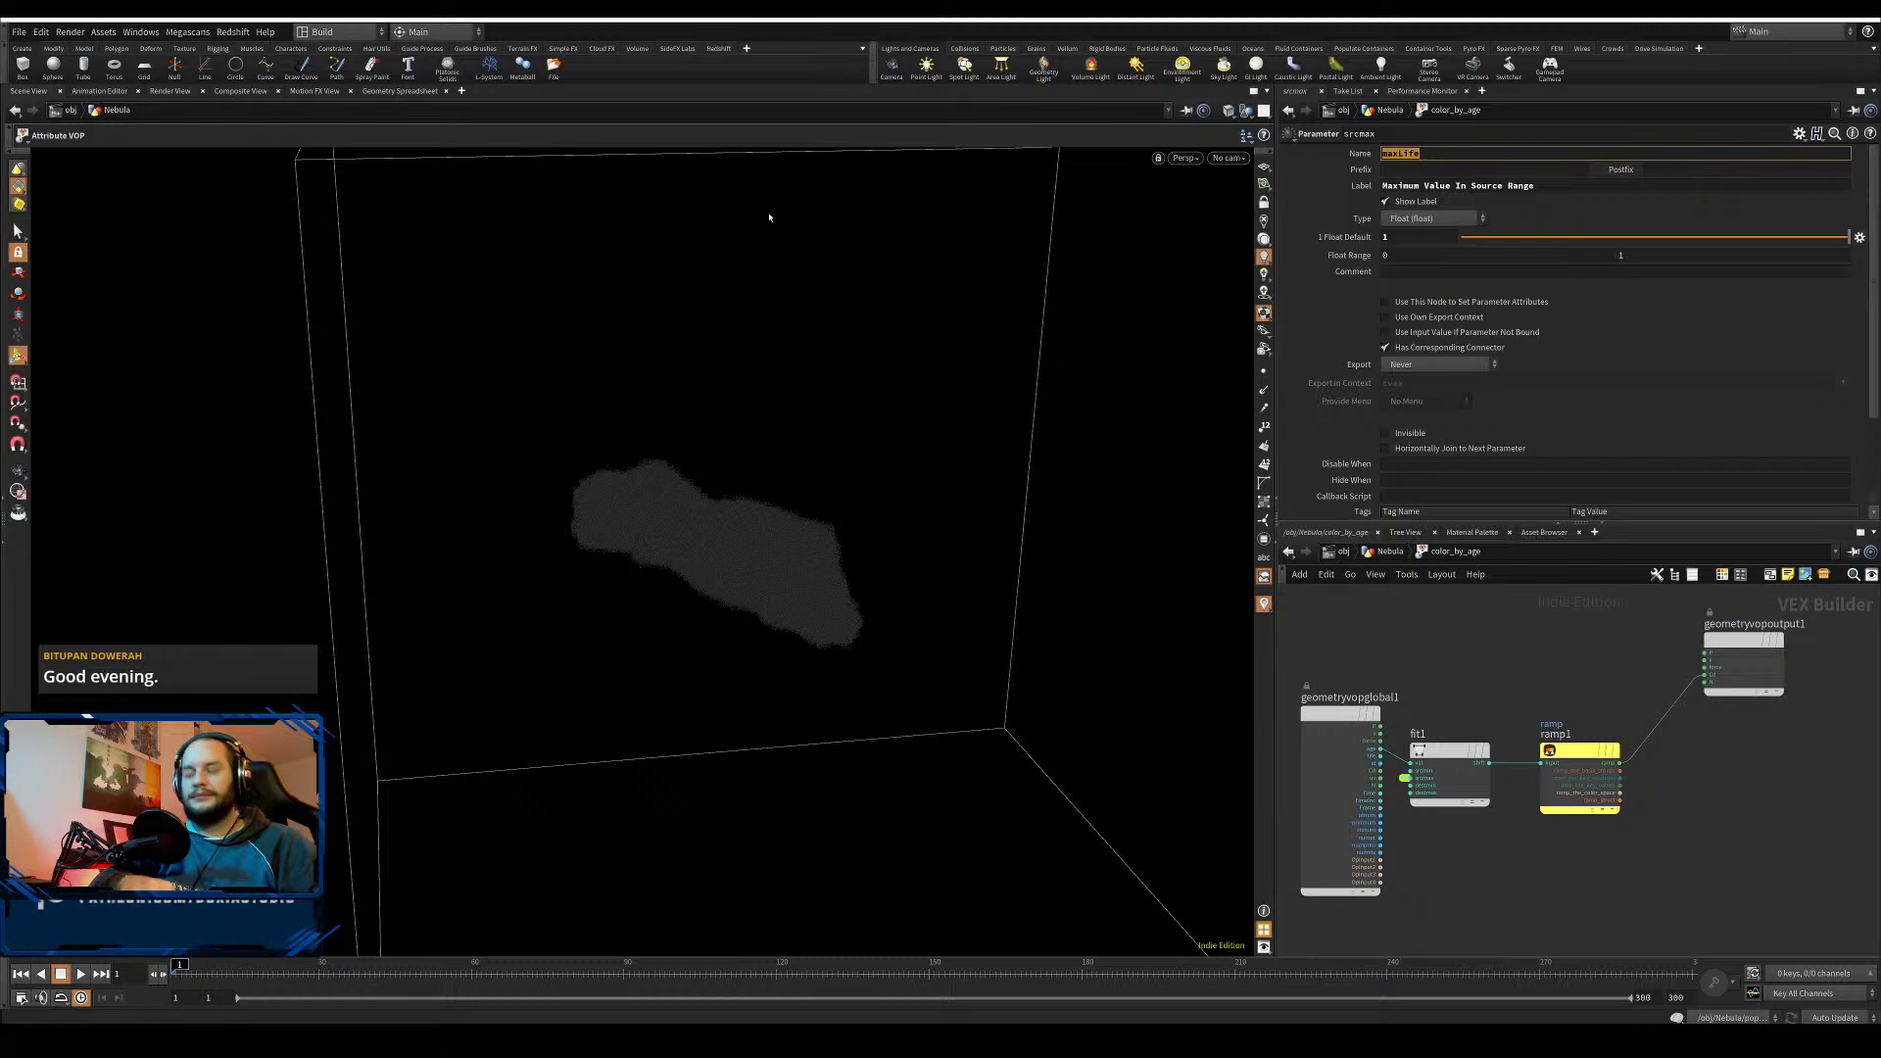
{"action": "double_click", "coordinate": [1561, 185]}
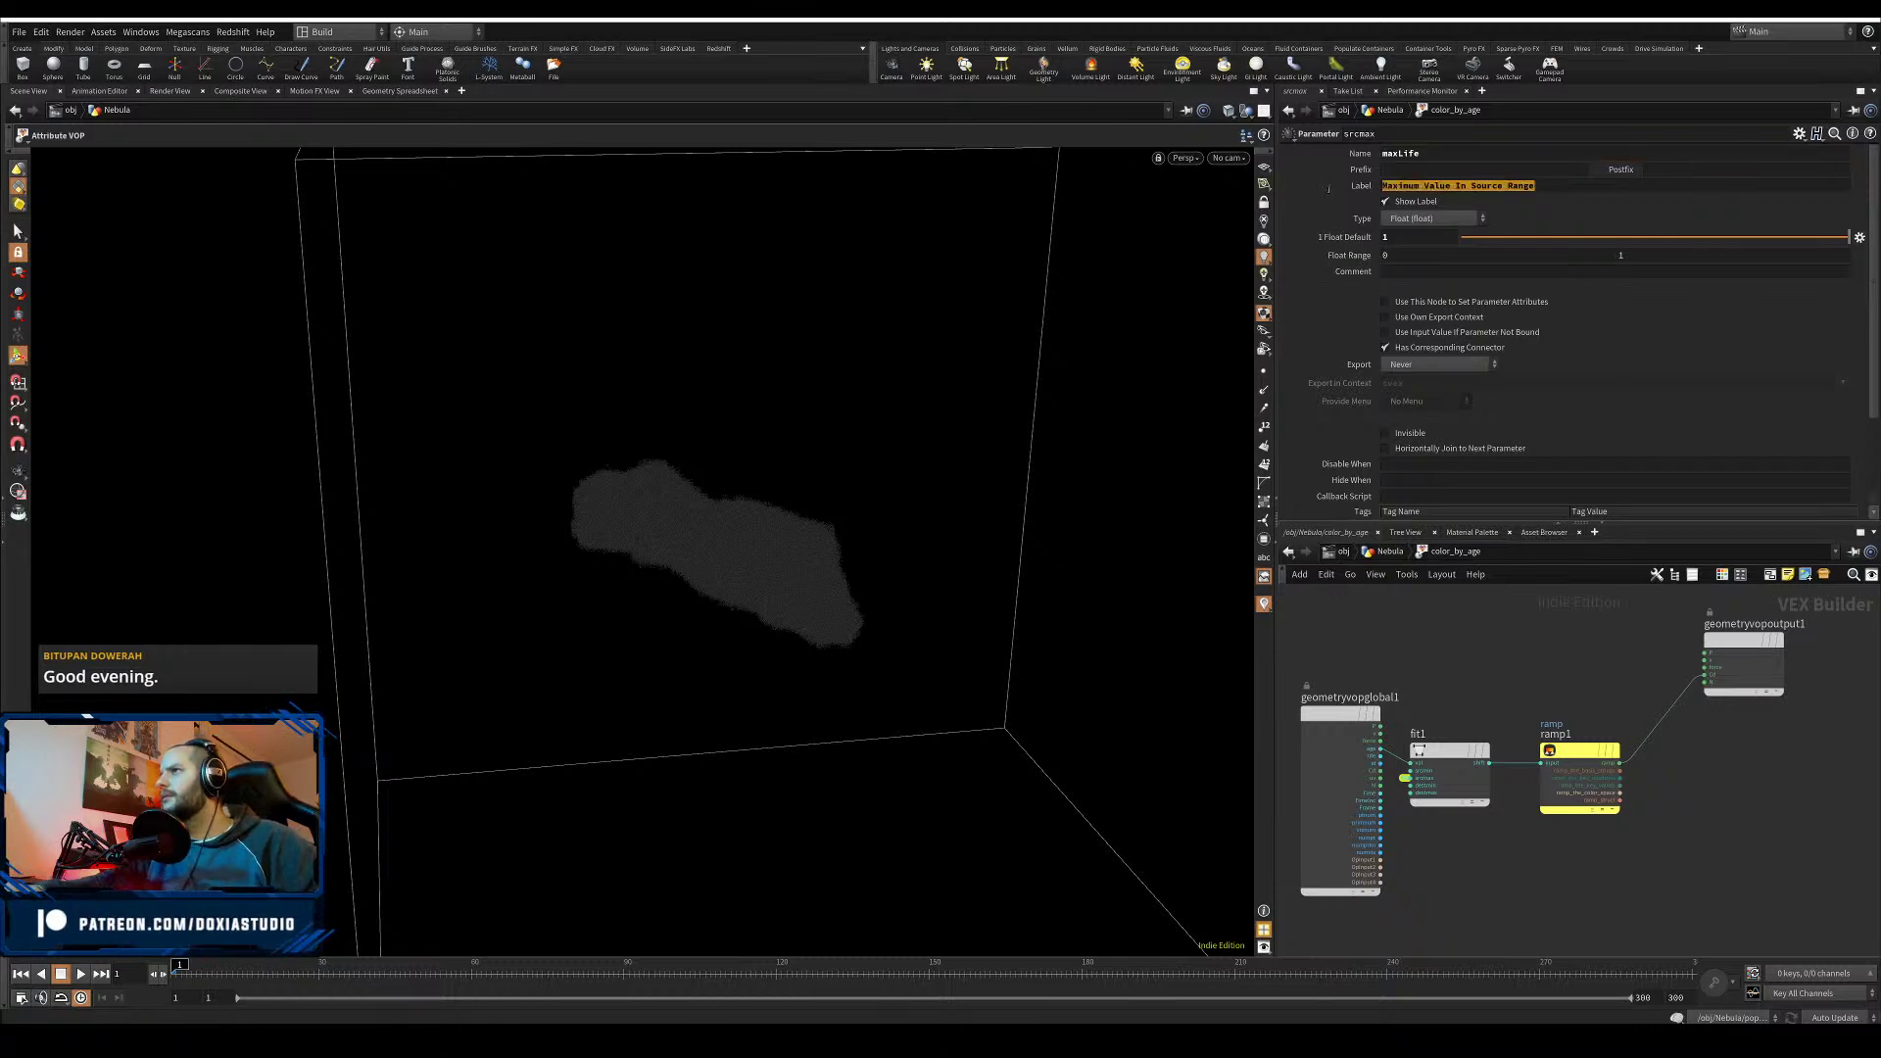
{"action": "type", "text": "maxLife"}
{"action": "key", "text": "Return"}
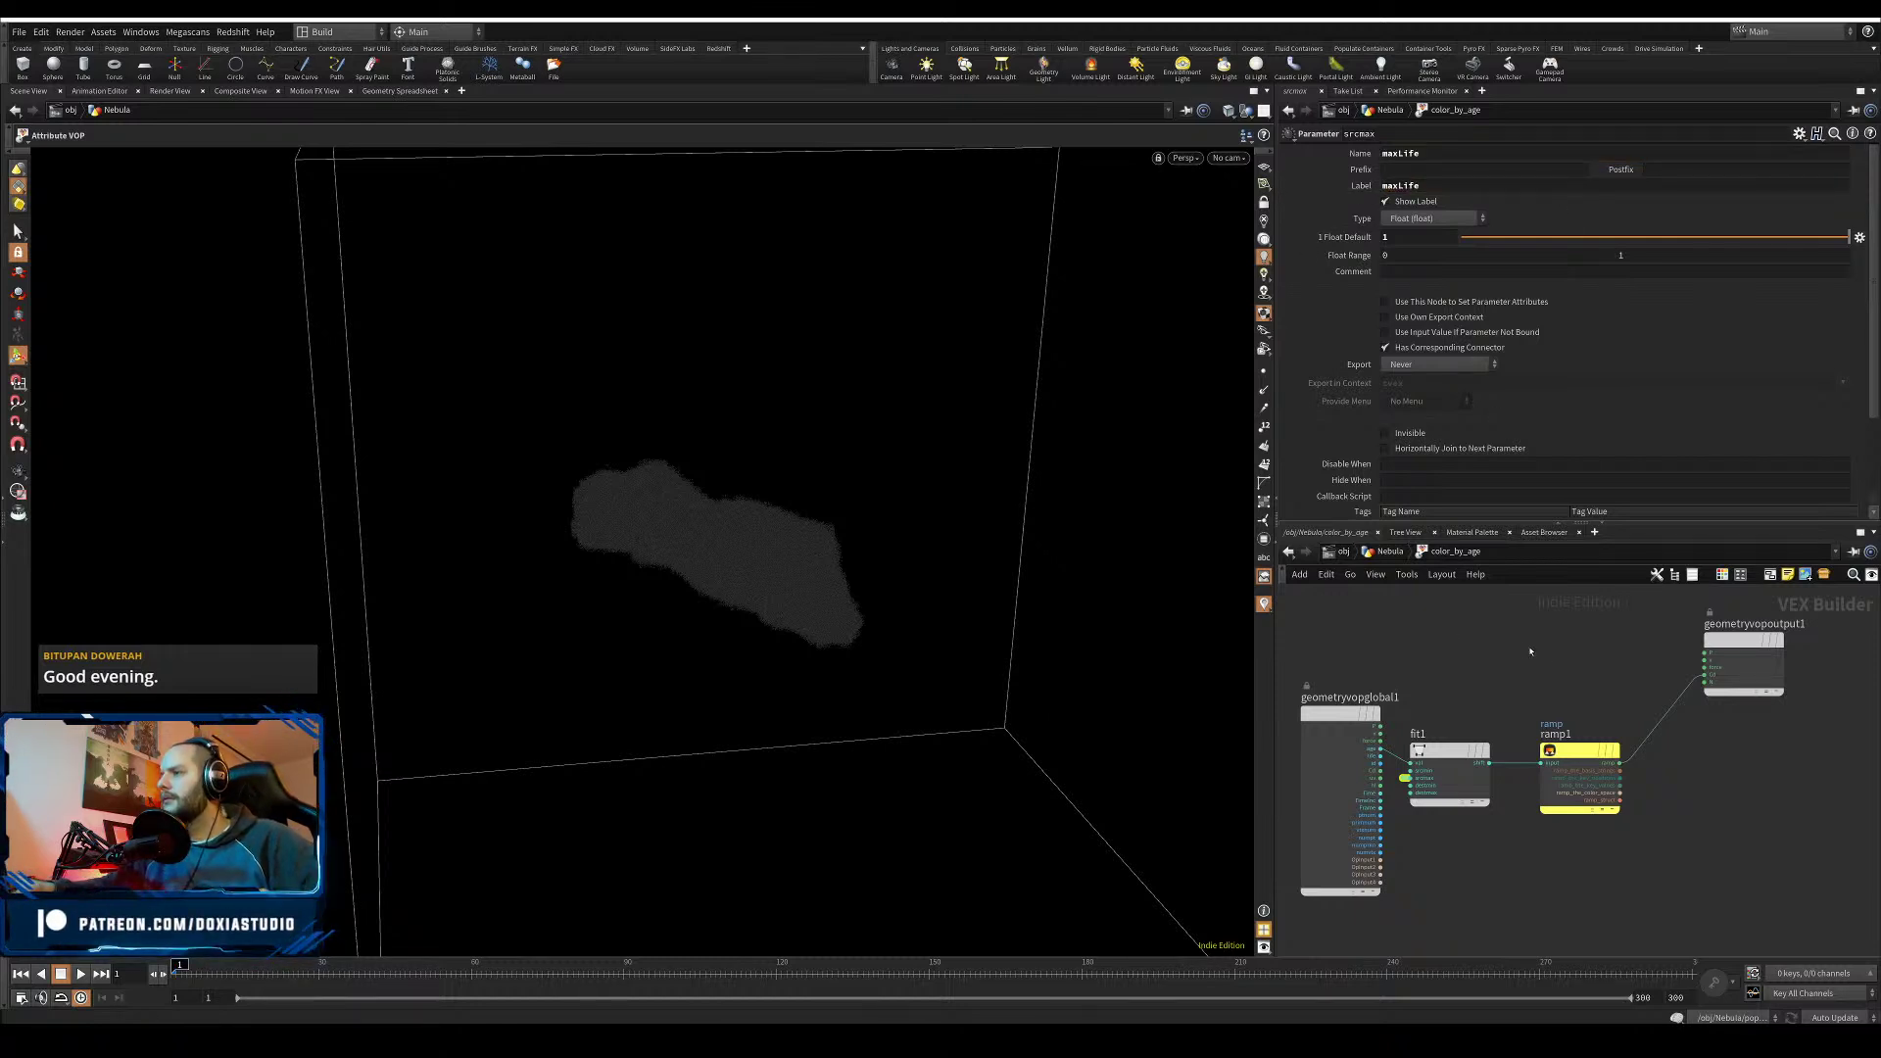
- Back in the Nebula network, apply the black-red-yellow-white preset to color_by_age's ramp
{"action": "key", "text": "u"}
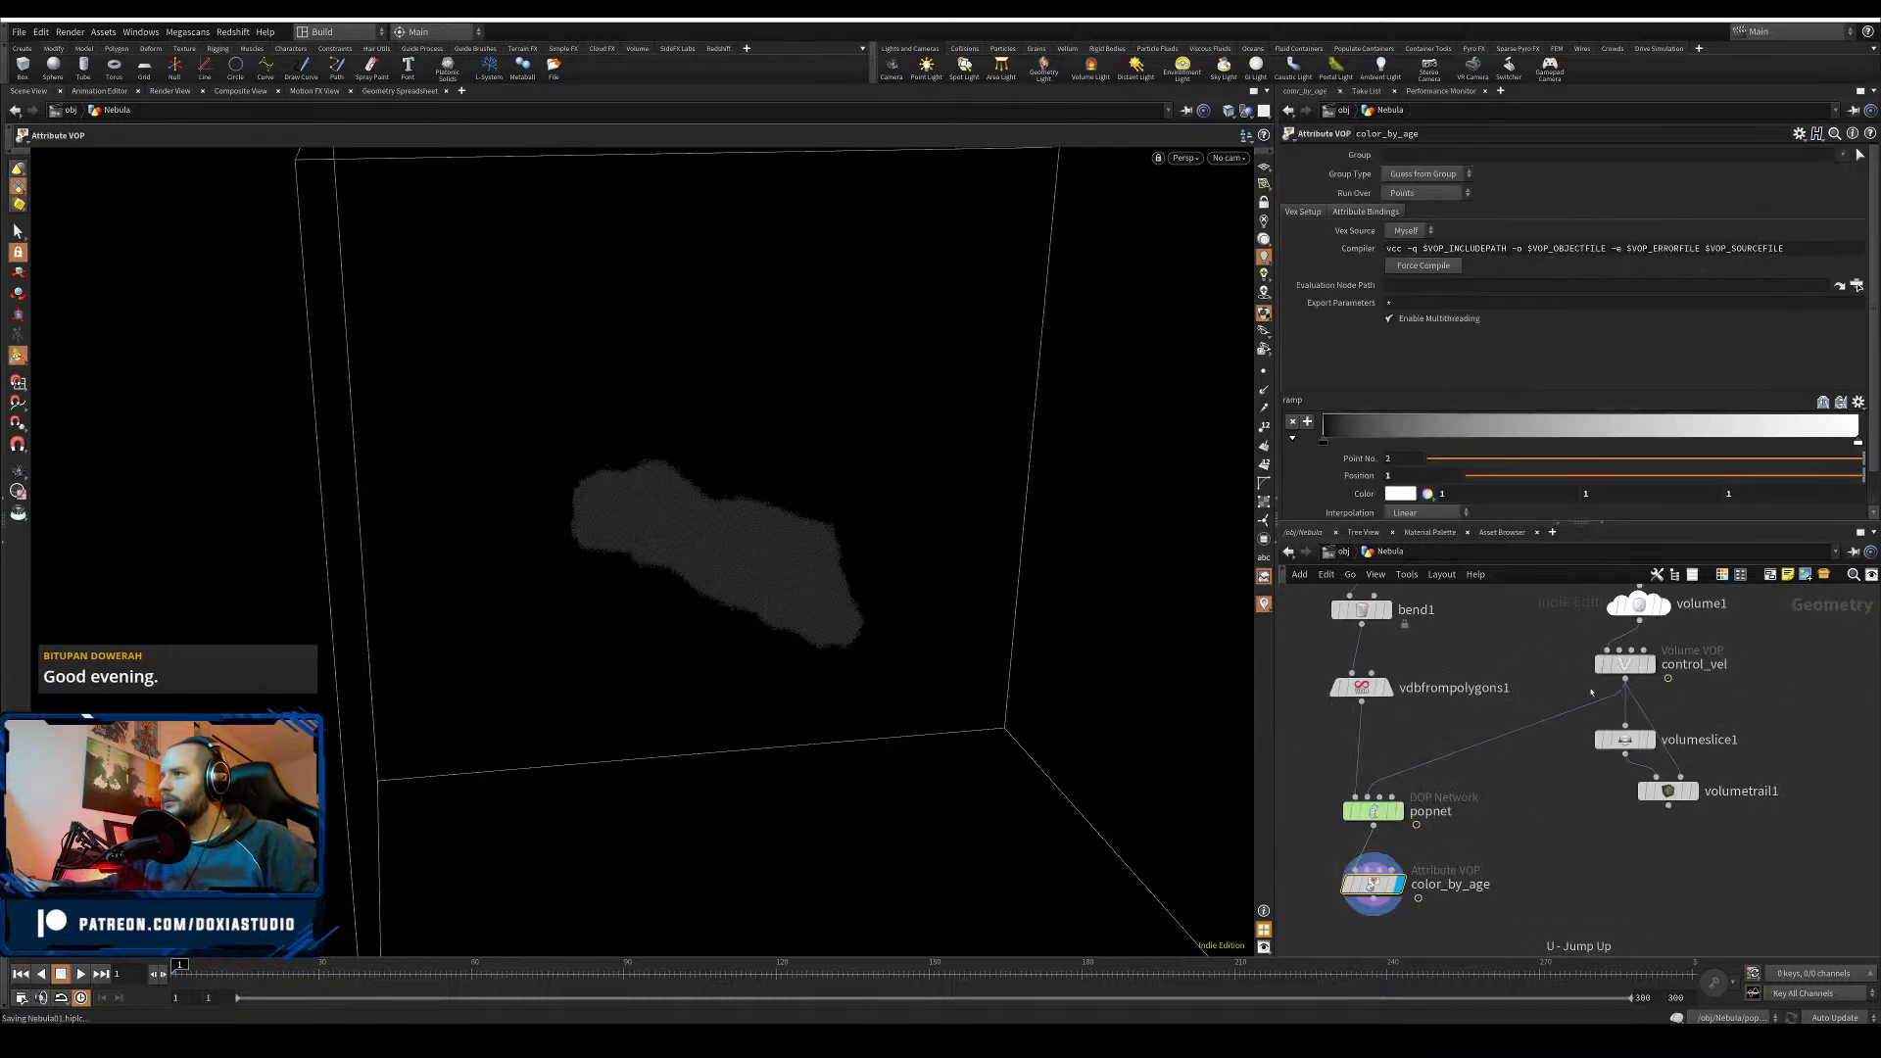
{"action": "left_click", "coordinate": [1858, 401]}
{"action": "left_click", "coordinate": [1840, 435]}
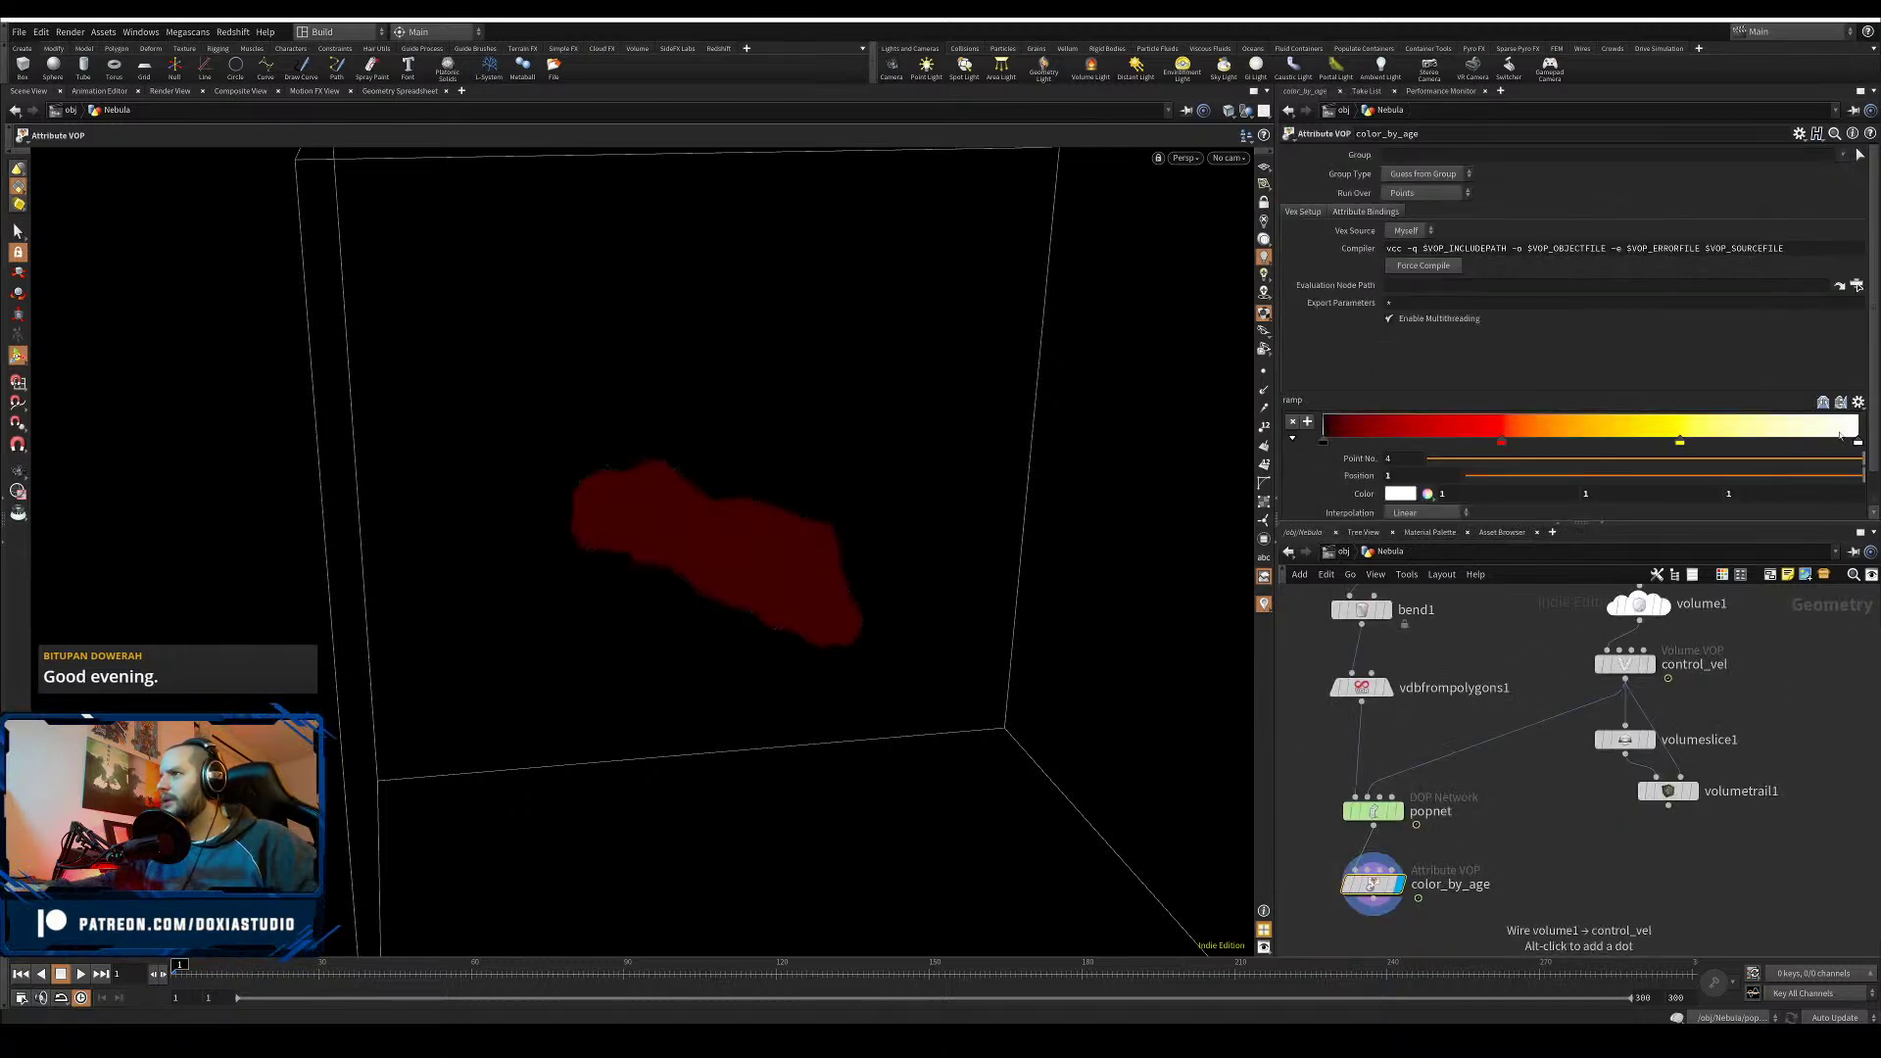
{"action": "left_click_drag", "start_coordinate": [1872, 378], "coordinate": [1866, 452]}
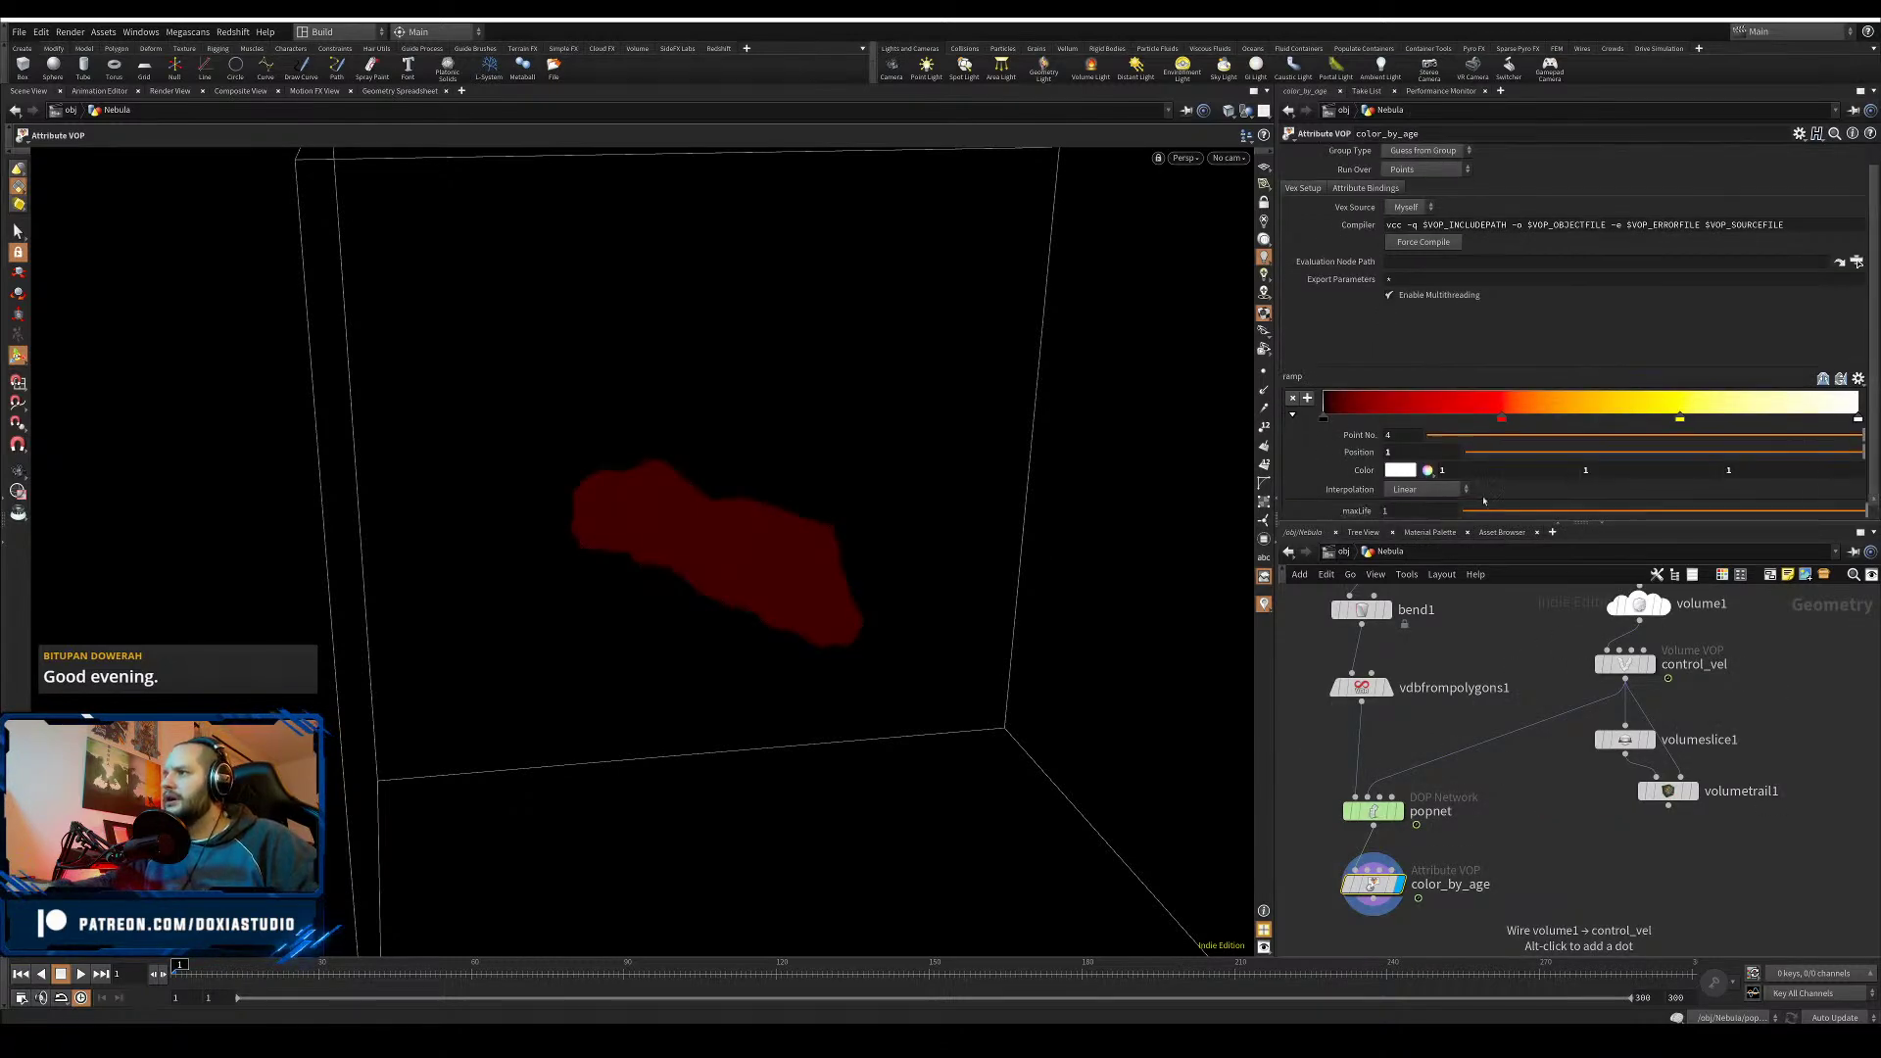
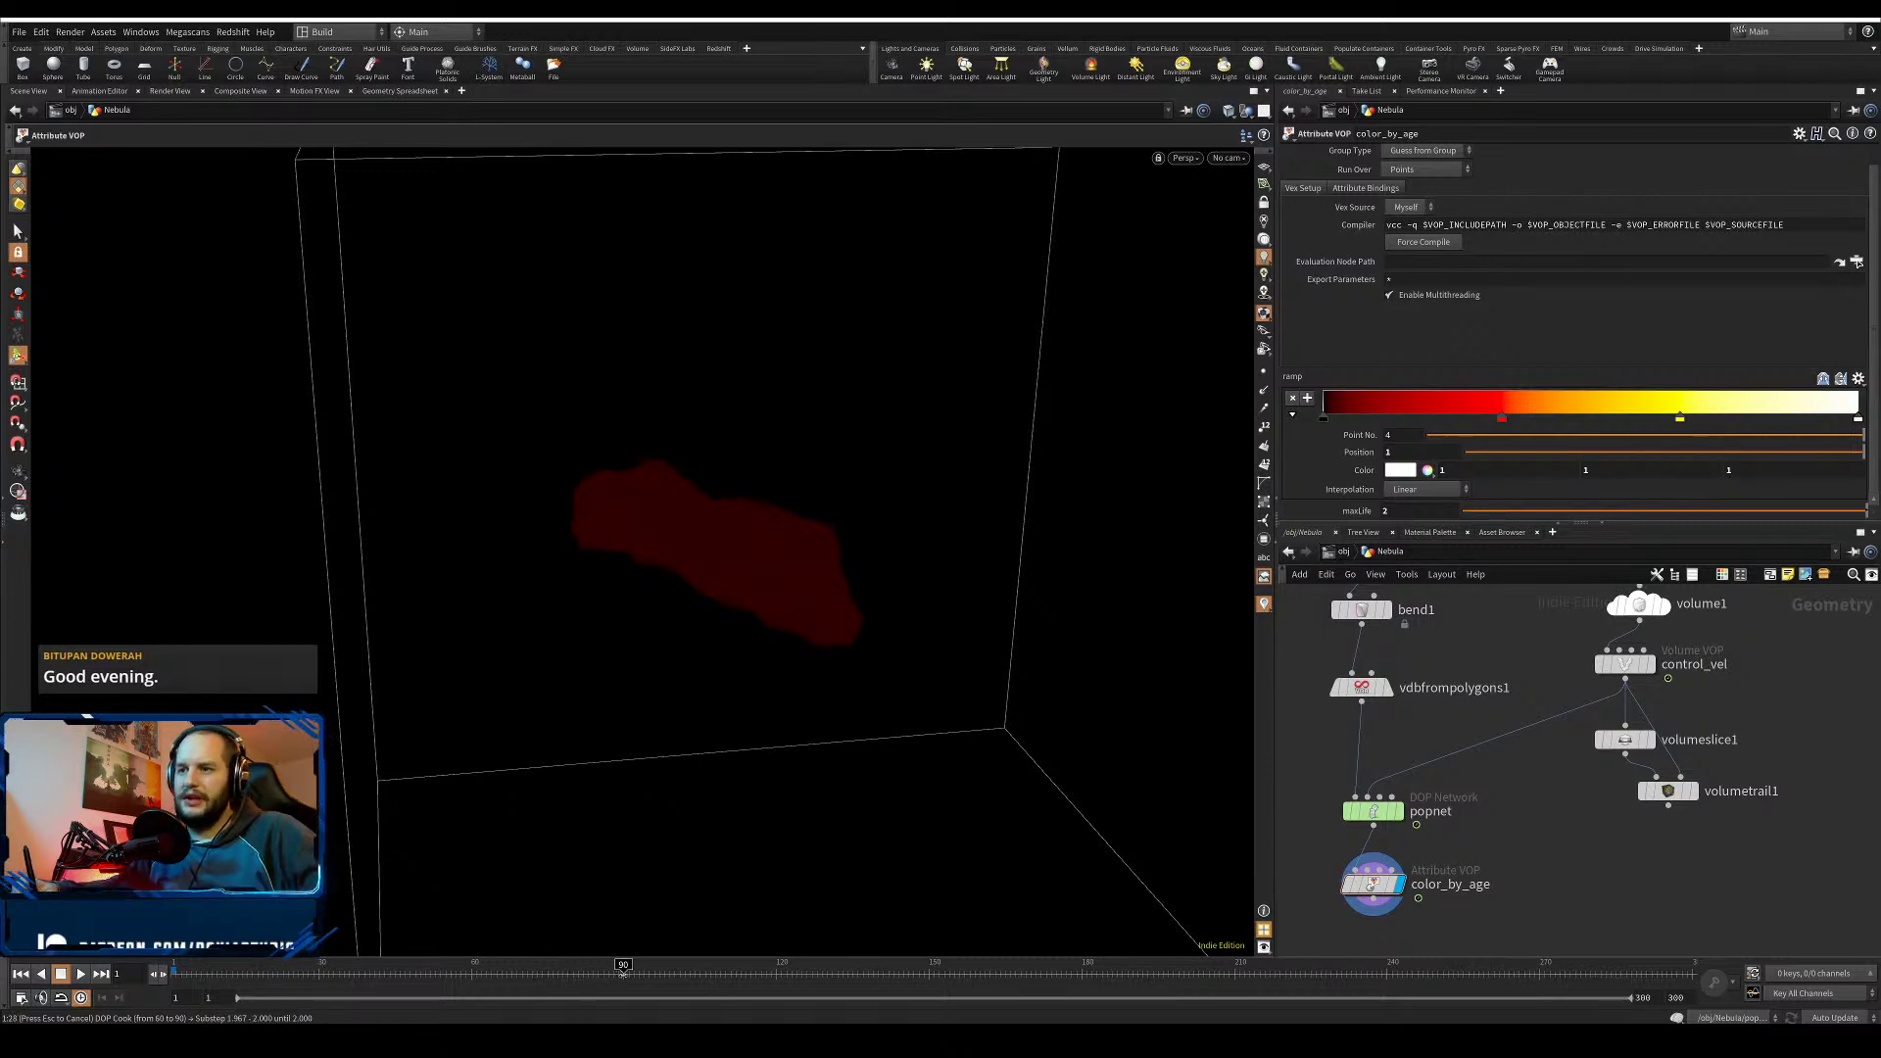
- Stop the cook, view the particle cloud at frame 57, and lower maxLife to 0.751
{"action": "key", "text": "Escape"}
{"action": "left_click_drag", "start_coordinate": [406, 973], "coordinate": [456, 967]}
{"action": "right_click_drag", "start_coordinate": [799, 635], "coordinate": [833, 602], "text": "alt"}
{"action": "left_click_drag", "start_coordinate": [833, 603], "coordinate": [759, 635], "text": "alt"}
{"action": "left_click_drag", "start_coordinate": [968, 637], "coordinate": [982, 639], "text": "alt"}
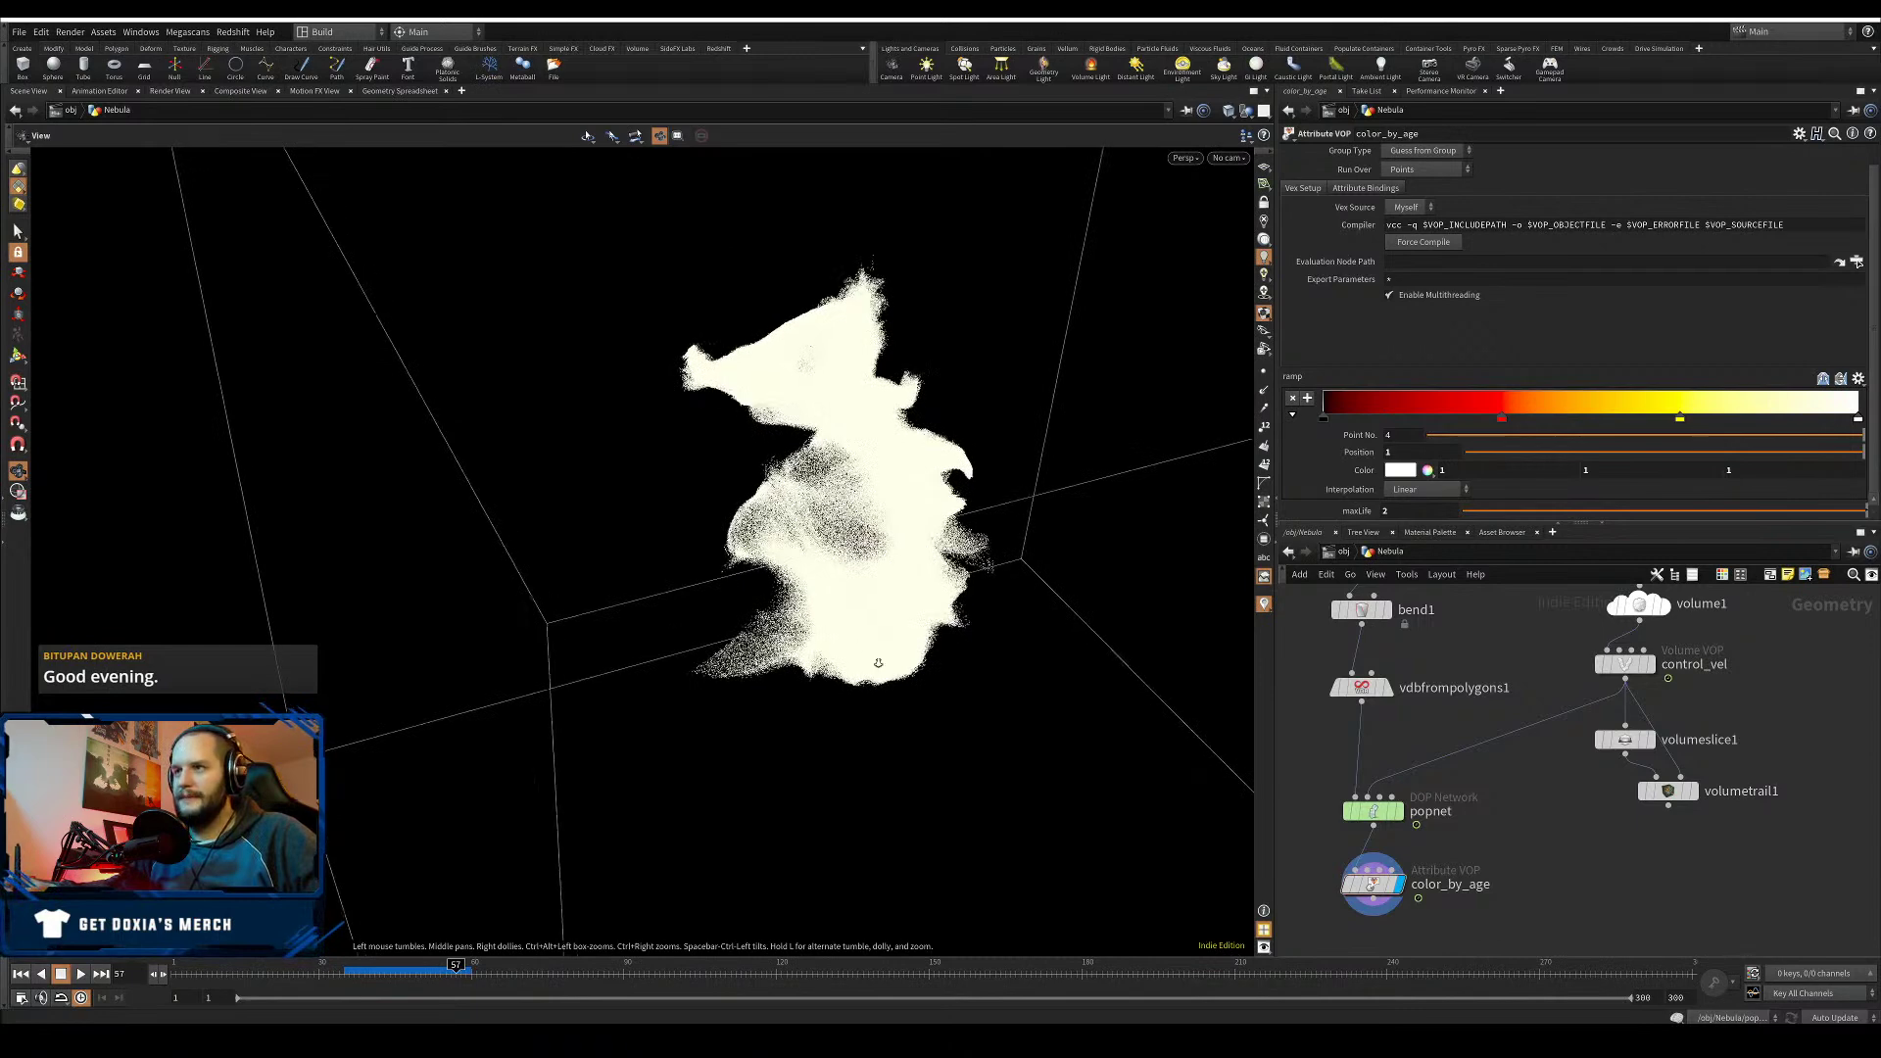
{"action": "right_click_drag", "start_coordinate": [983, 639], "coordinate": [903, 617], "text": "alt"}
{"action": "left_click_drag", "start_coordinate": [902, 617], "coordinate": [936, 609], "text": "alt"}
{"action": "left_click_drag", "start_coordinate": [1483, 511], "coordinate": [1869, 507]}
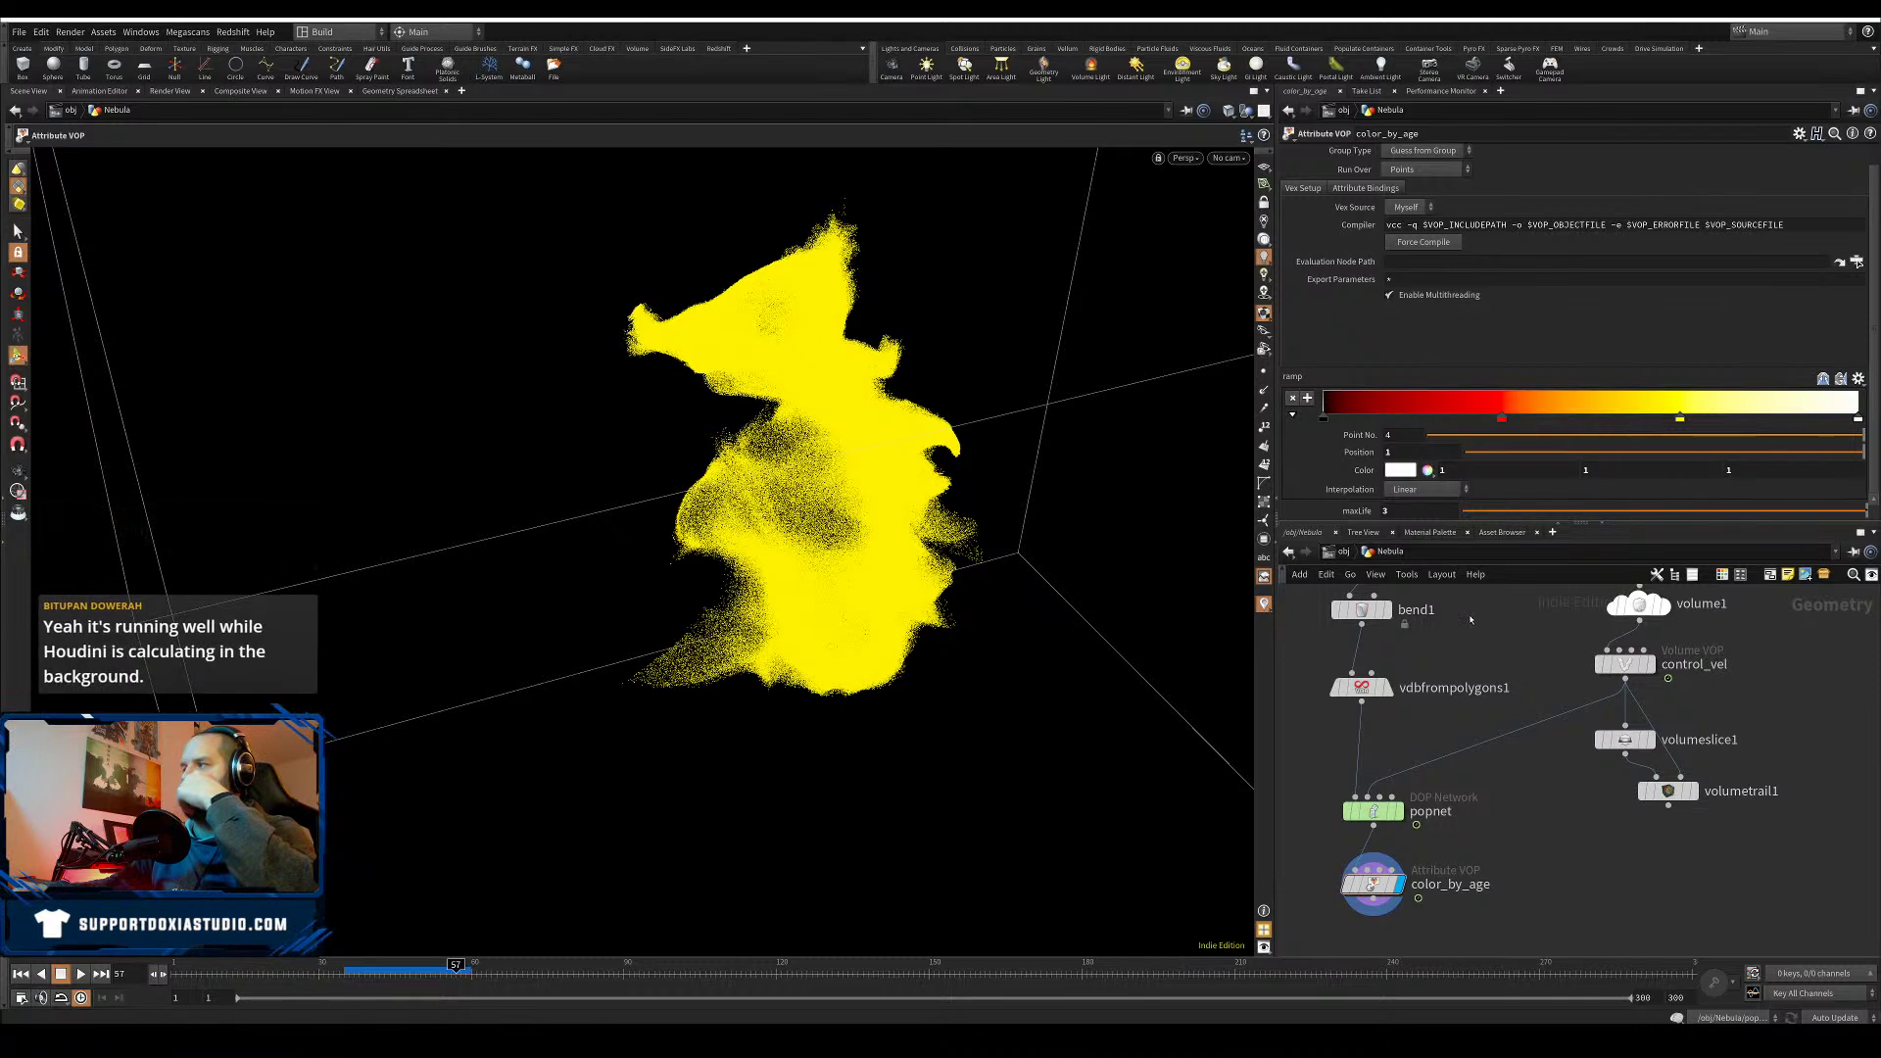
- Inside color_by_age, check fit1's range settings and tidy the fit1 and ramp1 nodes
{"action": "double_click", "coordinate": [1372, 885]}
{"action": "scroll", "coordinate": [1470, 668], "scroll_direction": "up", "scroll_amount": 2}
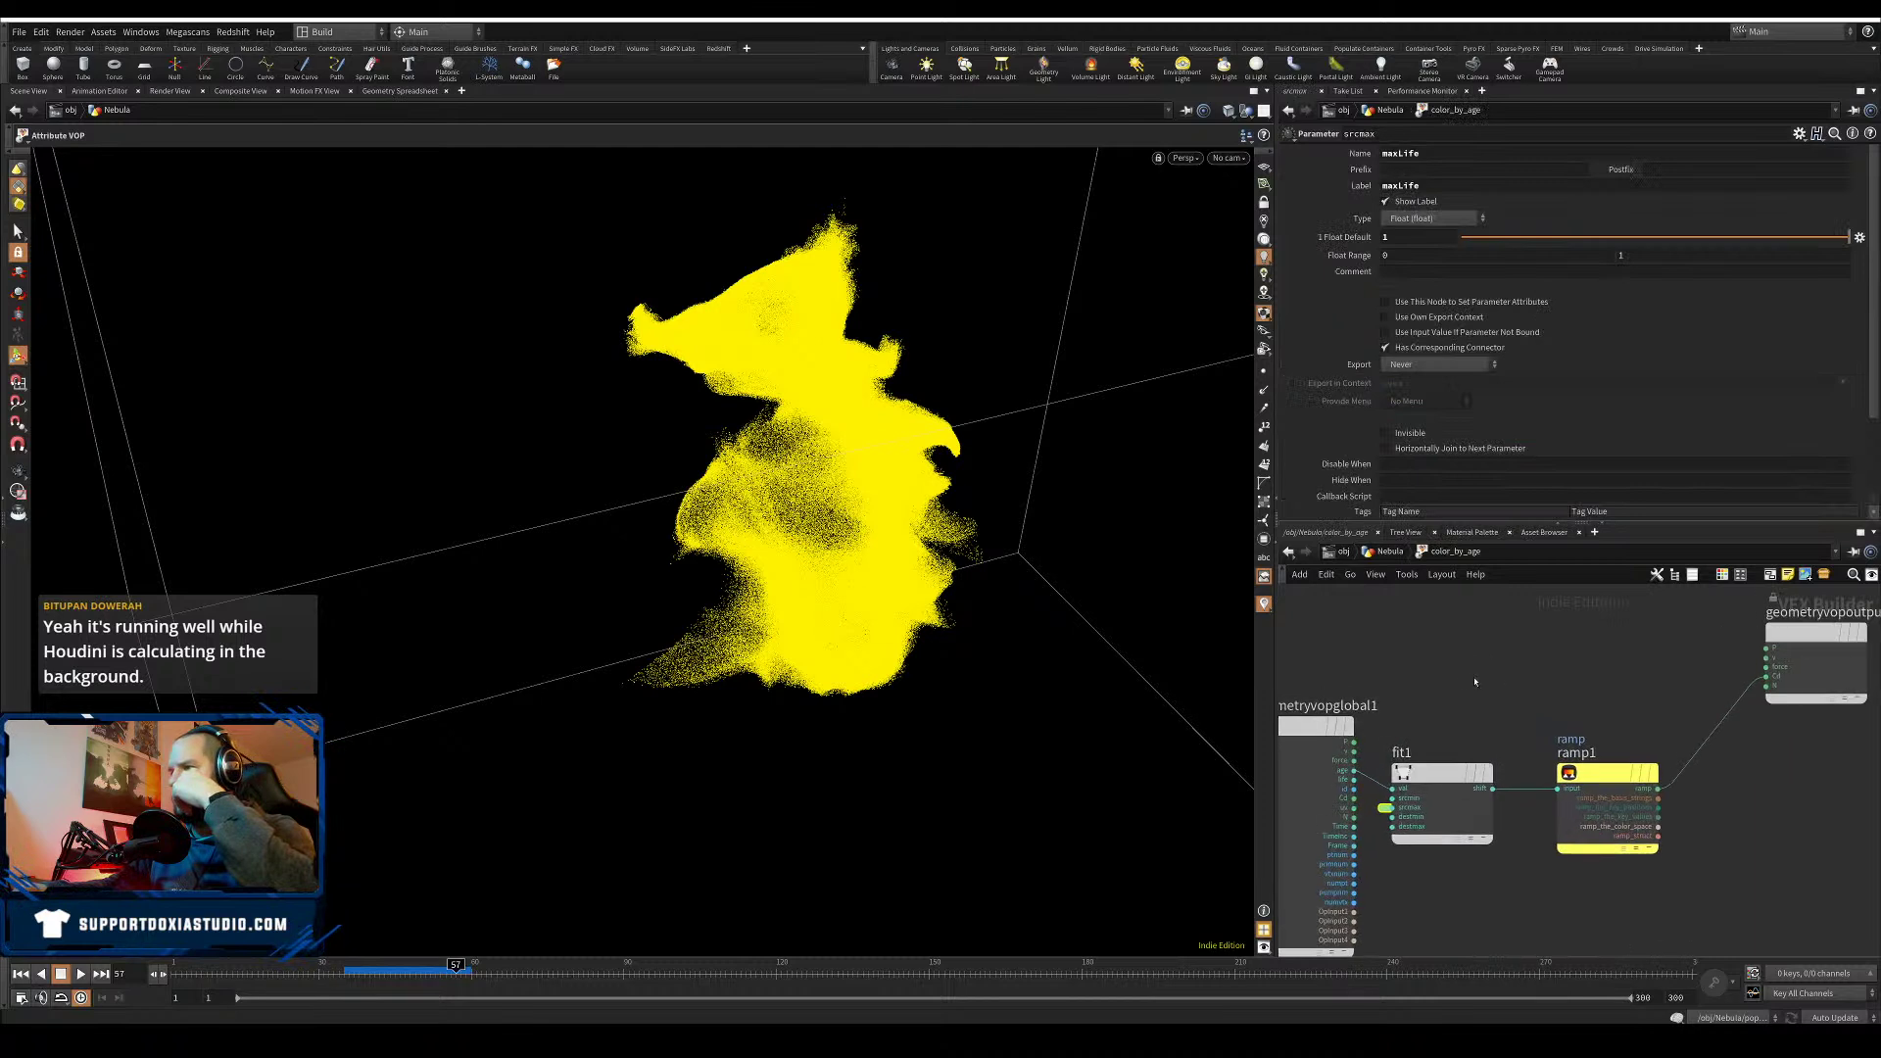
{"action": "middle_click_drag", "start_coordinate": [1473, 678], "coordinate": [1513, 629]}
{"action": "left_click_drag", "start_coordinate": [1479, 726], "coordinate": [1486, 712]}
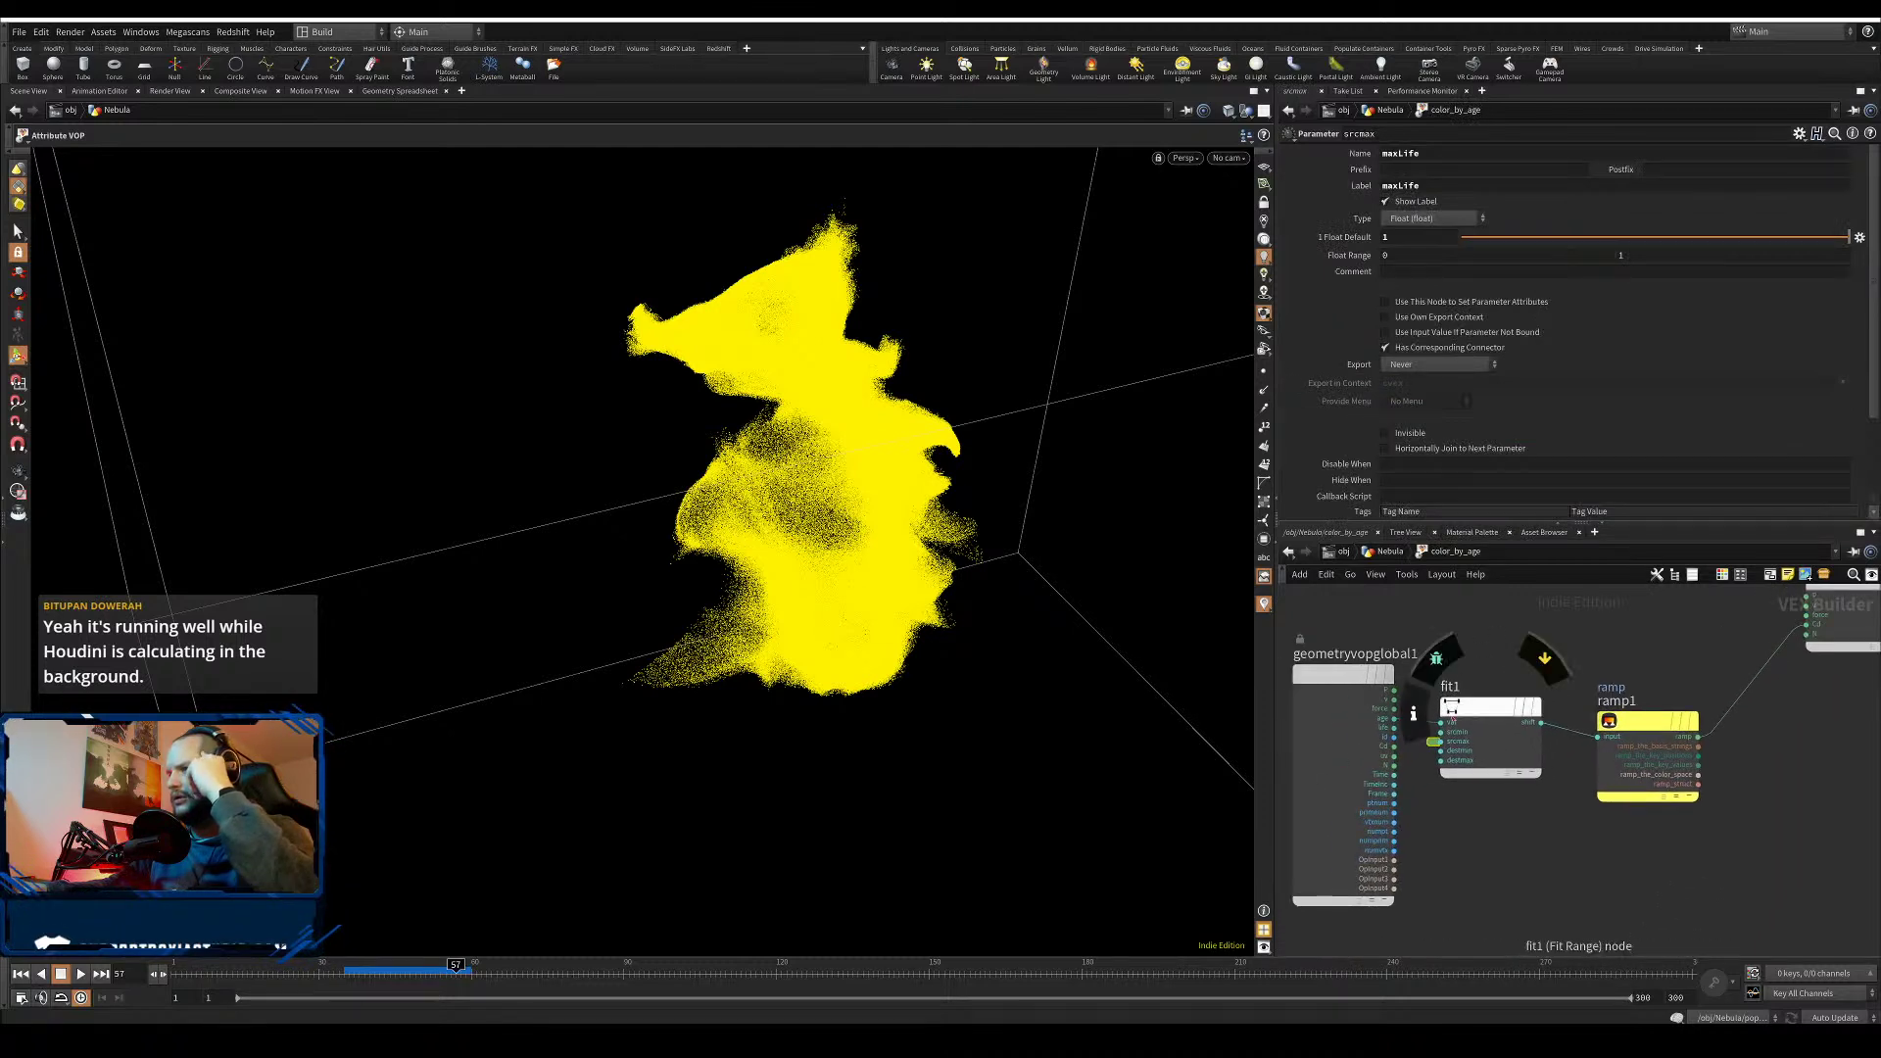
{"action": "scroll", "coordinate": [1483, 814], "scroll_direction": "up", "scroll_amount": 3}
{"action": "middle_click_drag", "start_coordinate": [1457, 807], "coordinate": [1483, 842]}
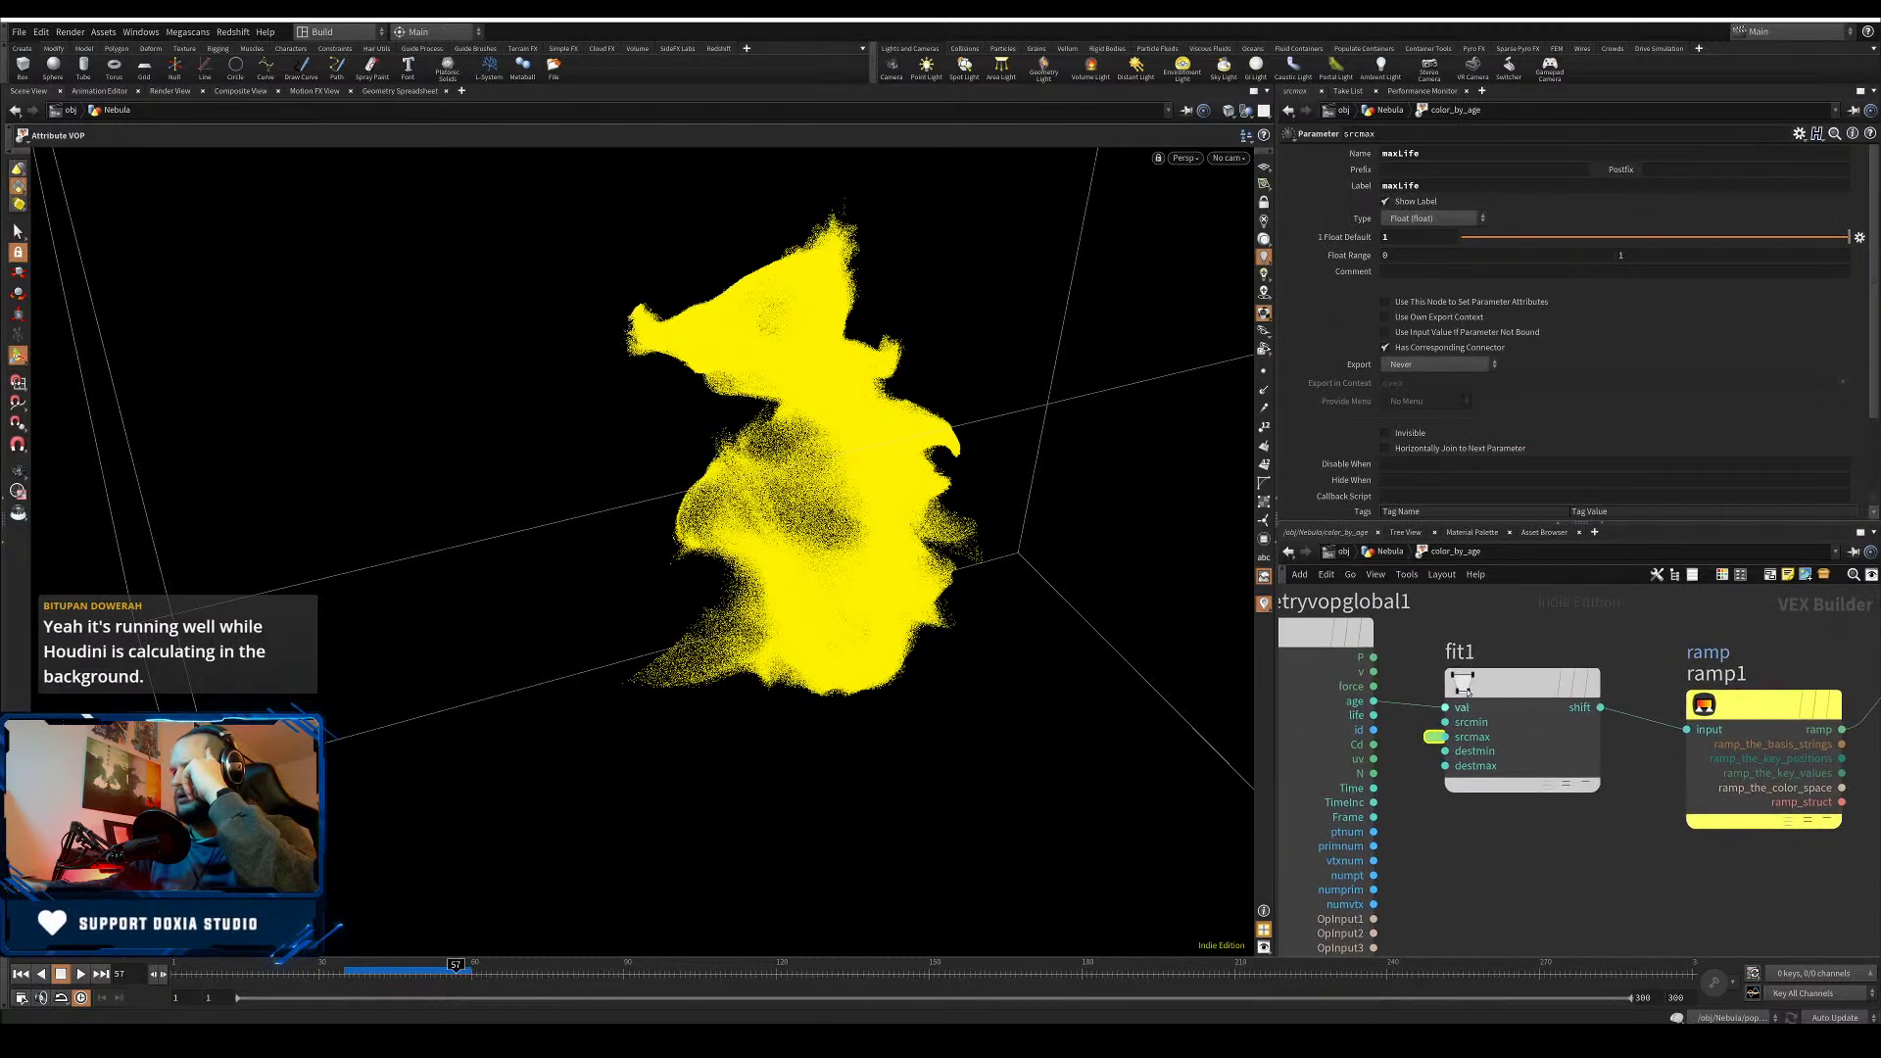
{"action": "left_click", "coordinate": [1510, 687]}
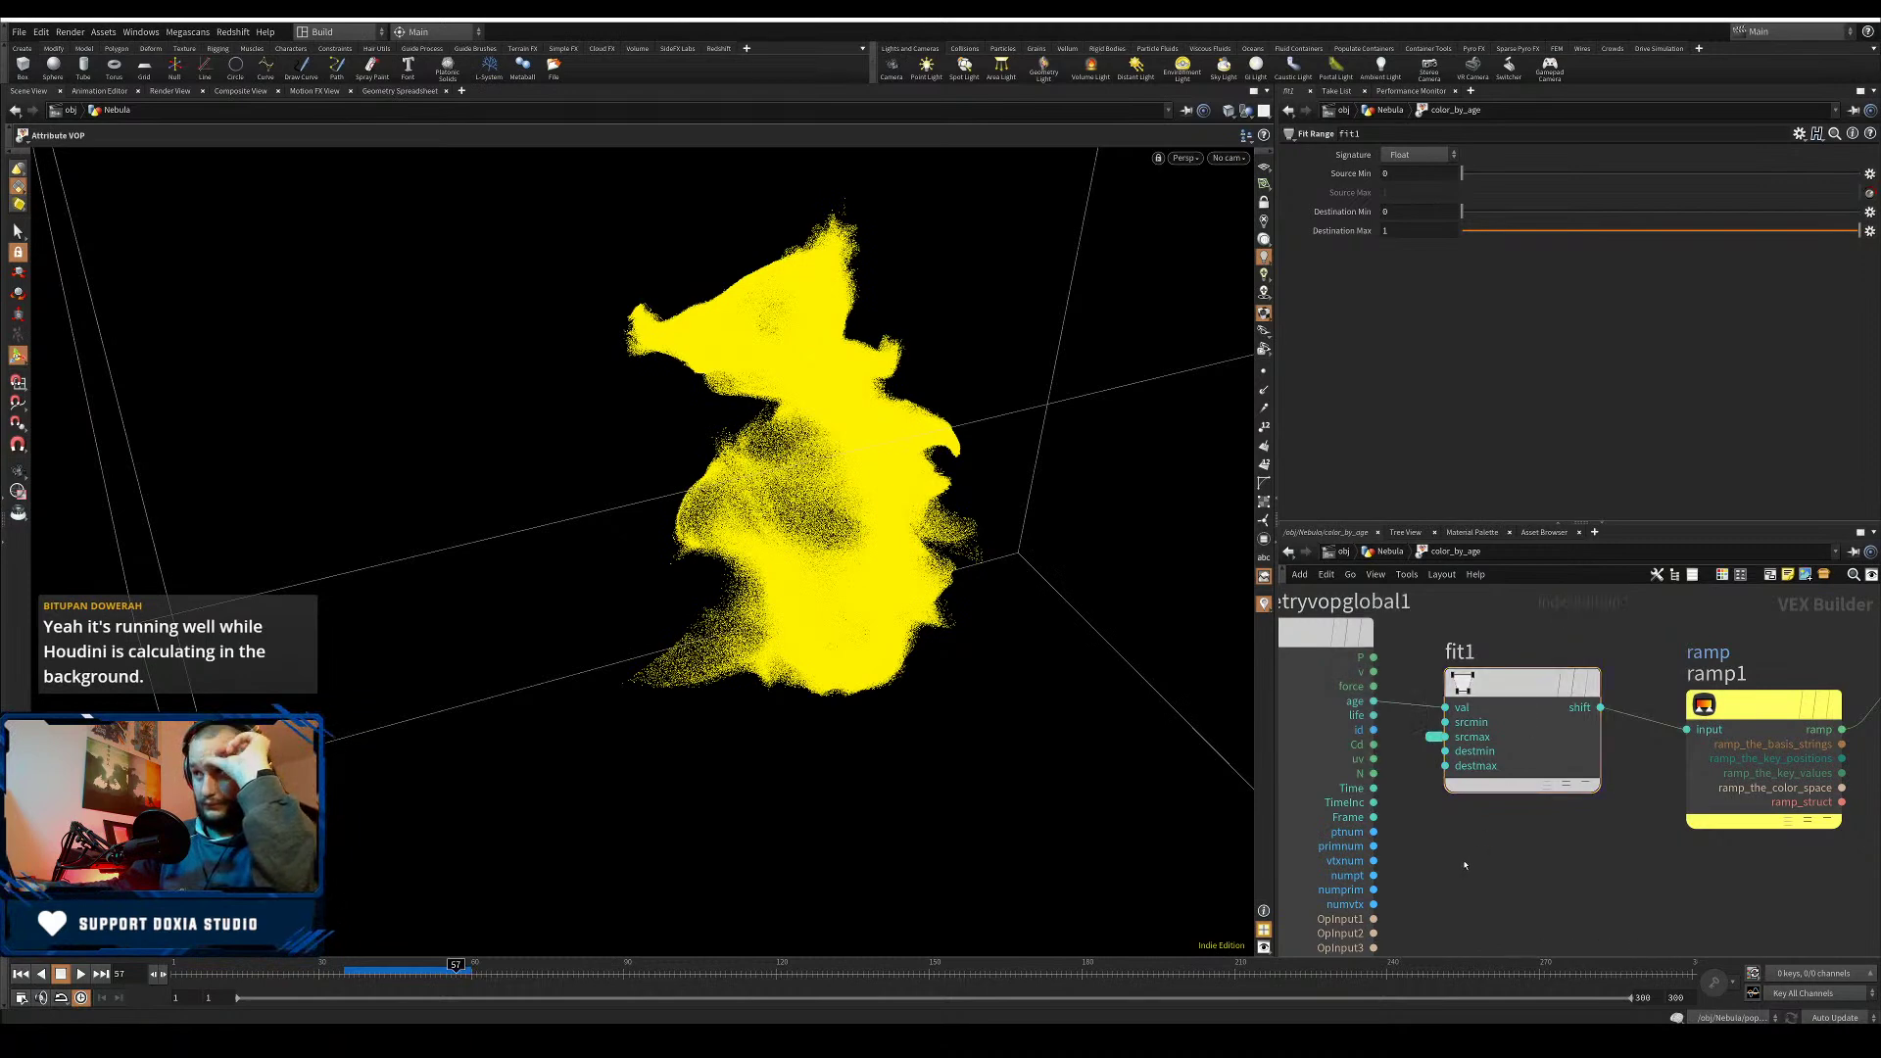
{"action": "scroll", "coordinate": [1465, 865], "scroll_direction": "down", "scroll_amount": 3}
{"action": "mouse_move", "coordinate": [1508, 648]}
{"action": "middle_mouse_down"}
{"action": "mouse_move", "coordinate": [1535, 673]}
{"action": "mouse_move", "coordinate": [1510, 627]}
{"action": "middle_mouse_up"}
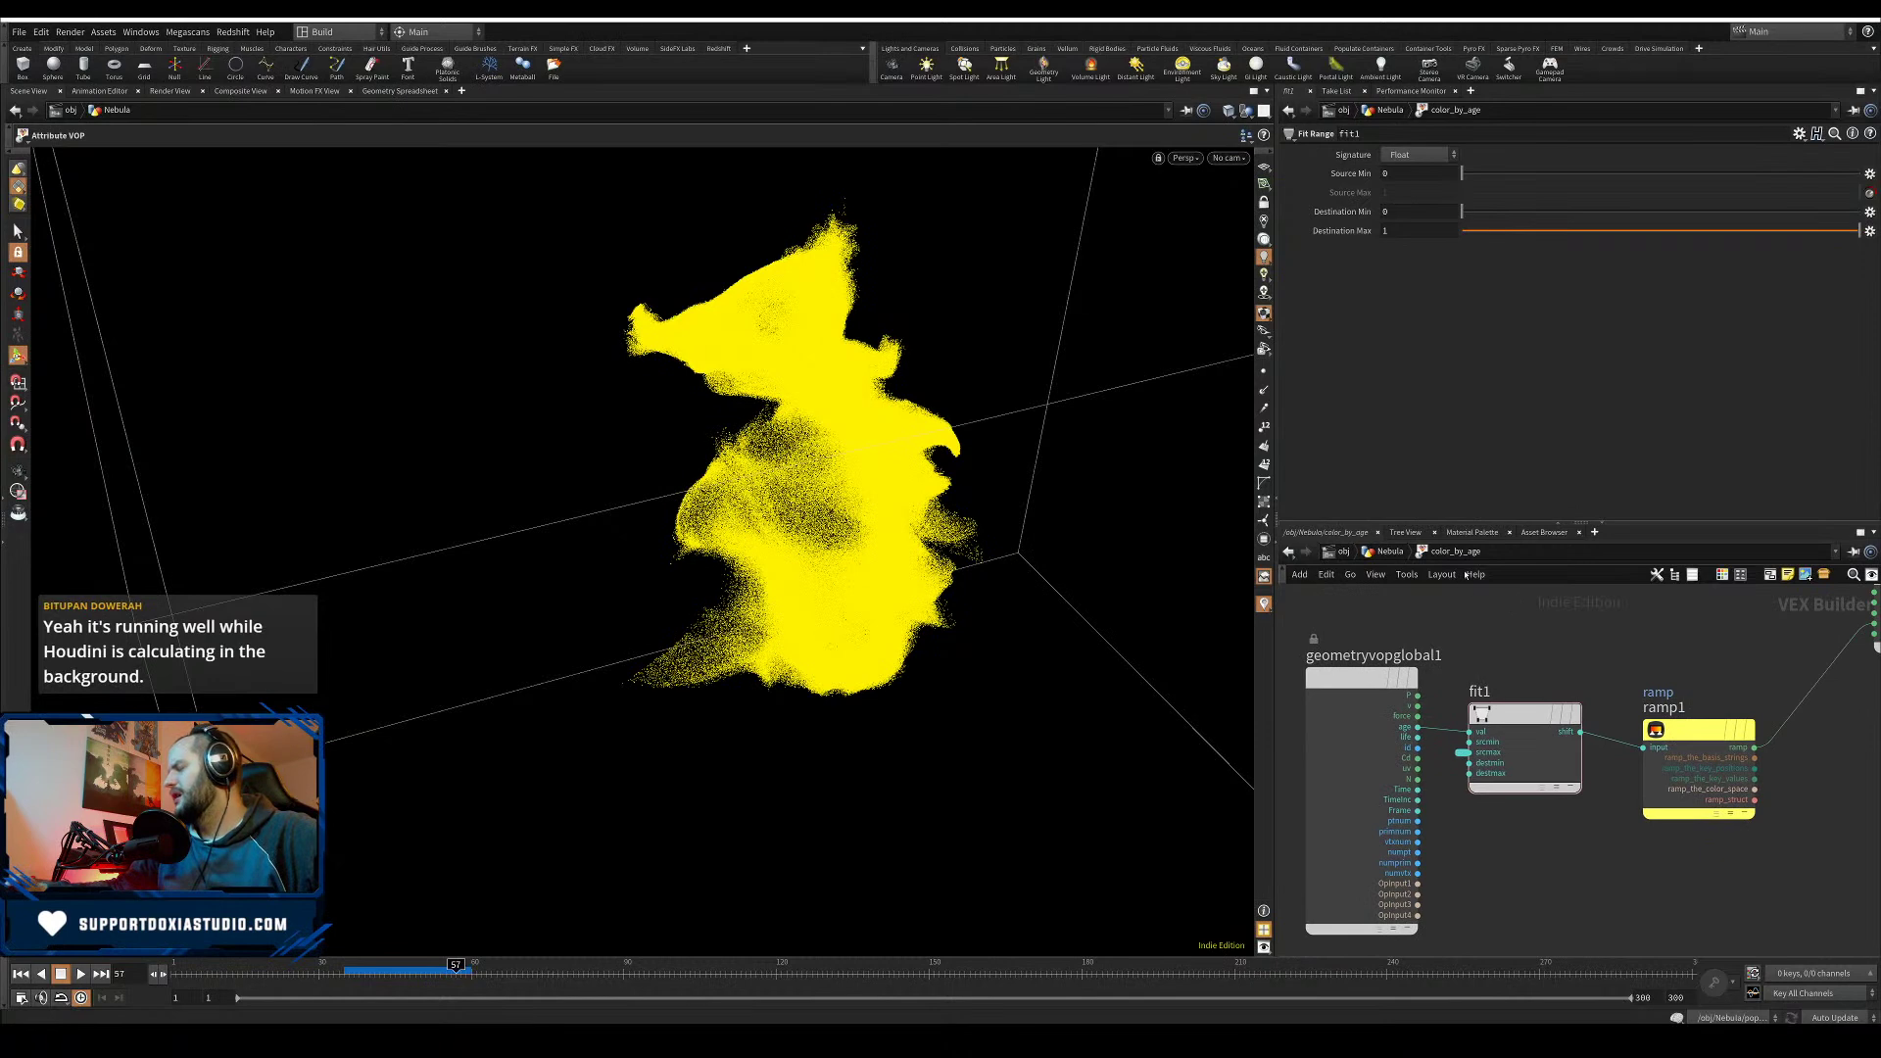
{"action": "left_click_drag", "start_coordinate": [1687, 724], "coordinate": [1702, 709]}
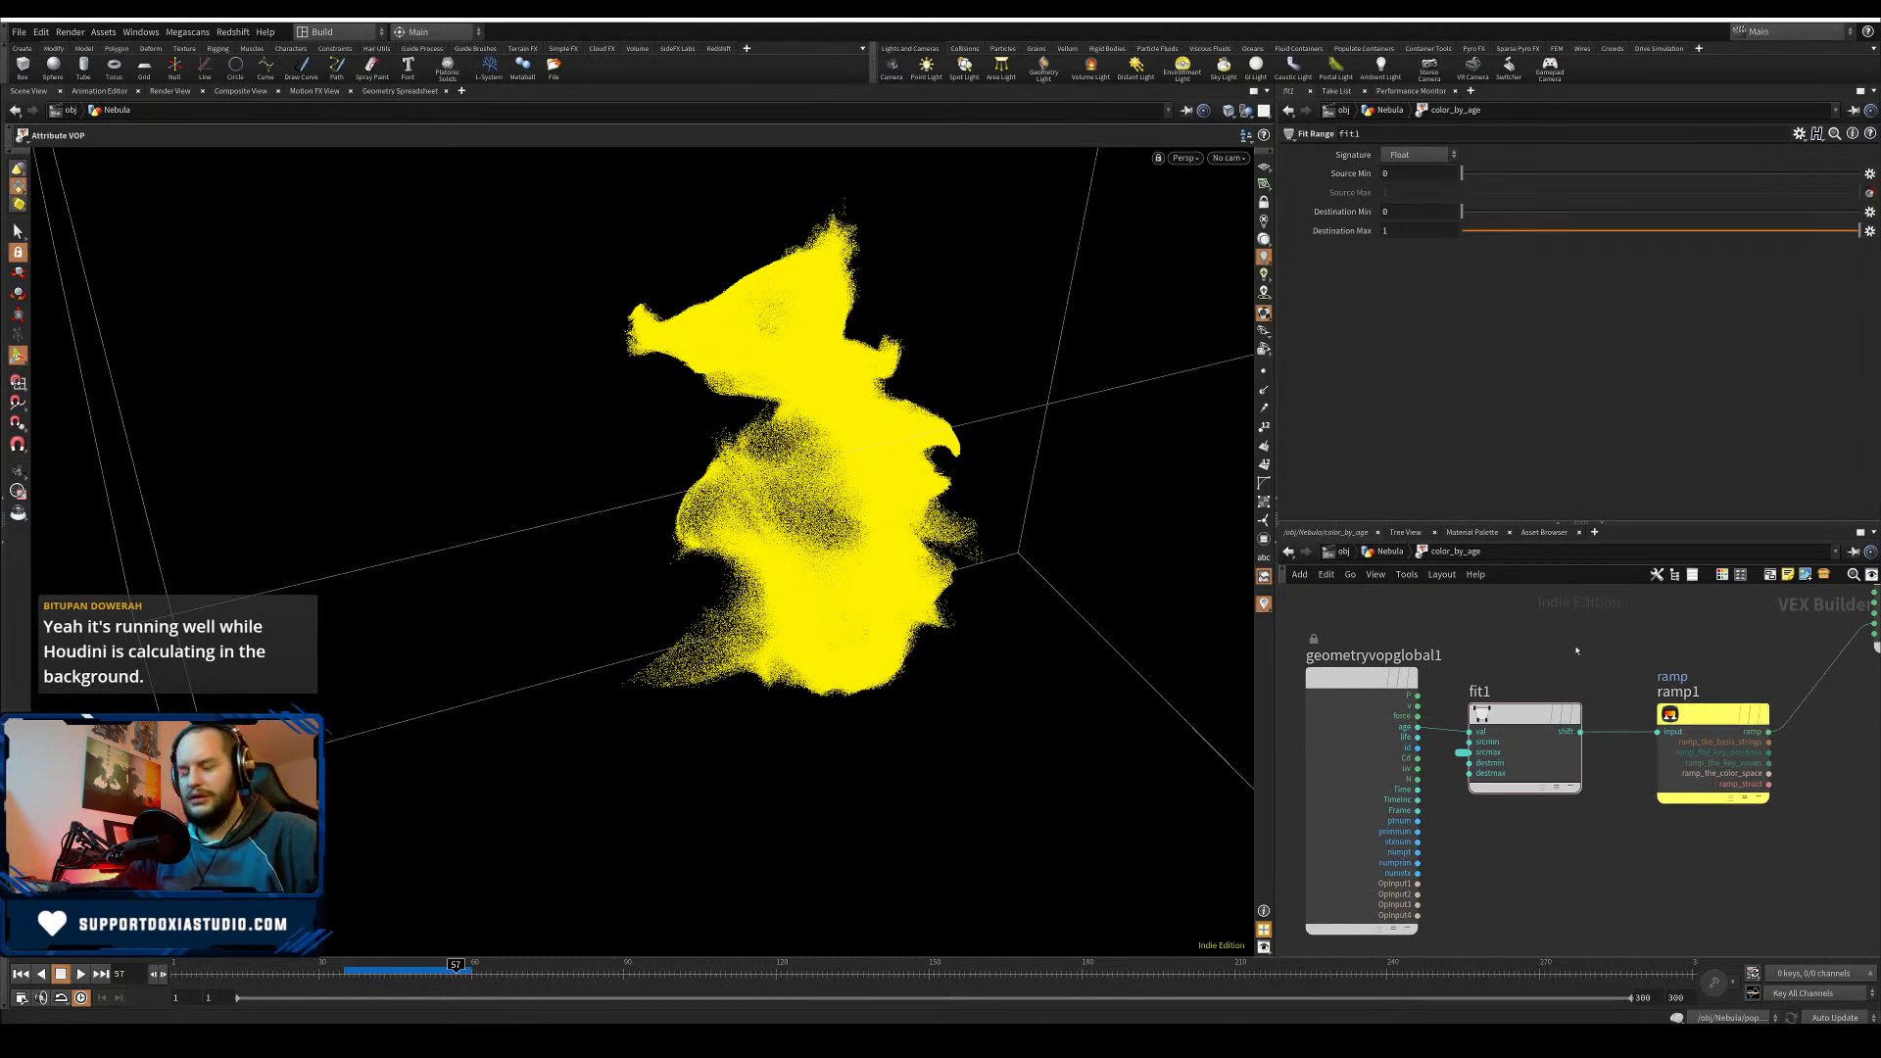
- Inspect the popnet source's birth and life settings and the popobject settings
{"action": "key", "text": "u"}
{"action": "double_click", "coordinate": [1365, 811]}
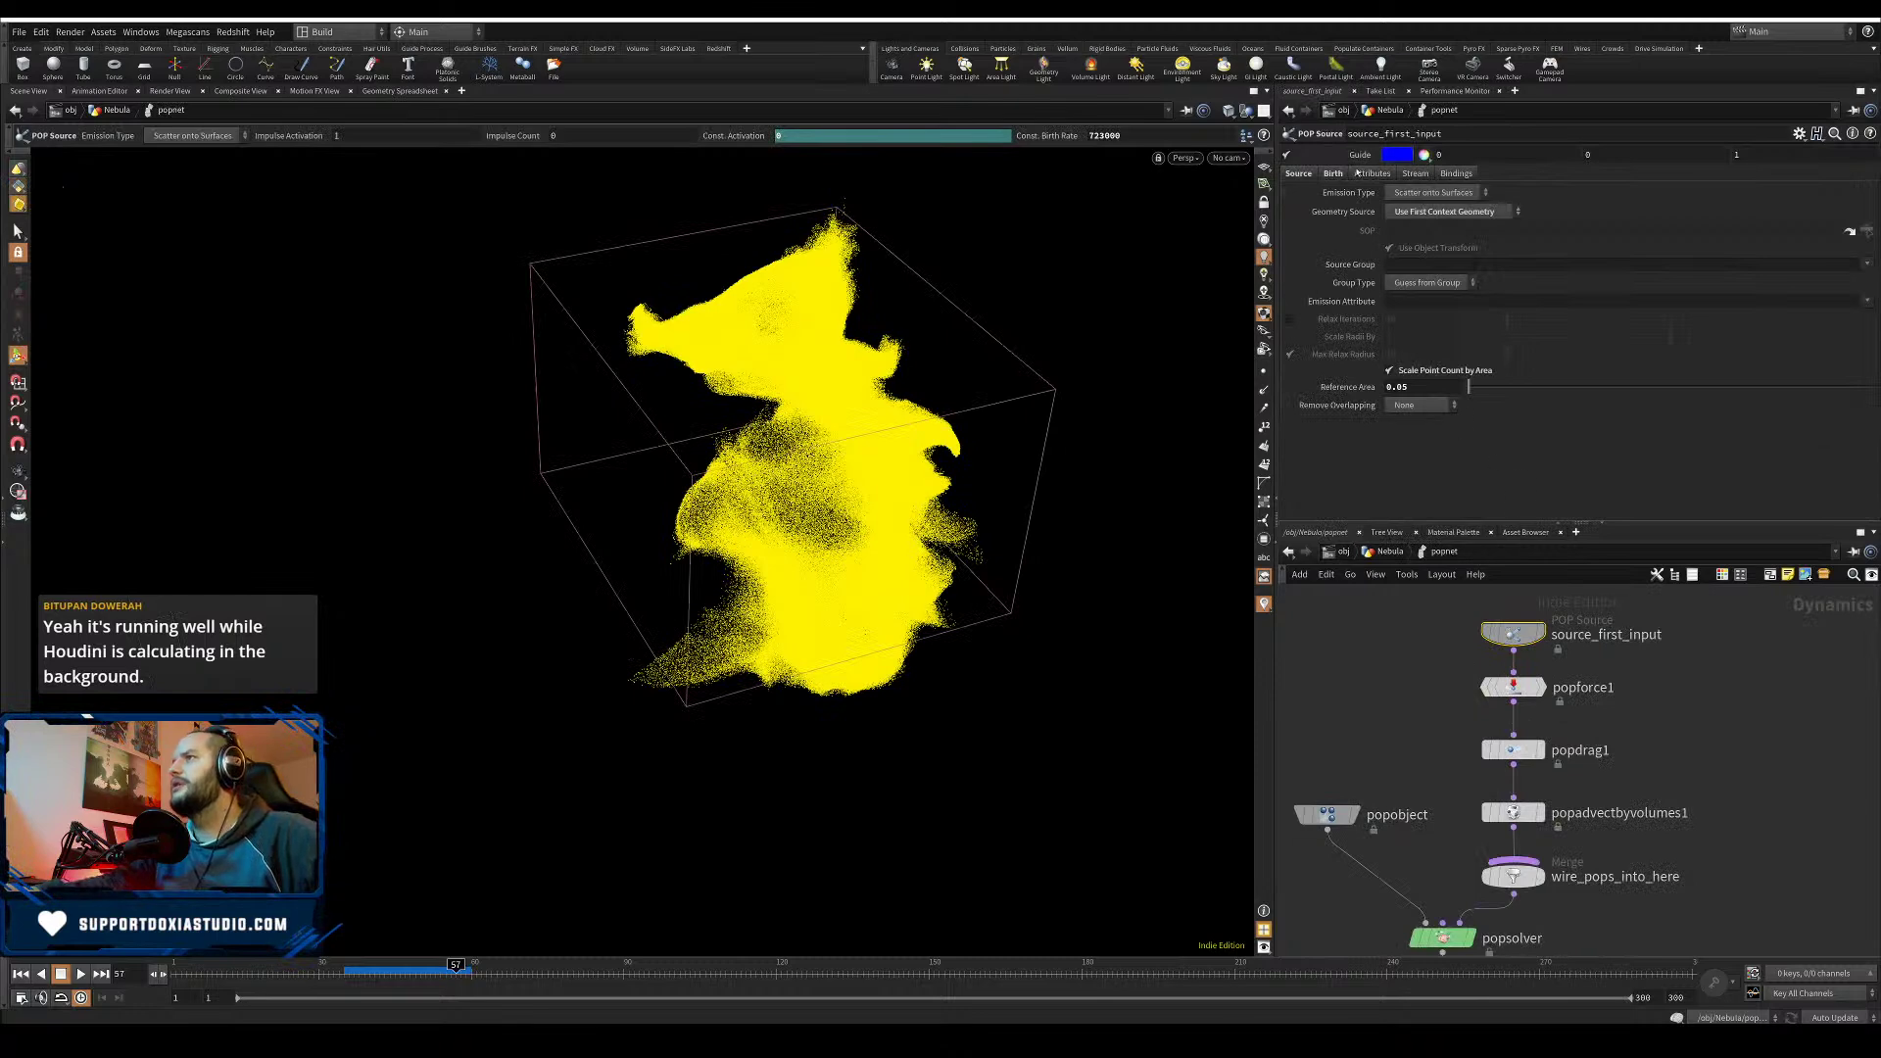
{"action": "left_click", "coordinate": [1340, 174]}
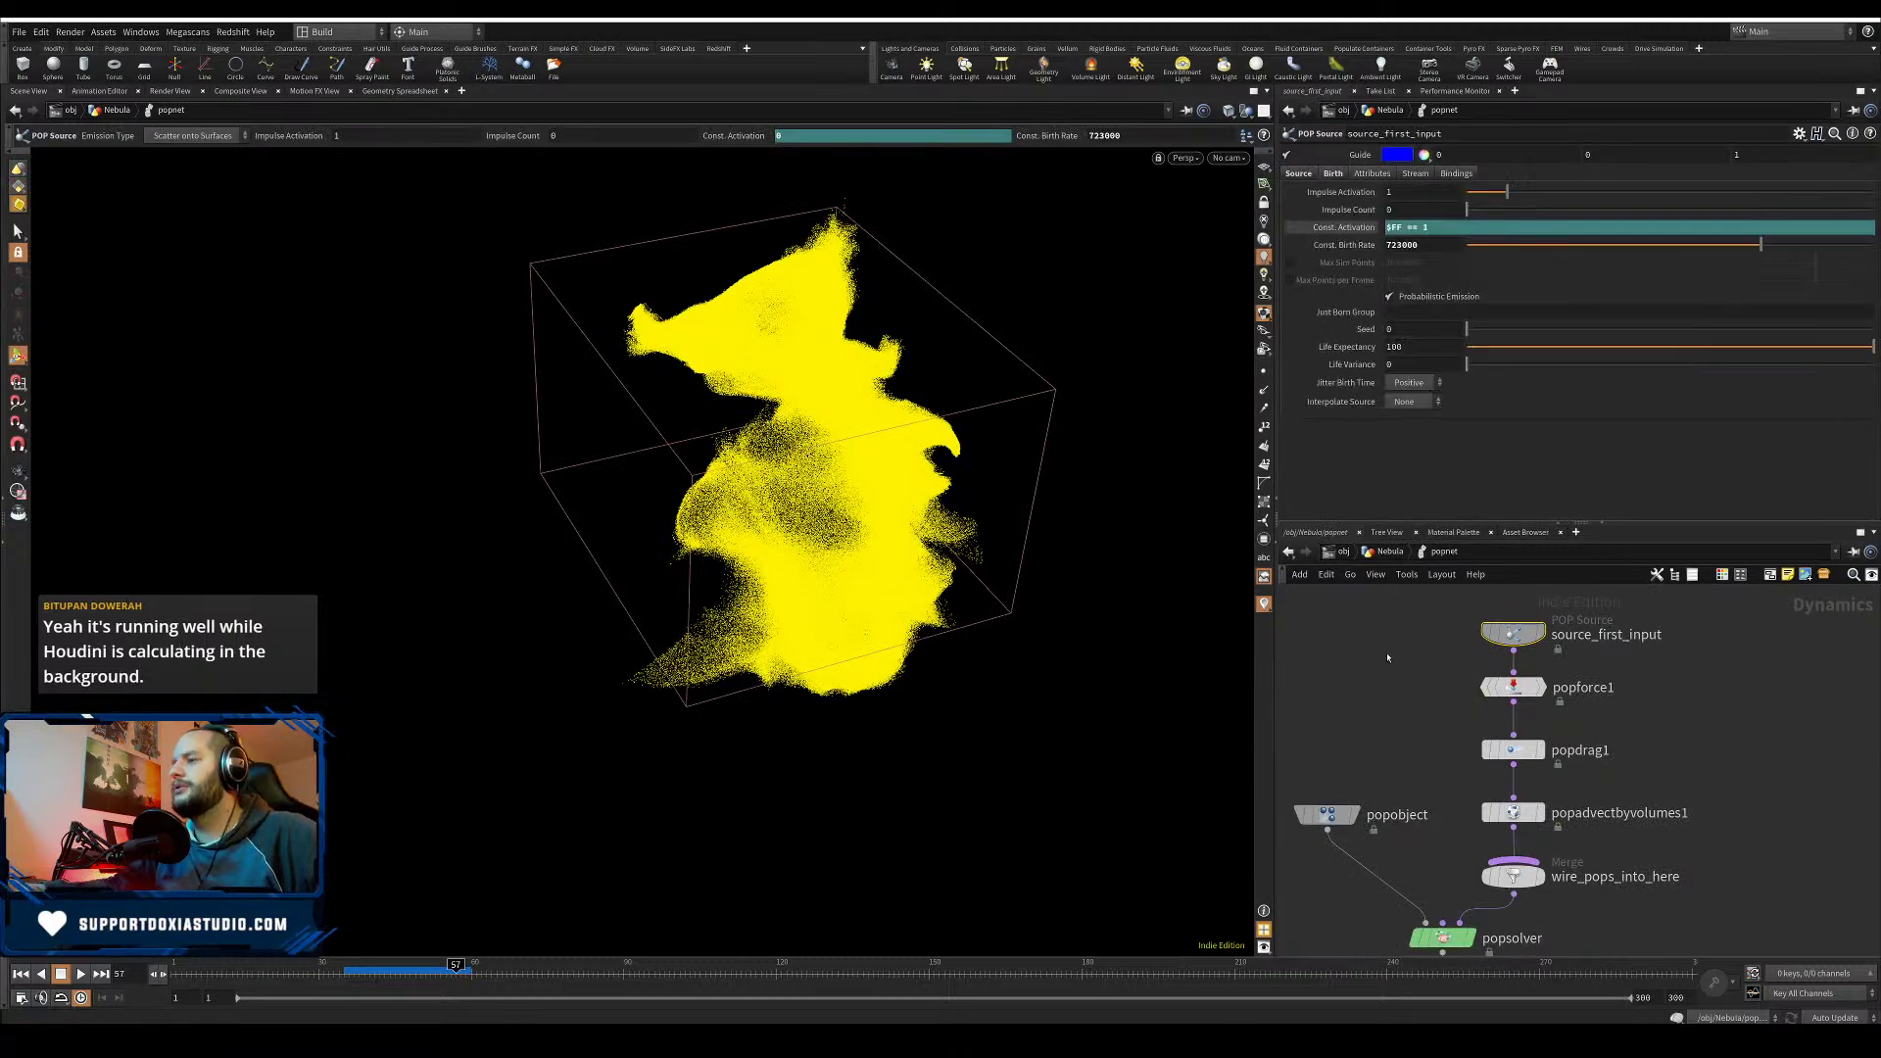
{"action": "left_click", "coordinate": [1330, 817]}
{"action": "key", "text": "u"}
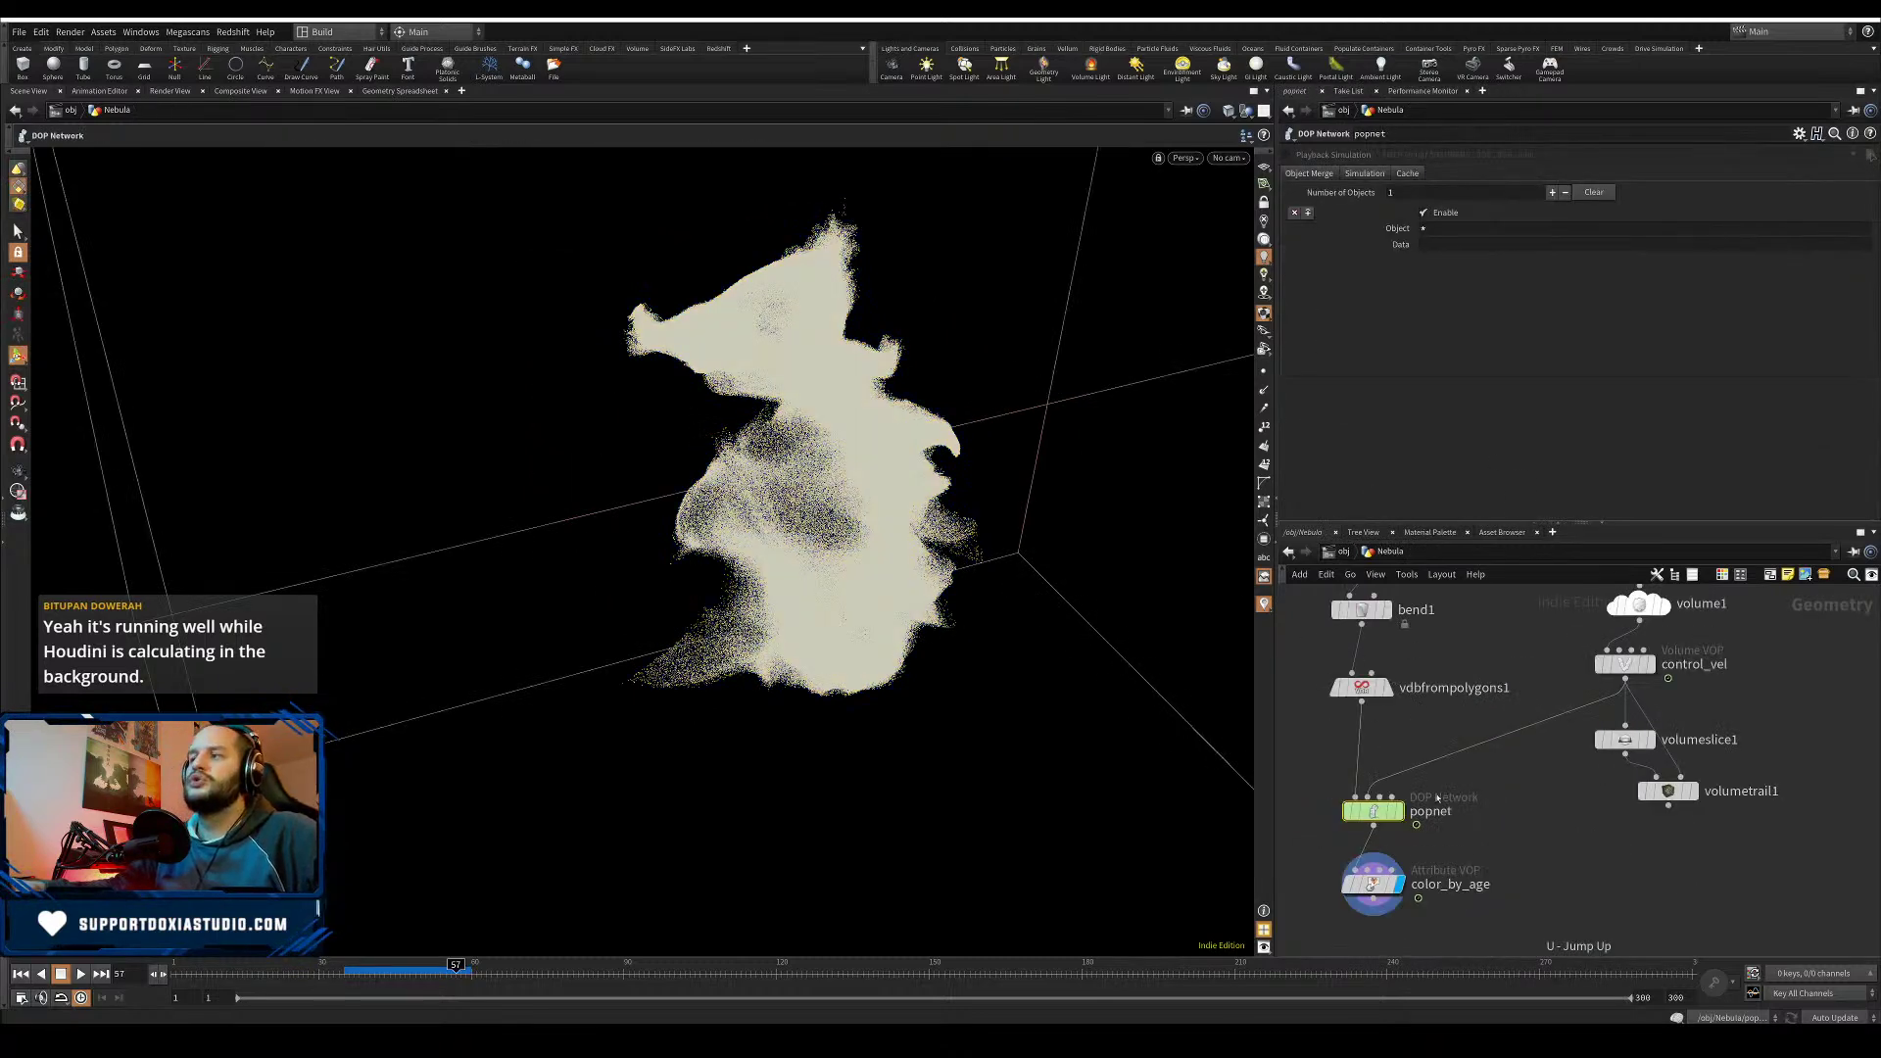
- Show color_by_age's point data in the Geometry Spreadsheet
{"action": "left_click", "coordinate": [390, 91]}
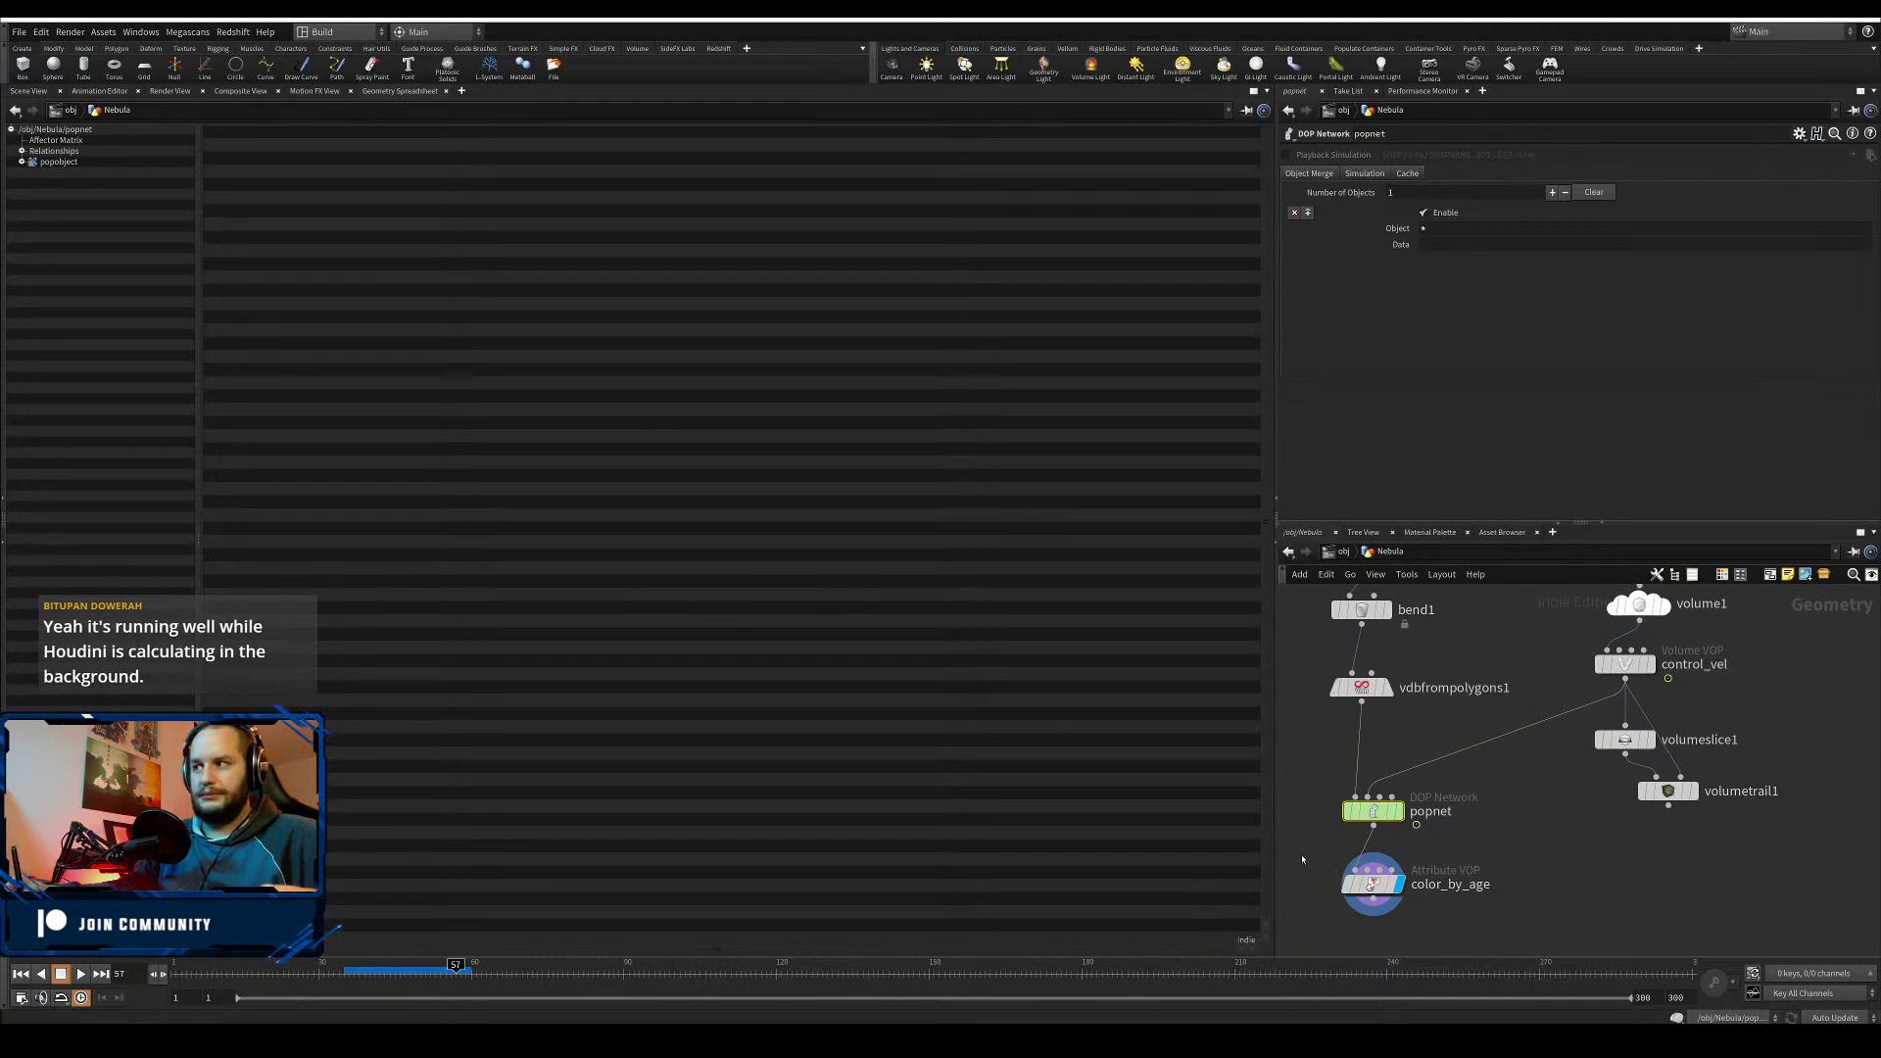
{"action": "middle_click_drag", "start_coordinate": [1302, 859], "coordinate": [1382, 813]}
{"action": "left_click", "coordinate": [1452, 840]}
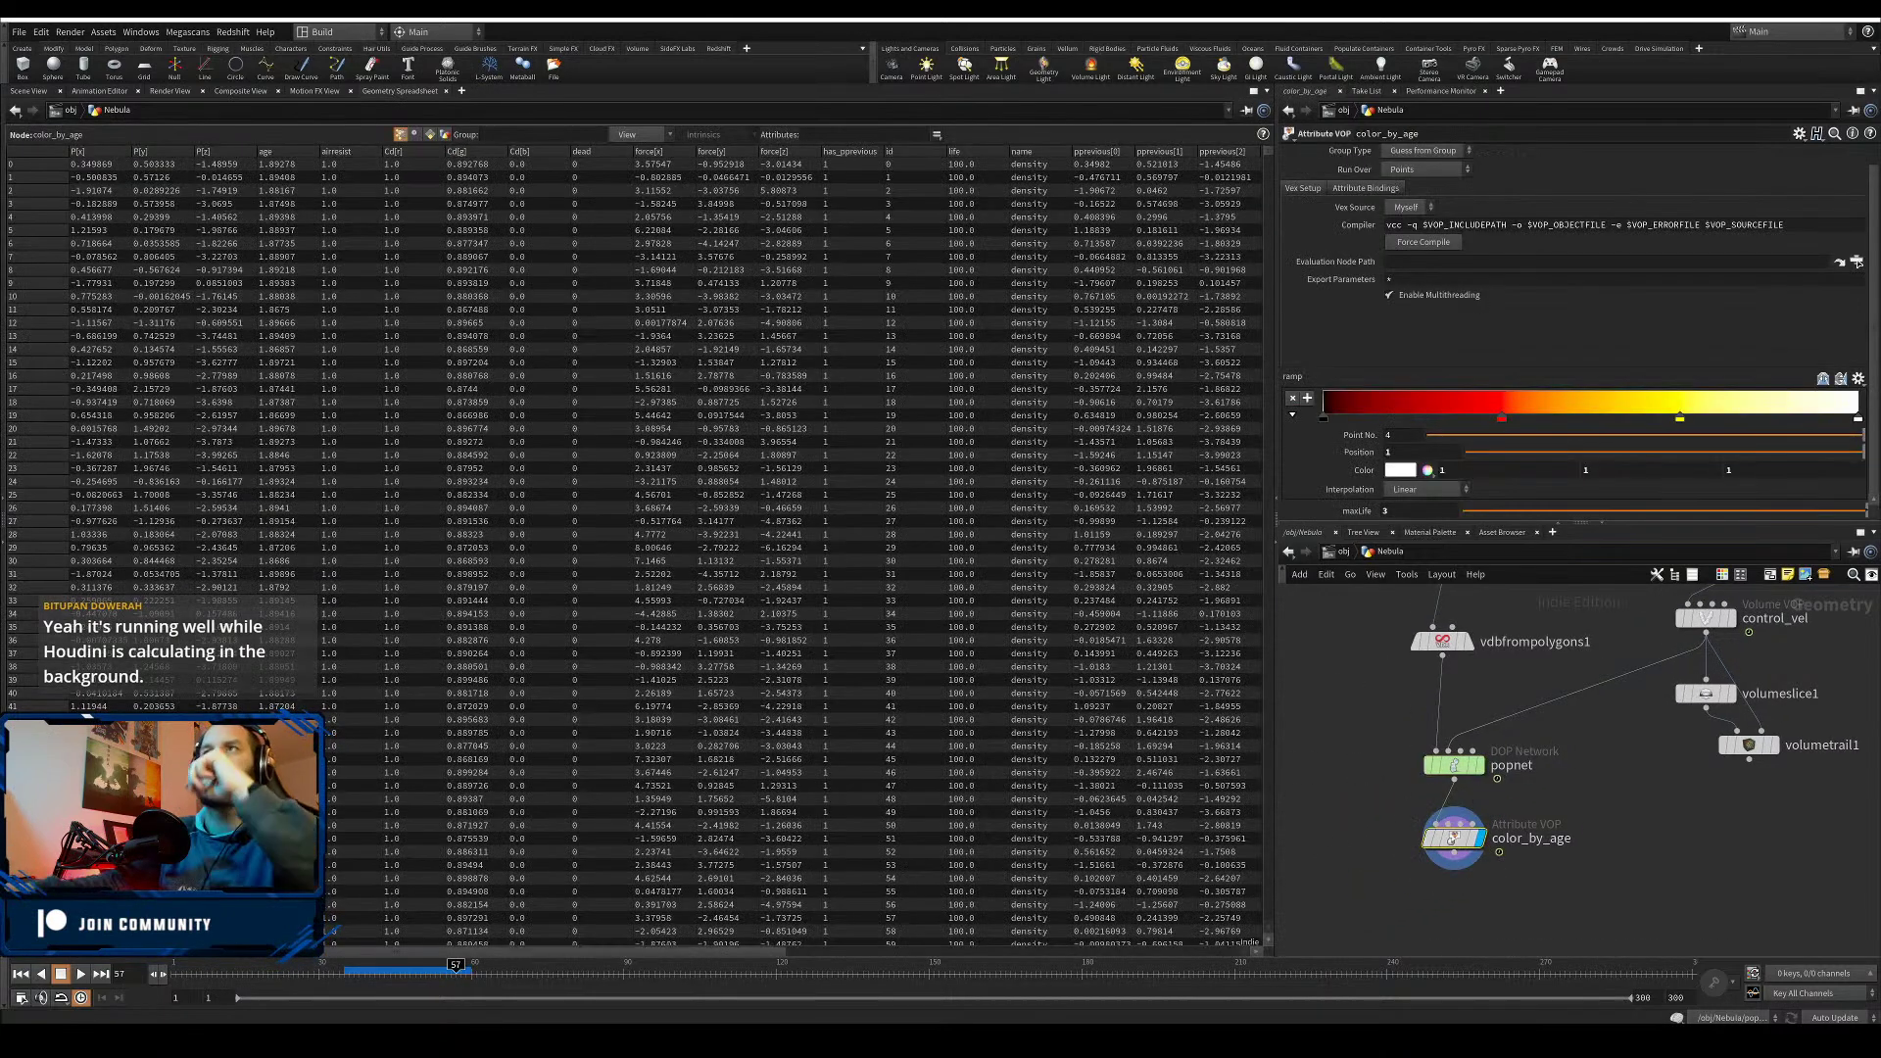
- Sort the points by age, highest first, then duplicate color_by_age as color_by_vel
{"action": "left_click", "coordinate": [291, 155]}
{"action": "left_click", "coordinate": [294, 155]}
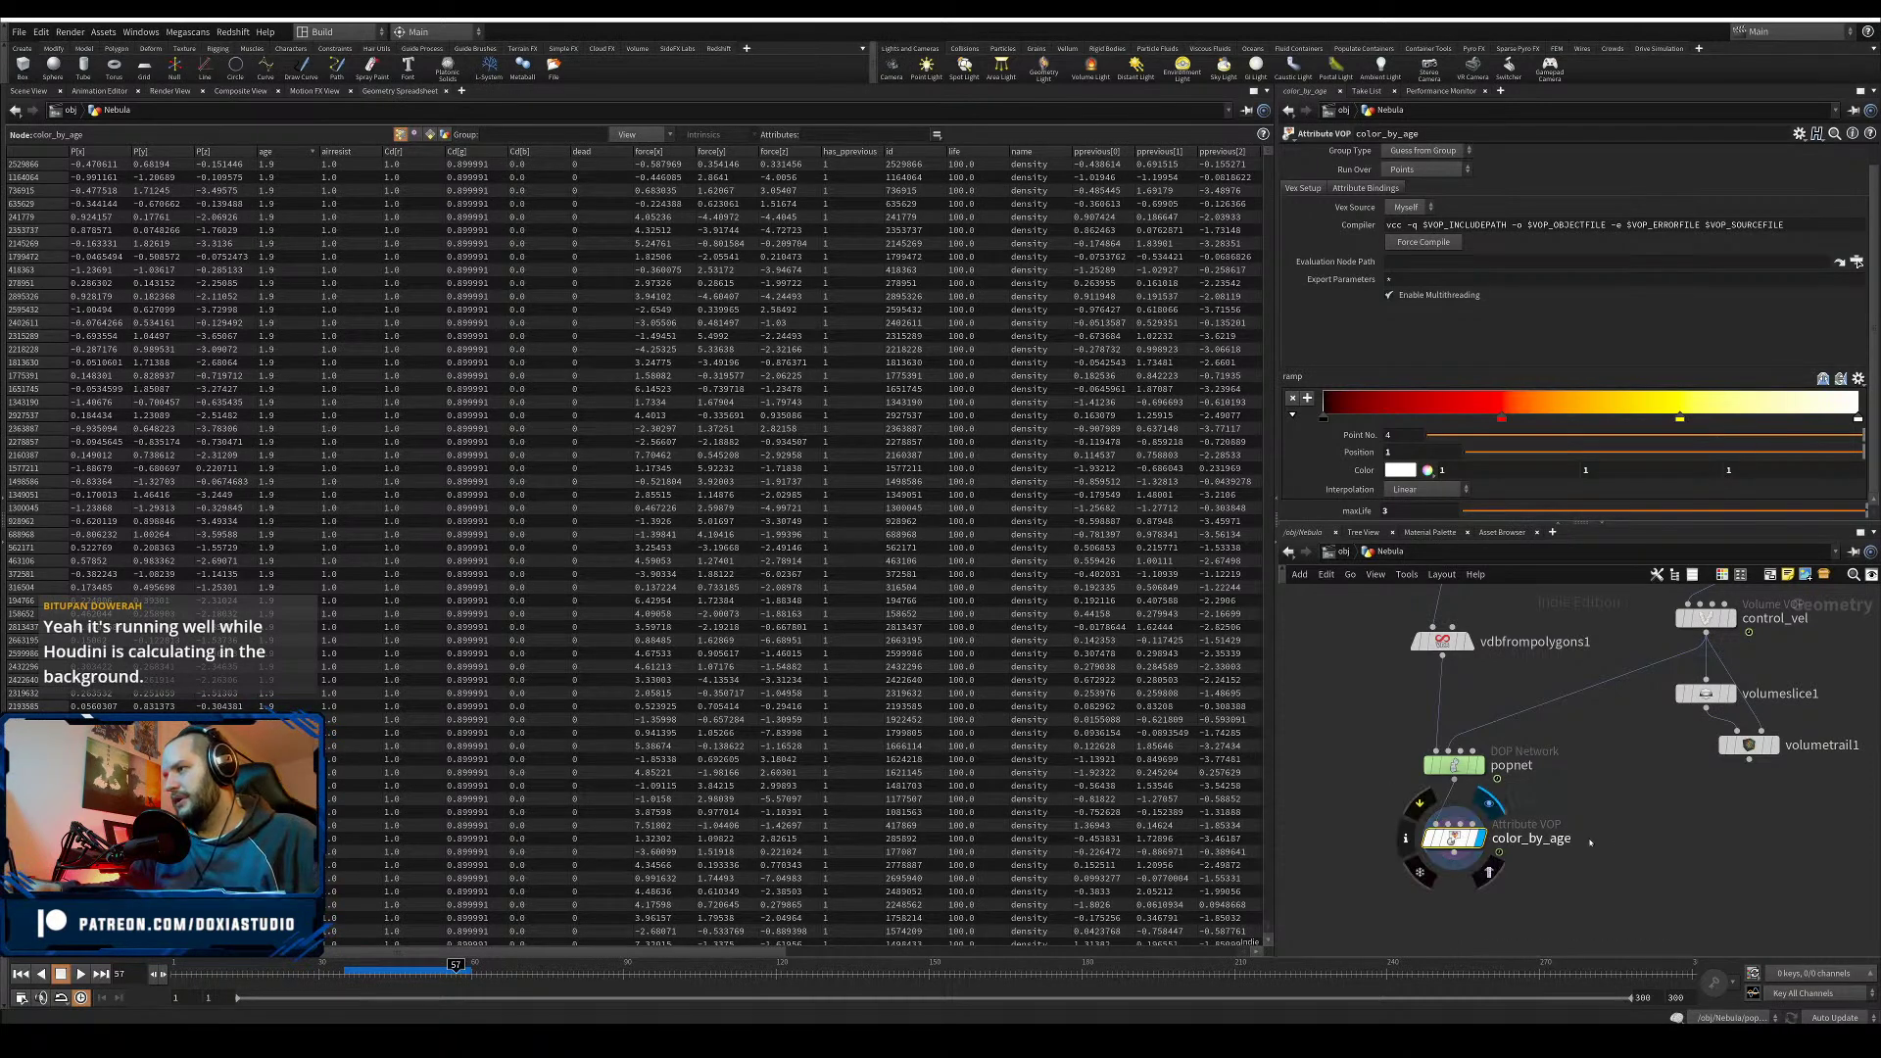
{"action": "mouse_move", "coordinate": [1455, 838]}
{"action": "left_mouse_down"}
{"action": "mouse_move", "coordinate": [1333, 832]}
{"action": "mouse_move", "coordinate": [1474, 815]}
{"action": "left_mouse_up"}
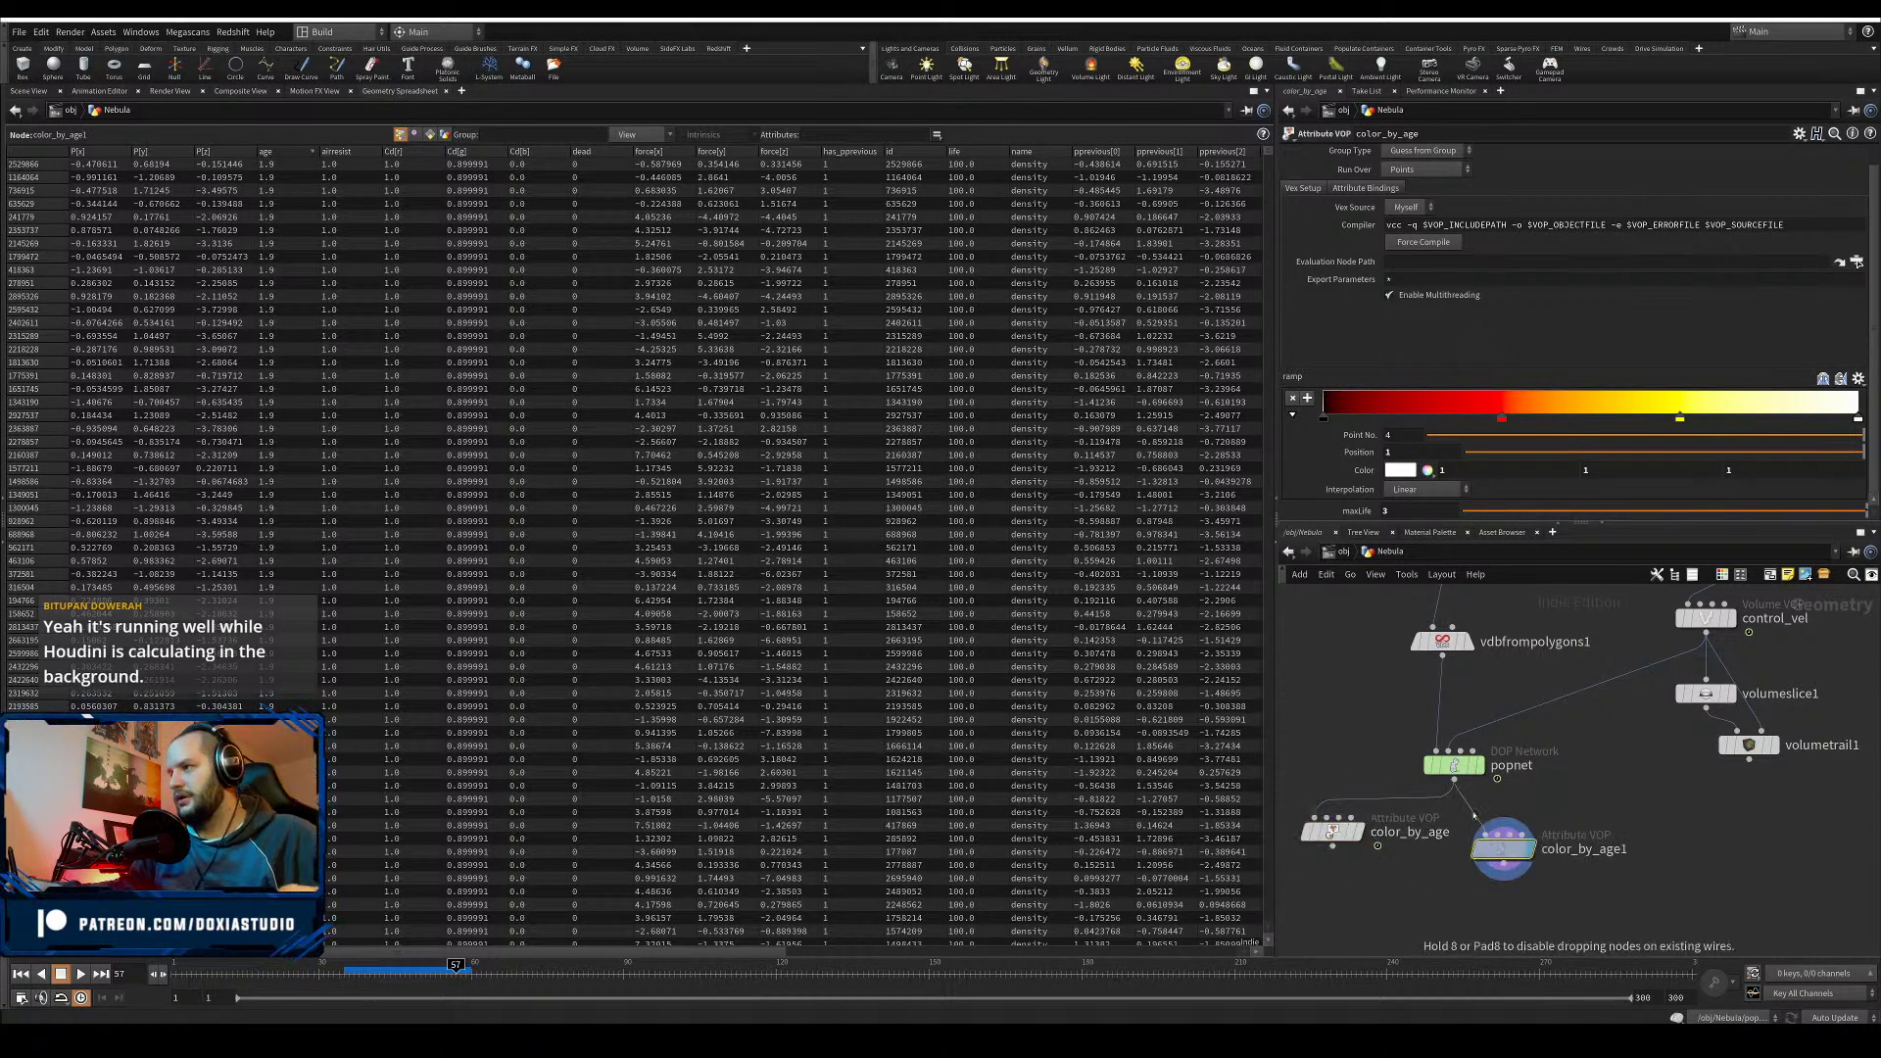
{"action": "left_click", "coordinate": [1618, 850]}
{"action": "left_click_drag", "start_coordinate": [1631, 850], "coordinate": [1579, 856]}
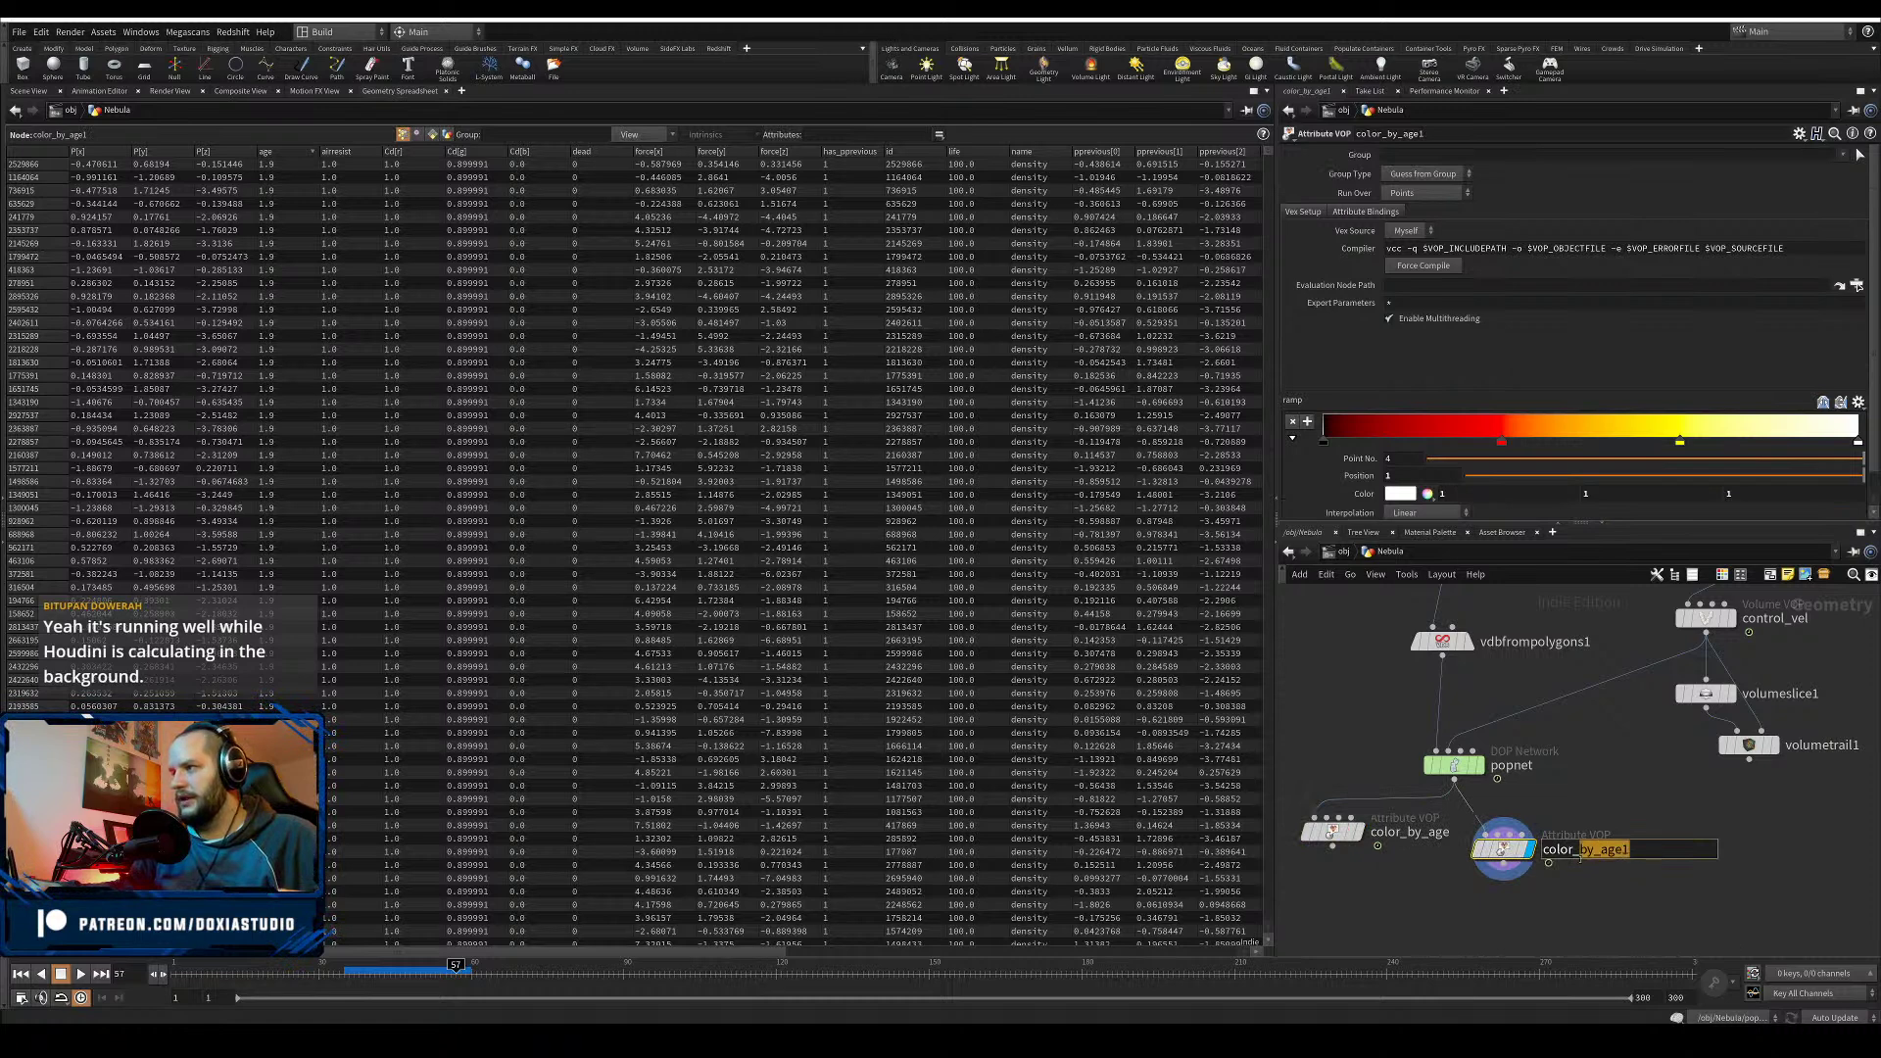
{"action": "type", "text": "vel"}
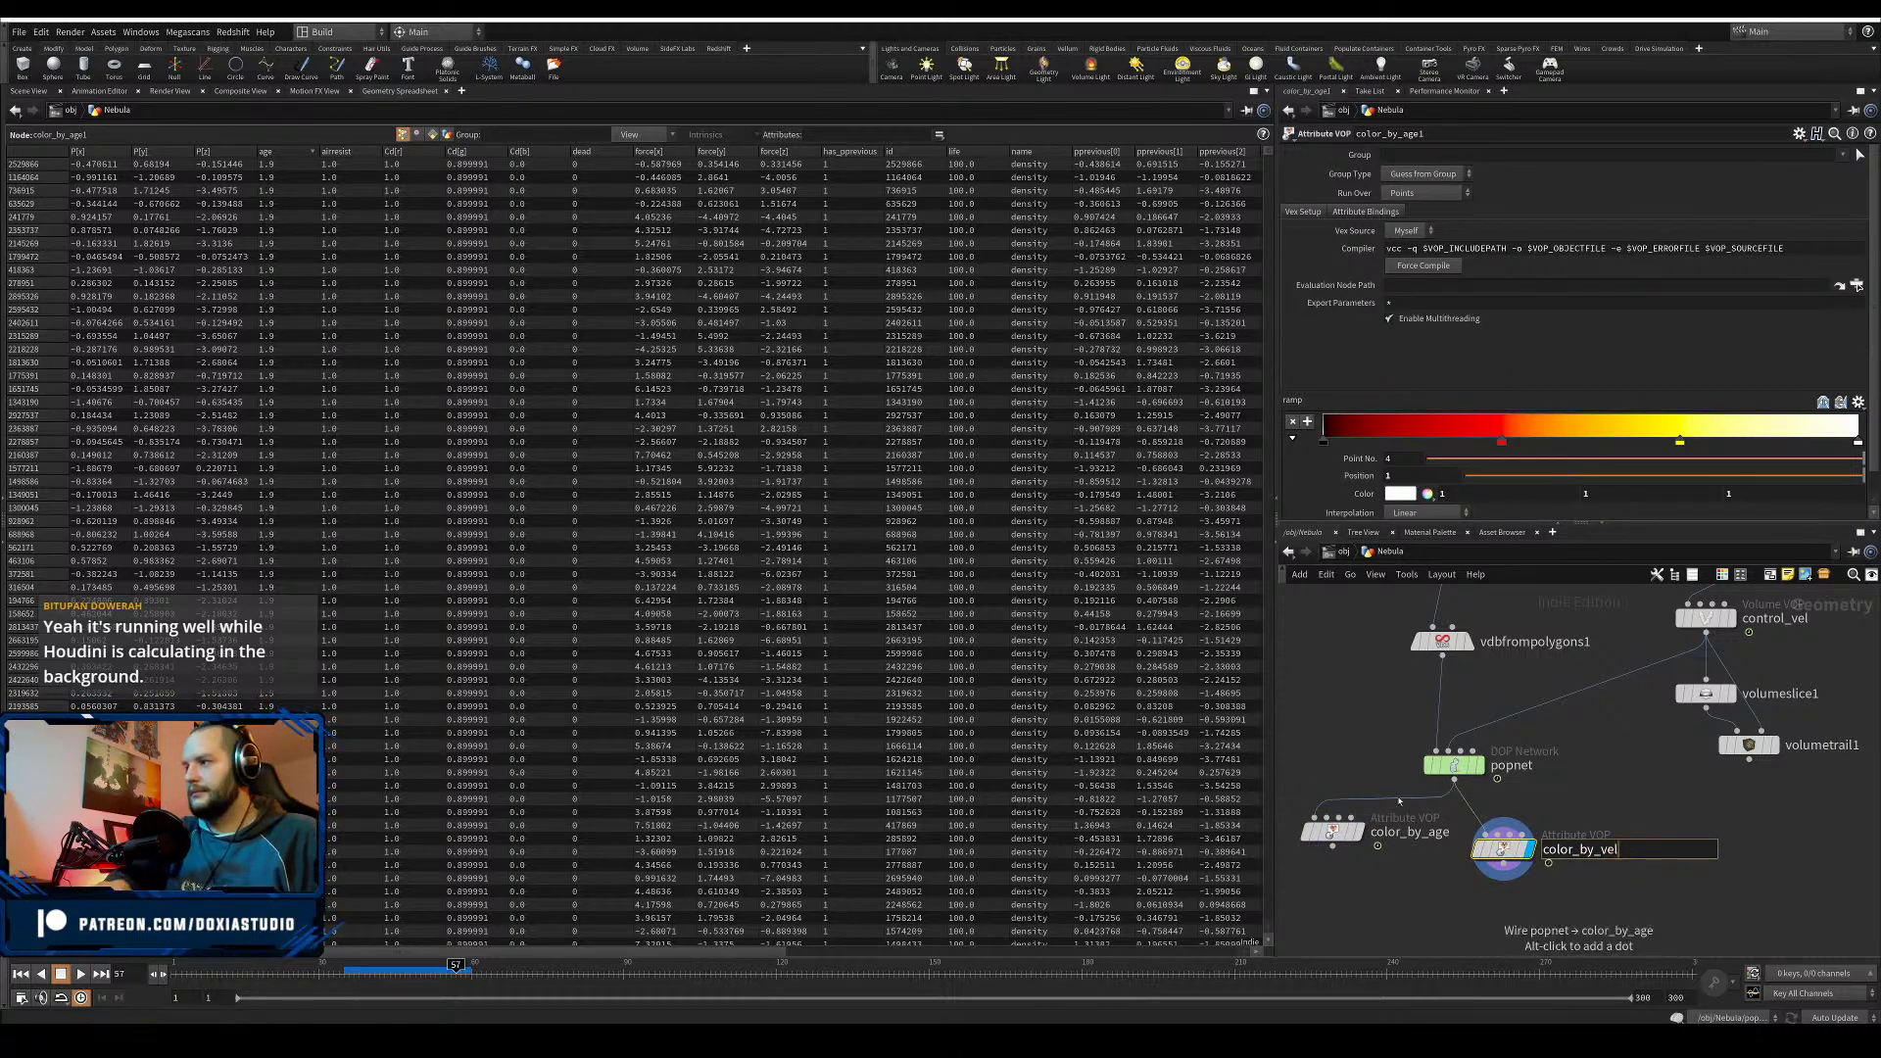
{"action": "key", "text": "Return"}
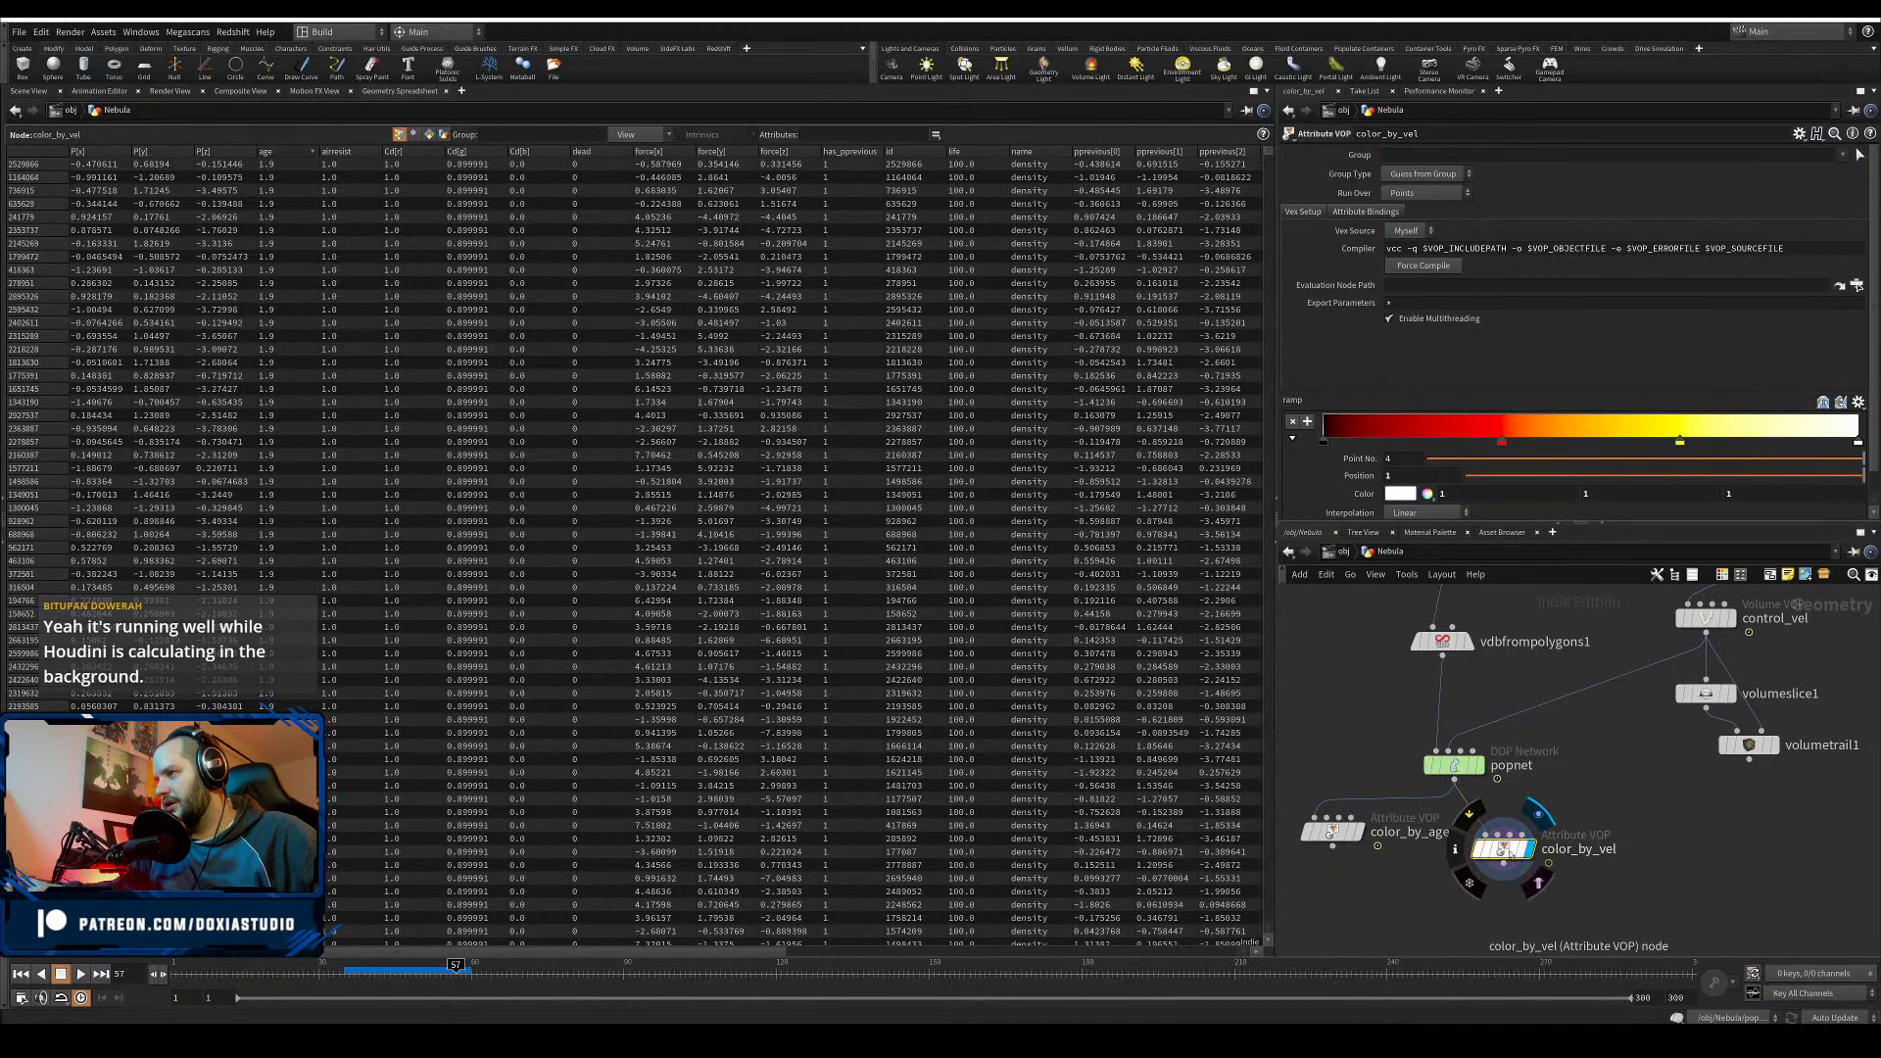
- Inside color_by_vel, relabel the maxLife parameter feeding fit1 as maxVel
{"action": "double_click", "coordinate": [1506, 852]}
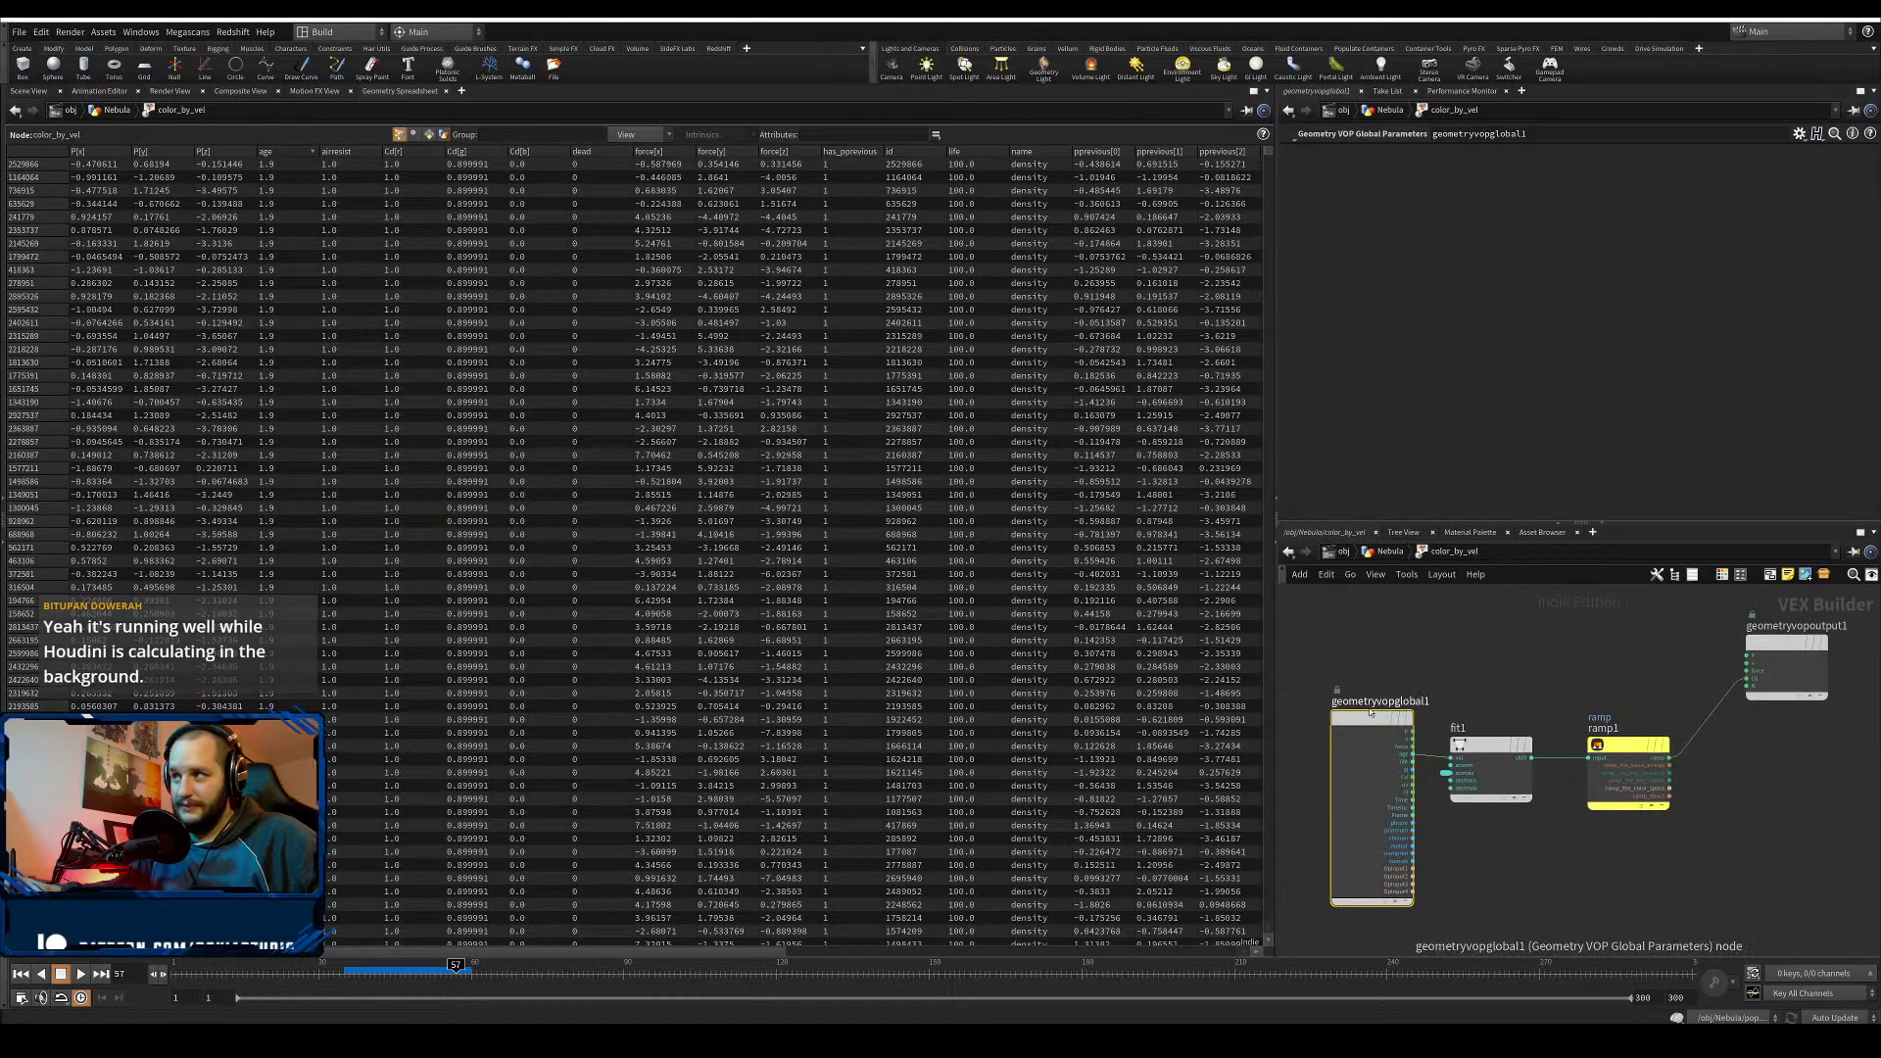
{"action": "key", "text": "l"}
{"action": "middle_click_drag", "start_coordinate": [1506, 687], "coordinate": [1523, 689]}
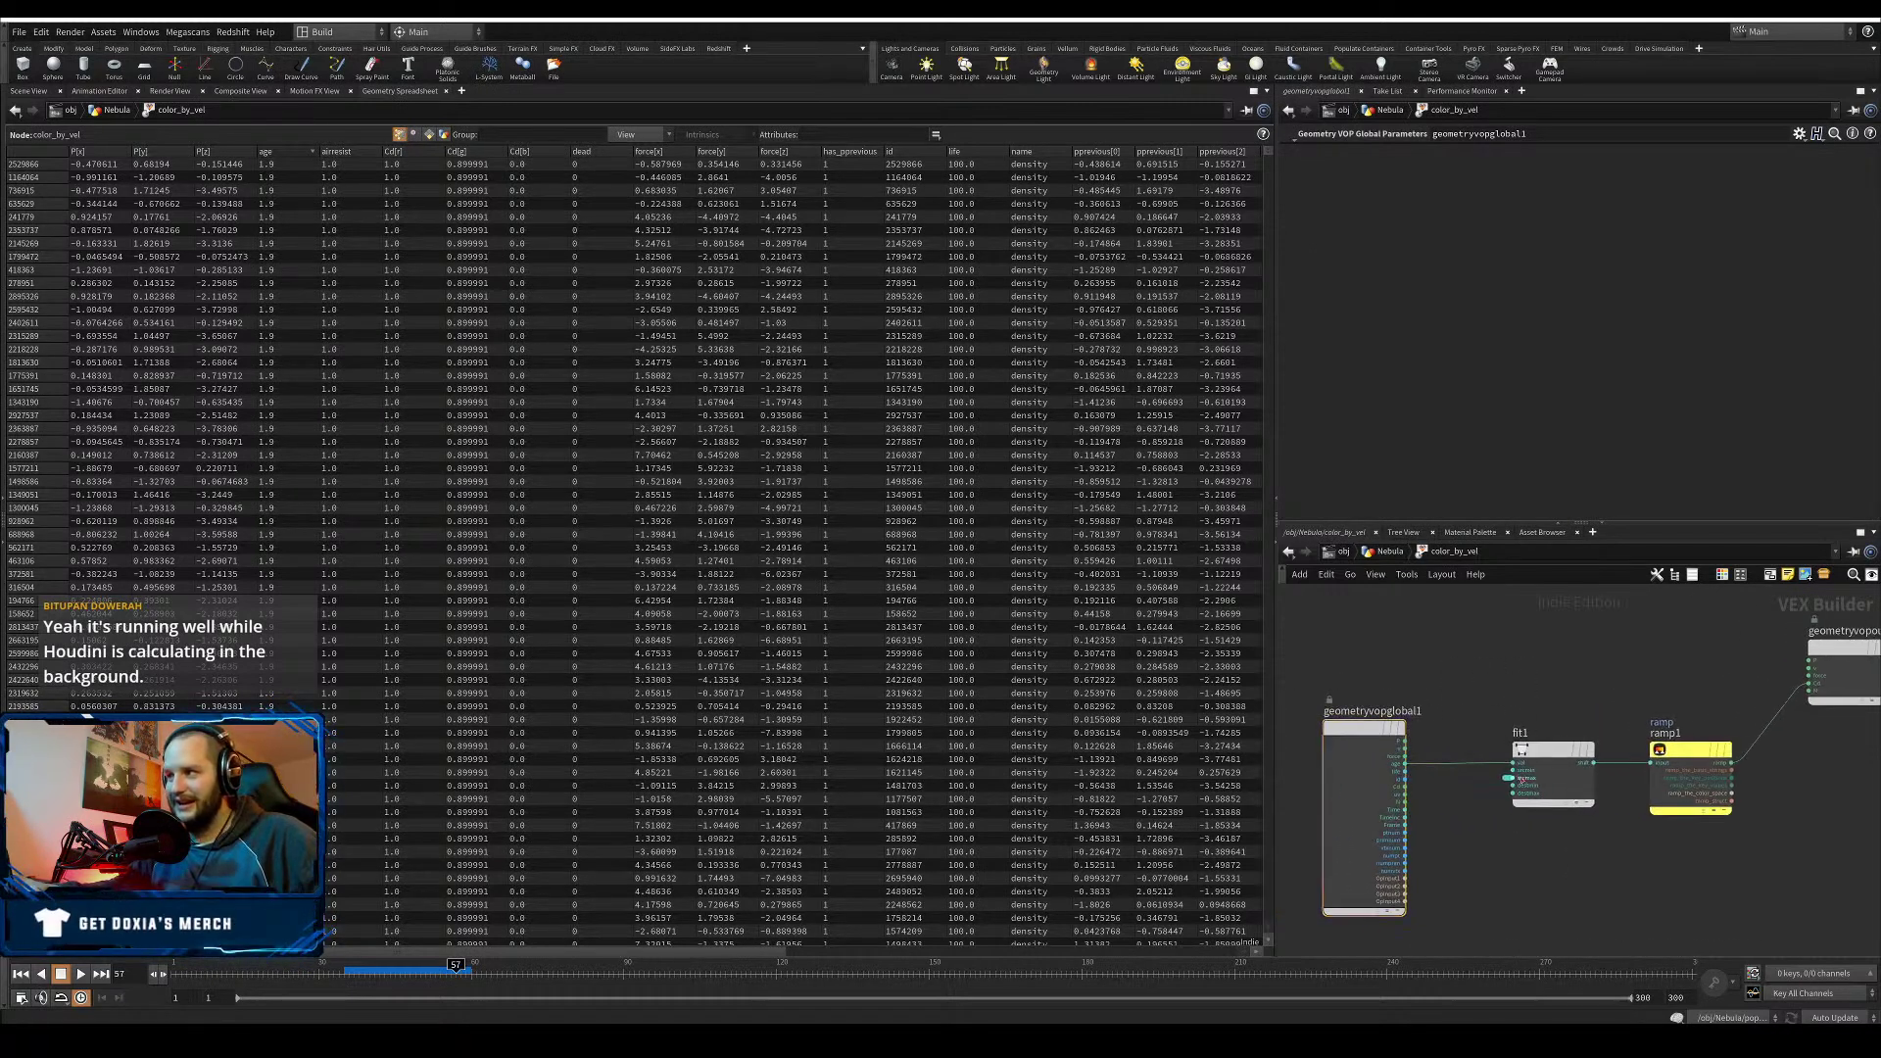
{"action": "left_click", "coordinate": [1506, 778]}
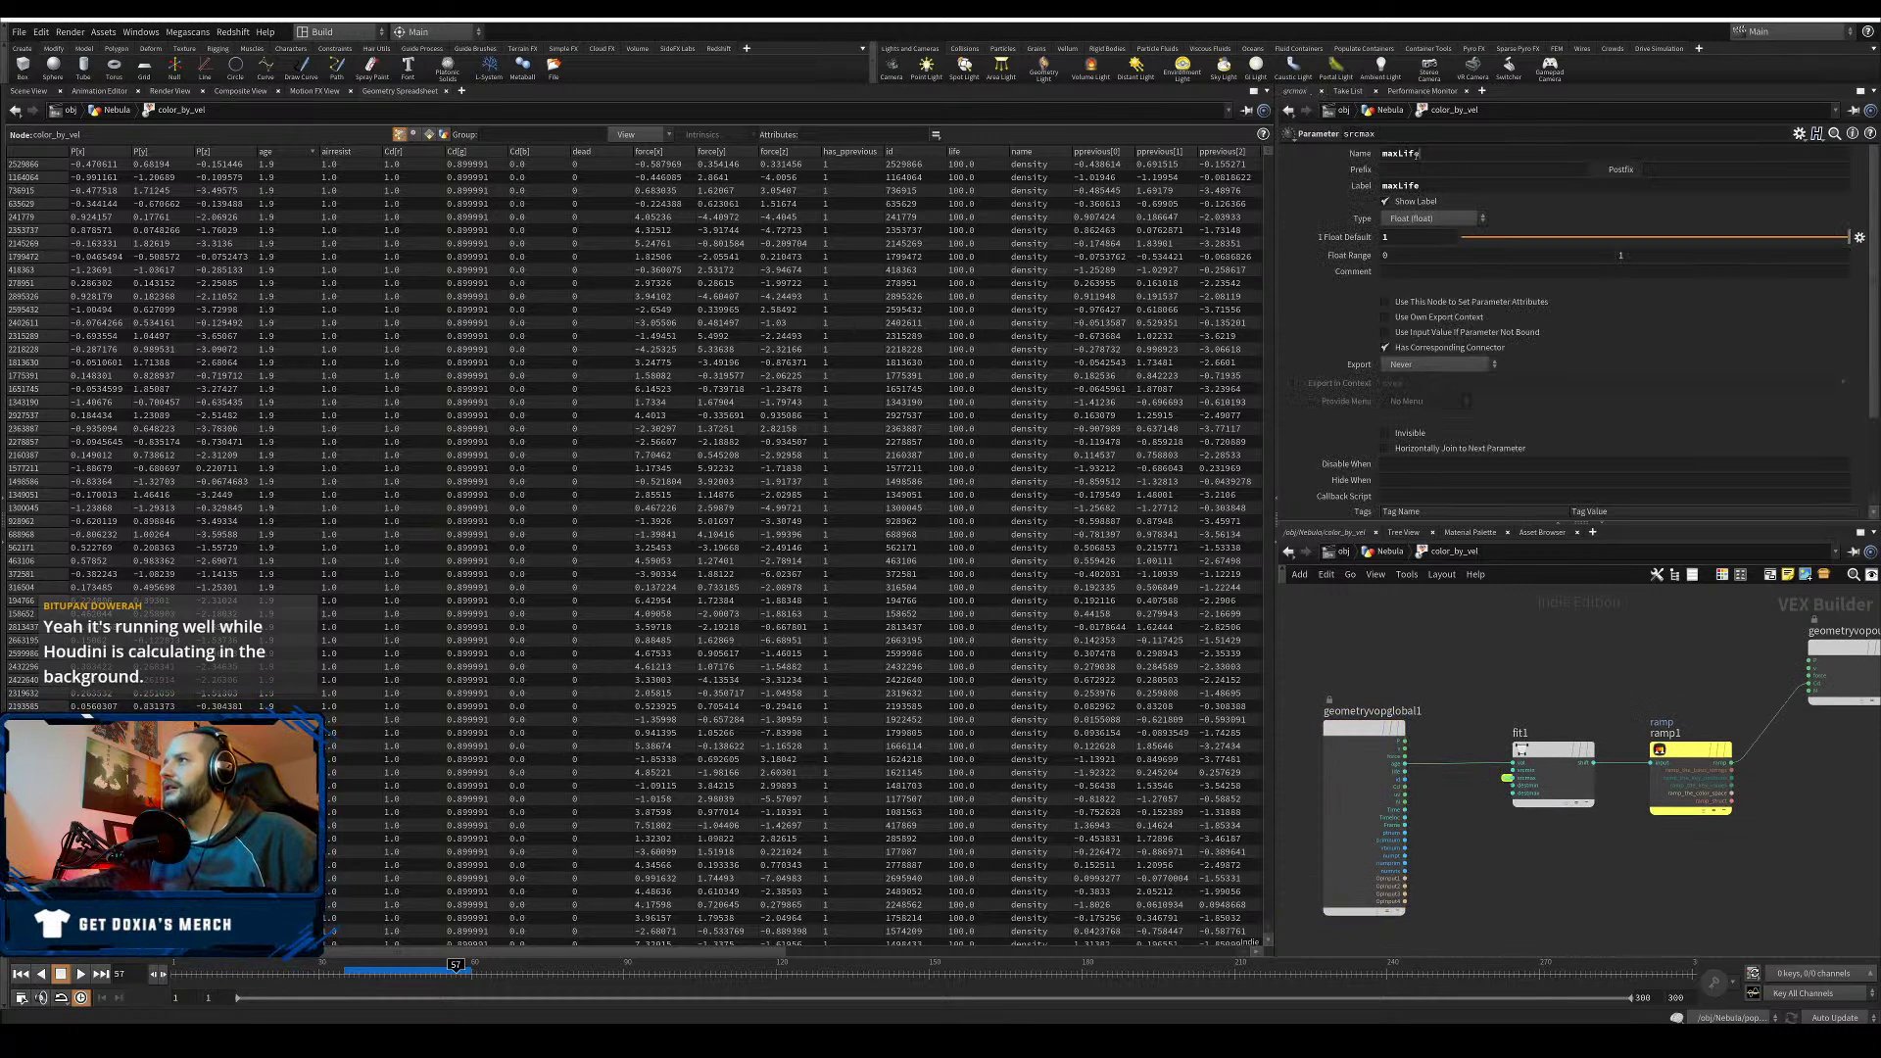
{"action": "left_click_drag", "start_coordinate": [1399, 156], "coordinate": [1400, 185]}
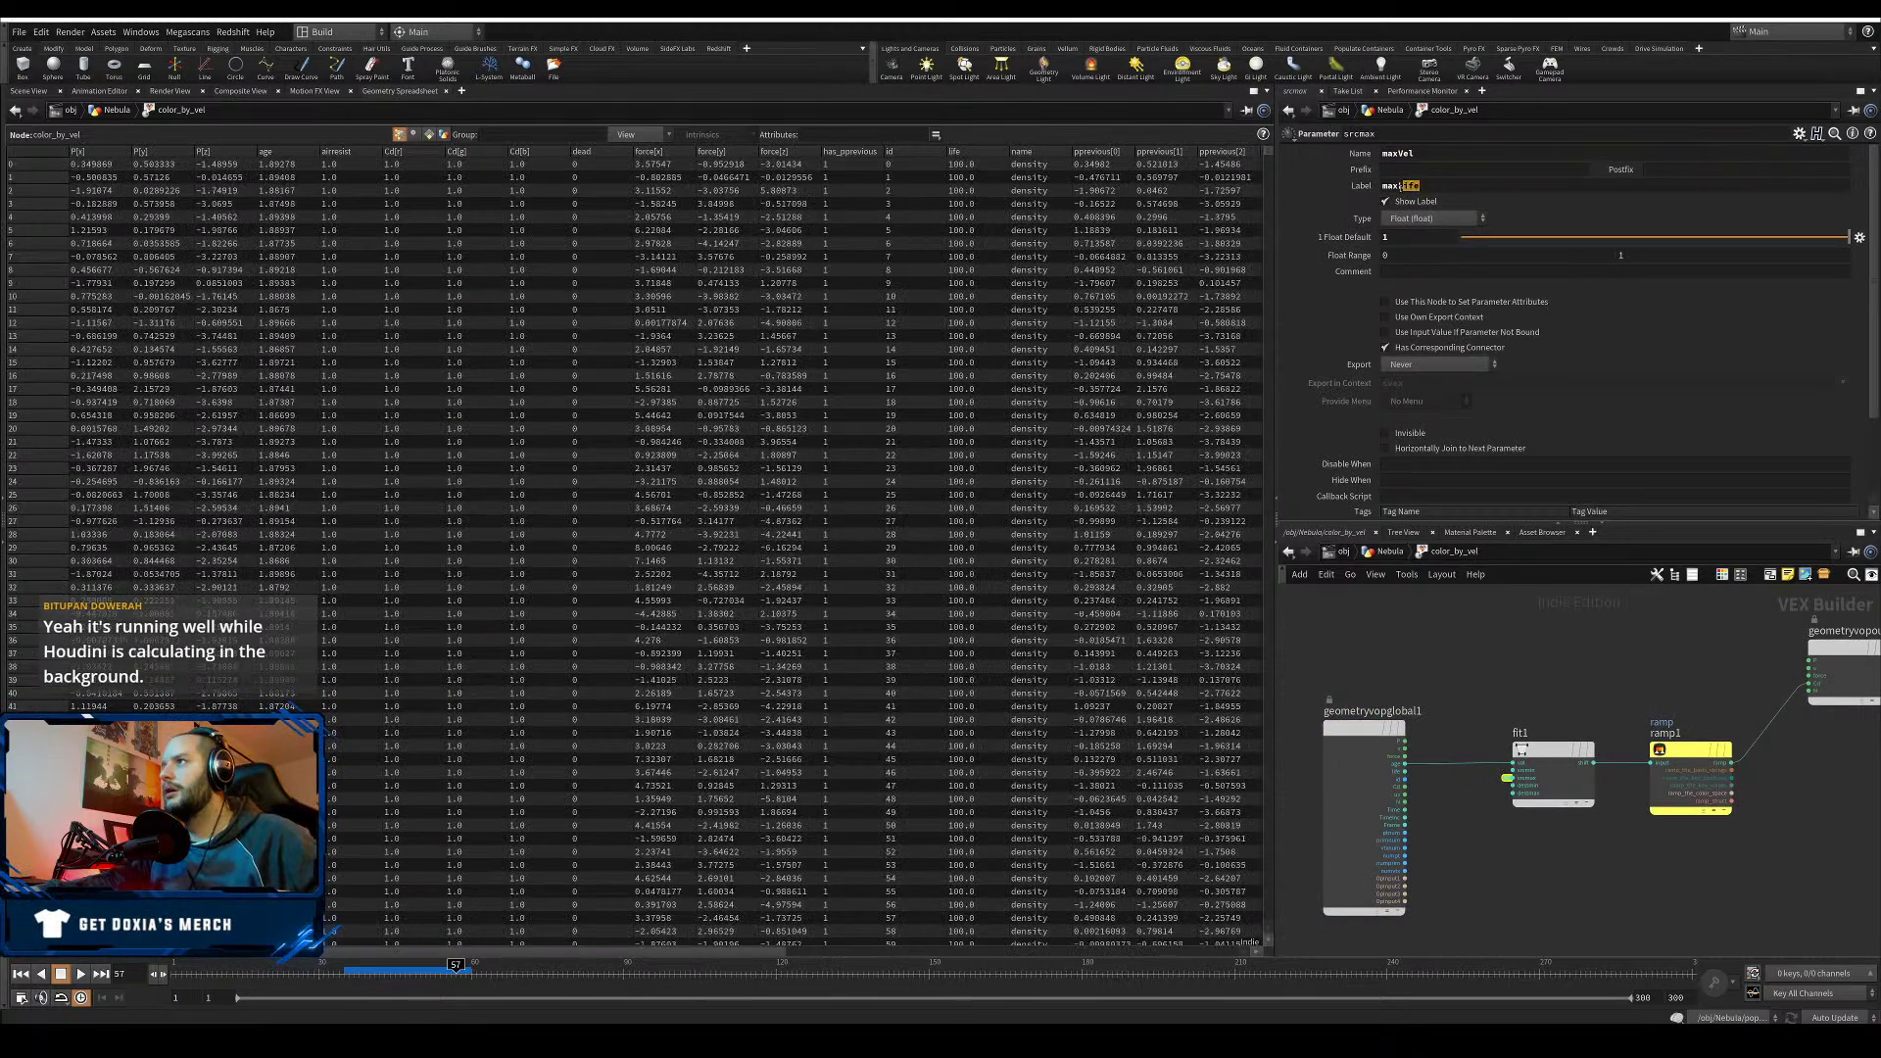
{"action": "type", "text": "Vel"}
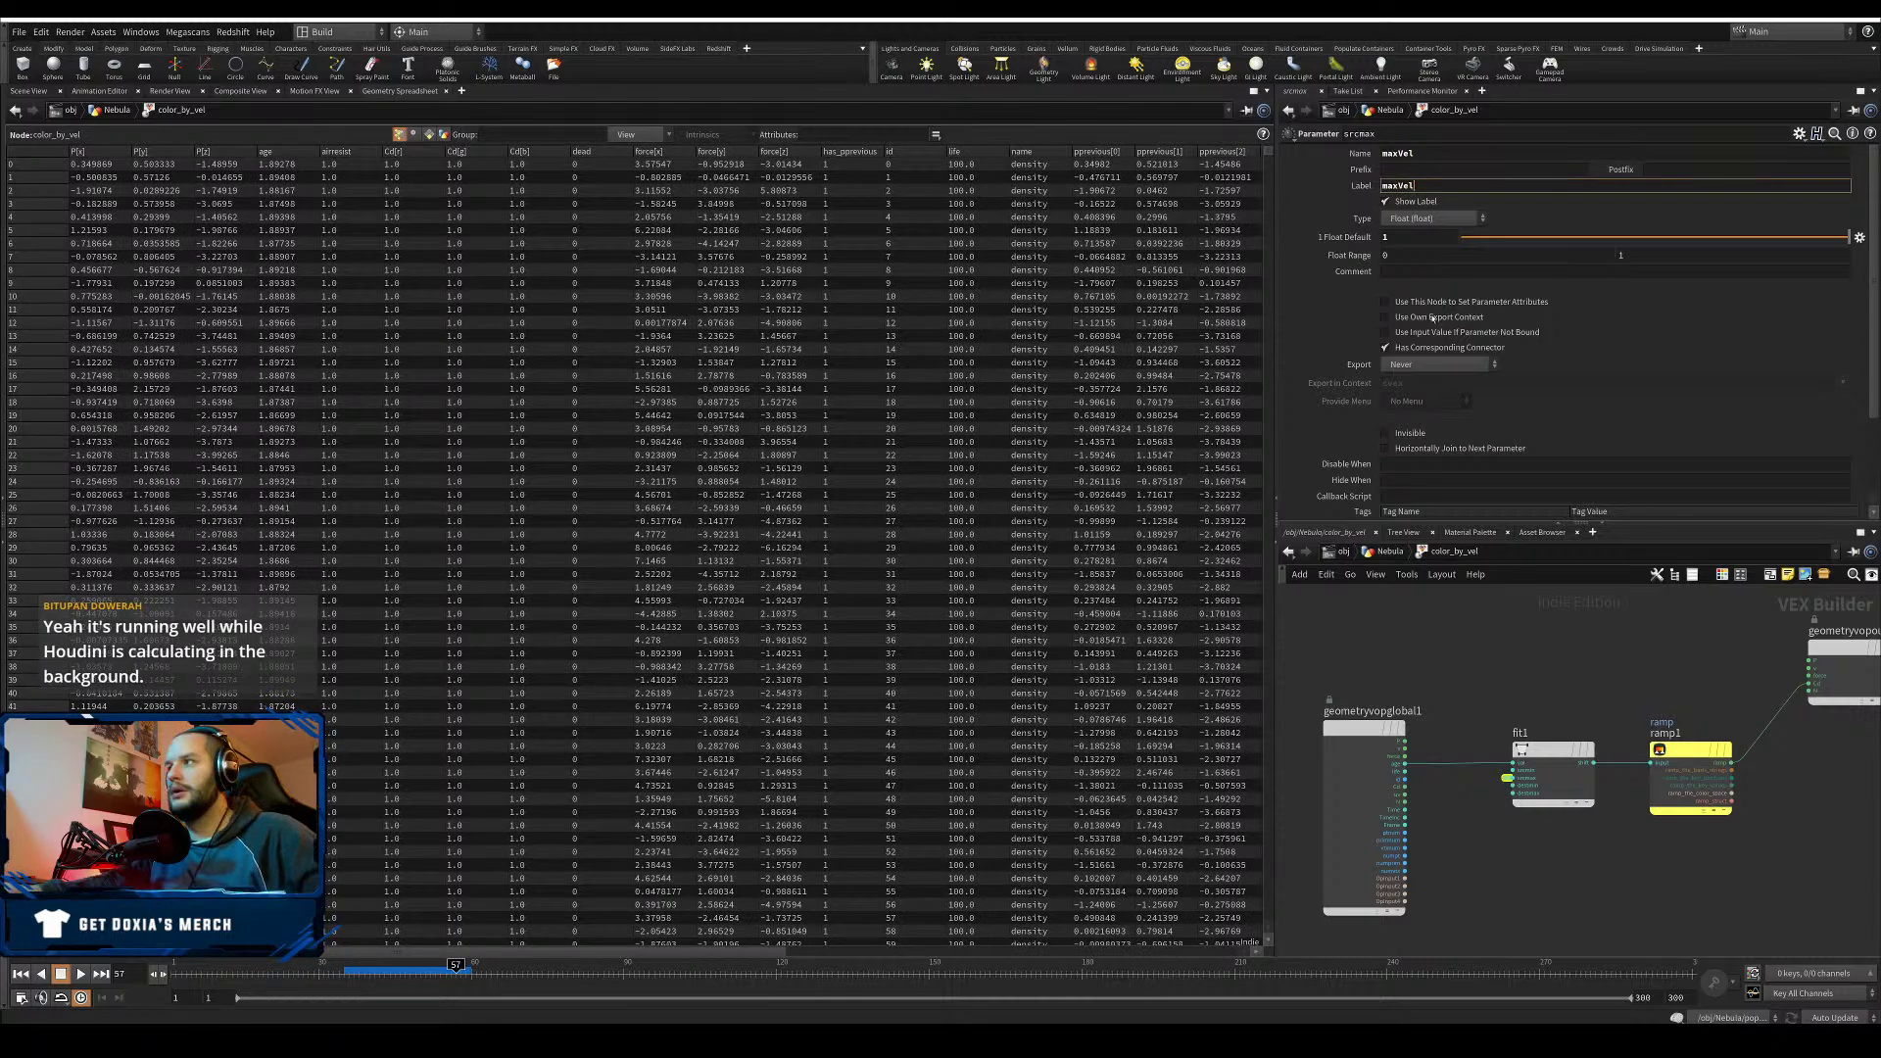
{"action": "key", "text": "Return"}
- Feed a Length node from geometryvopglobal1 into fit1, then dismiss the crash console and fatal error
{"action": "left_click_drag", "start_coordinate": [1371, 730], "coordinate": [1328, 729]}
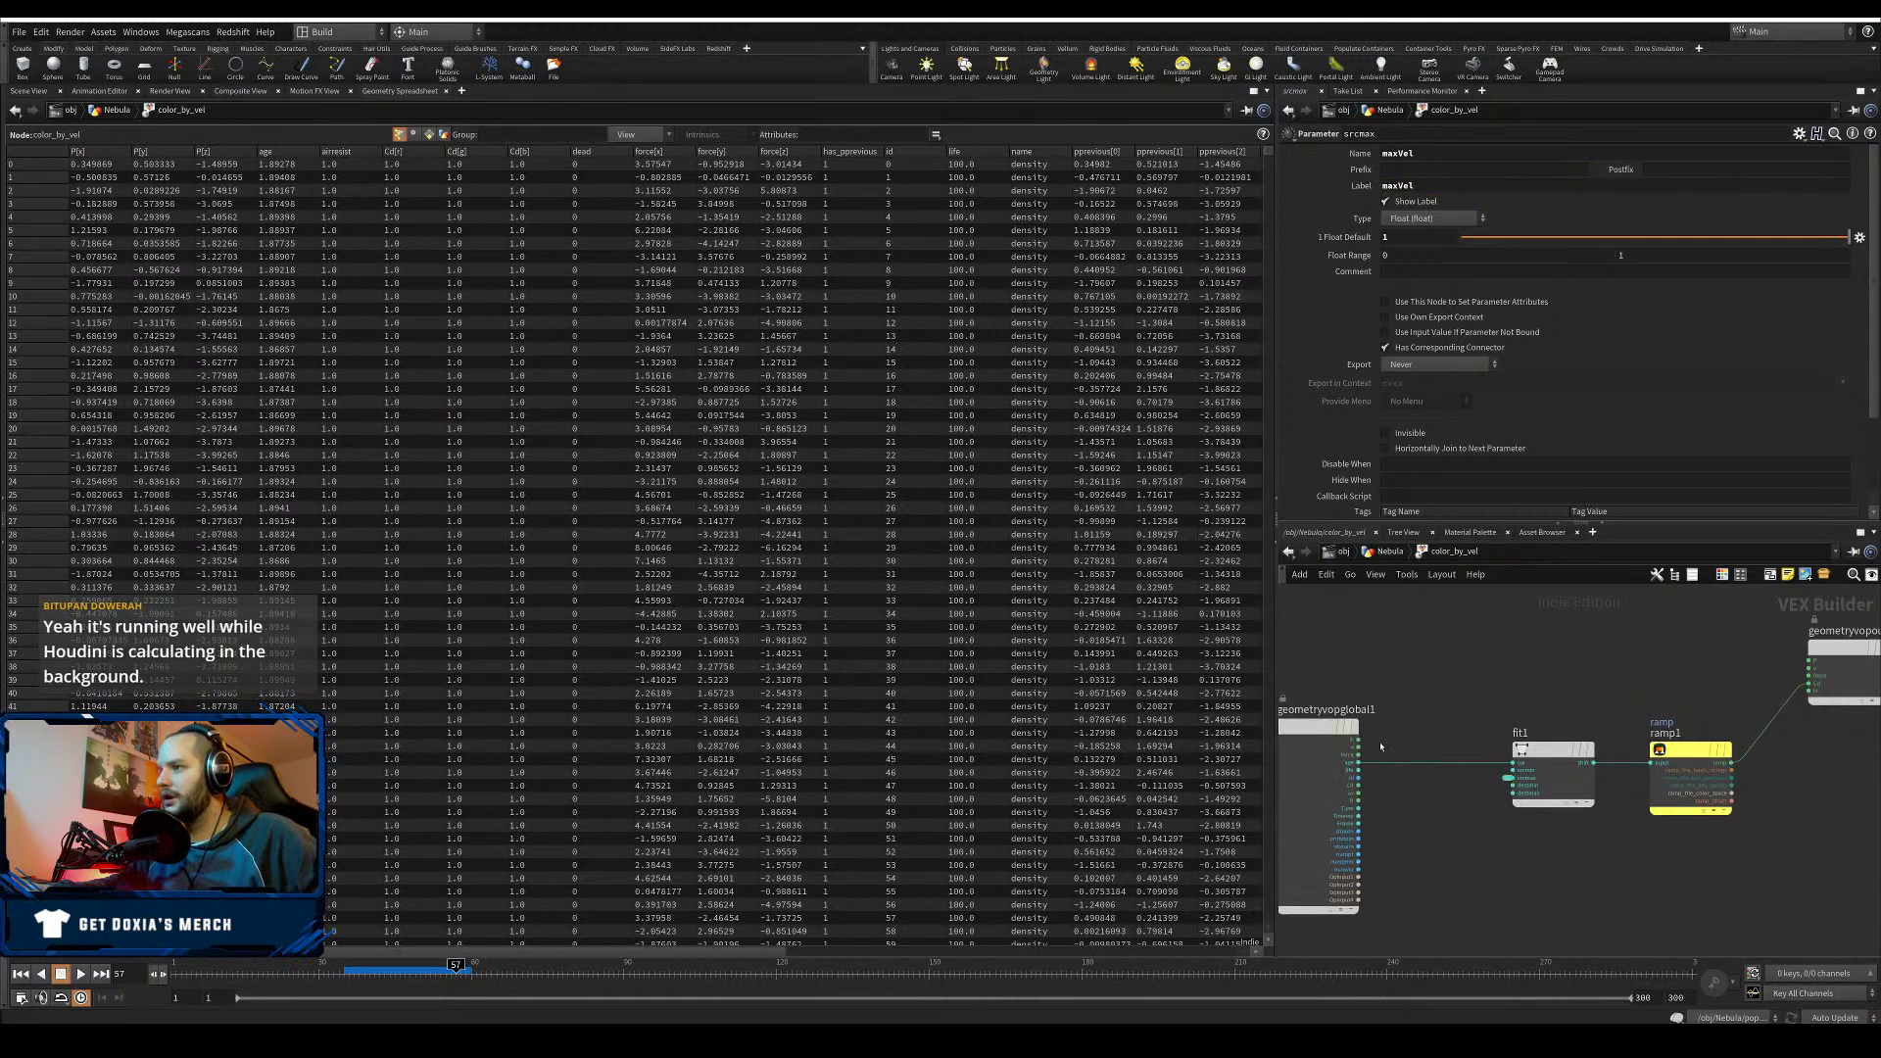
{"action": "left_click", "coordinate": [1359, 748]}
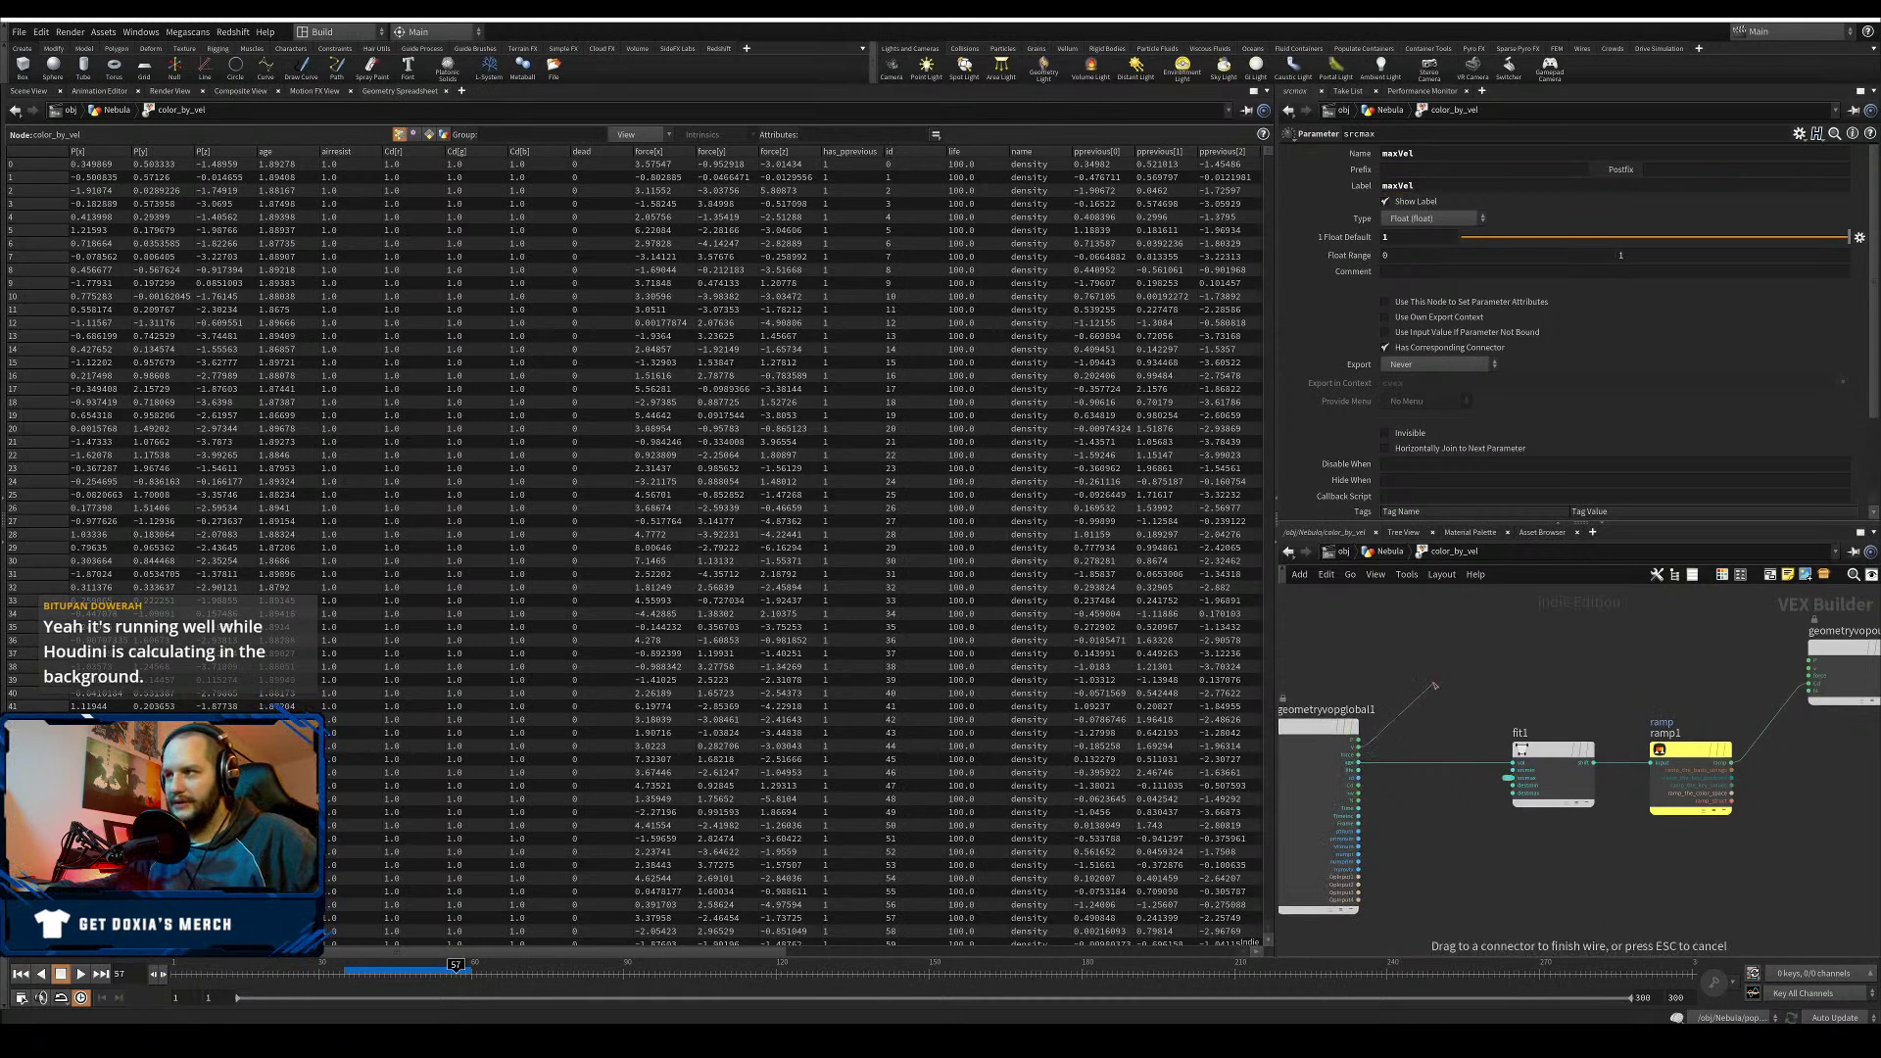
{"action": "key", "text": "Tab"}
{"action": "type", "text": "len"}
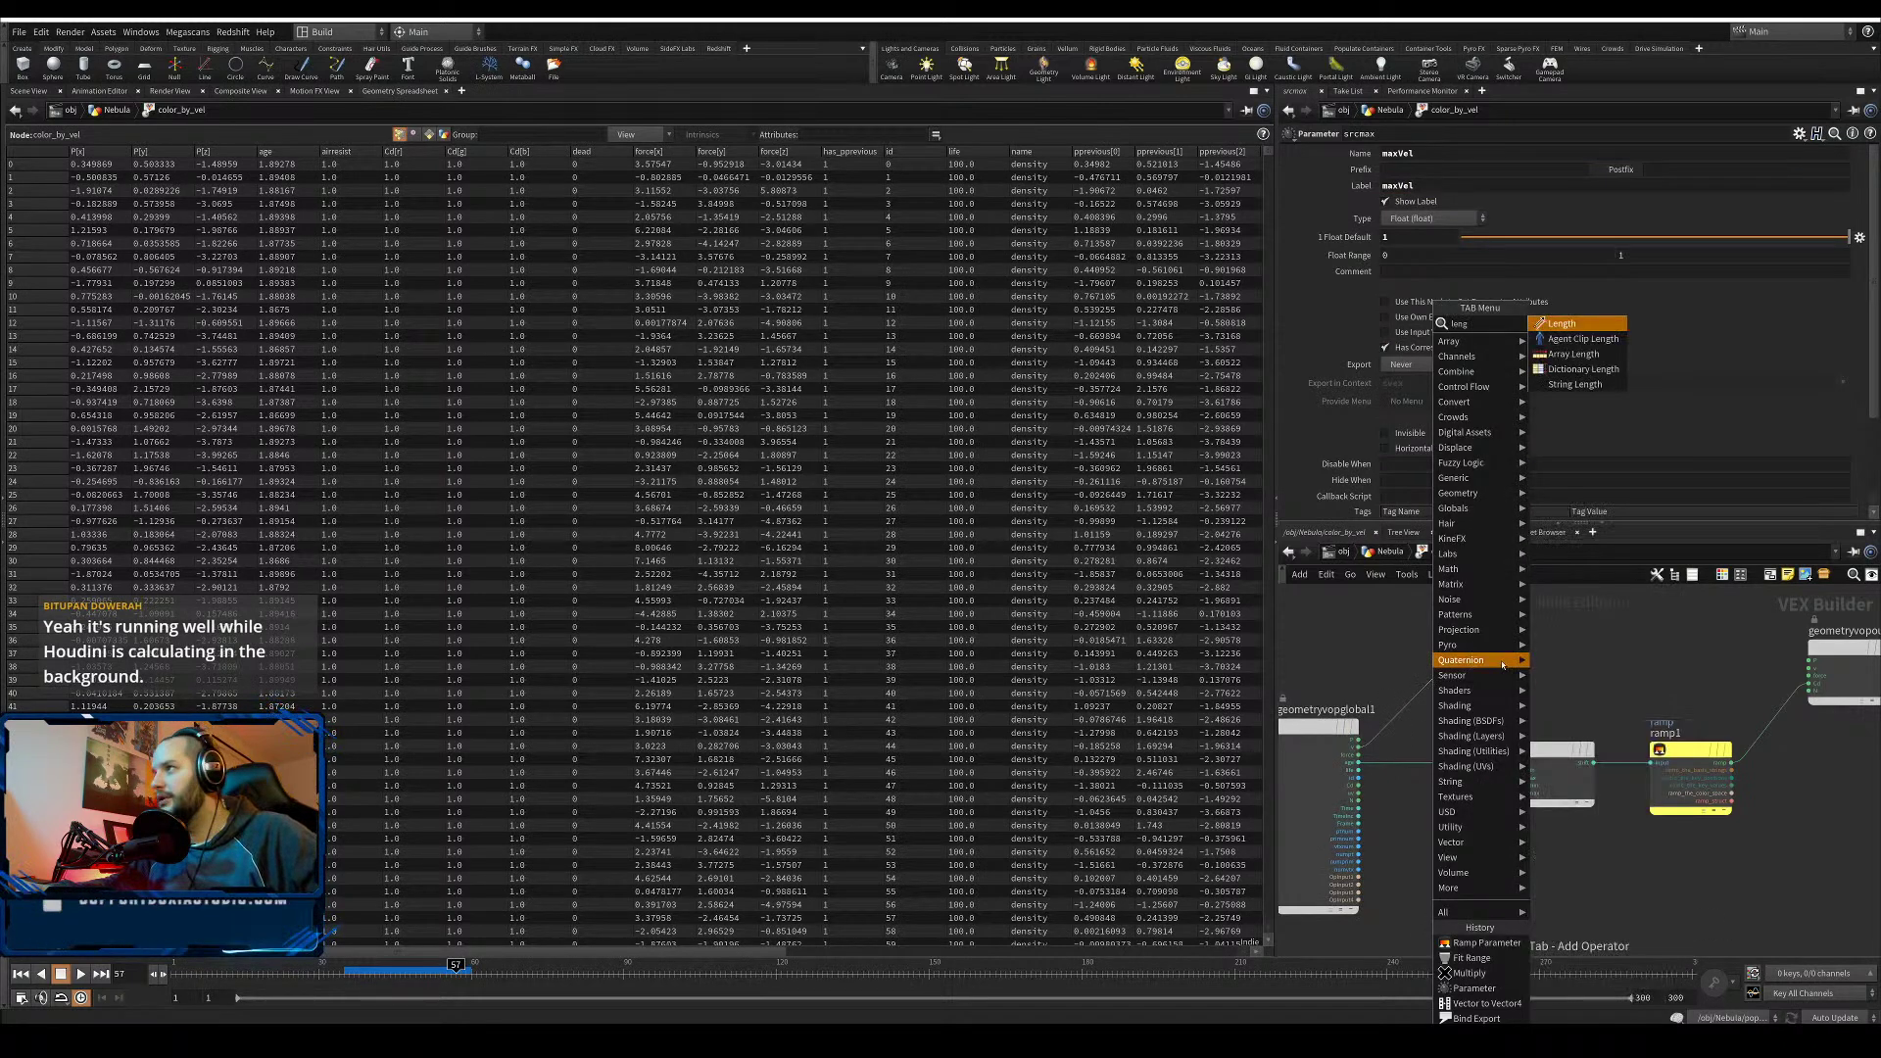
{"action": "key", "text": "Return"}
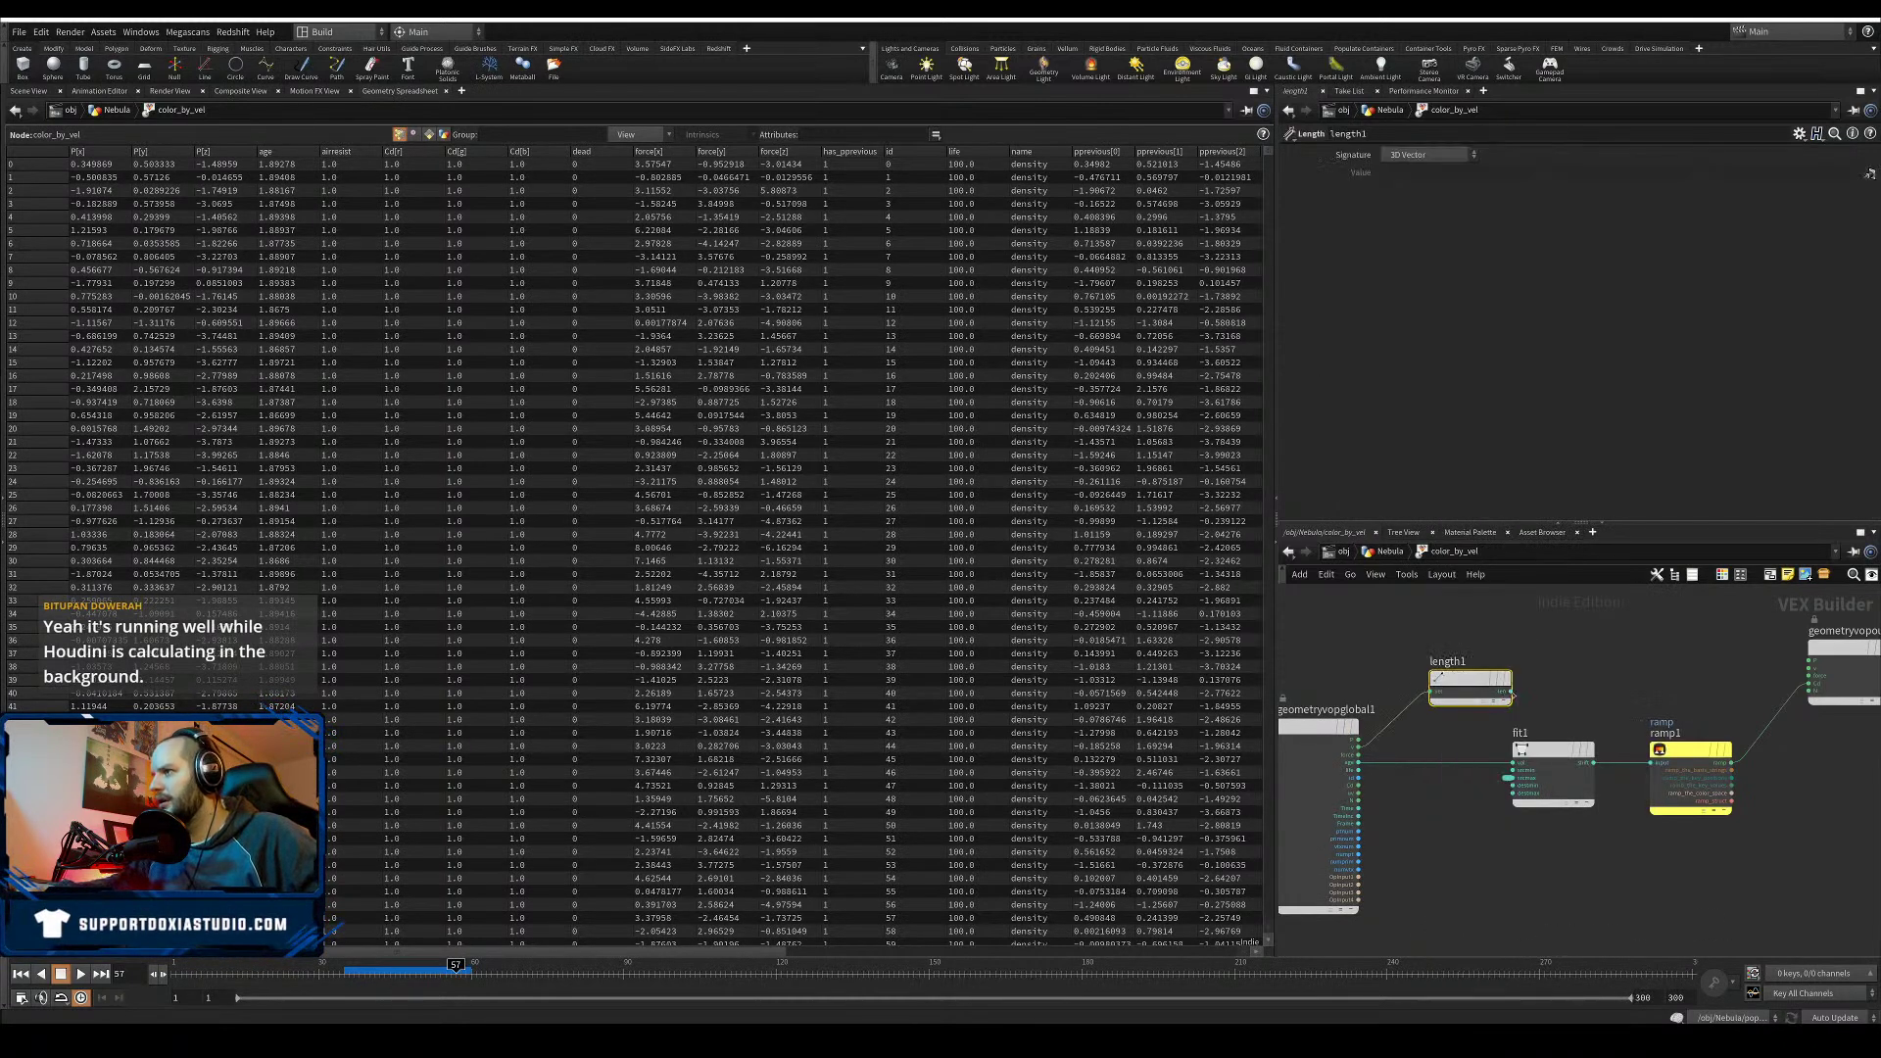
{"action": "left_click_drag", "start_coordinate": [1510, 691], "coordinate": [1471, 774]}
{"action": "left_click", "coordinate": [1508, 762]}
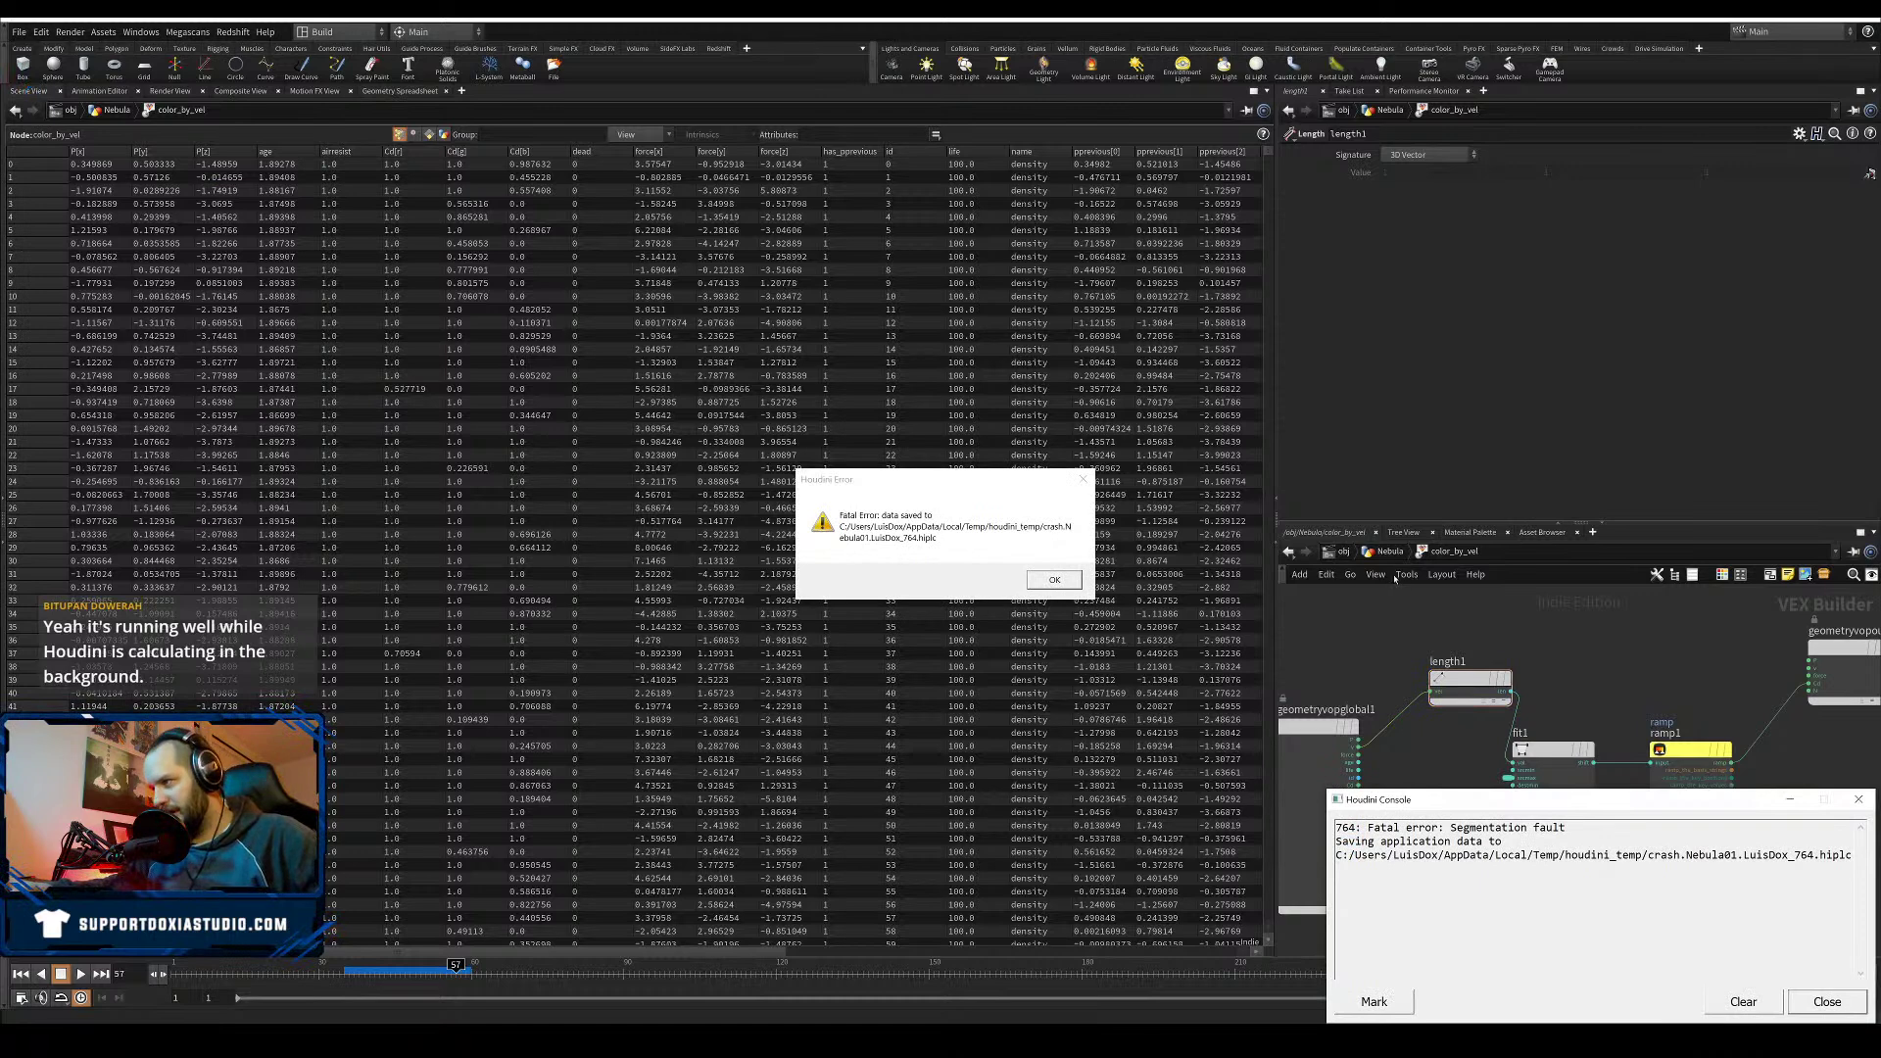
{"action": "left_click", "coordinate": [1827, 1001]}
{"action": "left_click", "coordinate": [1062, 582]}
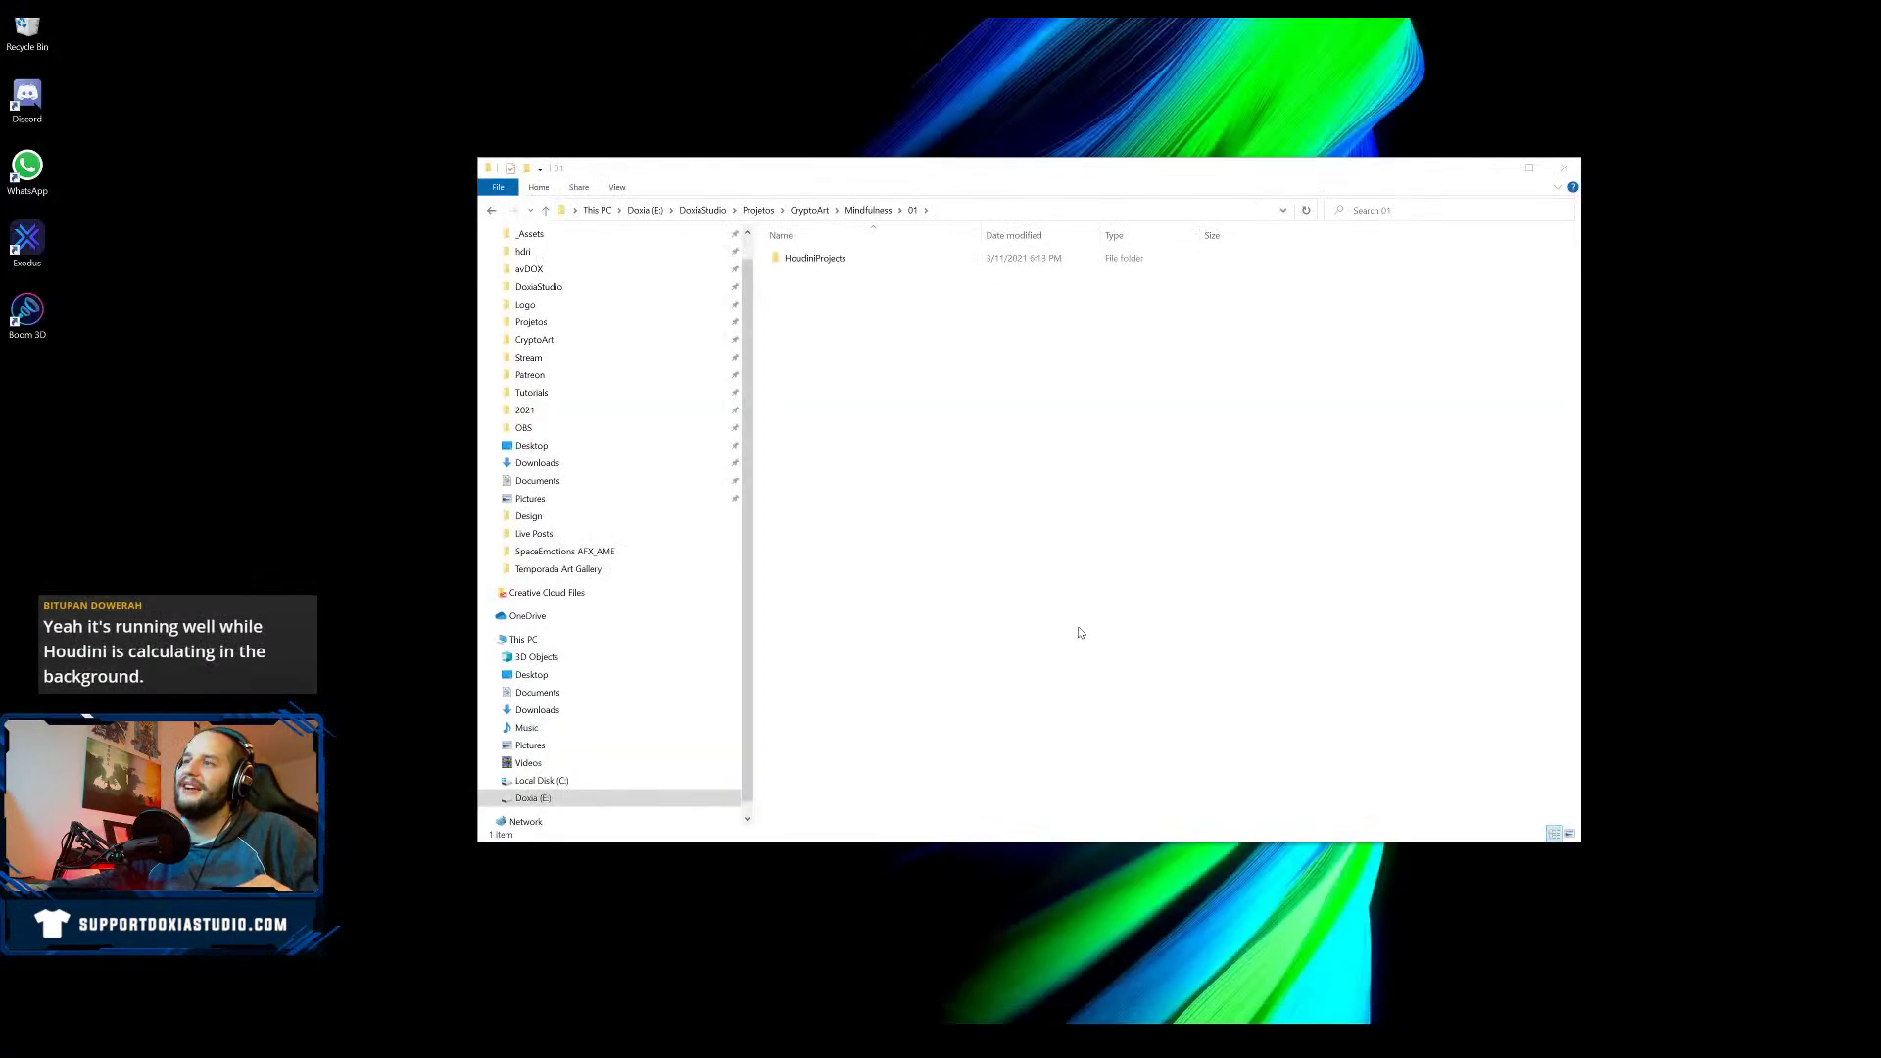
- Open Nebula01.hiplc from HoudiniProjects > Nebula01
{"action": "double_click", "coordinate": [852, 260]}
{"action": "double_click", "coordinate": [855, 262]}
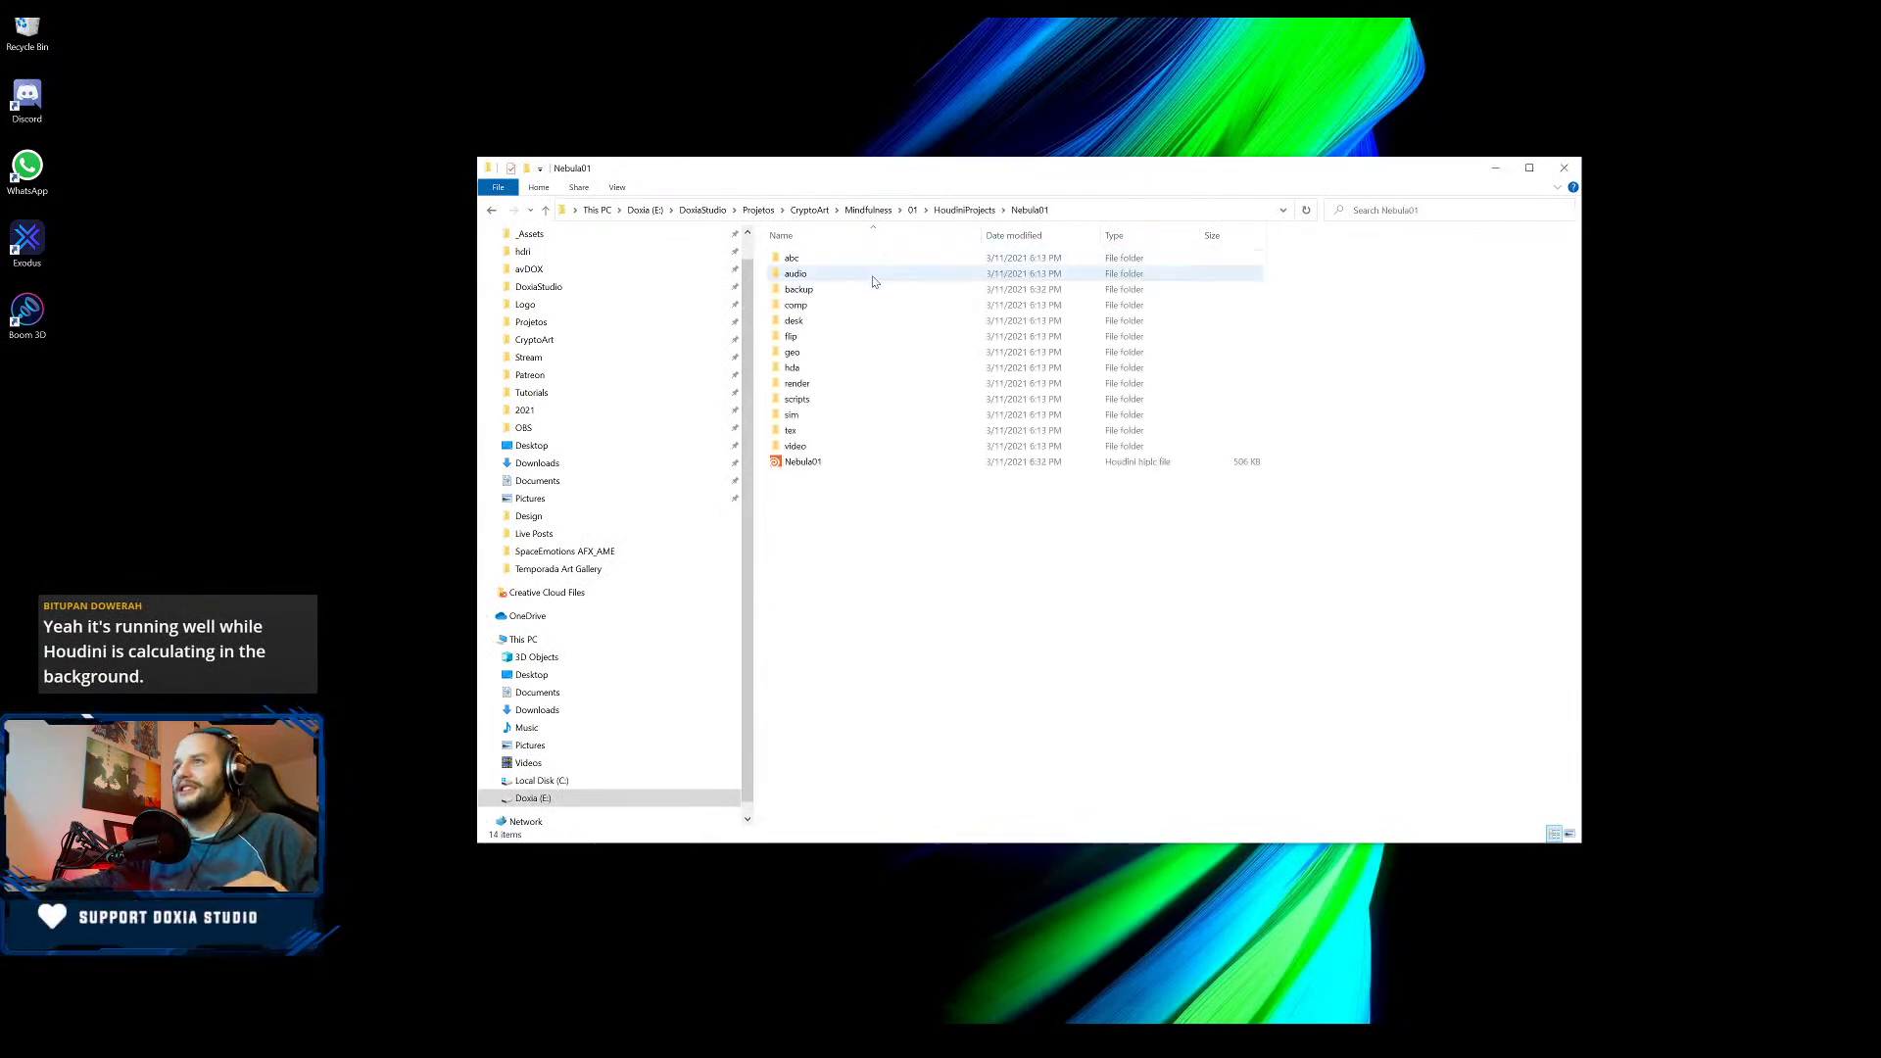
{"action": "left_click", "coordinate": [862, 463]}
{"action": "double_click", "coordinate": [863, 462]}
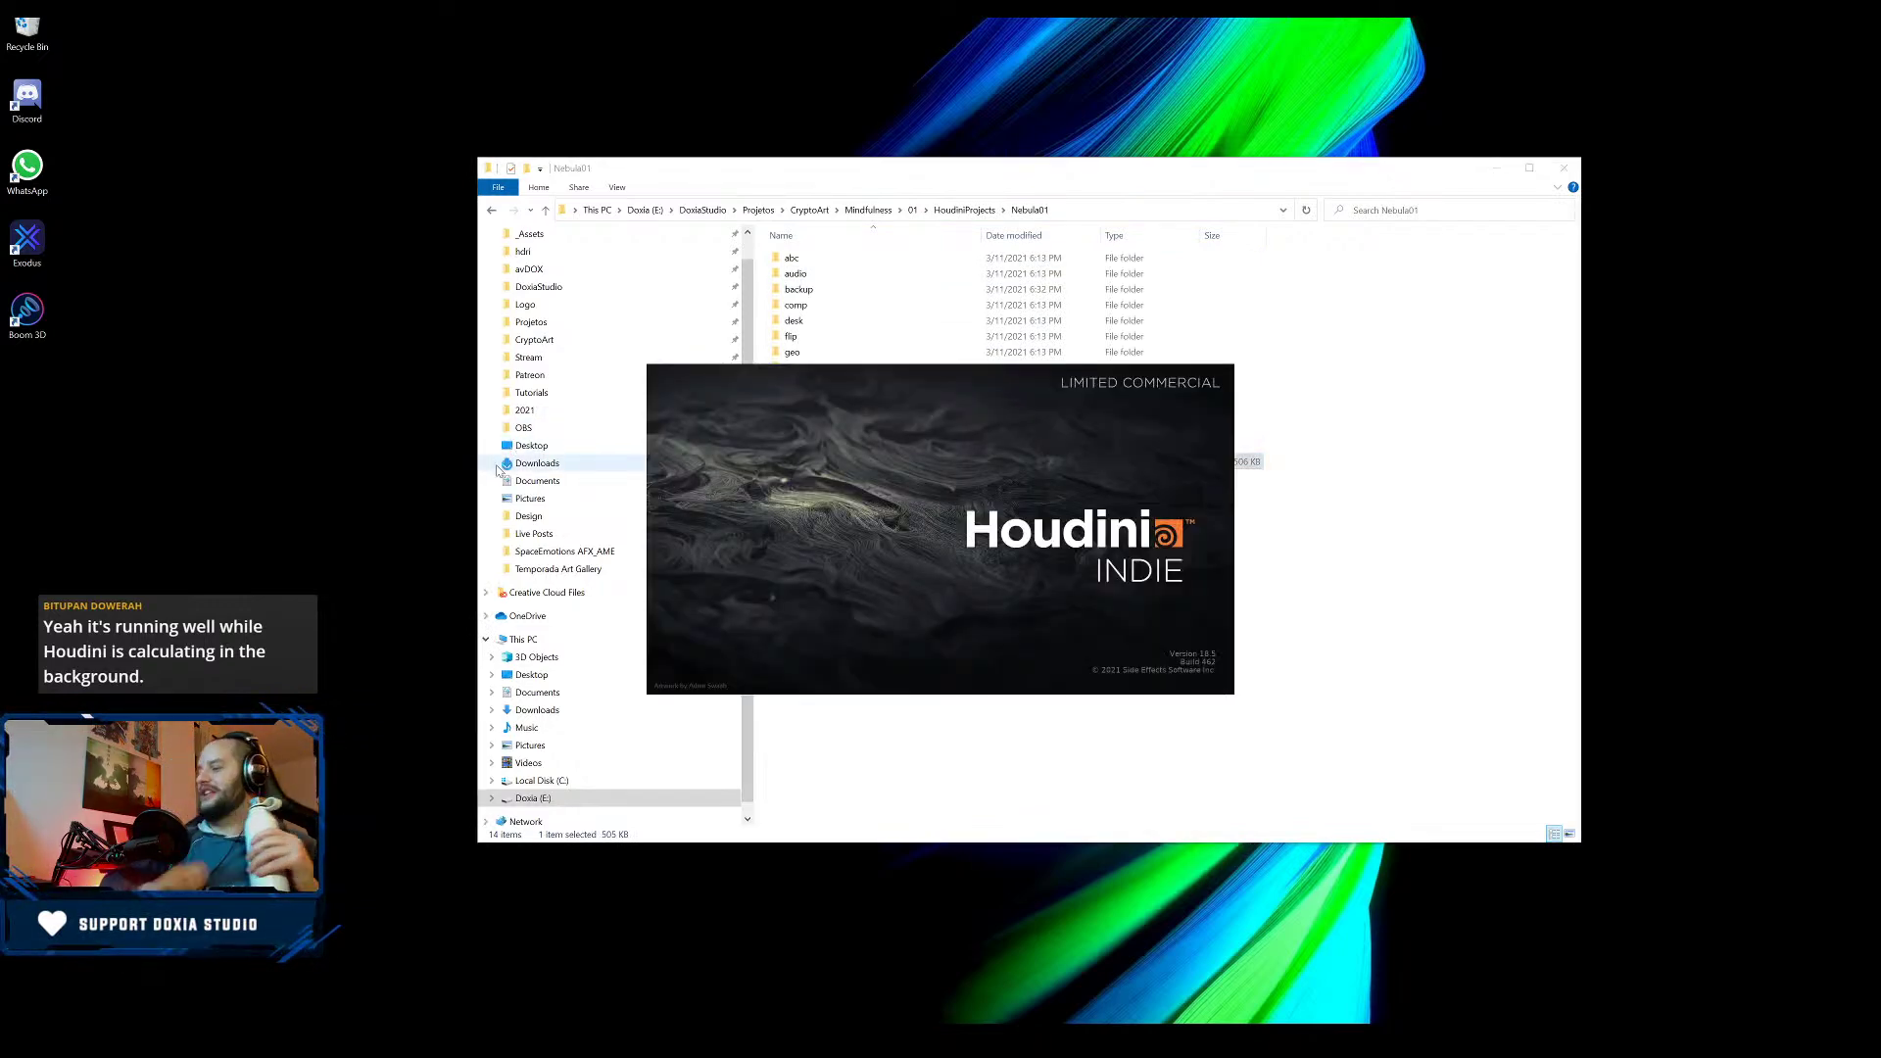
- Minimize File Explorer and quit the background tray app while Houdini loads
{"action": "left_click", "coordinate": [1495, 168]}
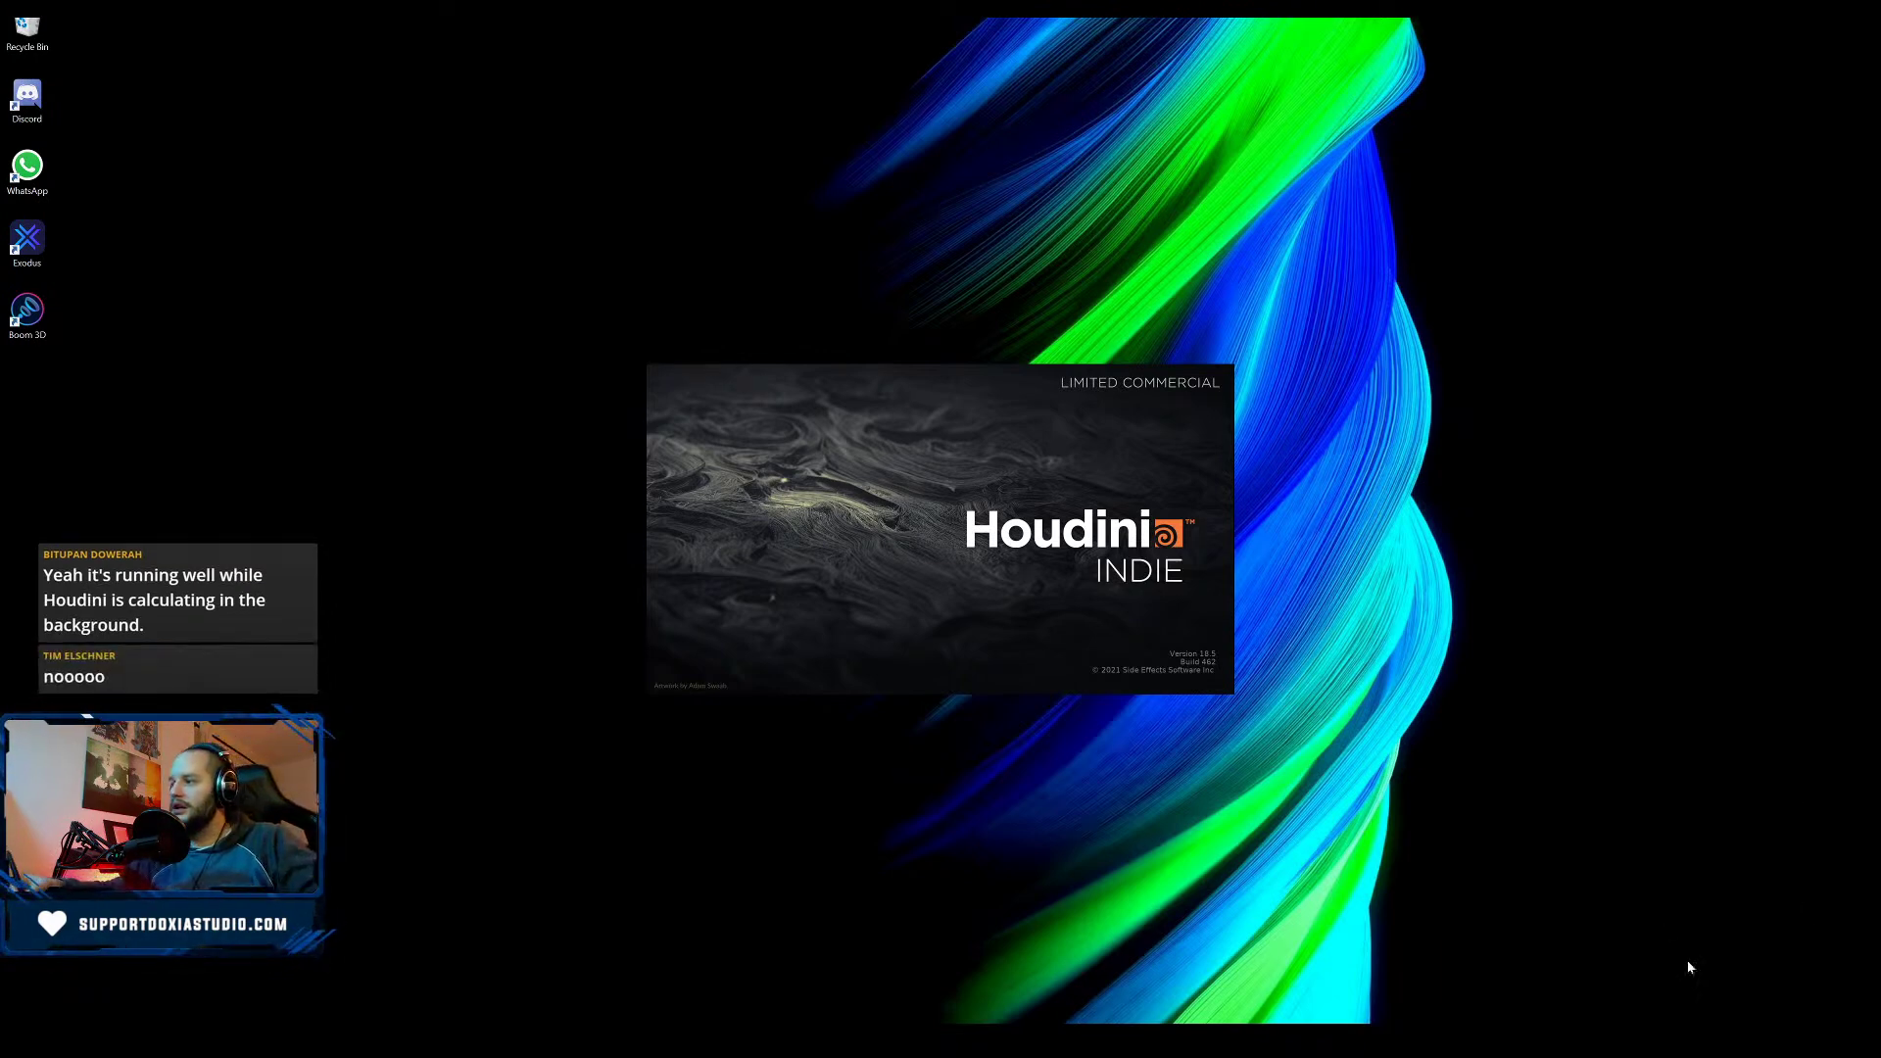
{"action": "left_click", "coordinate": [1688, 1039]}
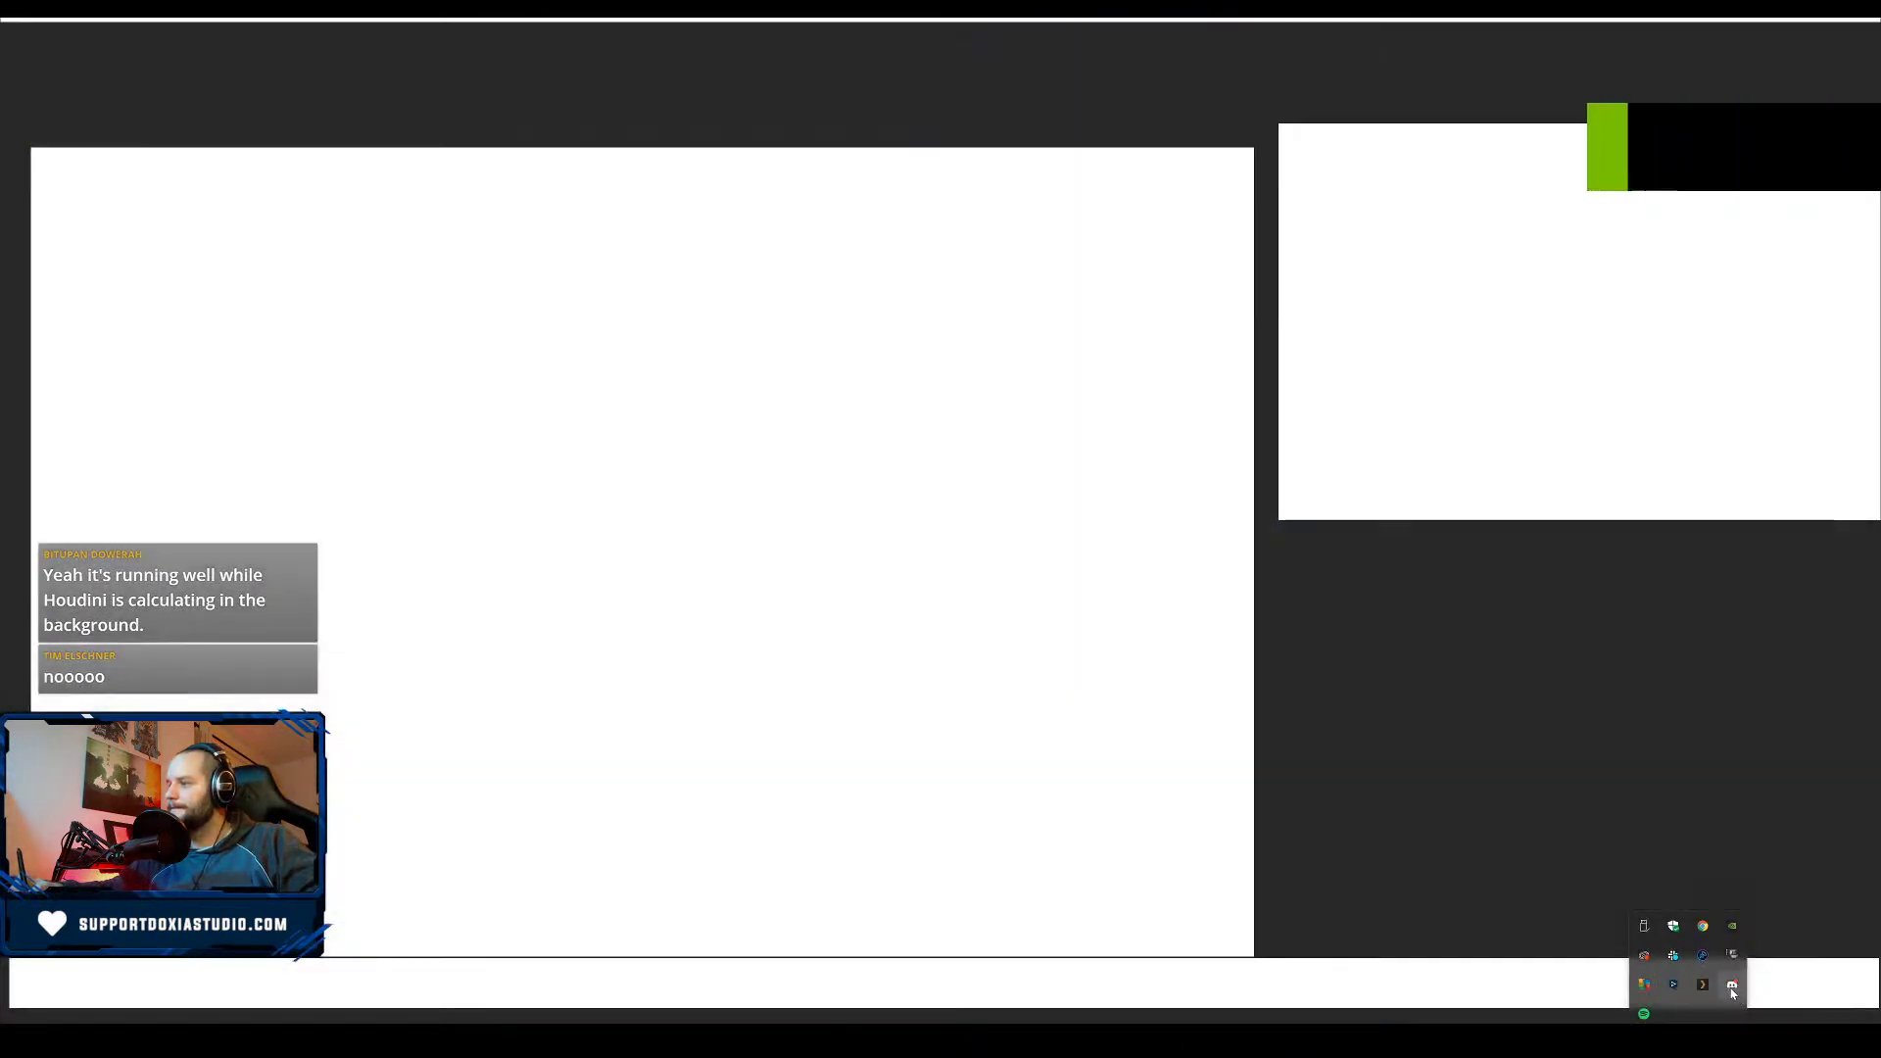
{"action": "right_click", "coordinate": [1670, 957]}
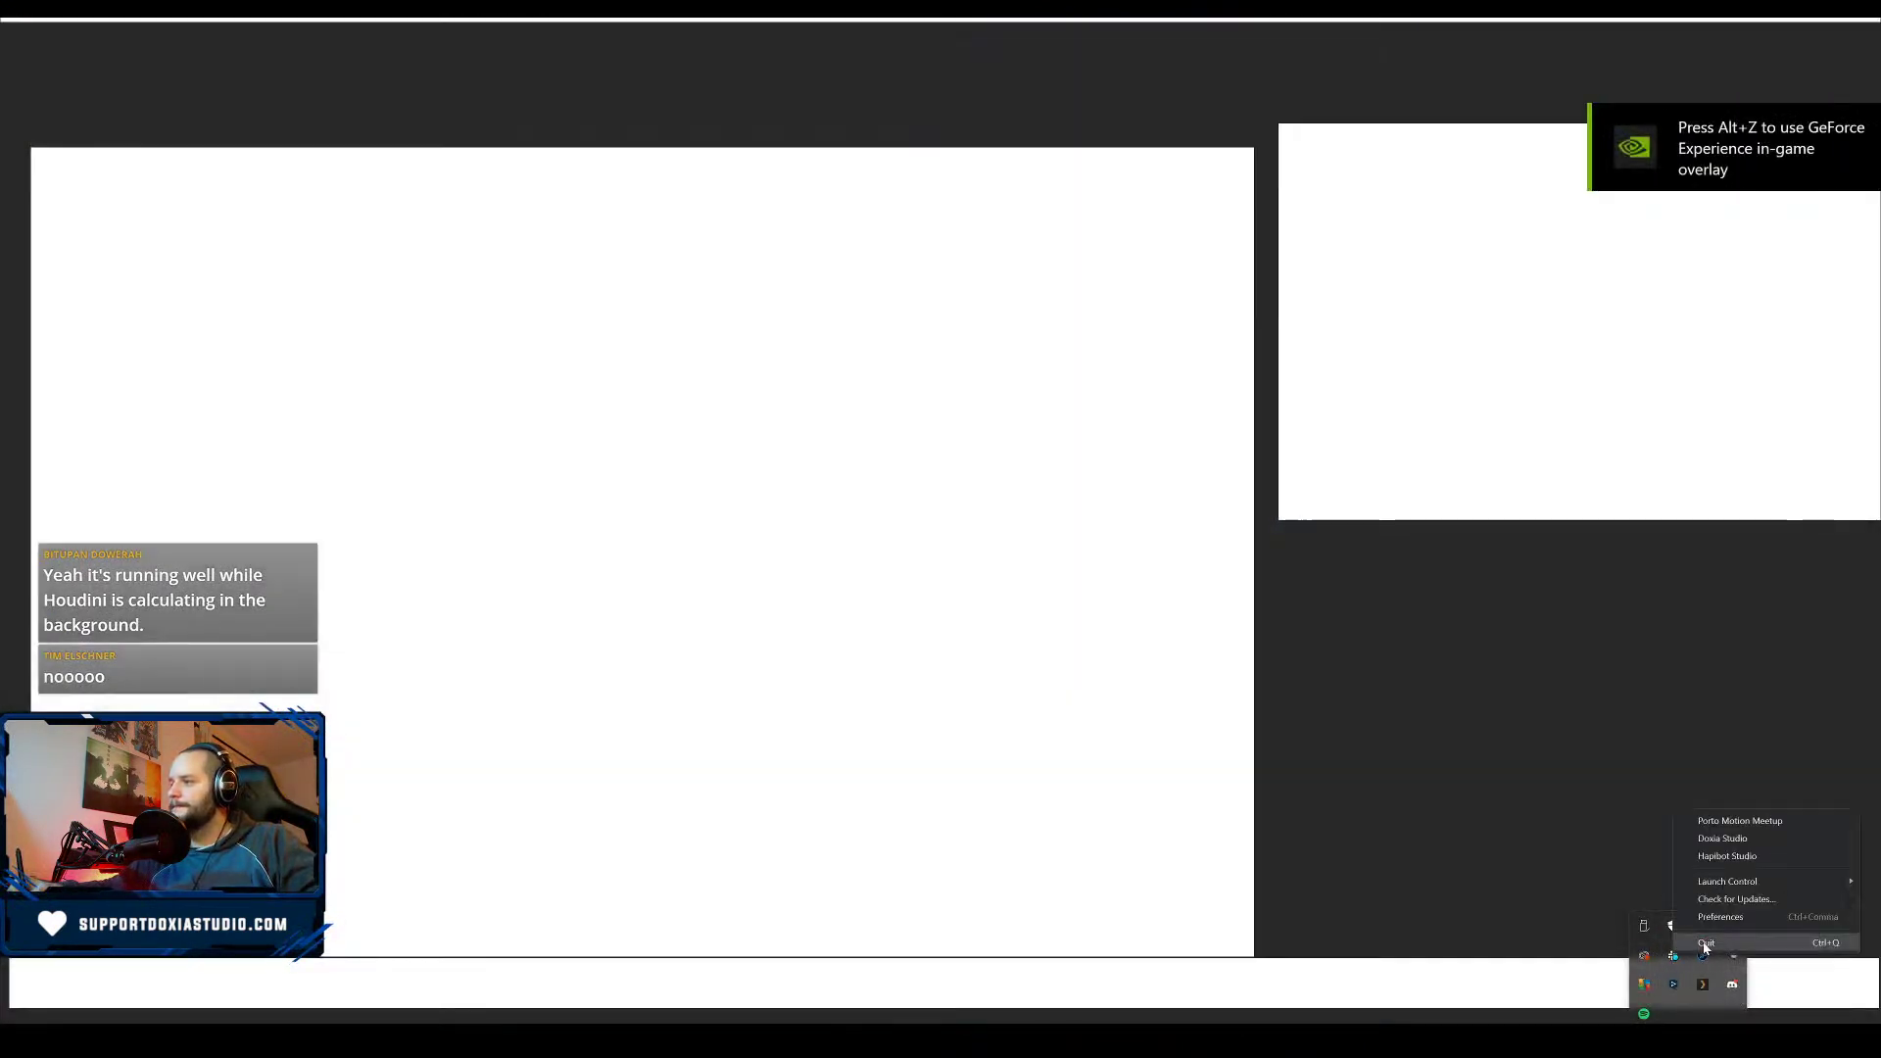
{"action": "left_click", "coordinate": [1702, 945]}
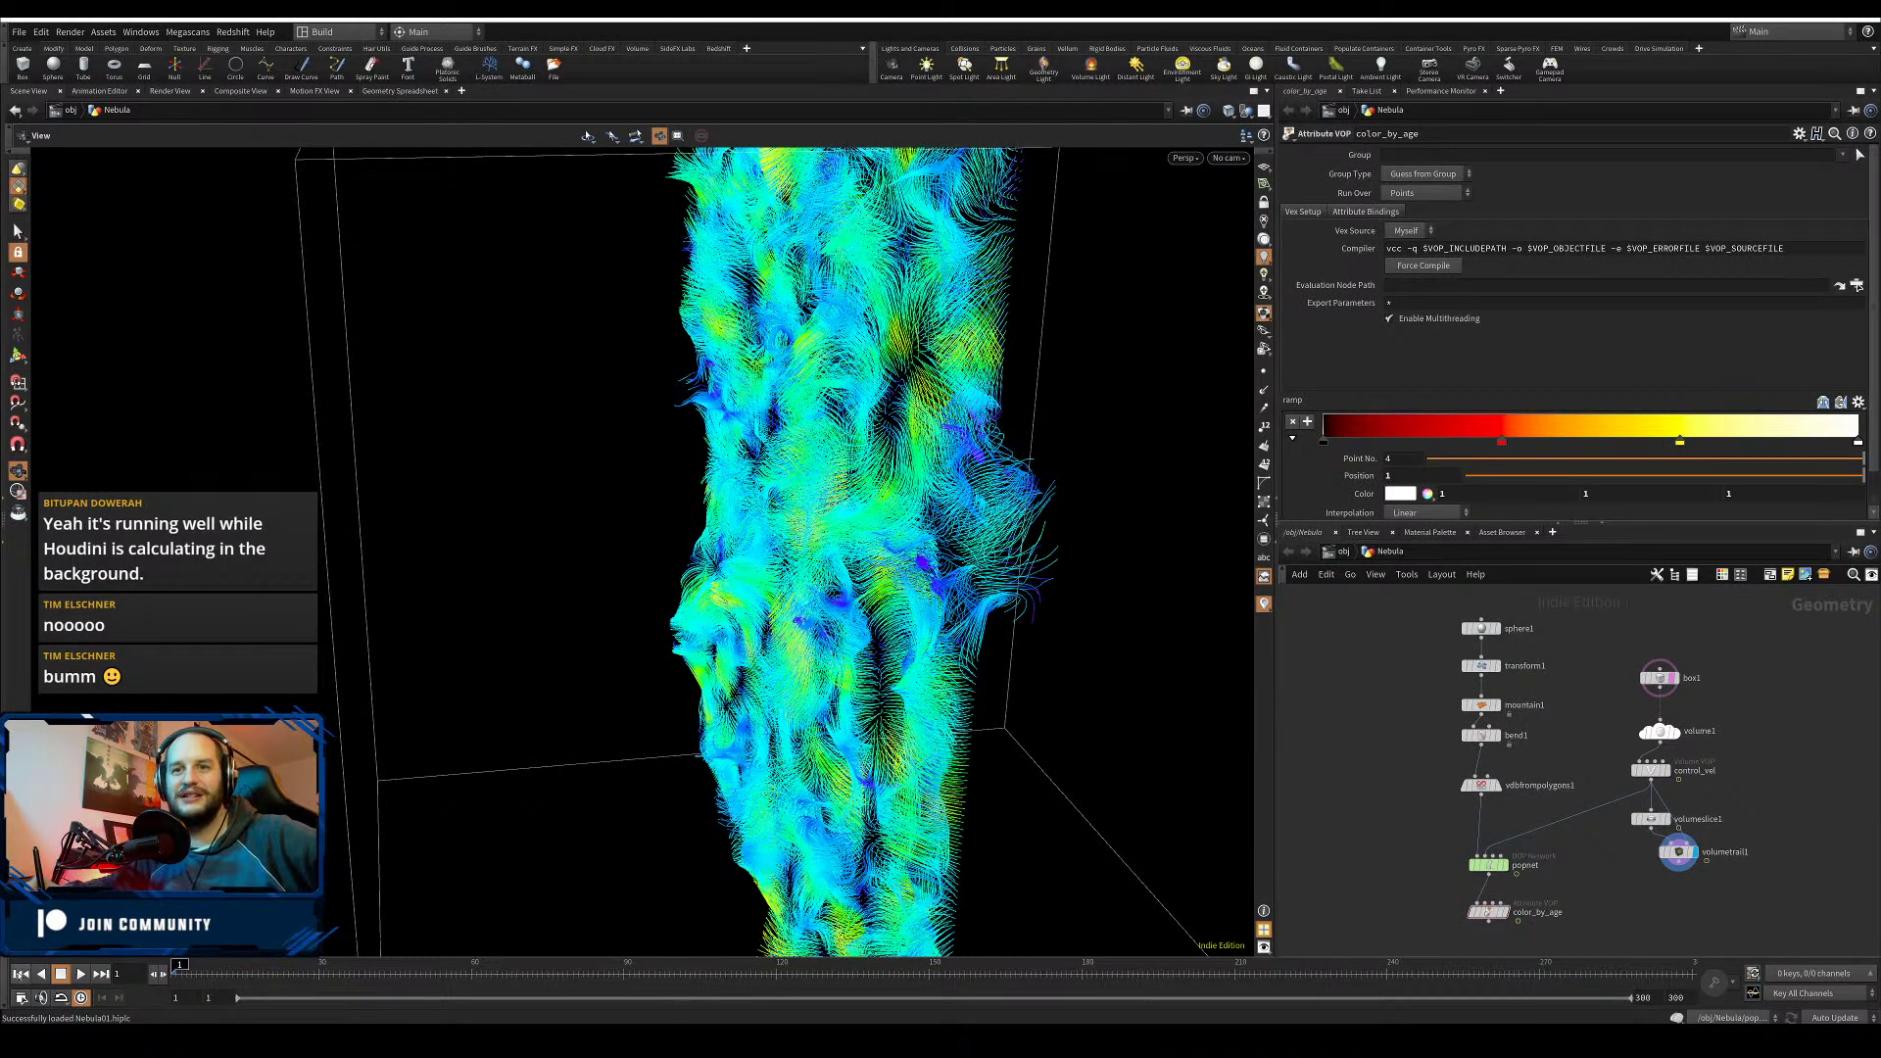
- Duplicate color_by_age, wired to popnet, as a new node named color_by_vel
{"action": "middle_click_drag", "start_coordinate": [1500, 932], "coordinate": [1547, 776]}
{"action": "left_click_drag", "start_coordinate": [1537, 758], "coordinate": [1636, 765]}
{"action": "left_click", "coordinate": [1624, 765]}
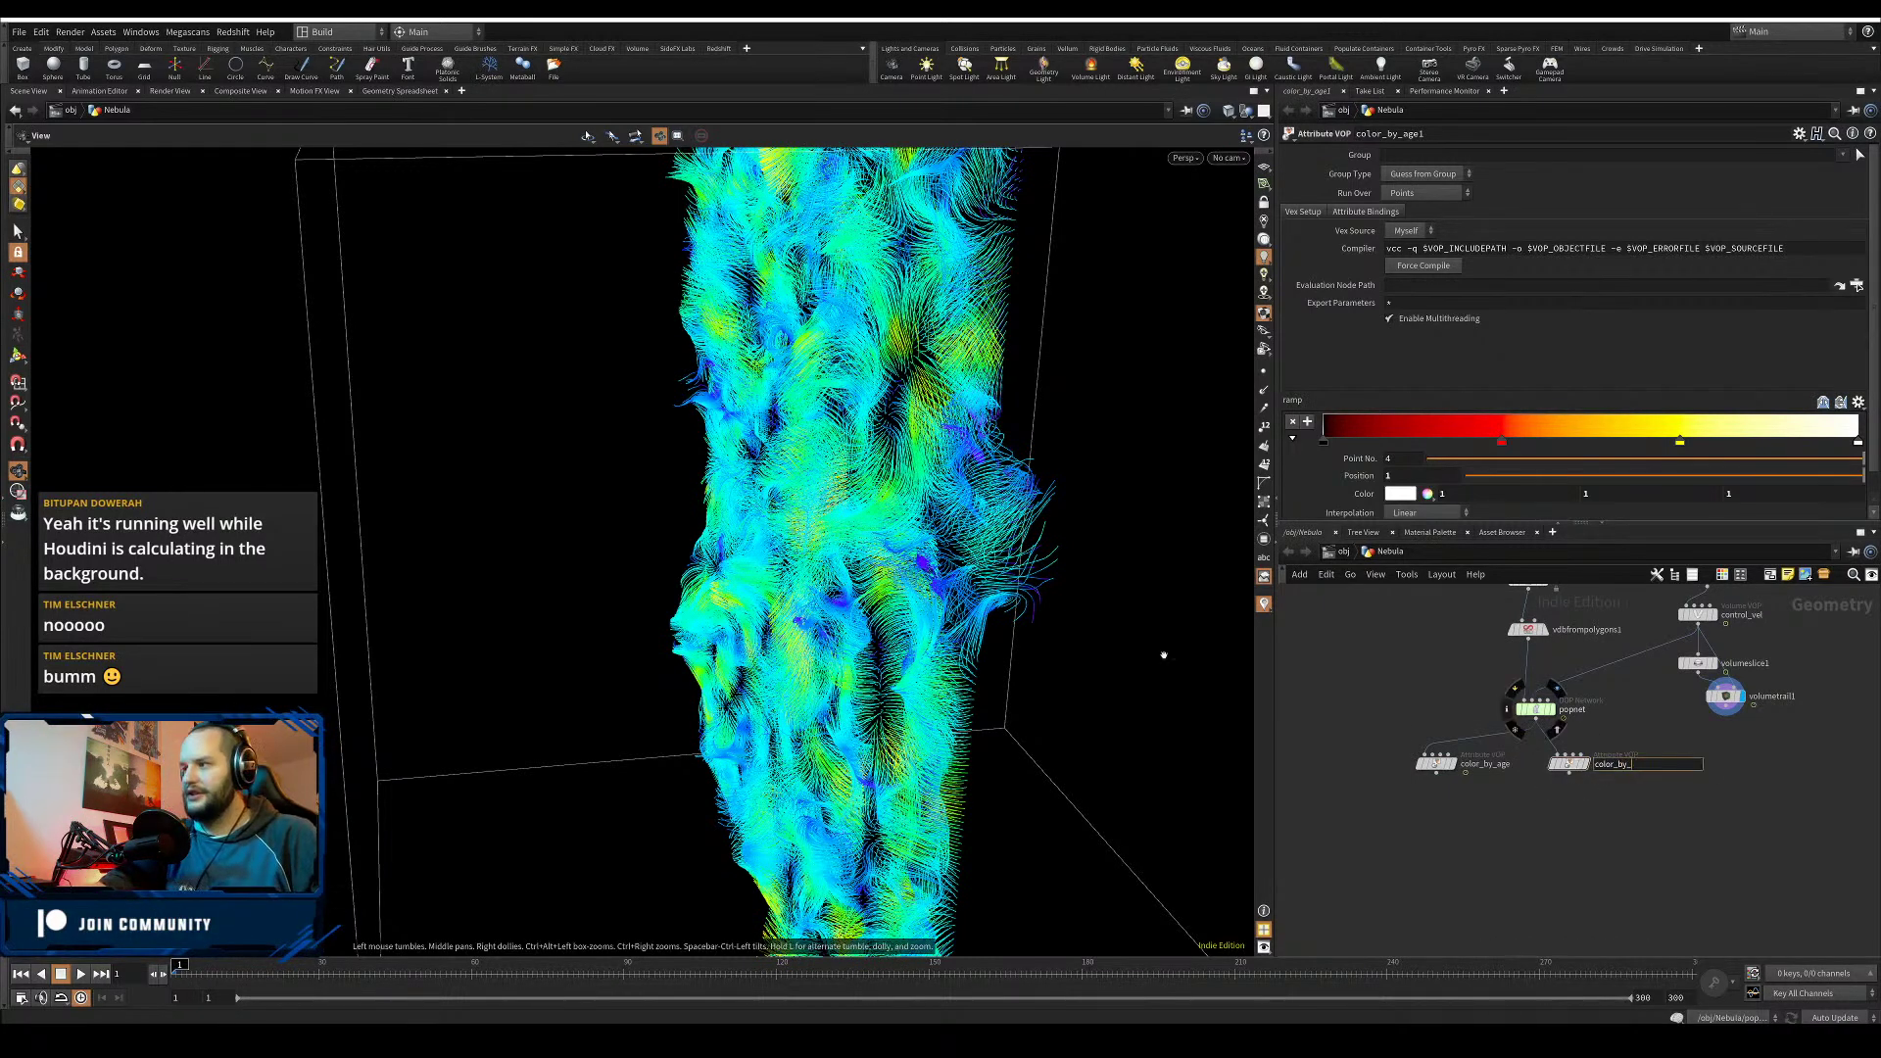
{"action": "key", "text": "Return"}
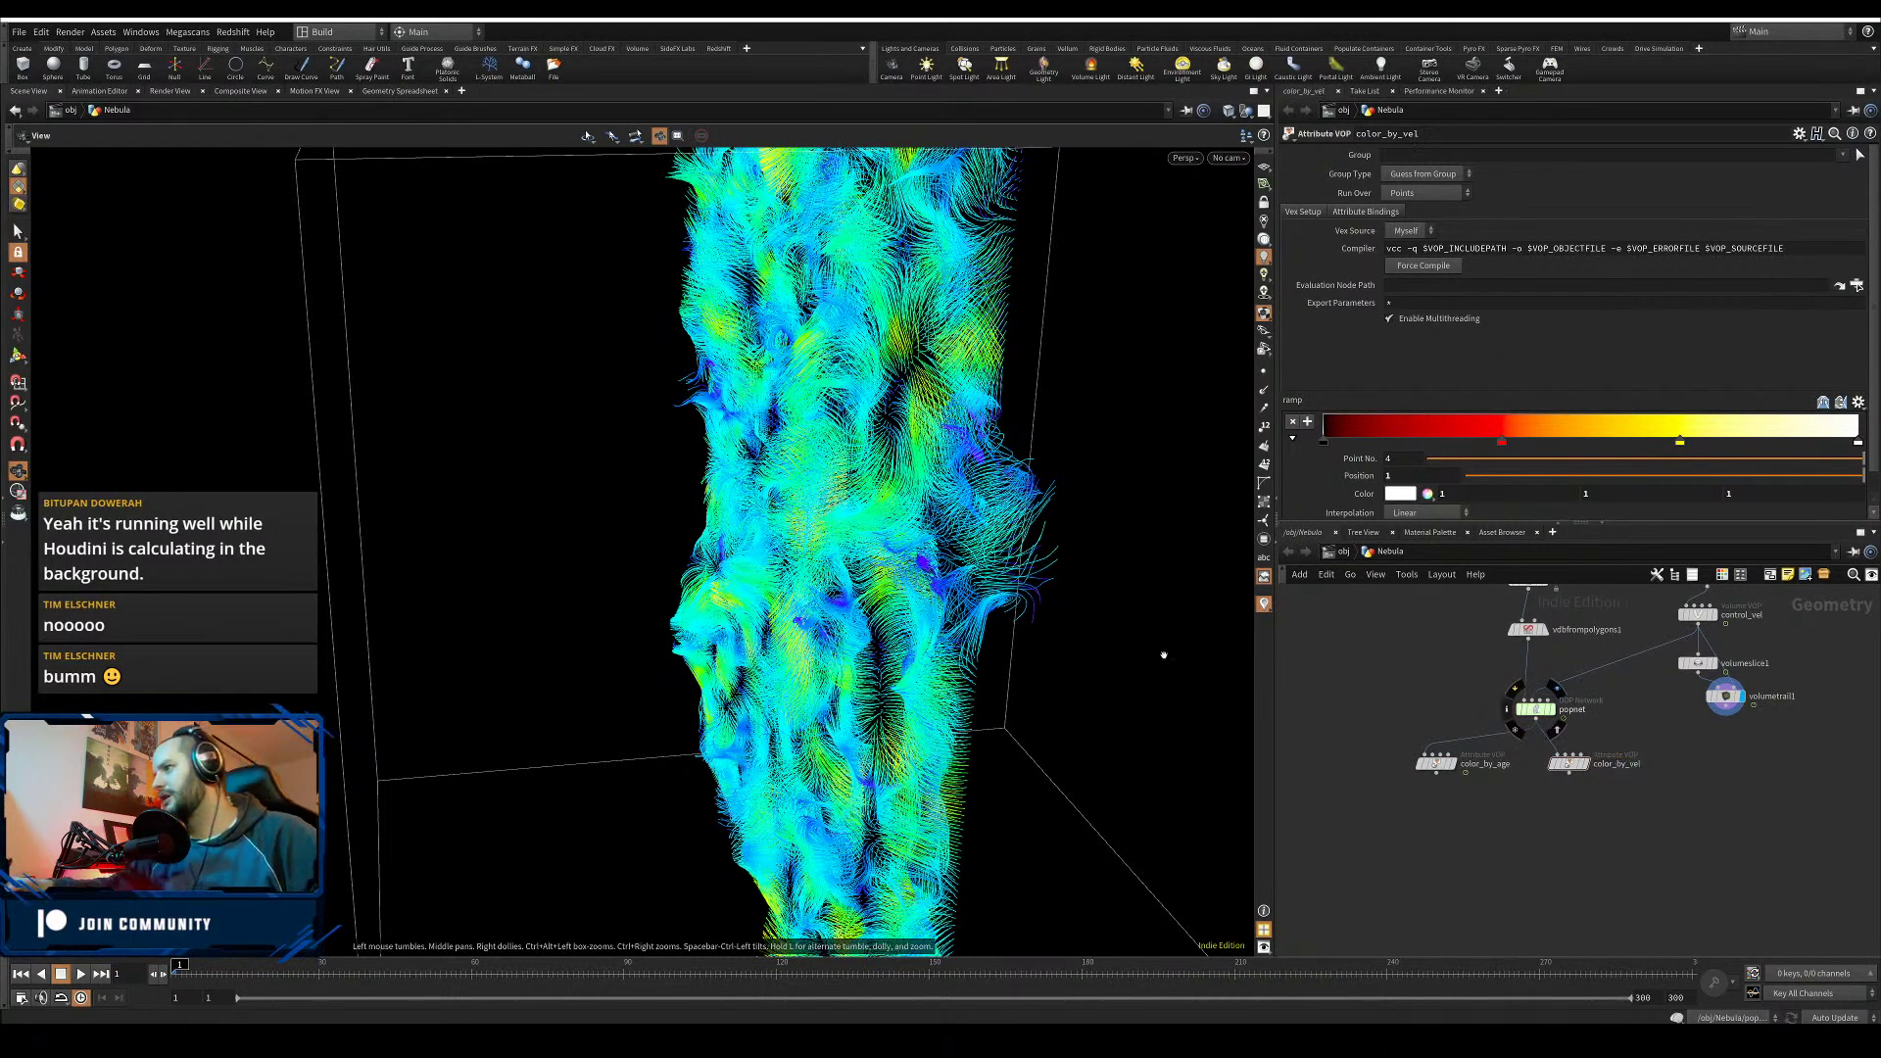
- Inside color_by_vel, add a Length node on velocity and feed it into fit1's value input
{"action": "double_click", "coordinate": [1568, 763]}
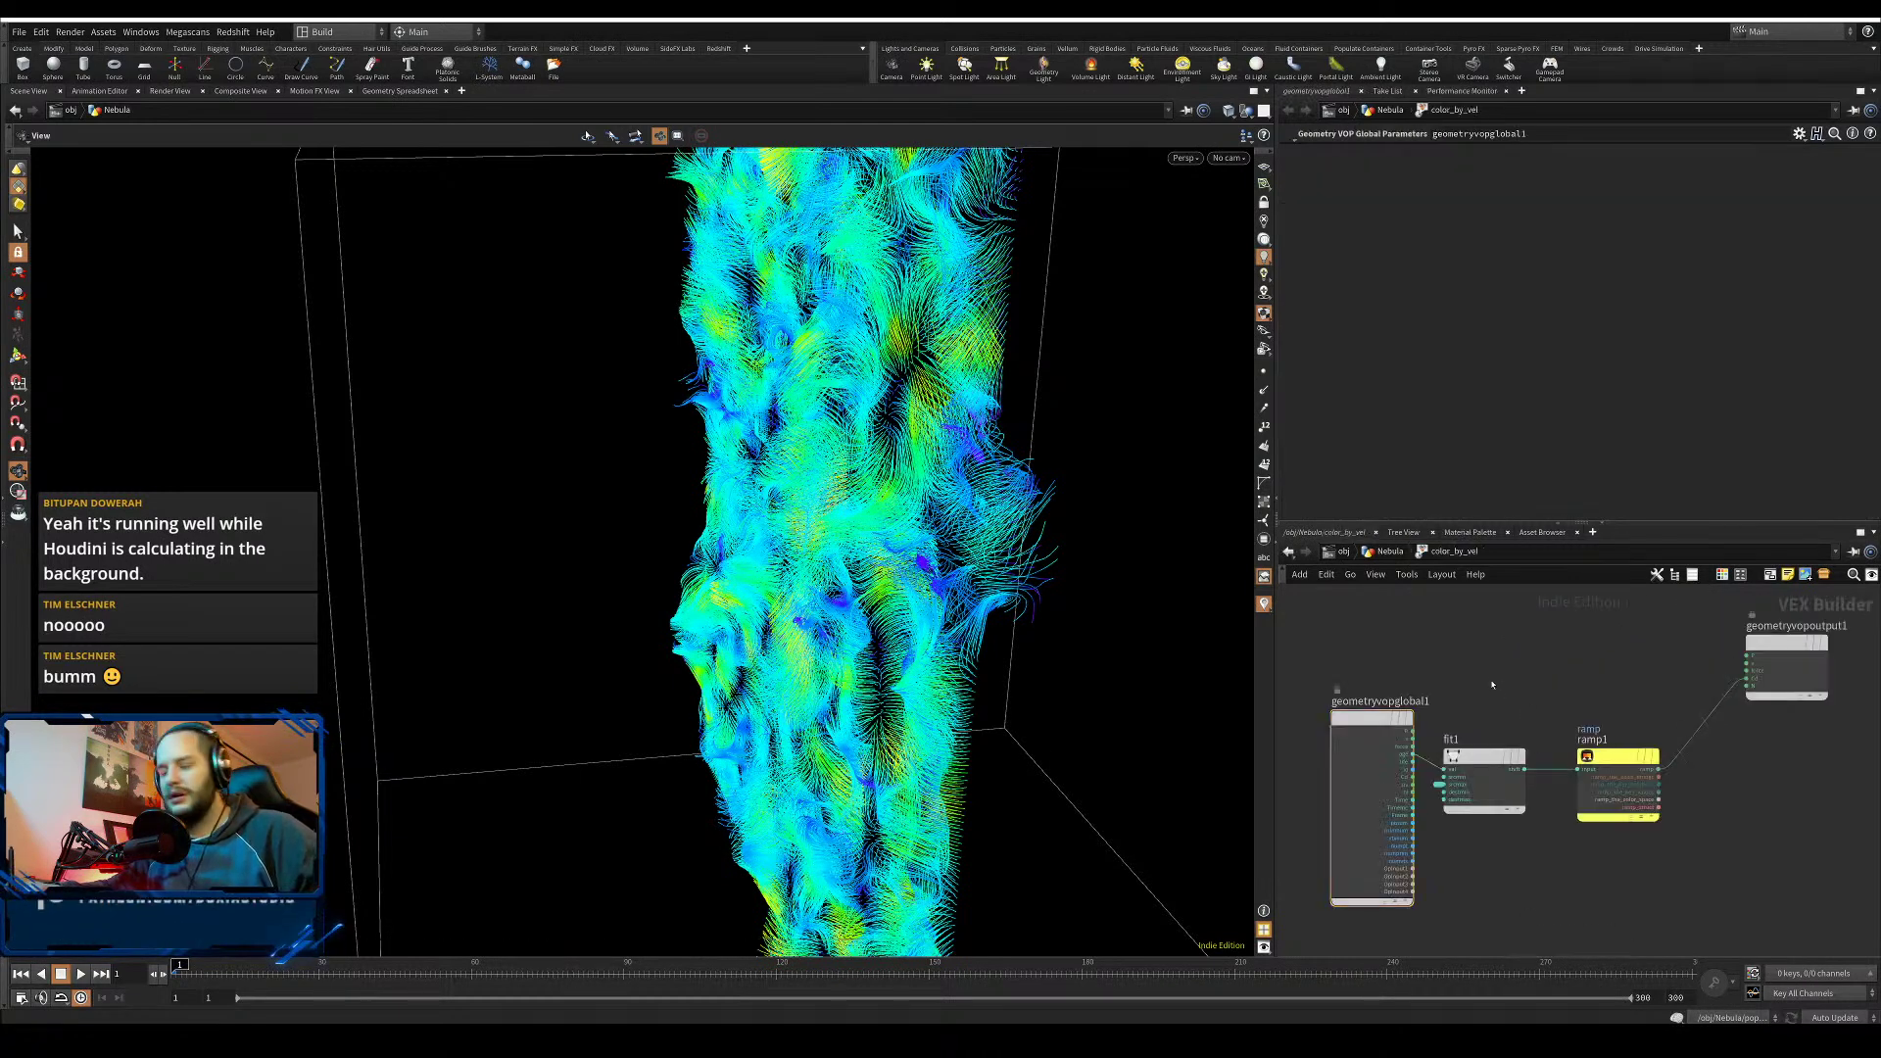
{"action": "key", "text": "Tab"}
{"action": "type", "text": "leng"}
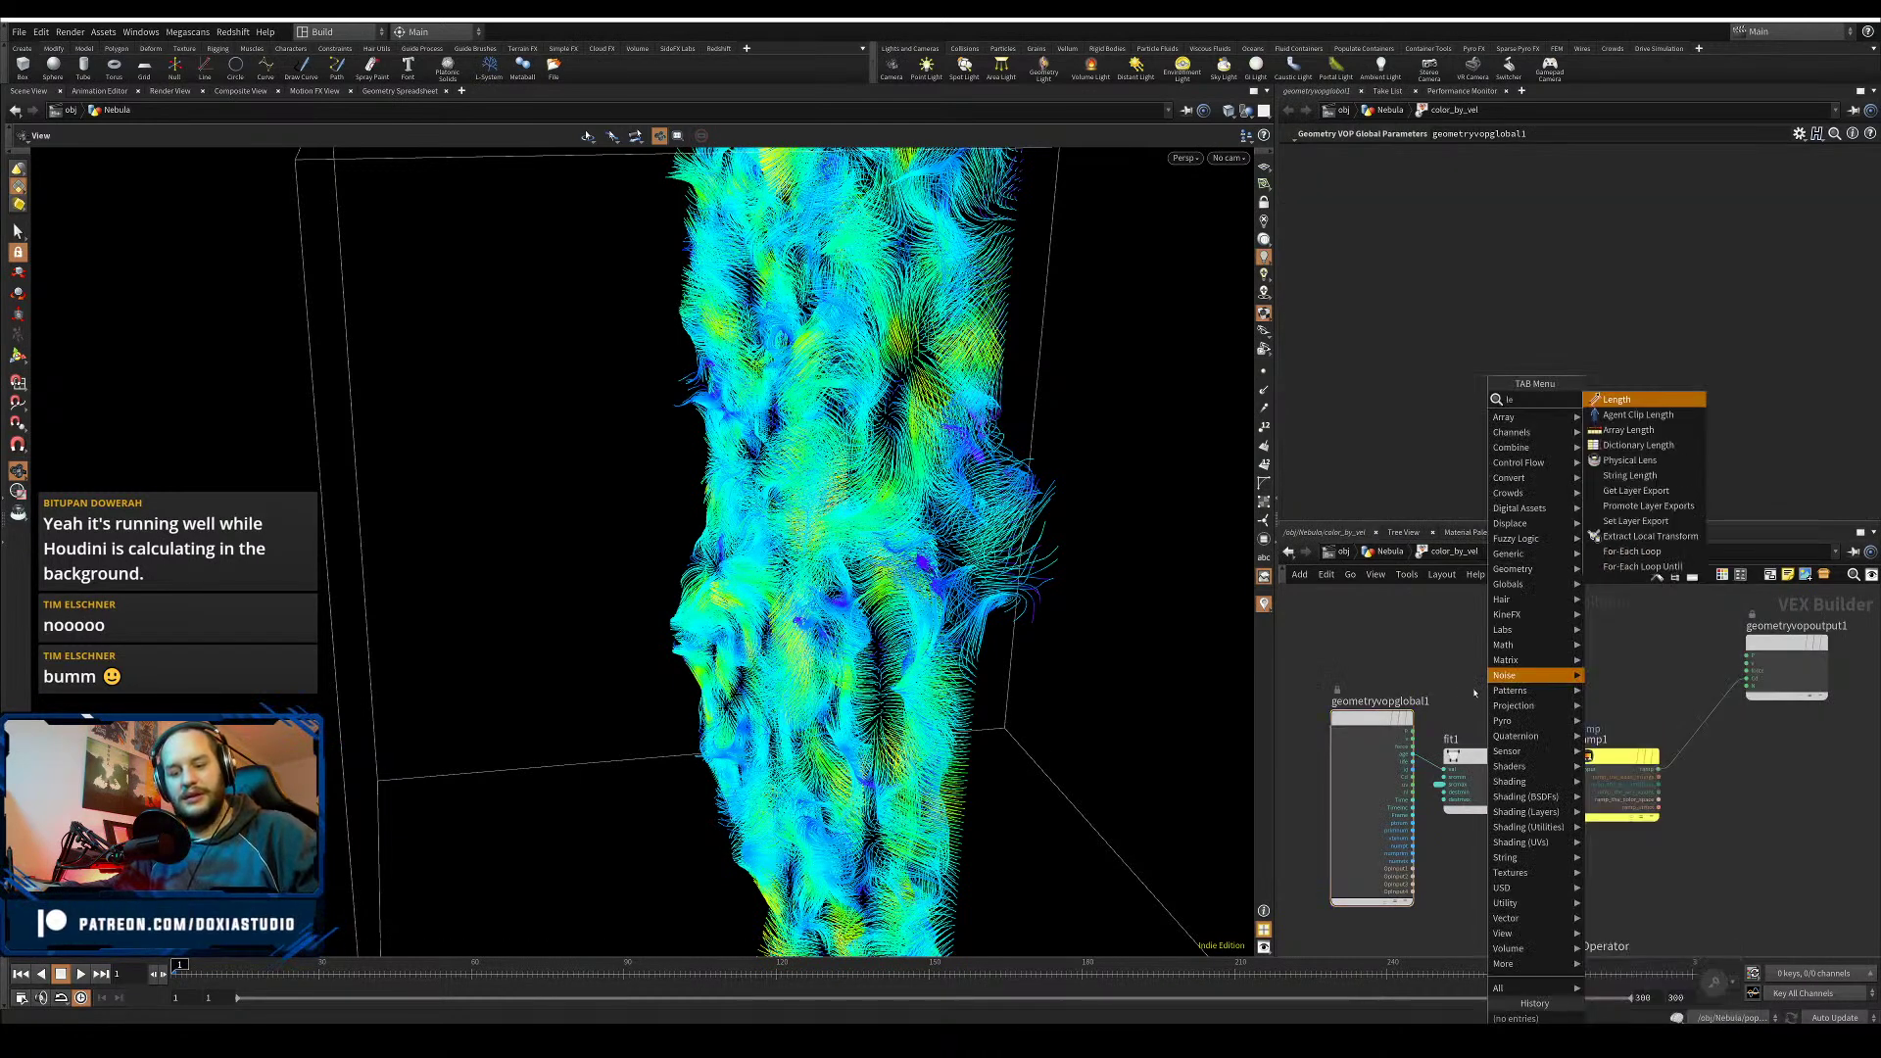
{"action": "left_click", "coordinate": [1614, 404]}
{"action": "left_click", "coordinate": [1539, 684]}
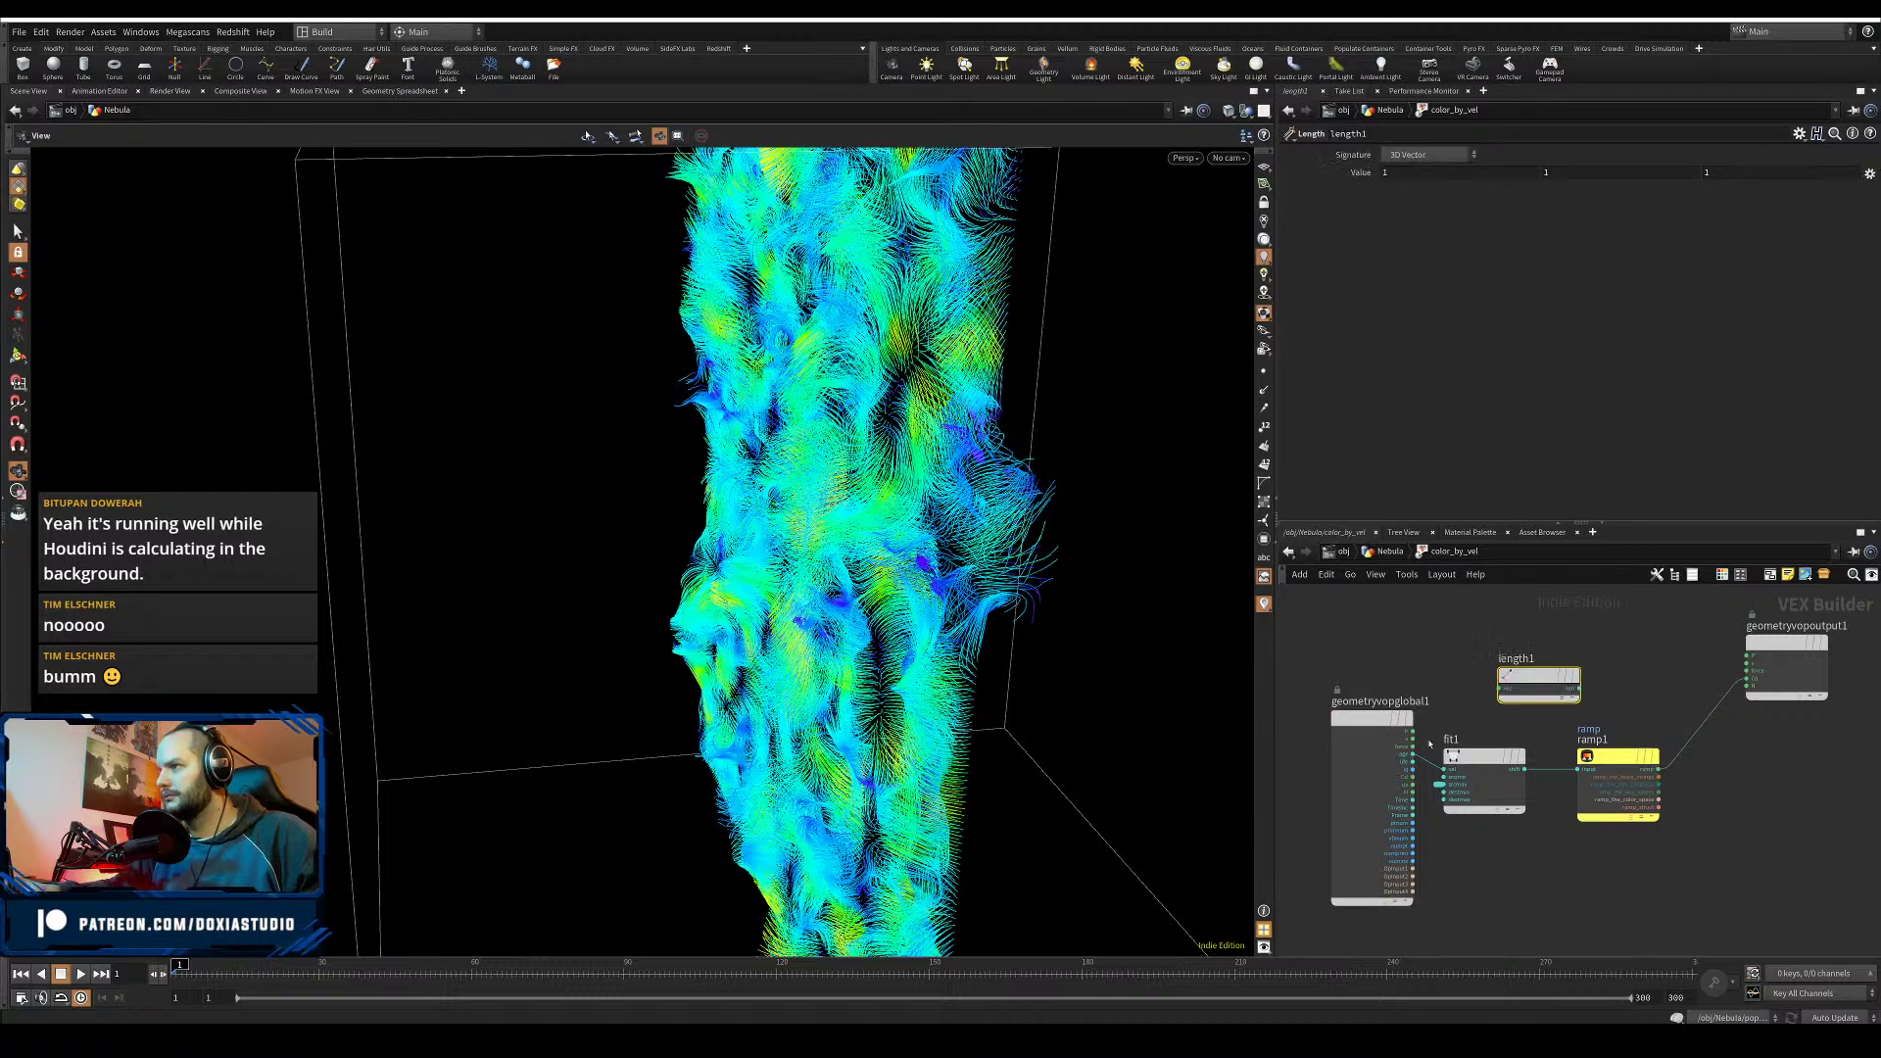
{"action": "left_click_drag", "start_coordinate": [1413, 739], "coordinate": [1324, 719]}
{"action": "left_click_drag", "start_coordinate": [1511, 684], "coordinate": [1444, 769]}
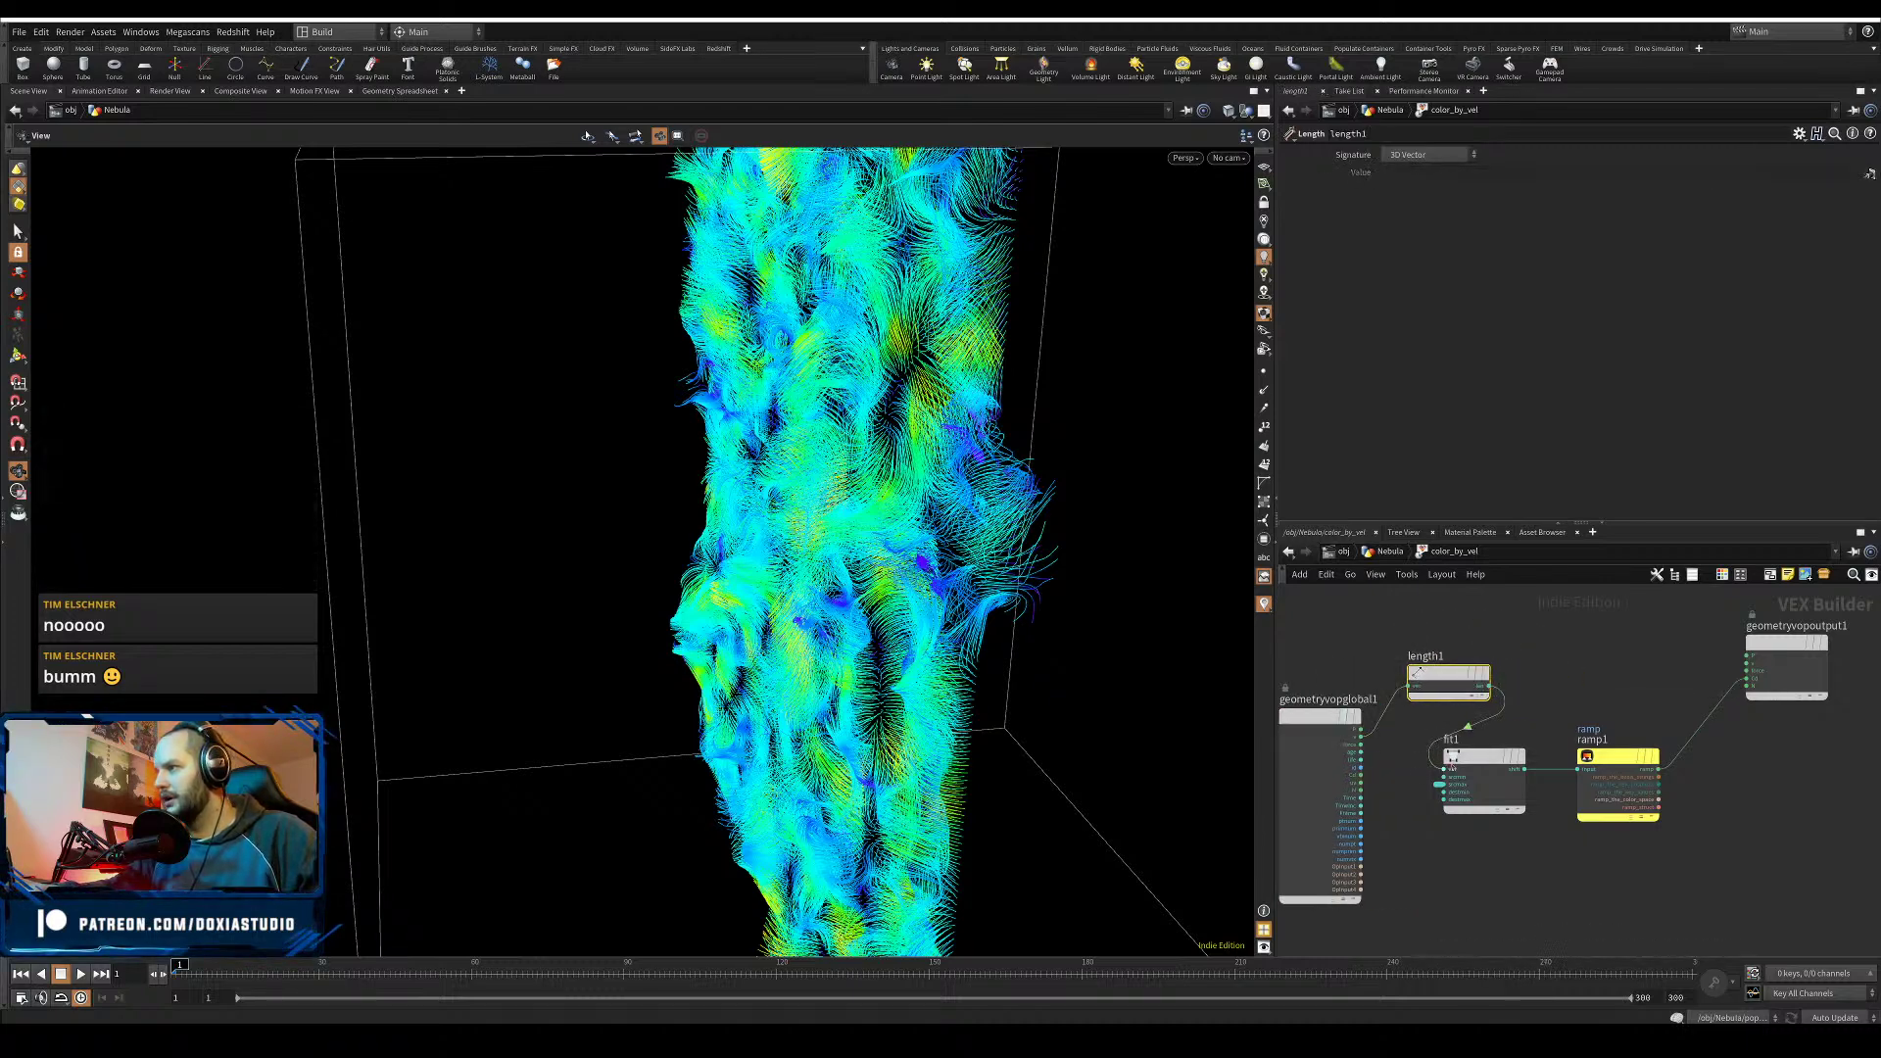
{"action": "left_click", "coordinate": [1439, 785]}
- Rename the maxLife parameter's name and label to maxVel and save the scene
{"action": "left_click_drag", "start_coordinate": [1450, 155], "coordinate": [948, 155]}
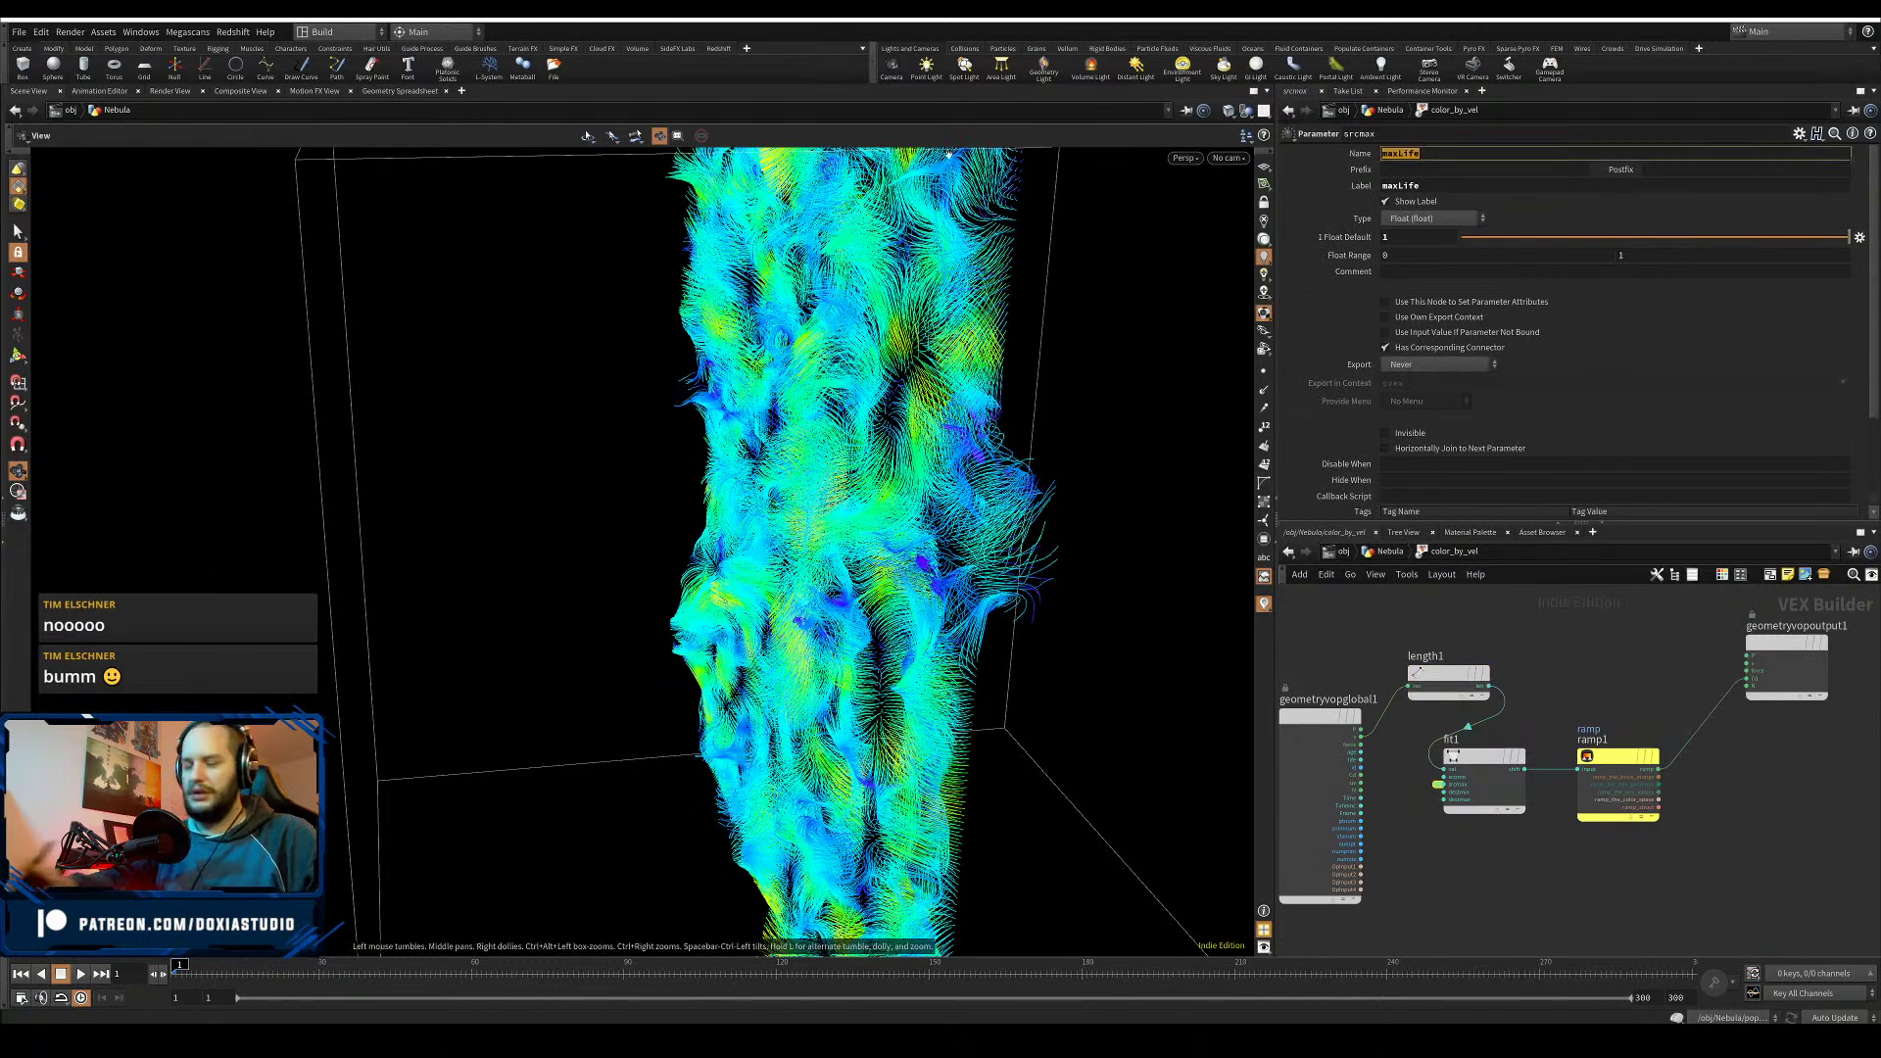
{"action": "type", "text": "maxVel"}
{"action": "key", "text": "Tab"}
{"action": "key", "text": "Tab"}
{"action": "key", "text": "Tab"}
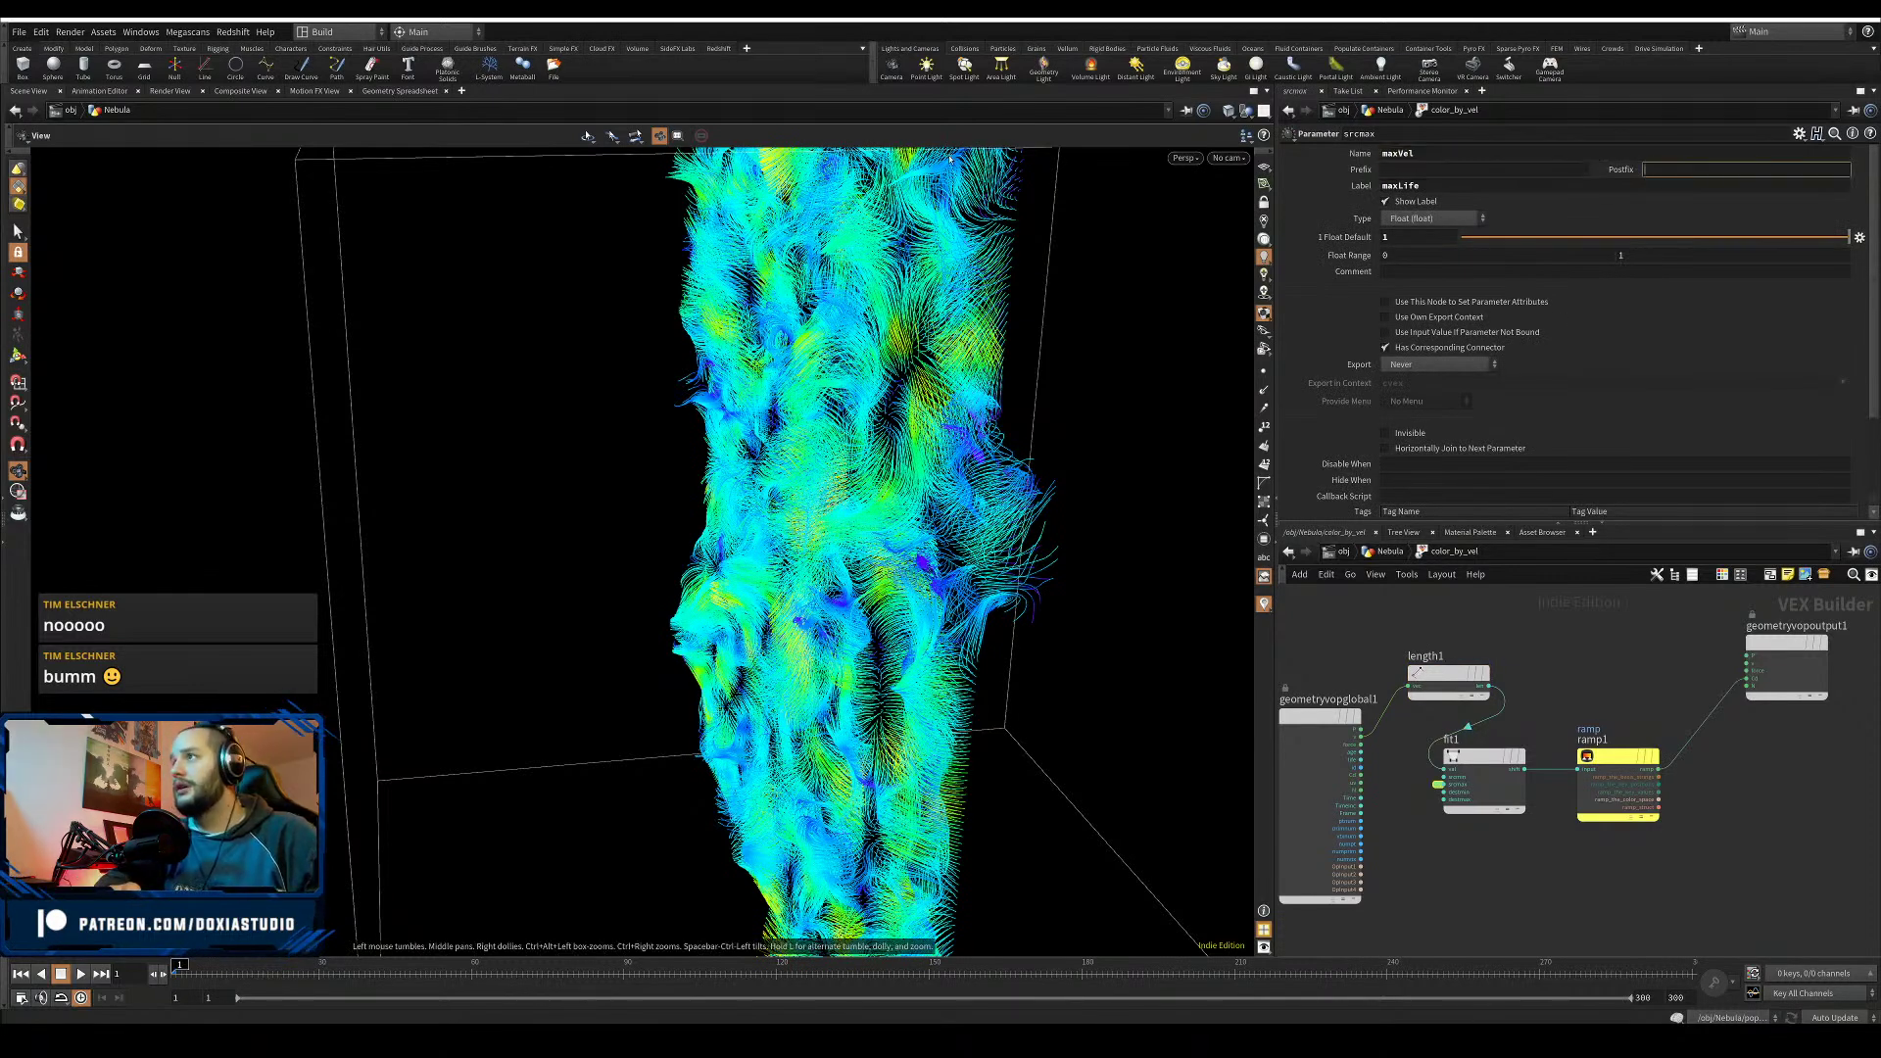
{"action": "type", "text": "maxVel"}
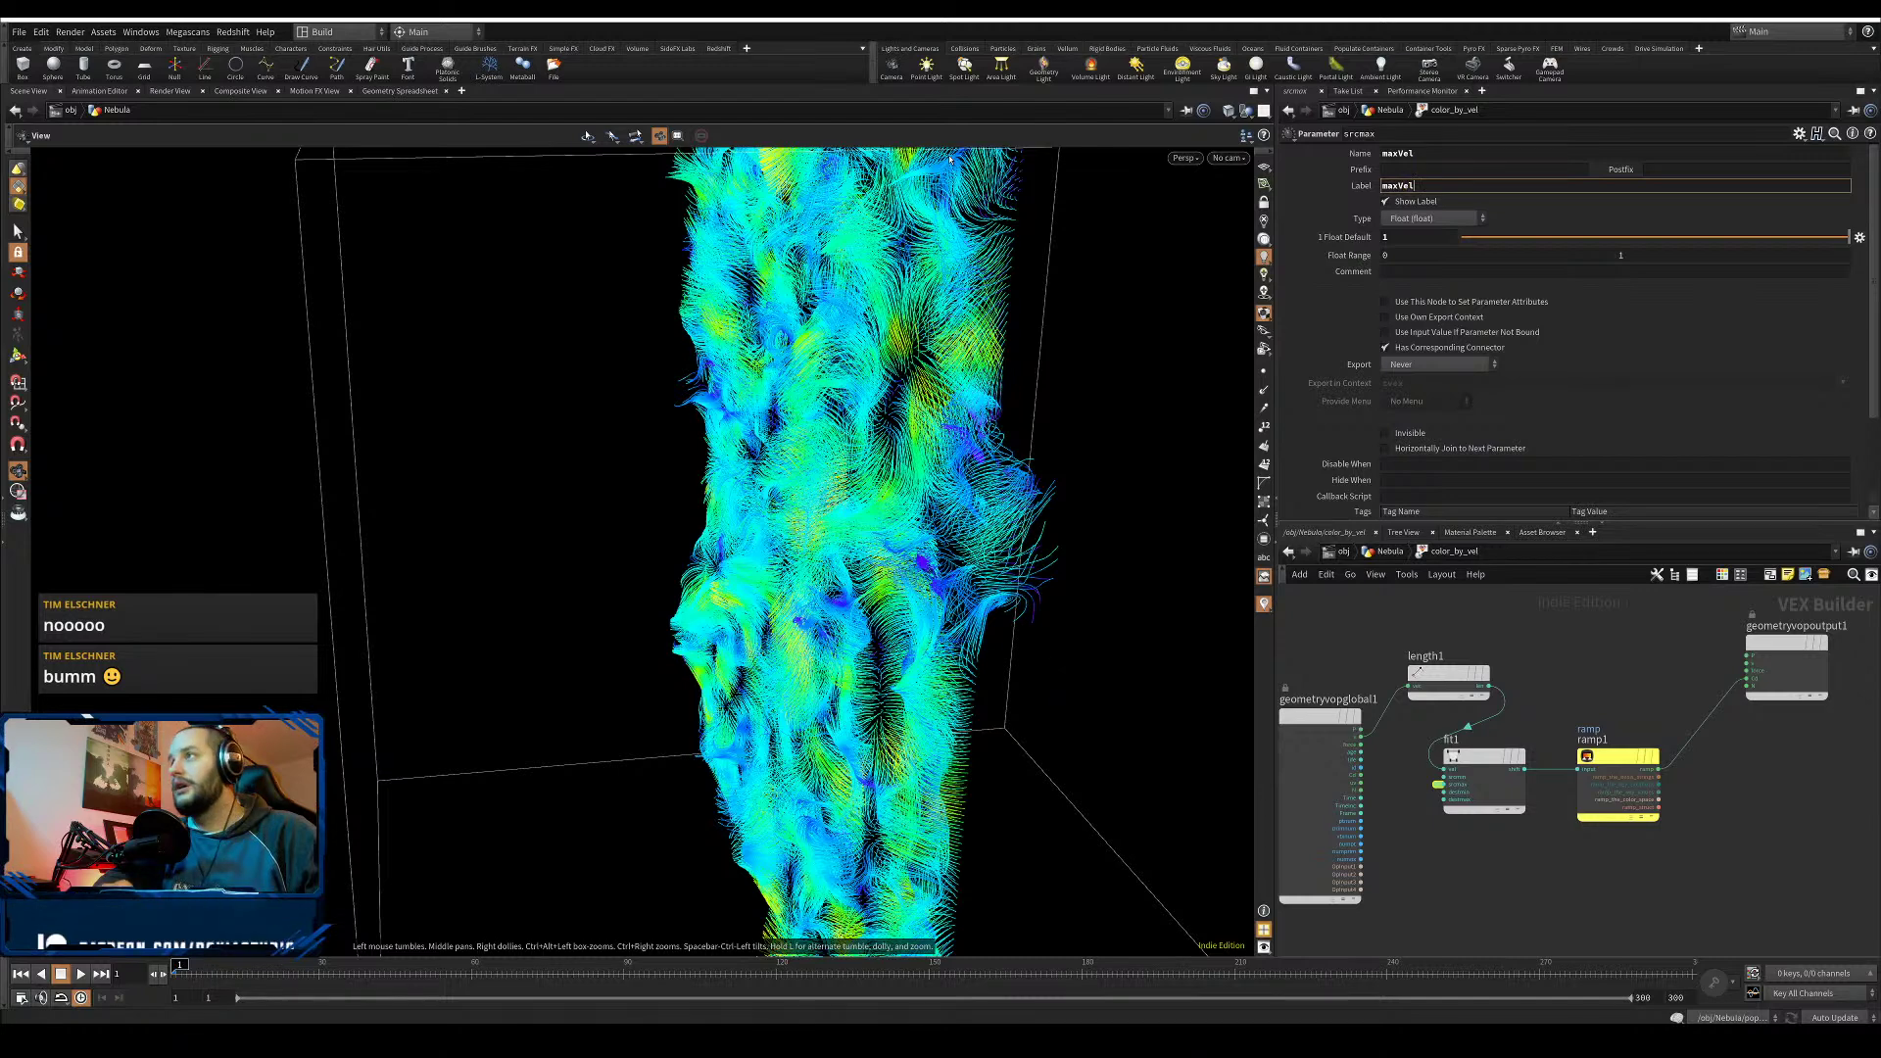
{"action": "key", "text": "Return"}
{"action": "key", "text": "ctrl+s"}
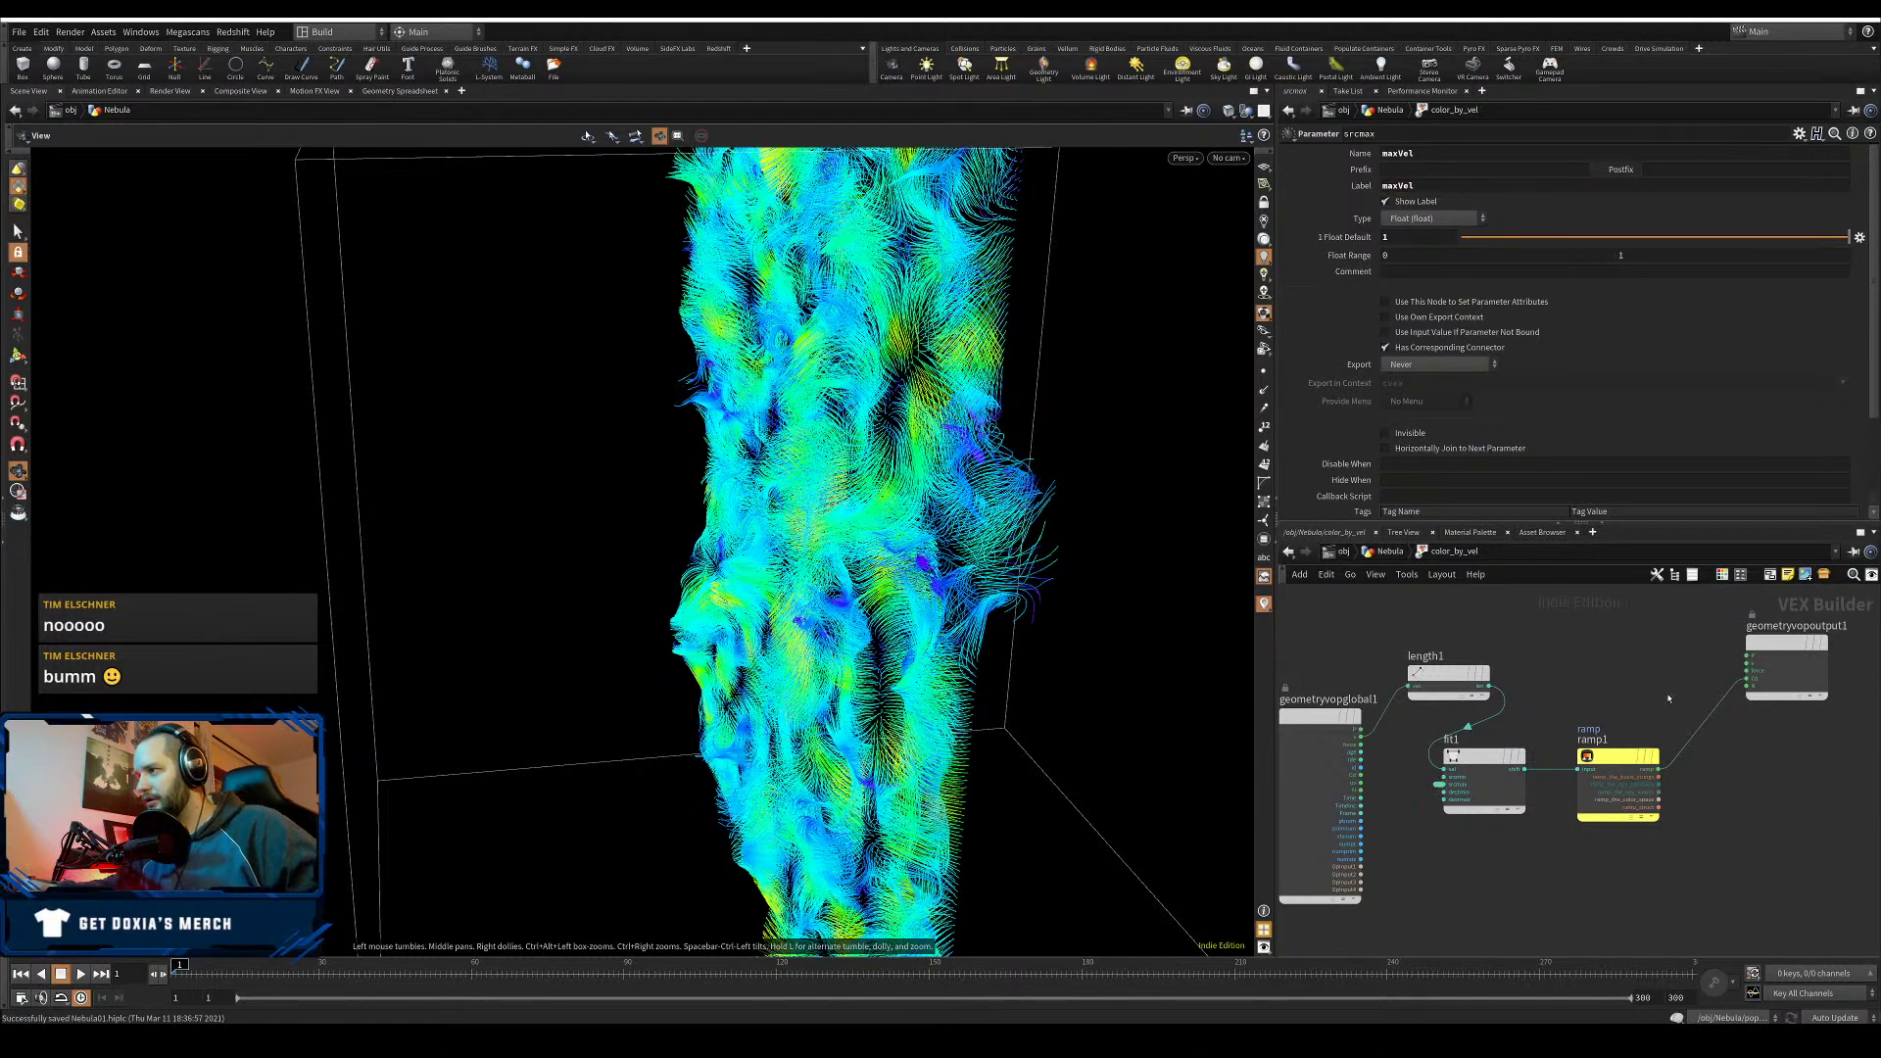
- Display color_by_vel, set maxVel to 5, and save the scene
{"action": "key", "text": "u"}
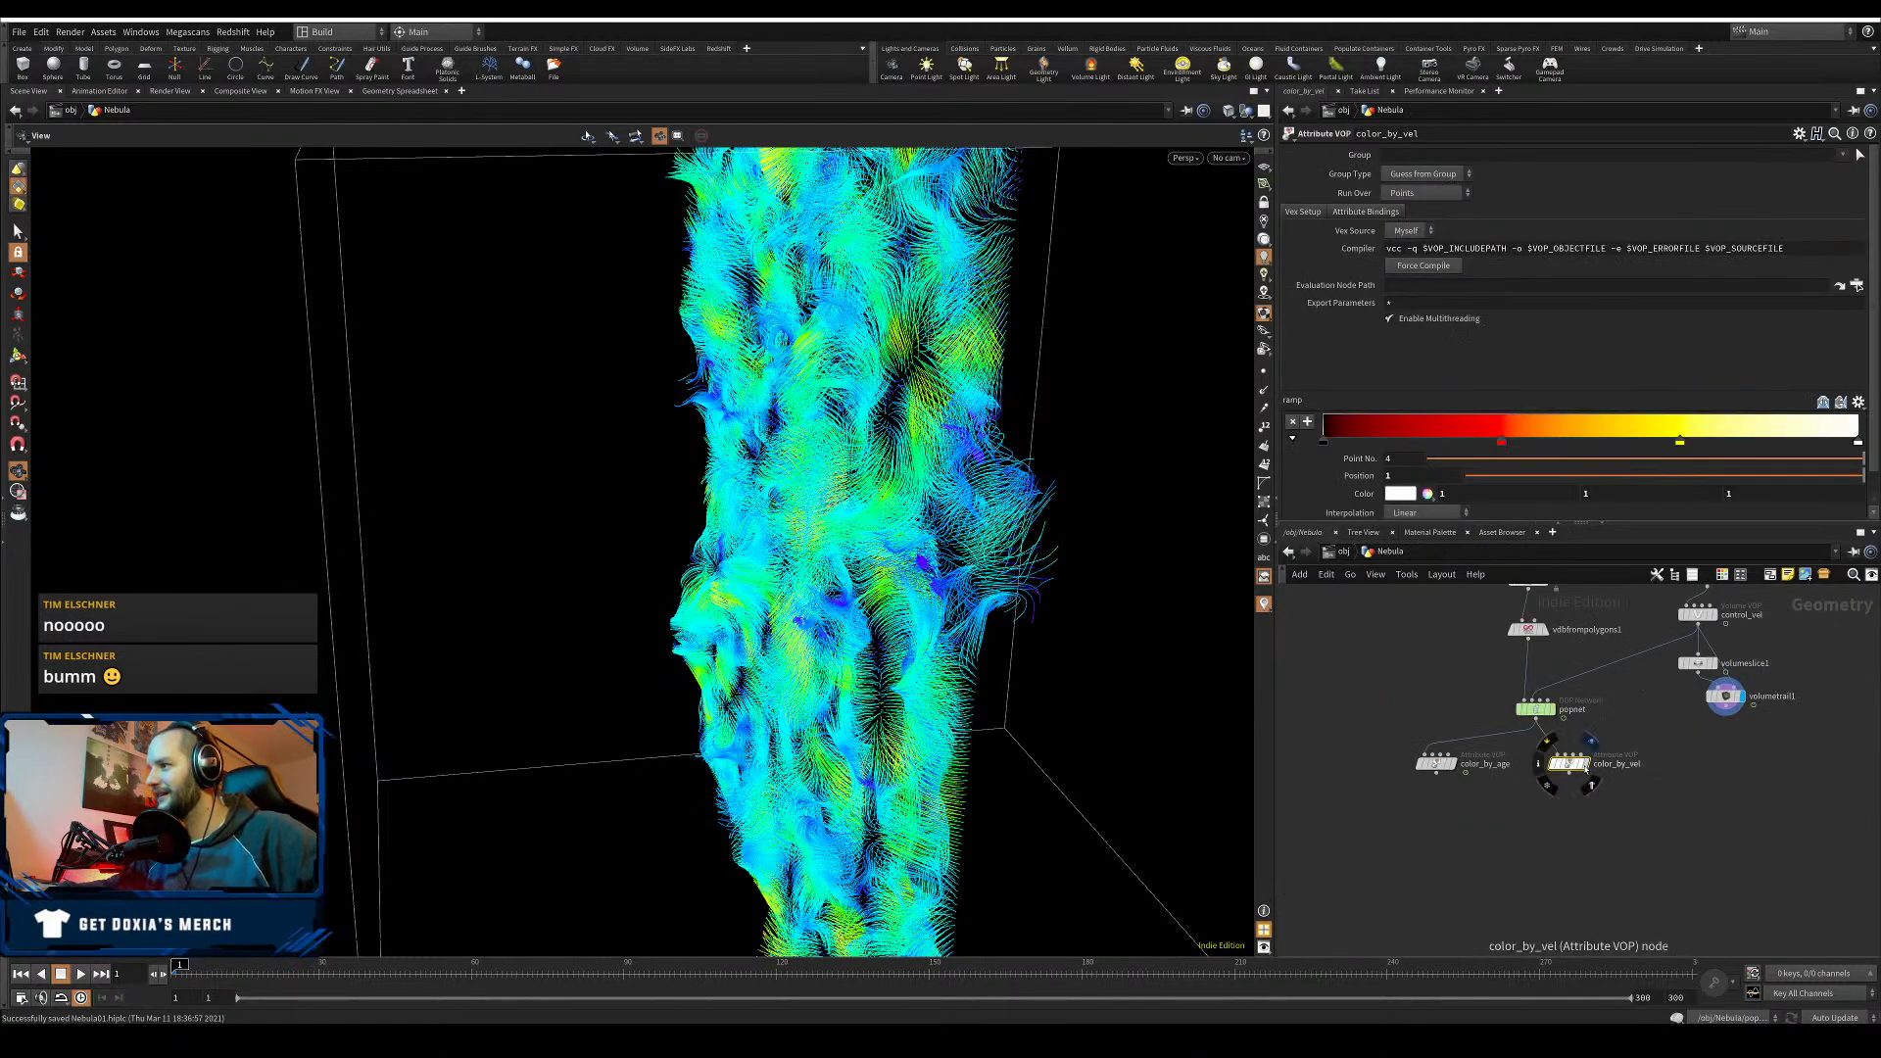
{"action": "left_click", "coordinate": [1584, 764]}
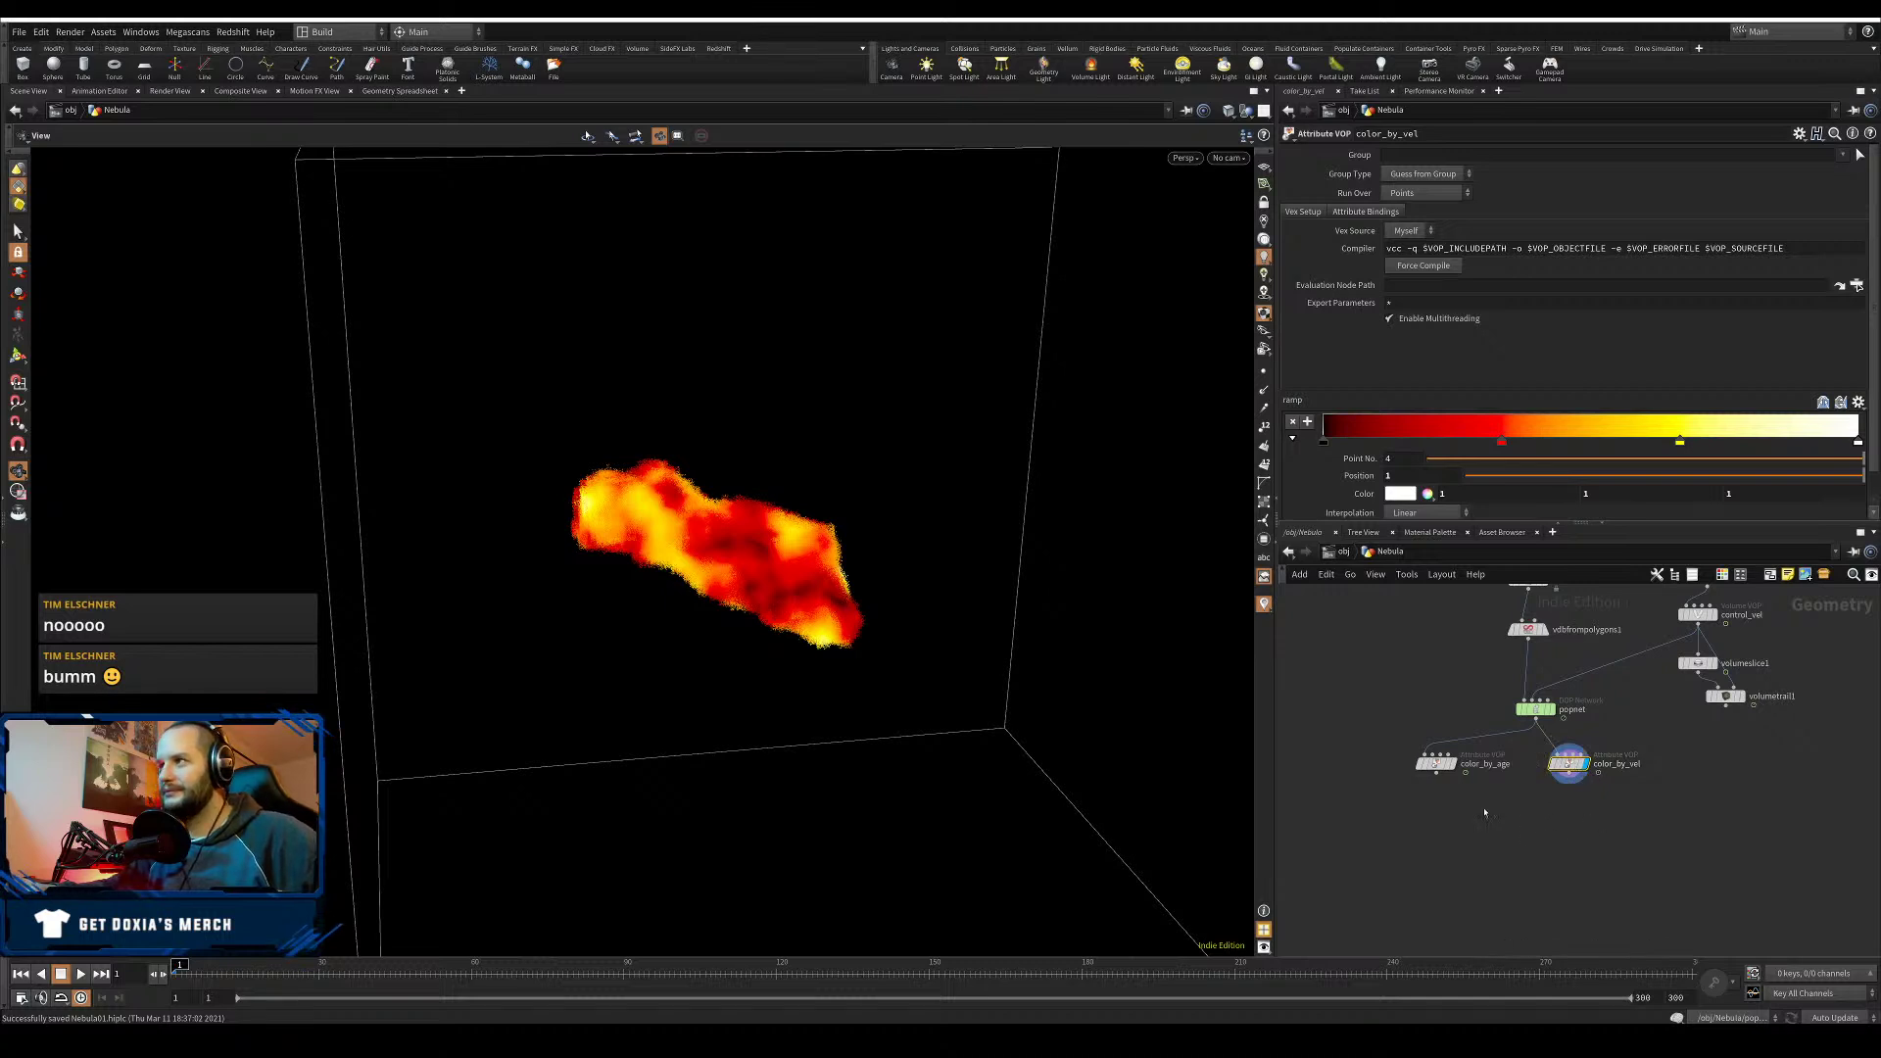
{"action": "scroll", "coordinate": [1871, 434], "scroll_direction": "down", "scroll_amount": 1}
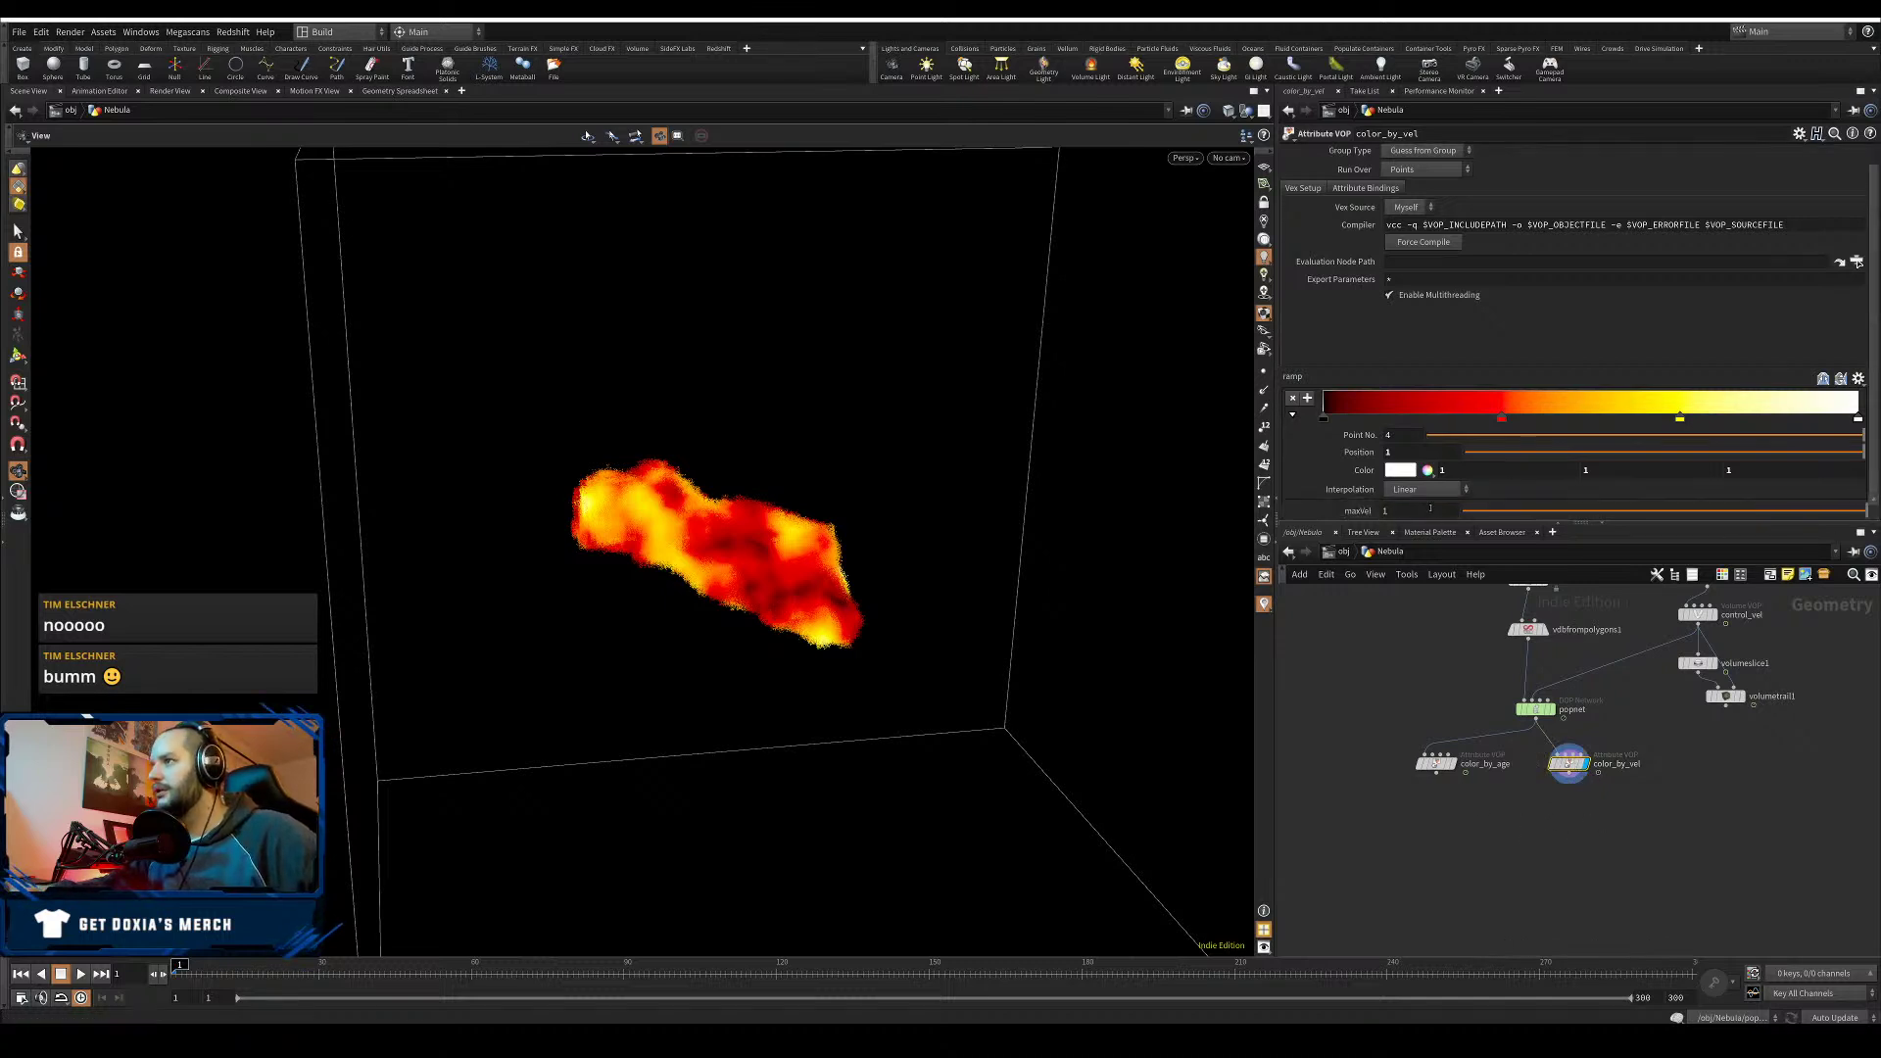
{"action": "left_click", "coordinate": [1430, 508]}
{"action": "type", "text": "5"}
{"action": "key", "text": "Return"}
{"action": "key", "text": "ctrl+s"}
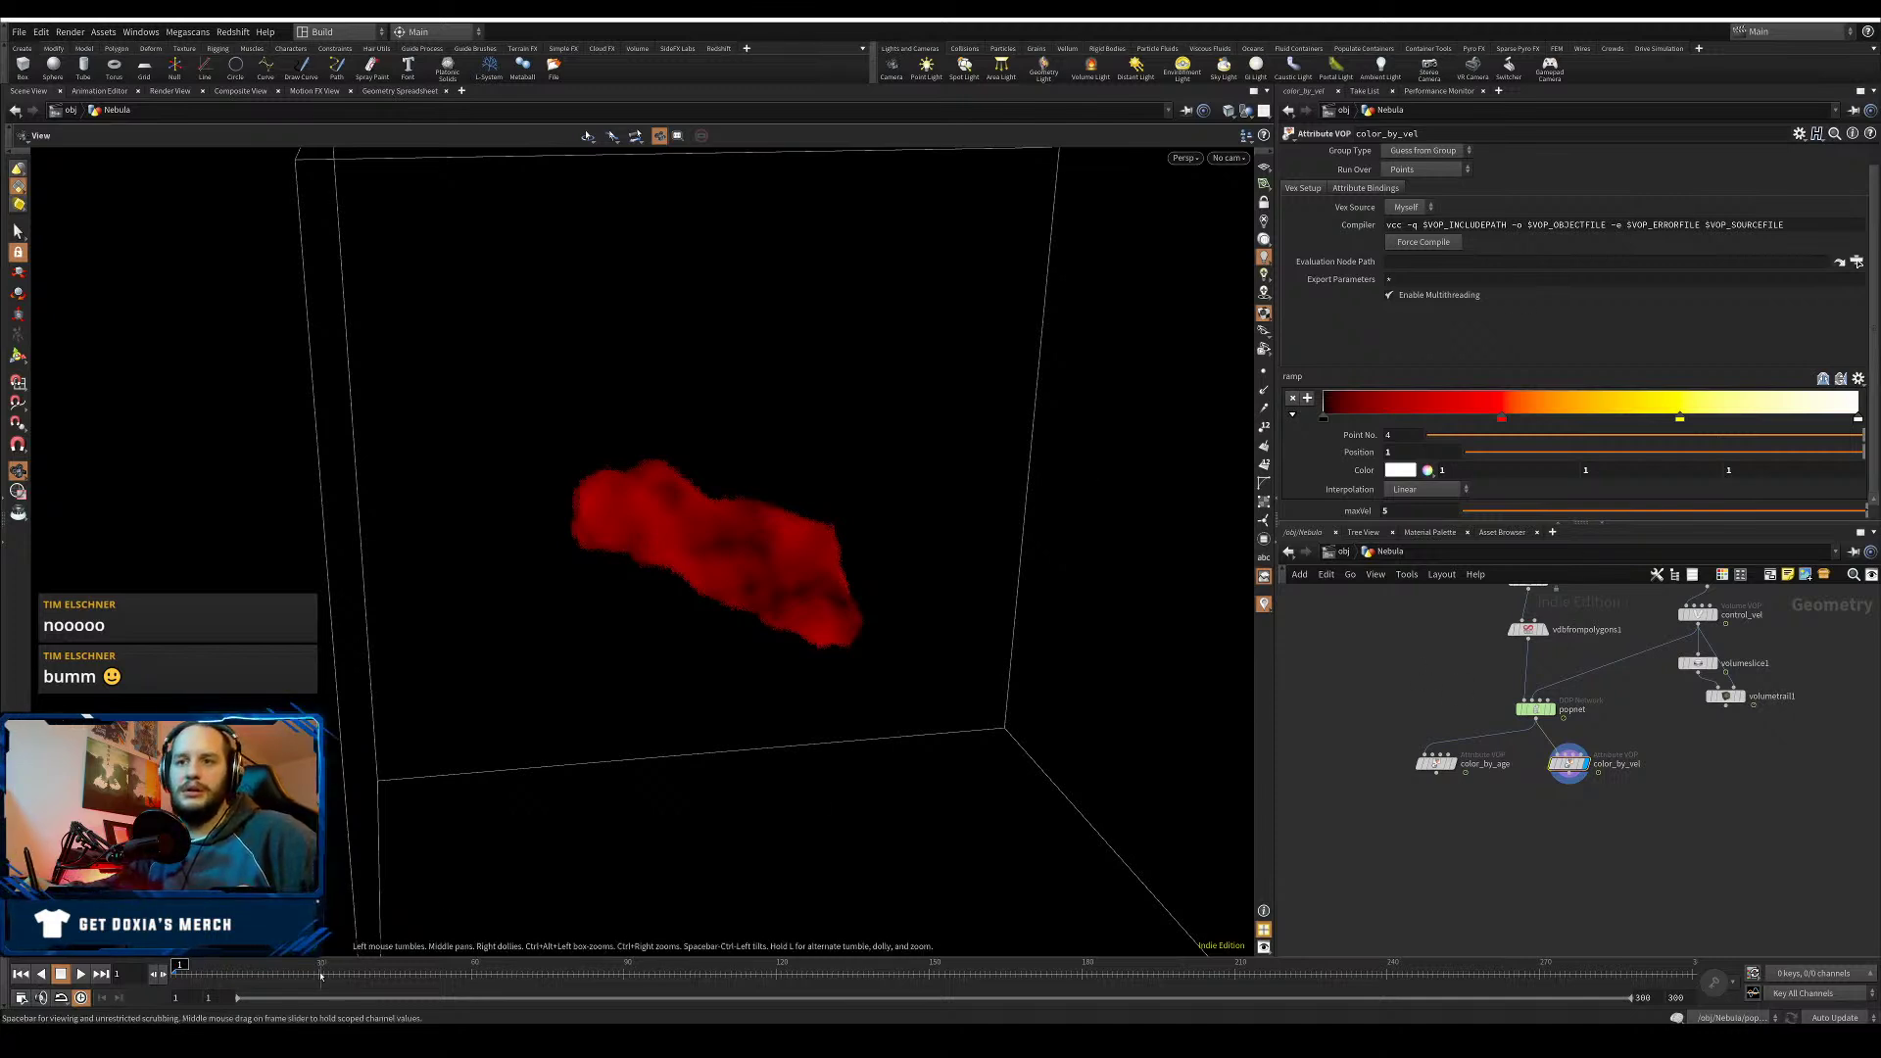
- Raise popnet's cache memory limit to 15000 MB and play the simulation briefly
{"action": "left_click", "coordinate": [1534, 708]}
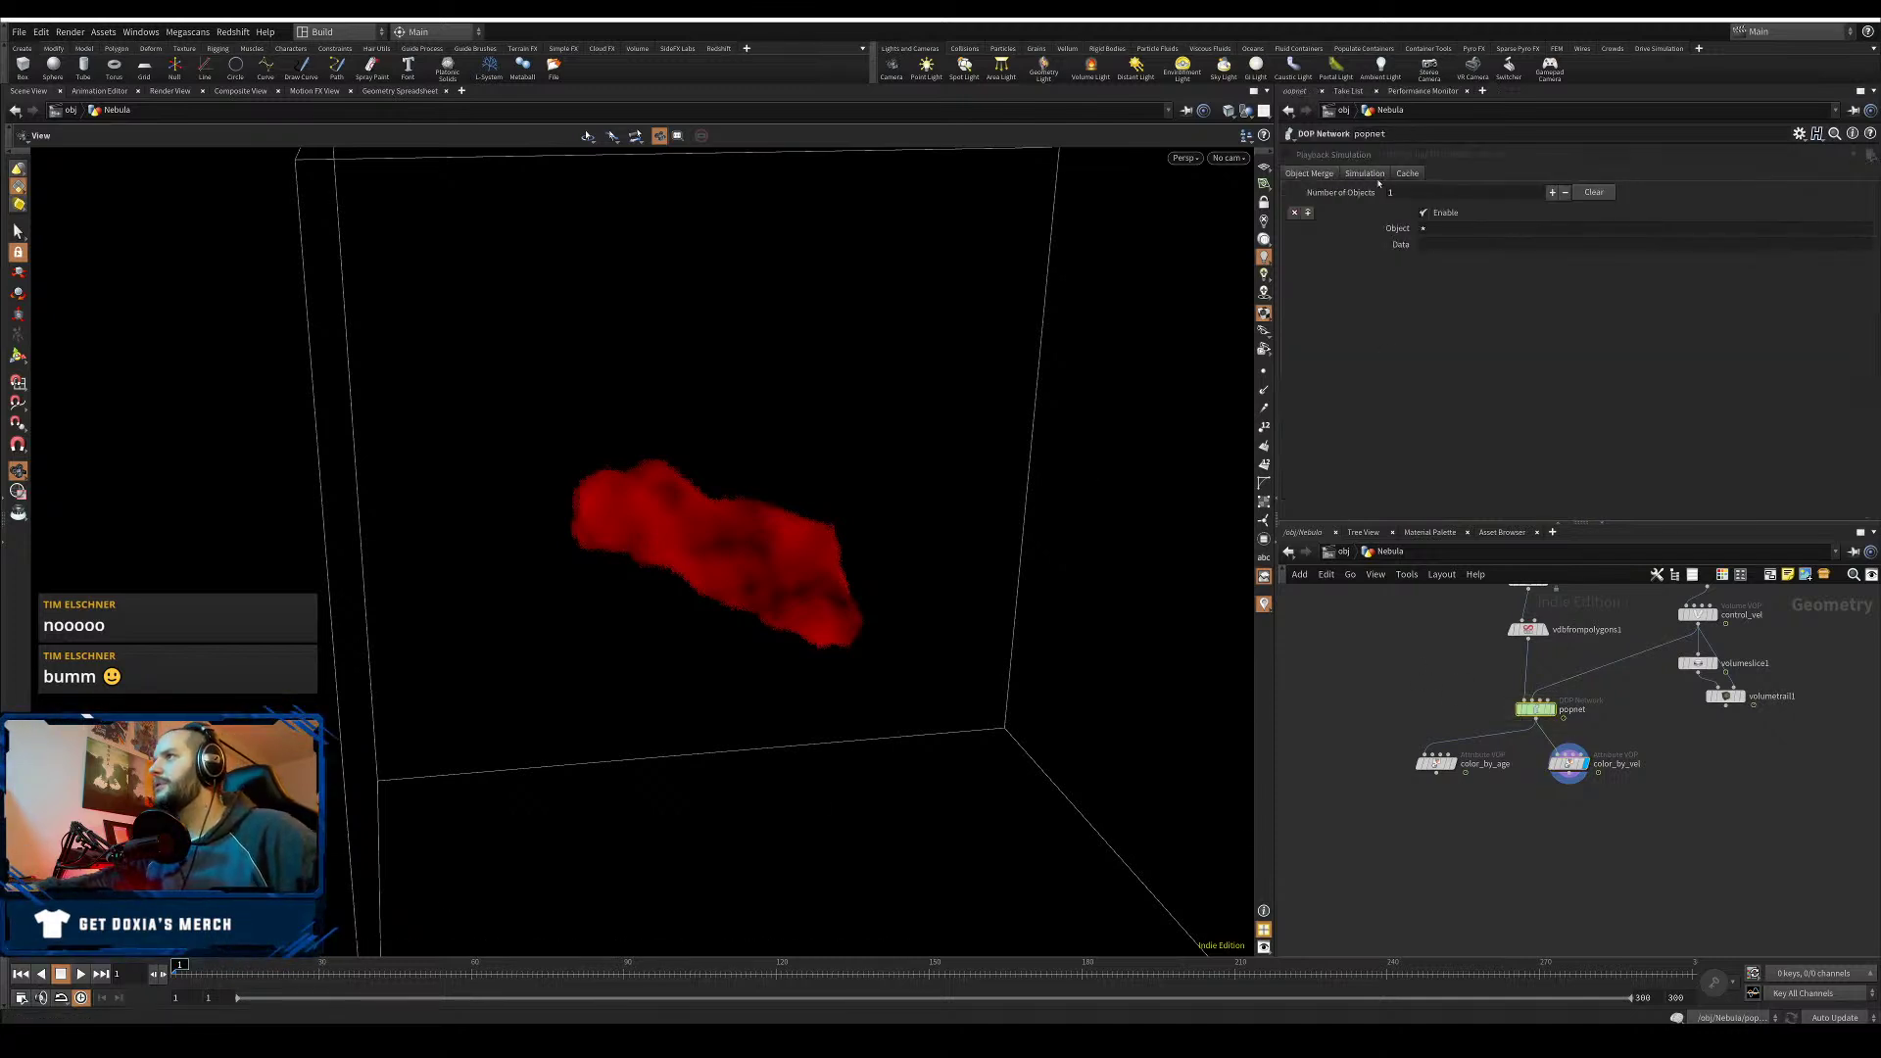
{"action": "left_click", "coordinate": [1407, 173]}
{"action": "left_click", "coordinate": [1387, 272]}
{"action": "type", "text": "15000"}
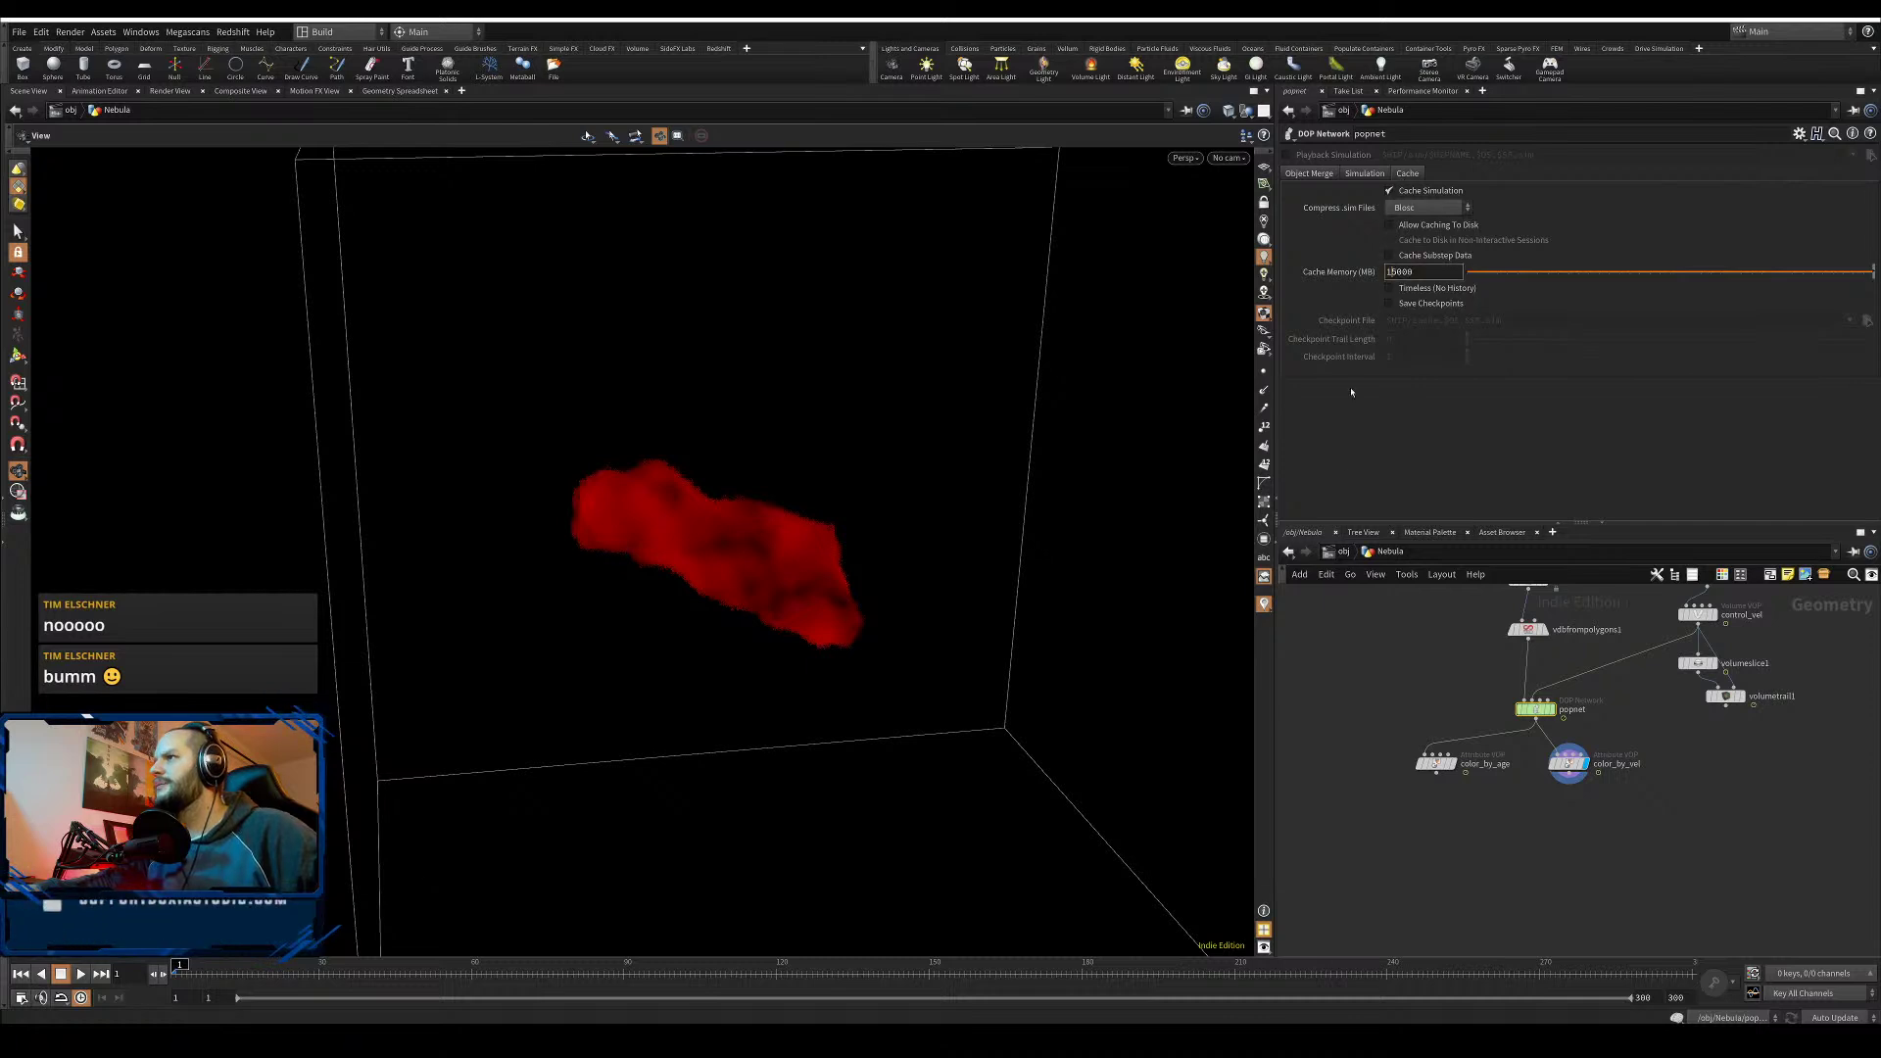
{"action": "key", "text": "Return"}
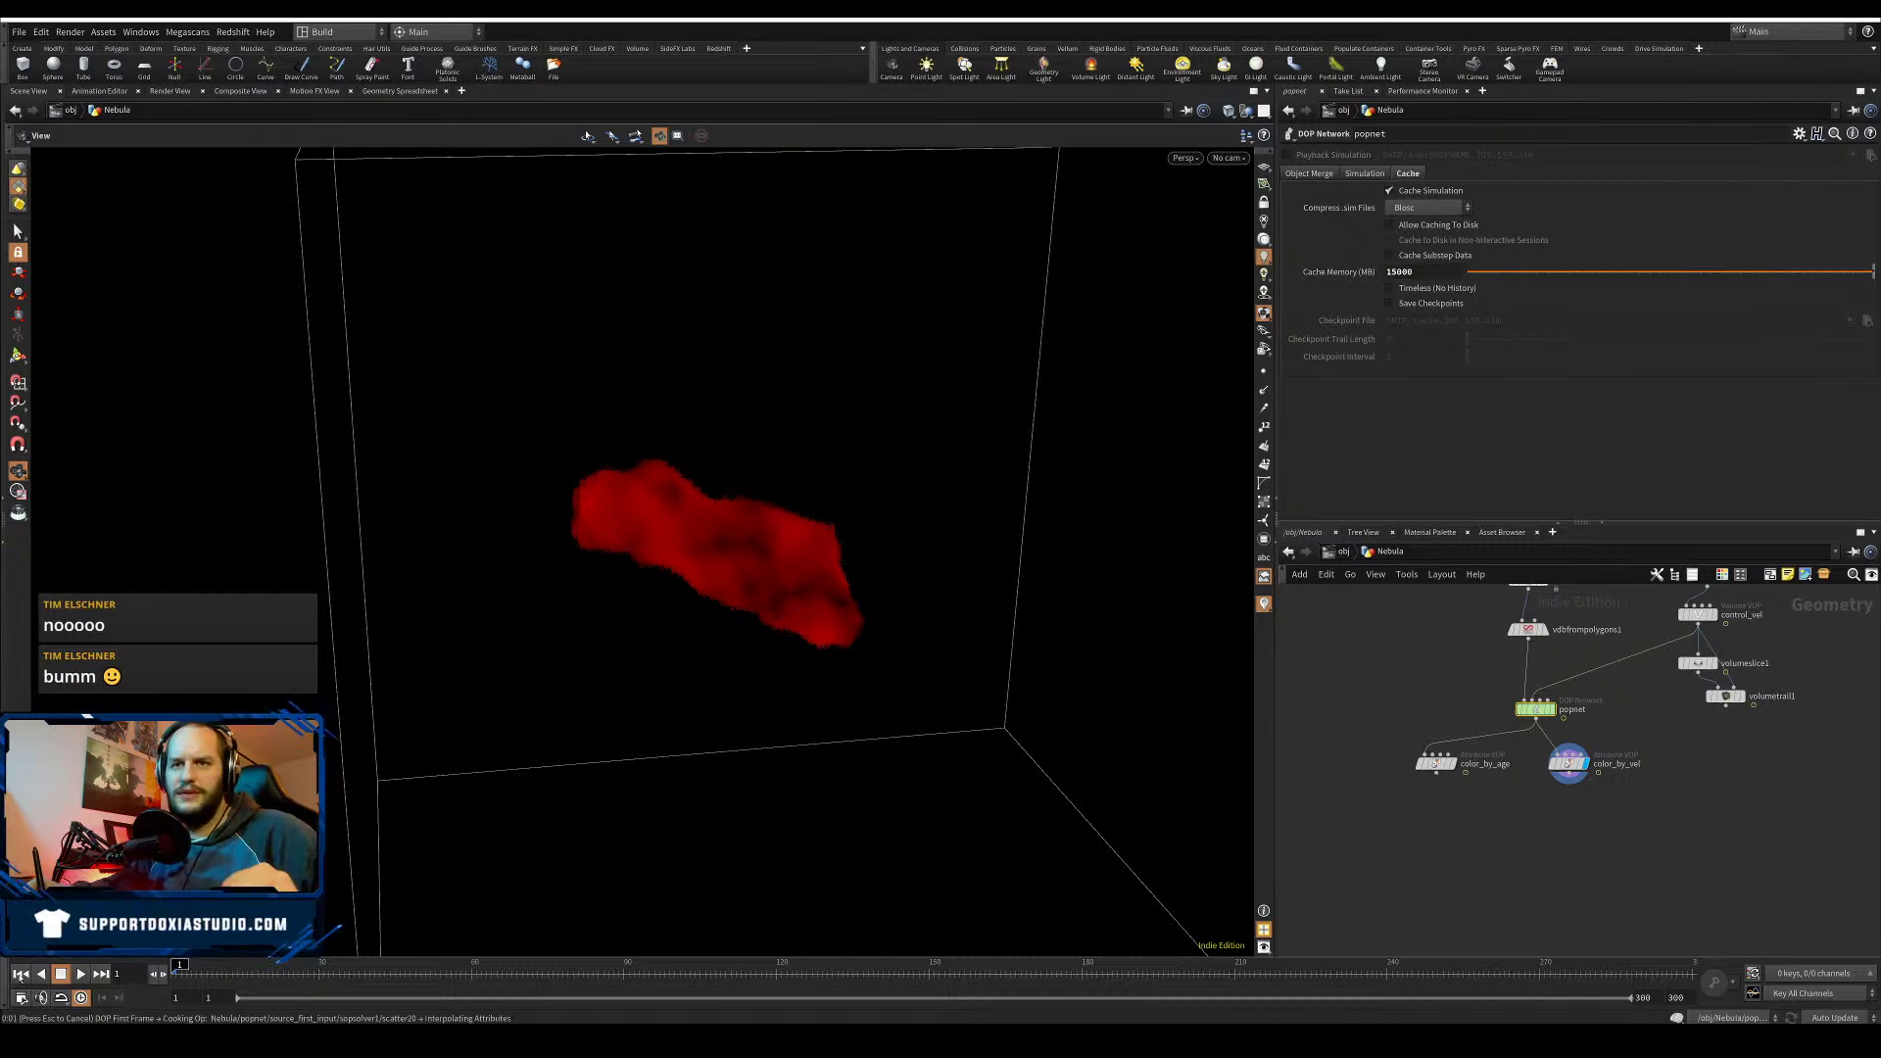
{"action": "left_click", "coordinate": [81, 976]}
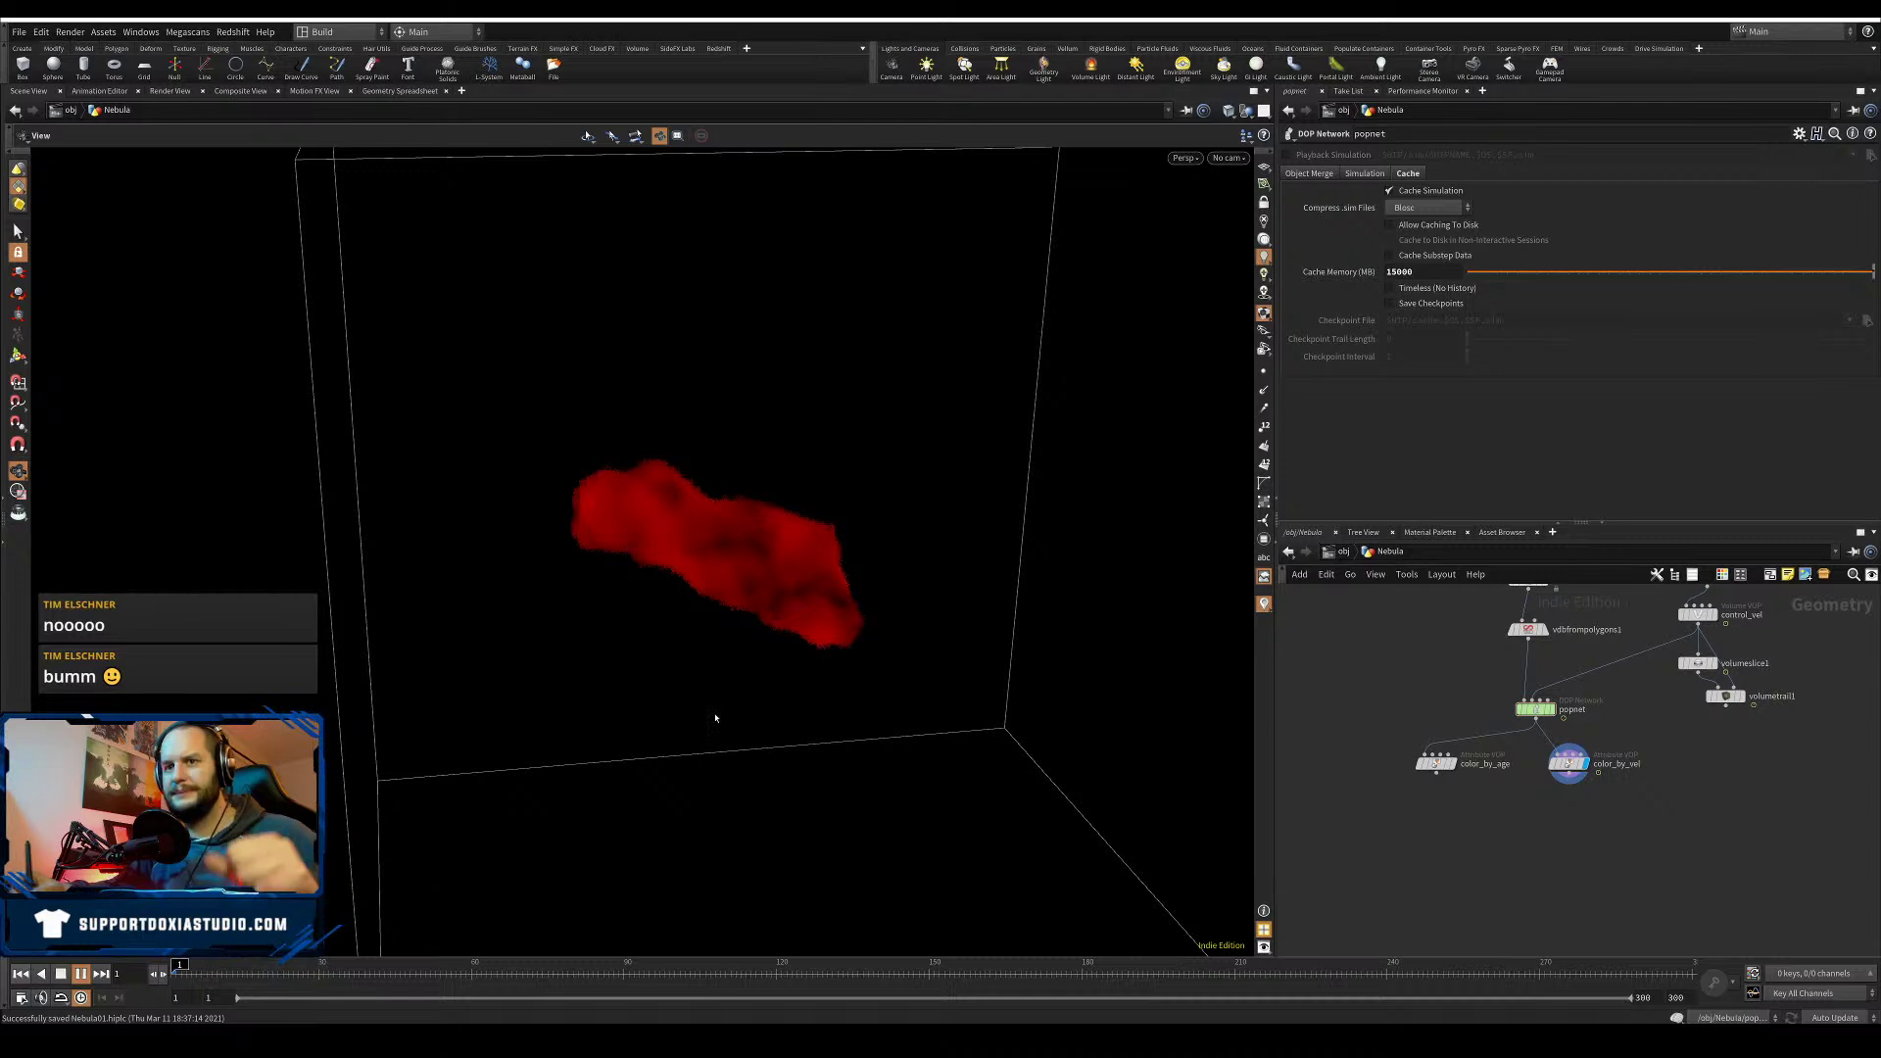
{"action": "left_click", "coordinate": [86, 982]}
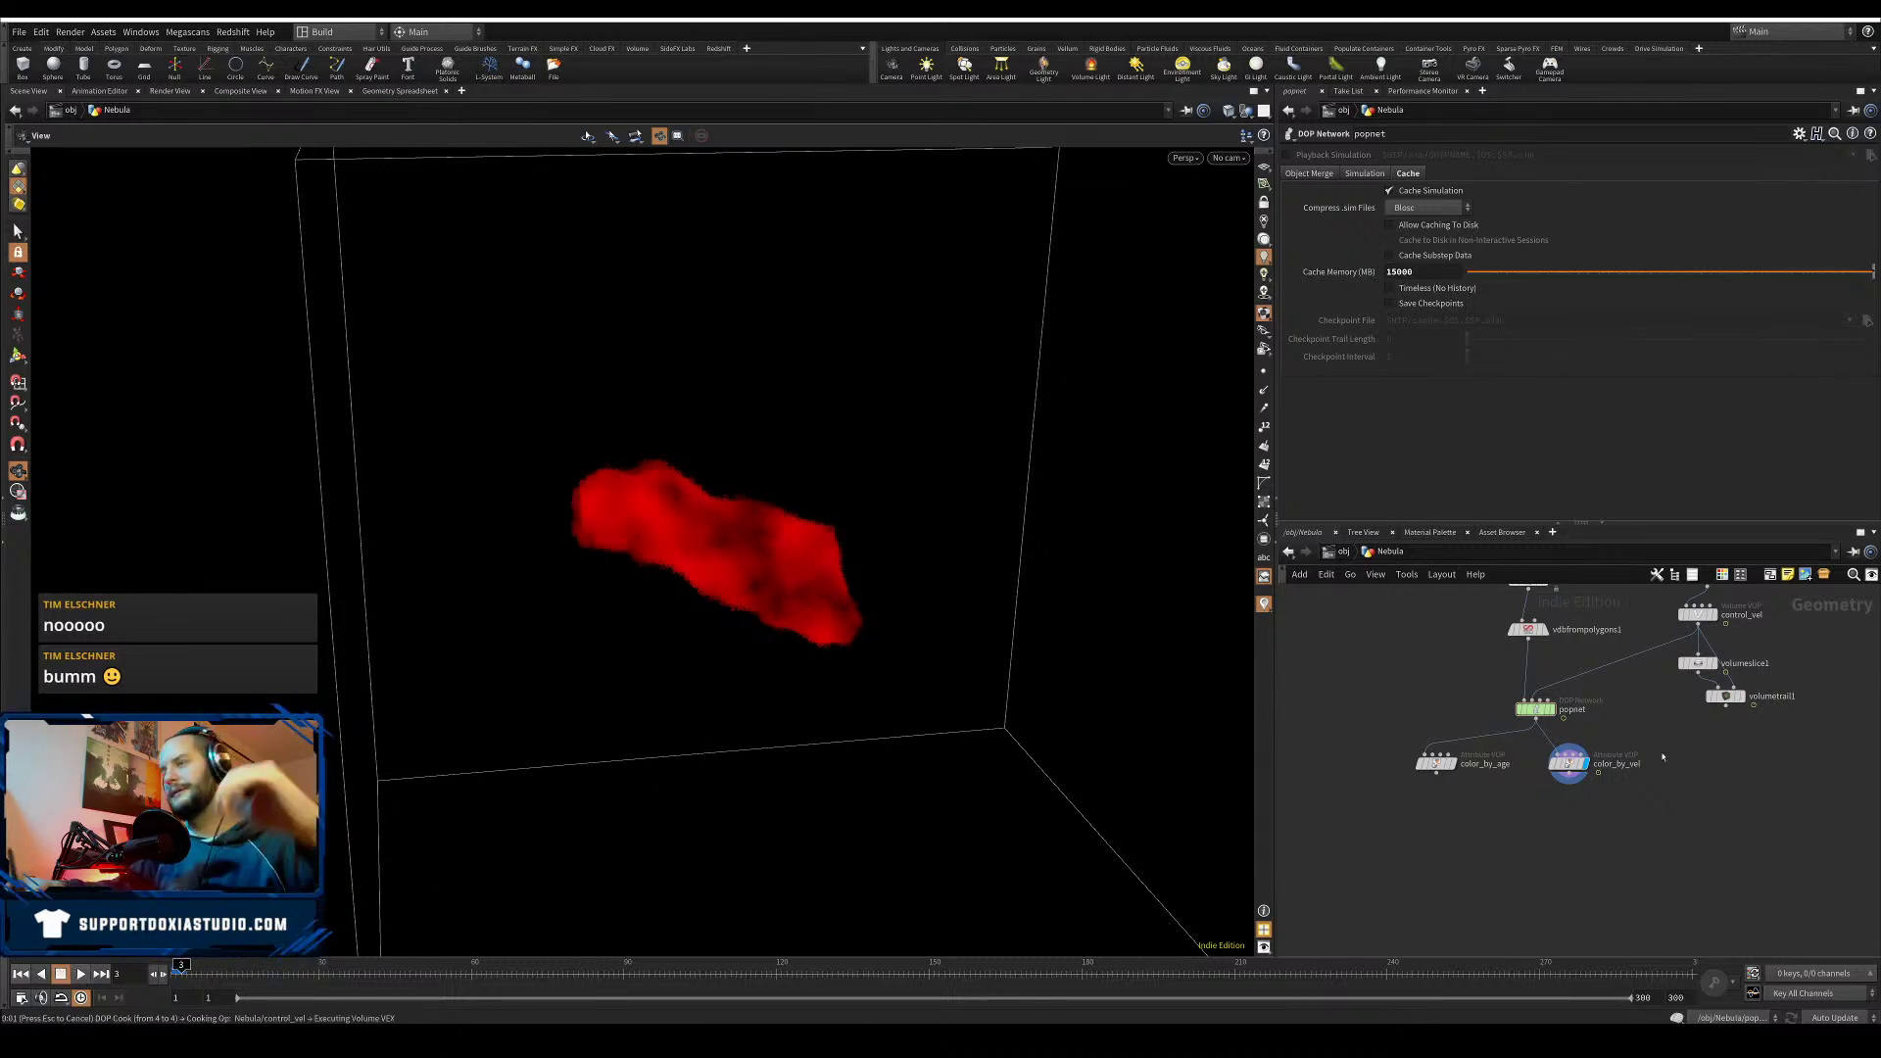
- Move volumeslice1 and volumetrail1 aside and set control_vel's timeSpeed to 0.75
{"action": "middle_click_drag", "start_coordinate": [1591, 748], "coordinate": [1495, 792]}
{"action": "mouse_move", "coordinate": [1698, 698]}
{"action": "left_mouse_down"}
{"action": "mouse_move", "coordinate": [1604, 740]}
{"action": "mouse_move", "coordinate": [1689, 705]}
{"action": "left_mouse_up"}
{"action": "left_click", "coordinate": [1687, 663]}
{"action": "left_click", "coordinate": [1601, 659]}
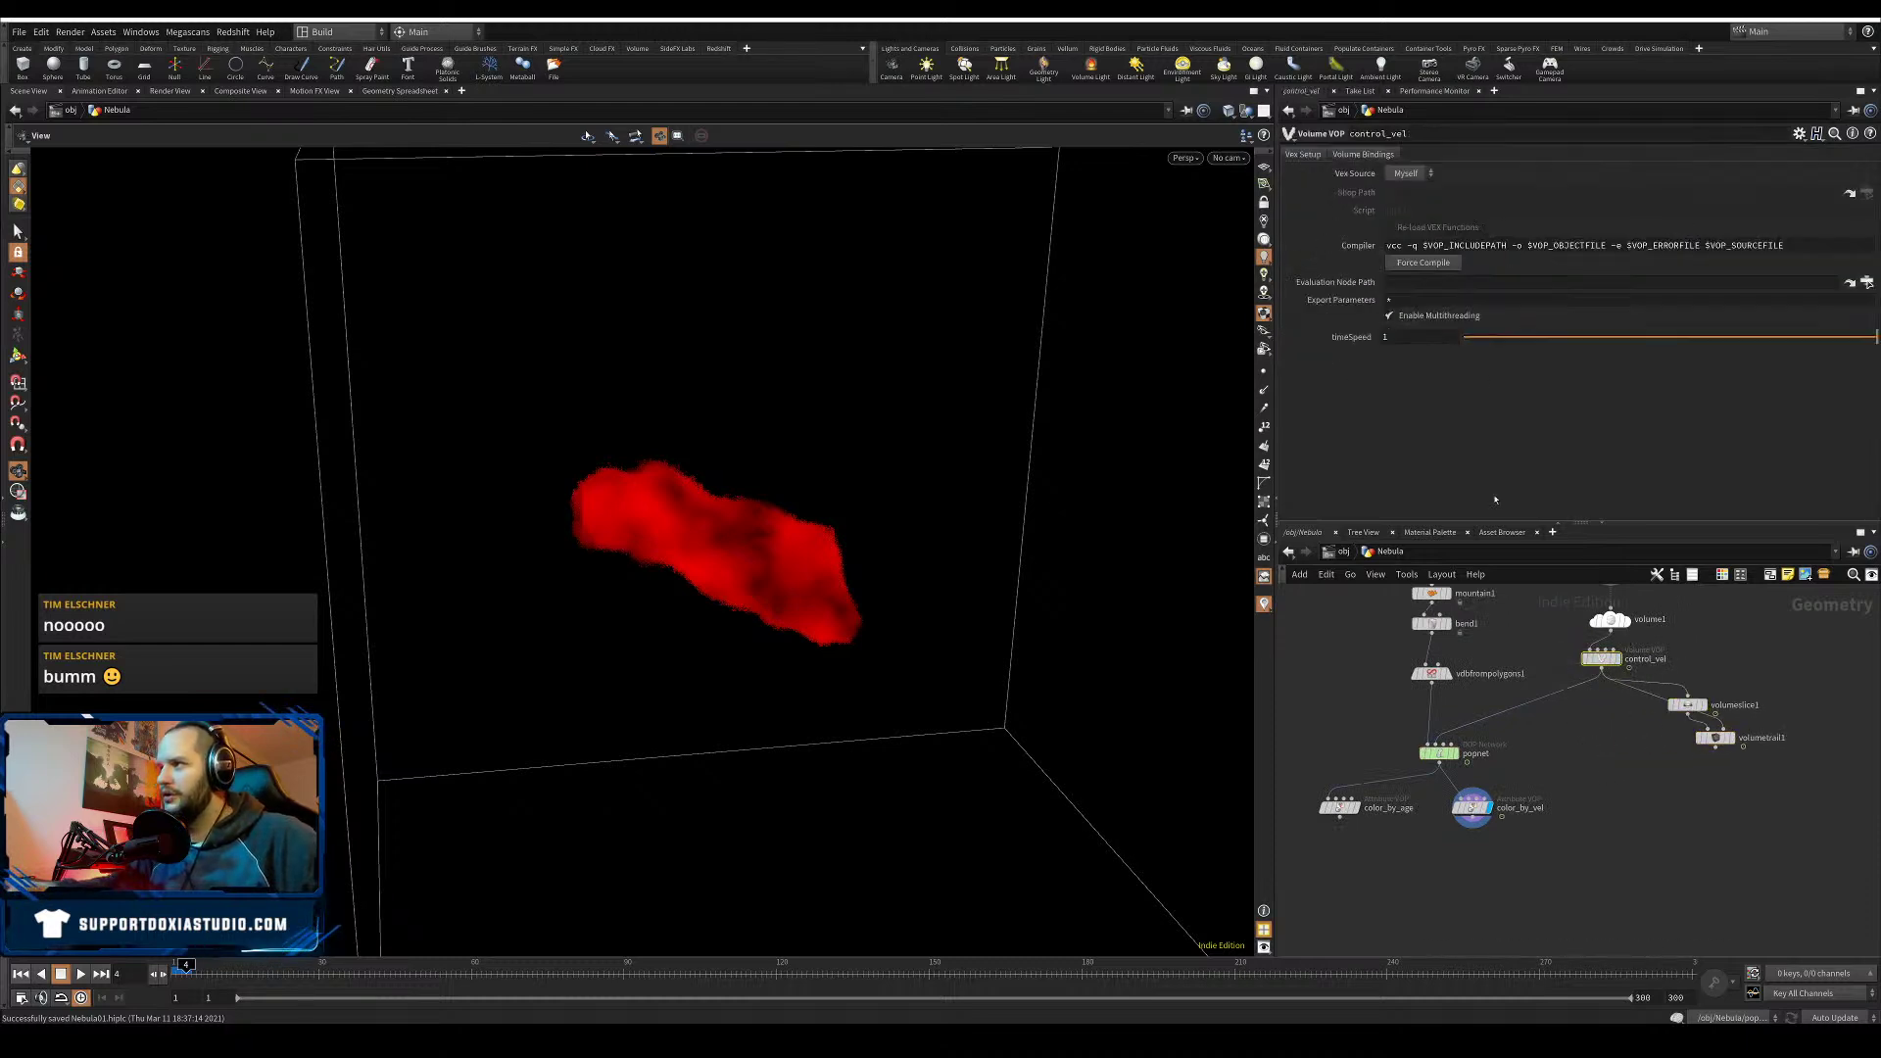
{"action": "left_click_drag", "start_coordinate": [1406, 337], "coordinate": [1346, 338]}
{"action": "type", "text": "0.75"}
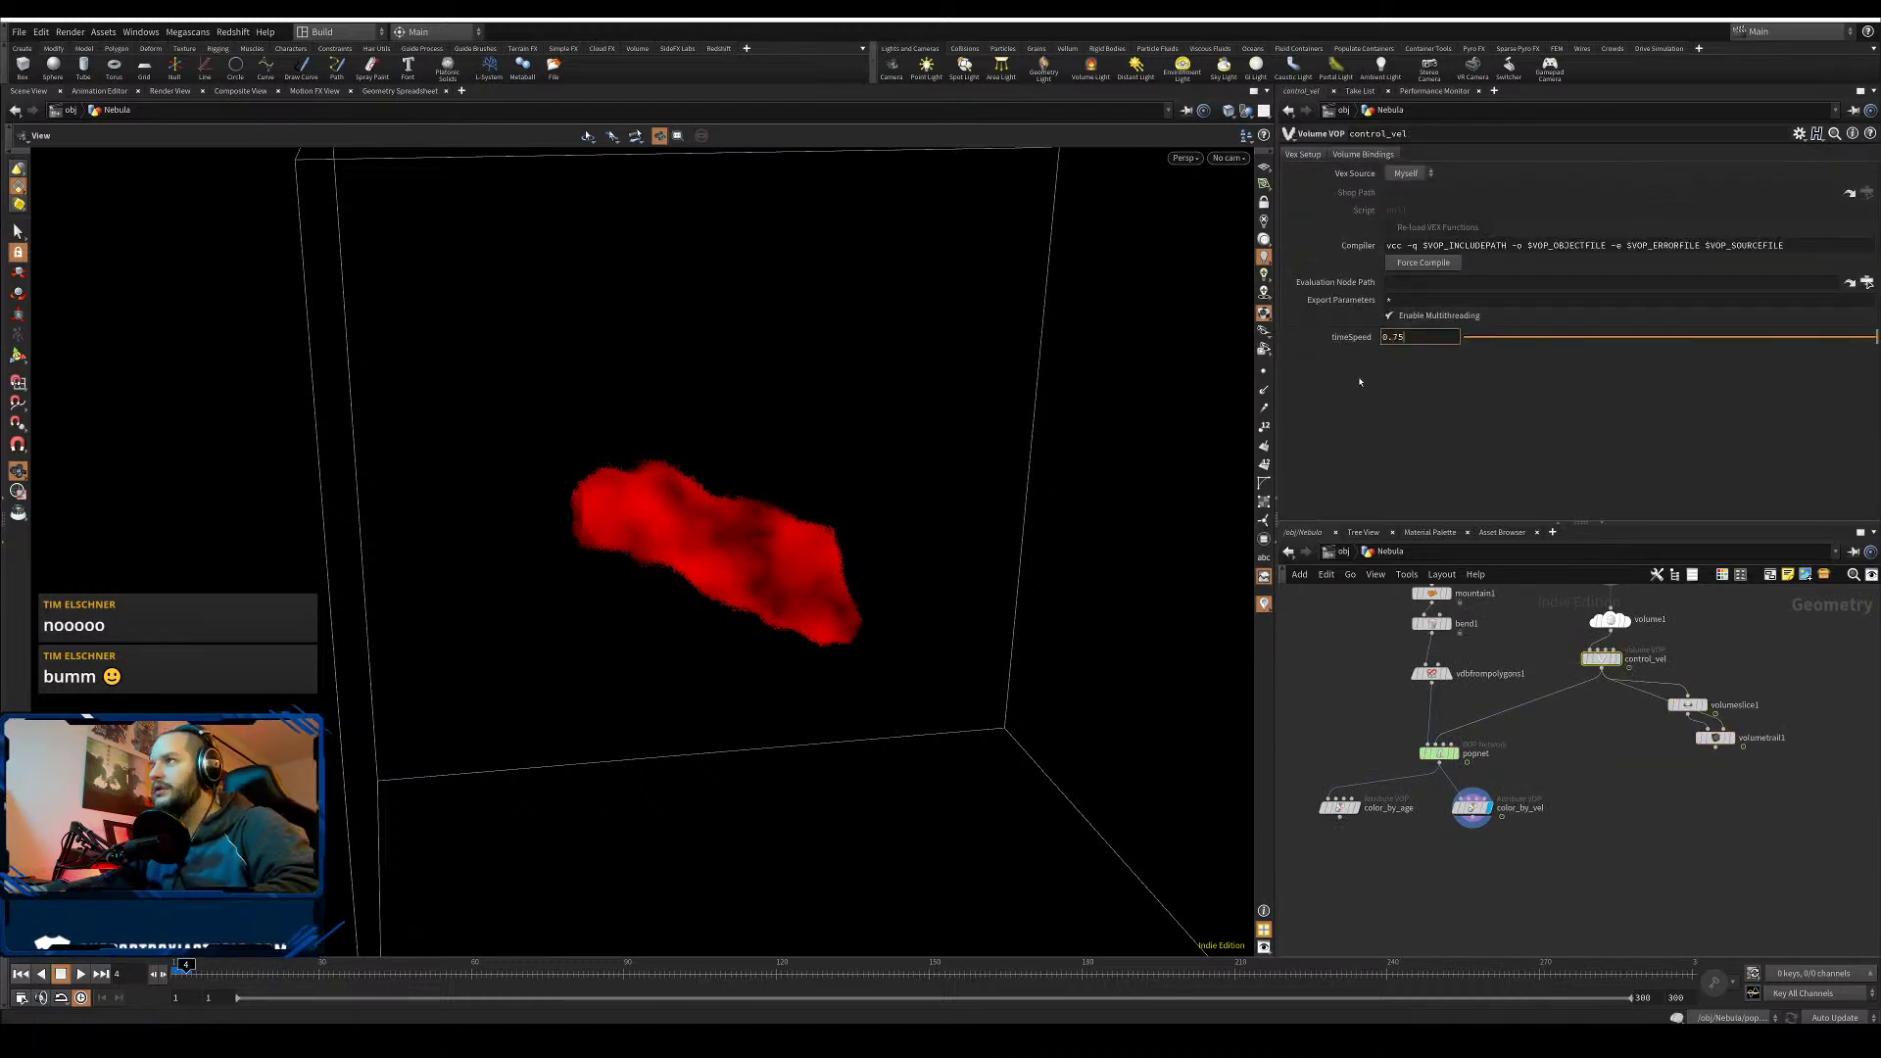
{"action": "key", "text": "Return"}
- Search 'file' in the node menu and choose File Cache
{"action": "key", "text": "Tab"}
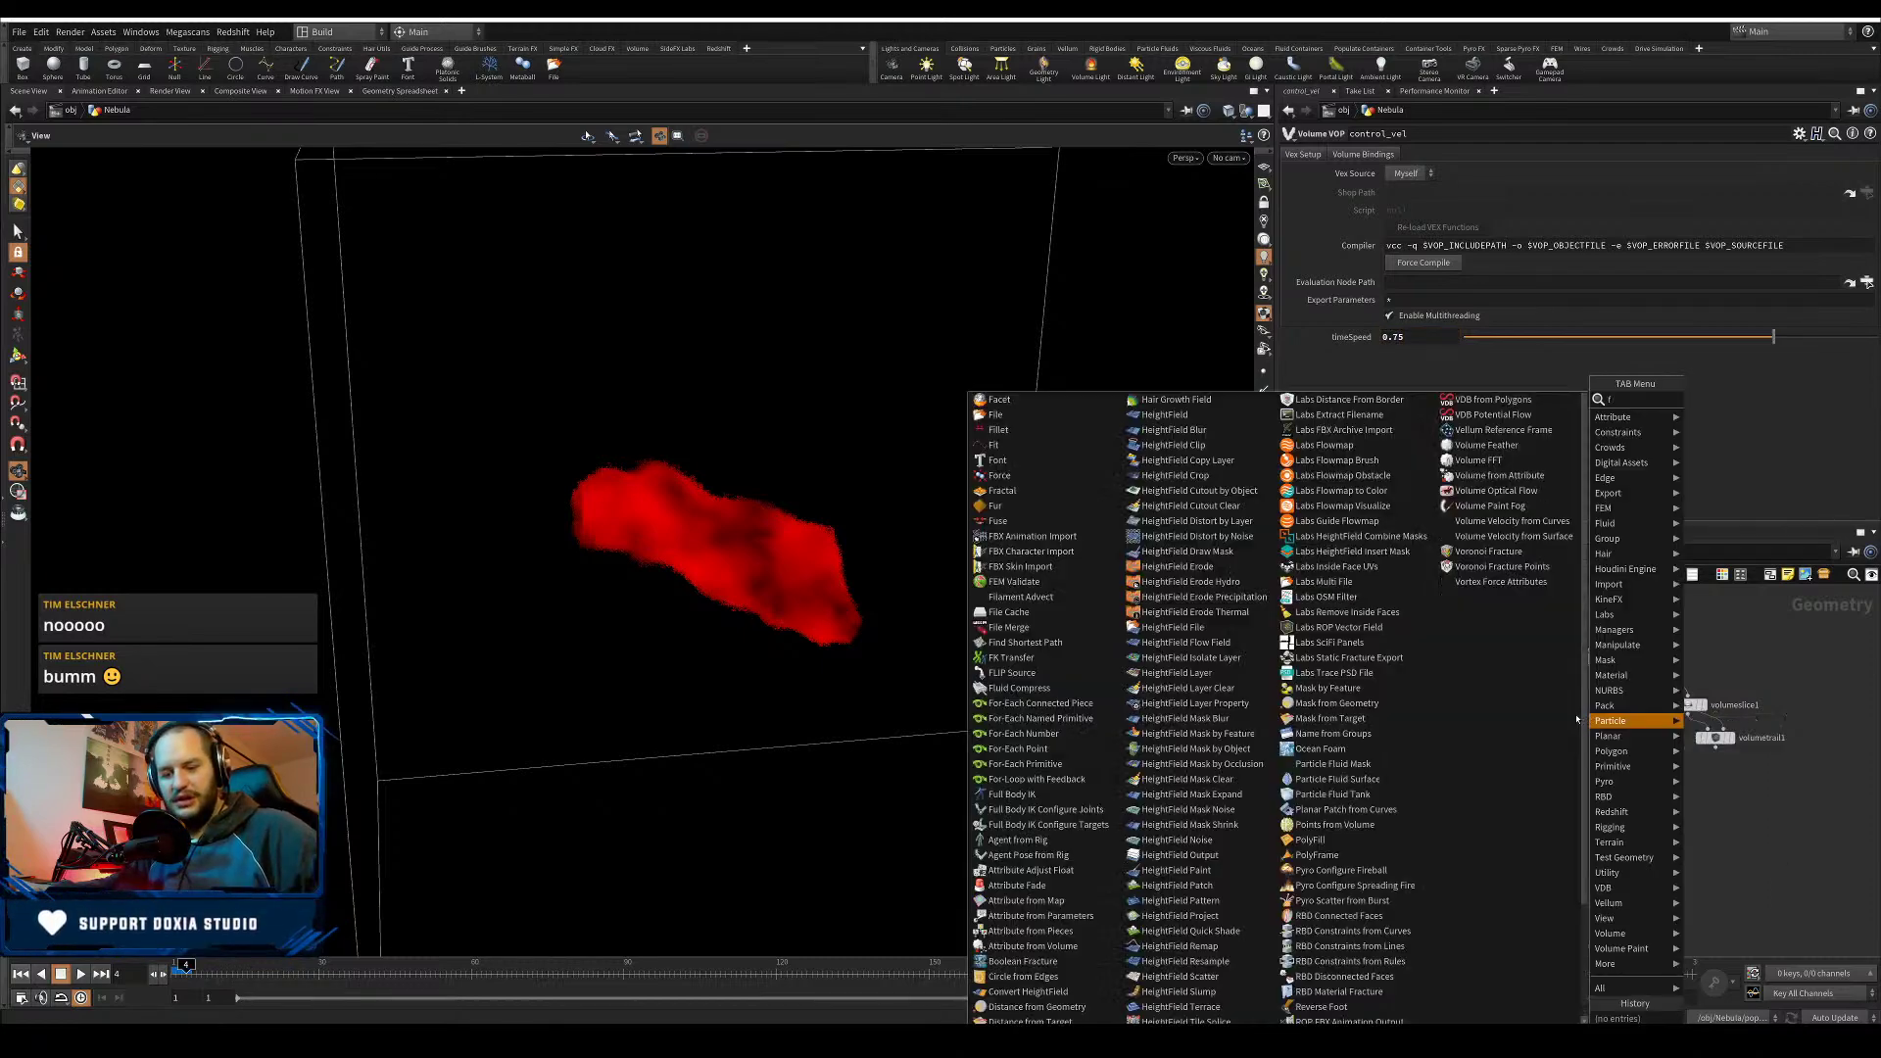
{"action": "type", "text": "file"}
{"action": "left_click", "coordinate": [1722, 415]}
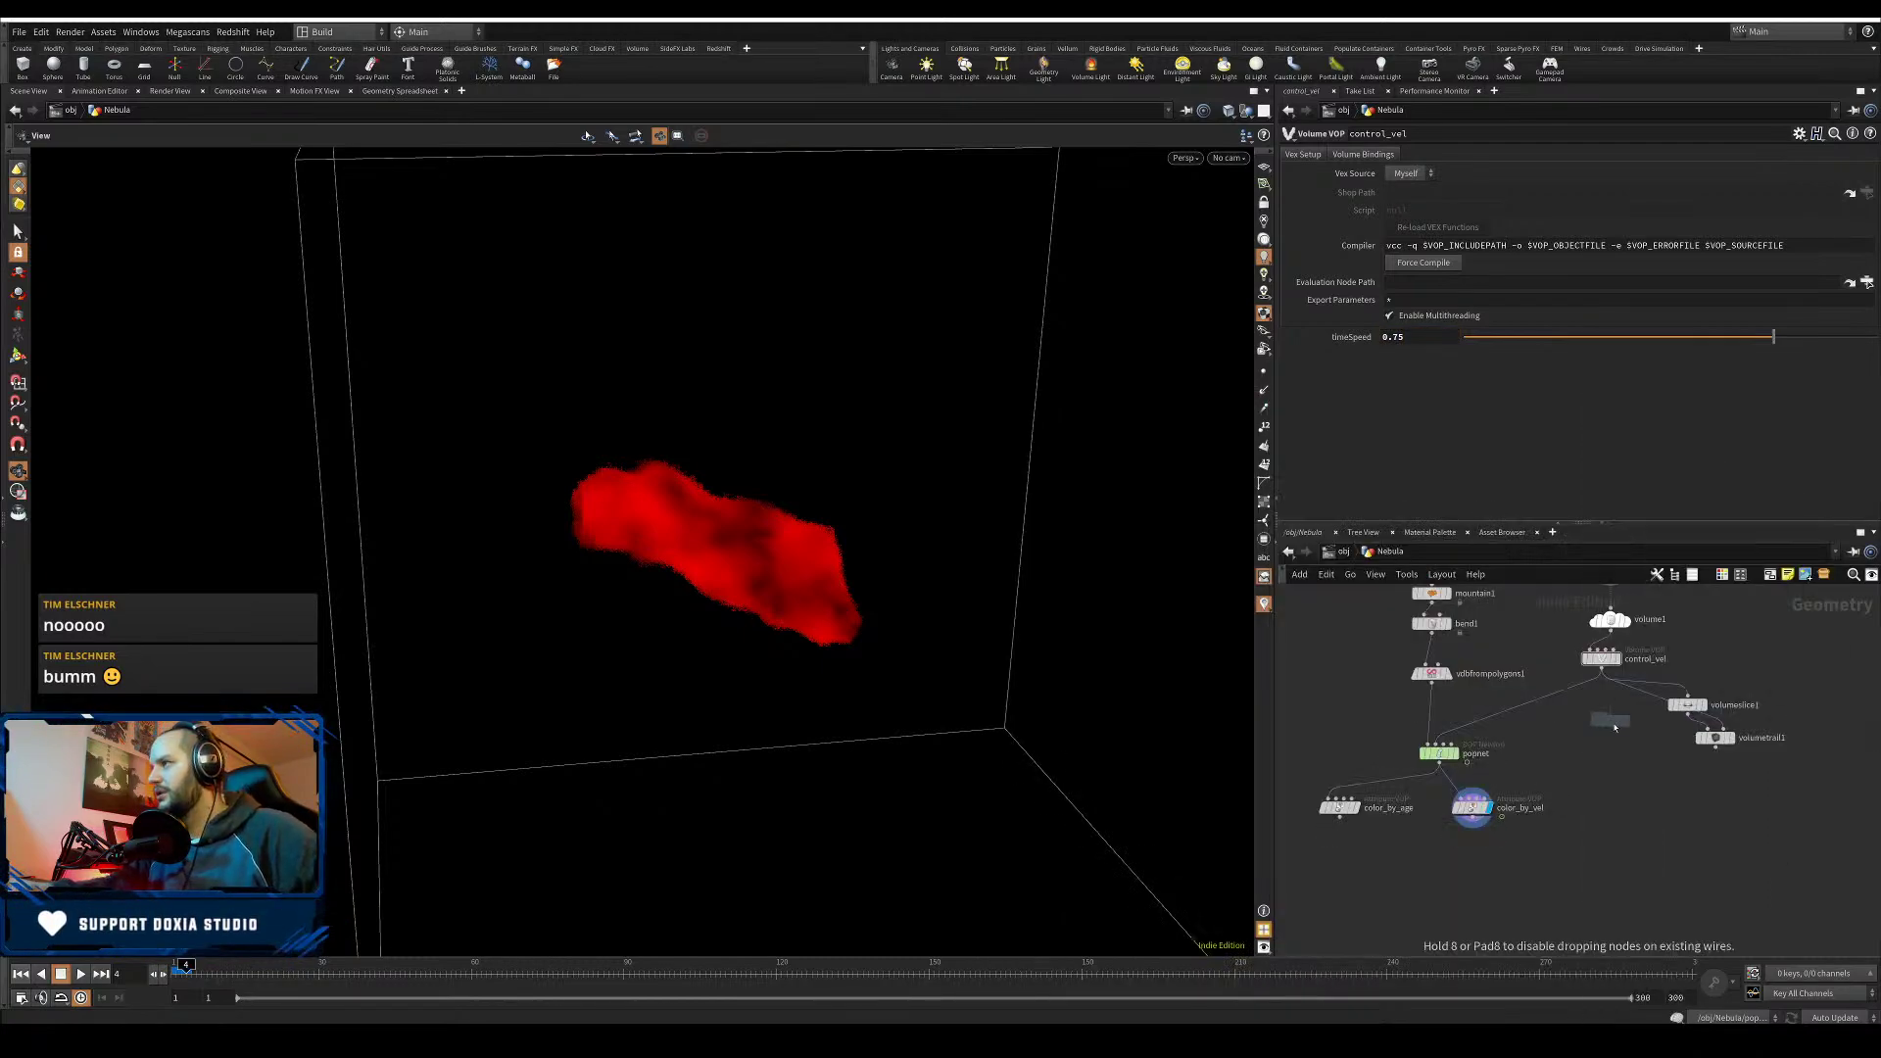
- Place the File Cache after control_vel as cache_customVolVel, removing $HIPNAME. from its file path
{"action": "left_click", "coordinate": [1559, 703]}
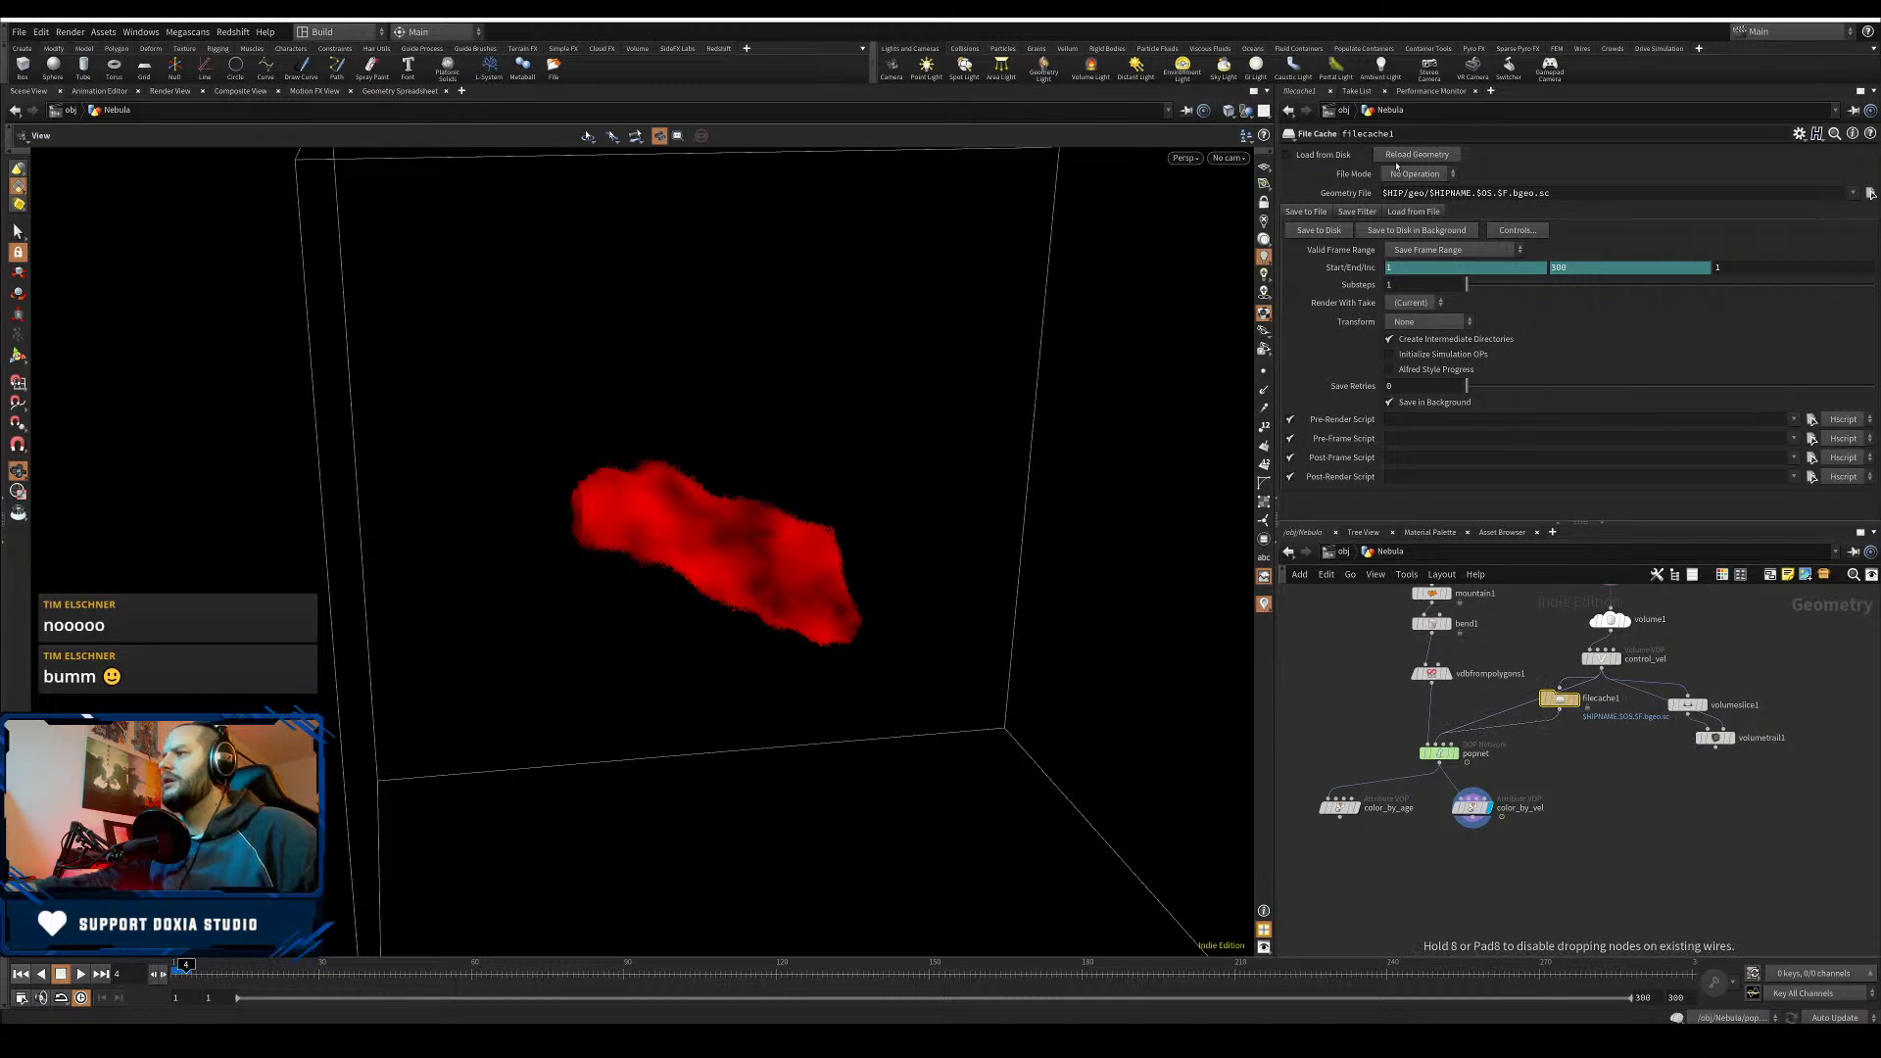
{"action": "left_click_drag", "start_coordinate": [1407, 132], "coordinate": [1324, 135]}
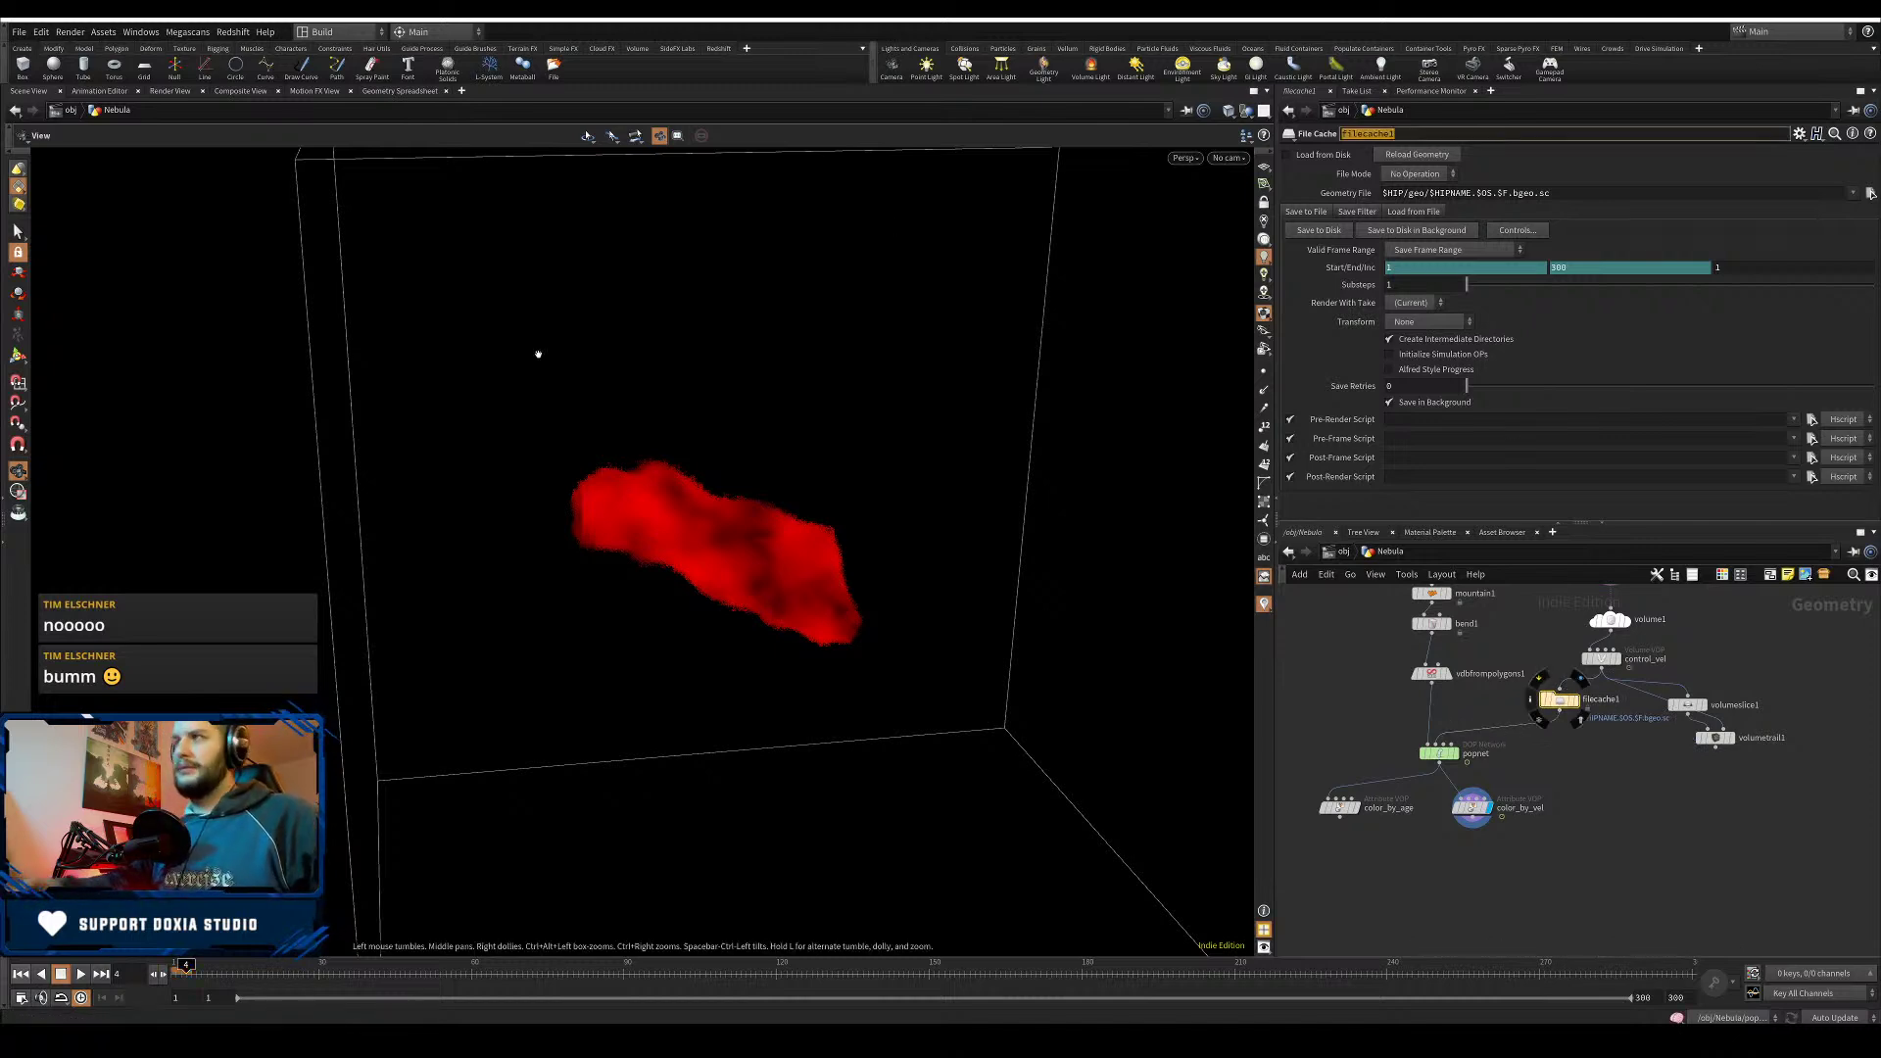
{"action": "type", "text": "cache_cus"}
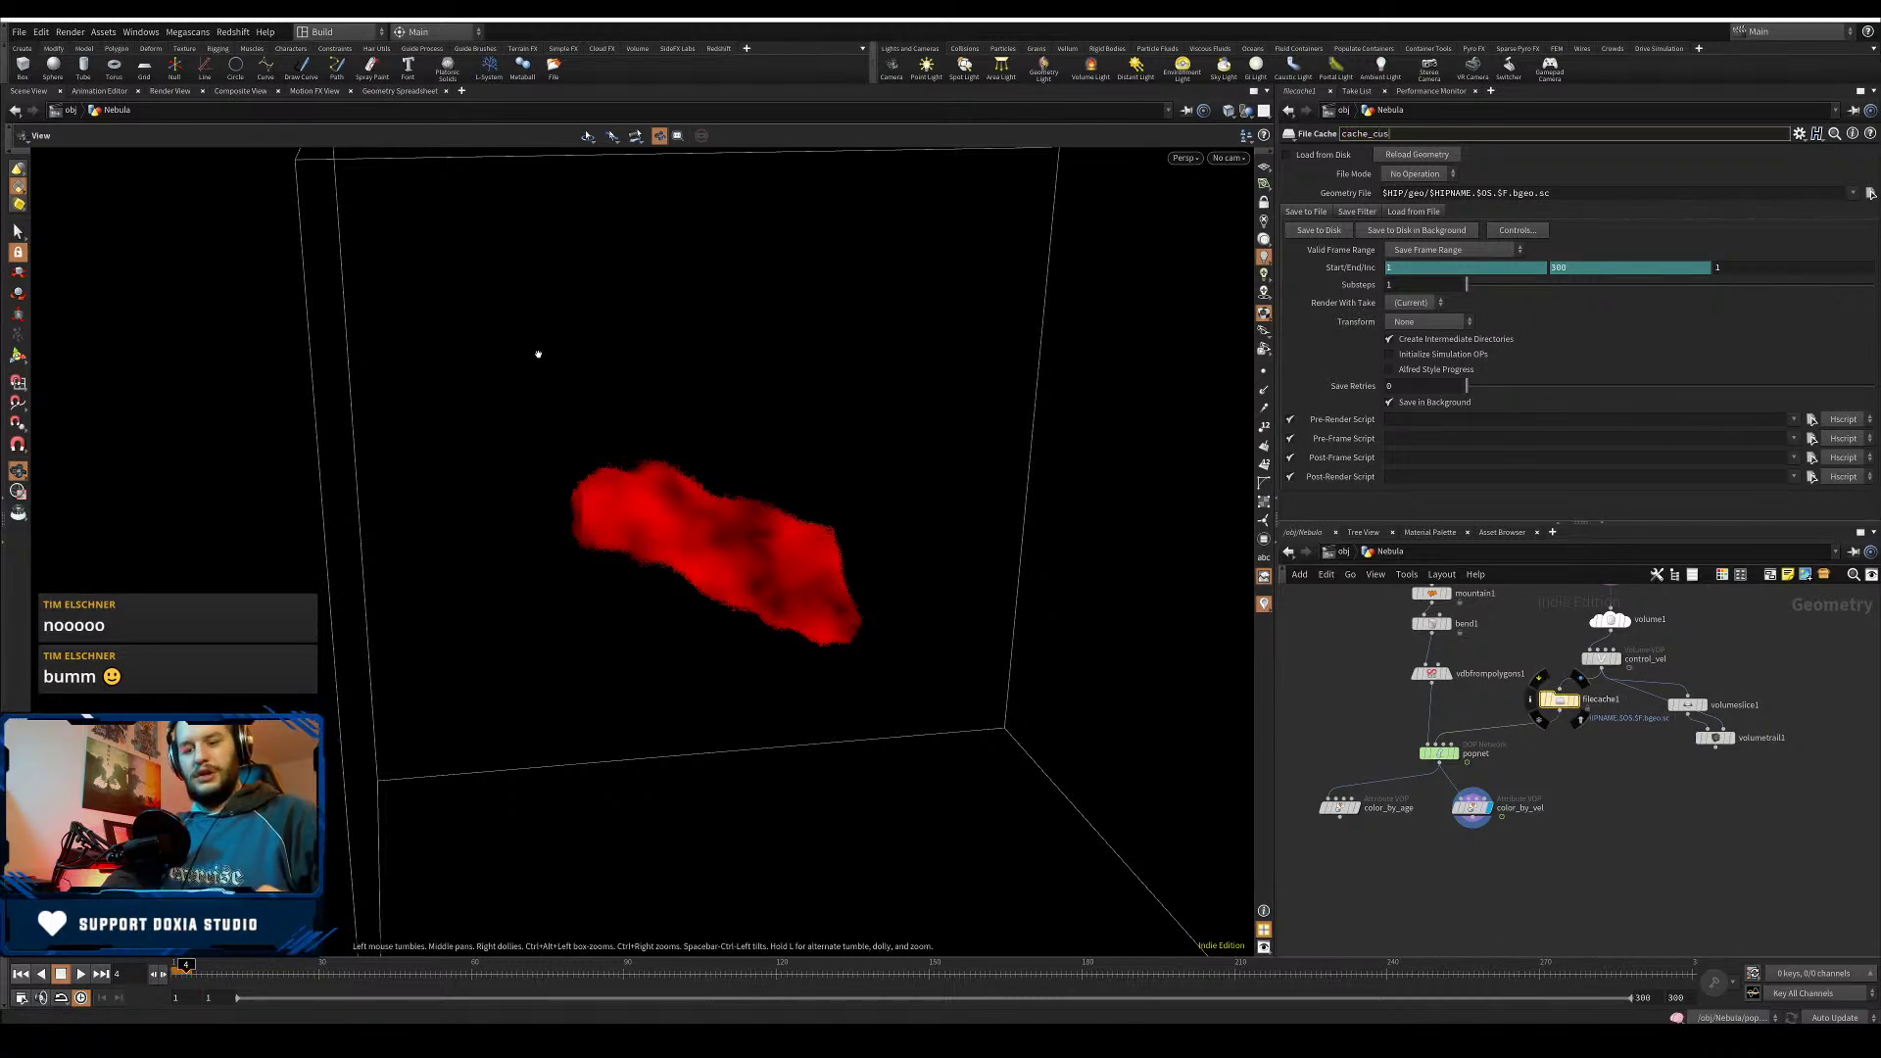
{"action": "type", "text": "tomVolVel"}
{"action": "key", "text": "Return"}
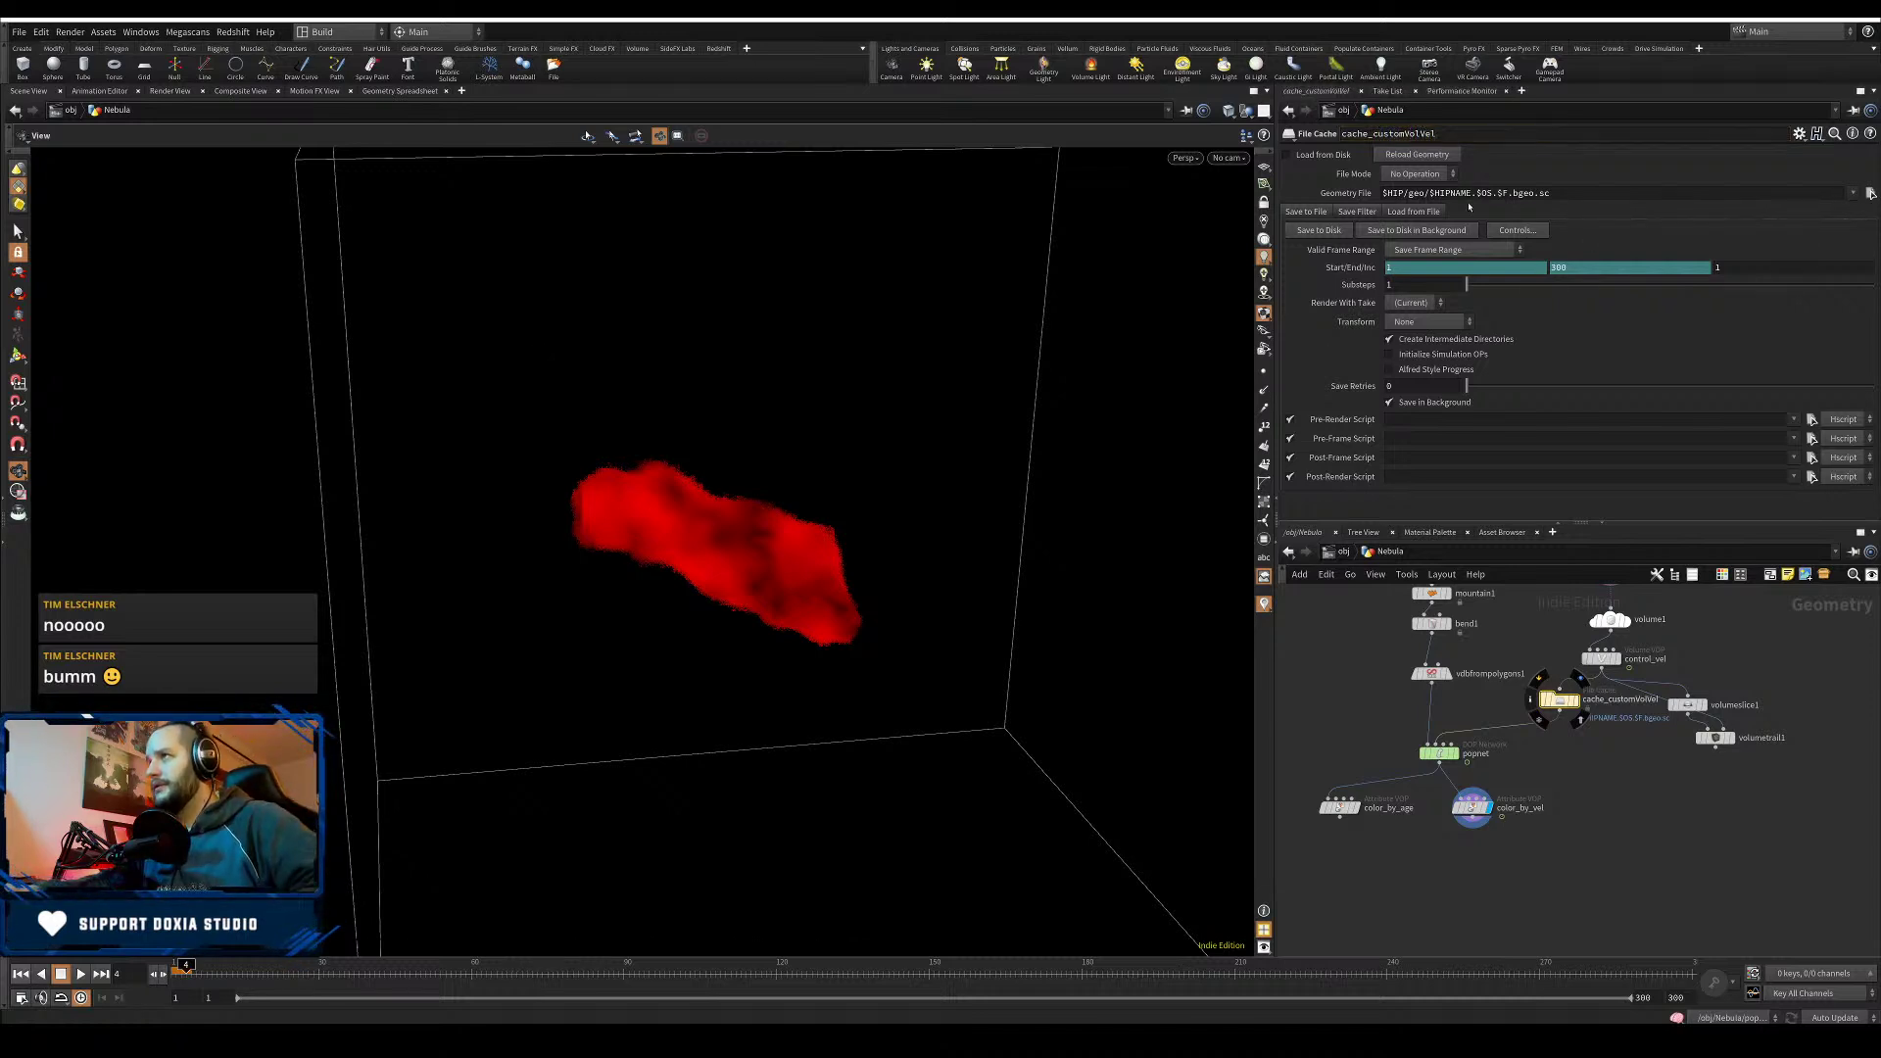
{"action": "left_click_drag", "start_coordinate": [1476, 193], "coordinate": [1429, 193]}
{"action": "key", "text": "BackSpace"}
{"action": "key", "text": "Return"}
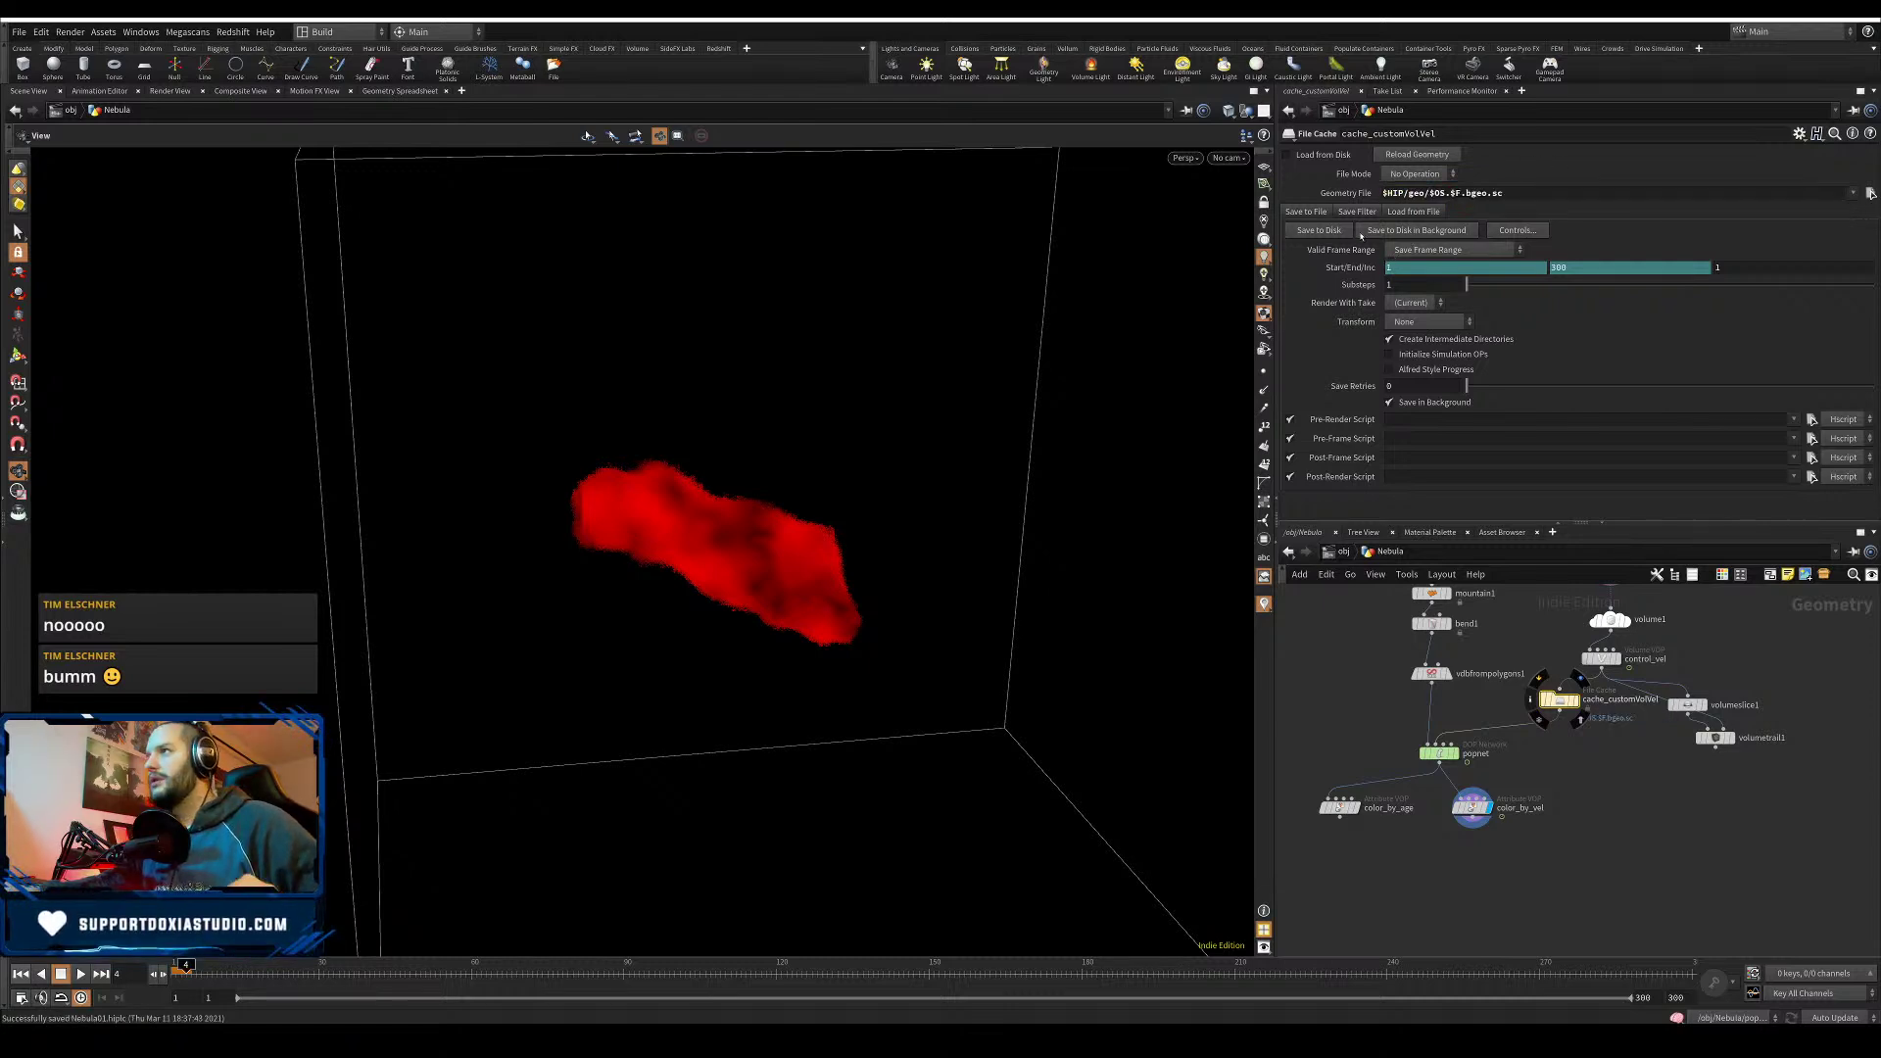
- Set the scene end frame to 150 and start saving the cache to disk
{"action": "double_click", "coordinate": [1679, 999]}
{"action": "type", "text": "150"}
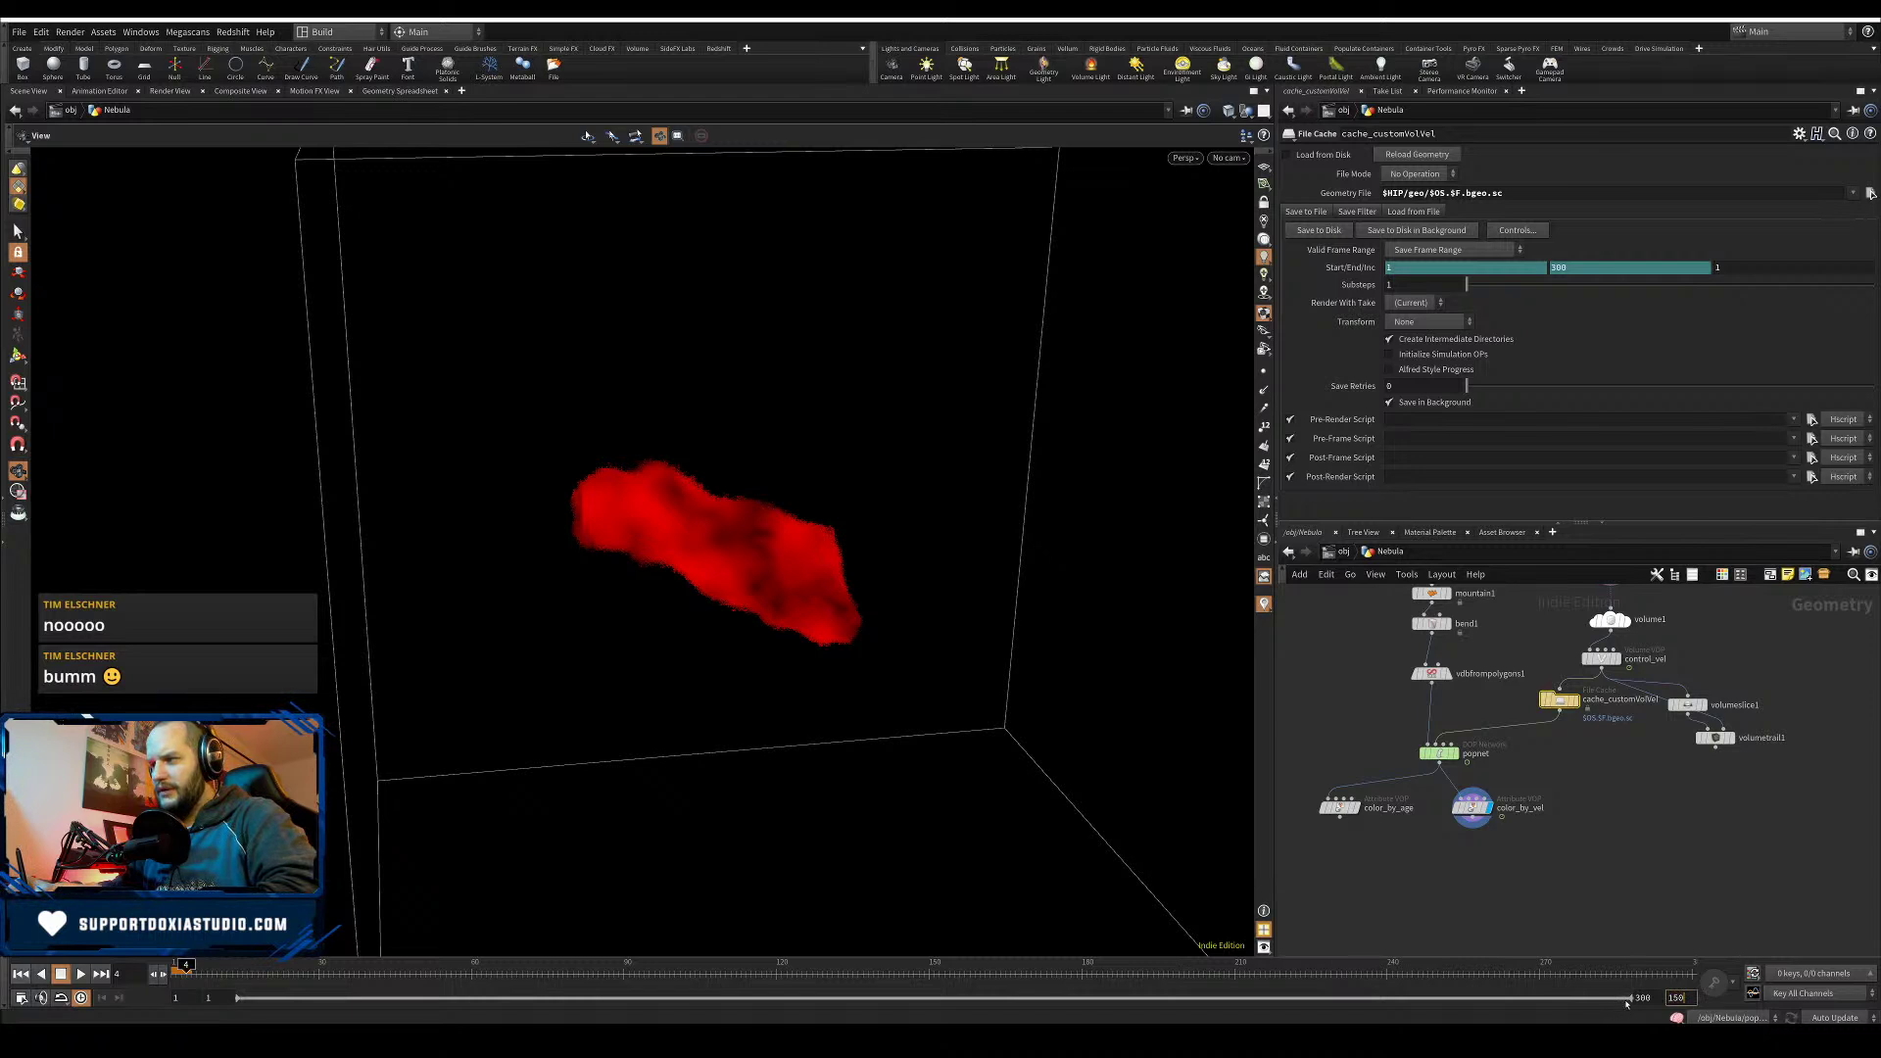
{"action": "key", "text": "Return"}
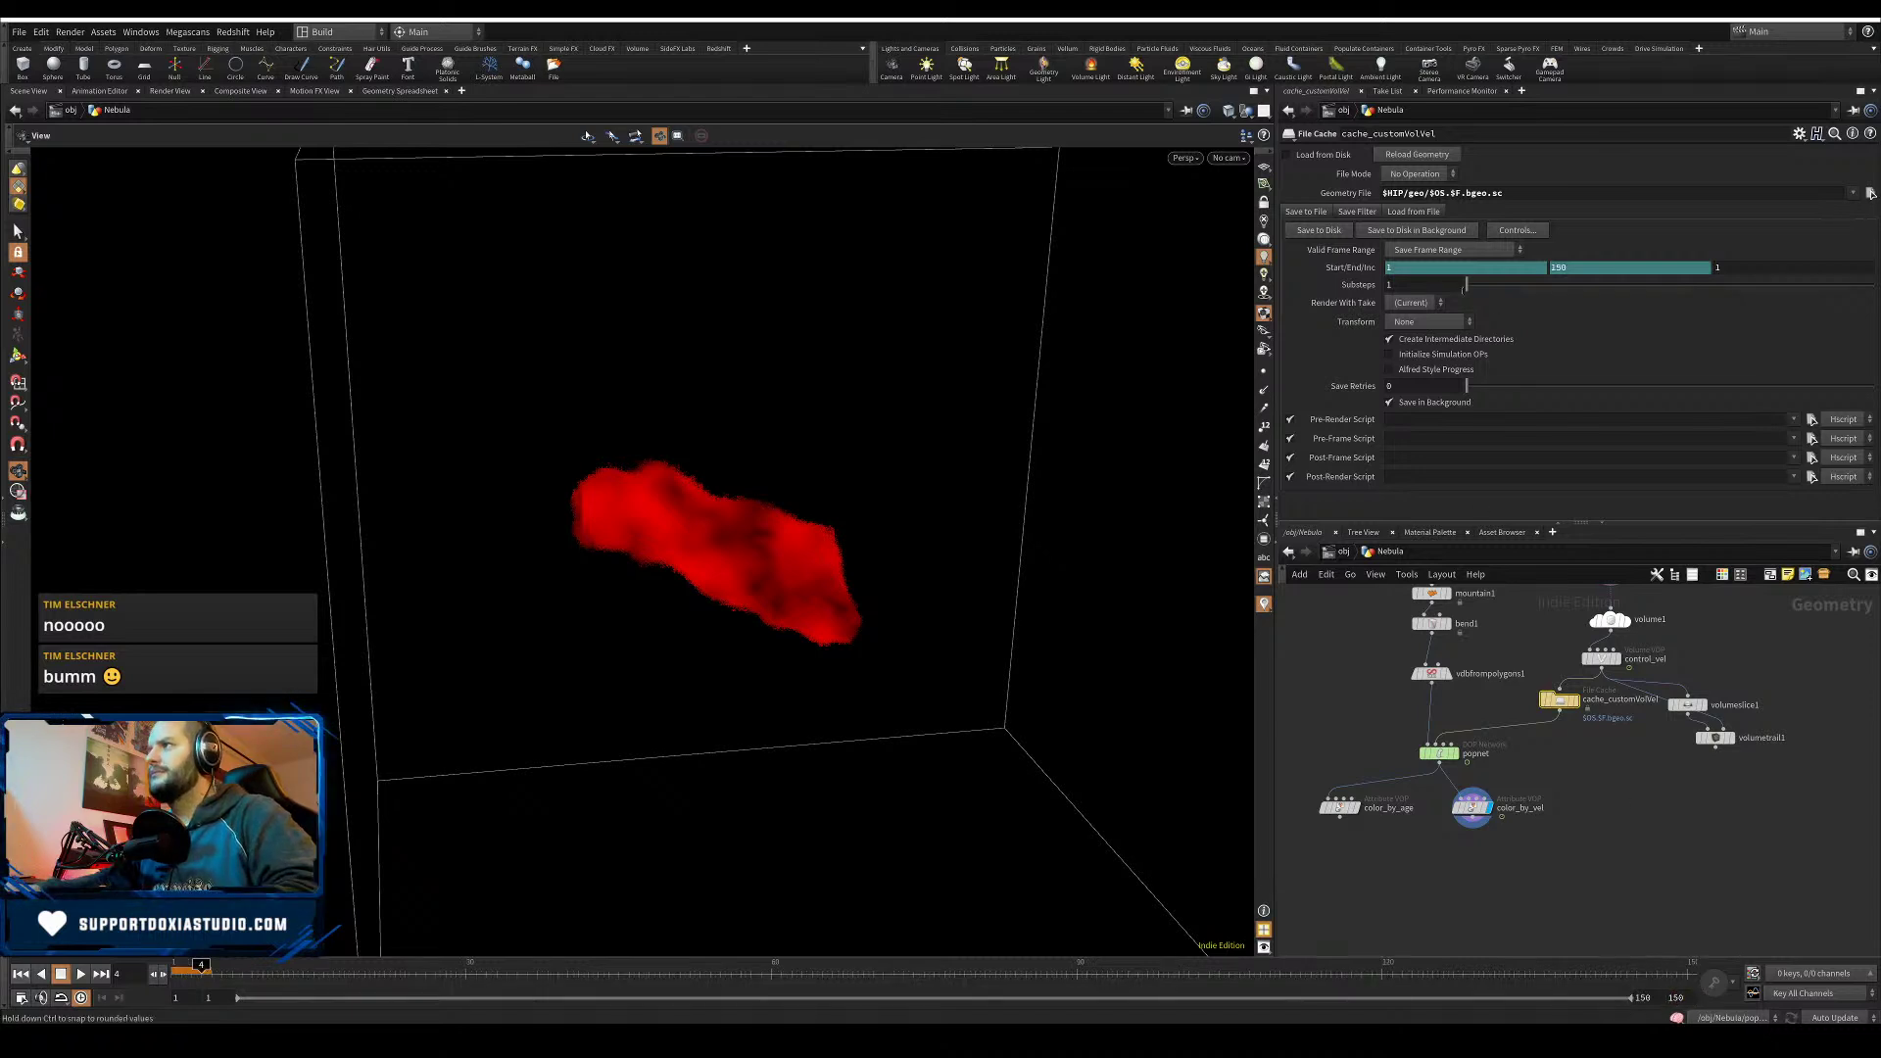
{"action": "left_click", "coordinate": [1315, 233]}
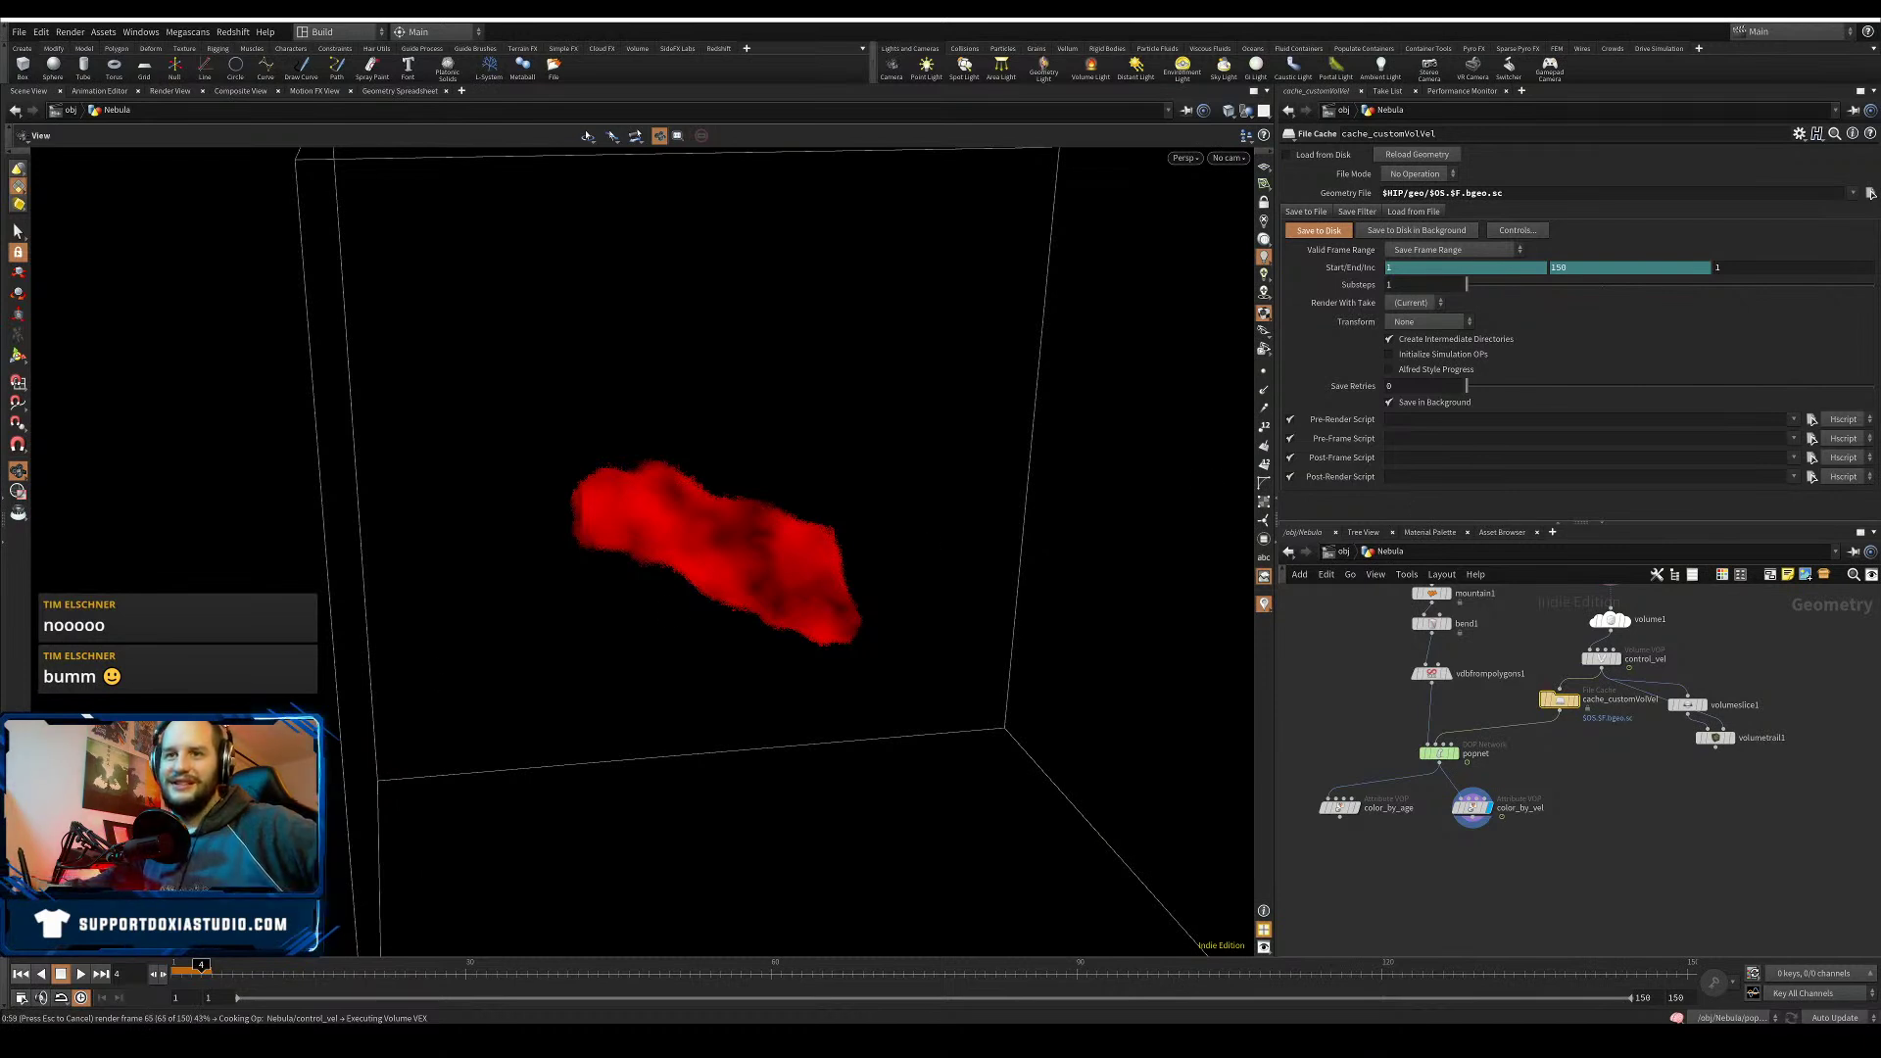
- Move the caching progress window aside while all 150 frames write to disk
{"action": "left_click_drag", "start_coordinate": [1054, 760], "coordinate": [942, 733]}
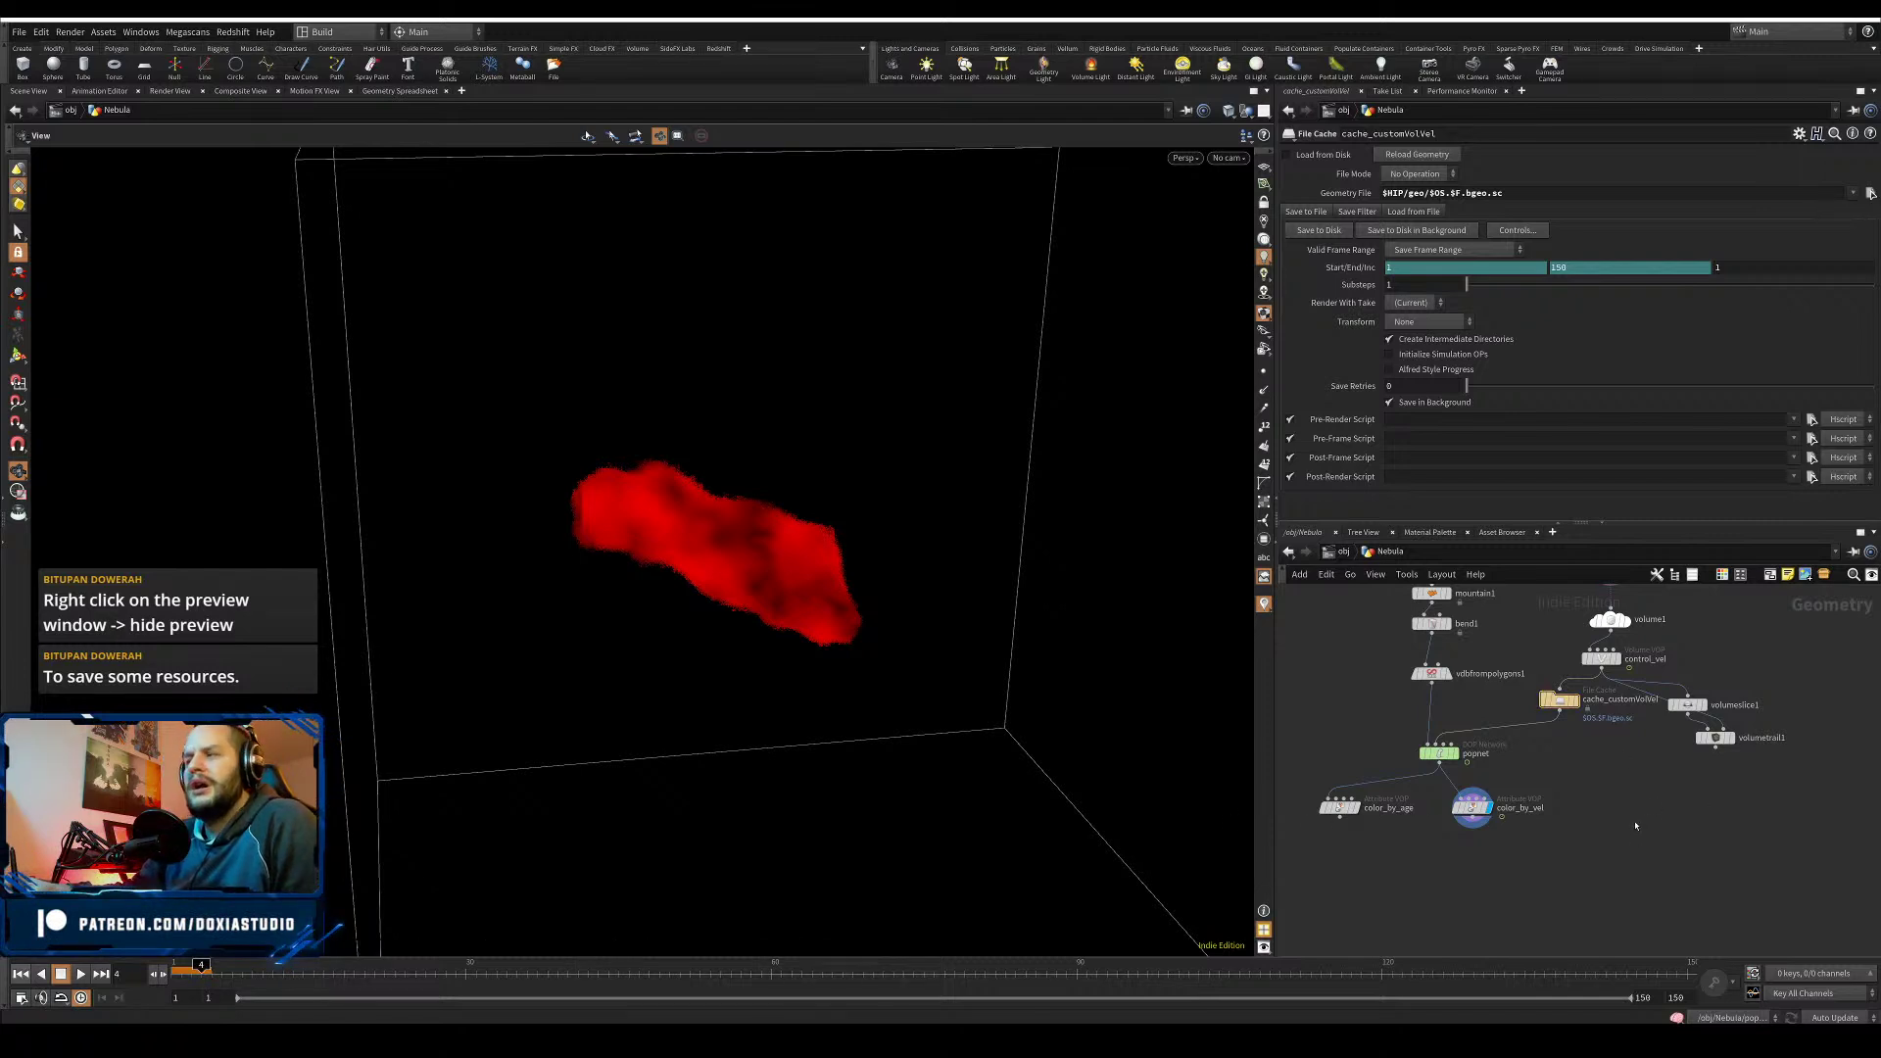
- Turn on Load from Disk, rearrange the volume nodes, and display and scrub the volume trails
{"action": "left_click", "coordinate": [1561, 701]}
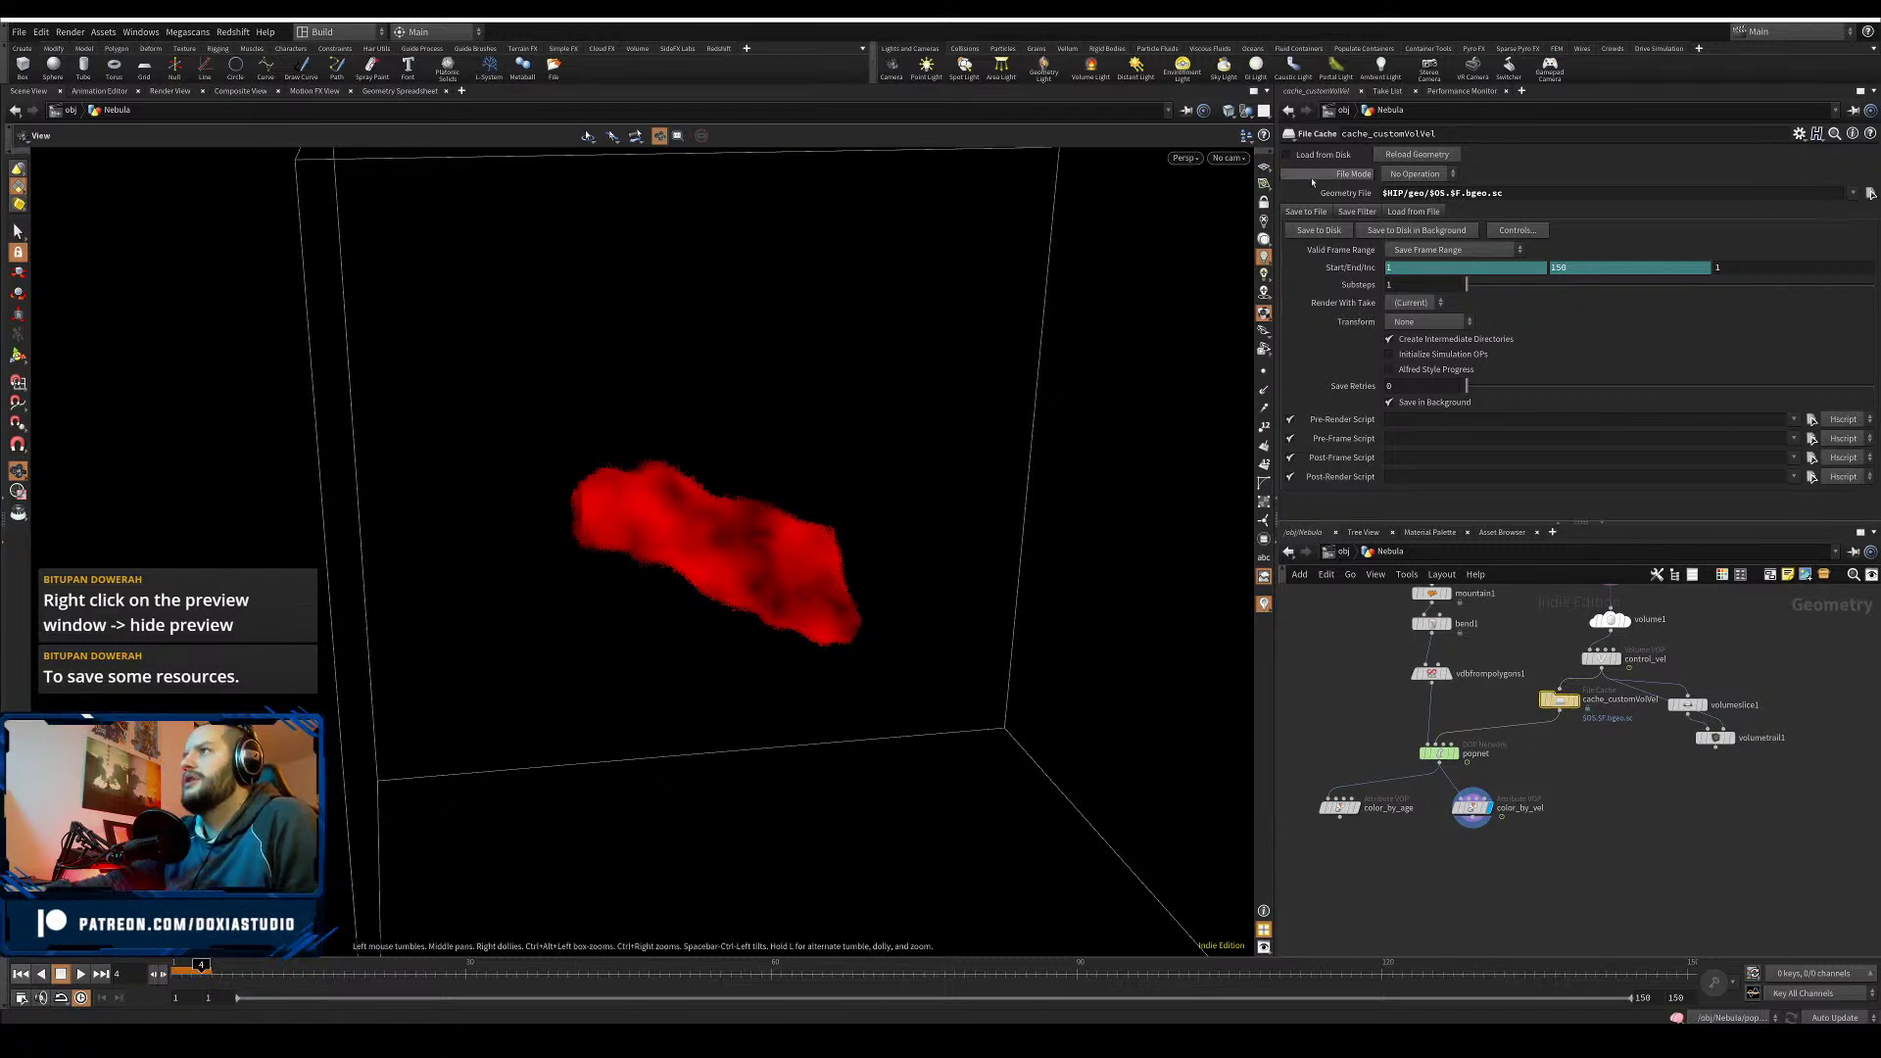
{"action": "left_click", "coordinate": [1288, 157]}
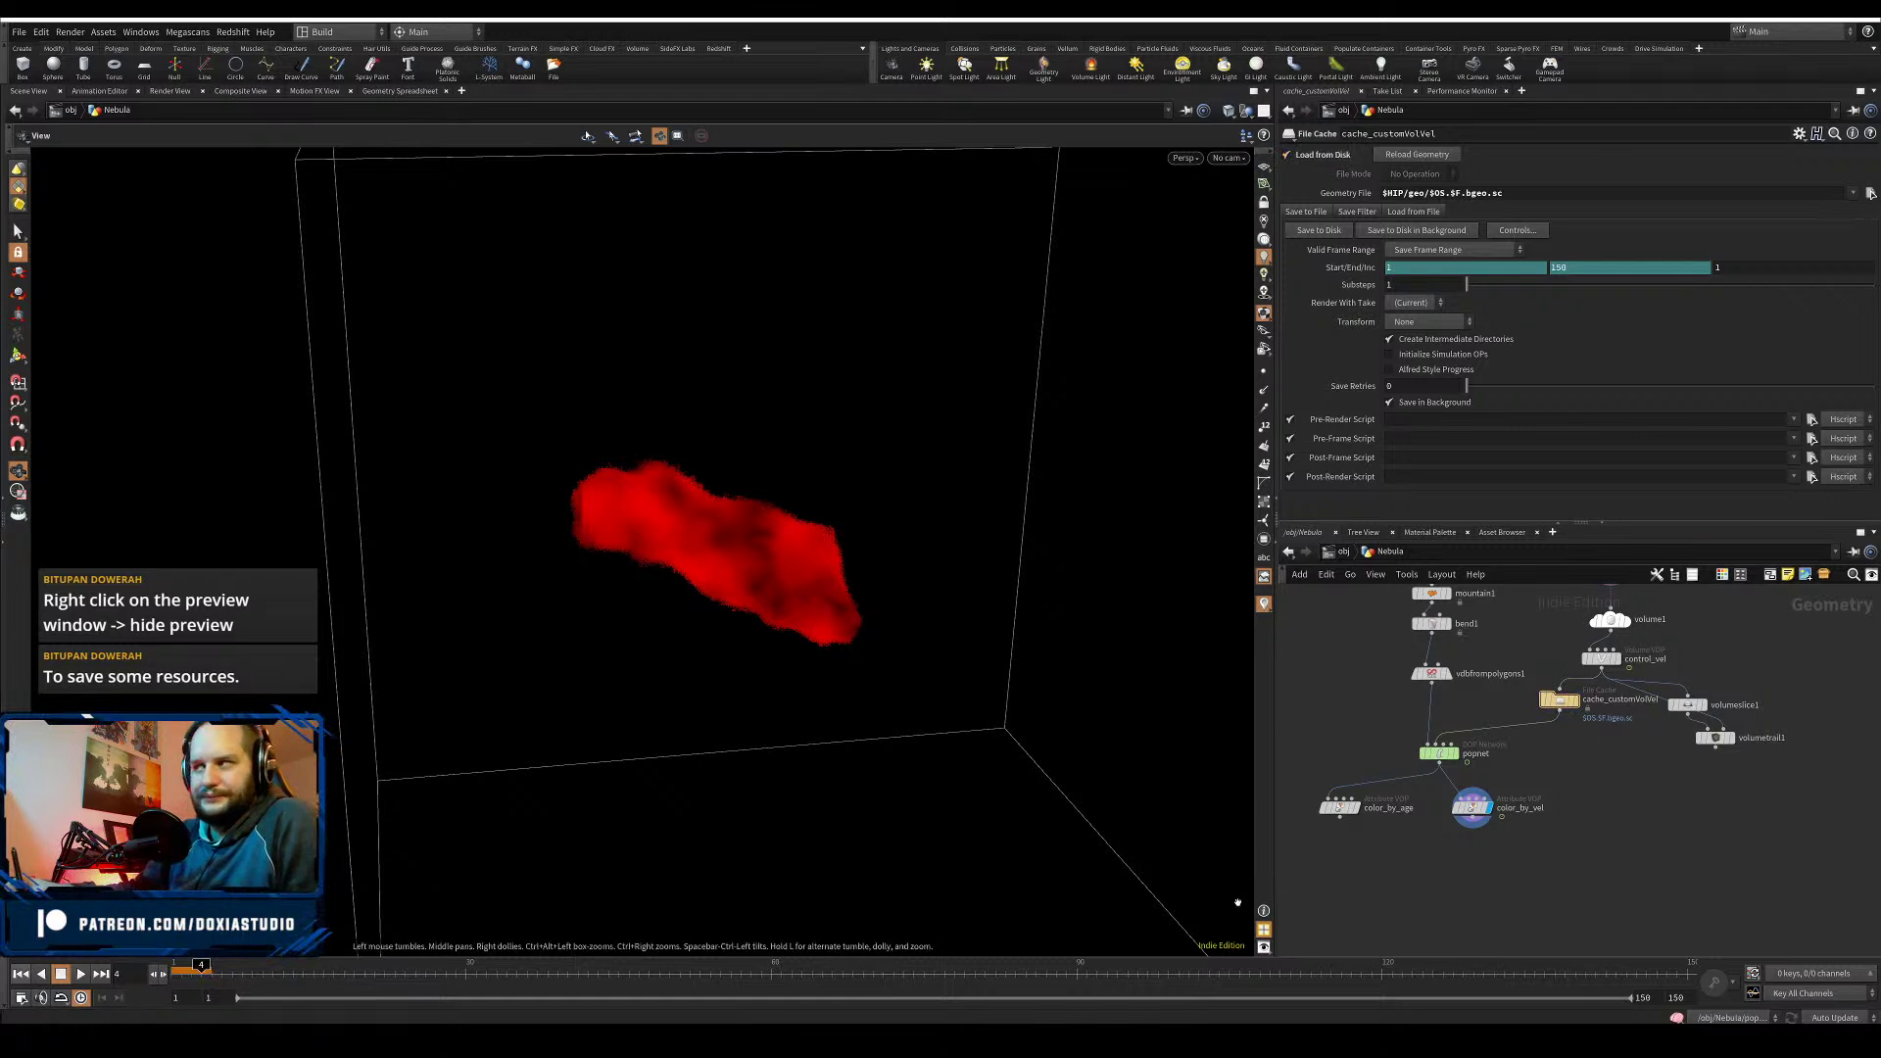
{"action": "left_click_drag", "start_coordinate": [1715, 739], "coordinate": [1719, 770]}
{"action": "left_click_drag", "start_coordinate": [1687, 705], "coordinate": [1727, 761]}
{"action": "left_click", "coordinate": [1731, 768]}
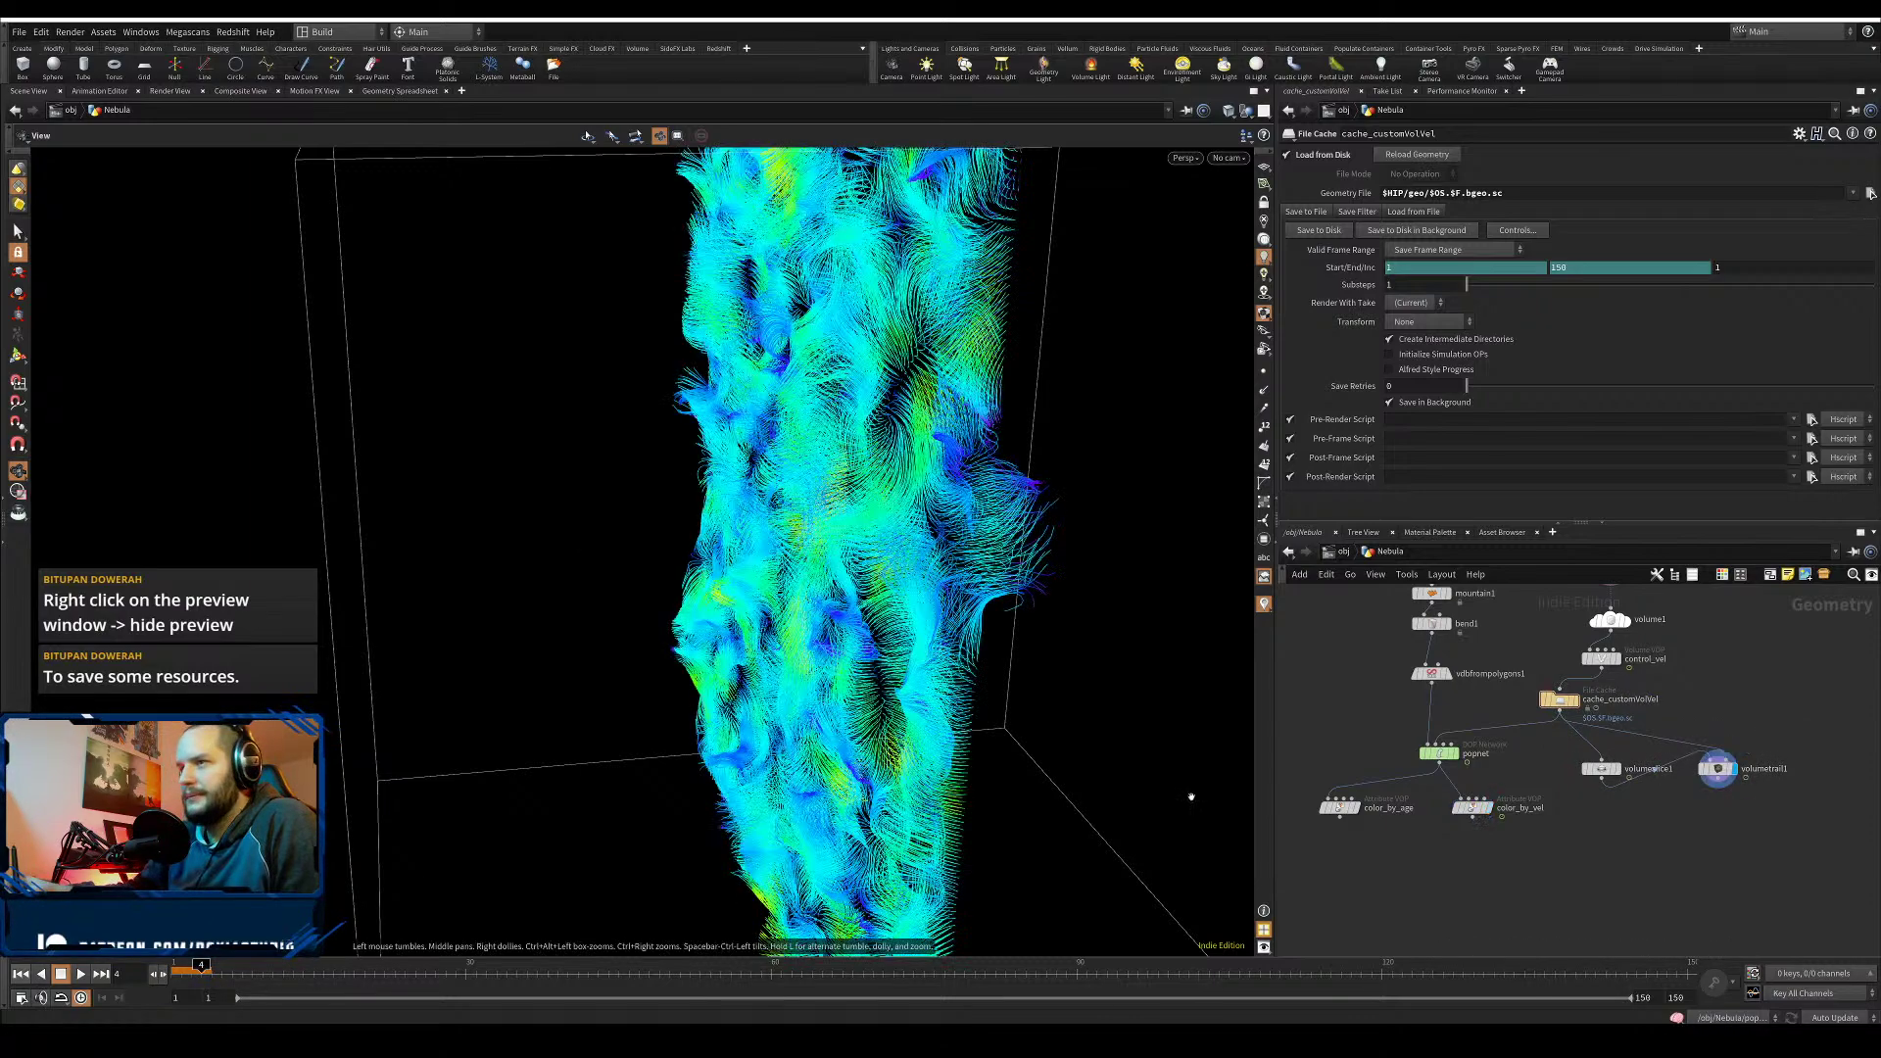
{"action": "left_click_drag", "start_coordinate": [376, 968], "coordinate": [177, 968]}
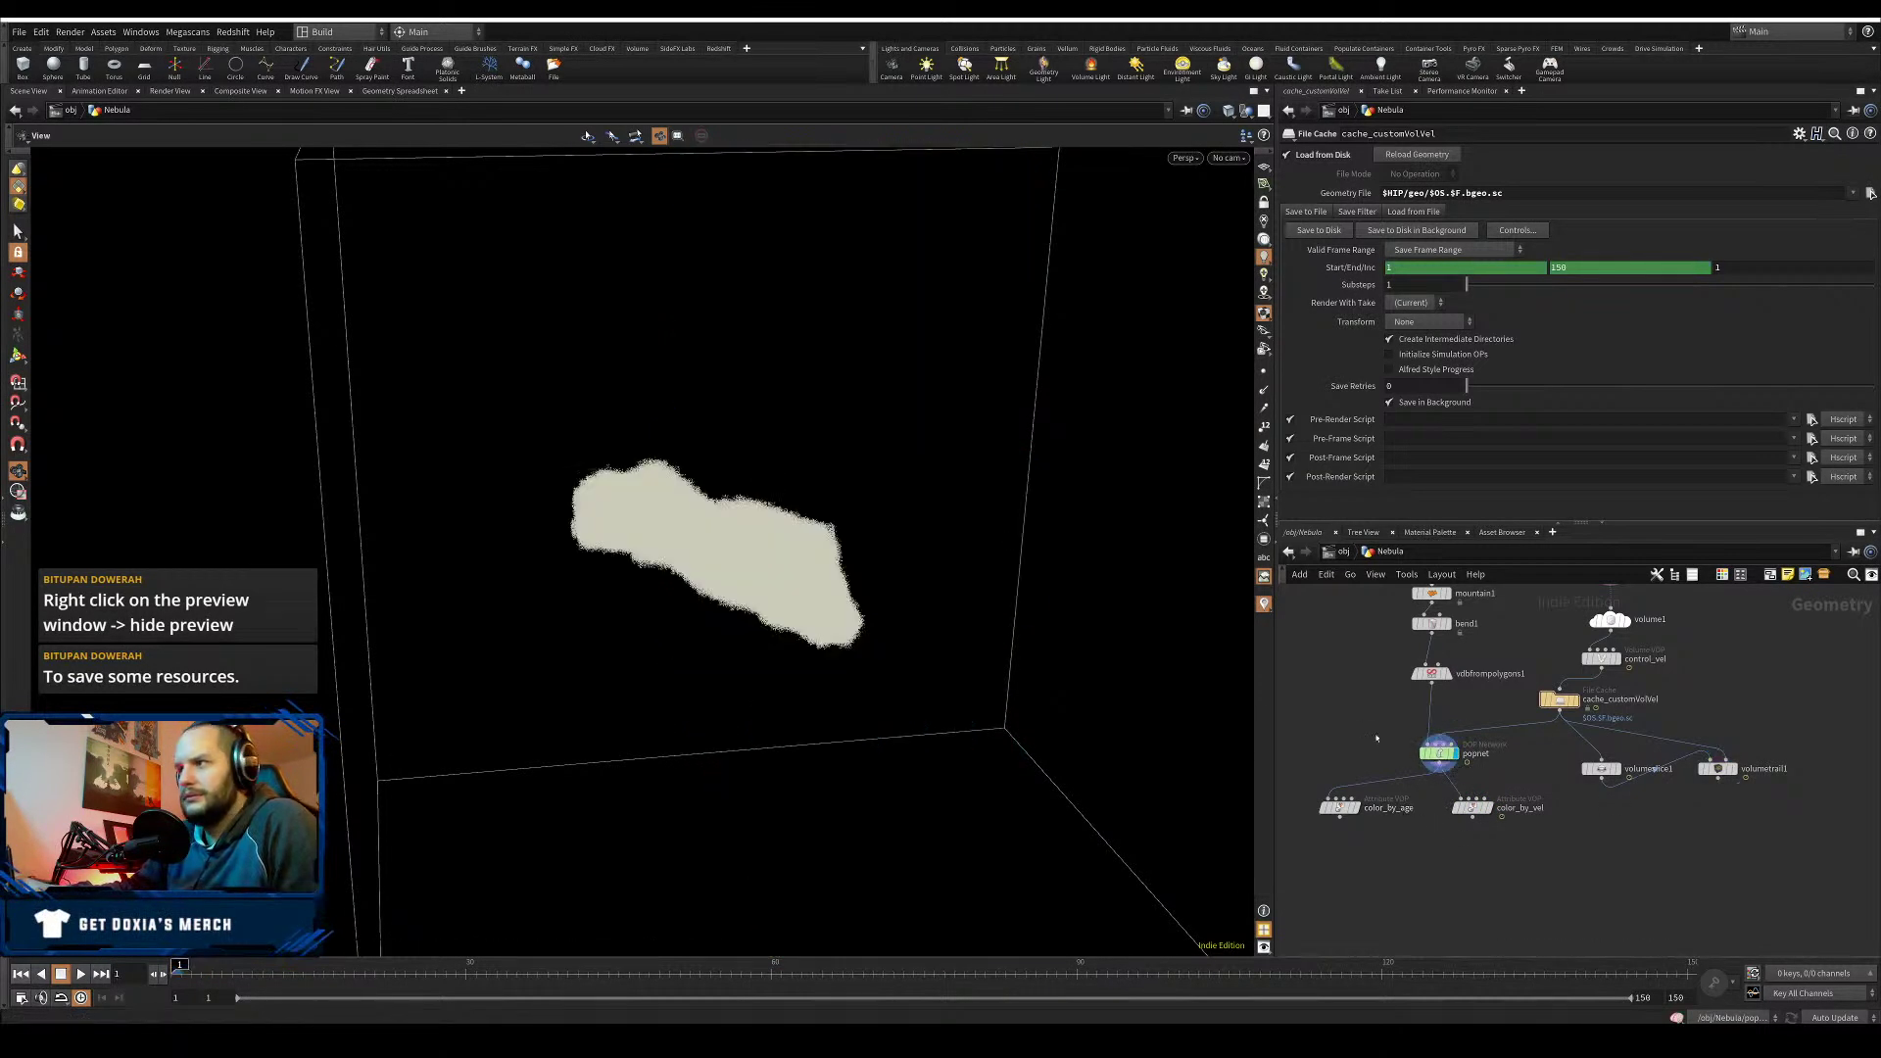
- Set source_first_input's Reference Area to 0.075 inside popnet
{"action": "double_click", "coordinate": [1440, 755]}
{"action": "left_click_drag", "start_coordinate": [1581, 612], "coordinate": [1691, 656]}
{"action": "left_click_drag", "start_coordinate": [1418, 388], "coordinate": [1402, 390]}
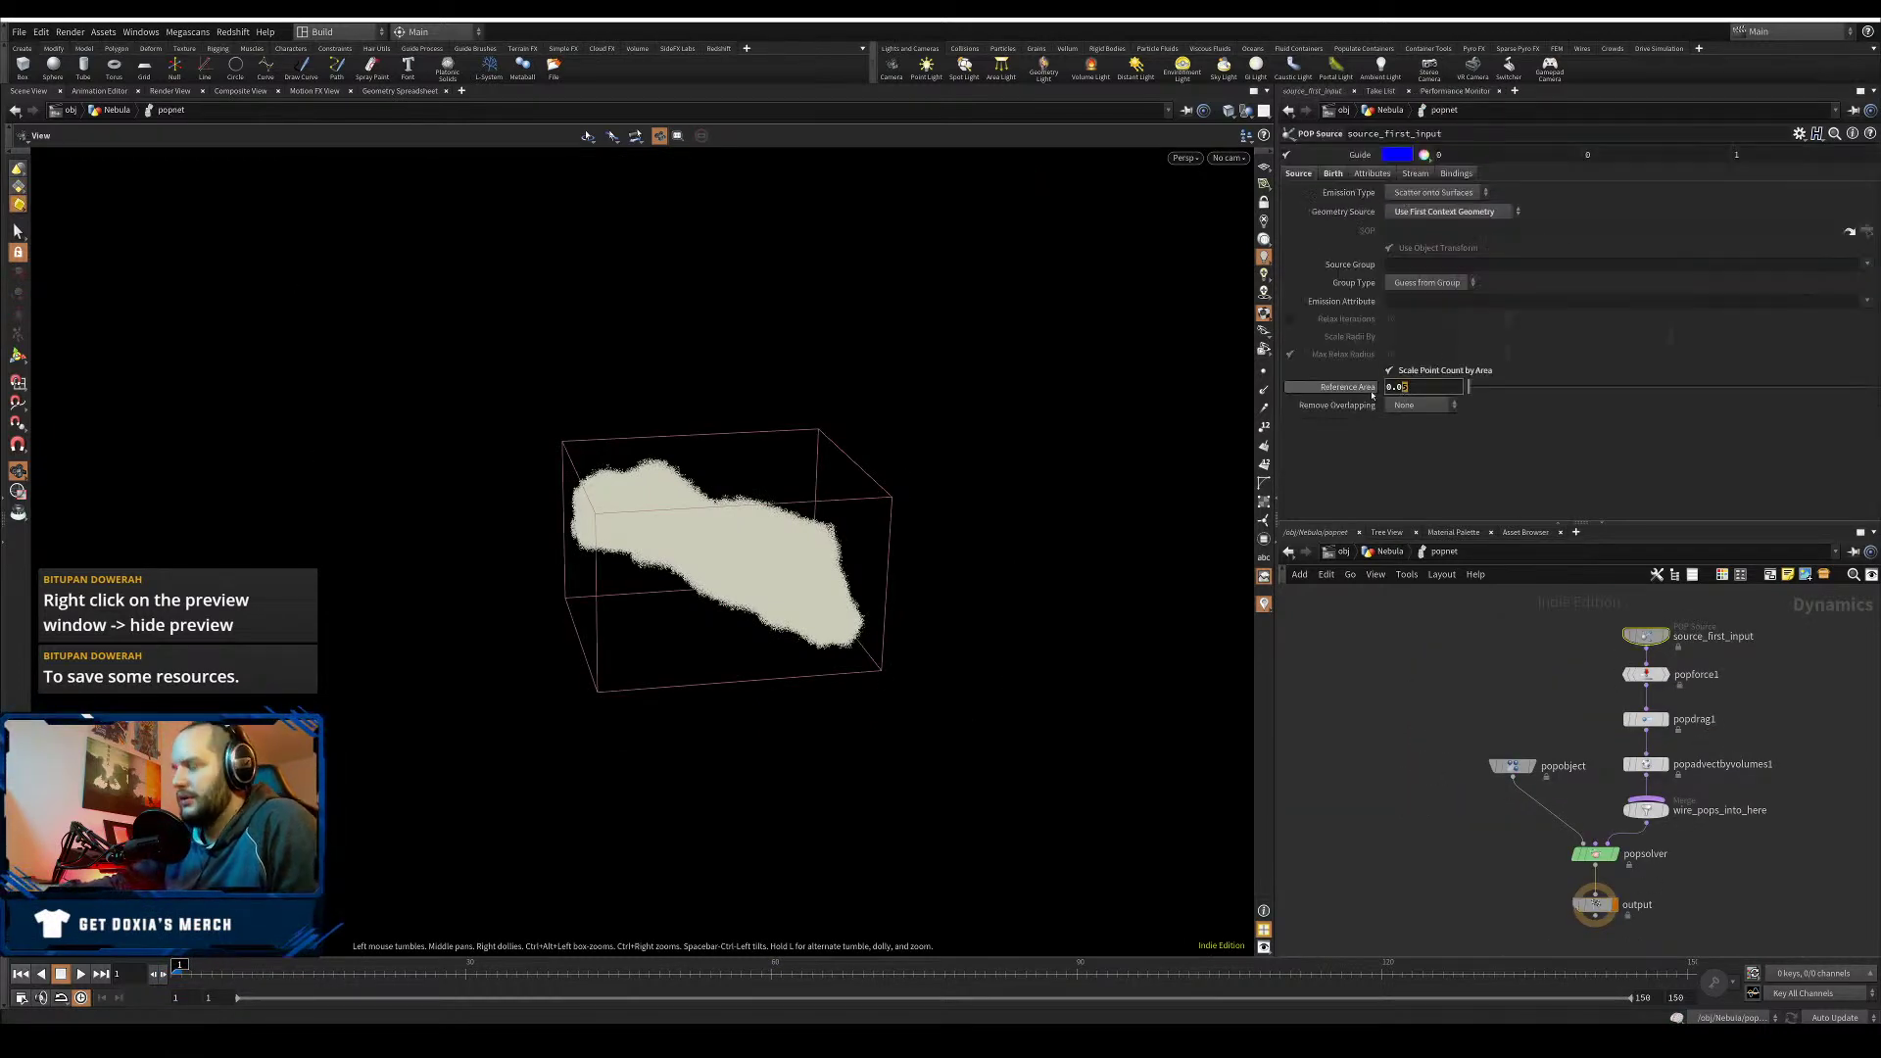
{"action": "type", "text": "75"}
{"action": "key", "text": "Return"}
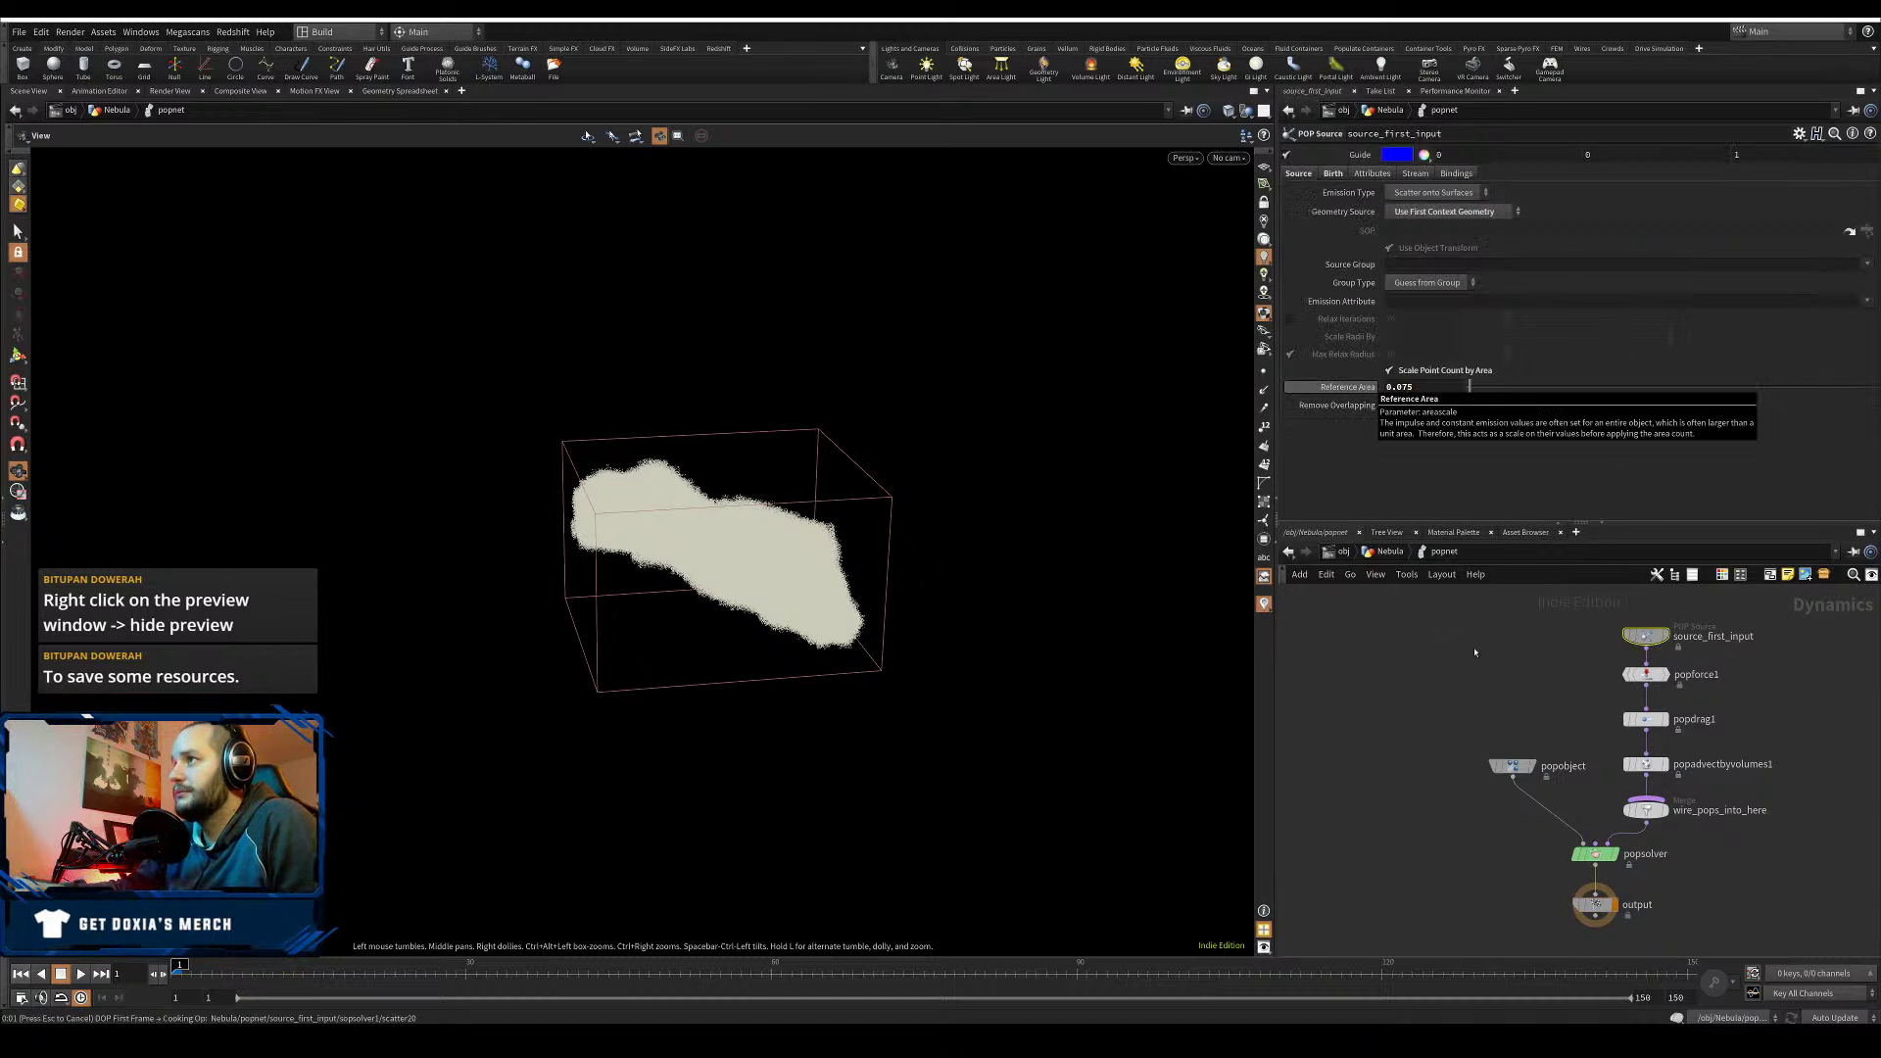
- Display color_by_vel at the Nebula level, play the simulation, and save
{"action": "left_click", "coordinate": [1390, 553]}
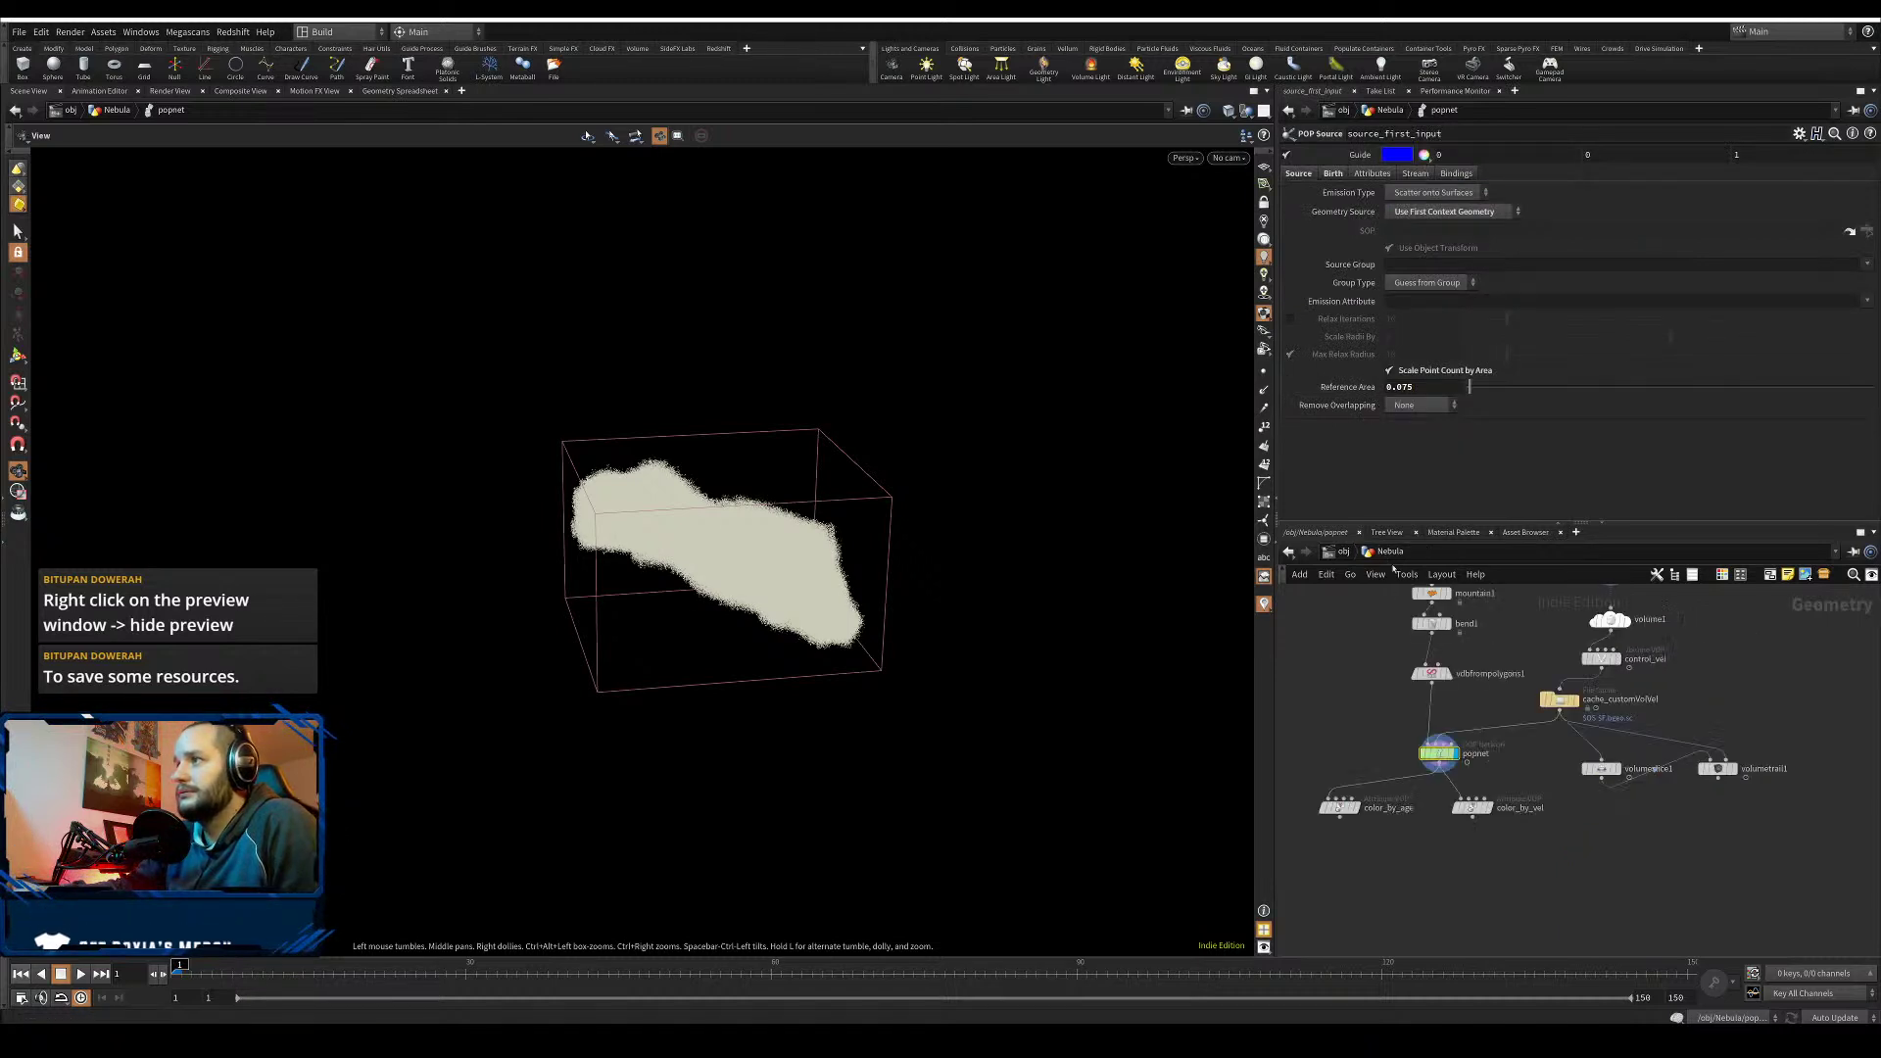
{"action": "left_click", "coordinate": [1481, 807]}
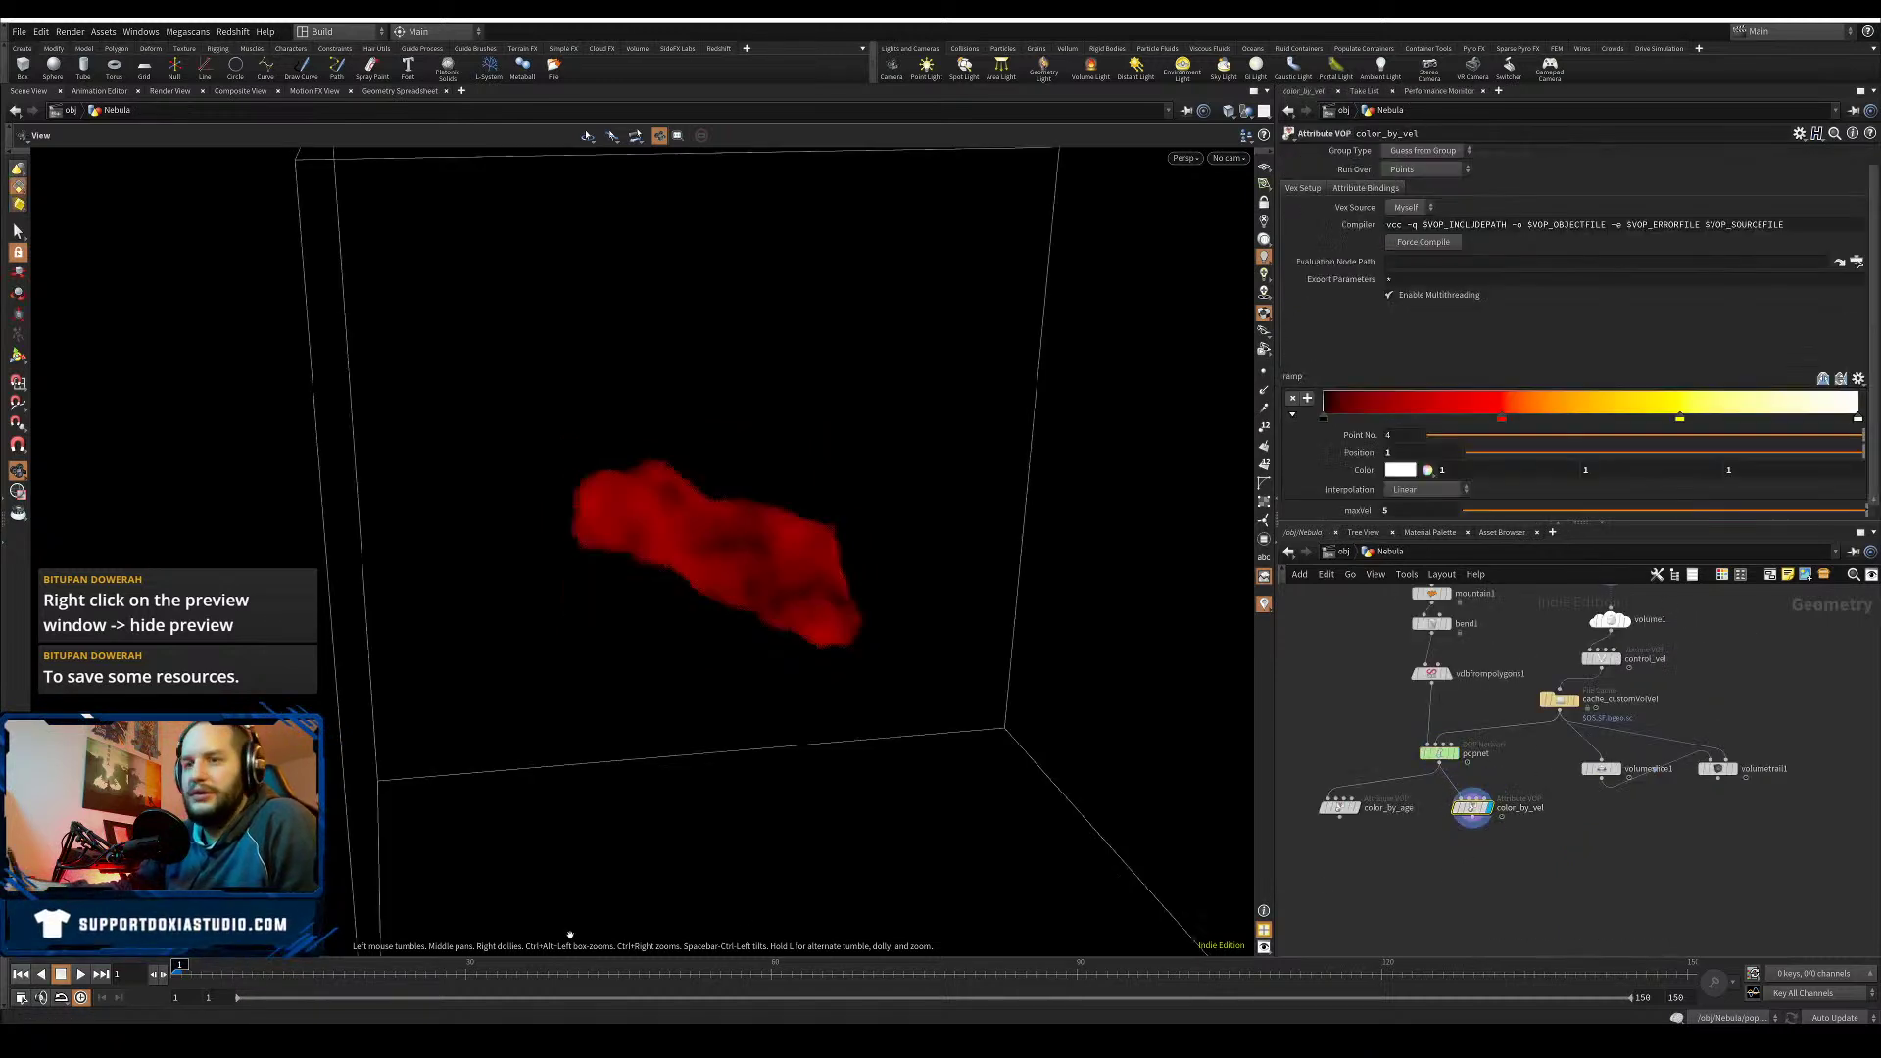
{"action": "left_click", "coordinate": [81, 974]}
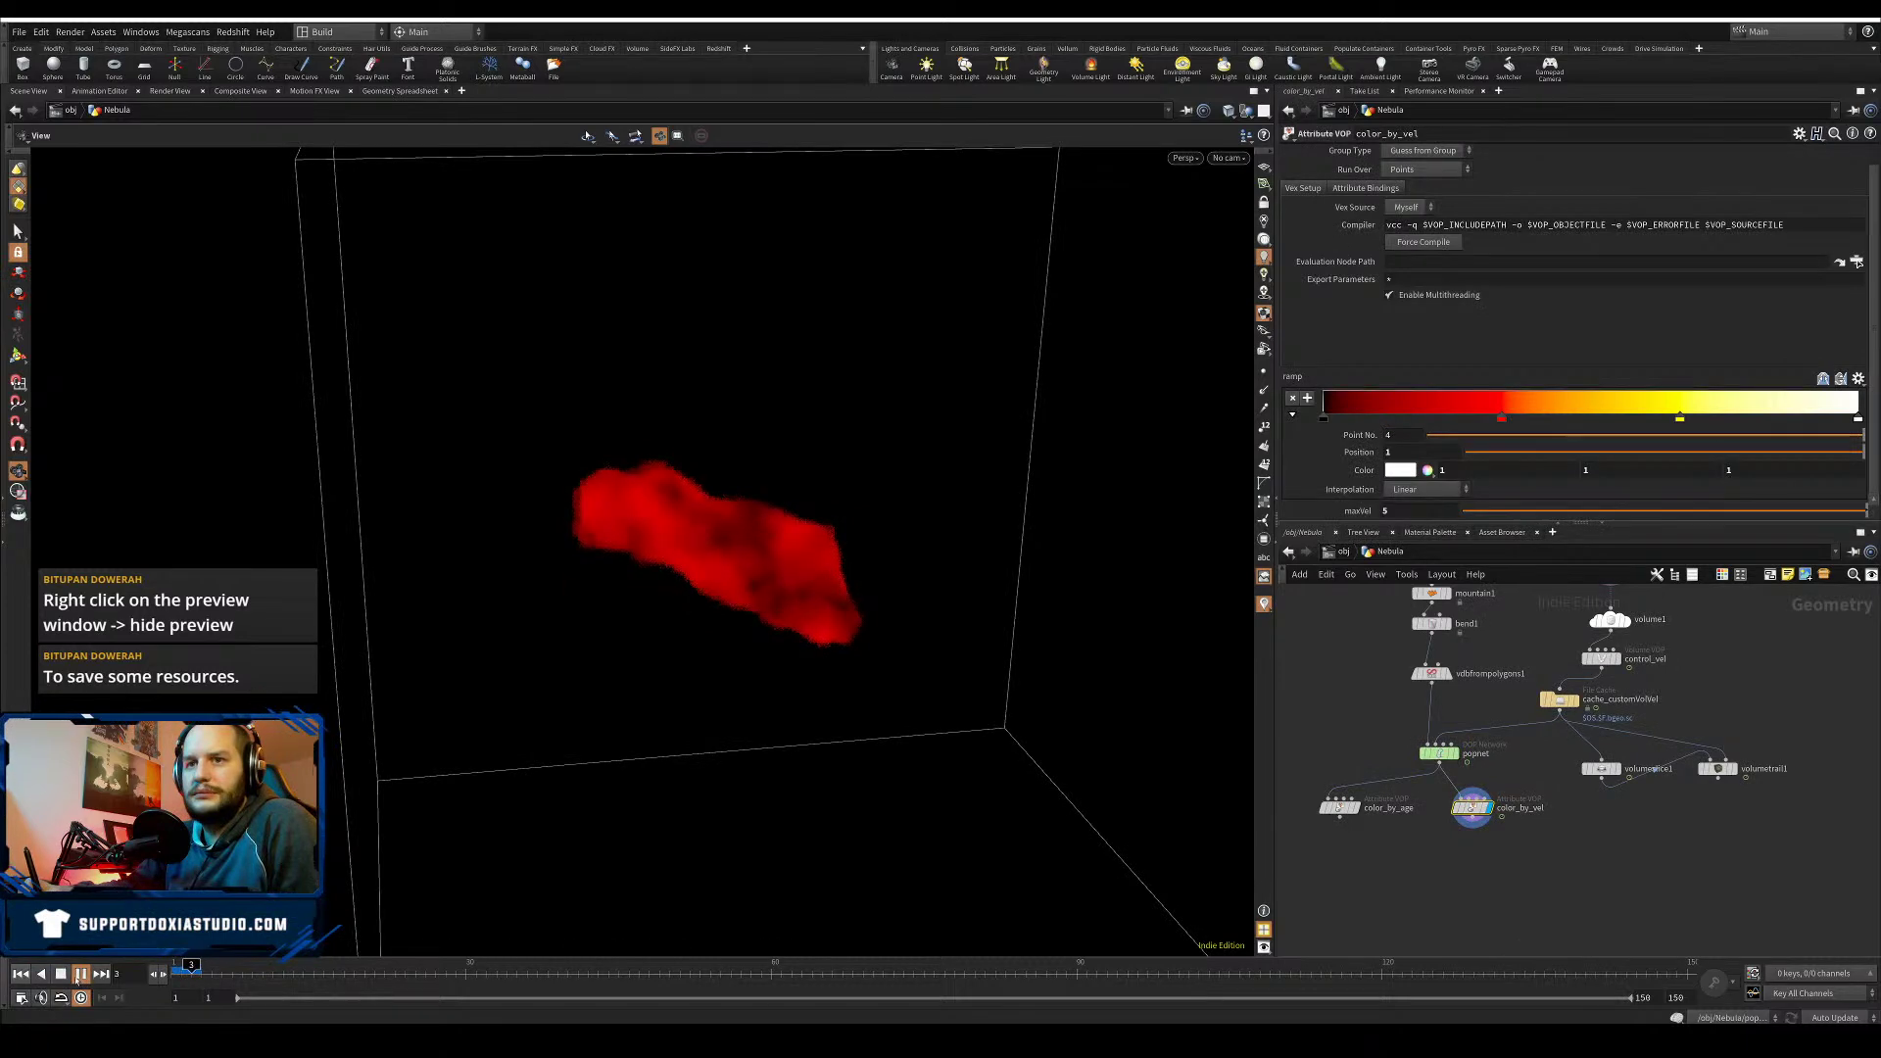
{"action": "key", "text": "ctrl+s"}
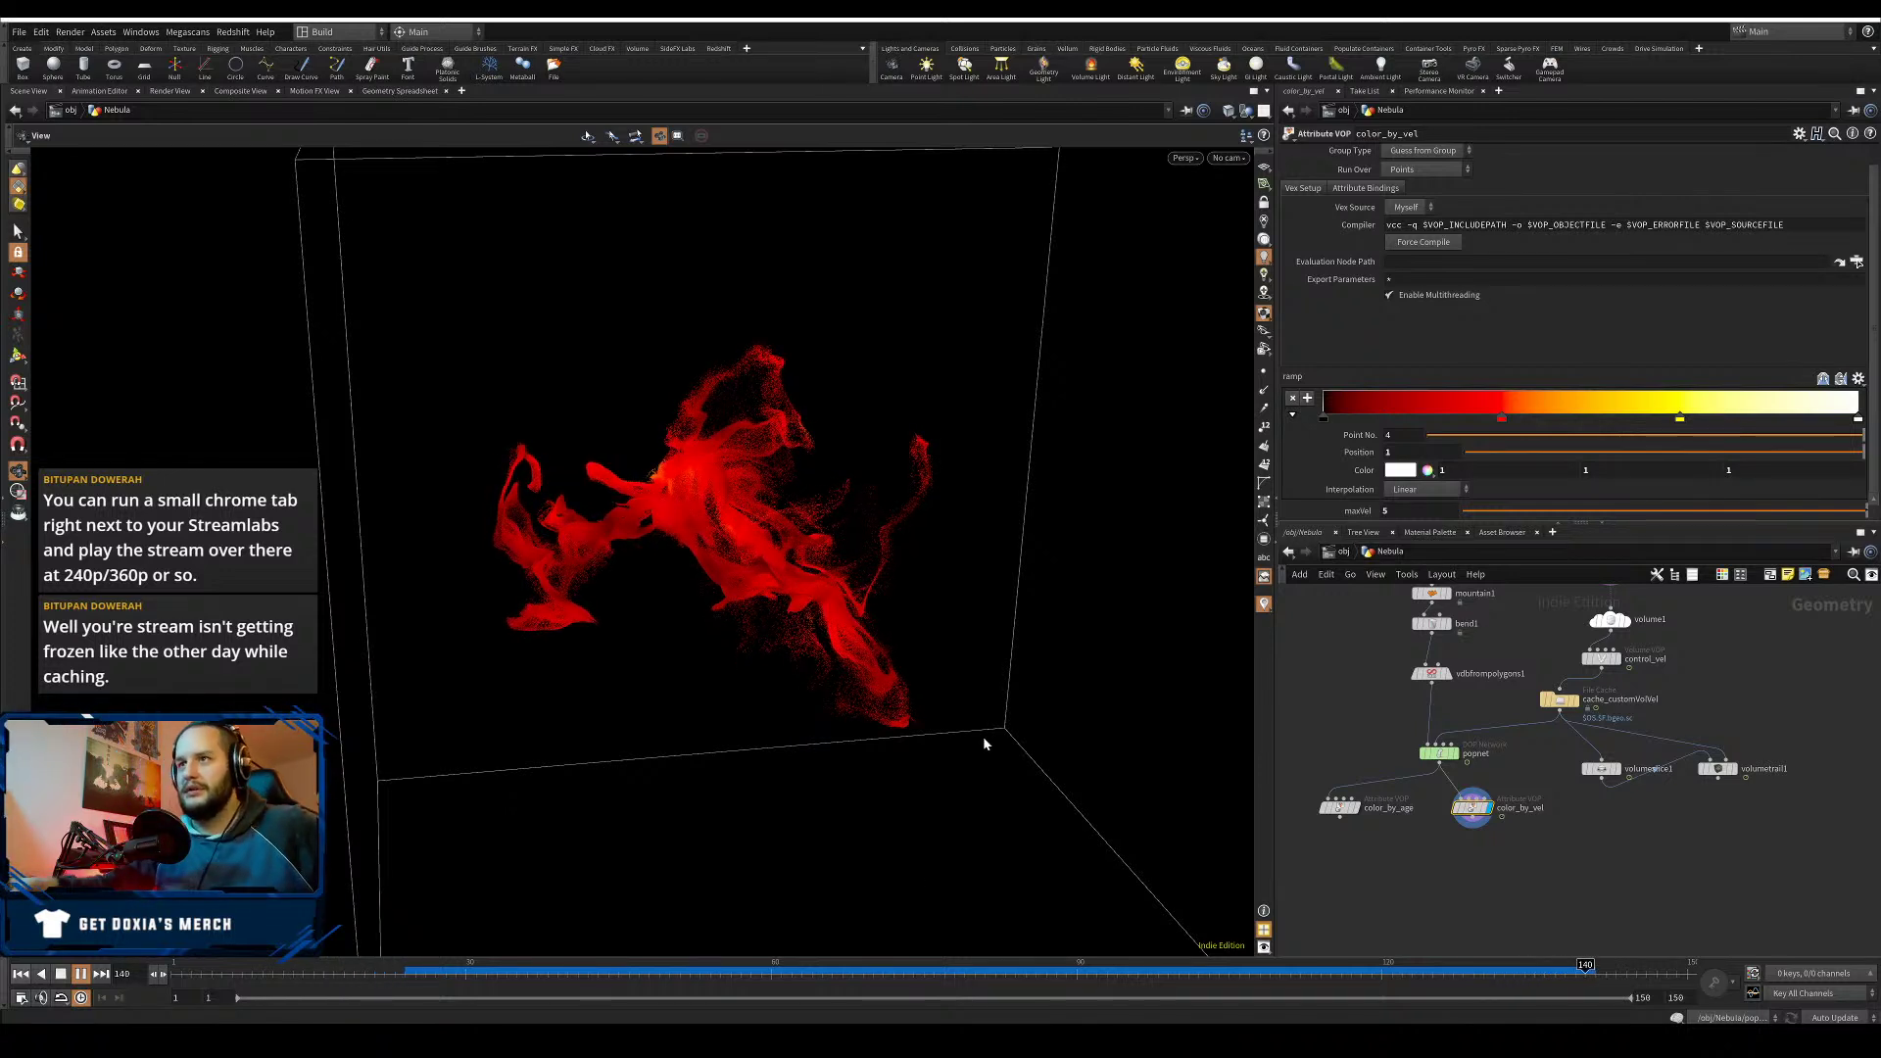
- Jump to frames 81 and 131 and orbit closer to inspect the wispy red particle cloud
{"action": "left_click", "coordinate": [997, 974]}
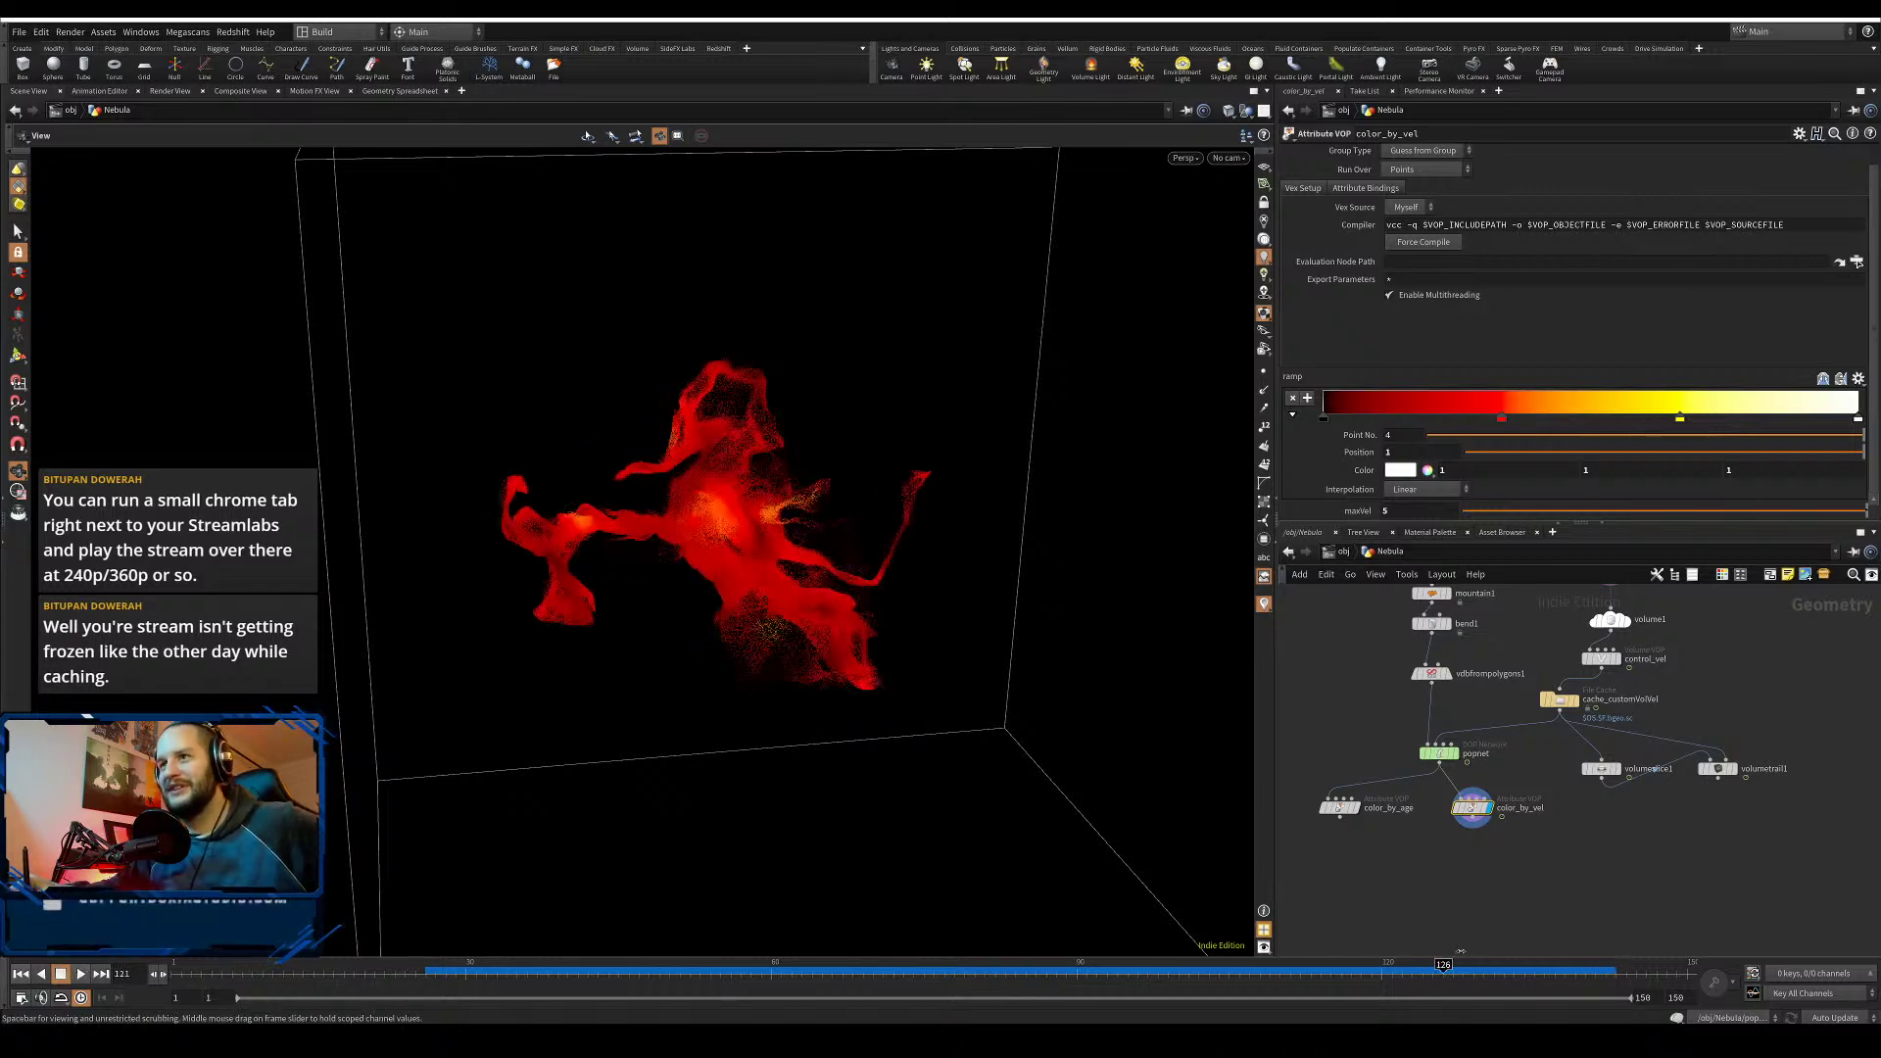
{"action": "left_click_drag", "start_coordinate": [1519, 953], "coordinate": [1496, 952]}
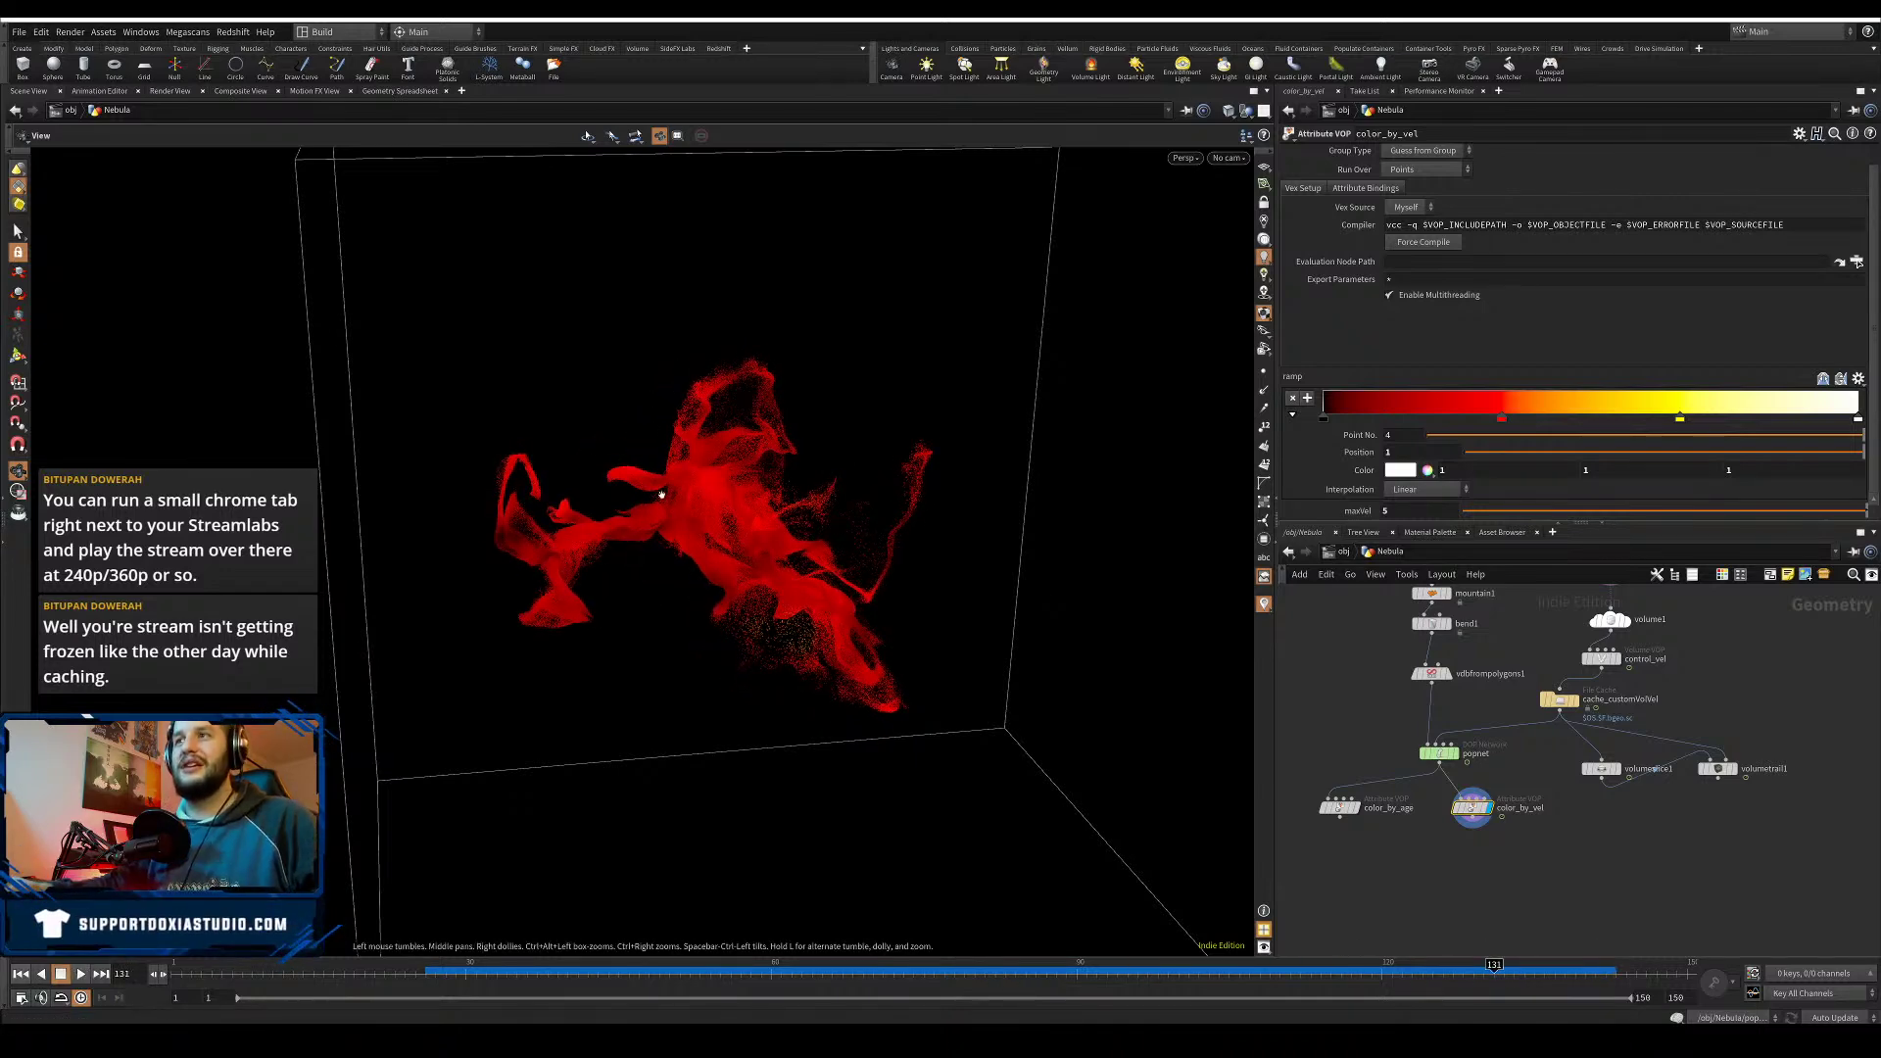
{"action": "right_click_drag", "start_coordinate": [662, 494], "coordinate": [872, 386]}
{"action": "left_click_drag", "start_coordinate": [873, 386], "coordinate": [656, 635]}
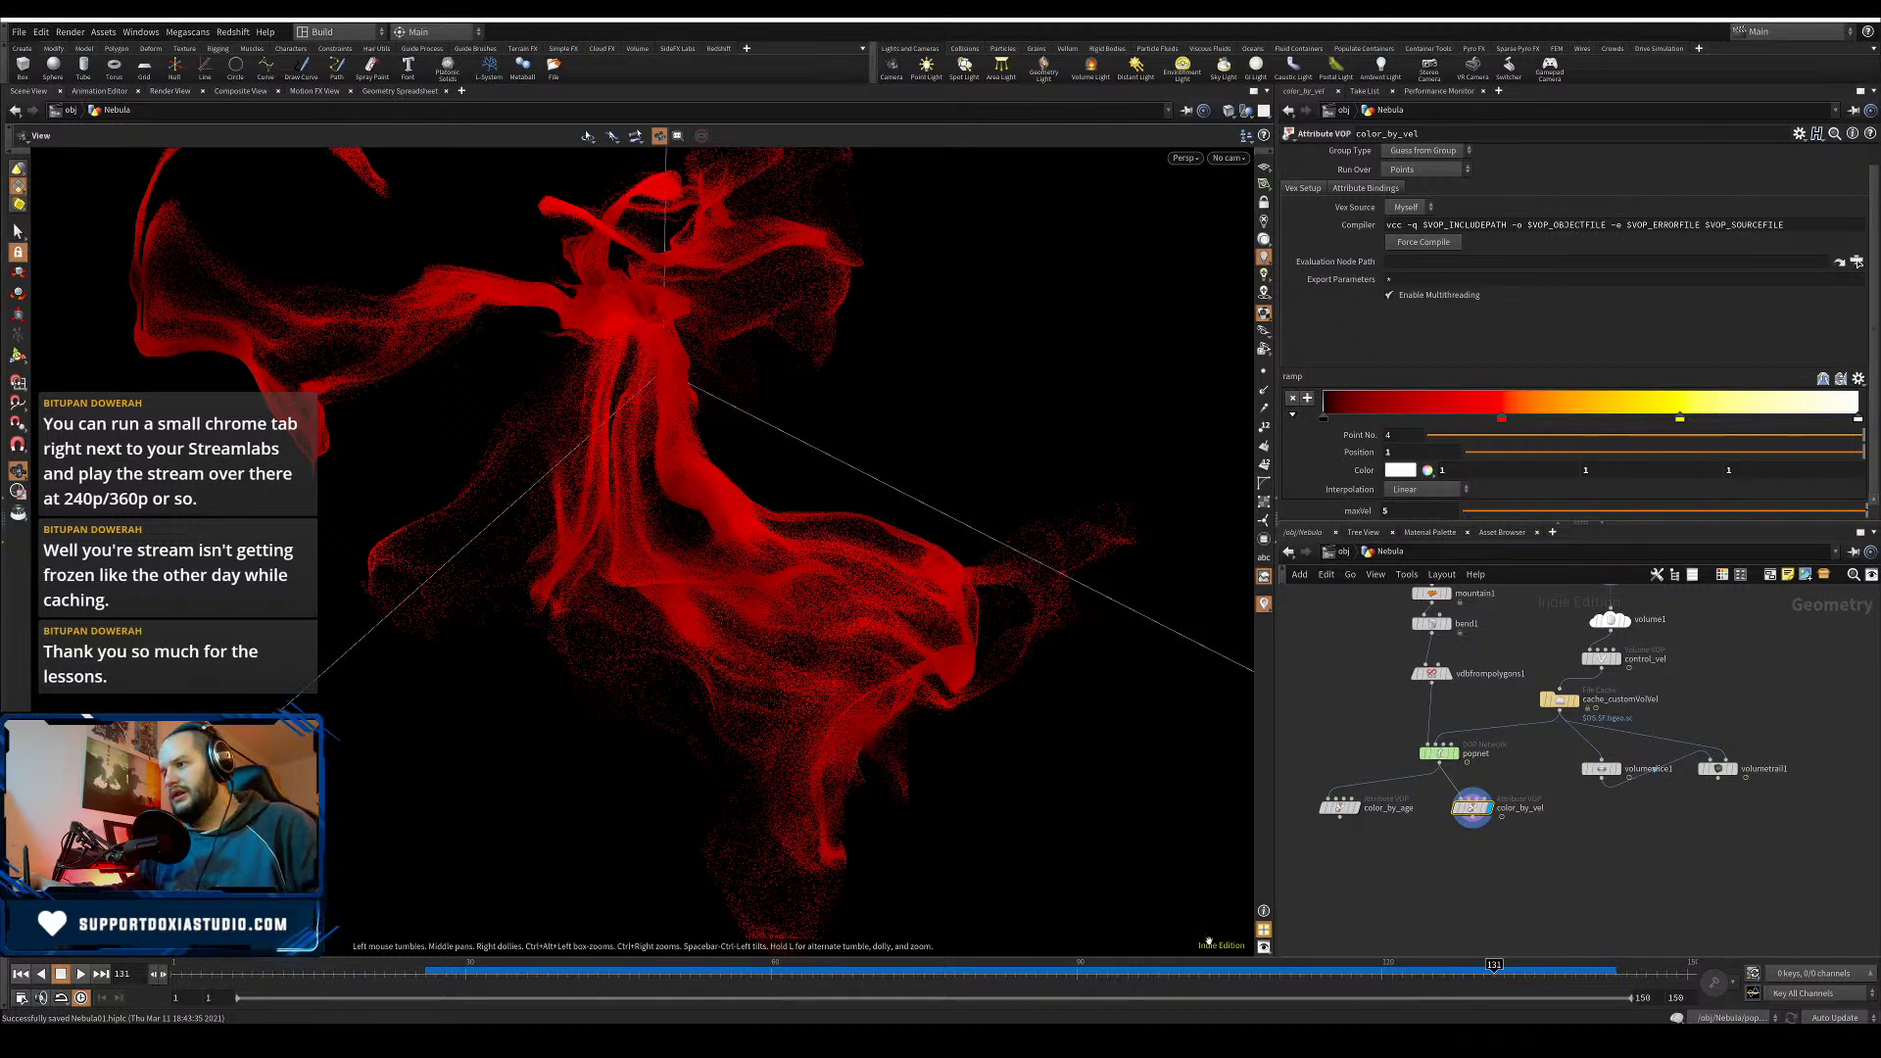
- Scrub to frame 120, set color_by_vel maxVel to 2, and orbit to inspect the recoloured nebula
{"action": "left_click_drag", "start_coordinate": [1114, 971], "coordinate": [1381, 965]}
{"action": "left_click_drag", "start_coordinate": [774, 446], "coordinate": [650, 476]}
{"action": "right_click_drag", "start_coordinate": [650, 476], "coordinate": [762, 527]}
{"action": "left_click_drag", "start_coordinate": [723, 568], "coordinate": [888, 621]}
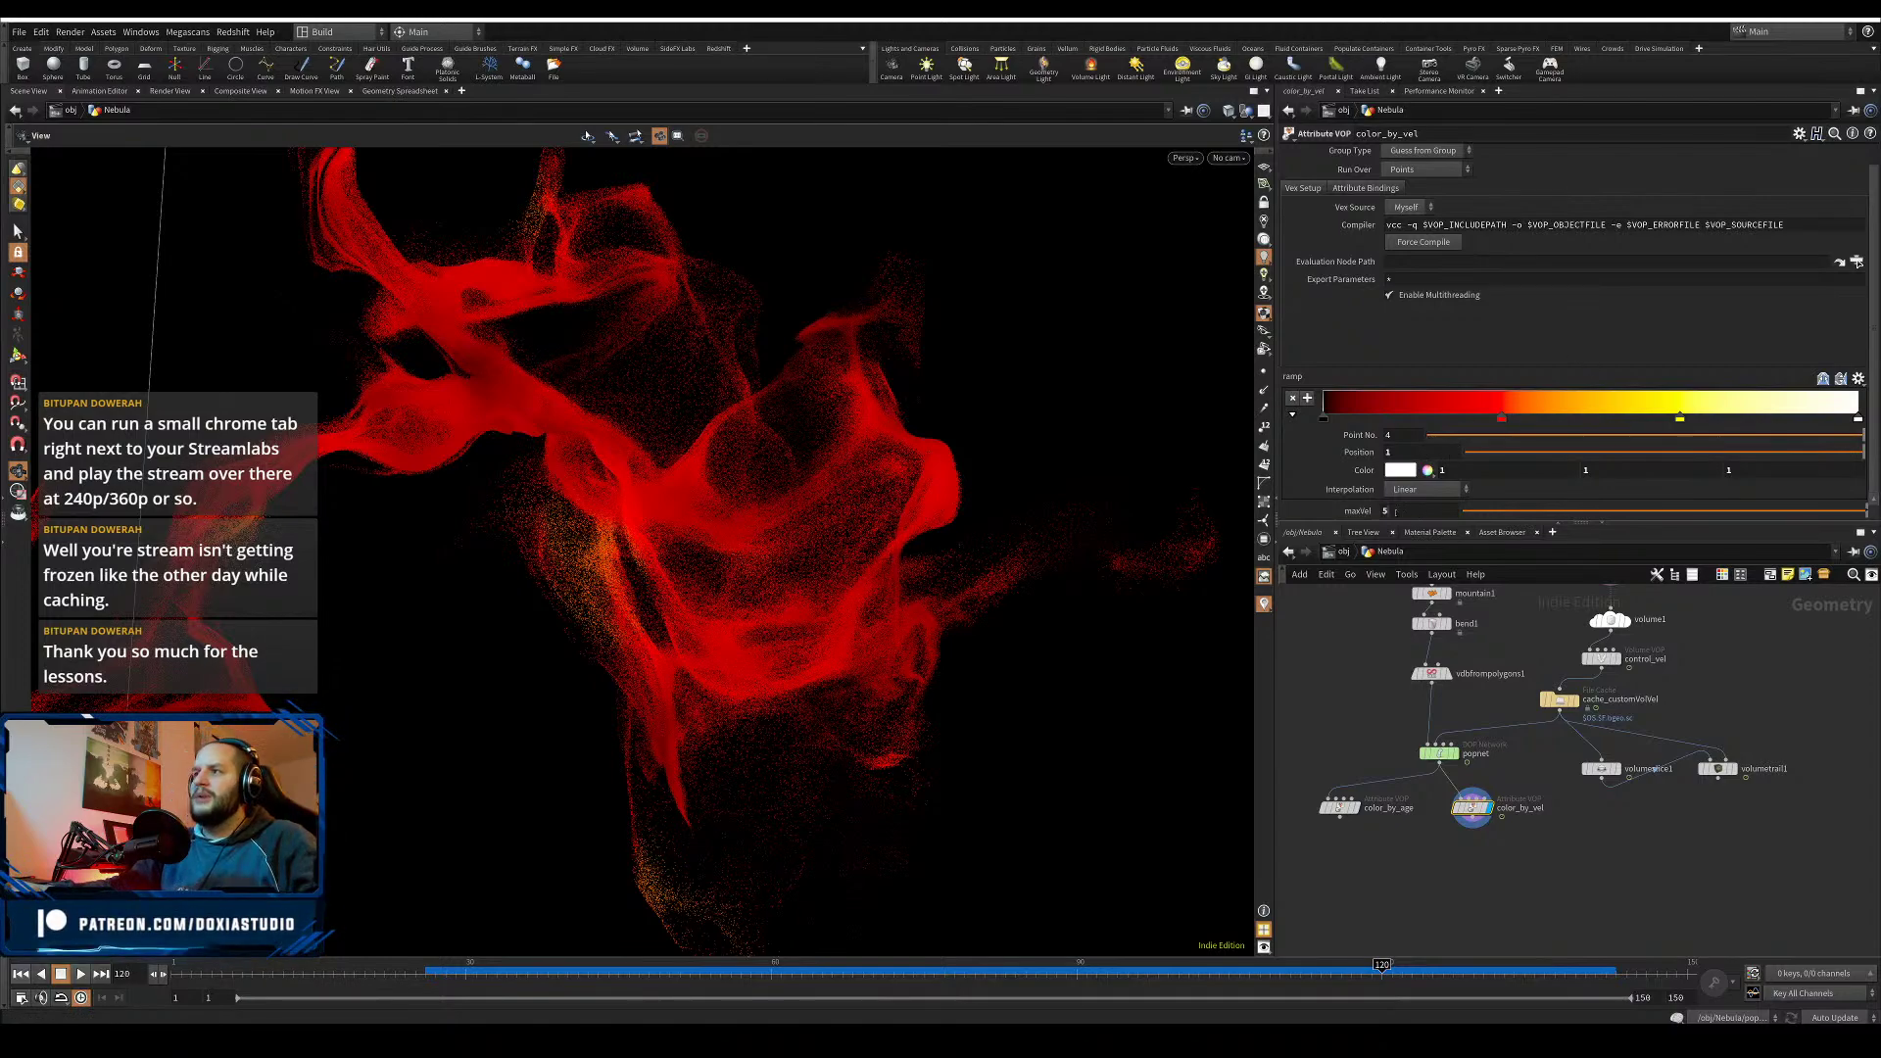
{"action": "left_click", "coordinate": [1365, 635]}
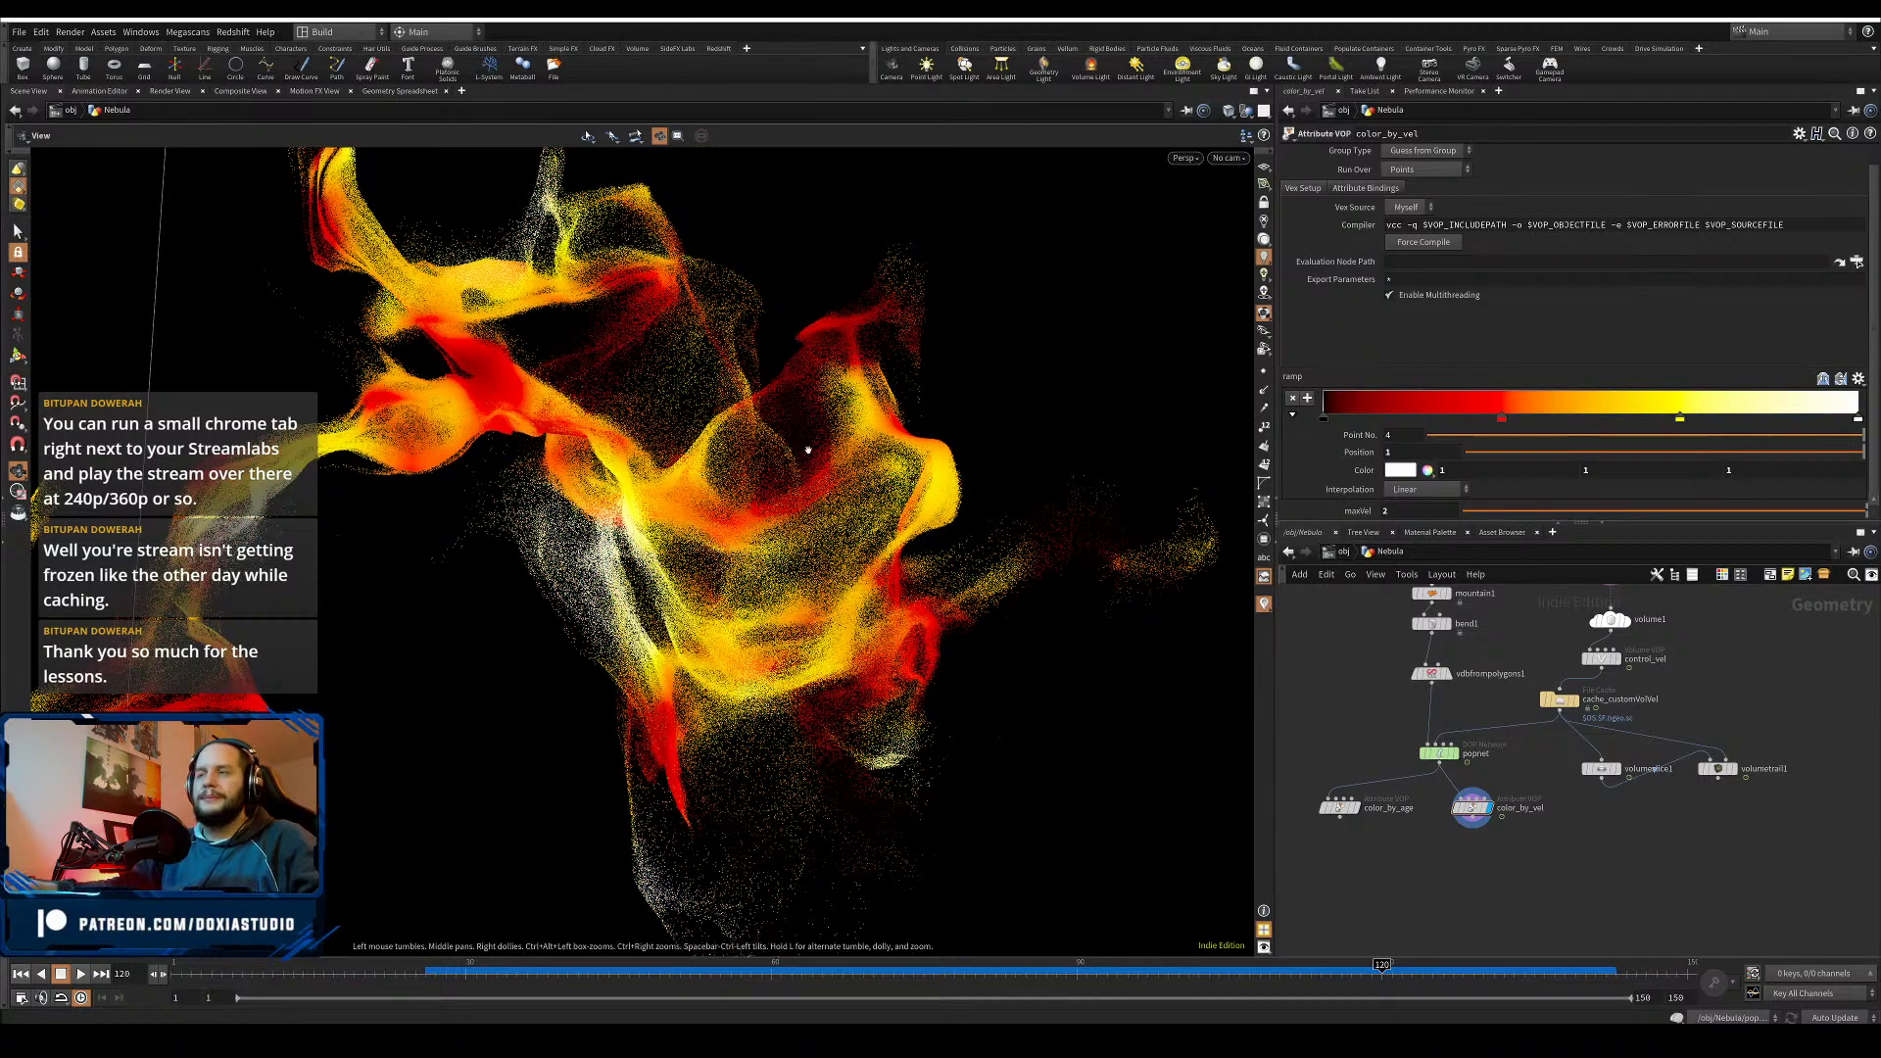
{"action": "left_click_drag", "start_coordinate": [808, 451], "coordinate": [598, 627]}
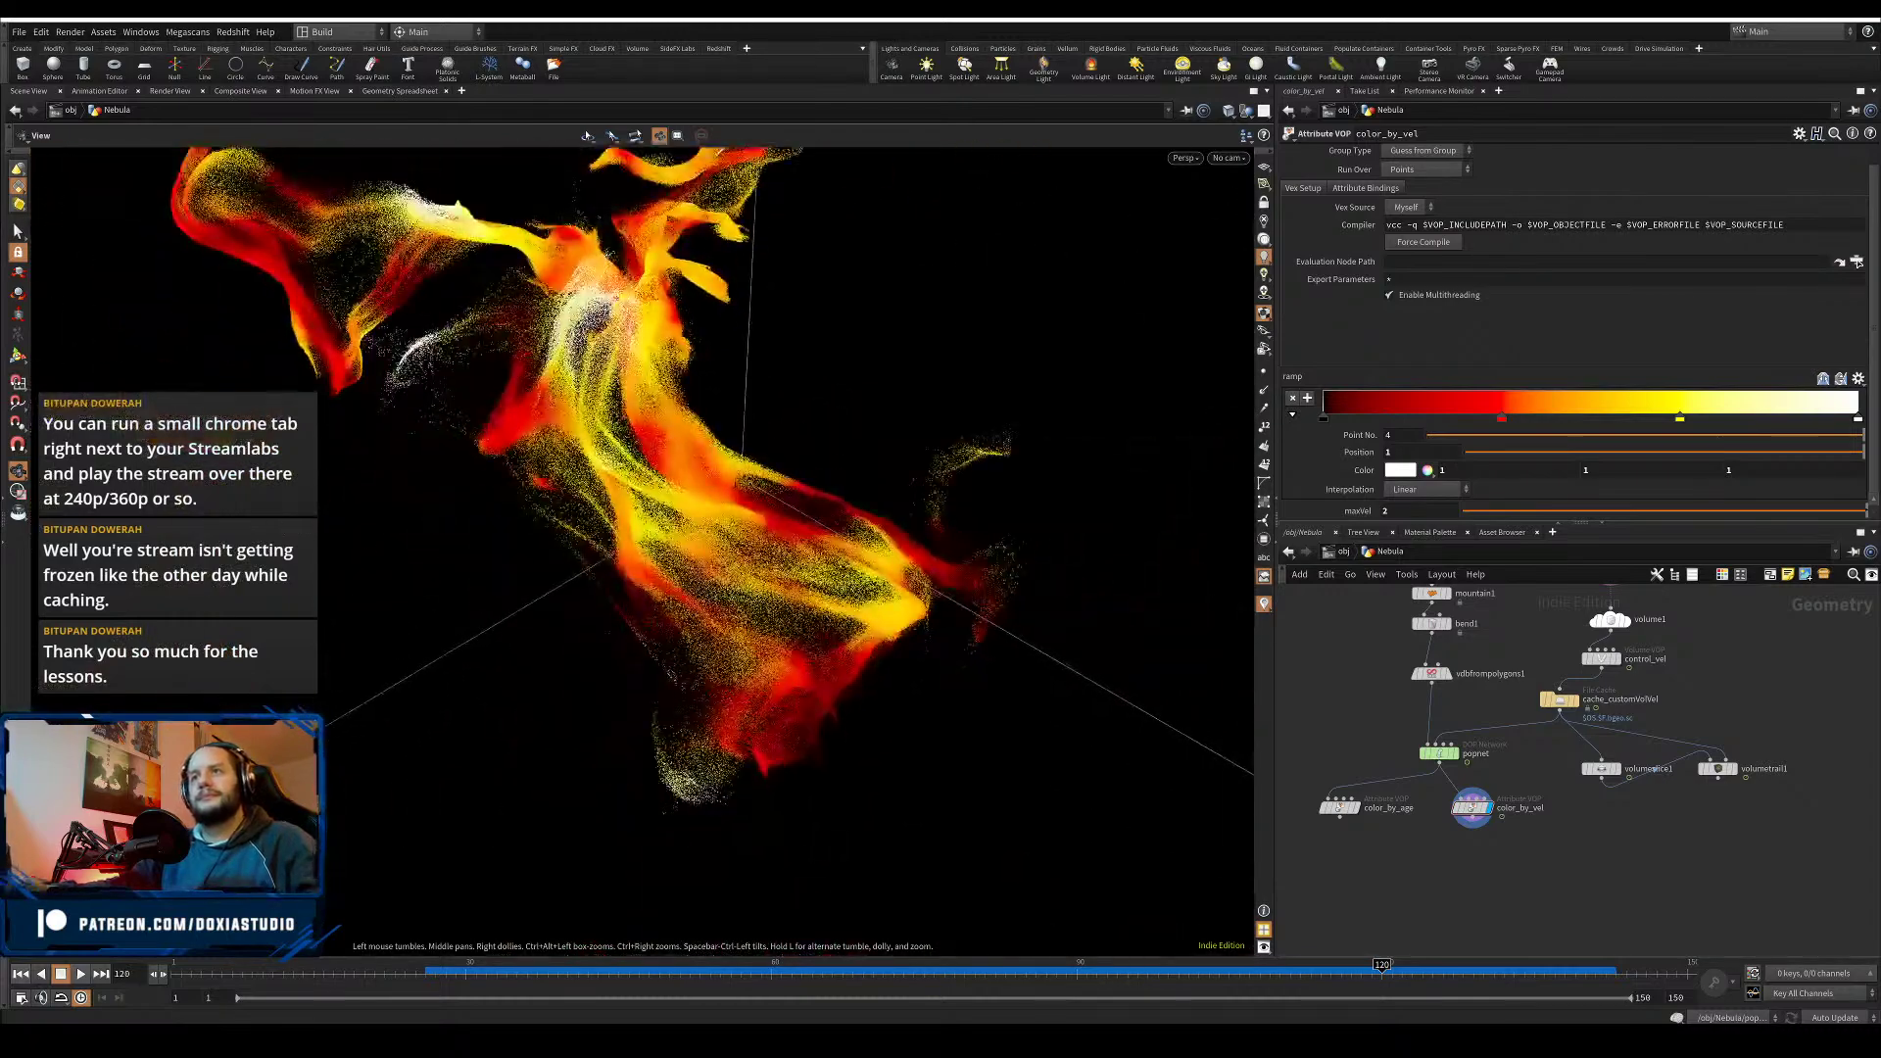
{"action": "middle_click_drag", "start_coordinate": [706, 490], "coordinate": [813, 647]}
- Try color_by_vel maxVel values of 3, 2 and 1
{"action": "type", "text": "3"}
{"action": "key", "text": "Return"}
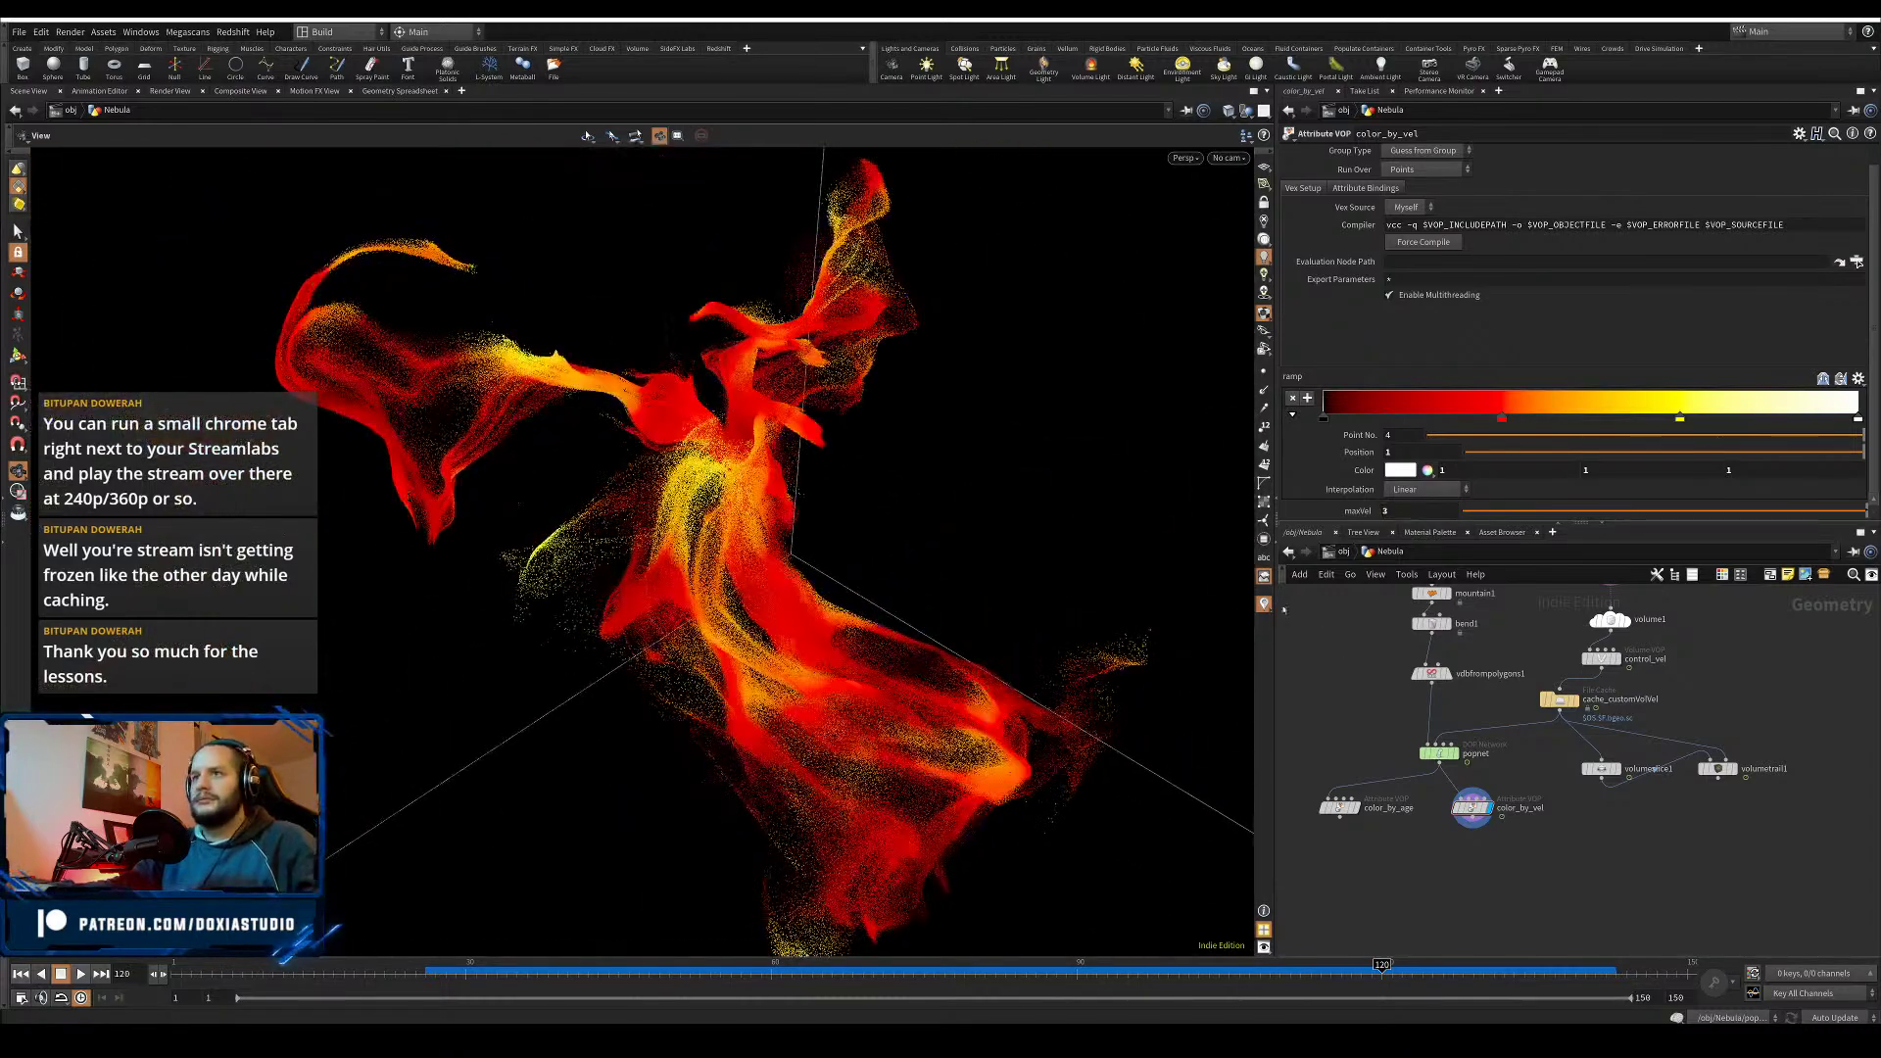
{"action": "type", "text": "2"}
{"action": "key", "text": "Return"}
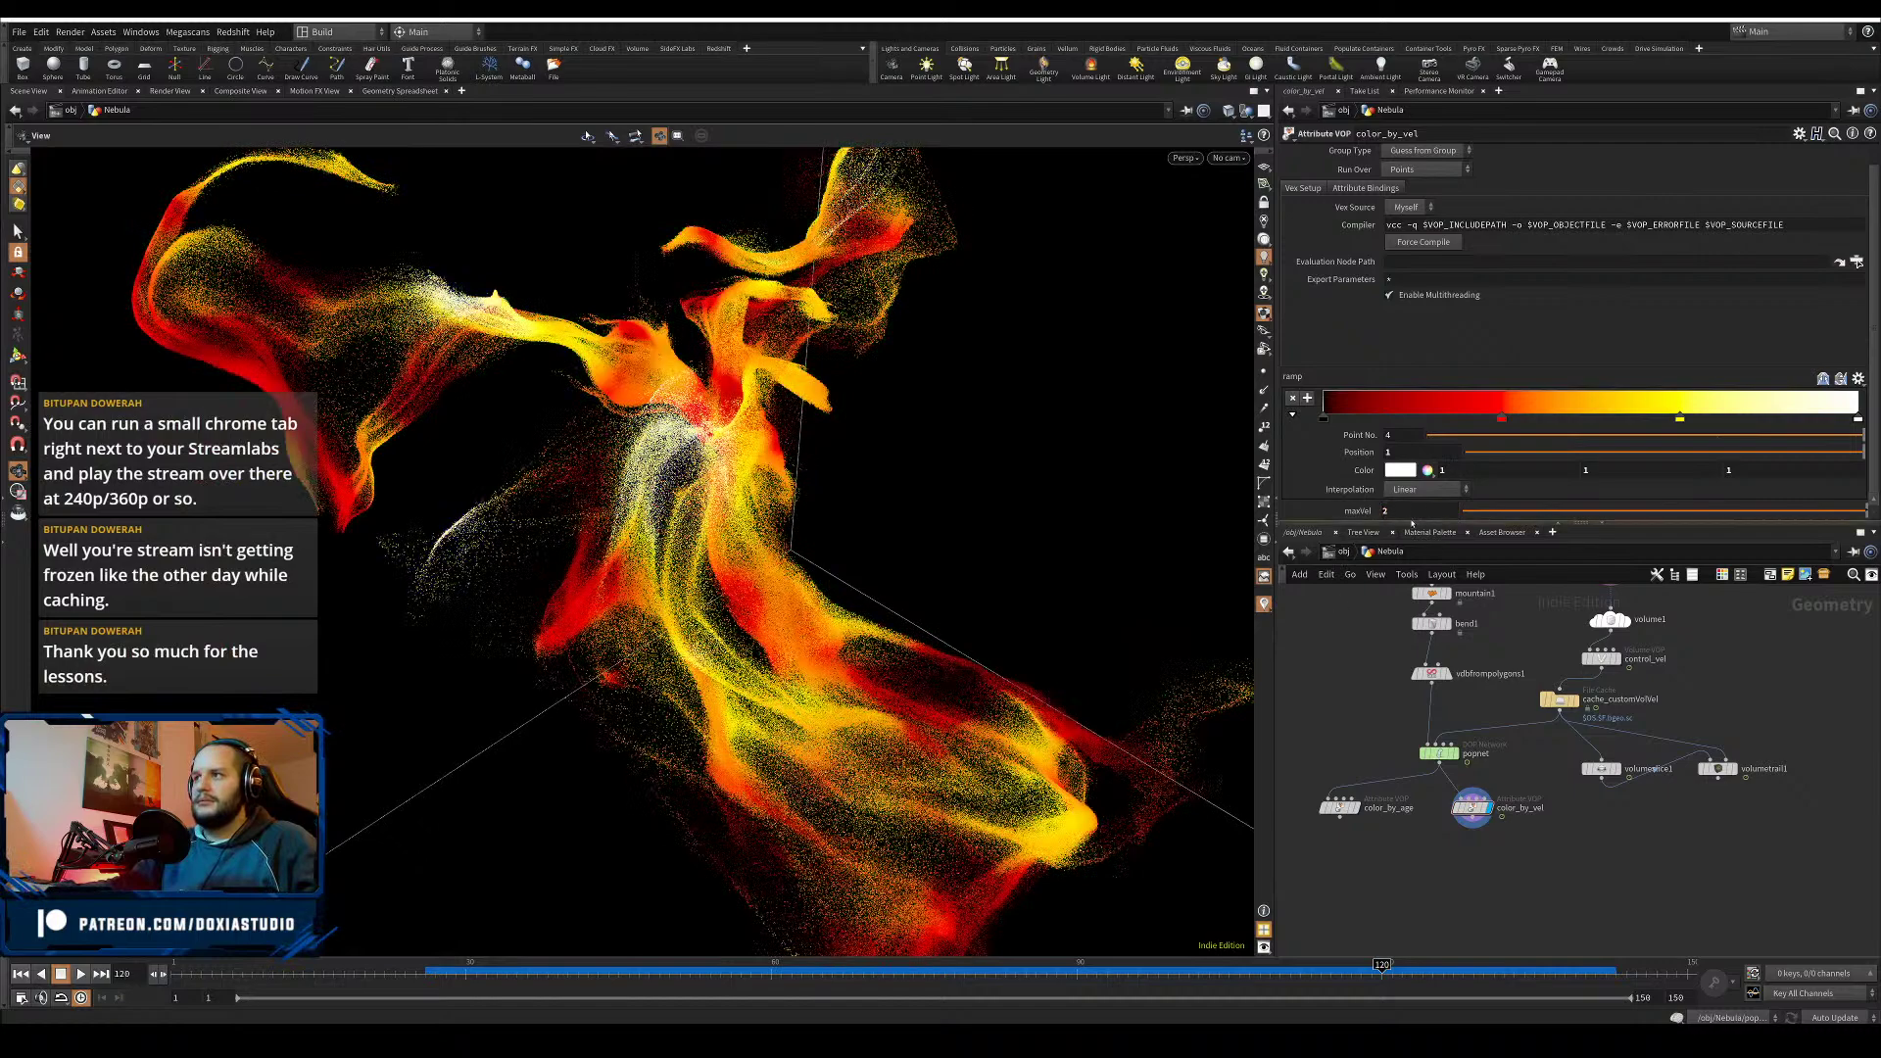
{"action": "double_click", "coordinate": [1395, 513]}
{"action": "type", "text": "1"}
{"action": "key", "text": "Return"}
- Settle maxVel at 2.5 and orbit to inspect the red-and-yellow nebula
{"action": "double_click", "coordinate": [1390, 513]}
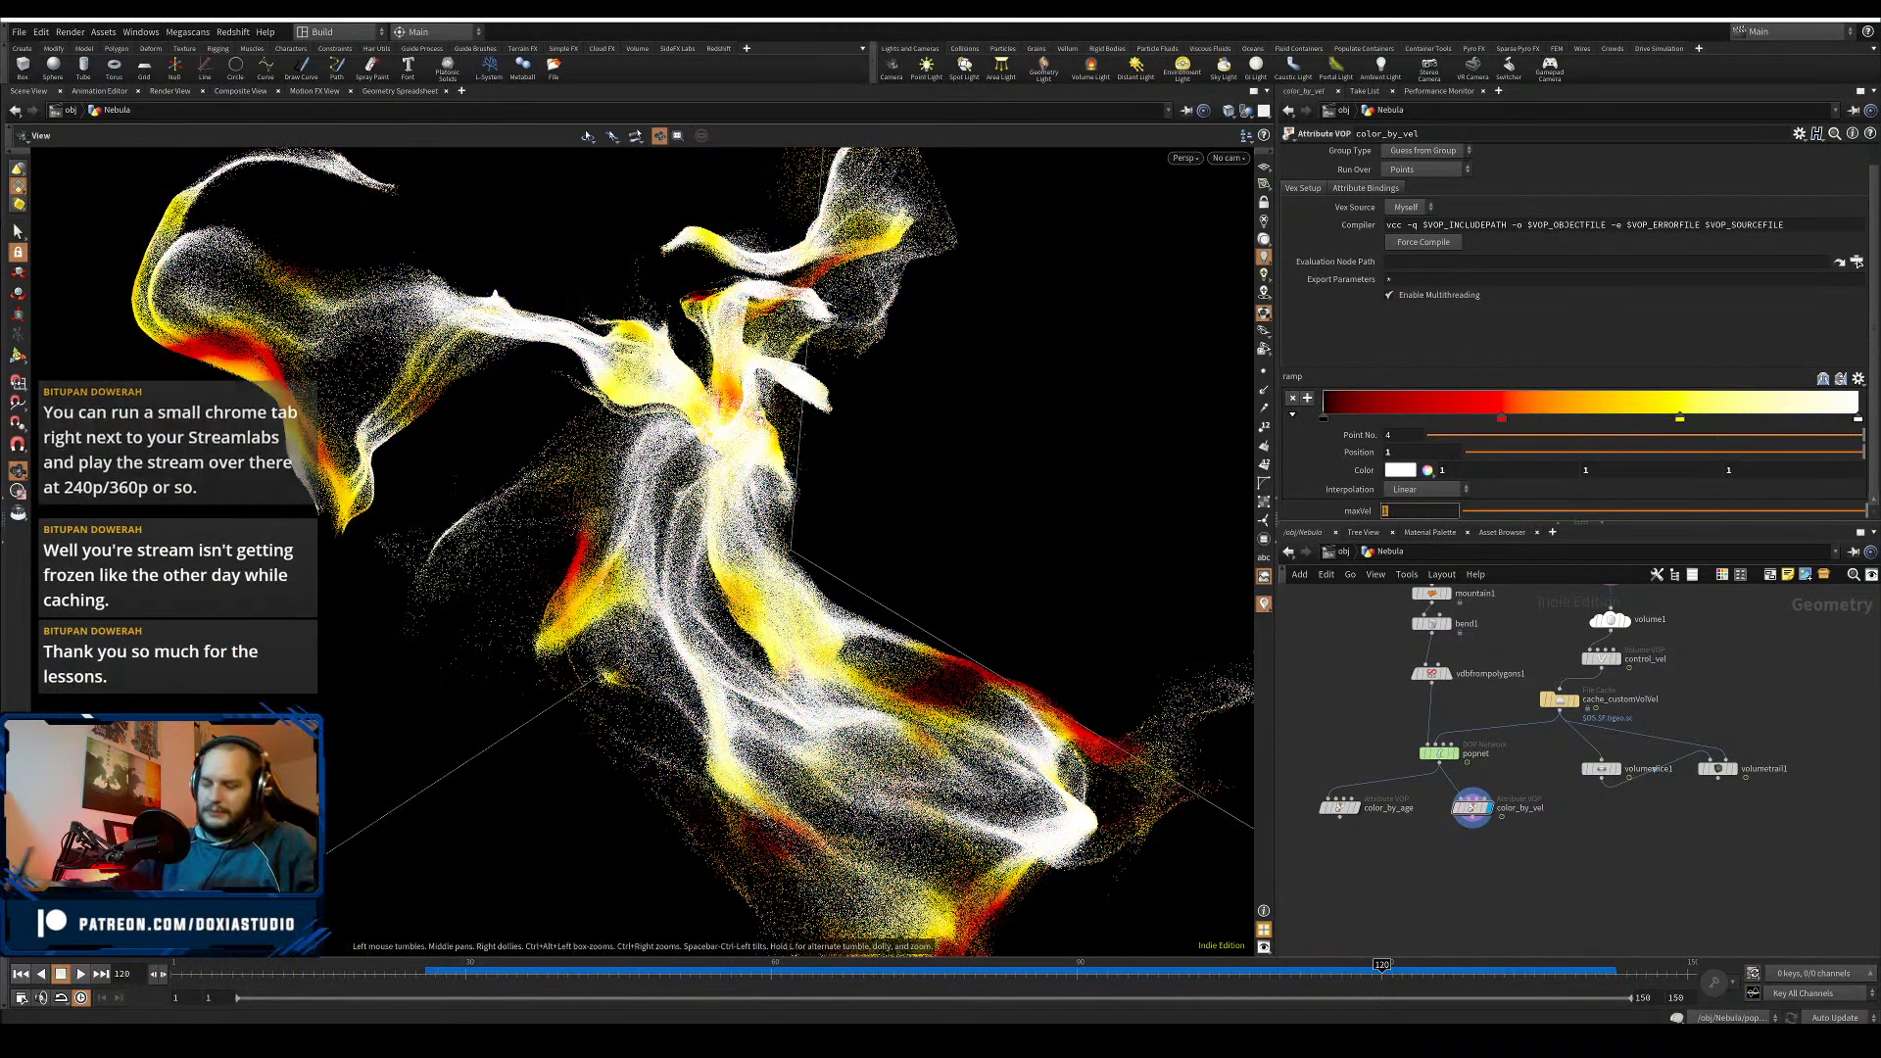
{"action": "type", "text": "2.5"}
{"action": "key", "text": "Return"}
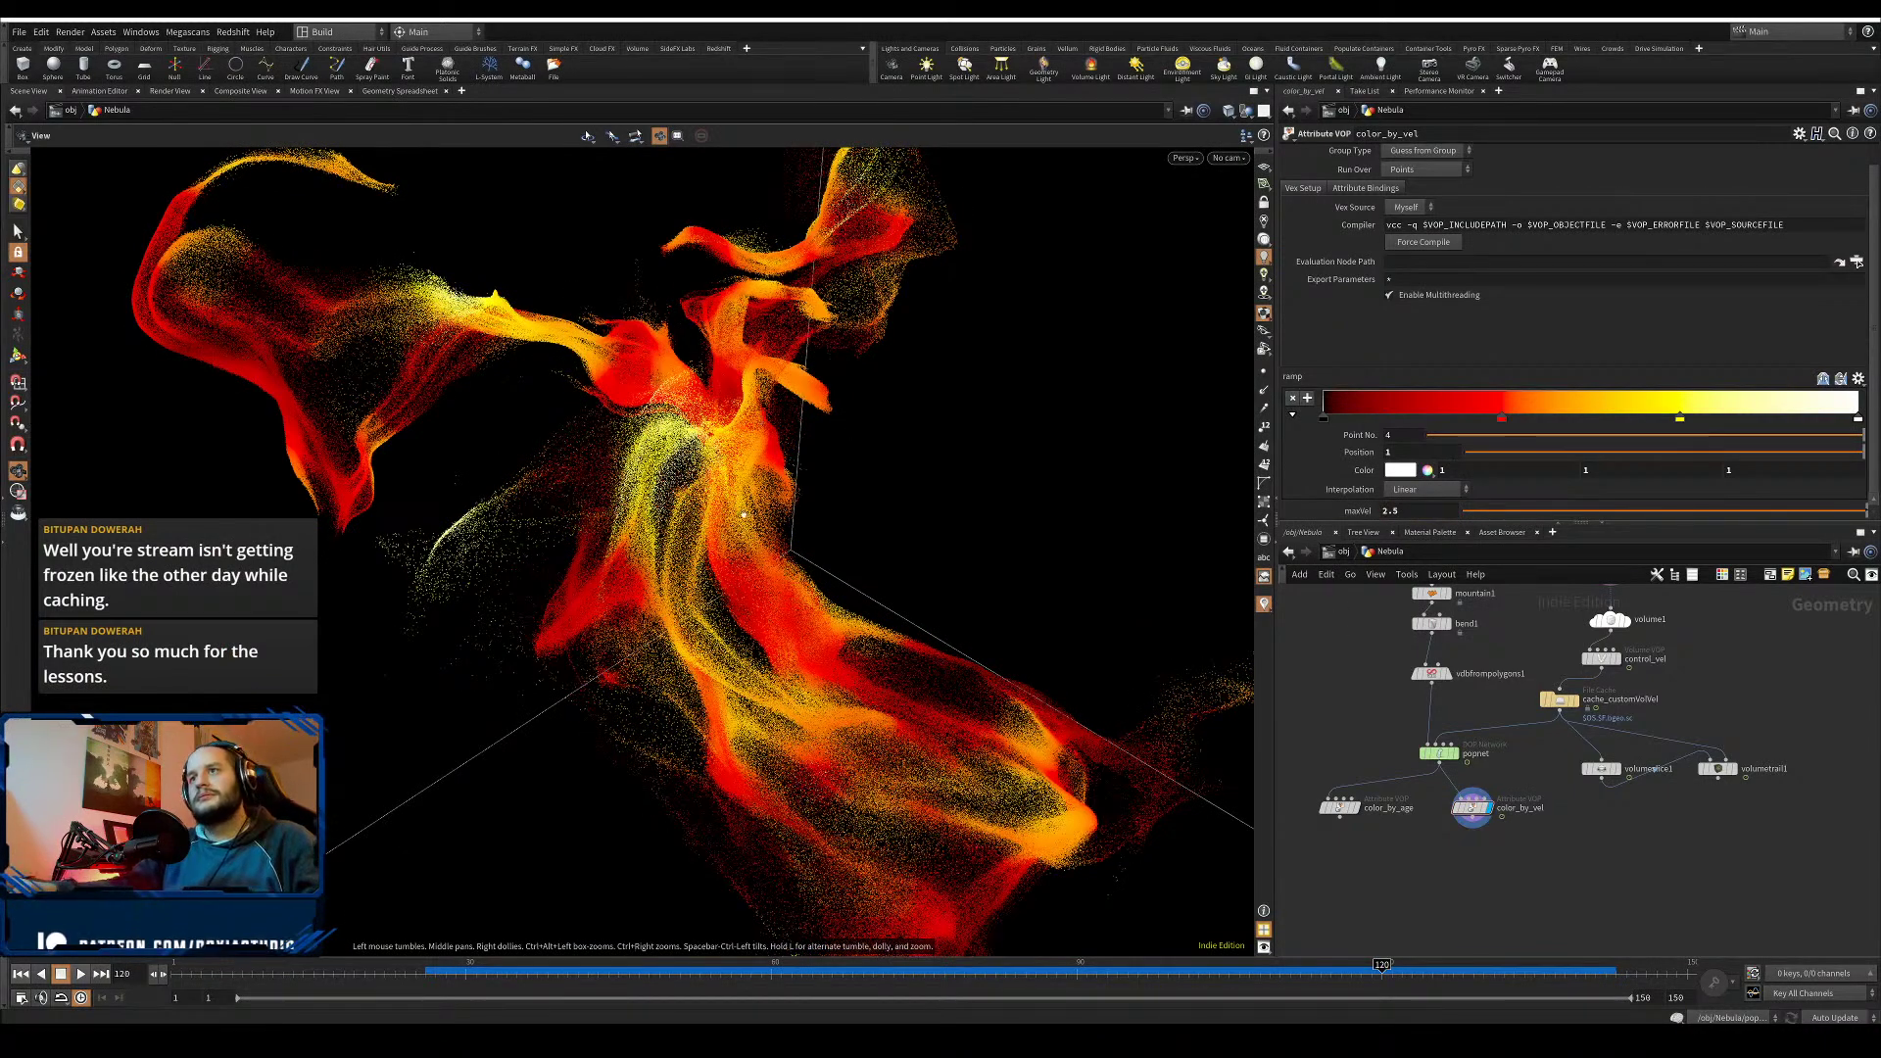
{"action": "right_click_drag", "start_coordinate": [760, 421], "coordinate": [931, 539]}
{"action": "left_click_drag", "start_coordinate": [930, 539], "coordinate": [1125, 454]}
{"action": "left_click", "coordinate": [1859, 378]}
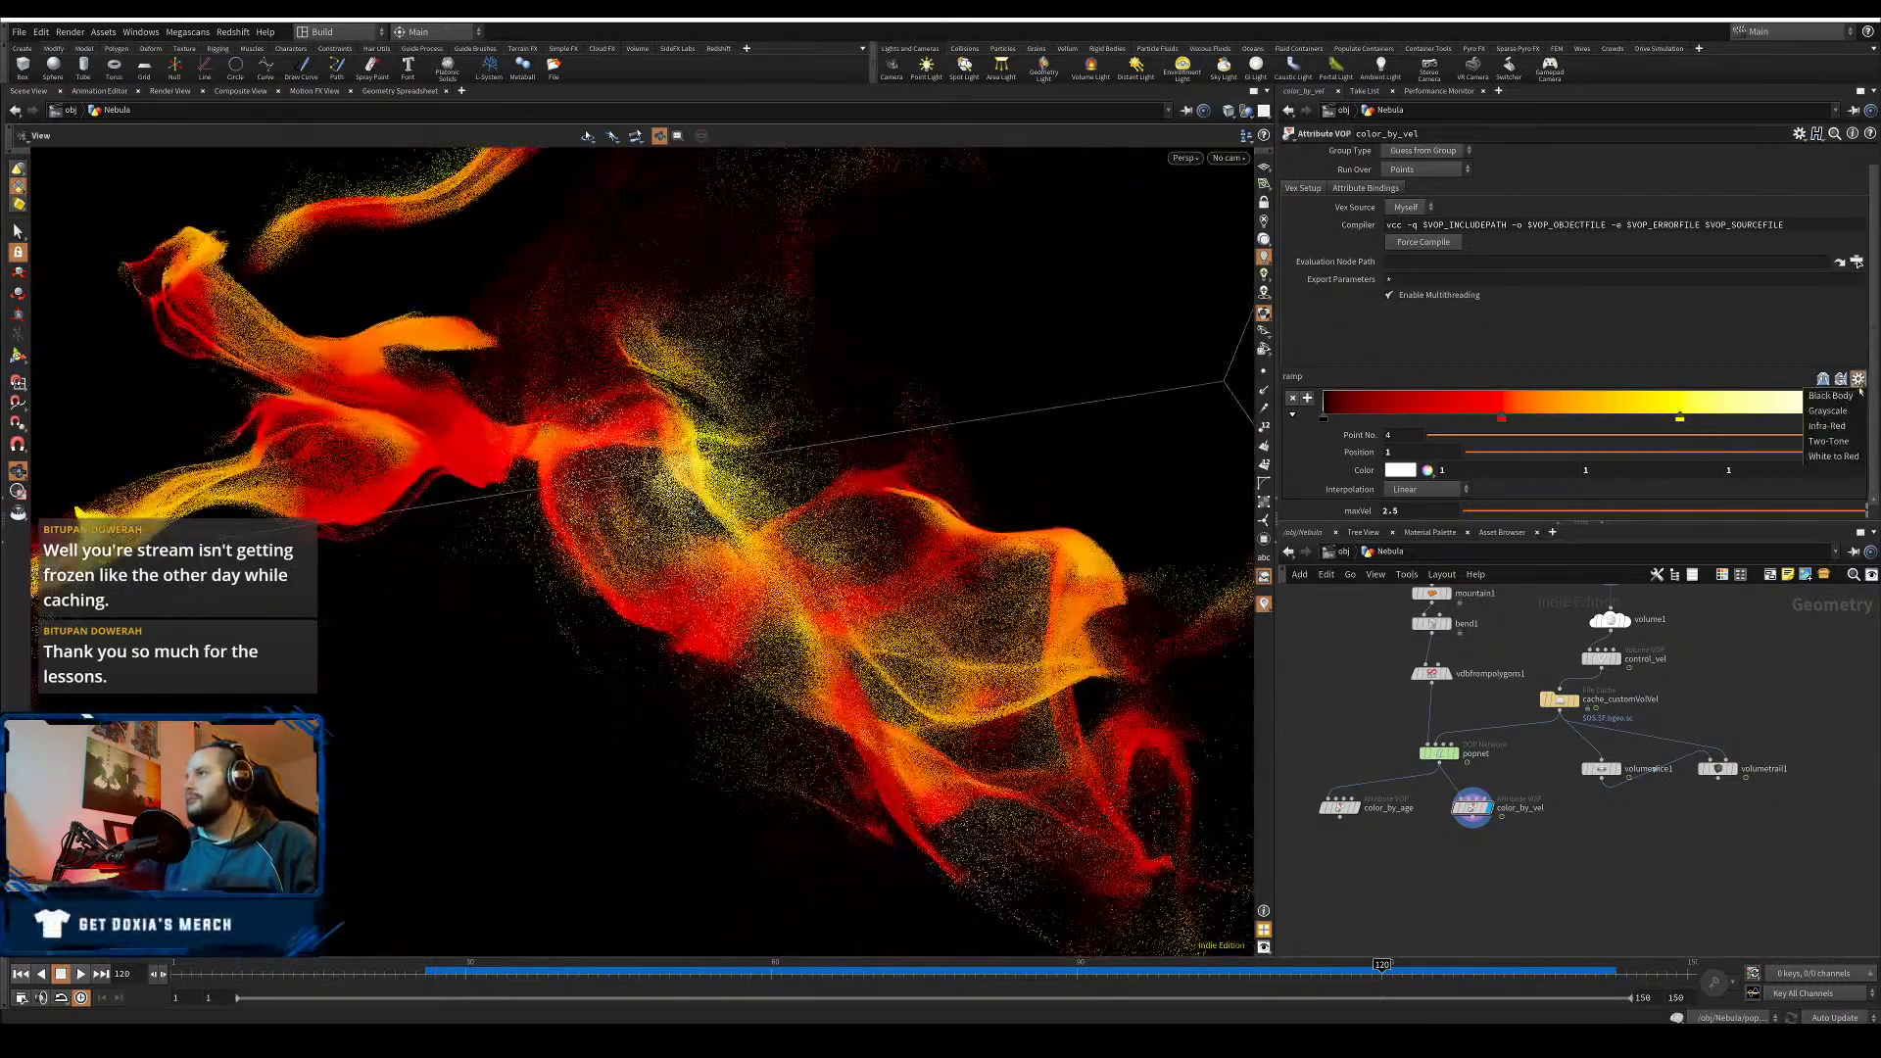
- Apply the Infra-Red ramp preset and shift the red, green, cyan and purple keys inward
{"action": "left_click", "coordinate": [1848, 427]}
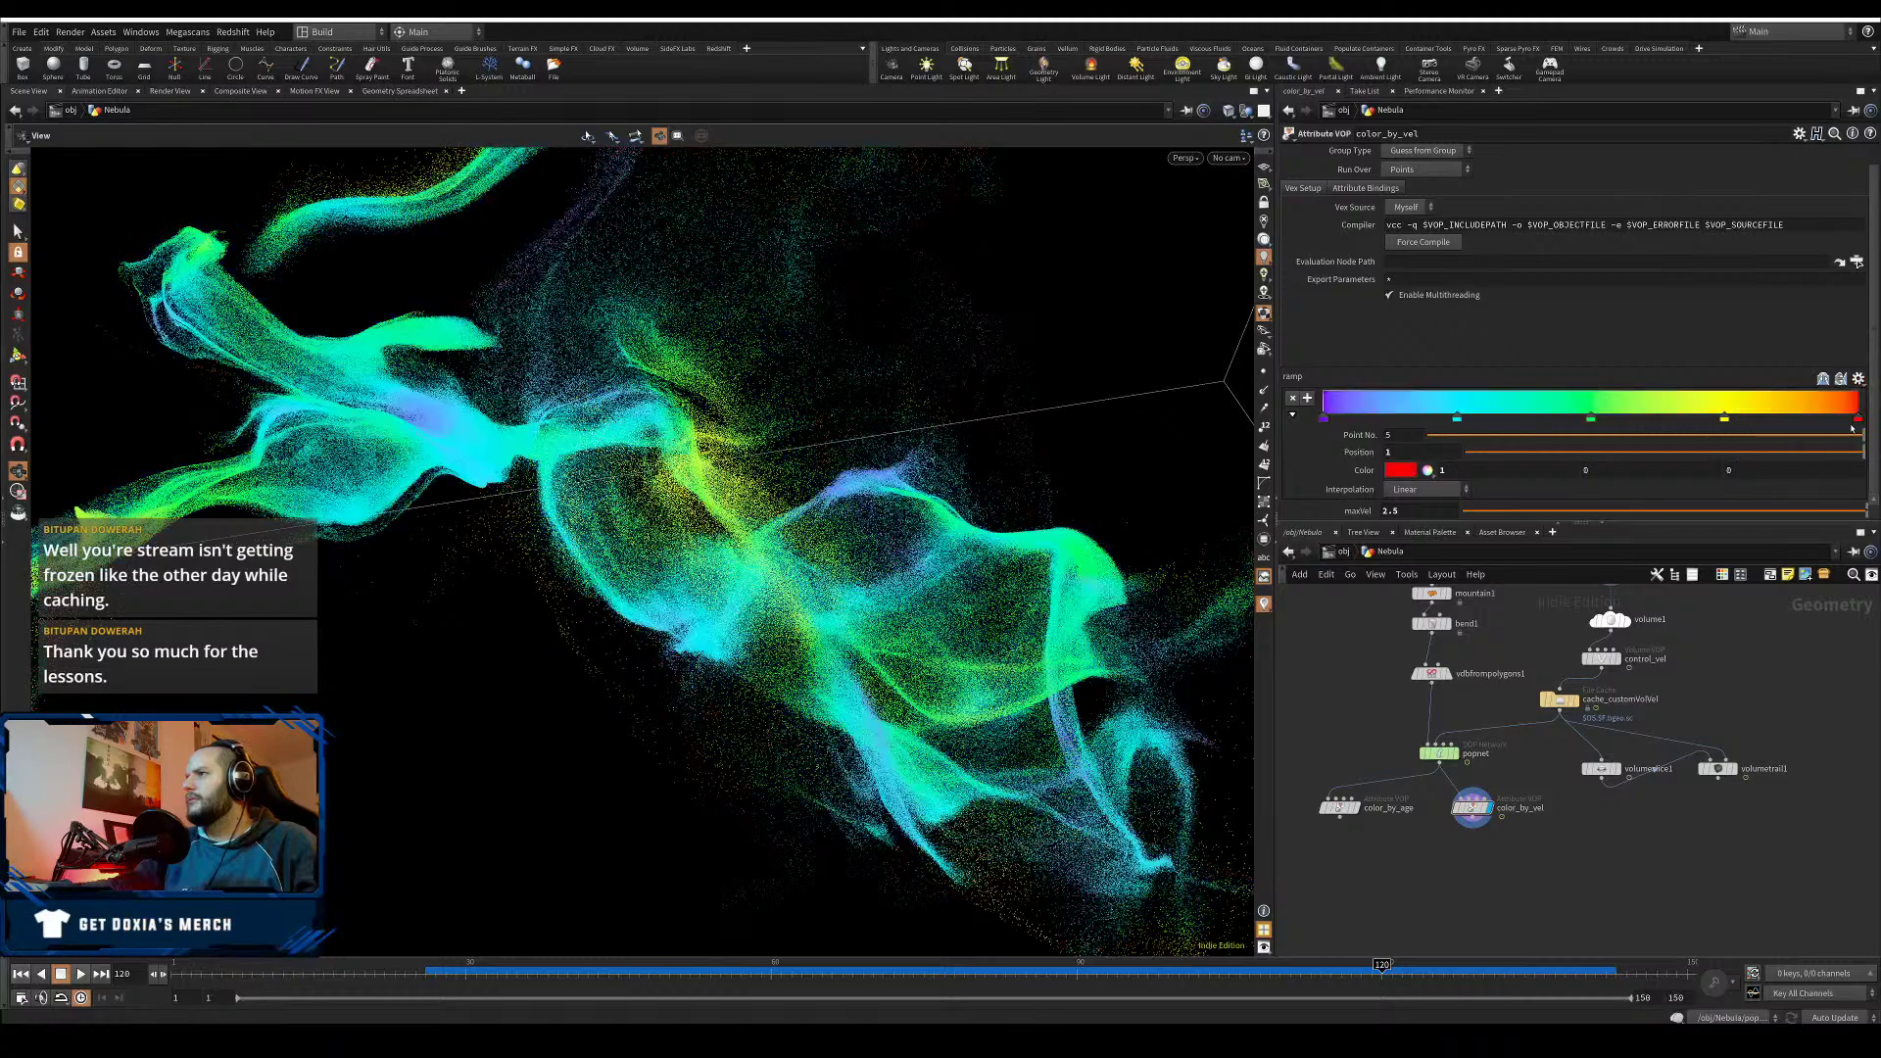
{"action": "left_click_drag", "start_coordinate": [911, 461], "coordinate": [617, 455]}
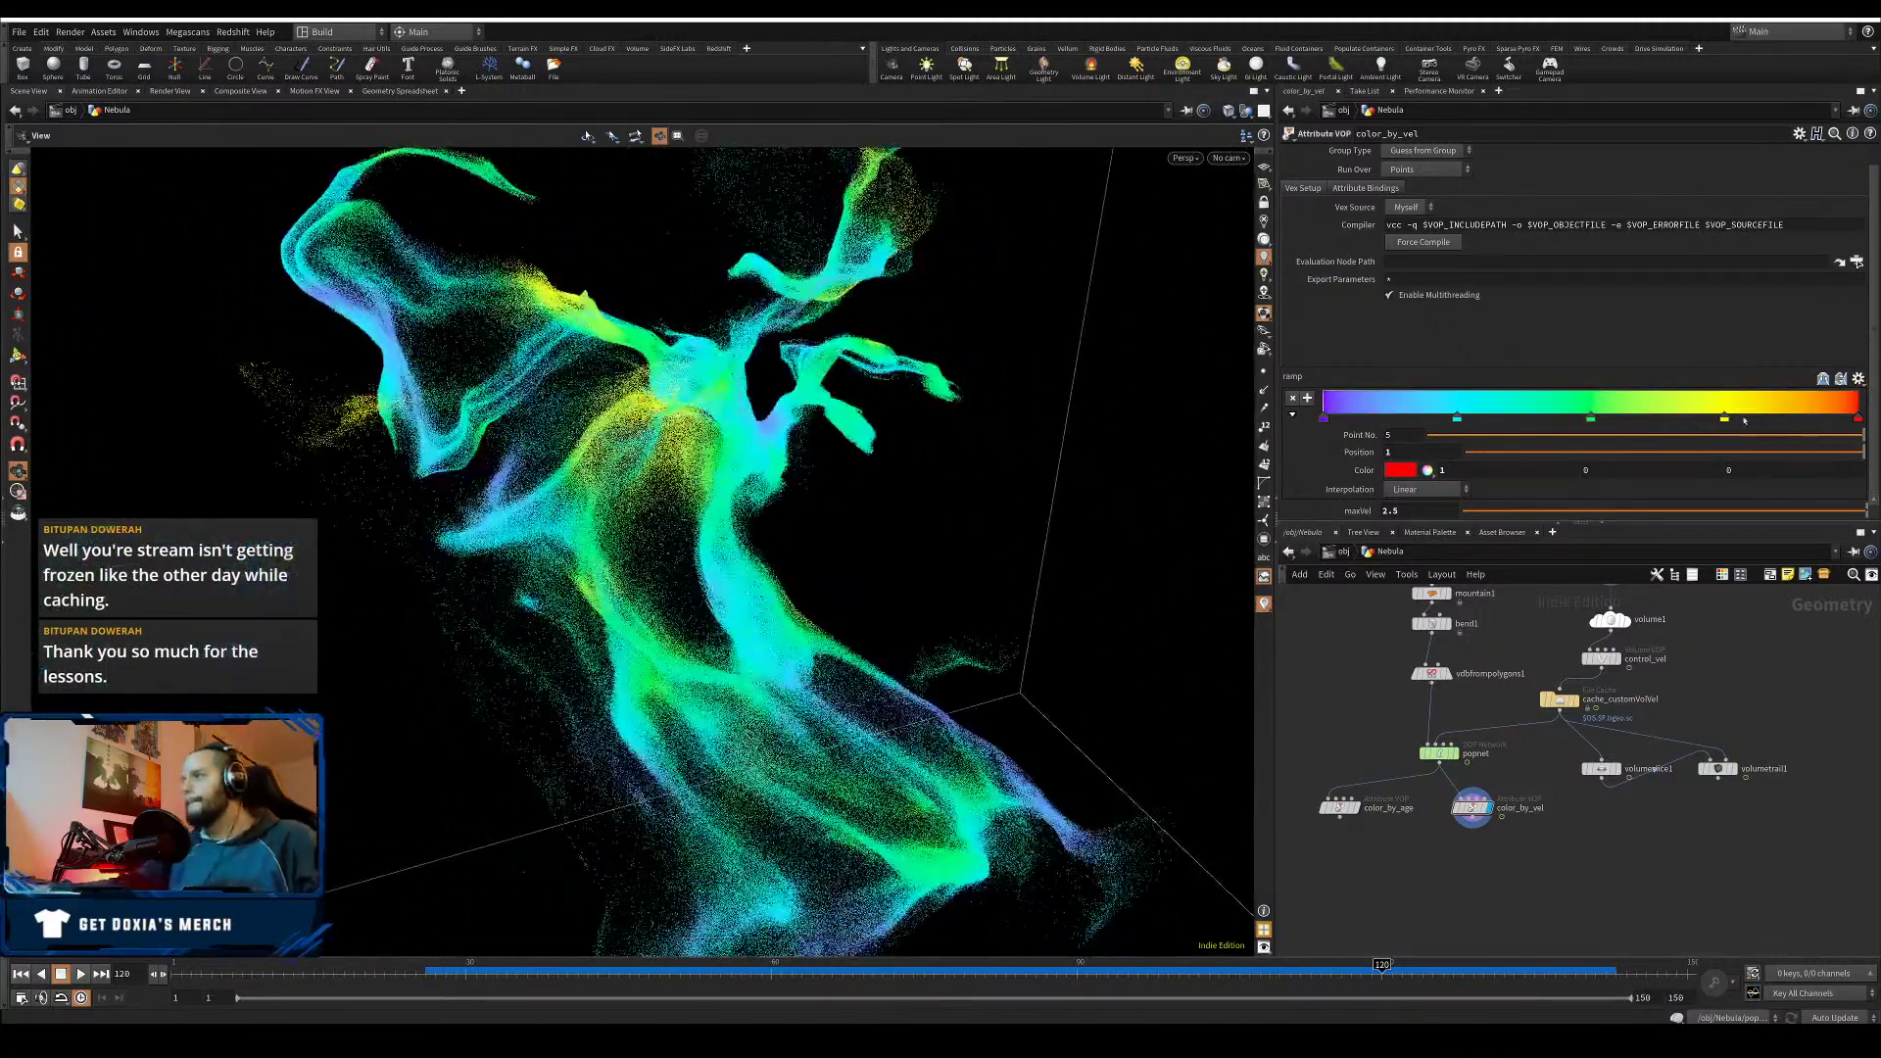
{"action": "left_click_drag", "start_coordinate": [1860, 420], "coordinate": [1776, 425]}
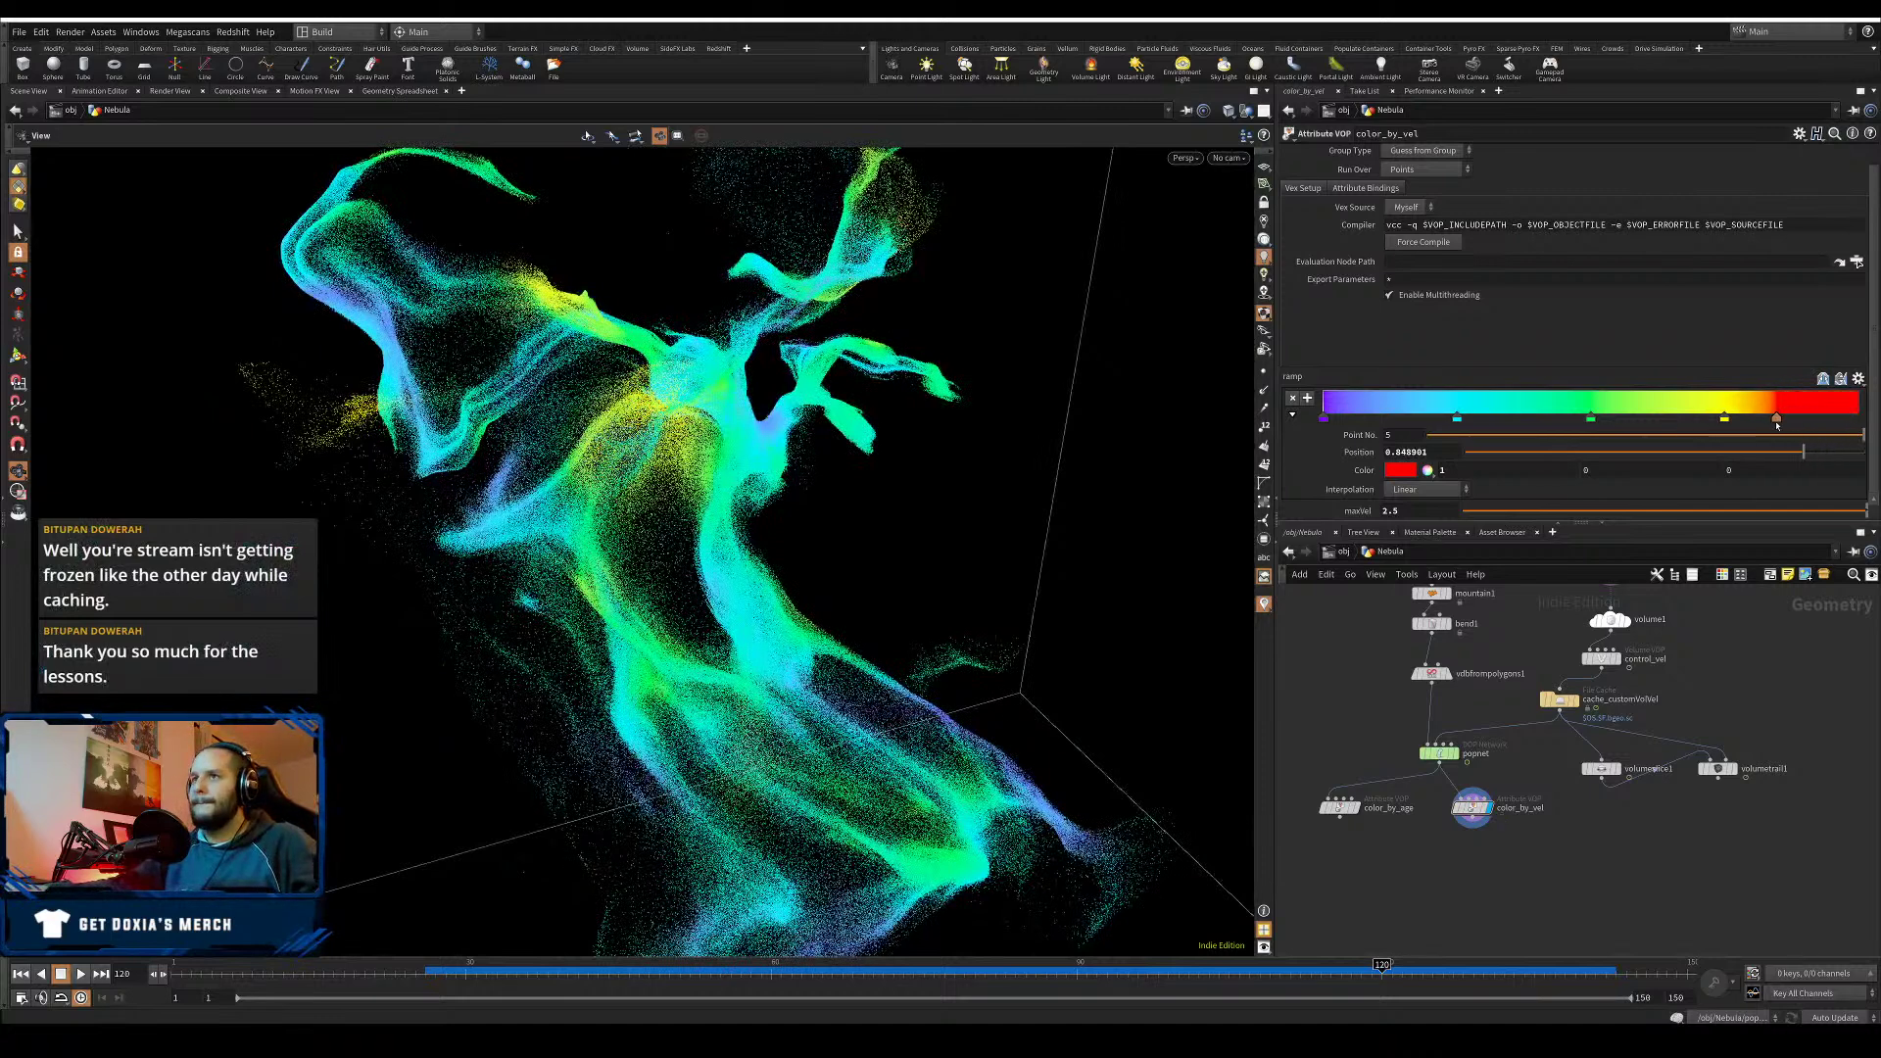
{"action": "left_click_drag", "start_coordinate": [1590, 420], "coordinate": [1670, 420]}
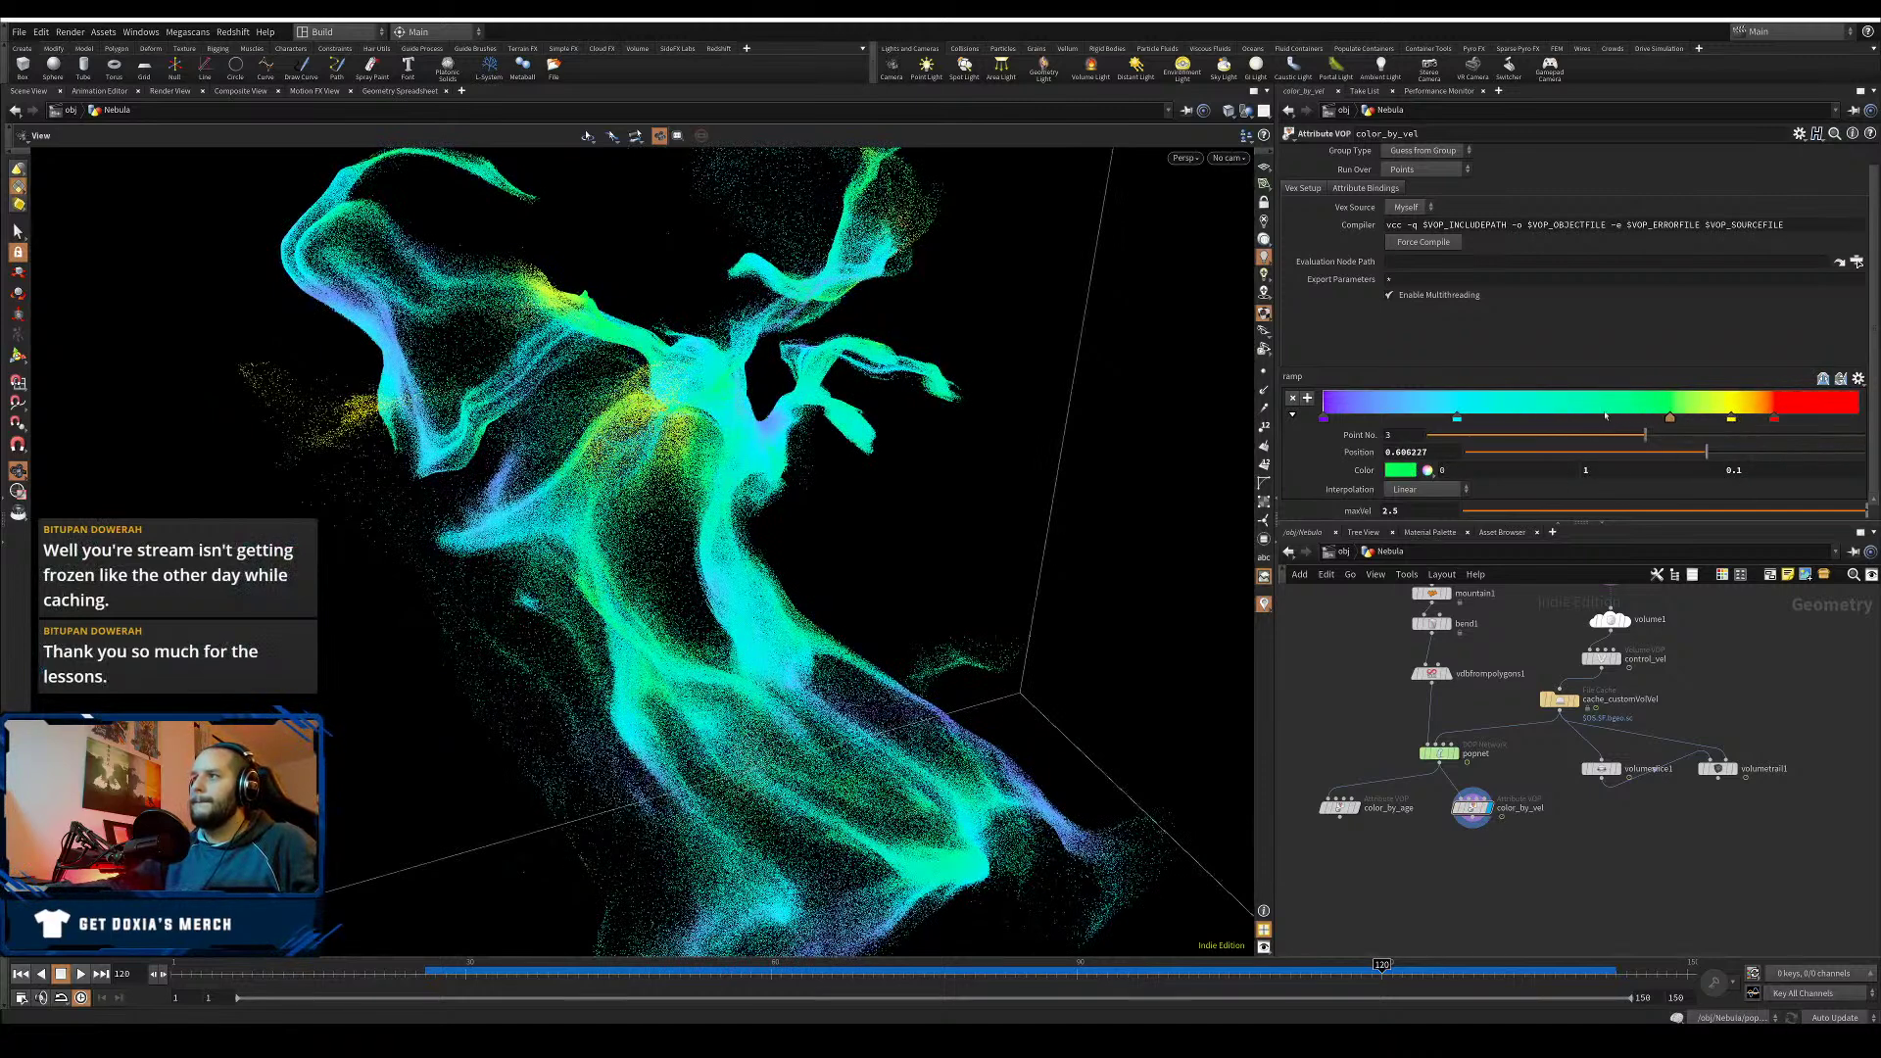
{"action": "left_click_drag", "start_coordinate": [1457, 420], "coordinate": [1540, 416]}
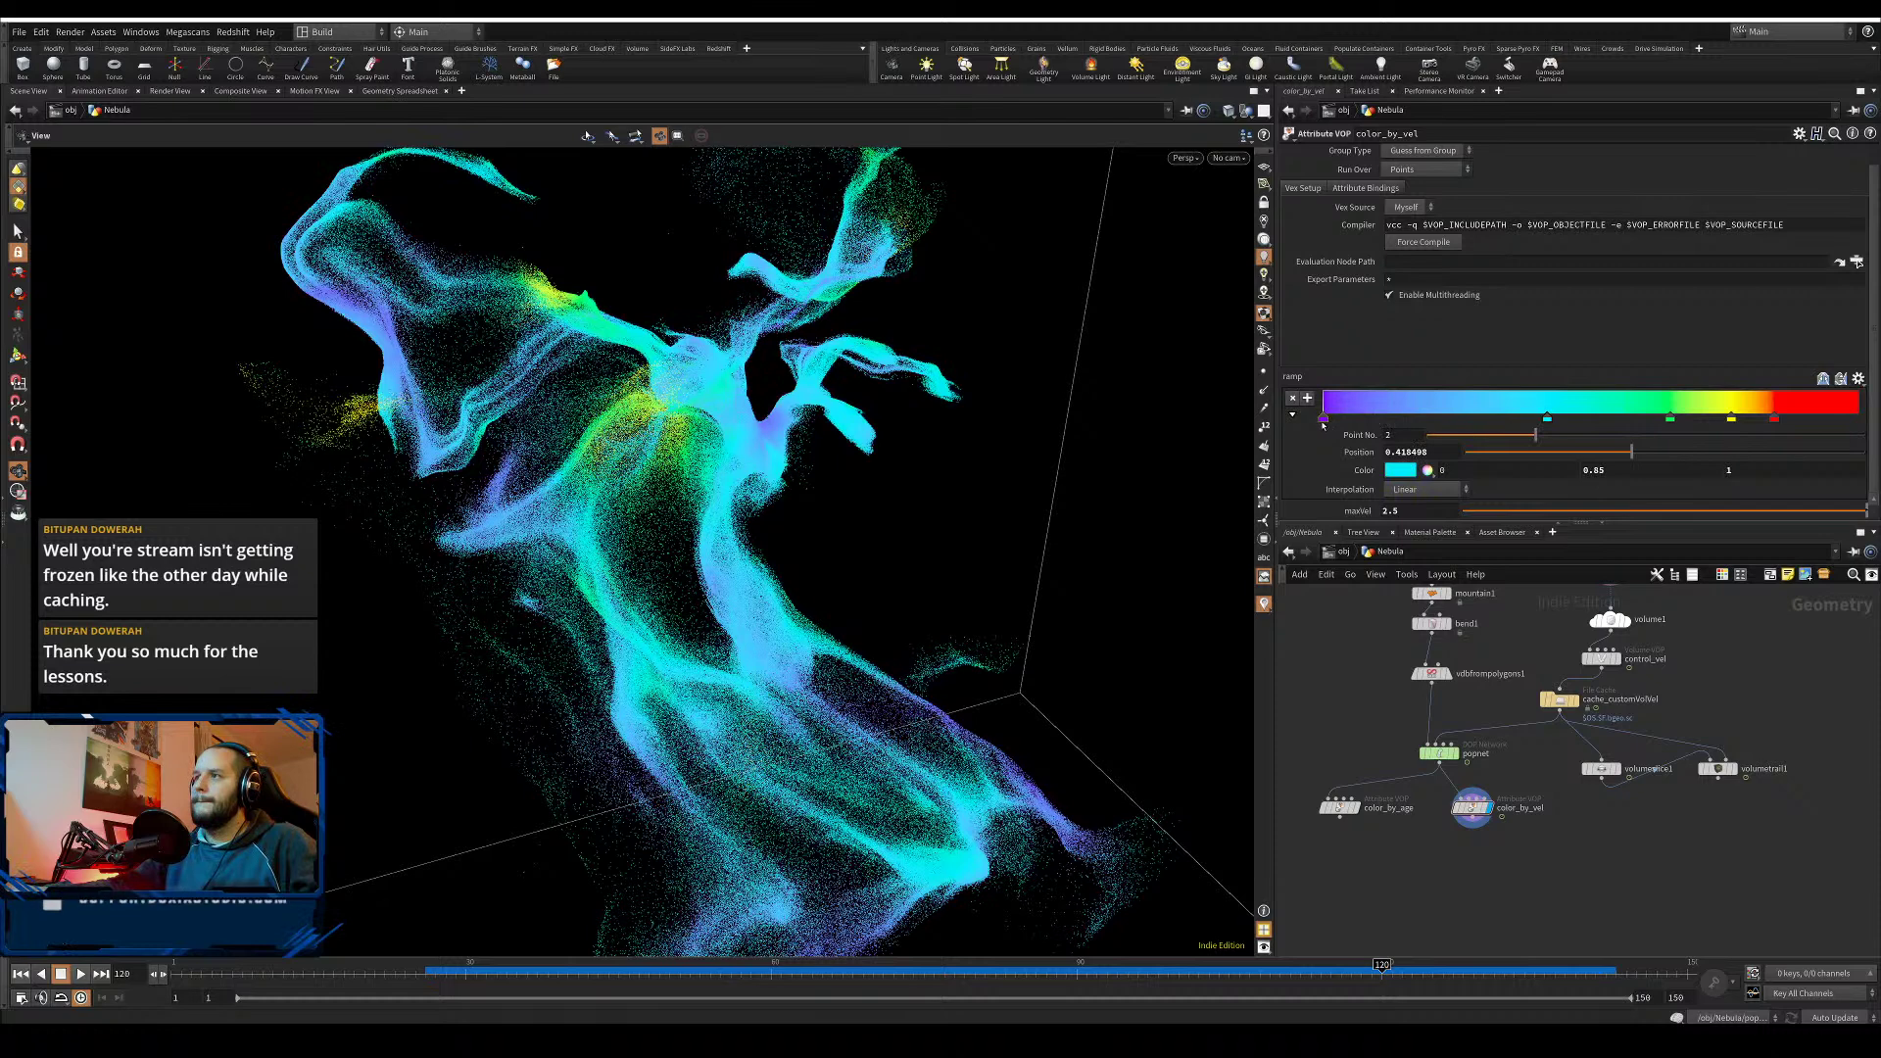
{"action": "left_click_drag", "start_coordinate": [1323, 421], "coordinate": [1450, 419]}
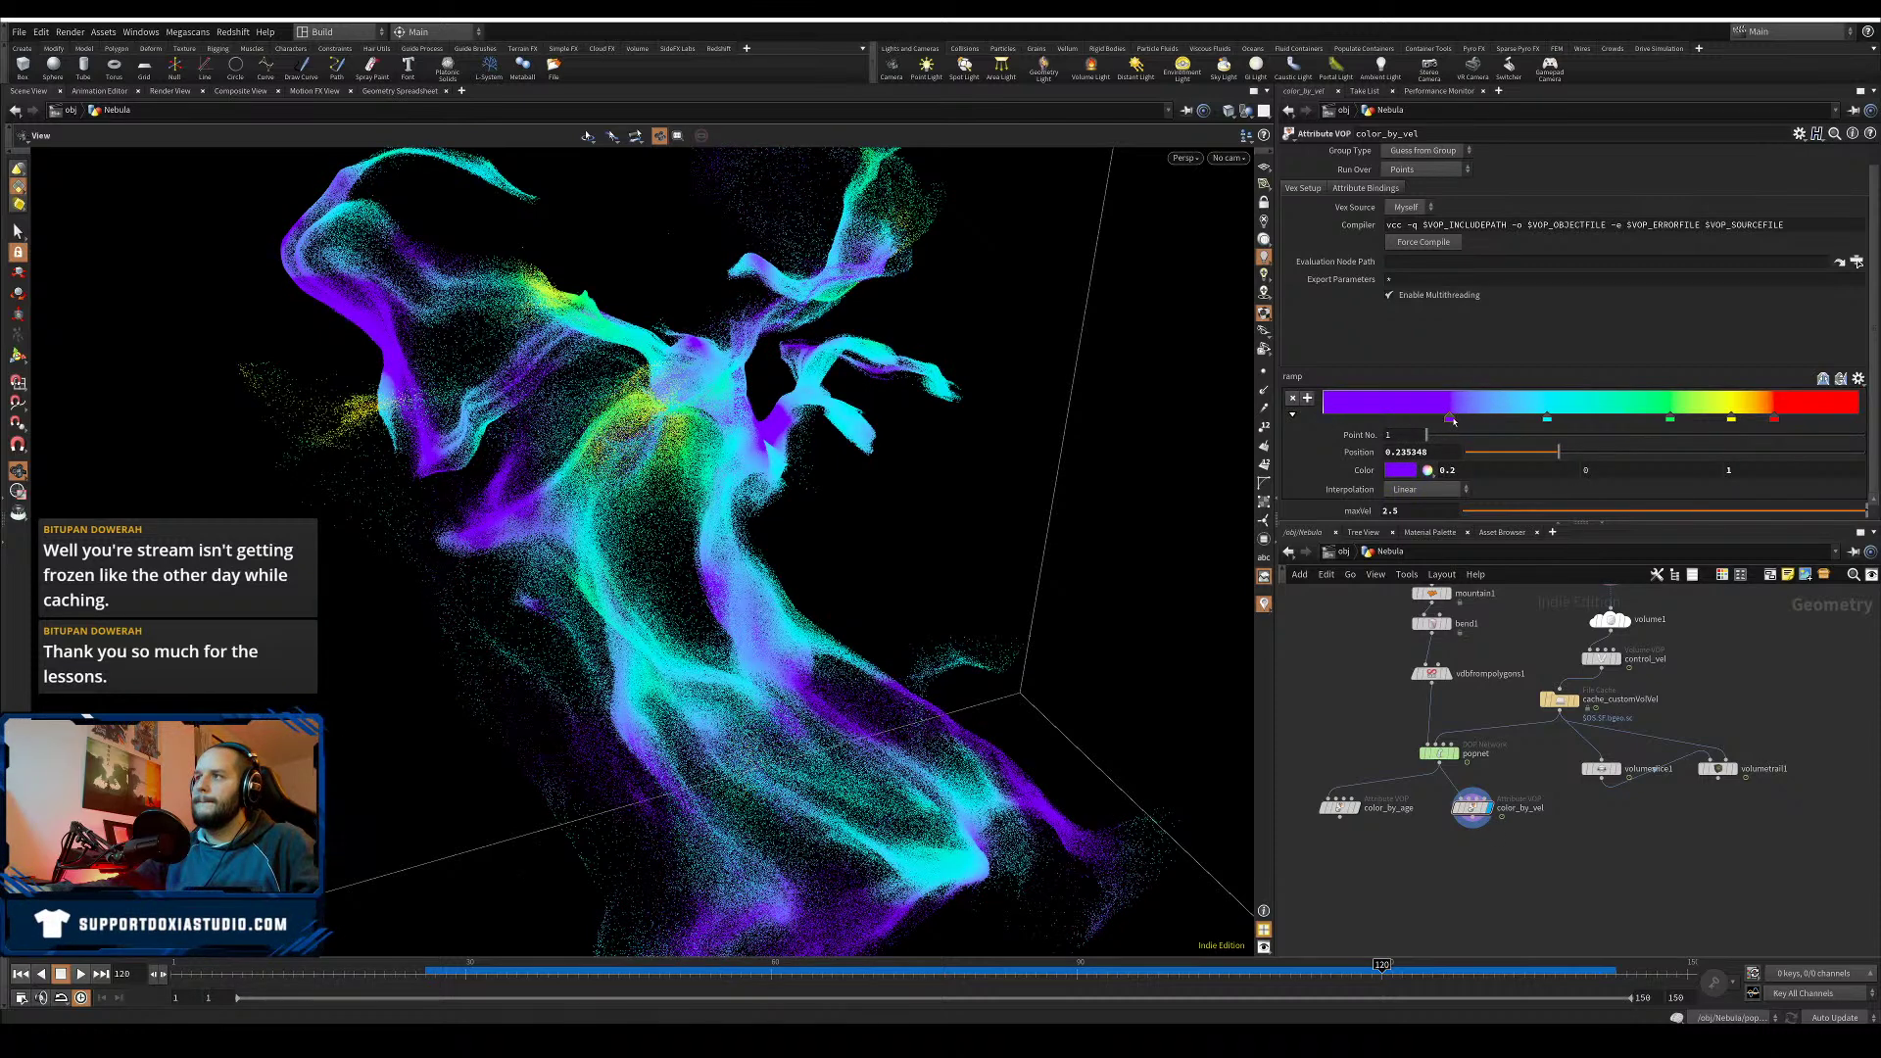
{"action": "left_click", "coordinate": [1409, 471]}
- Try blue, magenta and pink on the first ramp key, ending on deep magenta-pink
{"action": "left_click", "coordinate": [1534, 391]}
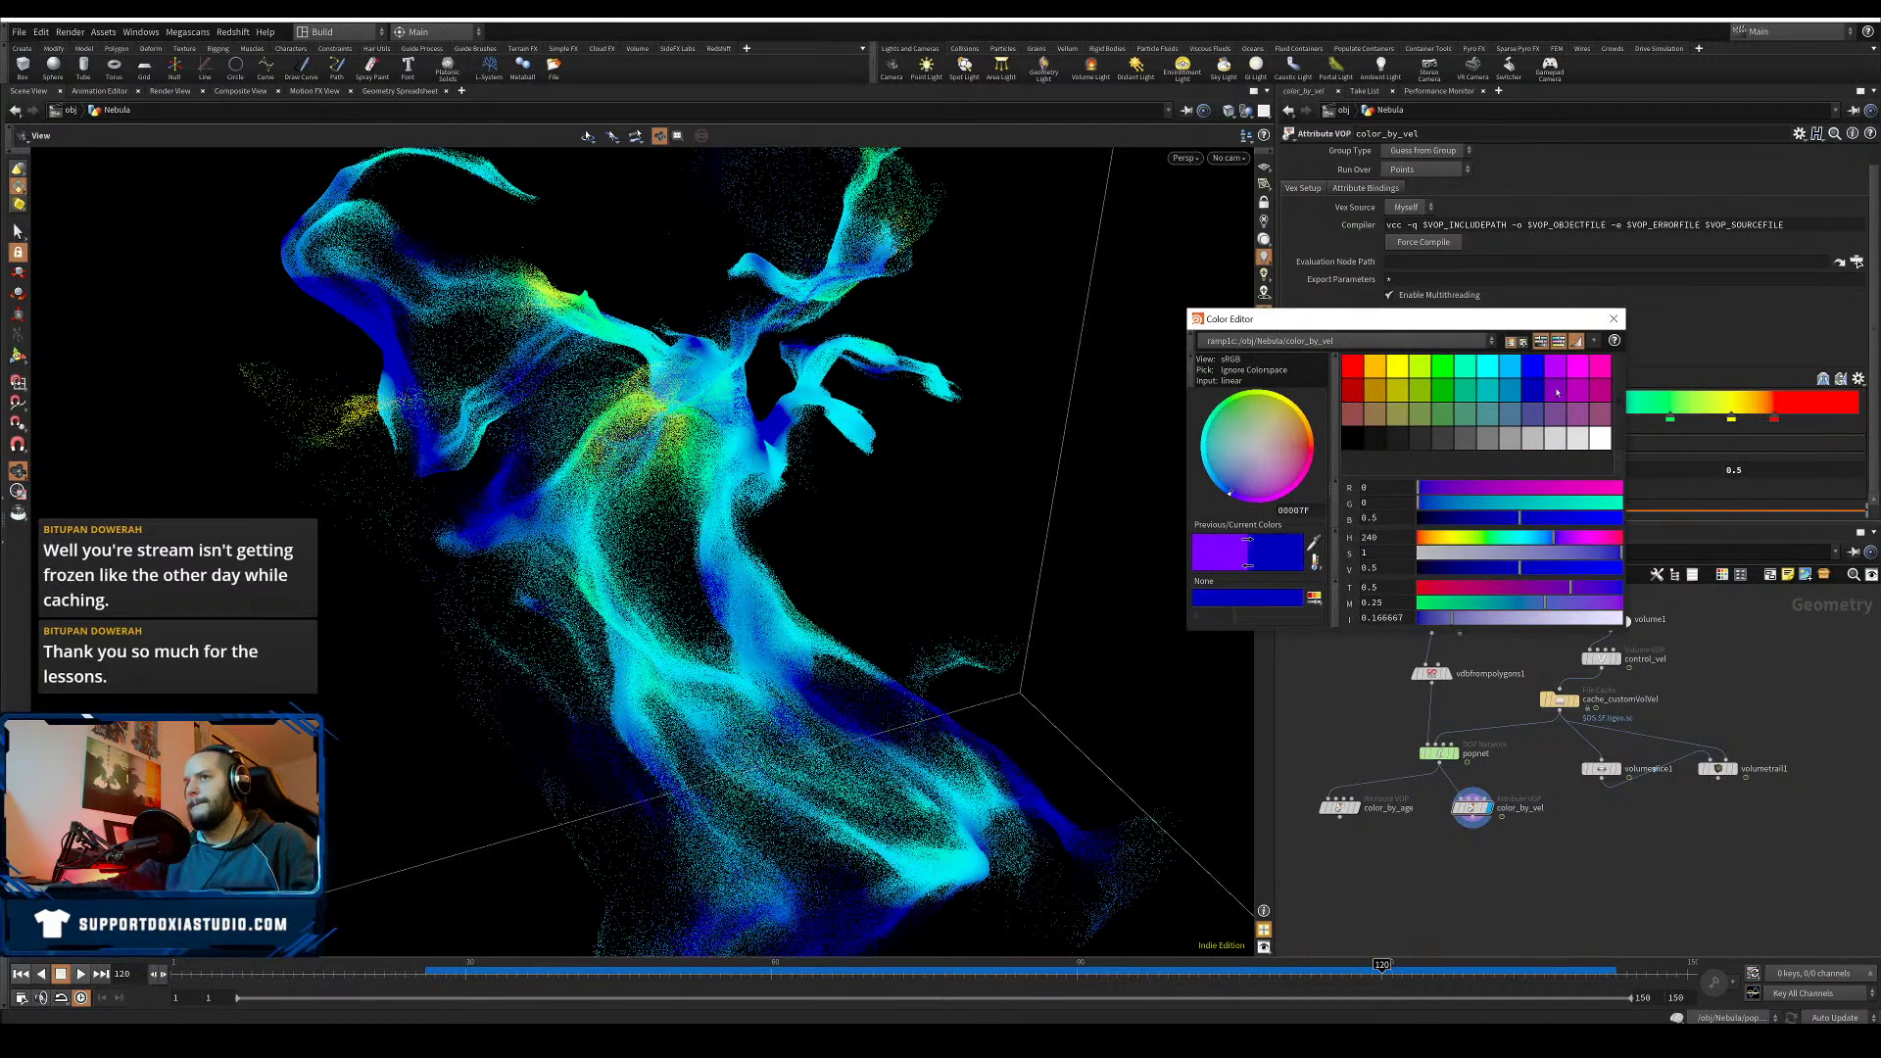
{"action": "left_click", "coordinate": [1532, 373]}
{"action": "left_click", "coordinate": [1510, 369]}
{"action": "left_click", "coordinate": [1578, 368]}
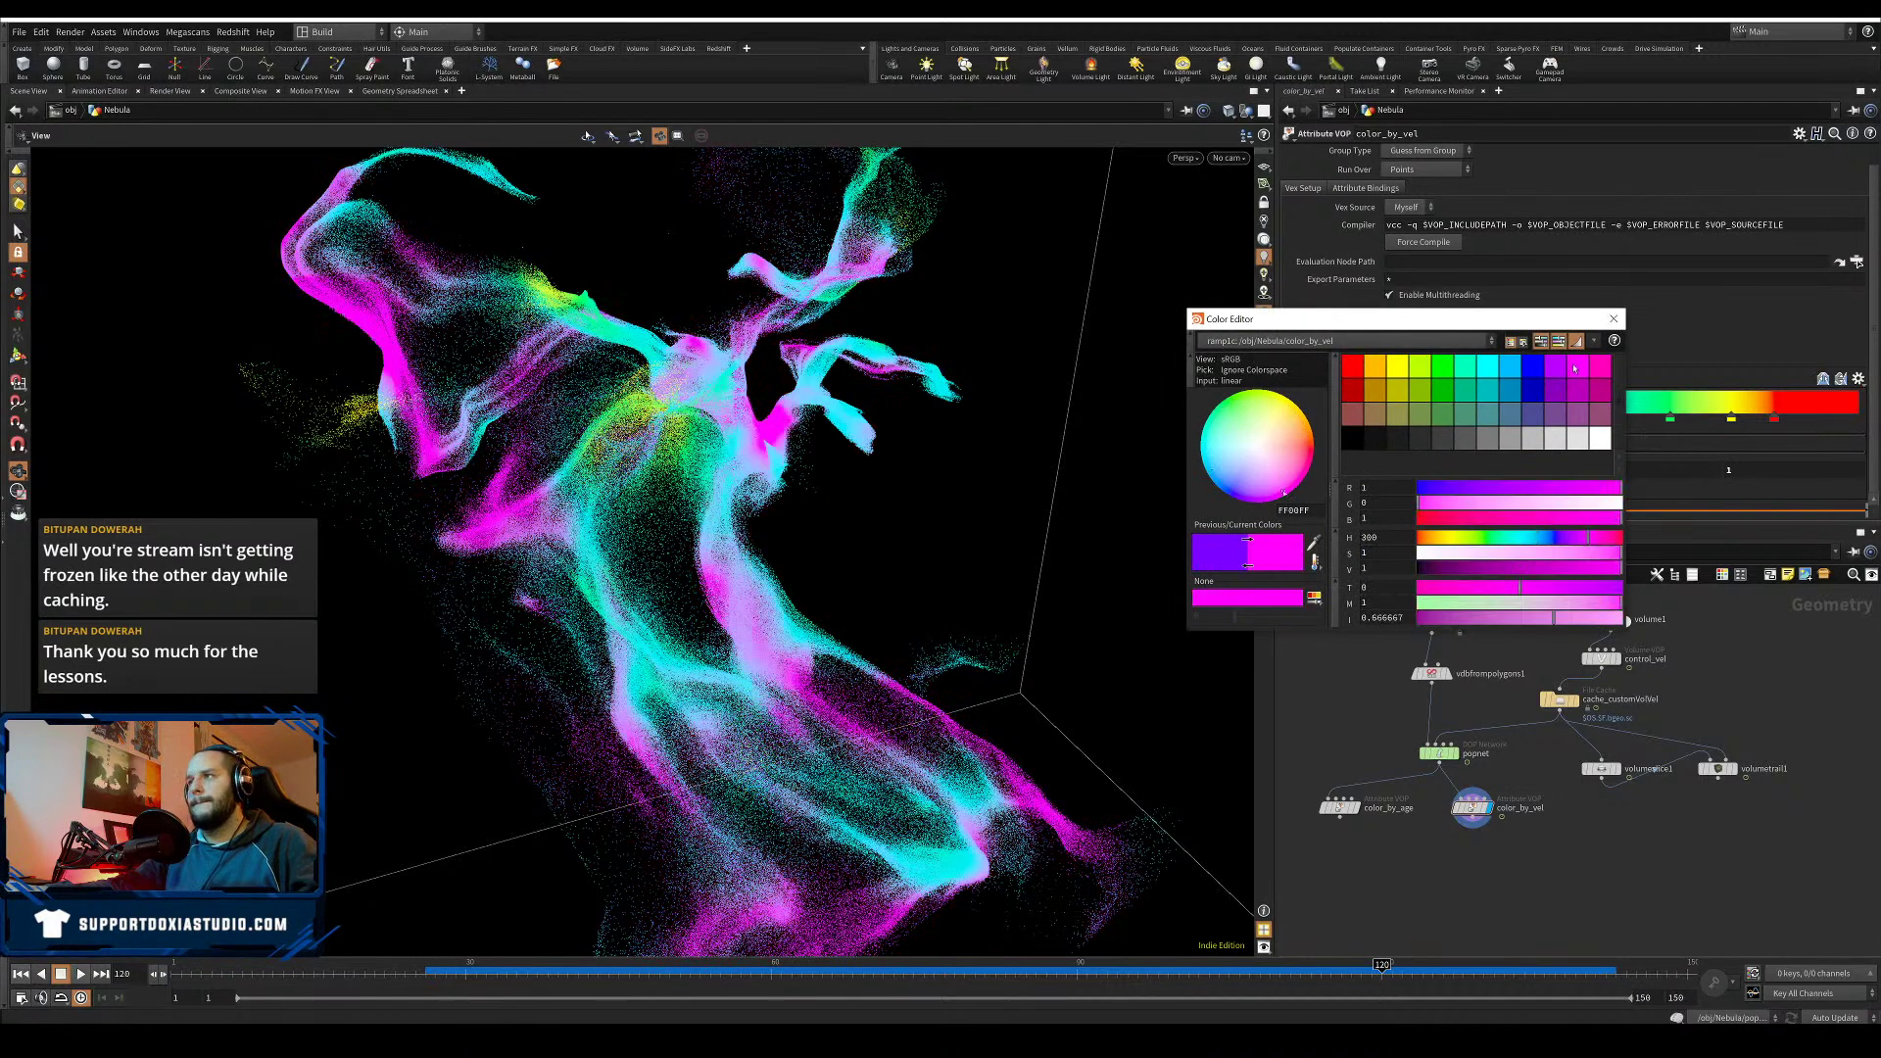
{"action": "left_click", "coordinate": [1608, 368]}
{"action": "left_click", "coordinate": [1603, 389]}
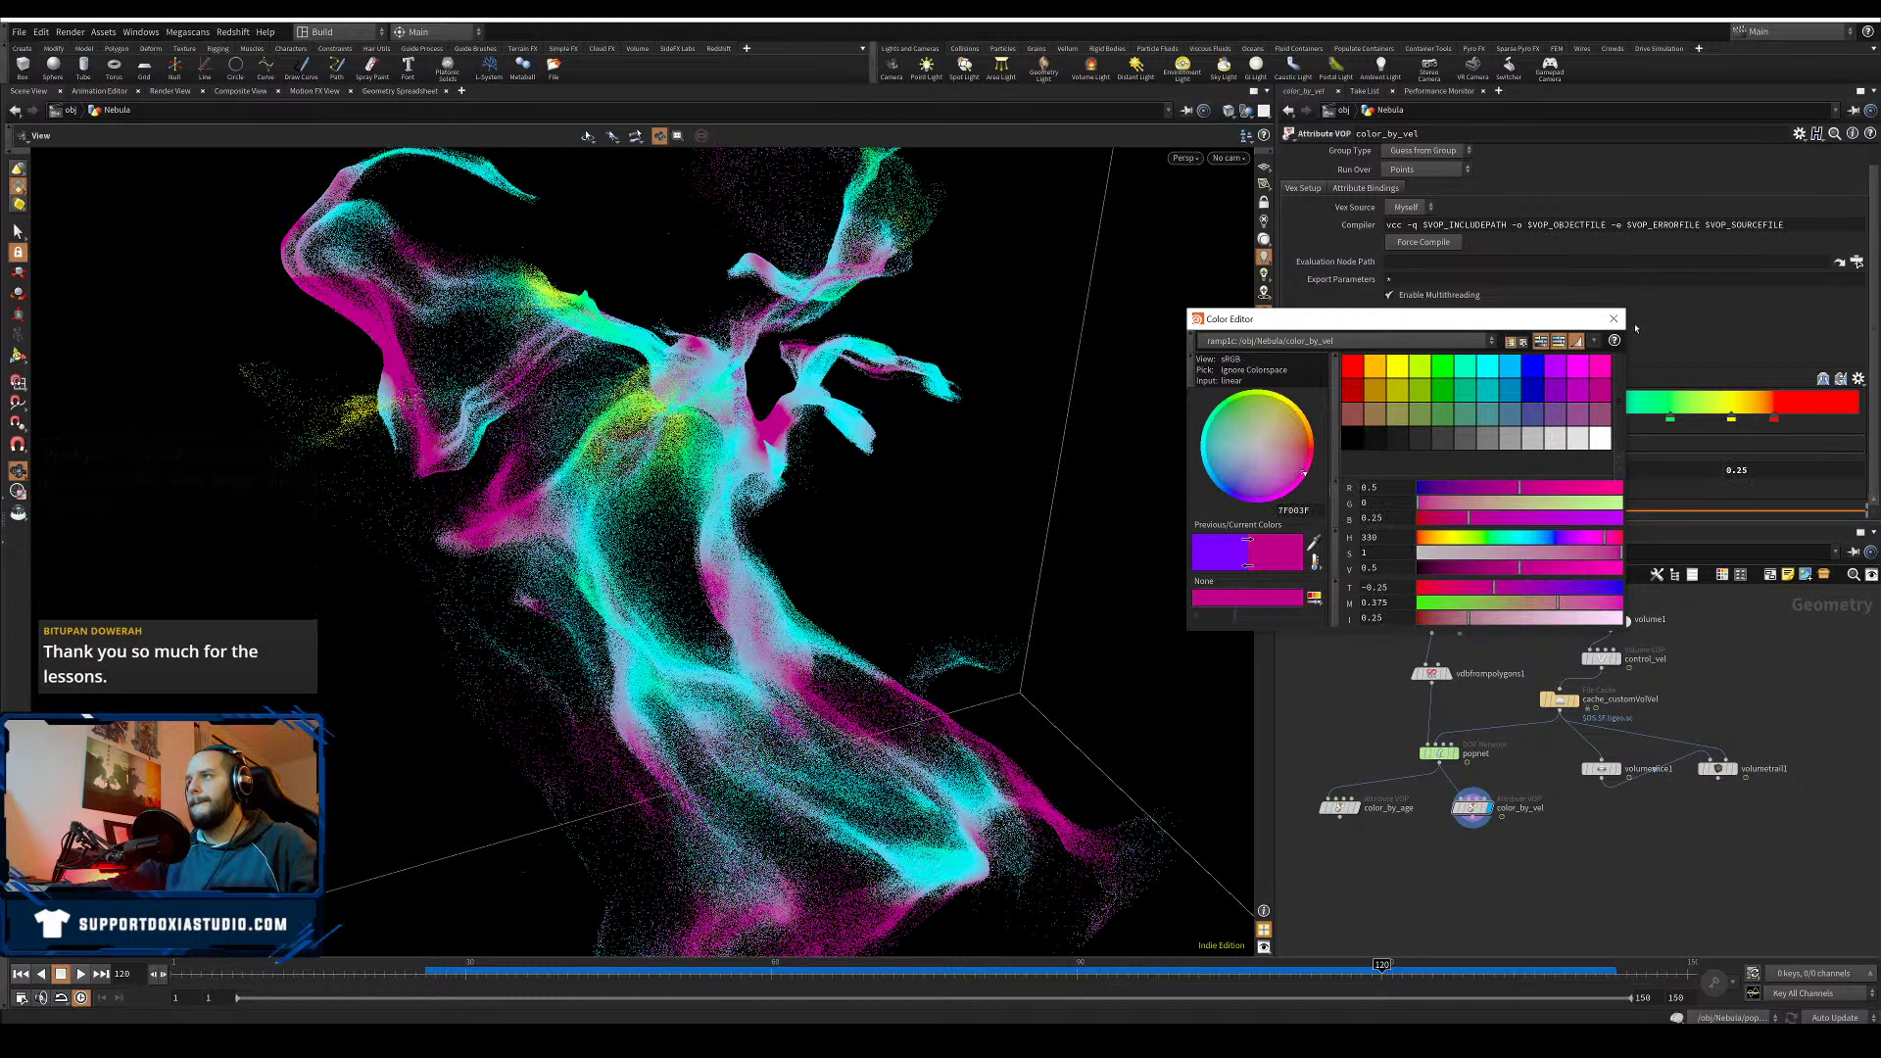
{"action": "left_click", "coordinate": [1611, 320]}
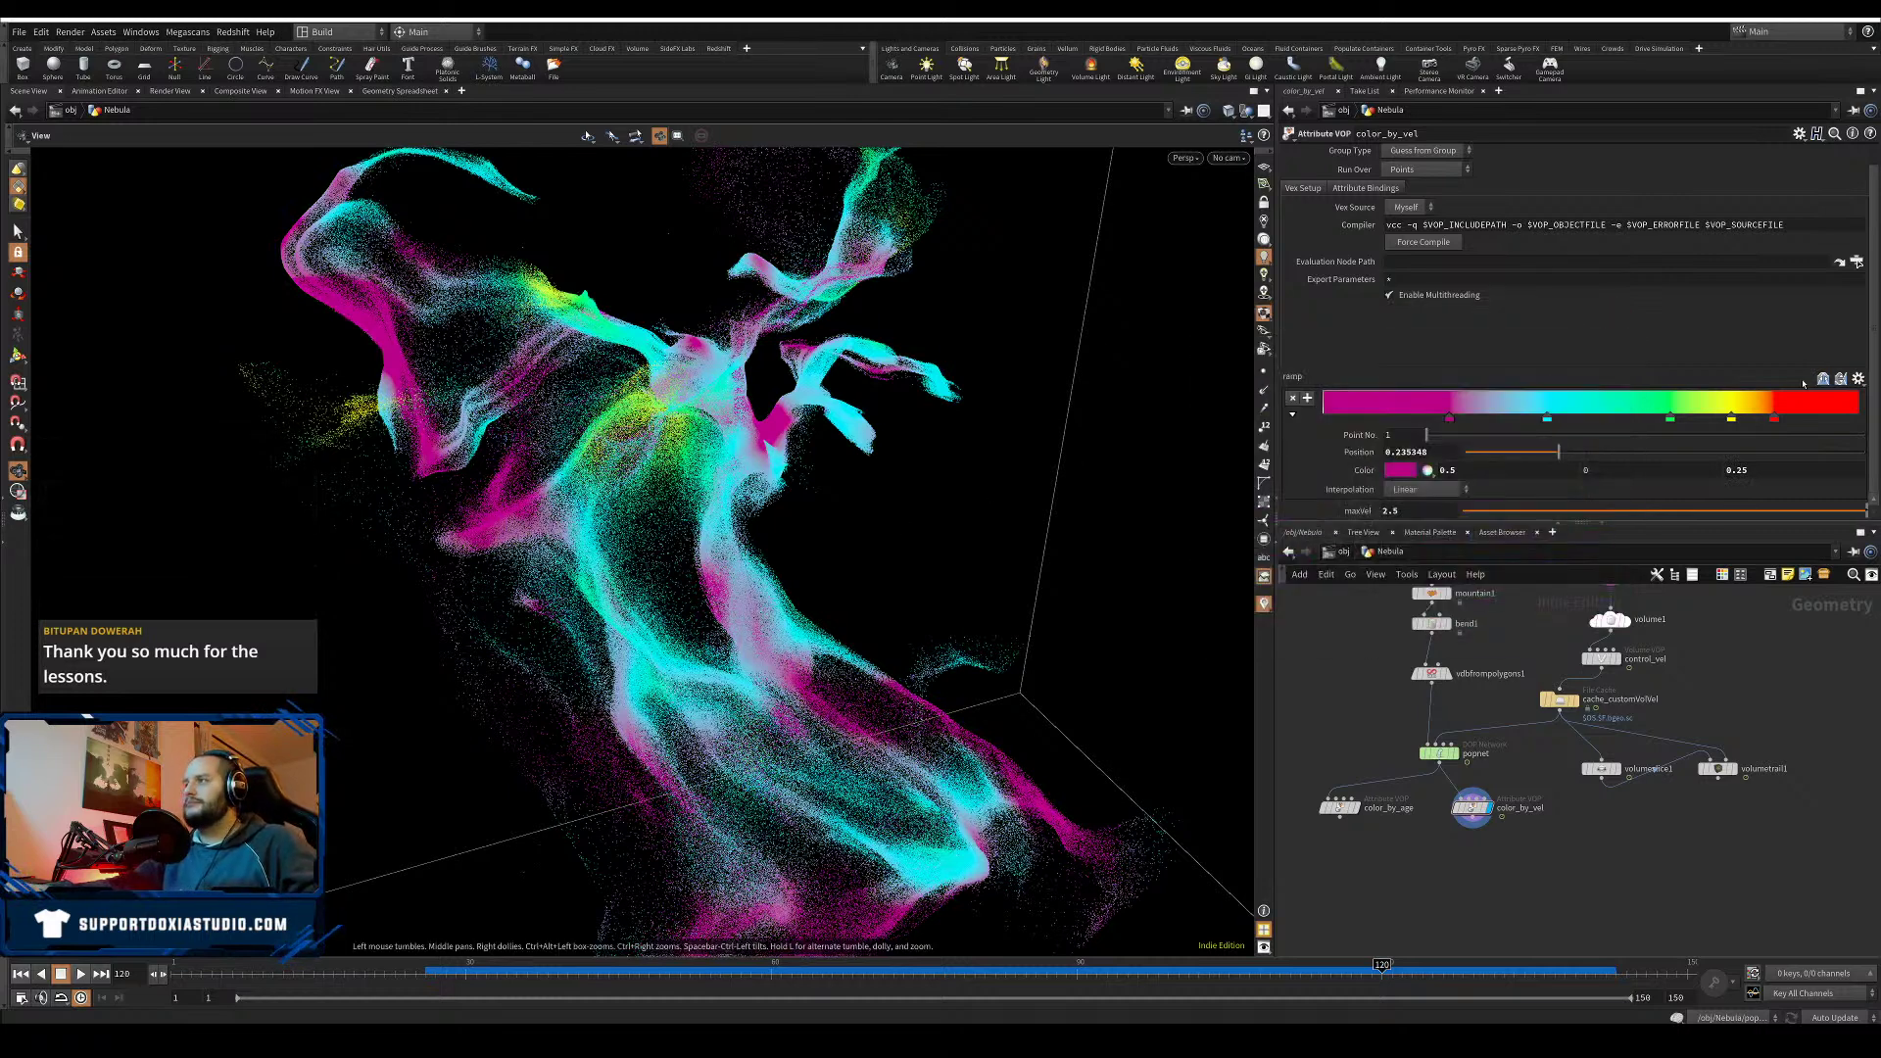
- Try the Grayscale ramp preset, then settle on the Black Body preset
{"action": "left_click", "coordinate": [1857, 379]}
{"action": "left_click", "coordinate": [1850, 411]}
{"action": "left_click", "coordinate": [1858, 380]}
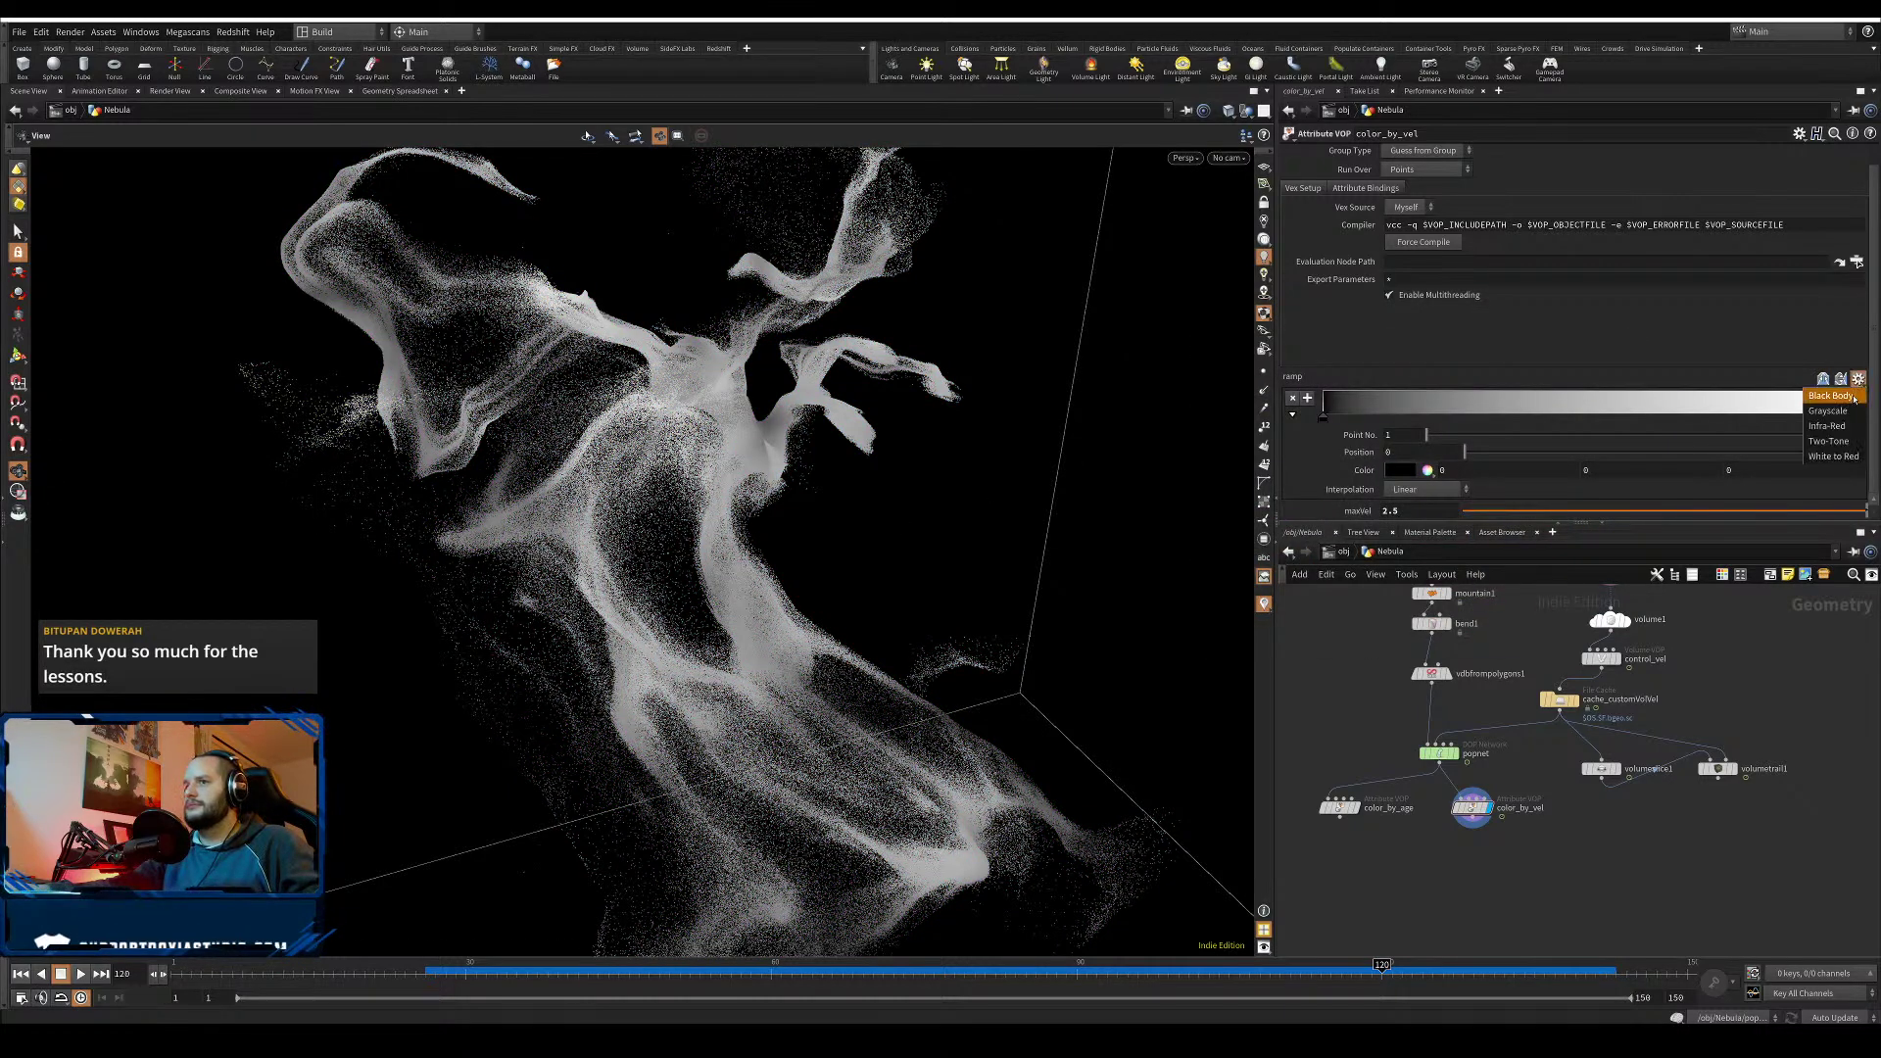
{"action": "double_click", "coordinate": [1853, 399]}
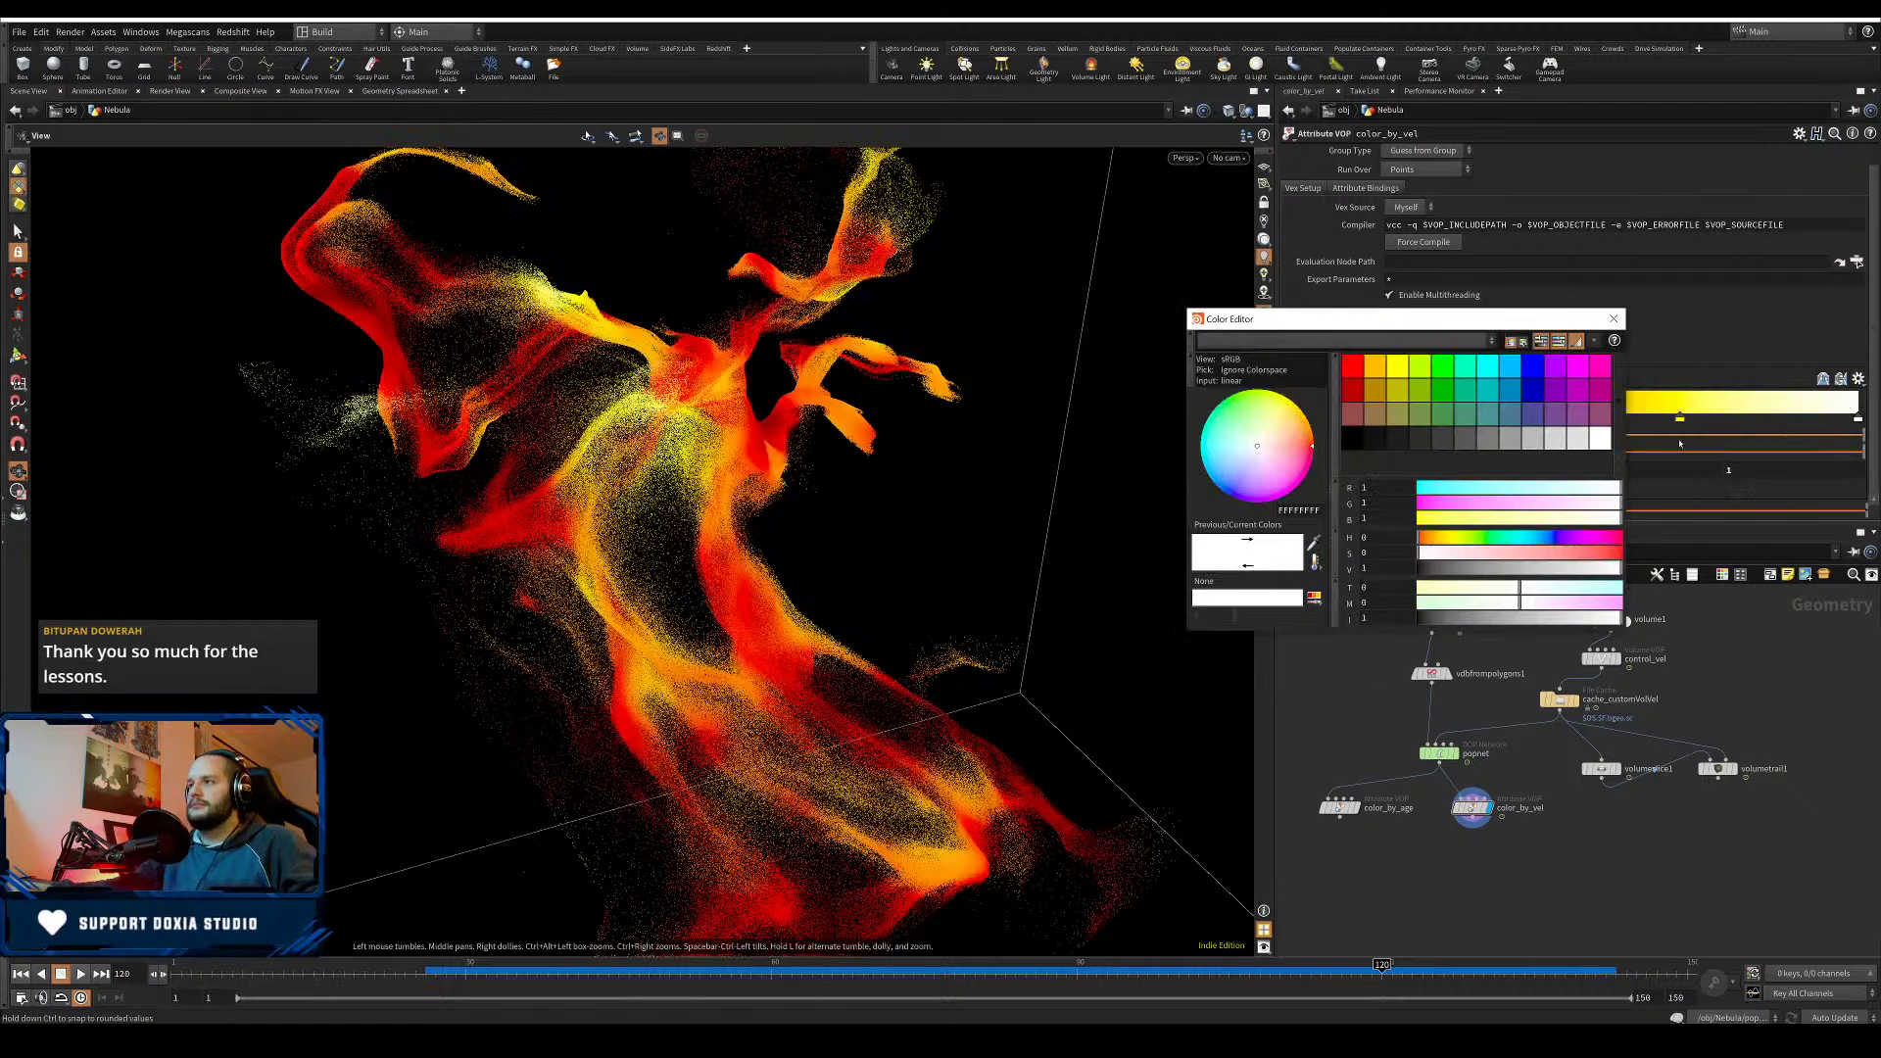
{"action": "left_click", "coordinate": [1613, 319]}
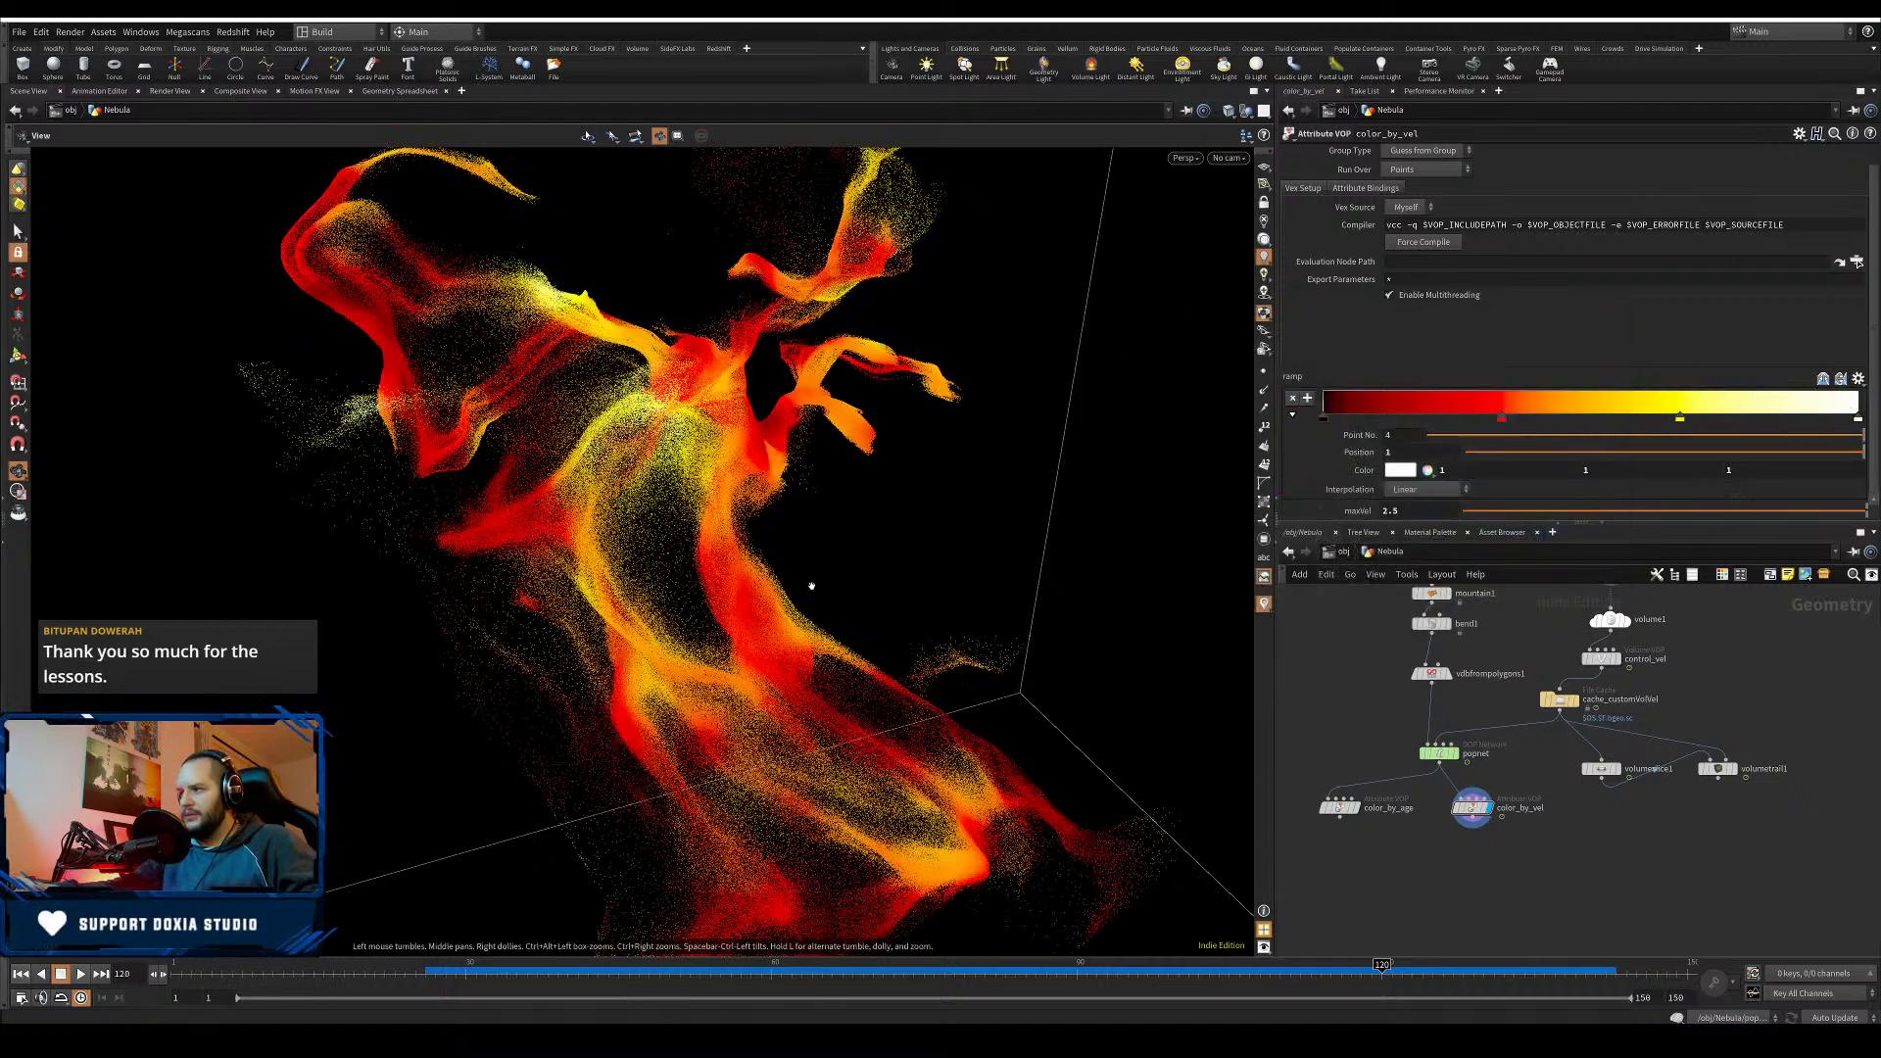
{"action": "left_click_drag", "start_coordinate": [811, 586], "coordinate": [701, 597]}
- Save the scene file with Ctrl+S
{"action": "scroll", "coordinate": [852, 567], "scroll_direction": "down", "scroll_amount": 3}
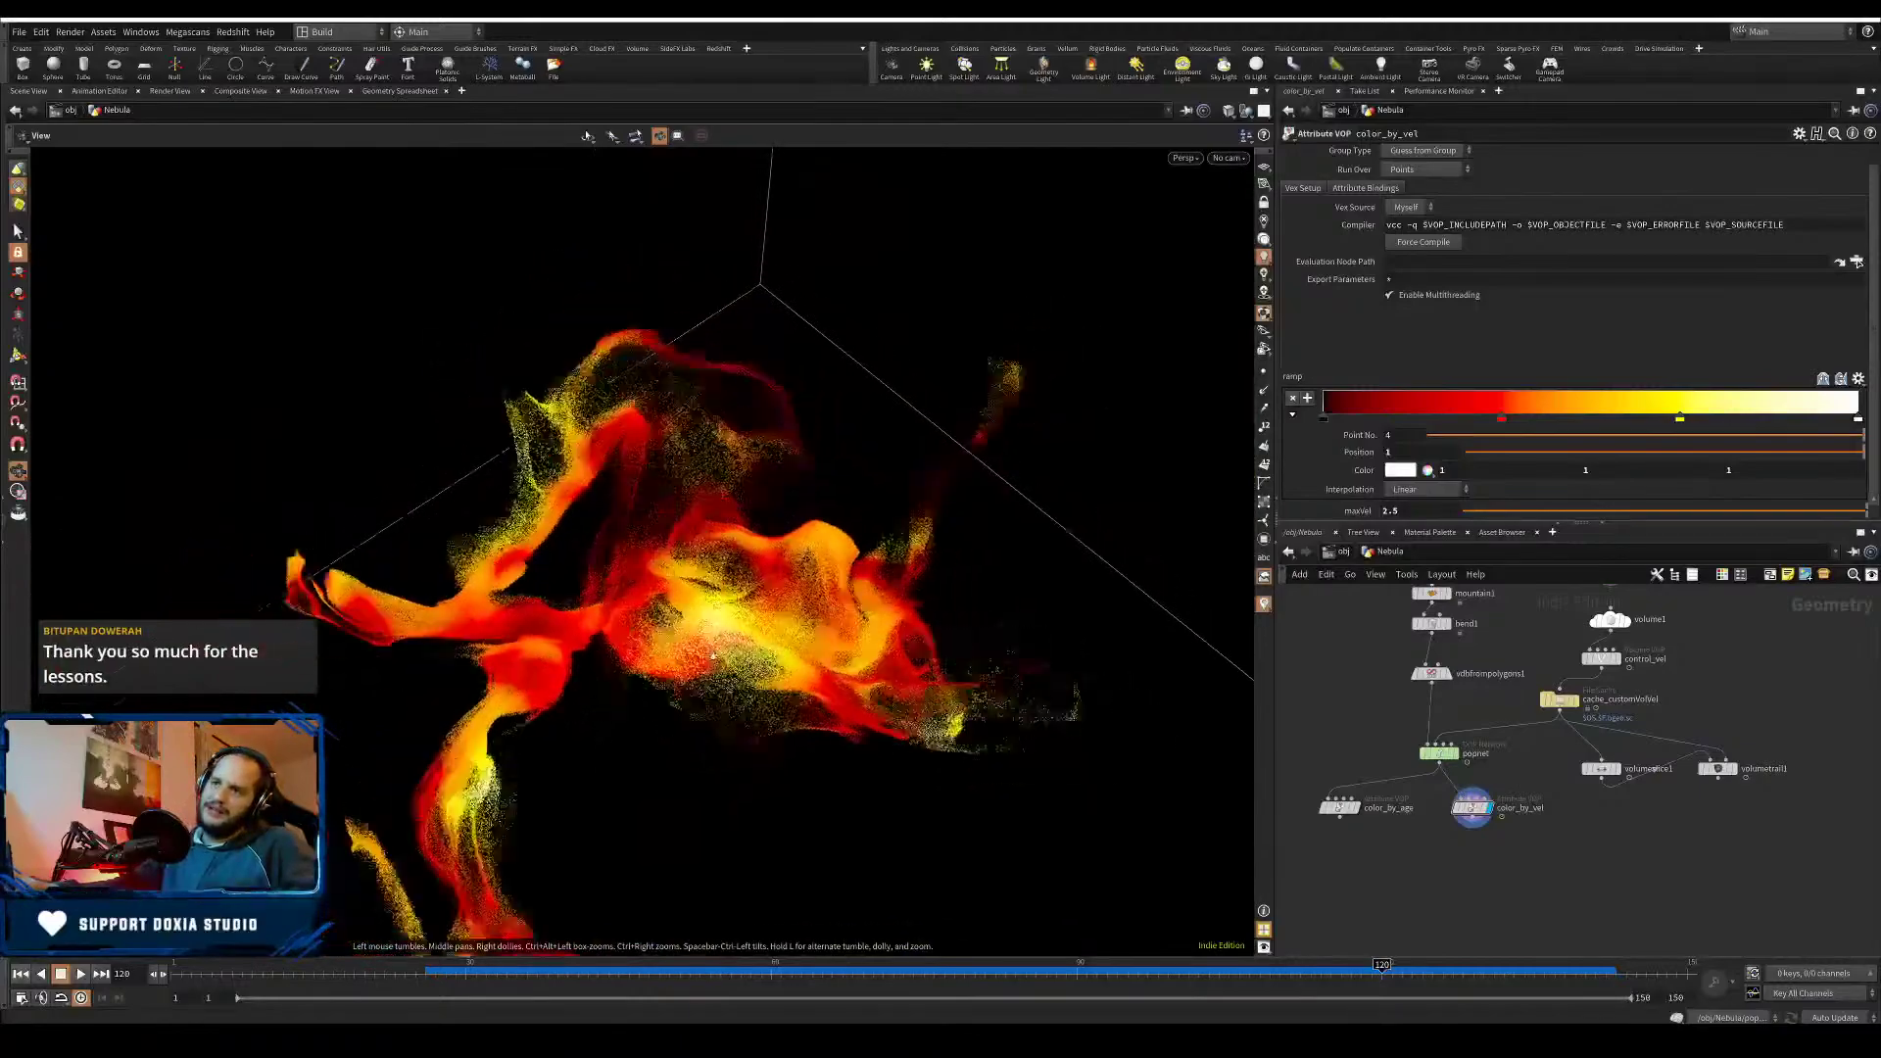
{"action": "left_click_drag", "start_coordinate": [851, 566], "coordinate": [465, 534]}
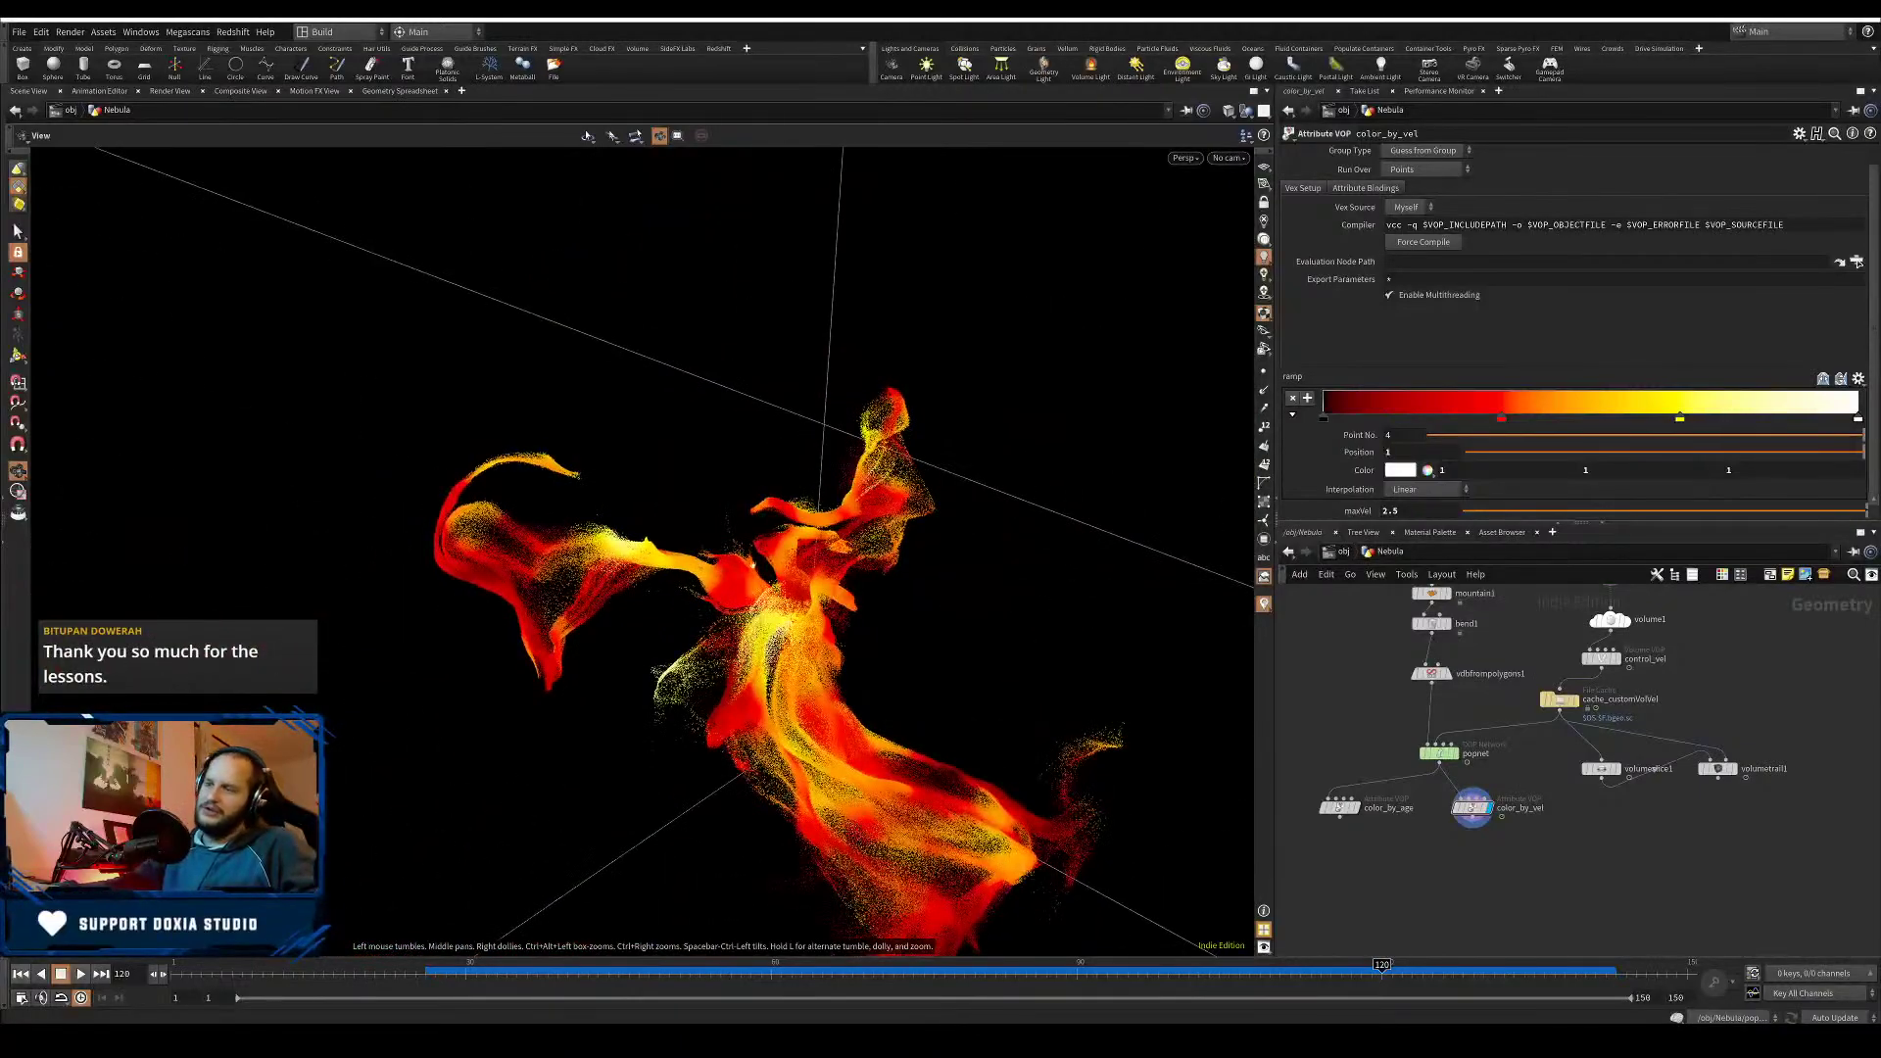
{"action": "scroll", "coordinate": [889, 561], "scroll_direction": "up", "scroll_amount": 3}
{"action": "left_click_drag", "start_coordinate": [911, 564], "coordinate": [890, 561]}
{"action": "key", "text": "ctrl+s"}
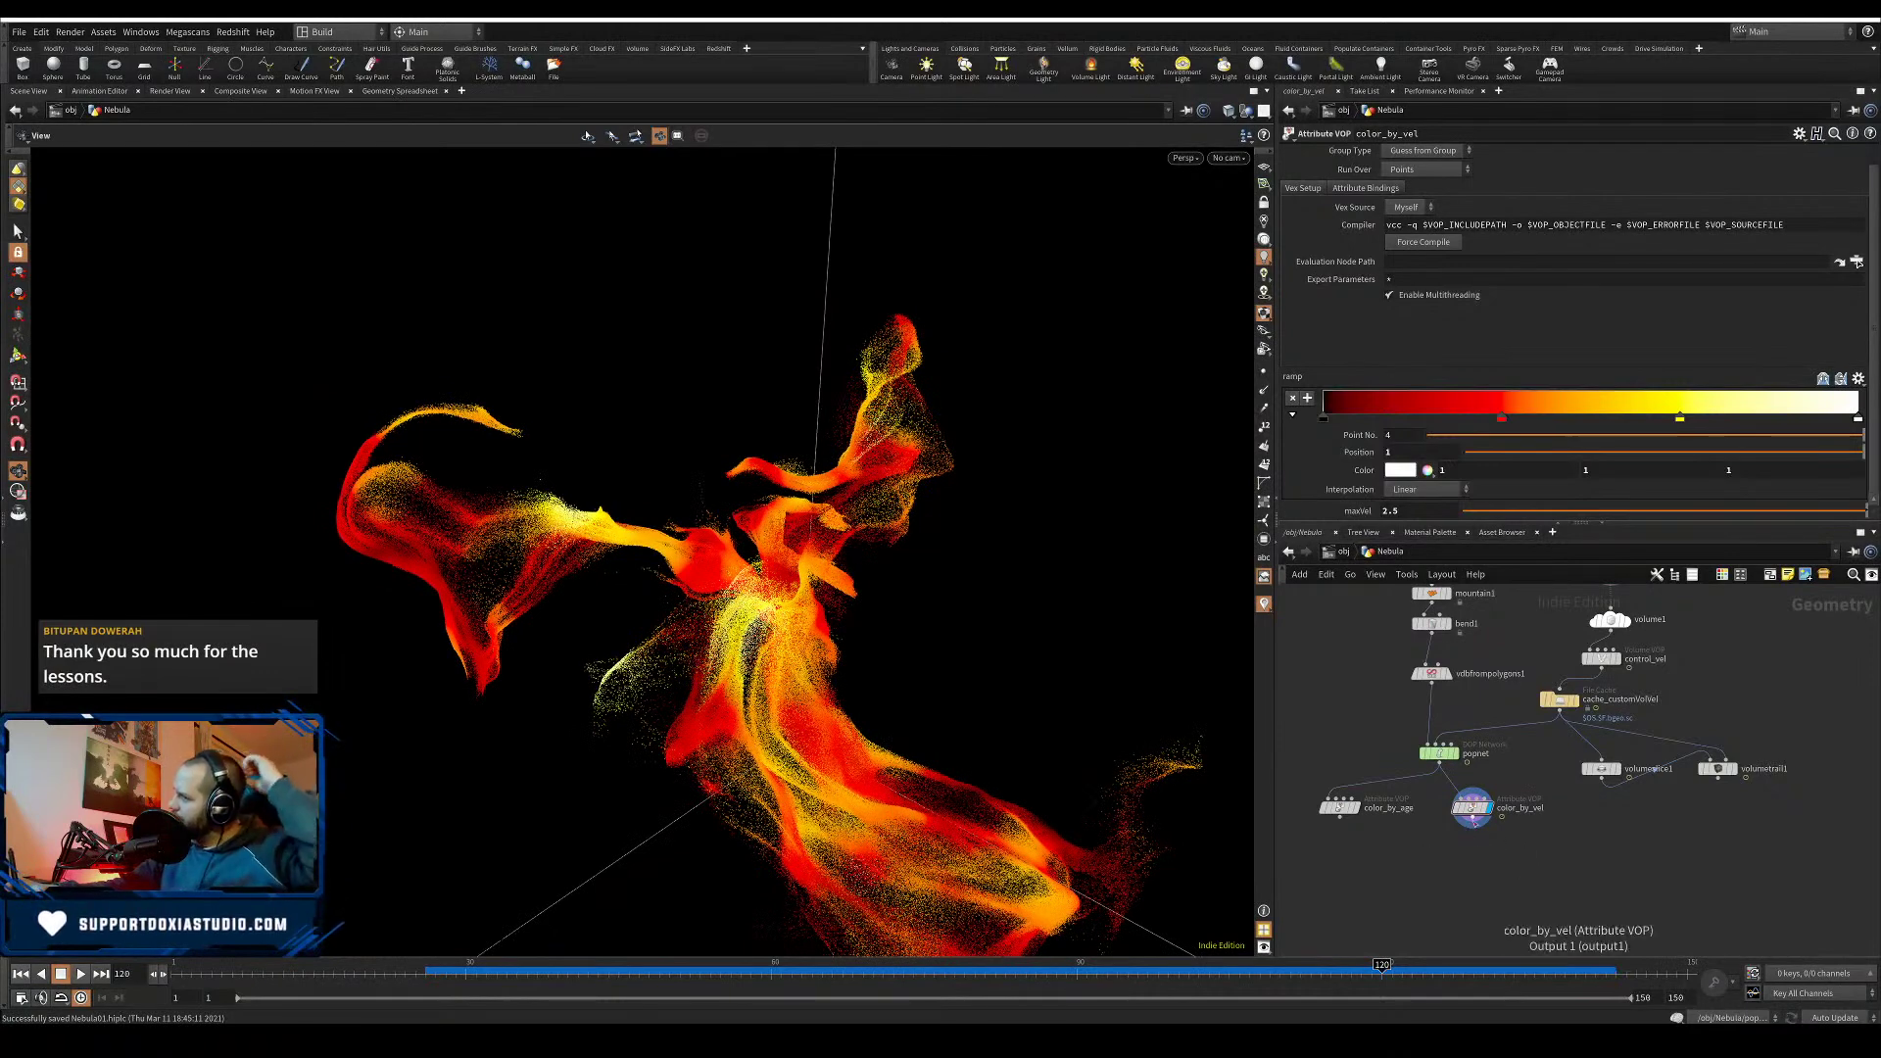
- Add a Point VOP wired below color_by_vel, make it the displayed node, and dive inside
{"action": "left_click_drag", "start_coordinate": [1468, 872], "coordinate": [1468, 875]}
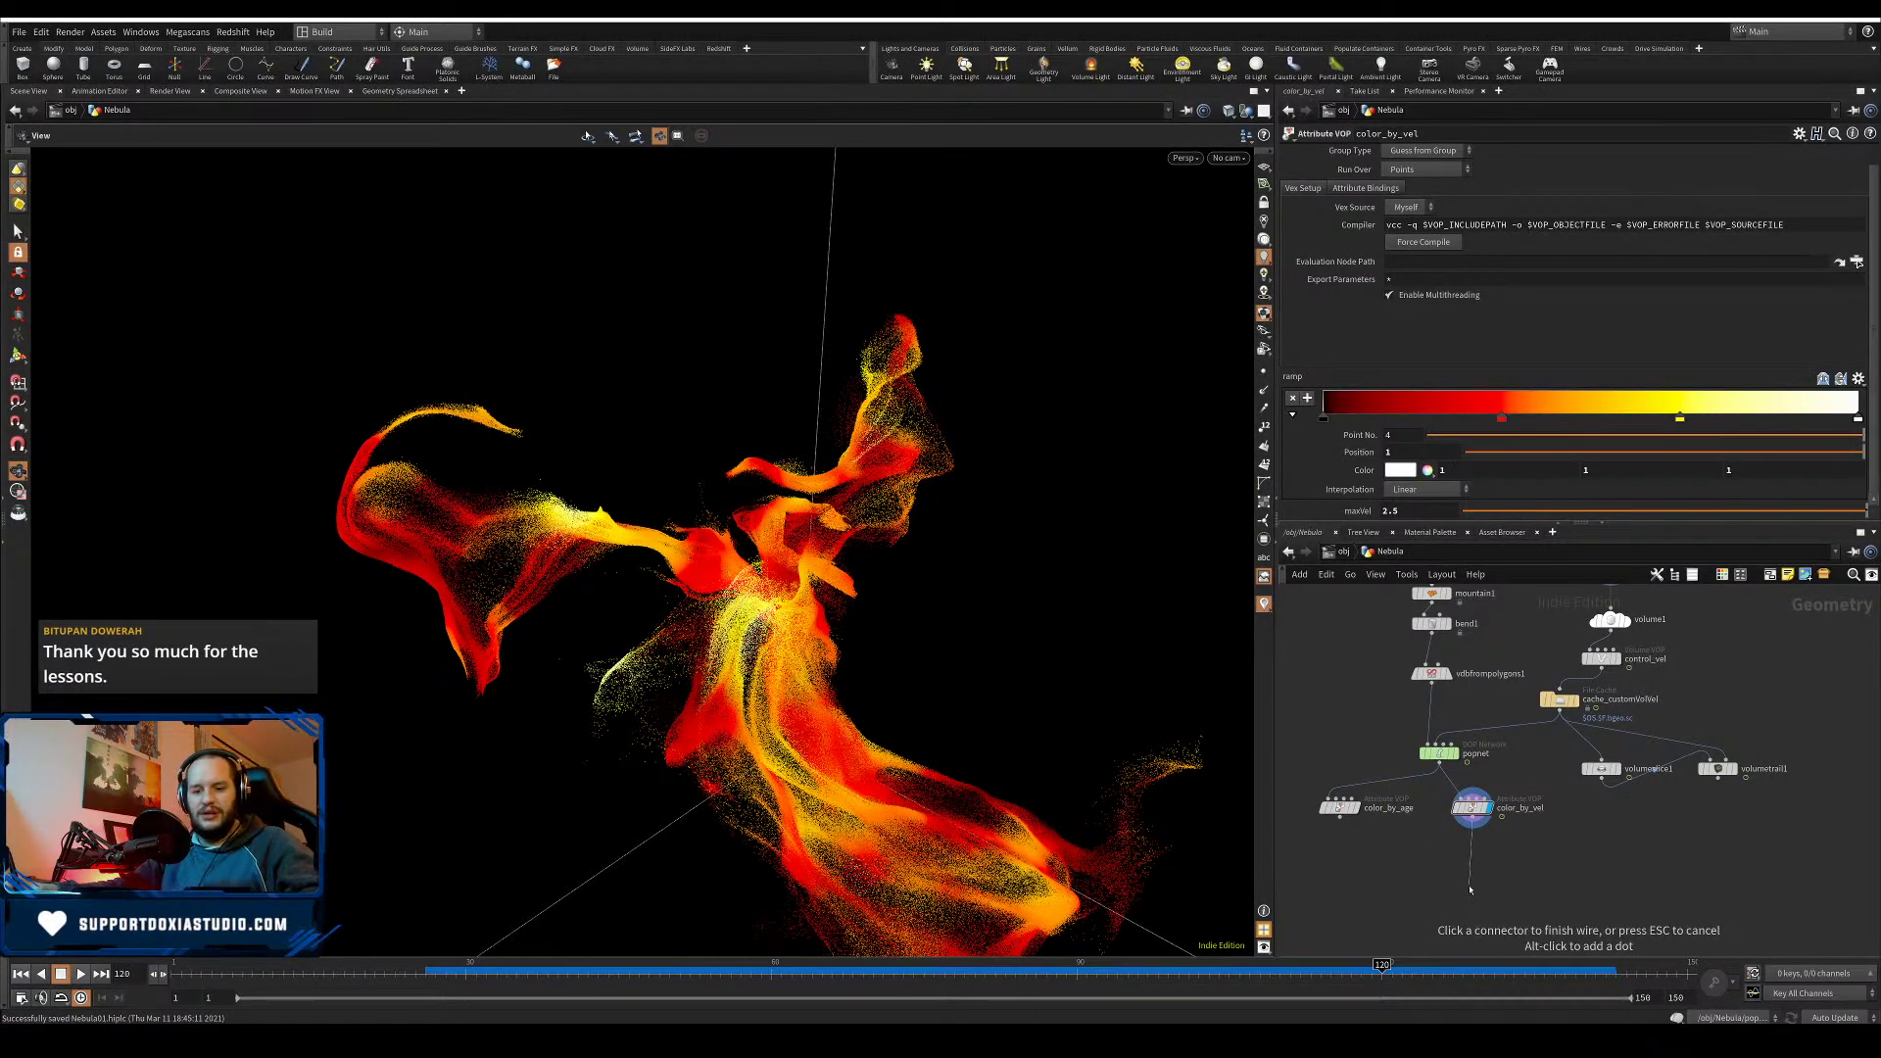
{"action": "key", "text": "Tab"}
{"action": "type", "text": "vop"}
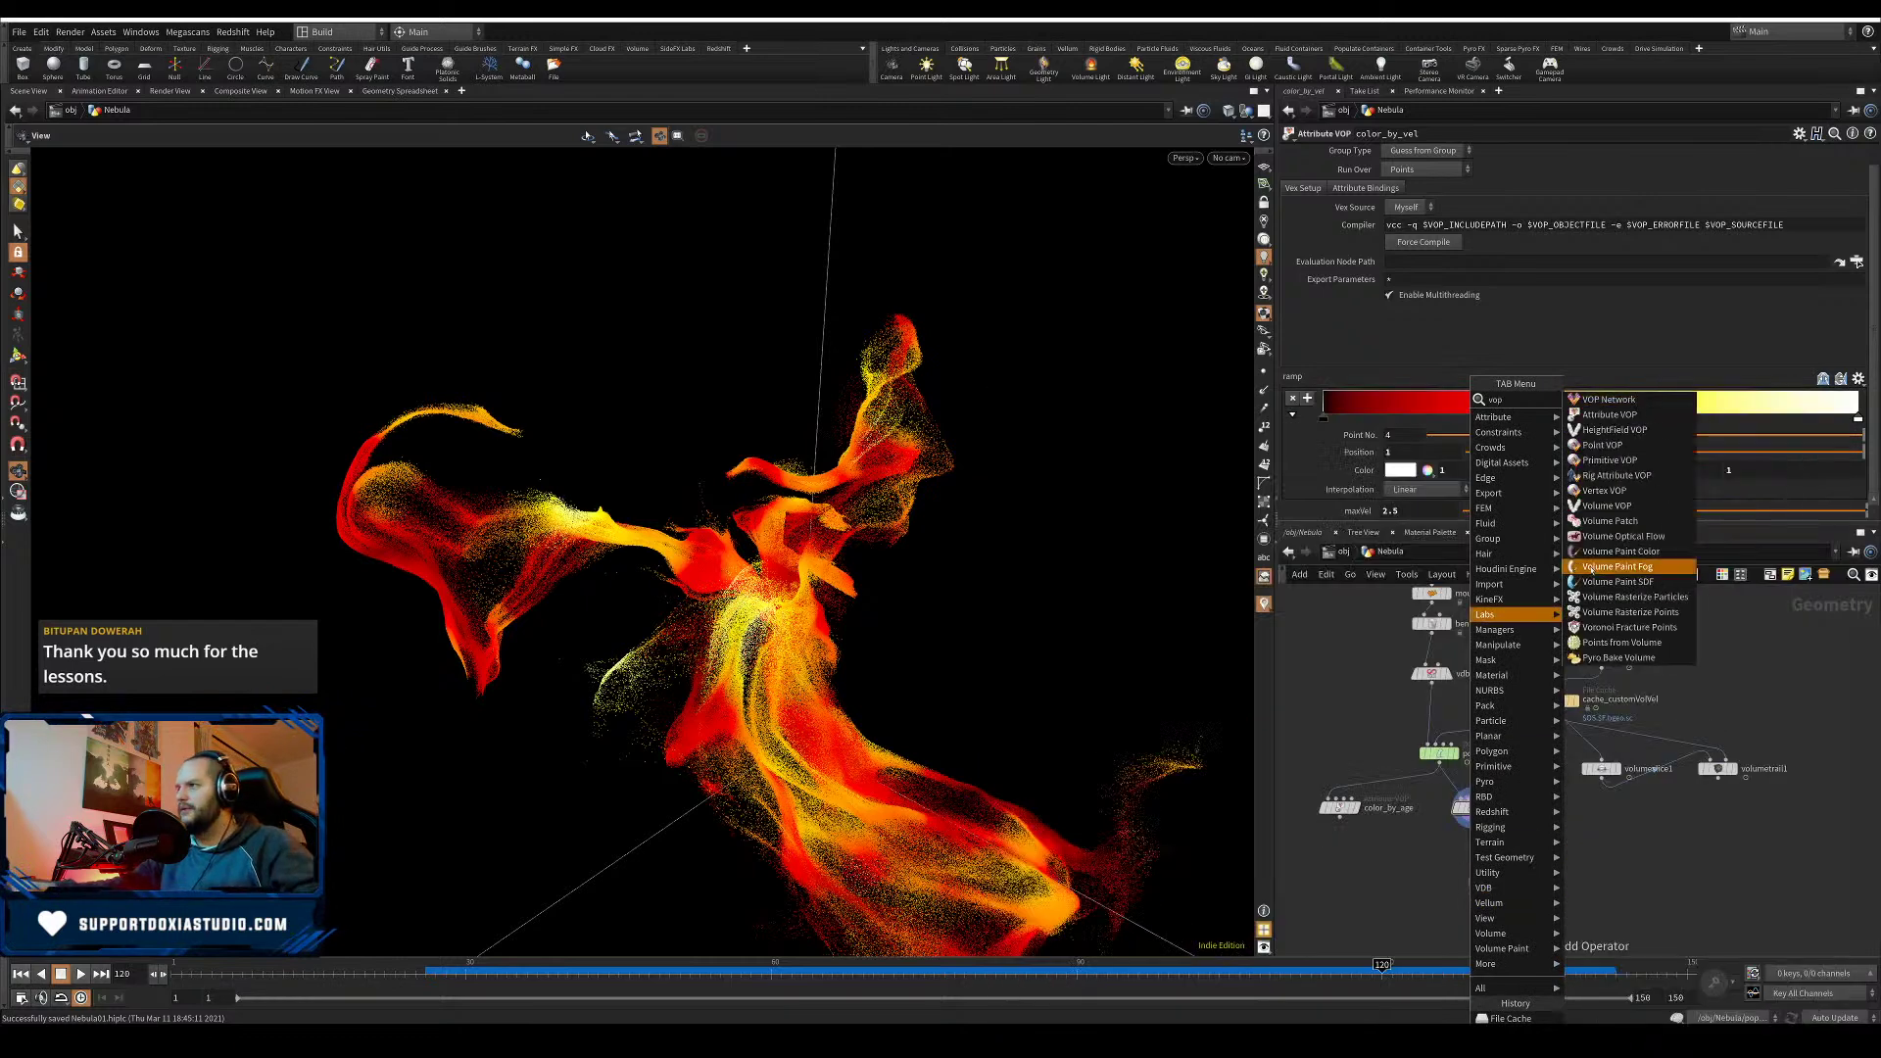
{"action": "left_click", "coordinate": [1602, 445]}
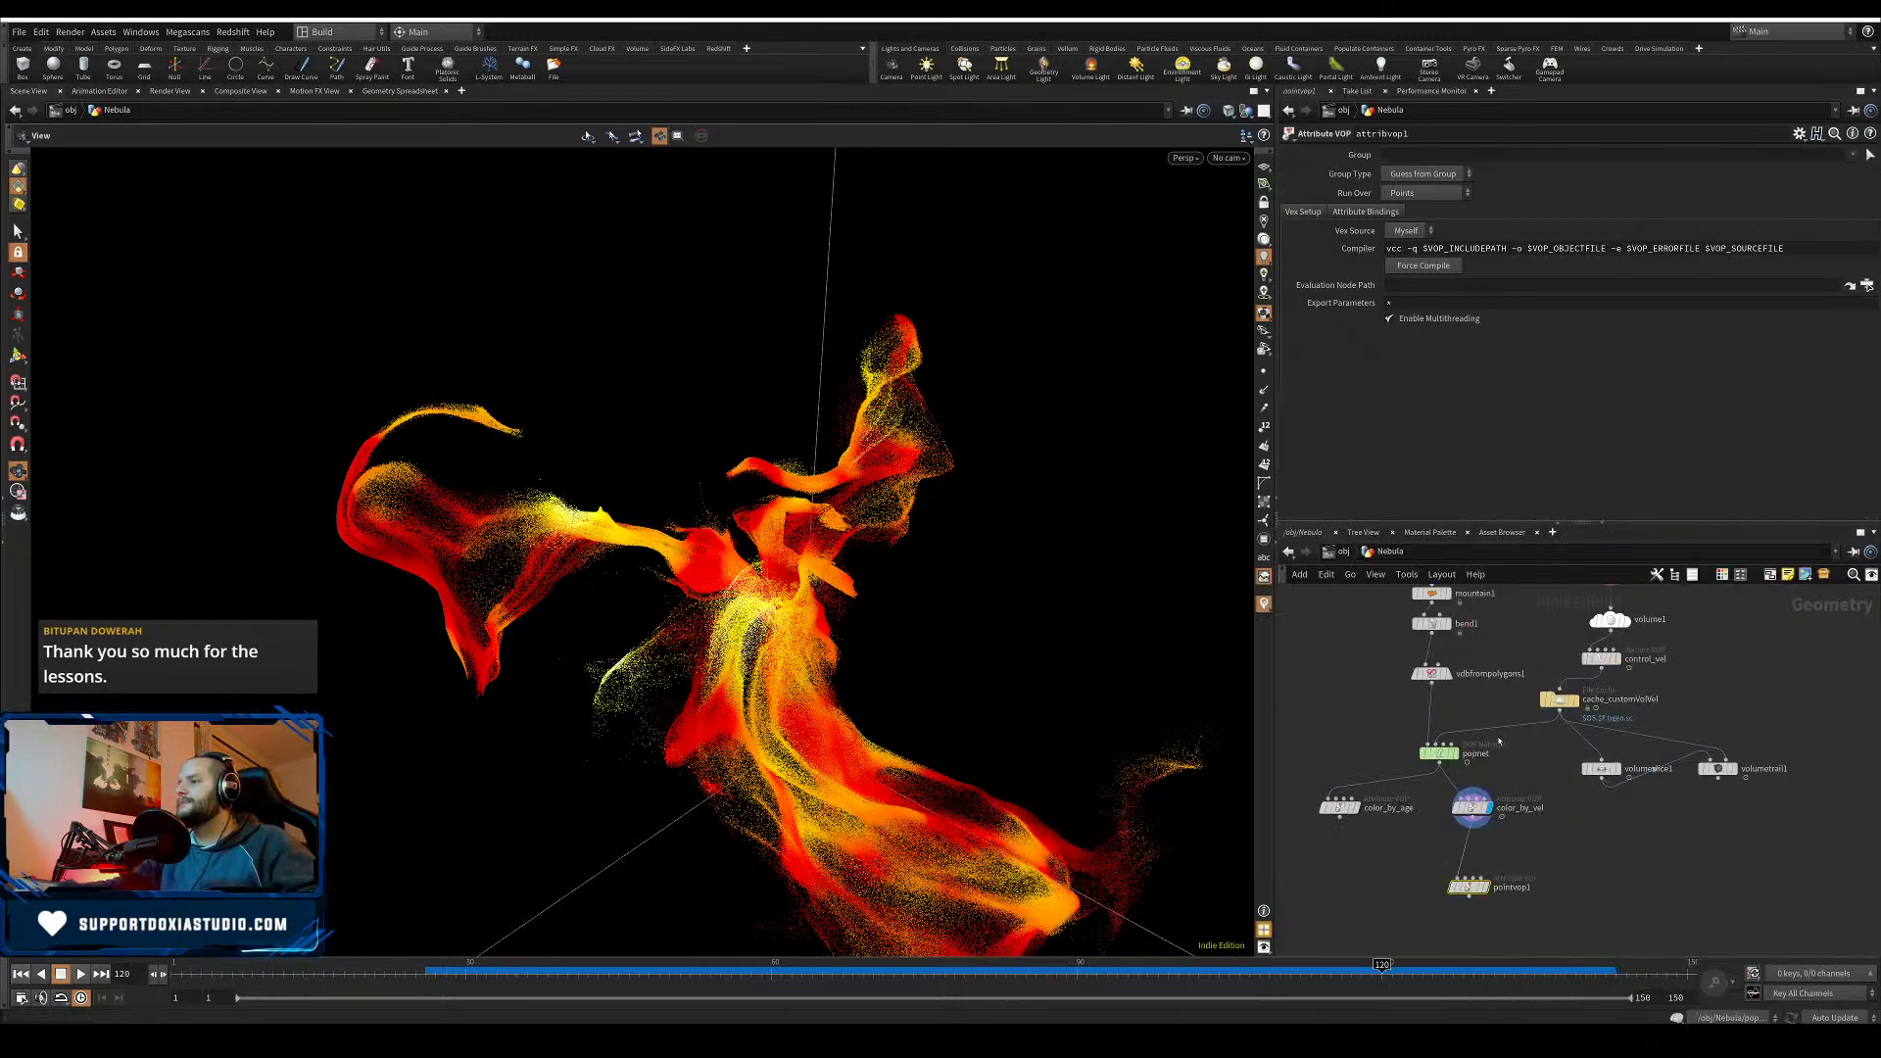
{"action": "left_click", "coordinate": [1485, 888]}
{"action": "left_click_drag", "start_coordinate": [1468, 891], "coordinate": [1459, 885]}
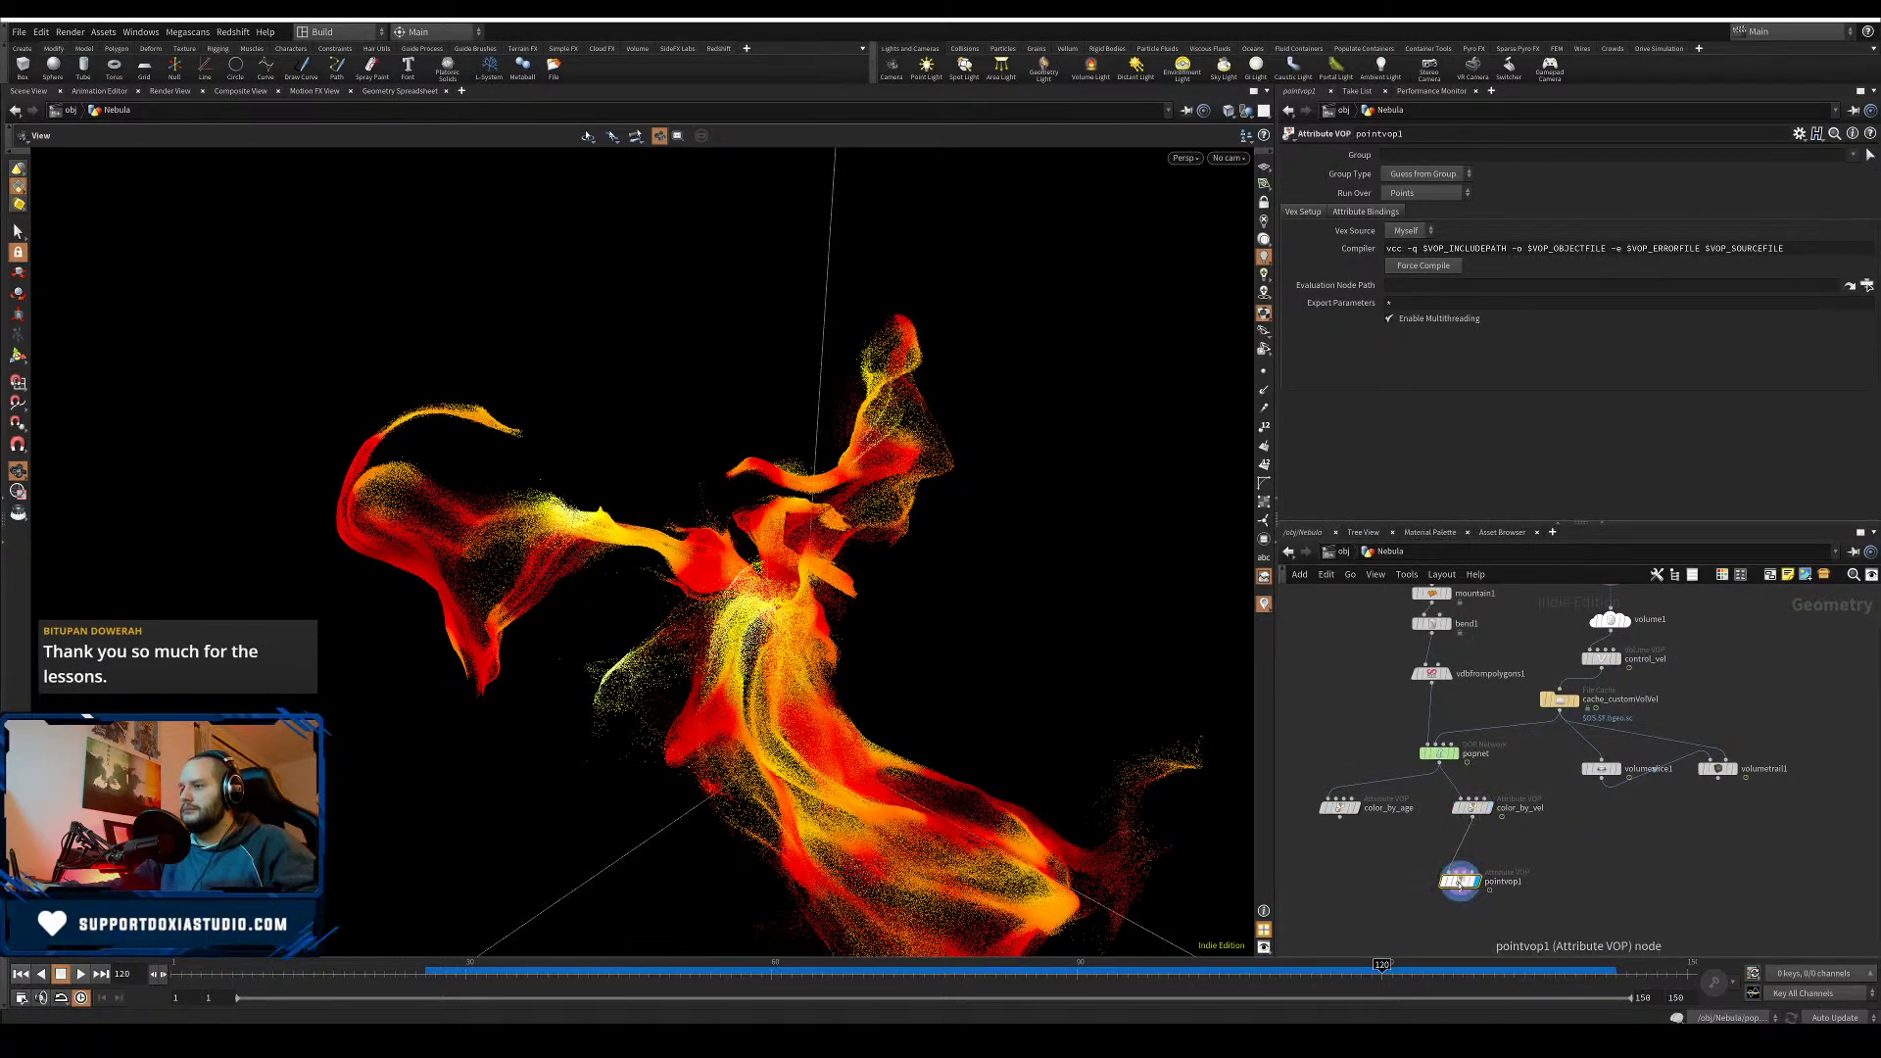
{"action": "double_click", "coordinate": [1459, 882]}
- Add an Anti-Aliased Flow Noise node fed by the point position P
{"action": "key", "text": "Tab"}
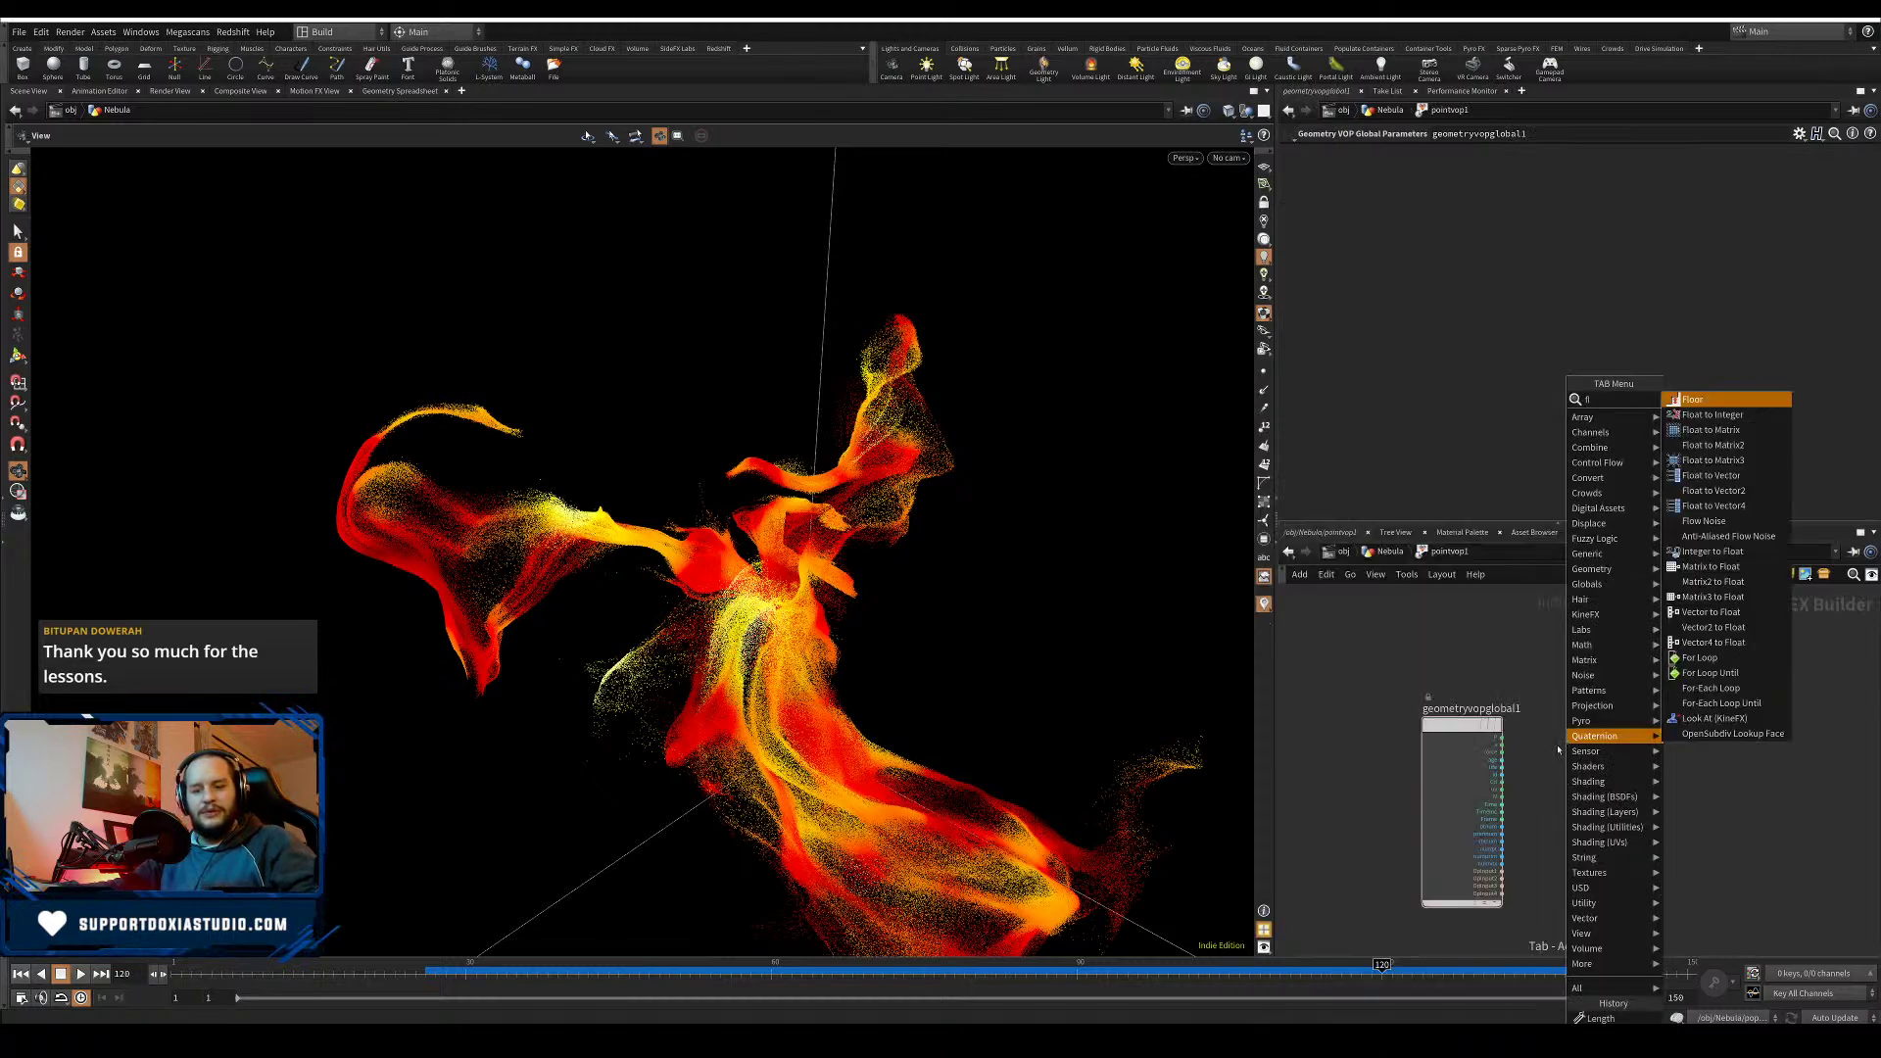
{"action": "type", "text": "flow"}
{"action": "left_click", "coordinate": [1728, 414]}
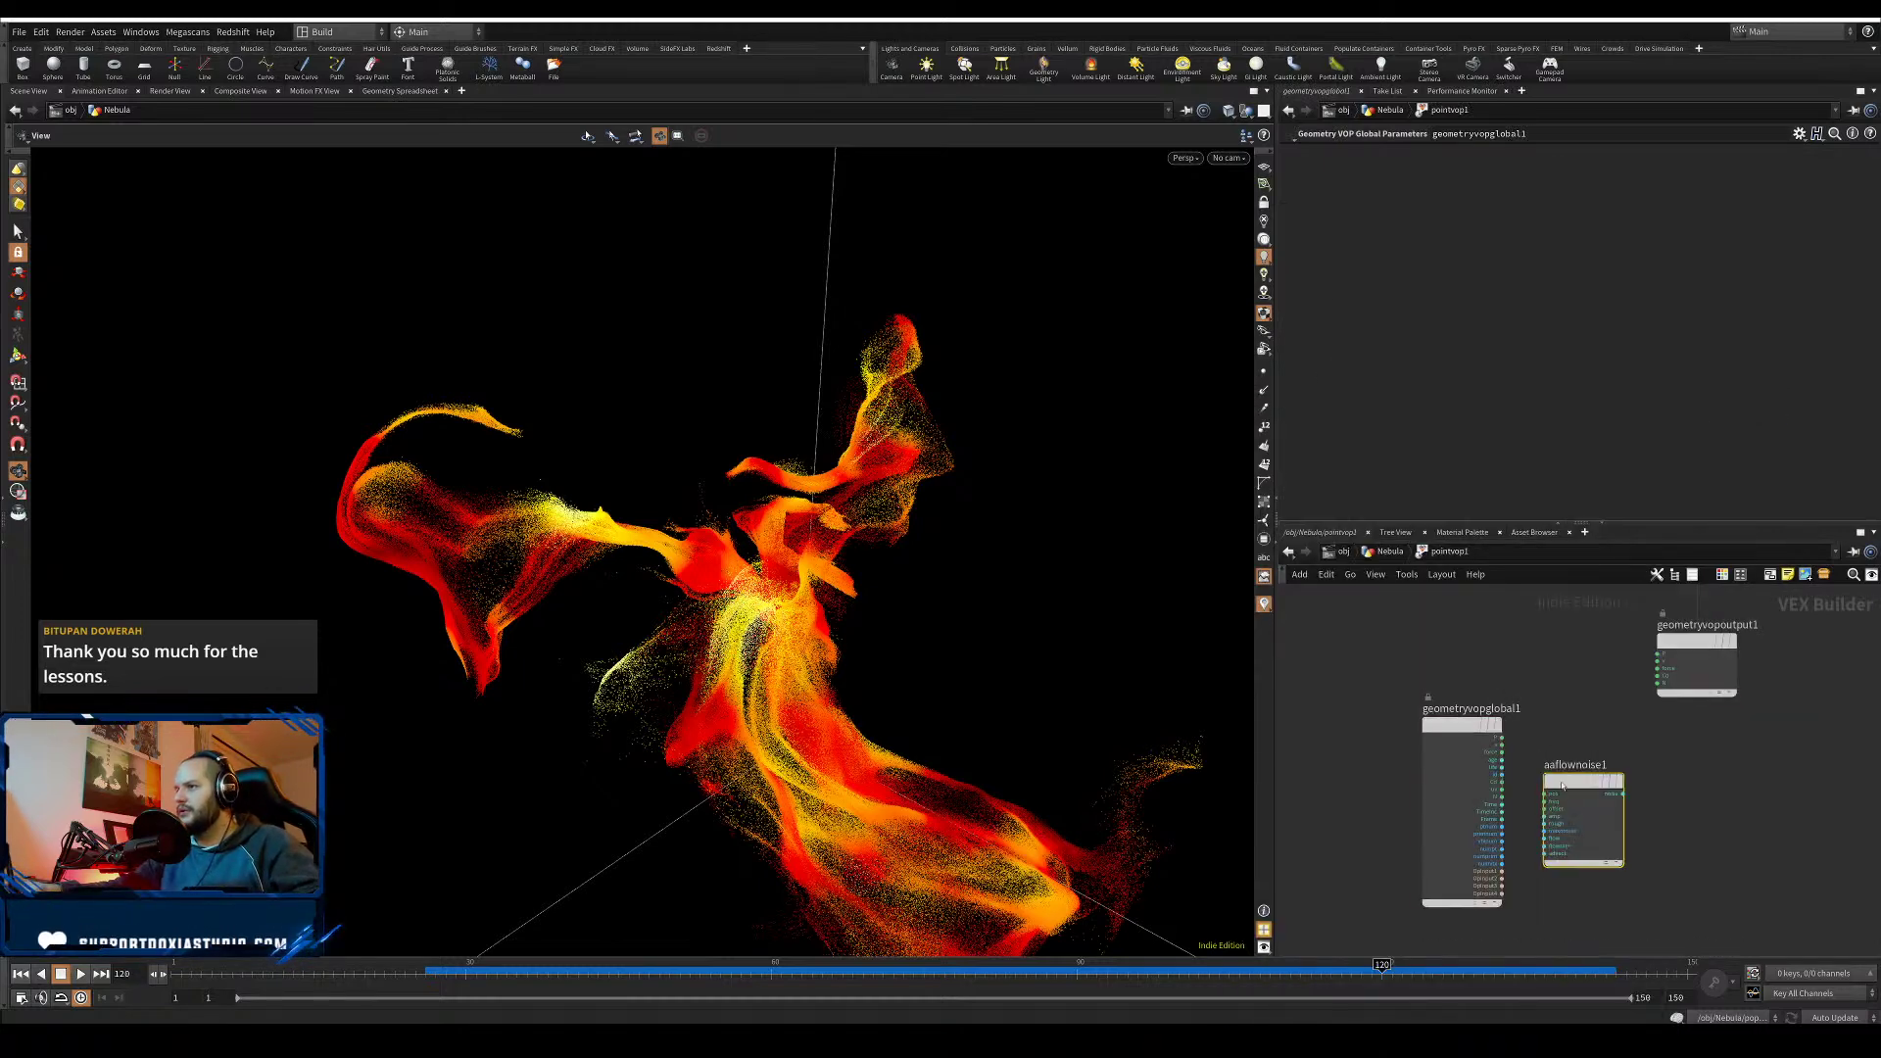
{"action": "left_click", "coordinate": [1579, 769]}
{"action": "scroll", "coordinate": [1496, 683], "scroll_direction": "up", "scroll_amount": 2}
{"action": "left_click_drag", "start_coordinate": [1395, 693], "coordinate": [1481, 783]}
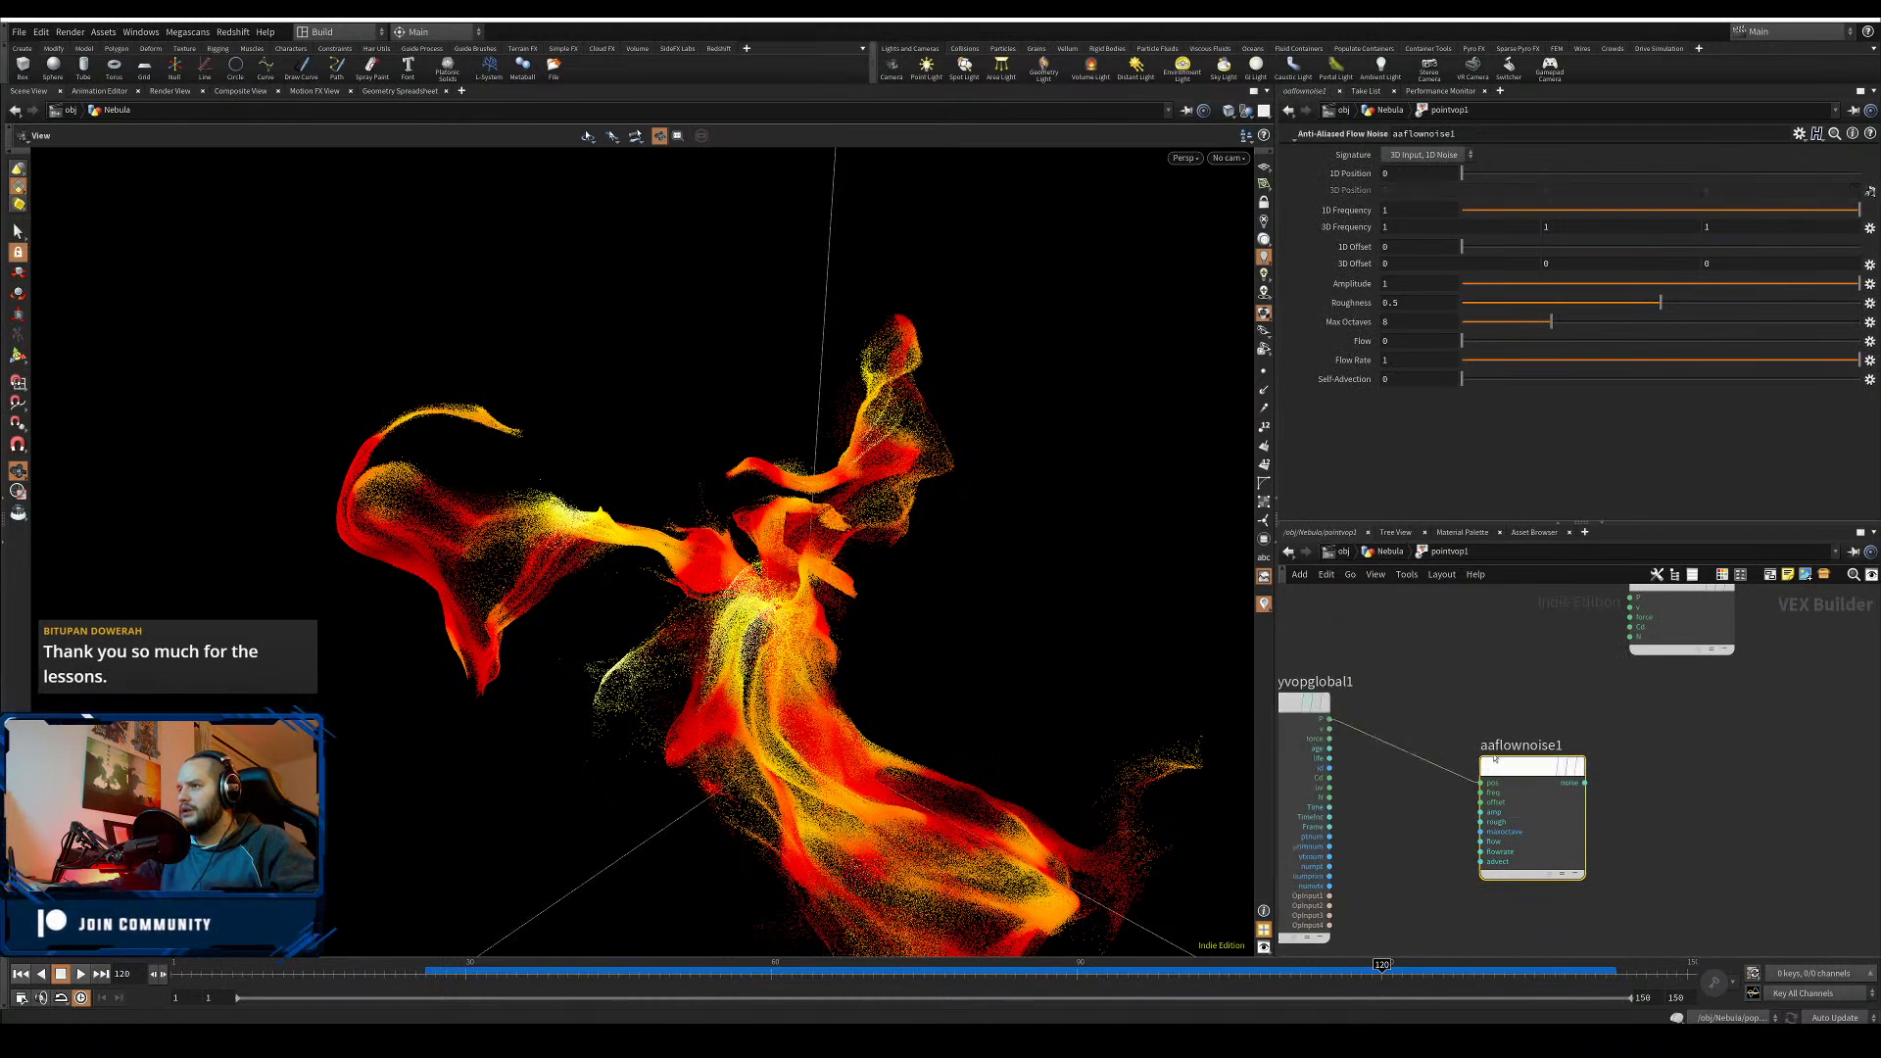
- Add an Add node and set the flow noise signature to 3D Input 3D Noise
{"action": "key", "text": "Tab"}
{"action": "type", "text": "ad"}
{"action": "key", "text": "Return"}
{"action": "left_click", "coordinate": [1467, 661]}
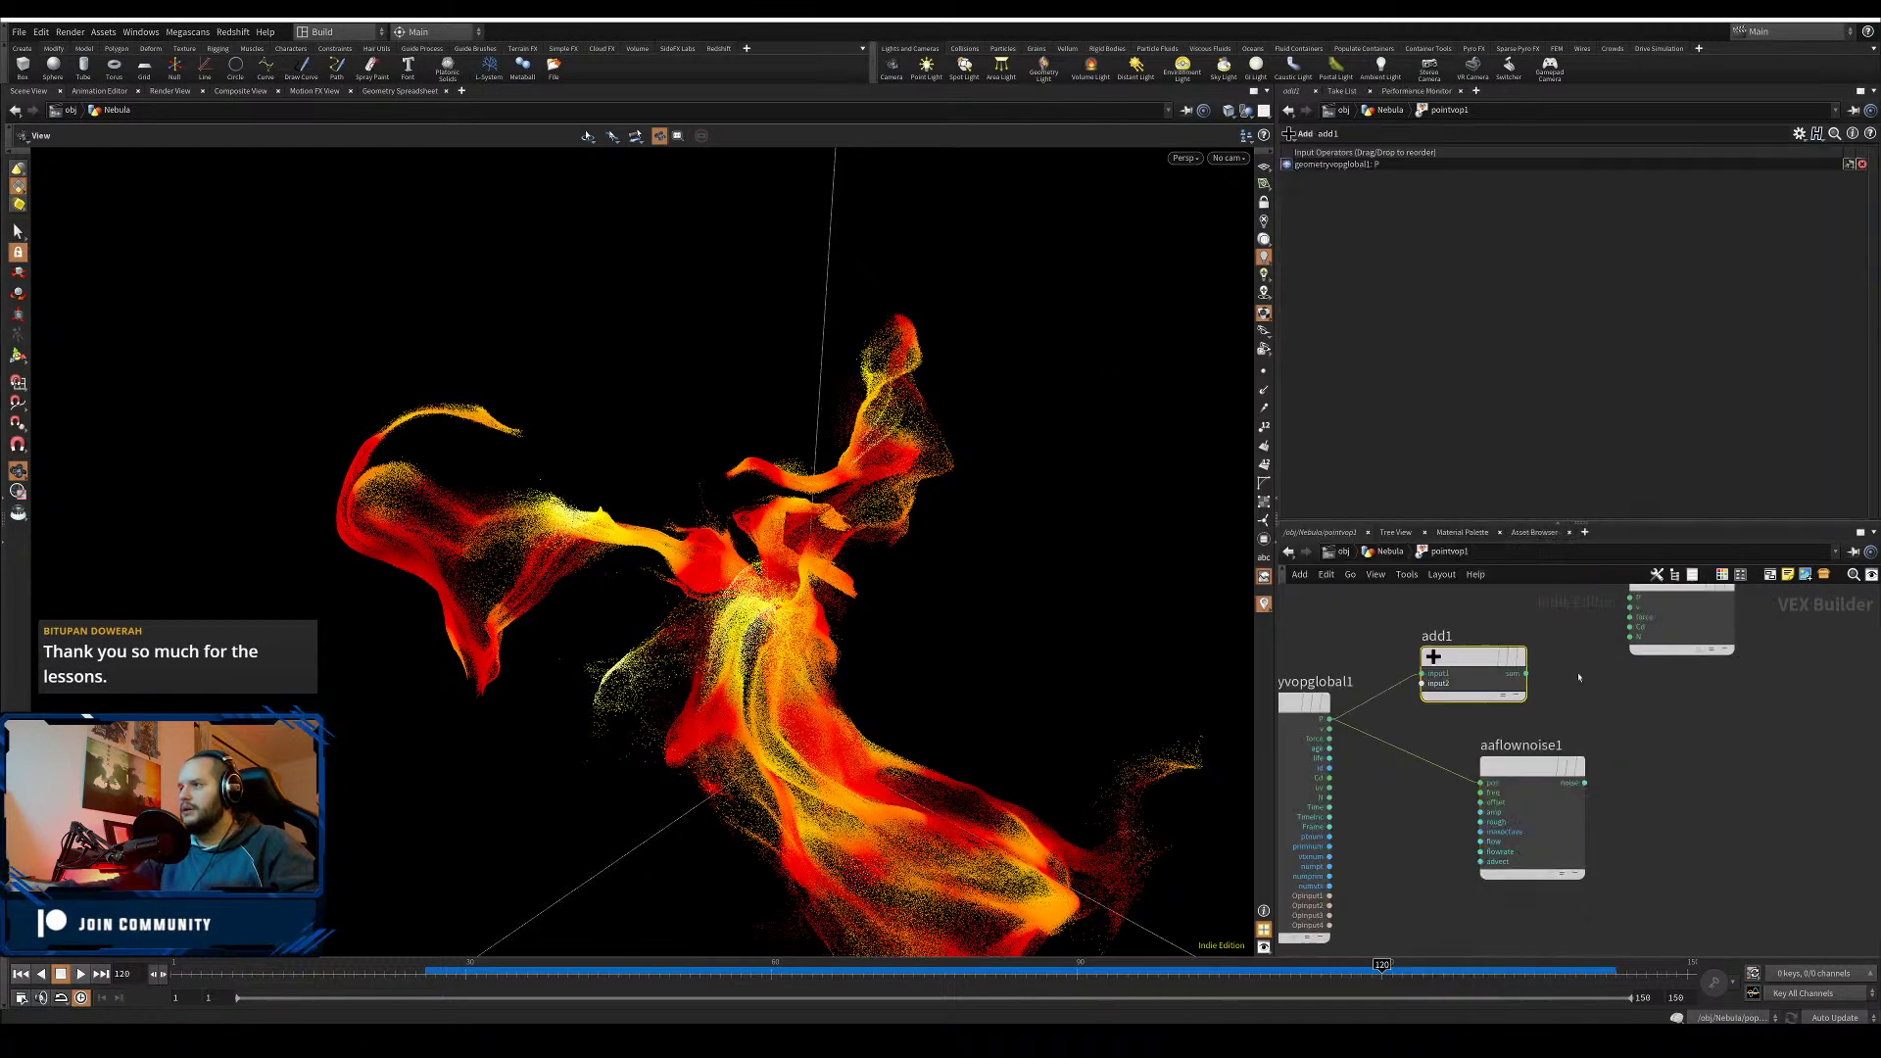
{"action": "left_click", "coordinate": [1426, 154]}
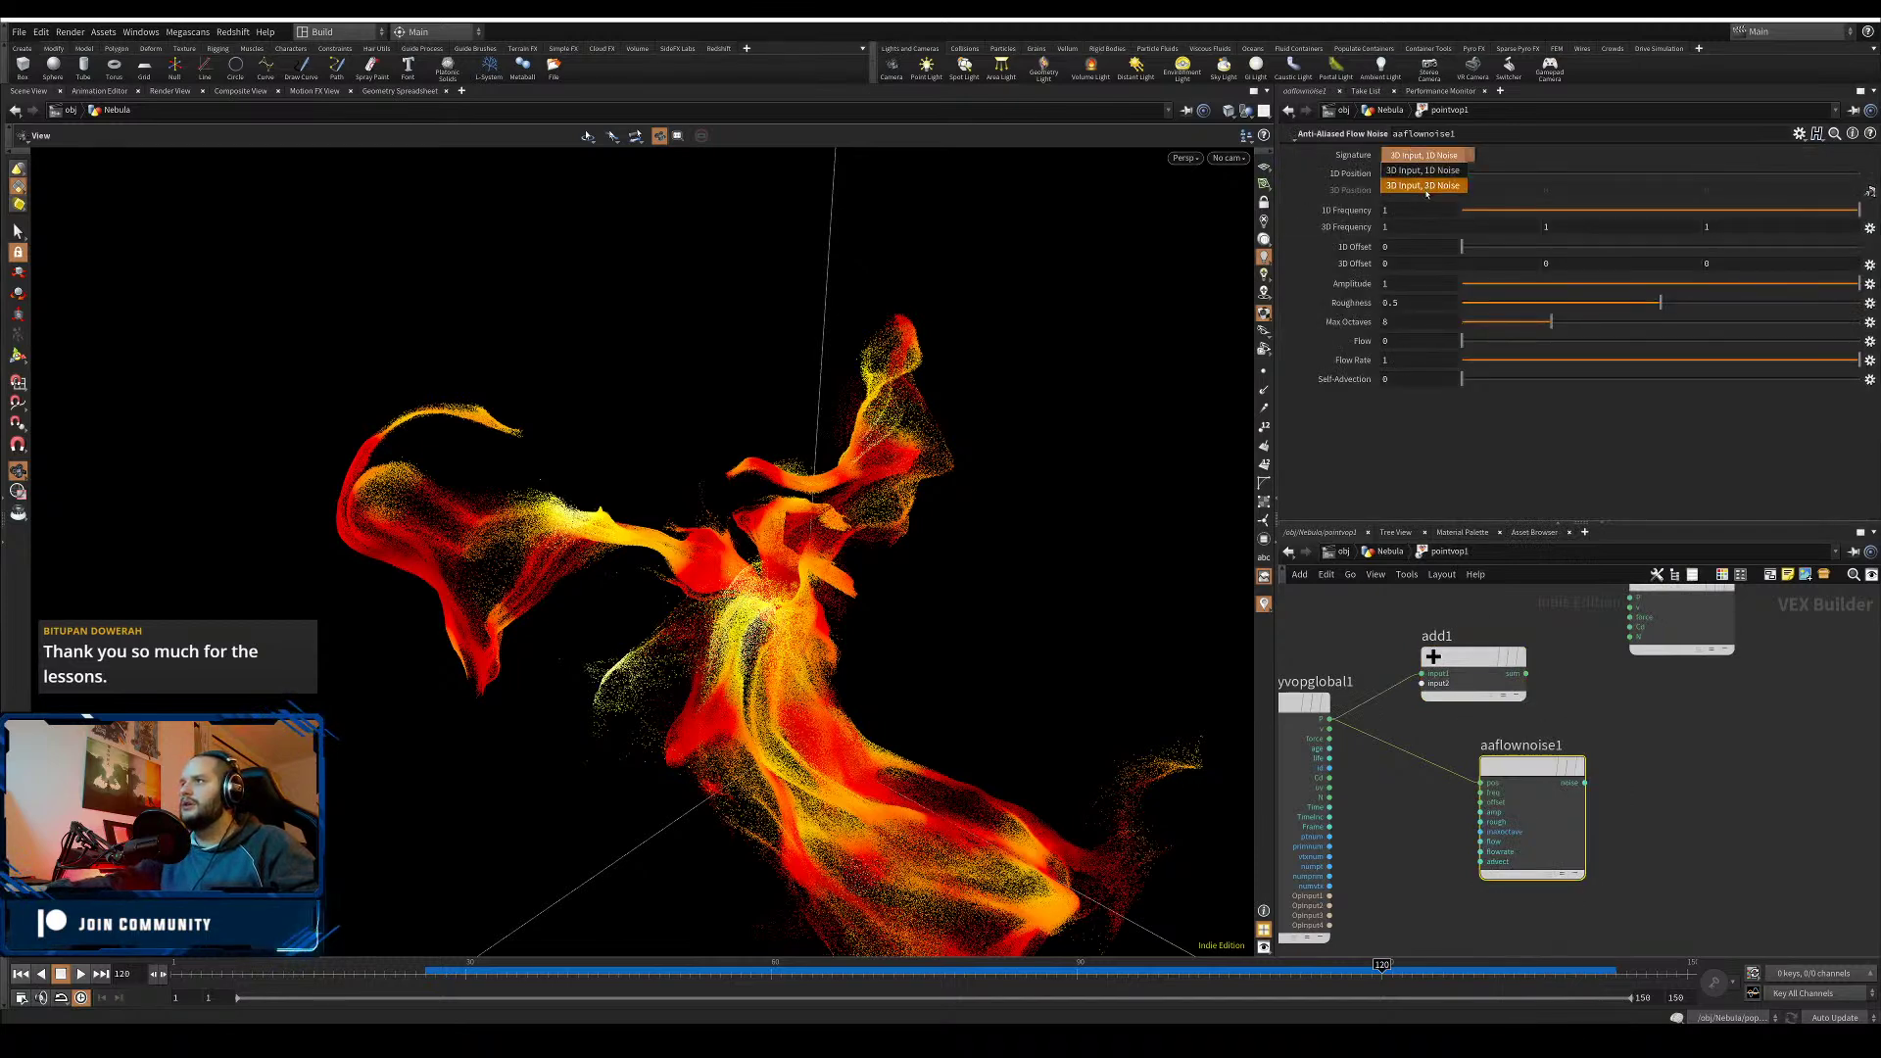
{"action": "left_click", "coordinate": [1425, 189]}
- Wire the noise into add1 and the sum into output P, then tidy the nodes
{"action": "left_click", "coordinate": [1585, 783]}
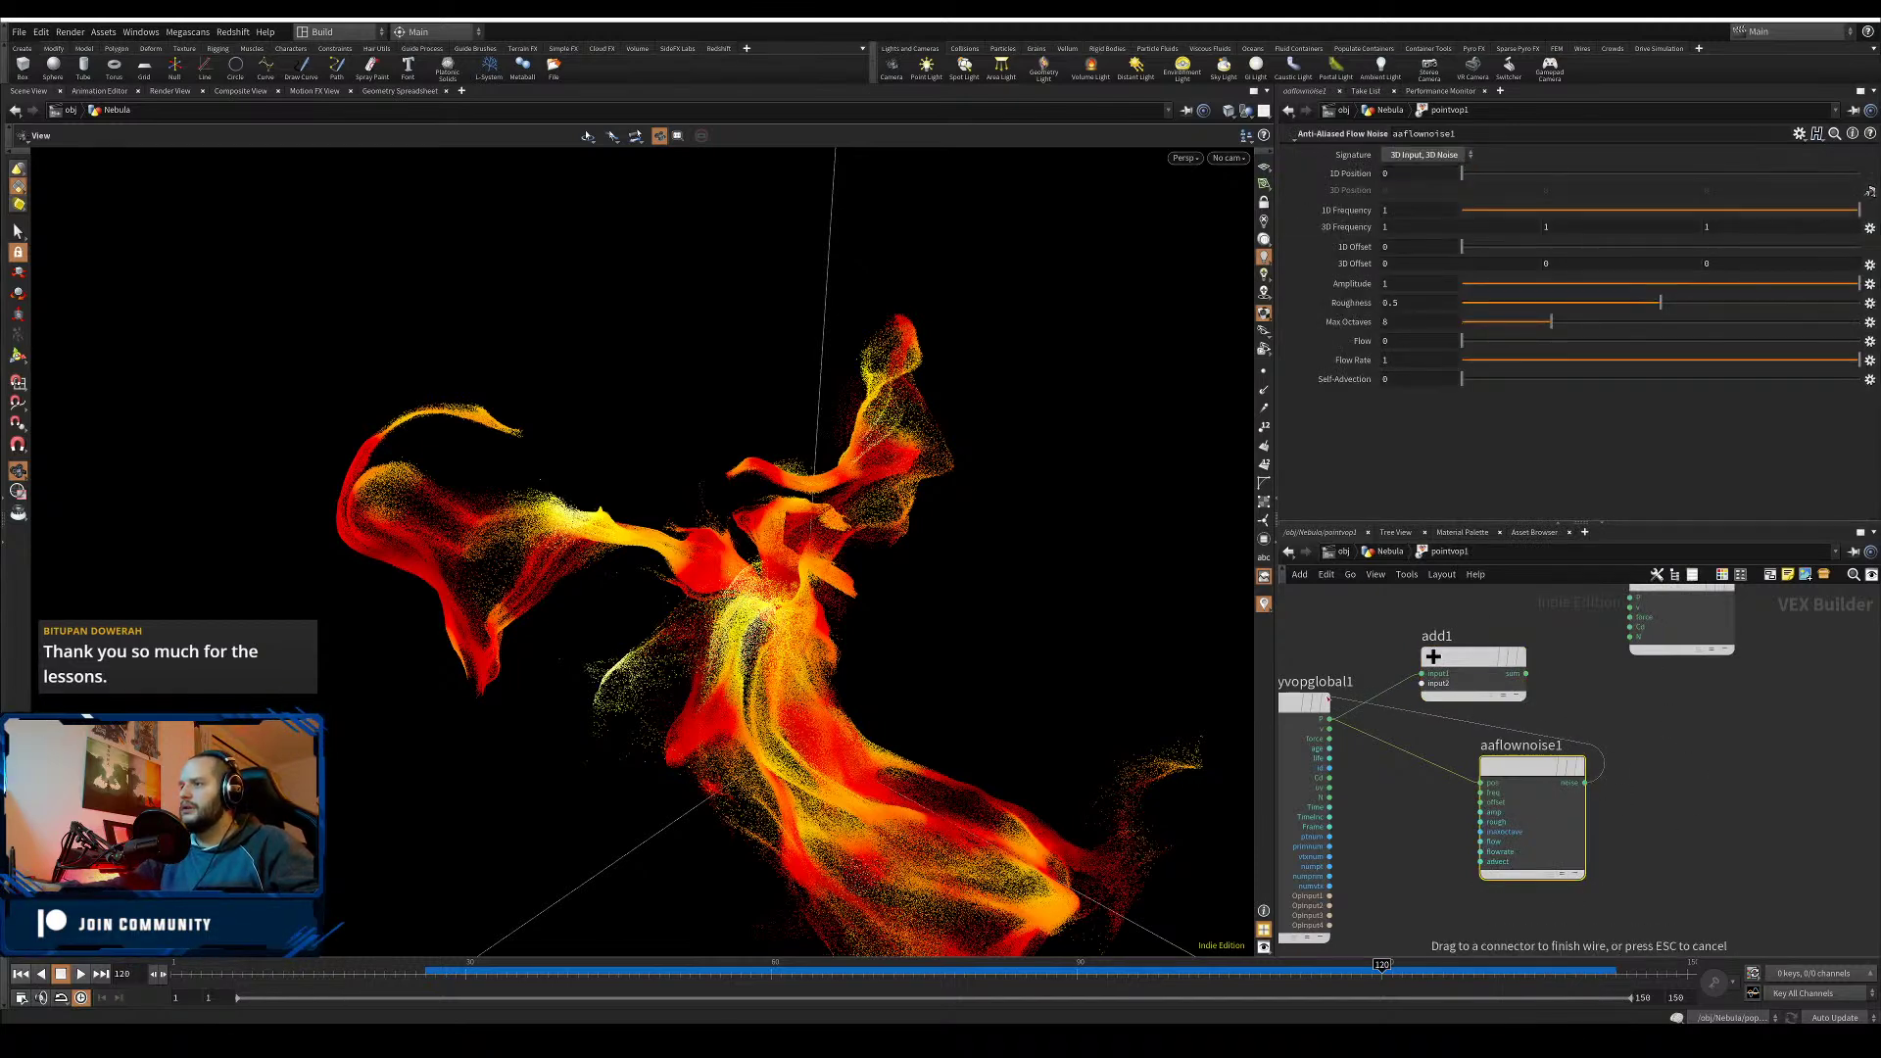
{"action": "left_click", "coordinate": [1421, 683]}
{"action": "left_click", "coordinate": [1525, 673]}
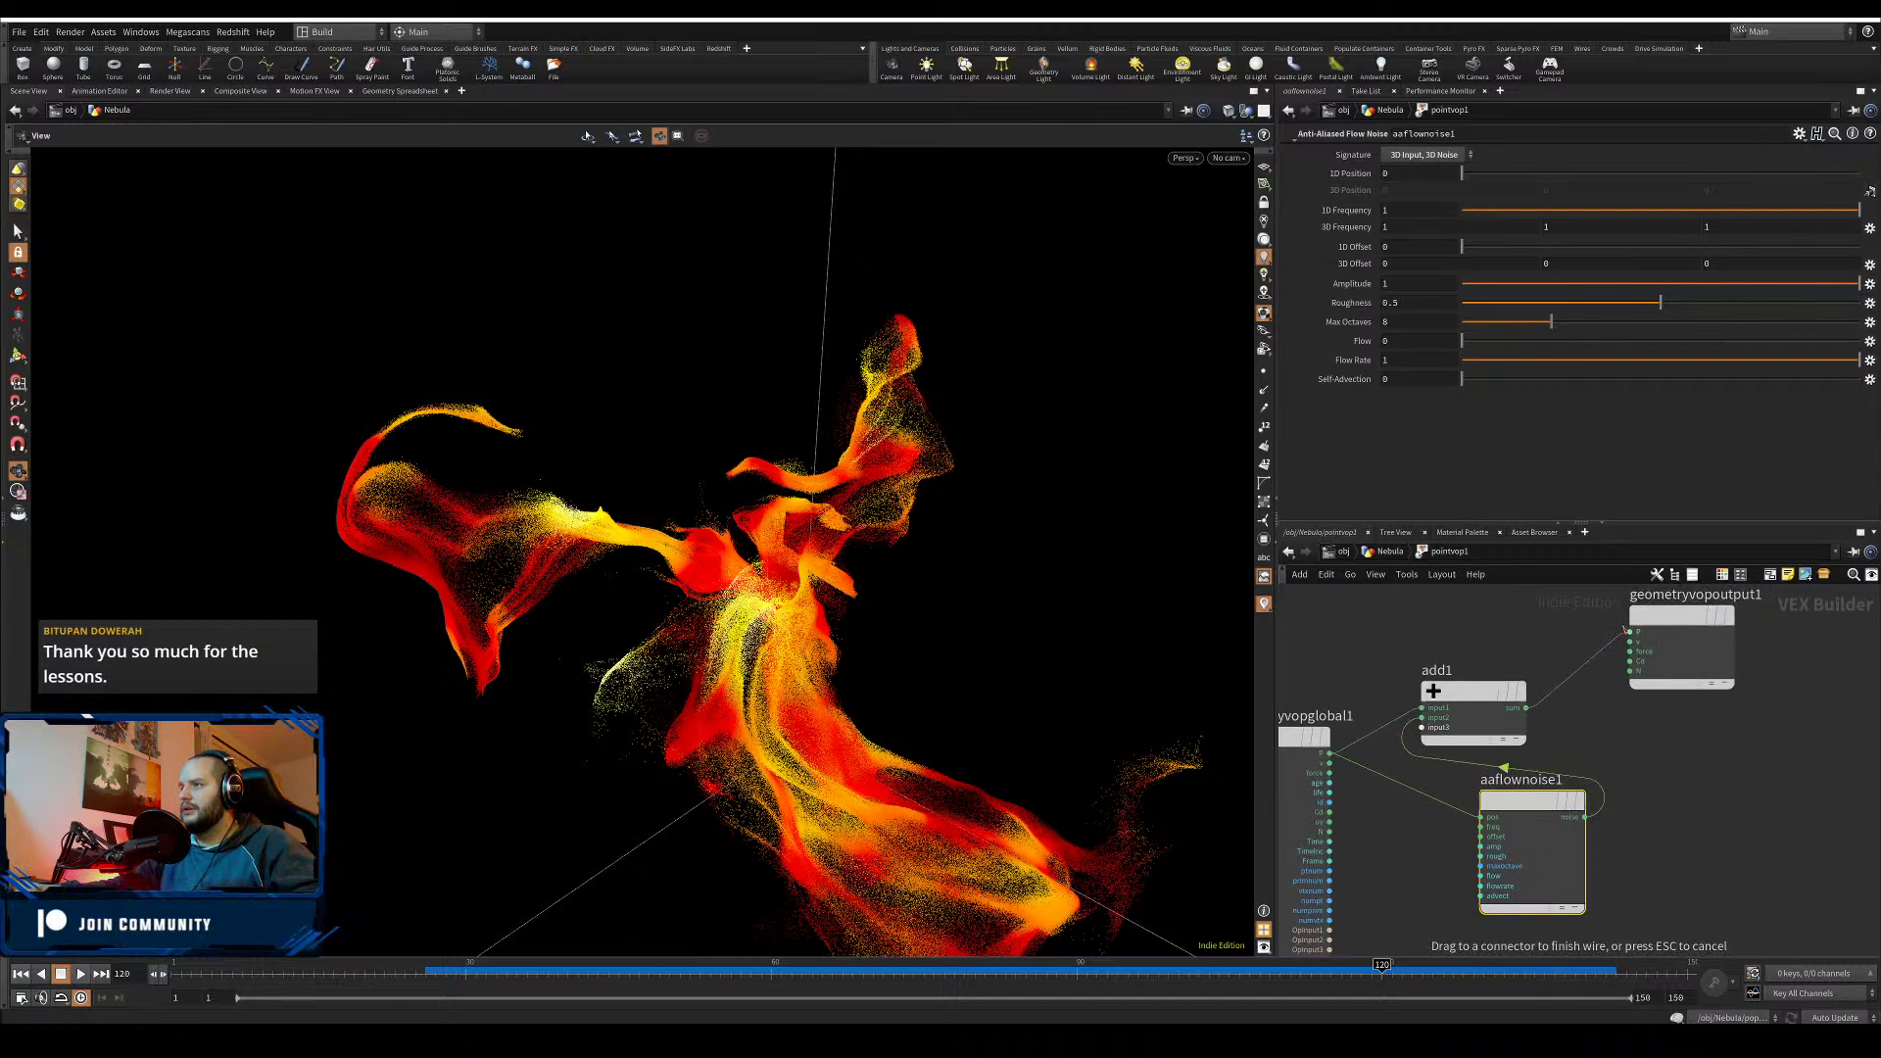
{"action": "left_click_drag", "start_coordinate": [1501, 689], "coordinate": [1569, 663]}
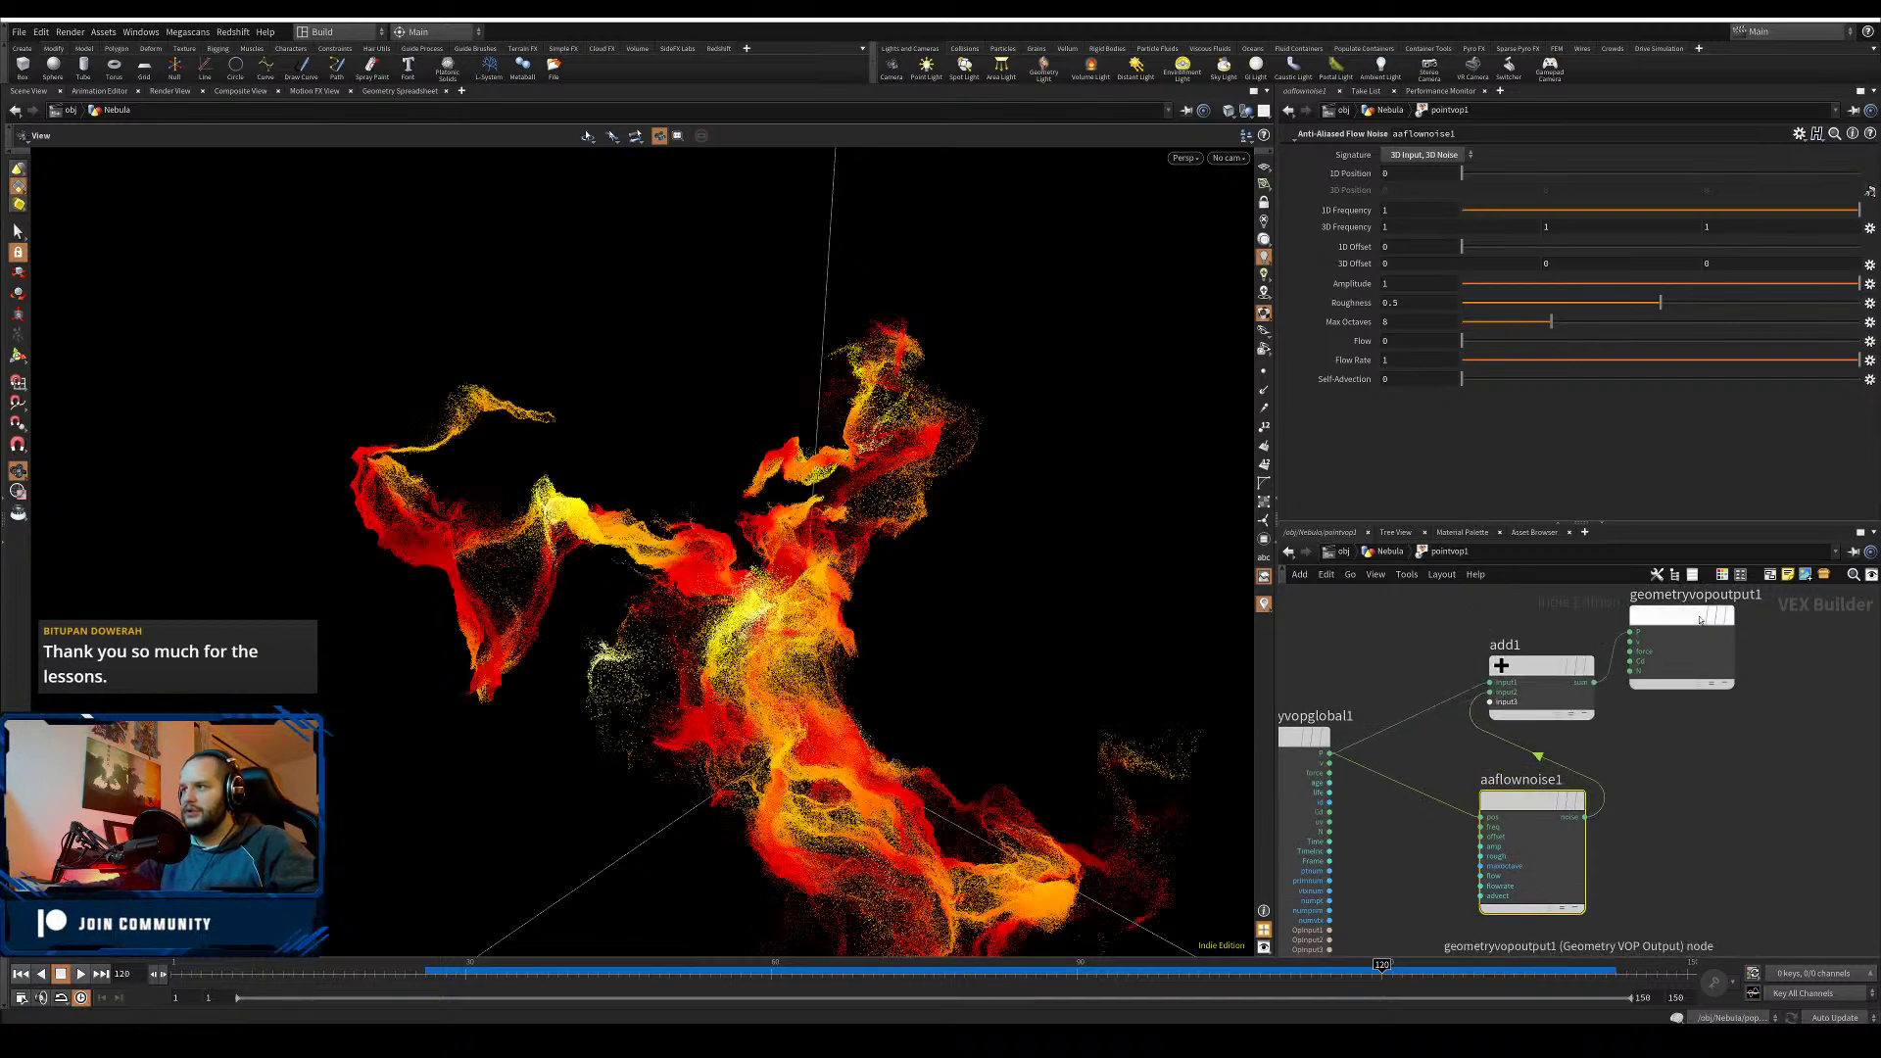
{"action": "left_click_drag", "start_coordinate": [1681, 616], "coordinate": [1760, 629]}
{"action": "left_click_drag", "start_coordinate": [1533, 799], "coordinate": [1543, 800]}
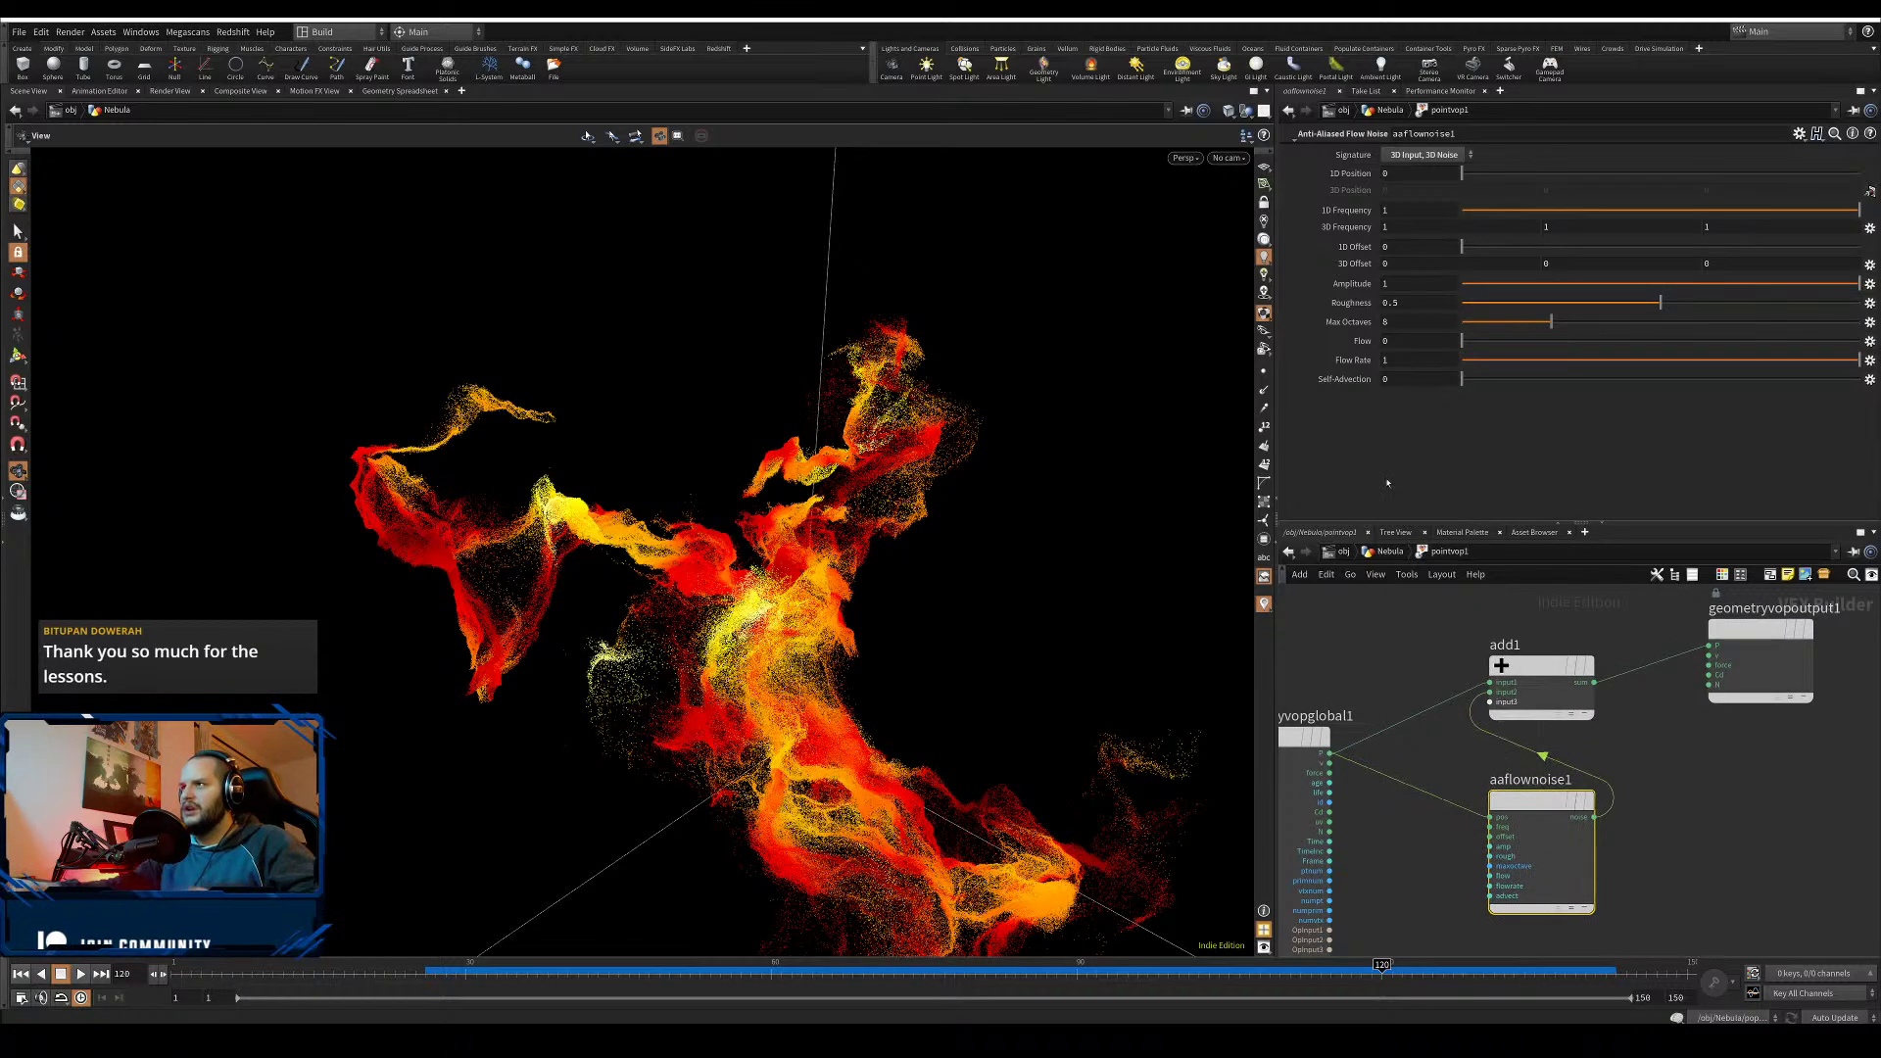
- Set the flow noise Self-Advection to 1 and Flow to 12
{"action": "left_click", "coordinate": [1391, 379]}
{"action": "type", "text": "1"}
{"action": "key", "text": "Return"}
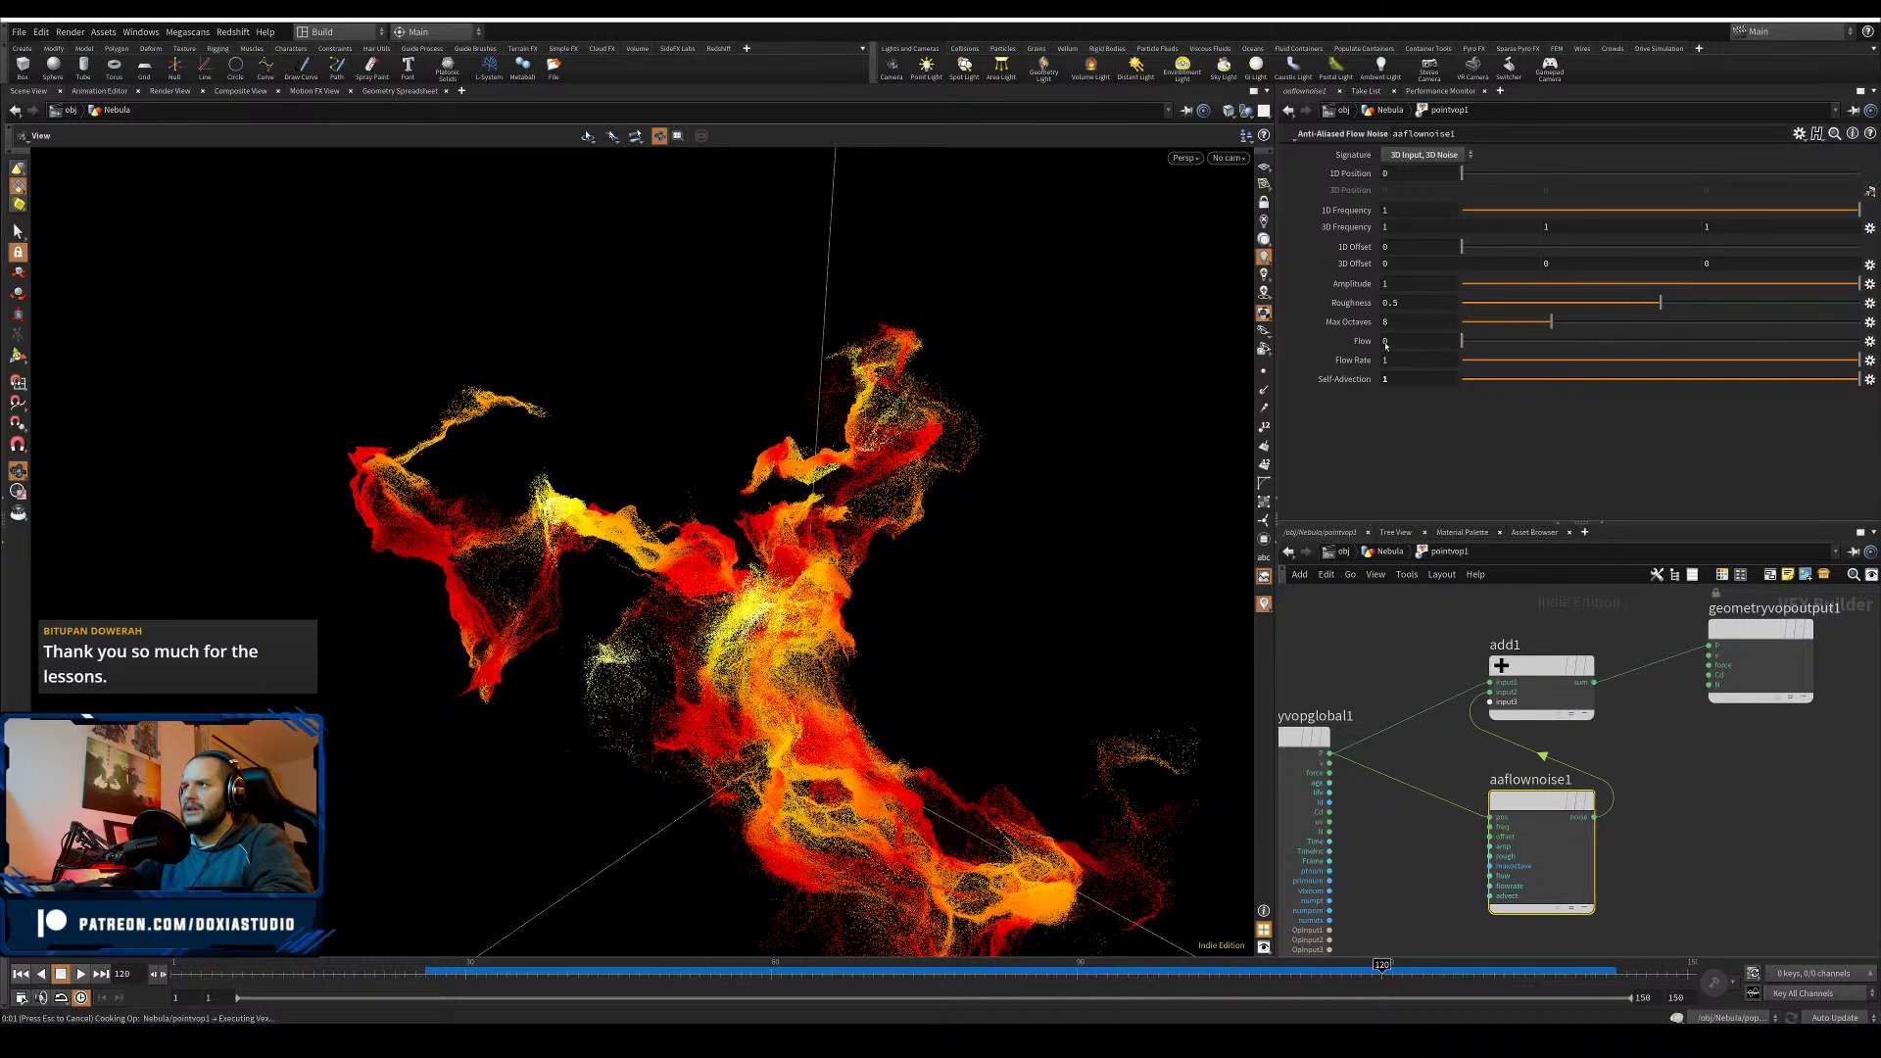
{"action": "left_click", "coordinate": [1398, 340]}
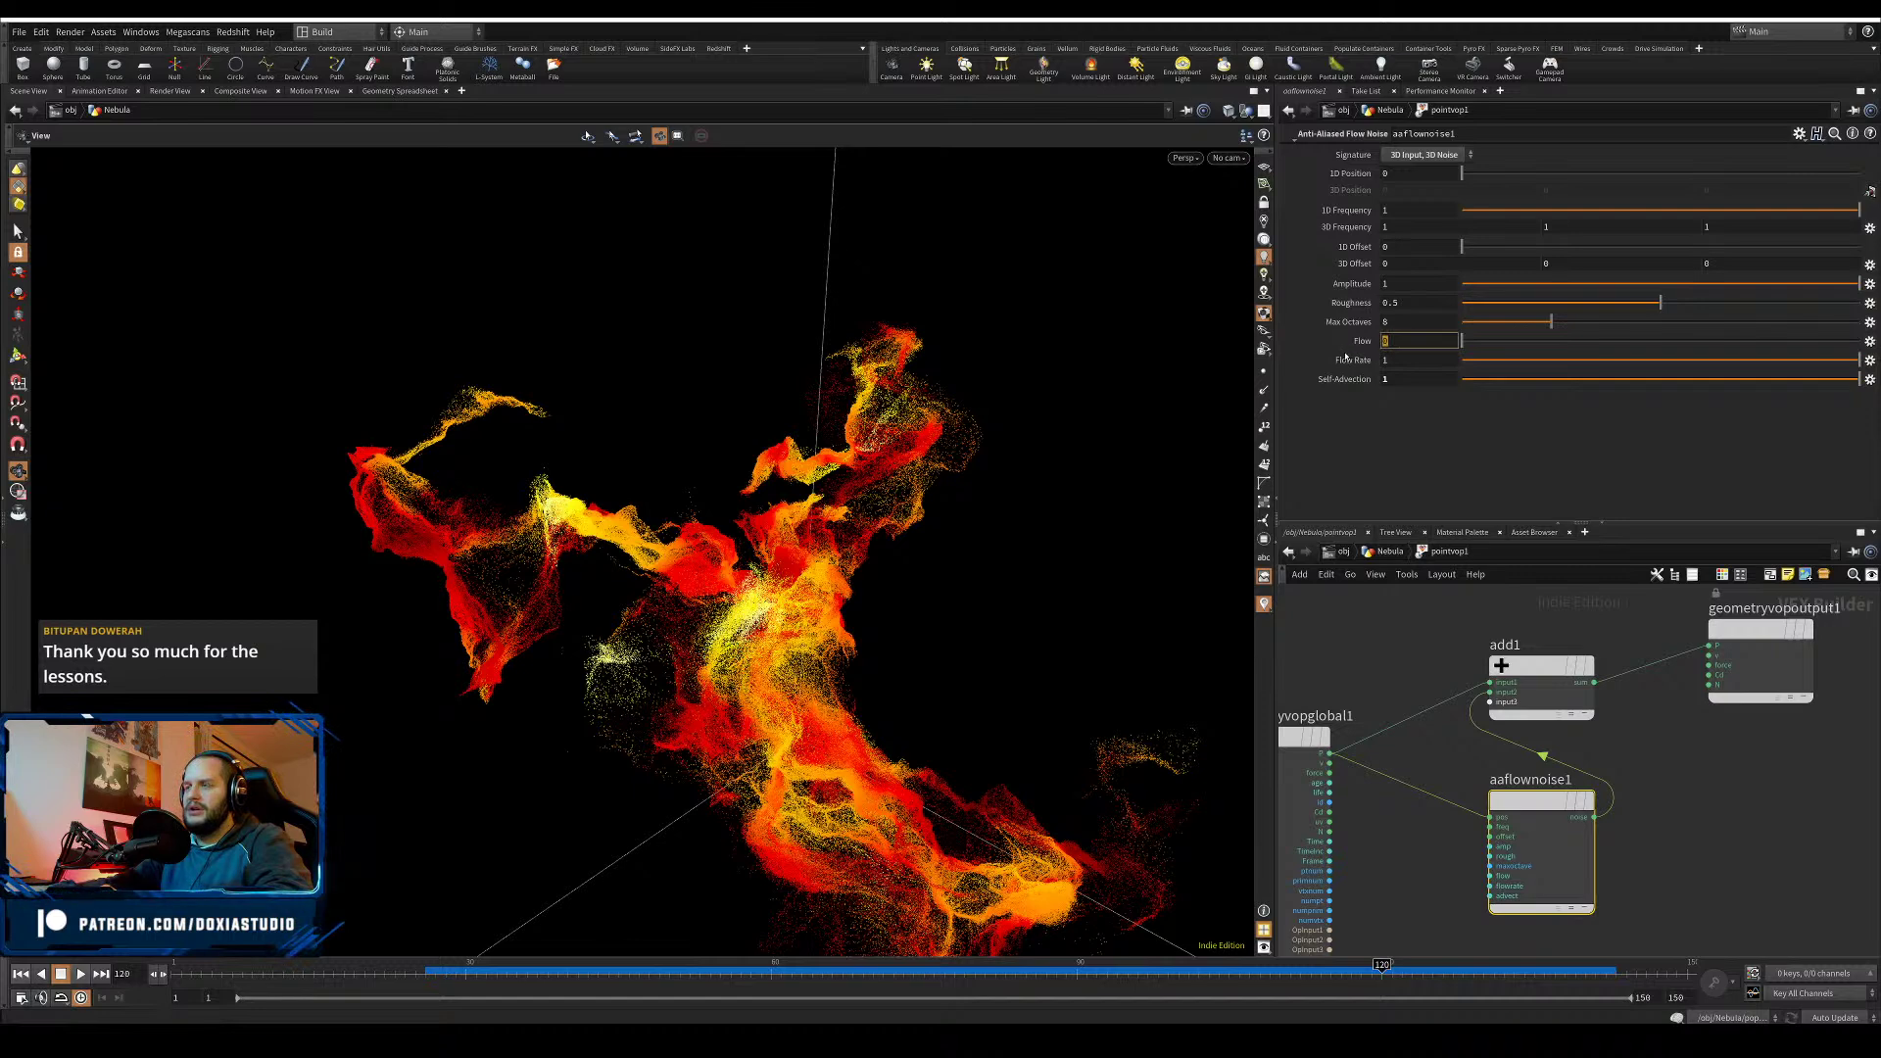
{"action": "key", "text": "Return"}
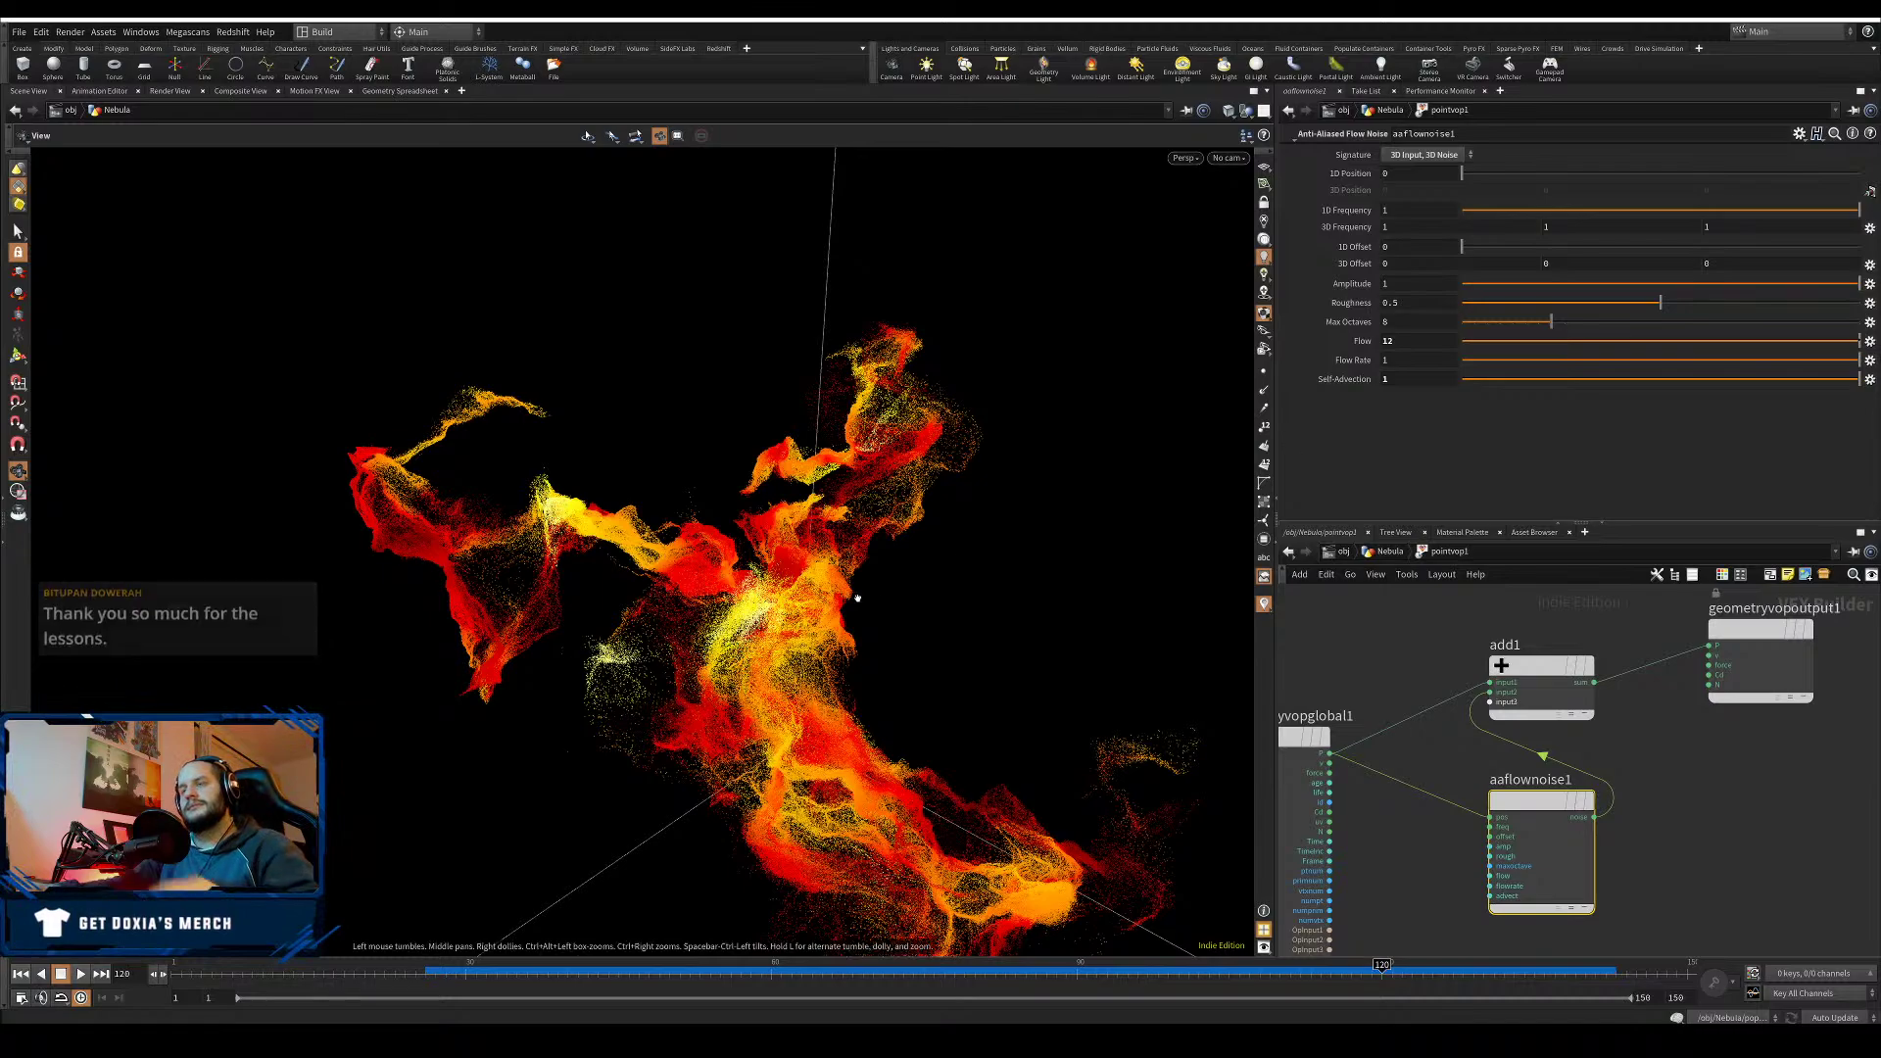
- Set Amplitude to 3 and promote Flow to a pointvop1 parameter
{"action": "left_click_drag", "start_coordinate": [809, 578], "coordinate": [538, 565]}
{"action": "left_click_drag", "start_coordinate": [429, 470], "coordinate": [1036, 656]}
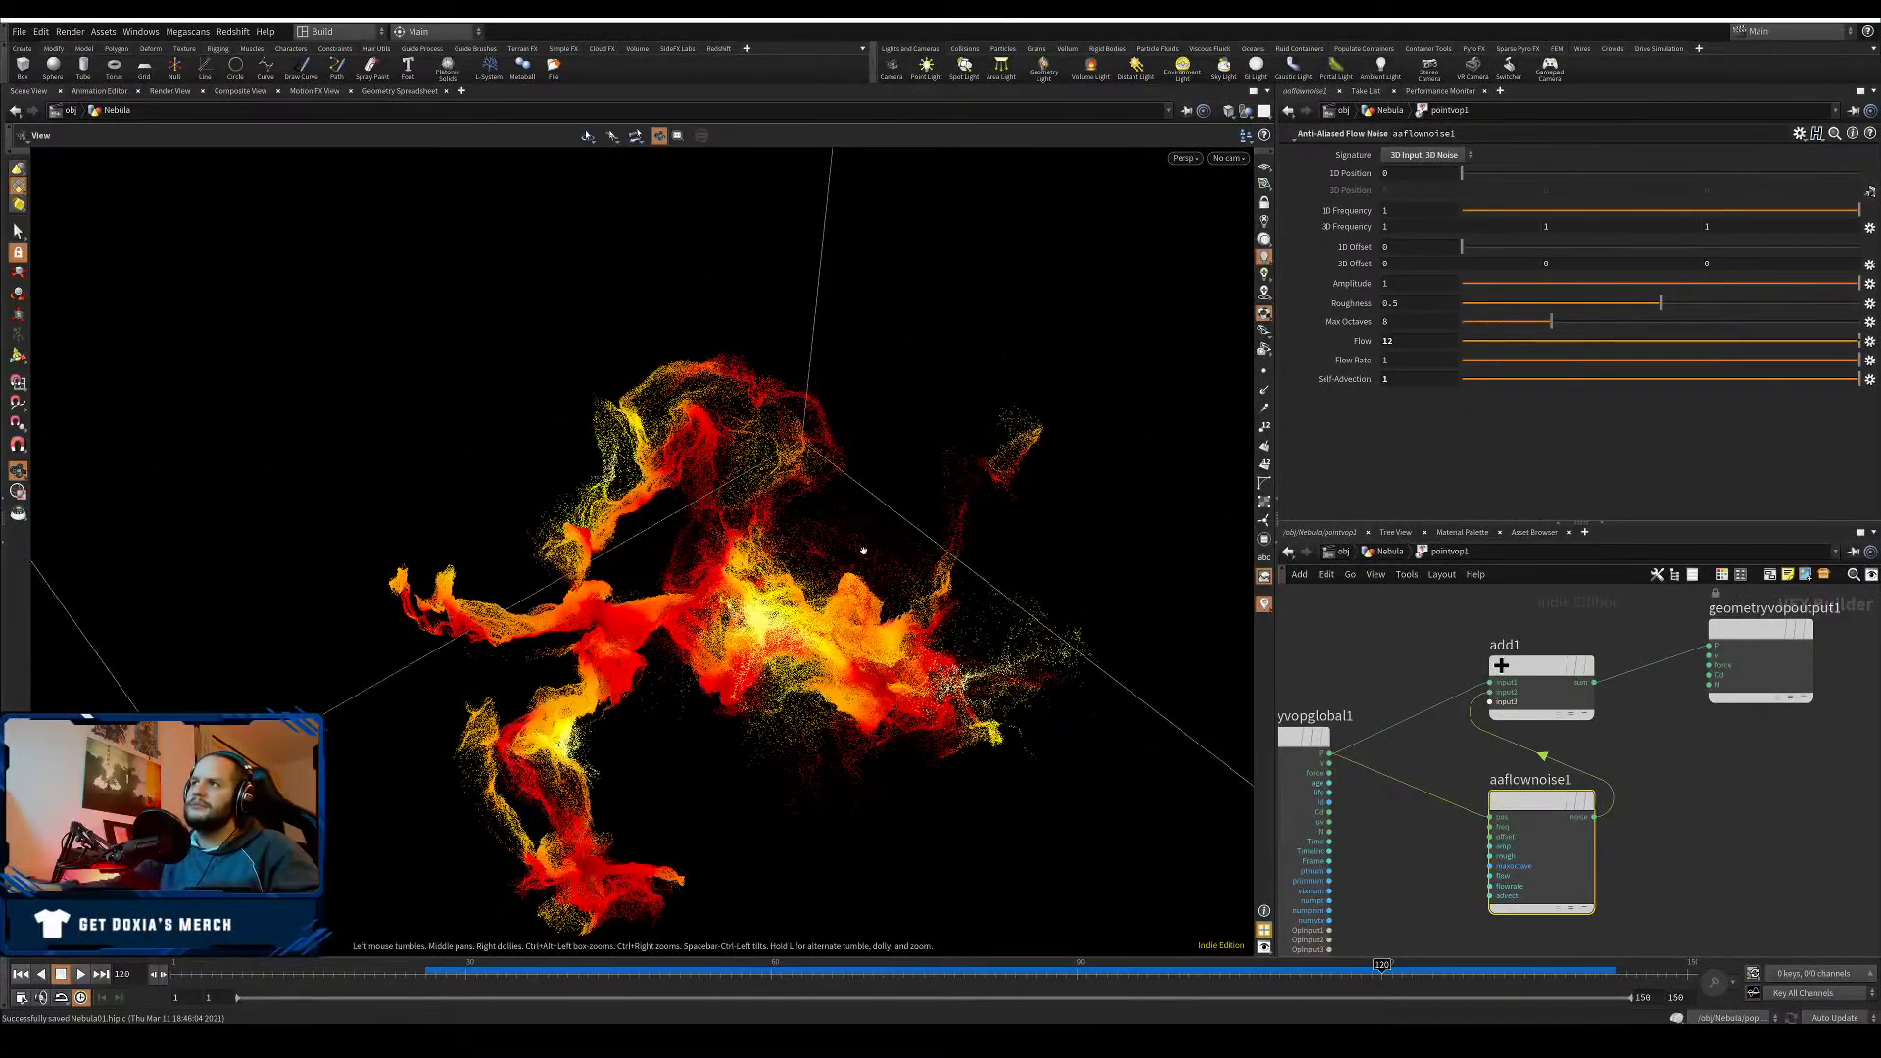
{"action": "scroll", "coordinate": [966, 514], "scroll_direction": "up", "scroll_amount": 5}
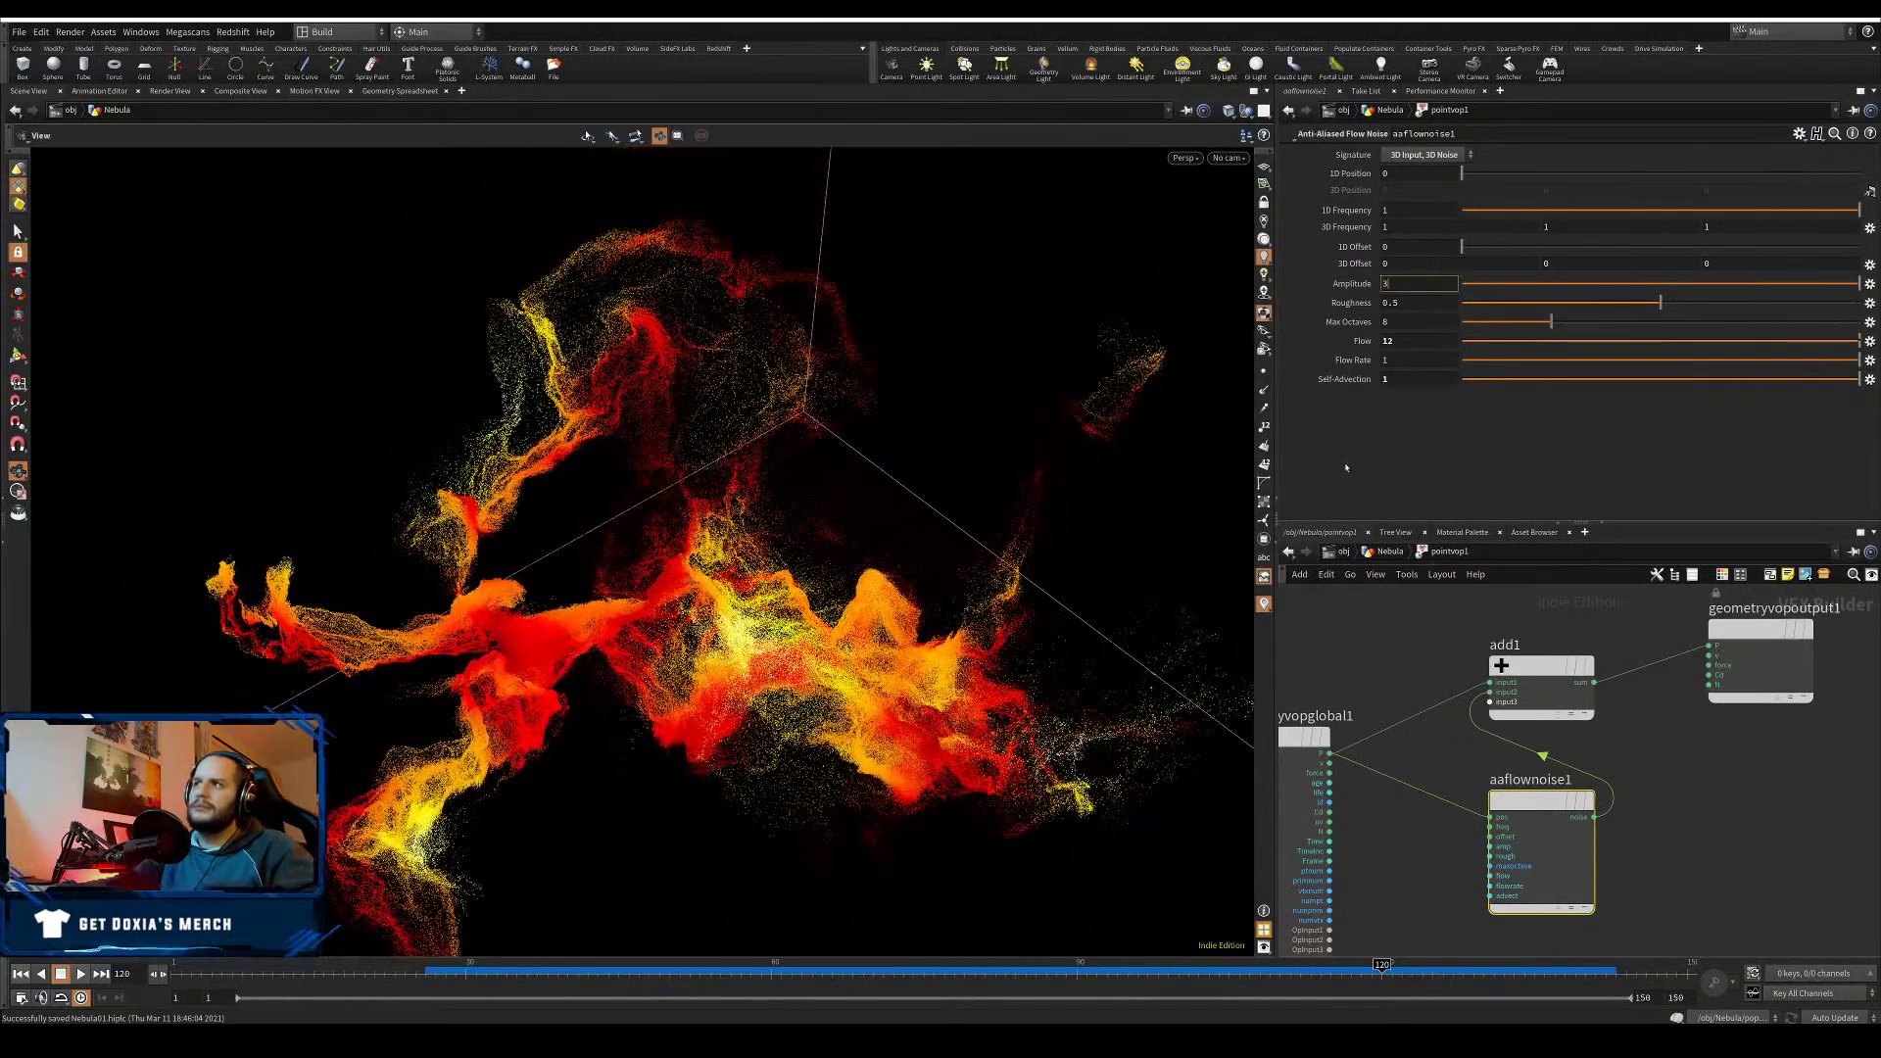
{"action": "key", "text": "Return"}
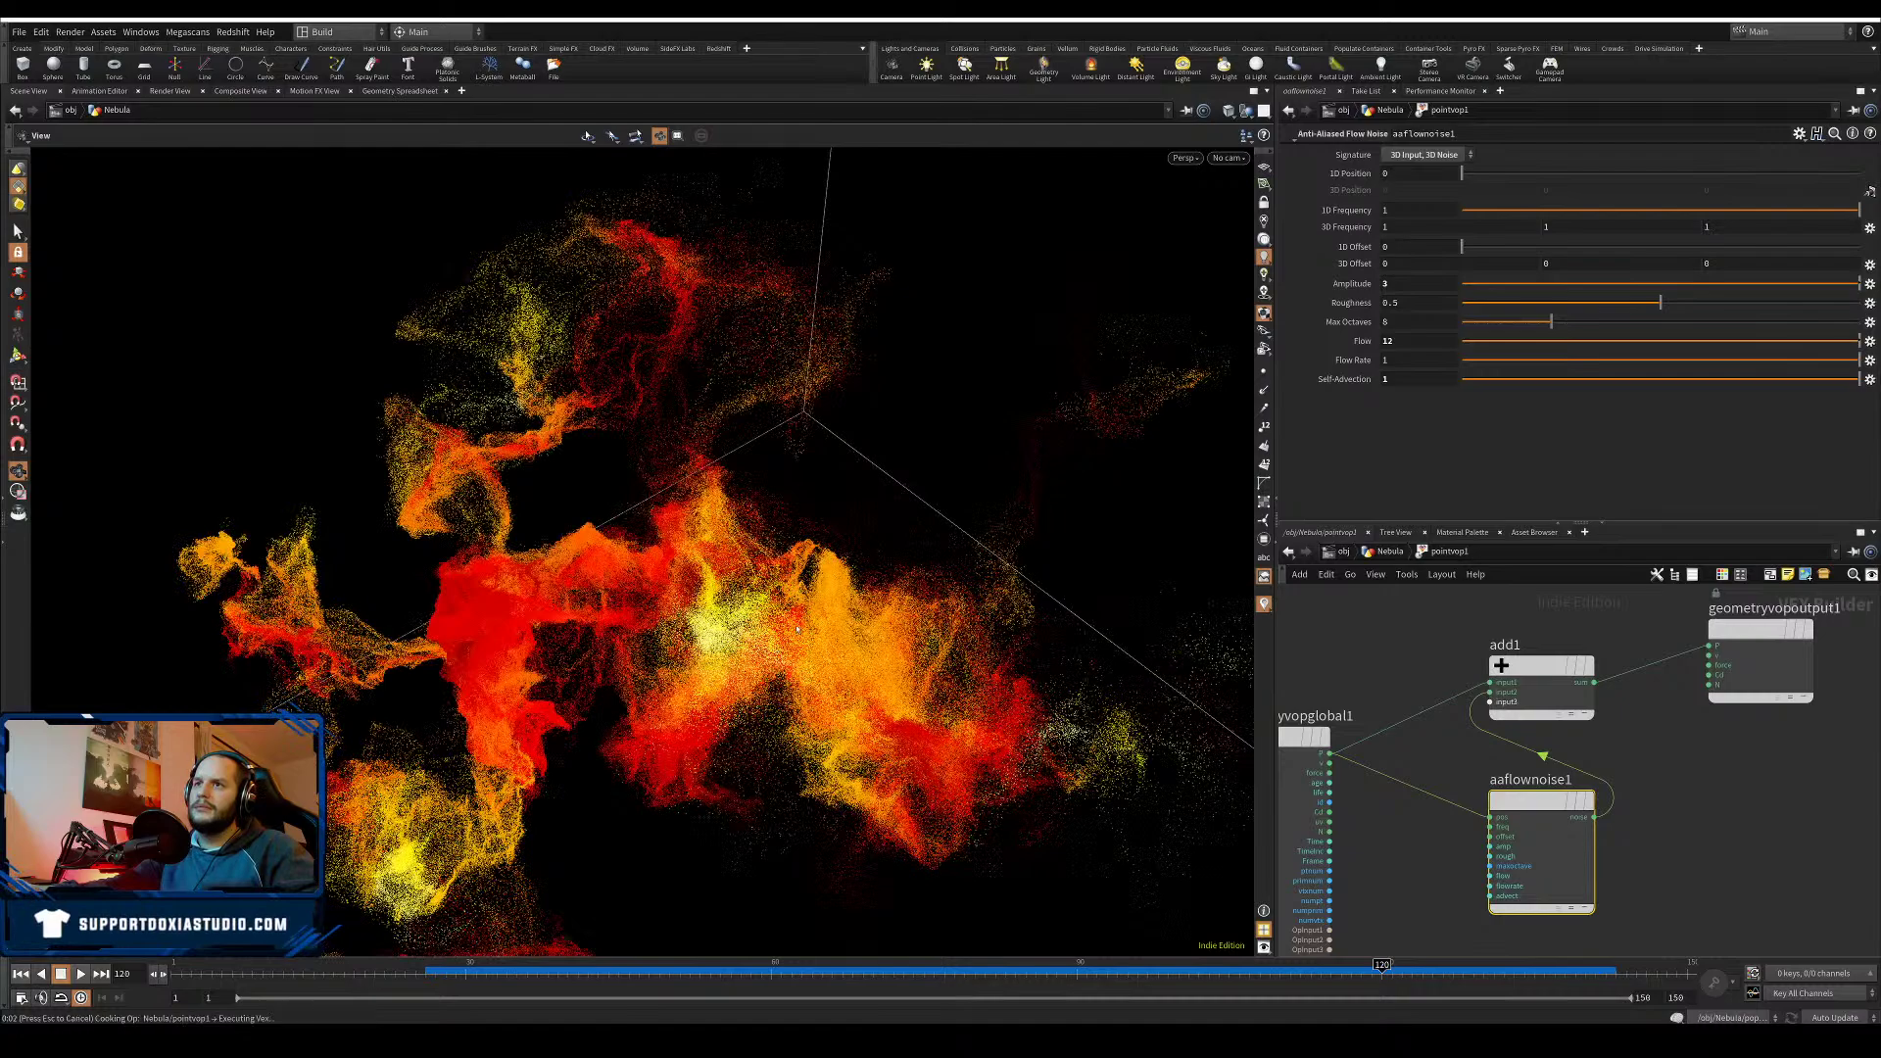
{"action": "right_click_drag", "start_coordinate": [797, 629], "coordinate": [651, 617]}
{"action": "left_click_drag", "start_coordinate": [650, 618], "coordinate": [637, 499]}
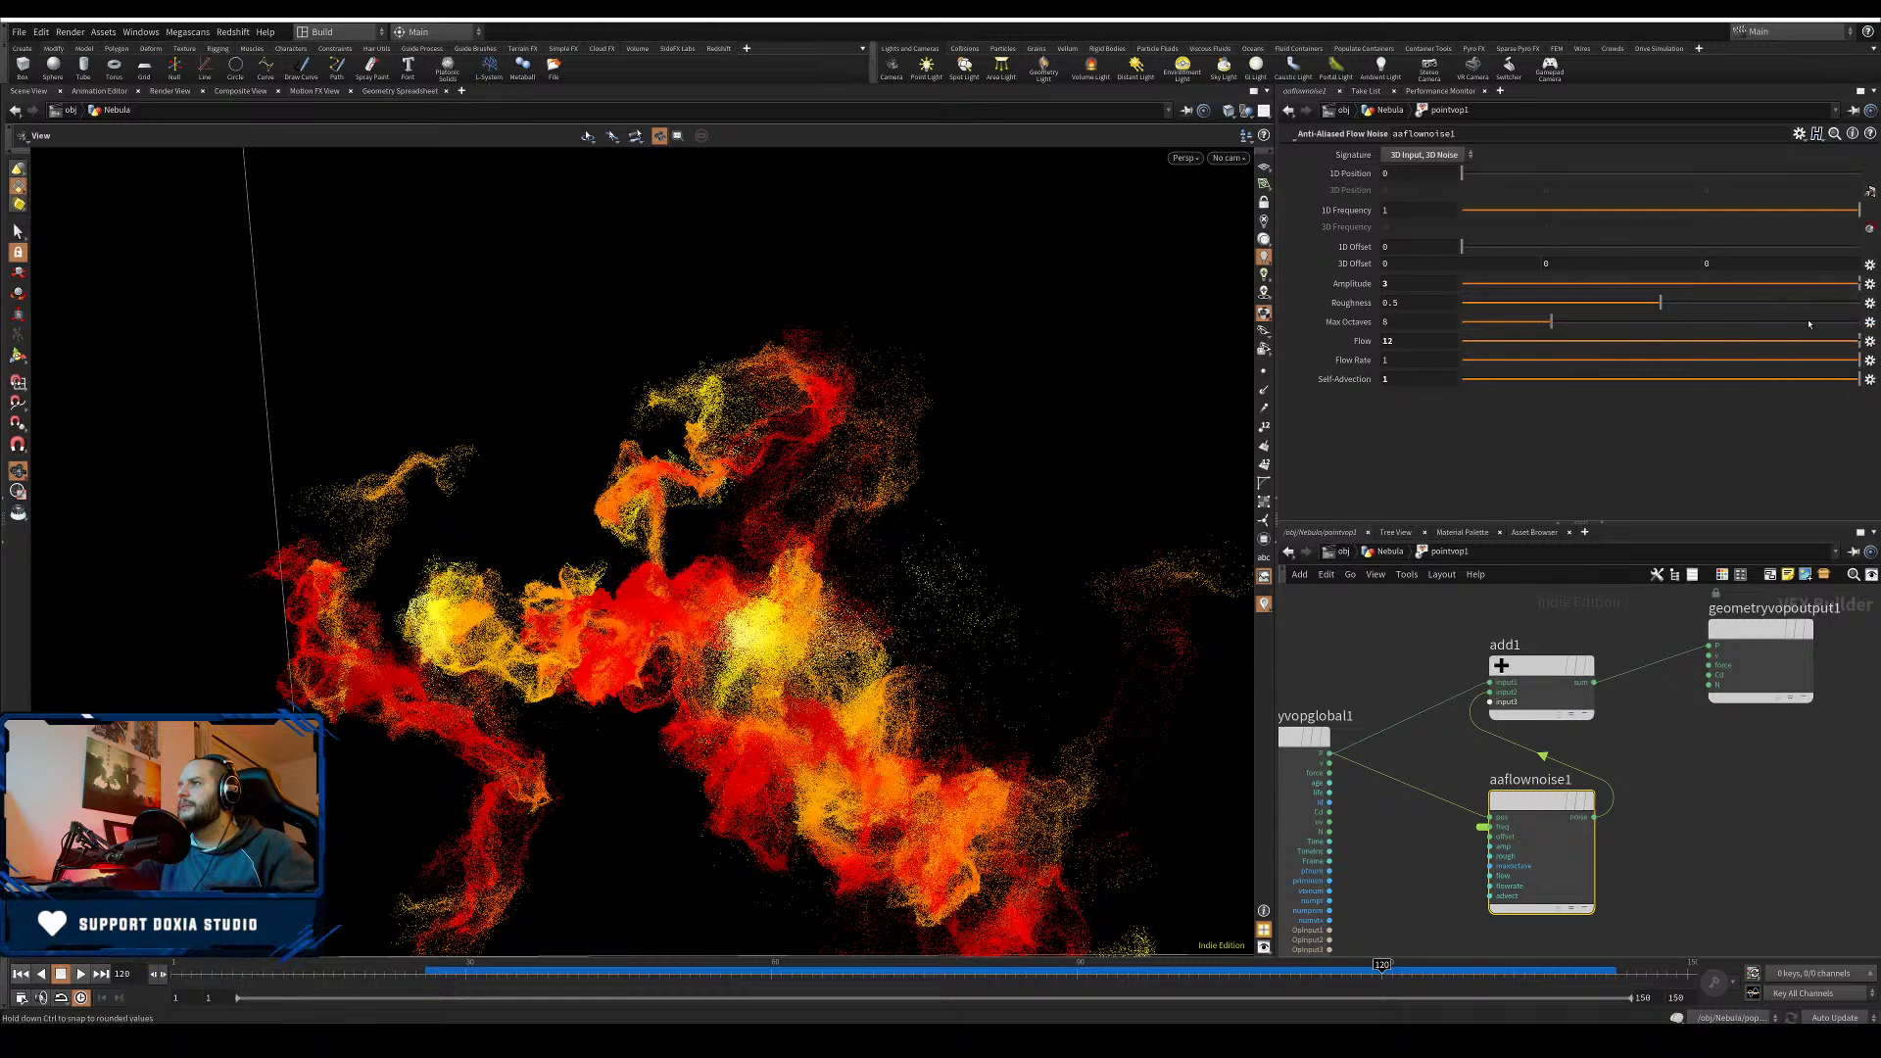
{"action": "left_click", "coordinate": [1869, 342]}
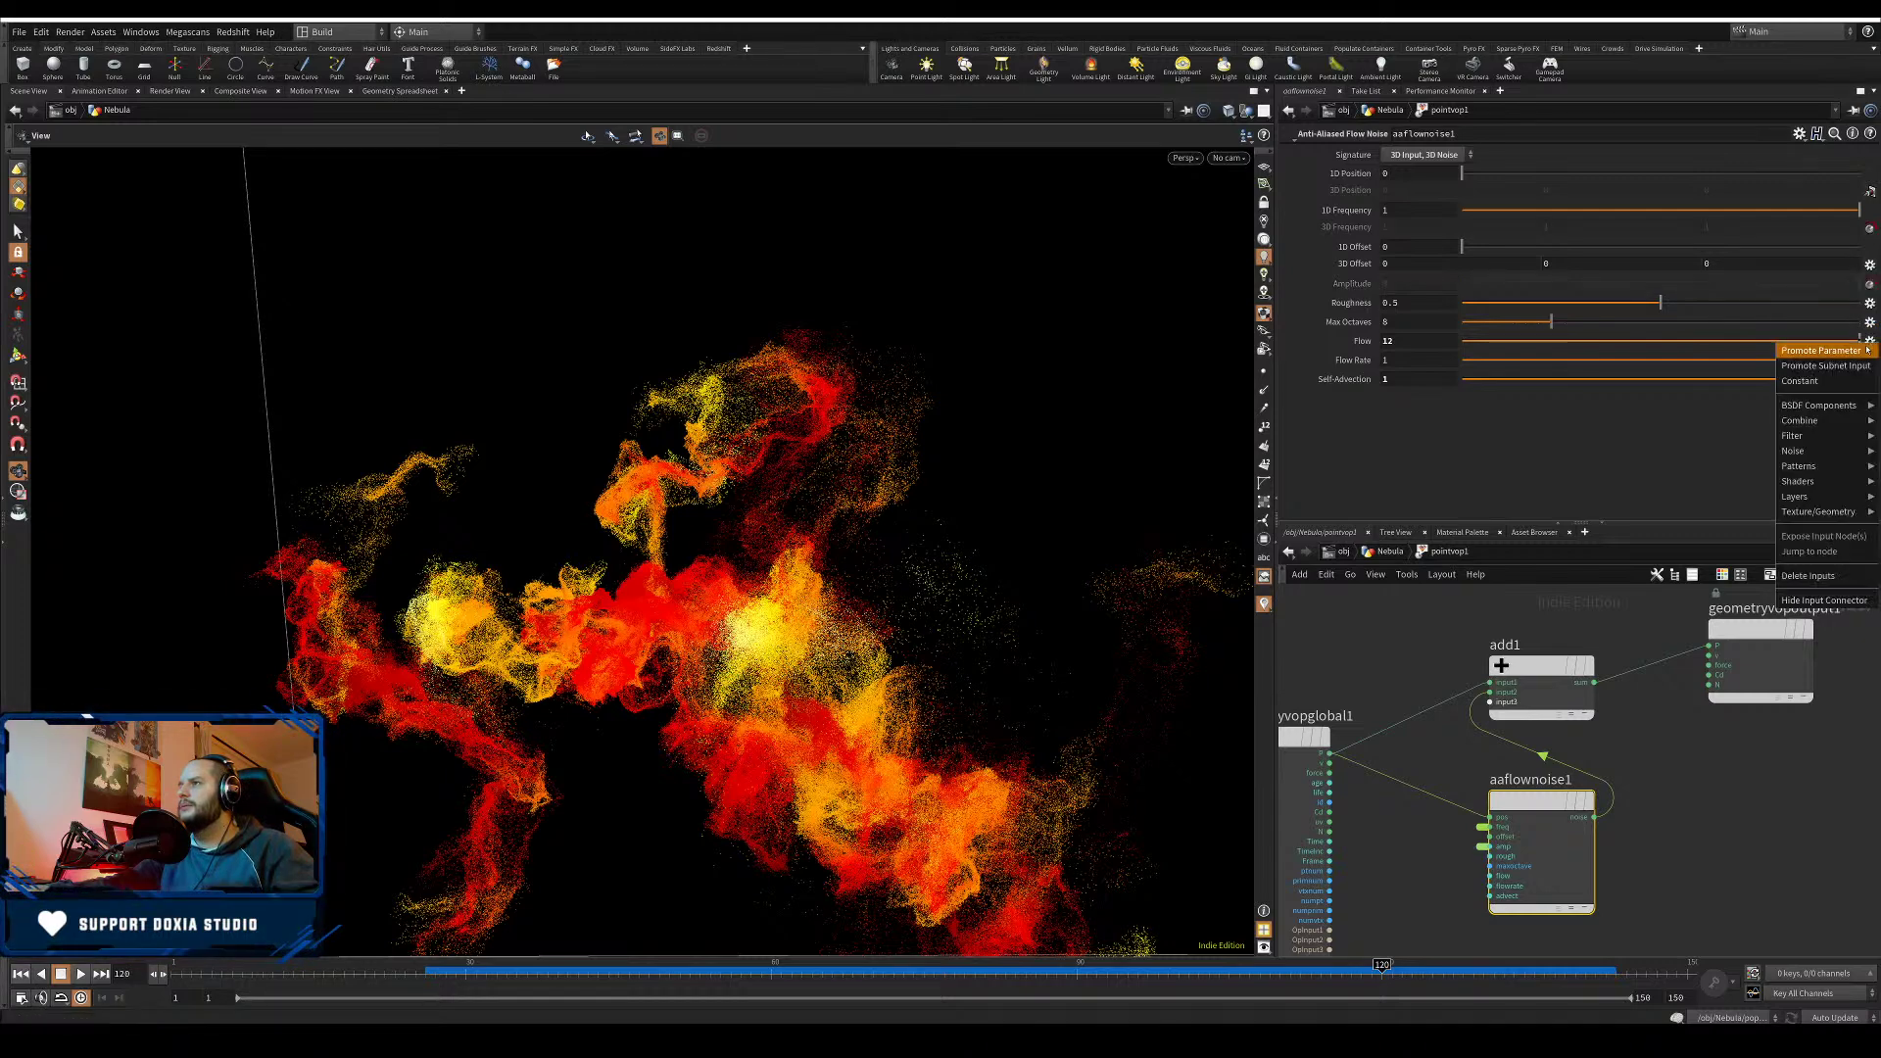
{"action": "left_click", "coordinate": [1856, 355]}
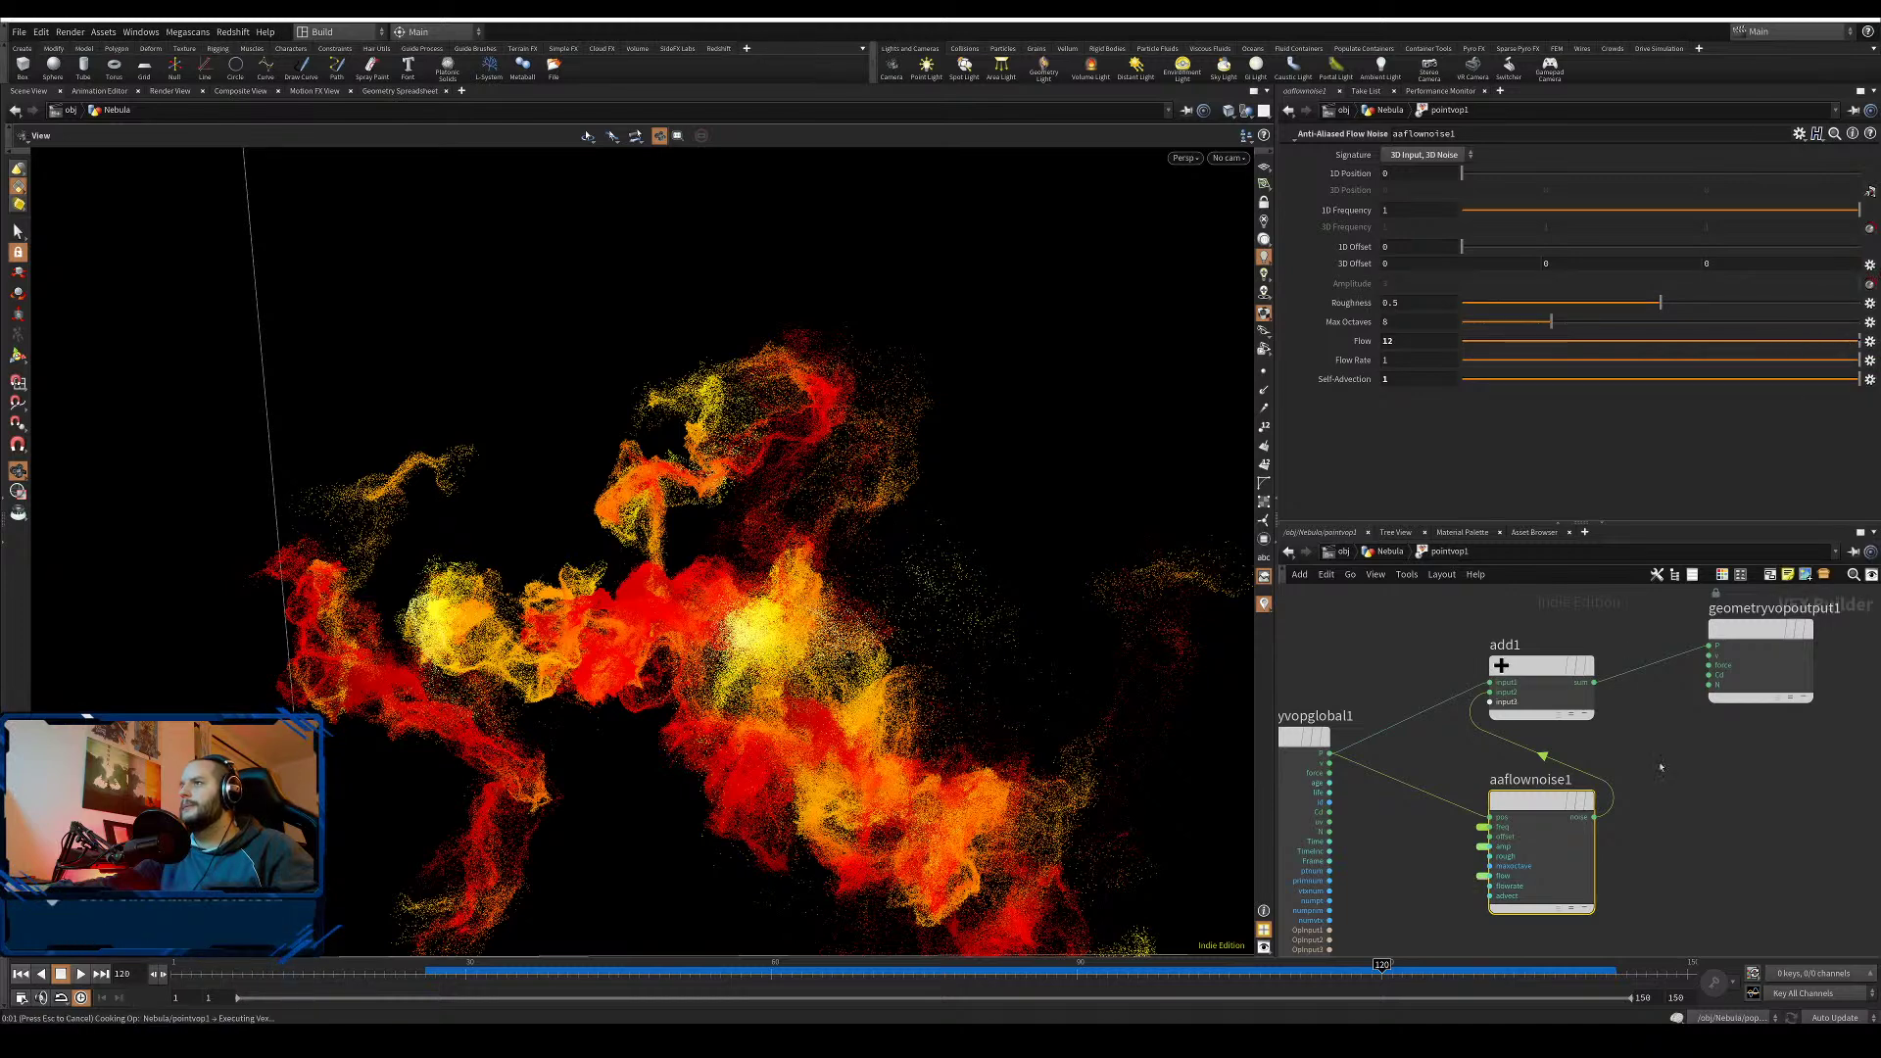
- Back in the Nebula network, rename pointvop1 to flow_displ and line up color_by_vel and flow_displ
{"action": "key", "text": "u"}
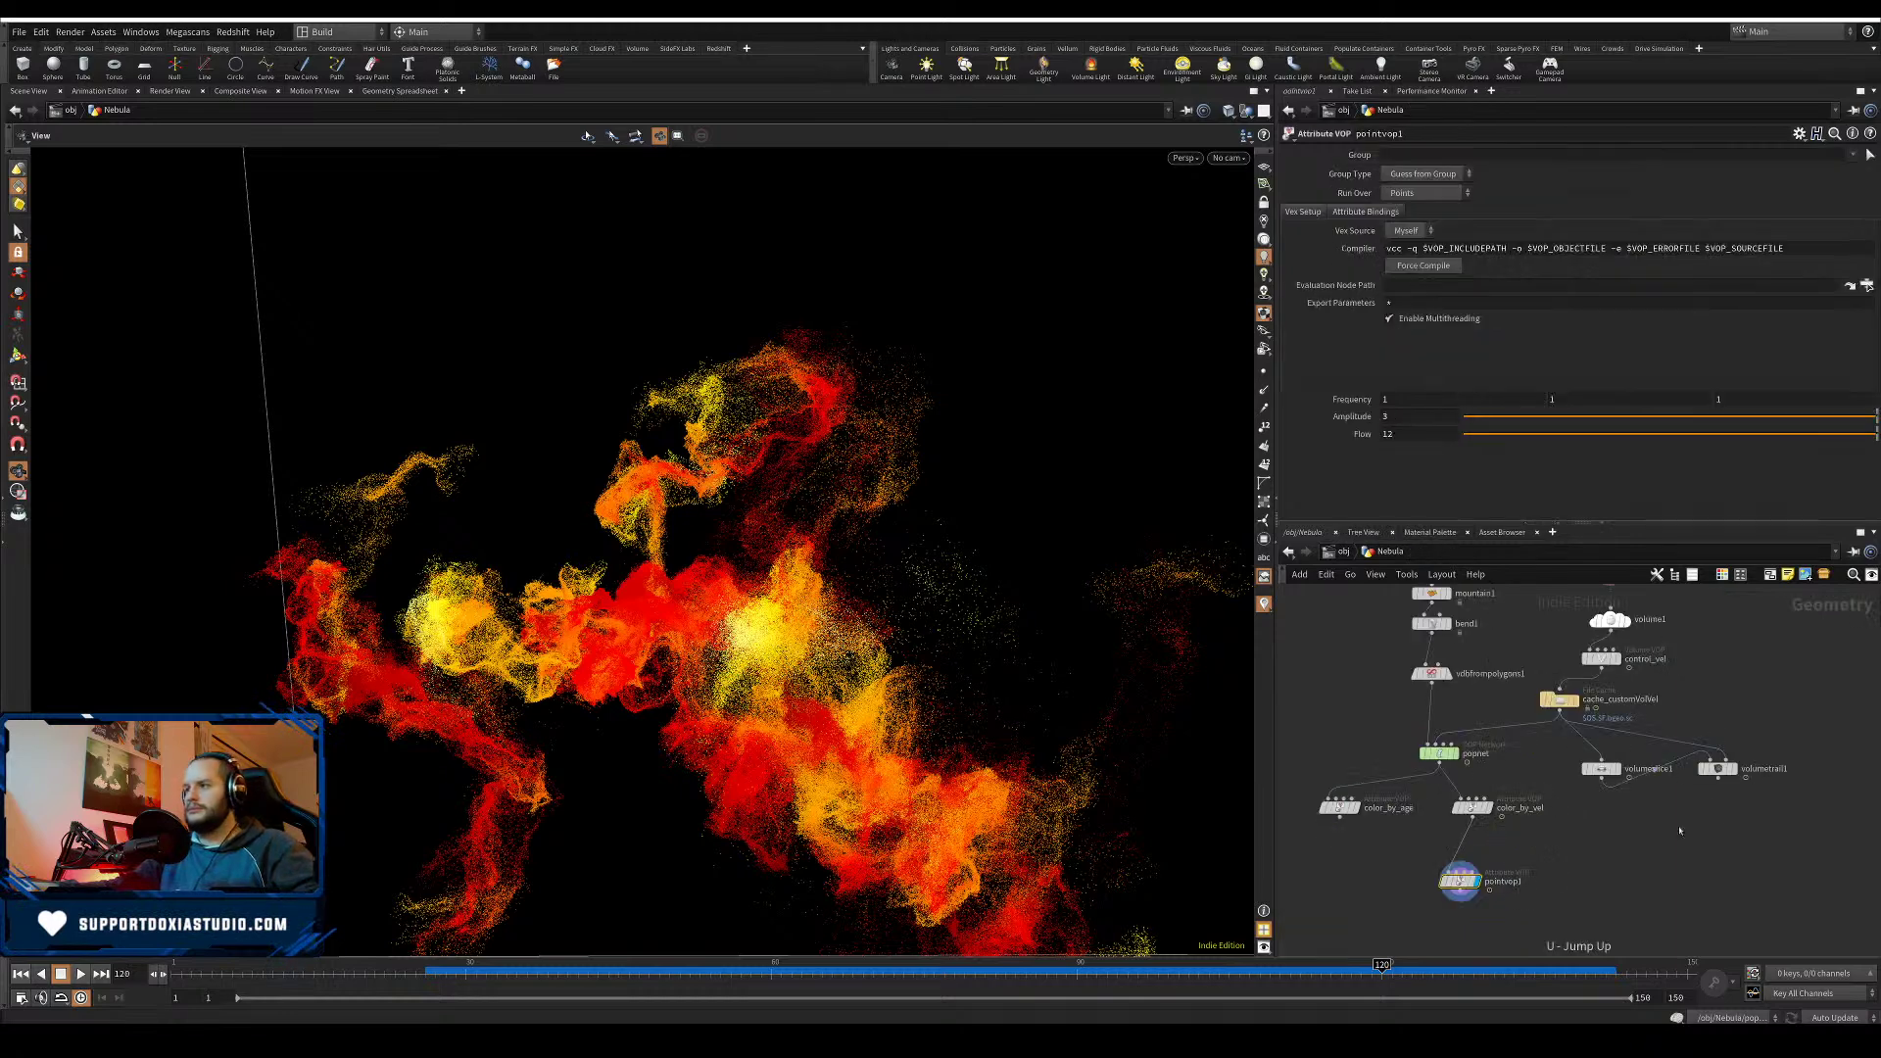
{"action": "scroll", "coordinate": [1548, 863], "scroll_direction": "up", "scroll_amount": 3}
{"action": "middle_click_drag", "start_coordinate": [1566, 861], "coordinate": [1616, 753]}
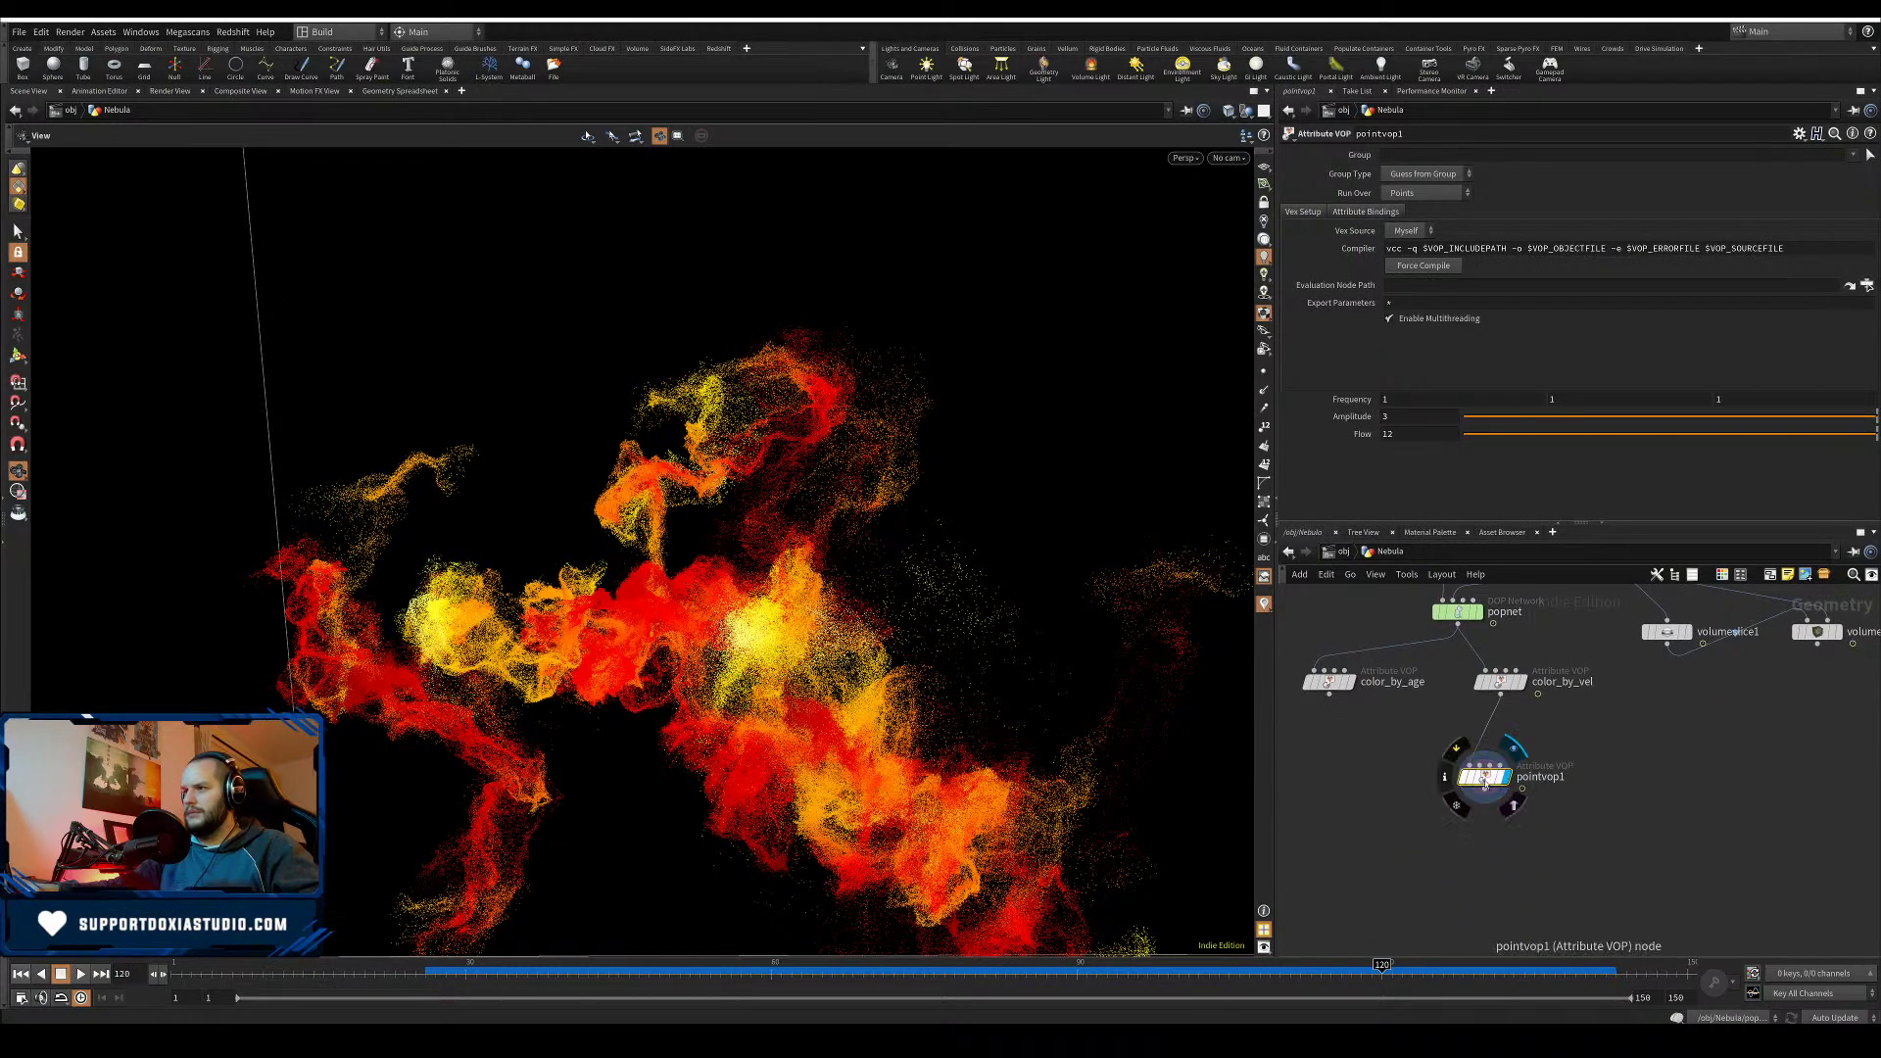
{"action": "left_click", "coordinate": [1565, 777]}
{"action": "left_click_drag", "start_coordinate": [1569, 777], "coordinate": [2, 735]}
{"action": "type", "text": "fl"}
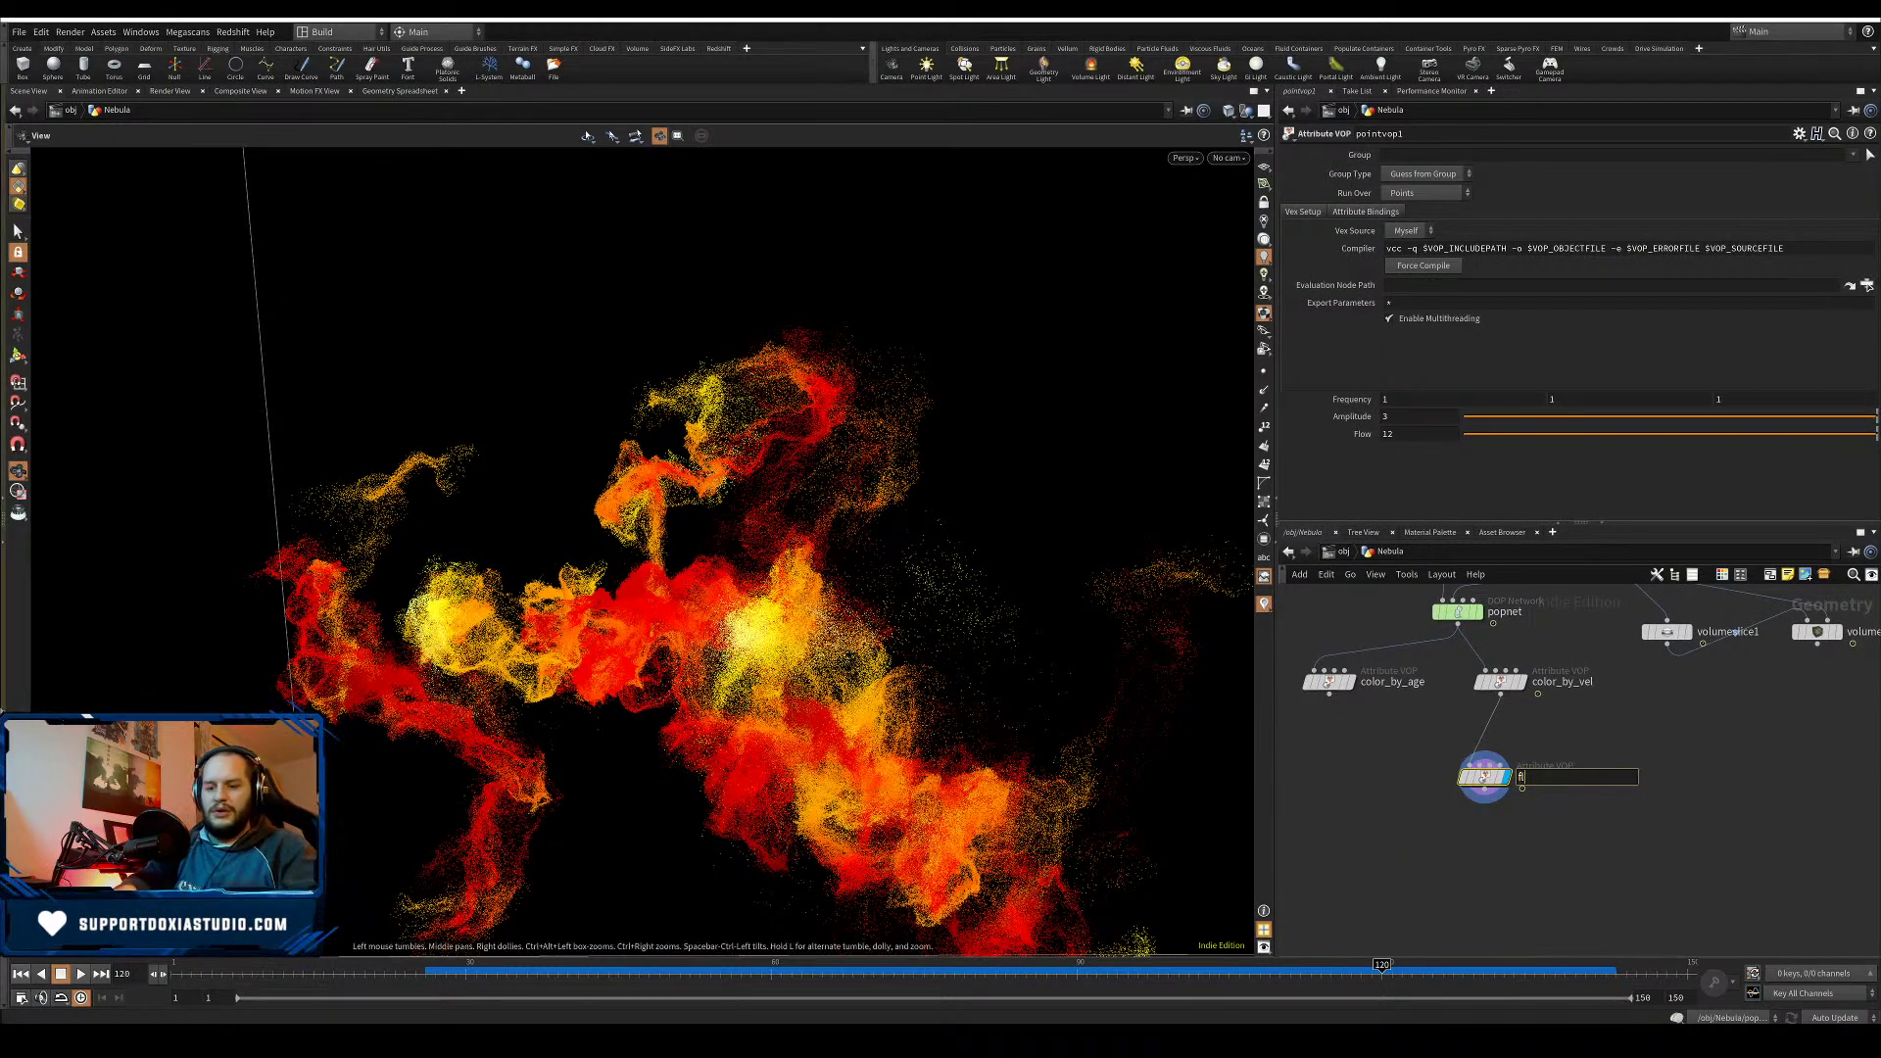
{"action": "type", "text": "ow_displ"}
{"action": "key", "text": "Return"}
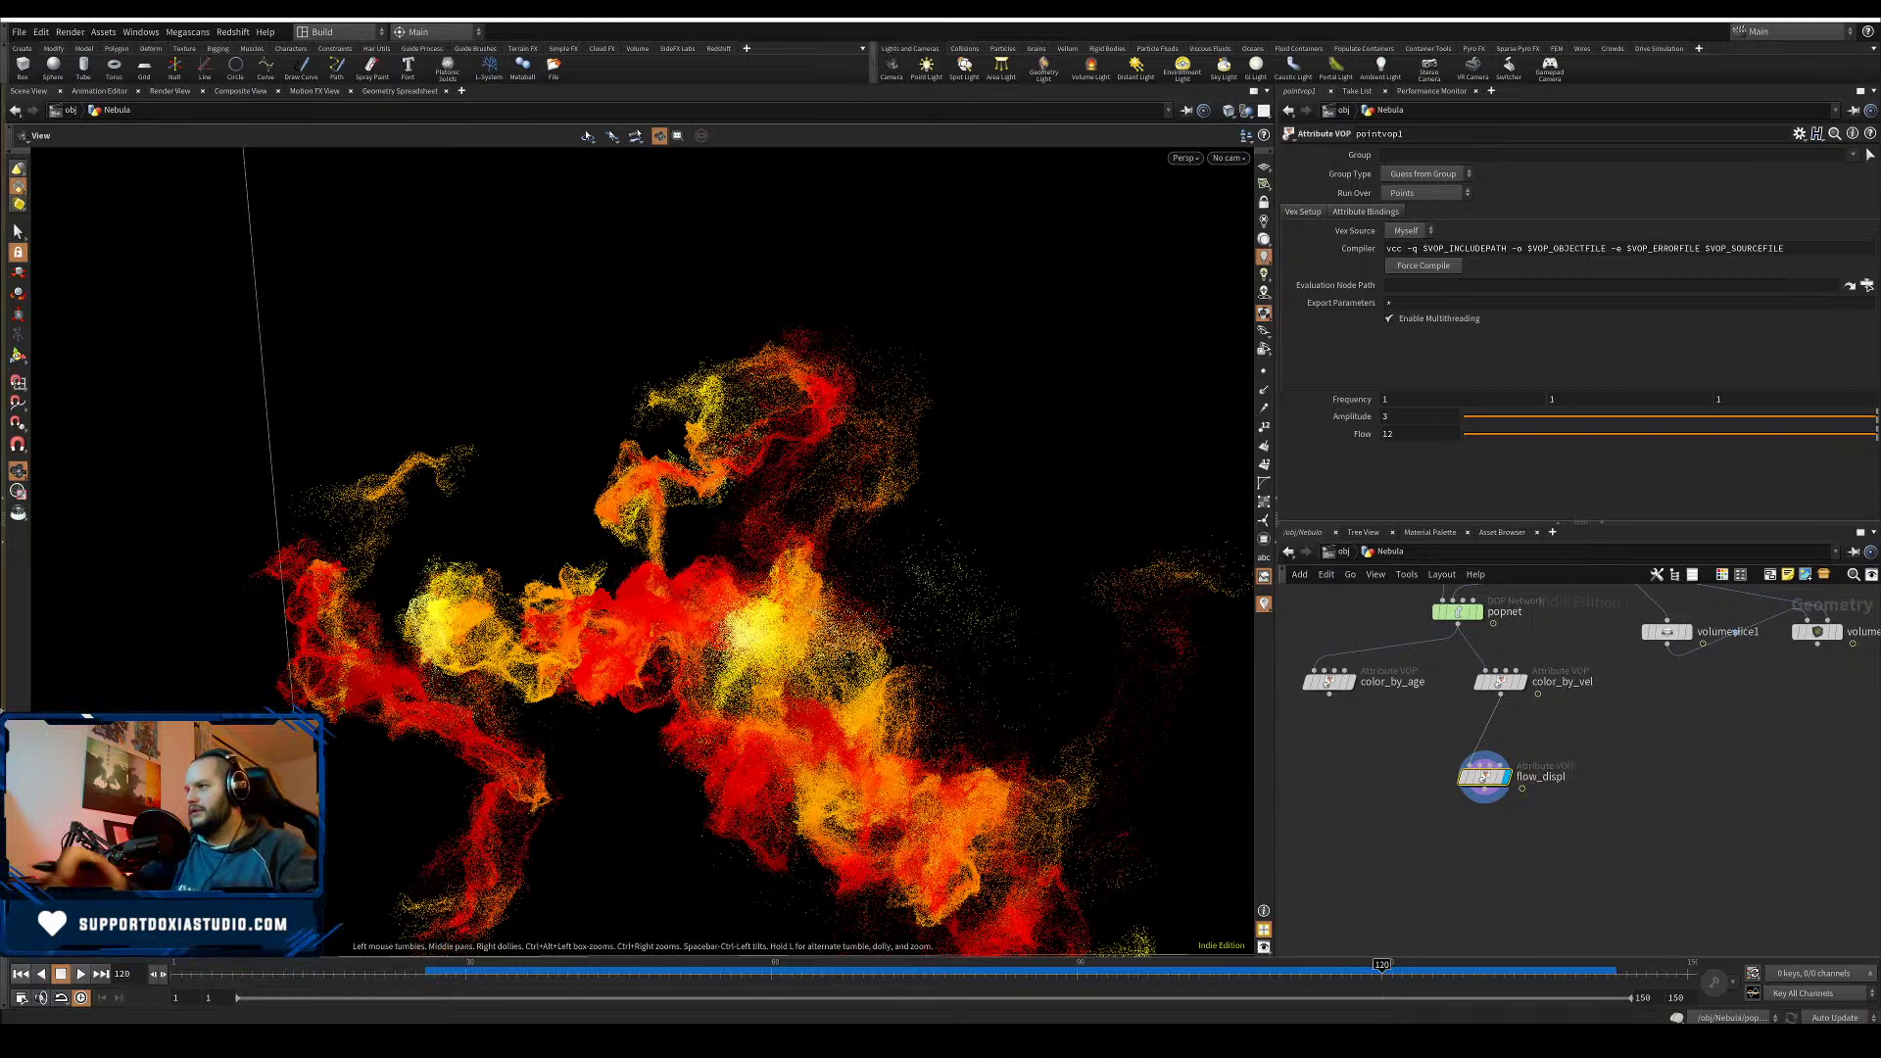
{"action": "left_click_drag", "start_coordinate": [1503, 684], "coordinate": [1461, 684]}
{"action": "left_click_drag", "start_coordinate": [1491, 782], "coordinate": [1557, 783]}
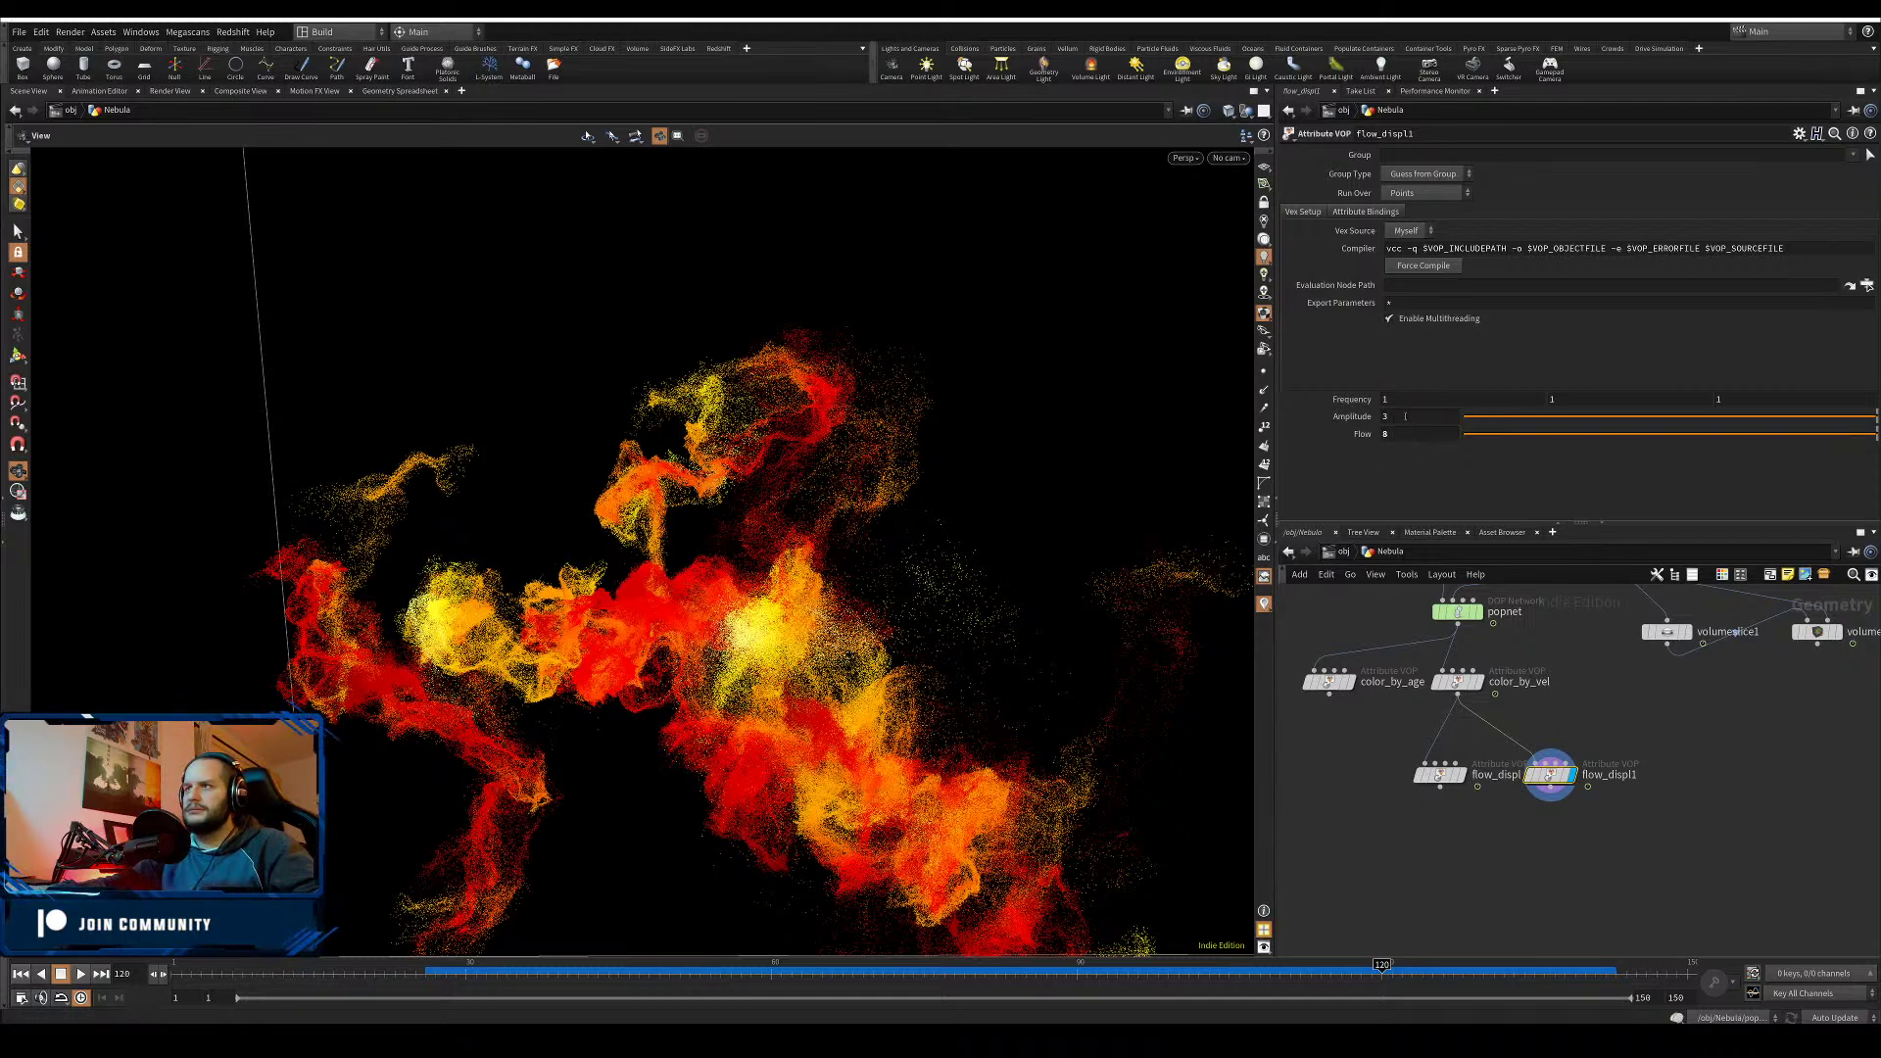
{"action": "left_click_drag", "start_coordinate": [1405, 417], "coordinate": [1356, 417]}
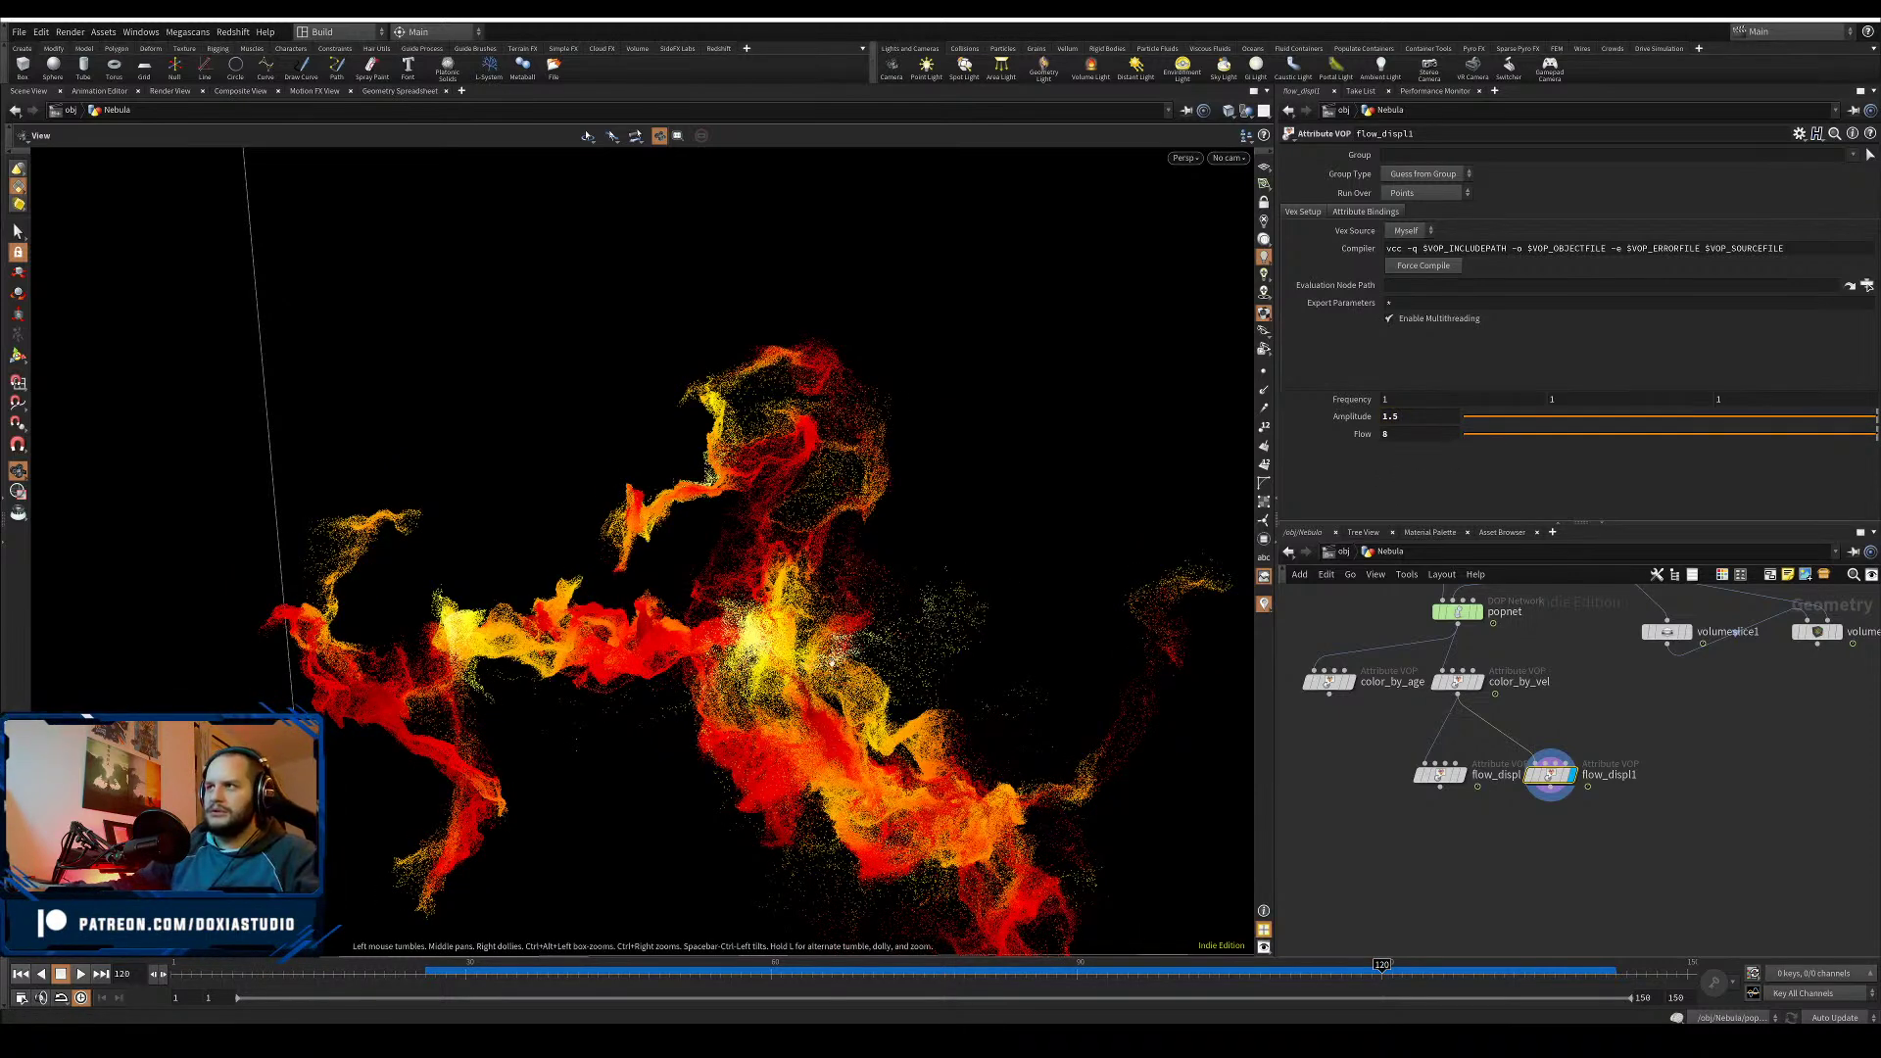
{"action": "left_click_drag", "start_coordinate": [832, 663], "coordinate": [1404, 713]}
{"action": "key", "text": "Tab"}
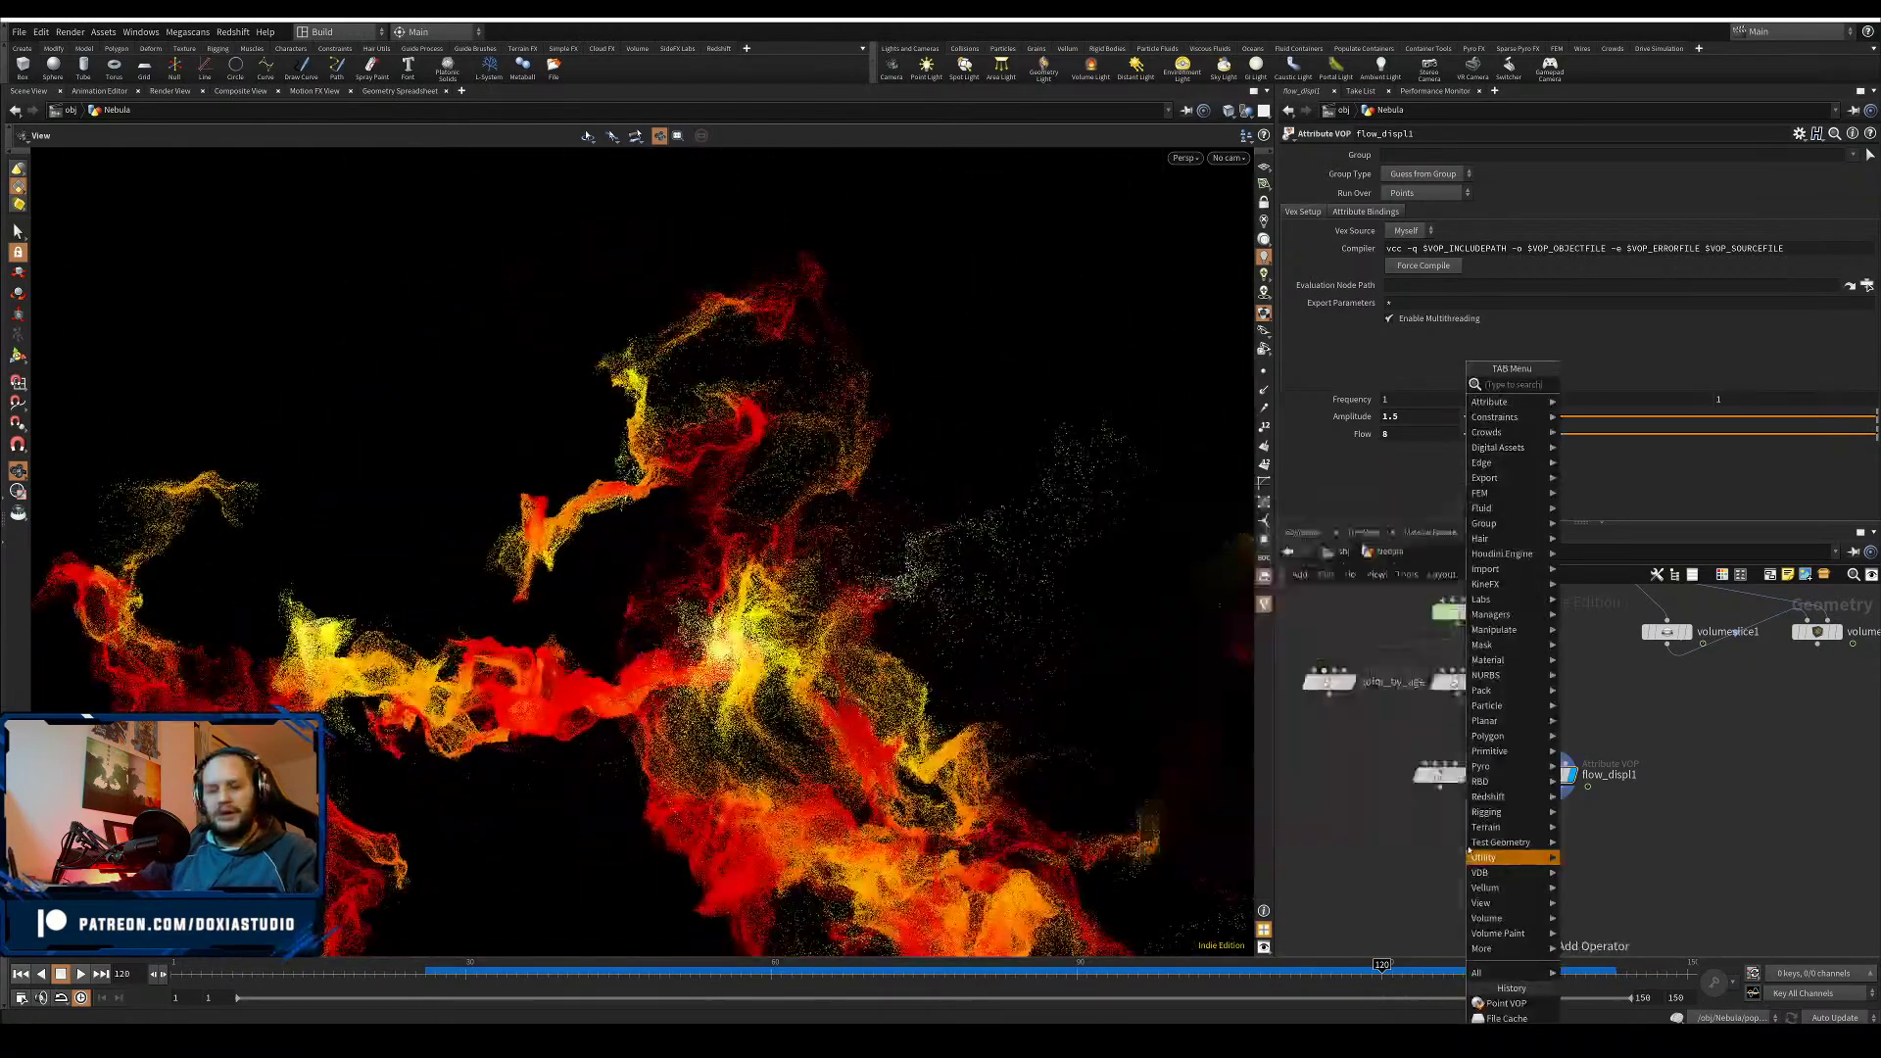
{"action": "type", "text": "merge"}
{"action": "left_click", "coordinate": [1578, 384]}
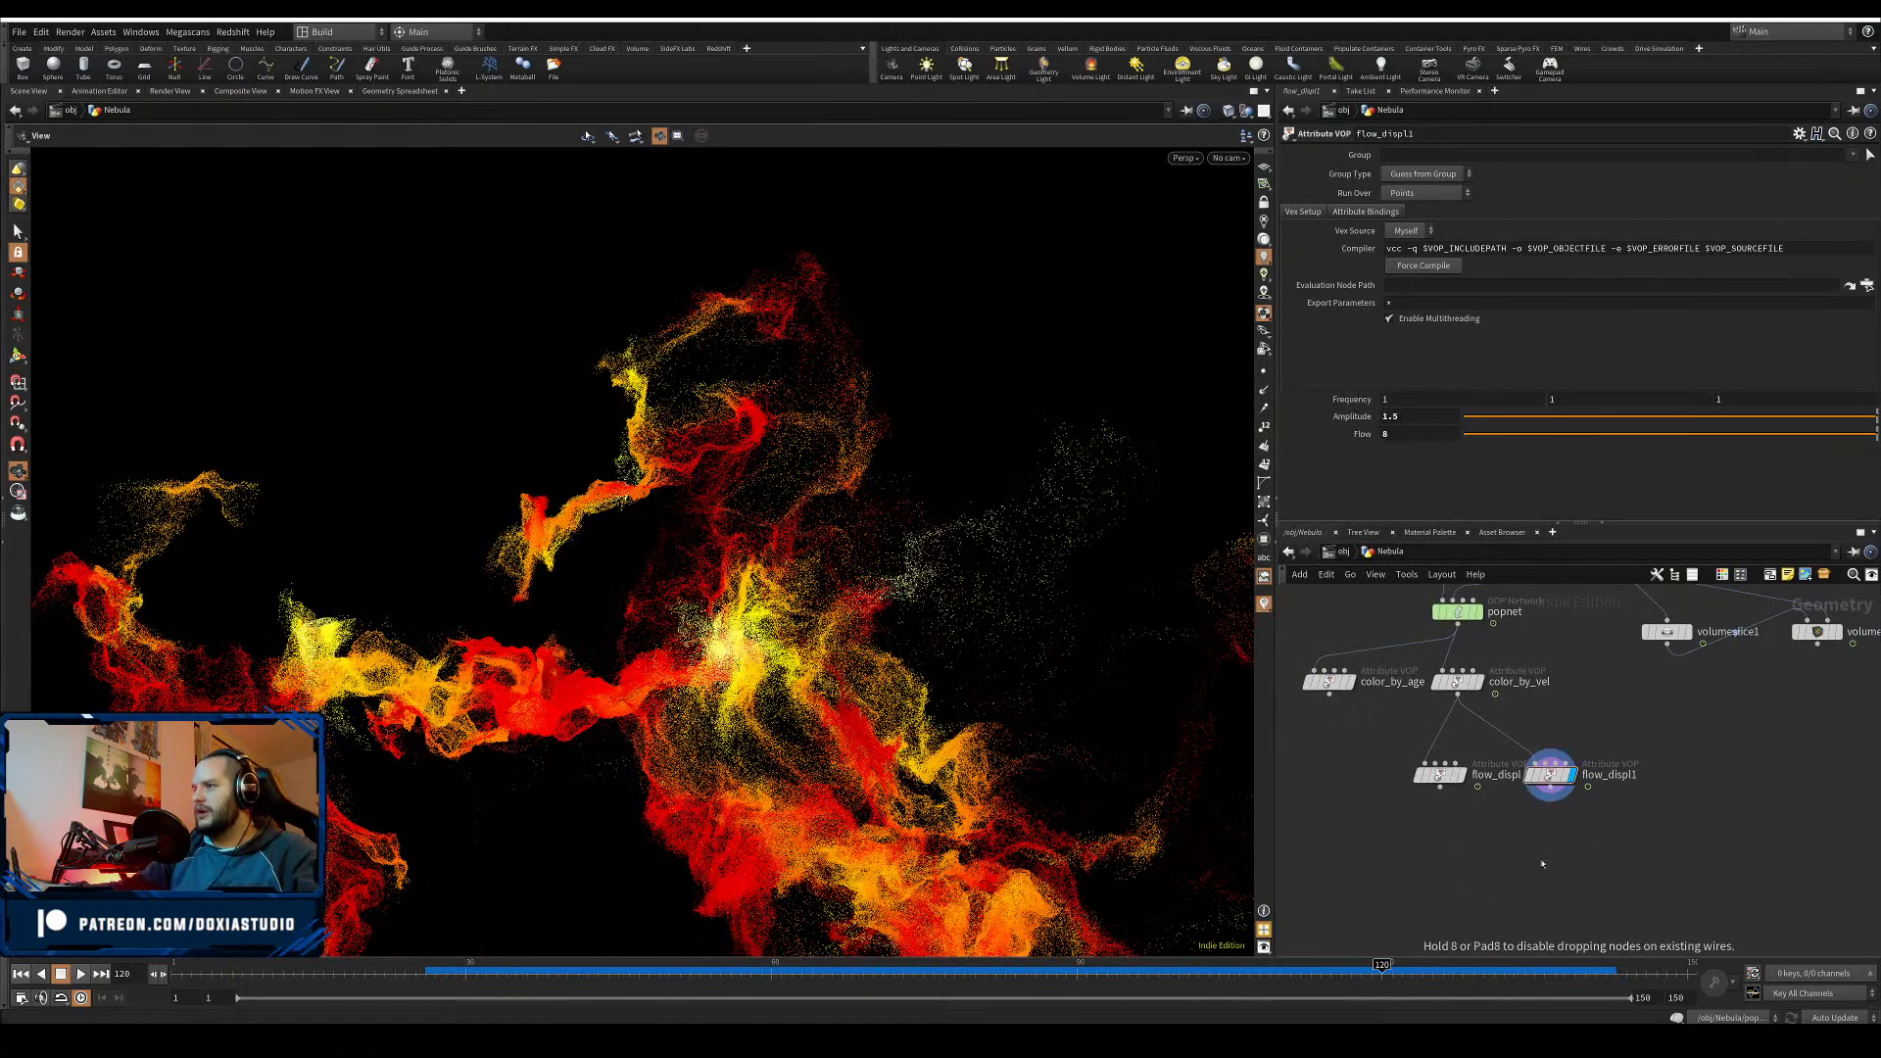
{"action": "left_click", "coordinate": [1492, 877]}
{"action": "left_click_drag", "start_coordinate": [1594, 819], "coordinate": [1492, 866]}
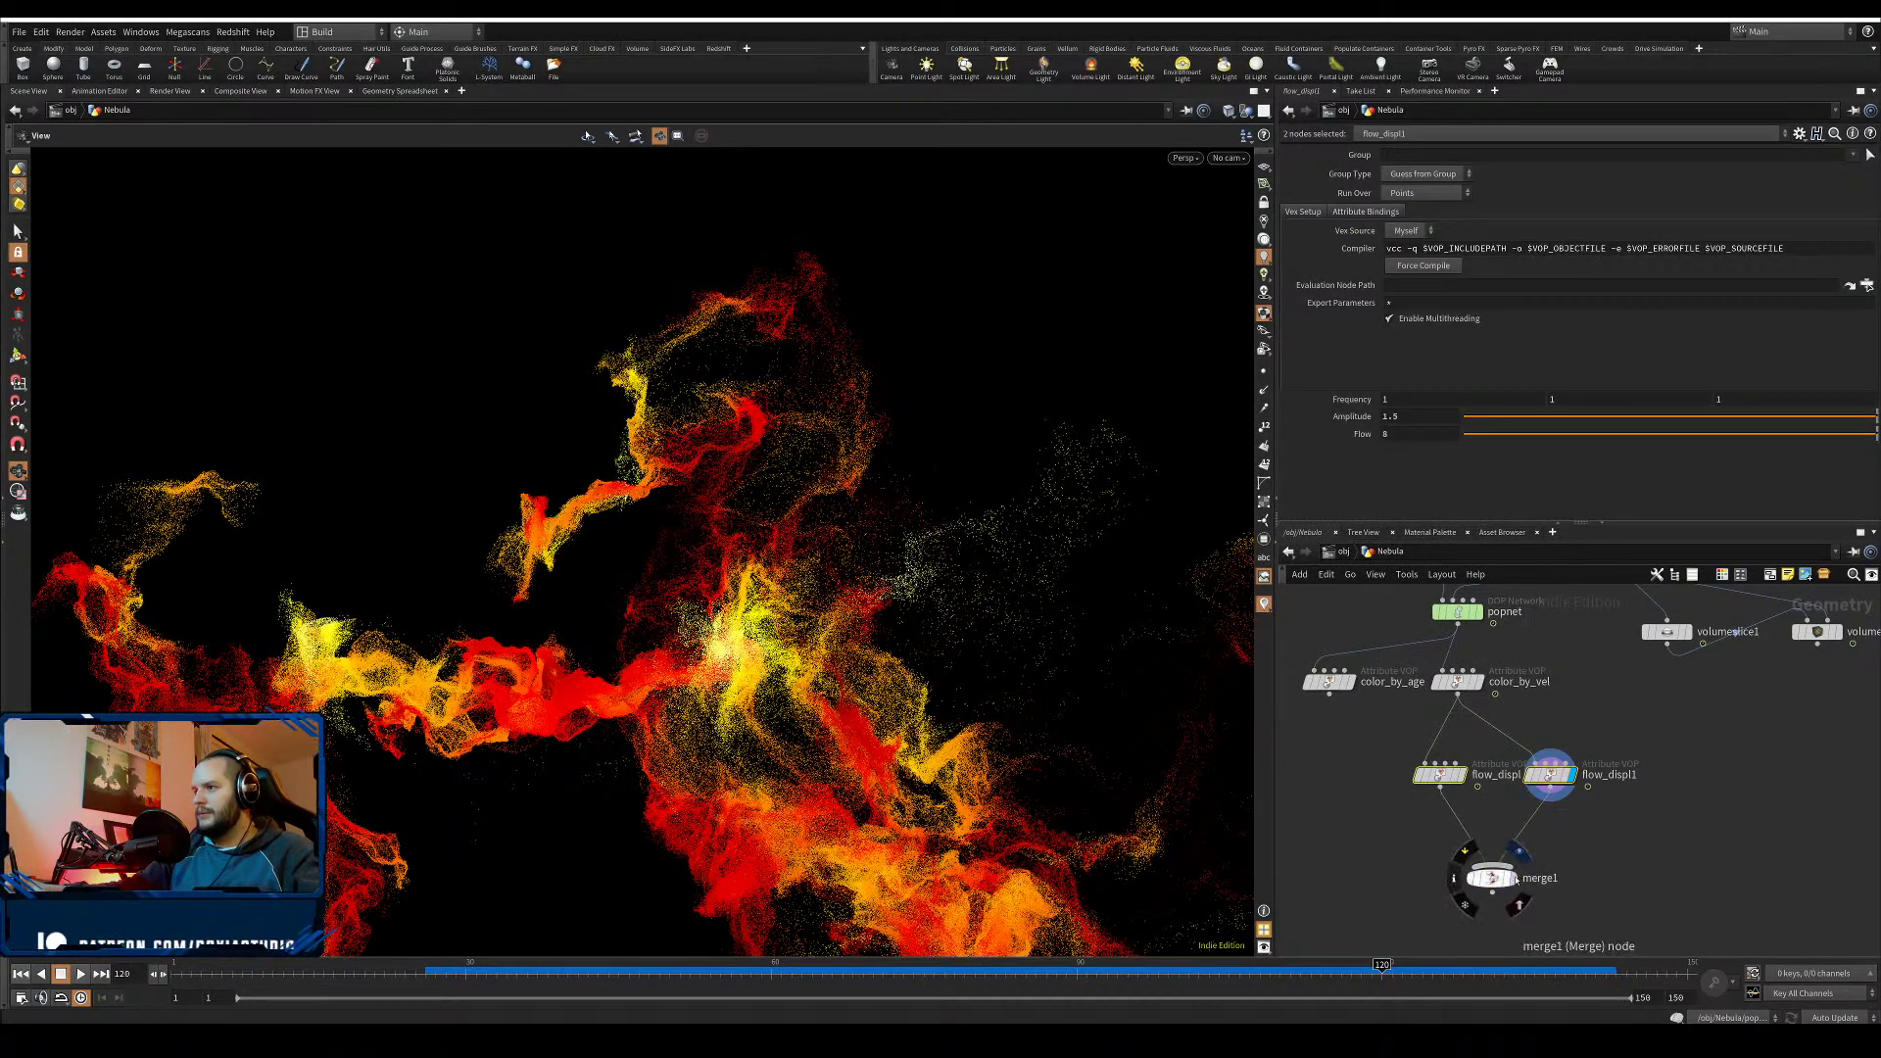
{"action": "left_click", "coordinate": [1517, 877]}
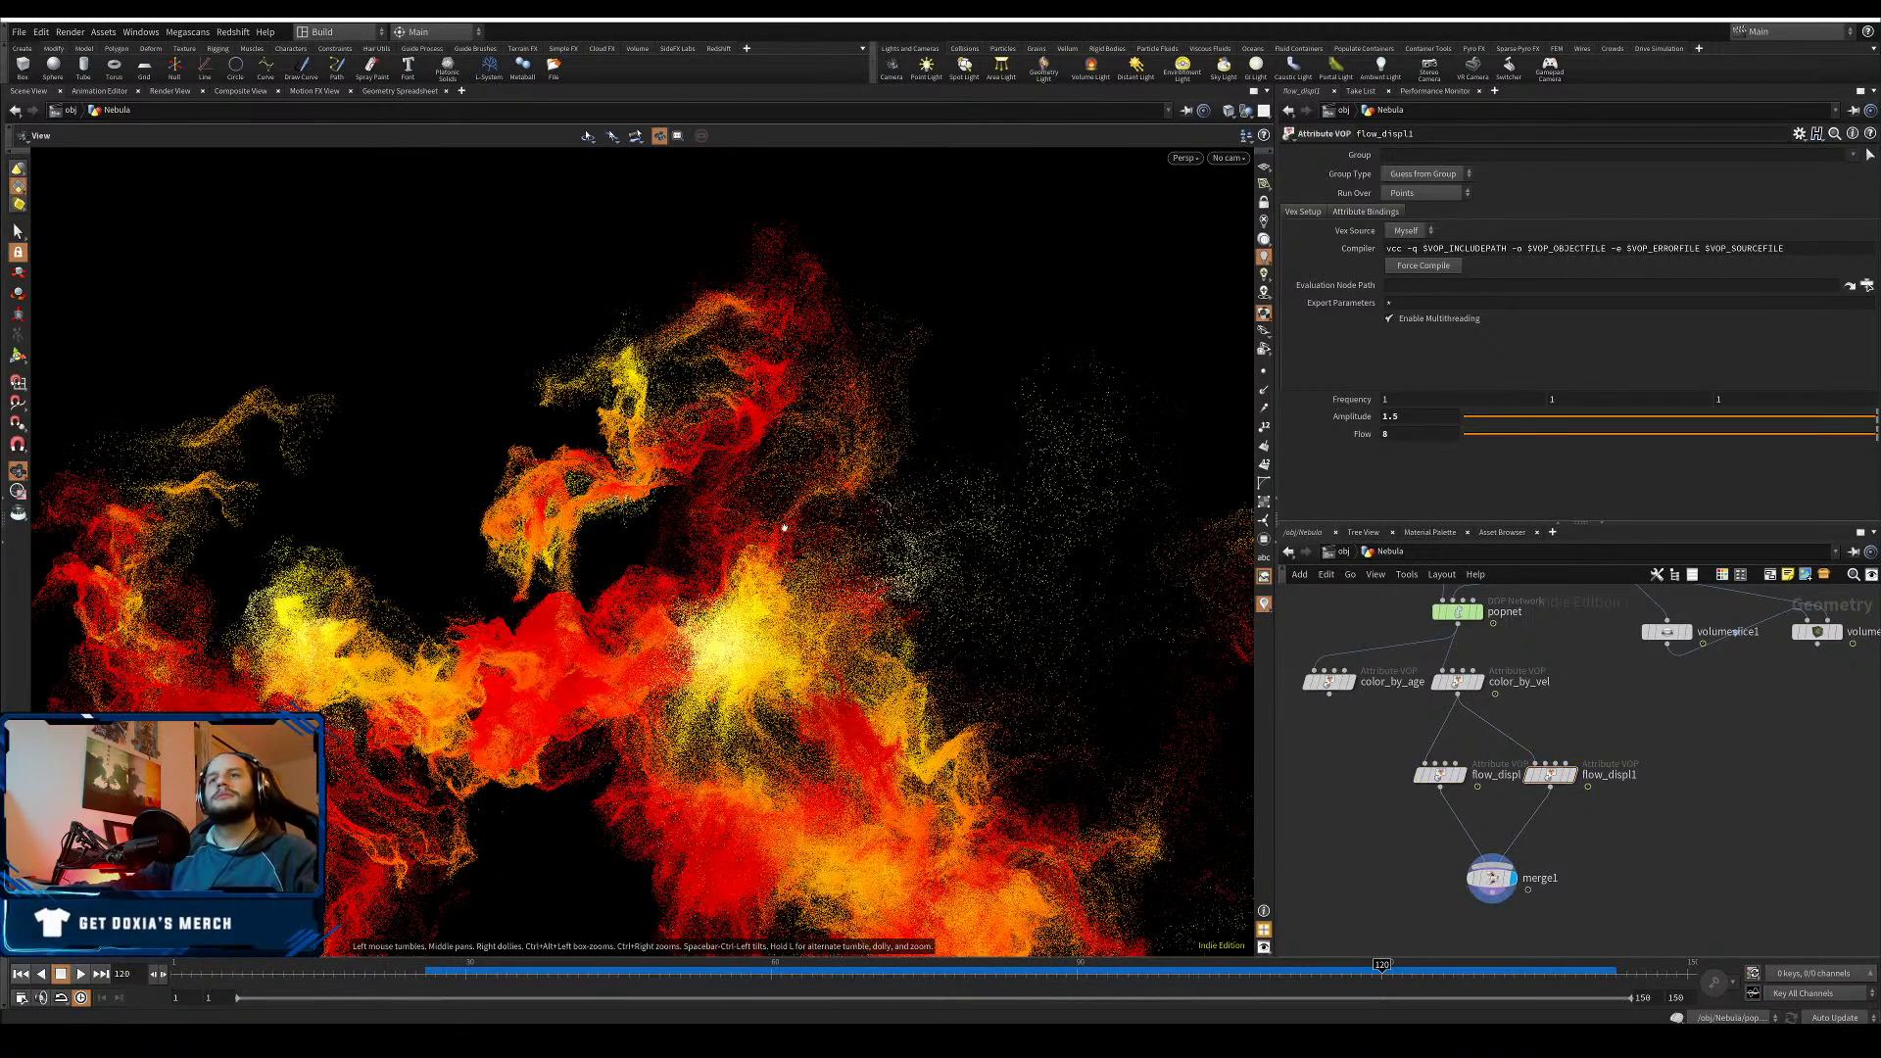
{"action": "scroll", "coordinate": [783, 528], "scroll_direction": "down", "scroll_amount": 5}
{"action": "left_click_drag", "start_coordinate": [784, 528], "coordinate": [445, 440]}
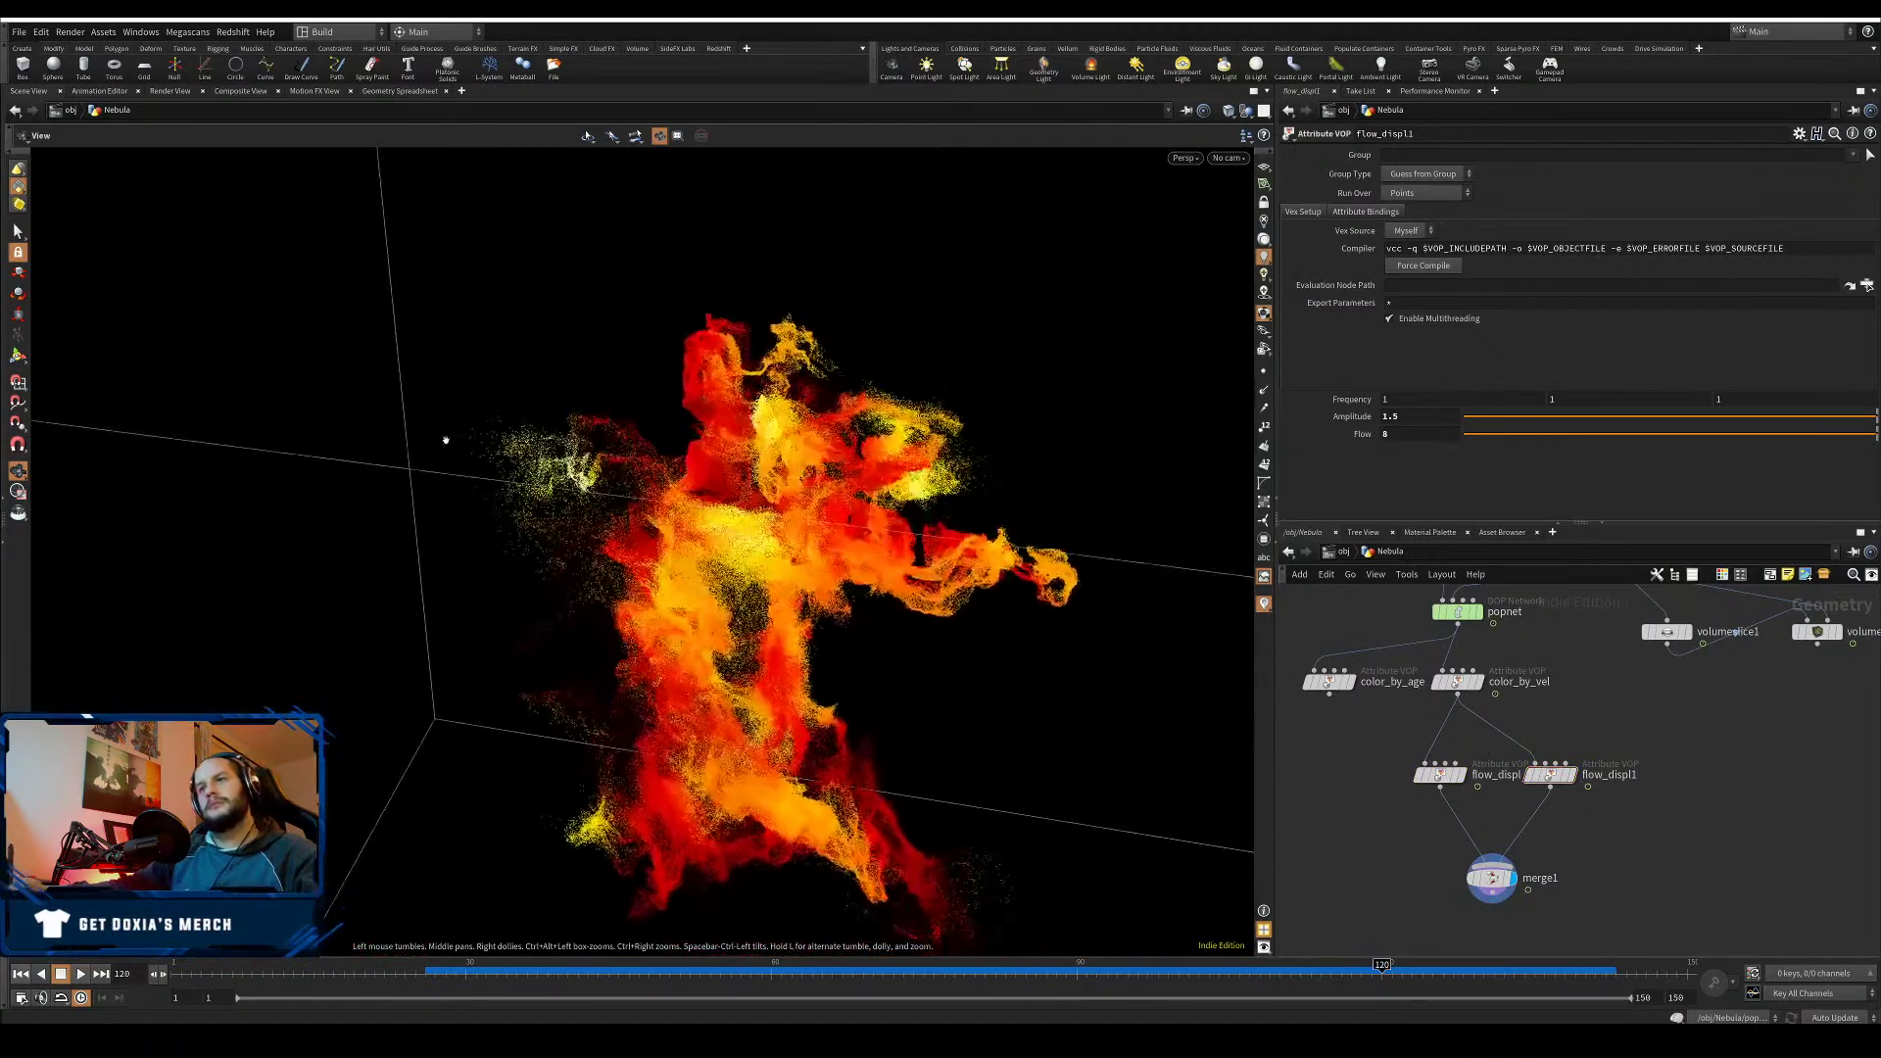
{"action": "right_click_drag", "start_coordinate": [445, 440], "coordinate": [532, 396]}
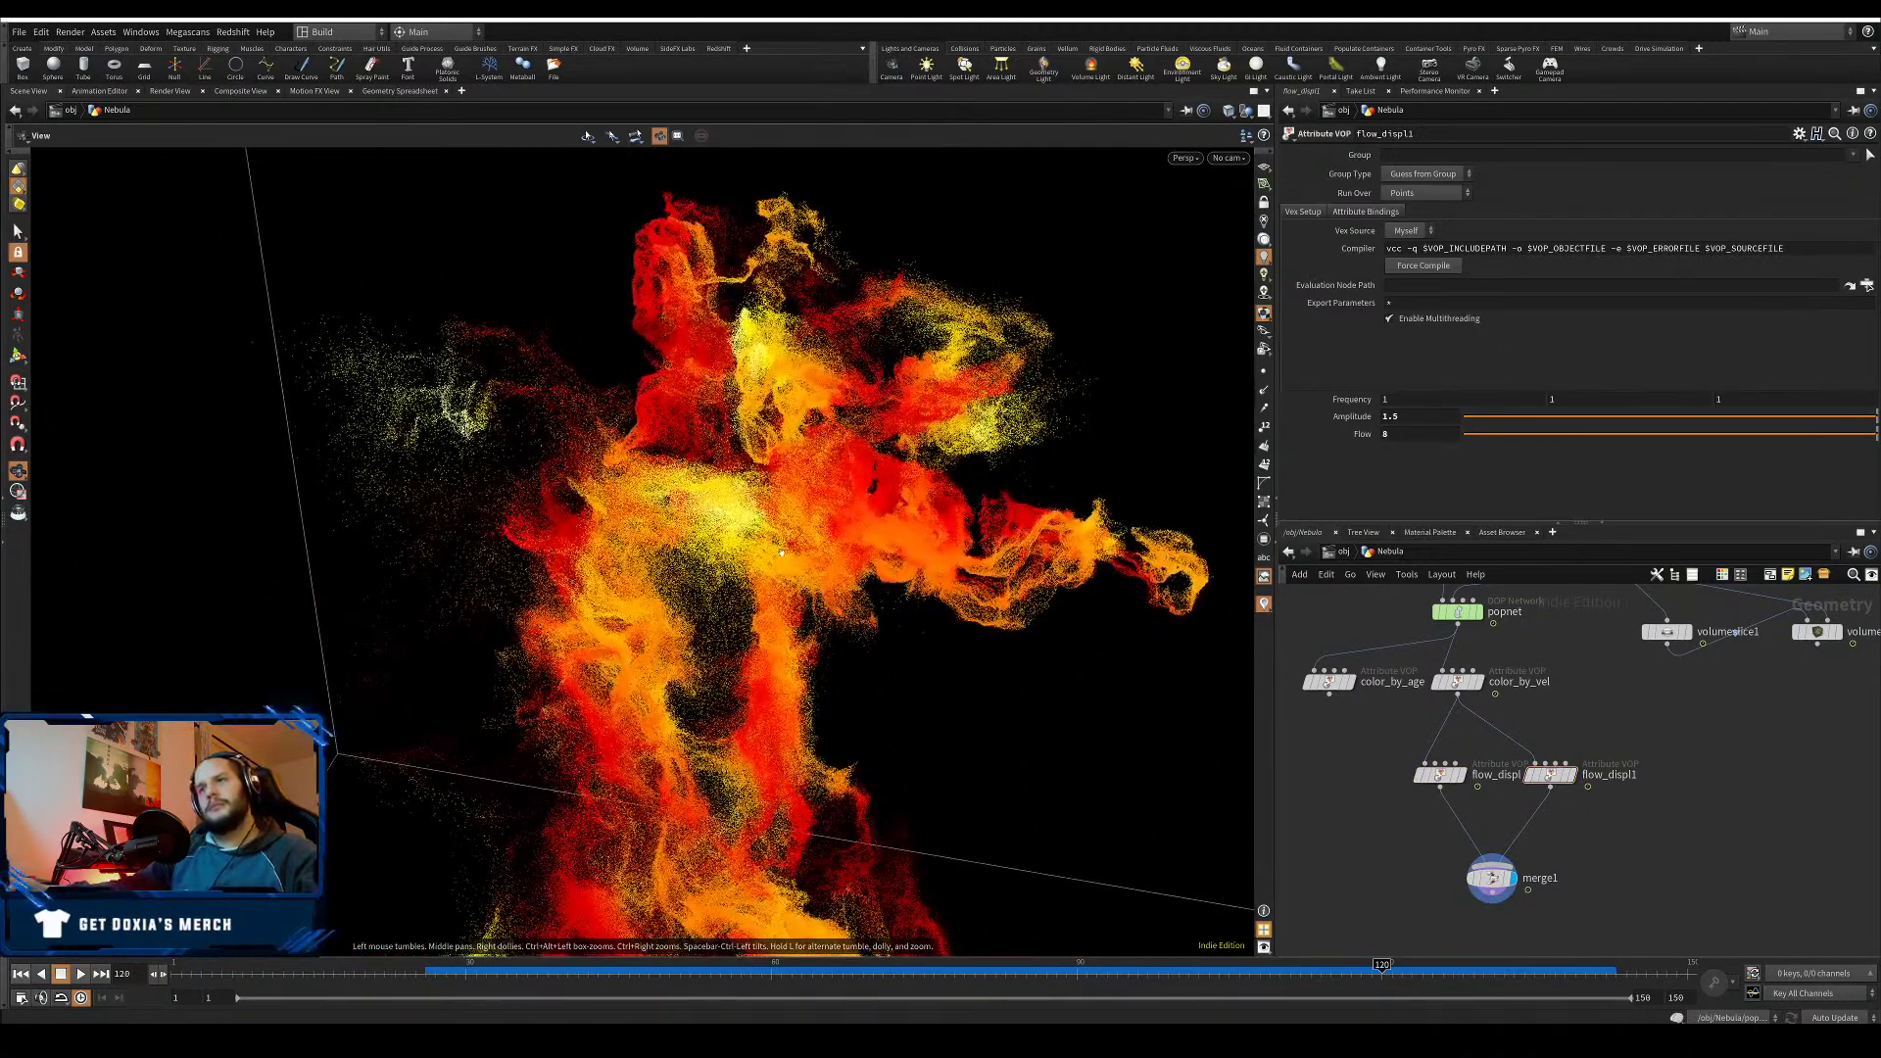
{"action": "mouse_move", "coordinate": [781, 552]}
{"action": "right_mouse_down"}
{"action": "mouse_move", "coordinate": [854, 525]}
{"action": "mouse_move", "coordinate": [784, 548]}
{"action": "right_mouse_up"}
{"action": "left_click_drag", "start_coordinate": [783, 549], "coordinate": [623, 437]}
{"action": "right_click_drag", "start_coordinate": [623, 437], "coordinate": [754, 392]}
{"action": "middle_click_drag", "start_coordinate": [755, 392], "coordinate": [284, 372]}
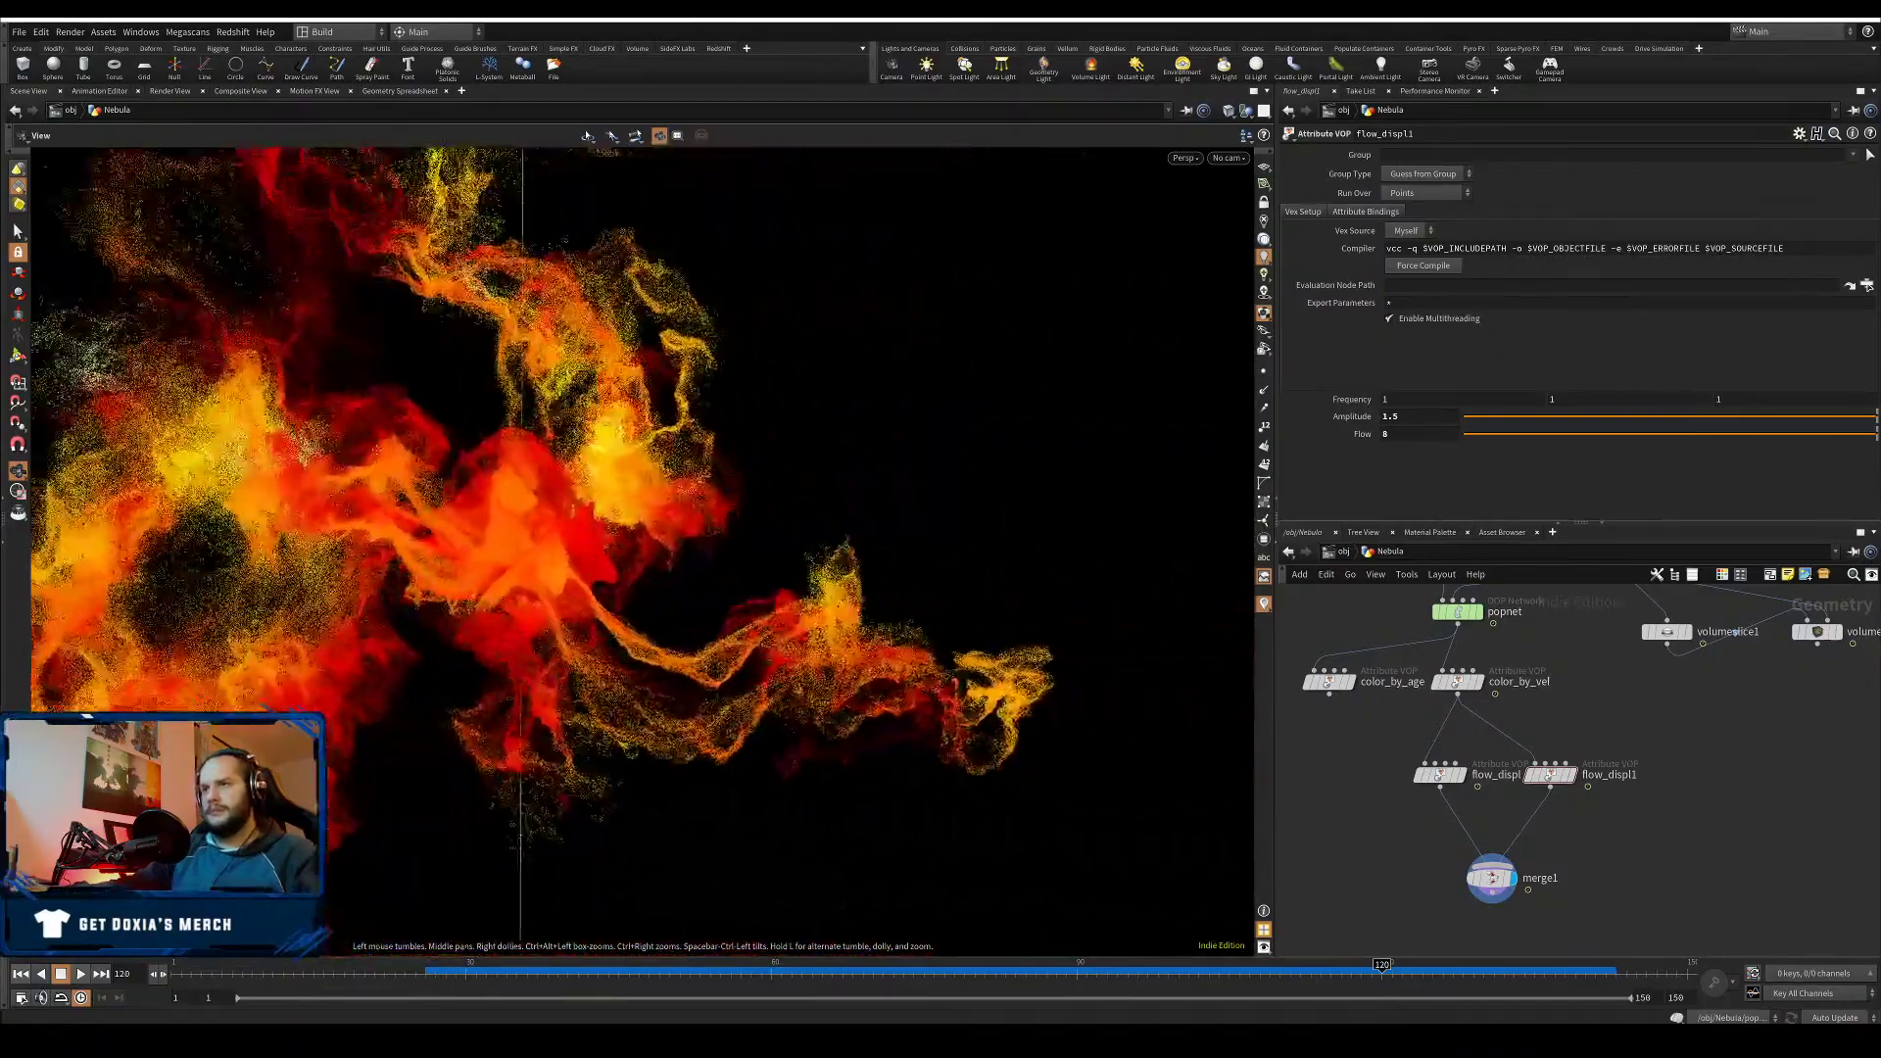
{"action": "left_click_drag", "start_coordinate": [294, 392], "coordinate": [770, 475]}
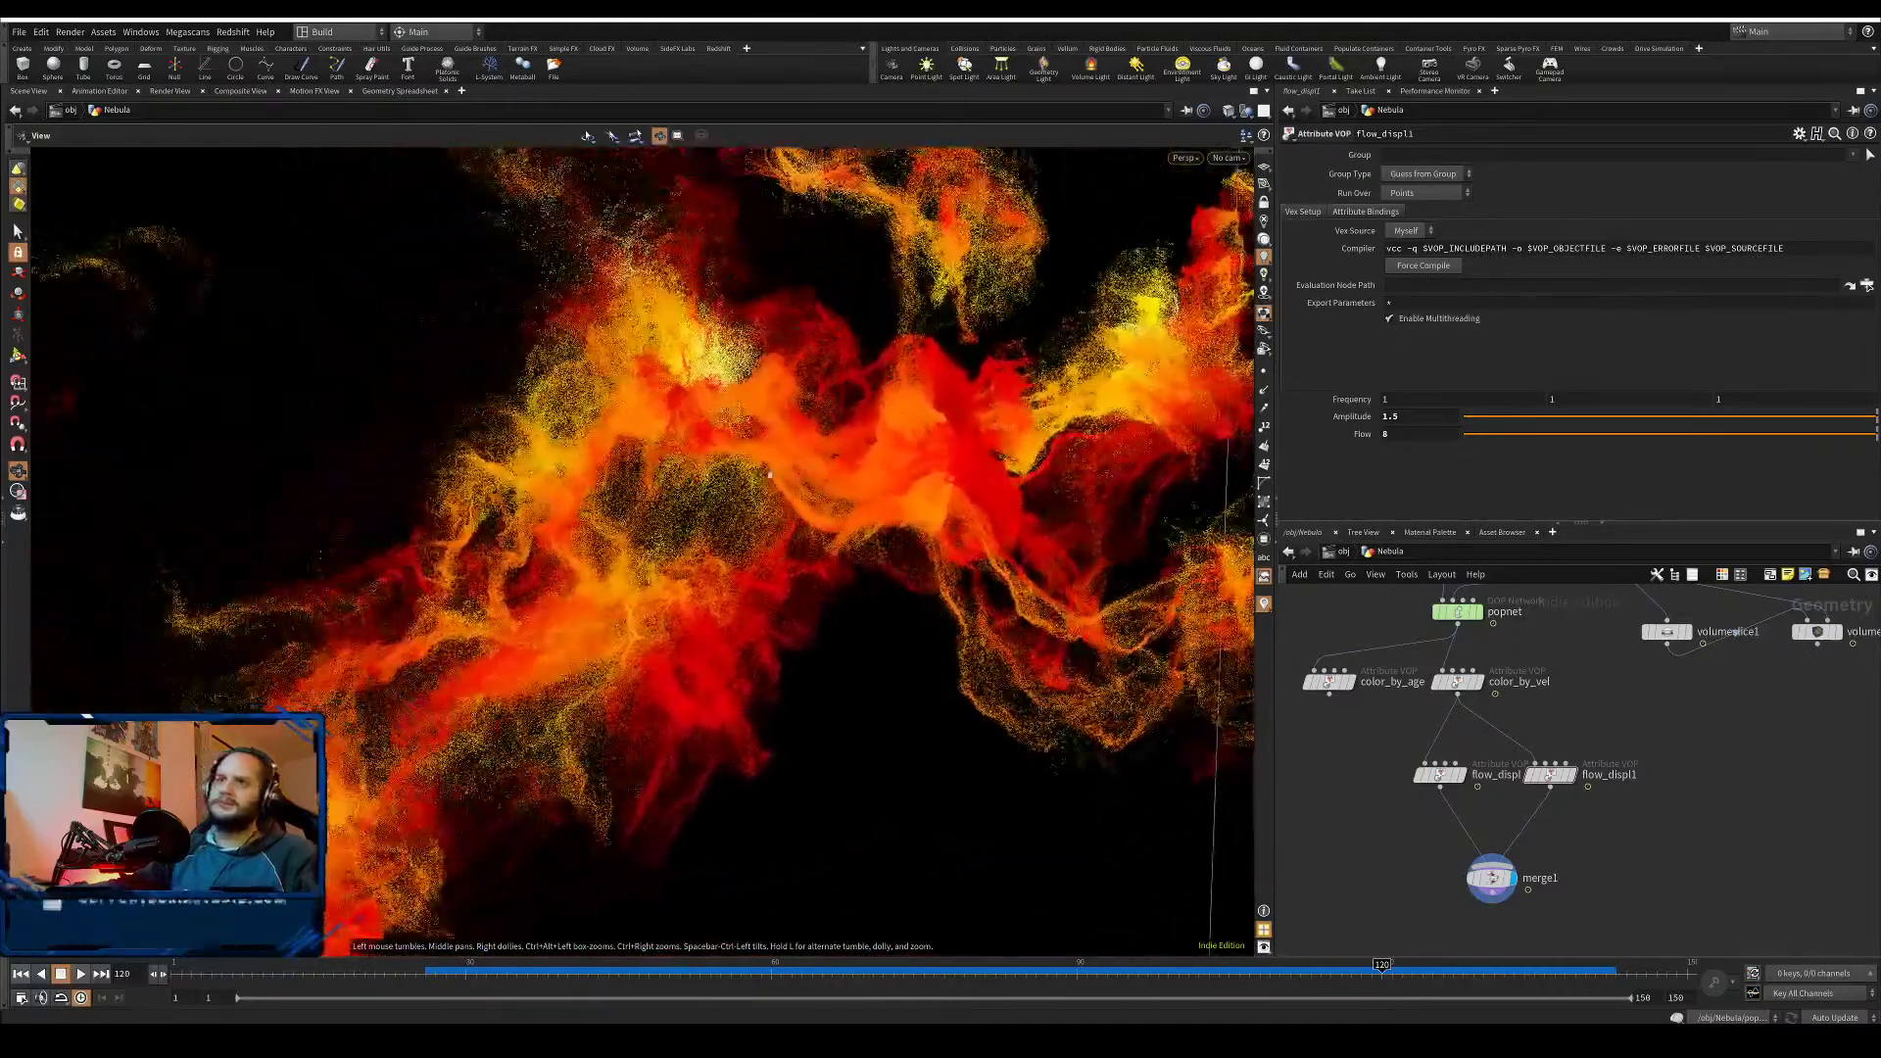
{"action": "mouse_move", "coordinate": [768, 519]}
{"action": "right_mouse_down"}
{"action": "mouse_move", "coordinate": [760, 392]}
{"action": "mouse_move", "coordinate": [760, 562]}
{"action": "mouse_move", "coordinate": [761, 495]}
{"action": "right_mouse_up"}
{"action": "mouse_move", "coordinate": [760, 495]}
{"action": "left_mouse_down"}
{"action": "mouse_move", "coordinate": [700, 485]}
{"action": "mouse_move", "coordinate": [744, 490]}
{"action": "left_mouse_up"}
{"action": "middle_click_drag", "start_coordinate": [1606, 841], "coordinate": [1601, 765]}
{"action": "key", "text": "Tab"}
{"action": "type", "text": "wran"}
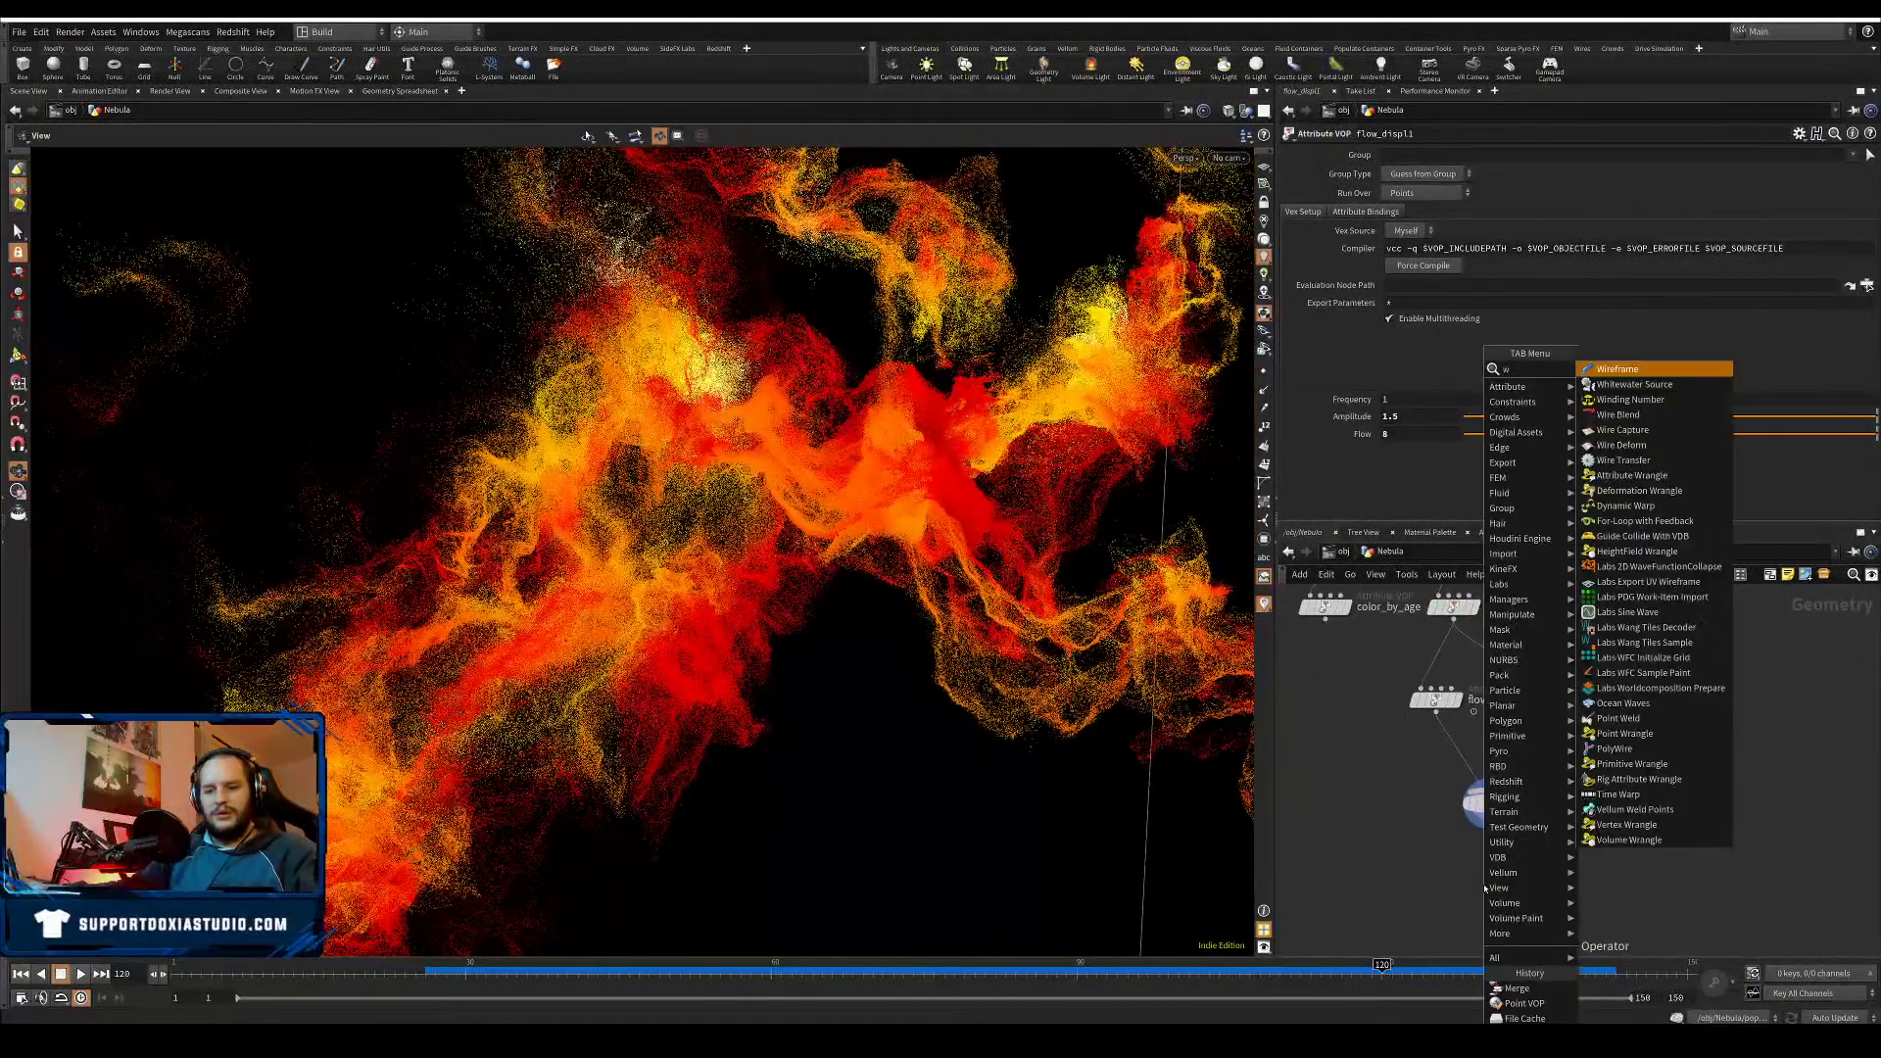
{"action": "left_click", "coordinate": [1625, 414]}
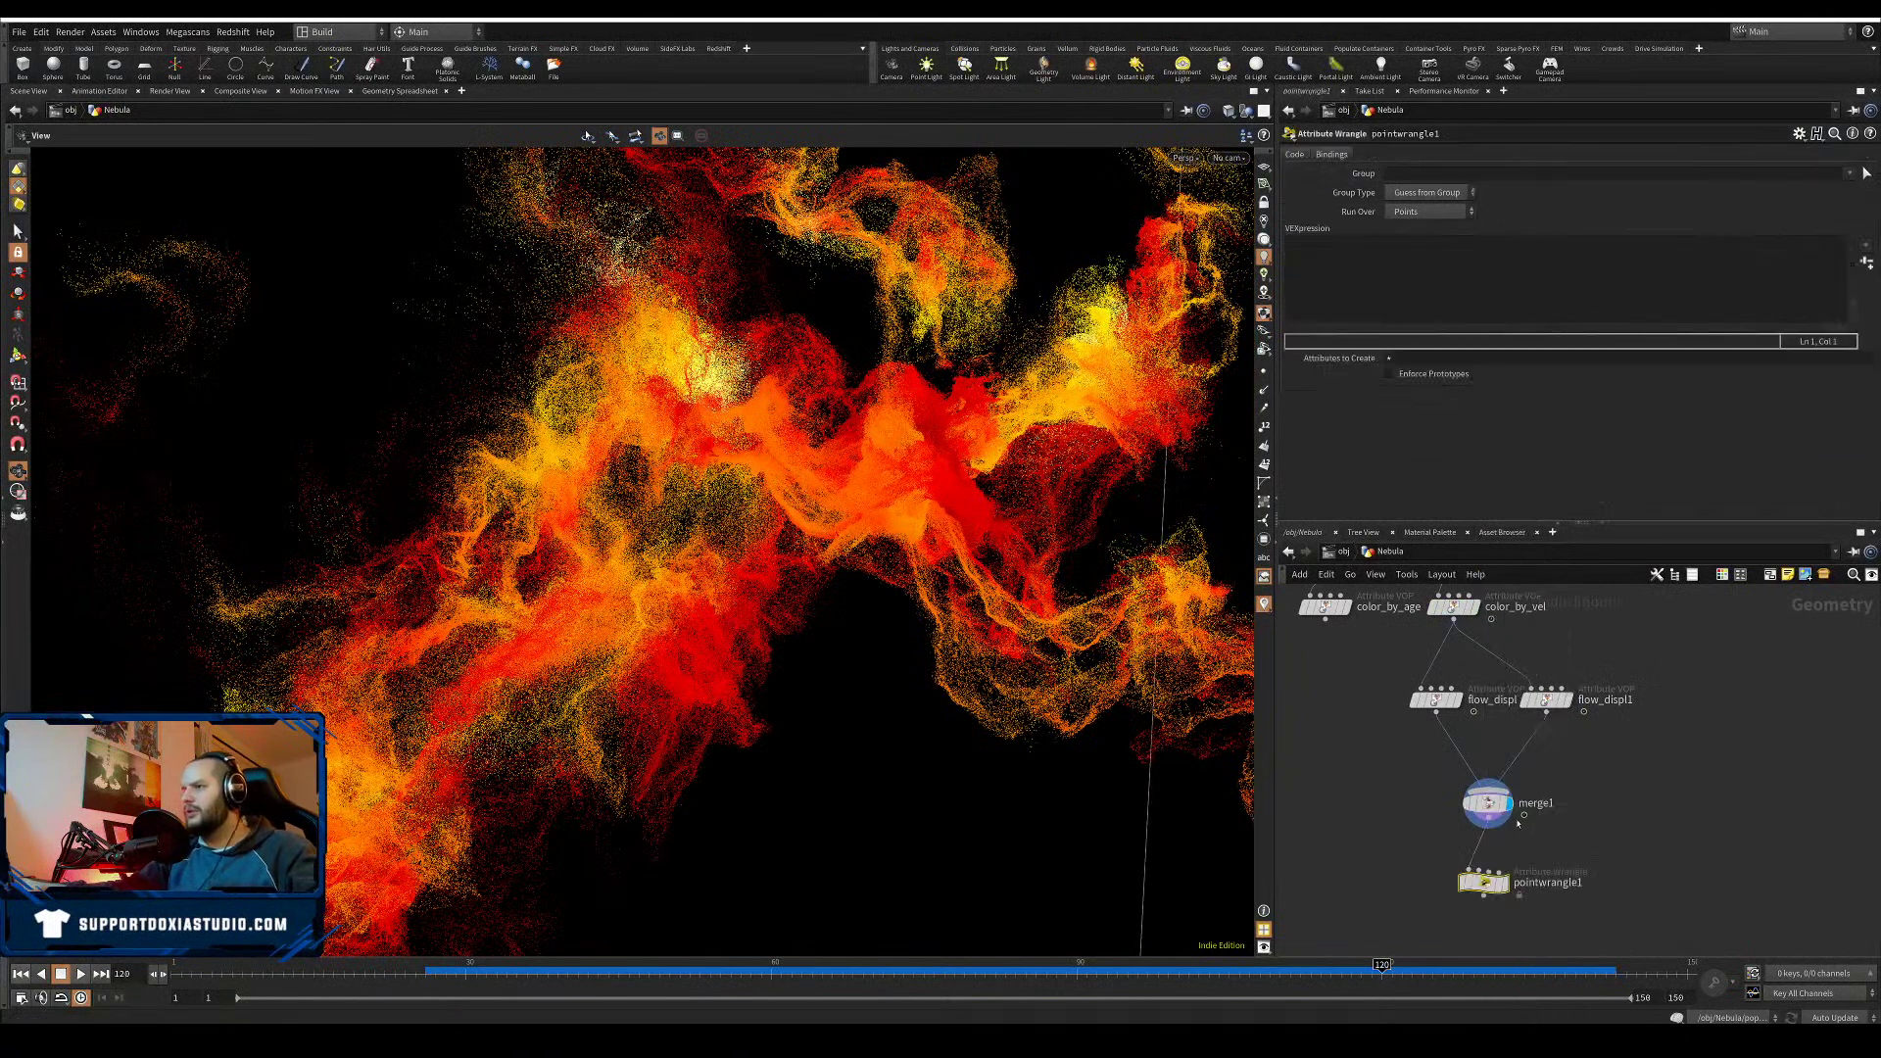
{"action": "left_click", "coordinate": [1507, 882]}
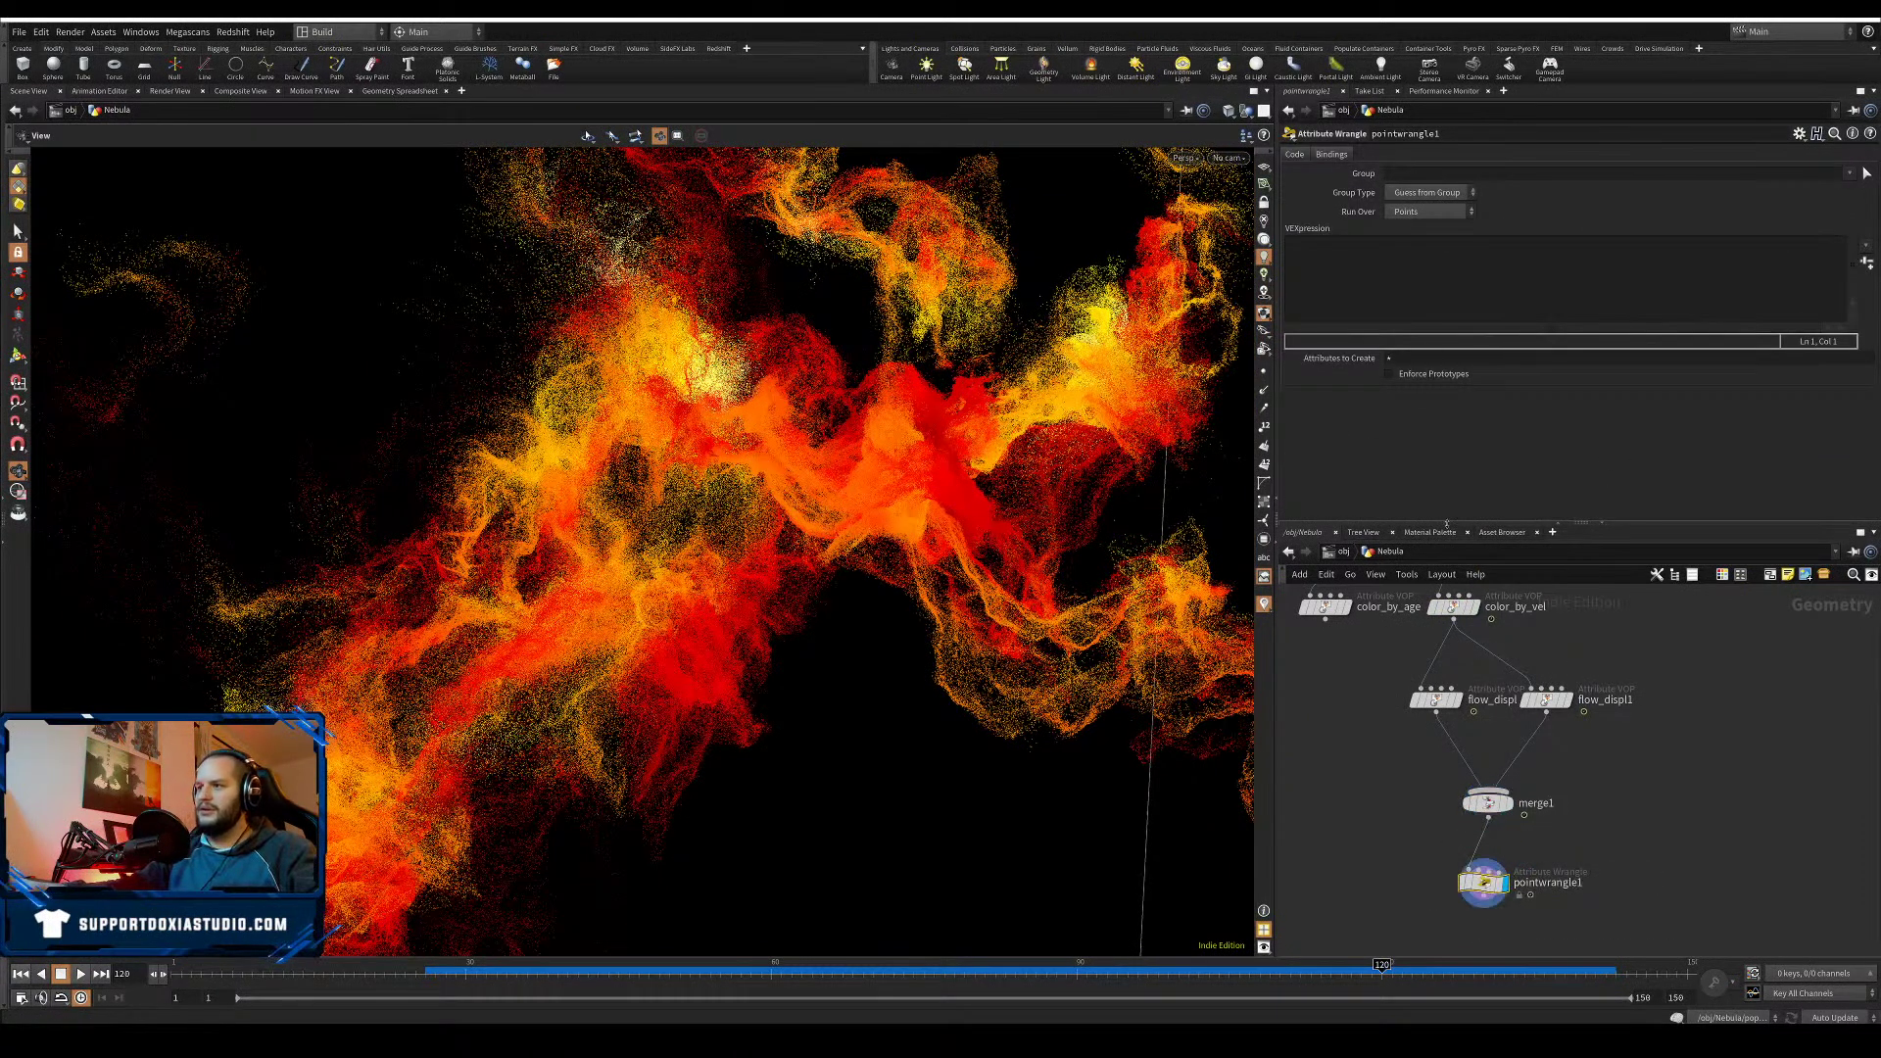
{"action": "left_click", "coordinate": [1410, 282]}
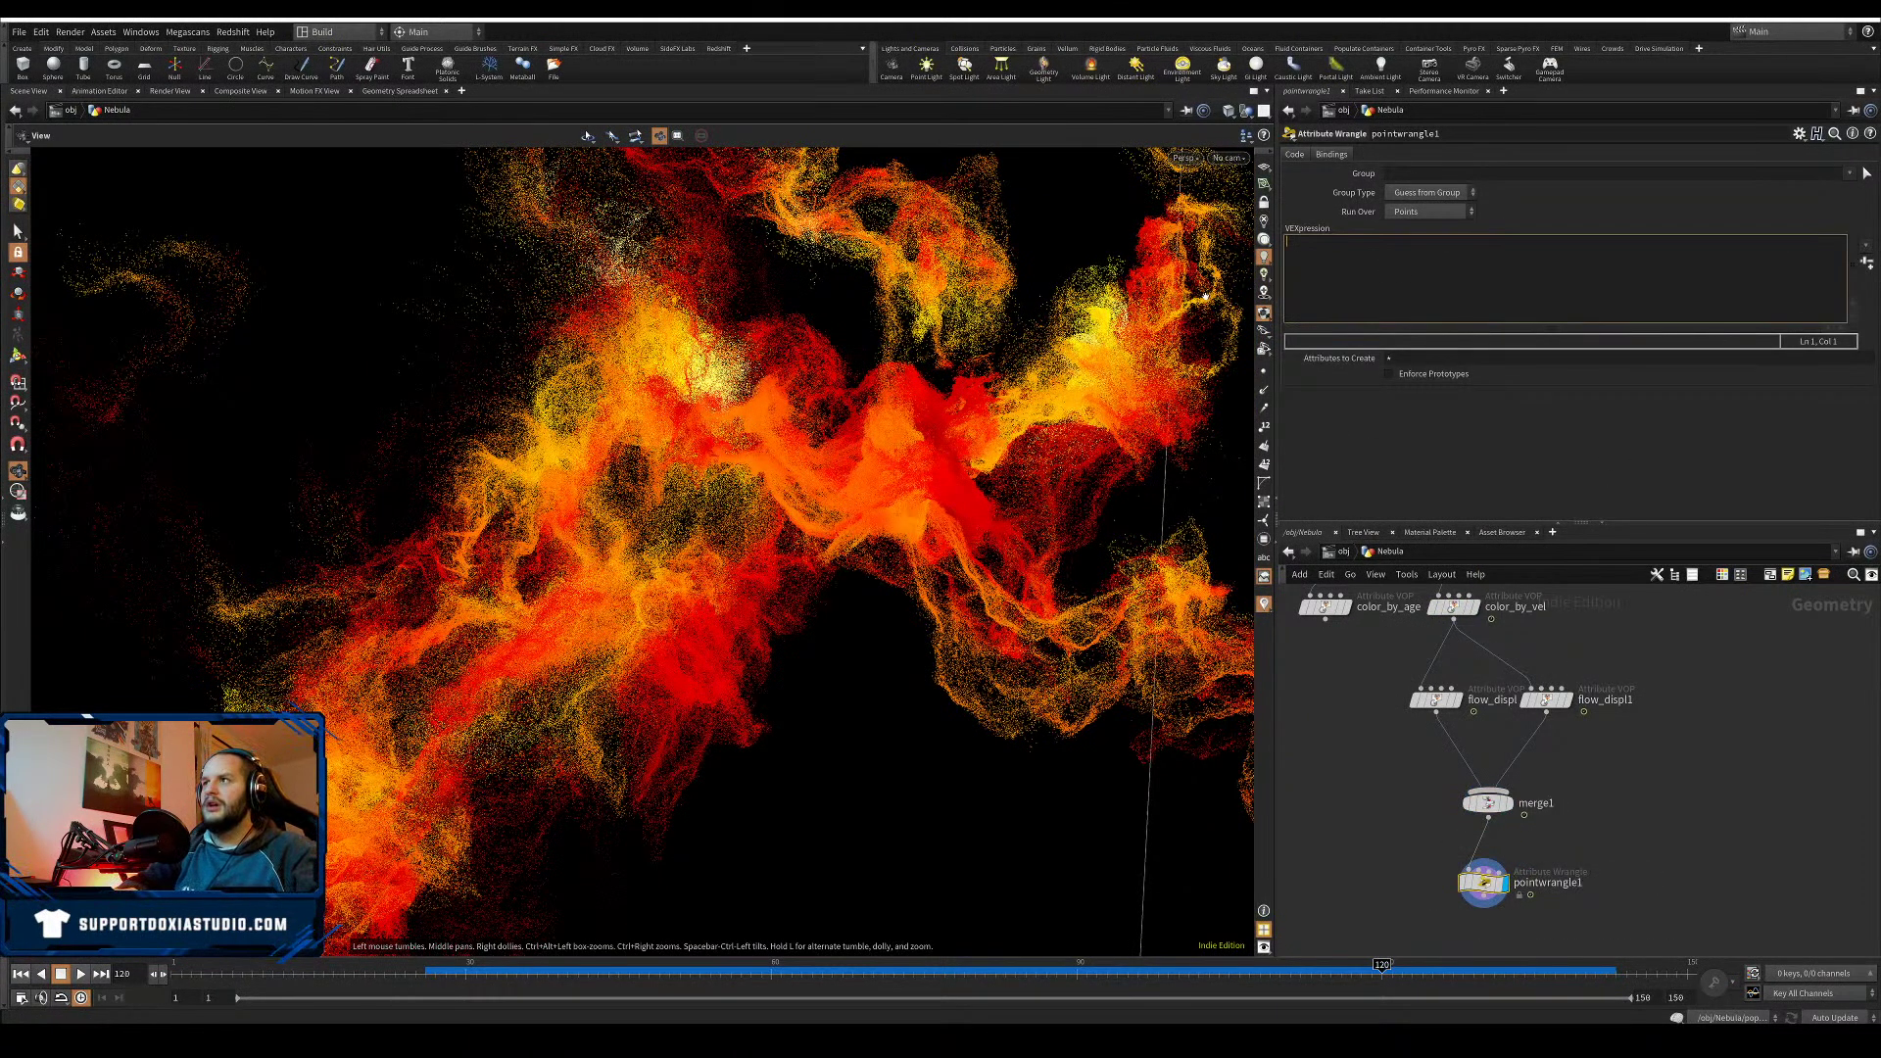
{"action": "type", "text": "@Alph"}
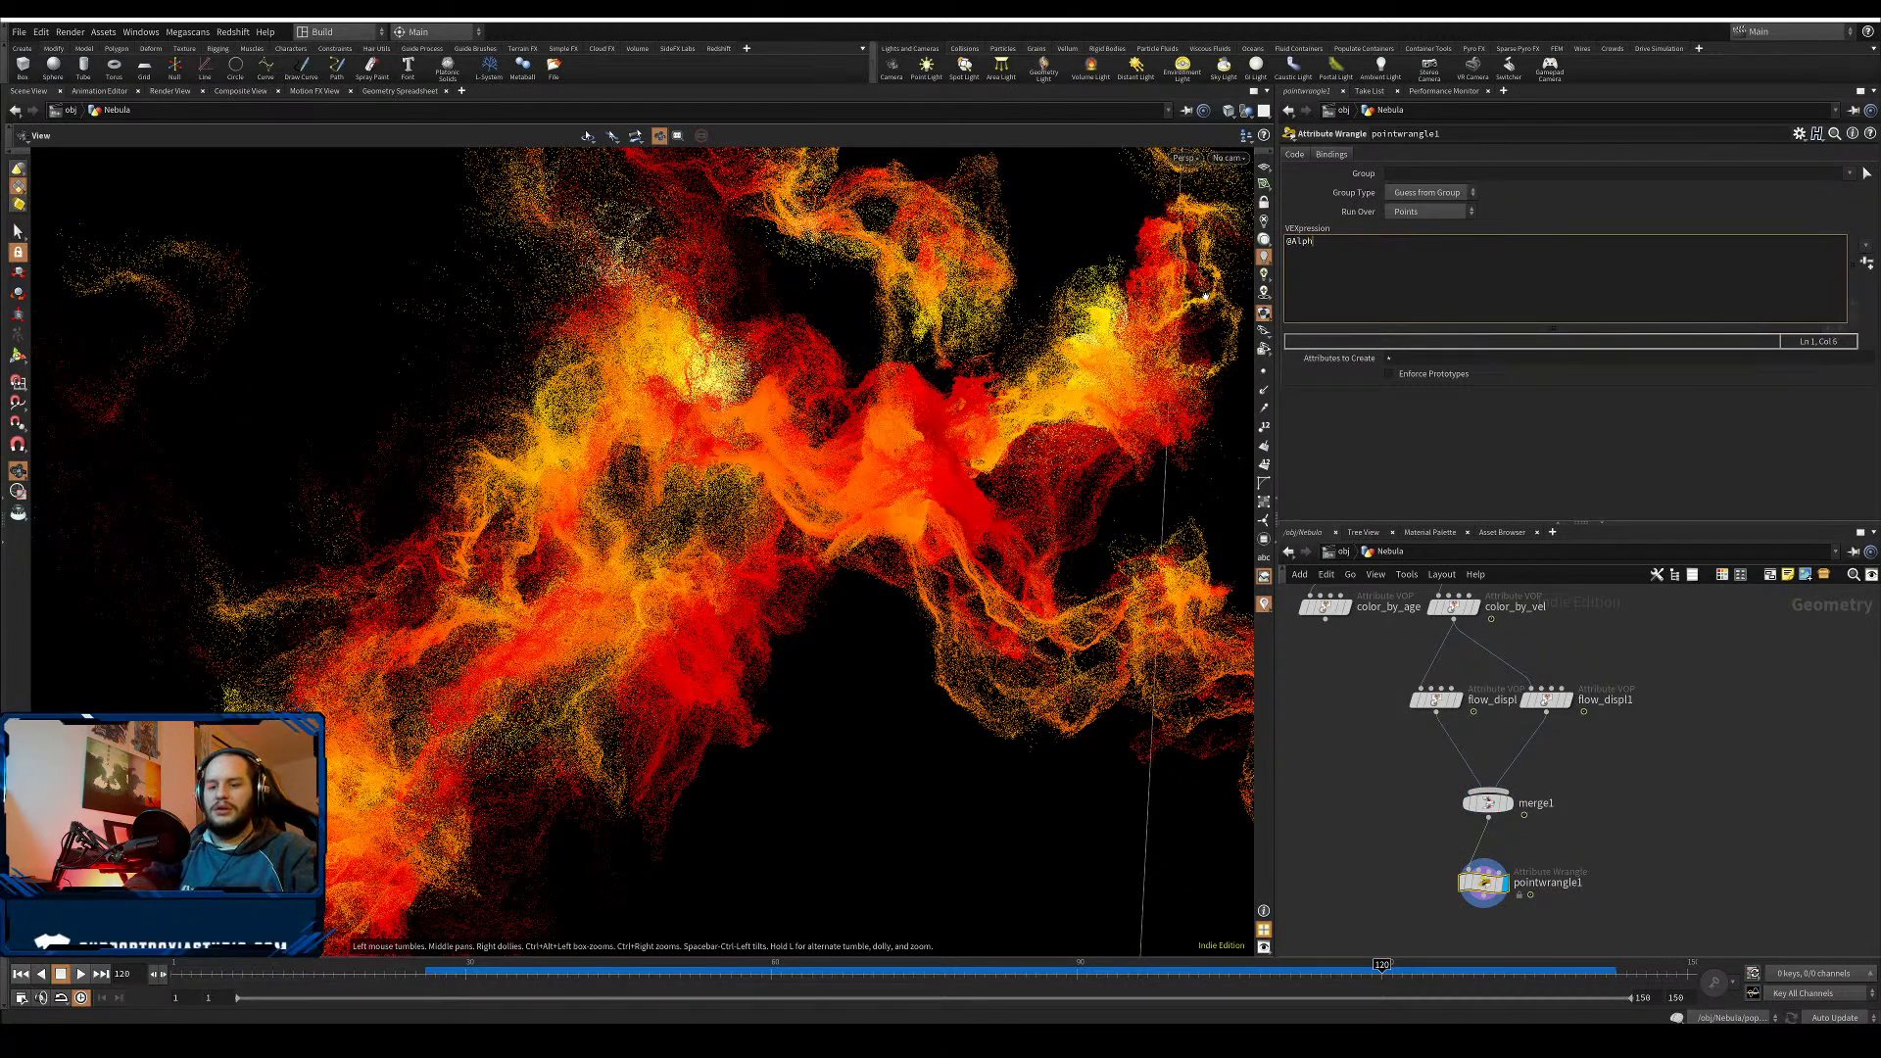
{"action": "type", "text": "a = 0.4;"}
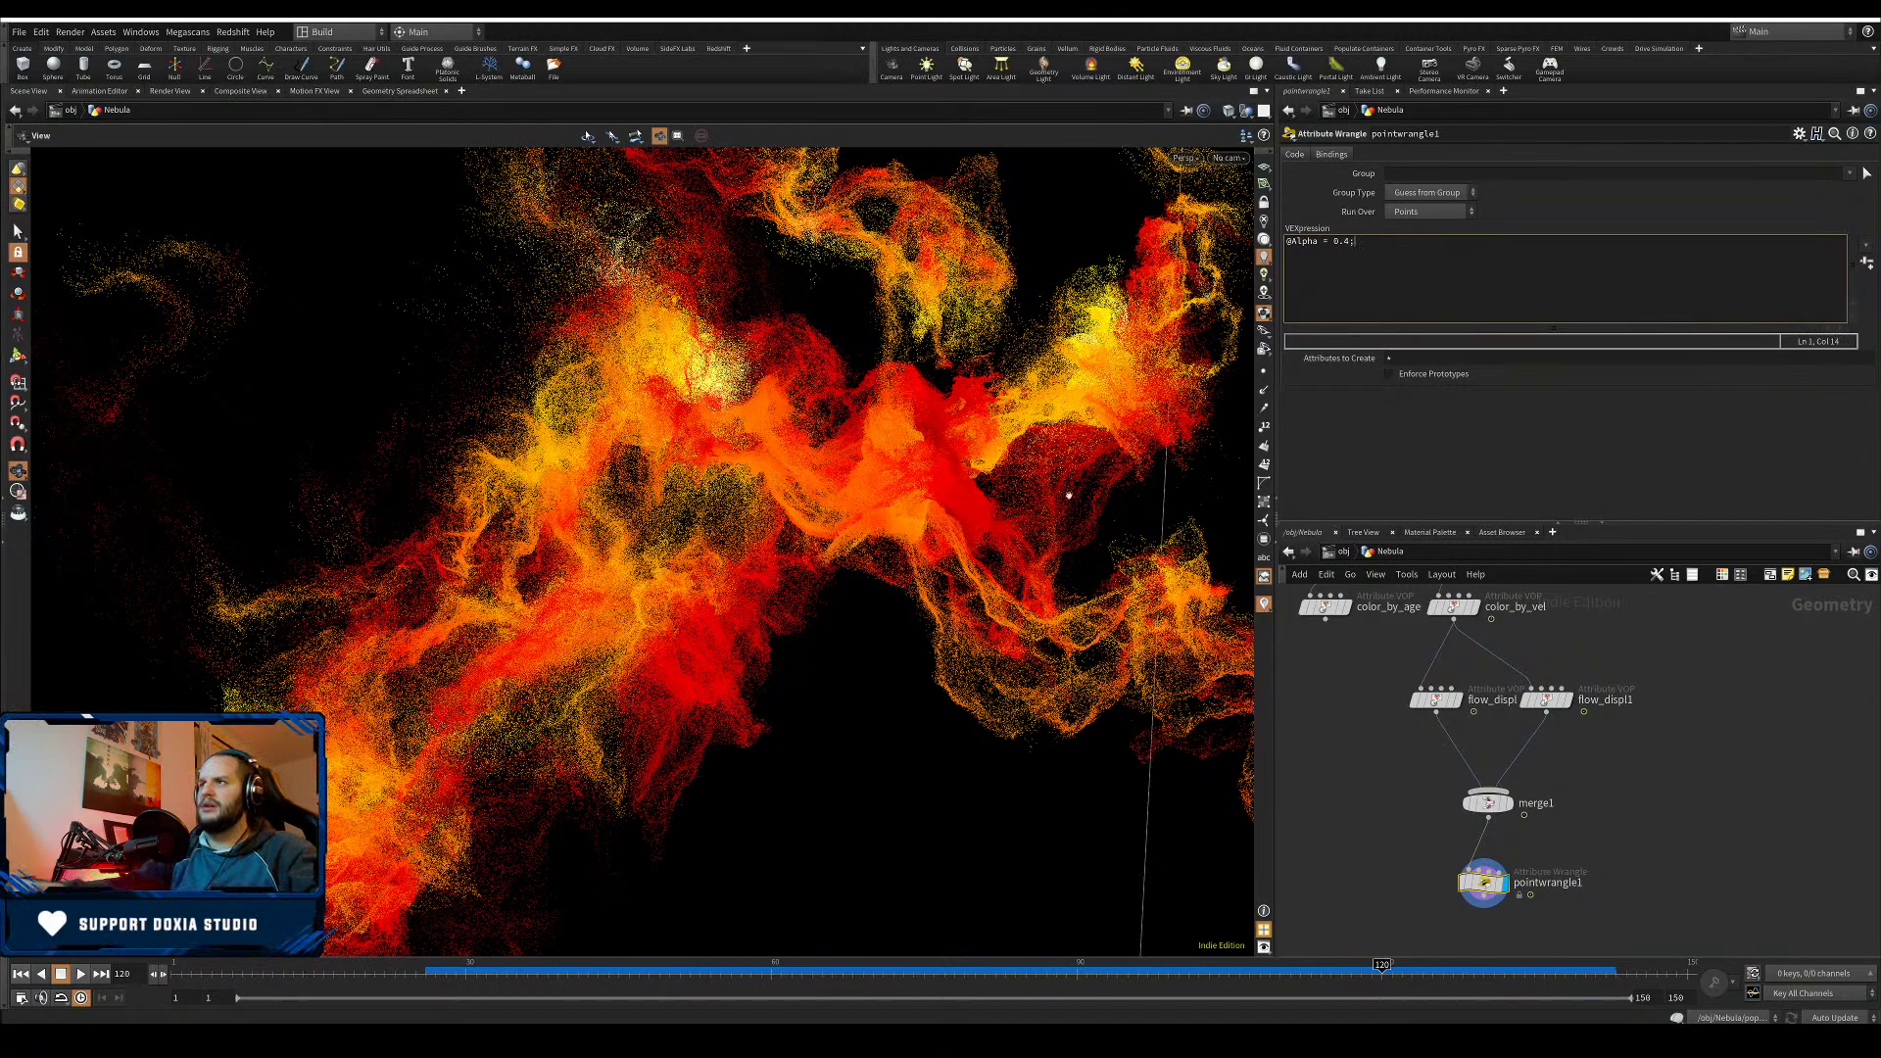
{"action": "left_click", "coordinate": [1436, 437]}
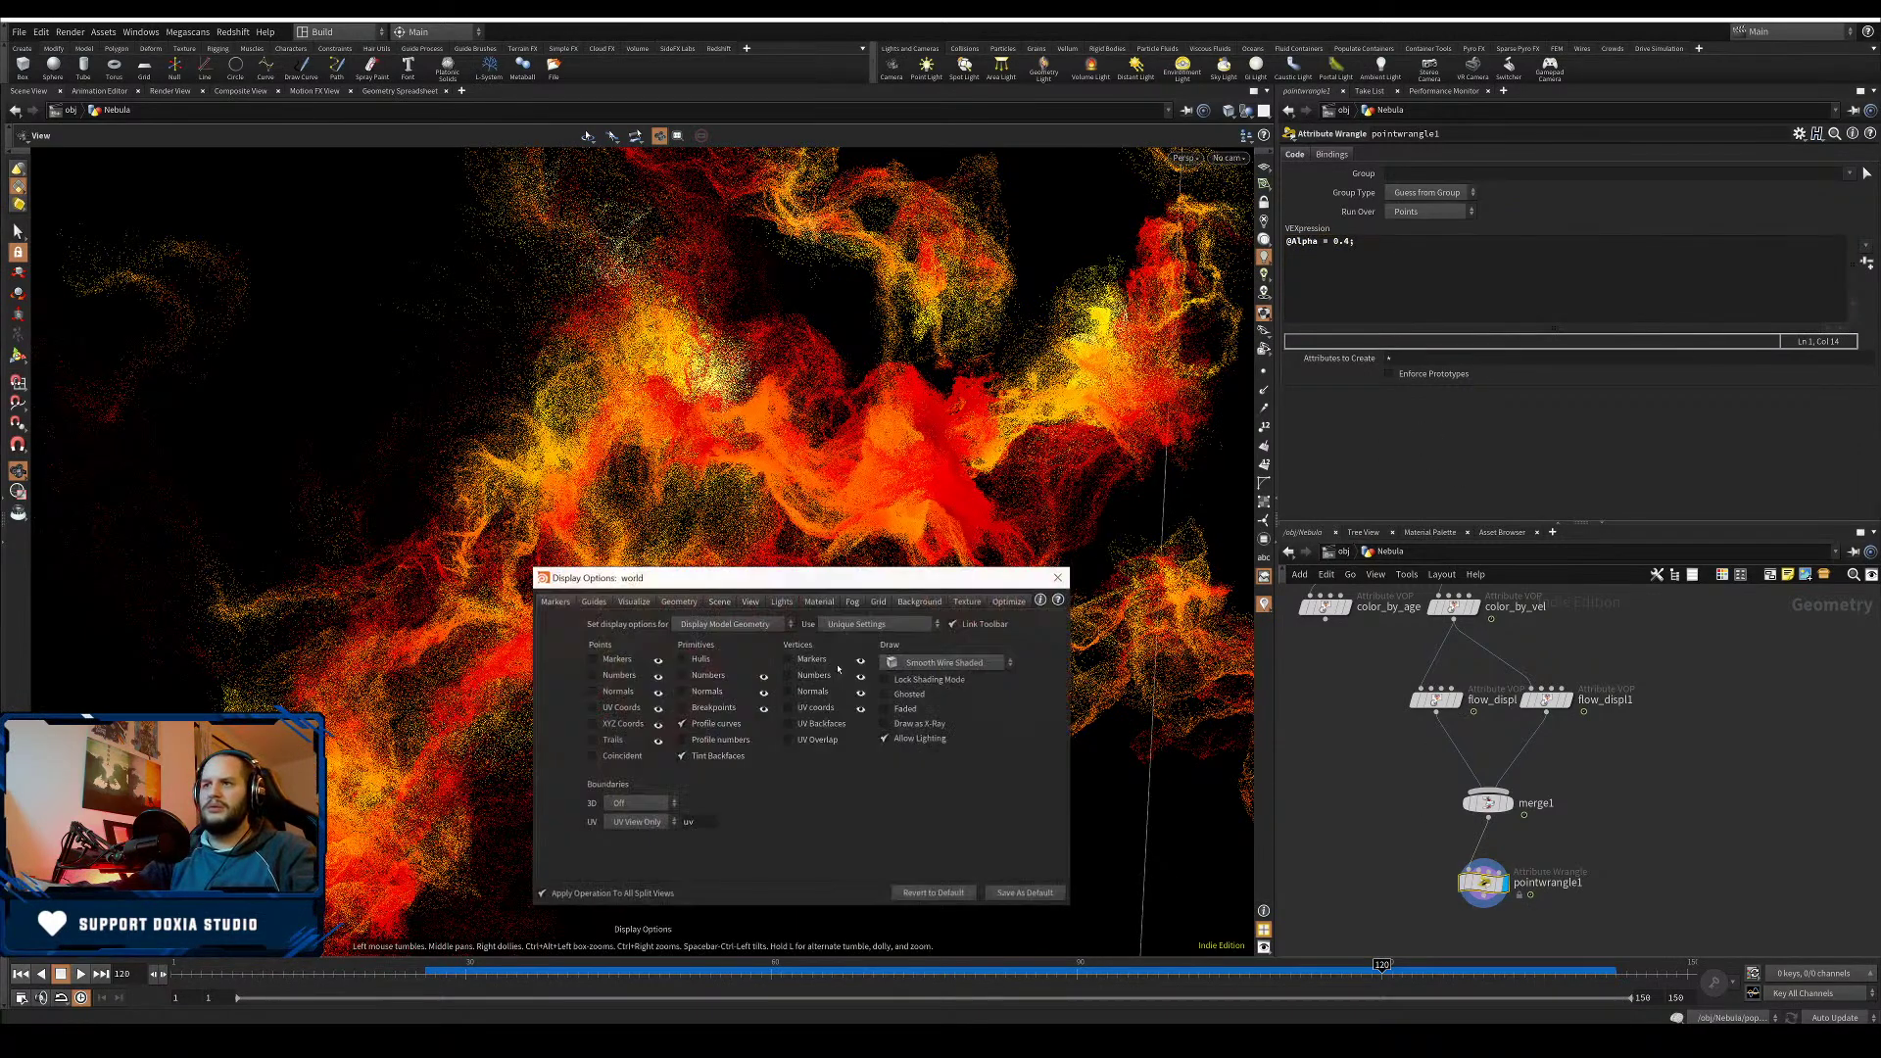
- Set the viewport display options to draw particles as Points with point size 1
{"action": "key", "text": "d"}
{"action": "left_click", "coordinate": [681, 605]}
{"action": "left_click", "coordinate": [662, 765]}
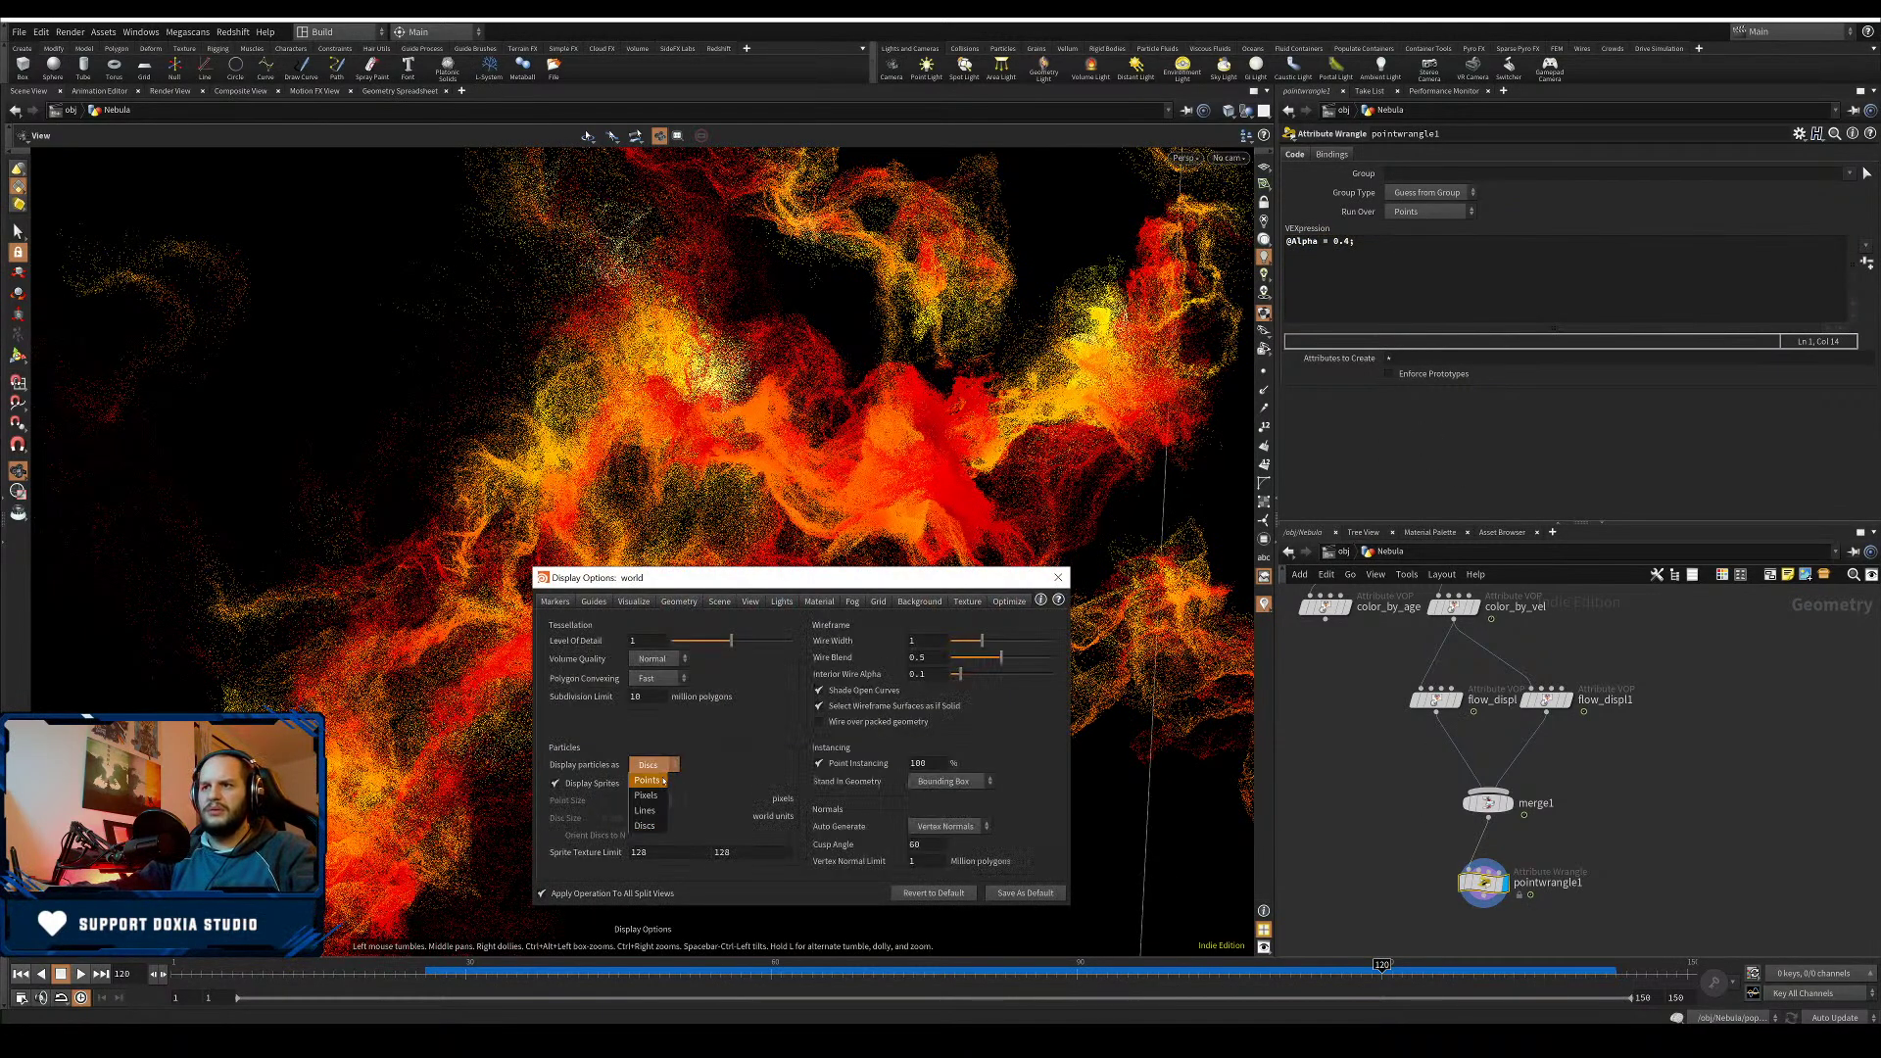
{"action": "left_click", "coordinate": [651, 783]}
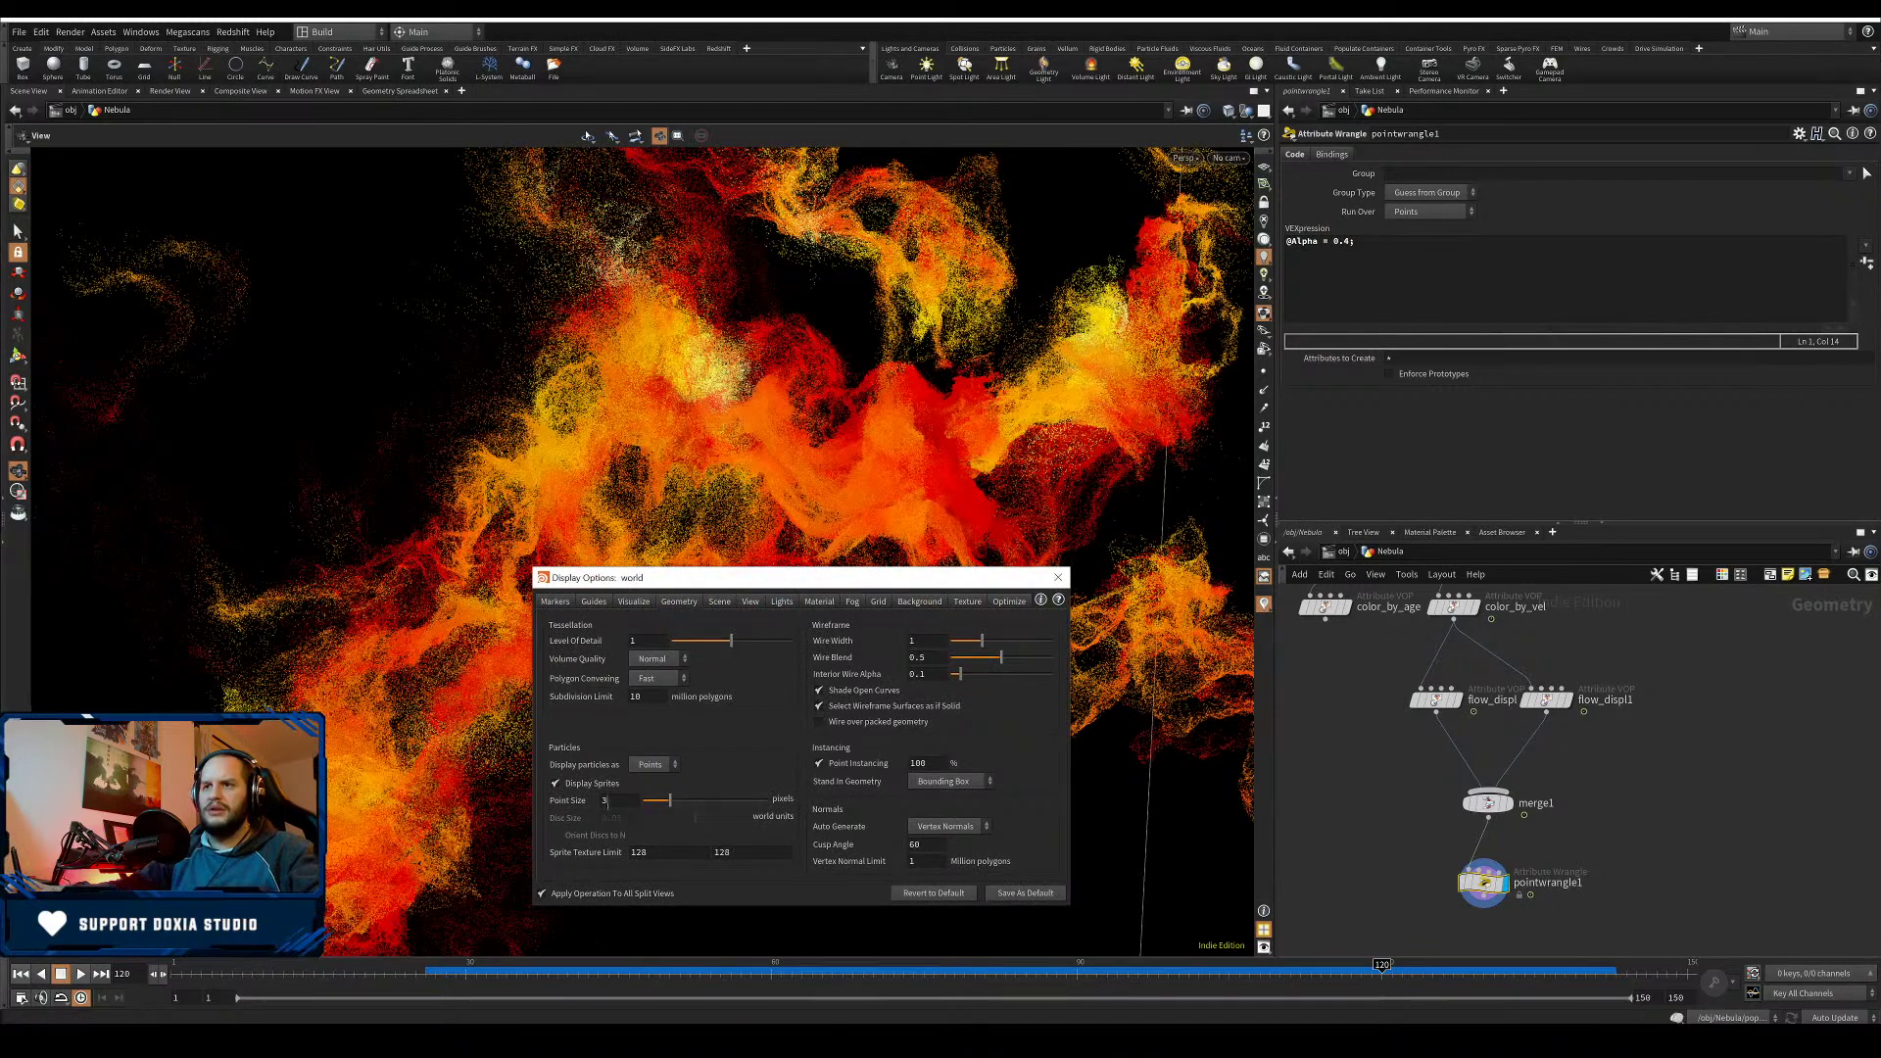
{"action": "key", "text": "Return"}
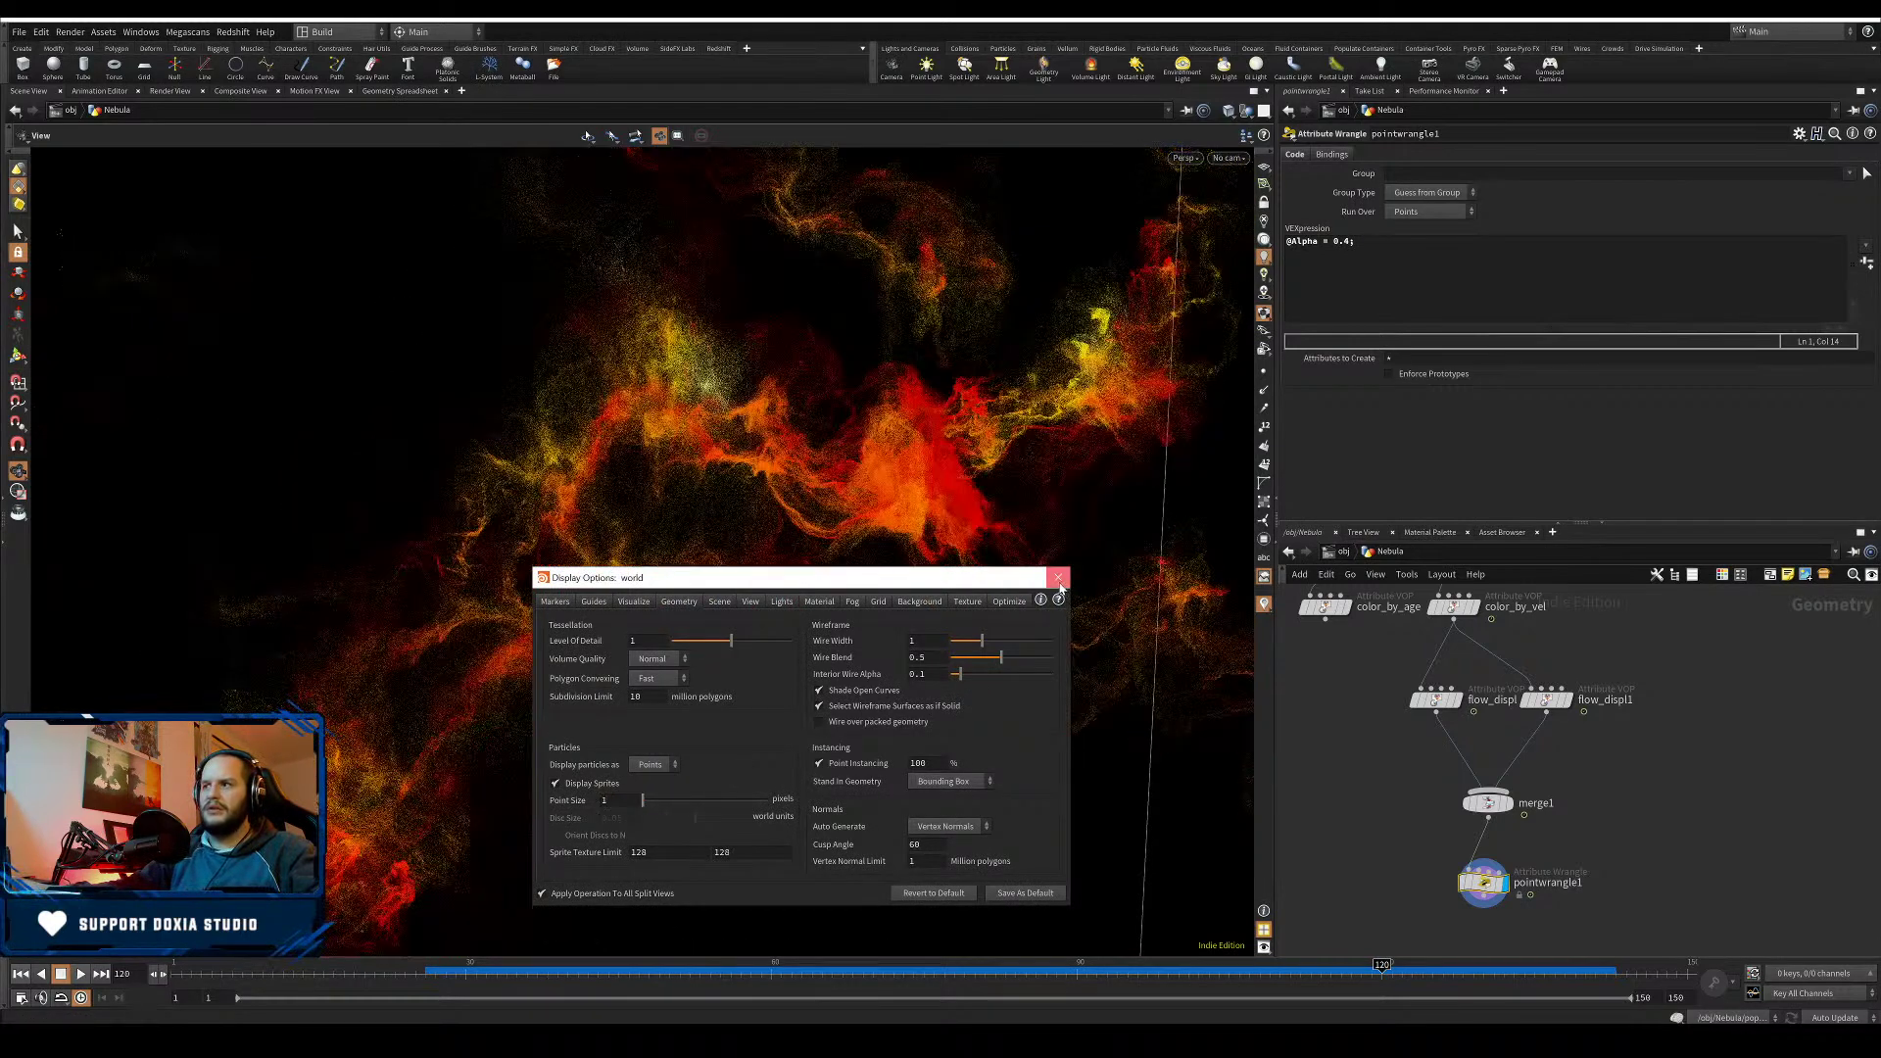
{"action": "left_click", "coordinate": [1058, 580]}
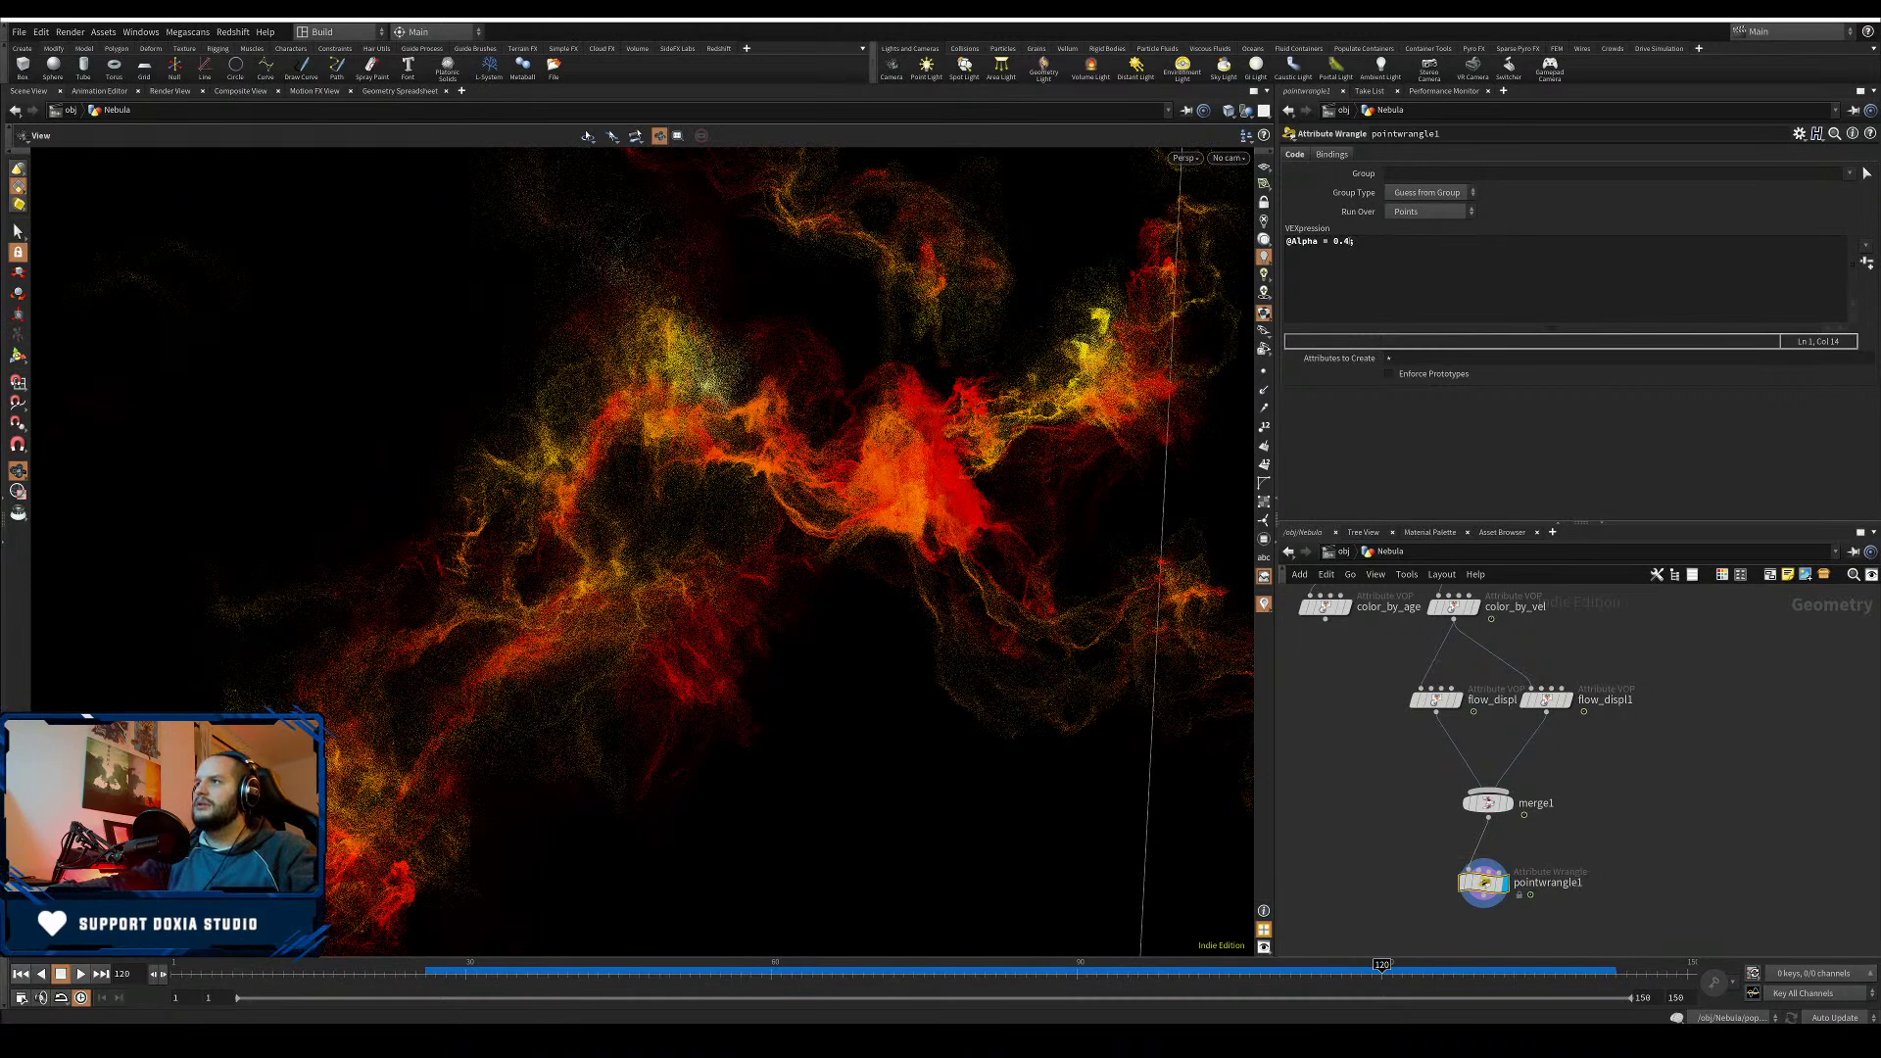
{"action": "double_click", "coordinate": [1348, 241]}
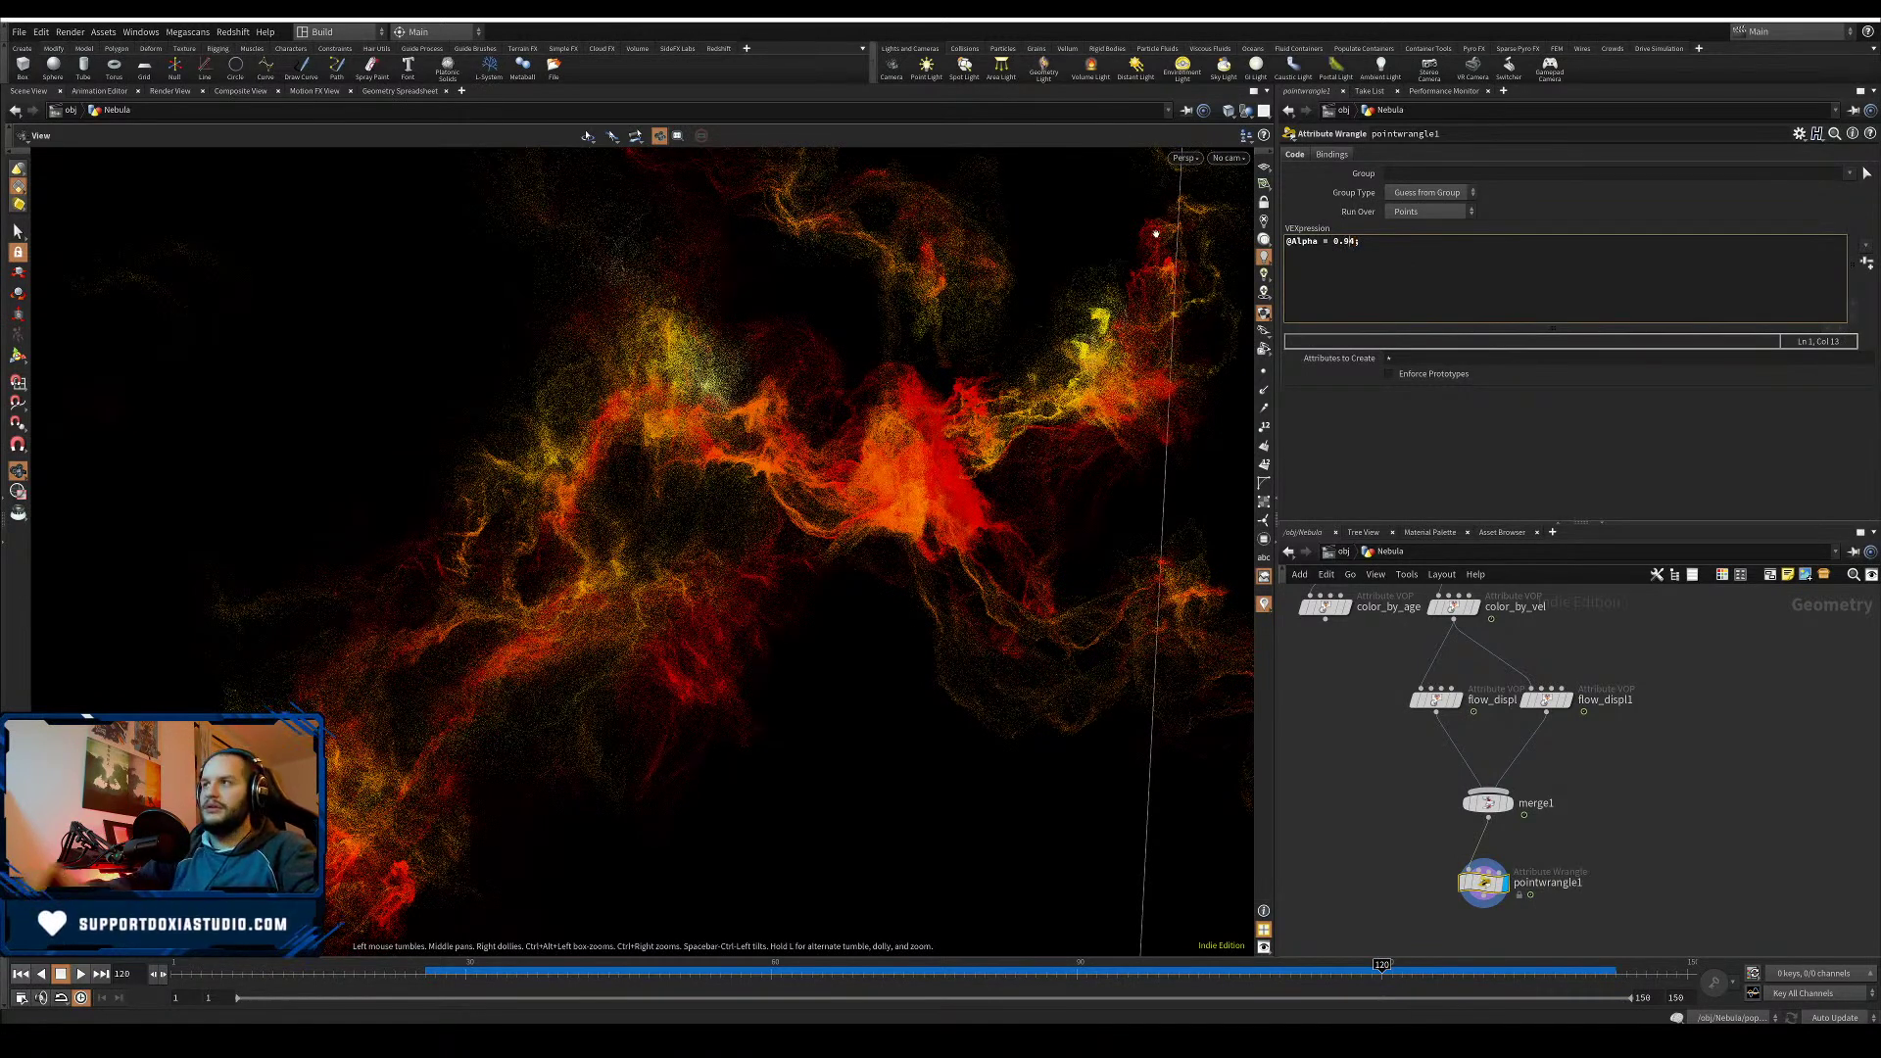
{"action": "left_click", "coordinate": [1394, 411]}
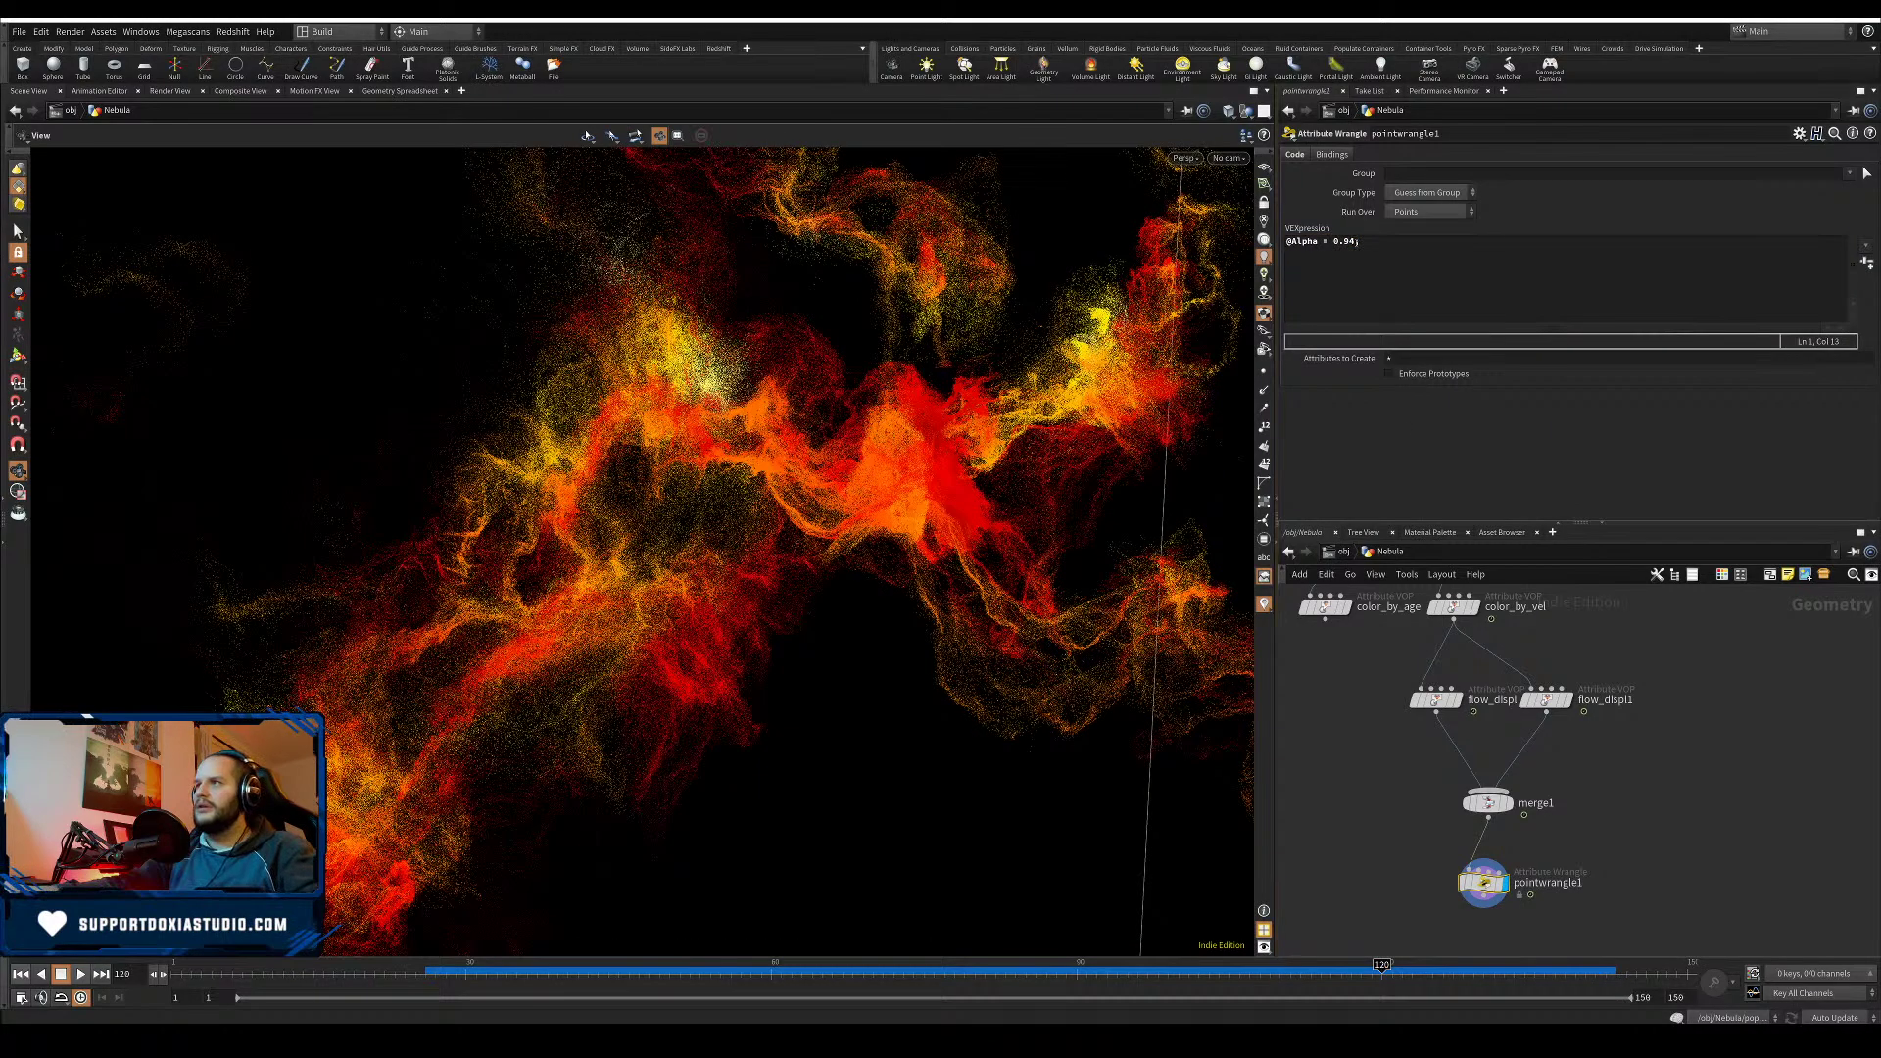
{"action": "left_click_drag", "start_coordinate": [1356, 241], "coordinate": [1350, 241]}
{"action": "left_click", "coordinate": [1409, 432]}
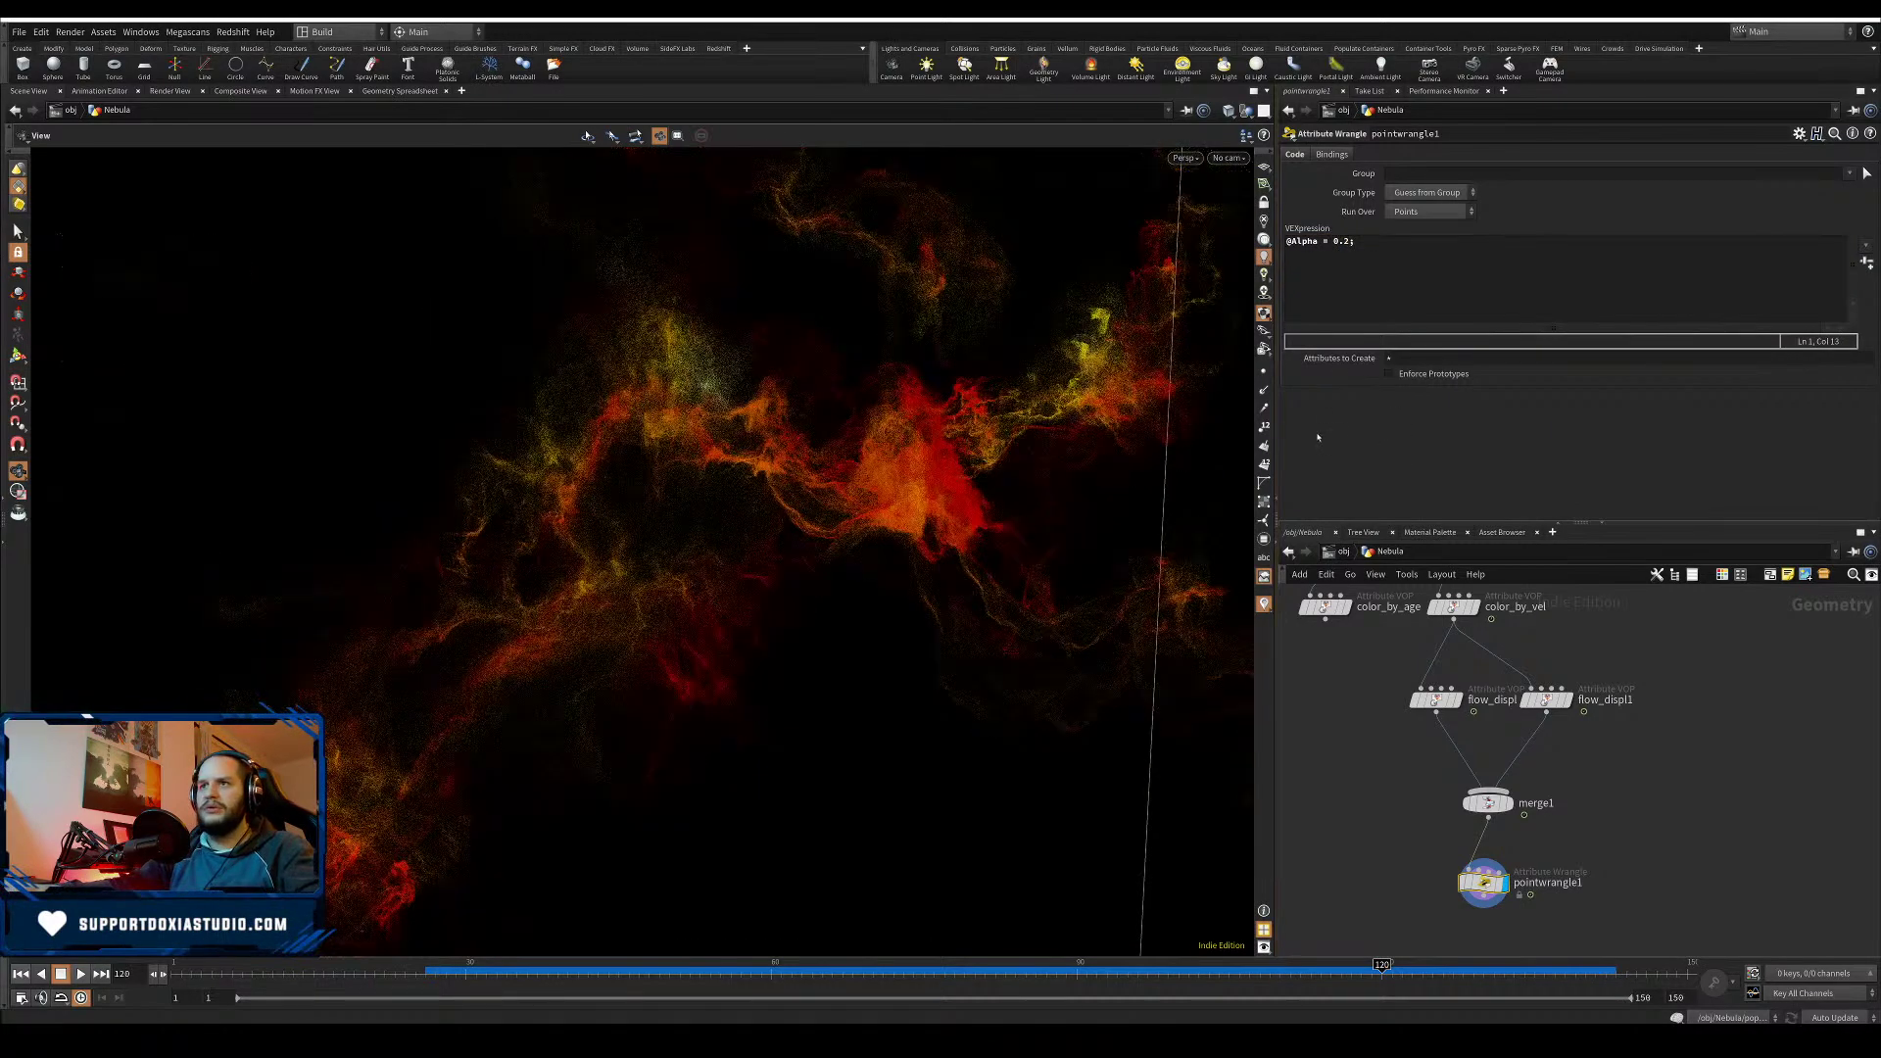
{"action": "right_click_drag", "start_coordinate": [718, 549], "coordinate": [597, 546]}
{"action": "left_click_drag", "start_coordinate": [598, 547], "coordinate": [701, 562]}
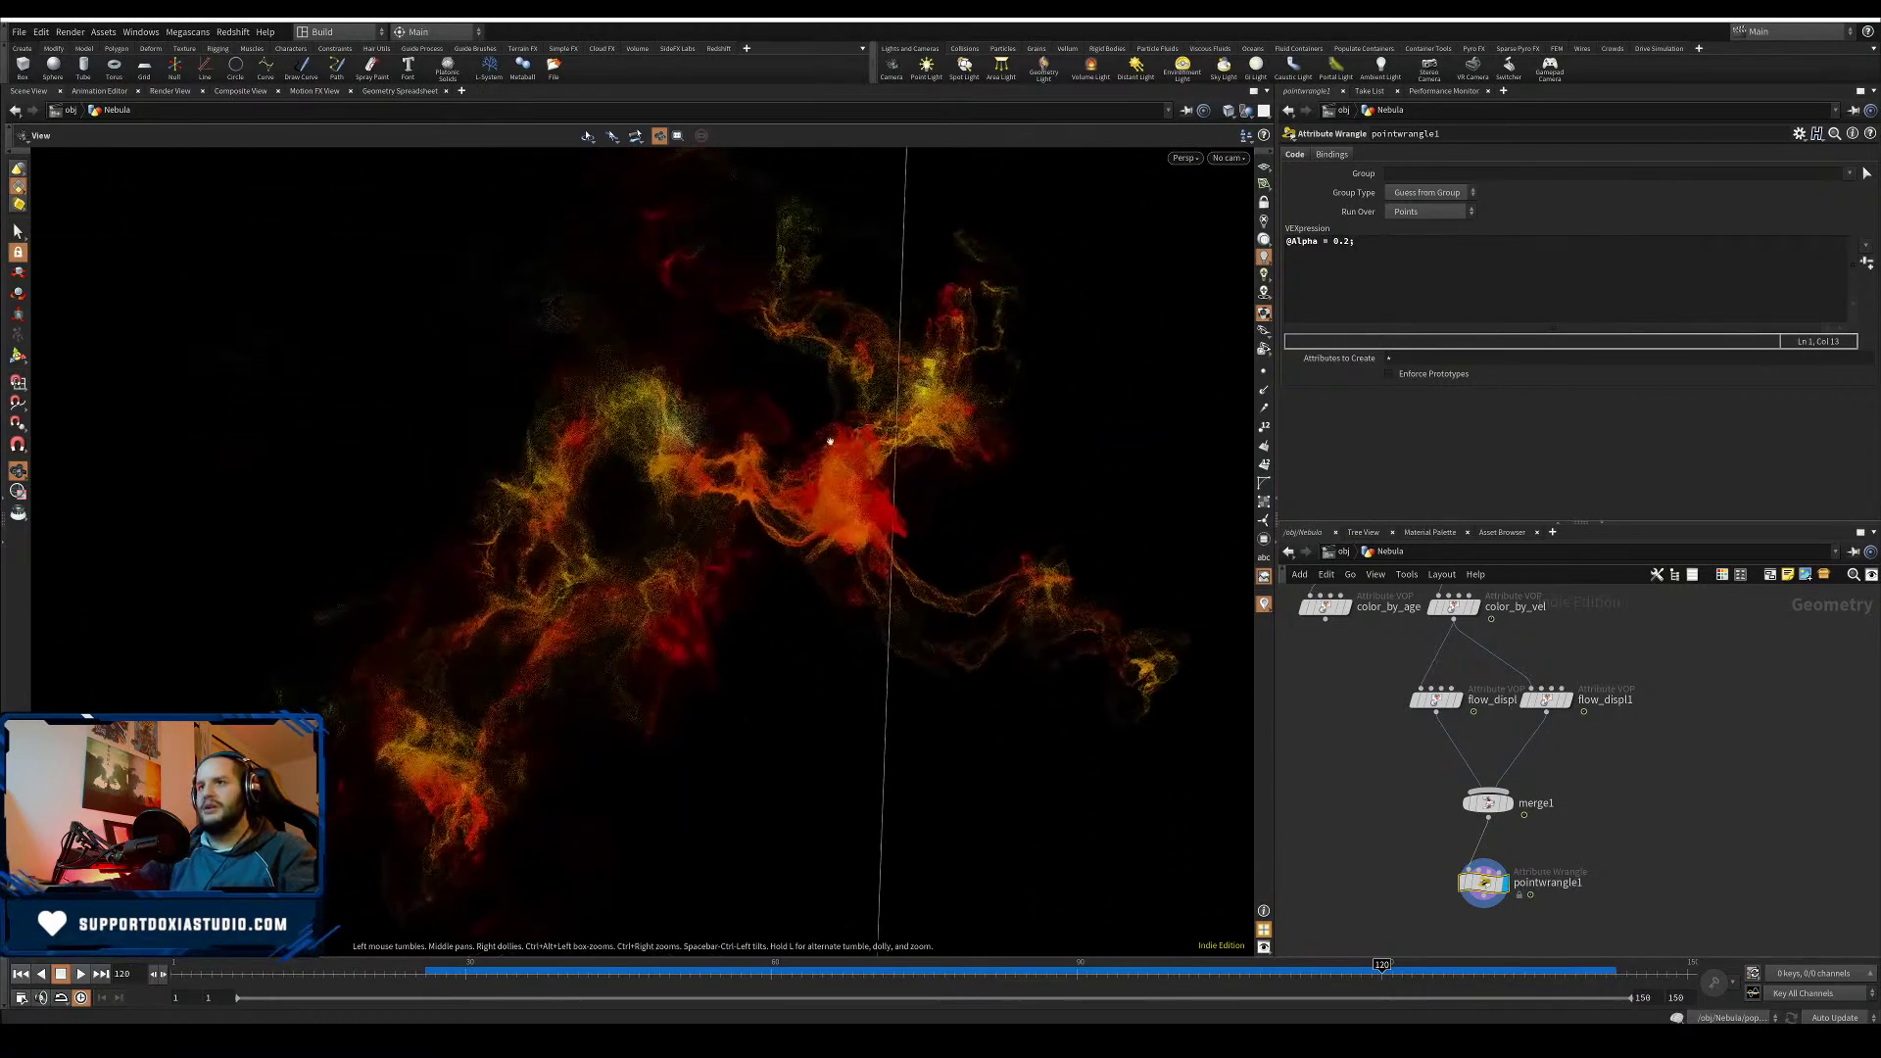
{"action": "double_click", "coordinate": [1348, 241]}
{"action": "type", "text": "4"}
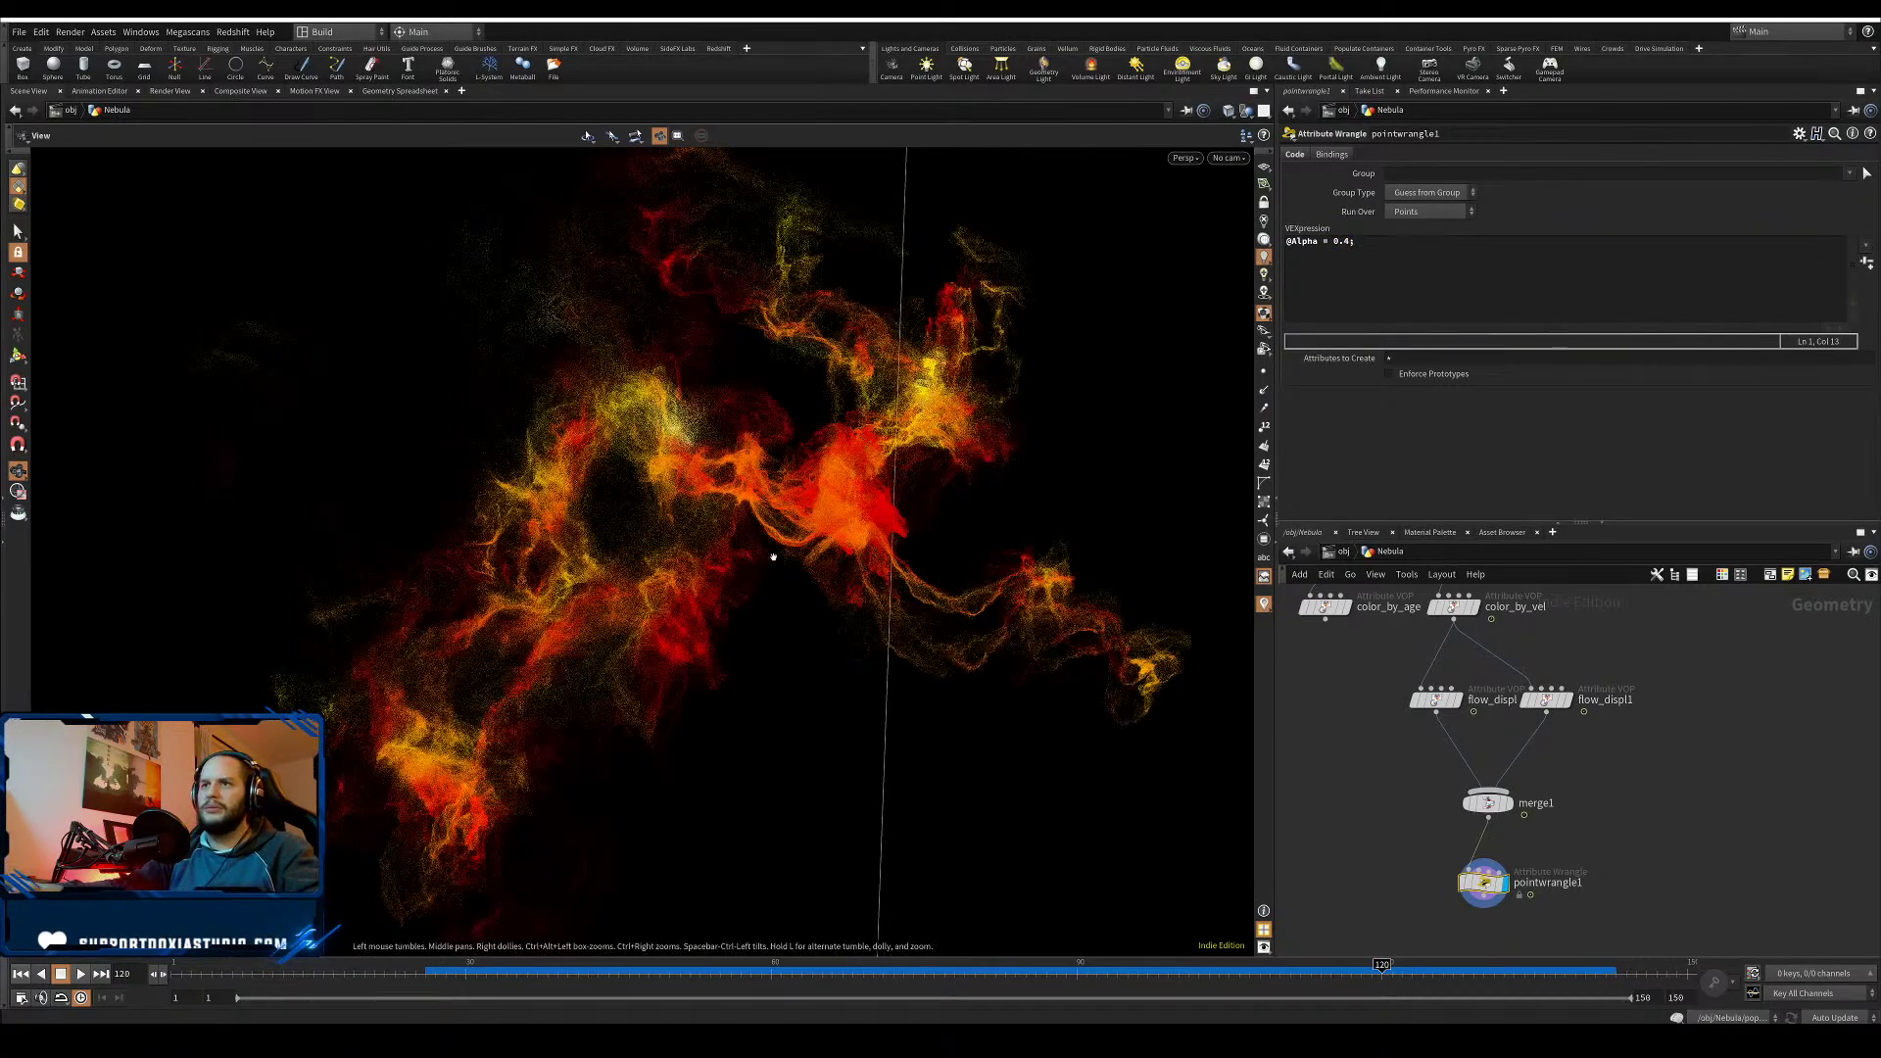
{"action": "left_click_drag", "start_coordinate": [768, 538], "coordinate": [889, 526]}
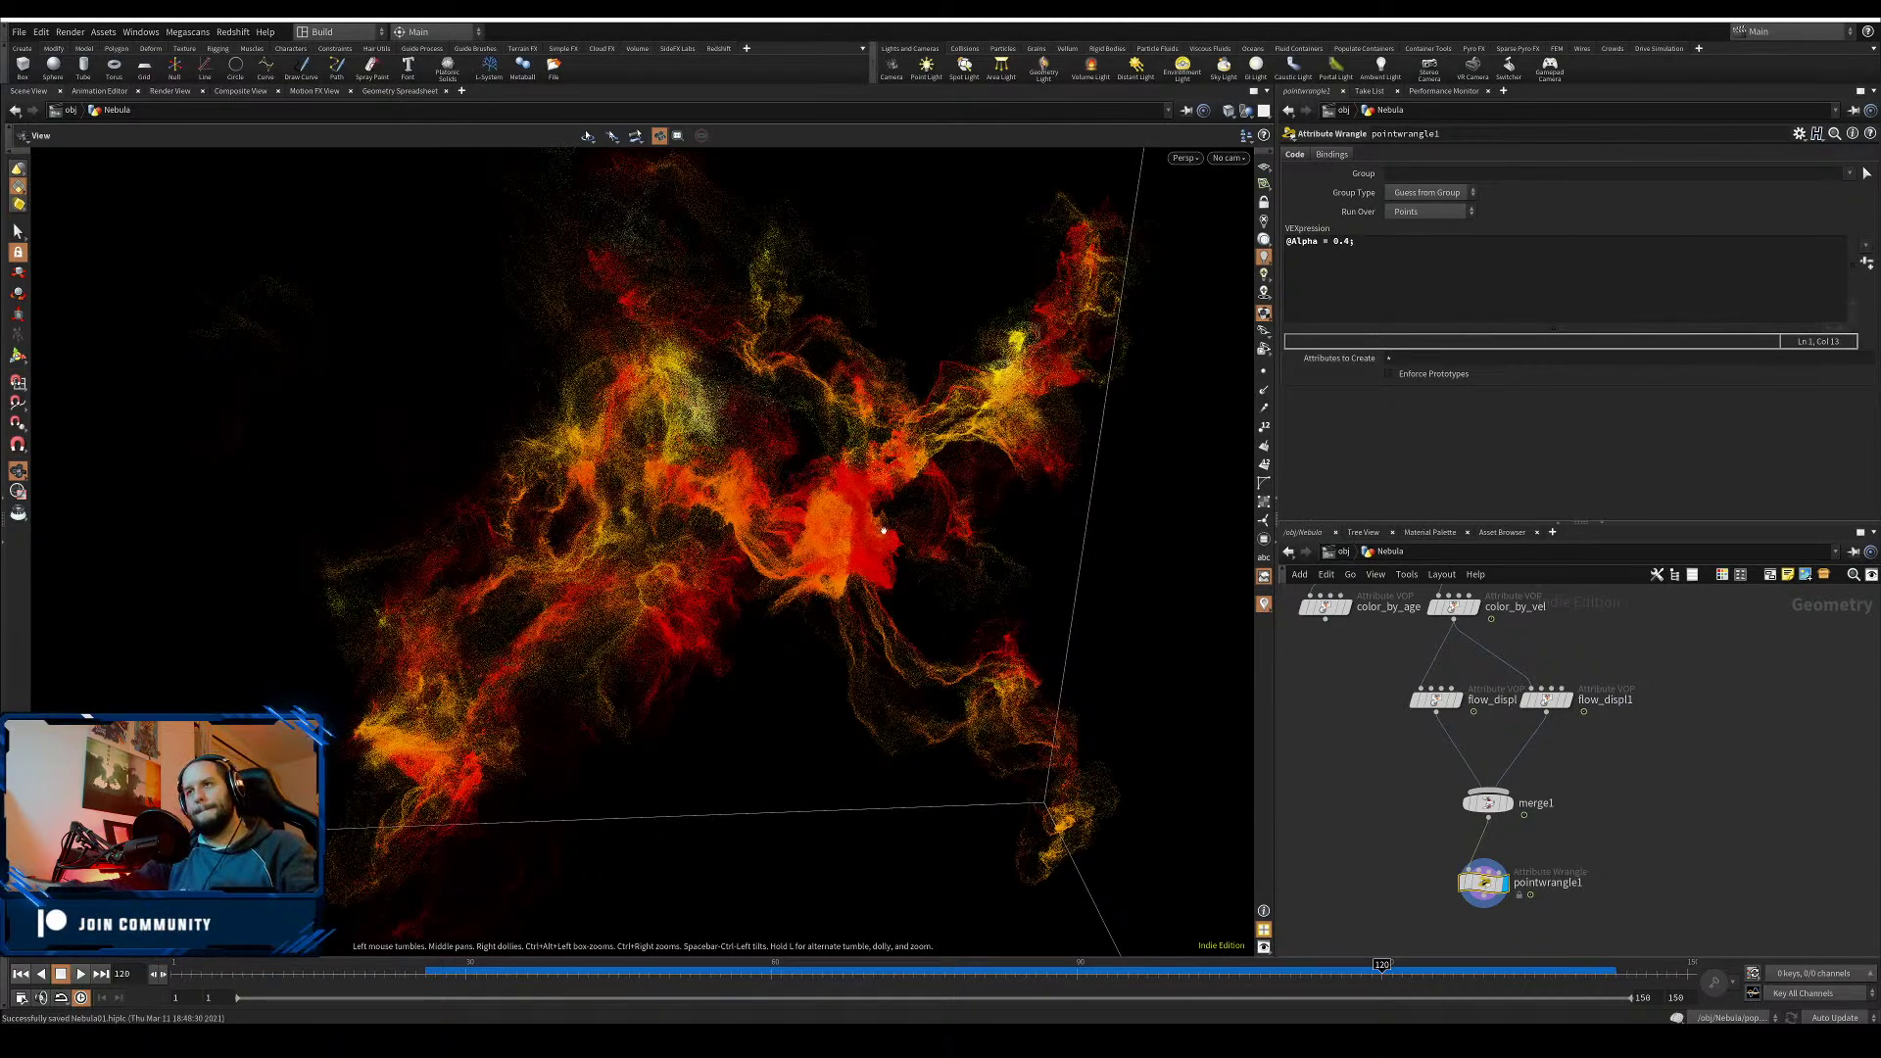
- Orbit and pan around the nebula cloud to view it from a very different angle
{"action": "scroll", "coordinate": [816, 497], "scroll_direction": "down", "scroll_amount": 5}
{"action": "scroll", "coordinate": [816, 497], "scroll_direction": "up", "scroll_amount": 7}
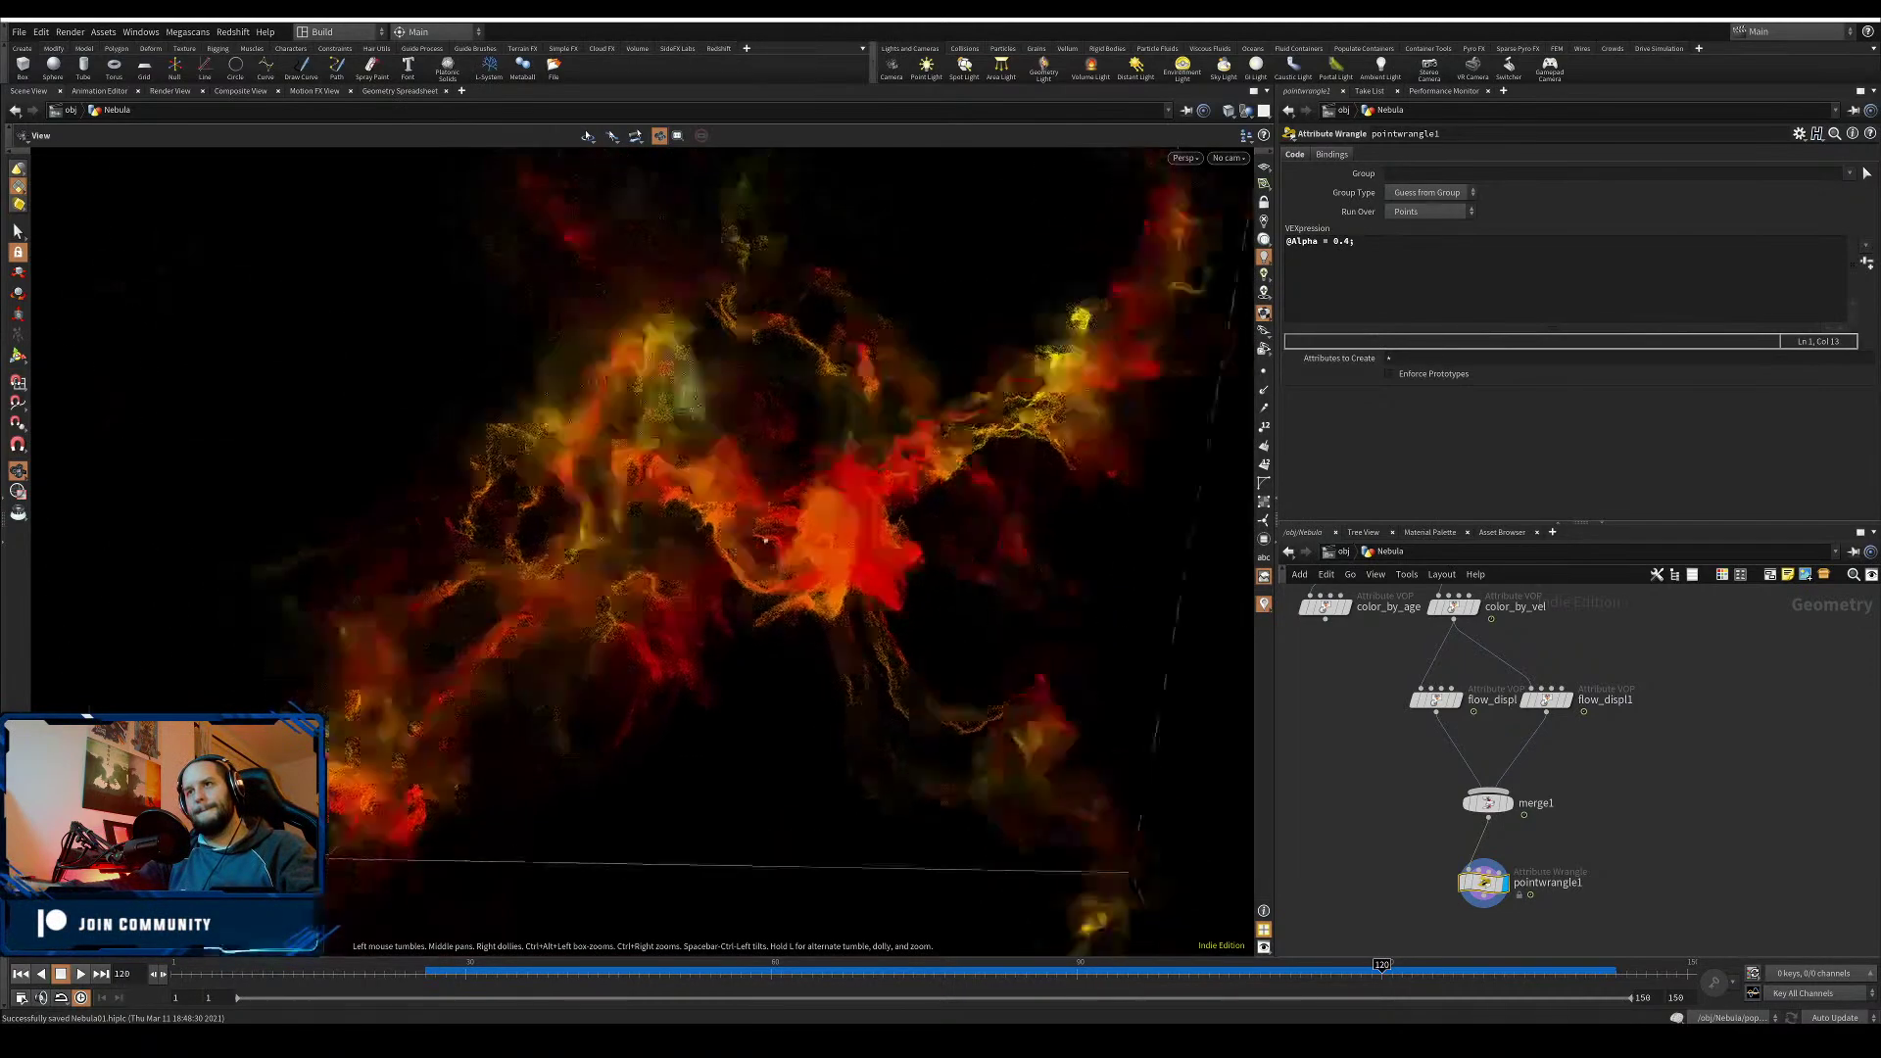
{"action": "left_click_drag", "start_coordinate": [816, 496], "coordinate": [906, 500]}
{"action": "middle_click_drag", "start_coordinate": [906, 500], "coordinate": [969, 360]}
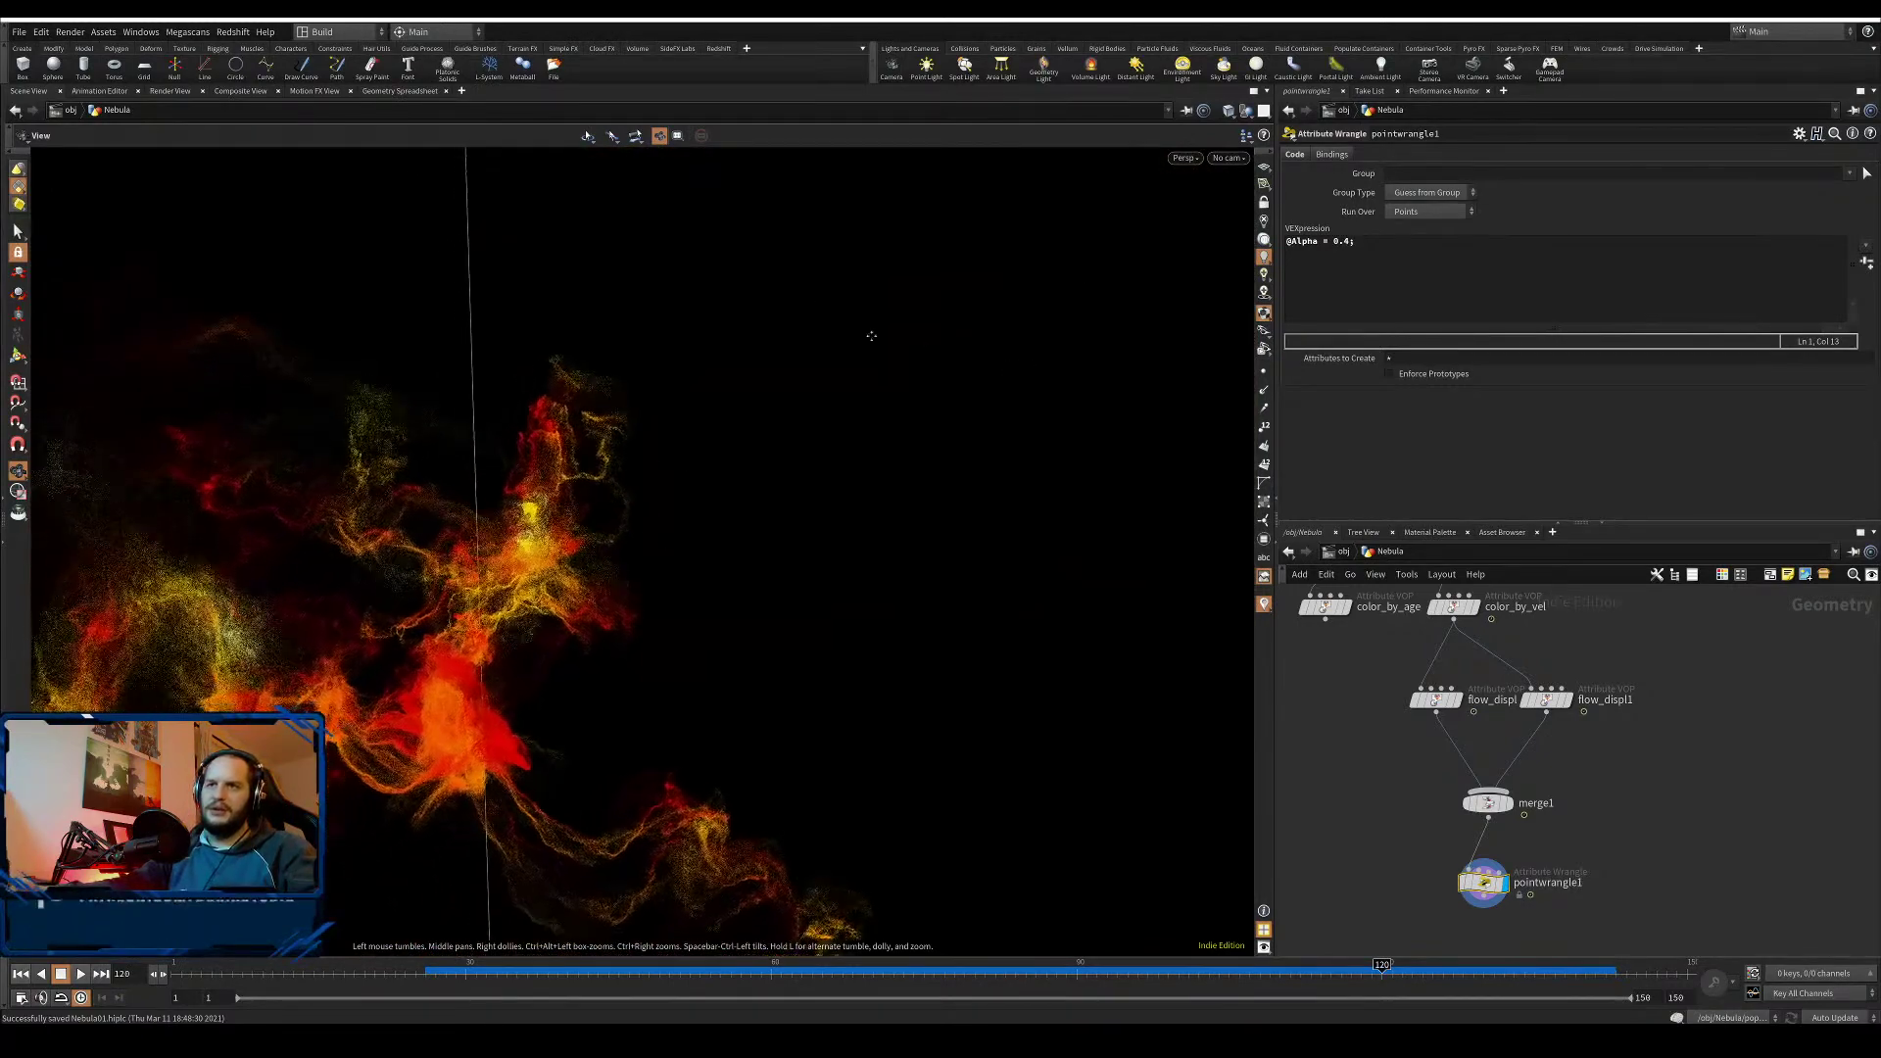
{"action": "left_click_drag", "start_coordinate": [436, 697], "coordinate": [544, 614]}
{"action": "middle_click_drag", "start_coordinate": [498, 807], "coordinate": [511, 795]}
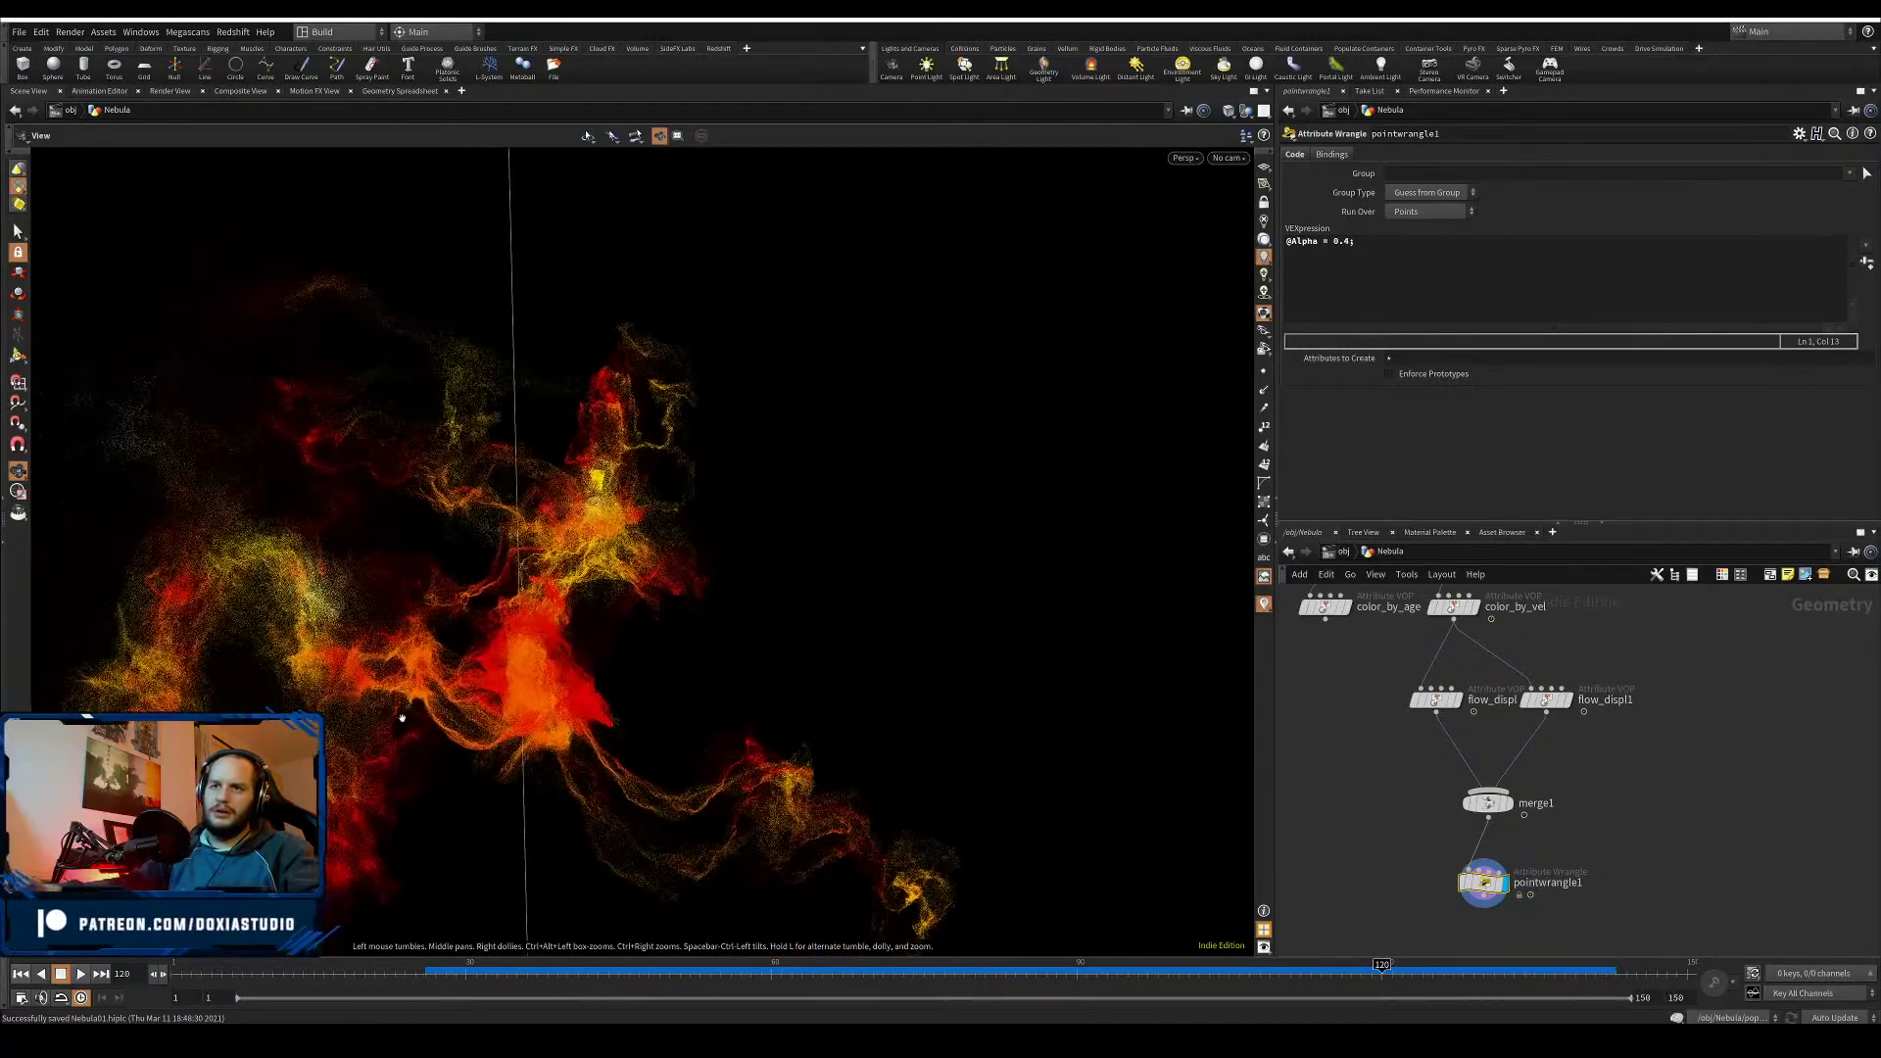
{"action": "middle_click_drag", "start_coordinate": [402, 714], "coordinate": [524, 615]}
{"action": "left_click_drag", "start_coordinate": [524, 614], "coordinate": [695, 521]}
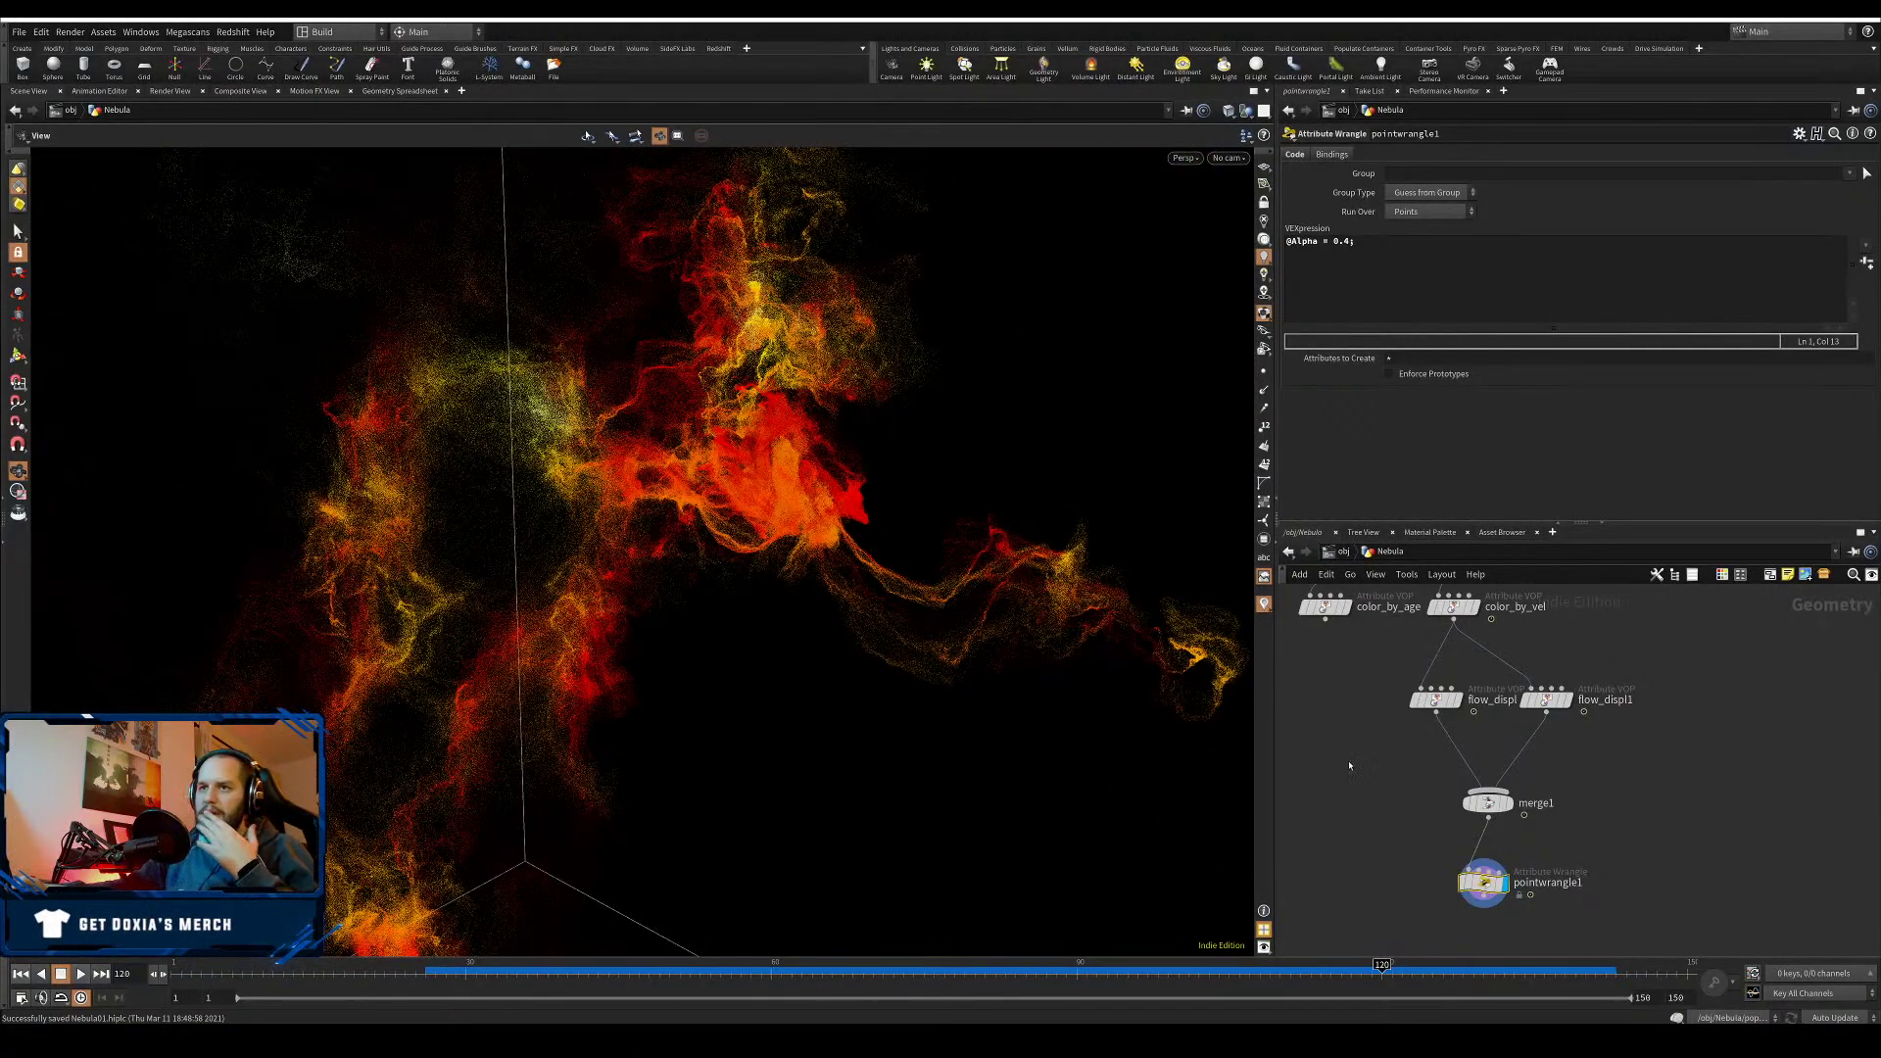
- Wire color_by_vel into merge1 and inspect the merged cloud
{"action": "mouse_move", "coordinate": [1348, 773]}
{"action": "middle_mouse_down"}
{"action": "mouse_move", "coordinate": [1391, 781]}
{"action": "mouse_move", "coordinate": [1366, 742]}
{"action": "middle_mouse_up"}
{"action": "left_click_drag", "start_coordinate": [1515, 658], "coordinate": [1523, 777]}
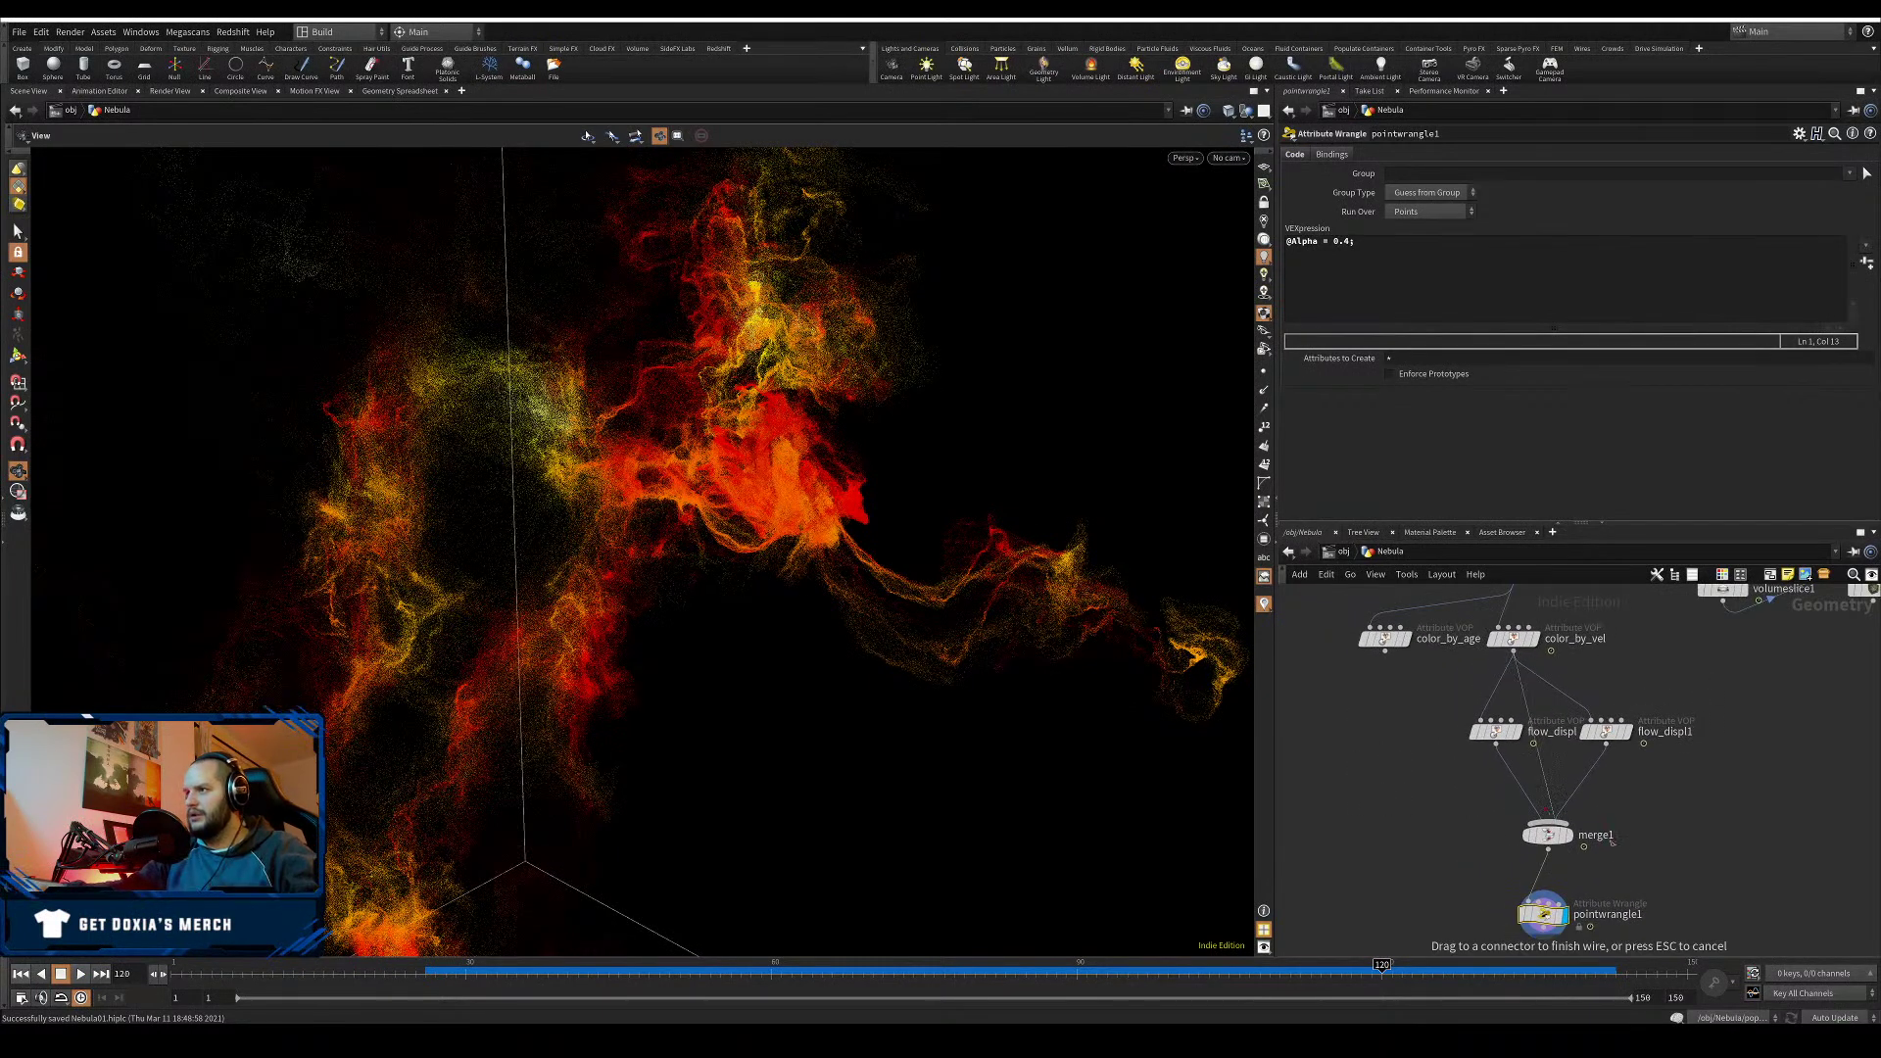
{"action": "left_click_drag", "start_coordinate": [1612, 841], "coordinate": [1574, 838]}
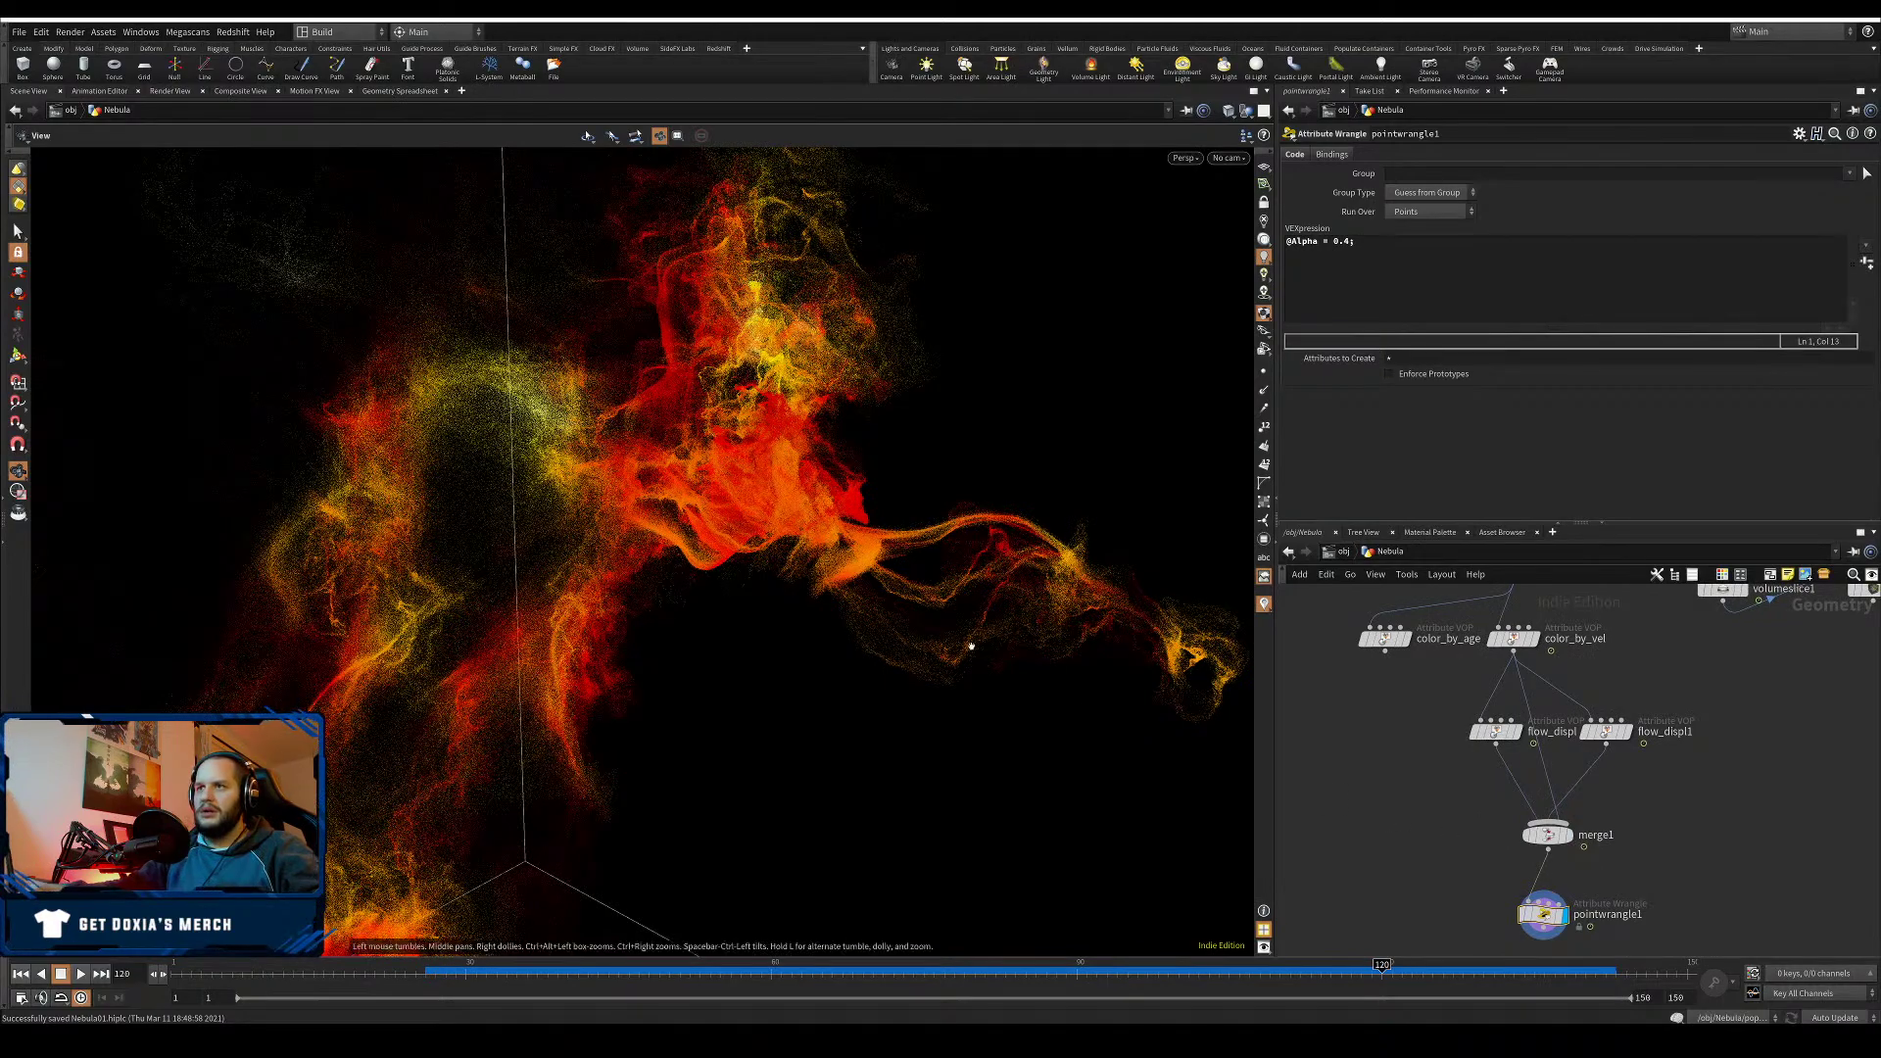
{"action": "left_click_drag", "start_coordinate": [969, 651], "coordinate": [811, 647]}
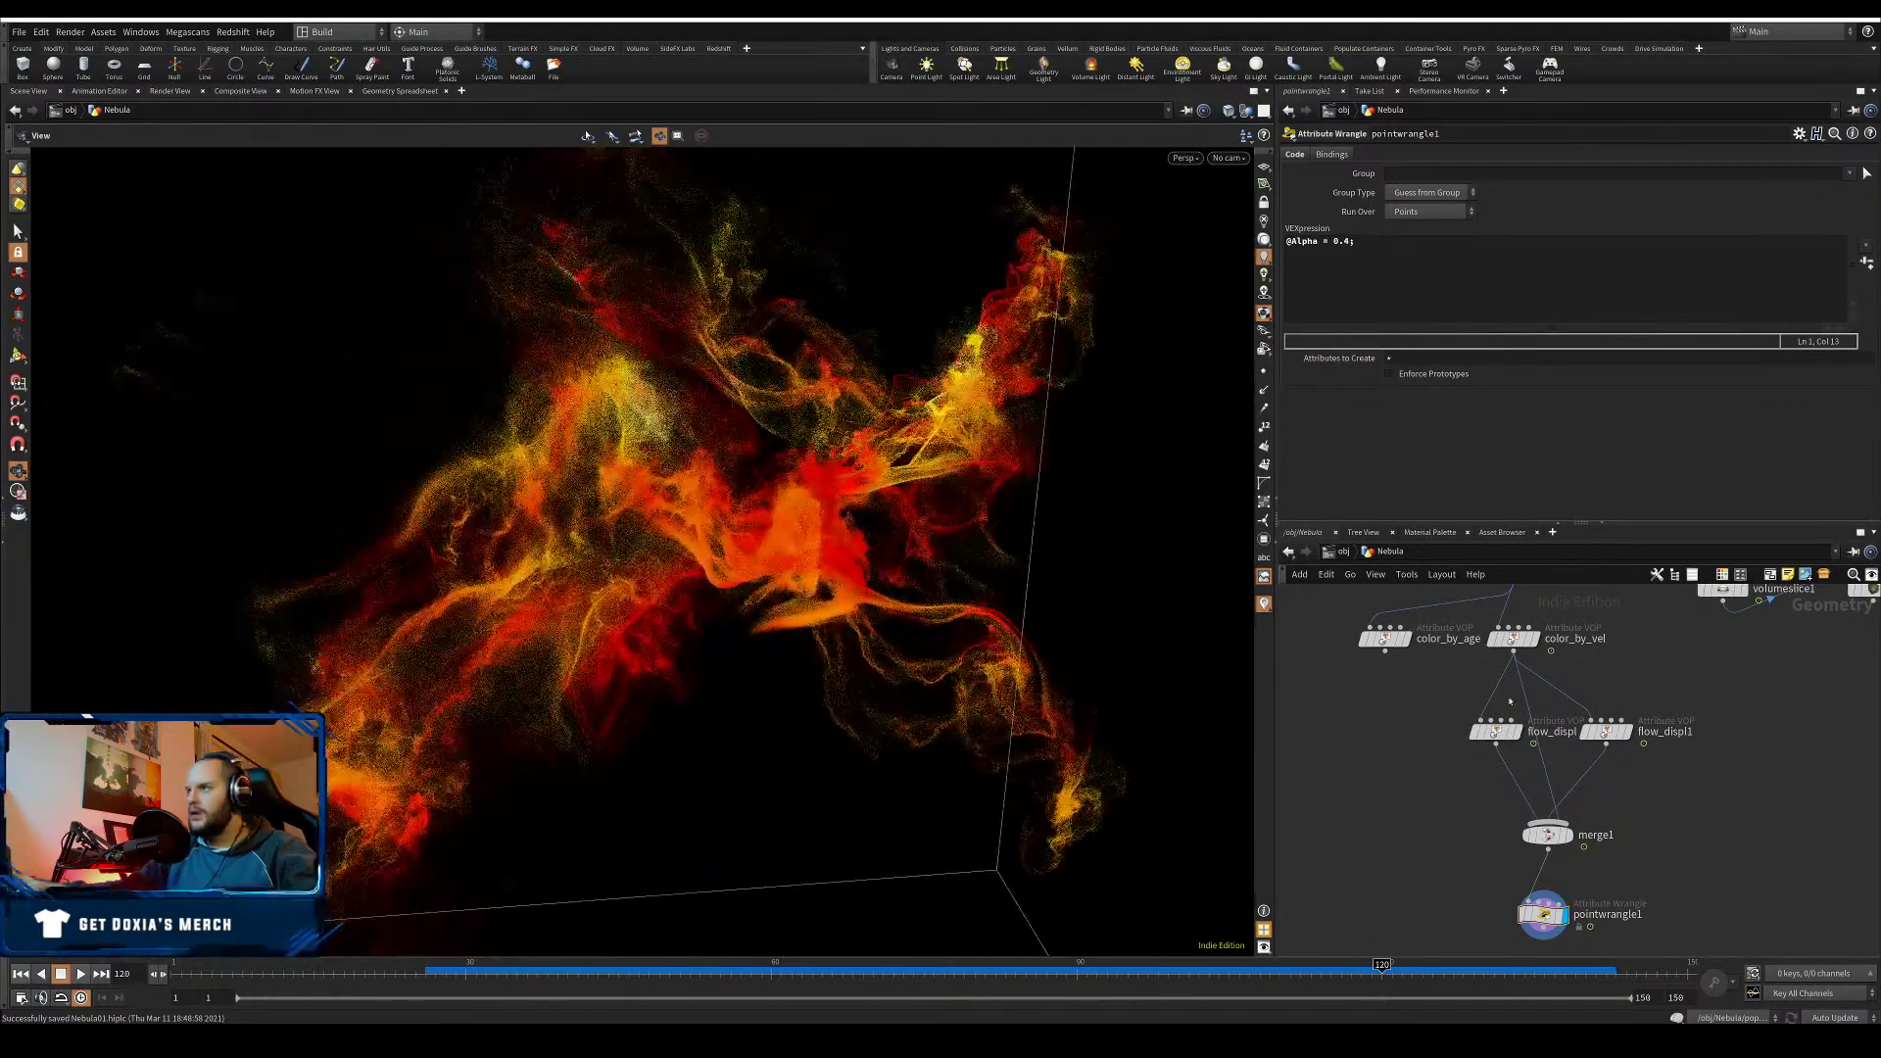
- Disconnect the color_by_vel wire, cut a merge1 input wire, and start a new wire from color_by_vel
{"action": "left_click", "coordinate": [1545, 764]}
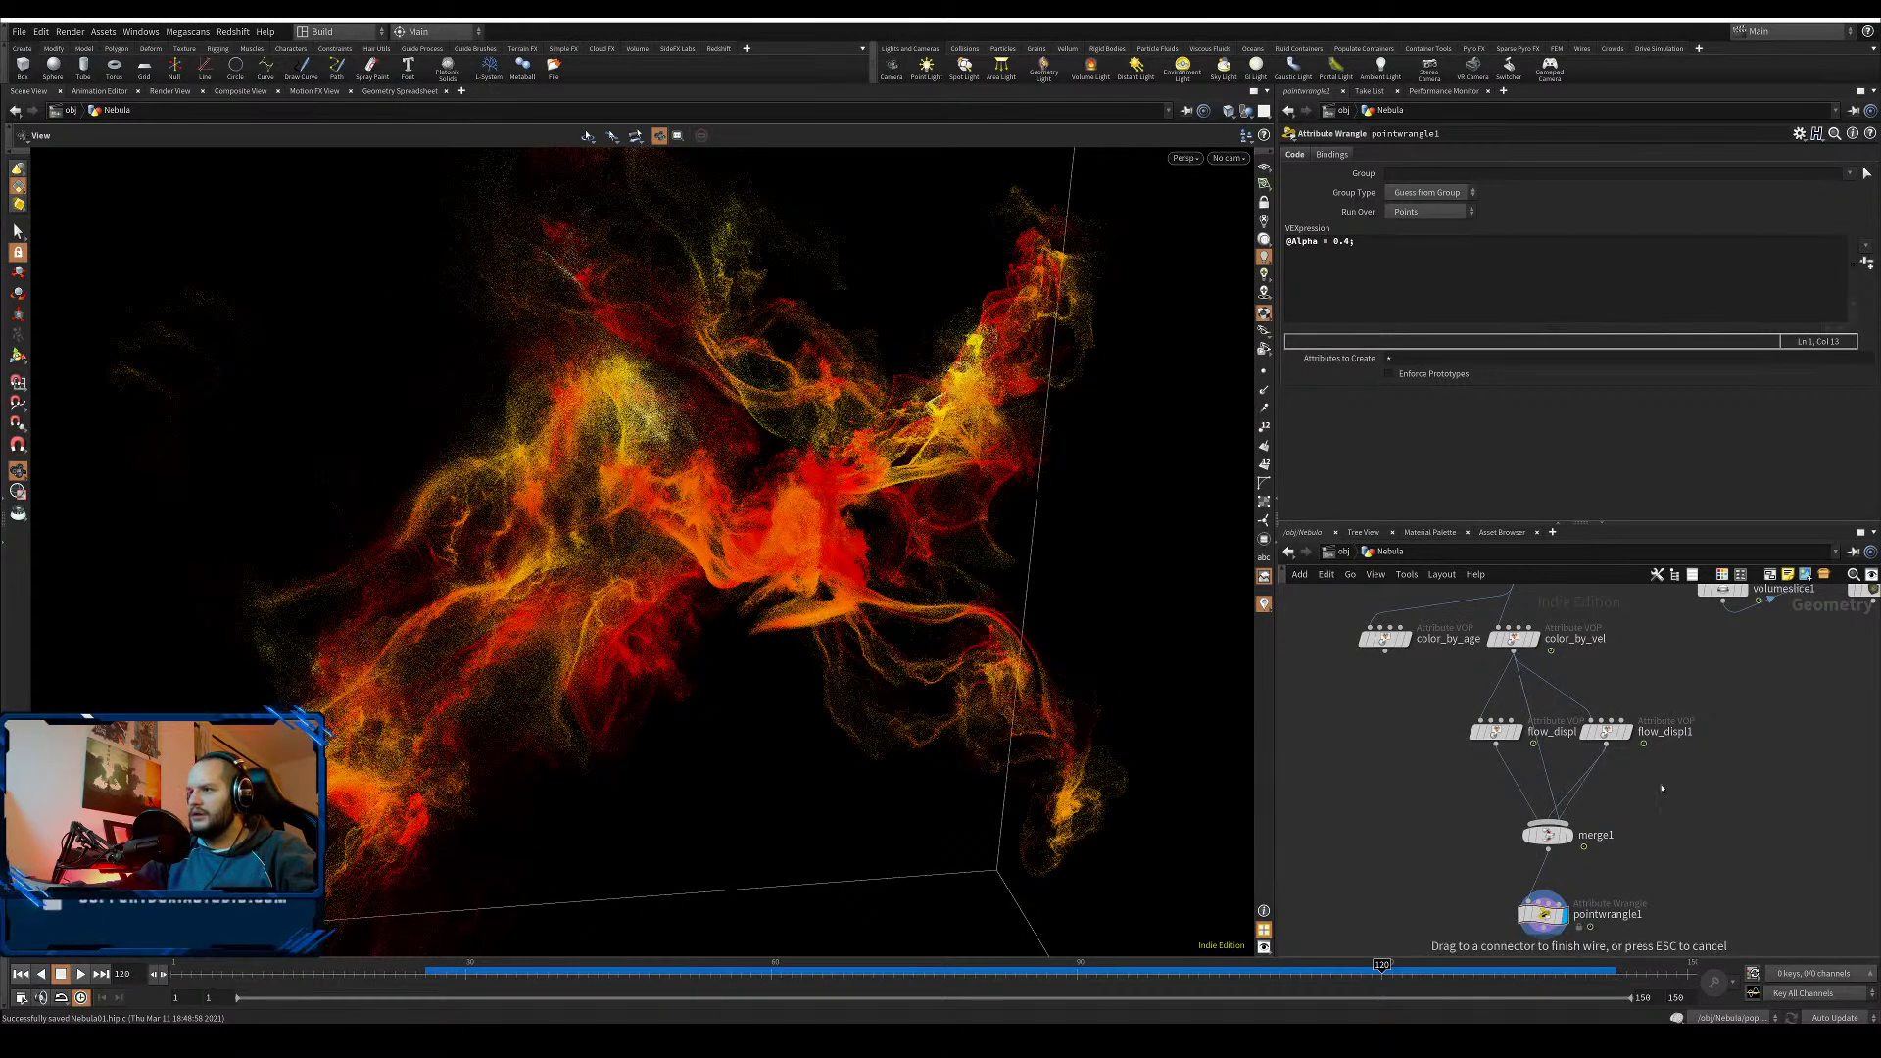
{"action": "left_click_drag", "start_coordinate": [1679, 797], "coordinate": [1667, 793]}
{"action": "left_click_drag", "start_coordinate": [1556, 752], "coordinate": [1567, 774]}
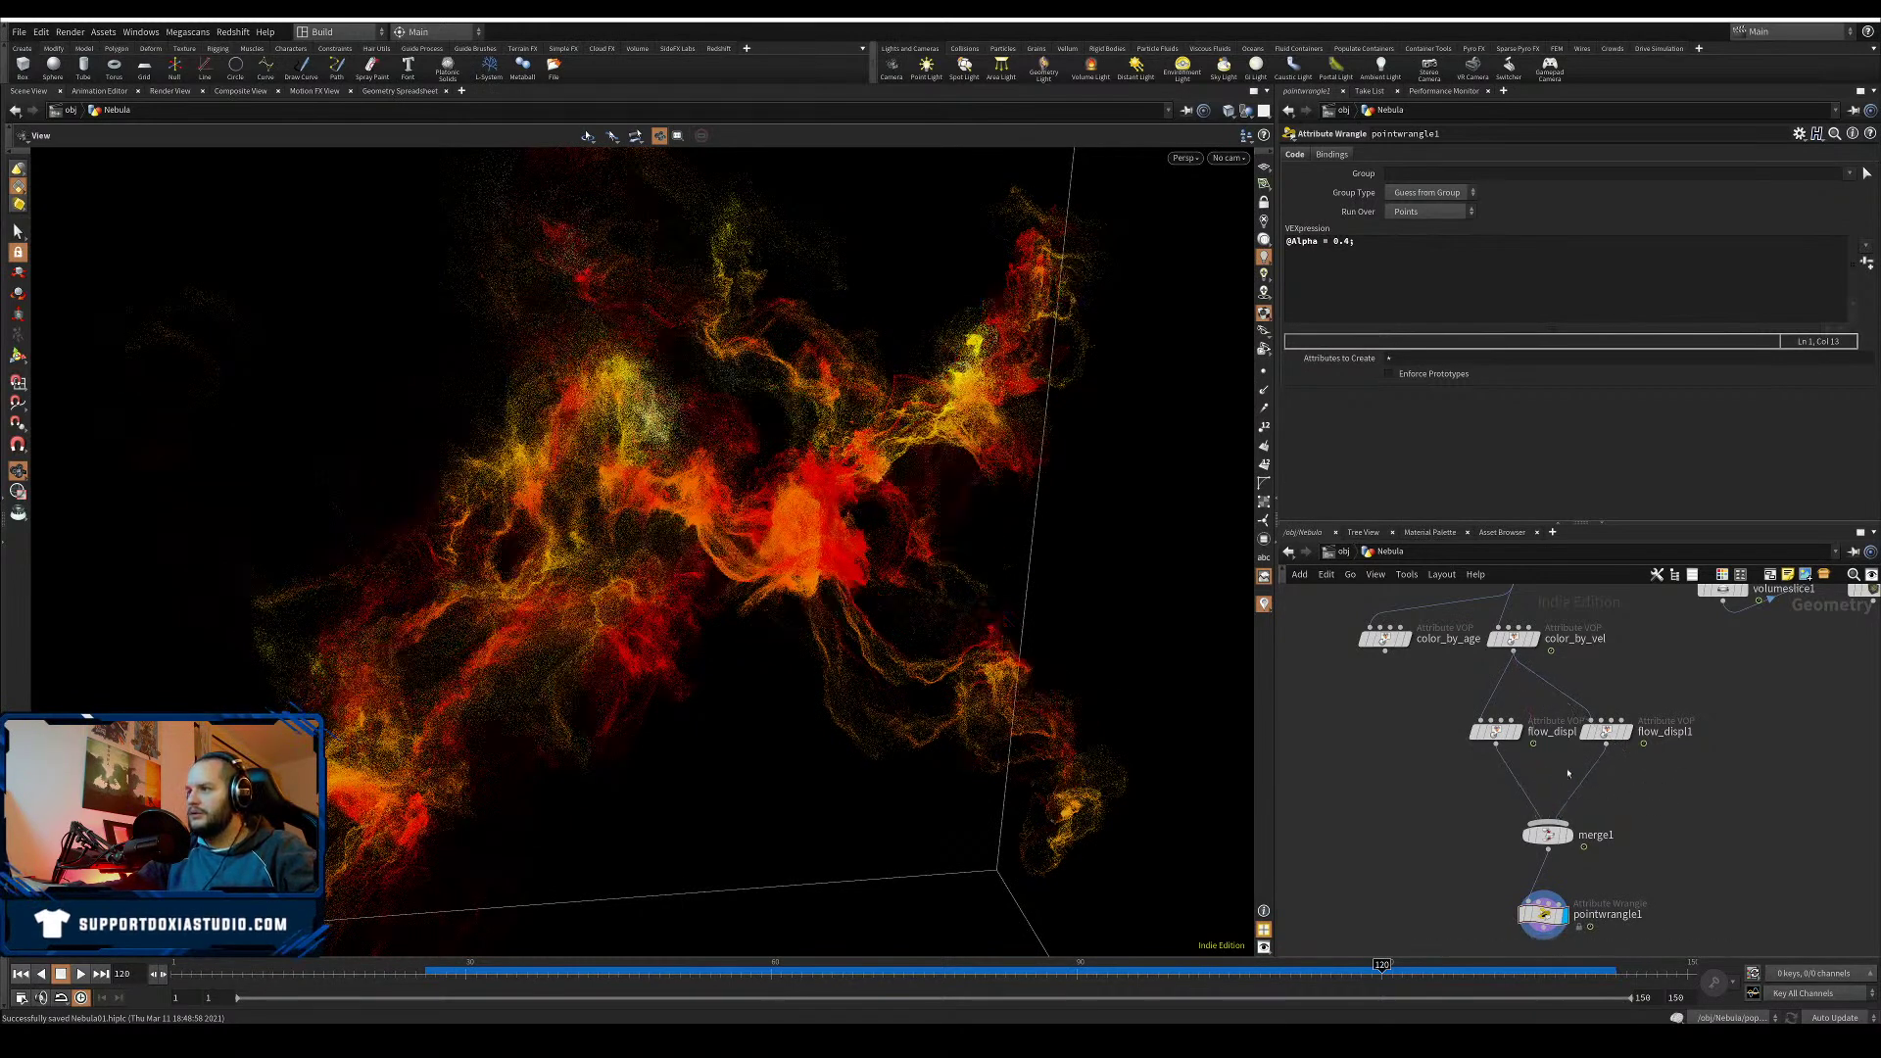
{"action": "left_click", "coordinate": [1514, 652]}
- Add a Point Jitter node after color_by_vel and compare it with the unjittered result
{"action": "key", "text": "Tab"}
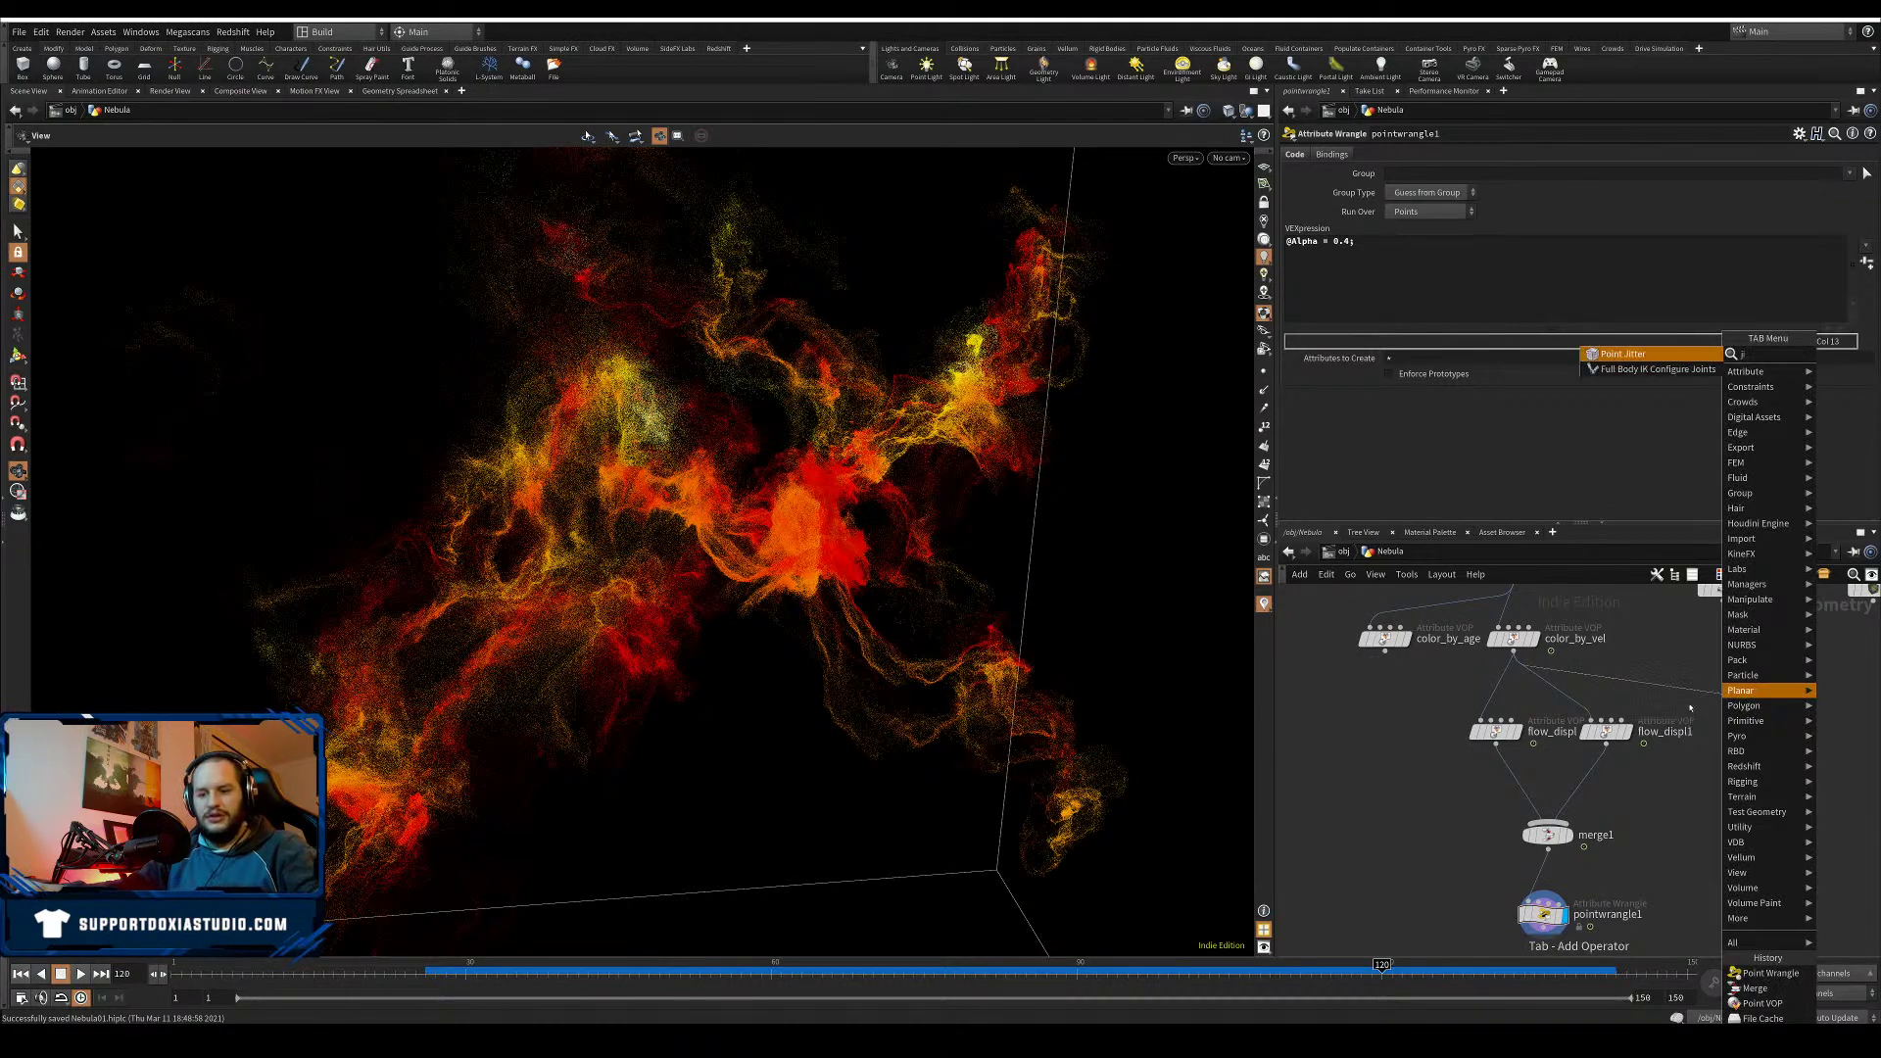
{"action": "key", "text": "Return"}
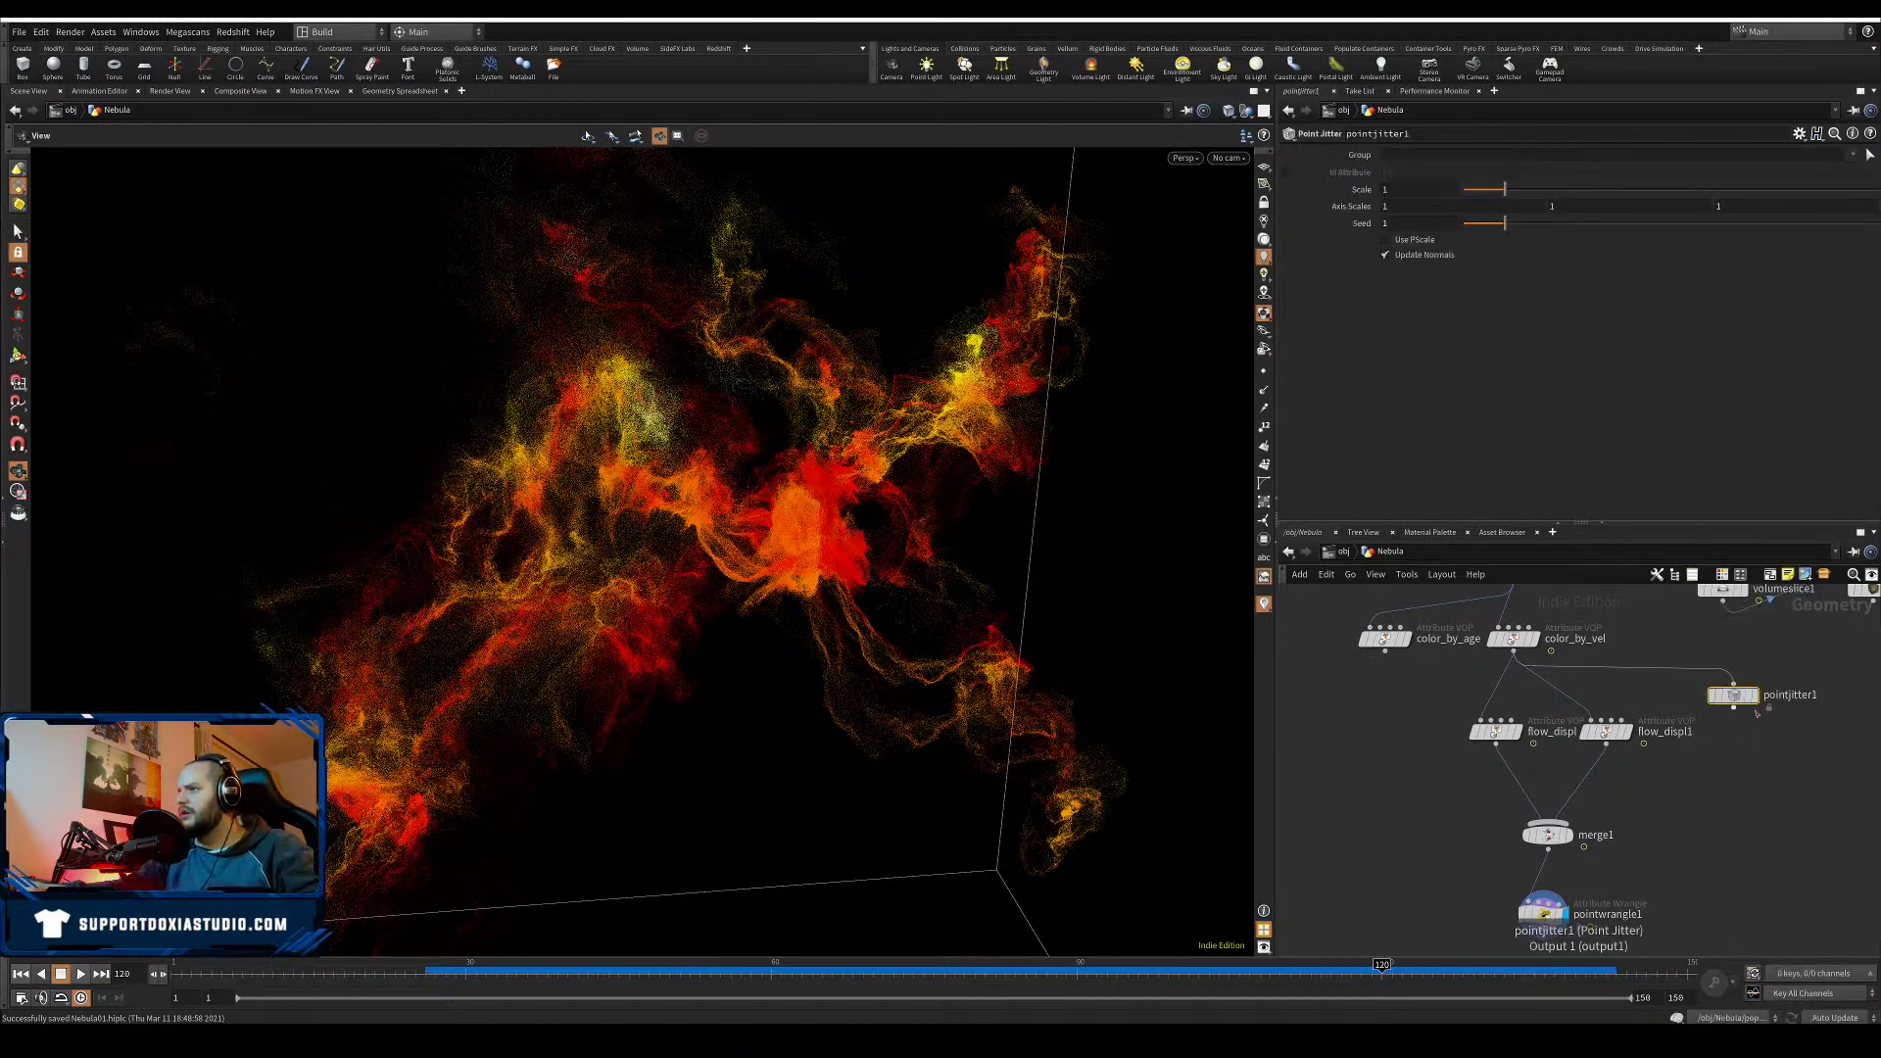
{"action": "left_click", "coordinate": [1732, 701]}
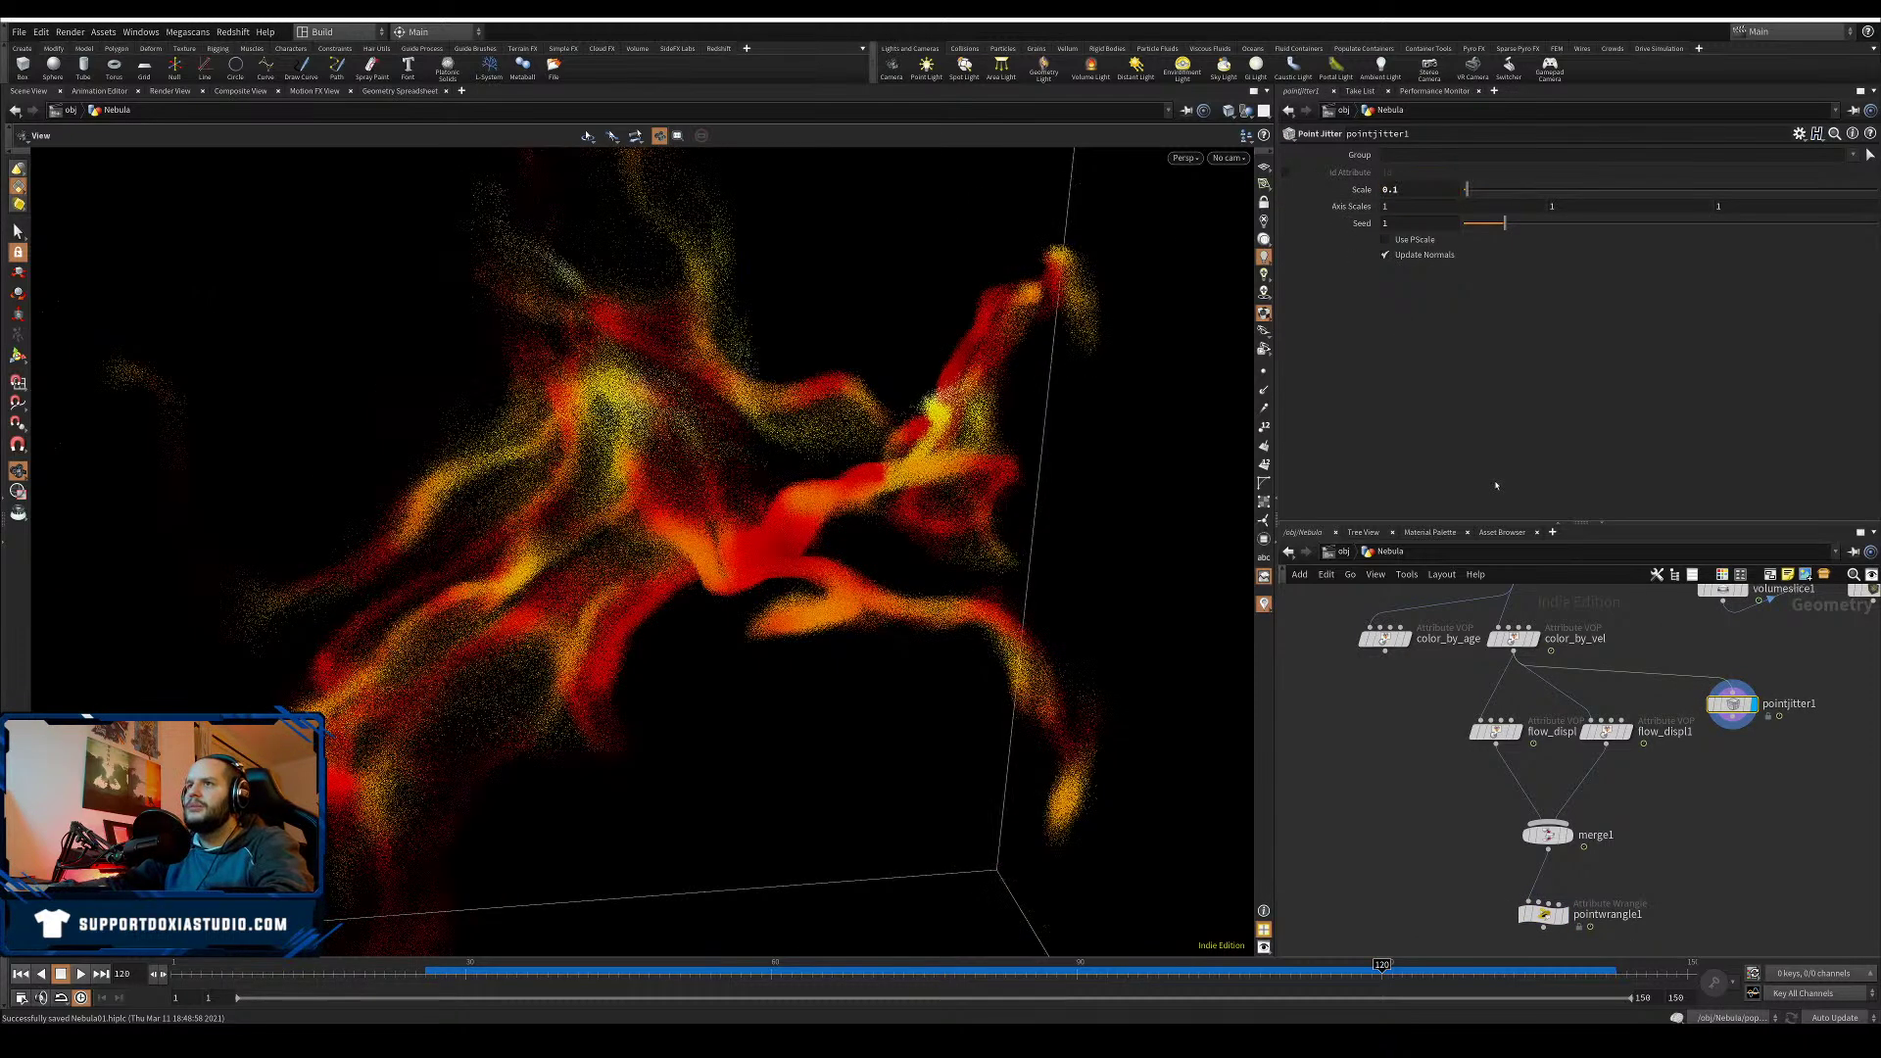
{"action": "left_click", "coordinate": [1534, 638]}
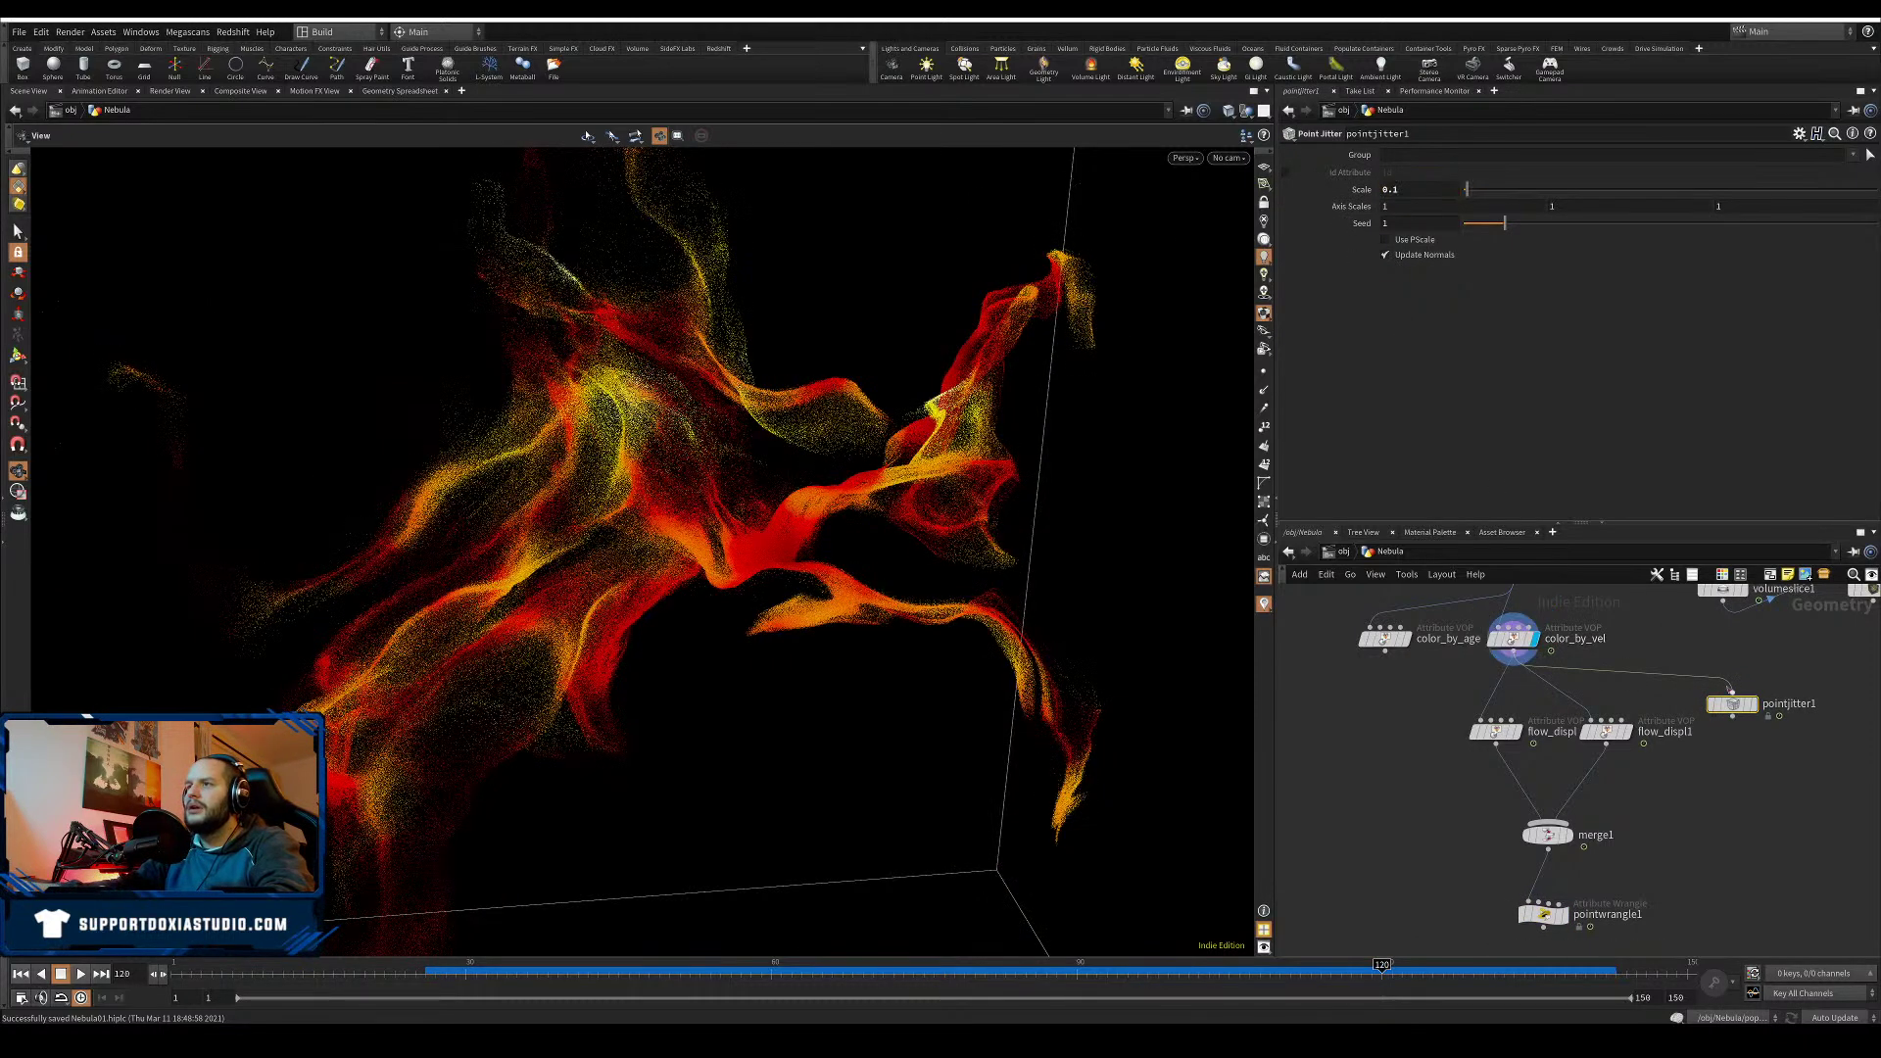
{"action": "left_click", "coordinate": [1747, 703]}
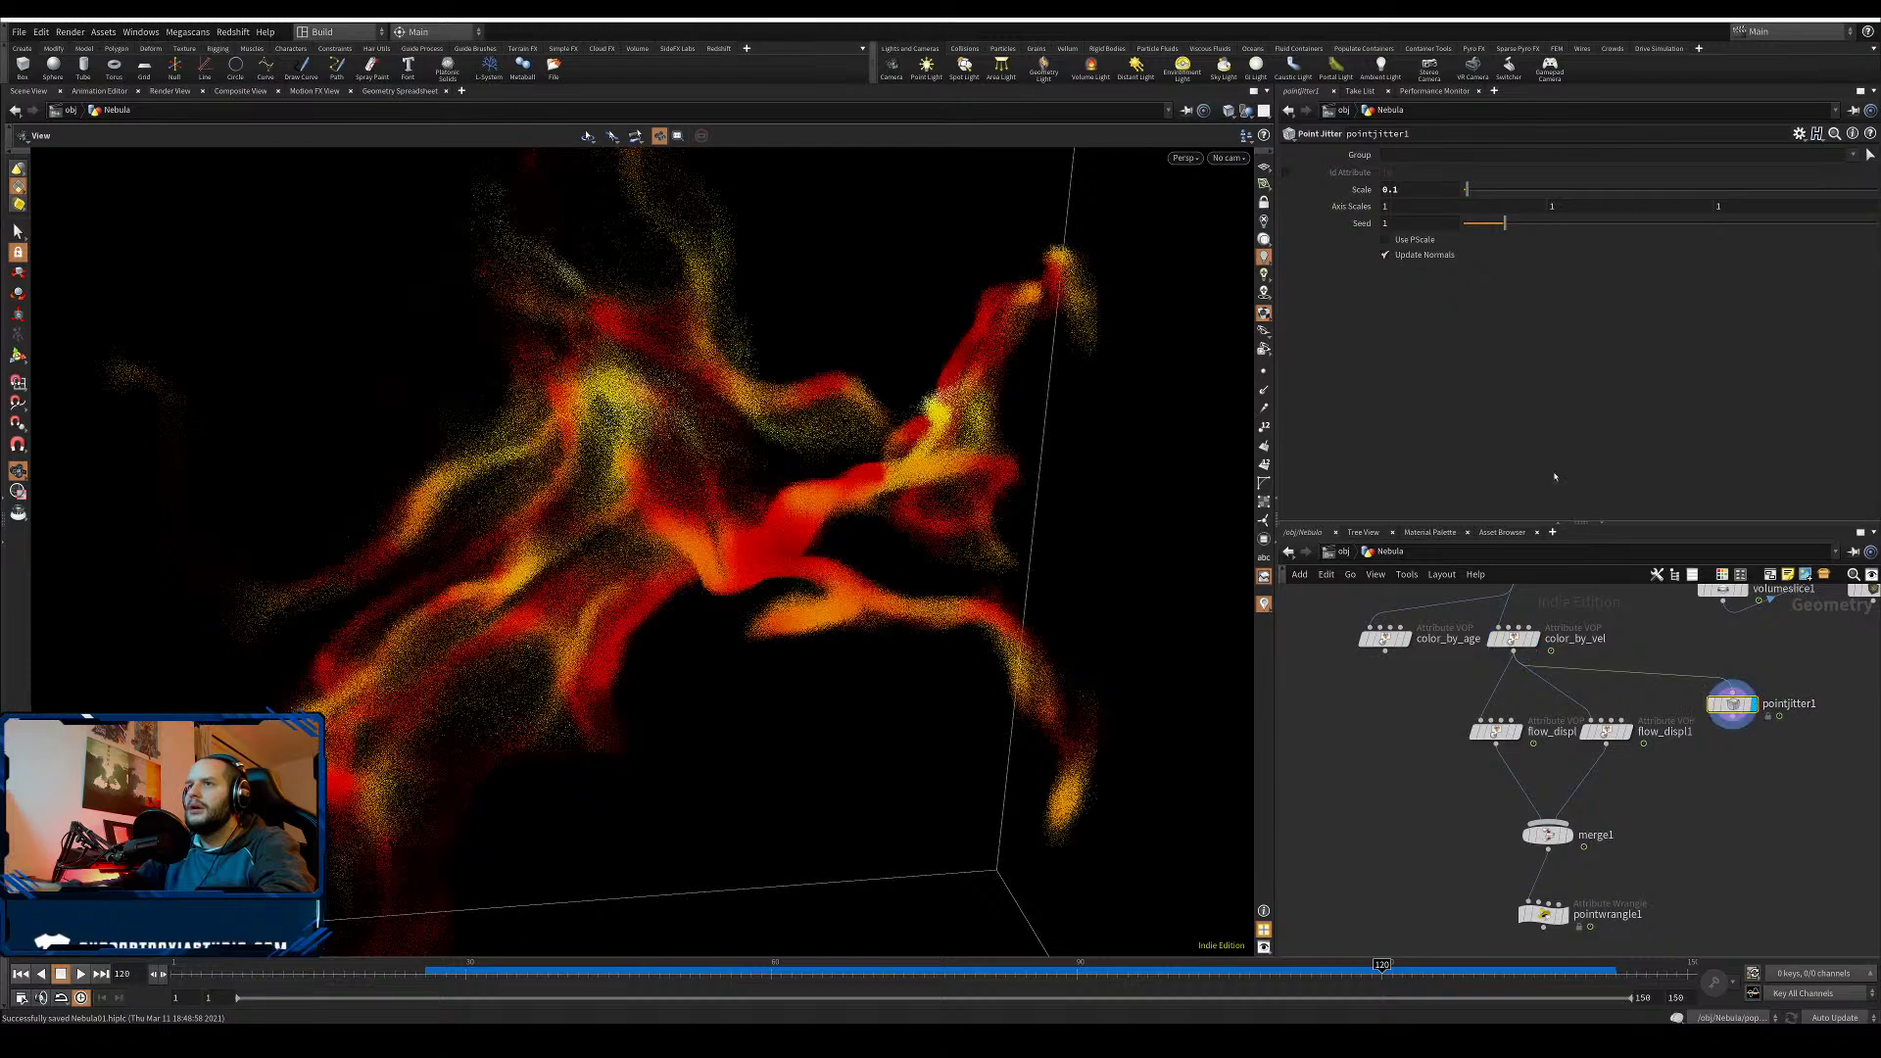
- Set pointjitter1's Scale to 0.05, Seed to 1.32, and Axis Scales to 1
{"action": "left_click", "coordinate": [1398, 190]}
{"action": "key", "text": "BackSpace"}
{"action": "type", "text": "05"}
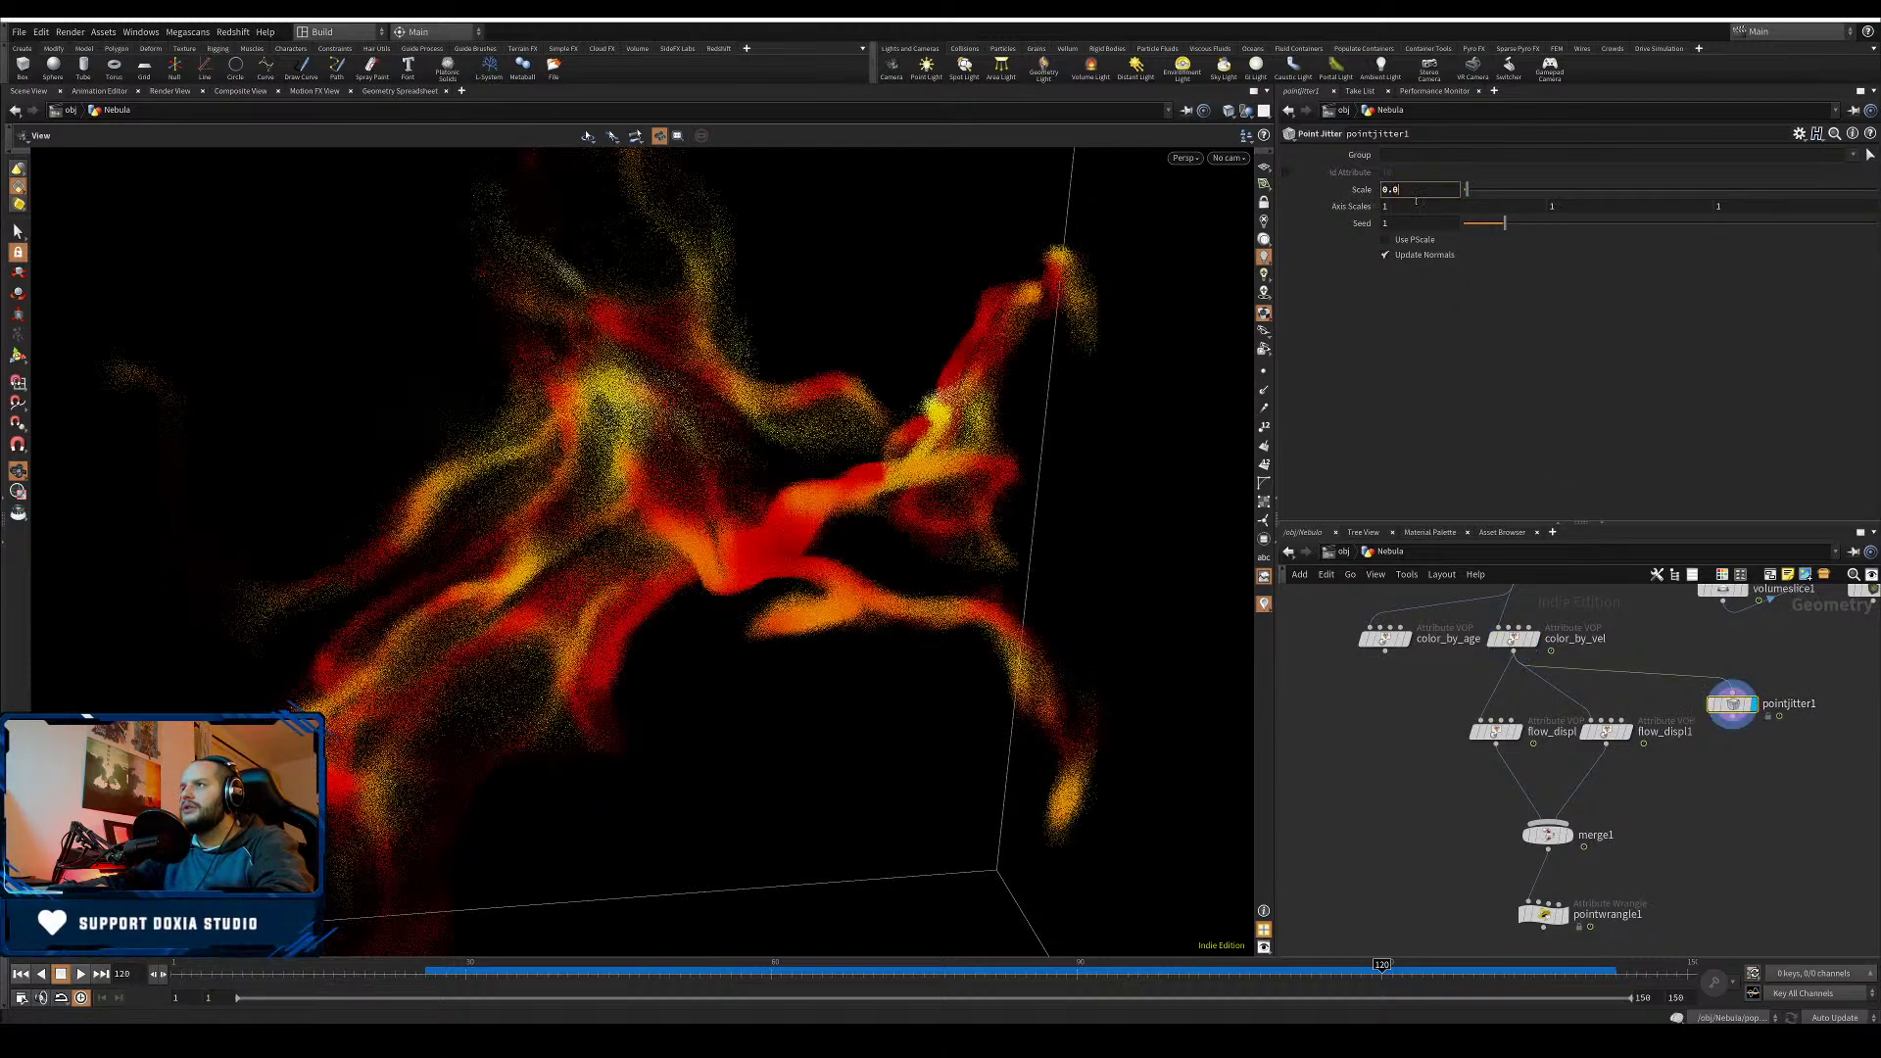
{"action": "key", "text": "Return"}
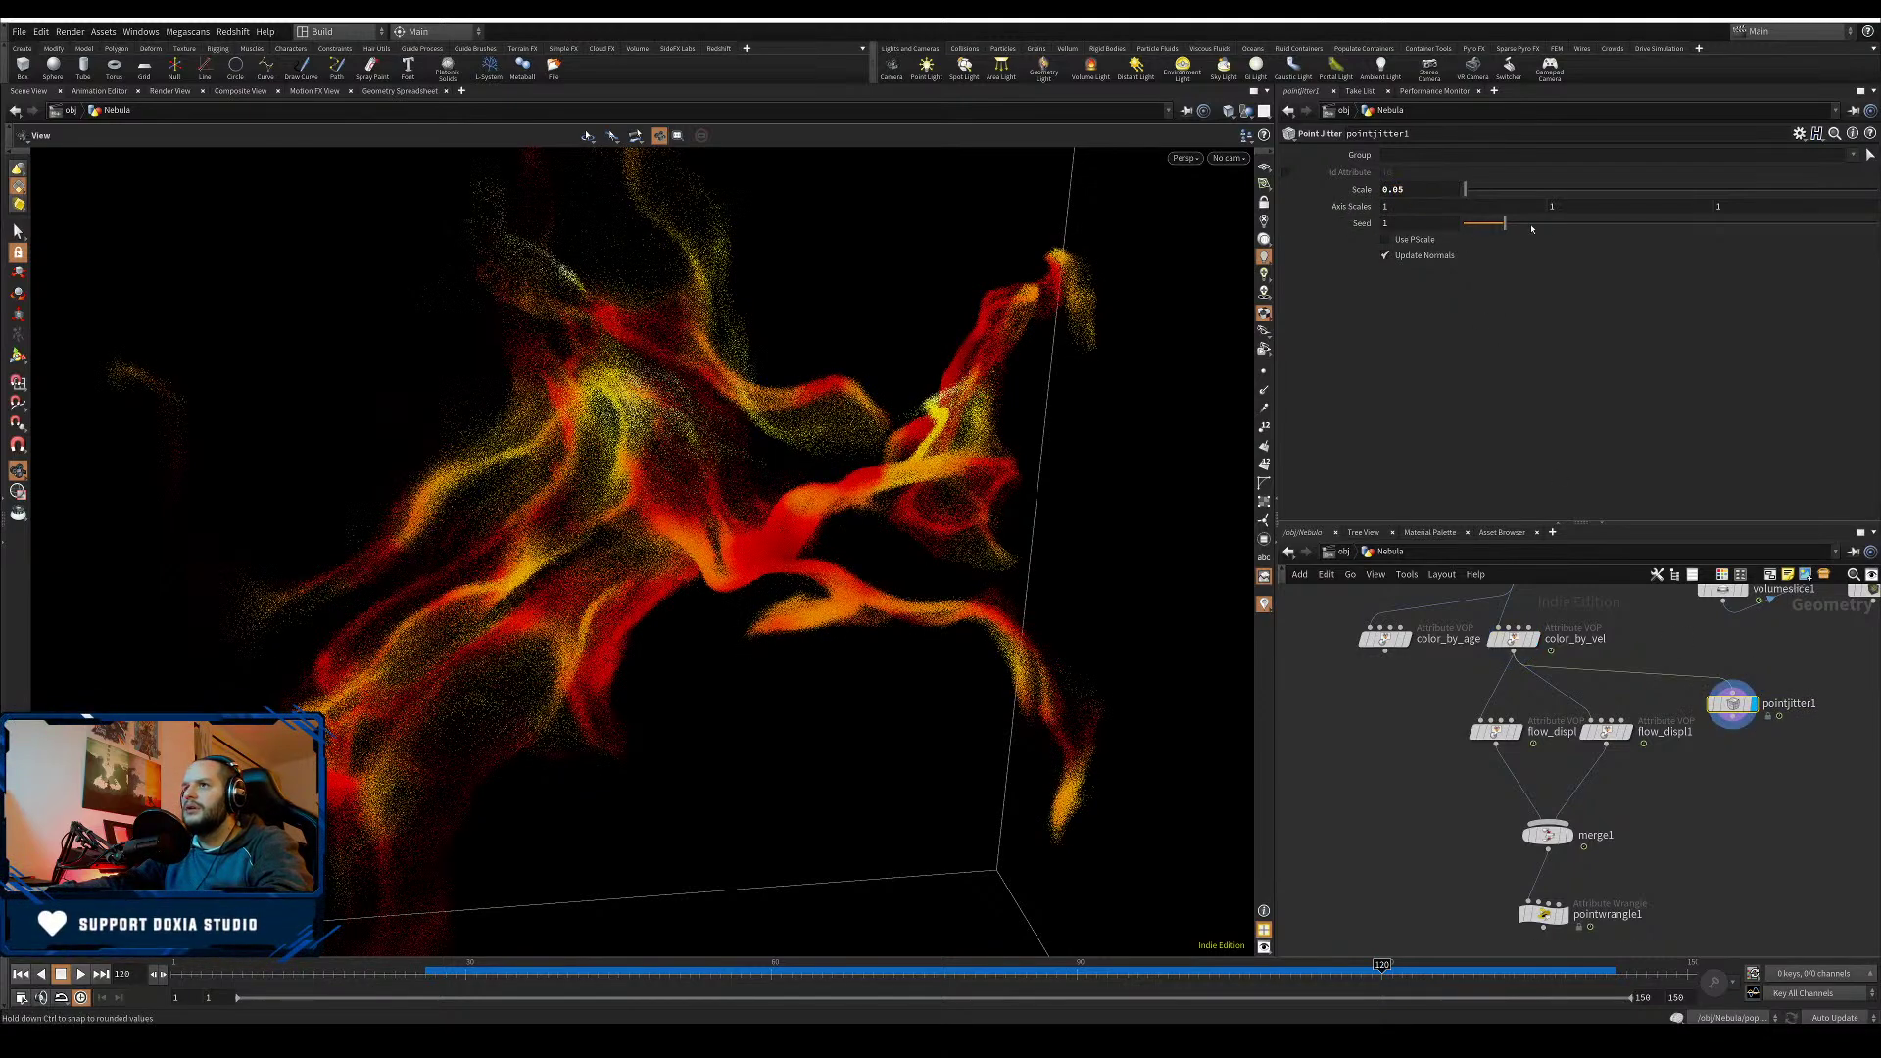
{"action": "left_click_drag", "start_coordinate": [1531, 228], "coordinate": [1550, 224]}
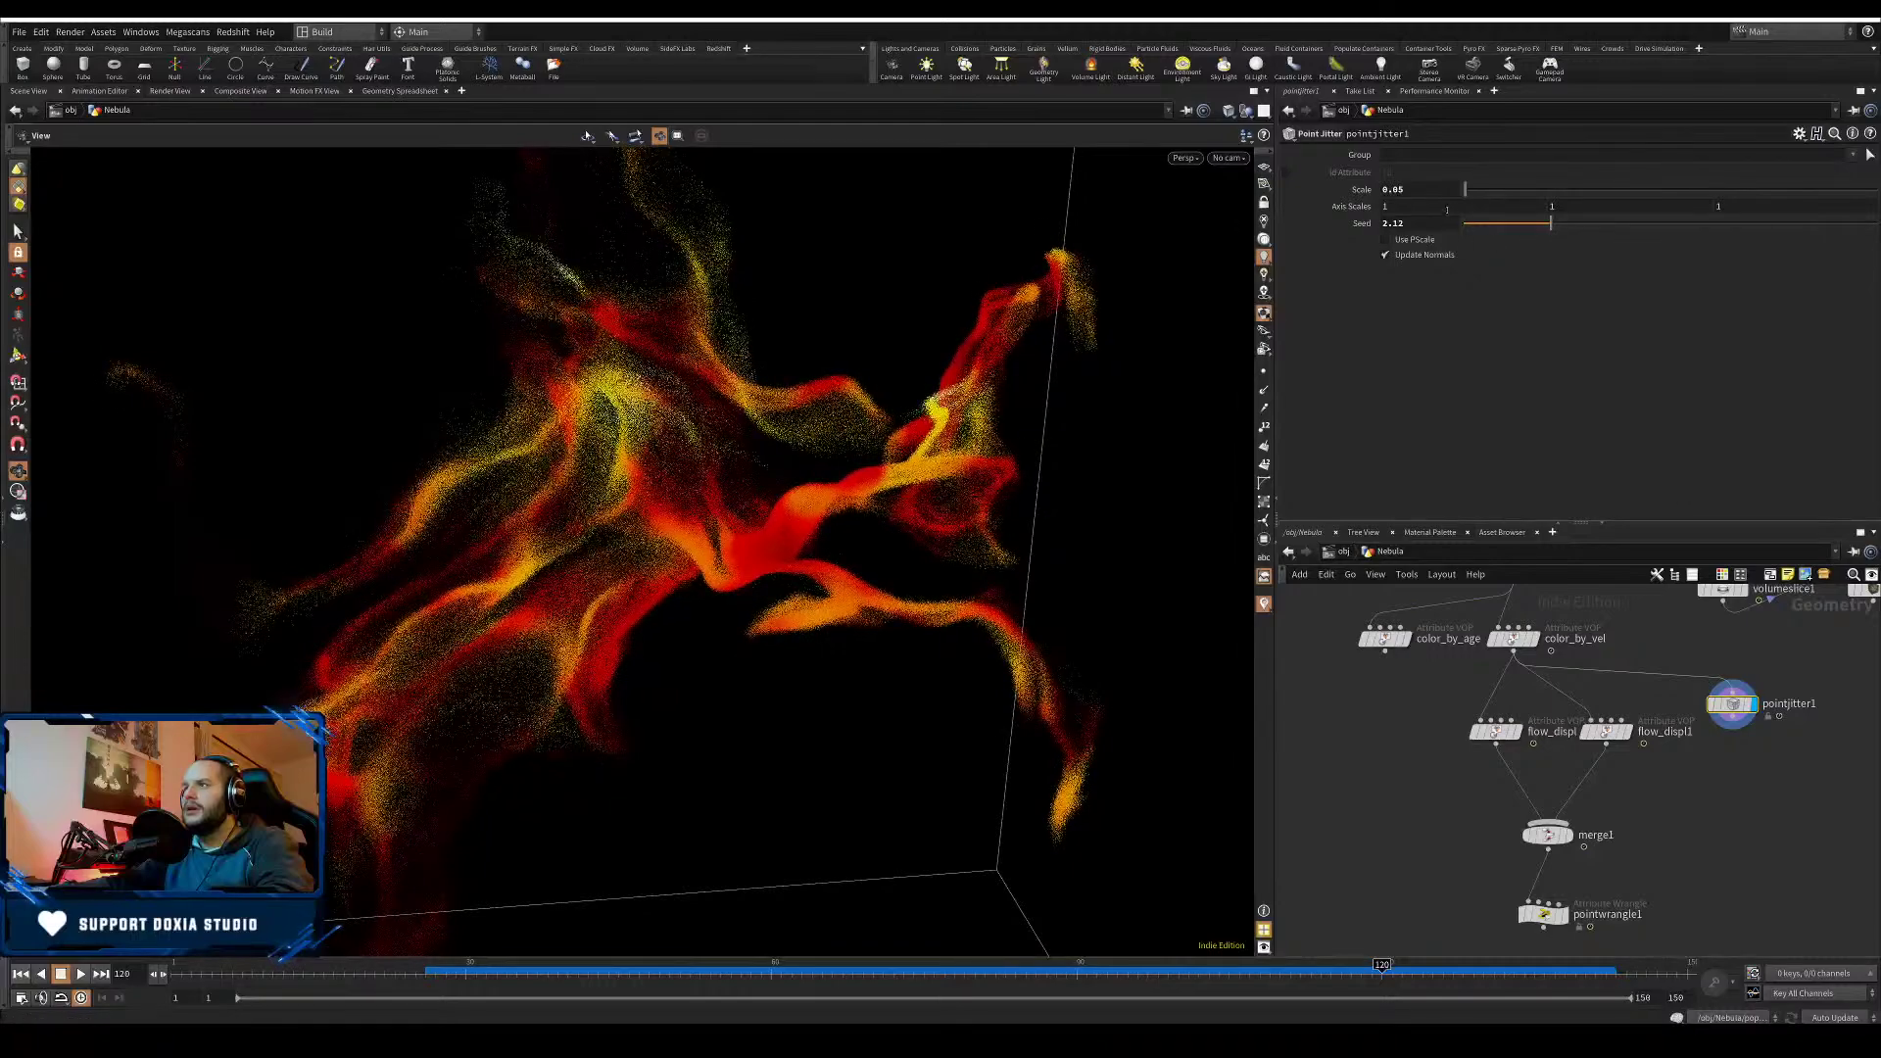
{"action": "mouse_move", "coordinate": [1348, 207]}
{"action": "middle_mouse_down"}
{"action": "mouse_move", "coordinate": [1344, 257]}
{"action": "mouse_move", "coordinate": [1303, 257]}
{"action": "mouse_move", "coordinate": [1377, 217]}
{"action": "middle_mouse_up"}
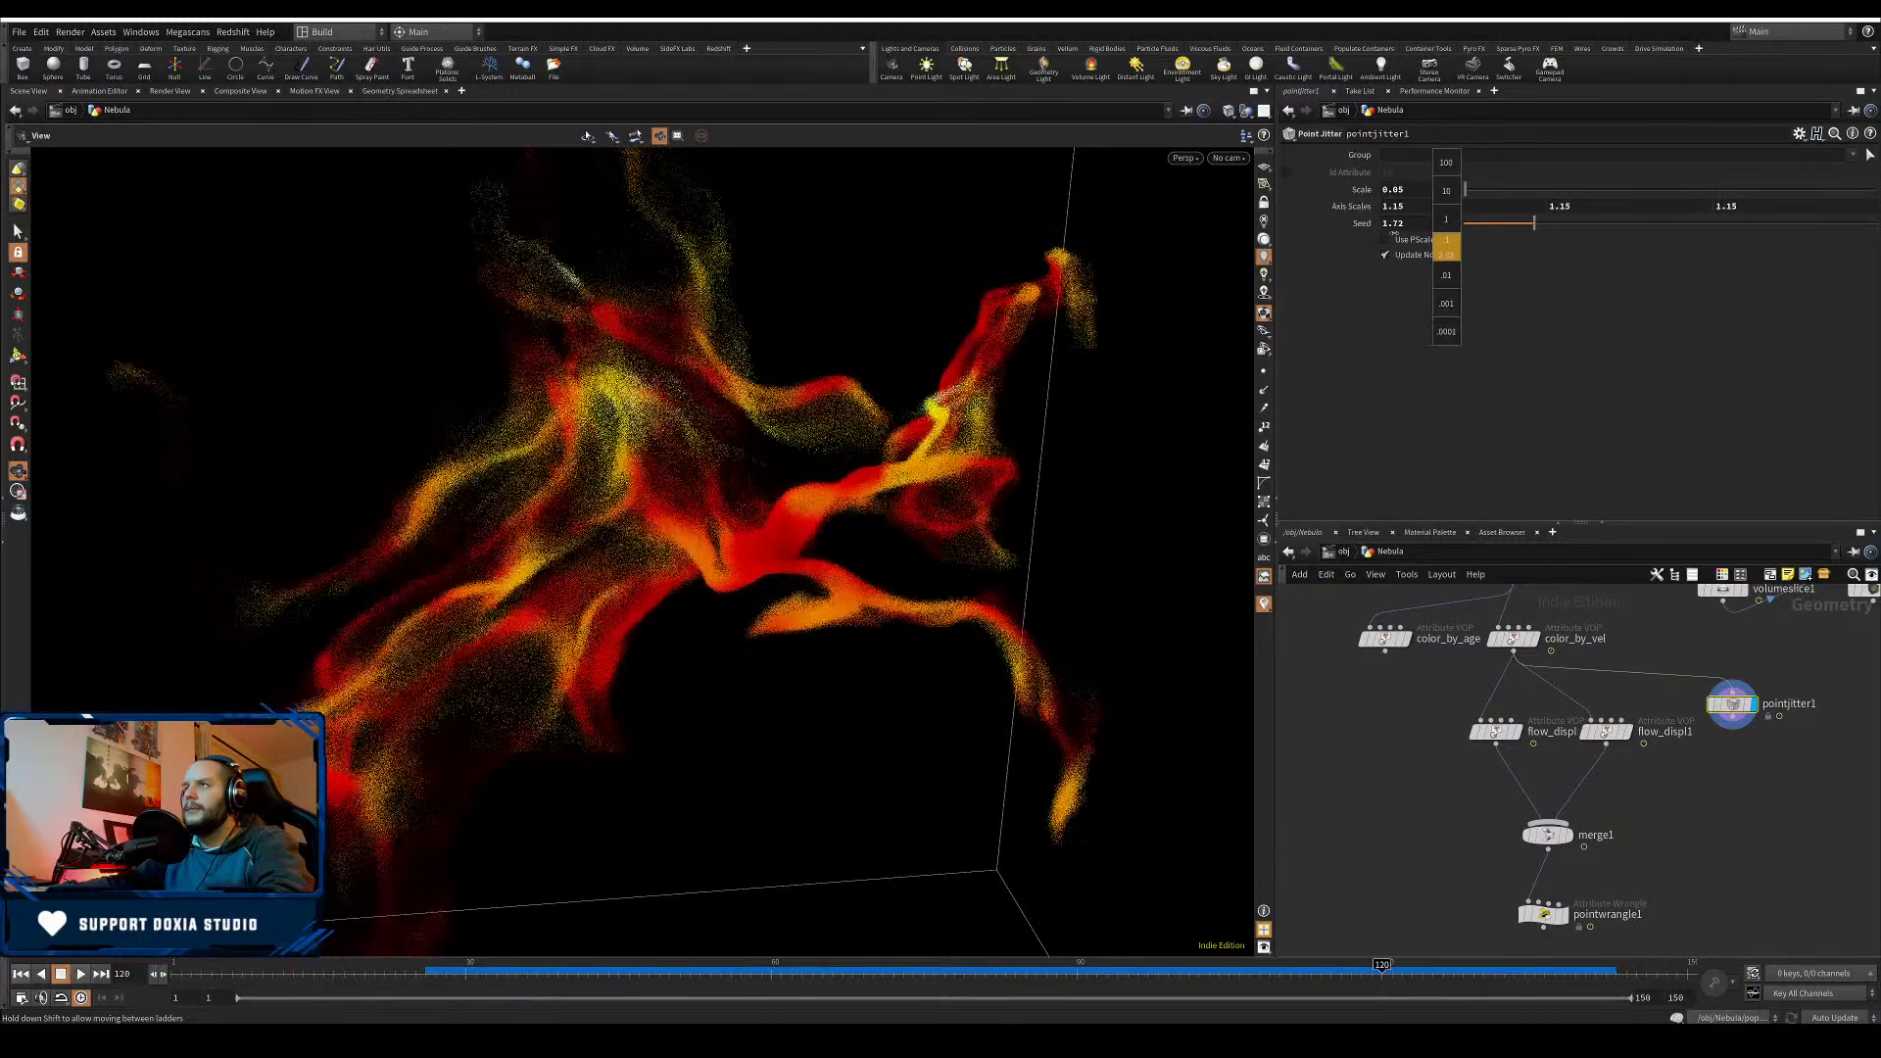
{"action": "left_click_drag", "start_coordinate": [1414, 206], "coordinate": [1356, 207]}
{"action": "type", "text": "1"}
{"action": "key", "text": "Tab"}
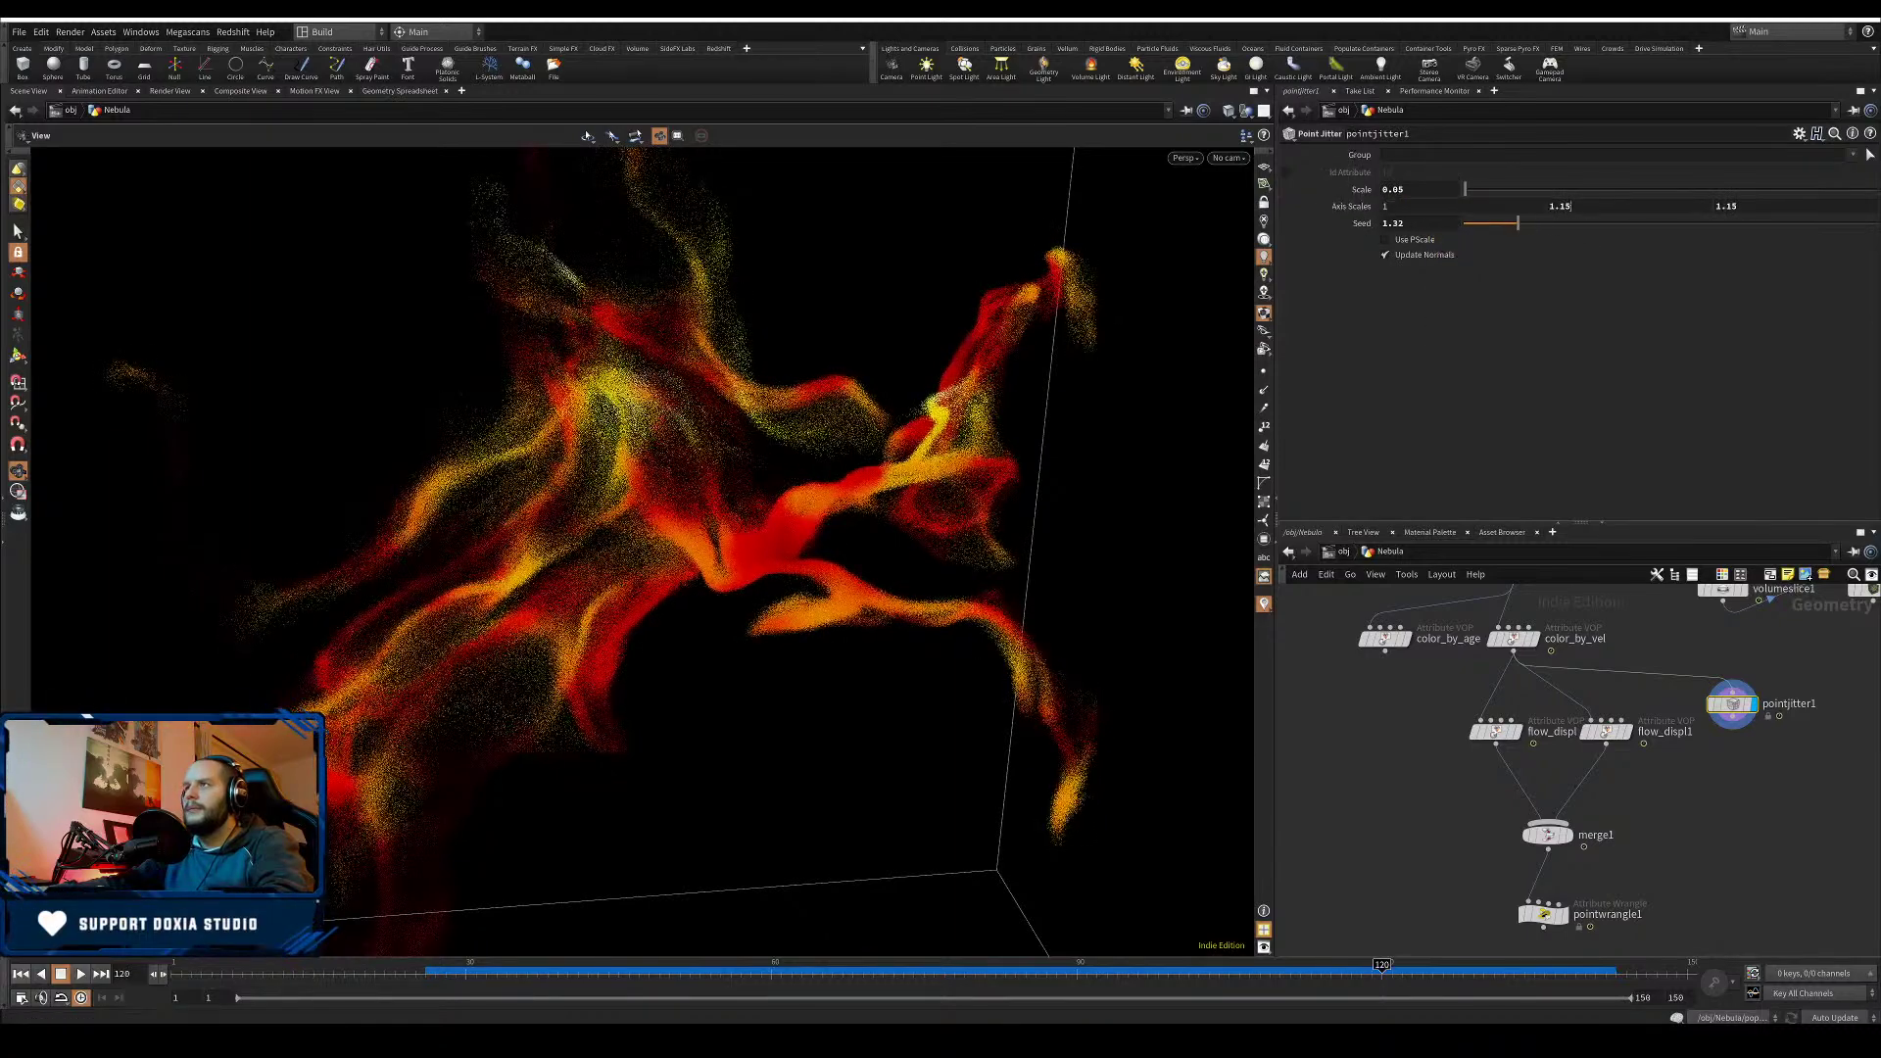
{"action": "type", "text": "1"}
{"action": "key", "text": "Tab"}
- Finish the last axis scale at 1 and wire pointjitter1 into merge1 as a third layer
{"action": "type", "text": "1"}
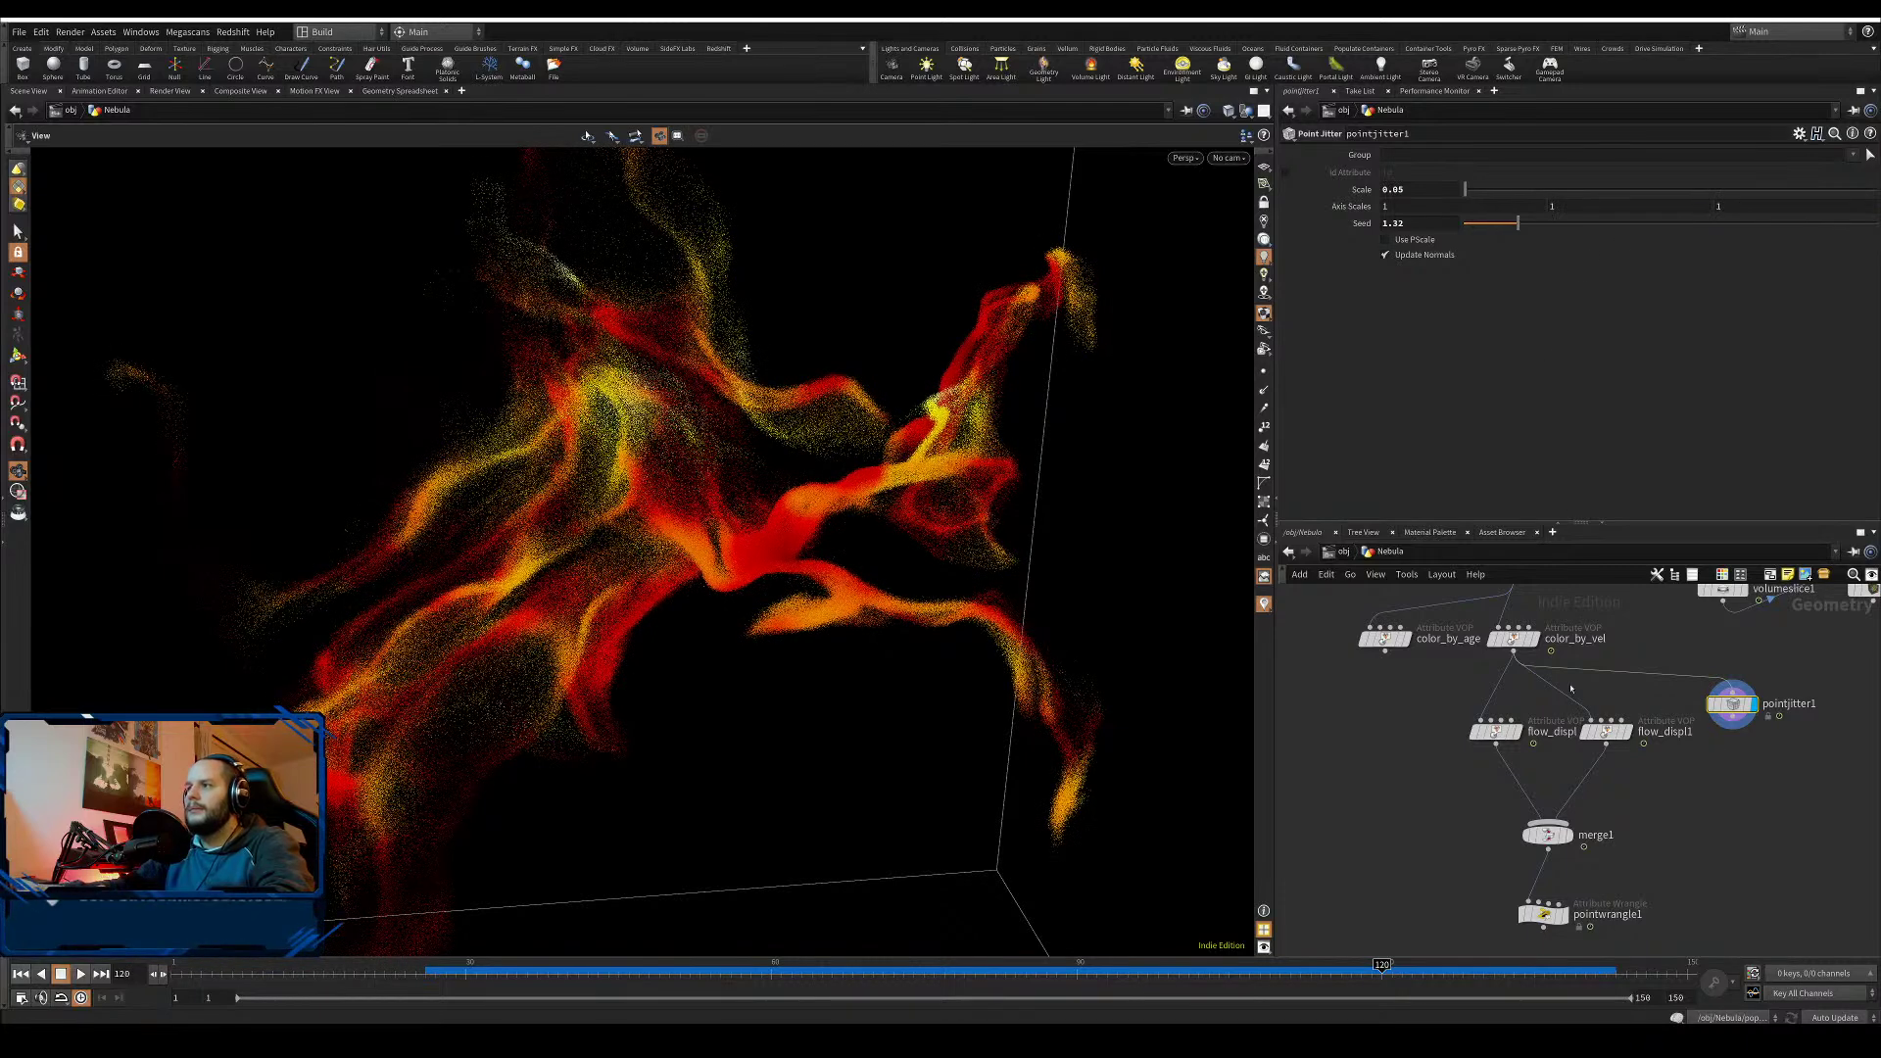
{"action": "left_click", "coordinate": [1543, 607]}
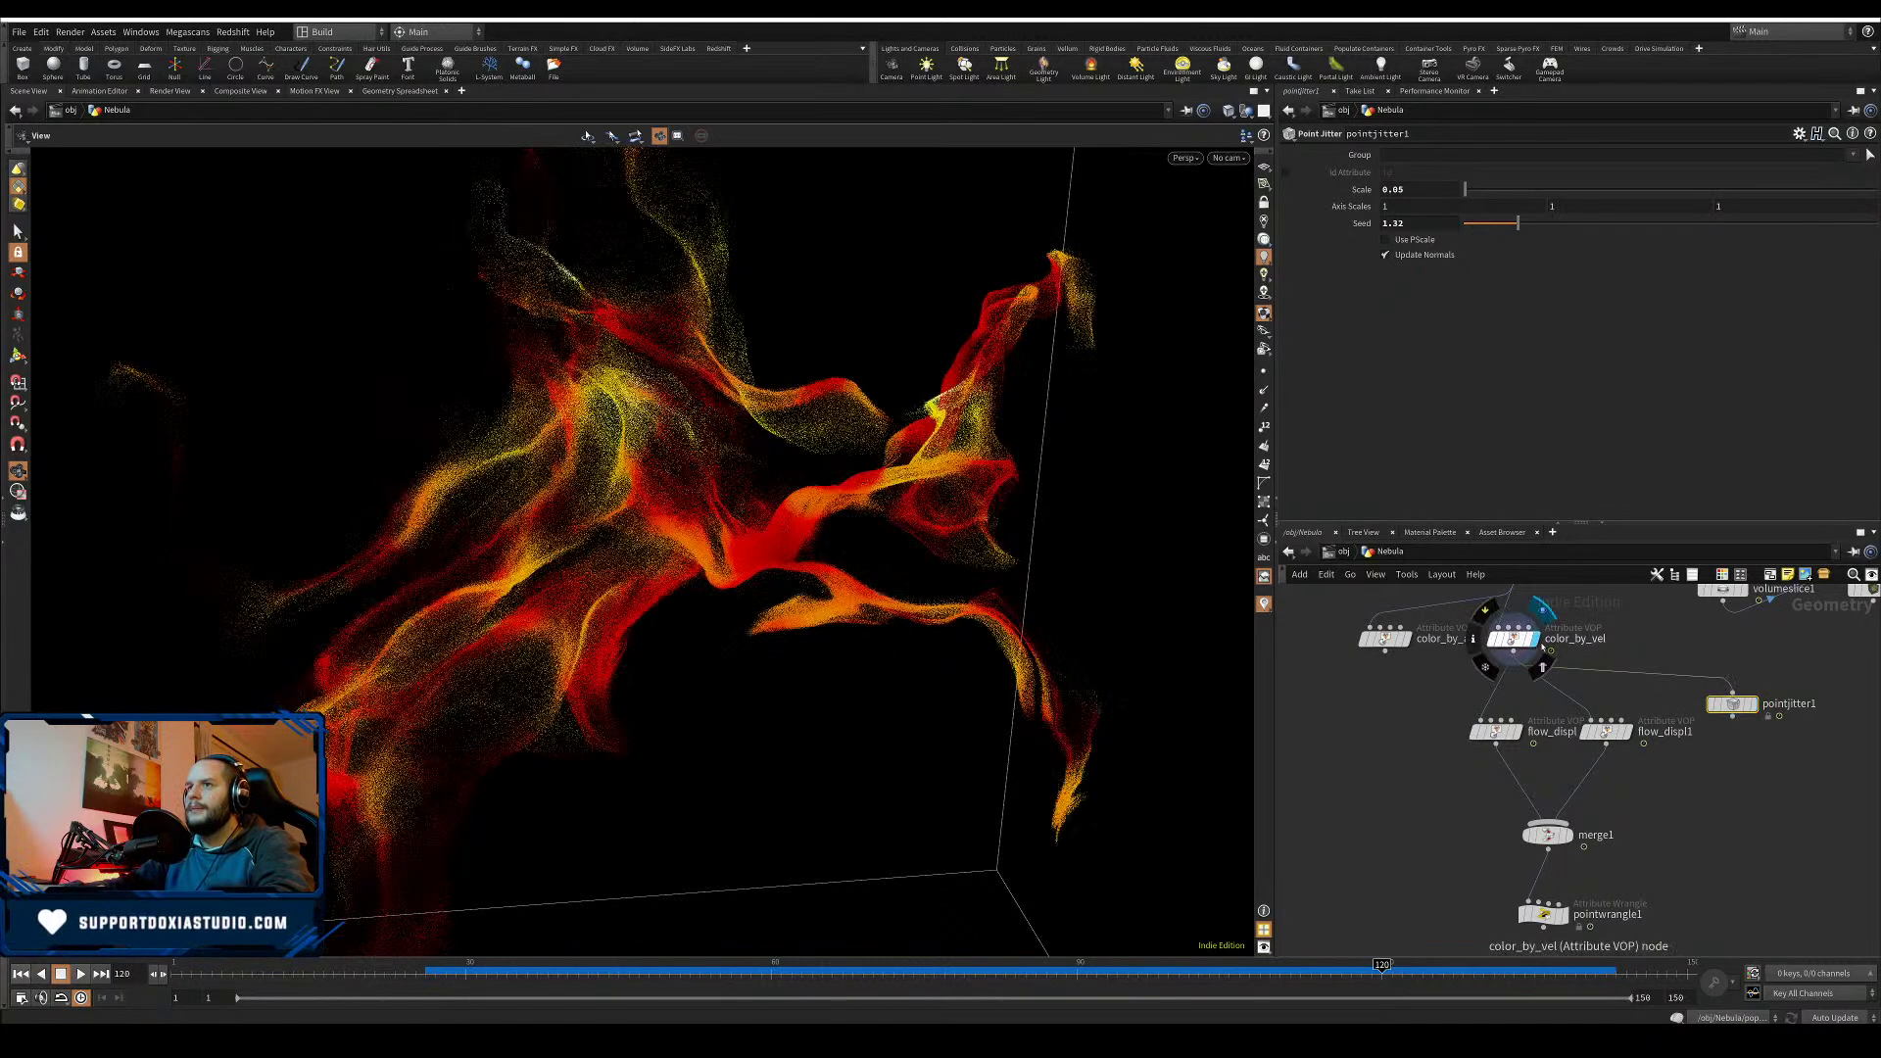
{"action": "left_click", "coordinate": [1755, 705]}
{"action": "left_click_drag", "start_coordinate": [1731, 718], "coordinate": [1548, 832]}
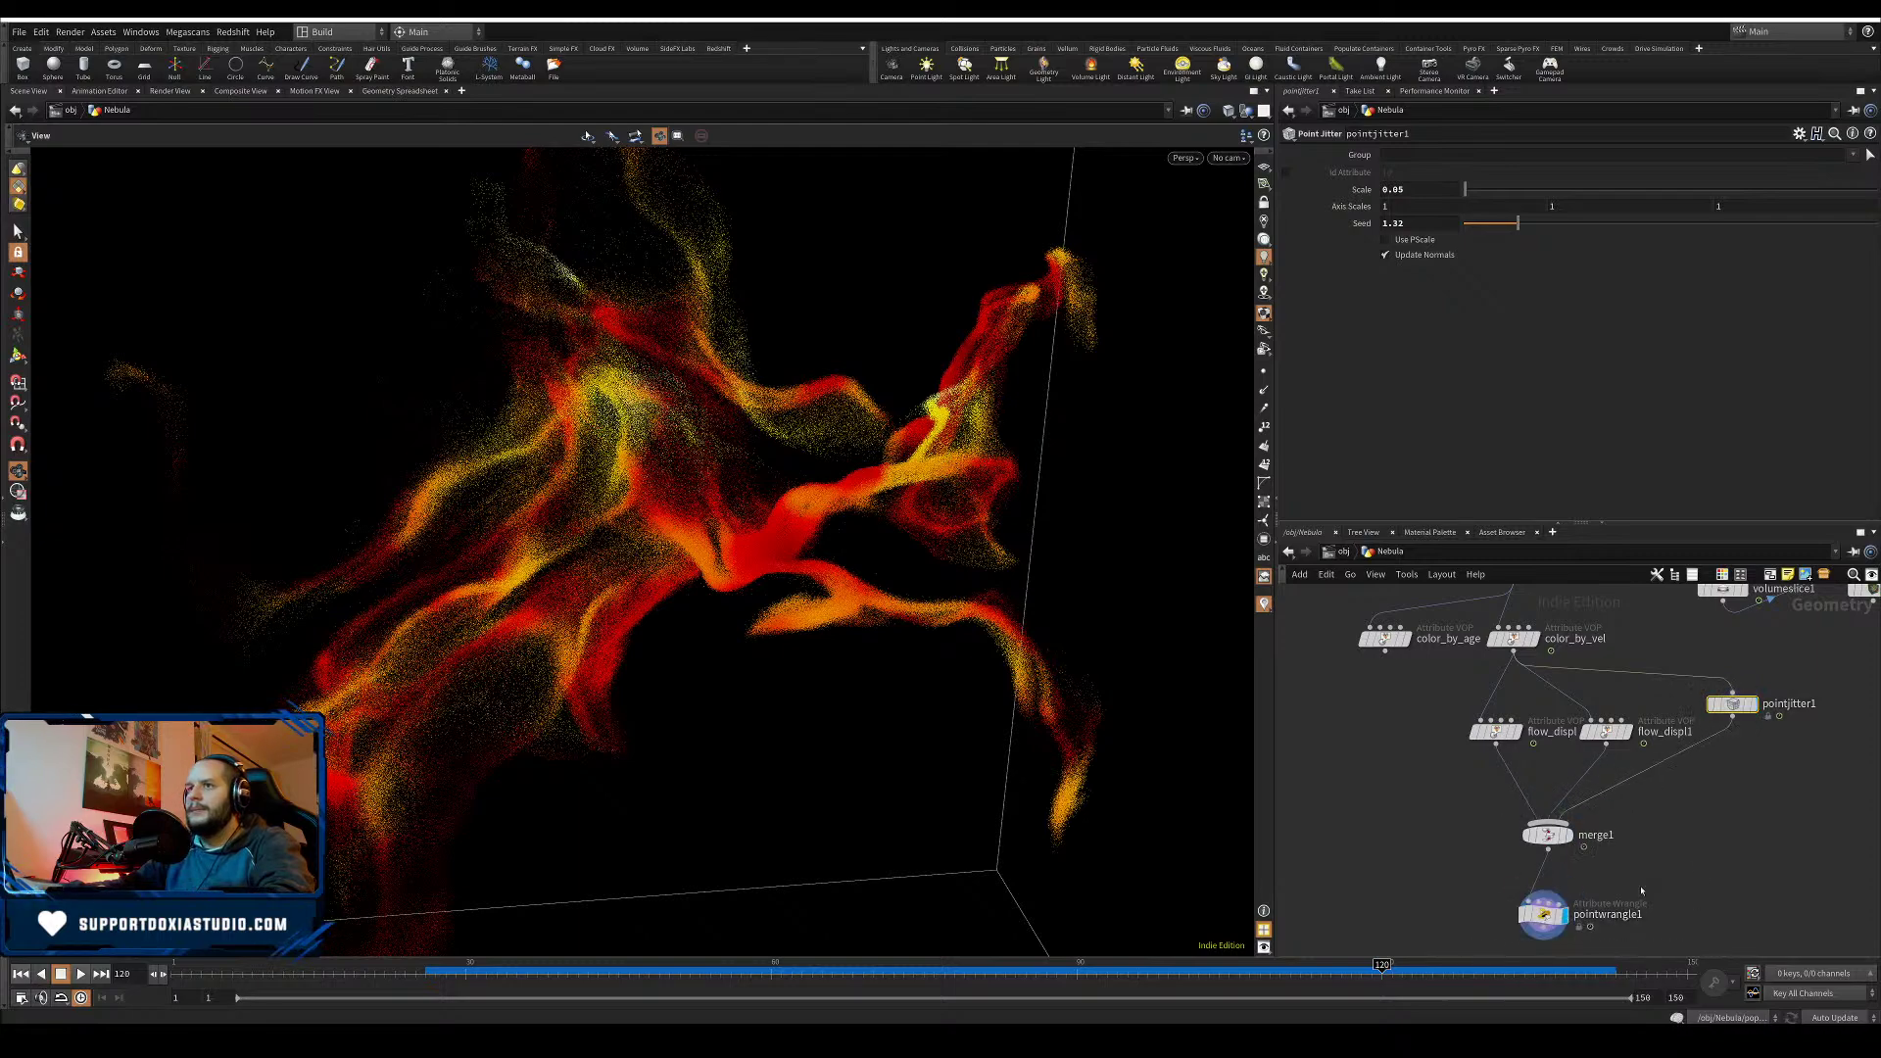
- Display the final pointwrangle1 output and orbit to inspect the nebula
{"action": "left_click", "coordinate": [1564, 914]}
{"action": "scroll", "coordinate": [575, 651], "scroll_direction": "down", "scroll_amount": 5}
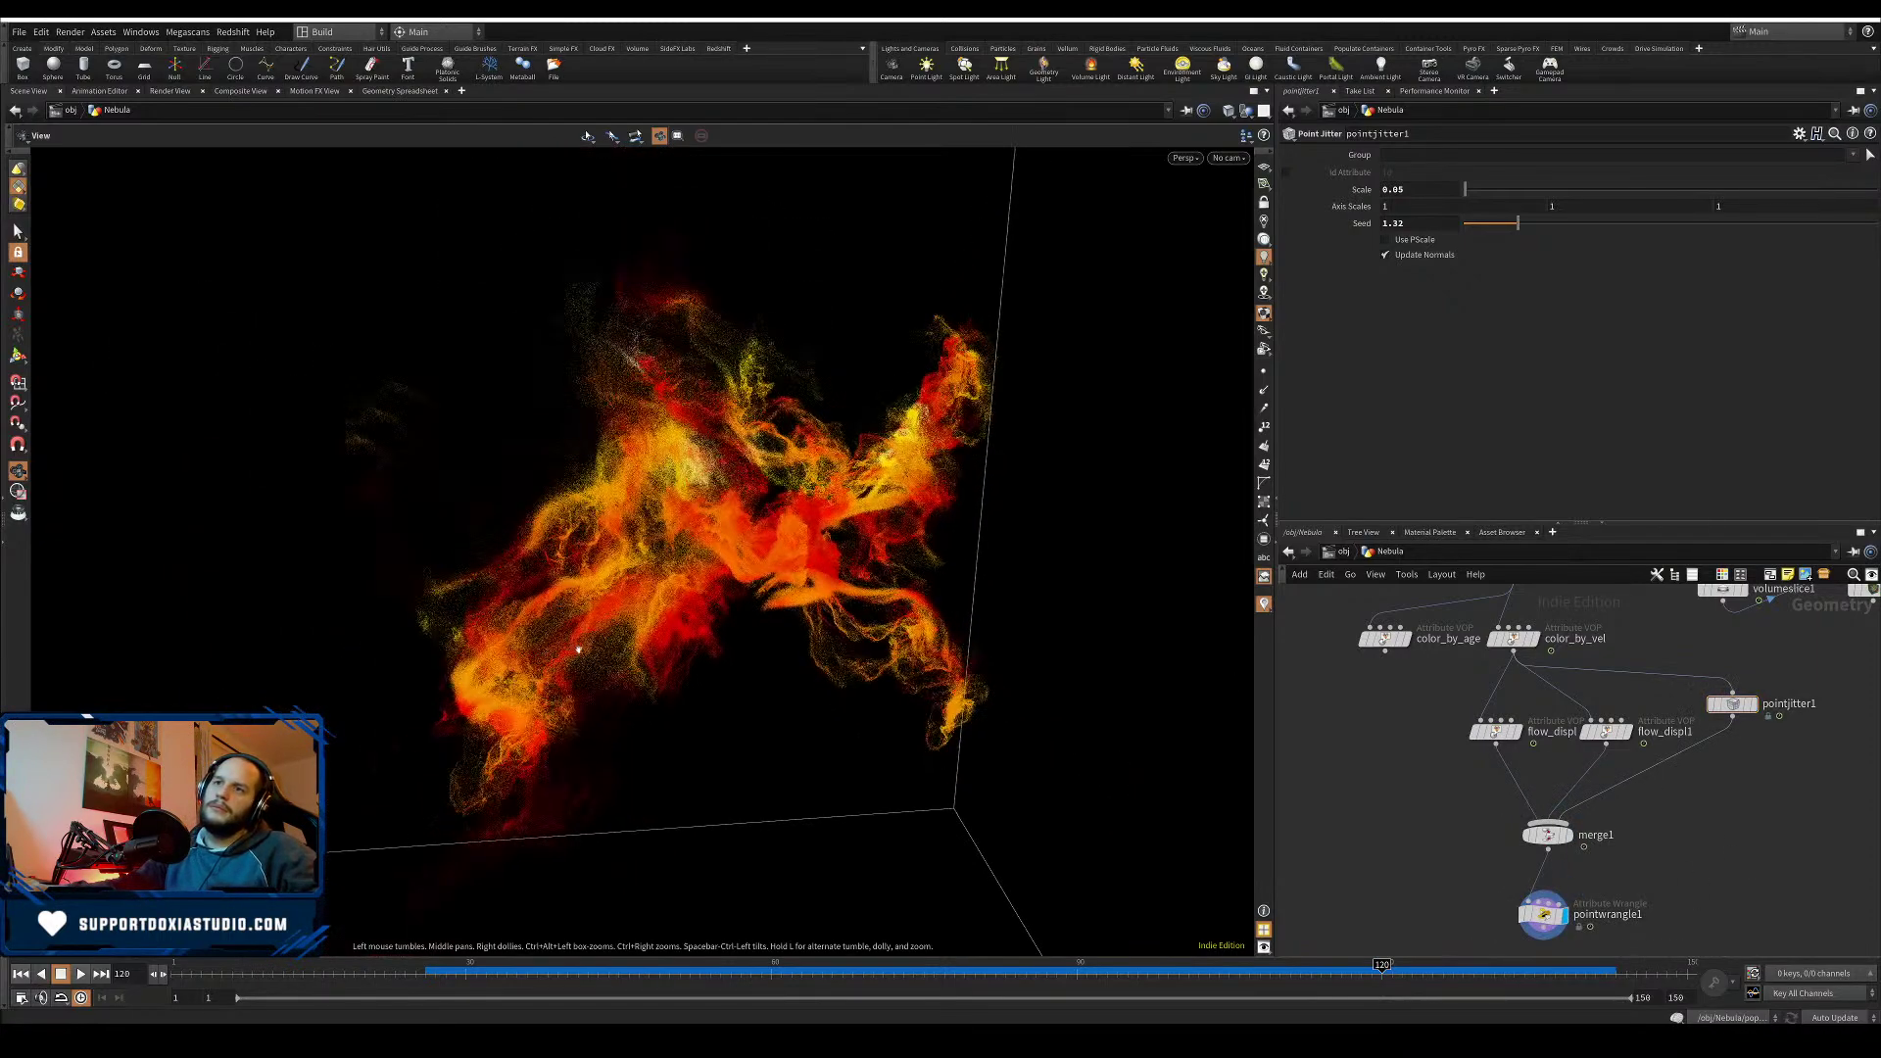
{"action": "left_click_drag", "start_coordinate": [575, 650], "coordinate": [695, 643]}
{"action": "right_click_drag", "start_coordinate": [694, 643], "coordinate": [957, 579]}
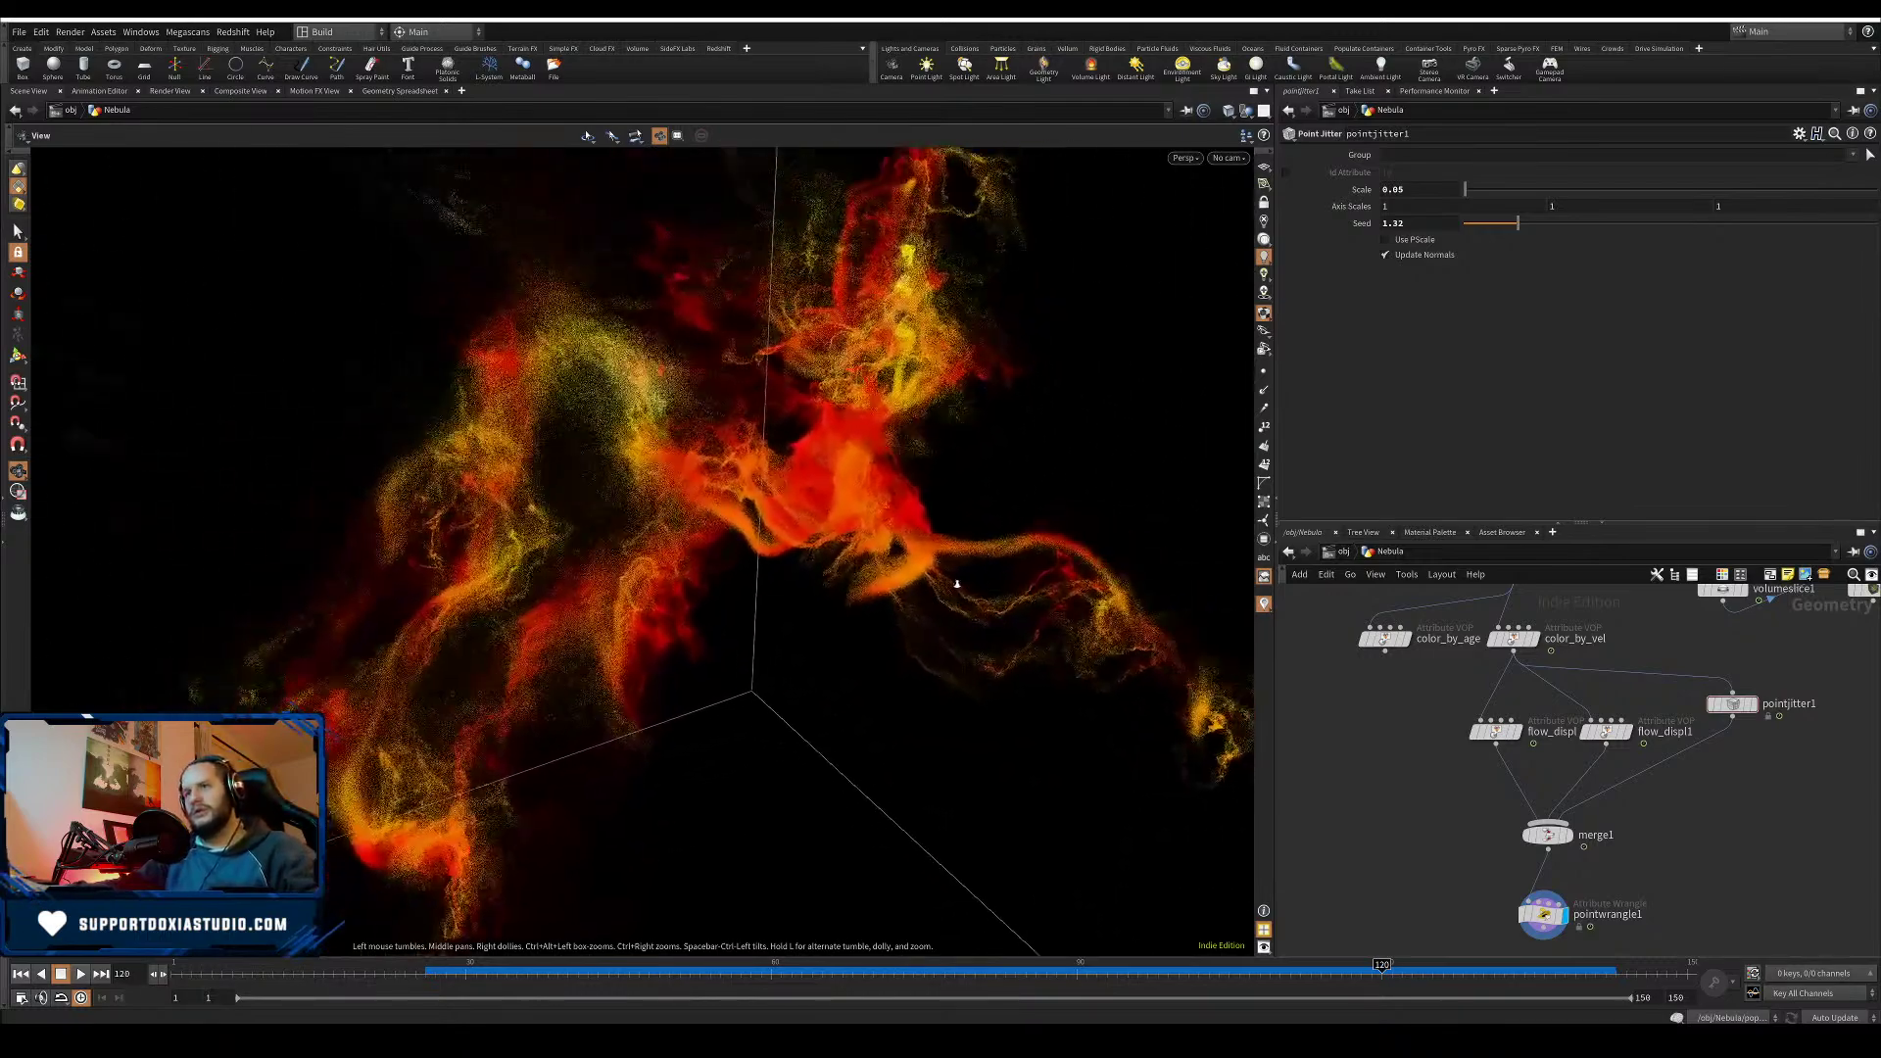
{"action": "left_click_drag", "start_coordinate": [1092, 627], "coordinate": [972, 589]}
- Try jitter Scale values of 1 and then 0.2 on pointjitter1
{"action": "left_click", "coordinate": [1734, 703]}
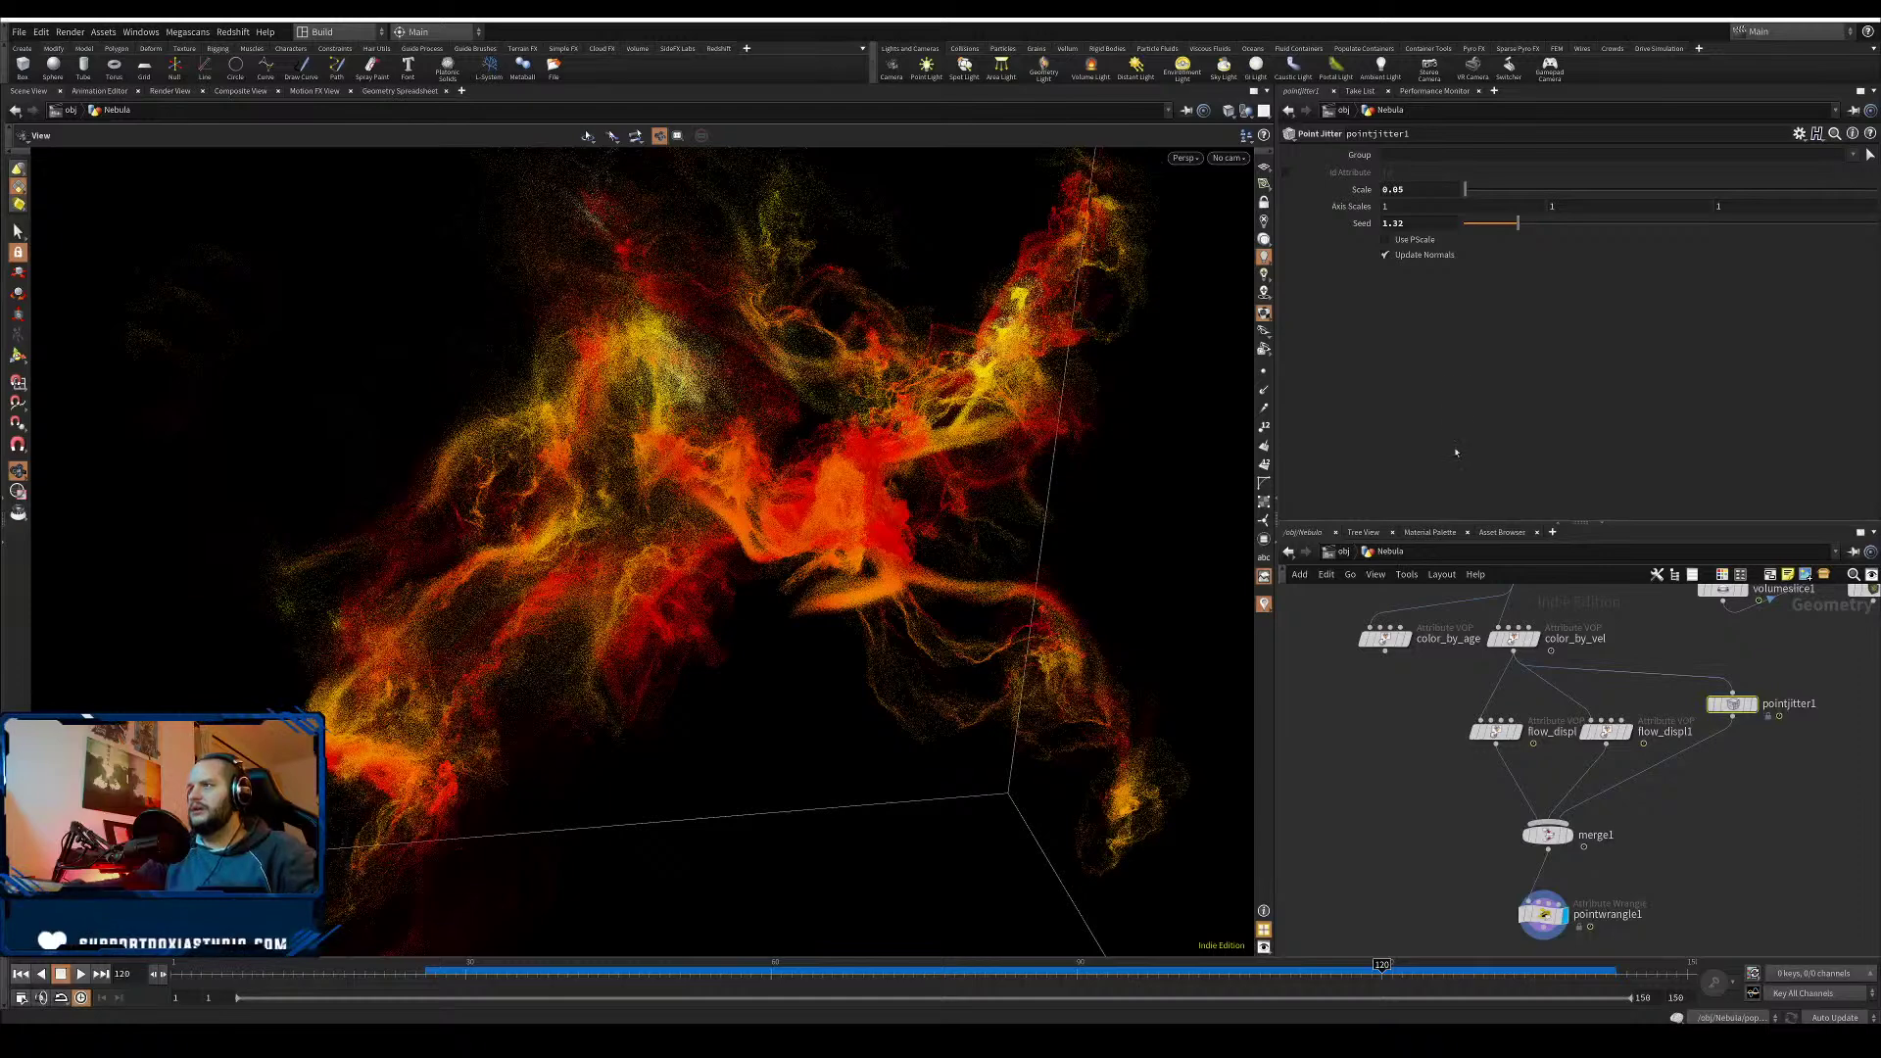
{"action": "double_click", "coordinate": [1407, 192]}
{"action": "type", "text": "1"}
{"action": "key", "text": "Return"}
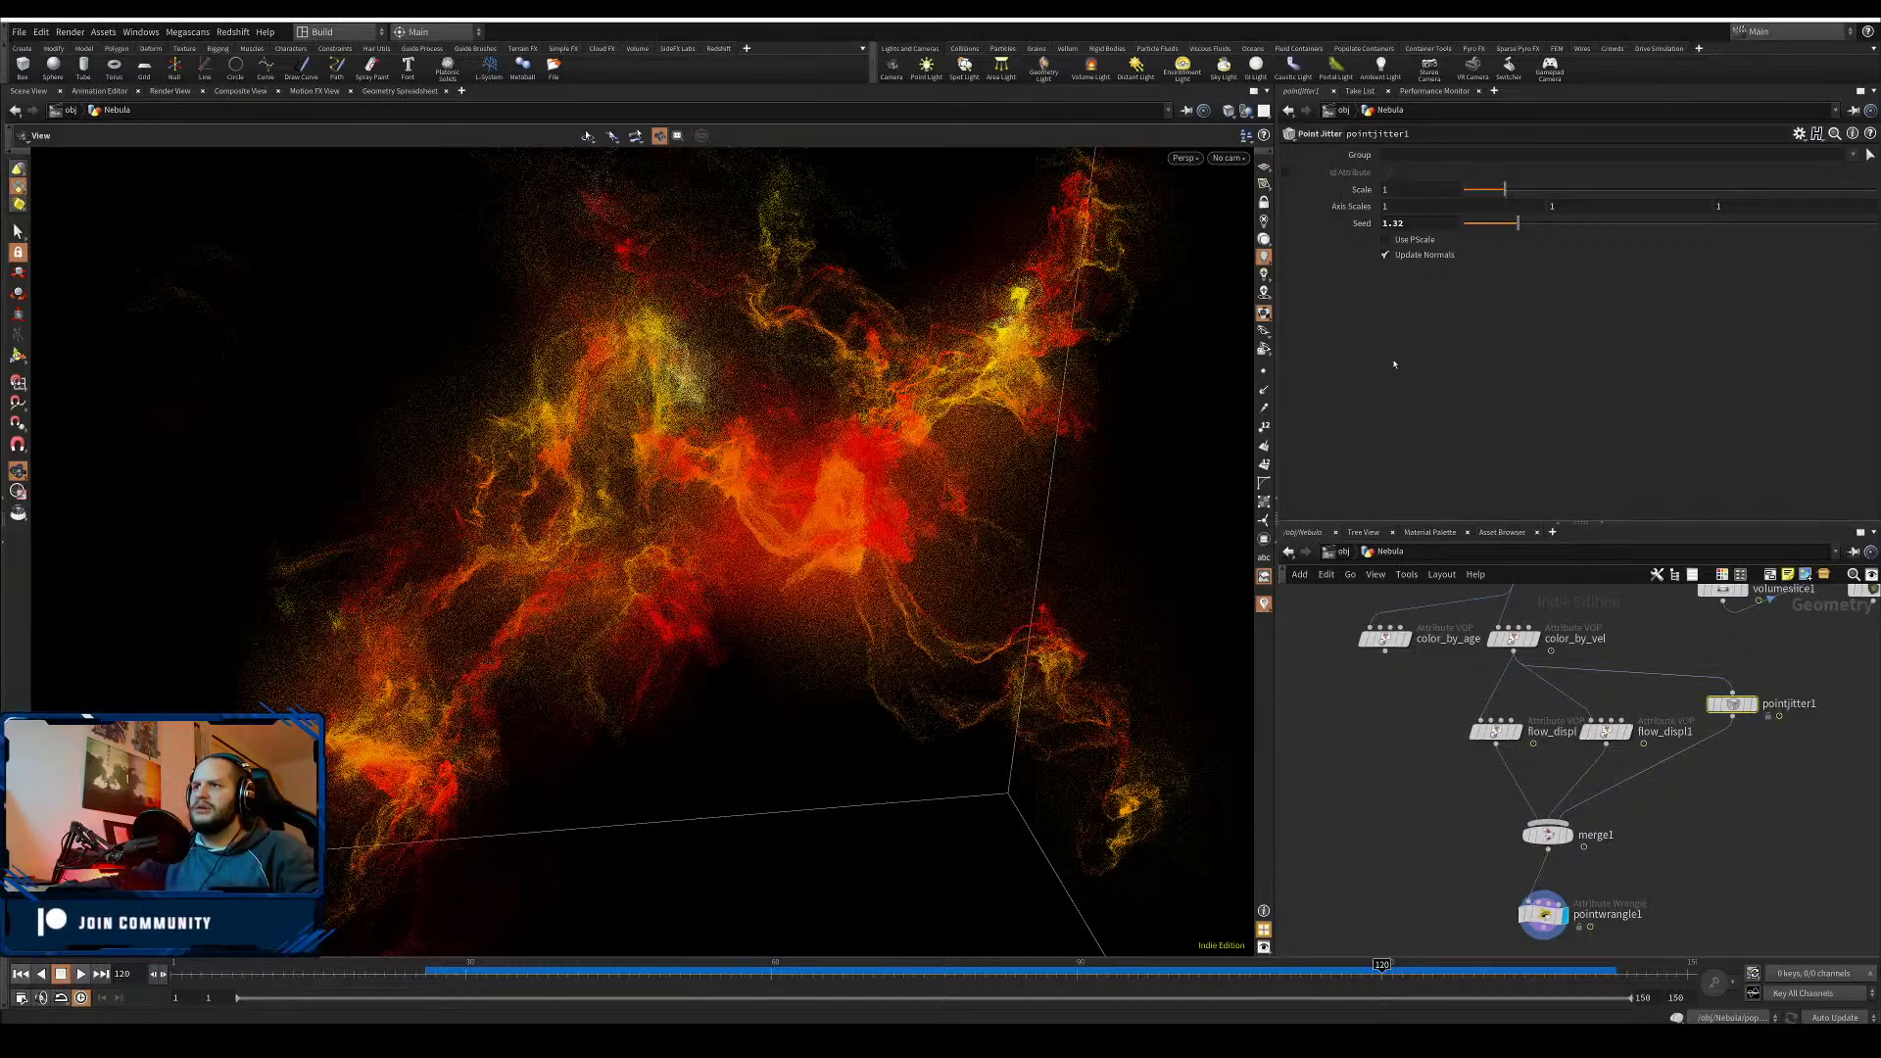
{"action": "double_click", "coordinate": [1383, 190]}
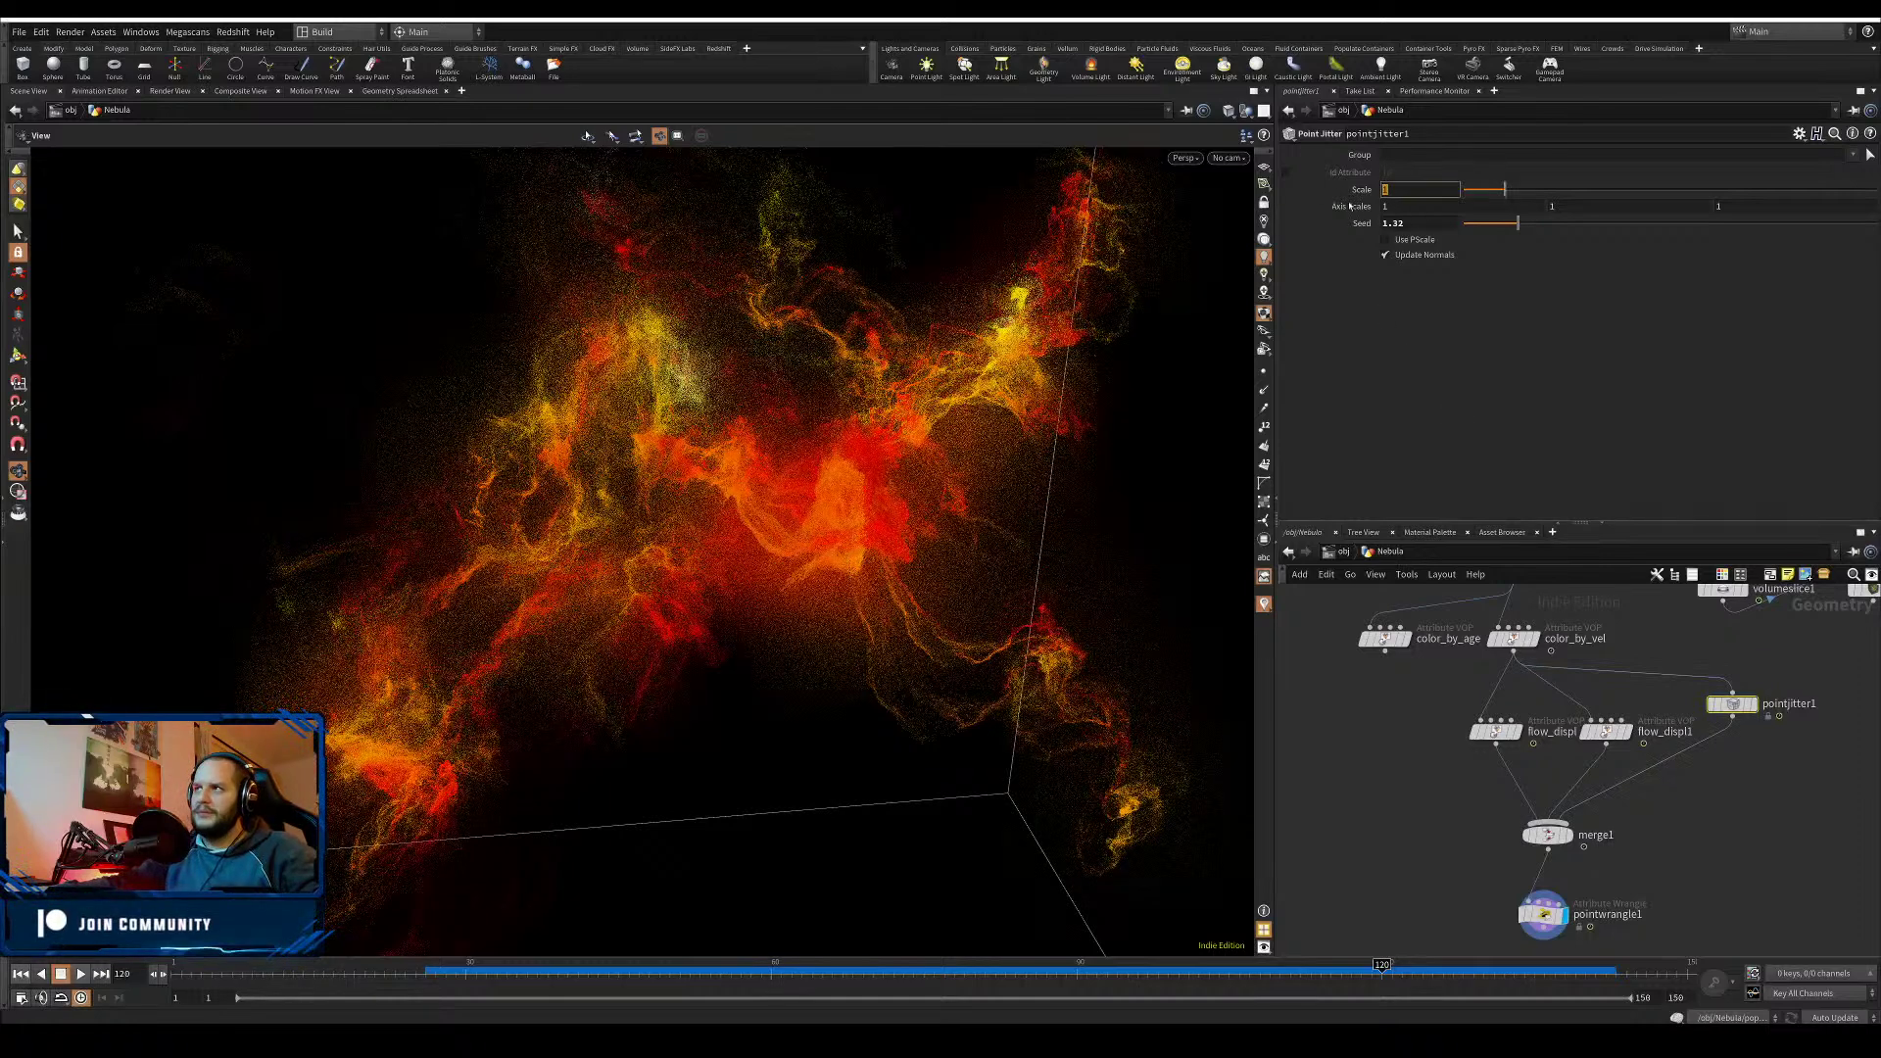
{"action": "type", "text": "0.2"}
{"action": "key", "text": "Return"}
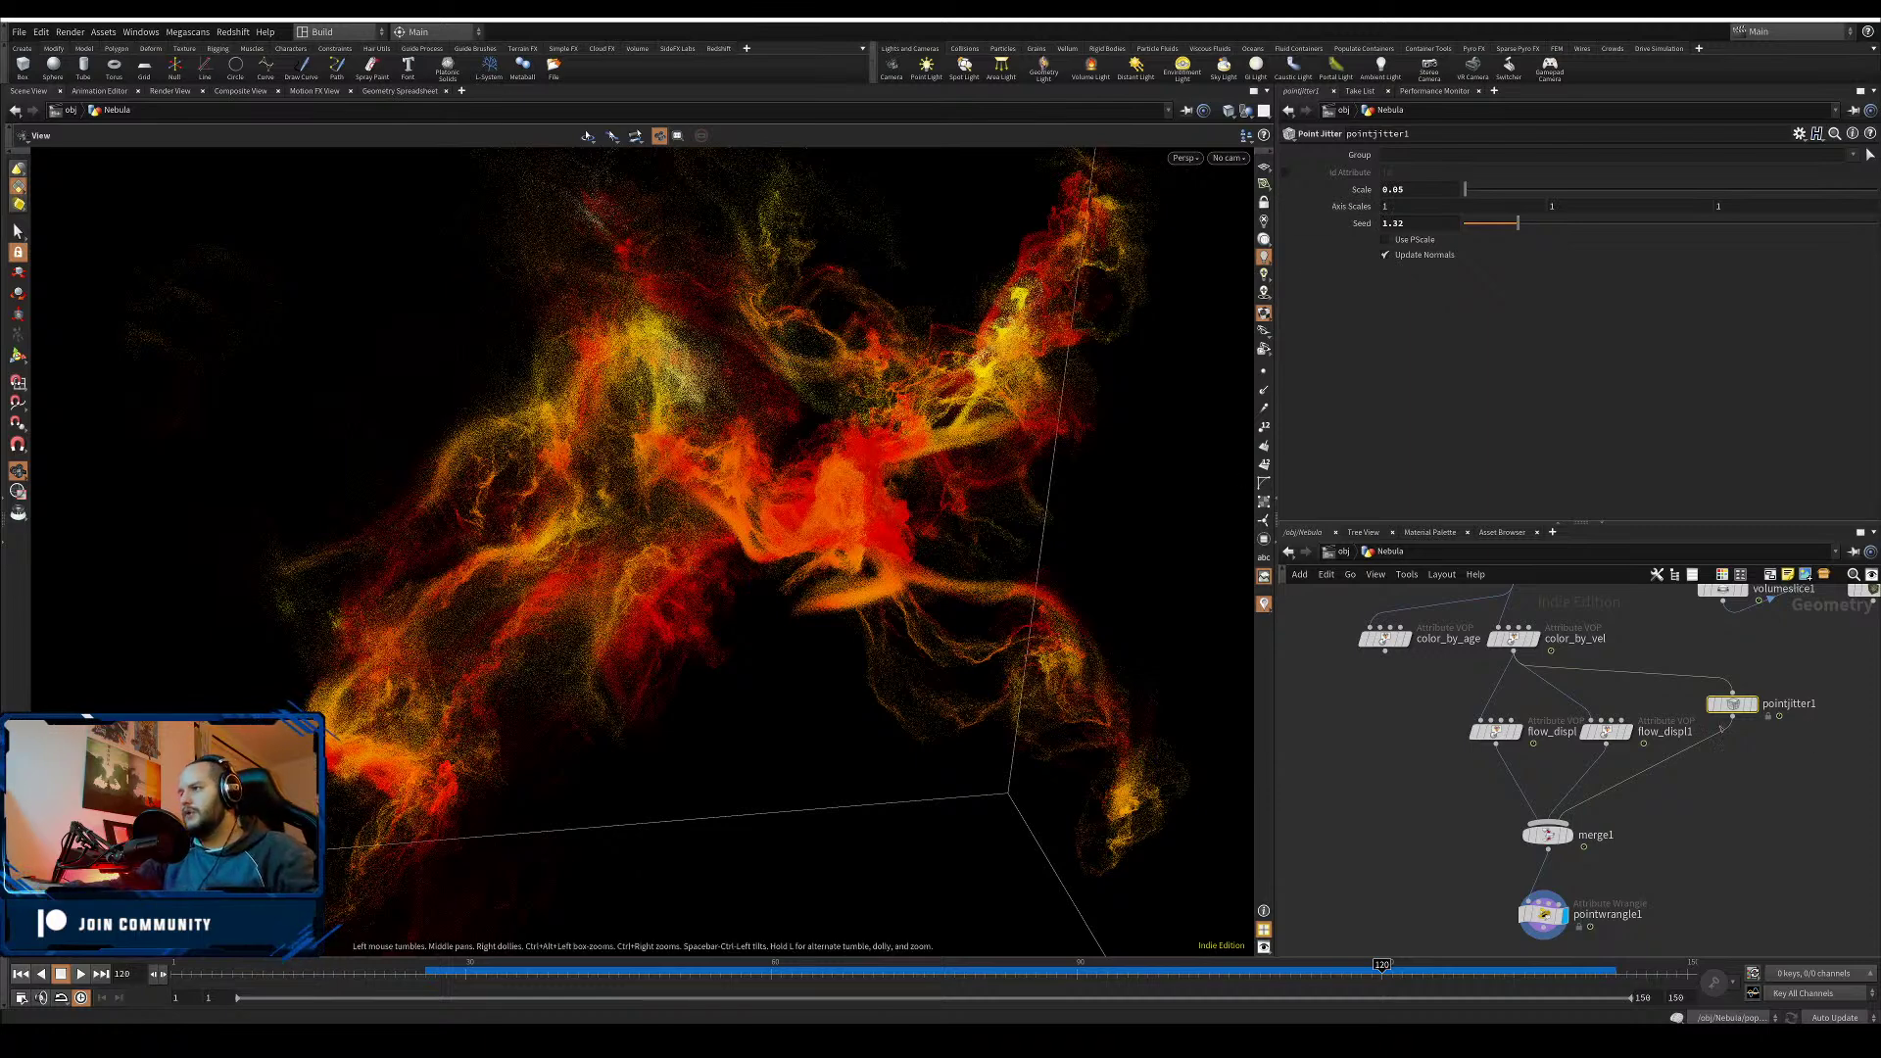
- Reposition pointjitter1, reconnect flow_displ1's output to it, and compare with it bypassed
{"action": "left_click_drag", "start_coordinate": [1732, 703], "coordinate": [1746, 731]}
{"action": "left_click_drag", "start_coordinate": [1608, 734], "coordinate": [1745, 728], "text": "alt"}
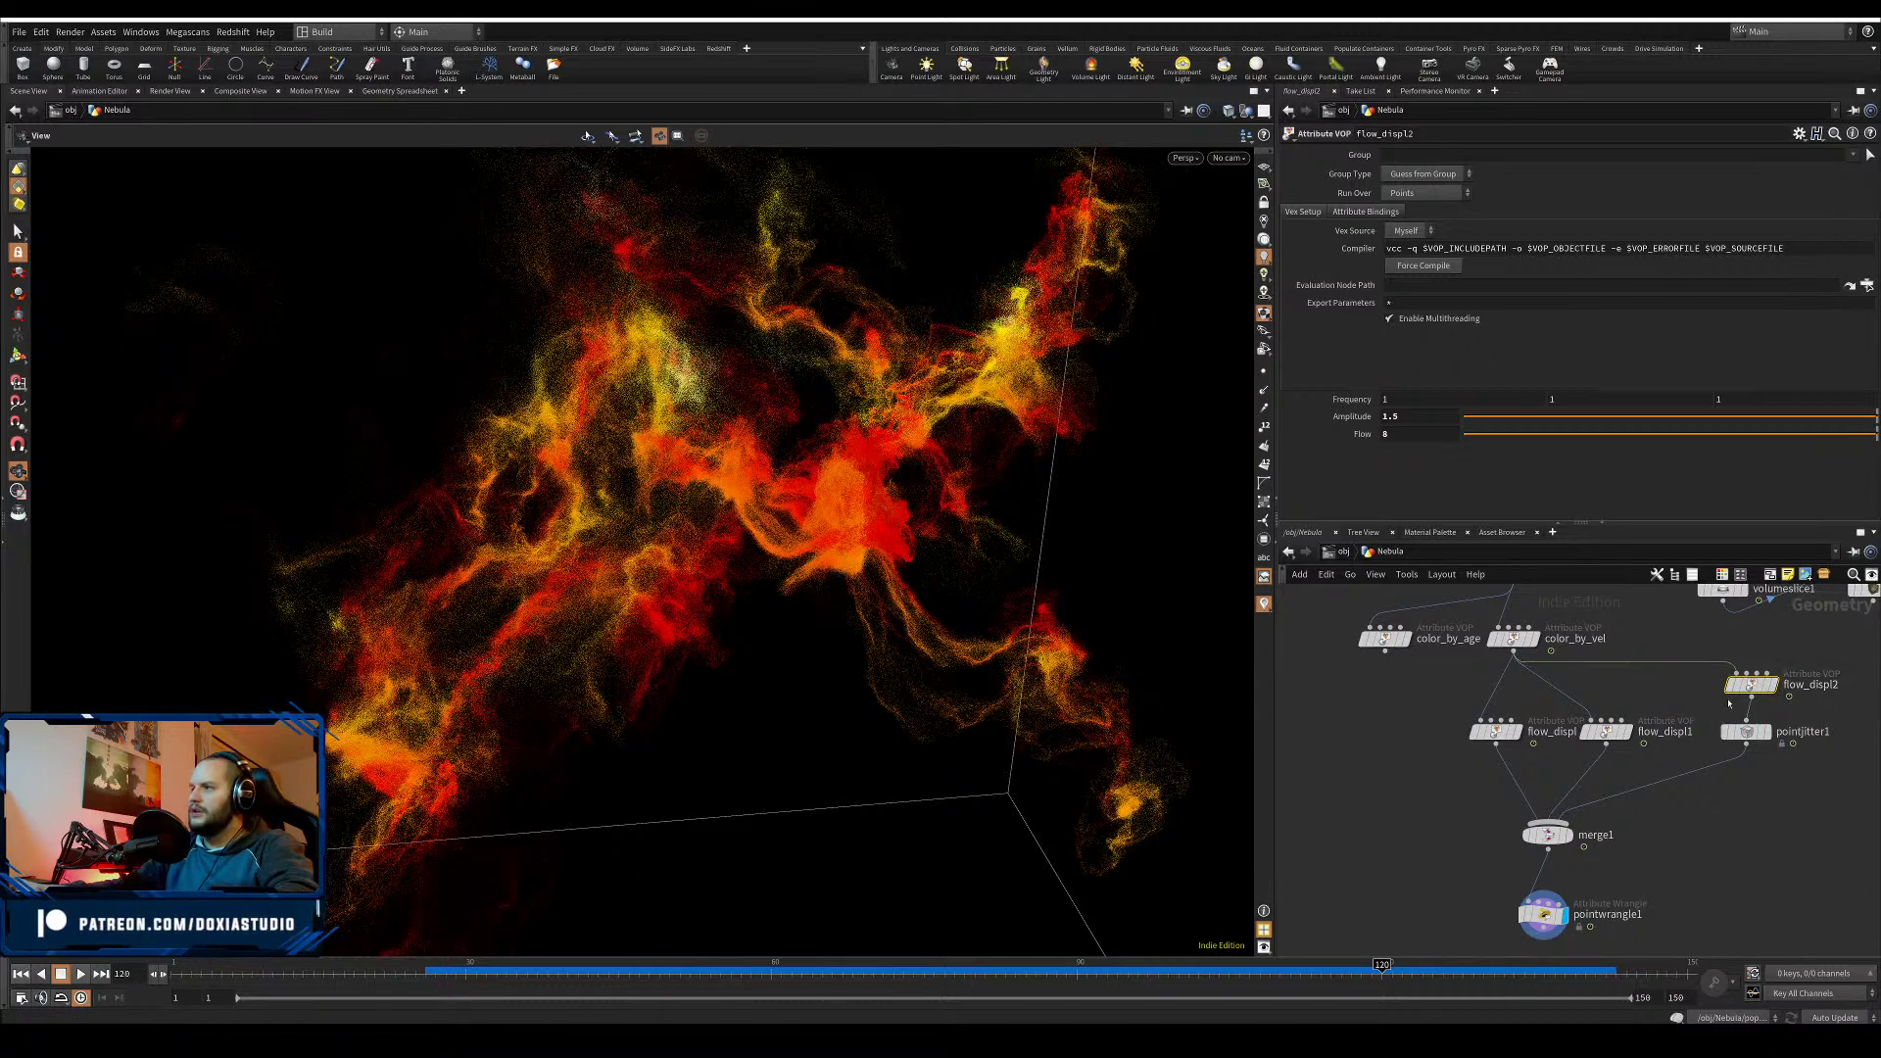
{"action": "key", "text": "Delete"}
{"action": "left_click_drag", "start_coordinate": [1606, 745], "coordinate": [1747, 721]}
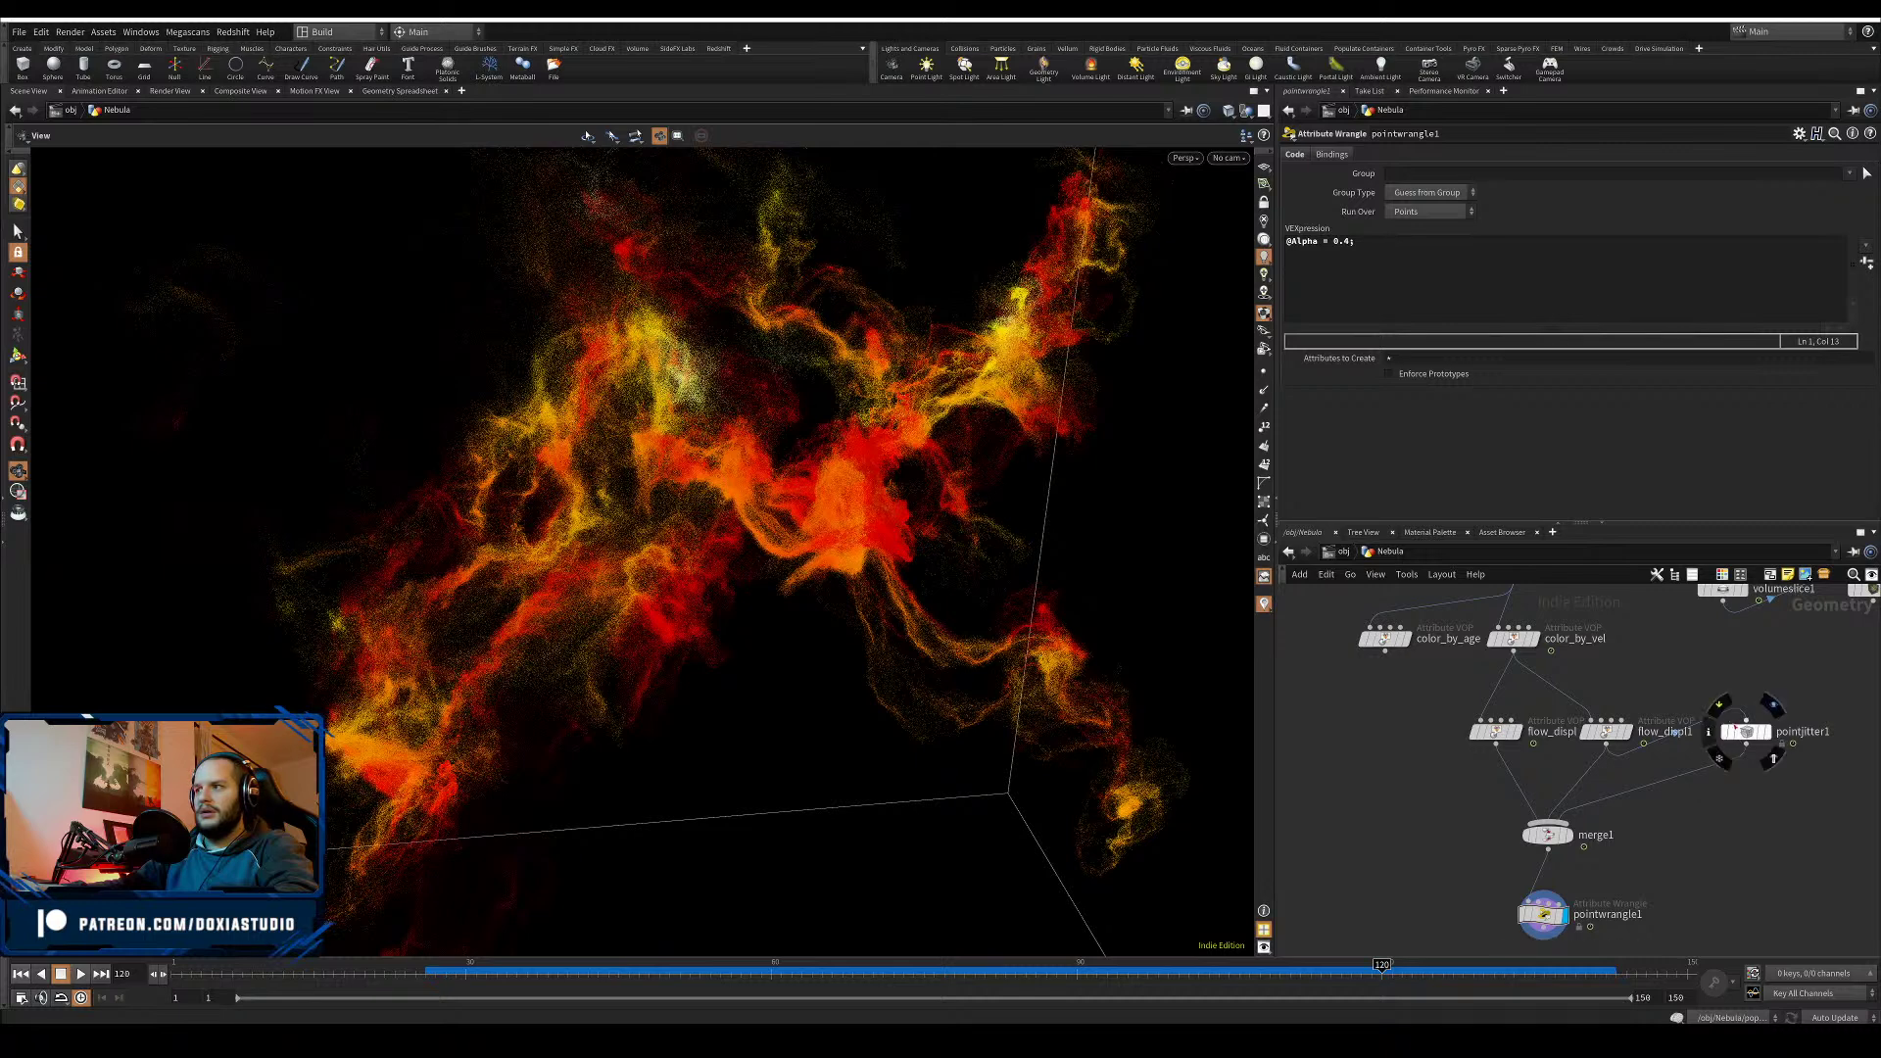
{"action": "left_click", "coordinate": [1724, 710]}
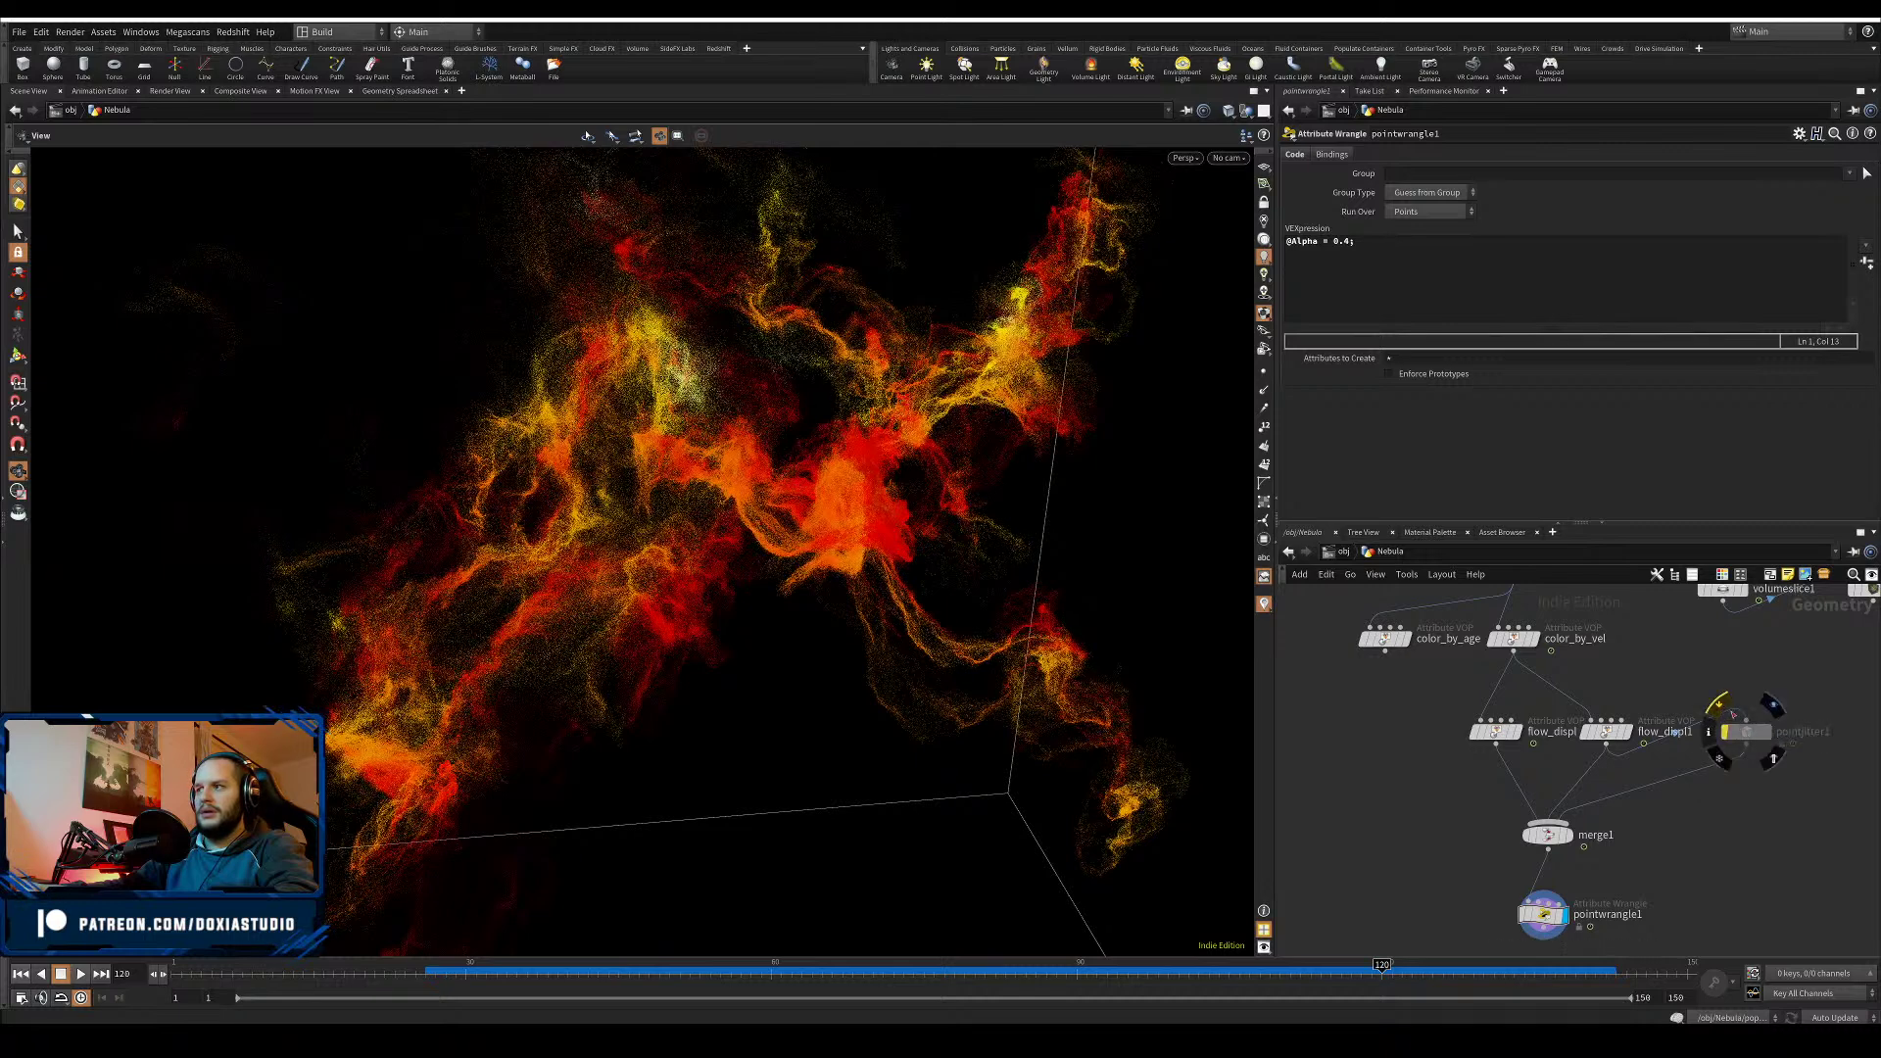
{"action": "left_click", "coordinate": [1724, 709]}
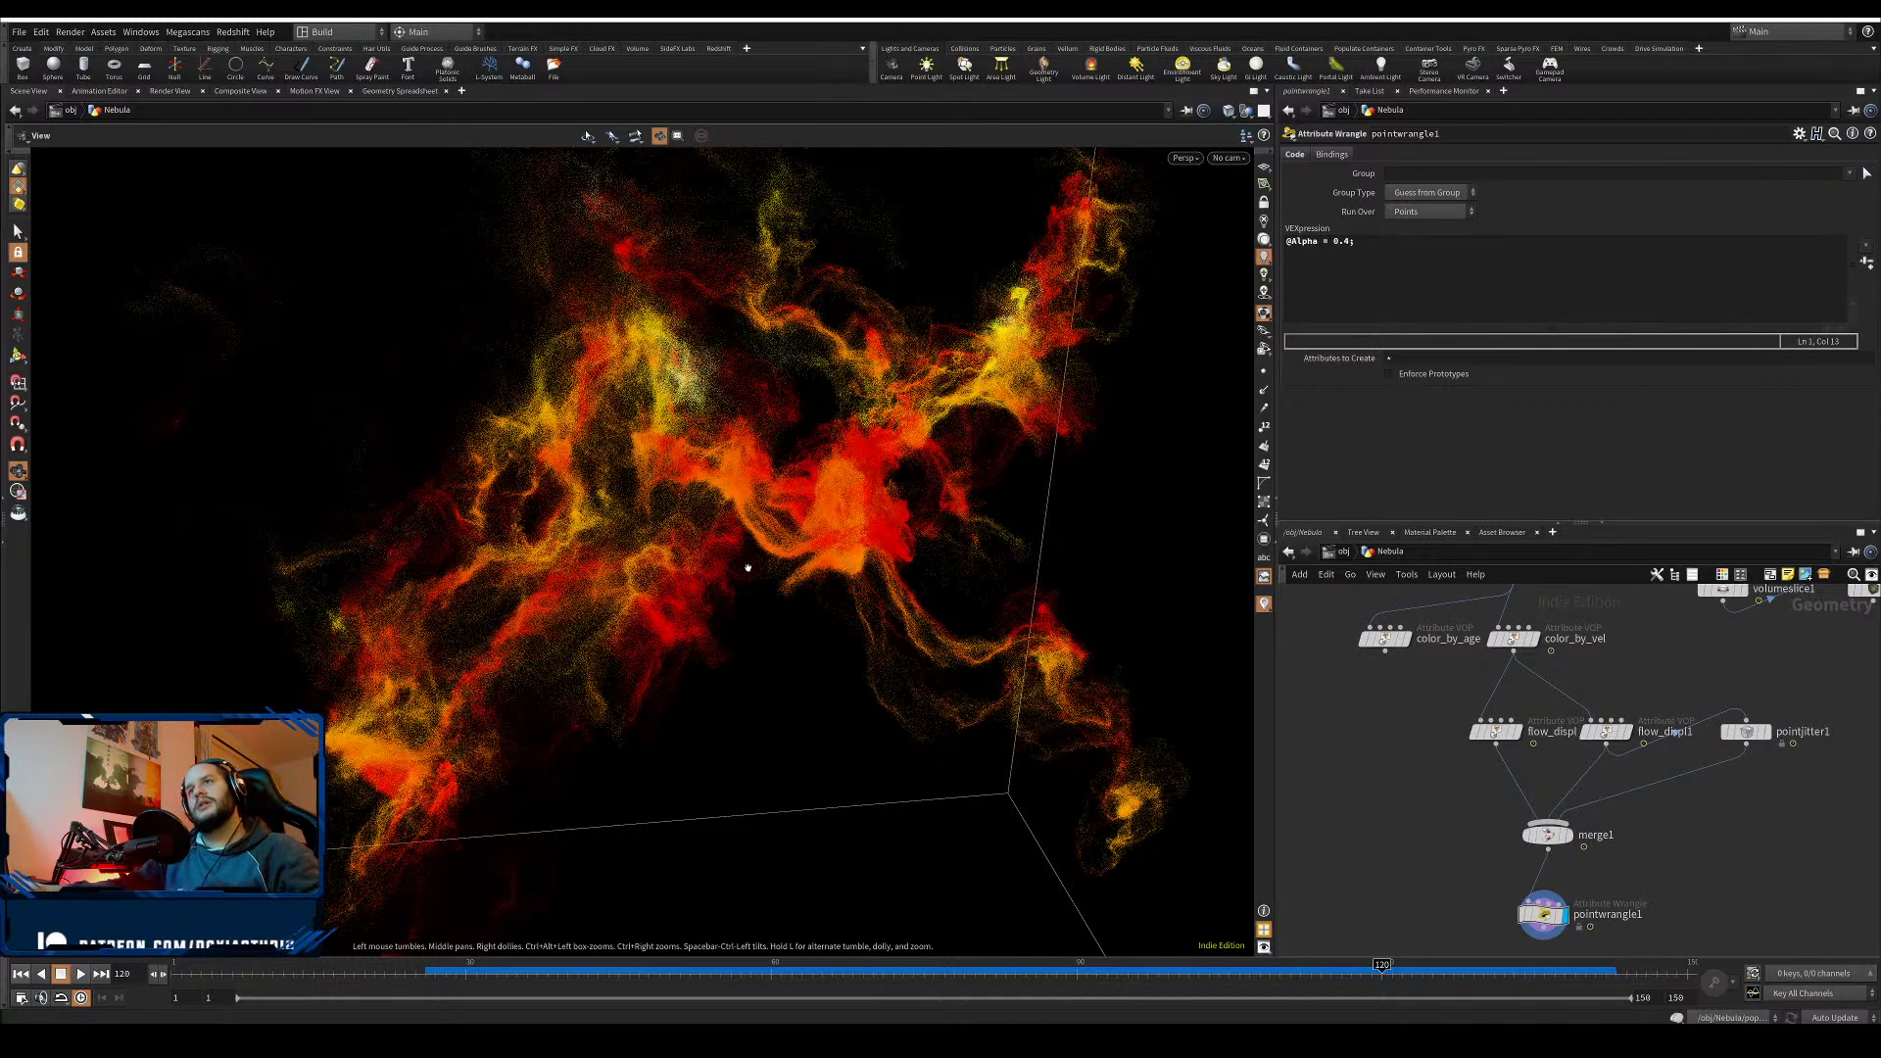
- Settle pointjitter1's jitter Scale at 0.02
{"action": "scroll", "coordinate": [747, 568], "scroll_direction": "down", "scroll_amount": 3}
{"action": "scroll", "coordinate": [707, 607], "scroll_direction": "up", "scroll_amount": 3}
{"action": "left_click_drag", "start_coordinate": [706, 609], "coordinate": [902, 487]}
{"action": "left_click_drag", "start_coordinate": [1783, 687], "coordinate": [1728, 774]}
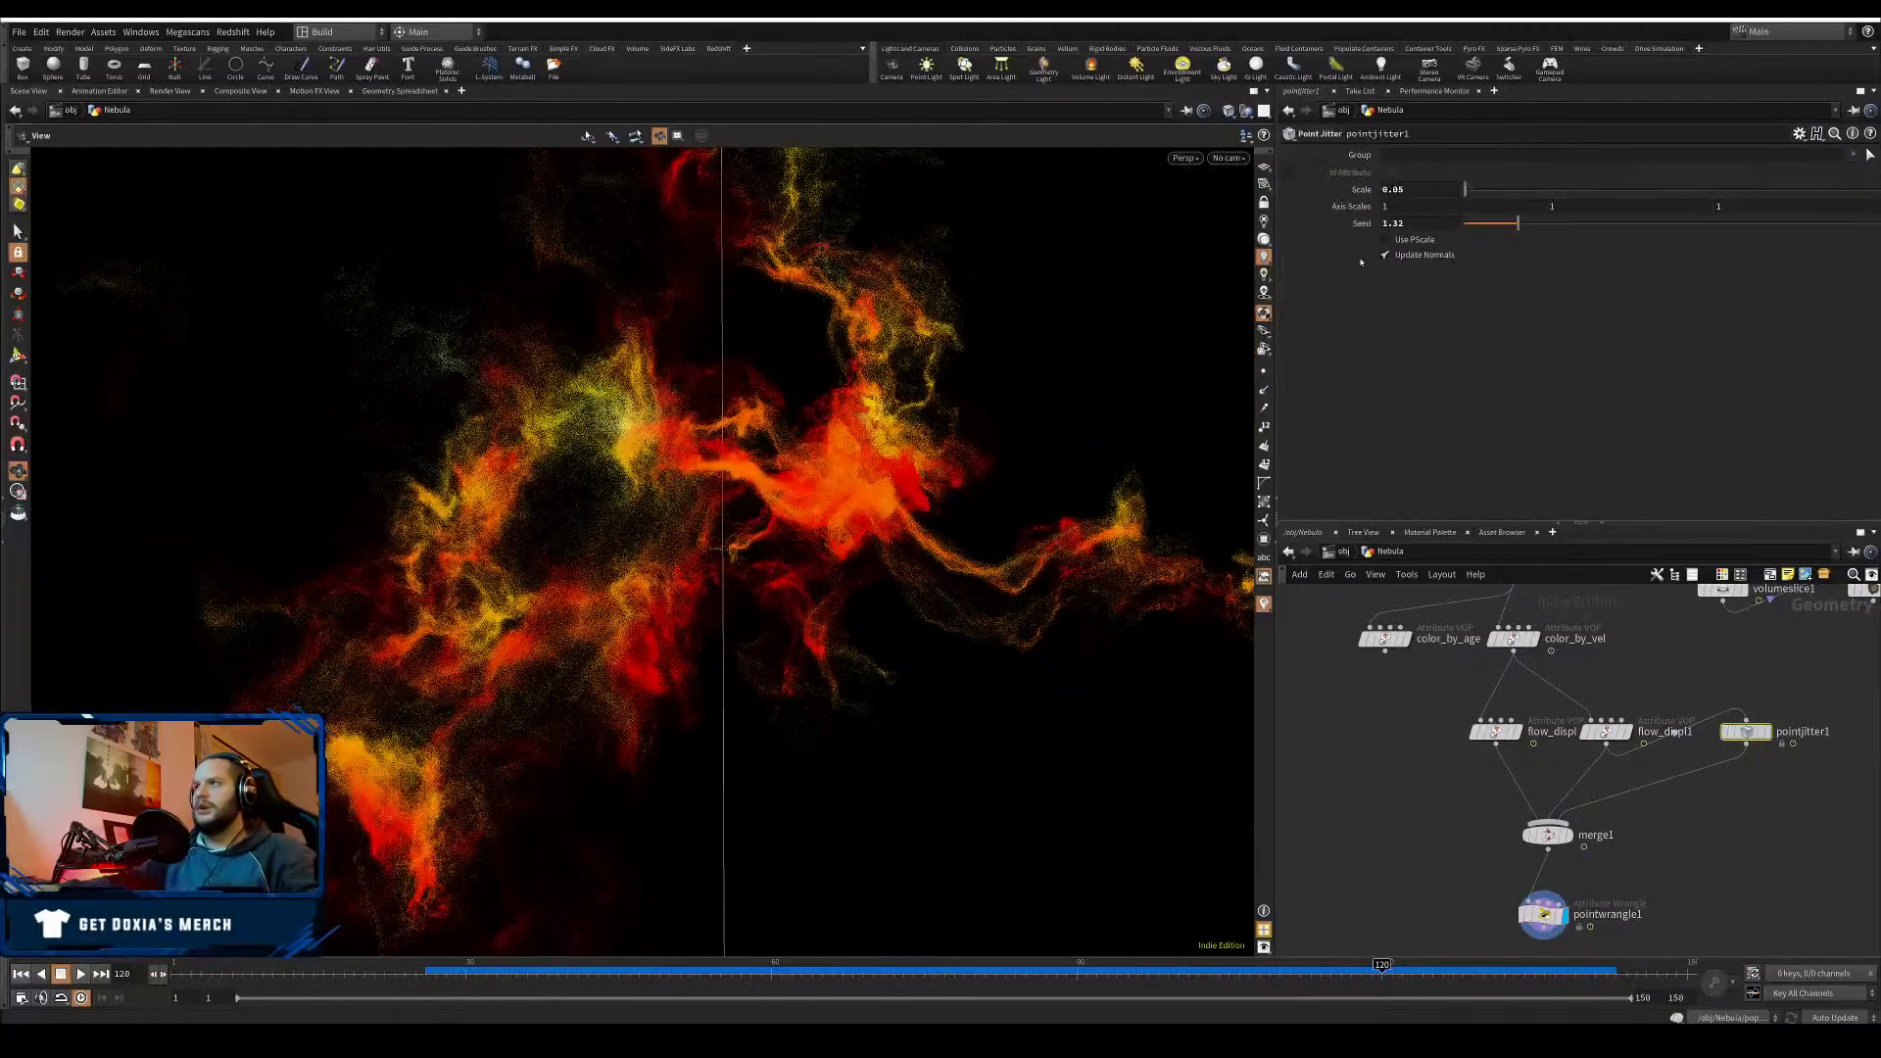
{"action": "key", "text": "Return"}
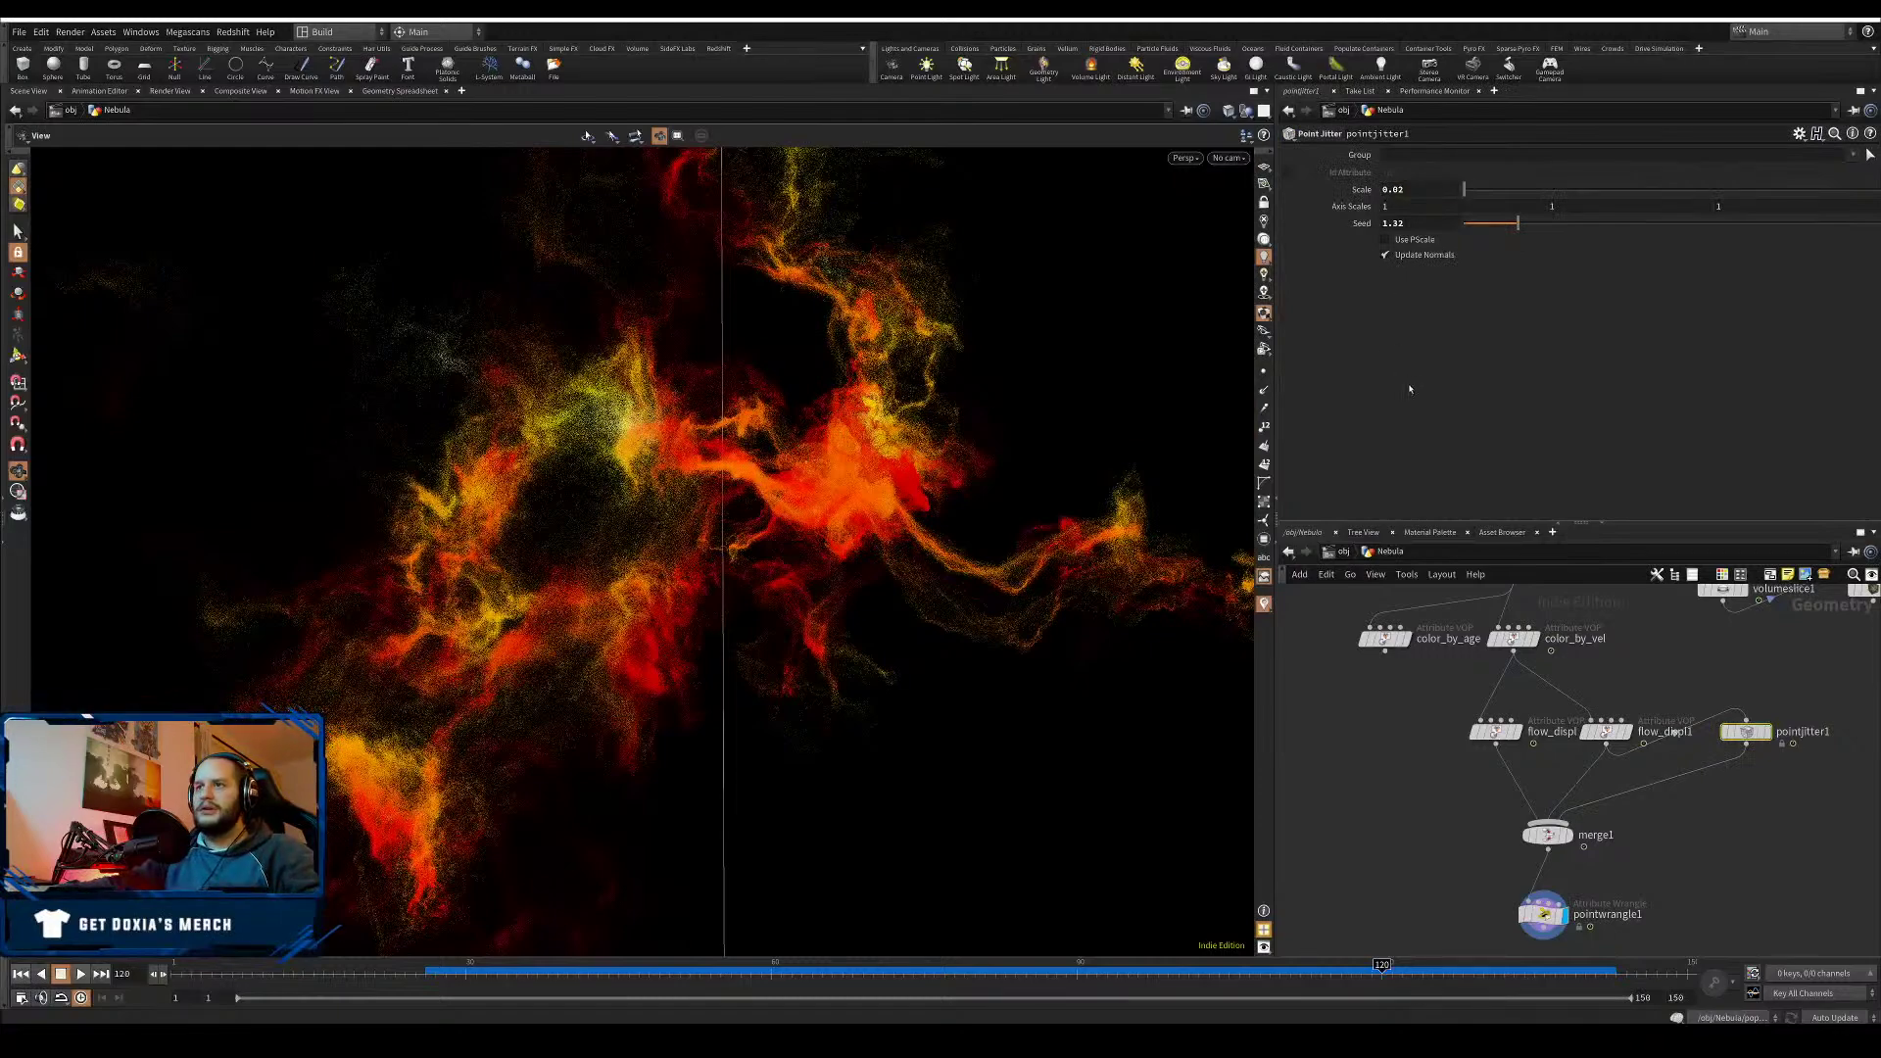
- Inspect the nebula and save the scene as Nebula01.hiplc
{"action": "scroll", "coordinate": [832, 532], "scroll_direction": "down", "scroll_amount": 2}
{"action": "left_click_drag", "start_coordinate": [832, 532], "coordinate": [825, 585]}
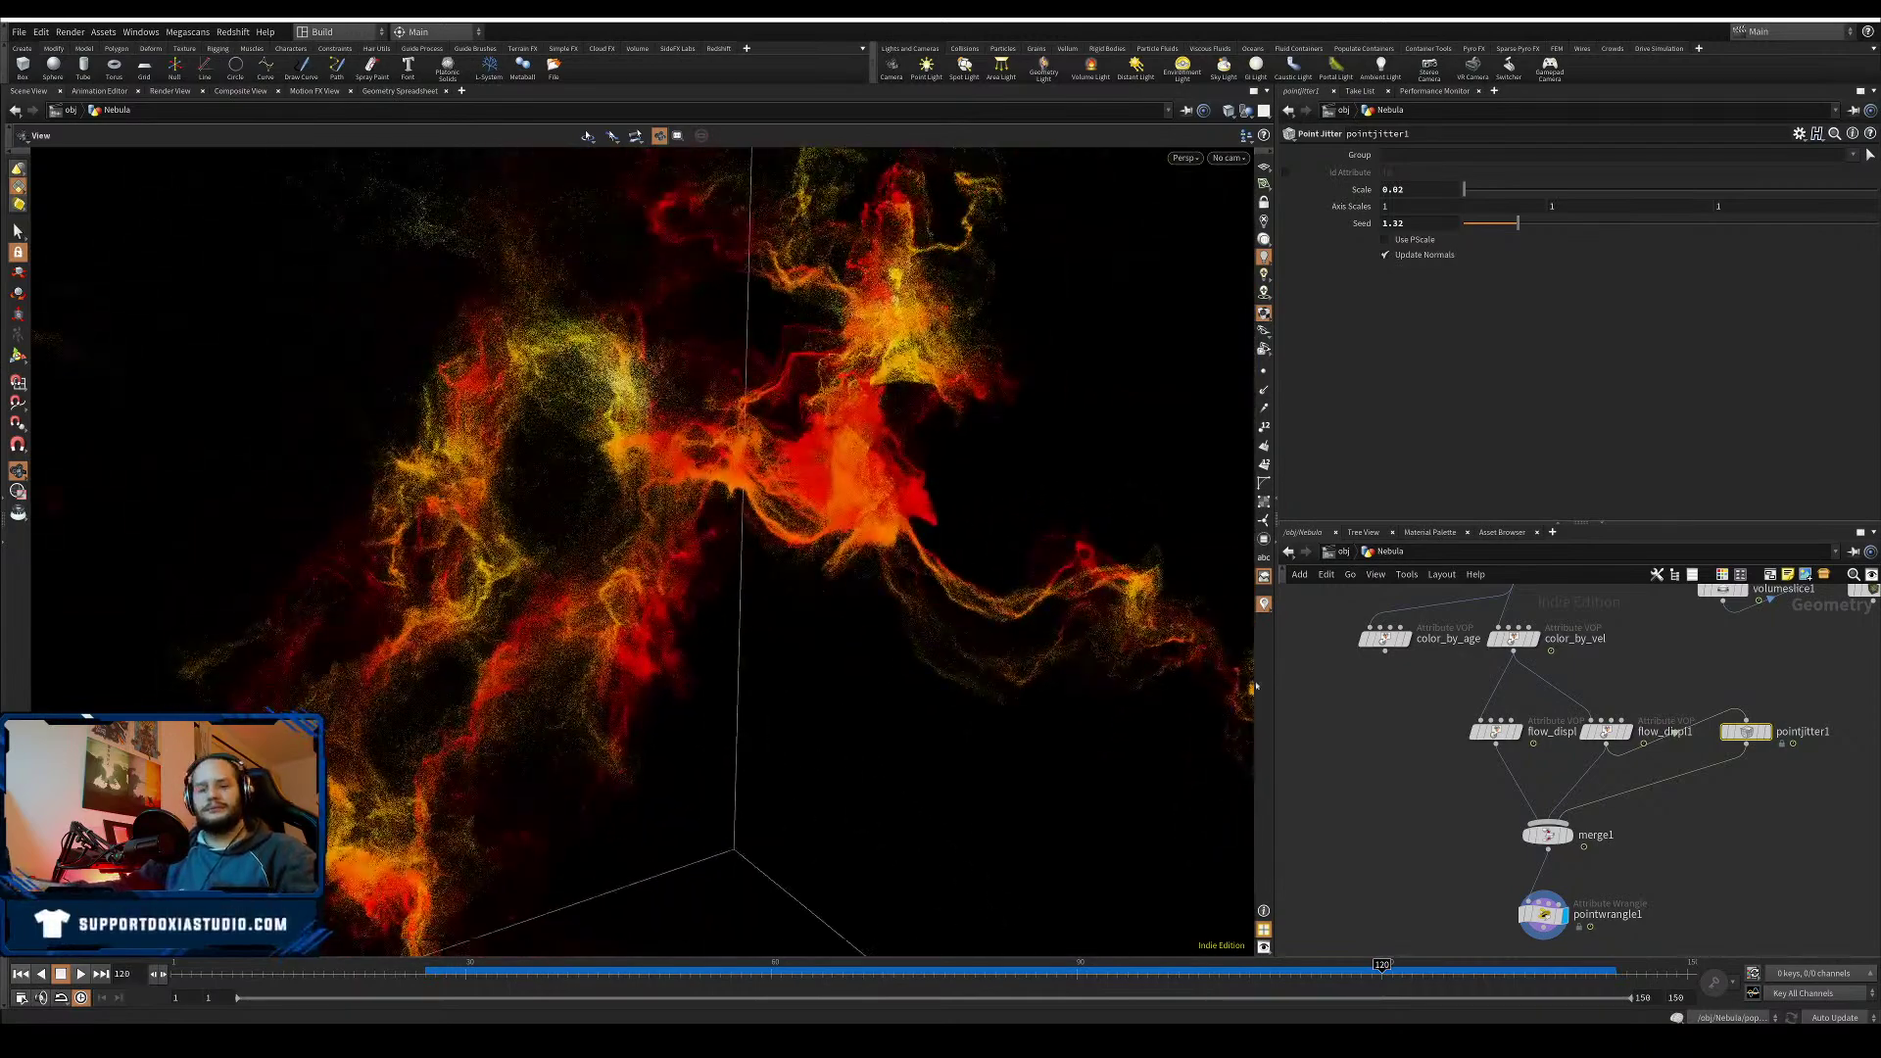
{"action": "key", "text": "ctrl+s"}
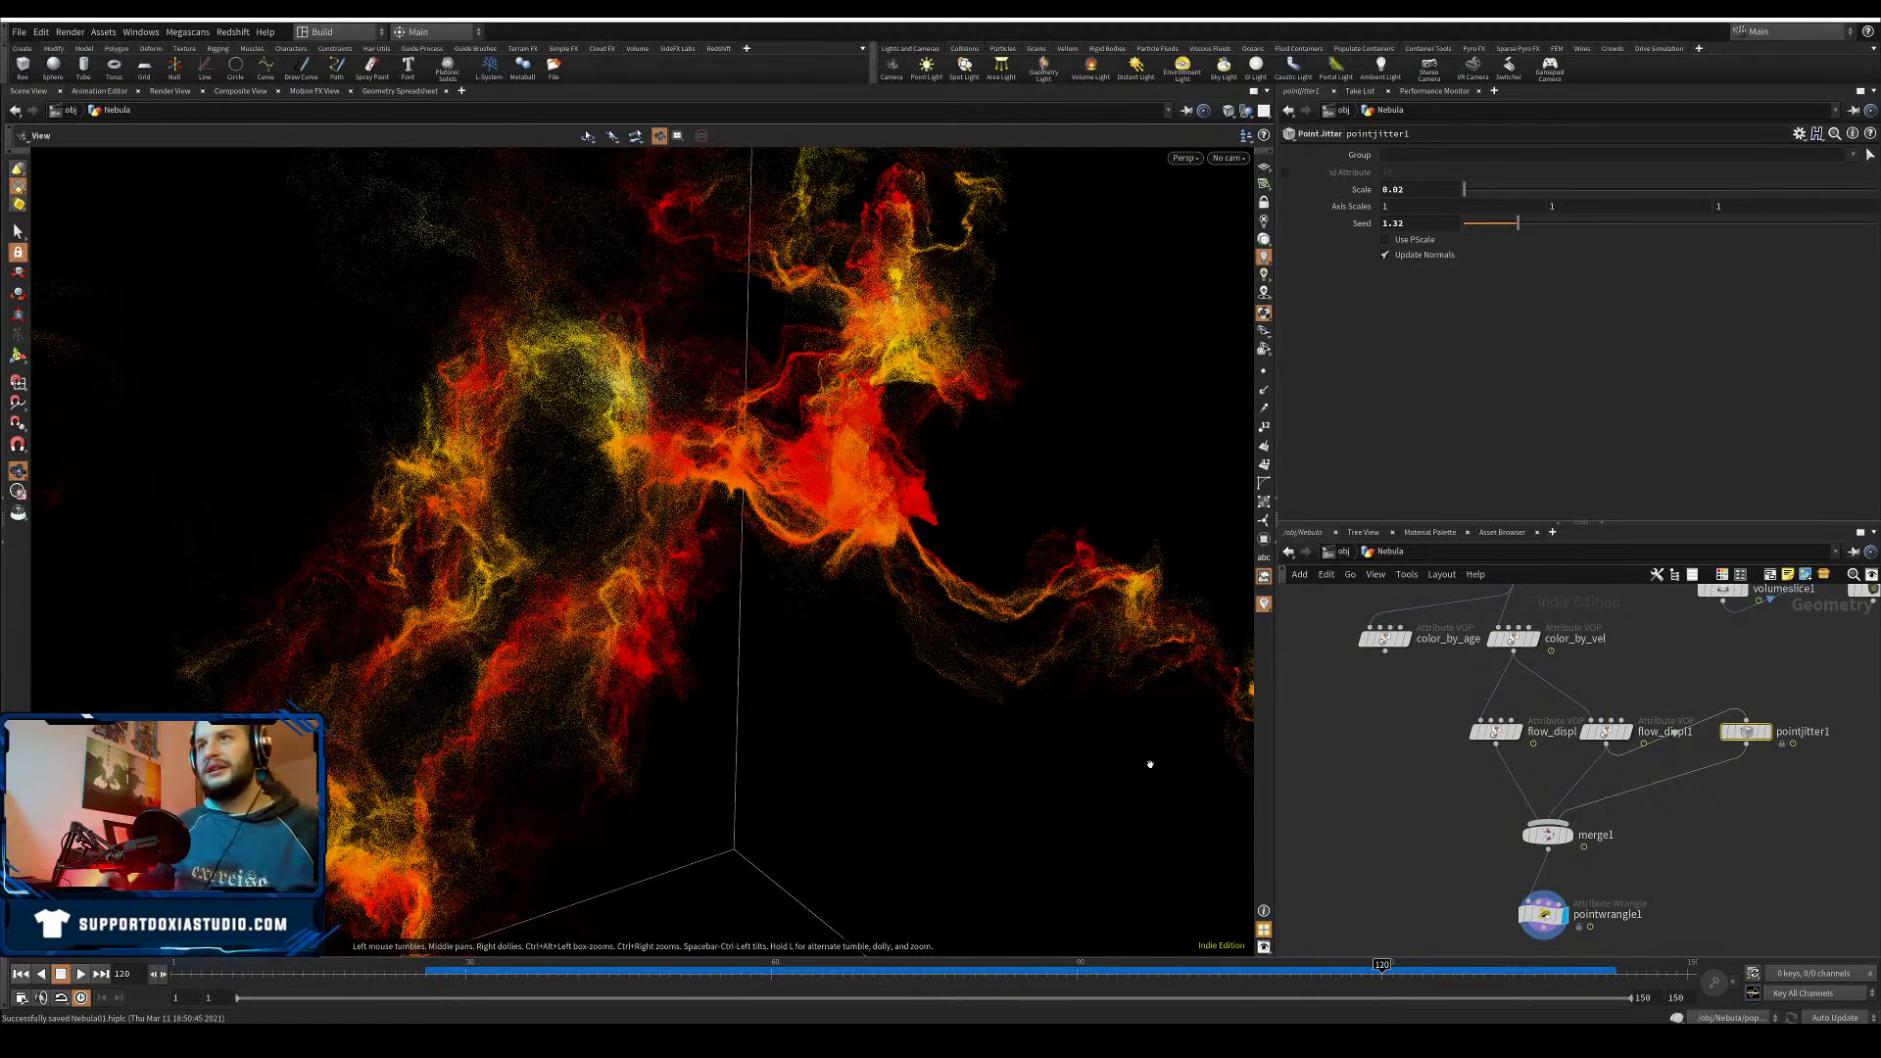
- Save the scene and reframe the network around popnet and cache_customVolVel
{"action": "mouse_move", "coordinate": [590, 554]}
{"action": "right_mouse_down"}
{"action": "mouse_move", "coordinate": [537, 588]}
{"action": "mouse_move", "coordinate": [586, 564]}
{"action": "right_mouse_up"}
{"action": "mouse_move", "coordinate": [585, 564]}
{"action": "left_mouse_down"}
{"action": "mouse_move", "coordinate": [678, 557]}
{"action": "mouse_move", "coordinate": [529, 561]}
{"action": "mouse_move", "coordinate": [613, 556]}
{"action": "left_mouse_up"}
{"action": "key", "text": "ctrl+s"}
{"action": "middle_click_drag", "start_coordinate": [1372, 755], "coordinate": [1356, 871]}
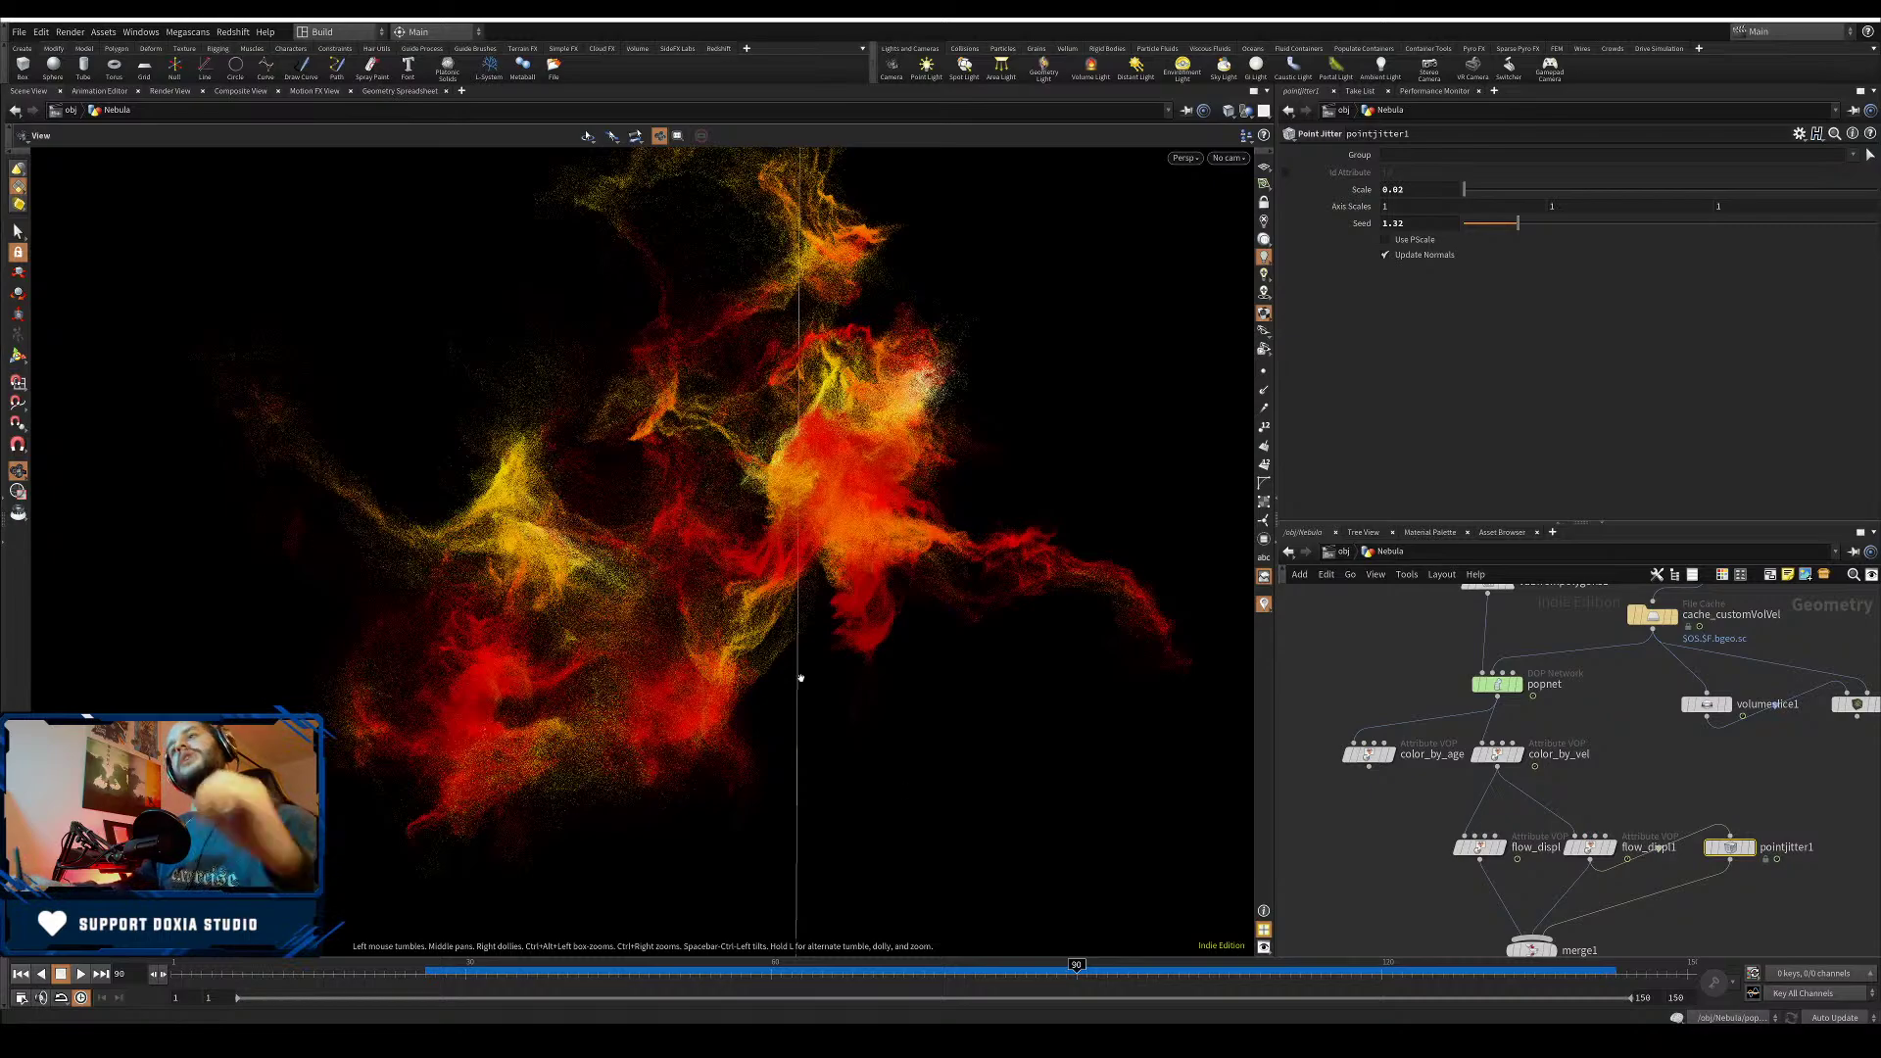
{"action": "scroll", "coordinate": [750, 487], "scroll_direction": "down", "scroll_amount": 2}
{"action": "left_click_drag", "start_coordinate": [750, 487], "coordinate": [797, 609]}
{"action": "key", "text": "ctrl+s"}
{"action": "middle_click_drag", "start_coordinate": [1532, 707], "coordinate": [1520, 697]}
{"action": "left_click_drag", "start_coordinate": [1486, 676], "coordinate": [1486, 657]}
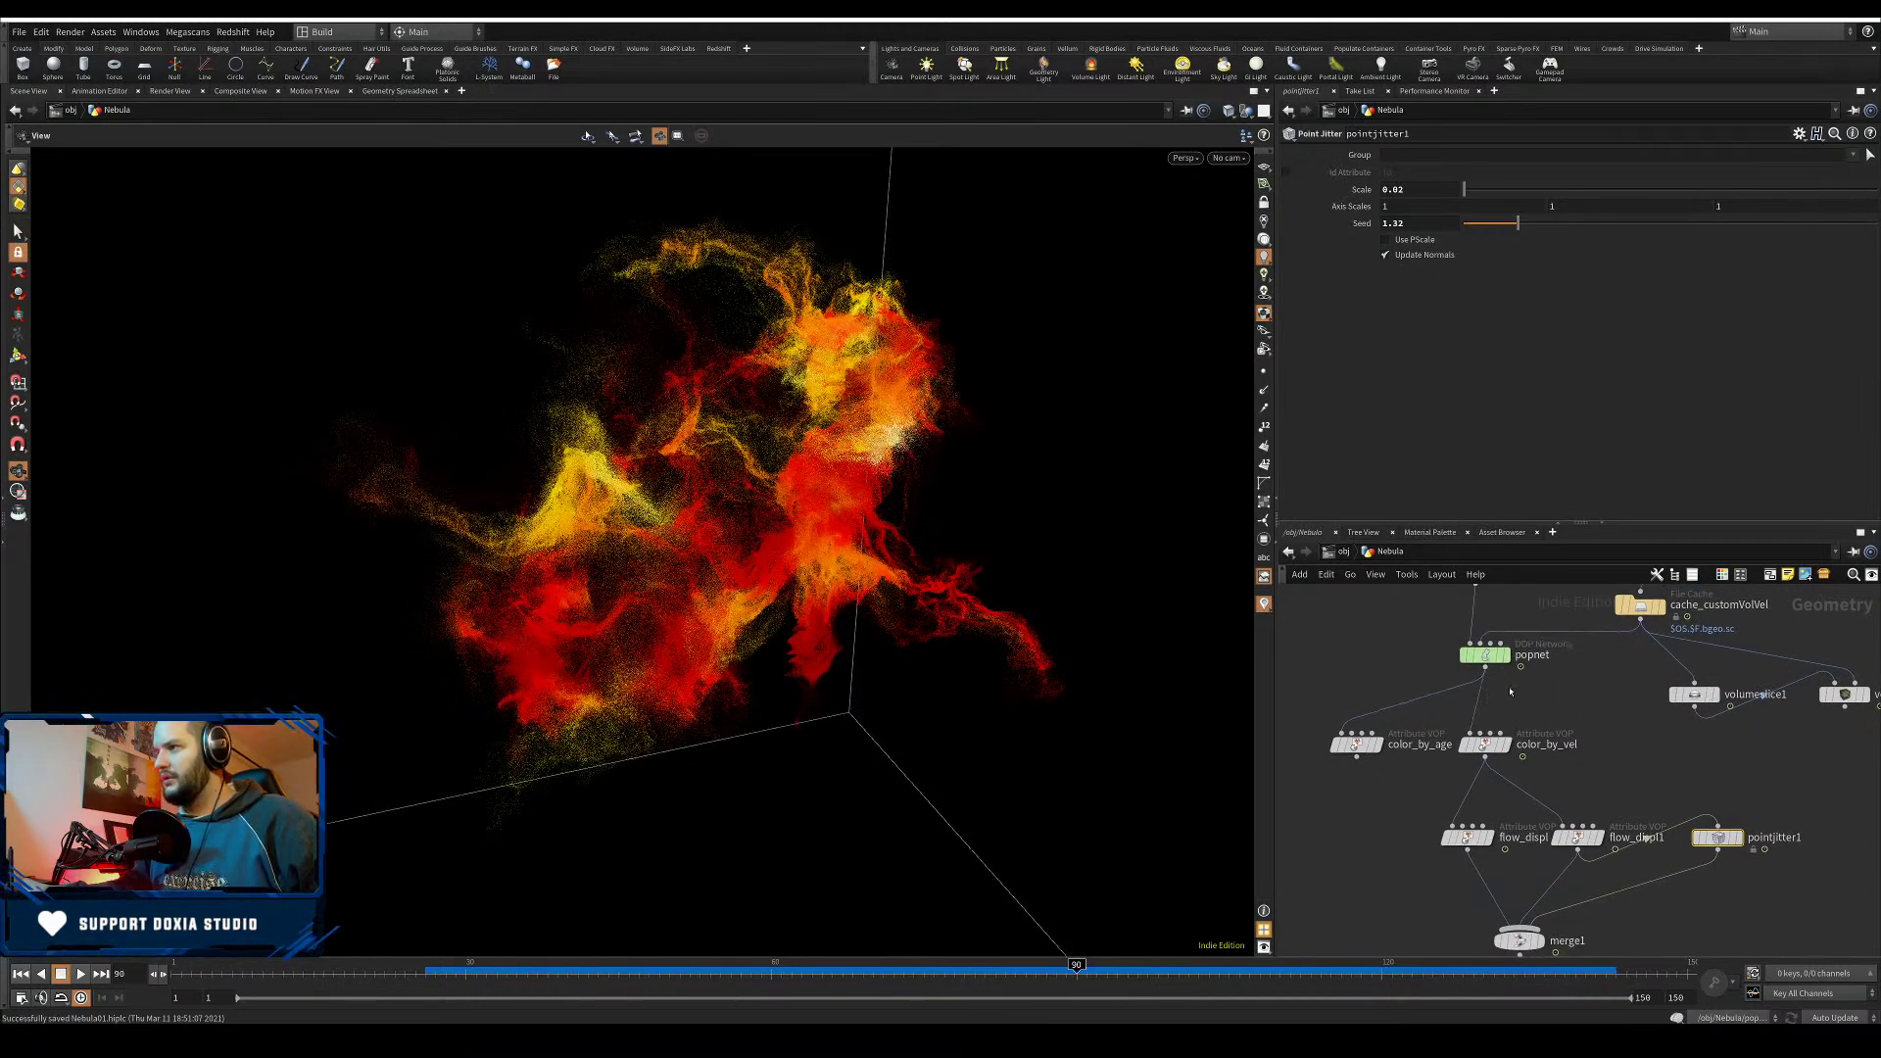
- Add a File Cache node and place it near popnet's output
{"action": "key", "text": "Tab"}
{"action": "type", "text": "file"}
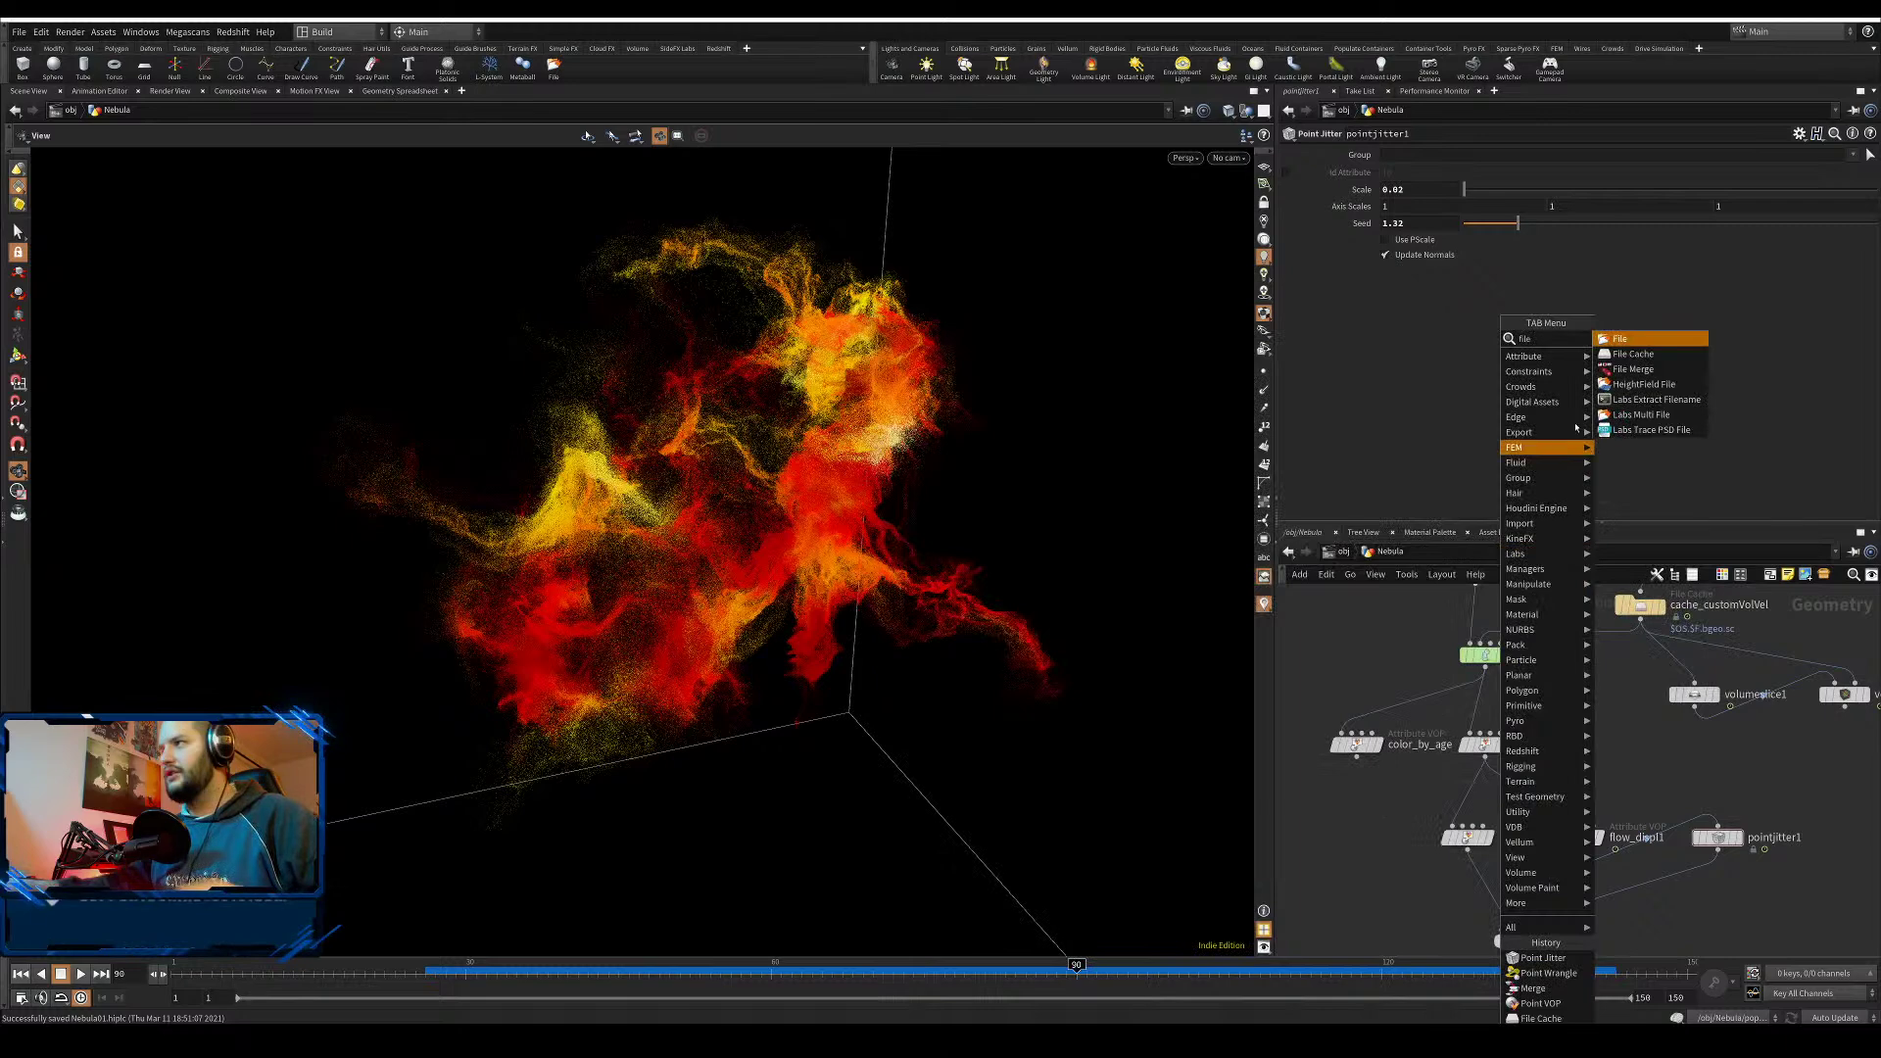
{"action": "left_click", "coordinate": [1654, 353]}
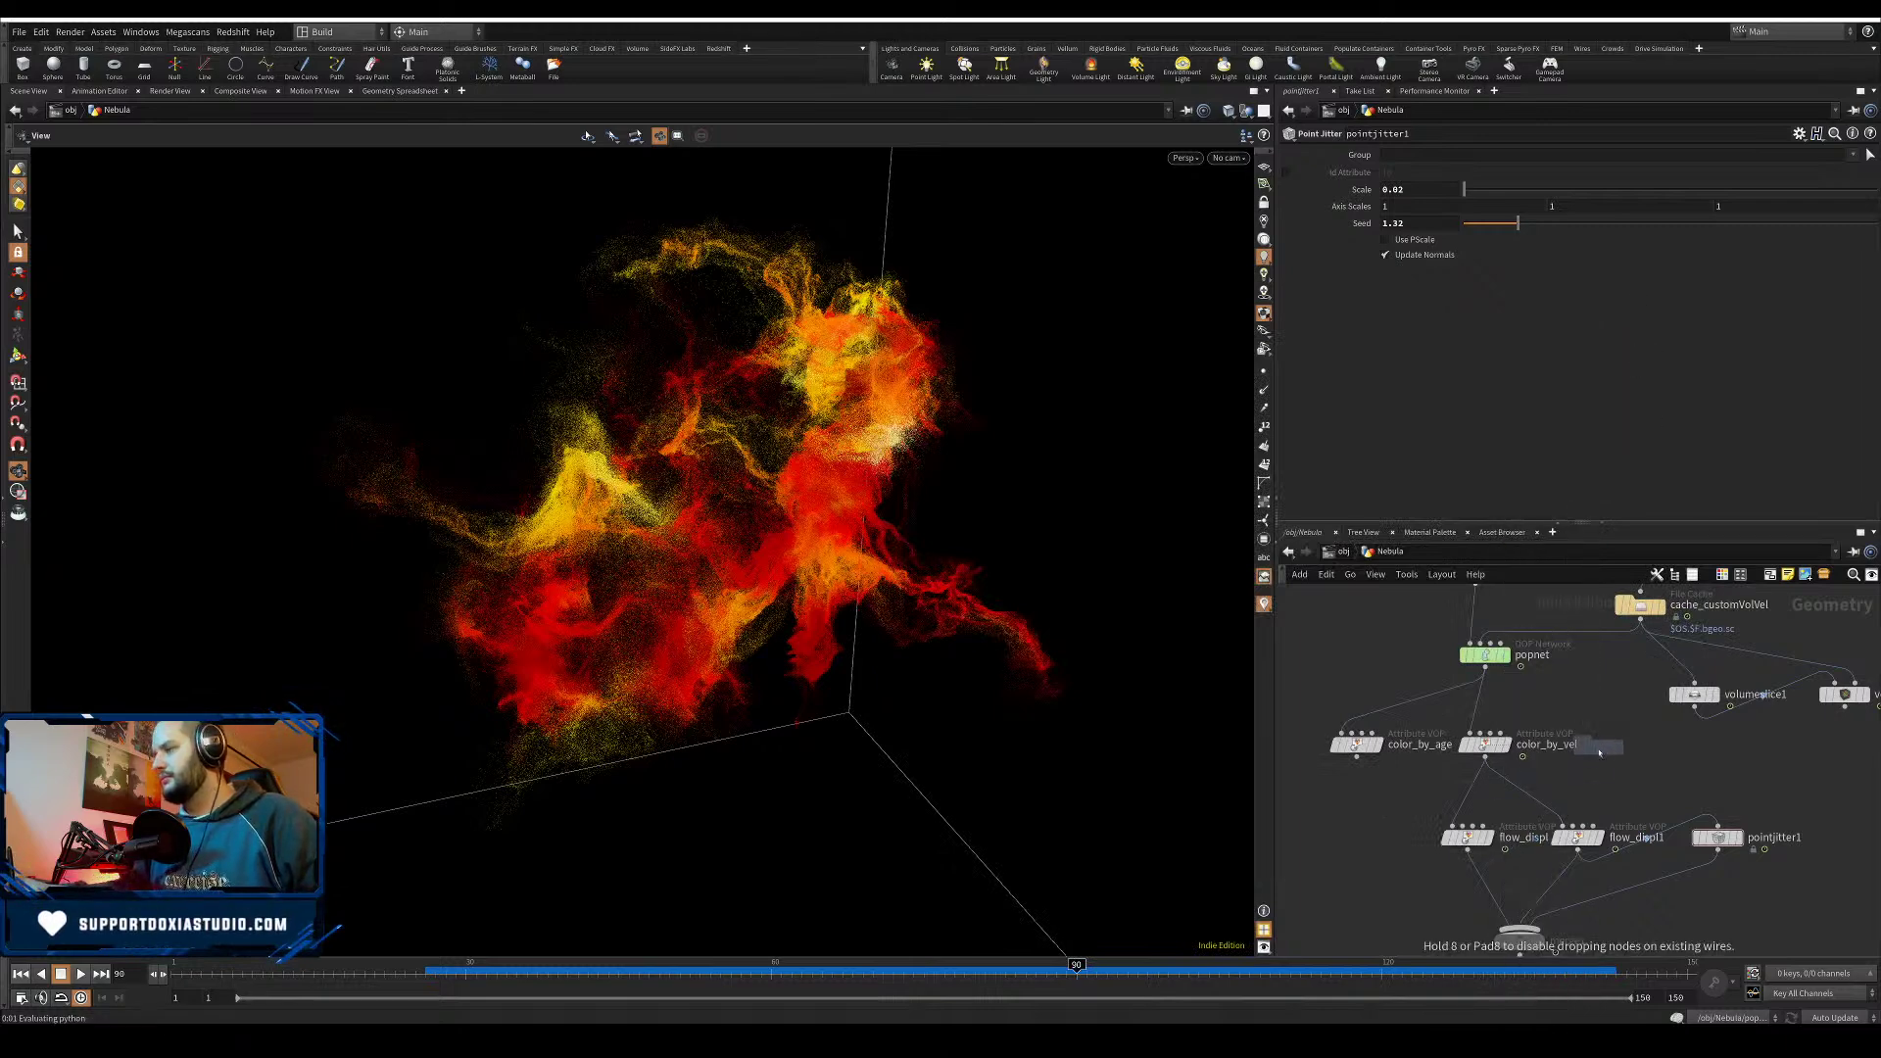
{"action": "left_click", "coordinate": [1579, 715]}
{"action": "left_click_drag", "start_coordinate": [1581, 716], "coordinate": [1519, 704]}
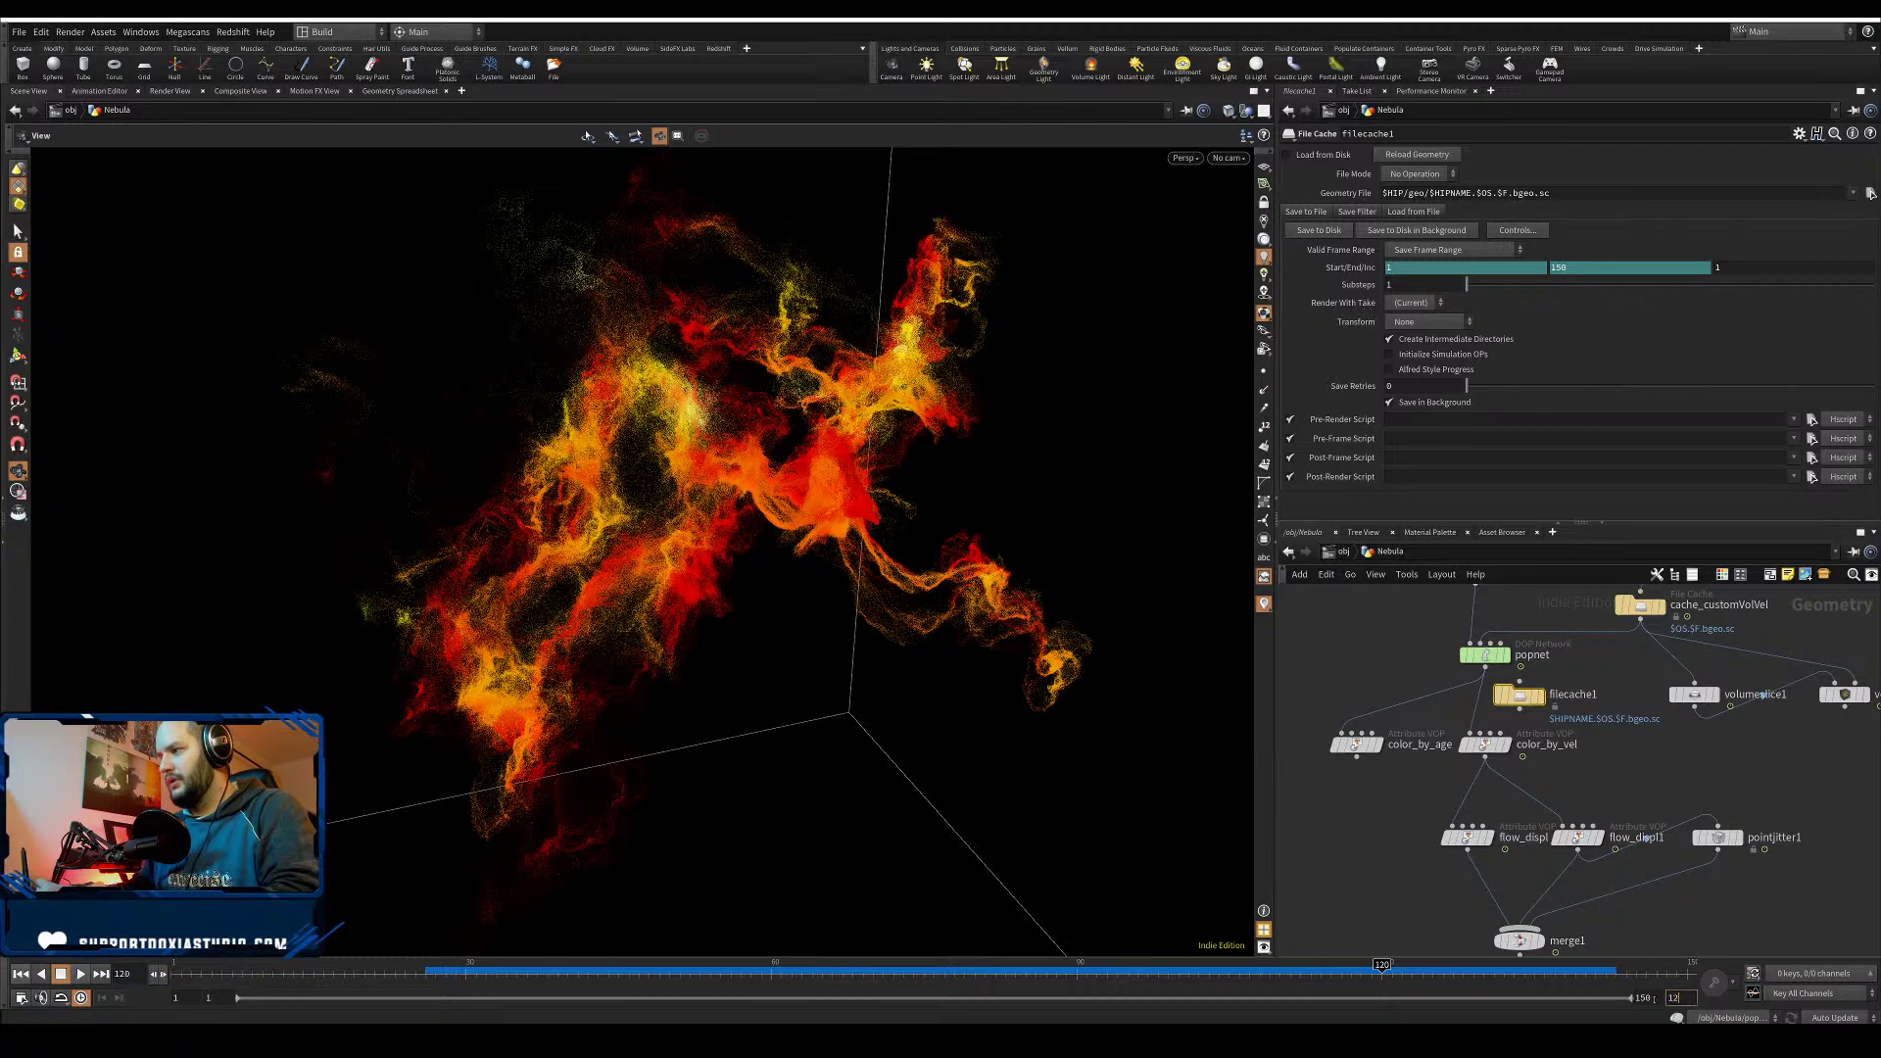
- Set the end frame to 120, insert filecache1 after popnet, and rename it nebula01_cacheParticles
{"action": "left_click_drag", "start_coordinate": [1692, 997], "coordinate": [1662, 977]}
{"action": "type", "text": "120"}
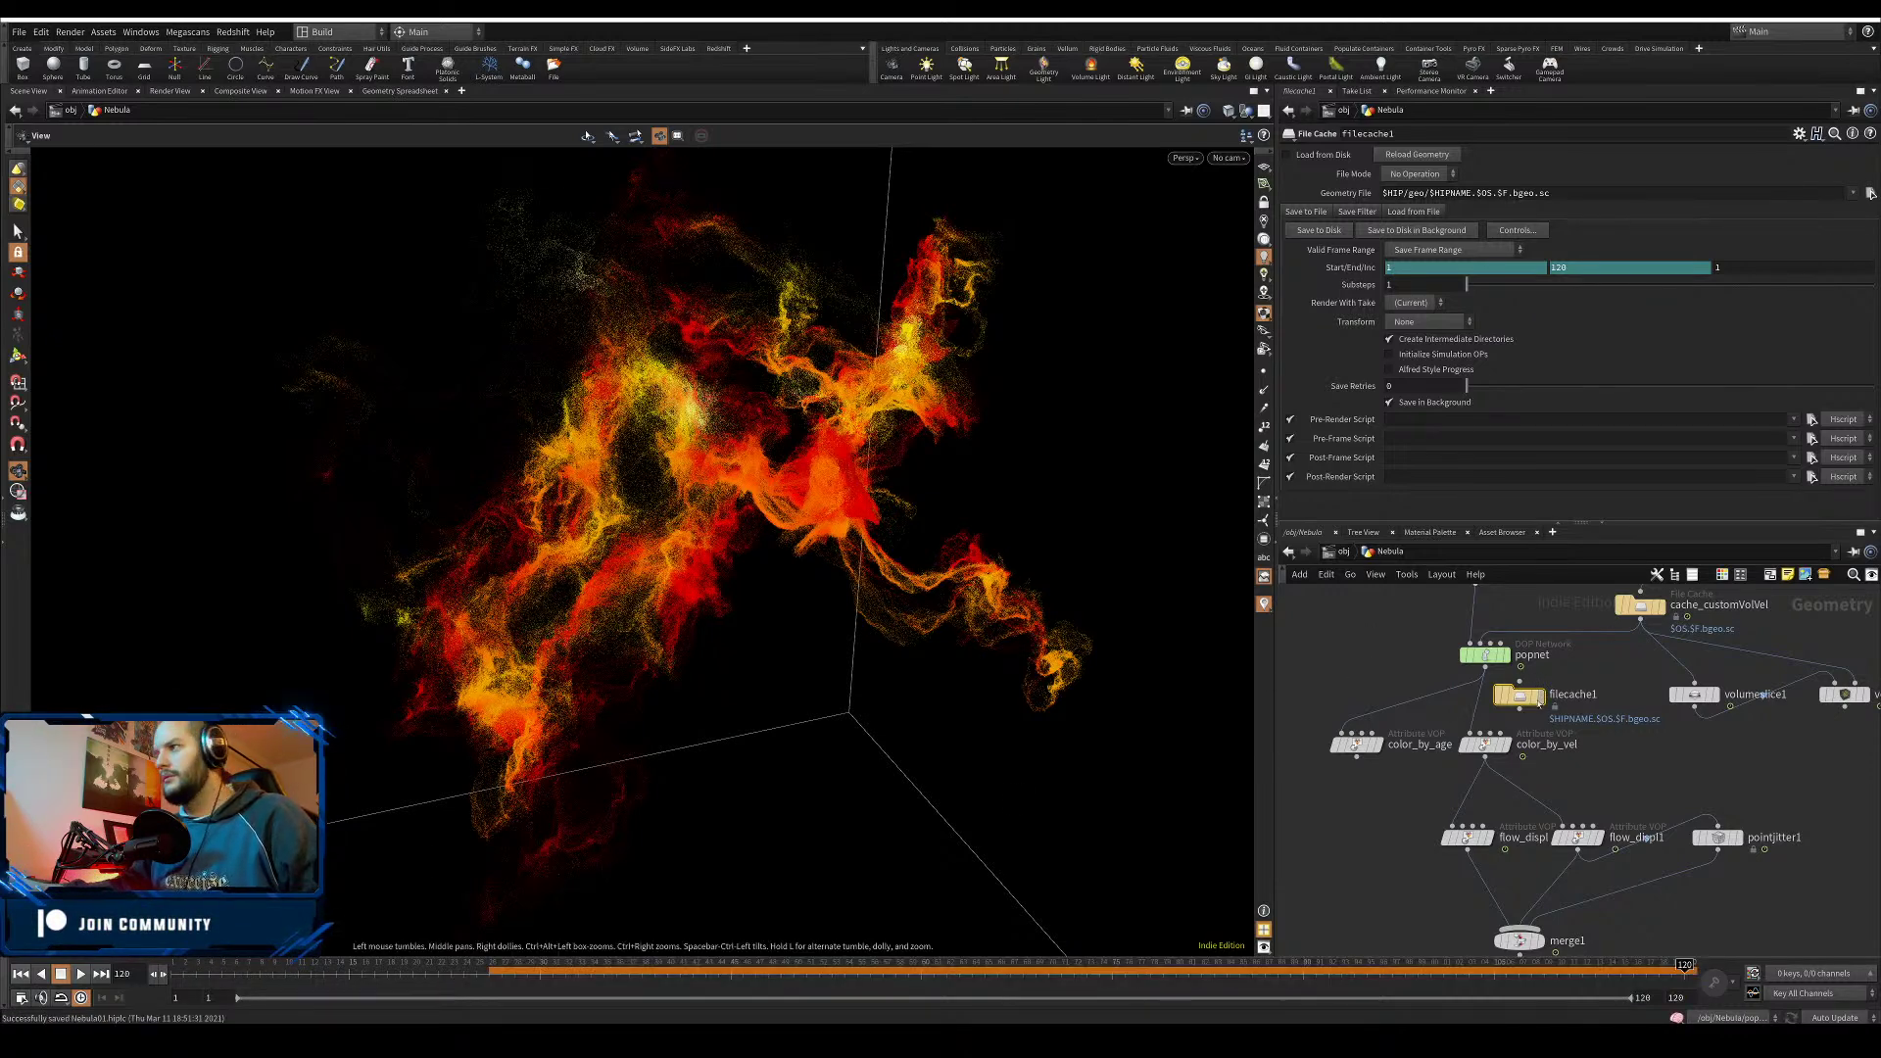
{"action": "left_click_drag", "start_coordinate": [1521, 703], "coordinate": [1486, 711]}
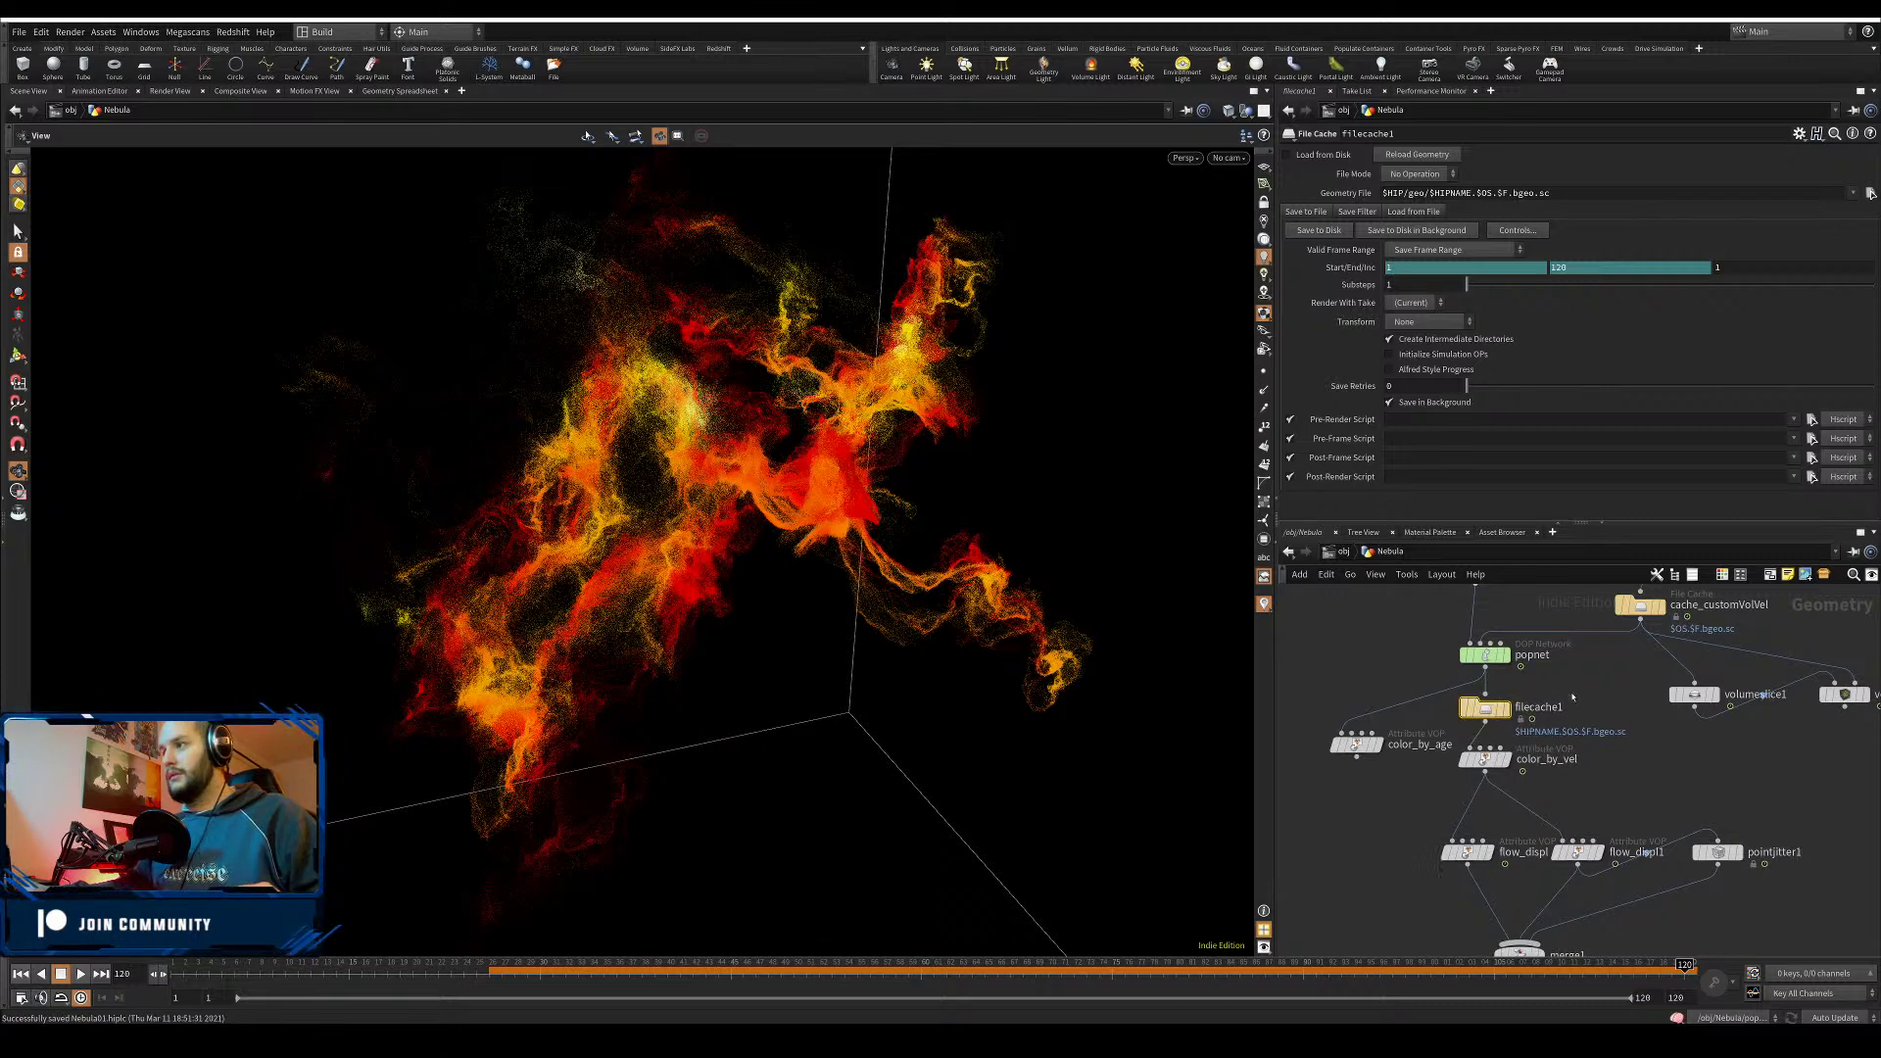
{"action": "left_click_drag", "start_coordinate": [1414, 137], "coordinate": [983, 168]}
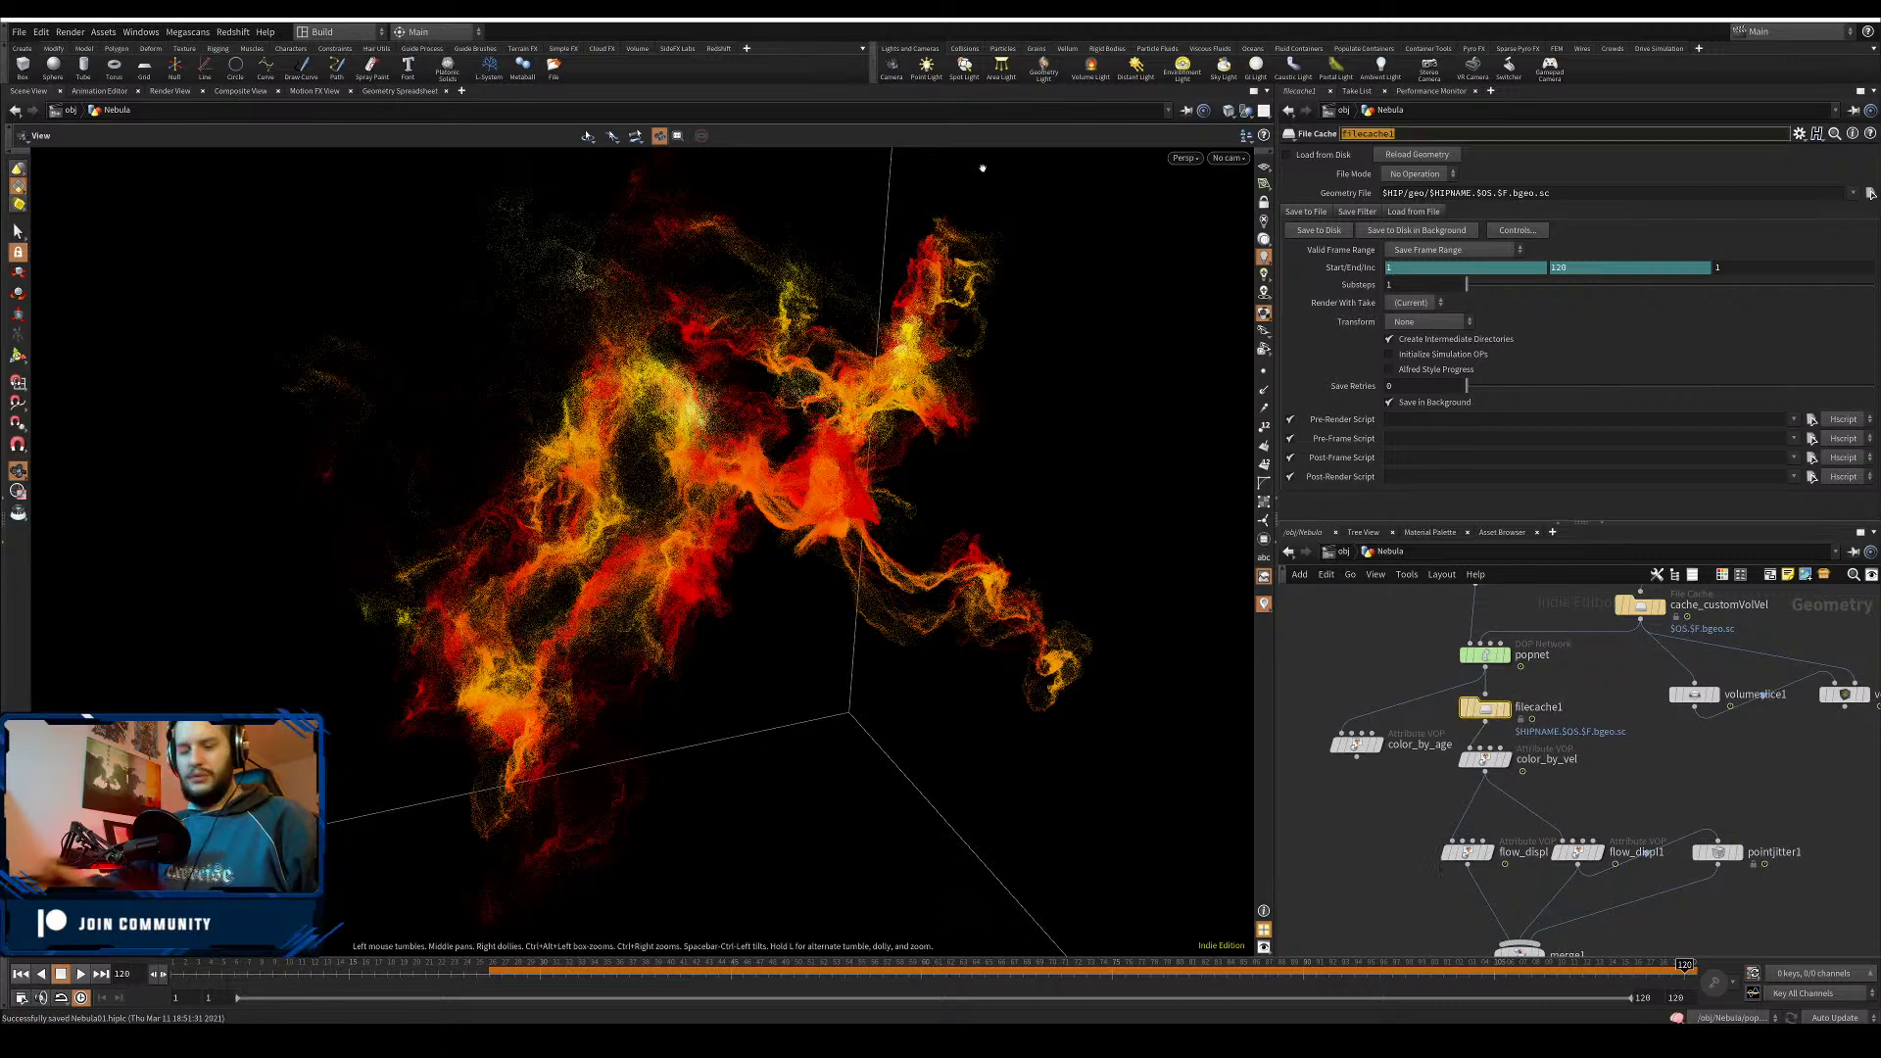
{"action": "type", "text": "nebula01_"}
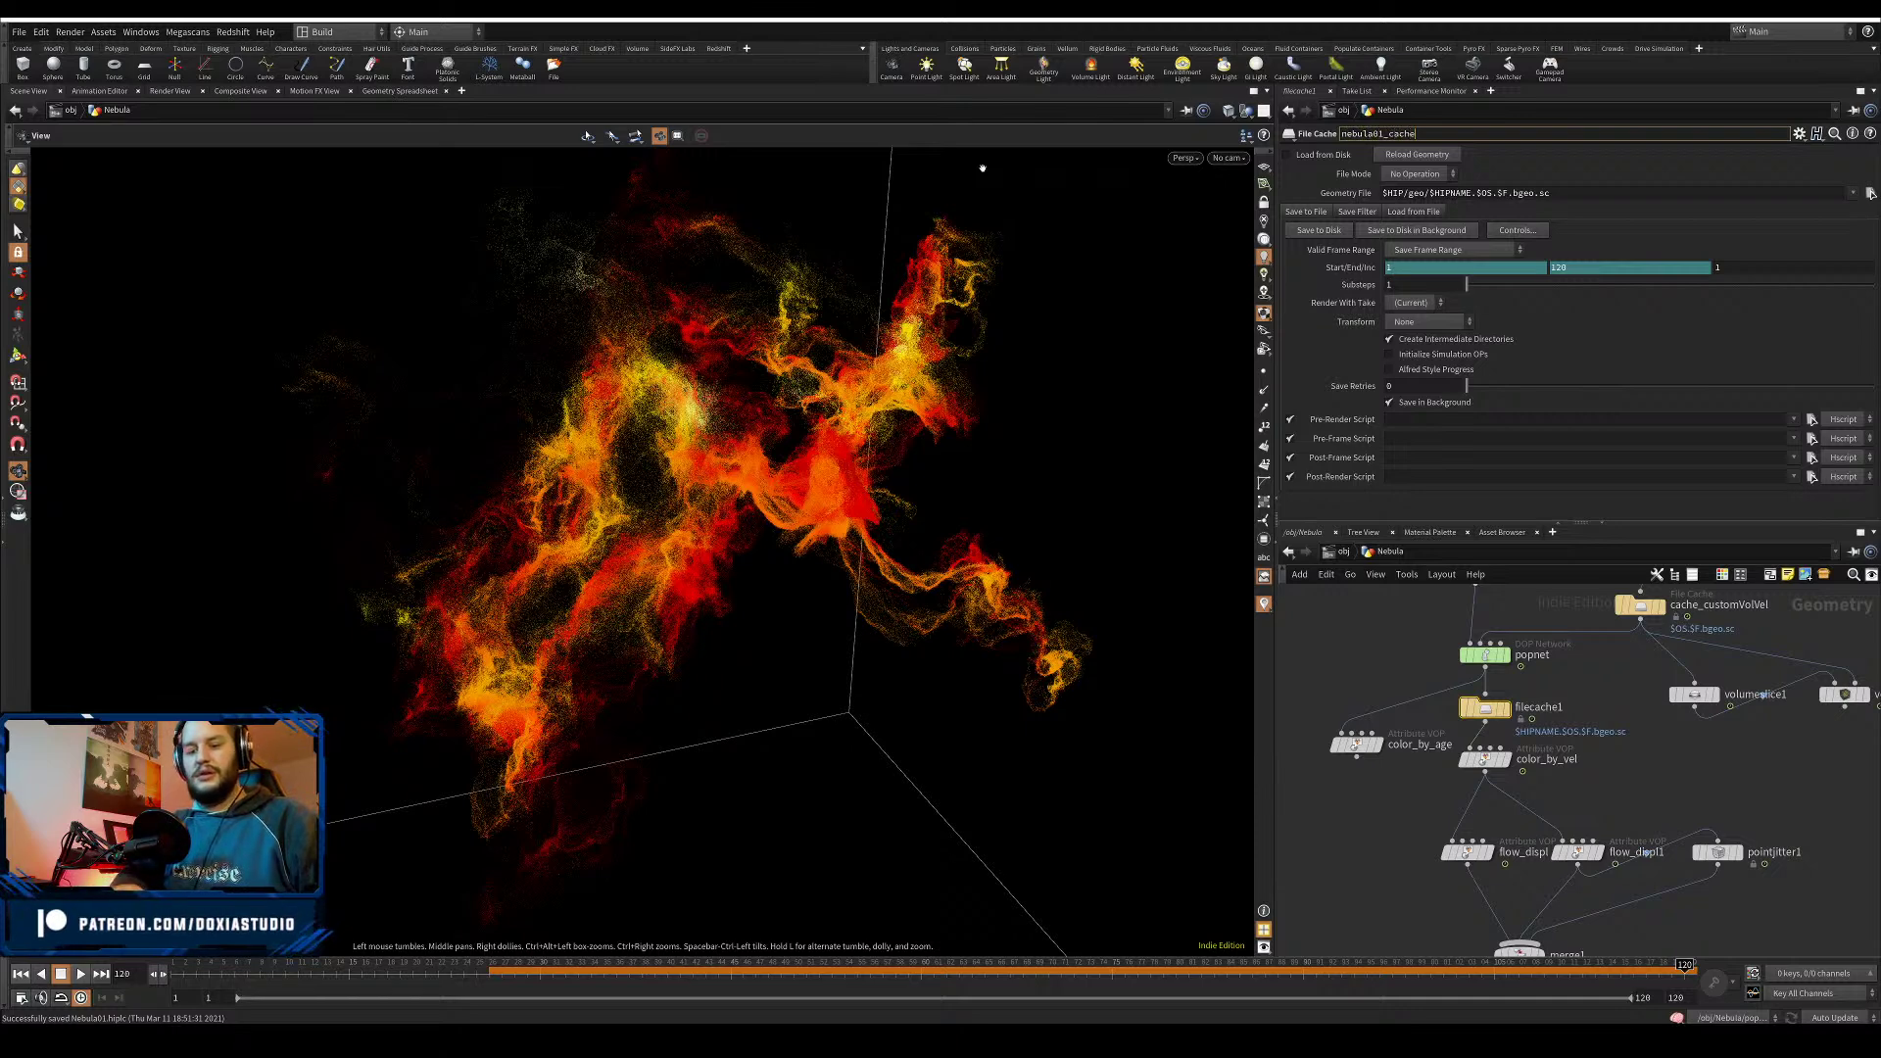
{"action": "type", "text": "cacheParticles"}
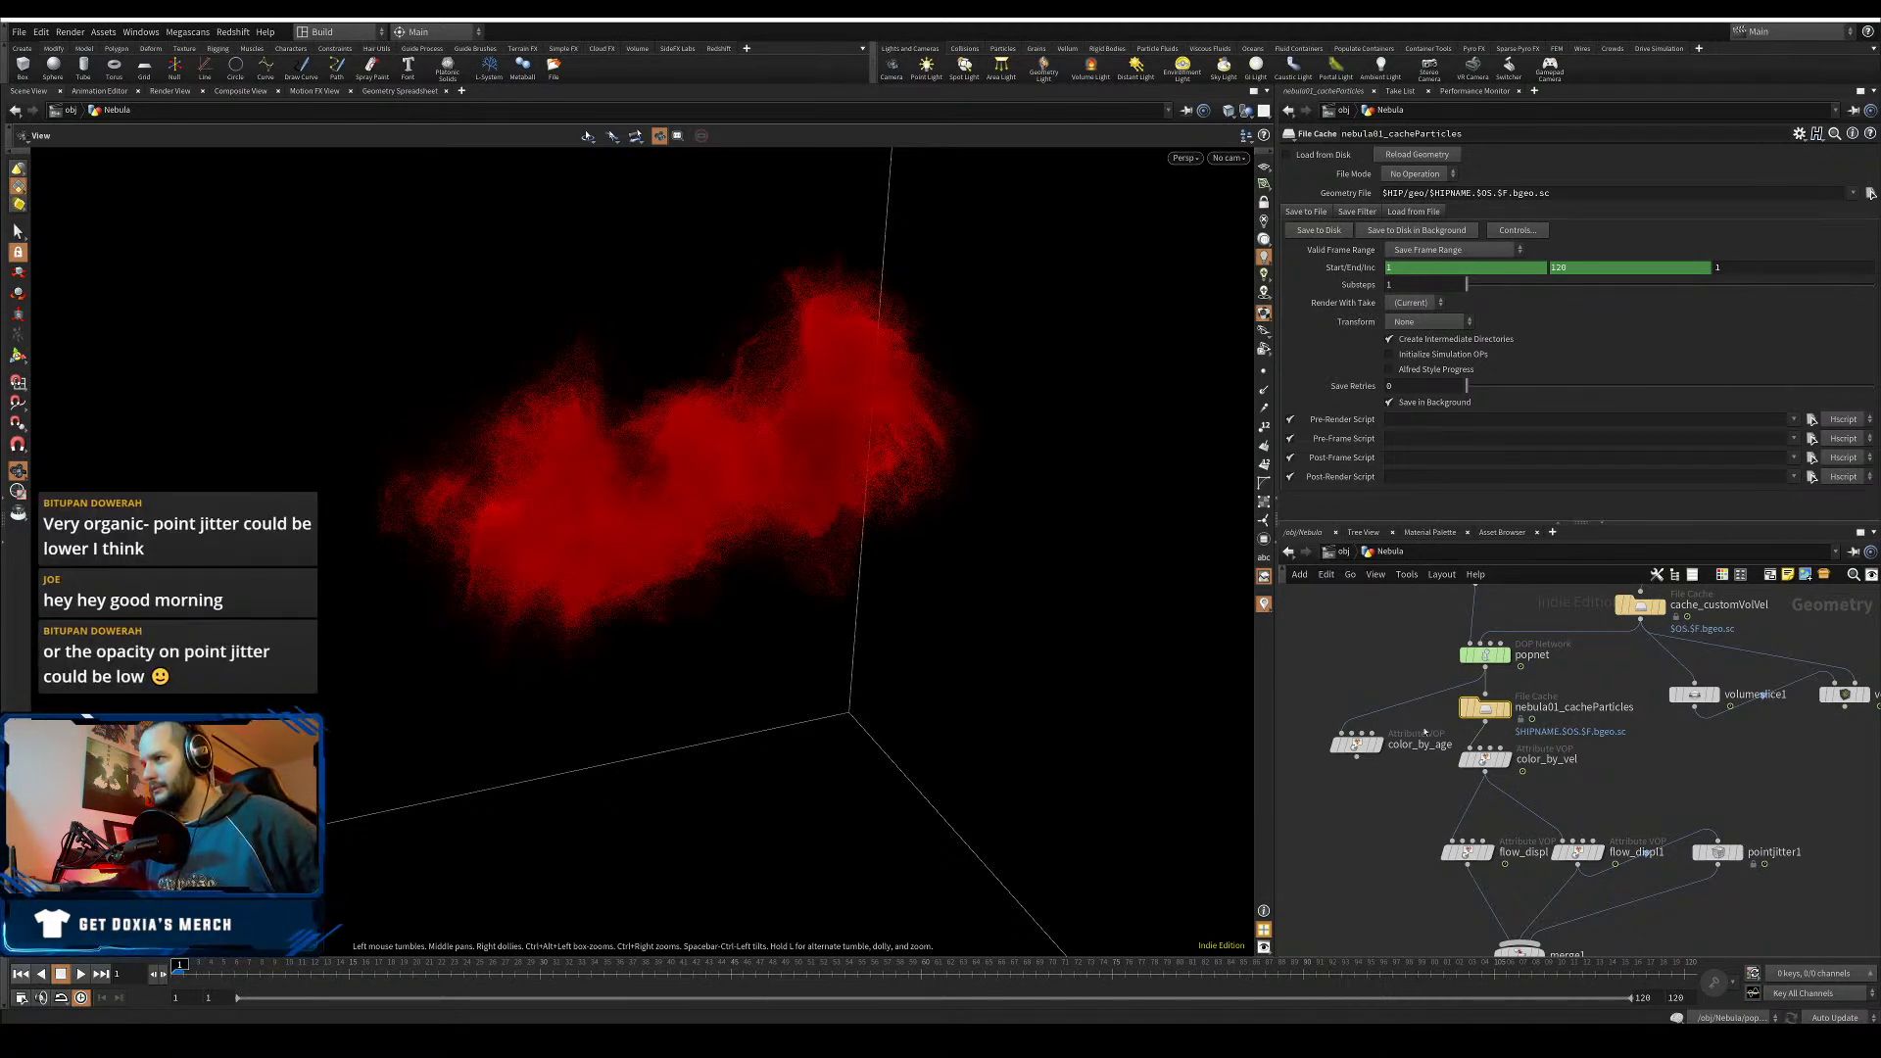
- Inside popnet, set source_first_input's Reference Area to 0.02
{"action": "double_click", "coordinate": [1487, 655]}
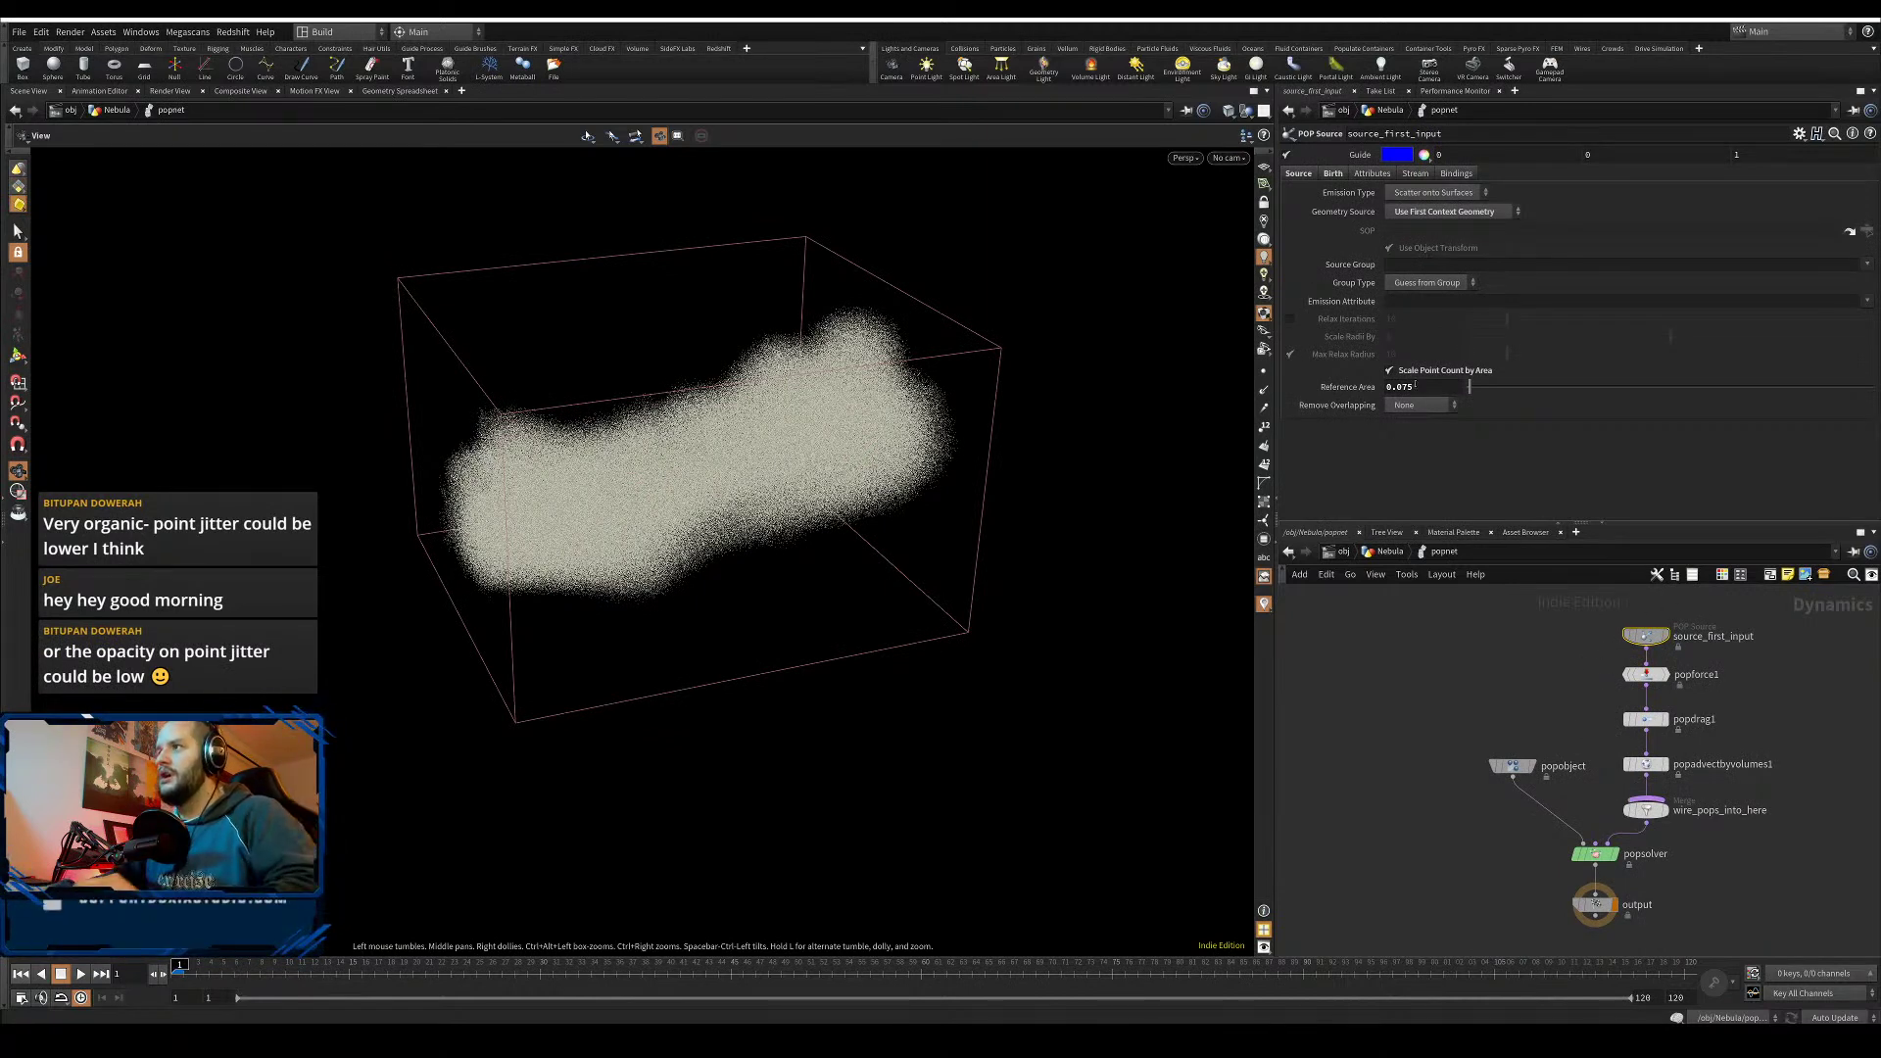
{"action": "double_click", "coordinate": [1414, 385]}
{"action": "type", "text": "0.02"}
{"action": "key", "text": "Return"}
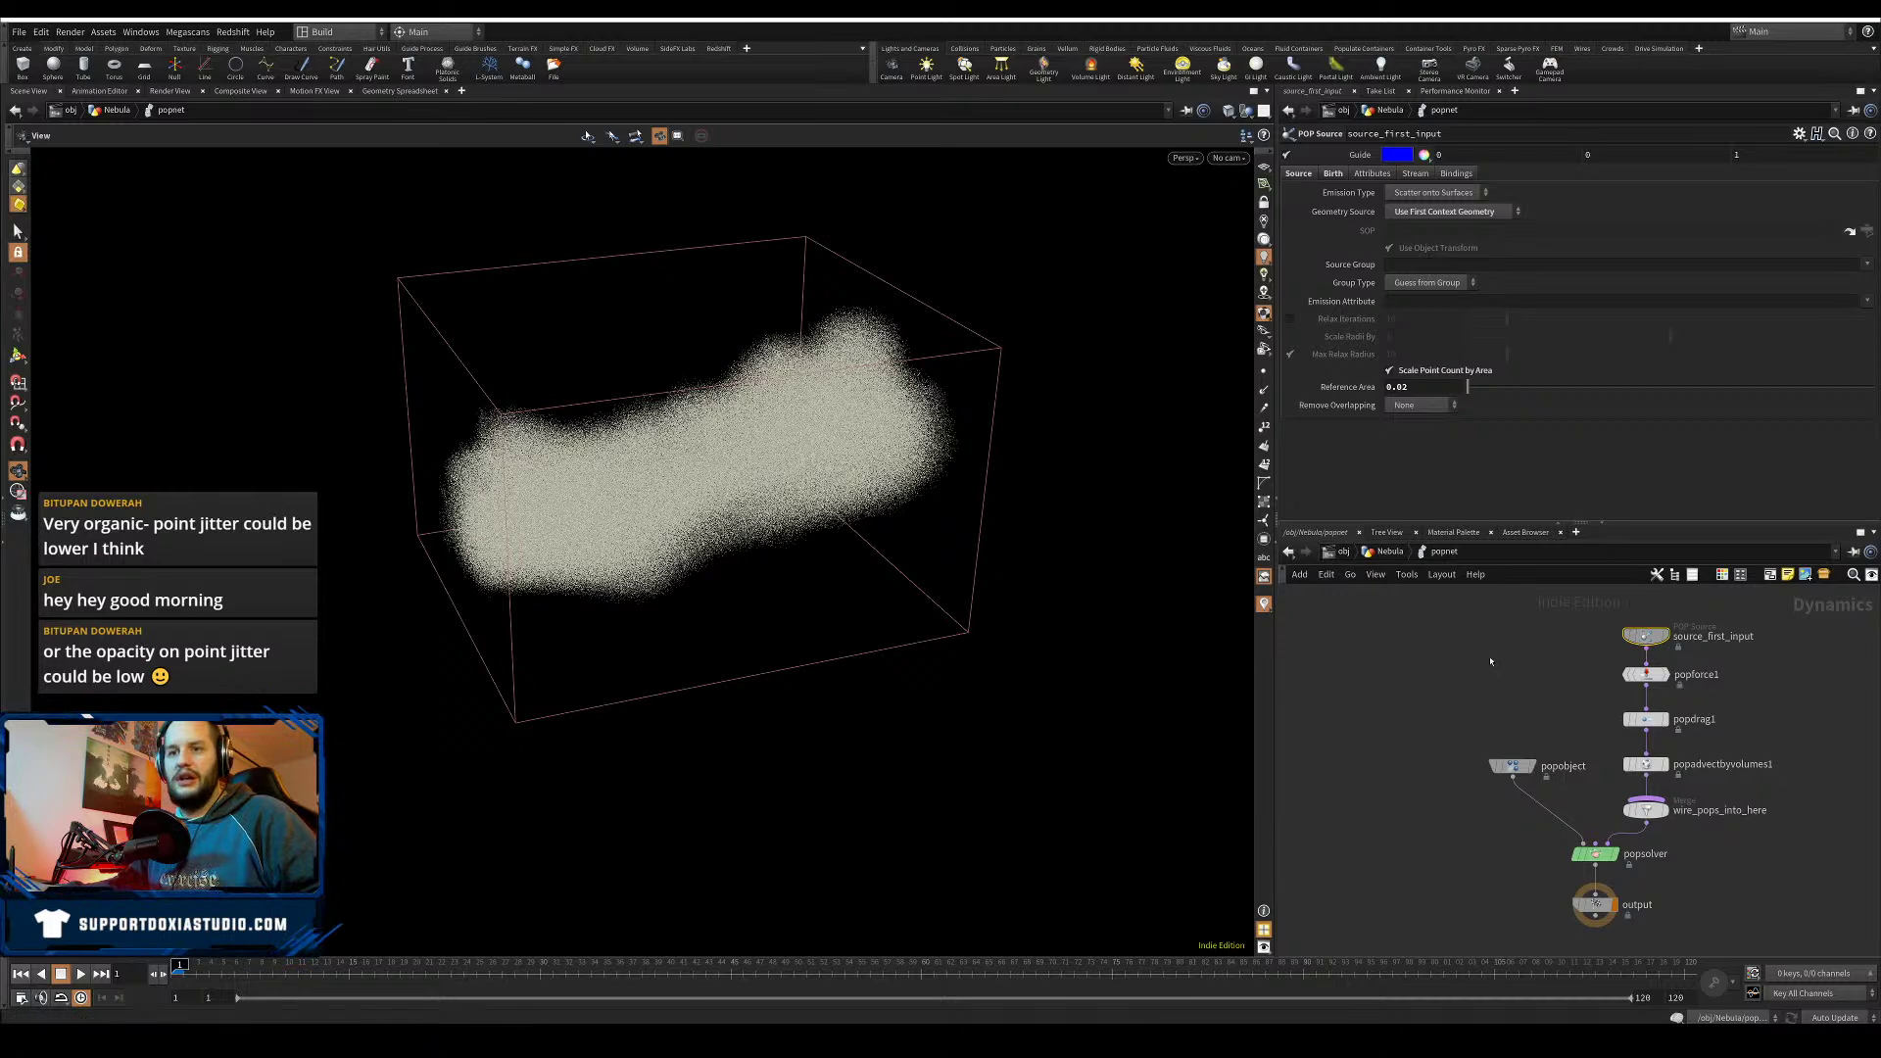
{"action": "key", "text": "u"}
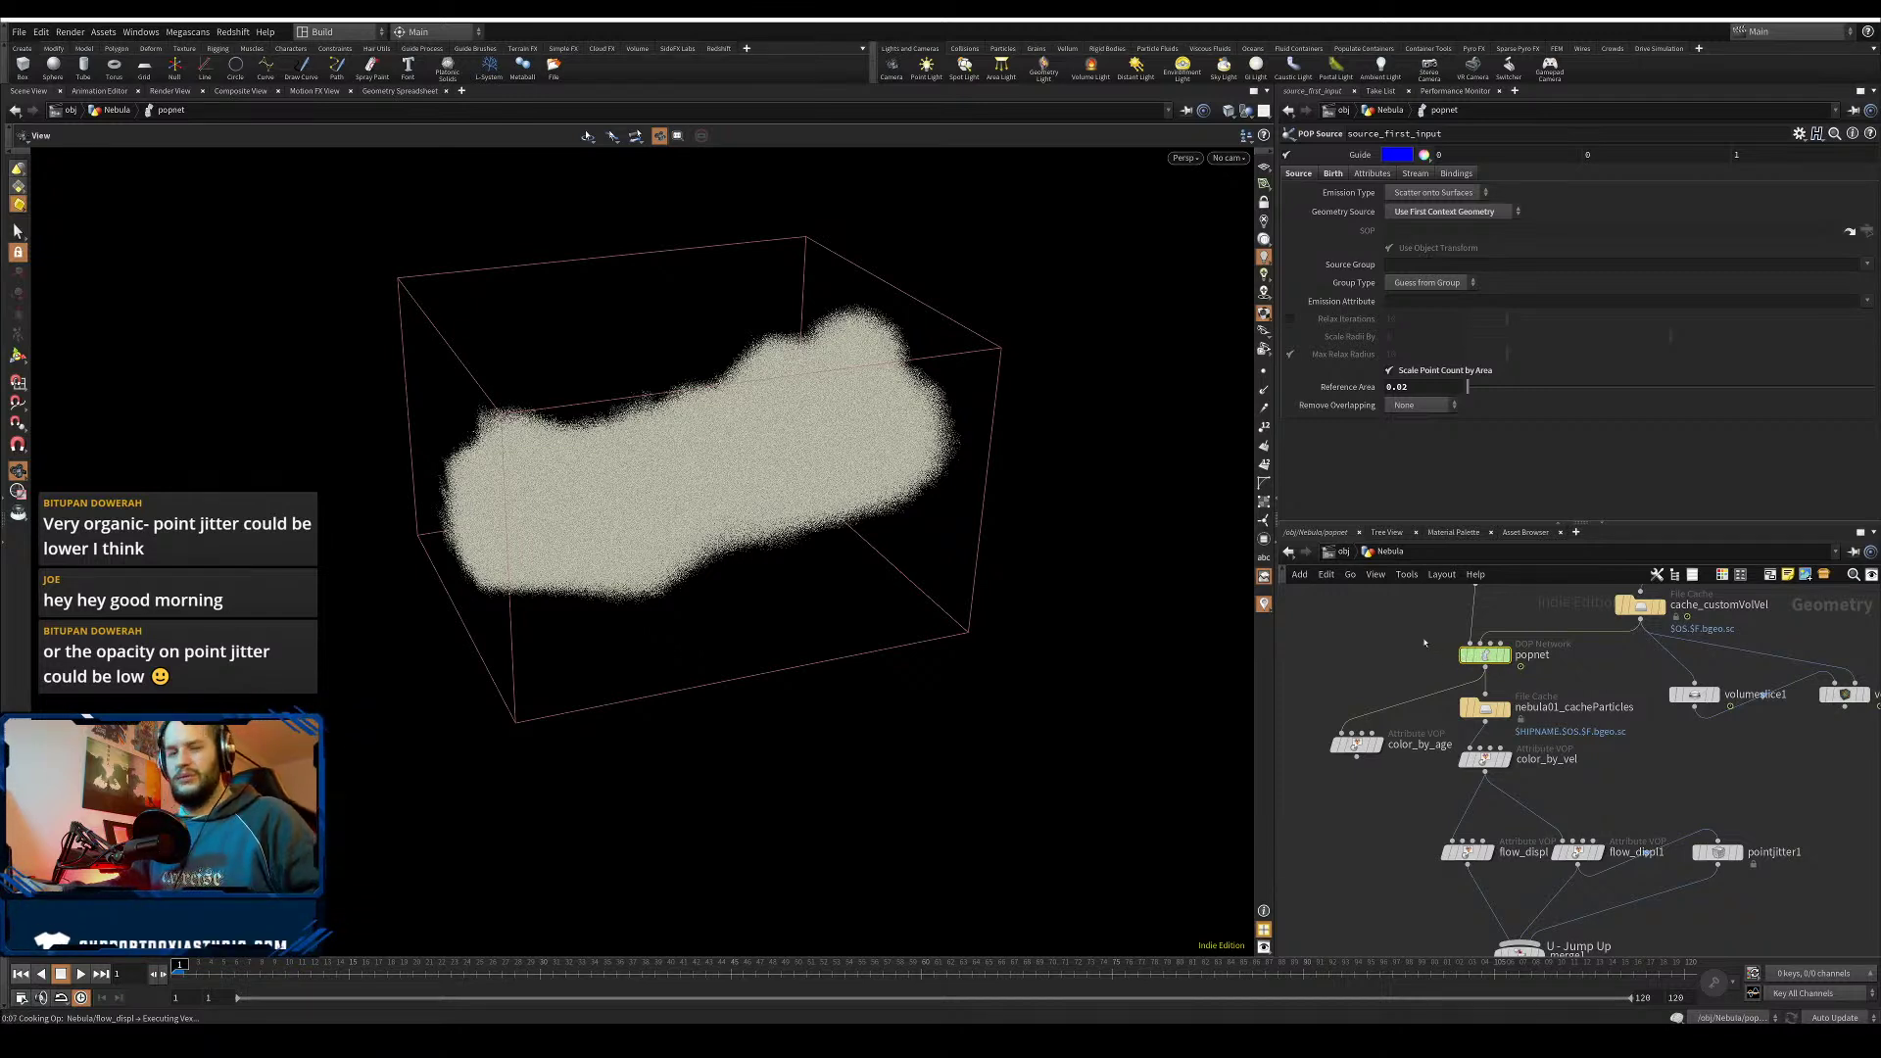
- Check popnet's node information, then lower the Reference Area further to 0.01
{"action": "left_click", "coordinate": [1484, 655]}
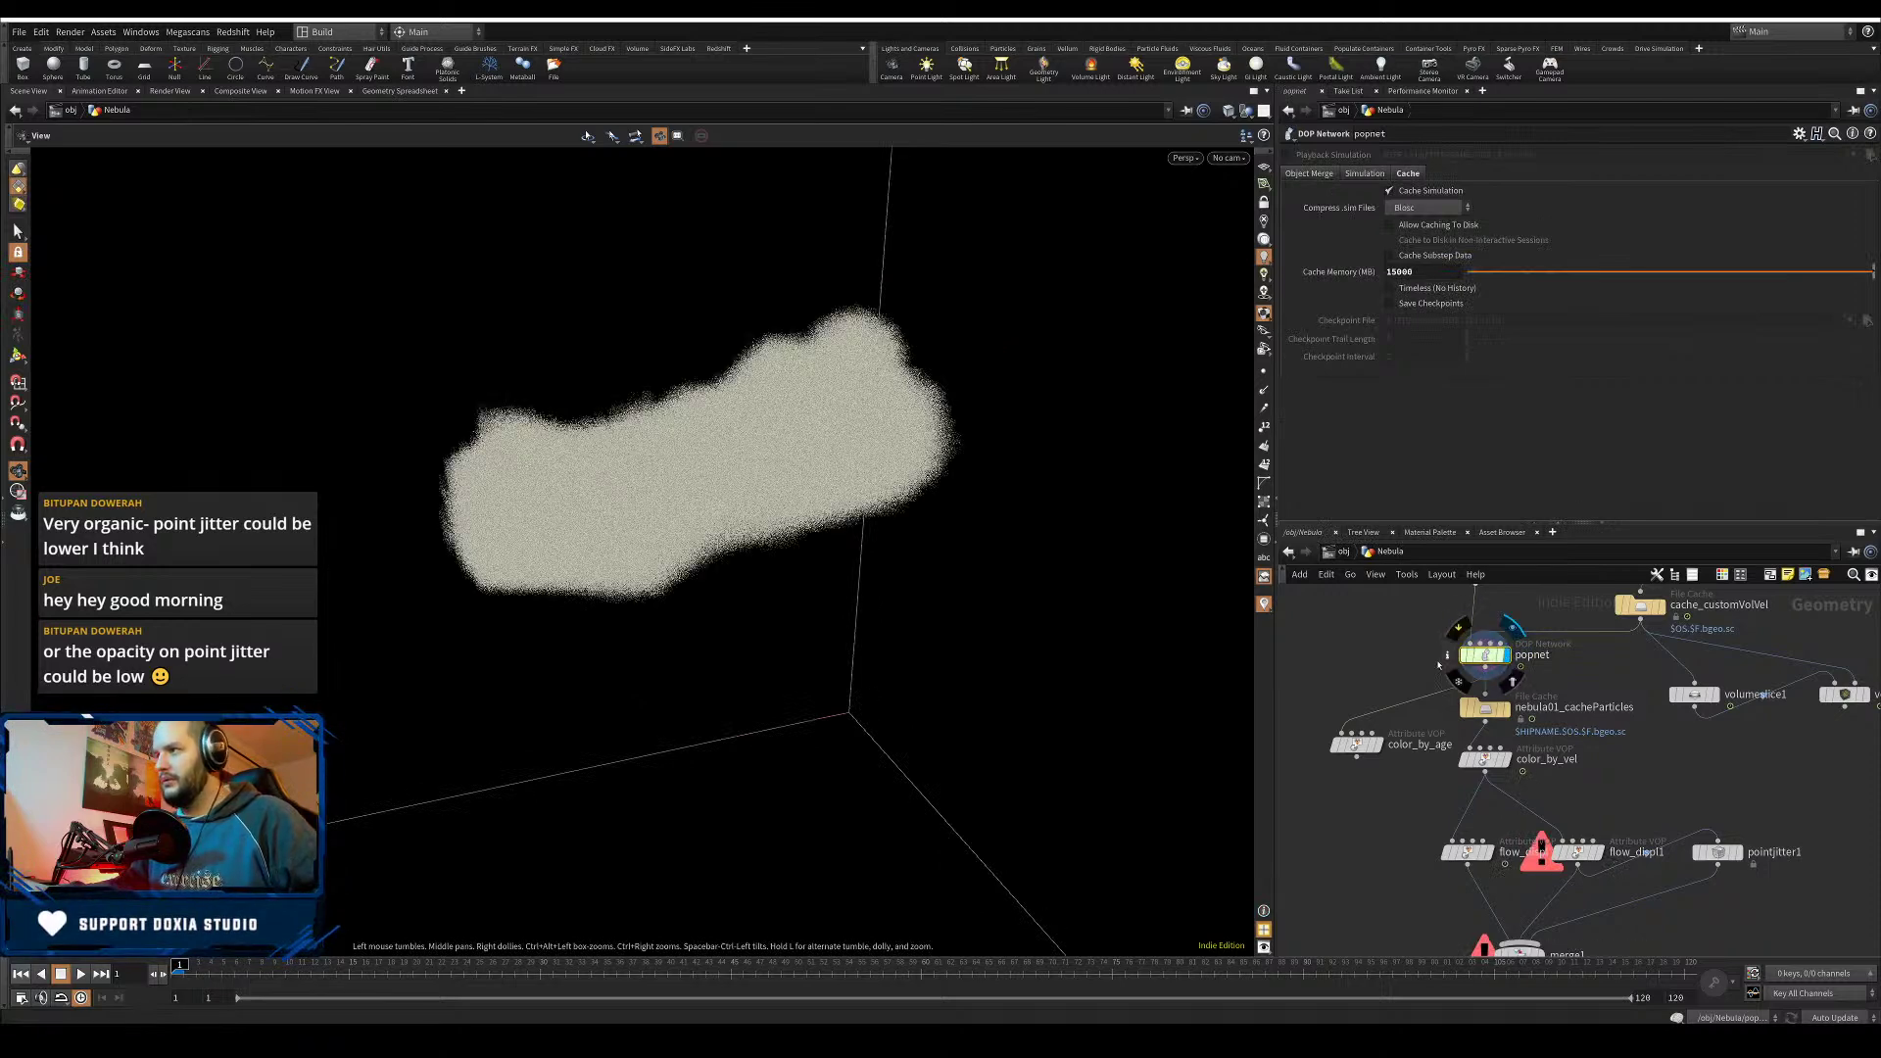
{"action": "left_click", "coordinate": [1446, 655]}
{"action": "left_click", "coordinate": [1418, 592]}
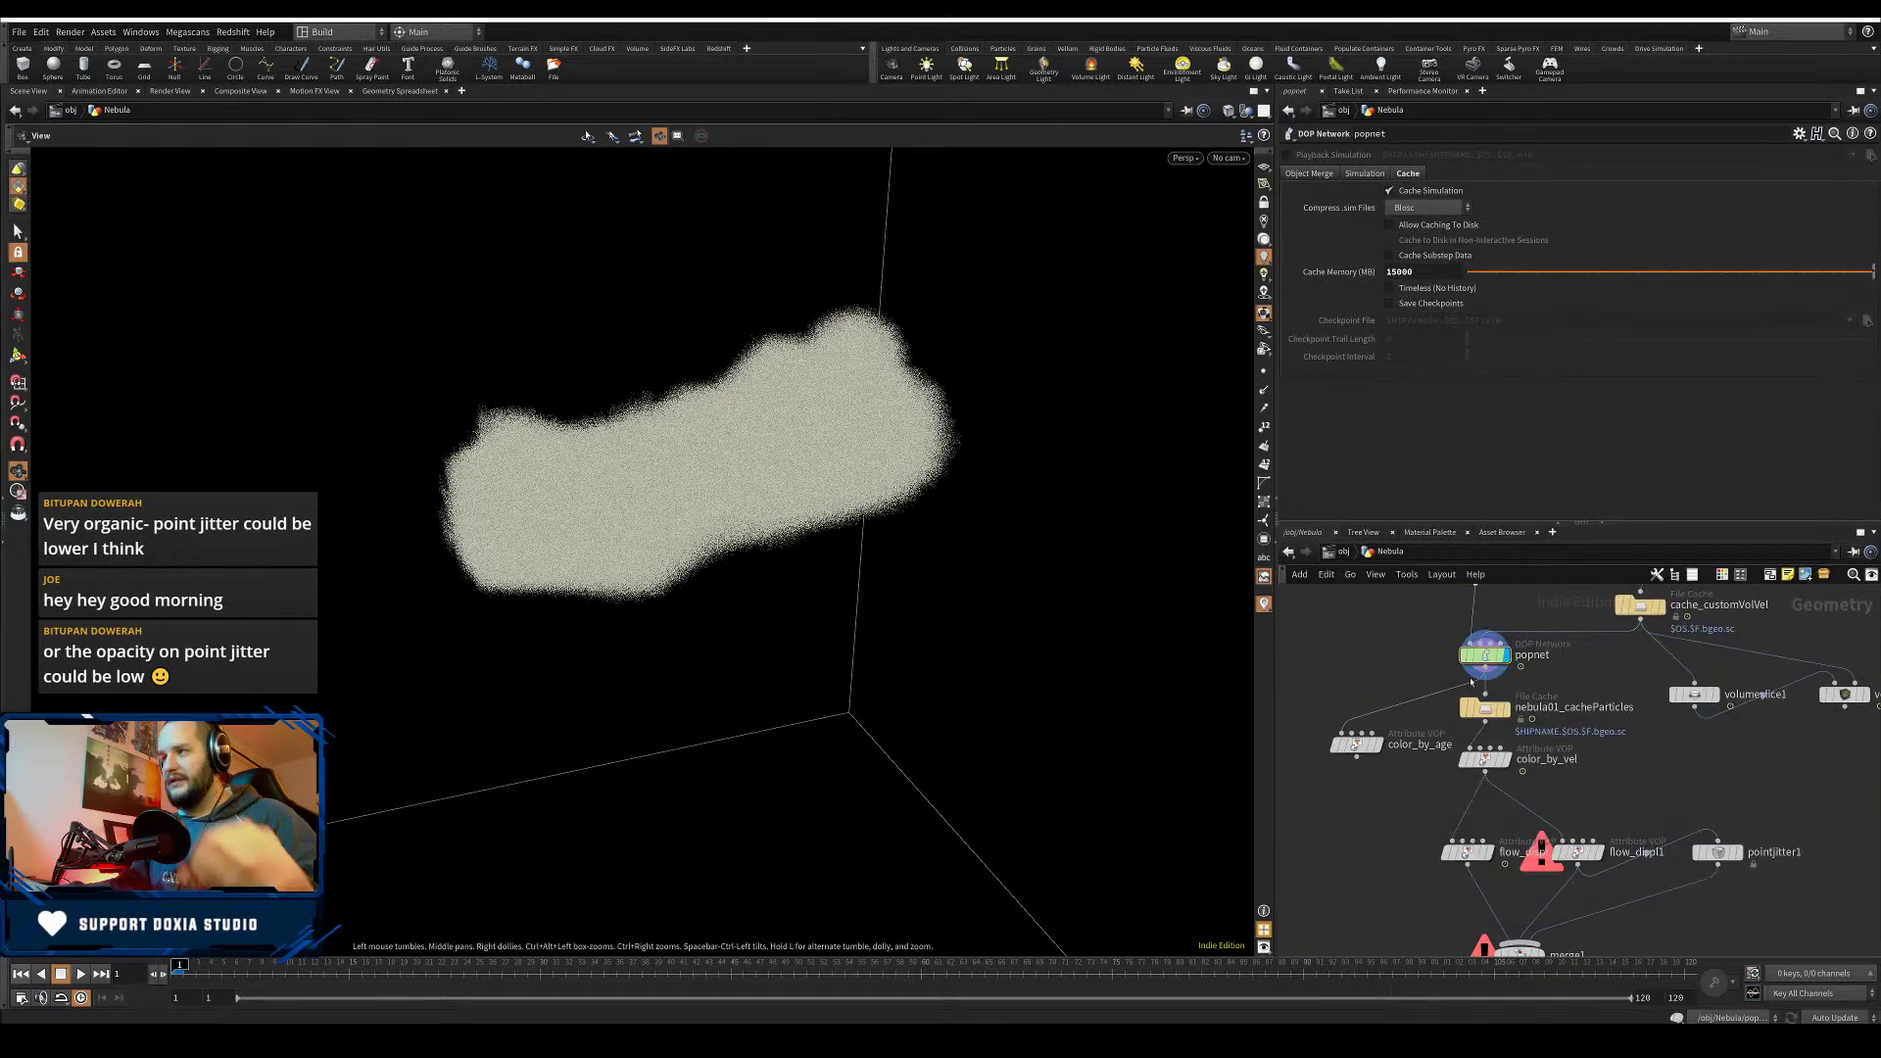
{"action": "double_click", "coordinate": [1488, 658]}
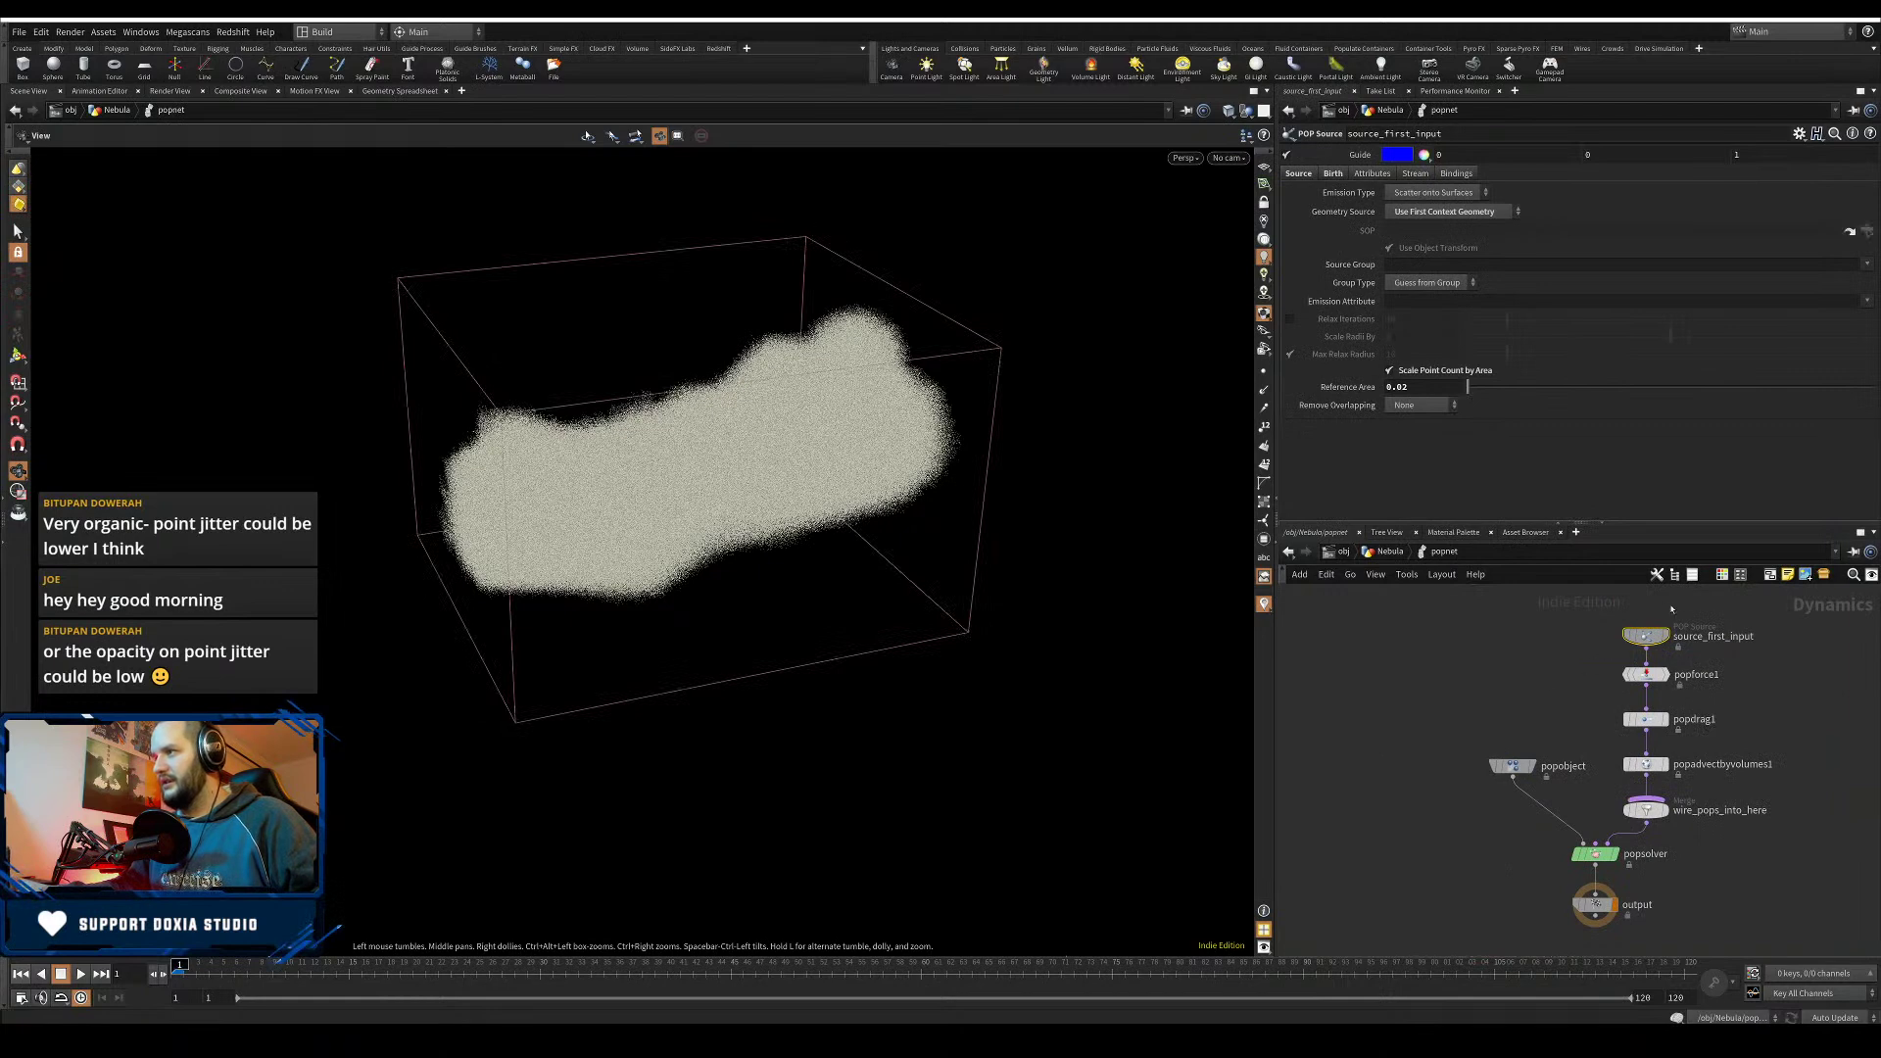
{"action": "key", "text": "BackSpace"}
{"action": "type", "text": "1"}
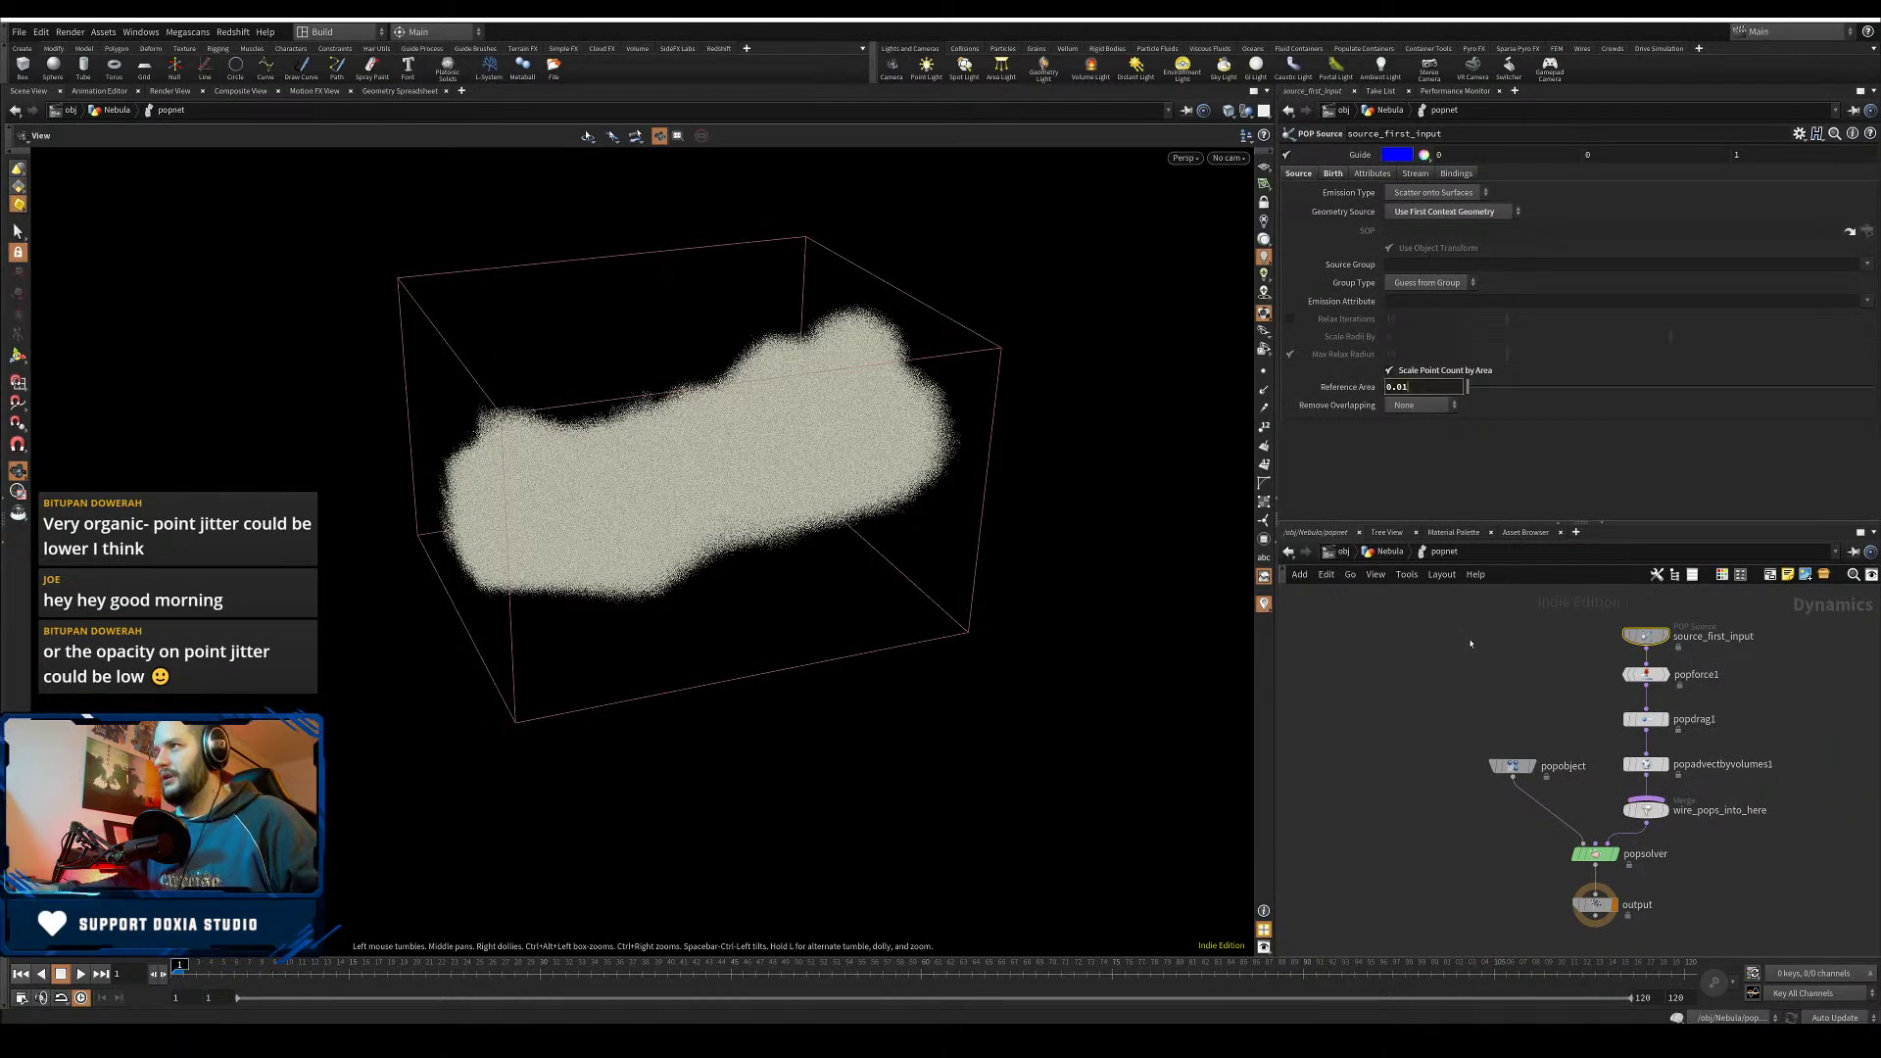
{"action": "key", "text": "Return"}
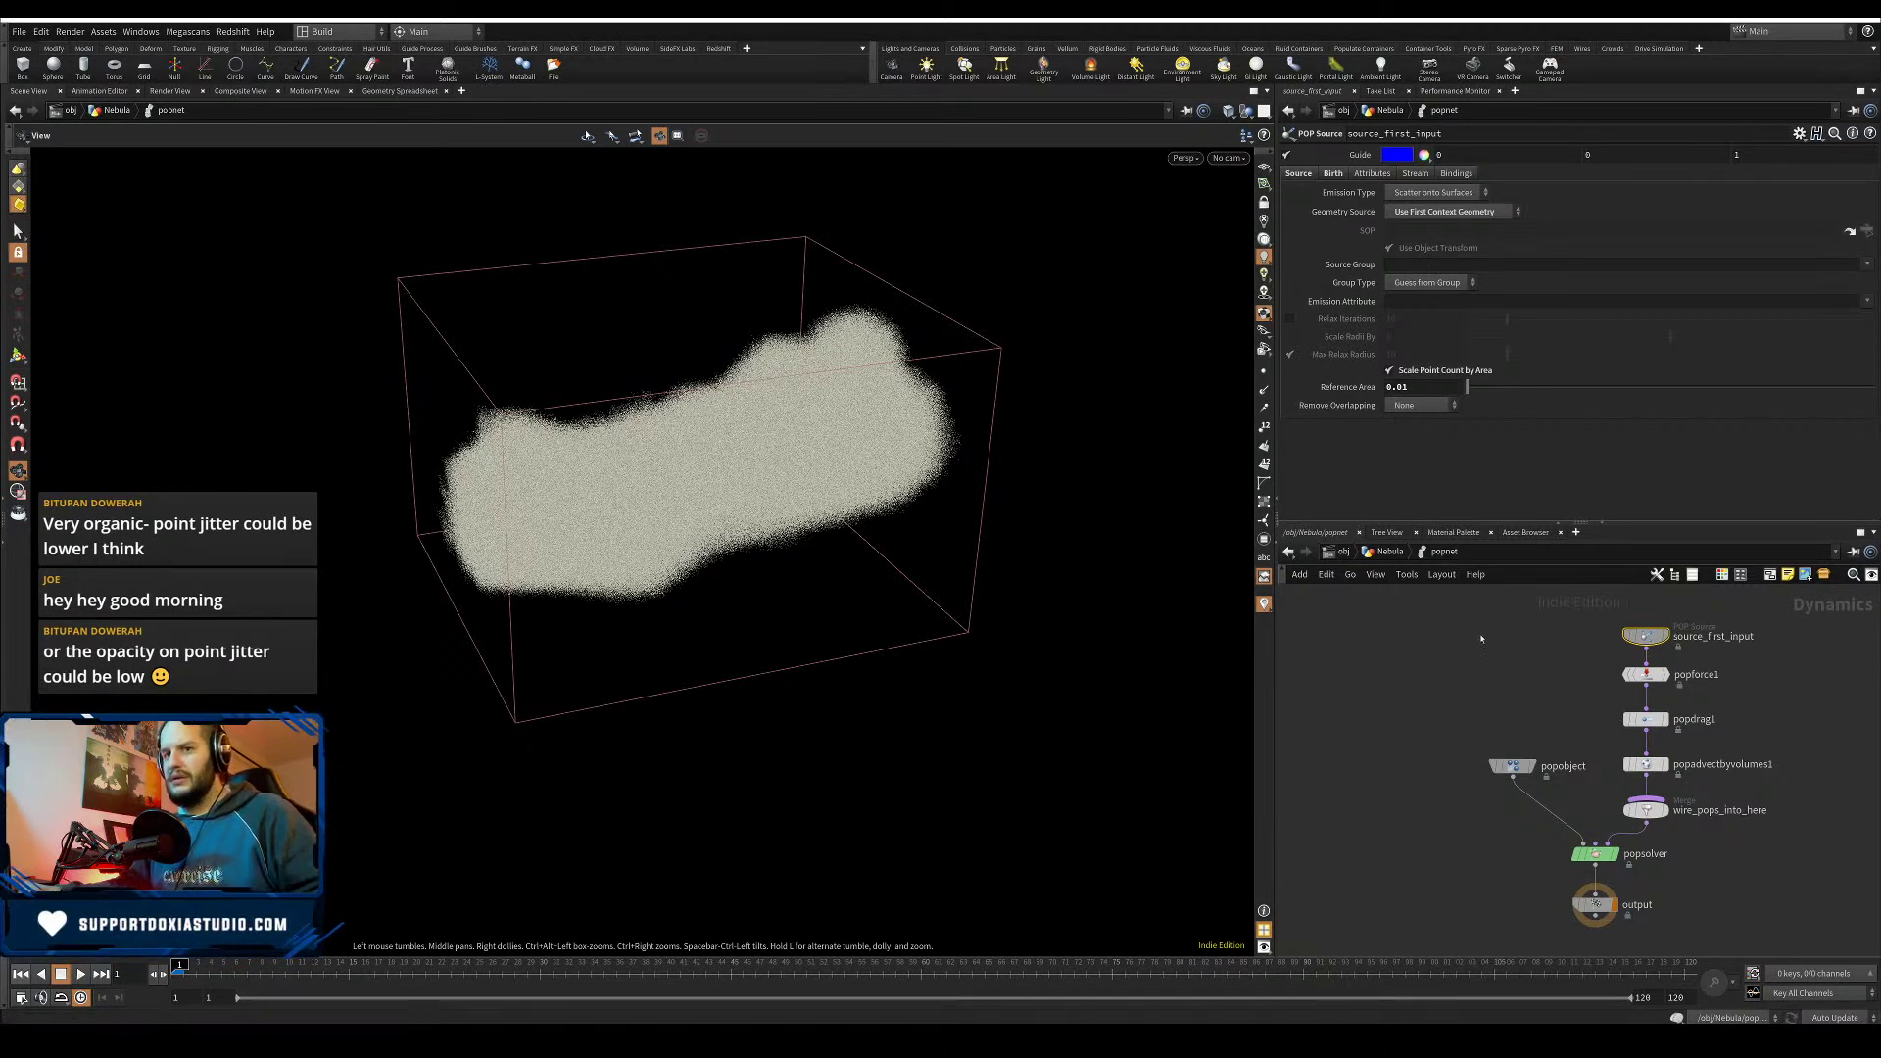
- Return to the Nebula network, save the scene, and select nebula01_cacheParticles
{"action": "key", "text": "u"}
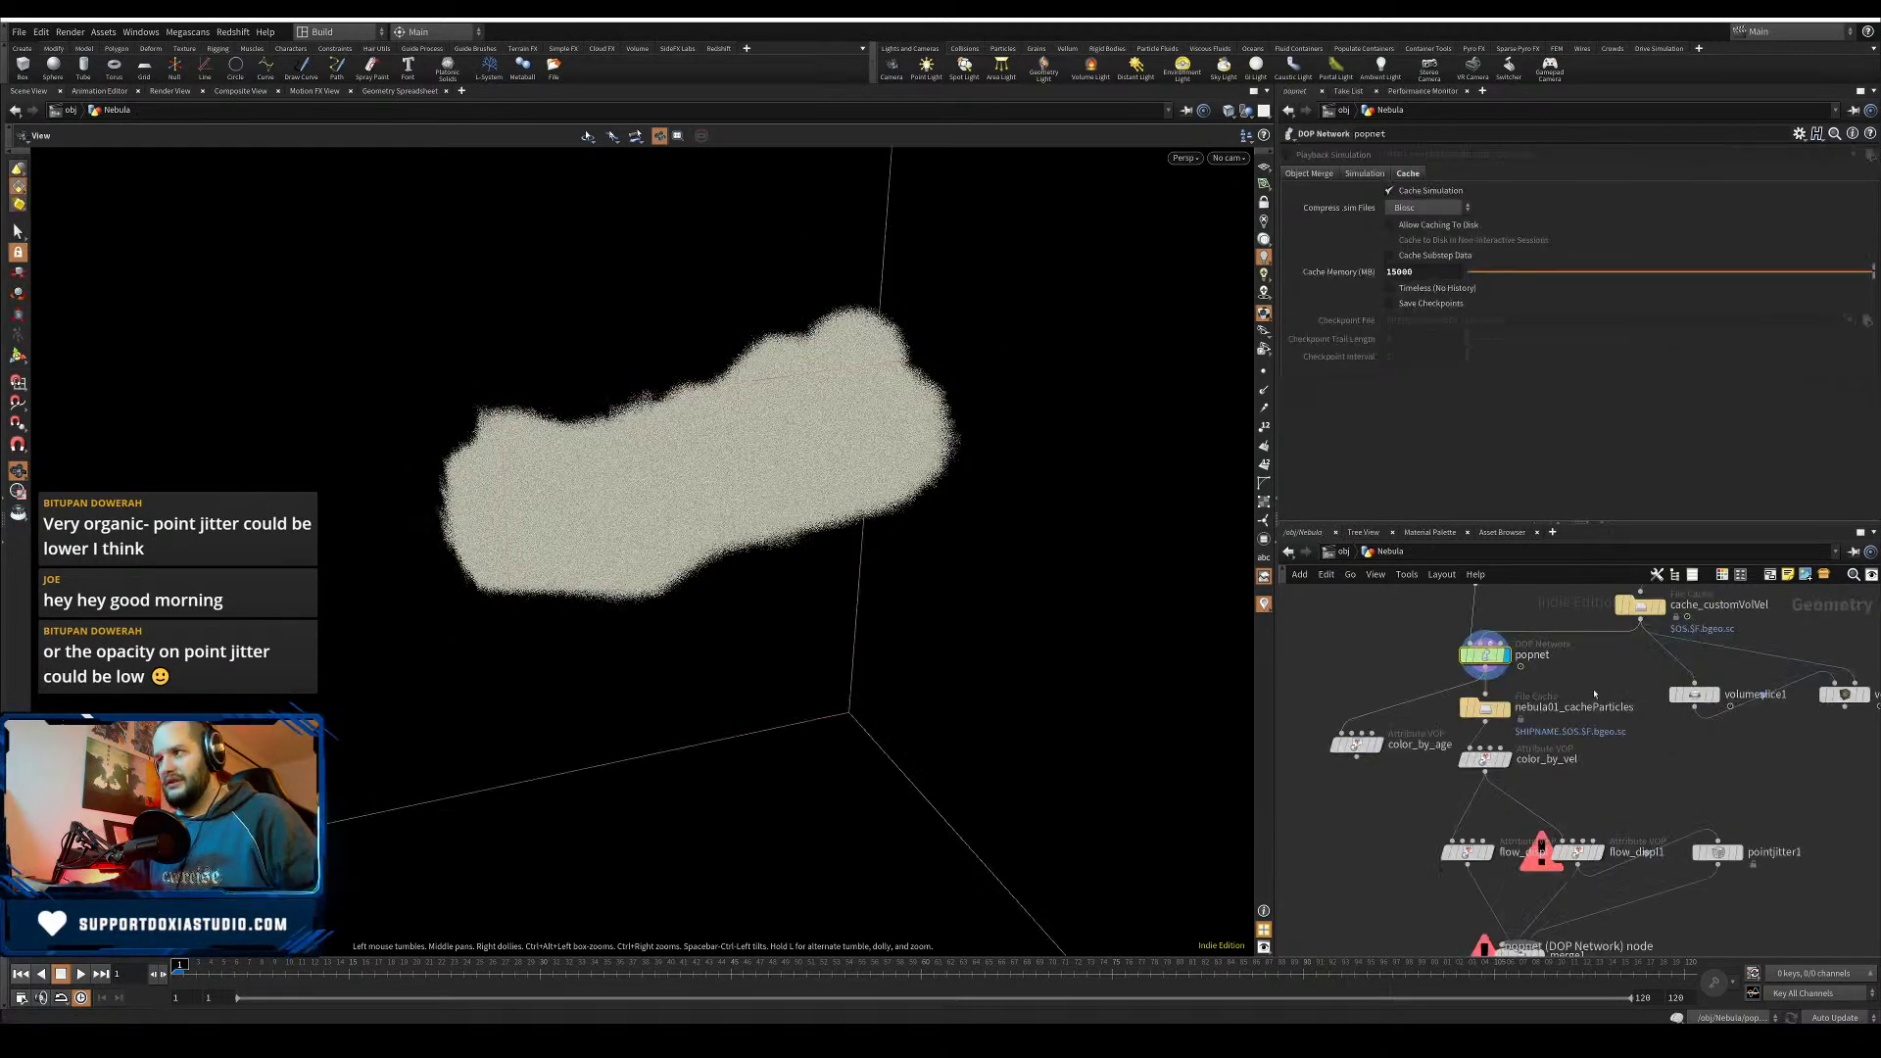
{"action": "key", "text": "ctrl+s"}
{"action": "left_click", "coordinate": [1503, 715]}
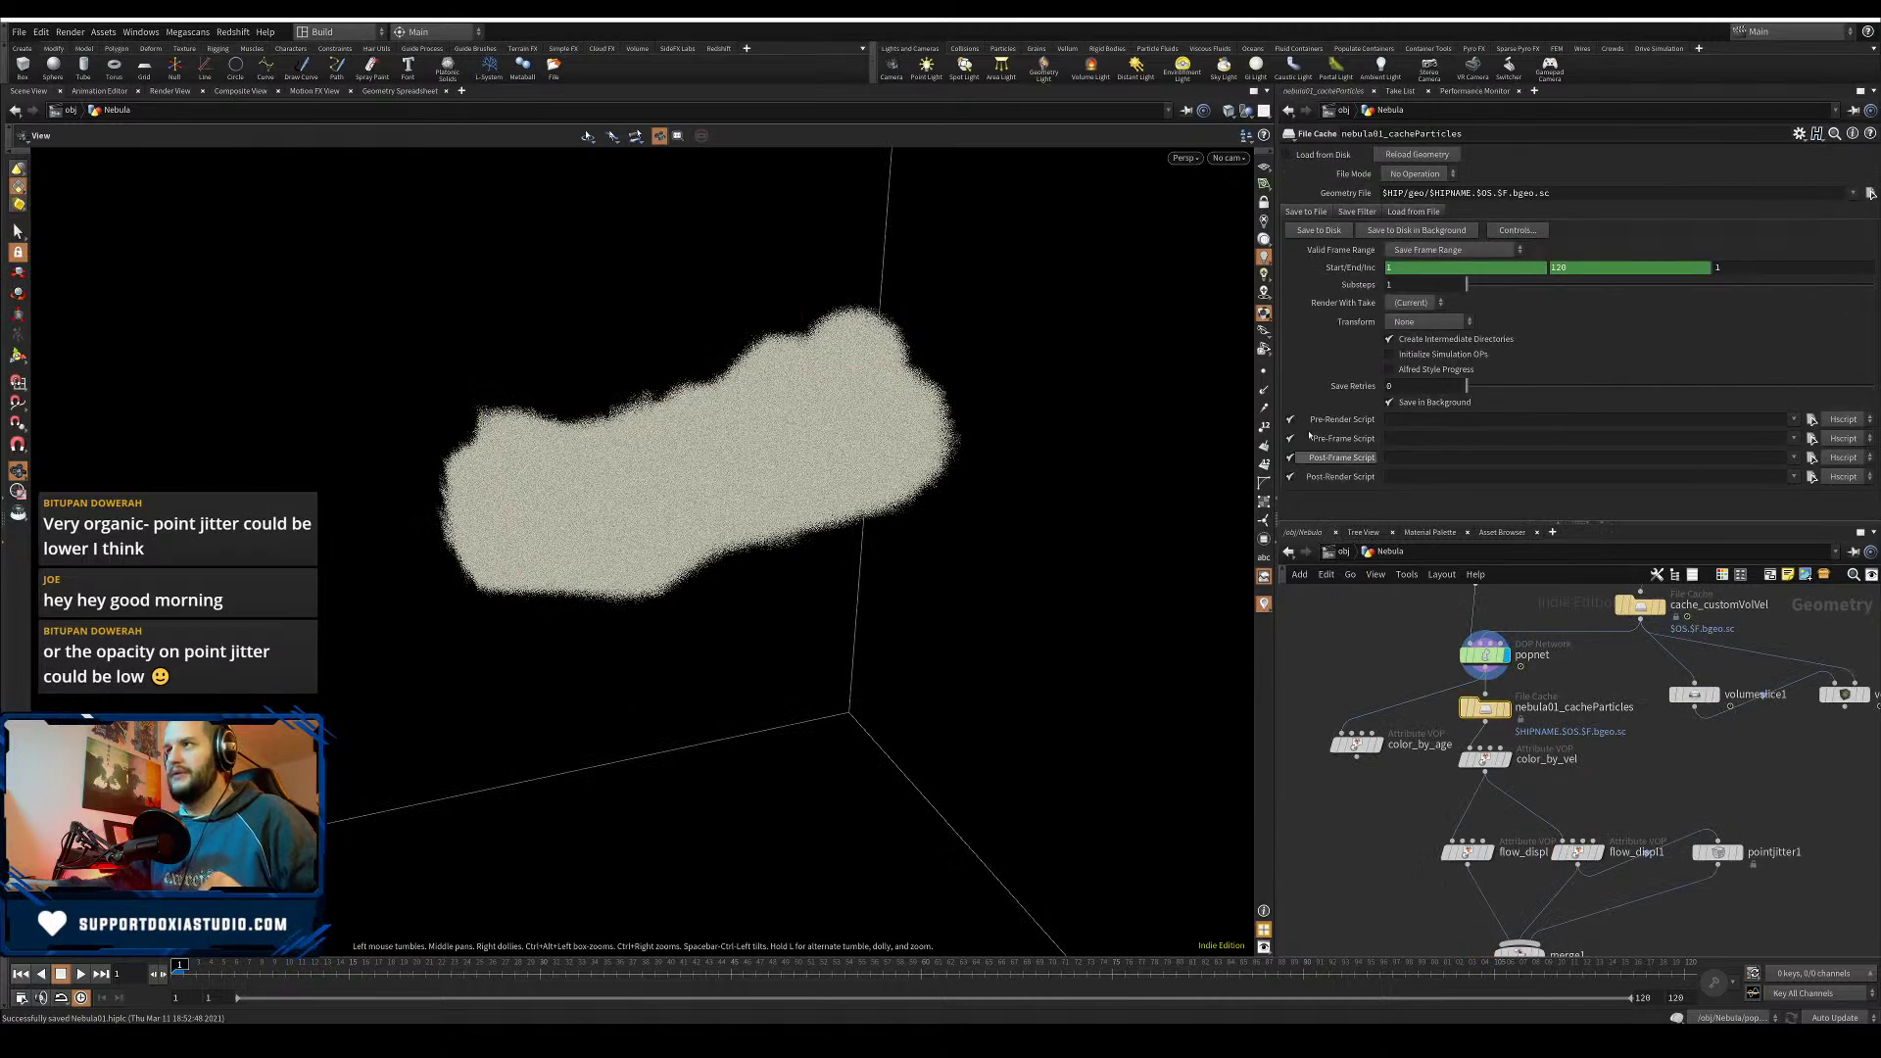
- Use Save to Disk on nebula01_cacheParticles to write frames 1–120
{"action": "left_click", "coordinate": [1320, 232]}
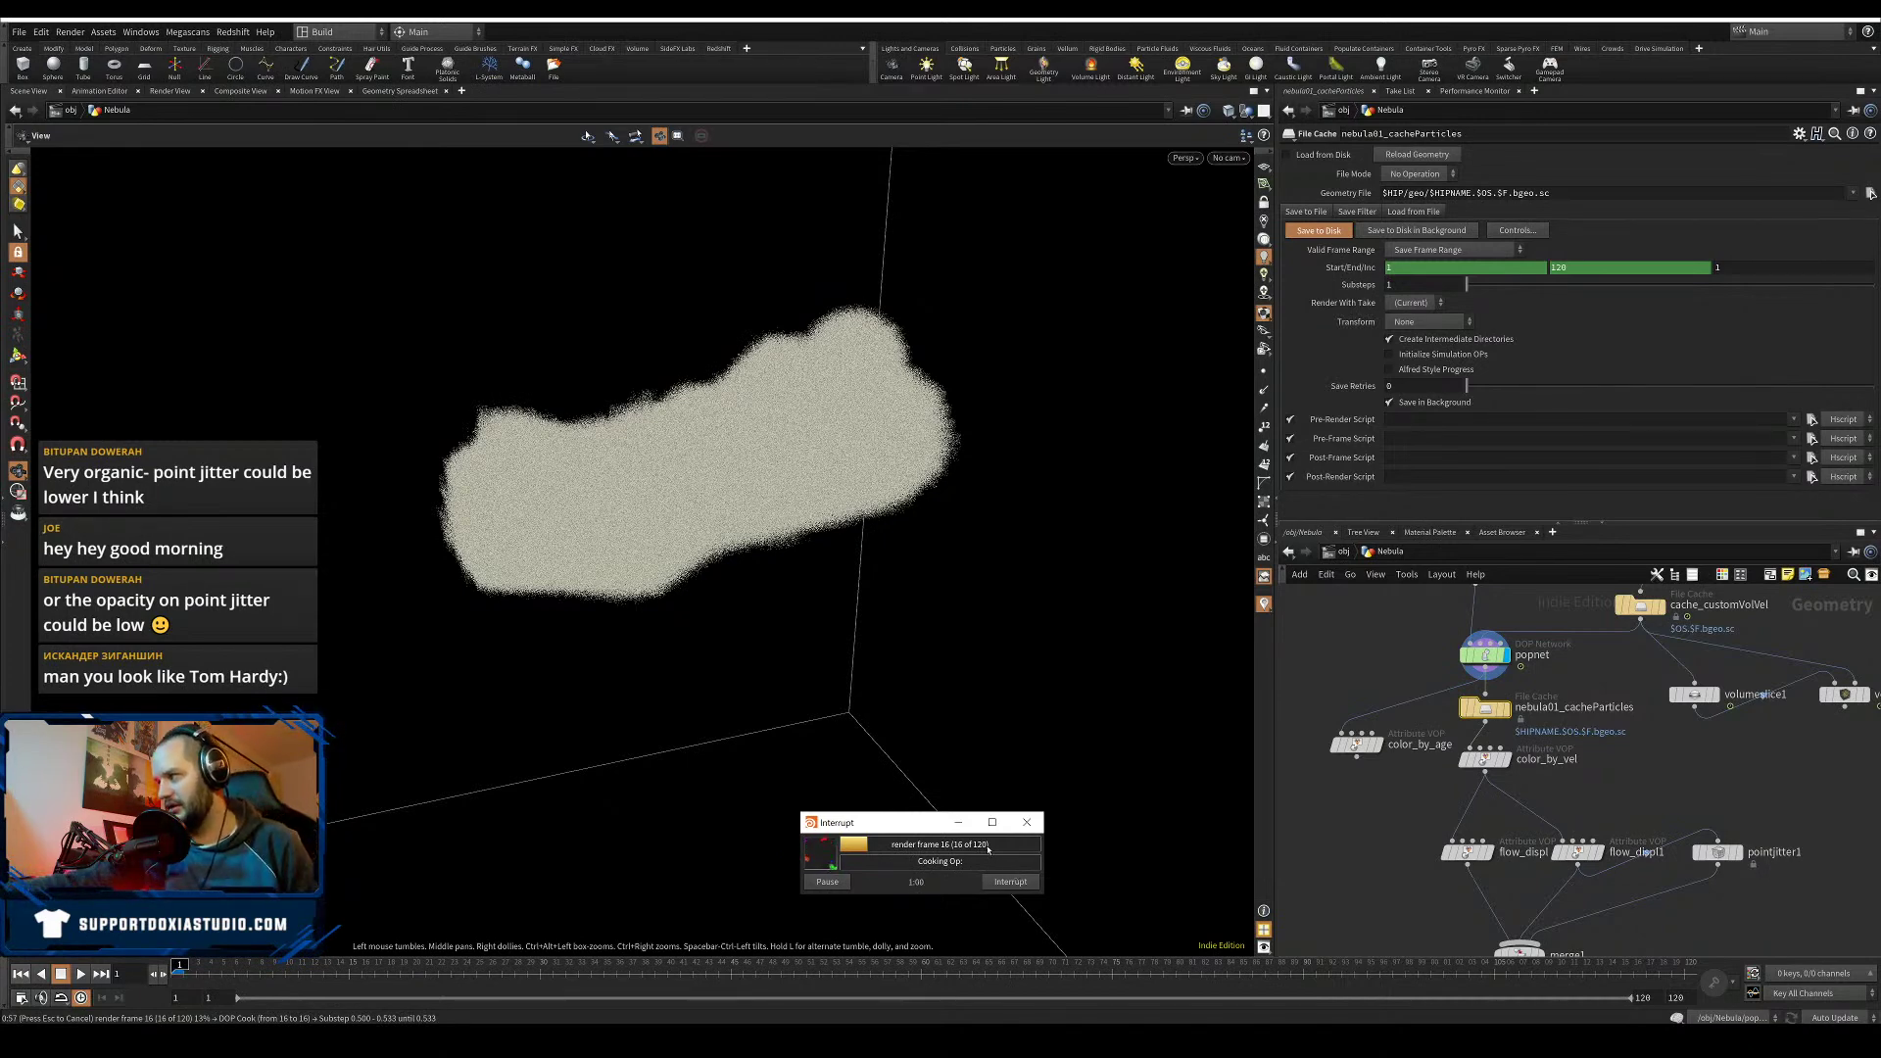
- Move the cache progress window aside while the write reaches frame 40 of 120
{"action": "left_click_drag", "start_coordinate": [902, 831], "coordinate": [989, 668]}
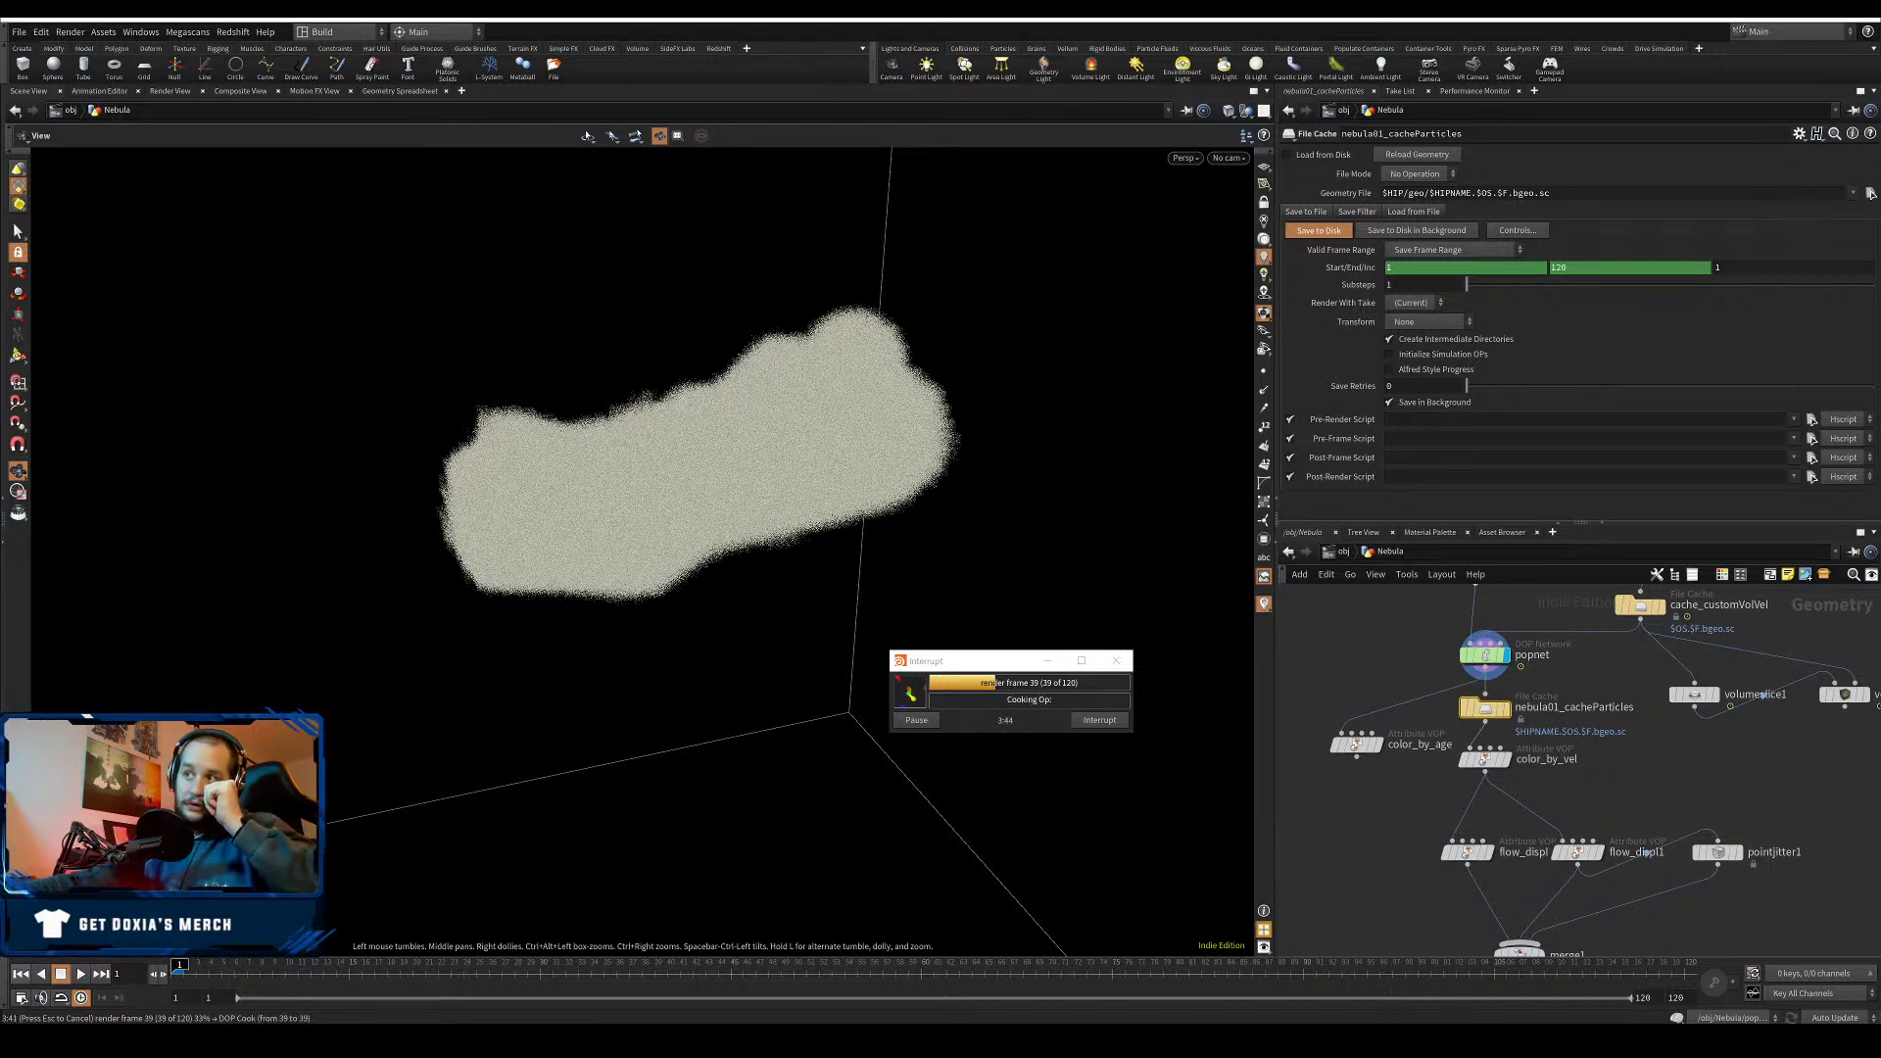
{"action": "left_click_drag", "start_coordinate": [982, 666], "coordinate": [861, 720]}
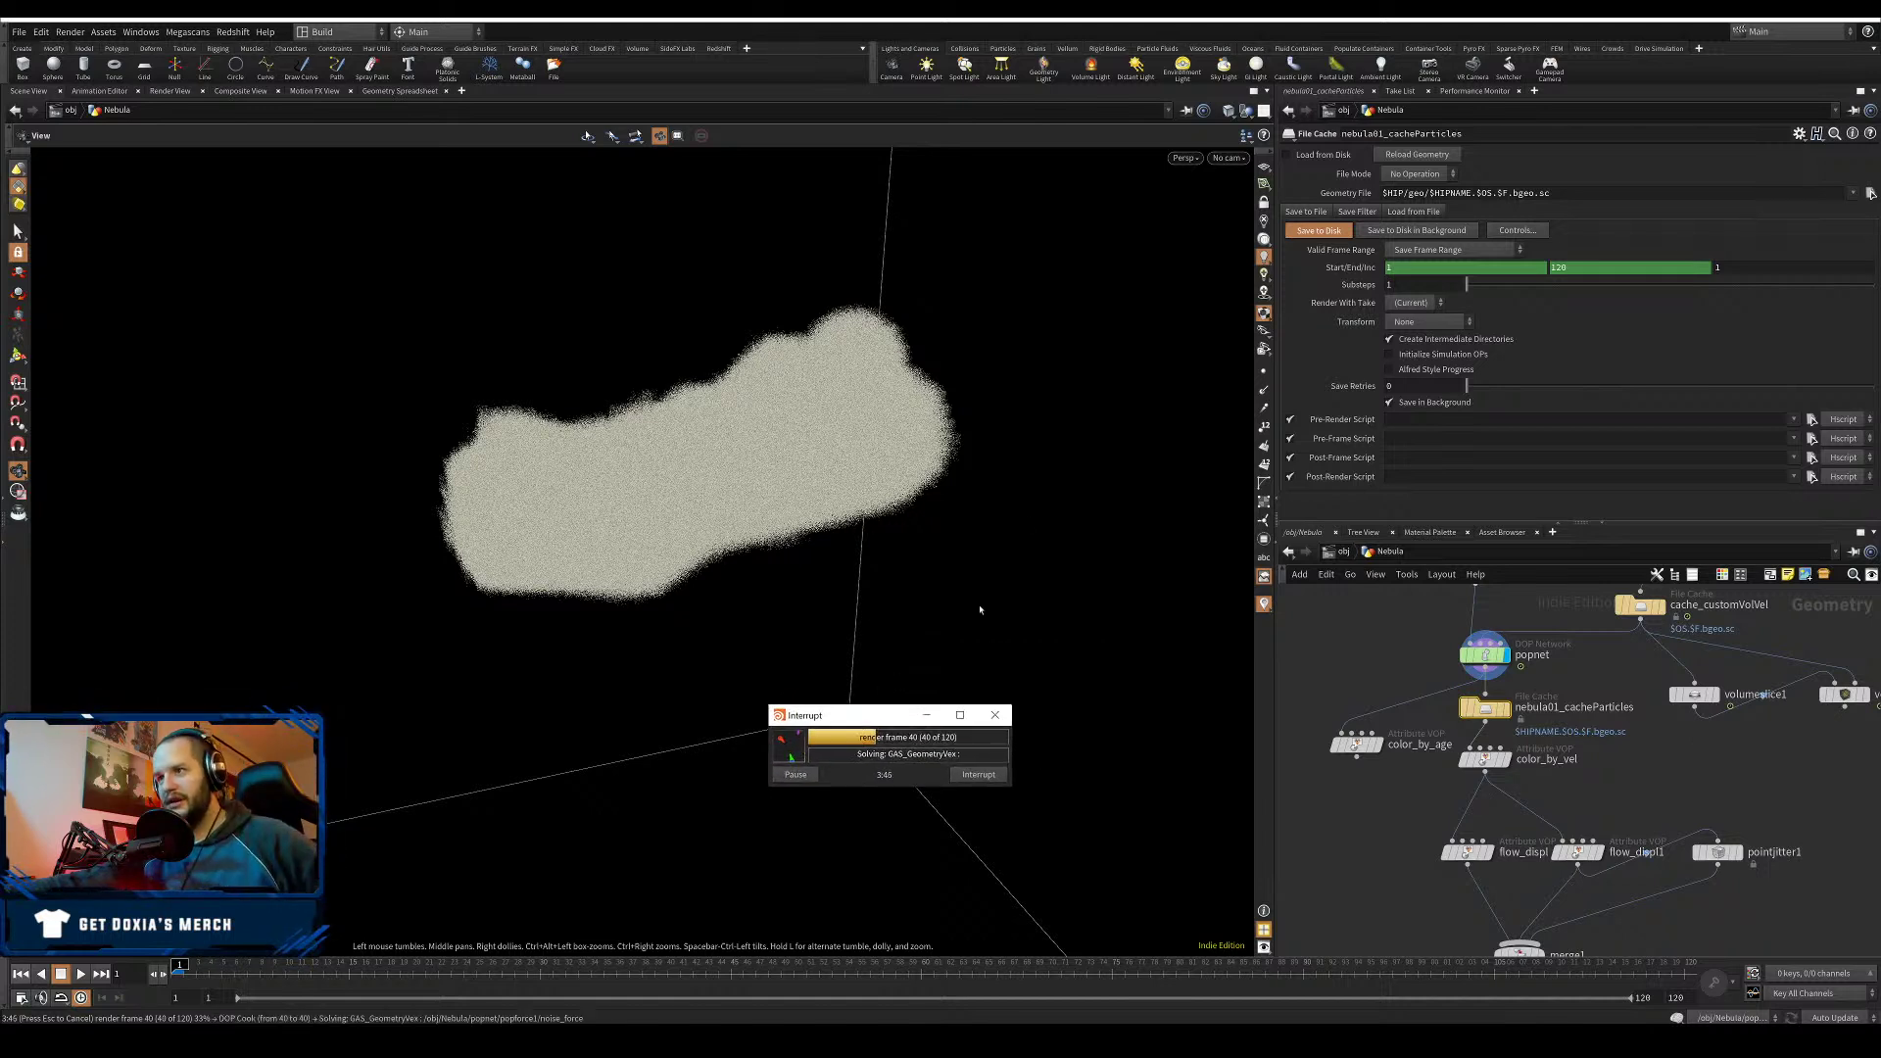
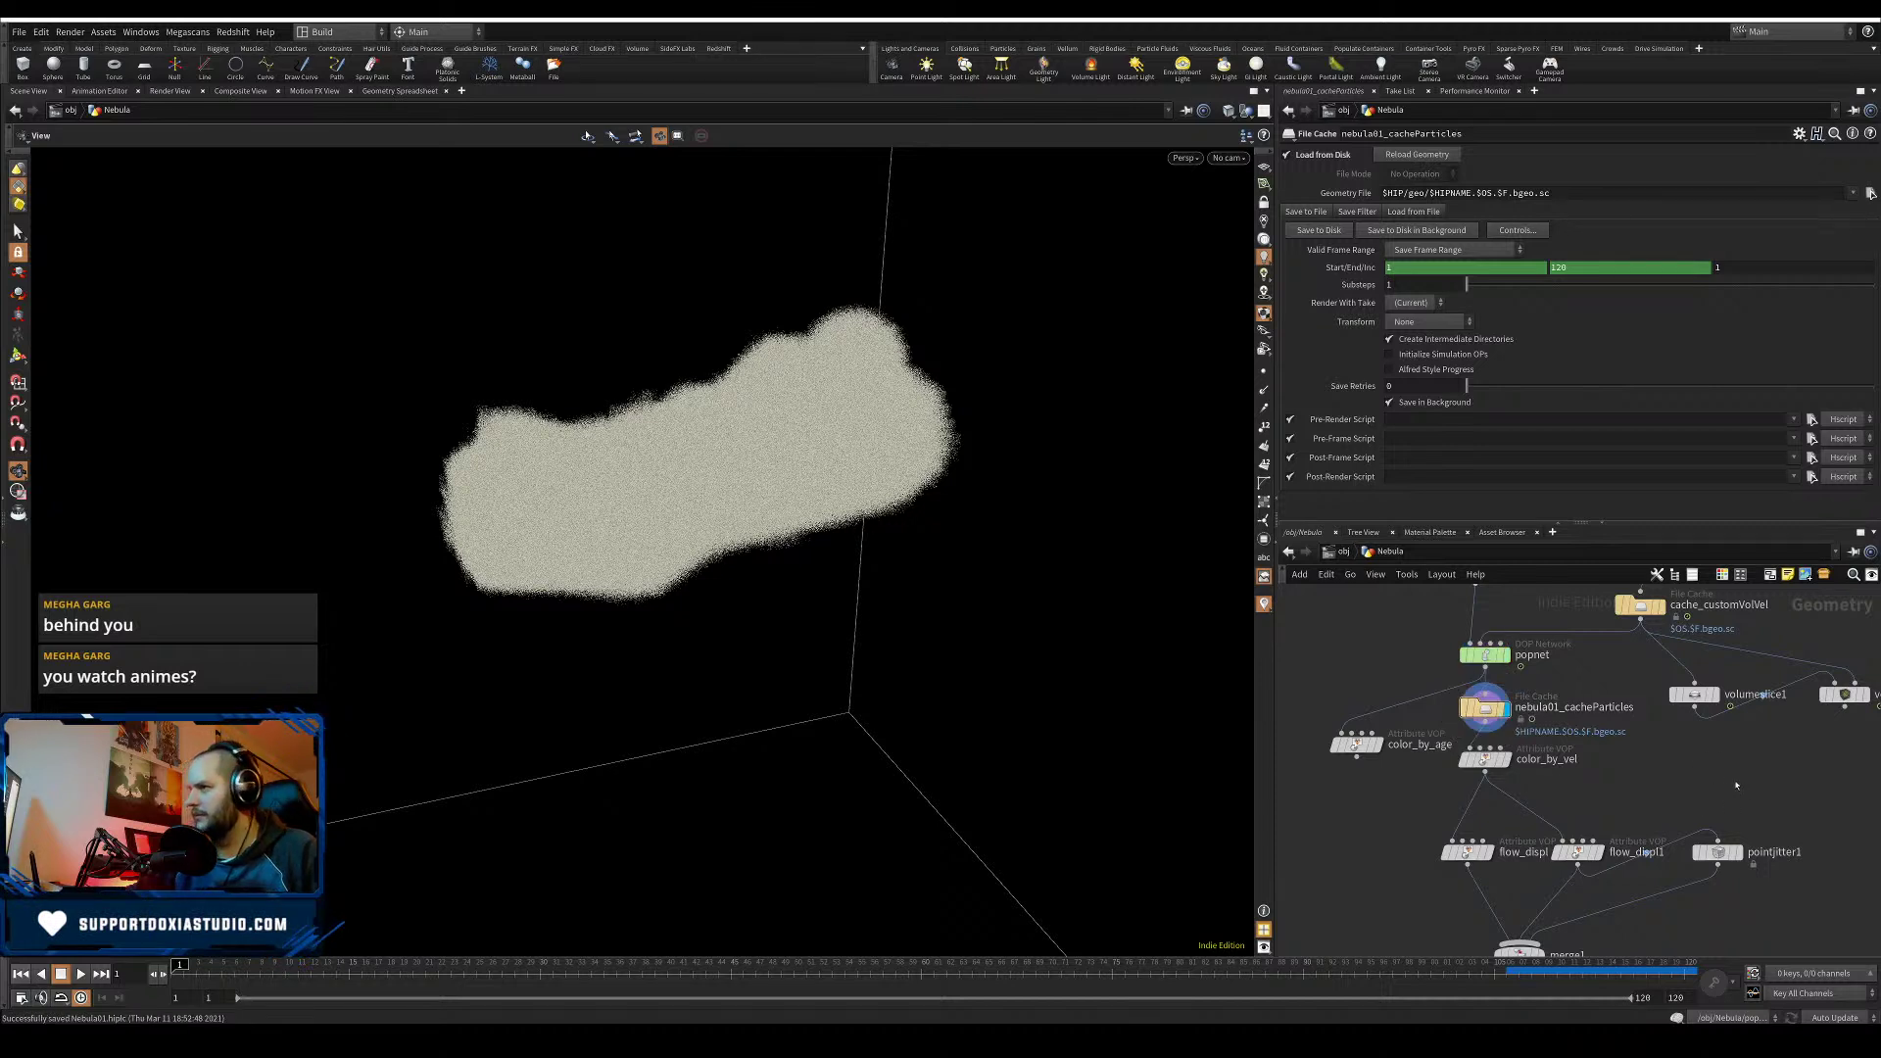
- At frame 120, add a Time Shift node, timeshift1, frozen at frame 120
{"action": "middle_click_drag", "start_coordinate": [1645, 785], "coordinate": [1568, 734]}
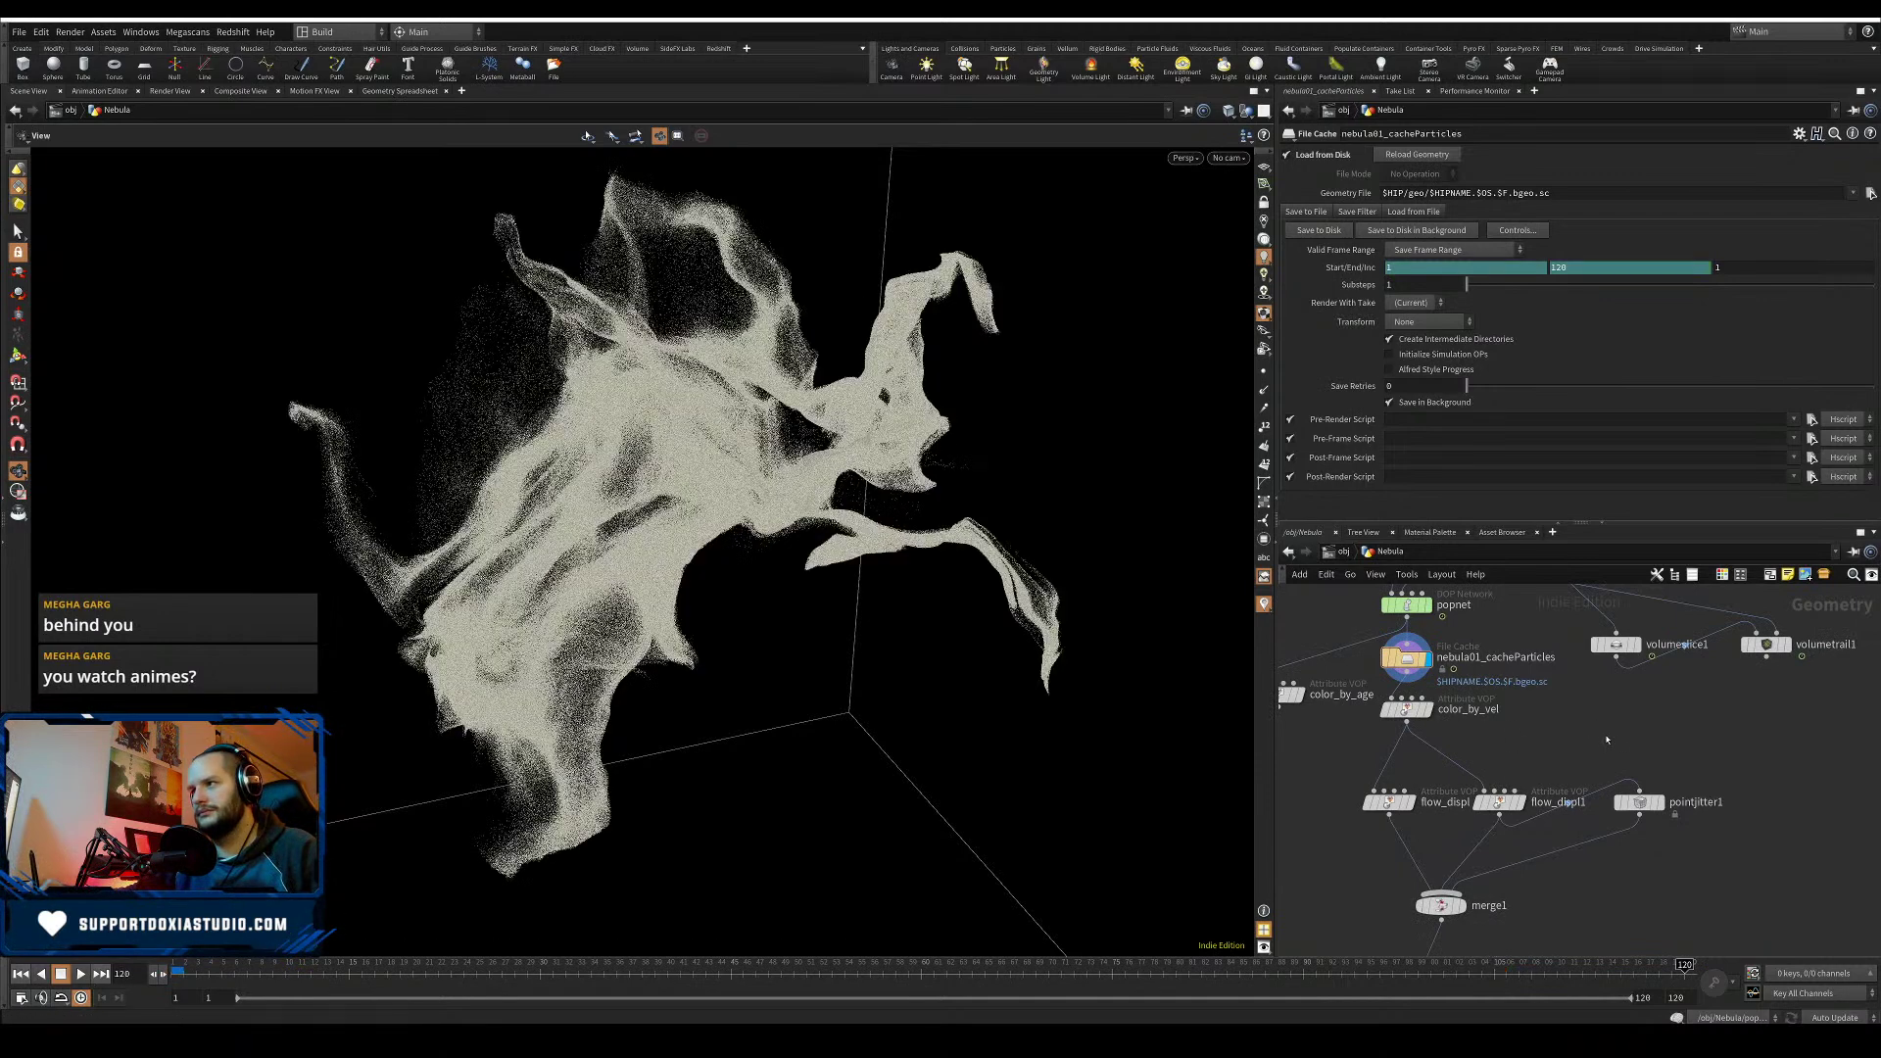
{"action": "middle_click_drag", "start_coordinate": [1621, 743], "coordinate": [1851, 732]}
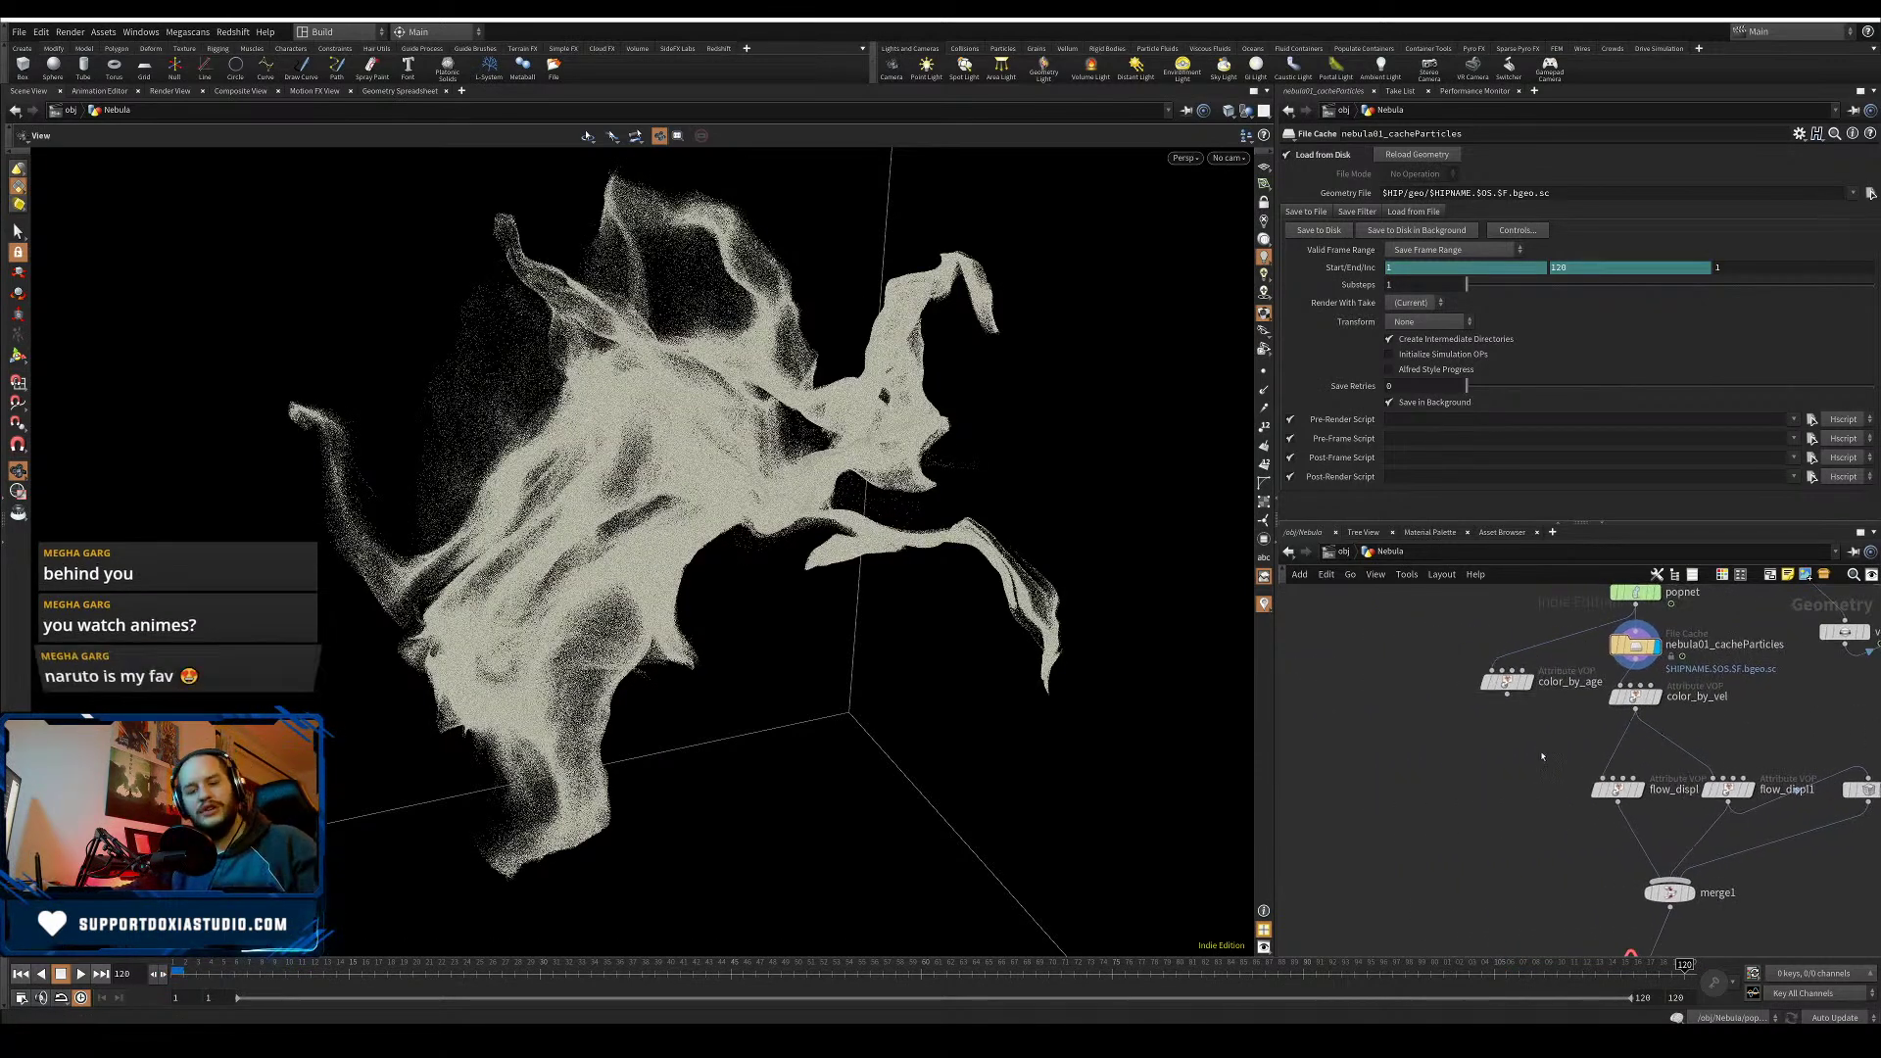
{"action": "key", "text": "Tab"}
{"action": "type", "text": "time"}
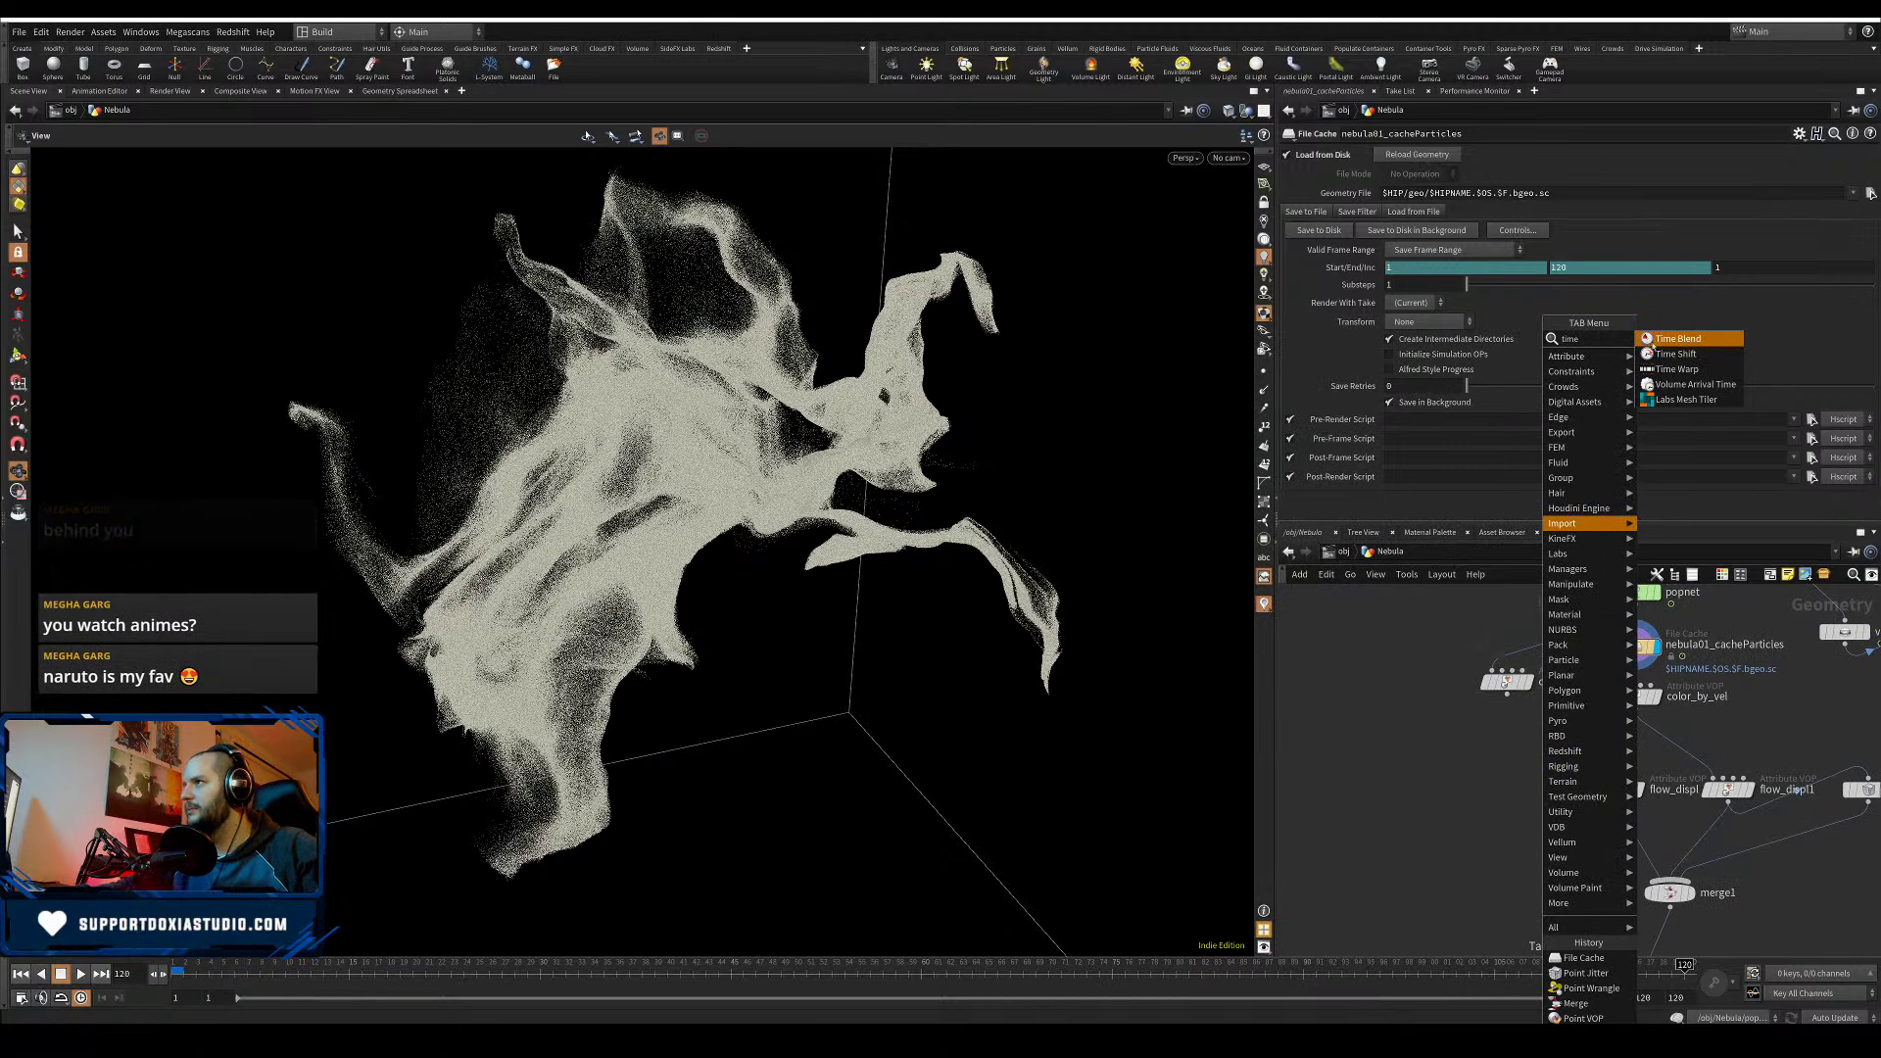
{"action": "left_click", "coordinate": [1677, 353]}
{"action": "left_click", "coordinate": [1491, 760]}
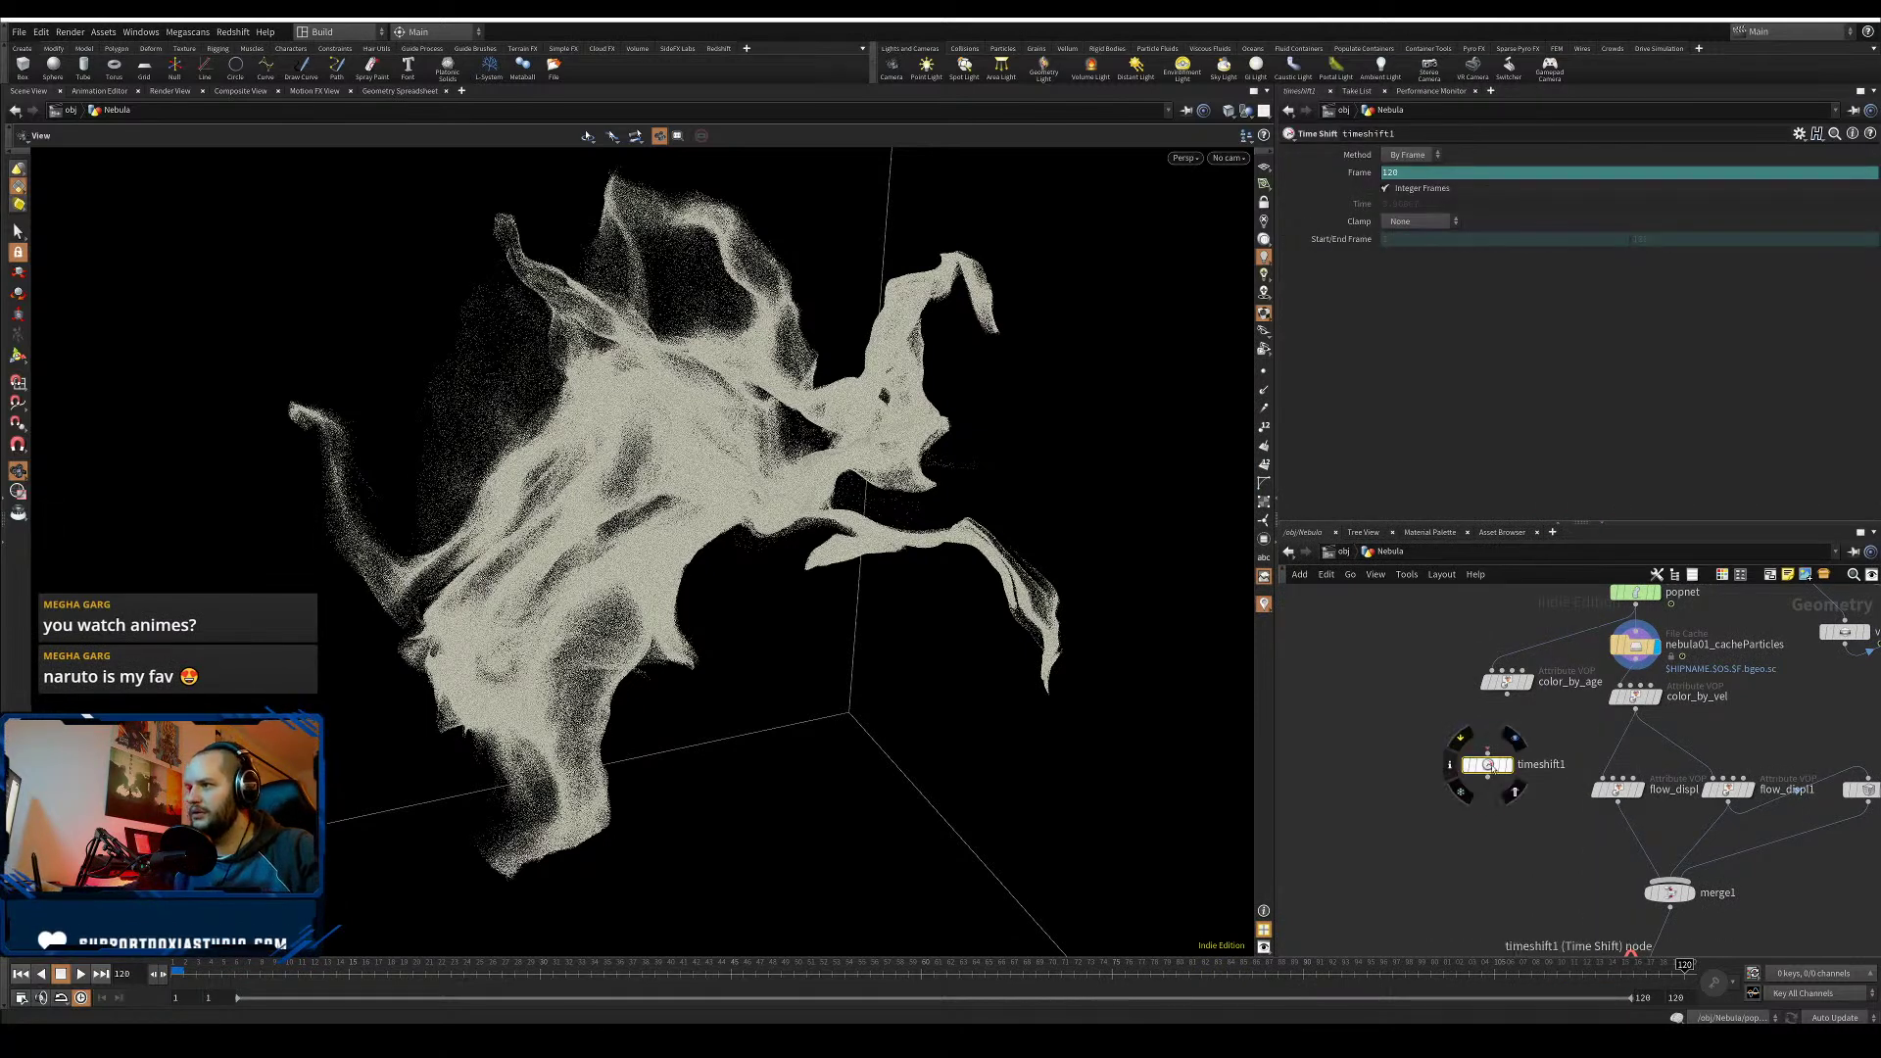
{"action": "left_click", "coordinate": [1362, 177], "text": "ctrl+shift"}
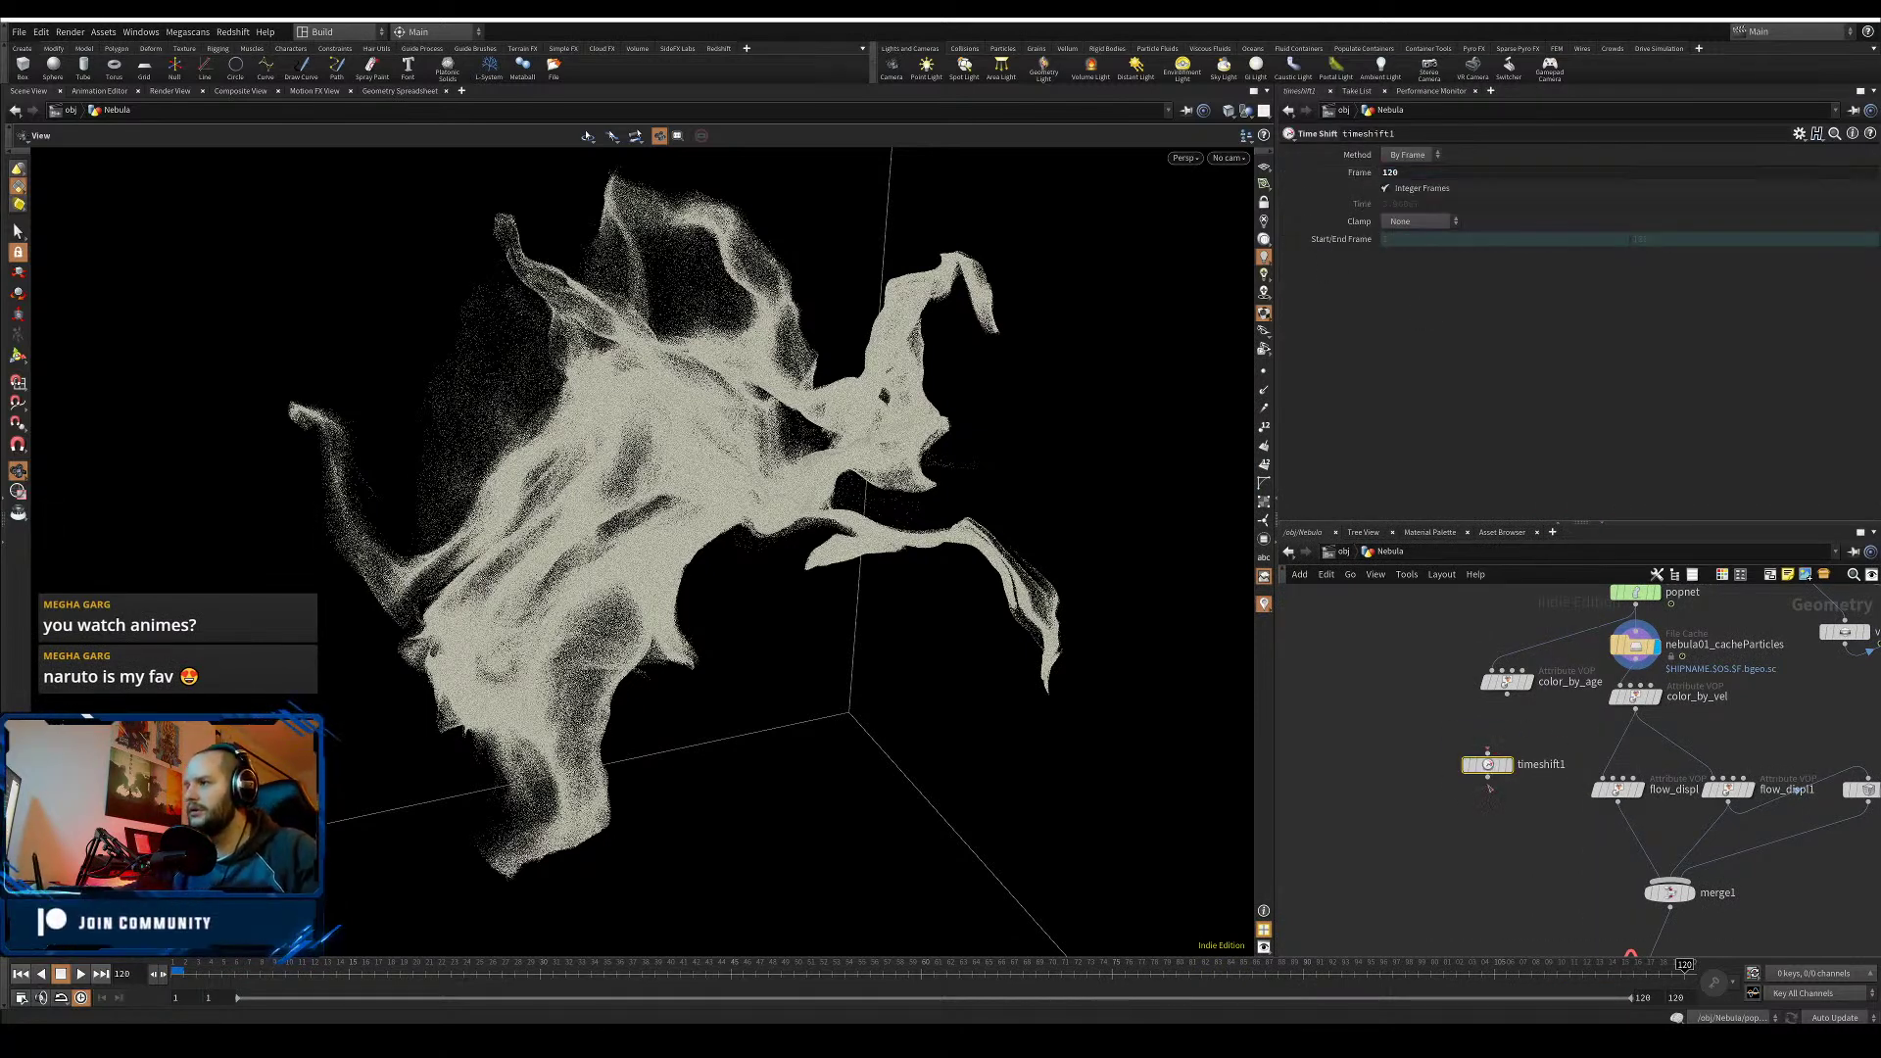
- Duplicate it as timeshift2 beside timeshift1 and set its frame to 90
{"action": "left_click_drag", "start_coordinate": [1486, 765], "coordinate": [1389, 765], "text": "alt"}
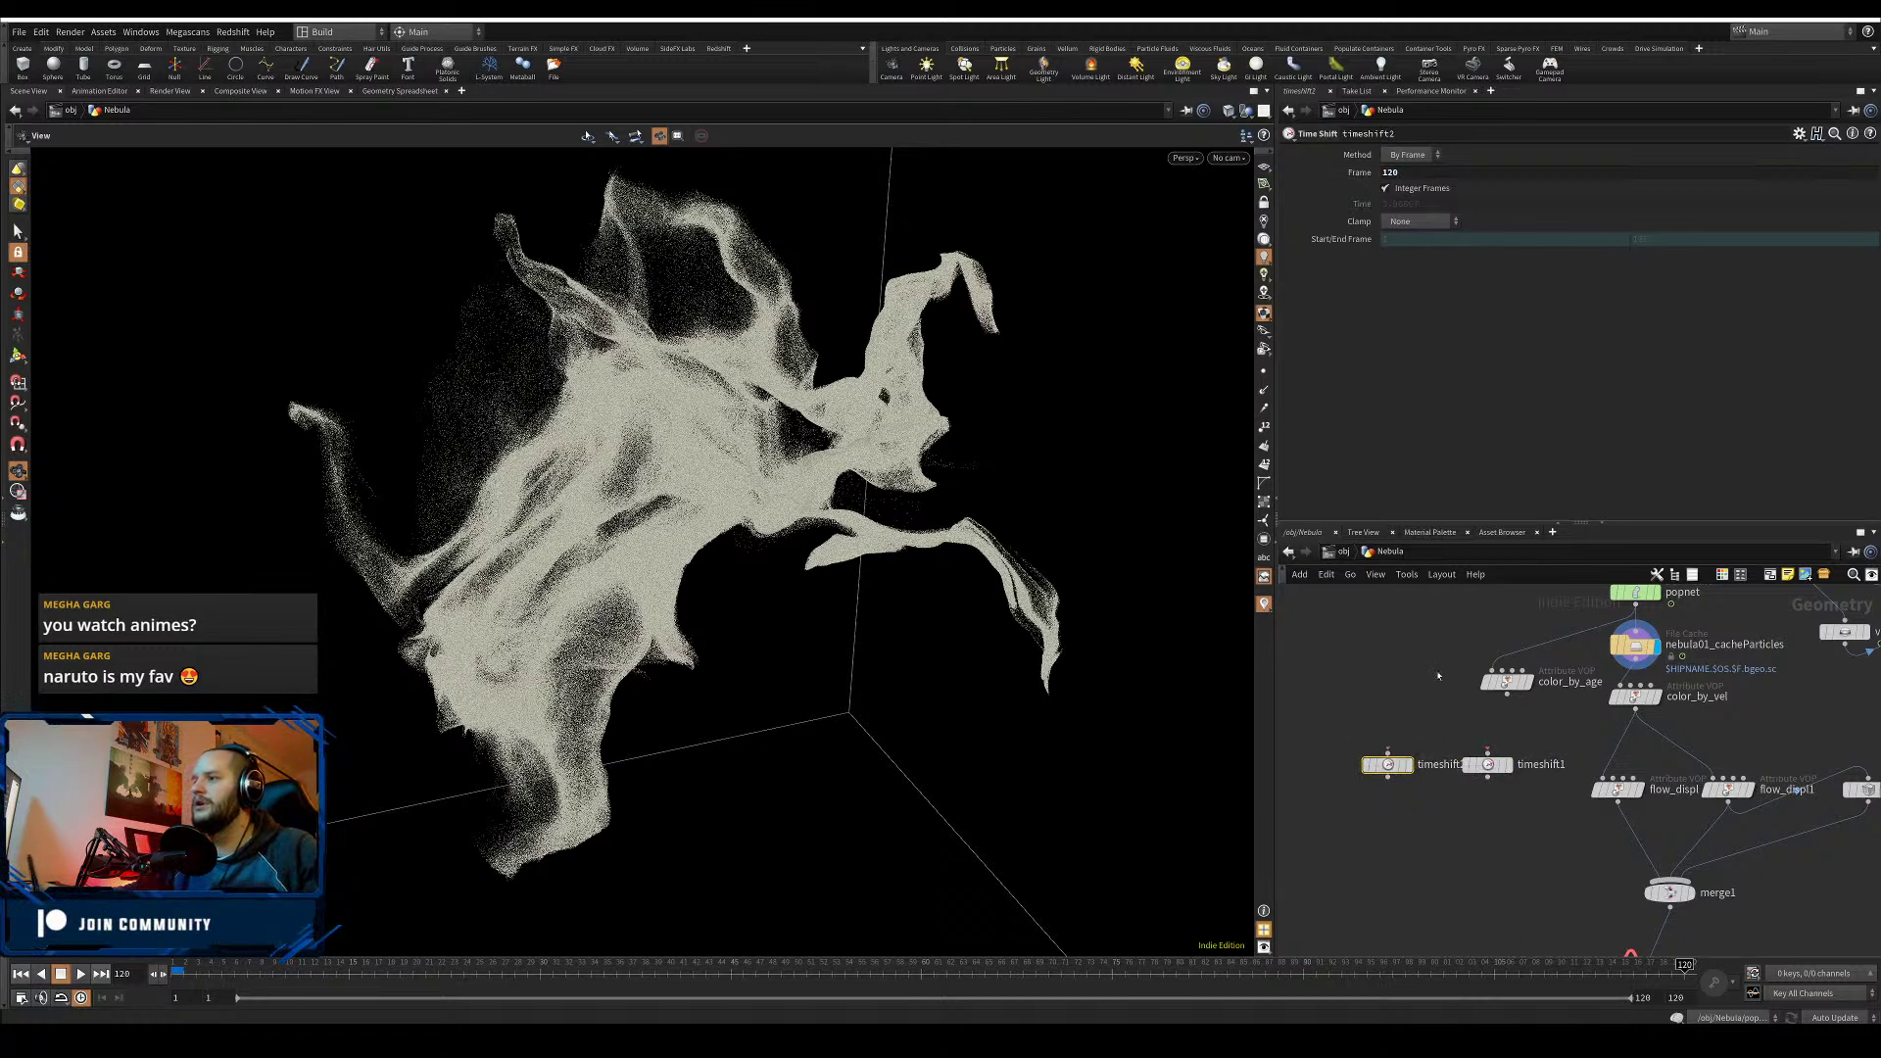
{"action": "left_click_drag", "start_coordinate": [1407, 174], "coordinate": [1344, 187]}
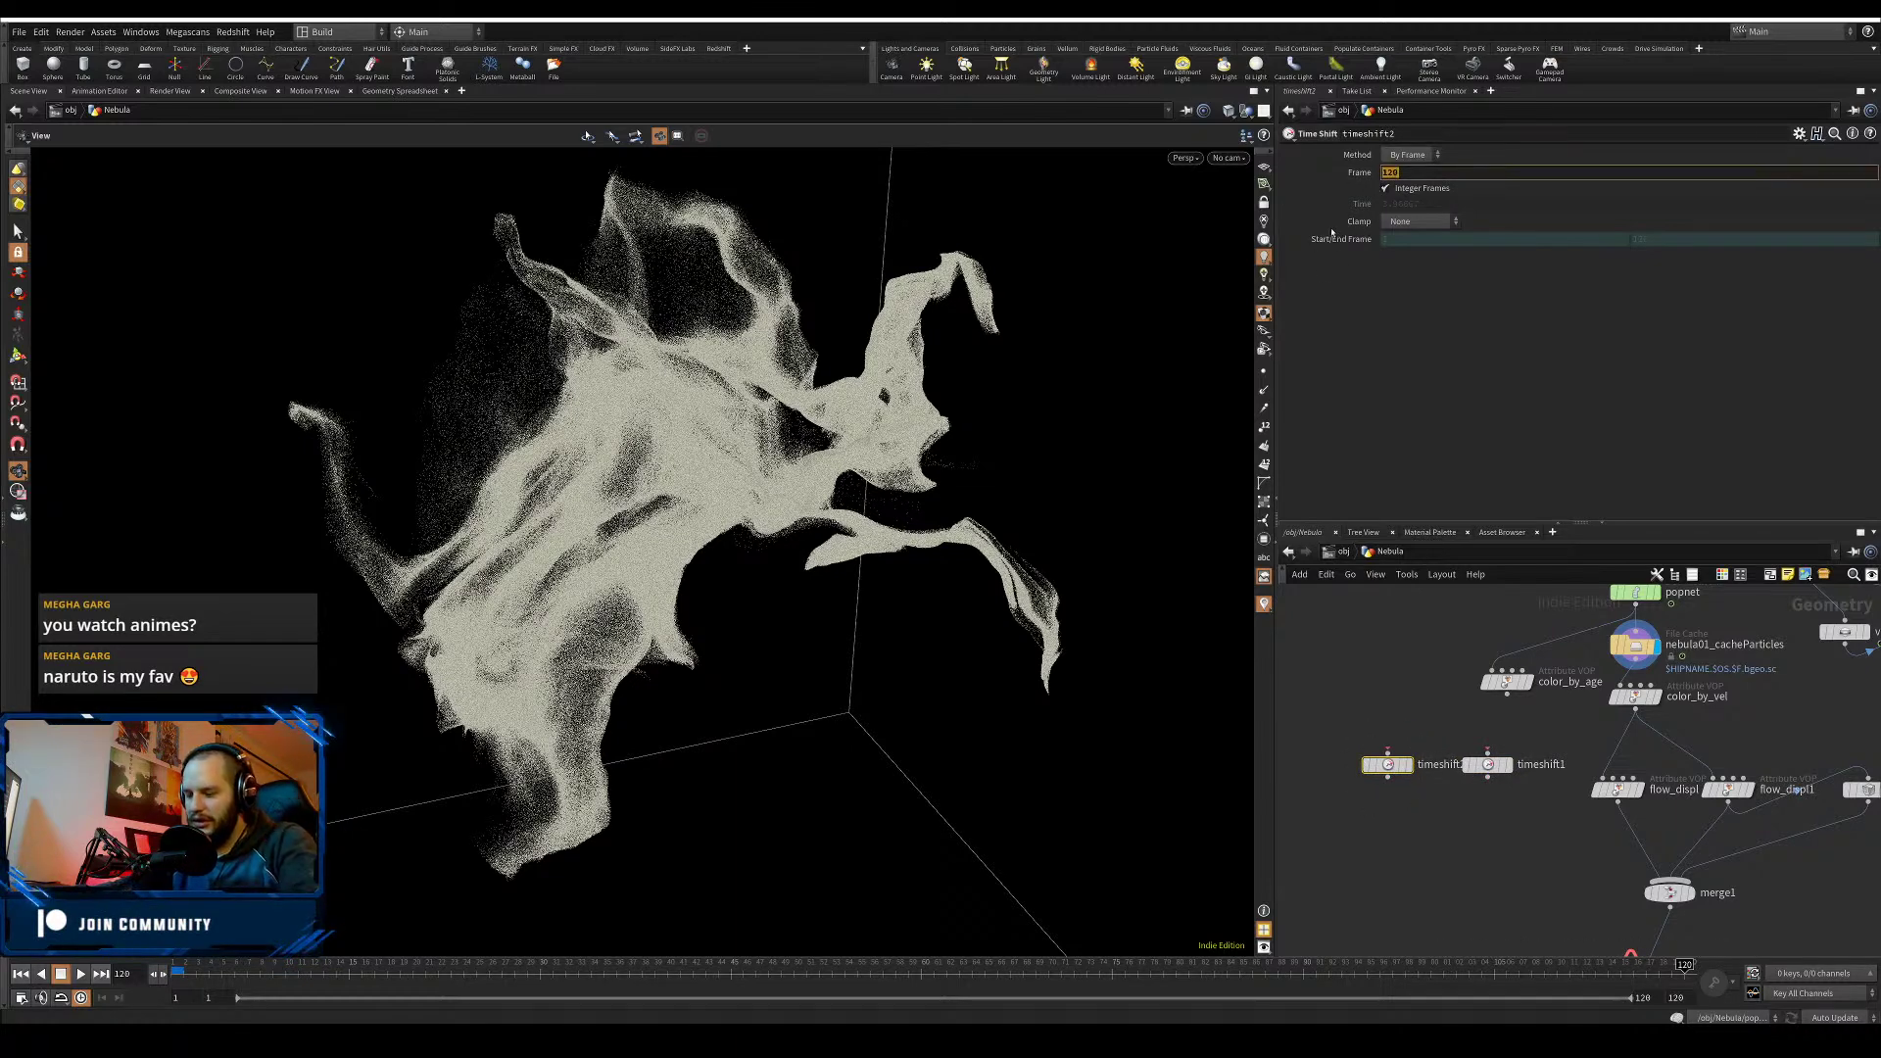
{"action": "type", "text": "90"}
{"action": "key", "text": "Return"}
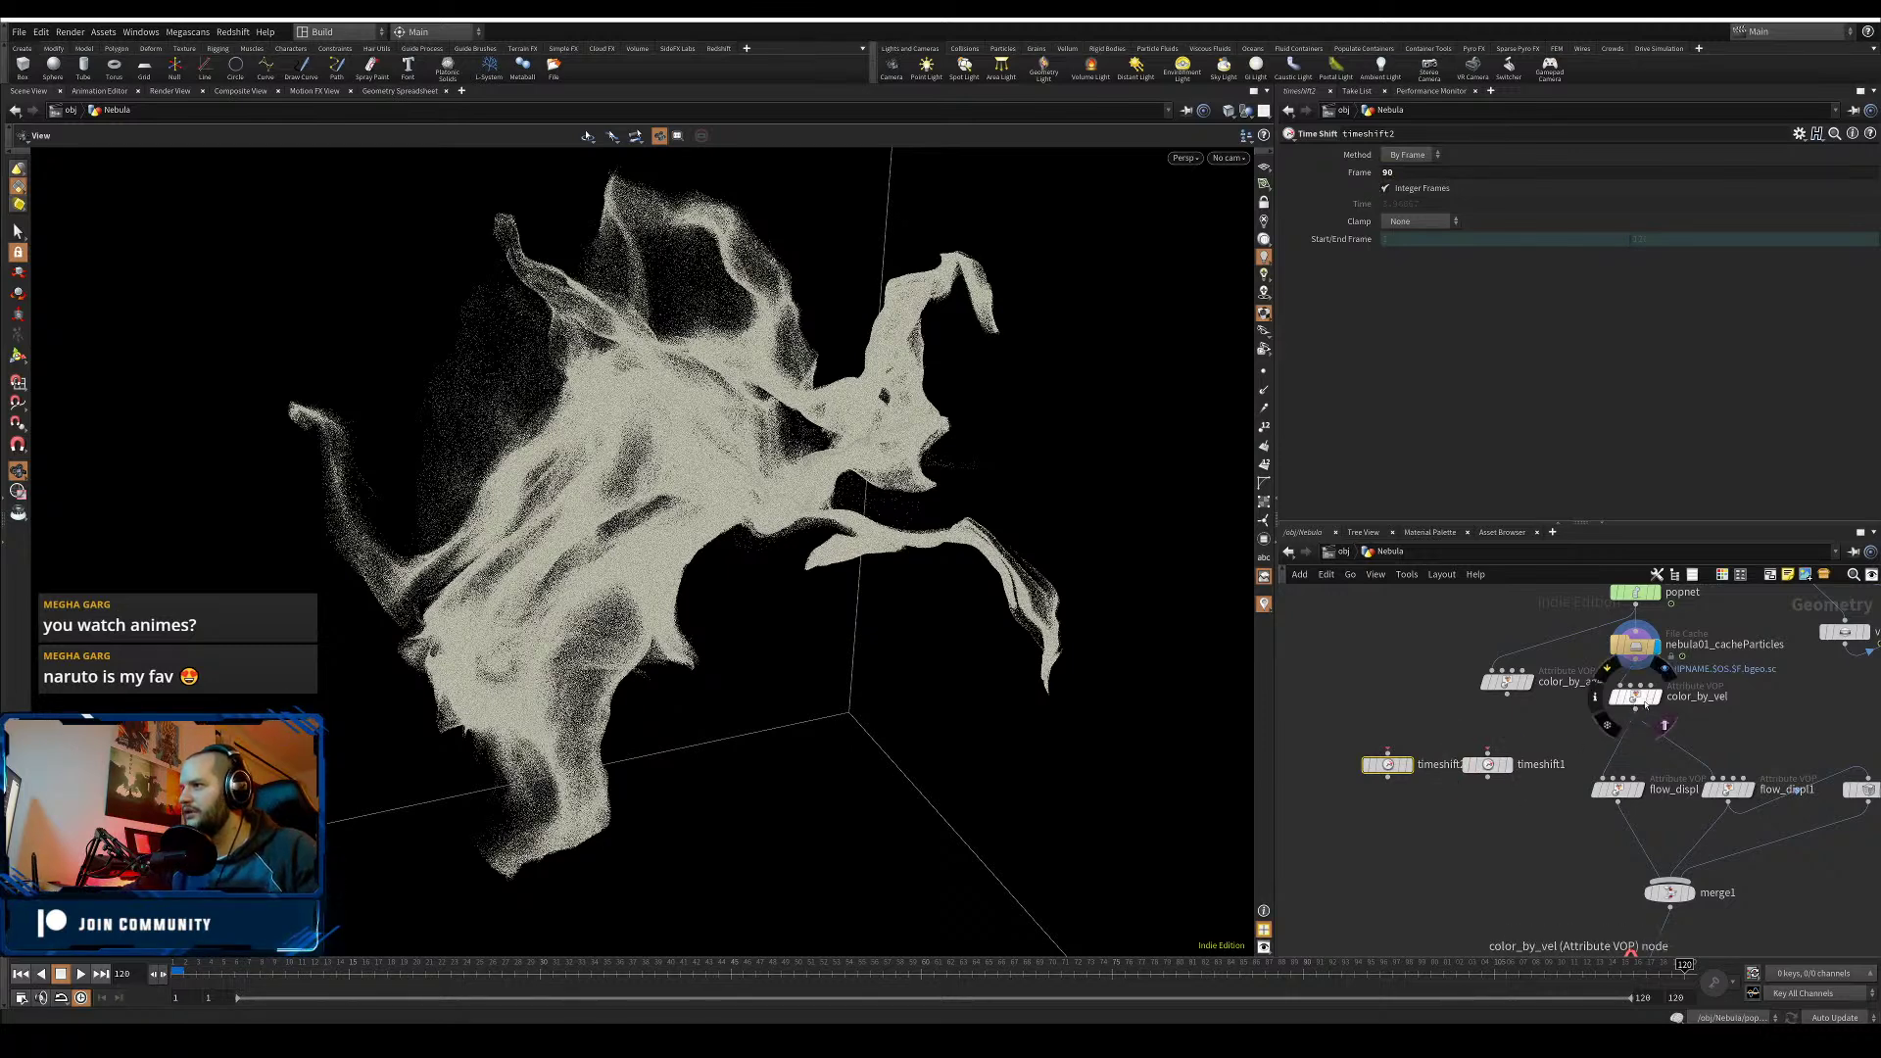
- Wire color_by_vel into timeshift1 and add a Null node, null1, below it
{"action": "left_click", "coordinate": [1636, 709]}
{"action": "left_click", "coordinate": [1487, 751]}
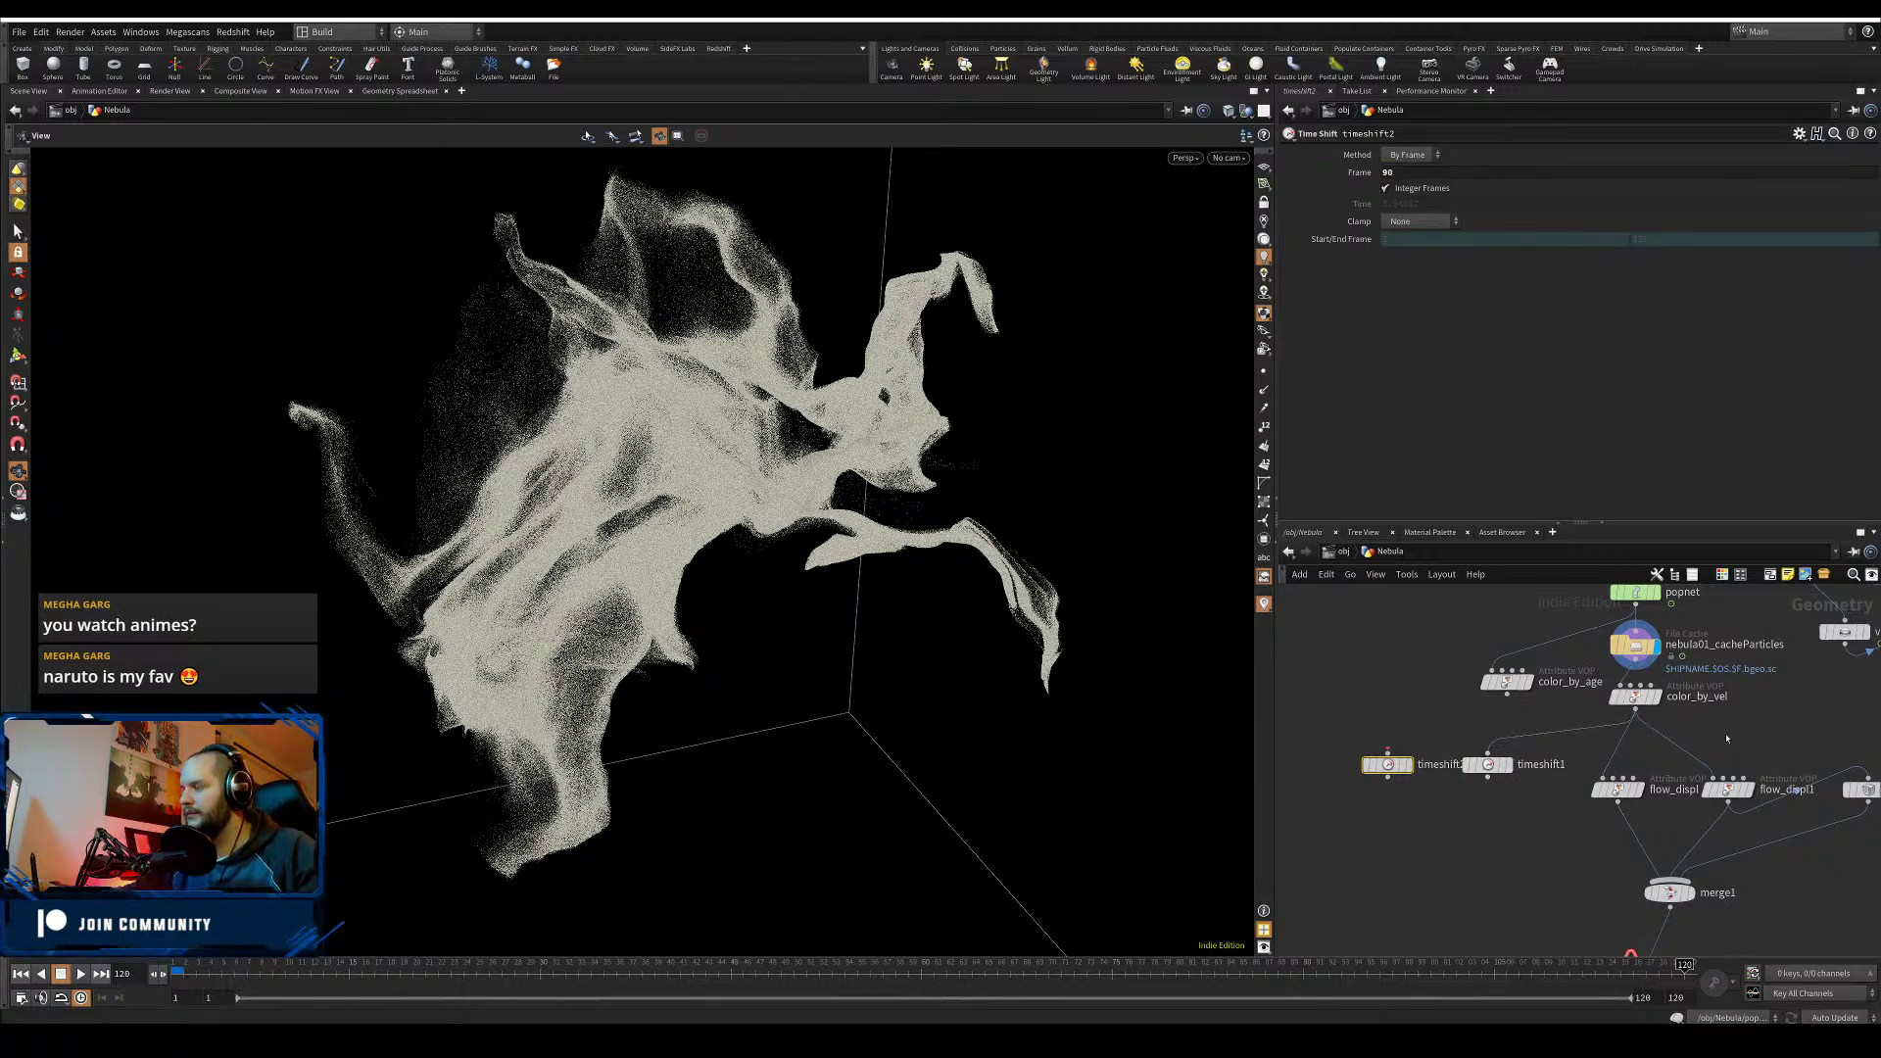
{"action": "left_click", "coordinate": [1487, 778]}
{"action": "key", "text": "Tab"}
{"action": "type", "text": "null"}
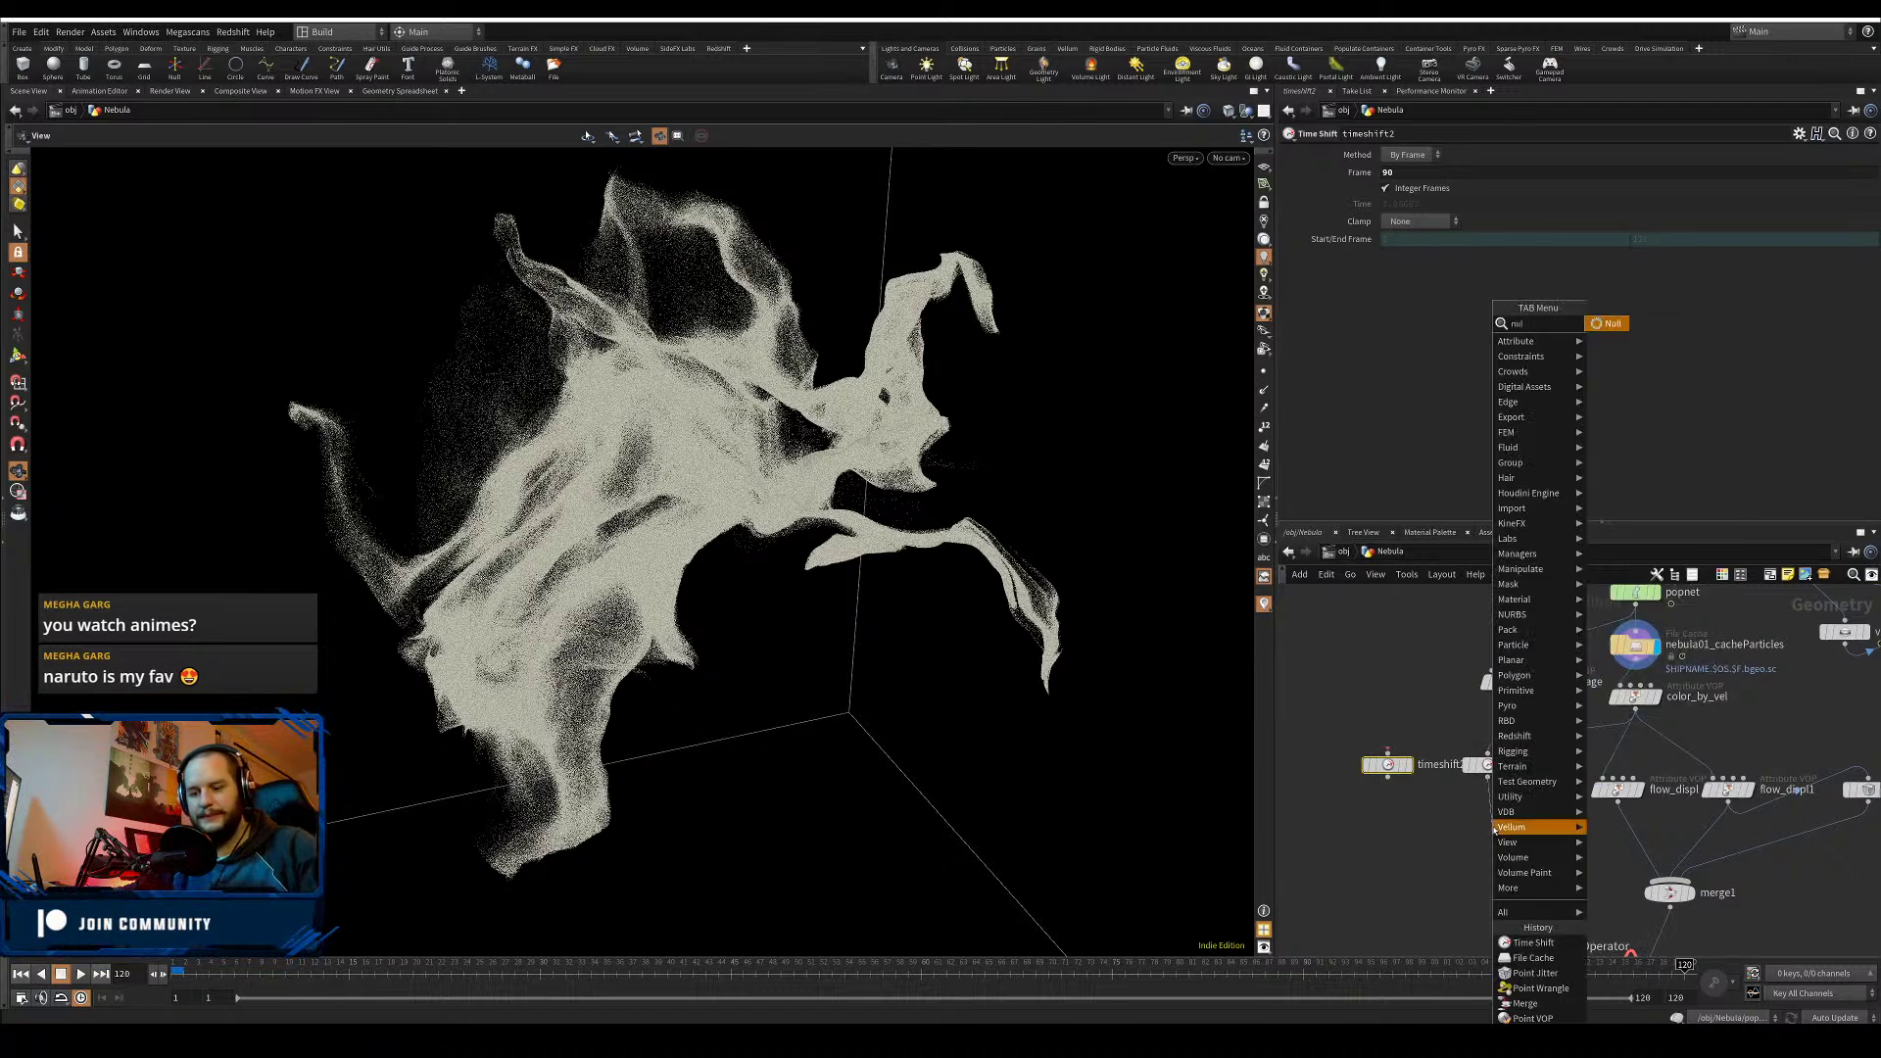
{"action": "key", "text": "Return"}
- Align null1 under timeshift1 and move color_by_vel's outgoing wires onto null1's output
{"action": "left_click_drag", "start_coordinate": [1493, 835], "coordinate": [1488, 839]}
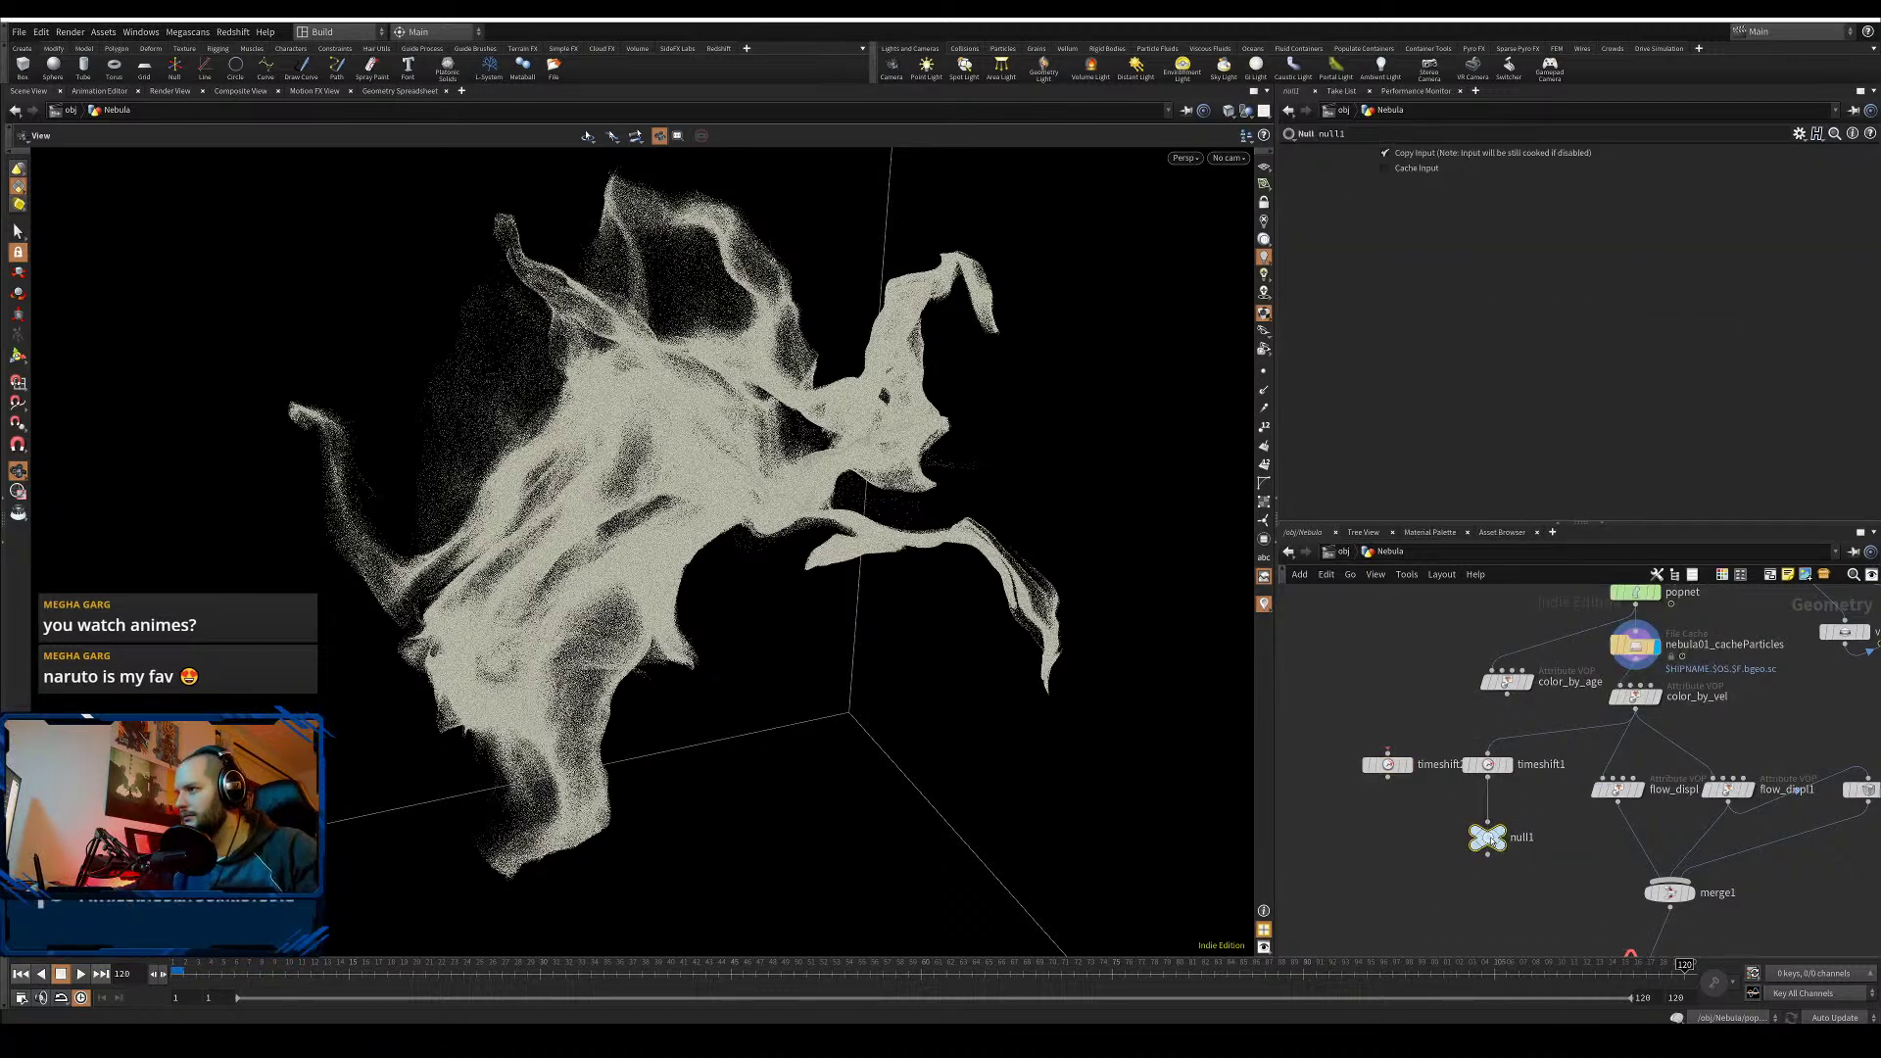
{"action": "middle_click_drag", "start_coordinate": [1621, 856], "coordinate": [1545, 852]}
{"action": "left_click_drag", "start_coordinate": [1631, 767], "coordinate": [1440, 853]}
{"action": "middle_click_drag", "start_coordinate": [1485, 911], "coordinate": [1445, 840]}
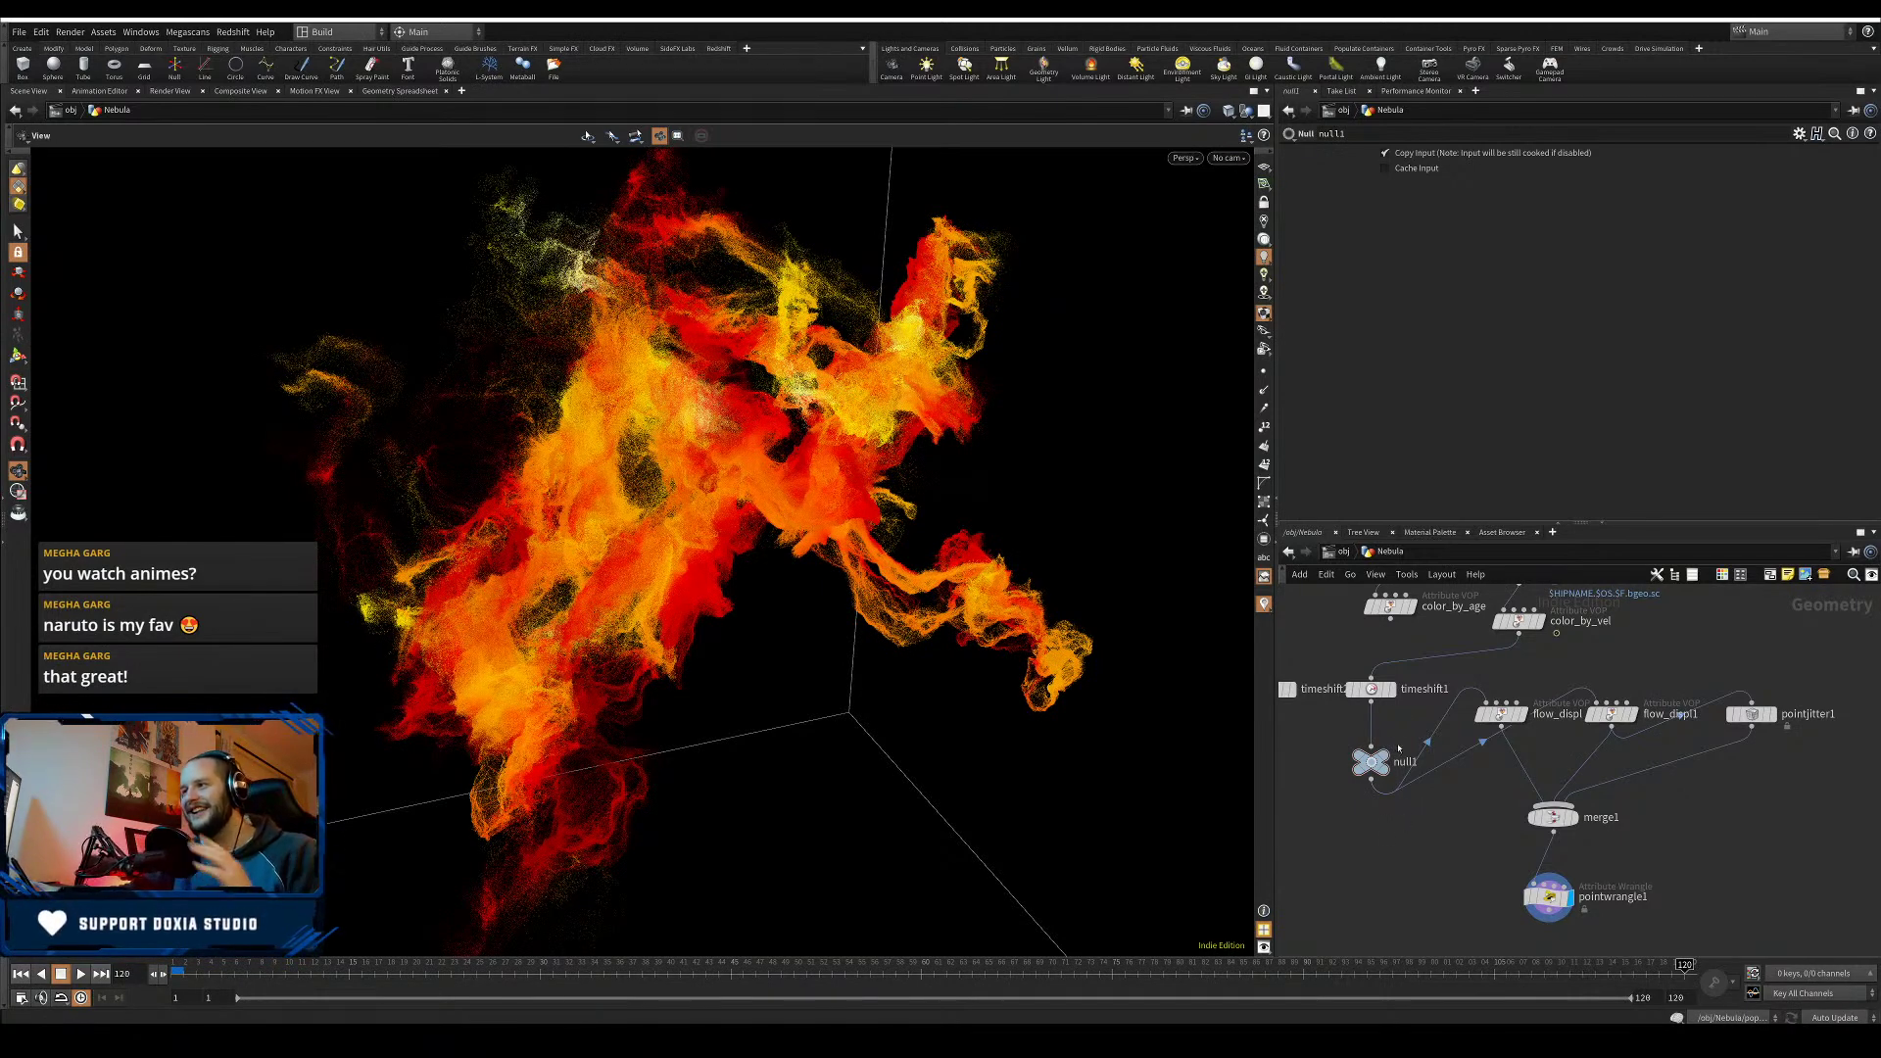
- Rearrange flow_displ, jitter, merge1, pointwrangle1, null1 and both Time Shifts into a clean layout
{"action": "left_click_drag", "start_coordinate": [1372, 764], "coordinate": [1372, 752]}
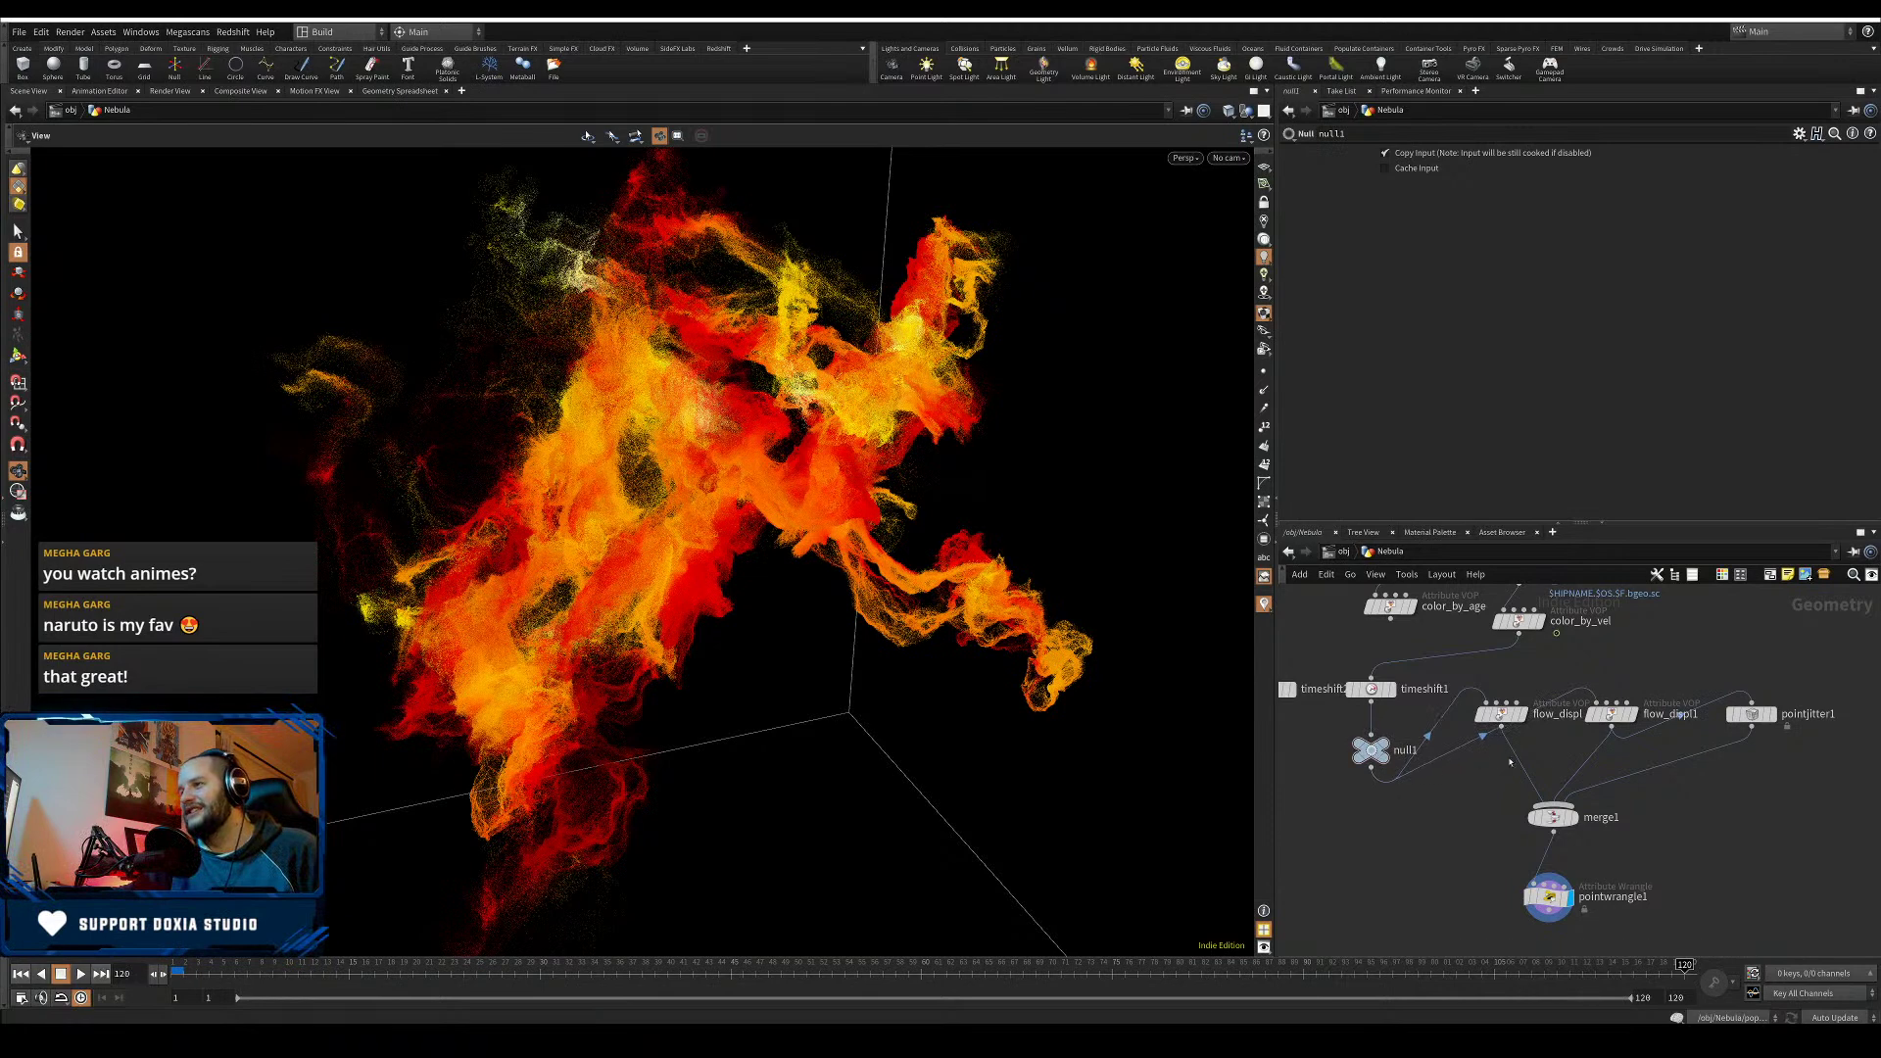
{"action": "left_click_drag", "start_coordinate": [1830, 687], "coordinate": [1440, 783]}
{"action": "left_click_drag", "start_coordinate": [1551, 819], "coordinate": [1487, 921]}
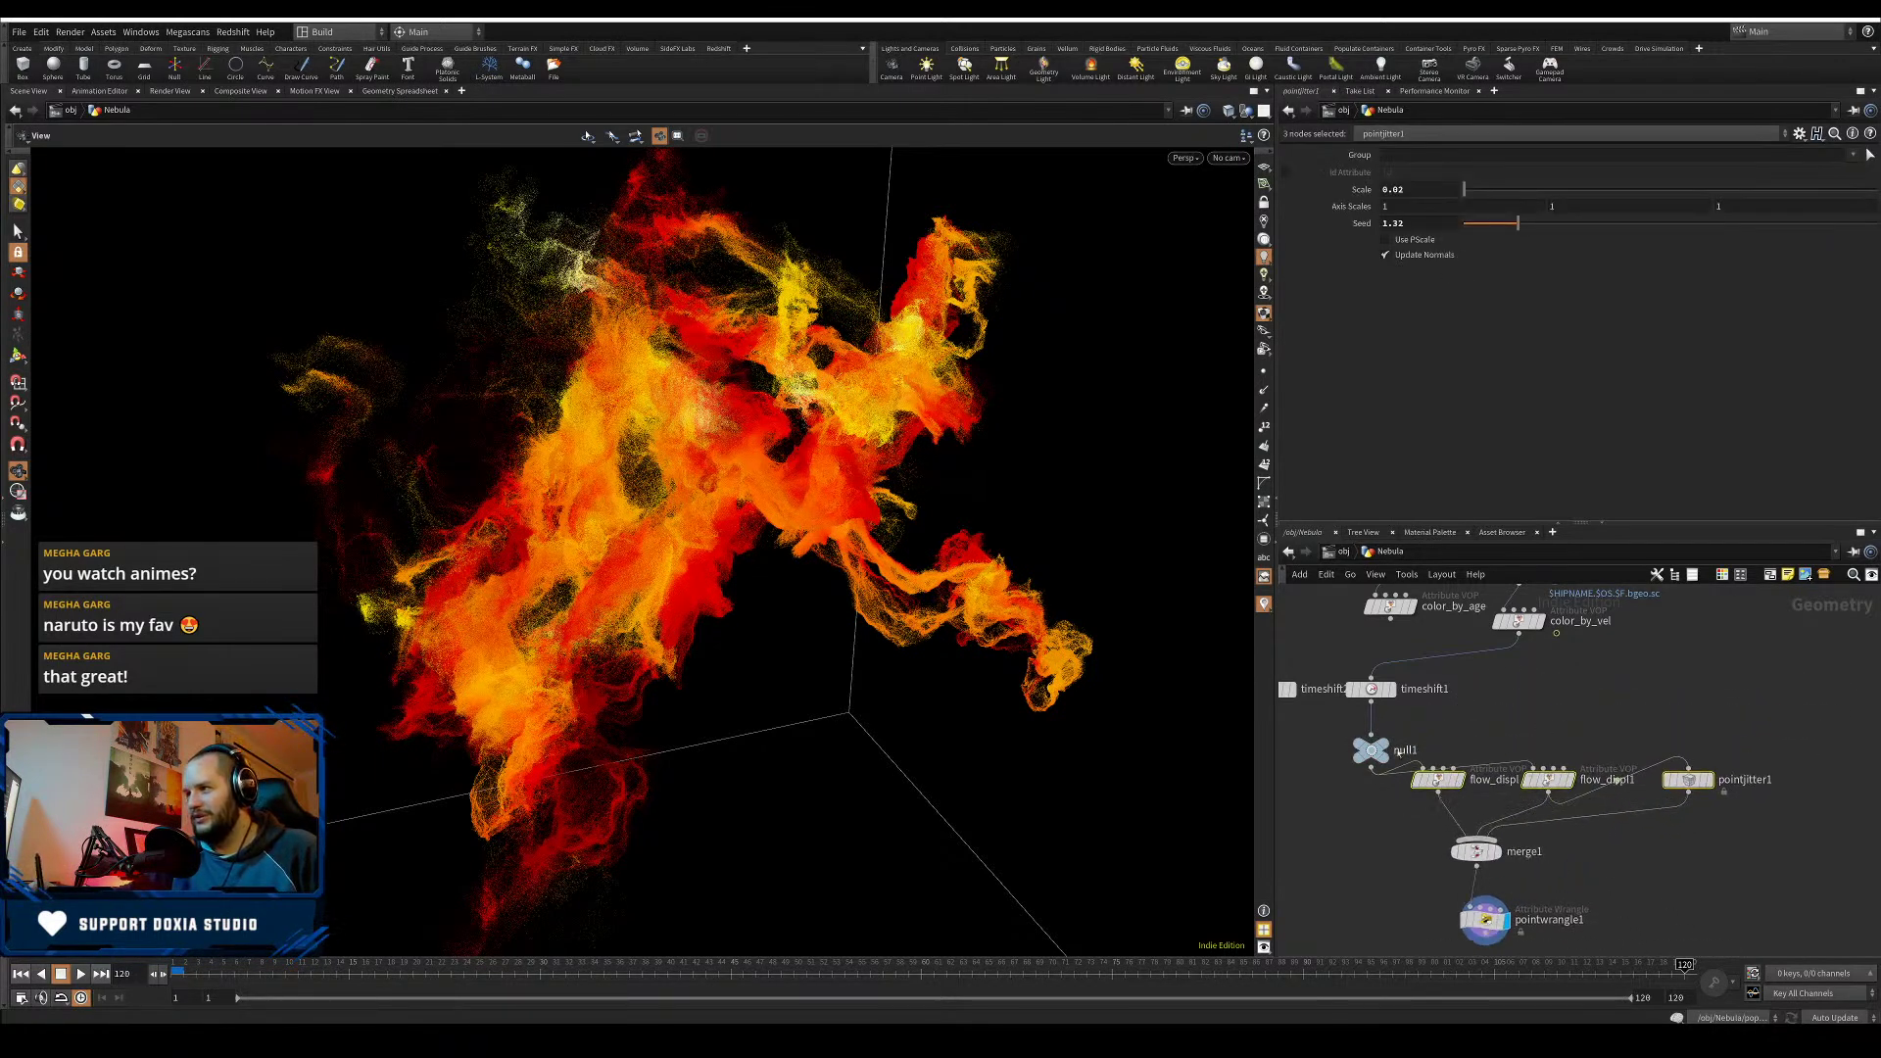
{"action": "left_click_drag", "start_coordinate": [1398, 753], "coordinate": [1534, 716]}
{"action": "left_click_drag", "start_coordinate": [1376, 693], "coordinate": [1522, 617]}
{"action": "left_click", "coordinate": [1628, 663]}
{"action": "middle_click_drag", "start_coordinate": [1391, 671], "coordinate": [1510, 686]}
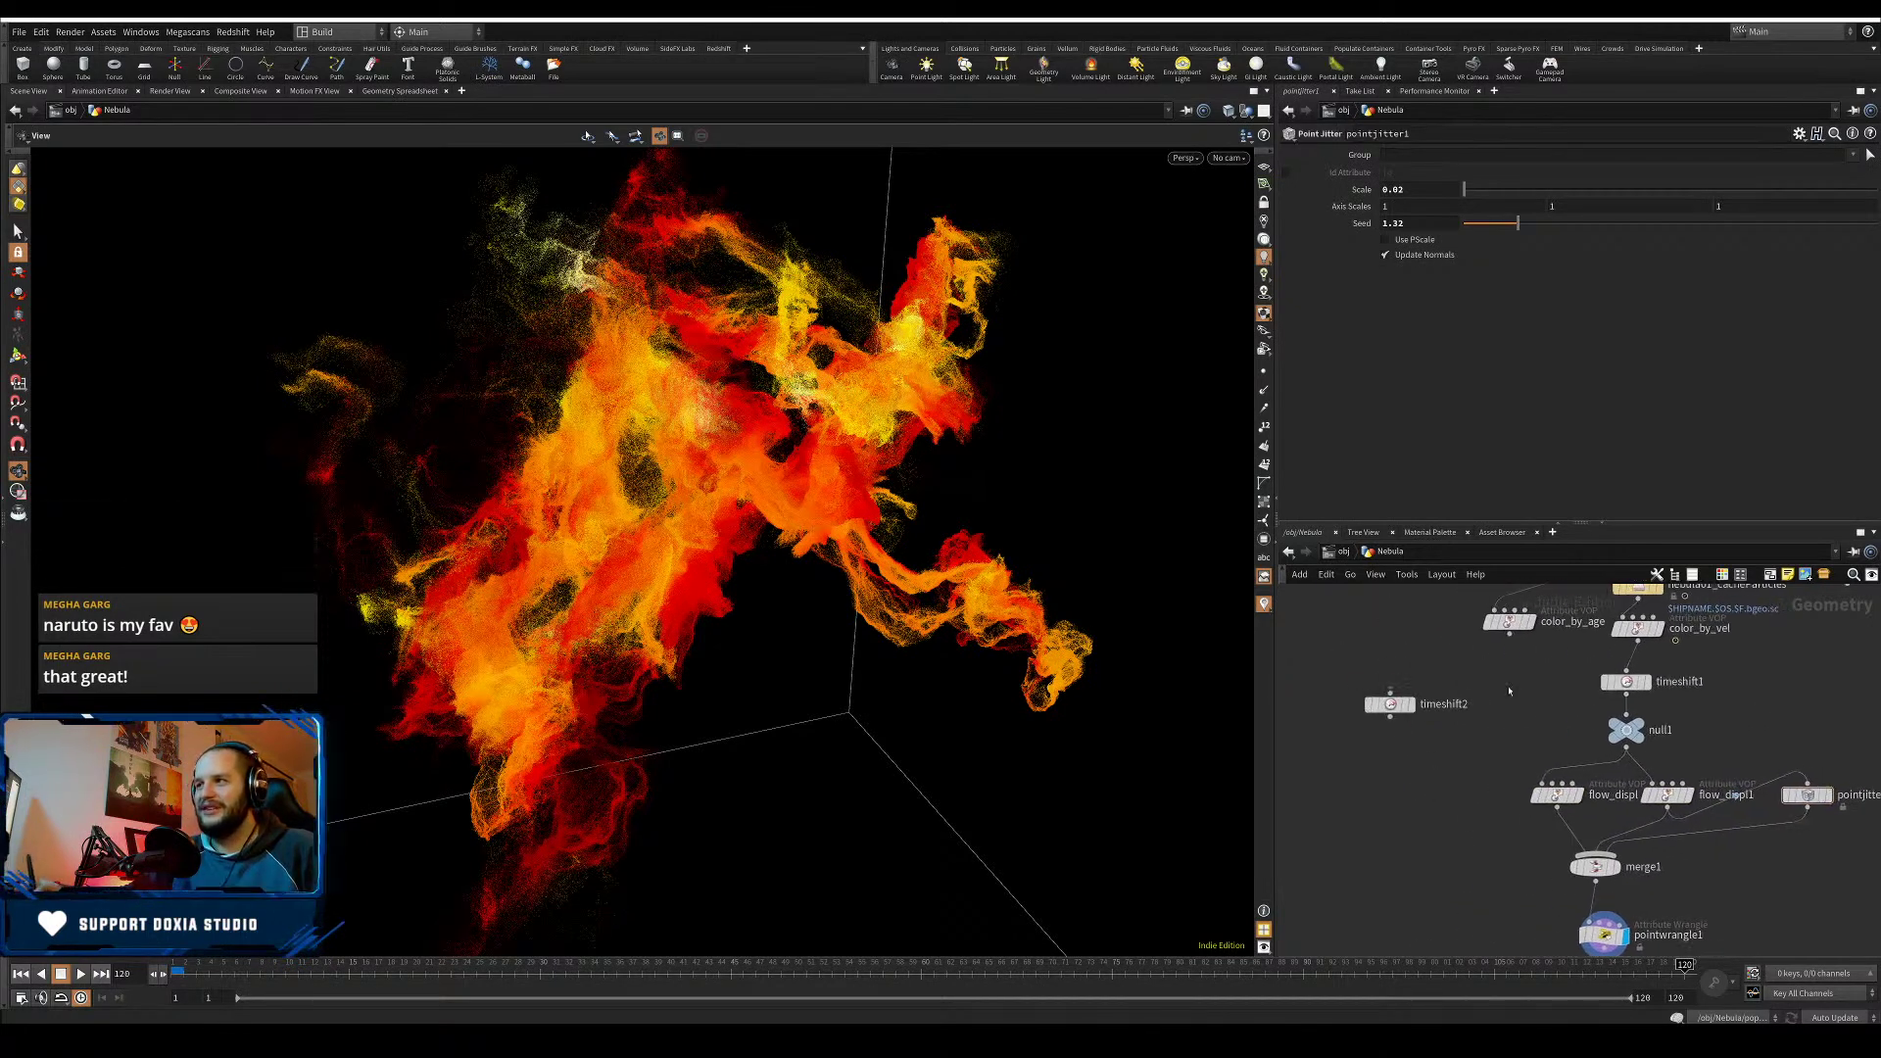
{"action": "left_click_drag", "start_coordinate": [1397, 707], "coordinate": [1473, 694]}
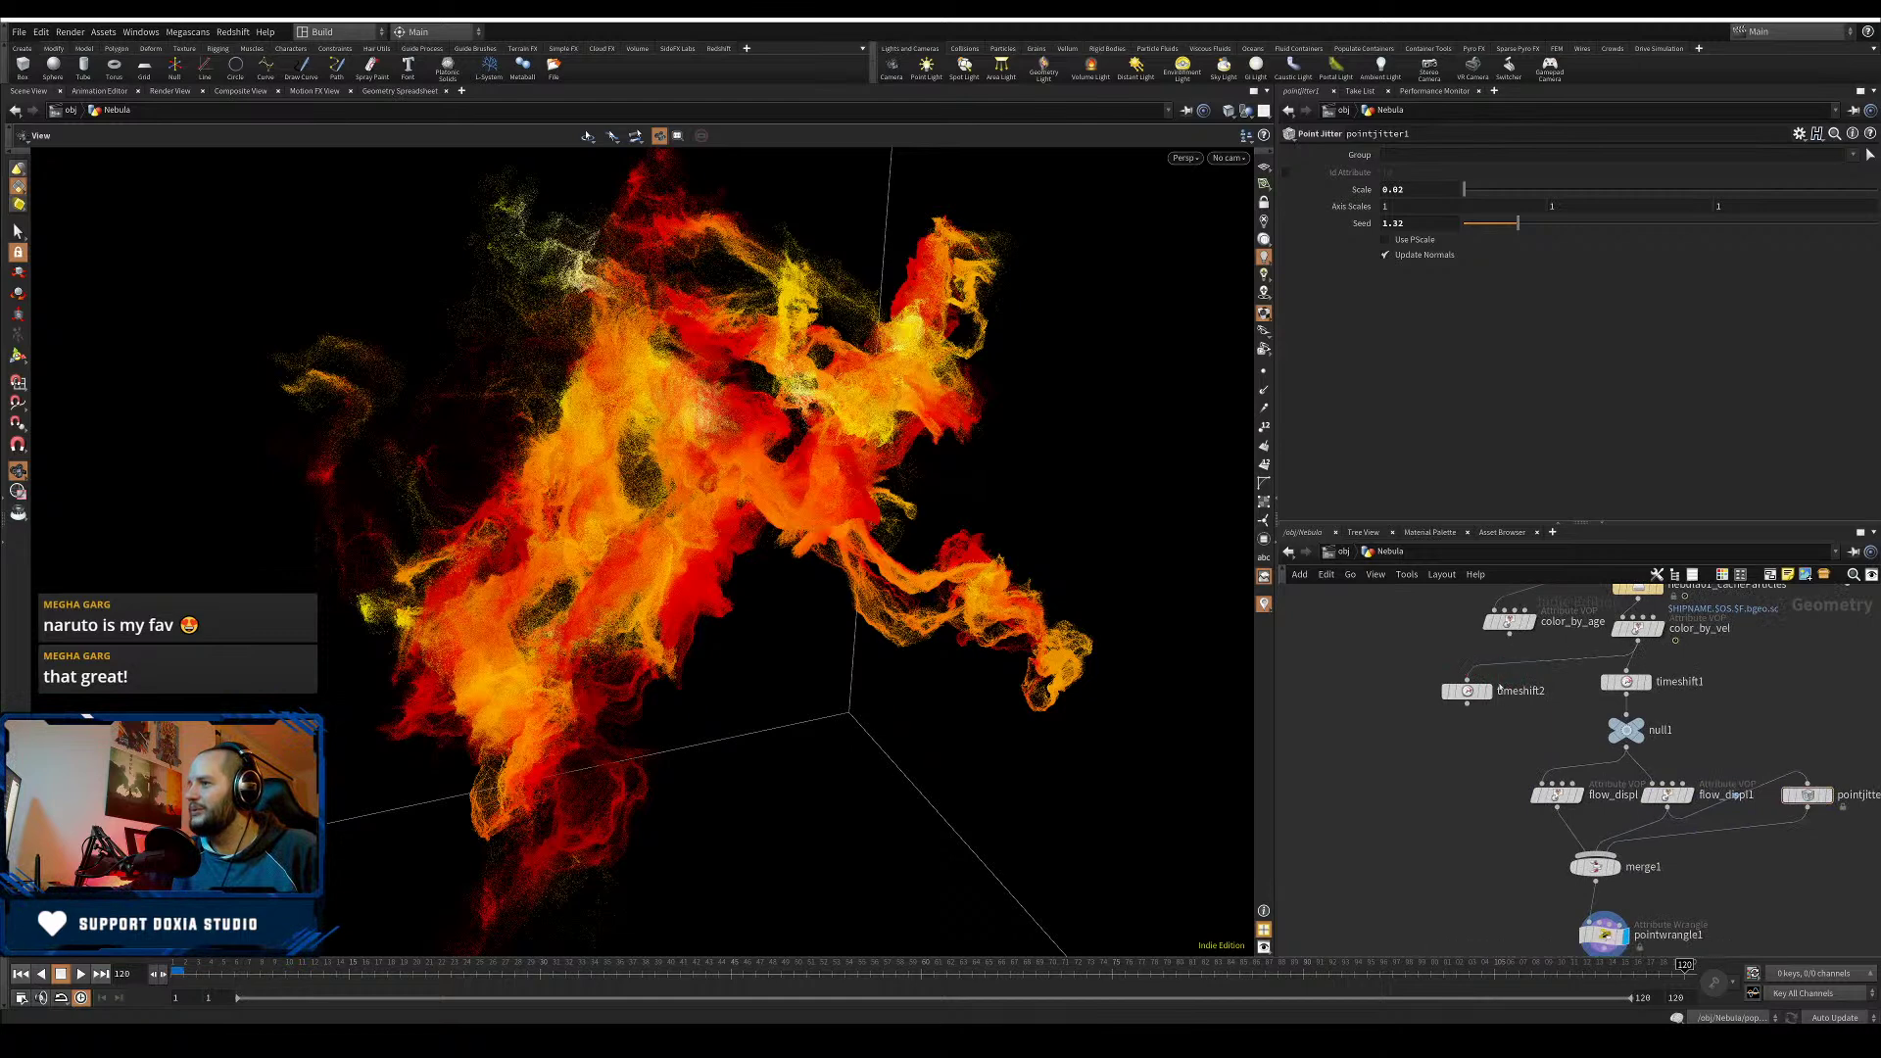
- Copy flow_displ1 as flow_displ2, feed it from timeshift2, and return to frame 1
{"action": "left_click", "coordinate": [1672, 796]}
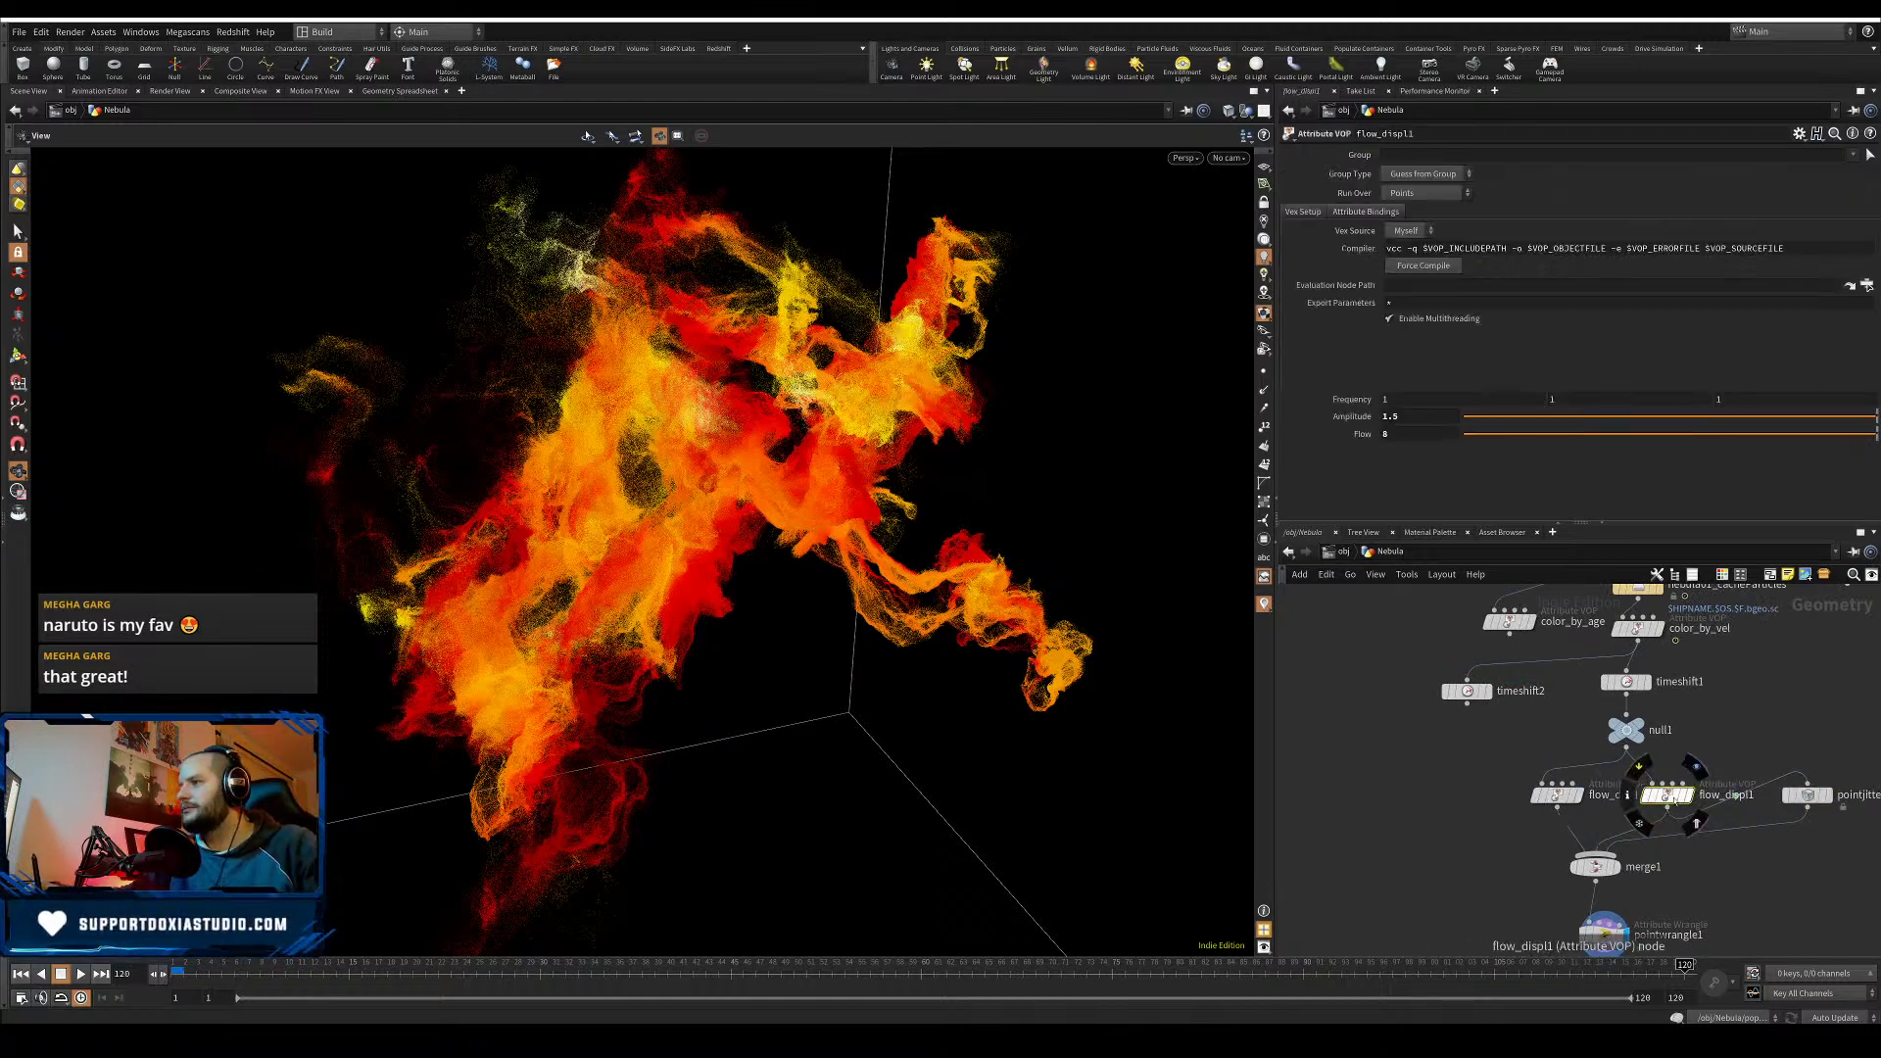
{"action": "left_click_drag", "start_coordinate": [1672, 795], "coordinate": [1454, 782], "text": "alt"}
{"action": "left_click_drag", "start_coordinate": [1467, 706], "coordinate": [1435, 771]}
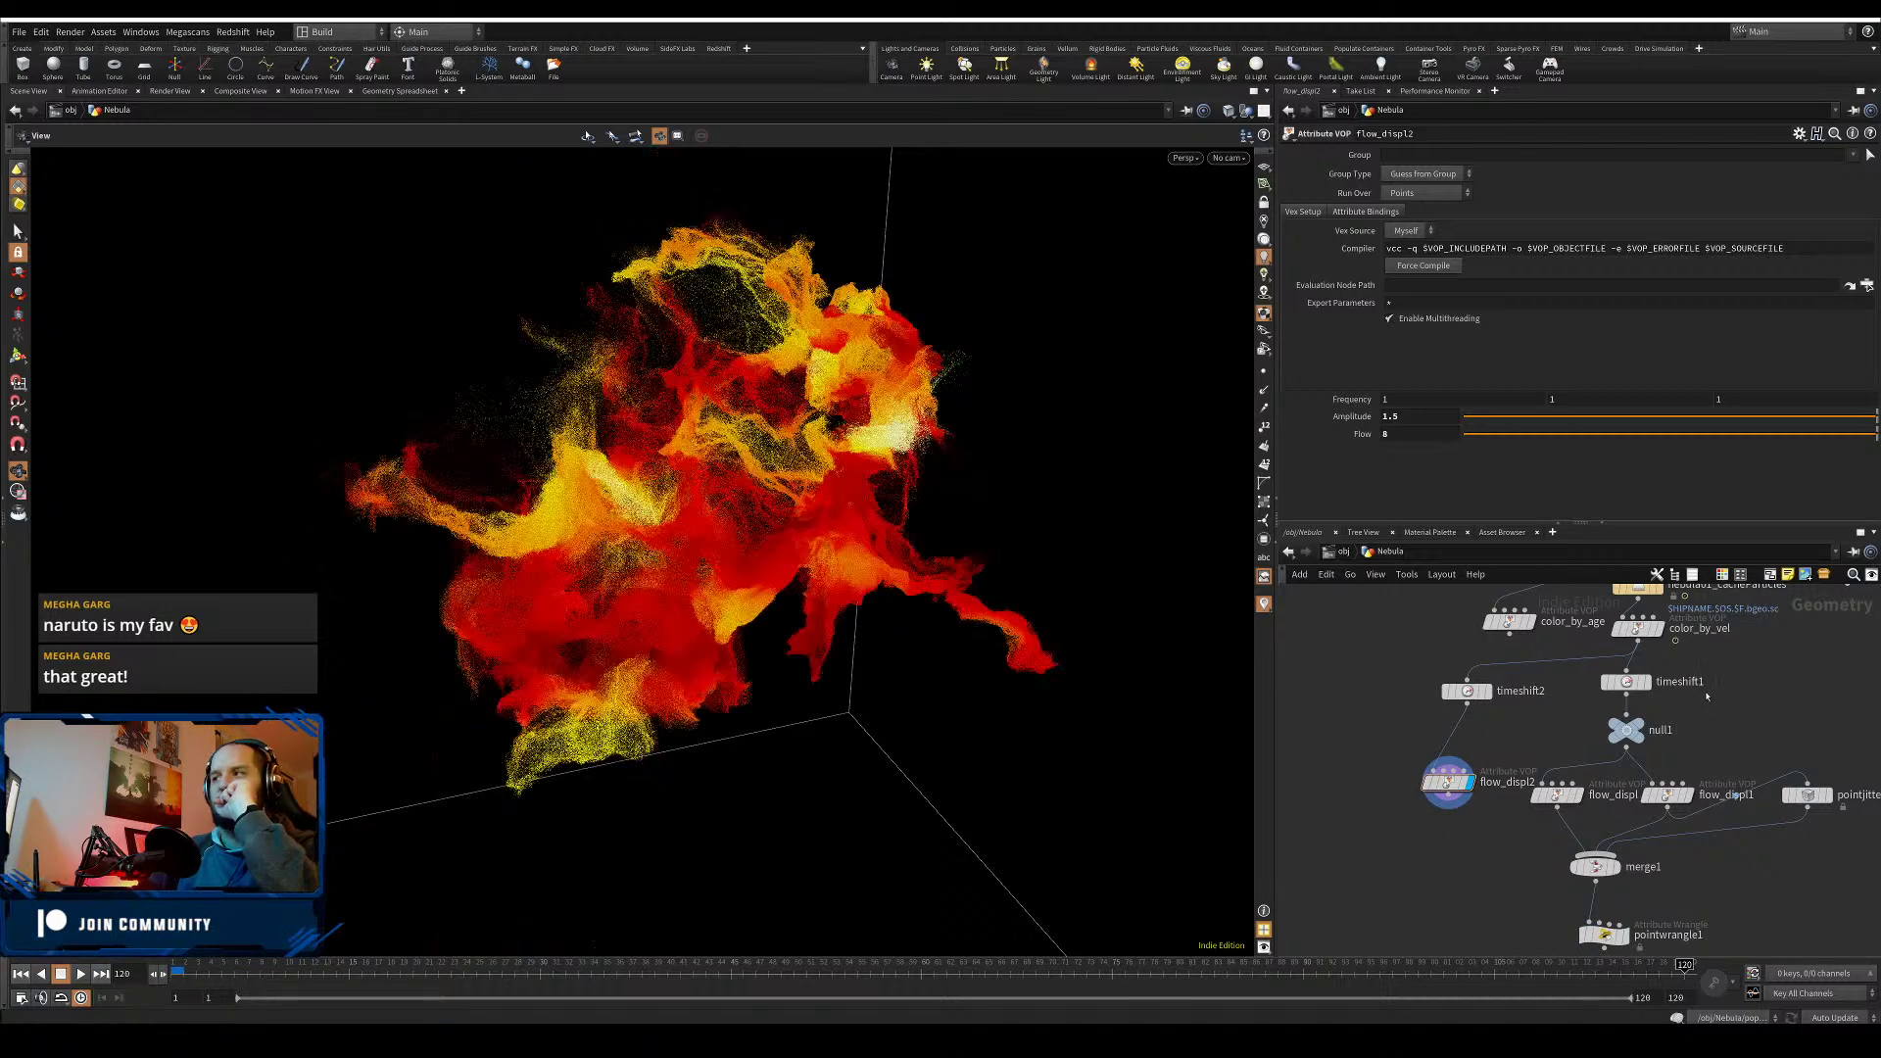
{"action": "left_click", "coordinate": [20, 973]}
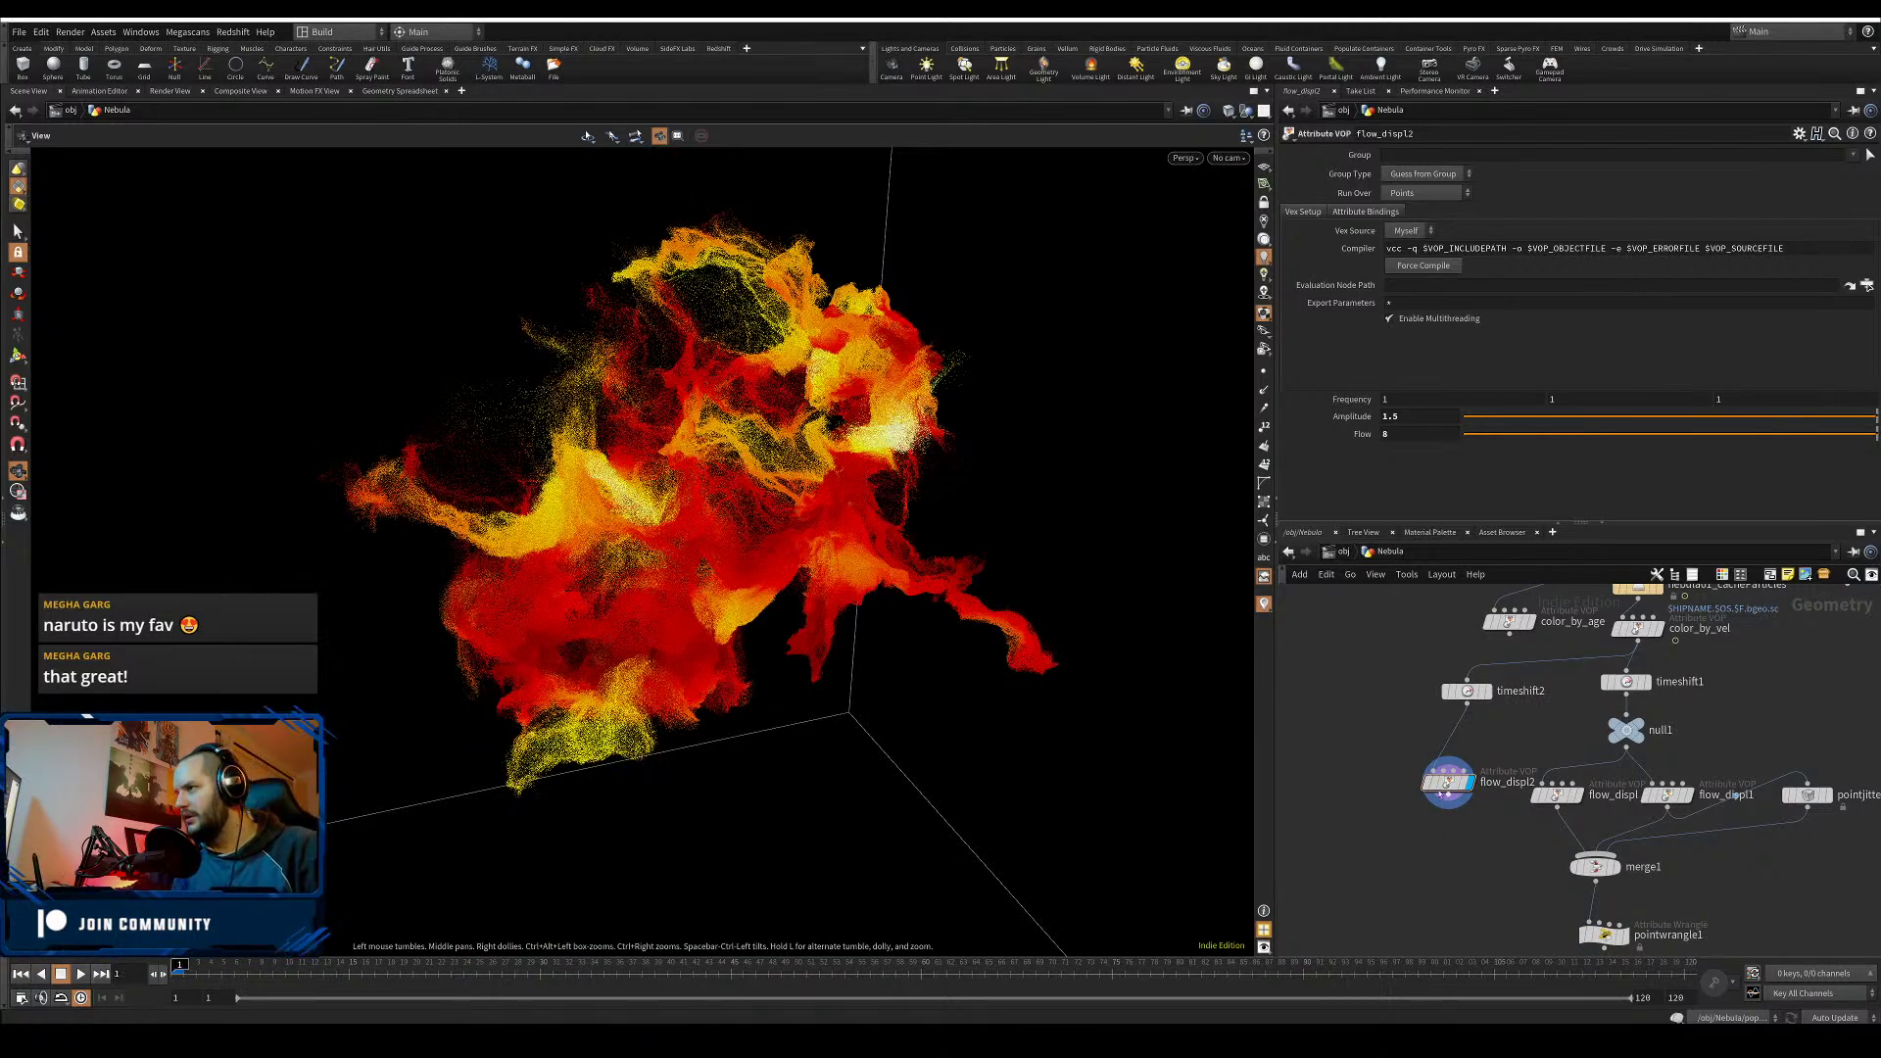
{"action": "left_click_drag", "start_coordinate": [1448, 781], "coordinate": [1412, 775]}
- Inside flow_displ2, set aaflownoise1's 3D Offset X to 4564, then return to the Nebula network
{"action": "double_click", "coordinate": [1412, 780]}
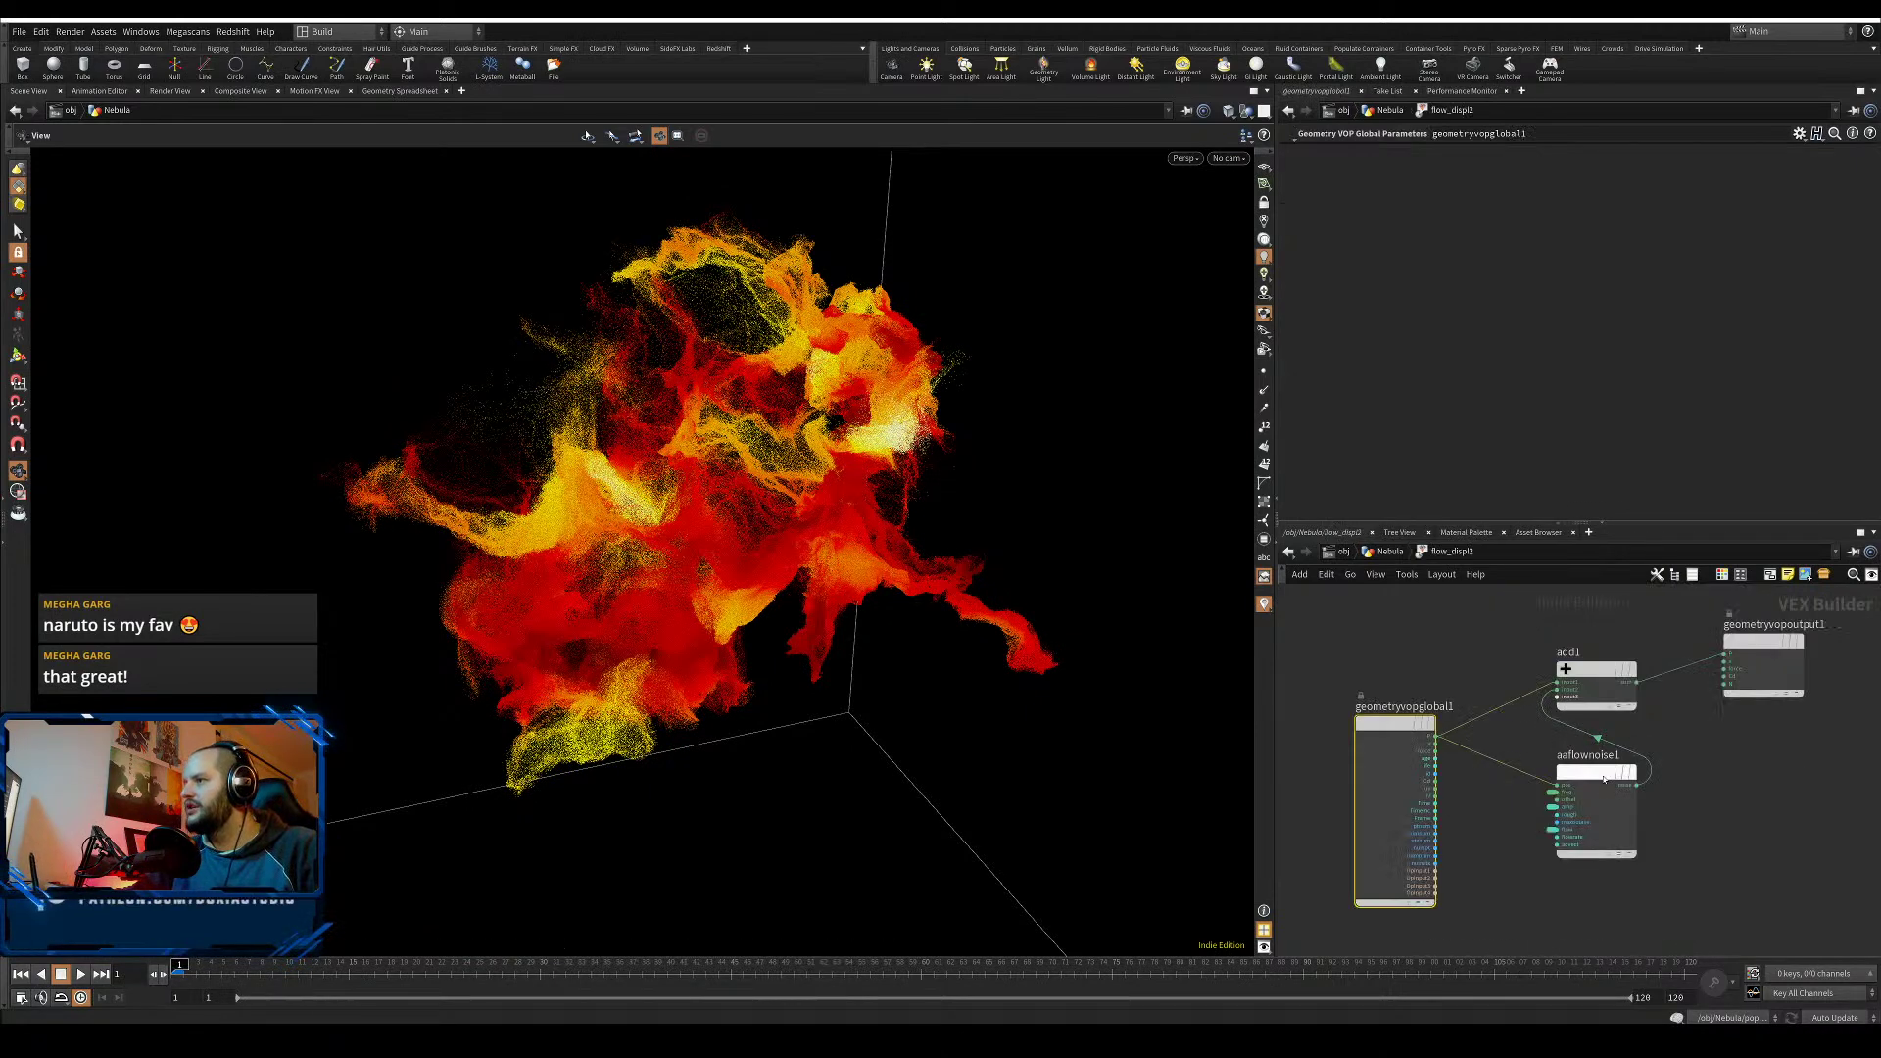
{"action": "left_click", "coordinate": [1603, 776]}
{"action": "left_click", "coordinate": [1411, 247]}
{"action": "left_click", "coordinate": [1418, 263]}
{"action": "type", "text": "4564"}
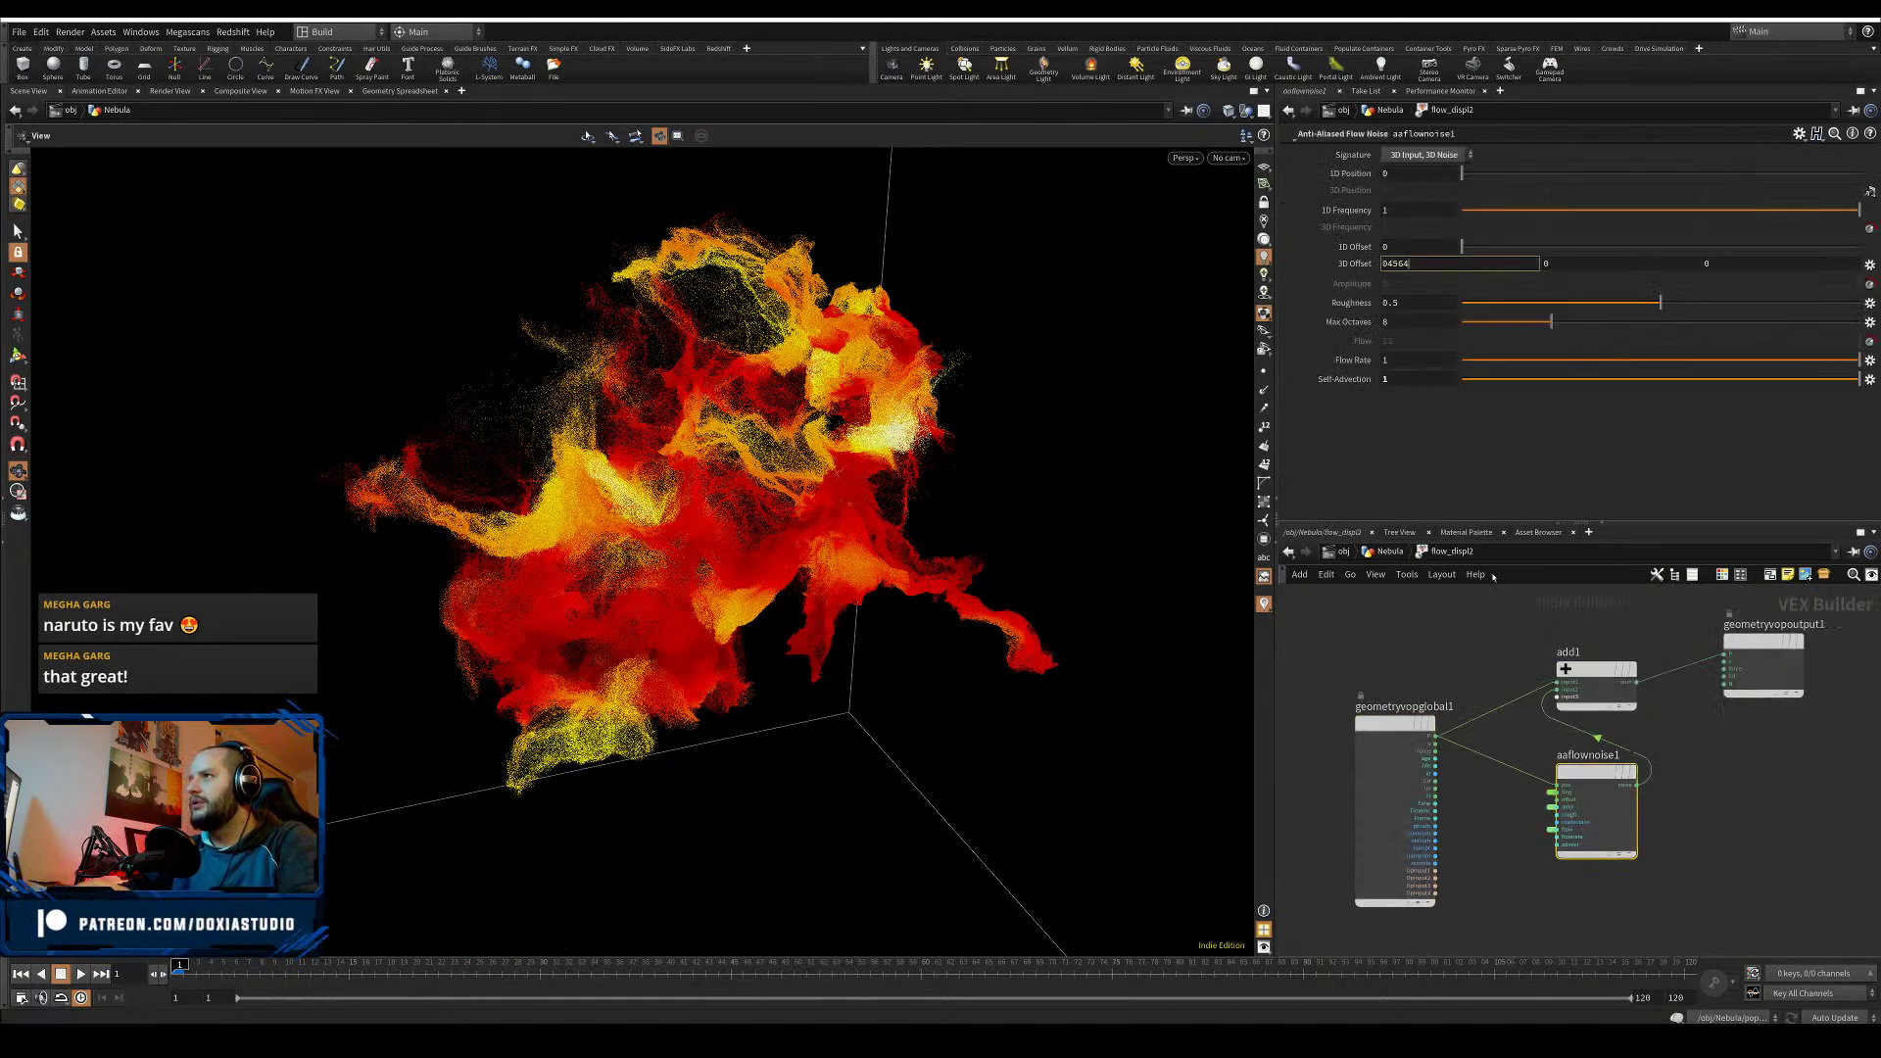
{"action": "key", "text": "Return"}
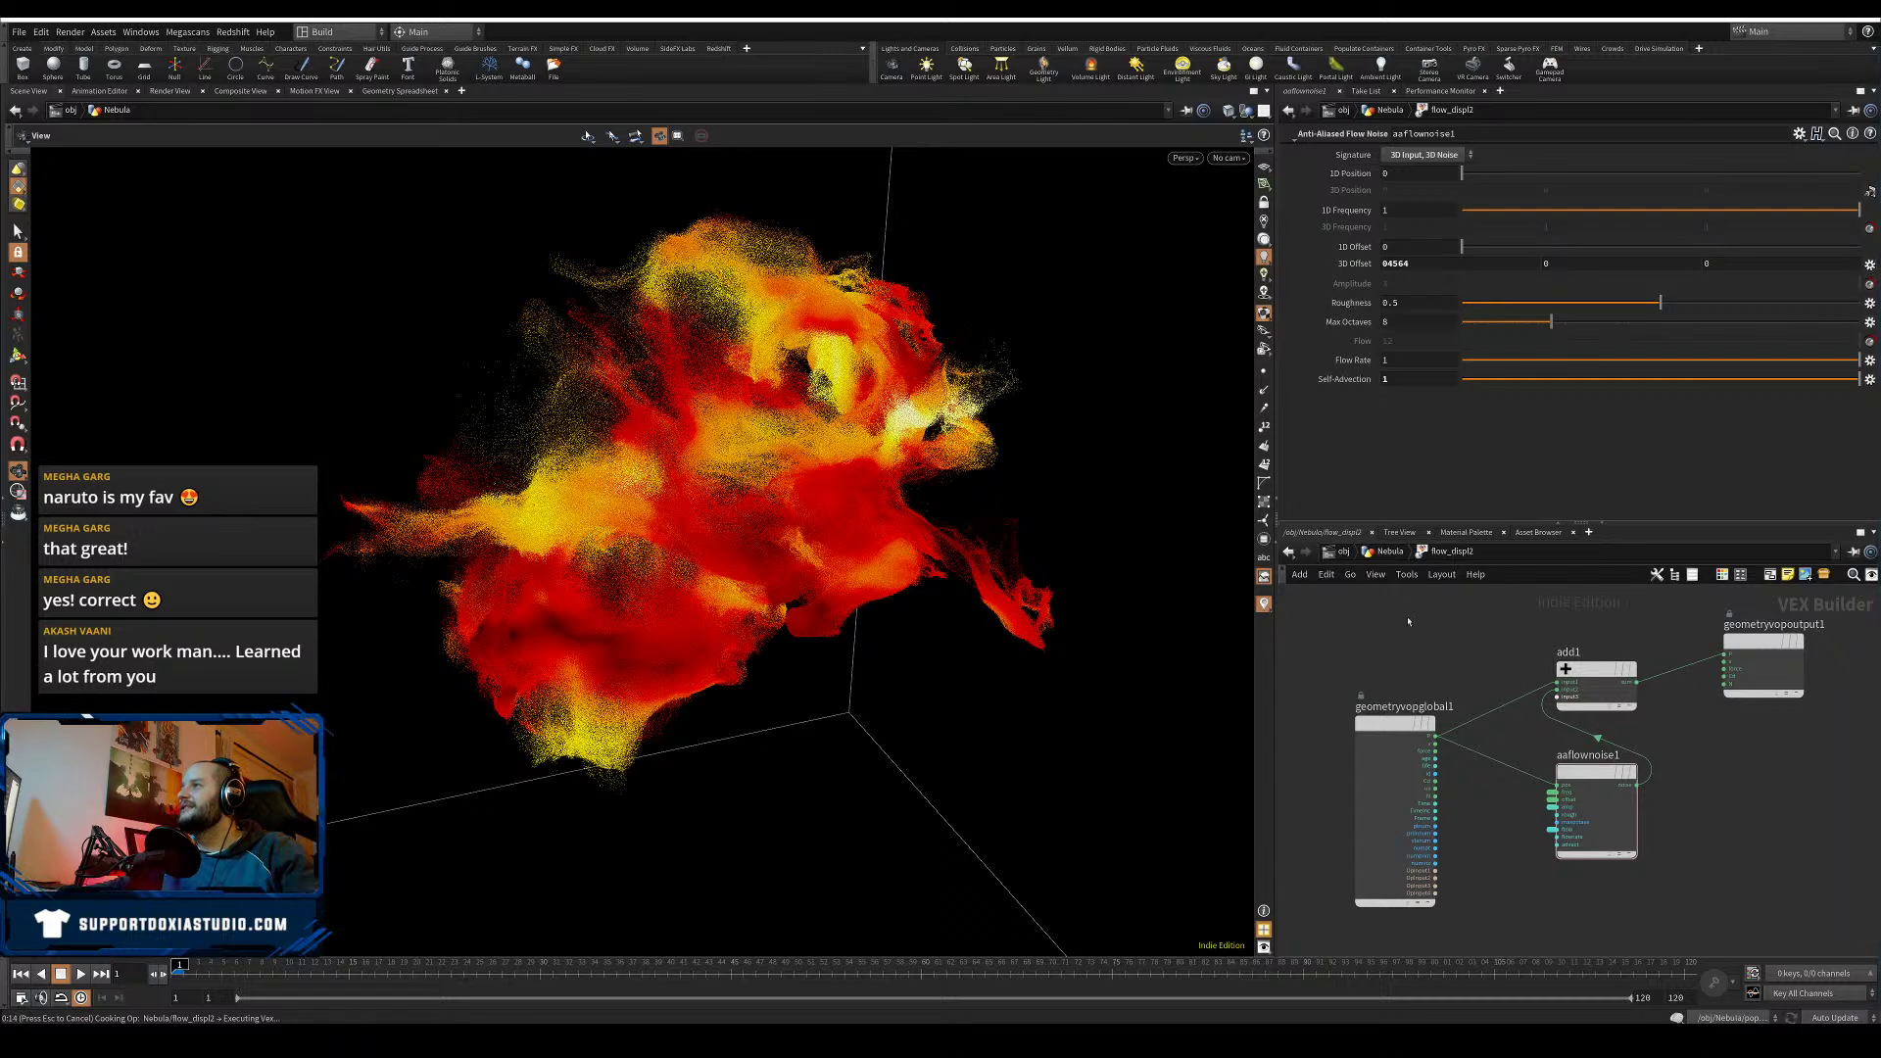
{"action": "key", "text": "u"}
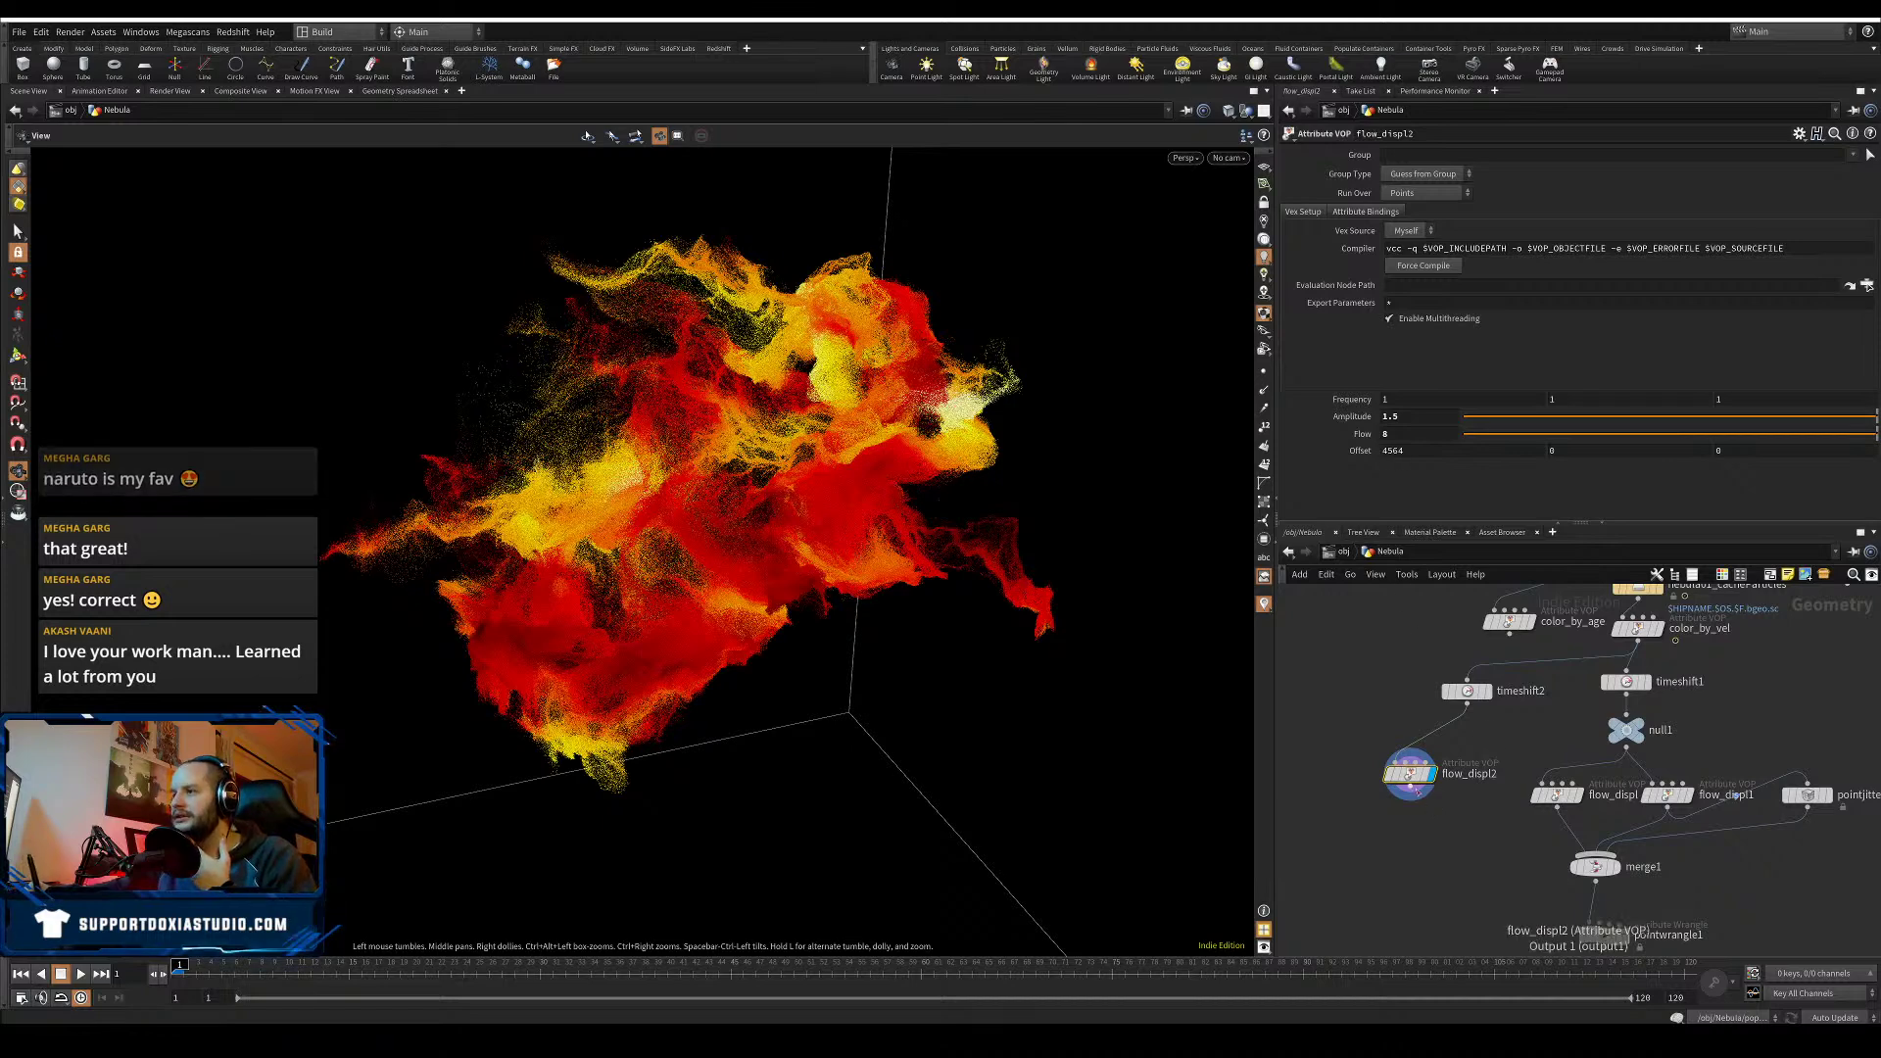
- Connect flow_displ2 into merge1 and shift timeshift2 to the left
{"action": "left_click_drag", "start_coordinate": [1409, 787], "coordinate": [1593, 856]}
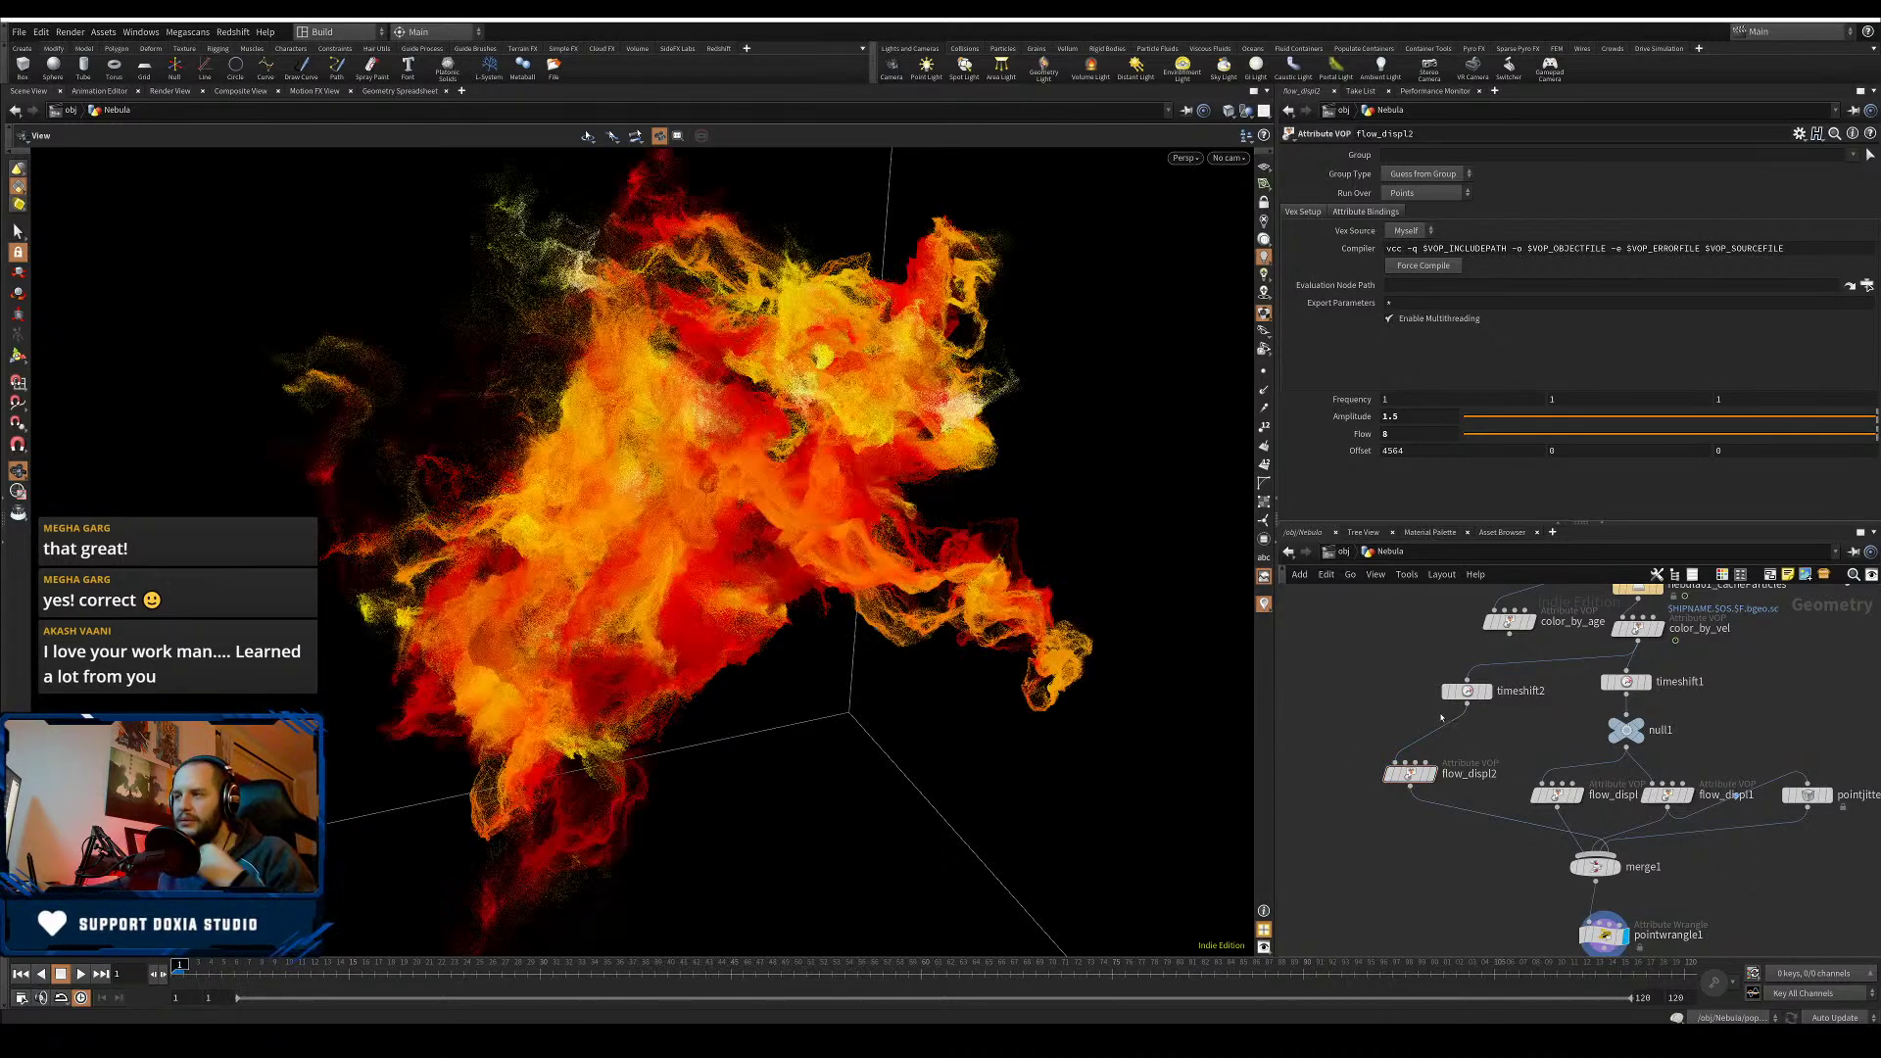
{"action": "left_click_drag", "start_coordinate": [1466, 692], "coordinate": [1410, 695]}
{"action": "left_click_drag", "start_coordinate": [627, 652], "coordinate": [744, 568]}
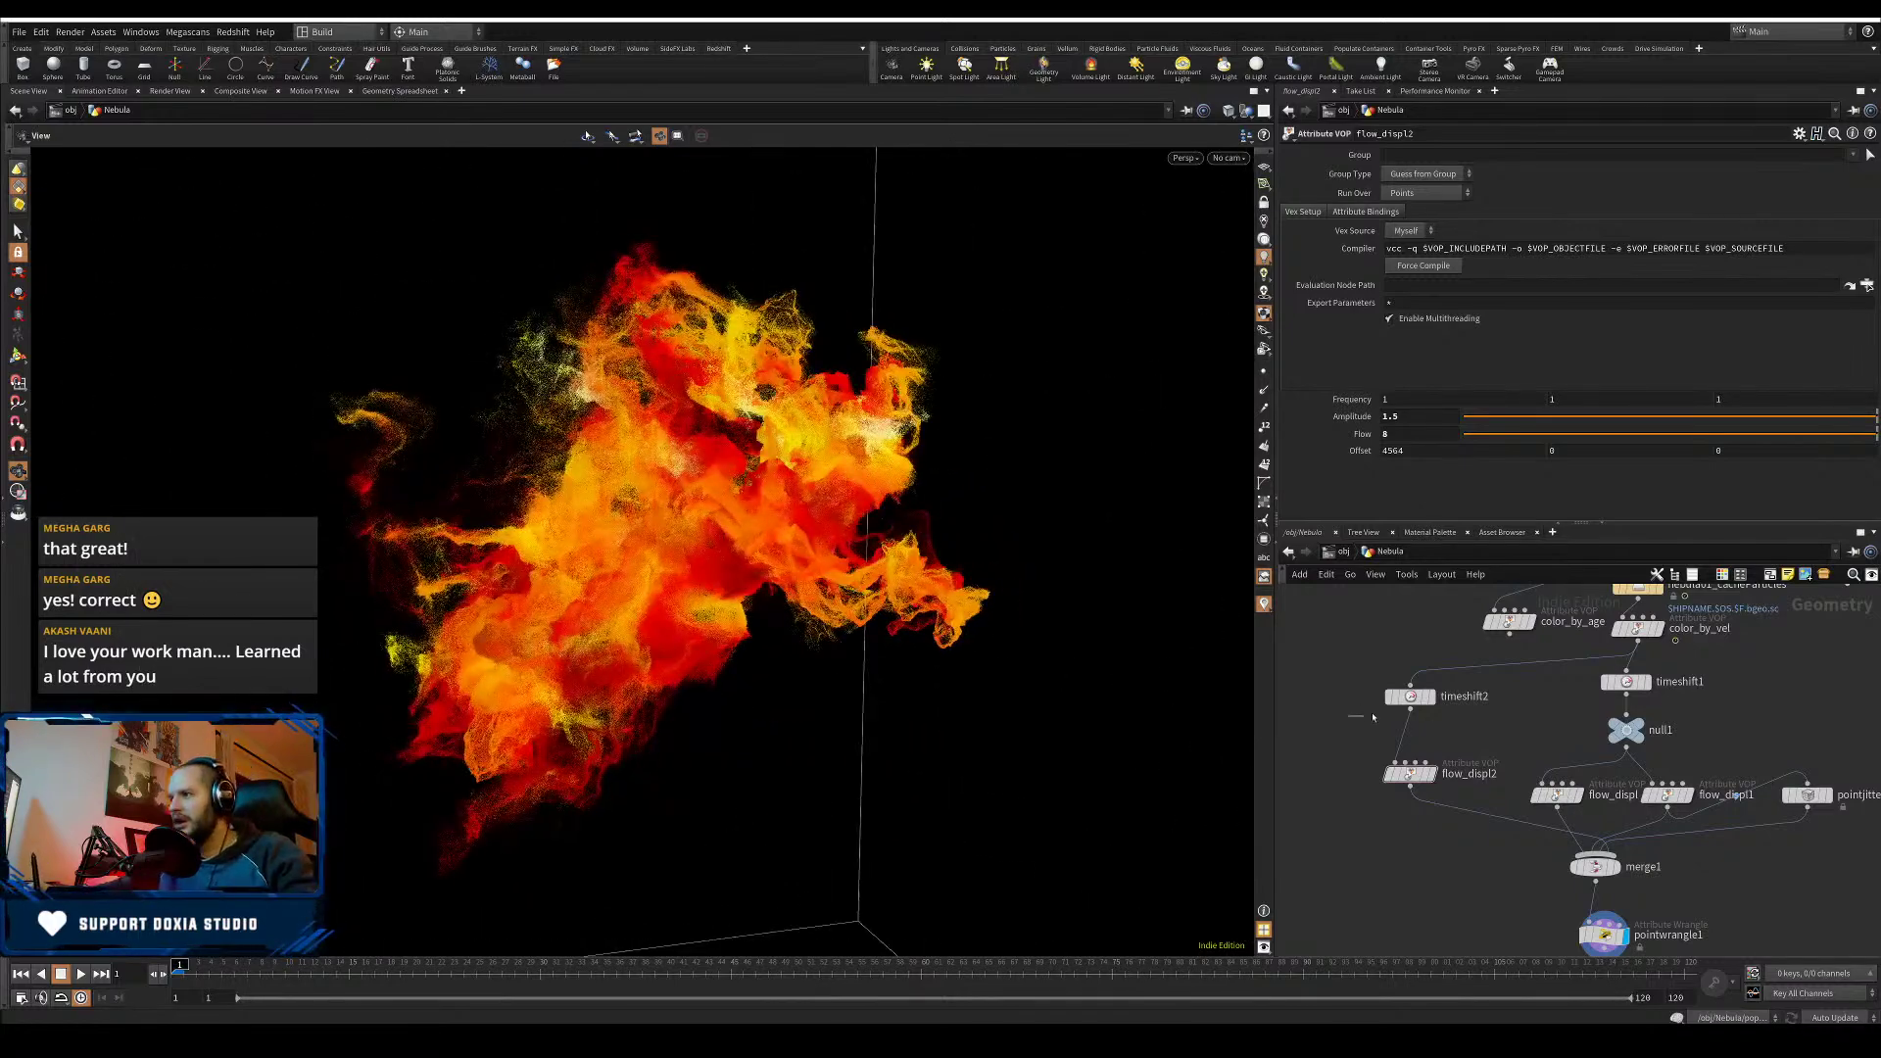
- Change timeshift2's Frame from 90 to 40
{"action": "left_click", "coordinate": [1410, 695]}
{"action": "double_click", "coordinate": [1388, 172]}
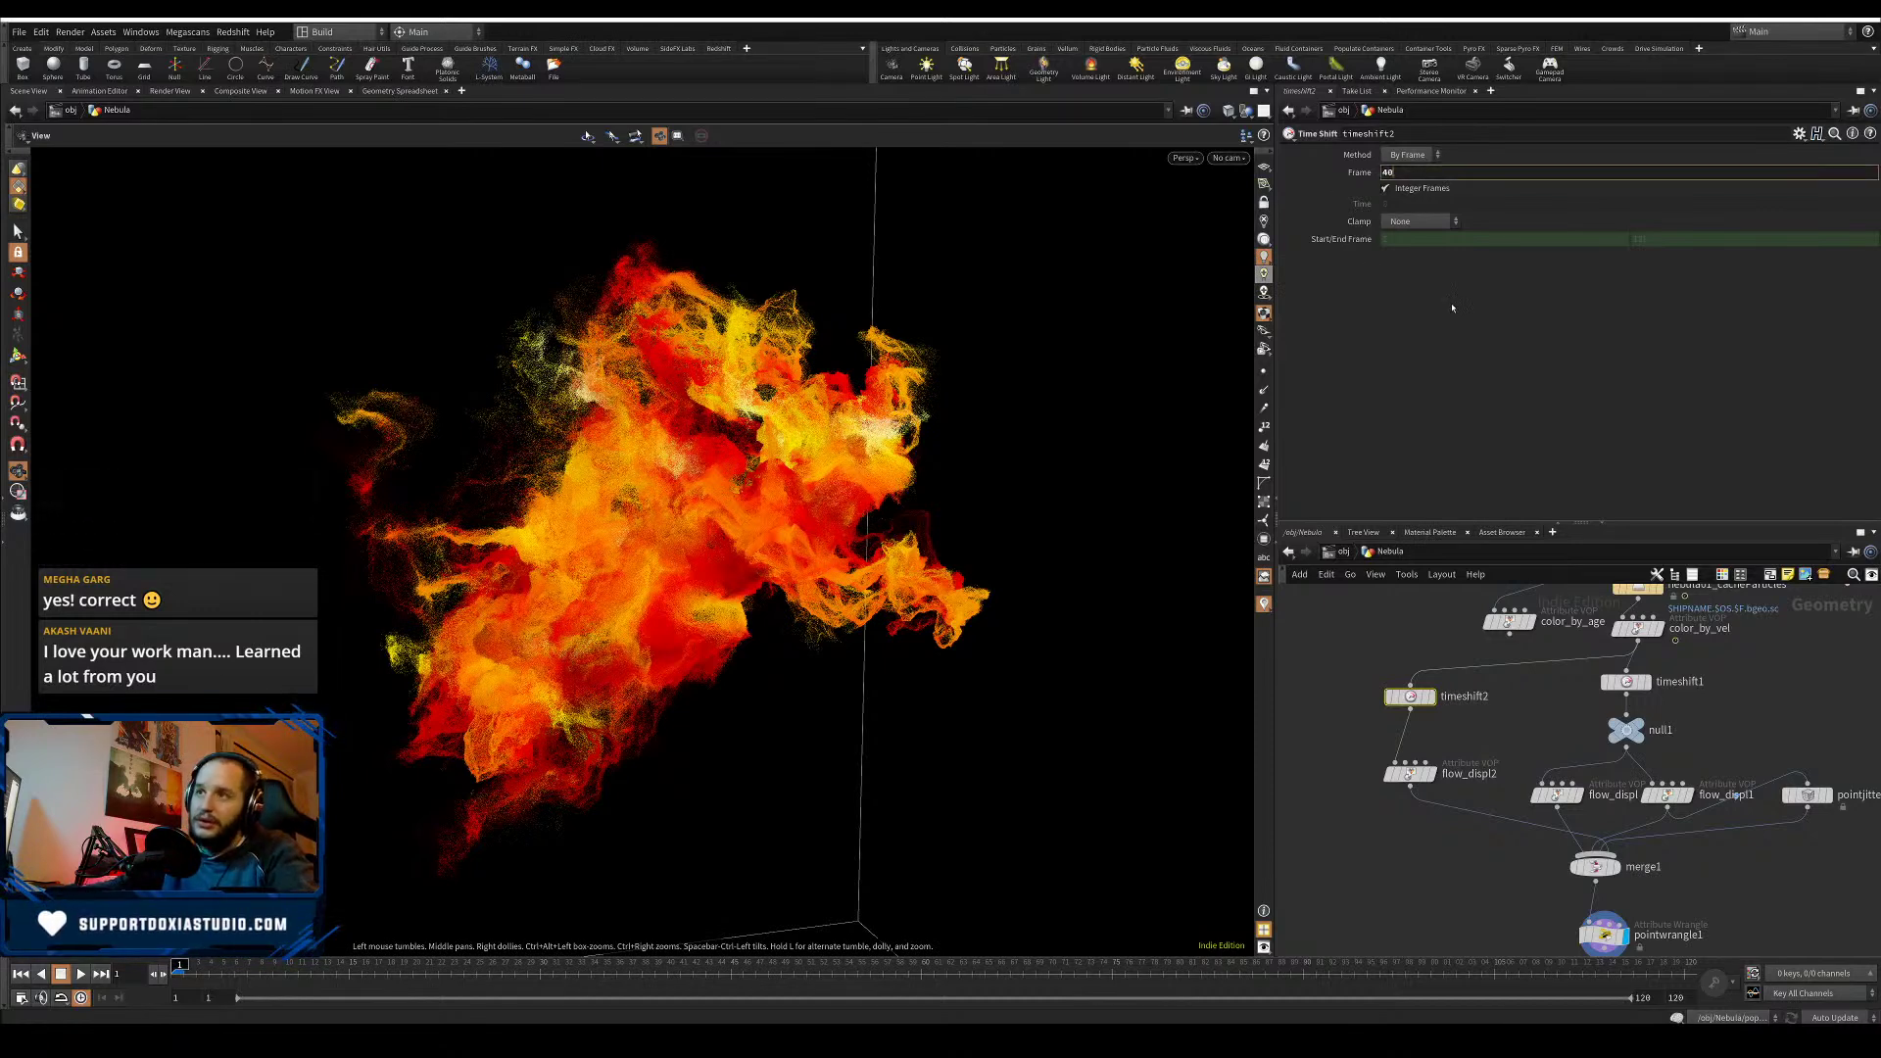
{"action": "type", "text": "40"}
{"action": "key", "text": "Return"}
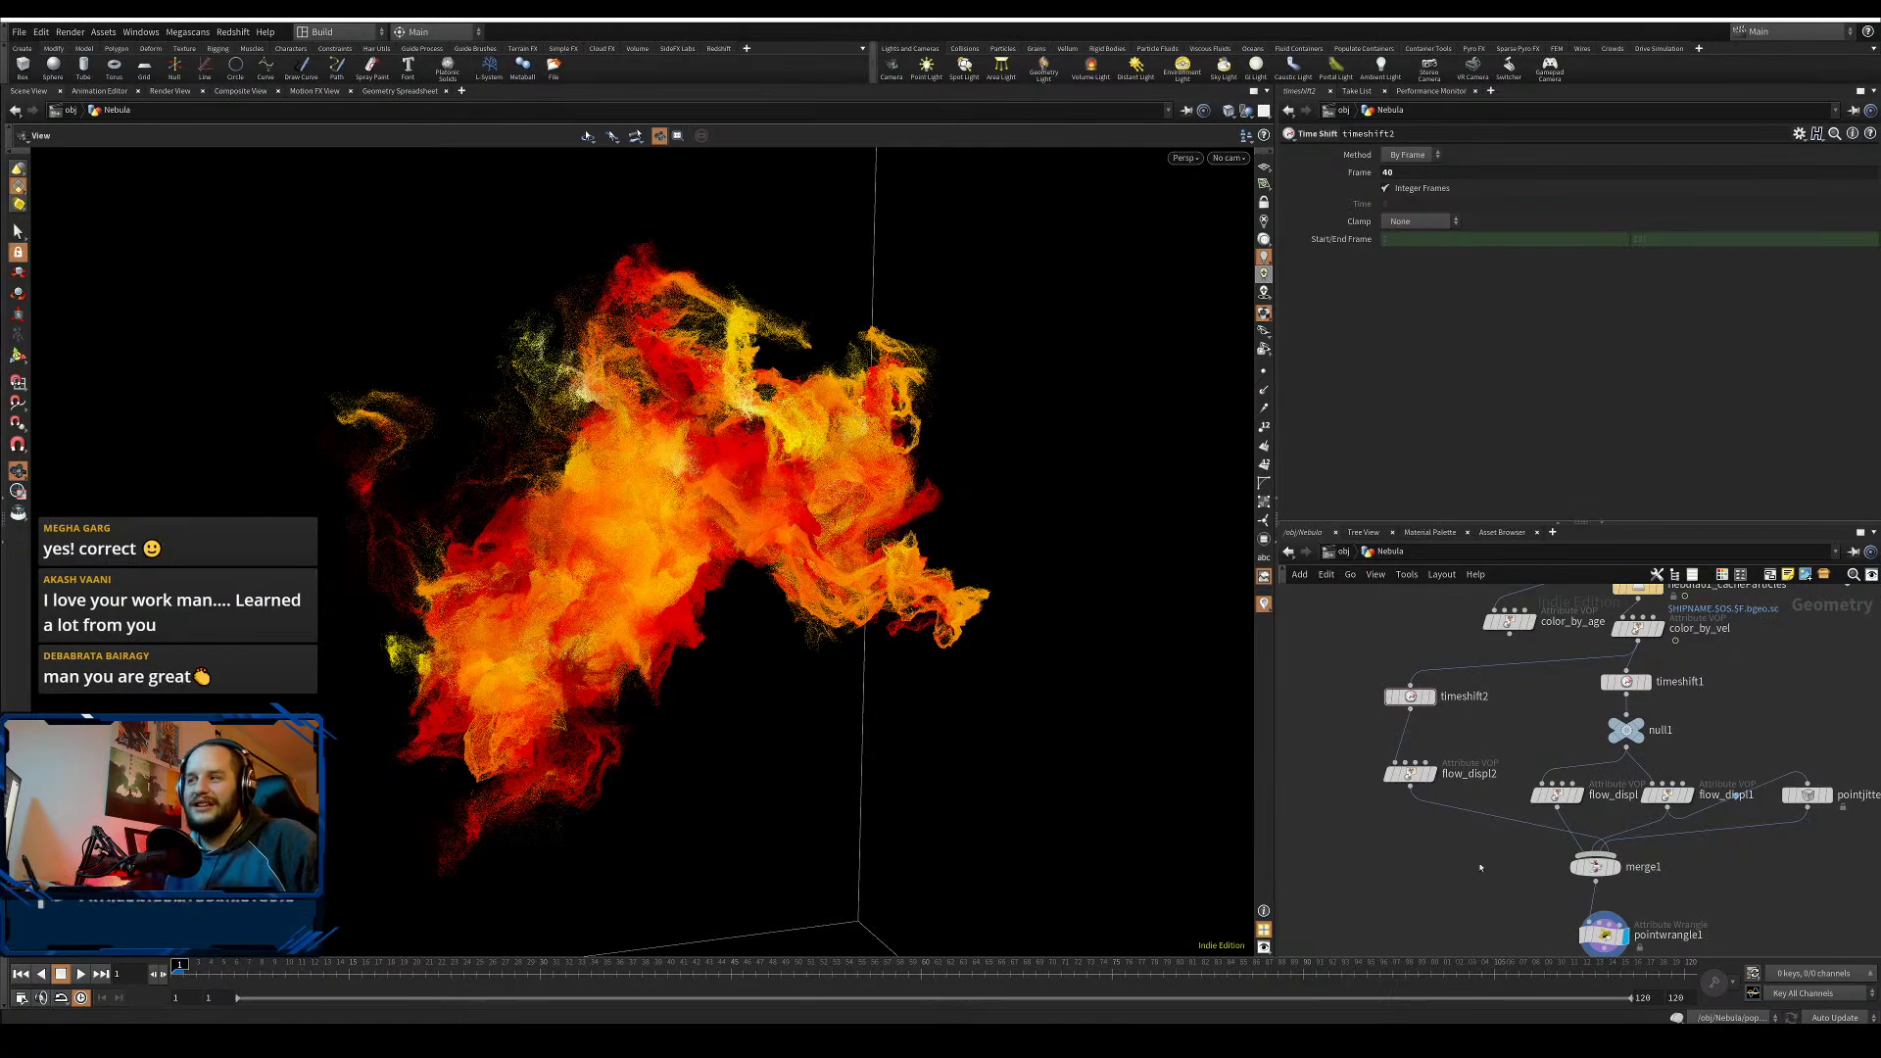
- Cut a wire and place a new Merge node, merge2, beside merge1 and pointwrangle1
{"action": "scroll", "coordinate": [834, 527], "scroll_direction": "up", "scroll_amount": 5}
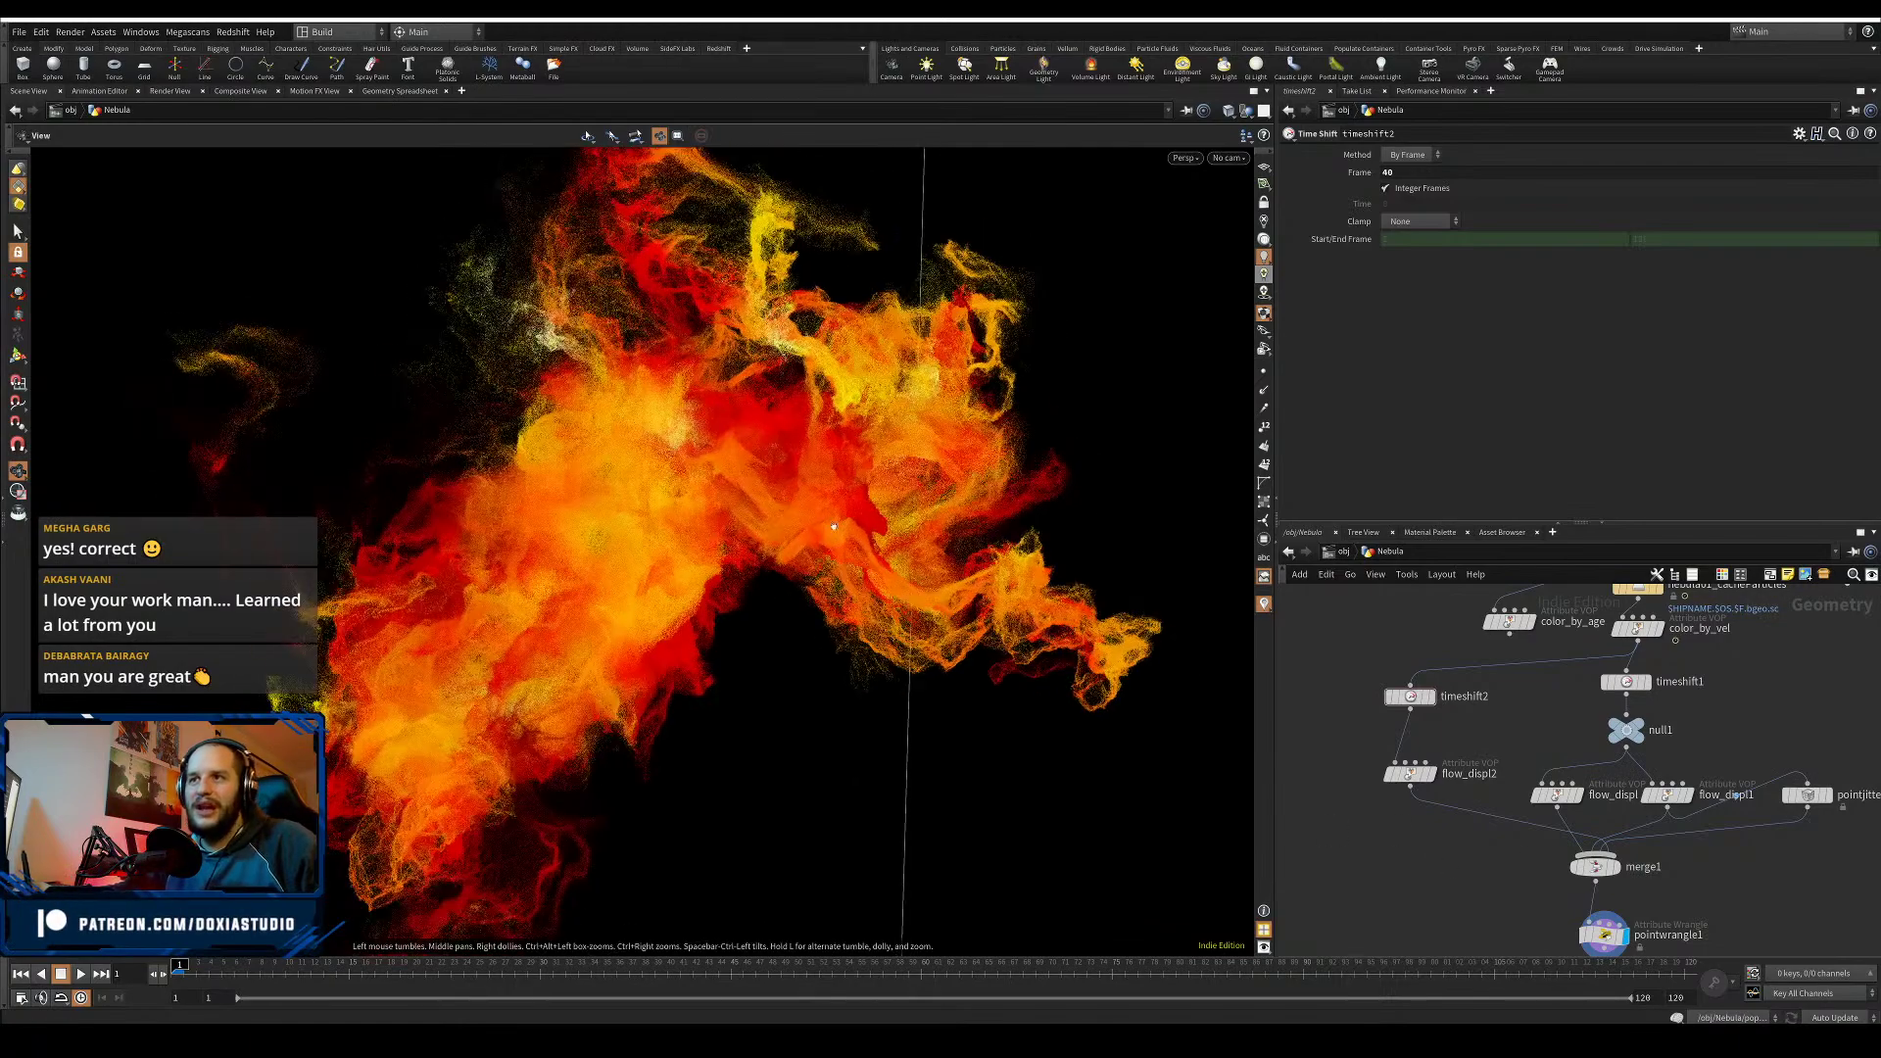
{"action": "mouse_move", "coordinate": [843, 537]}
{"action": "left_mouse_down"}
{"action": "mouse_move", "coordinate": [1142, 630]}
{"action": "mouse_move", "coordinate": [1120, 726]}
{"action": "mouse_move", "coordinate": [1033, 789]}
{"action": "mouse_move", "coordinate": [882, 806]}
{"action": "mouse_move", "coordinate": [737, 627]}
{"action": "mouse_move", "coordinate": [734, 504]}
{"action": "mouse_move", "coordinate": [979, 651]}
{"action": "mouse_move", "coordinate": [1028, 650]}
{"action": "mouse_move", "coordinate": [1073, 591]}
{"action": "mouse_move", "coordinate": [1167, 546]}
{"action": "mouse_move", "coordinate": [1391, 530]}
{"action": "mouse_move", "coordinate": [1168, 575]}
{"action": "mouse_move", "coordinate": [707, 520]}
{"action": "mouse_move", "coordinate": [862, 527]}
{"action": "left_mouse_up"}
{"action": "key", "text": "y"}
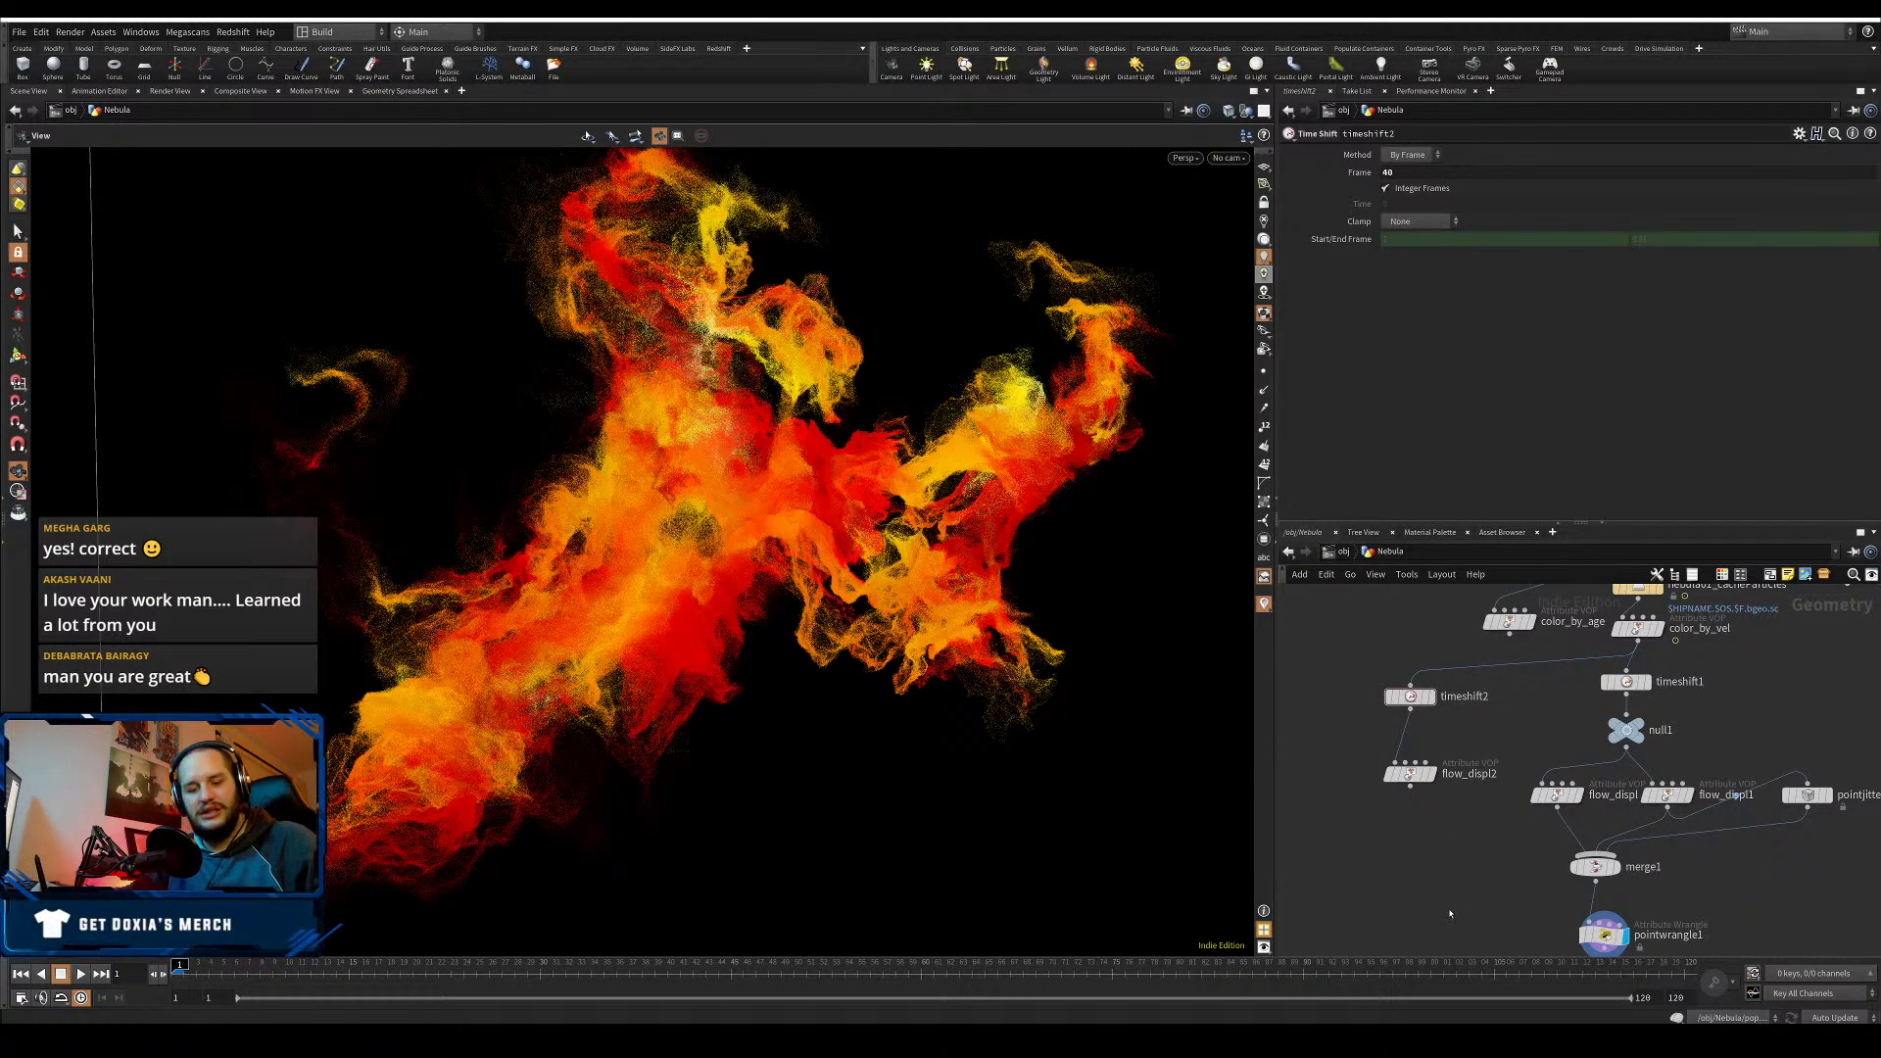
{"action": "key", "text": "Tab"}
{"action": "type", "text": "mer"}
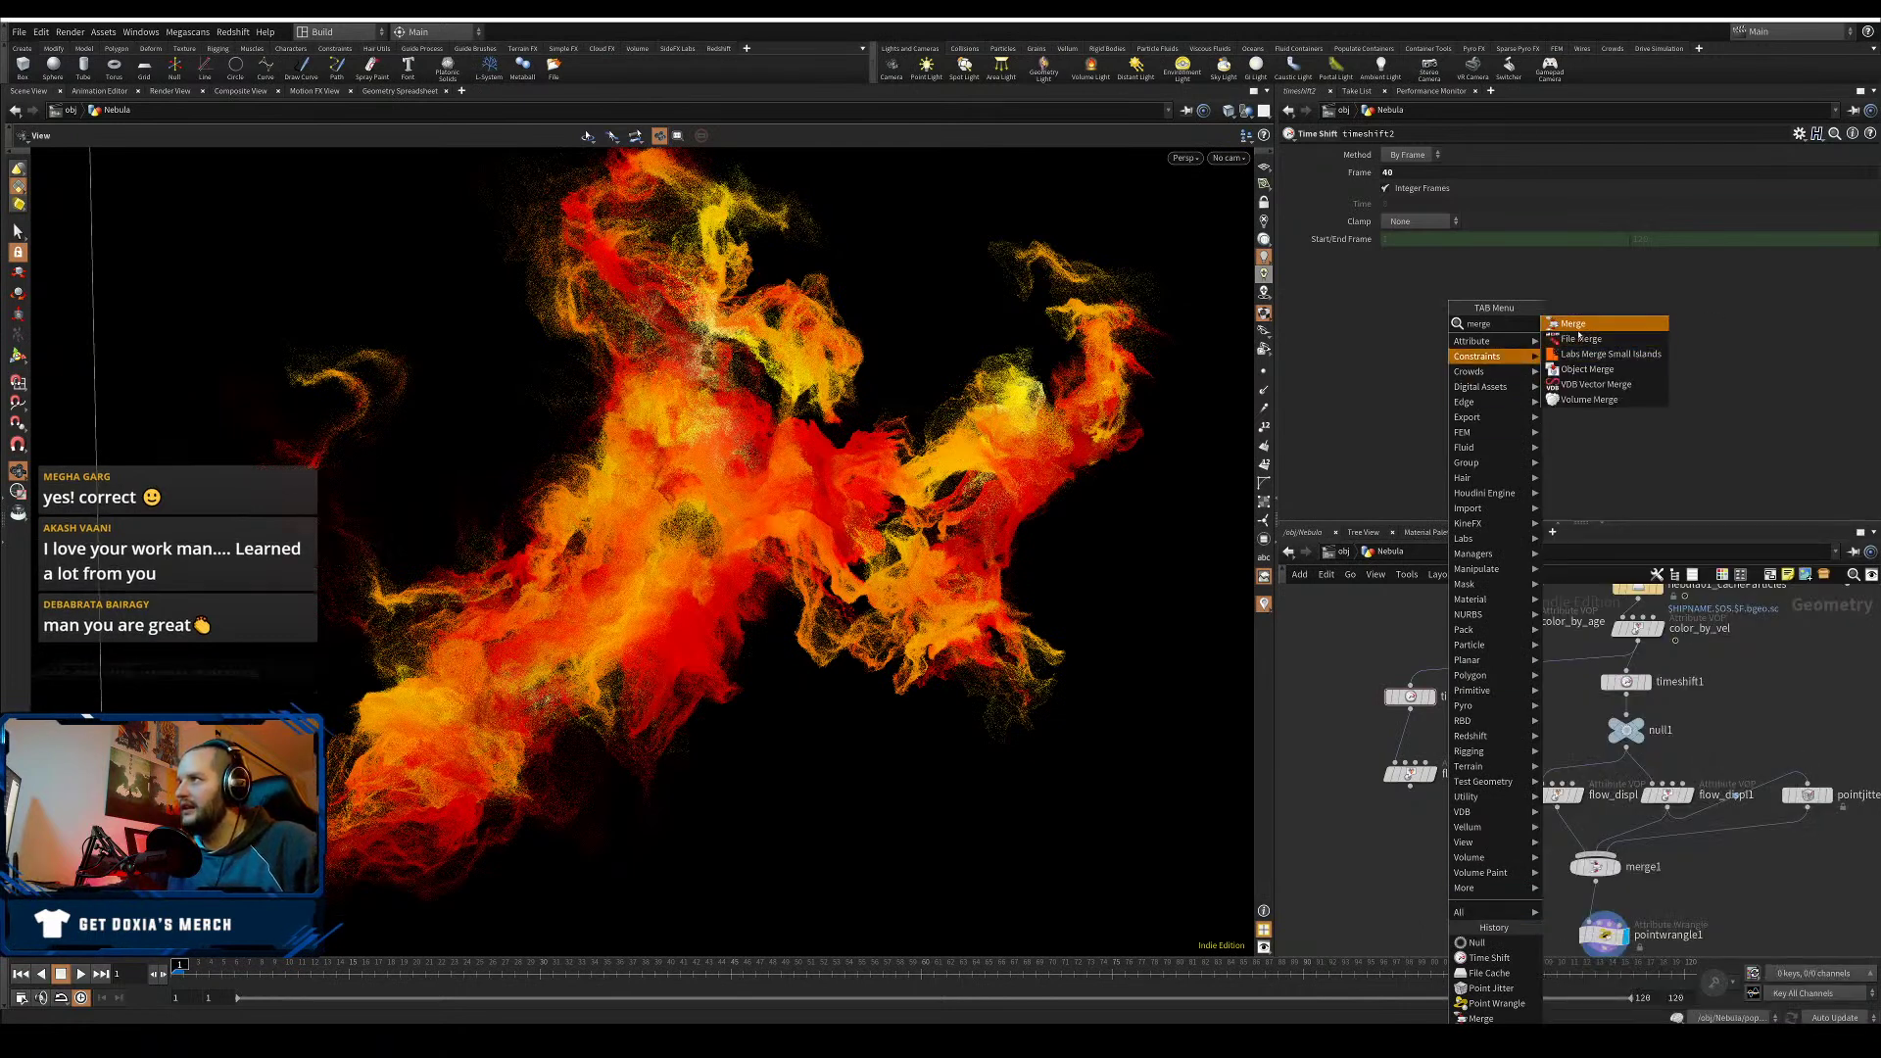
{"action": "left_click", "coordinate": [1573, 325]}
{"action": "left_click", "coordinate": [1485, 885]}
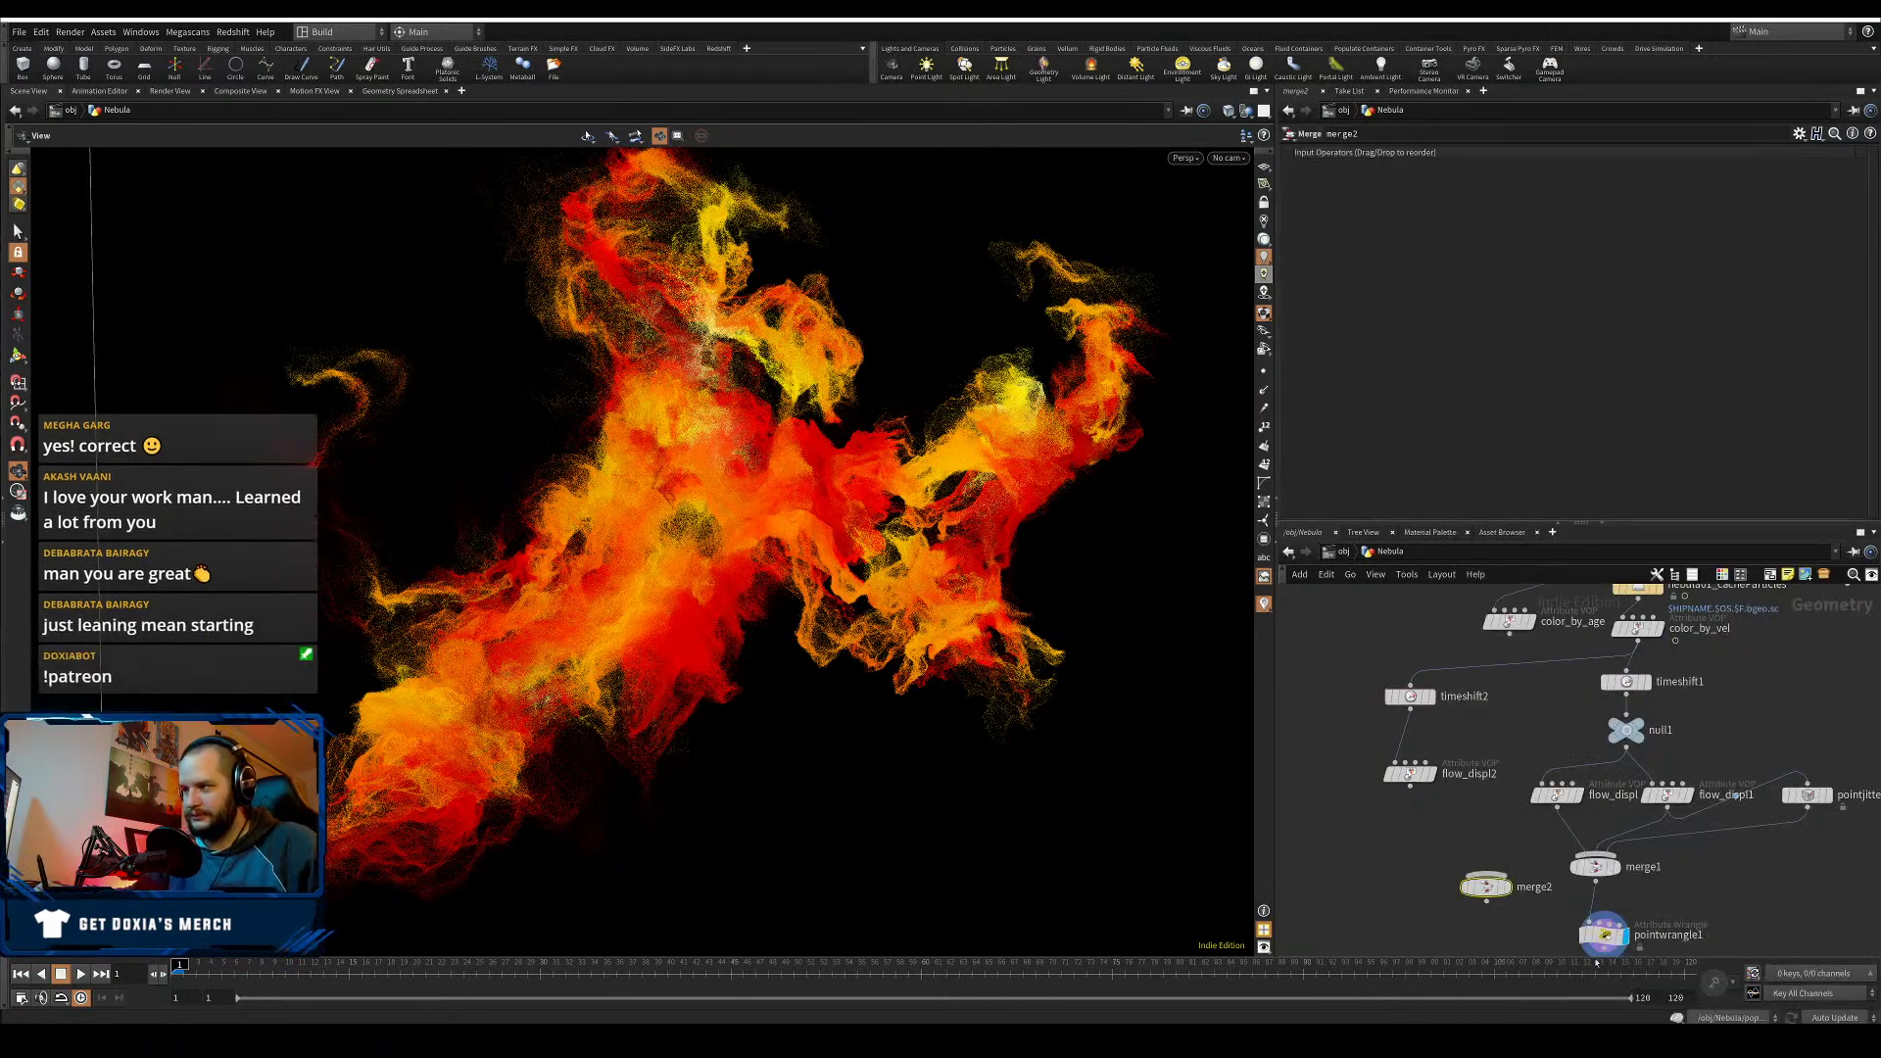
{"action": "middle_click_drag", "start_coordinate": [1517, 945], "coordinate": [1555, 794]}
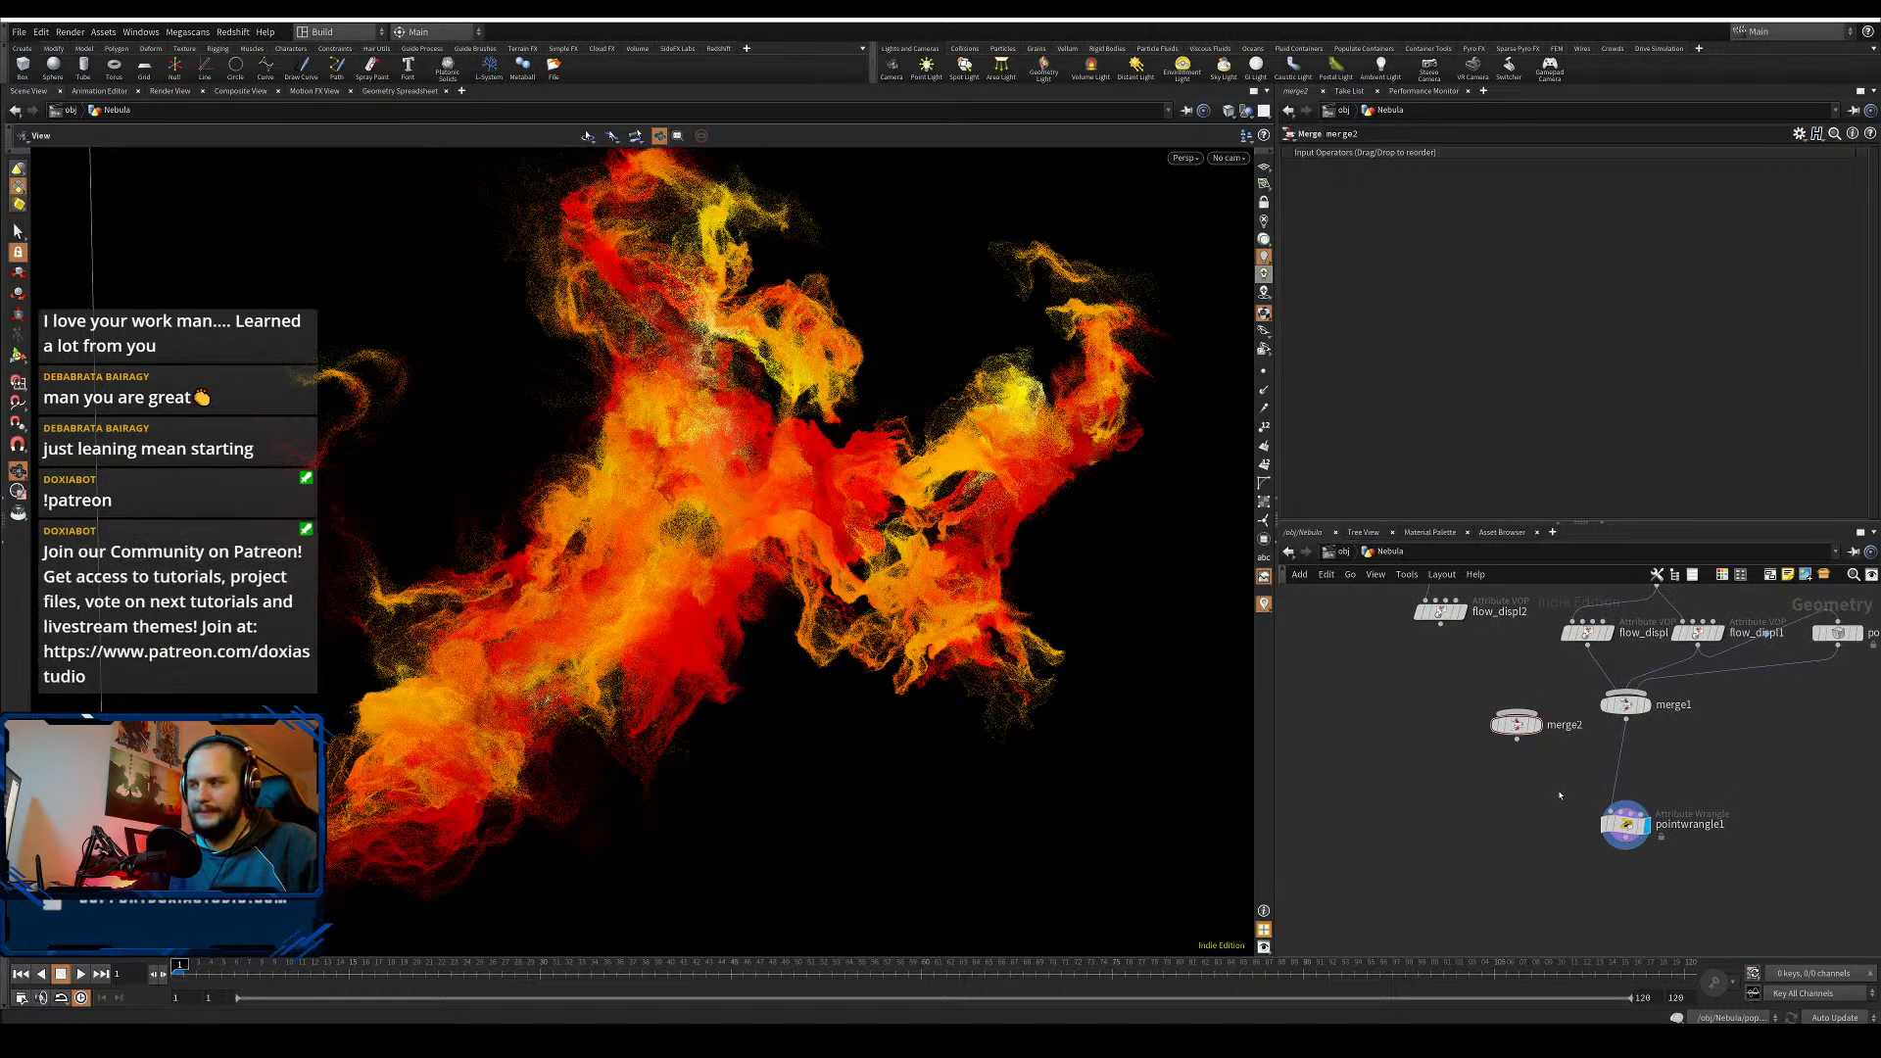
{"action": "key", "text": "Tab"}
- Add switch1 below merge2, wire the merges into it, and set Select Input to $FF-1
{"action": "type", "text": "swi"}
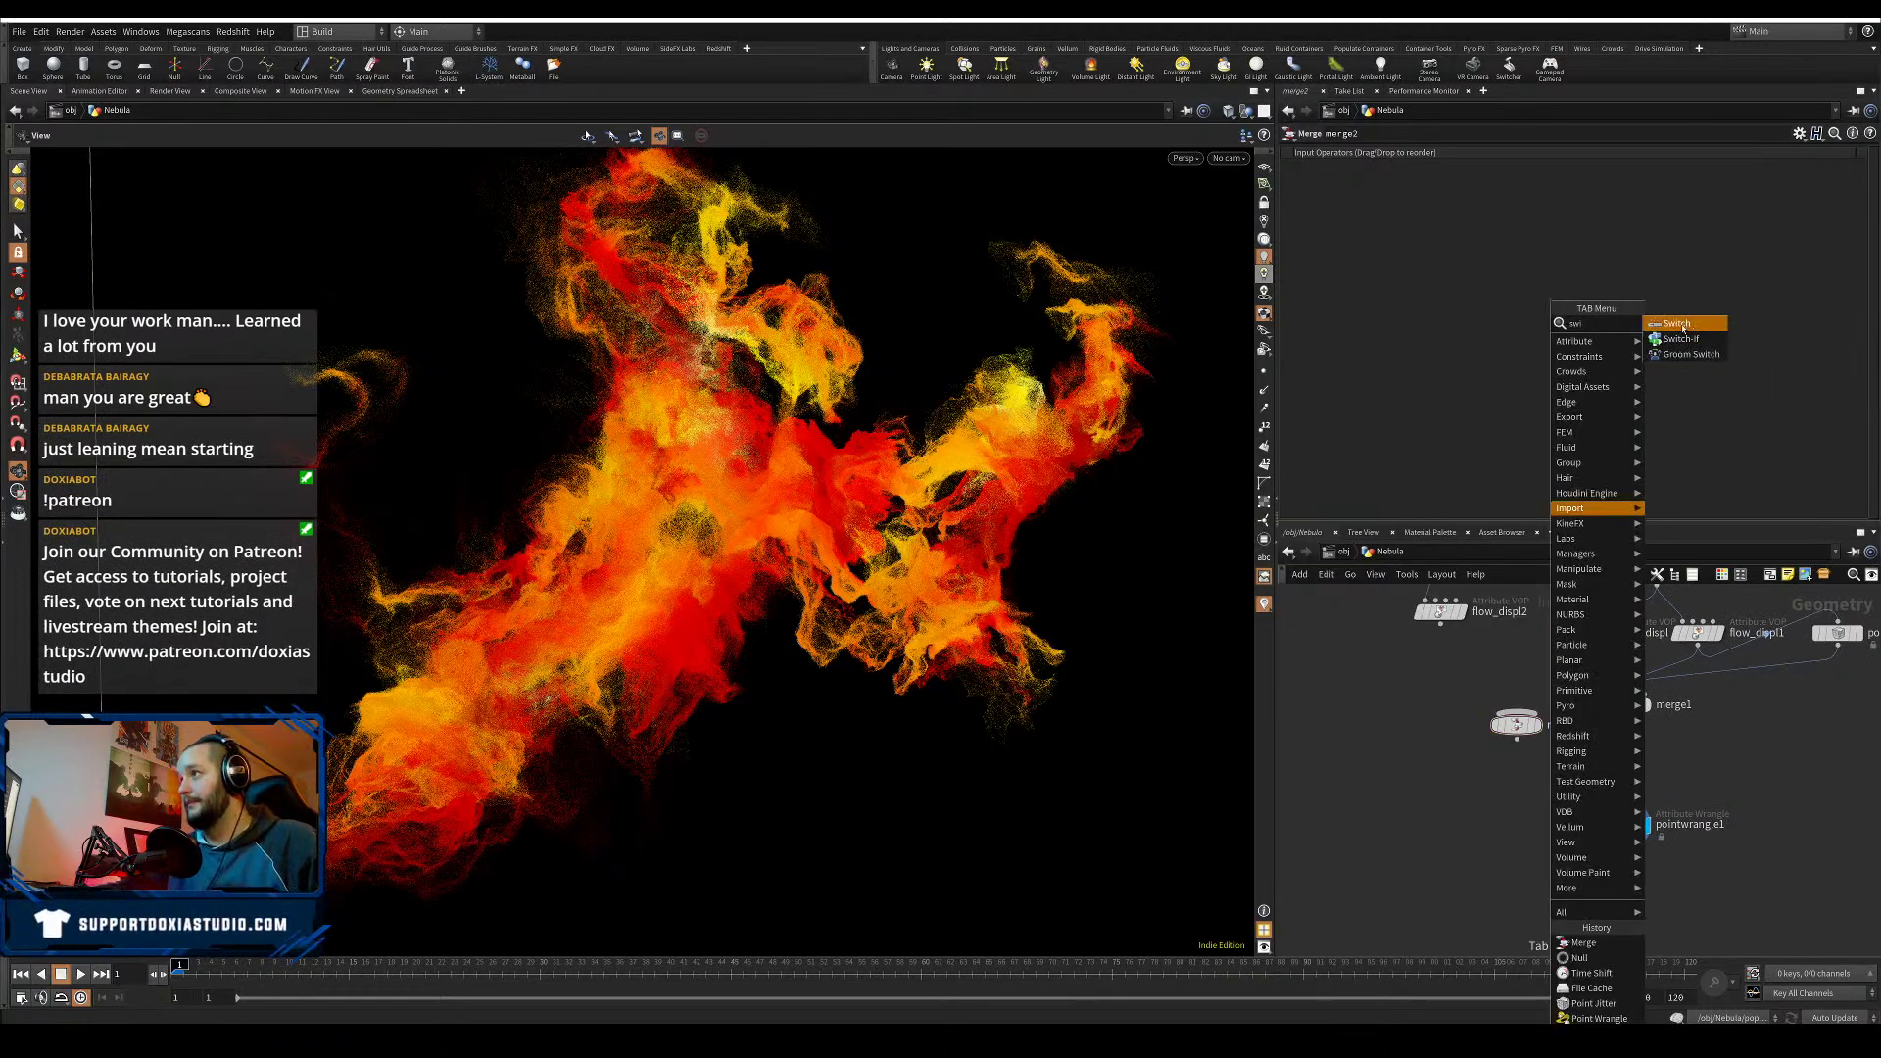
{"action": "left_click", "coordinate": [1677, 325]}
{"action": "left_click", "coordinate": [1541, 781]}
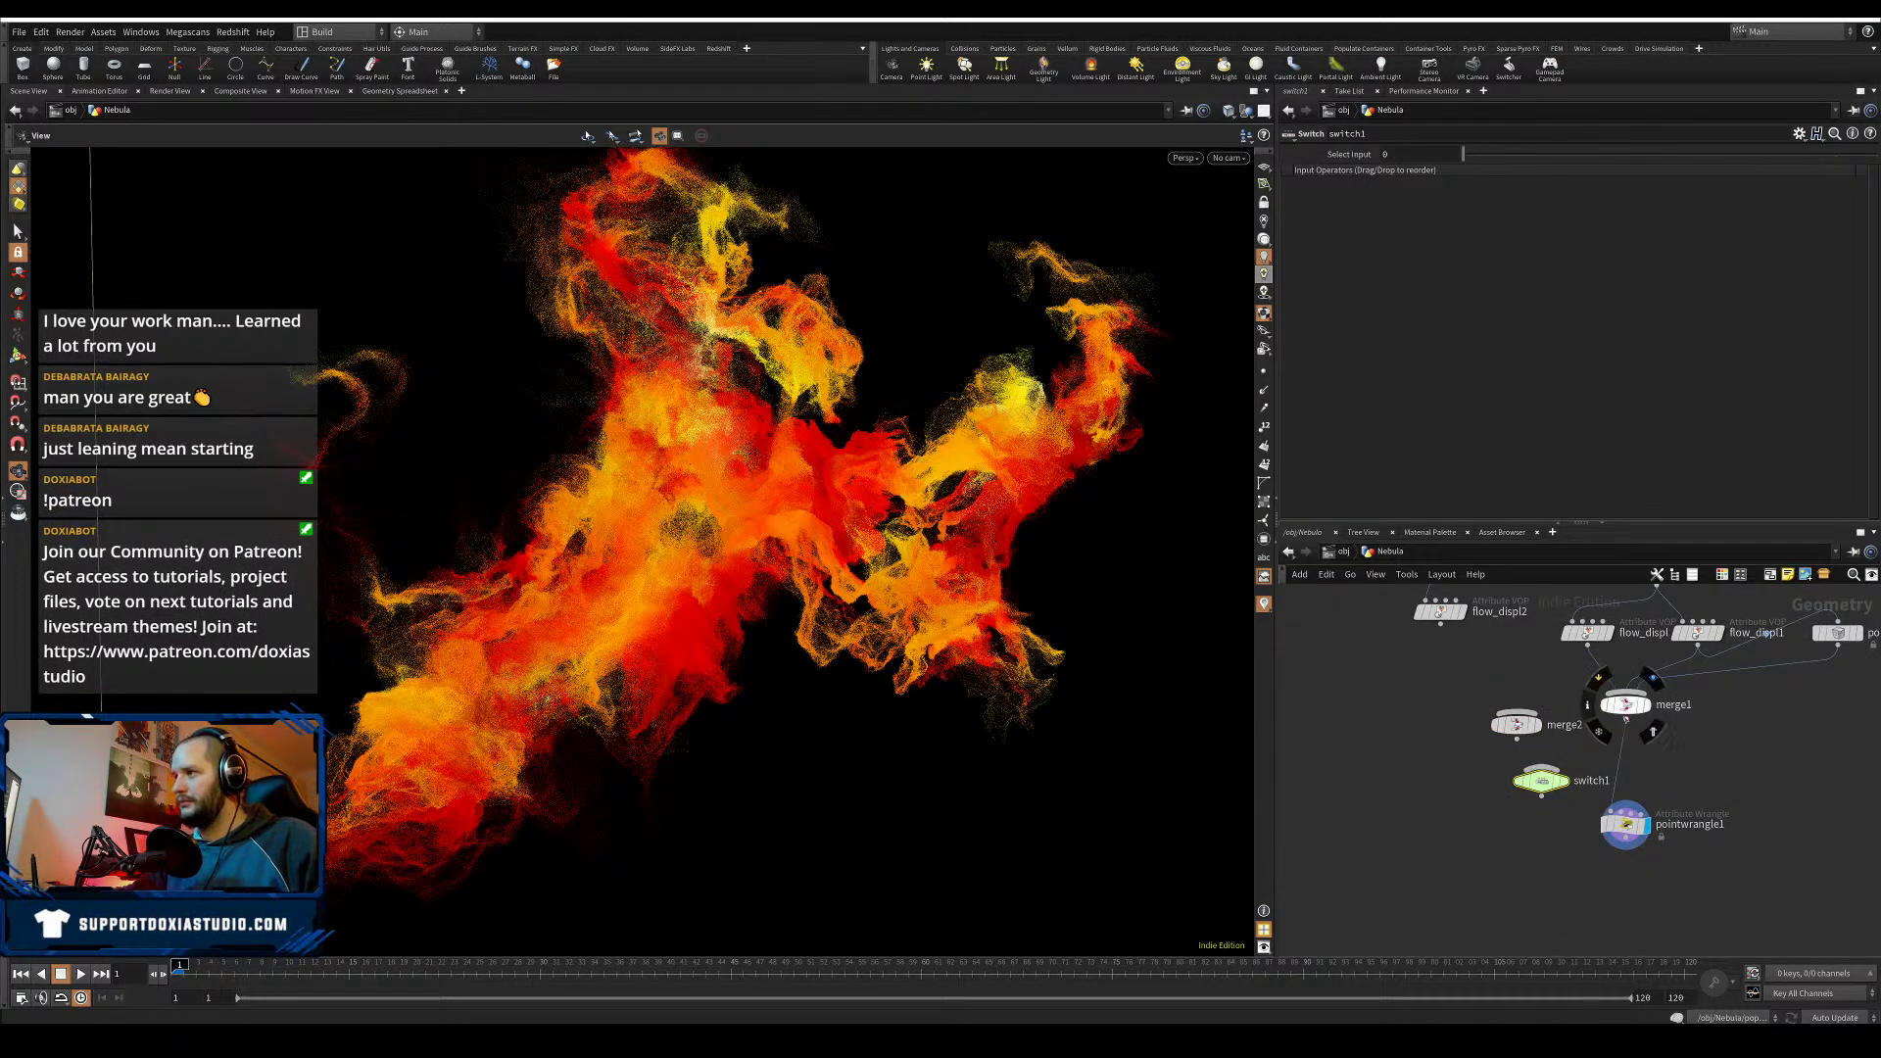
{"action": "left_click_drag", "start_coordinate": [1440, 624], "coordinate": [1541, 848]}
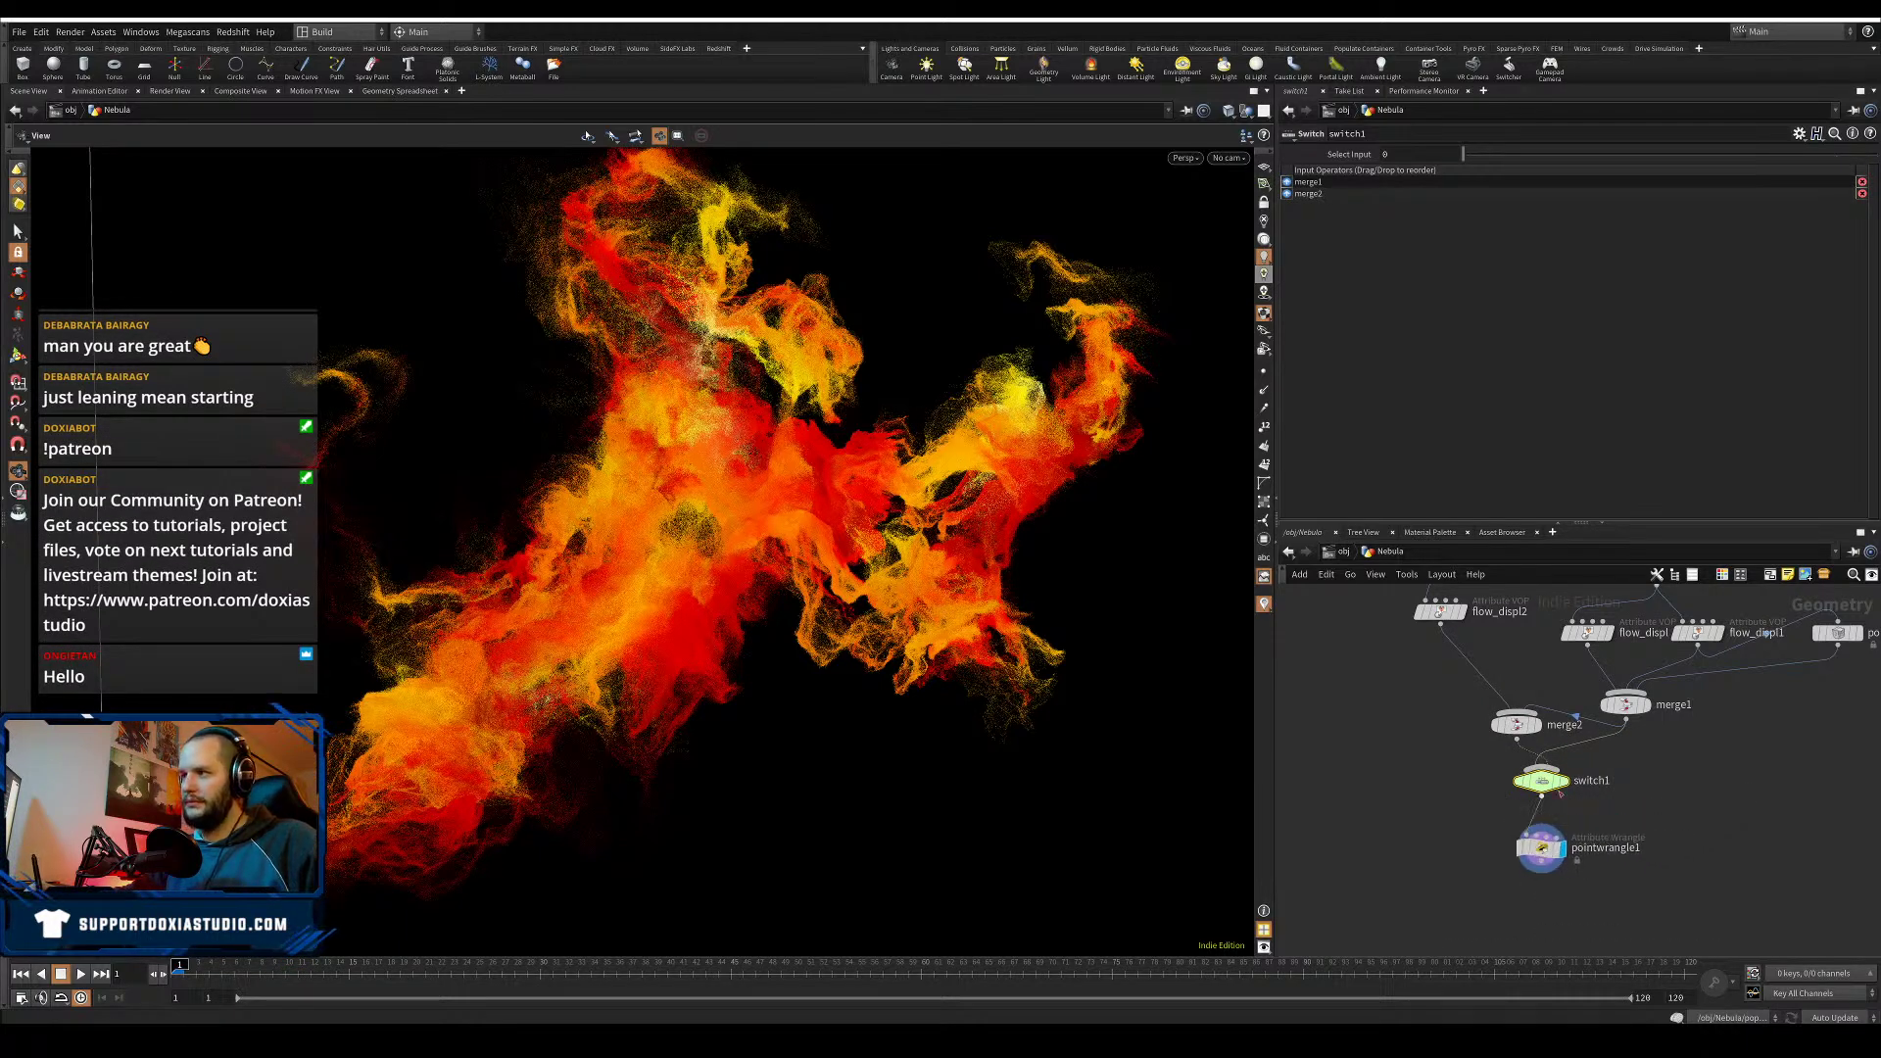
{"action": "double_click", "coordinate": [1387, 155]}
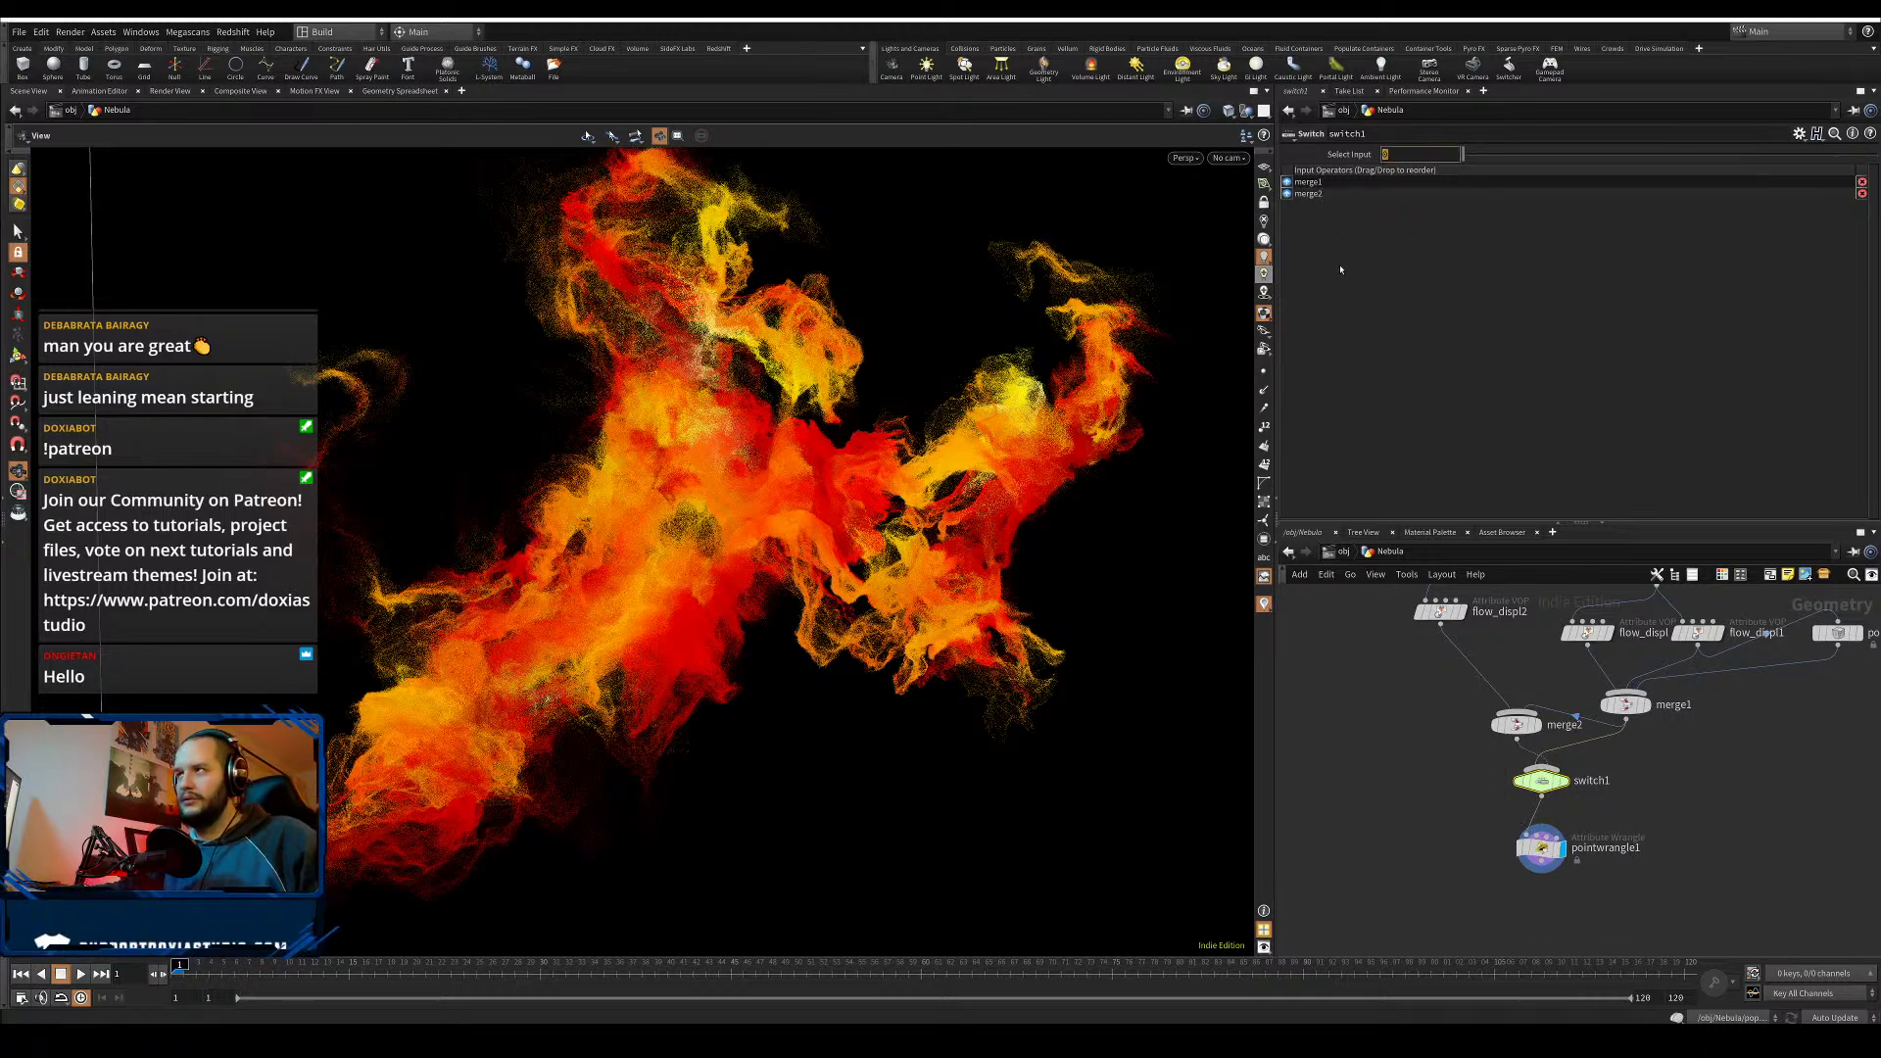
{"action": "type", "text": "$"}
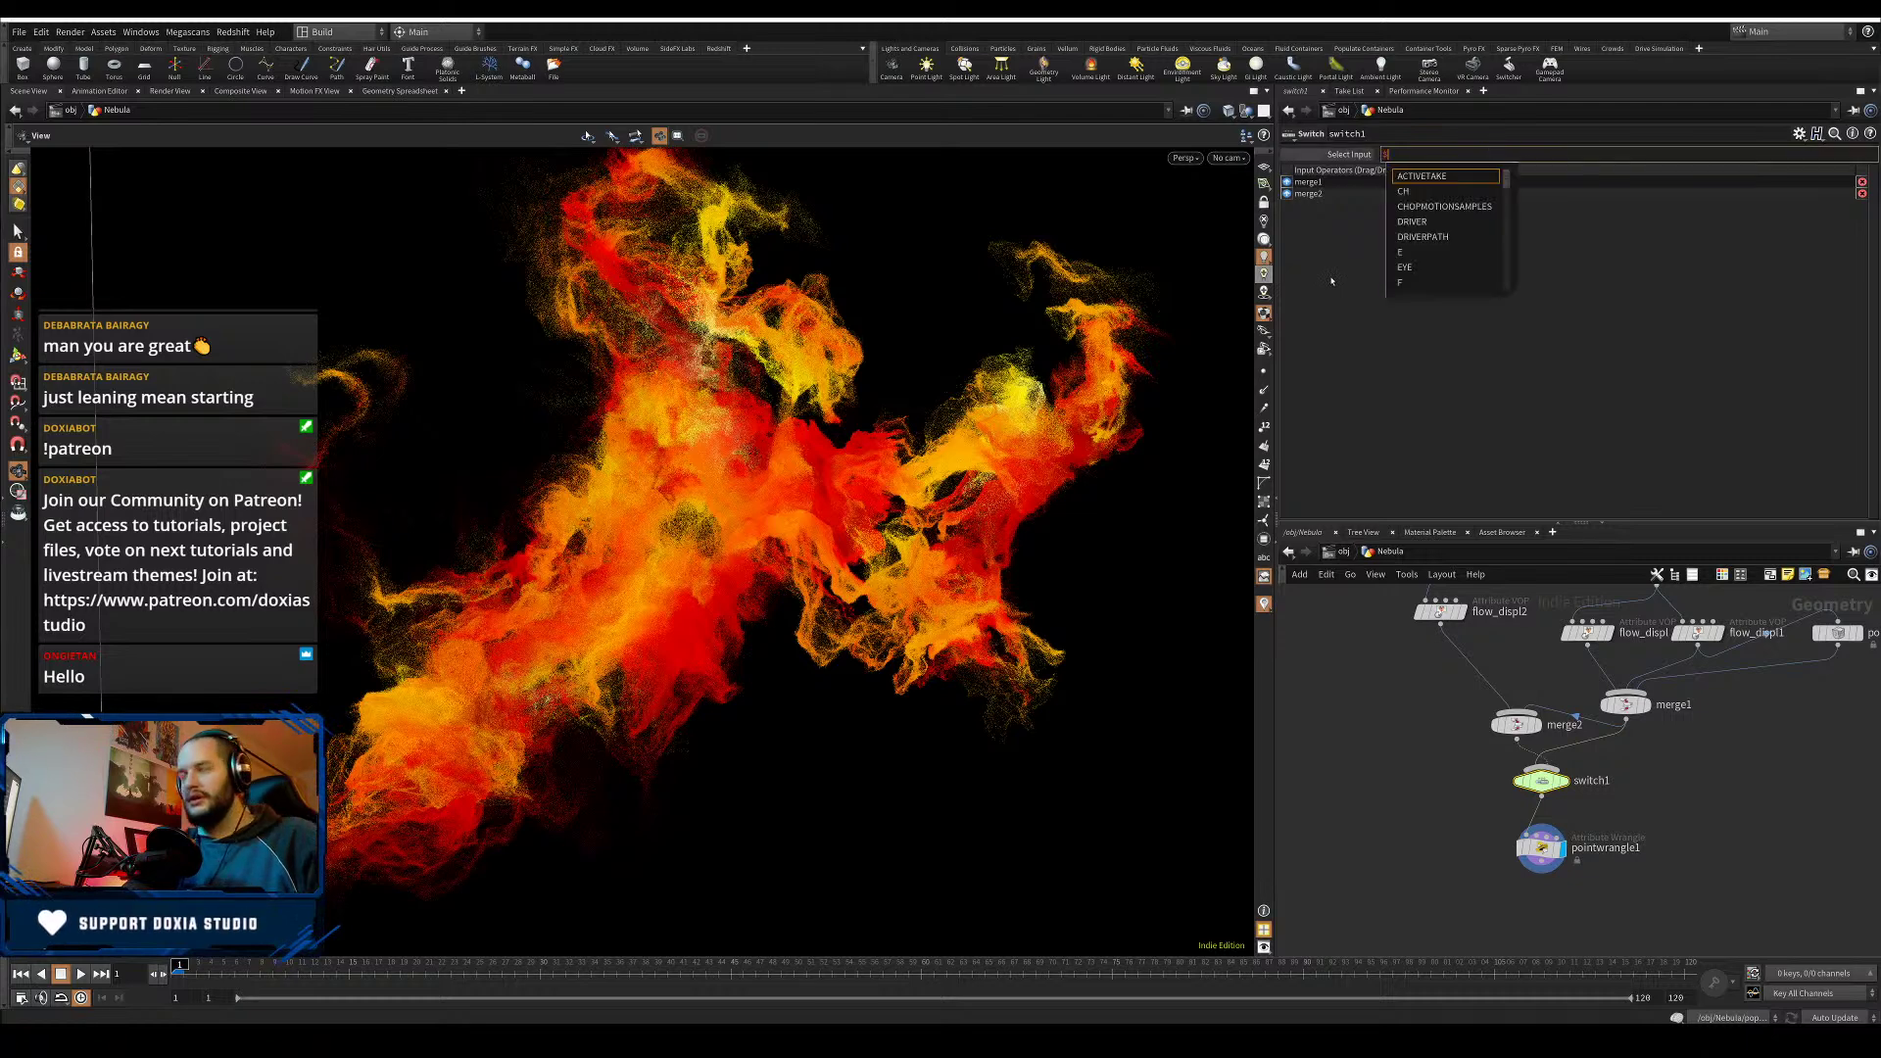
{"action": "type", "text": "FF -1"}
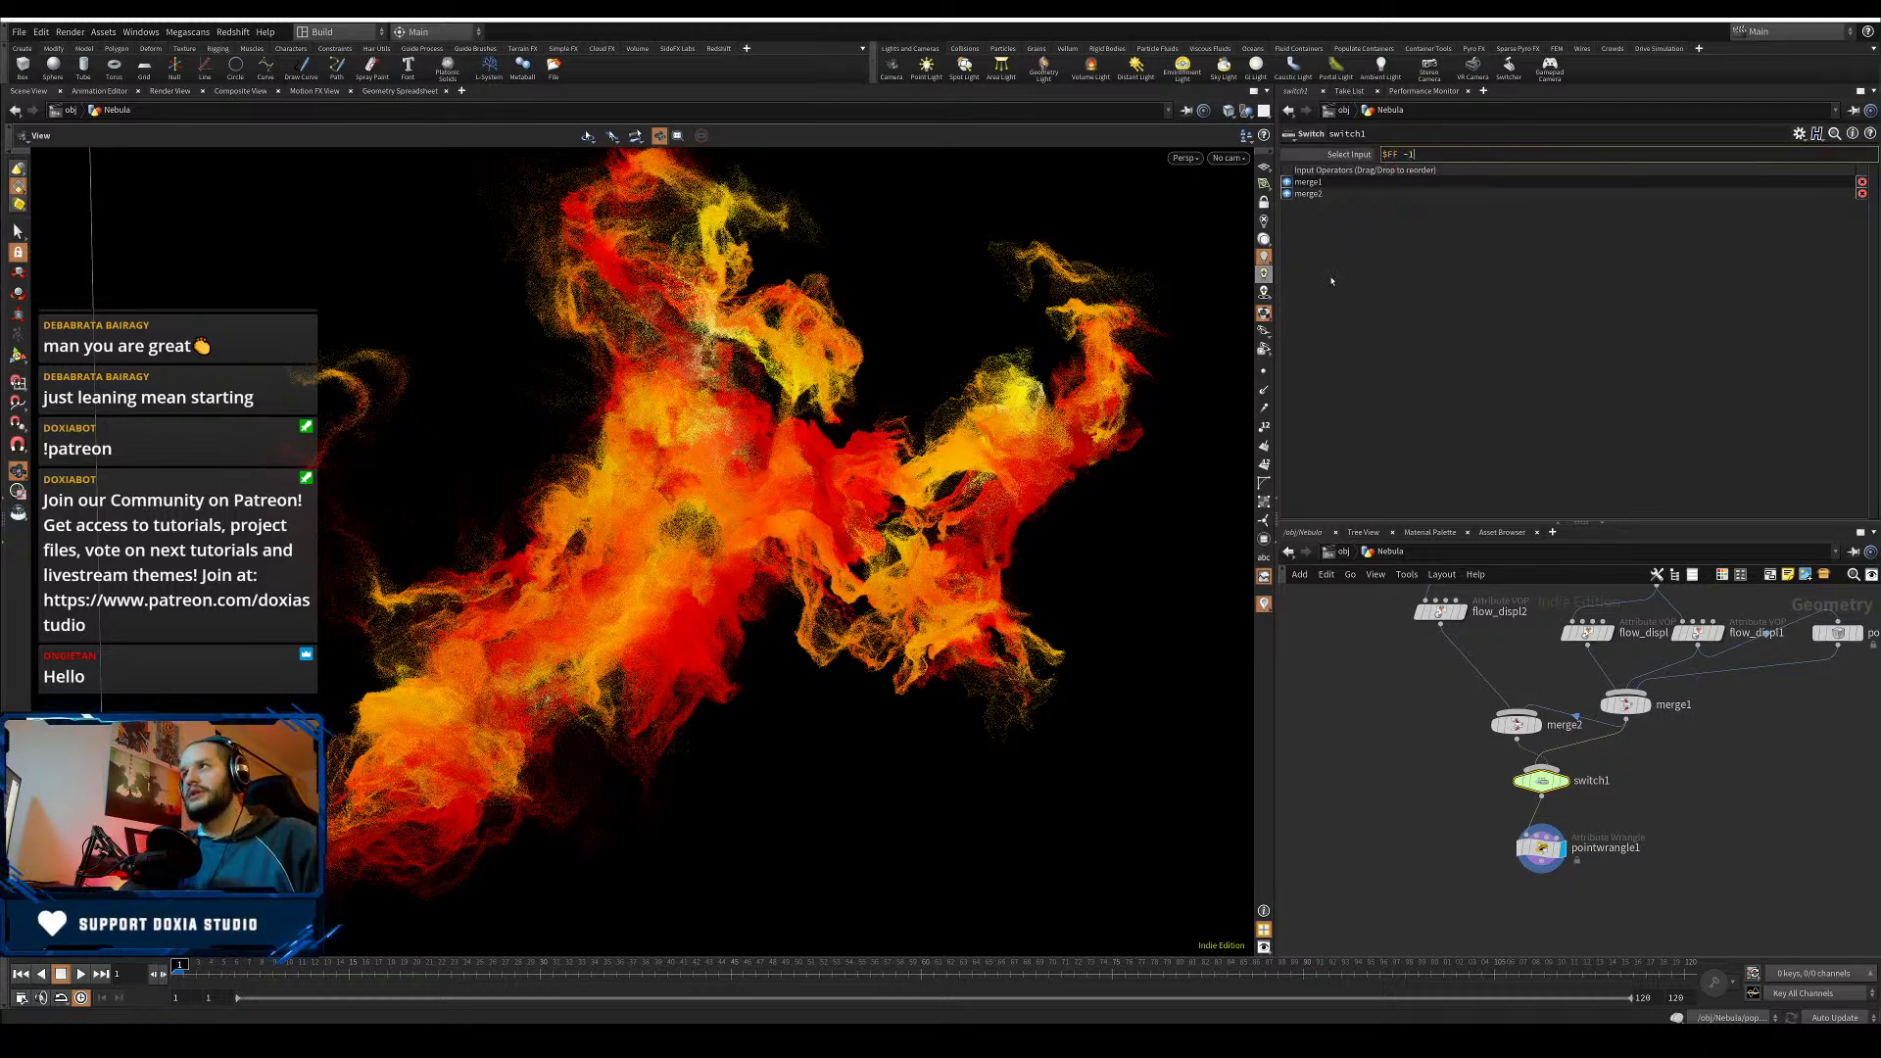
{"action": "key", "text": "Return"}
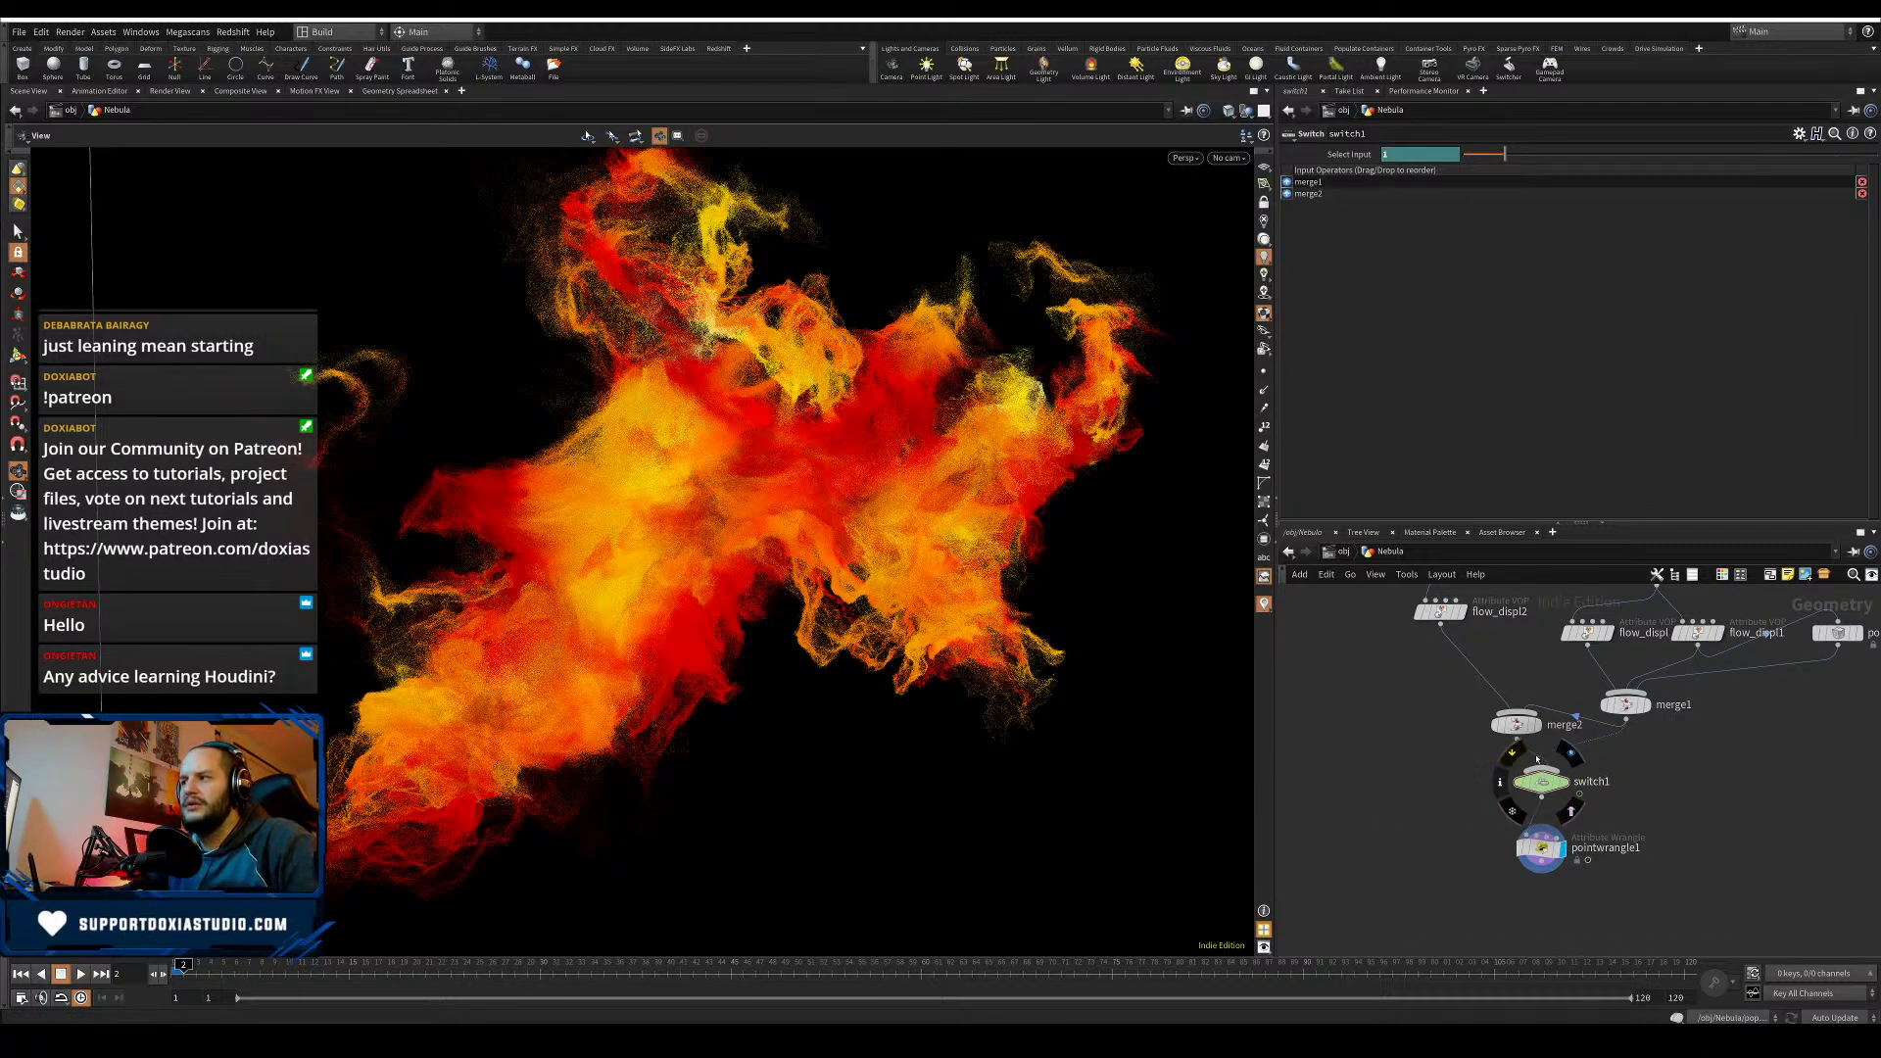
- Connect flow_displ2 as switch1's third input and step through frames to test the switch
{"action": "left_click_drag", "start_coordinate": [1439, 626], "coordinate": [1543, 770]}
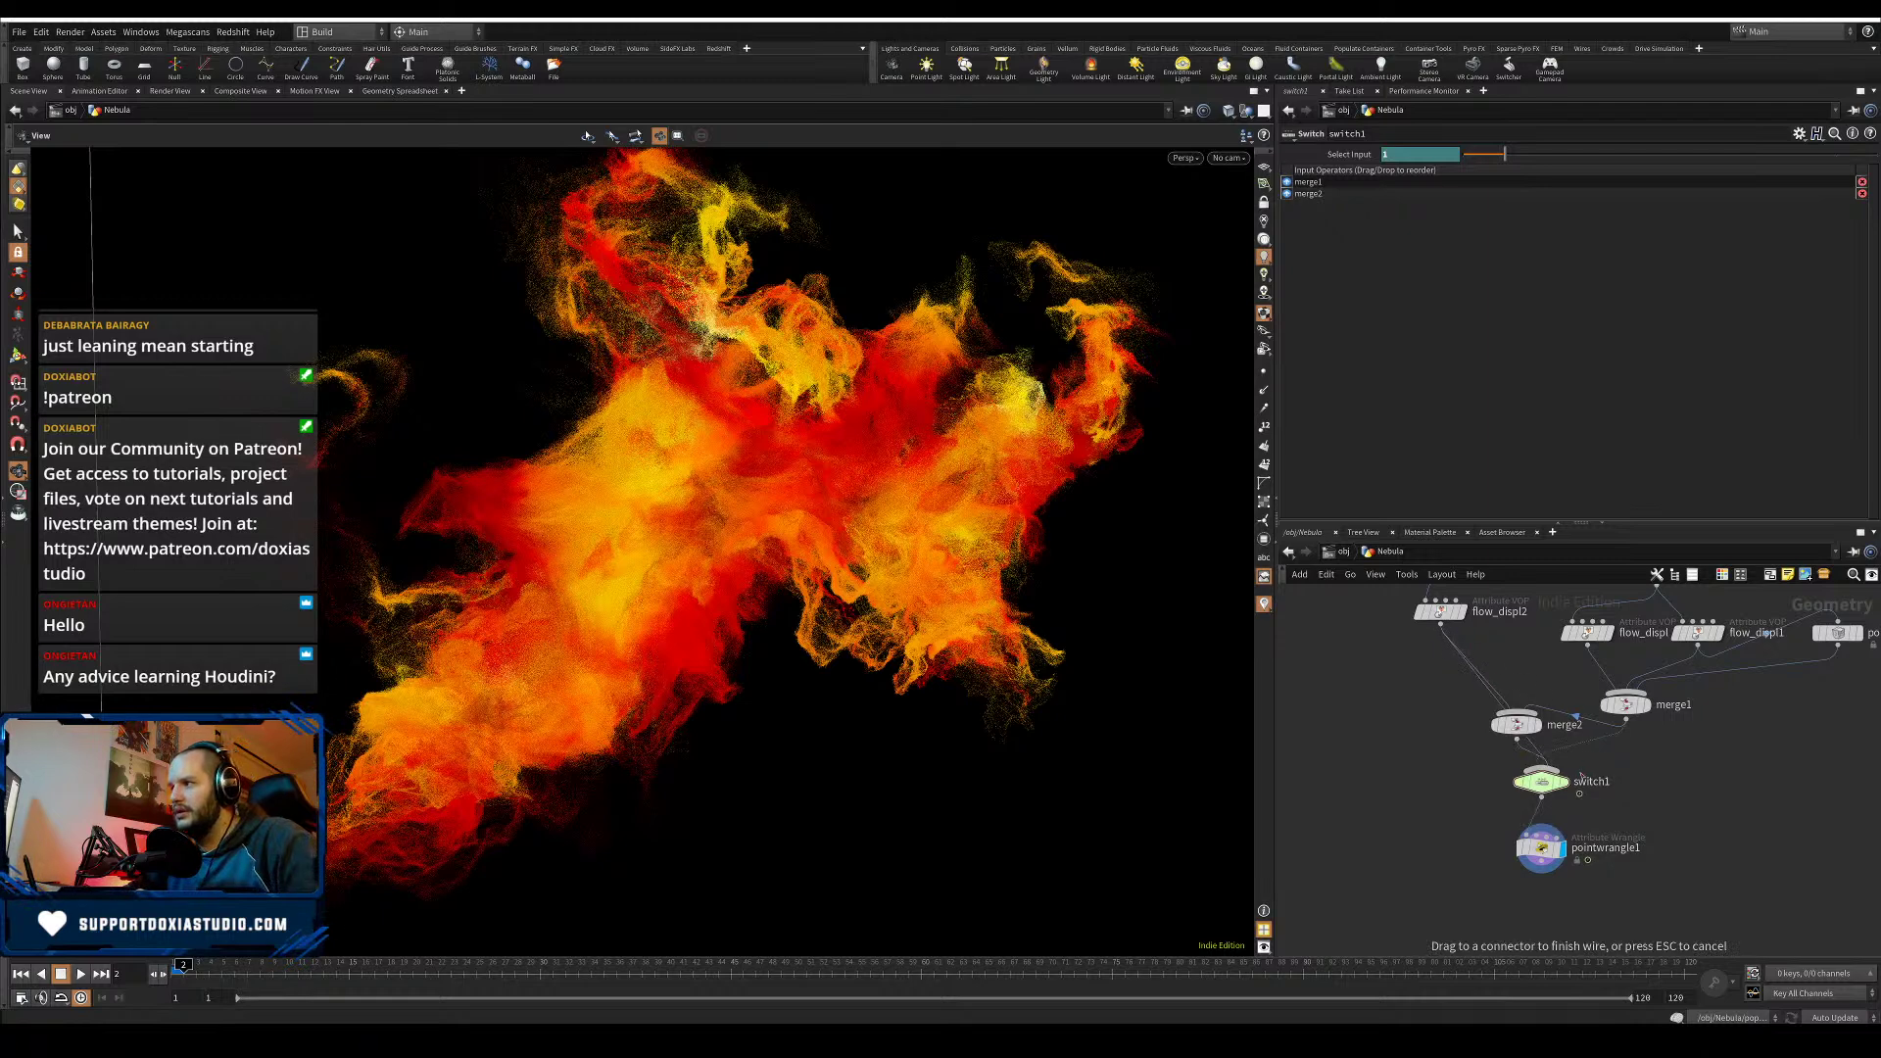
{"action": "key", "text": "Right"}
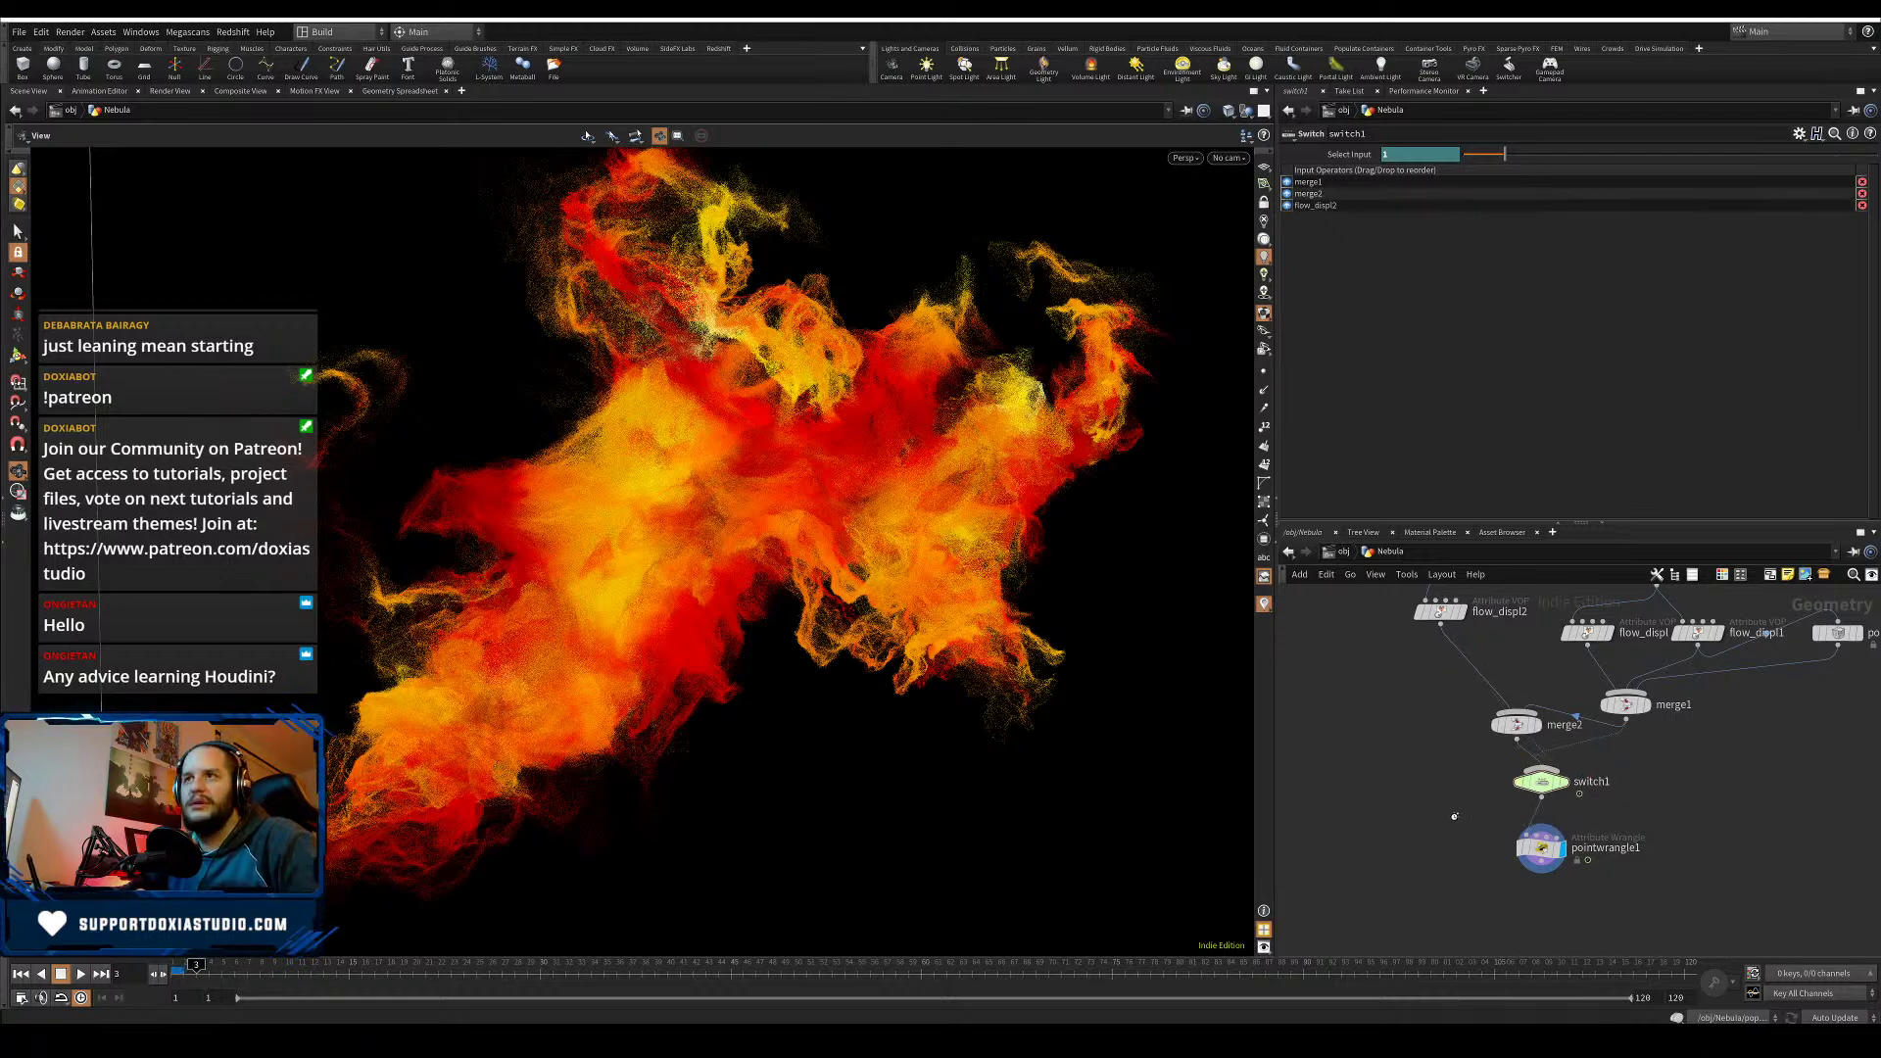
{"action": "key", "text": "Left"}
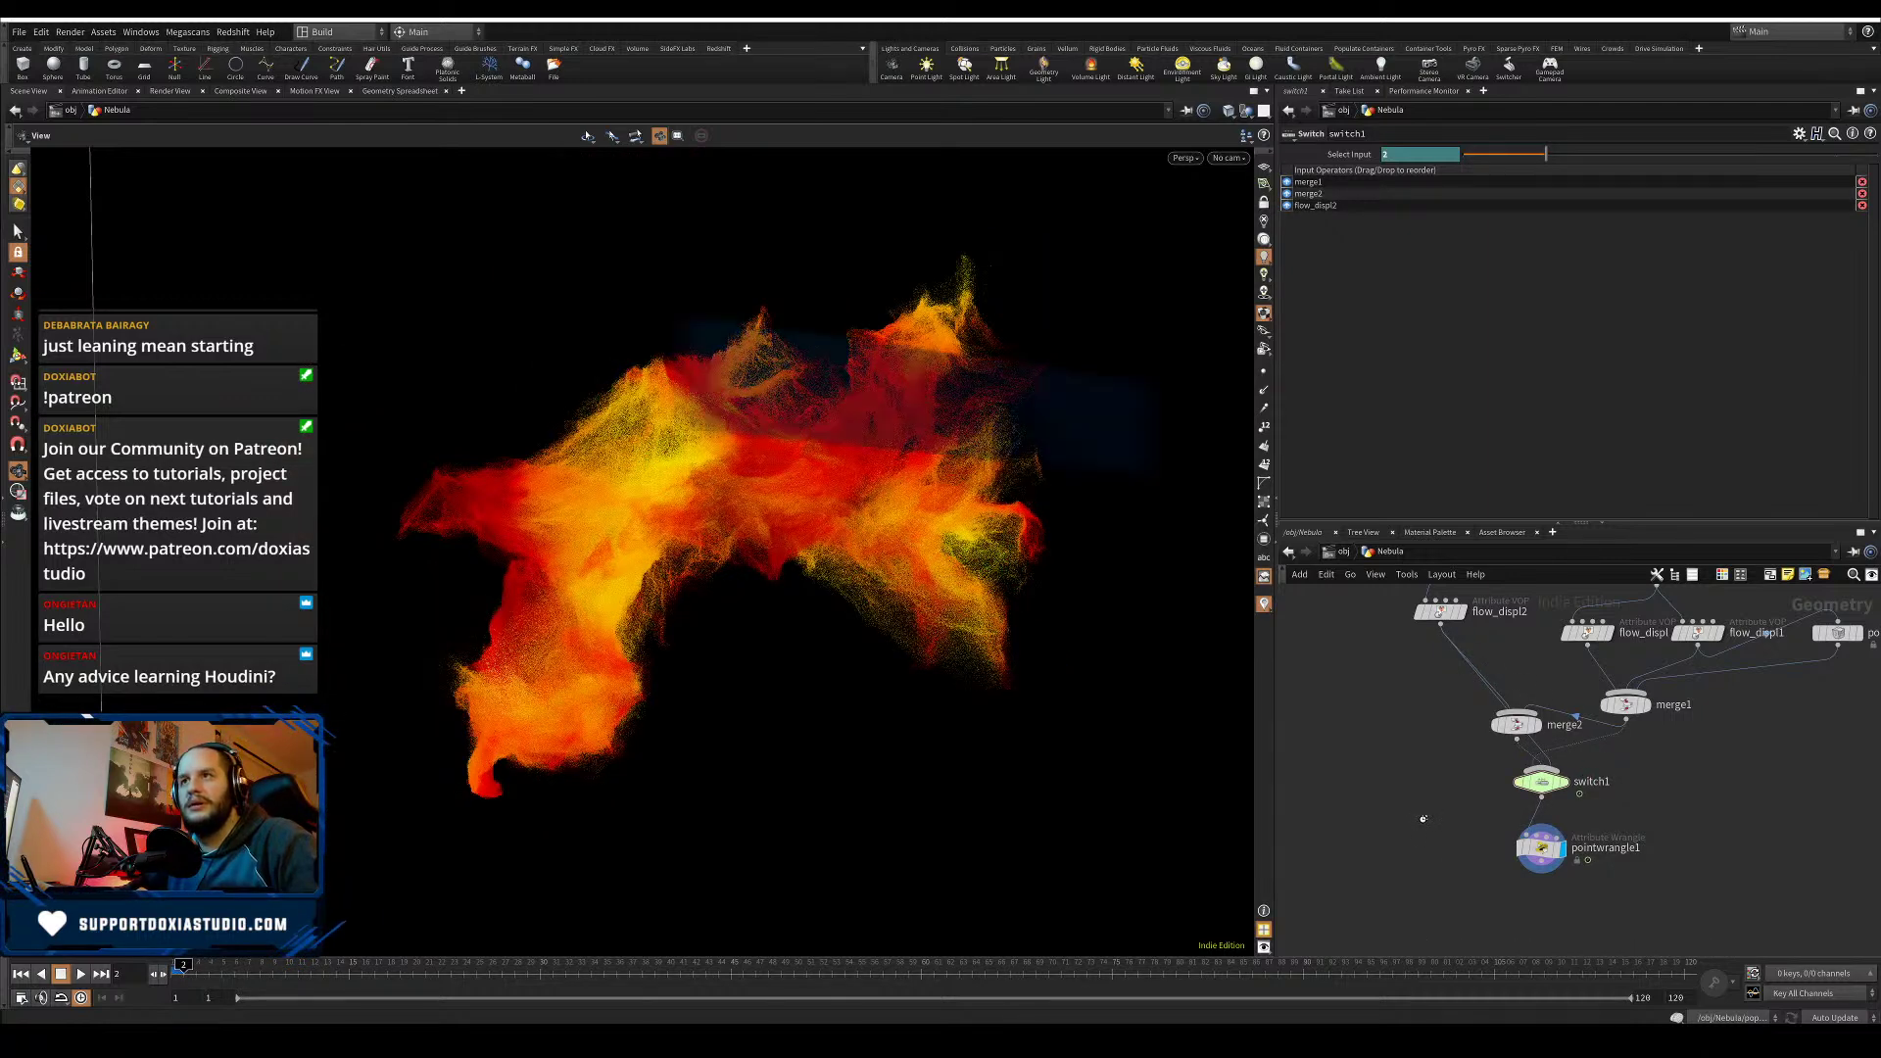
{"action": "key", "text": "Left"}
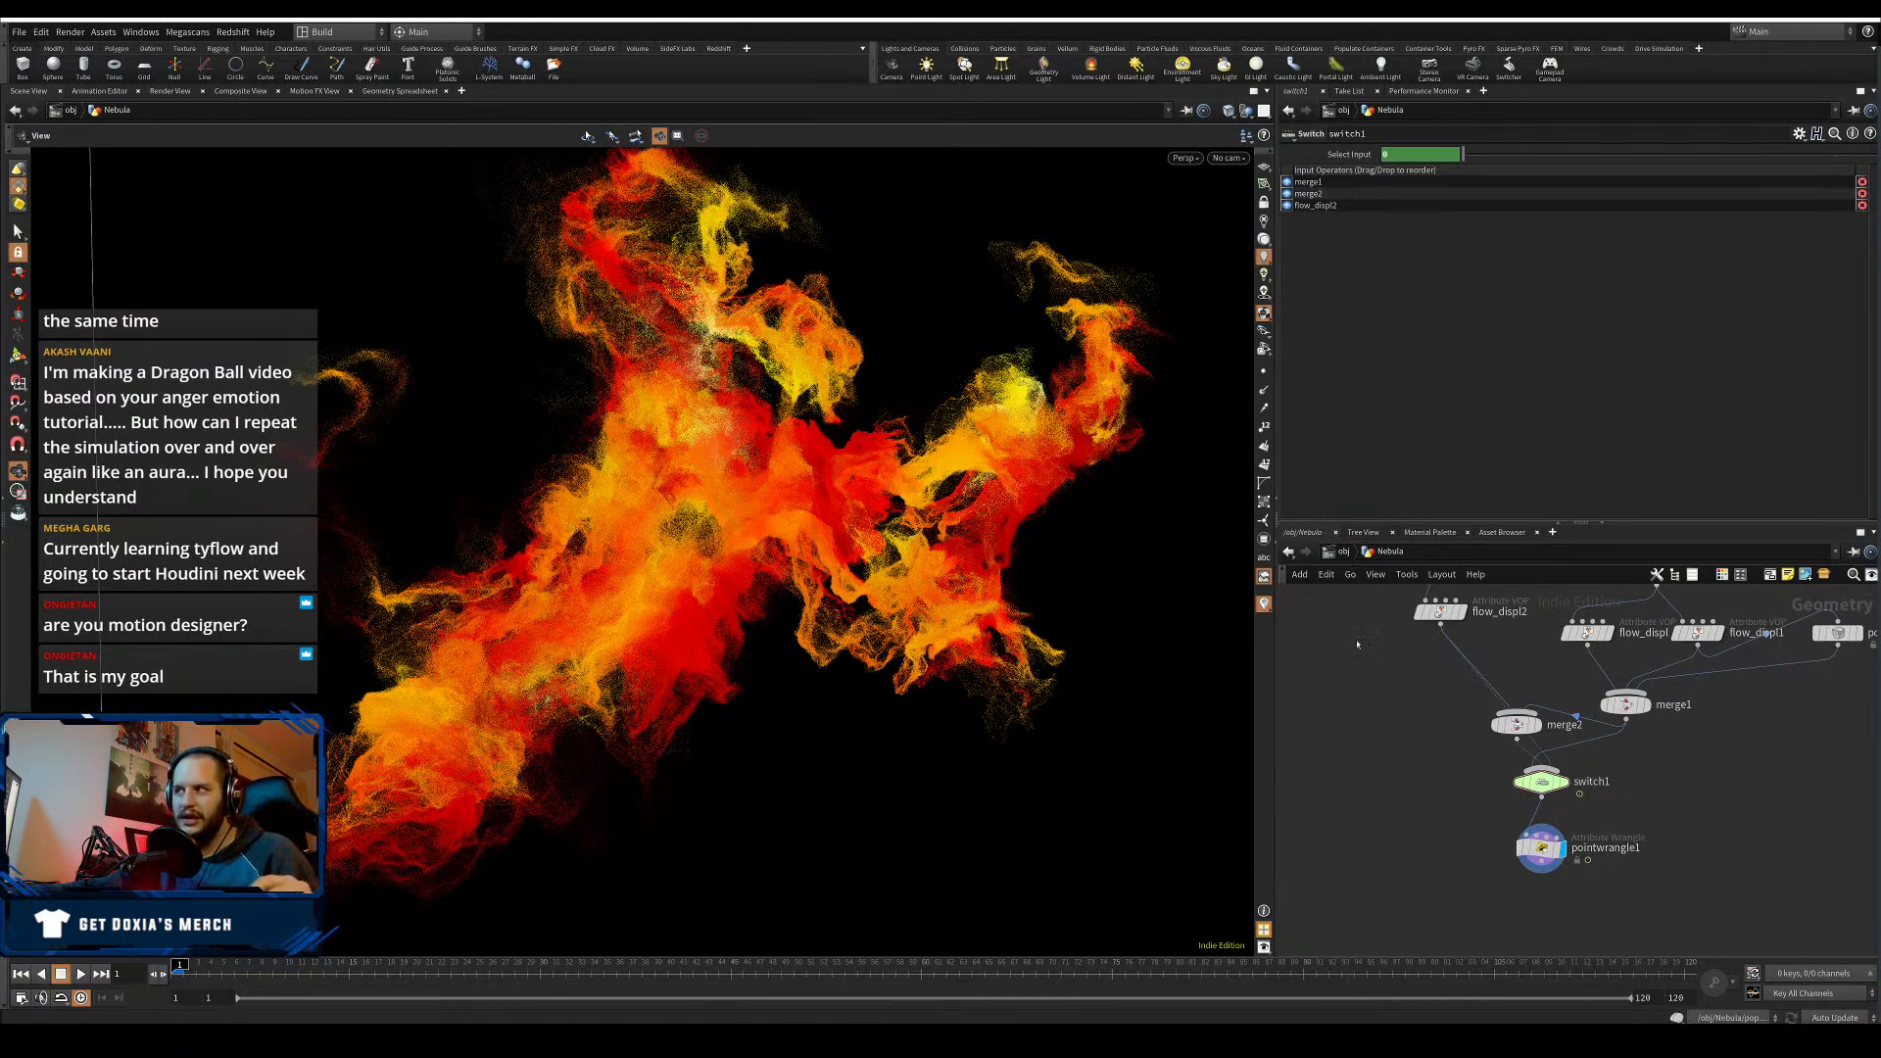
- Move merge2 further left of merge1 and zoom the network out
{"action": "left_click_drag", "start_coordinate": [1516, 724], "coordinate": [1409, 725]}
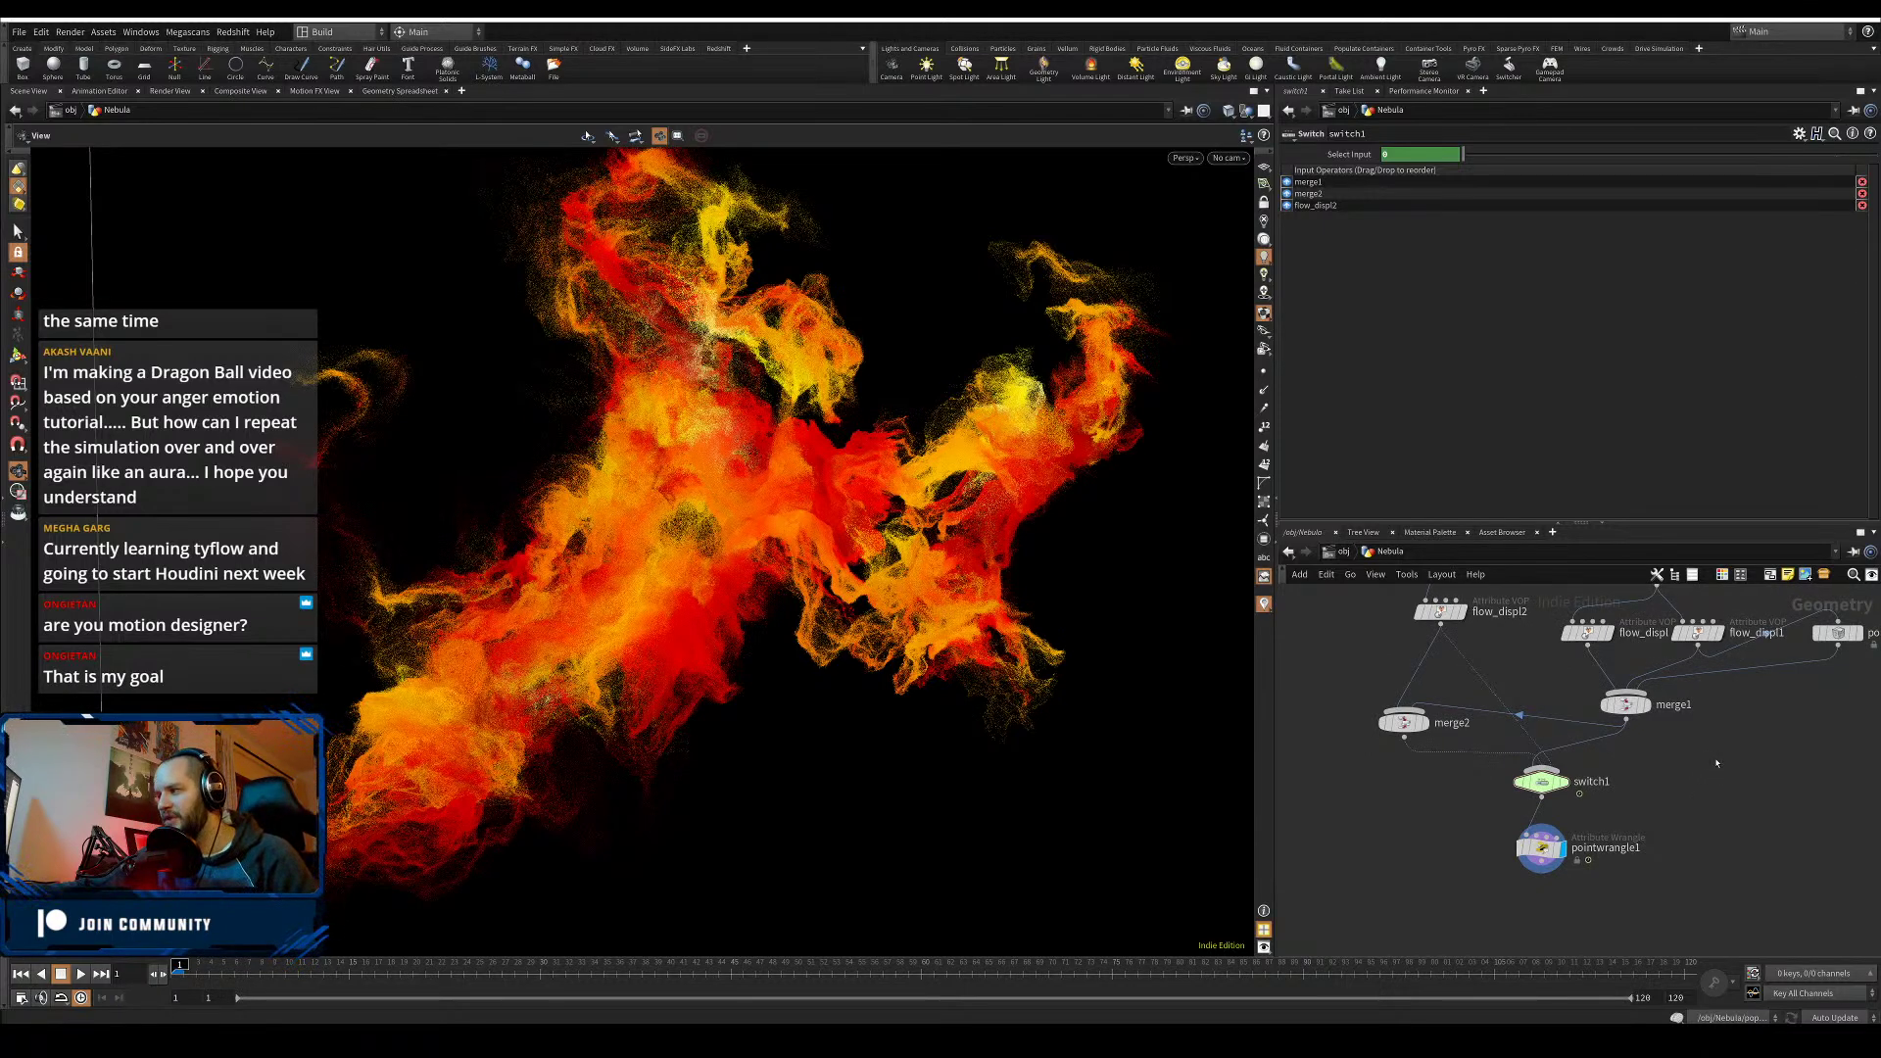
{"action": "scroll", "coordinate": [1743, 752], "scroll_direction": "down", "scroll_amount": 3}
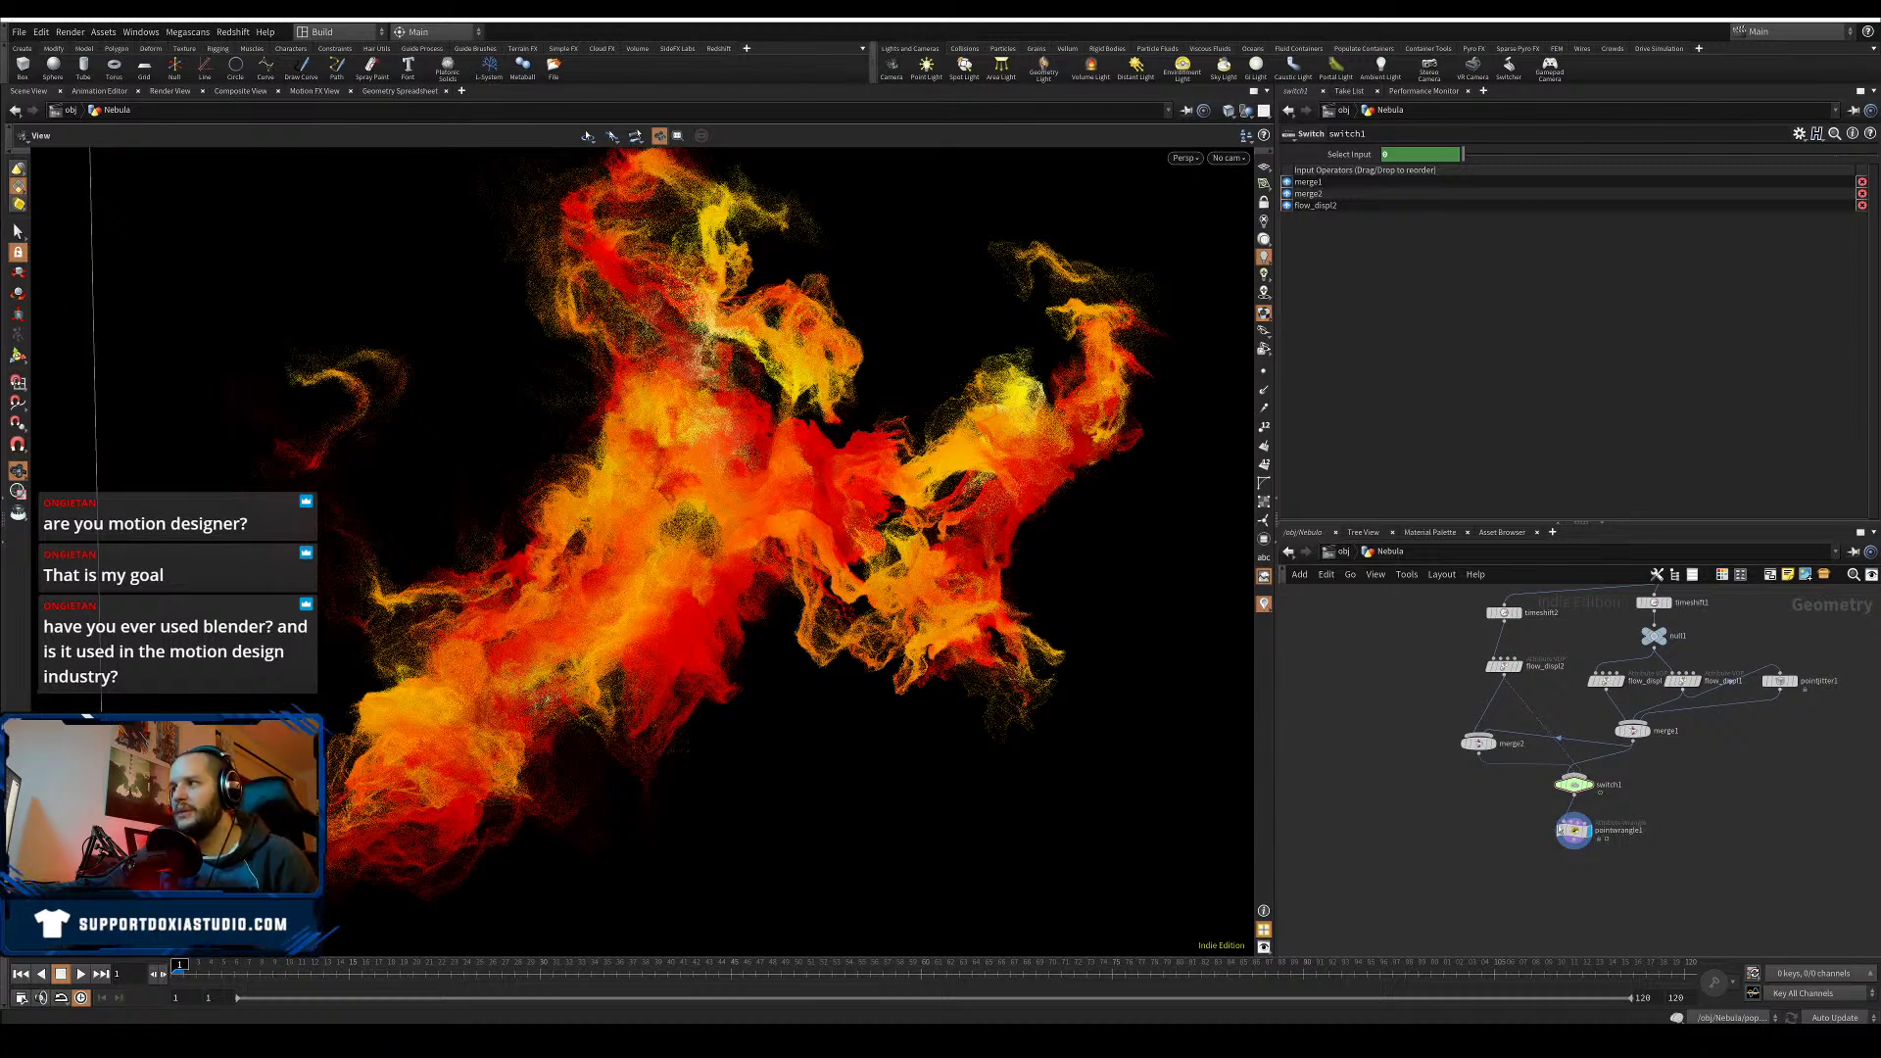
{"action": "left_click", "coordinate": [1550, 838]}
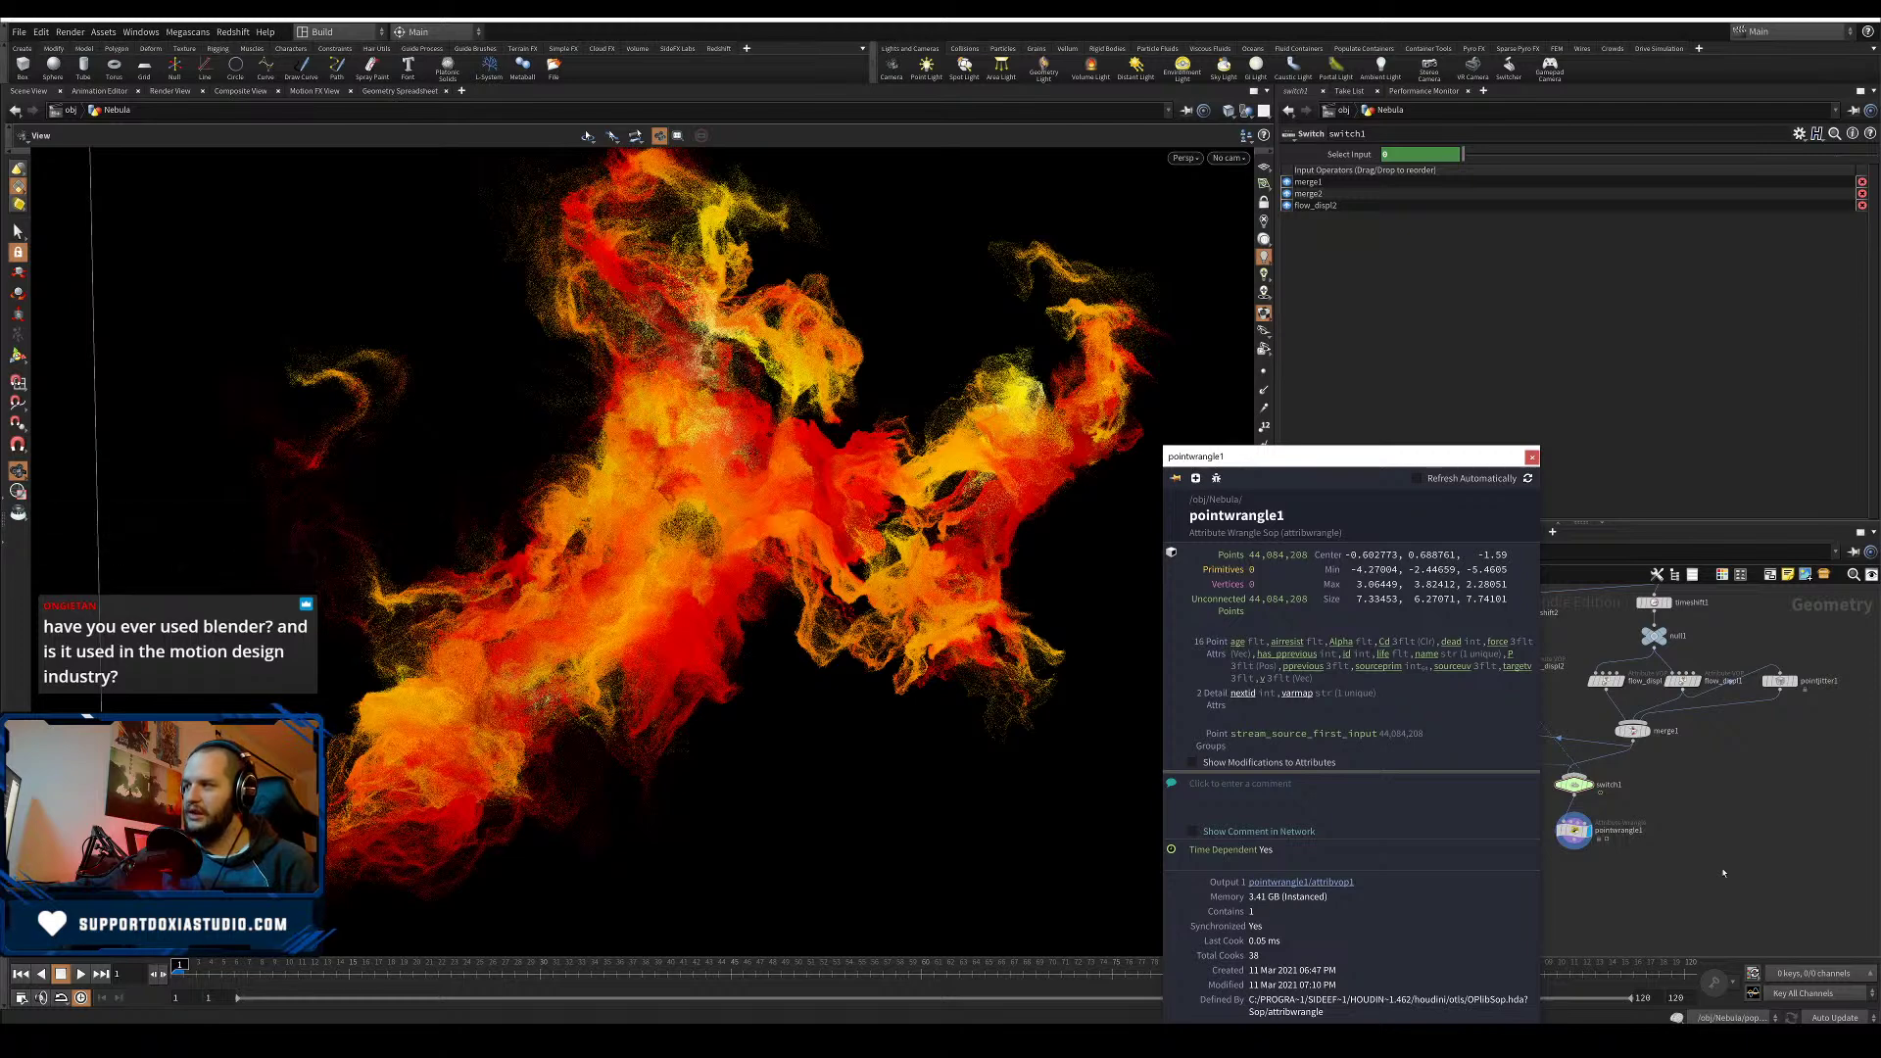
{"action": "left_click", "coordinate": [1724, 870]}
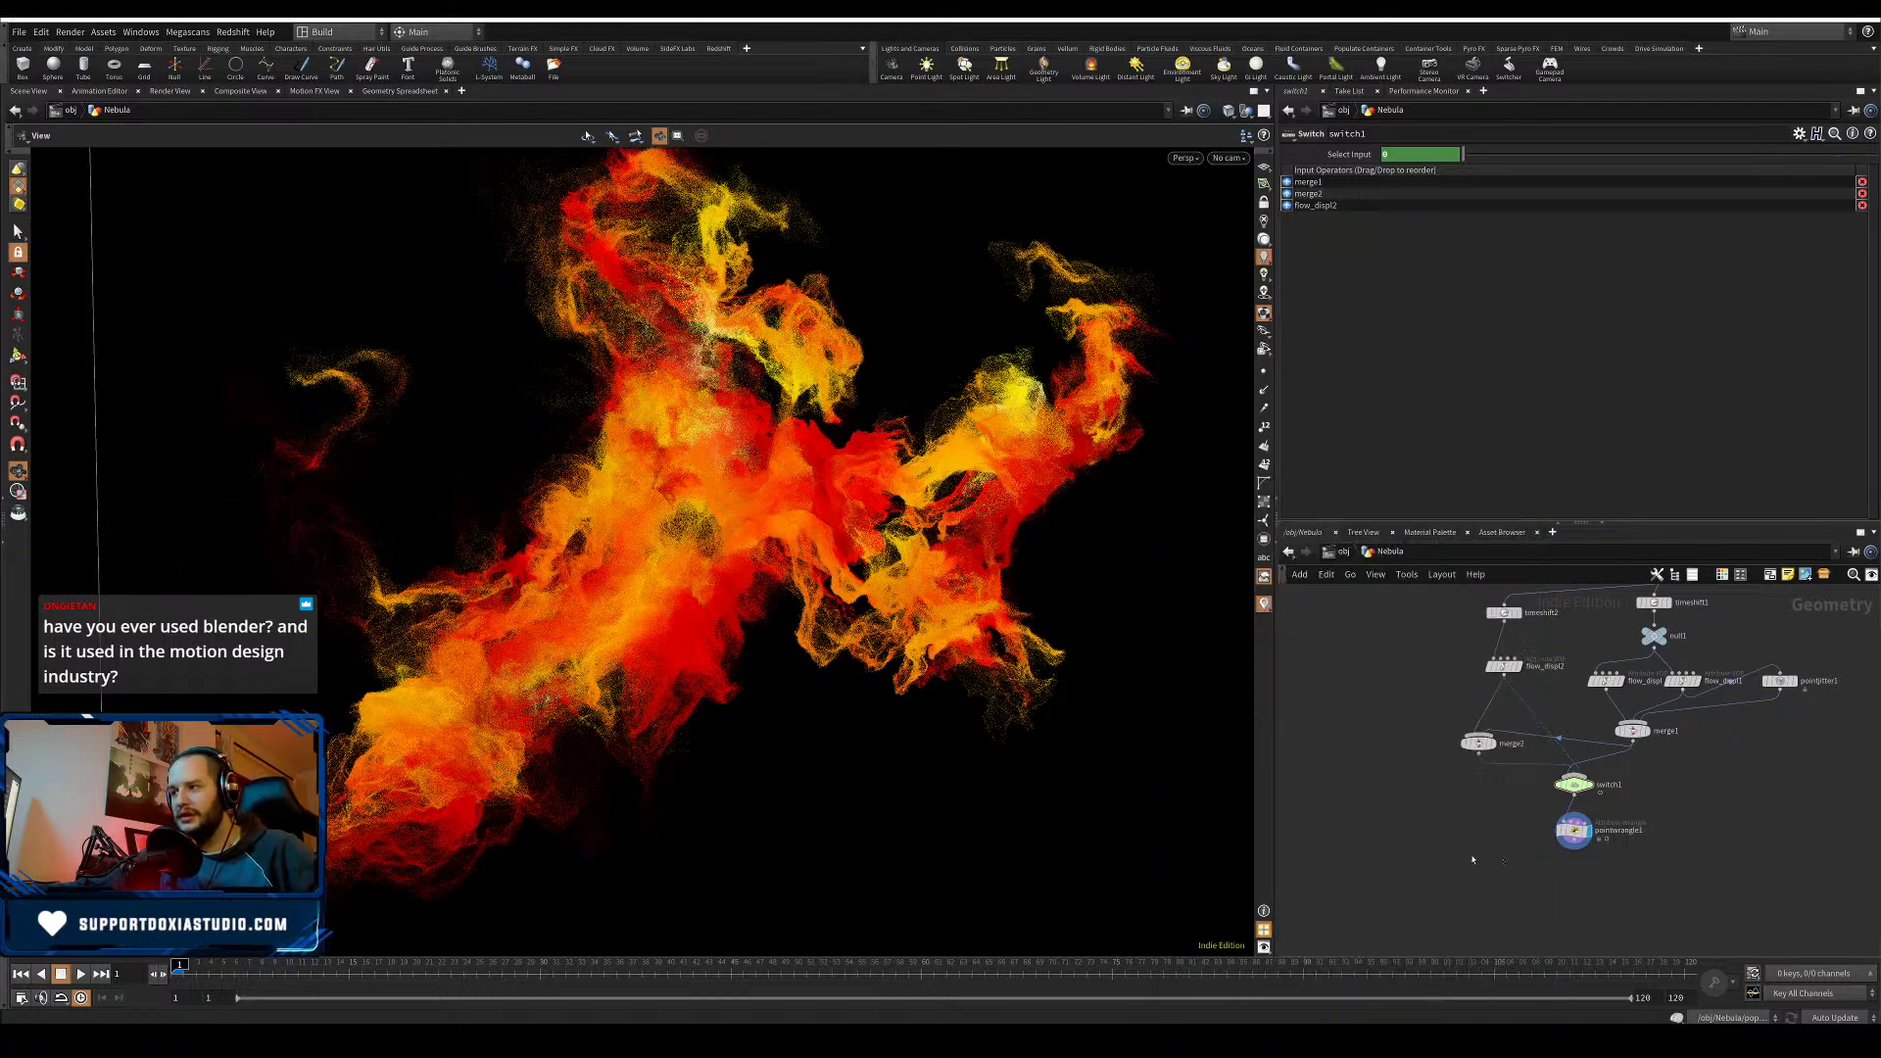
- Add a Time Warp node, timewarp1, to the Nebula network
{"action": "key", "text": "Tab"}
{"action": "type", "text": "time"}
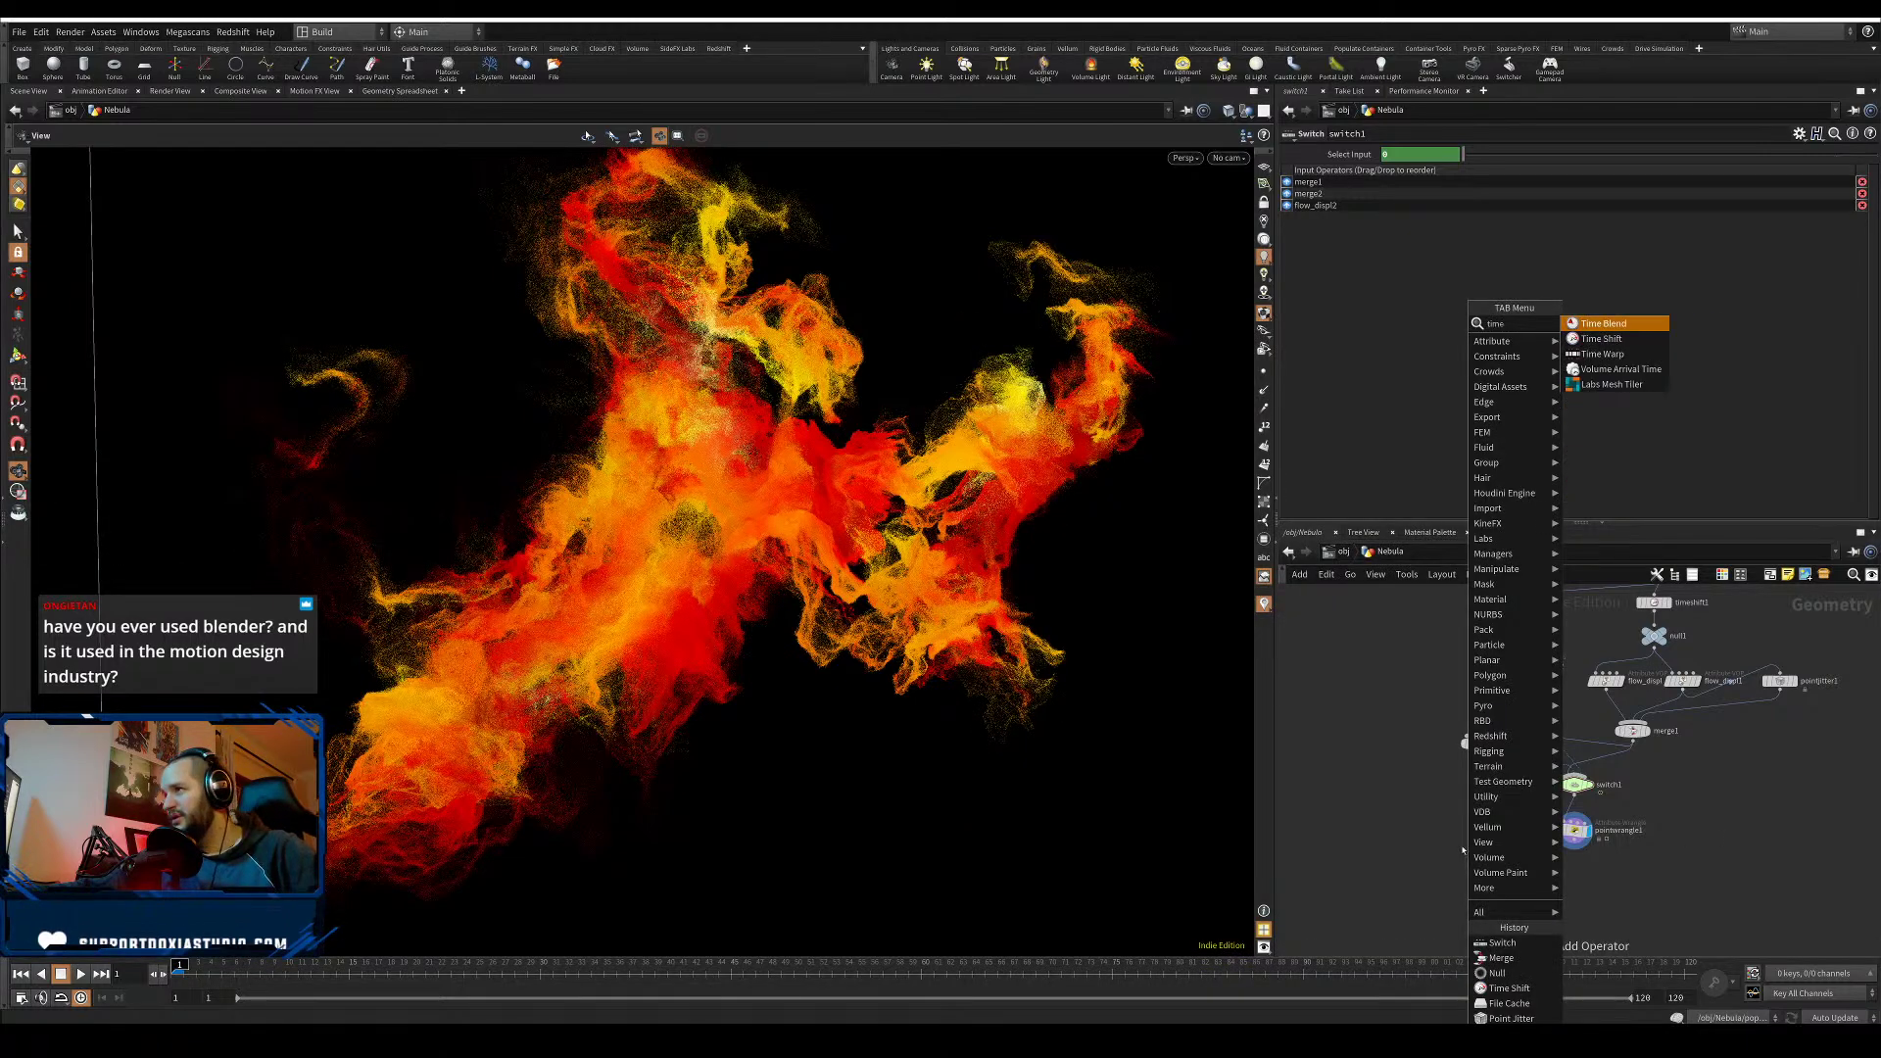
{"action": "left_click", "coordinate": [1650, 357]}
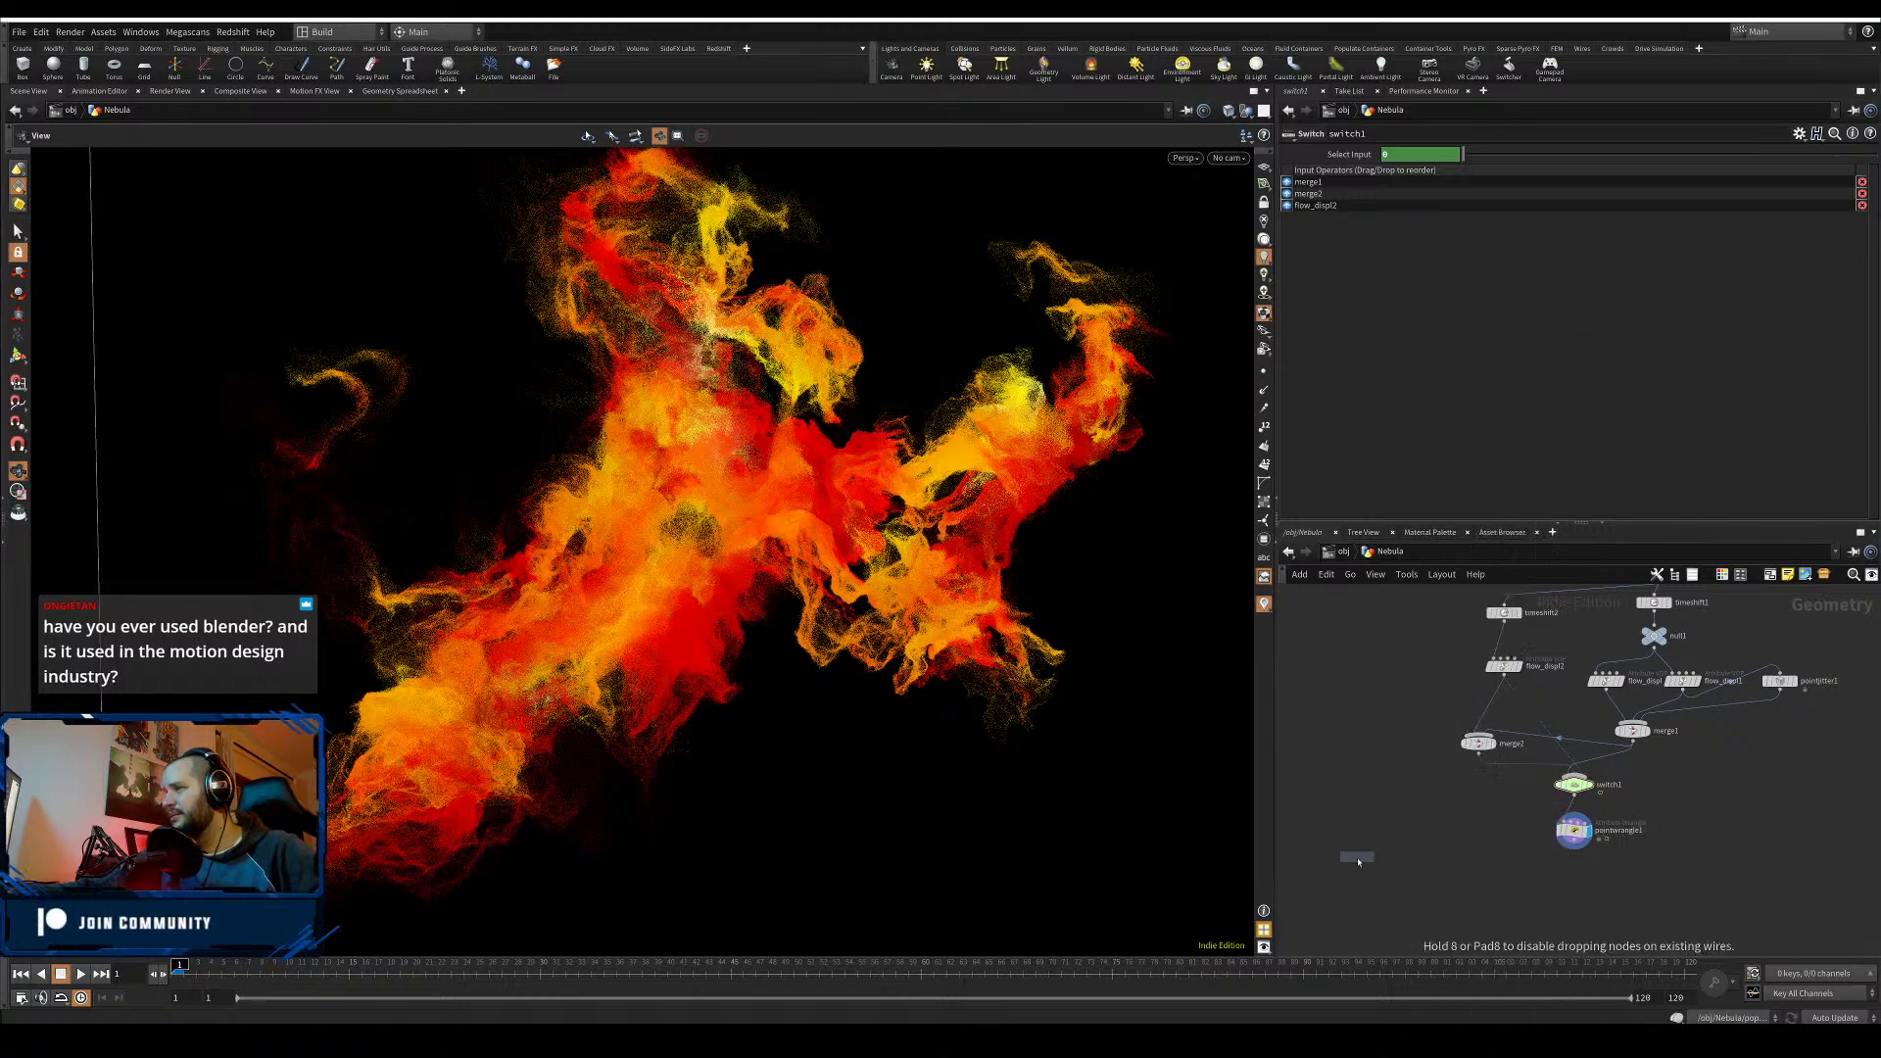
{"action": "left_click", "coordinate": [1355, 885]}
{"action": "left_click_drag", "start_coordinate": [1355, 886], "coordinate": [1363, 873]}
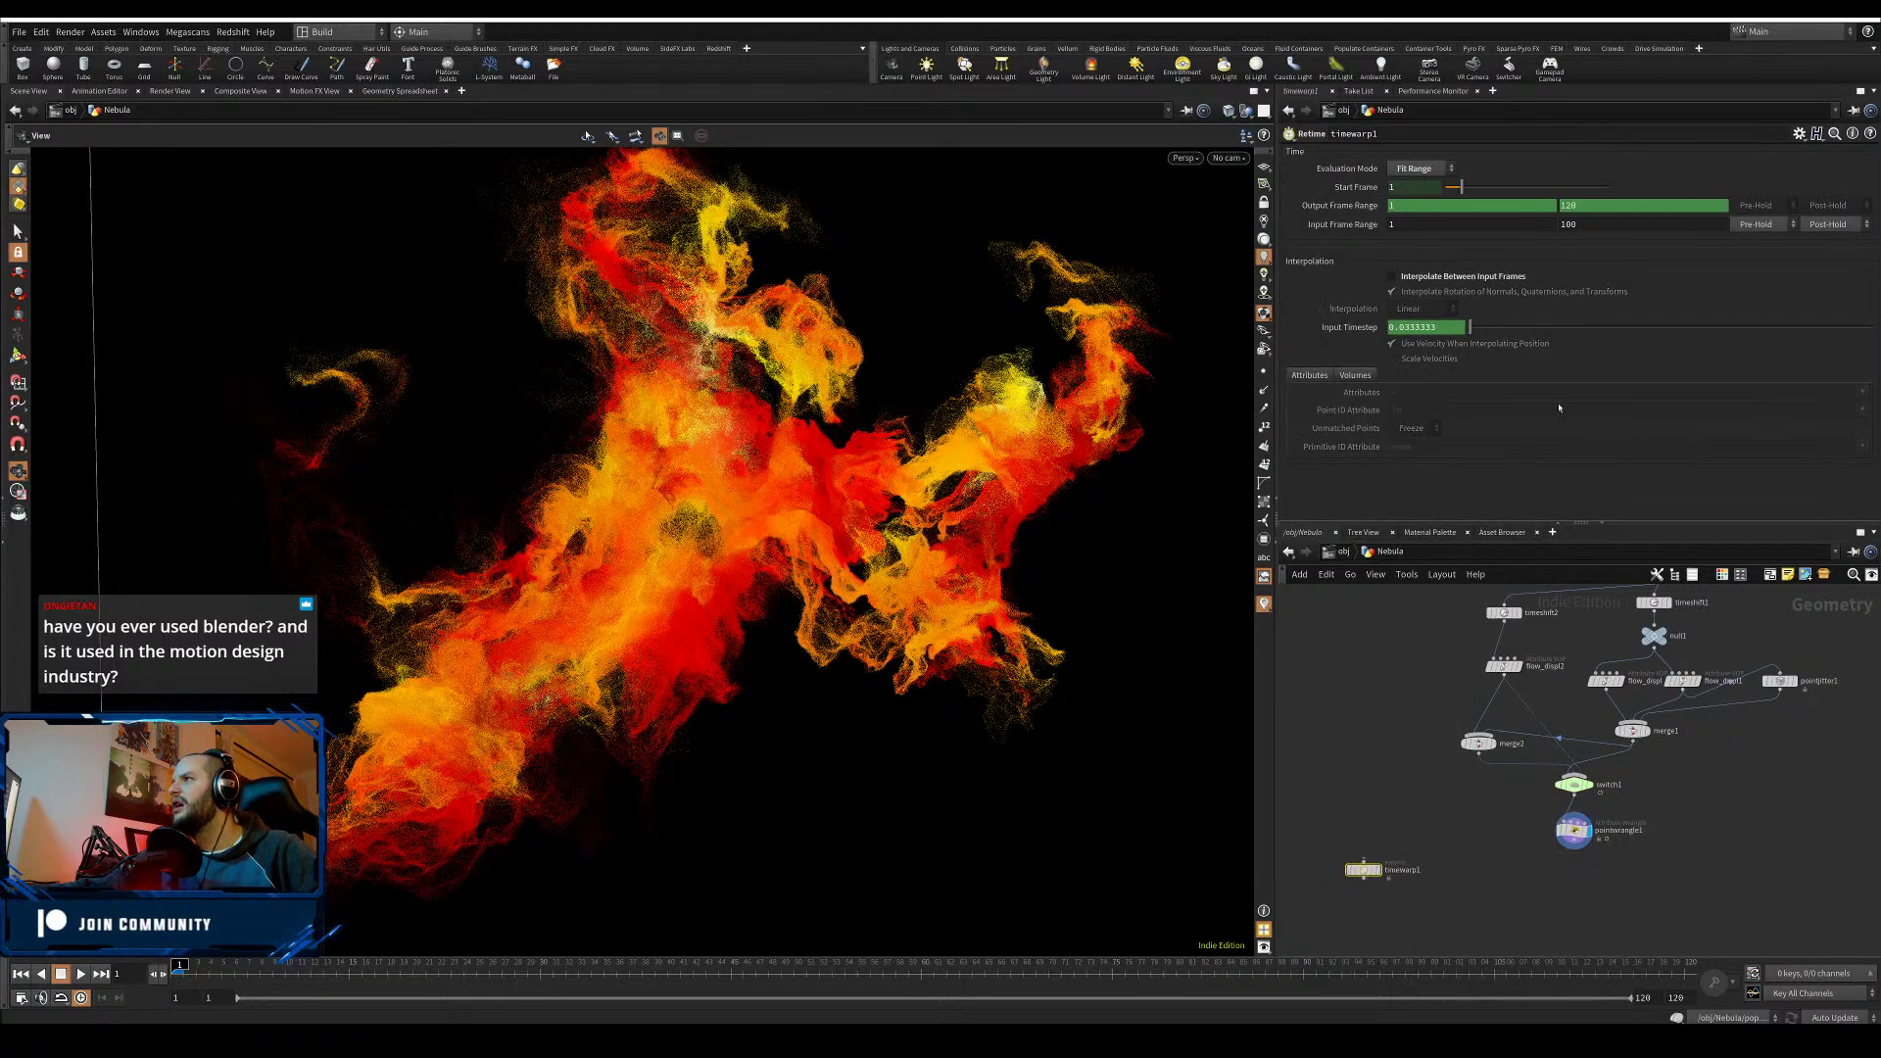
- Make timewarp1 hold frames before its input range, then bring up tyFlow's Instagram profile
{"action": "left_click", "coordinate": [1758, 223]}
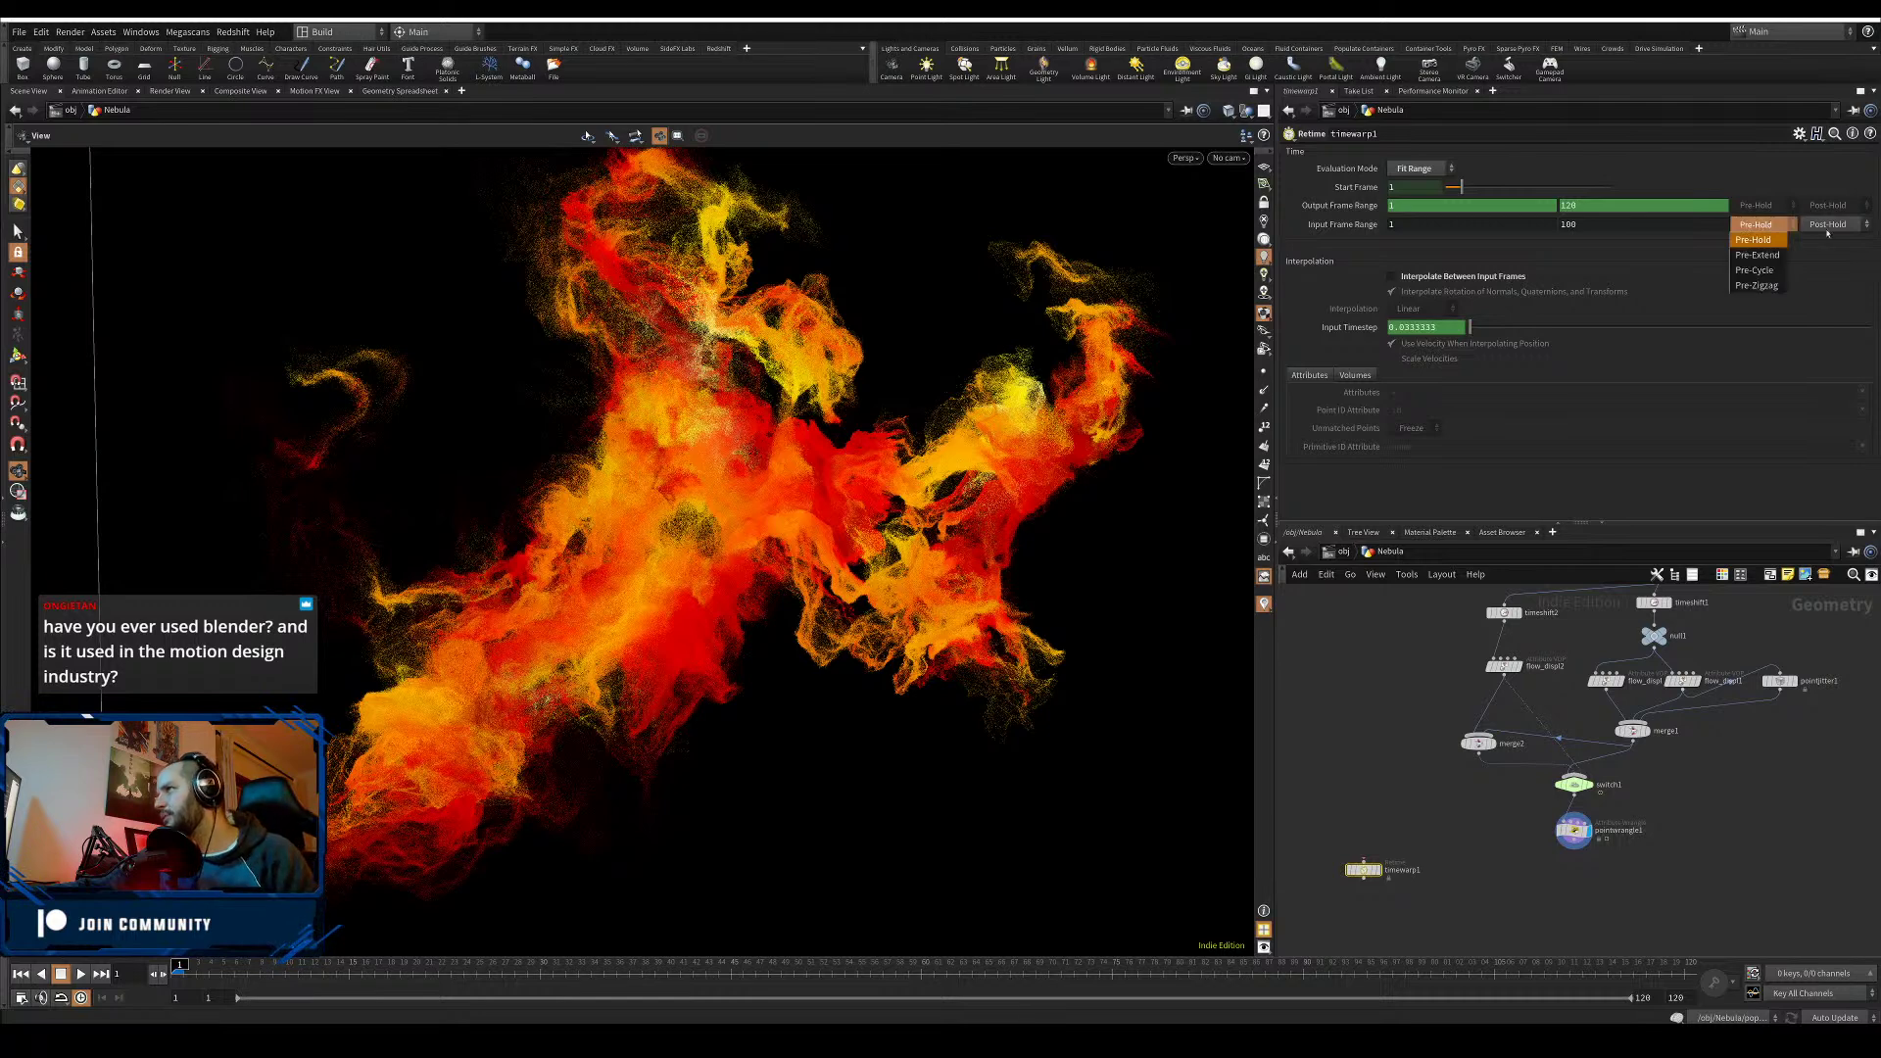
{"action": "left_click", "coordinate": [1785, 238]}
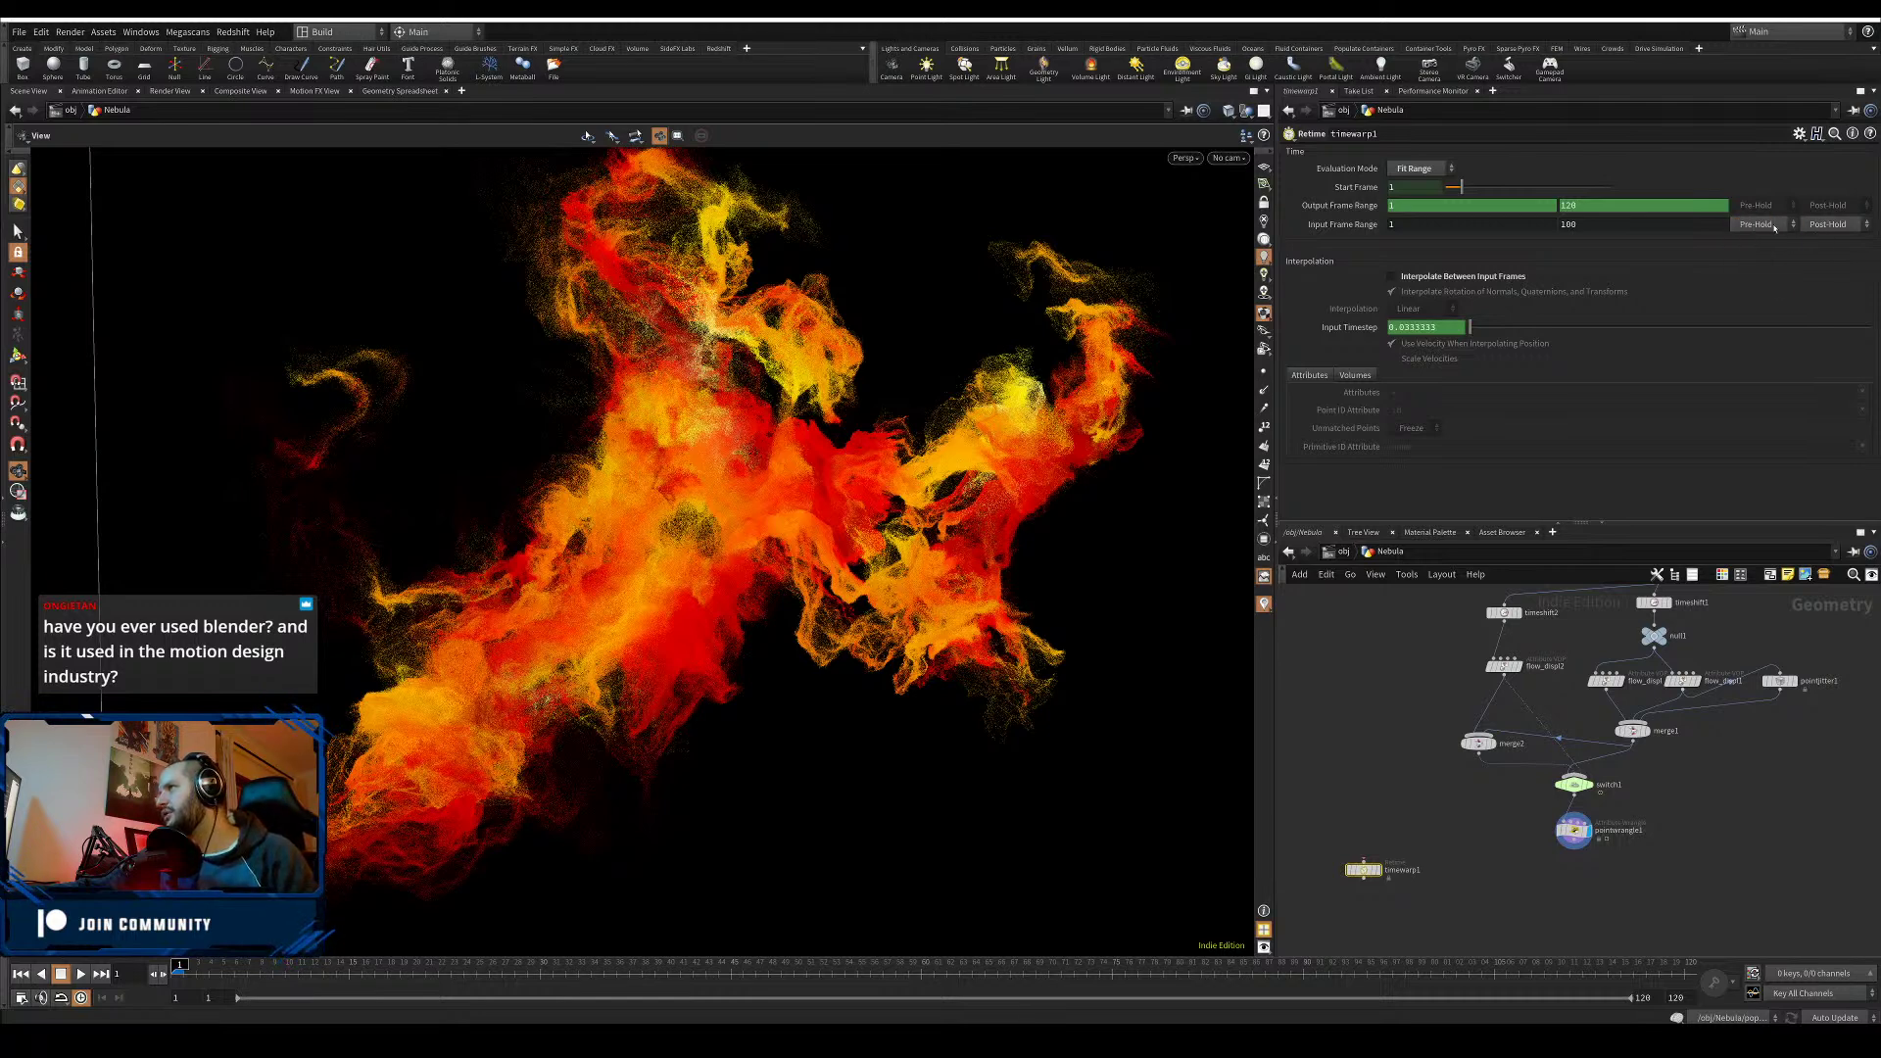
{"action": "left_click", "coordinate": [1836, 225]}
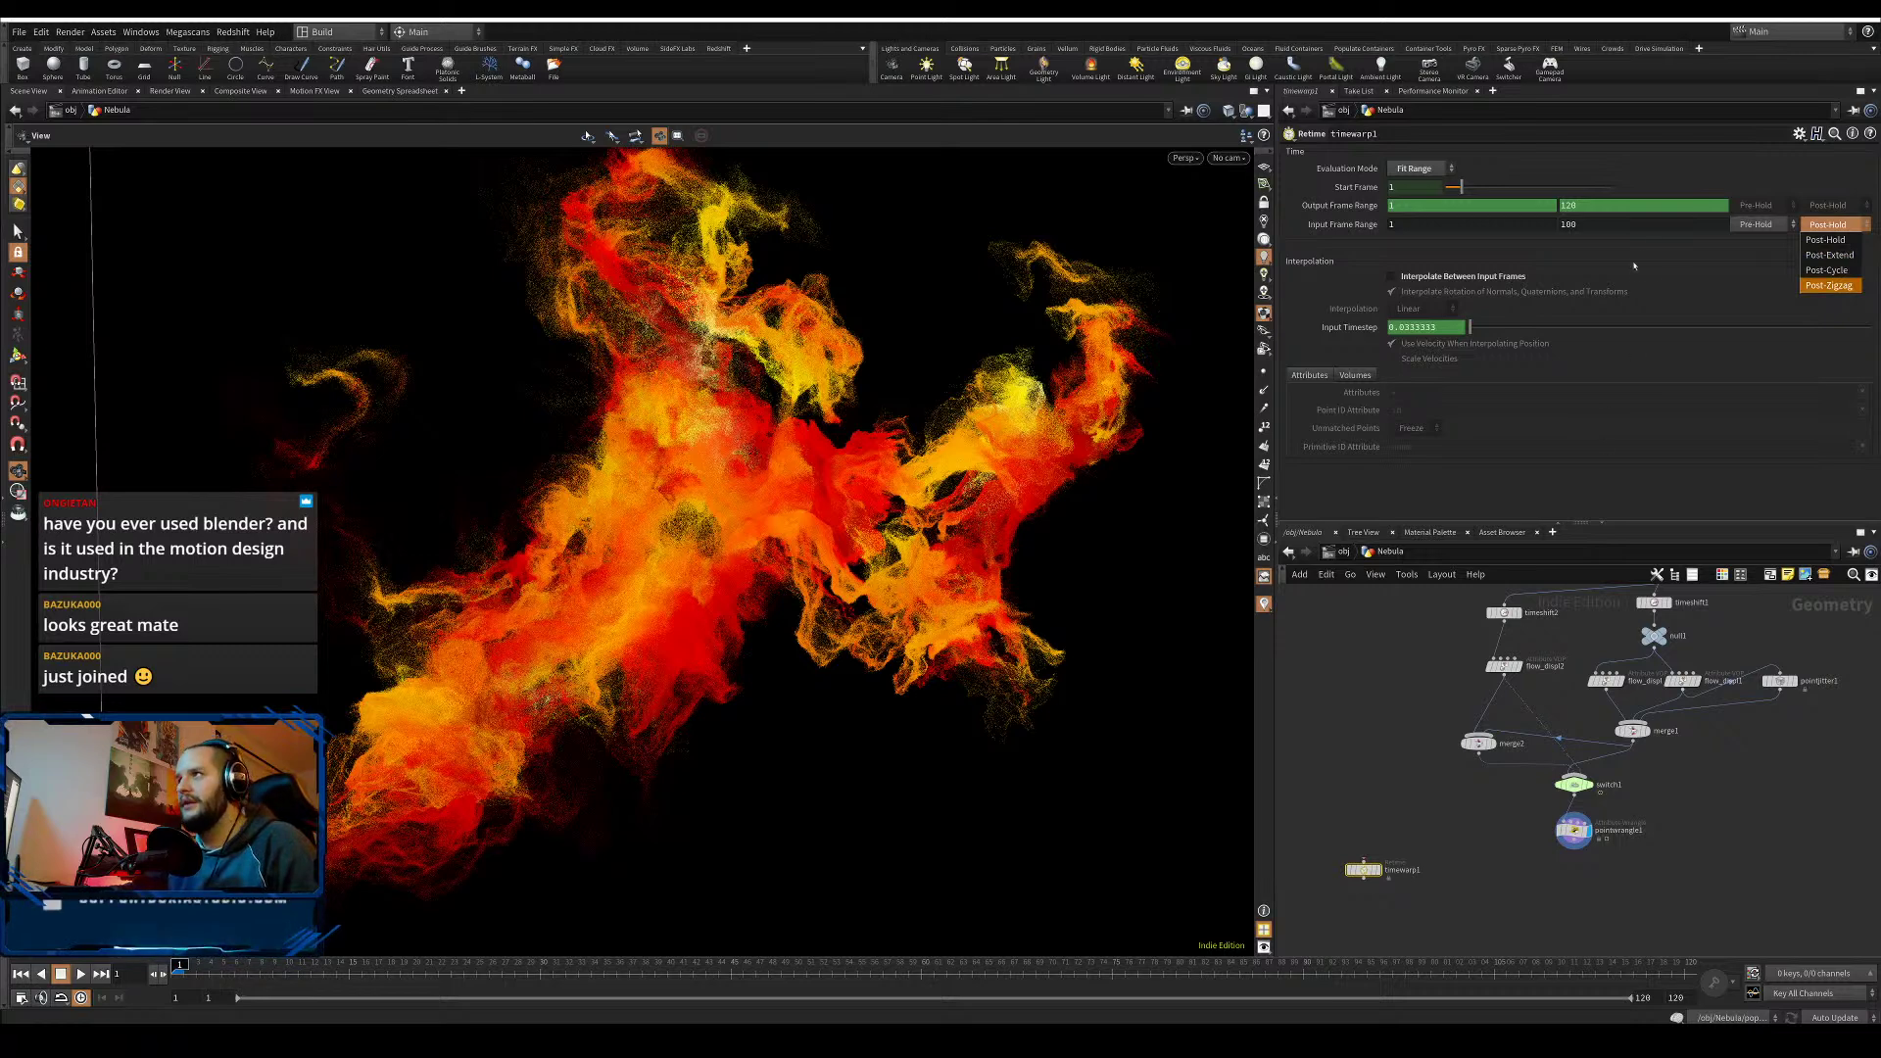
{"action": "left_click", "coordinate": [1654, 465]}
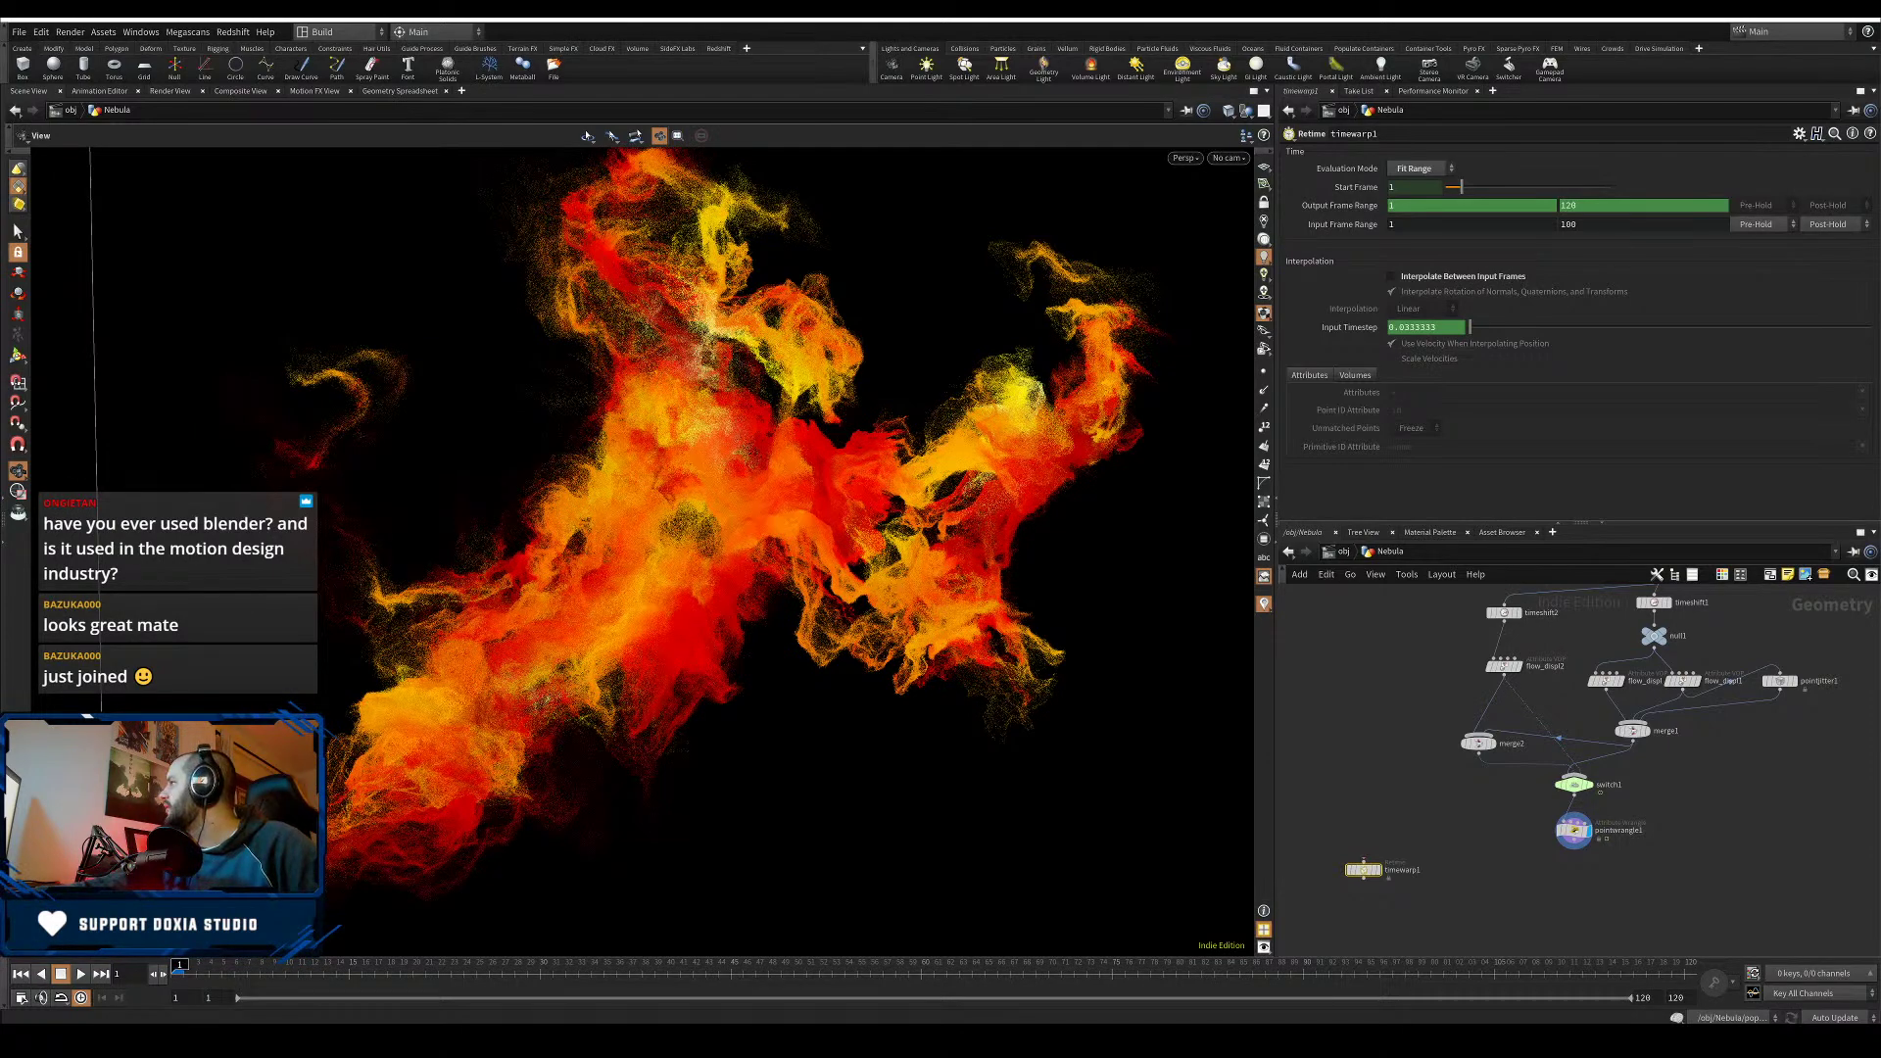
{"action": "left_click_drag", "start_coordinate": [1880, 59], "coordinate": [911, 20]}
{"action": "scroll", "coordinate": [1157, 674], "scroll_direction": "down", "scroll_amount": 2}
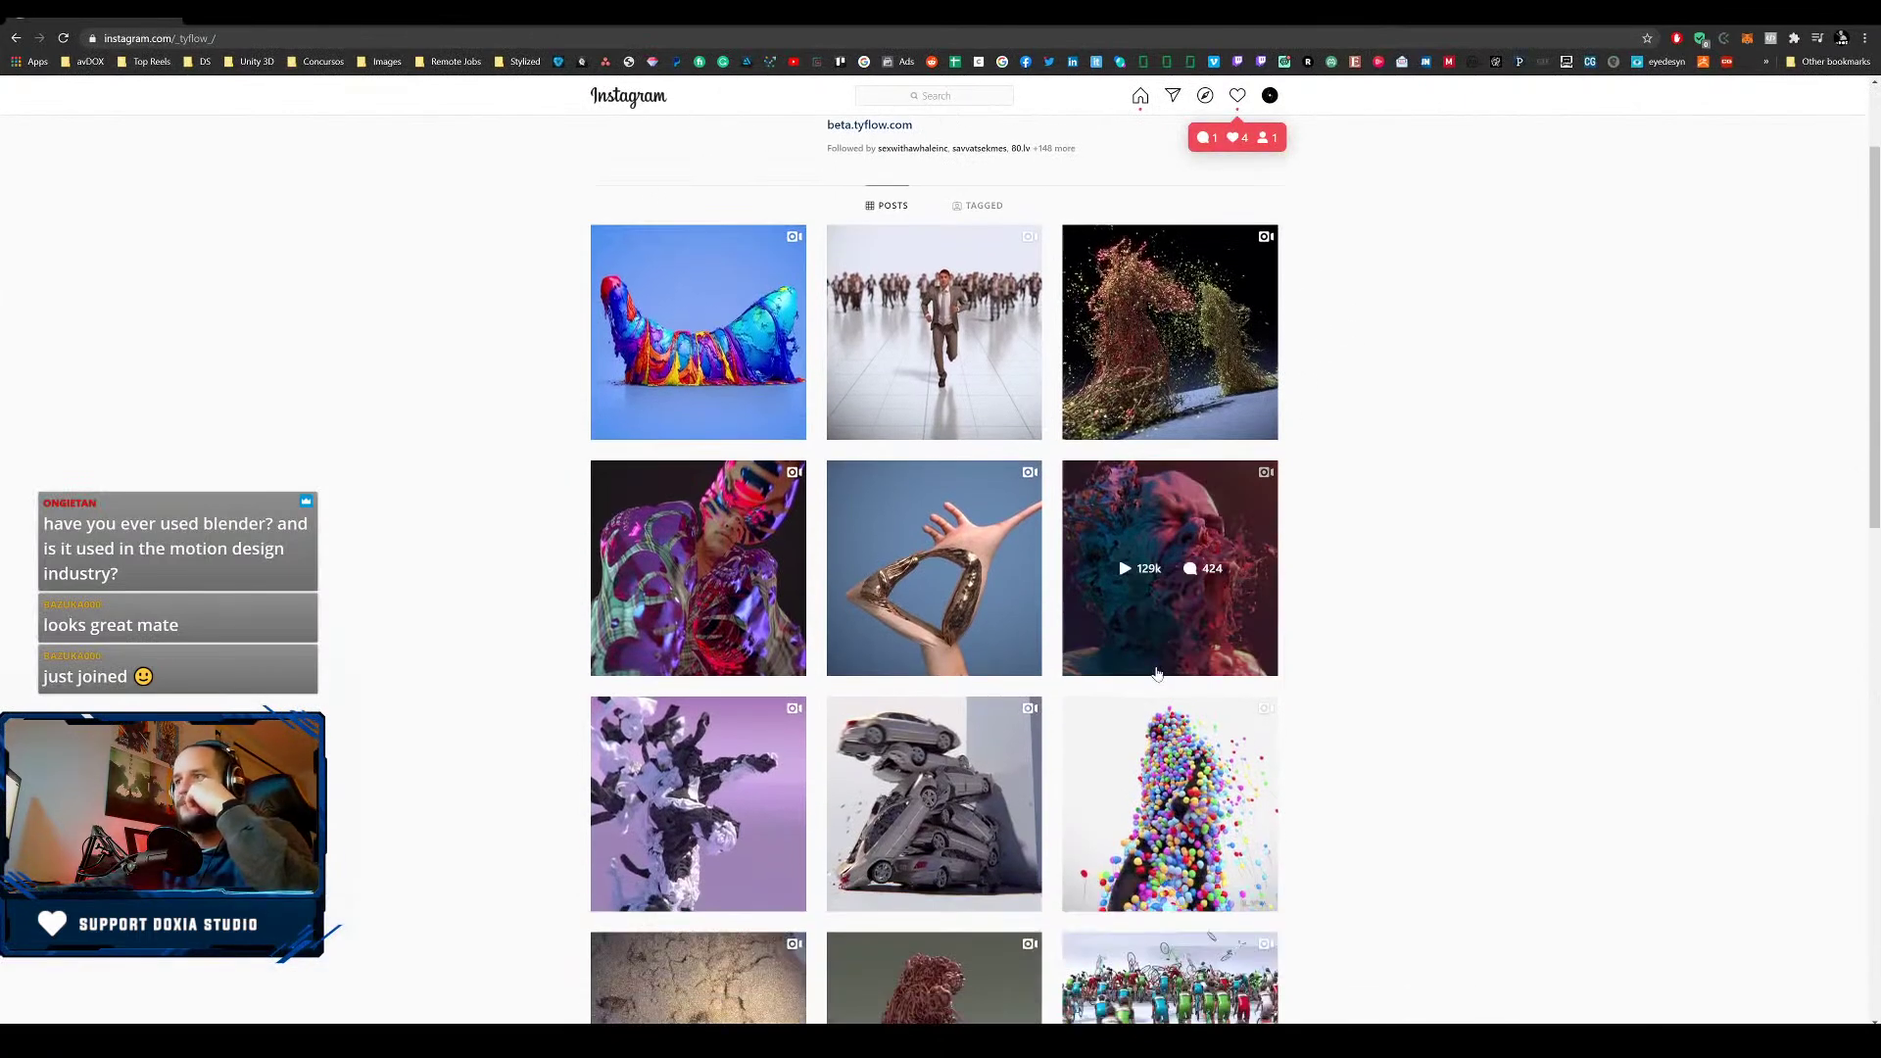
- Open tyFlow's post of scanned bodies torn into cloth and play its video
{"action": "left_click", "coordinate": [1157, 672]}
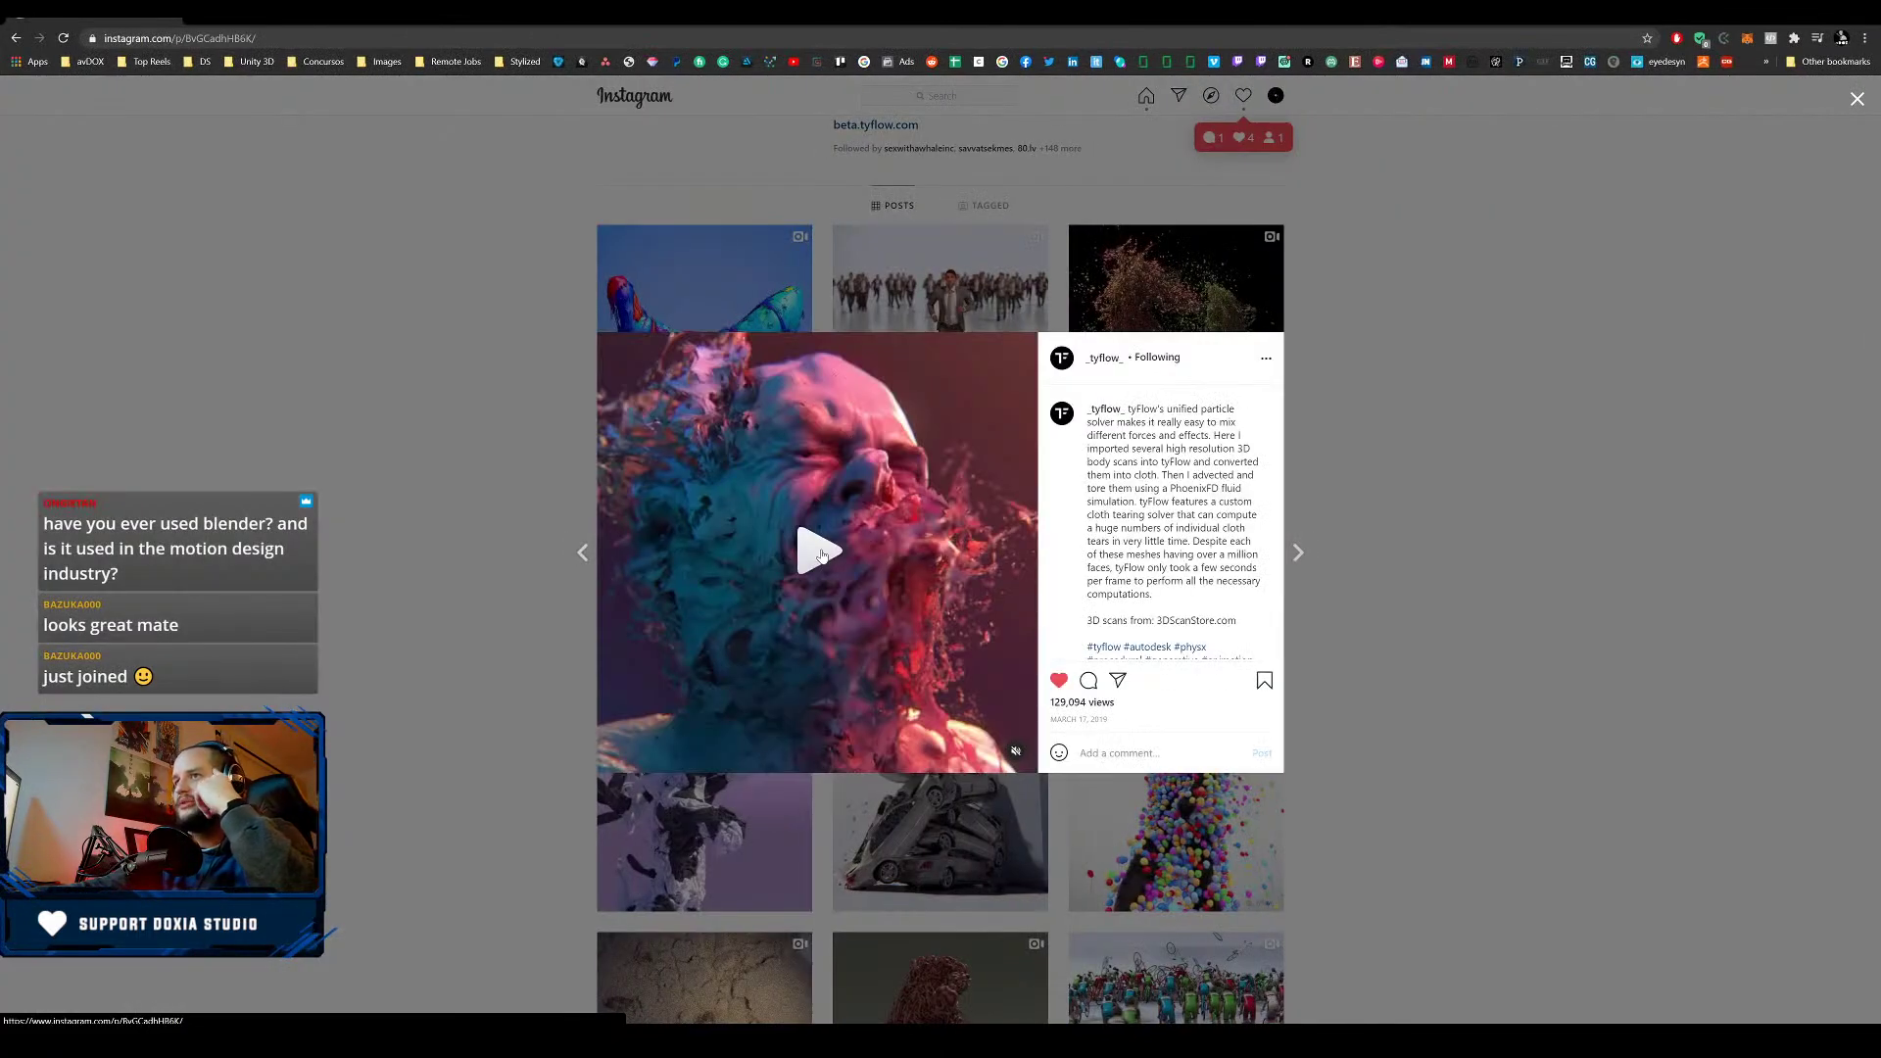
{"action": "left_click", "coordinate": [822, 555]}
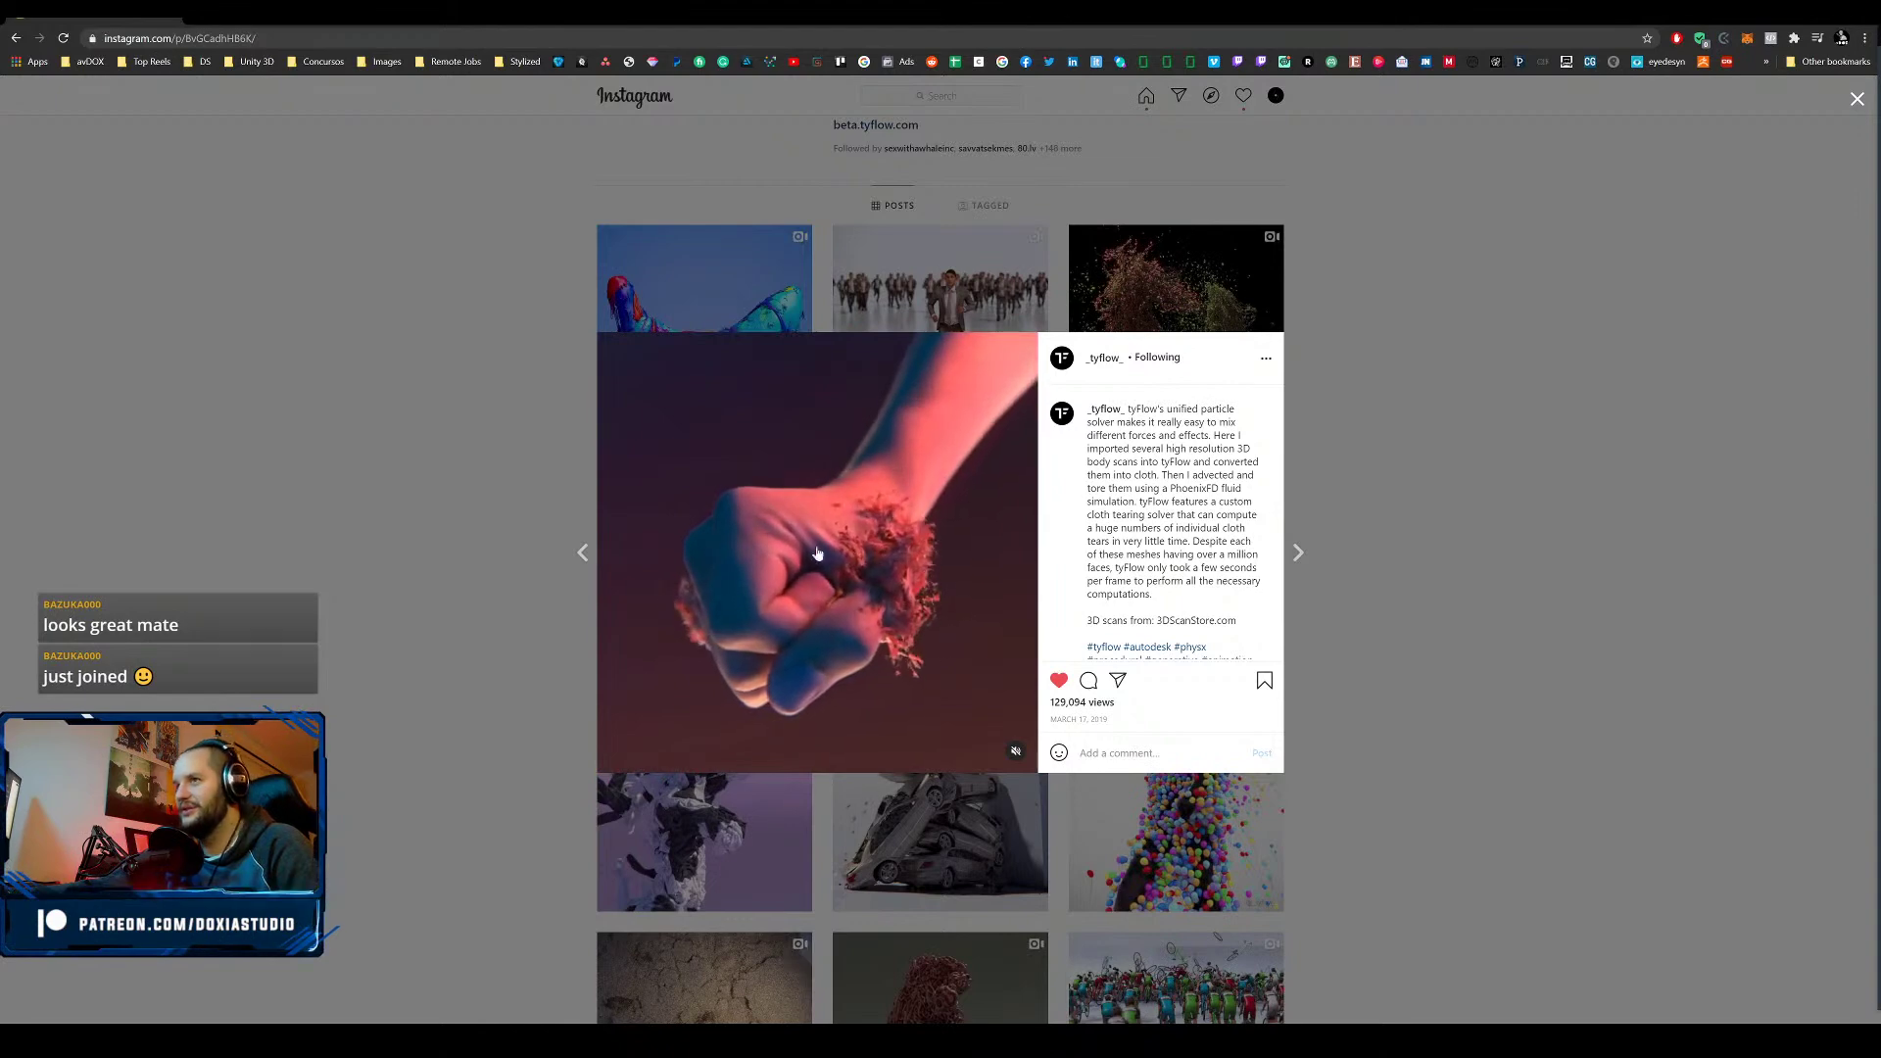
{"action": "right_click", "coordinate": [903, 548]}
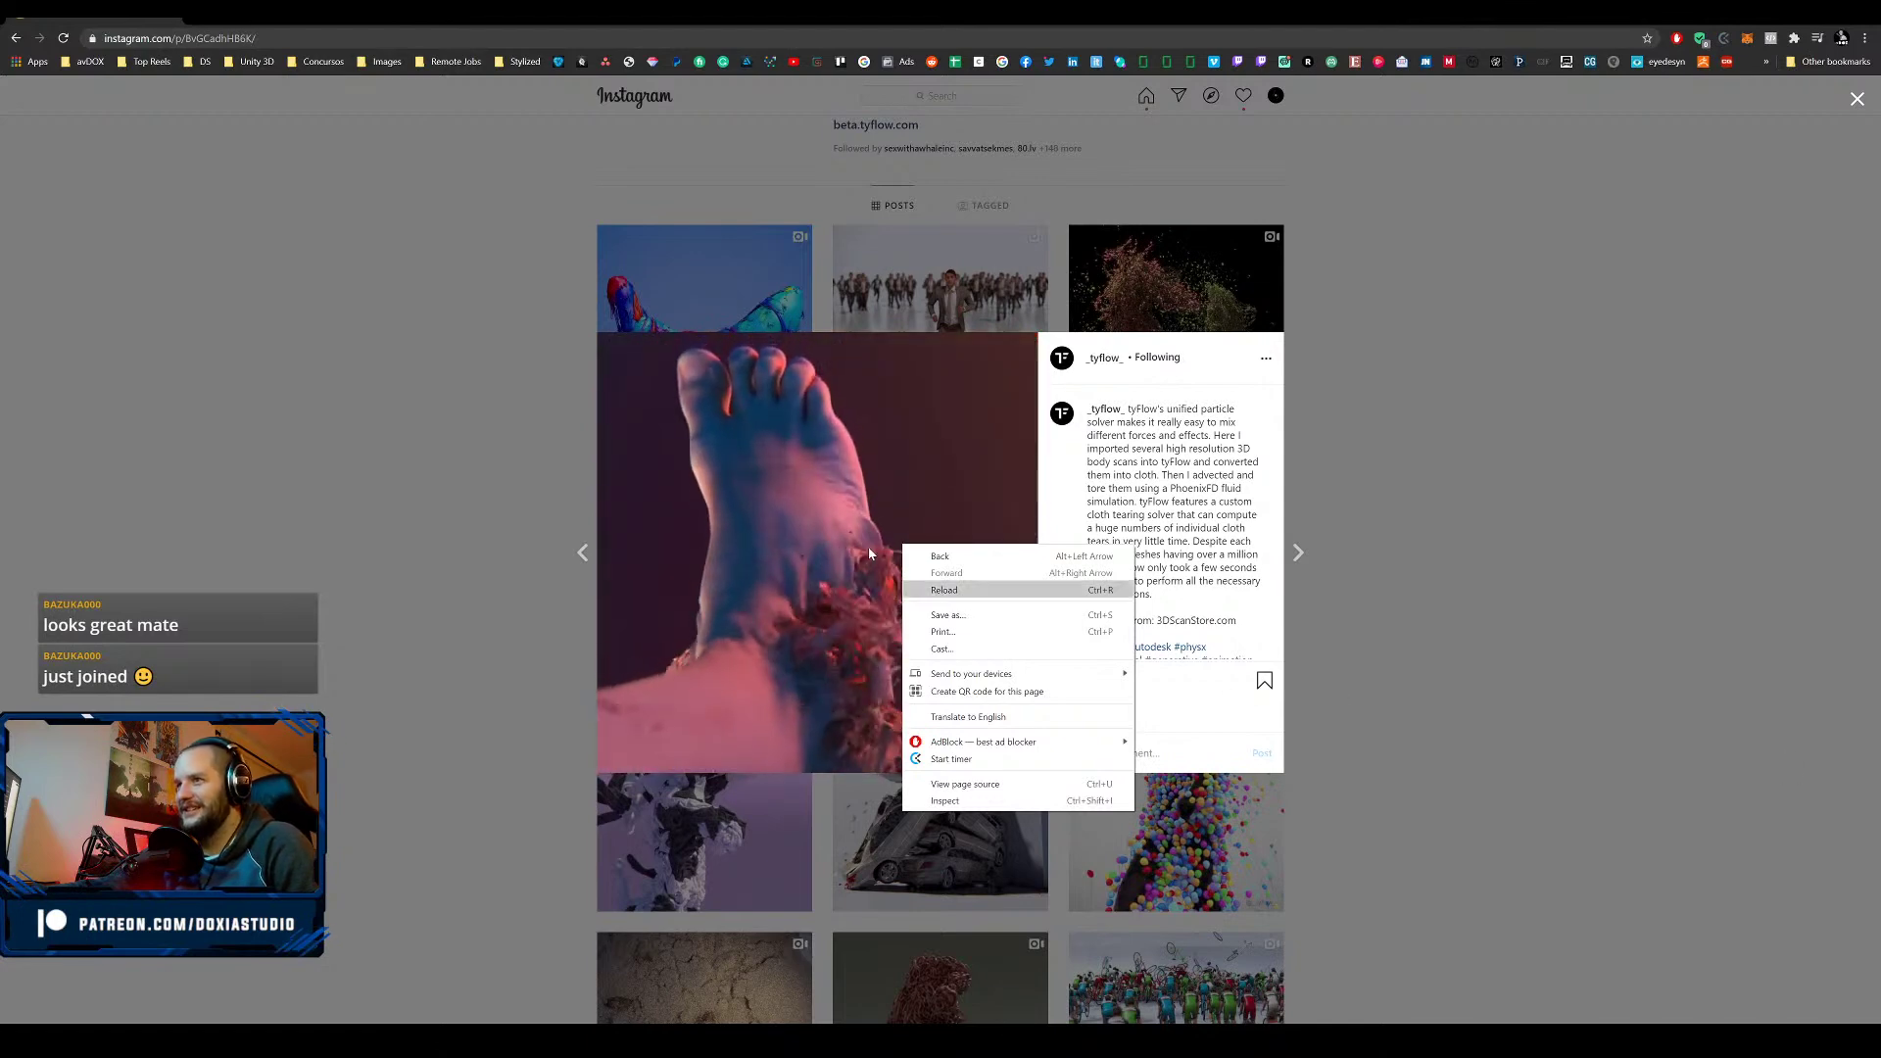
- Dismiss Instagram's page options, finish the tyFlow video, and return to Houdini
{"action": "left_click", "coordinate": [1238, 438]}
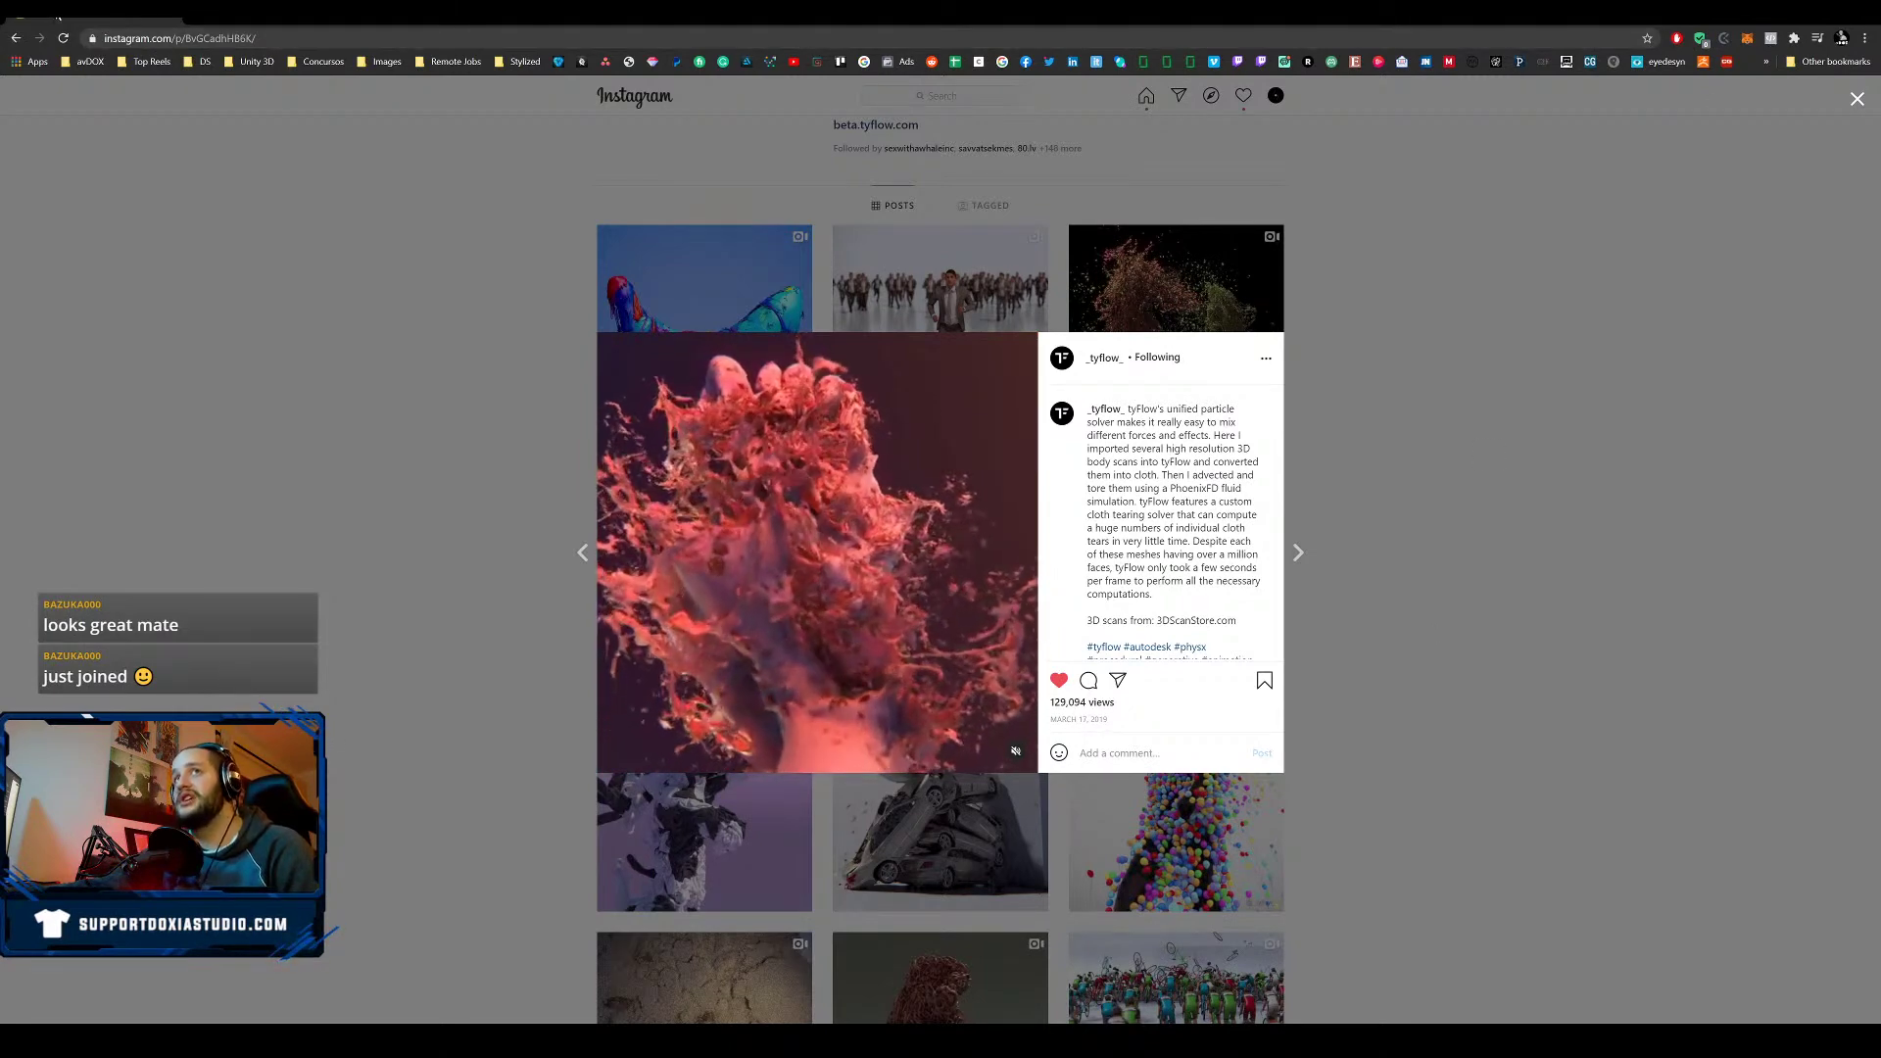
{"action": "key", "text": "alt+Tab"}
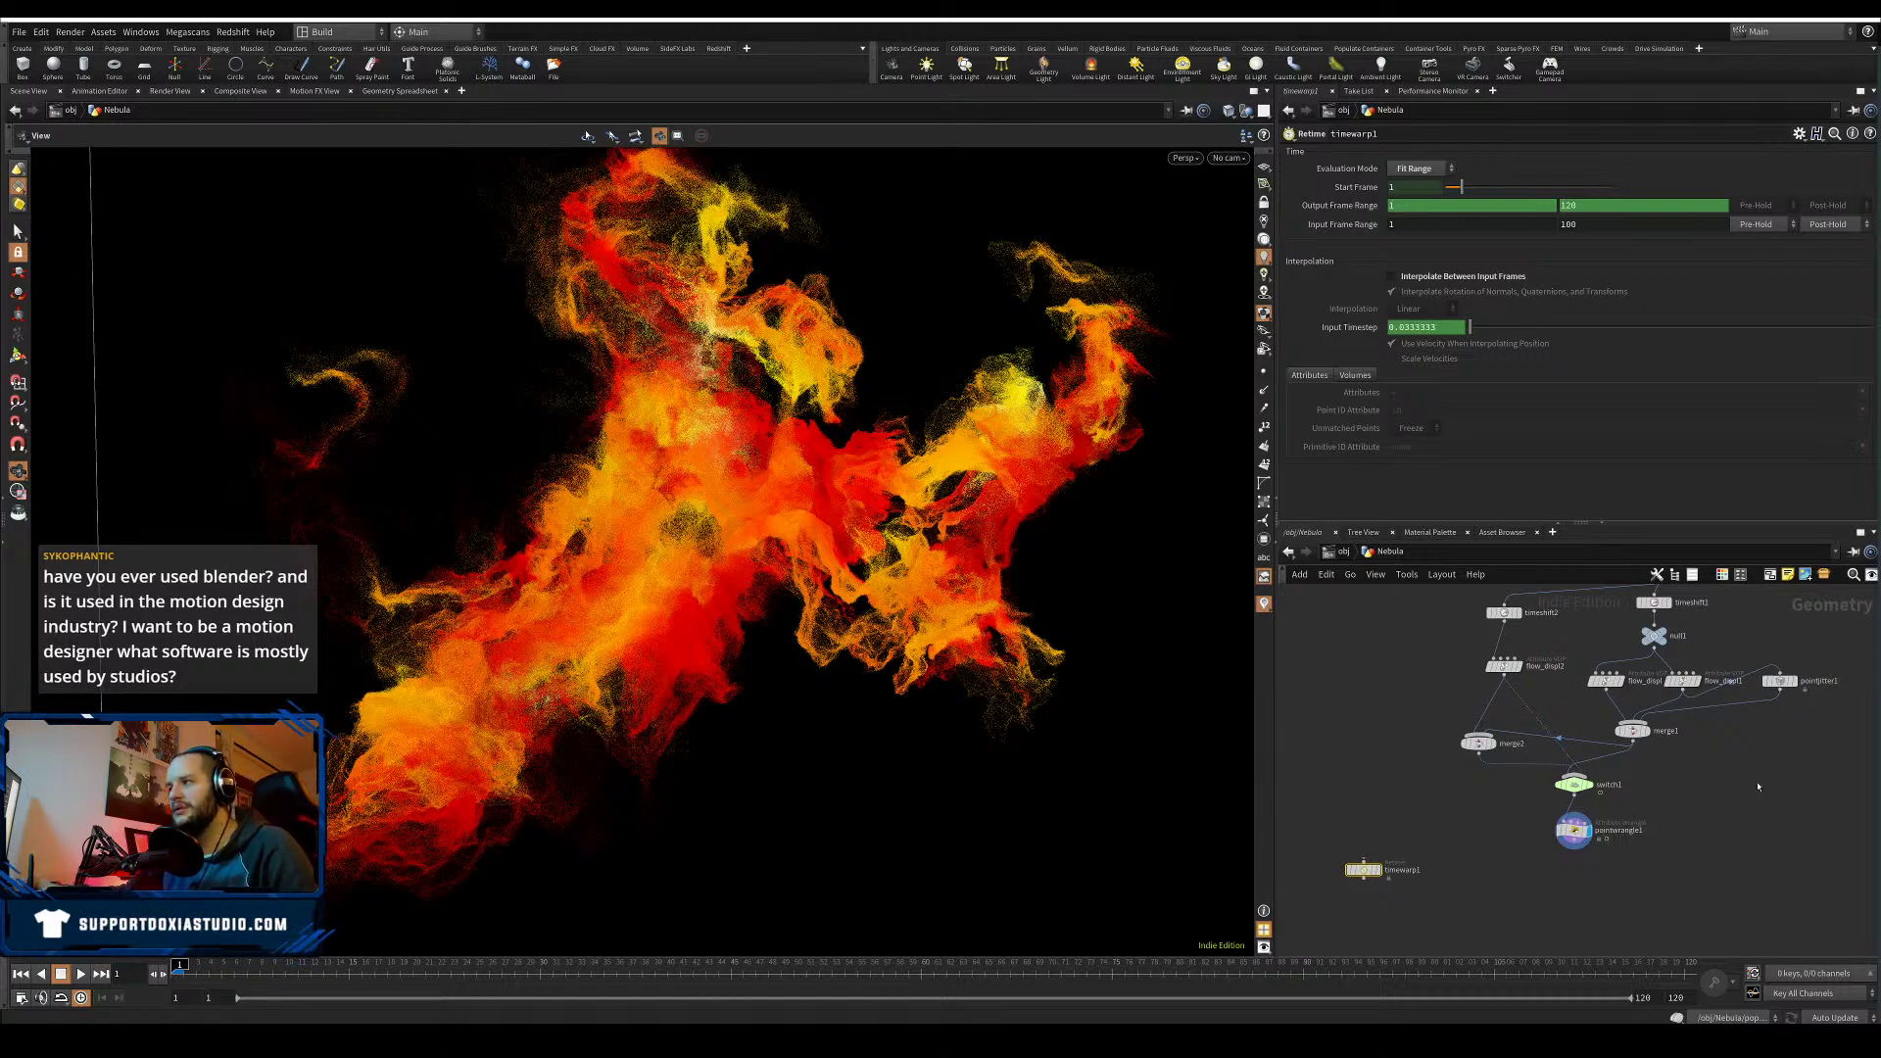
- Delete the timewarp1 node and reframe the Nebula network view
{"action": "left_click_drag", "start_coordinate": [1364, 869], "coordinate": [1401, 895]}
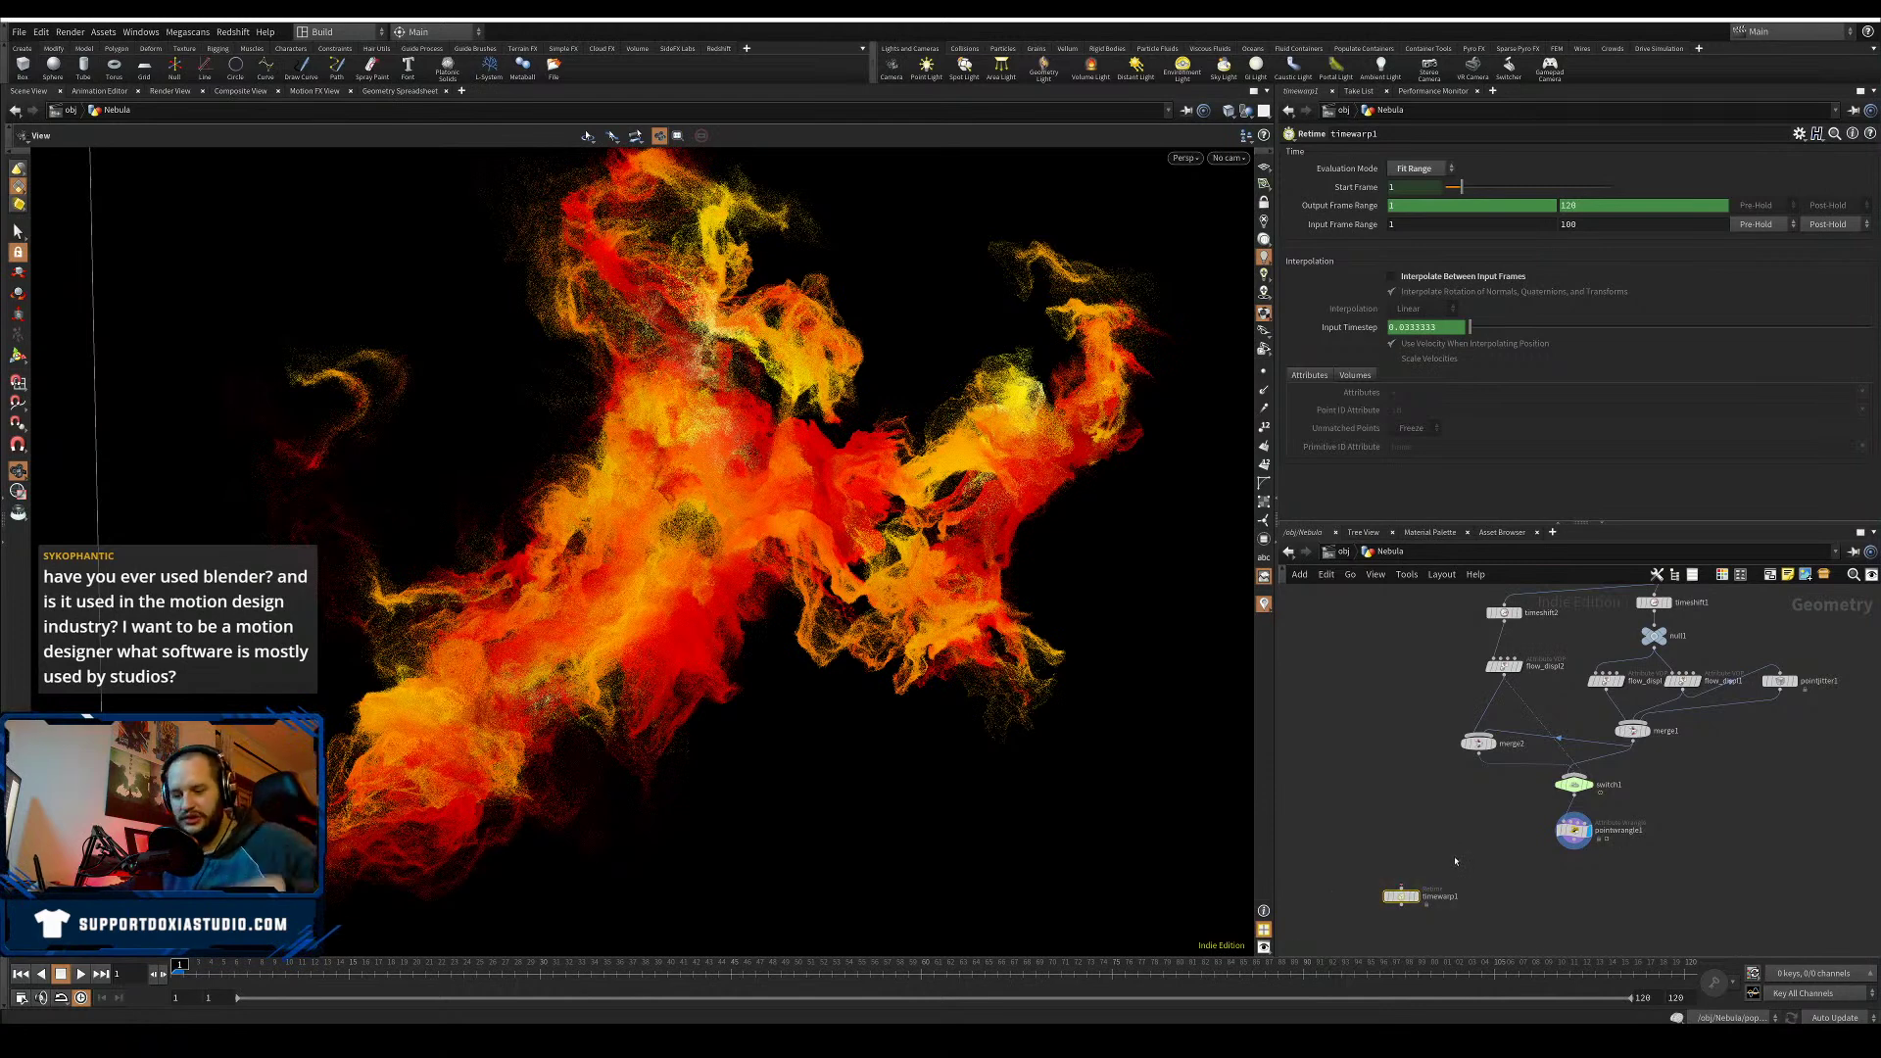
{"action": "key", "text": "Delete"}
{"action": "right_click_drag", "start_coordinate": [1504, 875], "coordinate": [1473, 873]}
{"action": "middle_click_drag", "start_coordinate": [1472, 874], "coordinate": [1430, 893]}
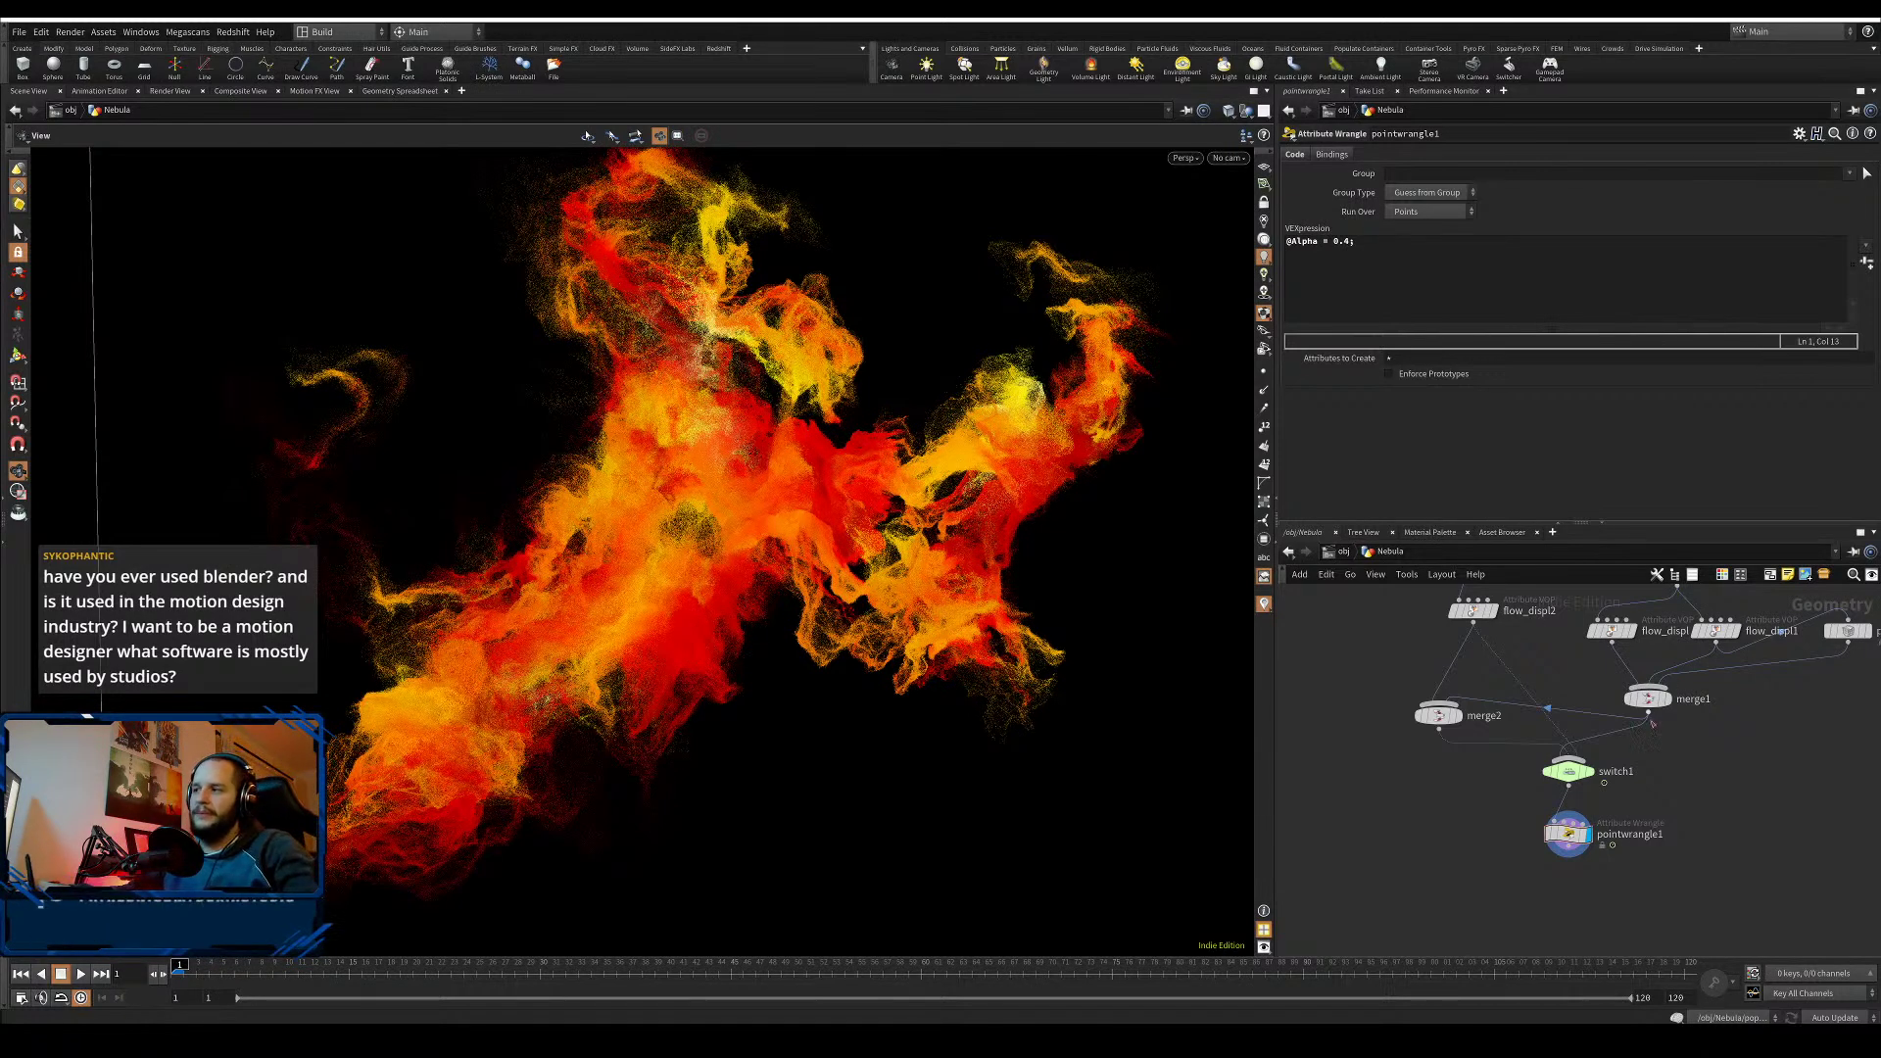
- Rearrange switch1, pointwrangle1 beneath it, and merge2 beside merge1 into a neater layout
{"action": "left_click_drag", "start_coordinate": [1568, 771], "coordinate": [1517, 776]}
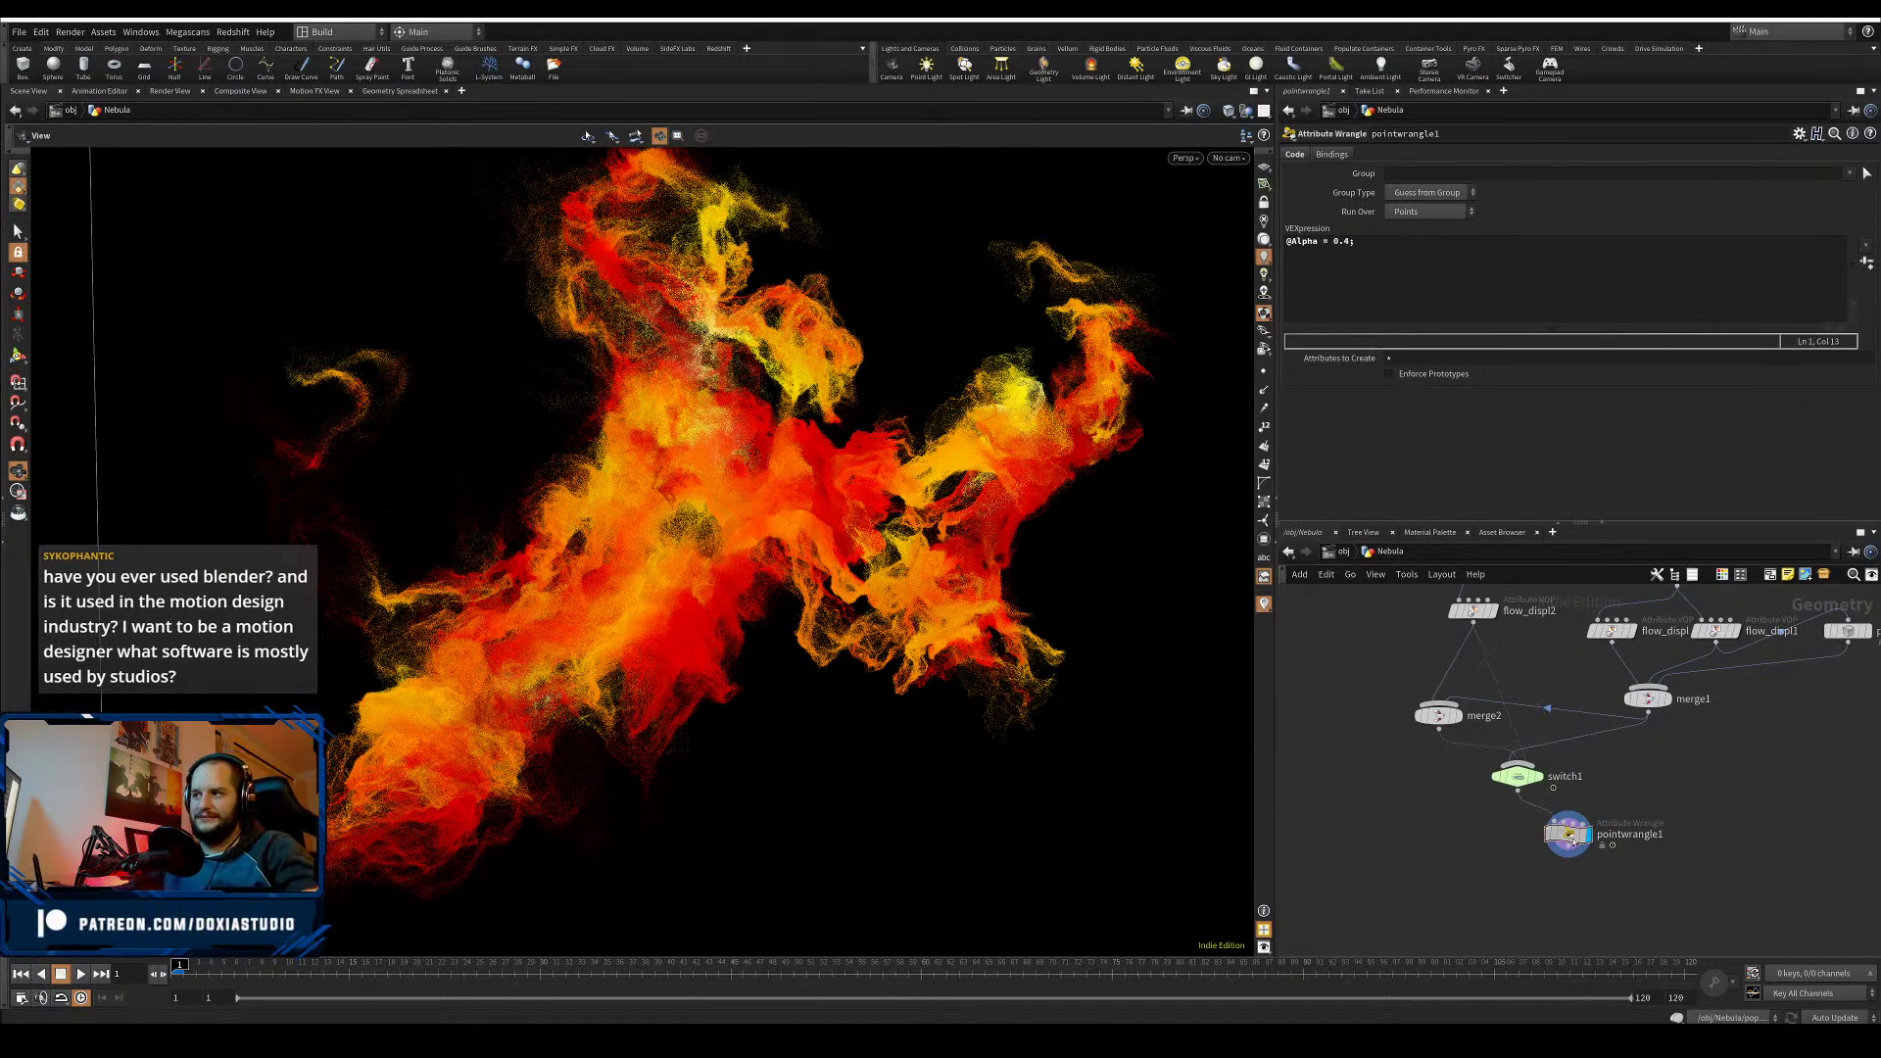
{"action": "left_click_drag", "start_coordinate": [1575, 842], "coordinate": [1523, 846]}
{"action": "mouse_move", "coordinate": [1520, 783]}
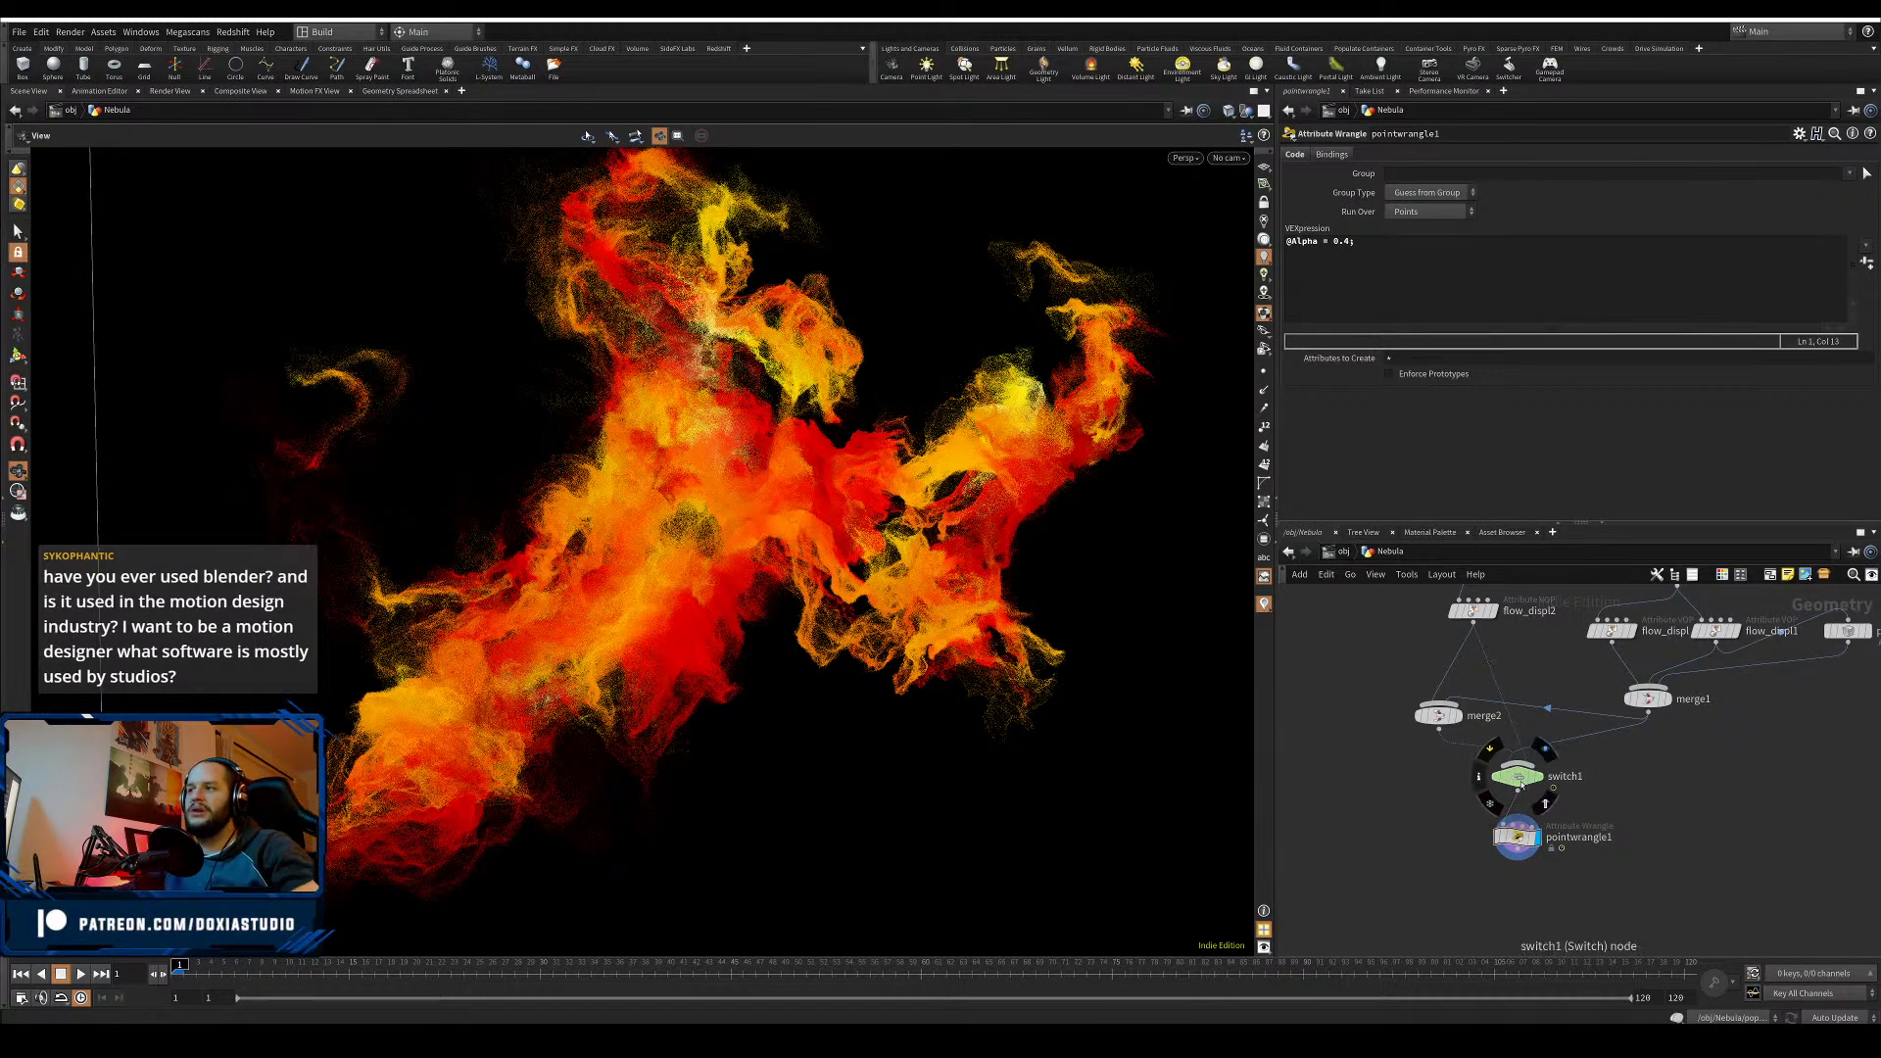
{"action": "left_click_drag", "start_coordinate": [1438, 715], "coordinate": [1543, 699]}
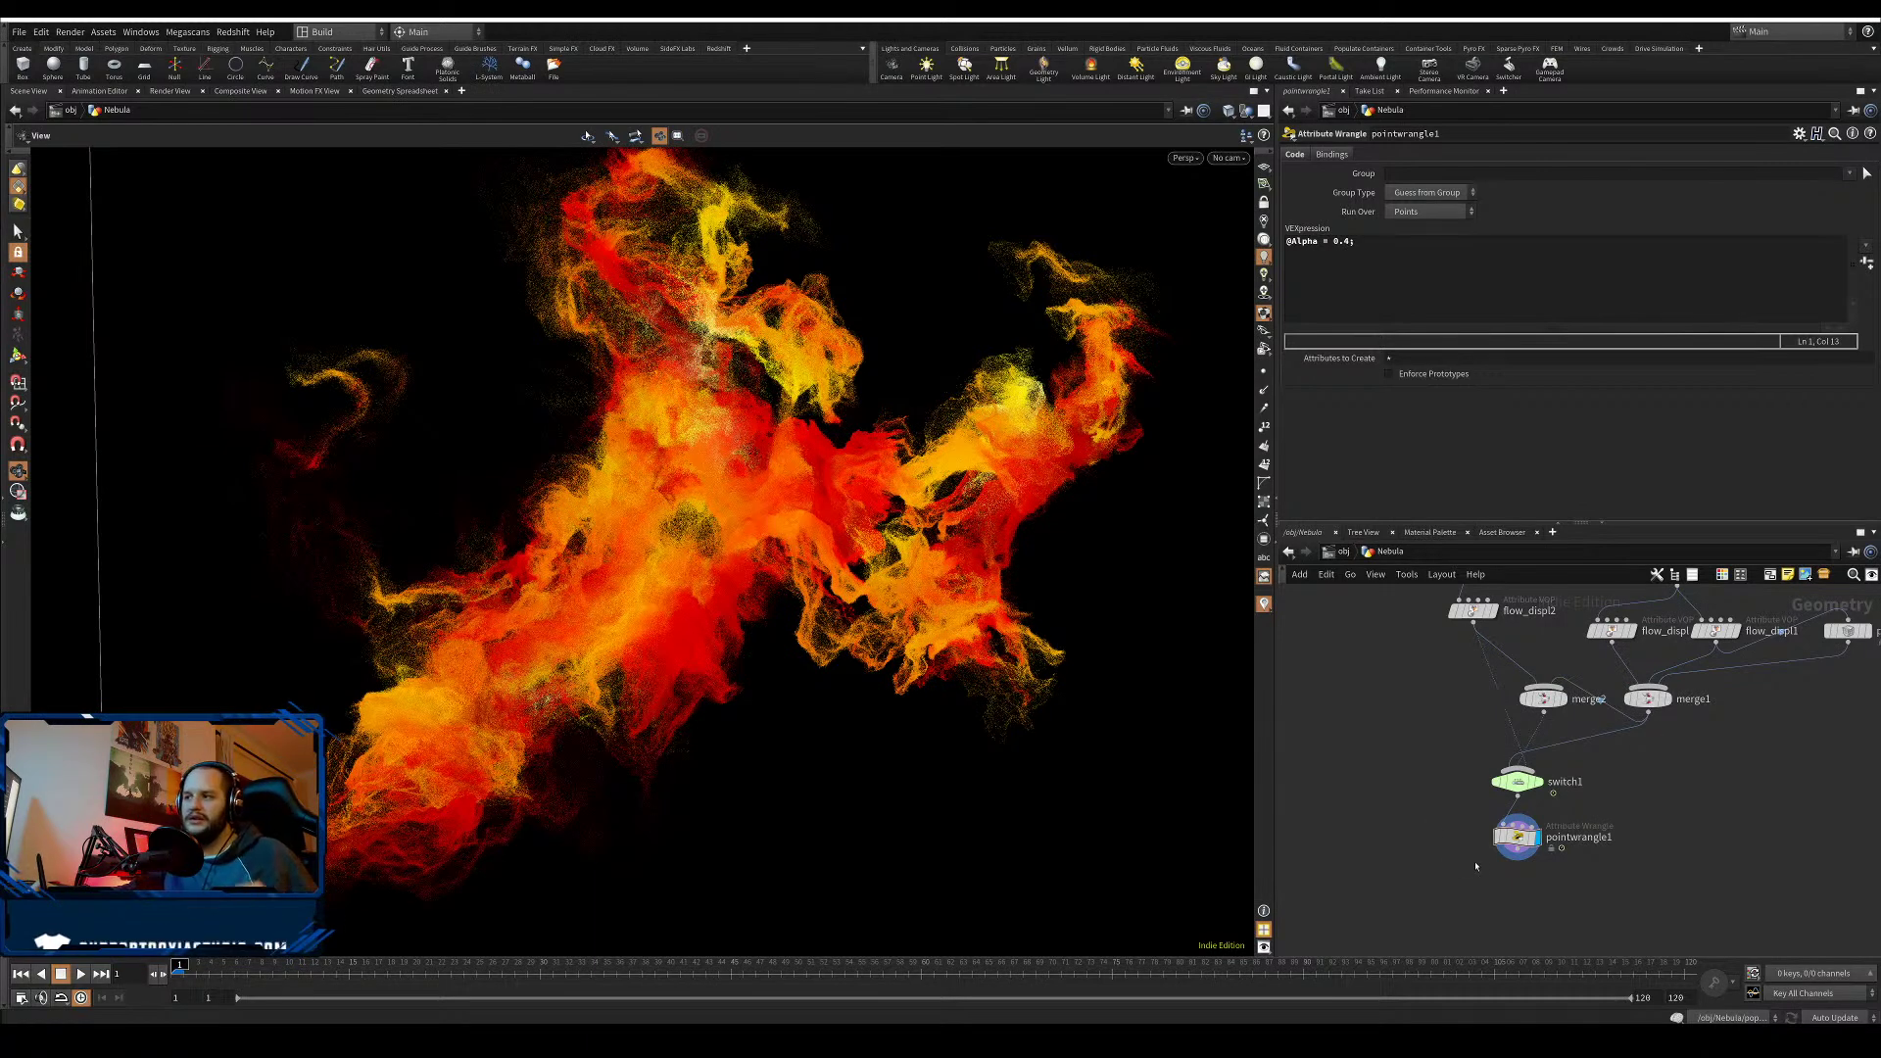
{"action": "left_click_drag", "start_coordinate": [1519, 838], "coordinate": [1515, 855]}
{"action": "left_click_drag", "start_coordinate": [1517, 782], "coordinate": [1390, 922]}
- Select switch1 to show its parameters and advance the nebula to frame 2
{"action": "left_click_drag", "start_coordinate": [1609, 823], "coordinate": [1418, 927]}
{"action": "left_click_drag", "start_coordinate": [1651, 765], "coordinate": [1391, 825]}
{"action": "scroll", "coordinate": [1444, 862], "scroll_direction": "up", "scroll_amount": 2}
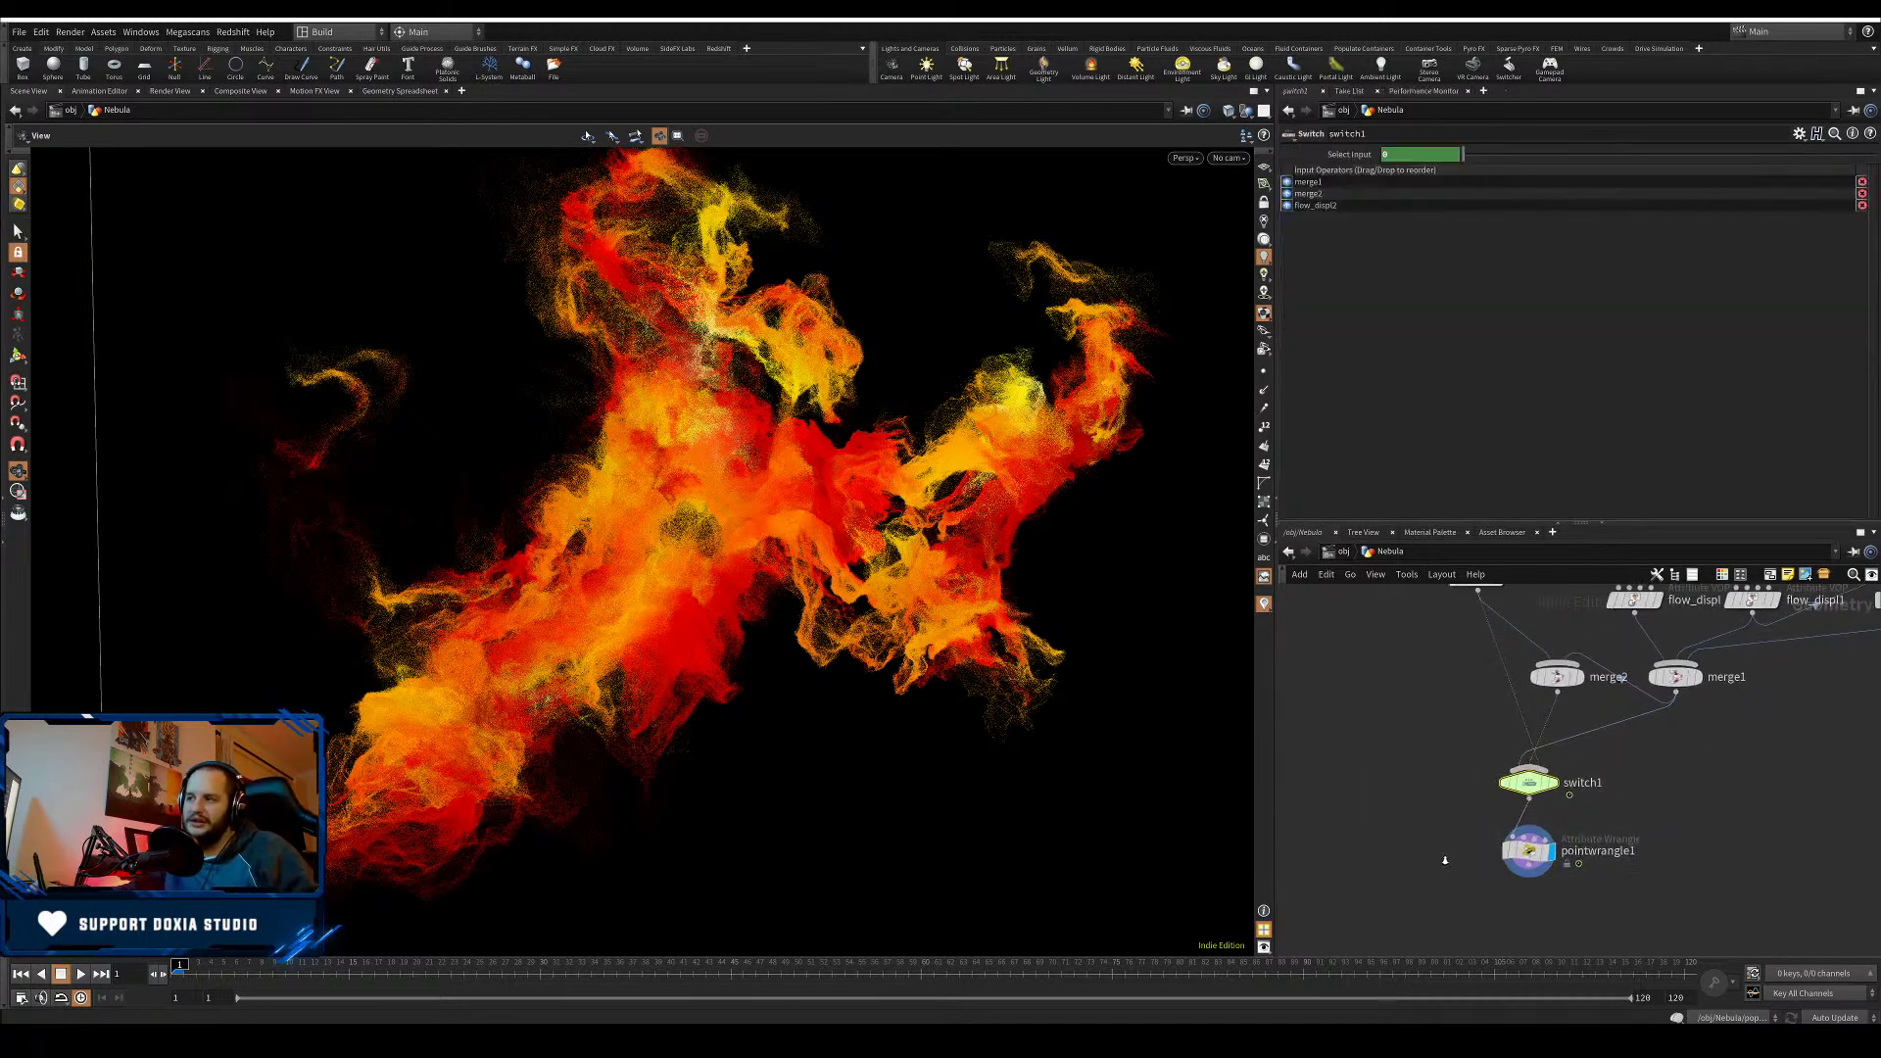
{"action": "middle_click_drag", "start_coordinate": [1428, 825], "coordinate": [1468, 774]}
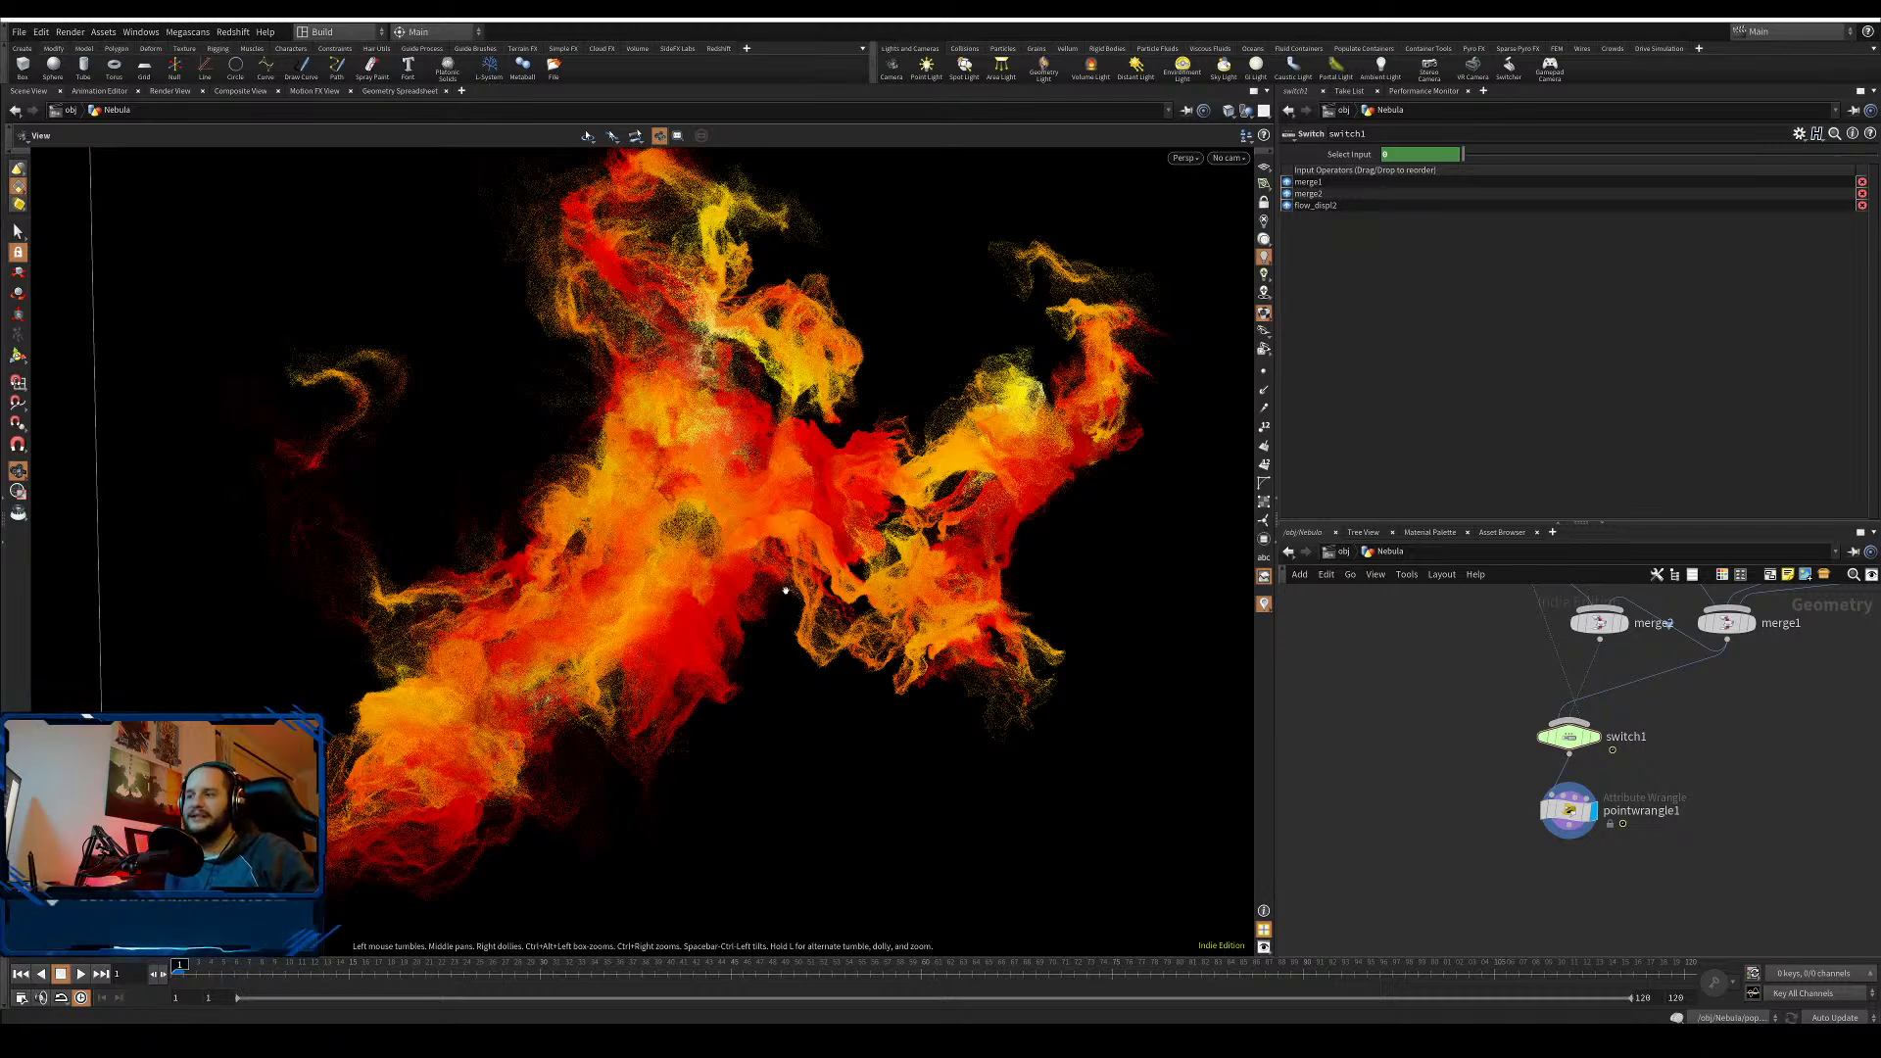
{"action": "key", "text": "Right"}
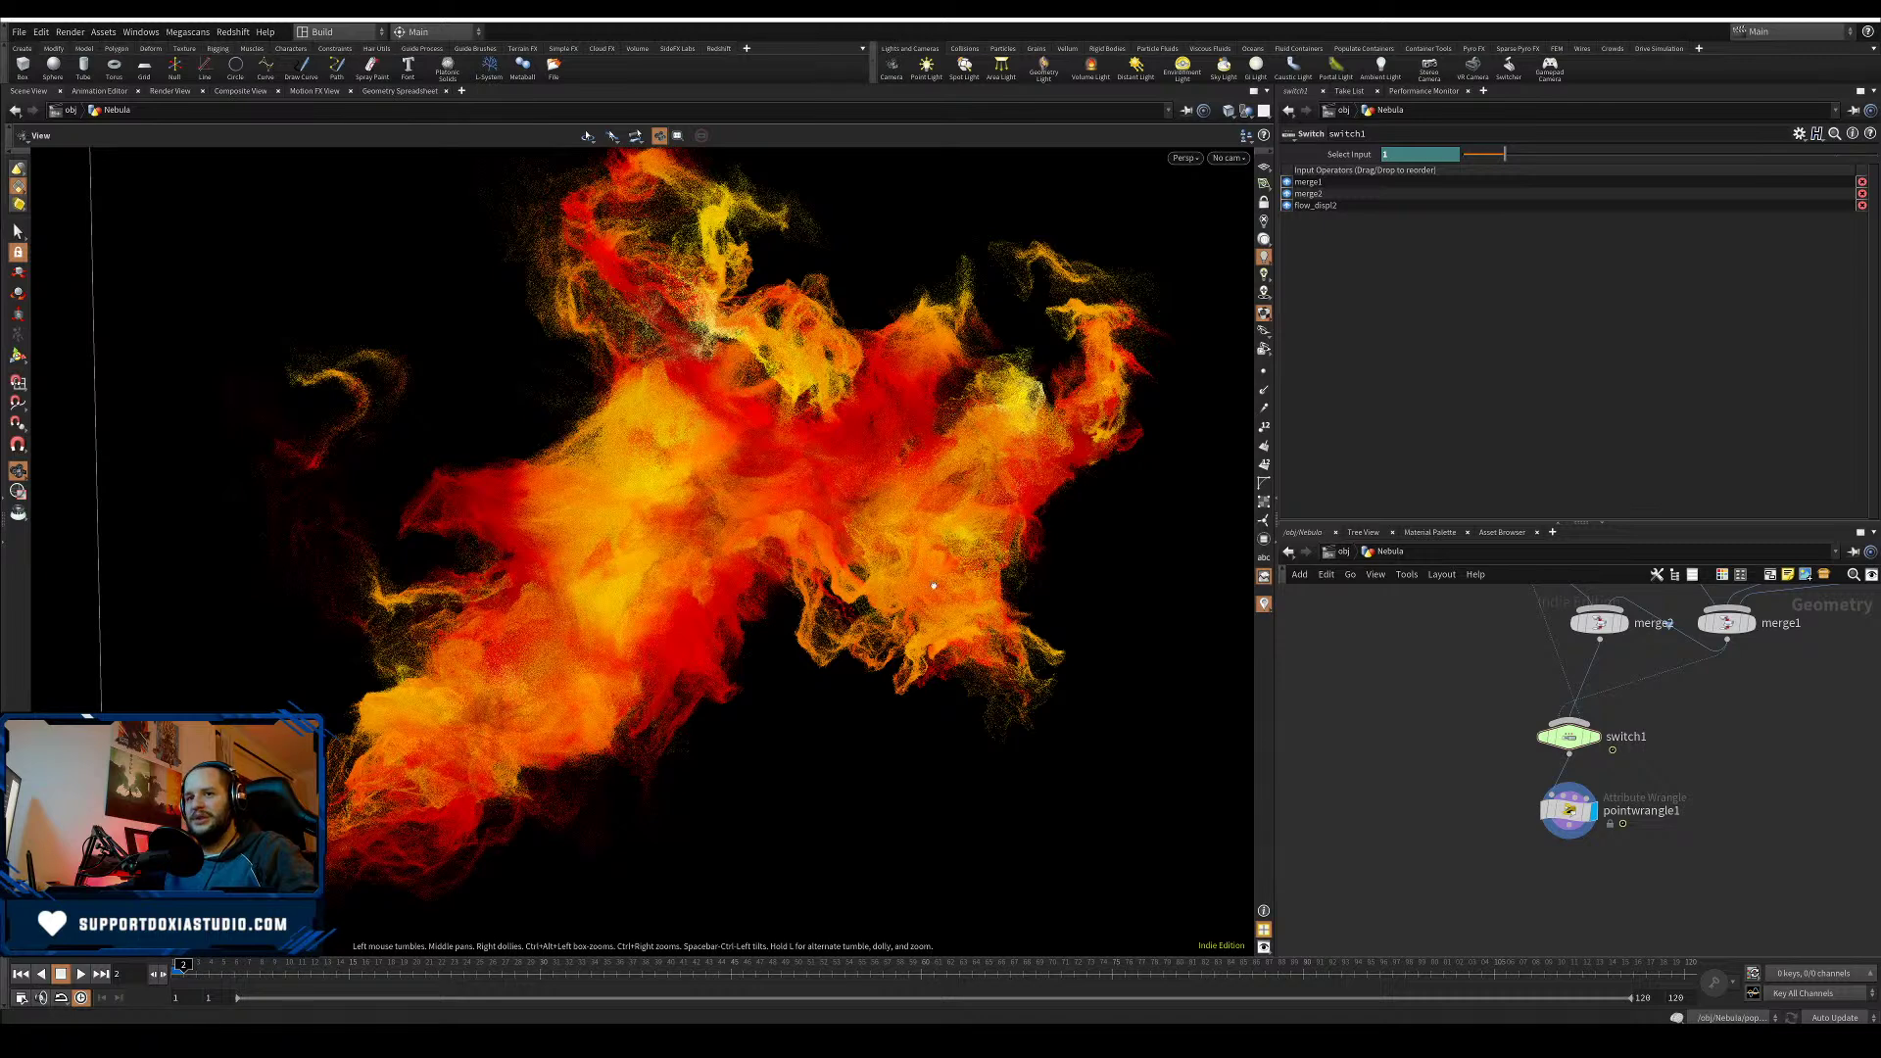
{"action": "middle_click_drag", "start_coordinate": [1381, 706], "coordinate": [1367, 891]}
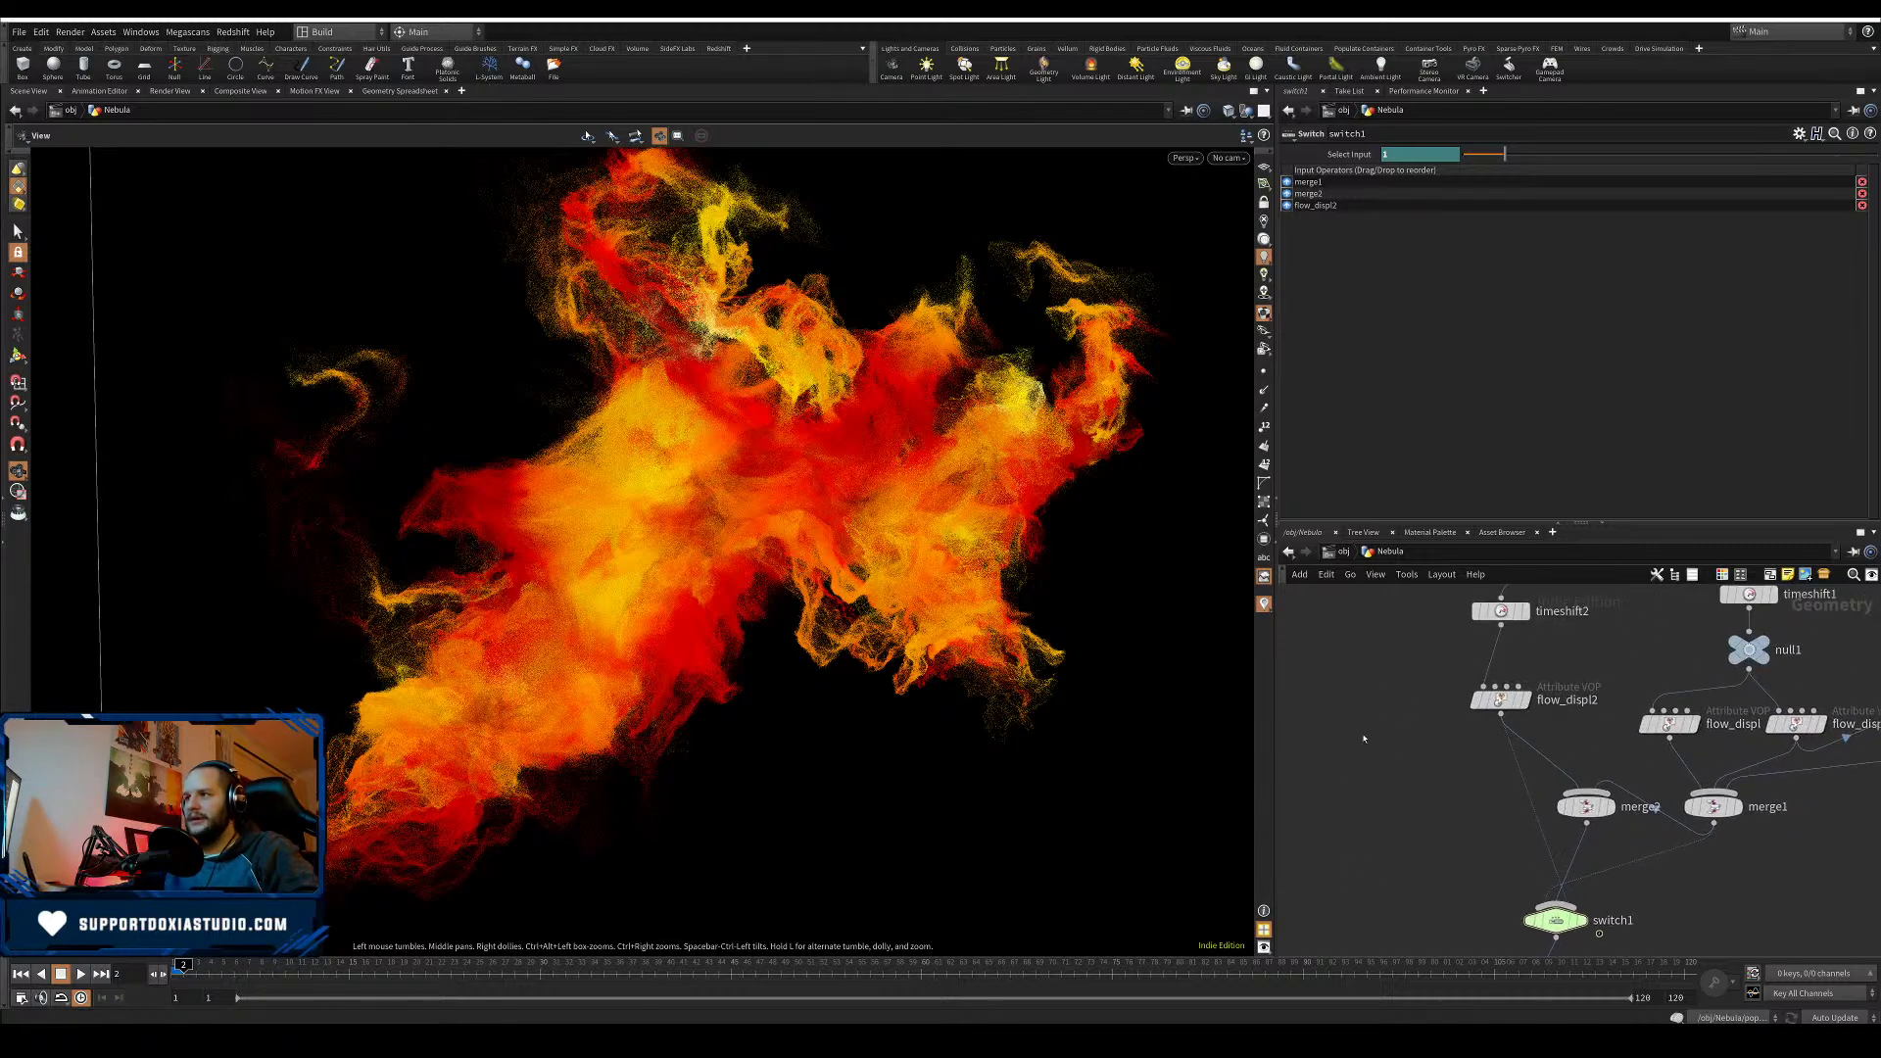
- Change timeshift2's Frame from 40 to 20, then reselect switch1 to view its inputs
{"action": "left_click", "coordinate": [1501, 699]}
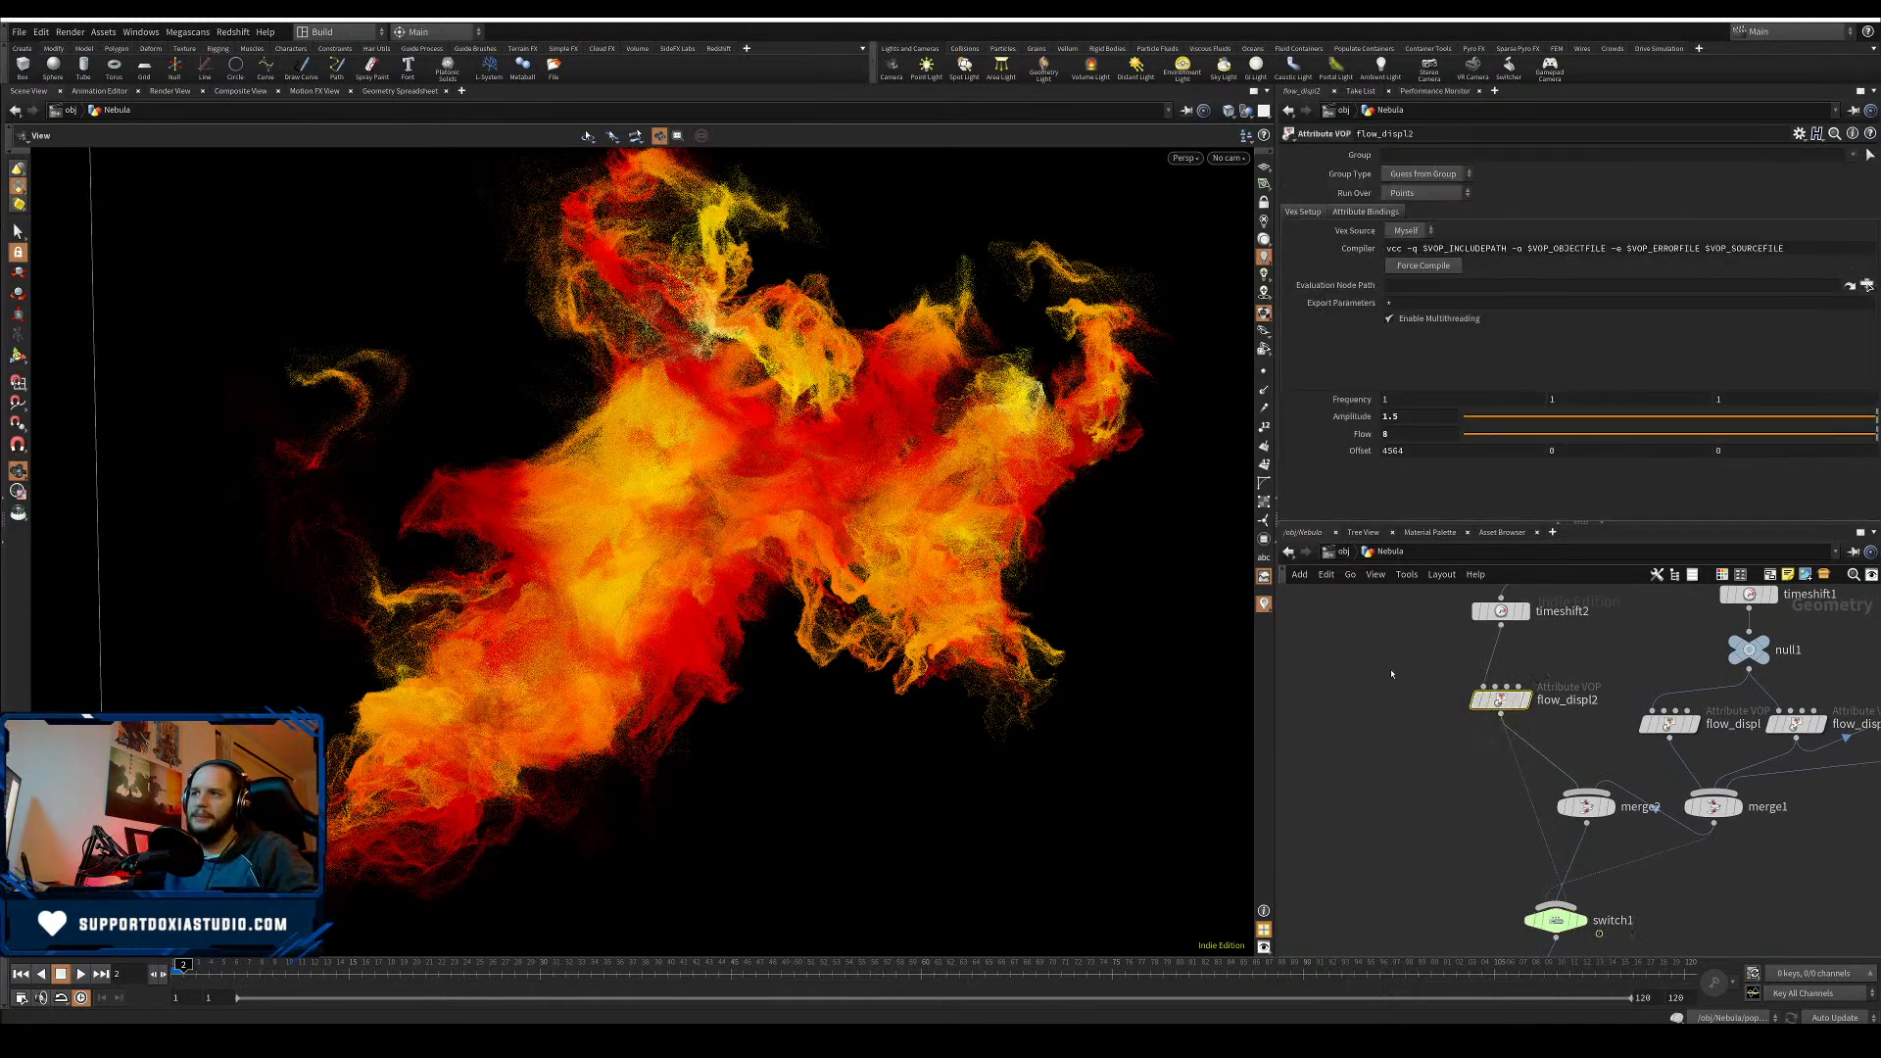
{"action": "middle_click_drag", "start_coordinate": [1391, 674], "coordinate": [1319, 720]}
{"action": "left_click", "coordinate": [1460, 683]}
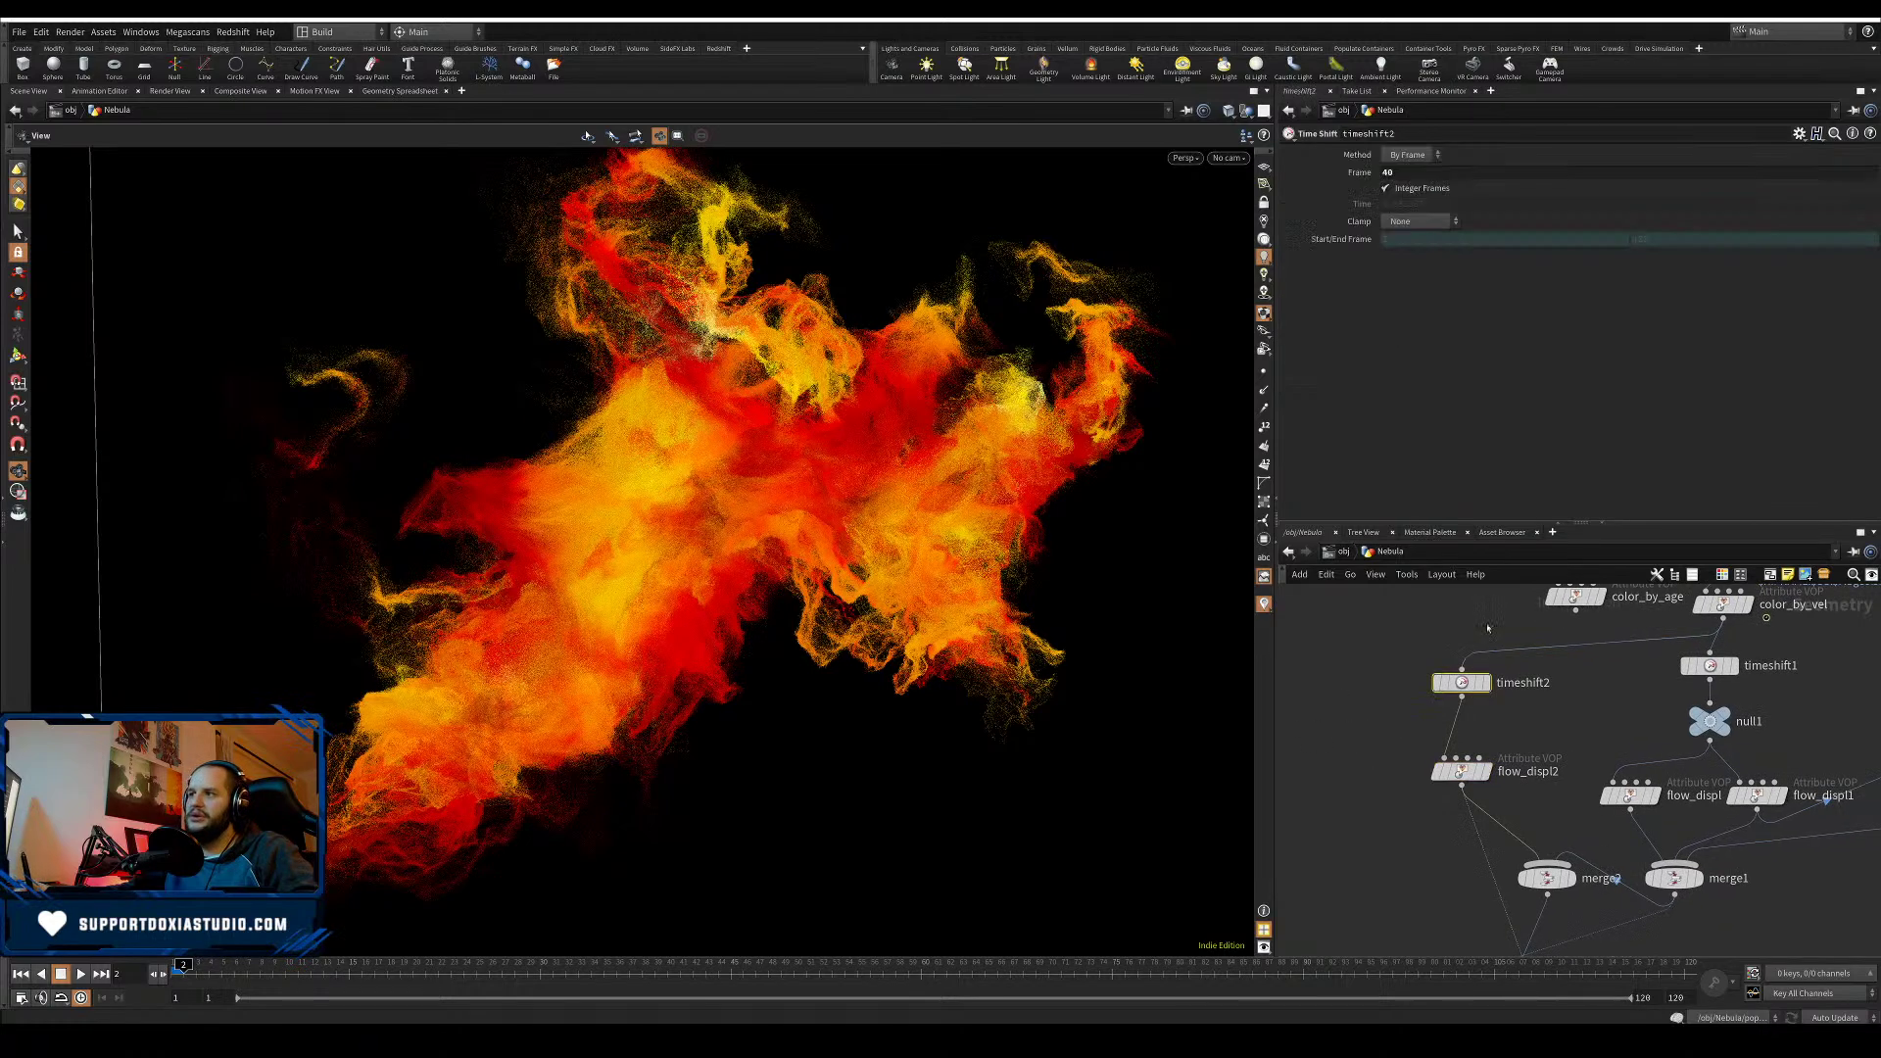
{"action": "left_click_drag", "start_coordinate": [1396, 171], "coordinate": [1357, 224]}
{"action": "type", "text": "20"}
{"action": "key", "text": "Return"}
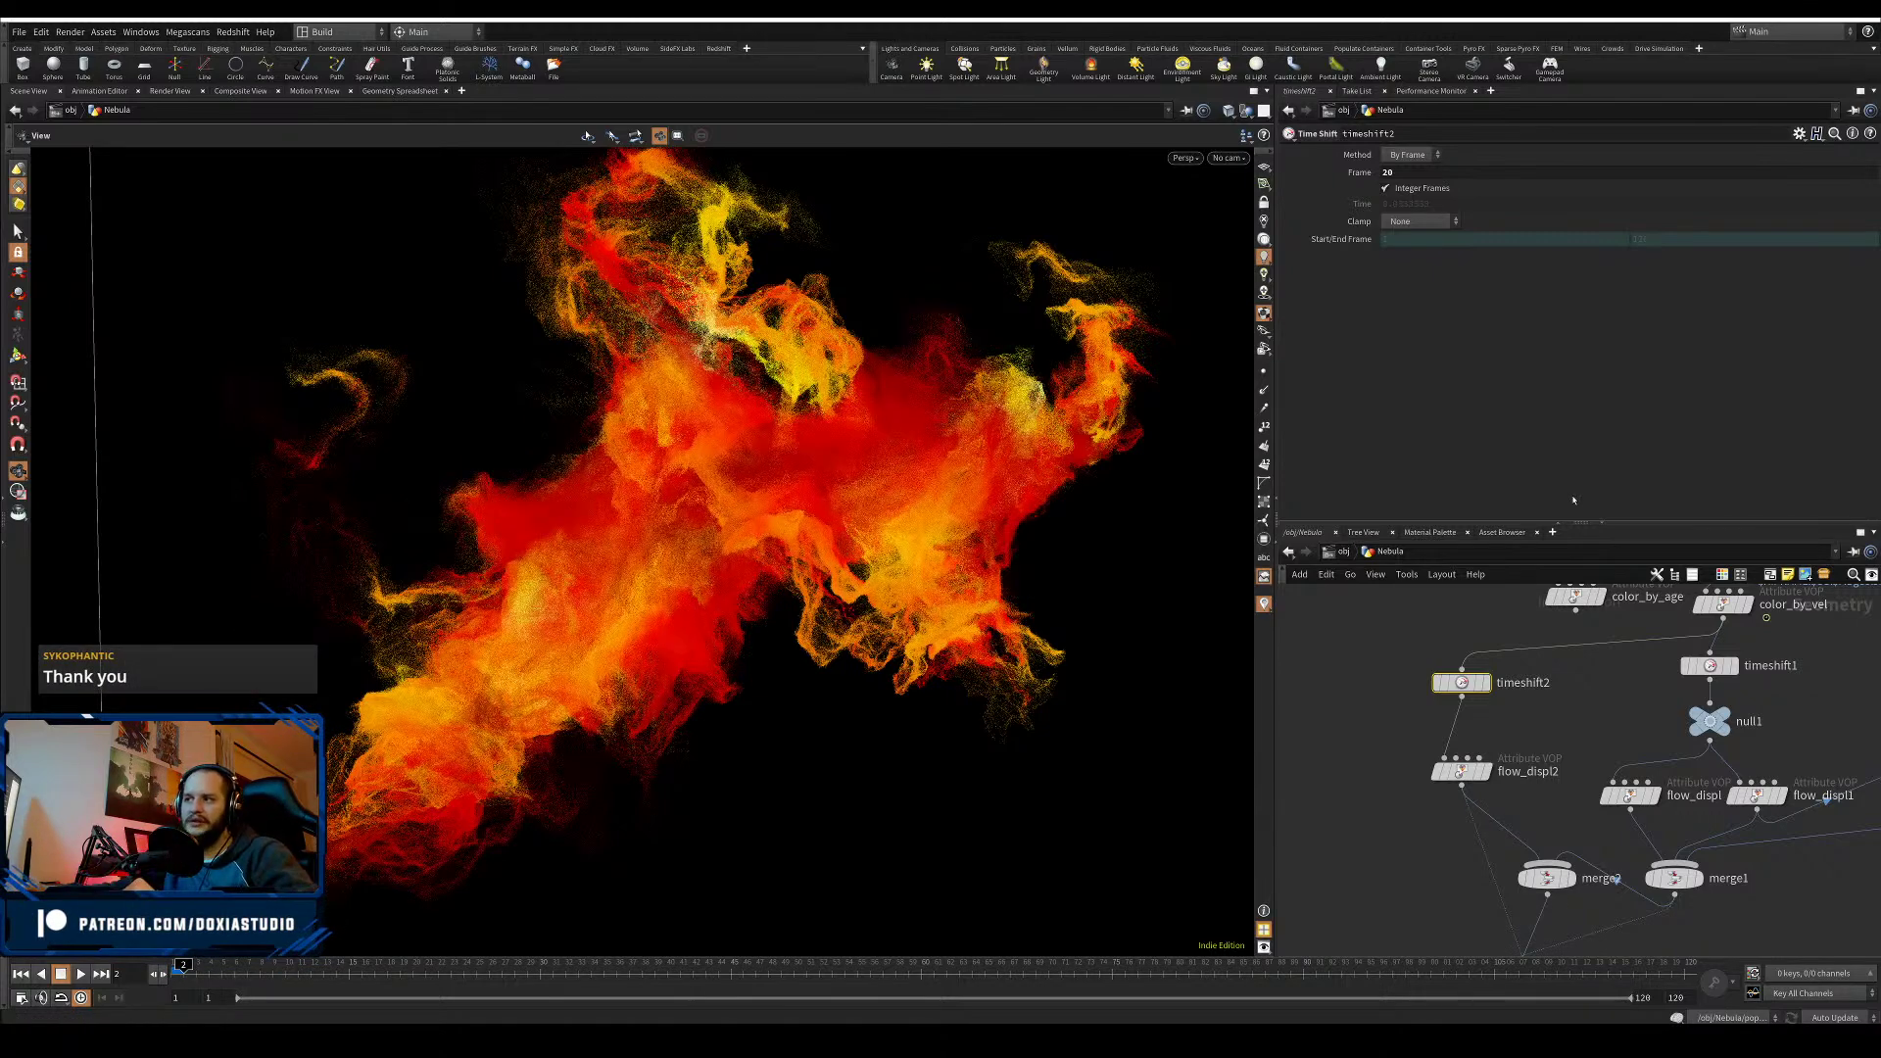
{"action": "middle_click_drag", "start_coordinate": [1356, 823], "coordinate": [1392, 706]}
{"action": "middle_click_drag", "start_coordinate": [1432, 805], "coordinate": [1389, 847]}
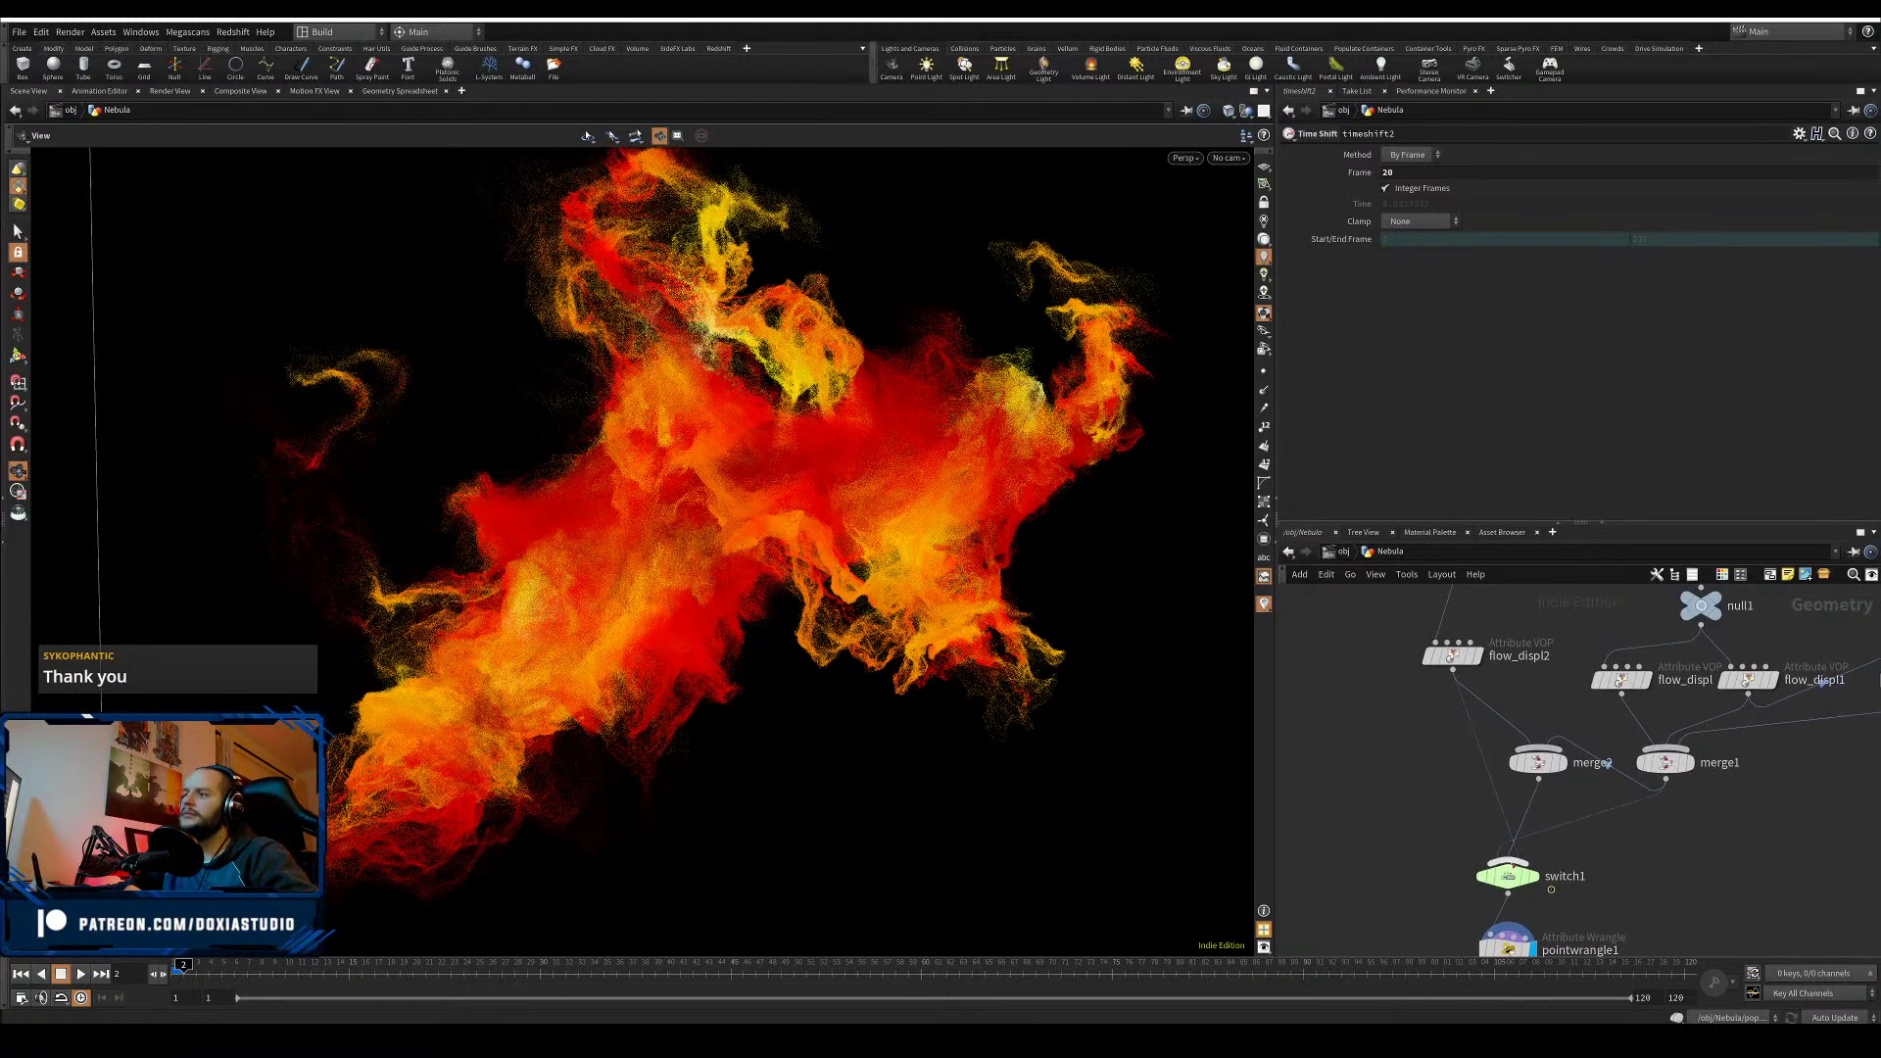
{"action": "left_click", "coordinate": [1507, 875]}
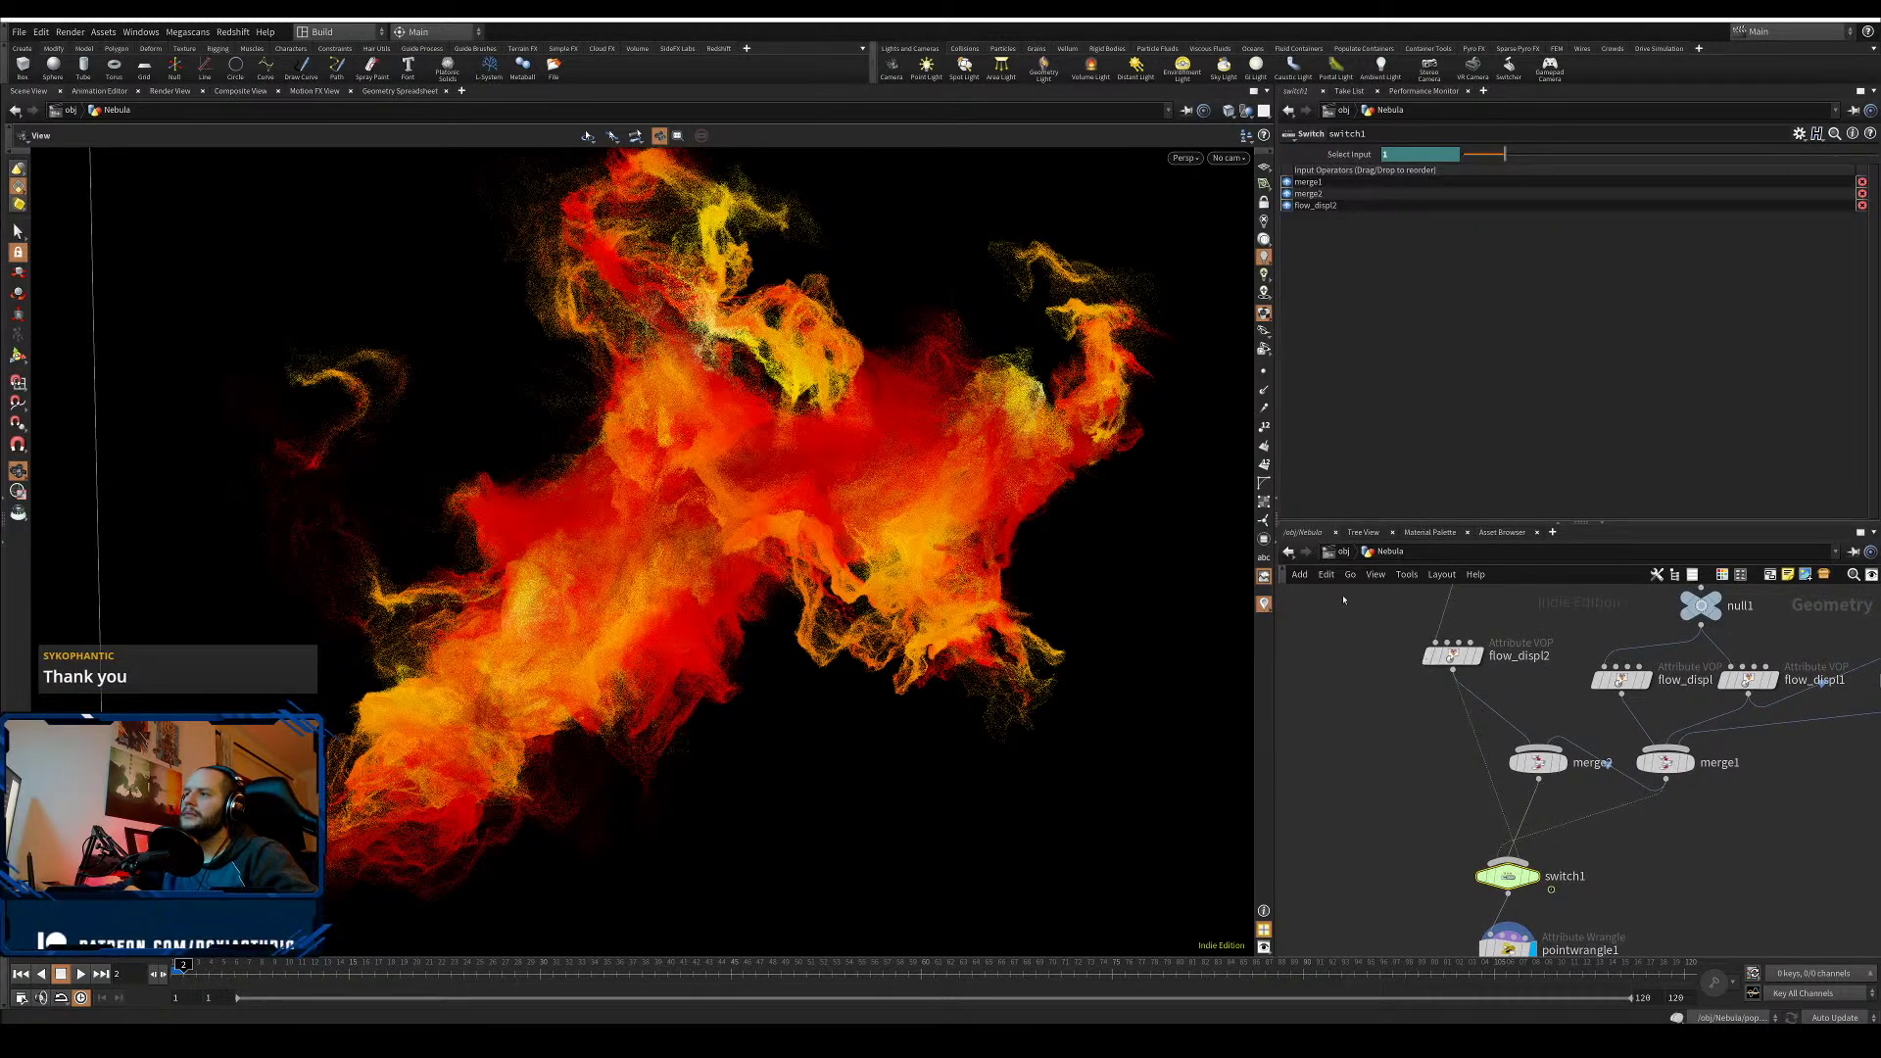
- Preview timeshift2 and flow_displ2 outputs, then put the display flag back on switch1
{"action": "middle_click_drag", "start_coordinate": [1344, 599], "coordinate": [1338, 705]}
{"action": "left_click", "coordinate": [1471, 673]}
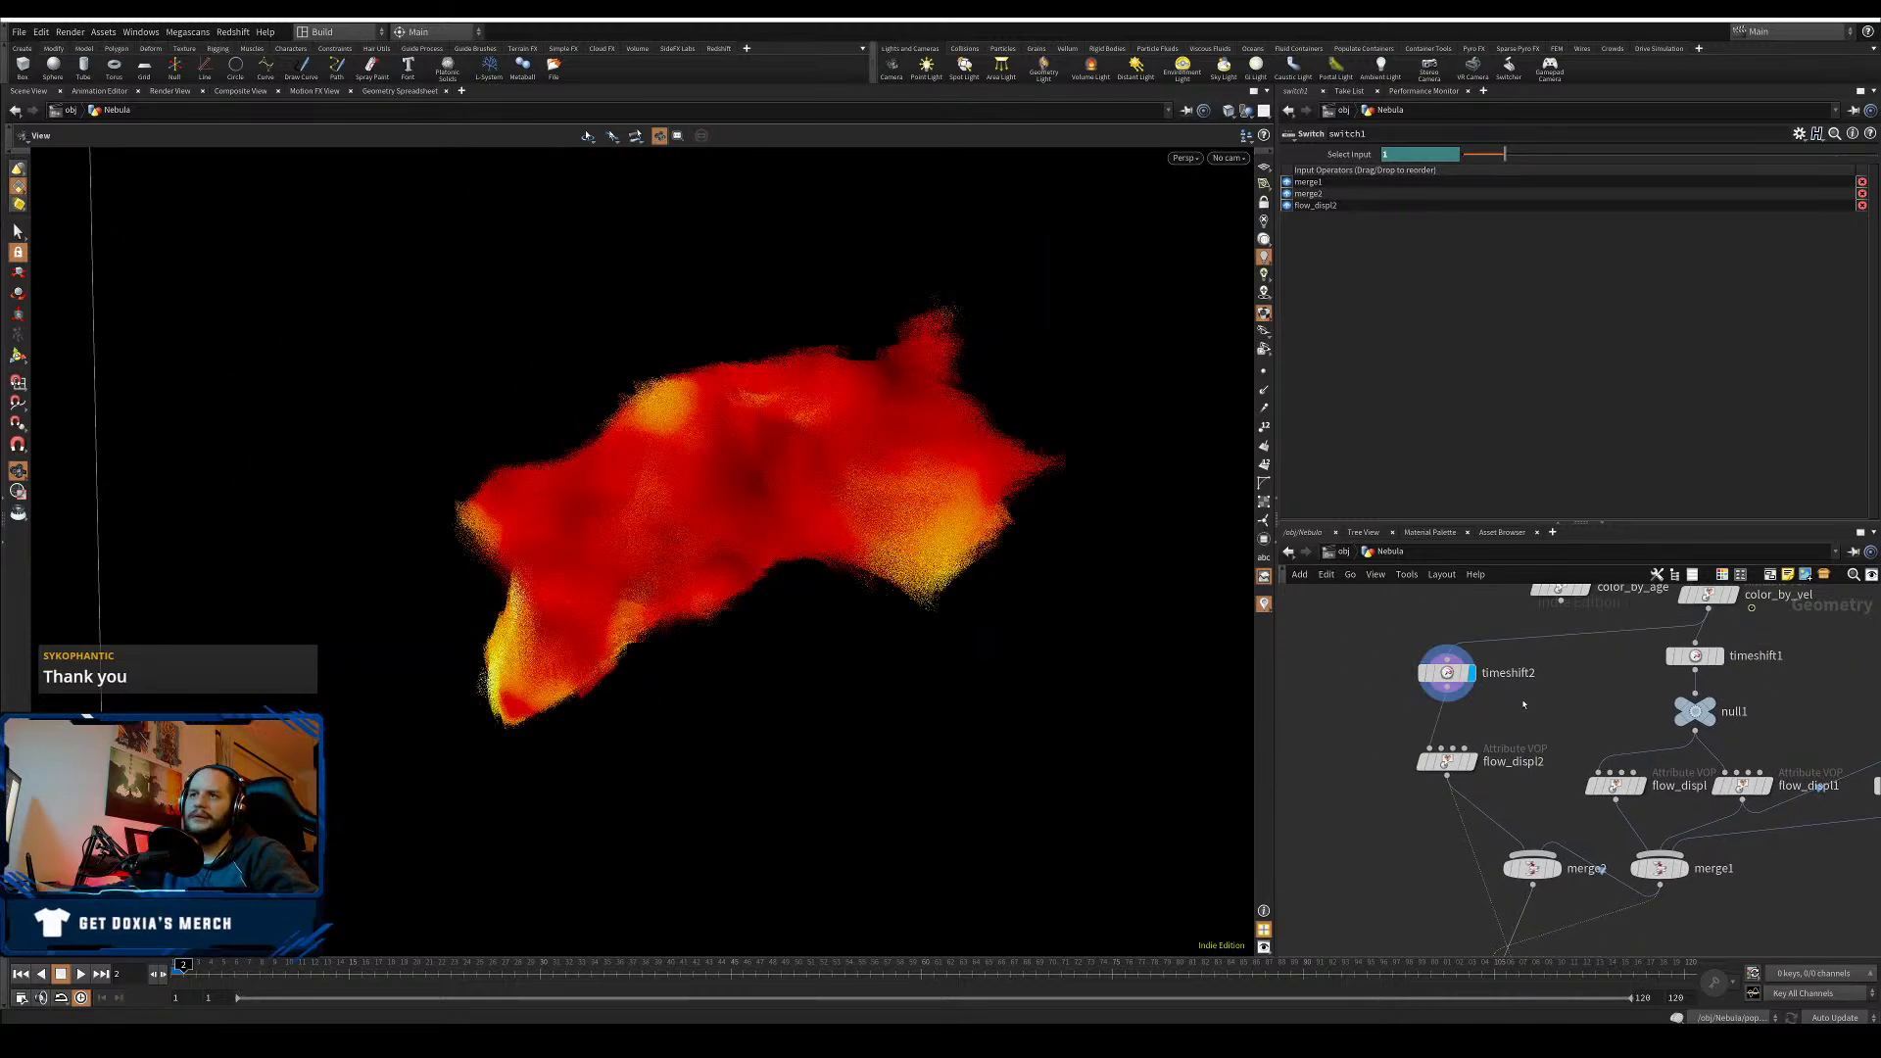
{"action": "left_click", "coordinate": [1472, 762]}
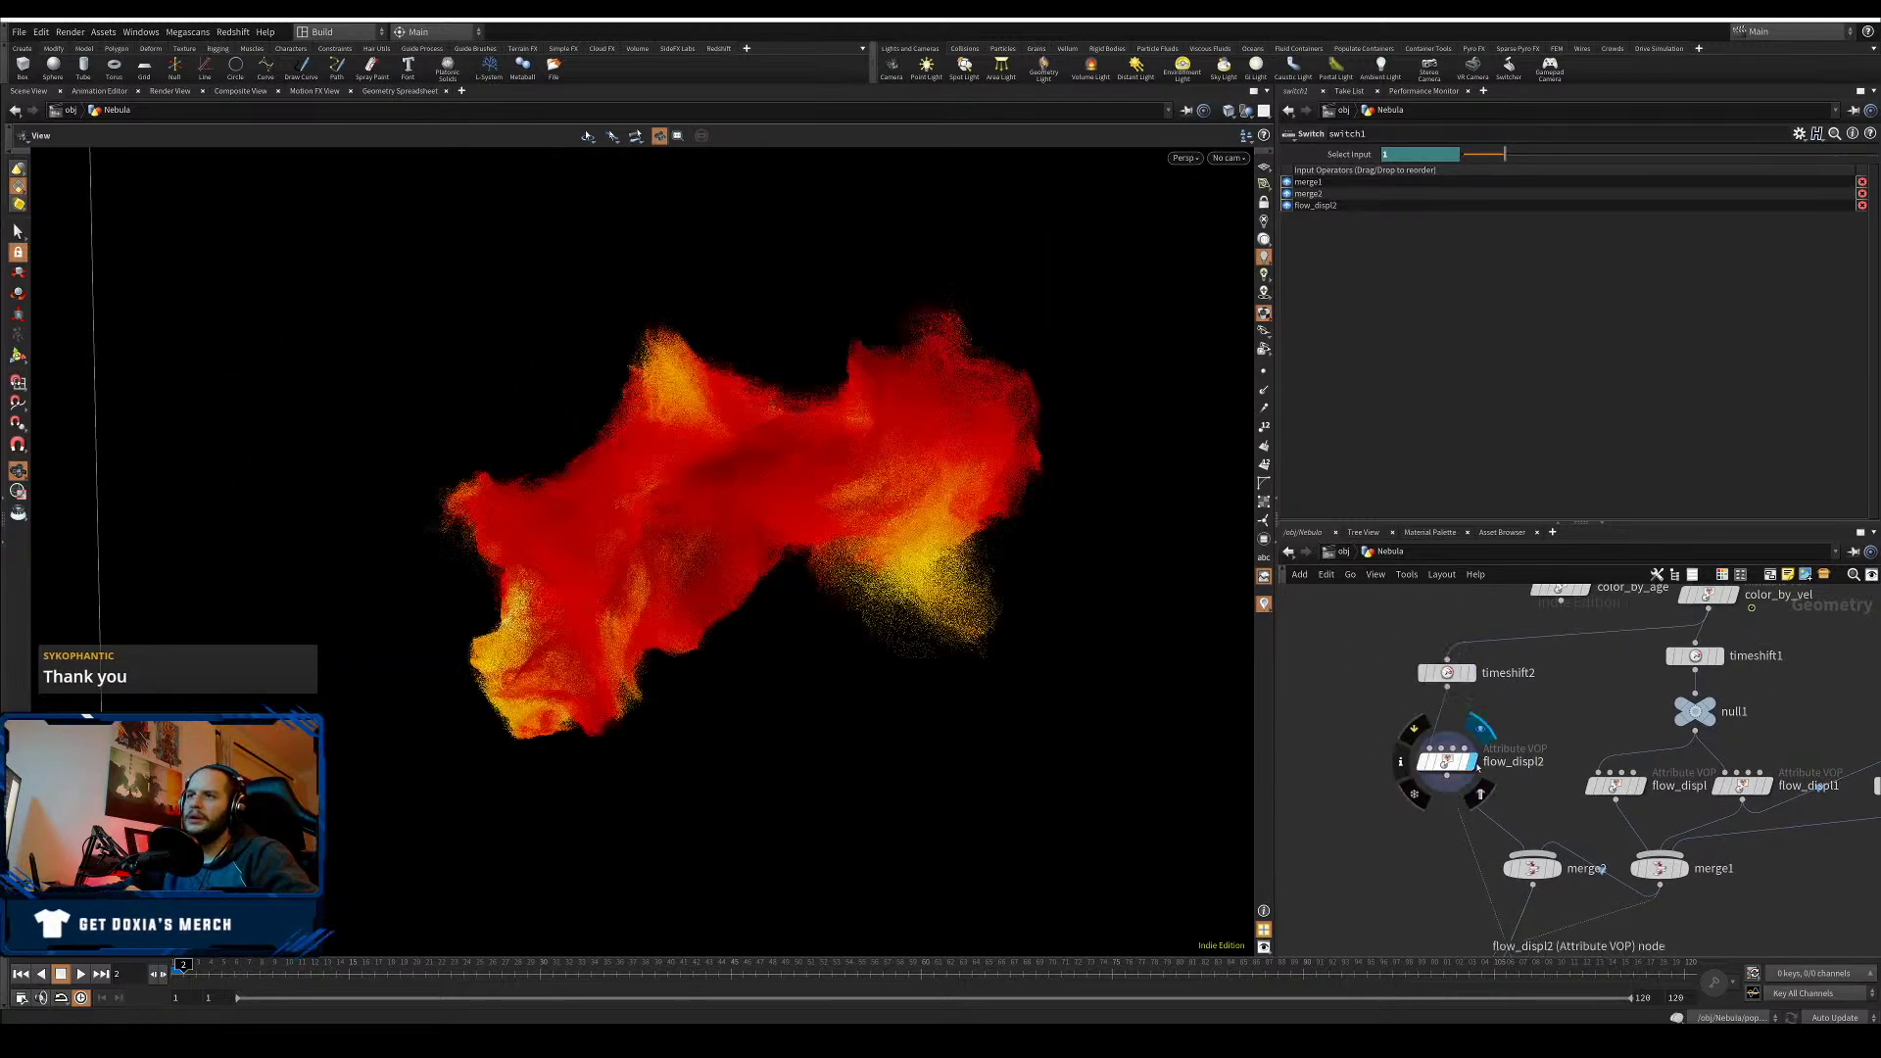
{"action": "middle_click_drag", "start_coordinate": [1469, 882], "coordinate": [1442, 691]}
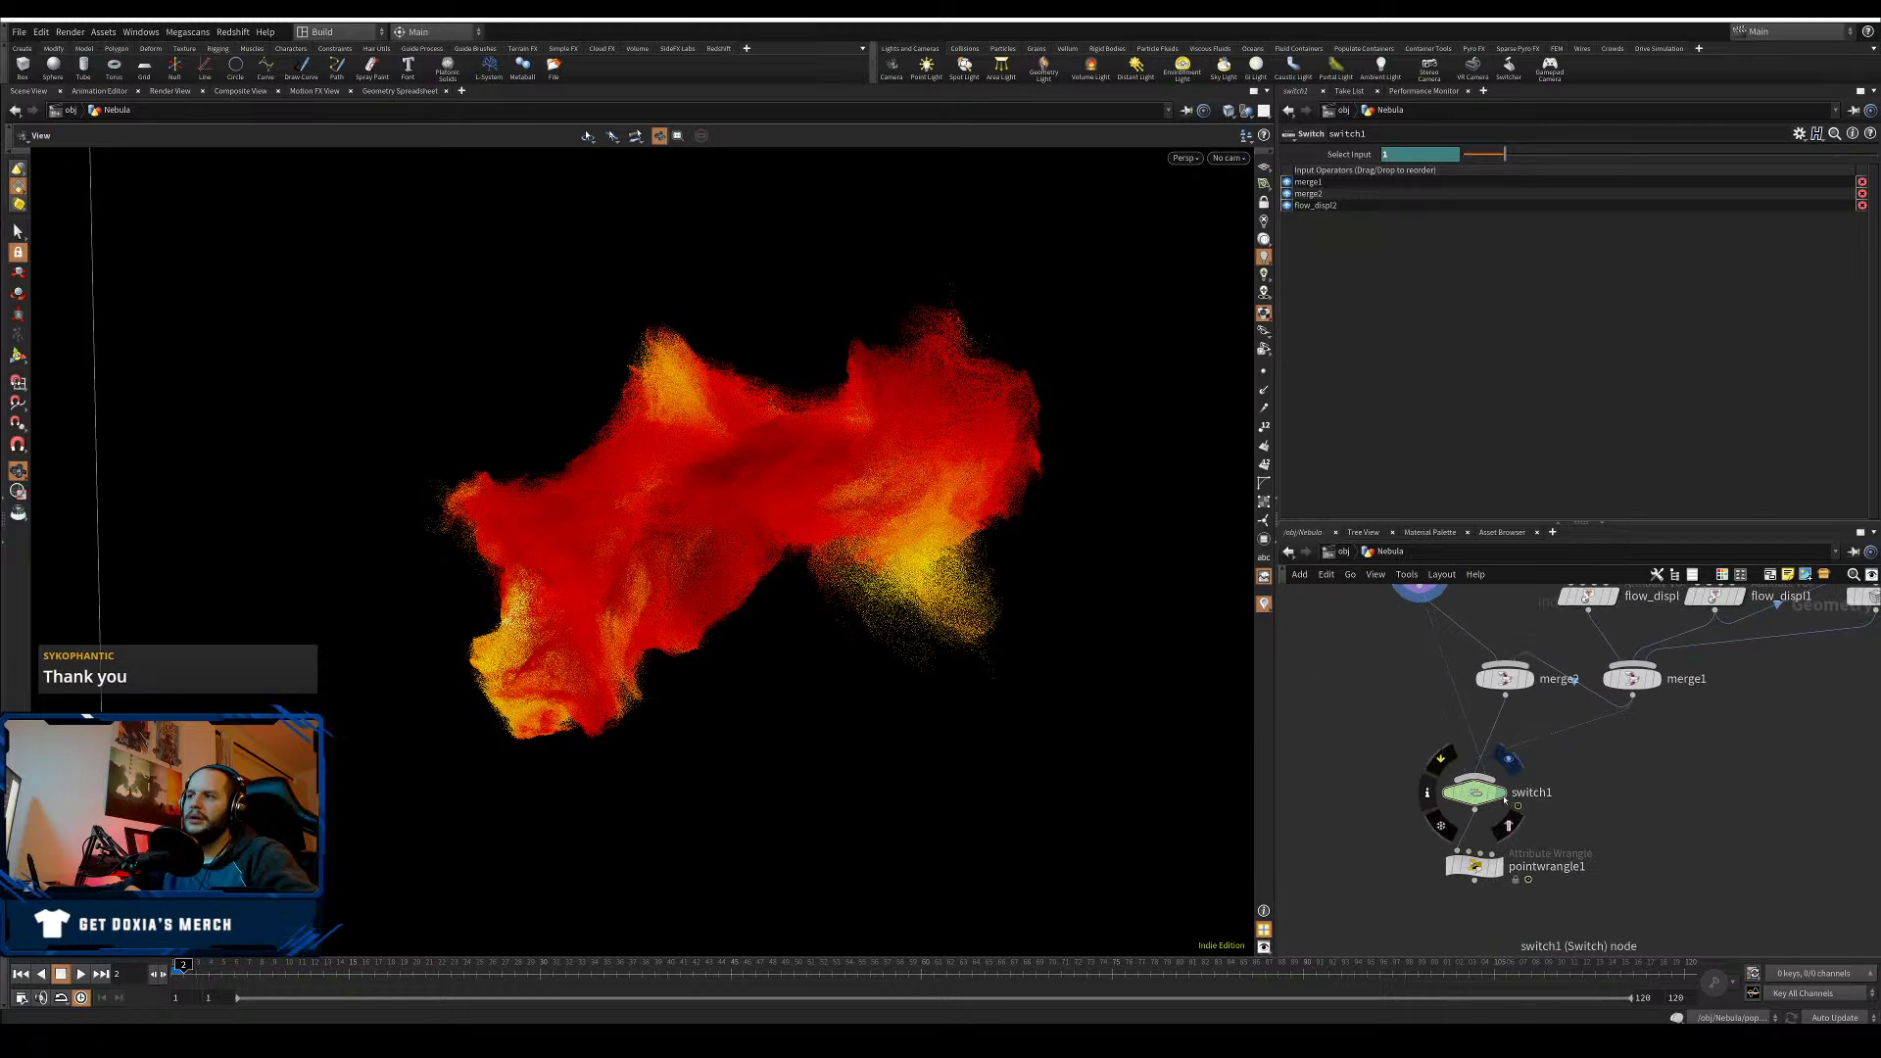
{"action": "left_click", "coordinate": [1497, 795]}
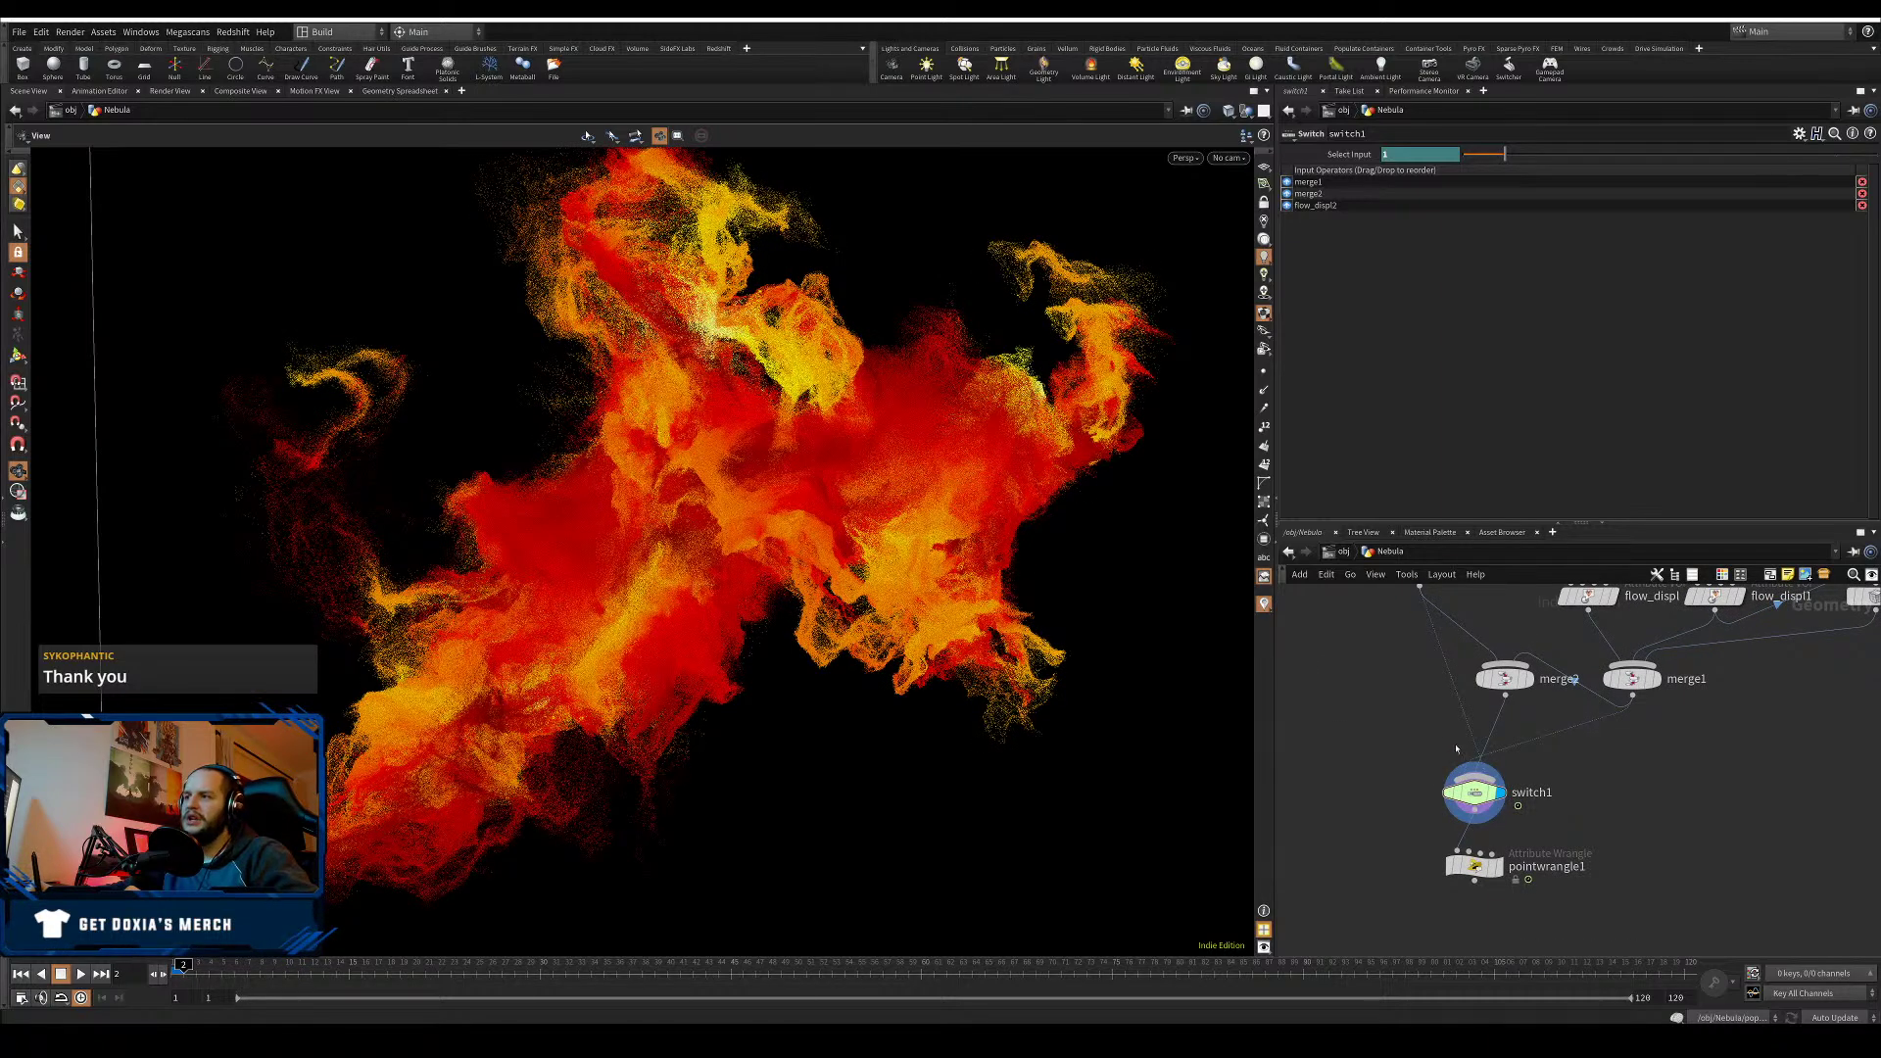
{"action": "left_click_drag", "start_coordinate": [1476, 799], "coordinate": [1445, 799]}
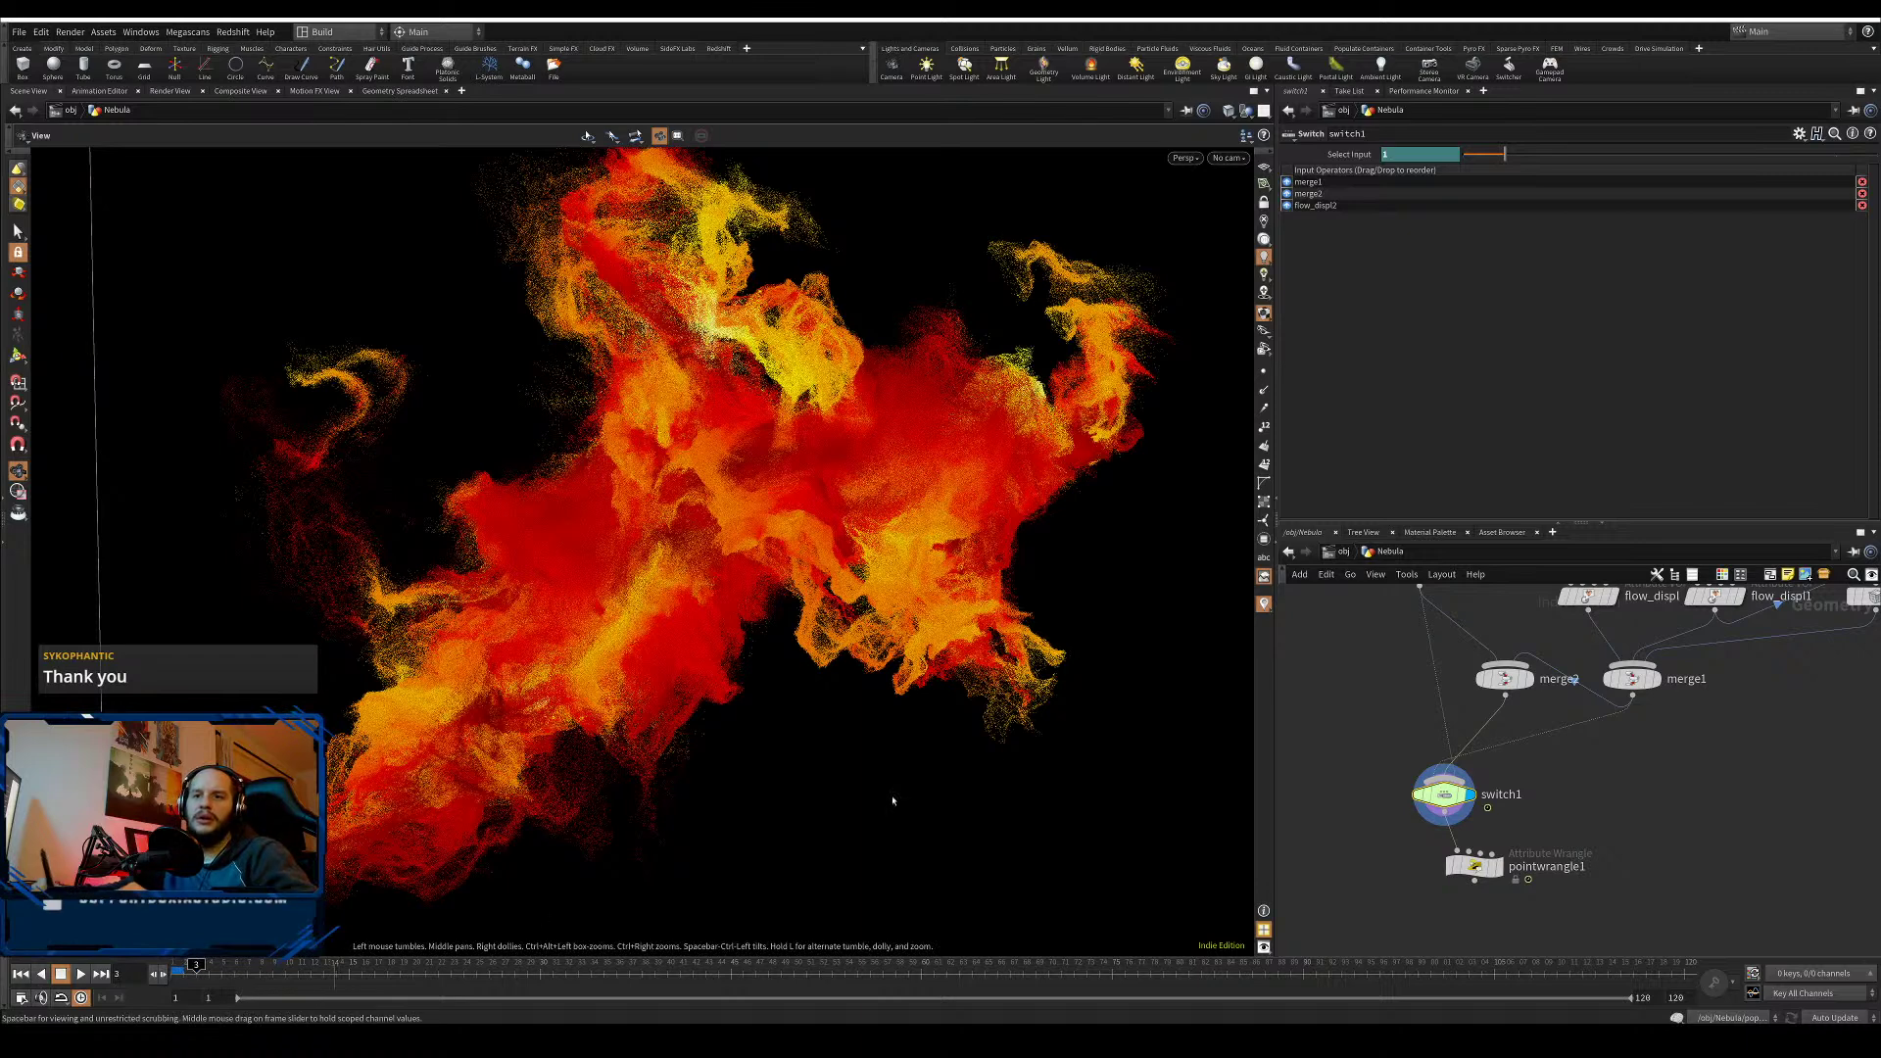
- Step to frame 3, then back through frame 2 to frame 1, orbiting the nebula
{"action": "key", "text": "Right"}
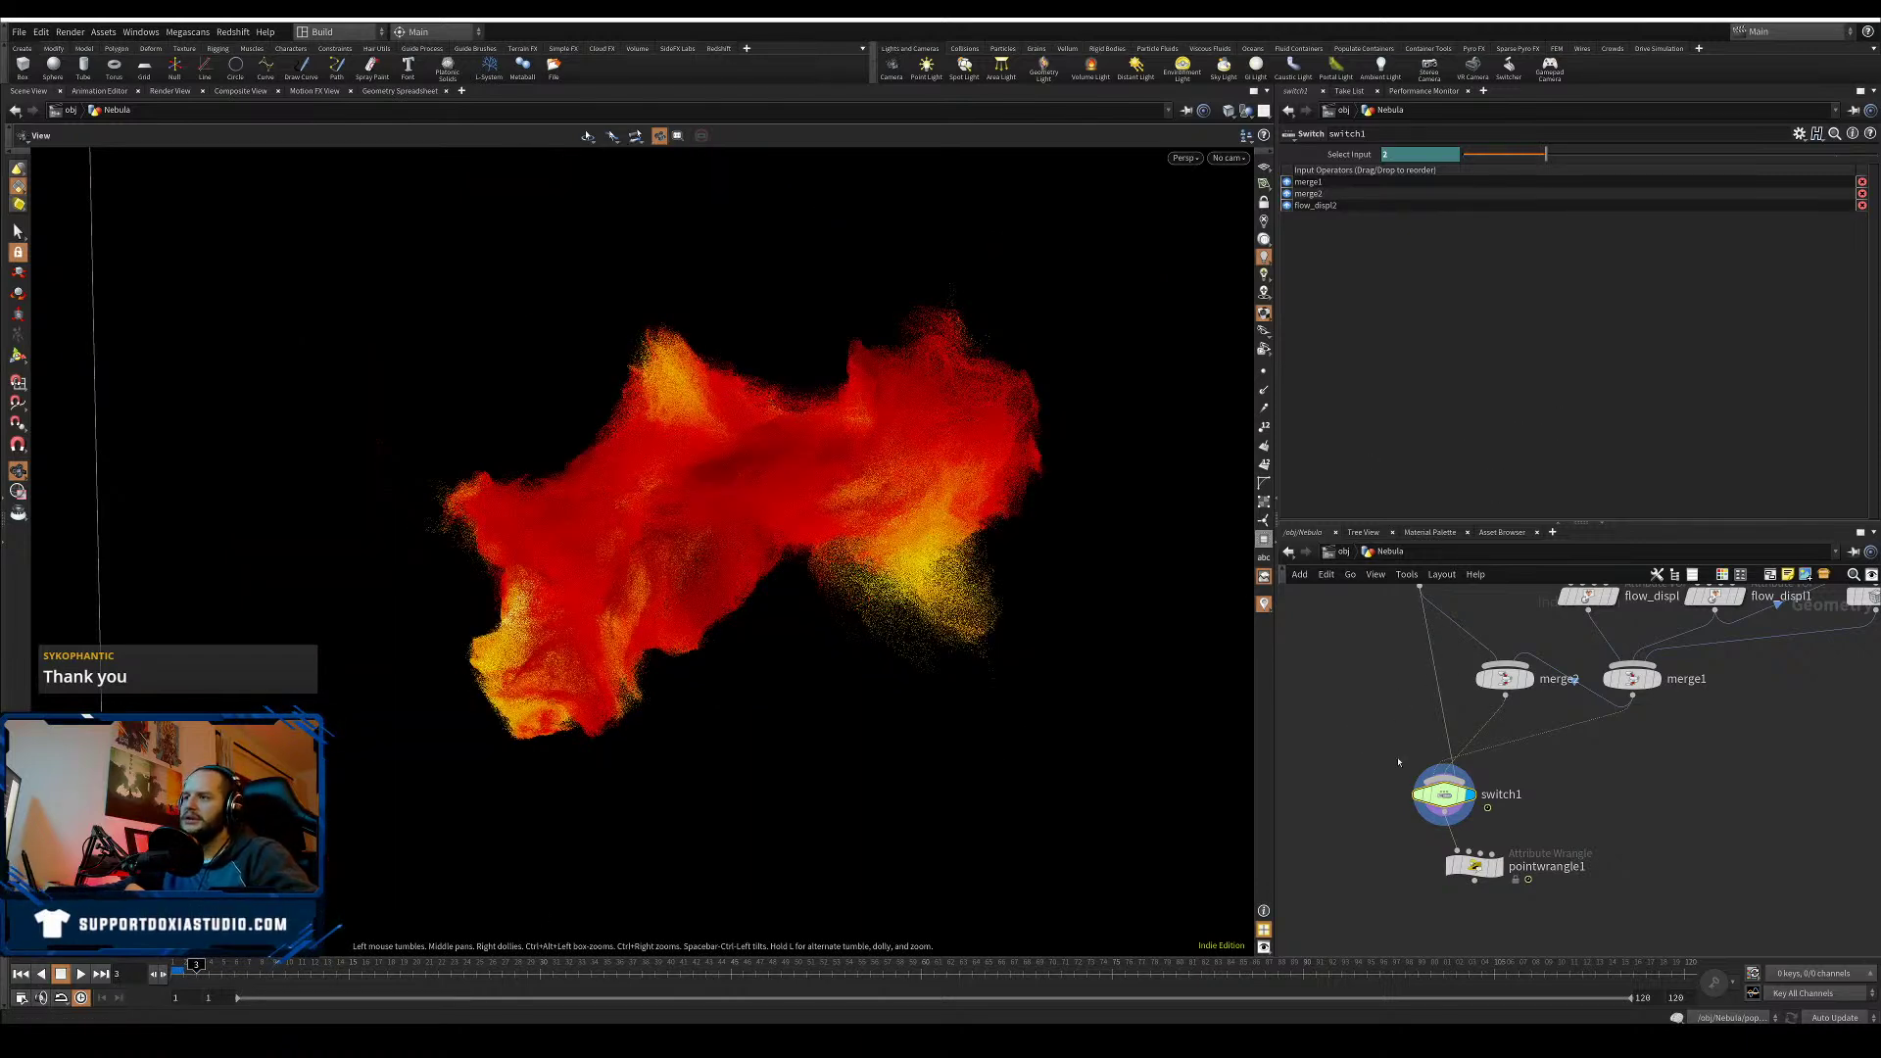
{"action": "key", "text": "Left"}
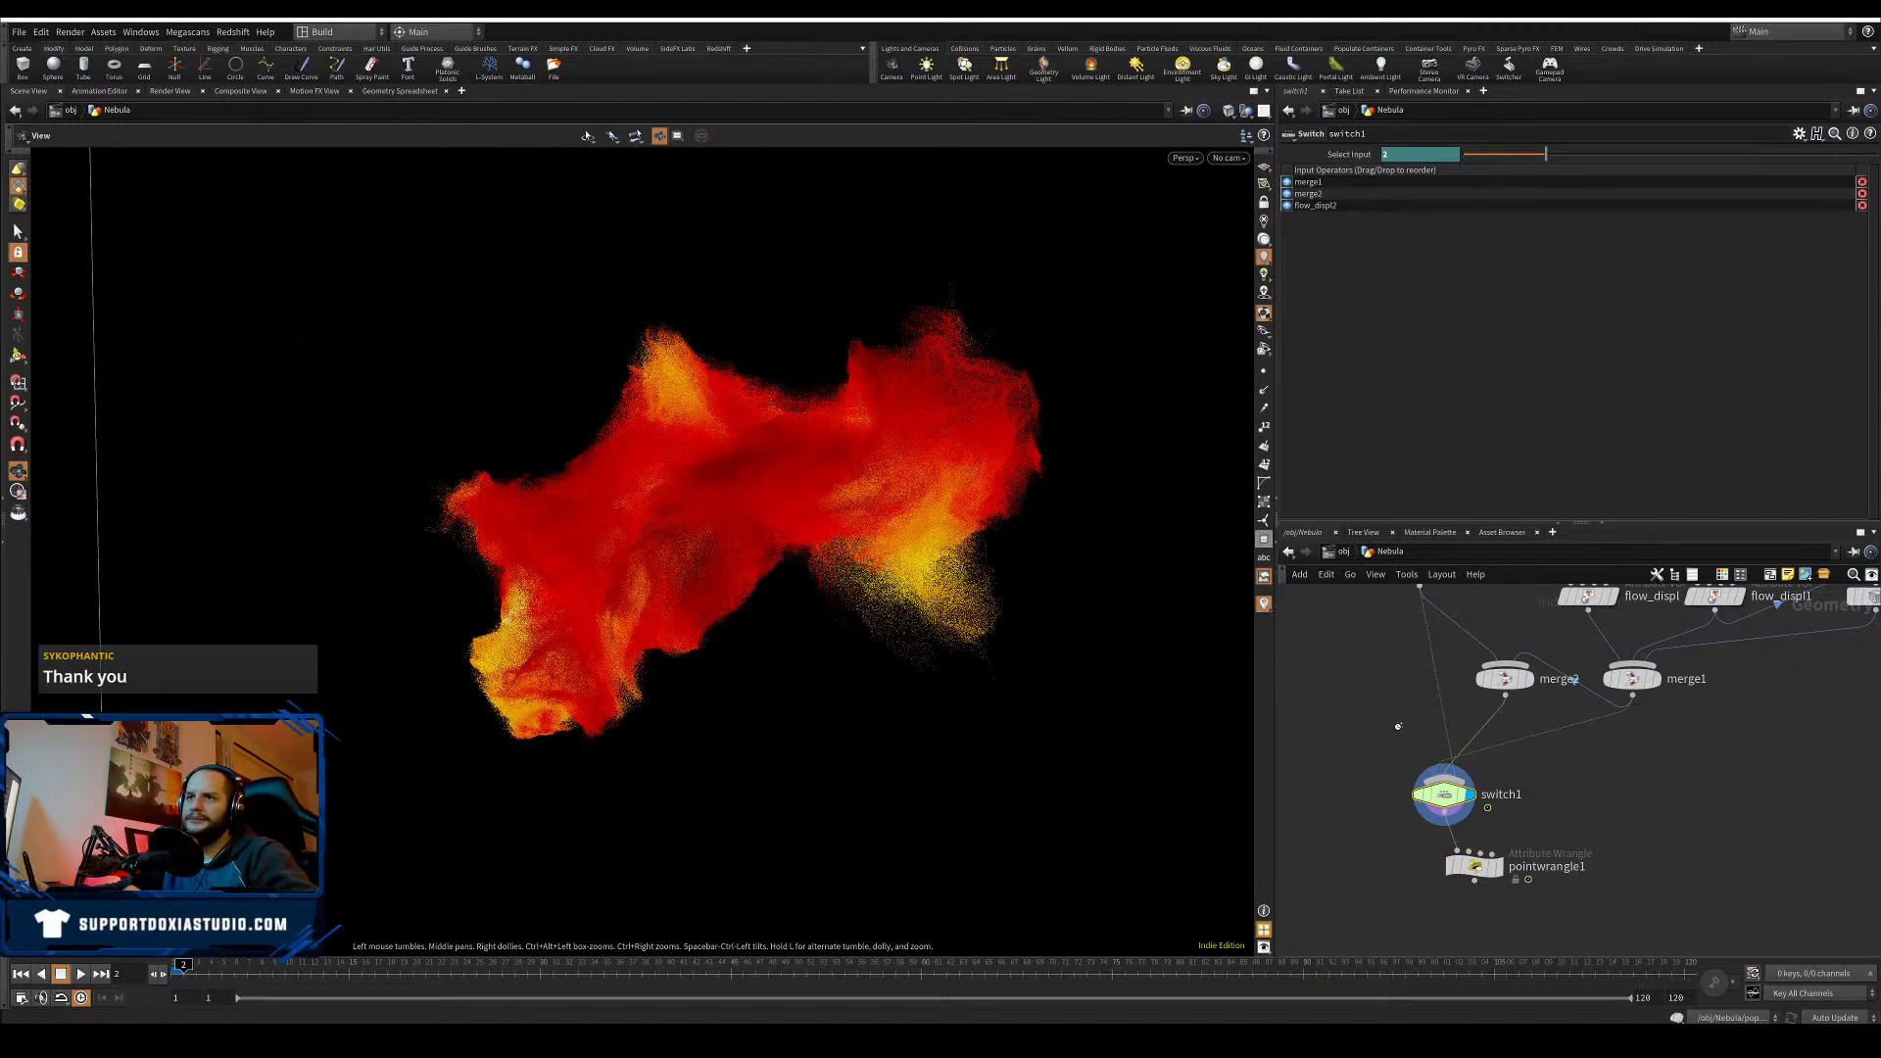
{"action": "key", "text": "Left"}
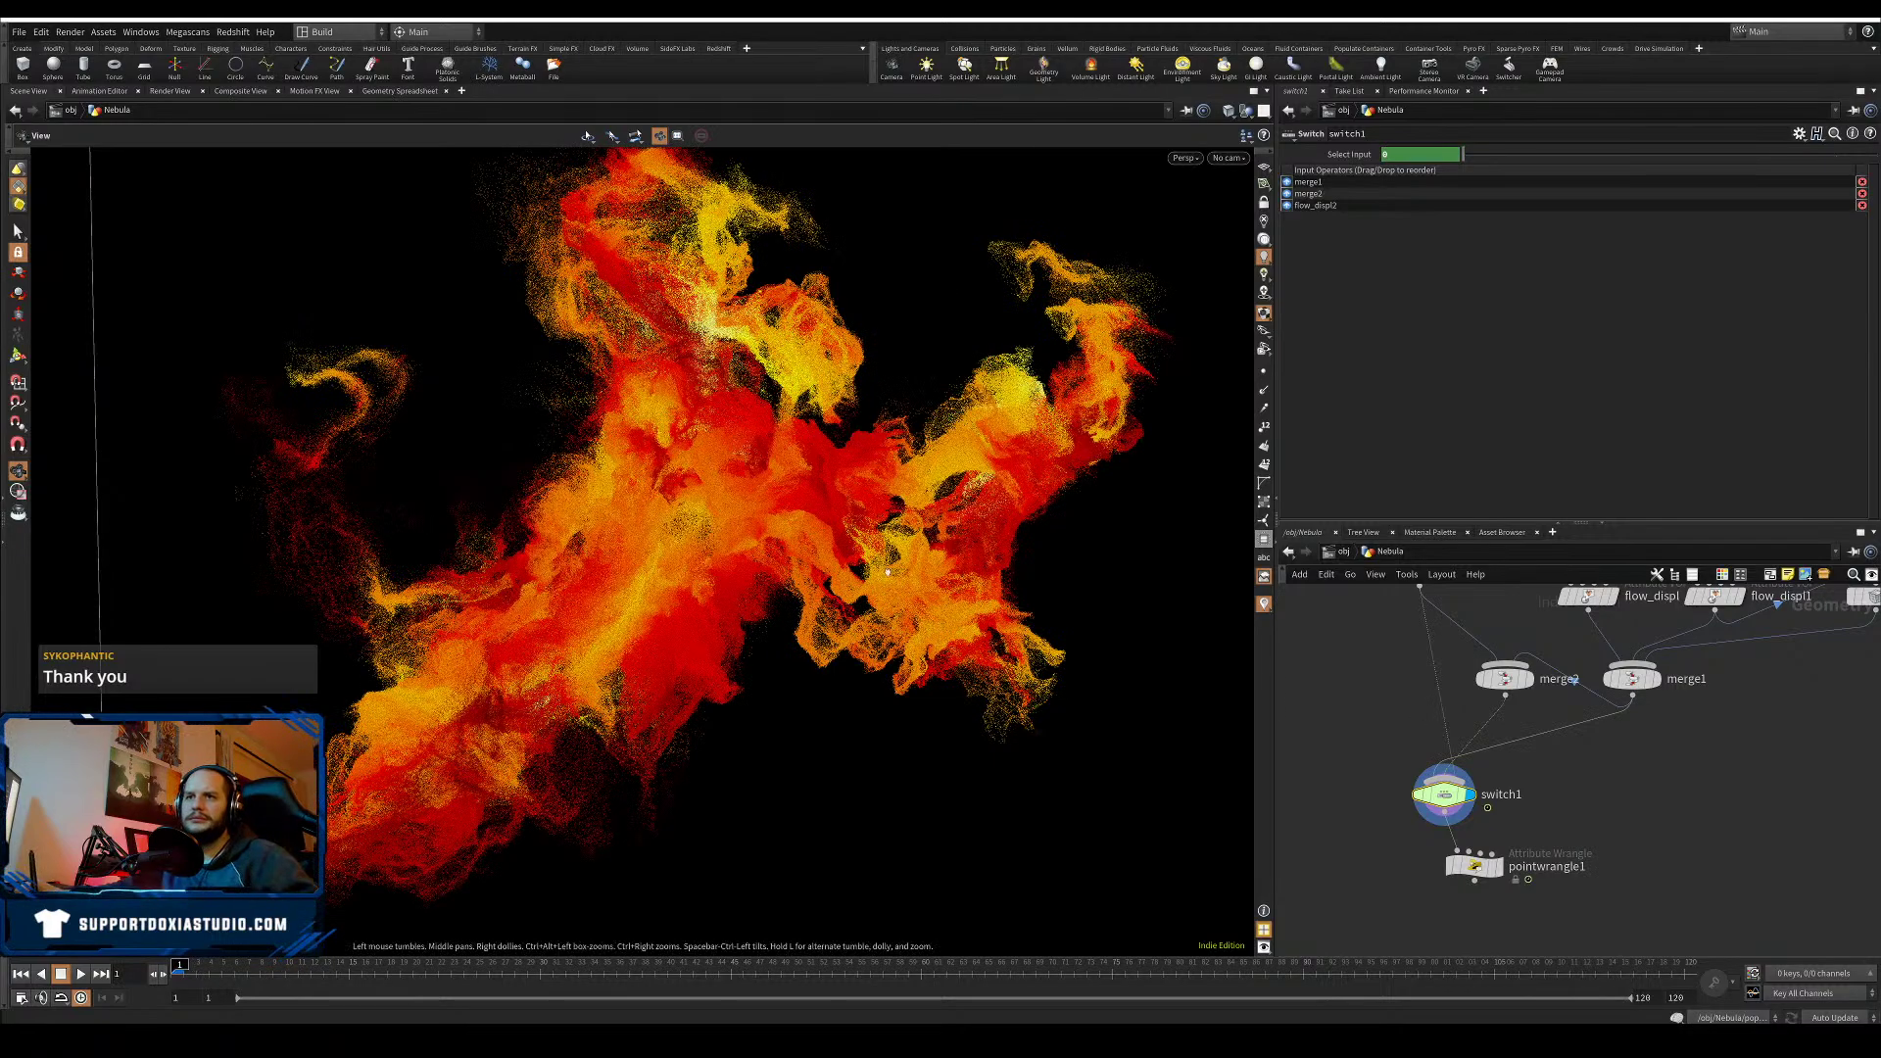
{"action": "scroll", "coordinate": [675, 630], "scroll_direction": "down", "scroll_amount": 3}
{"action": "left_click_drag", "start_coordinate": [675, 629], "coordinate": [774, 686]}
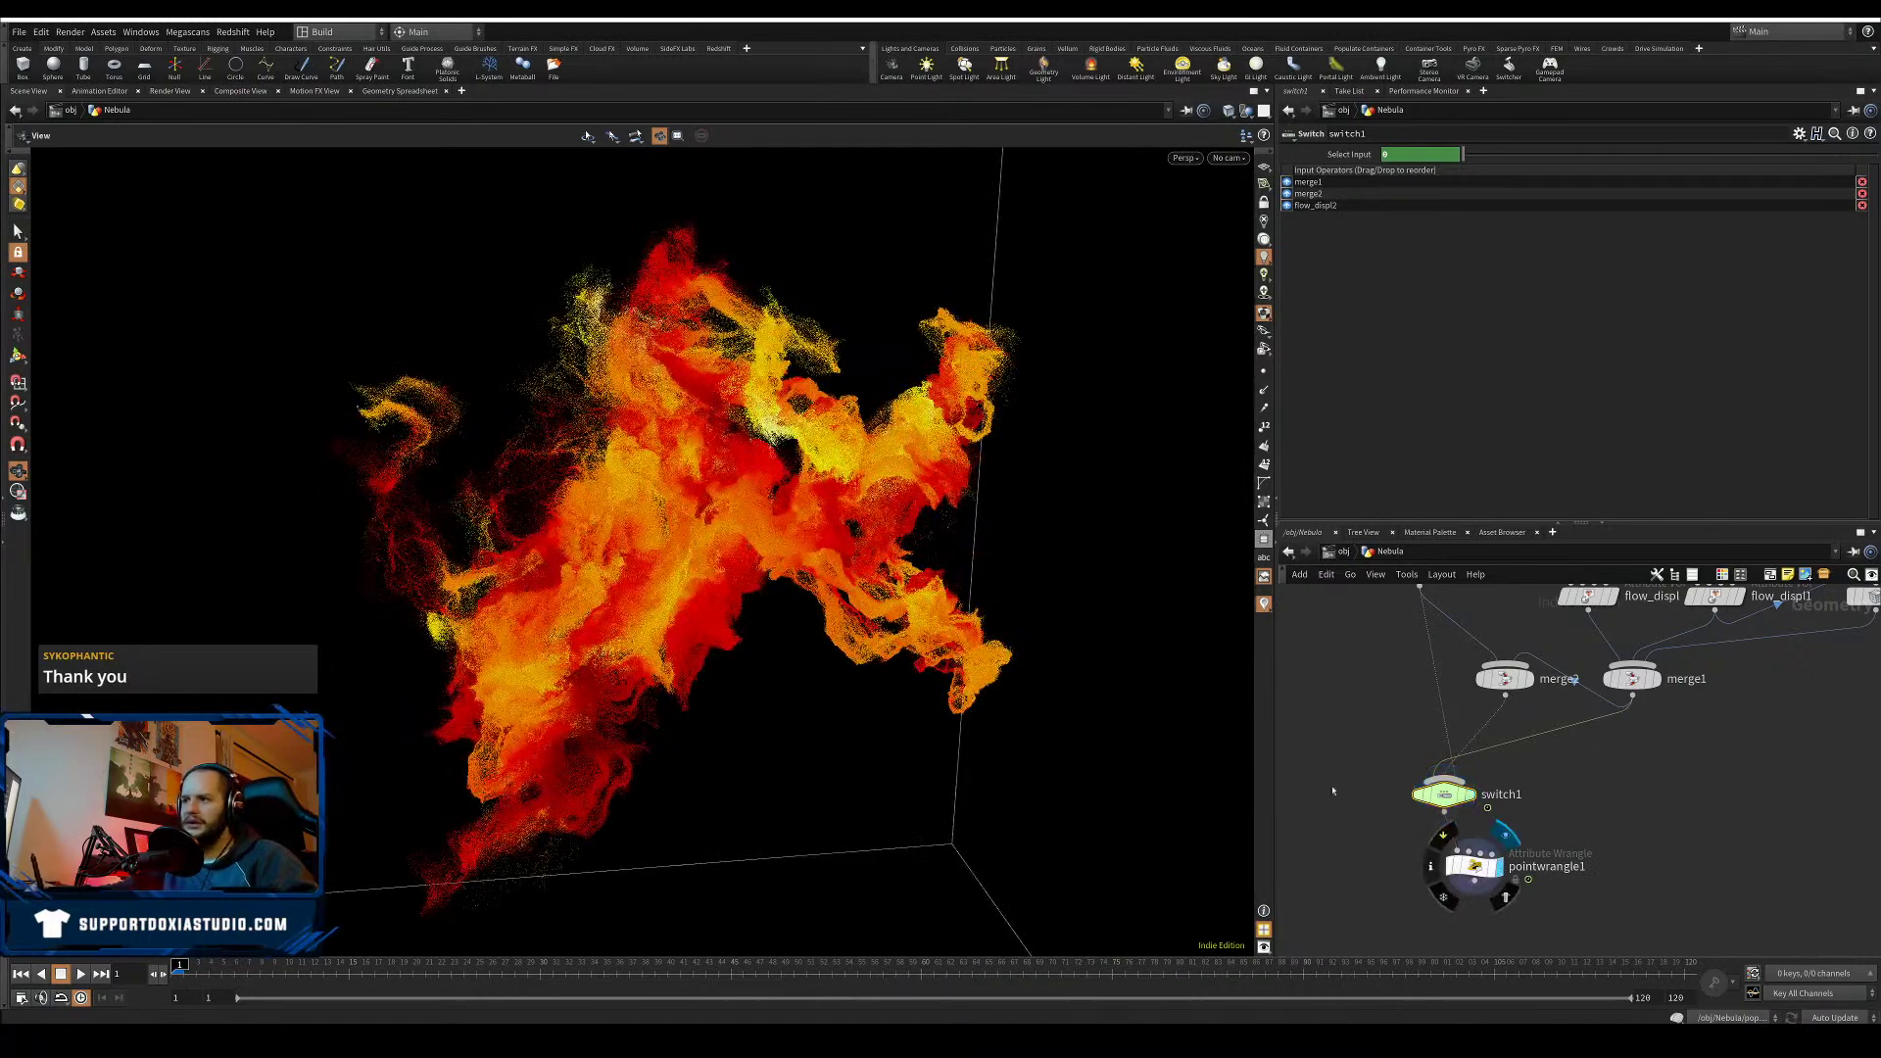
- Display pointwrangle1's output in the viewport and save the Nebula01 scene
{"action": "left_click", "coordinate": [1506, 834]}
{"action": "left_click_drag", "start_coordinate": [605, 551], "coordinate": [709, 595]}
{"action": "key", "text": "ctrl+s"}
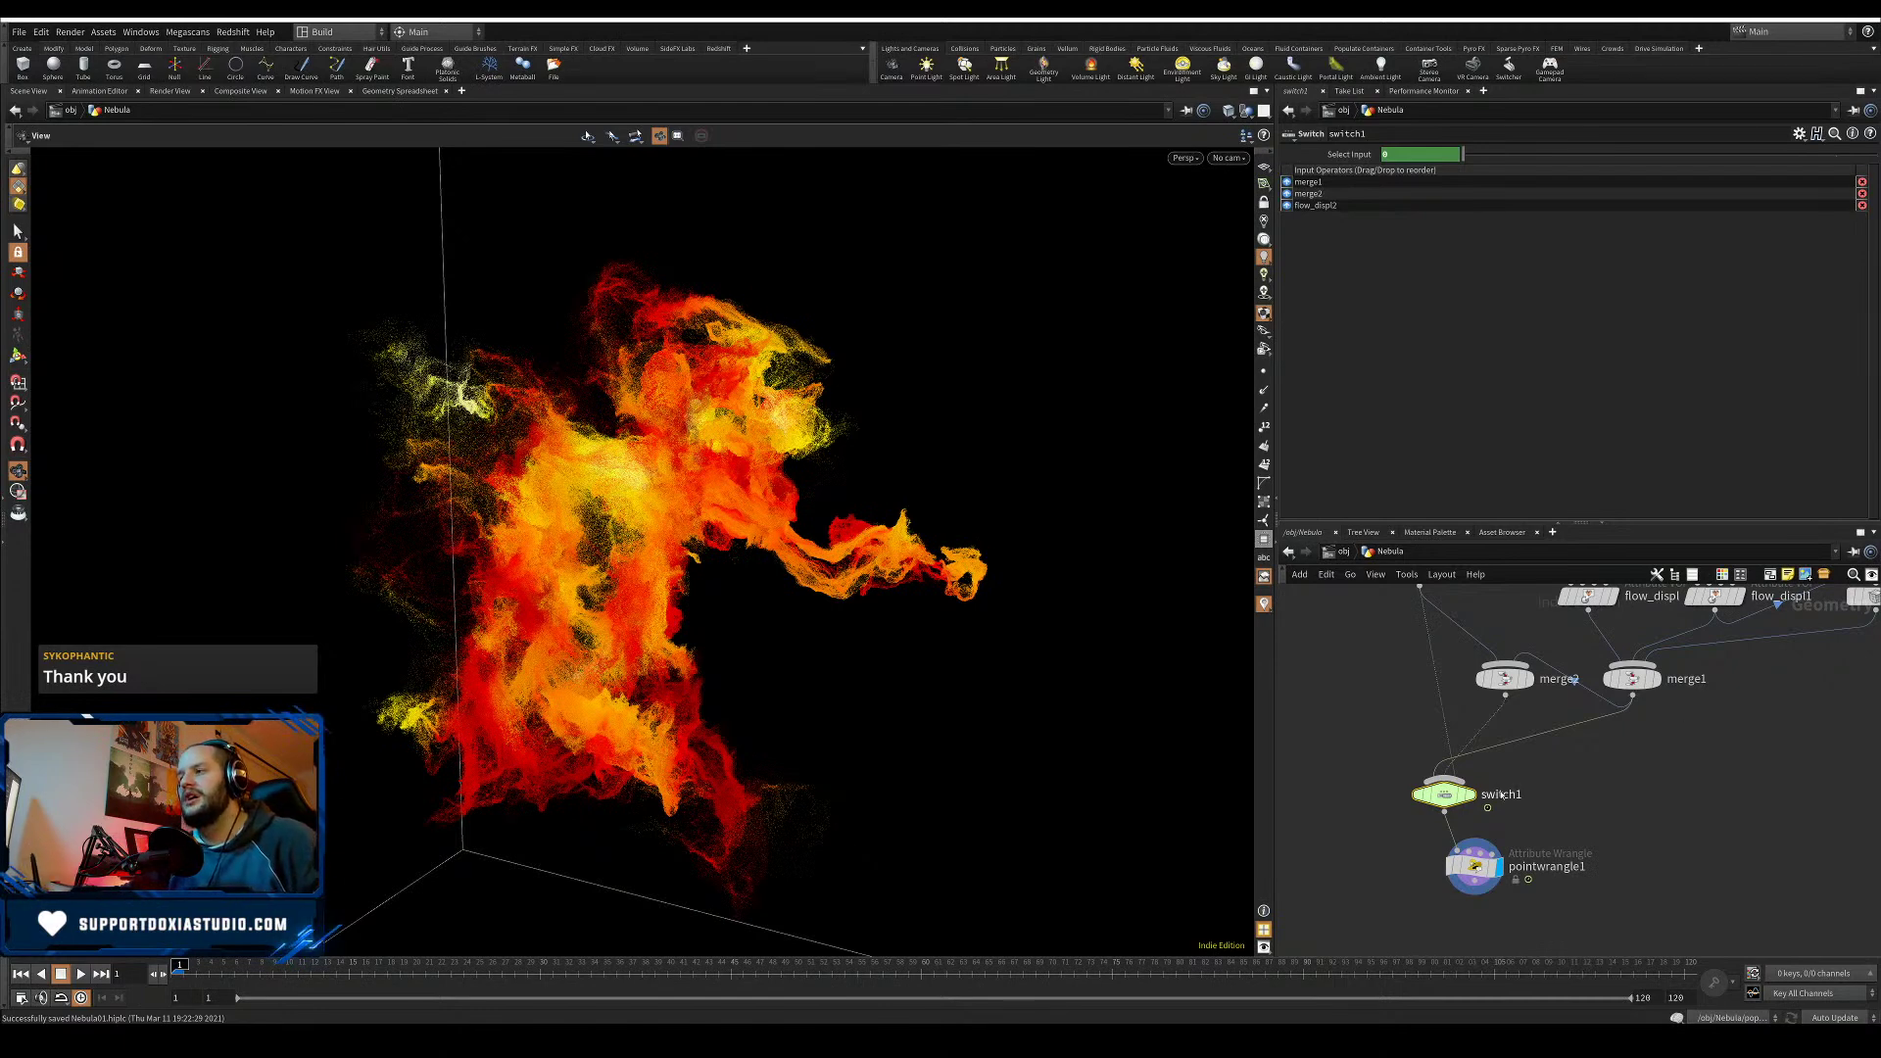
- Tidy switch1 and pointwrangle1 positions and orbit closer to view the nebula from below
{"action": "left_click_drag", "start_coordinate": [1502, 795], "coordinate": [1539, 800]}
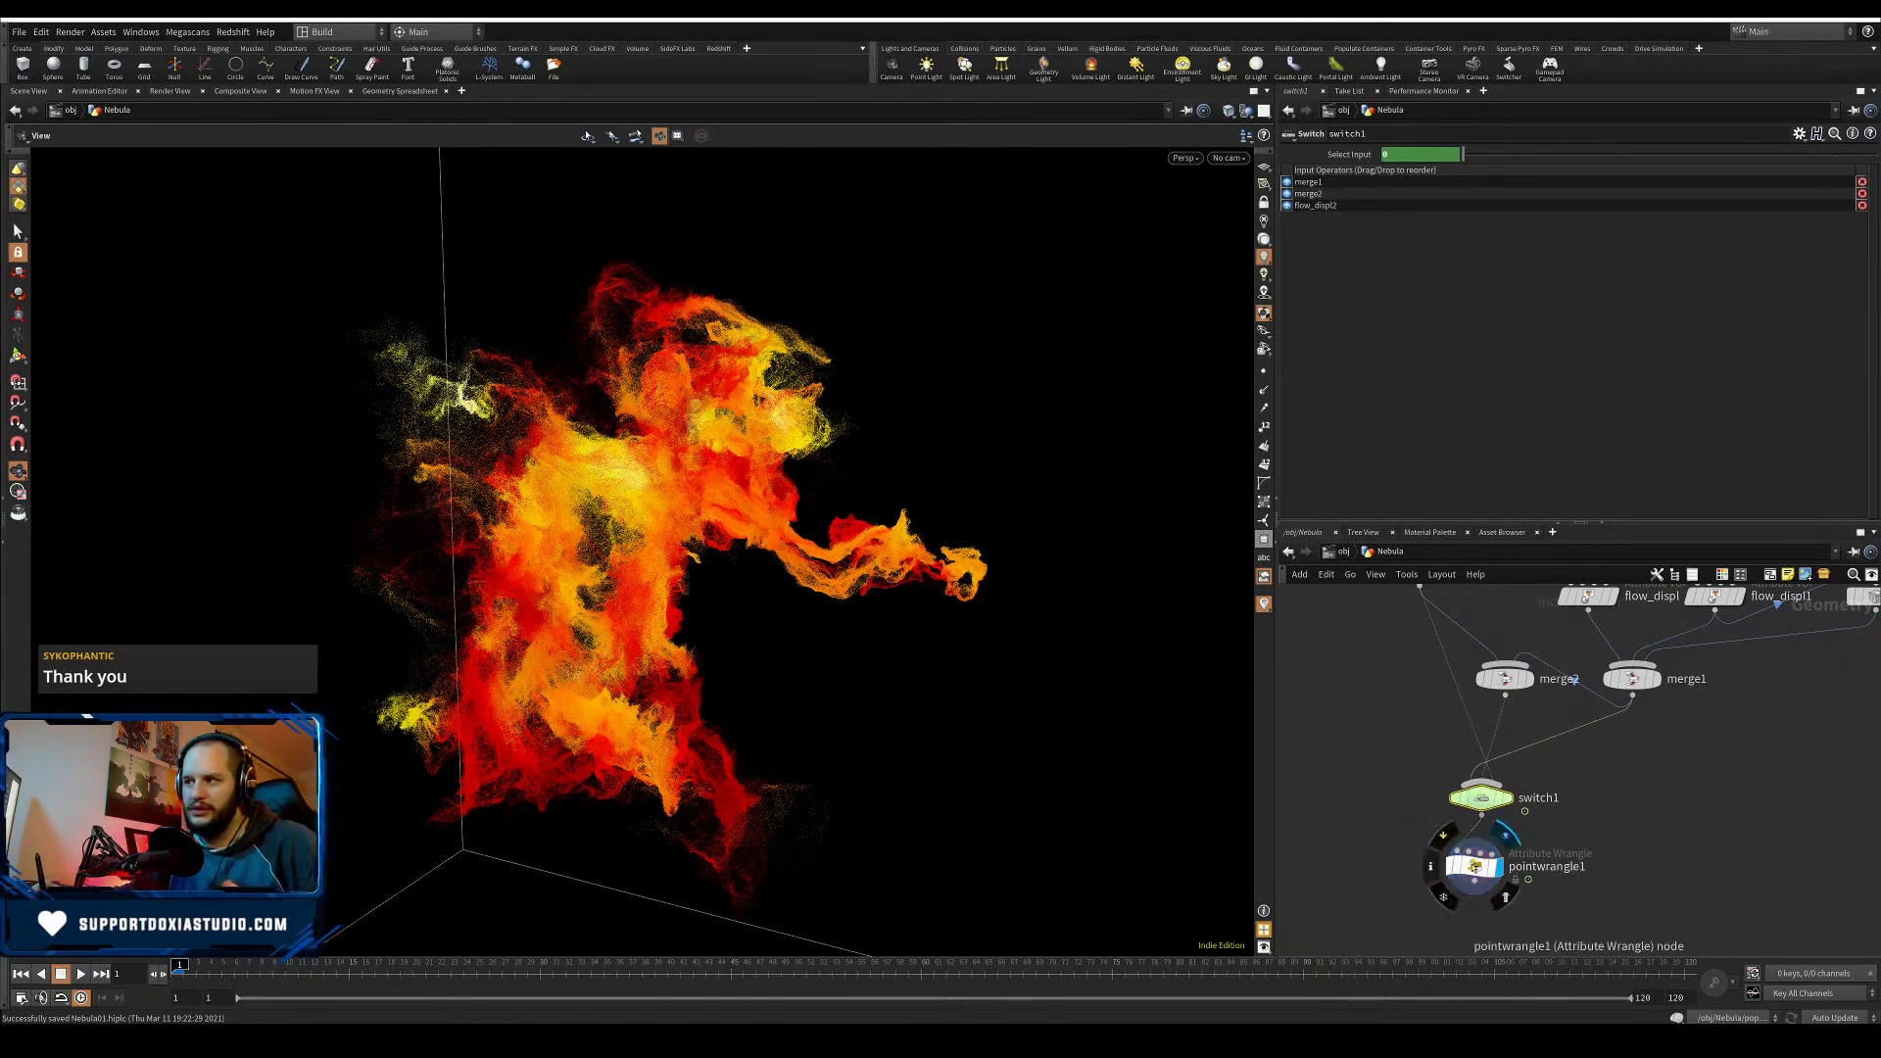
{"action": "left_click_drag", "start_coordinate": [1474, 866], "coordinate": [1481, 879]}
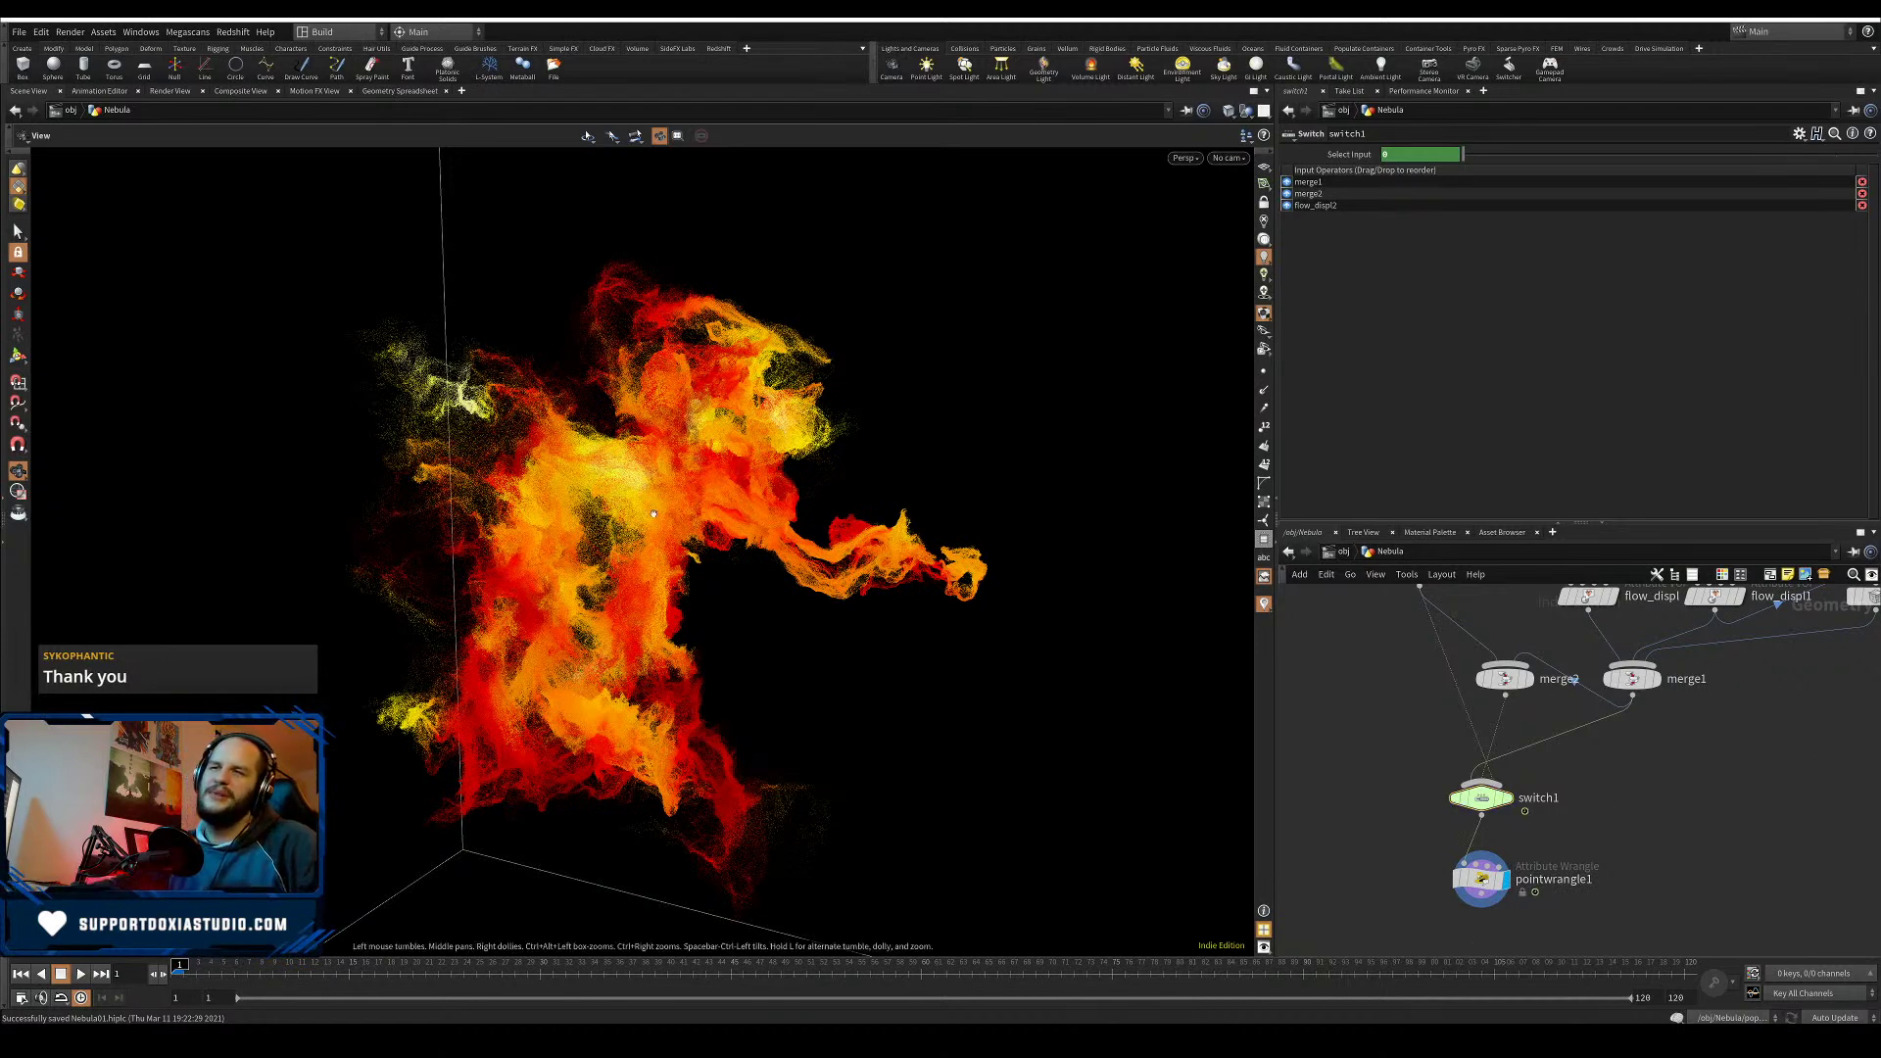
{"action": "left_click_drag", "start_coordinate": [674, 616], "coordinate": [547, 739]}
{"action": "right_click_drag", "start_coordinate": [547, 738], "coordinate": [572, 671]}
{"action": "middle_click_drag", "start_coordinate": [572, 671], "coordinate": [554, 674]}
{"action": "right_click_drag", "start_coordinate": [554, 674], "coordinate": [597, 632]}
{"action": "left_click_drag", "start_coordinate": [598, 632], "coordinate": [840, 689]}
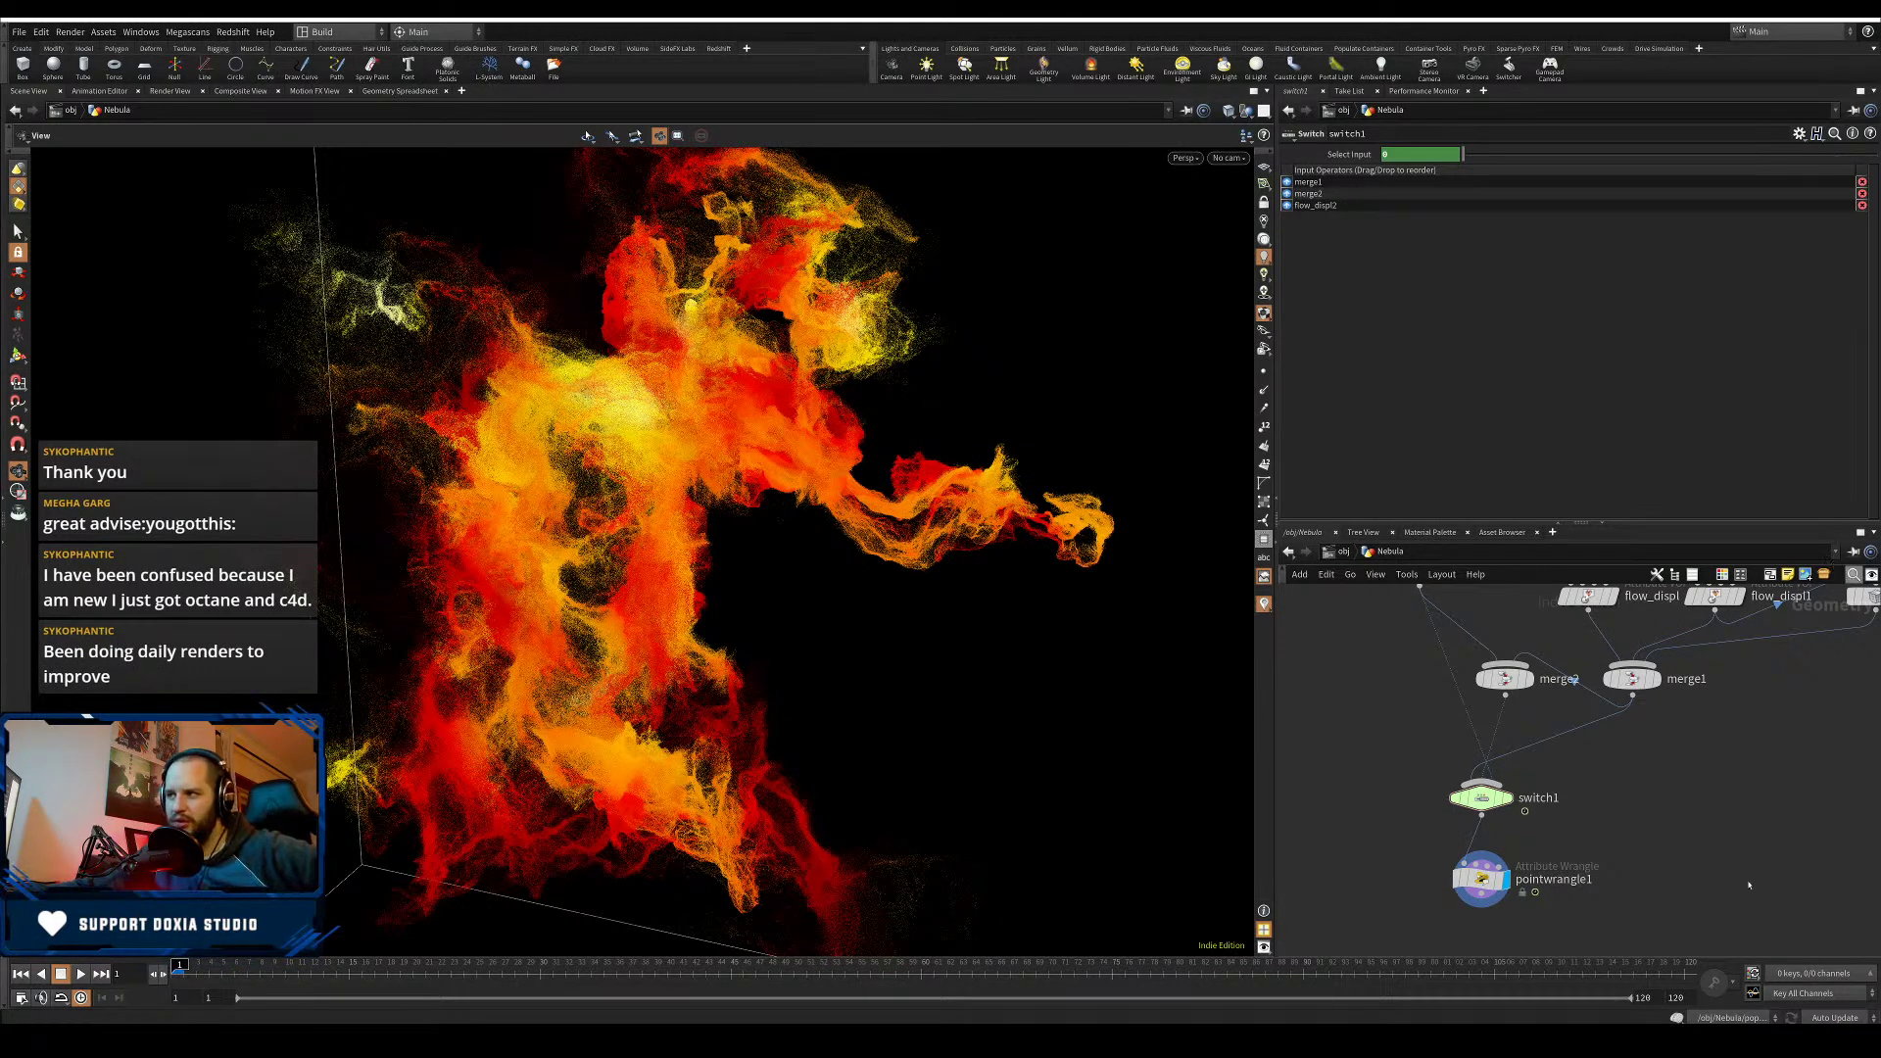
{"action": "left_click_drag", "start_coordinate": [1605, 772], "coordinate": [1484, 812]}
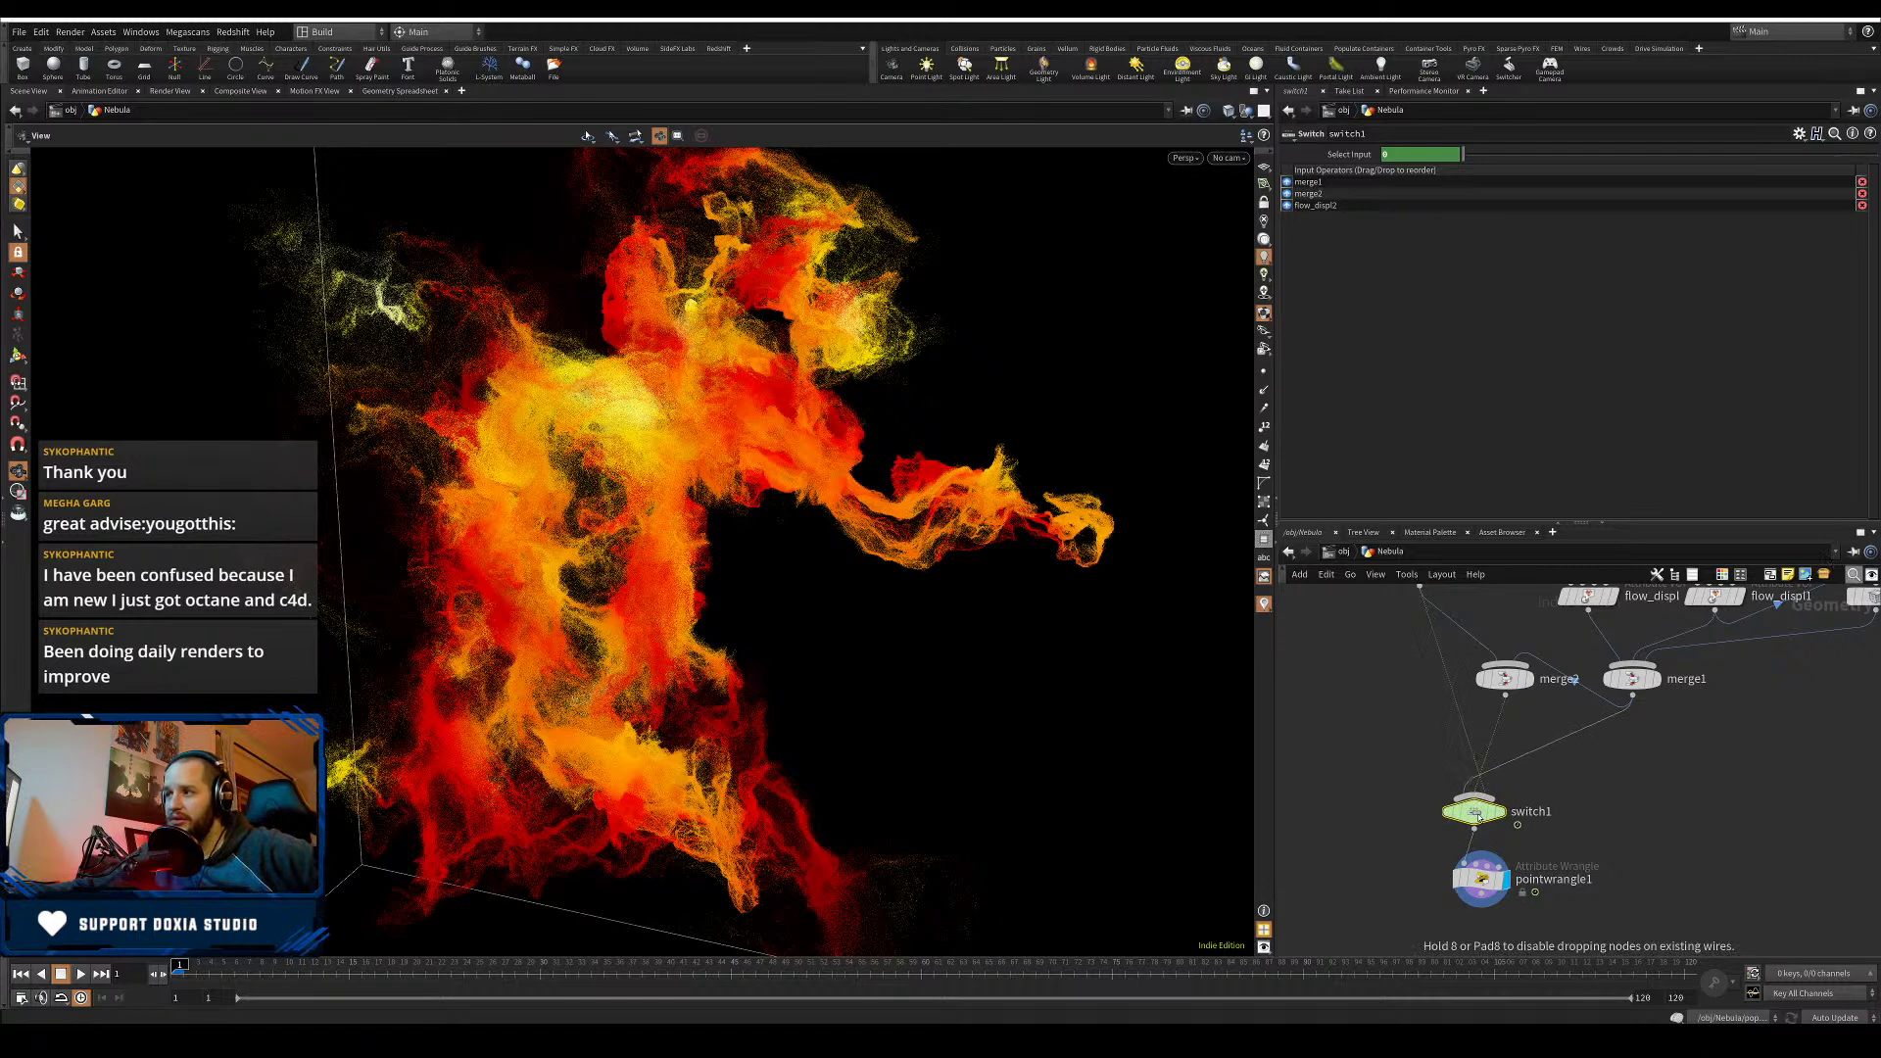
{"action": "left_click_drag", "start_coordinate": [1511, 684], "coordinate": [1516, 702]}
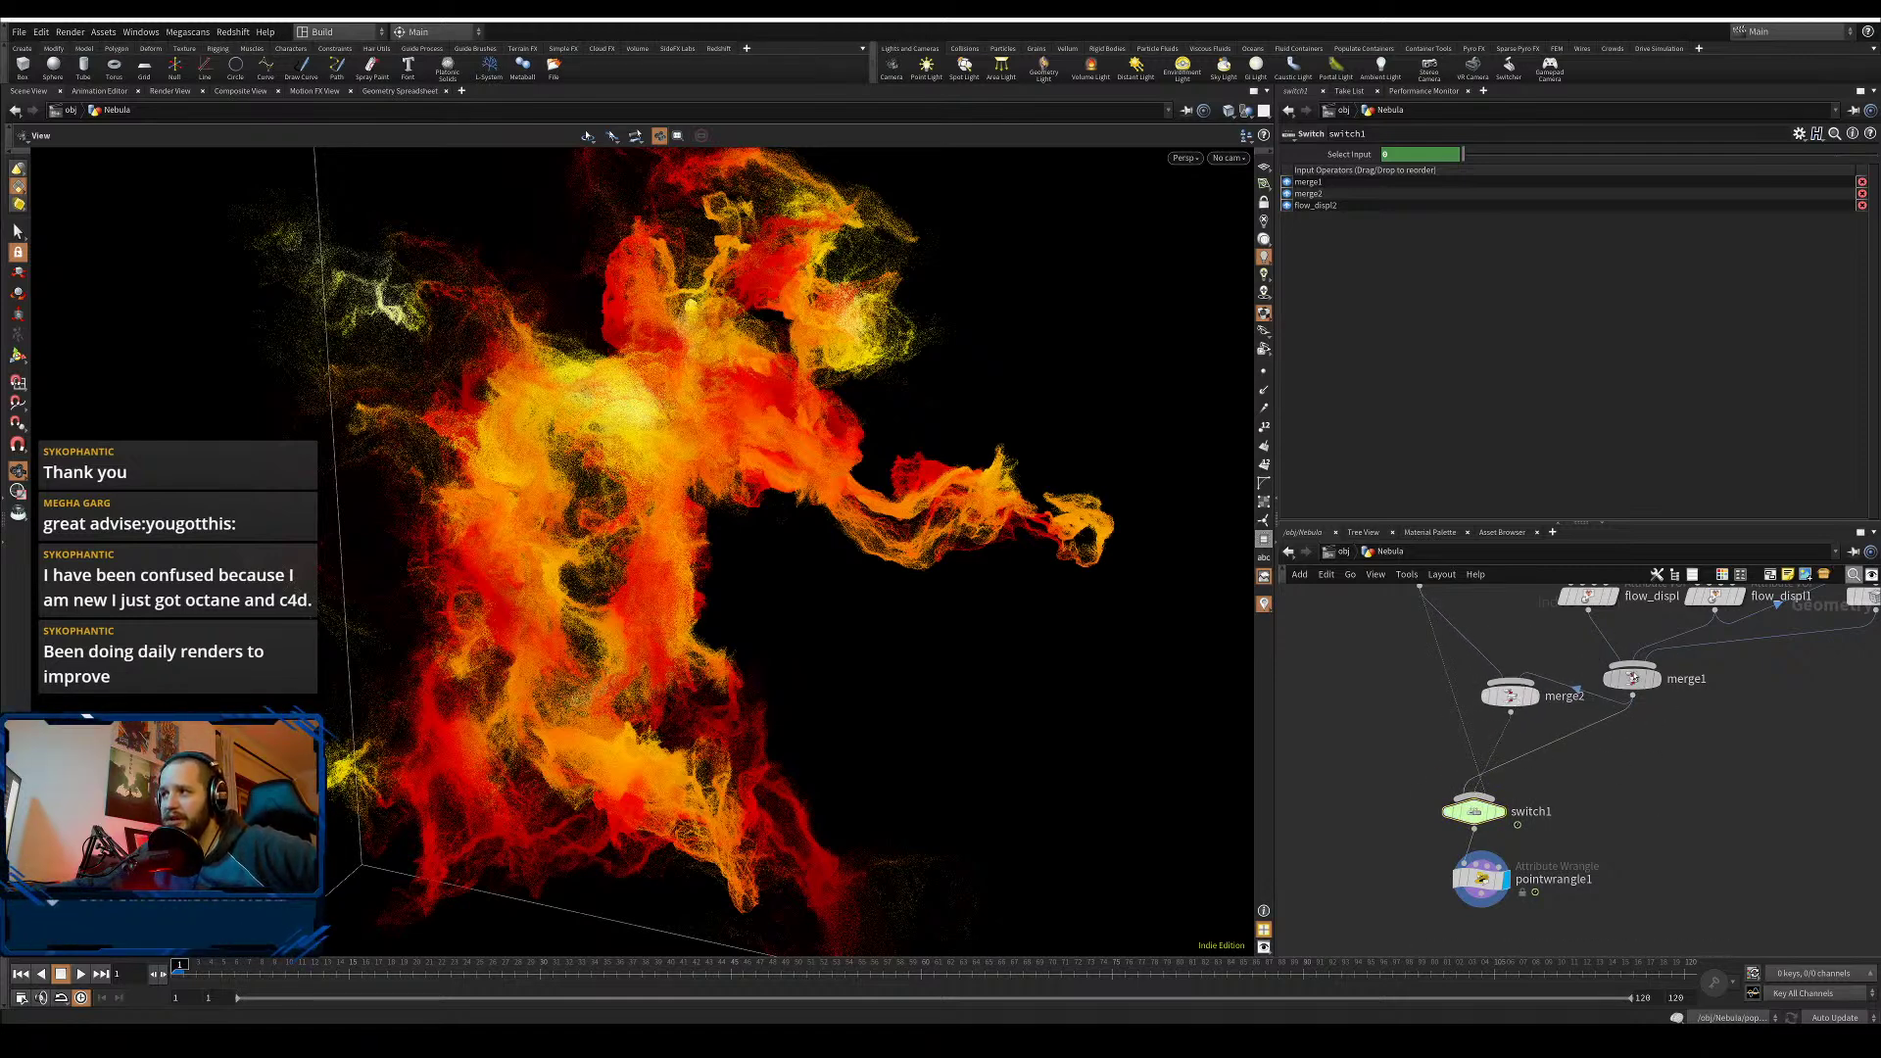
{"action": "left_click_drag", "start_coordinate": [1631, 678], "coordinate": [1697, 695]}
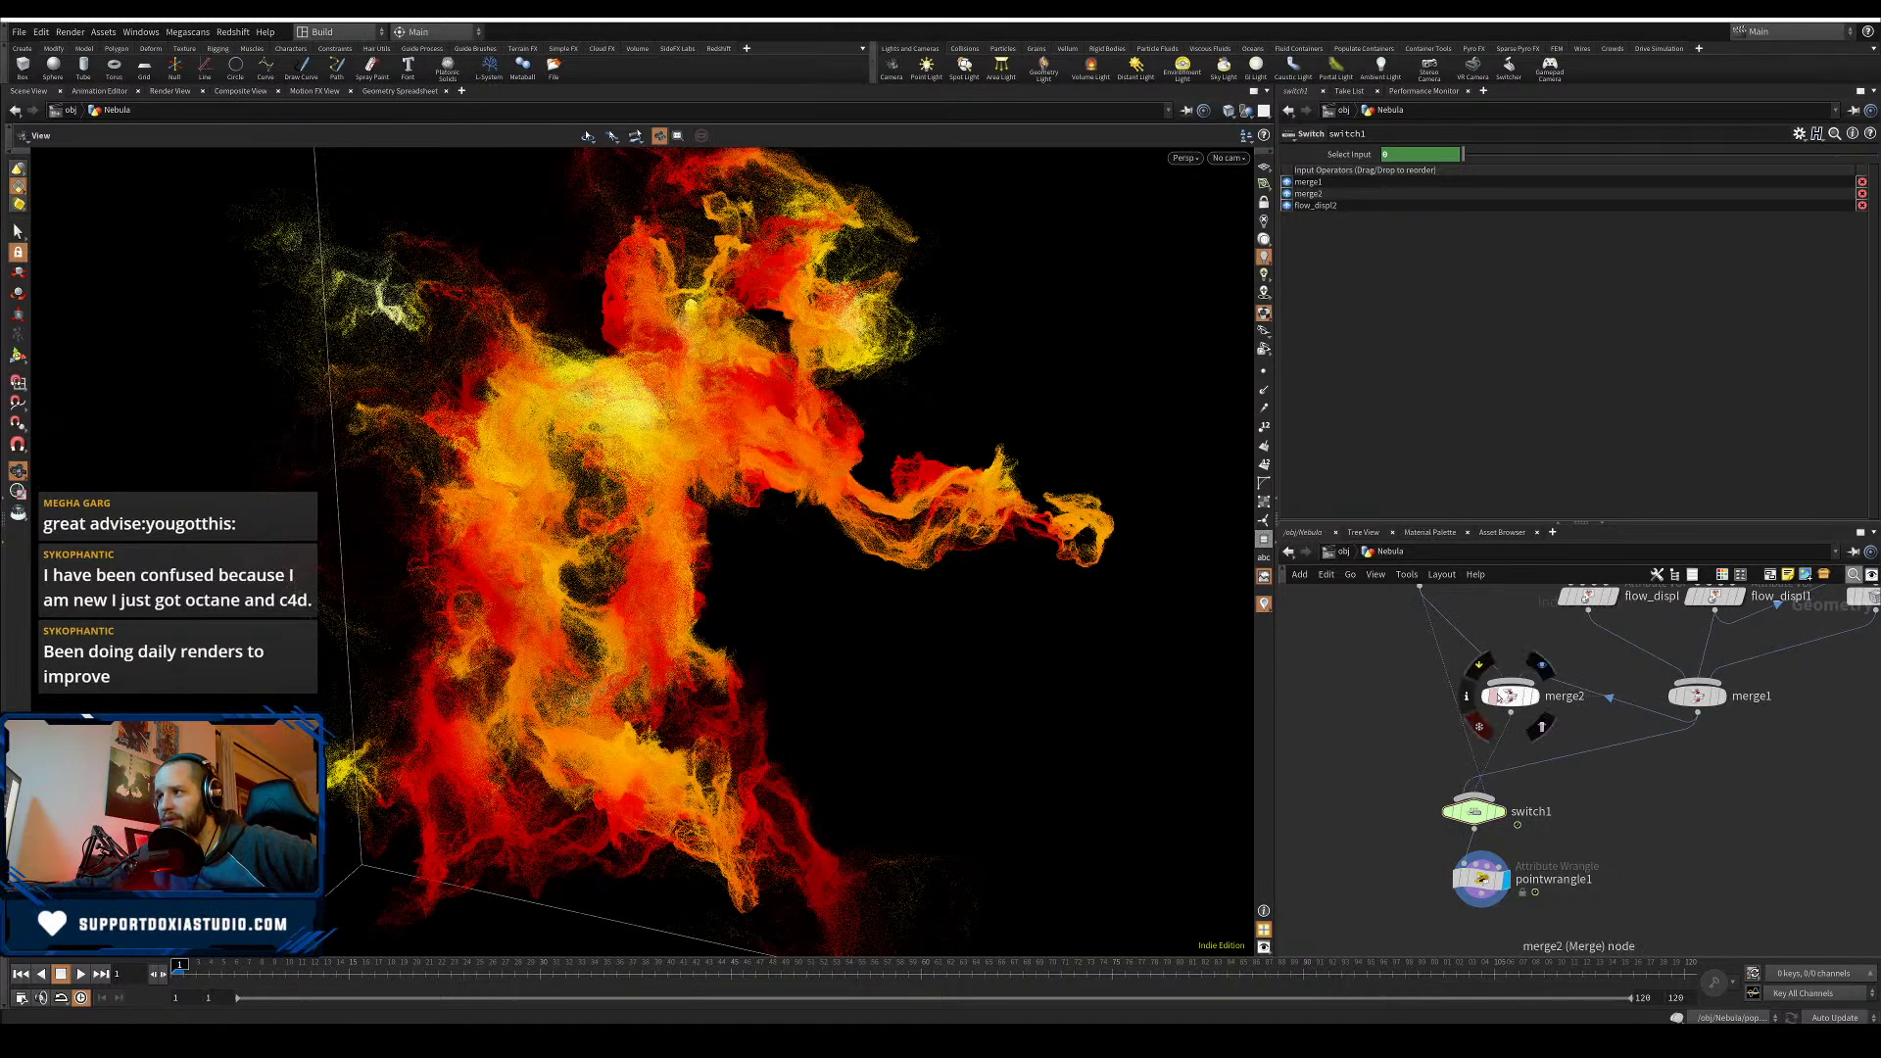
{"action": "left_click_drag", "start_coordinate": [1508, 704], "coordinate": [1536, 718]}
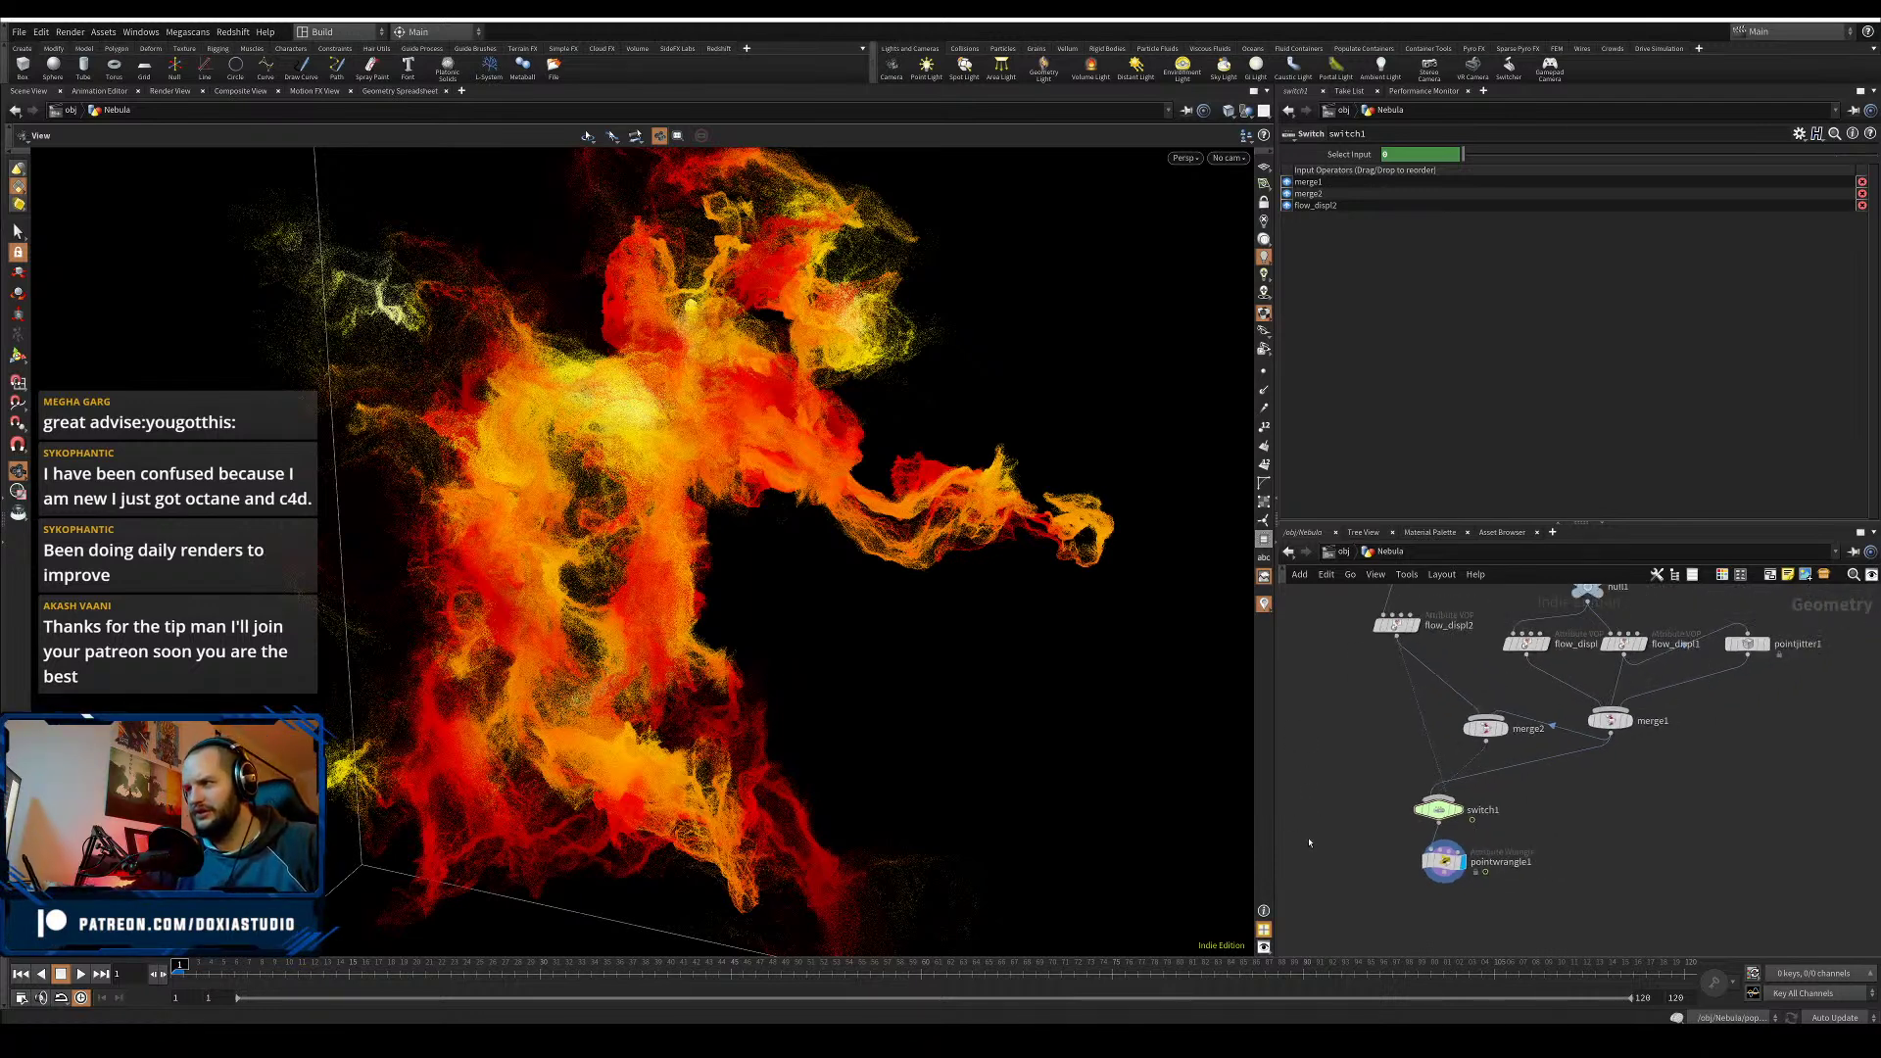
{"action": "scroll", "coordinate": [1312, 764], "scroll_direction": "down", "scroll_amount": 3}
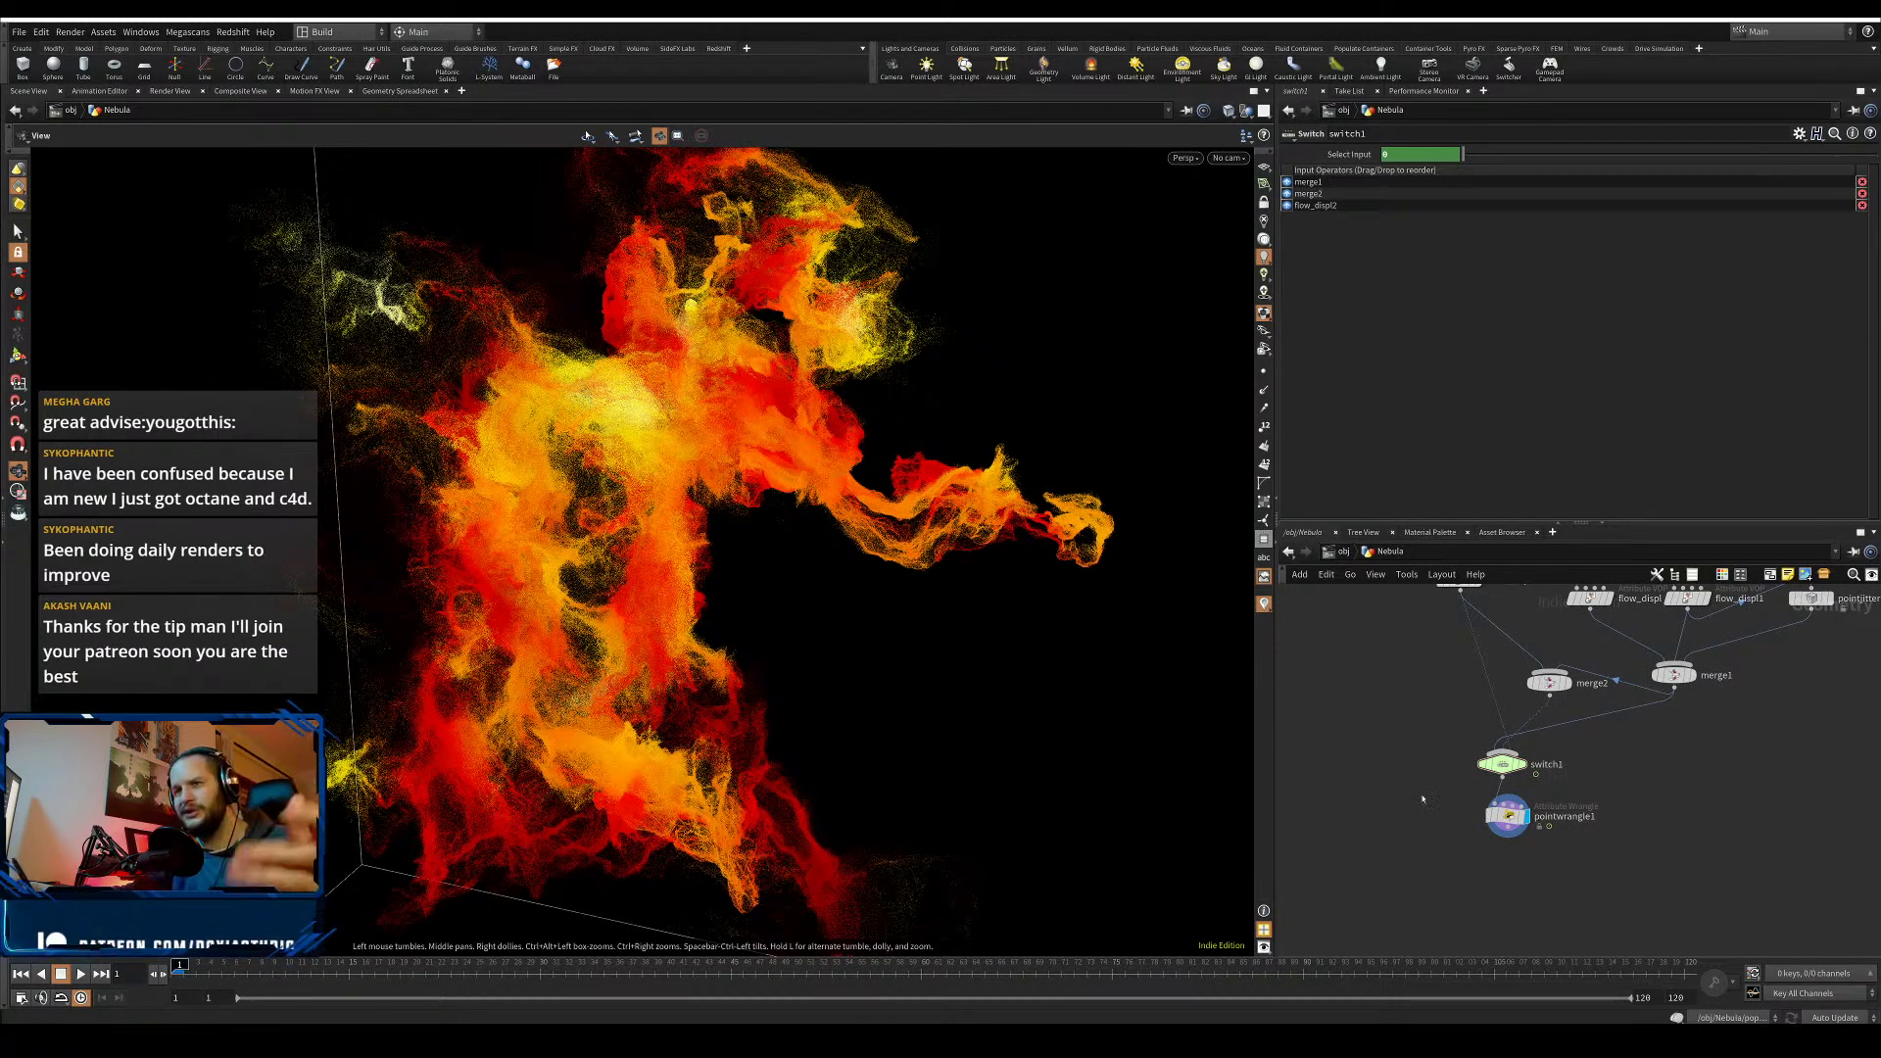
{"action": "left_click_drag", "start_coordinate": [1509, 818], "coordinate": [1503, 831]}
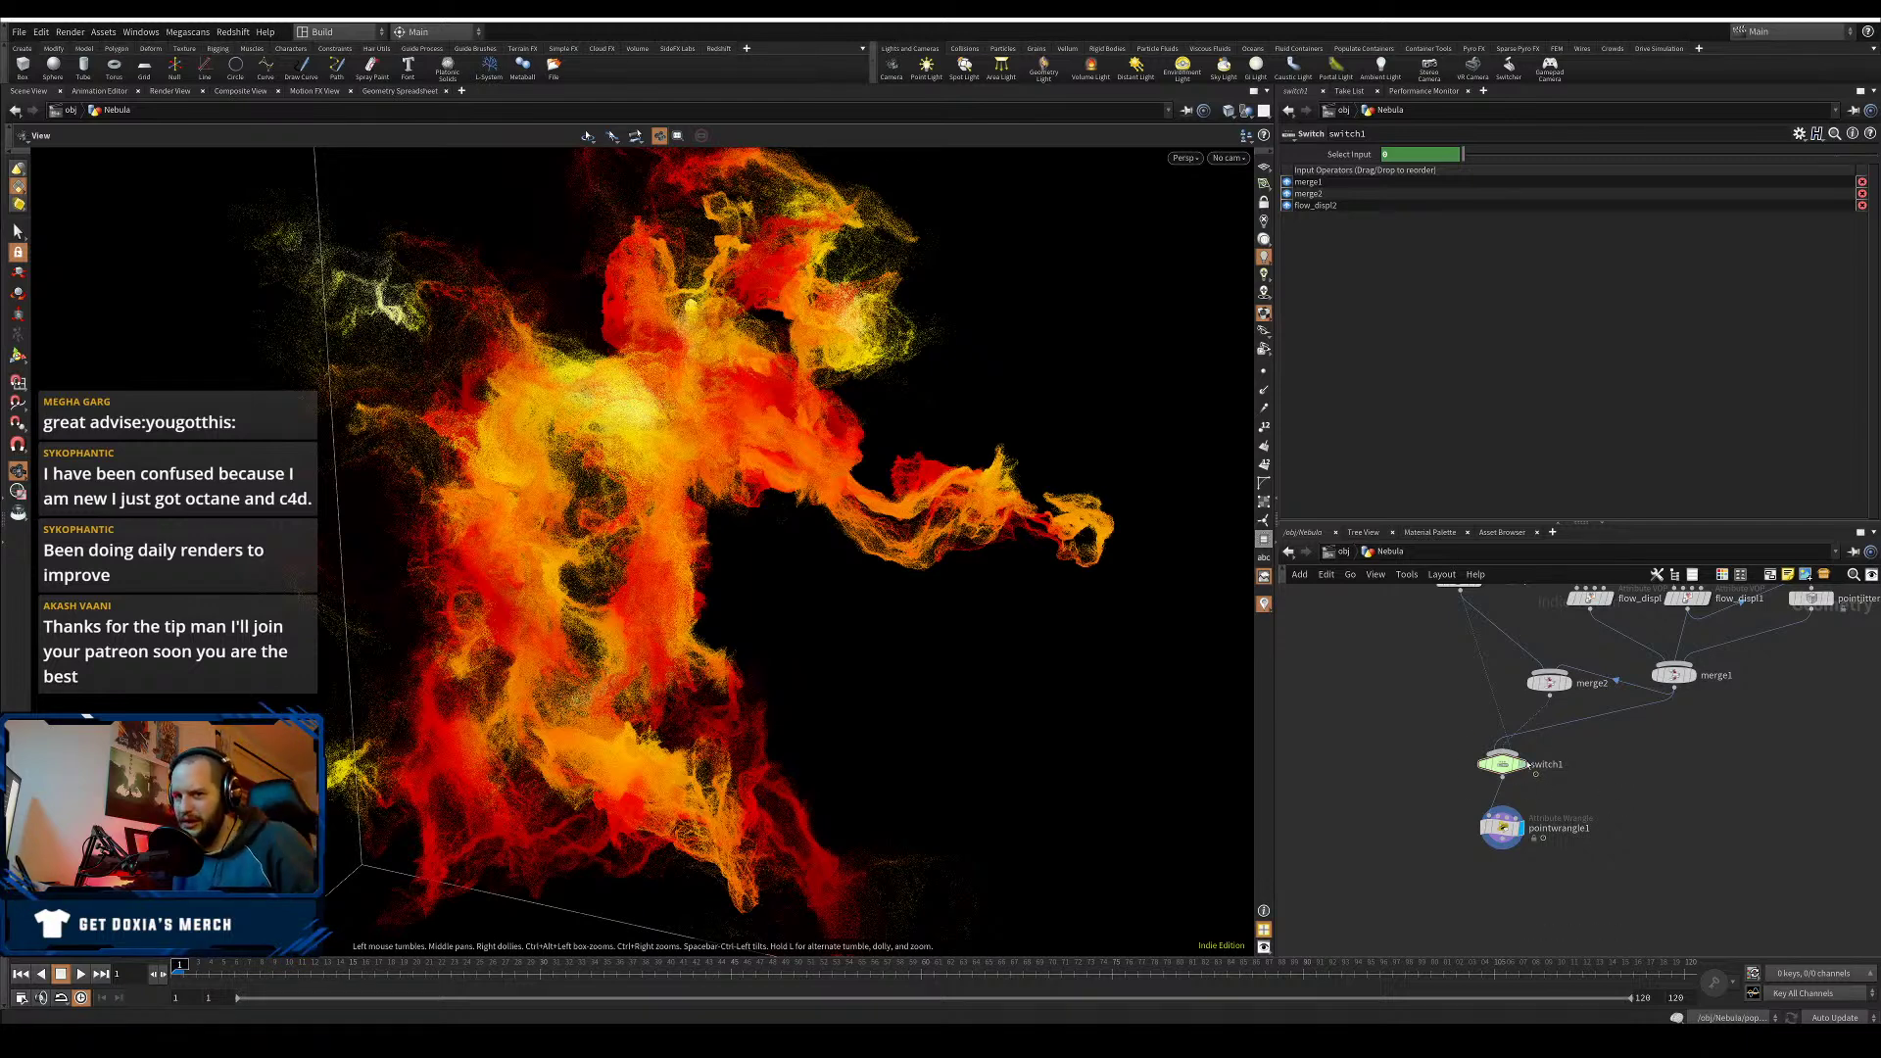
{"action": "left_click_drag", "start_coordinate": [1671, 784], "coordinate": [1439, 862]}
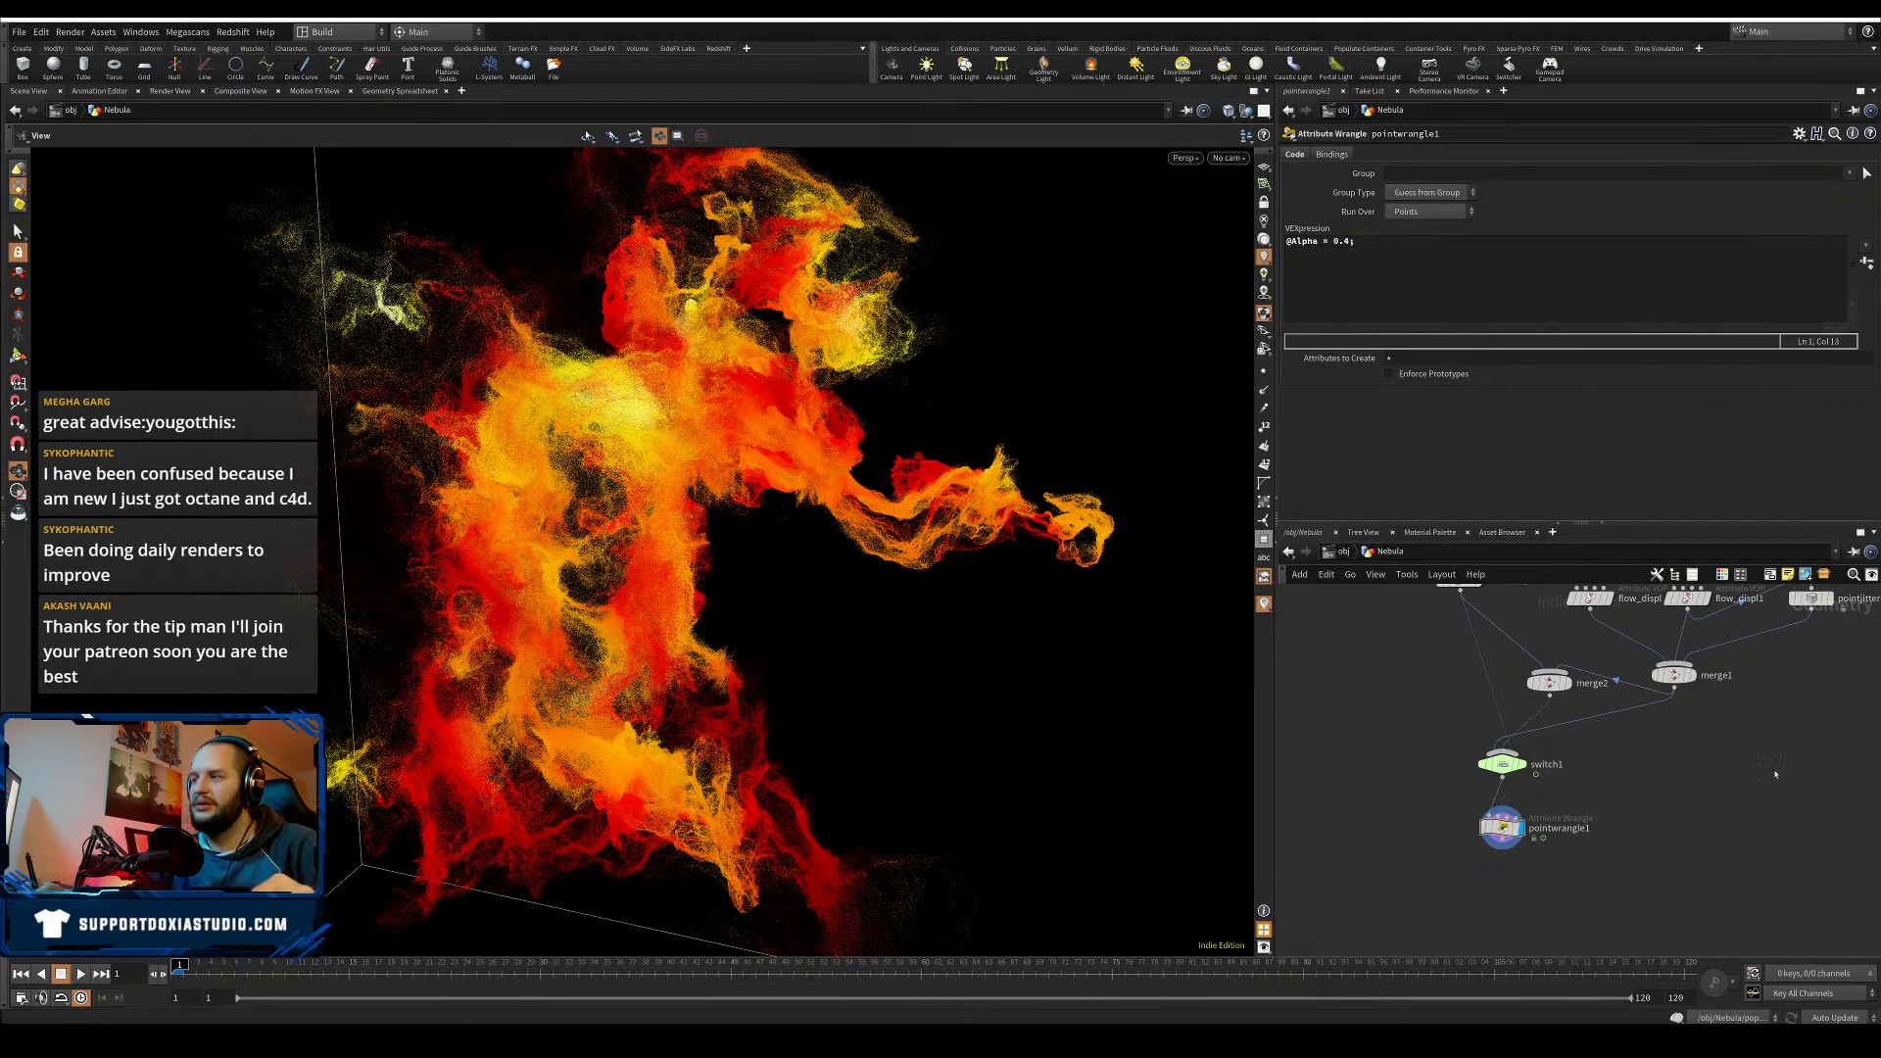
- Go up to /obj, save Nebula01.hiplc, orbit the view, and dive back into the Nebula geometry
{"action": "middle_click_drag", "start_coordinate": [1774, 771], "coordinate": [1760, 761]}
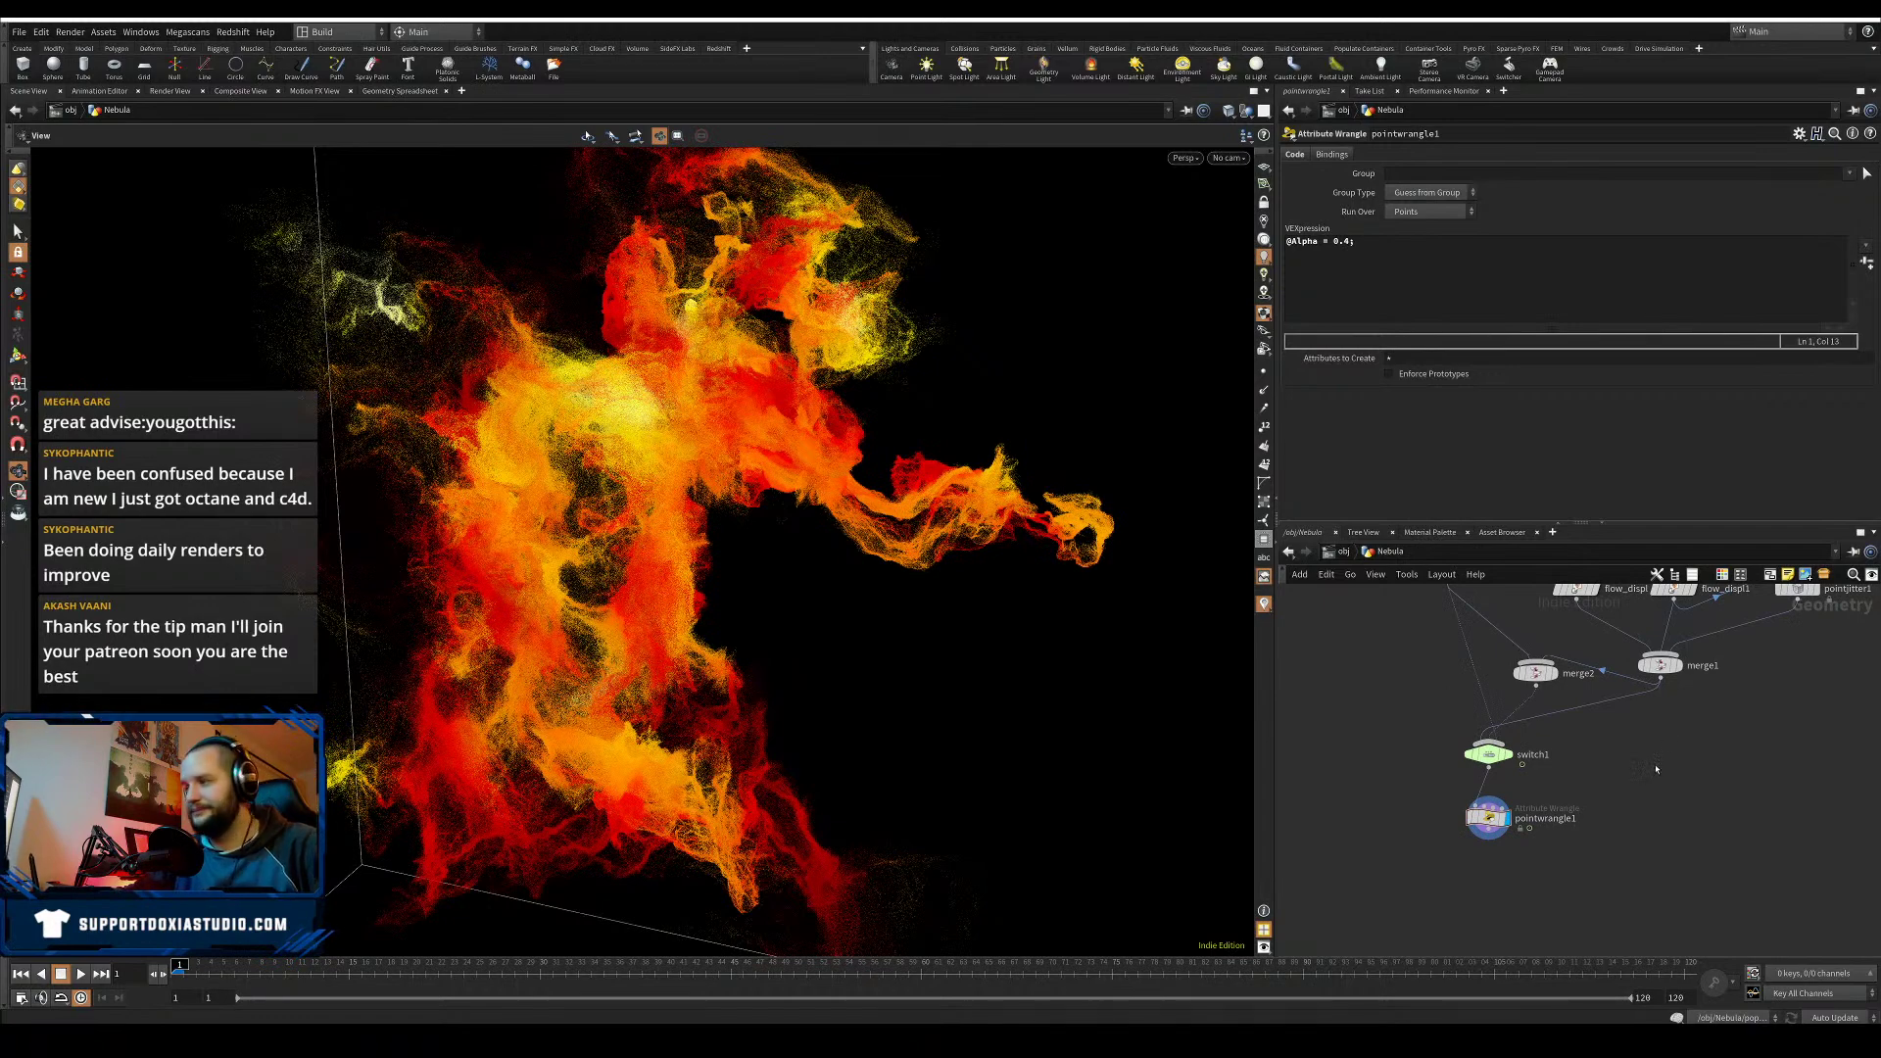
{"action": "key", "text": "u"}
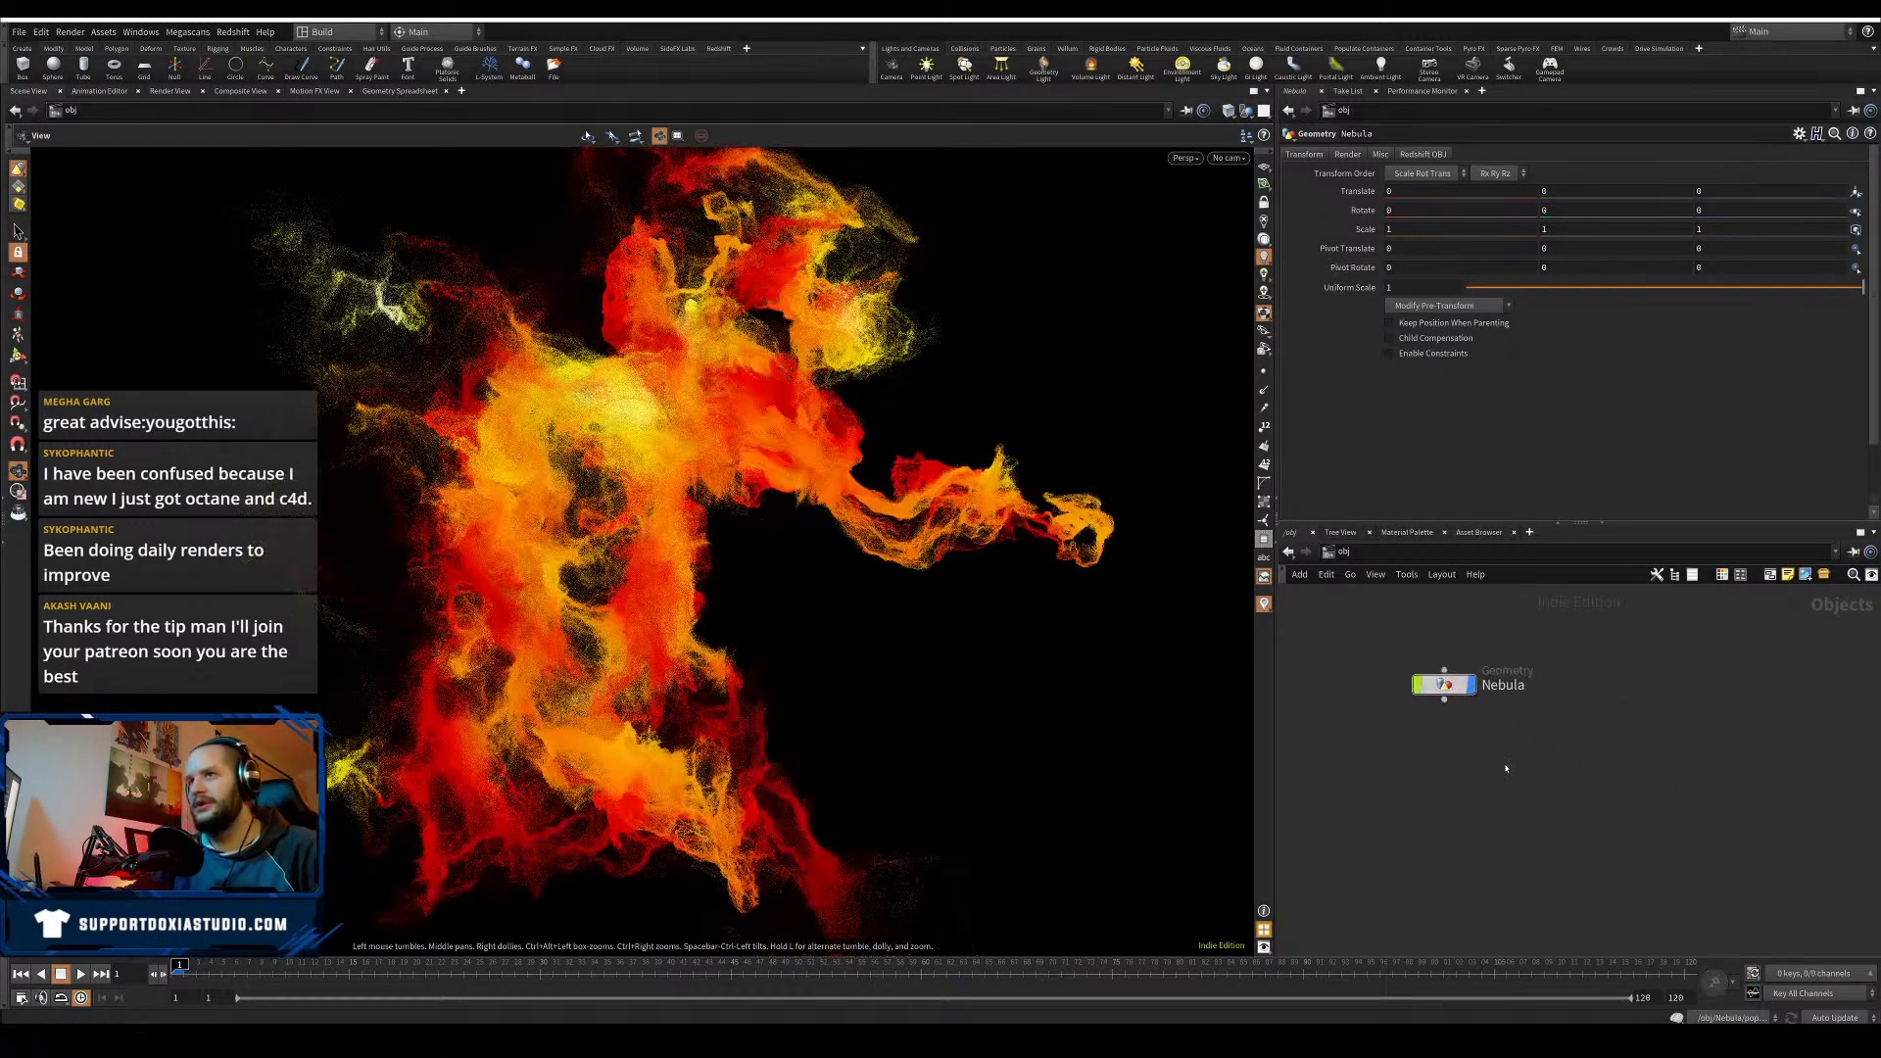
{"action": "key", "text": "ctrl+s"}
{"action": "scroll", "coordinate": [840, 602], "scroll_direction": "up", "scroll_amount": 3}
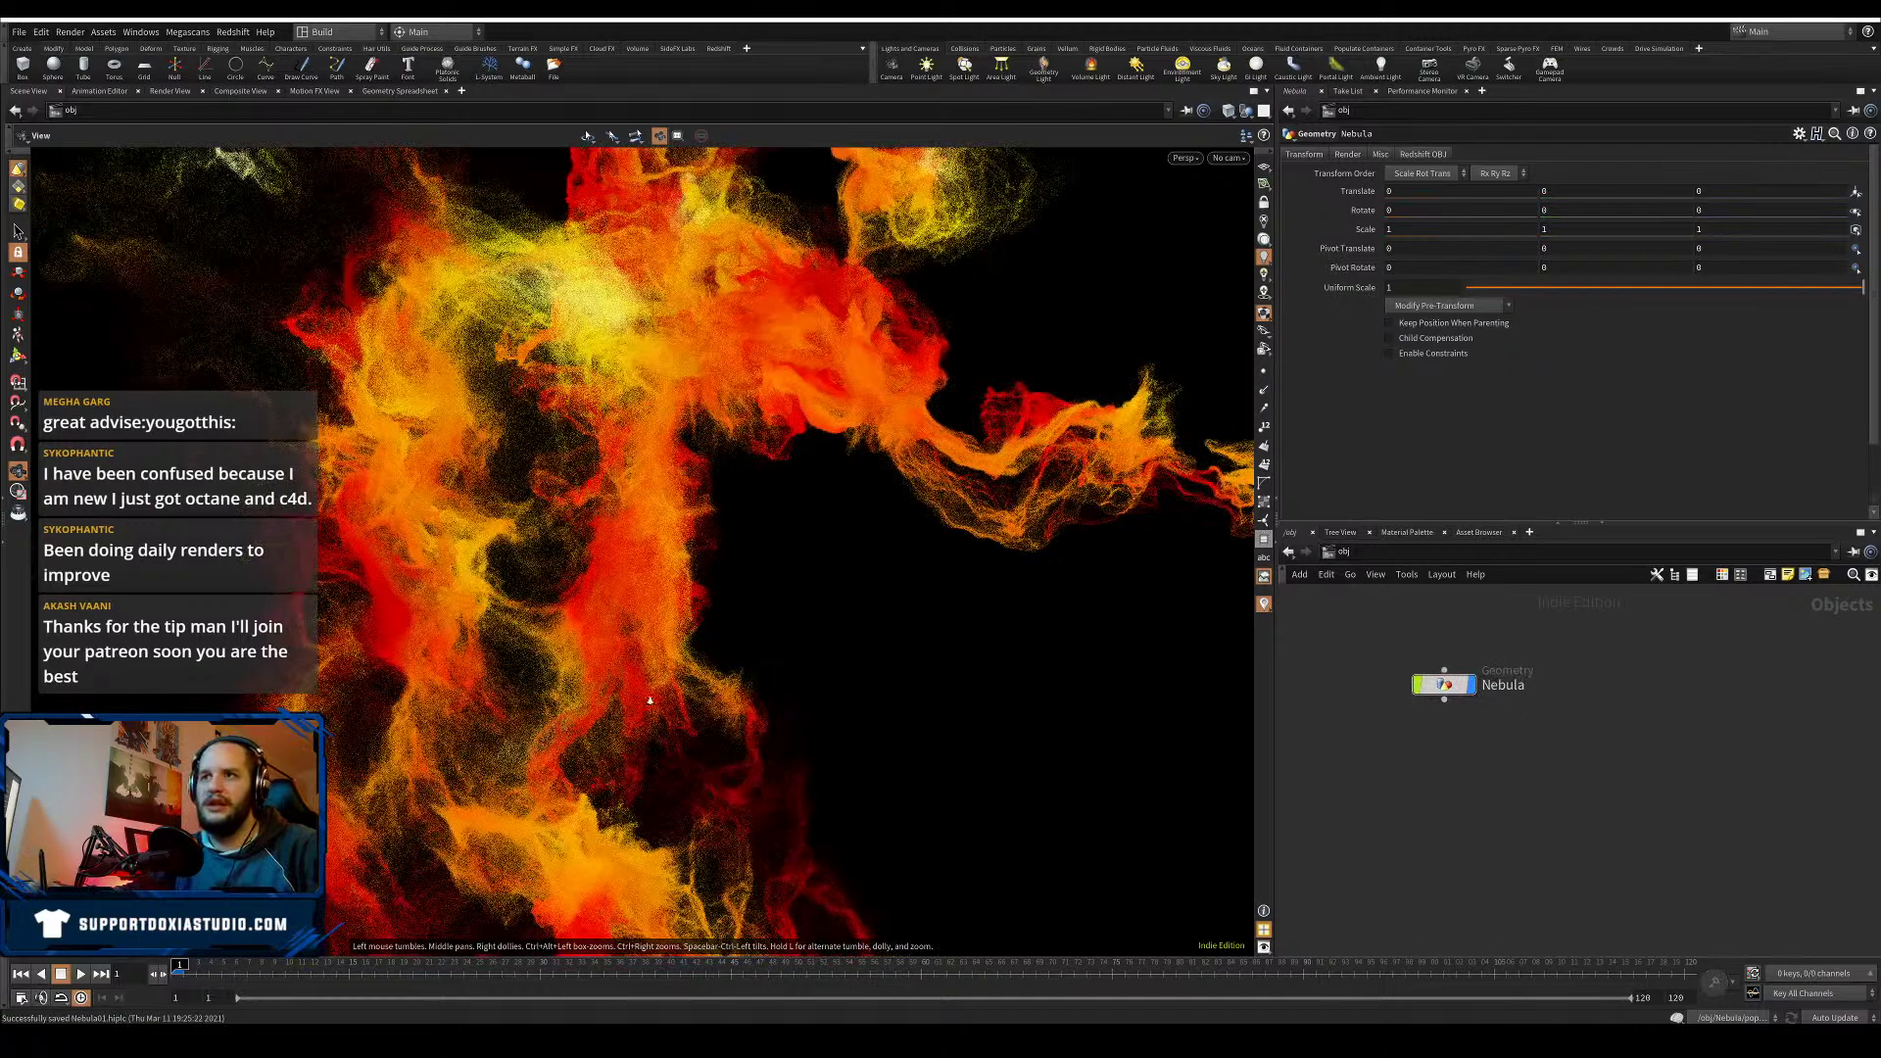
{"action": "scroll", "coordinate": [650, 700], "scroll_direction": "down", "scroll_amount": 2}
{"action": "left_click_drag", "start_coordinate": [663, 726], "coordinate": [722, 723]}
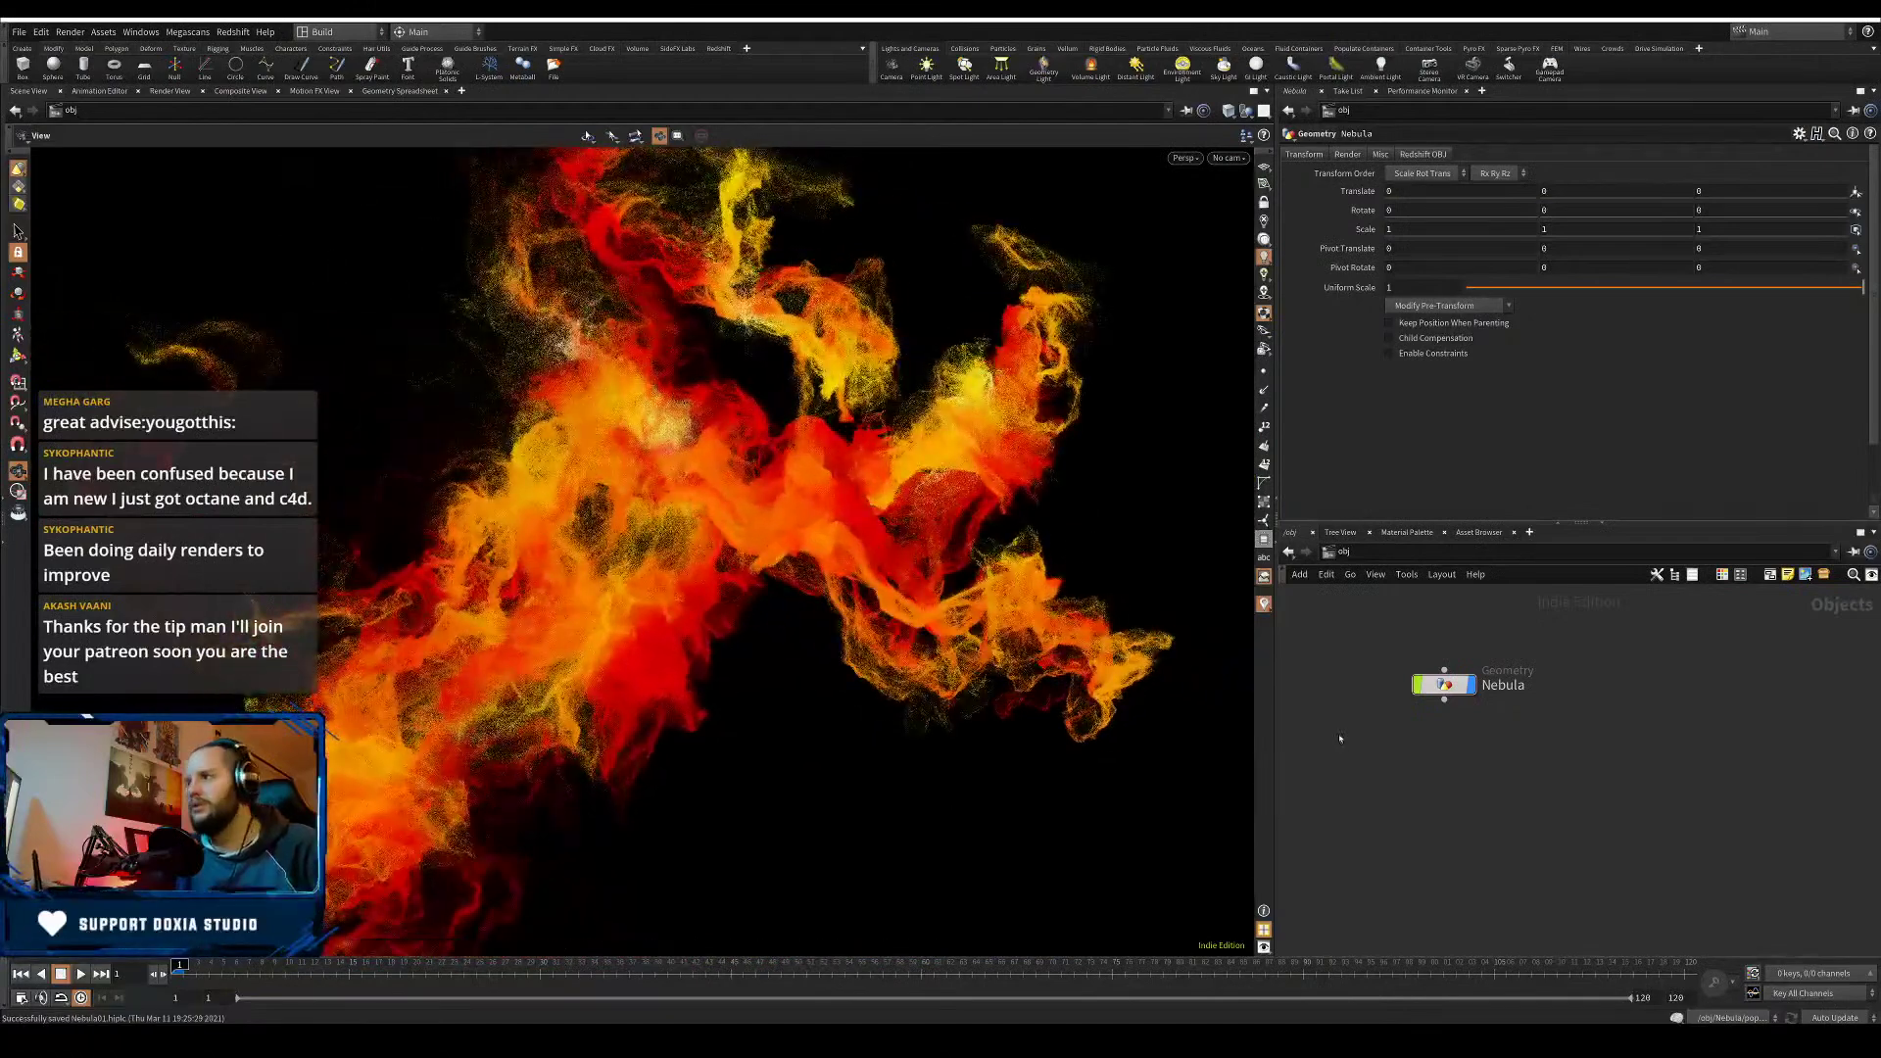
{"action": "double_click", "coordinate": [1442, 684]}
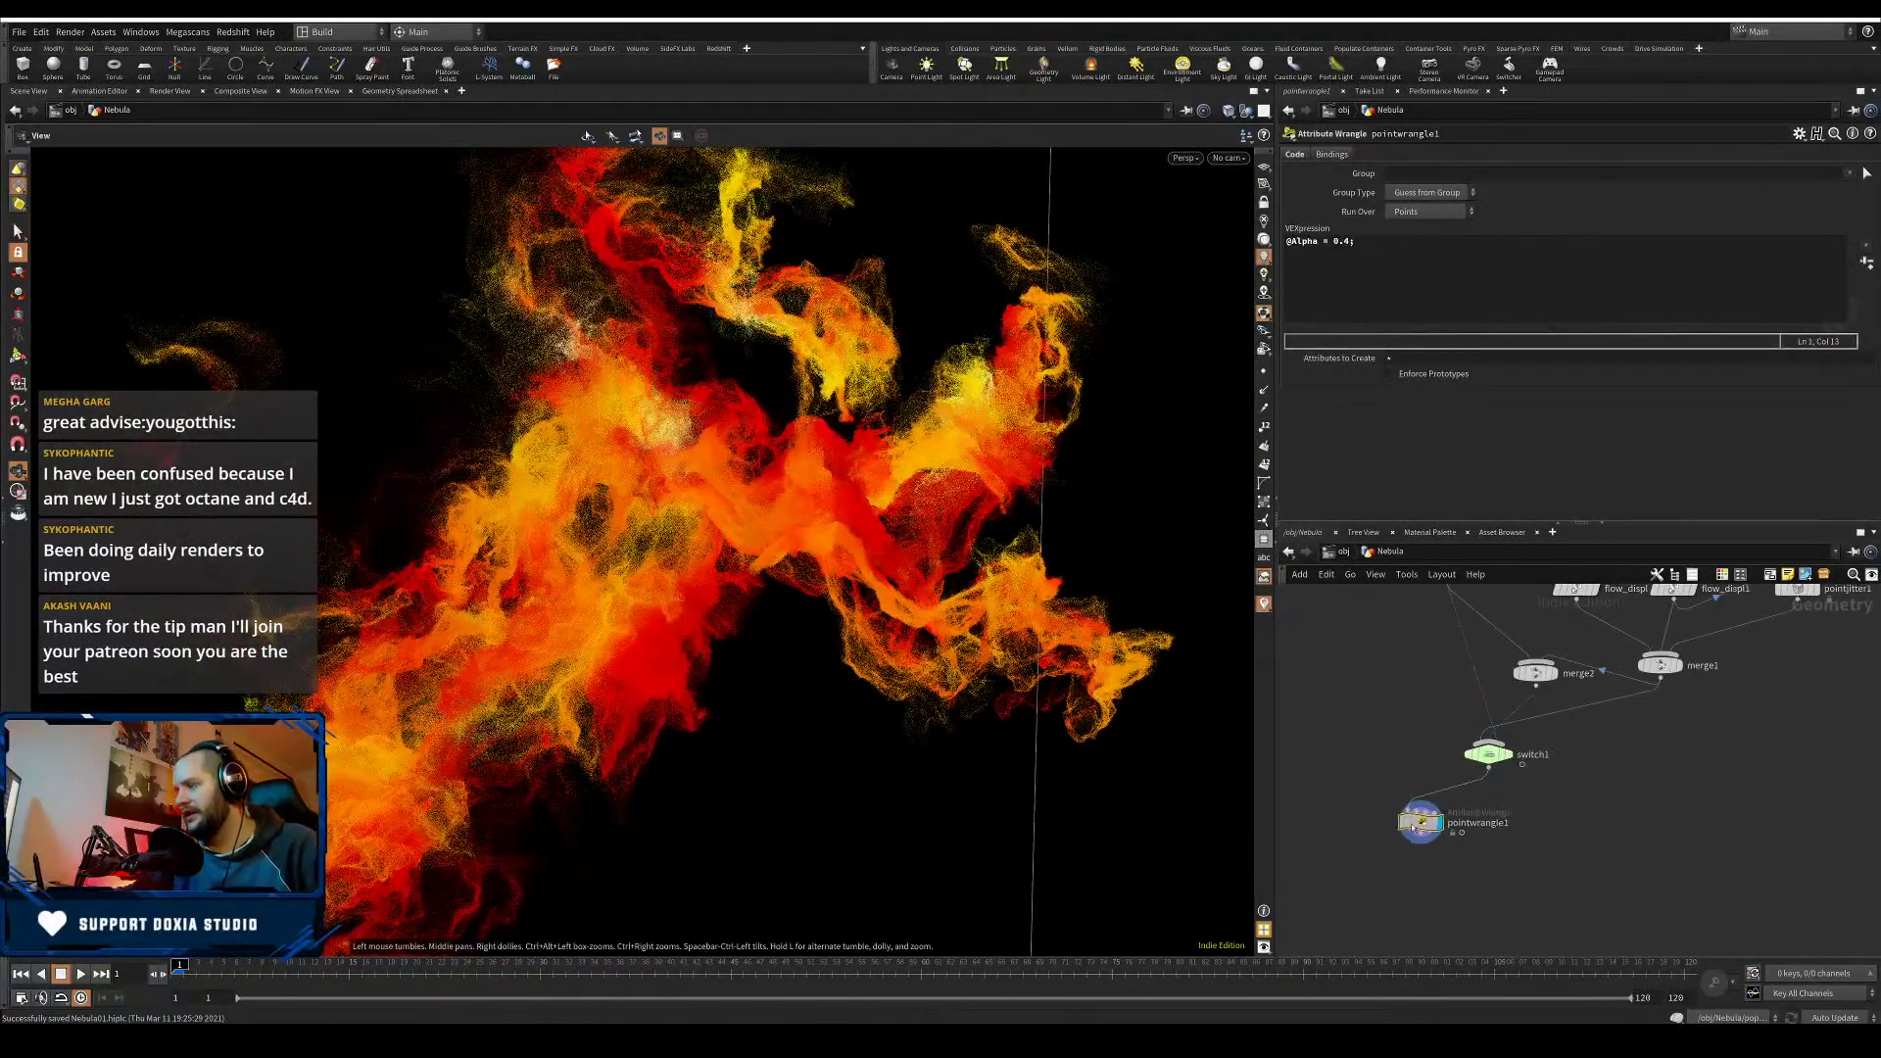
- Add a new Point Wrangle node, pointwrangle2, to the Nebula network
{"action": "left_click_drag", "start_coordinate": [1412, 828], "coordinate": [1417, 832]}
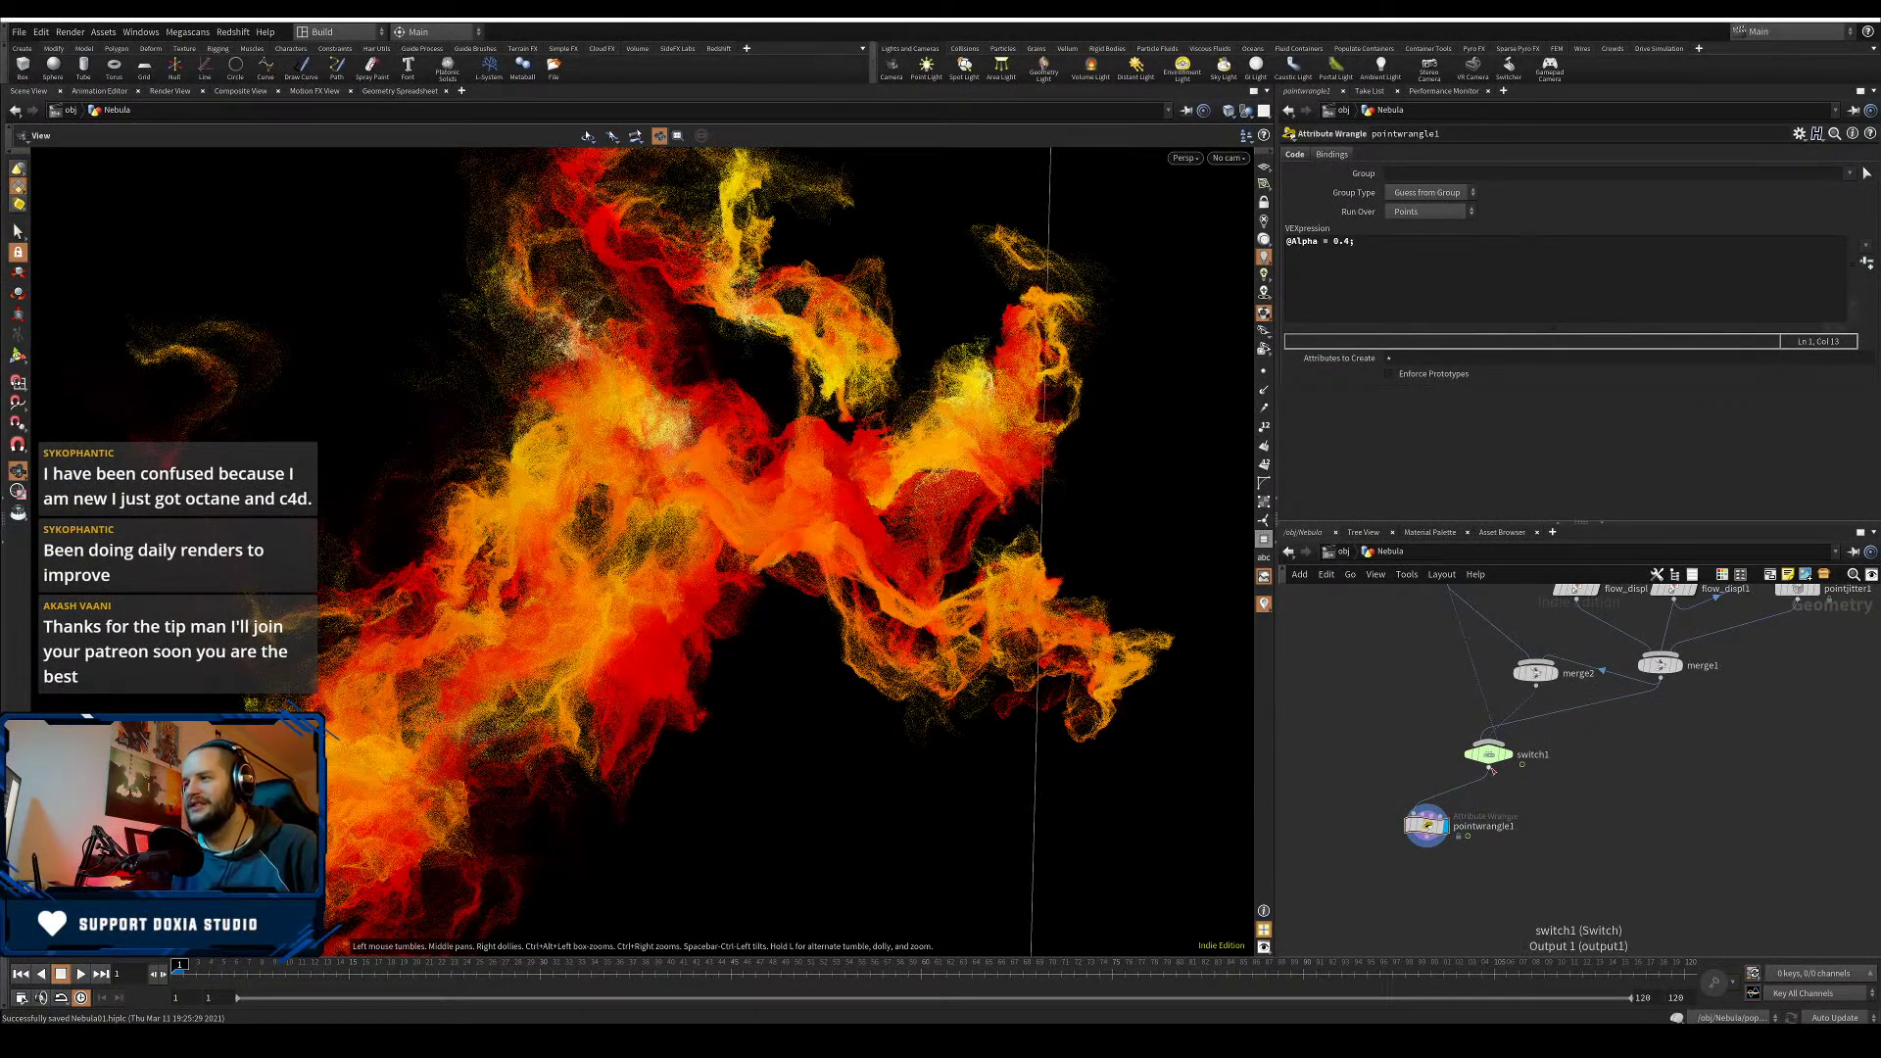
{"action": "key", "text": "Tab"}
{"action": "type", "text": "volum"}
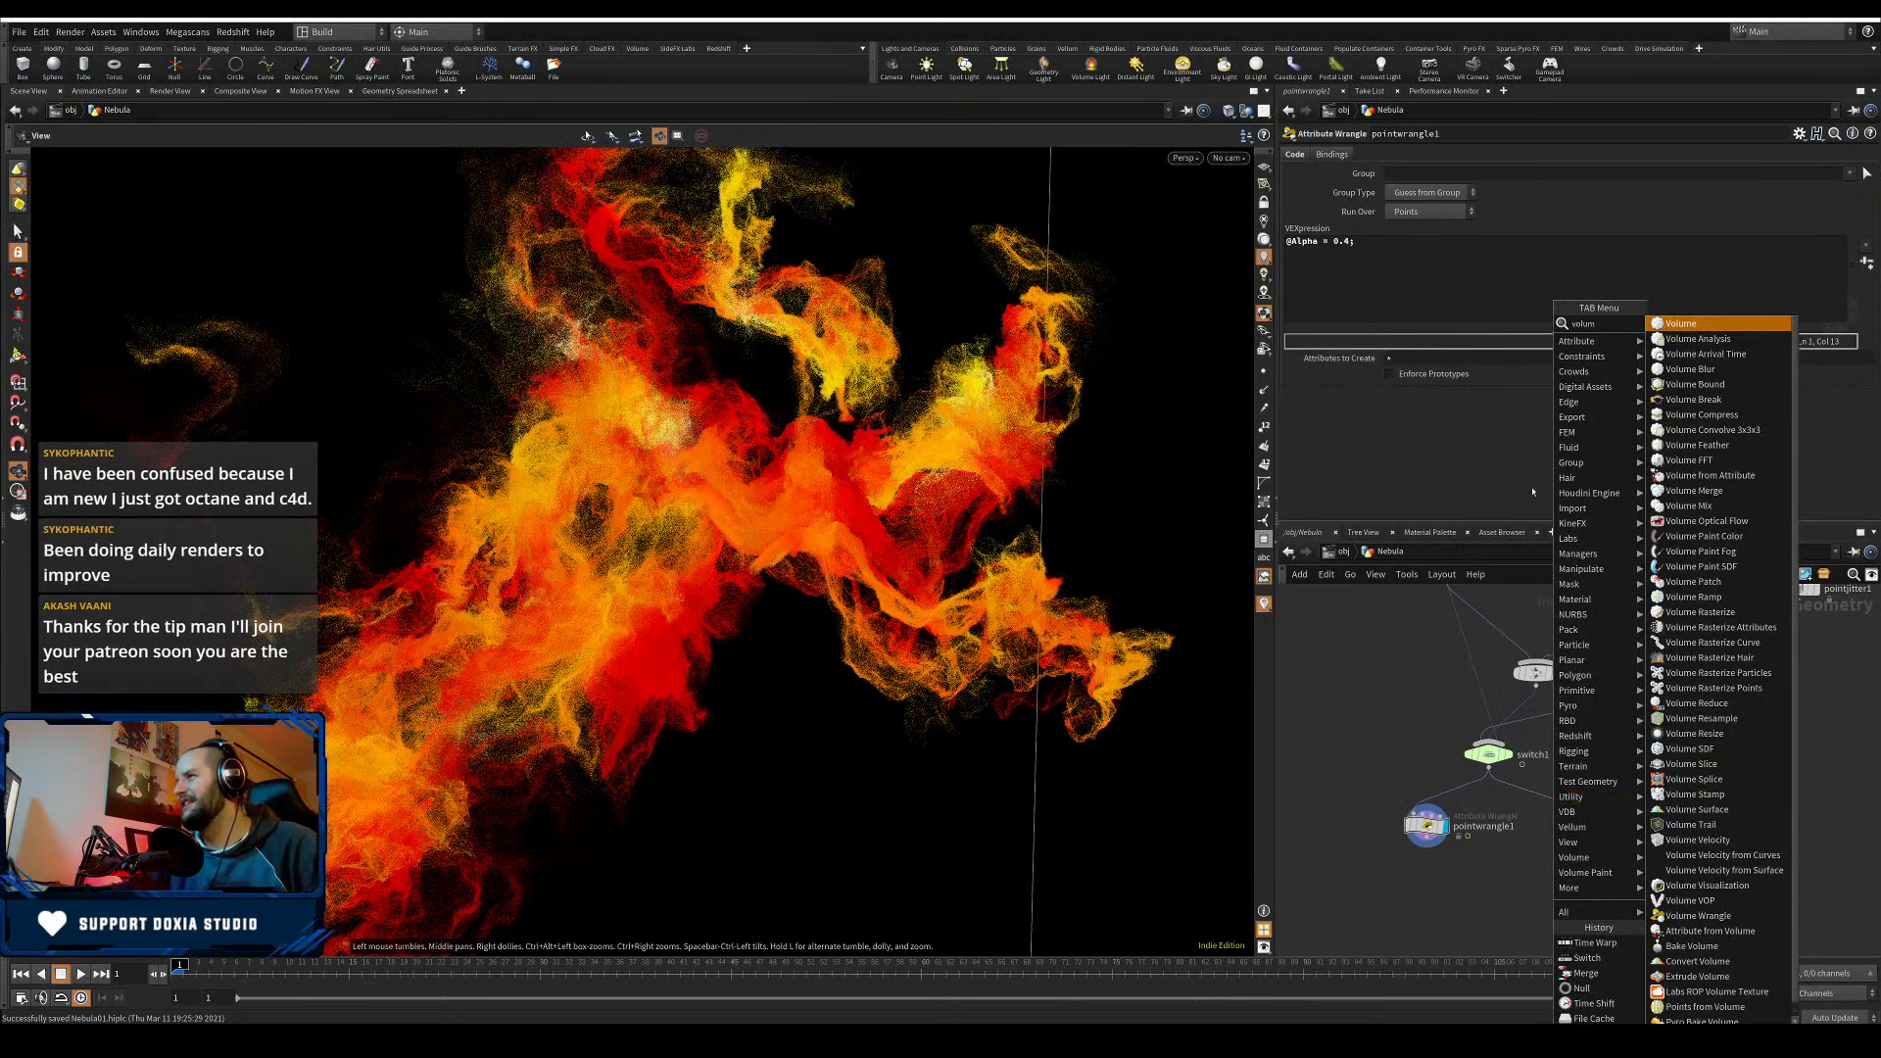
{"action": "key", "text": "Escape"}
{"action": "key", "text": "Tab"}
{"action": "type", "text": "wrang"}
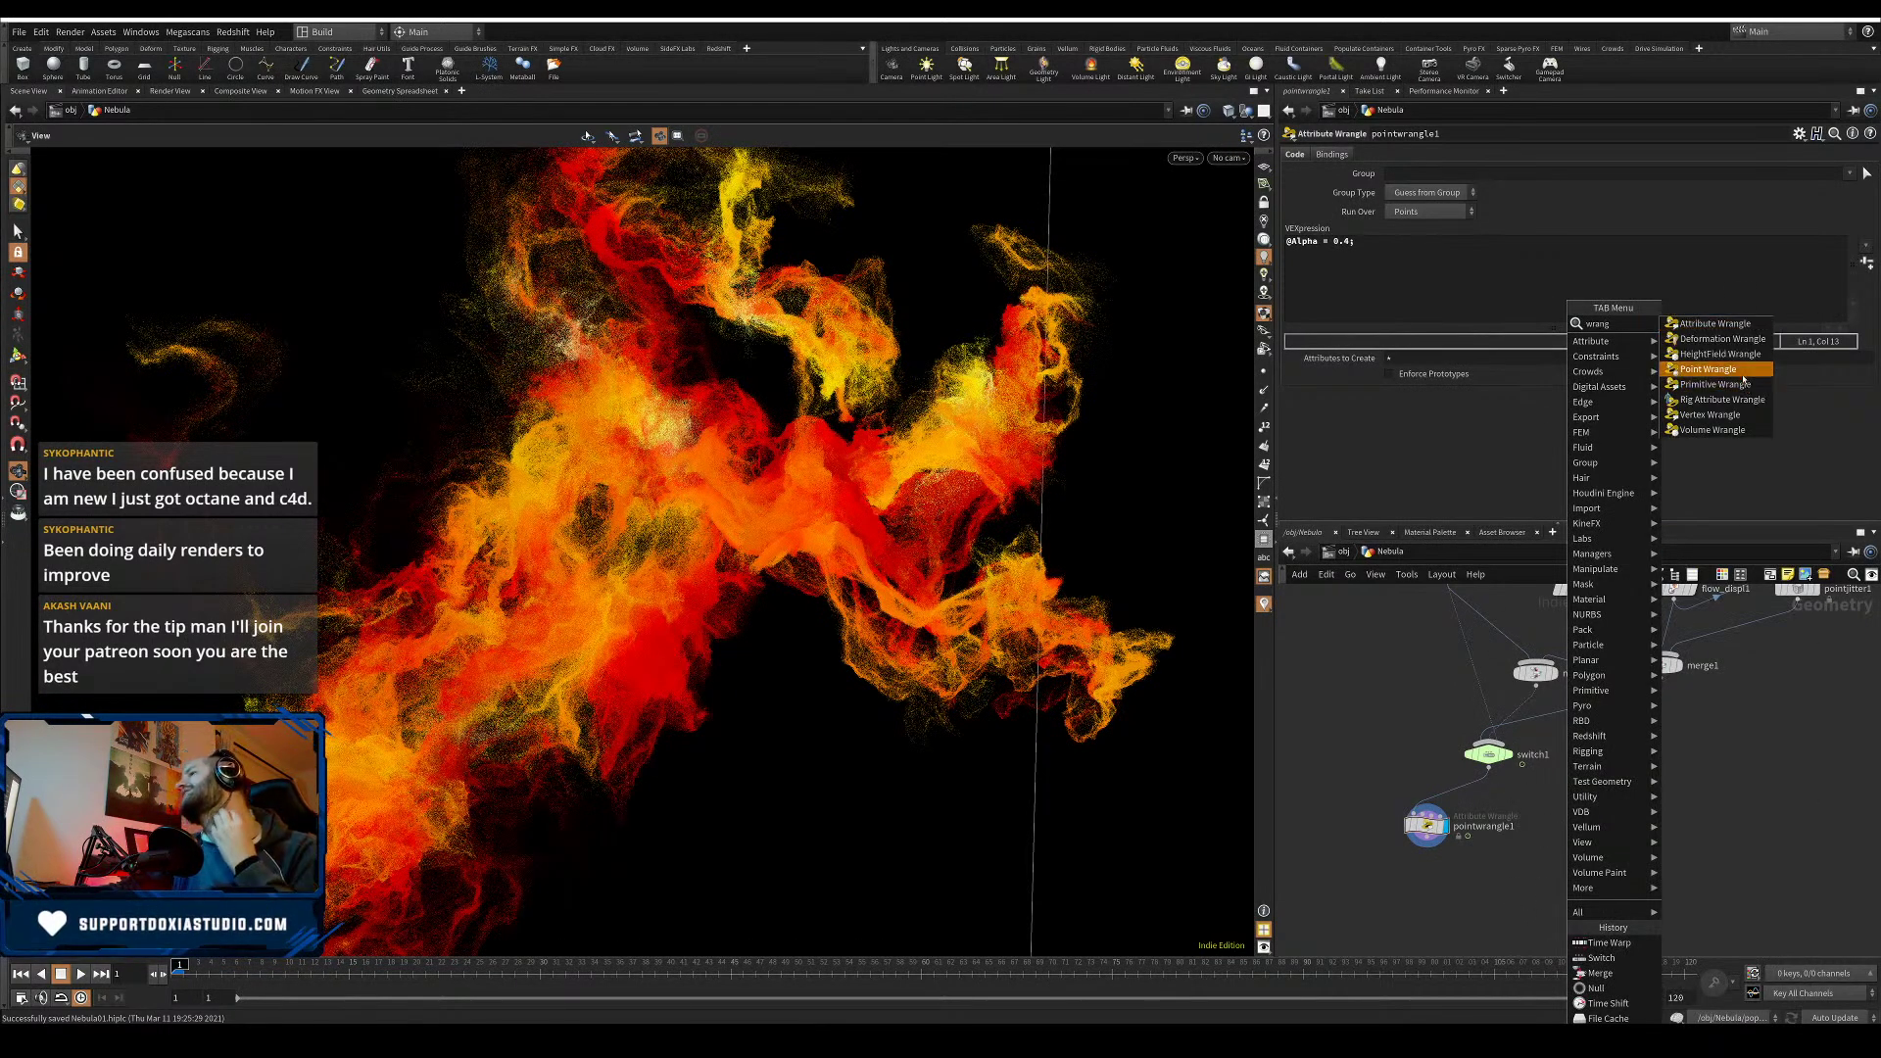
{"action": "left_click", "coordinate": [1708, 369]}
{"action": "left_click", "coordinate": [1554, 798]}
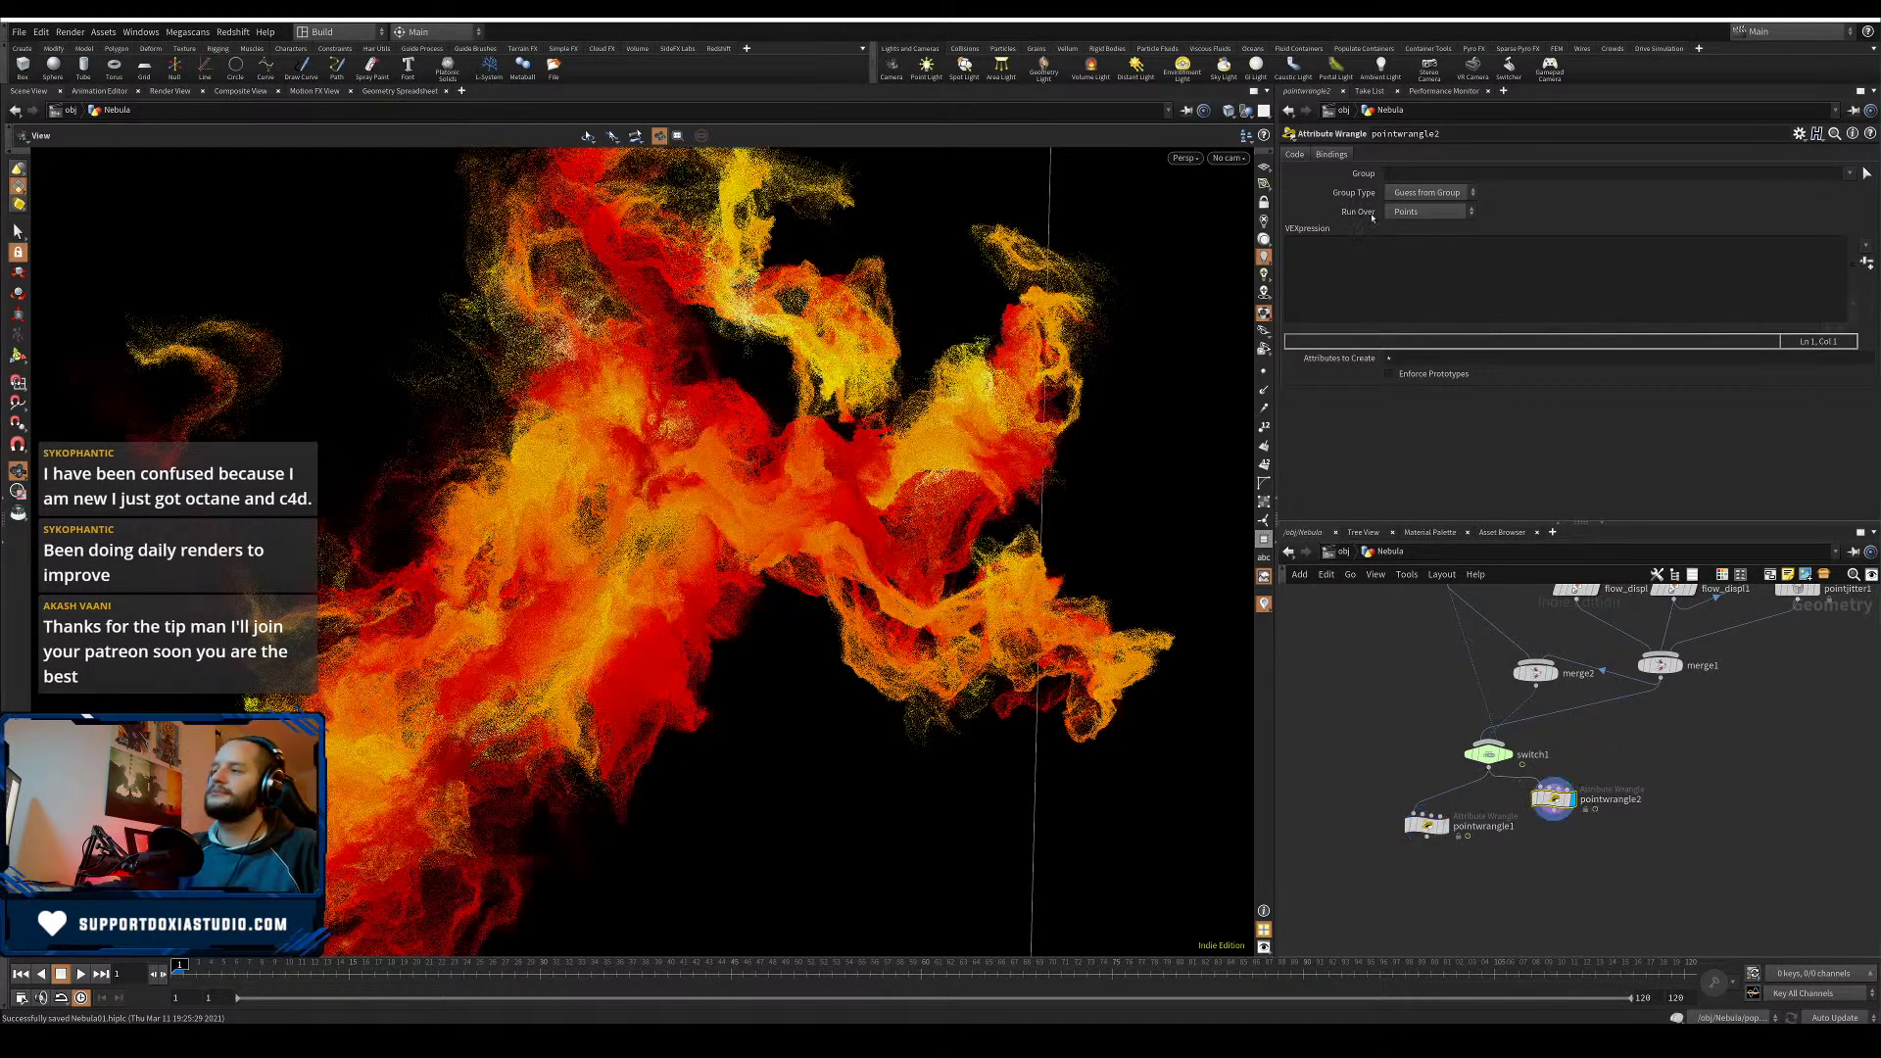
{"action": "left_click", "coordinate": [1369, 268]}
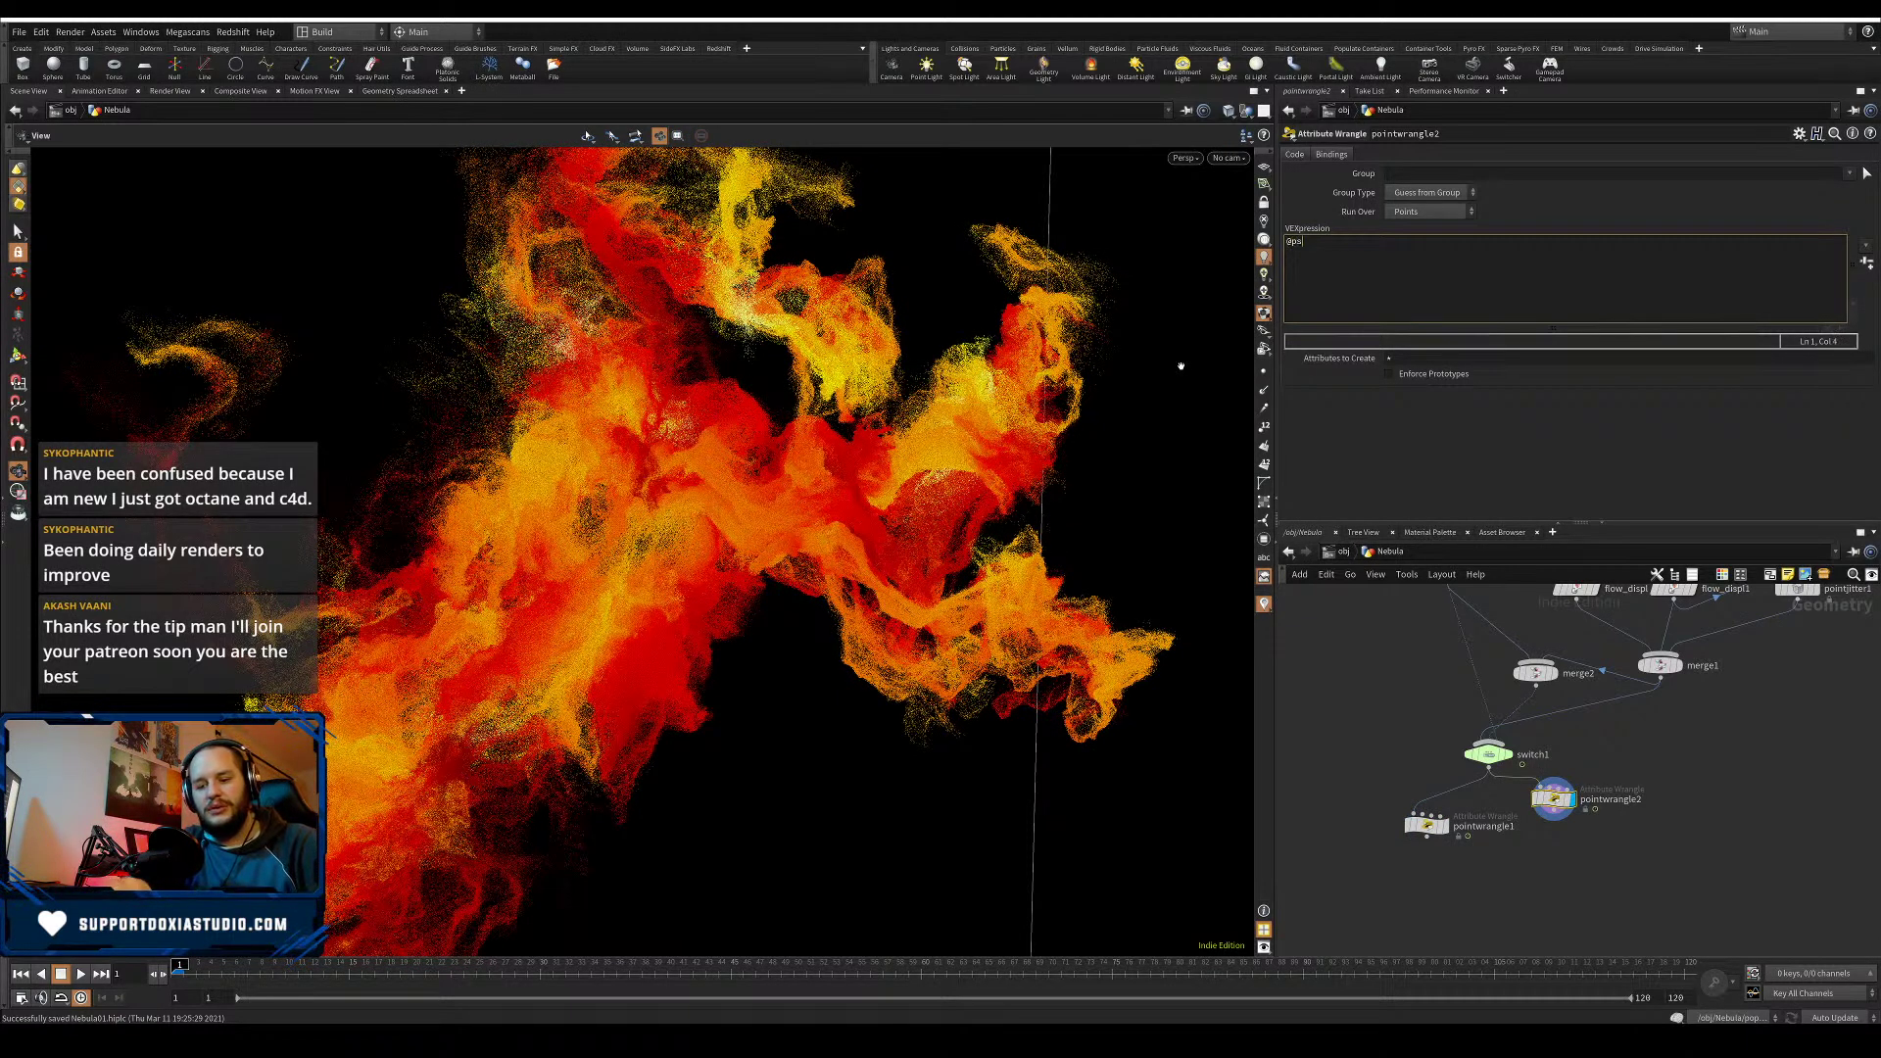
{"action": "type", "text": "@pscale ="}
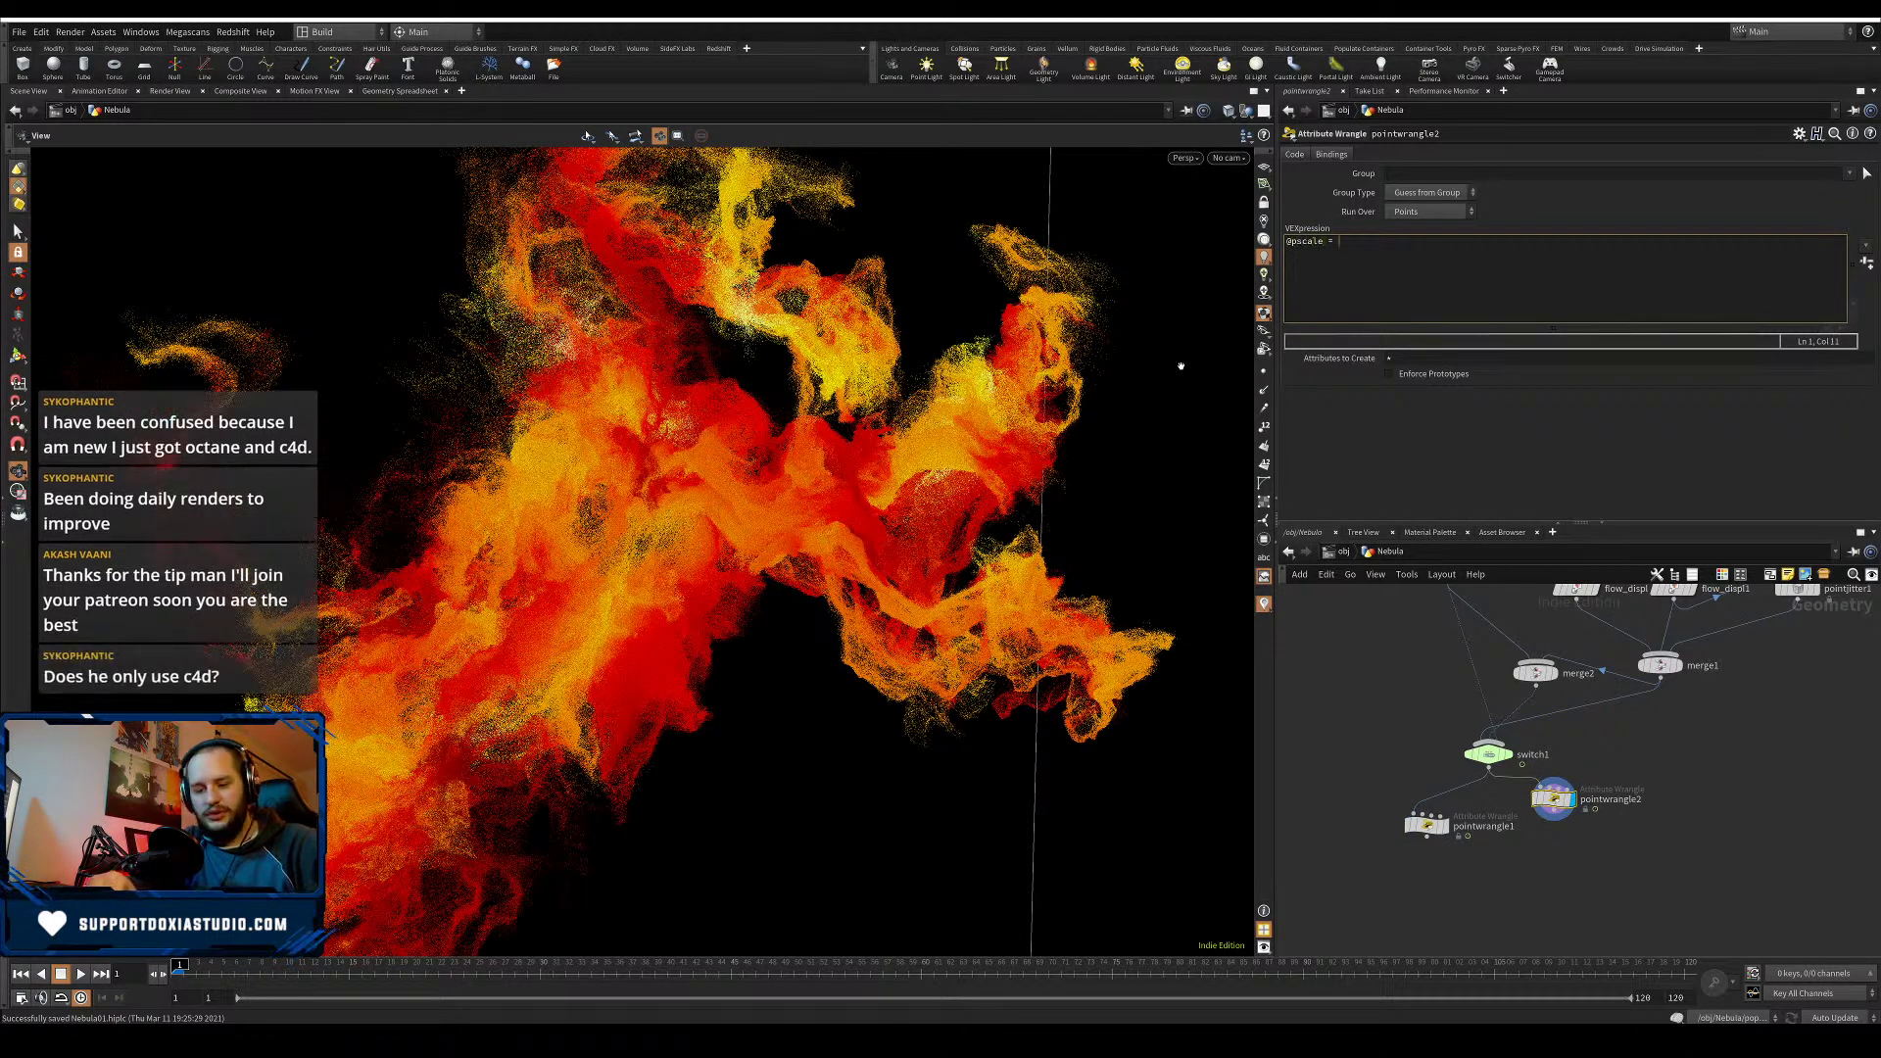
{"action": "type", "text": " fit("}
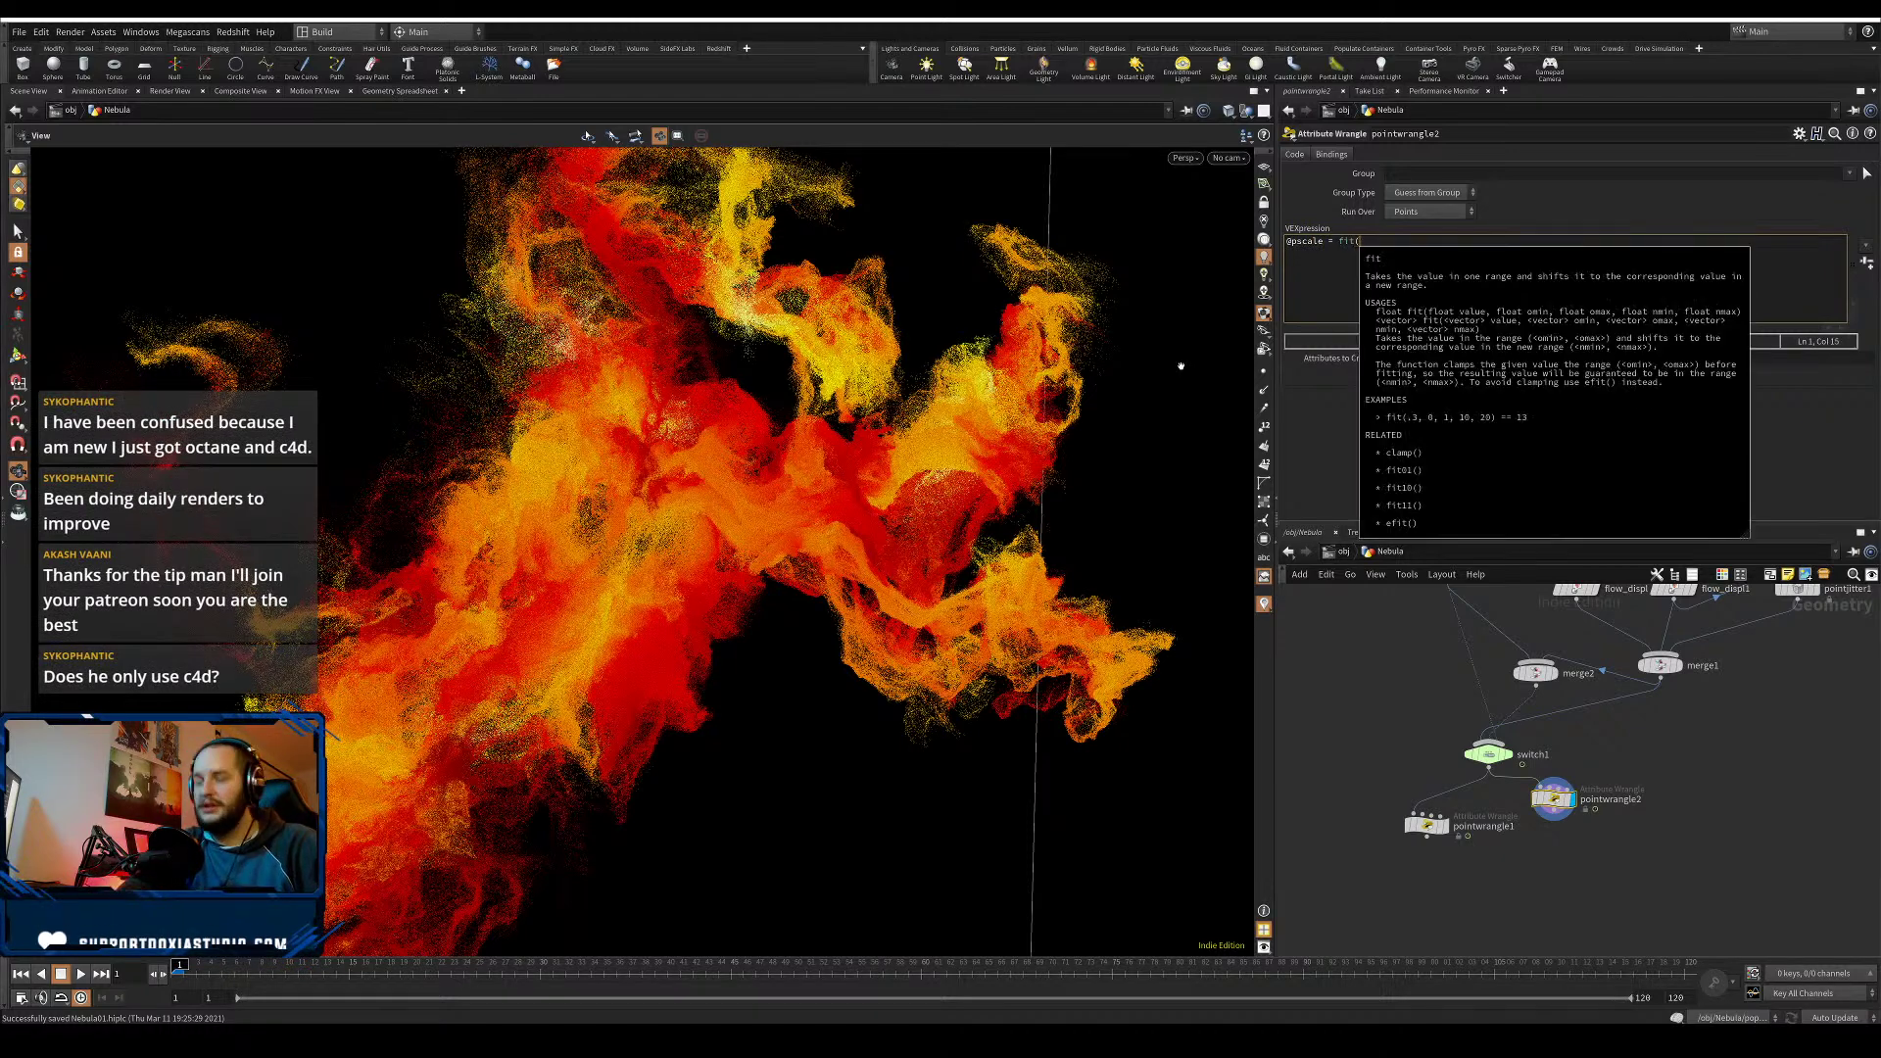
{"action": "type", "text": "rand(p"}
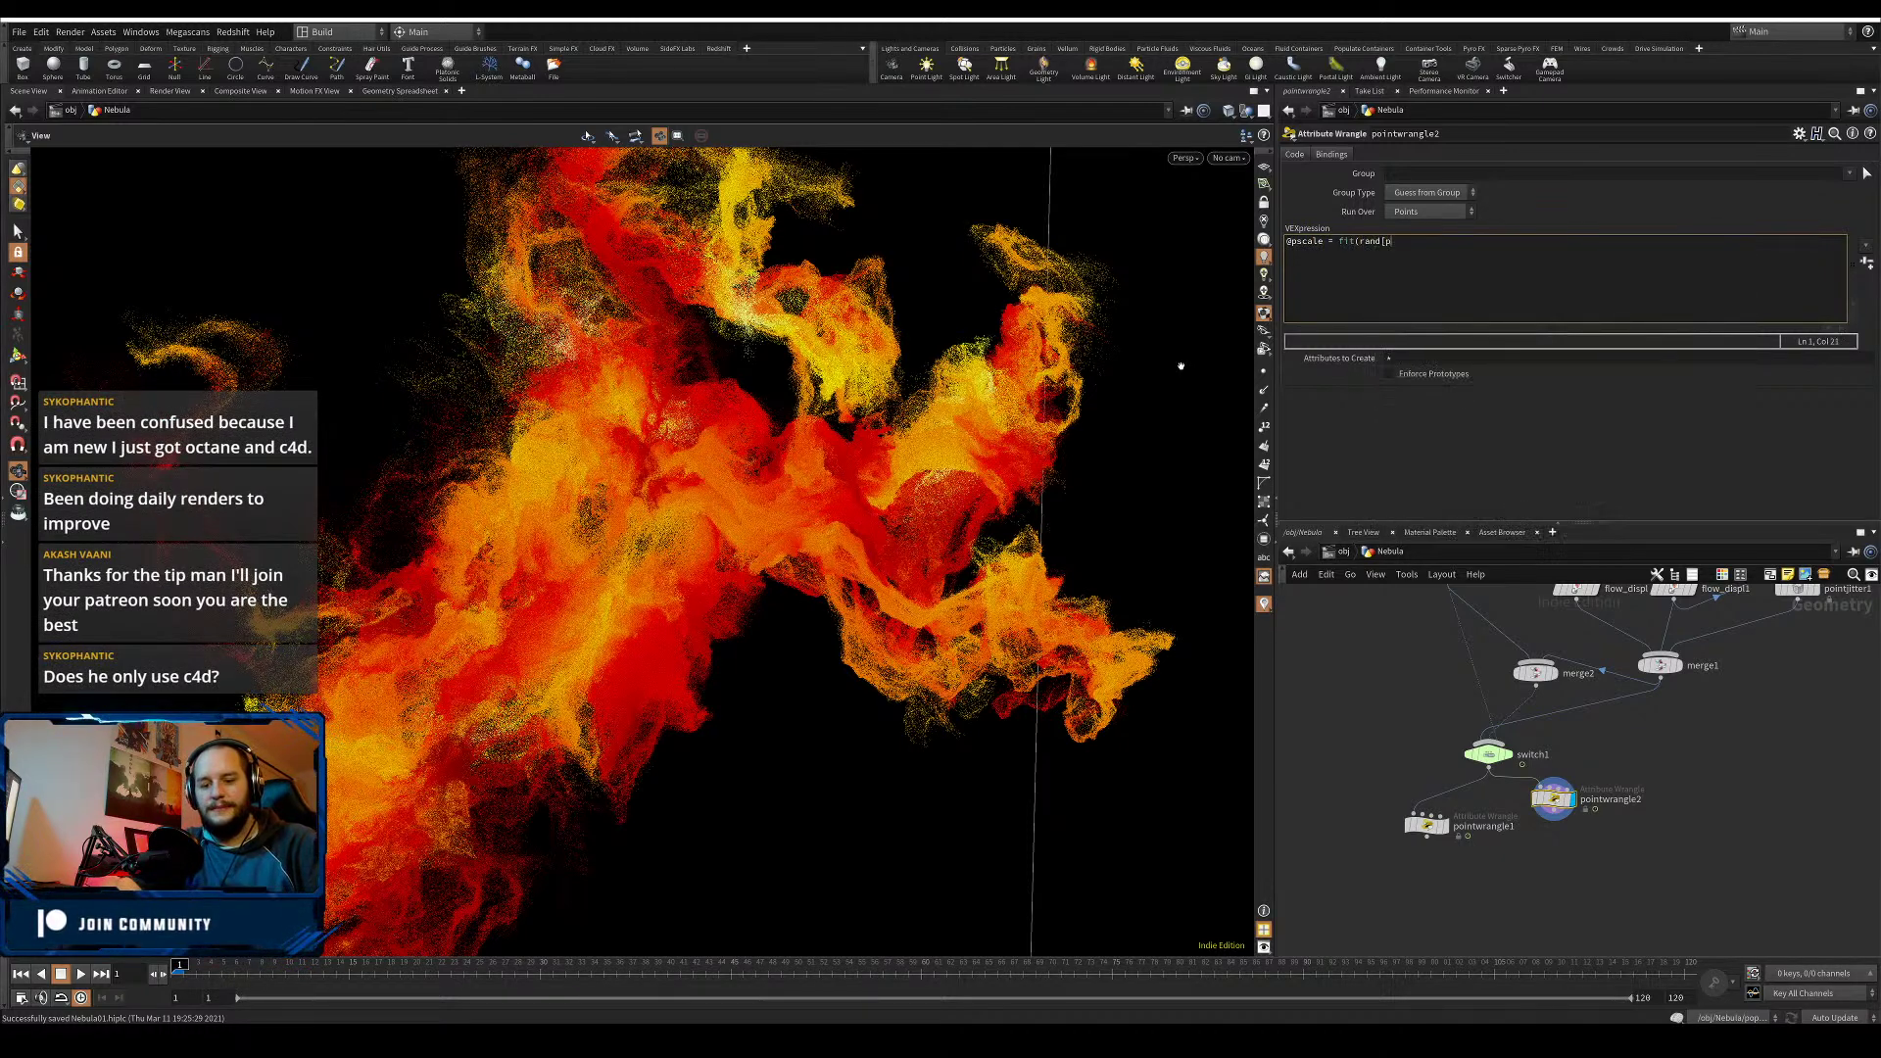
{"action": "key", "text": "BackSpace"}
{"action": "type", "text": "id"}
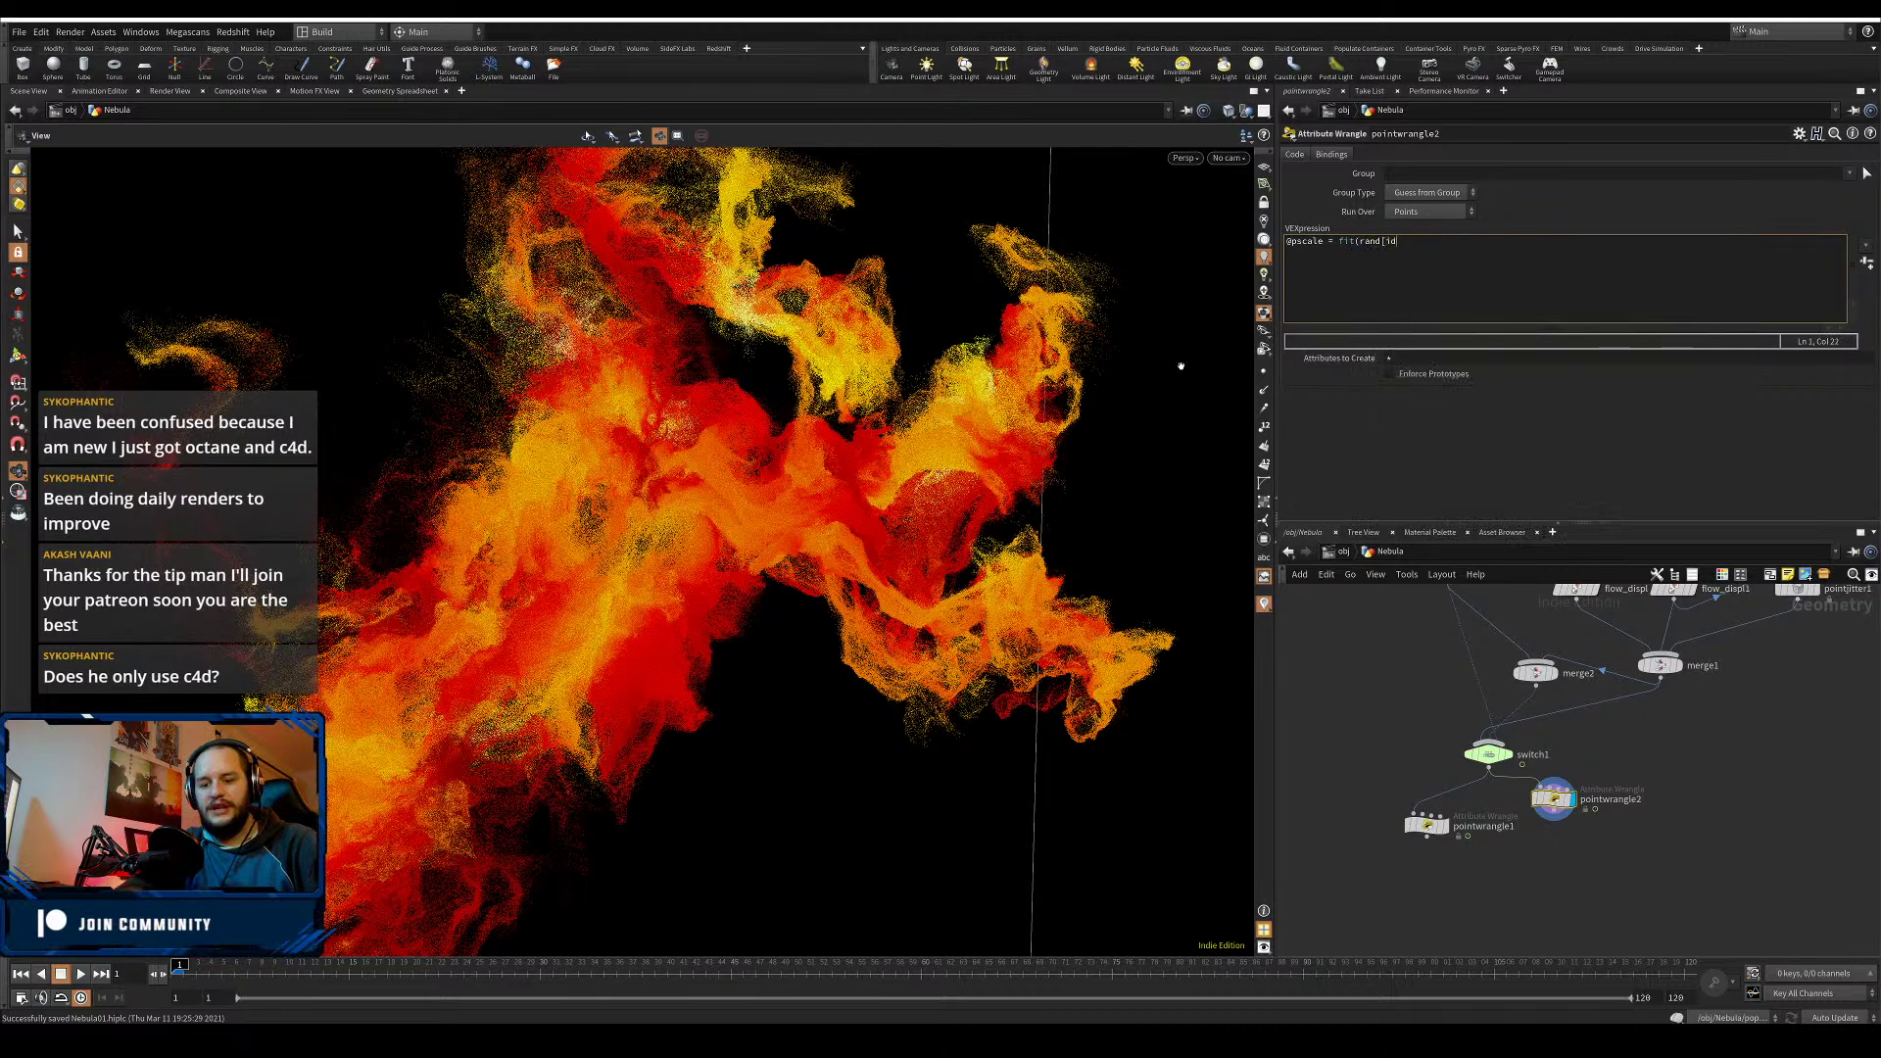
{"action": "type", "text": "]"}
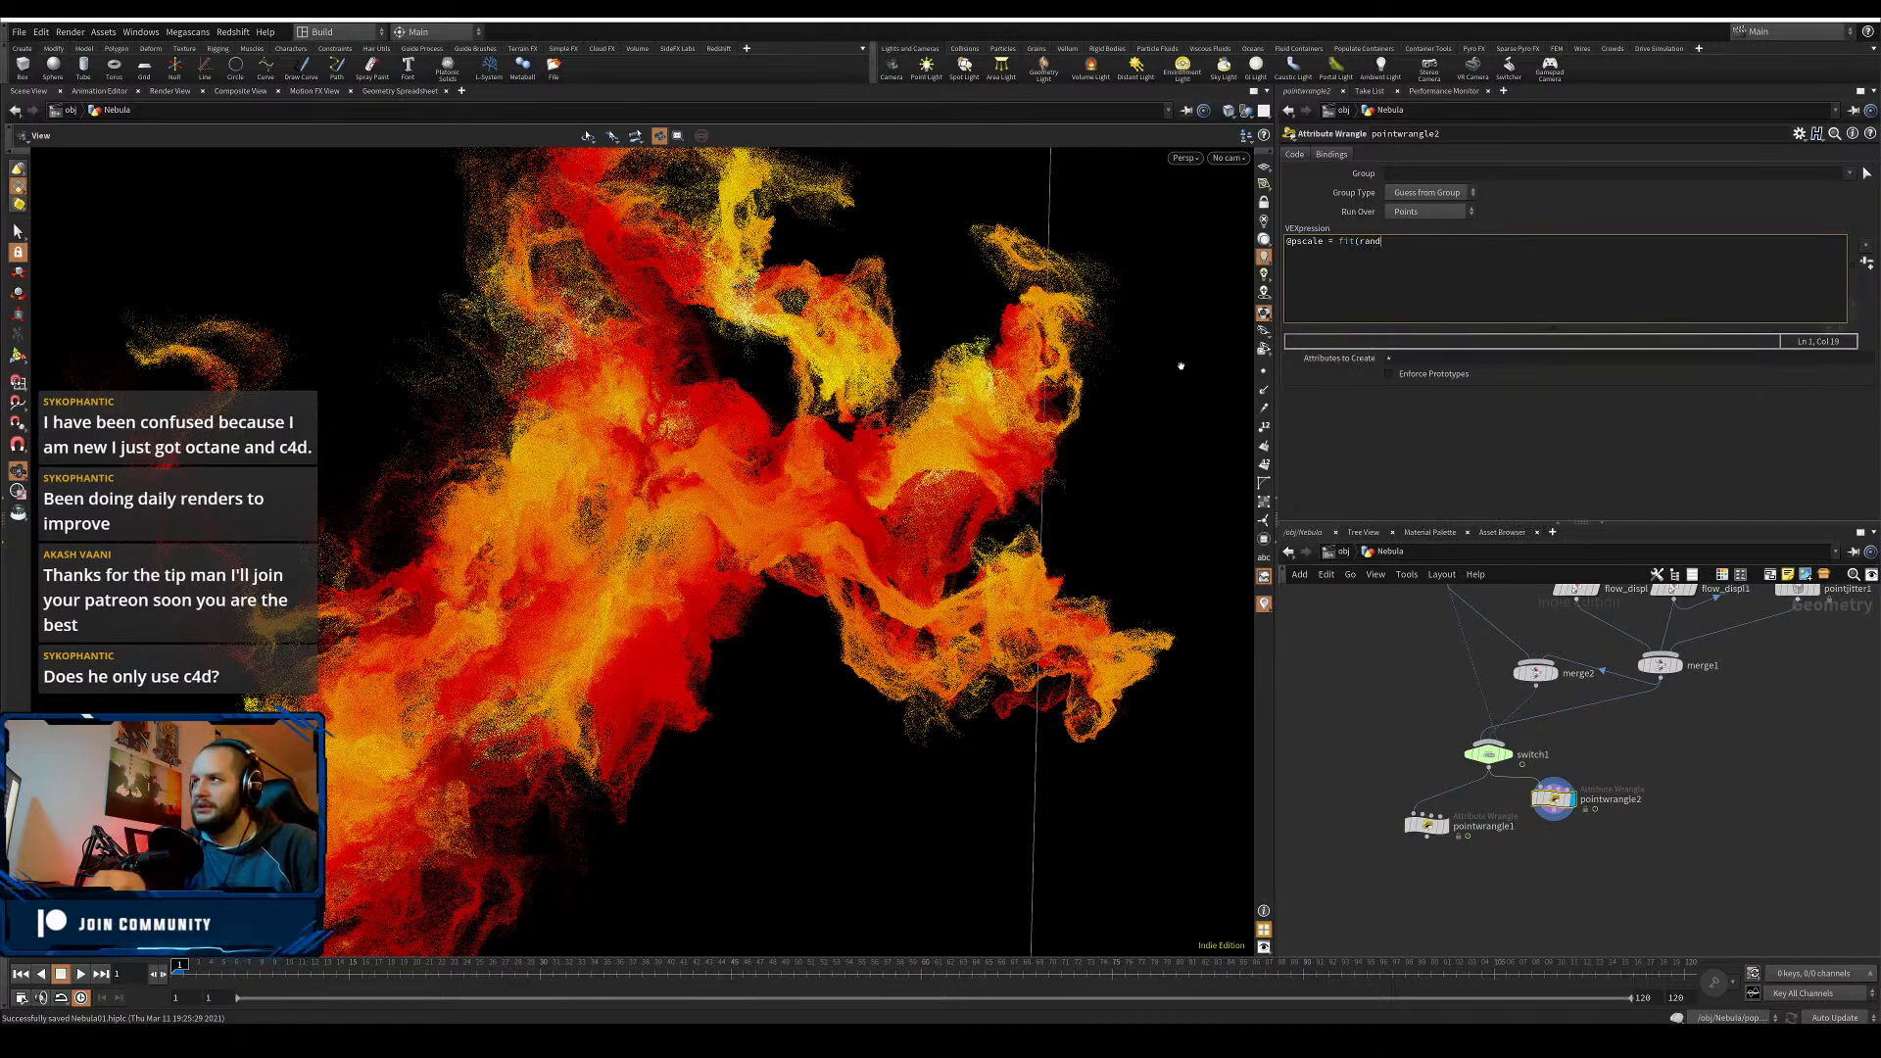
{"action": "type", "text": "d),0,1,"}
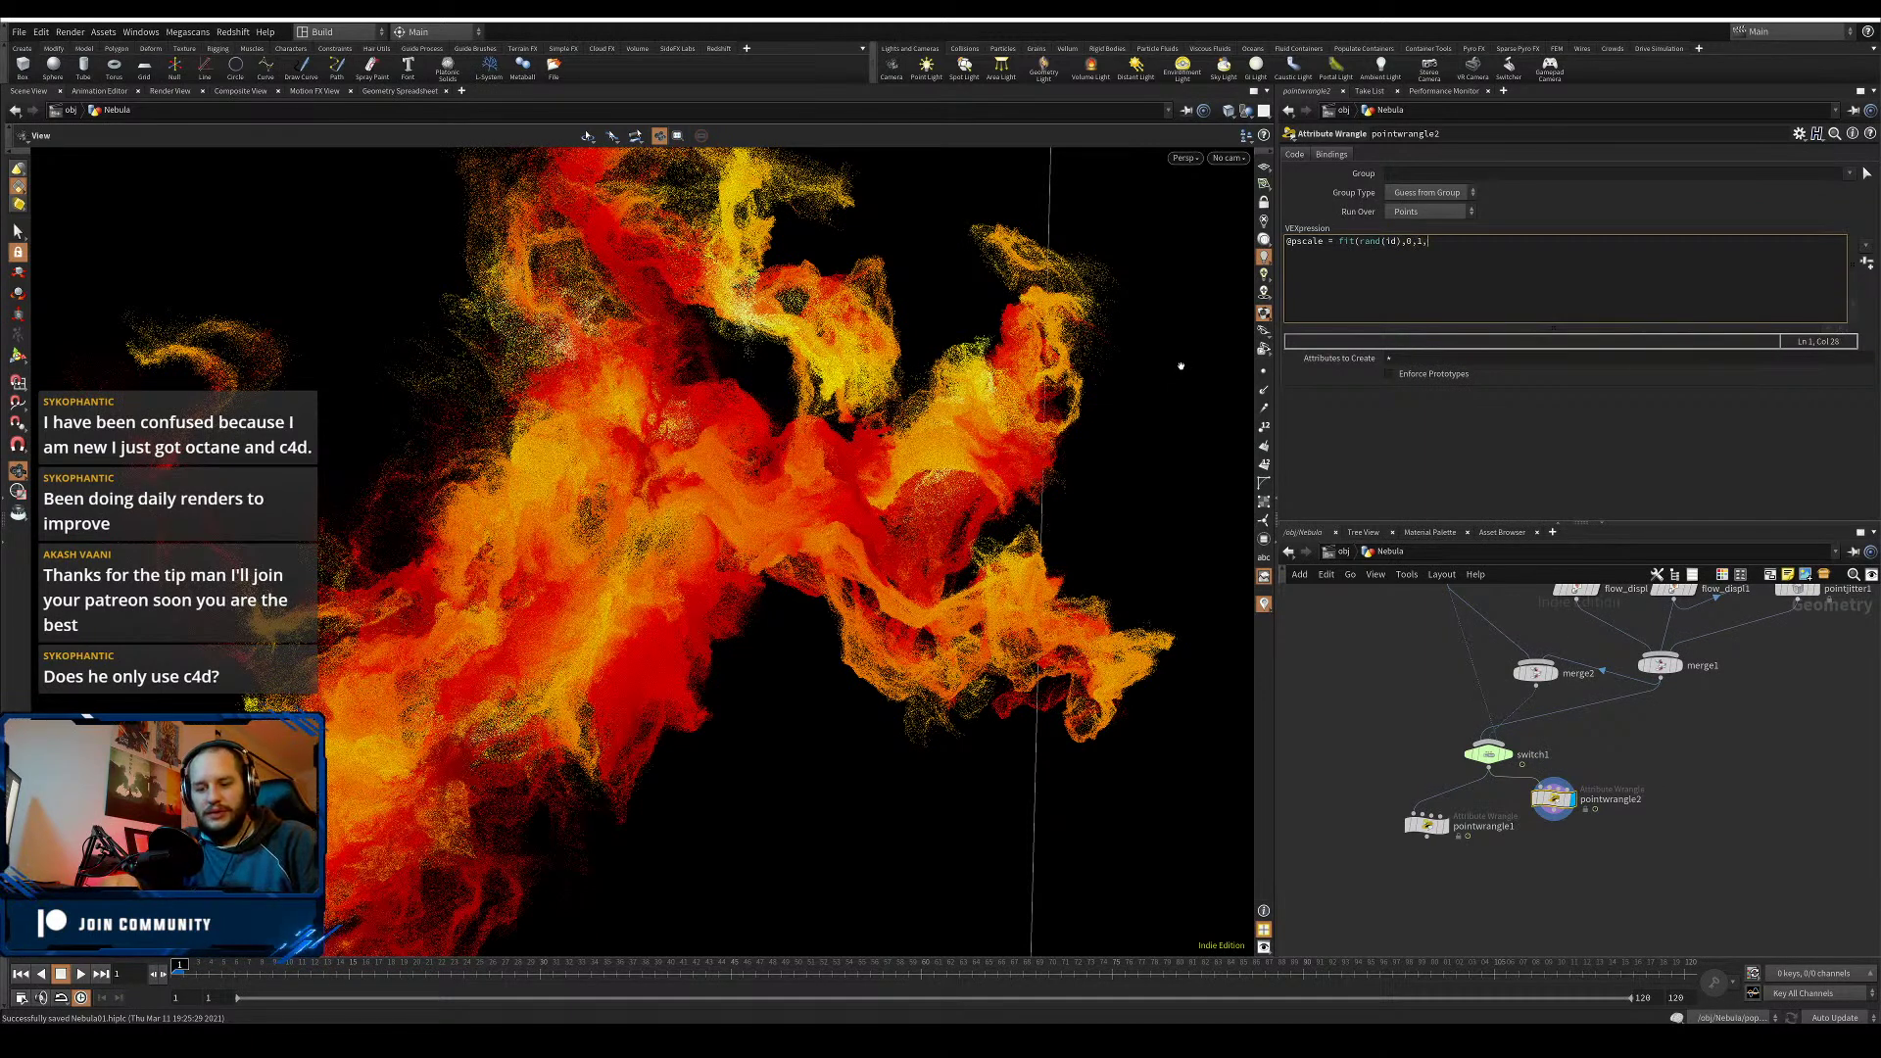
{"action": "type", "text": "0.00"}
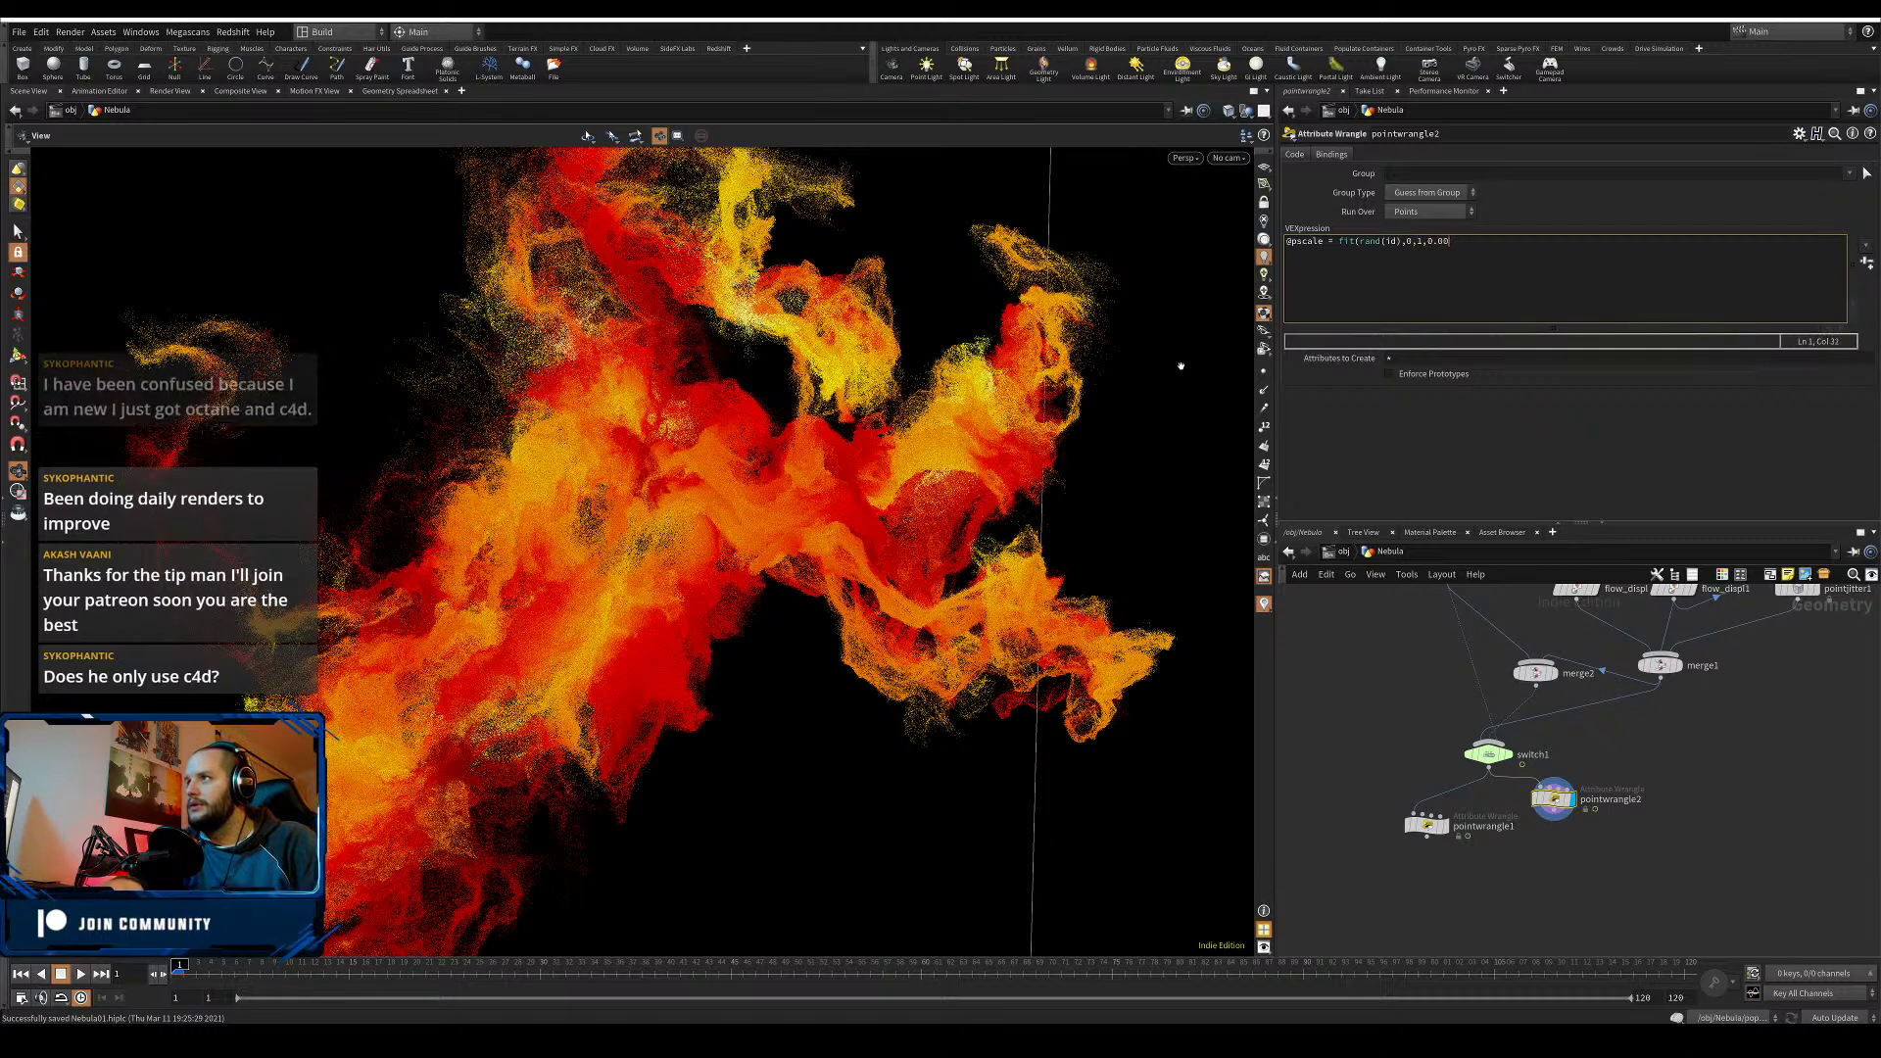
{"action": "type", "text": "1,0.0"}
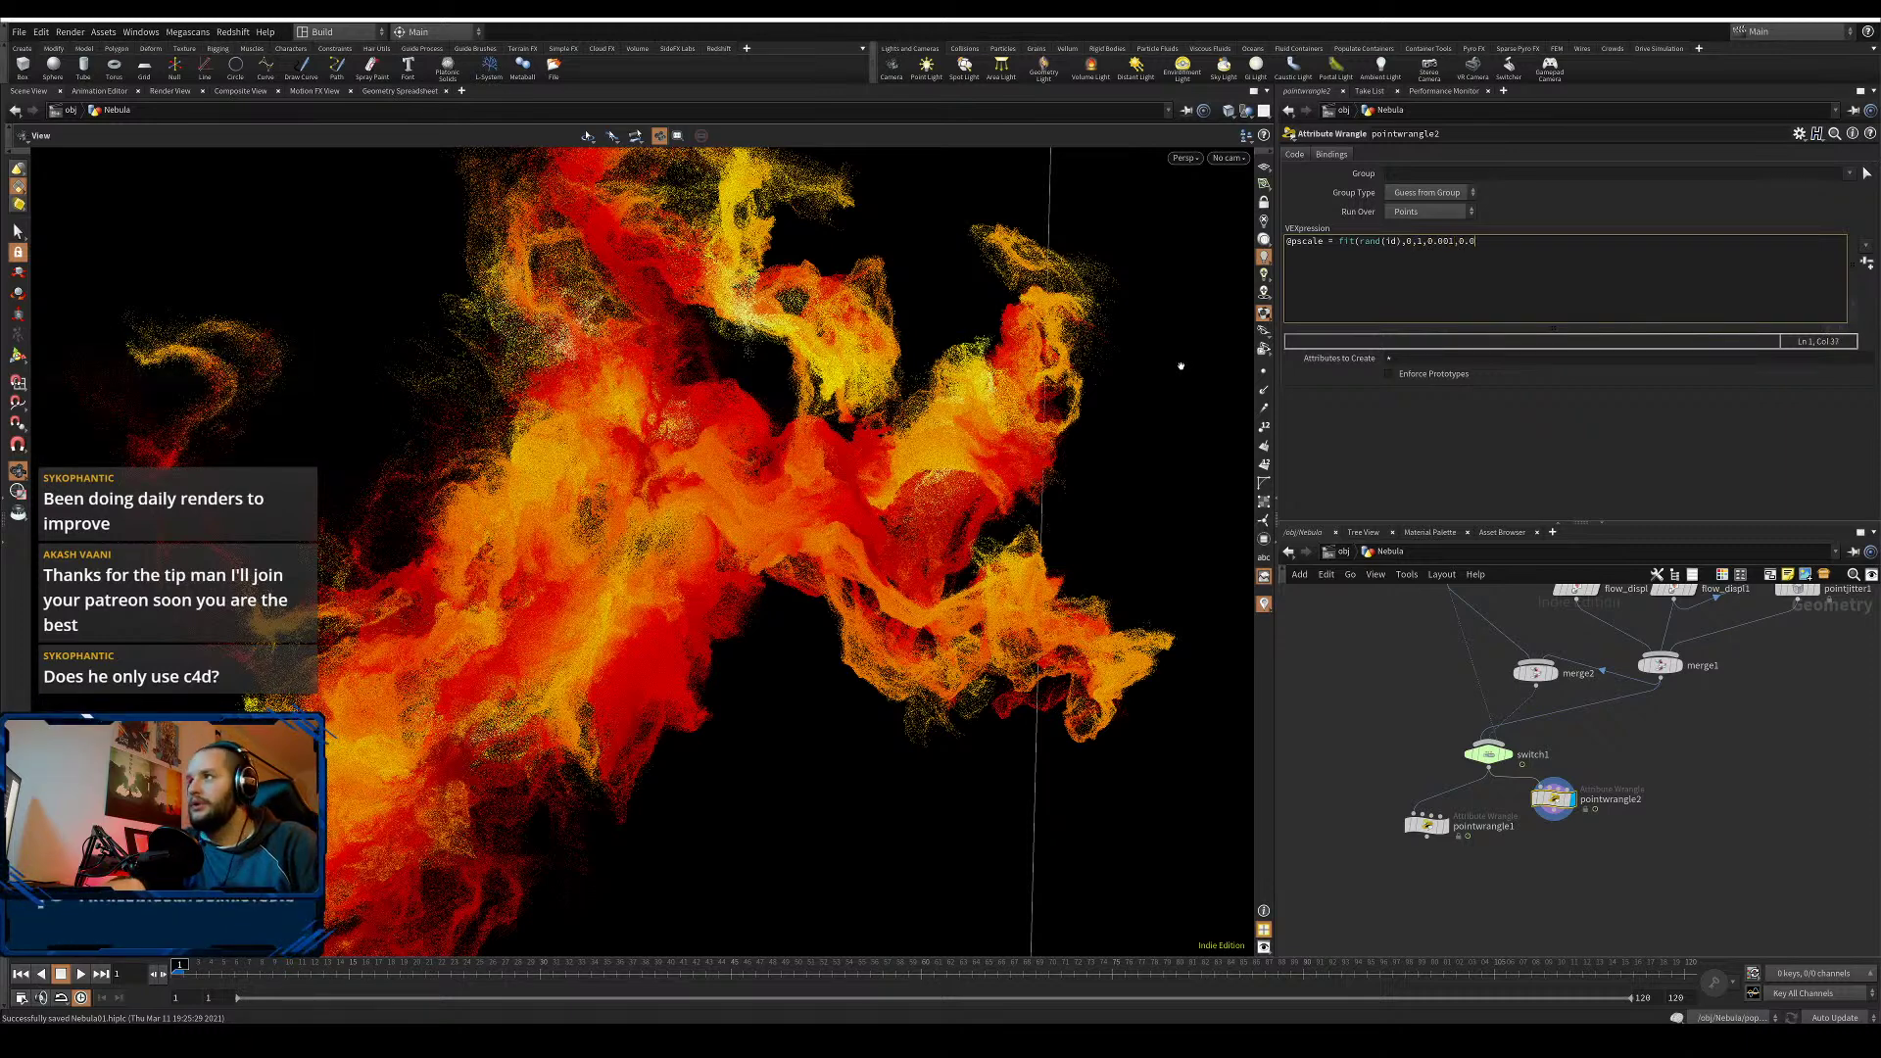
{"action": "type", "text": "03)"}
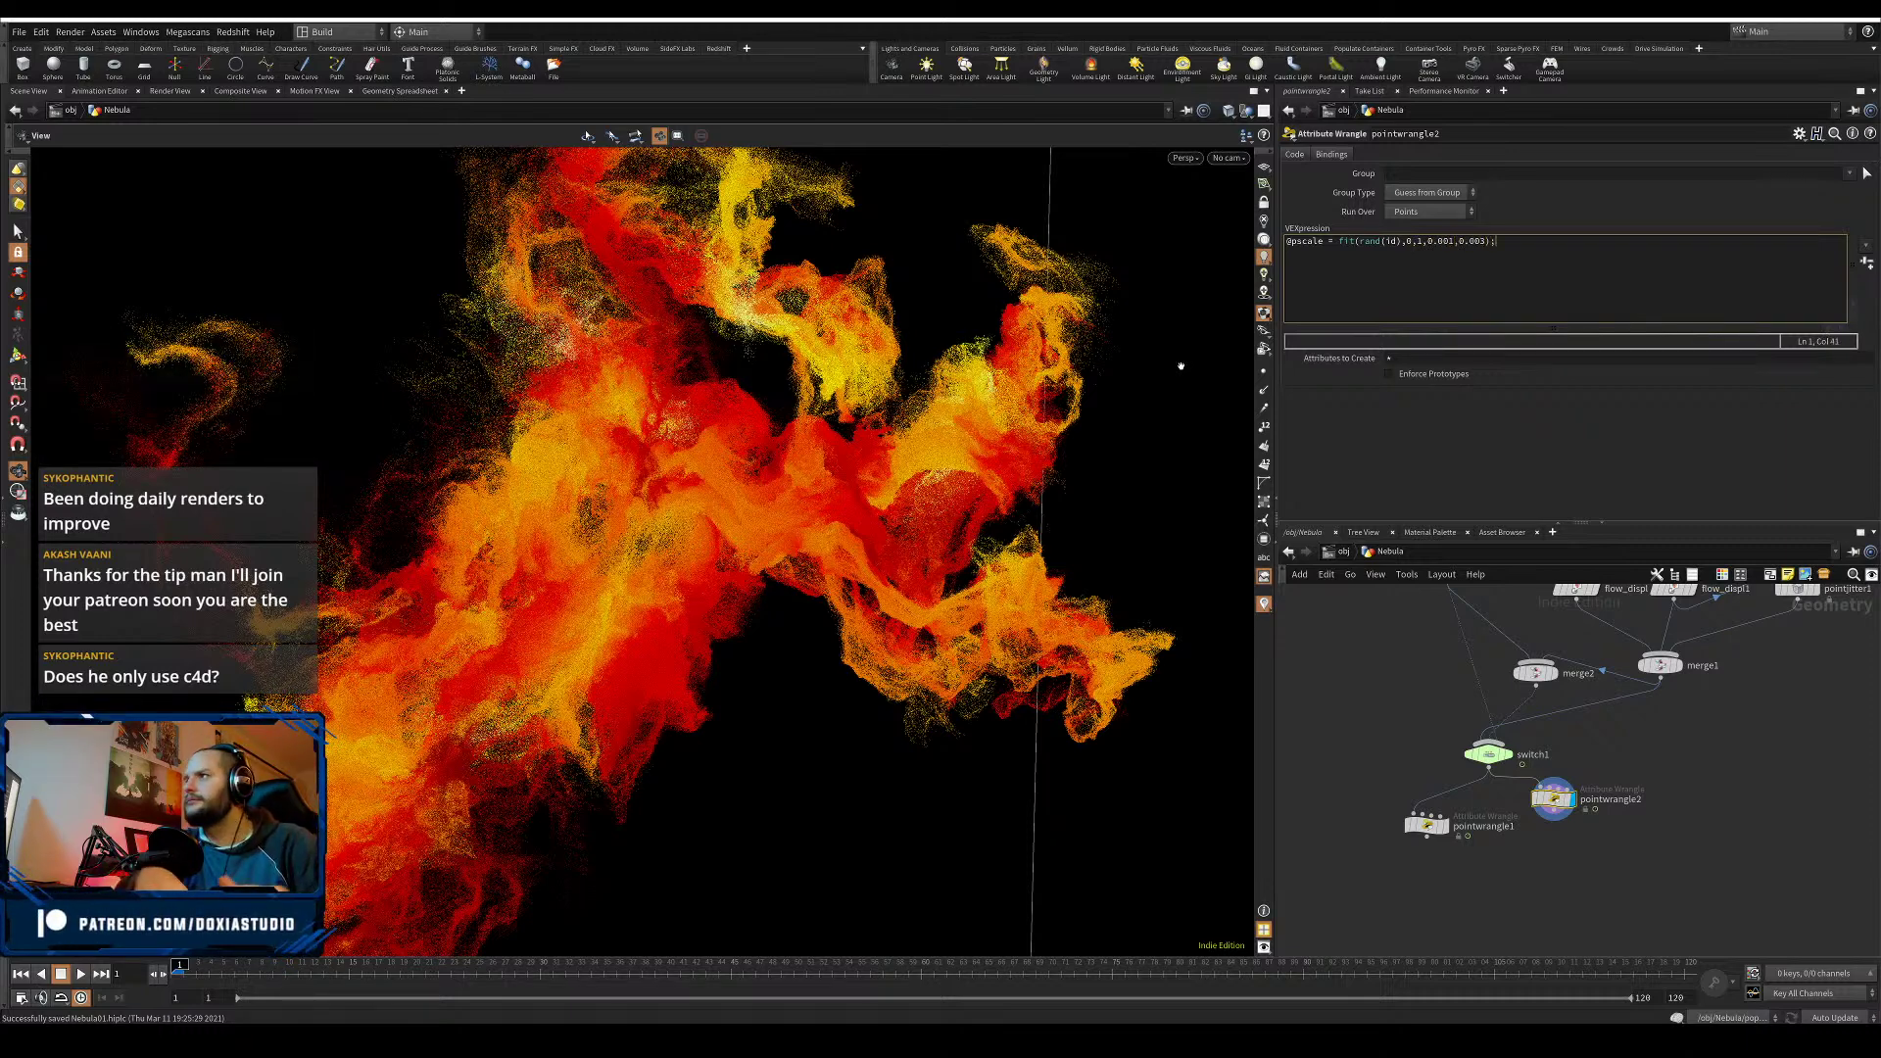
{"action": "type", "text": ";"}
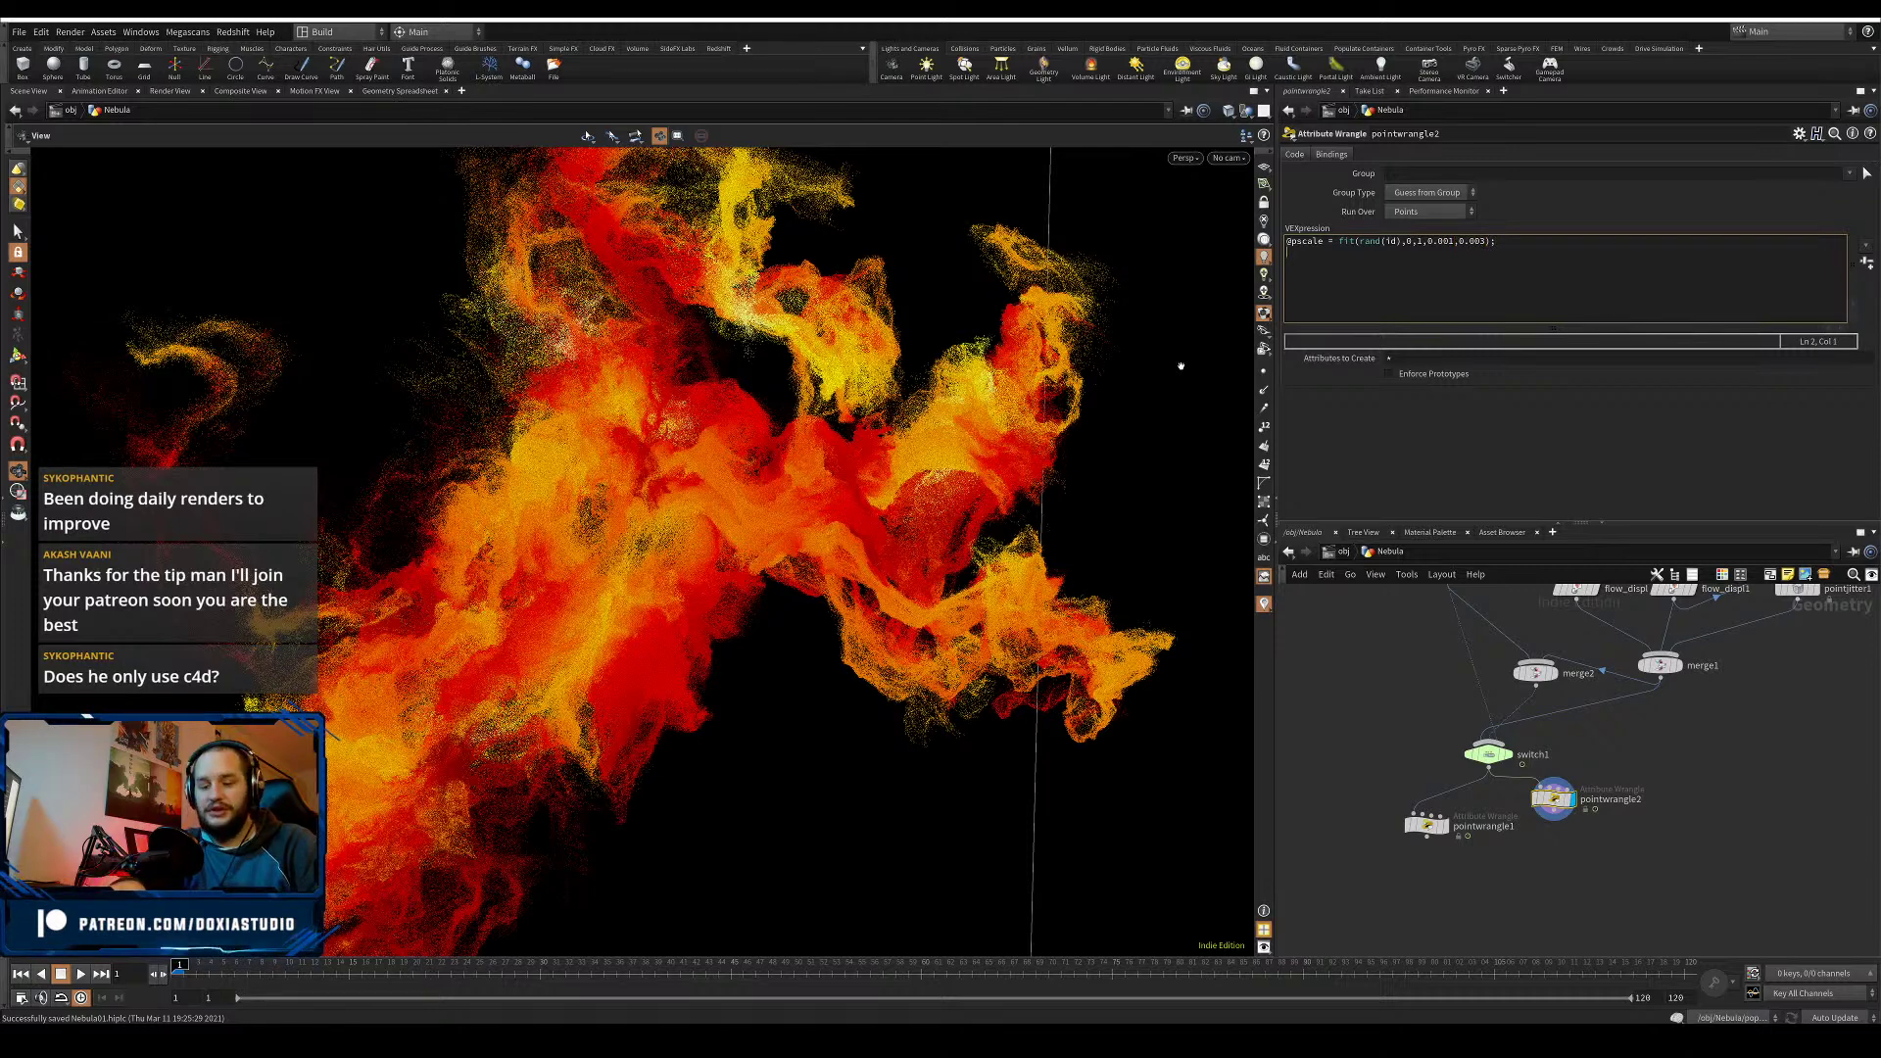
{"action": "key", "text": "Return"}
{"action": "type", "text": "@density = 1;"}
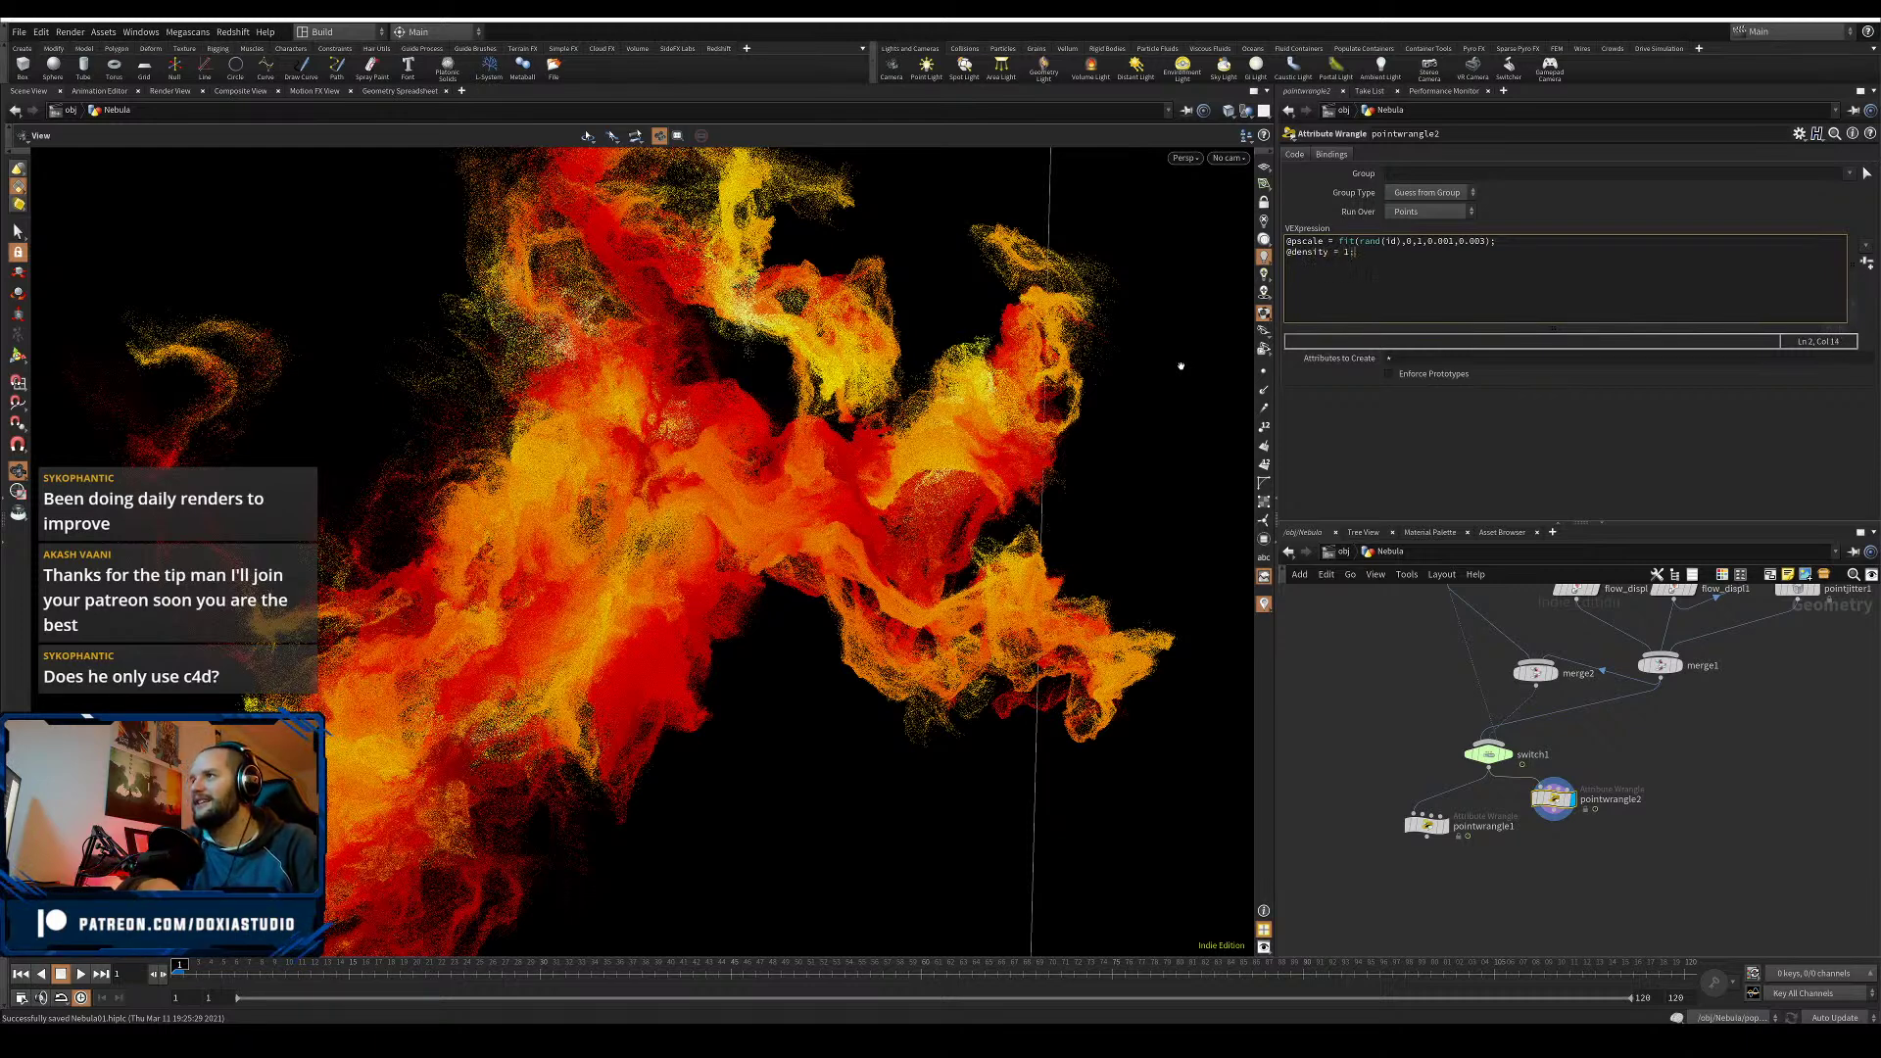
{"action": "left_click", "coordinate": [1757, 510]}
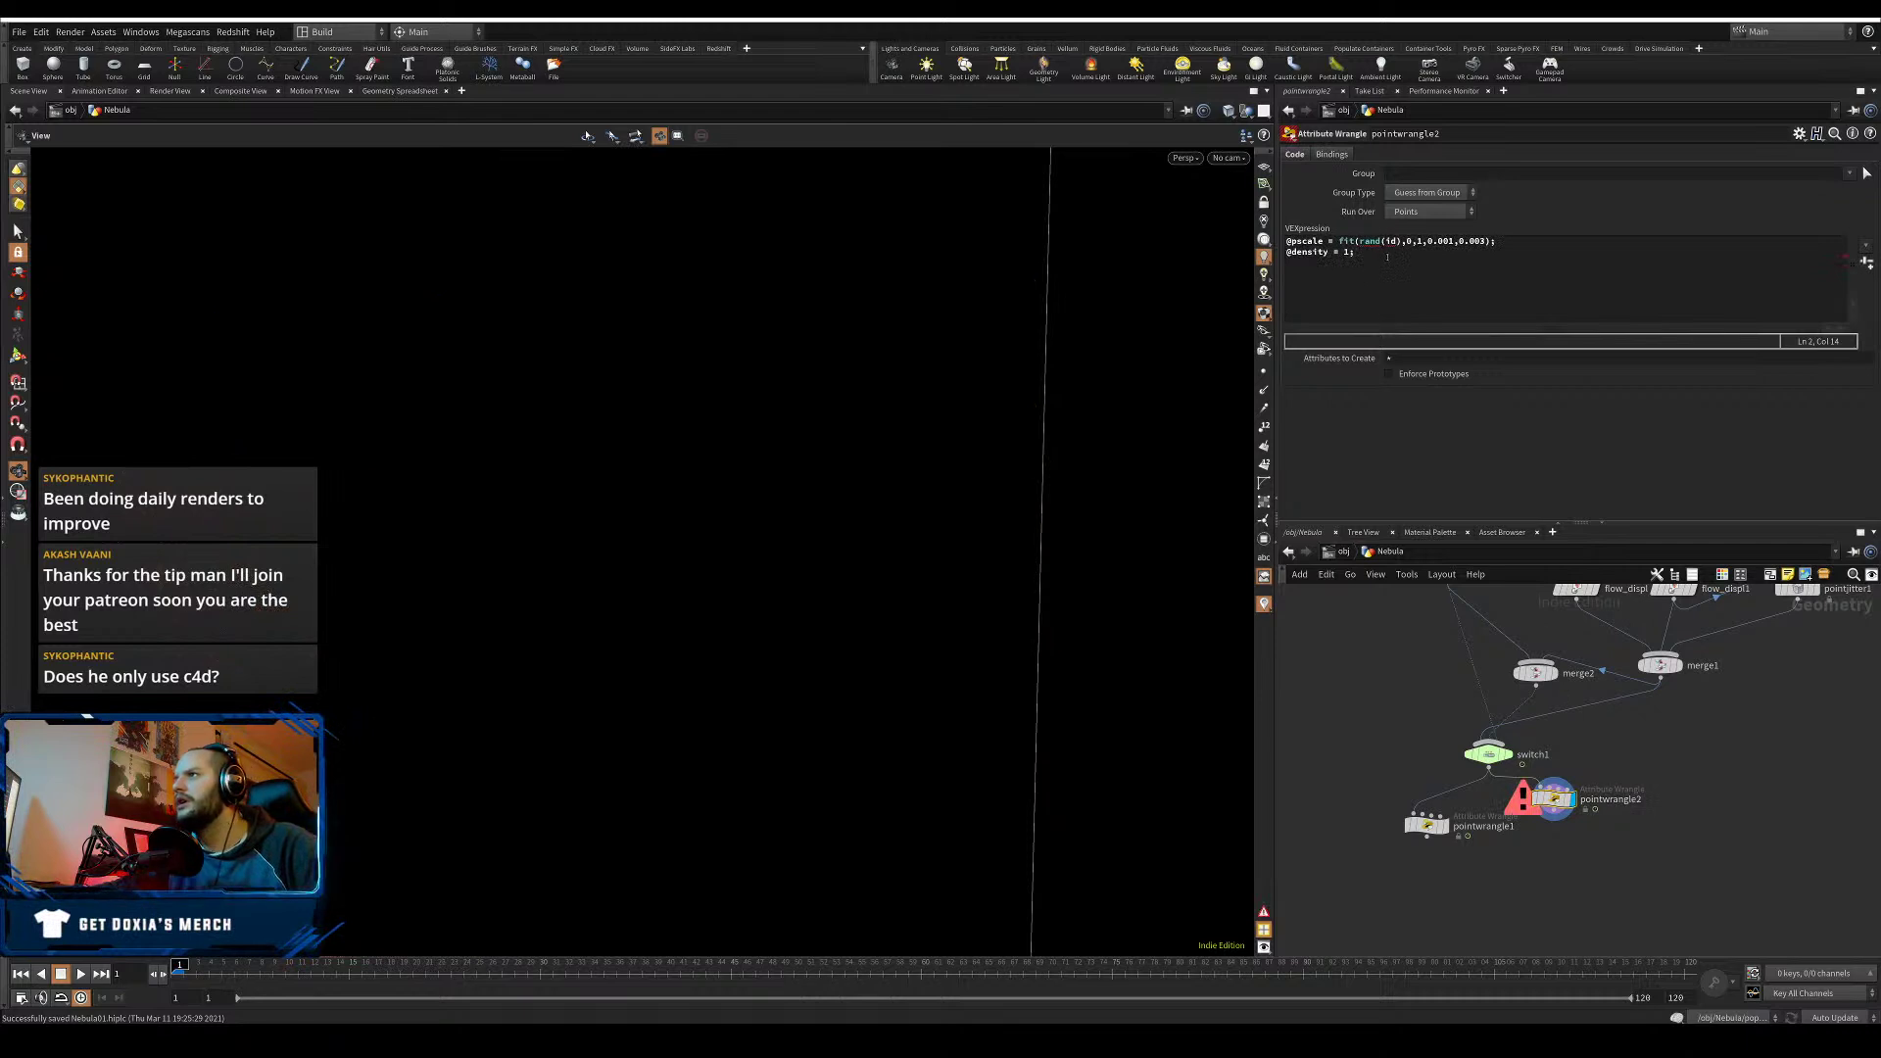
{"action": "left_click", "coordinate": [1360, 241]}
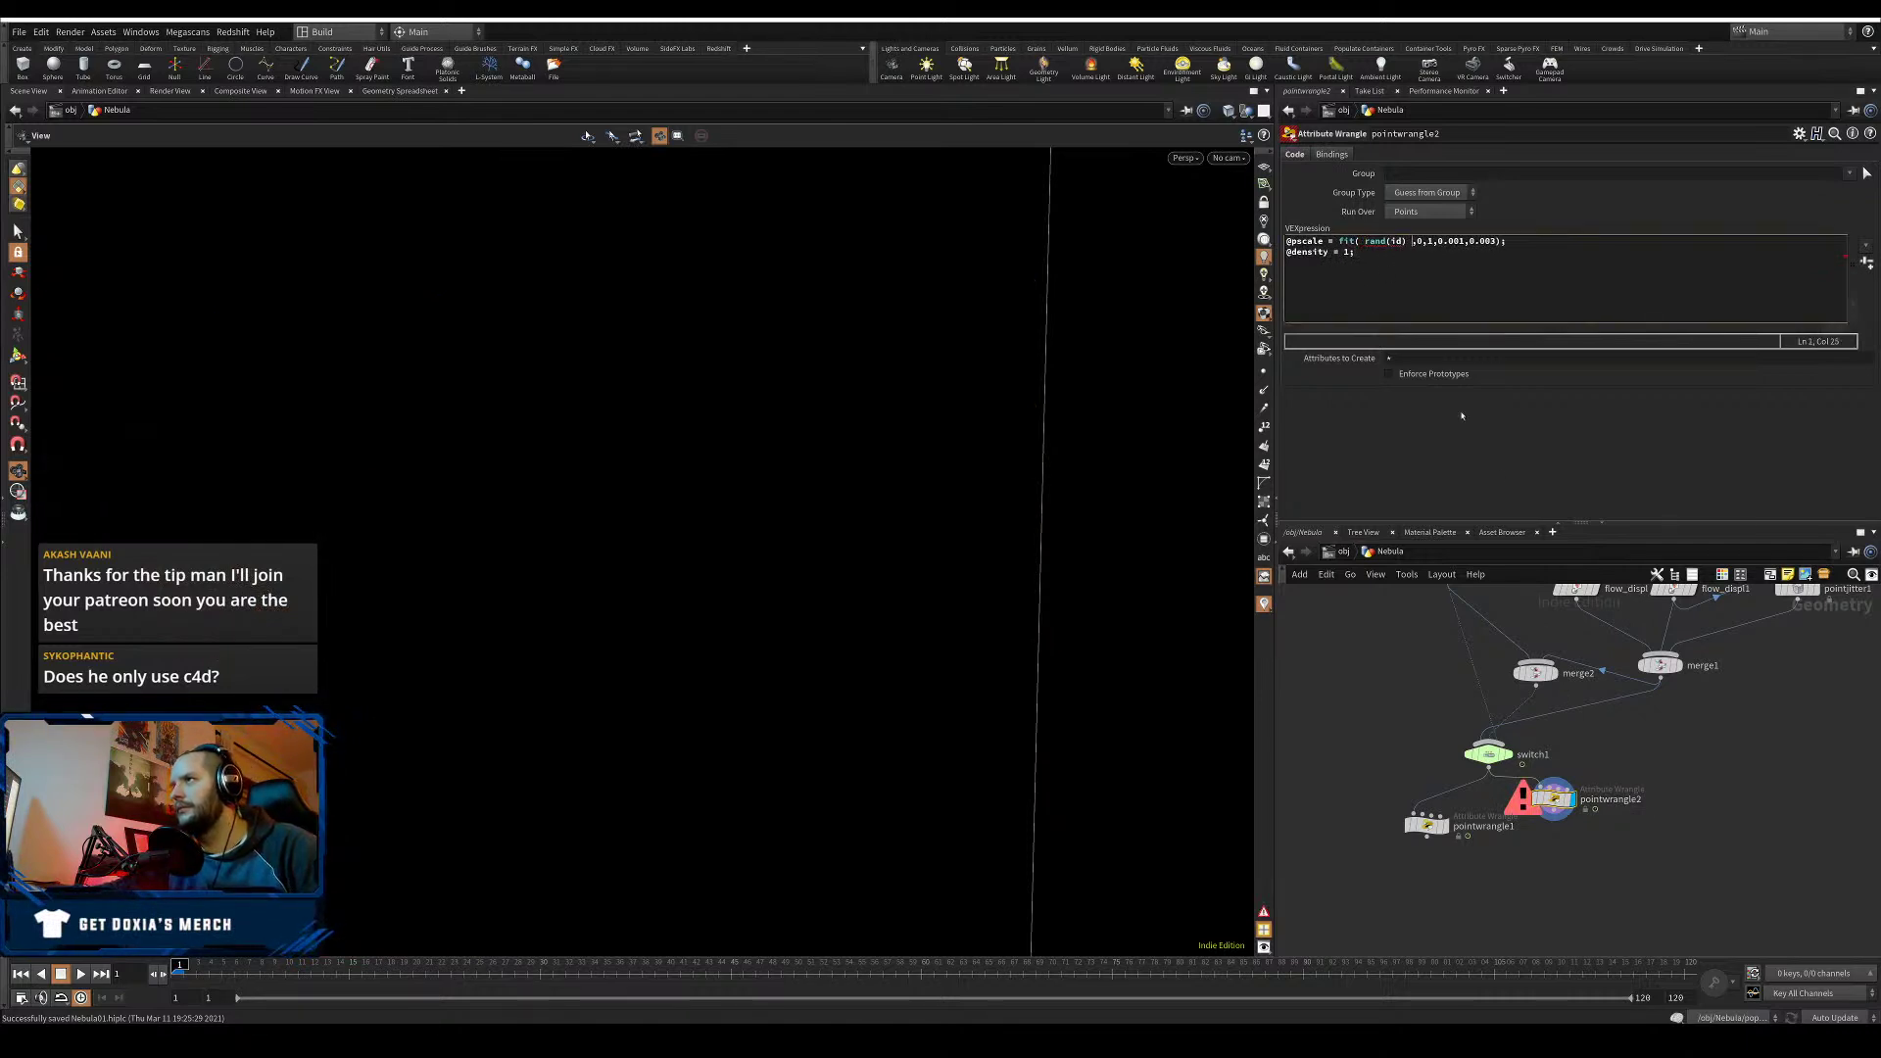
{"action": "left_click", "coordinate": [1453, 757]}
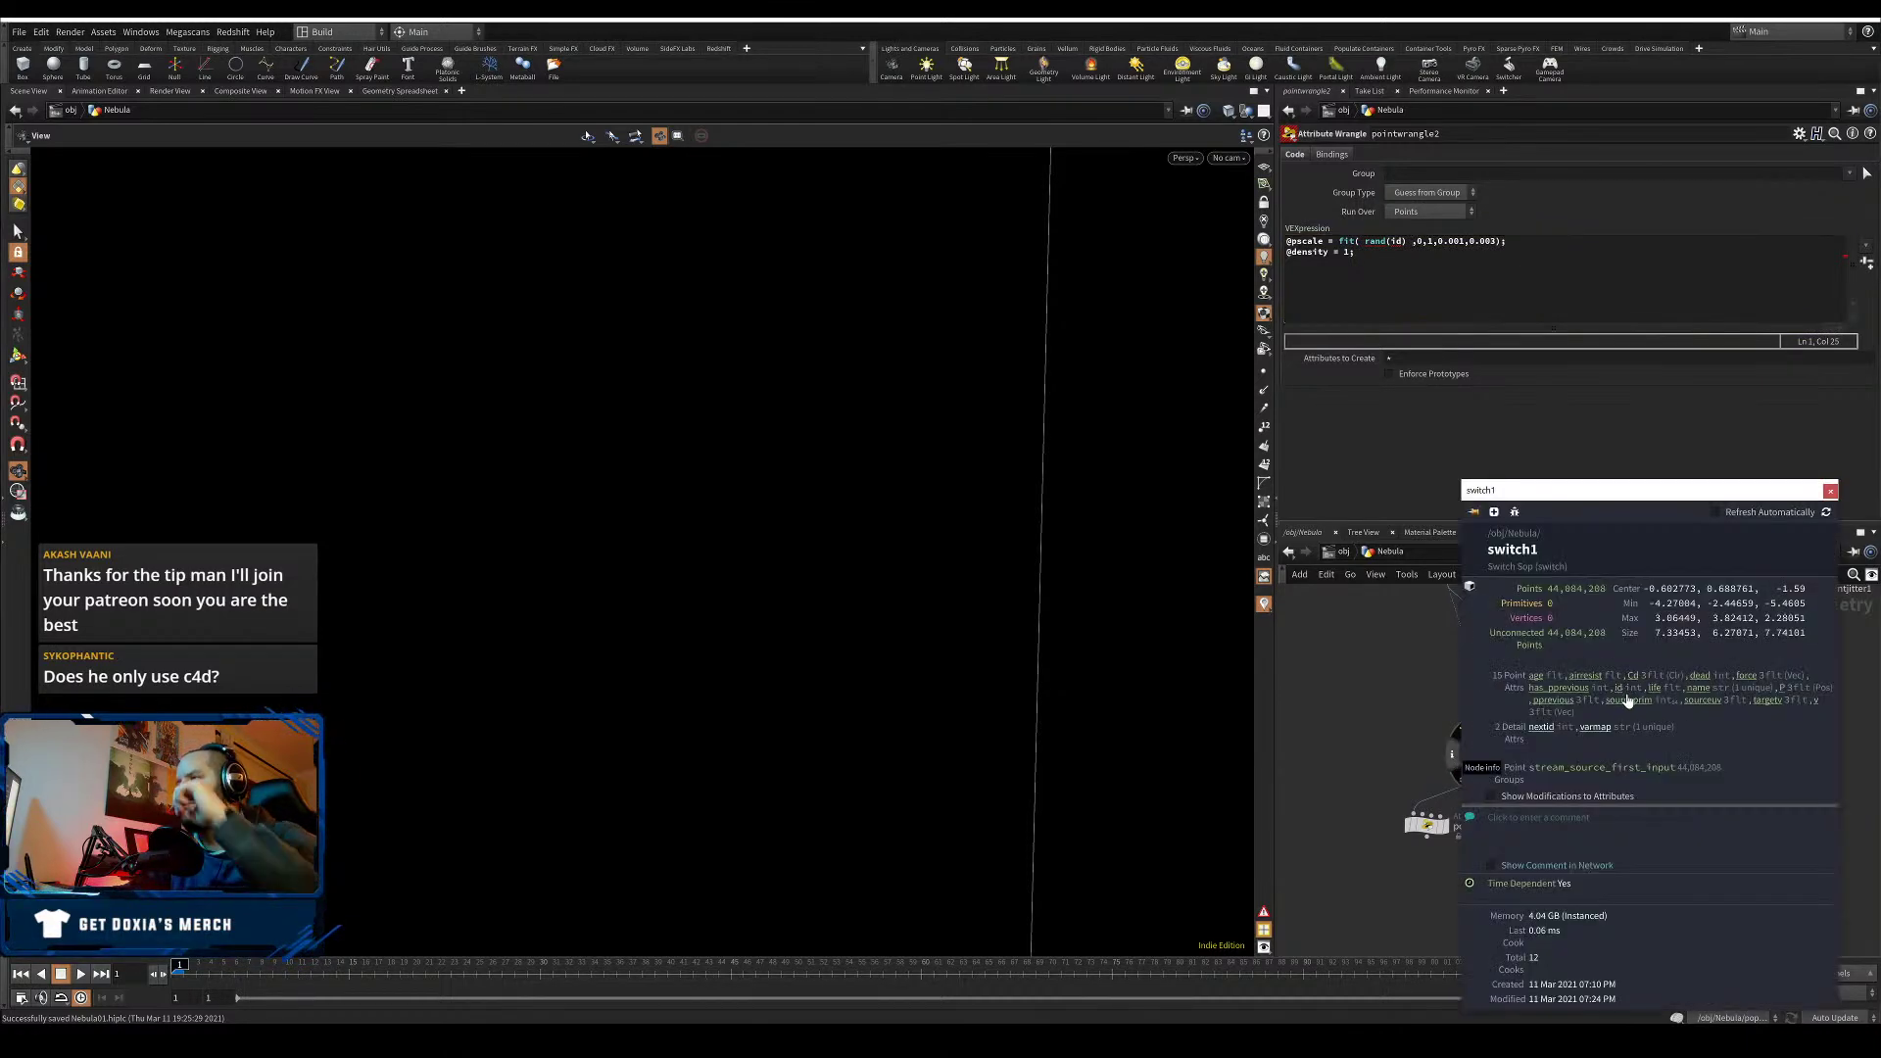
{"action": "left_click", "coordinate": [1376, 722]}
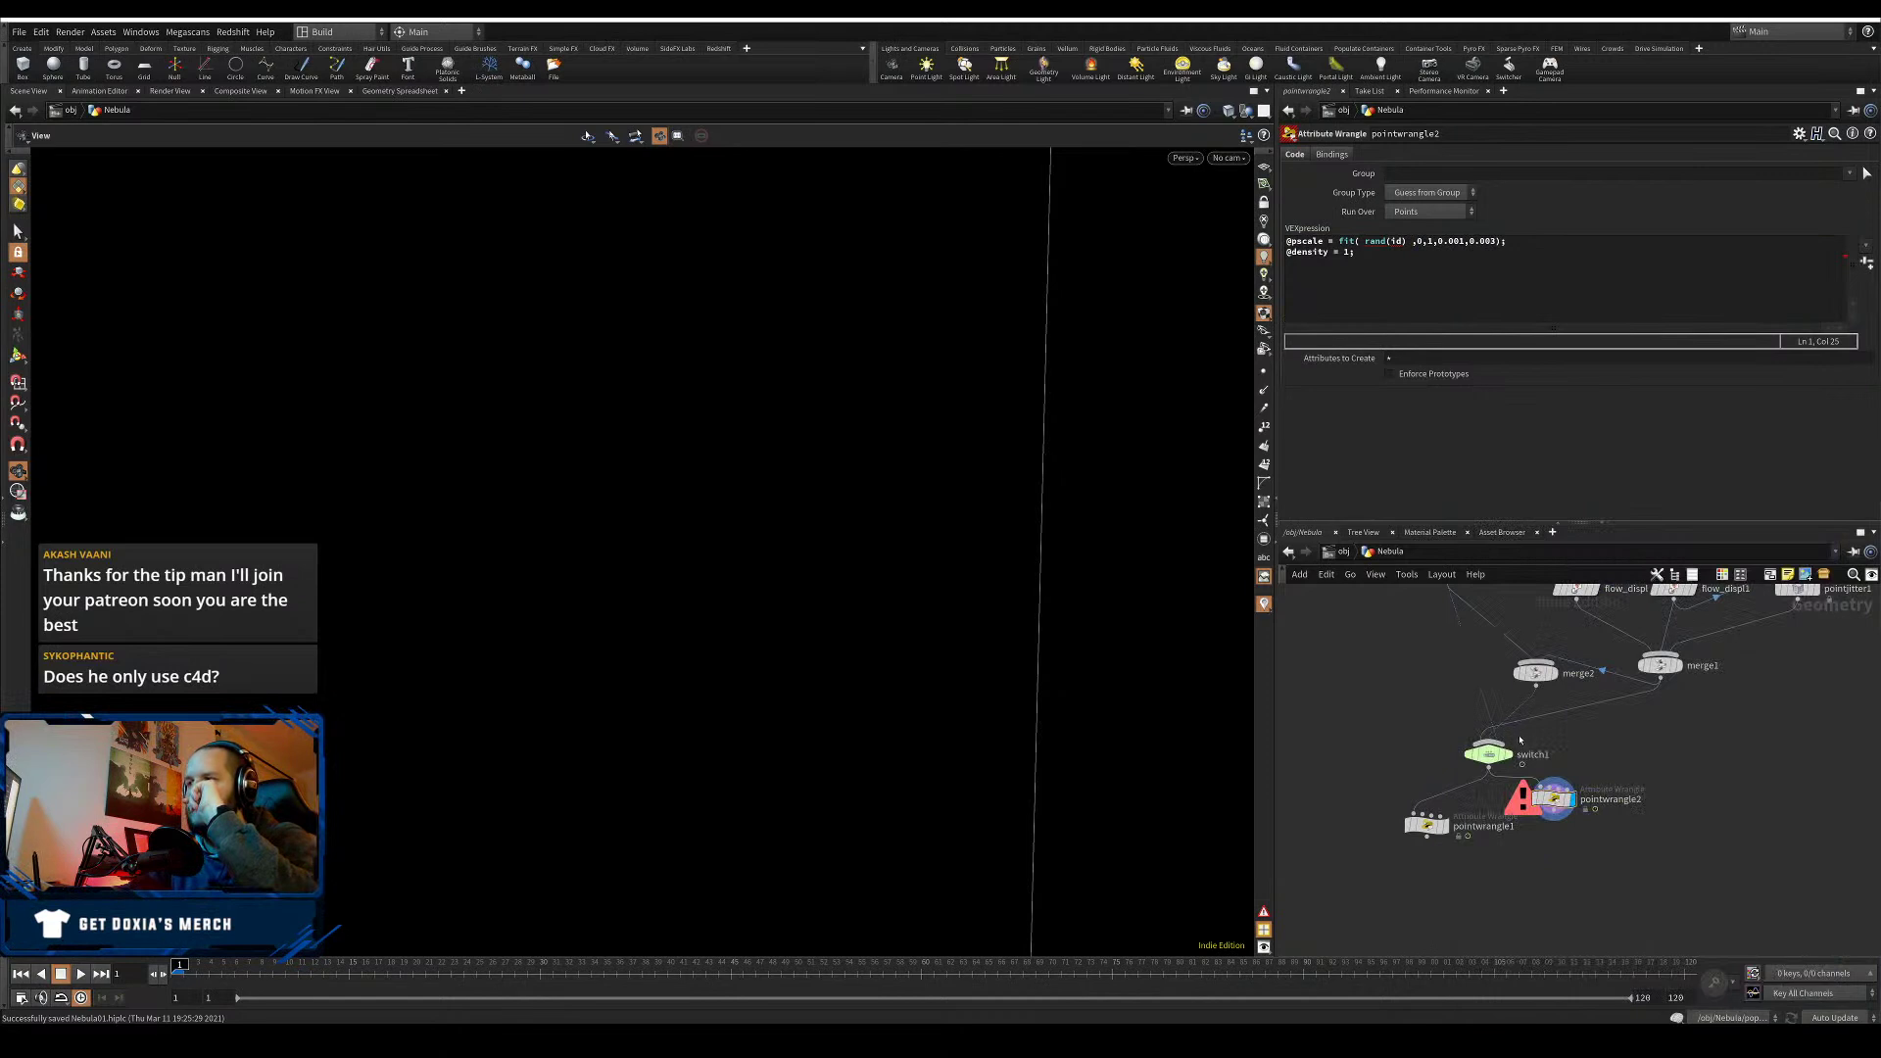
{"action": "left_click_drag", "start_coordinate": [1401, 245], "coordinate": [1390, 243]}
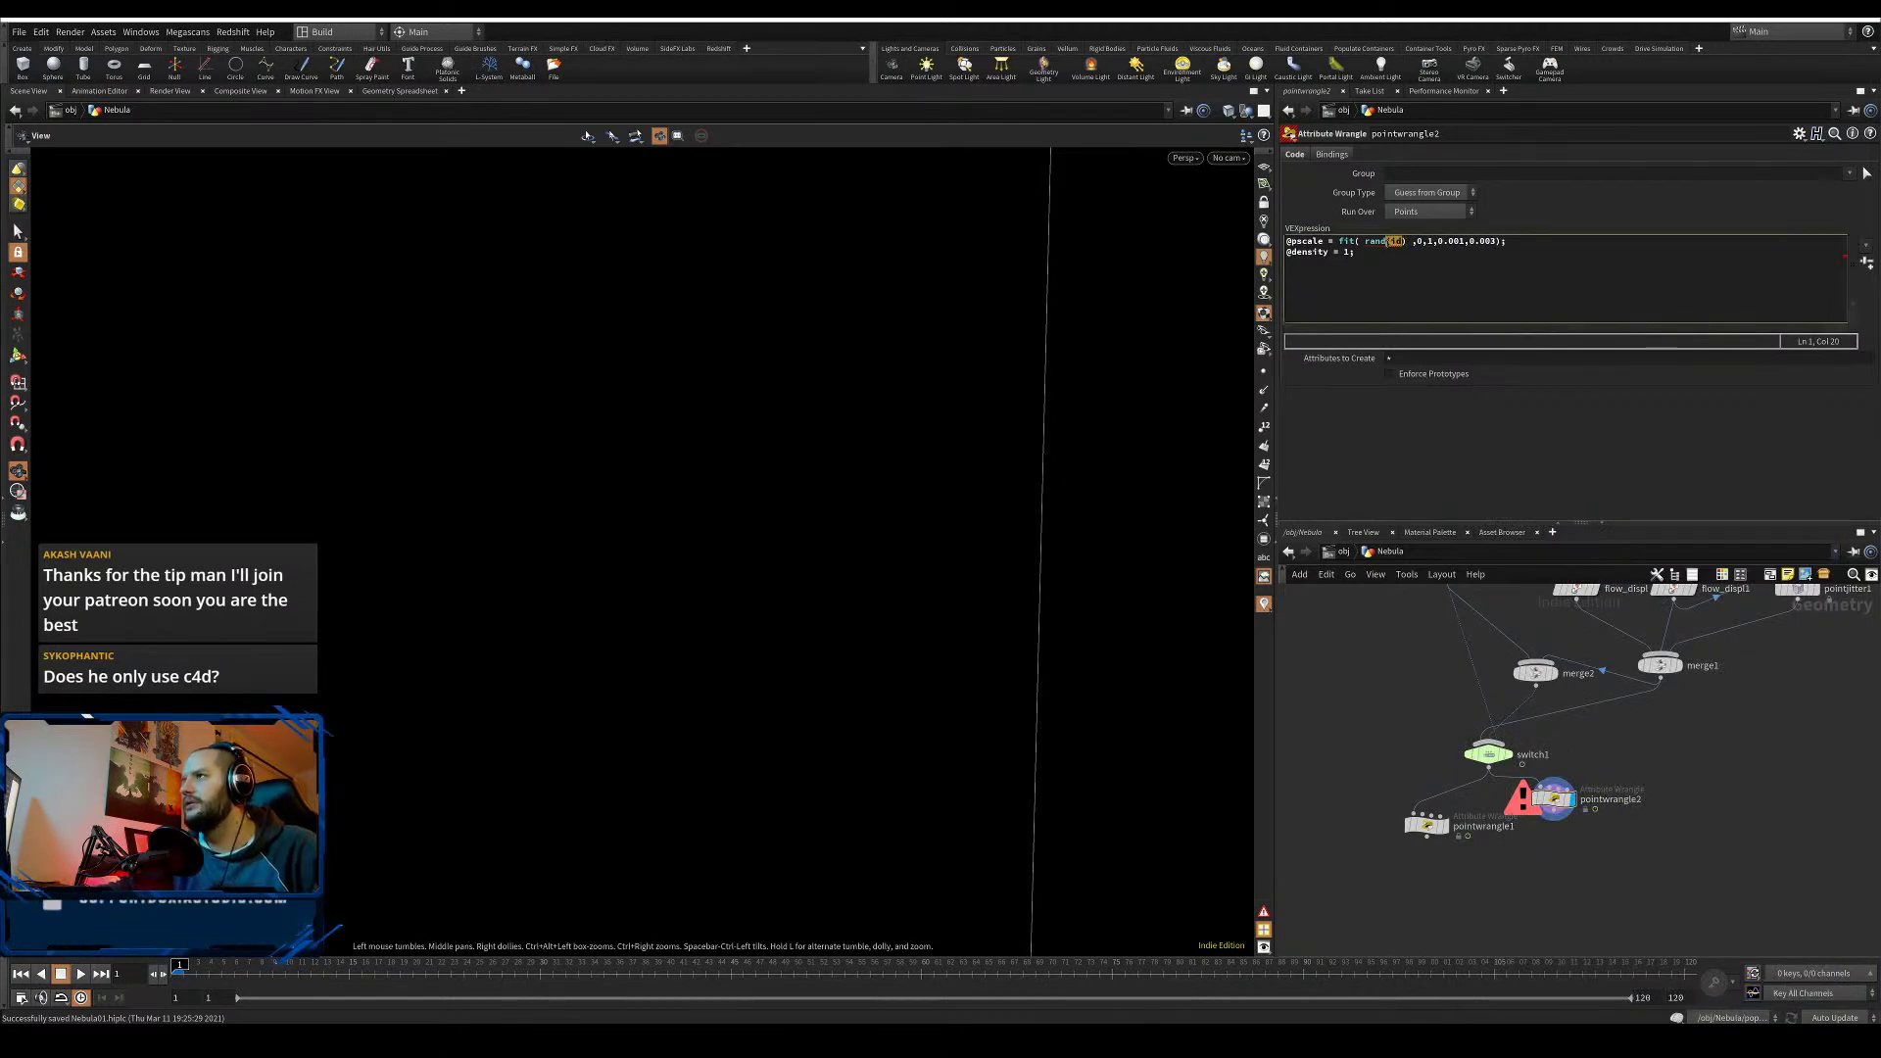
{"action": "left_click", "coordinate": [1401, 242]}
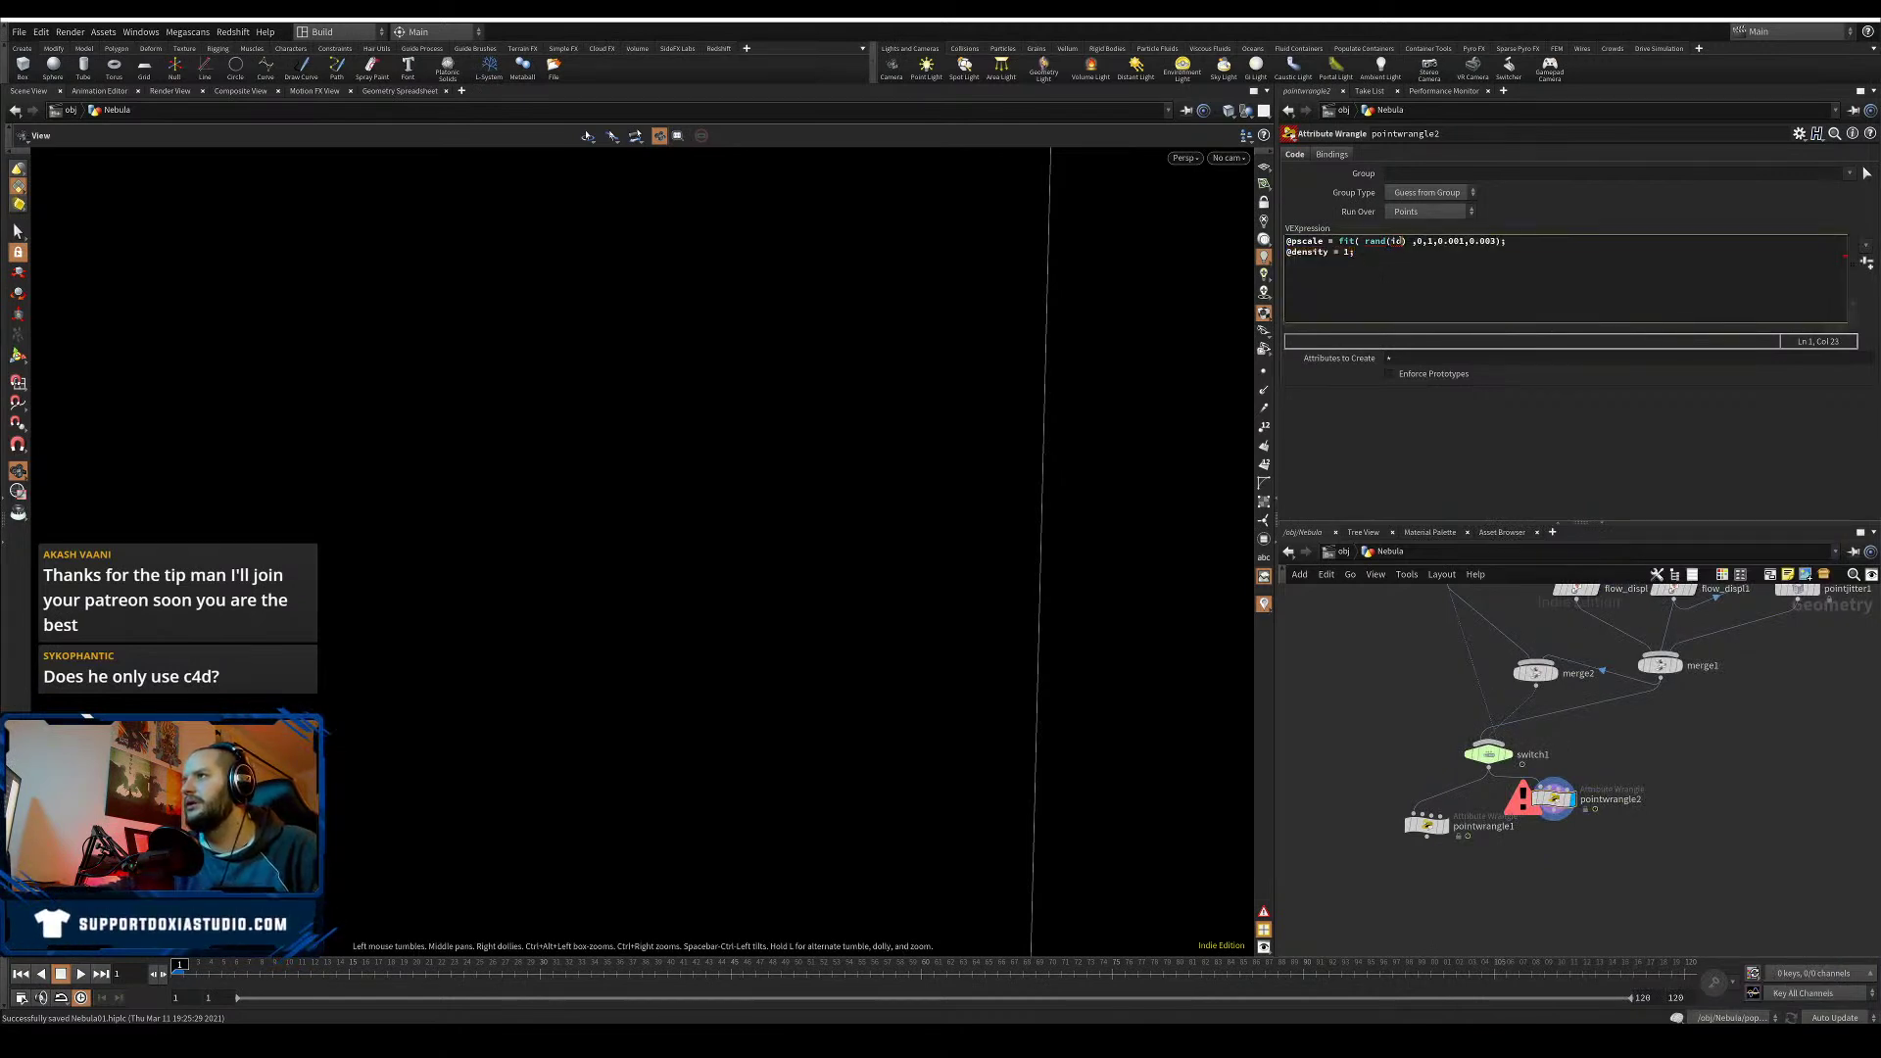
{"action": "type", "text": "@"}
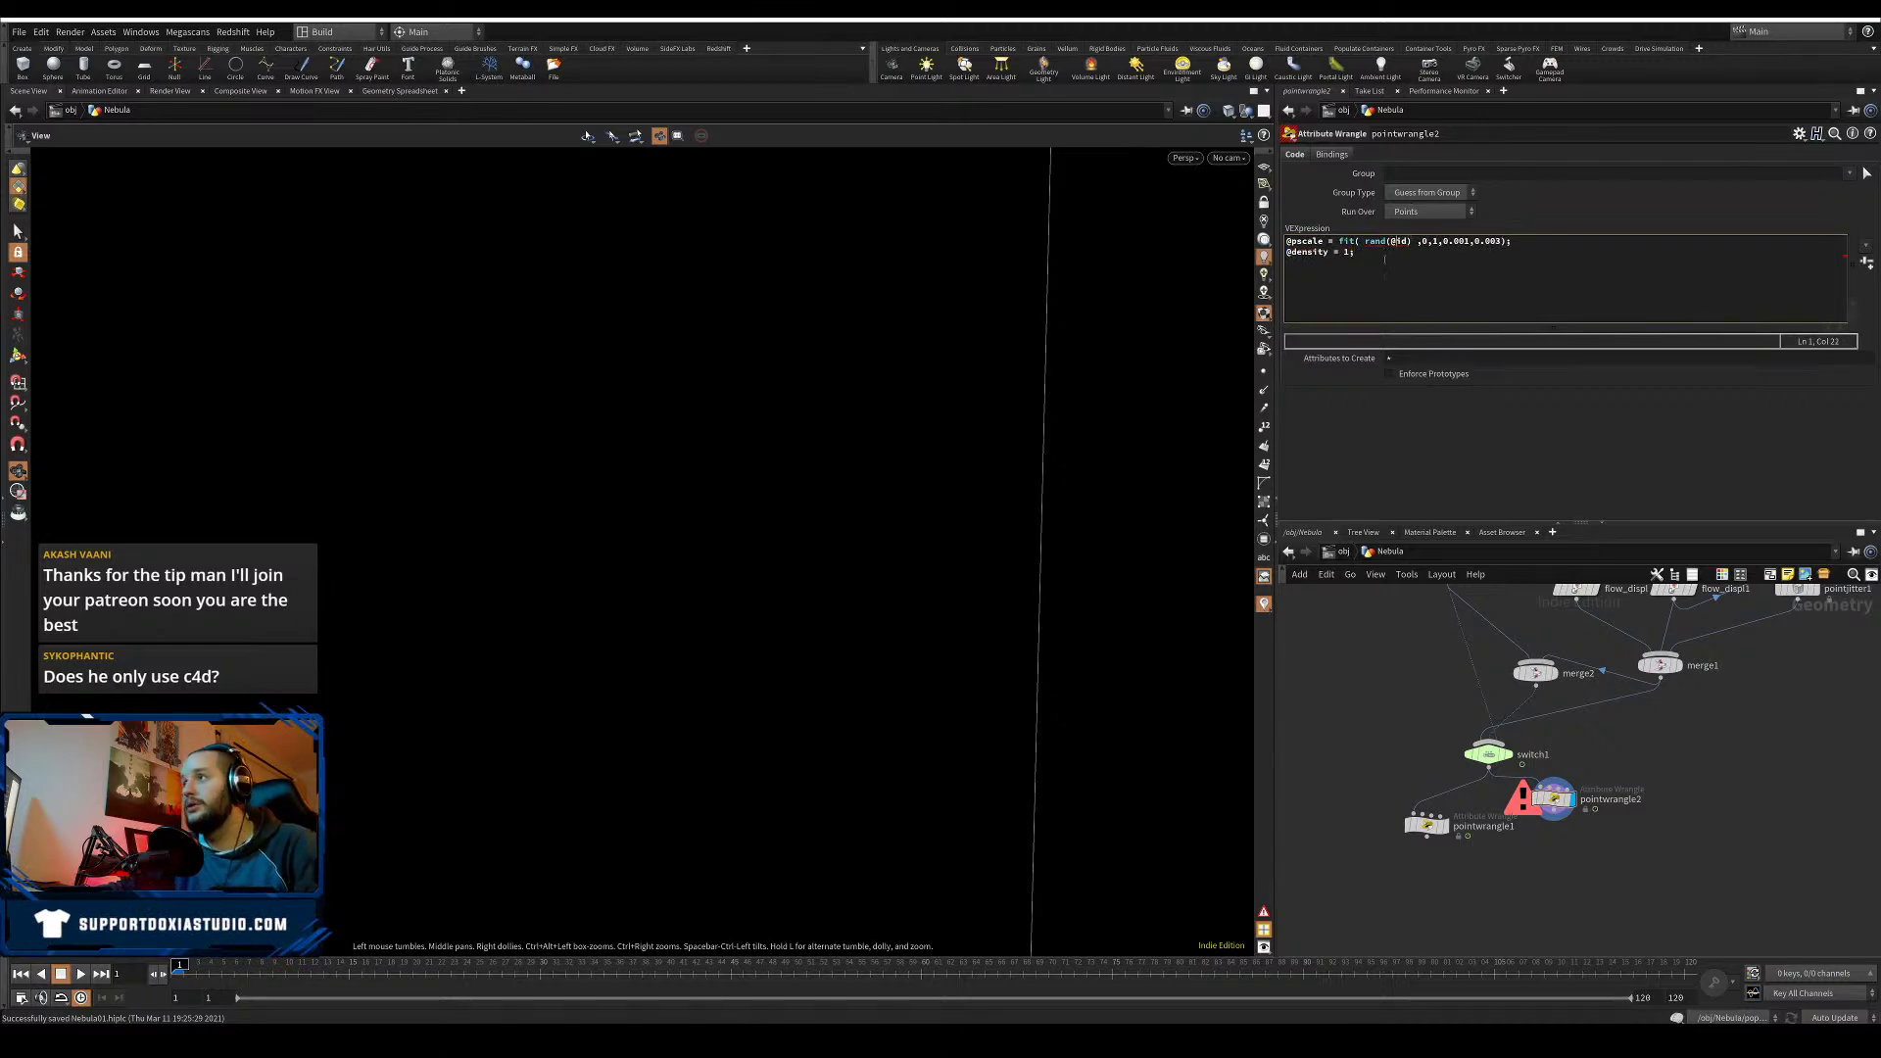
{"action": "left_click", "coordinate": [1436, 468]}
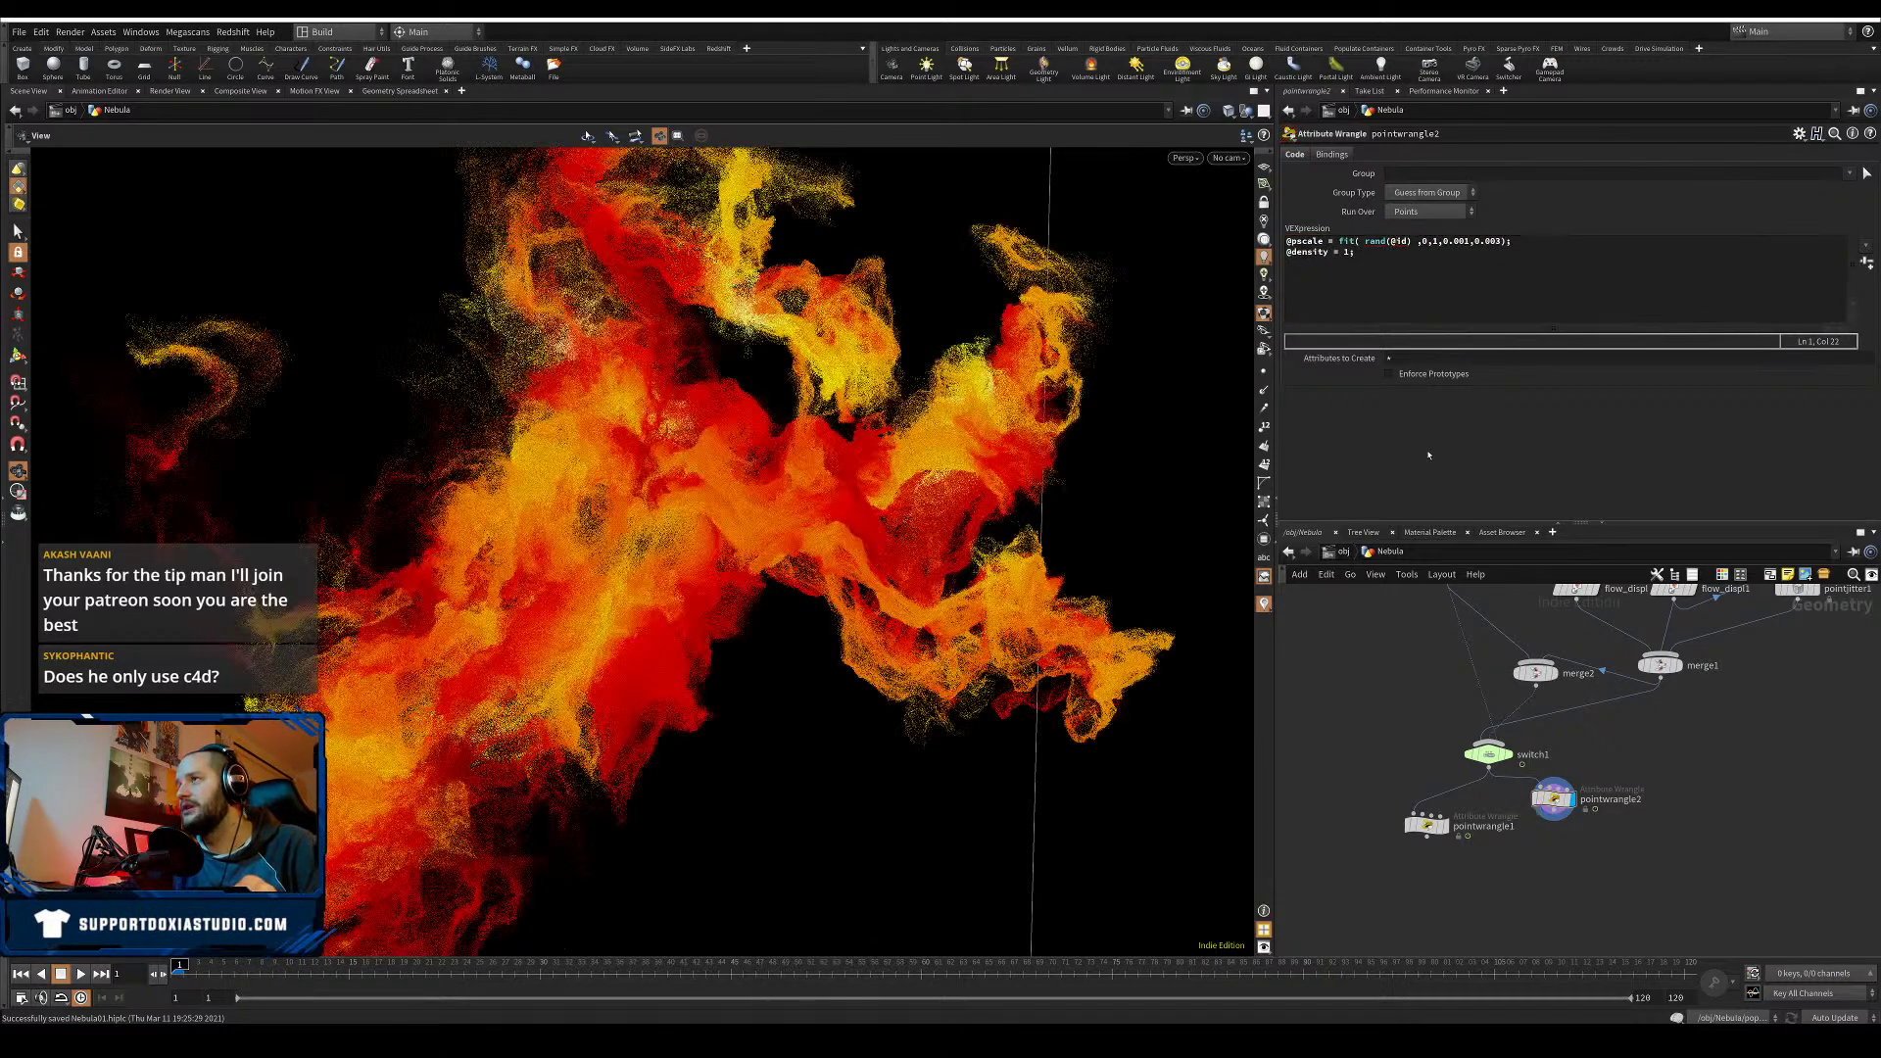
{"action": "left_click", "coordinate": [1409, 241]}
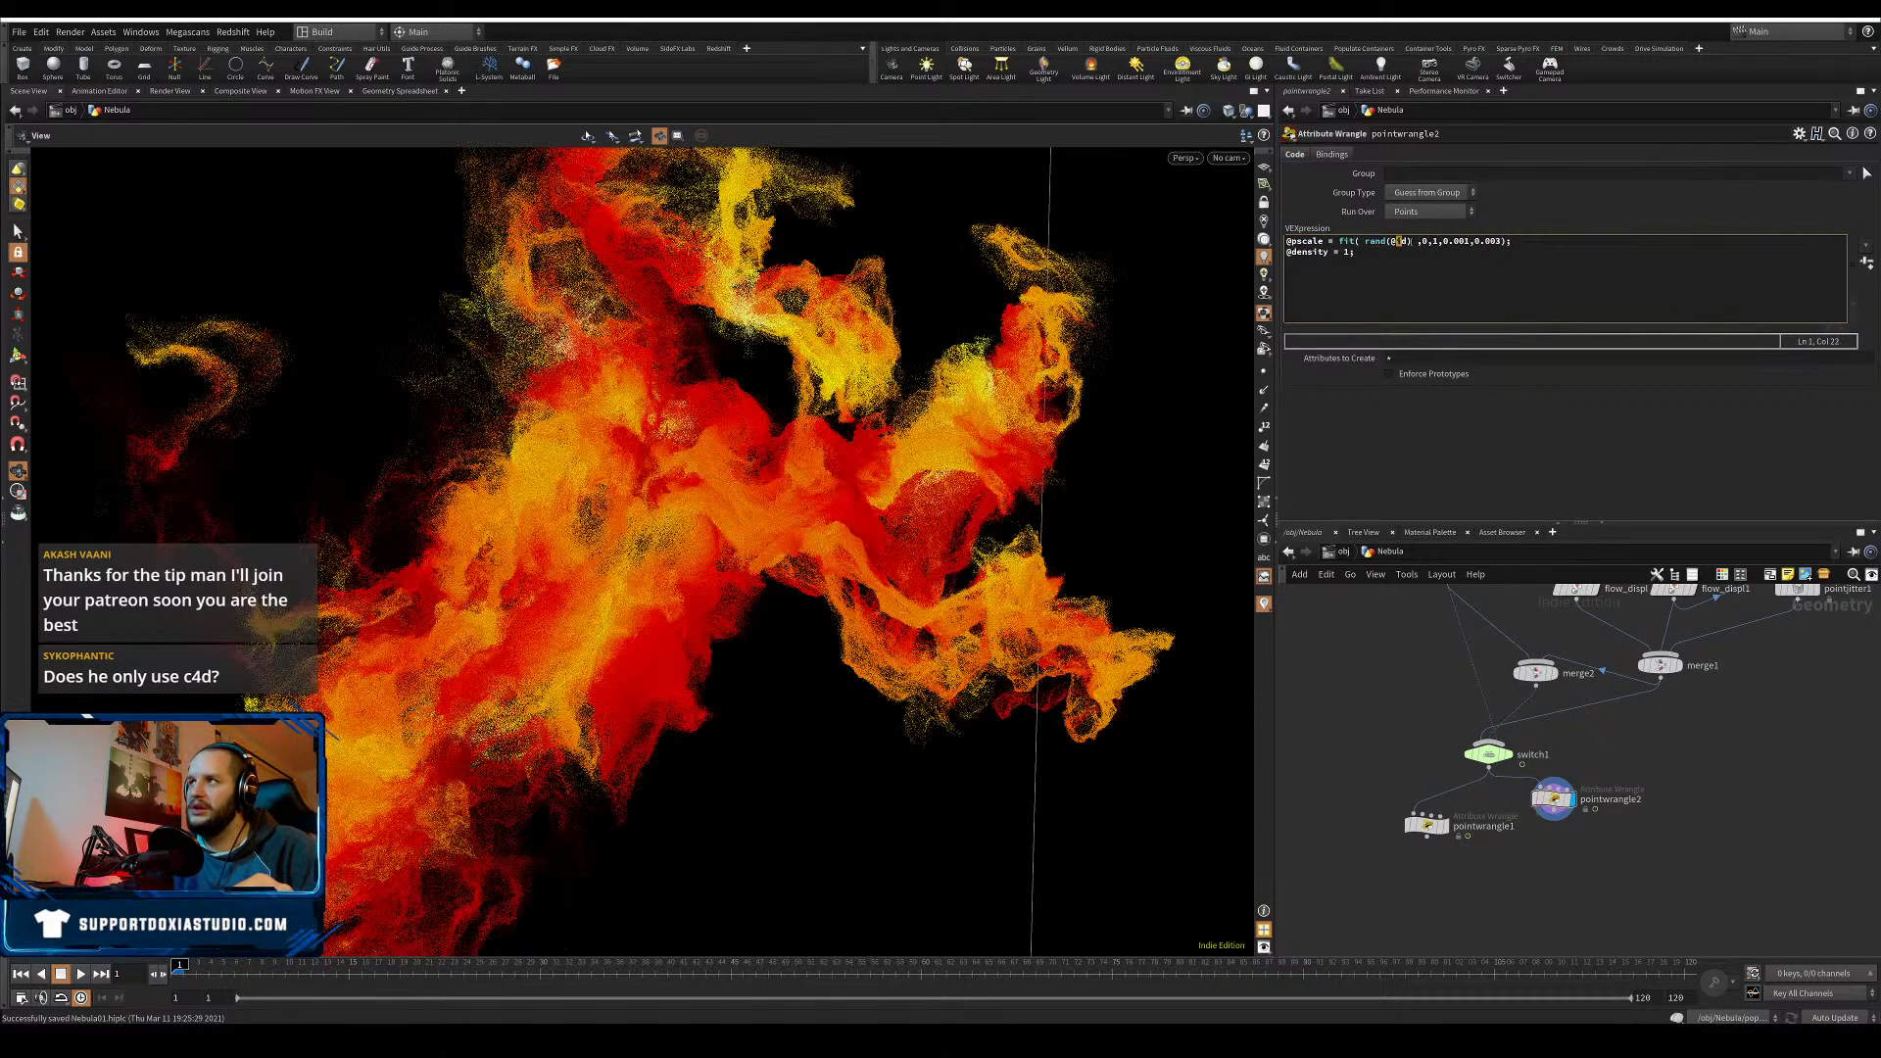
- Nudge pointwrangle2 slightly down-right in the network, leaving its output wire unconnected
{"action": "left_click_drag", "start_coordinate": [1408, 241], "coordinate": [1391, 241]}
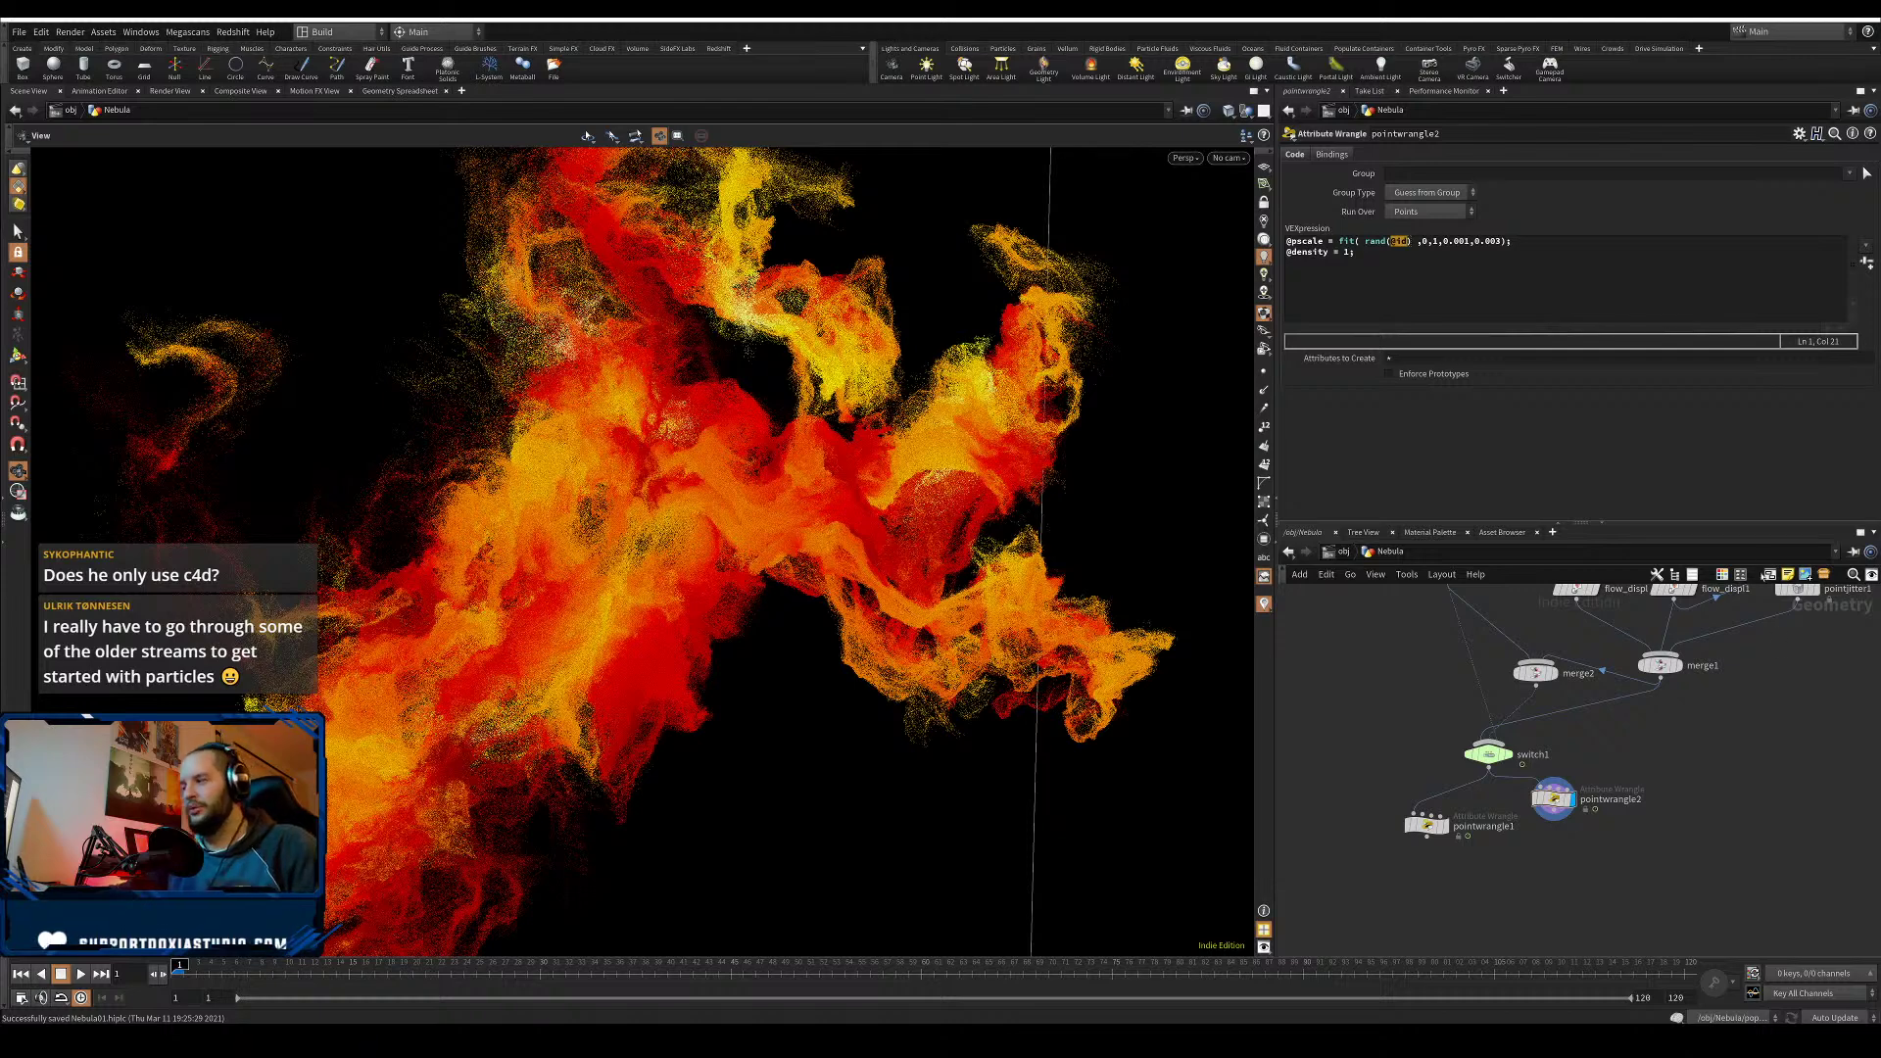
{"action": "left_click_drag", "start_coordinate": [1558, 798], "coordinate": [1572, 806]}
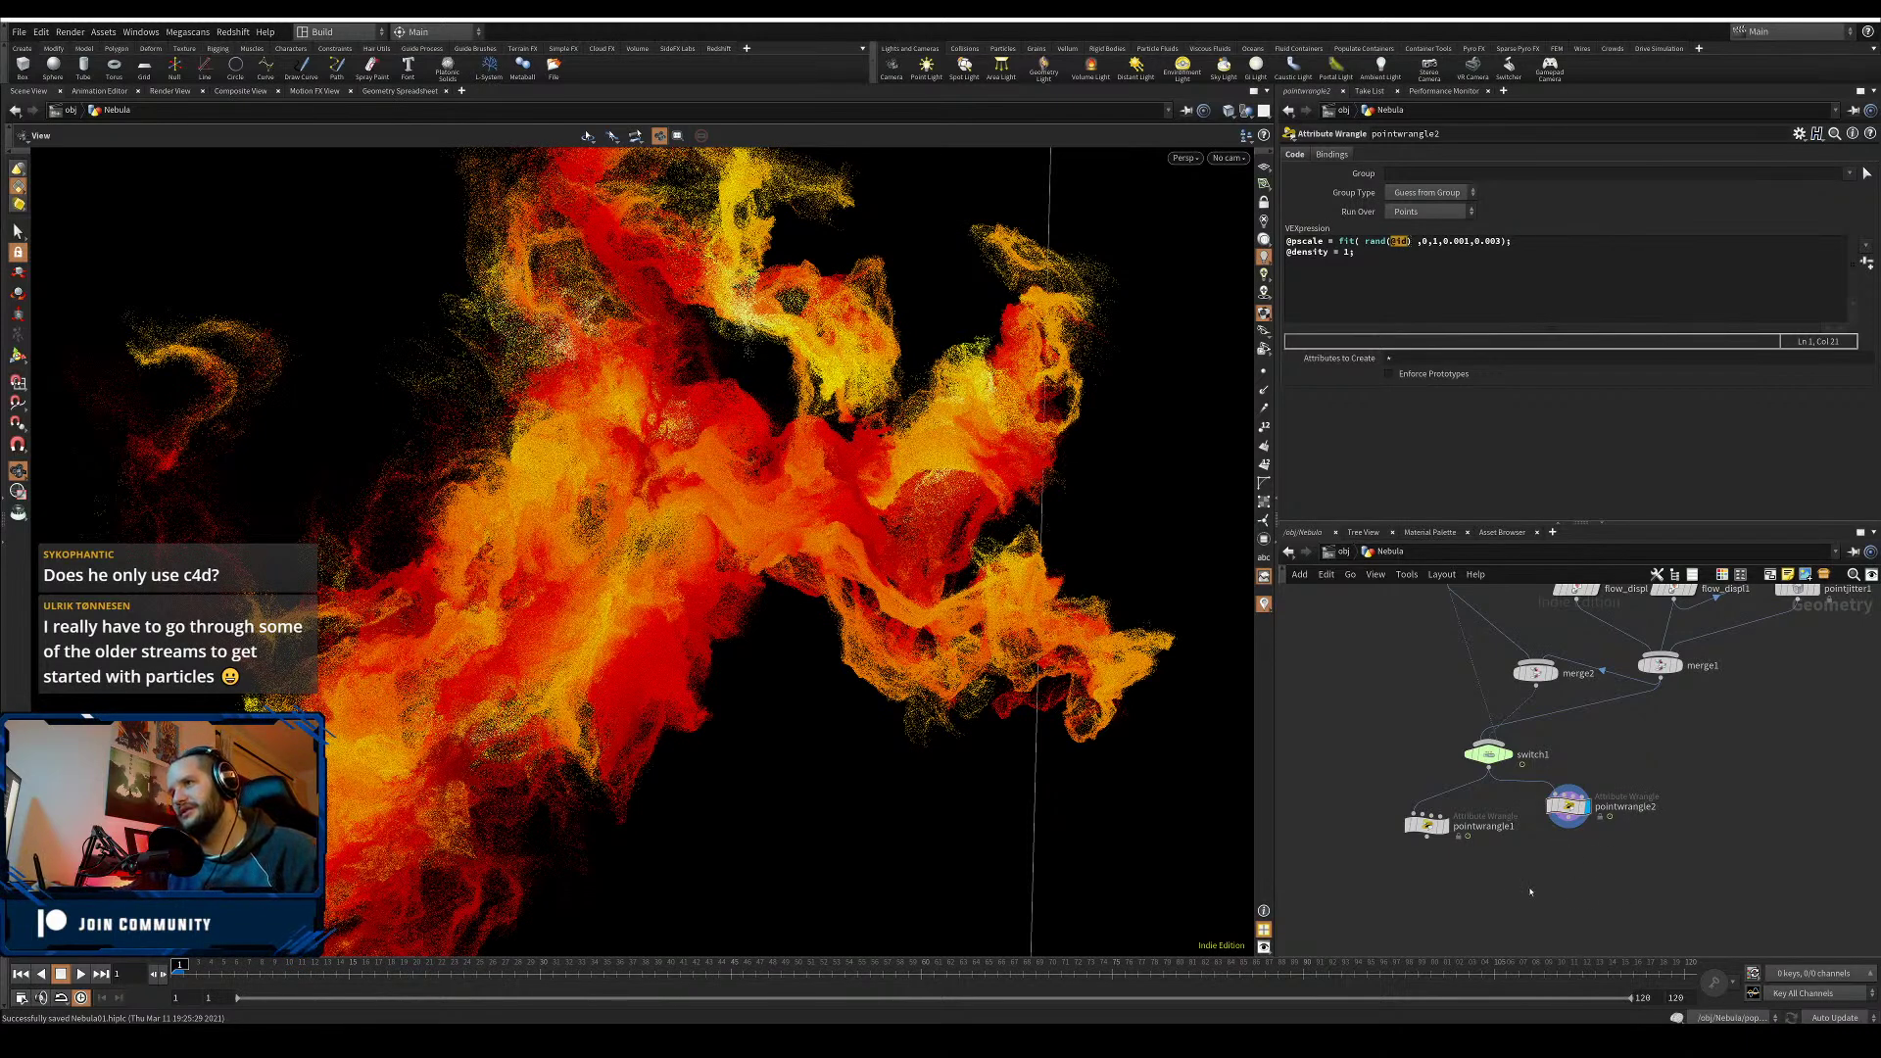
{"action": "middle_click_drag", "start_coordinate": [1618, 888], "coordinate": [1641, 884]}
{"action": "left_click_drag", "start_coordinate": [1591, 825], "coordinate": [1594, 876]}
{"action": "left_click", "coordinate": [1603, 884]}
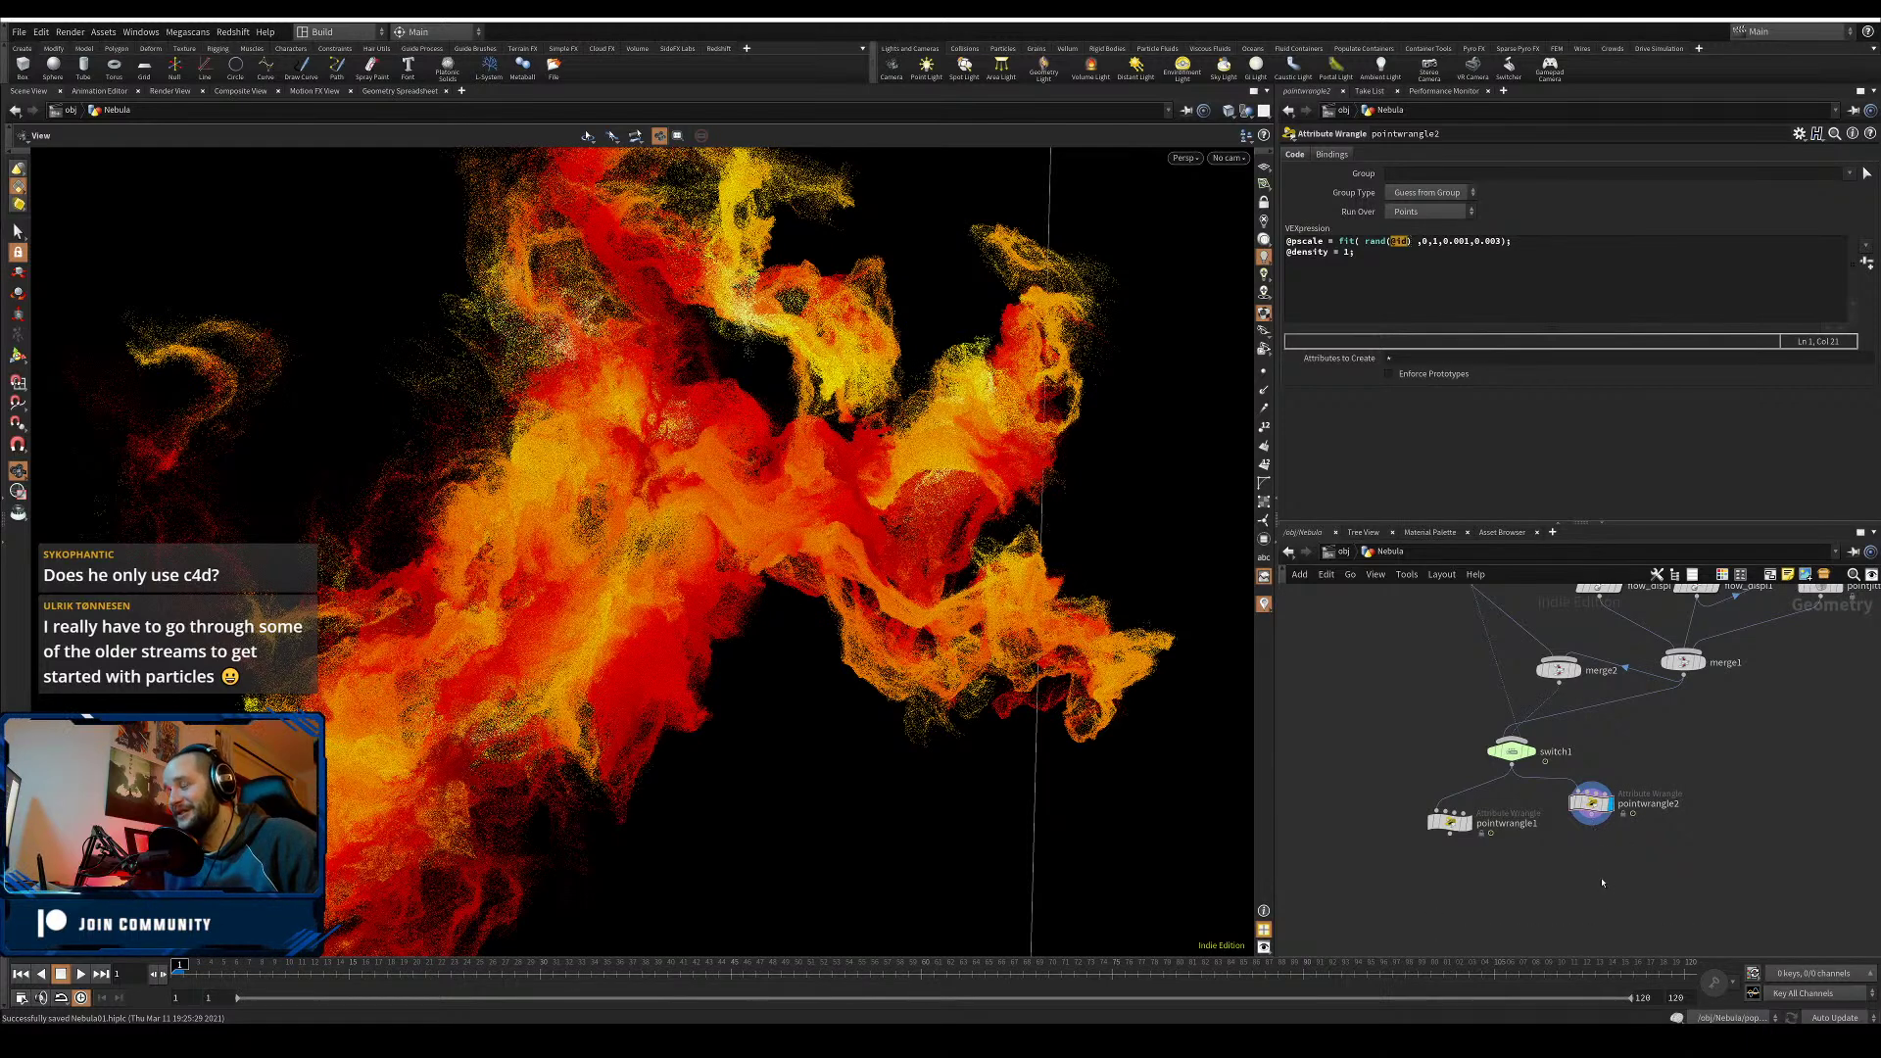
- Add a Volume Rasterize Attributes node below pointwrangle2, save, and display its output
{"action": "key", "text": "Tab"}
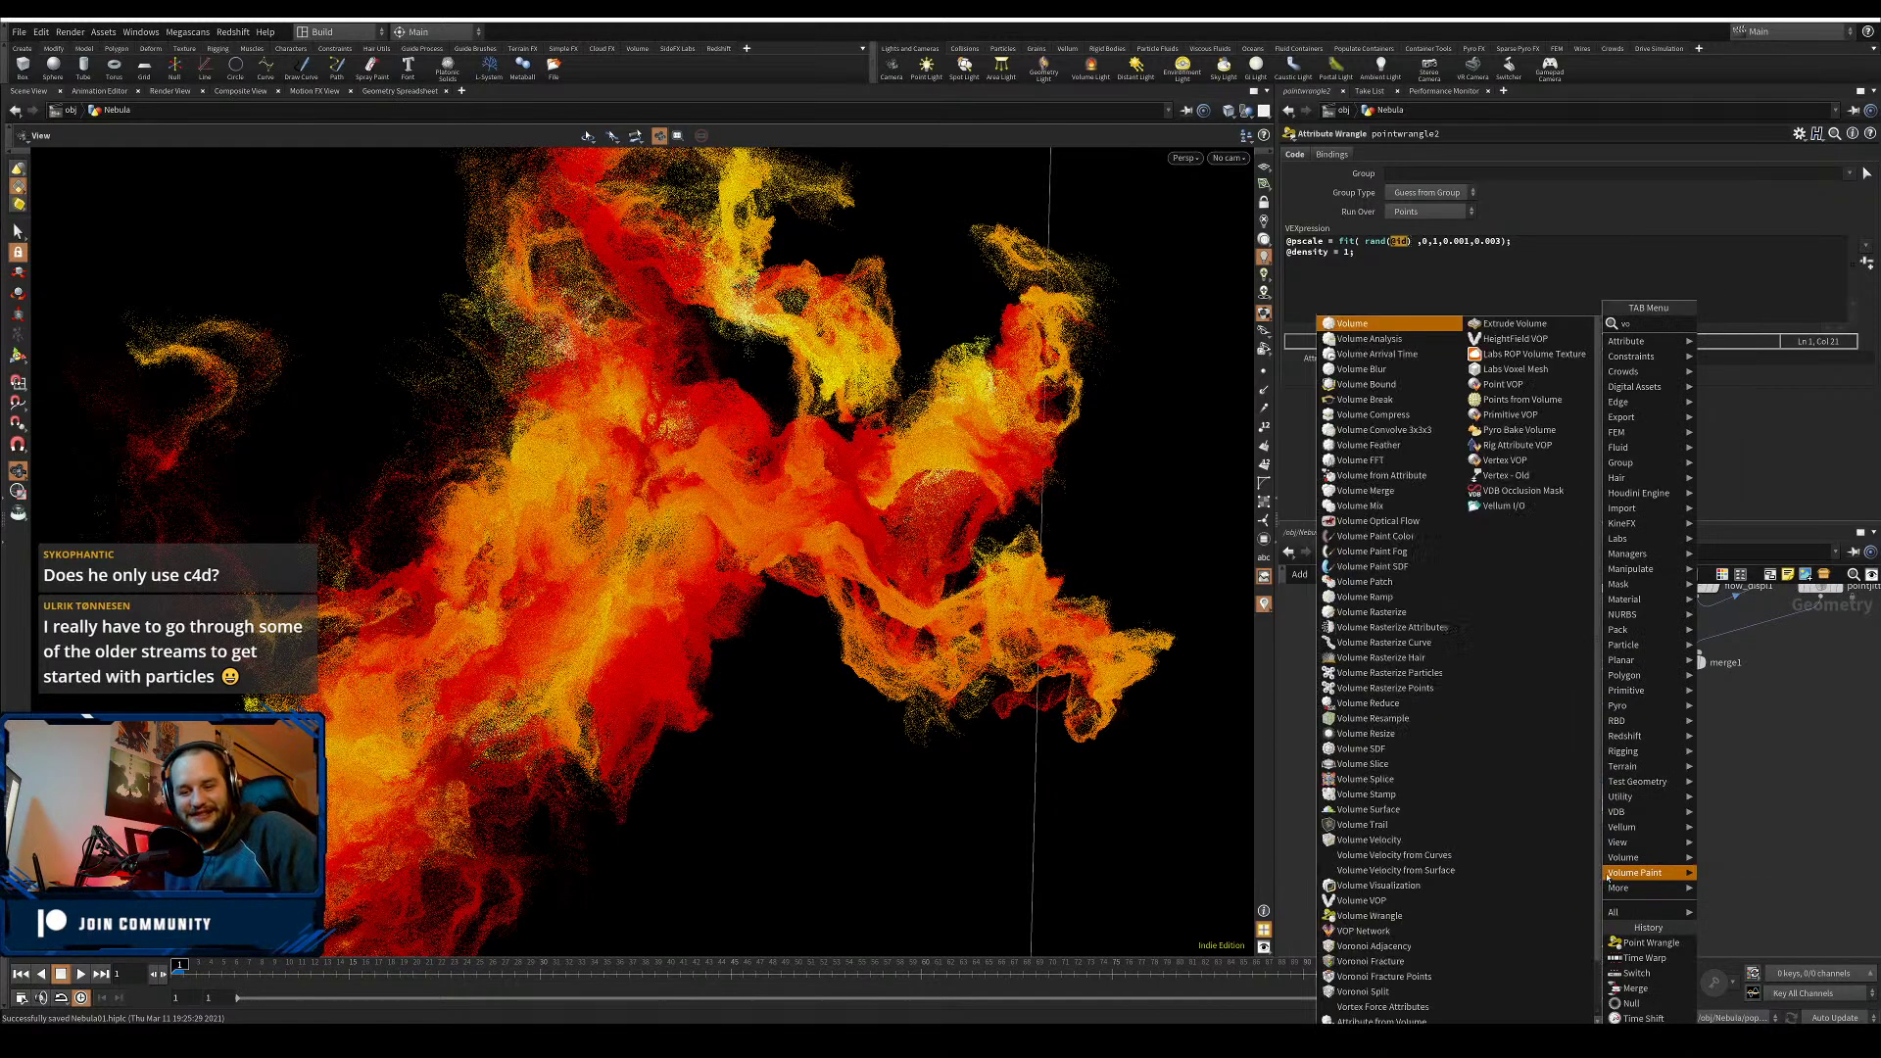
{"action": "type", "text": "volume"}
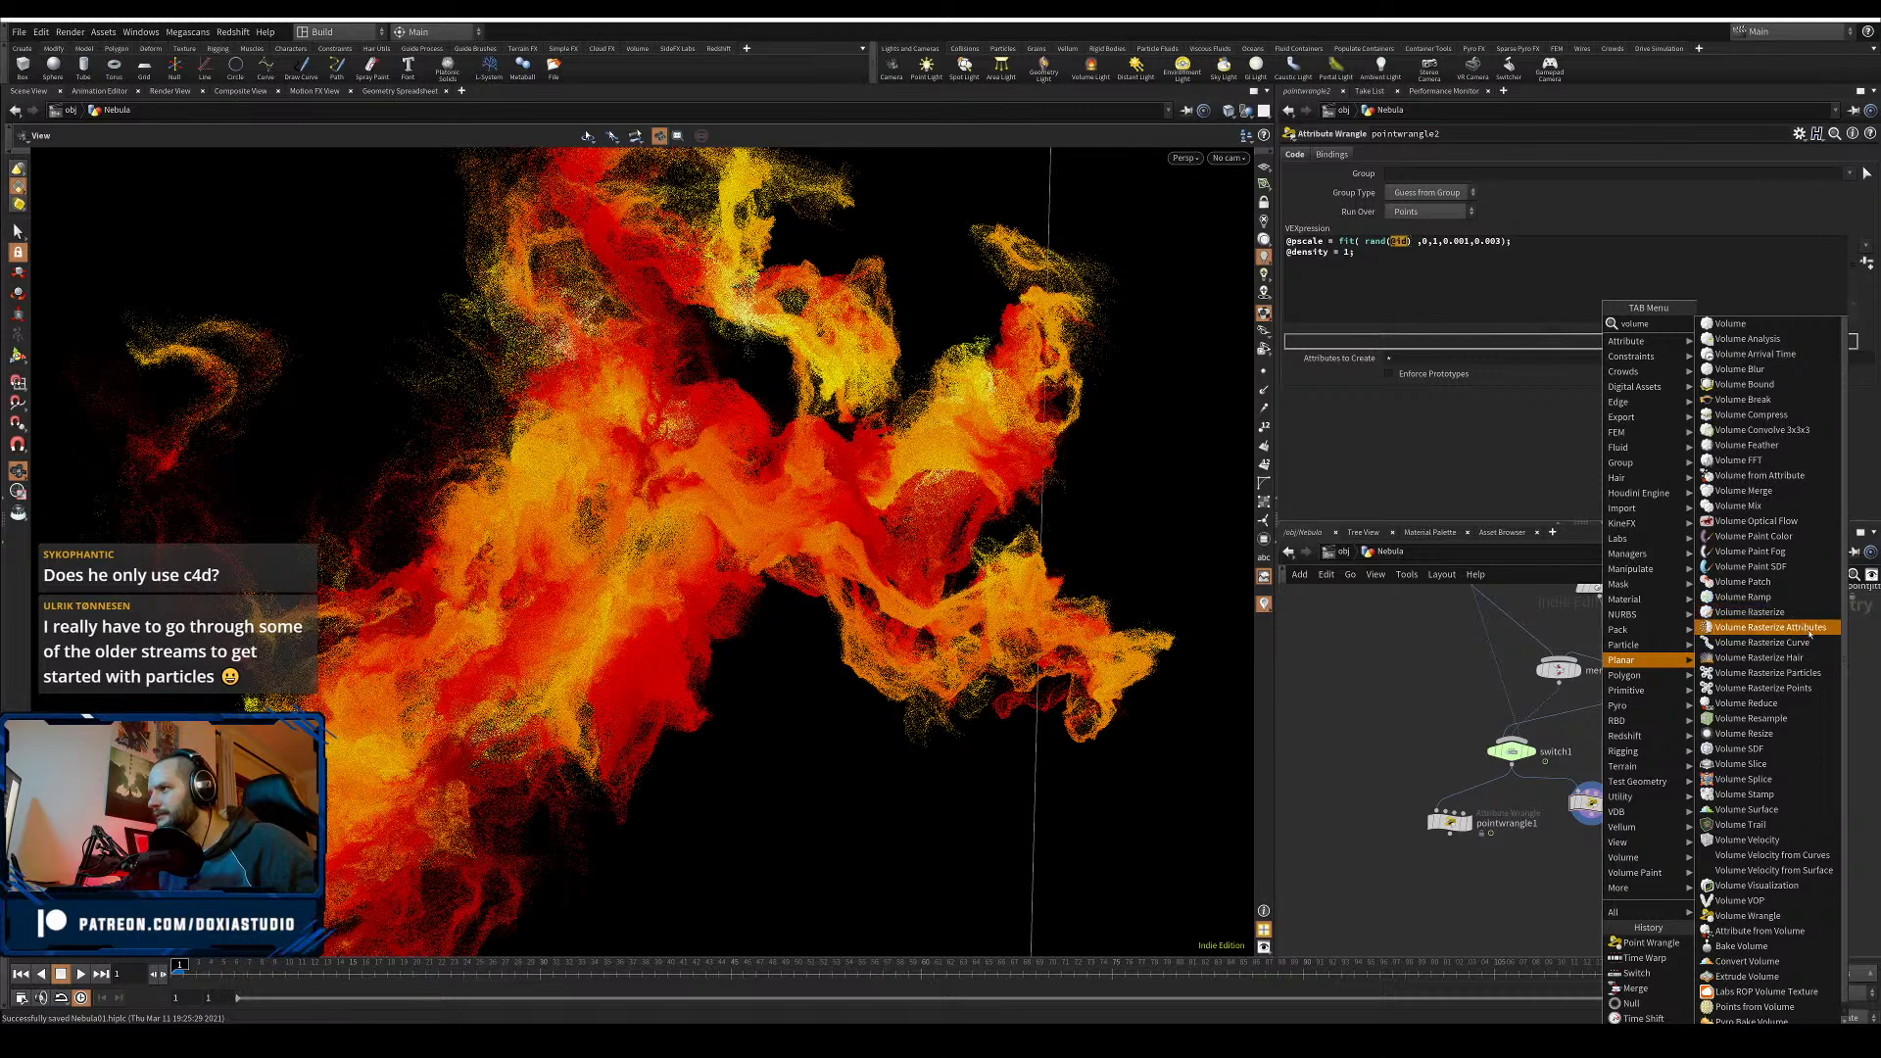
{"action": "left_click", "coordinate": [1768, 627]}
{"action": "left_click", "coordinate": [1638, 909]}
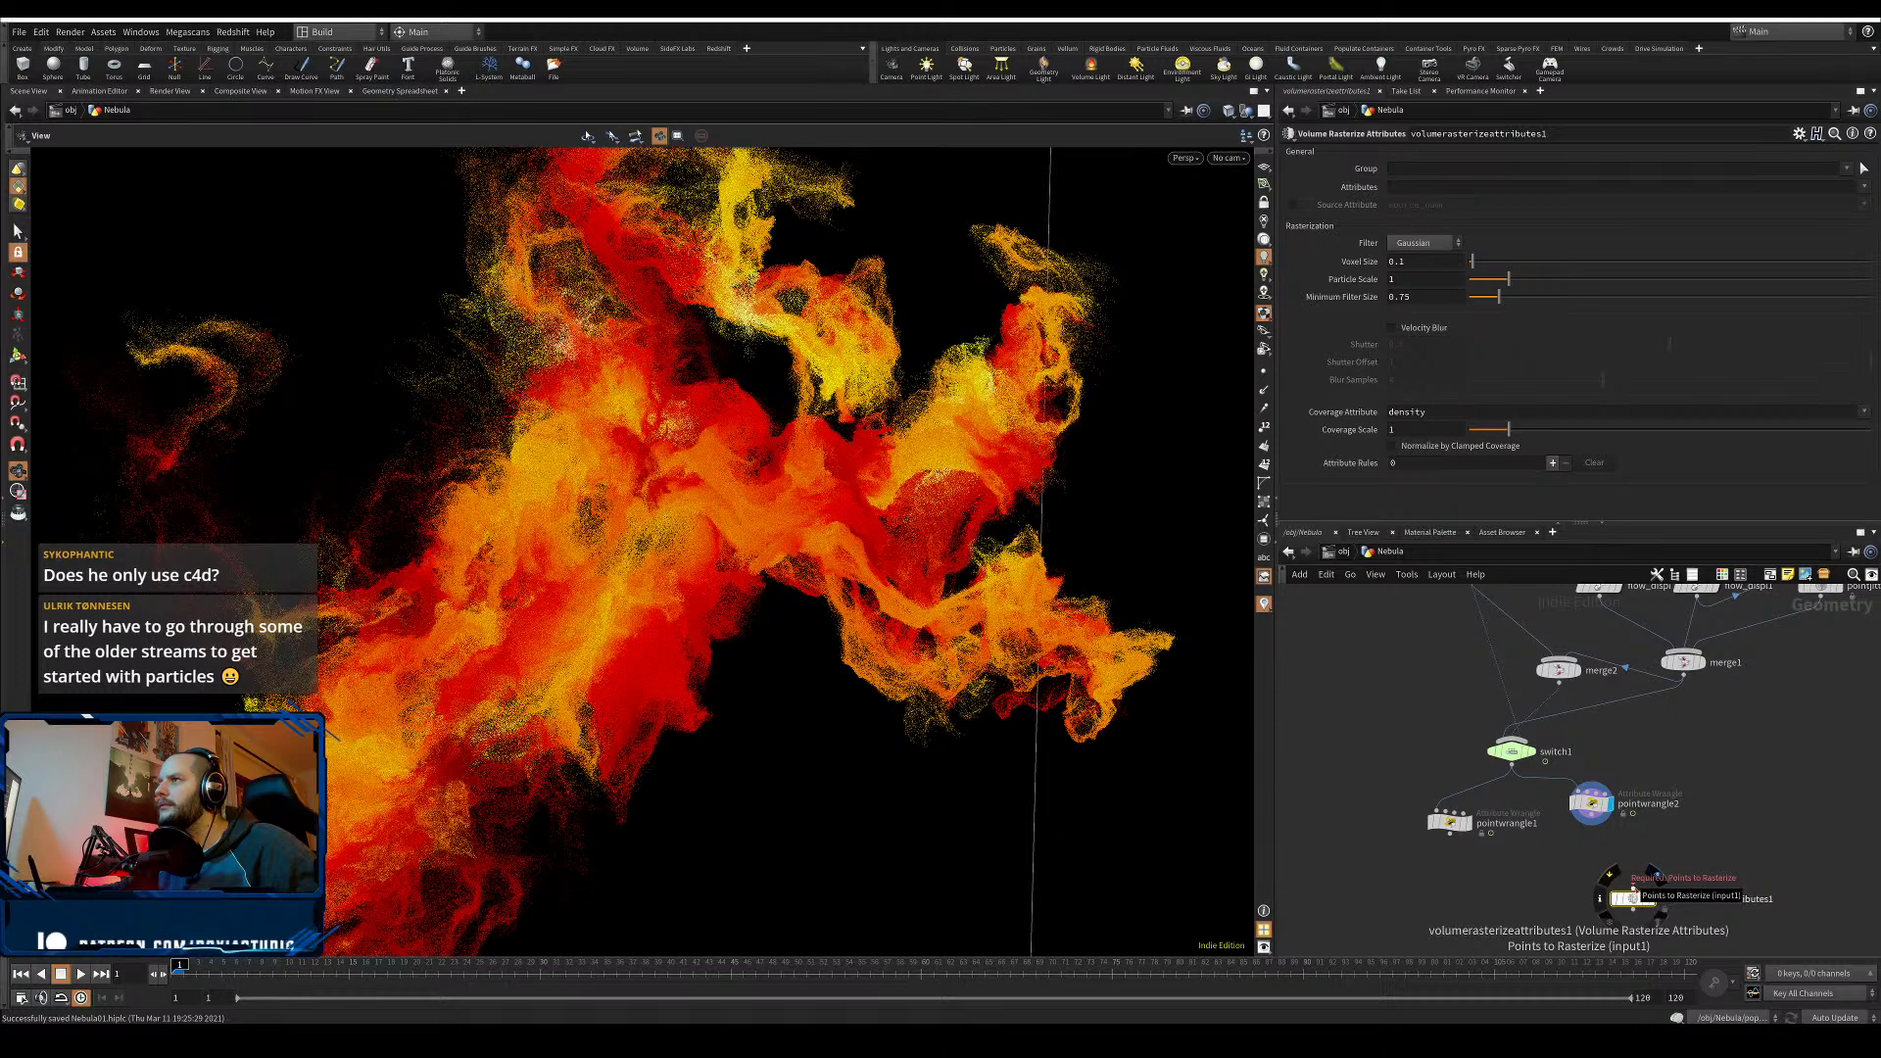
{"action": "left_click", "coordinate": [1634, 890]}
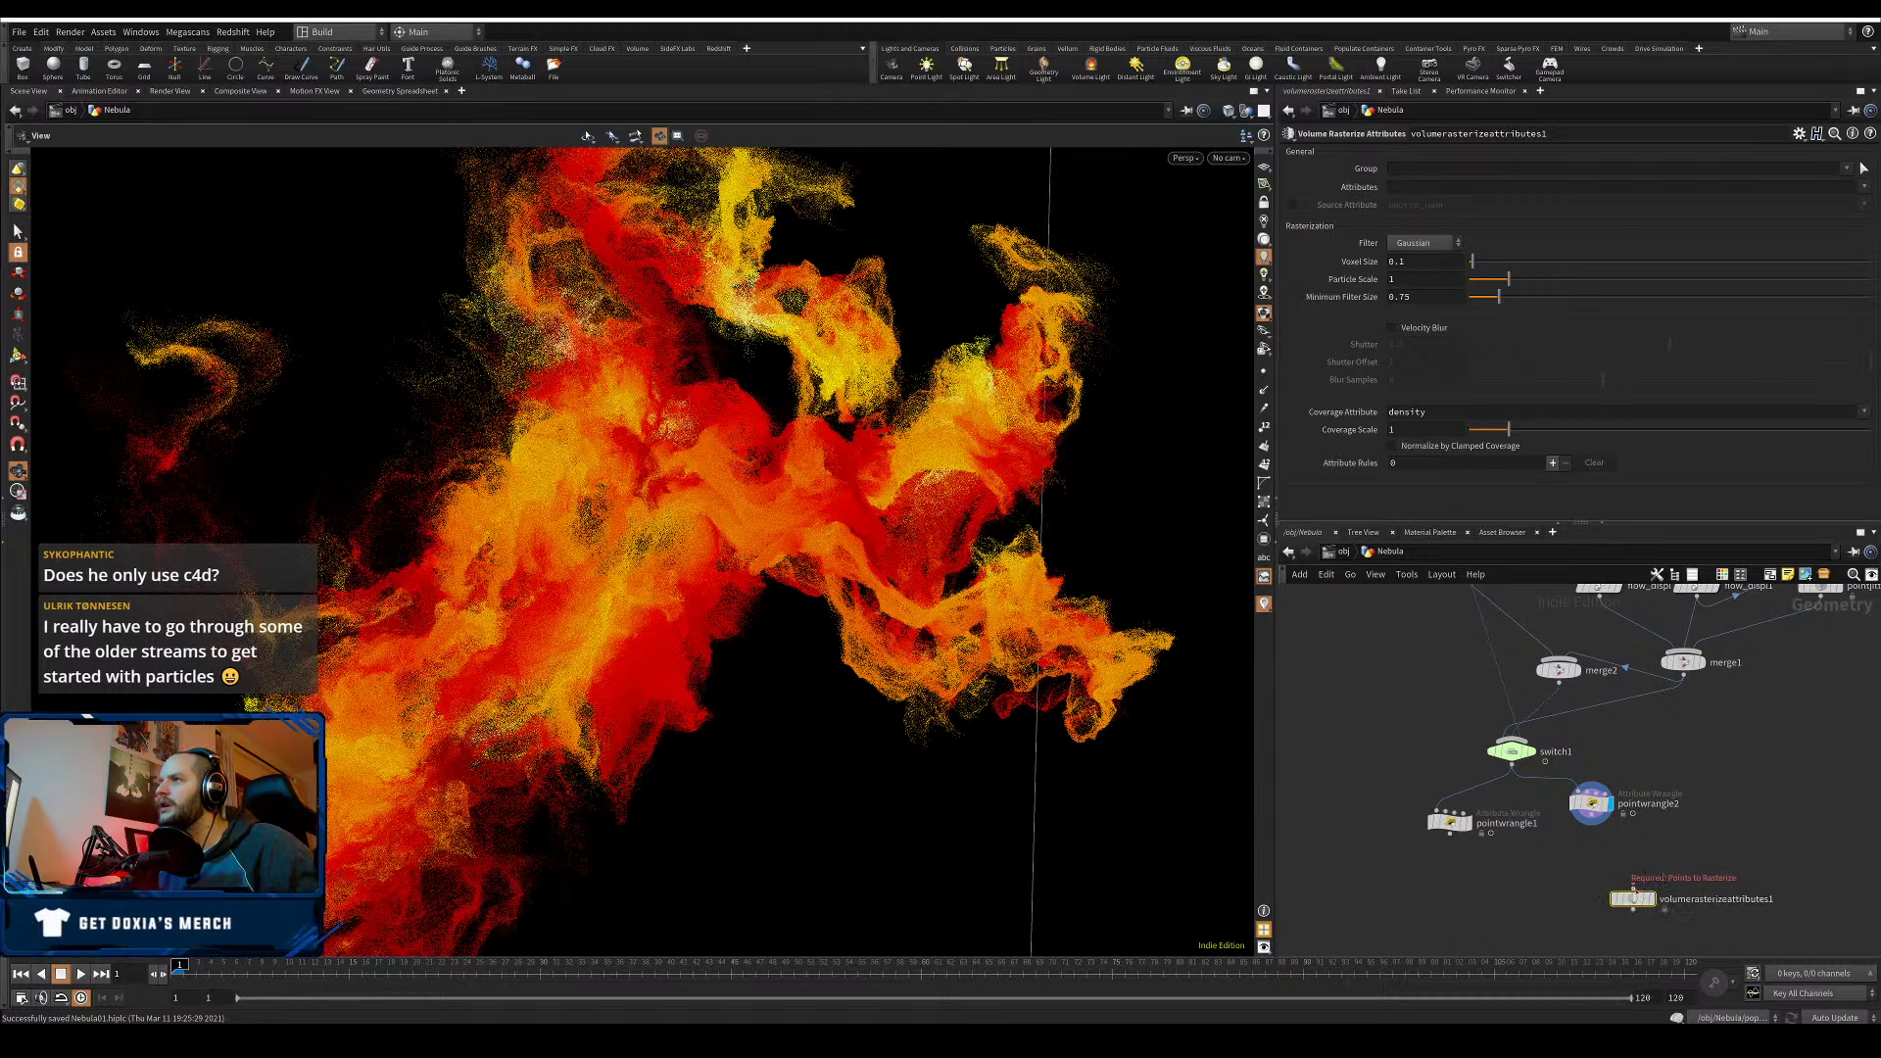
{"action": "left_click_drag", "start_coordinate": [1633, 889], "coordinate": [1609, 855]}
{"action": "key", "text": "ctrl+s"}
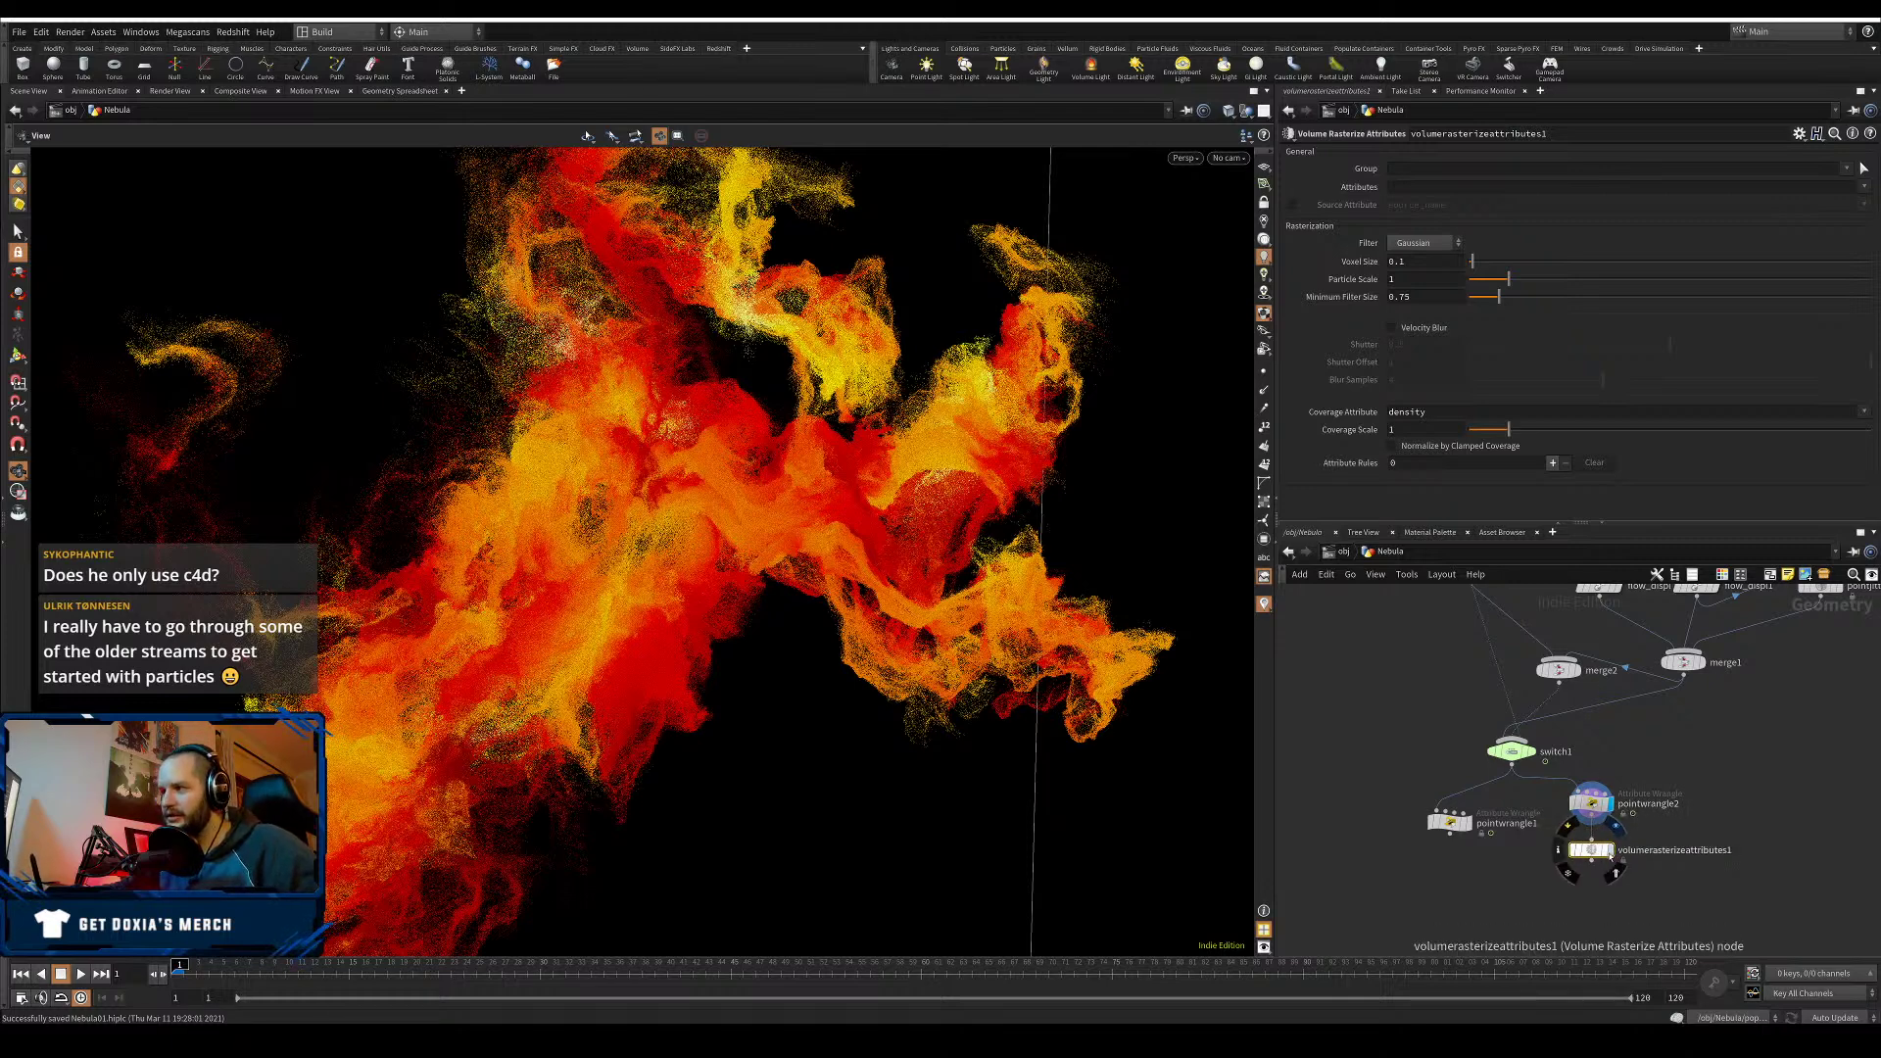
{"action": "left_click", "coordinate": [1608, 850]}
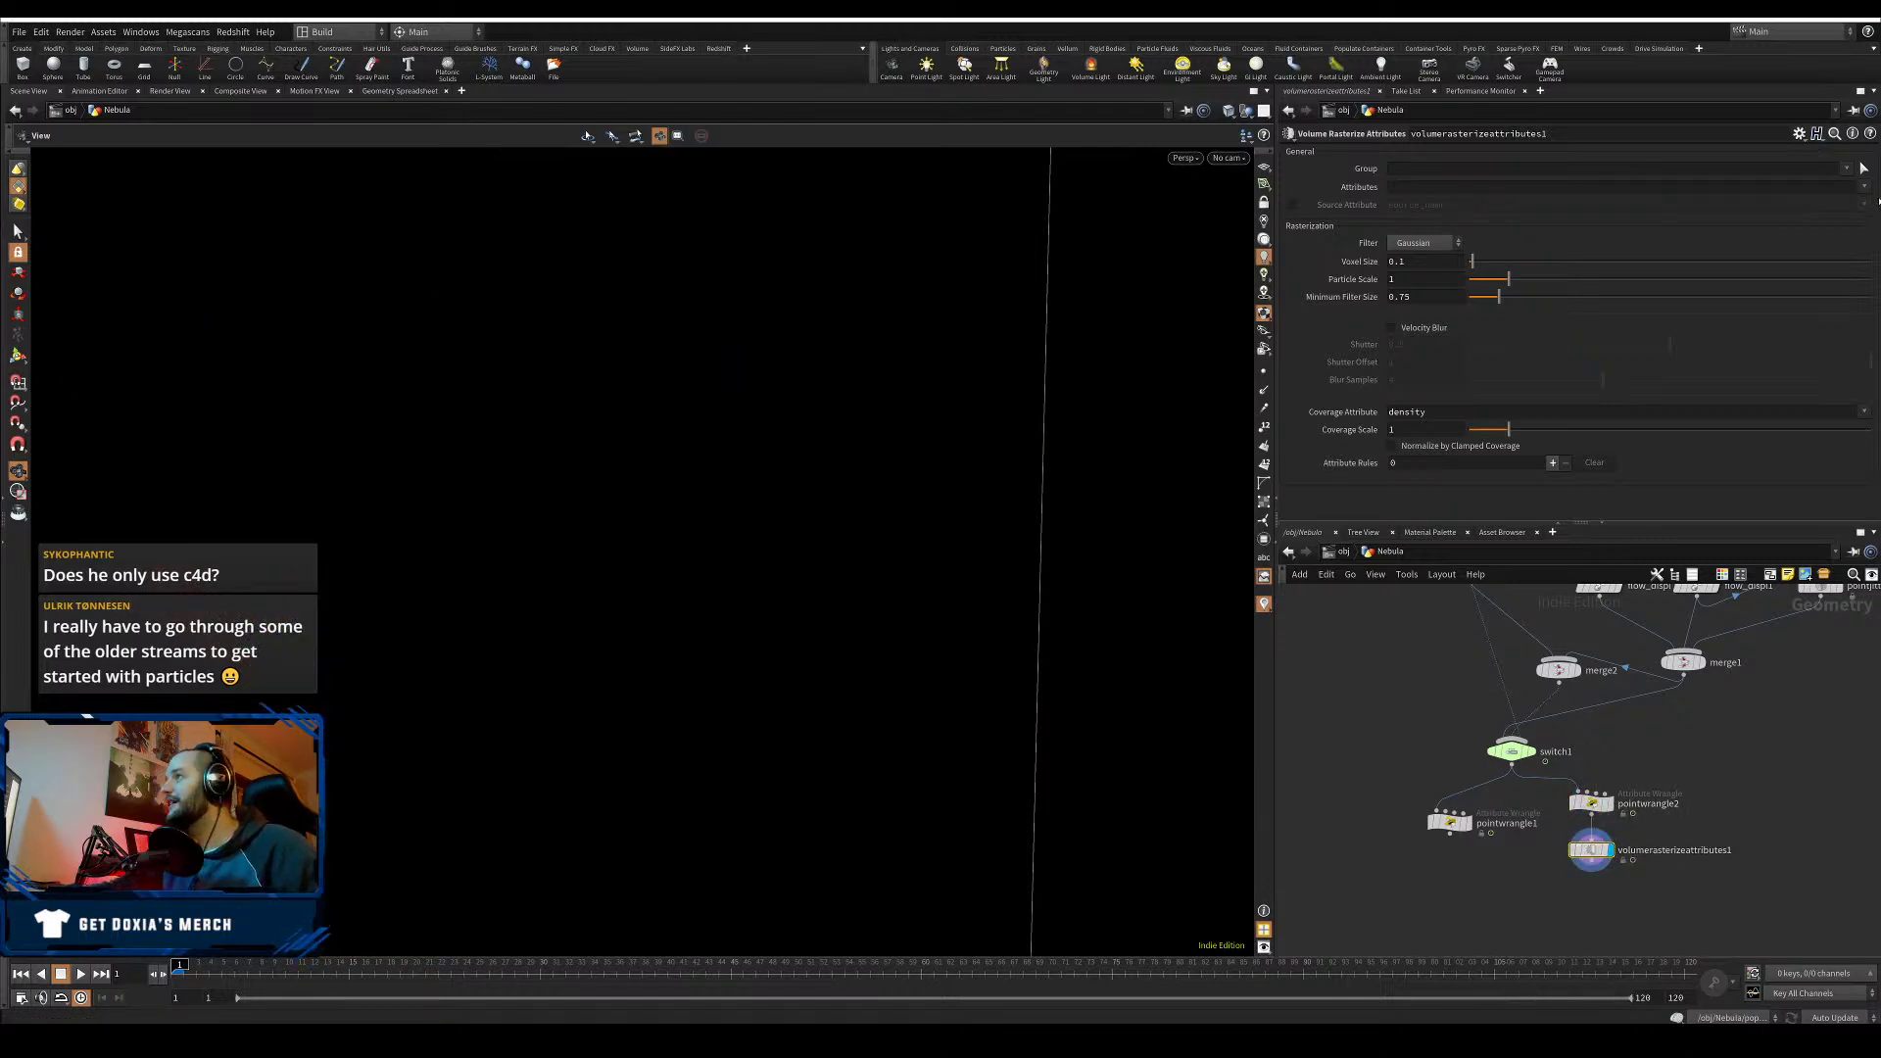
- Set the rasterized attributes to density and Cd
{"action": "left_click", "coordinate": [1863, 187]}
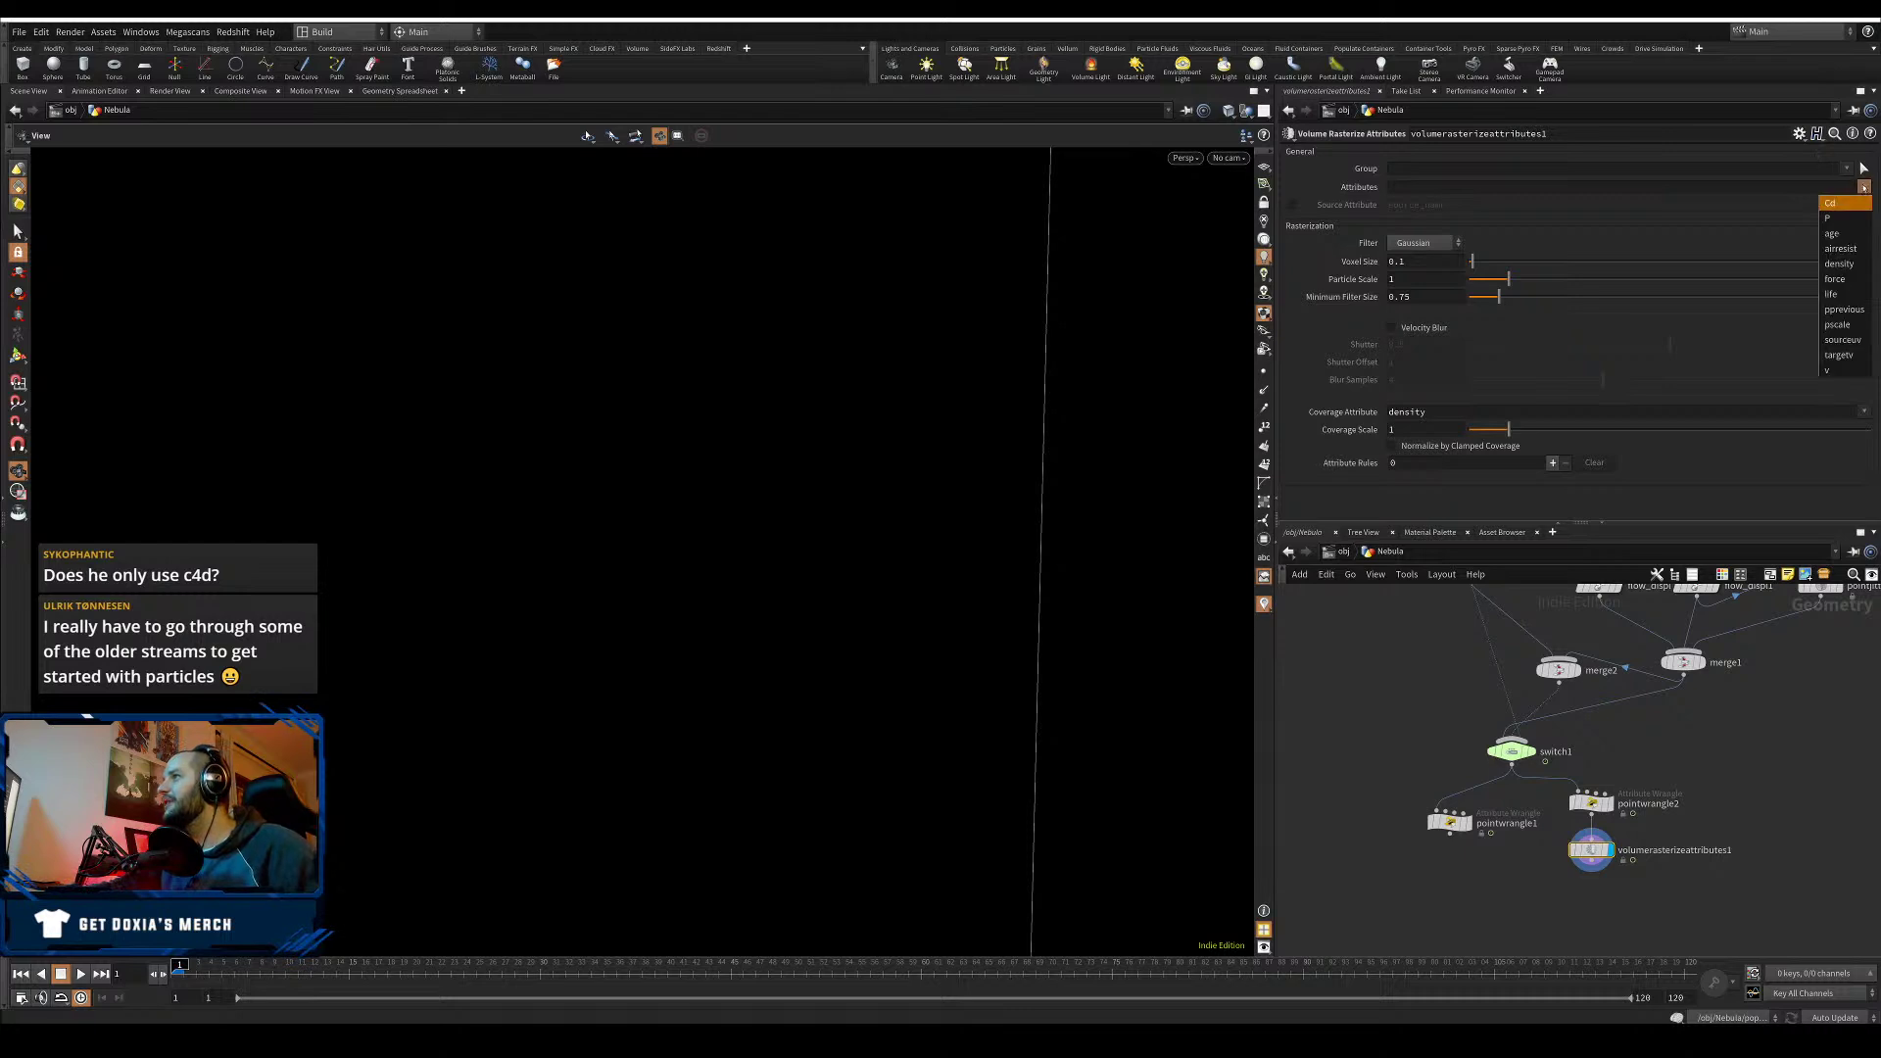
{"action": "left_click", "coordinate": [1845, 265]}
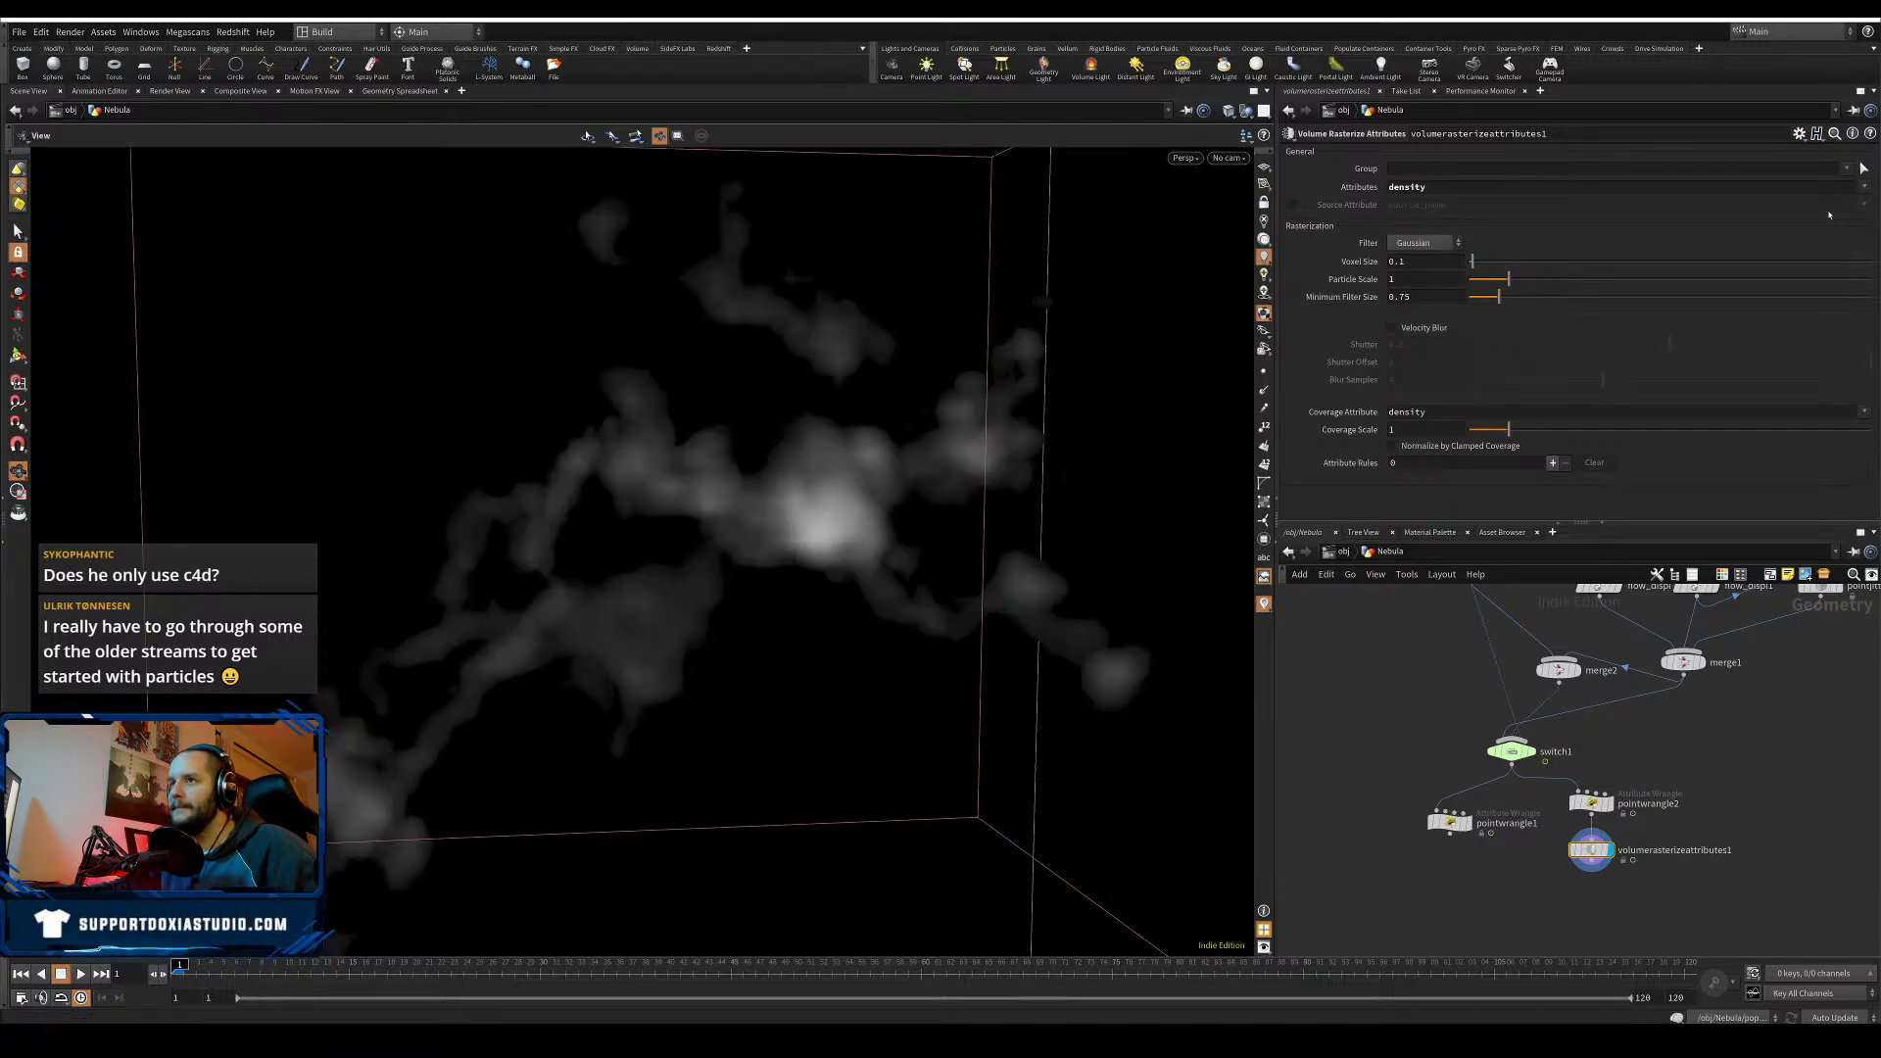
{"action": "left_click", "coordinate": [1863, 186]}
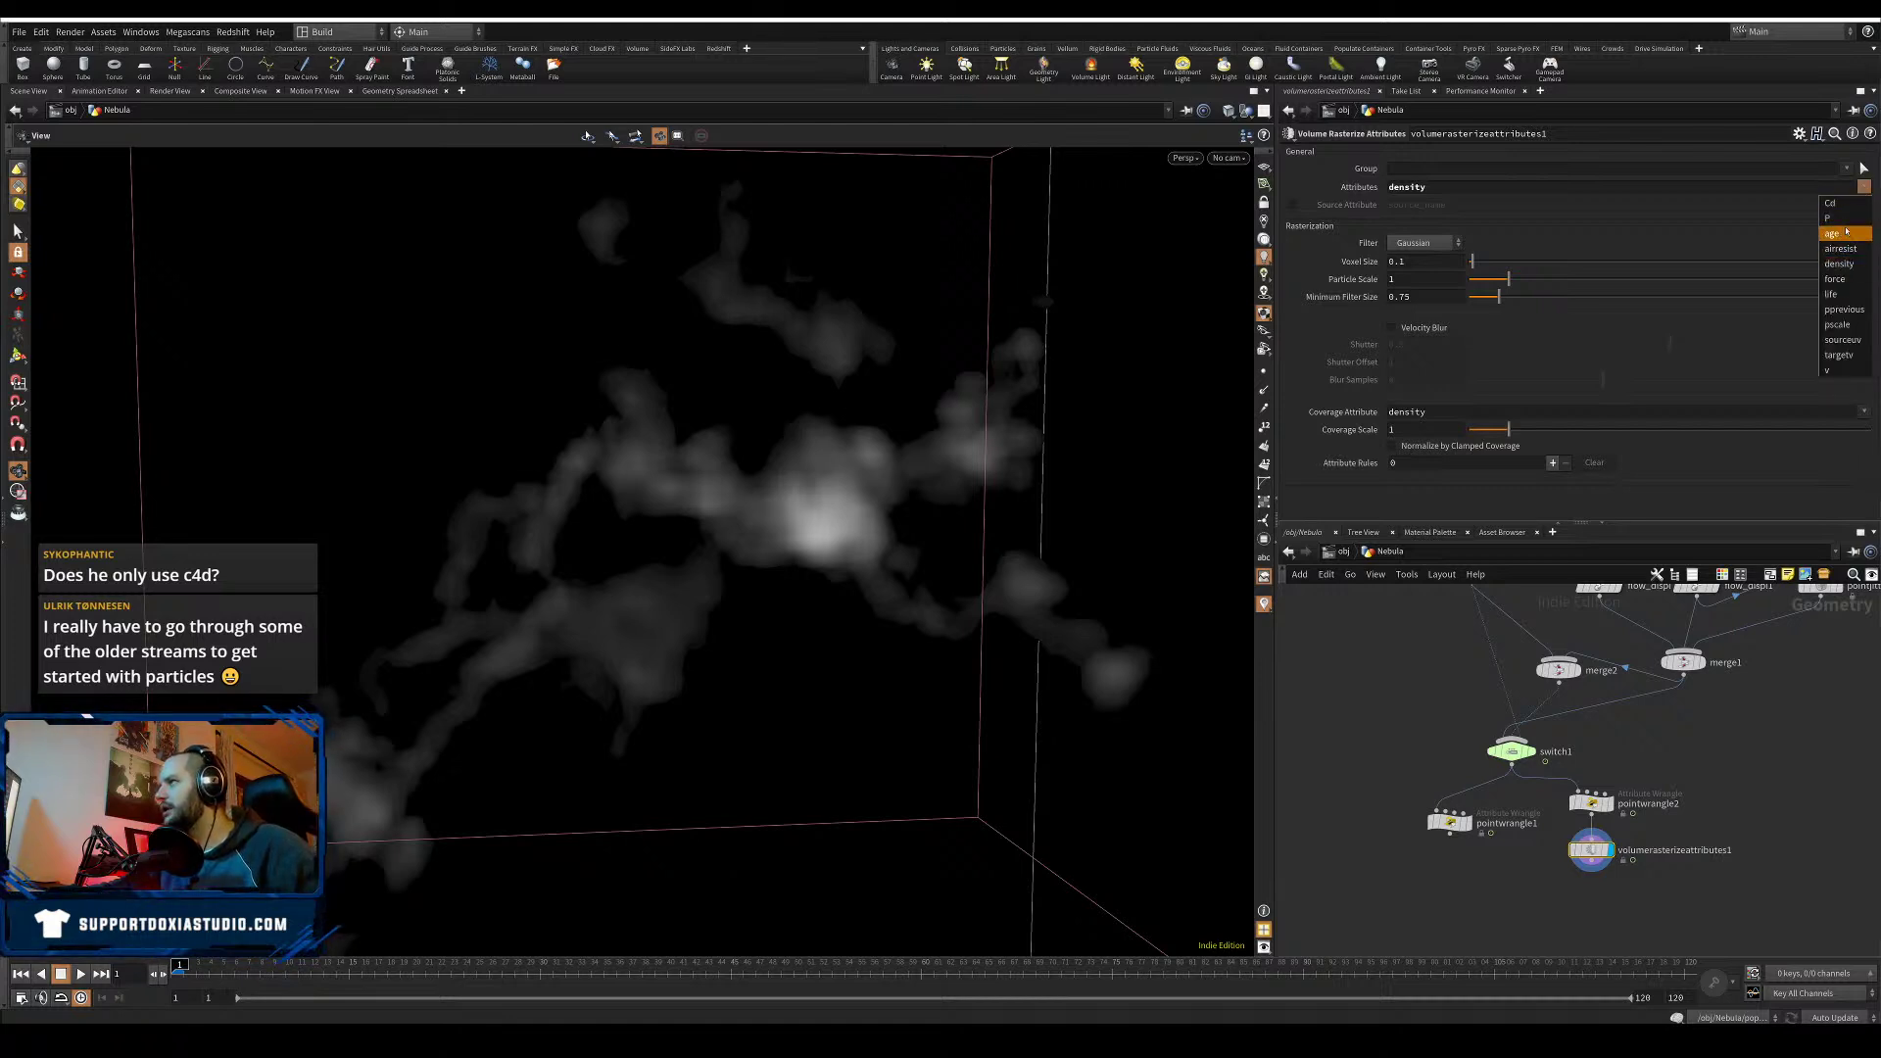
{"action": "left_click", "coordinate": [1844, 204]}
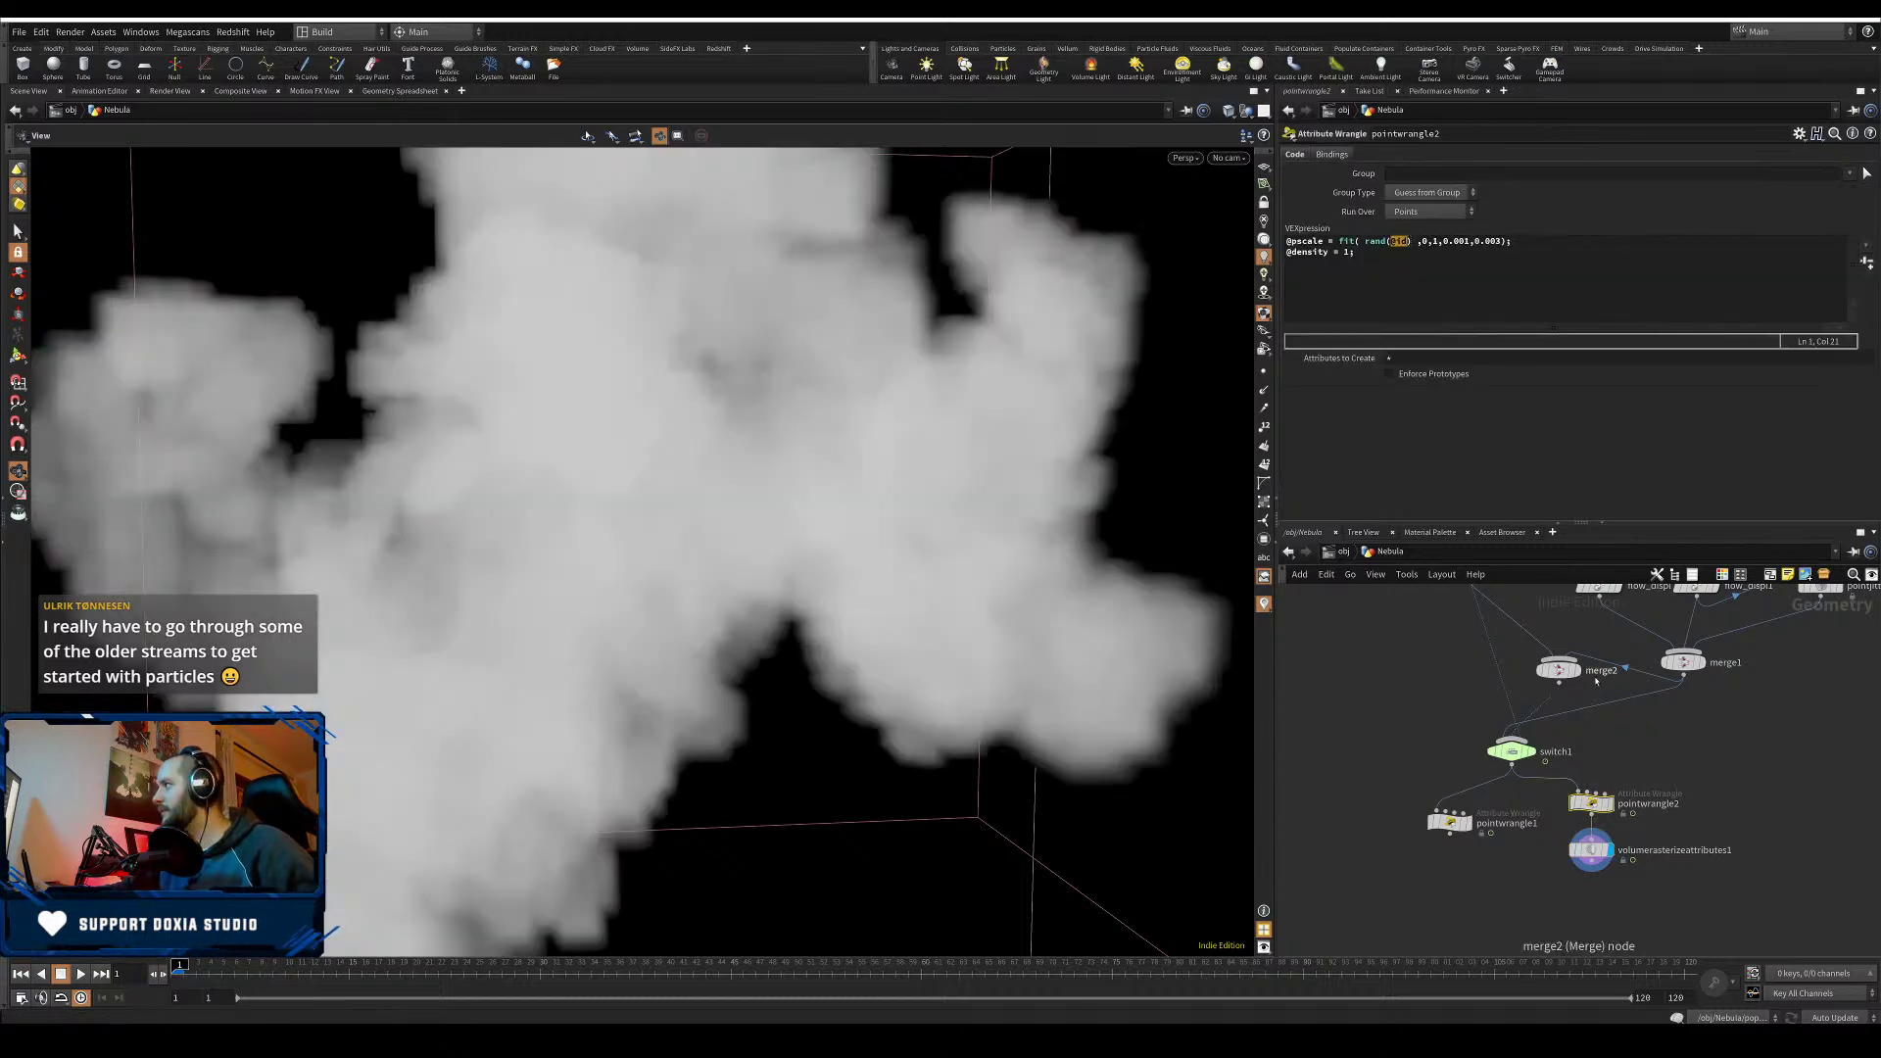
- Orbit around the cloud, dismiss the node search, and press U to go up to /obj
{"action": "scroll", "coordinate": [787, 569], "scroll_direction": "down", "scroll_amount": 8}
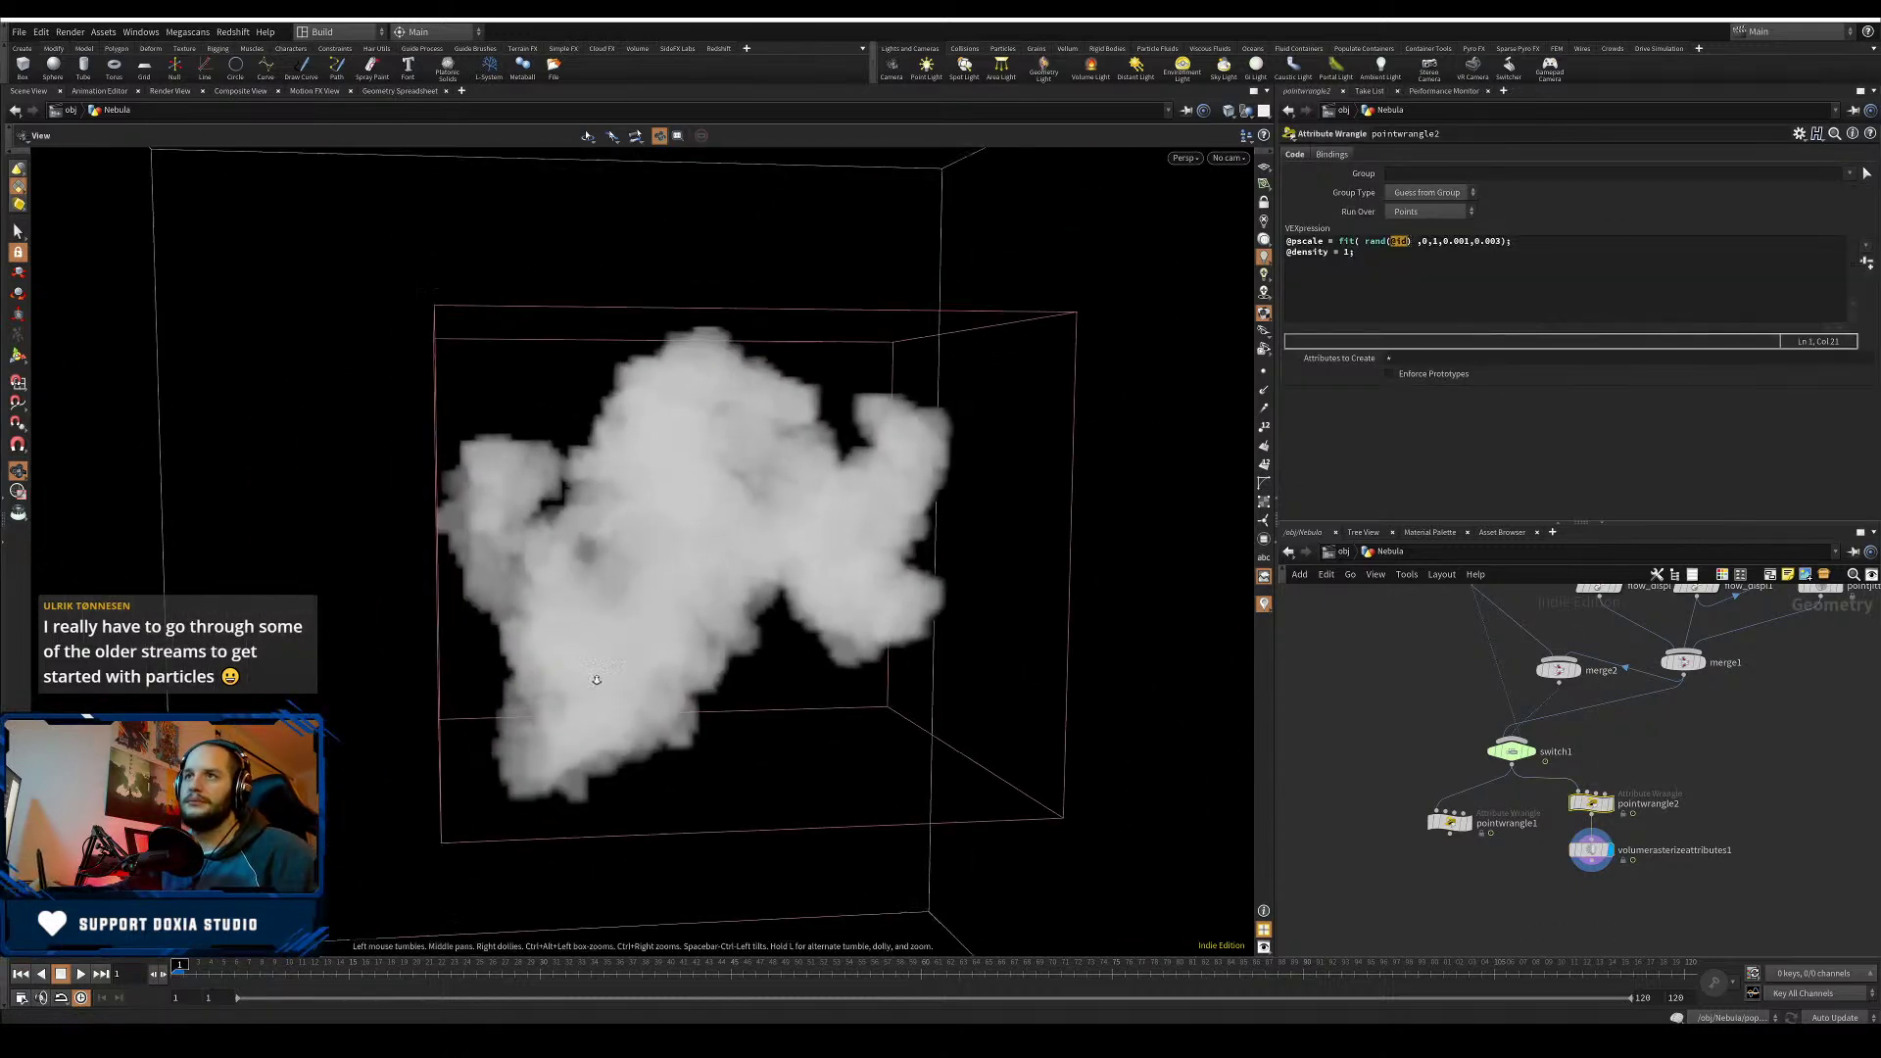
{"action": "scroll", "coordinate": [788, 569], "scroll_direction": "up", "scroll_amount": 3}
{"action": "left_click_drag", "start_coordinate": [788, 569], "coordinate": [627, 654]}
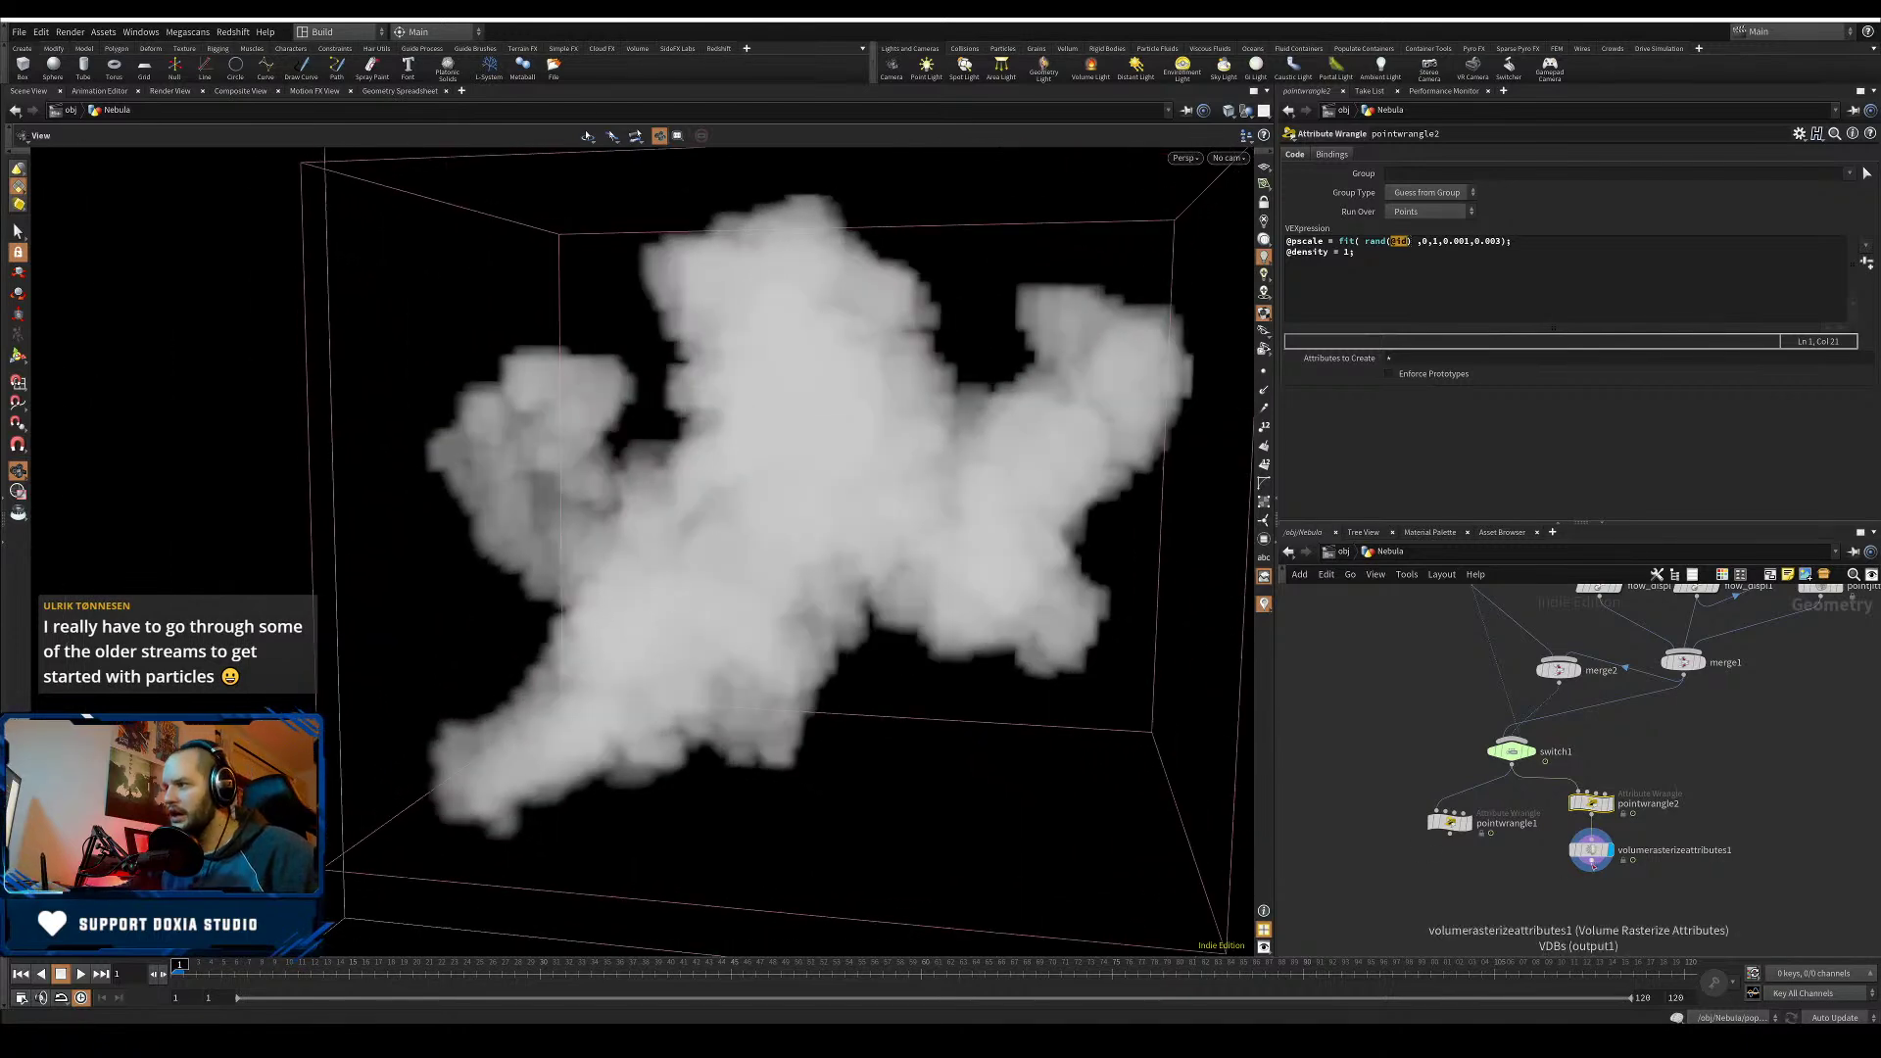
{"action": "key", "text": "Tab"}
{"action": "type", "text": "vol"}
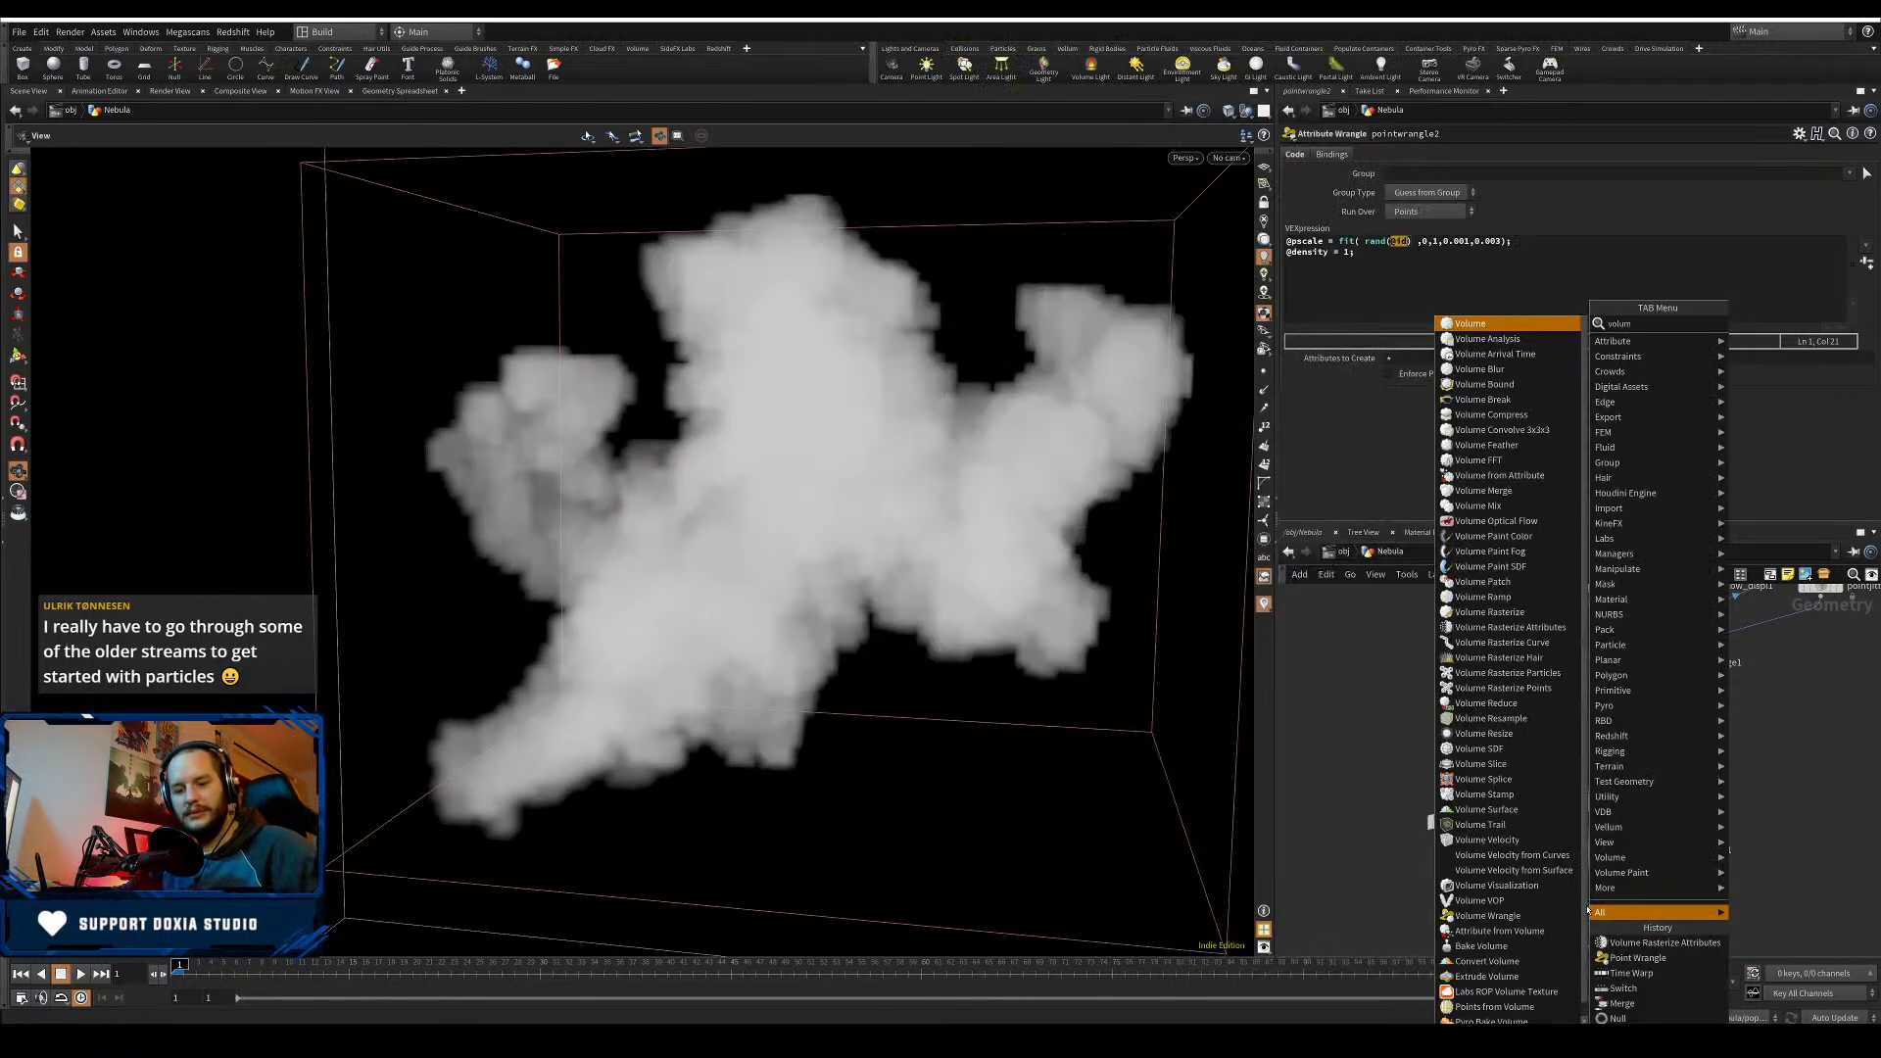
{"action": "left_click", "coordinate": [1776, 787]}
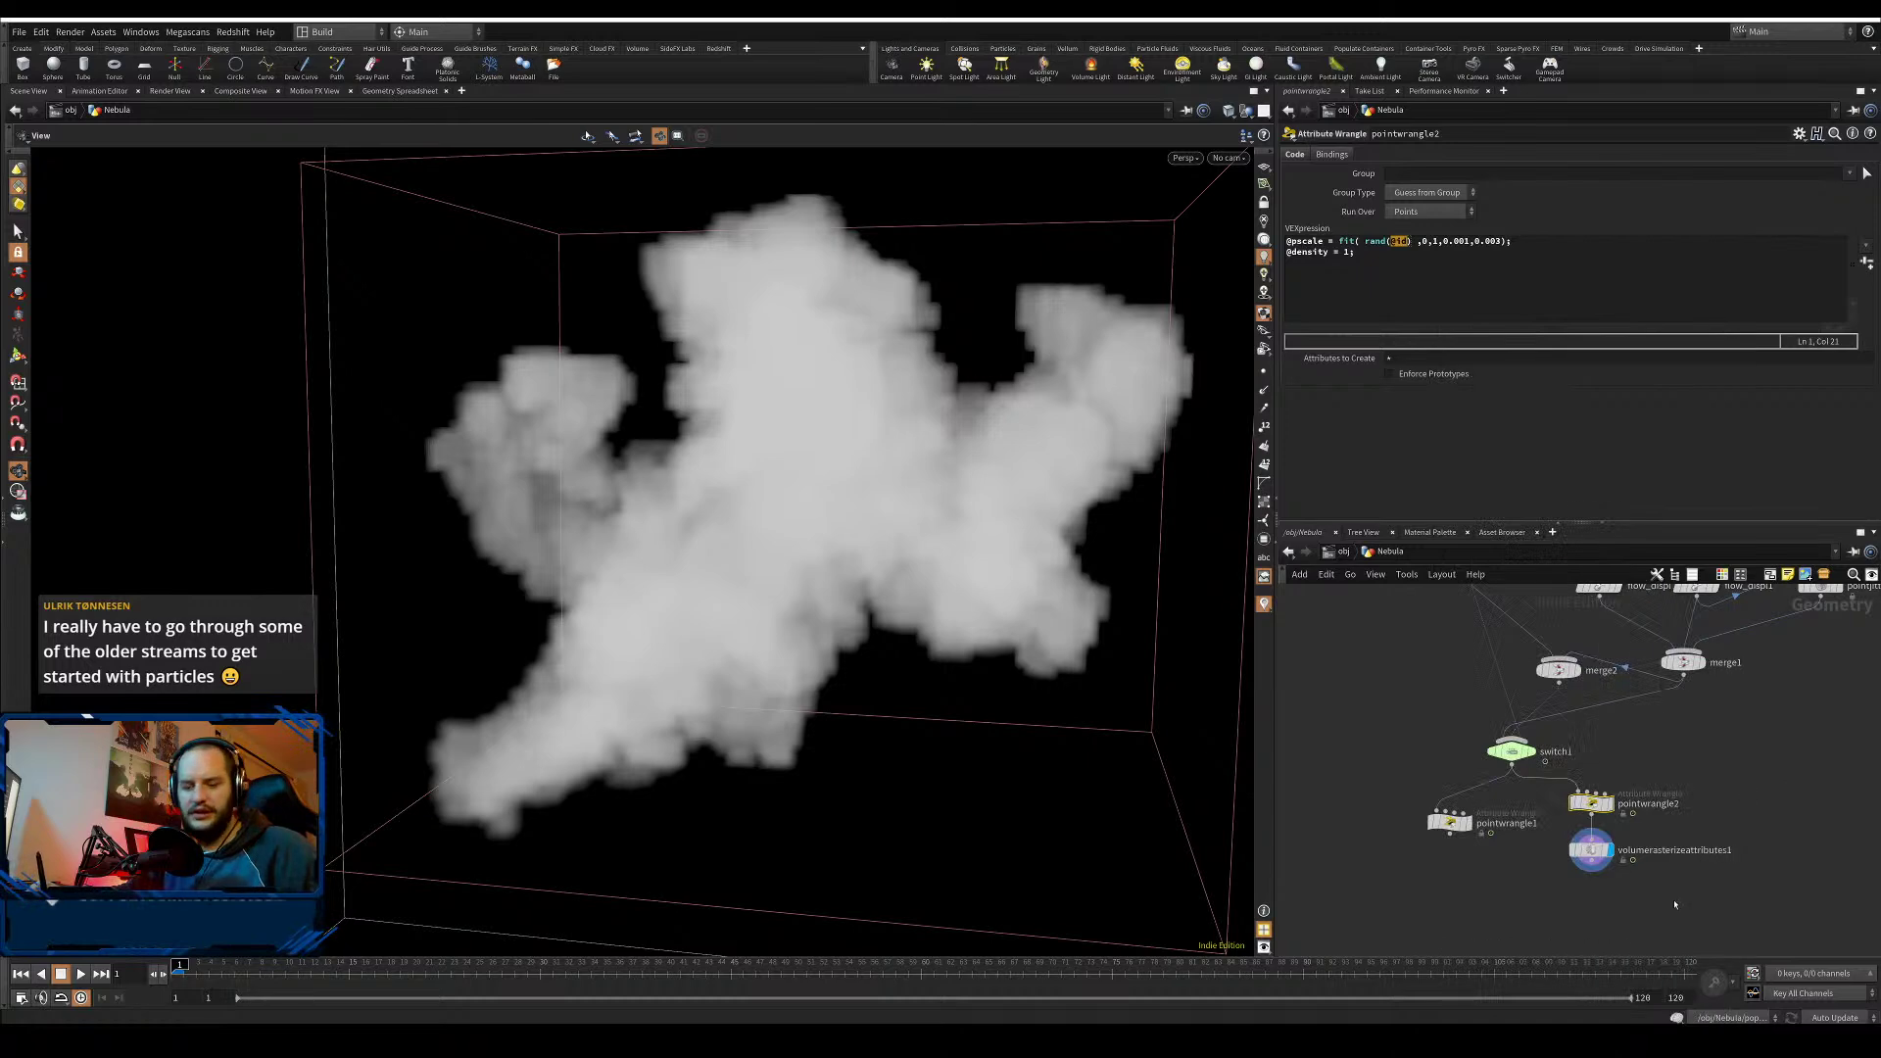
{"action": "key", "text": "u"}
{"action": "scroll", "coordinate": [900, 474], "scroll_direction": "up", "scroll_amount": 5}
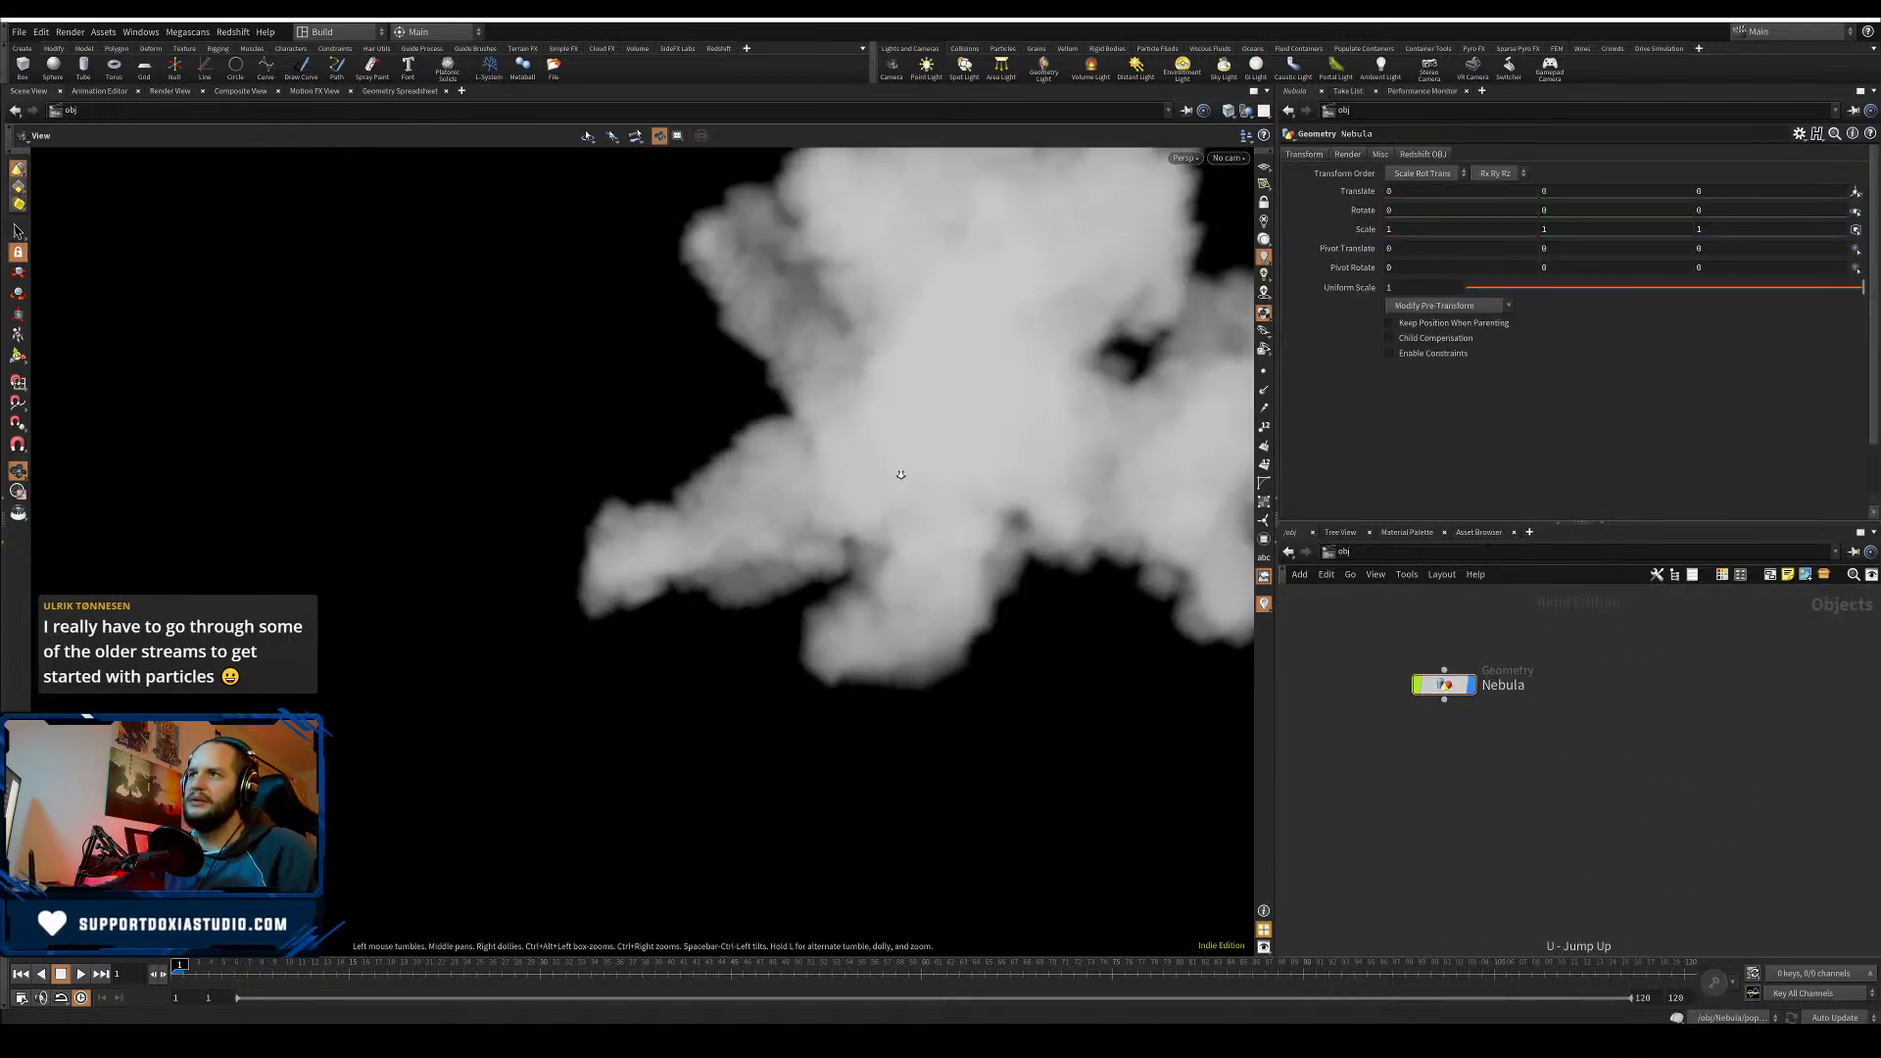
- Add a distant light from the Lights shelf and stop viewing the scene through it
{"action": "scroll", "coordinate": [900, 474], "scroll_direction": "down", "scroll_amount": 6}
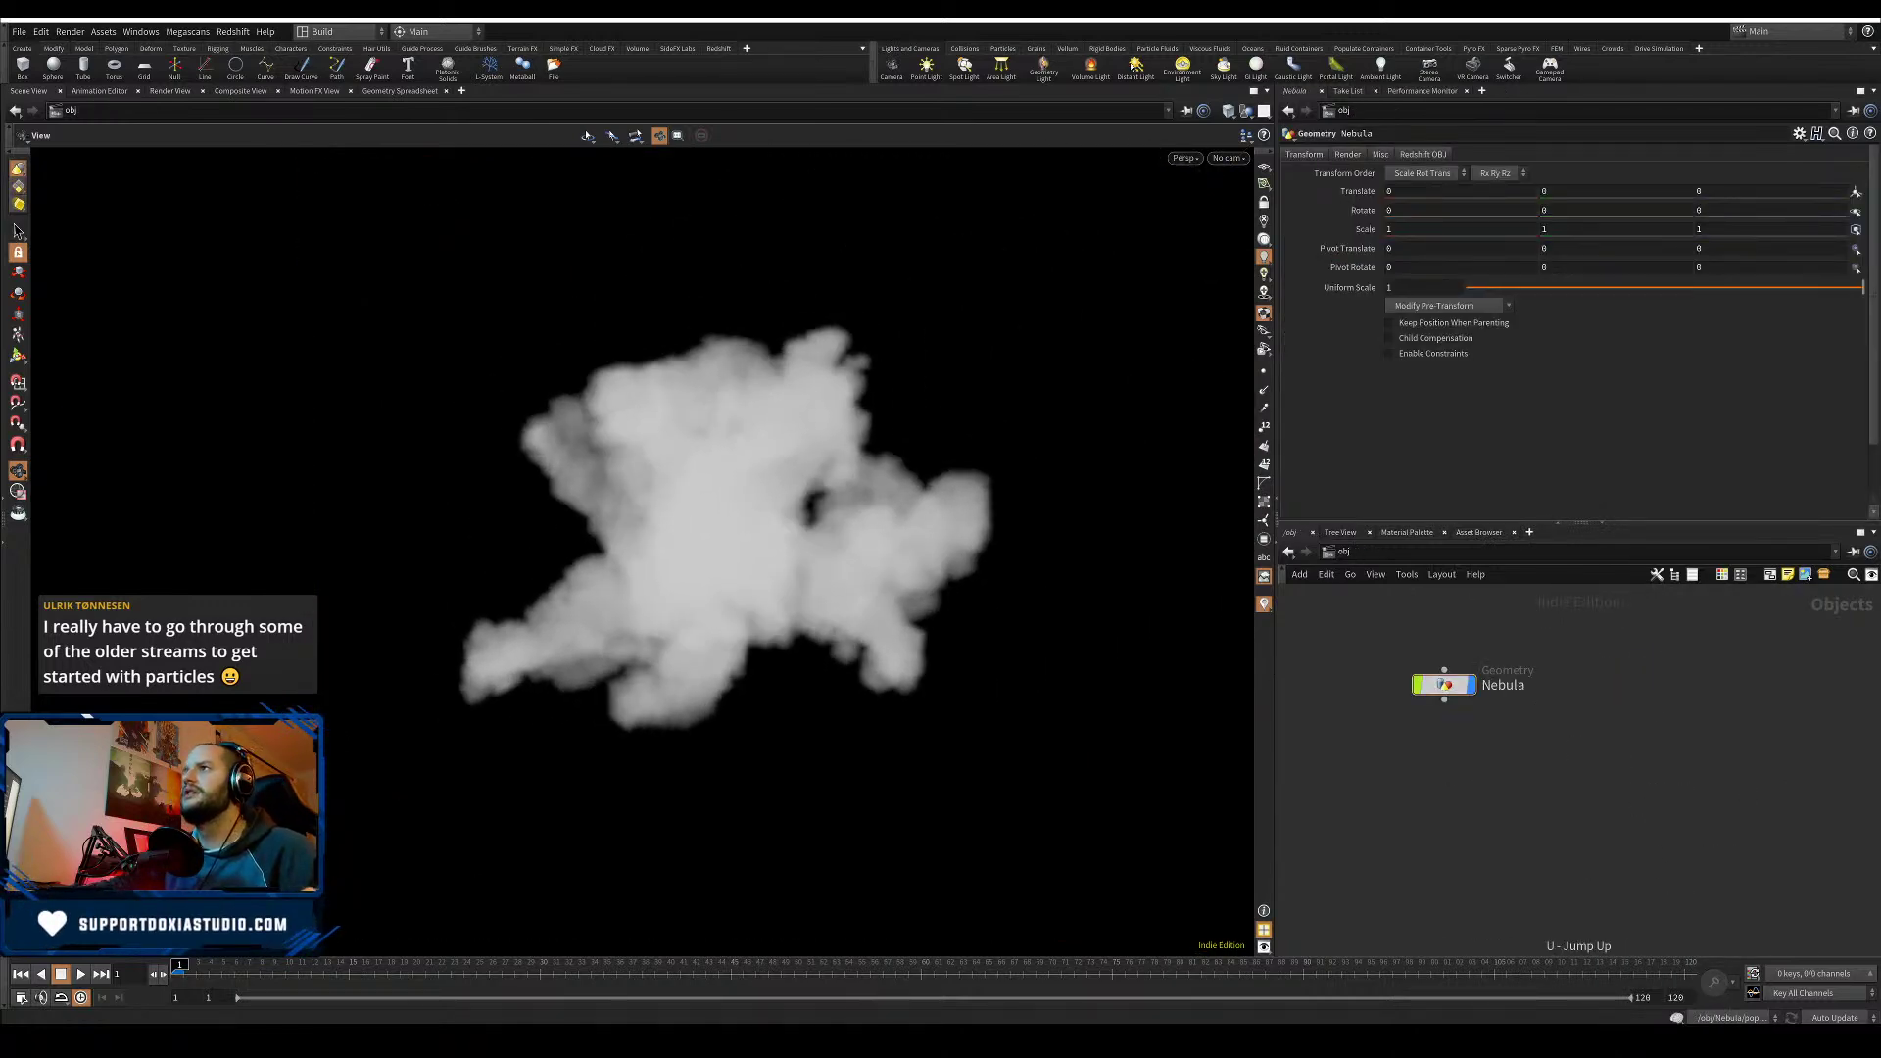
{"action": "left_click", "coordinate": [1136, 64]}
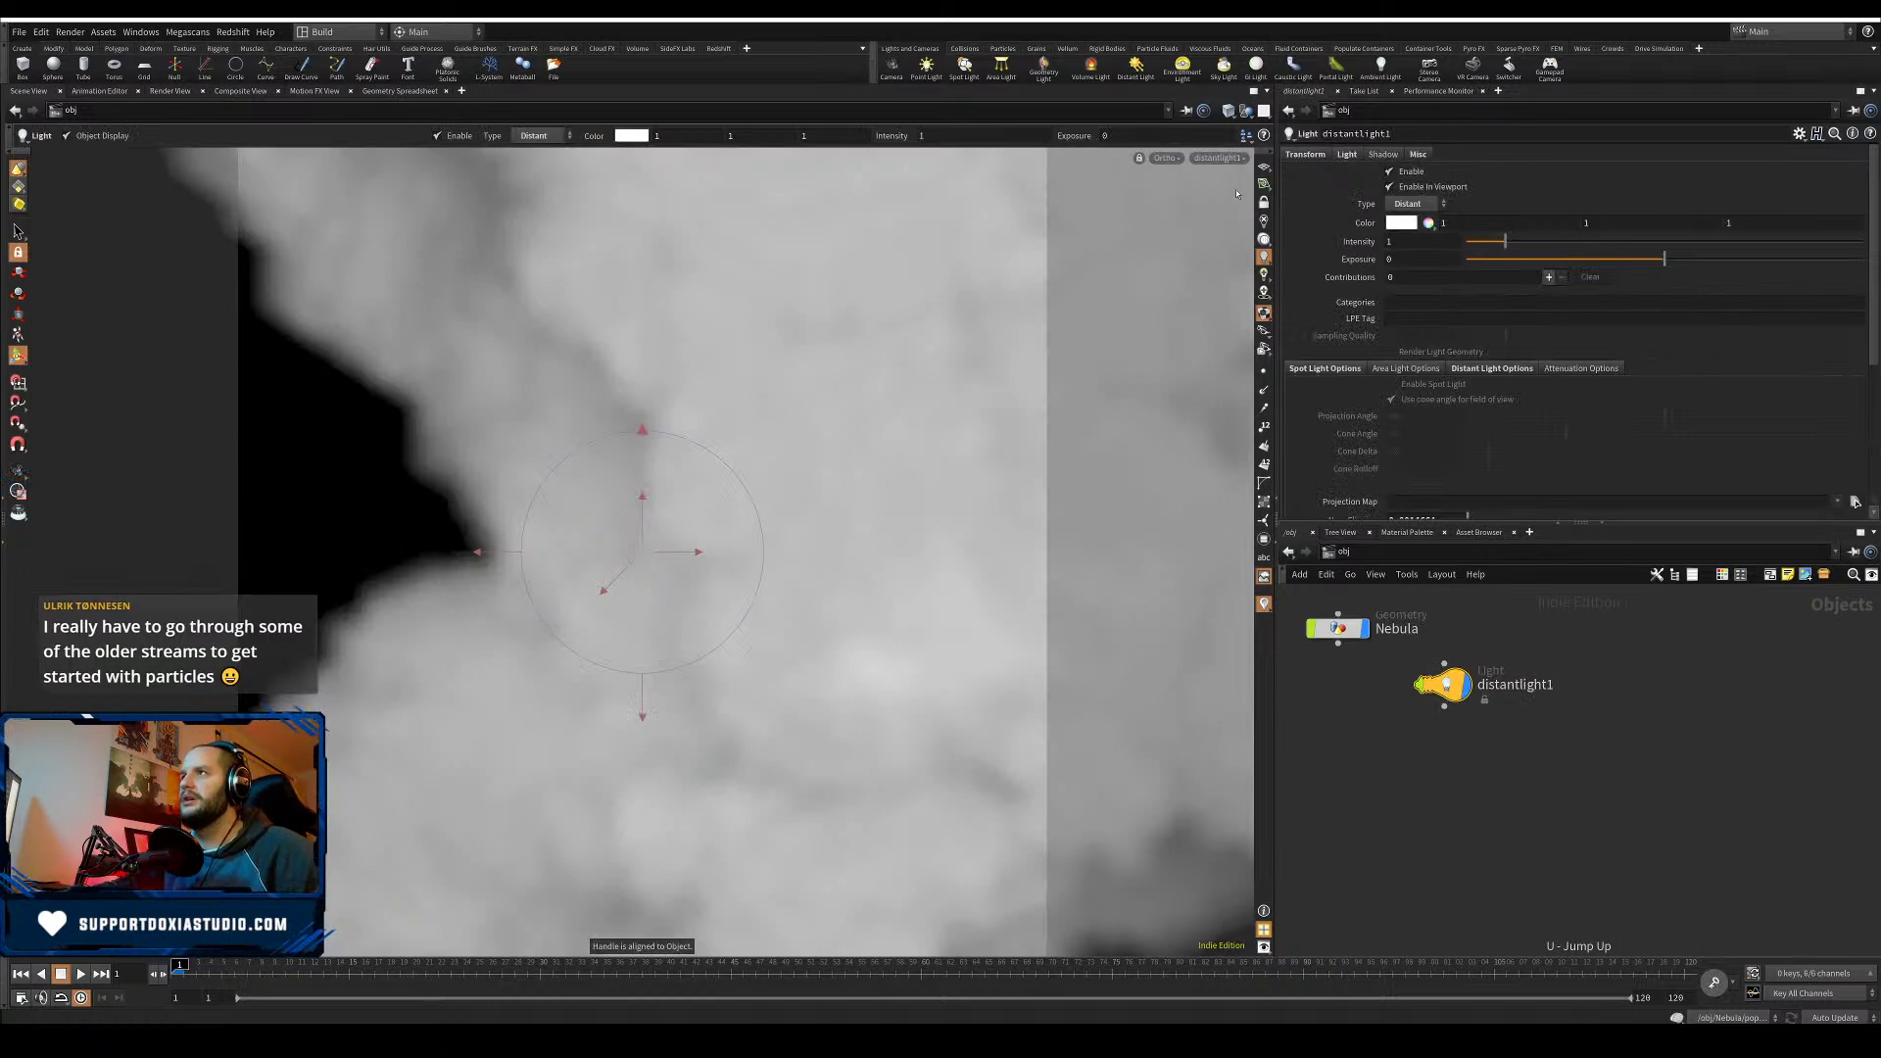
{"action": "key", "text": "Escape"}
{"action": "scroll", "coordinate": [899, 521], "scroll_direction": "down", "scroll_amount": 8}
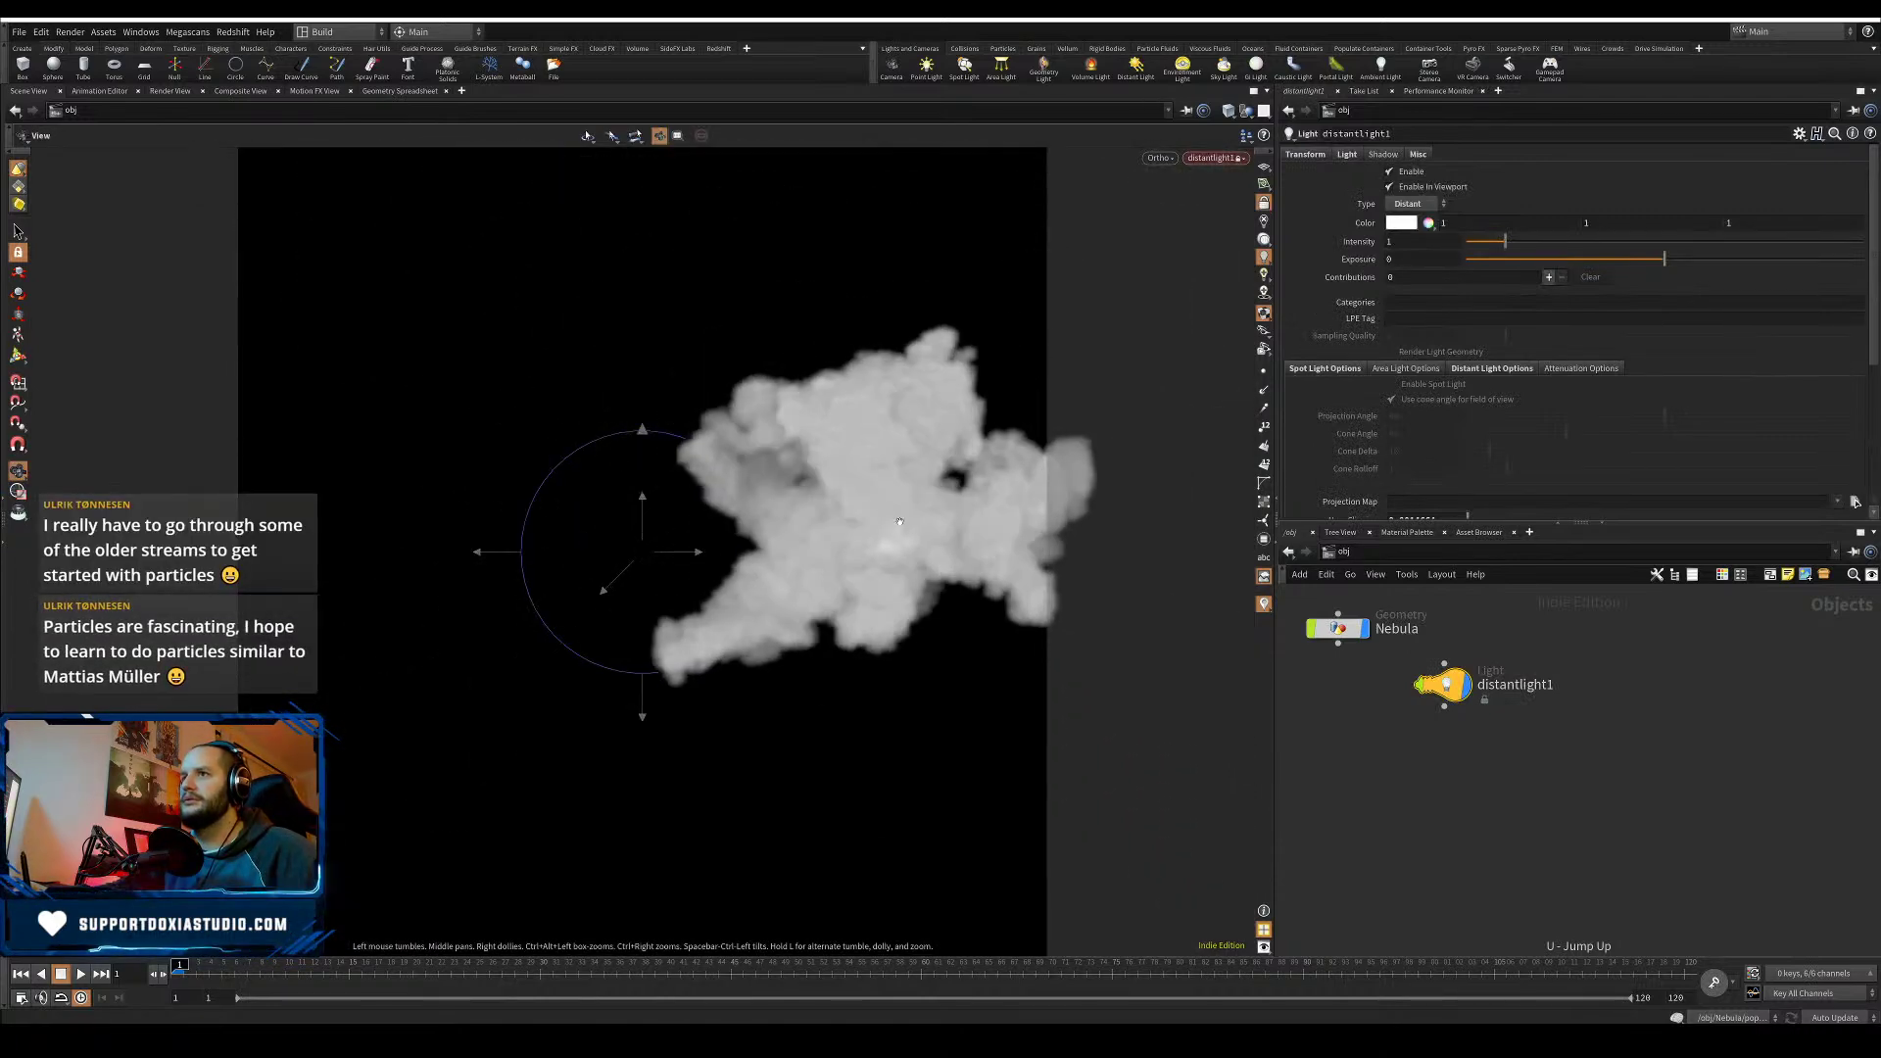
{"action": "middle_click_drag", "start_coordinate": [899, 522], "coordinate": [688, 562], "text": "alt"}
{"action": "left_click_drag", "start_coordinate": [689, 561], "coordinate": [744, 550], "text": "alt"}
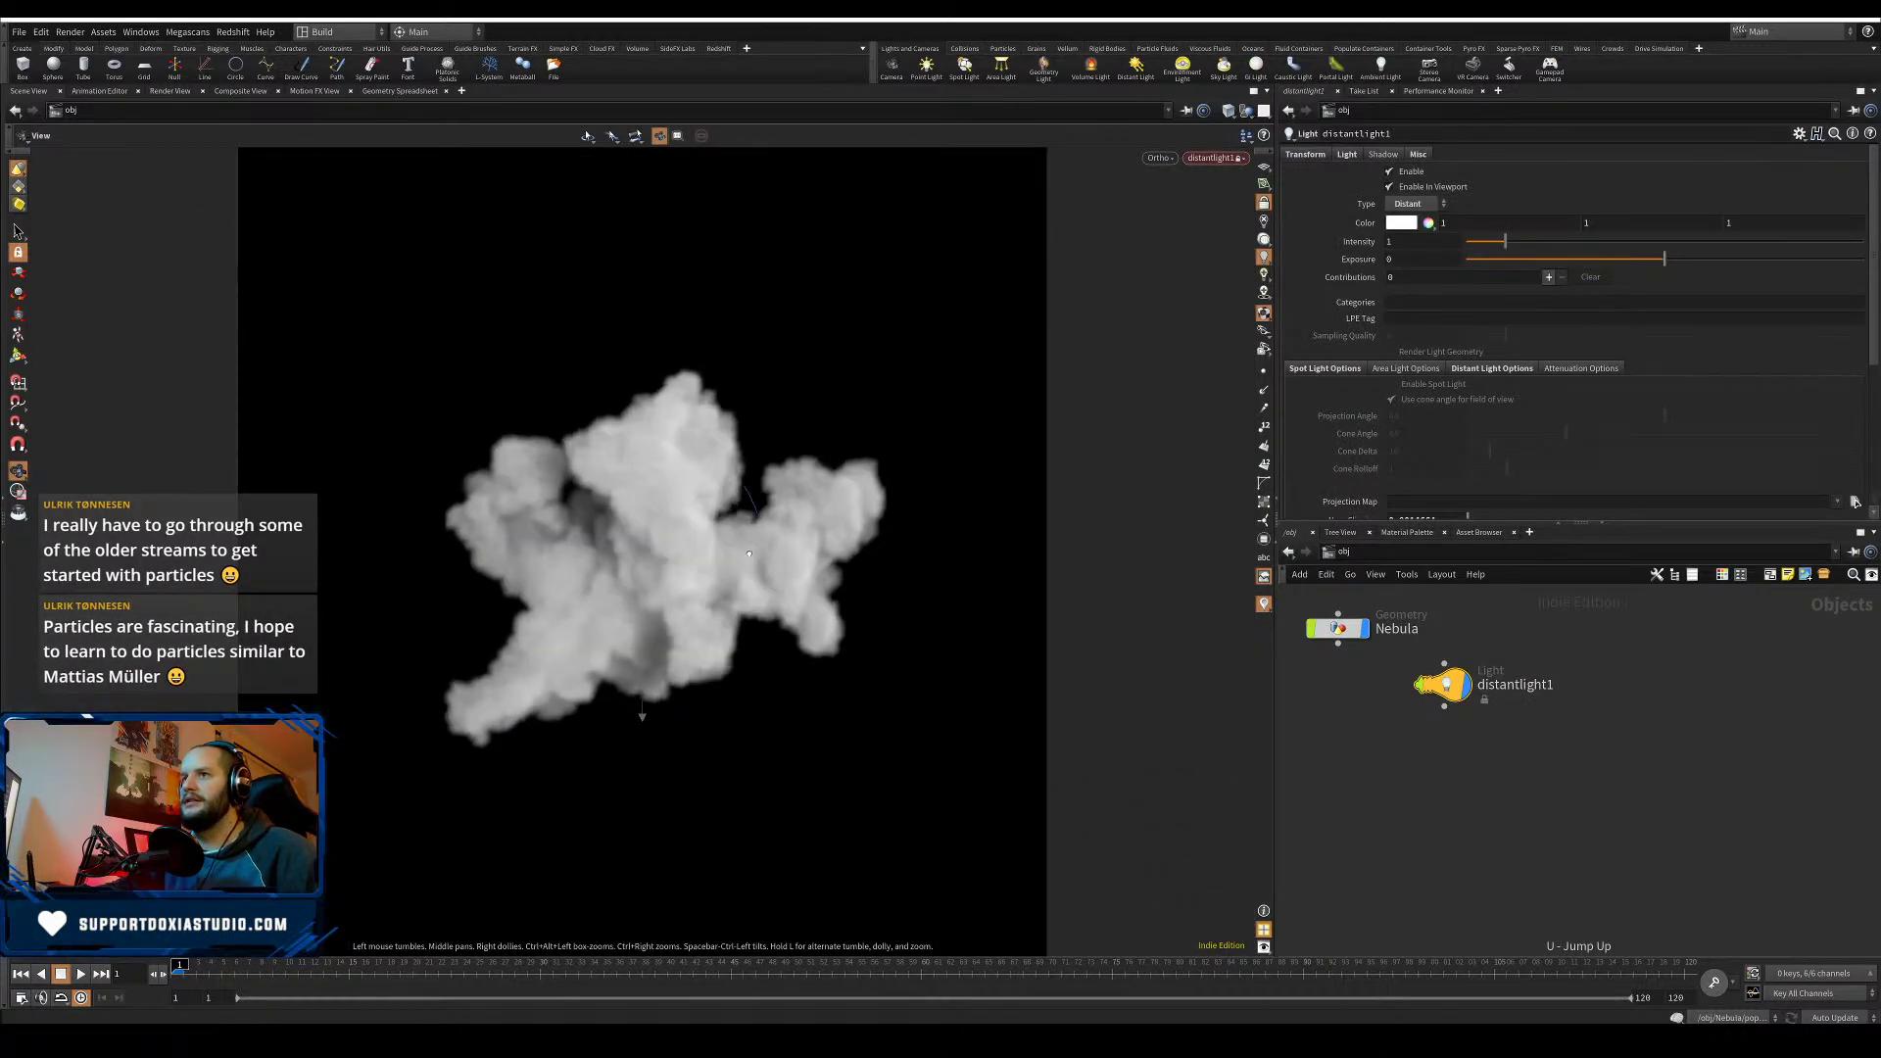
{"action": "left_click", "coordinate": [1225, 164]}
{"action": "left_click", "coordinate": [1224, 162]}
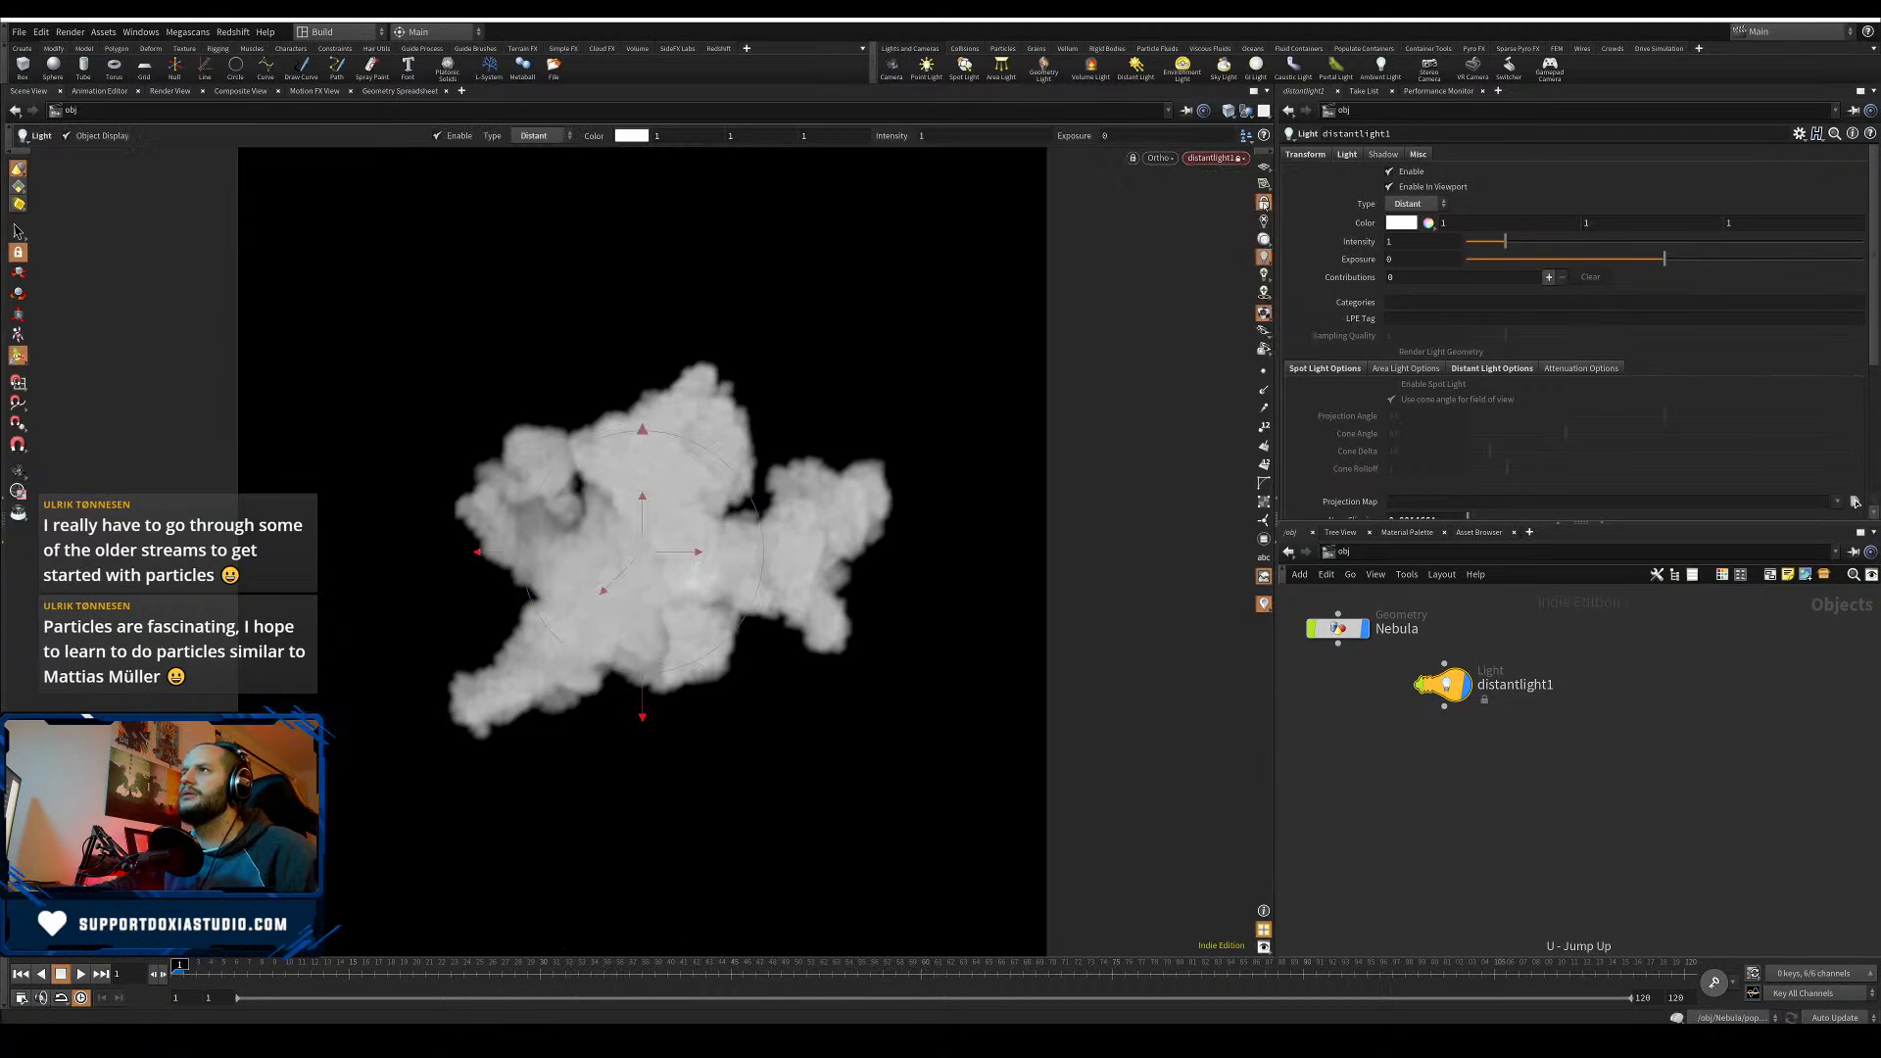
{"action": "left_click", "coordinate": [1265, 205]}
- Reframe the view on the cloud, save Nebula01.hiplc, and go back inside the Nebula node
{"action": "left_click_drag", "start_coordinate": [924, 352], "coordinate": [836, 403], "text": "alt"}
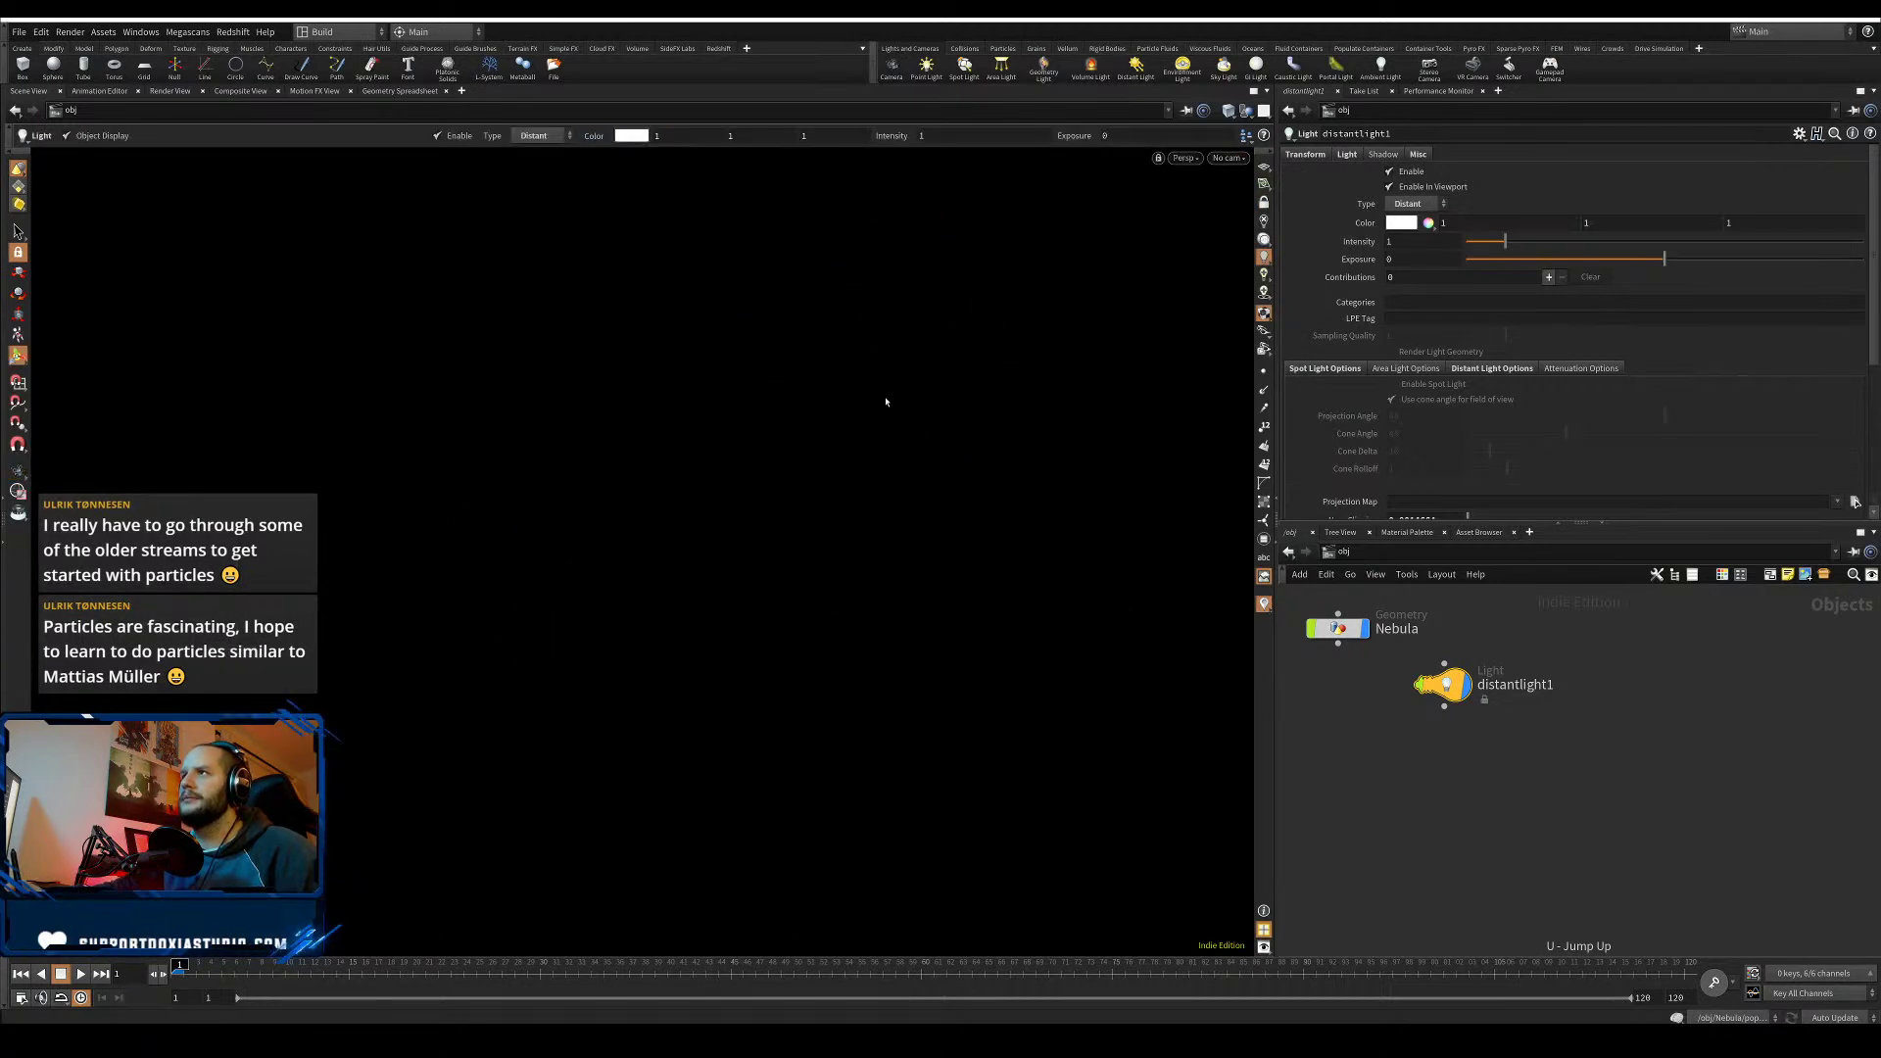
{"action": "key", "text": "space+g"}
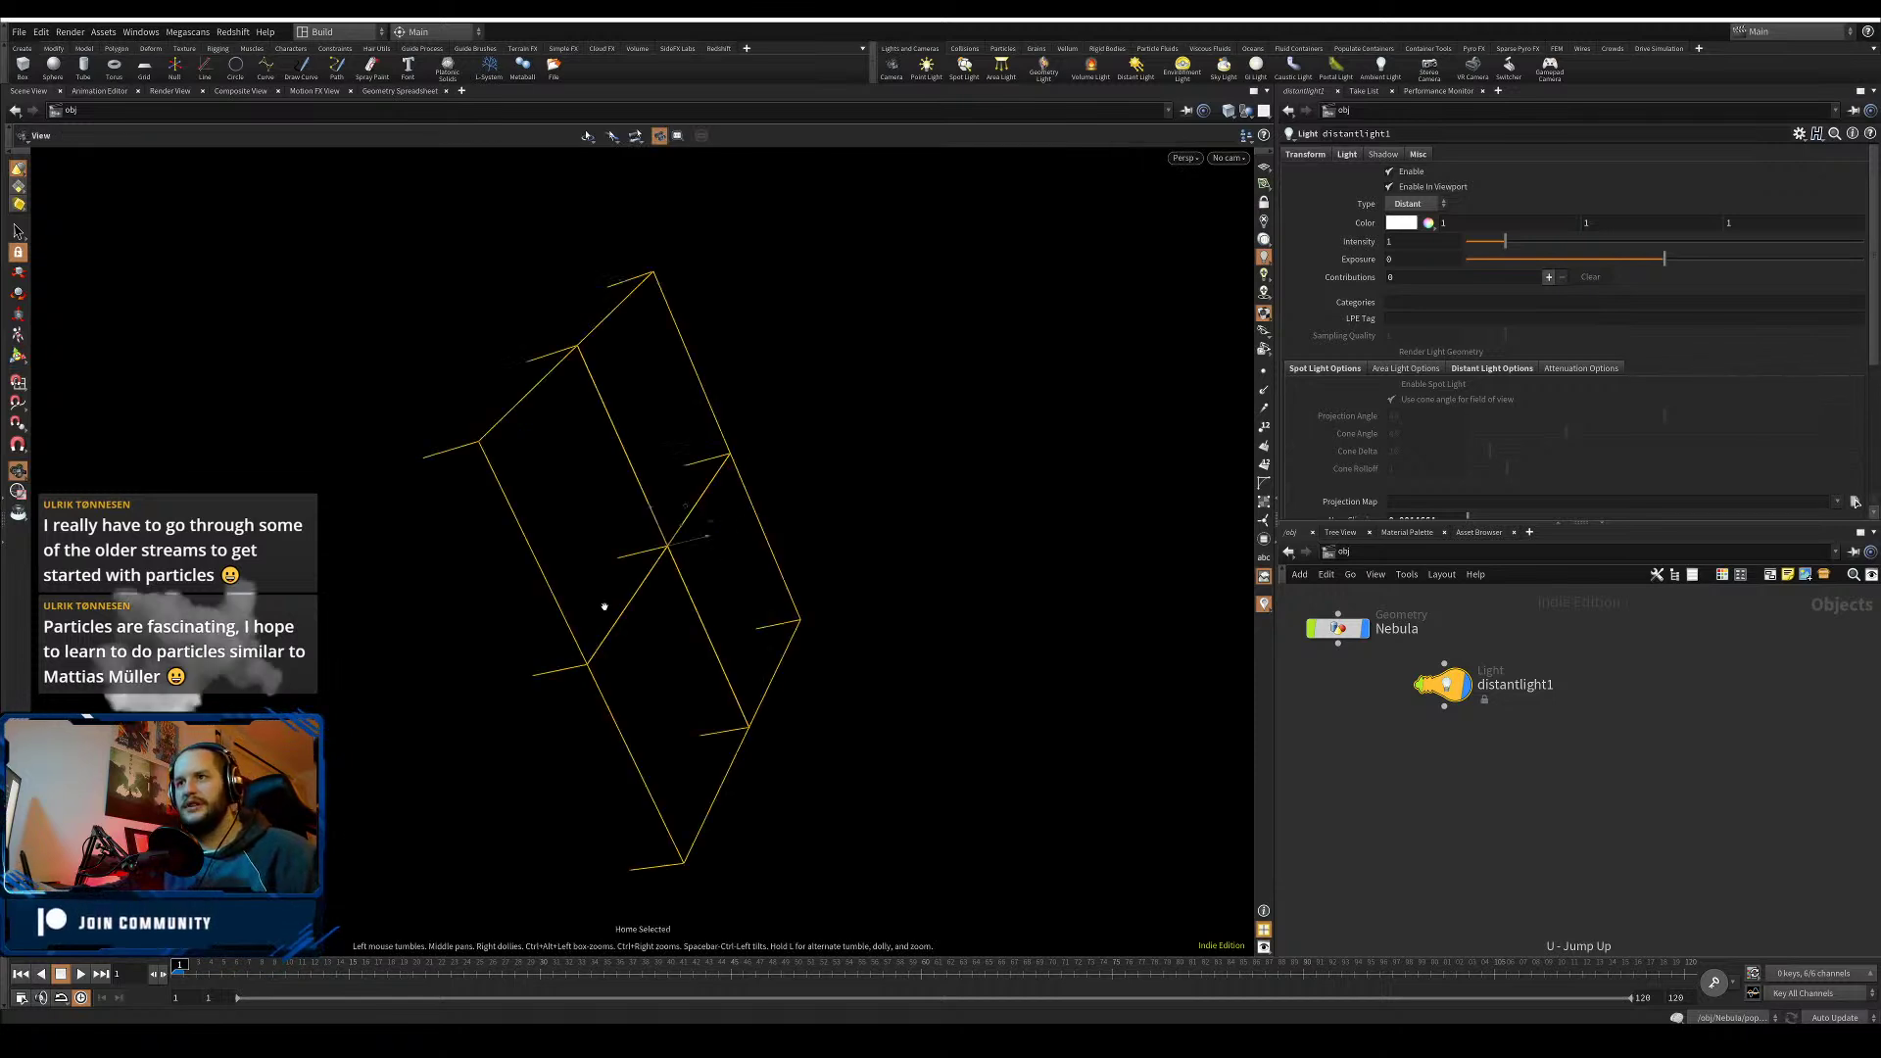
{"action": "left_click_drag", "start_coordinate": [604, 606], "coordinate": [504, 647]}
{"action": "middle_click_drag", "start_coordinate": [504, 647], "coordinate": [882, 509]}
{"action": "right_click_drag", "start_coordinate": [921, 485], "coordinate": [682, 549]}
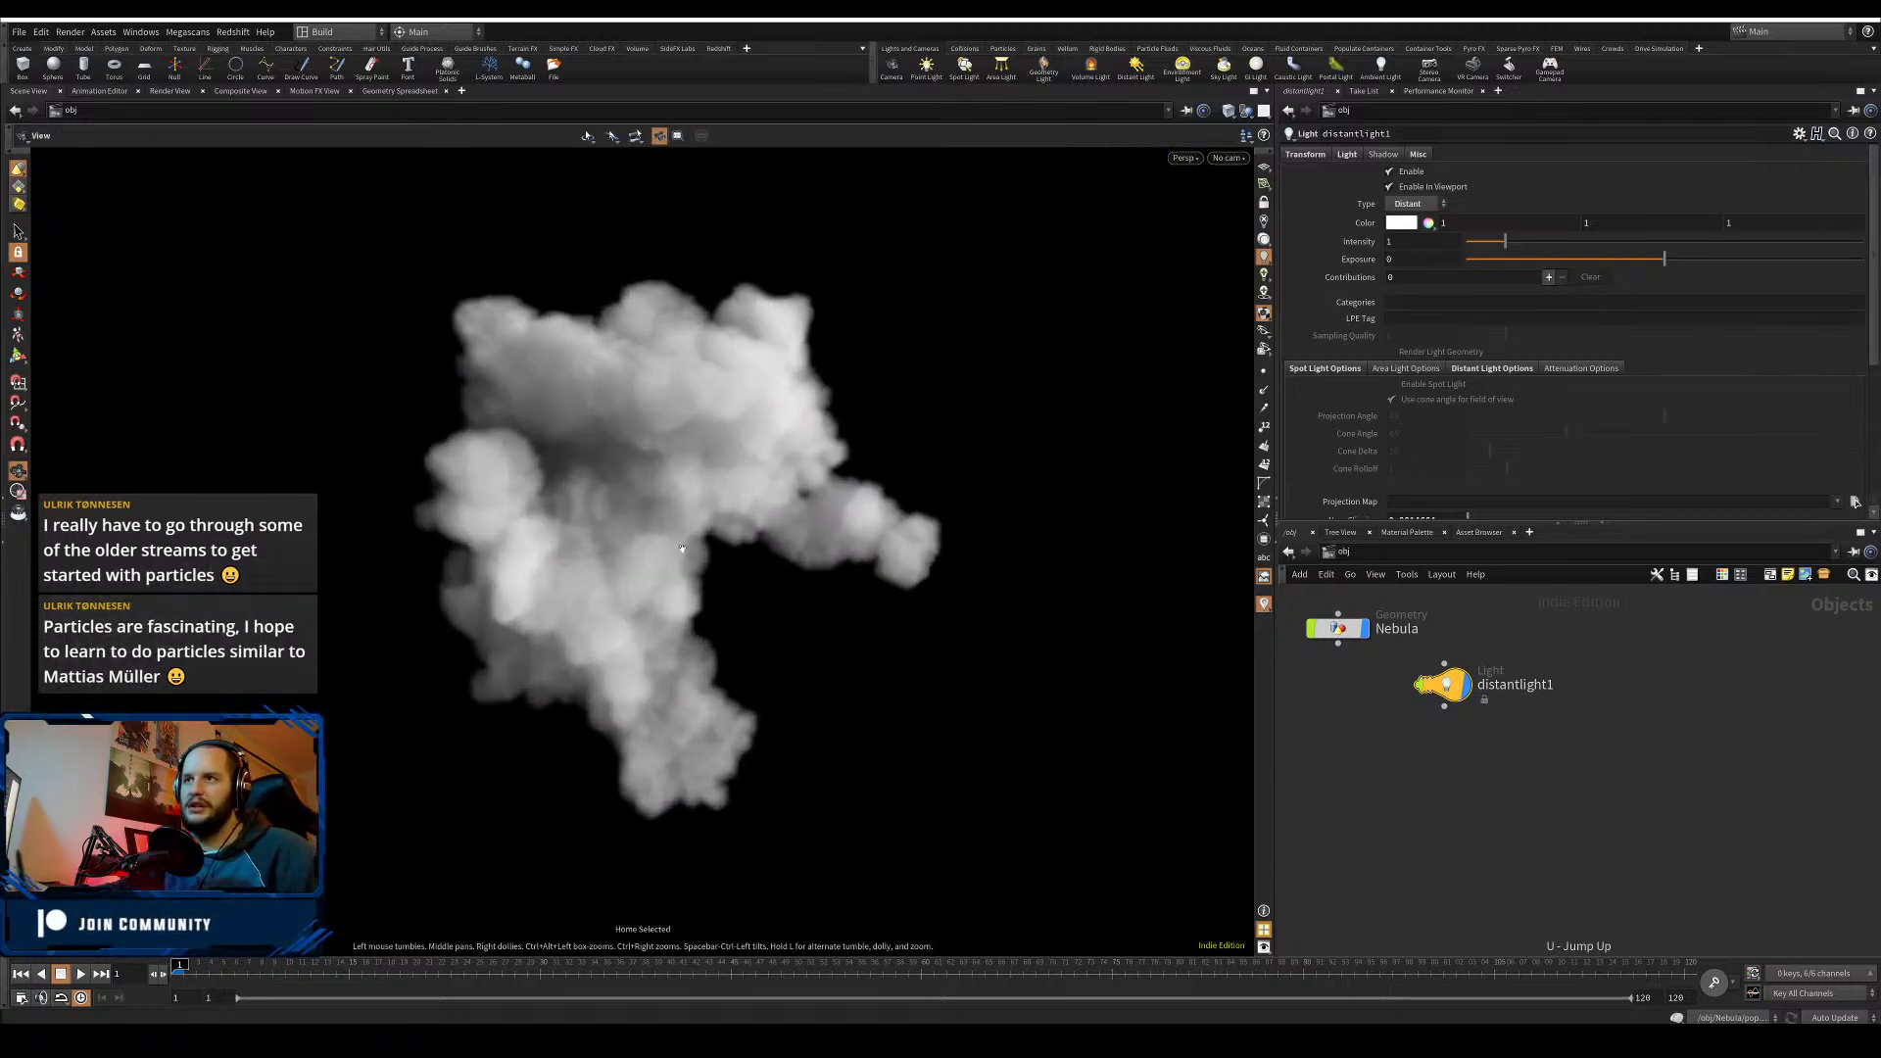
{"action": "left_click_drag", "start_coordinate": [682, 549], "coordinate": [978, 512]}
{"action": "key", "text": "ctrl+s"}
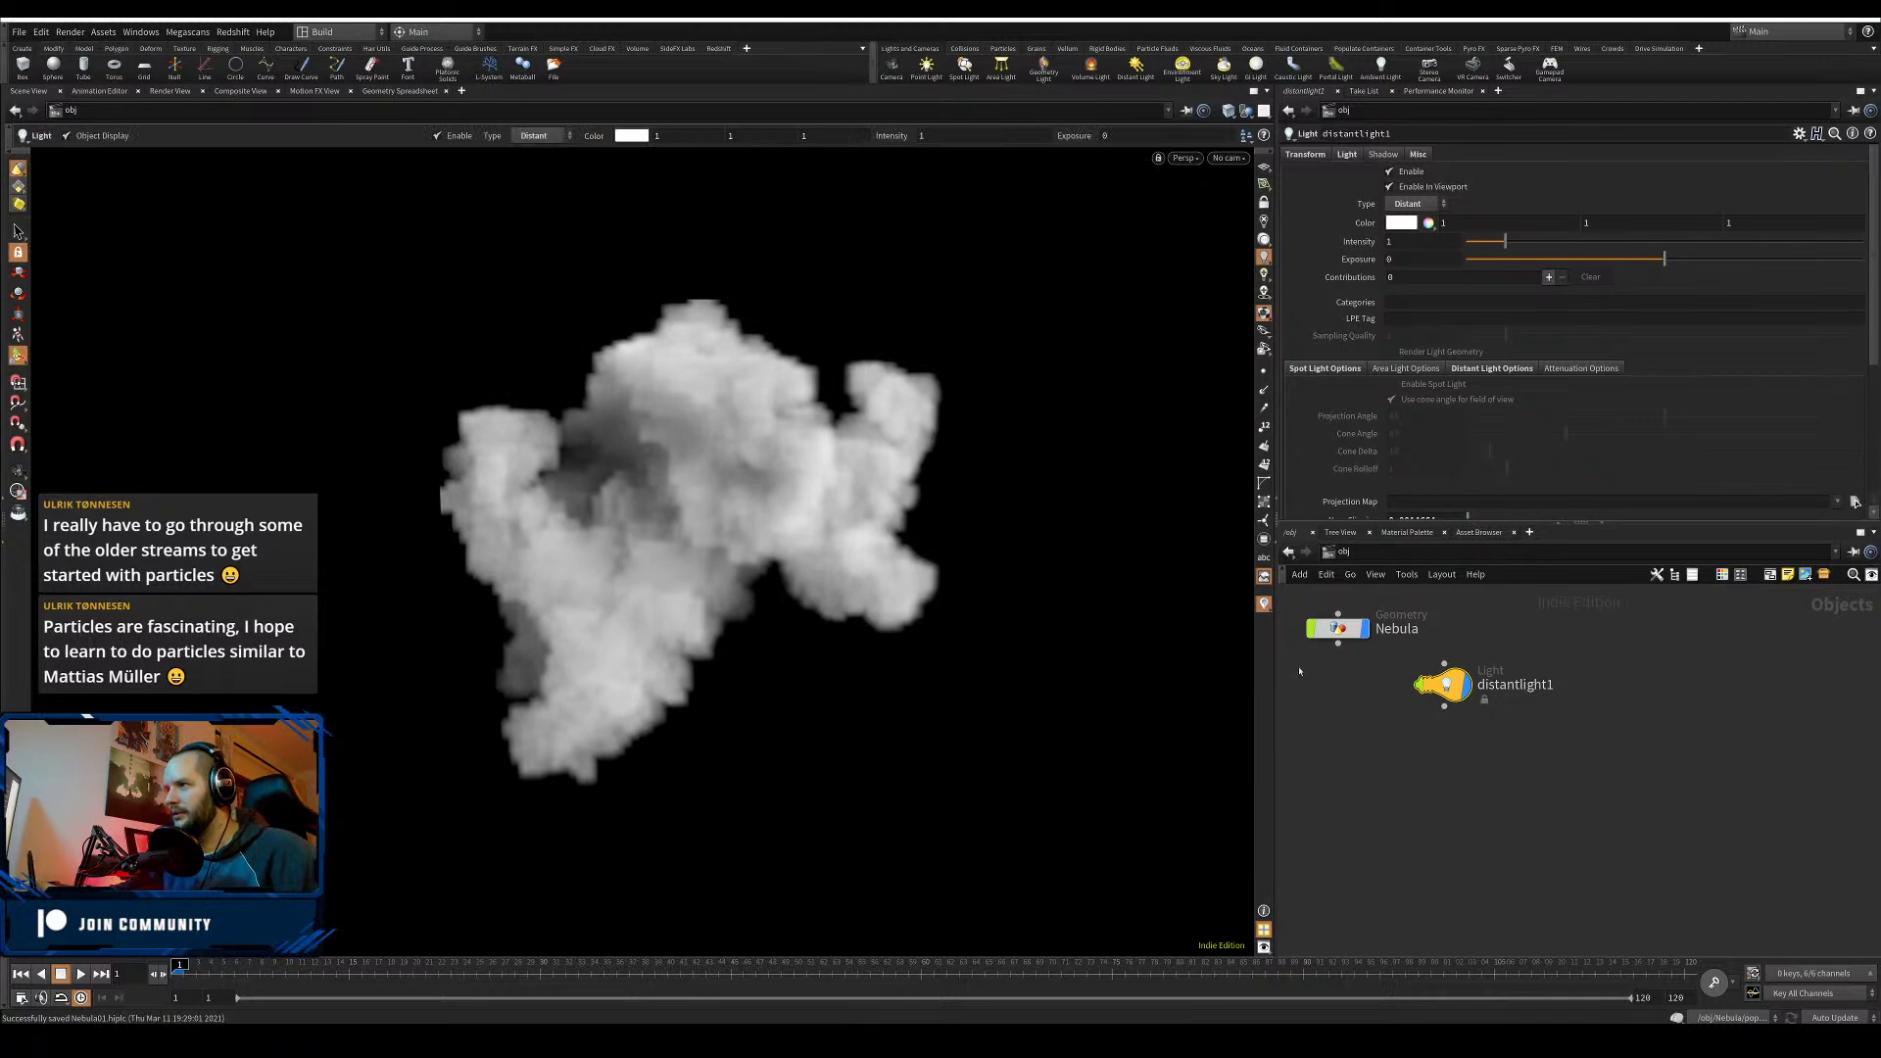
{"action": "middle_click_drag", "start_coordinate": [1299, 671], "coordinate": [1441, 692]}
{"action": "double_click", "coordinate": [1480, 648]}
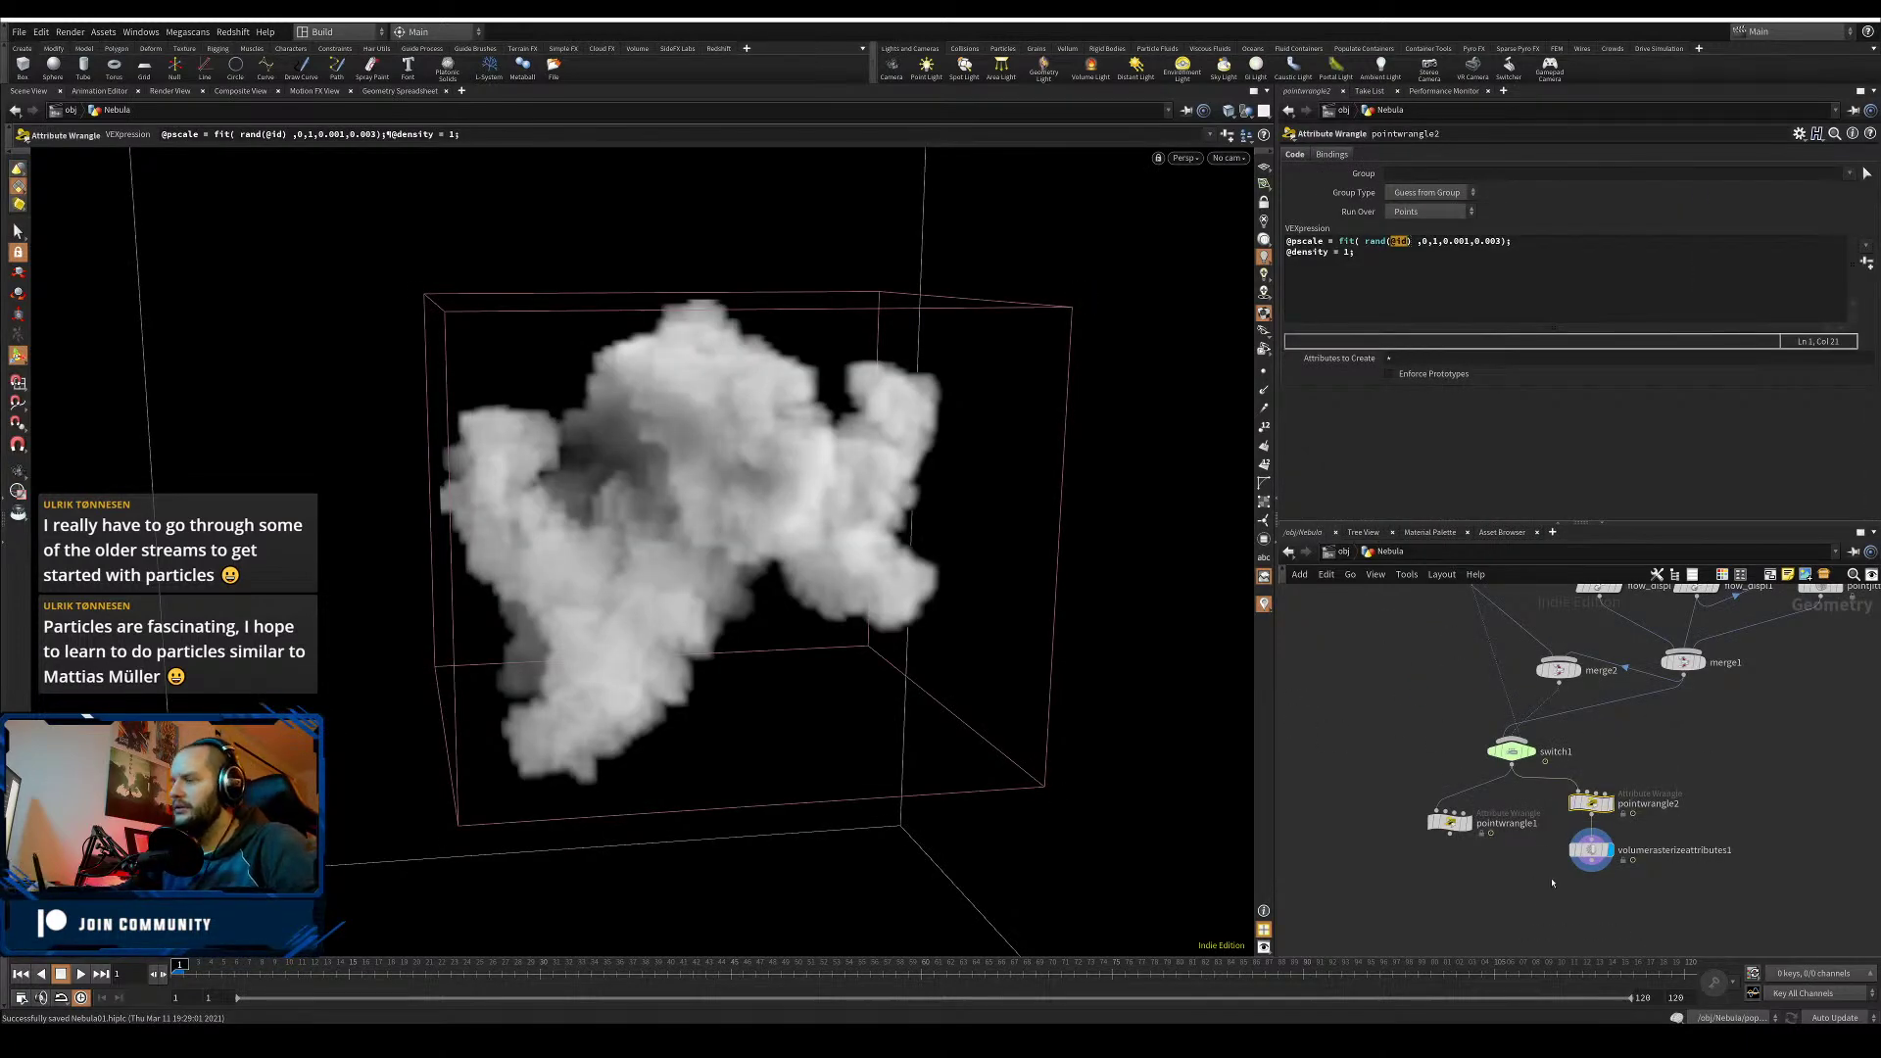
- Set volumerasterizeattributes1's Voxel Size to 0.05 and save the scene
{"action": "left_click", "coordinate": [1590, 849]}
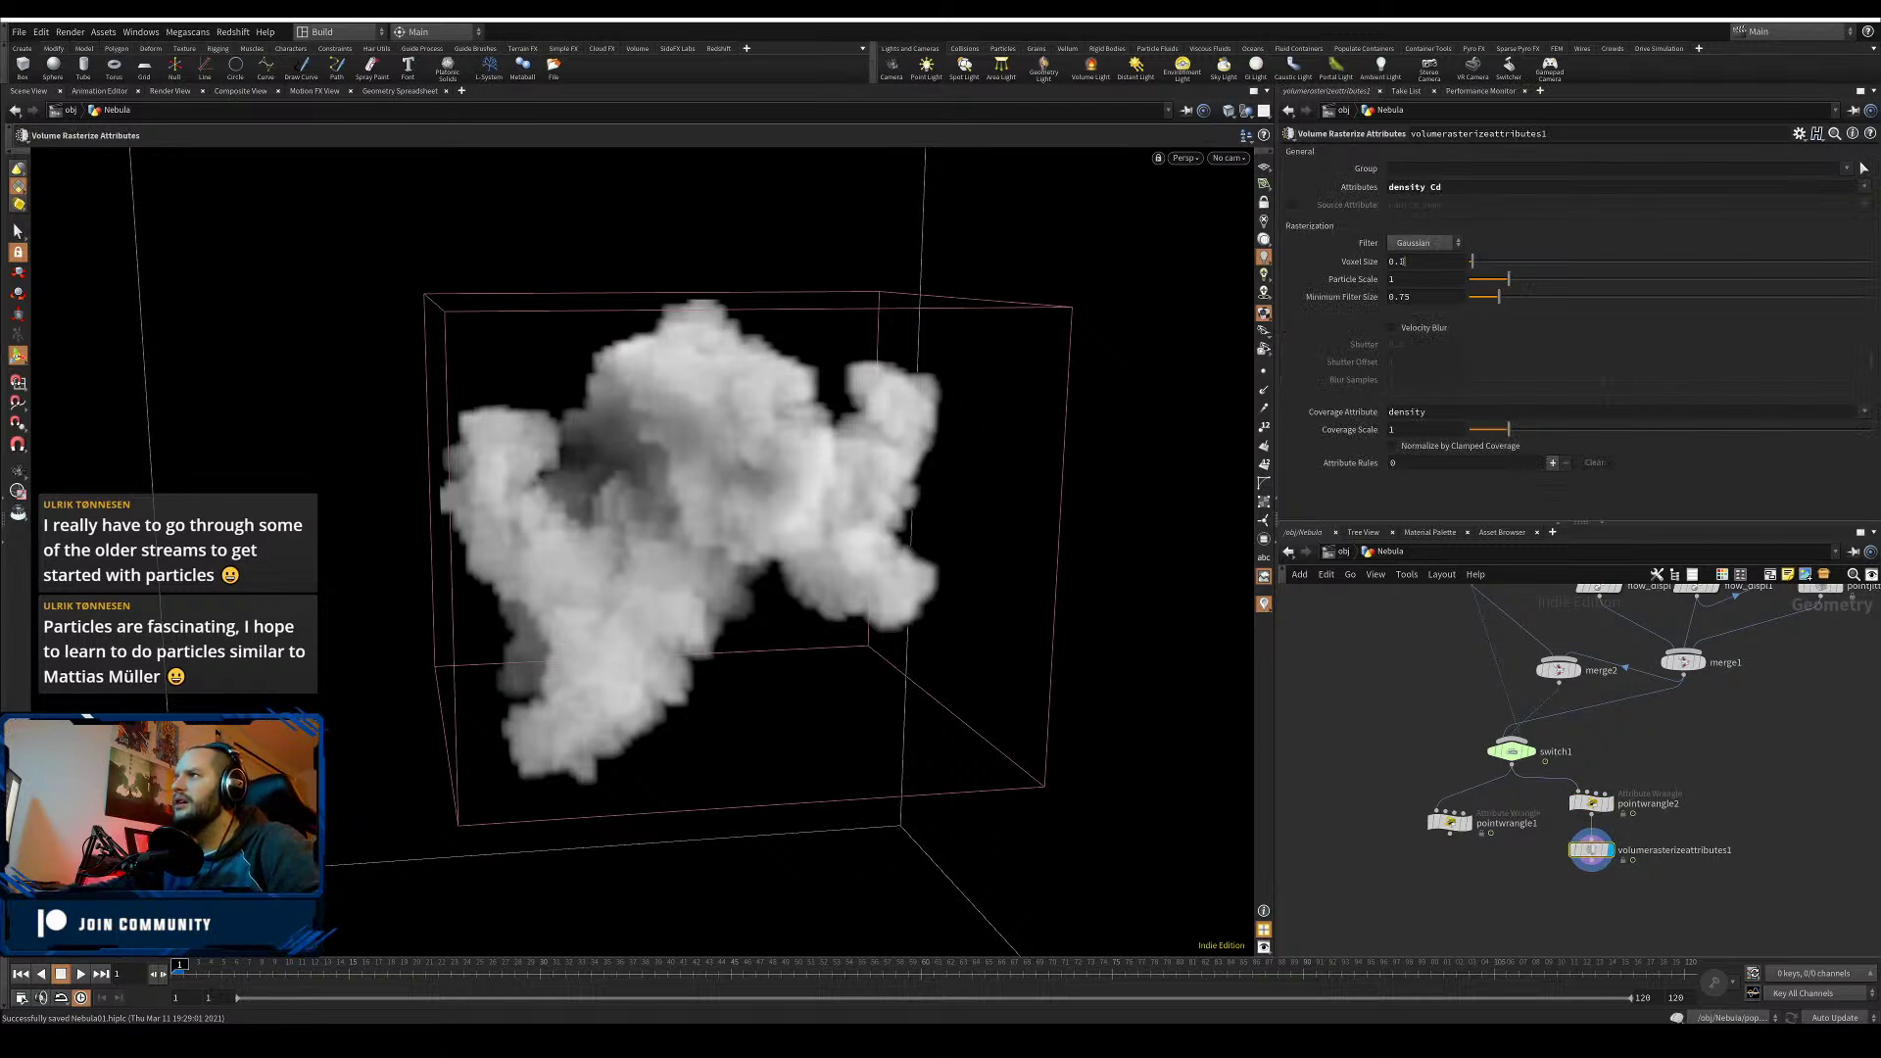
{"action": "left_click", "coordinate": [1412, 262]}
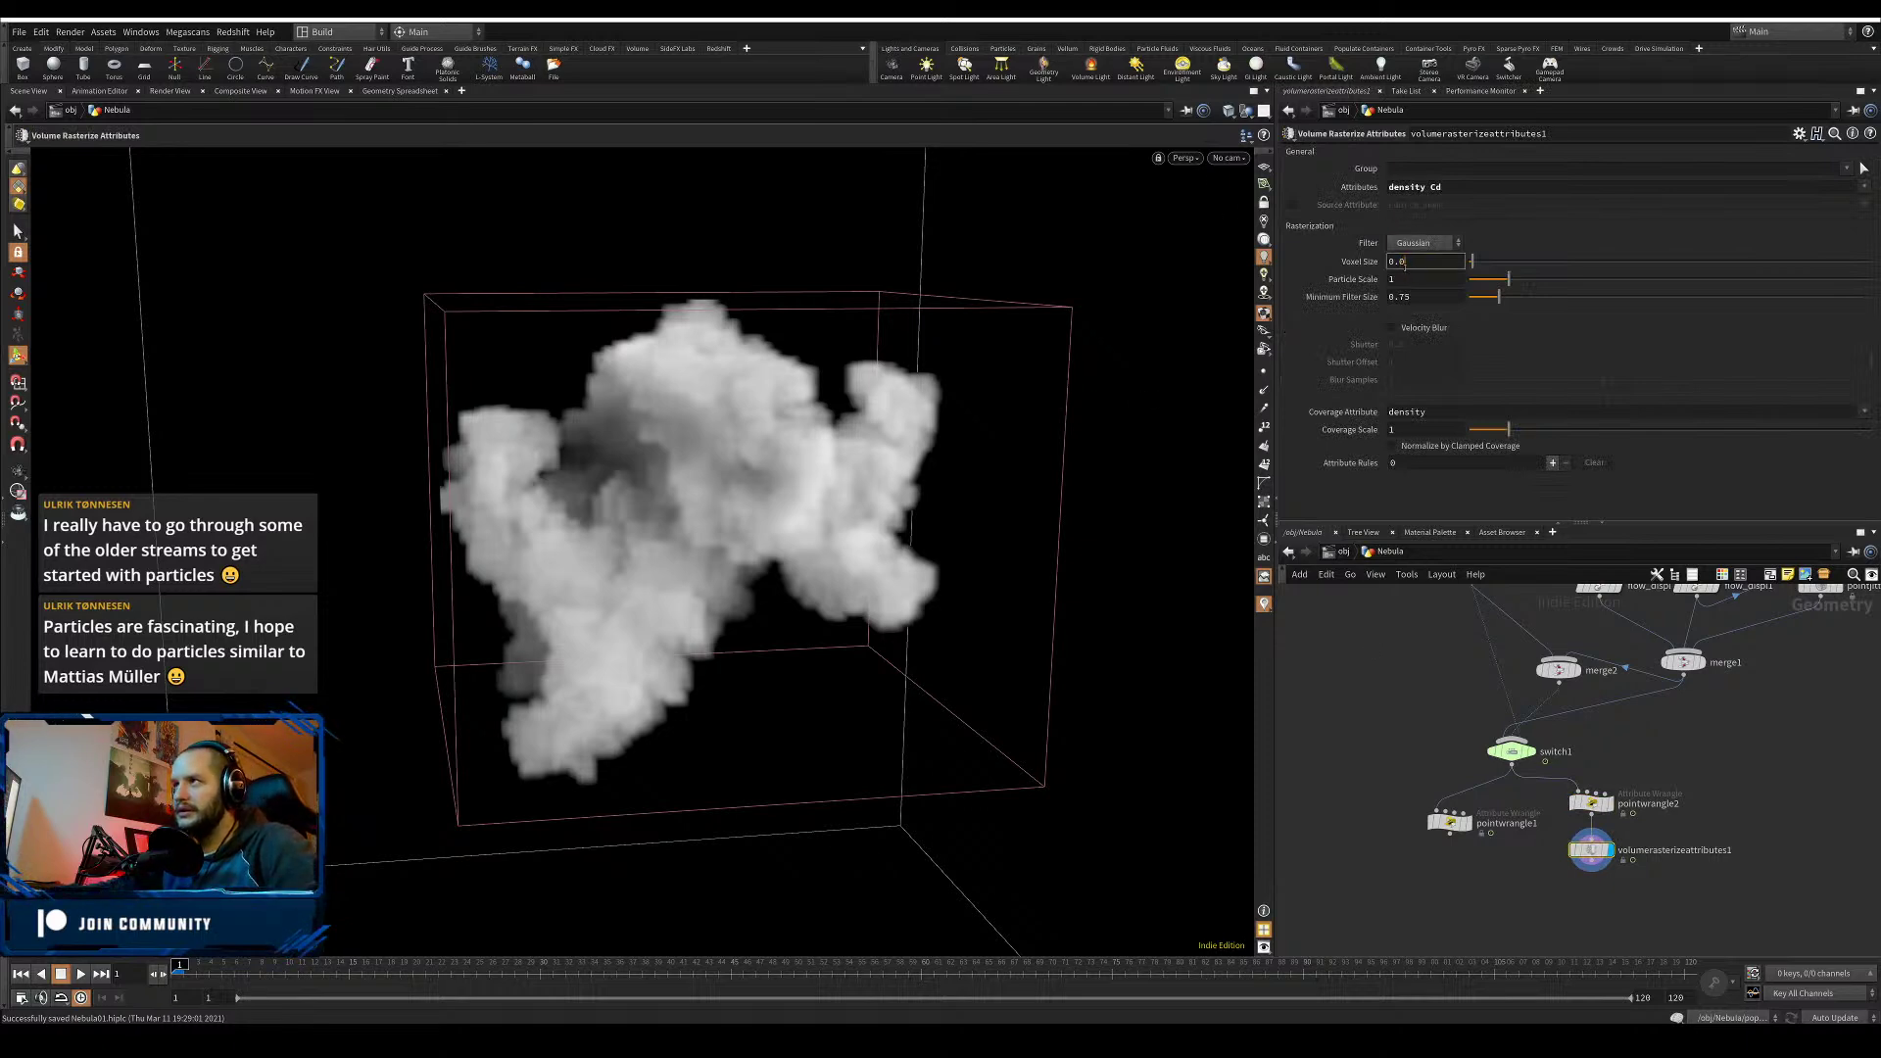
{"action": "key", "text": "BackSpace"}
{"action": "type", "text": "05"}
{"action": "key", "text": "Return"}
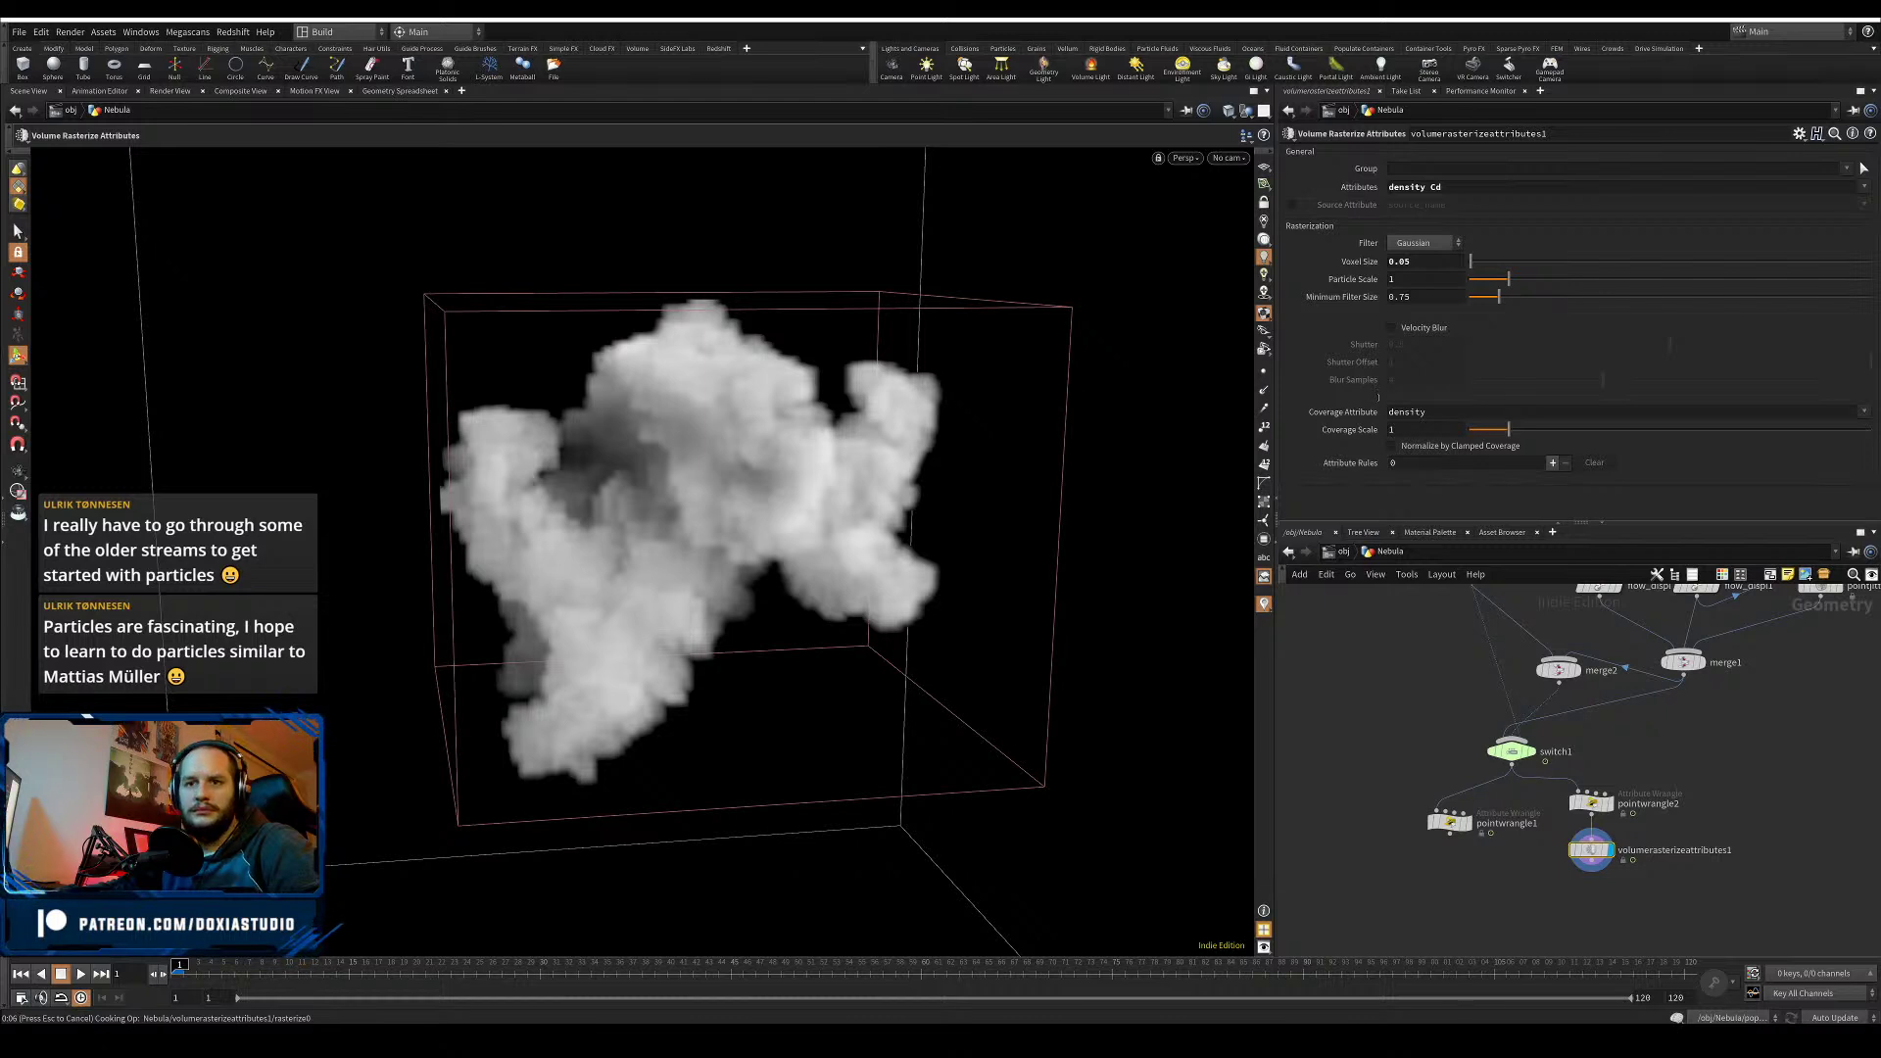
{"action": "key", "text": "ctrl+s"}
- Lower the Voxel Size further to 0.001
{"action": "left_click_drag", "start_coordinate": [732, 601], "coordinate": [758, 582], "text": "alt"}
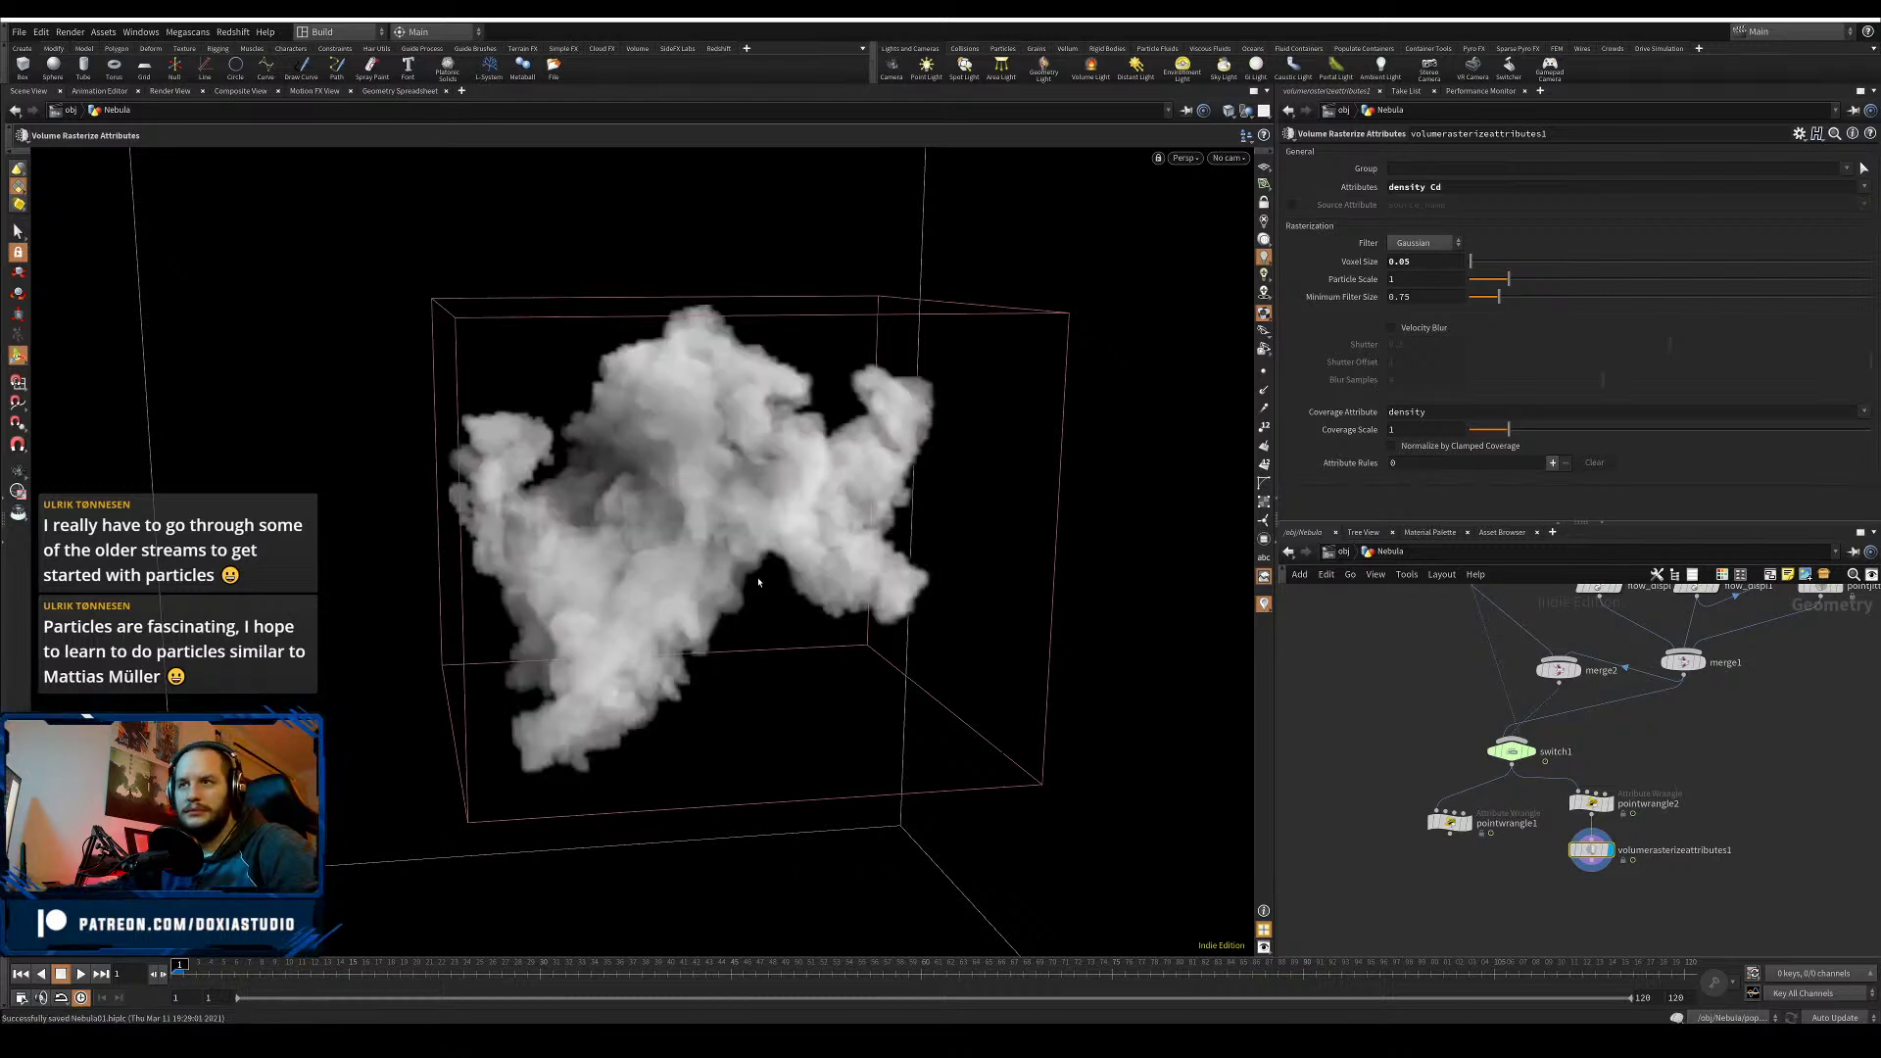
{"action": "scroll", "coordinate": [791, 474], "scroll_direction": "up", "scroll_amount": 5}
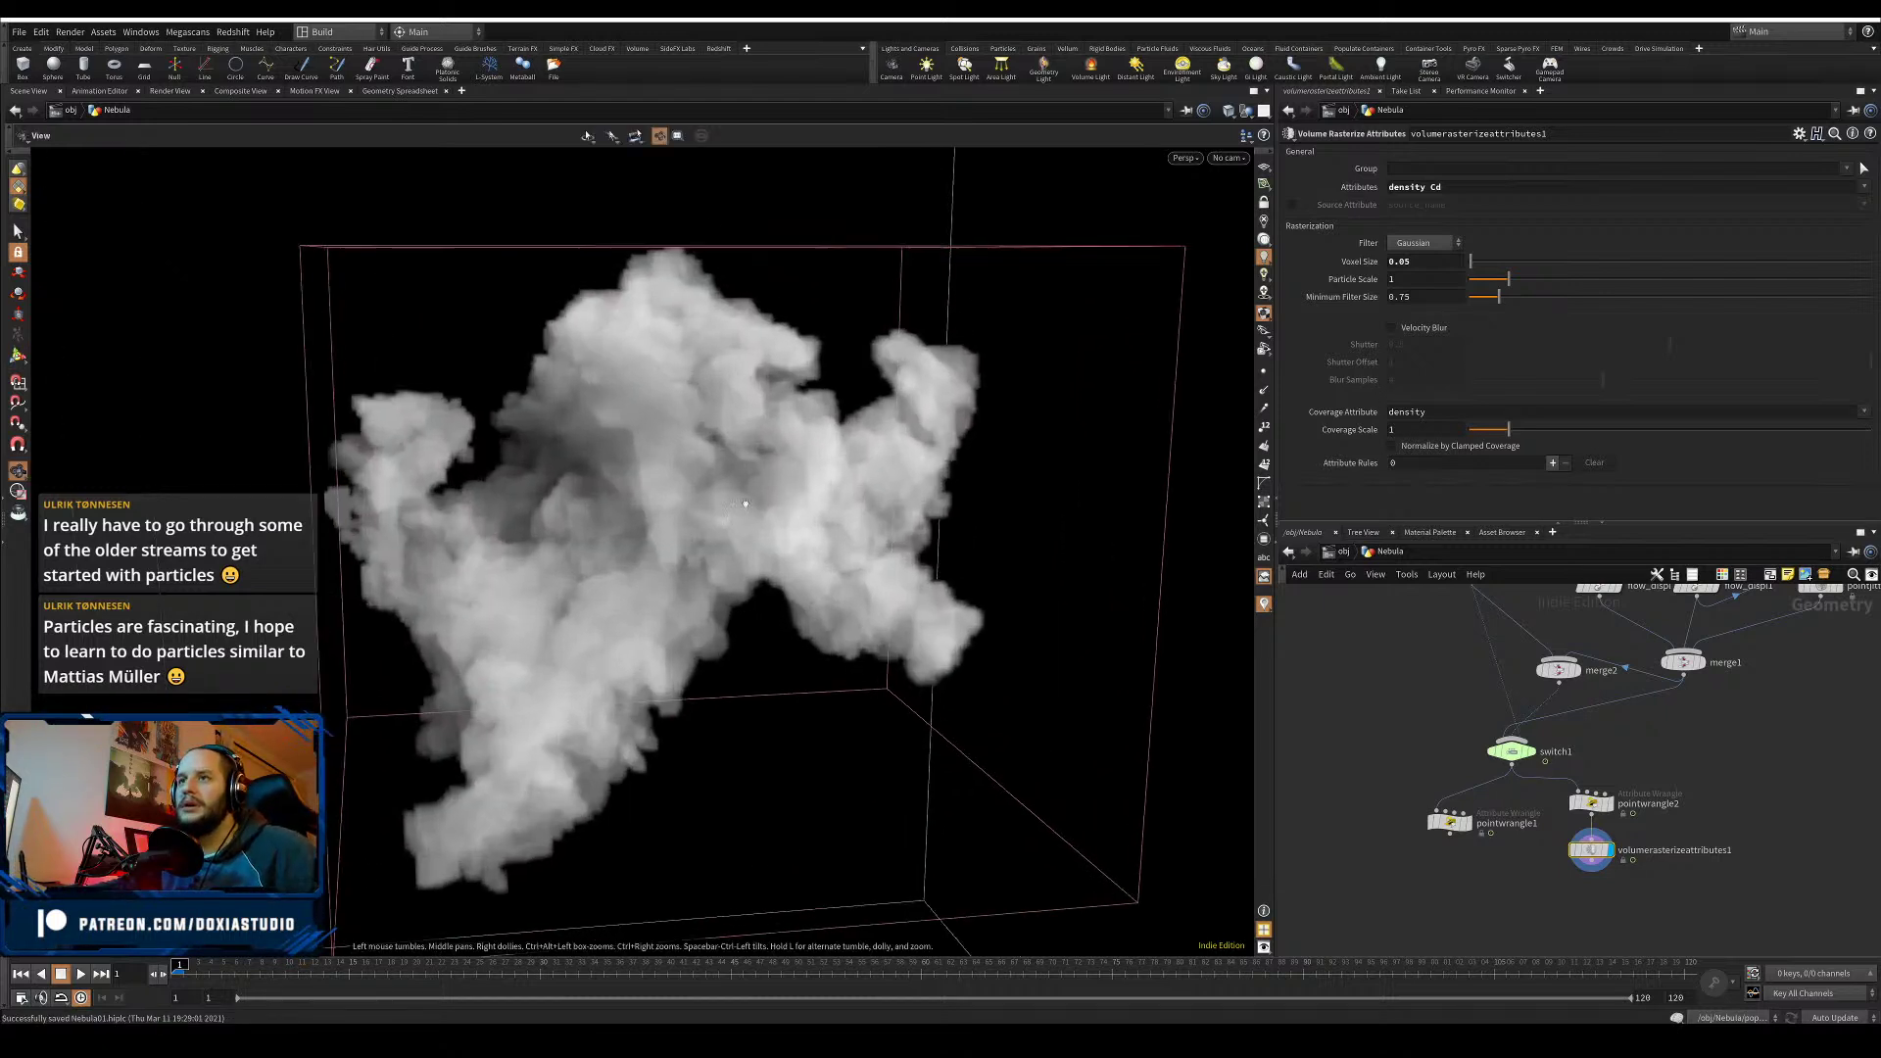
{"action": "left_click_drag", "start_coordinate": [1417, 264], "coordinate": [1405, 263]}
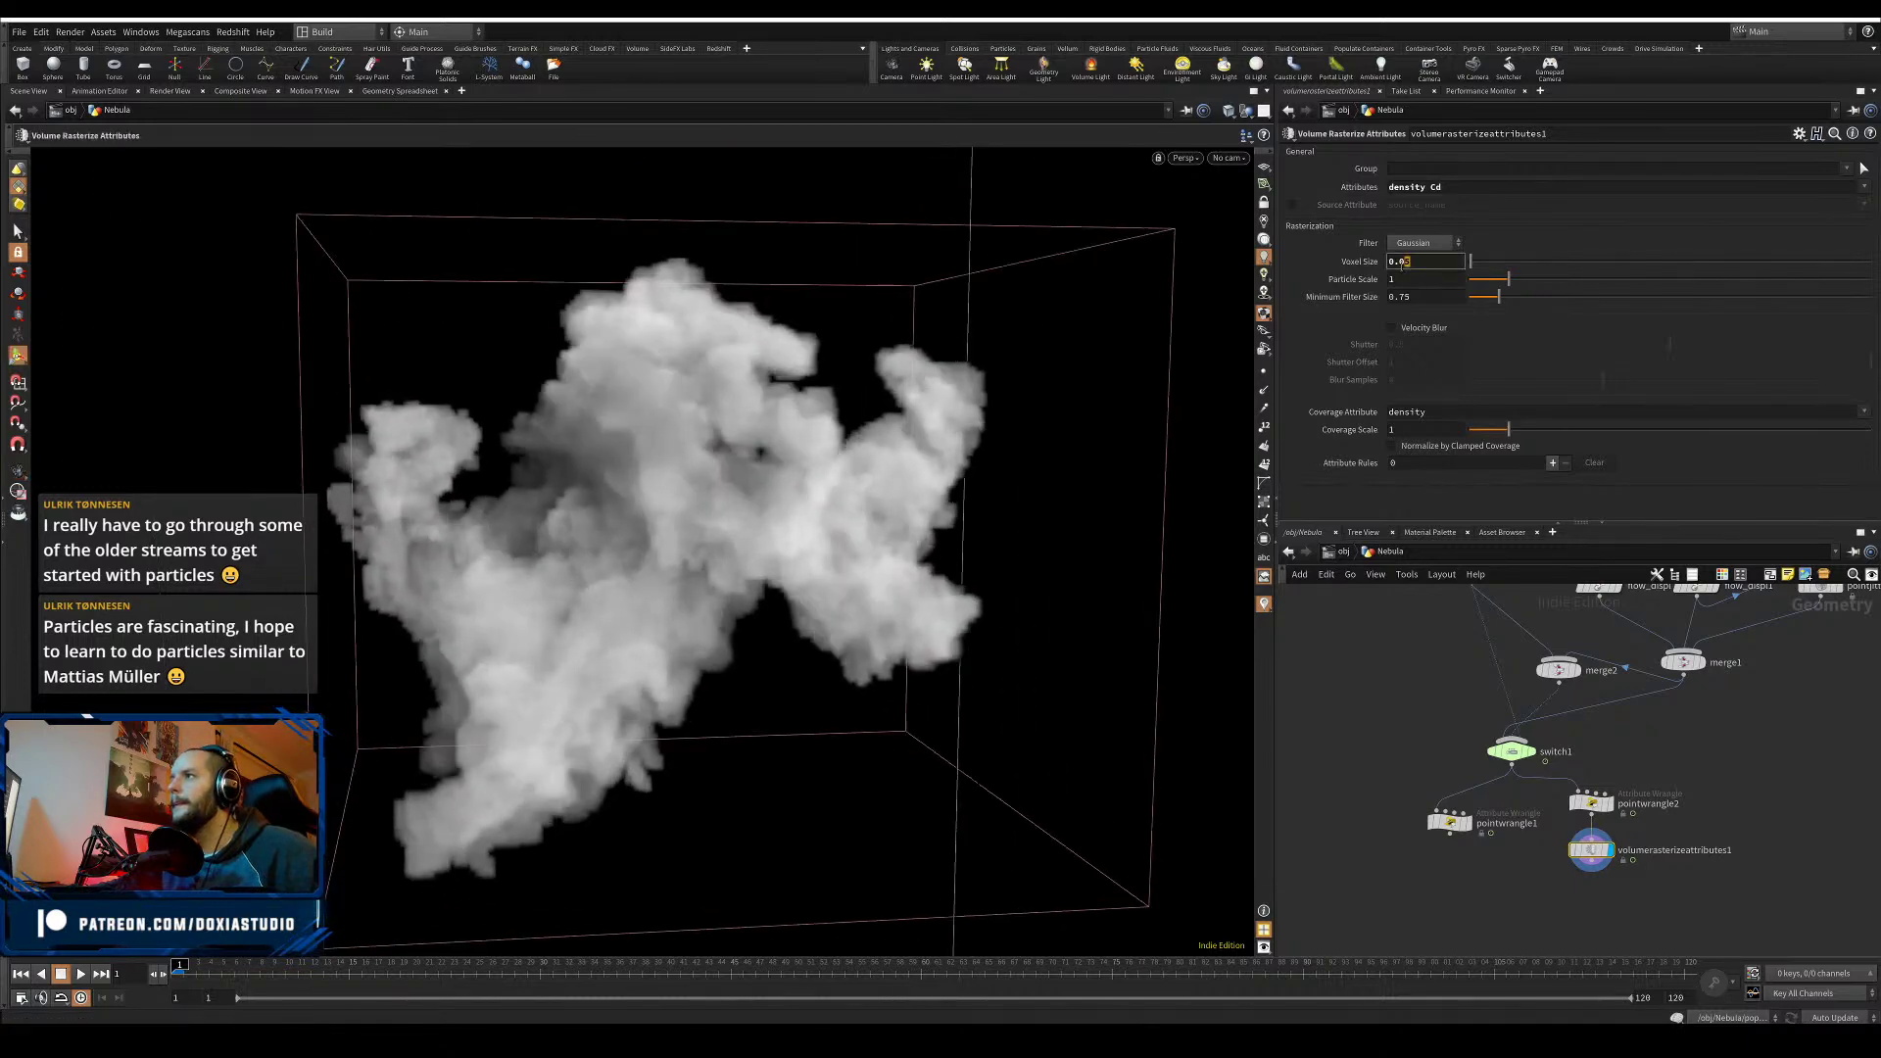
{"action": "type", "text": "0"}
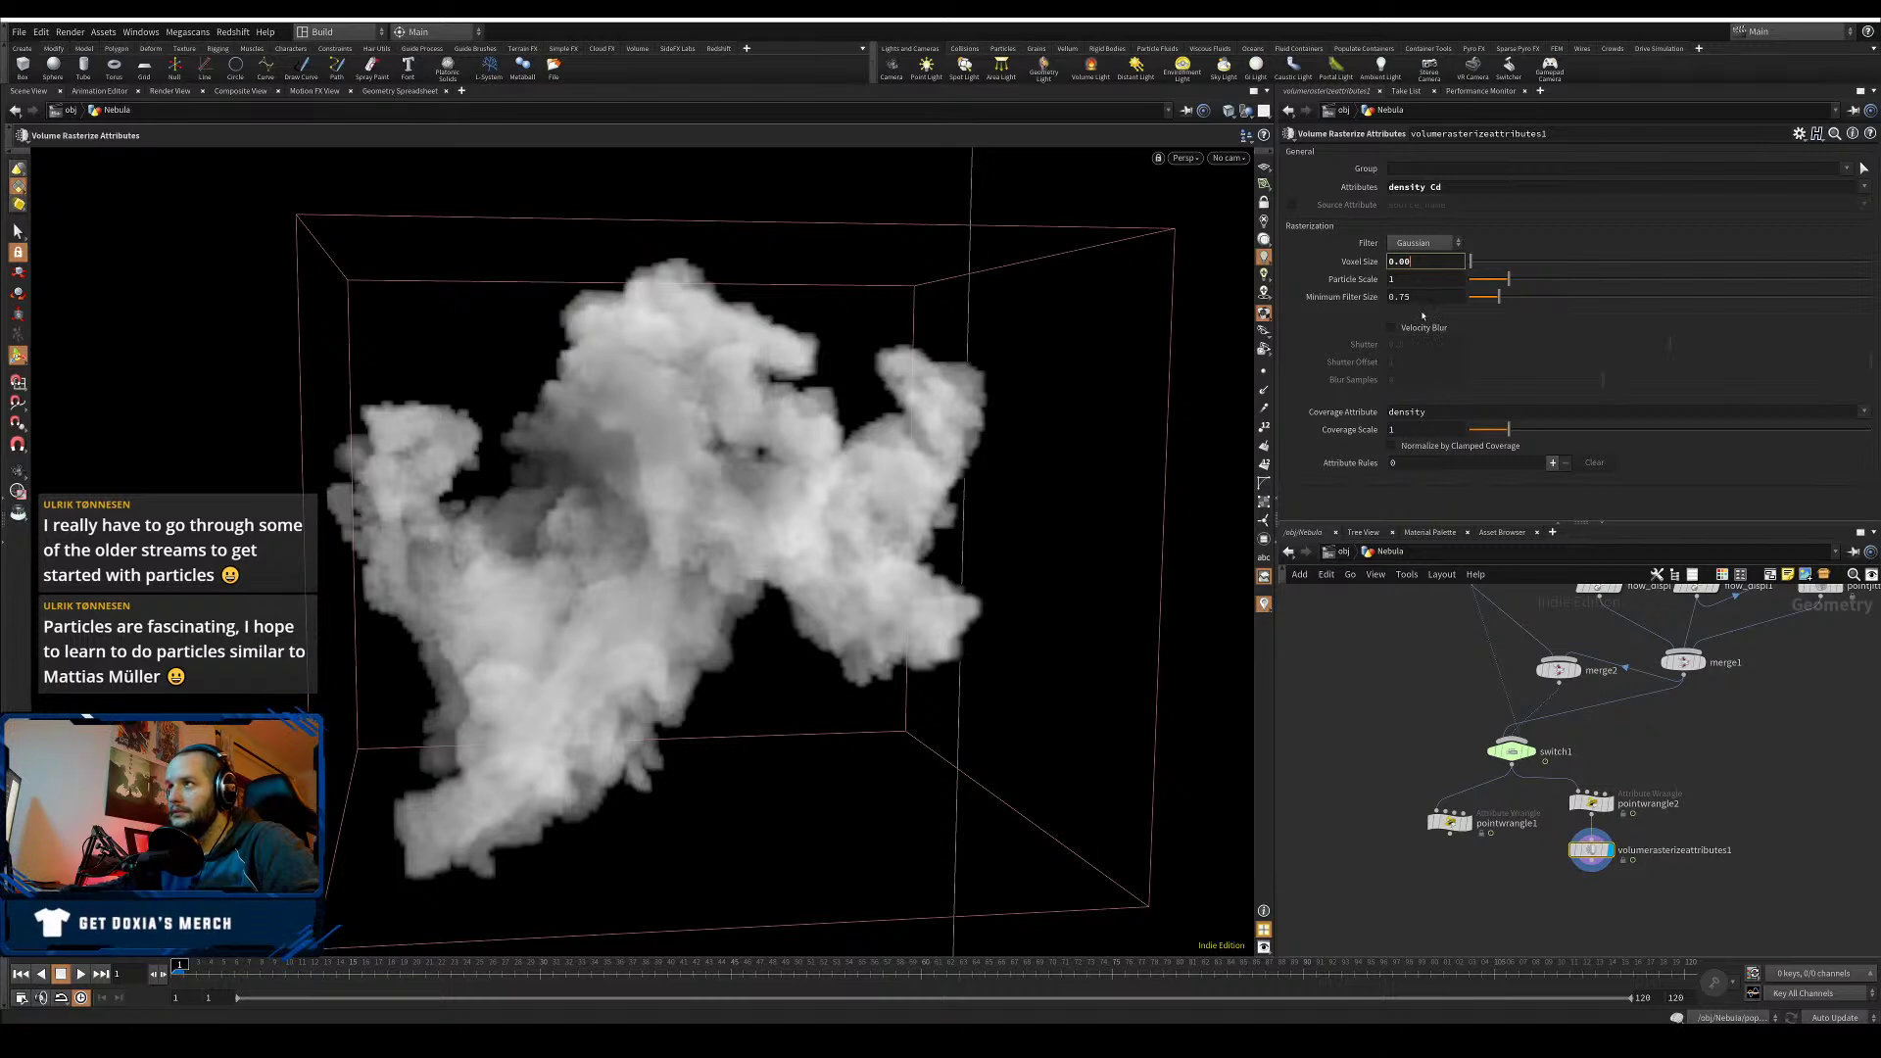
{"action": "type", "text": "1"}
{"action": "key", "text": "Return"}
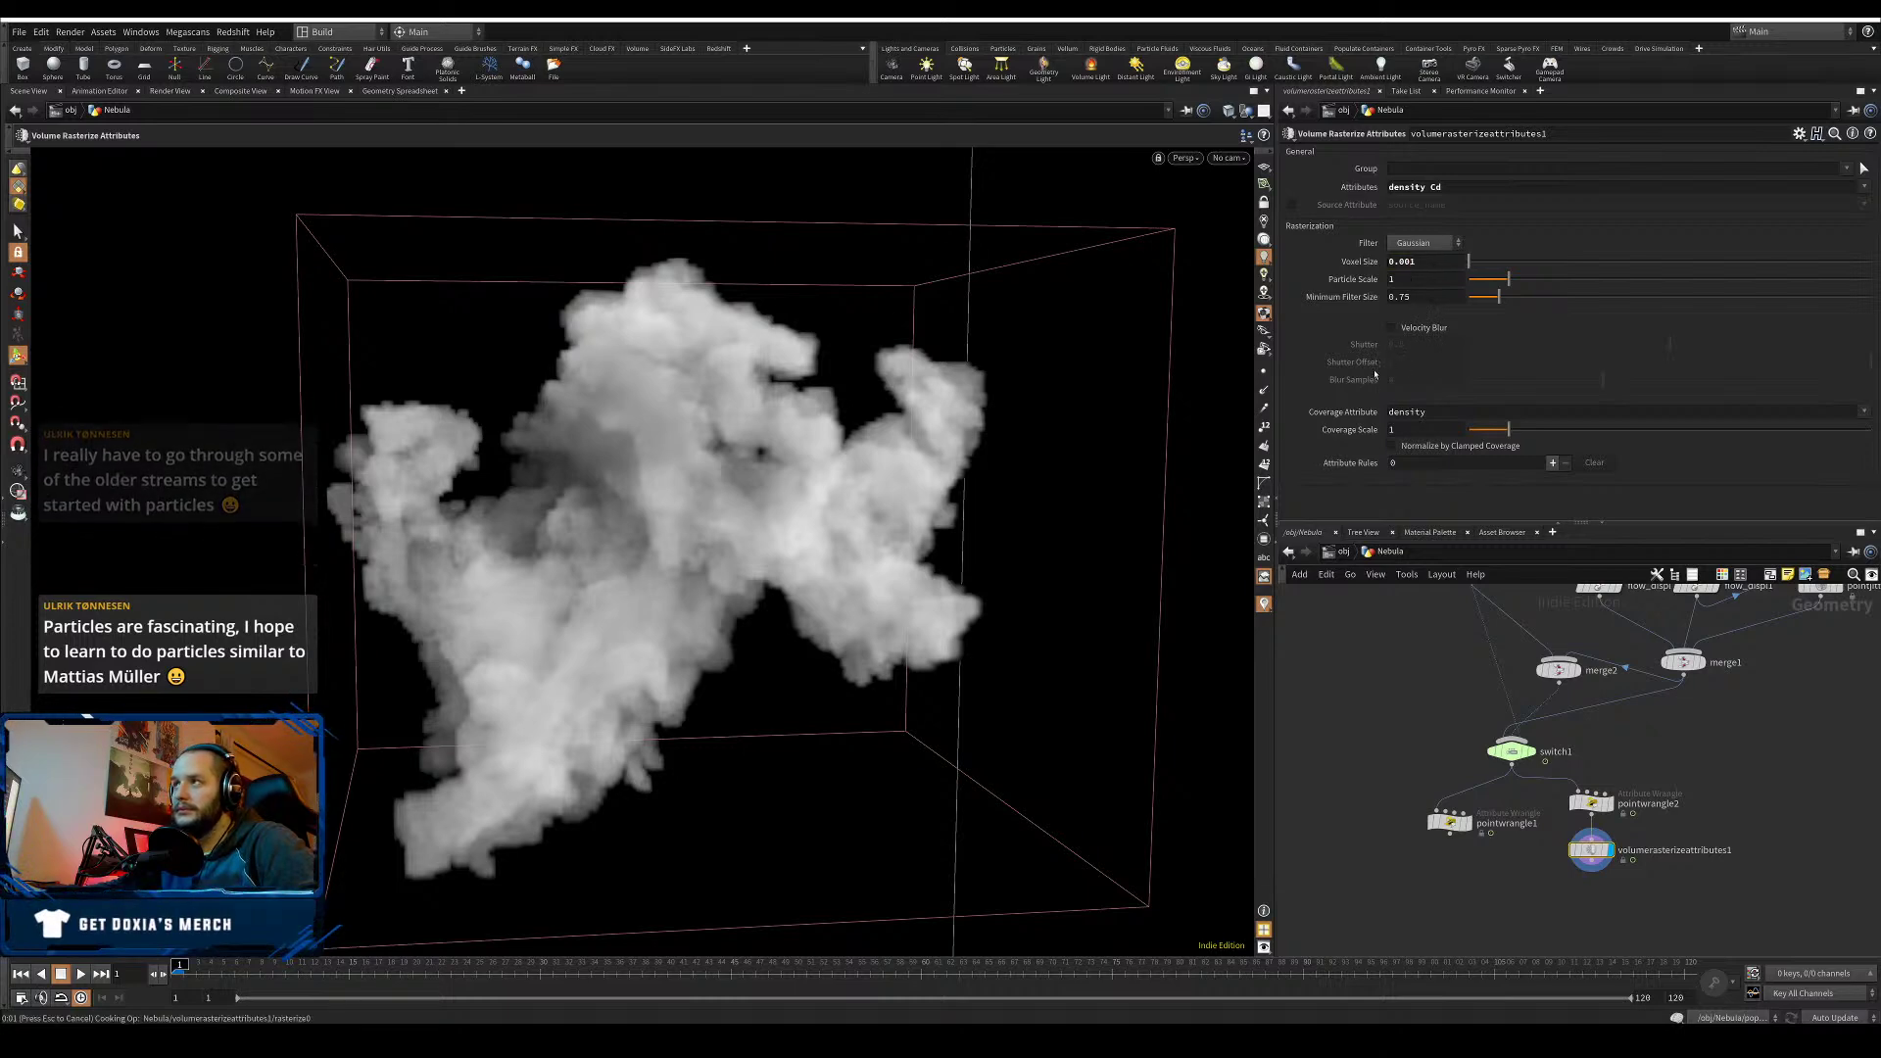
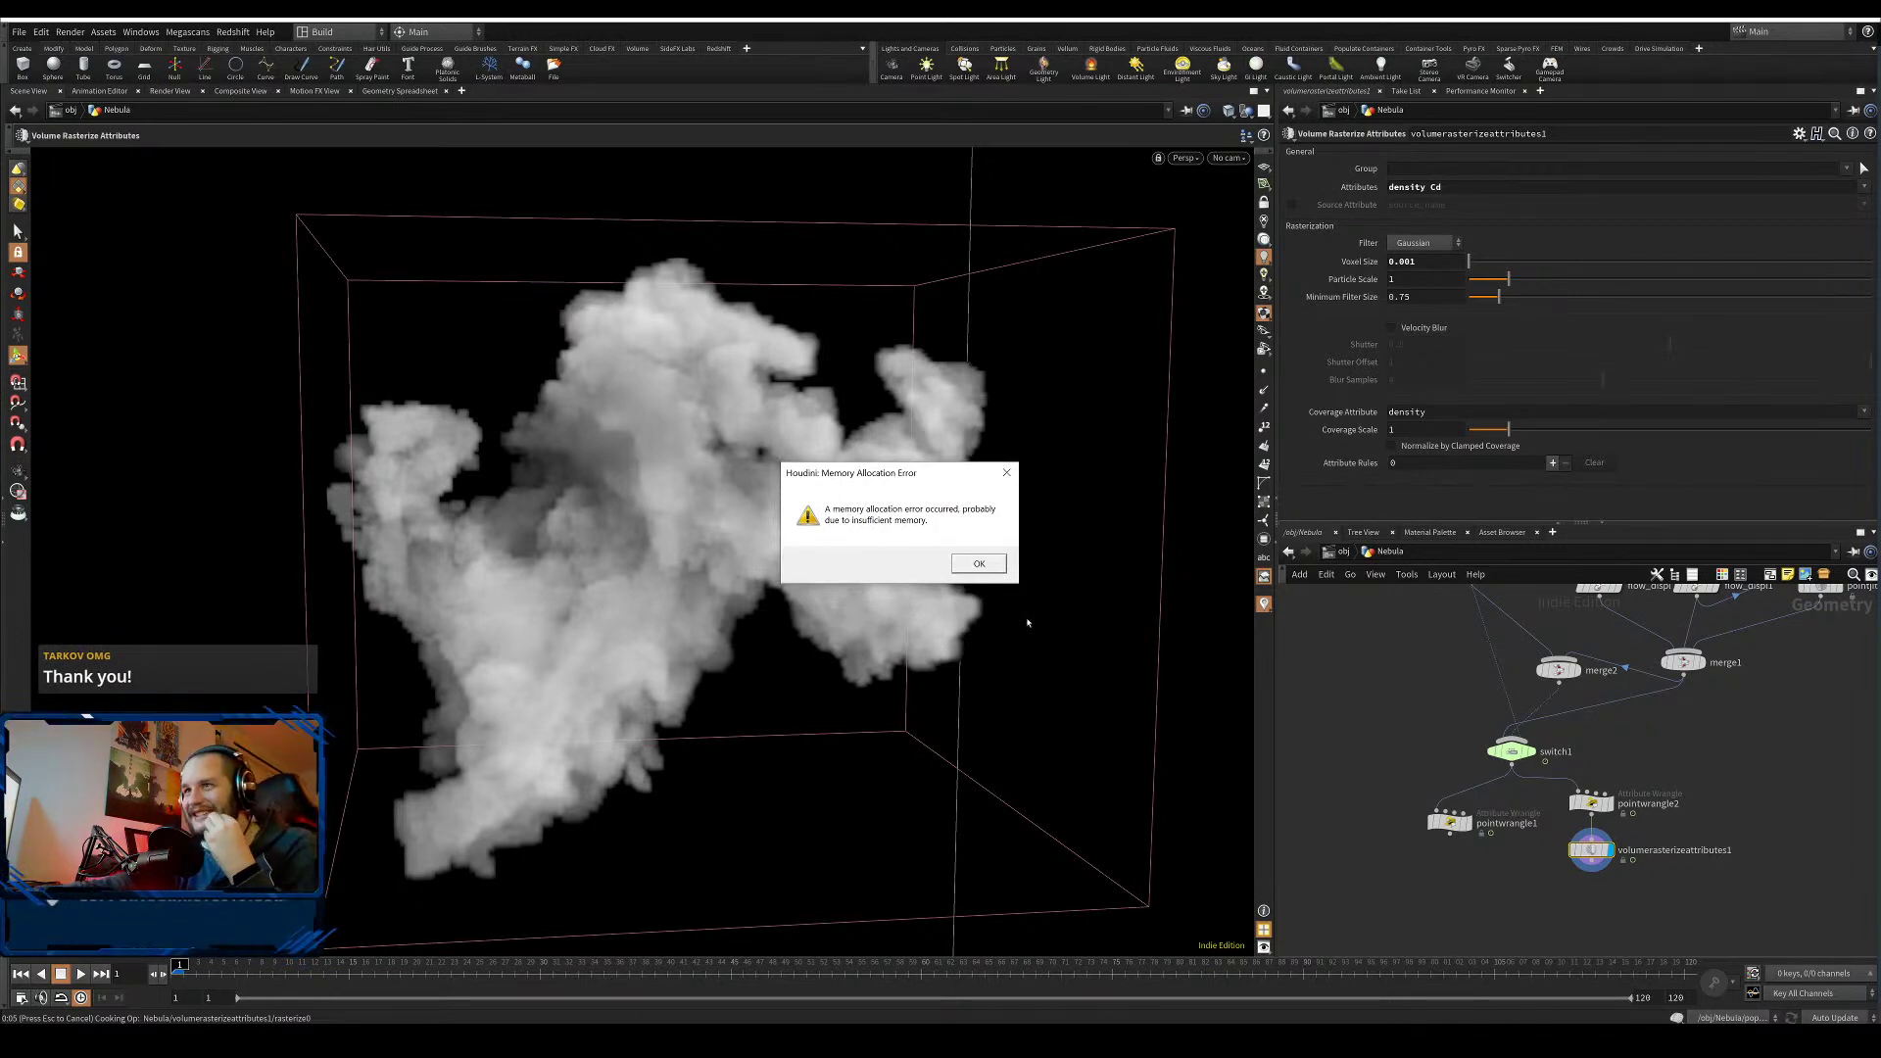
- Dismiss the memory allocation error, the Houdini Console and the fatal error so Houdini exits
{"action": "left_click", "coordinate": [983, 565]}
{"action": "left_click", "coordinate": [1842, 1010]}
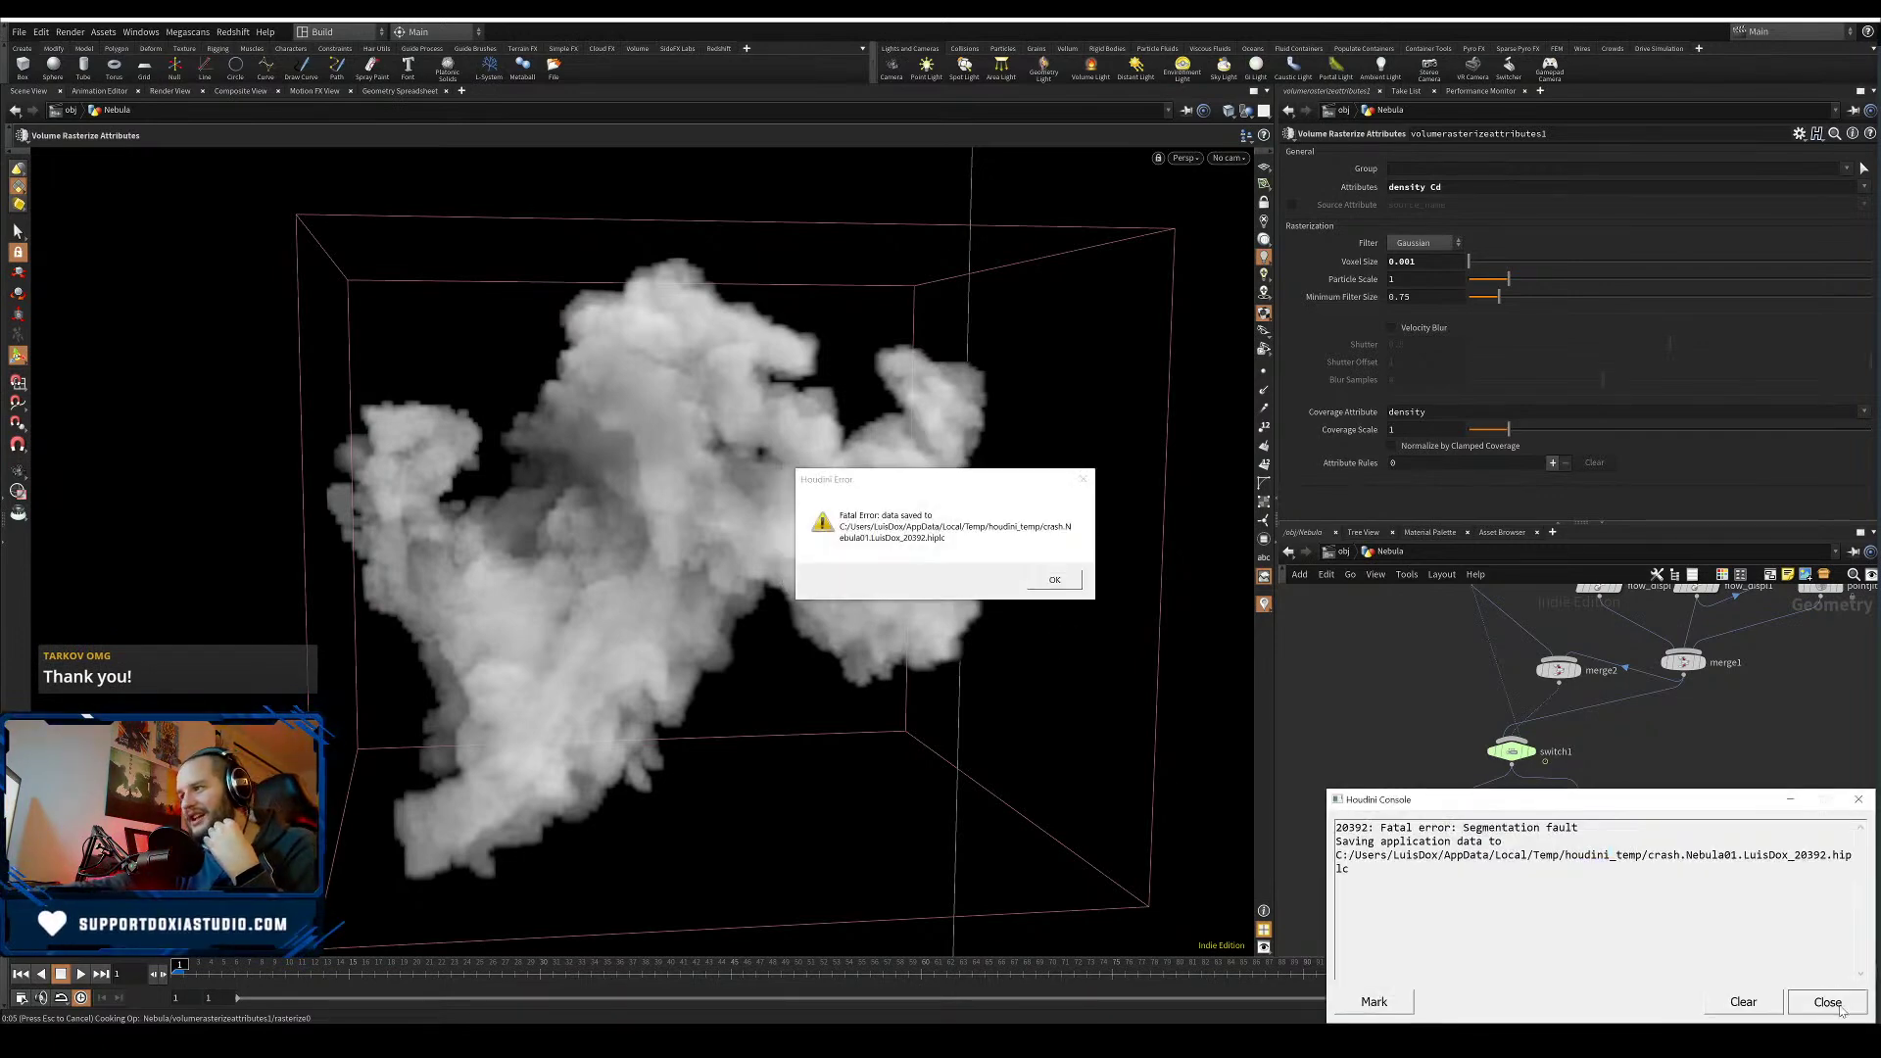
{"action": "left_click", "coordinate": [1054, 580]}
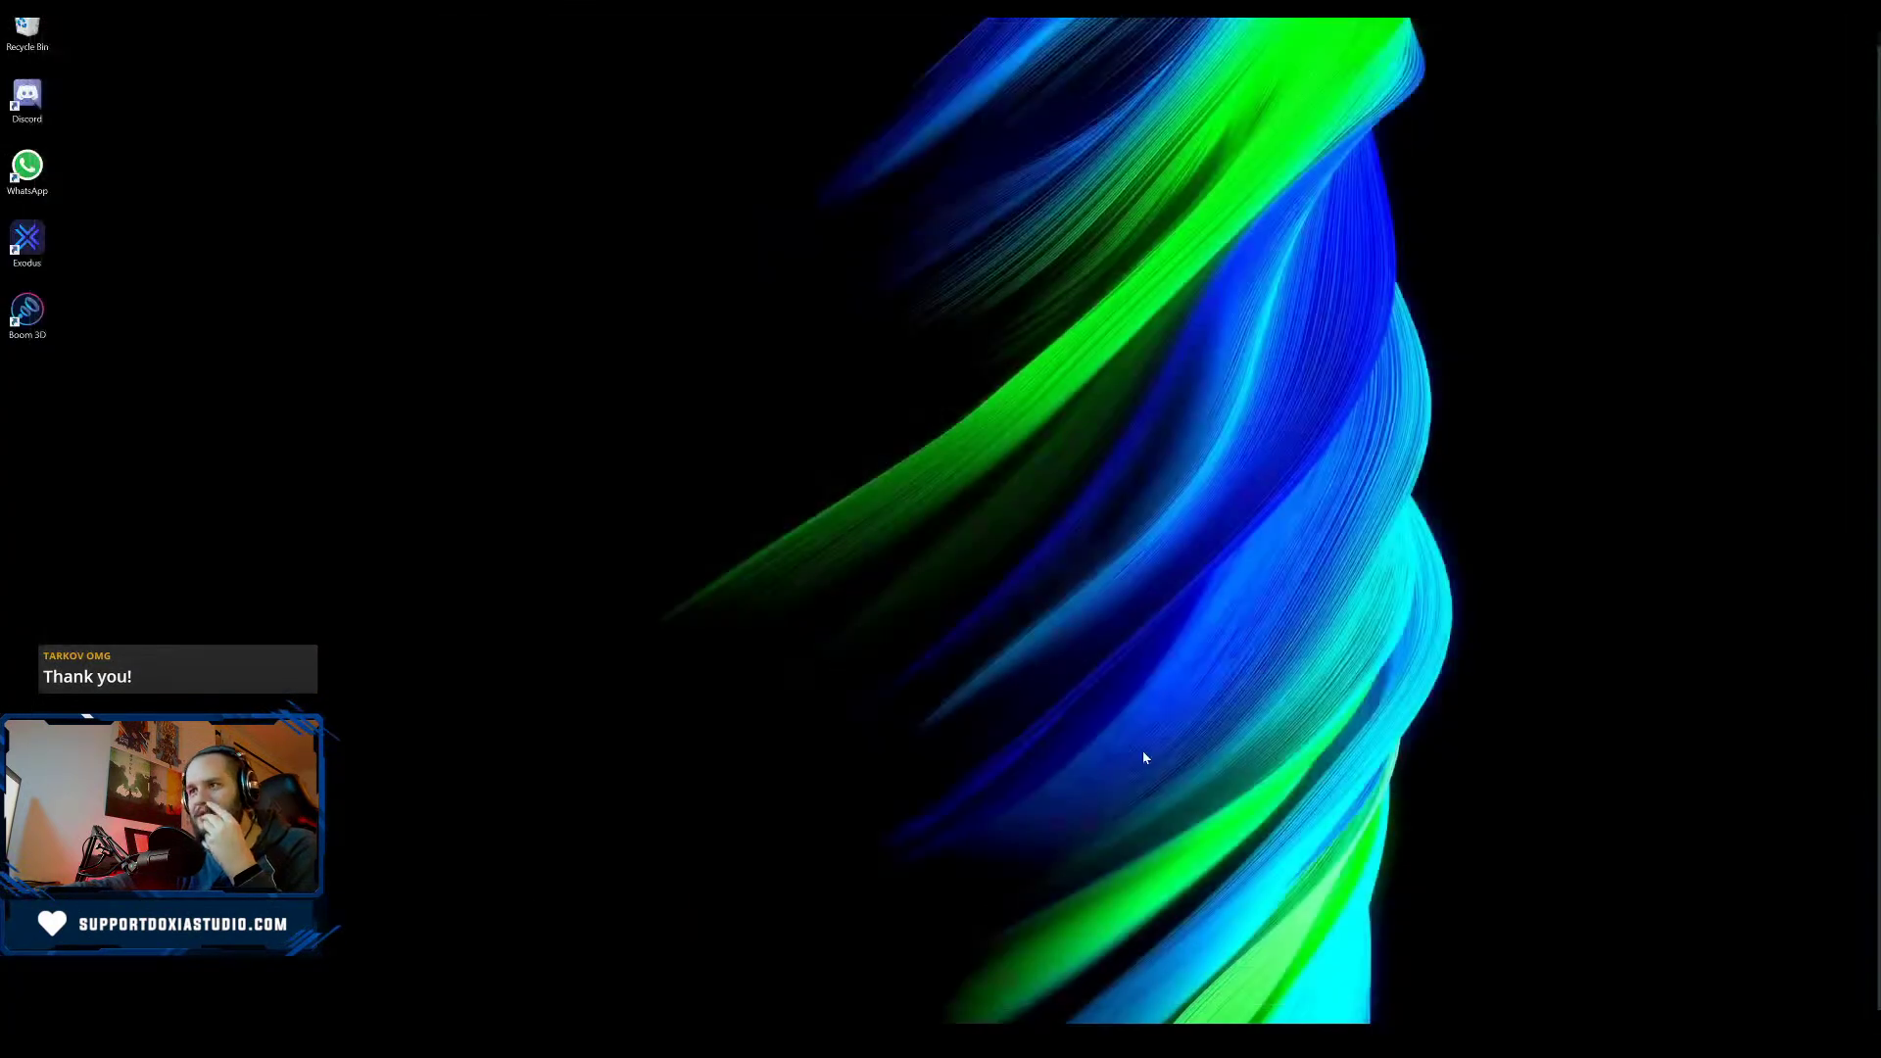
- Reopen Nebula01.hiplc from the Nebula01 project folder in File Explorer
{"action": "left_click", "coordinate": [376, 1040]}
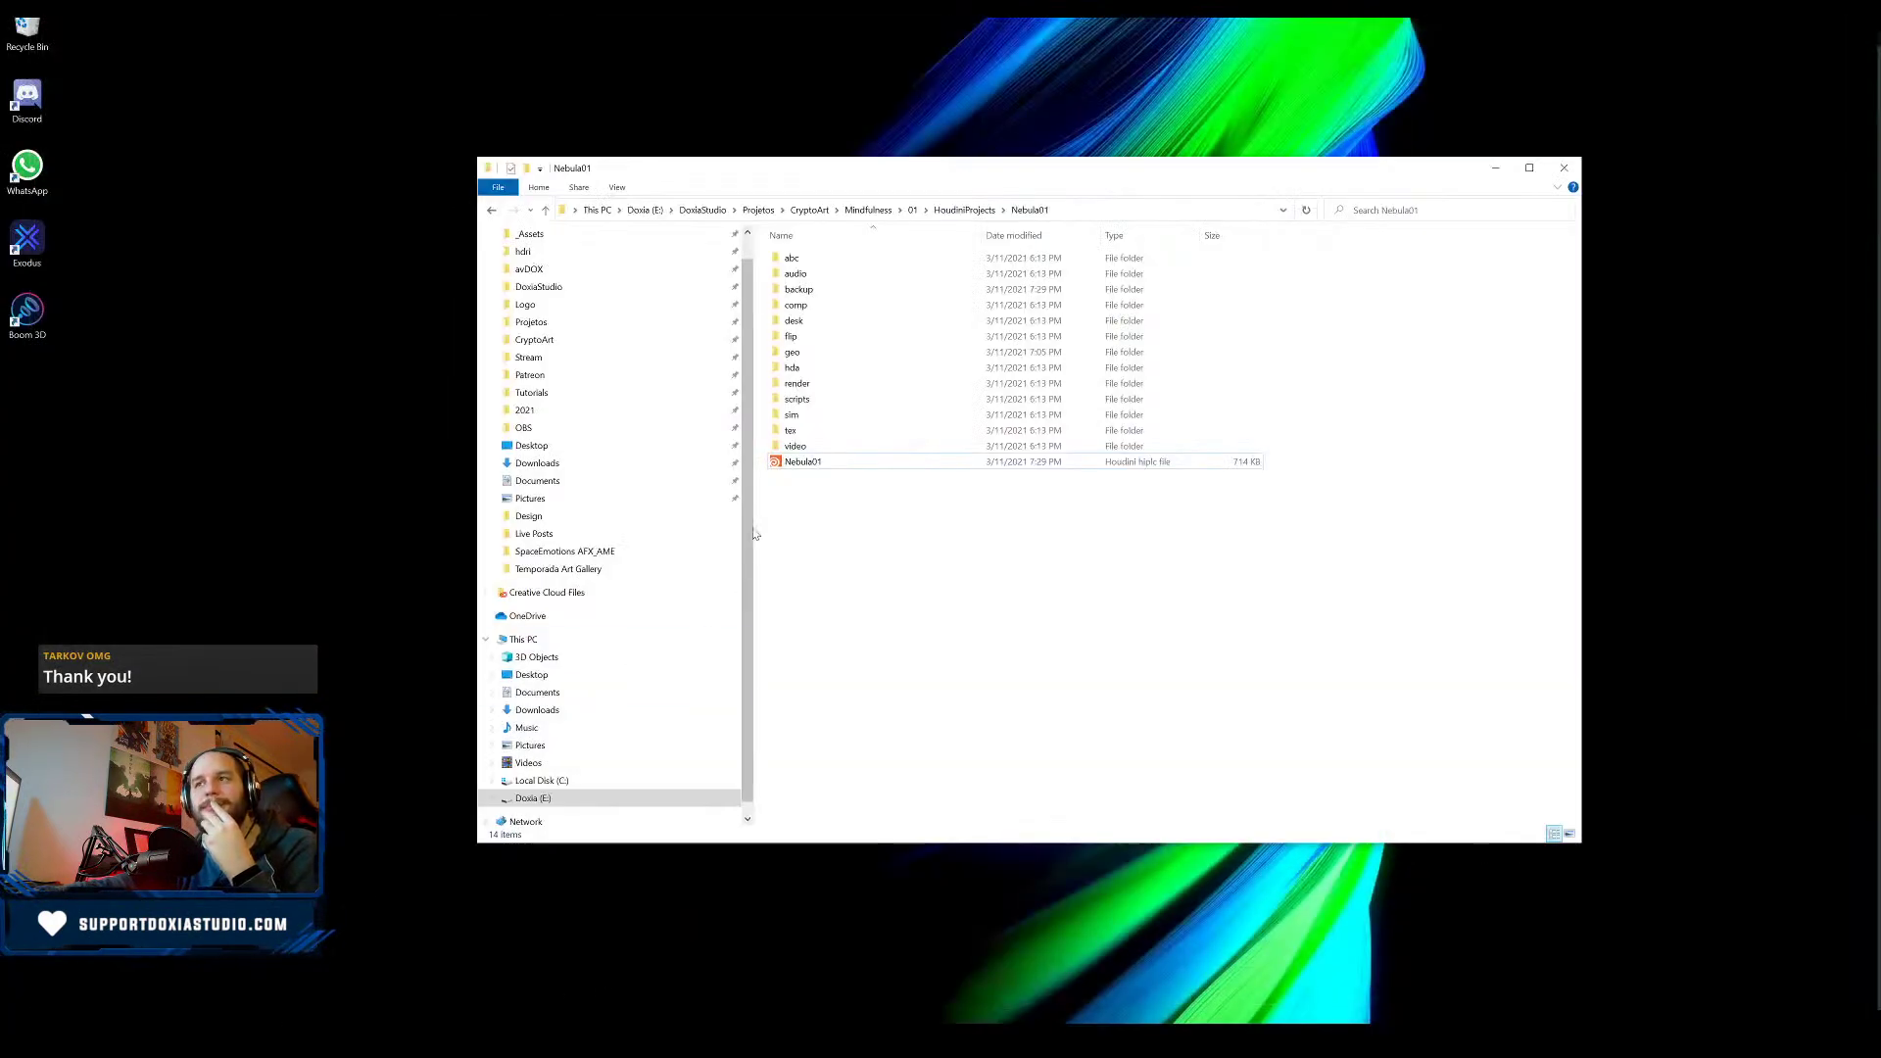
{"action": "left_click", "coordinate": [812, 464]}
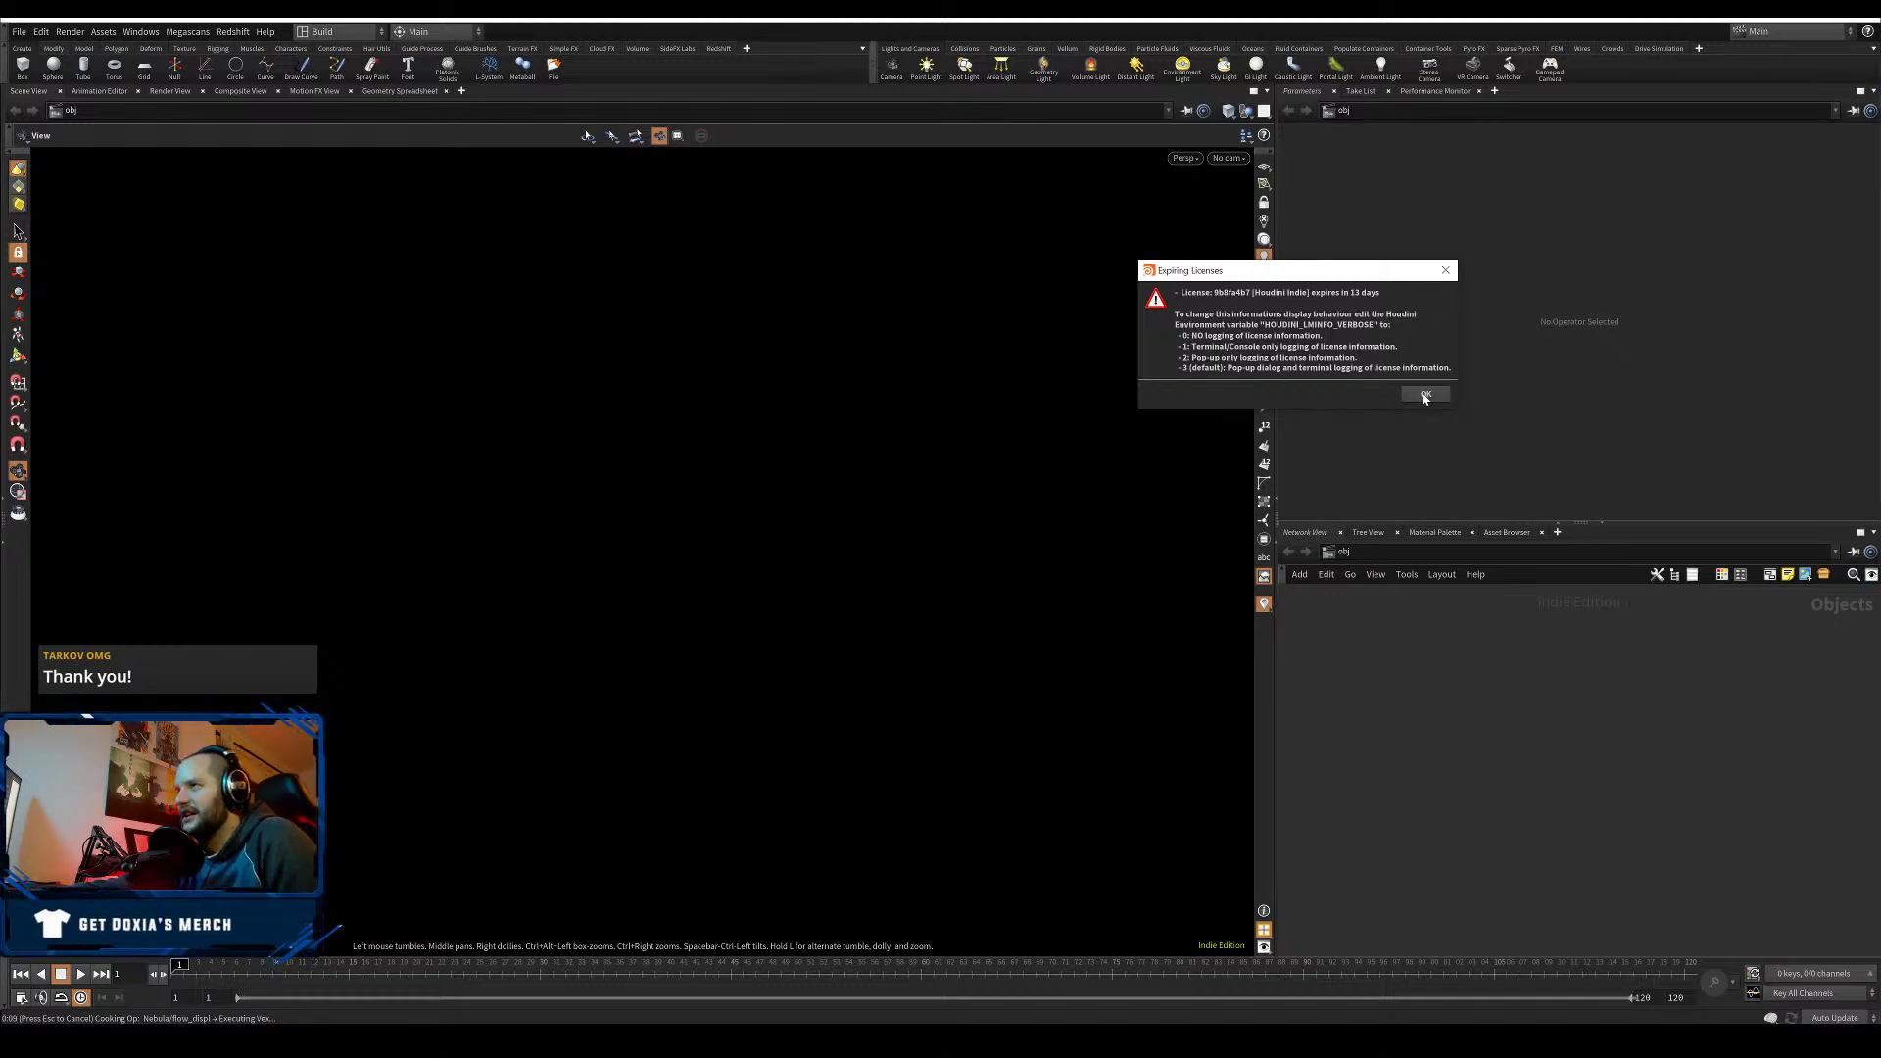
- Move the Expiring Licenses notice aside and dive into the Nebula geometry network
{"action": "left_click_drag", "start_coordinate": [1364, 278], "coordinate": [1880, 730]}
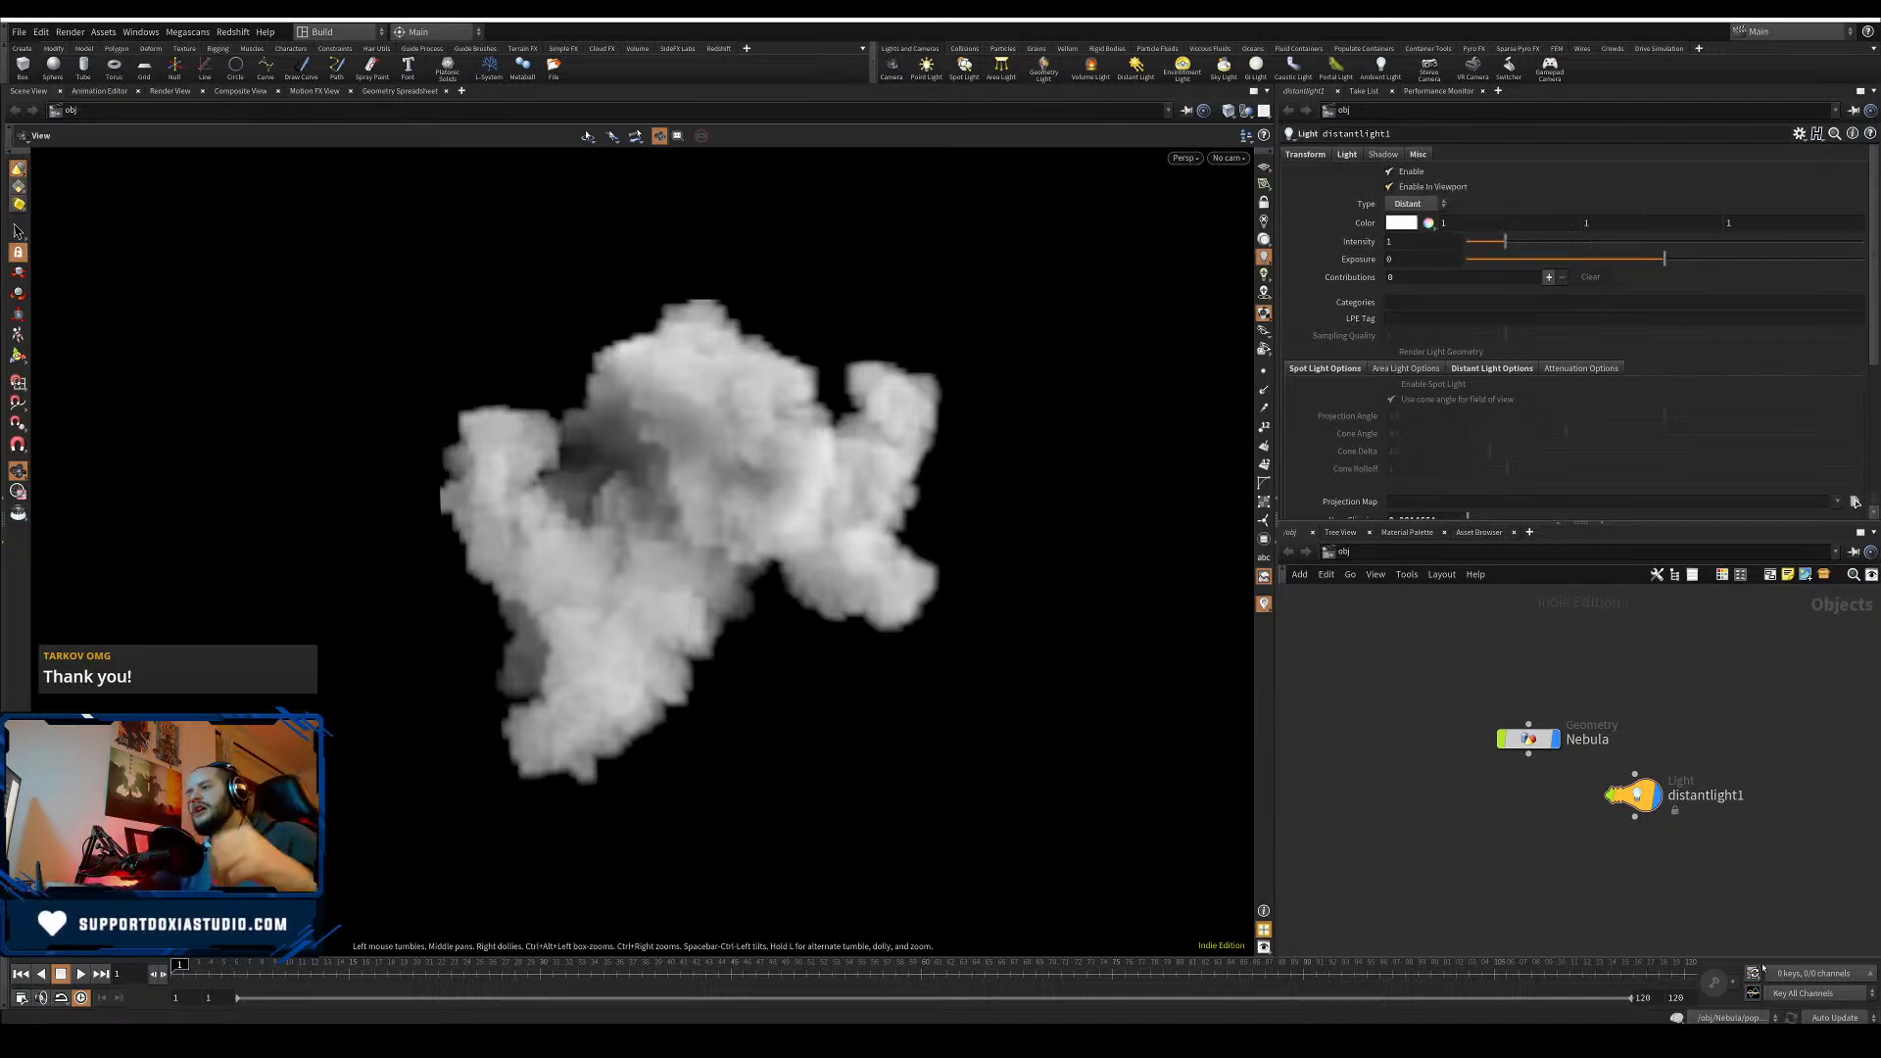
{"action": "double_click", "coordinate": [1529, 743]}
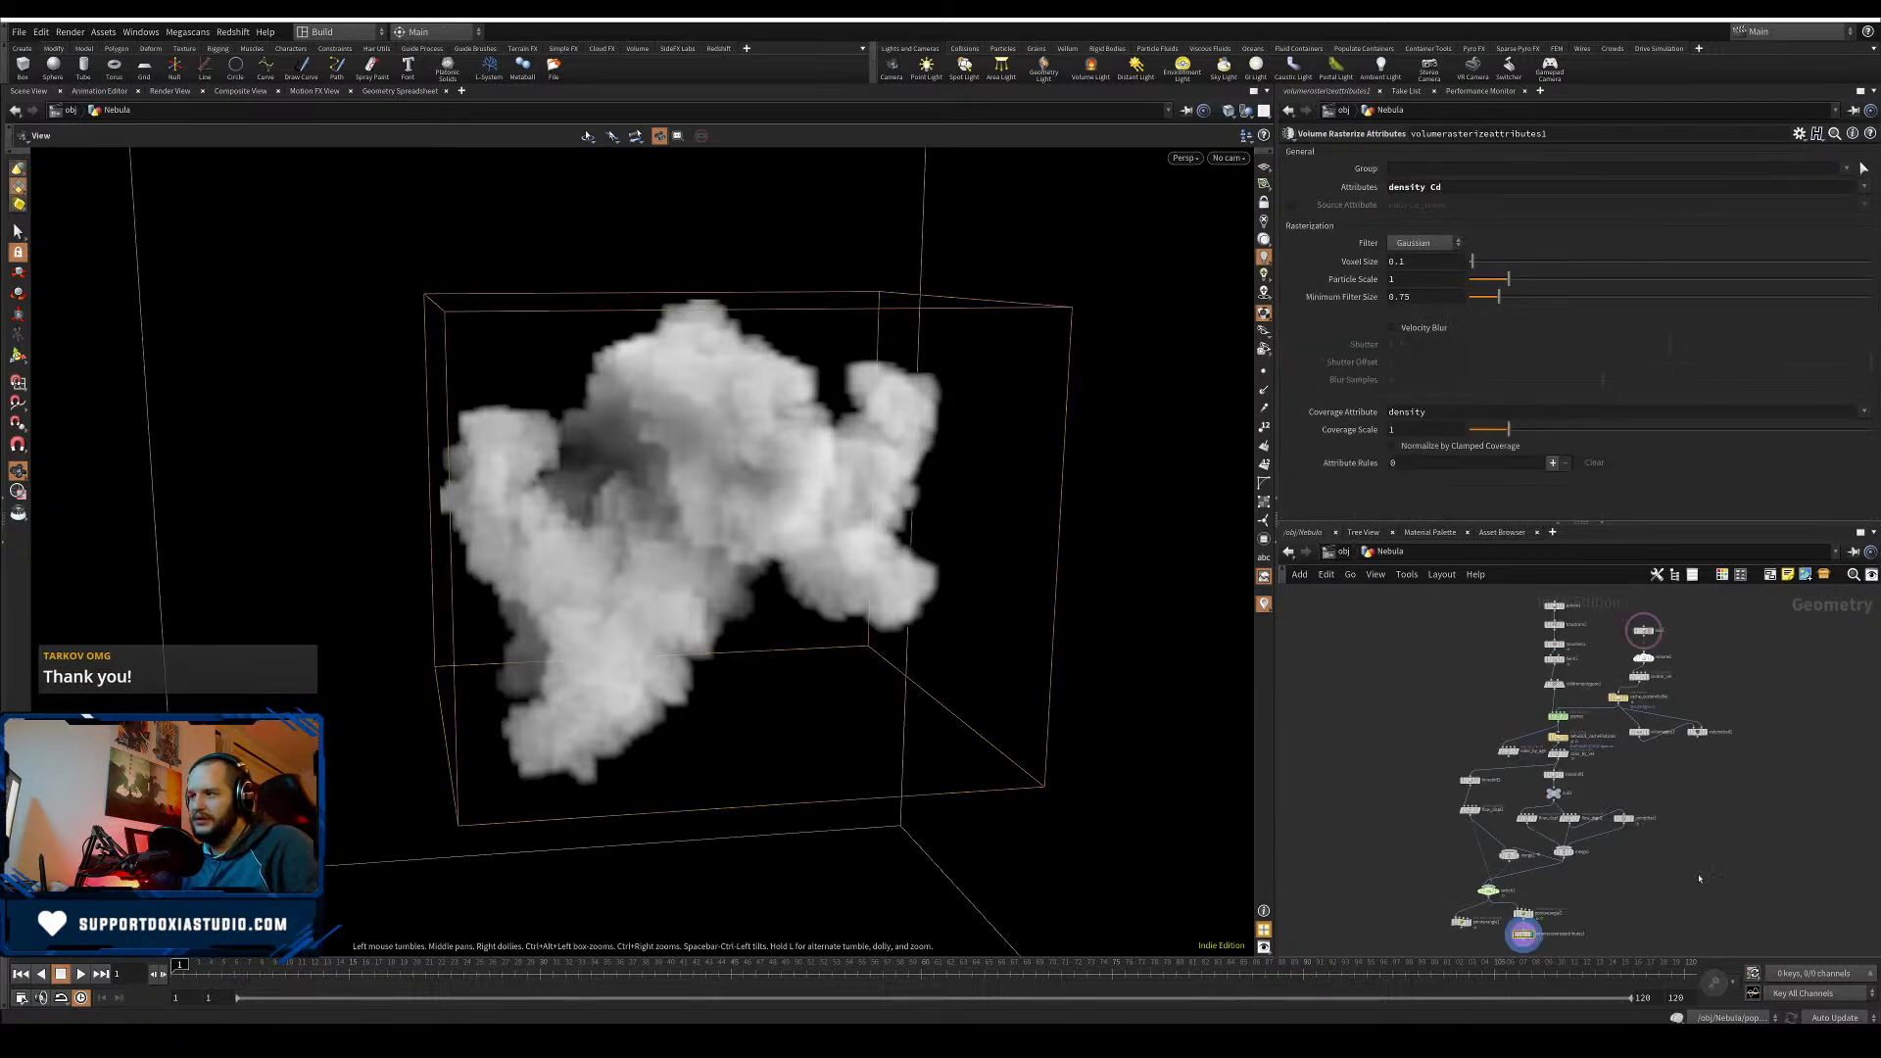
- Shift pointwrangle2 and the volume rasterize node aside and display pointwrangle1's orange-red particles
{"action": "middle_click_drag", "start_coordinate": [1662, 888], "coordinate": [1869, 864]}
{"action": "scroll", "coordinate": [1541, 813], "scroll_direction": "up", "scroll_amount": 6}
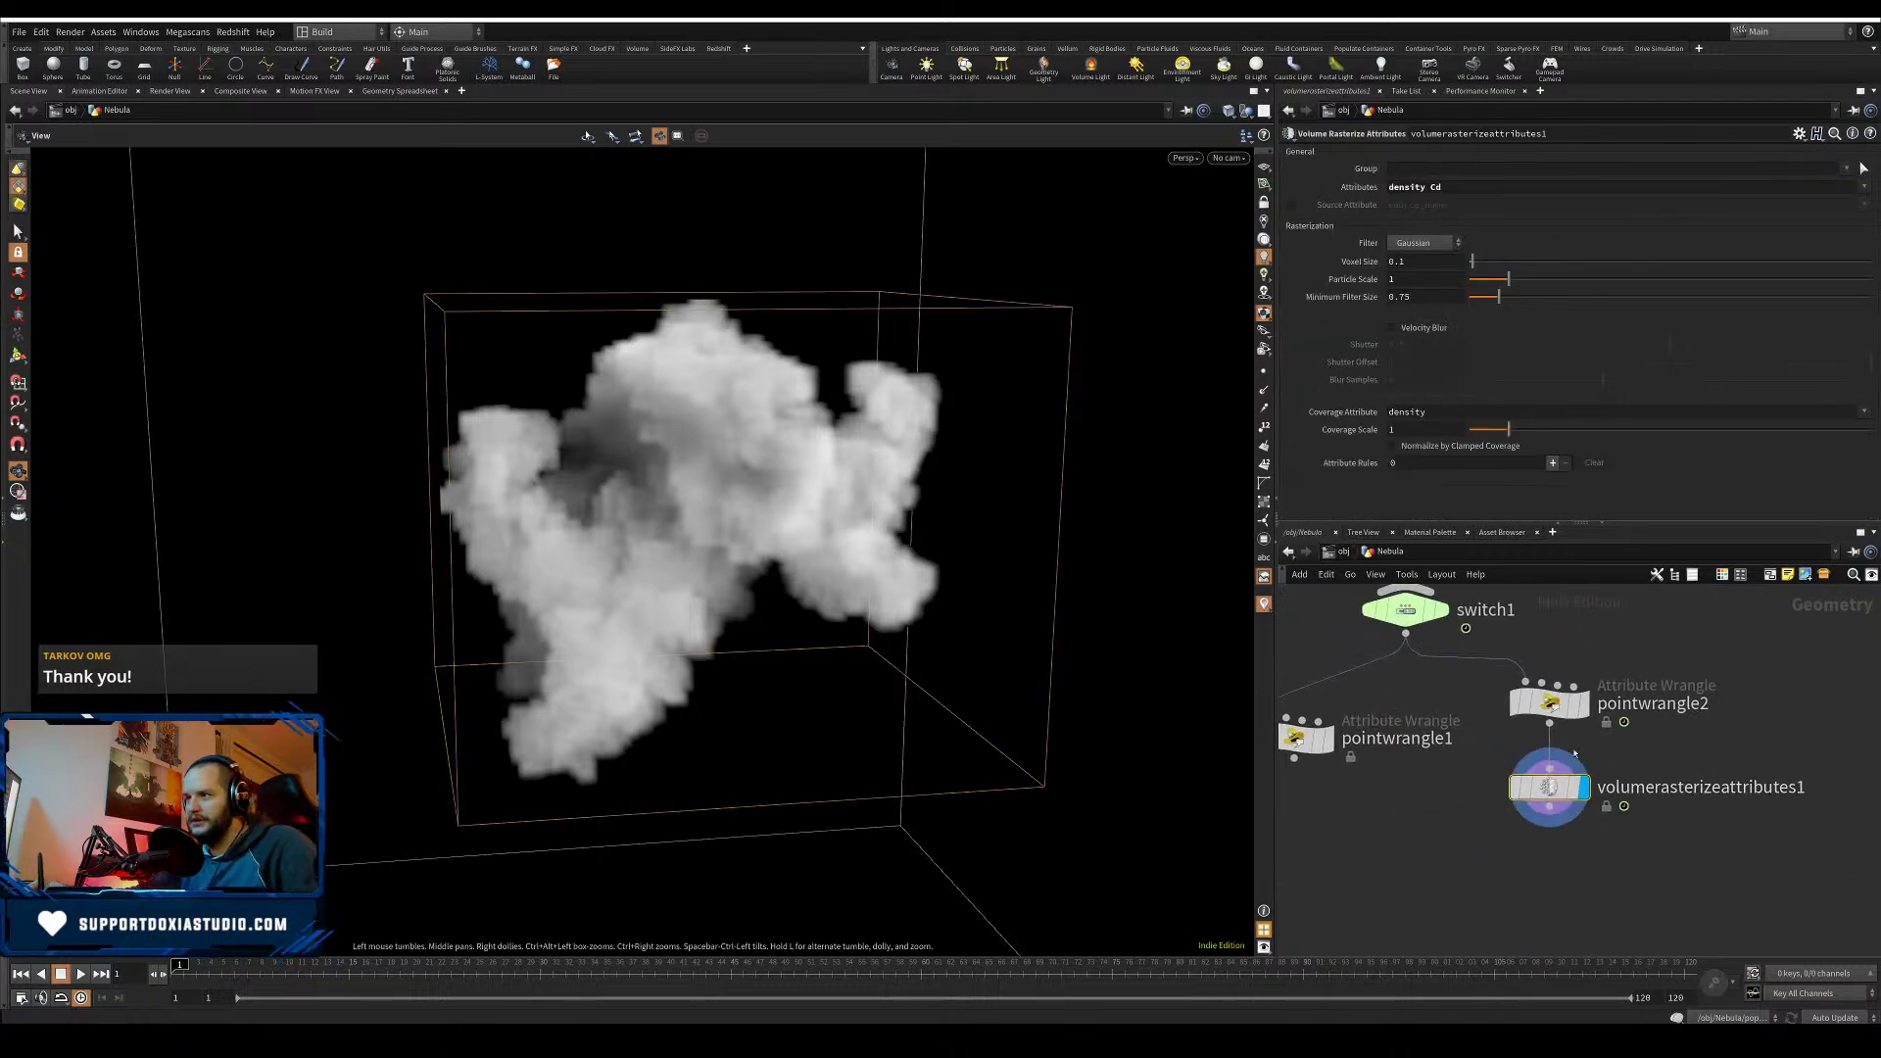
{"action": "left_click_drag", "start_coordinate": [1642, 661], "coordinate": [1504, 846]}
{"action": "left_click_drag", "start_coordinate": [1582, 793], "coordinate": [1834, 781]}
{"action": "middle_click_drag", "start_coordinate": [1486, 789], "coordinate": [1714, 811]}
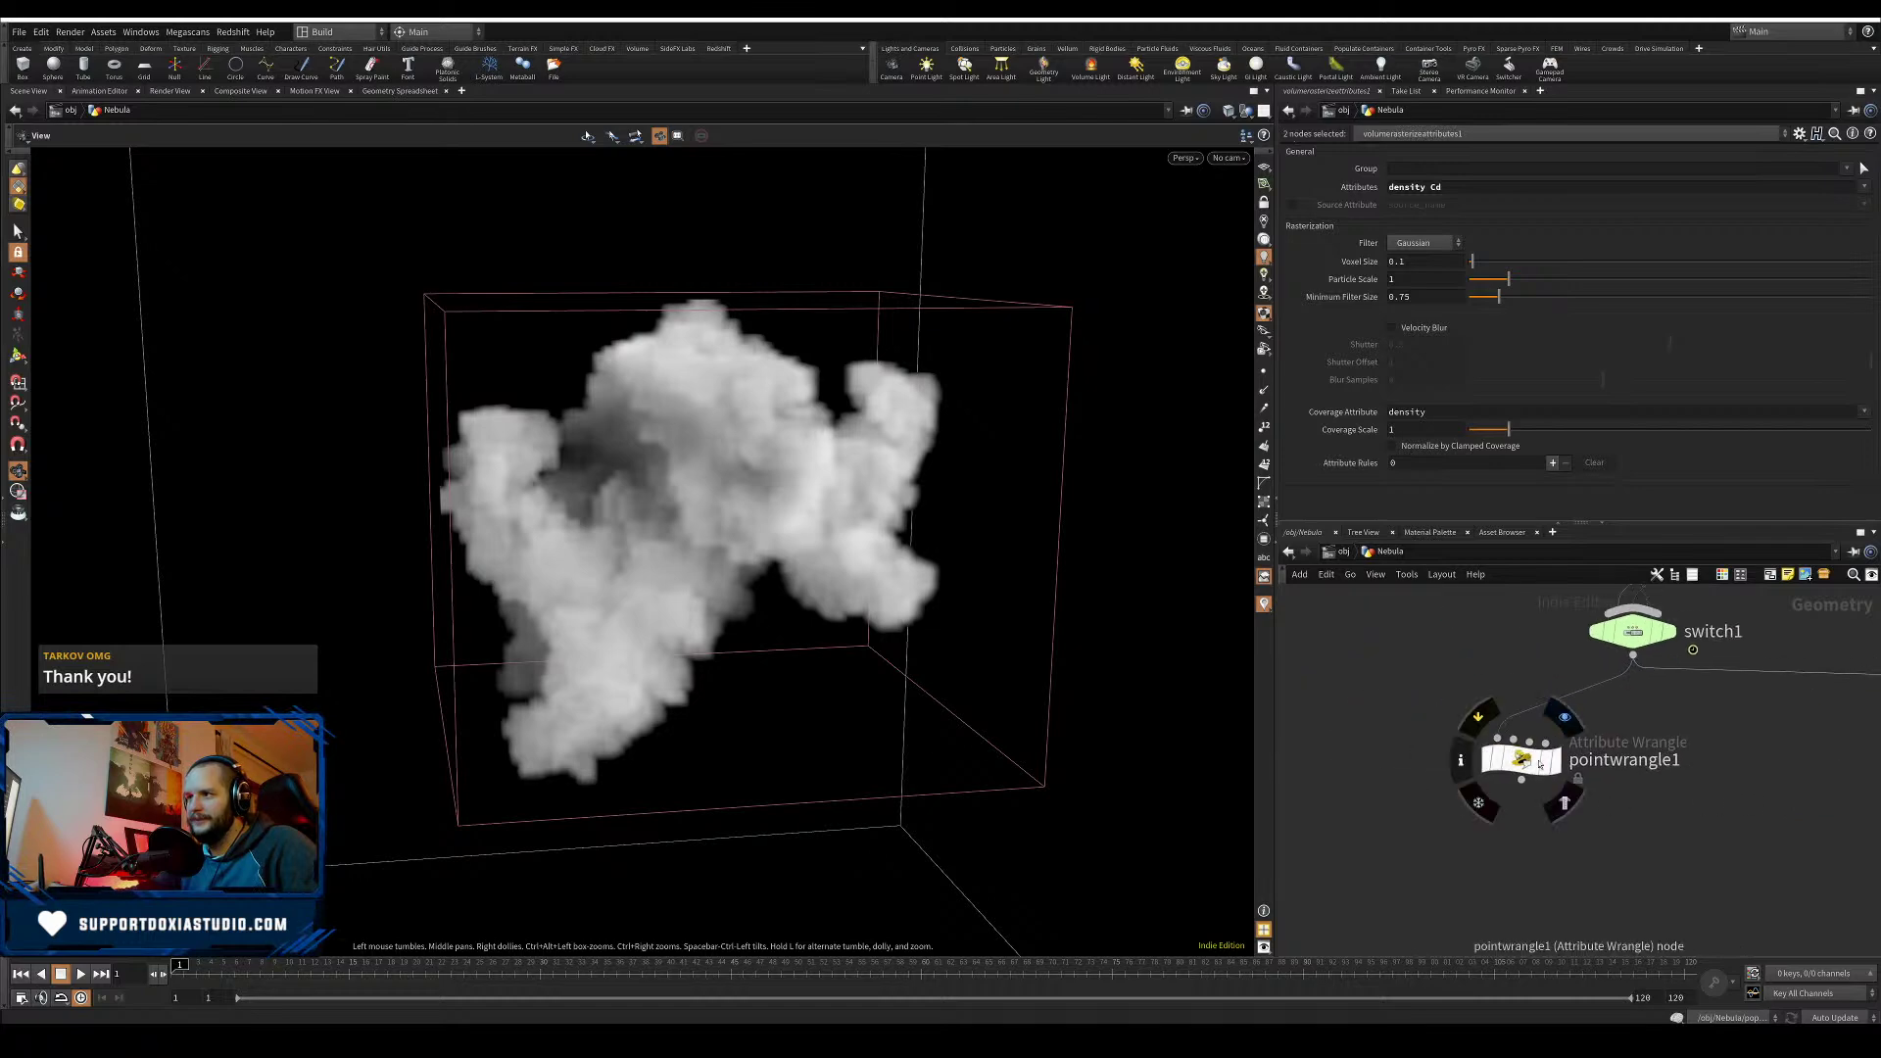
{"action": "left_click", "coordinate": [1553, 762]}
{"action": "left_click_drag", "start_coordinate": [1522, 760], "coordinate": [1616, 752]}
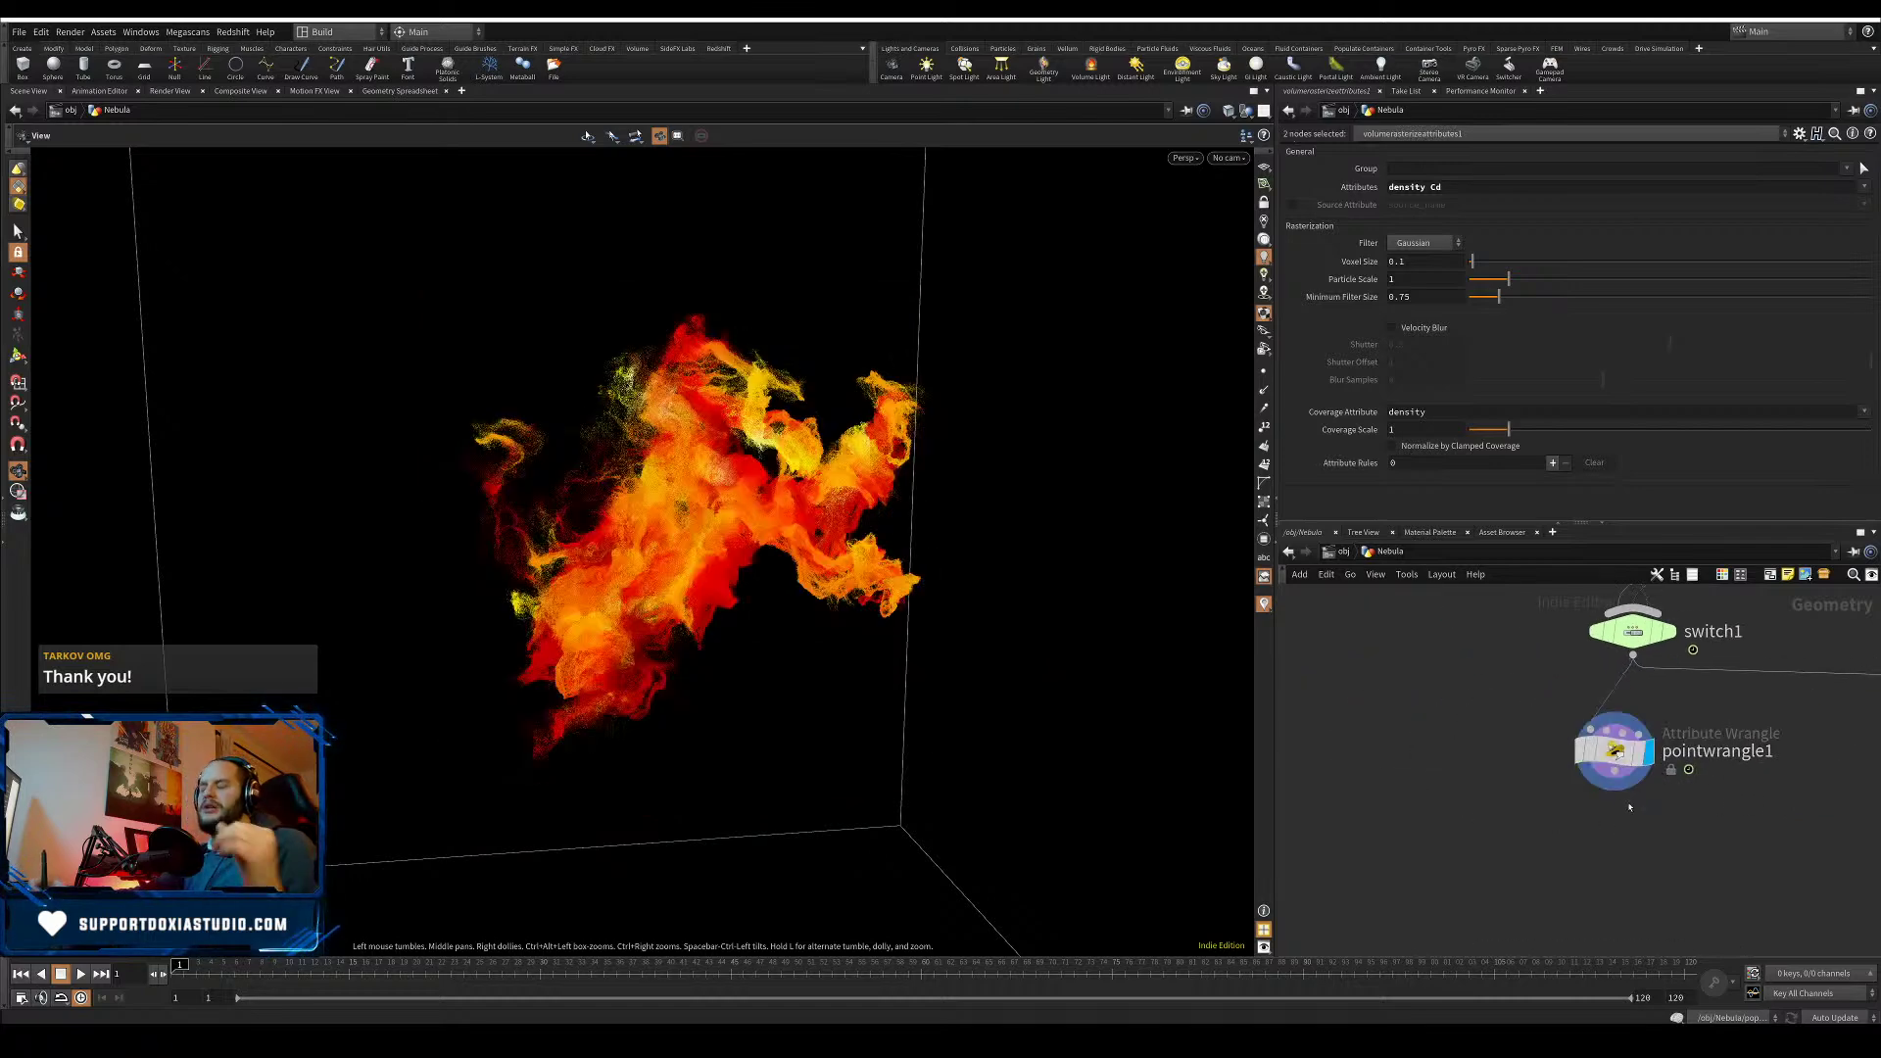
{"action": "left_click", "coordinate": [1460, 818]}
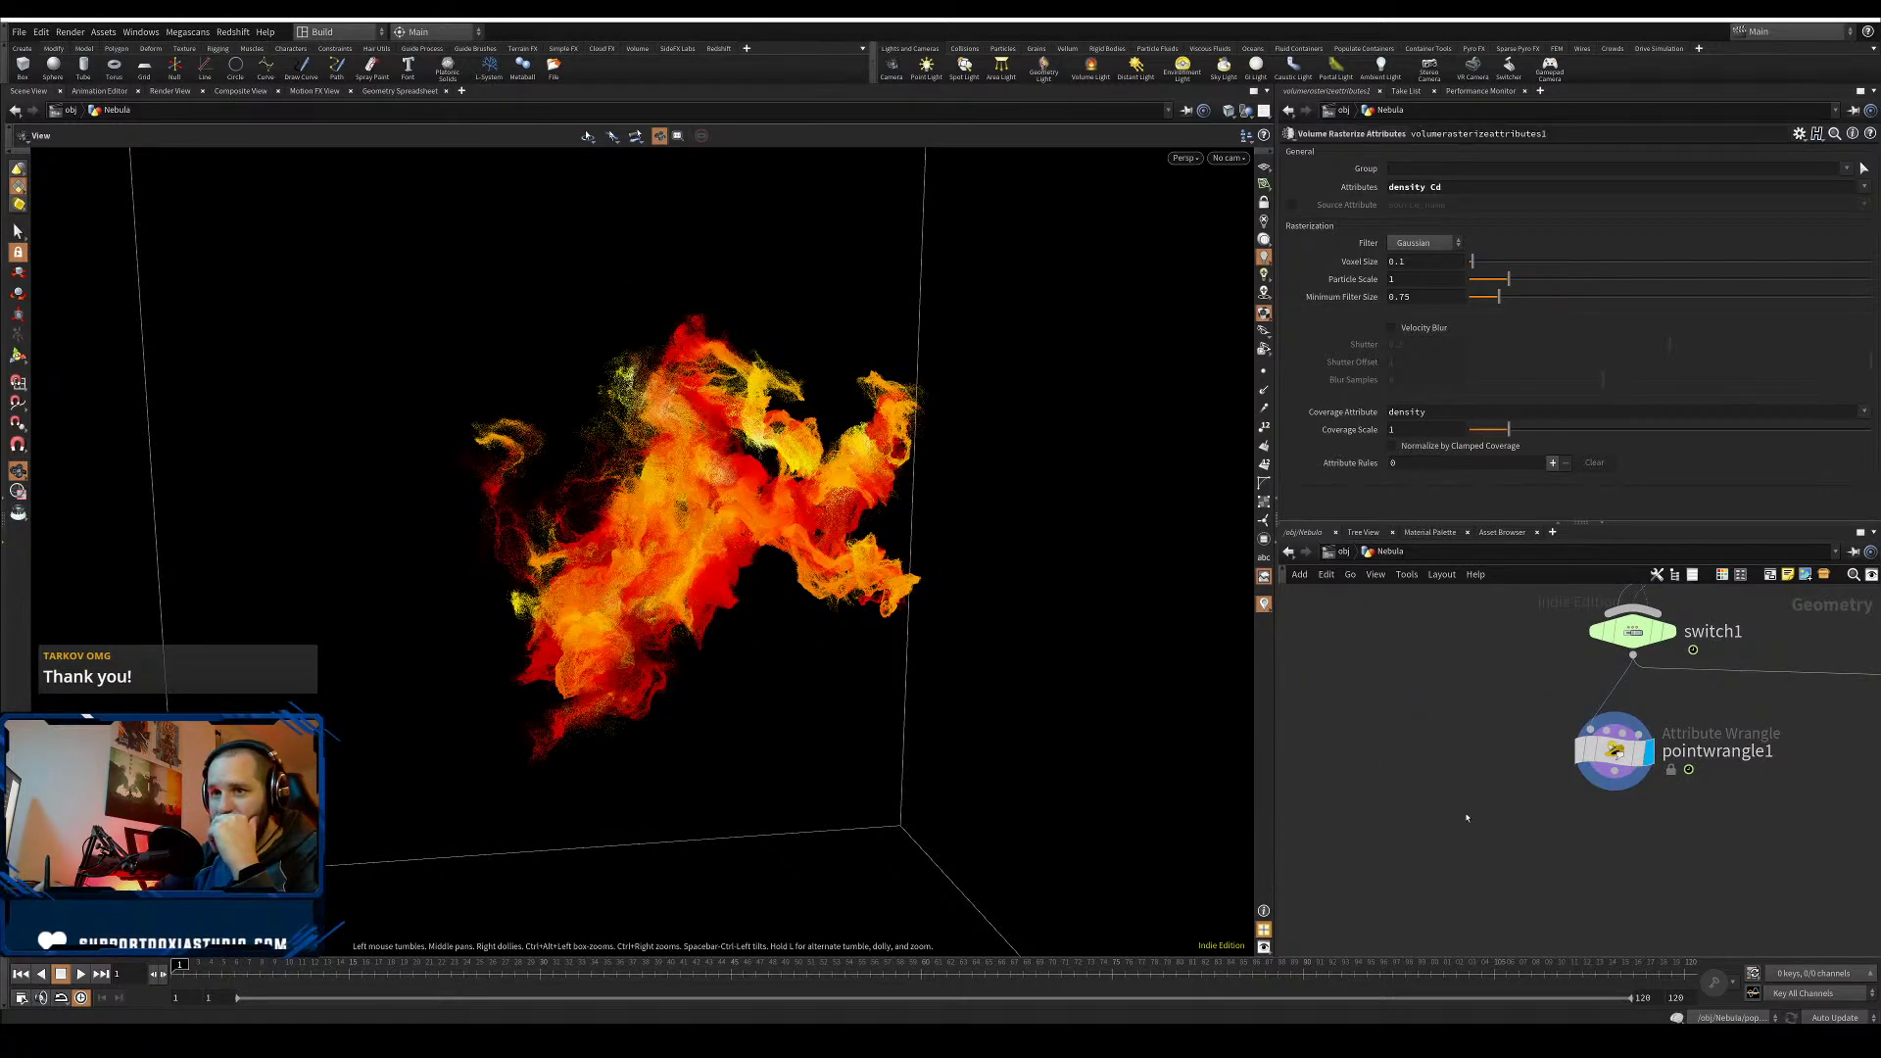
- Reorder switch1's inputs so merge2 comes first, then frame the node graph
{"action": "middle_click_drag", "start_coordinate": [1368, 689], "coordinate": [1329, 863]}
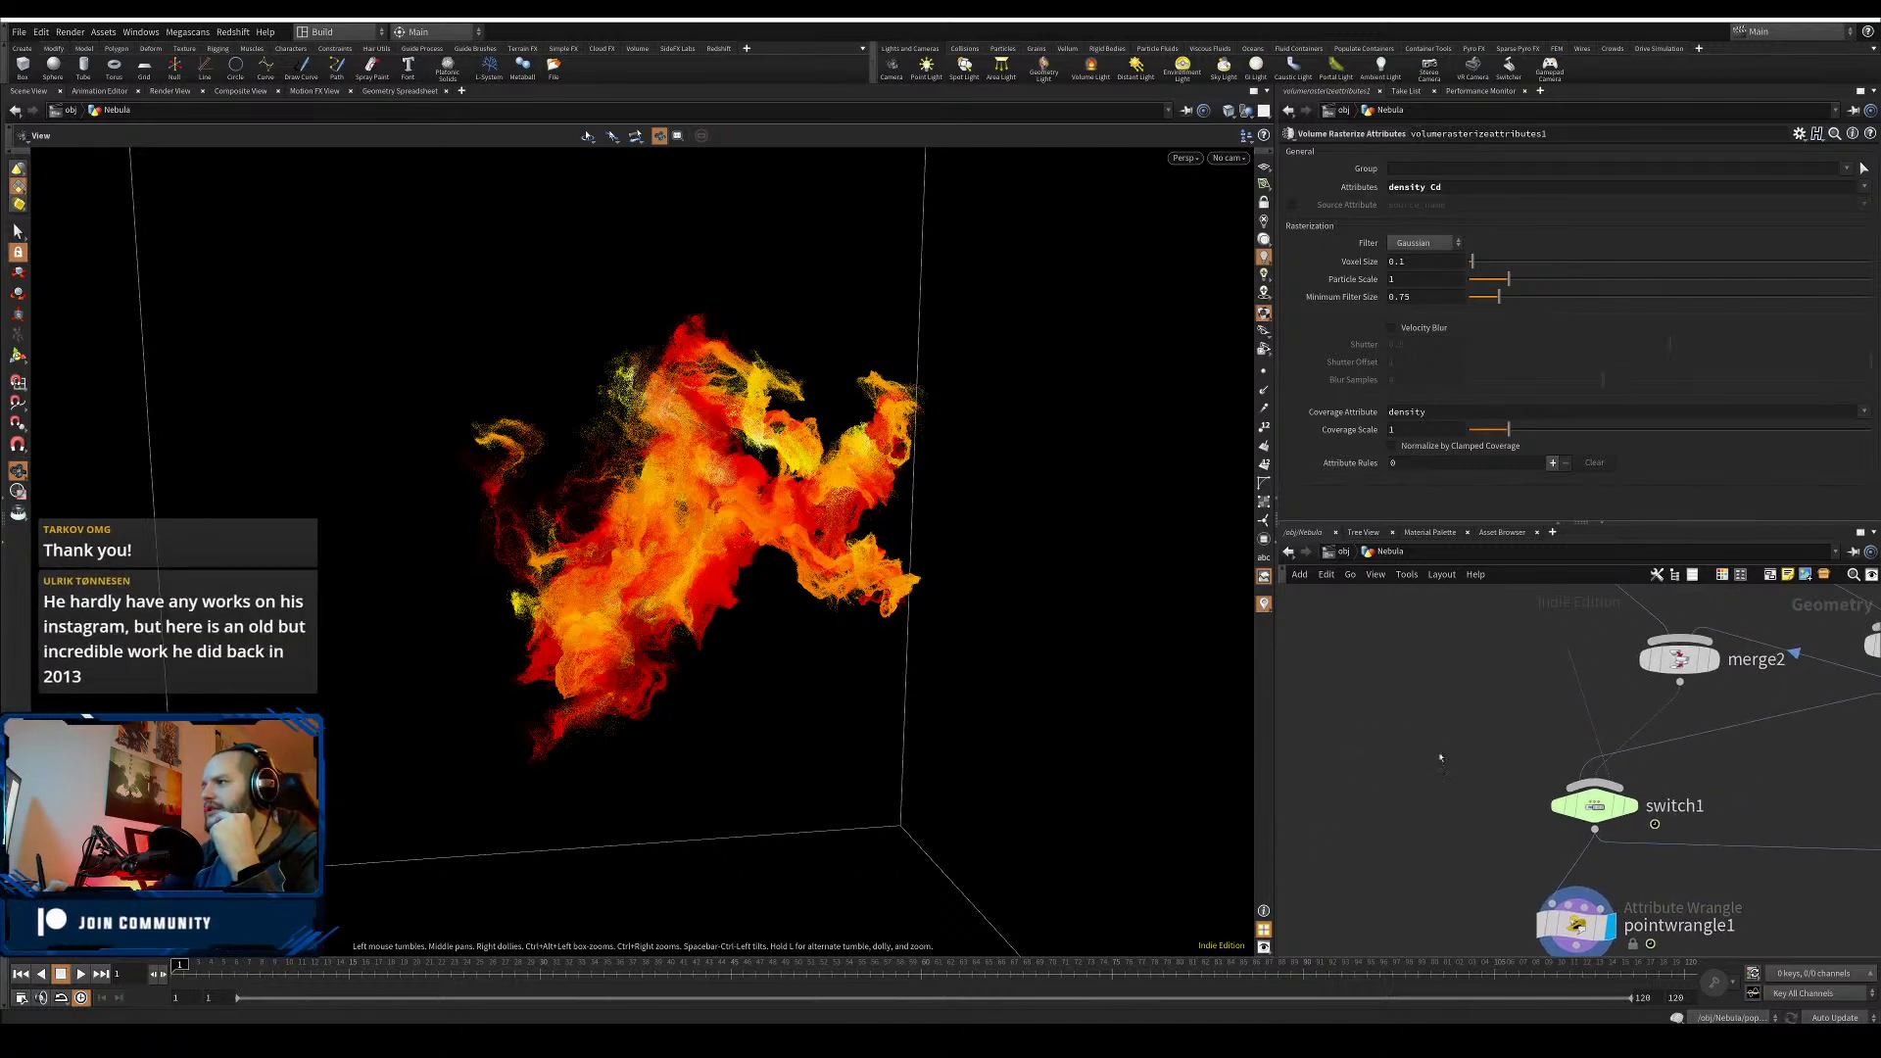
{"action": "left_click", "coordinate": [1585, 805]}
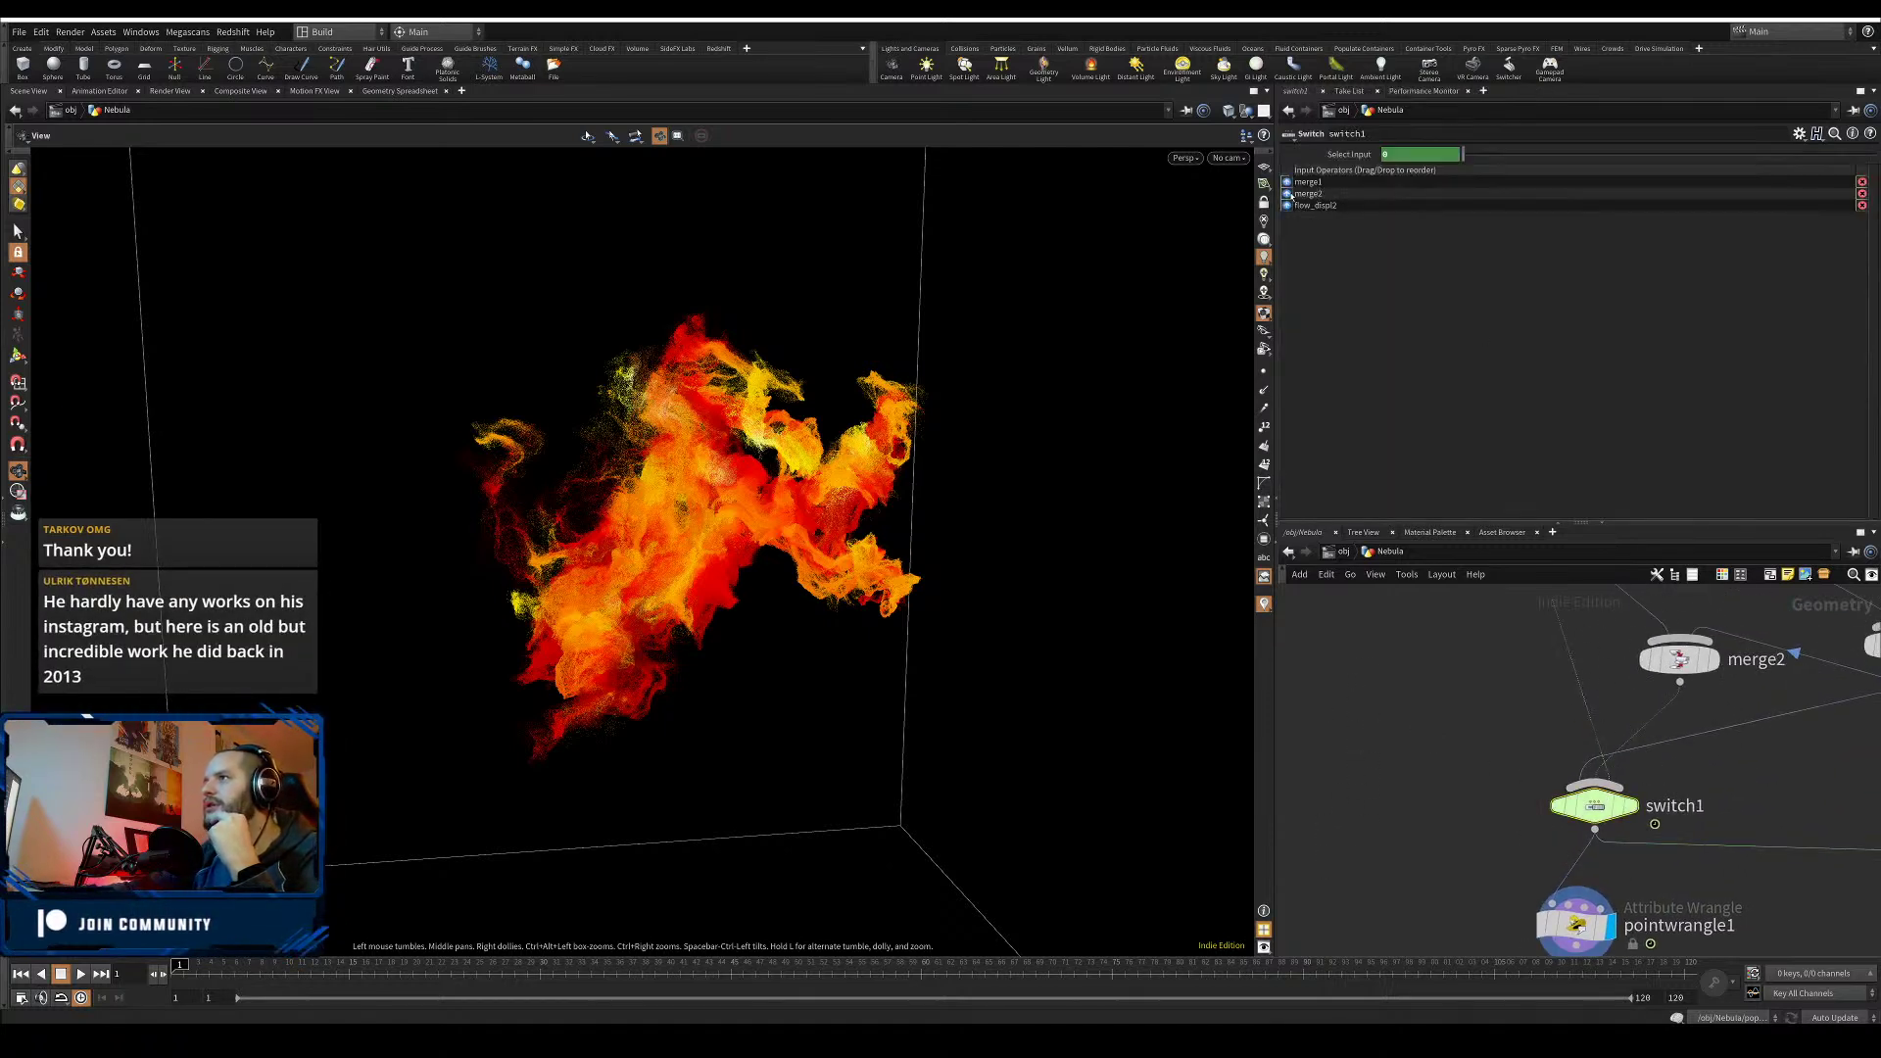
{"action": "middle_click_drag", "start_coordinate": [1422, 633], "coordinate": [1397, 691]}
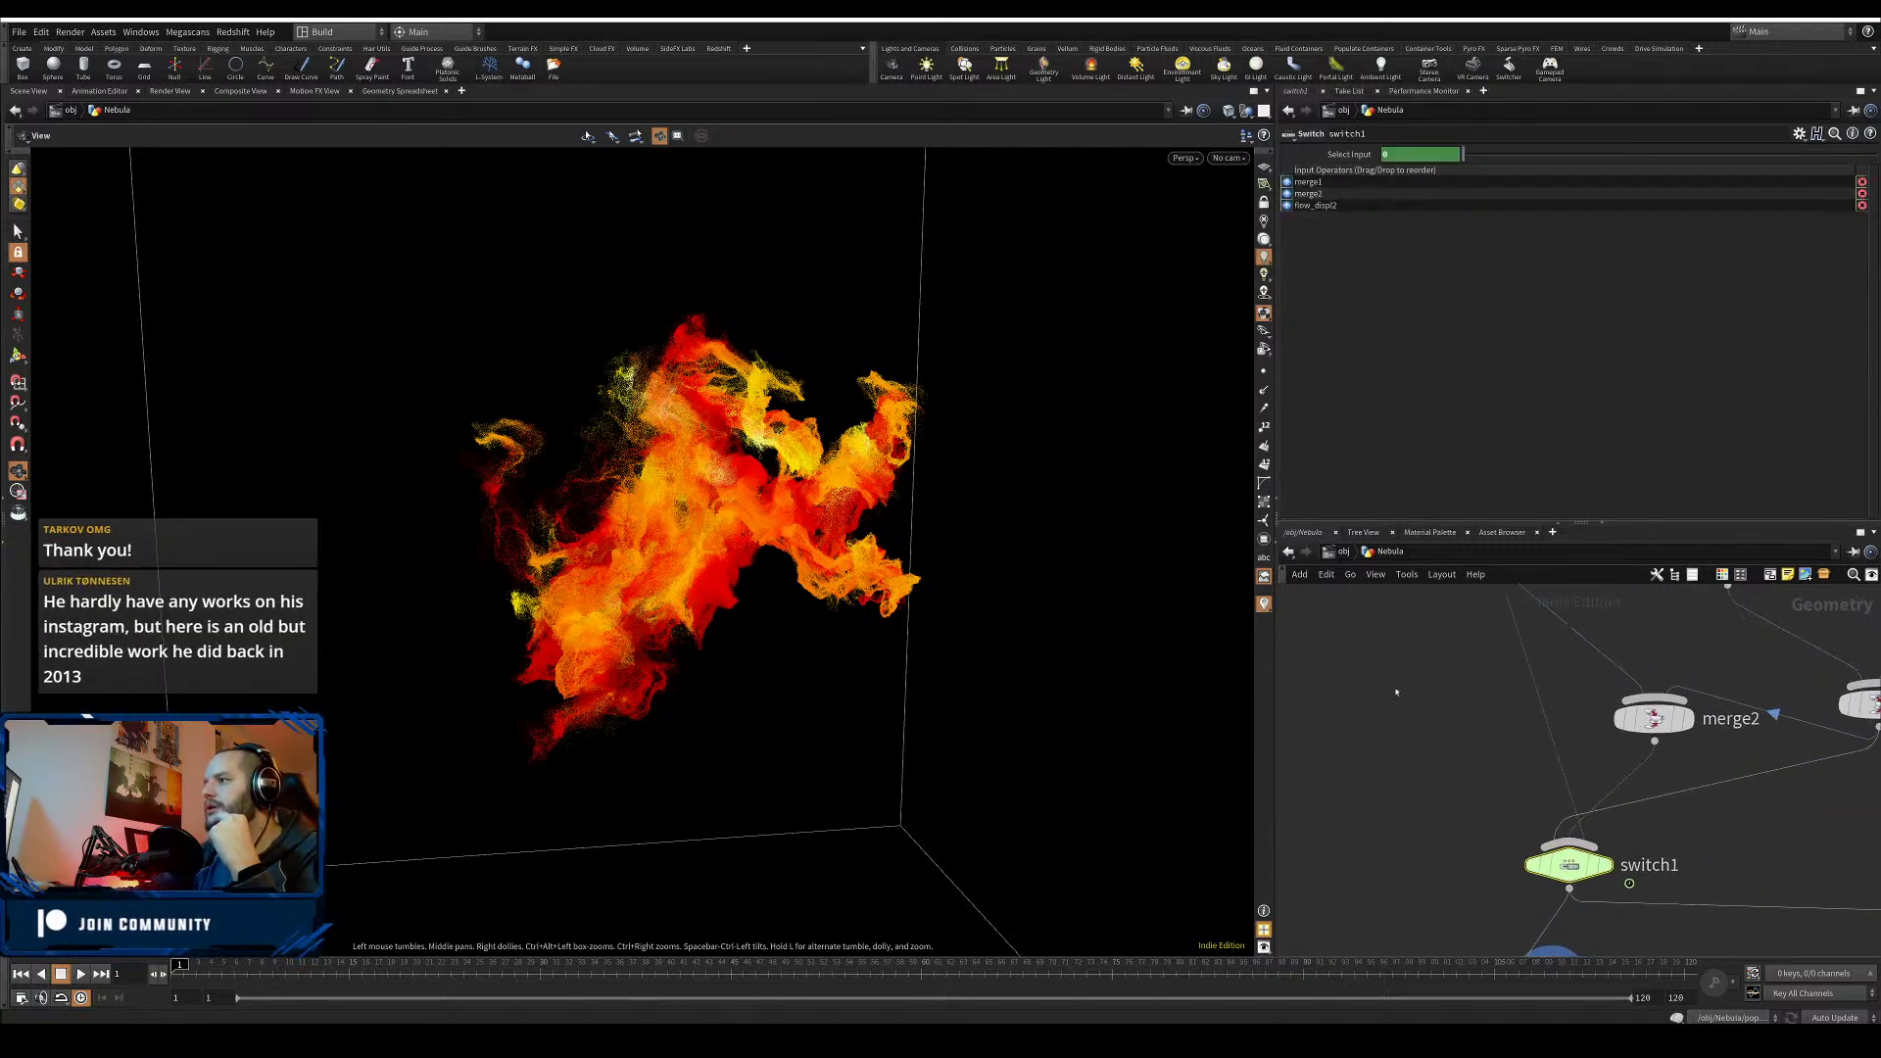
{"action": "left_click", "coordinate": [1288, 197]}
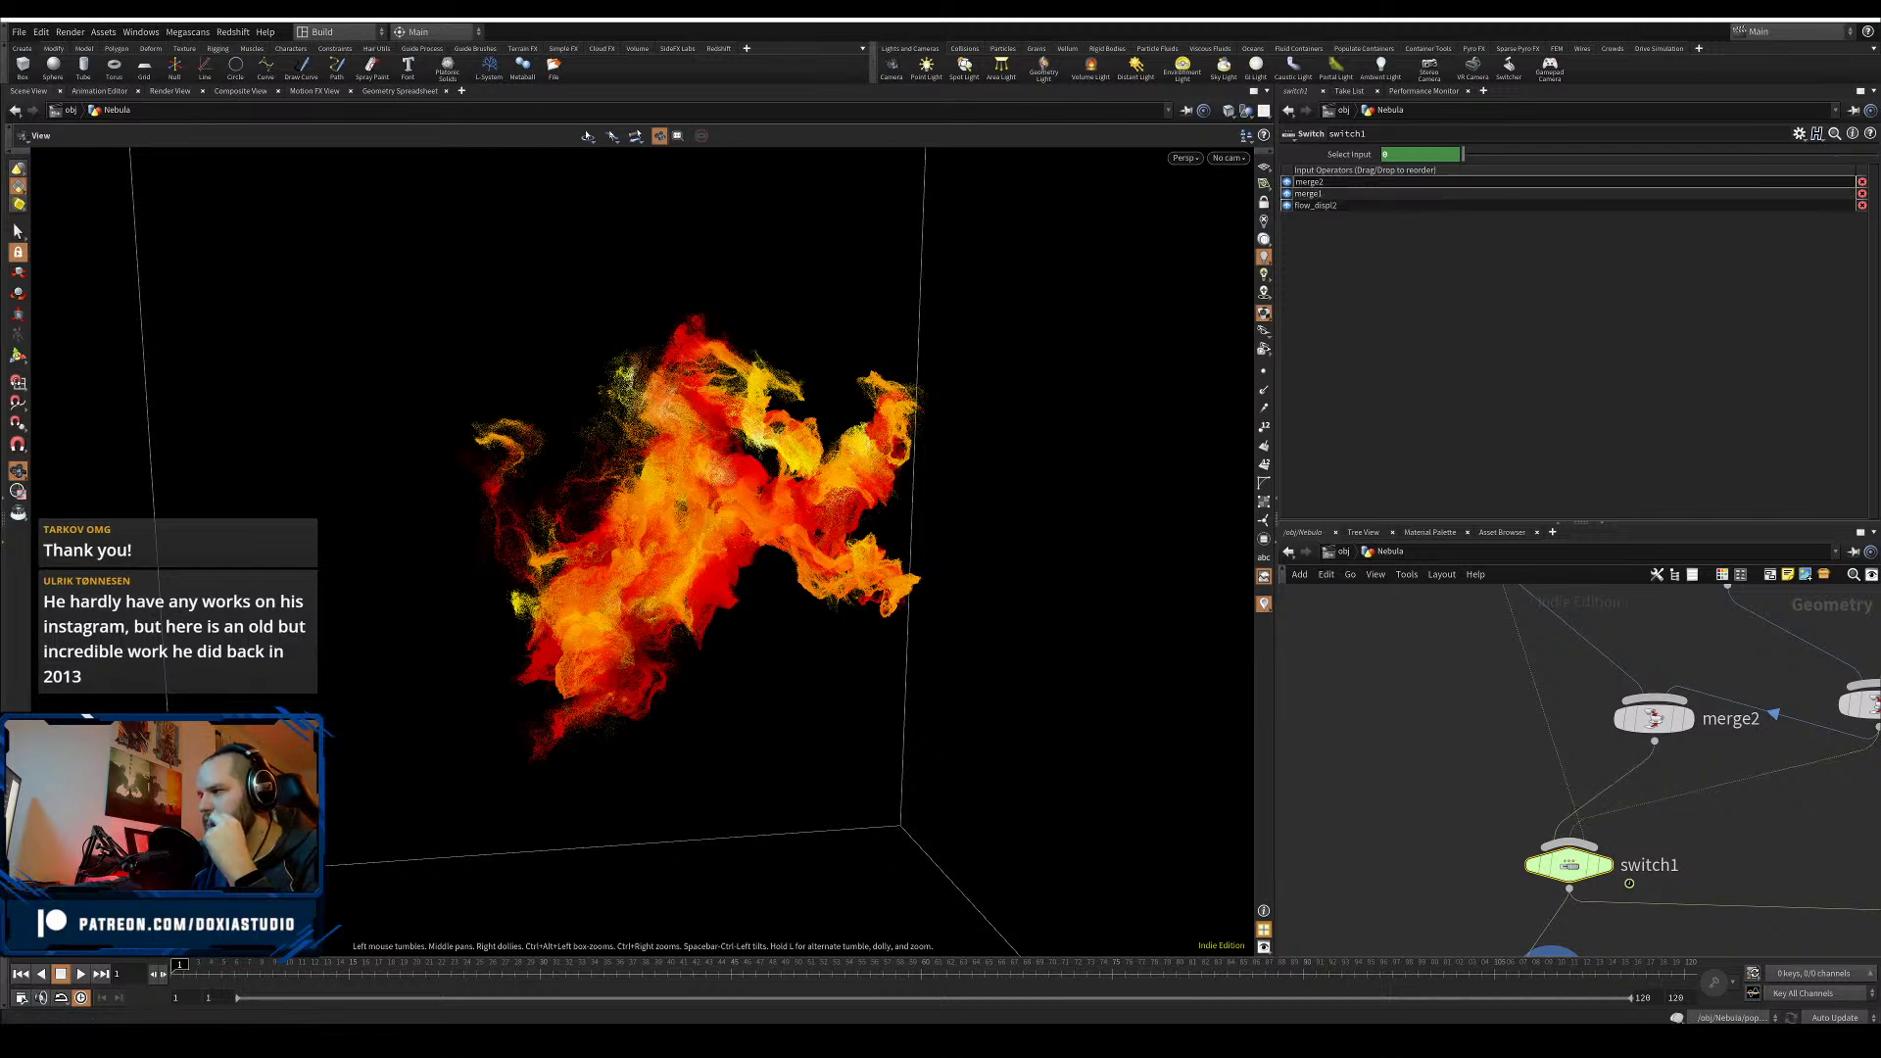
{"action": "key", "text": "h"}
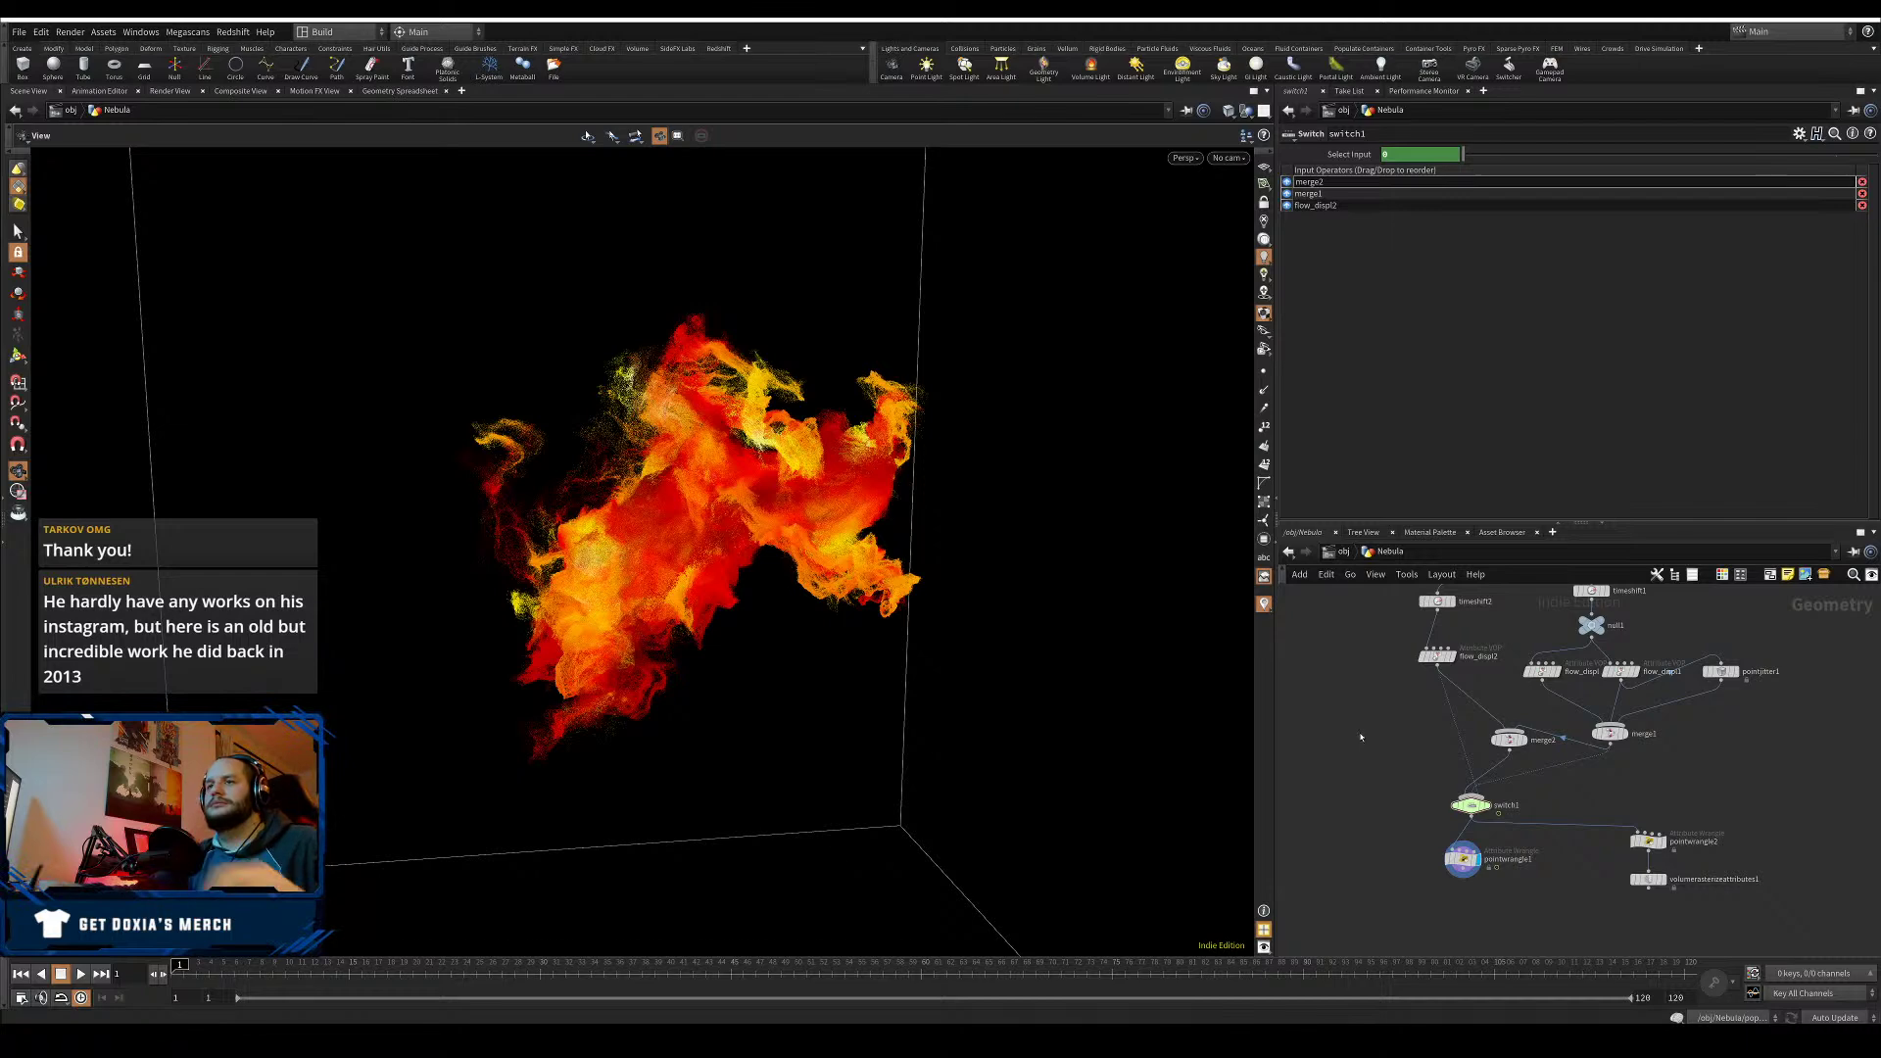
{"action": "left_click_drag", "start_coordinate": [593, 531], "coordinate": [617, 529]}
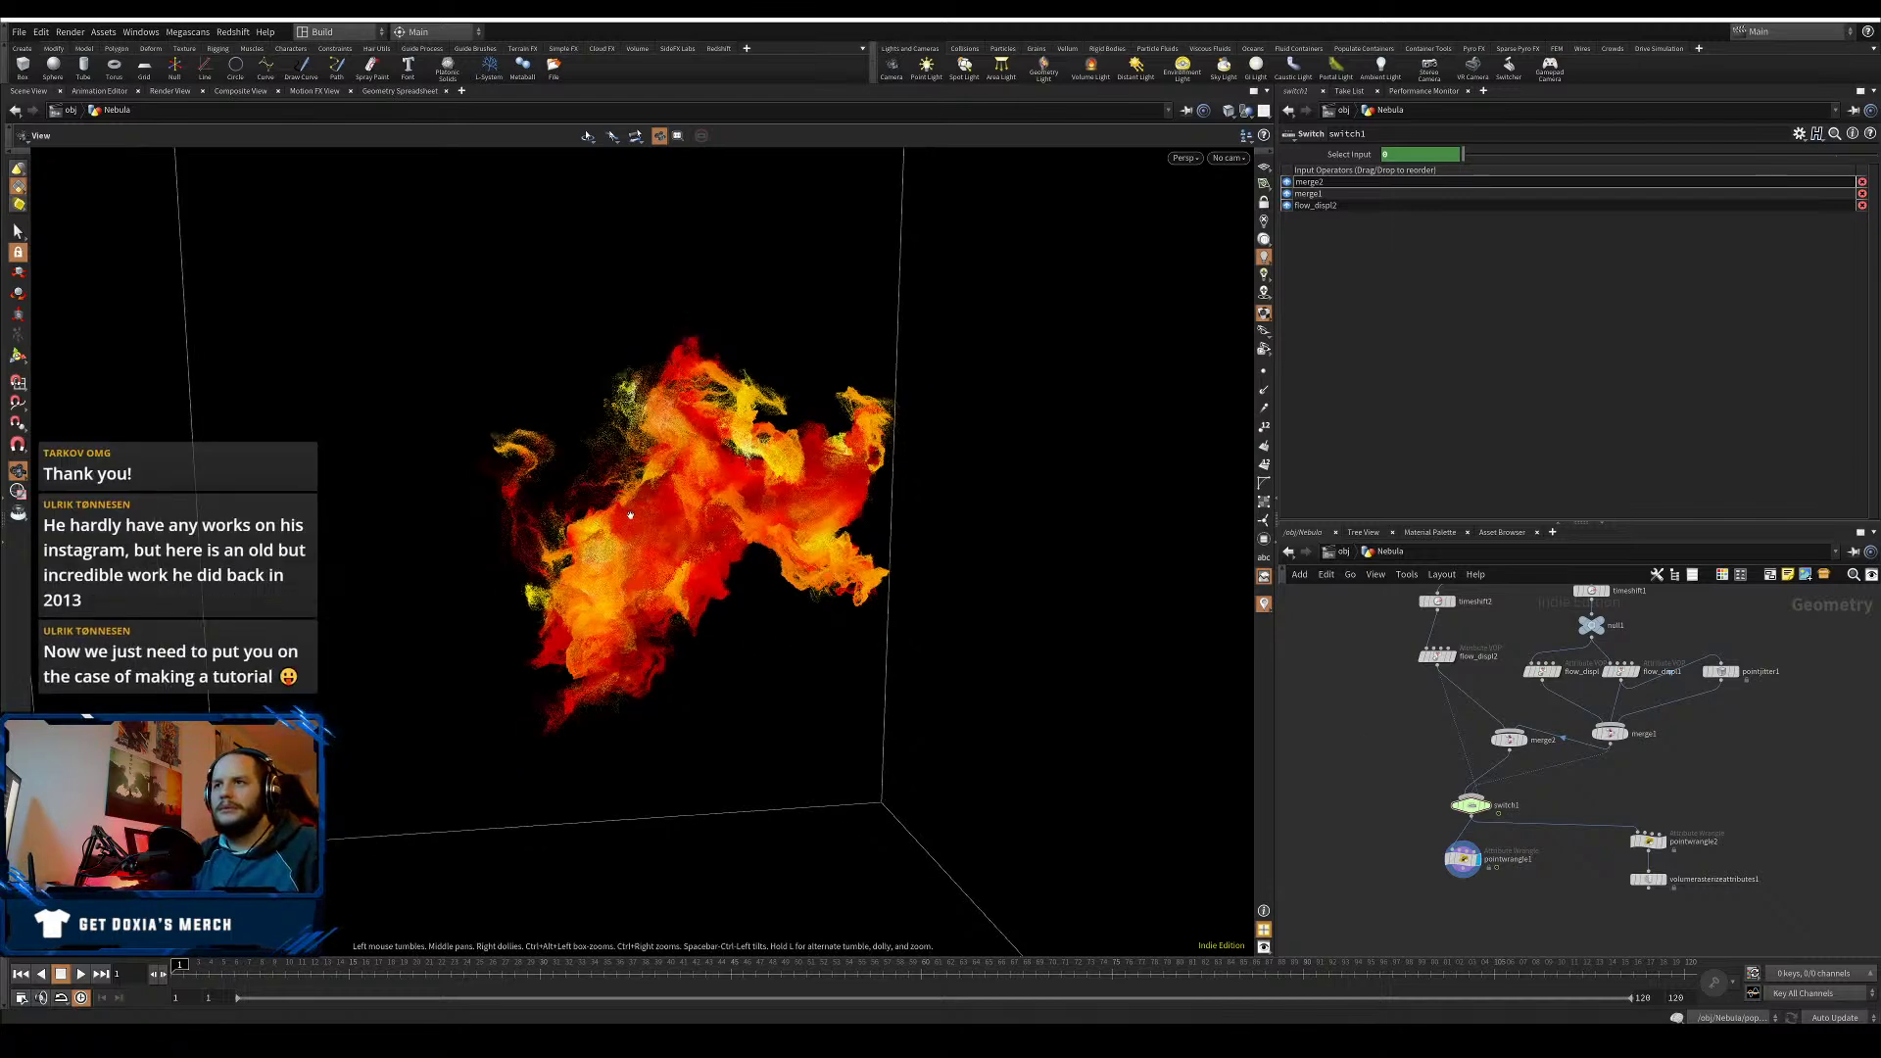
{"action": "left_click", "coordinate": [1478, 868]}
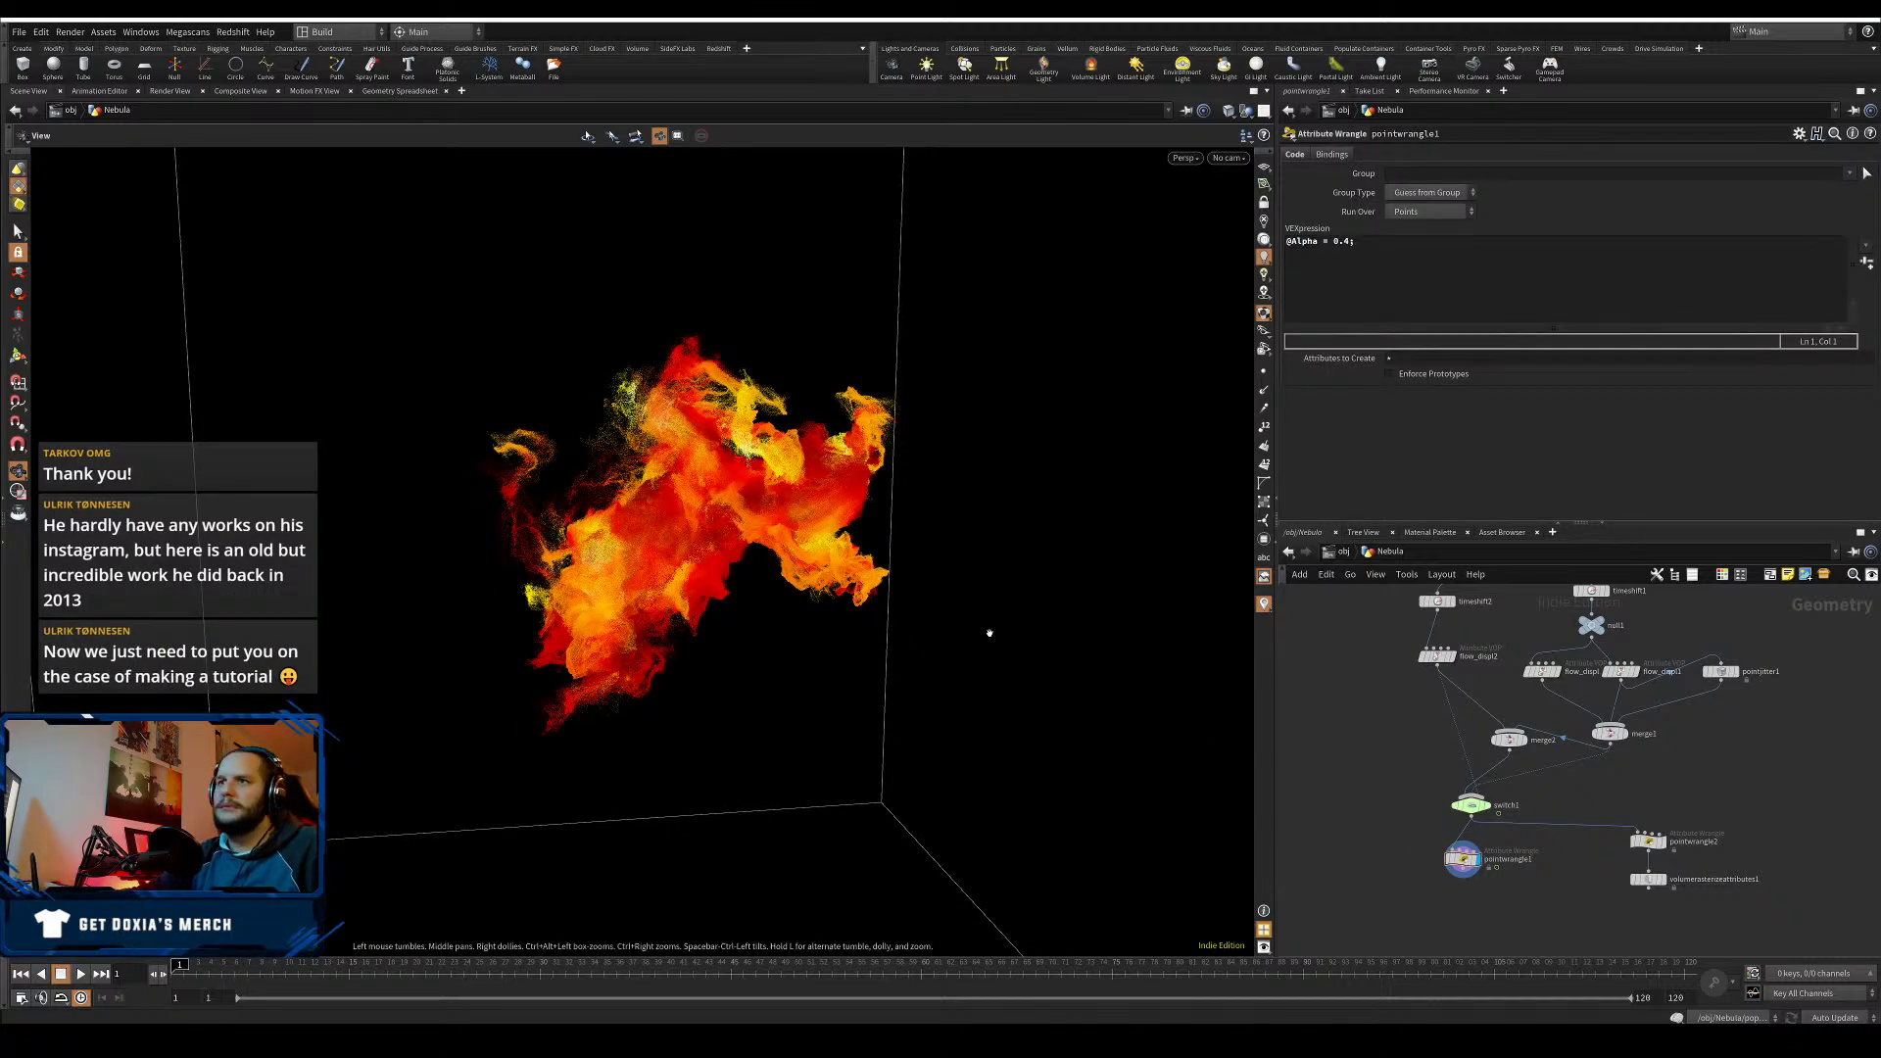
- Try a larger particle point size in the display options, leaving it at 1
{"action": "key", "text": "d"}
{"action": "left_click", "coordinate": [781, 499]}
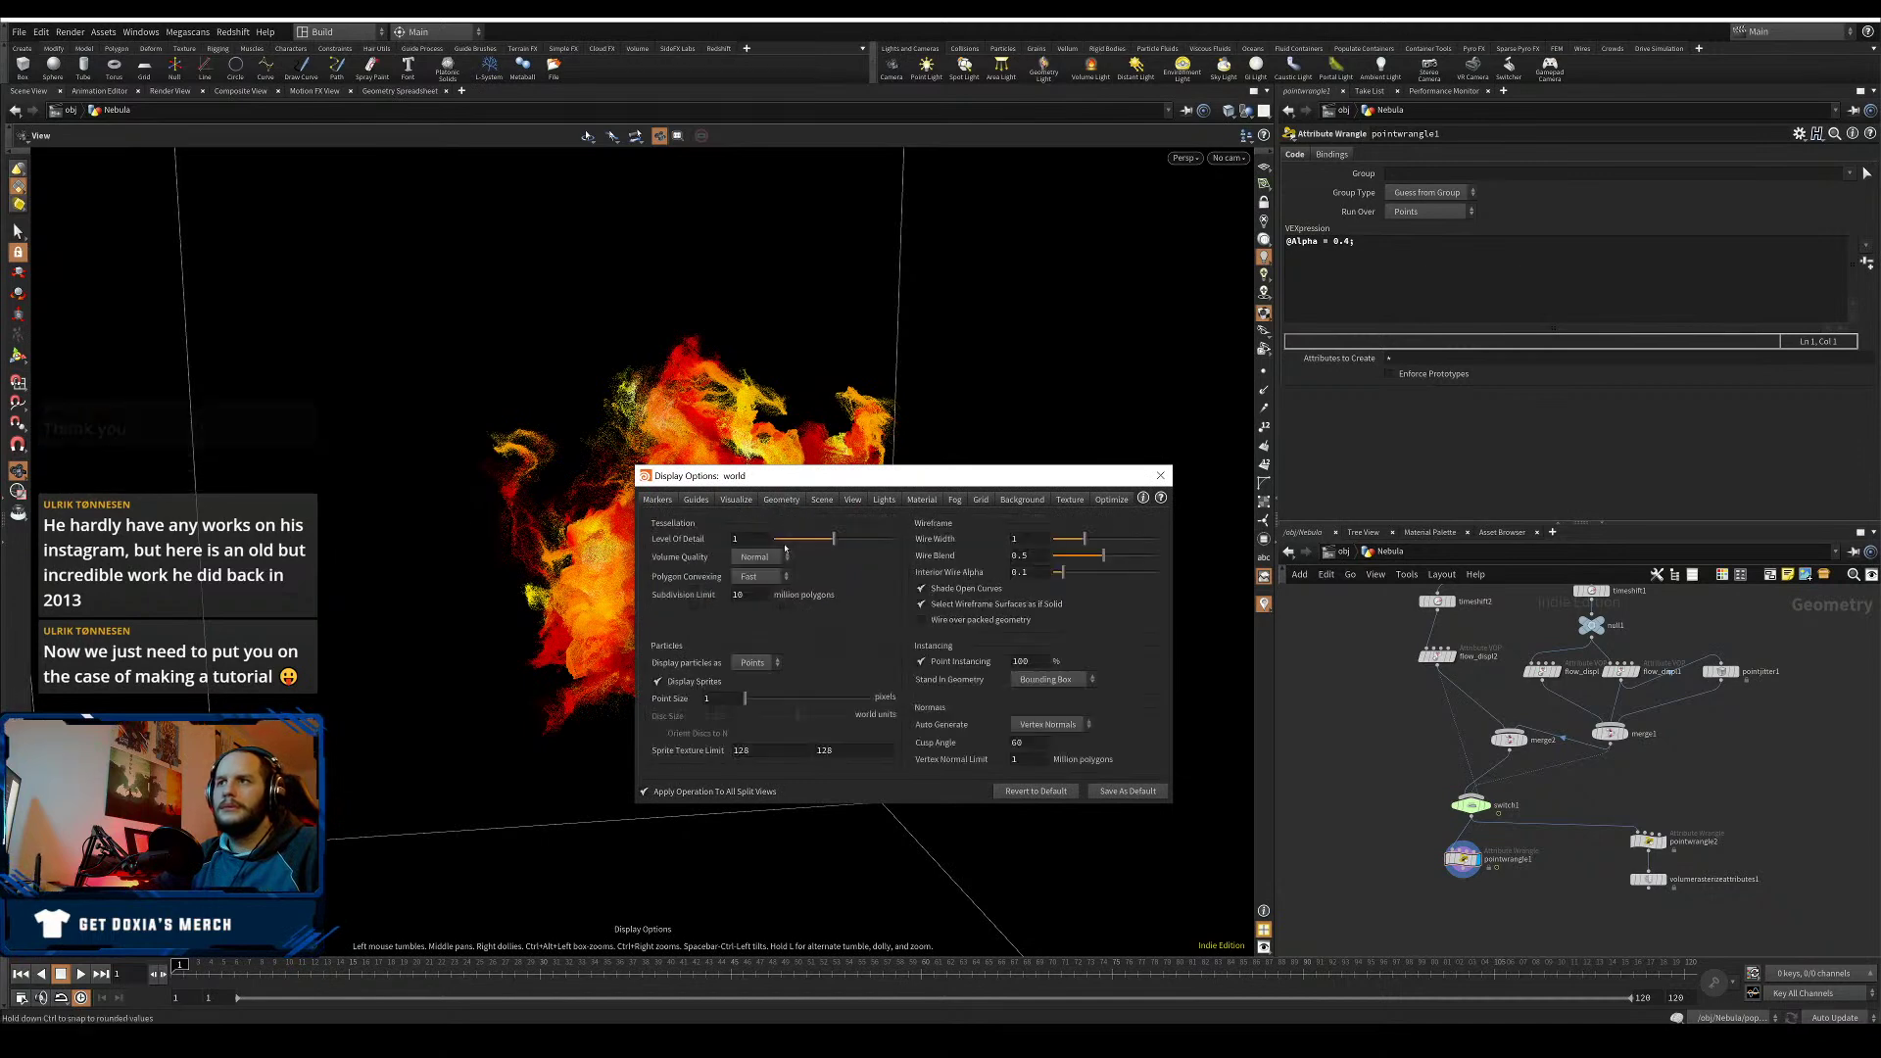
{"action": "left_click_drag", "start_coordinate": [744, 697], "coordinate": [757, 698]}
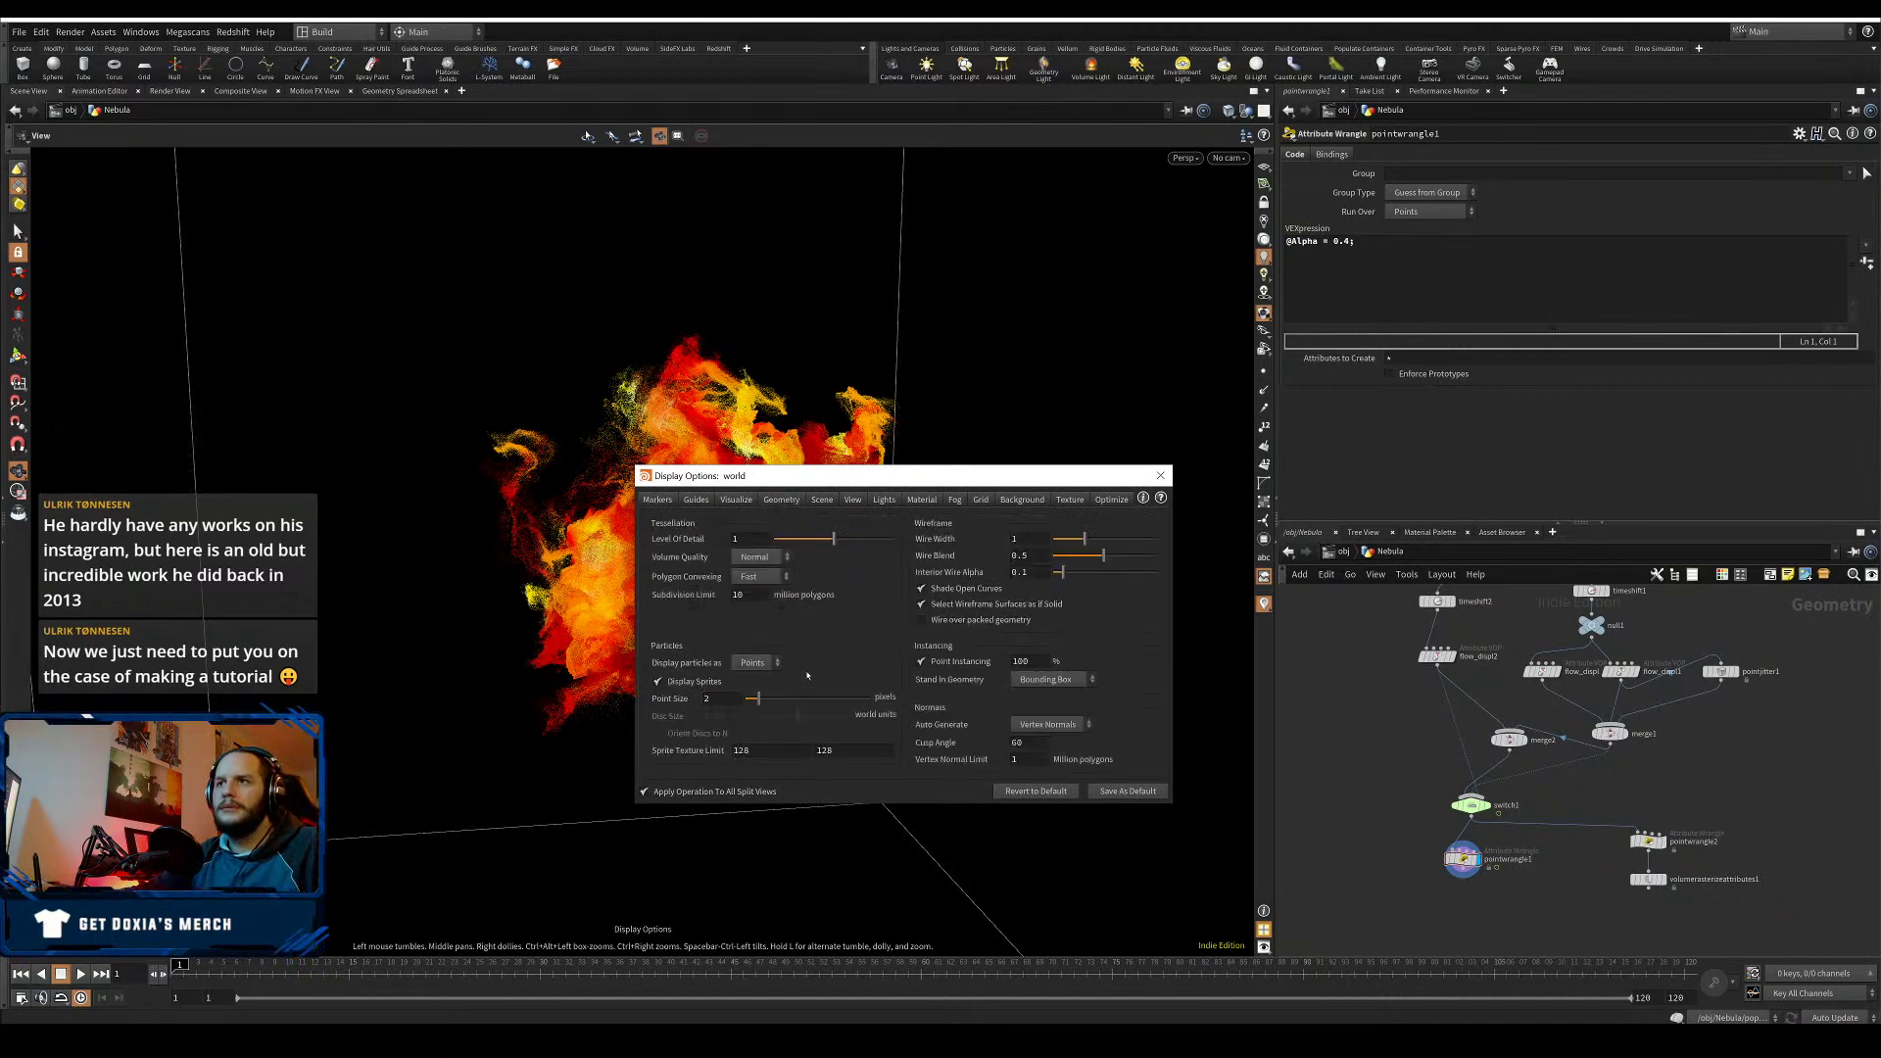
{"action": "type", "text": "1"}
{"action": "key", "text": "Return"}
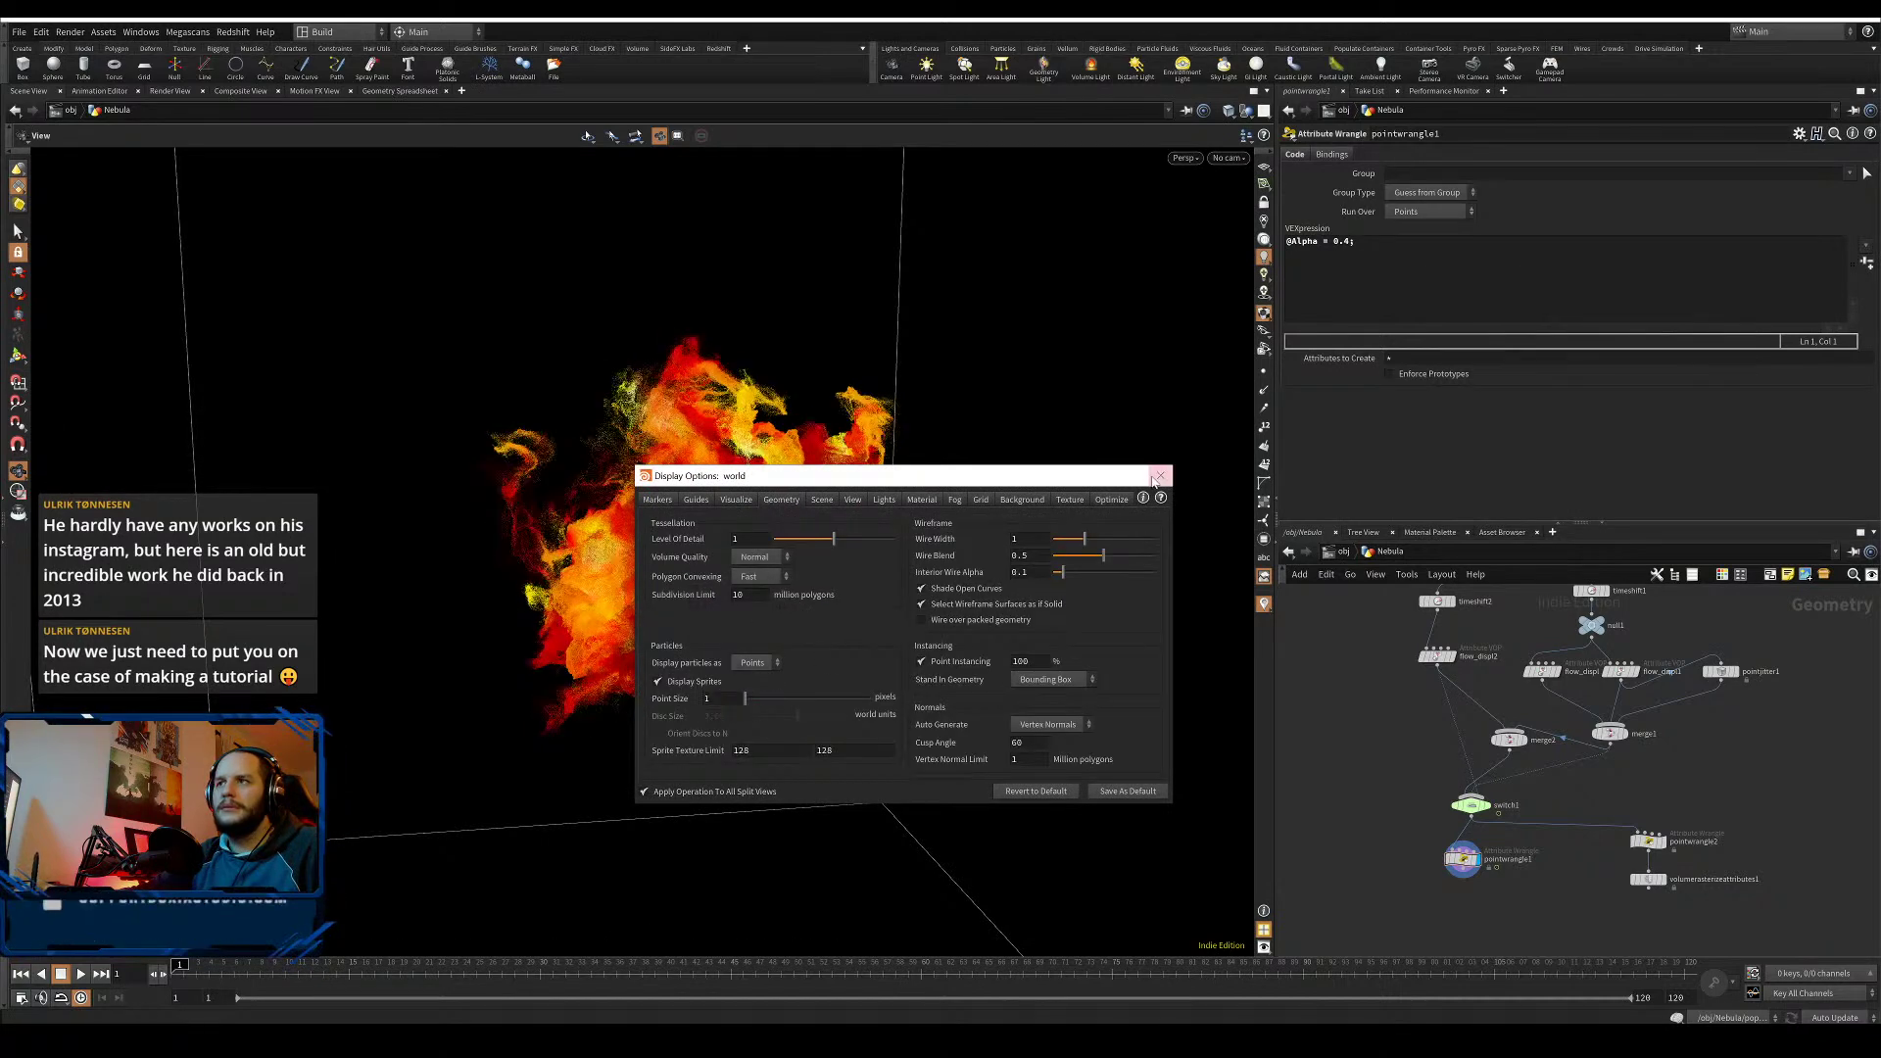
{"action": "left_click", "coordinate": [1161, 476]}
{"action": "left_click_drag", "start_coordinate": [1353, 846], "coordinate": [1509, 900]}
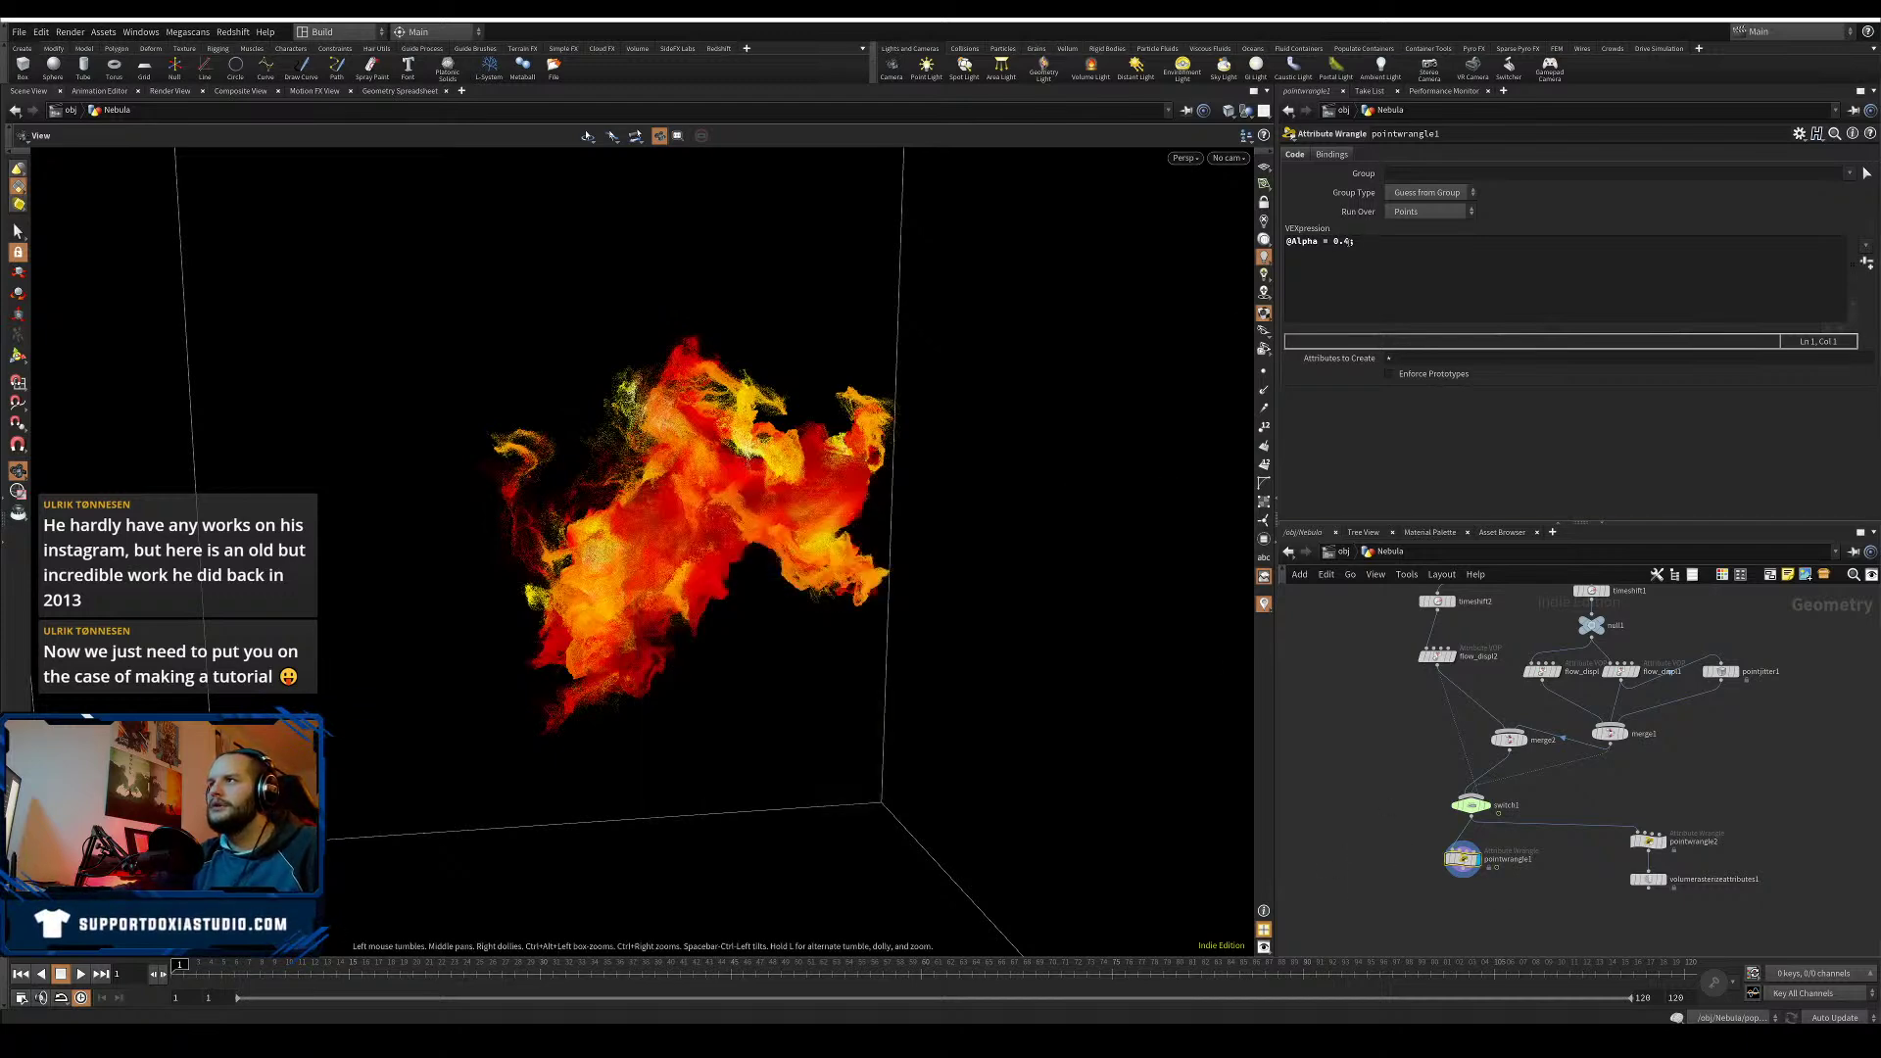
{"action": "left_click", "coordinate": [1353, 241]}
{"action": "key", "text": "Left"}
{"action": "type", "text": "0"}
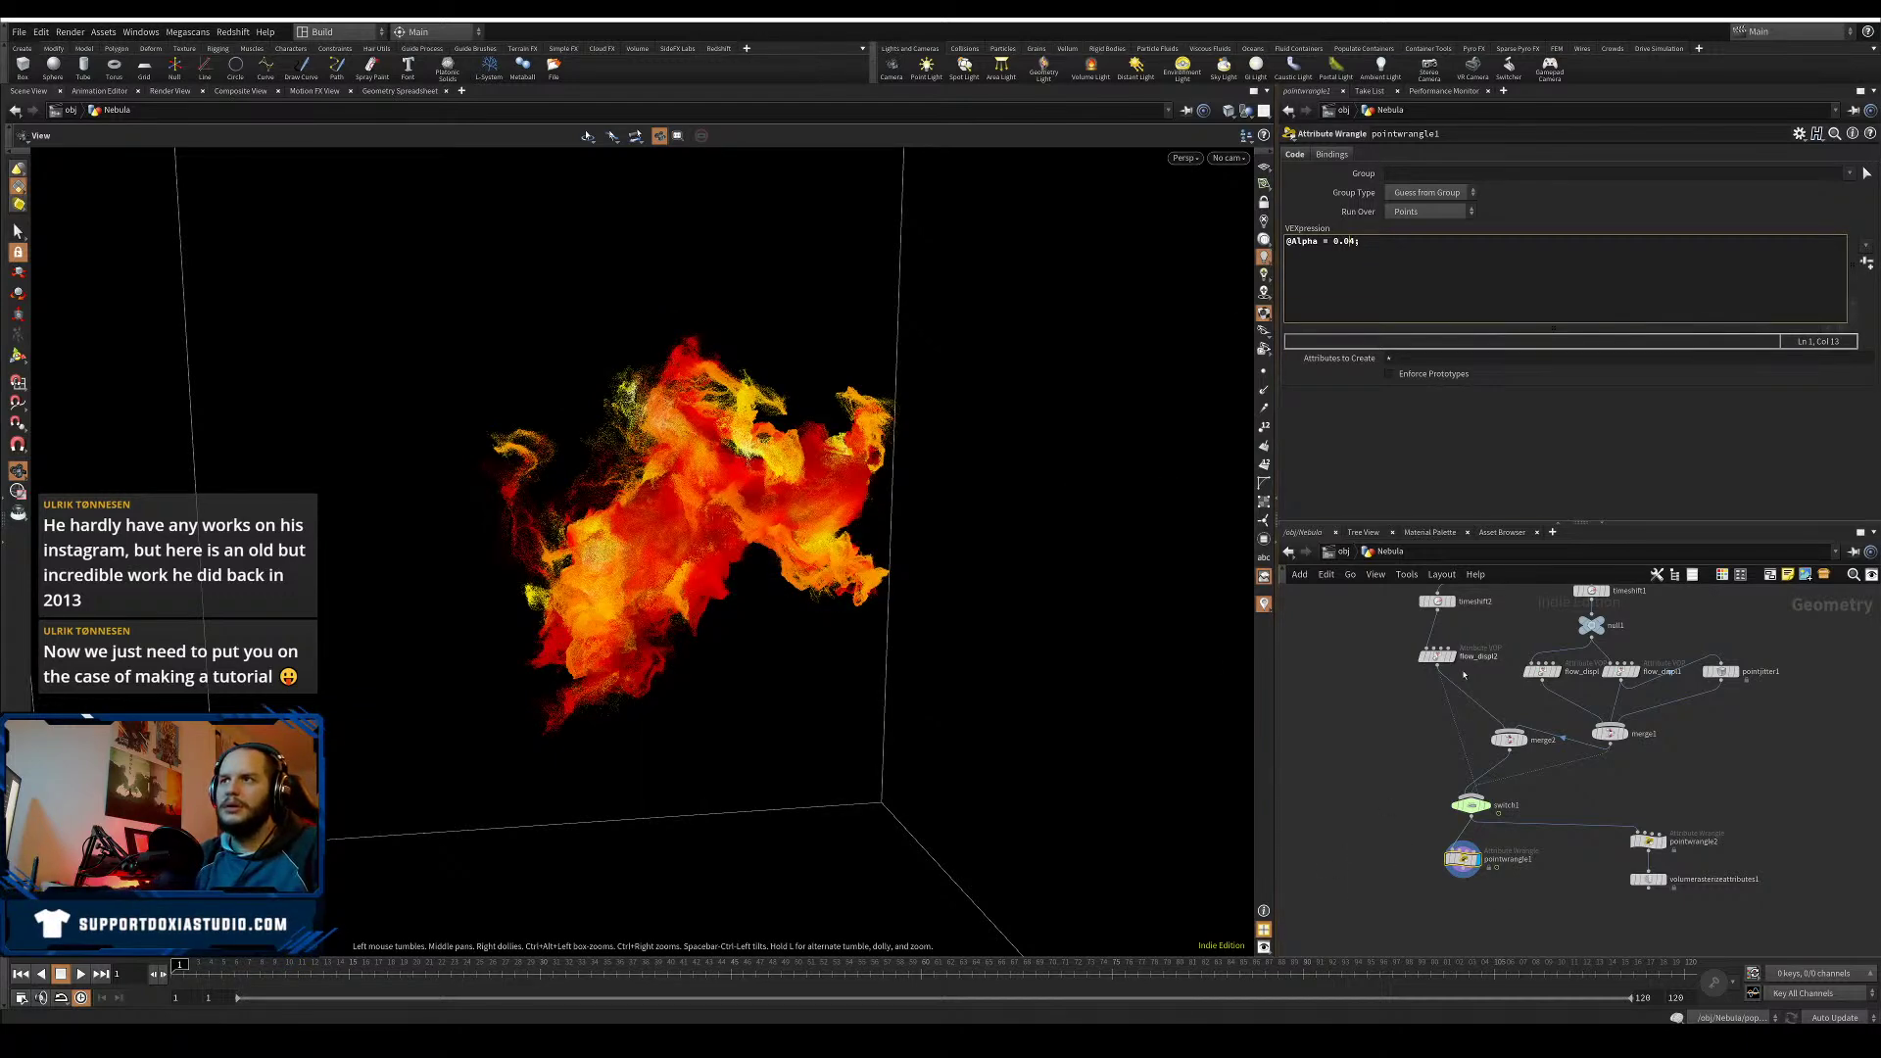
{"action": "left_click", "coordinate": [1376, 760]}
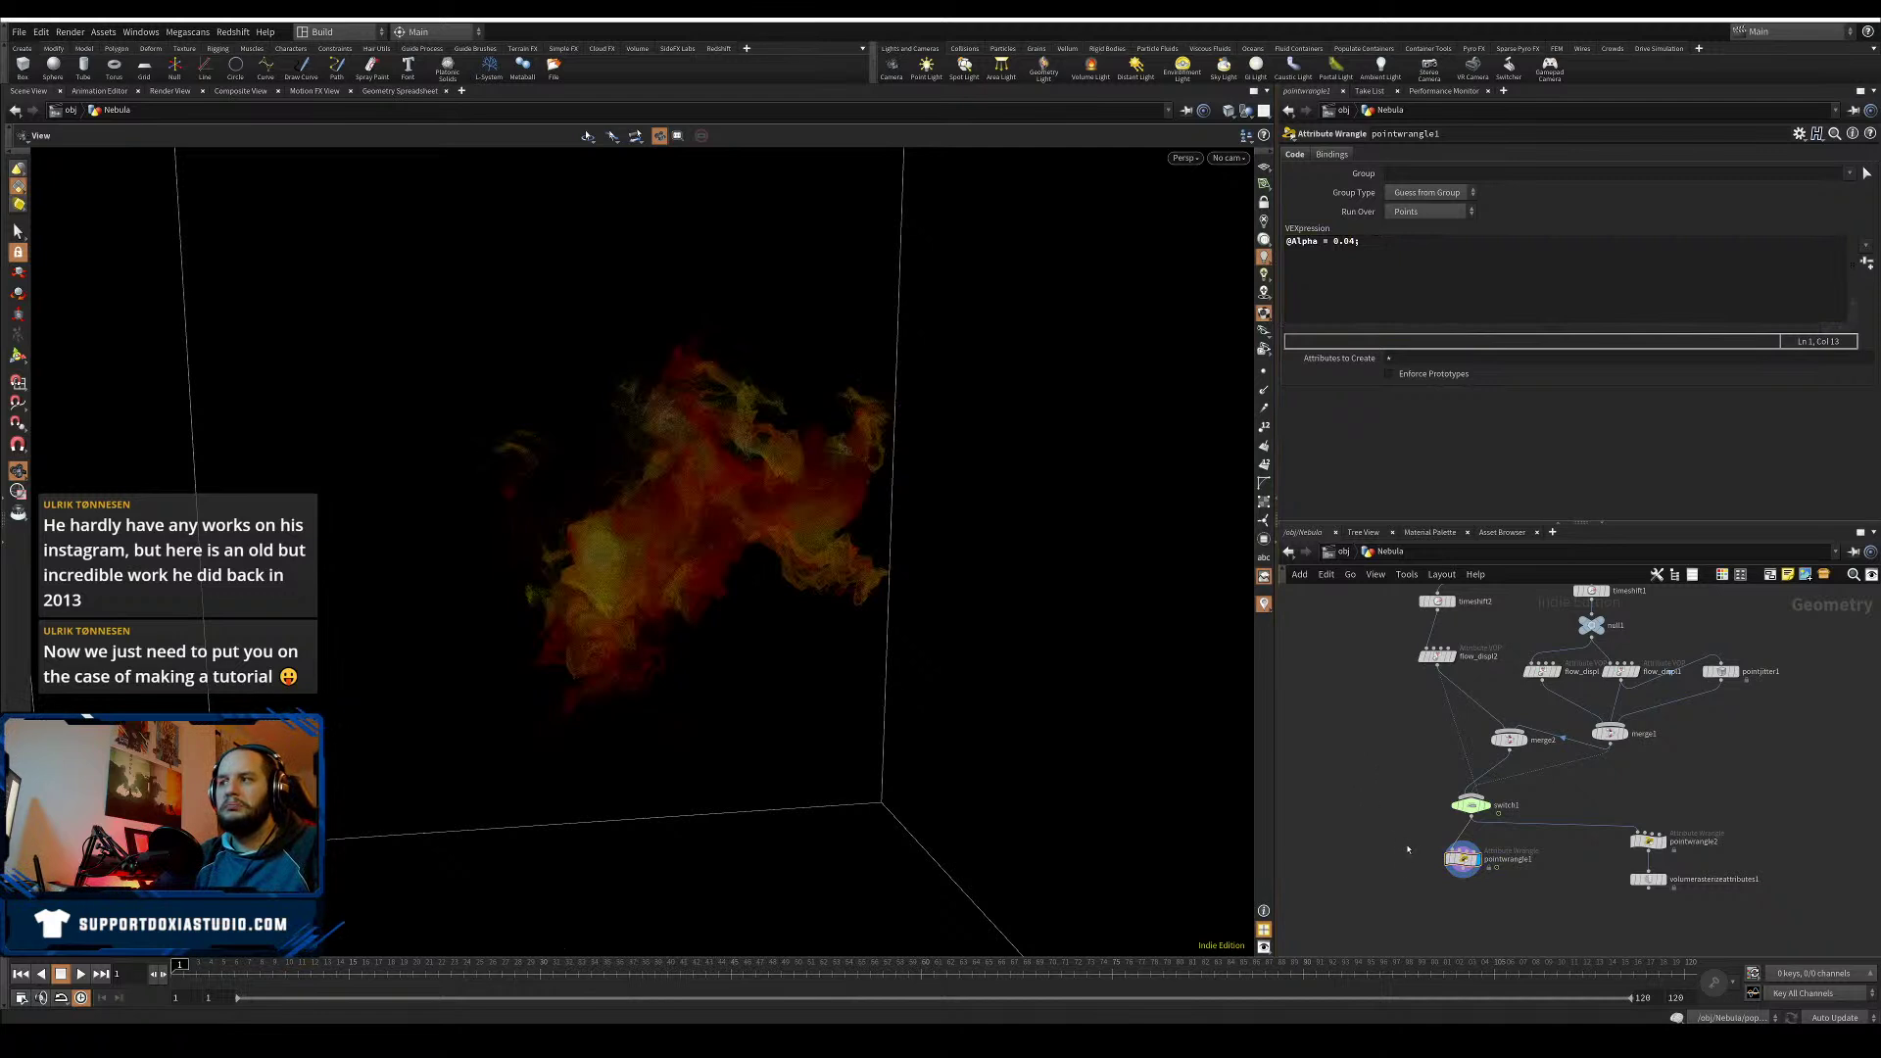
{"action": "left_click", "coordinate": [1352, 241]}
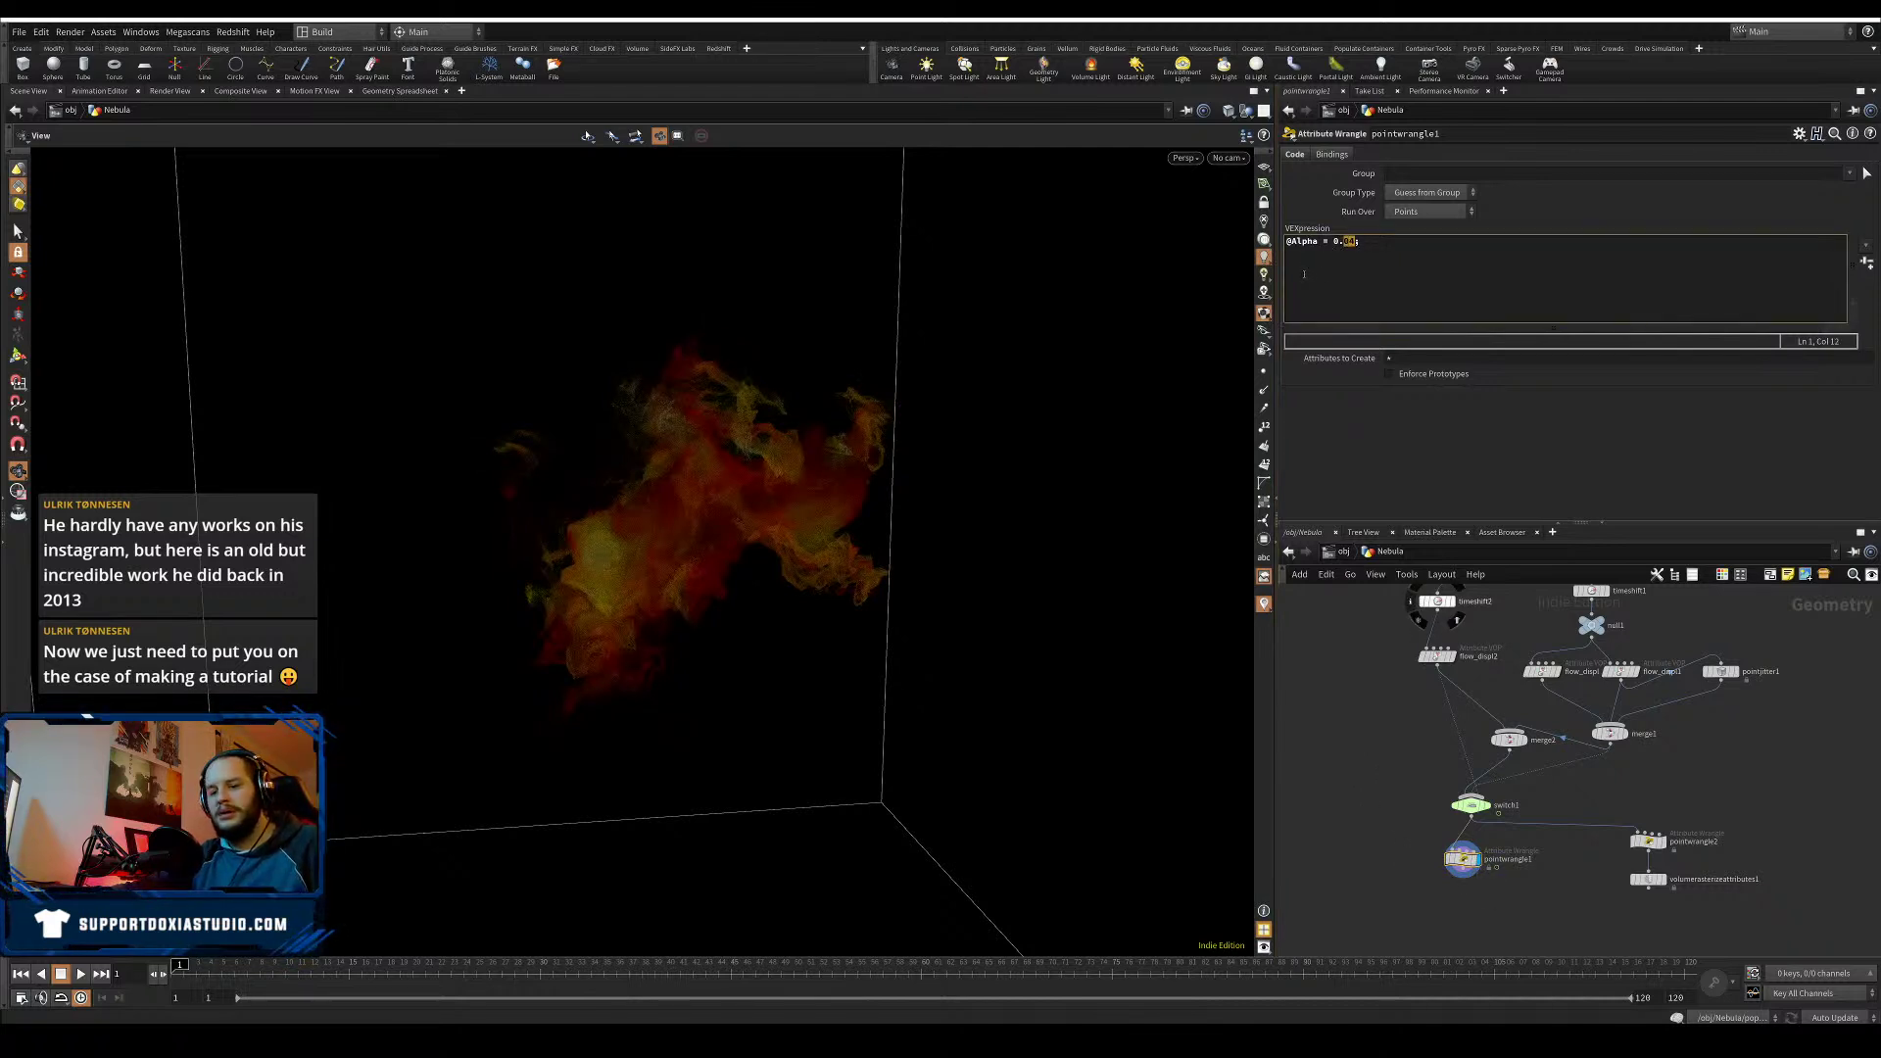
{"action": "left_click", "coordinate": [1423, 463]}
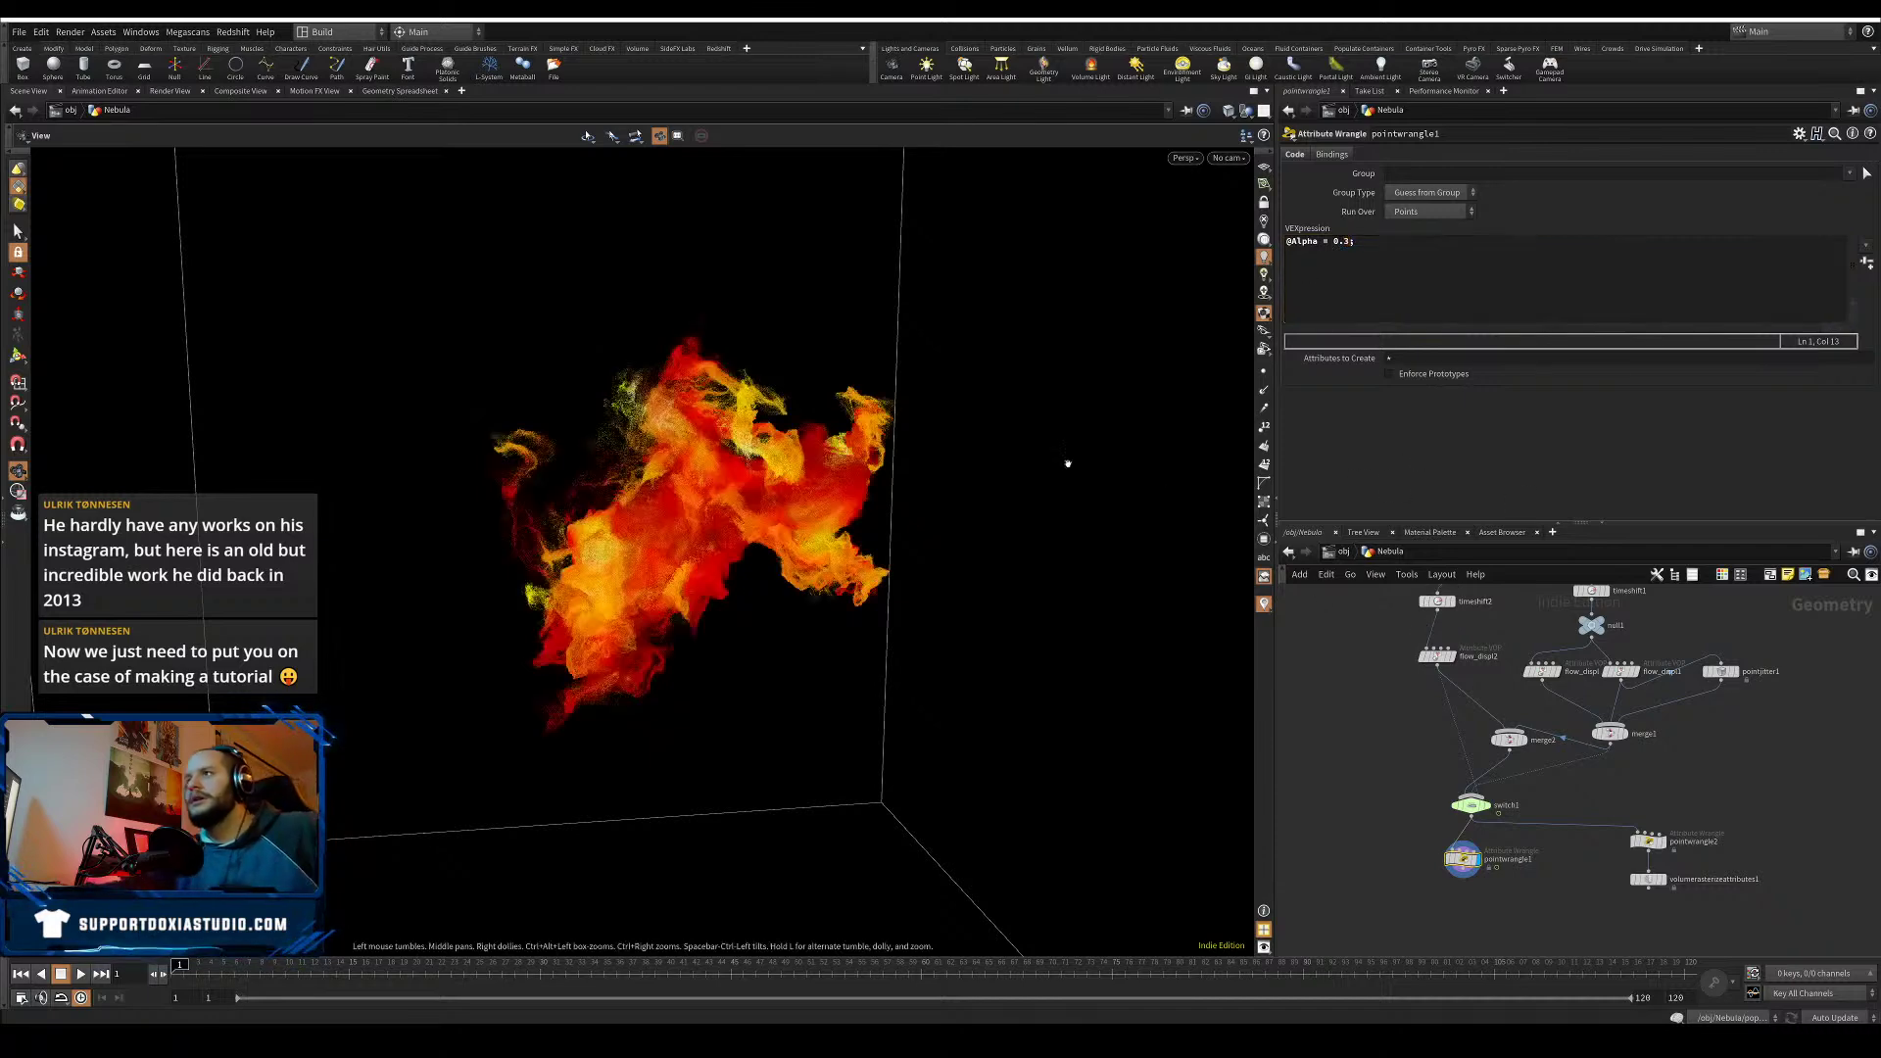
{"action": "left_click_drag", "start_coordinate": [652, 418], "coordinate": [886, 534]}
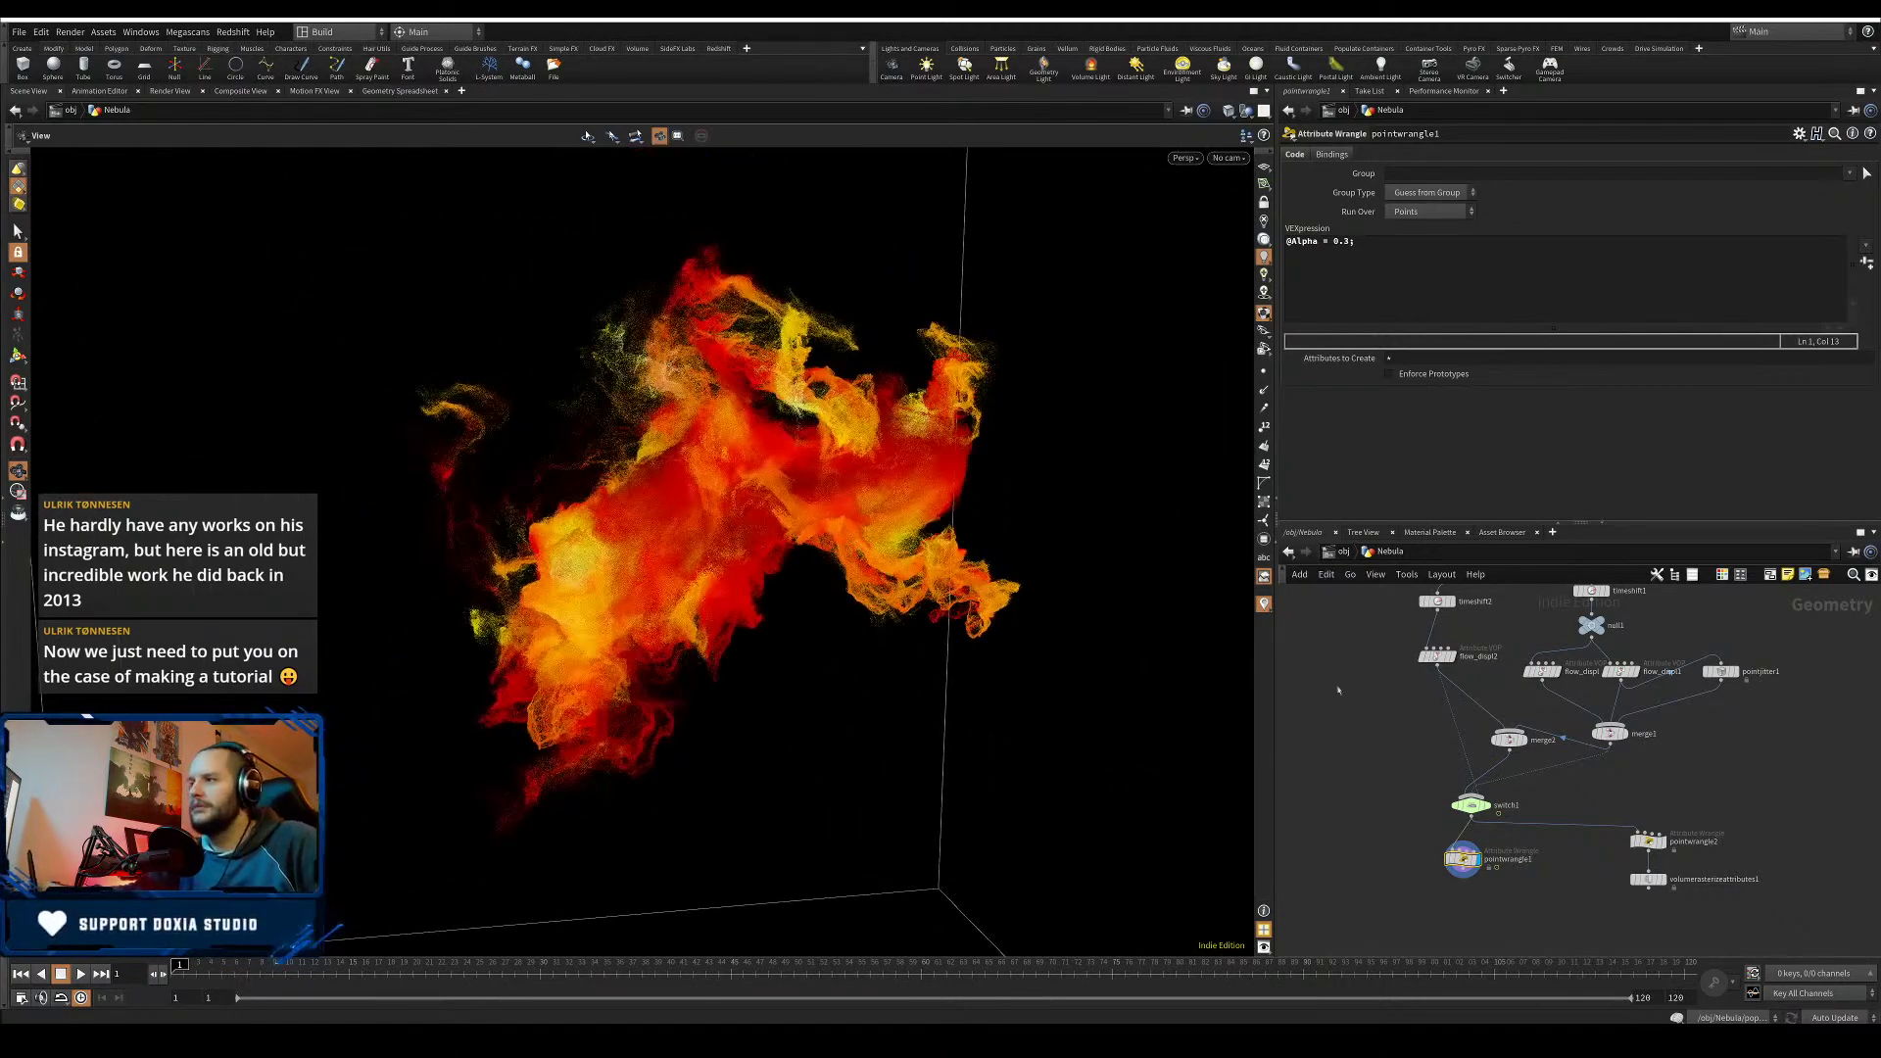
- Set switch1's Select Input to 1 and save Nebula01.hiplc
{"action": "left_click", "coordinate": [1472, 805]}
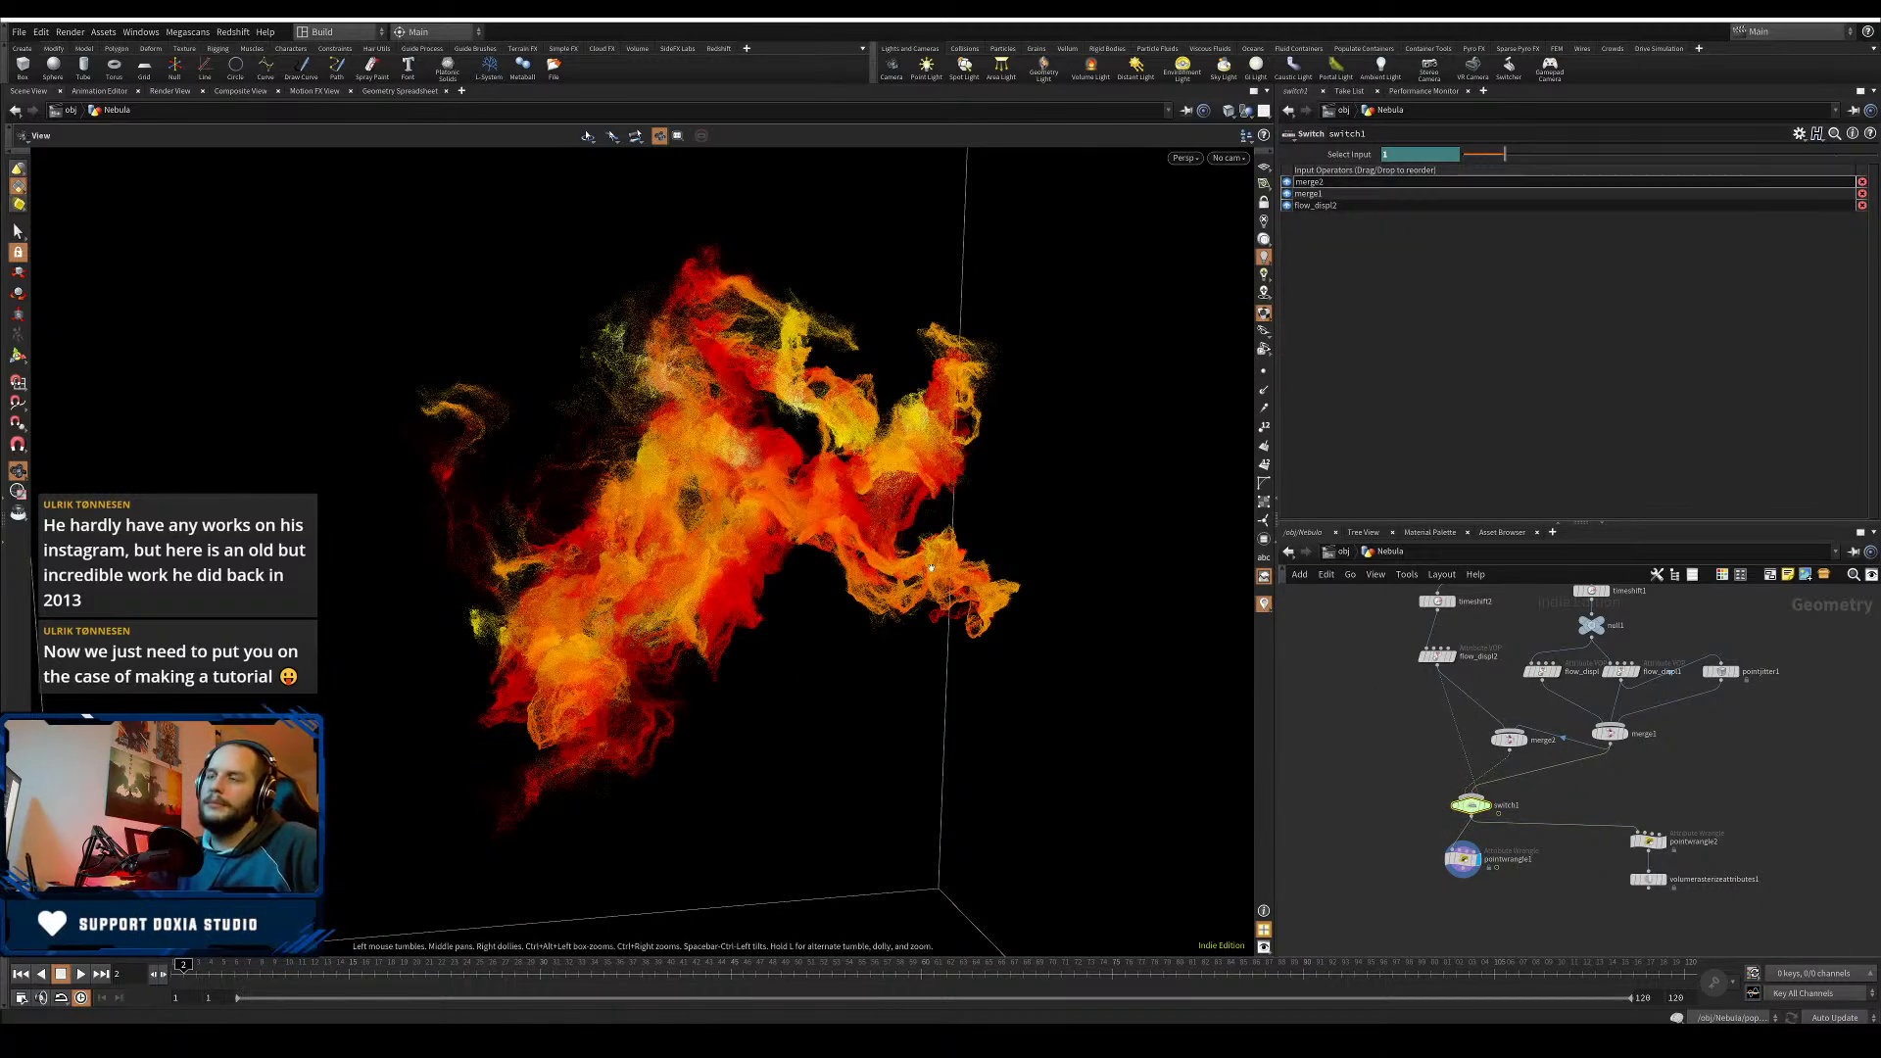
{"action": "scroll", "coordinate": [908, 506], "scroll_direction": "up", "scroll_amount": 4}
{"action": "left_click_drag", "start_coordinate": [903, 505], "coordinate": [848, 538]}
{"action": "key", "text": "ctrl+s"}
{"action": "left_click_drag", "start_coordinate": [1377, 840], "coordinate": [1485, 903]}
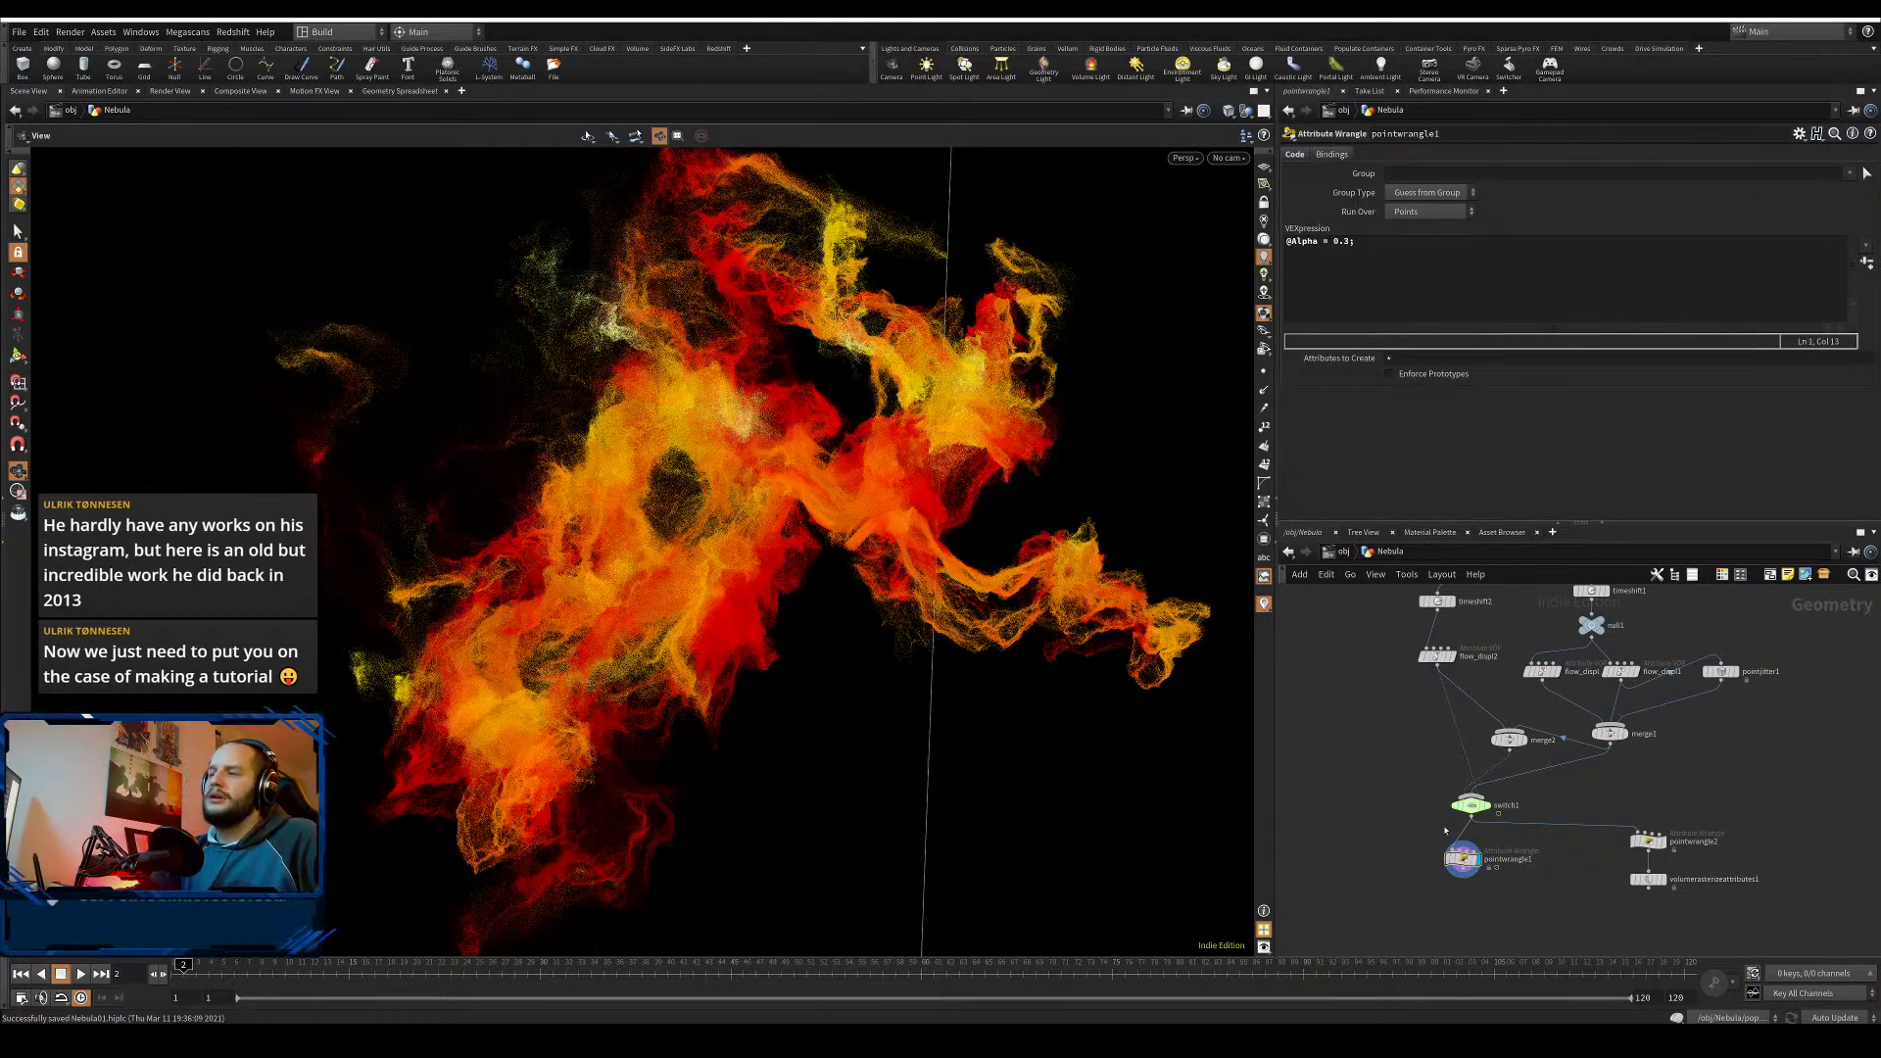
- Go up to the object level and save Nebula01 again
{"action": "key", "text": "u"}
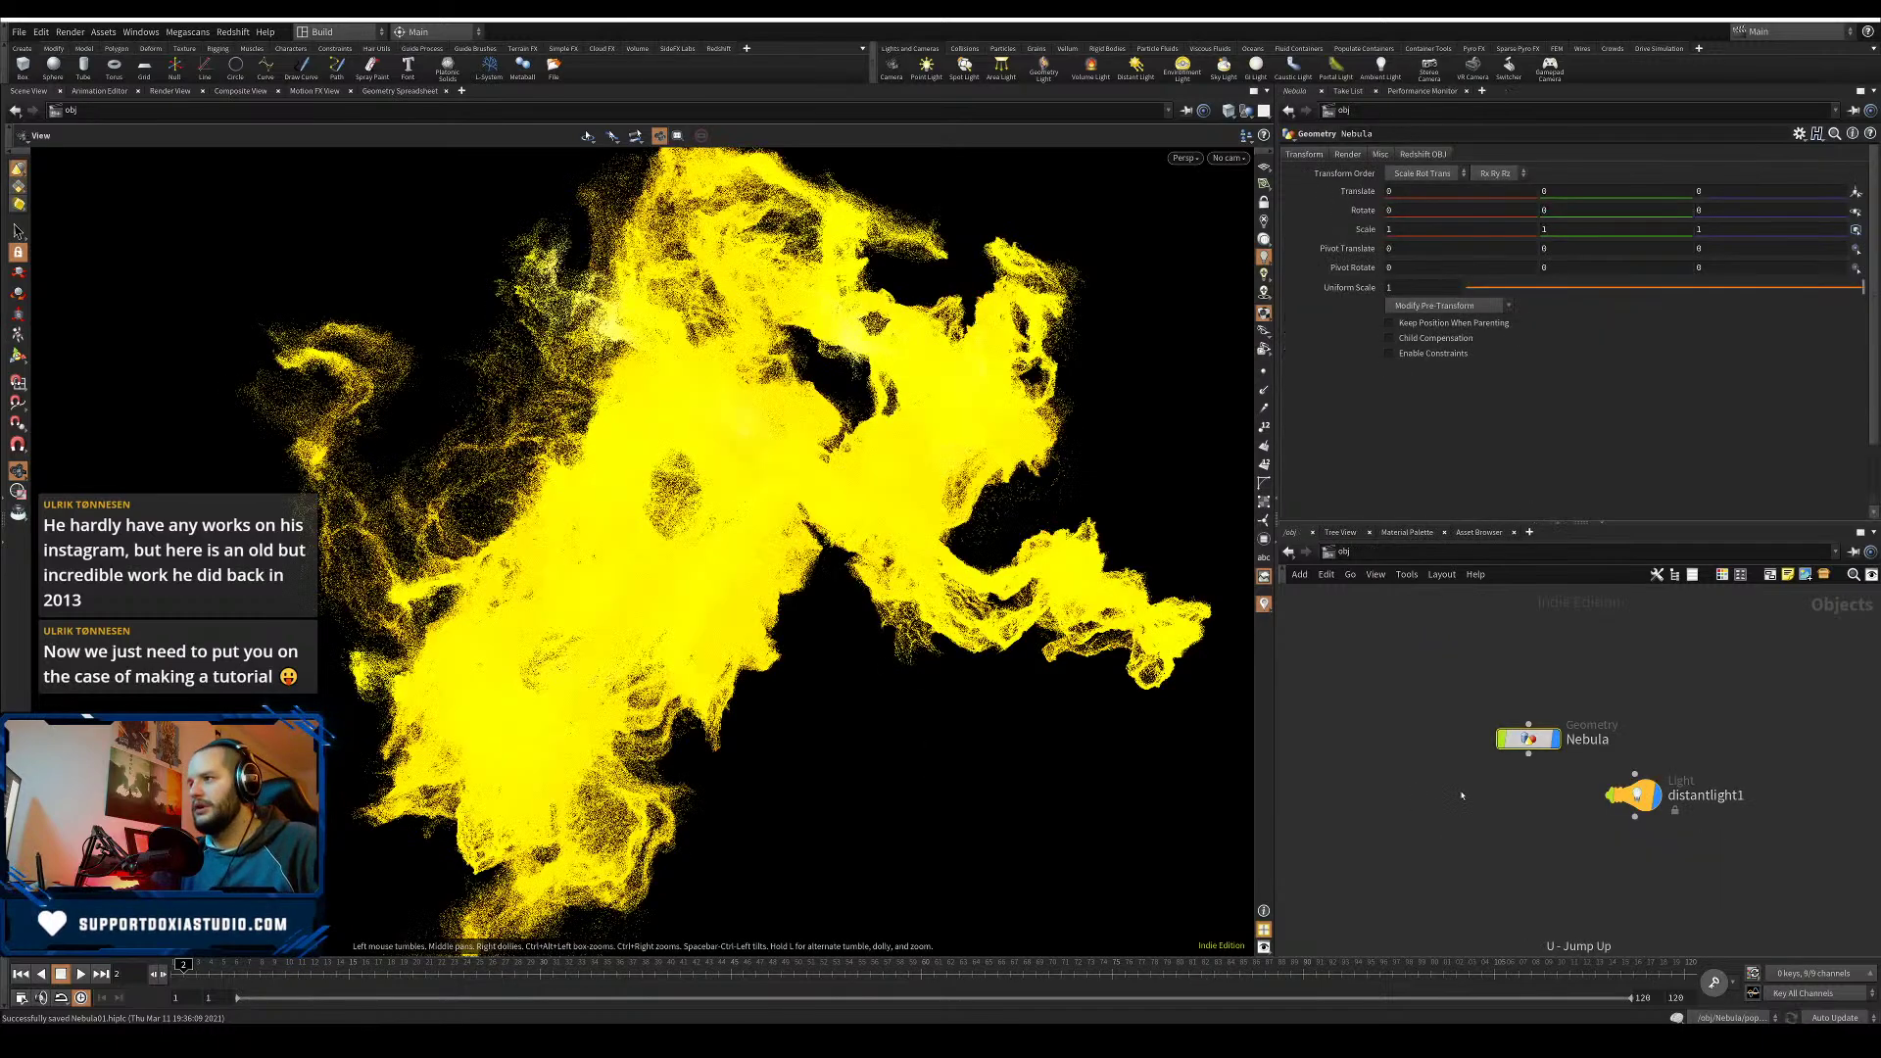
{"action": "left_click", "coordinate": [1457, 796]}
{"action": "key", "text": "ctrl+s"}
{"action": "left_click_drag", "start_coordinate": [695, 534], "coordinate": [854, 354]}
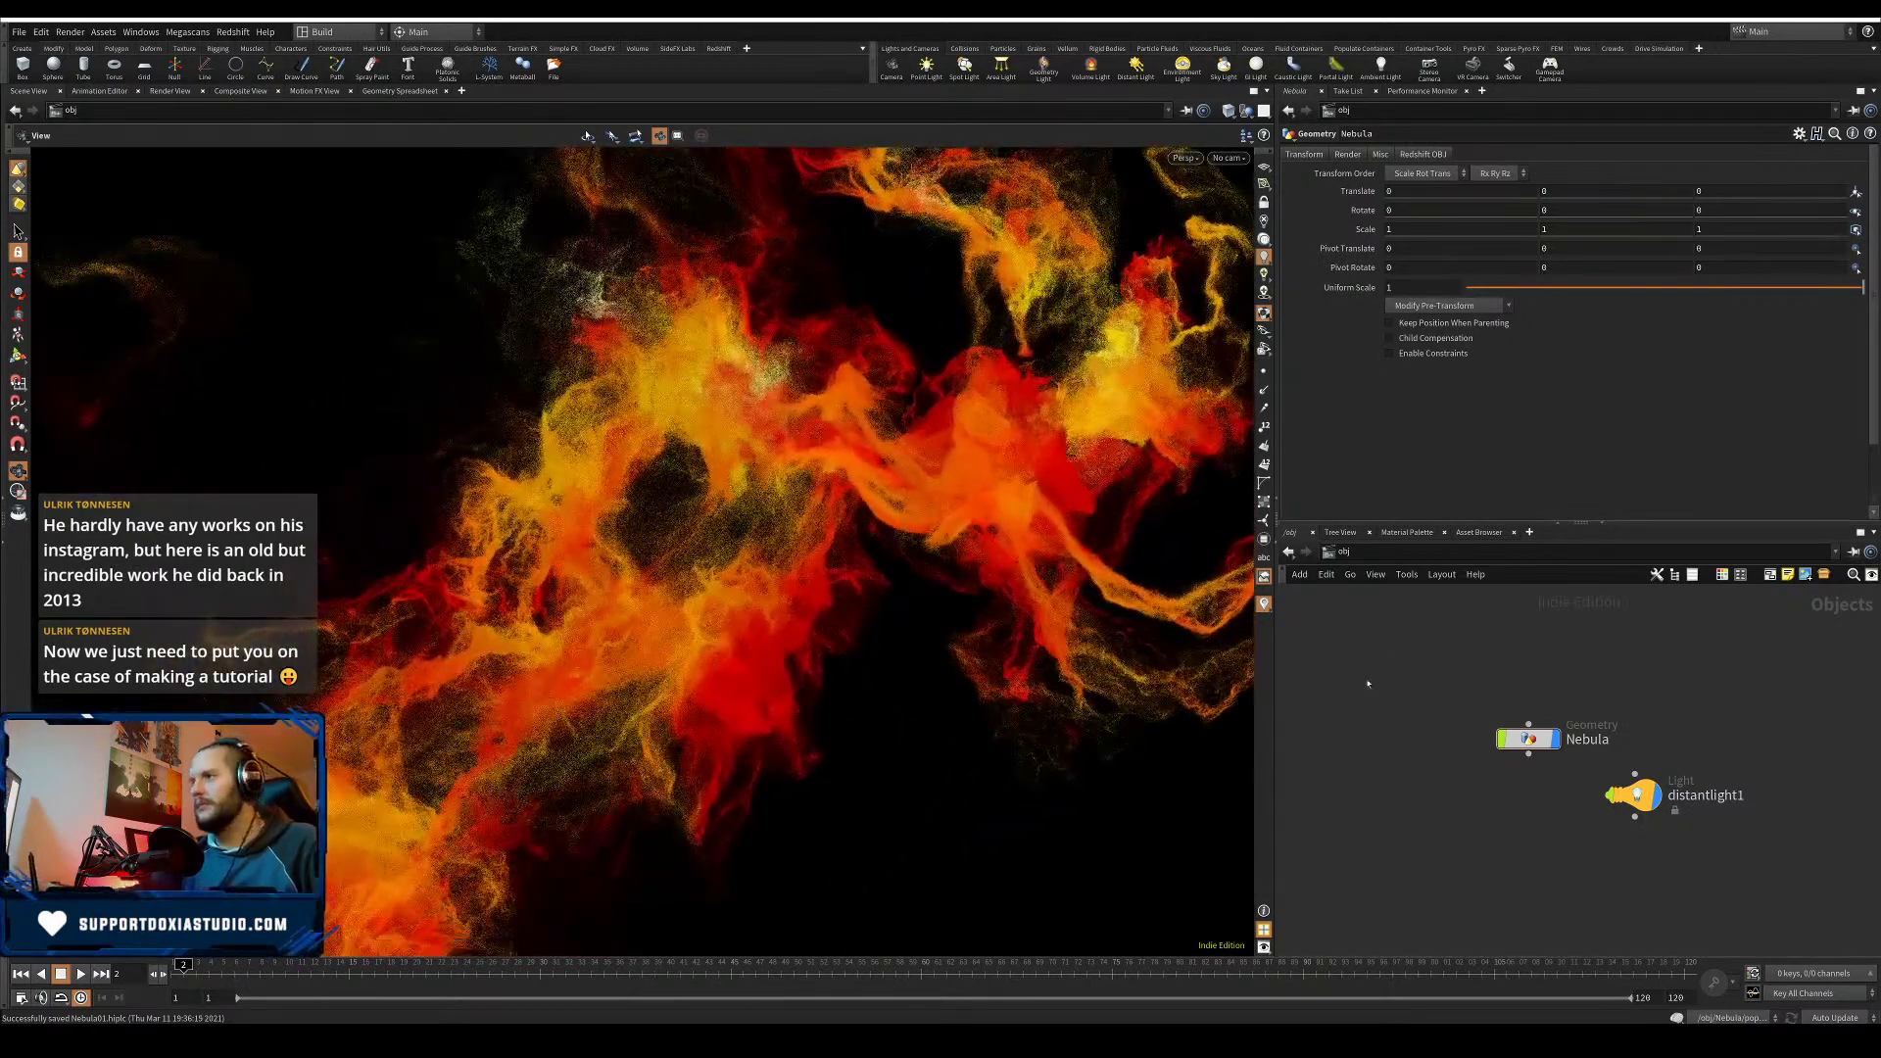
{"action": "key", "text": "ctrl+s"}
- Switch to the Doxia_Render desktop, then bring up the artist's Instagram profile
{"action": "left_click", "coordinate": [354, 39]}
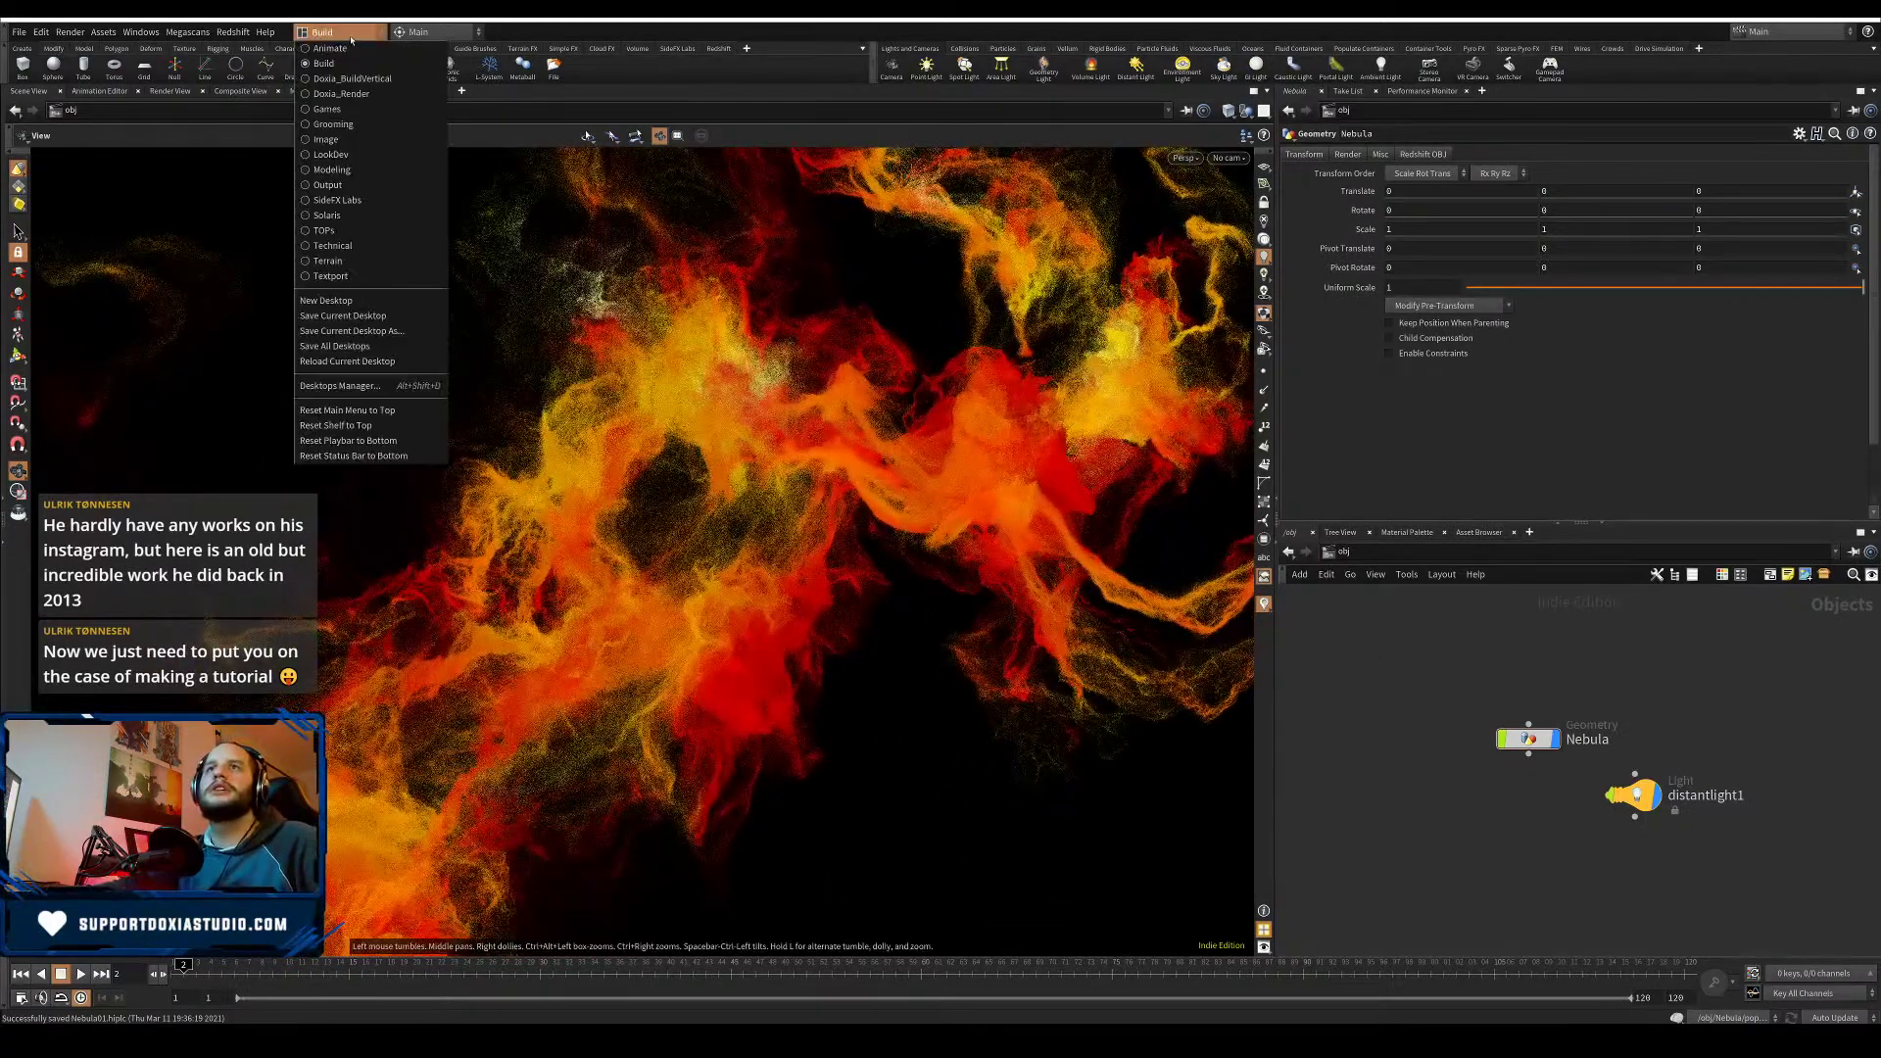
{"action": "left_click", "coordinate": [372, 101]}
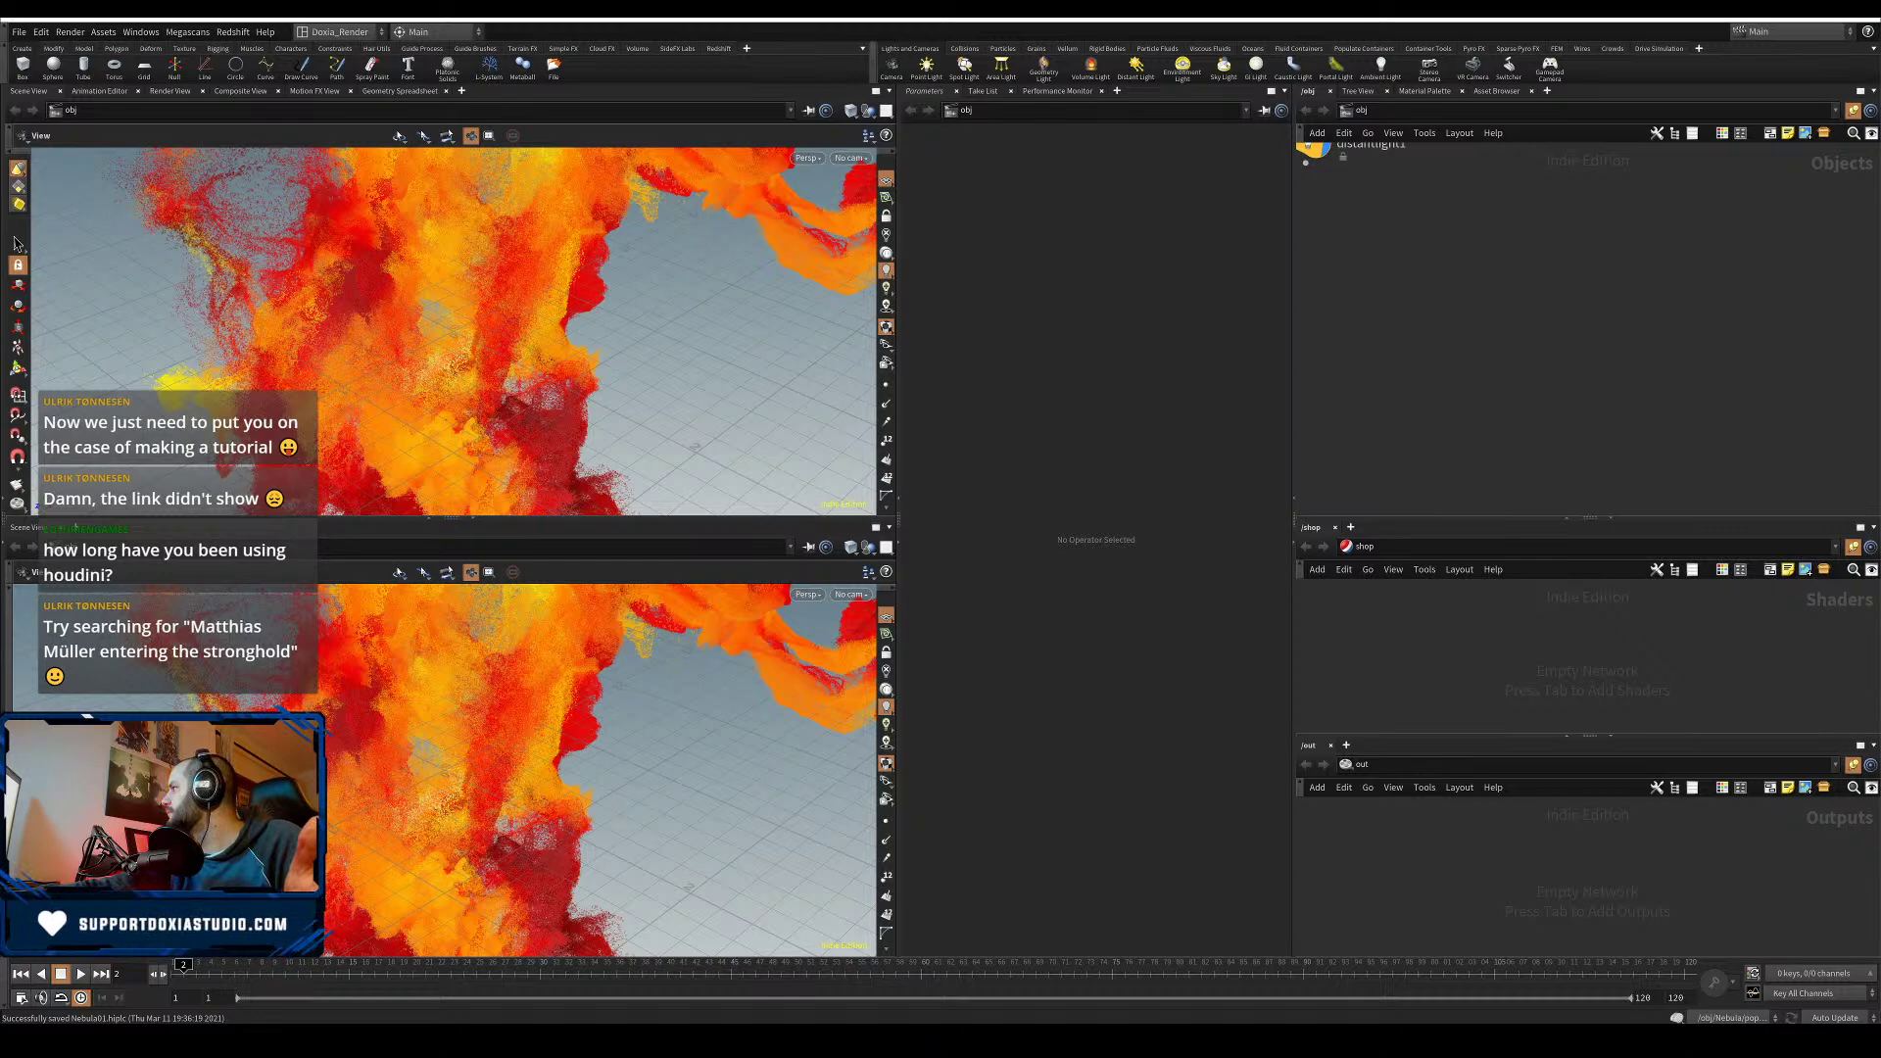
{"action": "key", "text": "alt+Tab"}
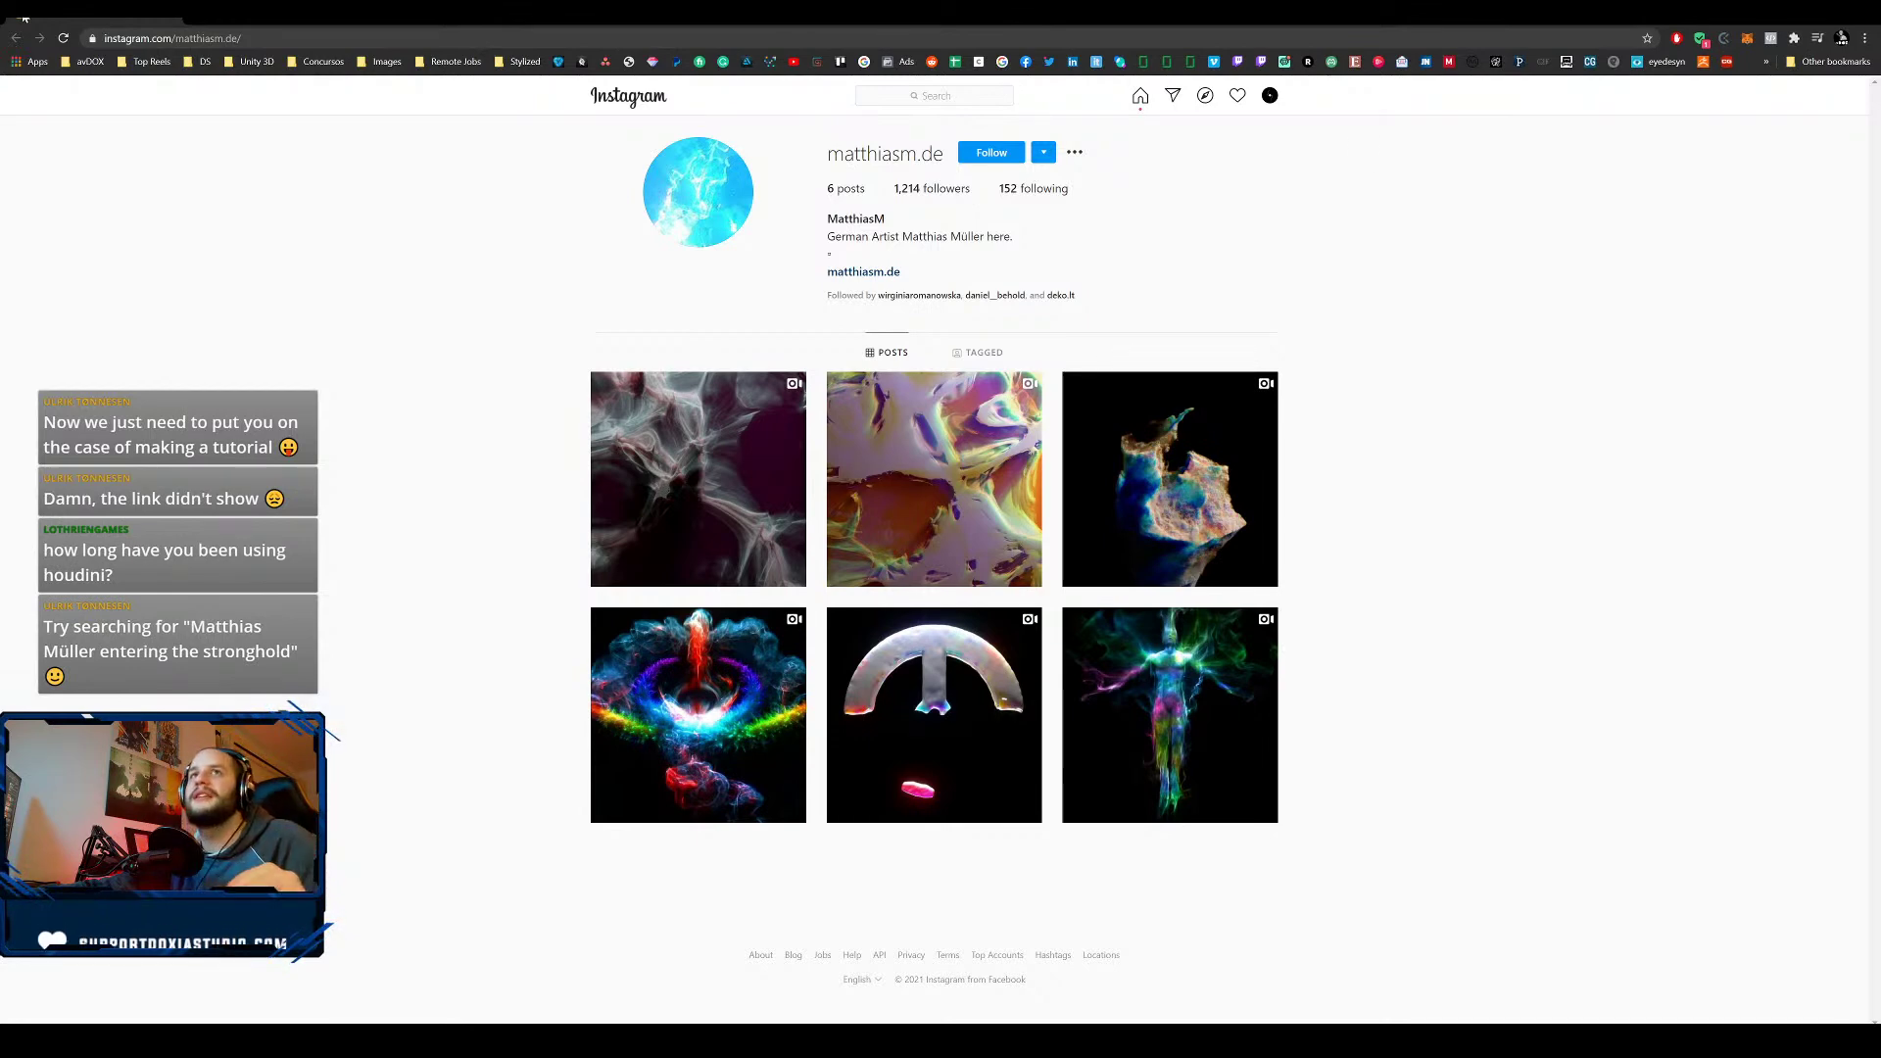
- Snap the Instagram browser window onto the other monitor to reveal Houdini
{"action": "key", "text": "super+shift+Right"}
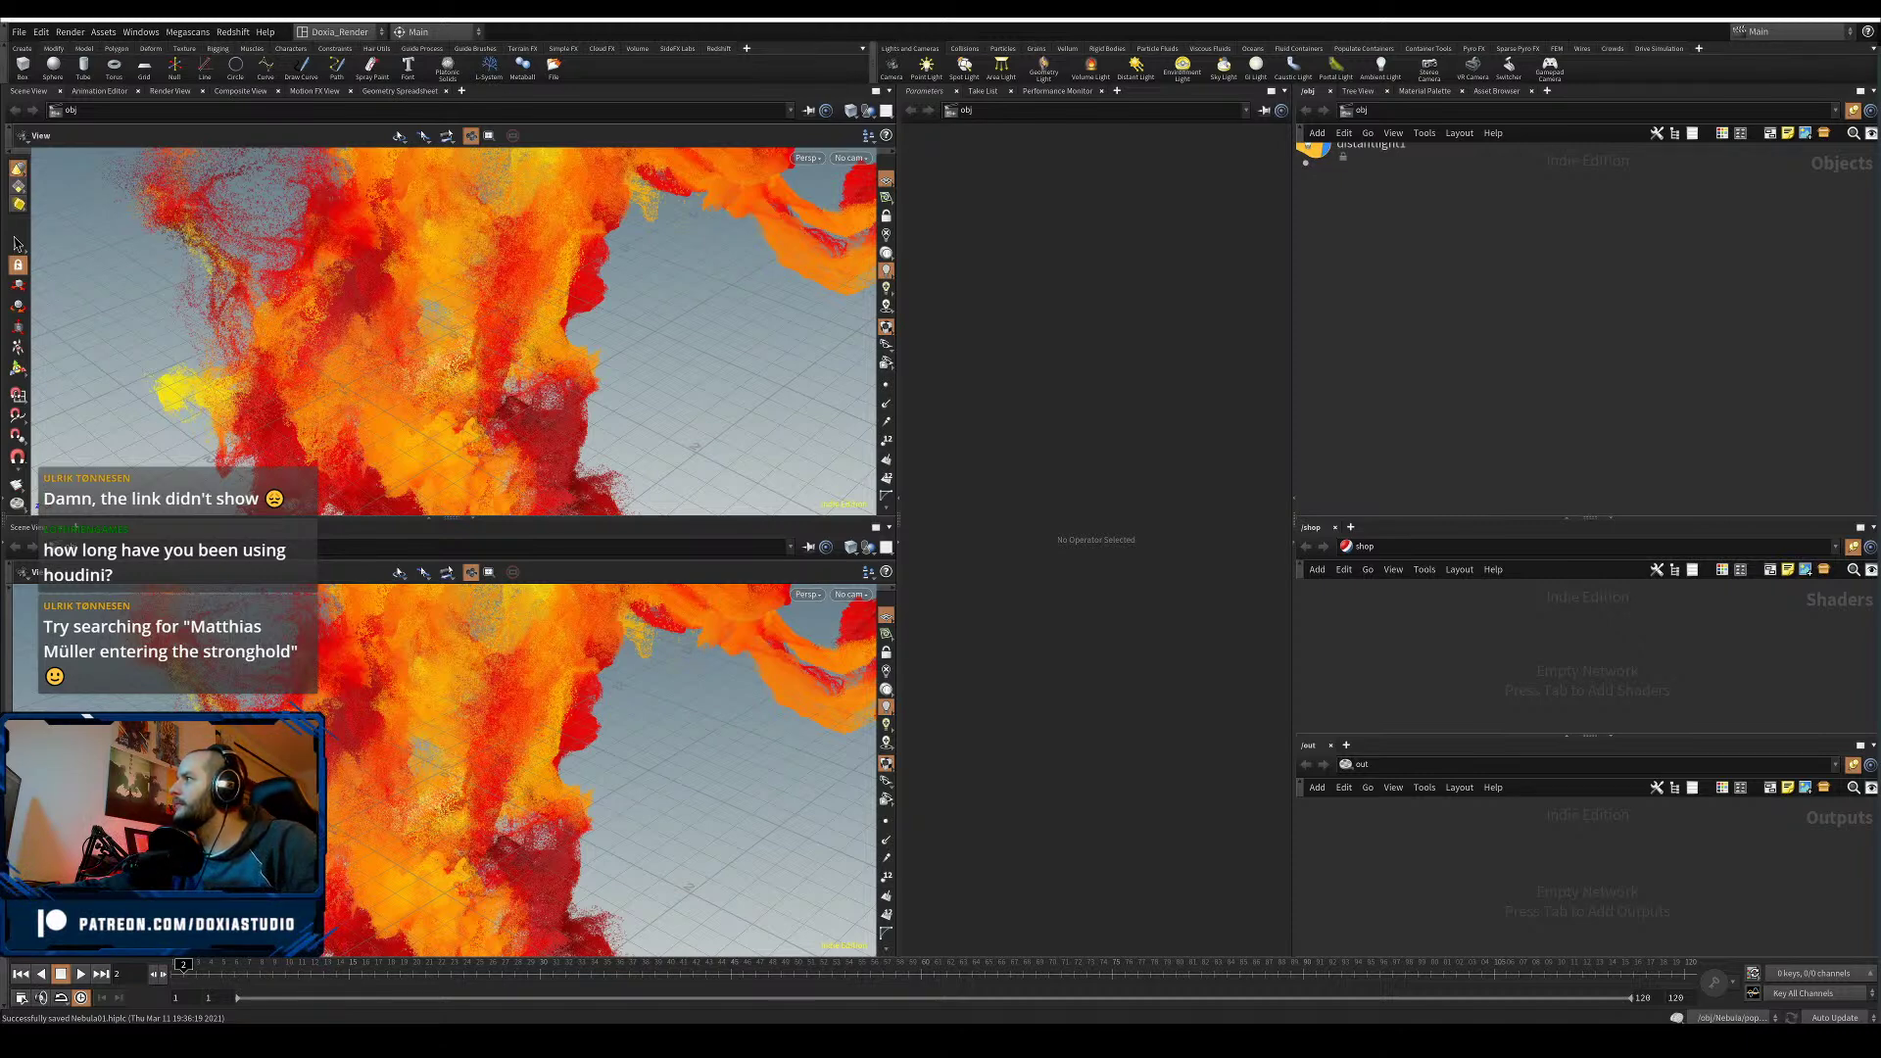
- Open the 'Entering The Stronghold' Facebook video from the Google results and start a new tab
{"action": "left_click_drag", "start_coordinate": [1880, 157], "coordinate": [1204, 19]}
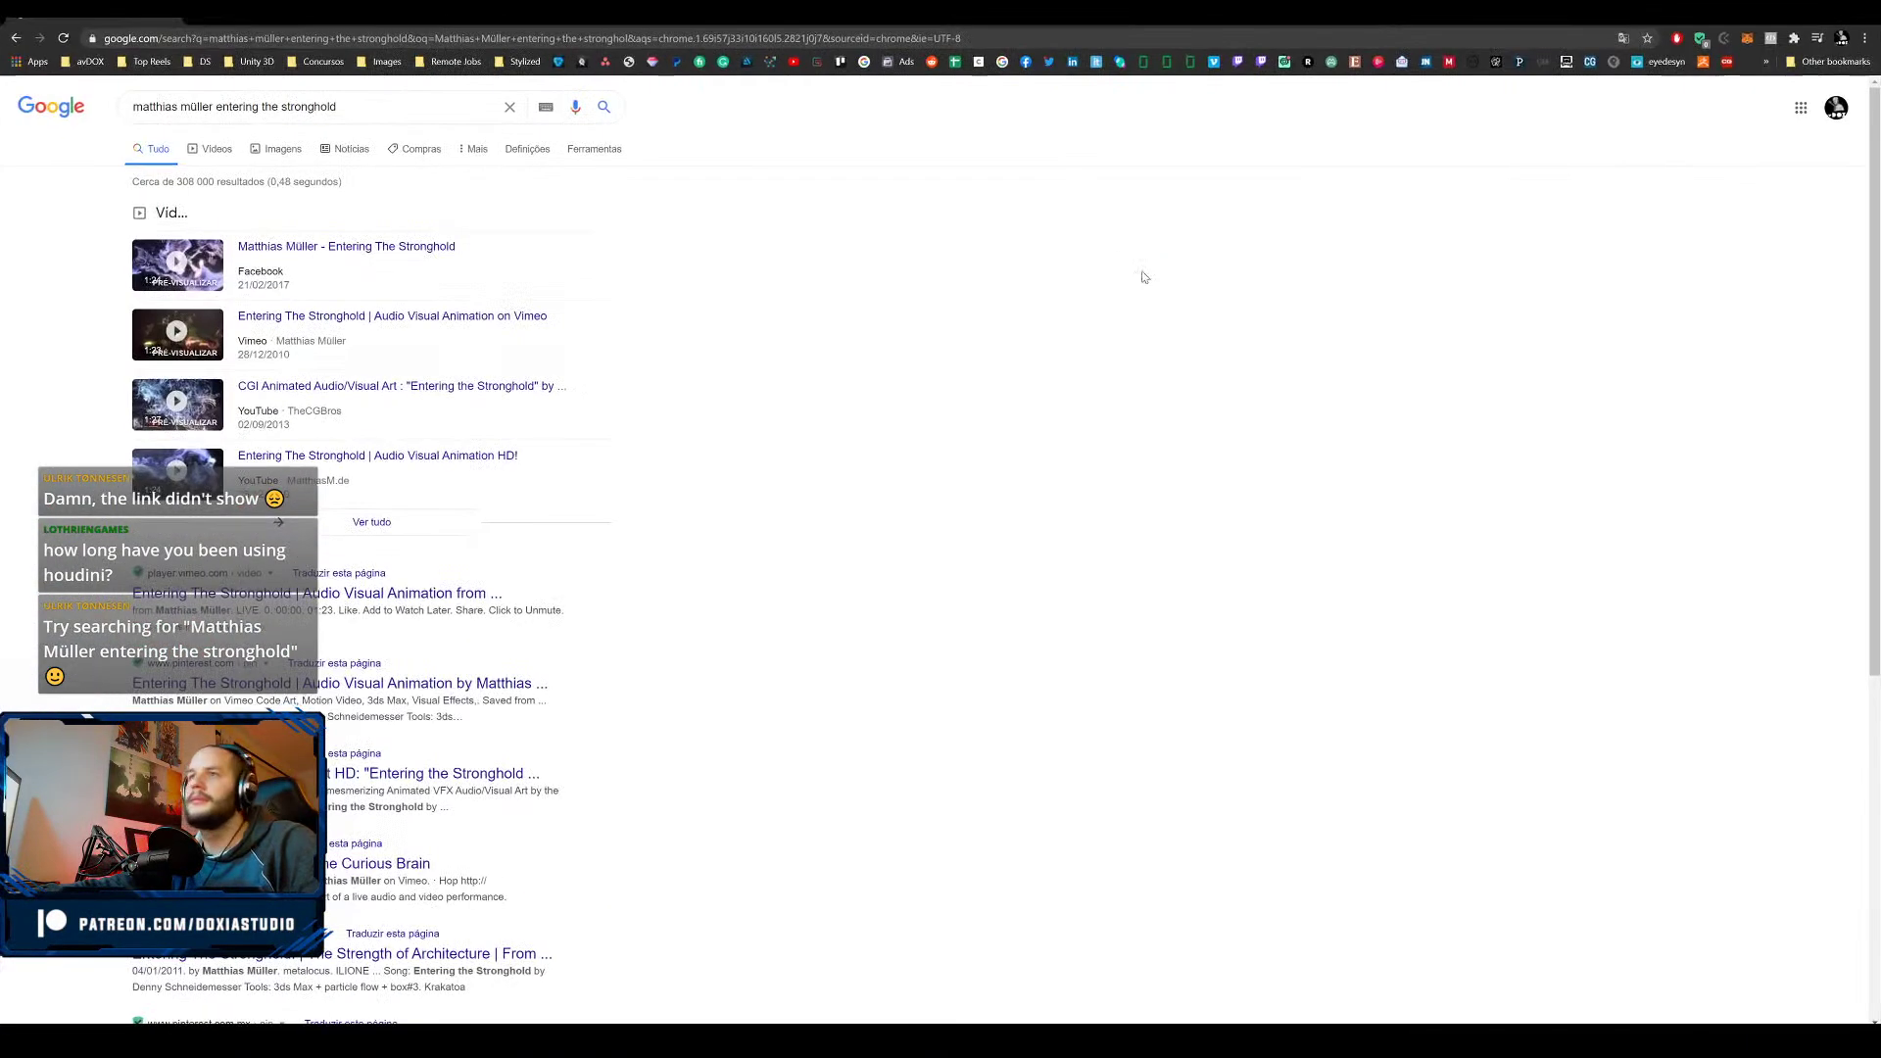
{"action": "left_click", "coordinate": [288, 270]}
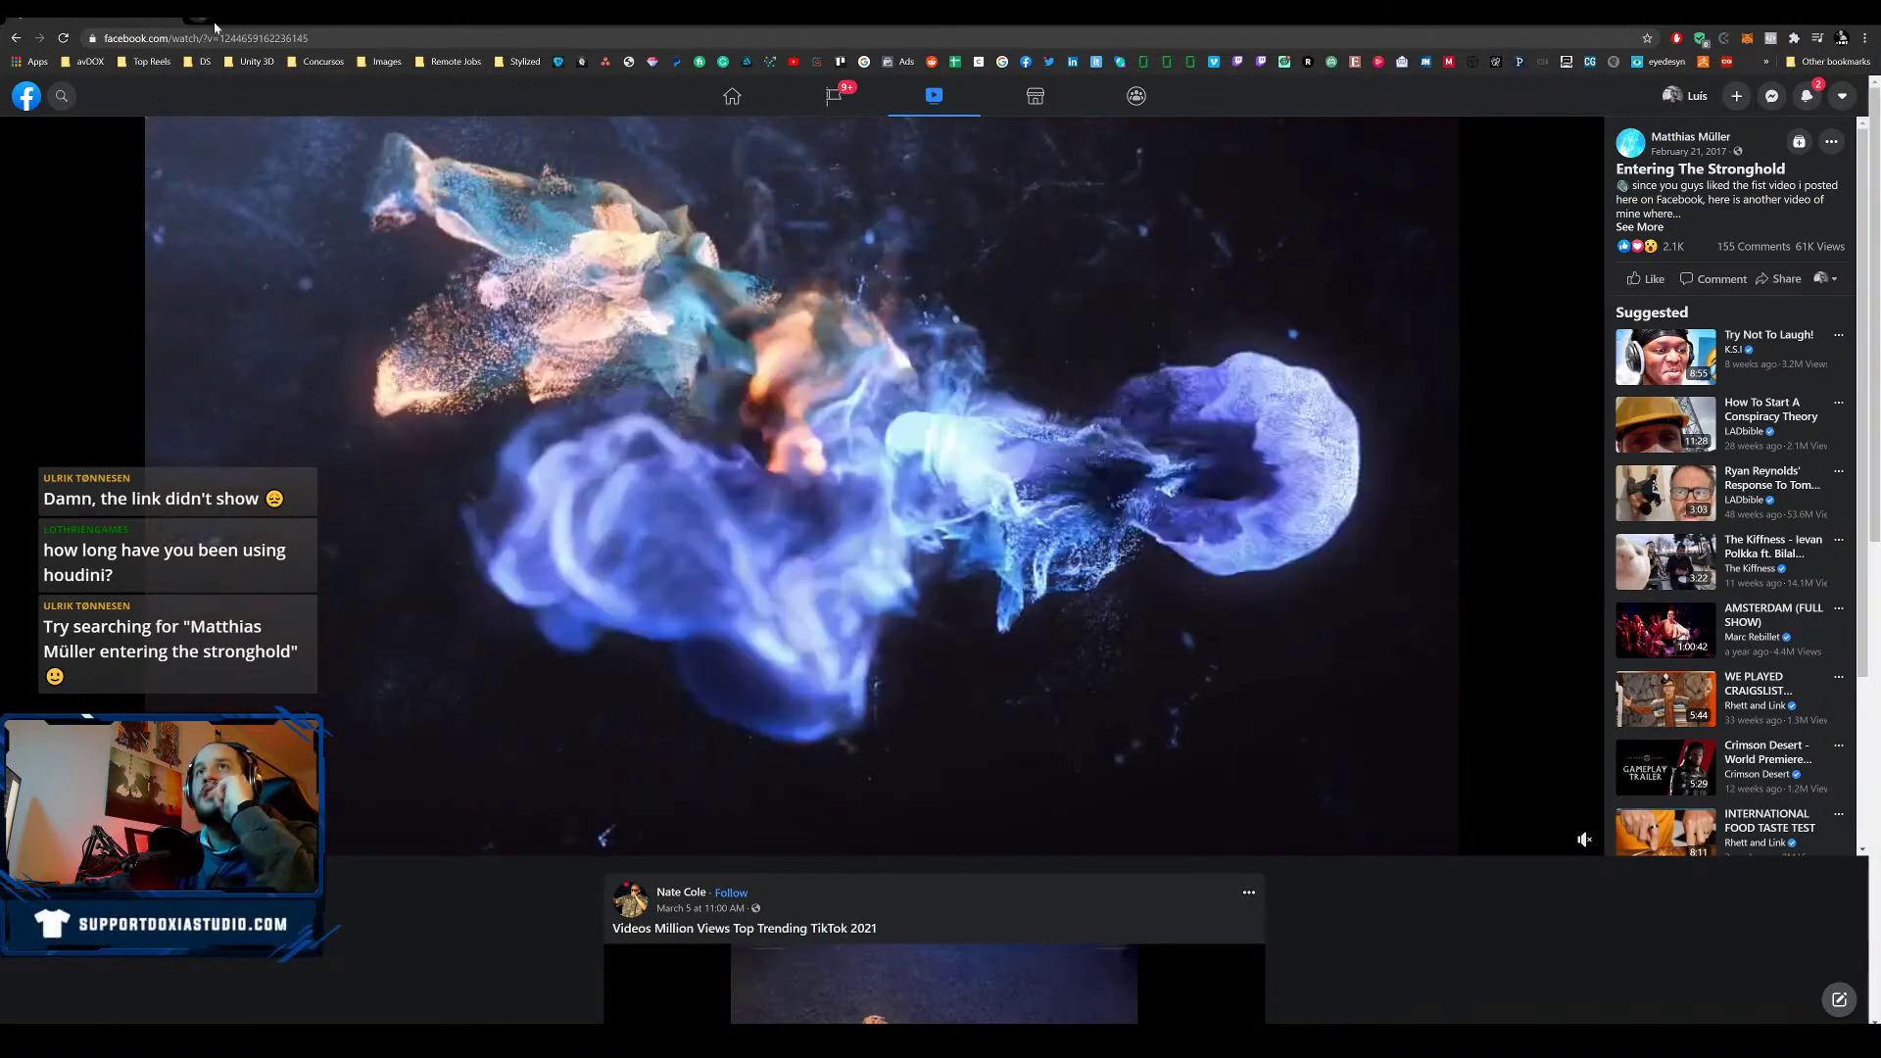
{"action": "key", "text": "ctrl+t"}
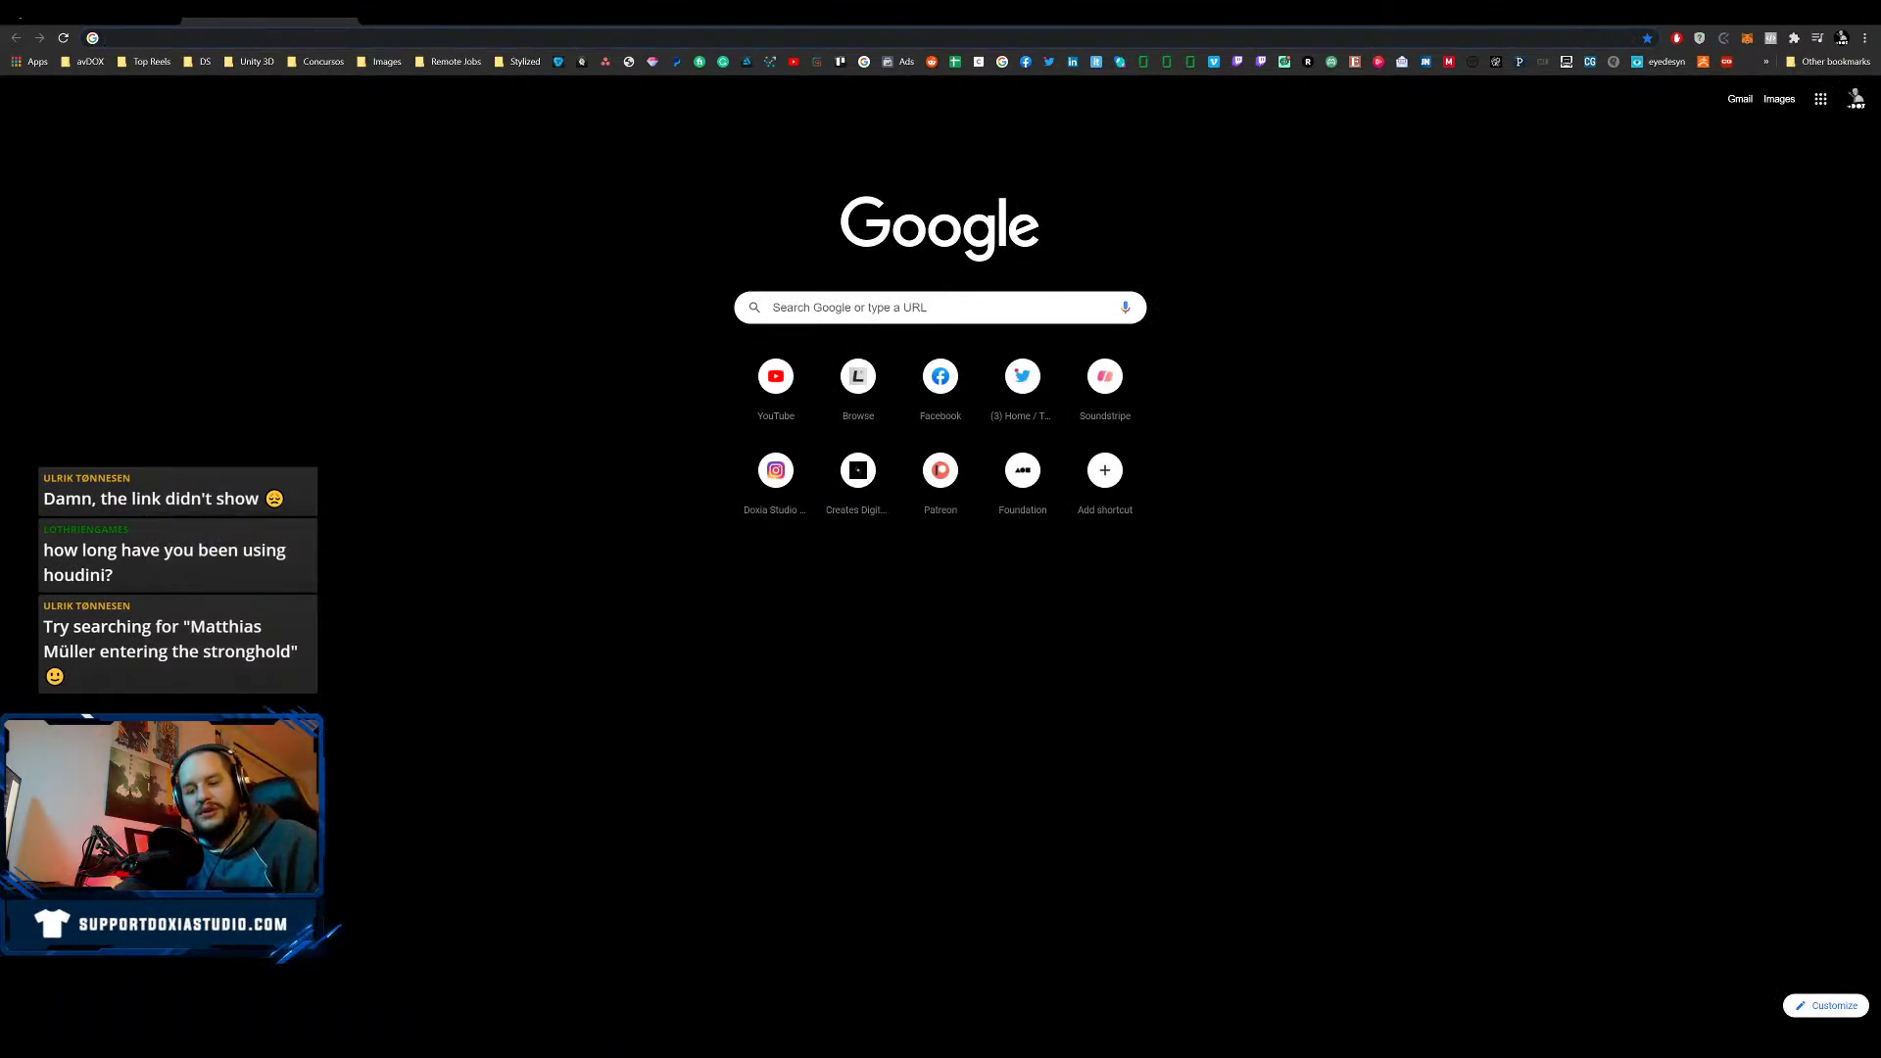
- Search the artist's name with 'volume liquid', then with 'volume optical flow'
{"action": "key", "text": "BackSpace"}
{"action": "key", "text": "BackSpace"}
{"action": "key", "text": "BackSpace"}
{"action": "key", "text": "BackSpace"}
{"action": "key", "text": "BackSpace"}
{"action": "key", "text": "BackSpace"}
{"action": "key", "text": "BackSpace"}
{"action": "key", "text": "BackSpace"}
{"action": "key", "text": "BackSpace"}
{"action": "key", "text": "BackSpace"}
{"action": "key", "text": "BackSpace"}
{"action": "key", "text": "BackSpace"}
{"action": "key", "text": "BackSpace"}
{"action": "key", "text": "BackSpace"}
{"action": "key", "text": "BackSpace"}
{"action": "key", "text": "BackSpace"}
{"action": "key", "text": "BackSpace"}
{"action": "key", "text": "BackSpace"}
{"action": "key", "text": "BackSpace"}
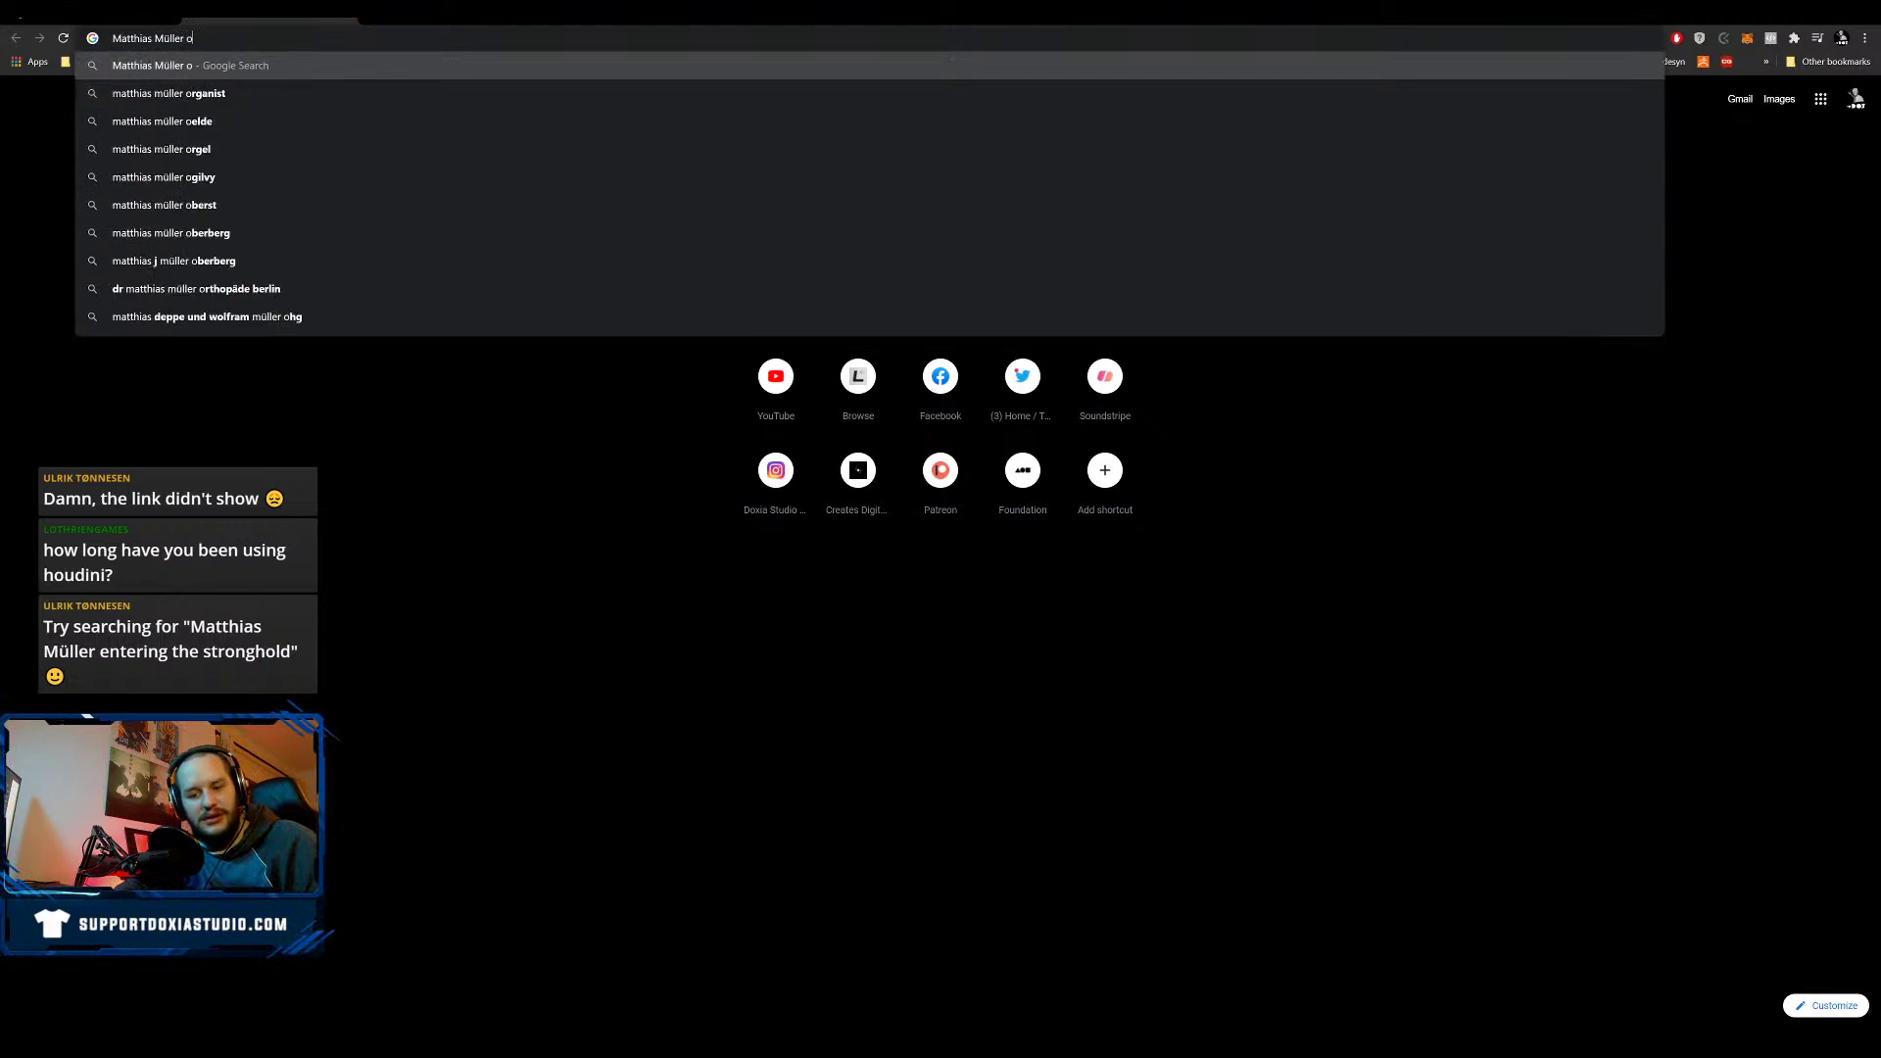
{"action": "key", "text": "BackSpace"}
{"action": "key", "text": "BackSpace"}
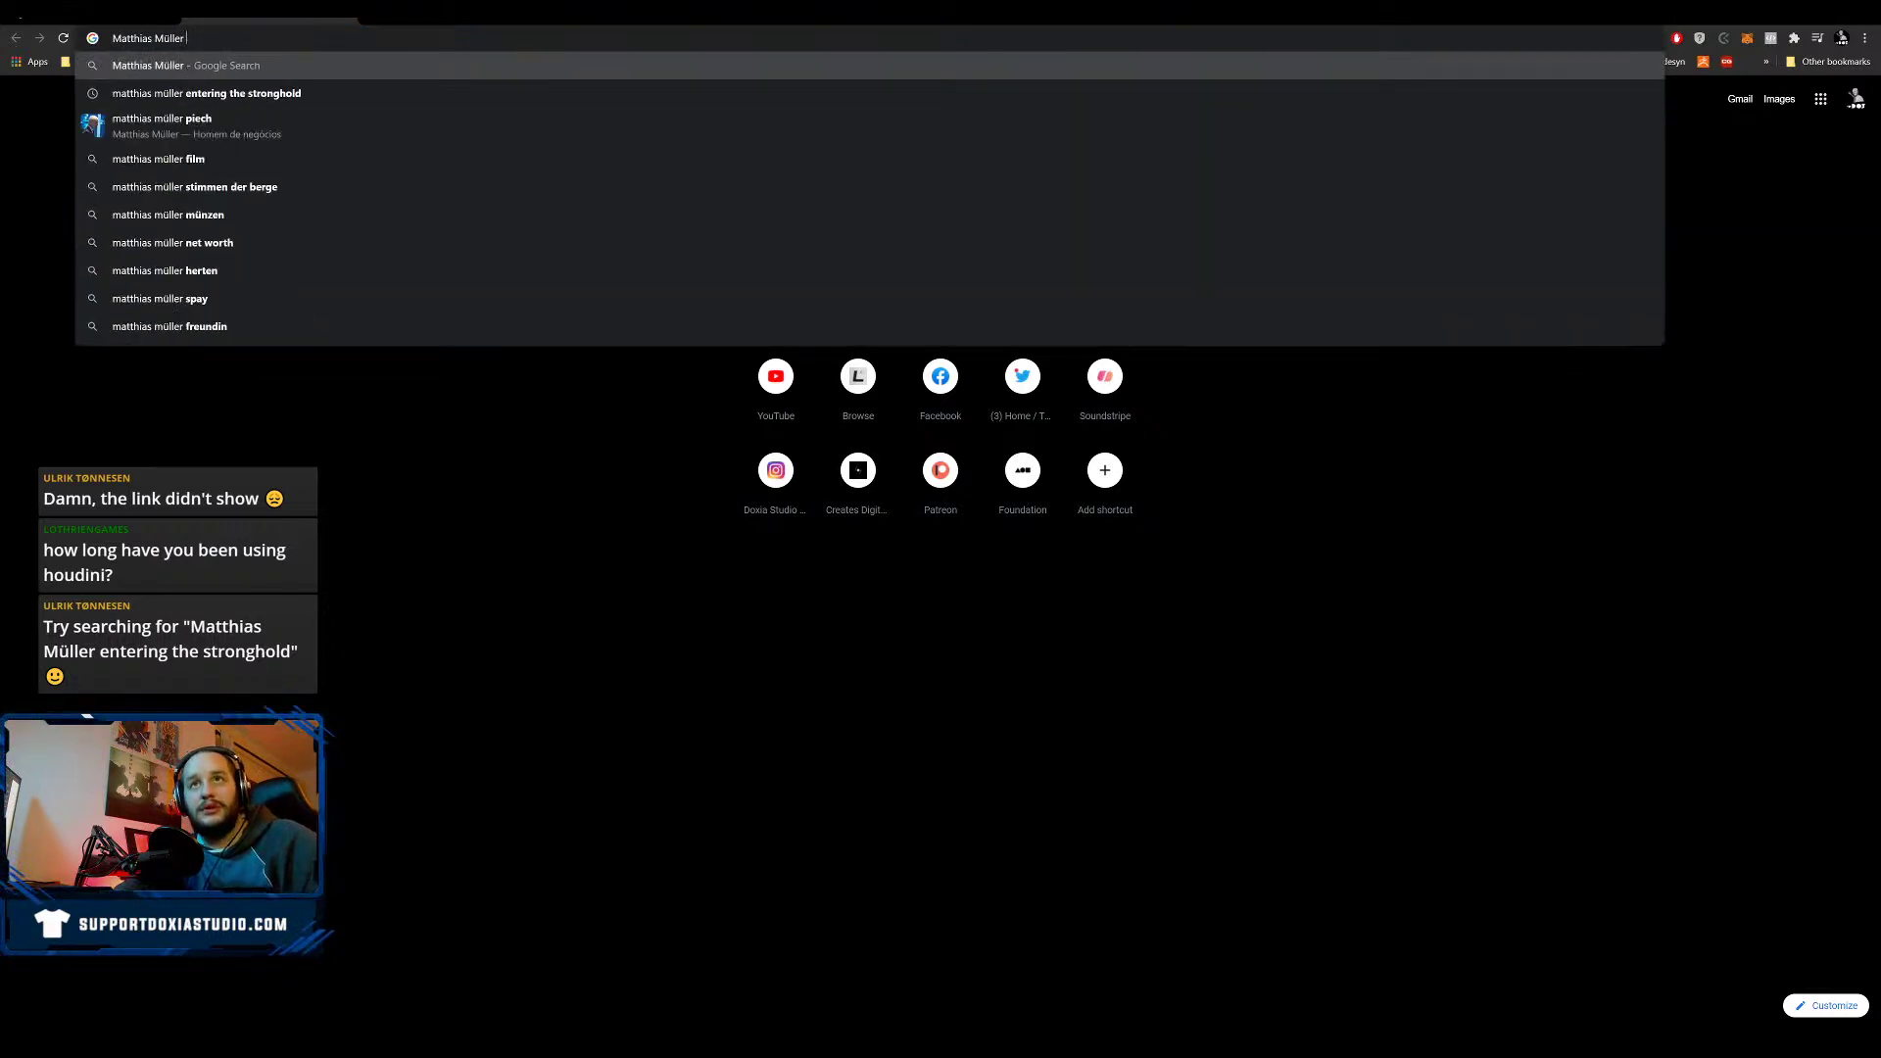
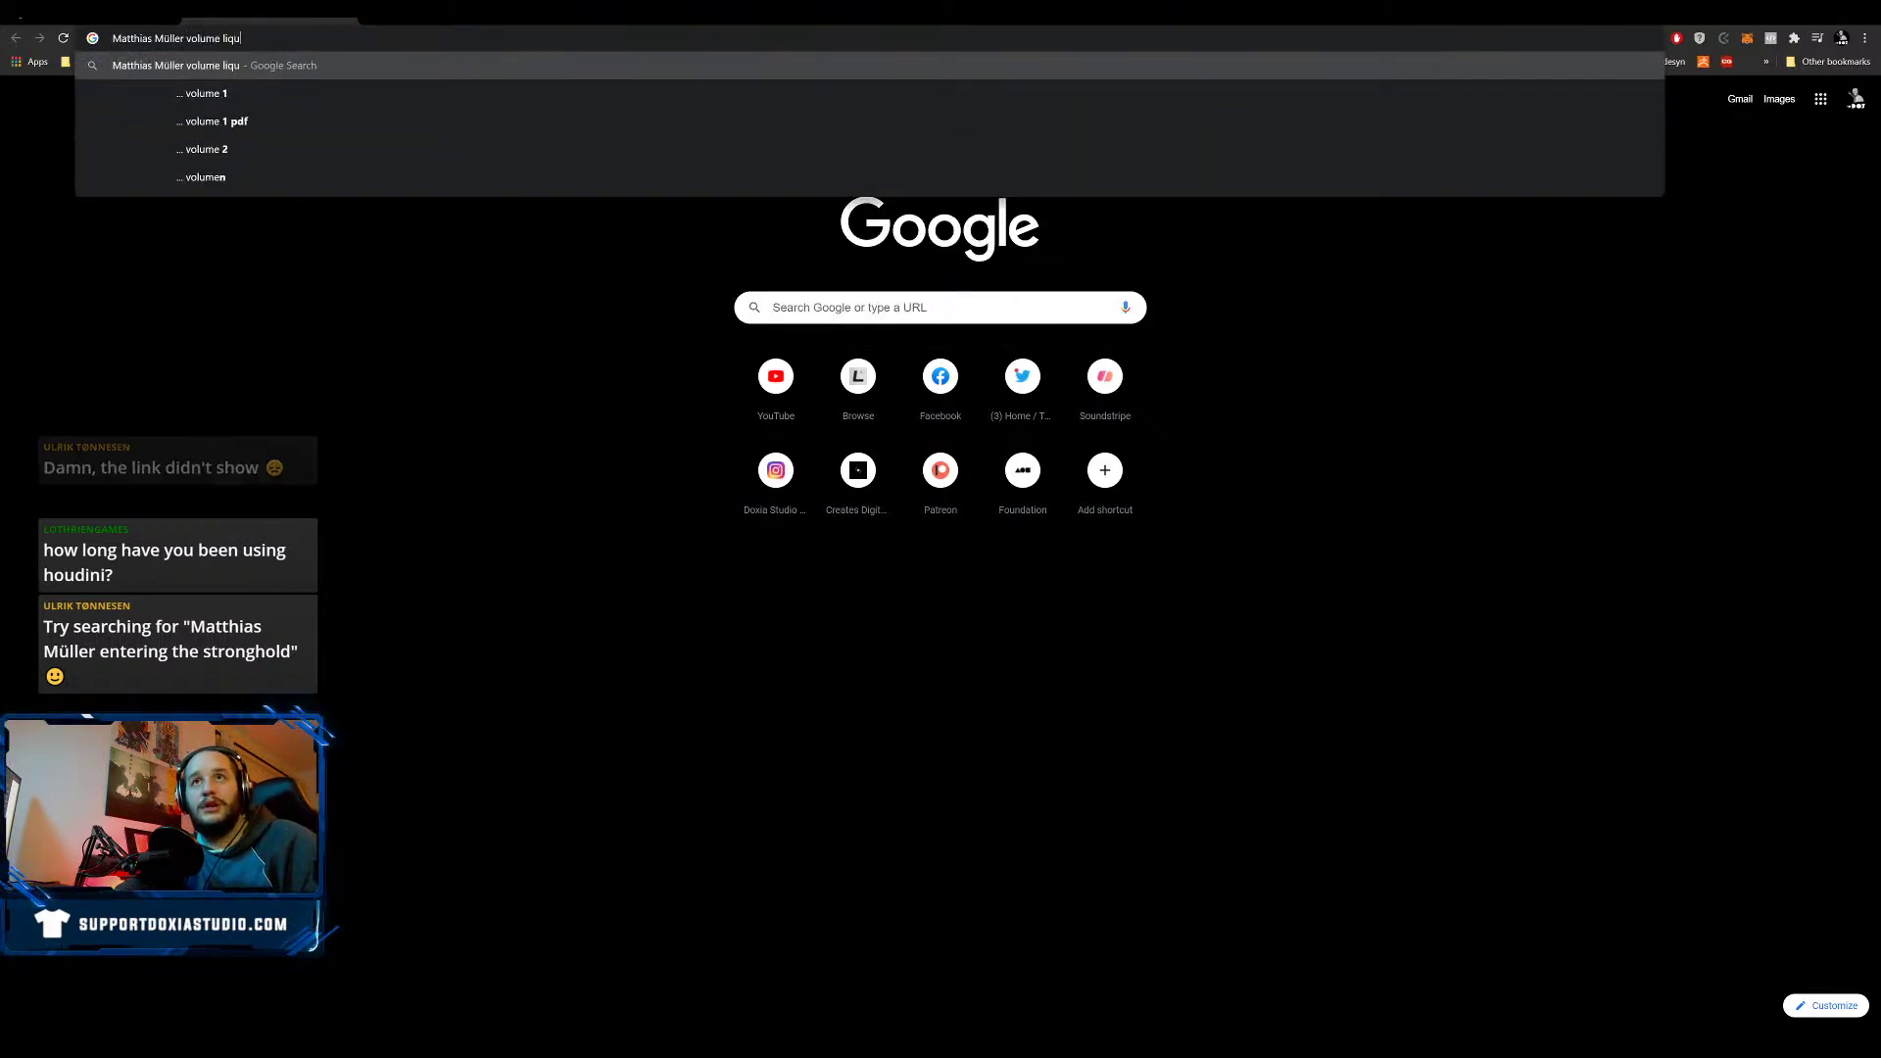
{"action": "key", "text": "Return"}
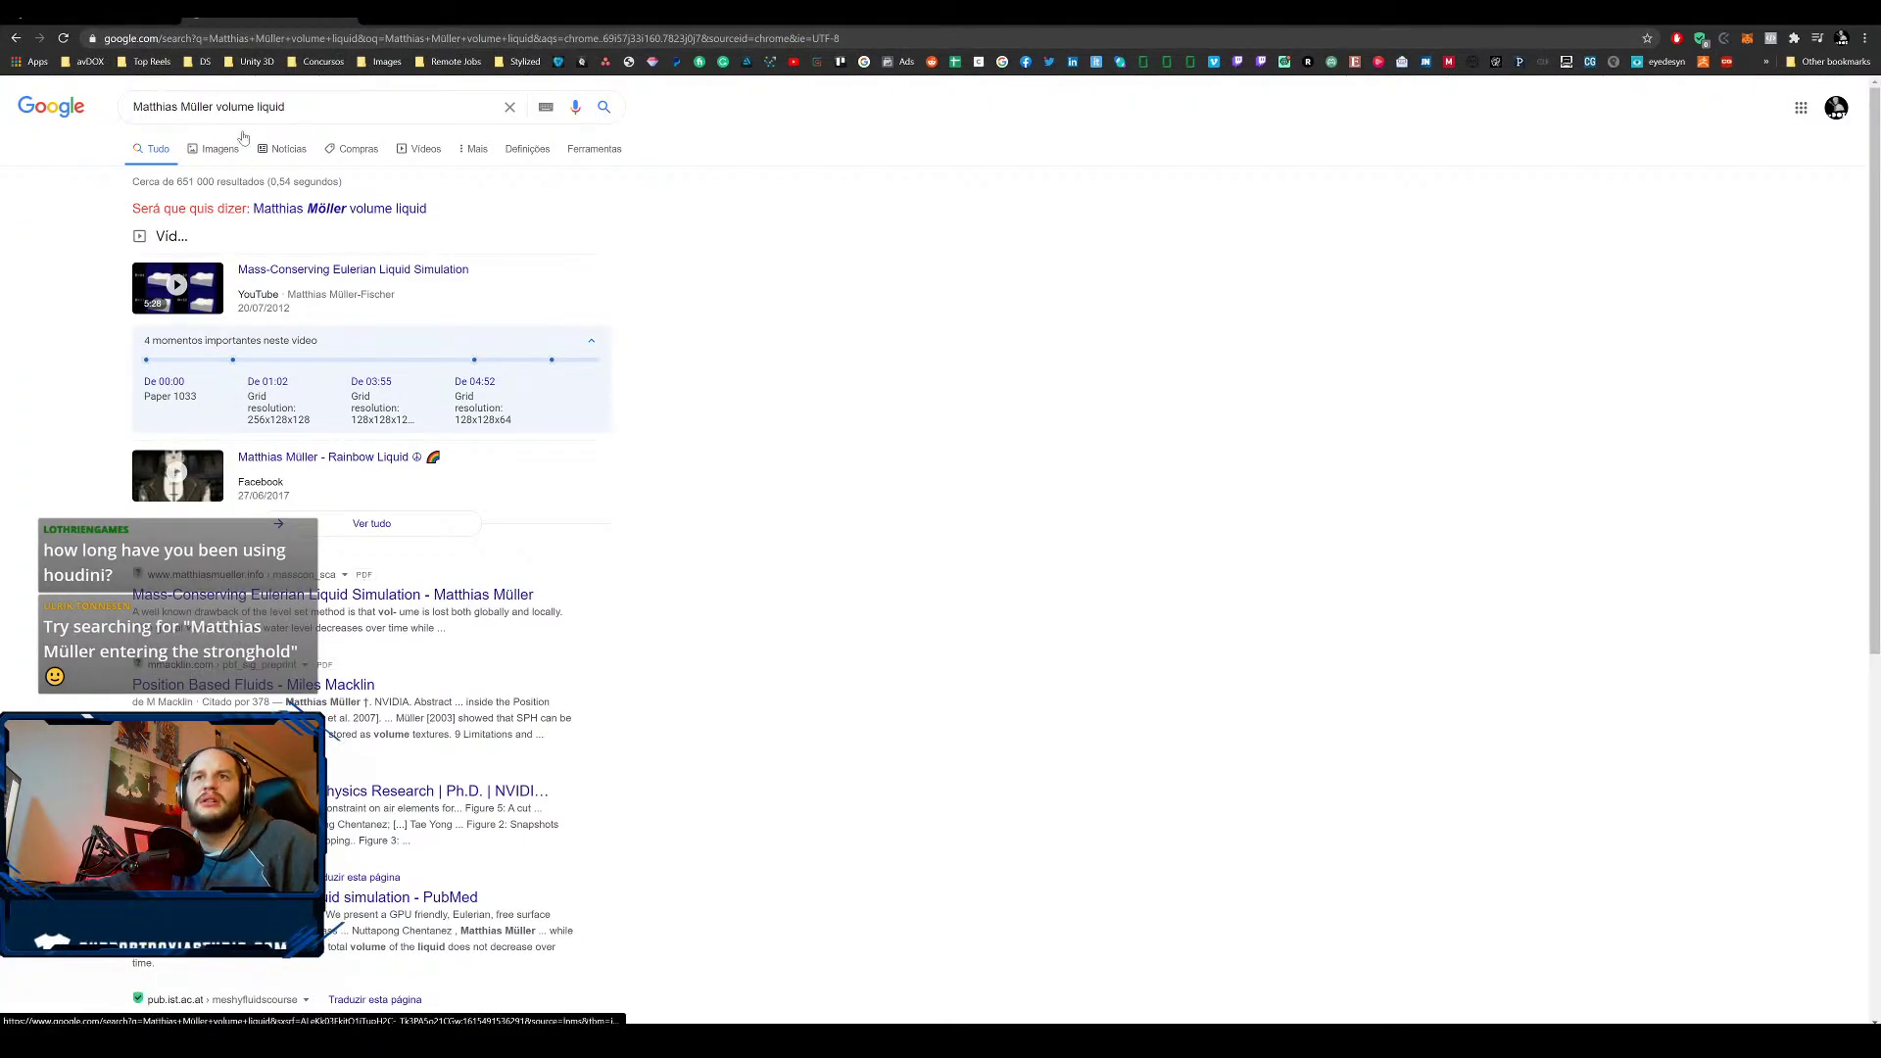
{"action": "double_click", "coordinate": [270, 106]}
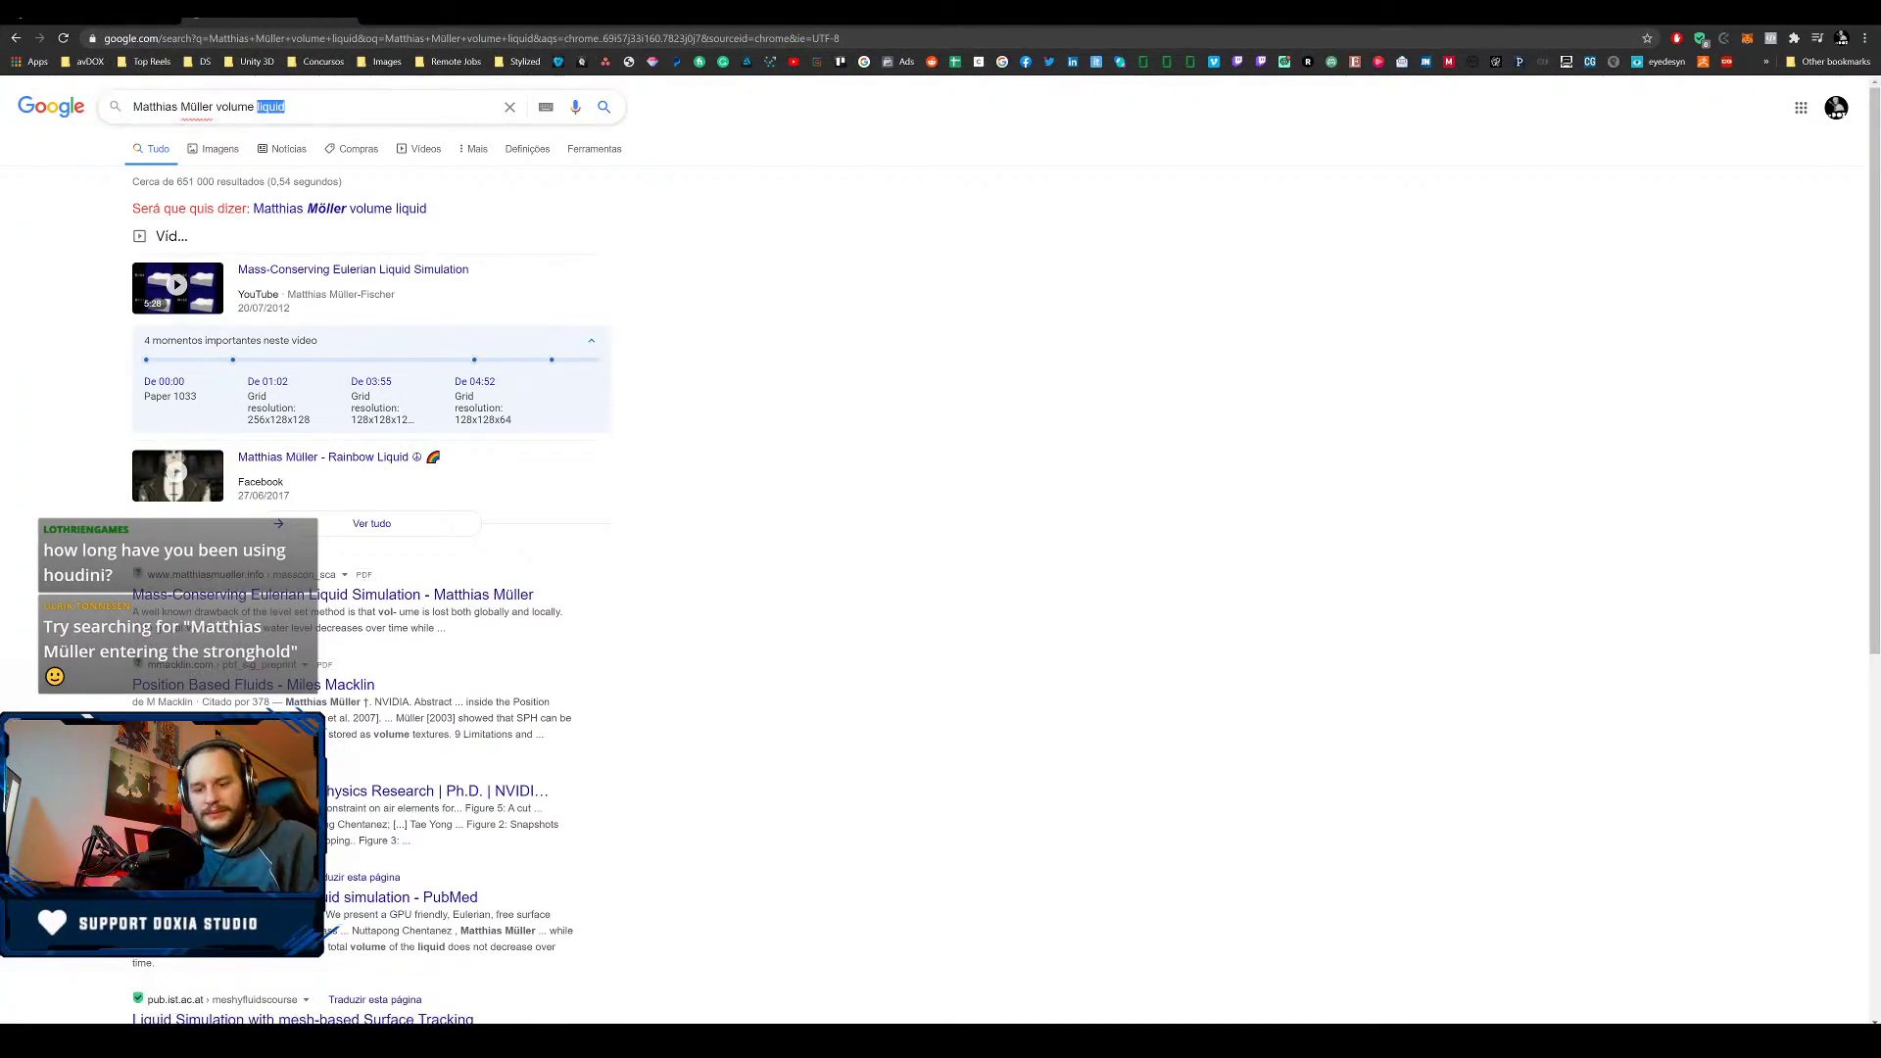
{"action": "type", "text": "optical flow"}
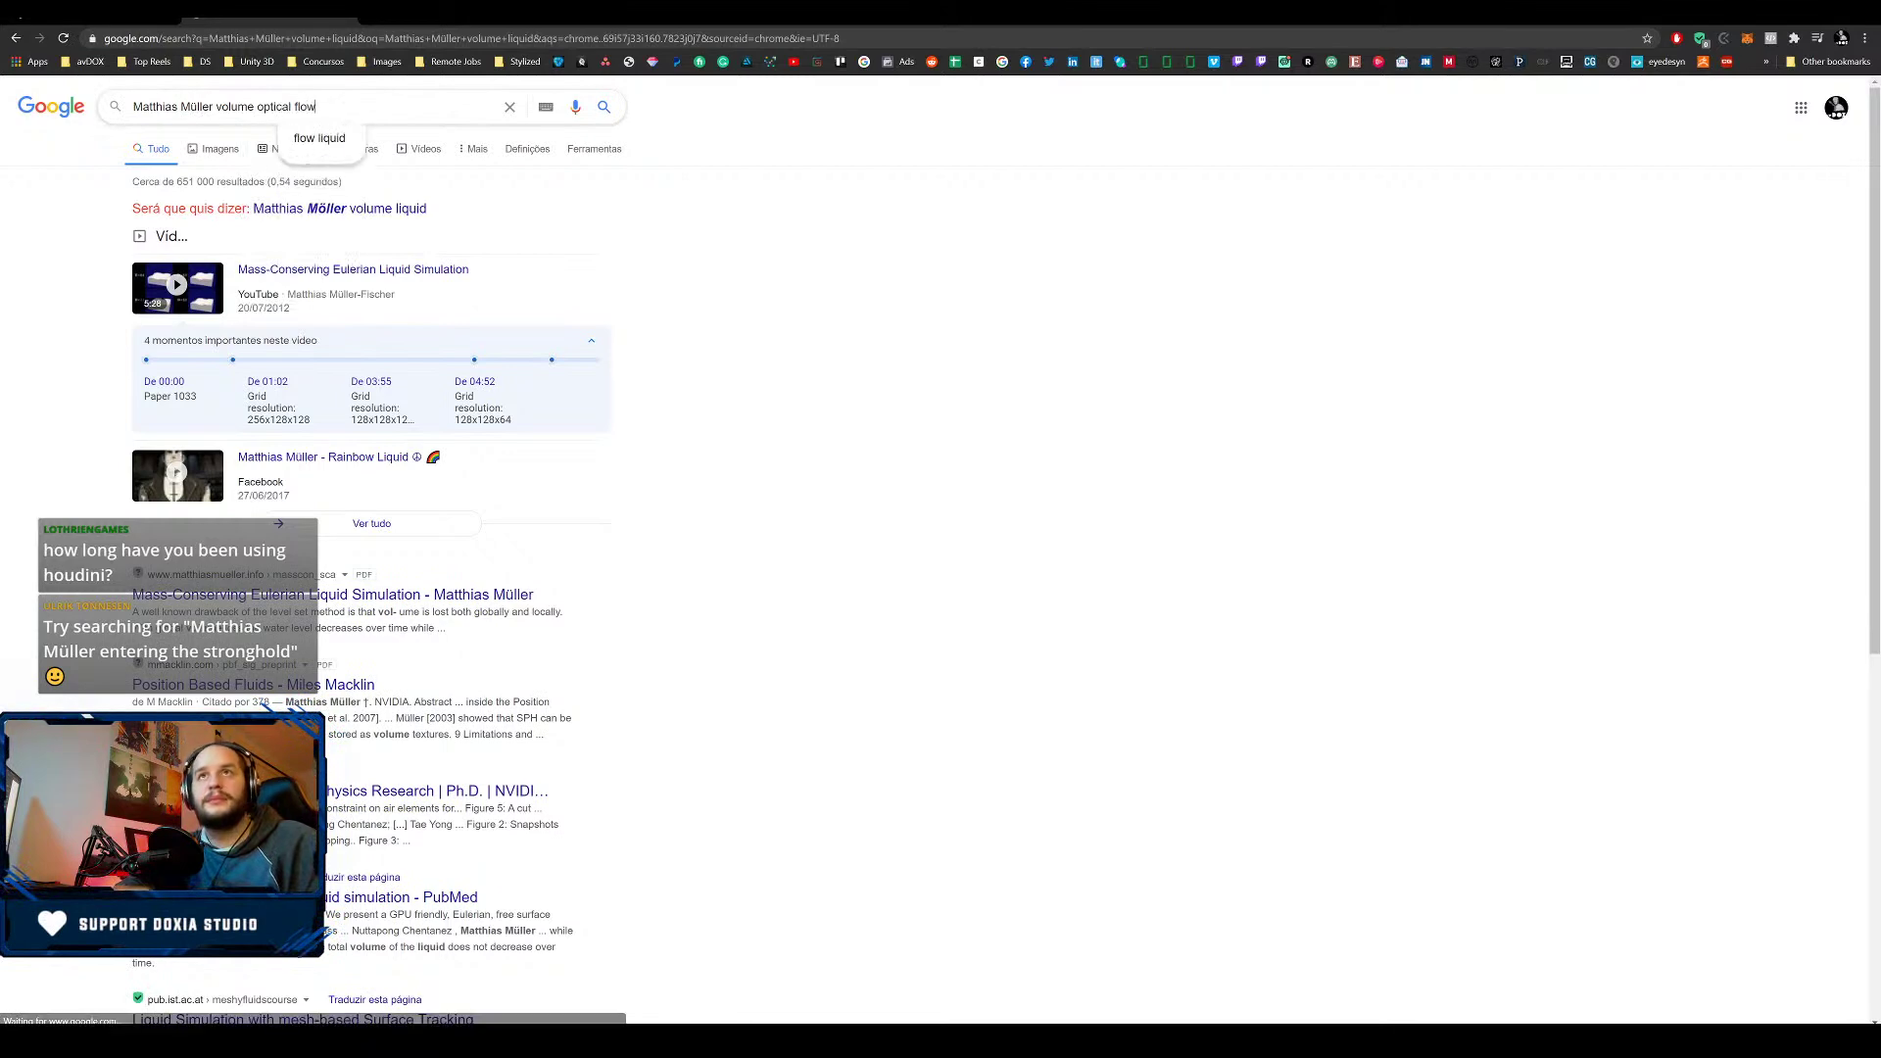
{"action": "key", "text": "Return"}
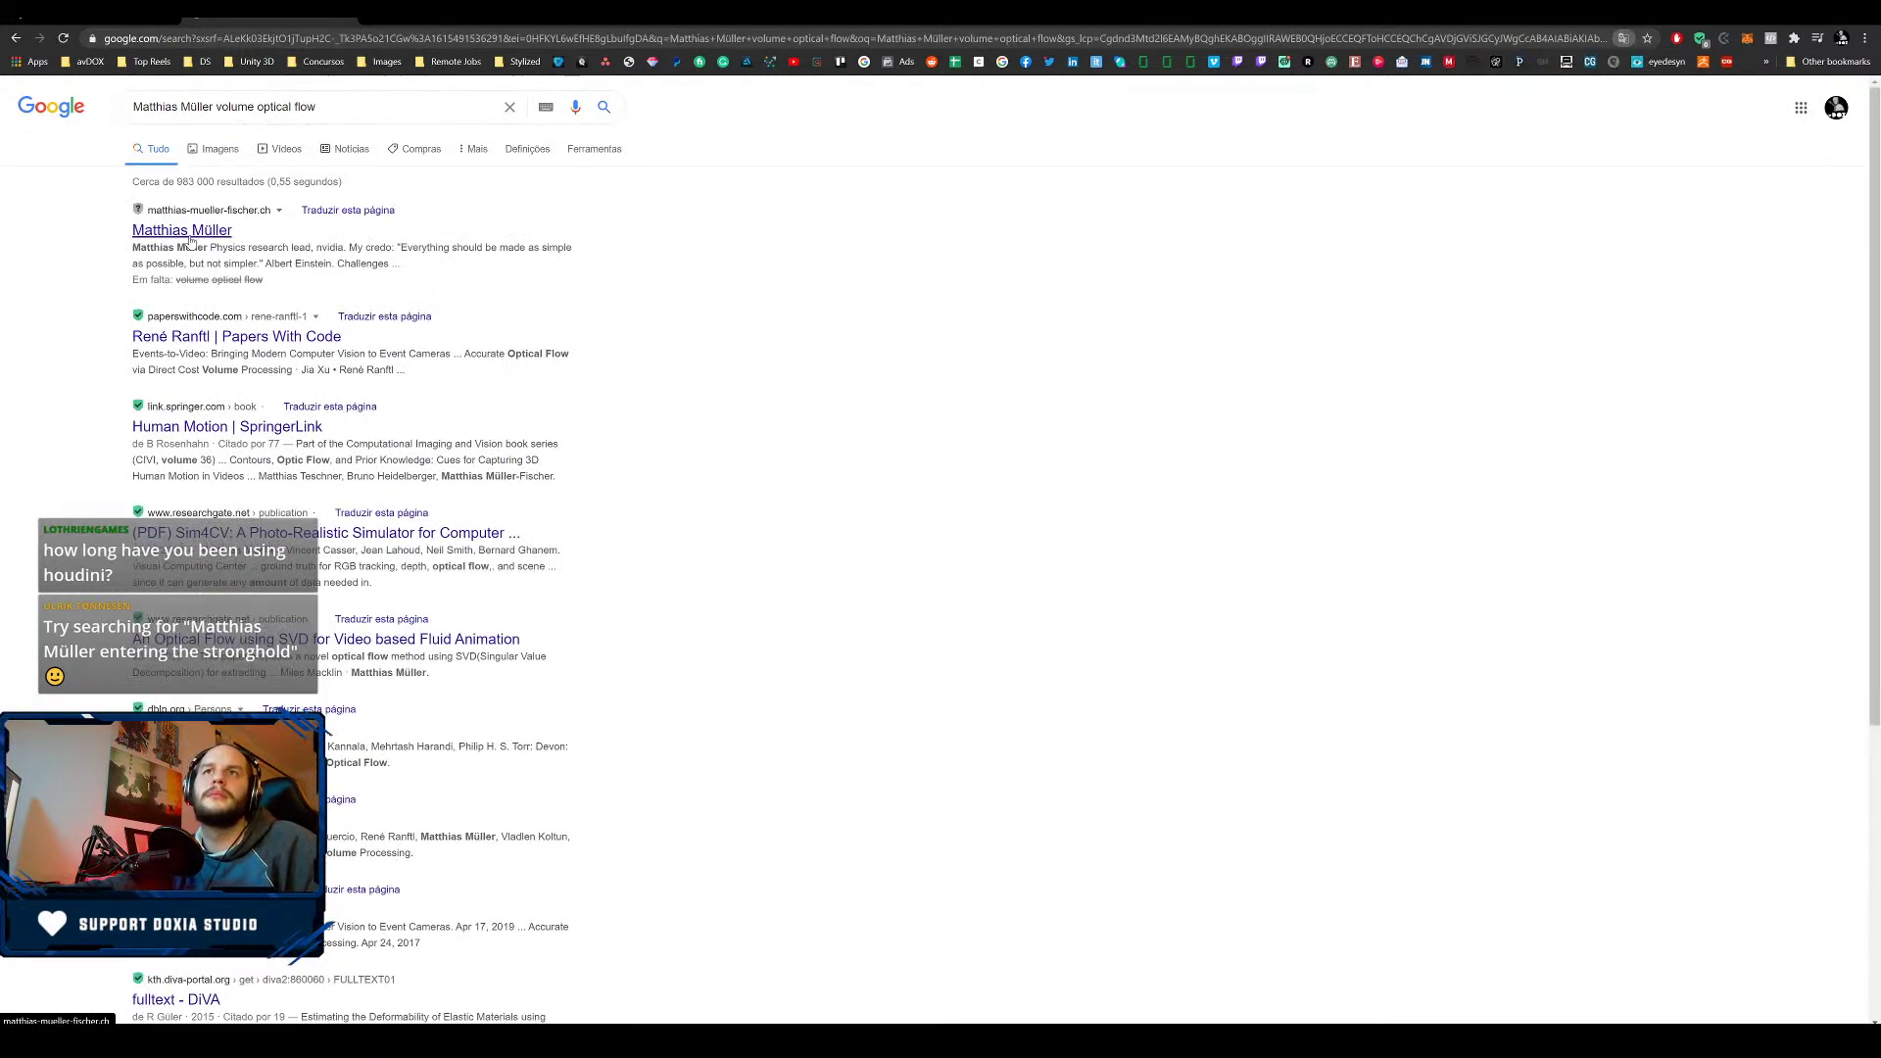
- Visit the artist's research homepage result, then return to the Entering The Stronghold video tab
{"action": "left_click", "coordinate": [182, 229]}
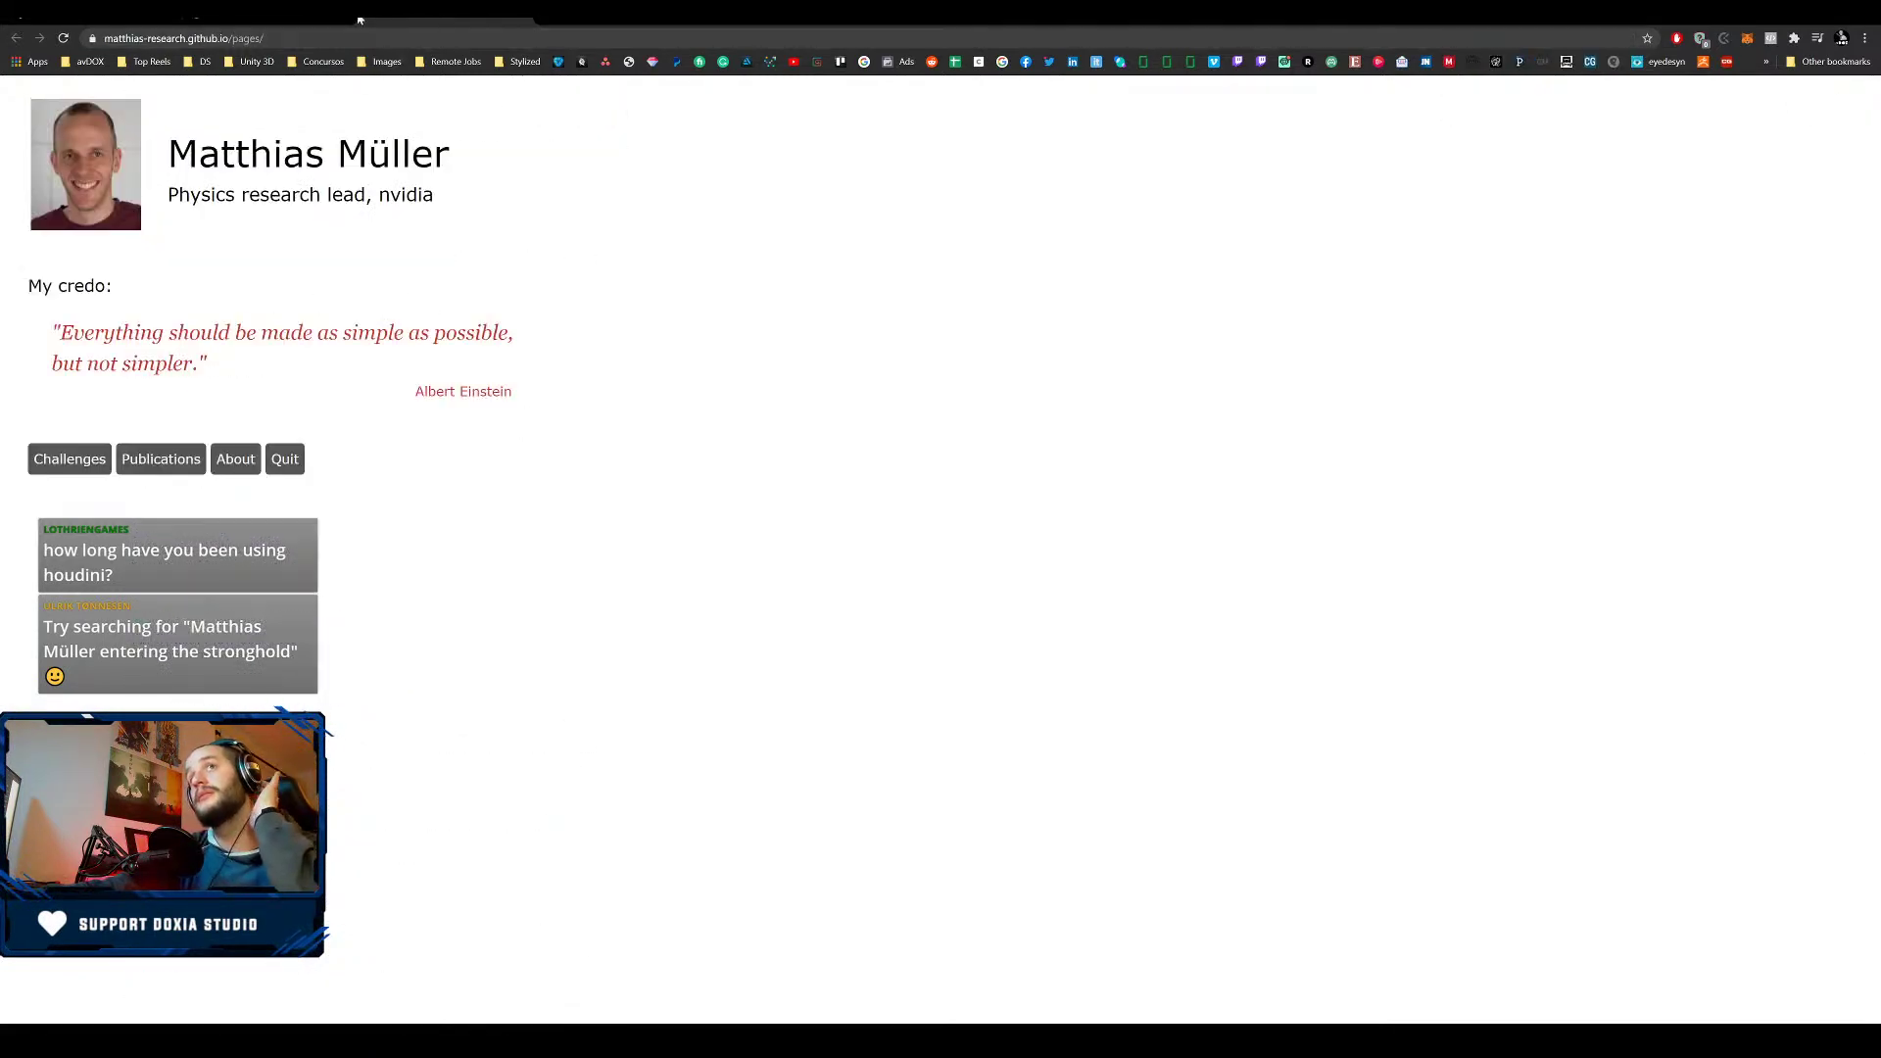
{"action": "key", "text": "alt+Left"}
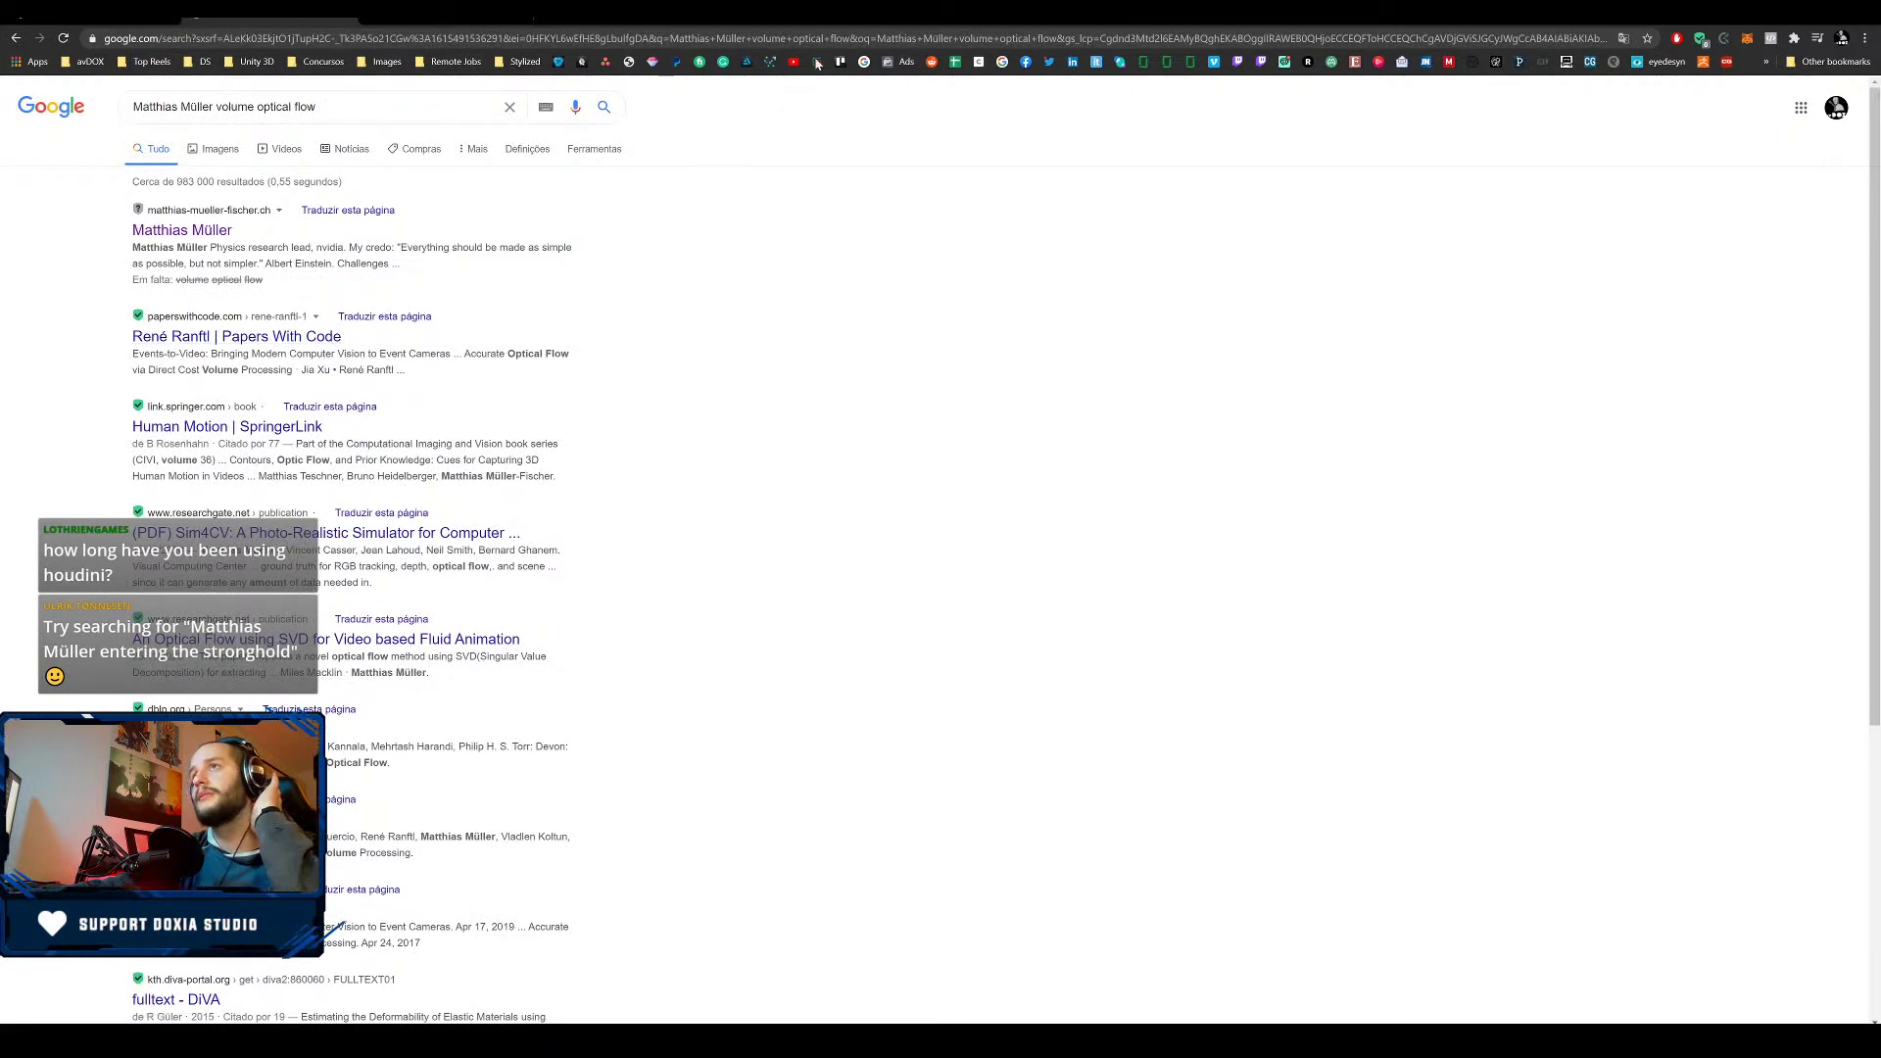
{"action": "left_click", "coordinate": [795, 61]}
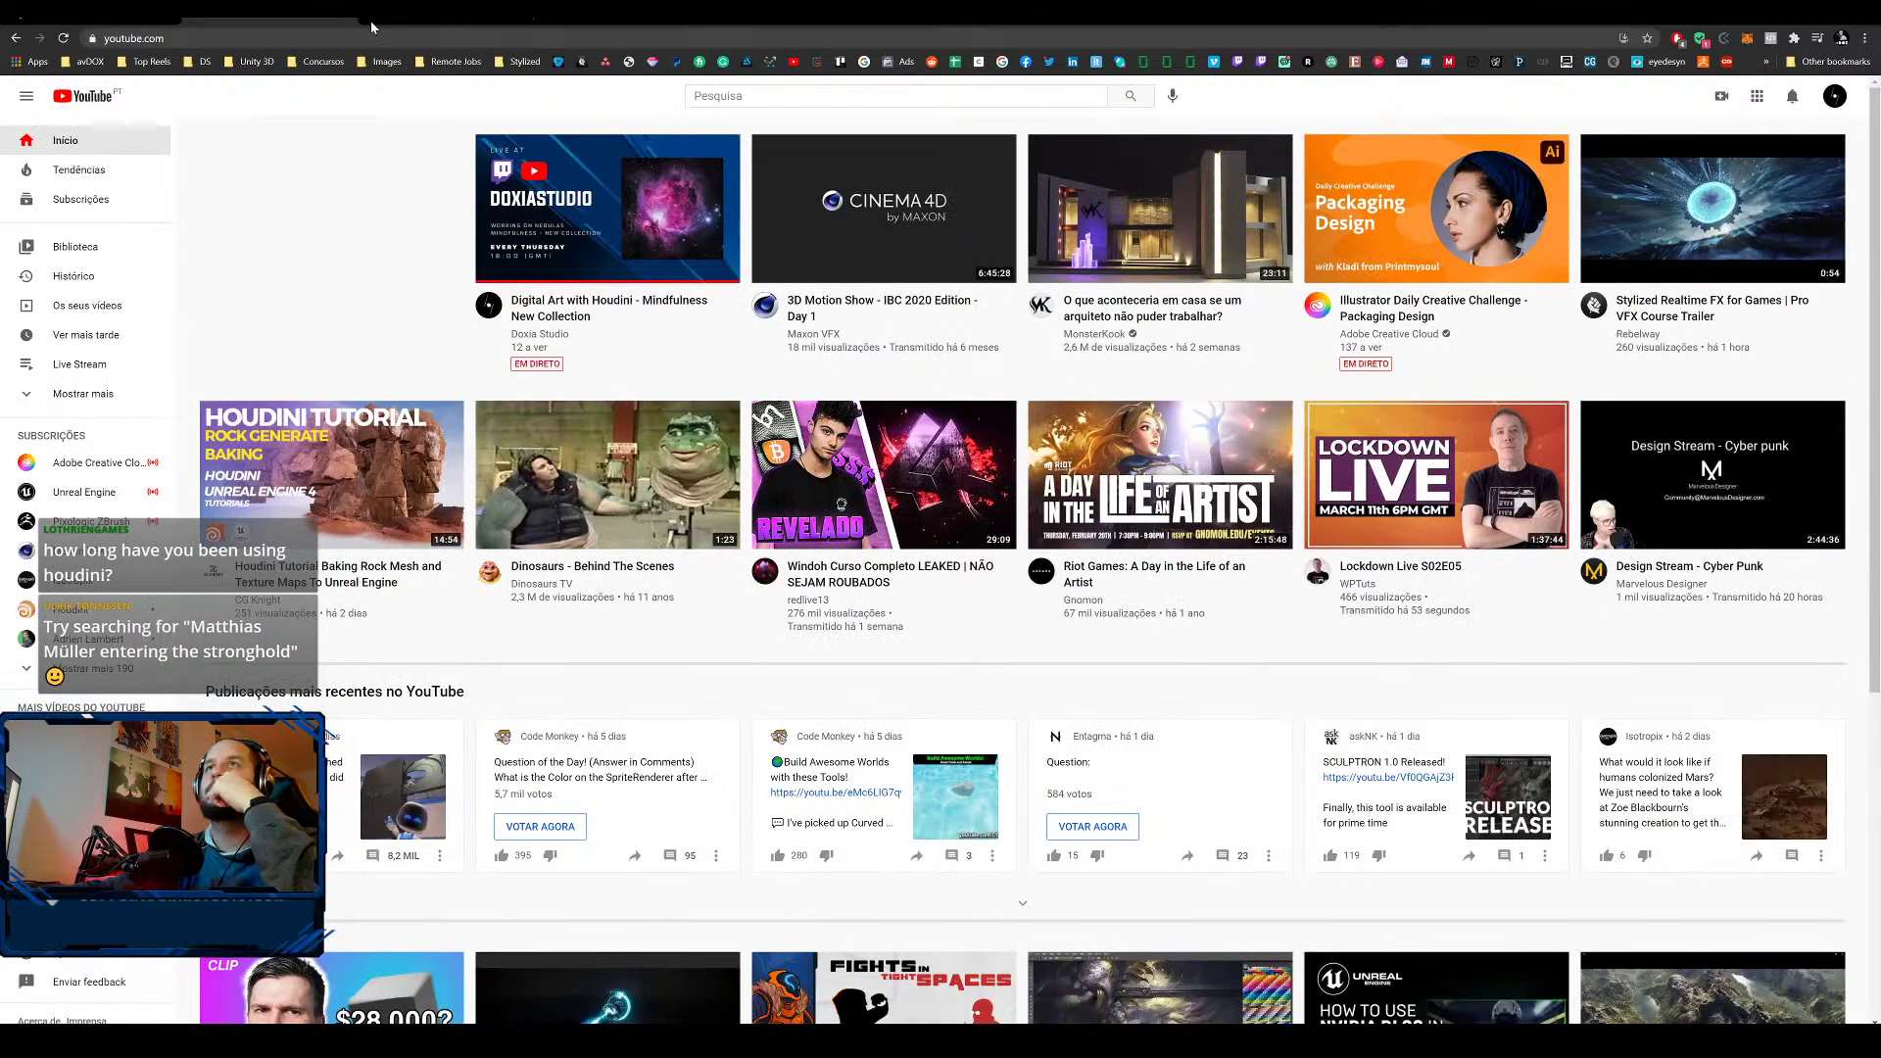
{"action": "left_click", "coordinate": [347, 18]}
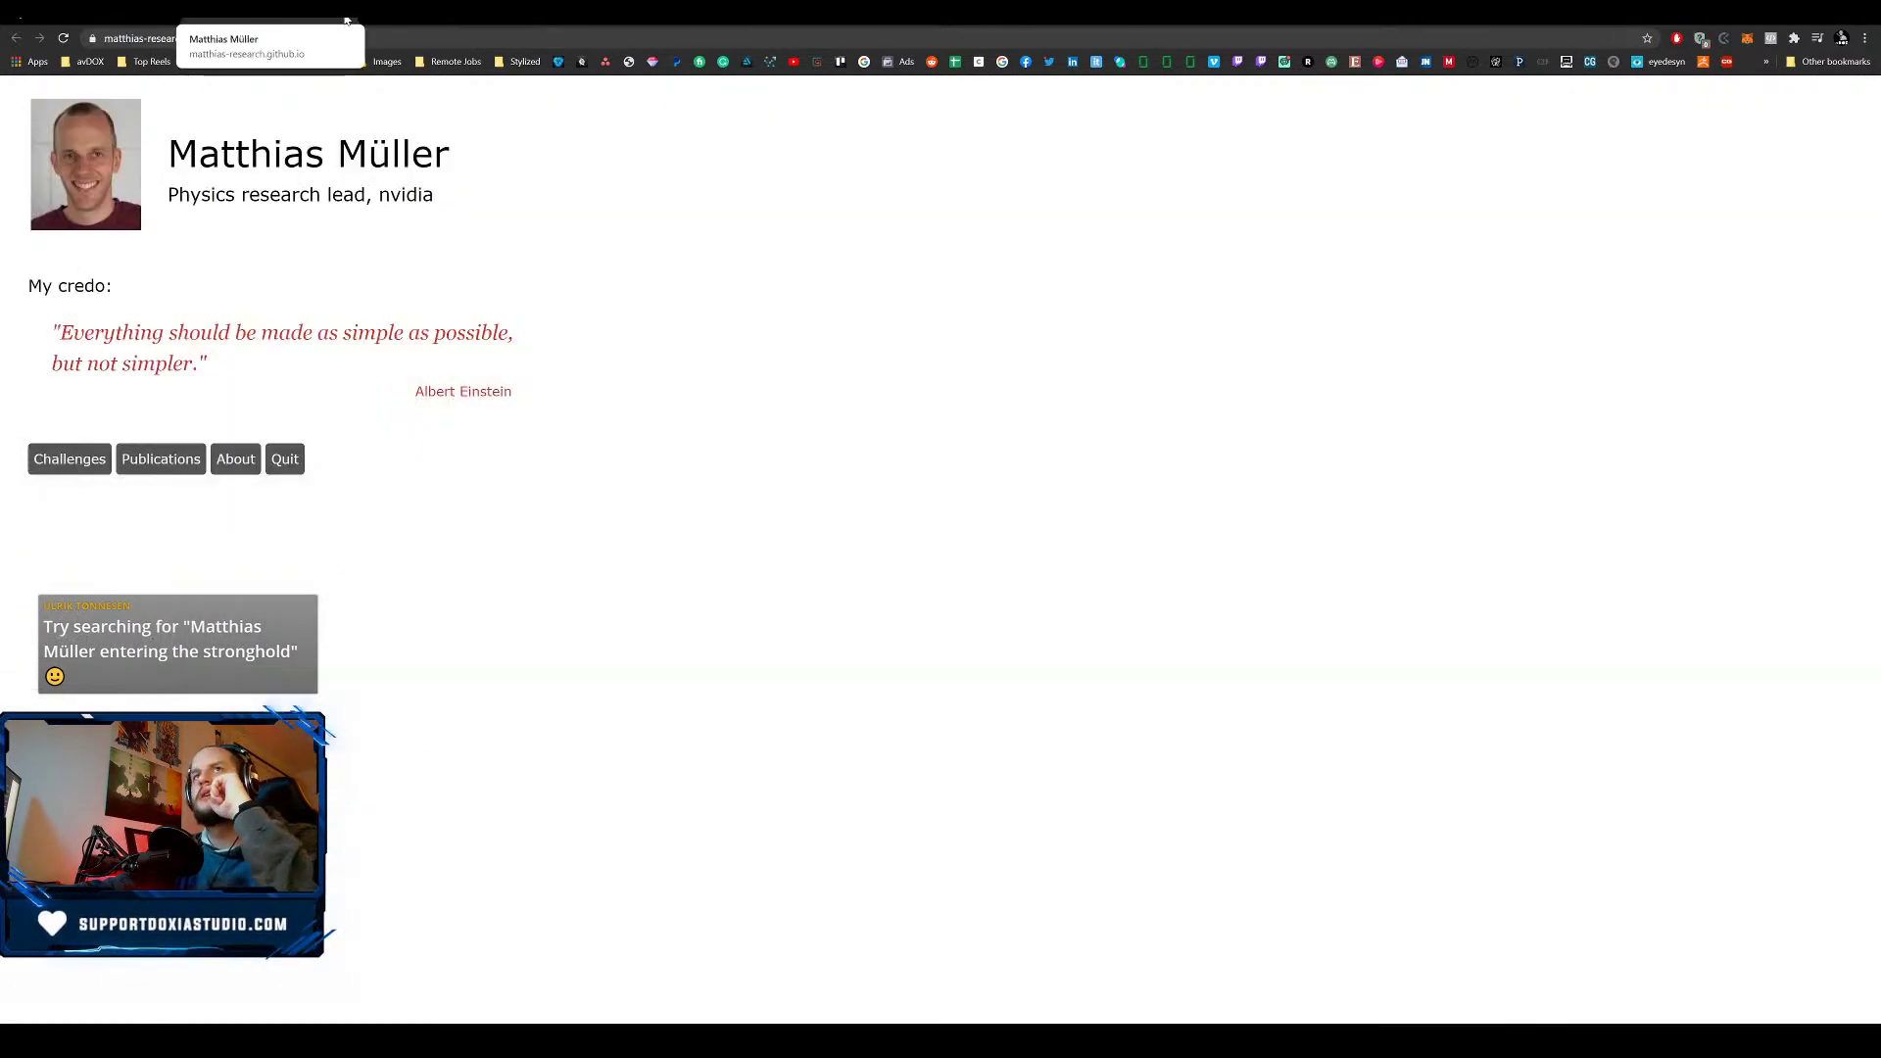
{"action": "left_click", "coordinate": [93, 18]}
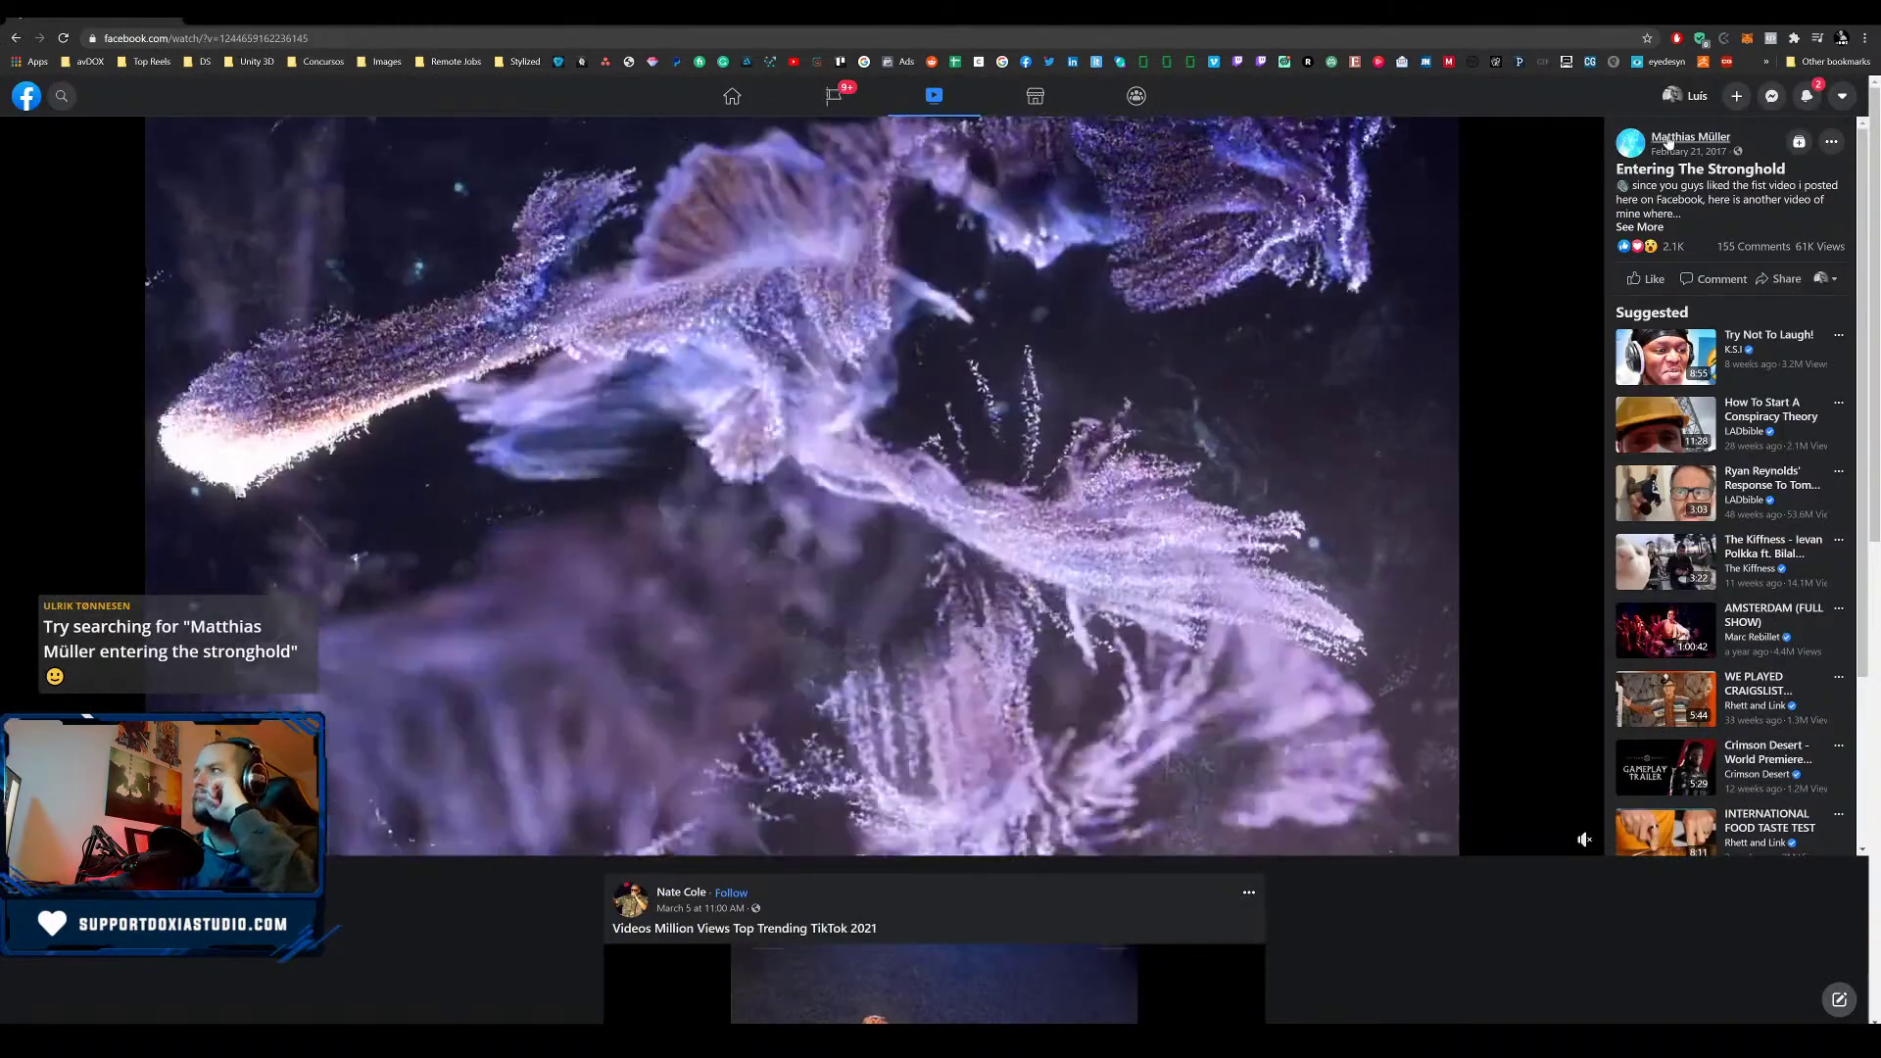
- Open the video author's Facebook page and scroll through his posts
{"action": "left_click", "coordinate": [1685, 136]}
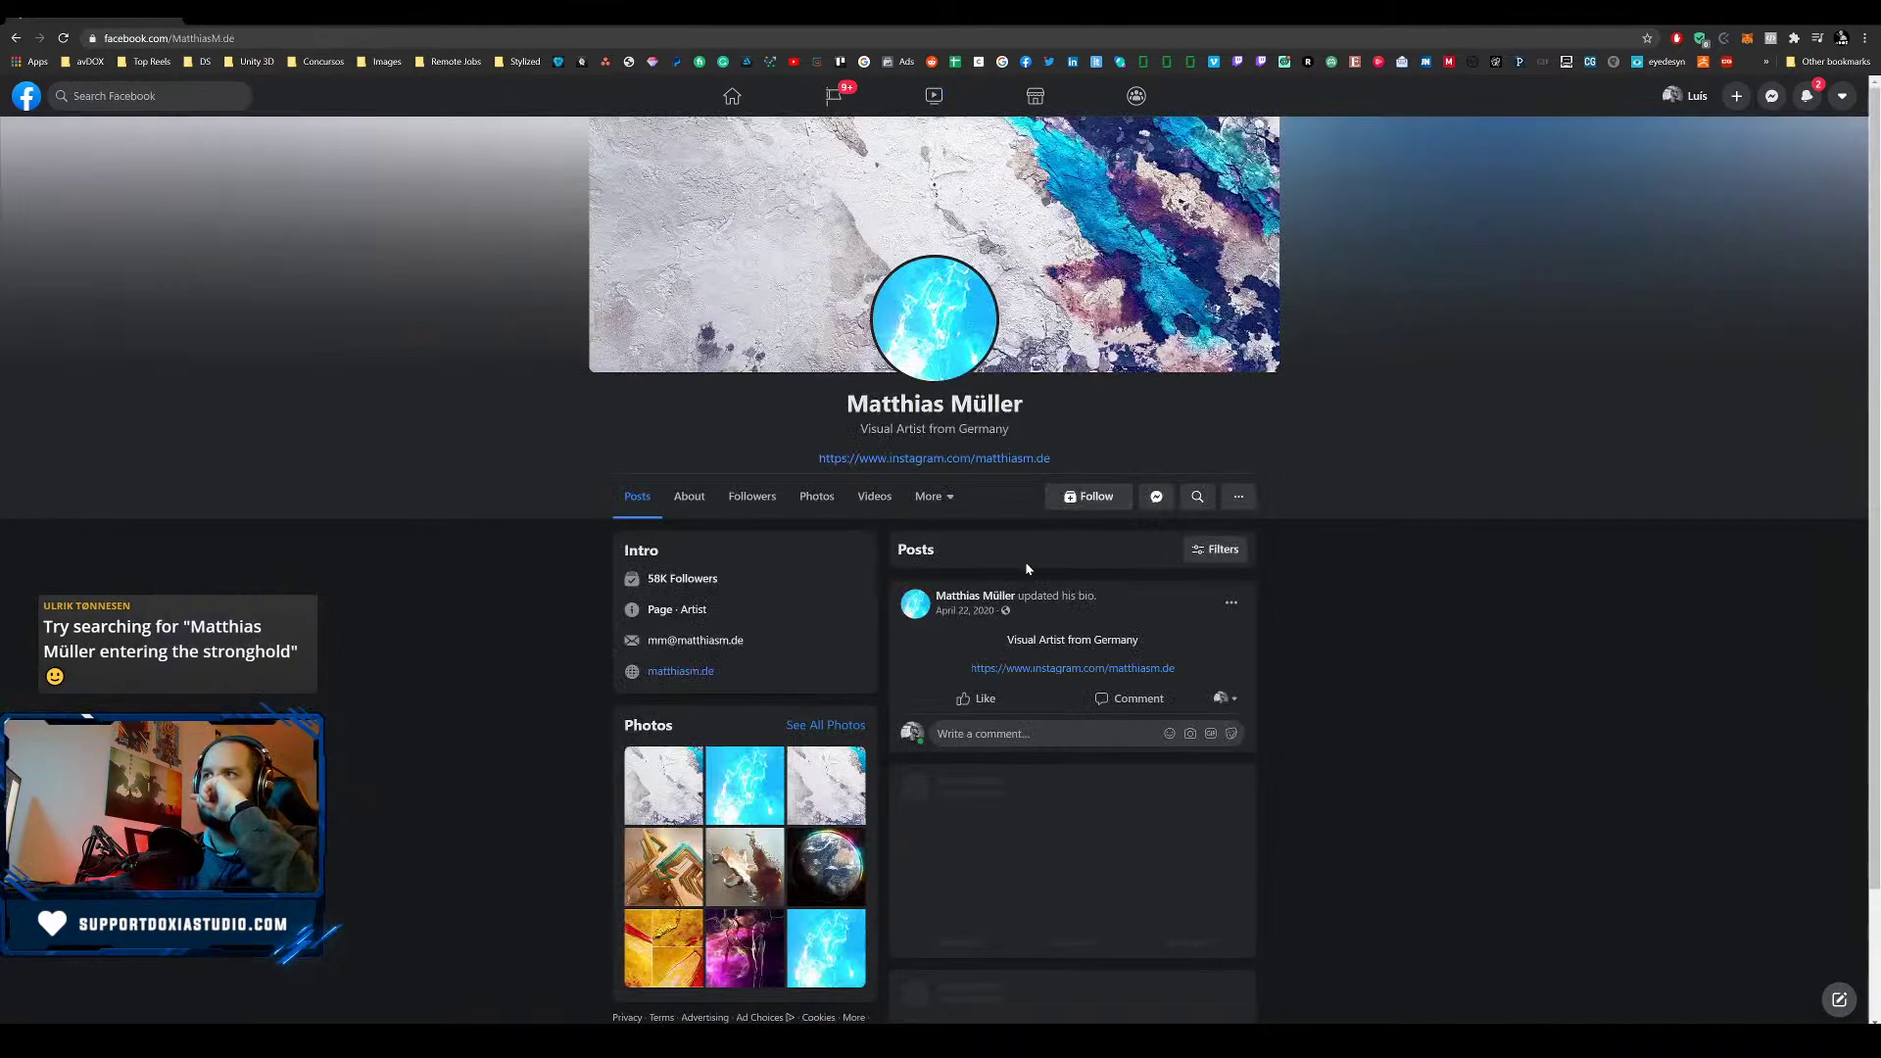
{"action": "scroll", "coordinate": [1025, 561], "scroll_direction": "down", "scroll_amount": 2}
{"action": "scroll", "coordinate": [1176, 532], "scroll_direction": "down", "scroll_amount": 12}
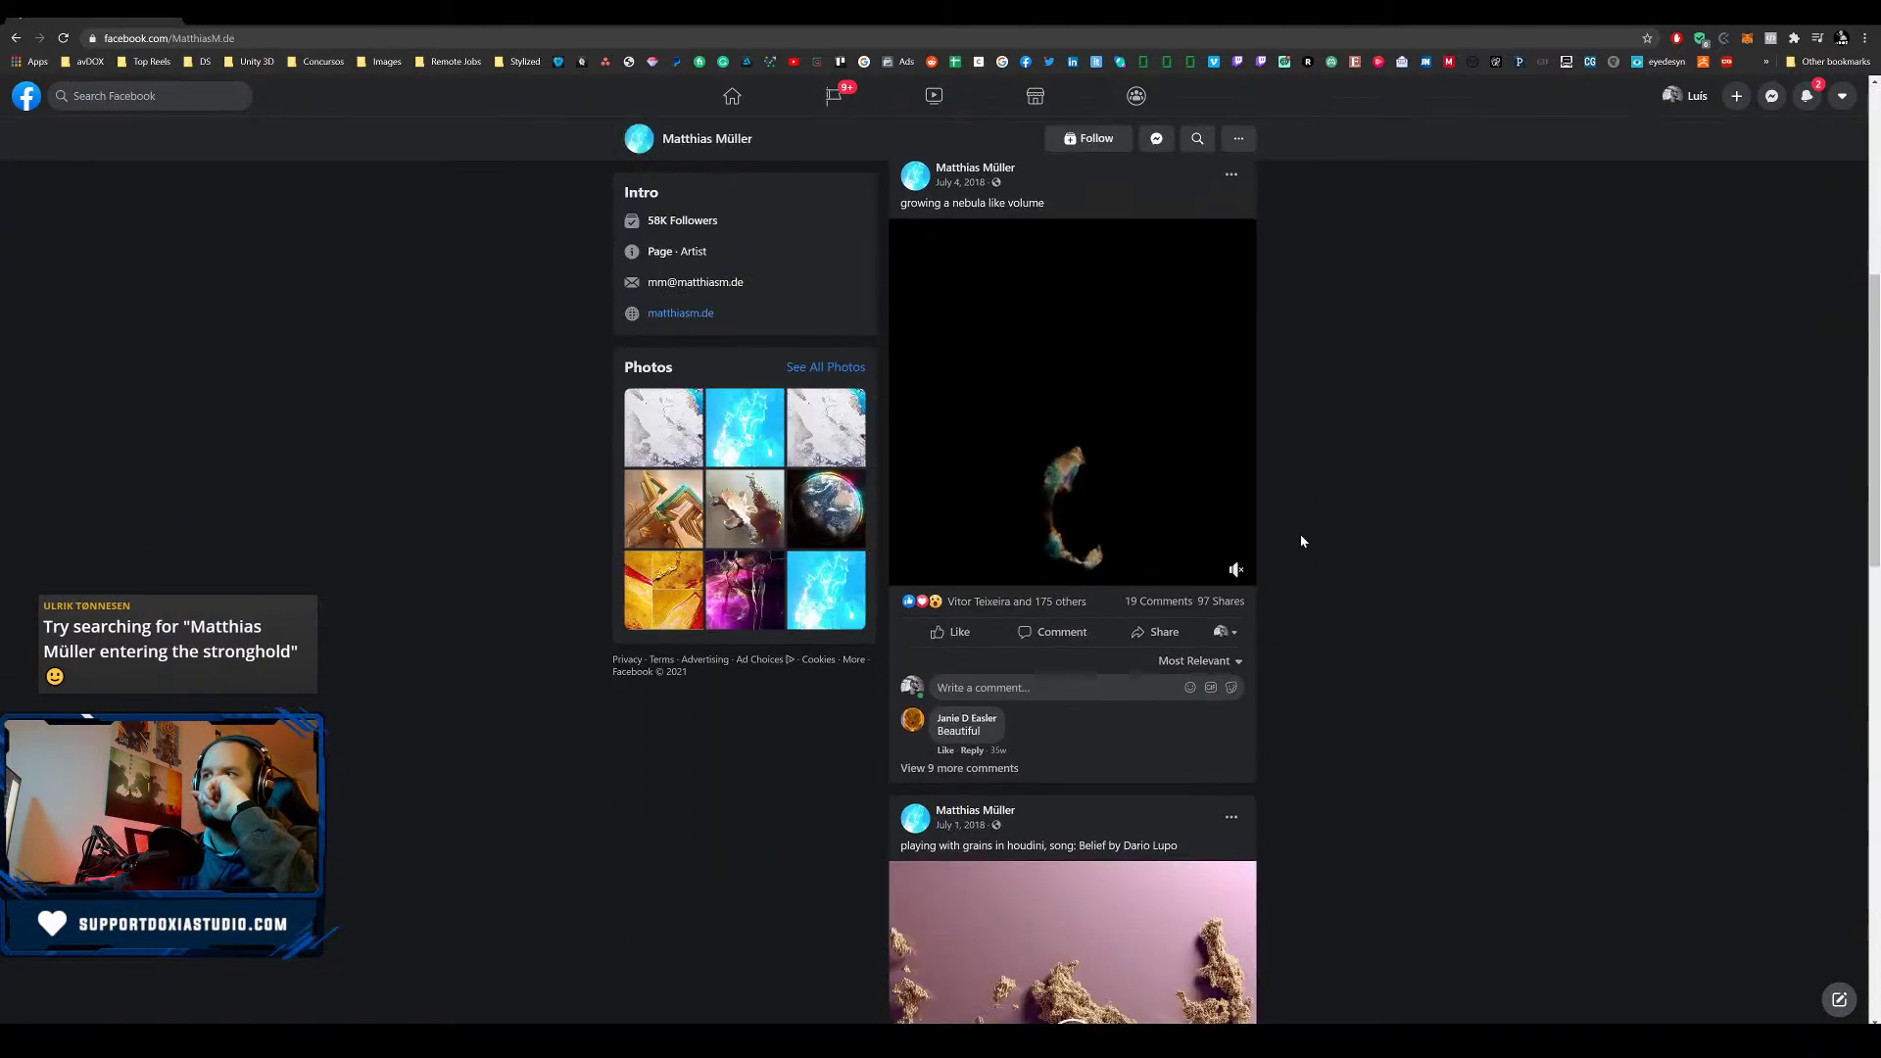
{"action": "scroll", "coordinate": [1209, 567], "scroll_direction": "down", "scroll_amount": 20}
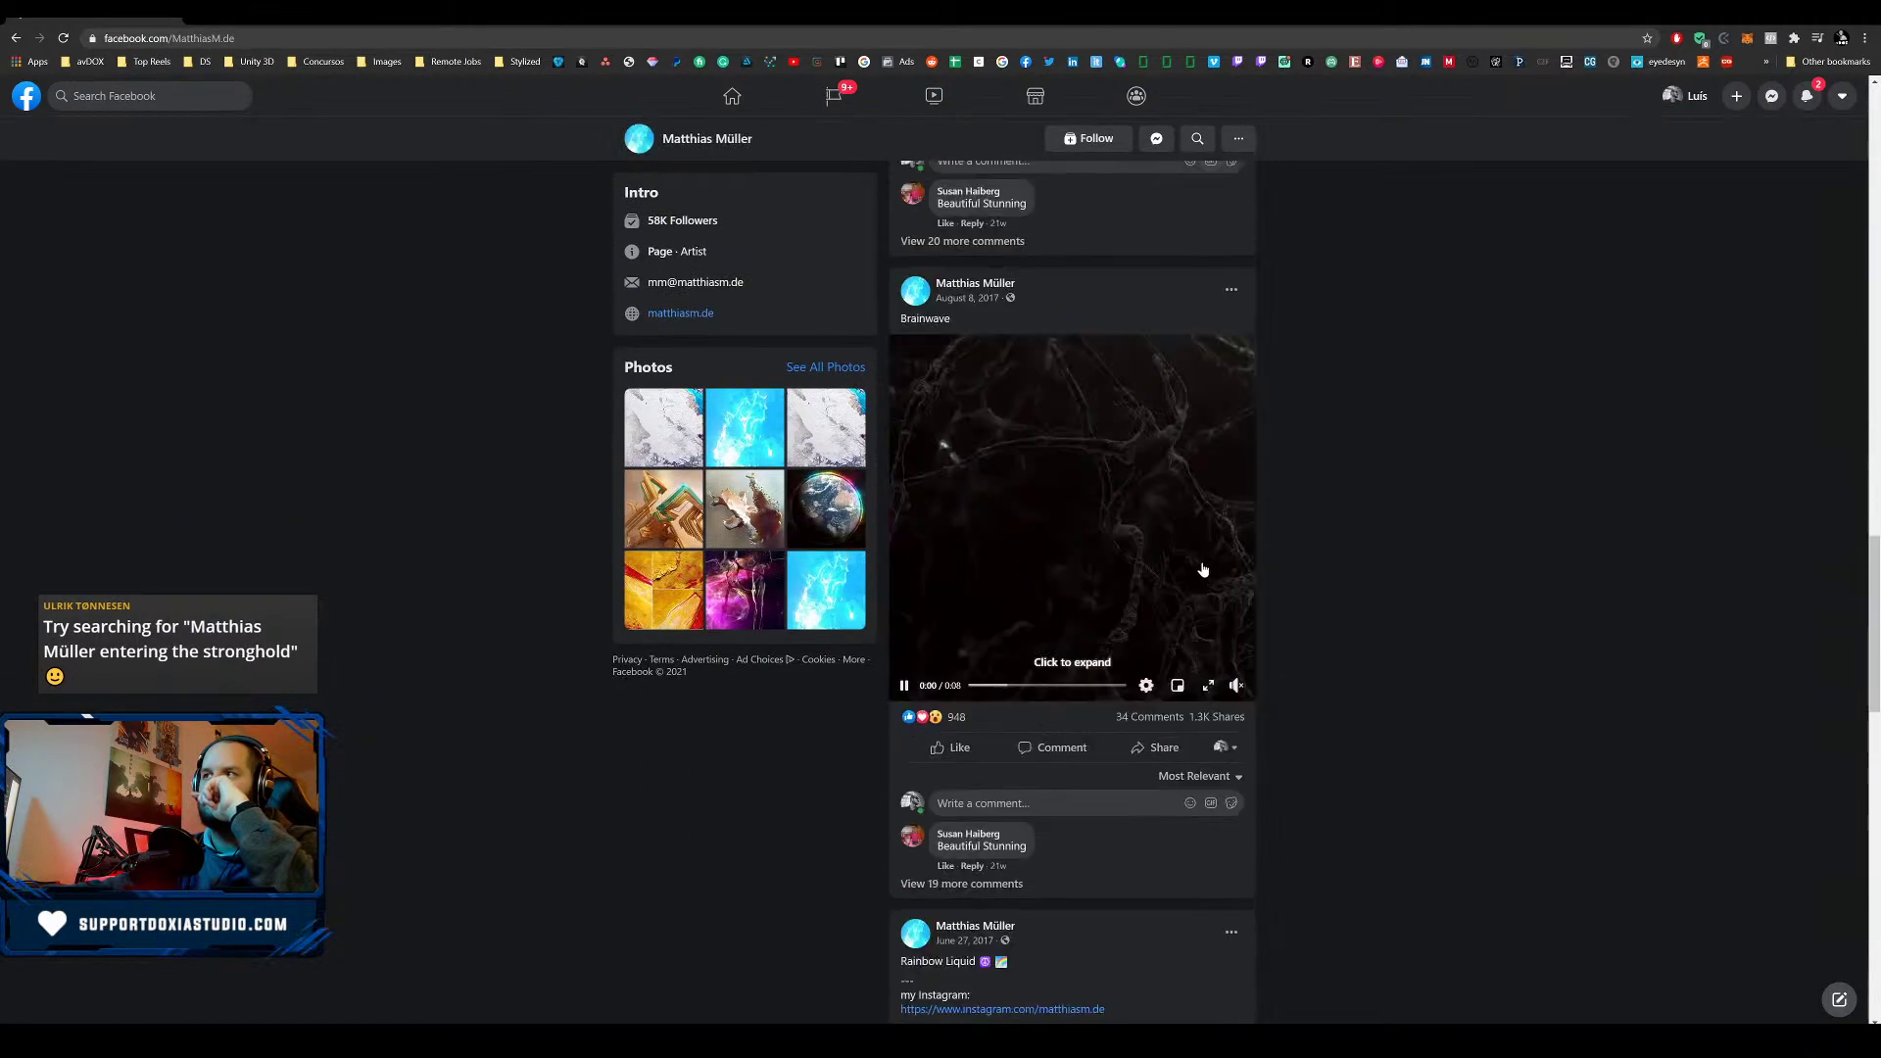
{"action": "scroll", "coordinate": [1201, 572], "scroll_direction": "down", "scroll_amount": 20}
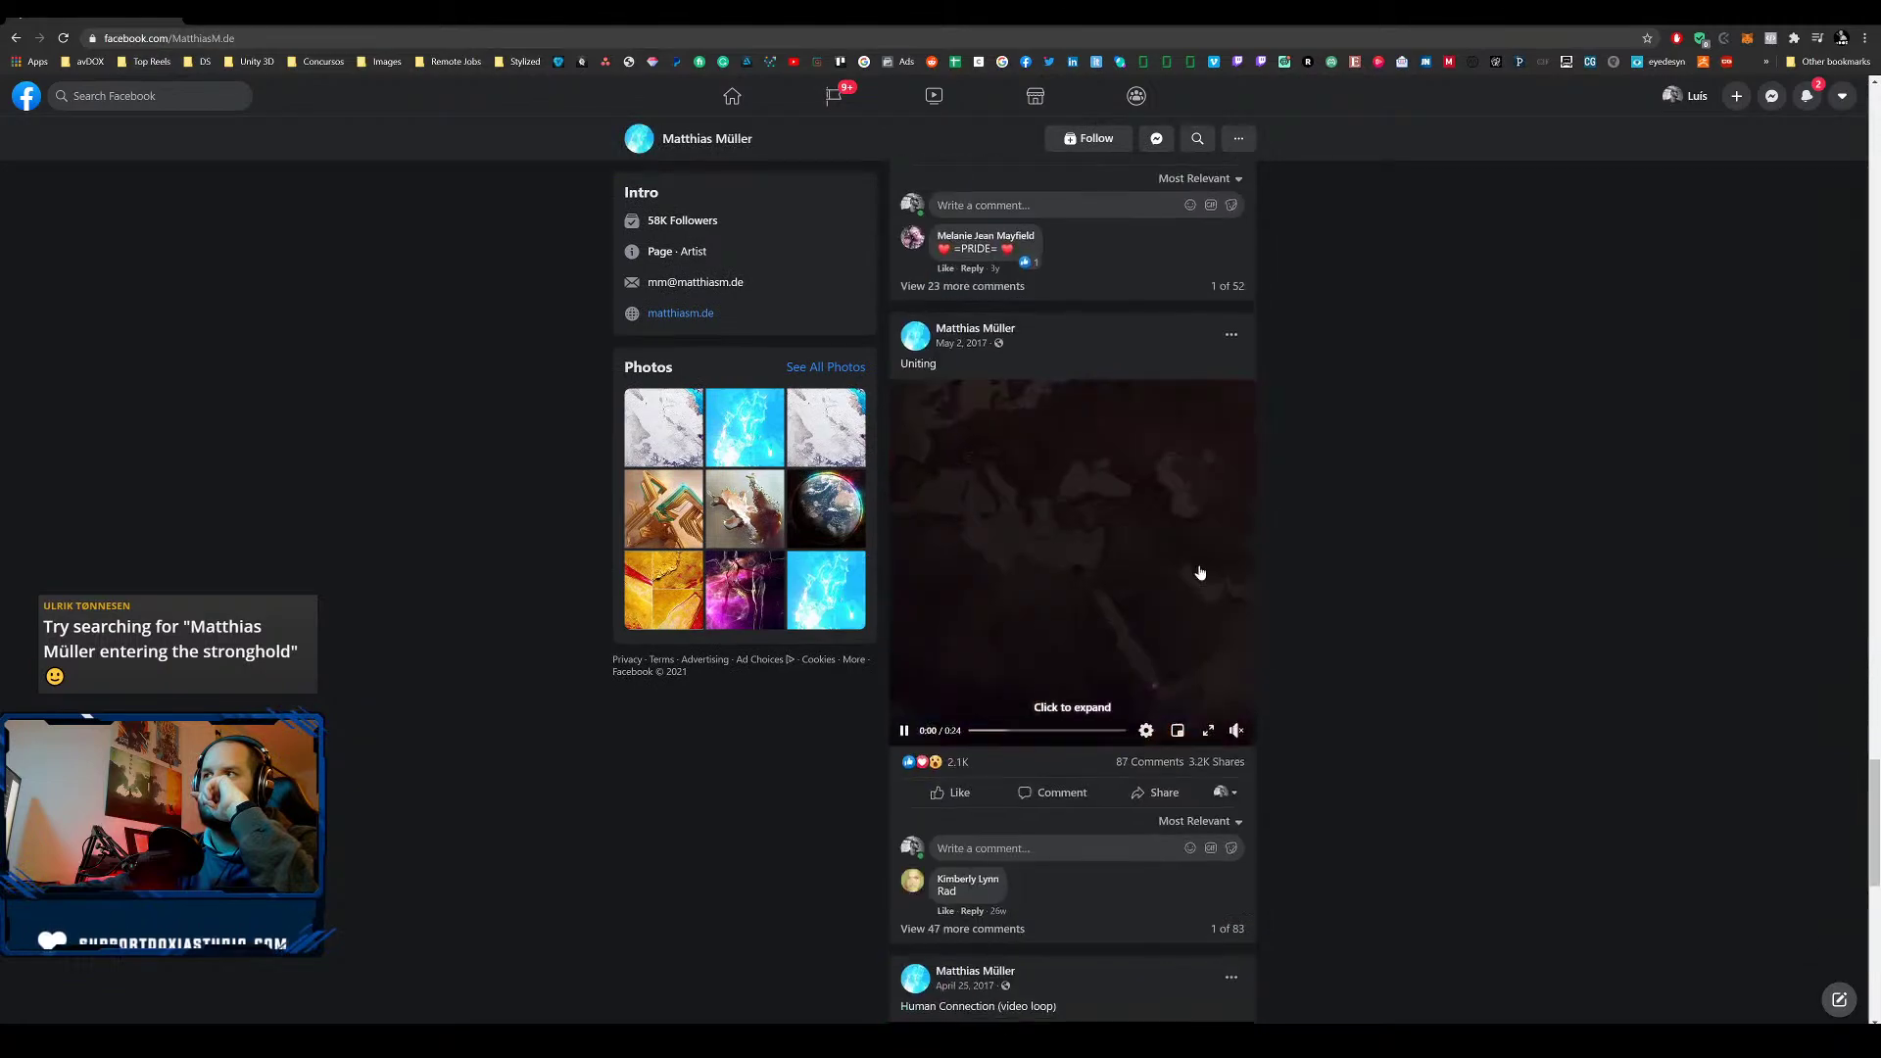
{"action": "scroll", "coordinate": [1195, 575], "scroll_direction": "down", "scroll_amount": 13}
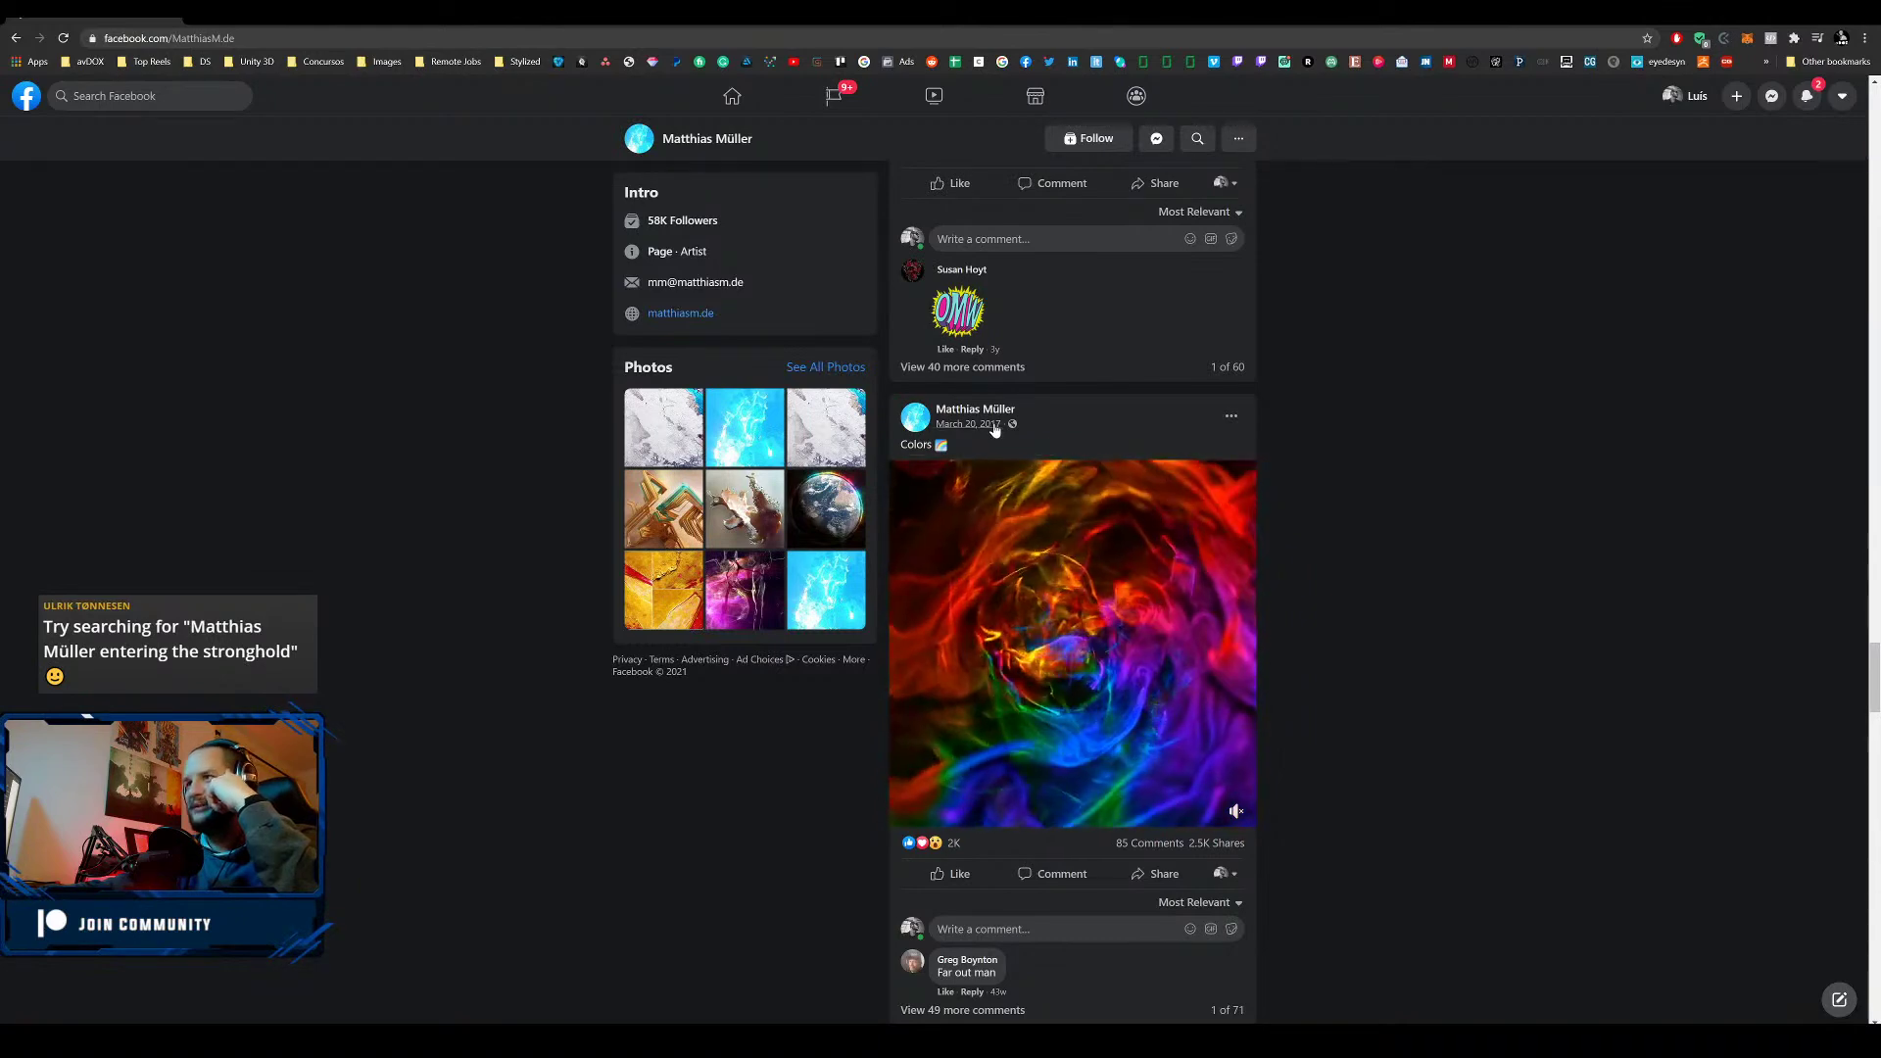
{"action": "scroll", "coordinate": [1156, 576], "scroll_direction": "down", "scroll_amount": 6}
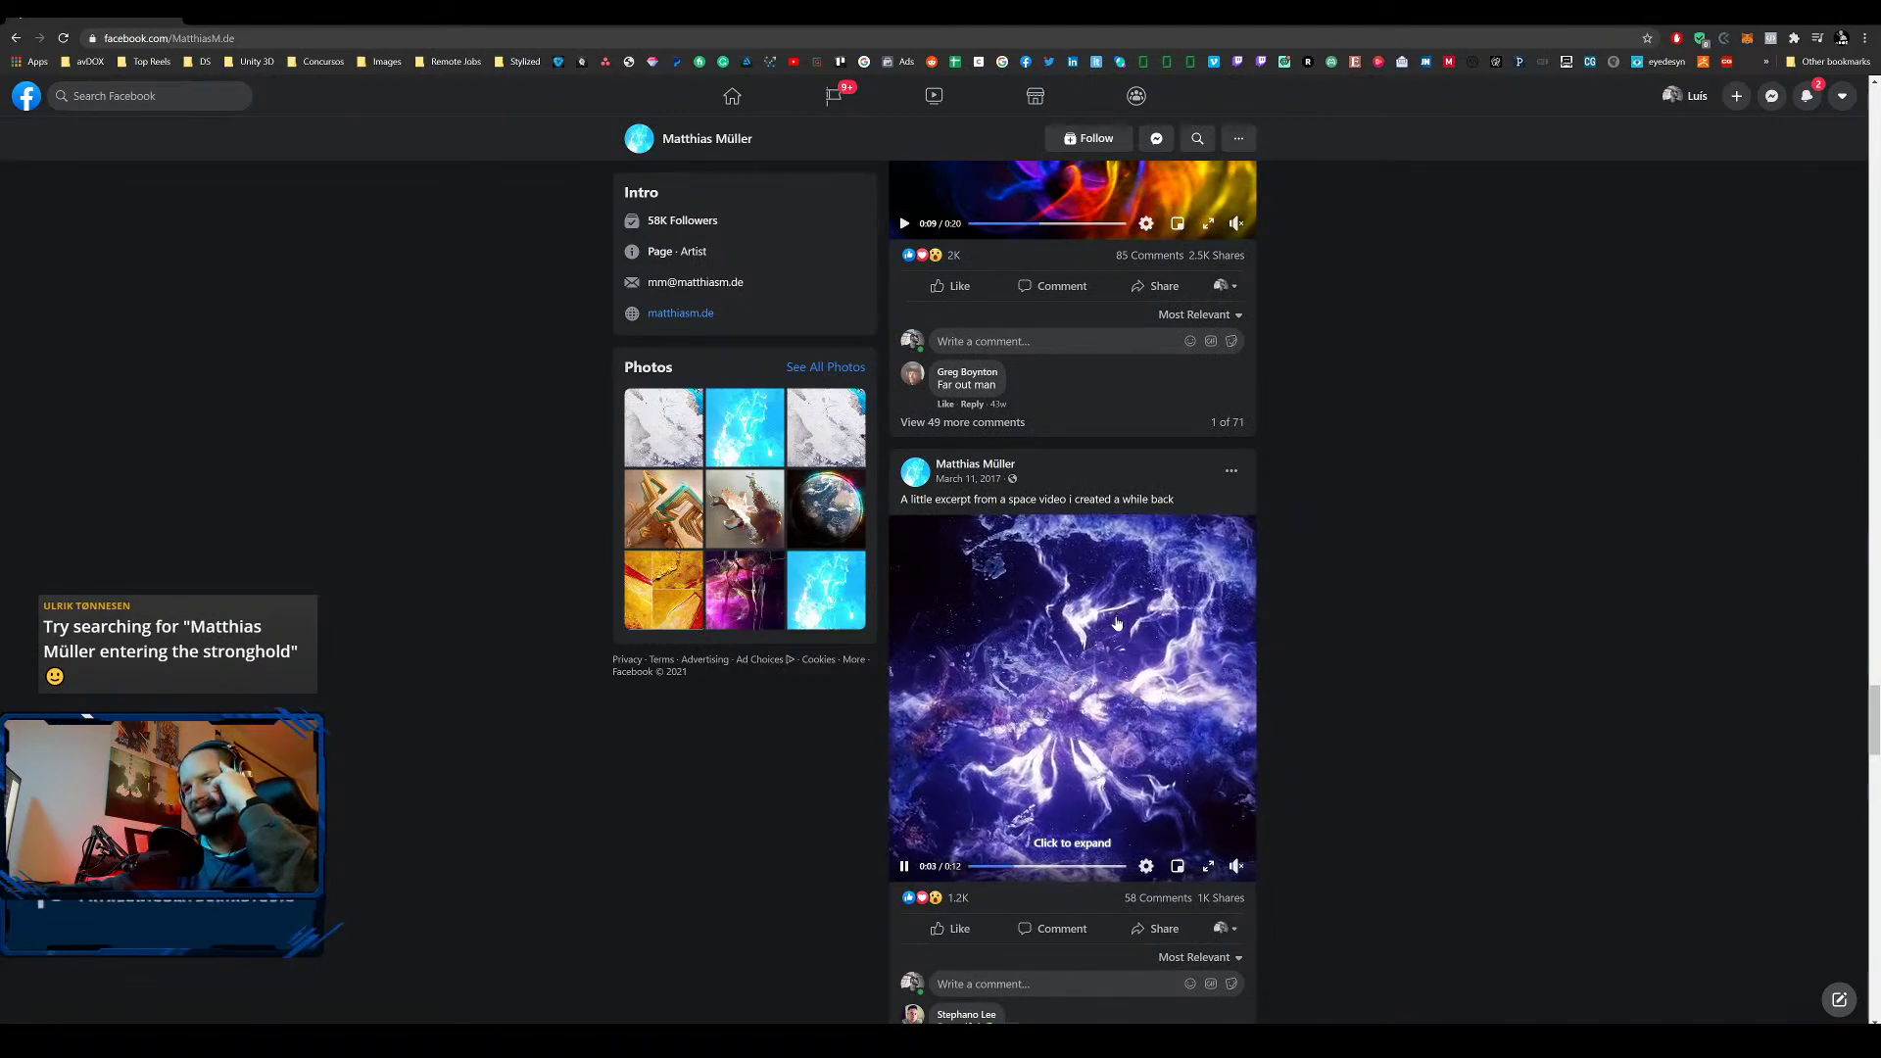
{"action": "scroll", "coordinate": [1115, 617], "scroll_direction": "down", "scroll_amount": 3}
{"action": "scroll", "coordinate": [1104, 604], "scroll_direction": "down", "scroll_amount": 5}
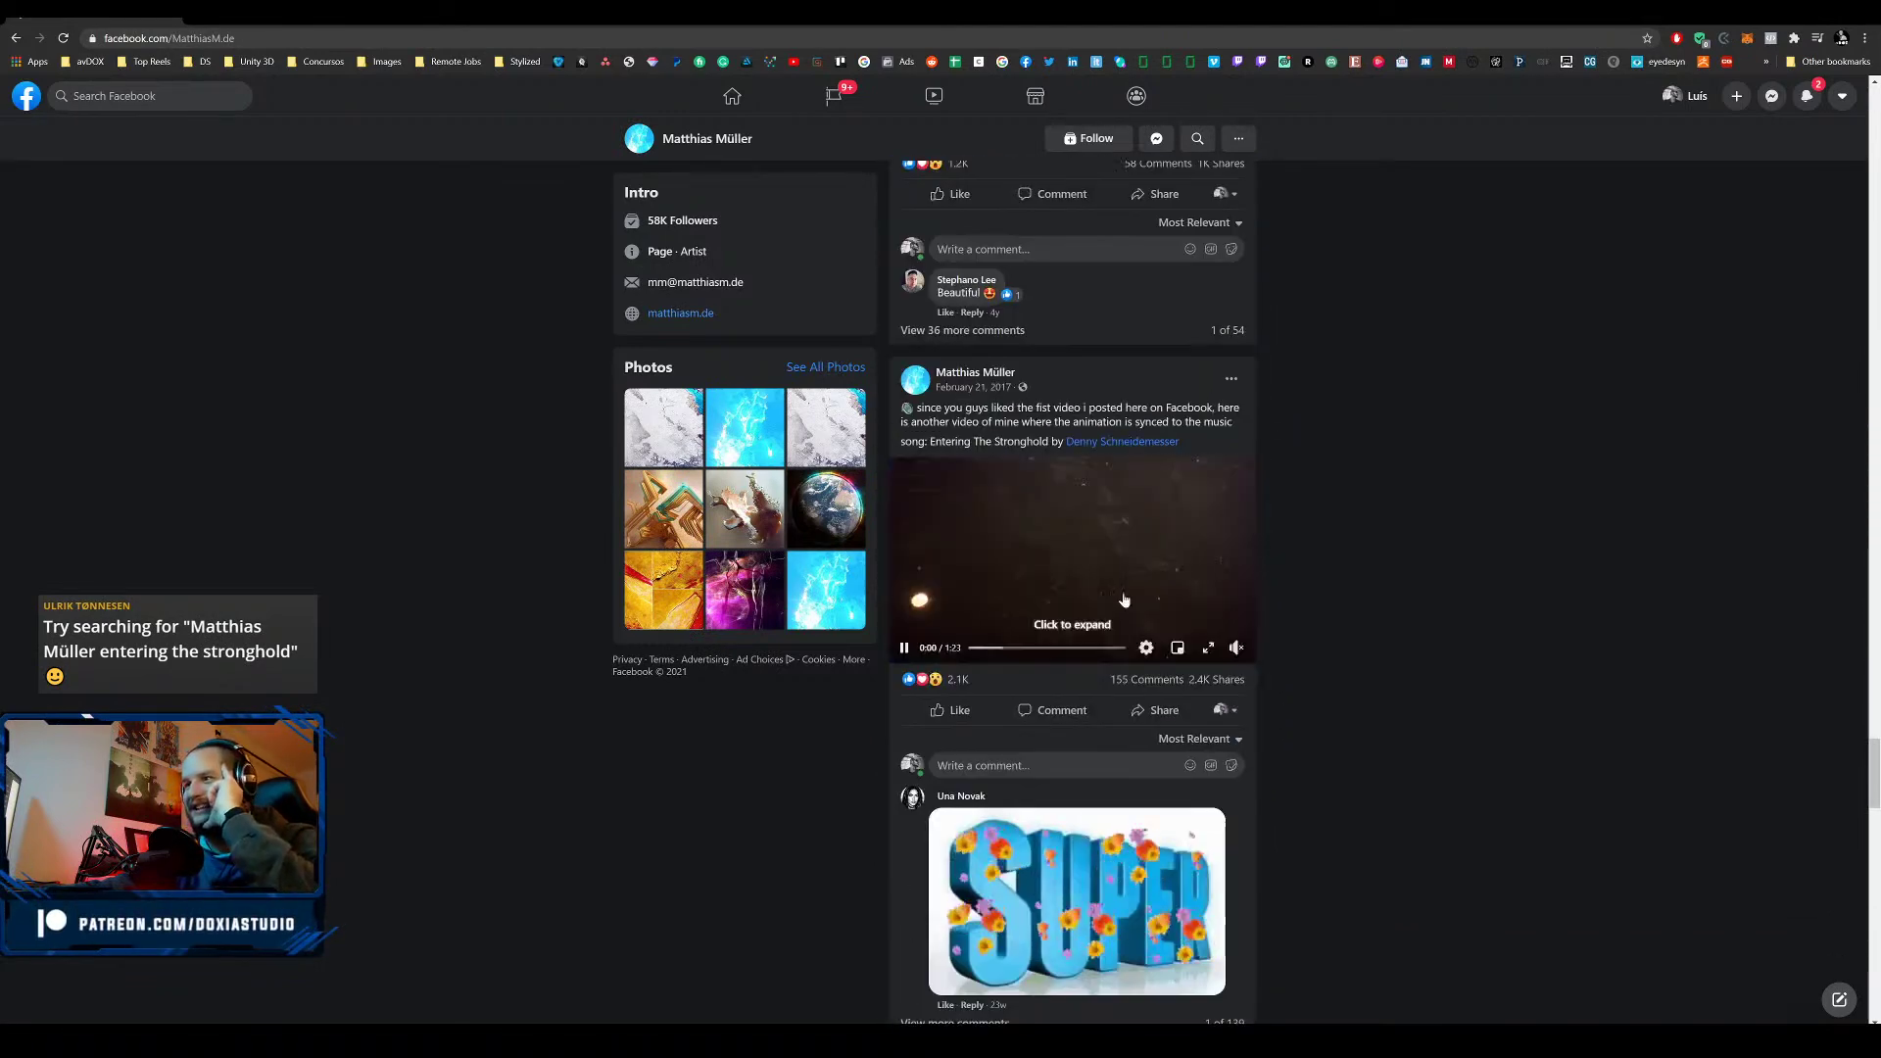
{"action": "scroll", "coordinate": [1176, 588], "scroll_direction": "down", "scroll_amount": 9}
{"action": "scroll", "coordinate": [1207, 566], "scroll_direction": "down", "scroll_amount": 4}
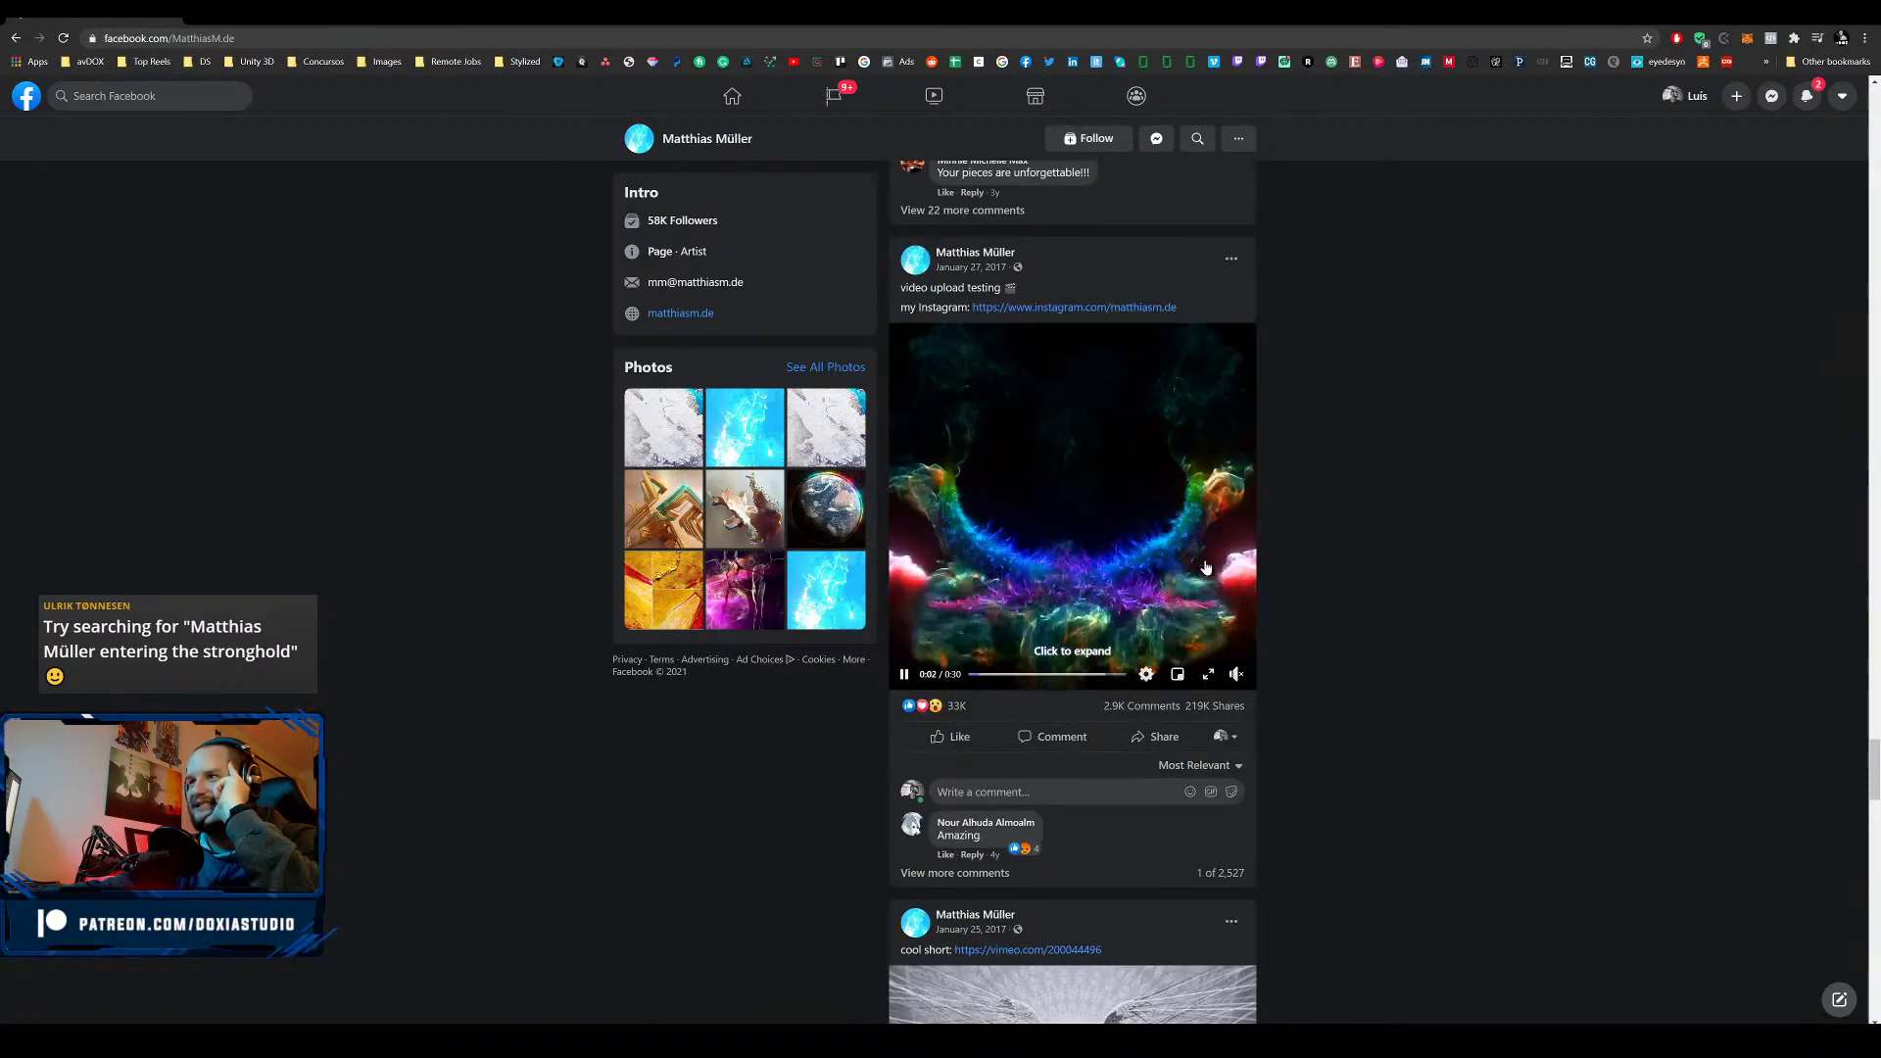
{"action": "scroll", "coordinate": [1203, 568], "scroll_direction": "down", "scroll_amount": 6}
{"action": "scroll", "coordinate": [1197, 569], "scroll_direction": "down", "scroll_amount": 18}
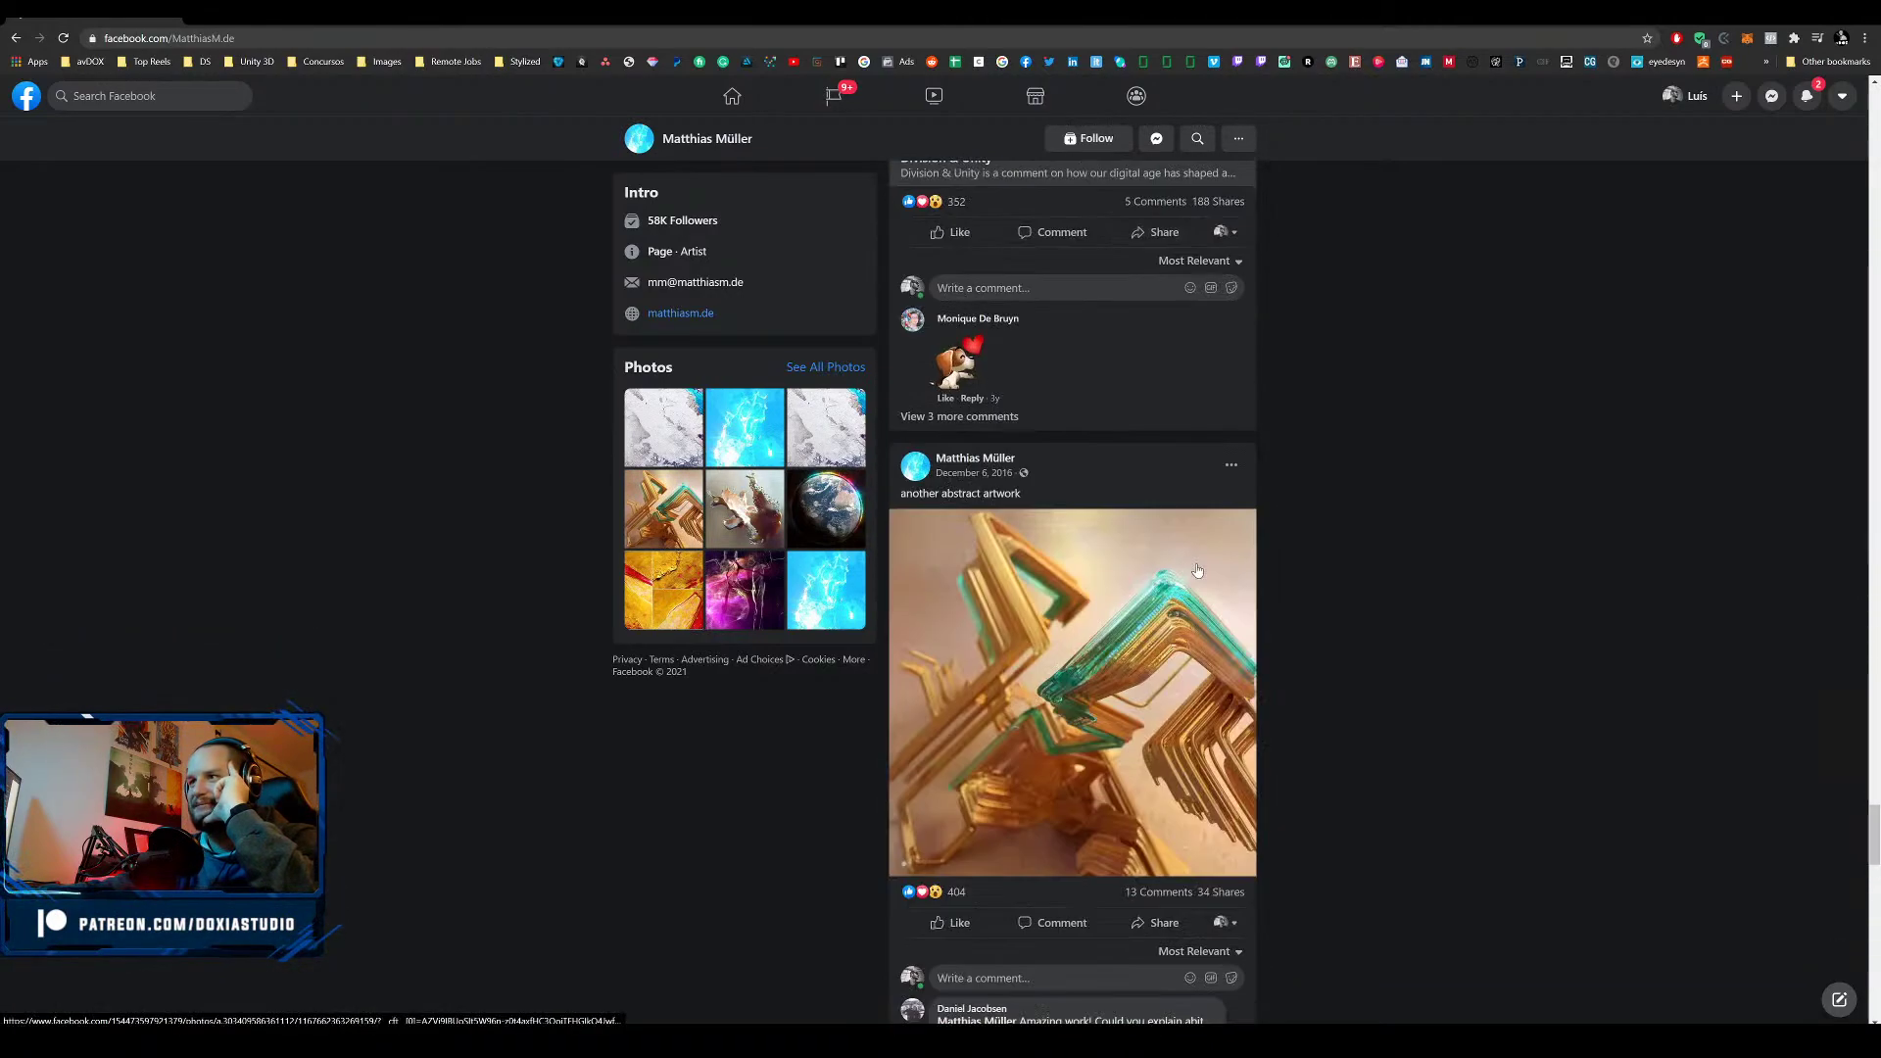
{"action": "scroll", "coordinate": [1193, 572], "scroll_direction": "down", "scroll_amount": 20}
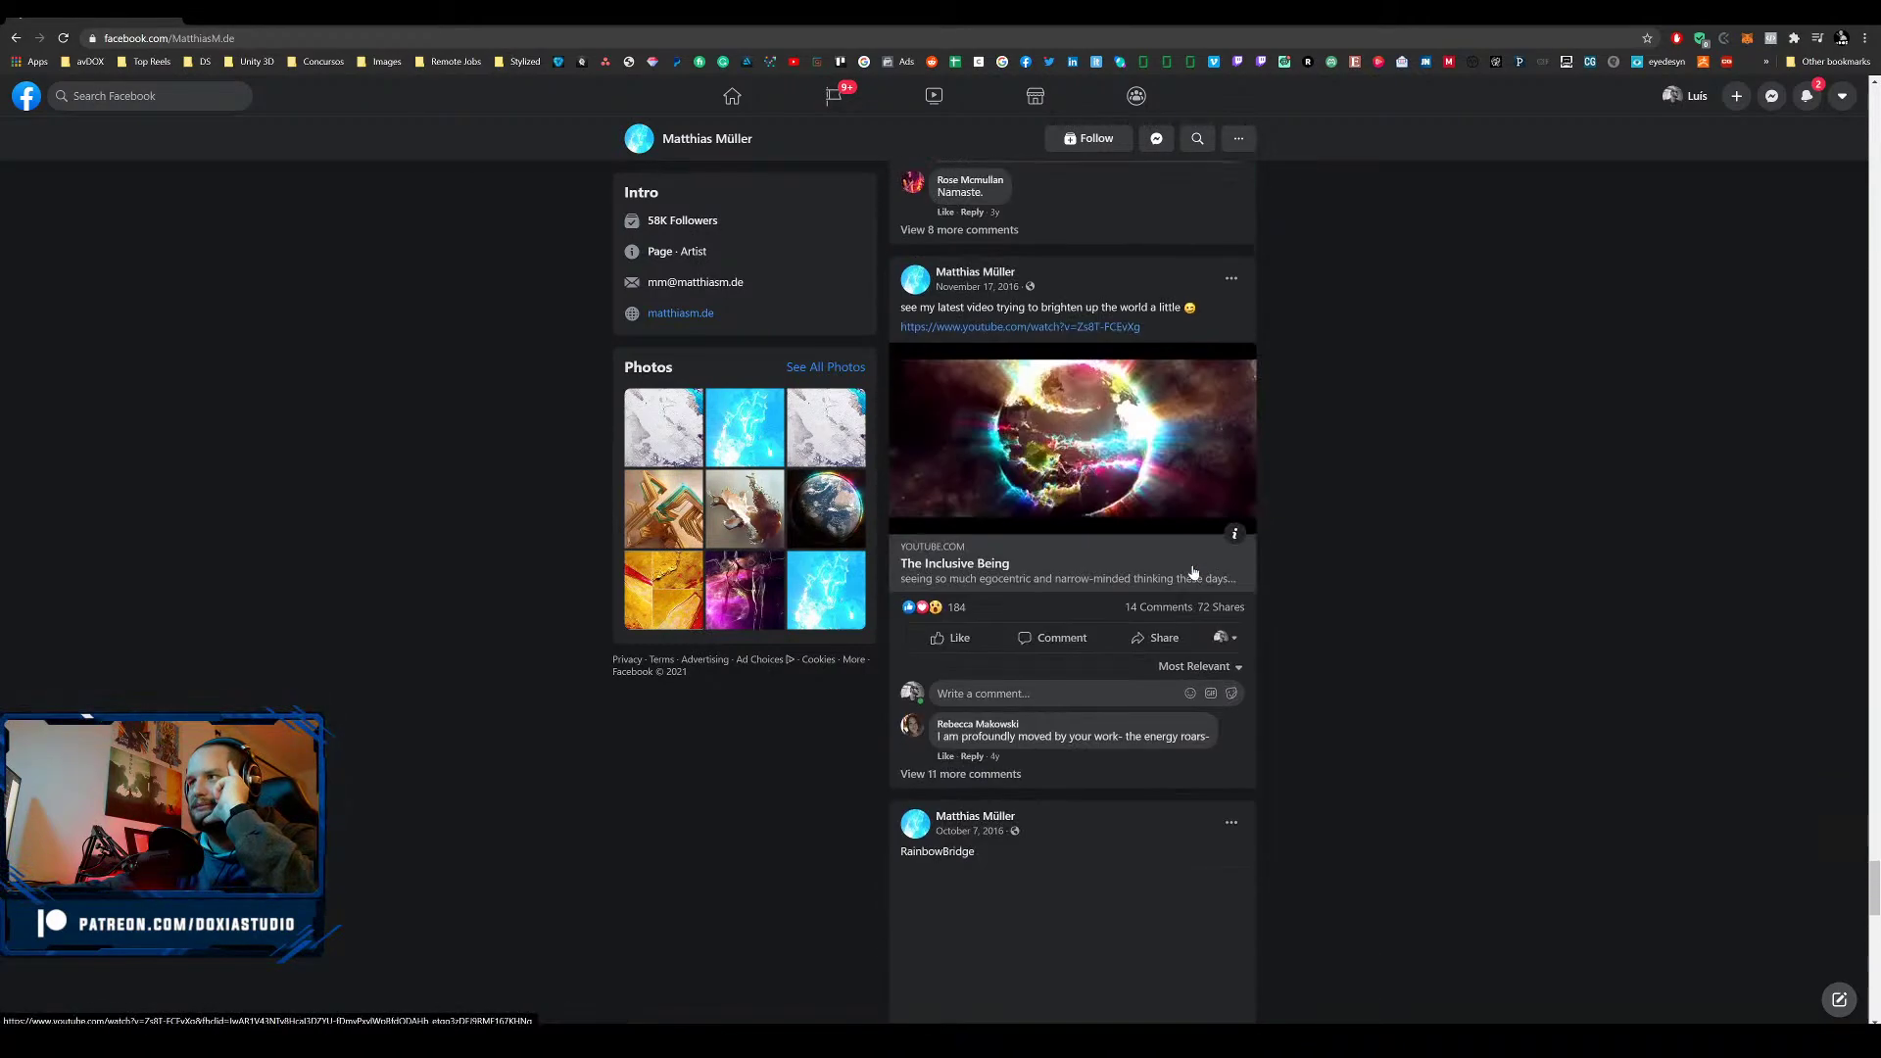
{"action": "scroll", "coordinate": [1193, 572], "scroll_direction": "down", "scroll_amount": 8}
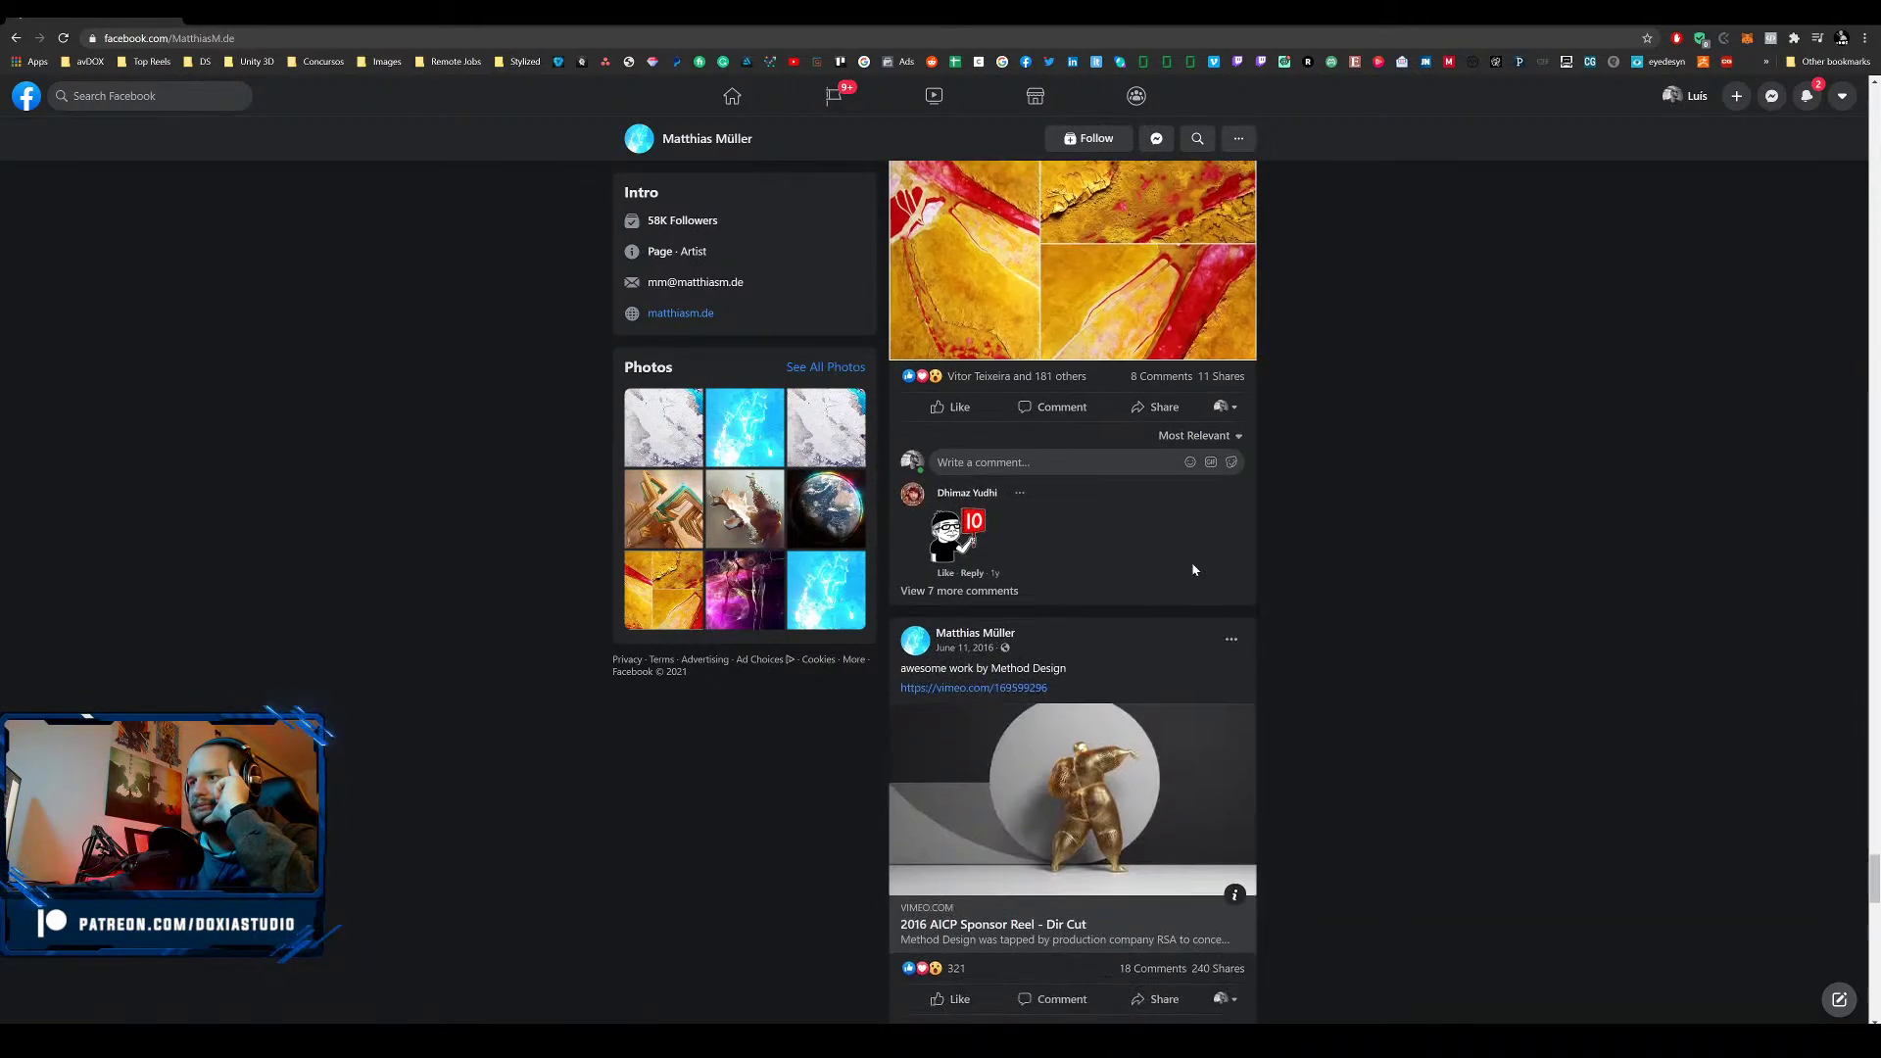
{"action": "scroll", "coordinate": [1127, 554], "scroll_direction": "up", "scroll_amount": 4}
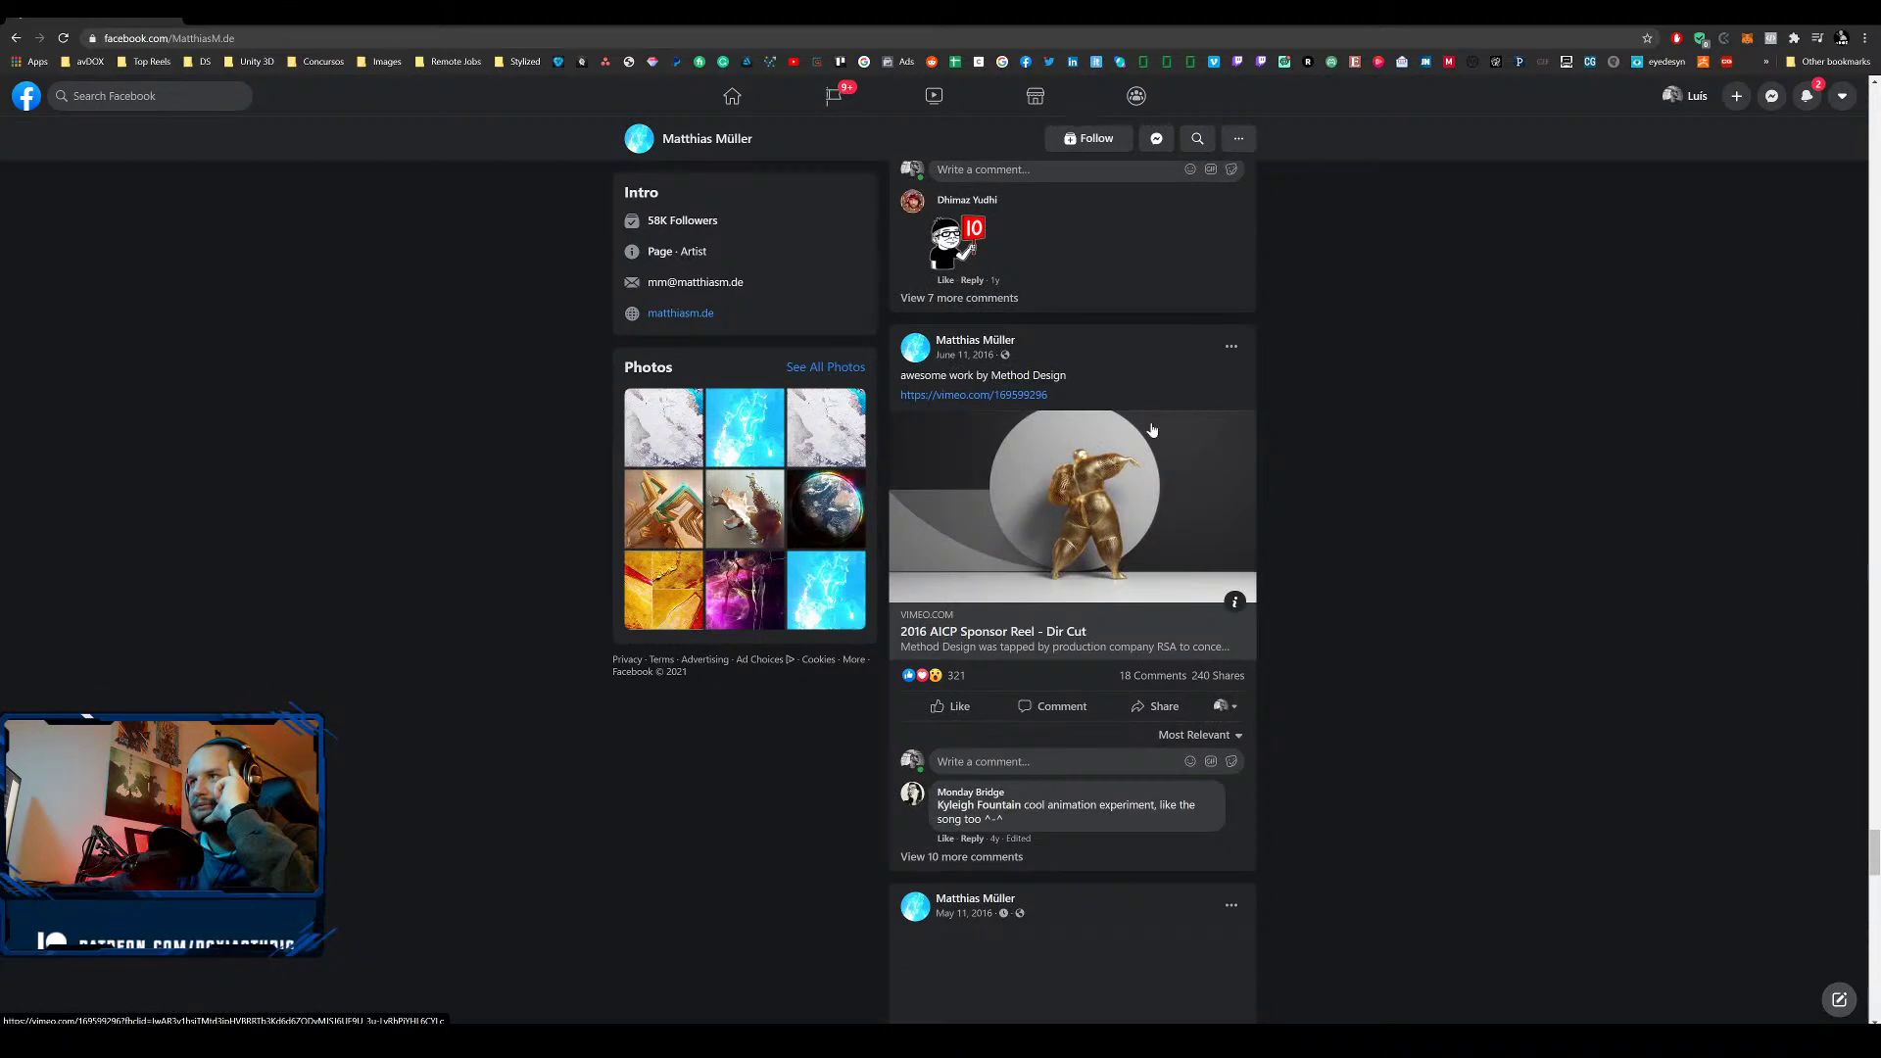
{"action": "scroll", "coordinate": [1152, 543], "scroll_direction": "down", "scroll_amount": 6}
{"action": "scroll", "coordinate": [1151, 547], "scroll_direction": "down", "scroll_amount": 6}
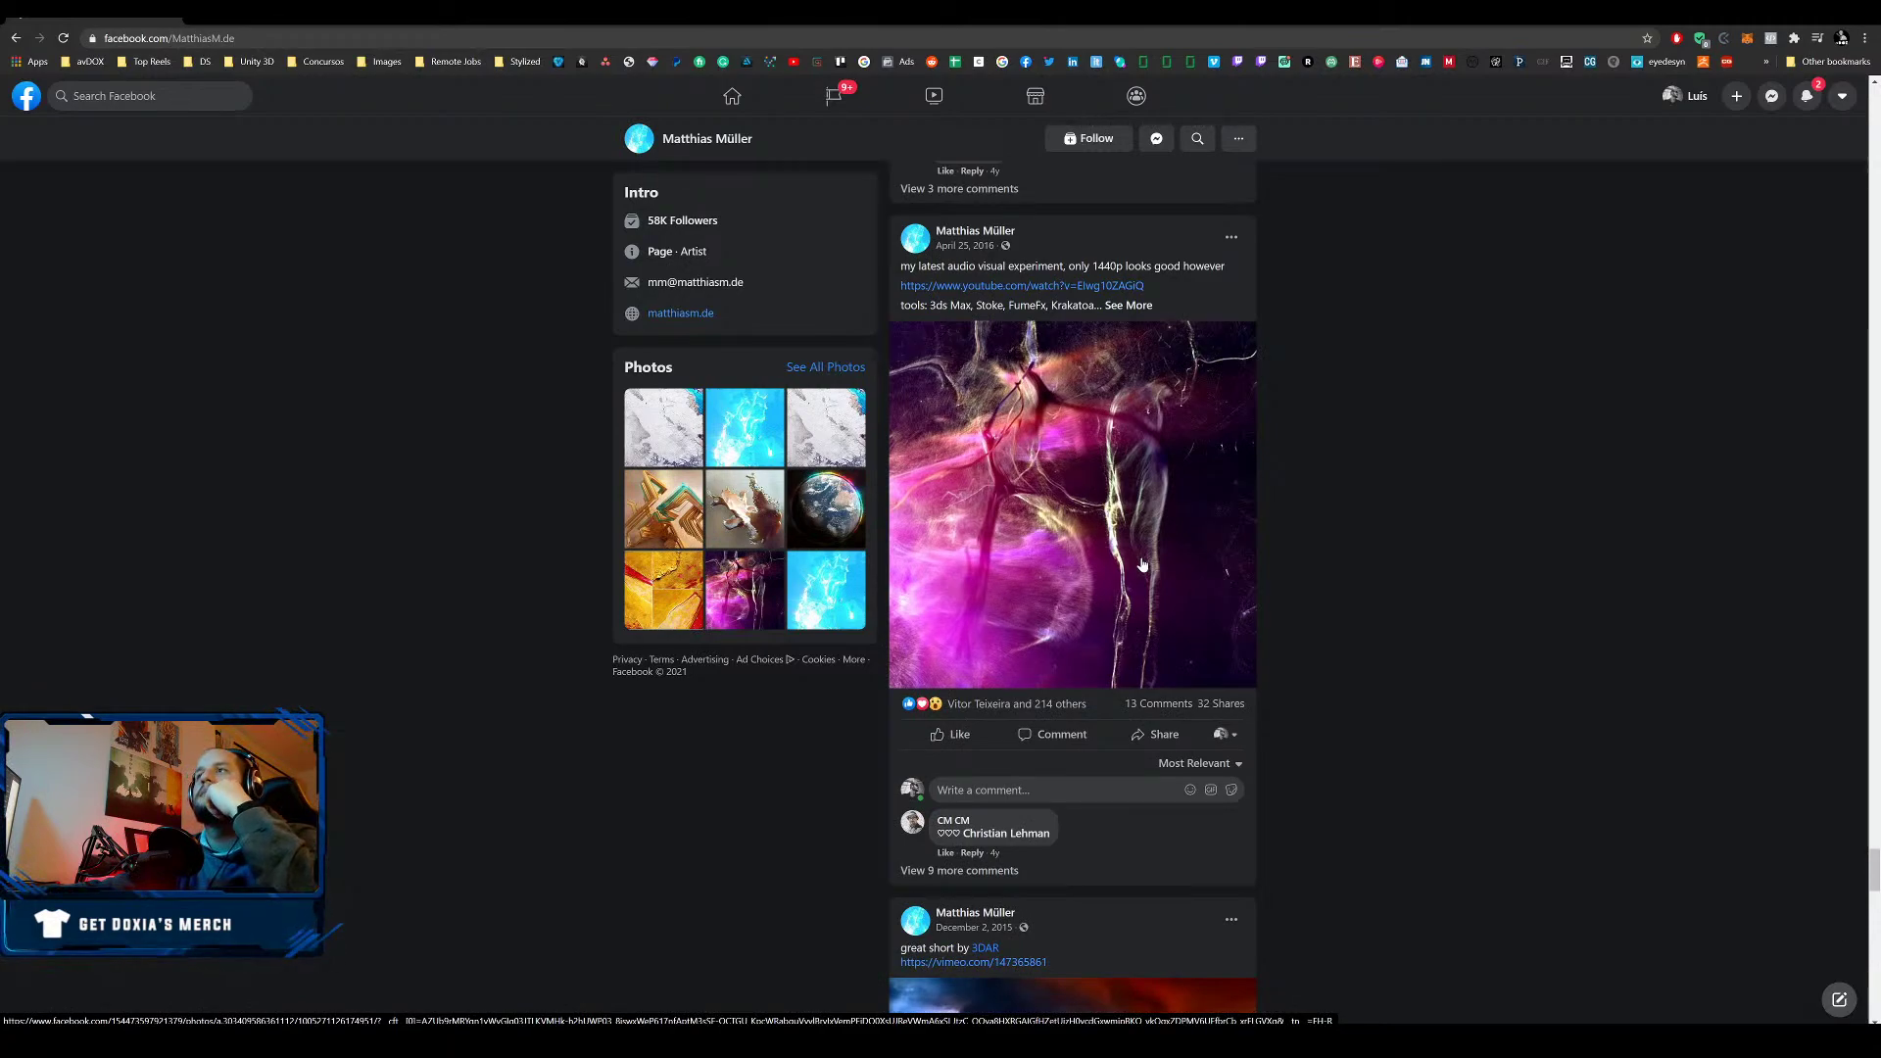
{"action": "scroll", "coordinate": [1143, 565], "scroll_direction": "down", "scroll_amount": 6}
{"action": "scroll", "coordinate": [1162, 539], "scroll_direction": "down", "scroll_amount": 6}
{"action": "scroll", "coordinate": [1162, 539], "scroll_direction": "down", "scroll_amount": 6}
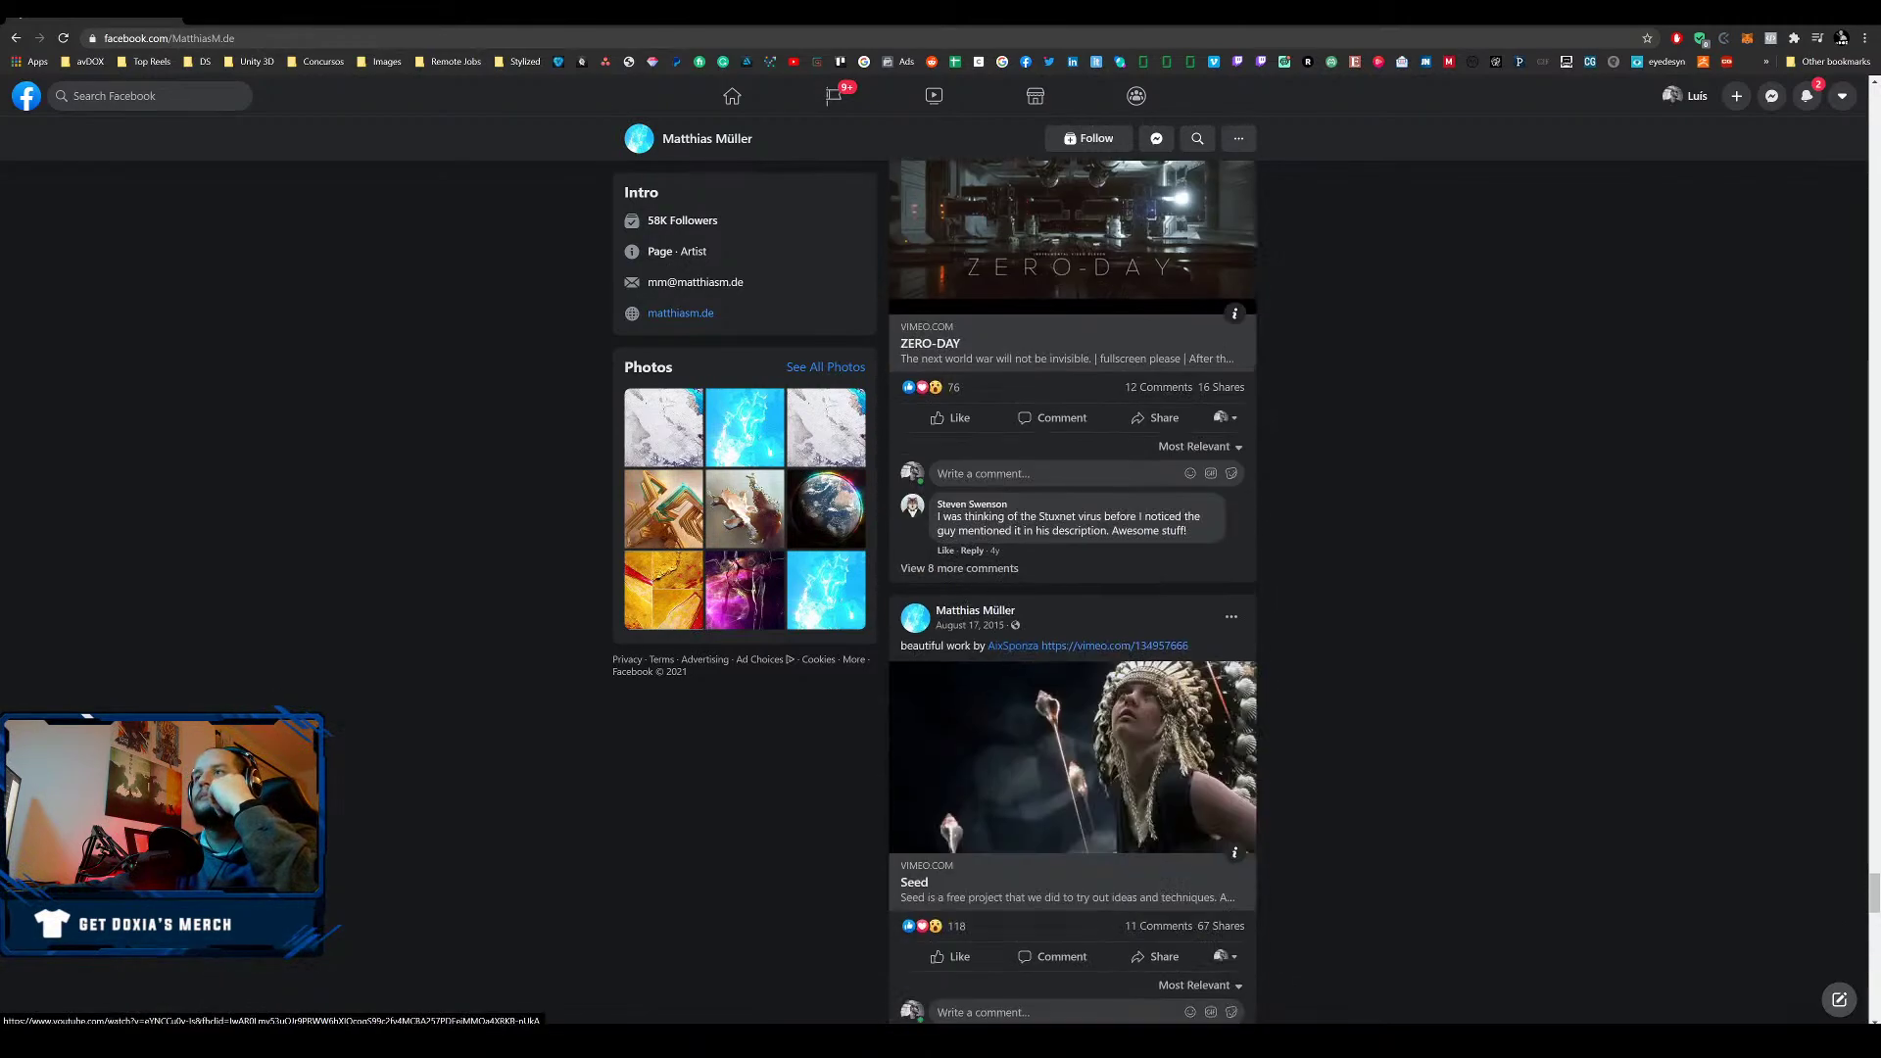
{"action": "scroll", "coordinate": [1134, 574], "scroll_direction": "down", "scroll_amount": 6}
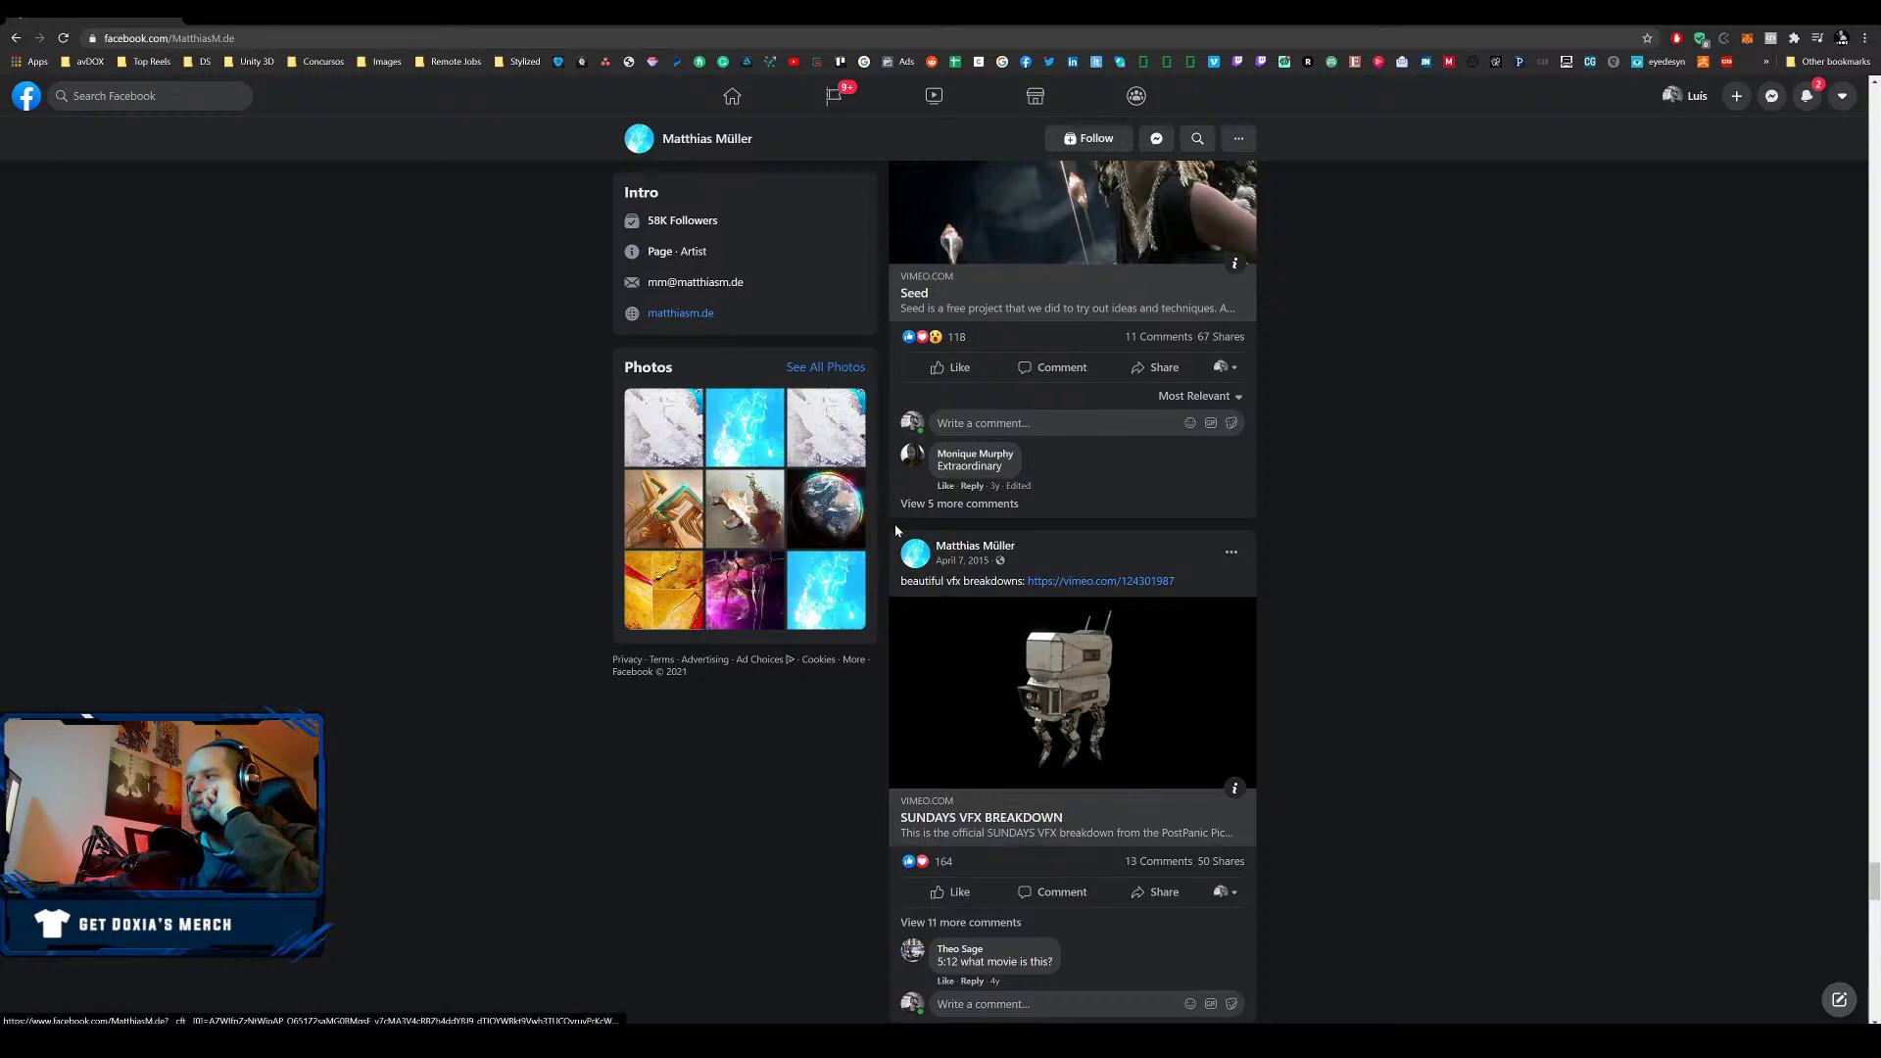
- Follow the artist's page and put the browser away to return to Houdini
{"action": "scroll", "coordinate": [935, 662], "scroll_direction": "up", "scroll_amount": 20}
{"action": "scroll", "coordinate": [934, 662], "scroll_direction": "up", "scroll_amount": 6}
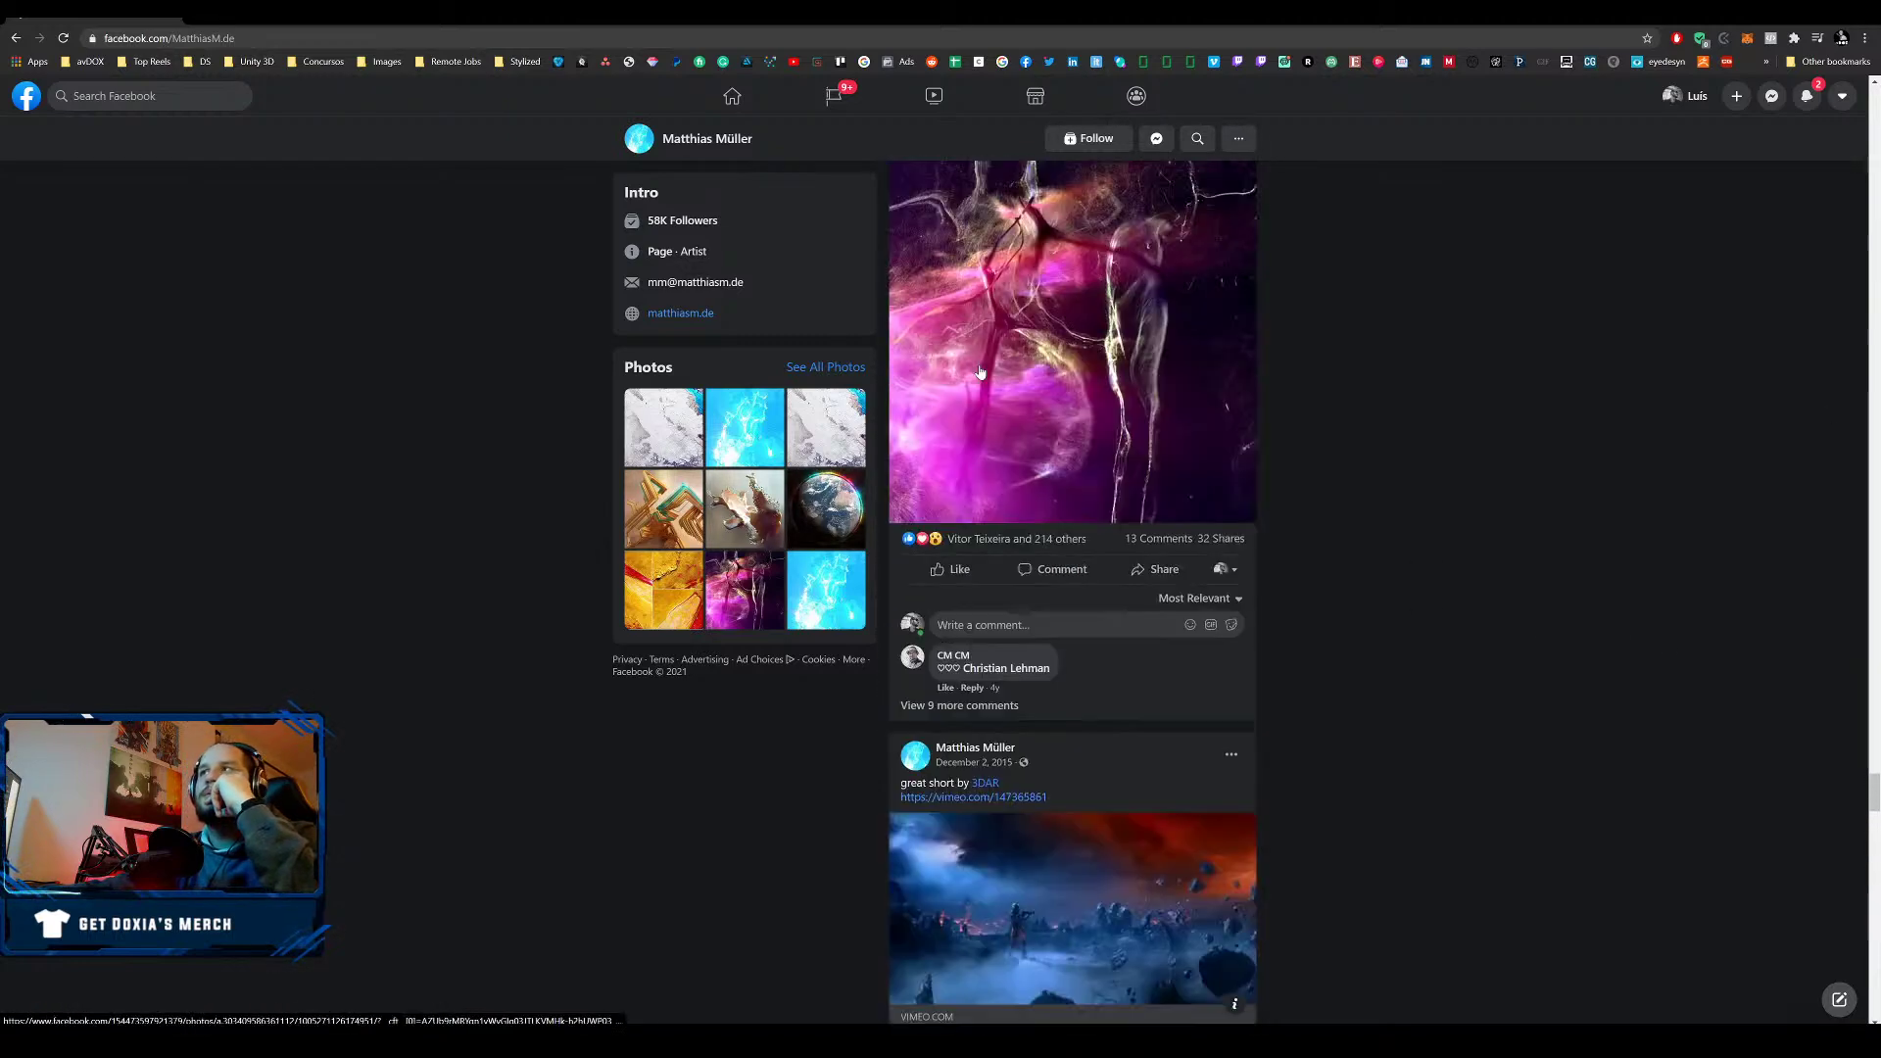
{"action": "left_click", "coordinate": [1087, 140]}
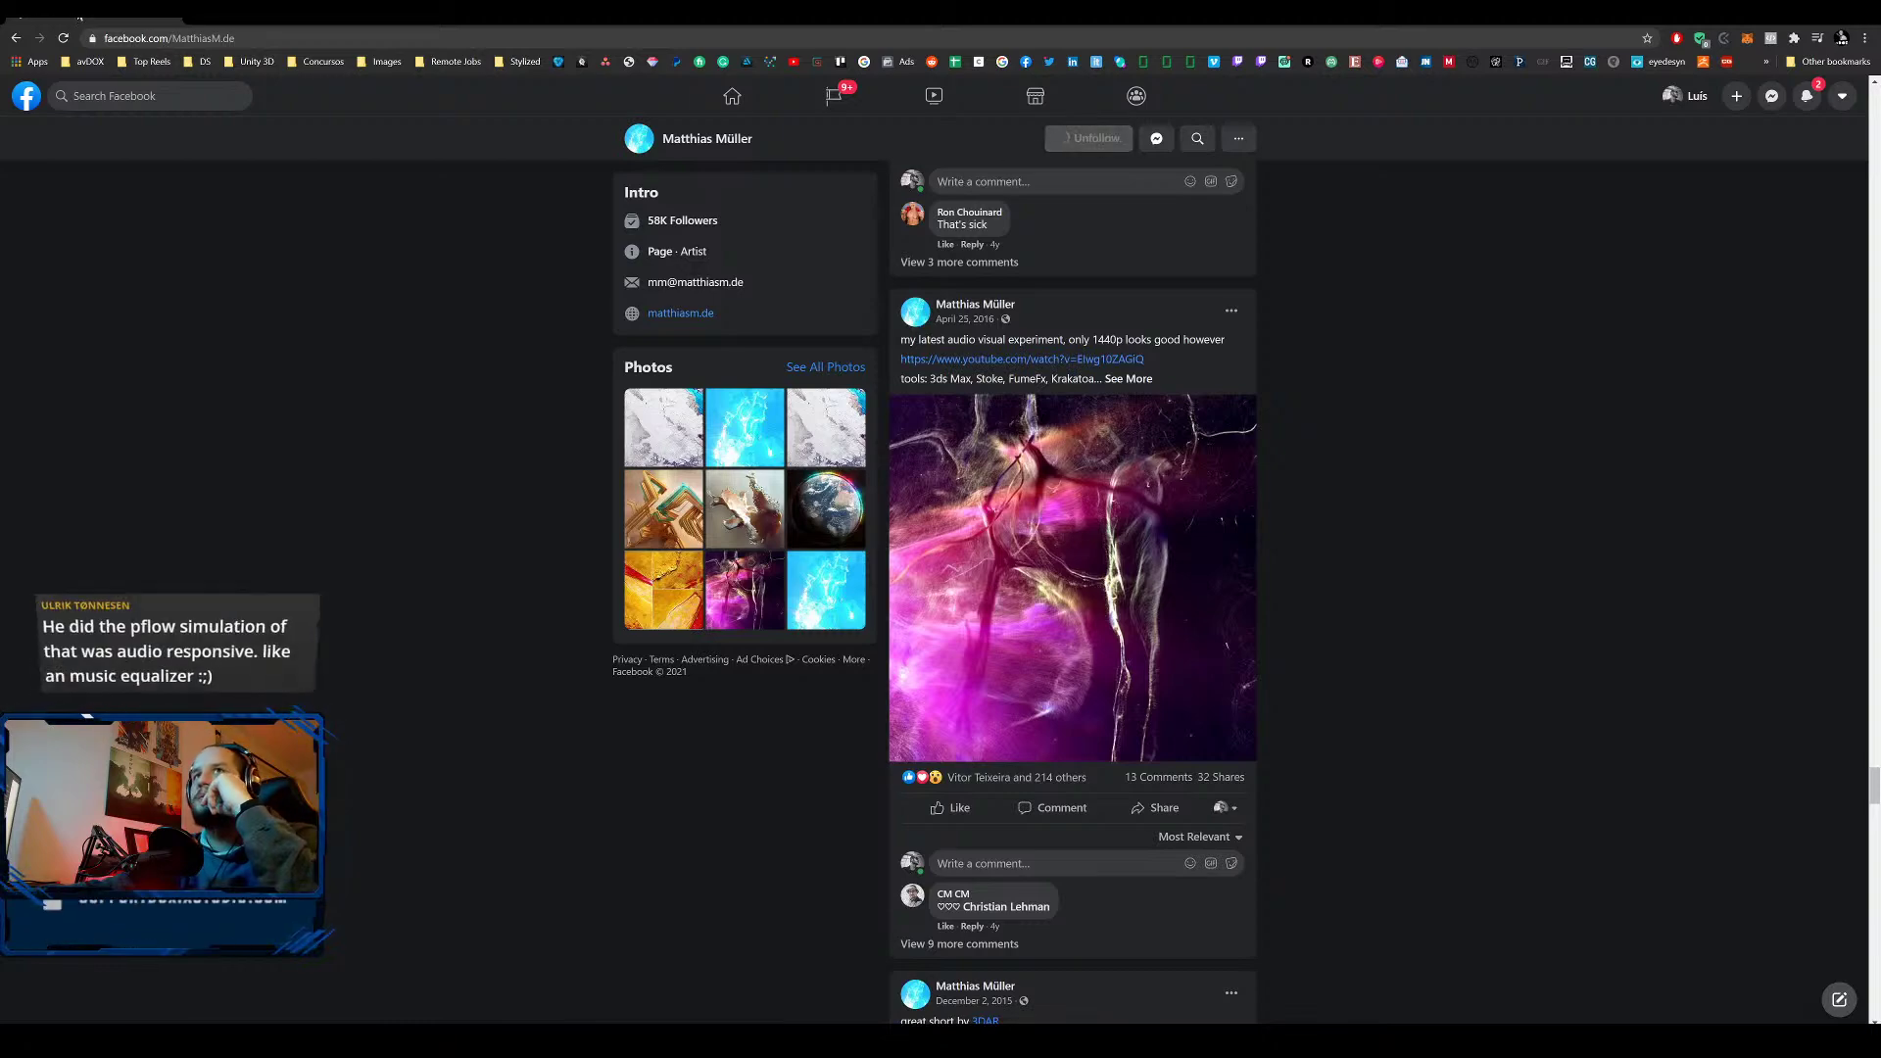
{"action": "middle_click", "coordinate": [38, 23]}
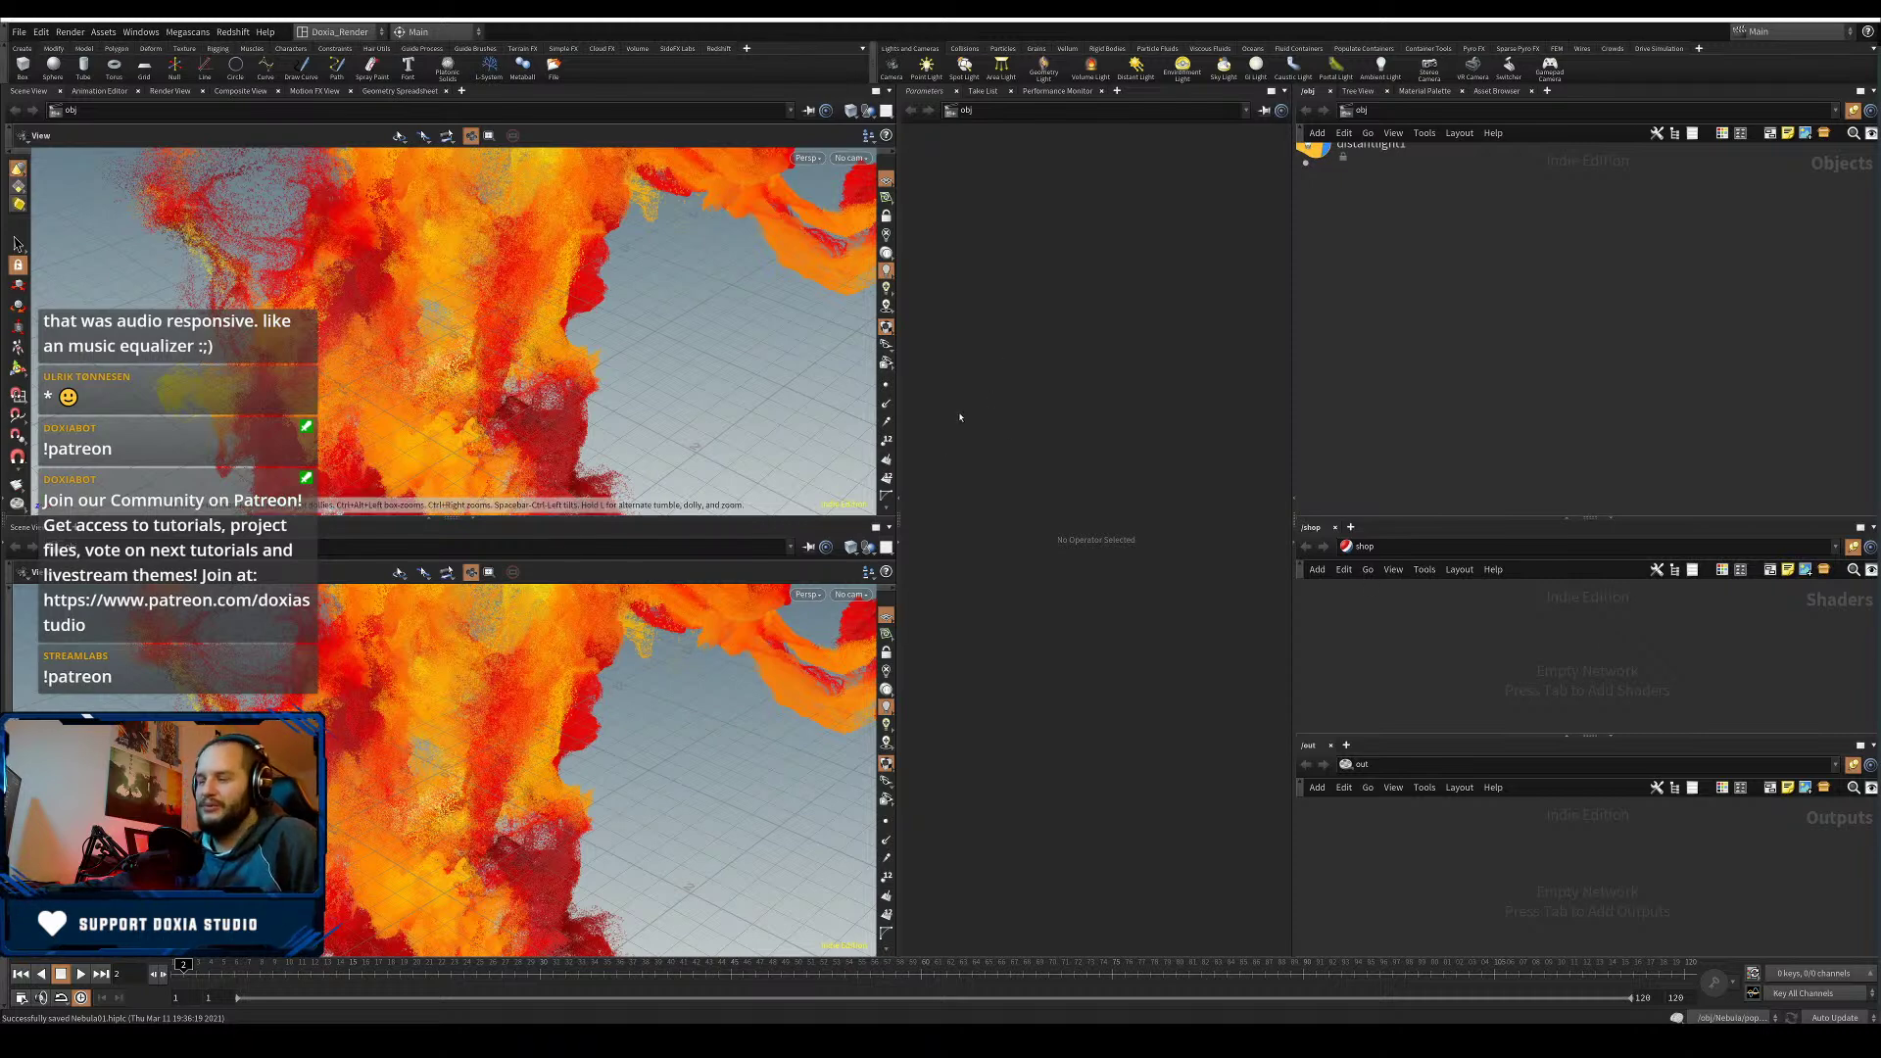
- Delete distantlight1 from /obj, then re-orbit both viewports around the nebula
{"action": "middle_click_drag", "start_coordinate": [1482, 255], "coordinate": [1693, 389]}
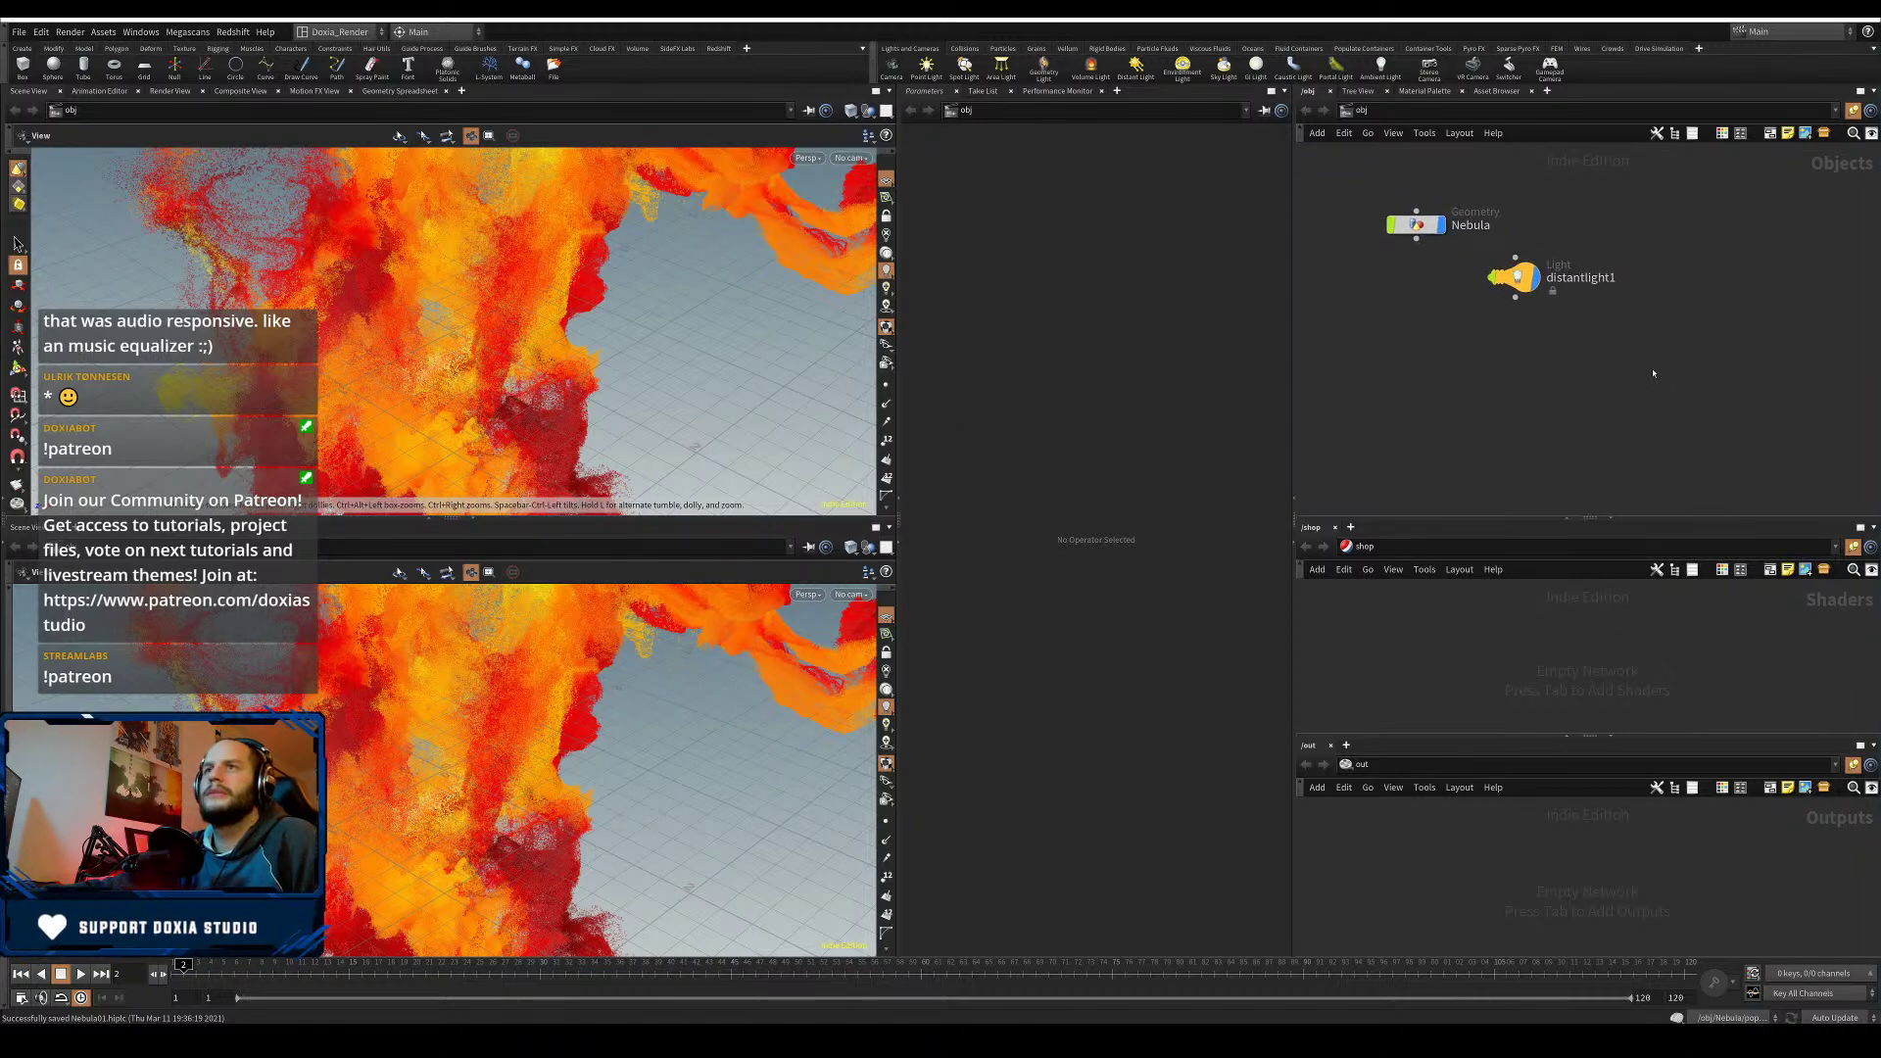
{"action": "left_click", "coordinate": [1519, 279]}
{"action": "key", "text": "Delete"}
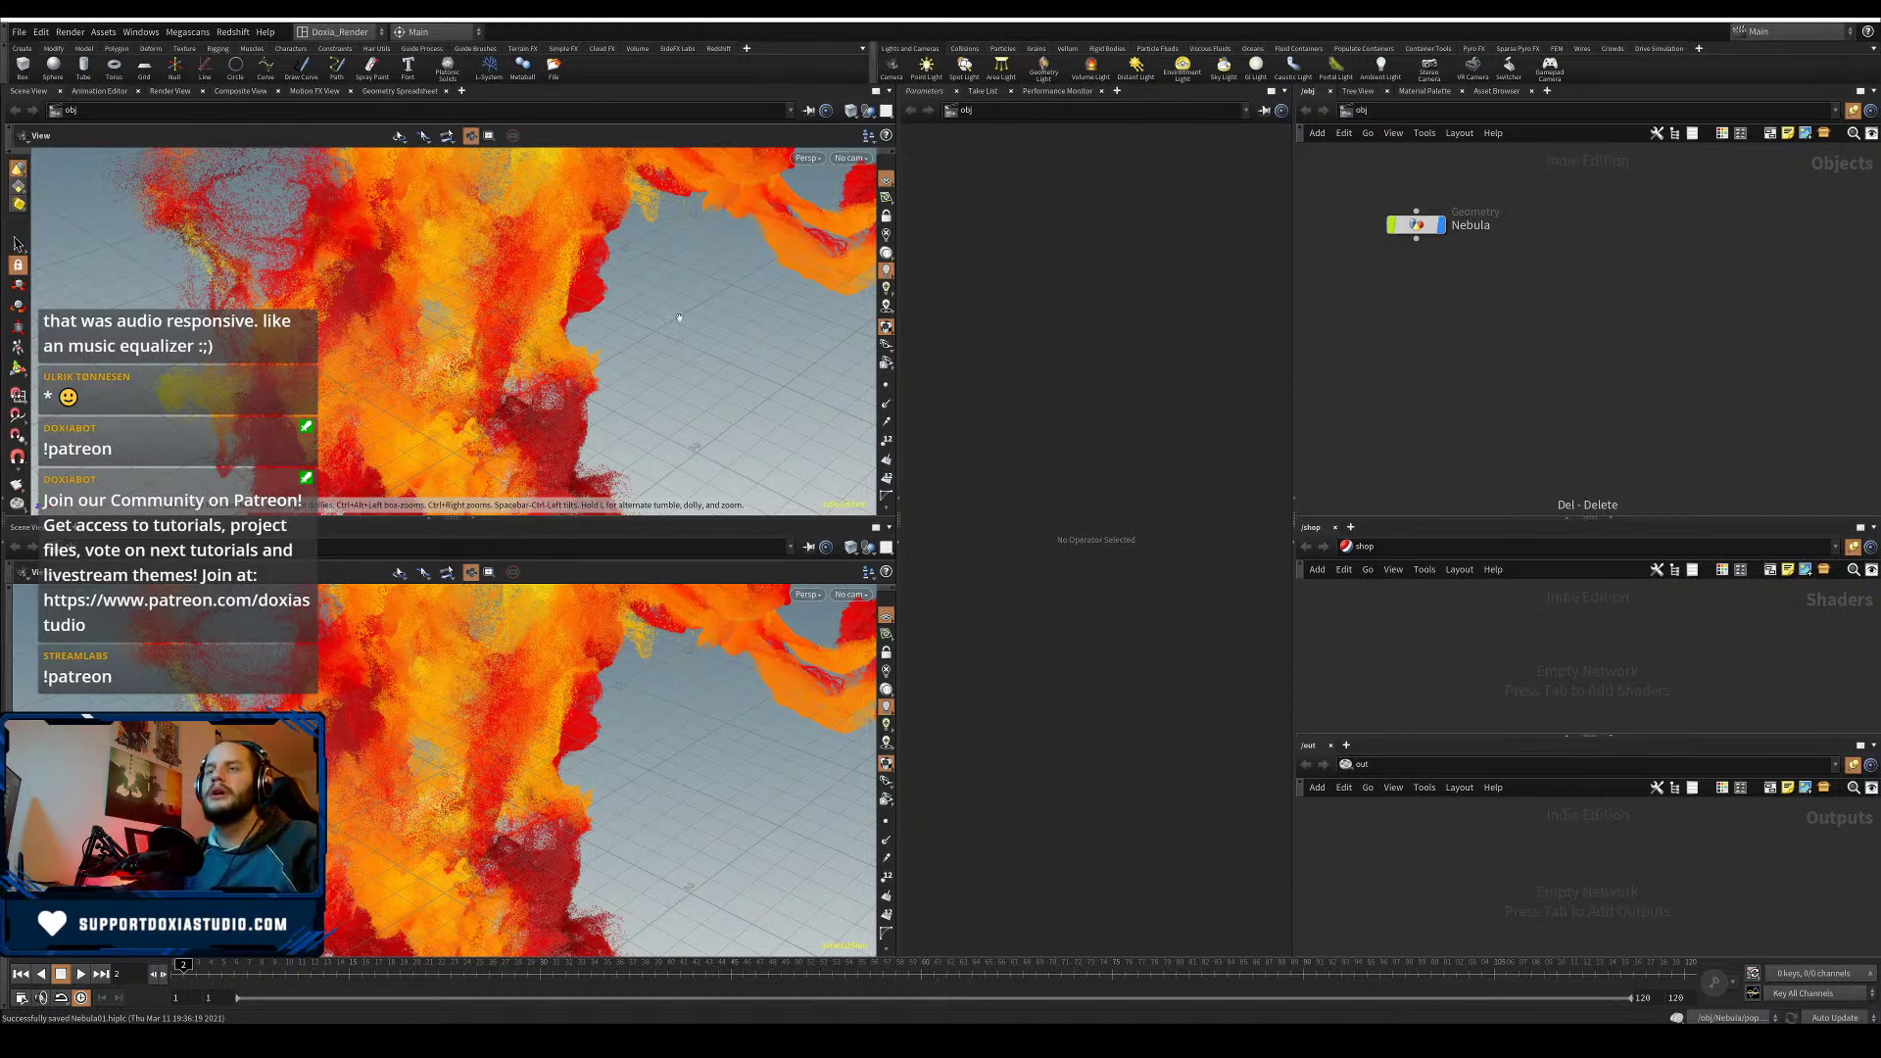
{"action": "scroll", "coordinate": [446, 734], "scroll_direction": "down", "scroll_amount": 5}
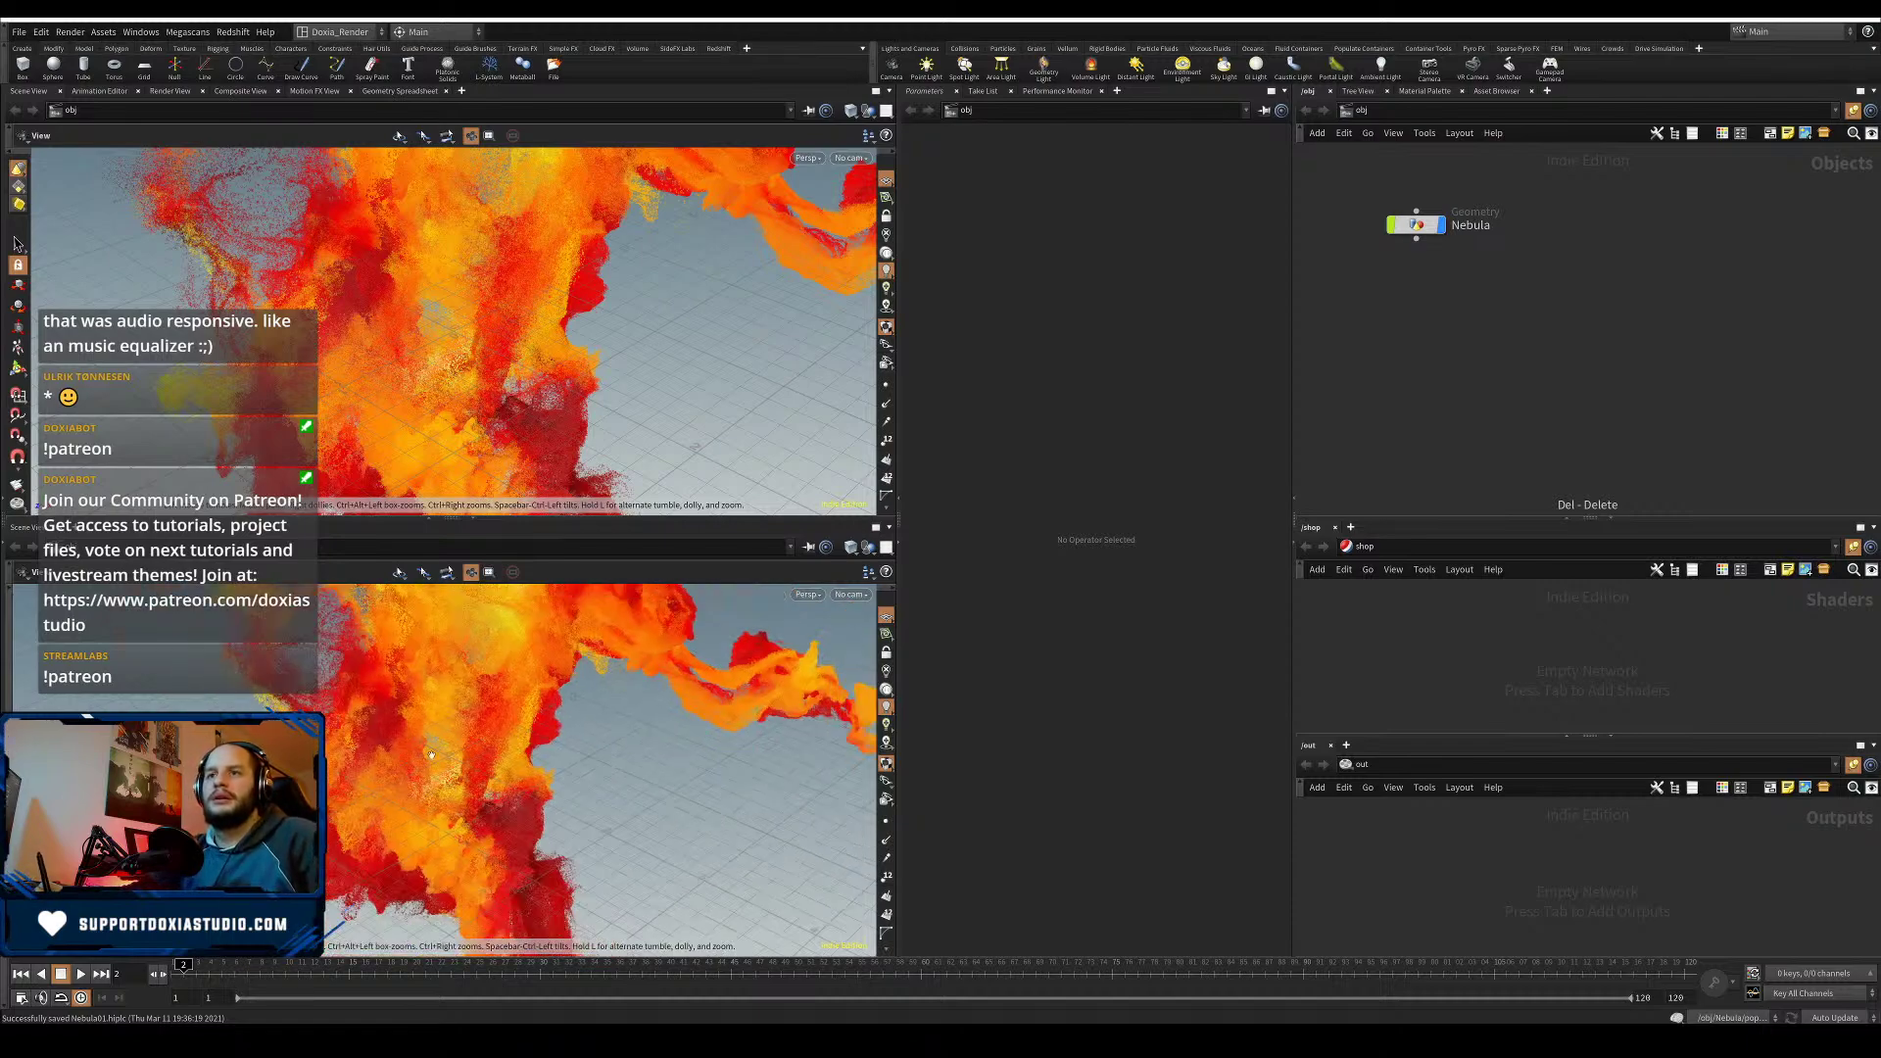
{"action": "scroll", "coordinate": [523, 316], "scroll_direction": "down", "scroll_amount": 4}
{"action": "left_click_drag", "start_coordinate": [523, 315], "coordinate": [423, 353]}
{"action": "middle_click_drag", "start_coordinate": [423, 353], "coordinate": [405, 428]}
{"action": "left_click_drag", "start_coordinate": [405, 428], "coordinate": [429, 310]}
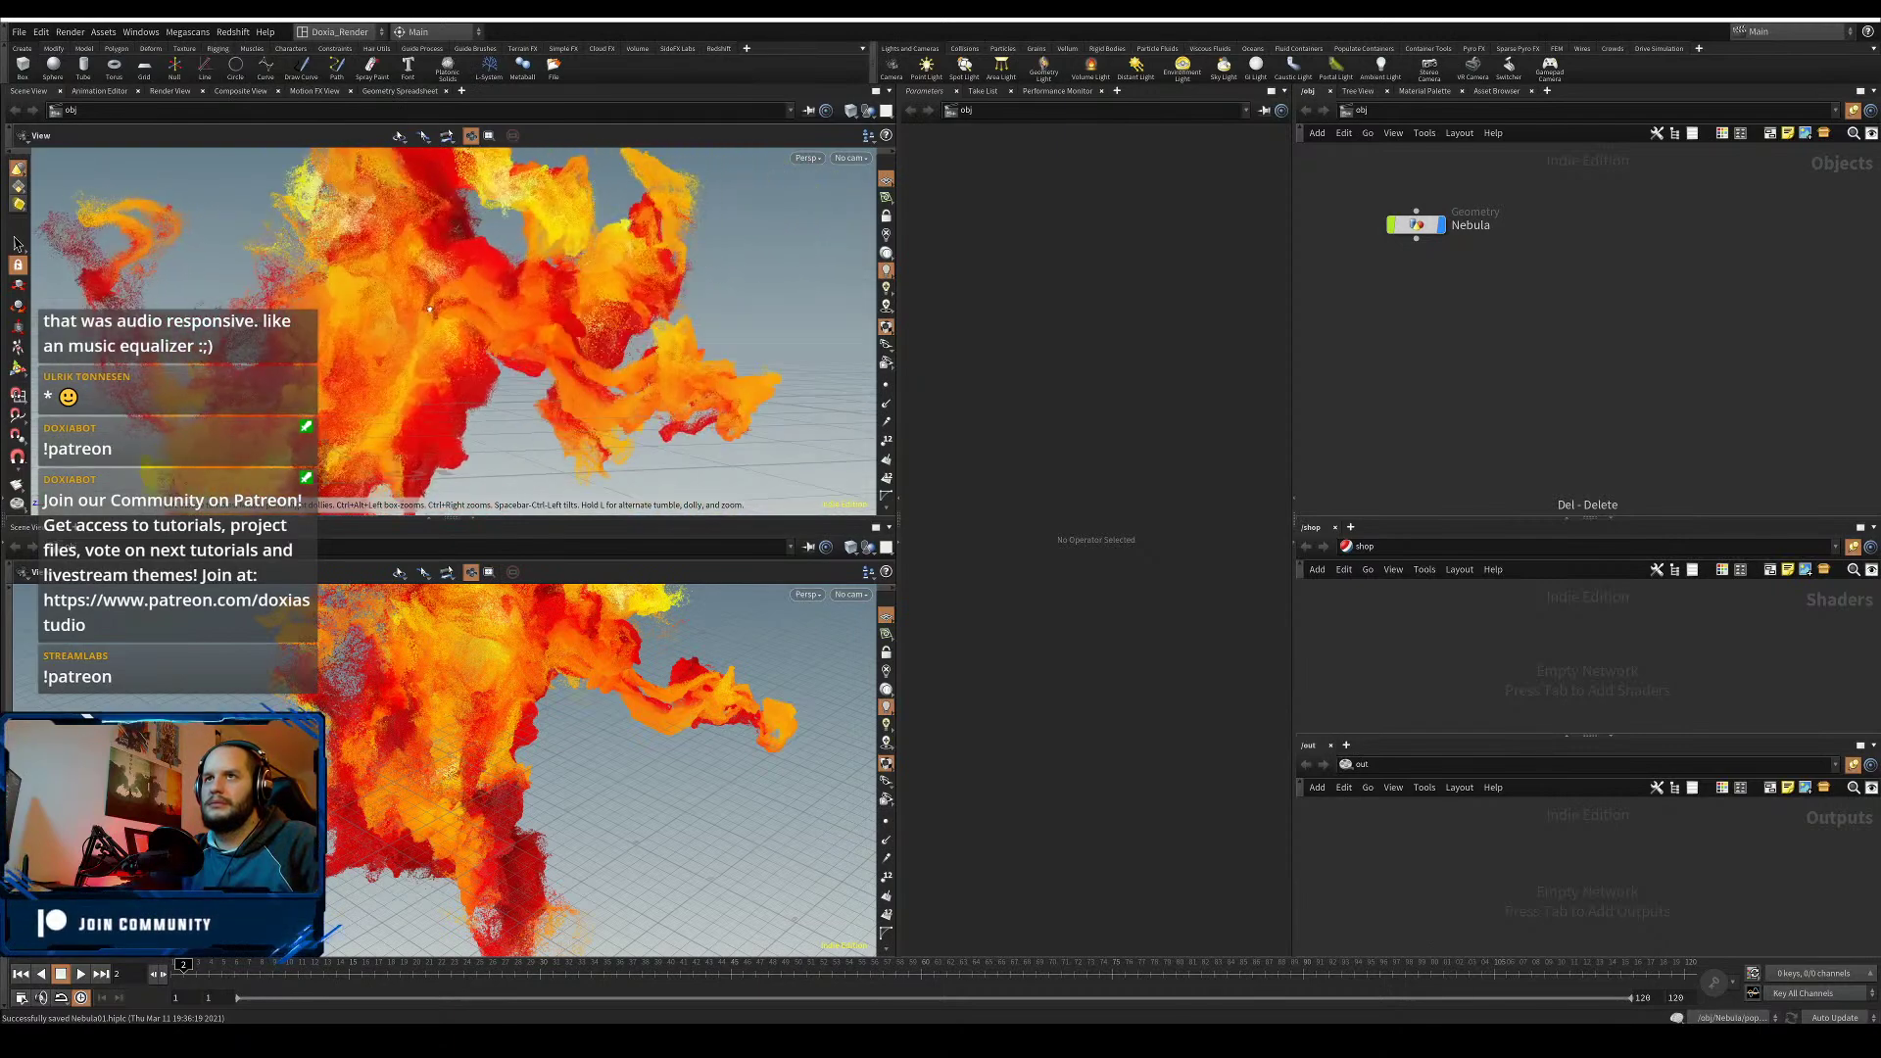
- Create cam1 from the current view and set the viewport background scheme to Dark
{"action": "left_click", "coordinate": [849, 158]}
{"action": "left_click", "coordinate": [879, 207]}
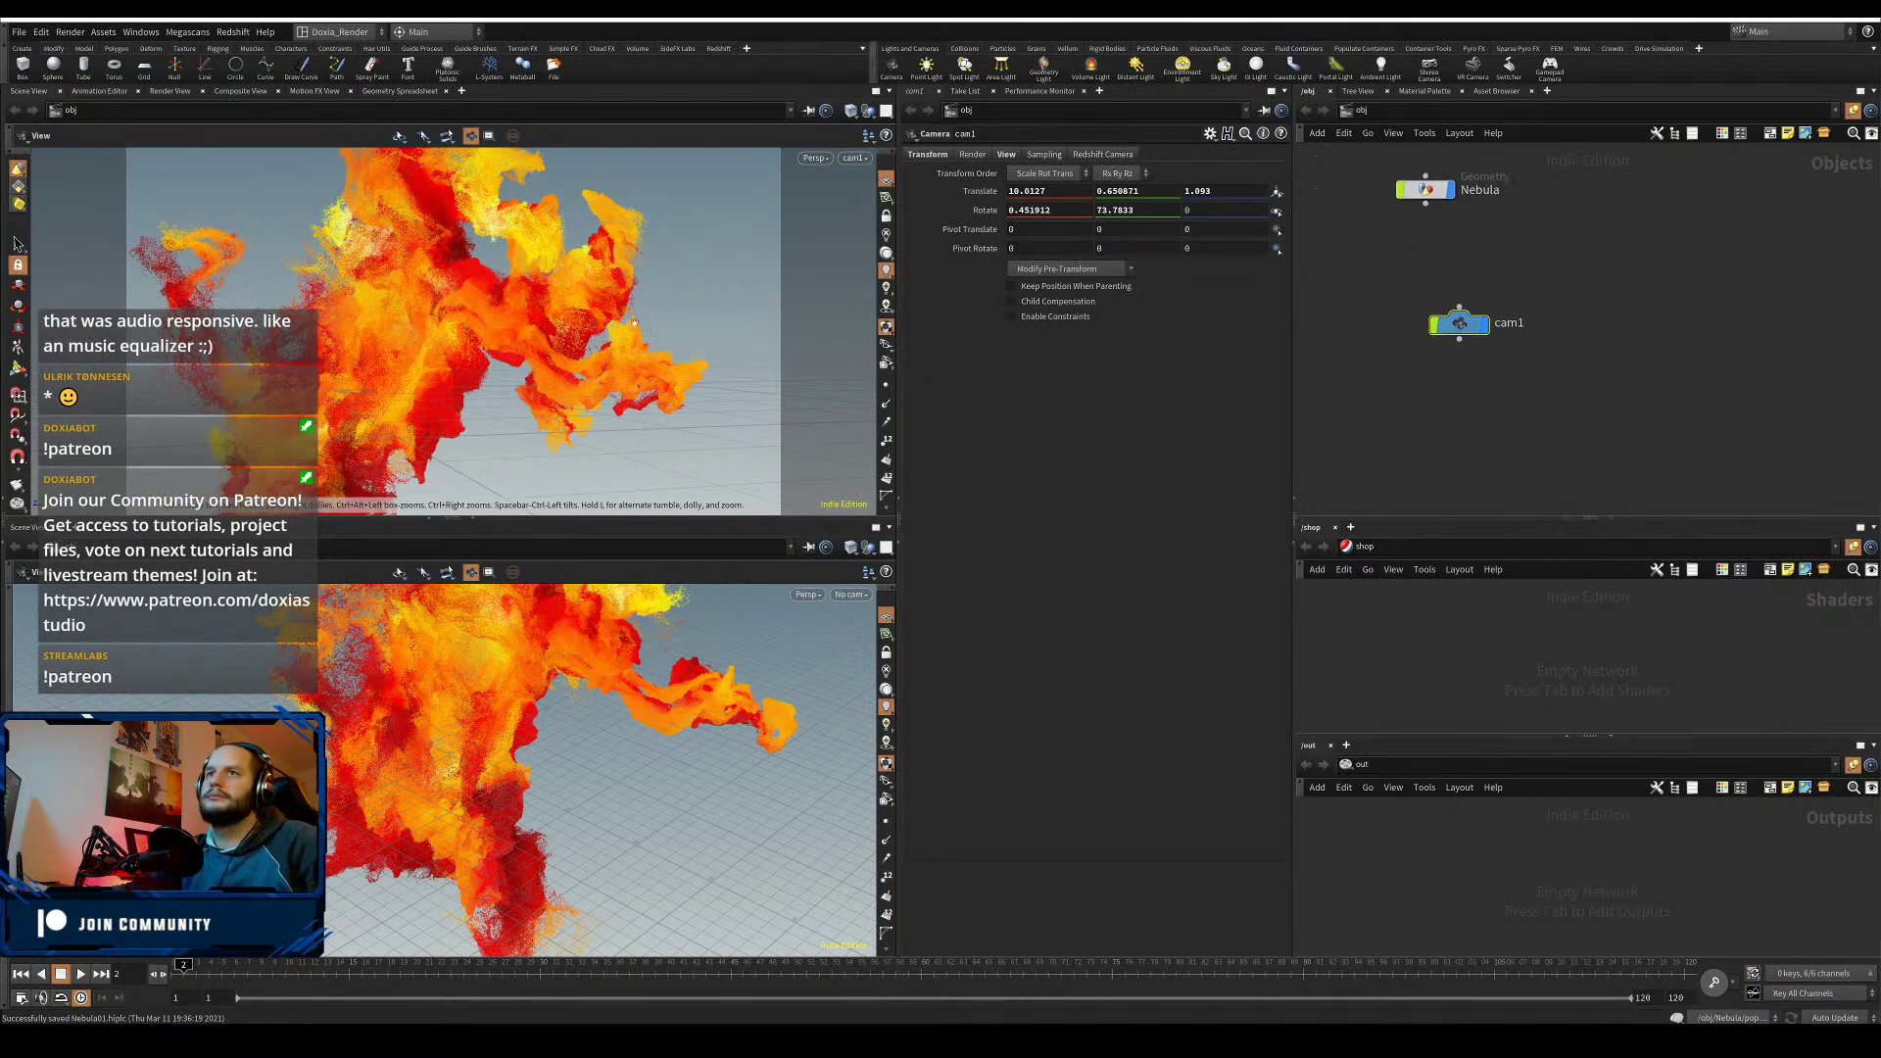
{"action": "key", "text": "d"}
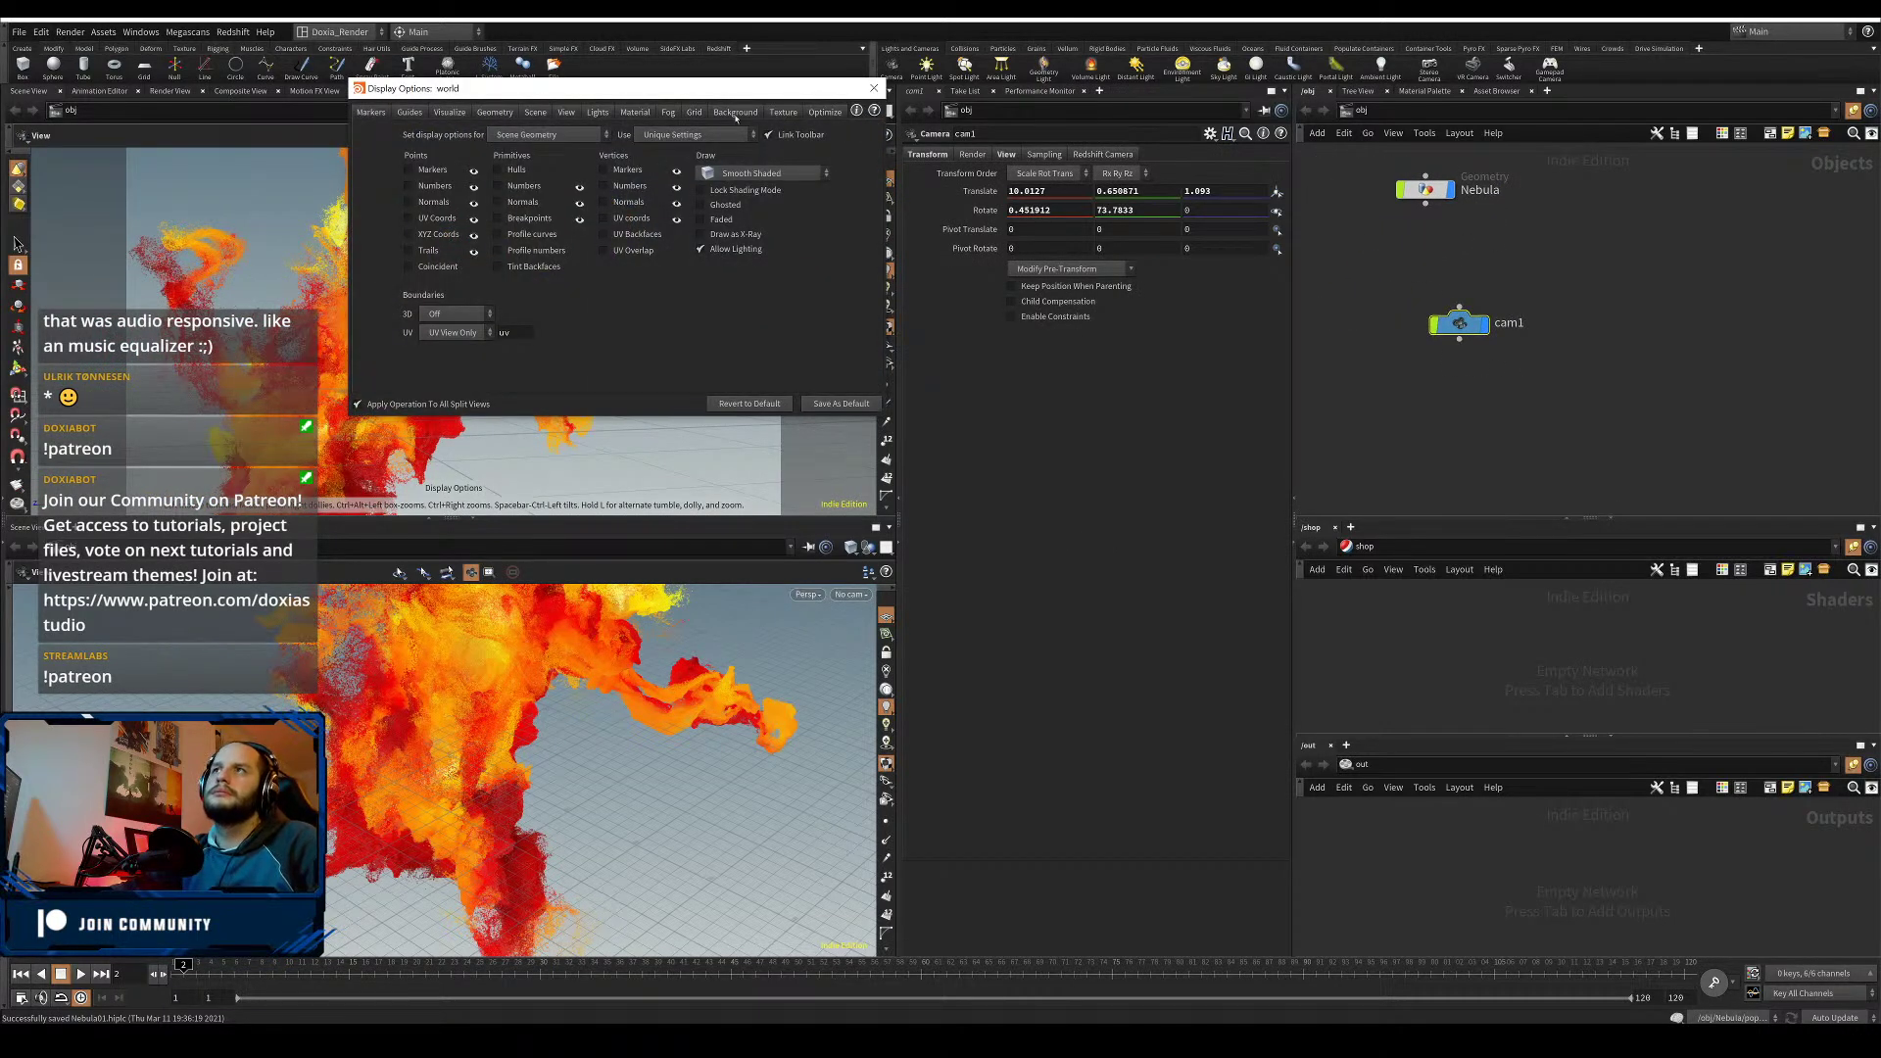
{"action": "left_click", "coordinate": [735, 112]}
{"action": "left_click", "coordinate": [462, 135]}
{"action": "left_click", "coordinate": [461, 168]}
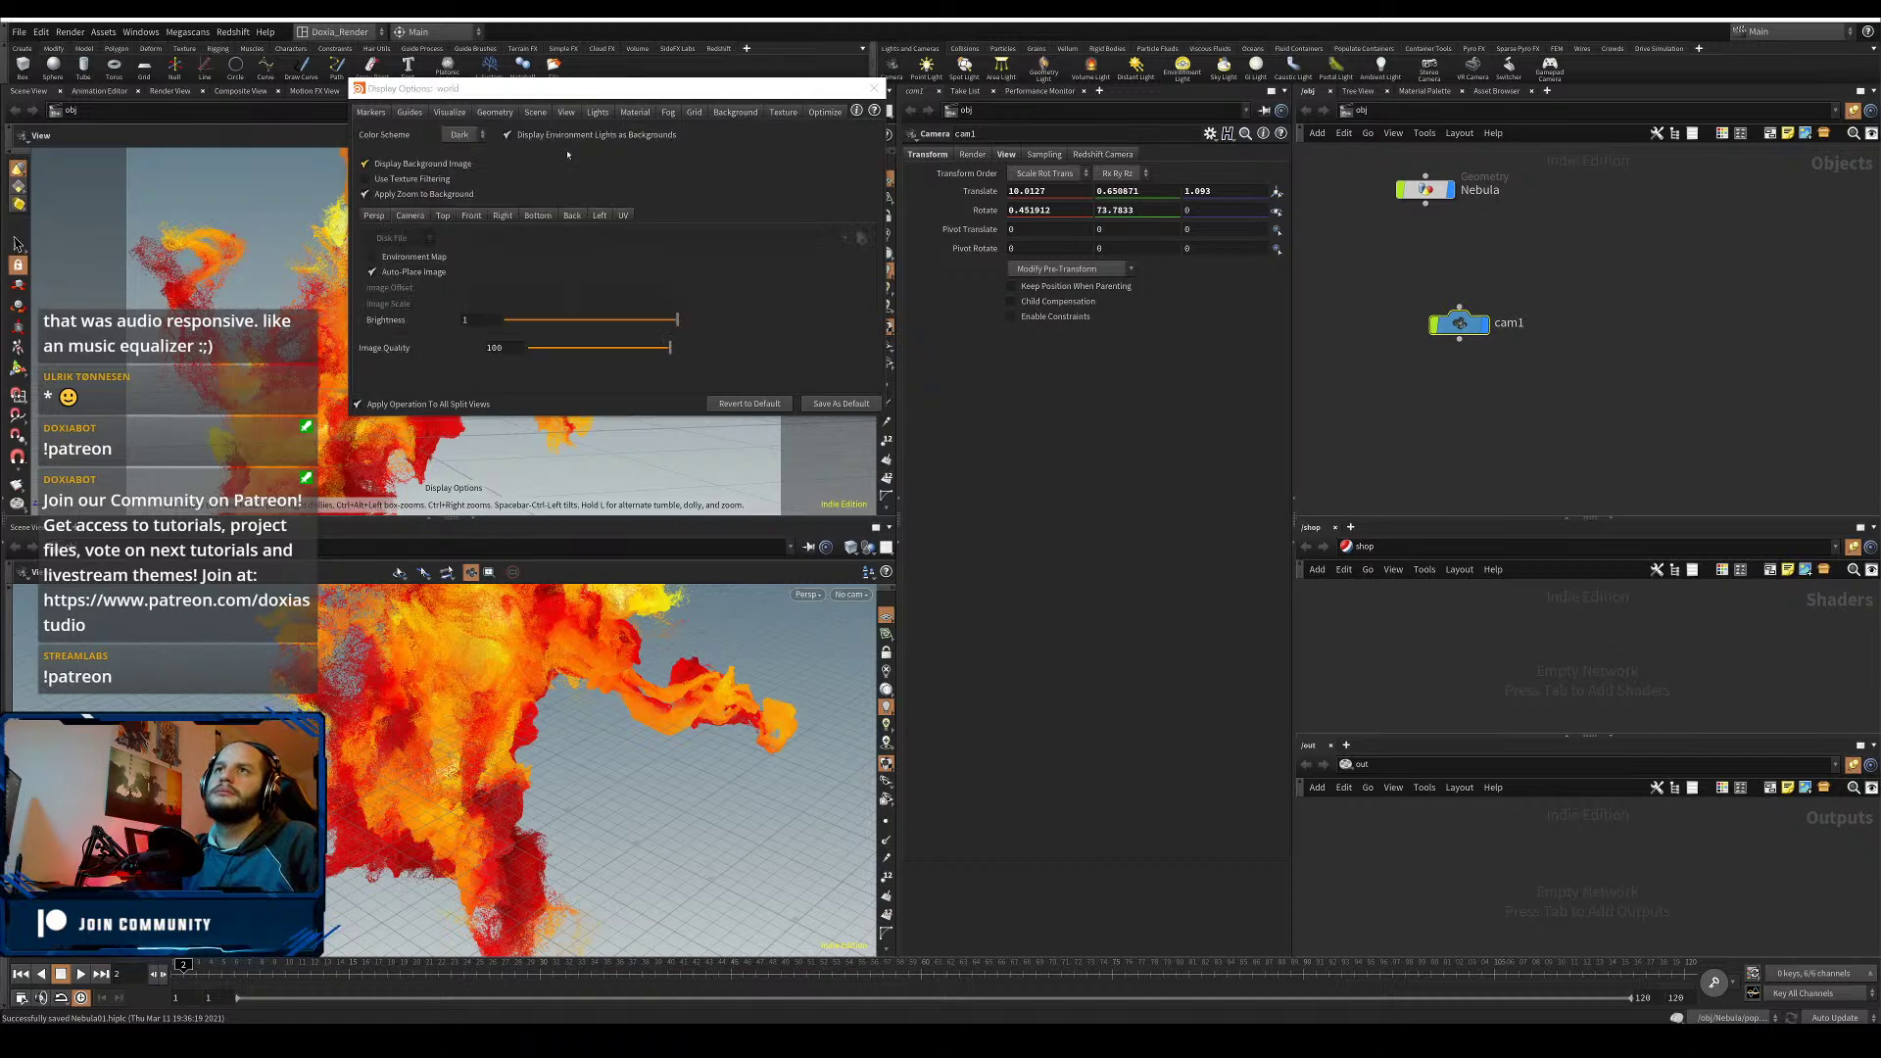
{"action": "left_click", "coordinate": [874, 89]}
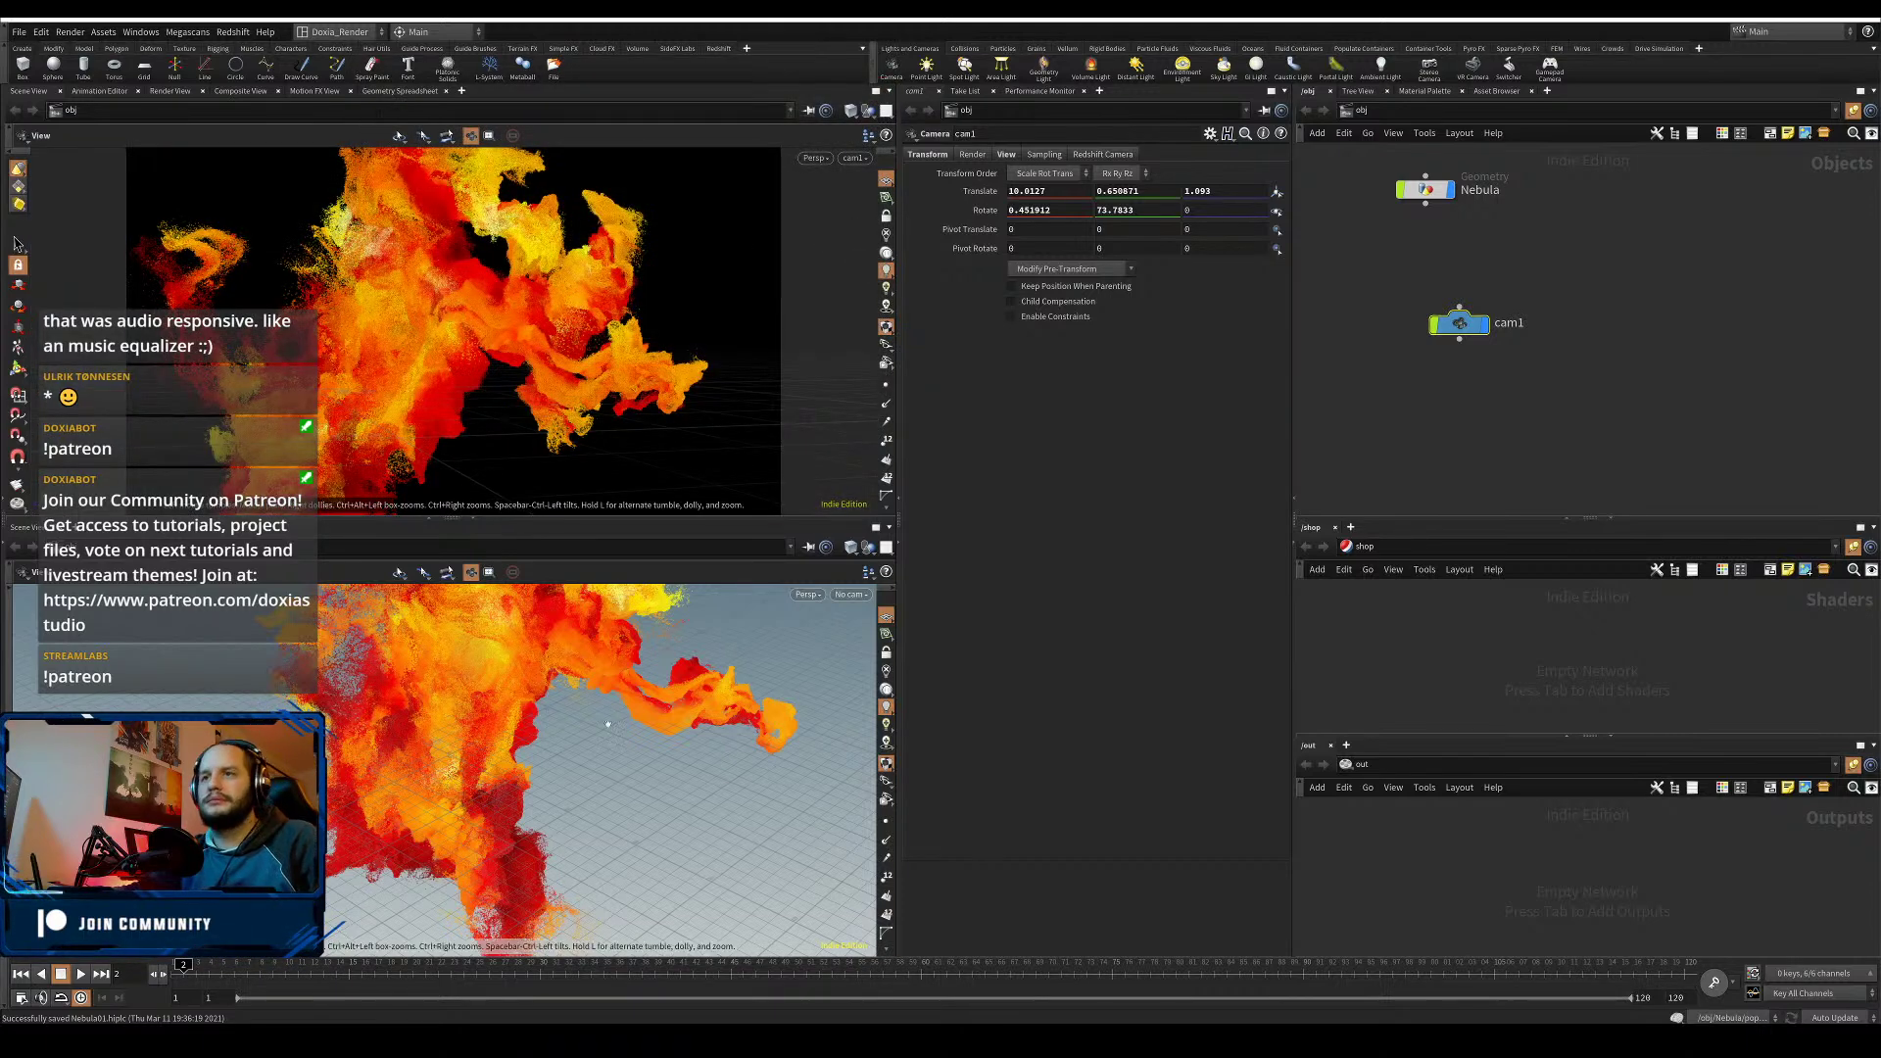
- Reframe the lower view at a grazing angle, save, and switch the network pane to /mat
{"action": "right_click_drag", "start_coordinate": [598, 725], "coordinate": [358, 850]}
{"action": "left_click_drag", "start_coordinate": [422, 823], "coordinate": [519, 700]}
{"action": "middle_click_drag", "start_coordinate": [519, 661], "coordinate": [411, 736]}
{"action": "key", "text": "ctrl+s"}
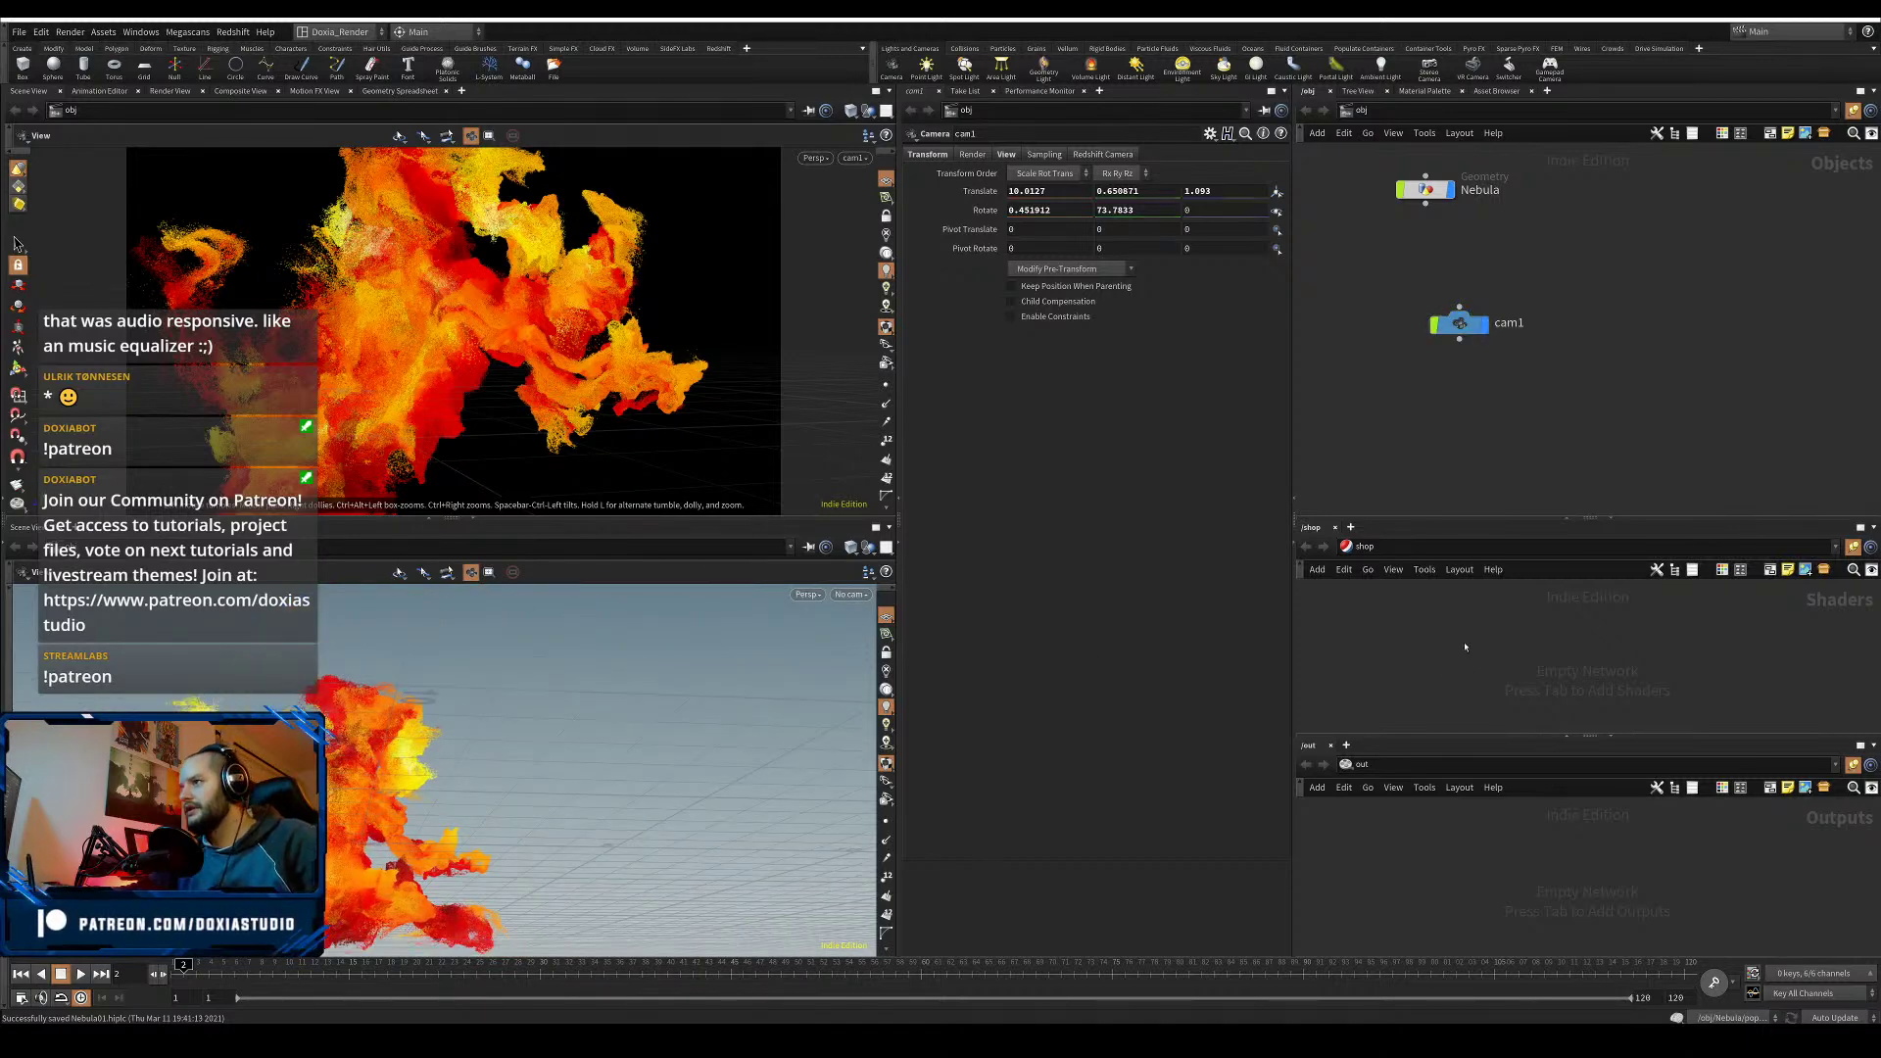
{"action": "left_click", "coordinate": [1364, 546]}
{"action": "left_click", "coordinate": [1389, 600]}
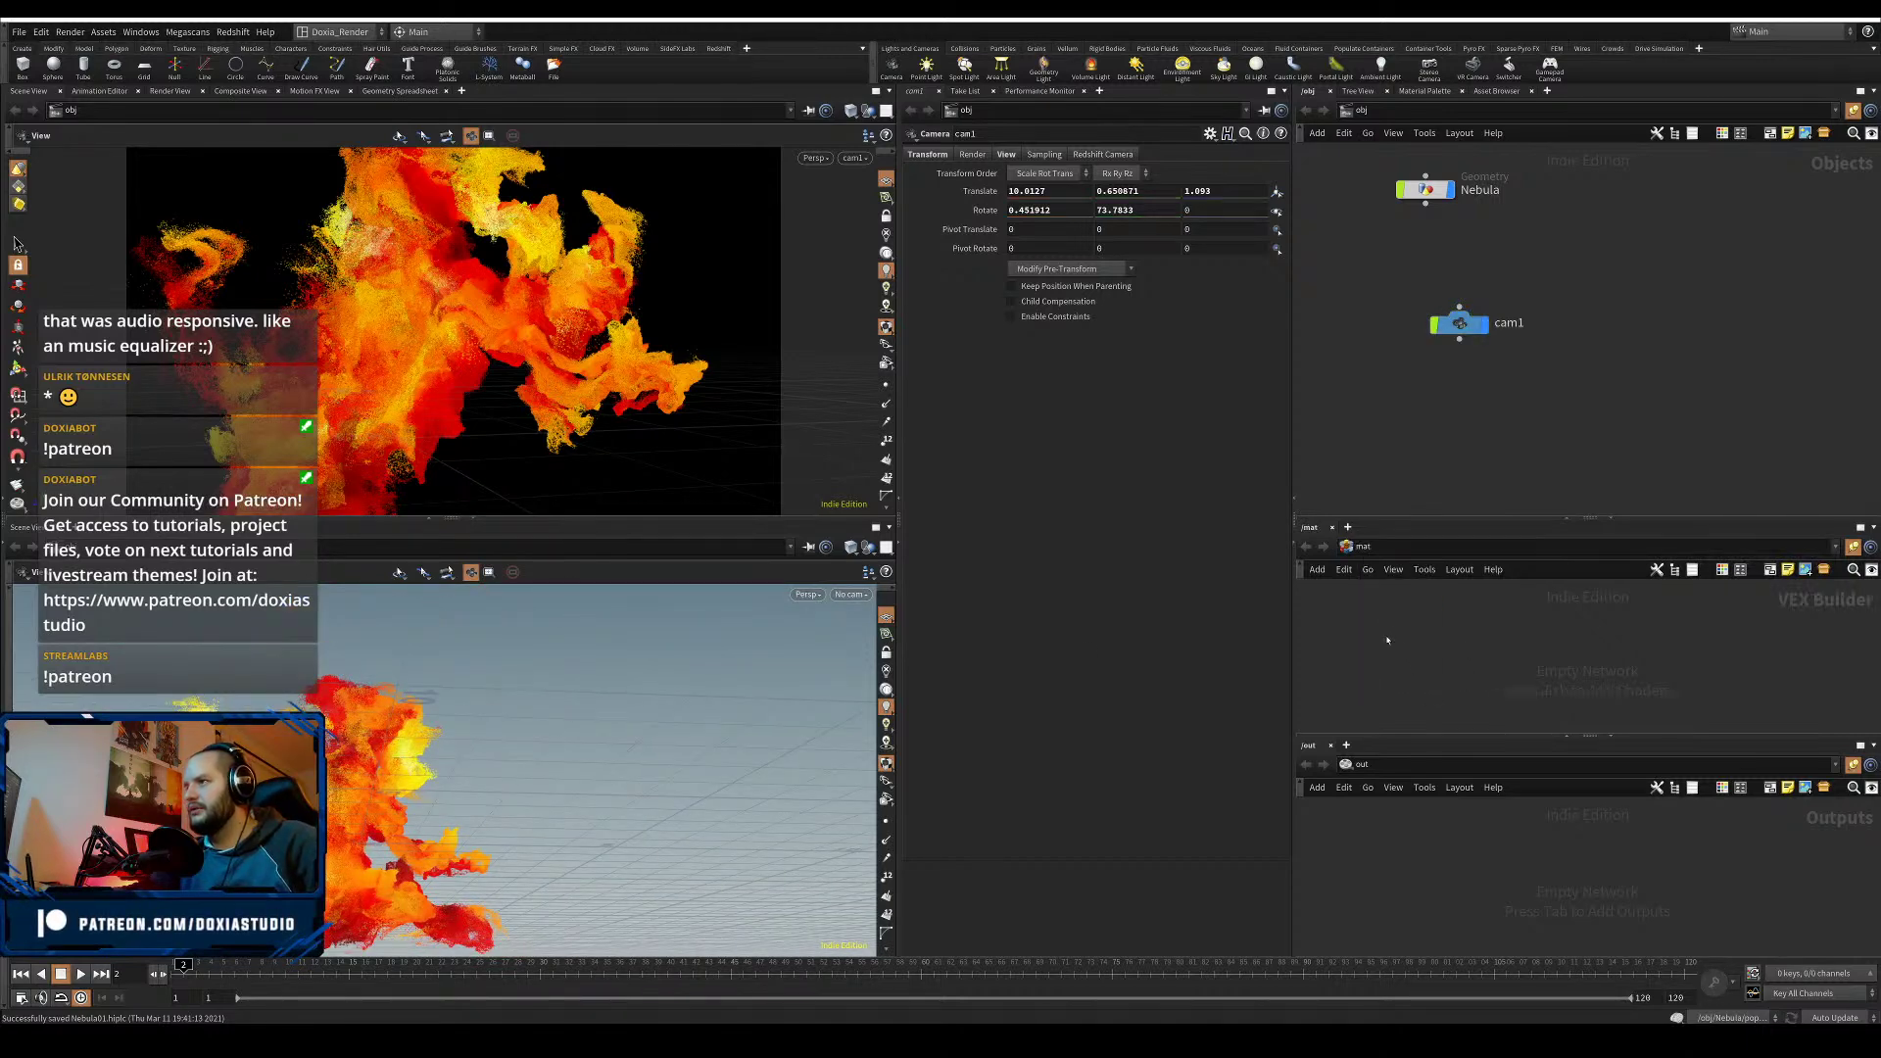
- Add a mantra1 render node in /out and view its settings
{"action": "key", "text": "Tab"}
{"action": "type", "text": "mant"}
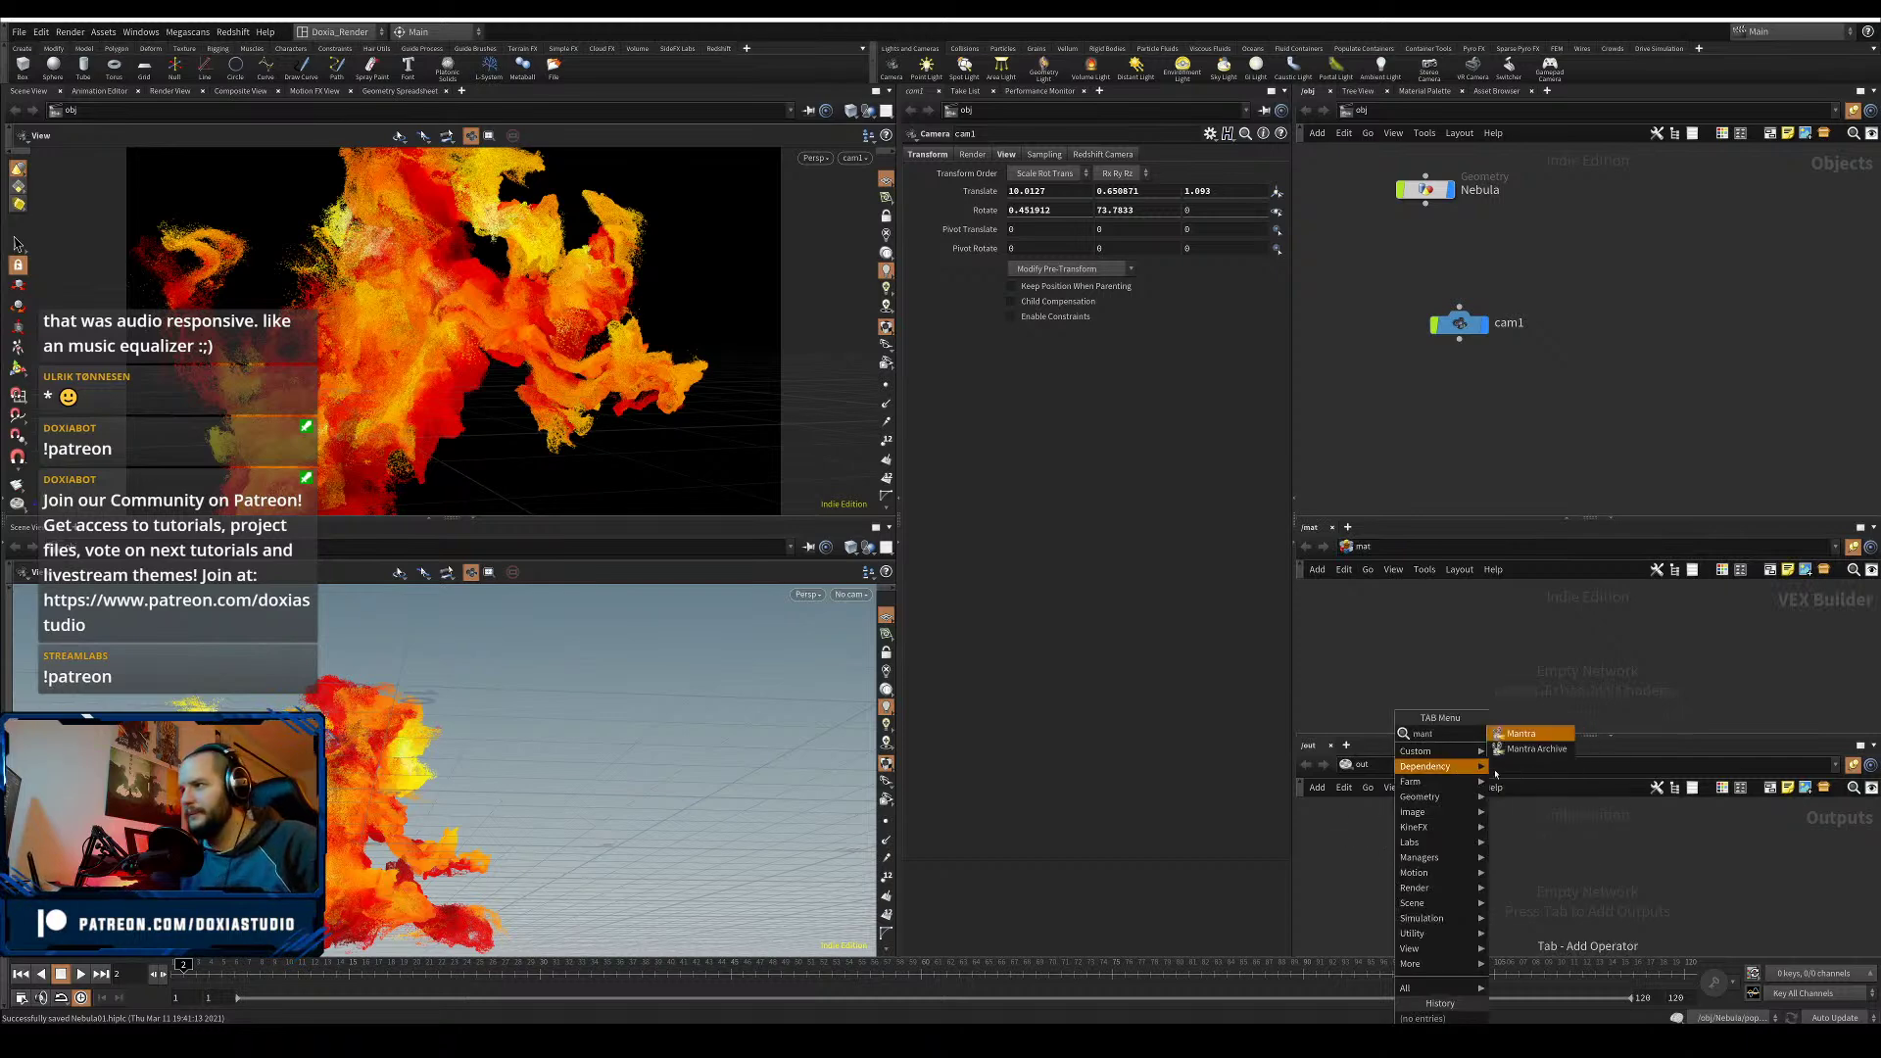
{"action": "left_click", "coordinate": [1540, 736]}
{"action": "left_click", "coordinate": [1409, 845]}
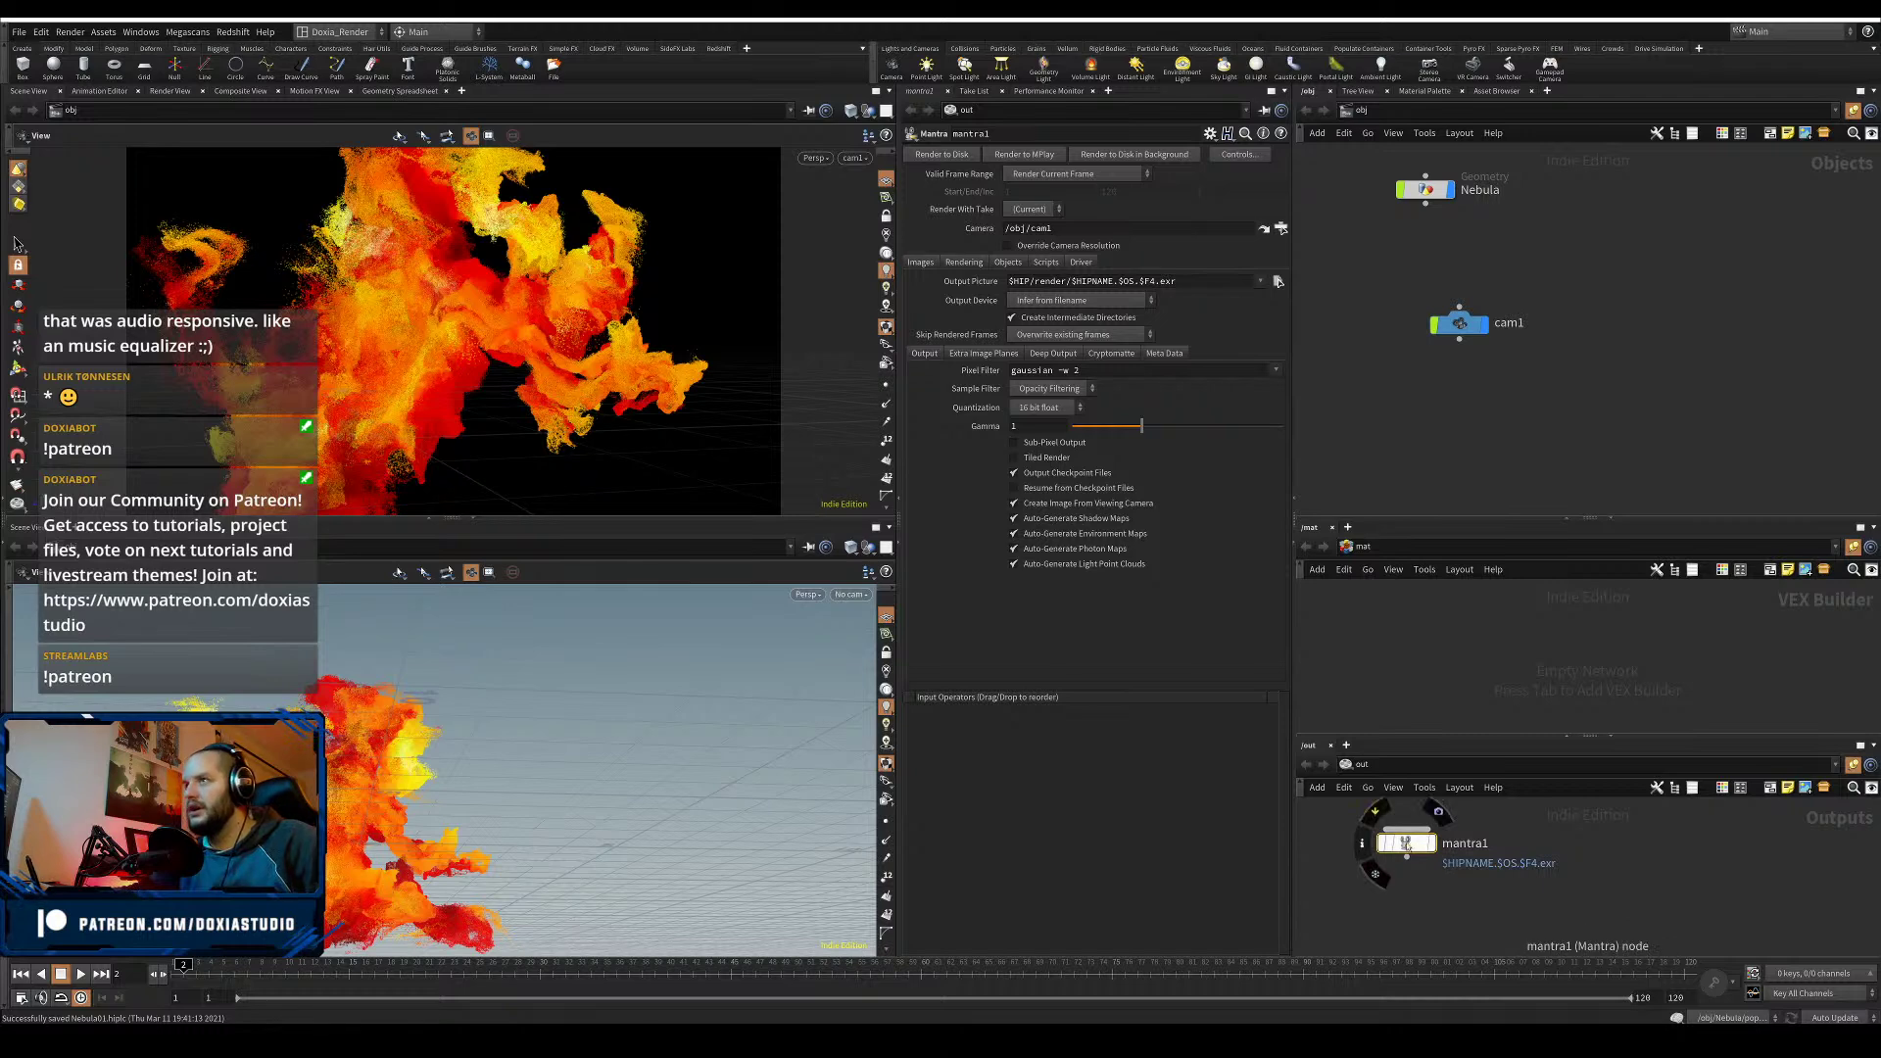
{"action": "left_click", "coordinate": [963, 262]}
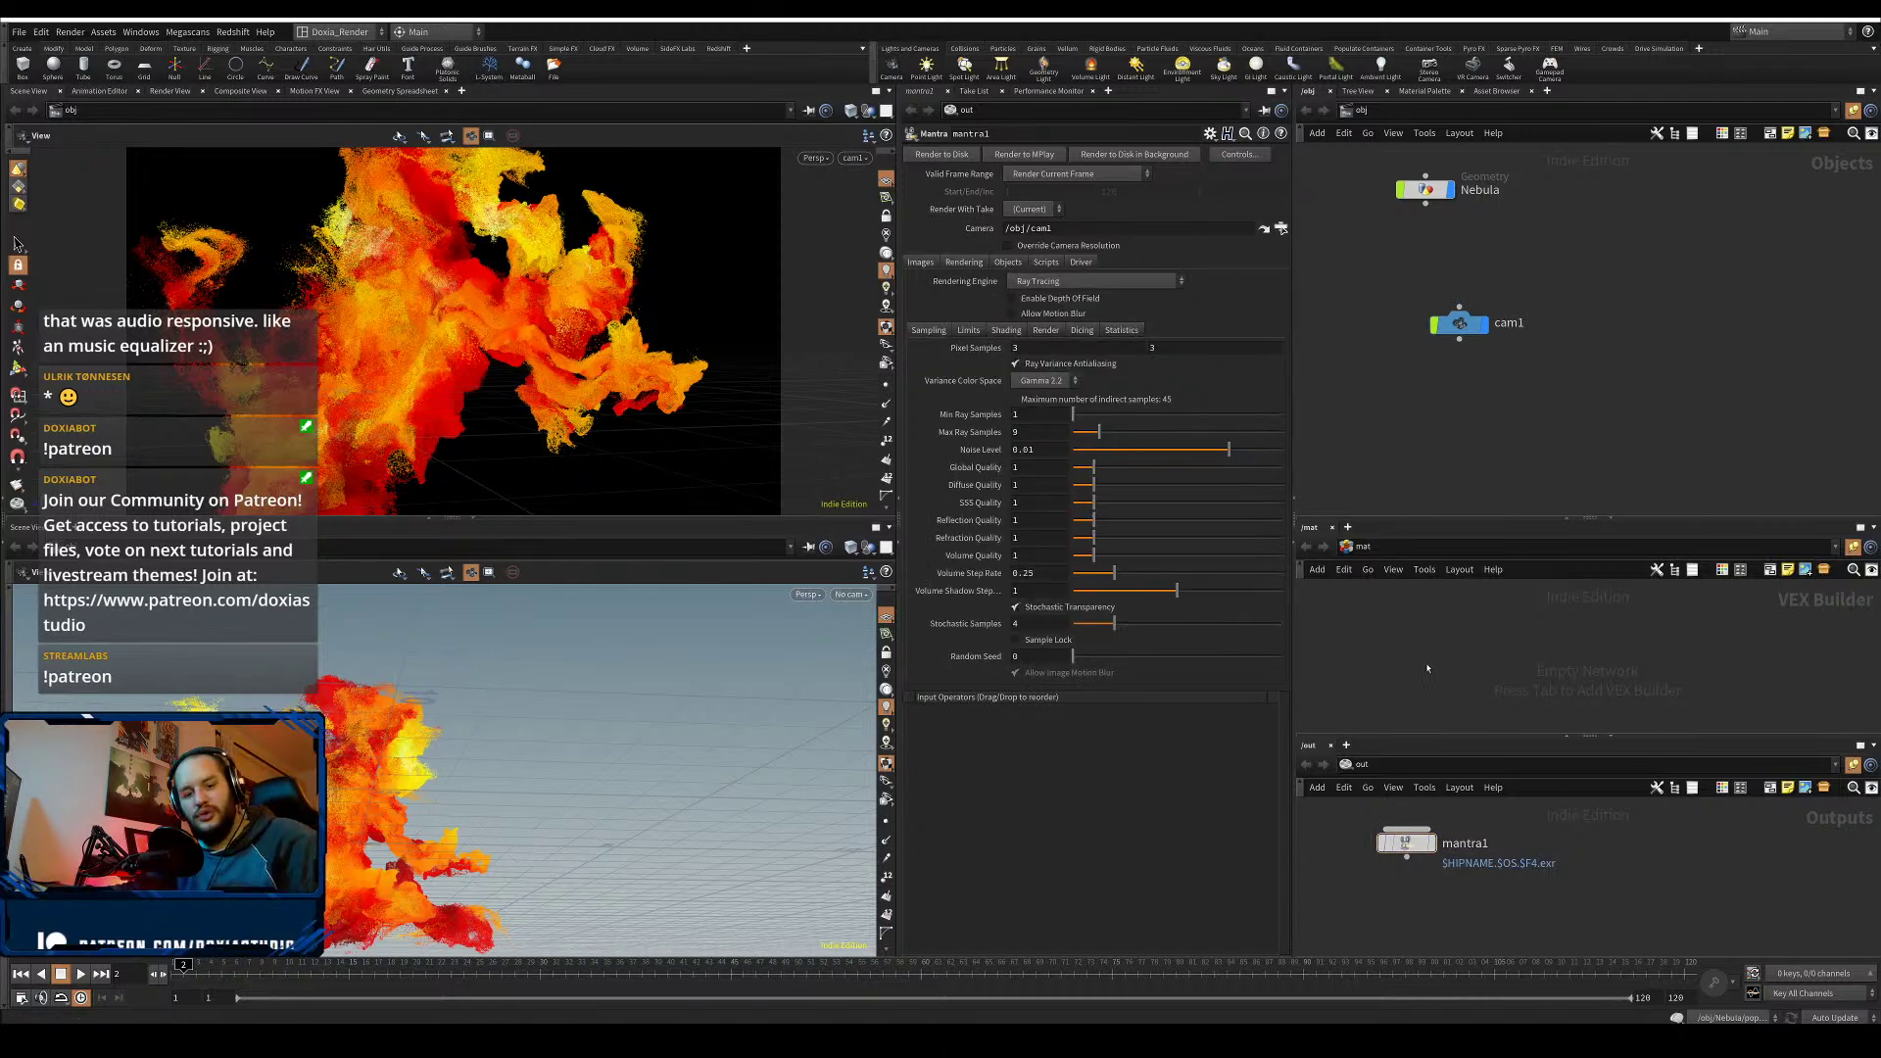
- Add a Classic Shader in /mat renamed Nebula_Main, then select the Nebula node
{"action": "key", "text": "Tab"}
{"action": "type", "text": "shader"}
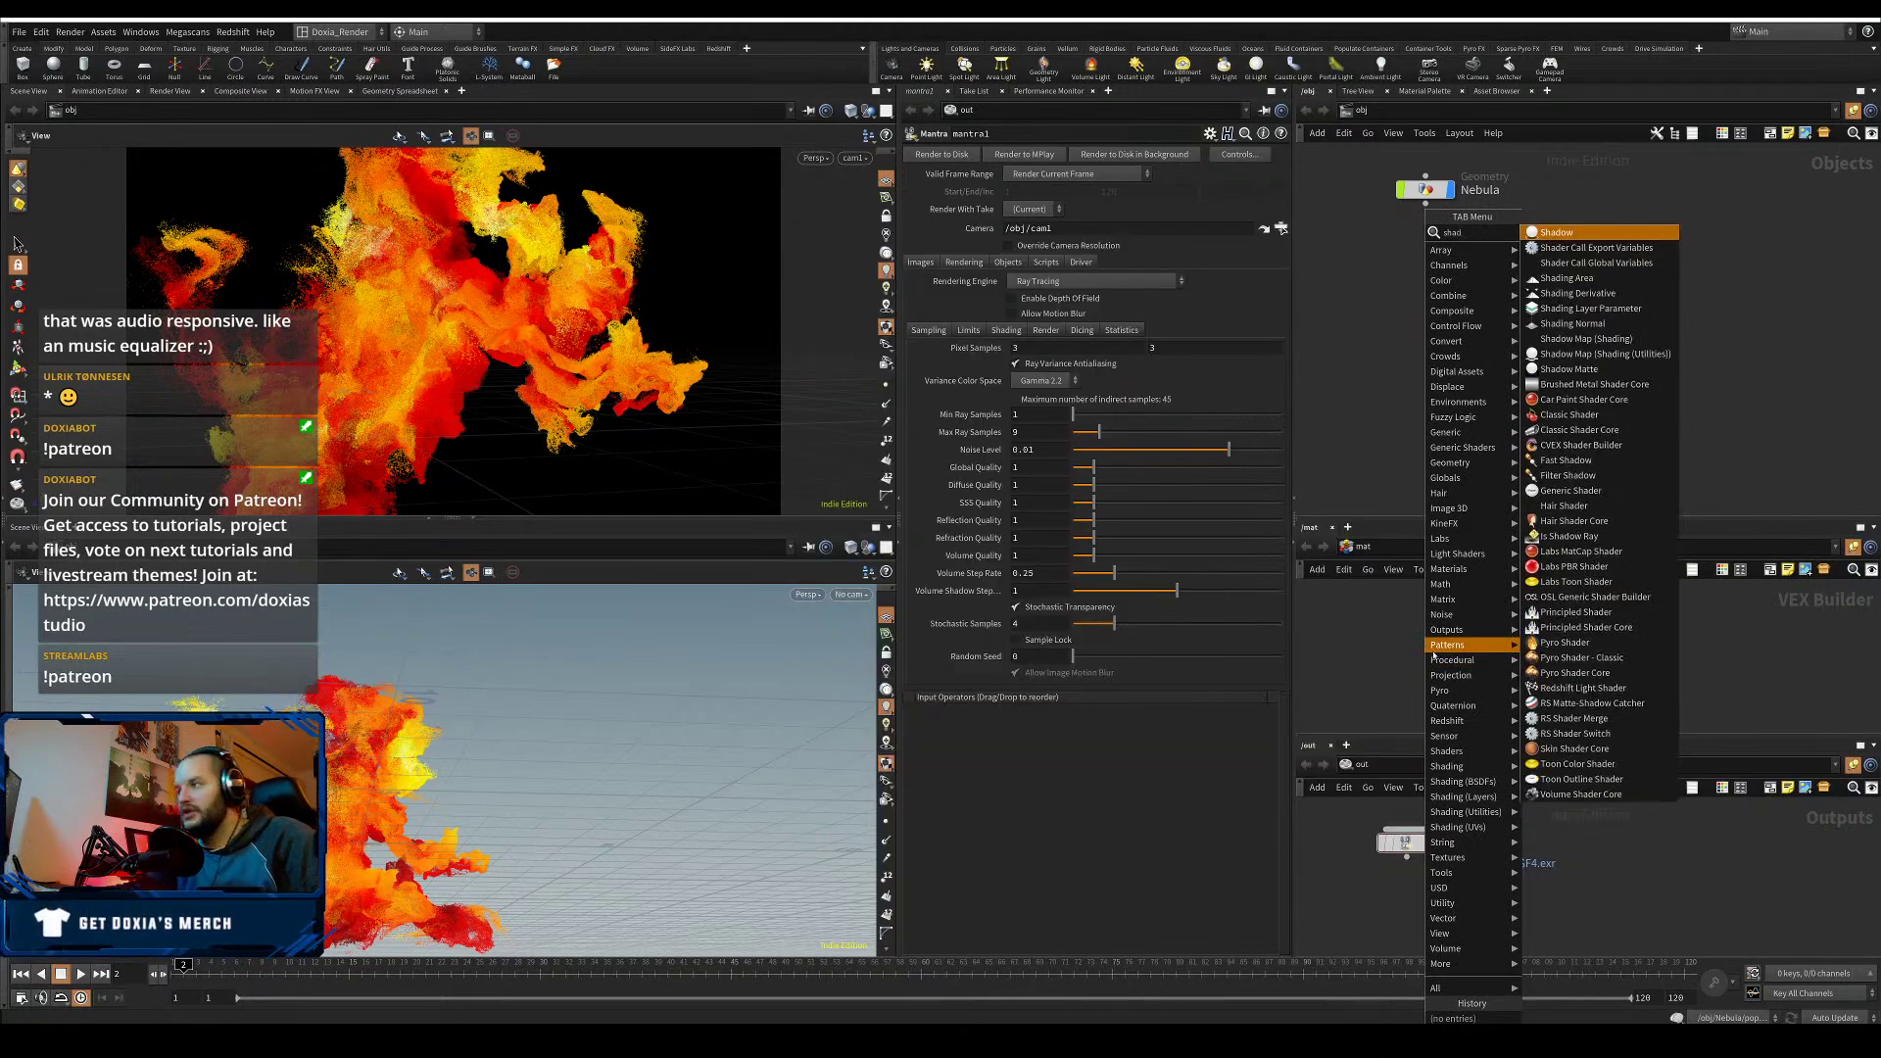
{"action": "left_click", "coordinate": [1594, 302]}
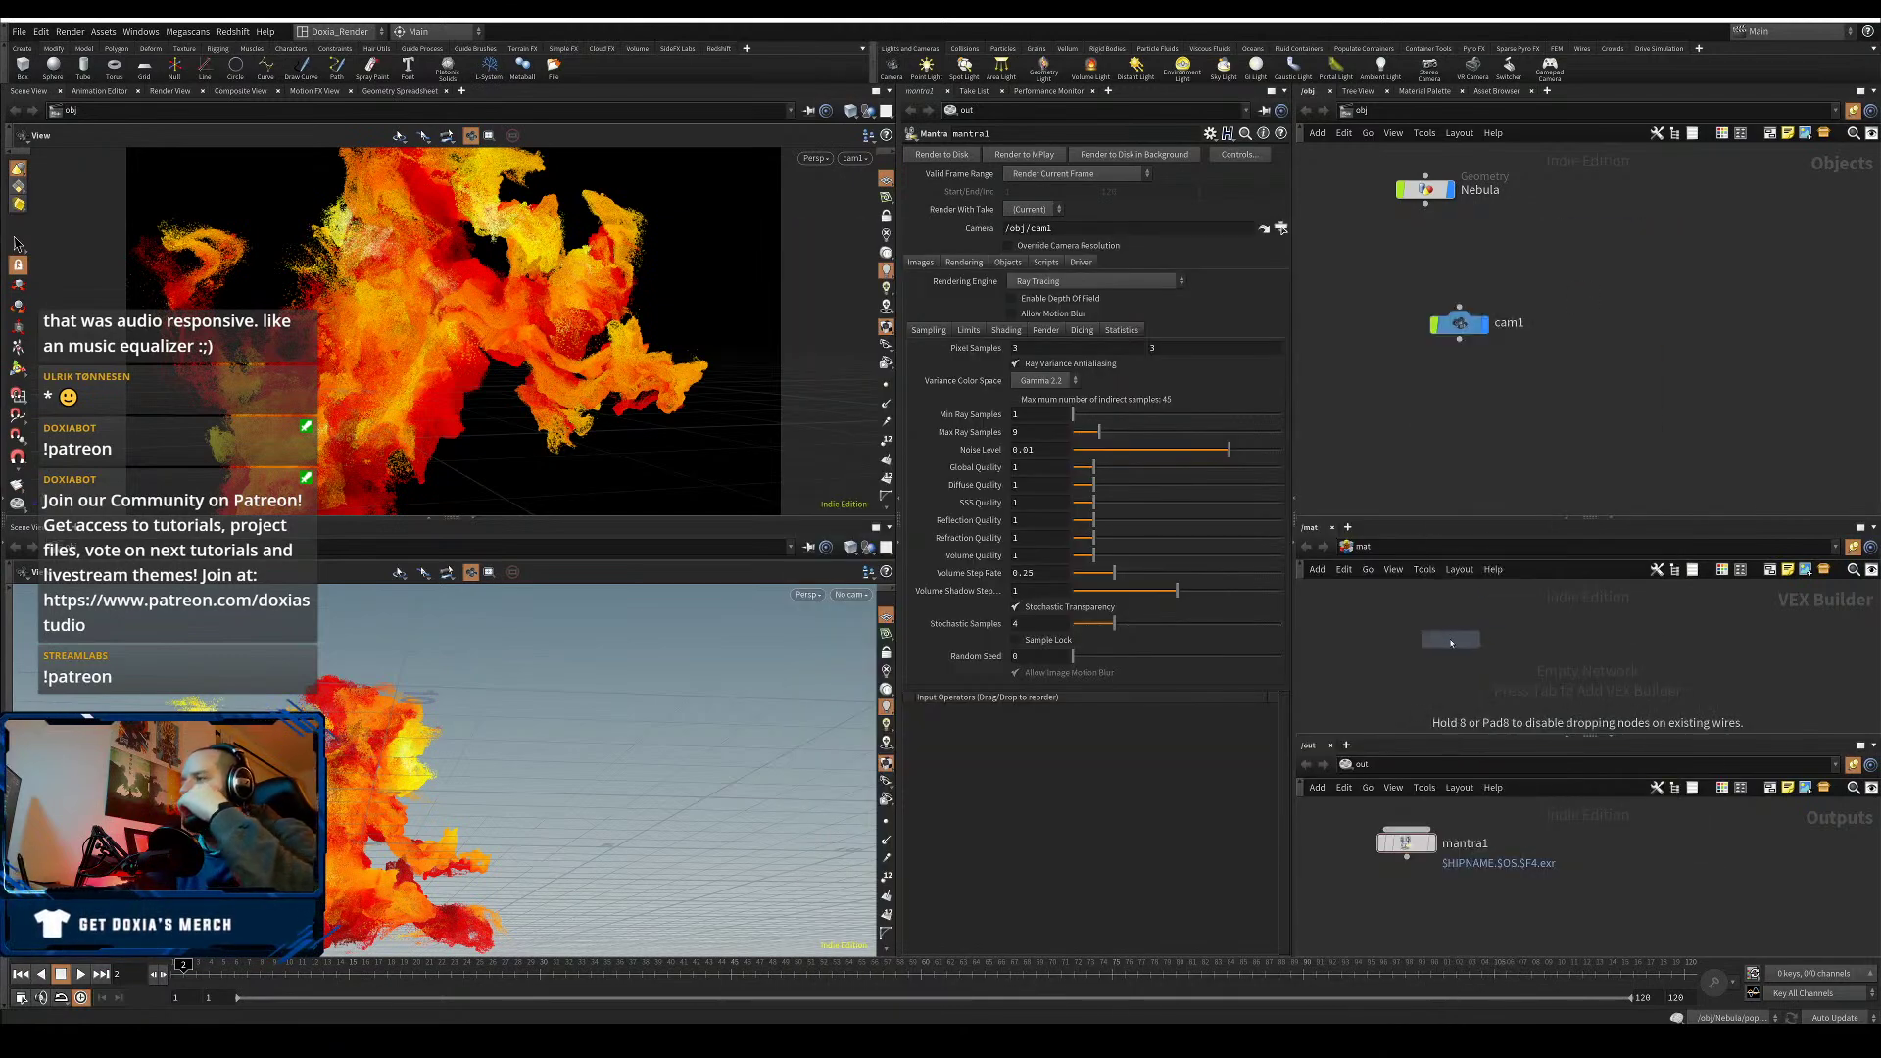
{"action": "left_click", "coordinate": [1449, 640]}
{"action": "left_click", "coordinate": [1443, 625]}
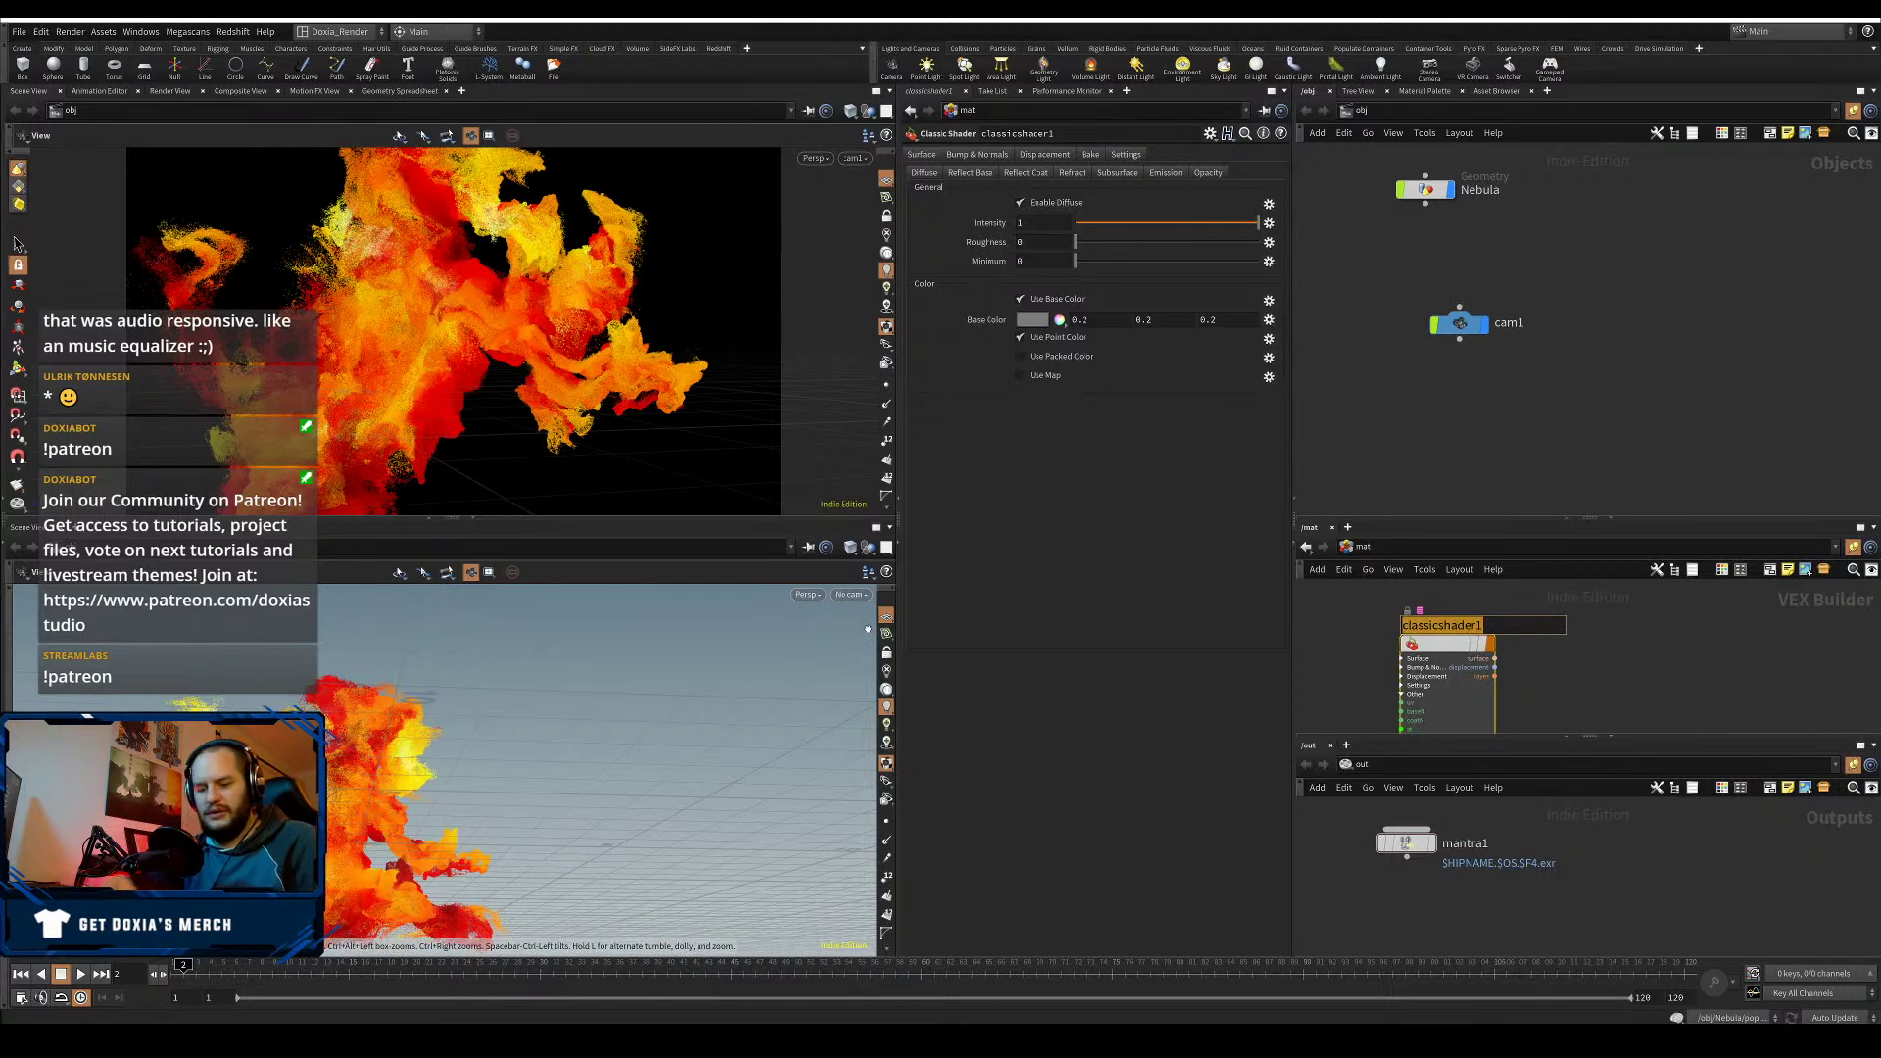
{"action": "type", "text": "Nebula_Main"}
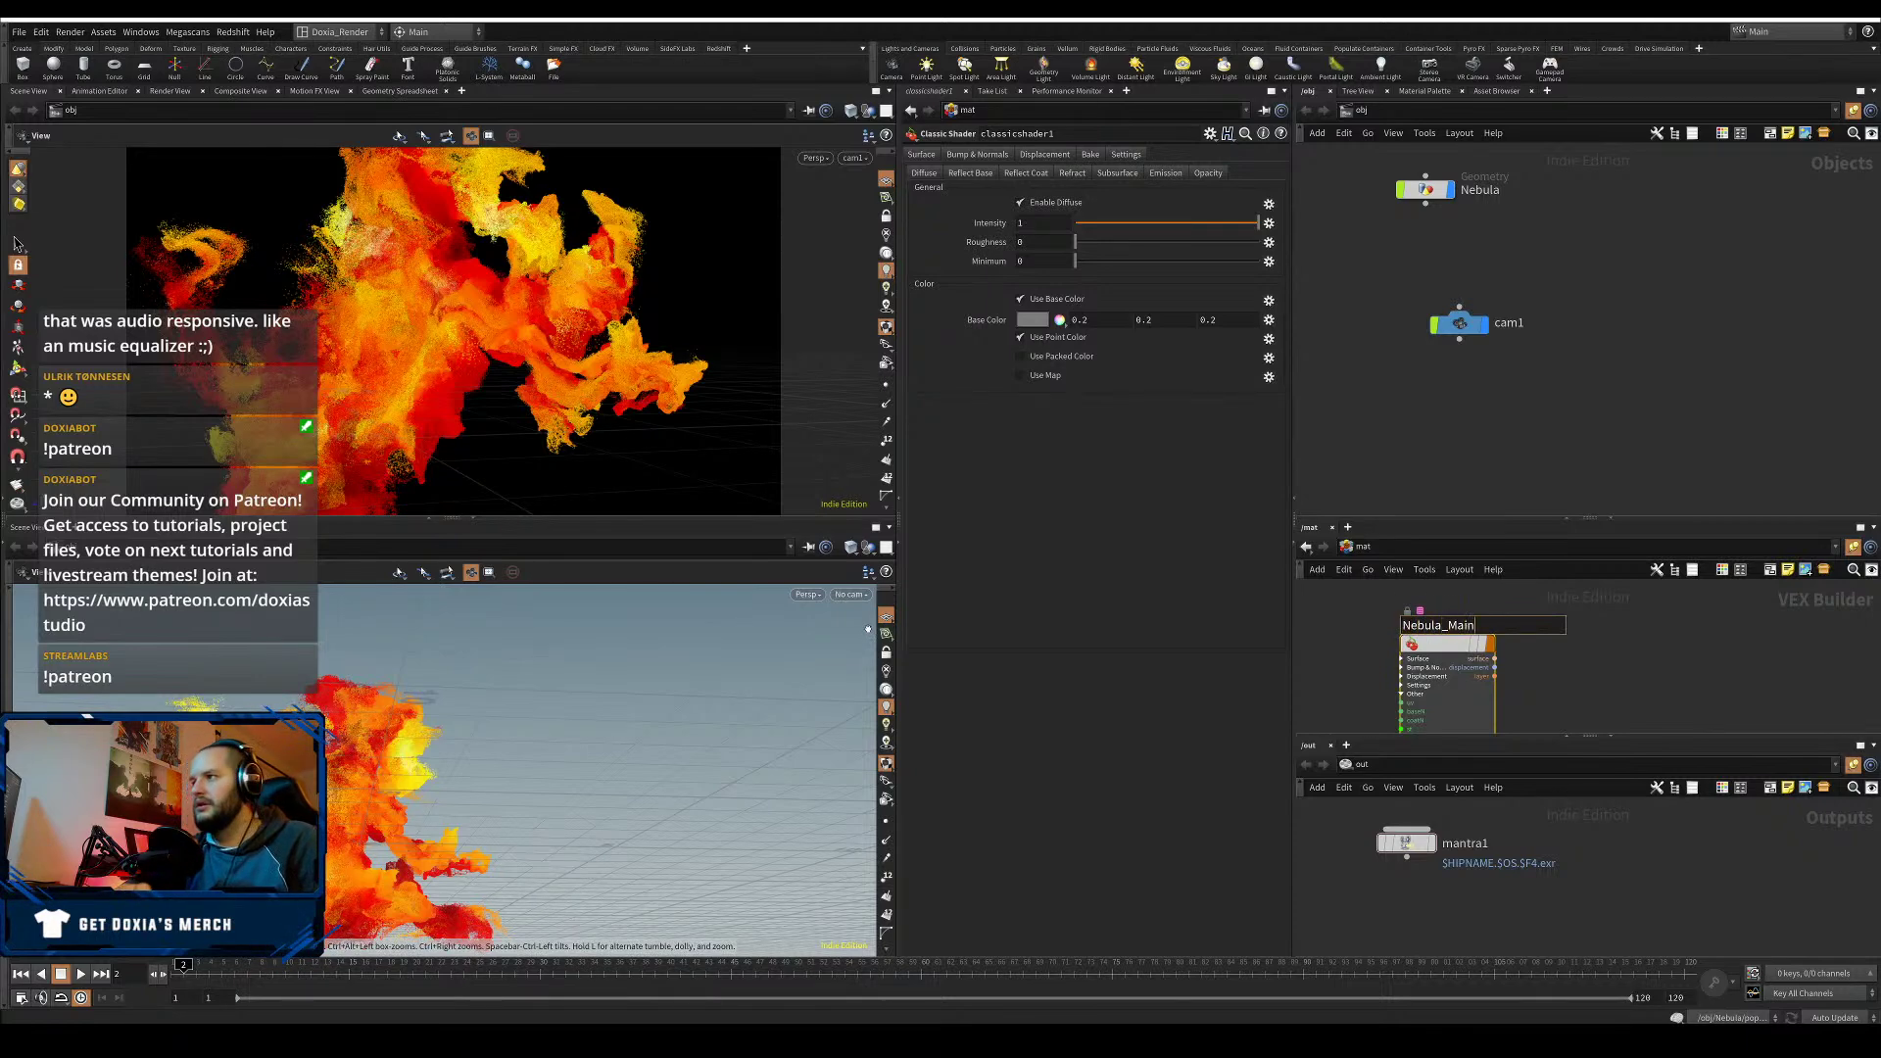
{"action": "key", "text": "Return"}
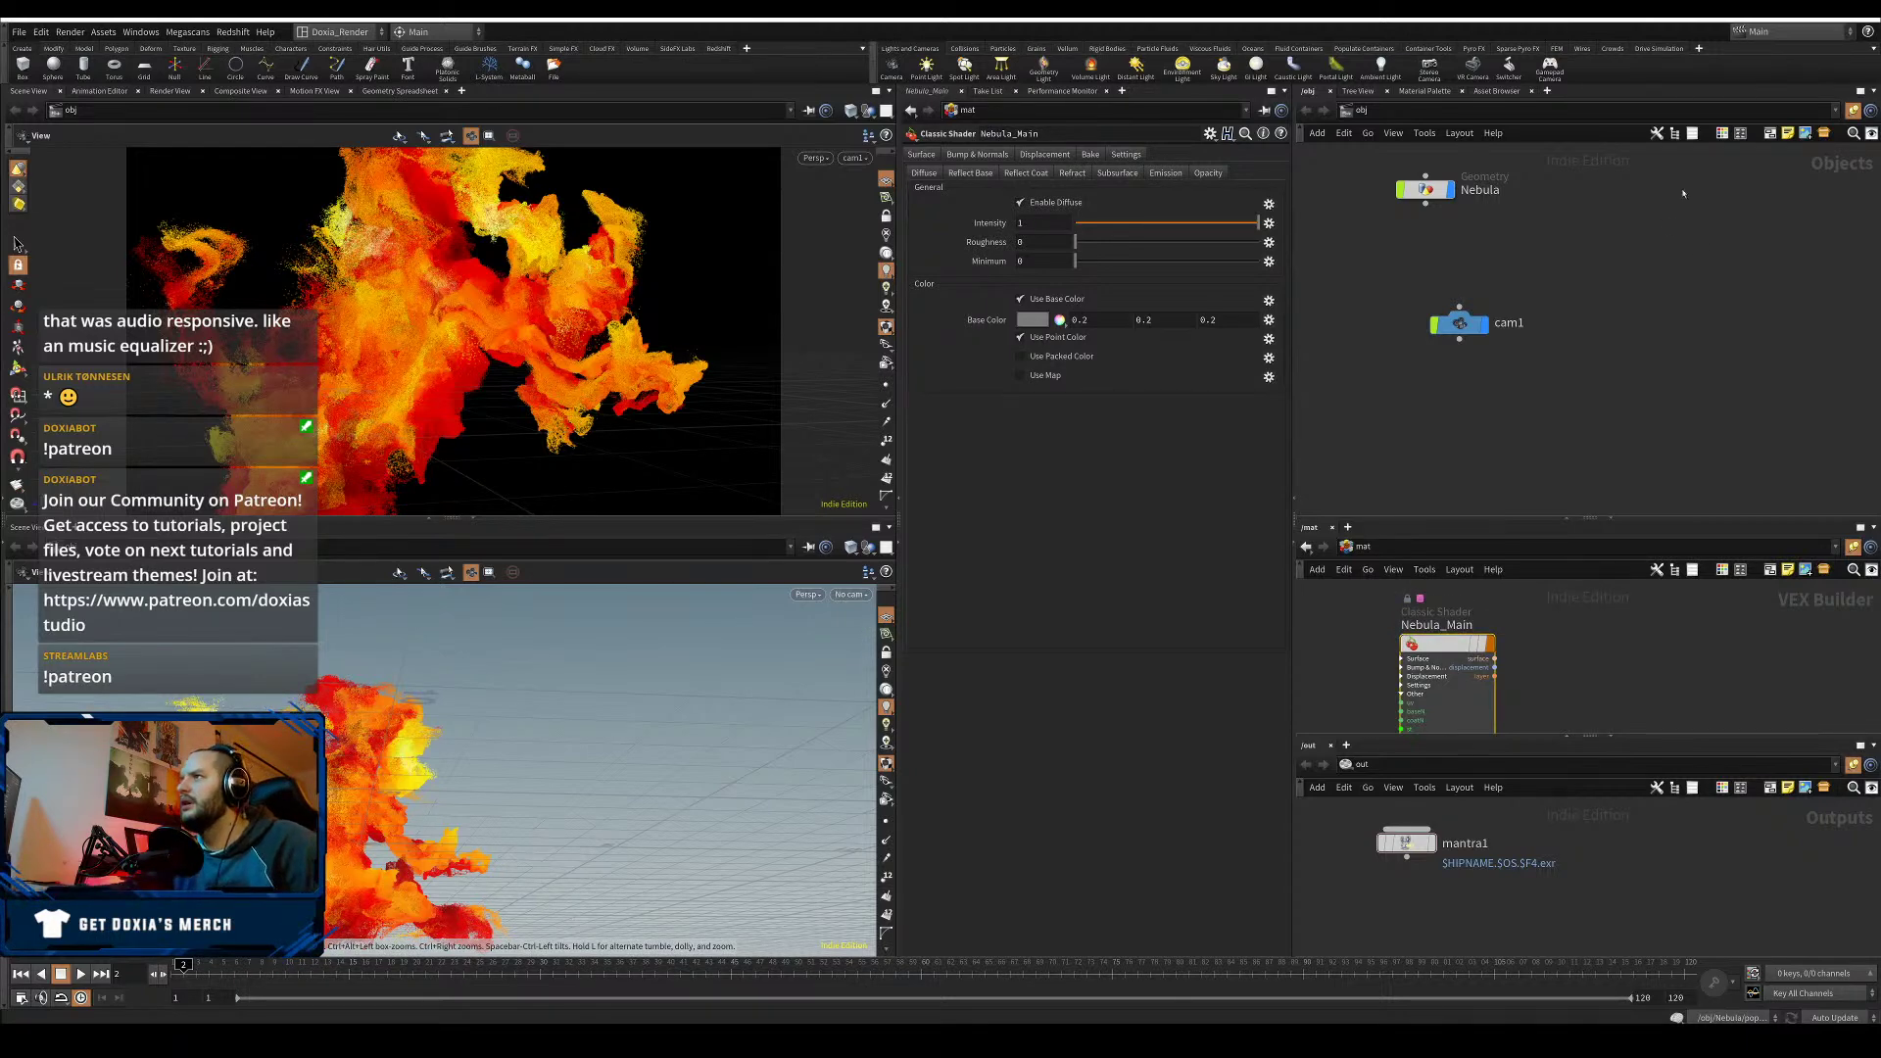
{"action": "left_click_drag", "start_coordinate": [1492, 234], "coordinate": [1383, 152]}
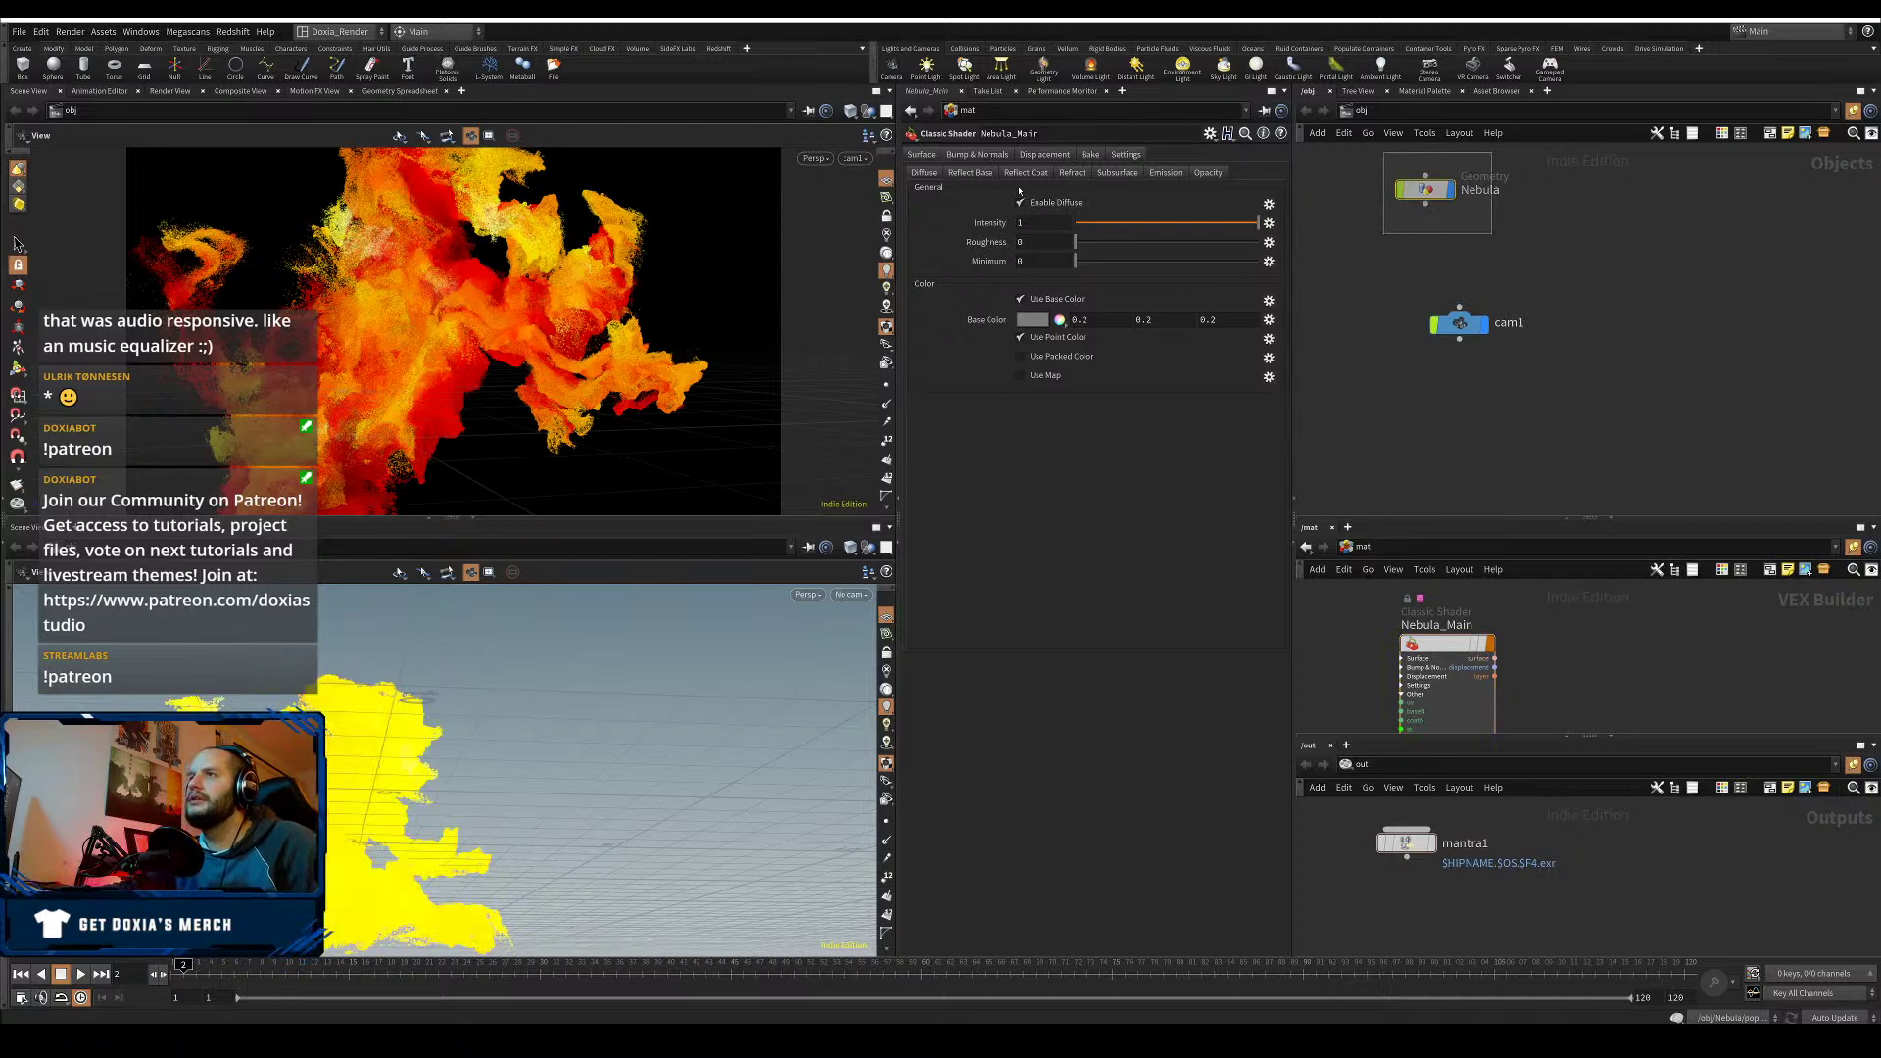
- Assign /mat/Nebula_Main as the Nebula object's render material
{"action": "left_click", "coordinate": [970, 154]}
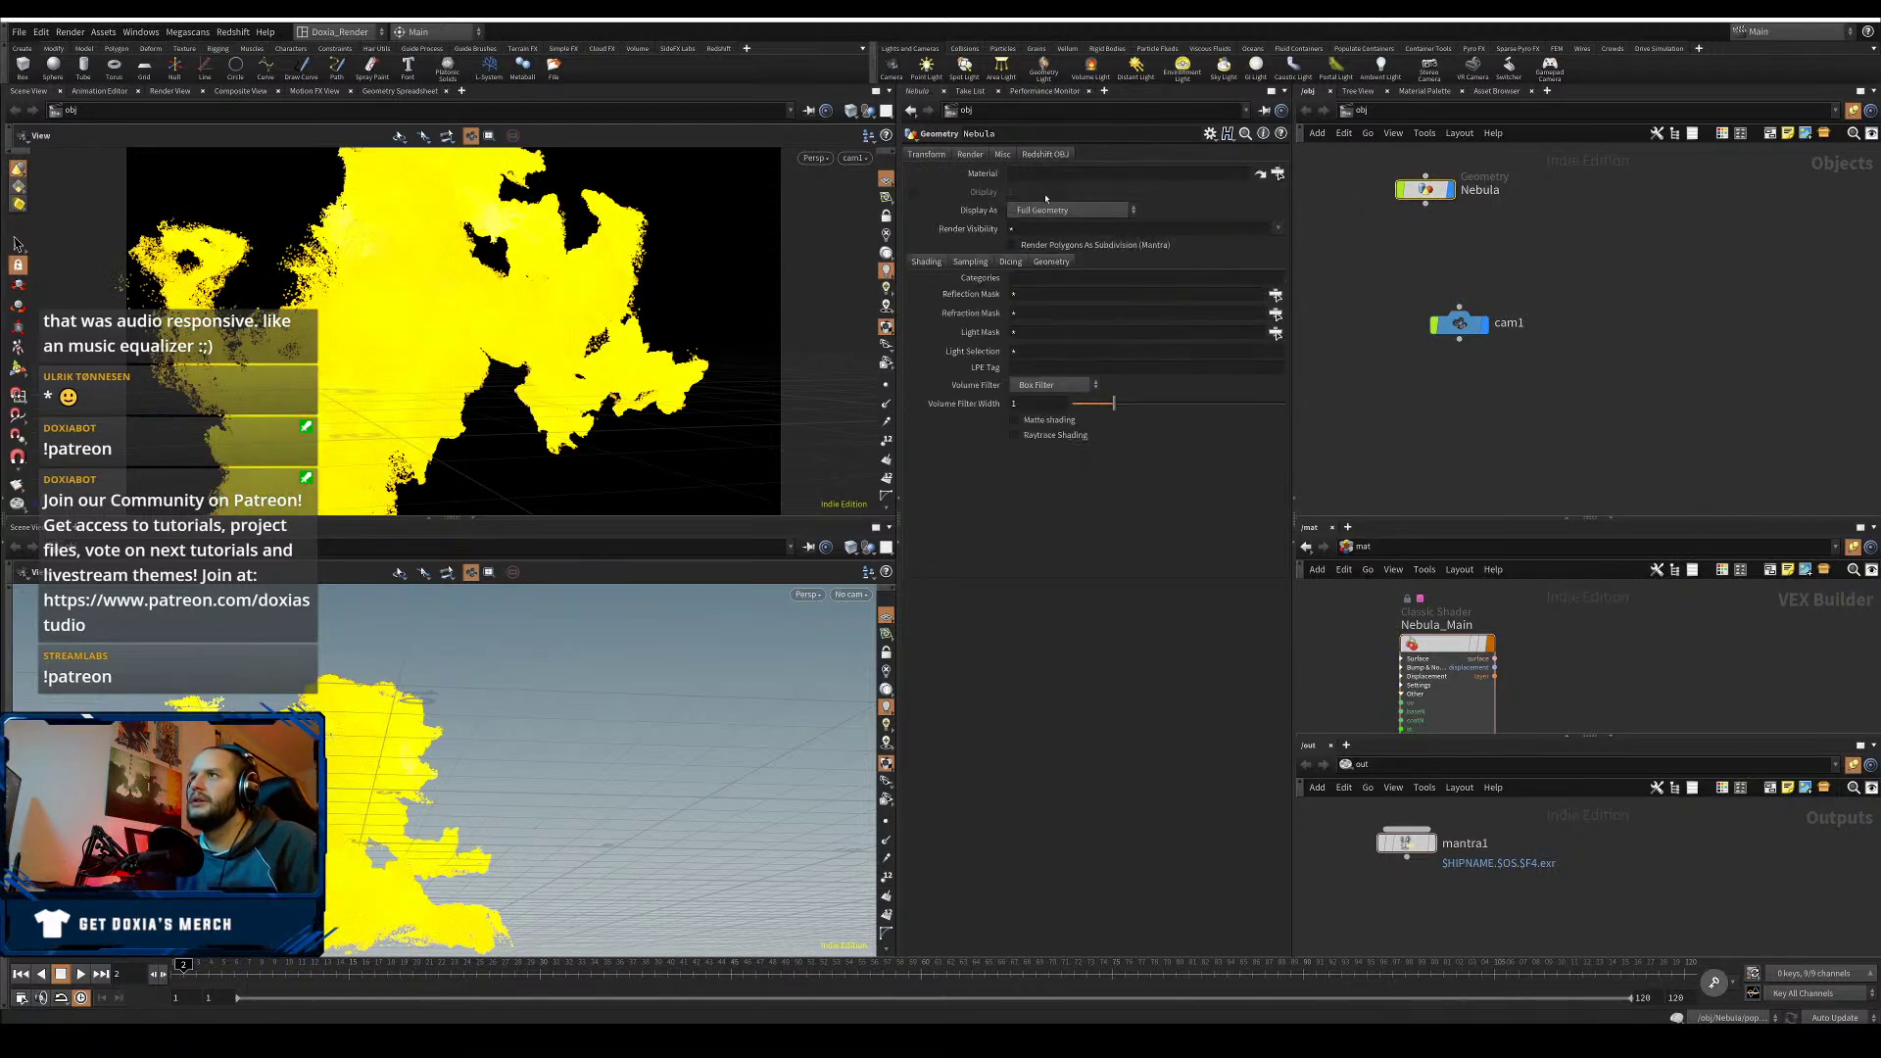
{"action": "left_click_drag", "start_coordinate": [1440, 643], "coordinate": [1111, 174]}
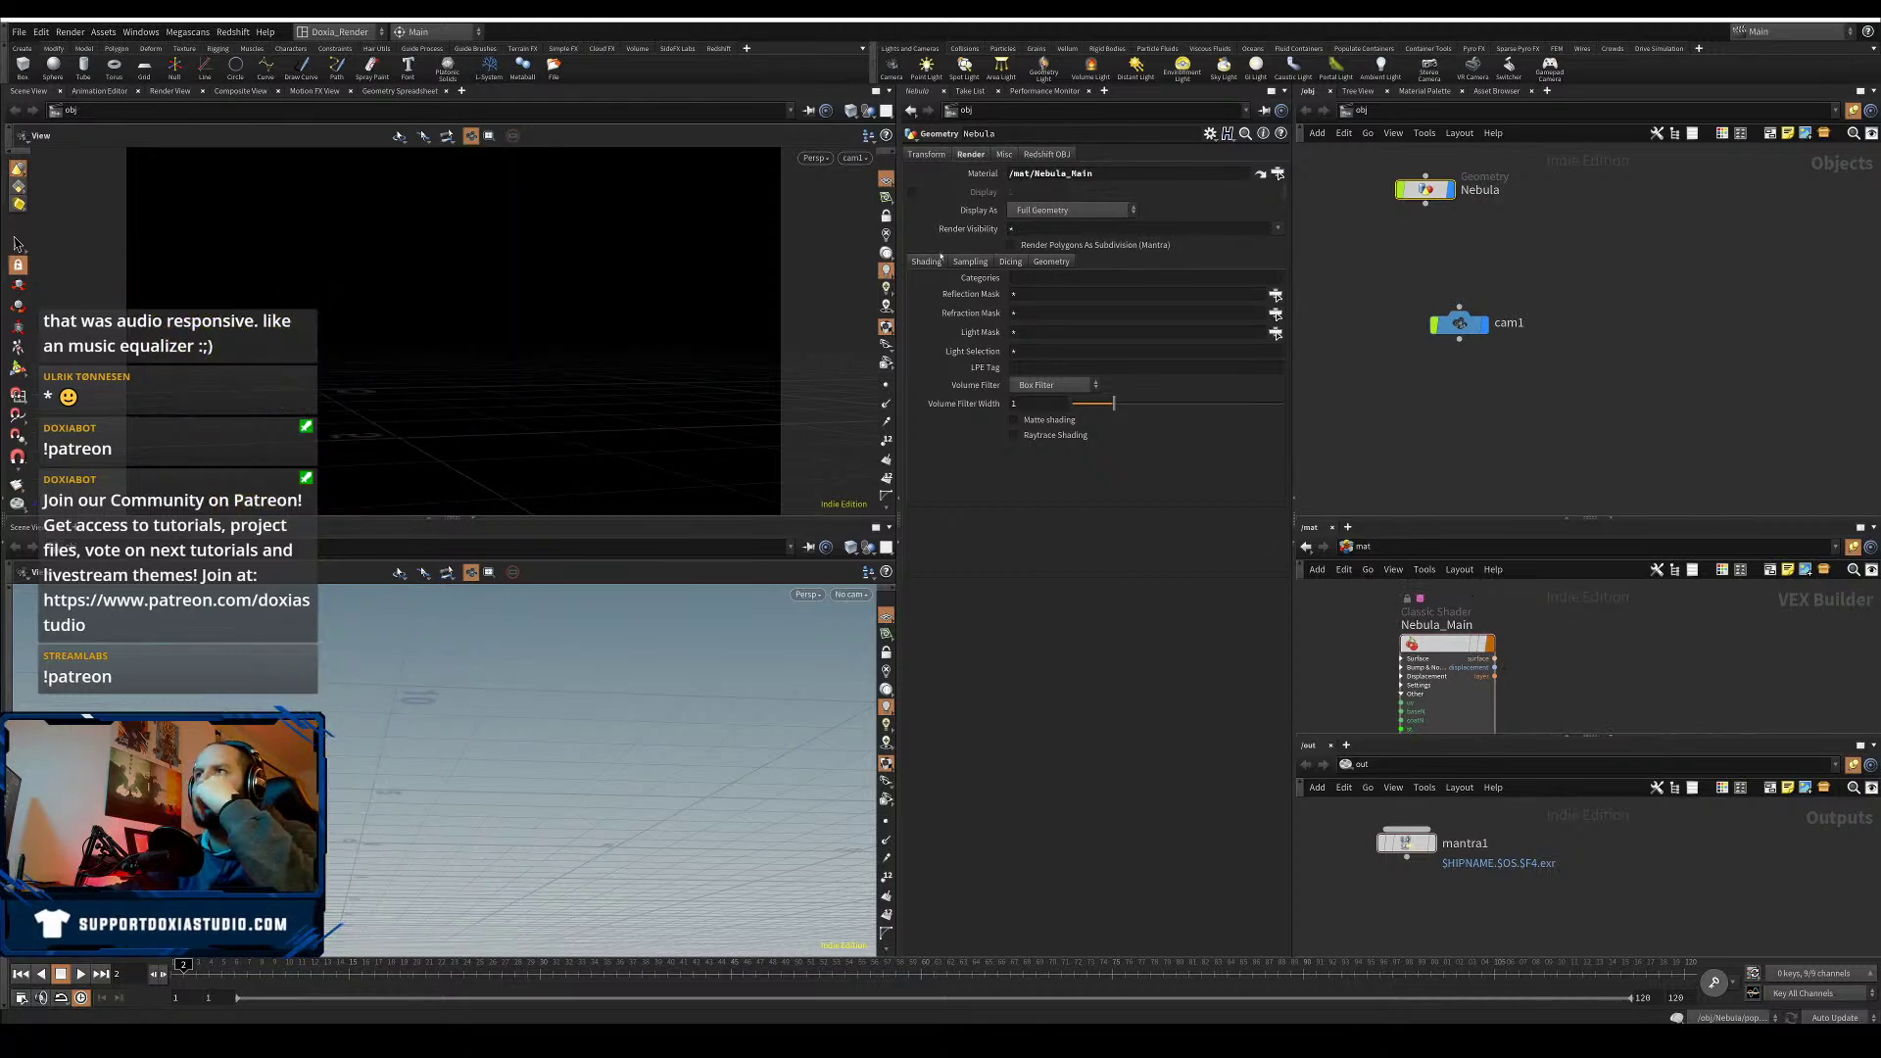
{"action": "left_click", "coordinate": [941, 154]}
{"action": "left_click", "coordinate": [1044, 155]}
{"action": "left_click", "coordinate": [971, 155]}
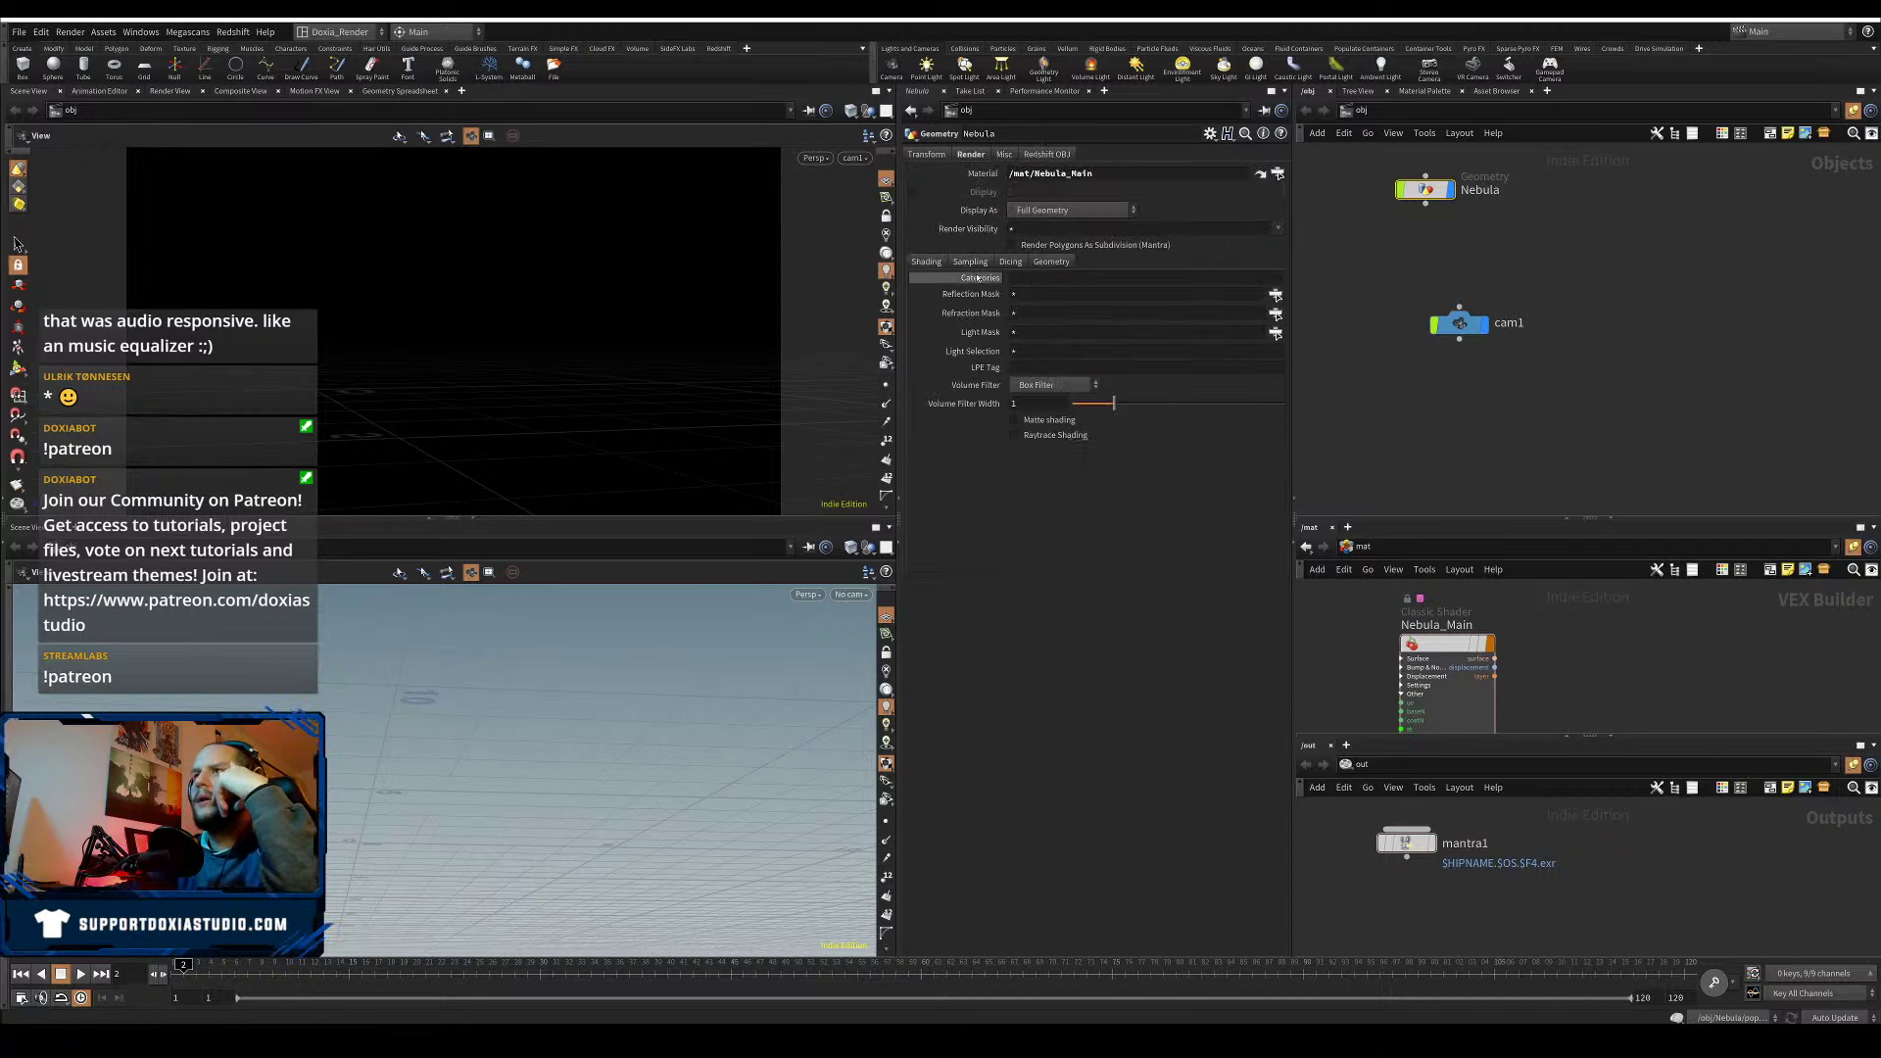
- Set the Nebula's render point scale to 0.001 on the Geometry sub-tab and save
{"action": "left_click", "coordinate": [981, 260]}
{"action": "left_click", "coordinate": [1010, 262]}
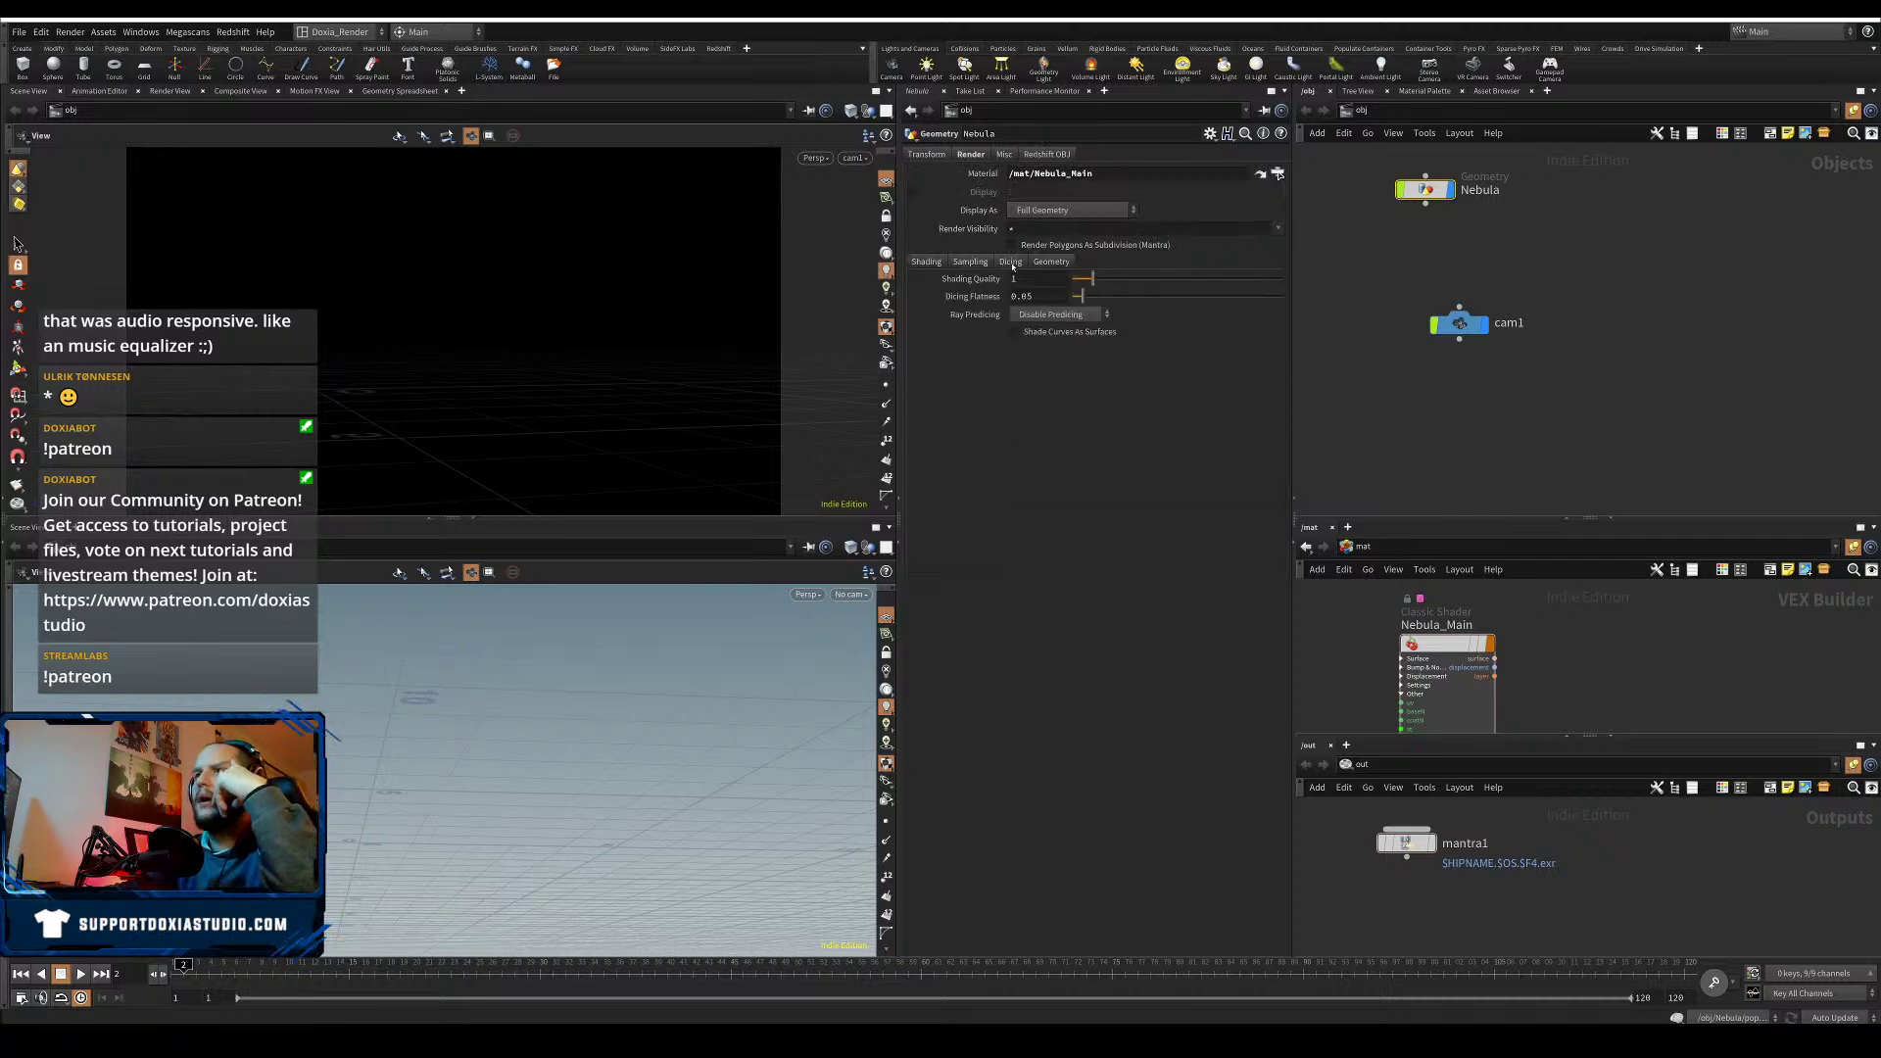
{"action": "left_click", "coordinate": [1049, 262]}
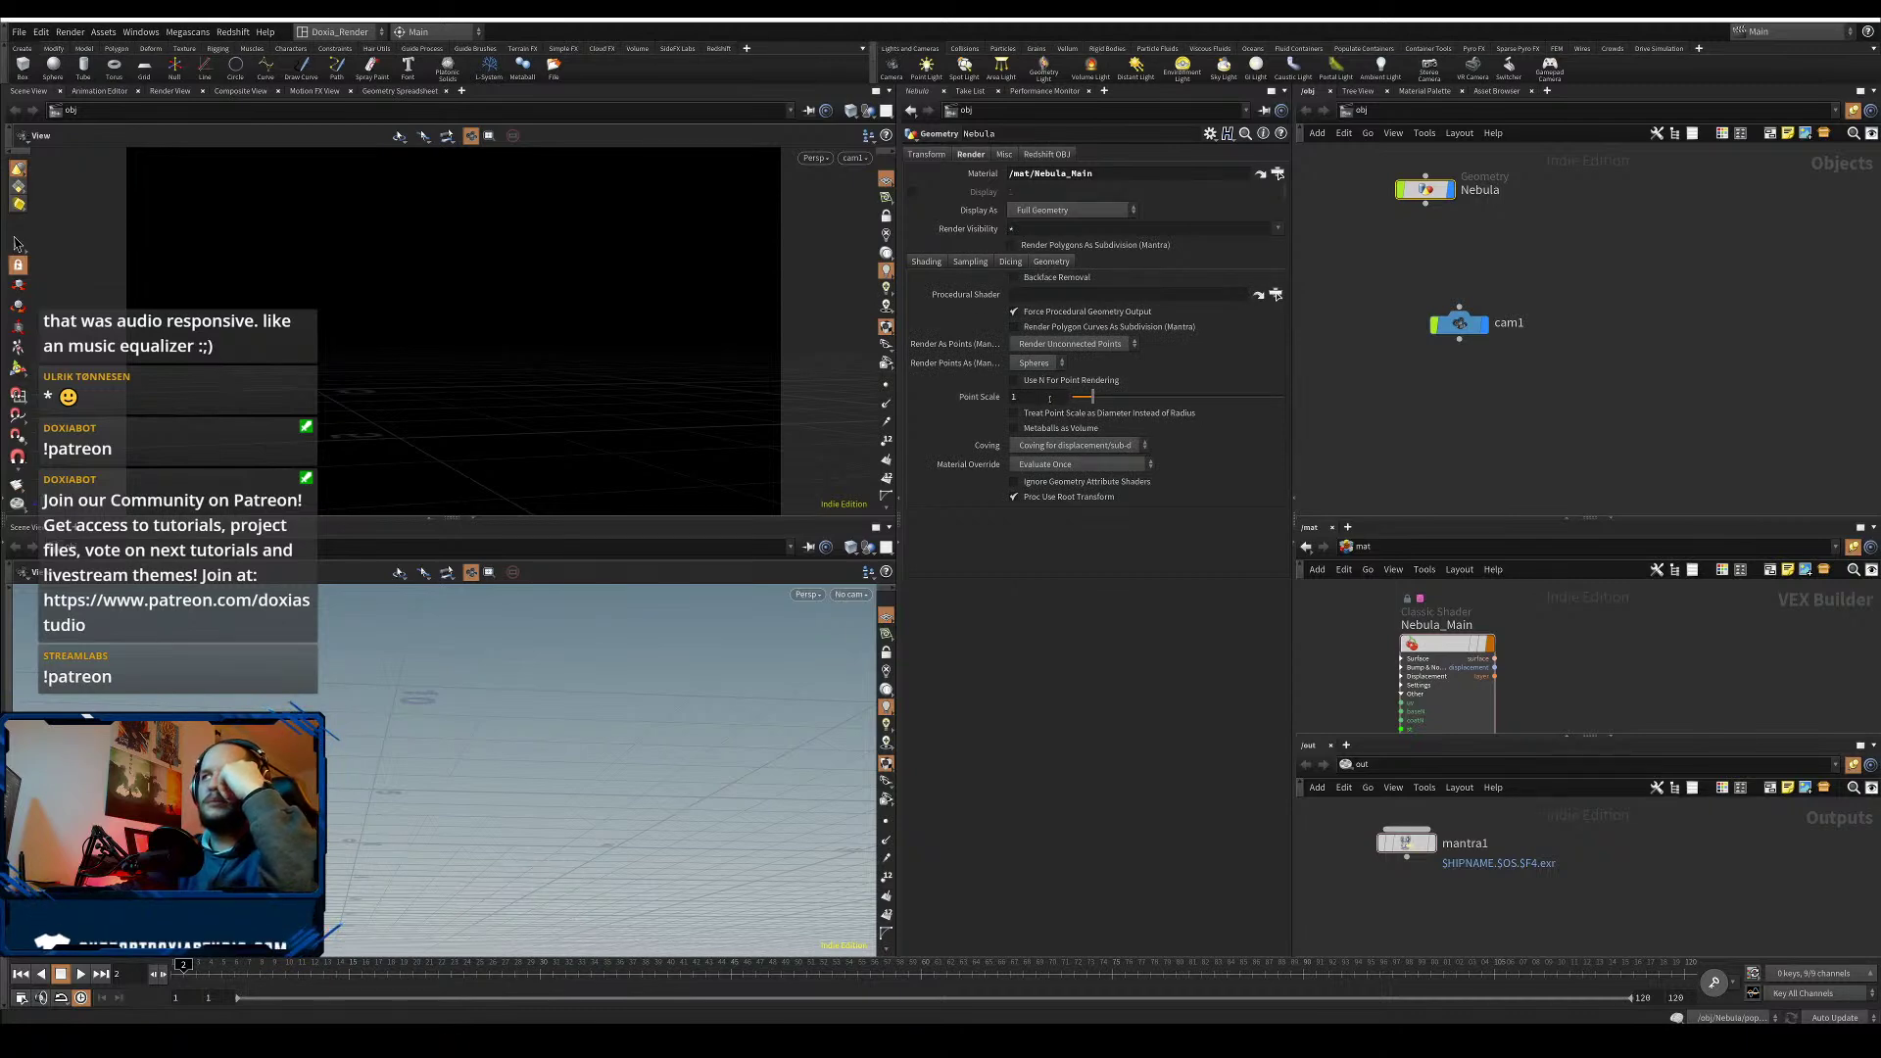
{"action": "type", "text": "0."}
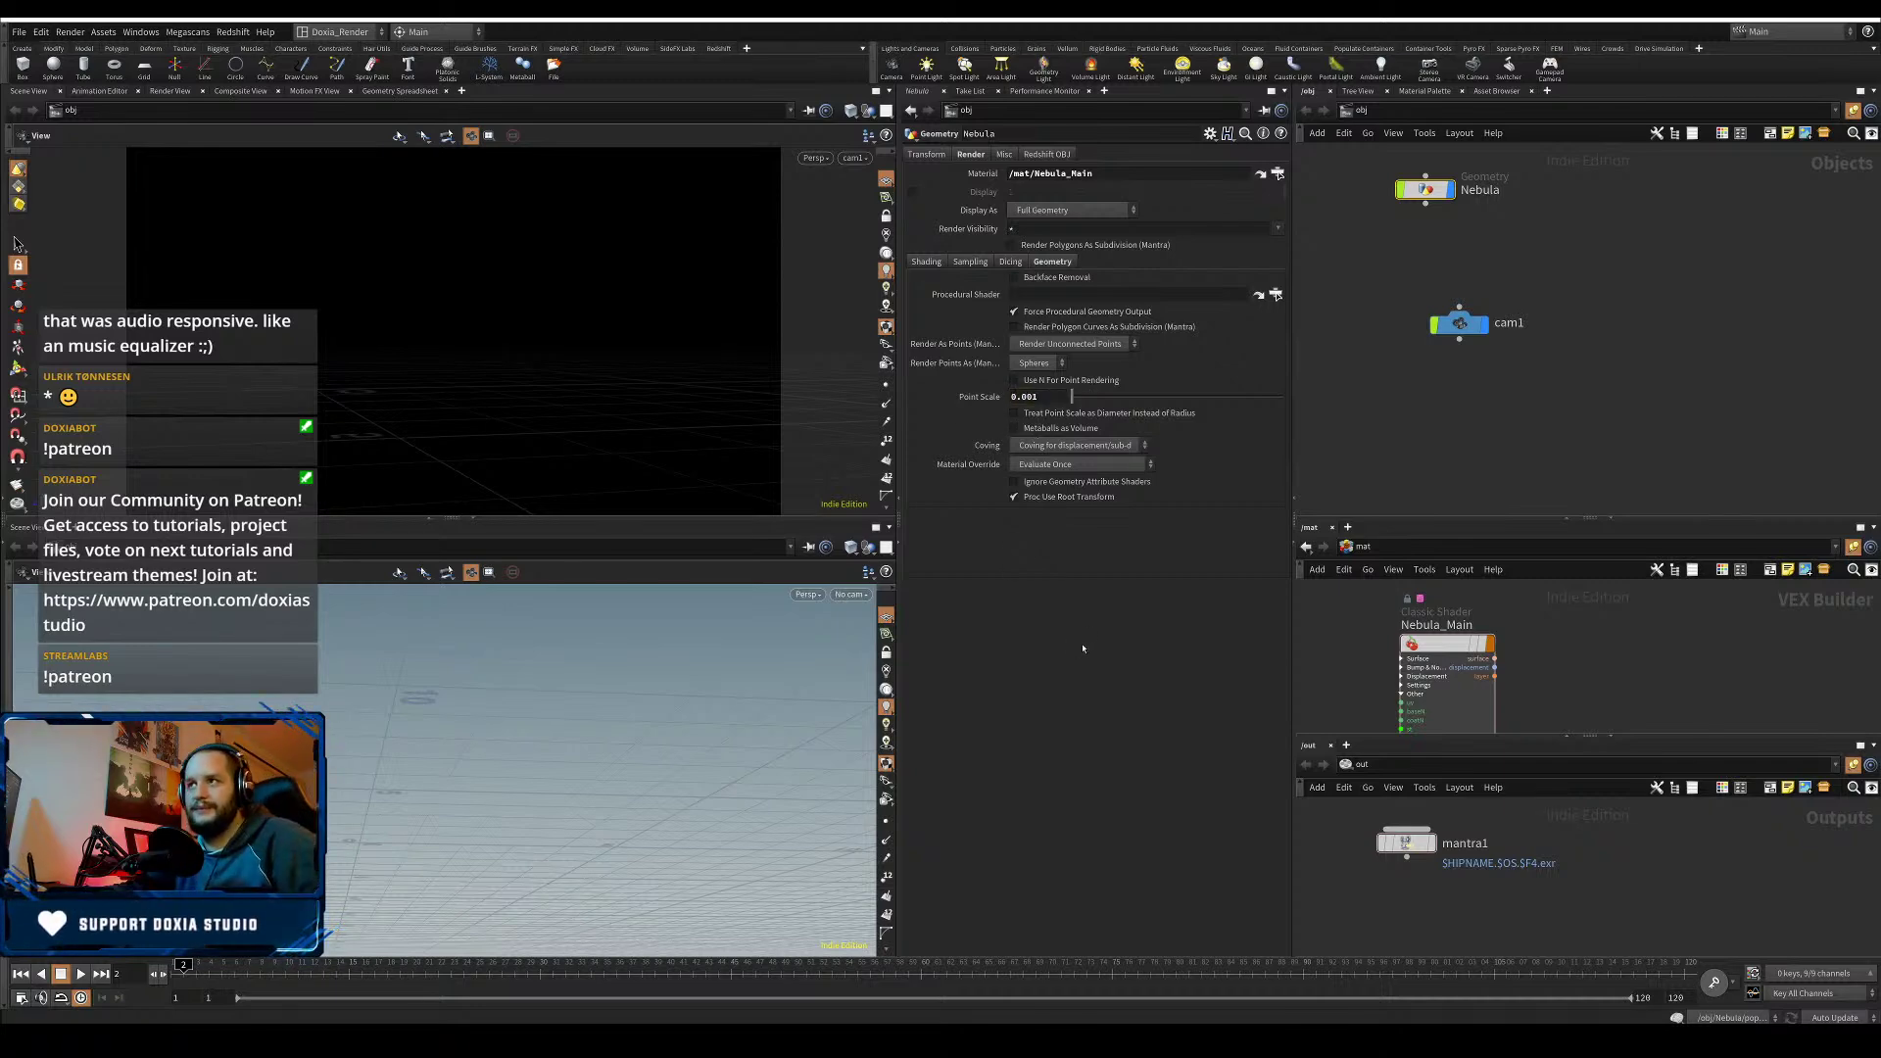
{"action": "key", "text": "ctrl+s"}
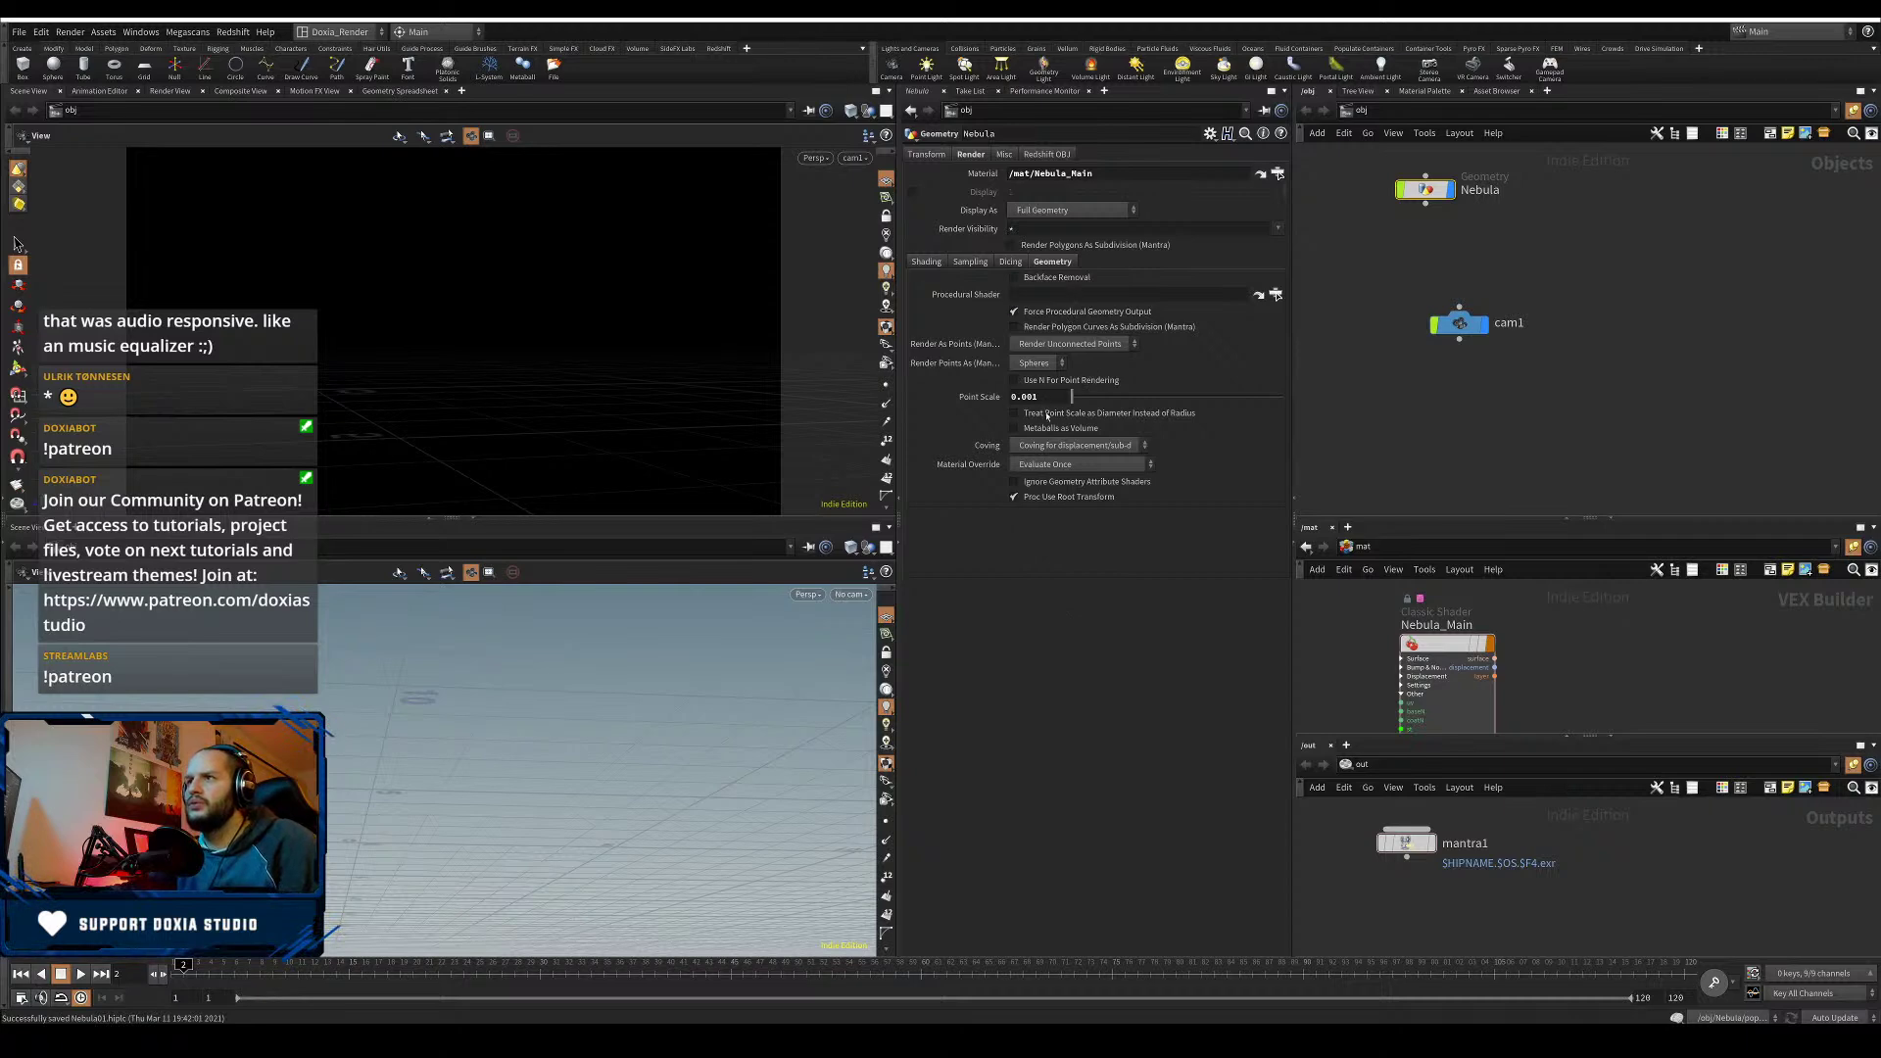
- Set Nebula_Main's base colour to white (1,1,1)
{"action": "left_click", "coordinate": [1038, 364]}
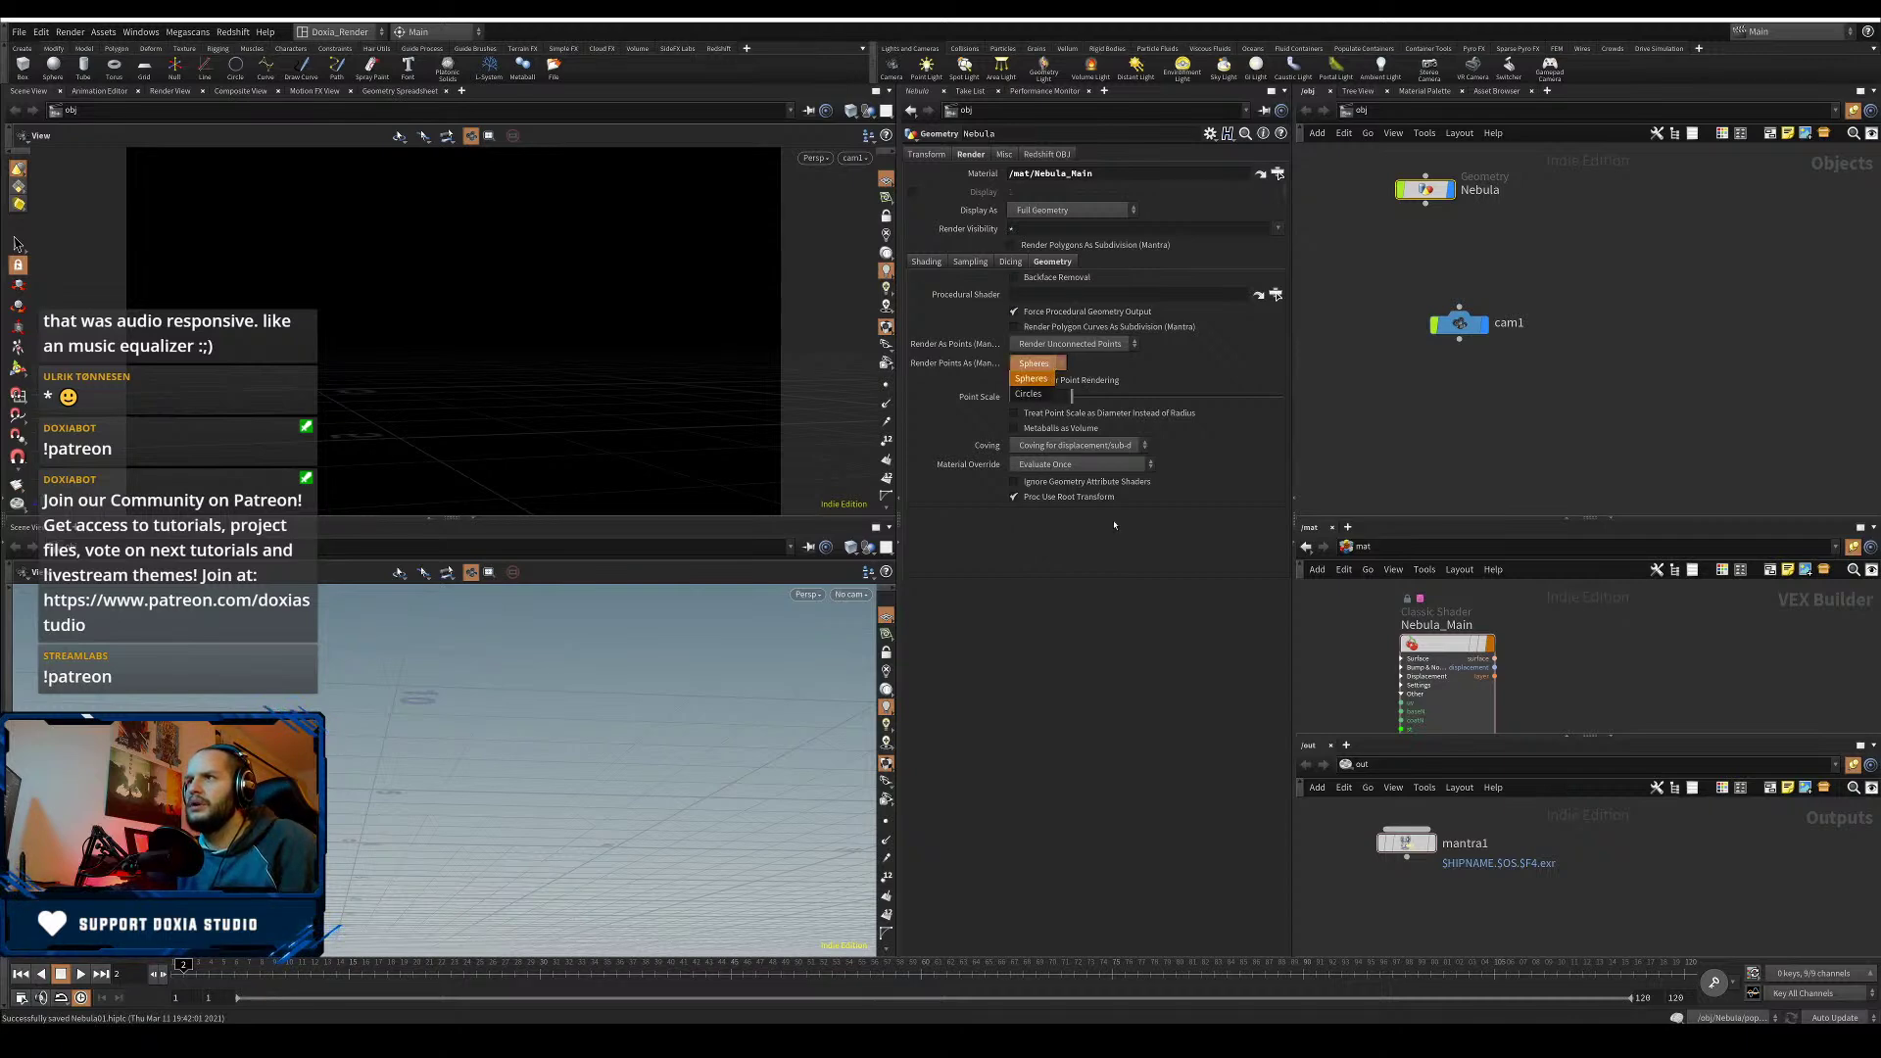
{"action": "left_click", "coordinate": [1448, 647]}
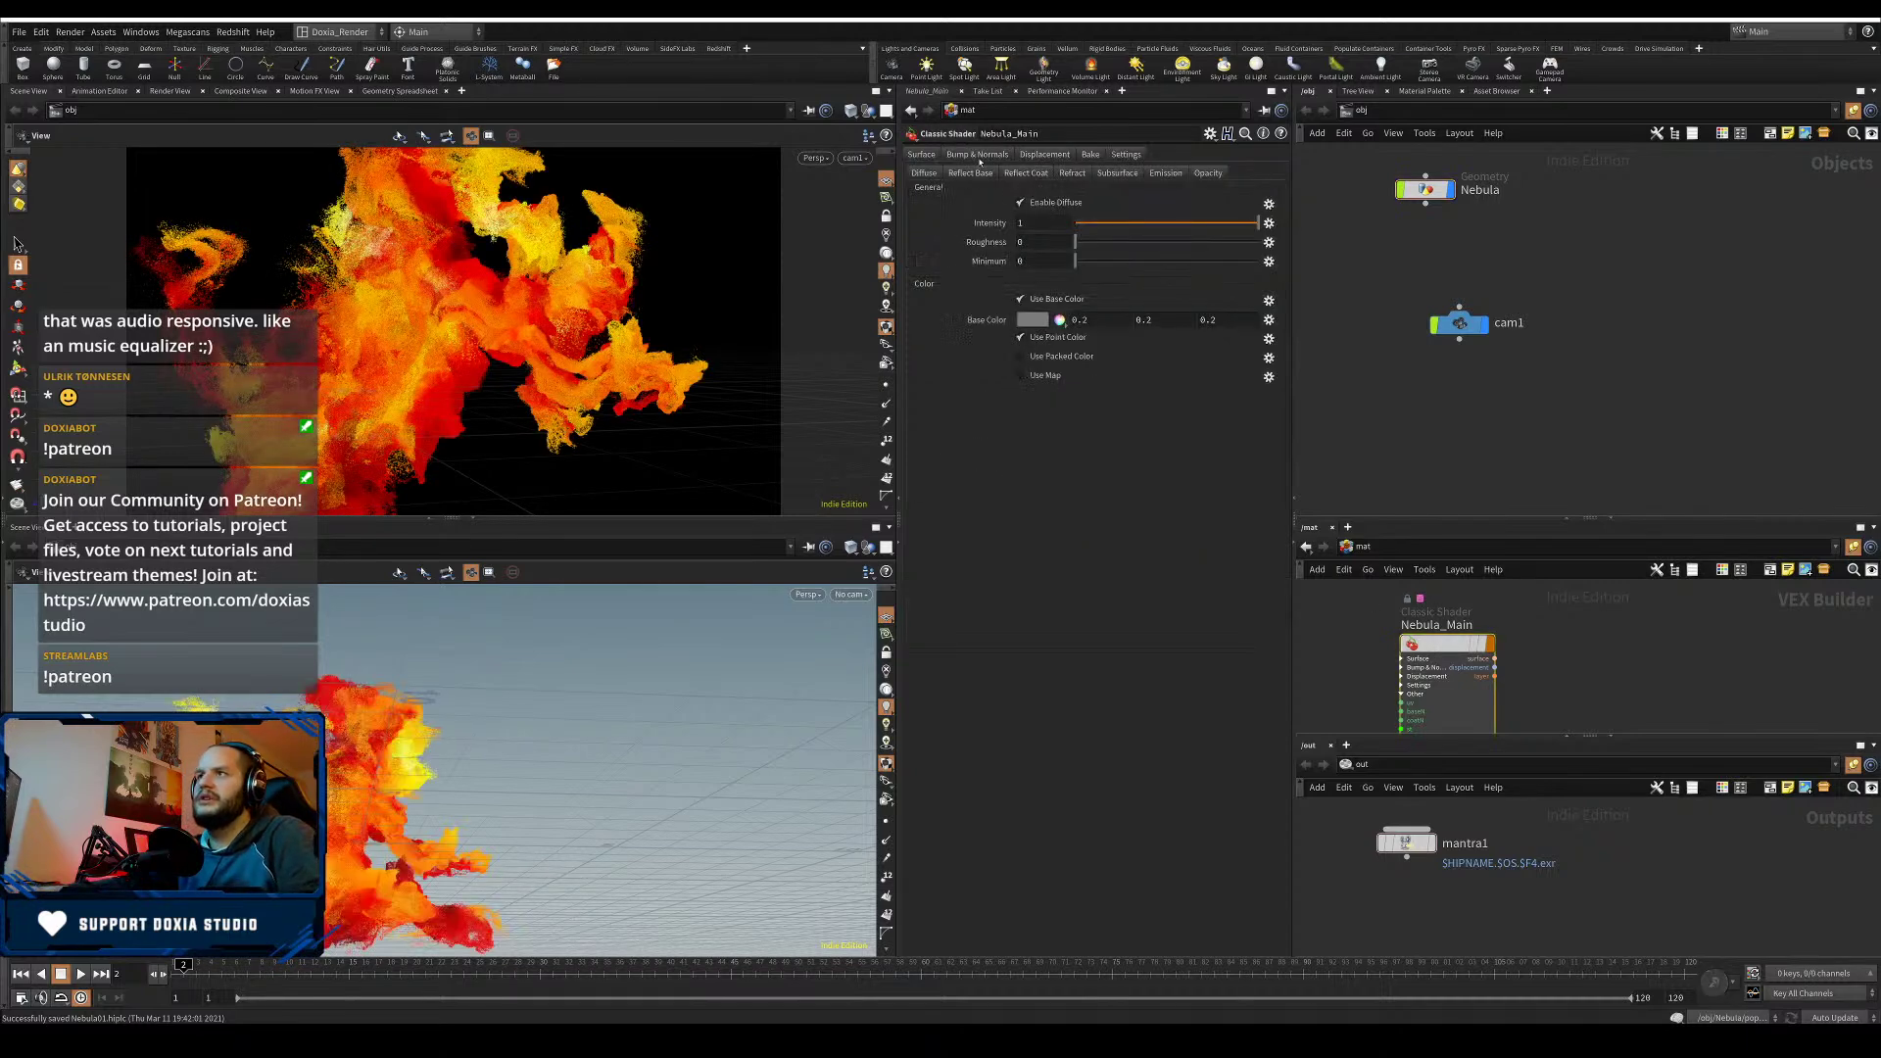
{"action": "left_click", "coordinate": [1026, 325]}
{"action": "left_click", "coordinate": [1215, 283]}
{"action": "left_click", "coordinate": [1233, 171]}
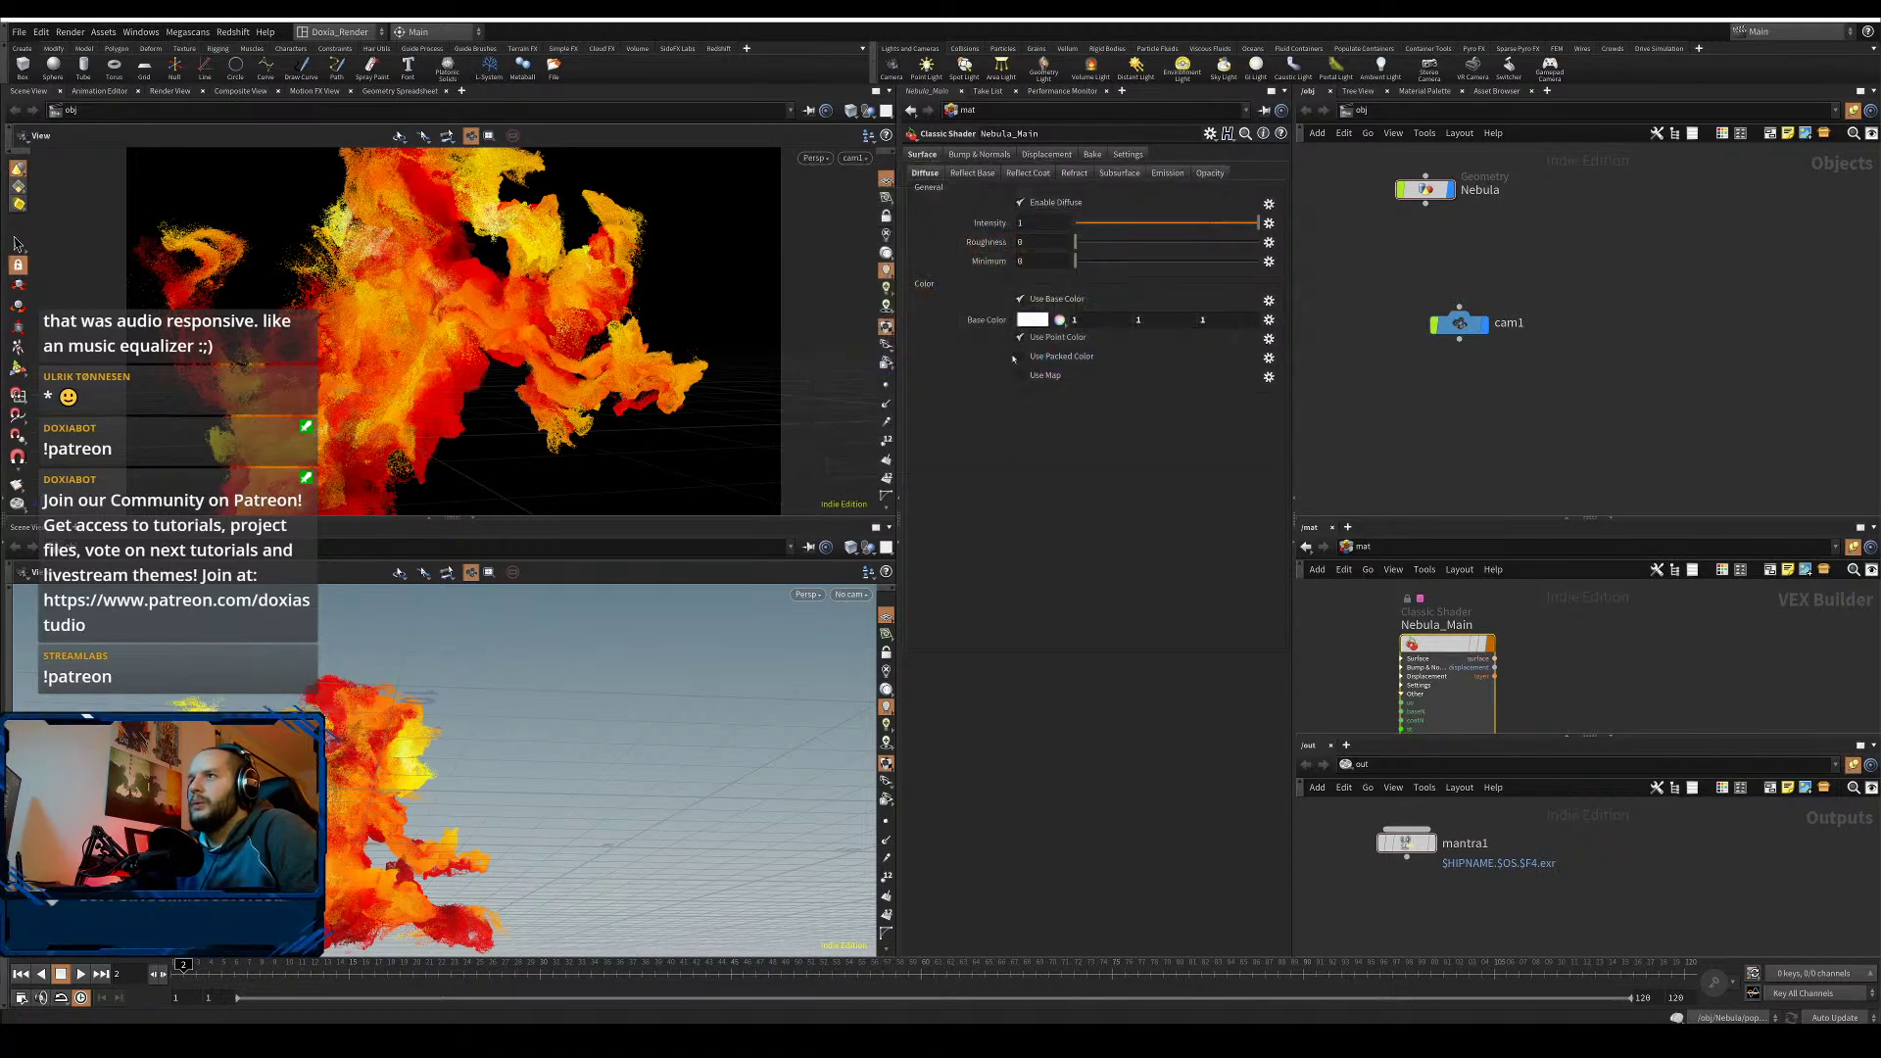
- Review the shader's reflection, refraction, subsurface, emission and opacity tabs, and check Nebula's display node
{"action": "left_click", "coordinate": [974, 174]}
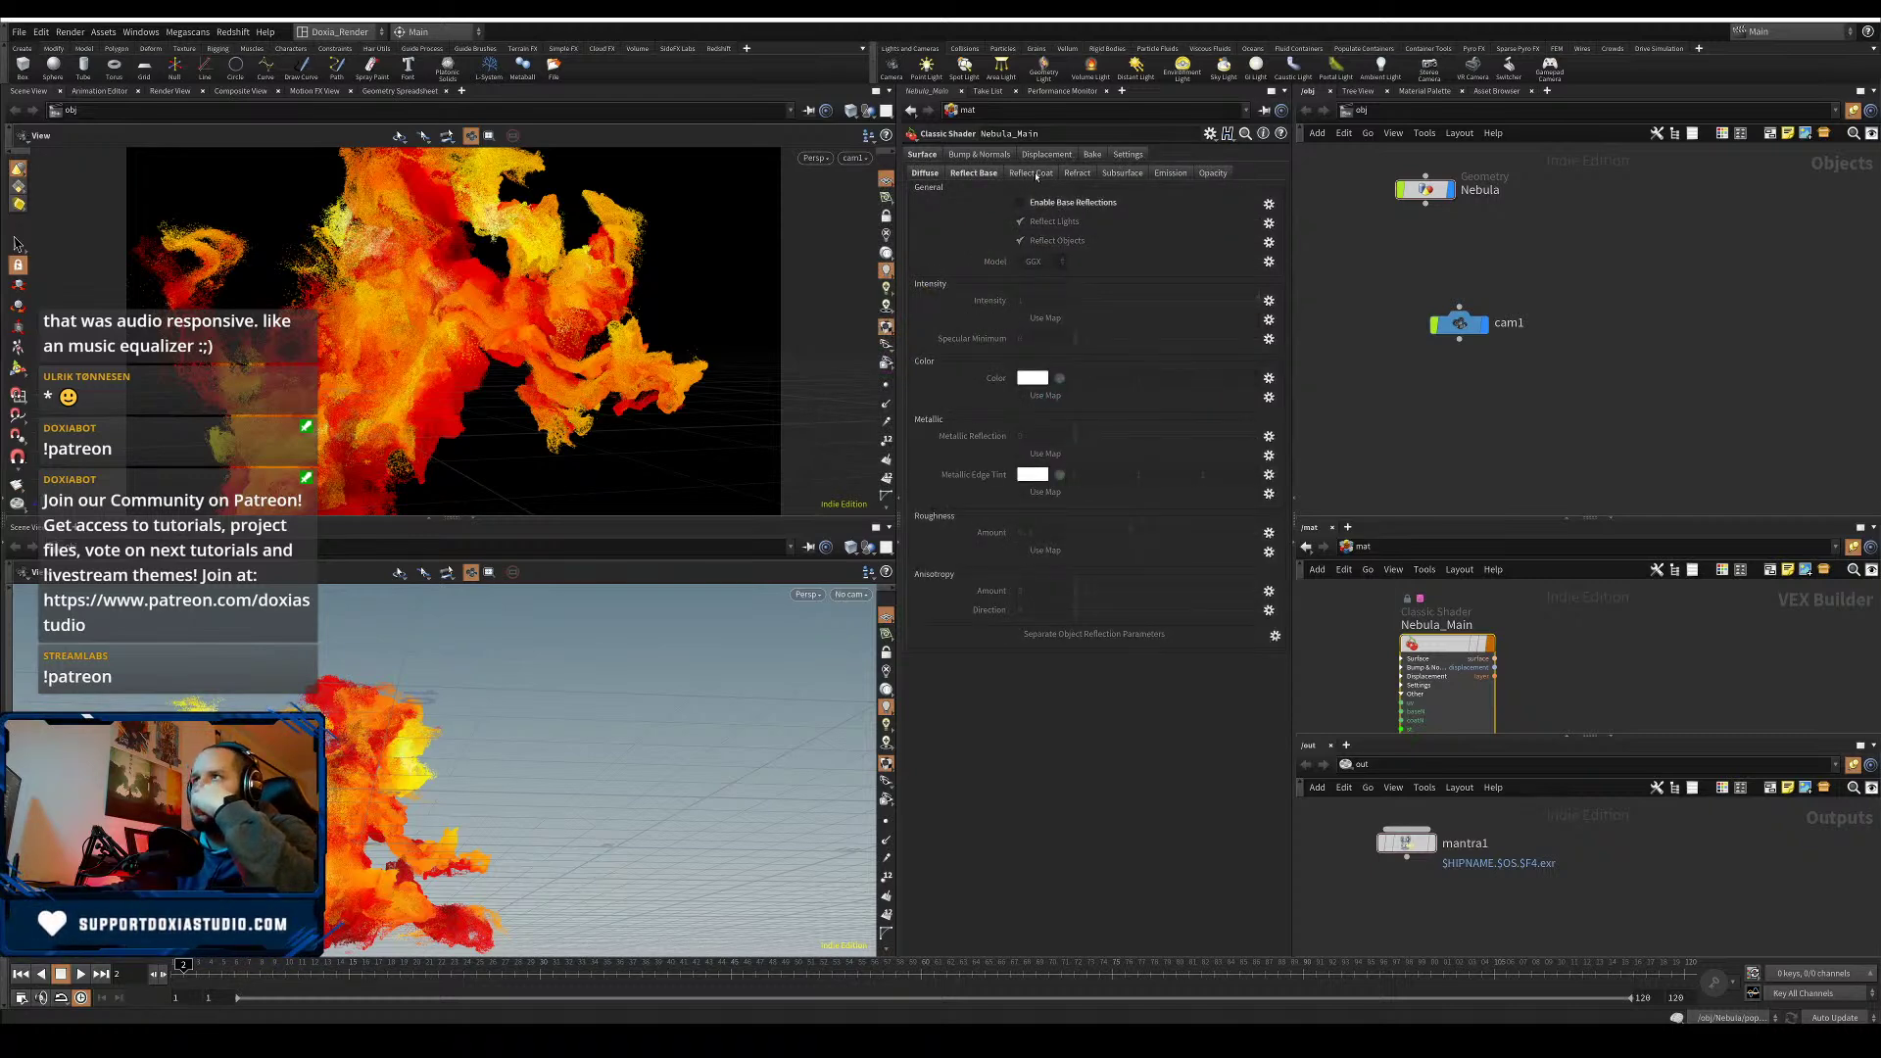
{"action": "left_click", "coordinate": [1035, 173]}
{"action": "left_click", "coordinate": [1078, 173]}
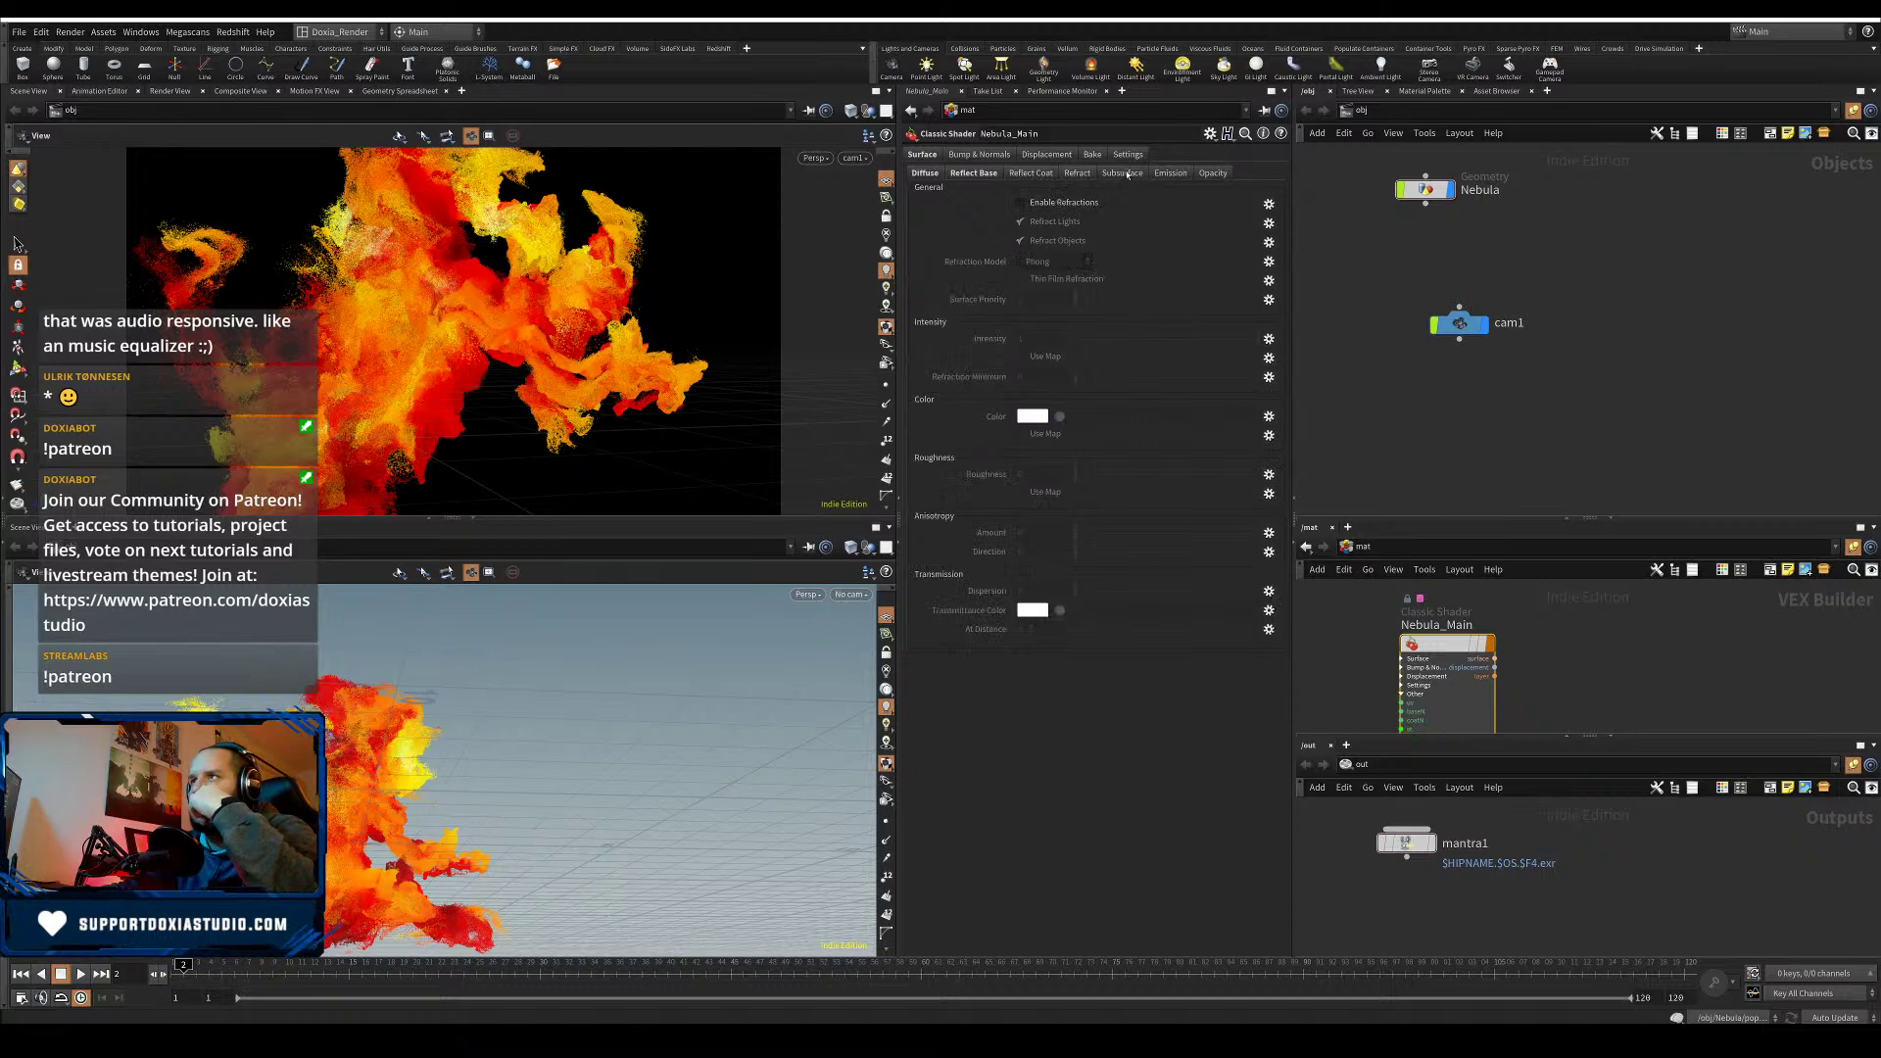
{"action": "left_click", "coordinate": [1124, 173]}
{"action": "left_click", "coordinate": [1172, 174]}
{"action": "left_click", "coordinate": [1214, 173]}
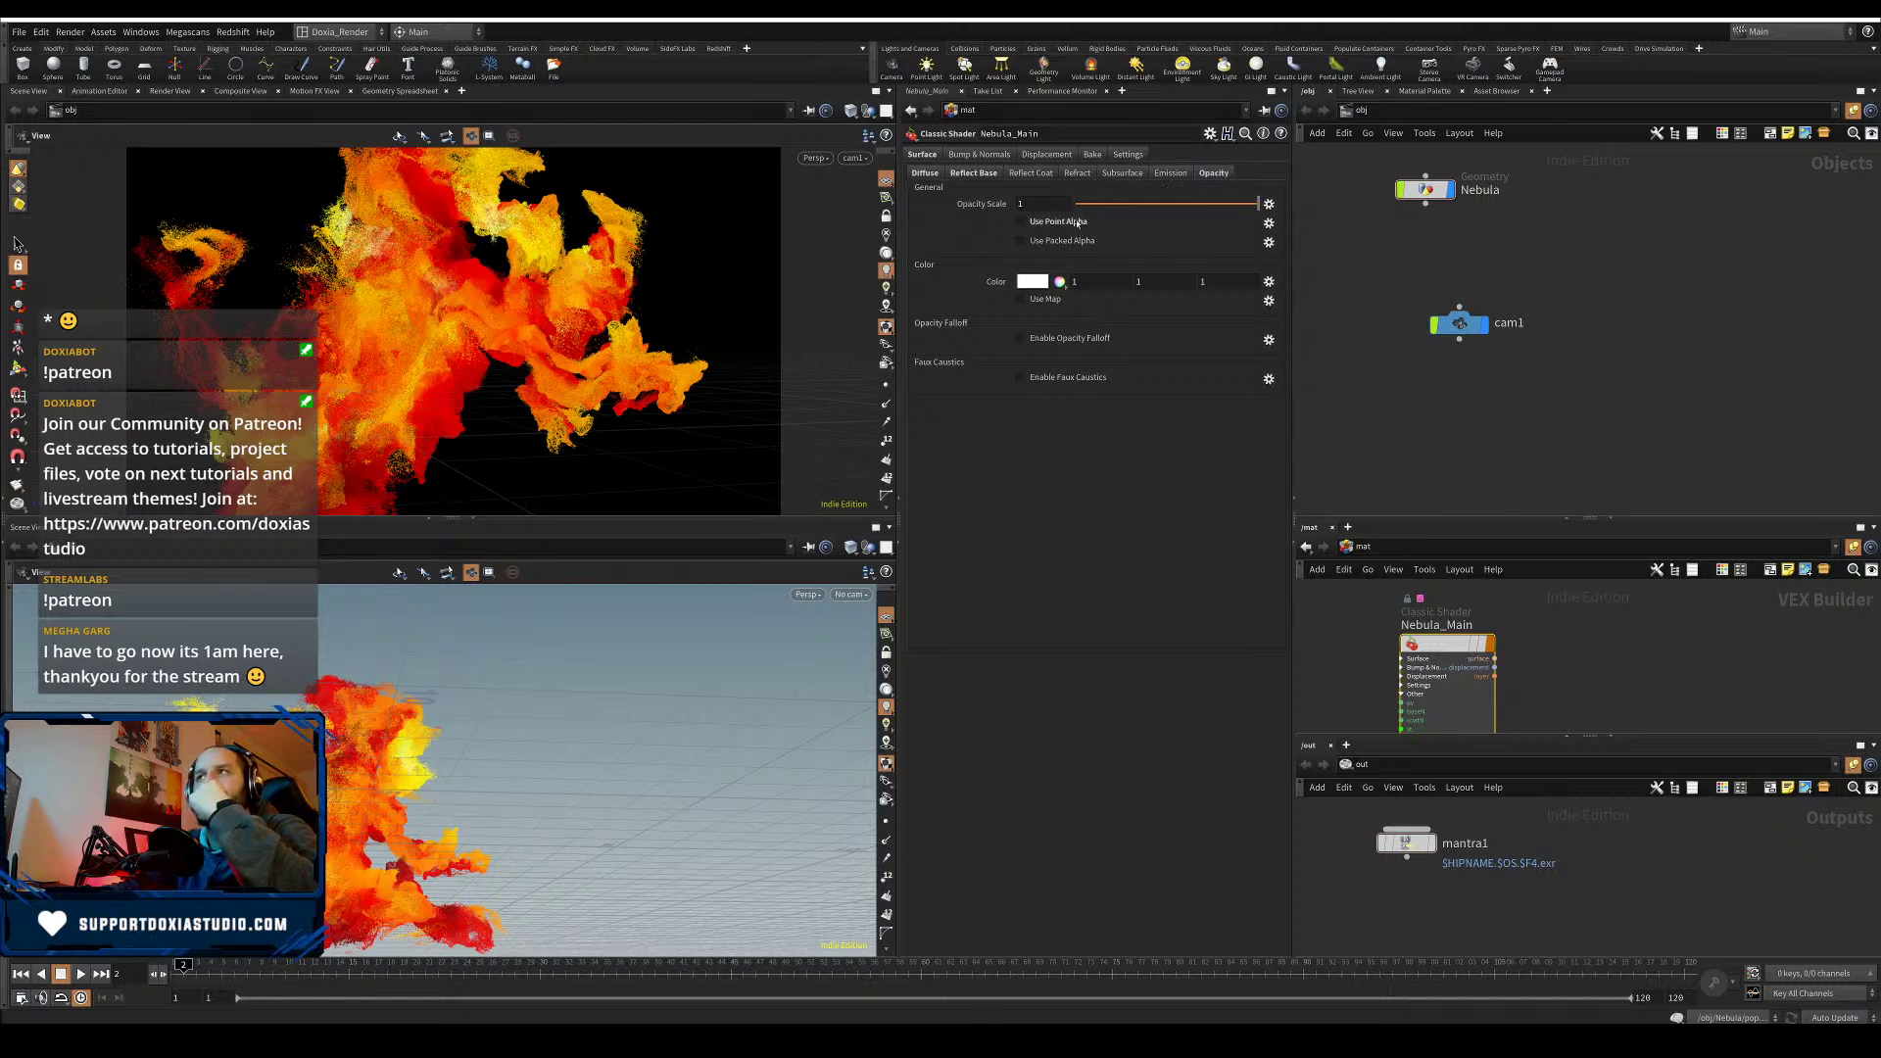
{"action": "double_click", "coordinate": [1427, 190]}
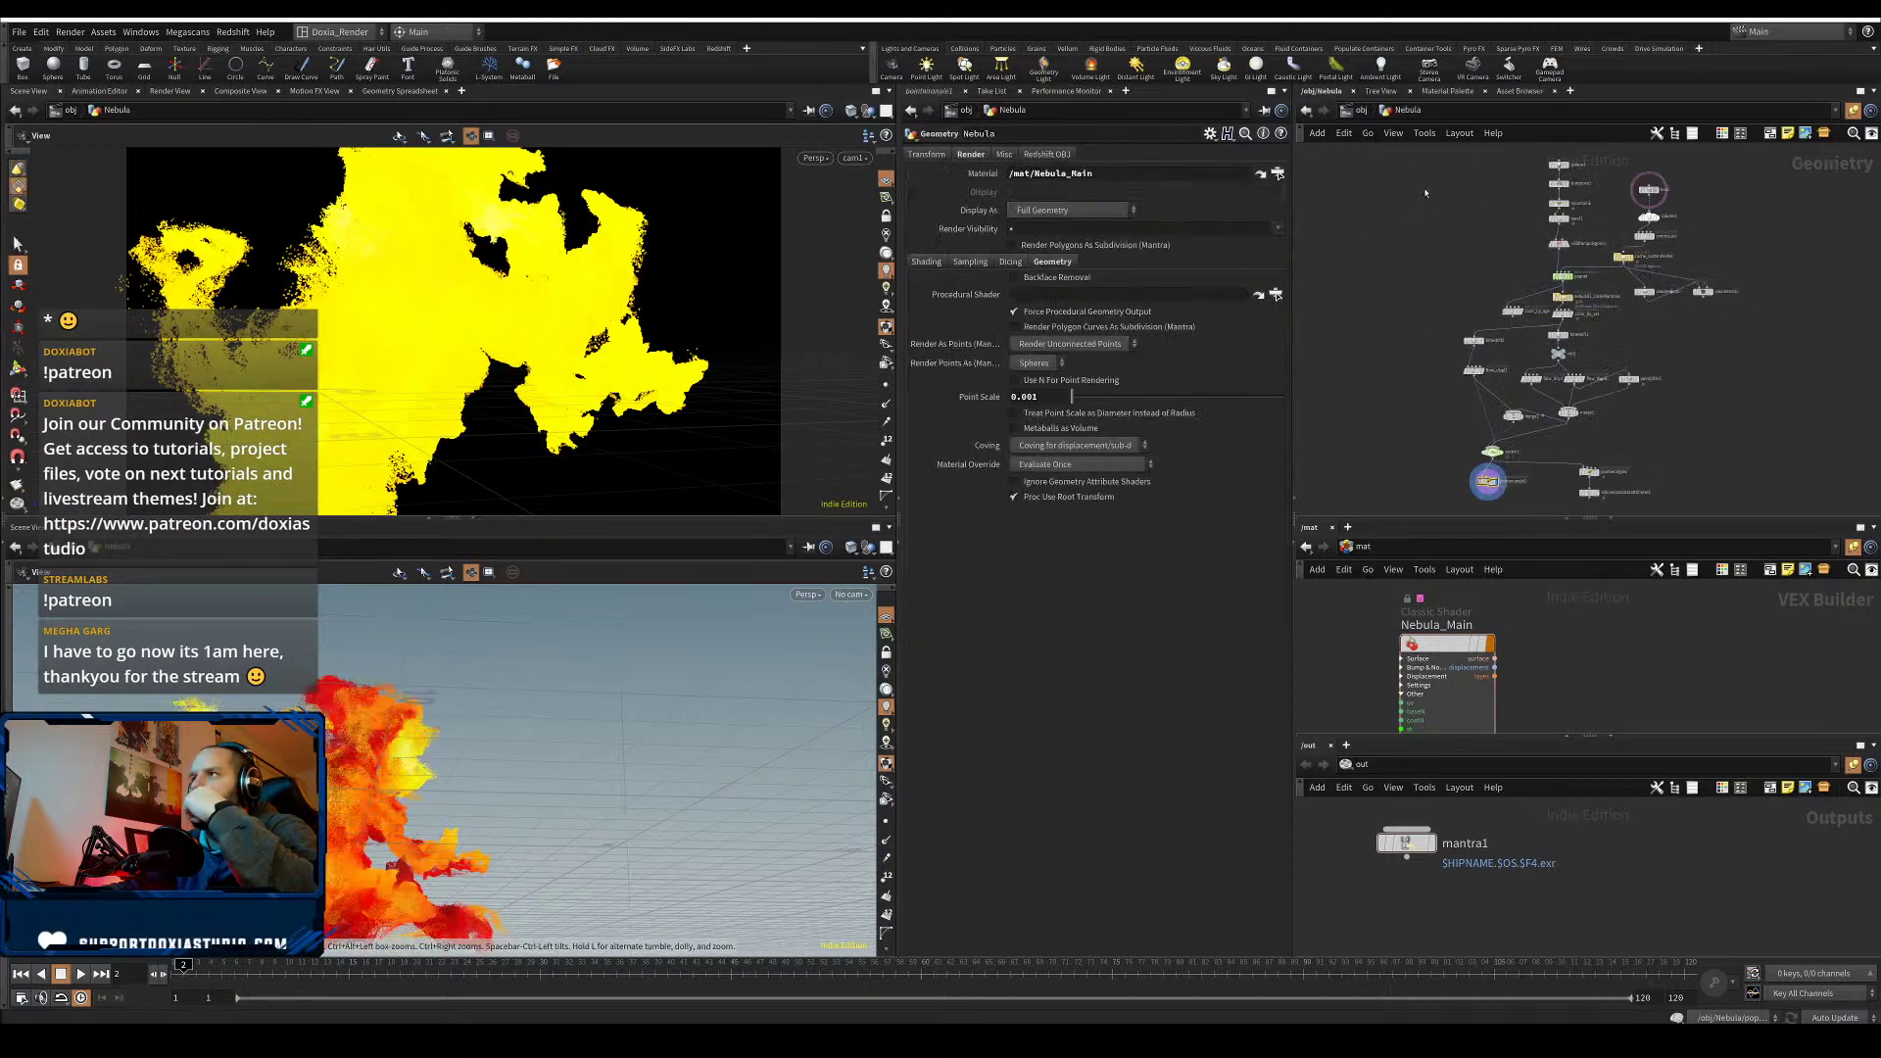
{"action": "left_click_drag", "start_coordinate": [1499, 513], "coordinate": [1499, 512]}
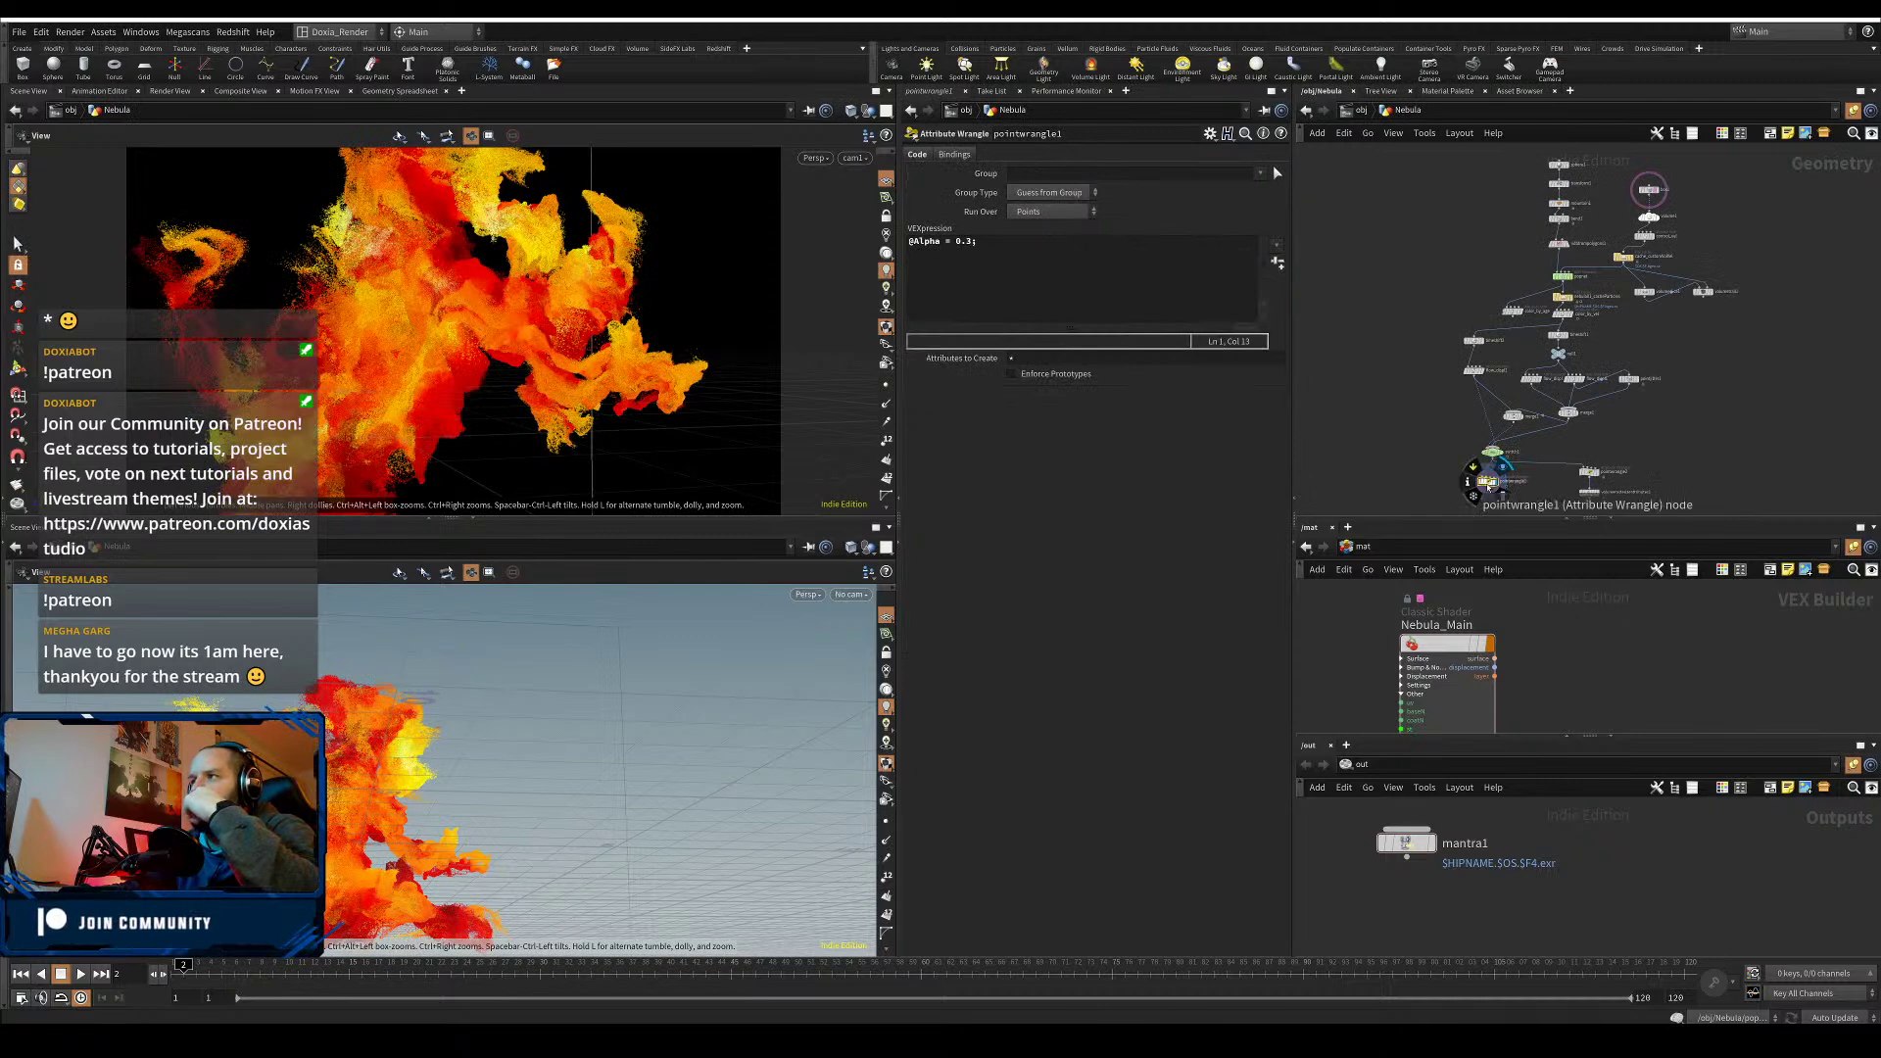
{"action": "key", "text": "u"}
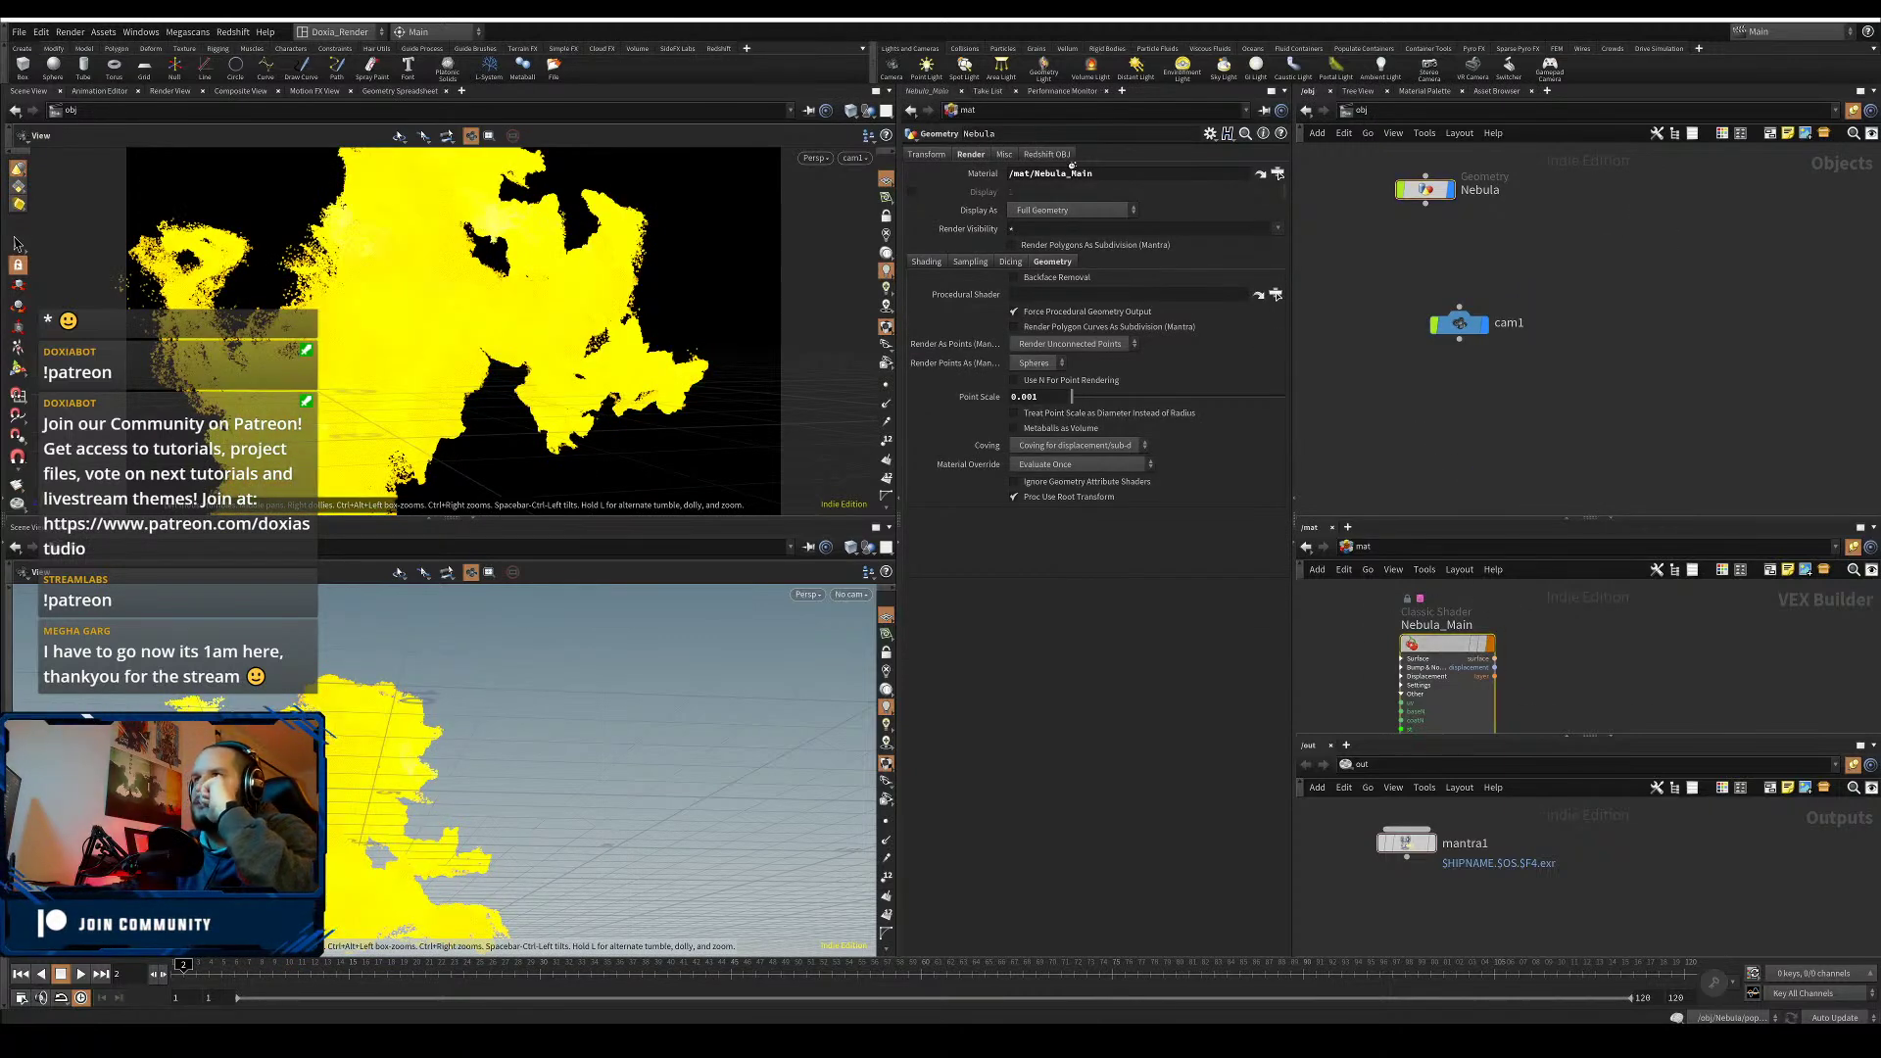
- Set Nebula_Main's opacity scale to 0.4
{"action": "left_click", "coordinate": [1278, 173]}
{"action": "left_click", "coordinate": [1036, 202]}
{"action": "type", "text": "0.4"}
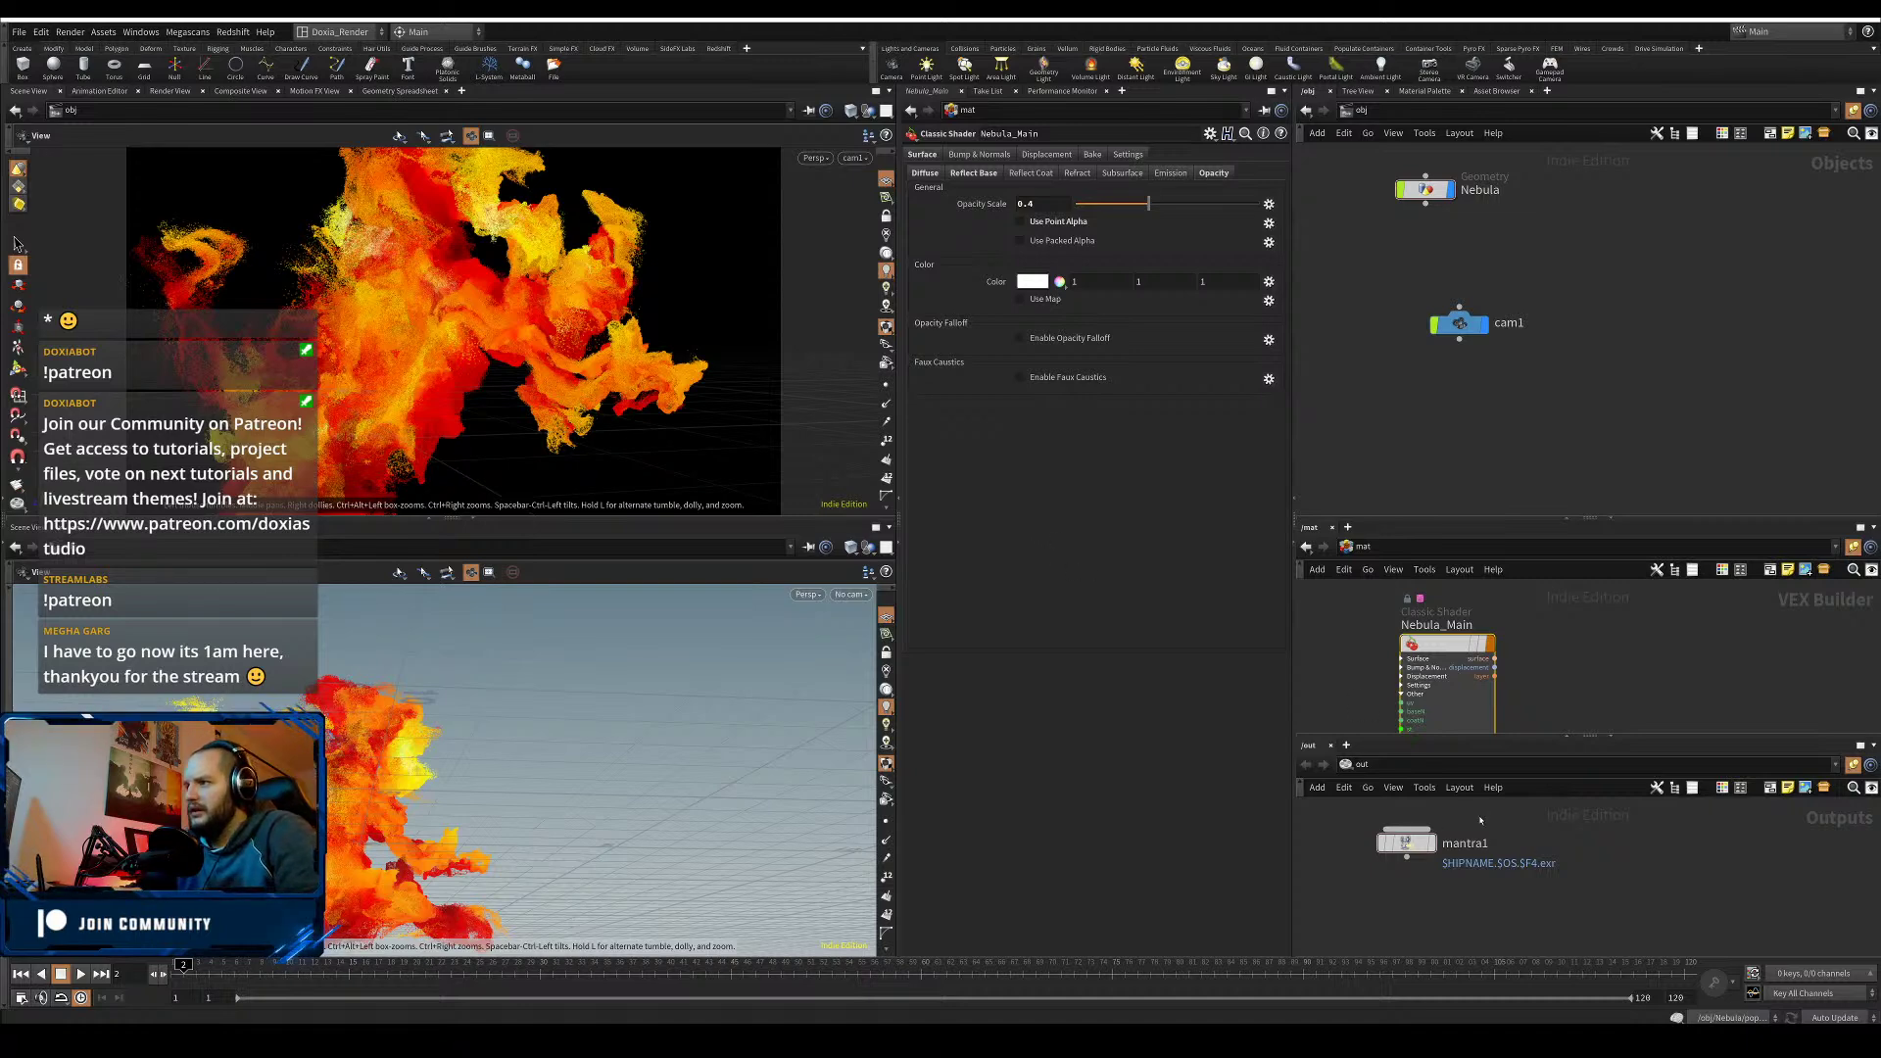
- Open mantra1's settings, tidy the node layout with cam1 under Nebula, and save
{"action": "left_click", "coordinate": [1407, 843]}
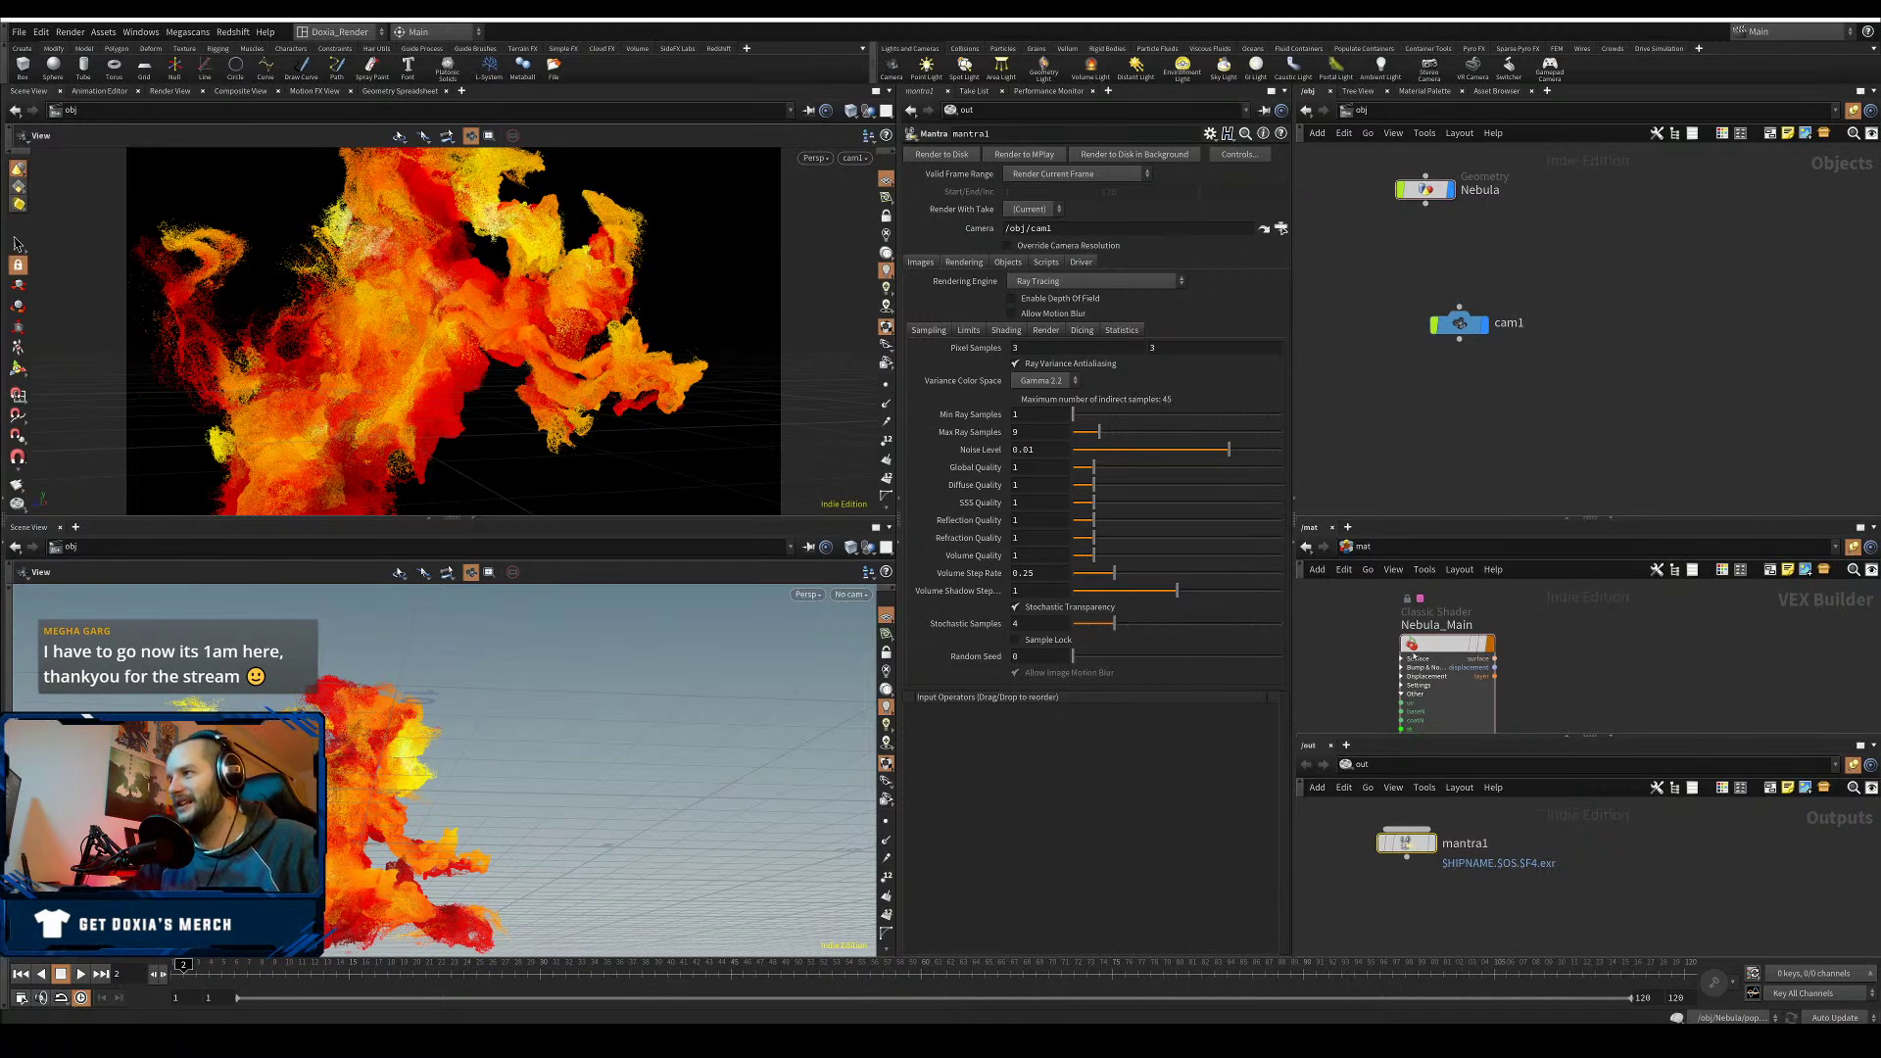
{"action": "left_click_drag", "start_coordinate": [1431, 647], "coordinate": [1437, 629]}
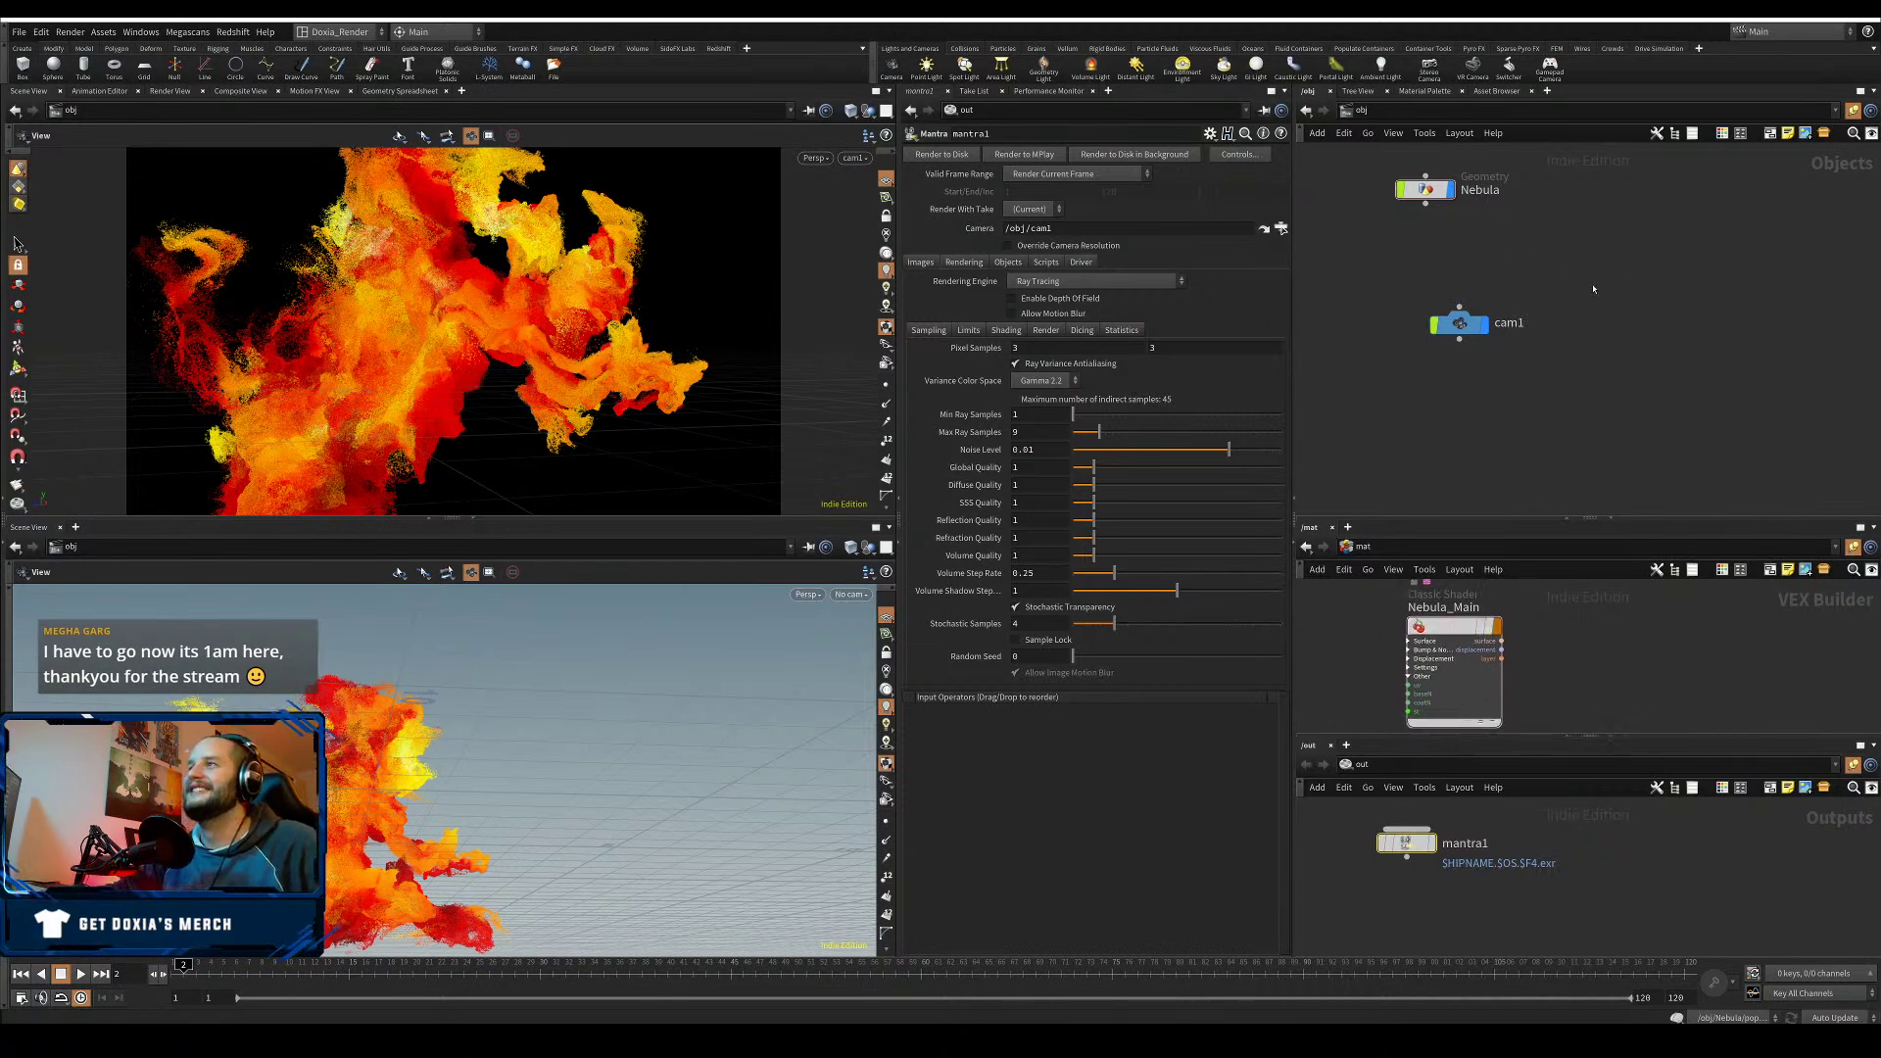
{"action": "middle_click_drag", "start_coordinate": [1367, 306], "coordinate": [1431, 357]}
{"action": "left_click_drag", "start_coordinate": [1531, 374], "coordinate": [1492, 297]}
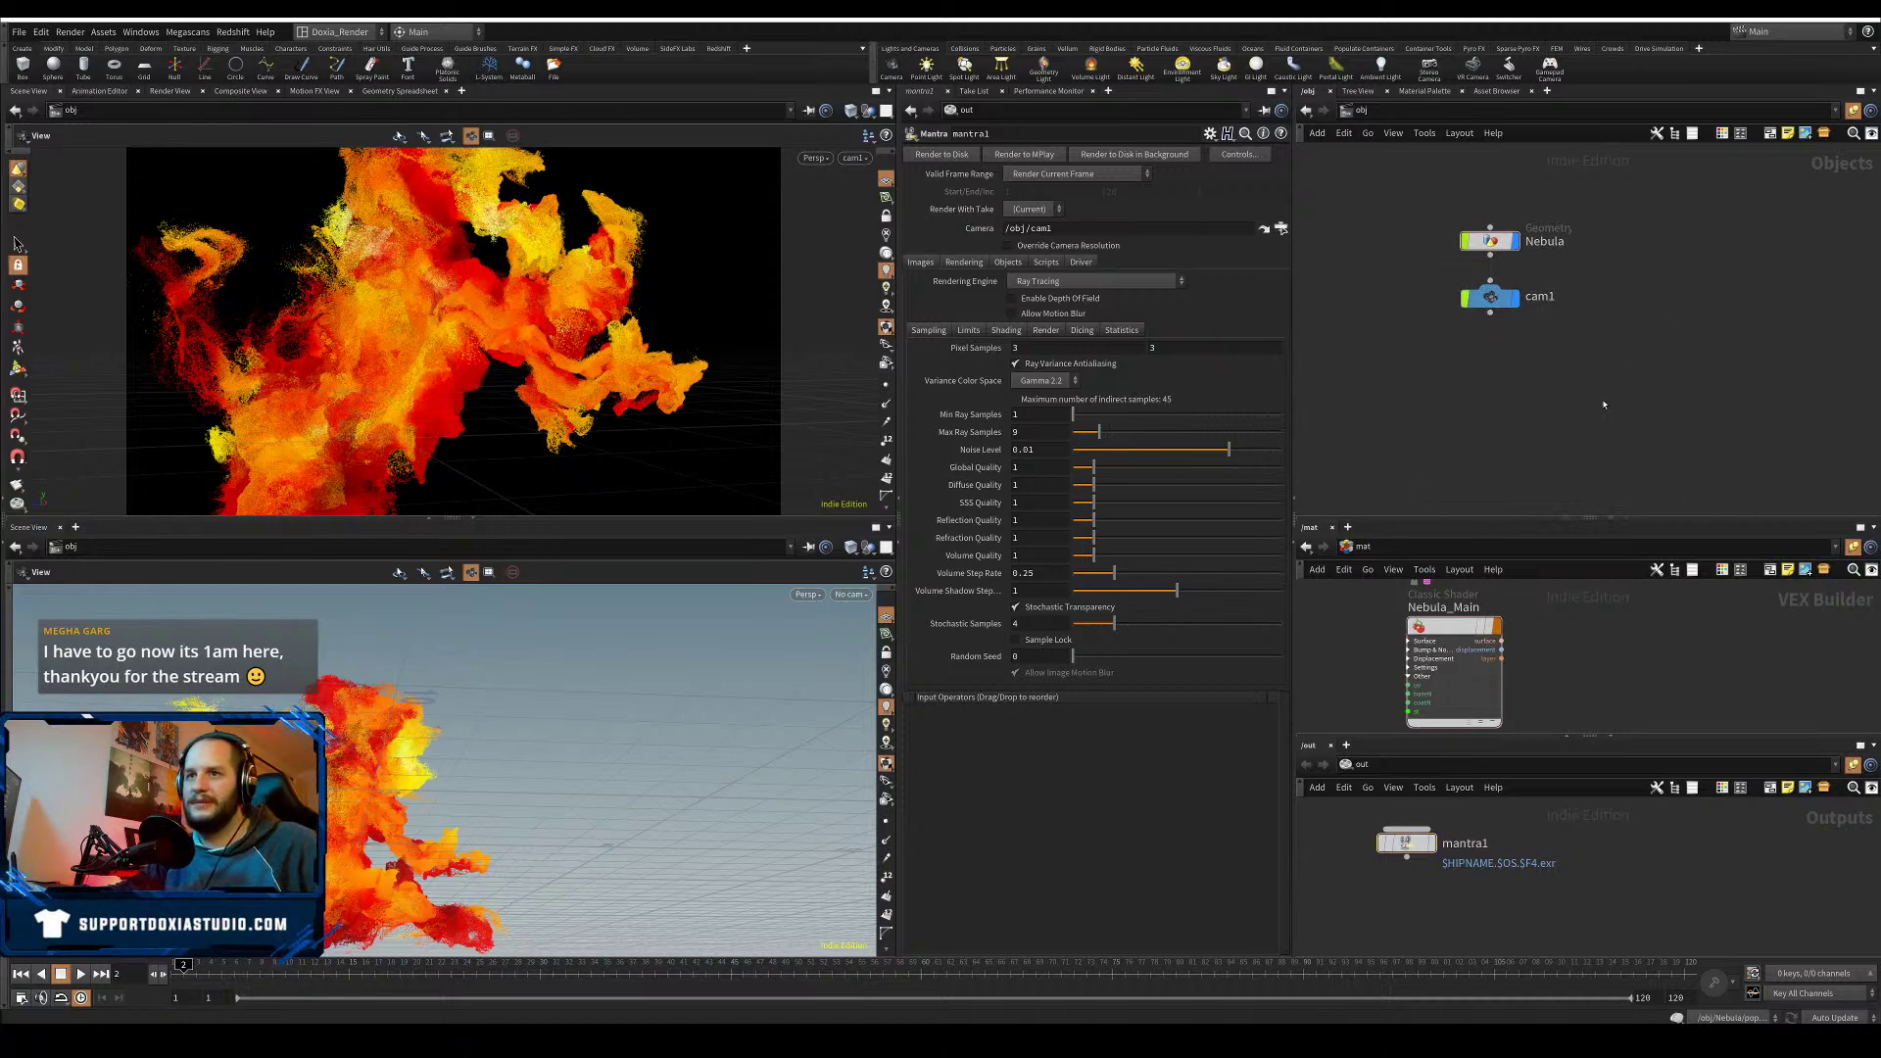
{"action": "key", "text": "ctrl+s"}
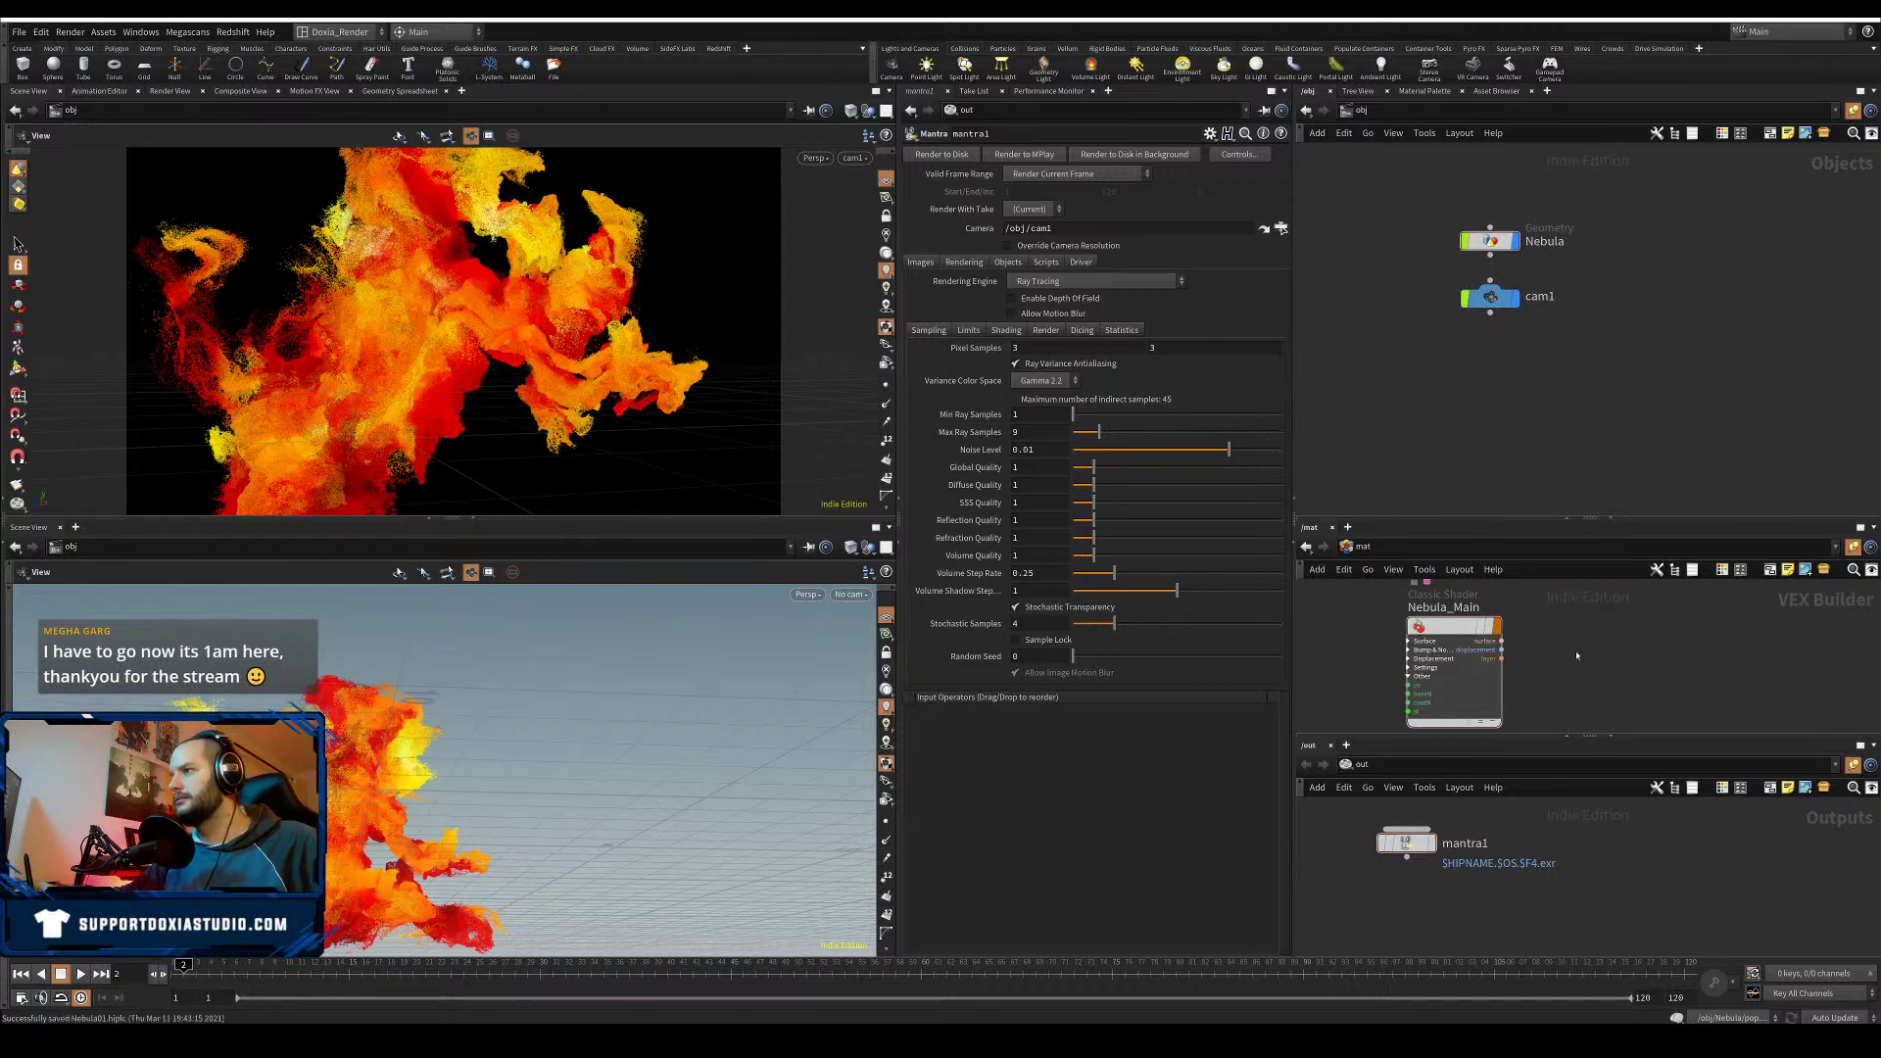
- Keep Ray Tracing, set pixel samples to 6×6 and noise level 0.05, and save
{"action": "left_click", "coordinate": [1053, 282]}
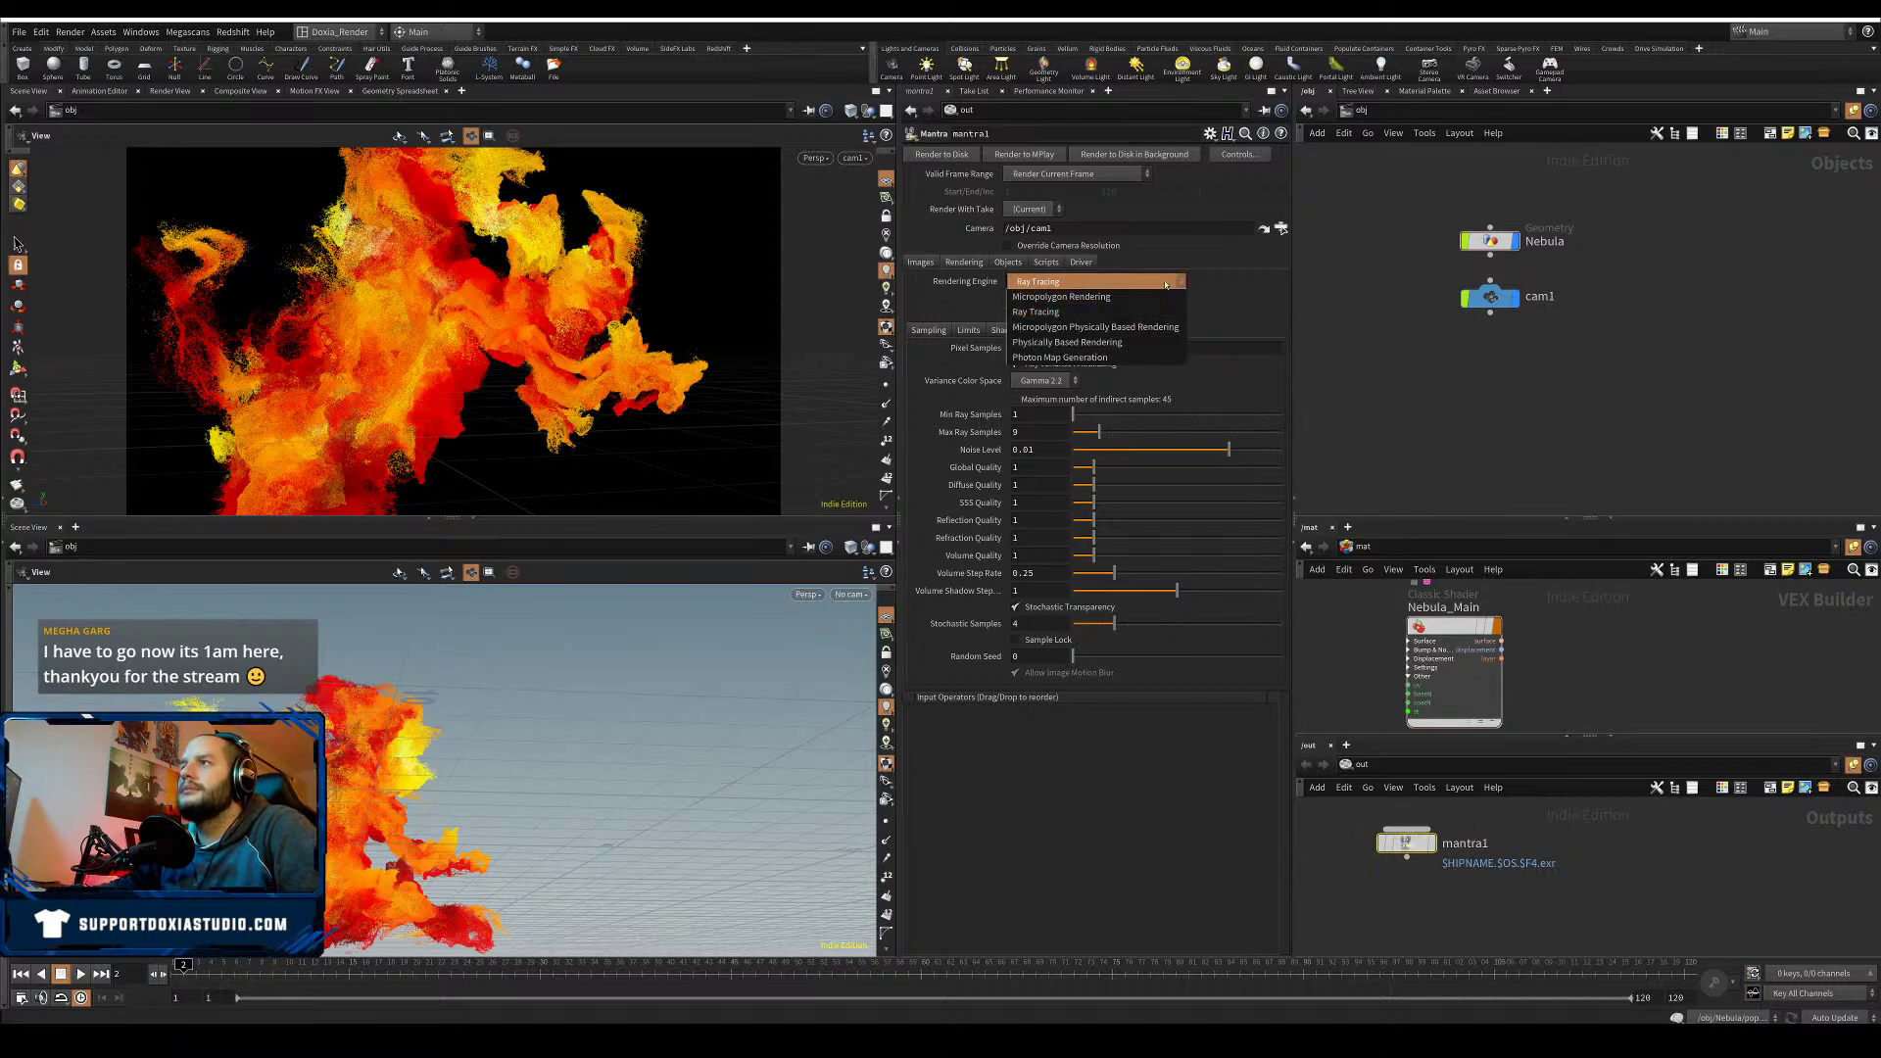
{"action": "left_click", "coordinate": [1055, 282]}
{"action": "left_click", "coordinate": [1028, 348]}
{"action": "left_click_drag", "start_coordinate": [1028, 348], "coordinate": [1004, 348]}
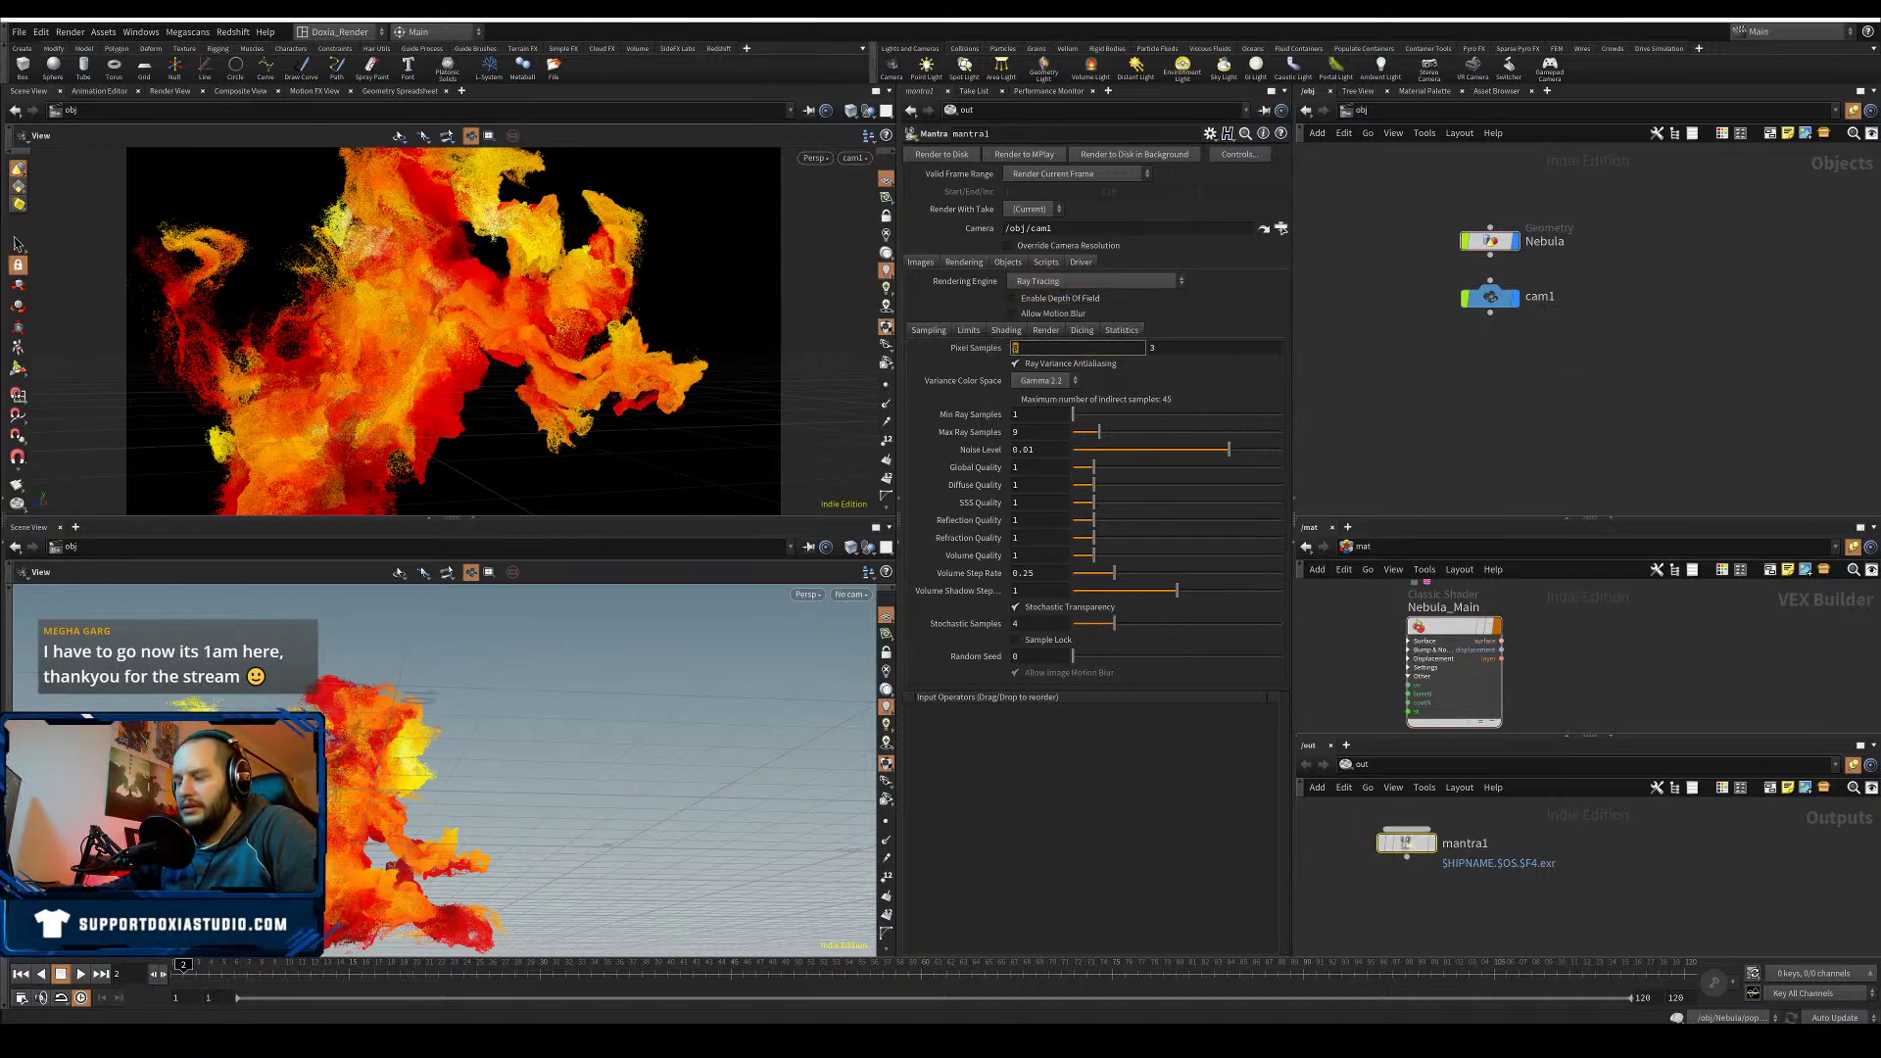
{"action": "left_click_drag", "start_coordinate": [1167, 348], "coordinate": [1141, 349]}
{"action": "type", "text": "6"}
{"action": "key", "text": "Return"}
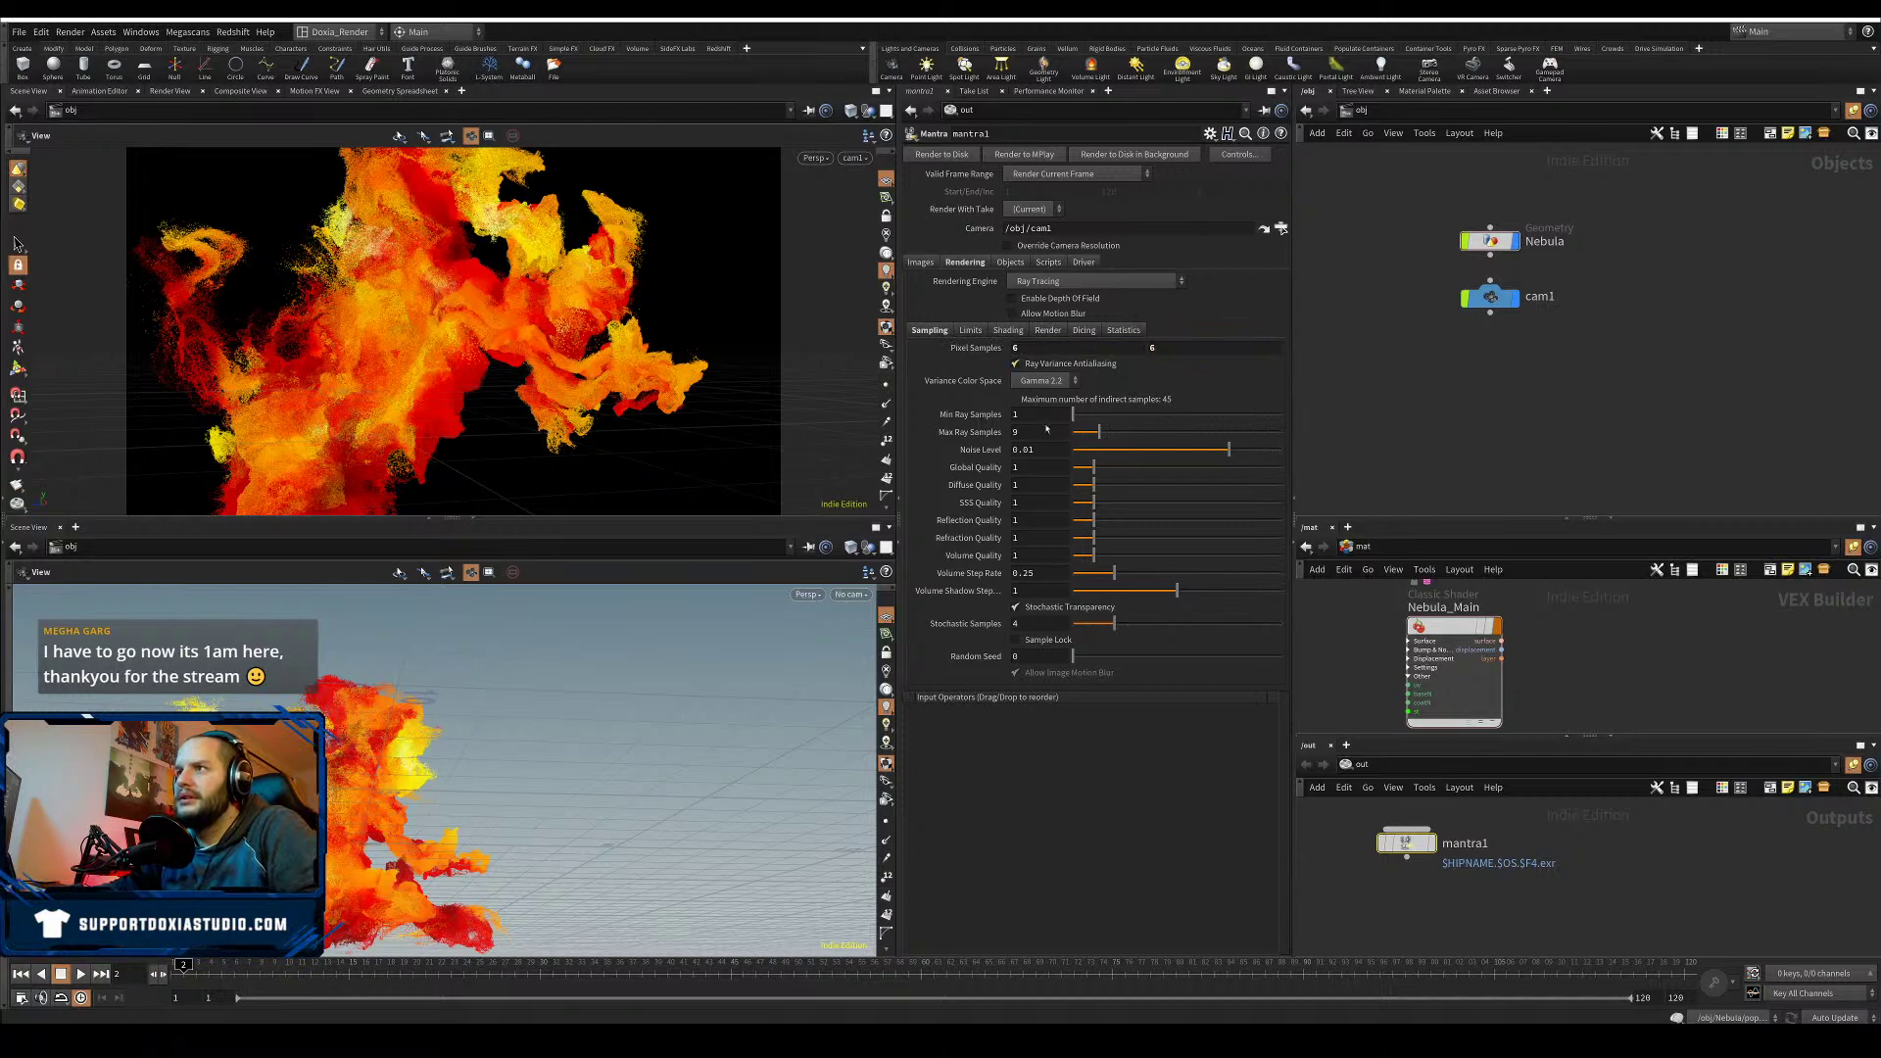
{"action": "type", "text": "5"}
{"action": "key", "text": "Return"}
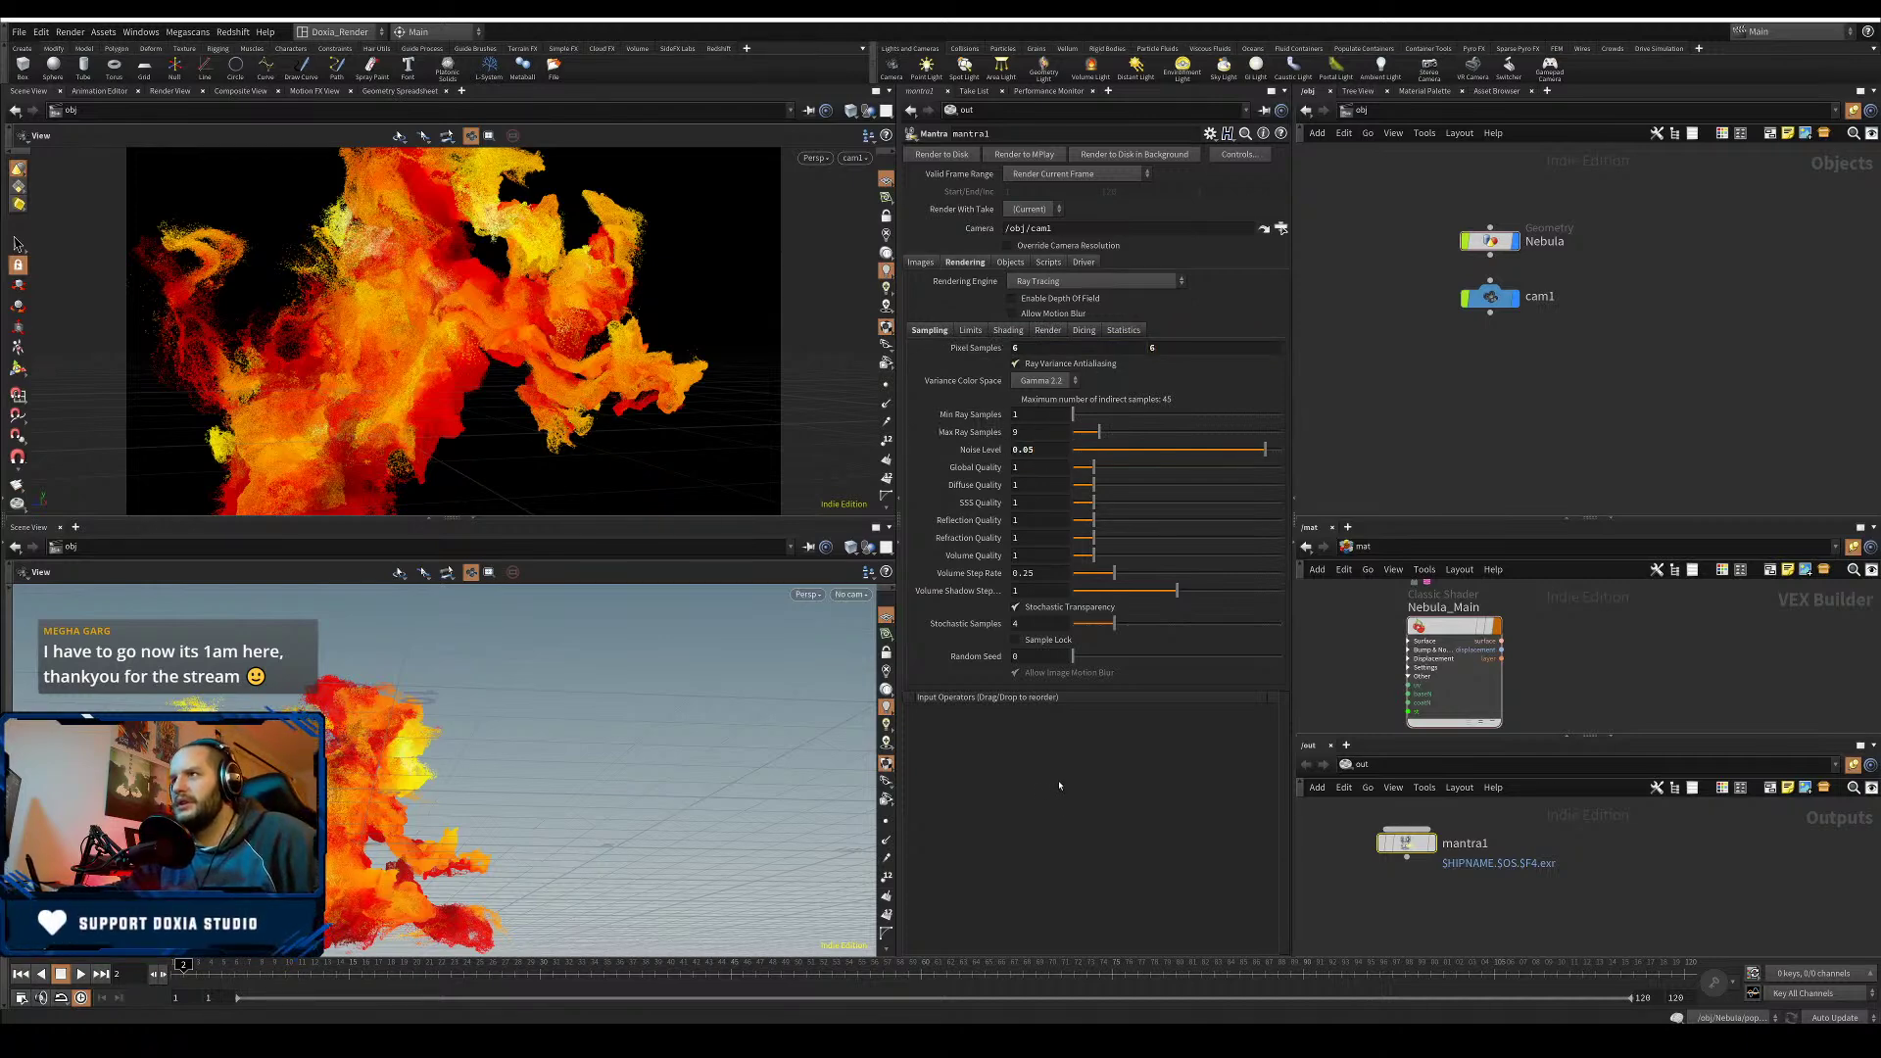
{"action": "key", "text": "ctrl+s"}
- Set the pixel filter to Gaussian 3x3 (softer), save, and bring up the Render View
{"action": "left_click", "coordinate": [921, 262]}
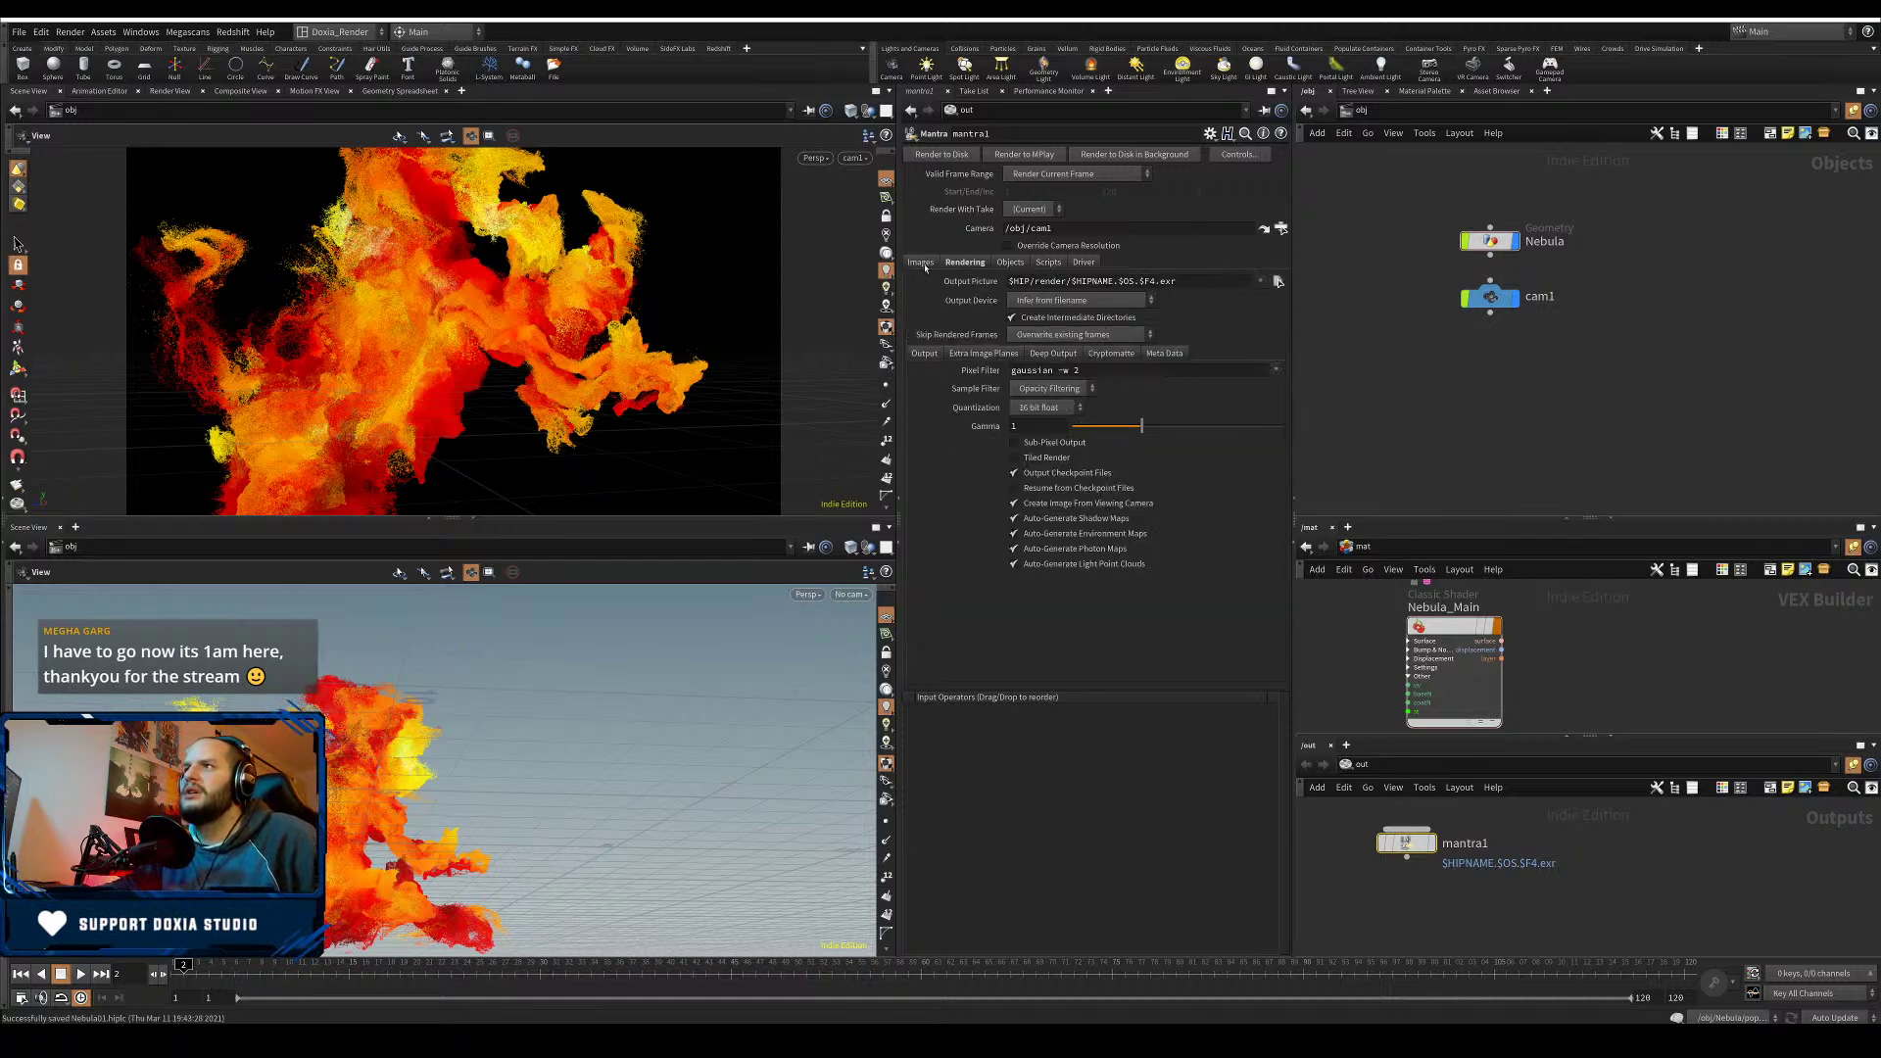
{"action": "left_click", "coordinate": [1082, 371]}
{"action": "key", "text": "BackSpace"}
{"action": "type", "text": "3"}
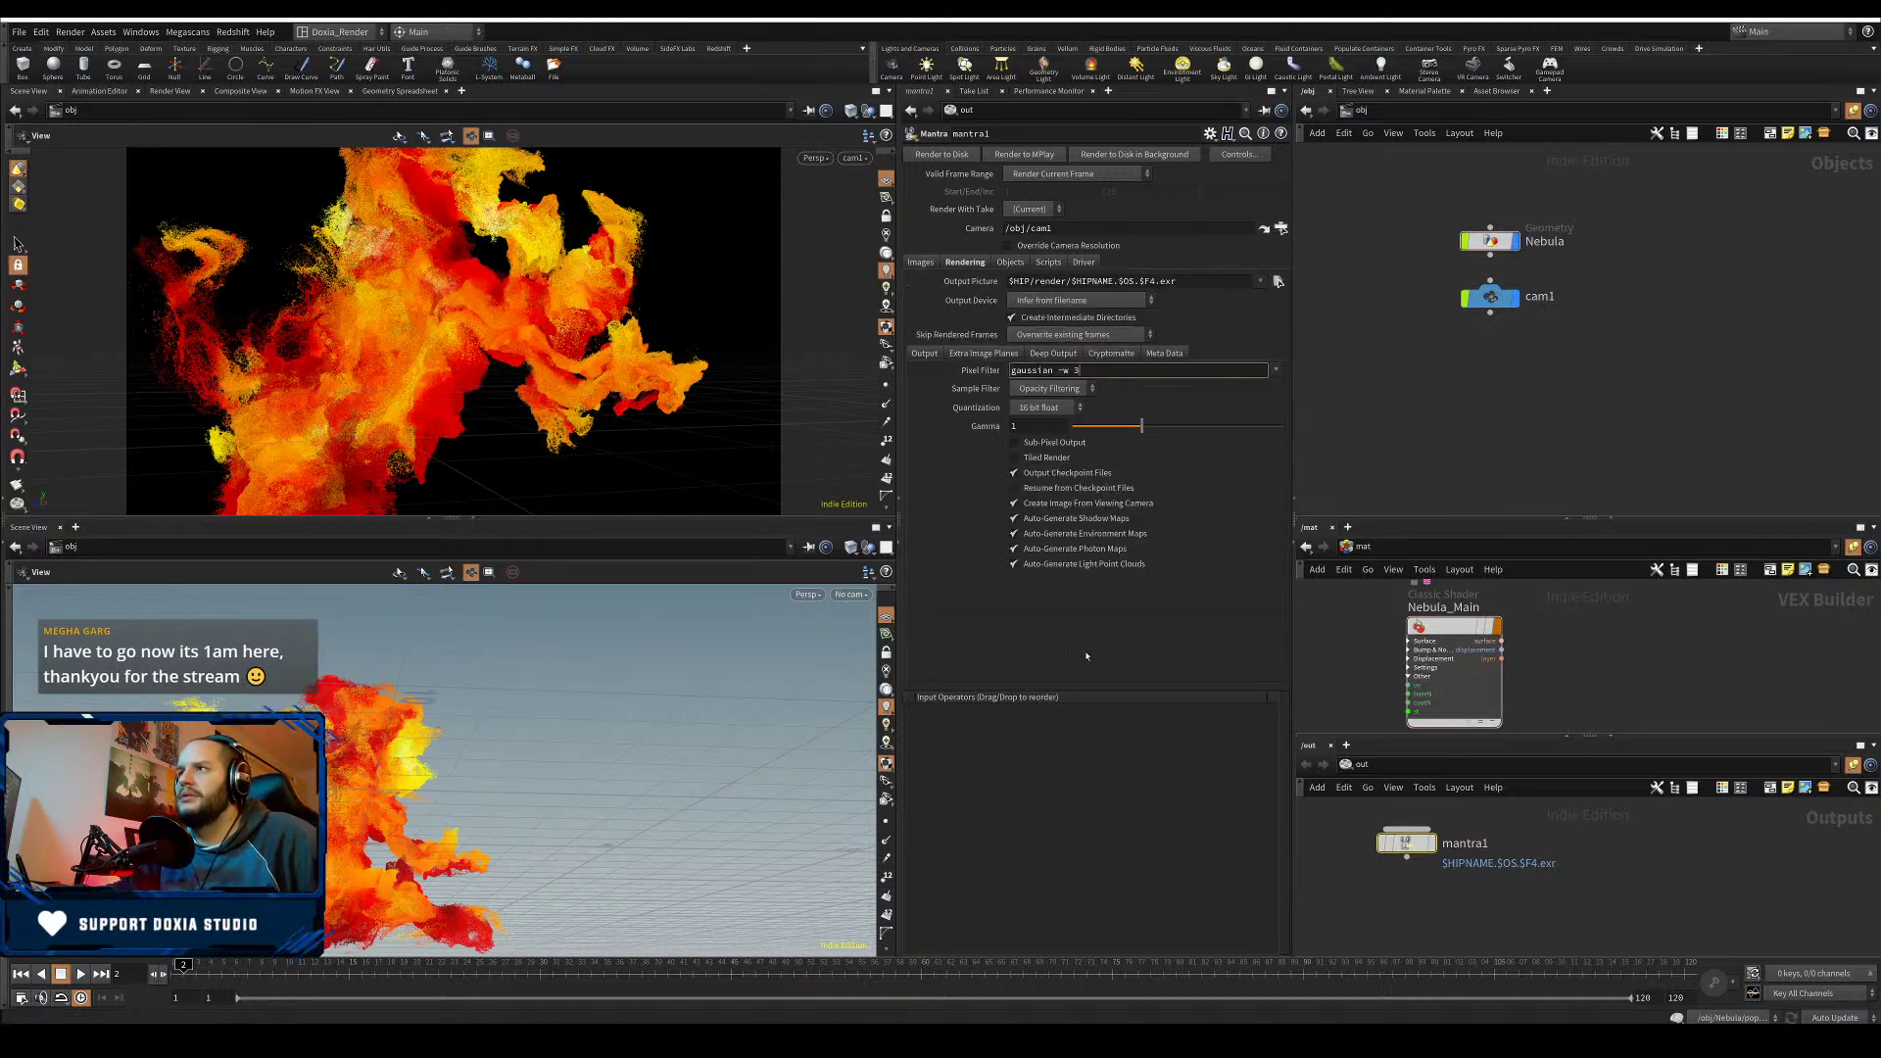
{"action": "key", "text": "Return"}
{"action": "left_click", "coordinate": [1280, 371]}
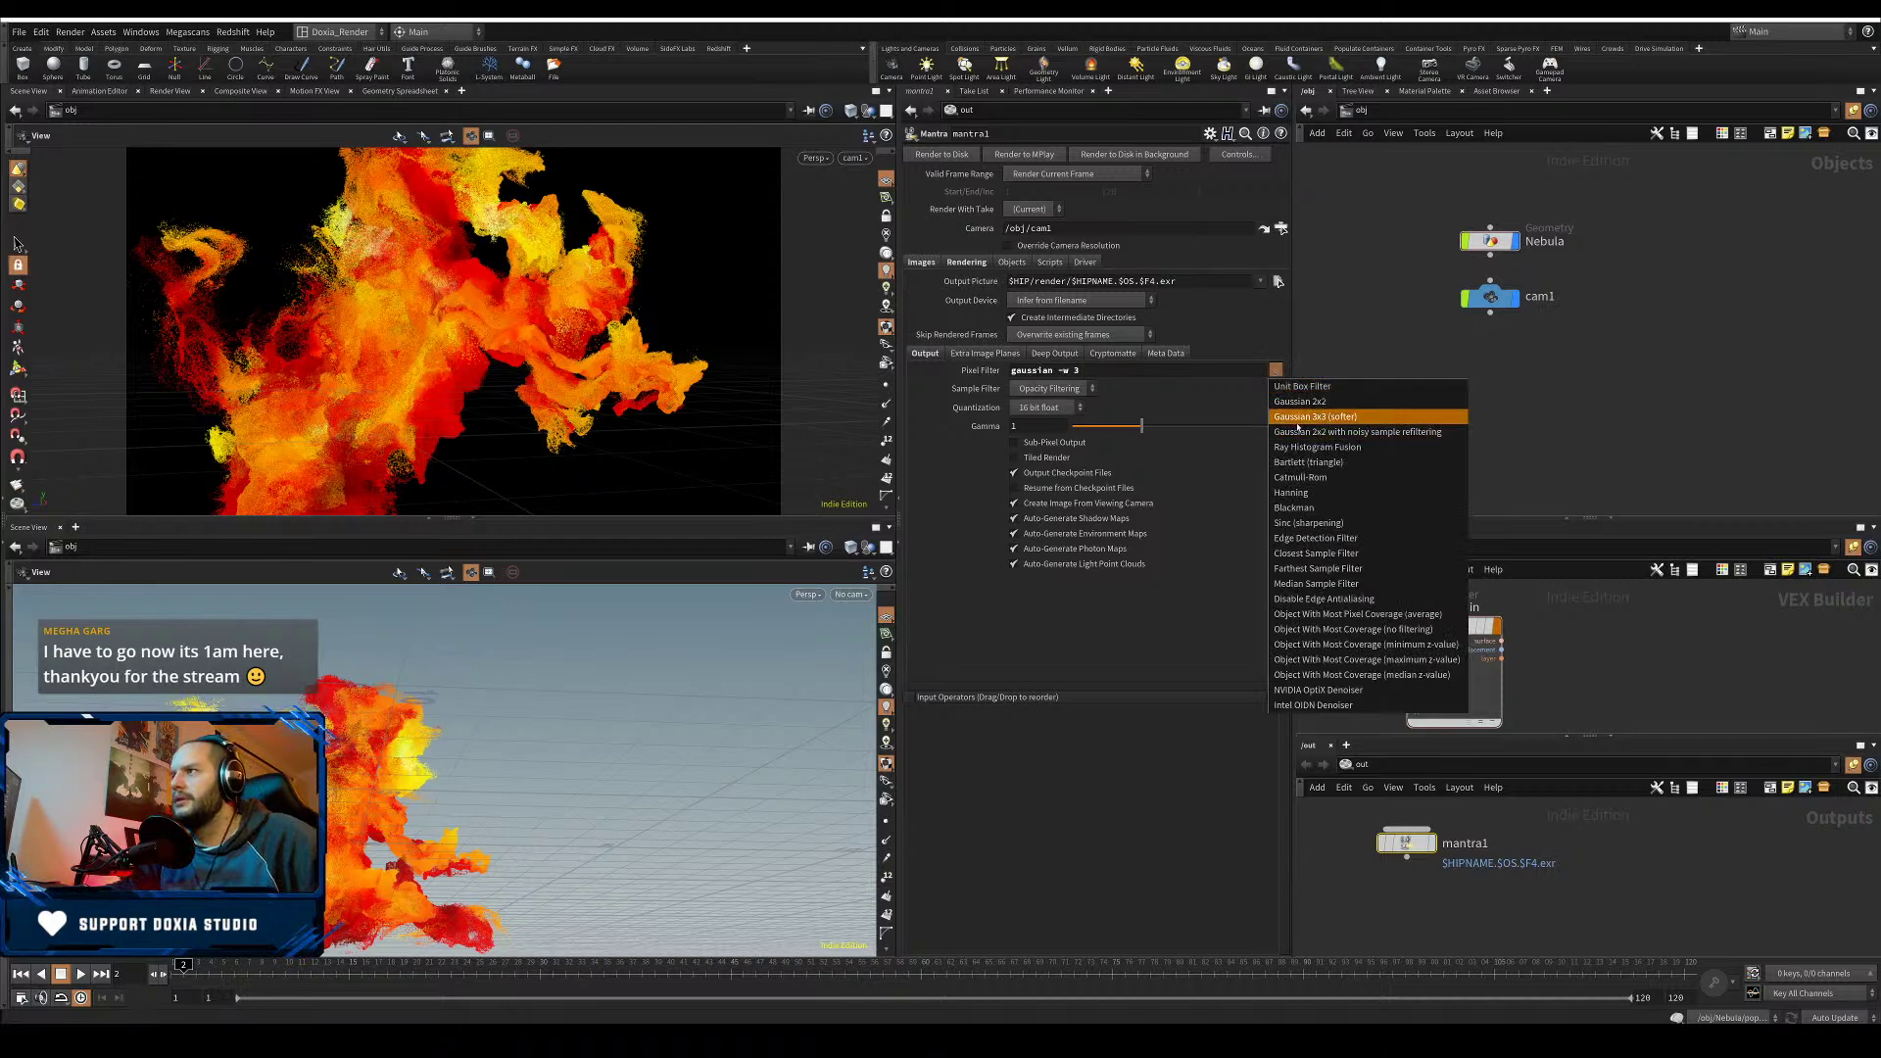
{"action": "left_click", "coordinate": [1300, 417]}
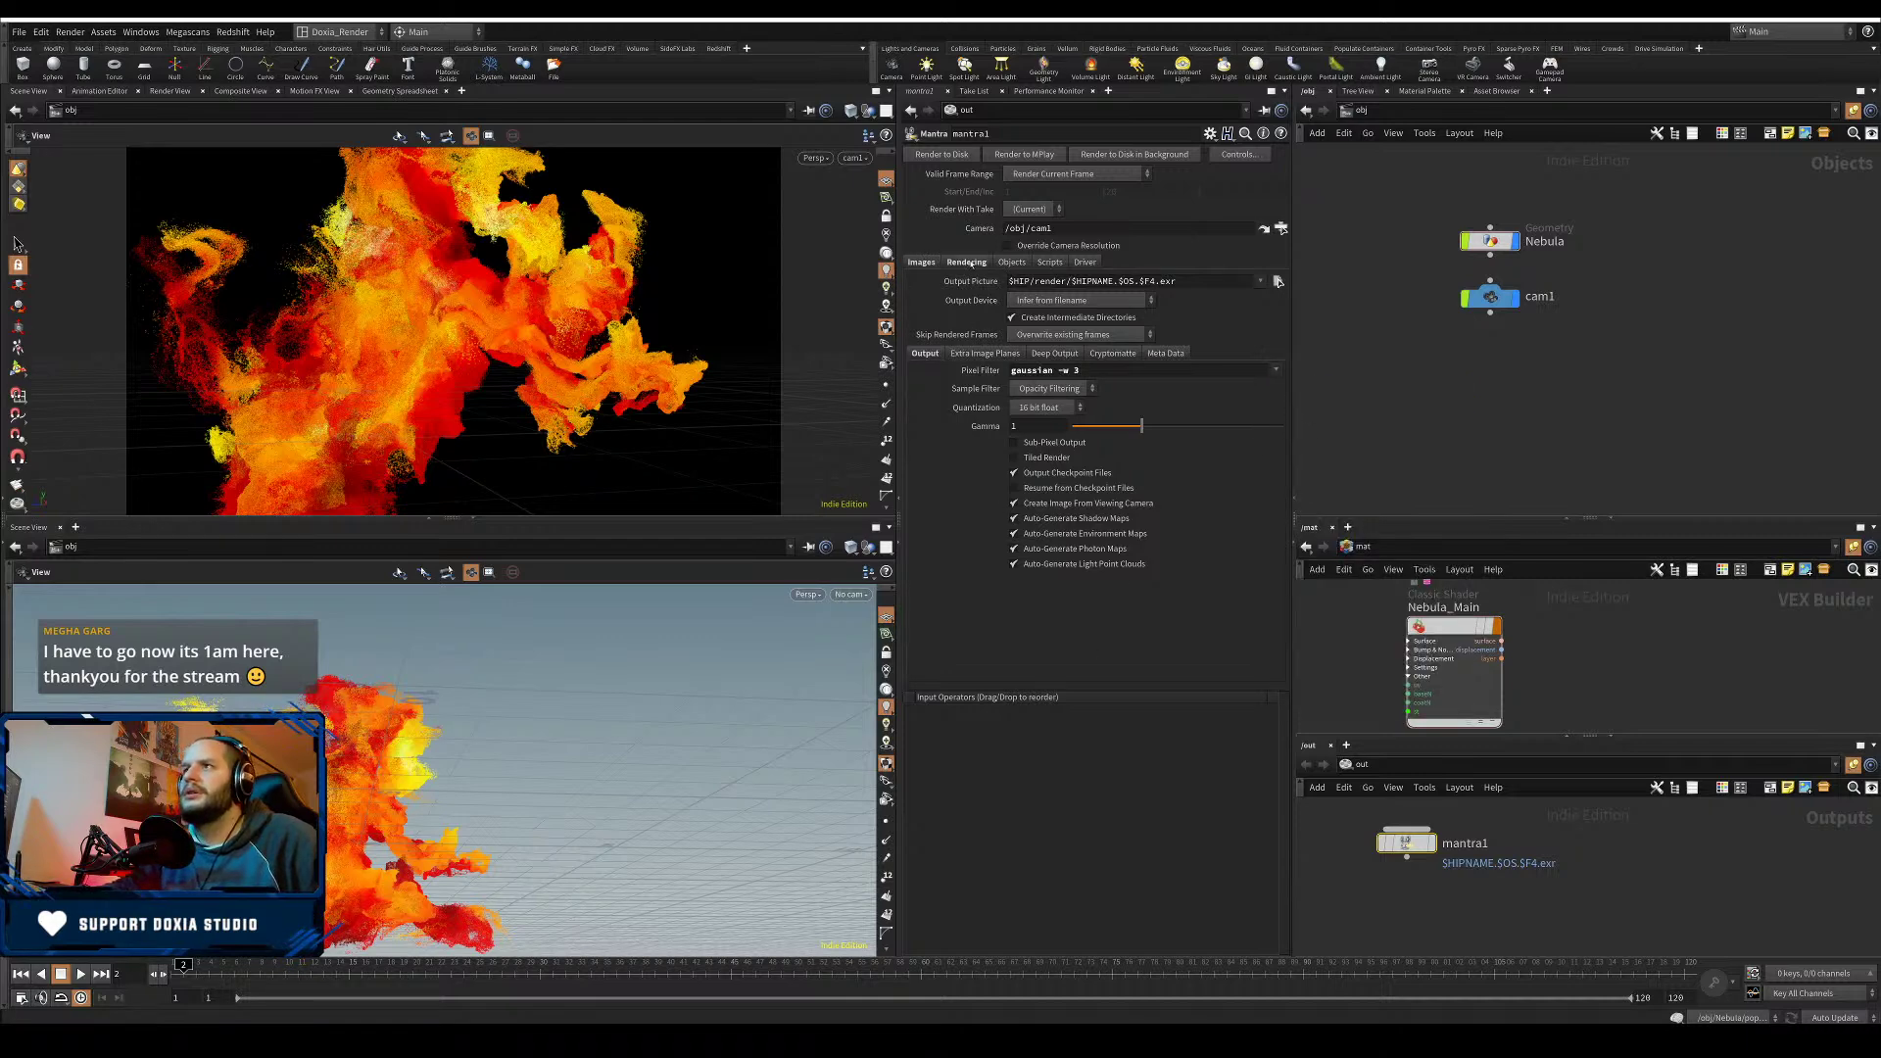
{"action": "left_click", "coordinate": [967, 262]}
{"action": "key", "text": "ctrl+s"}
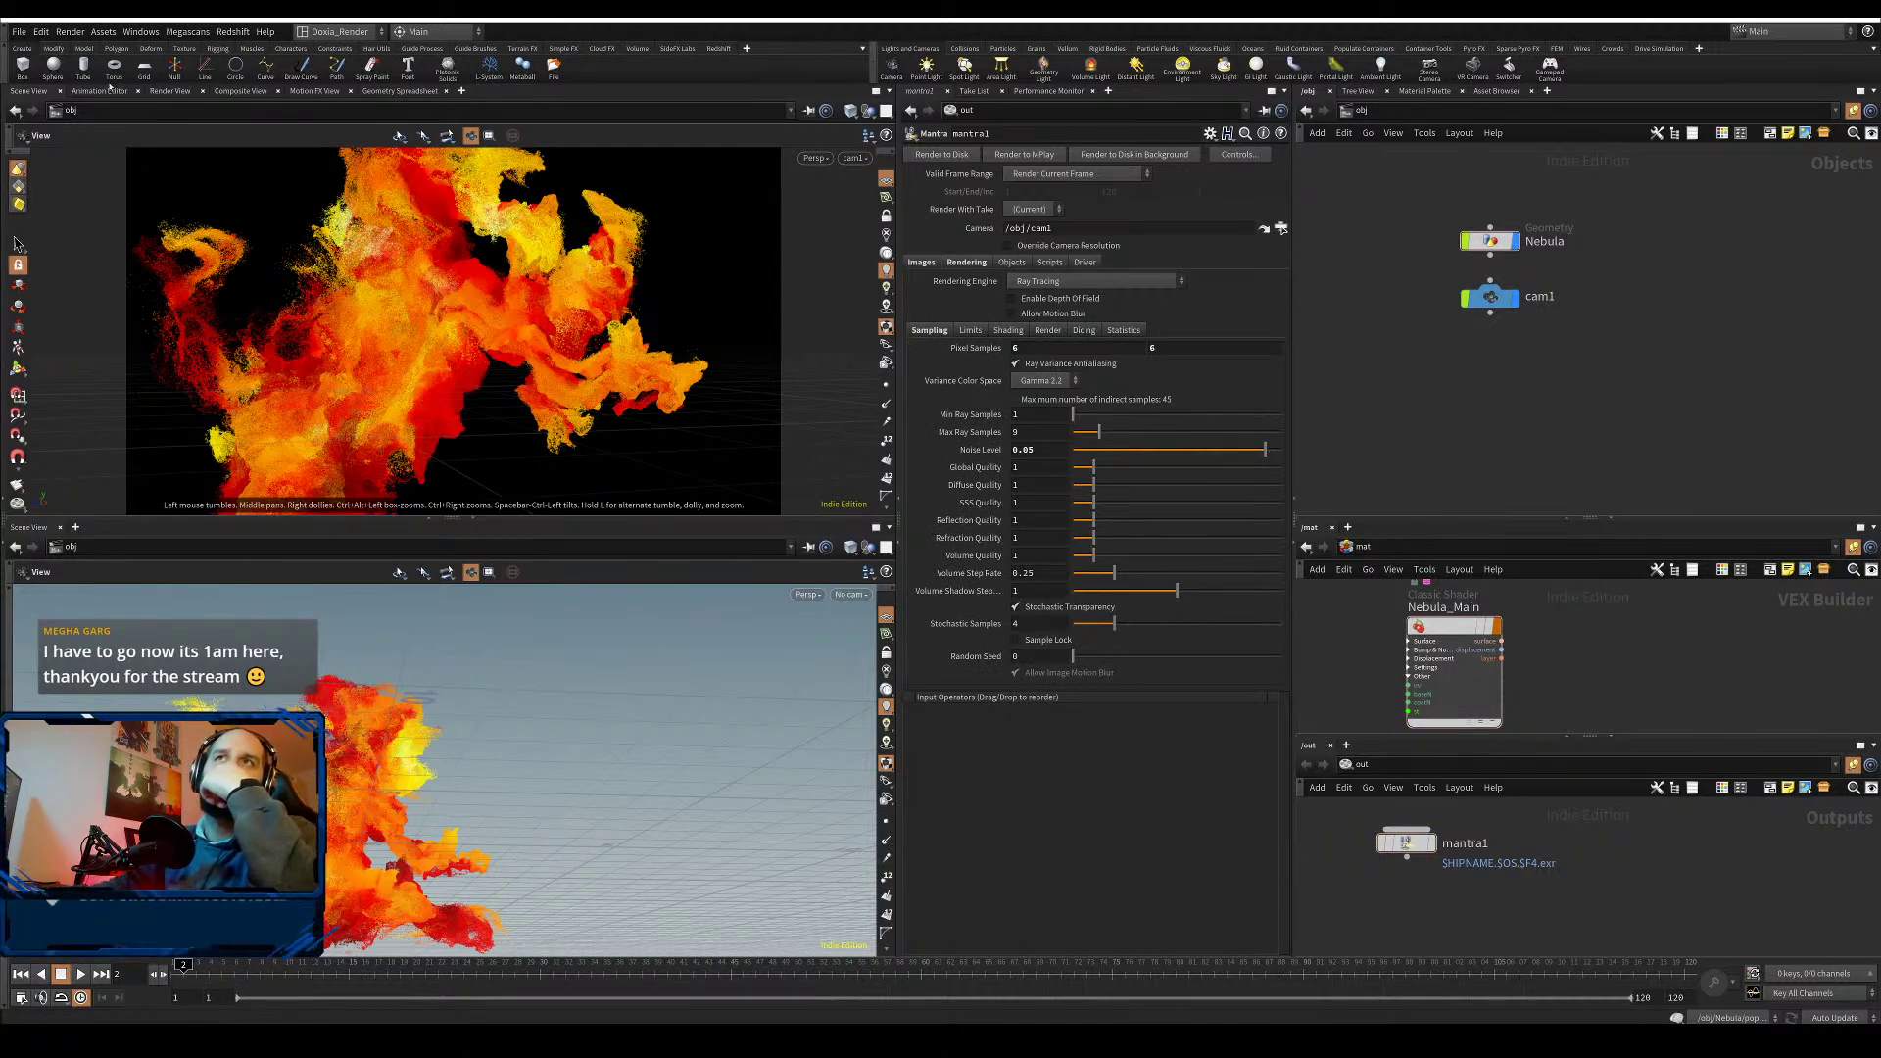
{"action": "left_click", "coordinate": [170, 91]}
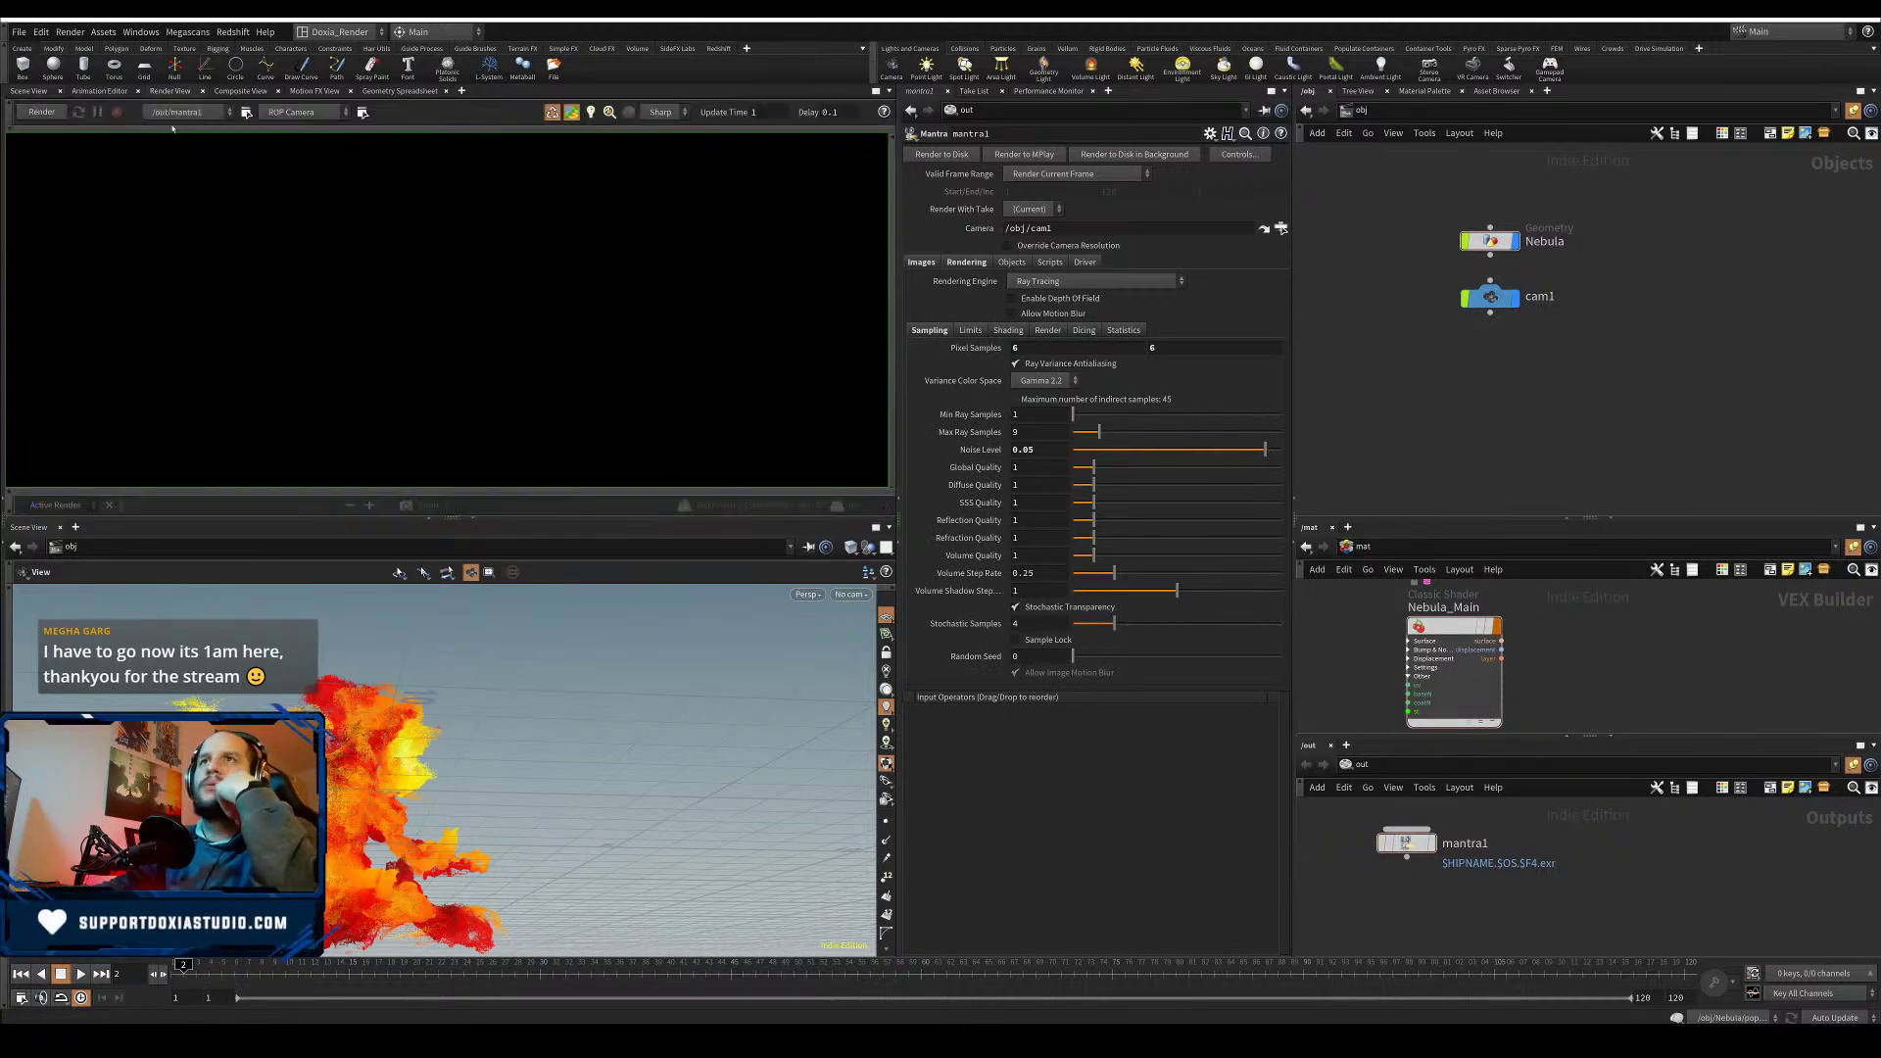
- Render the nebula in Mantra, resize the preview and viewport panes, then stop the render
{"action": "left_click", "coordinate": [43, 114]}
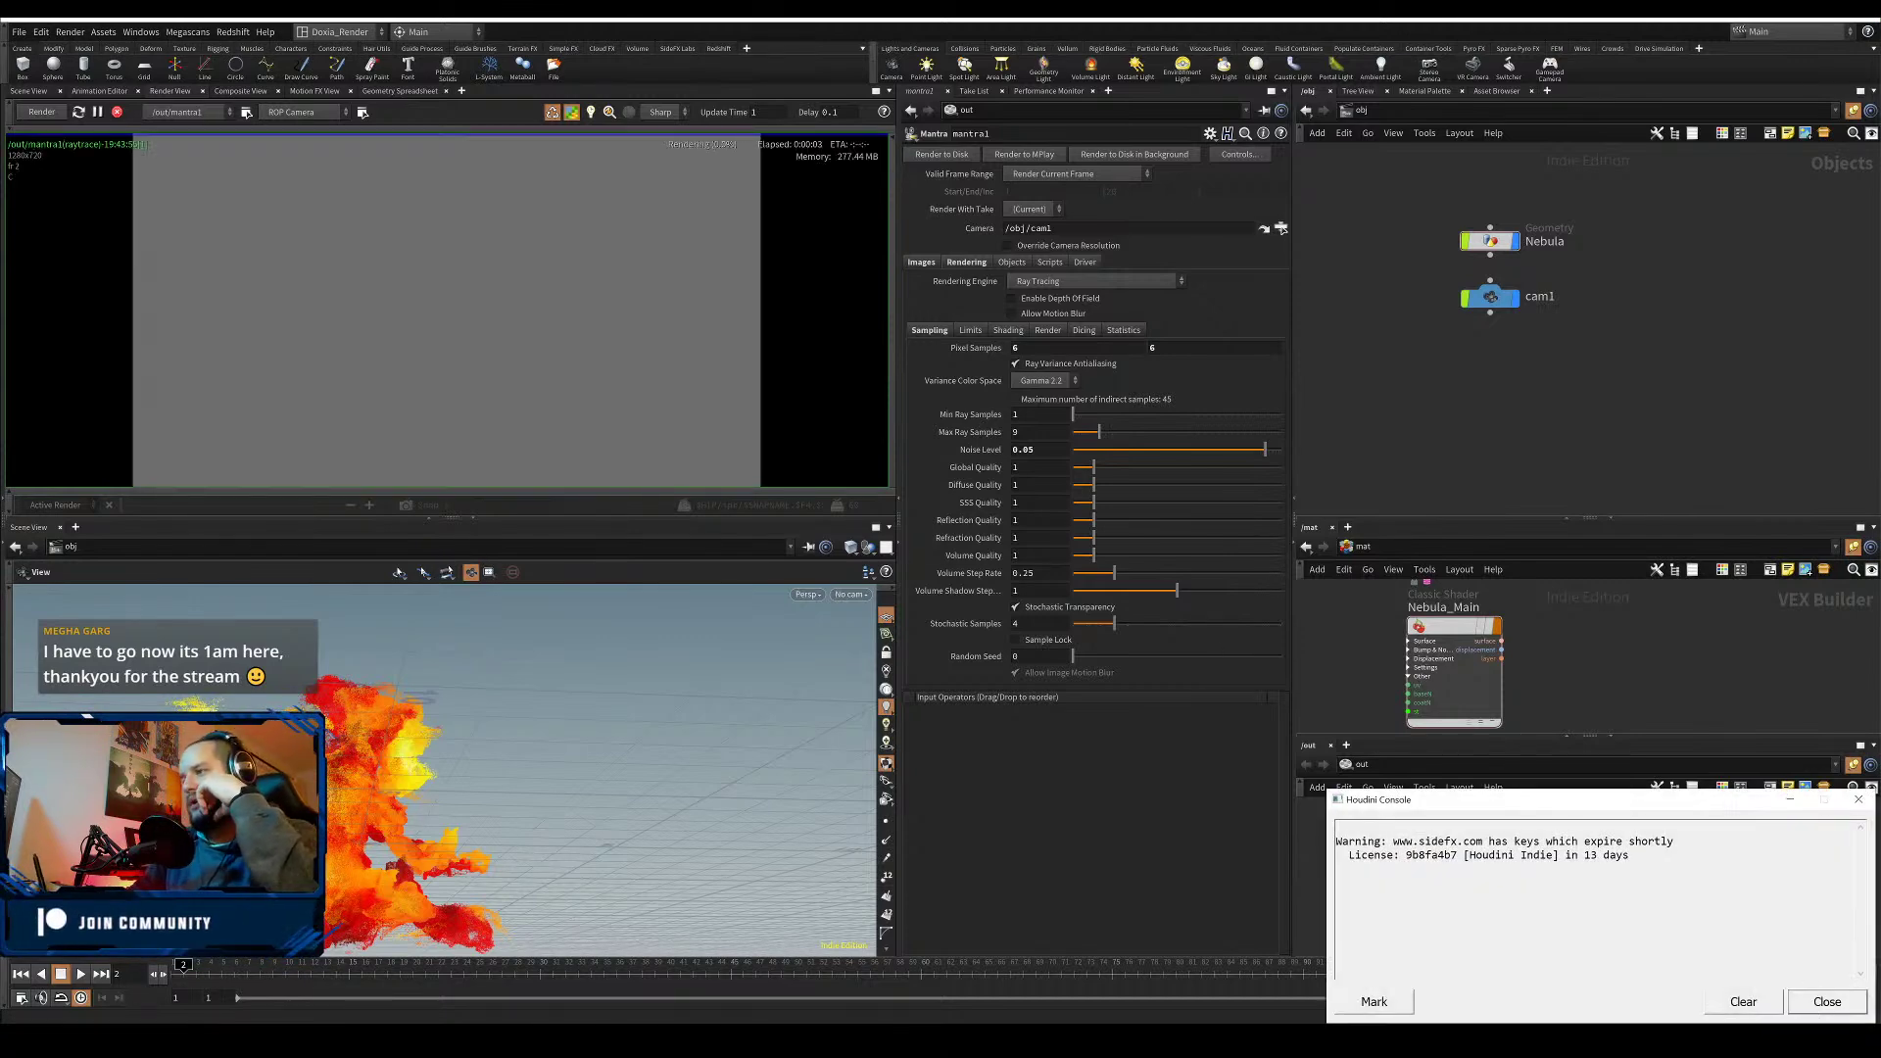
{"action": "left_click", "coordinate": [1844, 1009]}
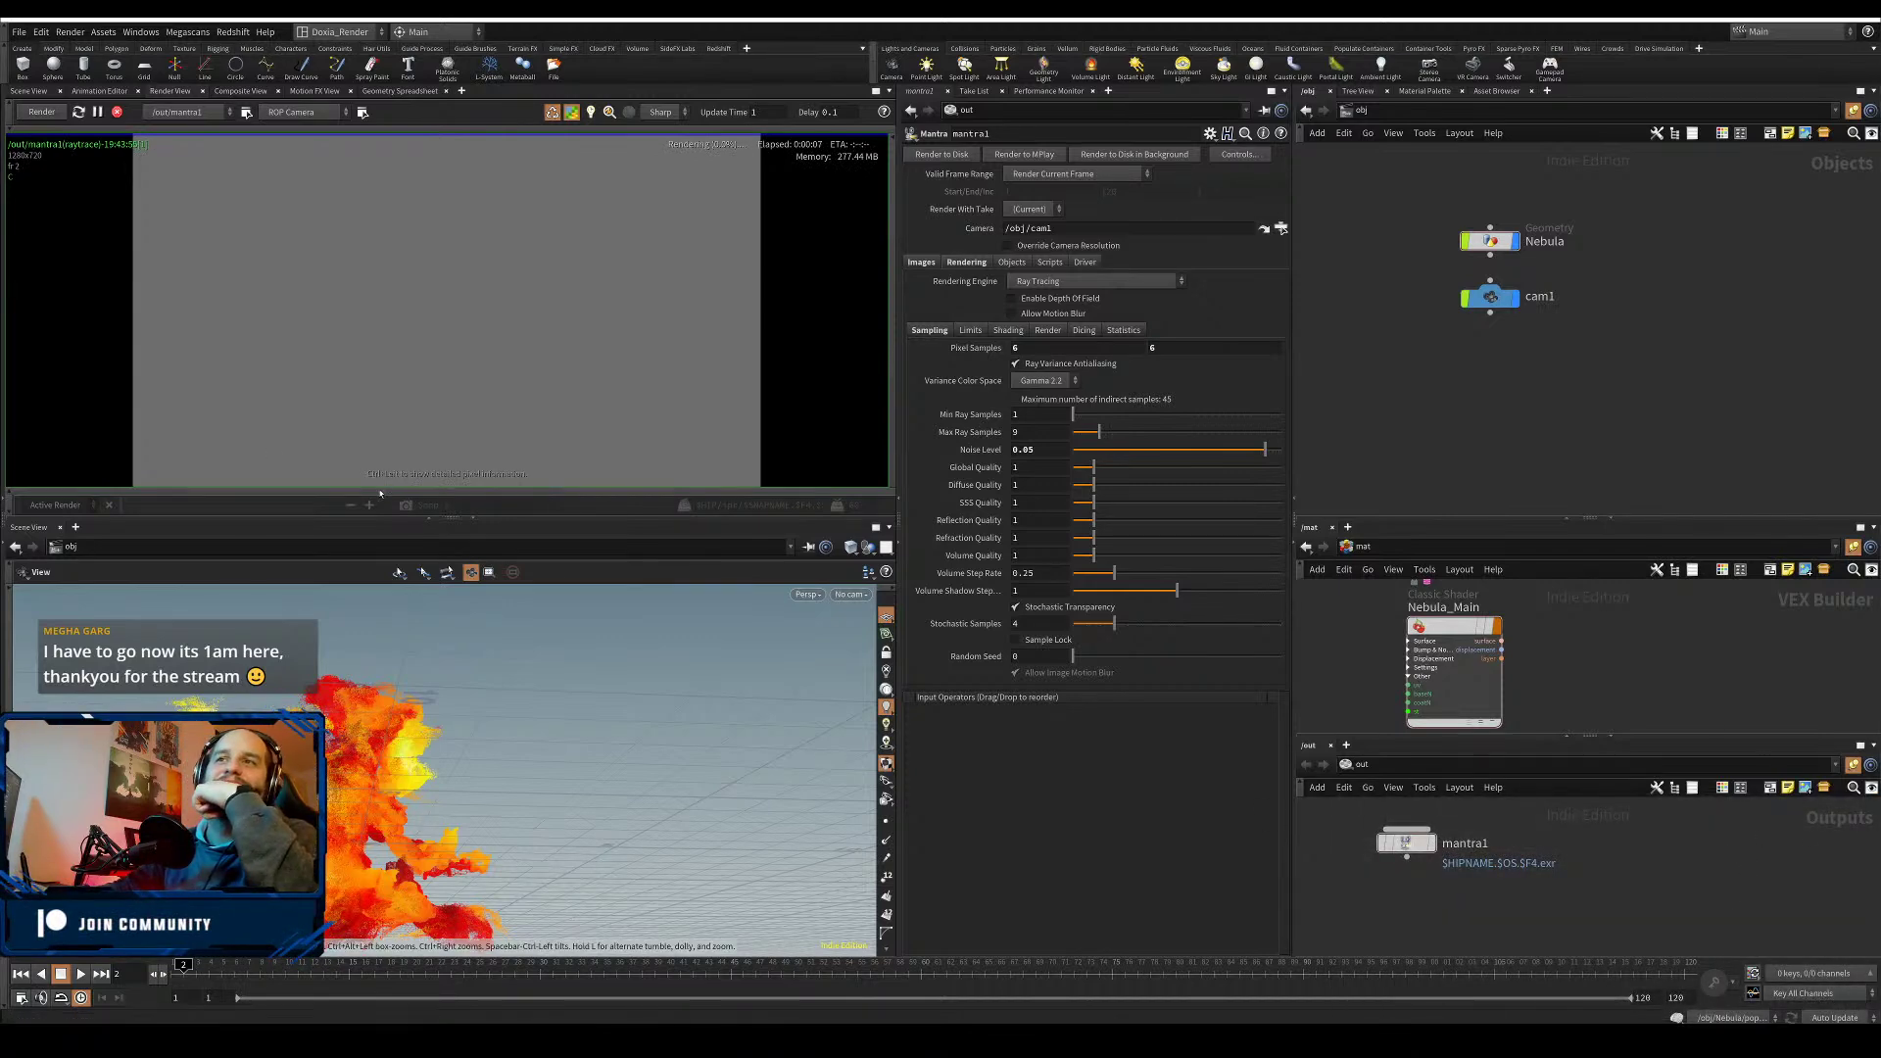
{"action": "left_click_drag", "start_coordinate": [331, 517], "coordinate": [334, 673]}
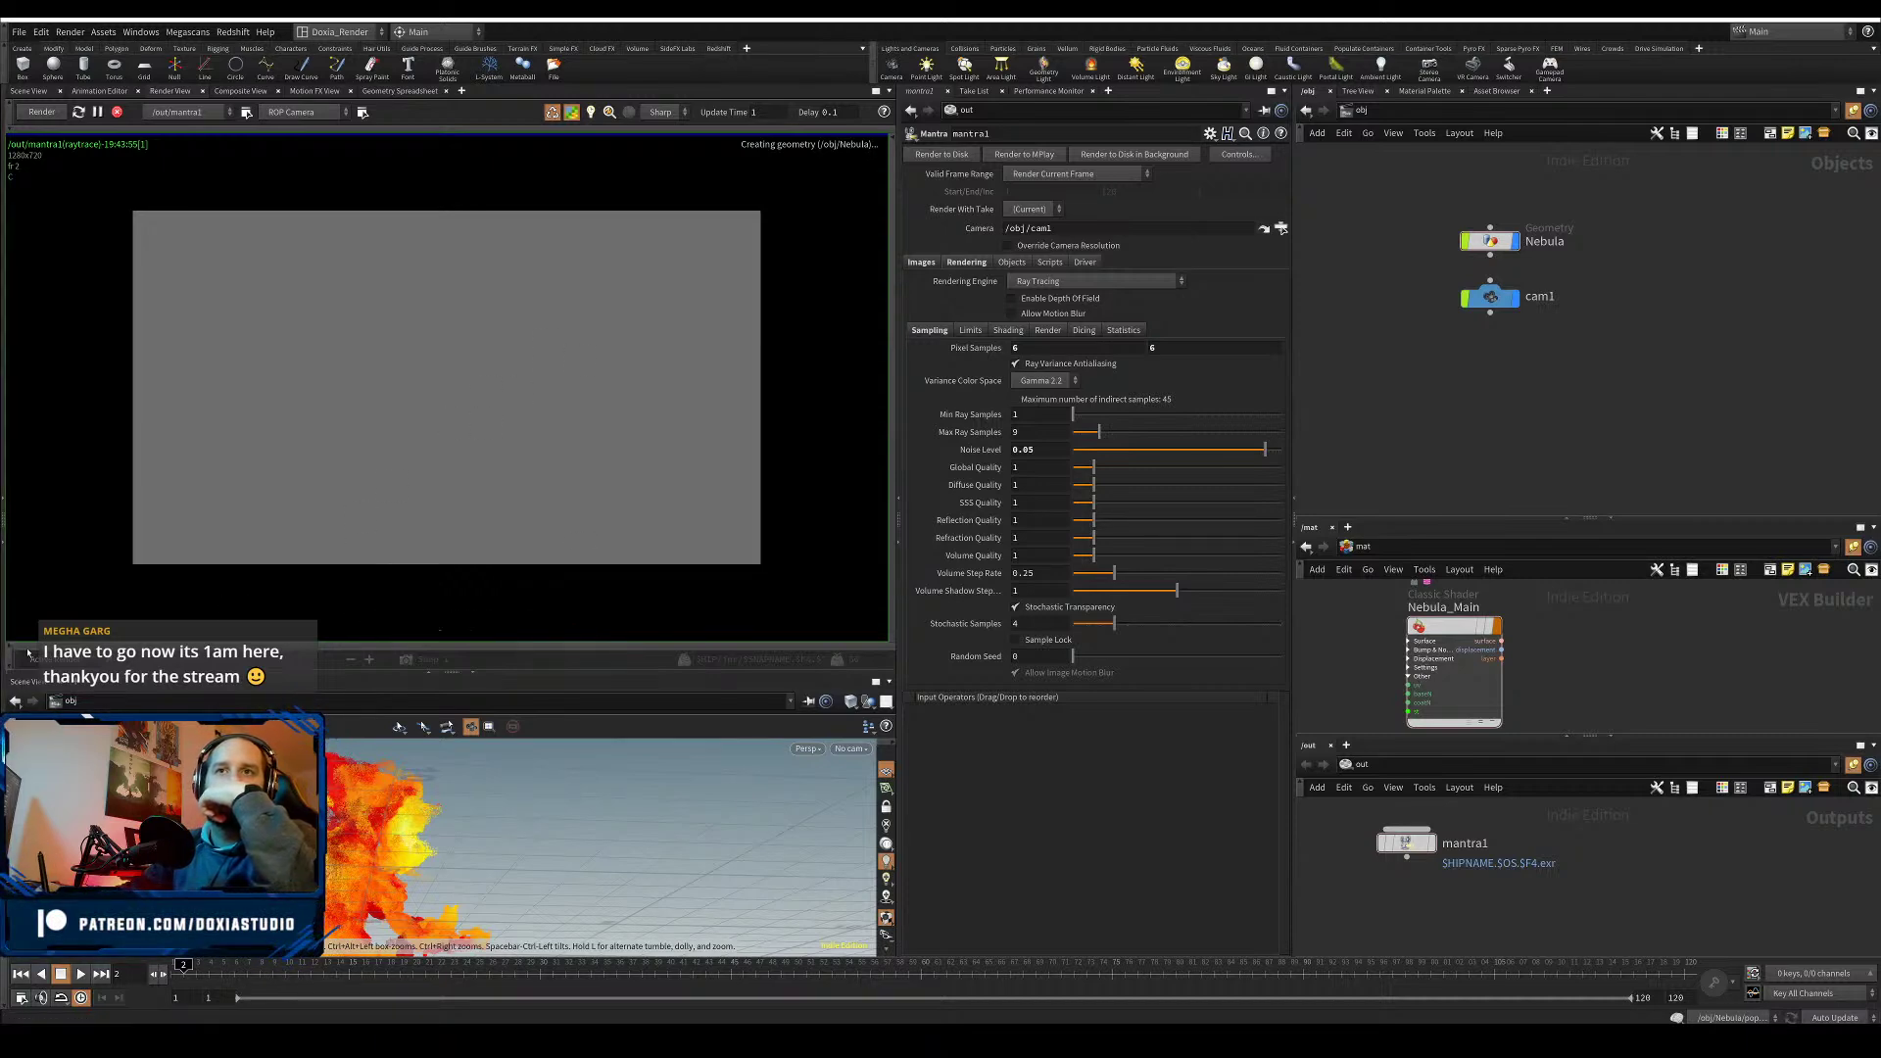
{"action": "left_click", "coordinate": [467, 647]}
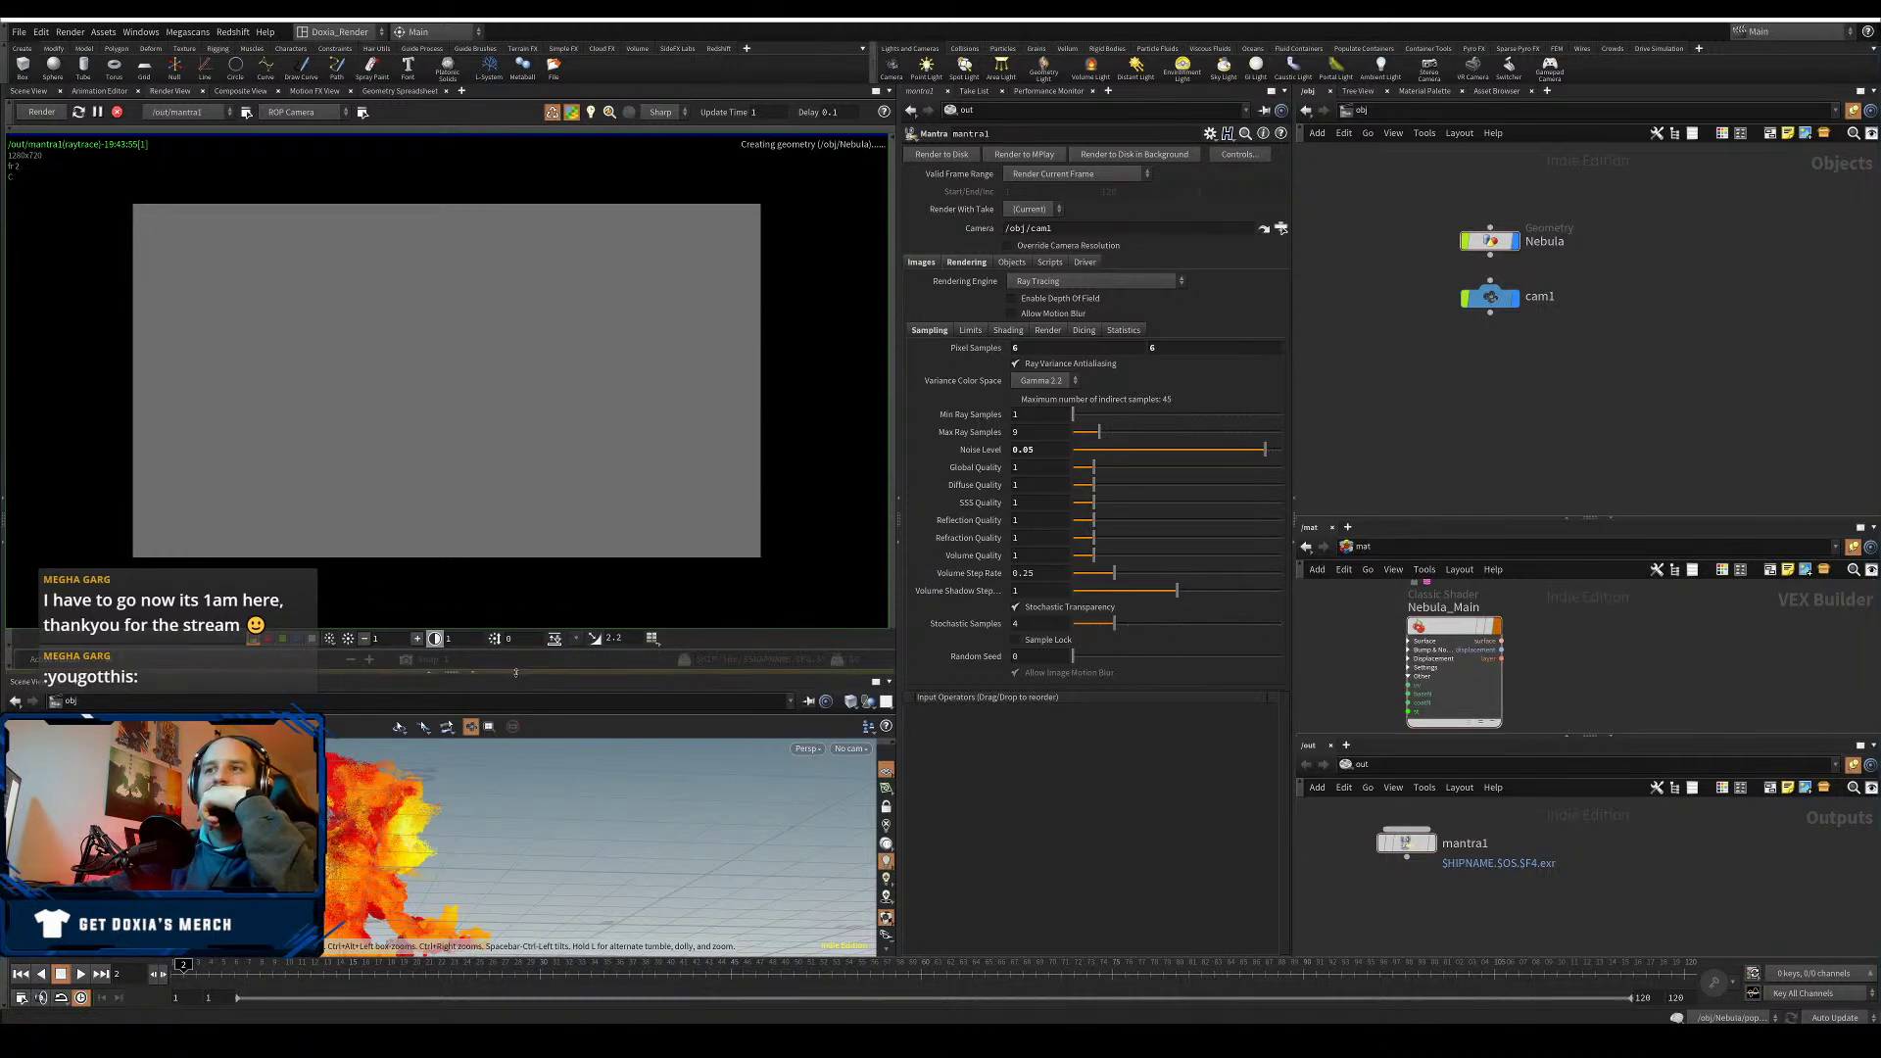
{"action": "left_click_drag", "start_coordinate": [516, 672], "coordinate": [519, 583]}
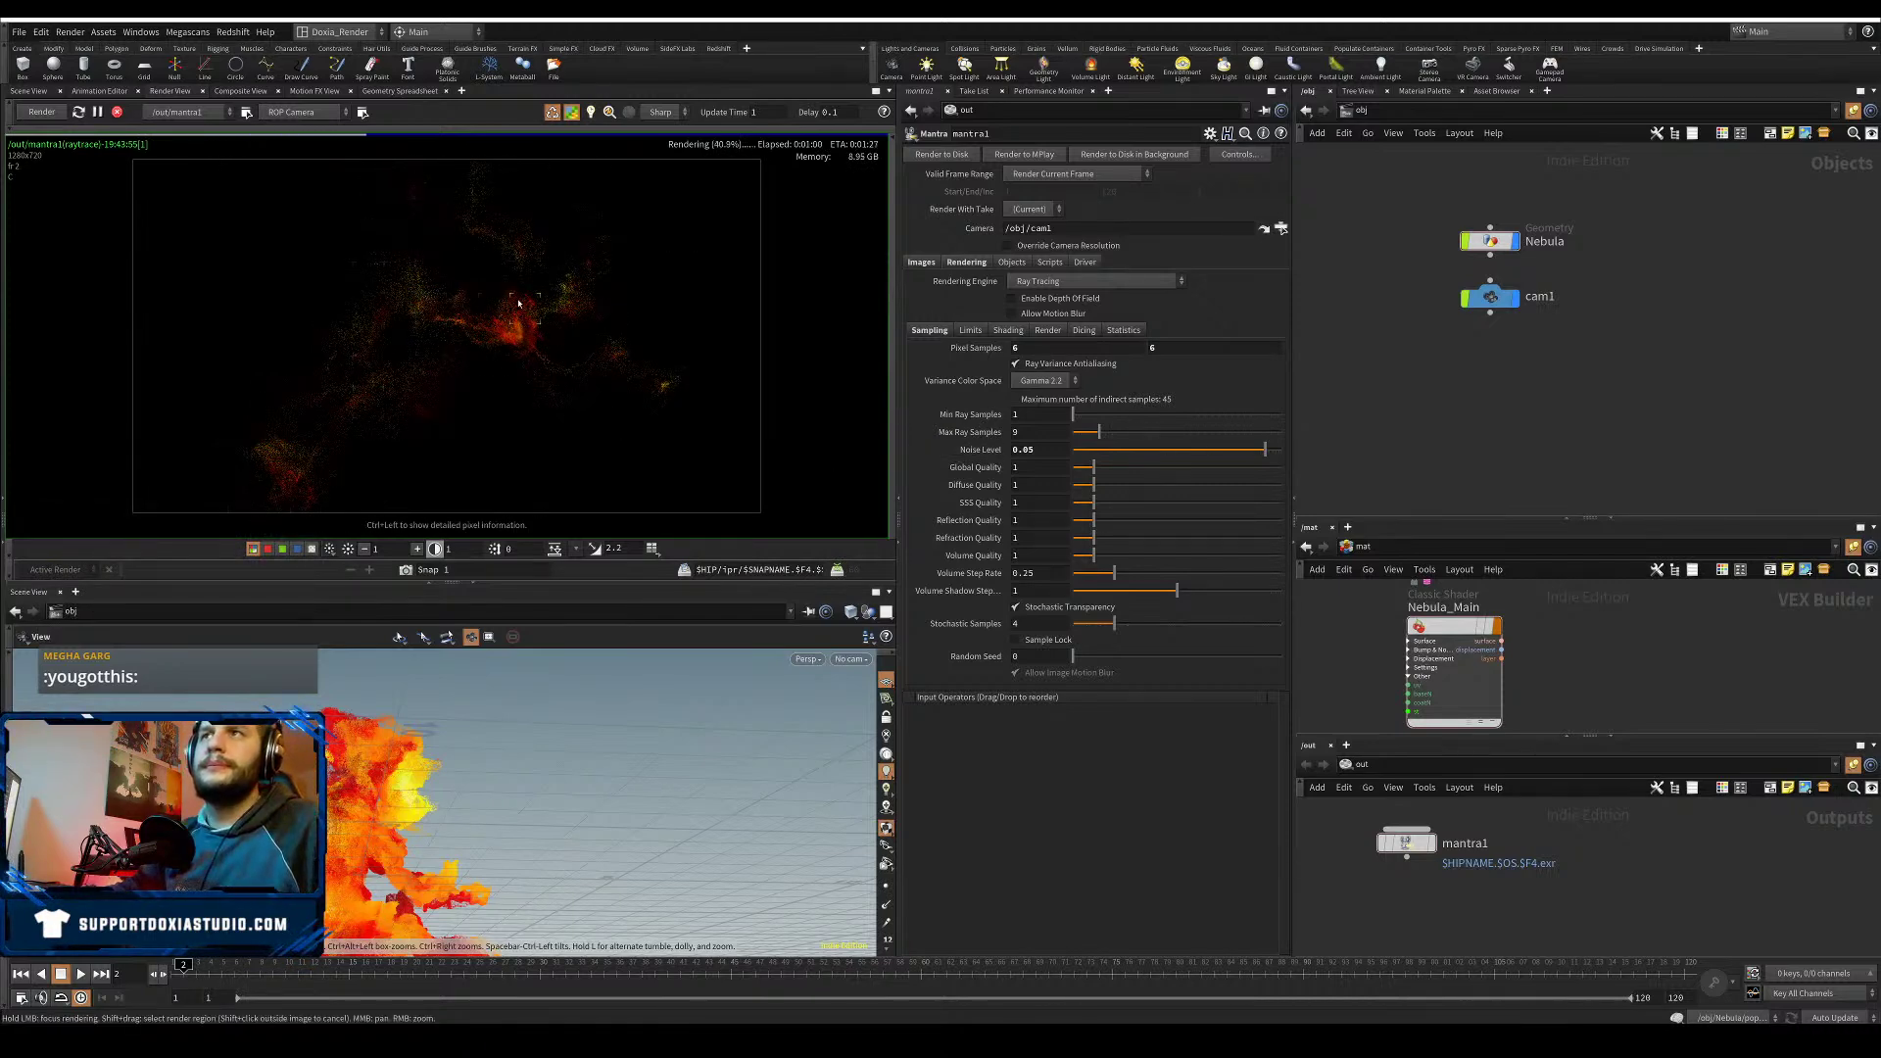
{"action": "left_click", "coordinate": [116, 113]}
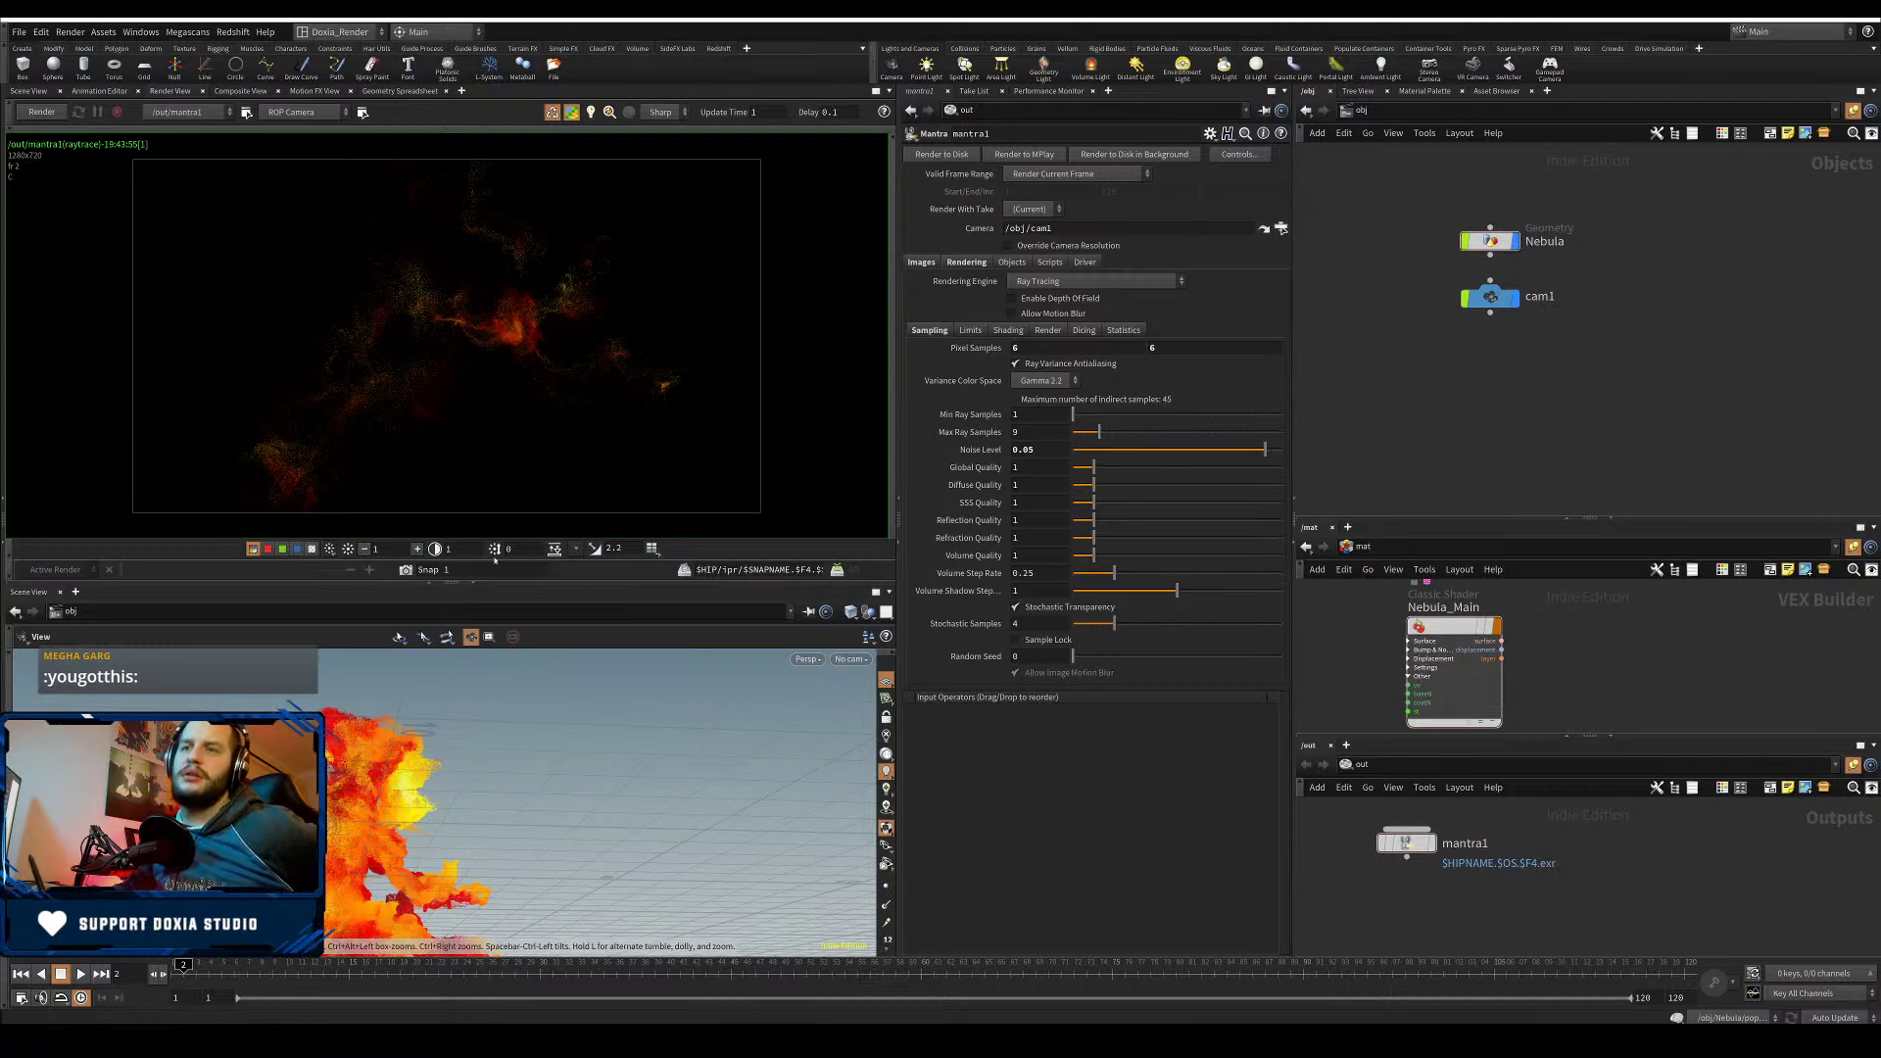
- Place pointlight1 in the viewport, save Nebula01.hiplc, and dismiss the licence console
{"action": "left_click", "coordinate": [922, 79]}
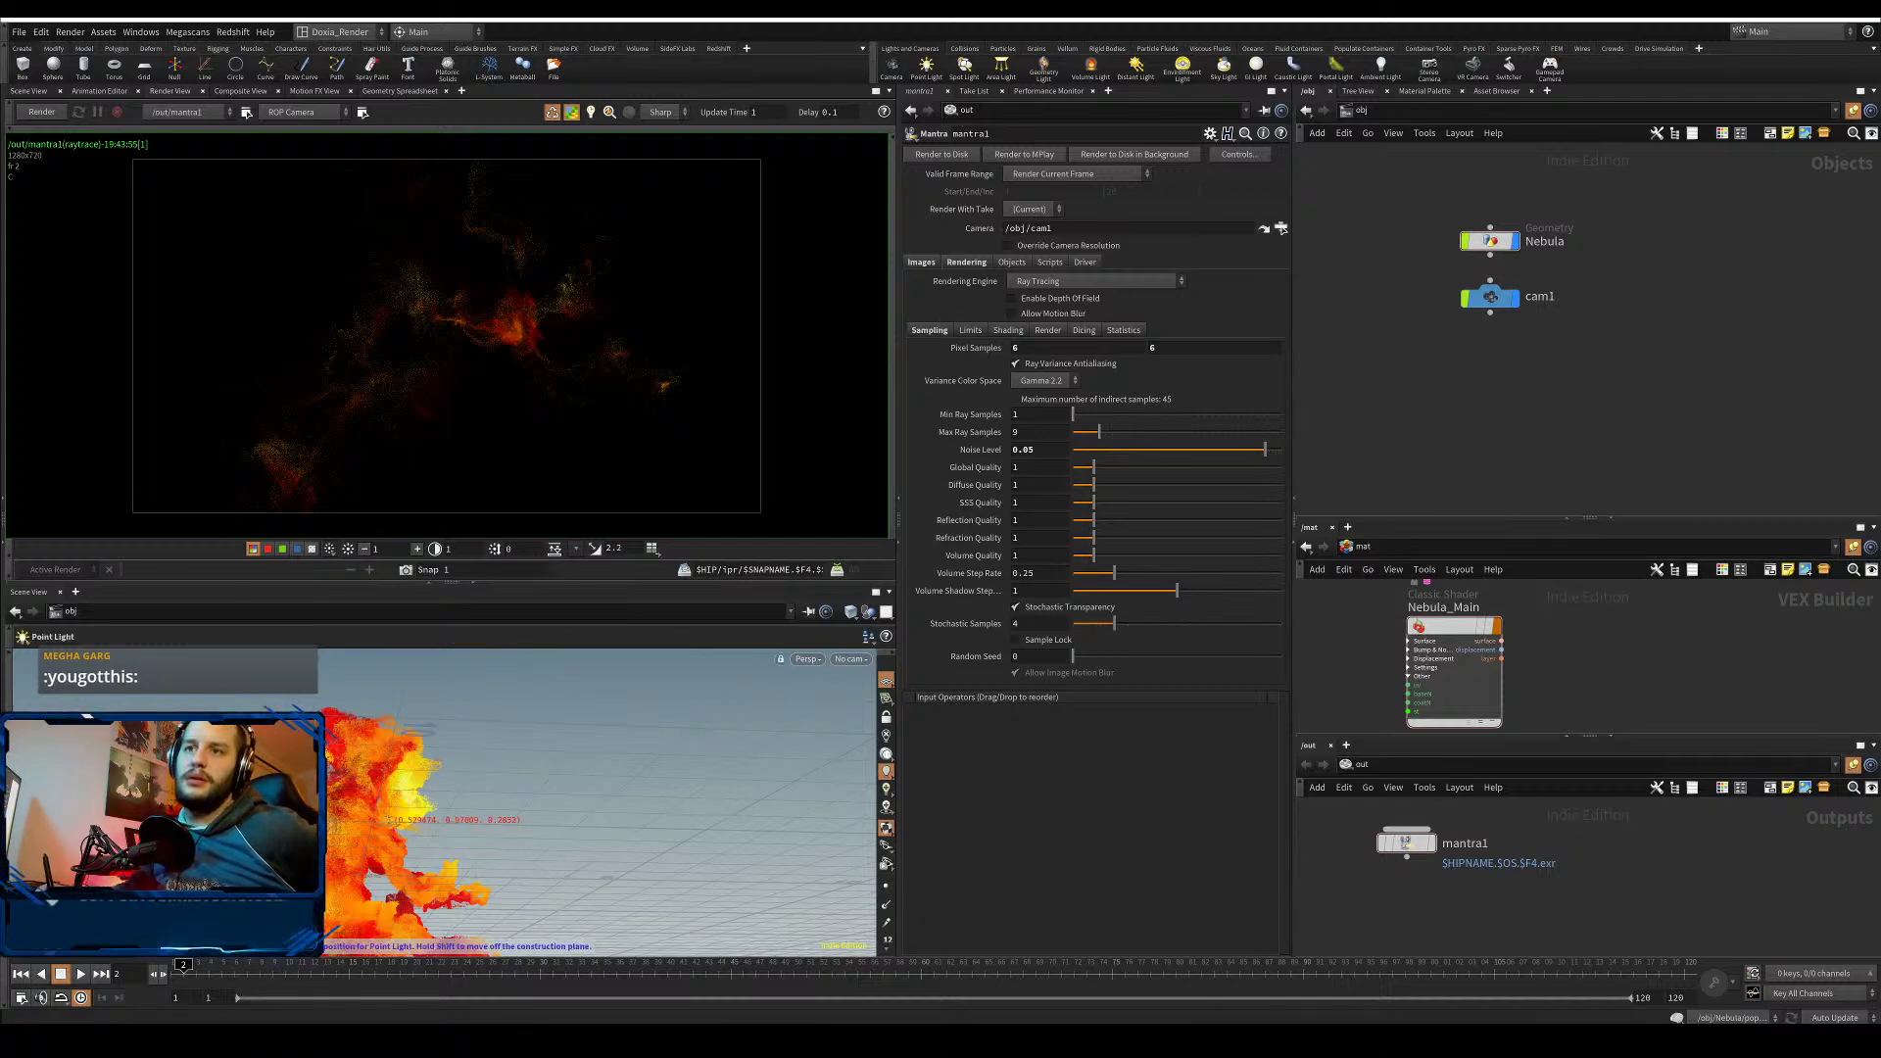
{"action": "left_click", "coordinate": [432, 840]}
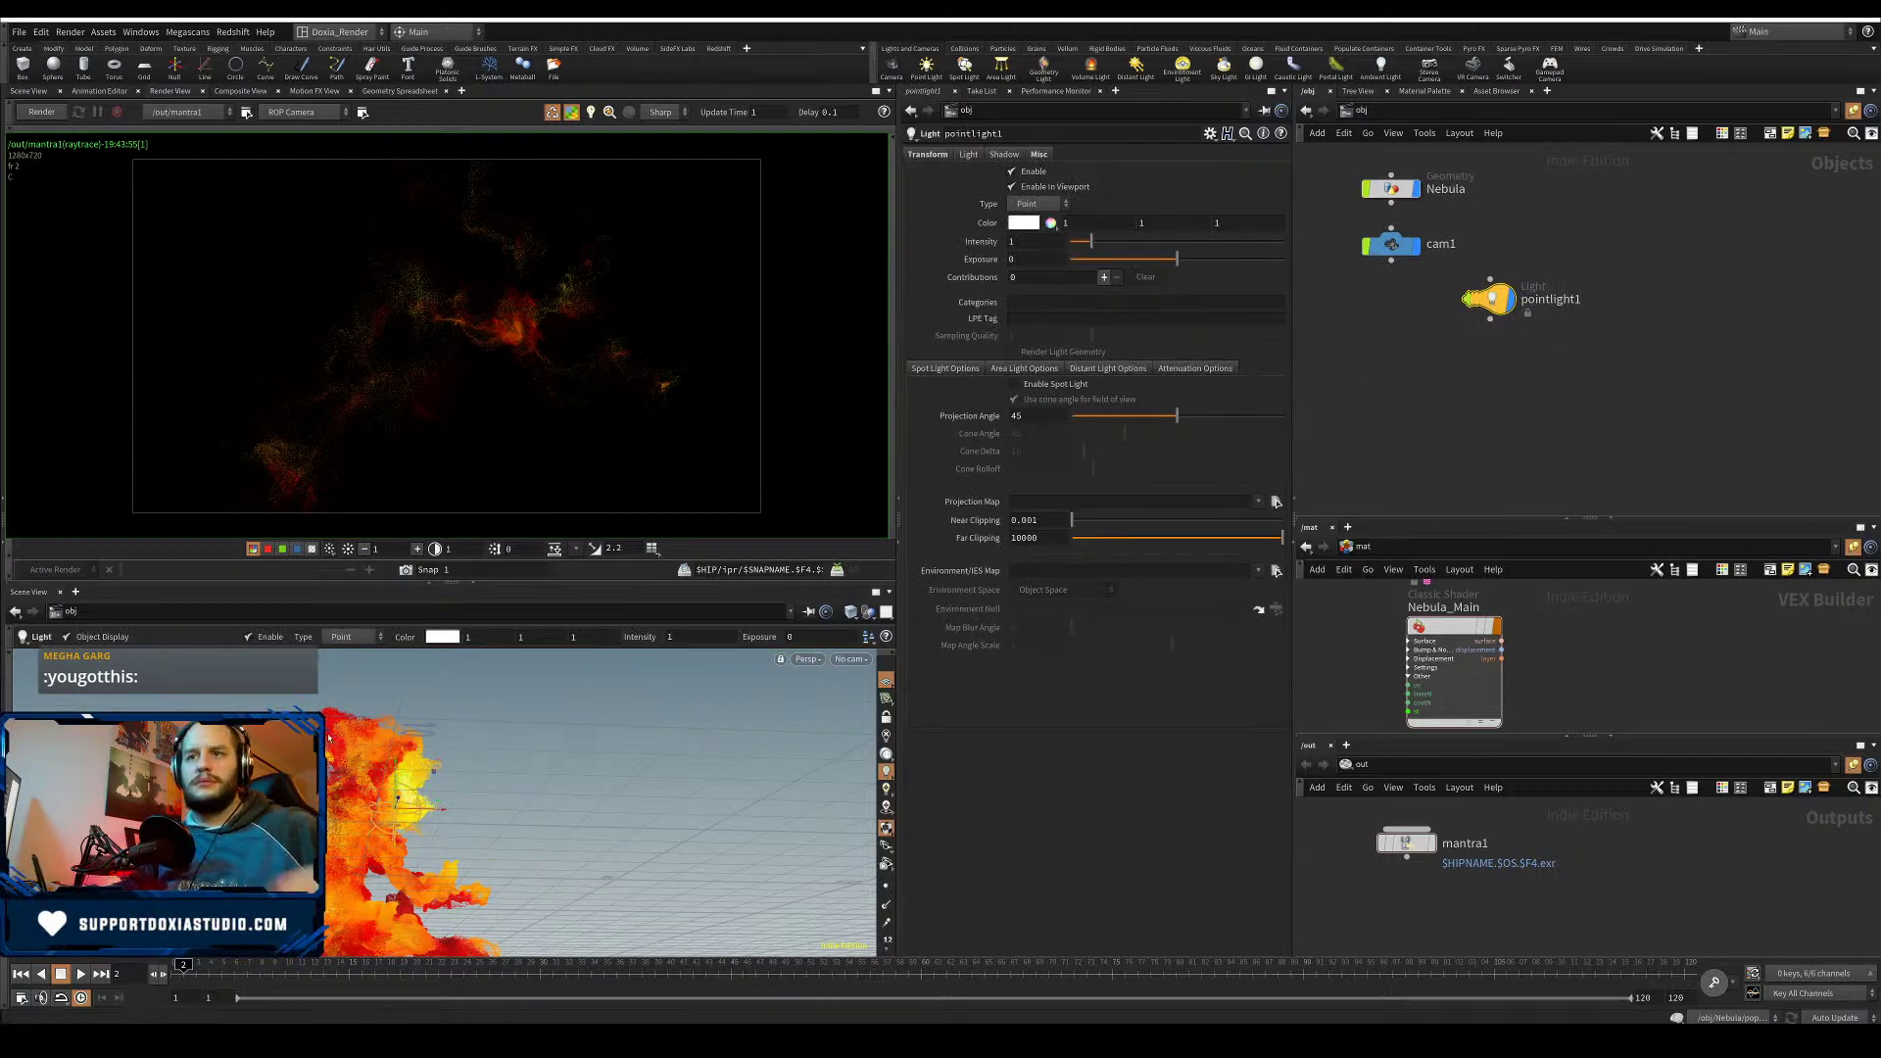
{"action": "mouse_move", "coordinate": [431, 818]}
{"action": "left_mouse_down", "text": "alt"}
{"action": "mouse_move", "coordinate": [537, 849]}
{"action": "mouse_move", "coordinate": [549, 833]}
{"action": "mouse_move", "coordinate": [397, 784]}
{"action": "mouse_move", "coordinate": [437, 817]}
{"action": "mouse_move", "coordinate": [439, 864]}
{"action": "mouse_move", "coordinate": [413, 823]}
{"action": "left_mouse_up", "text": "alt"}
{"action": "key", "text": "Return"}
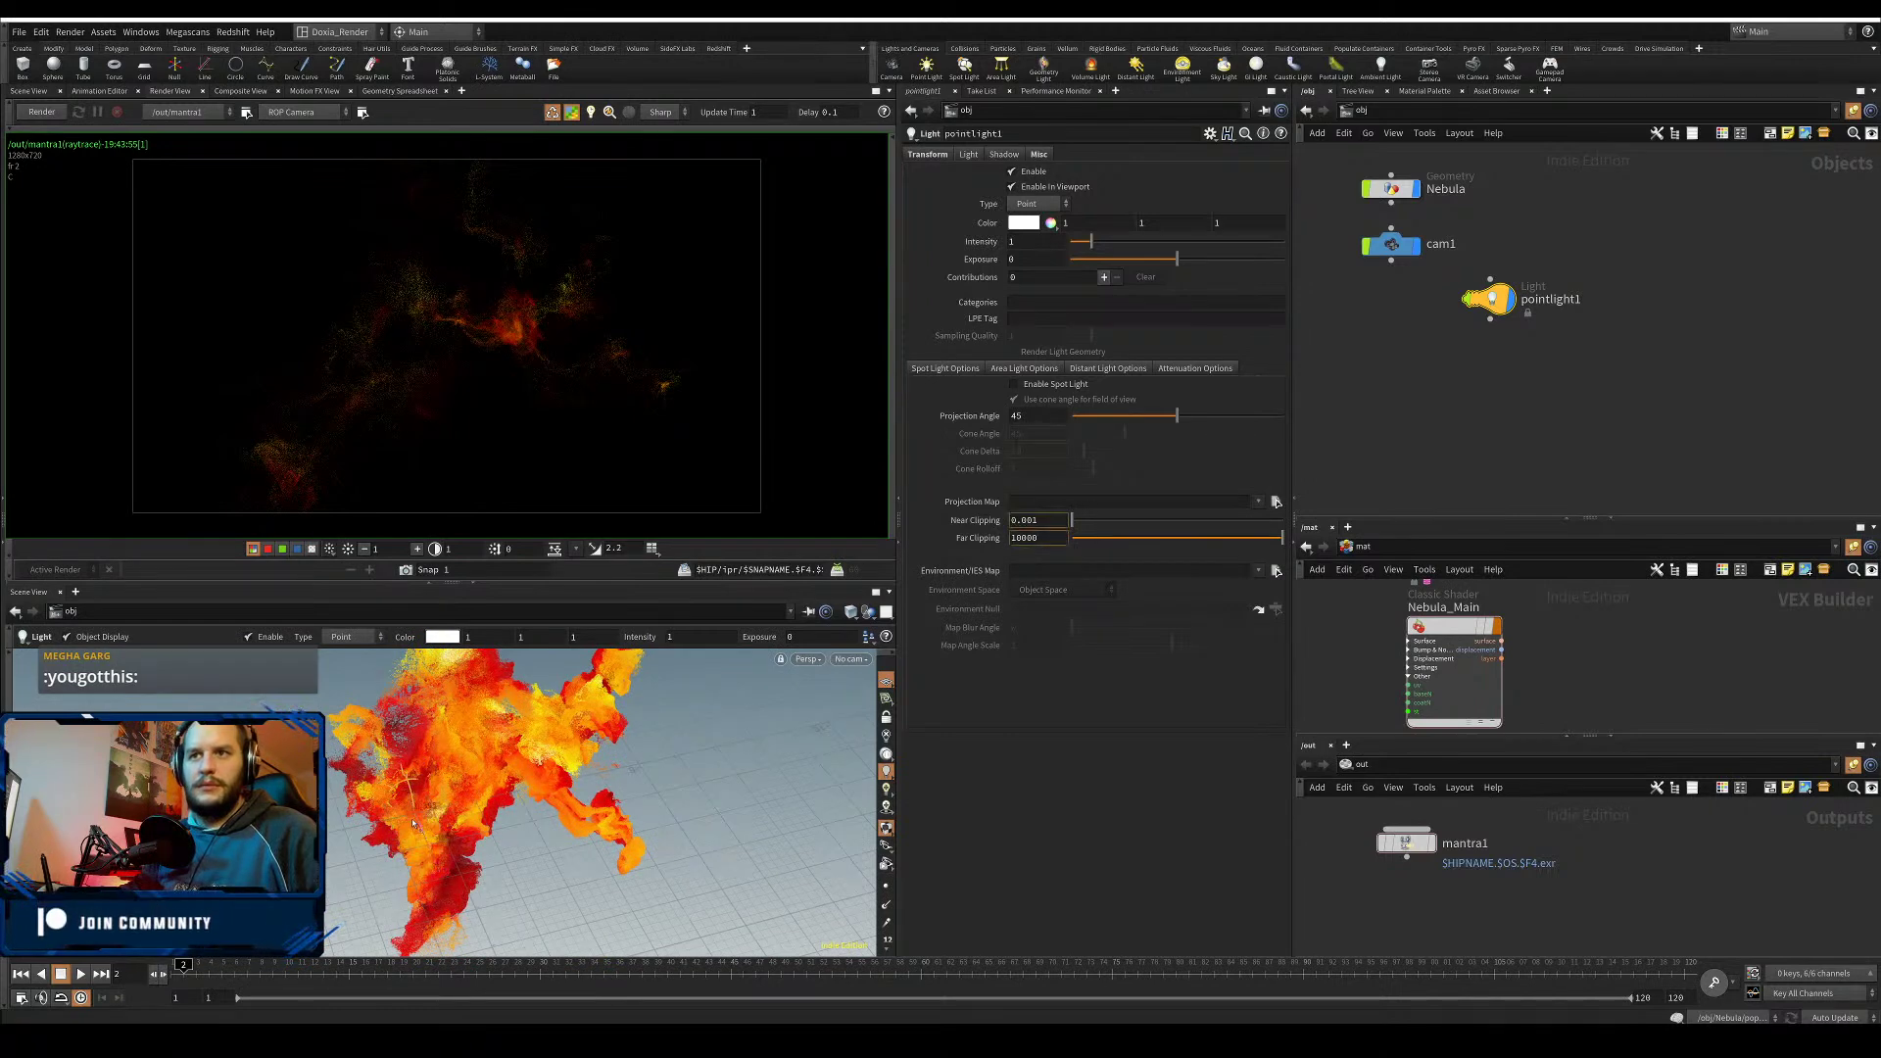
{"action": "key", "text": "ctrl+s"}
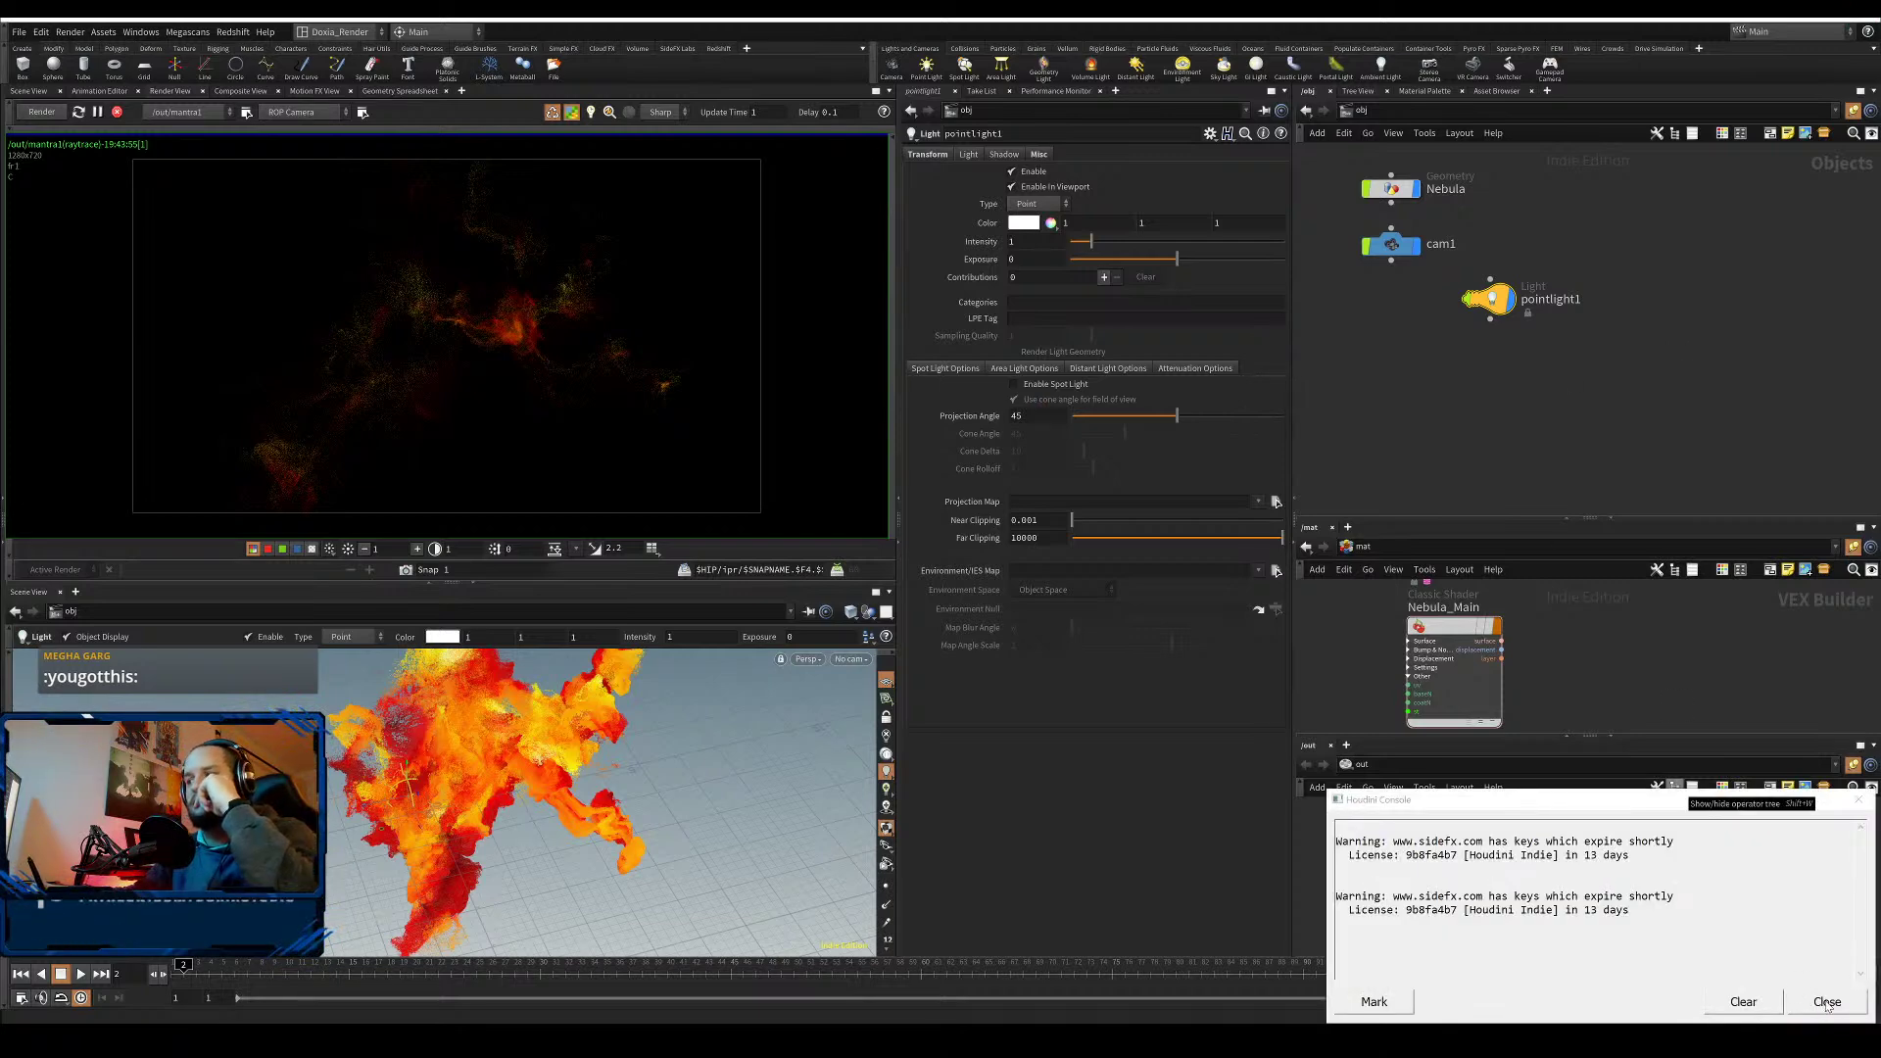
{"action": "left_click", "coordinate": [1827, 1002]}
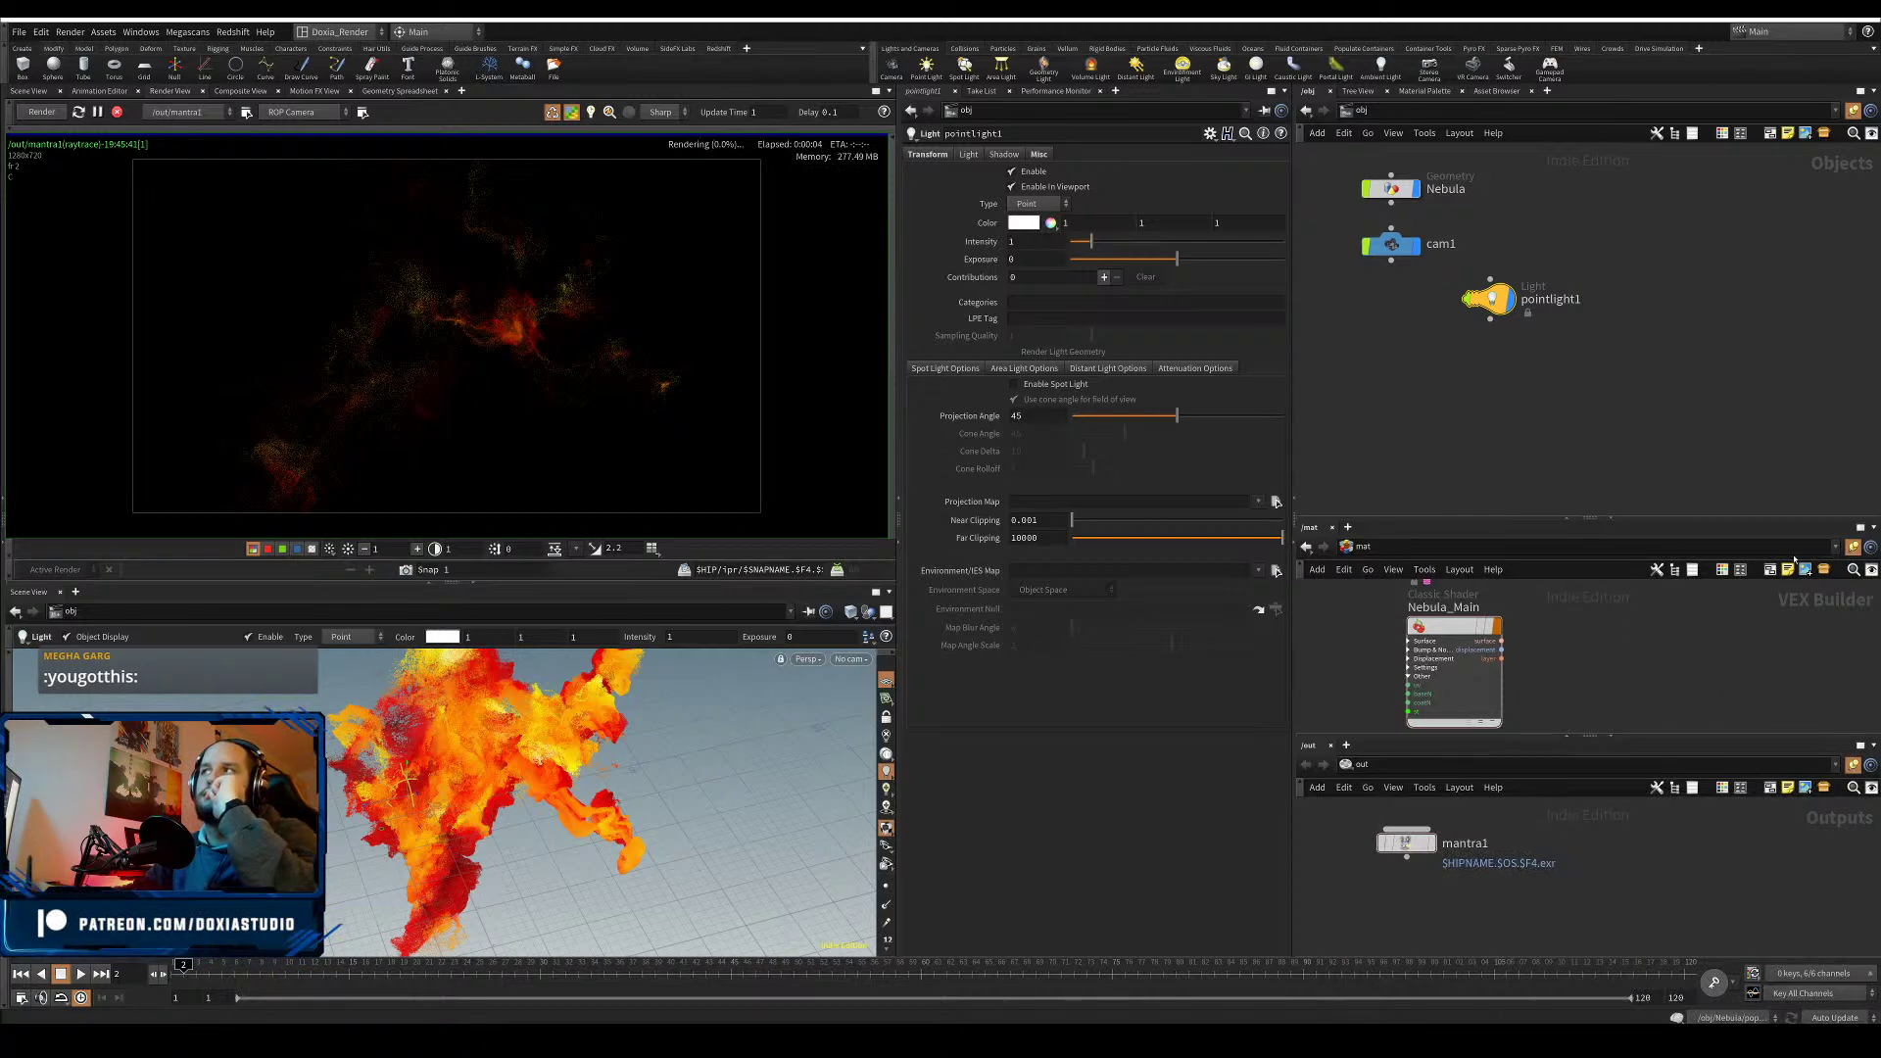
- Select the Nebula node to display its geometry render parameters
{"action": "left_click", "coordinate": [1395, 187]}
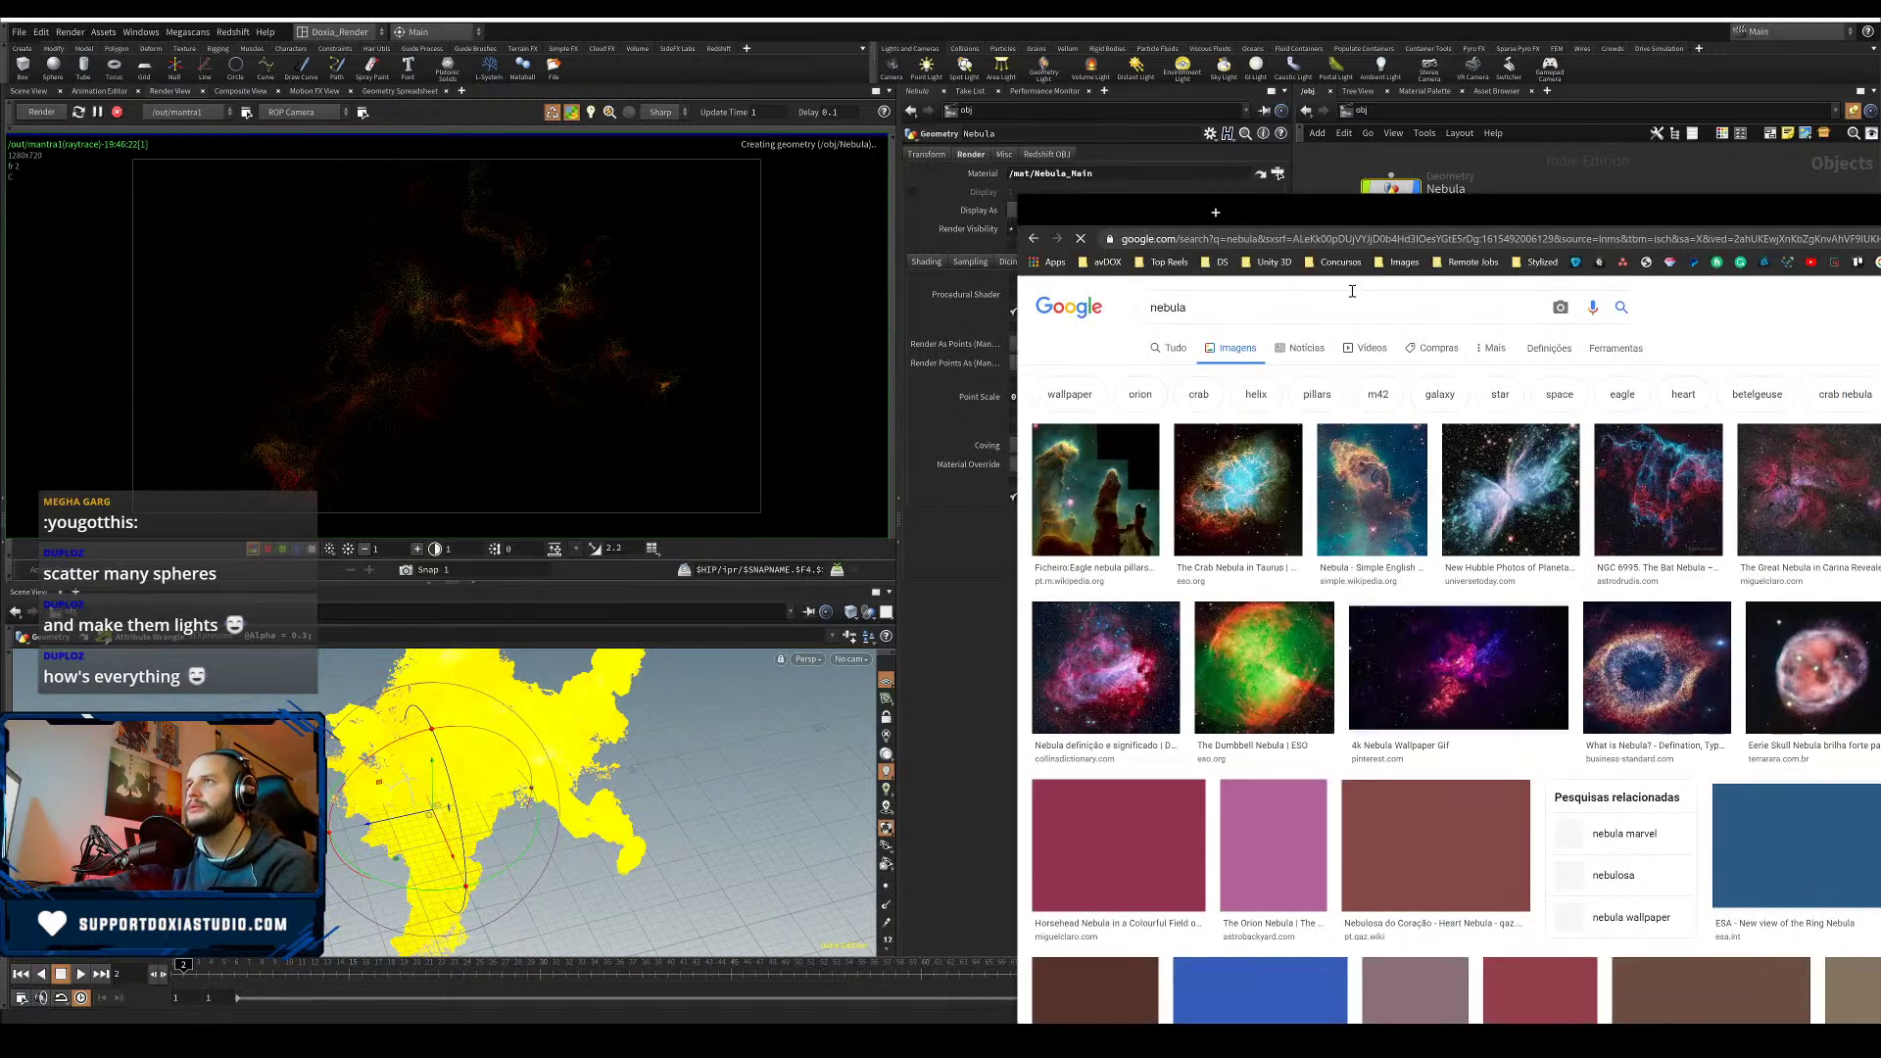
- Scroll the maximized nebula results, preview the Lagoon Nebula image, then minimize the browser
{"action": "key", "text": "super+Up"}
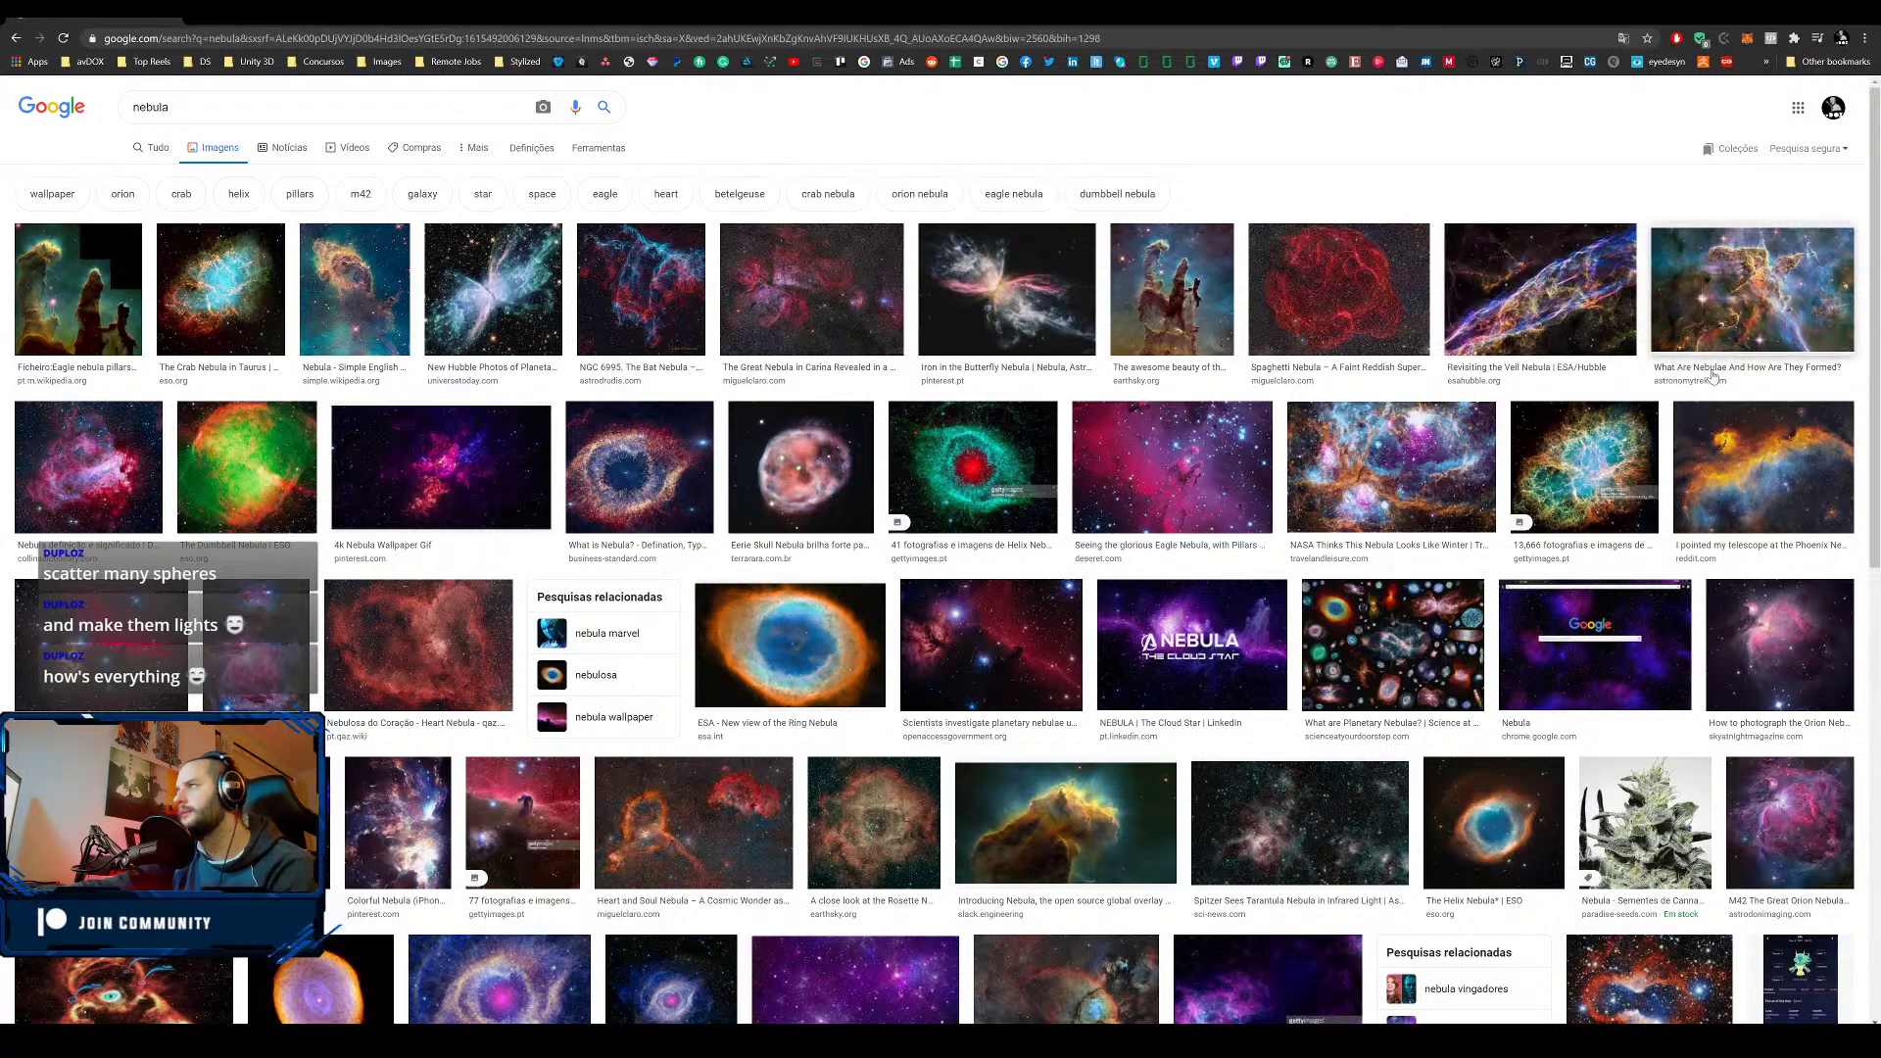
{"action": "scroll", "coordinate": [1763, 848], "scroll_direction": "down", "scroll_amount": 5}
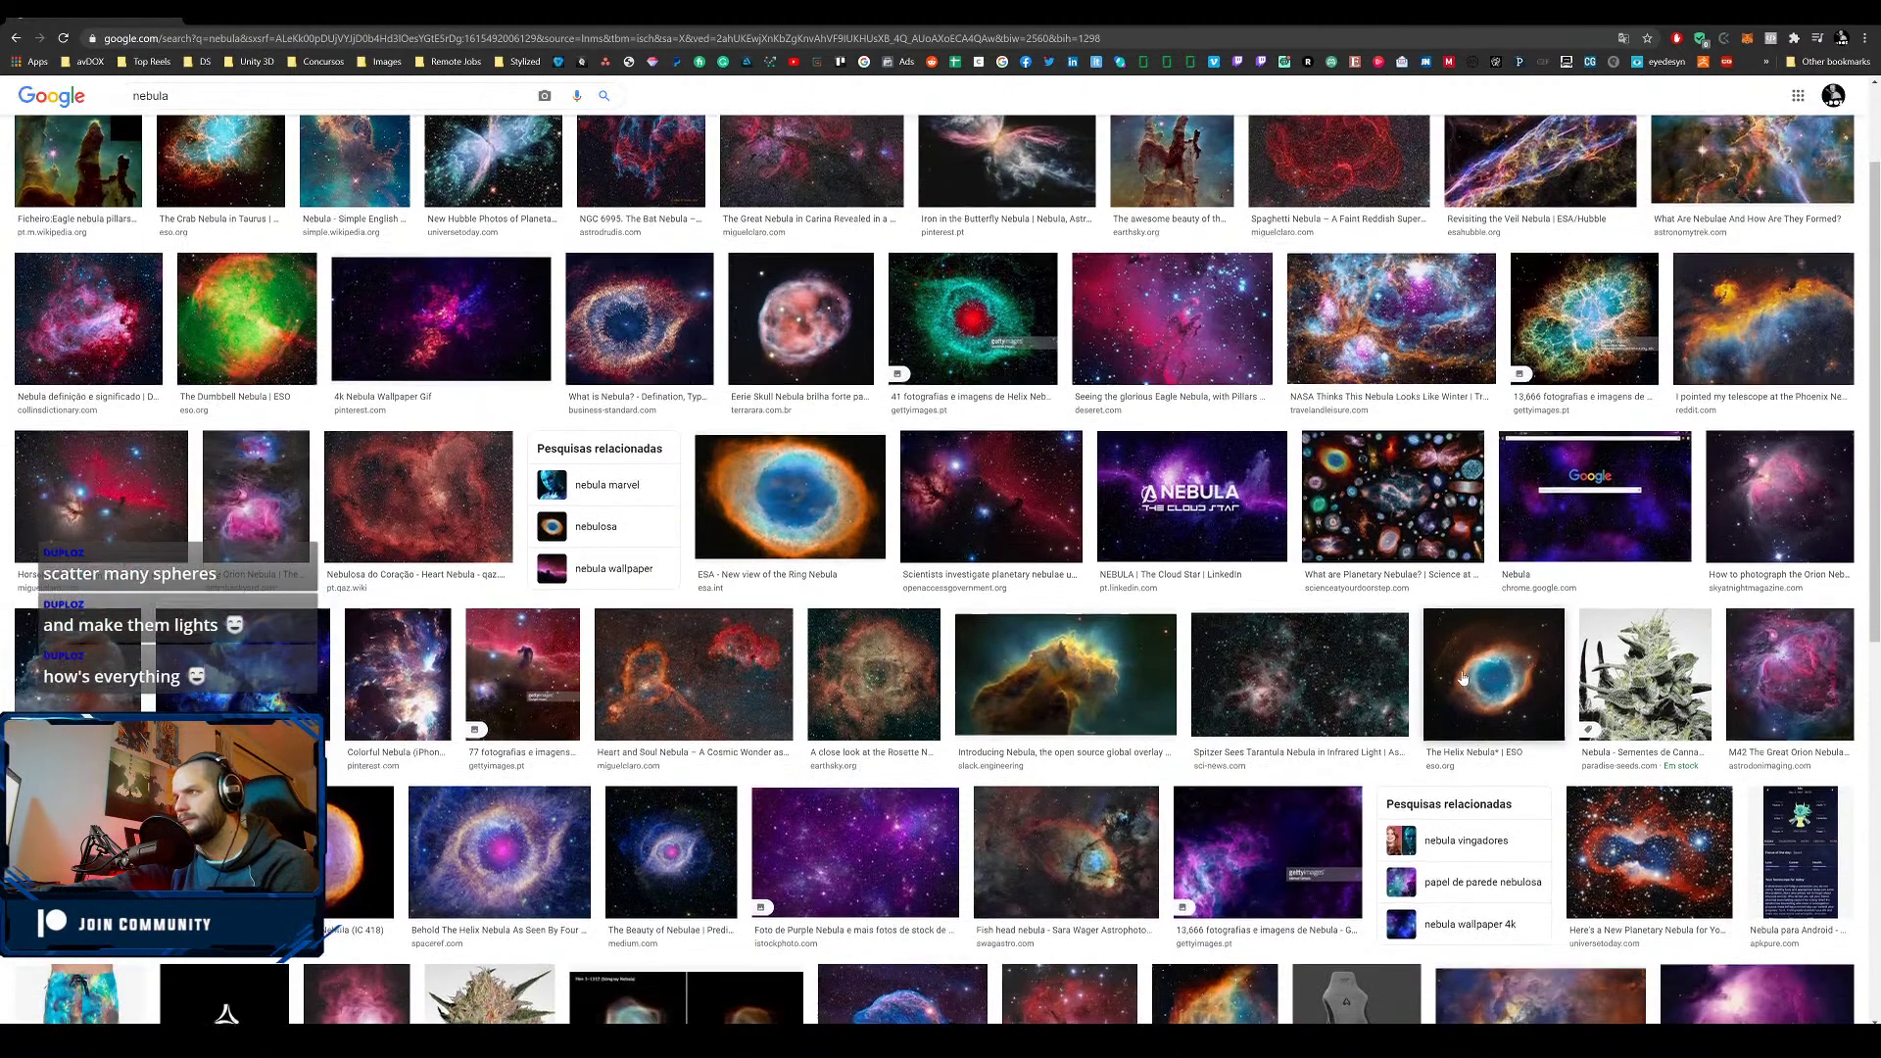
{"action": "scroll", "coordinate": [1078, 652], "scroll_direction": "down", "scroll_amount": 3}
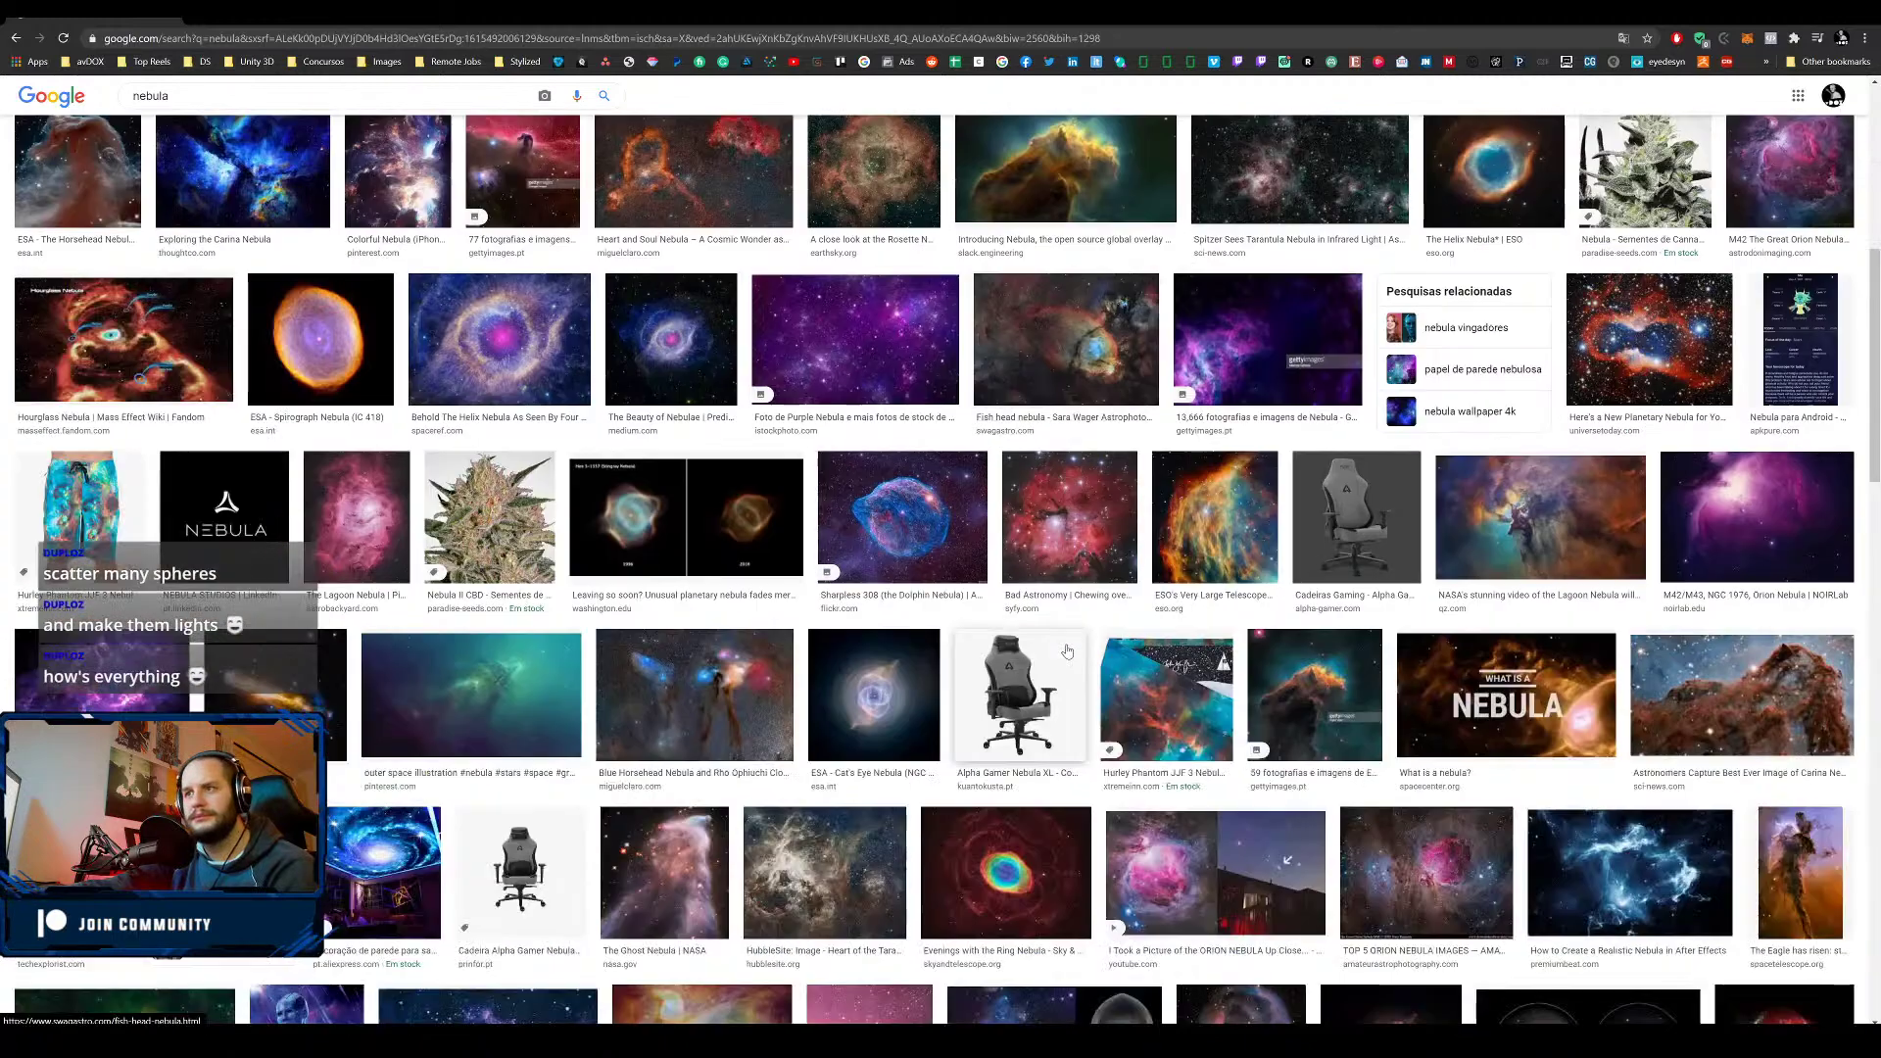
{"action": "scroll", "coordinate": [1065, 646], "scroll_direction": "up", "scroll_amount": 1}
{"action": "scroll", "coordinate": [1064, 646], "scroll_direction": "up", "scroll_amount": 1}
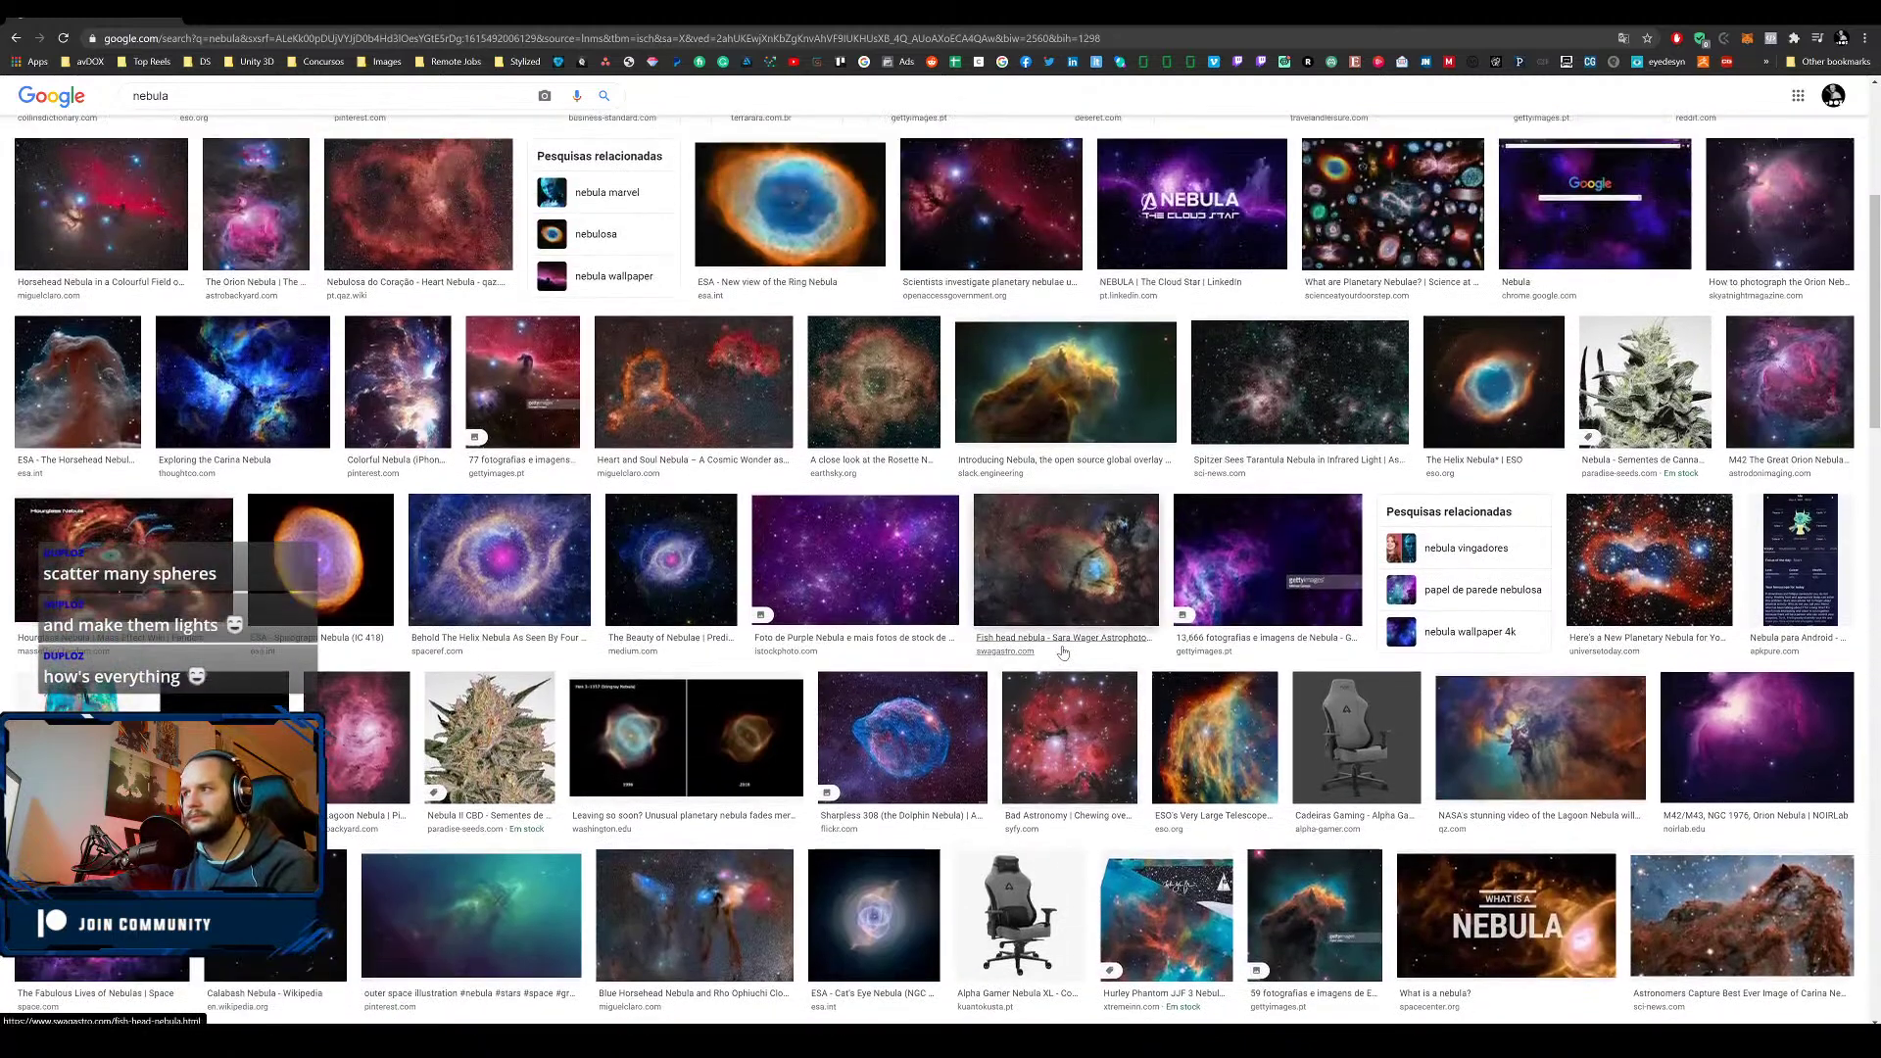
{"action": "left_click", "coordinate": [1505, 751]}
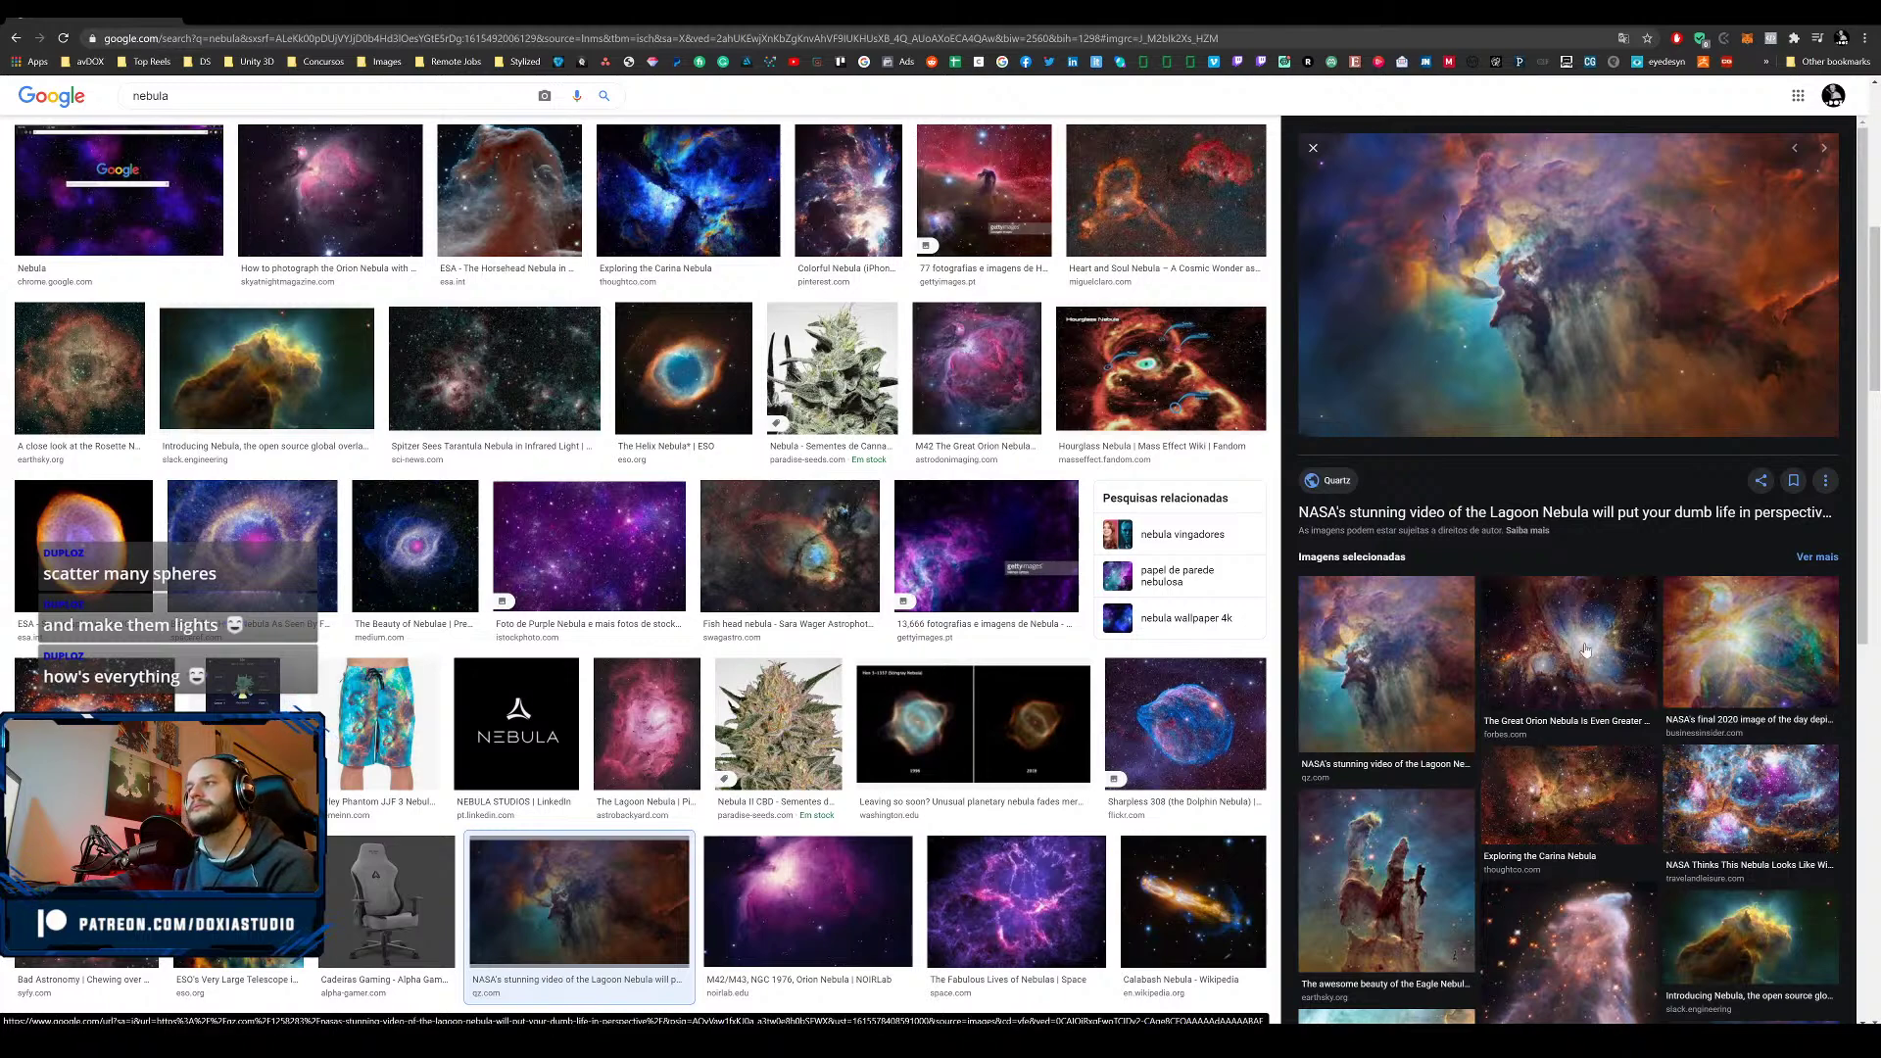
{"action": "scroll", "coordinate": [1585, 649], "scroll_direction": "down", "scroll_amount": 2}
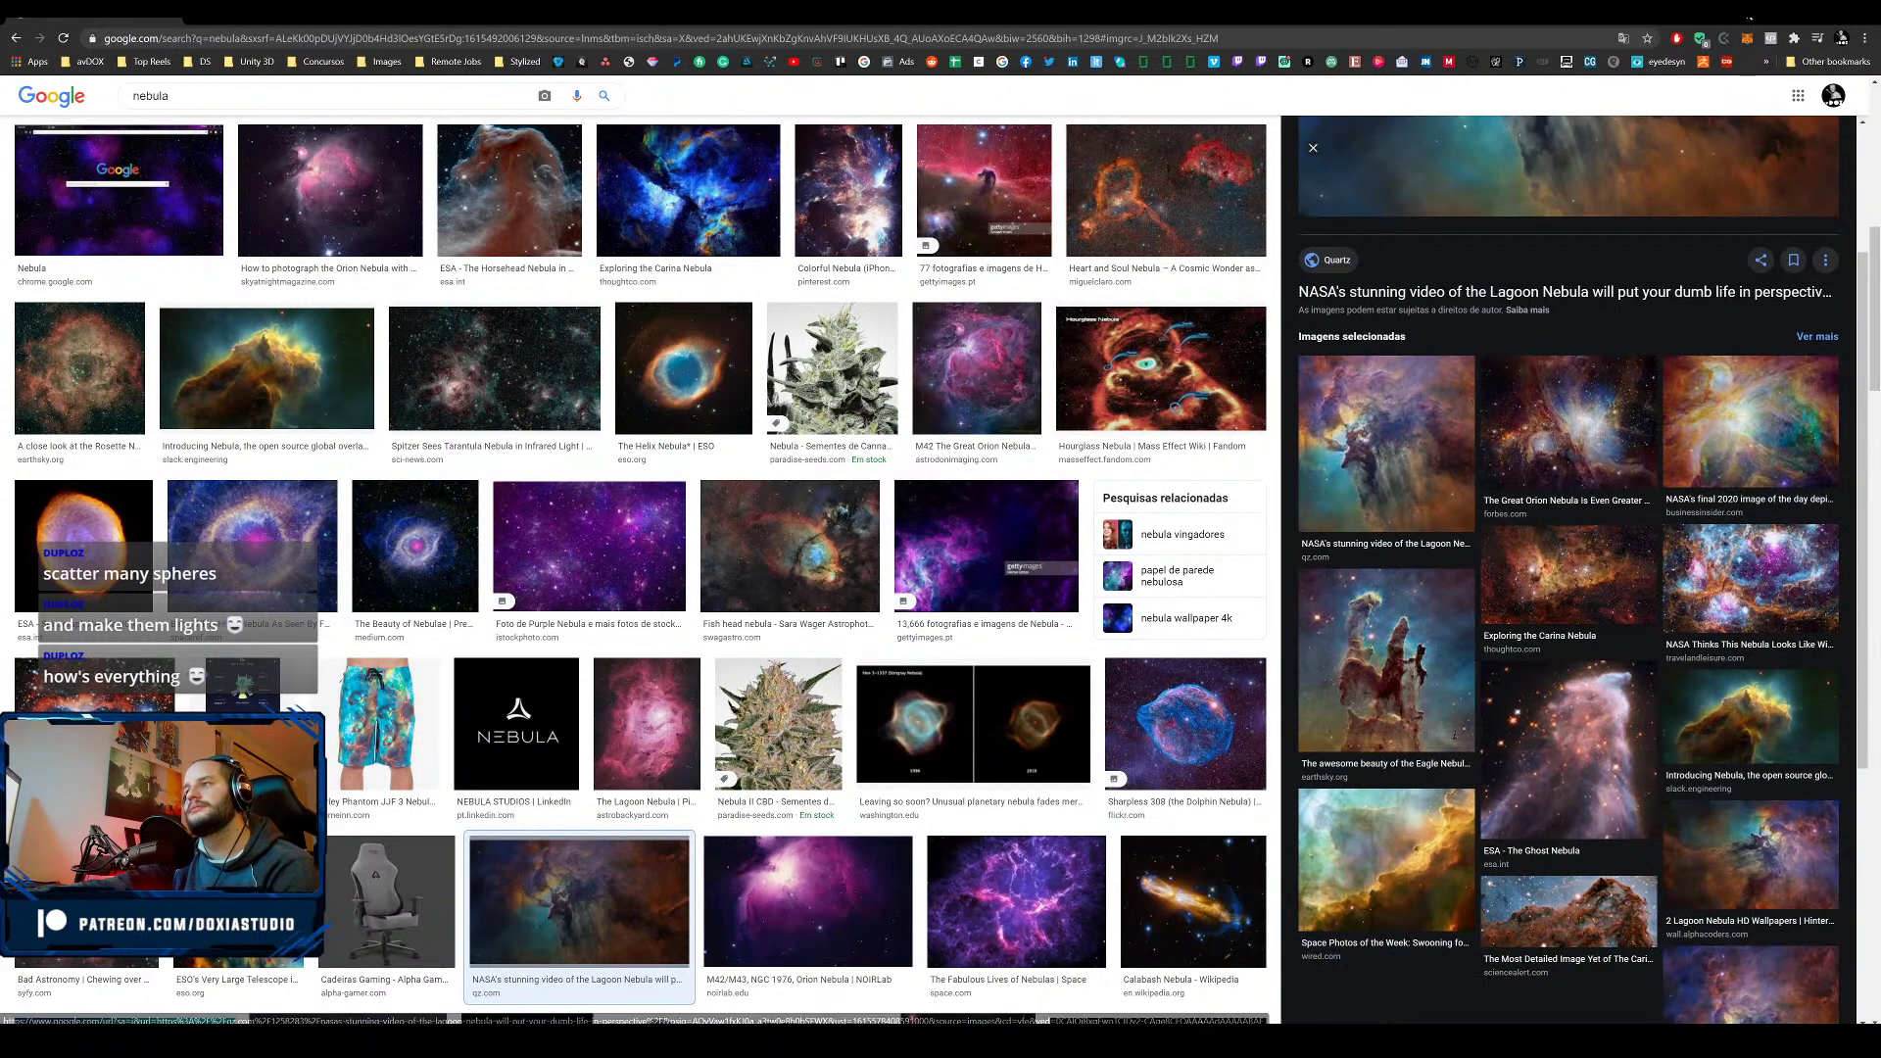
{"action": "left_click", "coordinate": [1794, 13]}
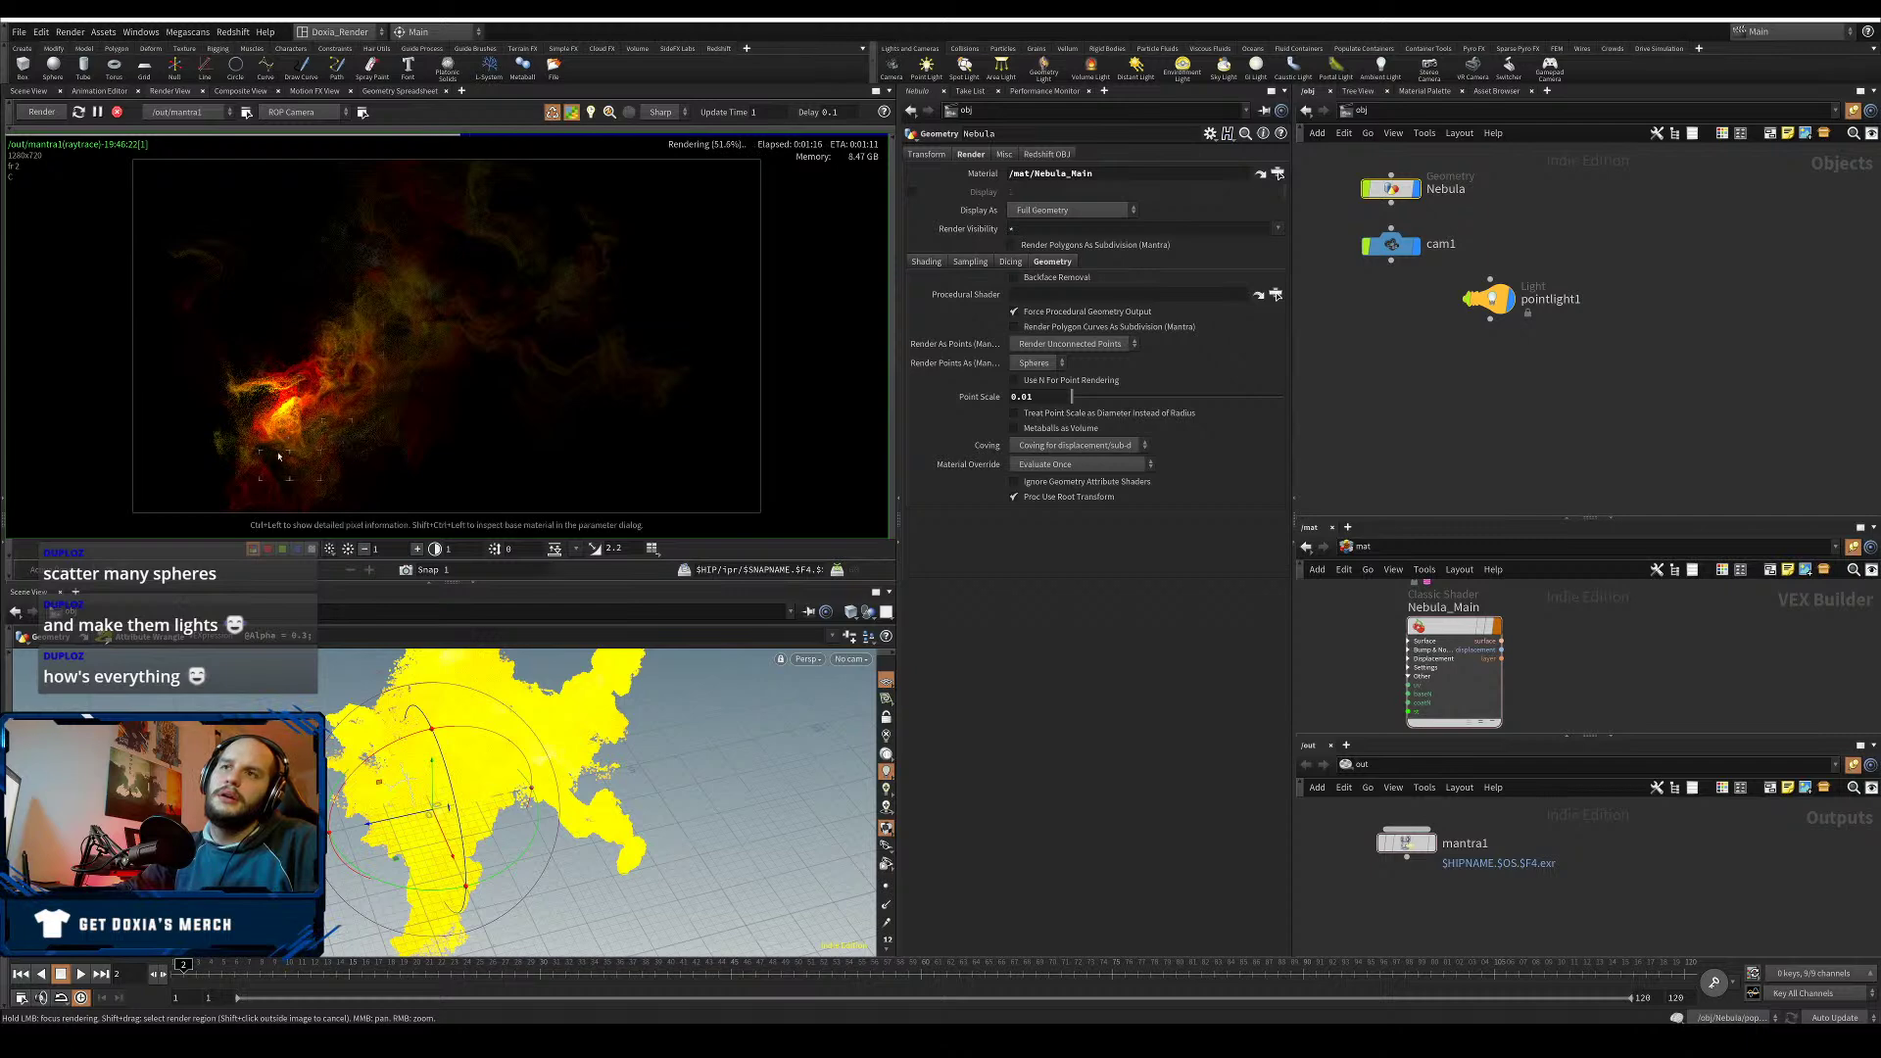
- Close the Scene View tab and drag pointlight1 into place beneath cam1 in the network
{"action": "left_click", "coordinate": [60, 592]}
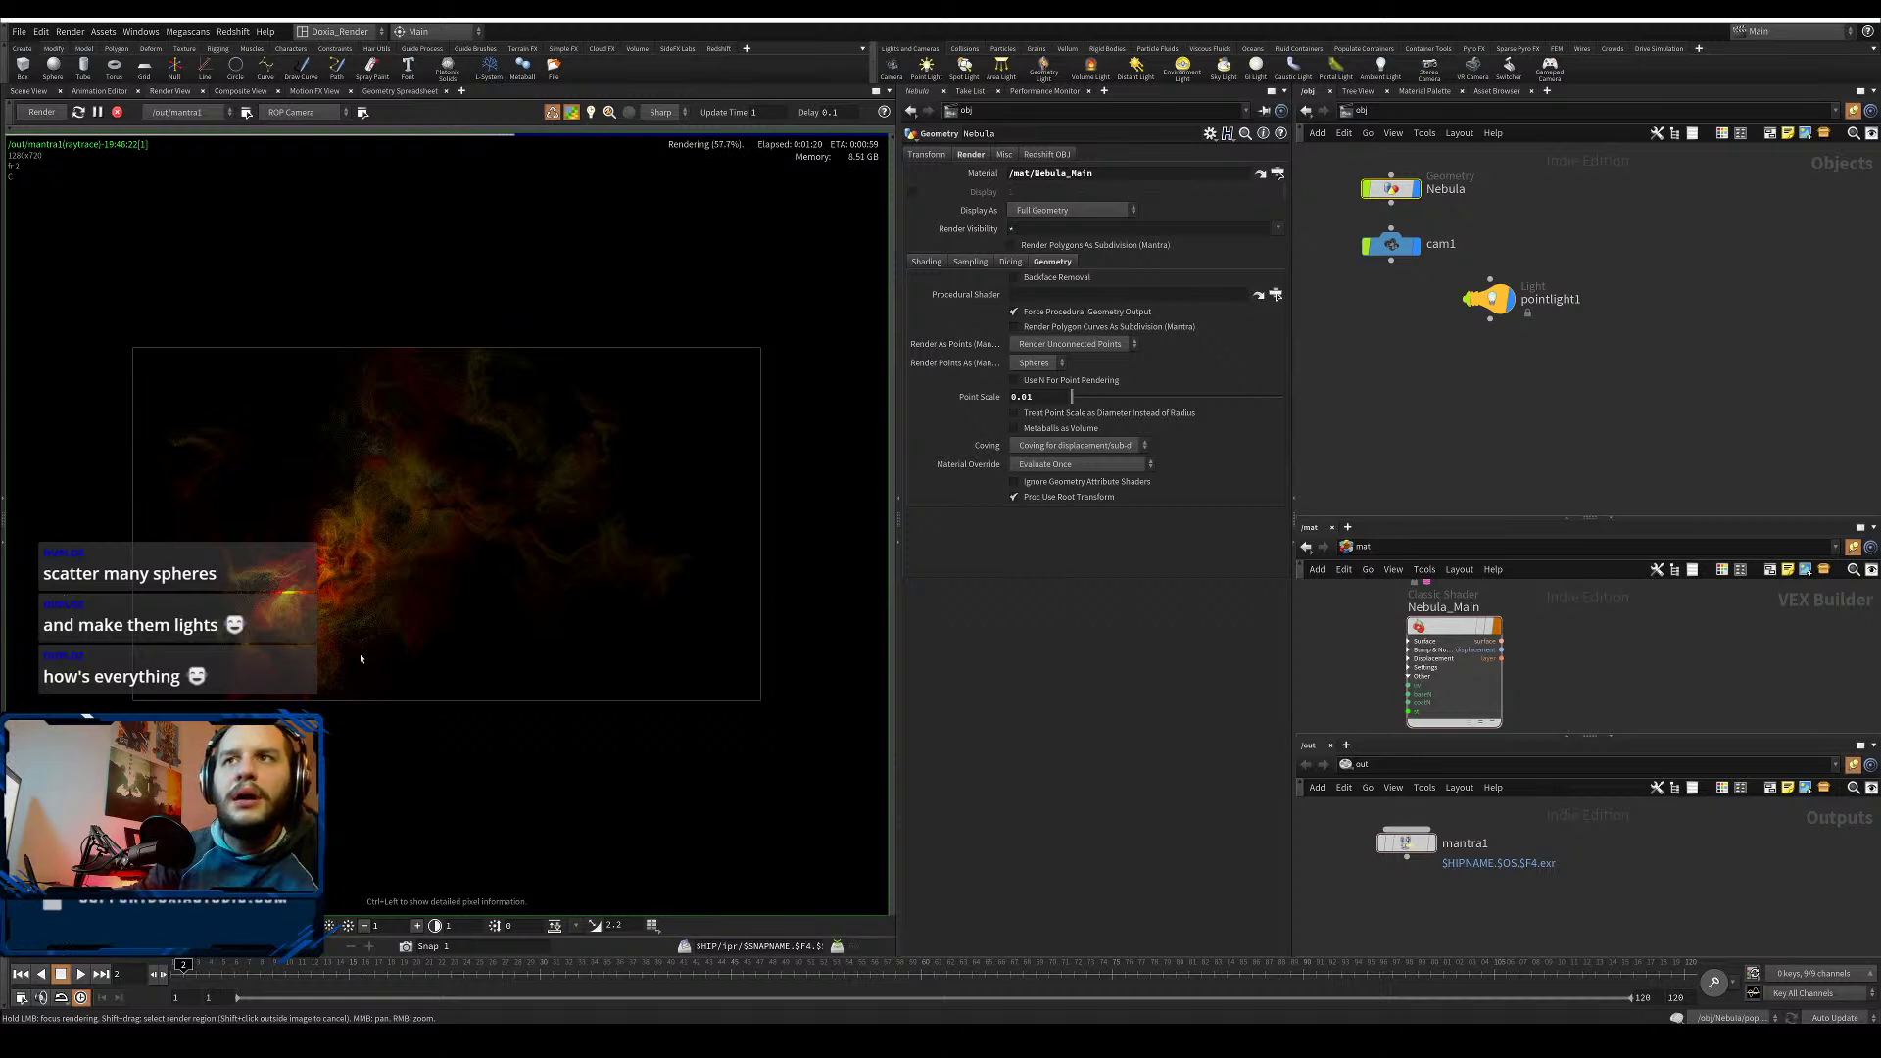
{"action": "left_click", "coordinate": [1488, 298]}
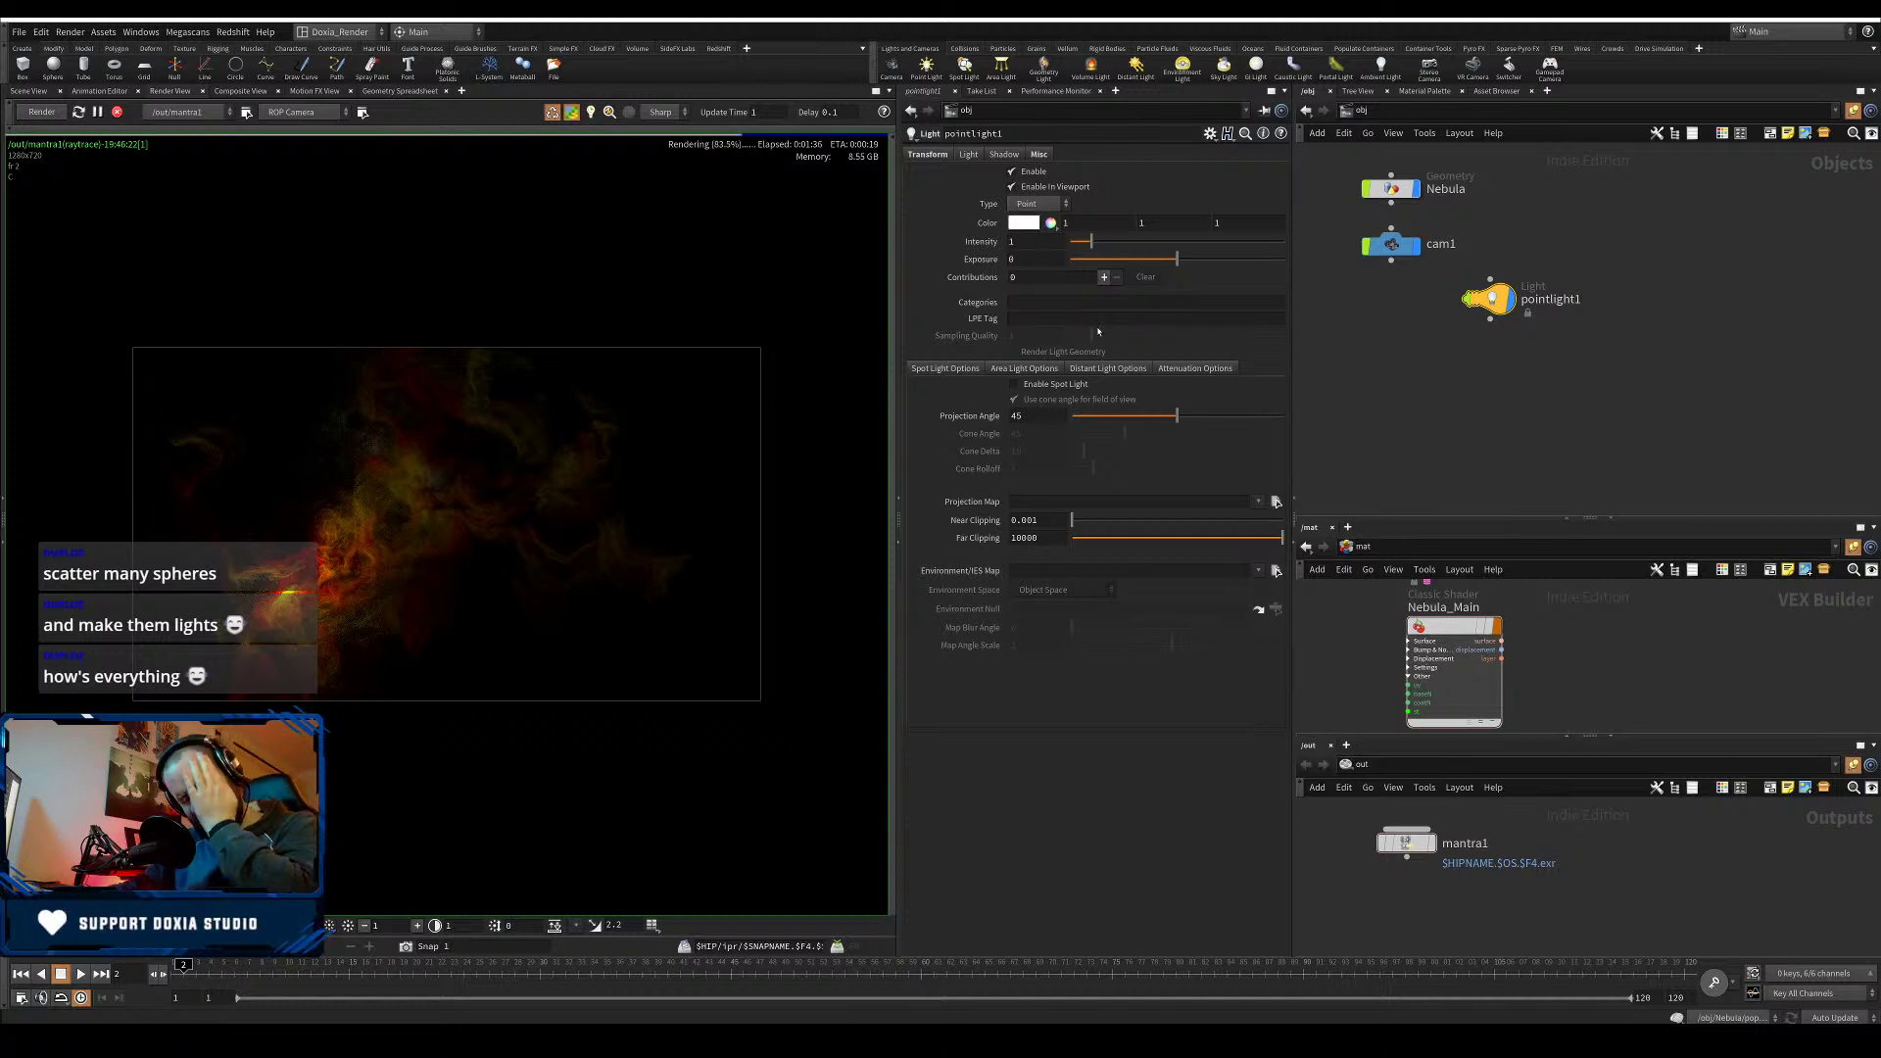
{"action": "left_click_drag", "start_coordinate": [1490, 299], "coordinate": [1392, 316]}
{"action": "left_click_drag", "start_coordinate": [1546, 288], "coordinate": [1497, 317]}
{"action": "left_click_drag", "start_coordinate": [1376, 335], "coordinate": [1338, 269]}
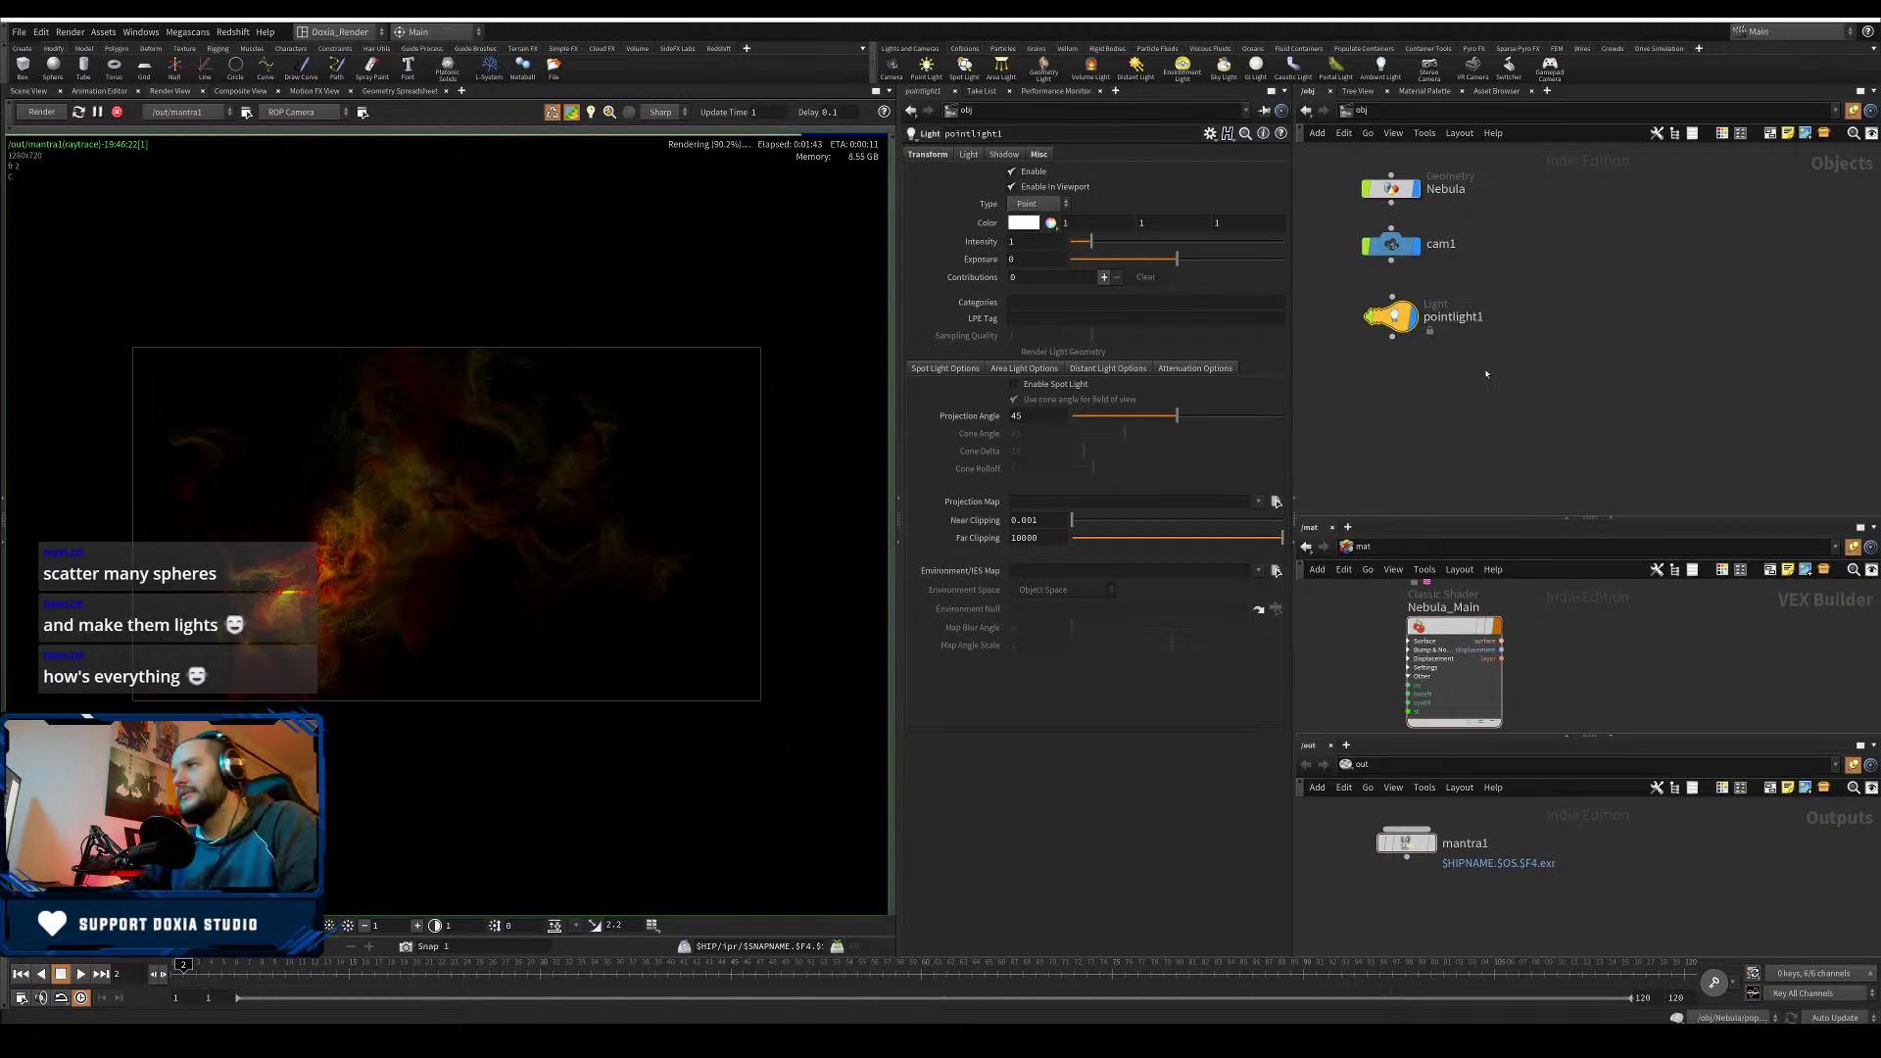
{"action": "left_click_drag", "start_coordinate": [1486, 375], "coordinate": [1353, 302]}
{"action": "left_click_drag", "start_coordinate": [1542, 299], "coordinate": [1349, 295]}
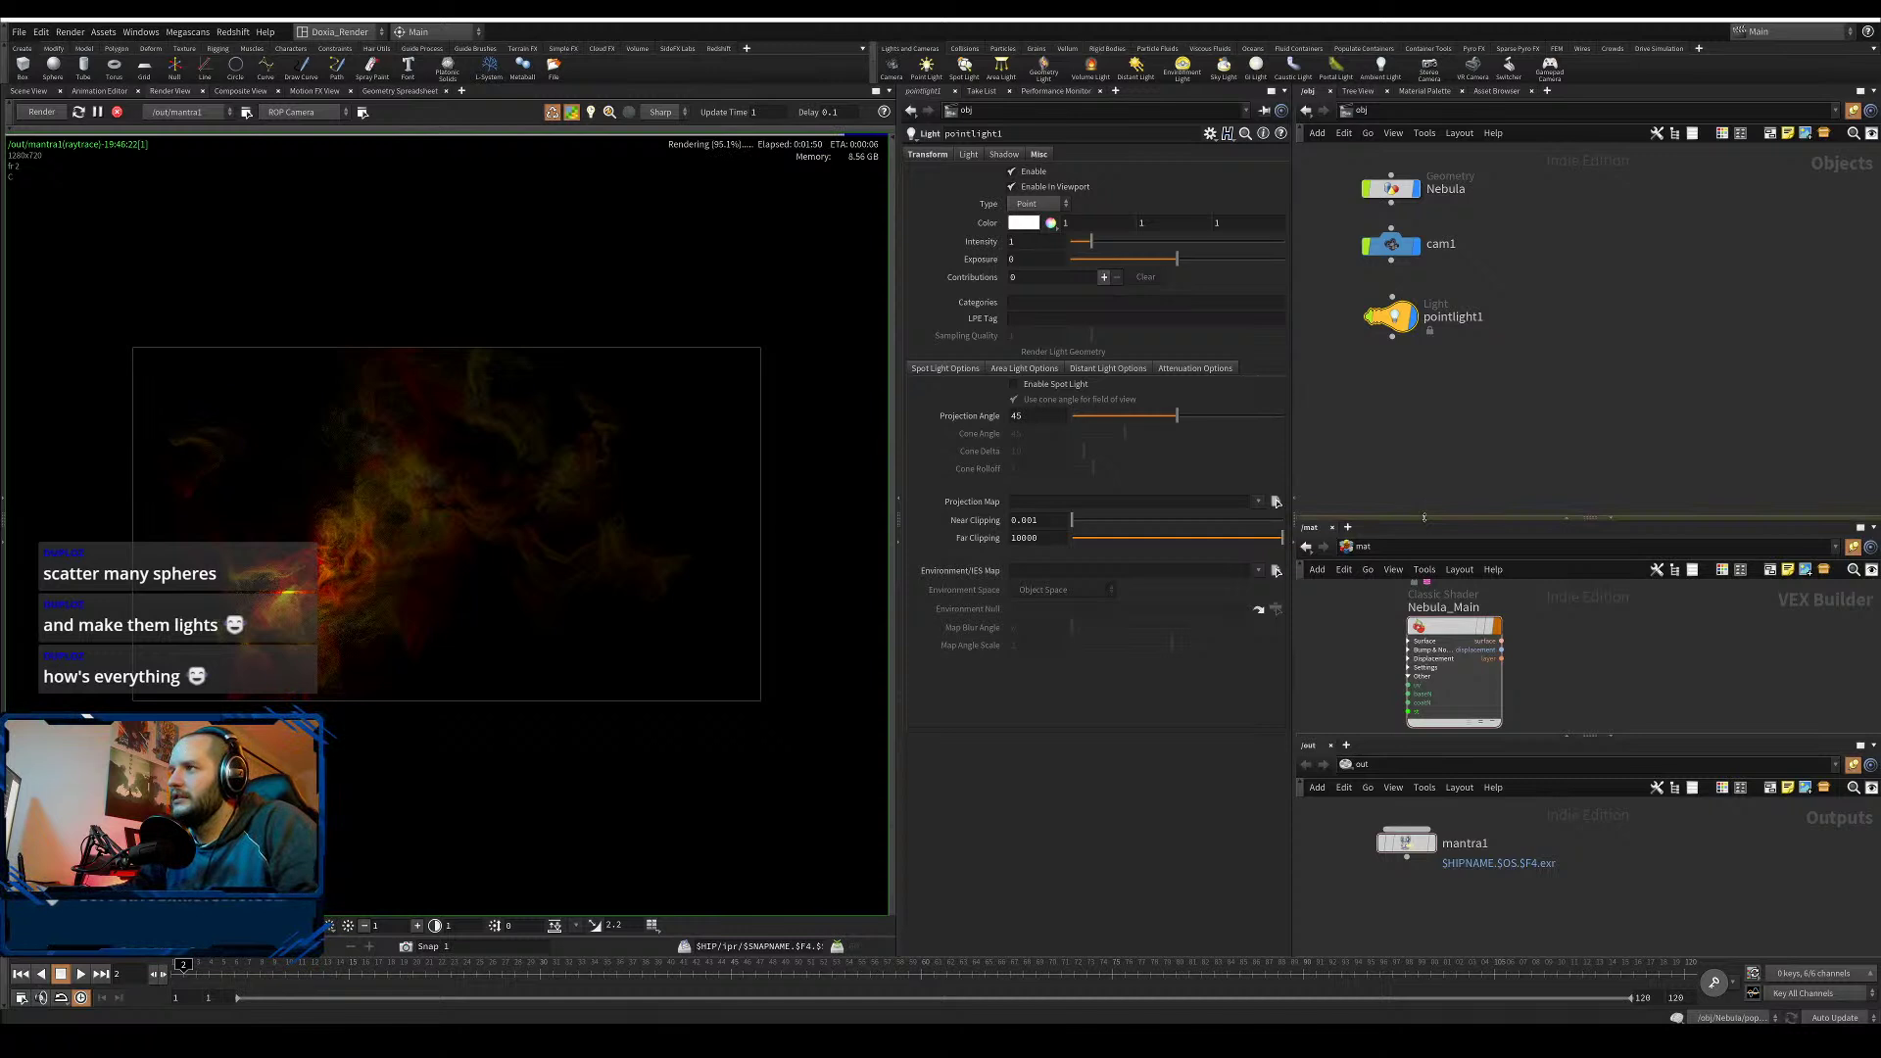
- Give the material and output networks more room, nudge mantra1, and reselect pointlight1
{"action": "left_click_drag", "start_coordinate": [1428, 511], "coordinate": [1413, 464]}
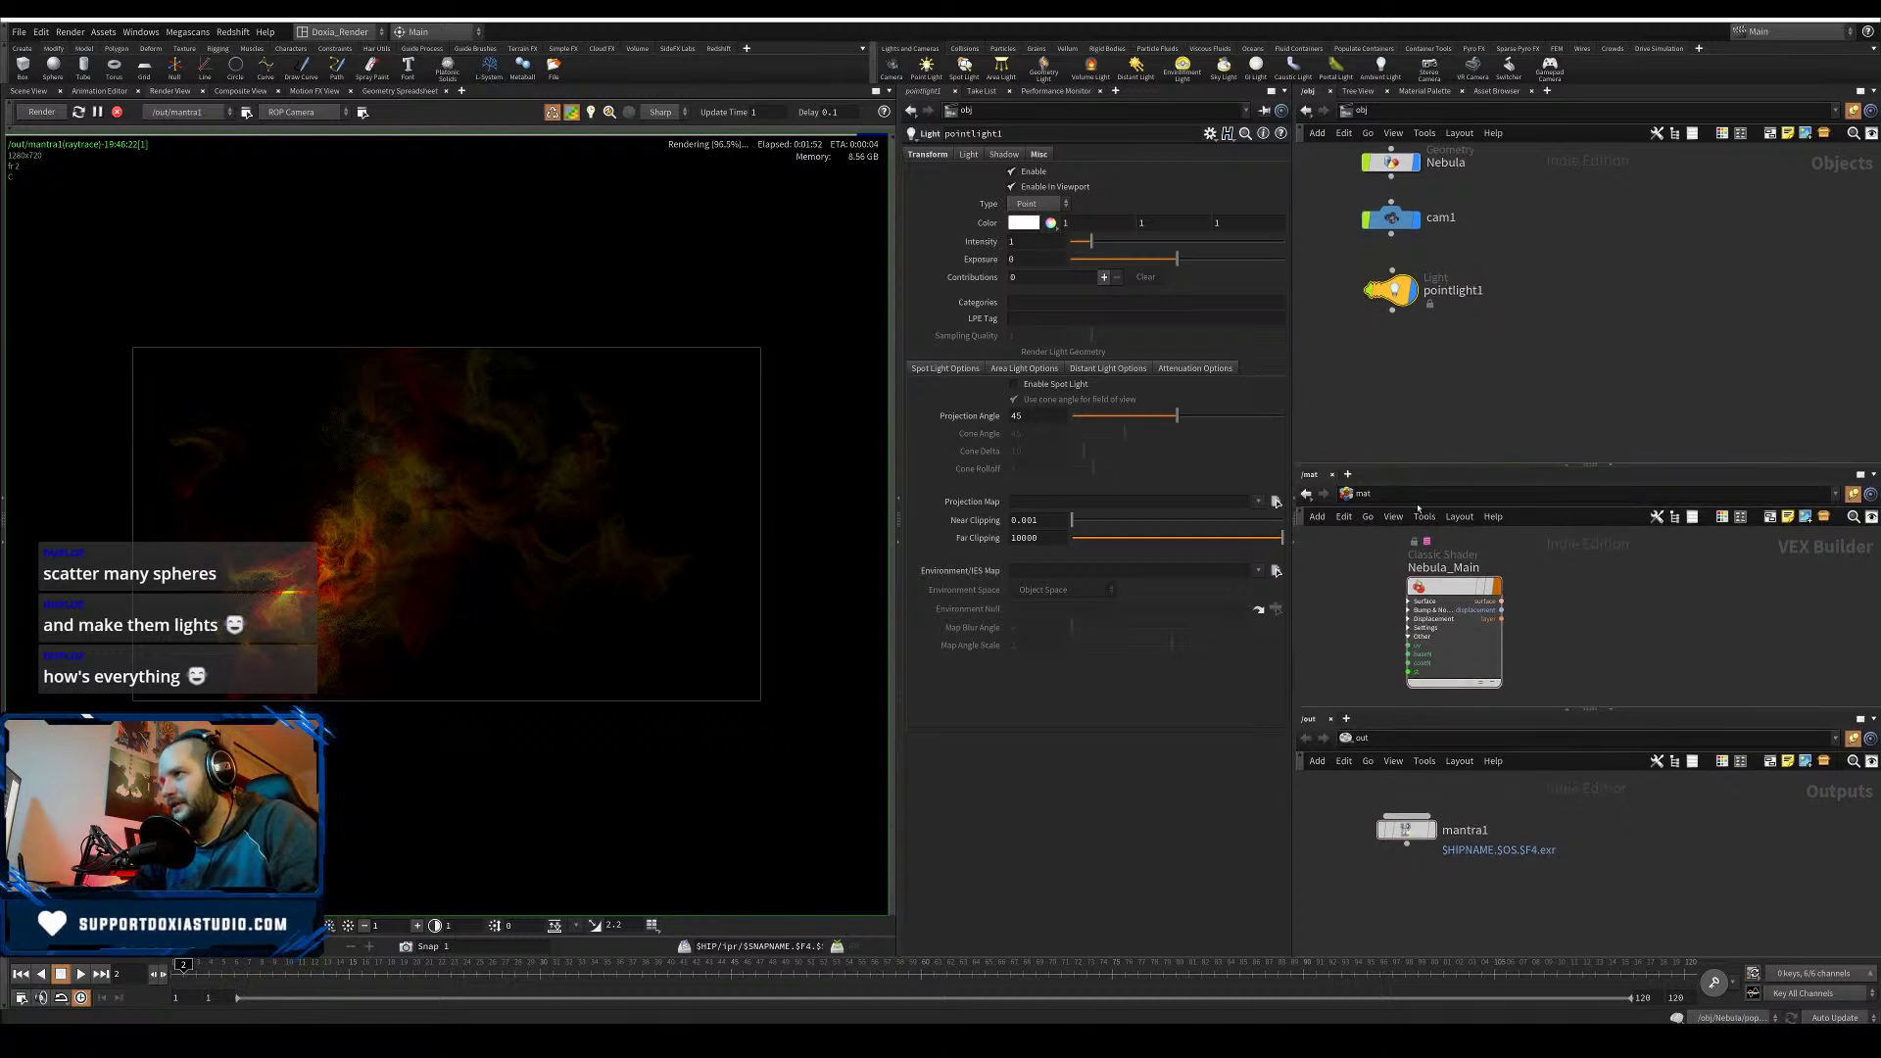
{"action": "mouse_move", "coordinate": [1407, 831]}
{"action": "left_mouse_down"}
{"action": "mouse_move", "coordinate": [1441, 845]}
{"action": "mouse_move", "coordinate": [1402, 836]}
{"action": "left_mouse_up"}
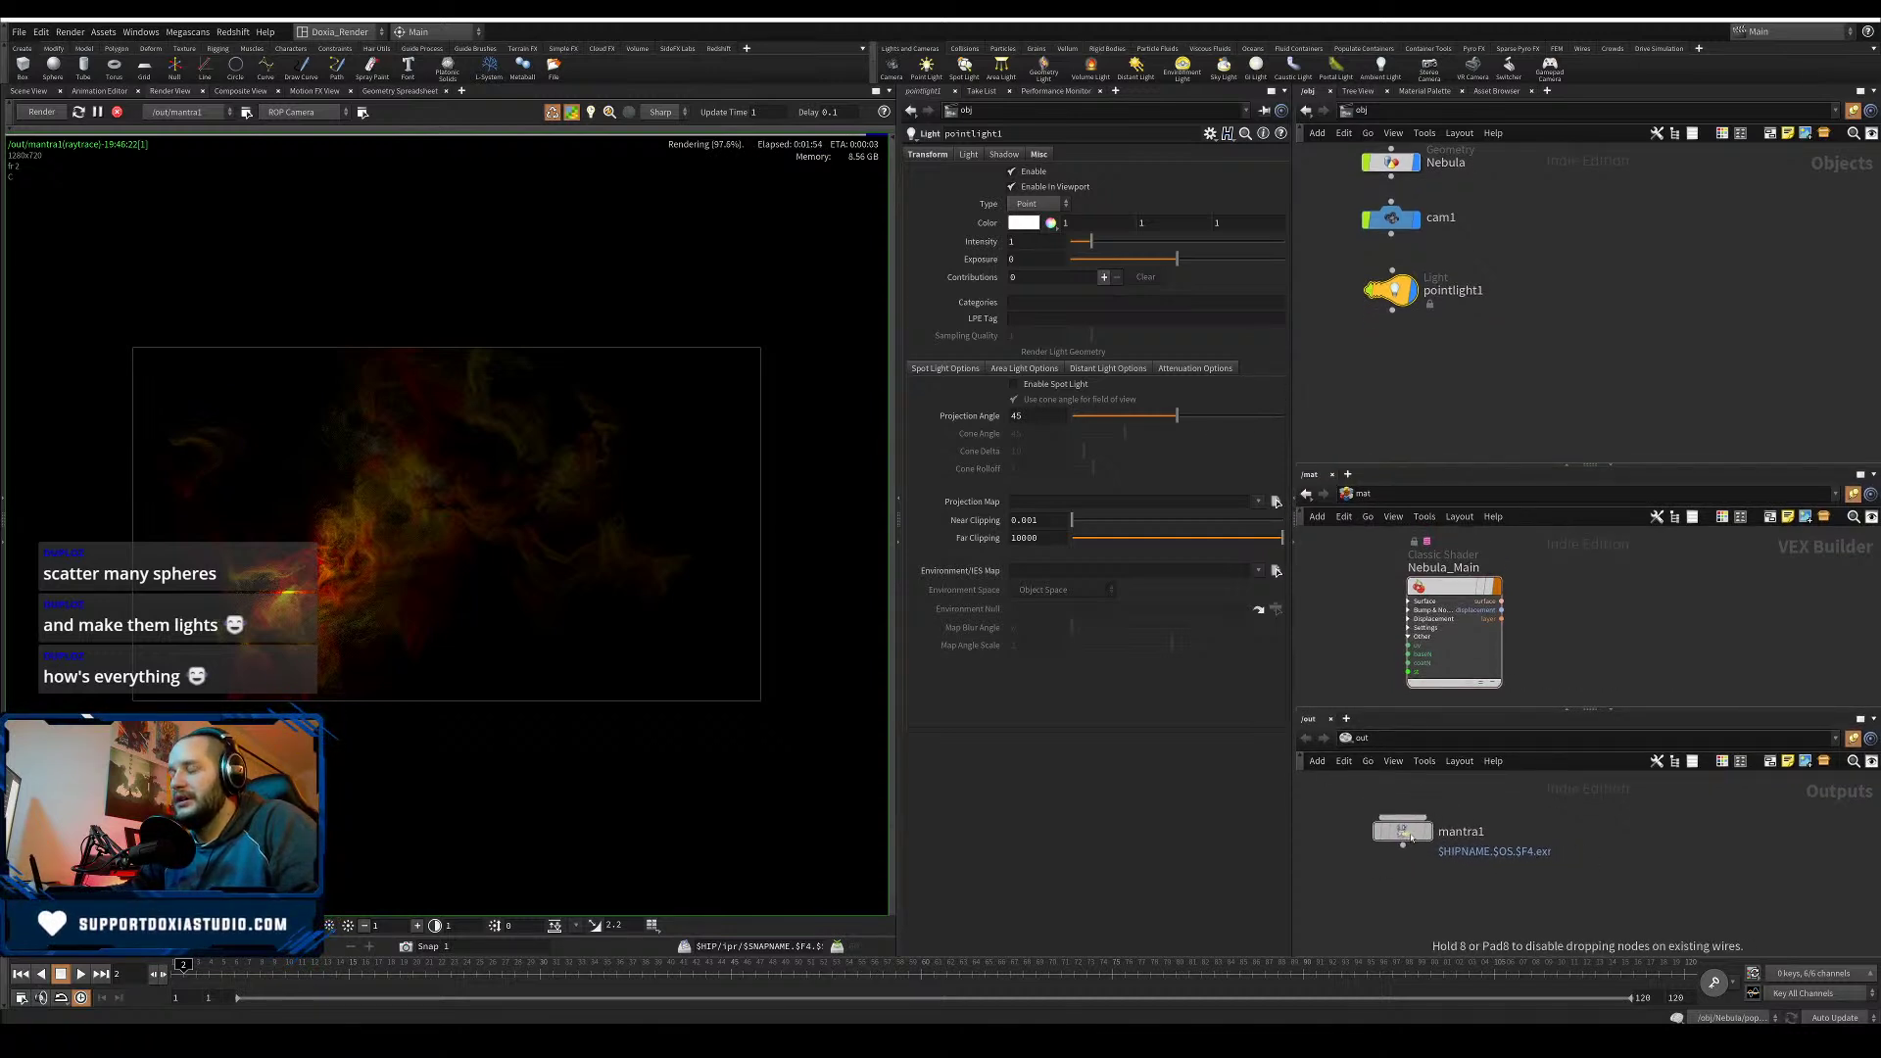
{"action": "left_click_drag", "start_coordinate": [1499, 800], "coordinate": [1452, 834]}
{"action": "left_click", "coordinate": [1452, 834]}
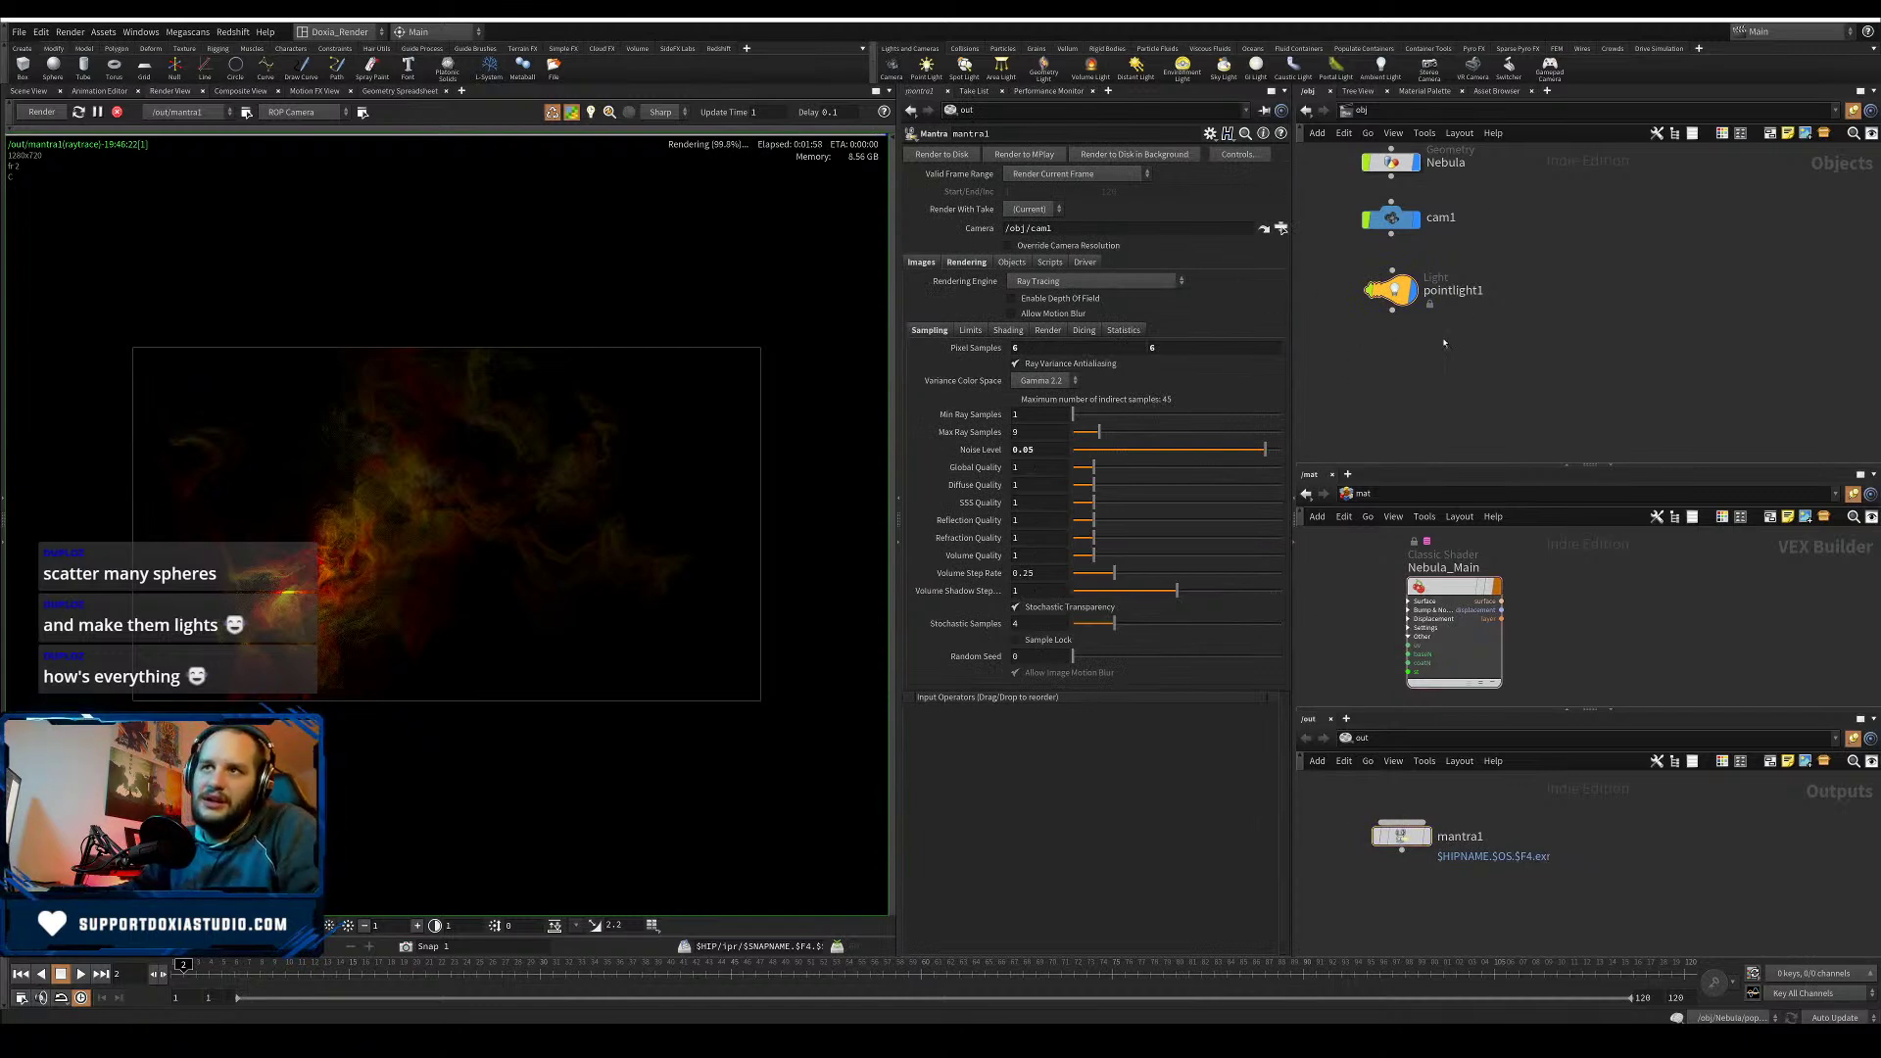
{"action": "left_click", "coordinate": [1392, 290]}
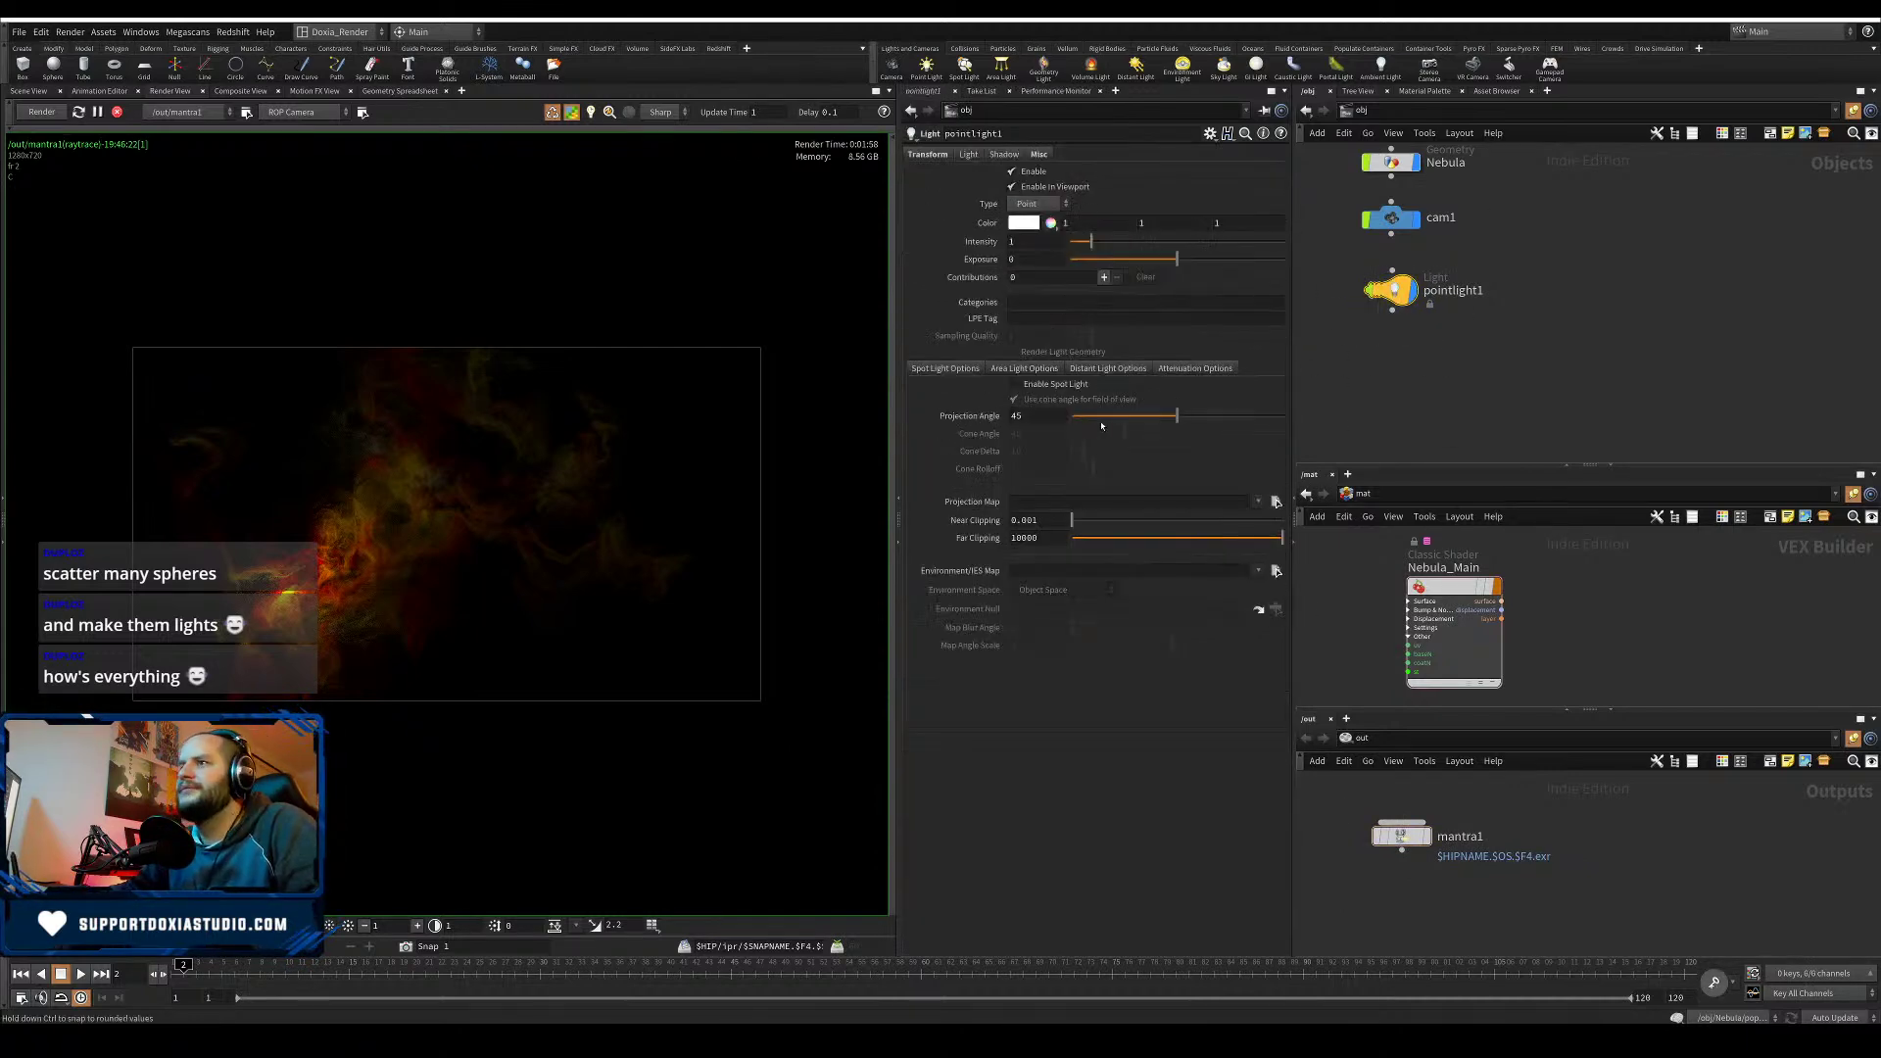
- Enable pointlight1's attenuation ramp multiplier with a Ramp End Distance of 4
{"action": "left_click", "coordinate": [1028, 370]}
{"action": "left_click", "coordinate": [1207, 370]}
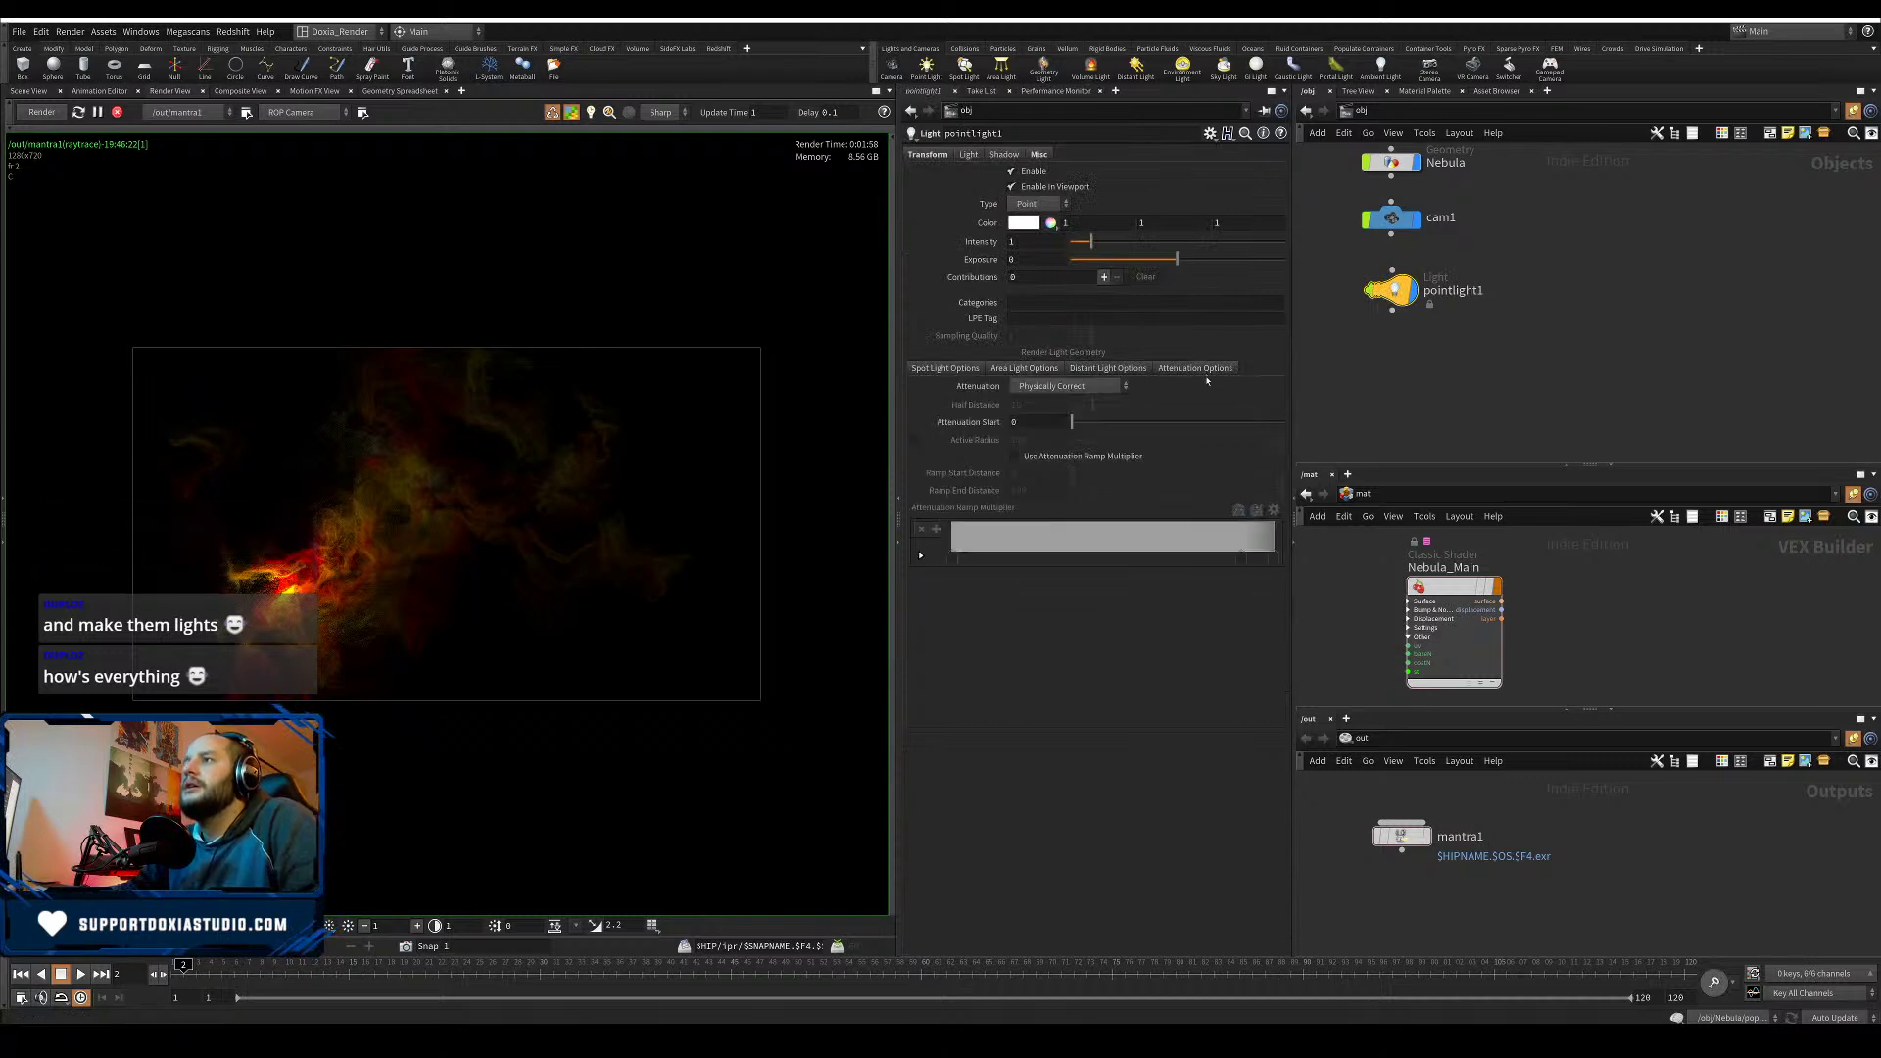
{"action": "left_click", "coordinate": [1067, 459]}
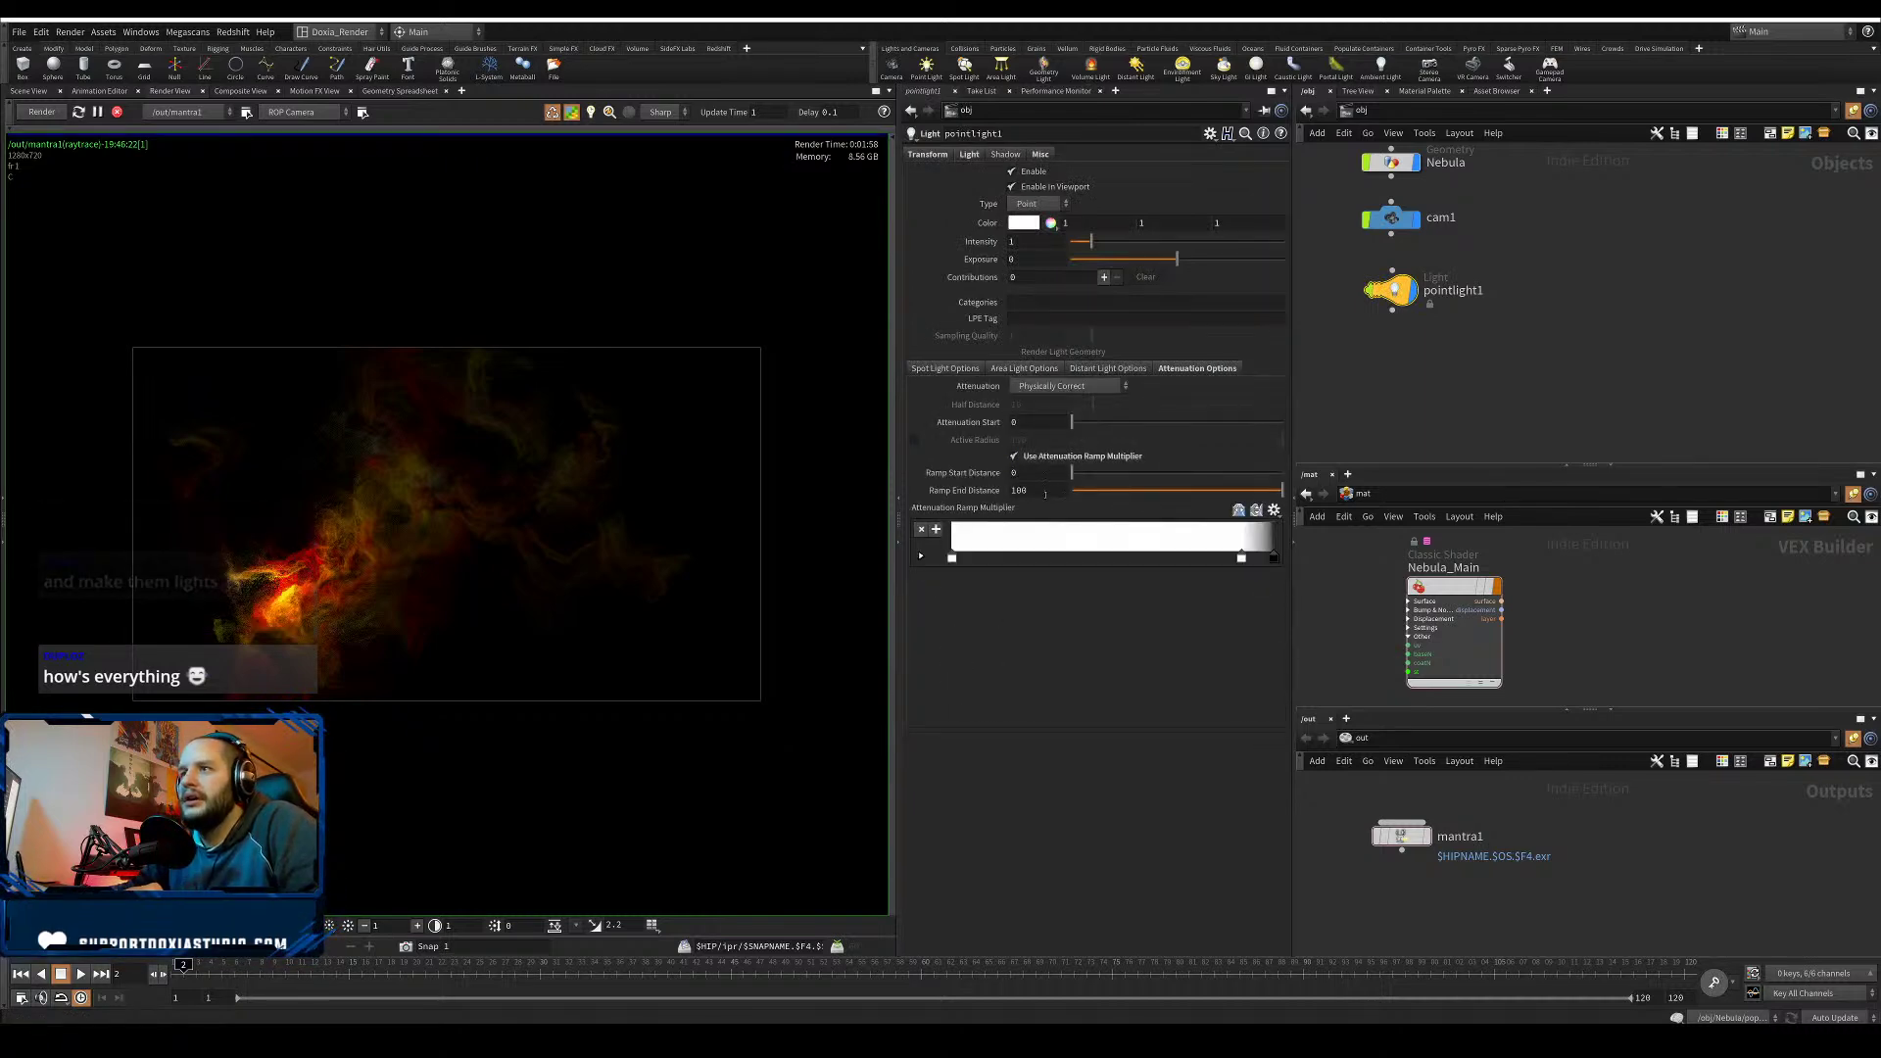
{"action": "double_click", "coordinate": [1023, 491]}
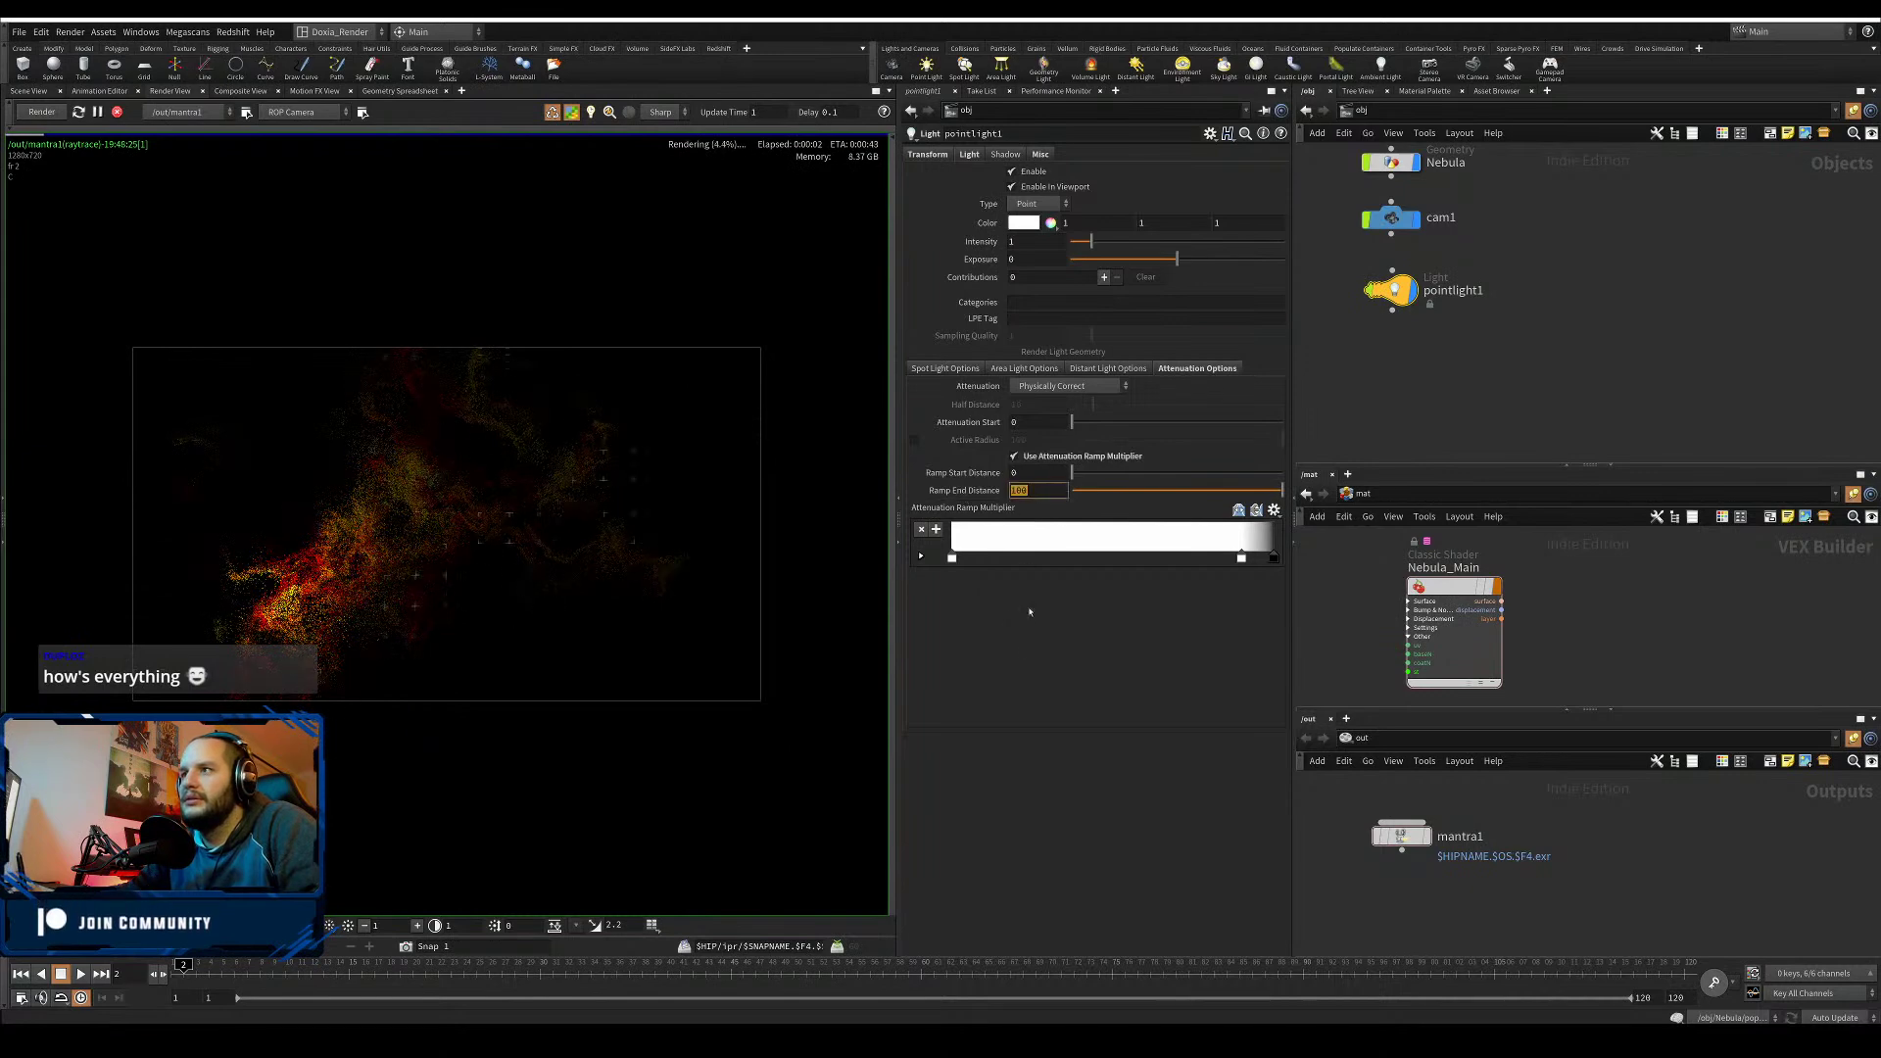
{"action": "type", "text": "1"}
{"action": "key", "text": "Return"}
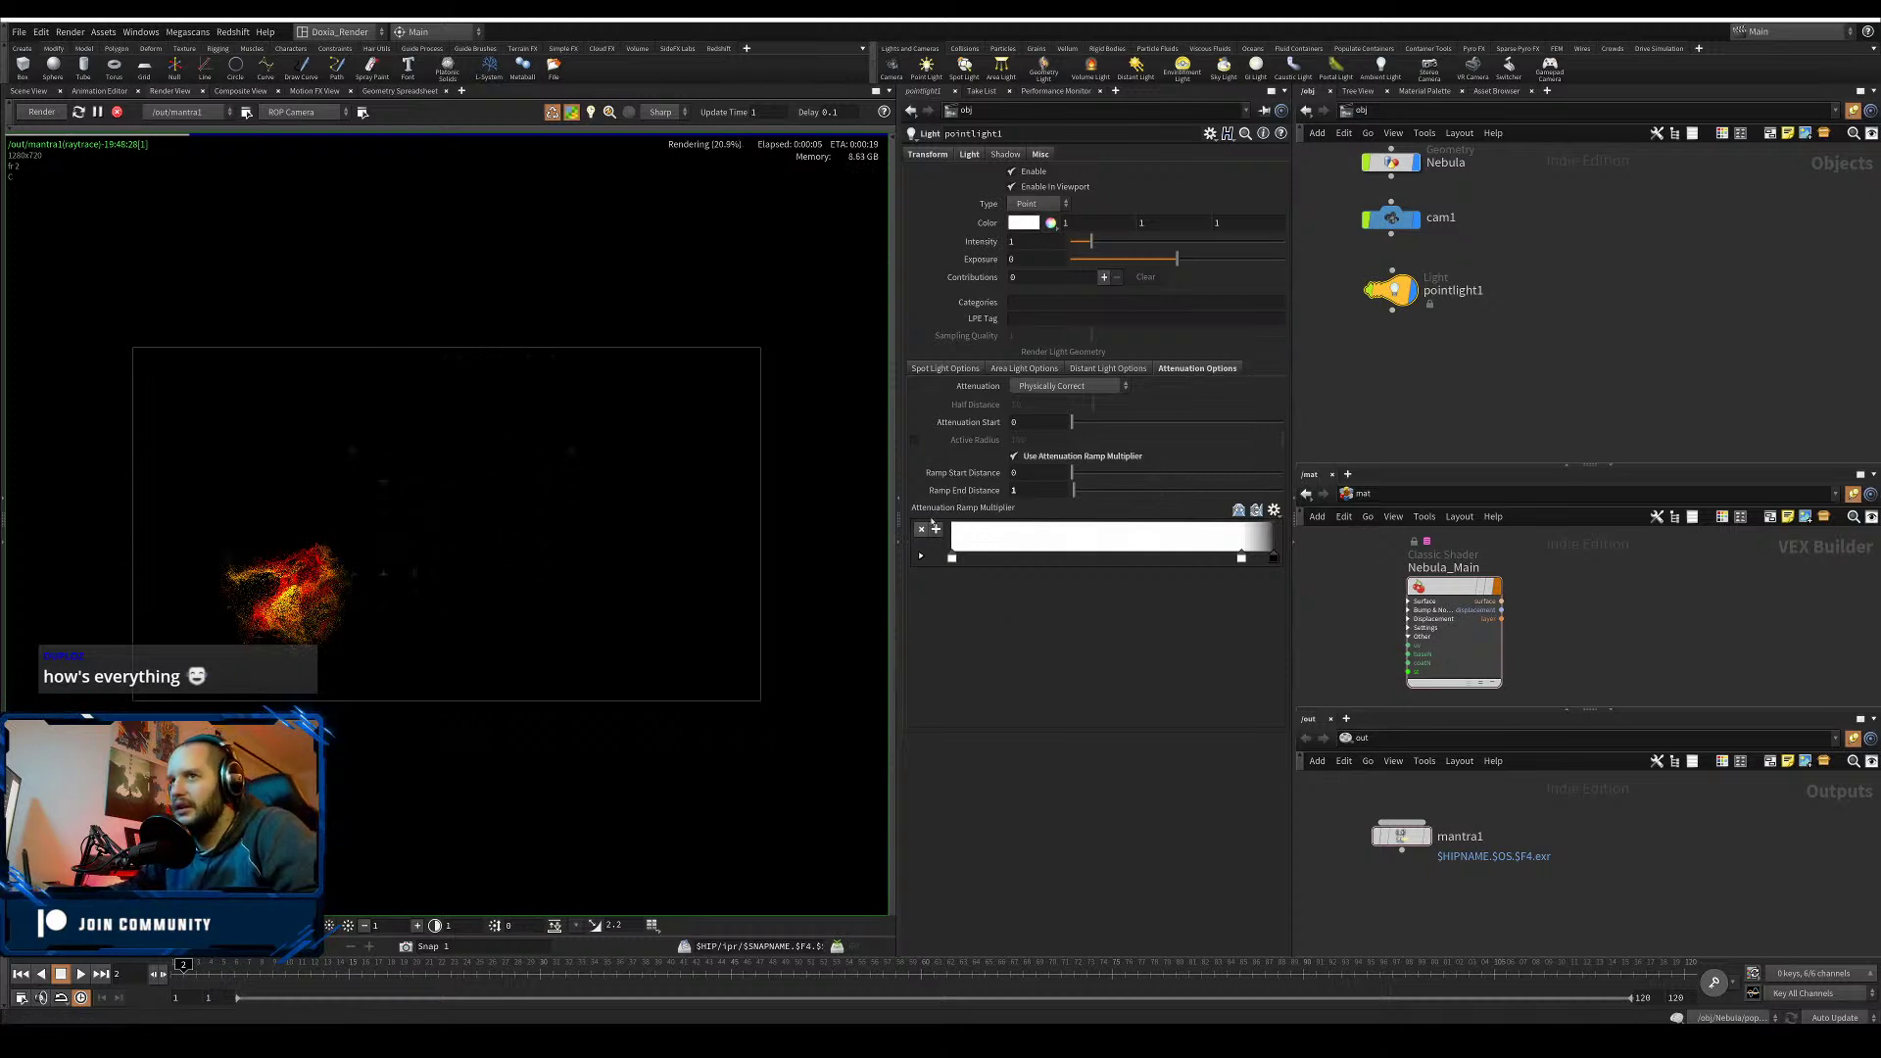
{"action": "double_click", "coordinate": [1031, 490]}
{"action": "type", "text": "4"}
{"action": "key", "text": "Return"}
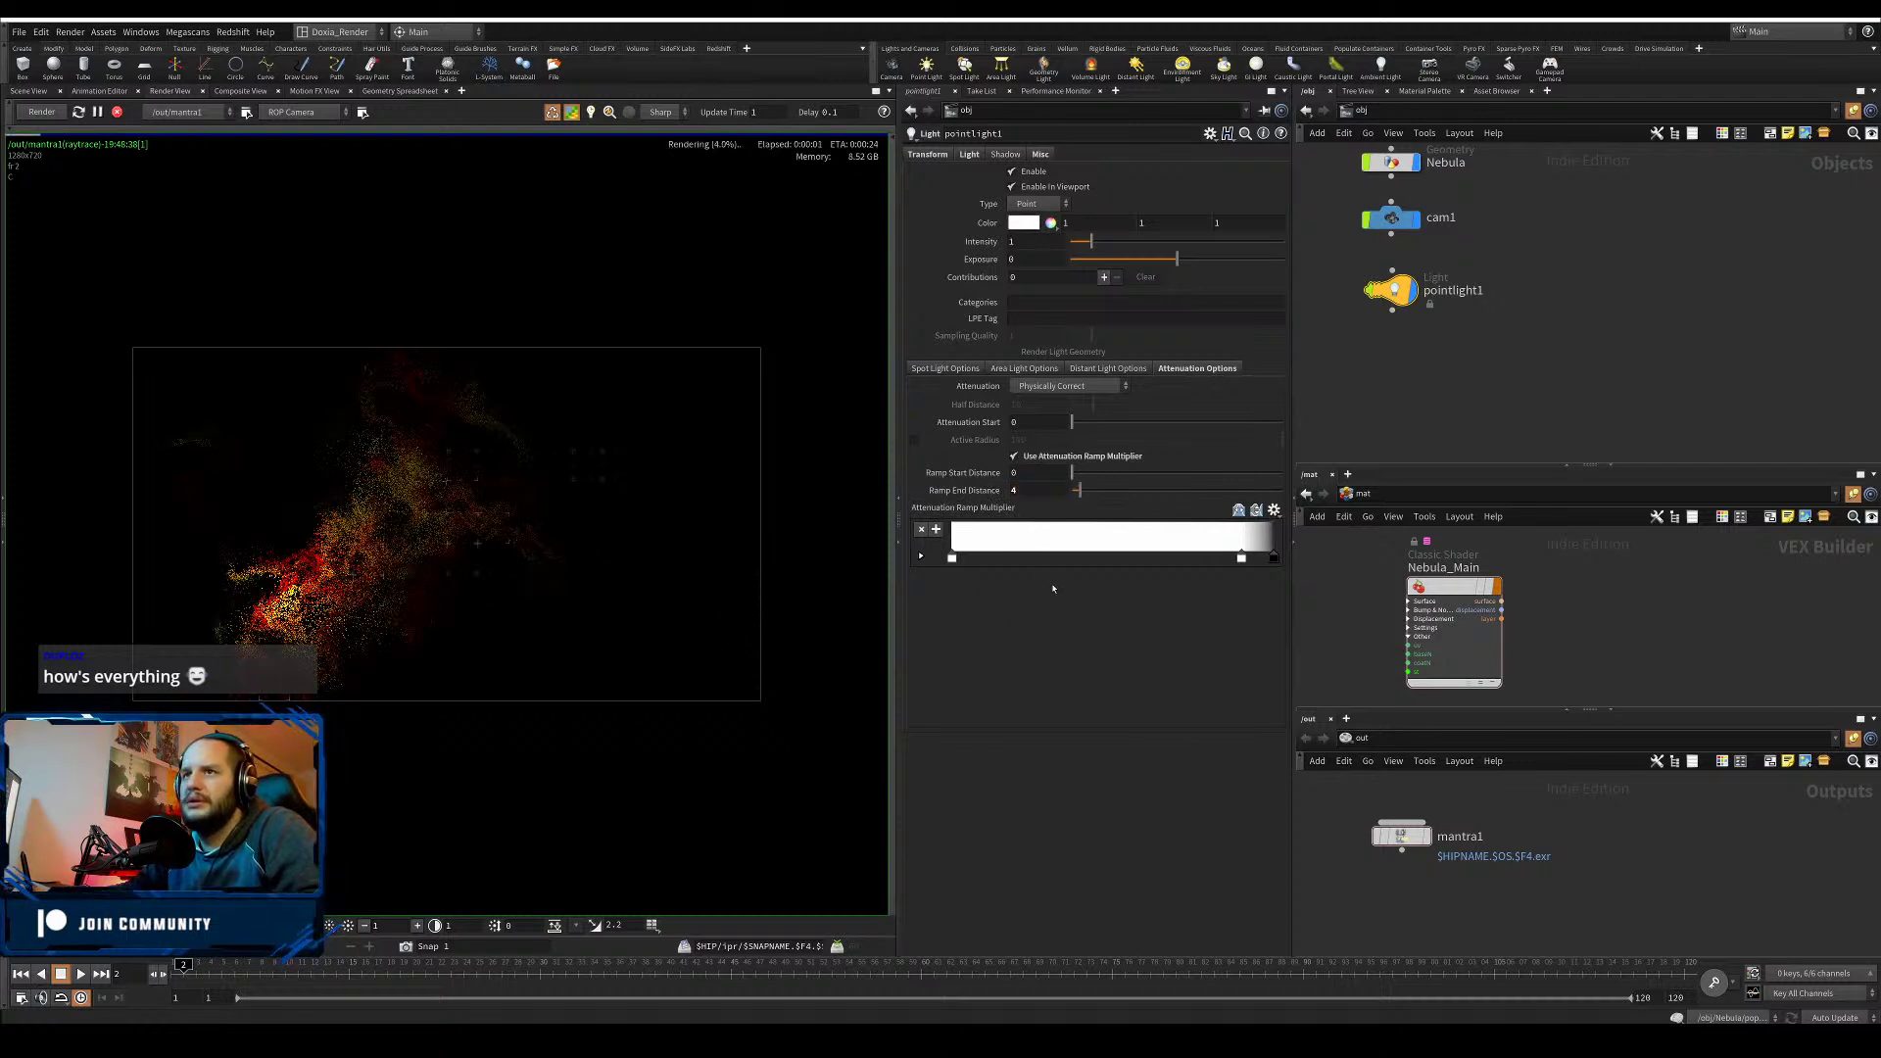
- Reshape the attenuation ramp from white to grey, sliding its third key further right
{"action": "left_click_drag", "start_coordinate": [1231, 557], "coordinate": [986, 561]}
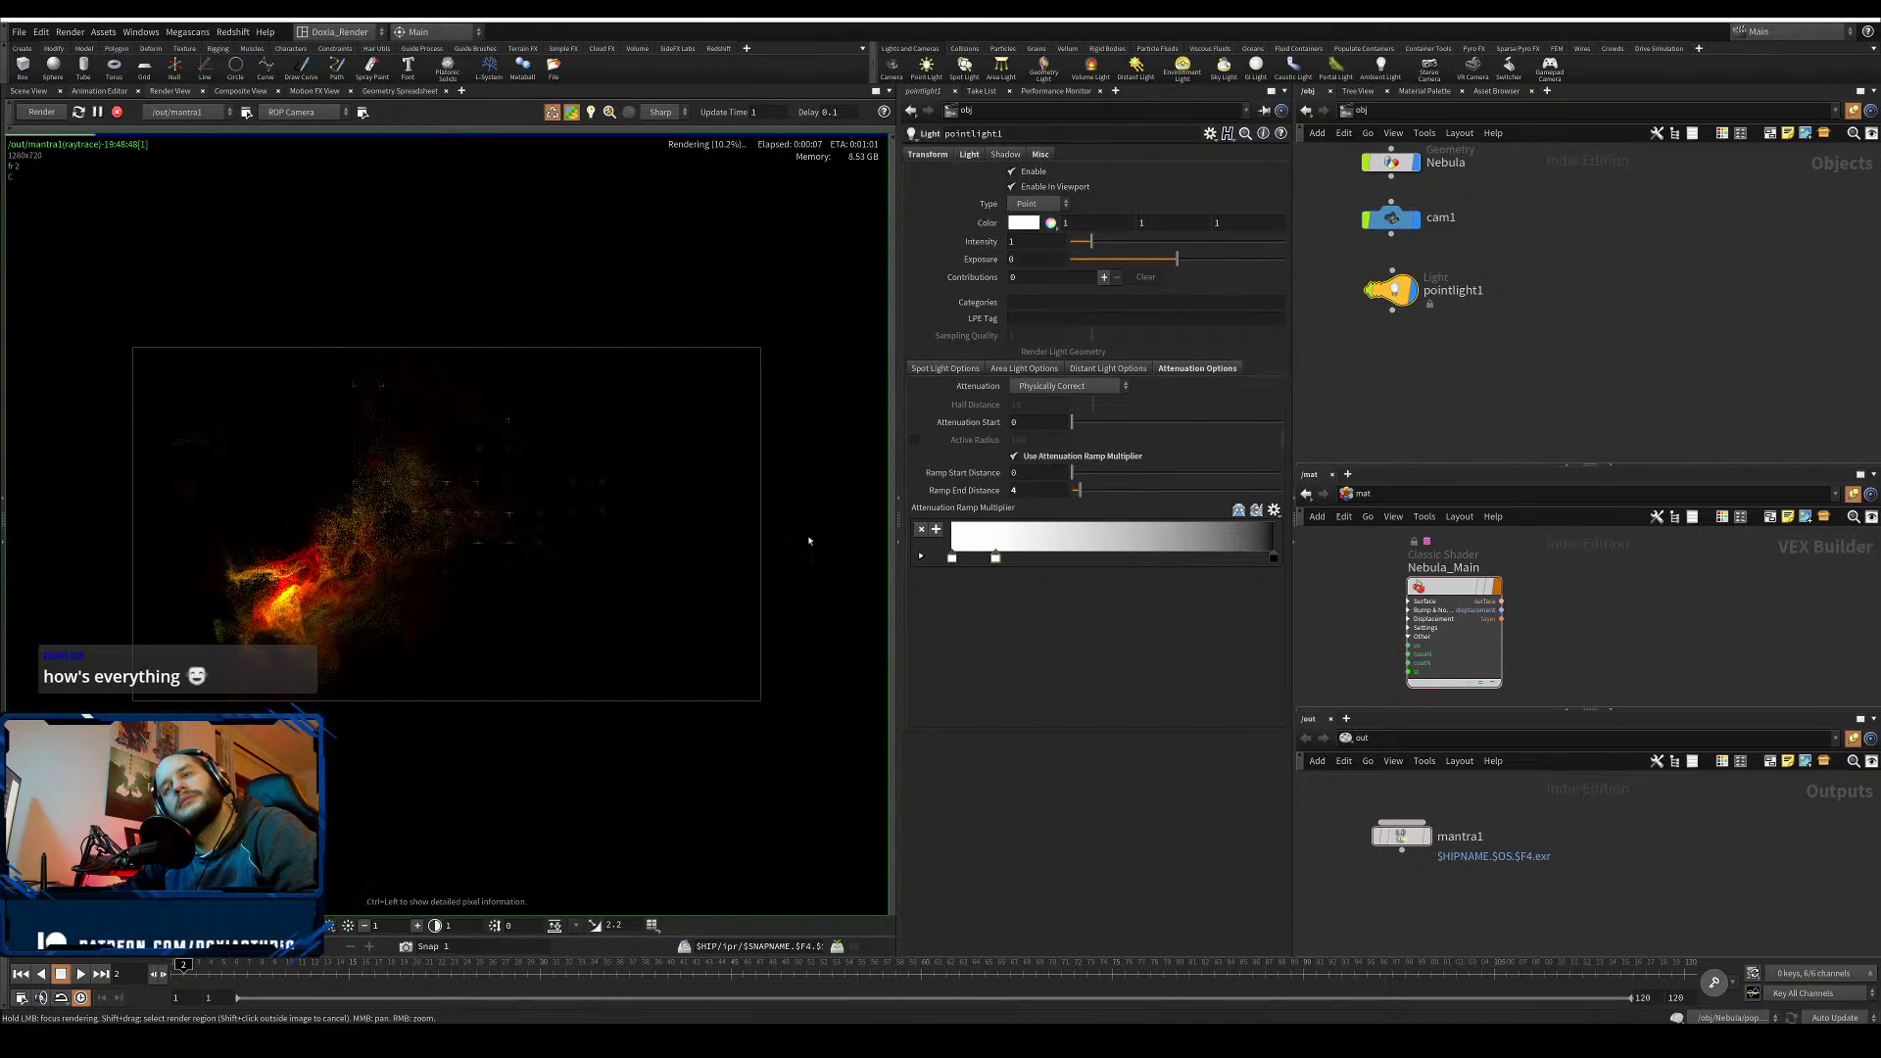
{"action": "left_click_drag", "start_coordinate": [1258, 556], "coordinate": [1095, 558]}
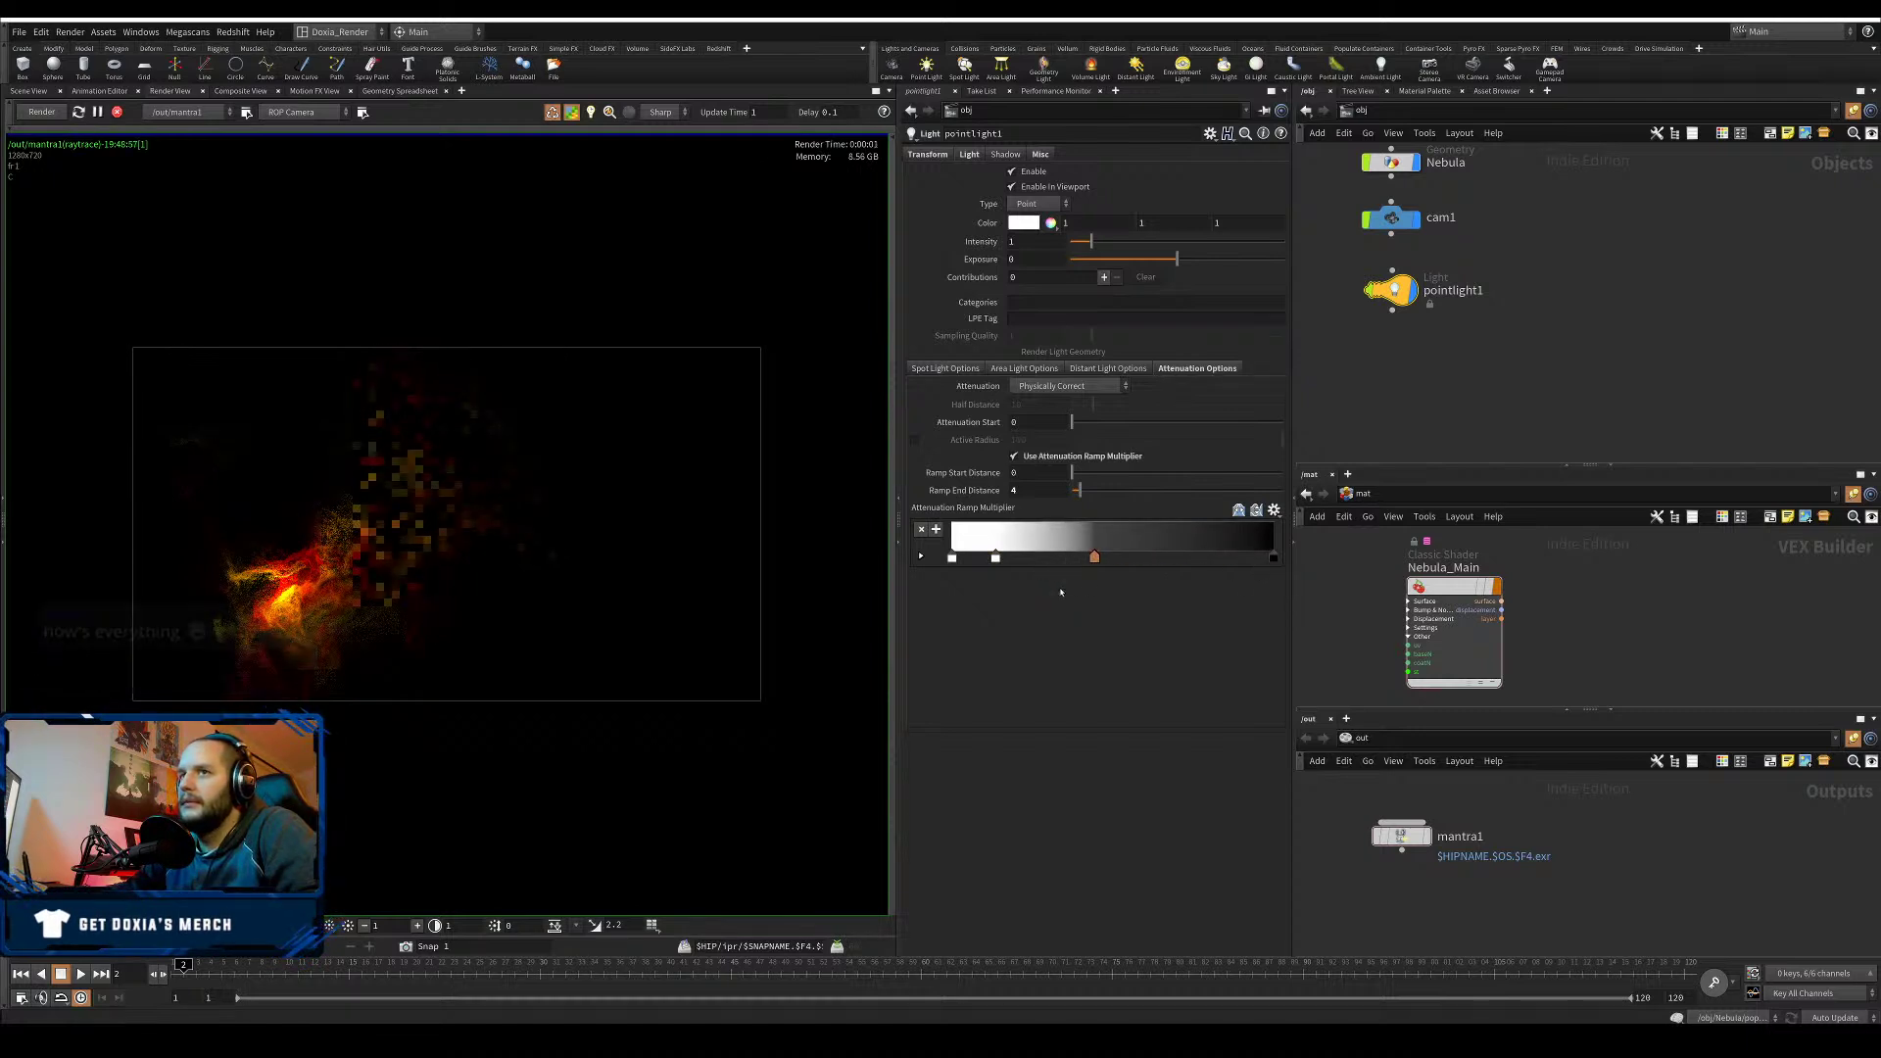
{"action": "key", "text": "ctrl+z"}
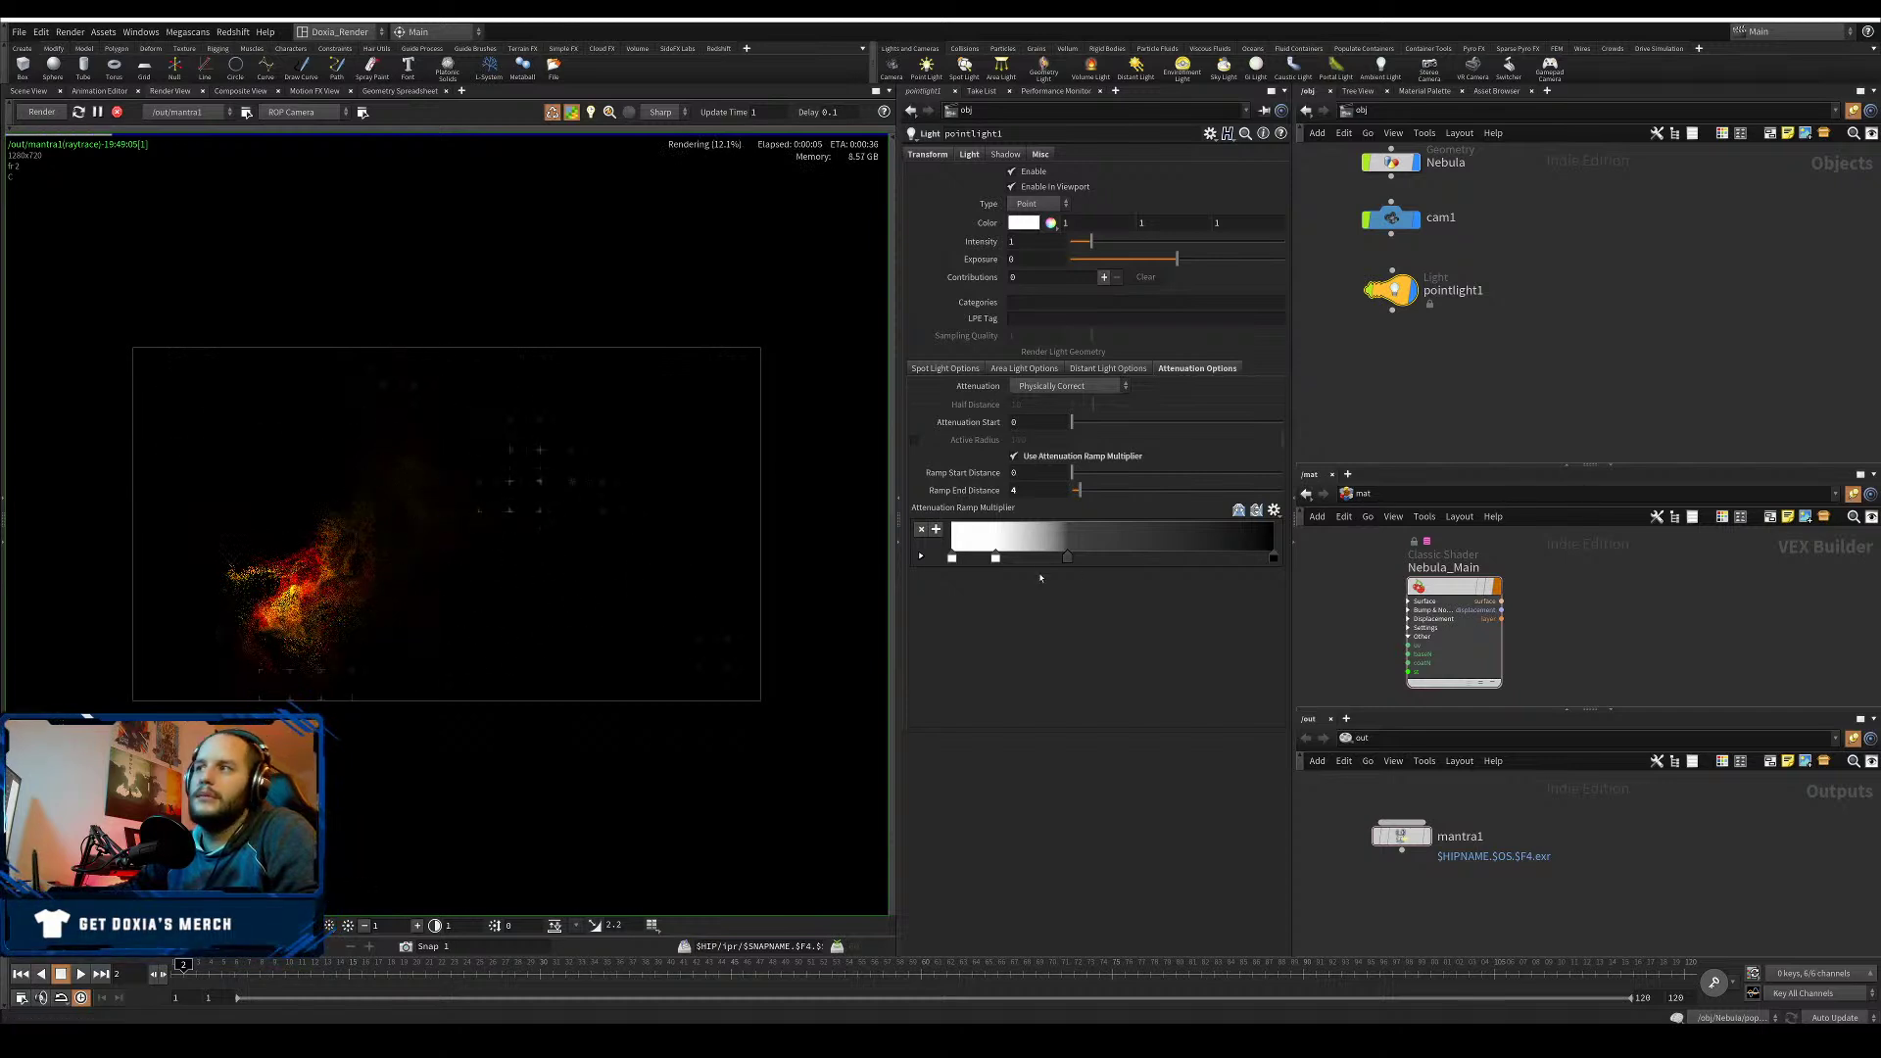
{"action": "left_click_drag", "start_coordinate": [1067, 557], "coordinate": [1162, 557]}
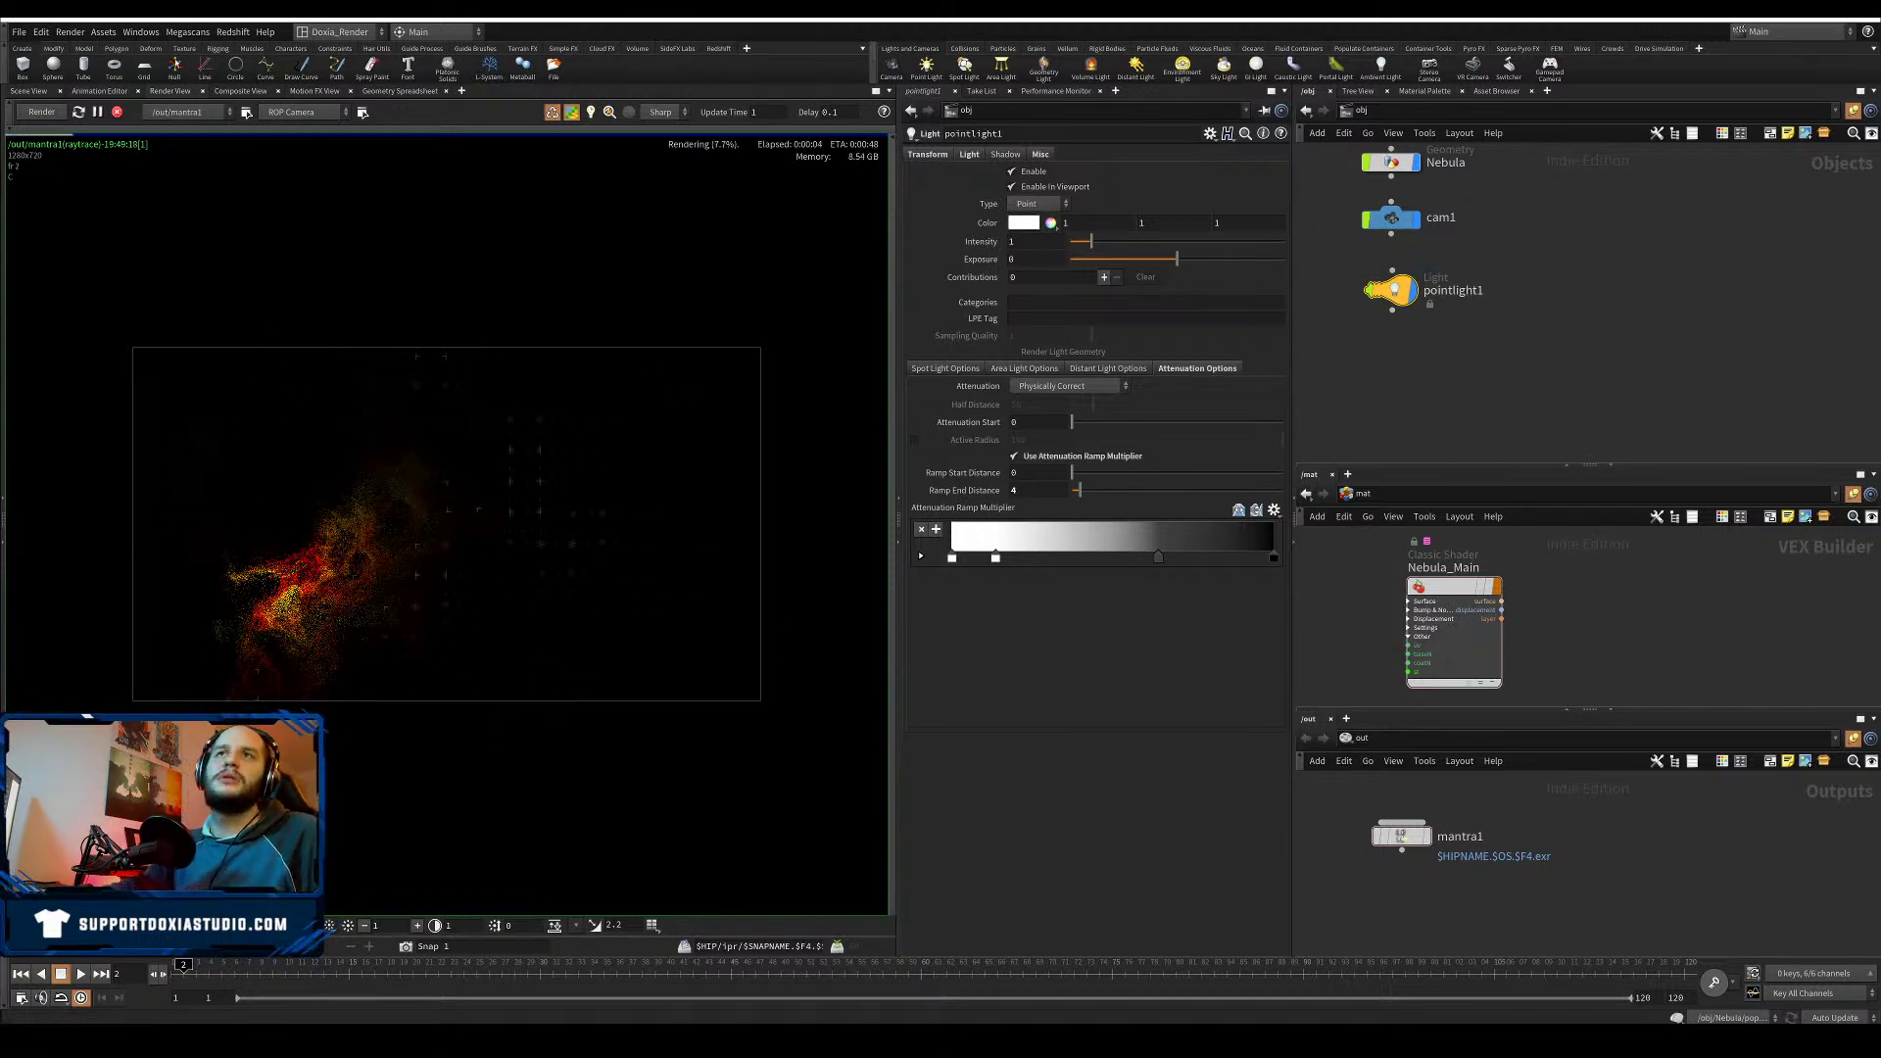
{"action": "left_click", "coordinate": [889, 91]}
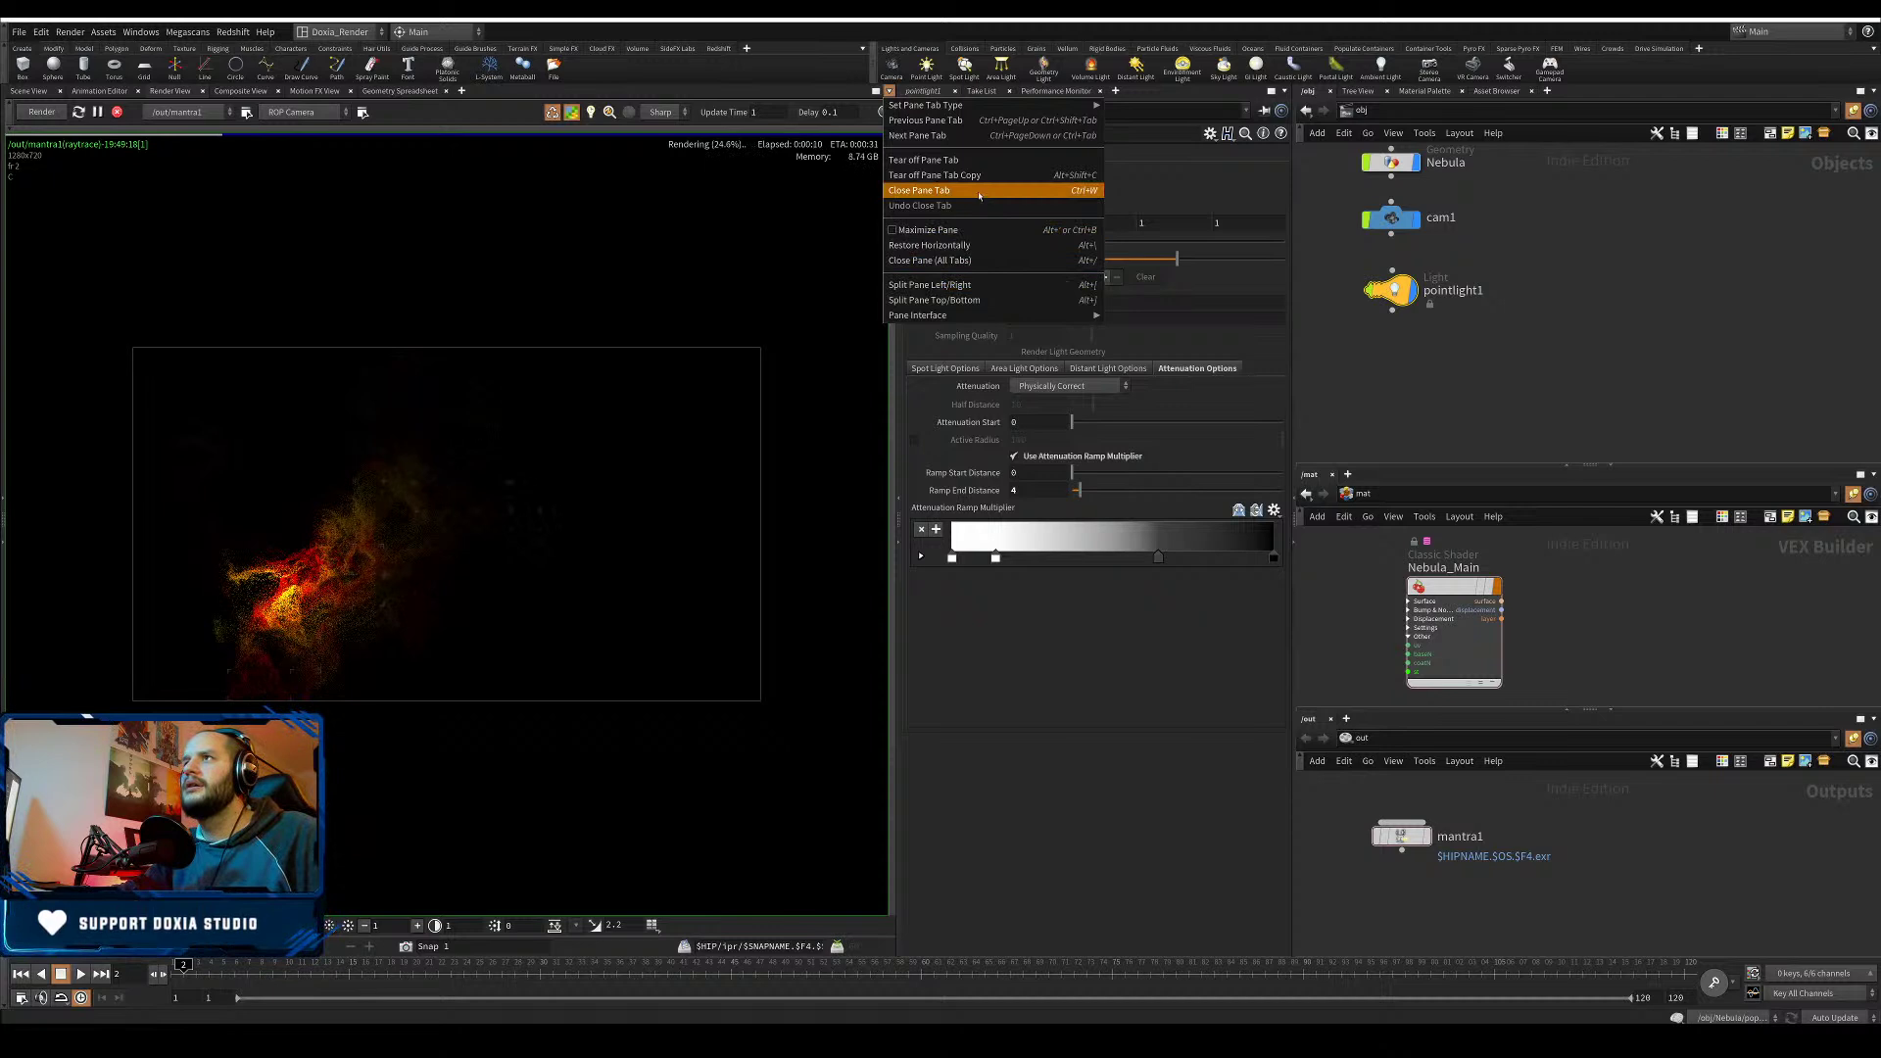
- Split the render pane top/bottom and show a 3D Scene View in the lower half
{"action": "left_click", "coordinate": [934, 300]}
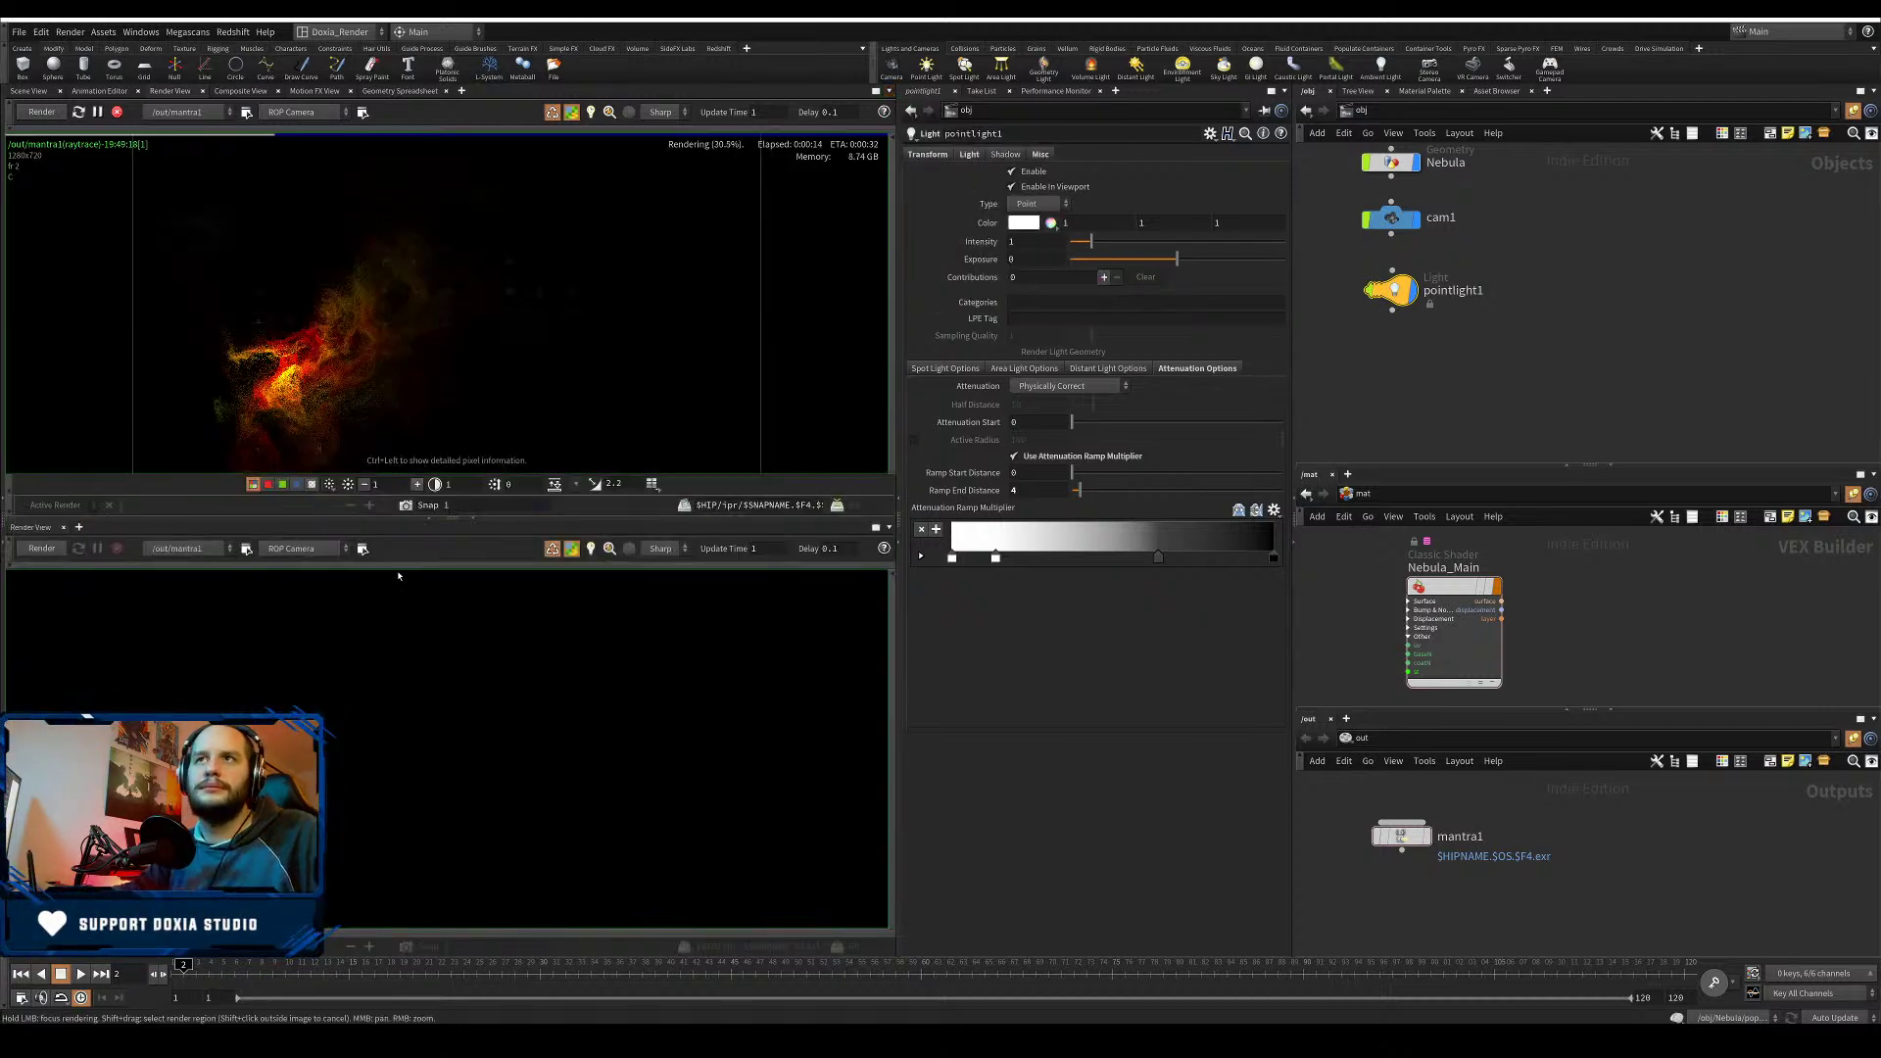
{"action": "left_click", "coordinate": [79, 530]}
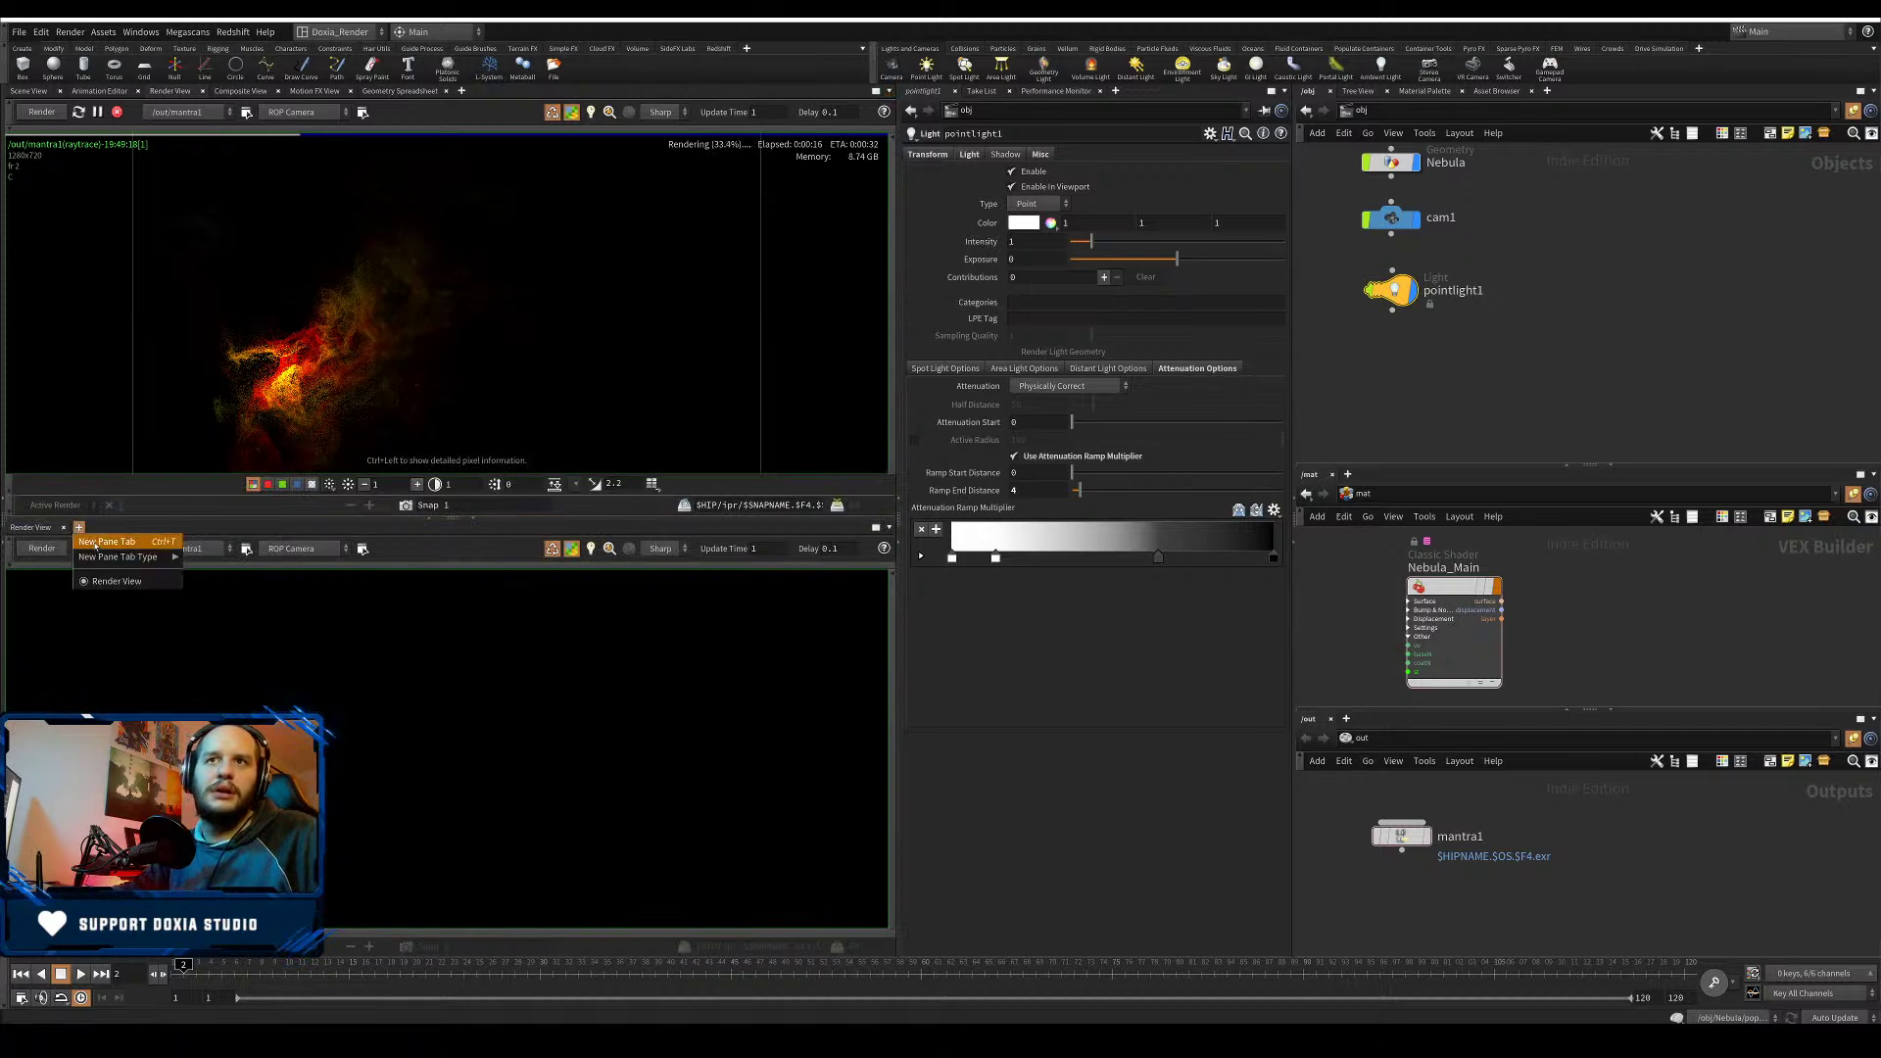
{"action": "mouse_move", "coordinate": [157, 556]}
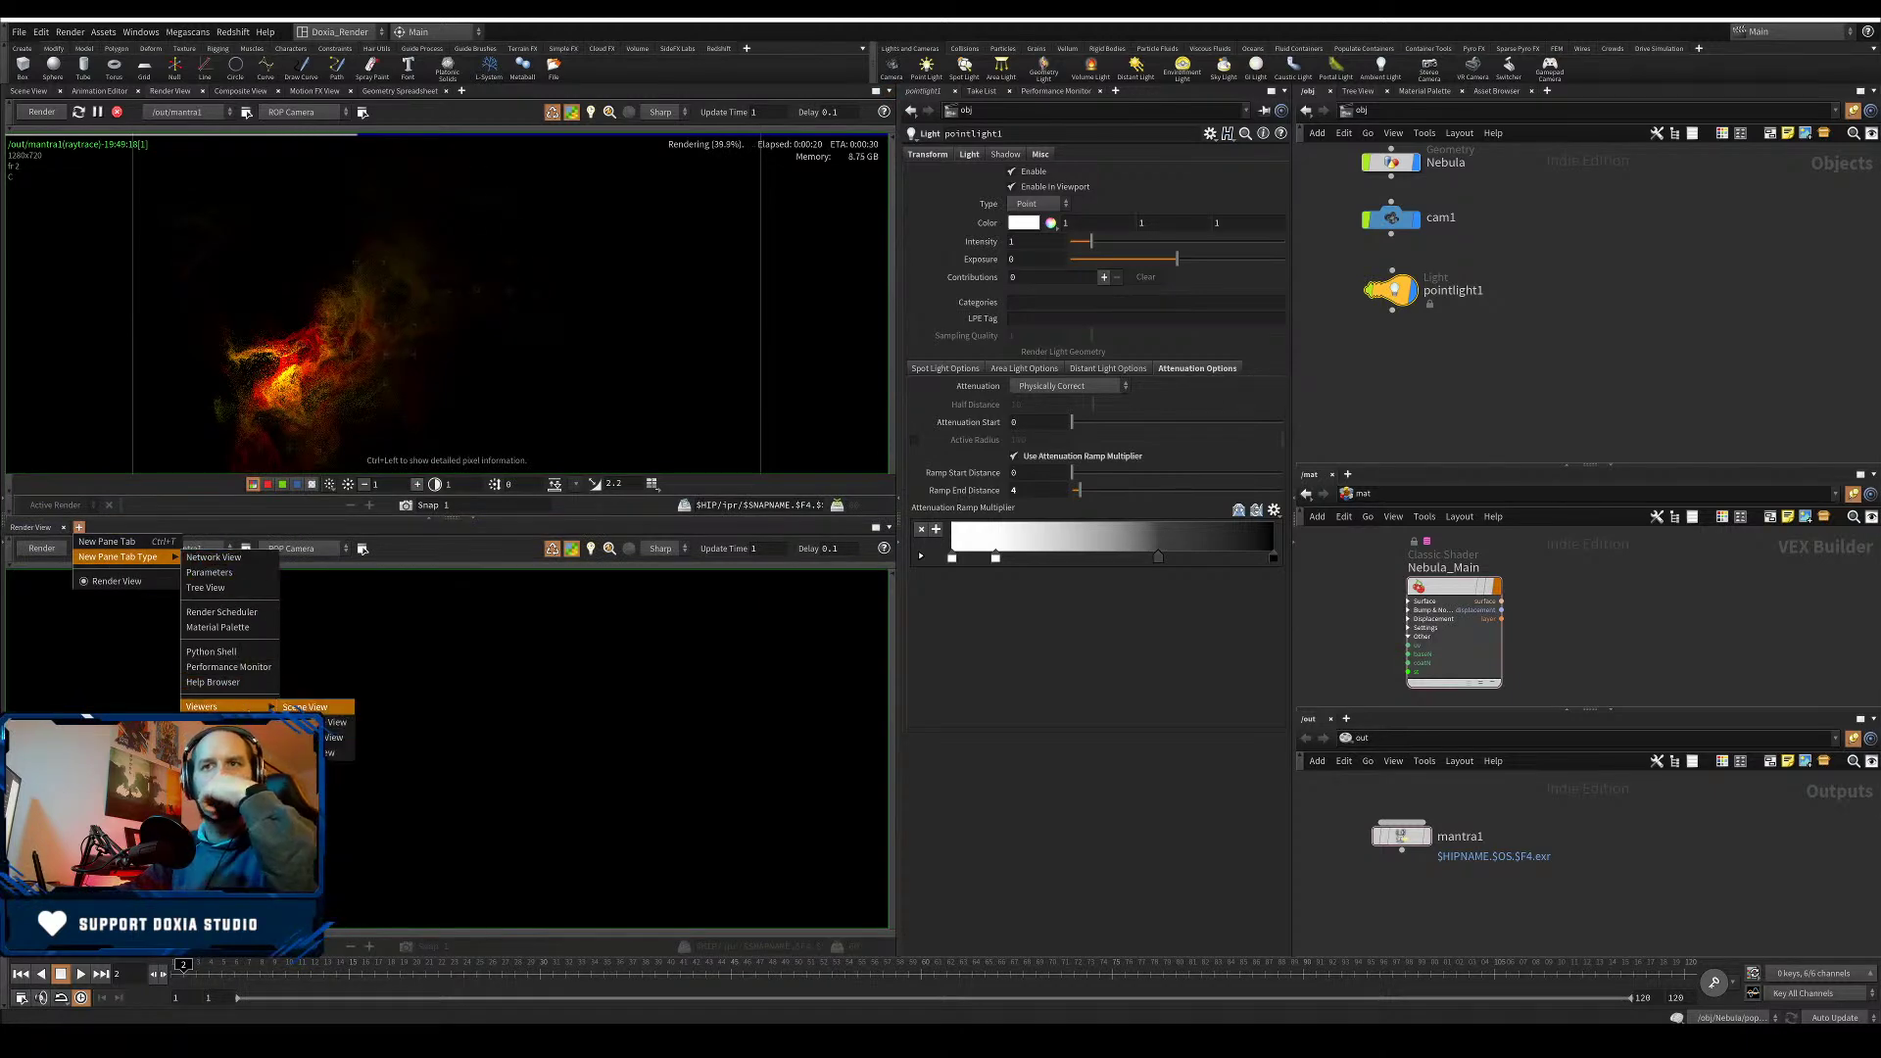
{"action": "left_click", "coordinate": [304, 706]}
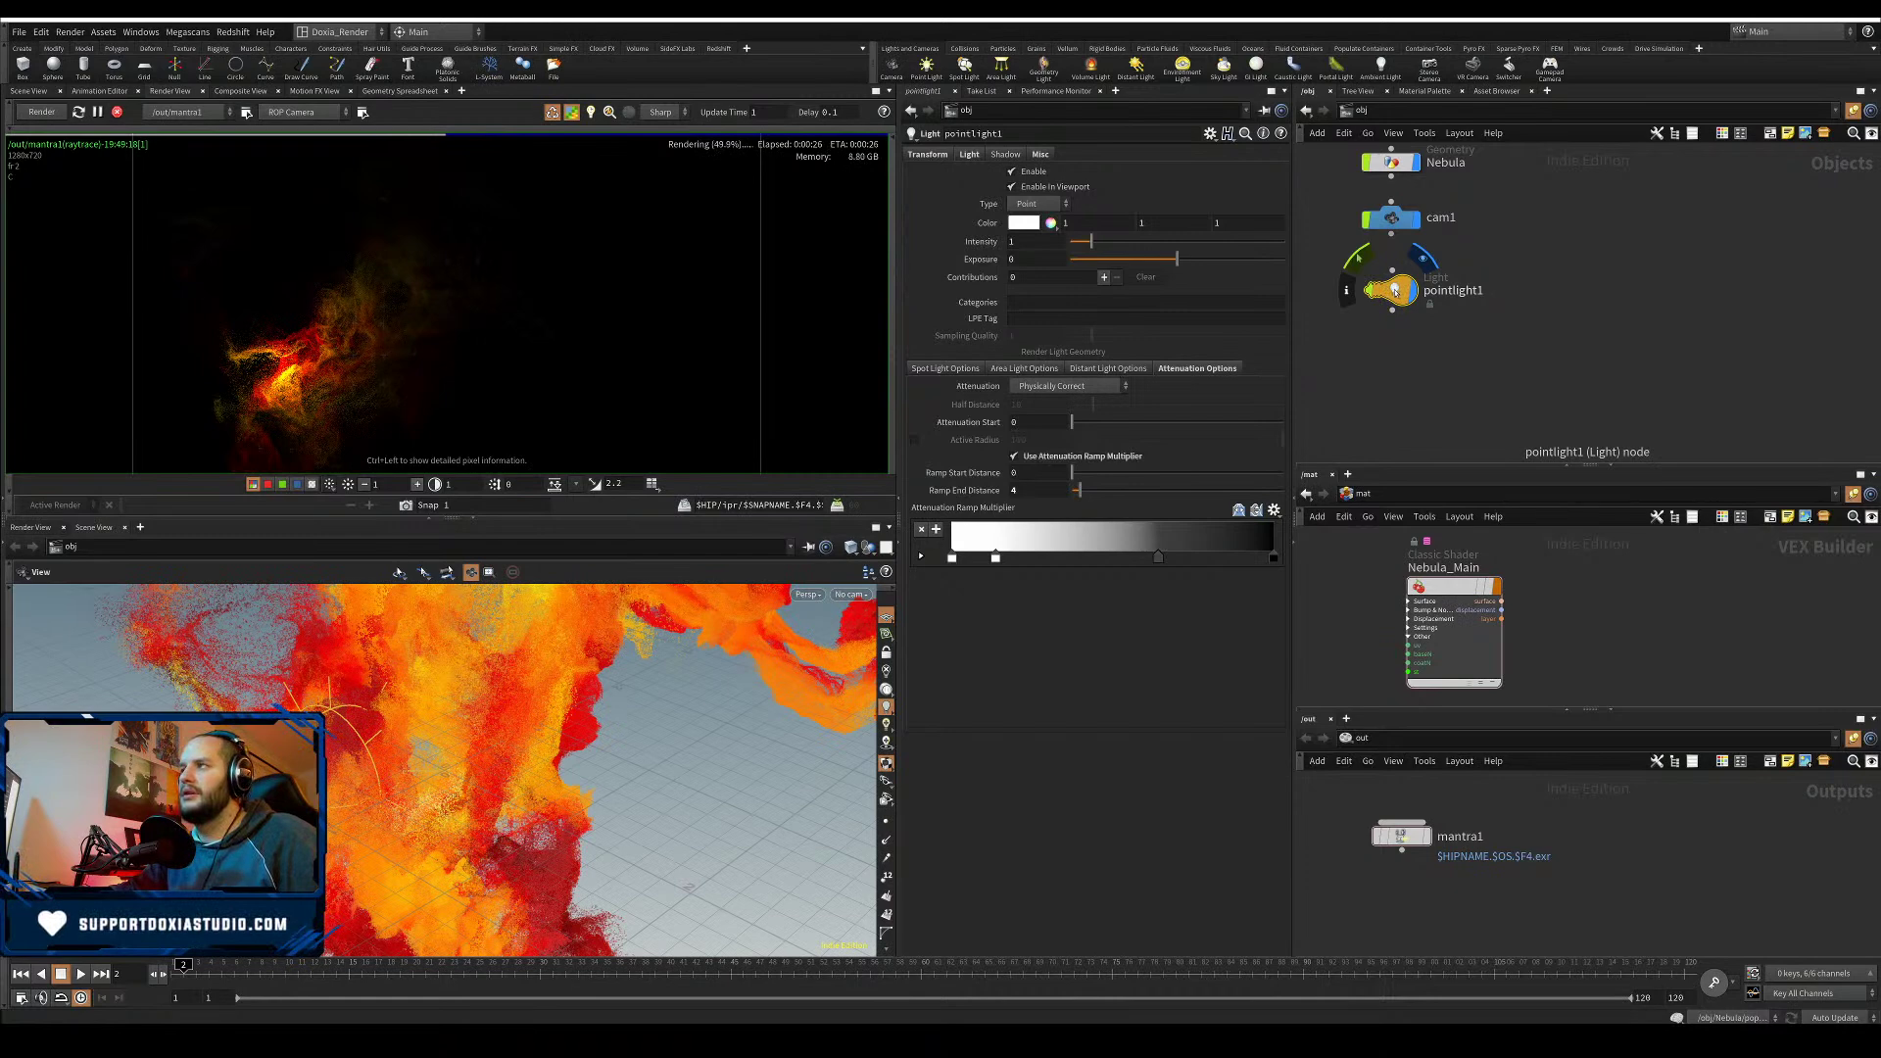
- Duplicate pointlight1 as pointlight2 and make it pure green
{"action": "left_click_drag", "start_coordinate": [1395, 292], "coordinate": [1411, 364], "text": "alt"}
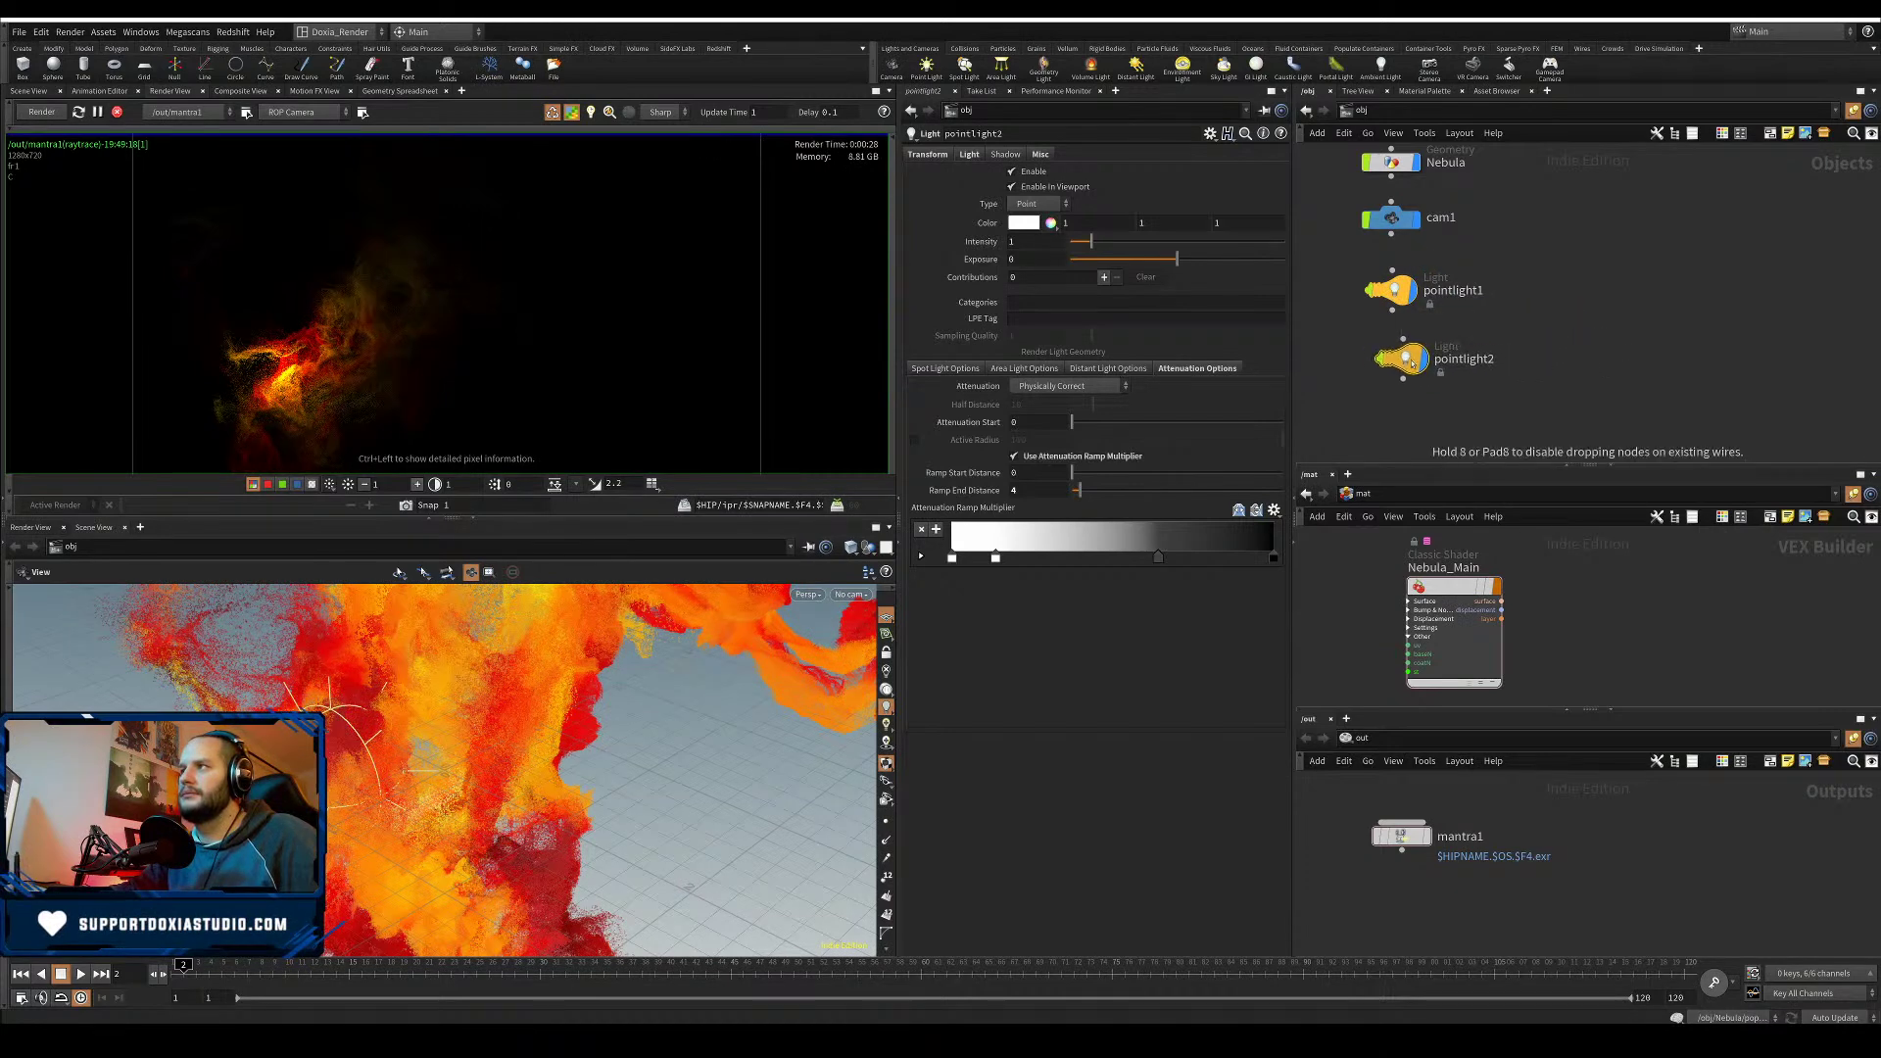
{"action": "left_click", "coordinate": [1026, 223]}
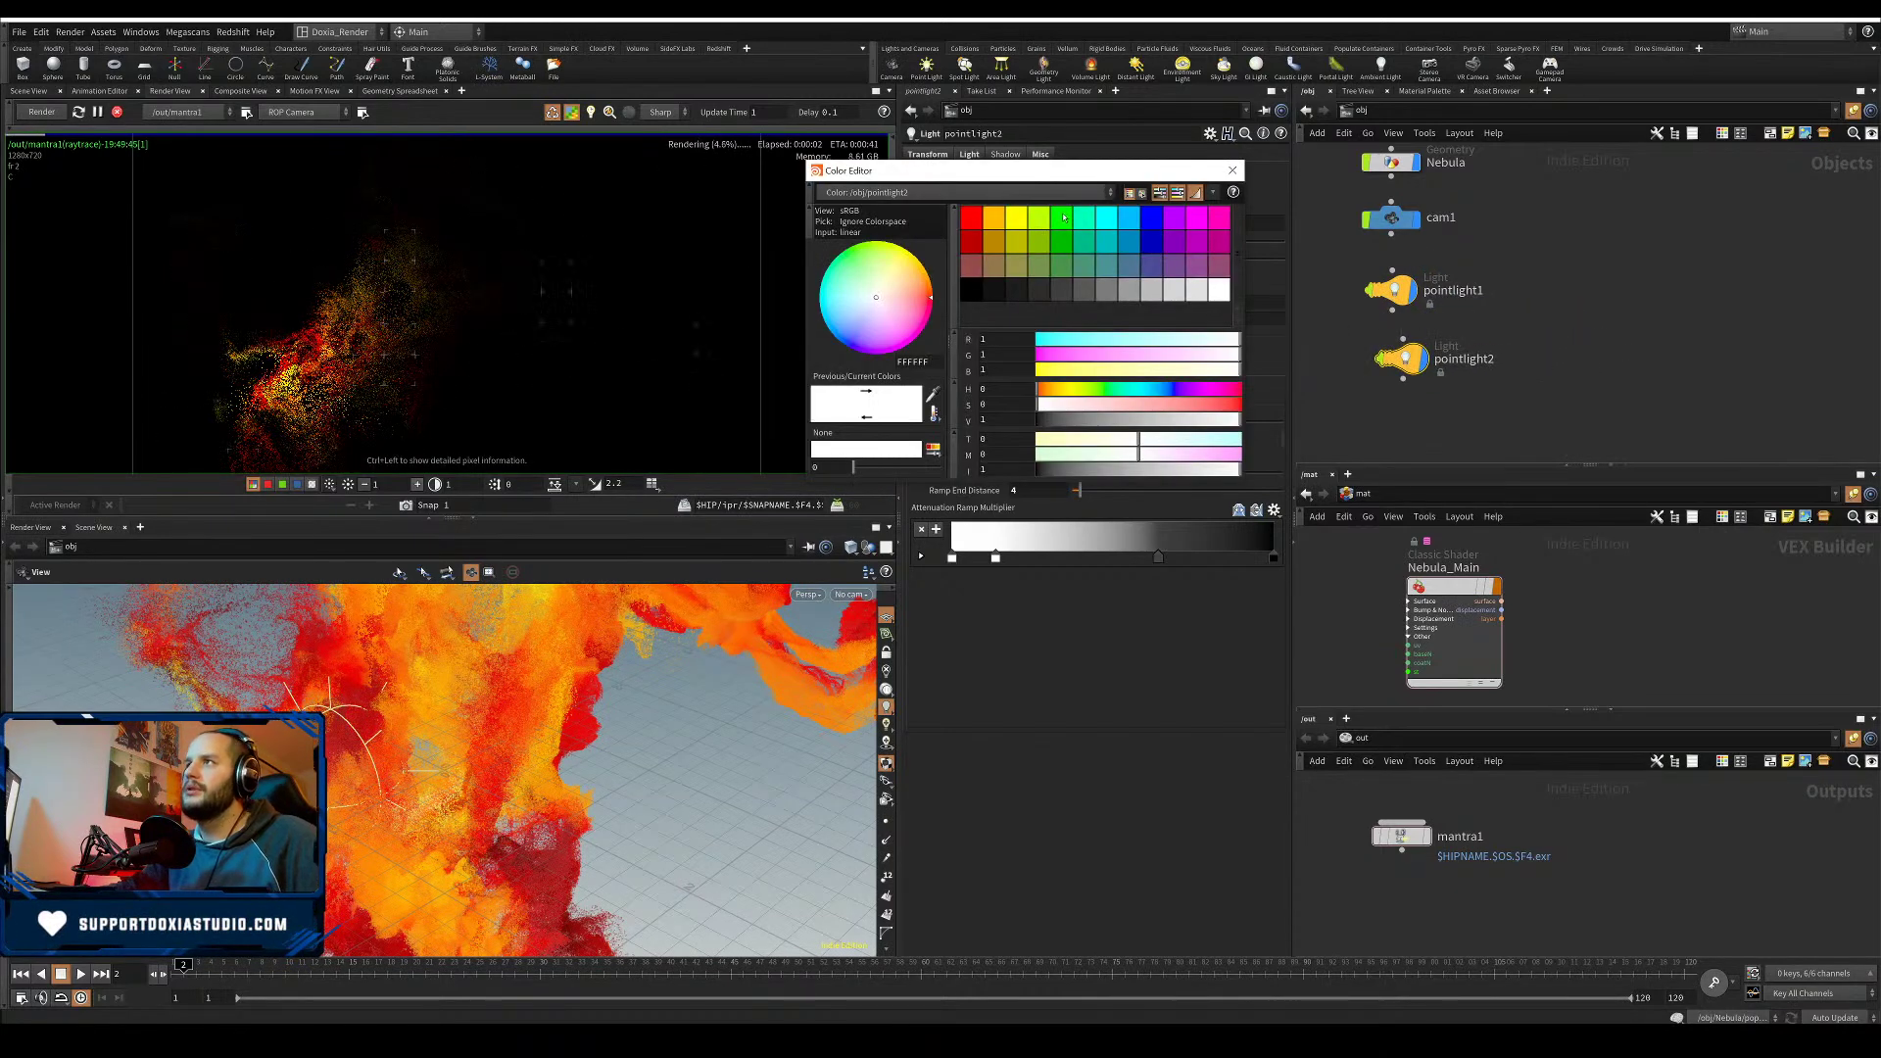
{"action": "left_click", "coordinate": [1063, 217]}
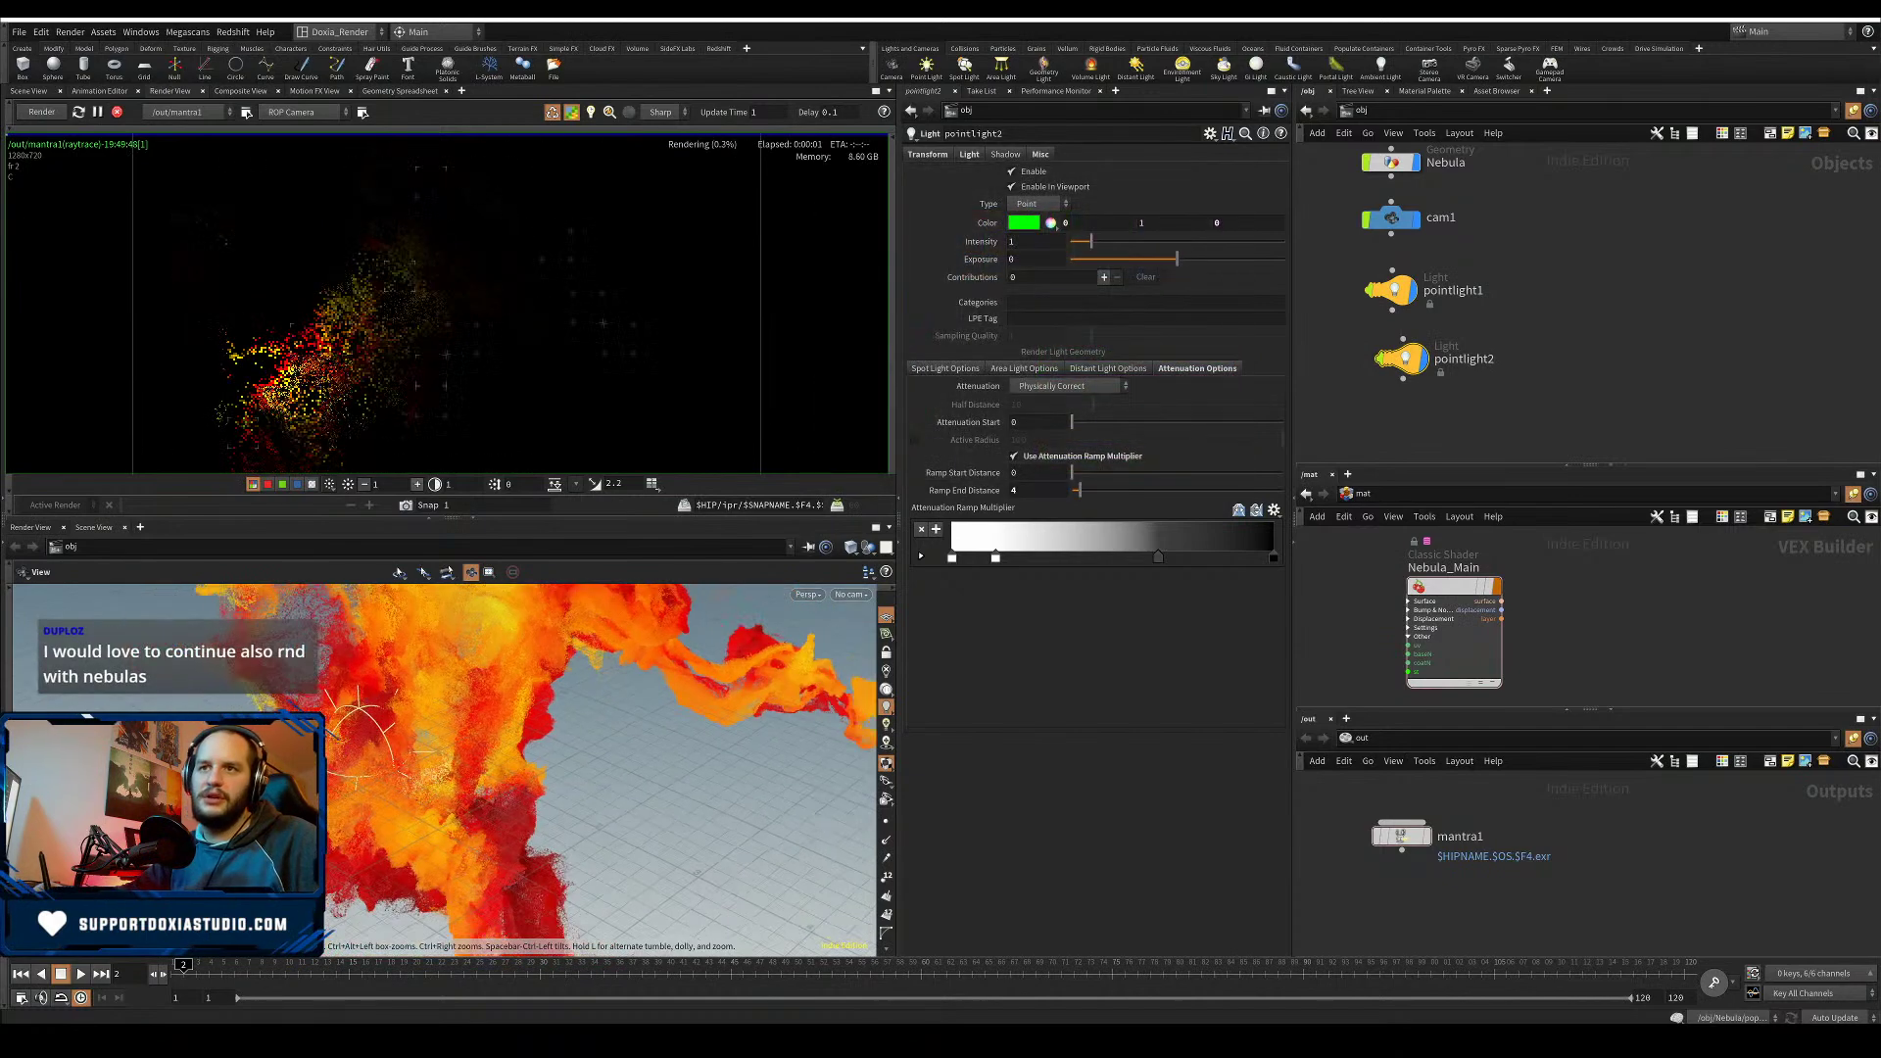
- Raise pointlight2 higher in the scene, then duplicate it as pointlight3
{"action": "scroll", "coordinate": [394, 707], "scroll_direction": "down", "scroll_amount": 5}
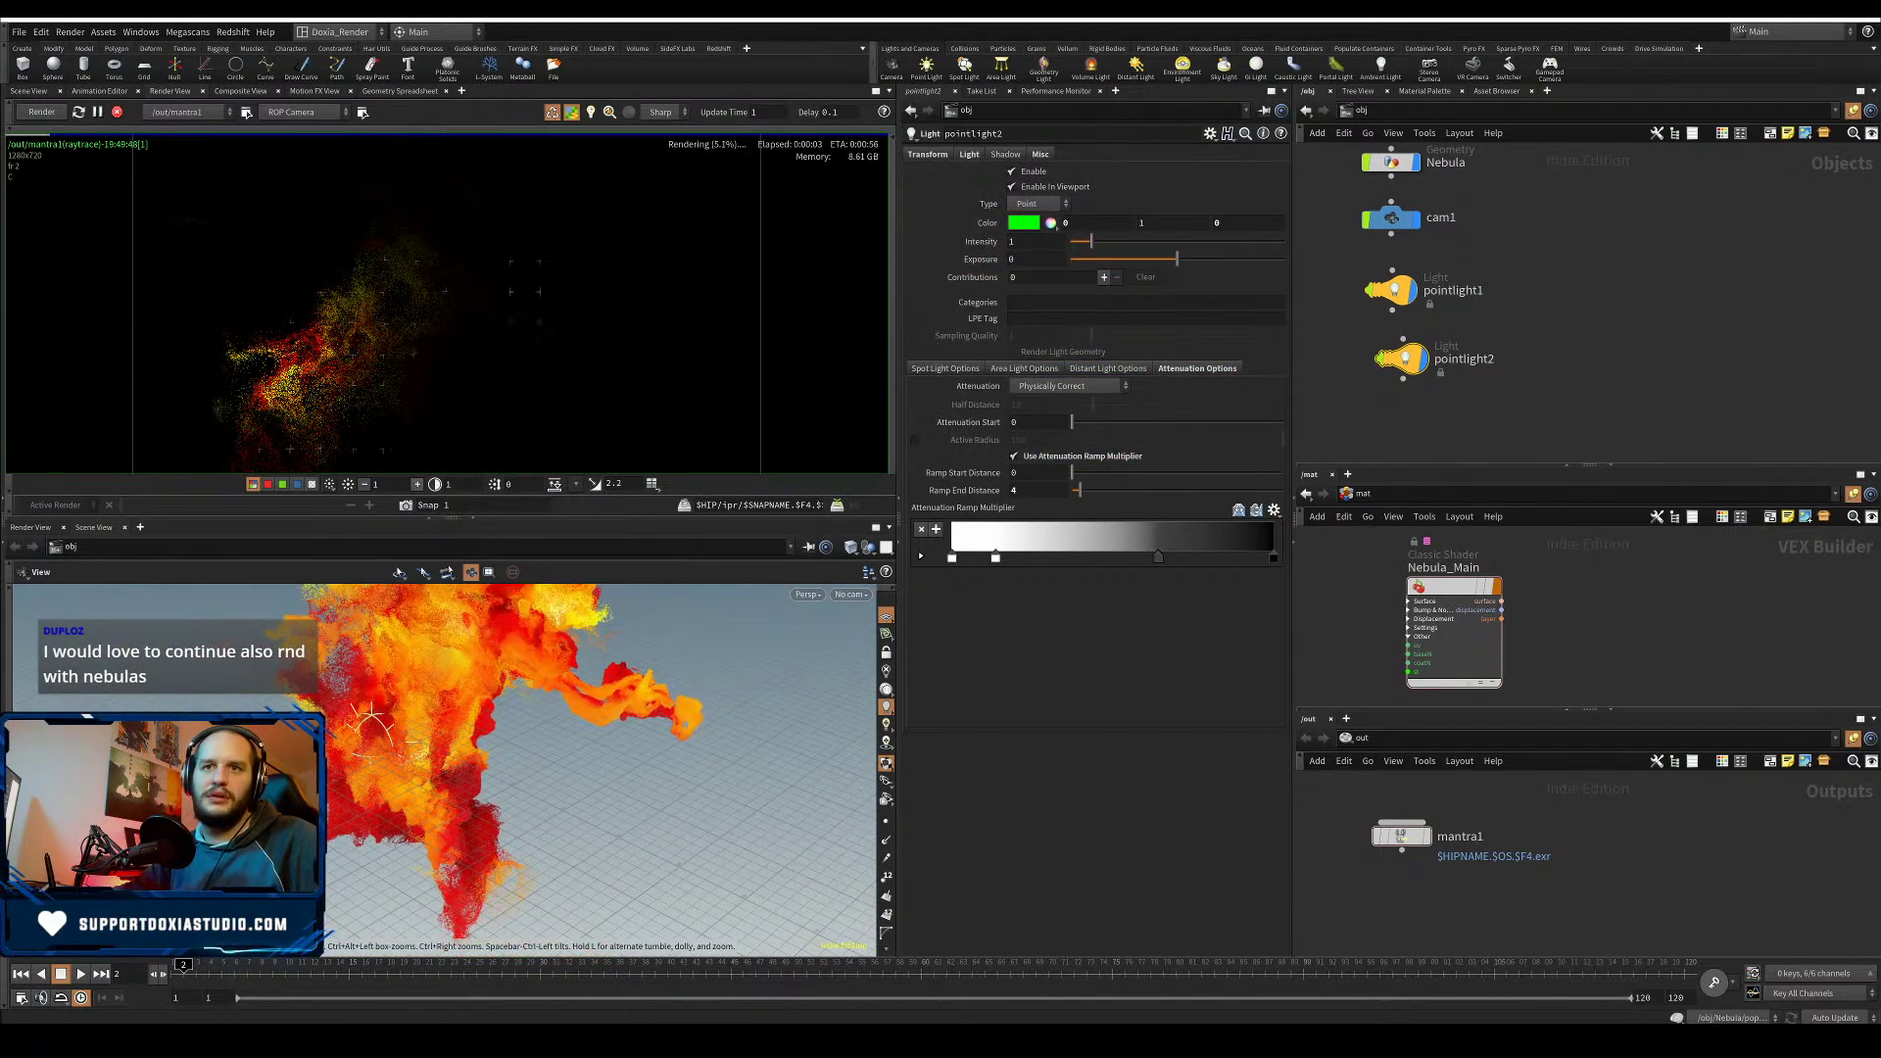
{"action": "left_click_drag", "start_coordinate": [441, 744], "coordinate": [456, 748], "text": "alt"}
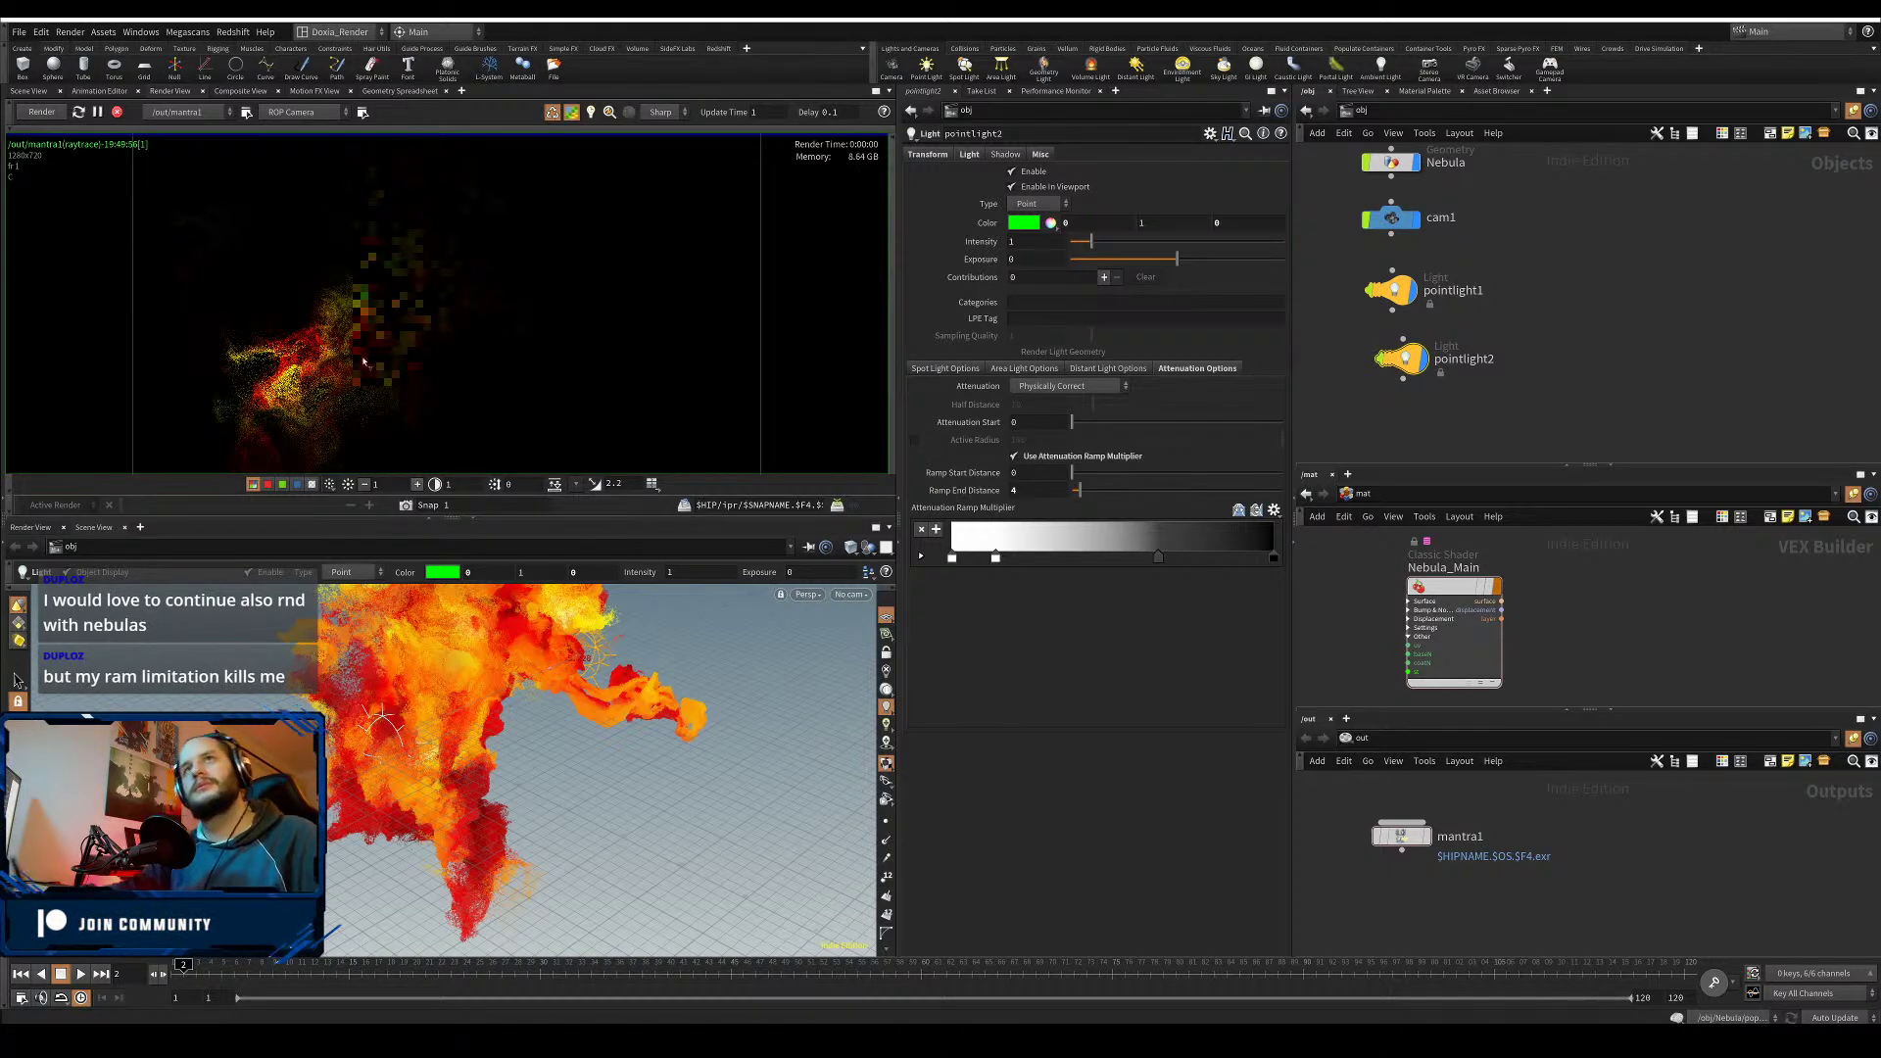
{"action": "key", "text": "Escape"}
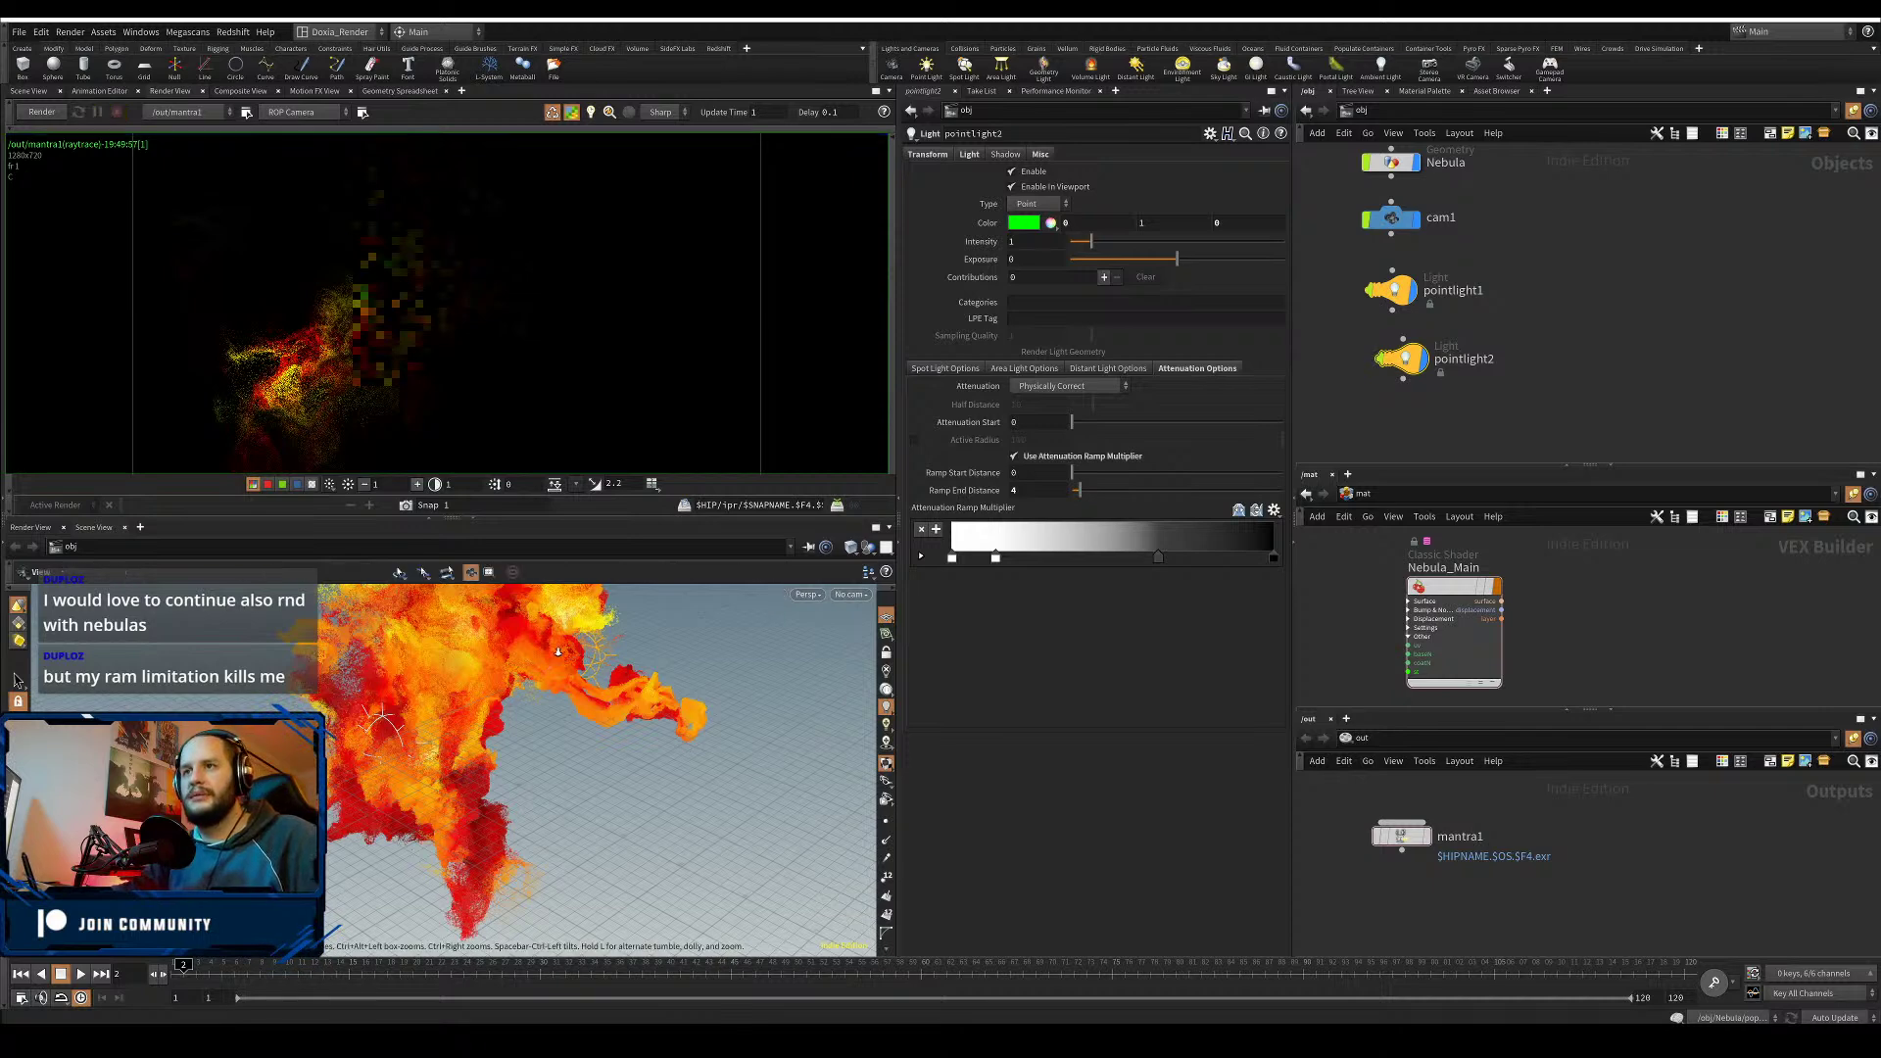
{"action": "left_click_drag", "start_coordinate": [557, 627], "coordinate": [339, 630]}
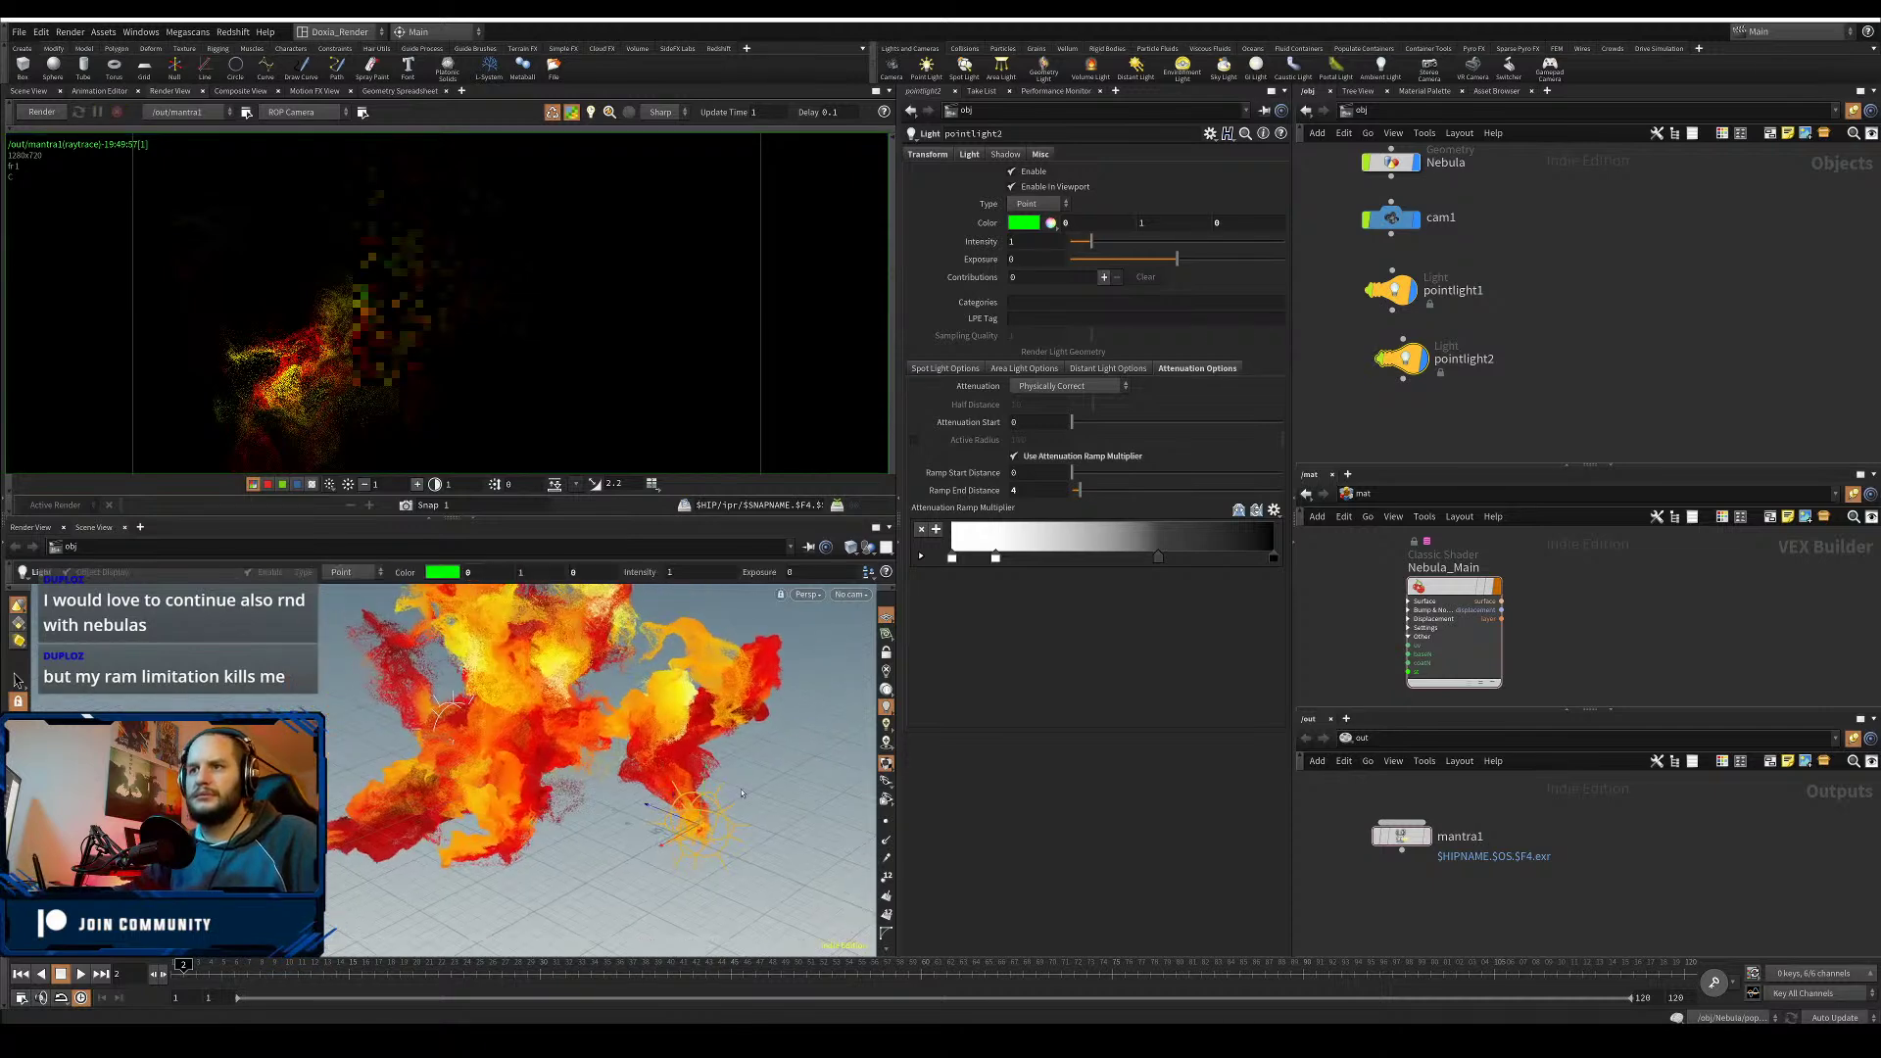
{"action": "left_click_drag", "start_coordinate": [702, 752], "coordinate": [723, 602]}
{"action": "left_click_drag", "start_coordinate": [661, 681], "coordinate": [720, 666], "text": "alt"}
{"action": "left_click_drag", "start_coordinate": [1414, 364], "coordinate": [1533, 361], "text": "alt"}
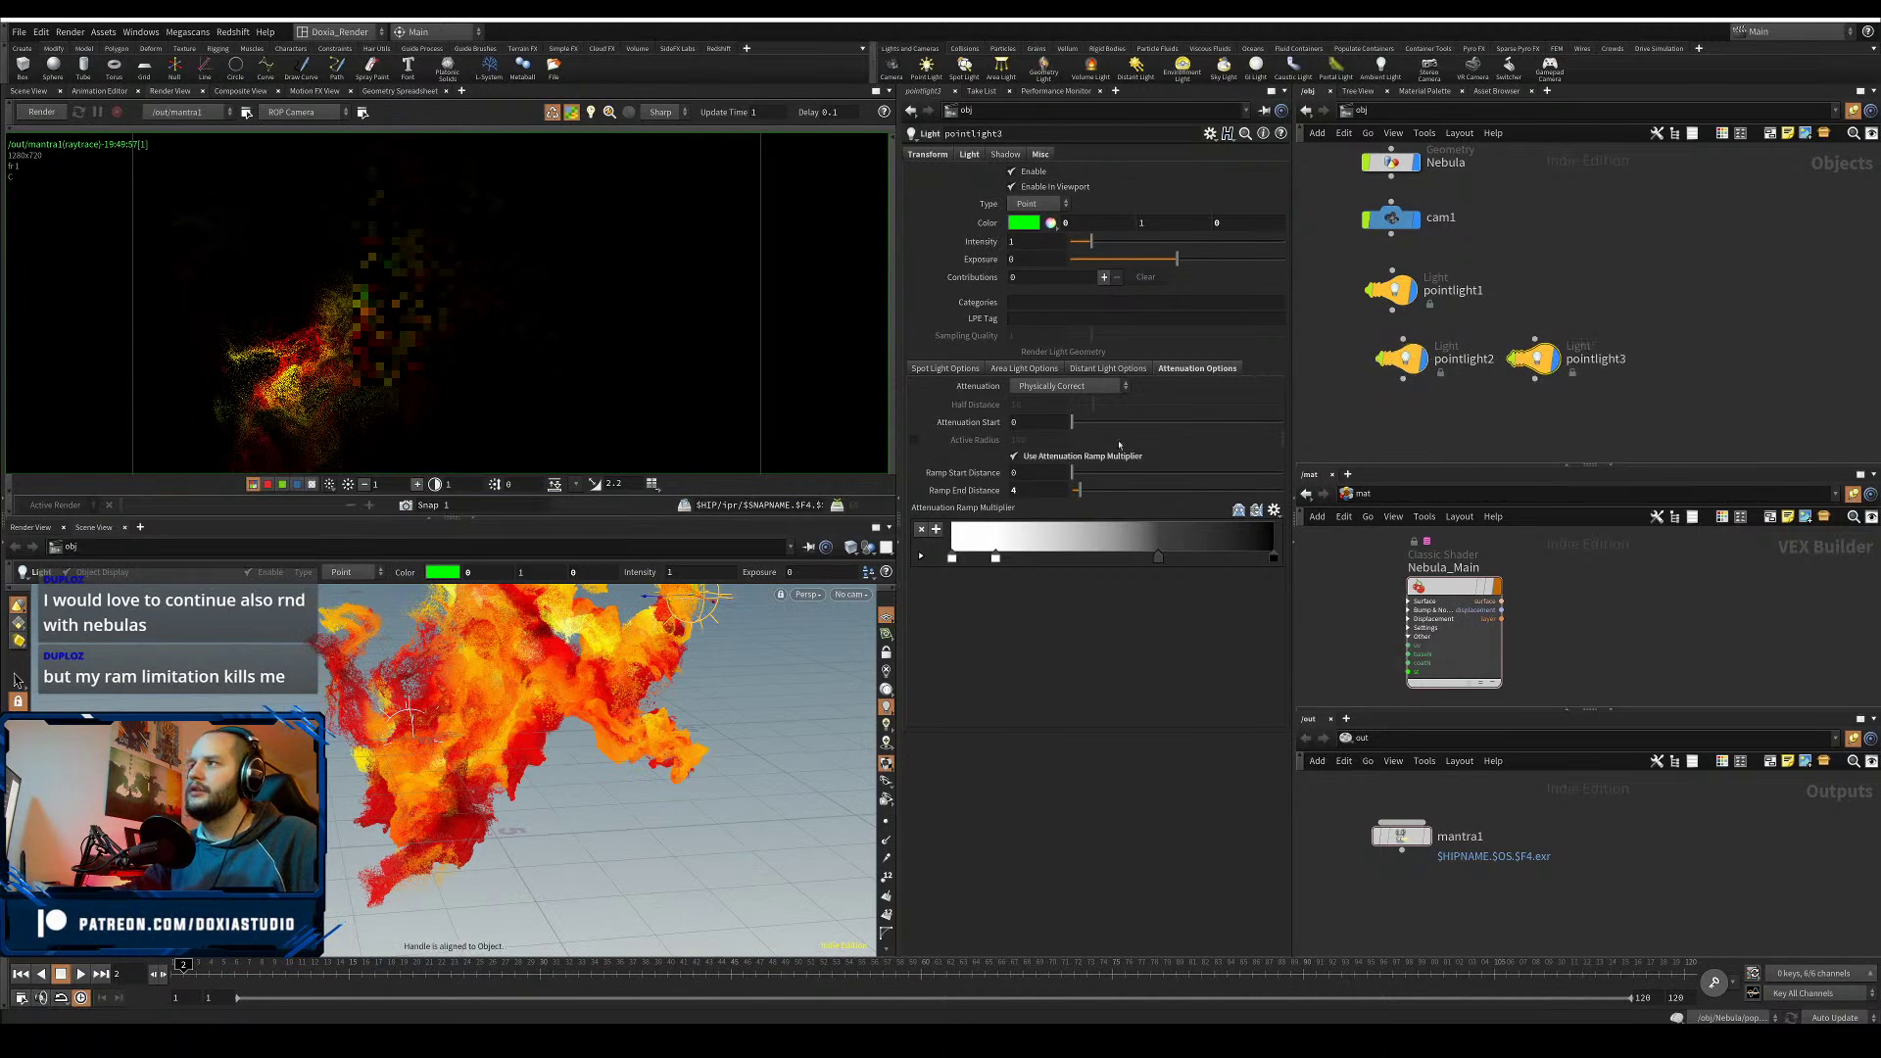
- Set pointlight3's colour to cyan in the Color Editor
{"action": "left_click", "coordinate": [1023, 222]}
{"action": "left_click", "coordinate": [1108, 219]}
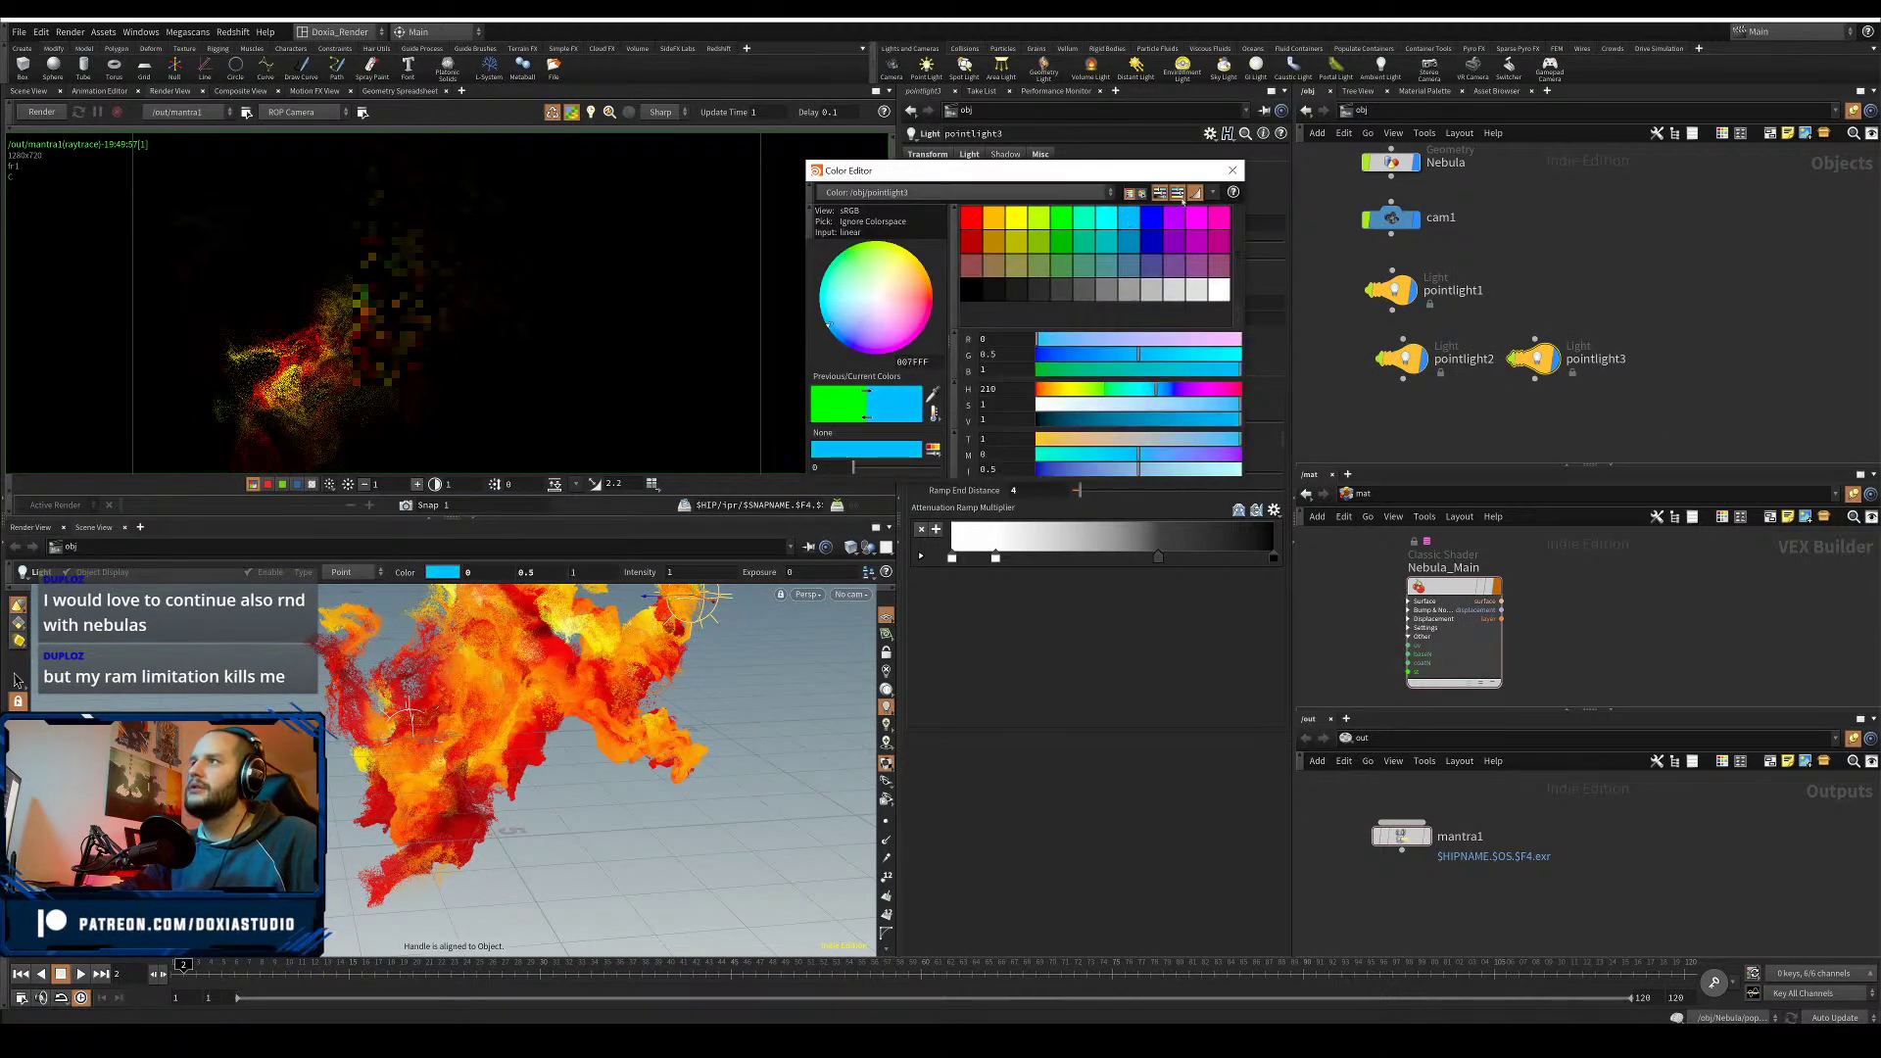
{"action": "left_click", "coordinate": [1233, 174]}
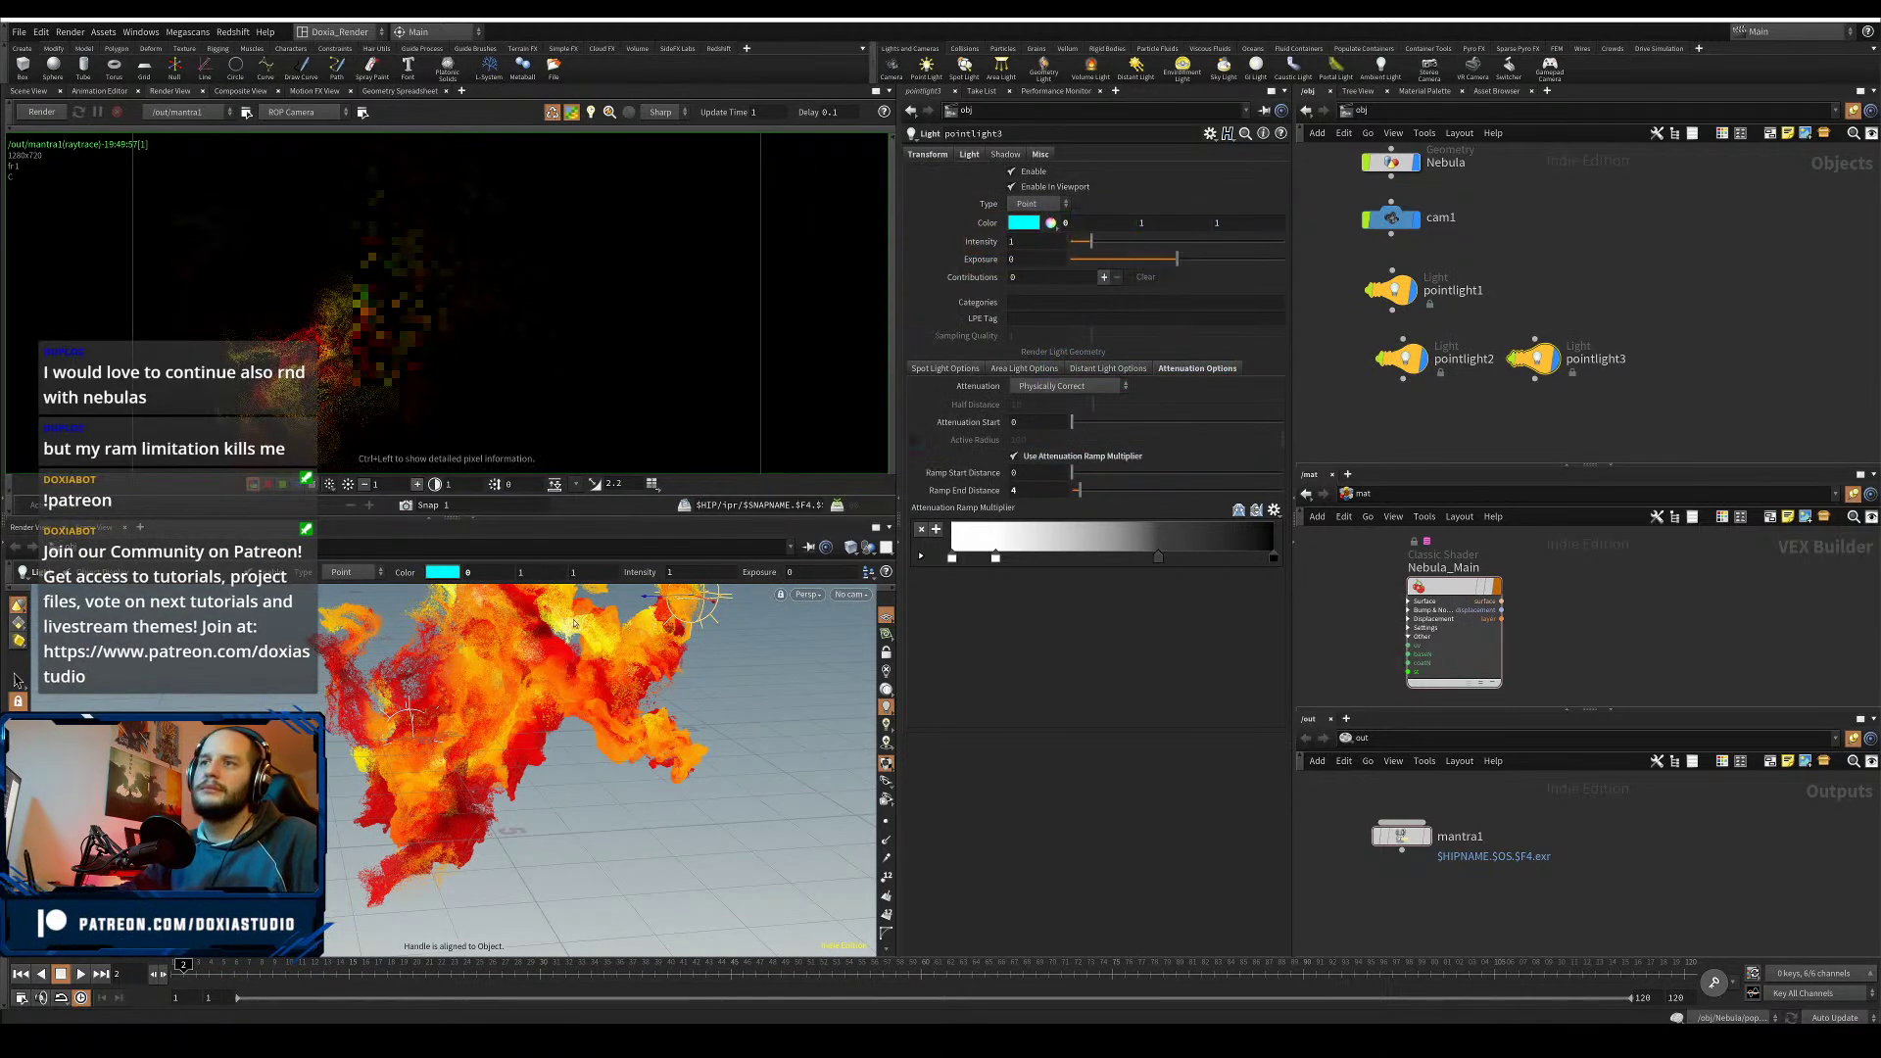
- Move pointlight3 to a new spot around the nebula, save, and start a fresh render
{"action": "left_click_drag", "start_coordinate": [586, 676], "coordinate": [529, 837], "text": "alt"}
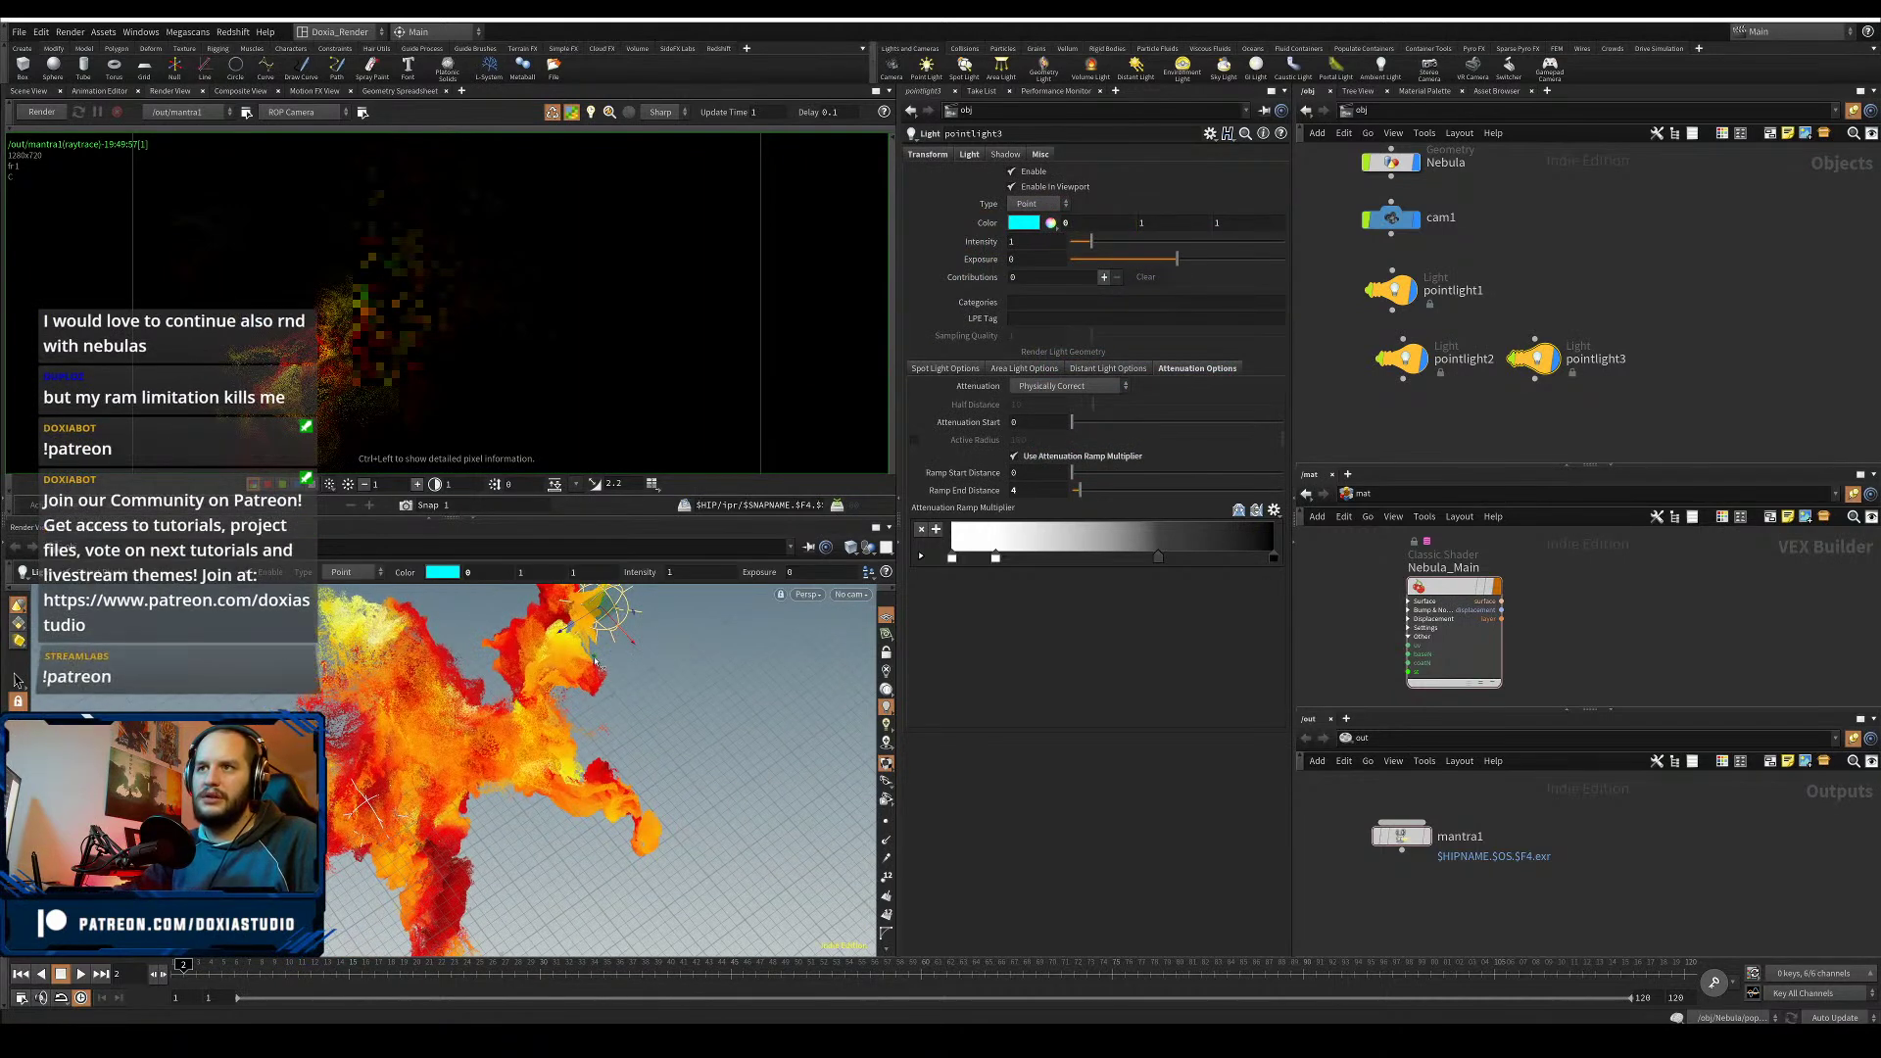
{"action": "left_click_drag", "start_coordinate": [596, 633], "coordinate": [472, 727]}
{"action": "key", "text": "ctrl+s"}
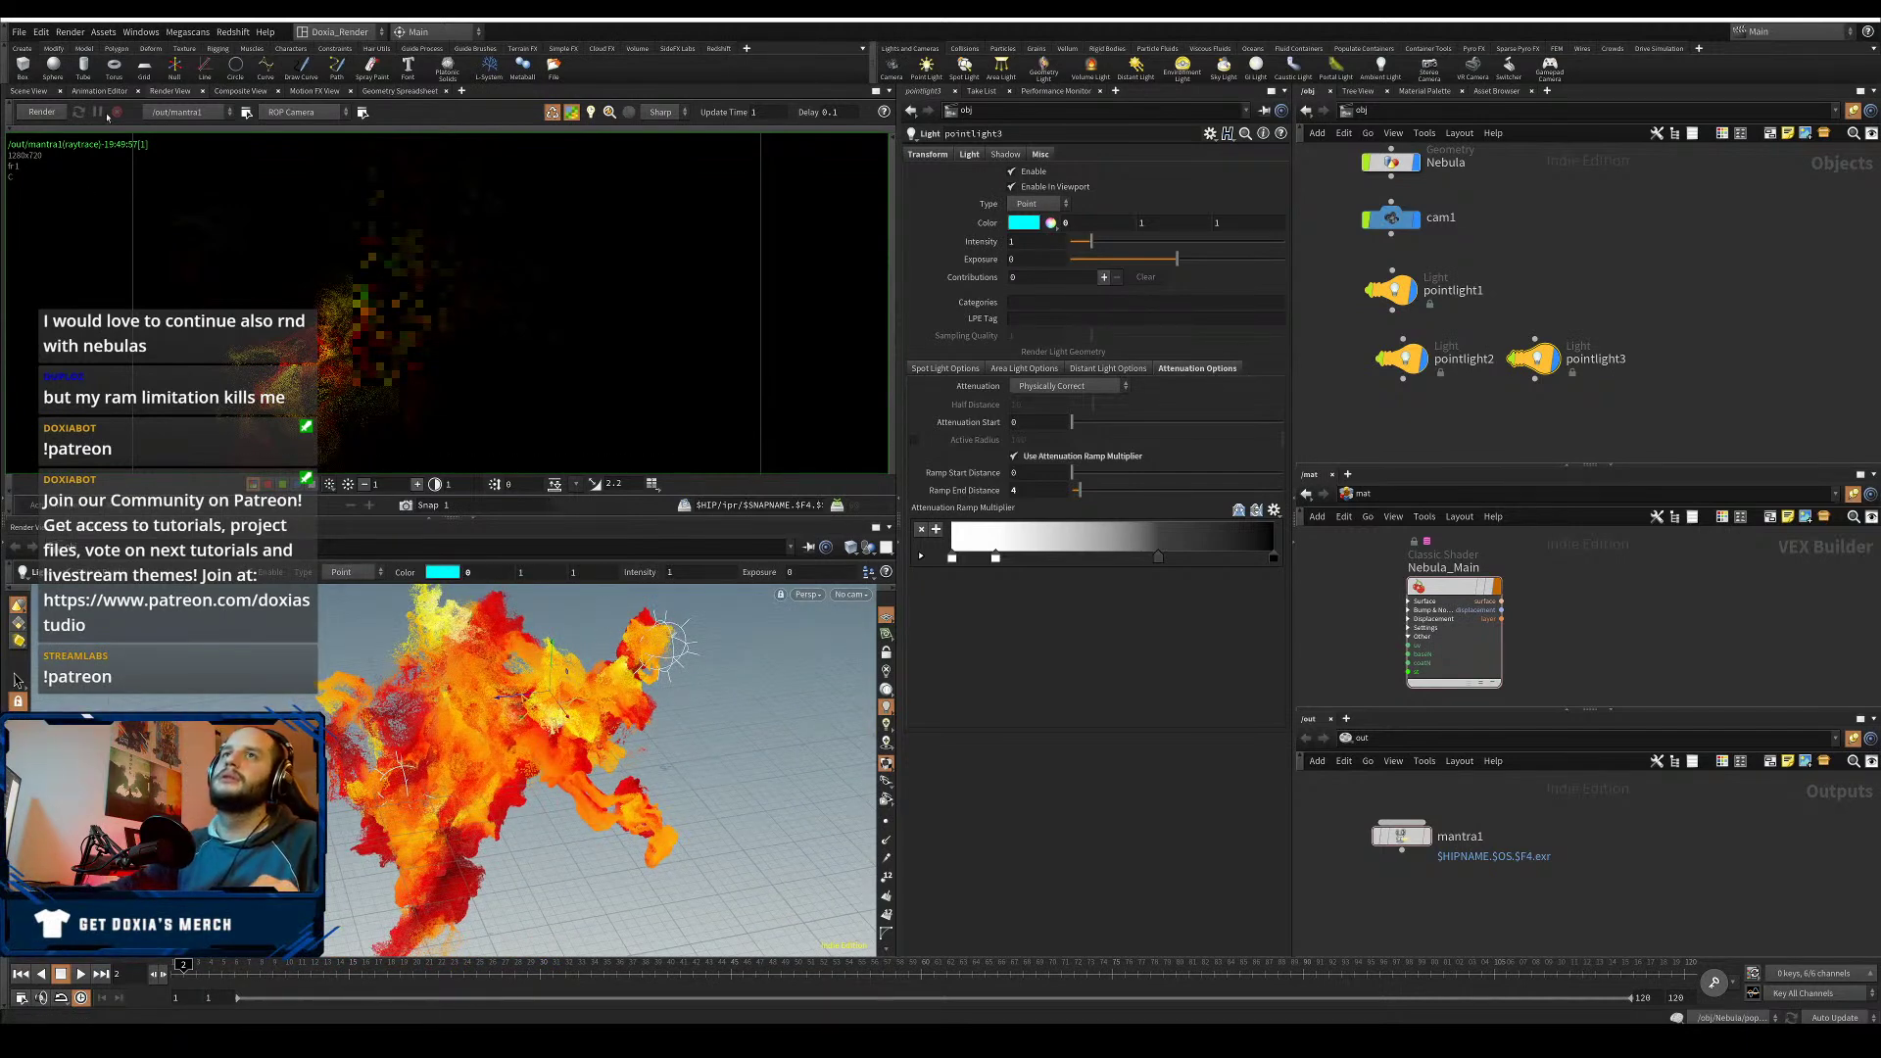
{"action": "left_click", "coordinate": [42, 114]}
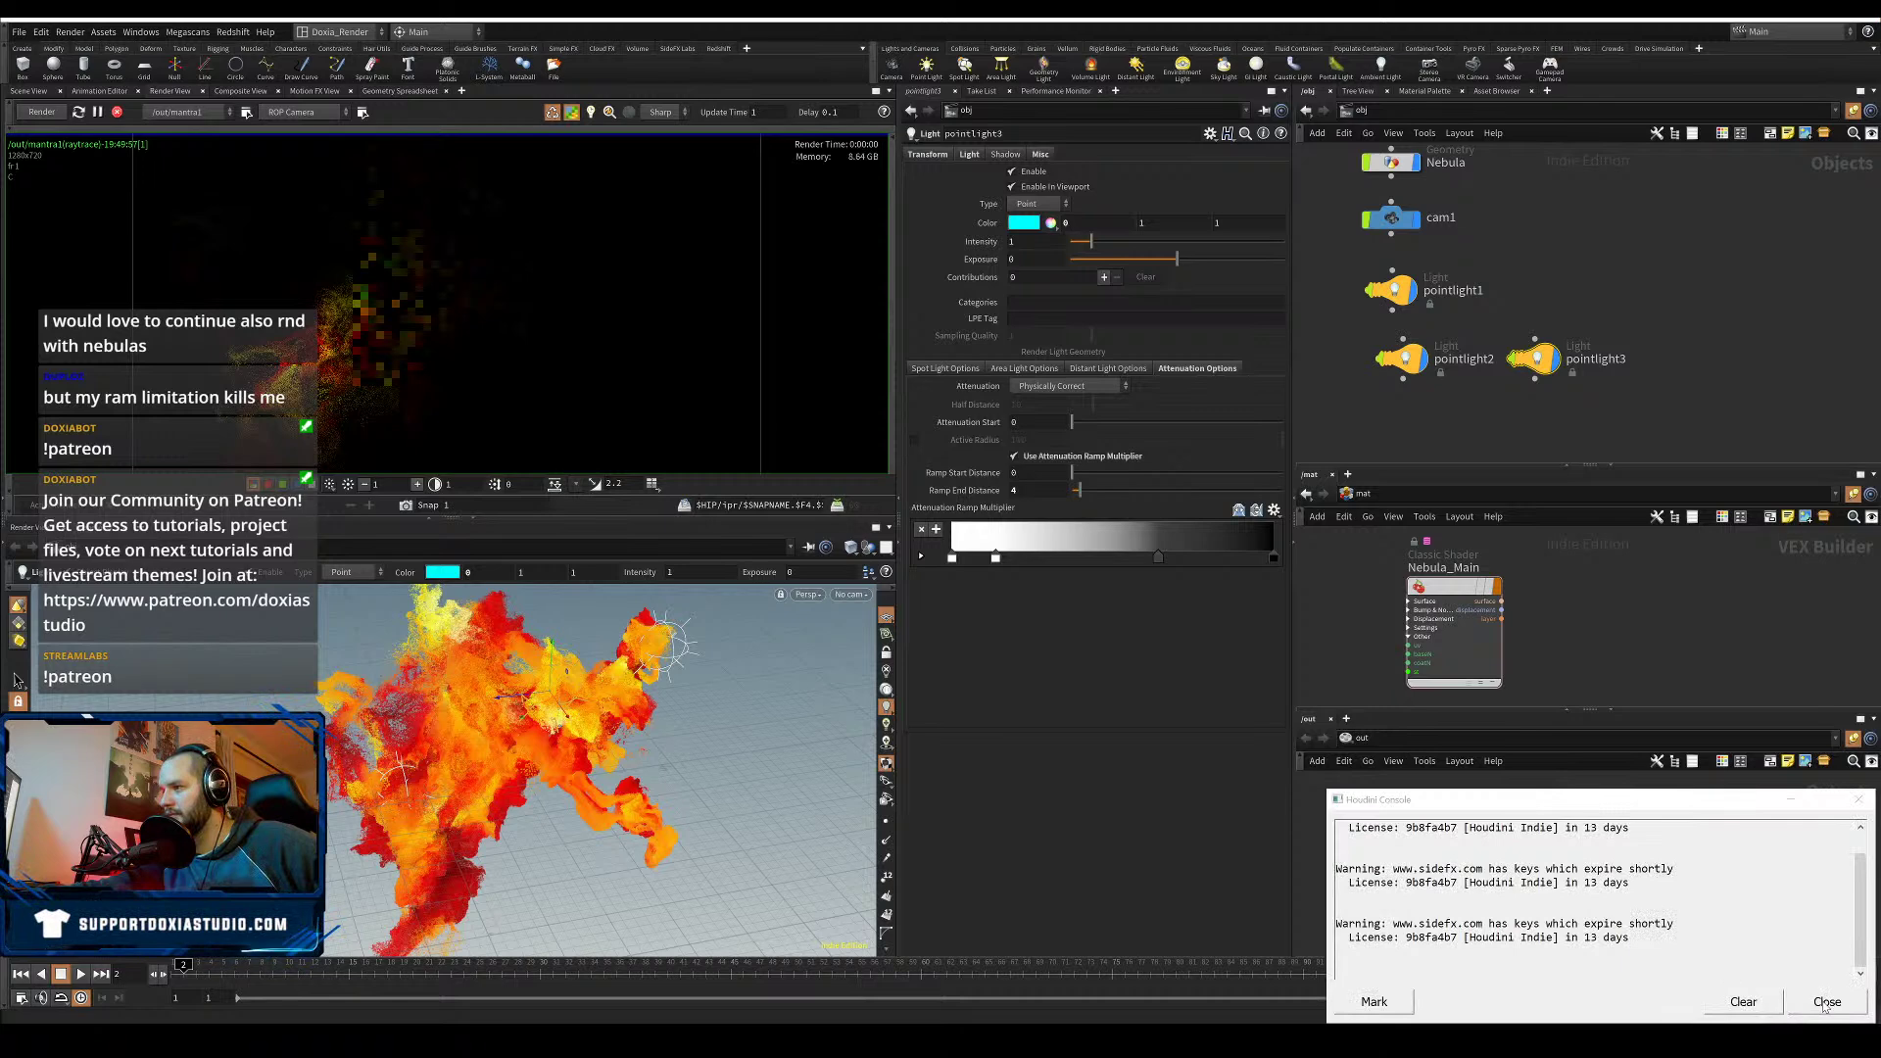
- Dismiss the Houdini Console warning window so the Mantra render carries on
{"action": "left_click", "coordinate": [1827, 1001]}
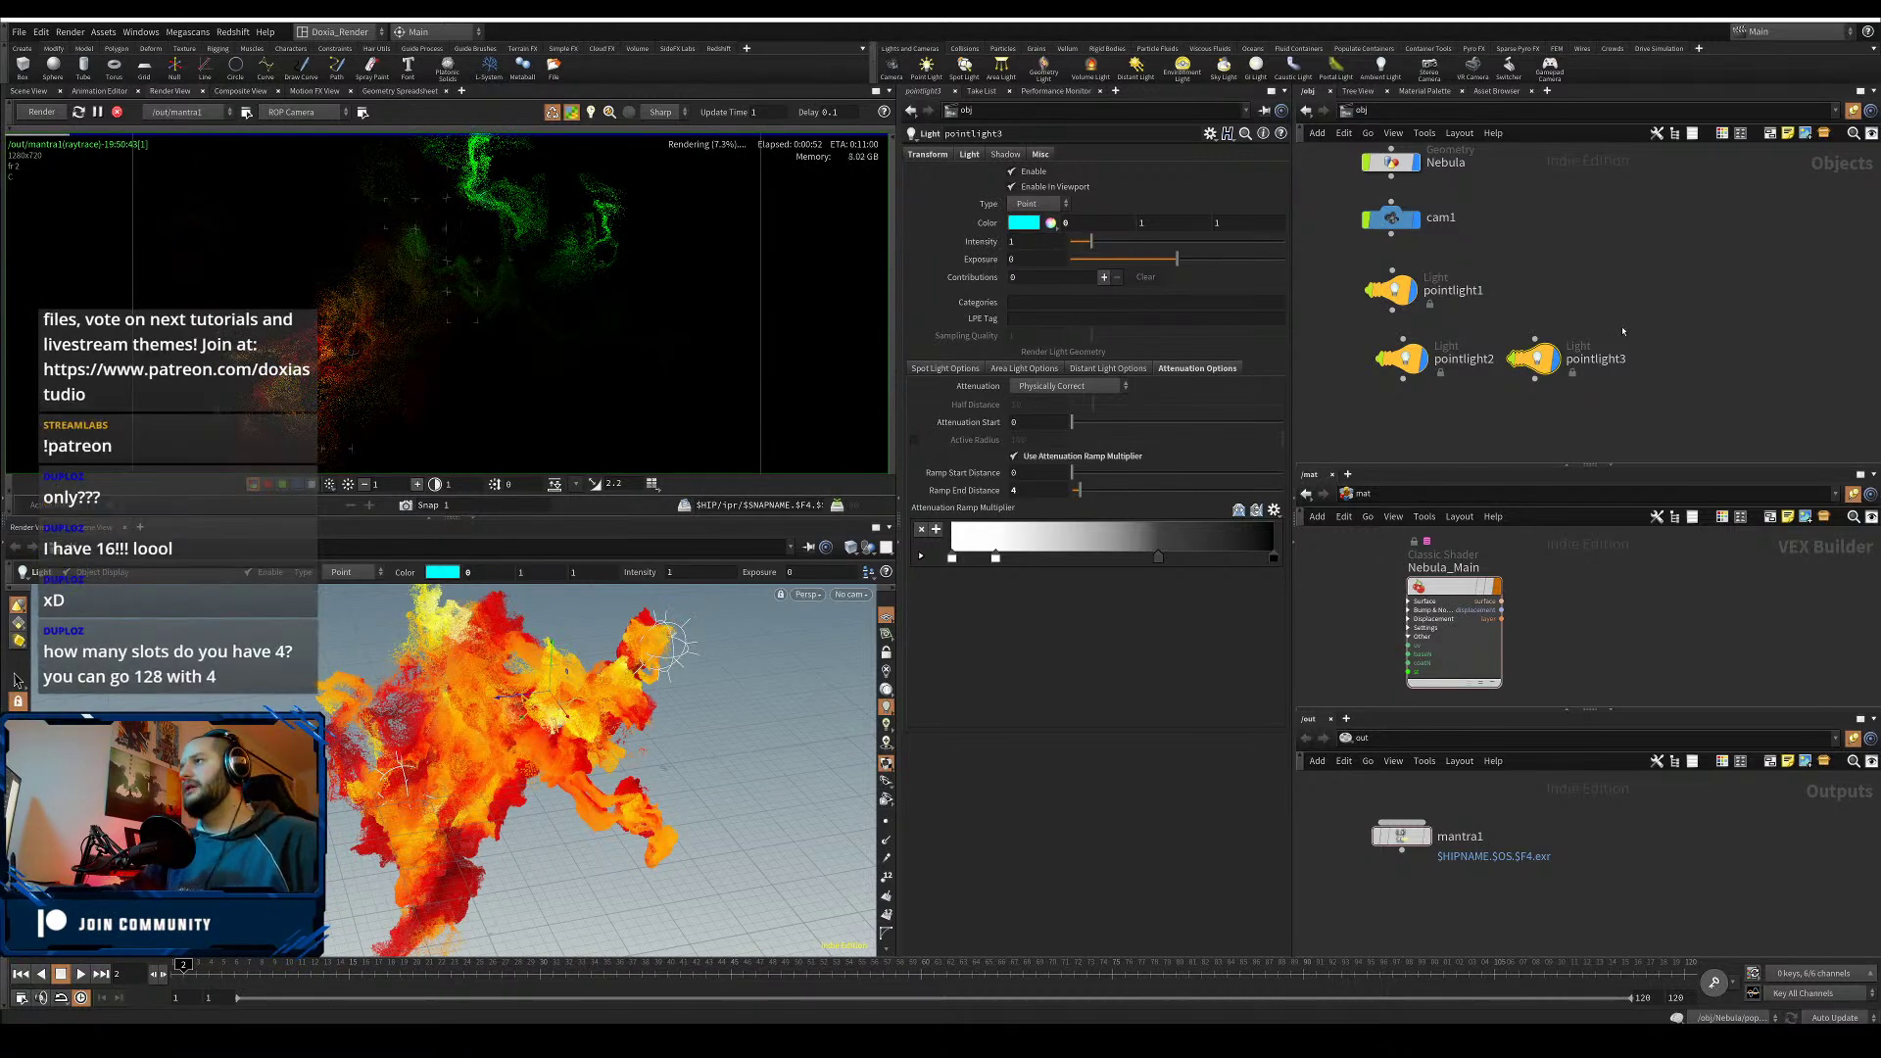
- Set pointlight3's intensity to 0
{"action": "mouse_move", "coordinate": [1623, 331]}
{"action": "left_mouse_down"}
{"action": "mouse_move", "coordinate": [1521, 407]}
{"action": "mouse_move", "coordinate": [1581, 351]}
{"action": "left_mouse_up"}
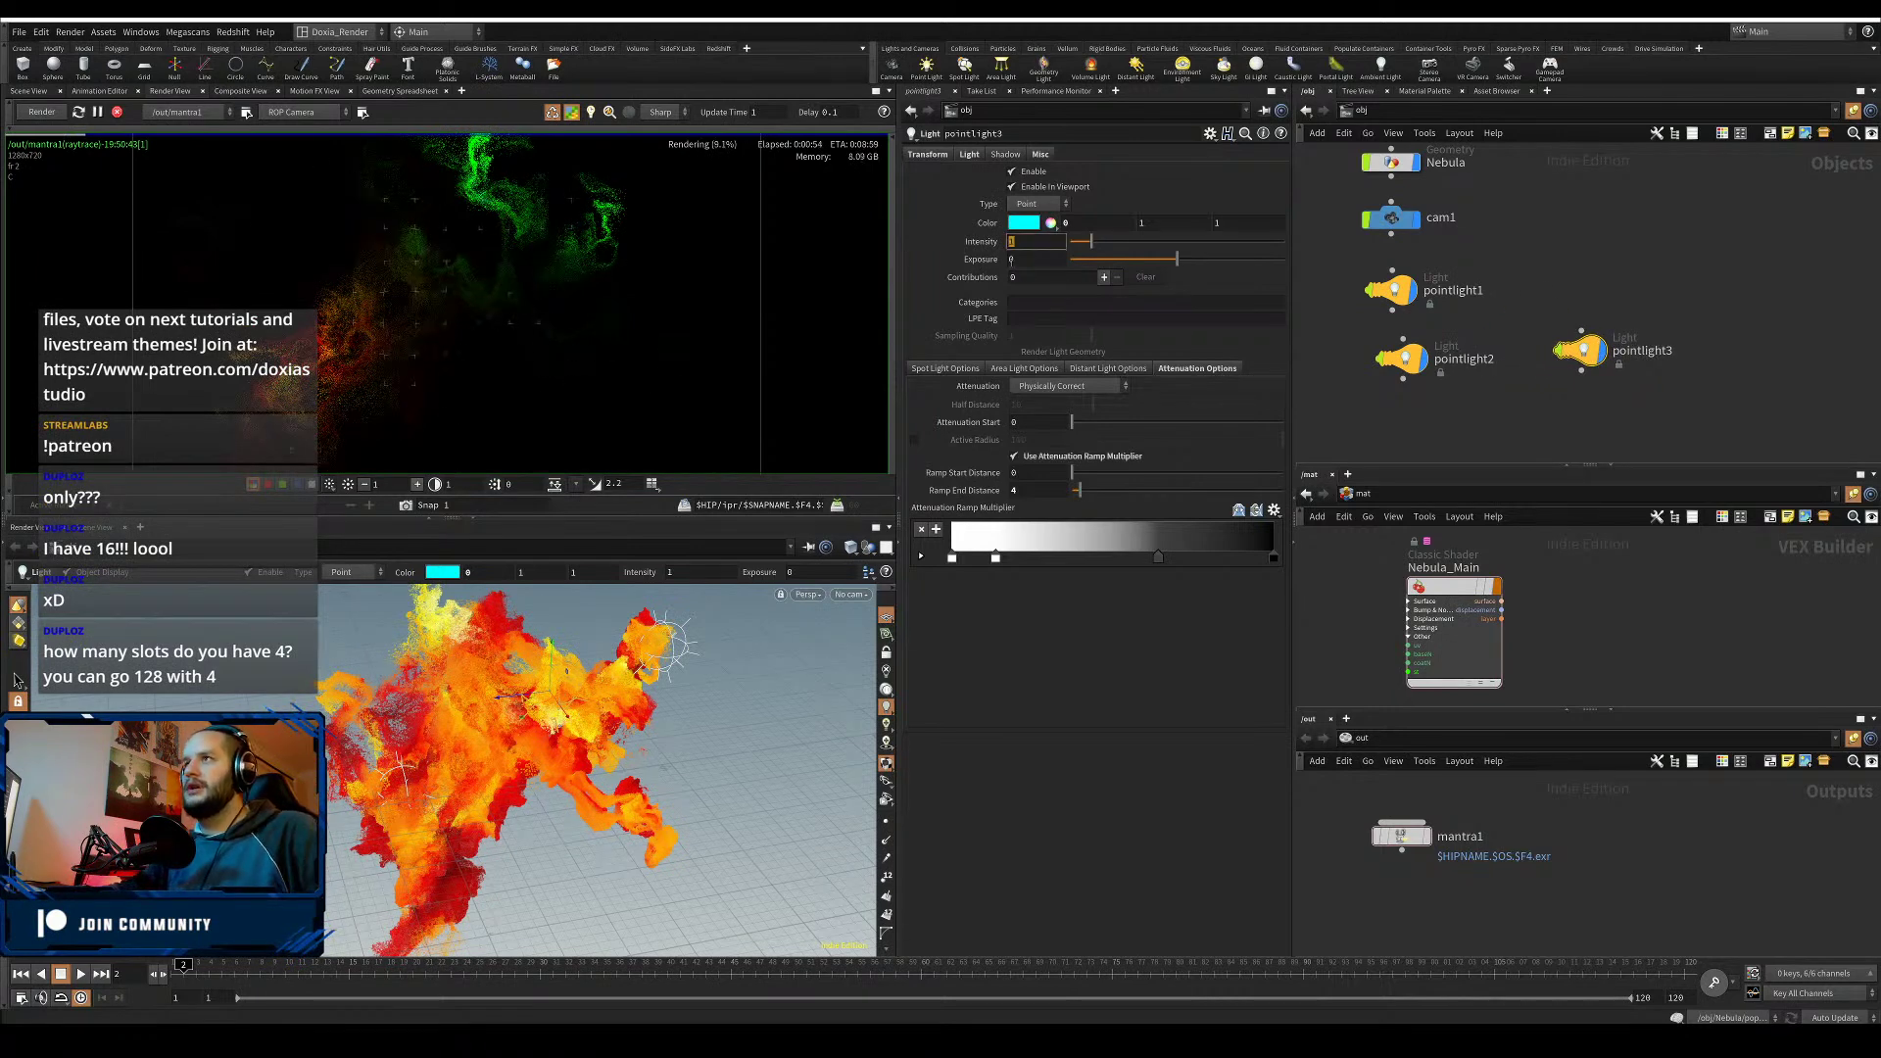
{"action": "type", "text": "0"}
{"action": "key", "text": "Return"}
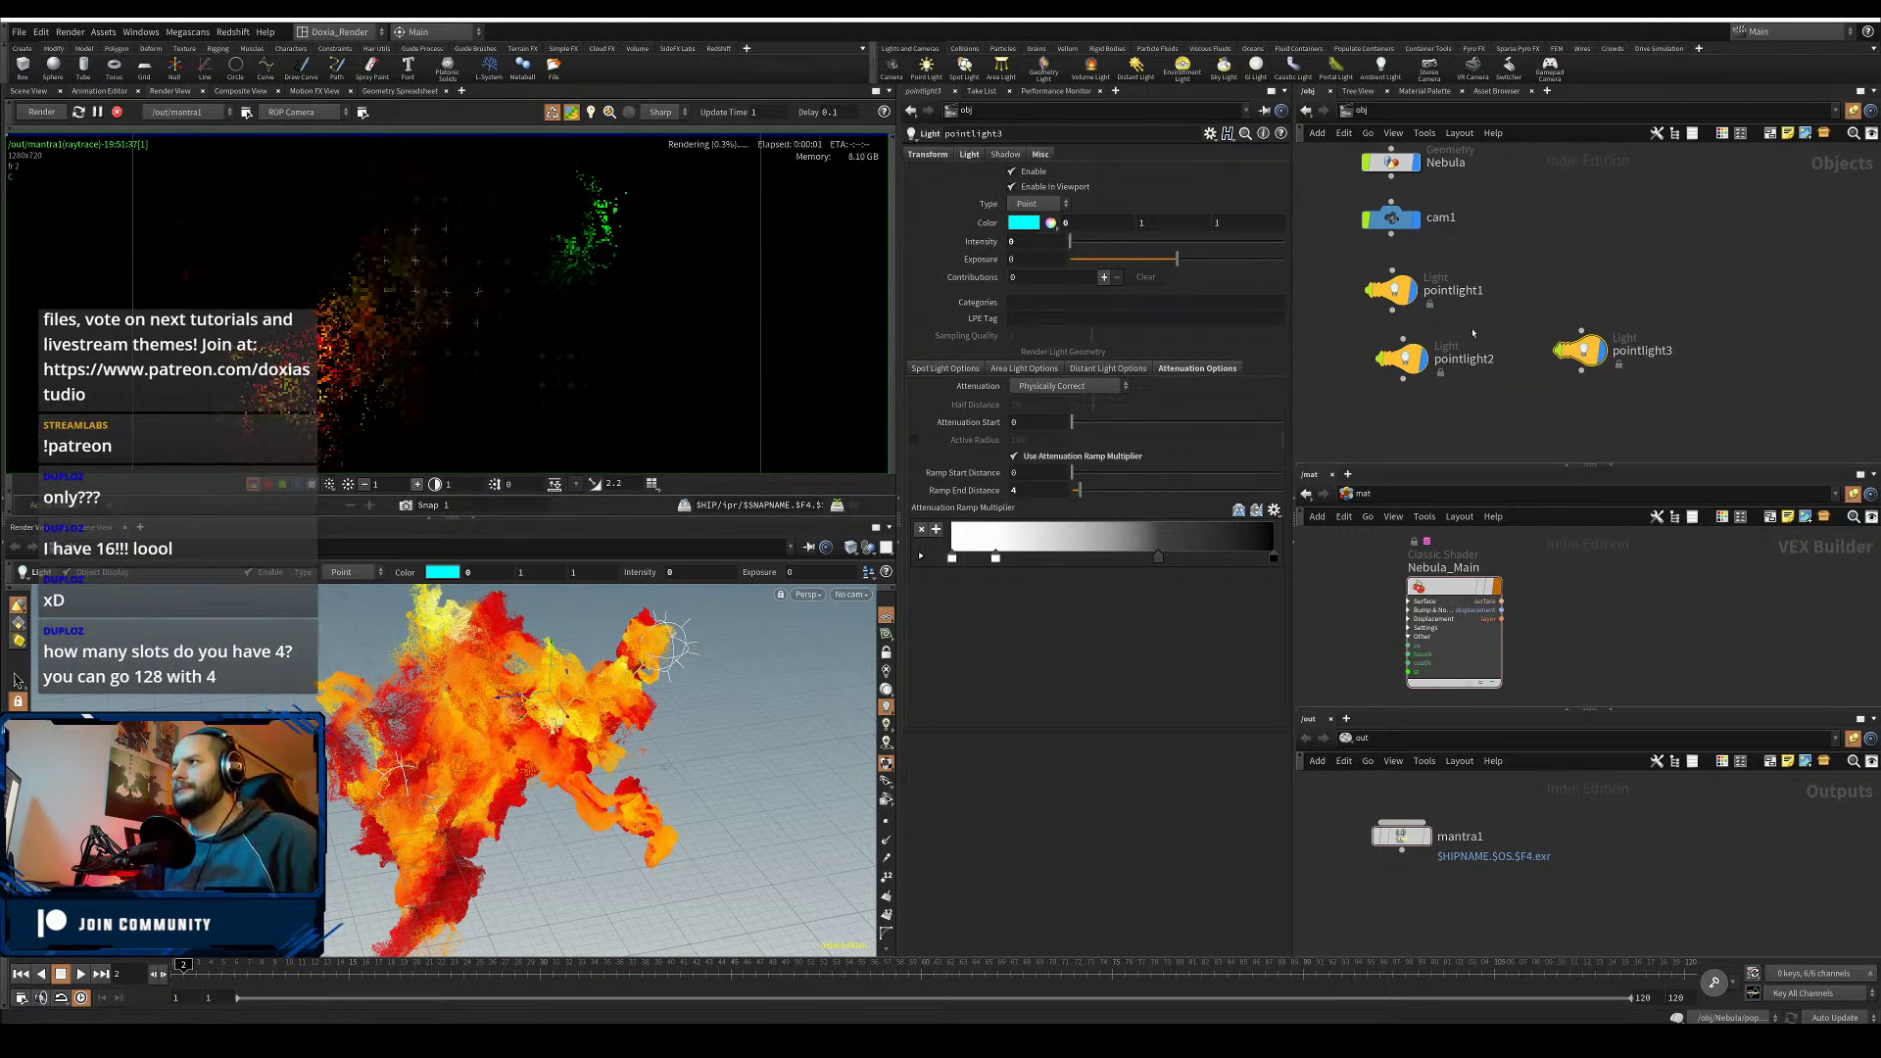
- Give pointlight2 a Ramp End Distance of 6 and reshape its attenuation ramp keys
{"action": "left_click", "coordinate": [1401, 358]}
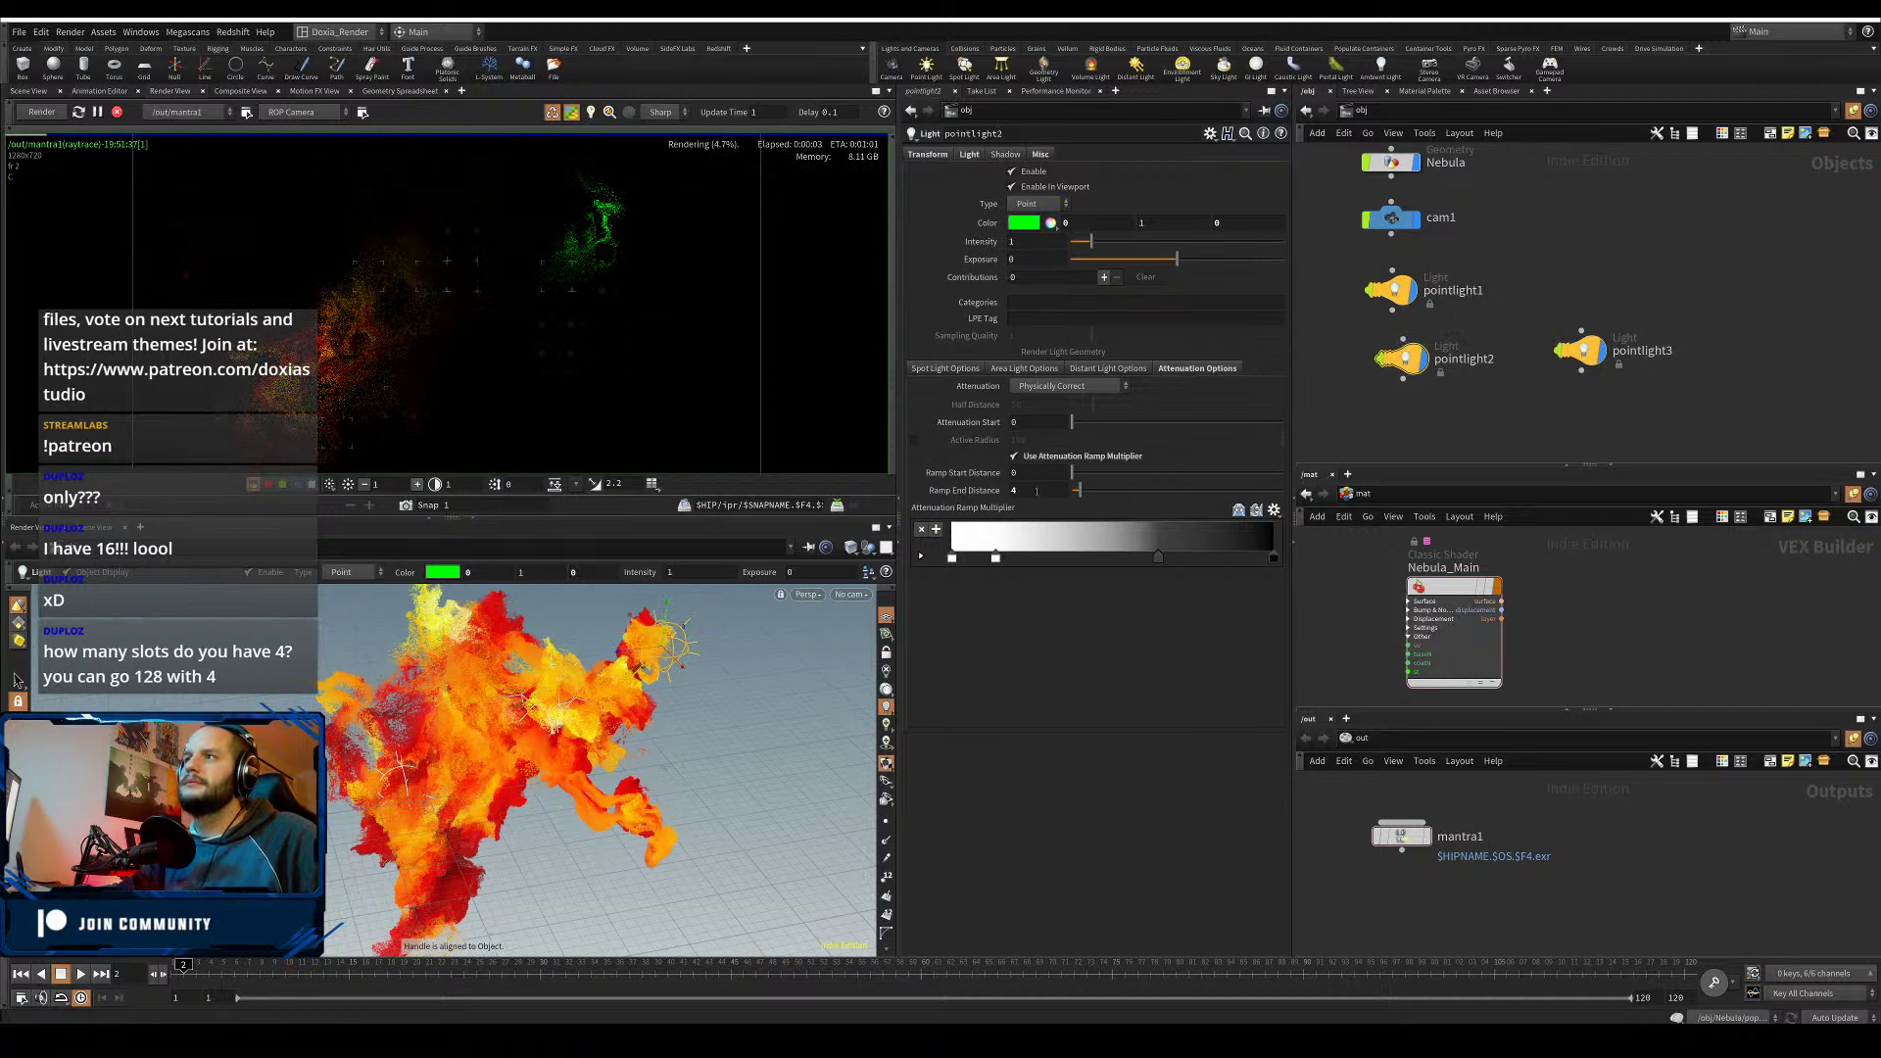
{"action": "left_click_drag", "start_coordinate": [1037, 492], "coordinate": [998, 497]}
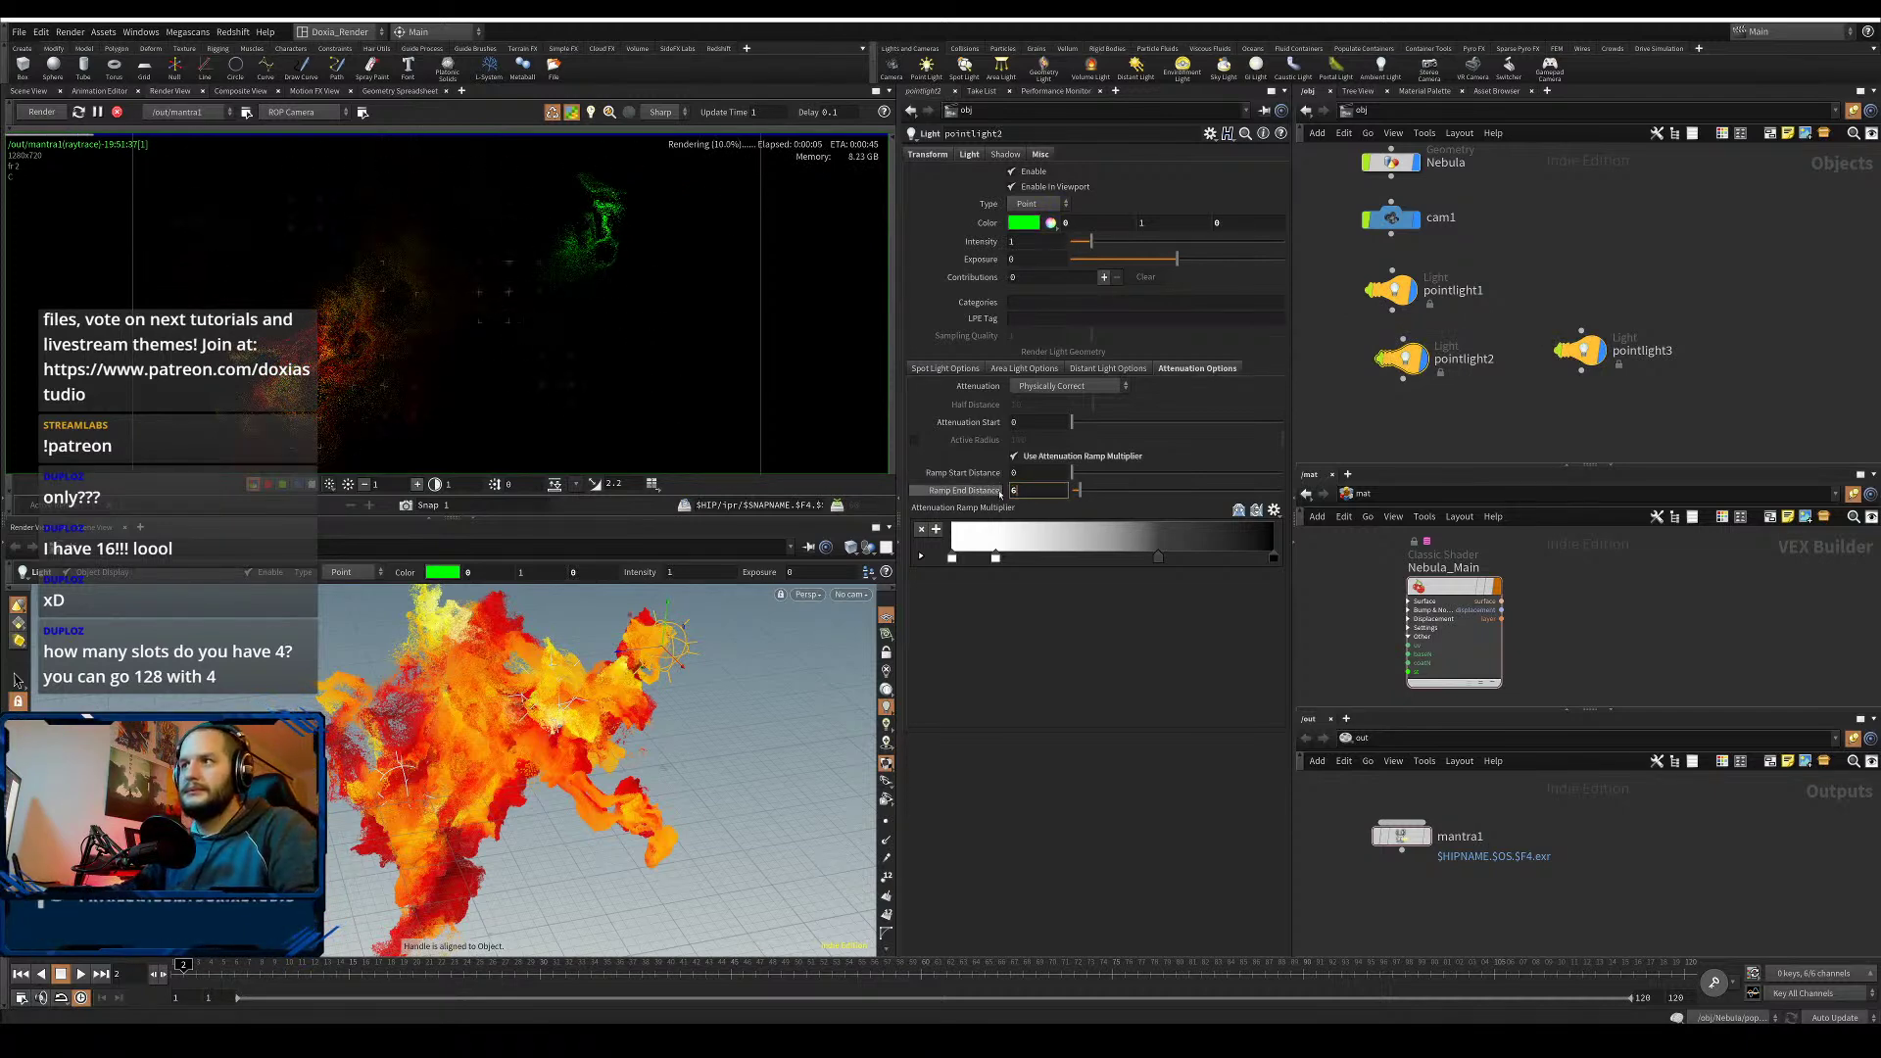
{"action": "key", "text": "Return"}
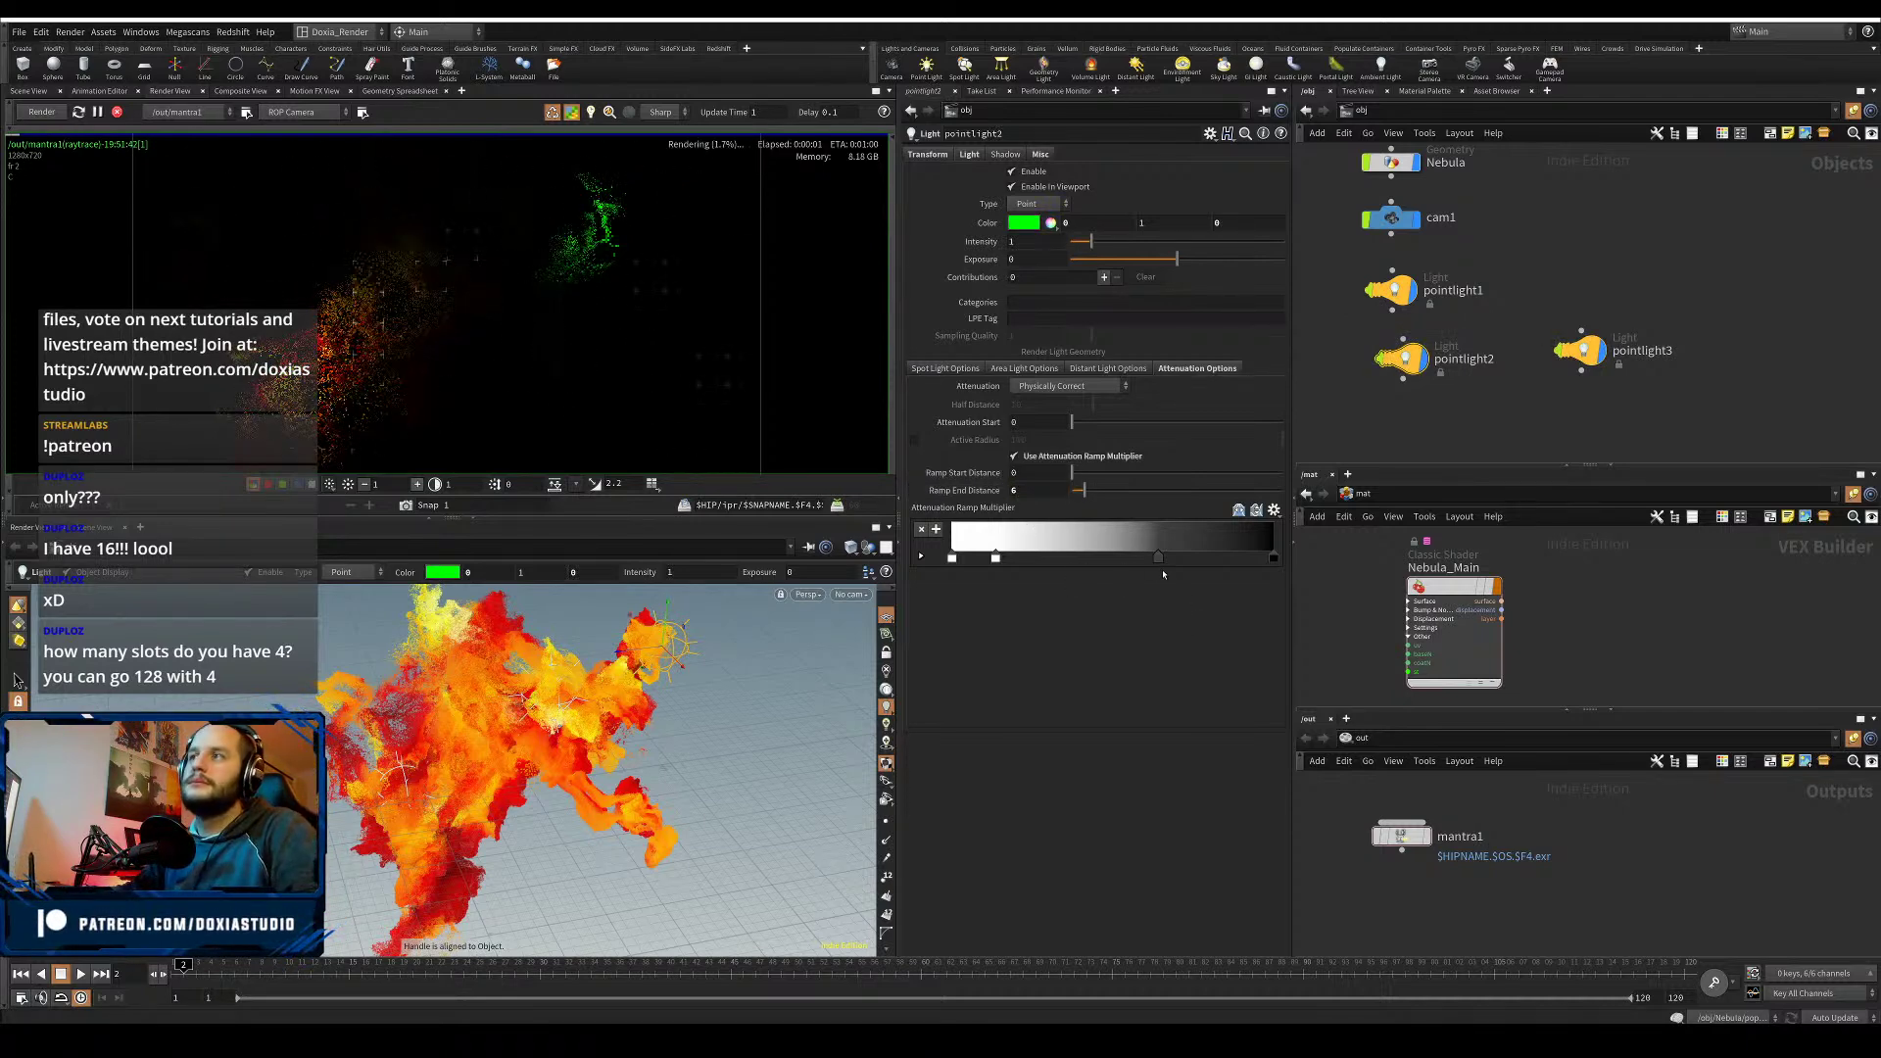
{"action": "left_click_drag", "start_coordinate": [1162, 564], "coordinate": [1209, 563]}
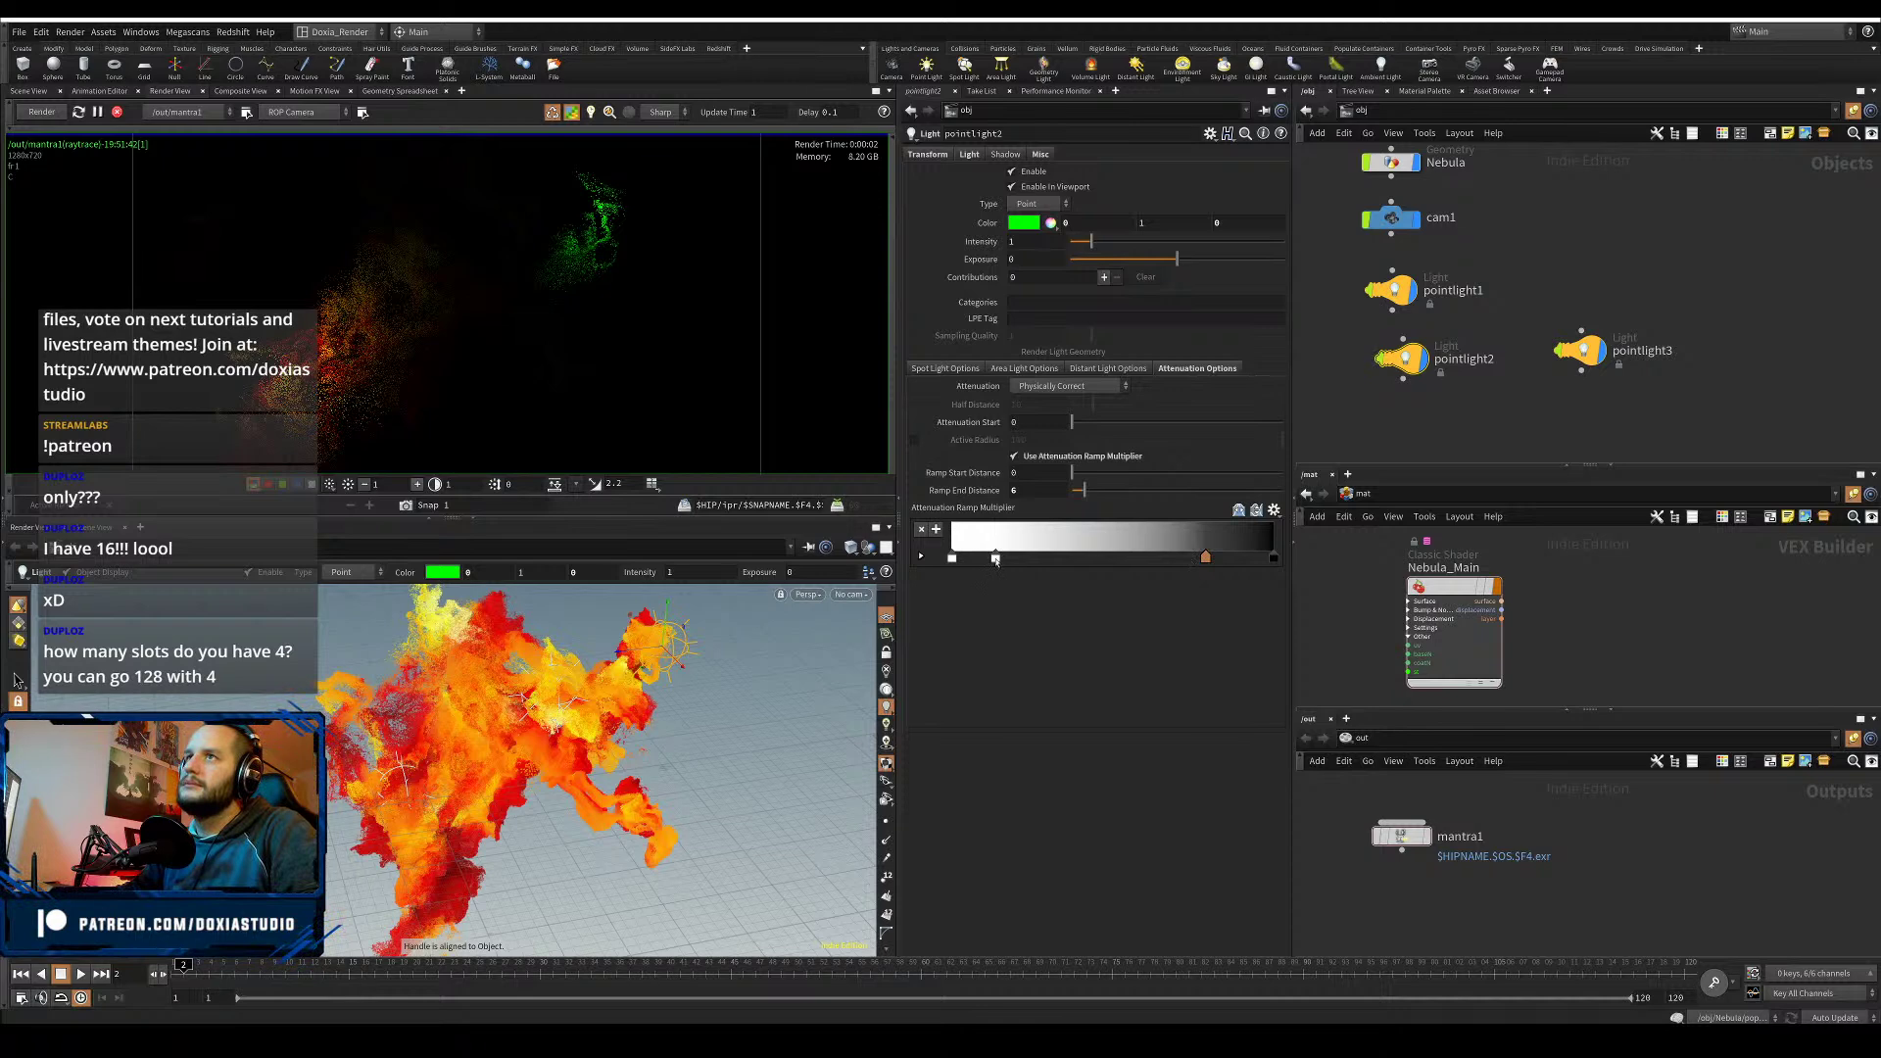
{"action": "left_click", "coordinate": [995, 560]}
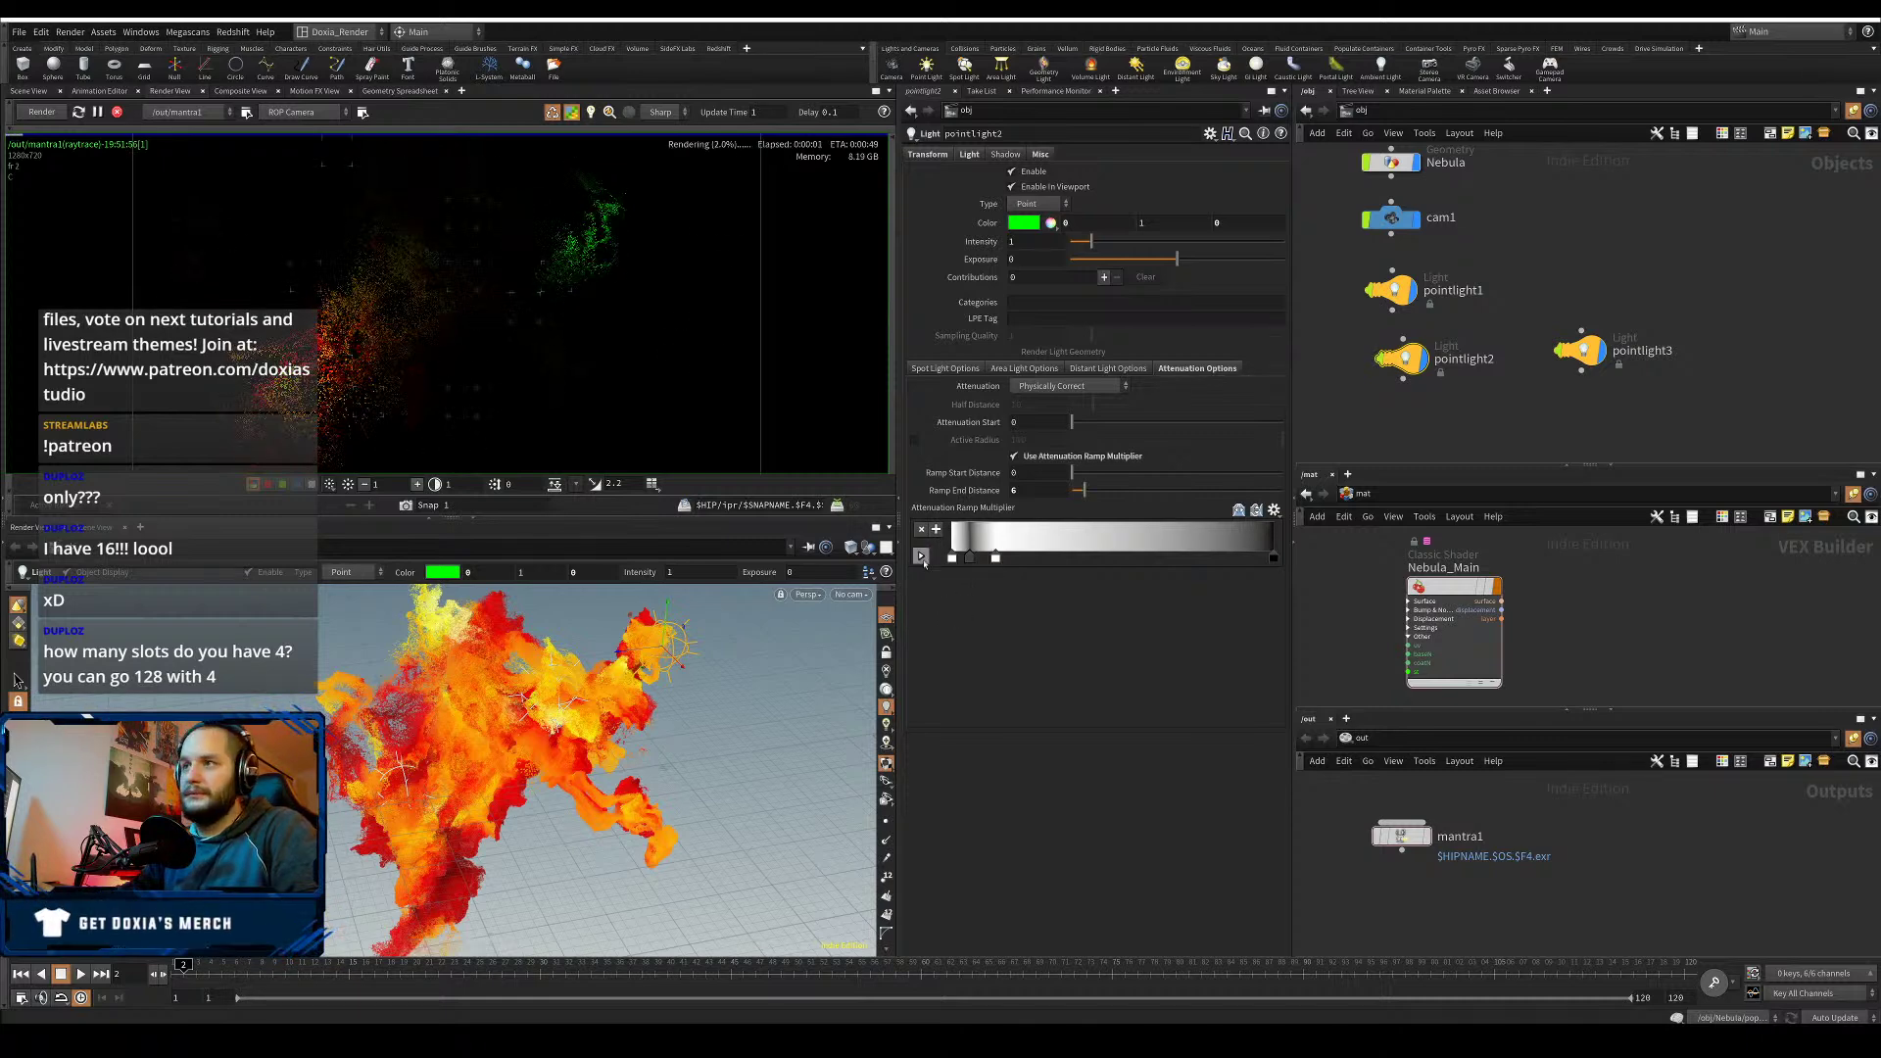
{"action": "left_click", "coordinate": [921, 556]}
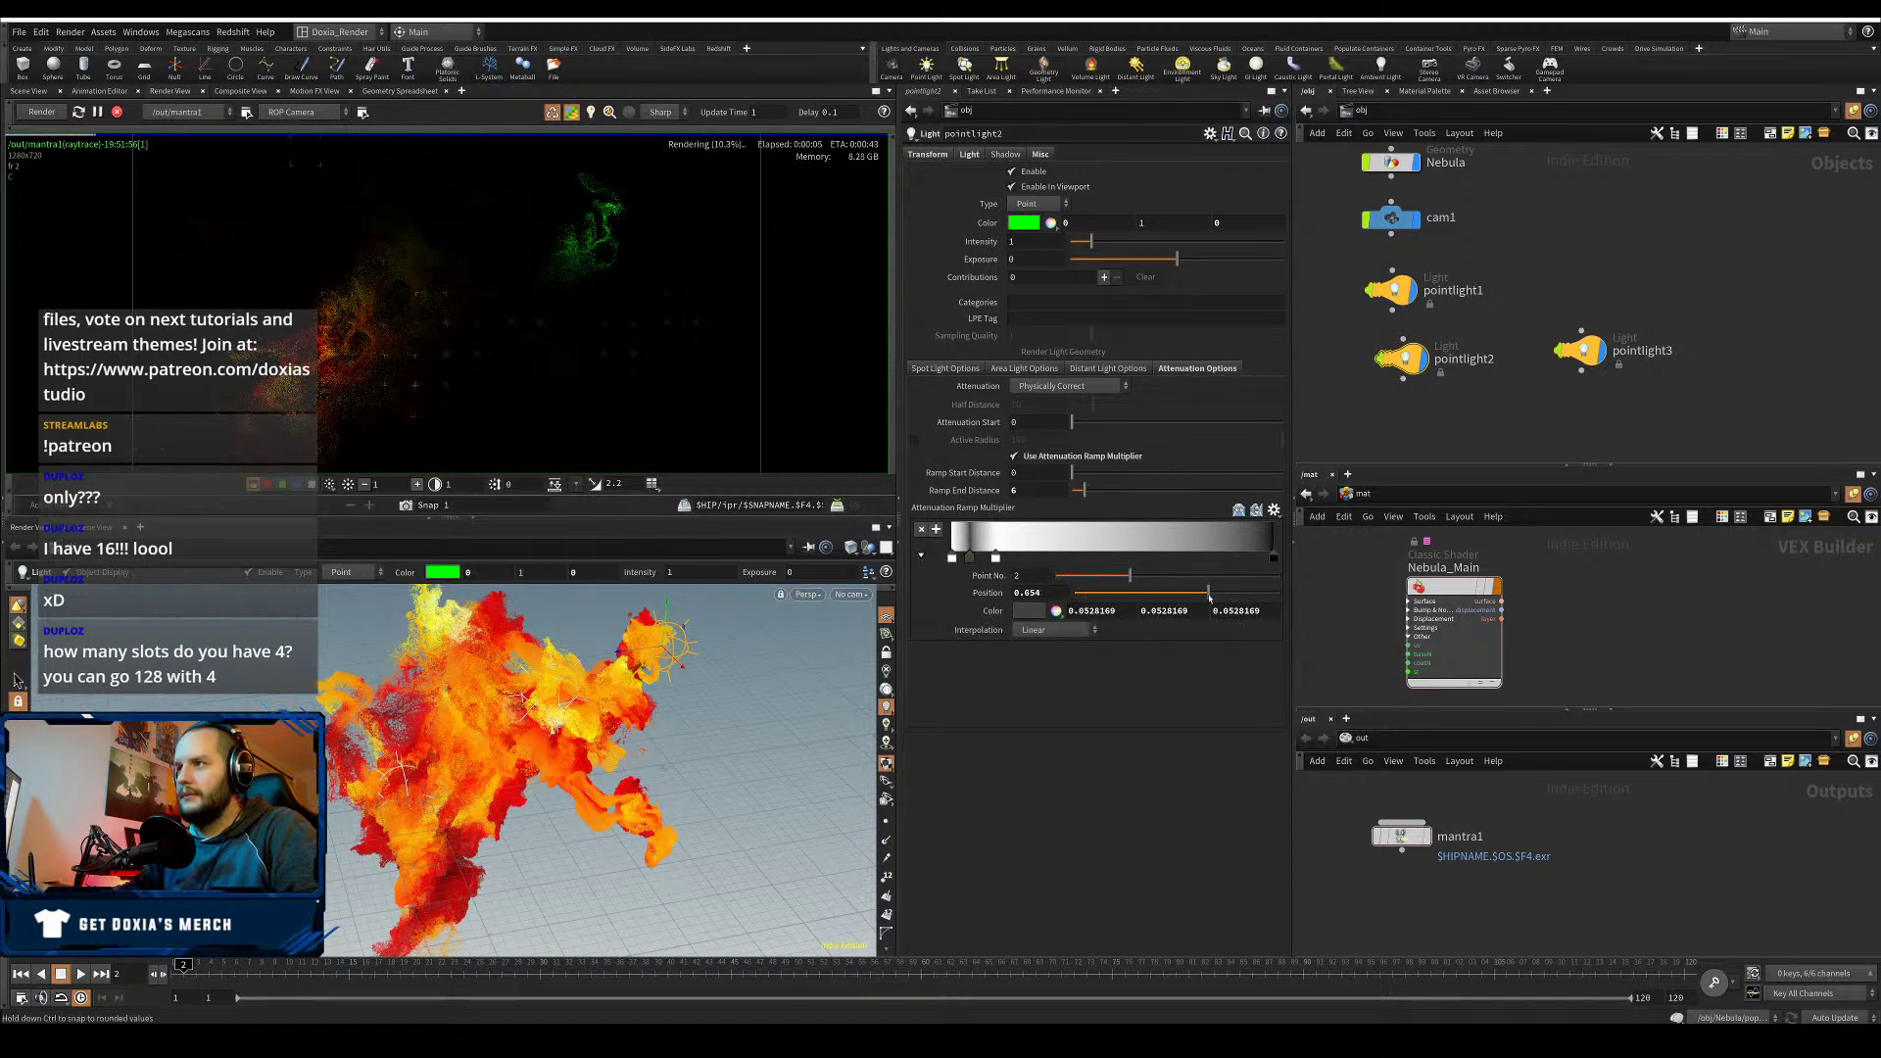
- Slide pointlight2's attenuation ramp key out to about 0.88 and set intensity to 3
{"action": "left_click_drag", "start_coordinate": [1209, 597], "coordinate": [1255, 597]}
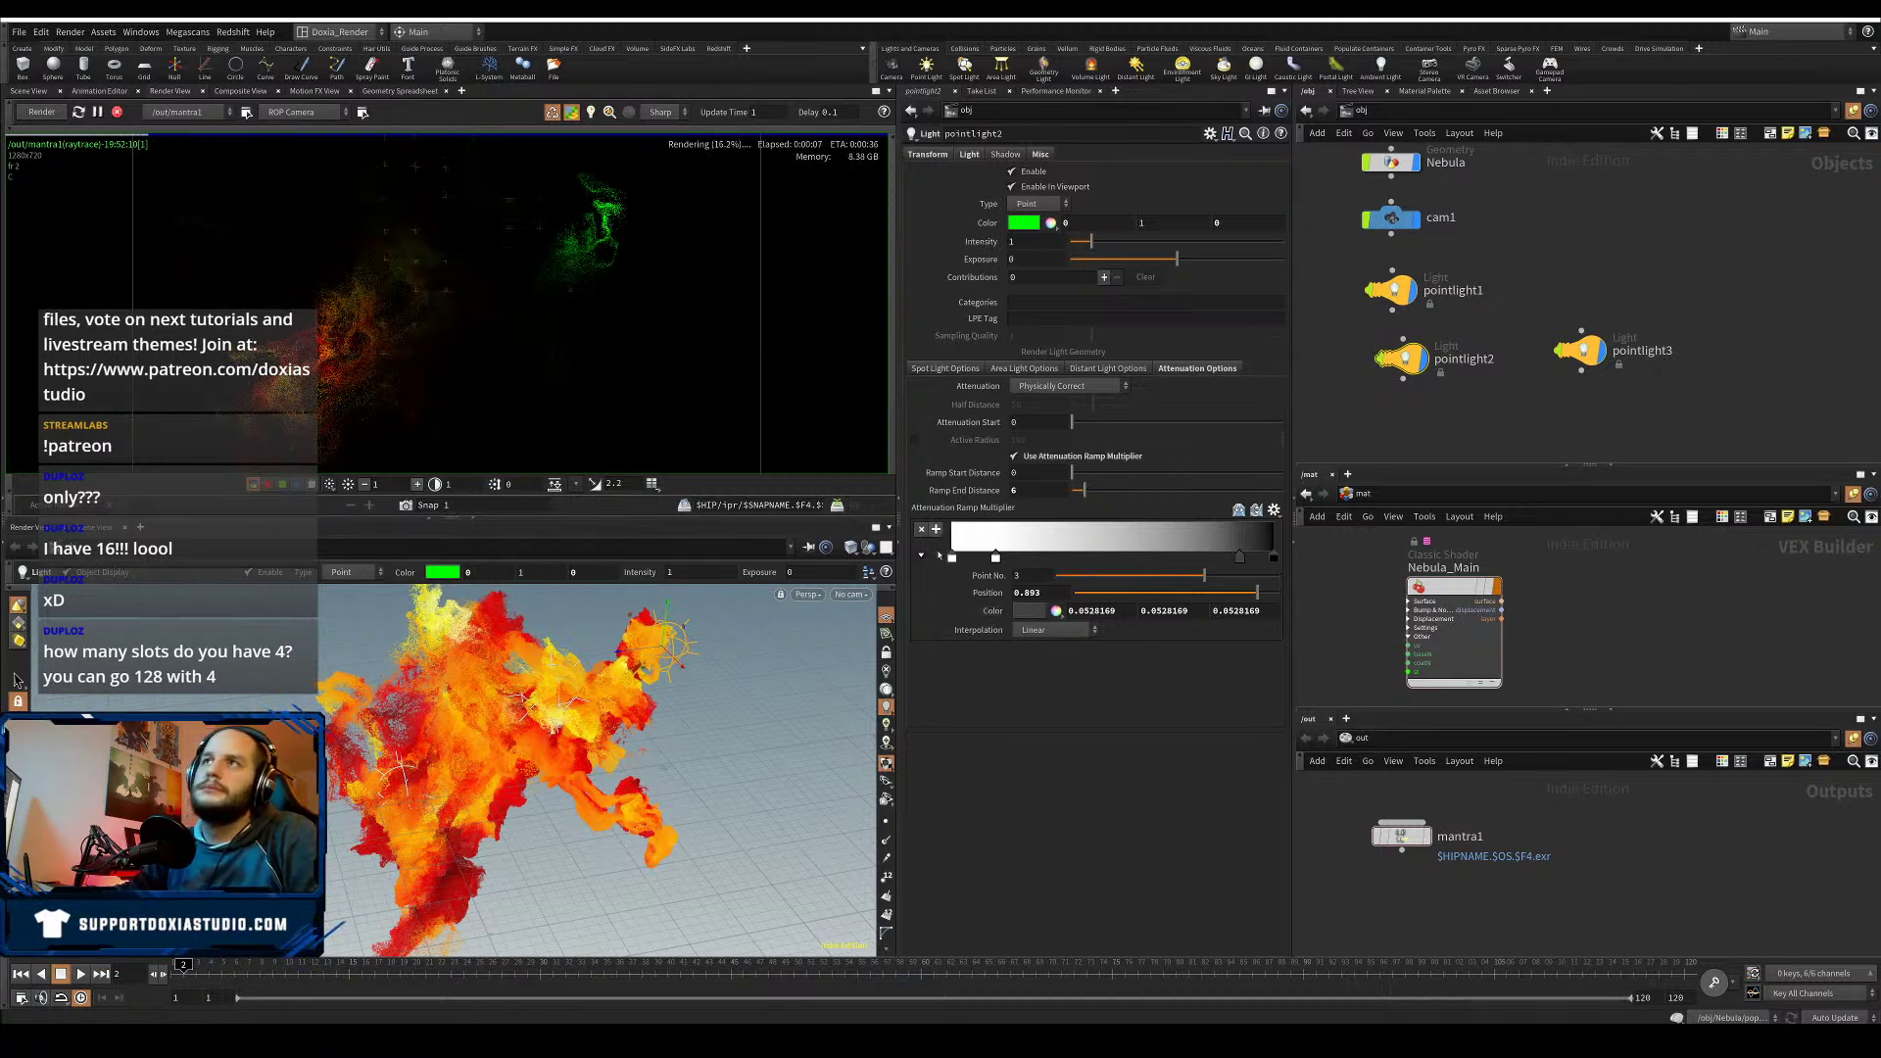
{"action": "left_click", "coordinate": [1019, 241]}
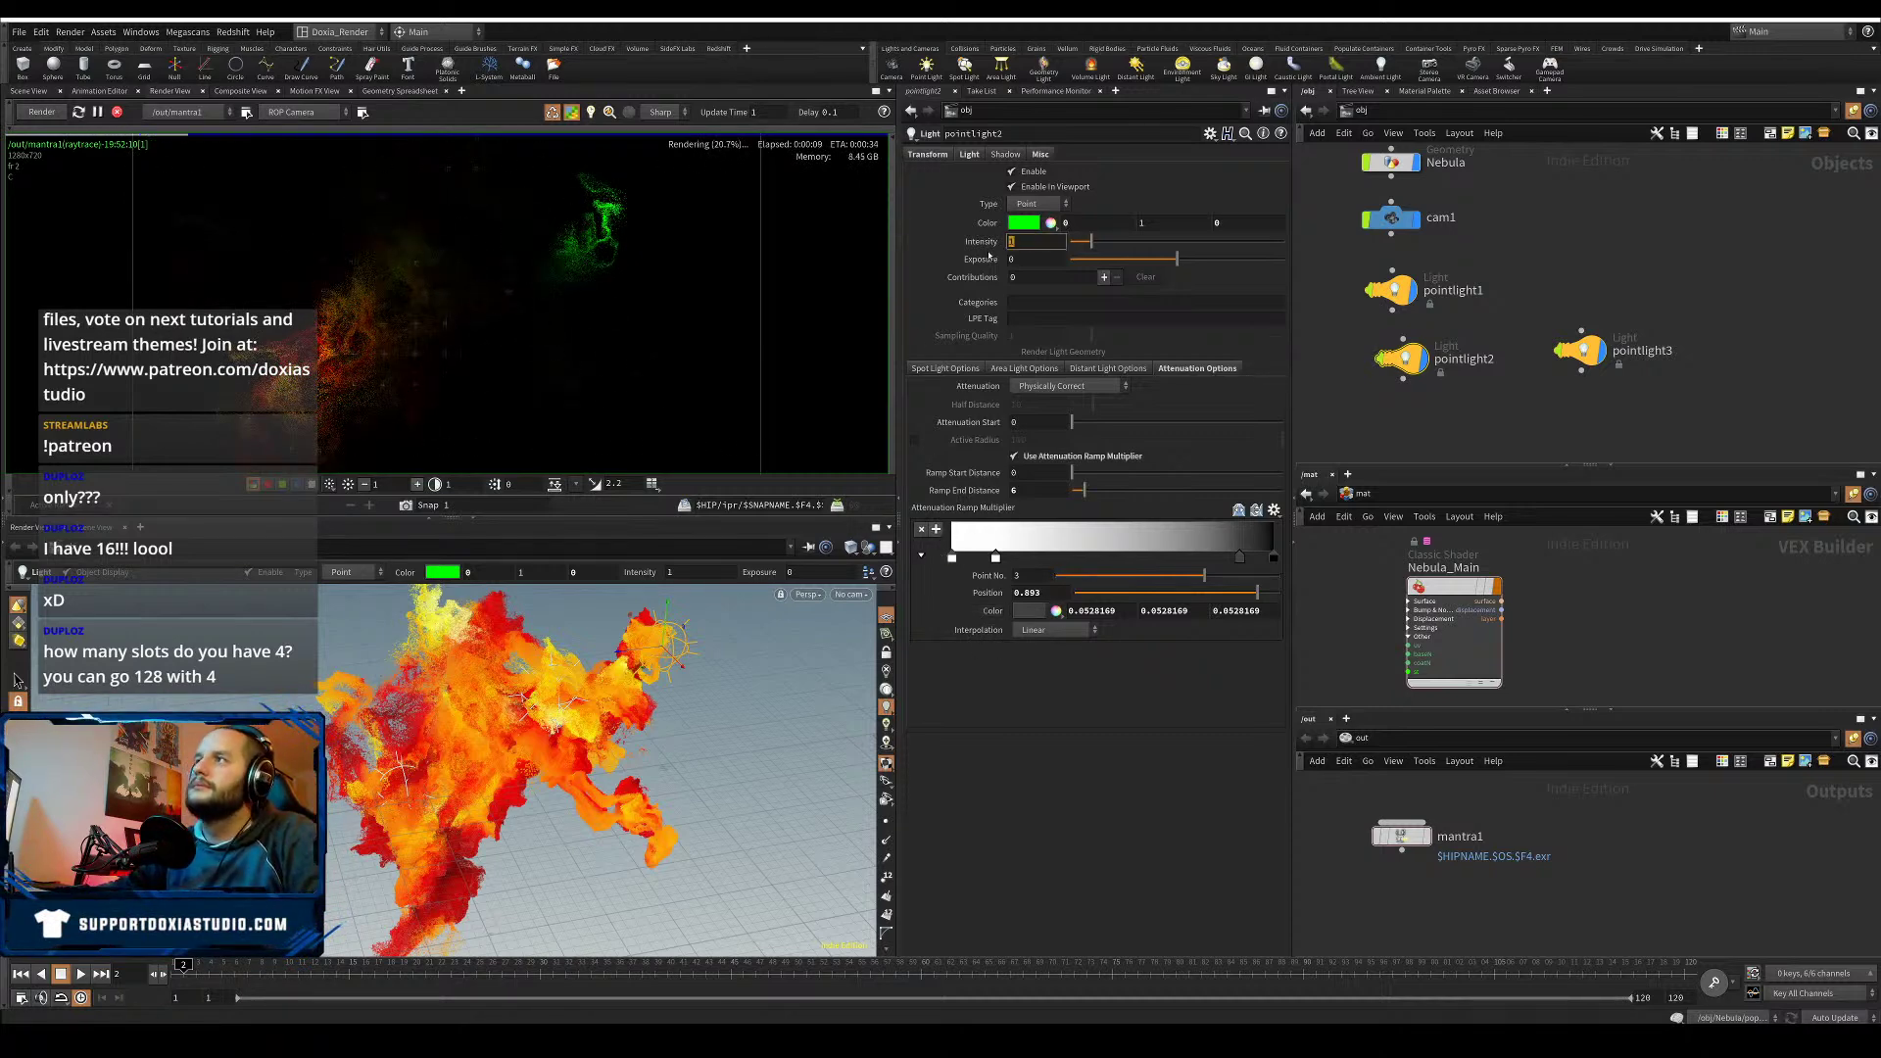
{"action": "type", "text": "3"}
{"action": "key", "text": "Return"}
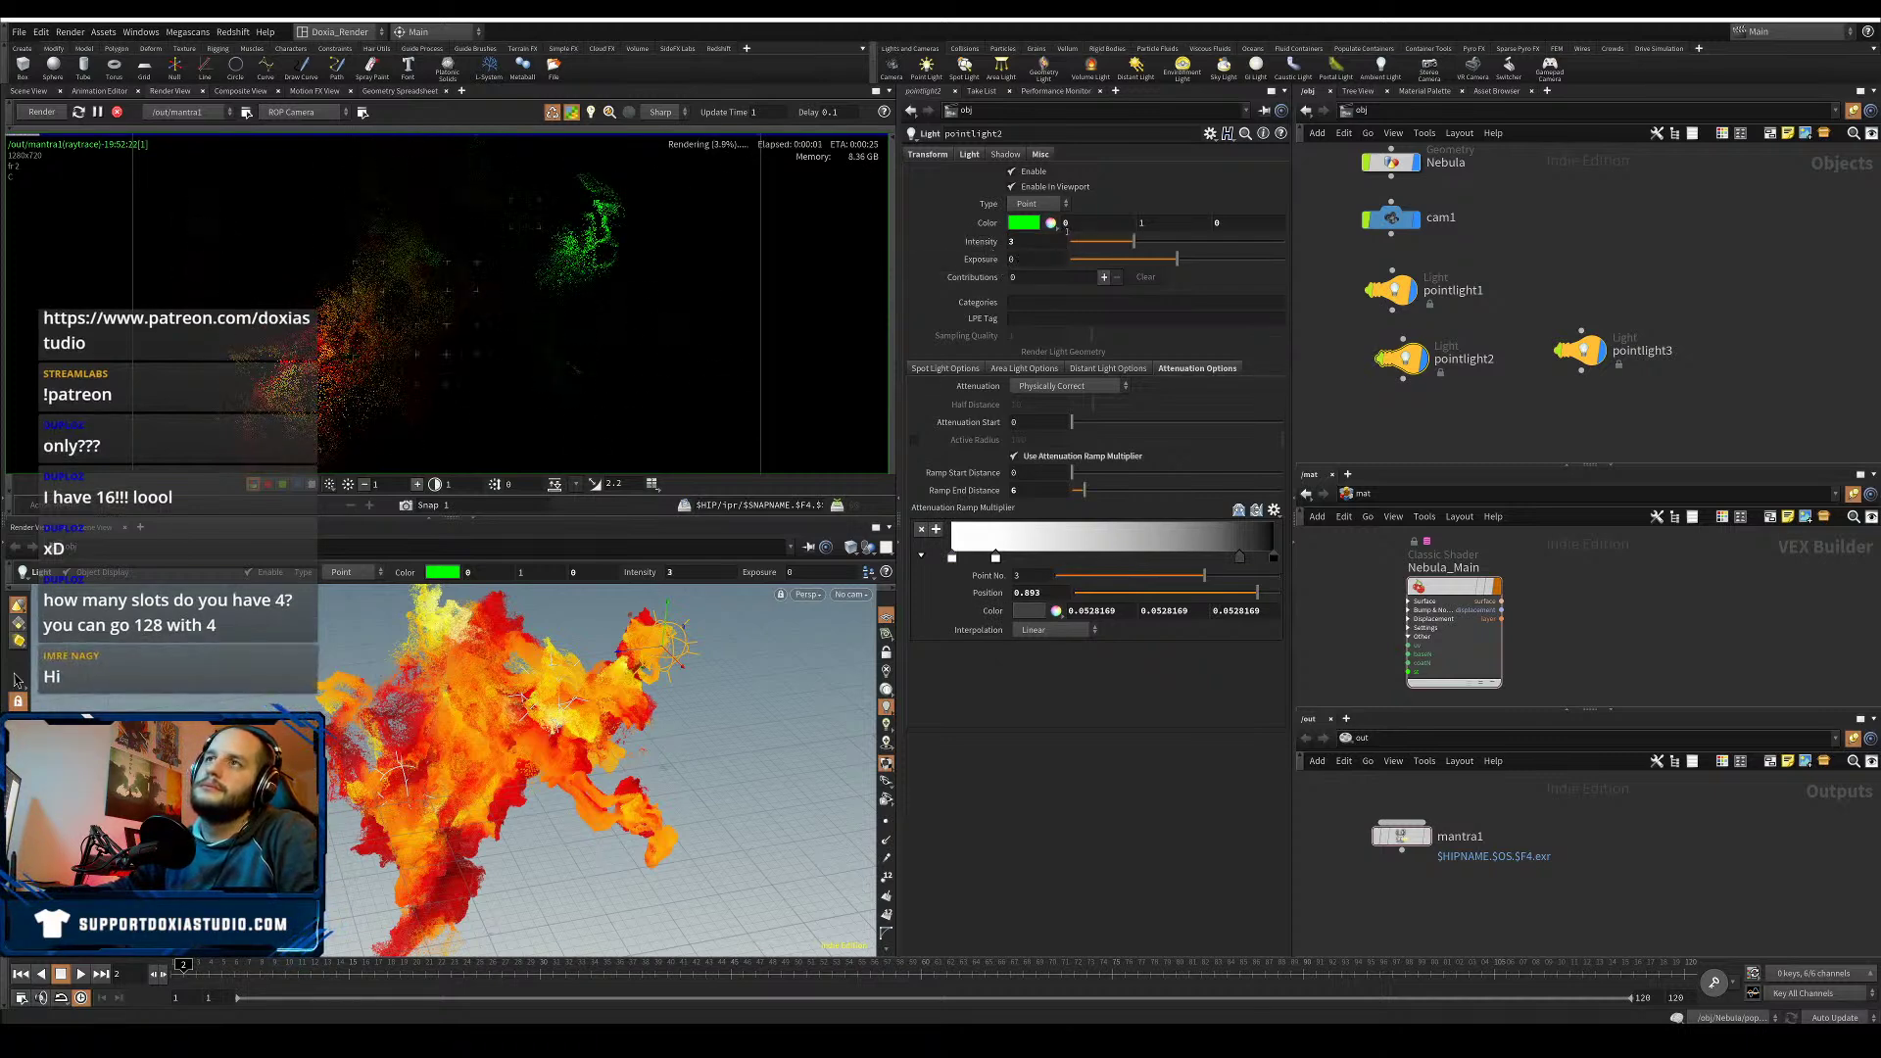
- After trying magenta, greys, azure and orange, set pointlight2's colour to white
{"action": "left_click", "coordinate": [1051, 224]}
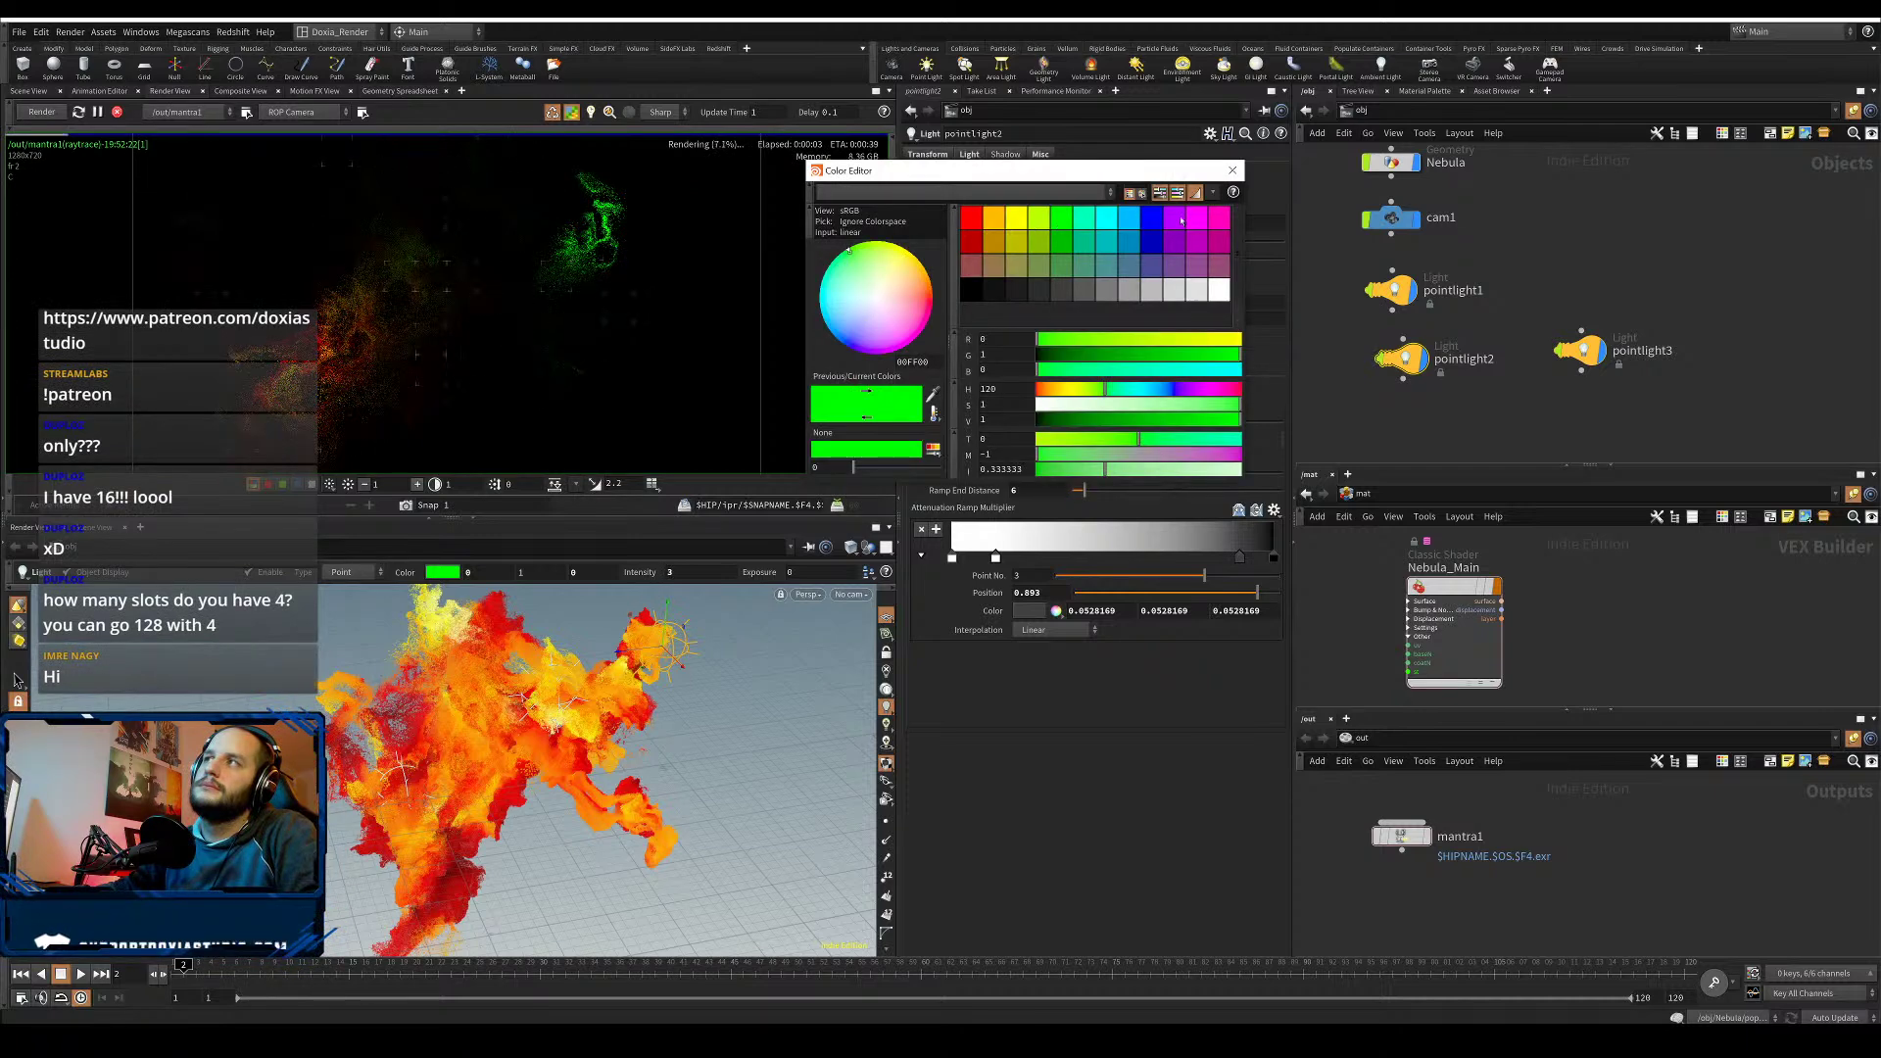
{"action": "left_click", "coordinate": [1205, 219]}
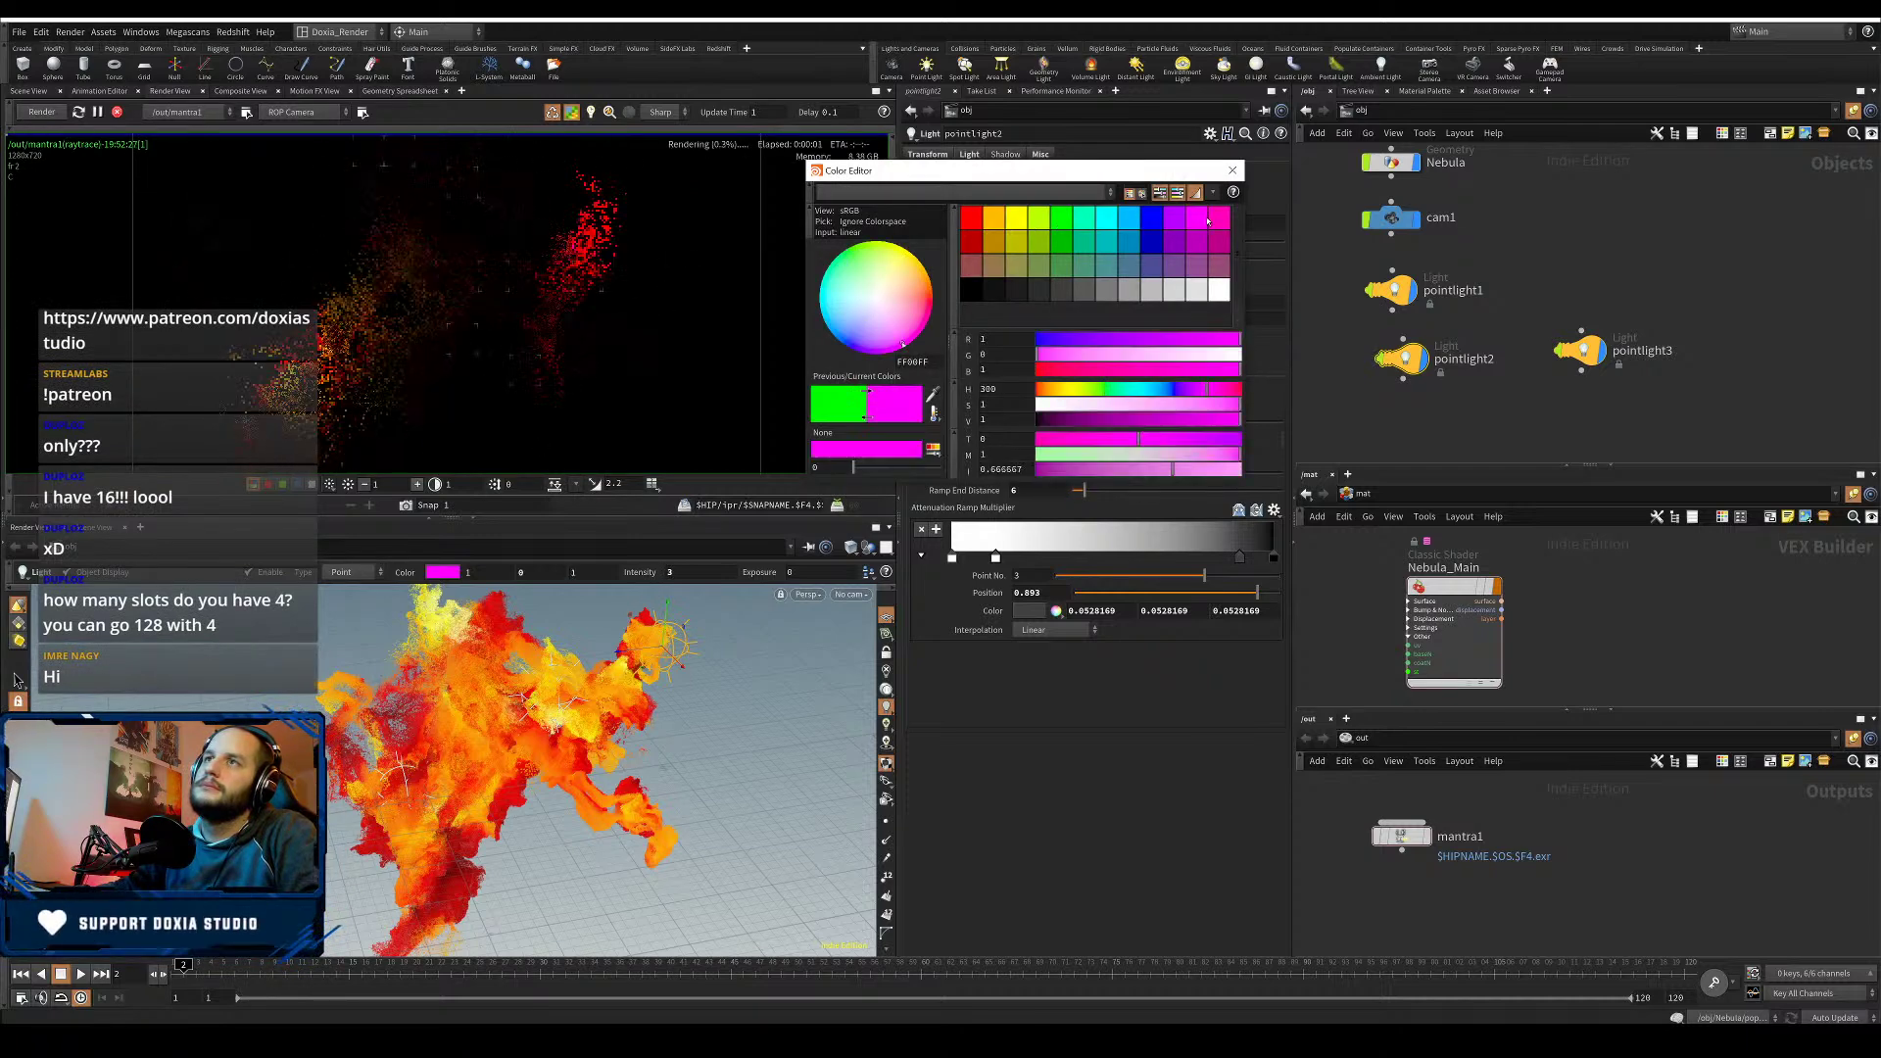
{"action": "left_click", "coordinate": [1182, 289]}
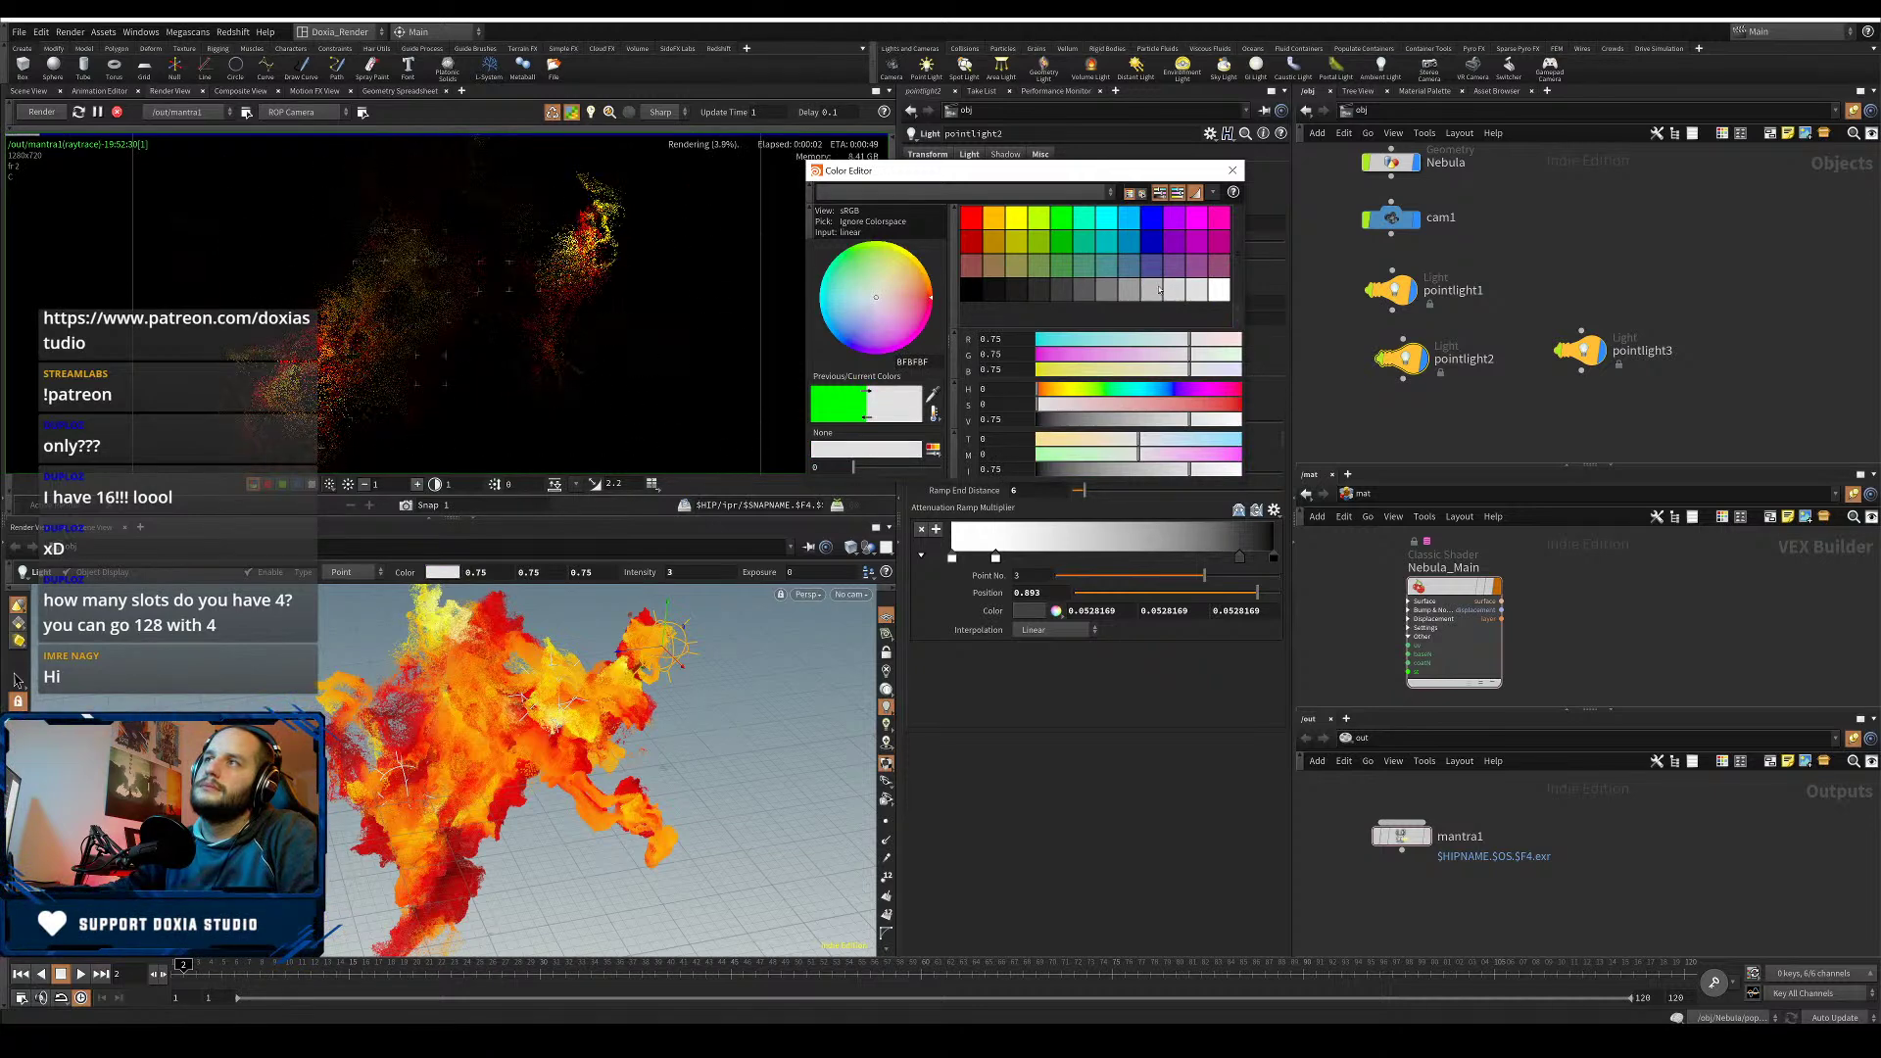
{"action": "left_click", "coordinate": [1178, 292]}
{"action": "left_click", "coordinate": [1219, 289]}
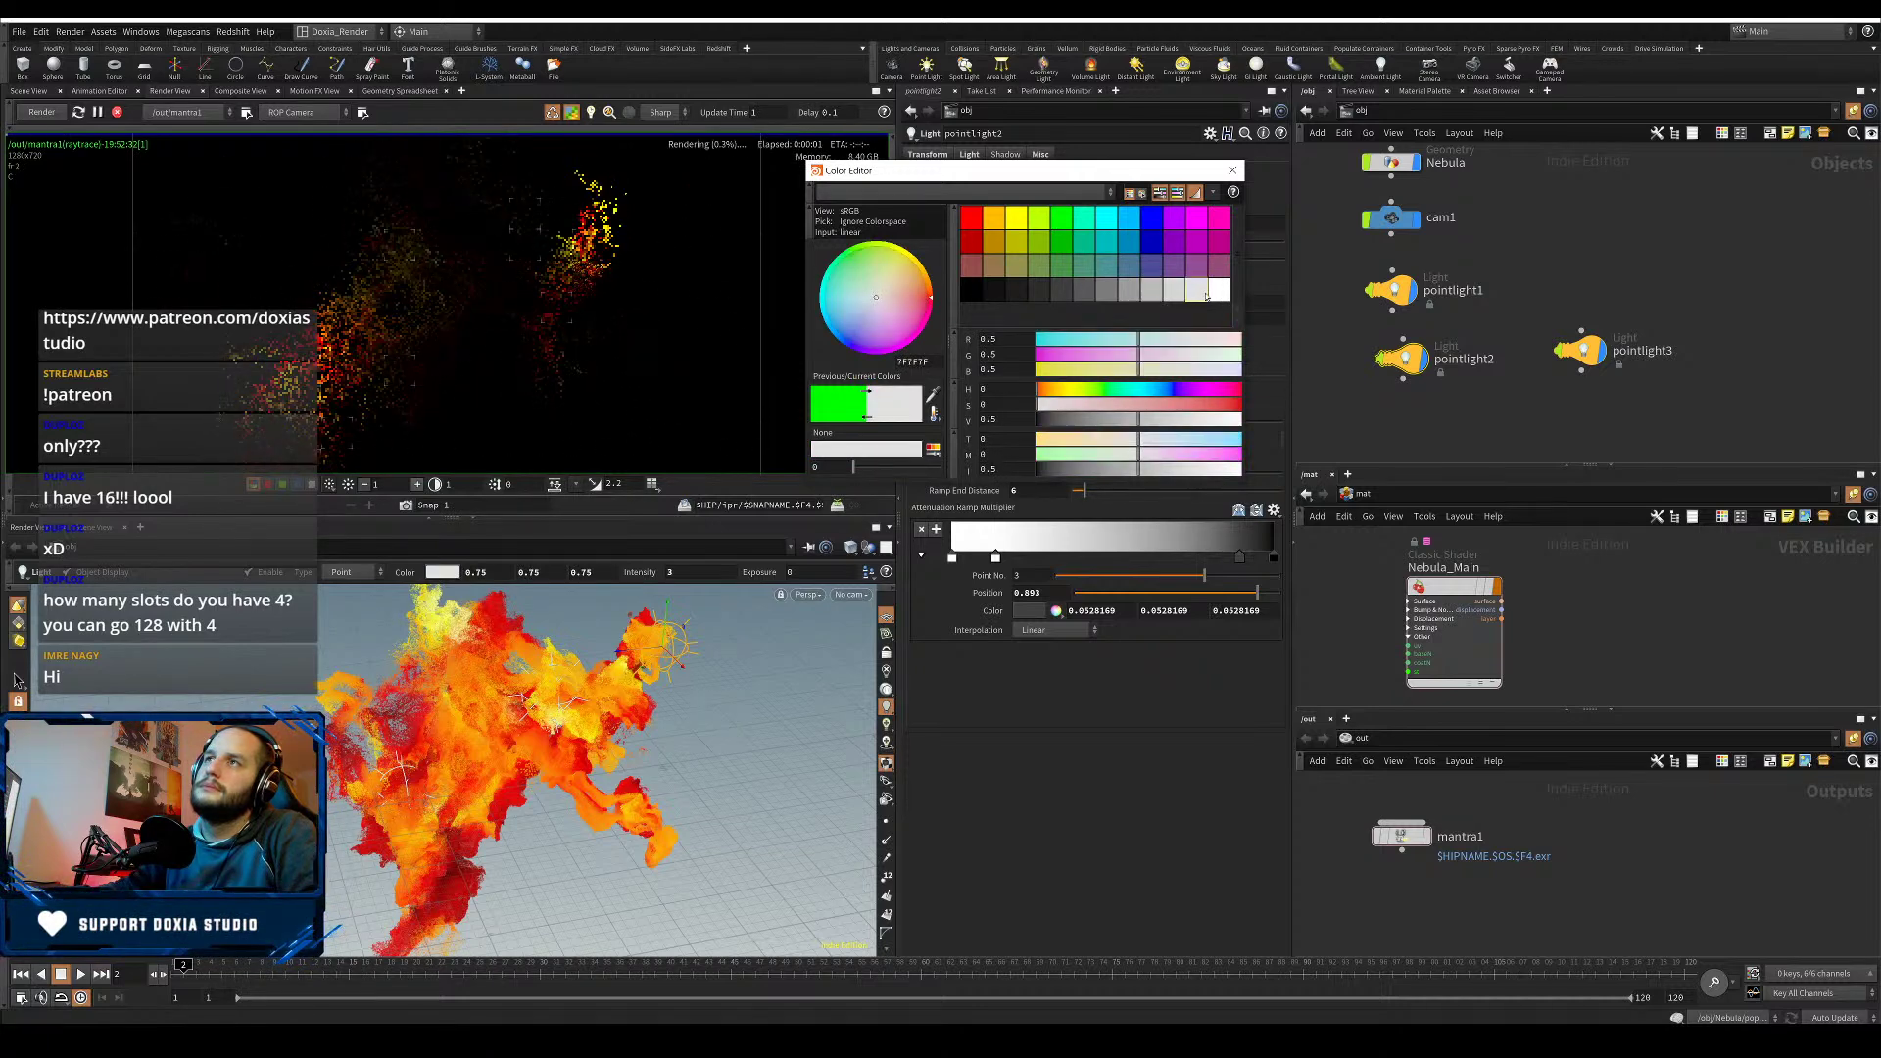
{"action": "left_click", "coordinate": [1135, 252]}
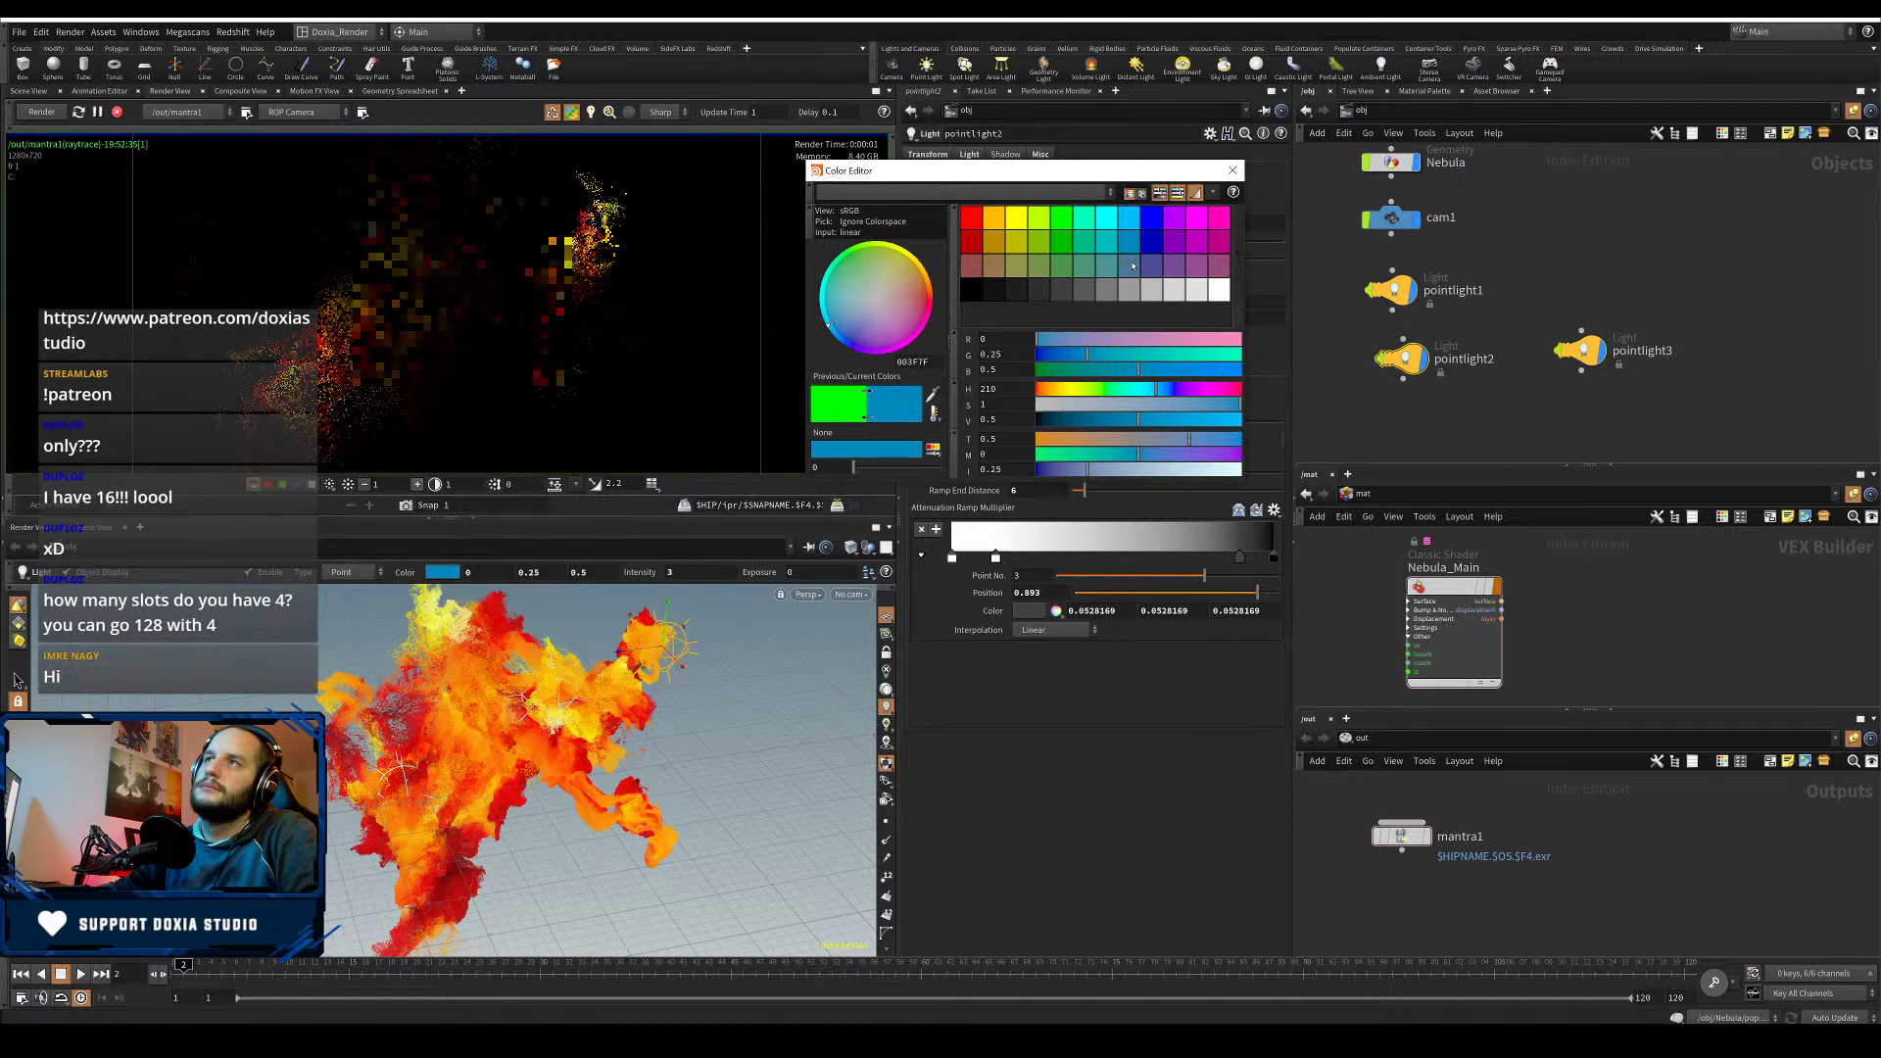
{"action": "left_click", "coordinate": [994, 245]}
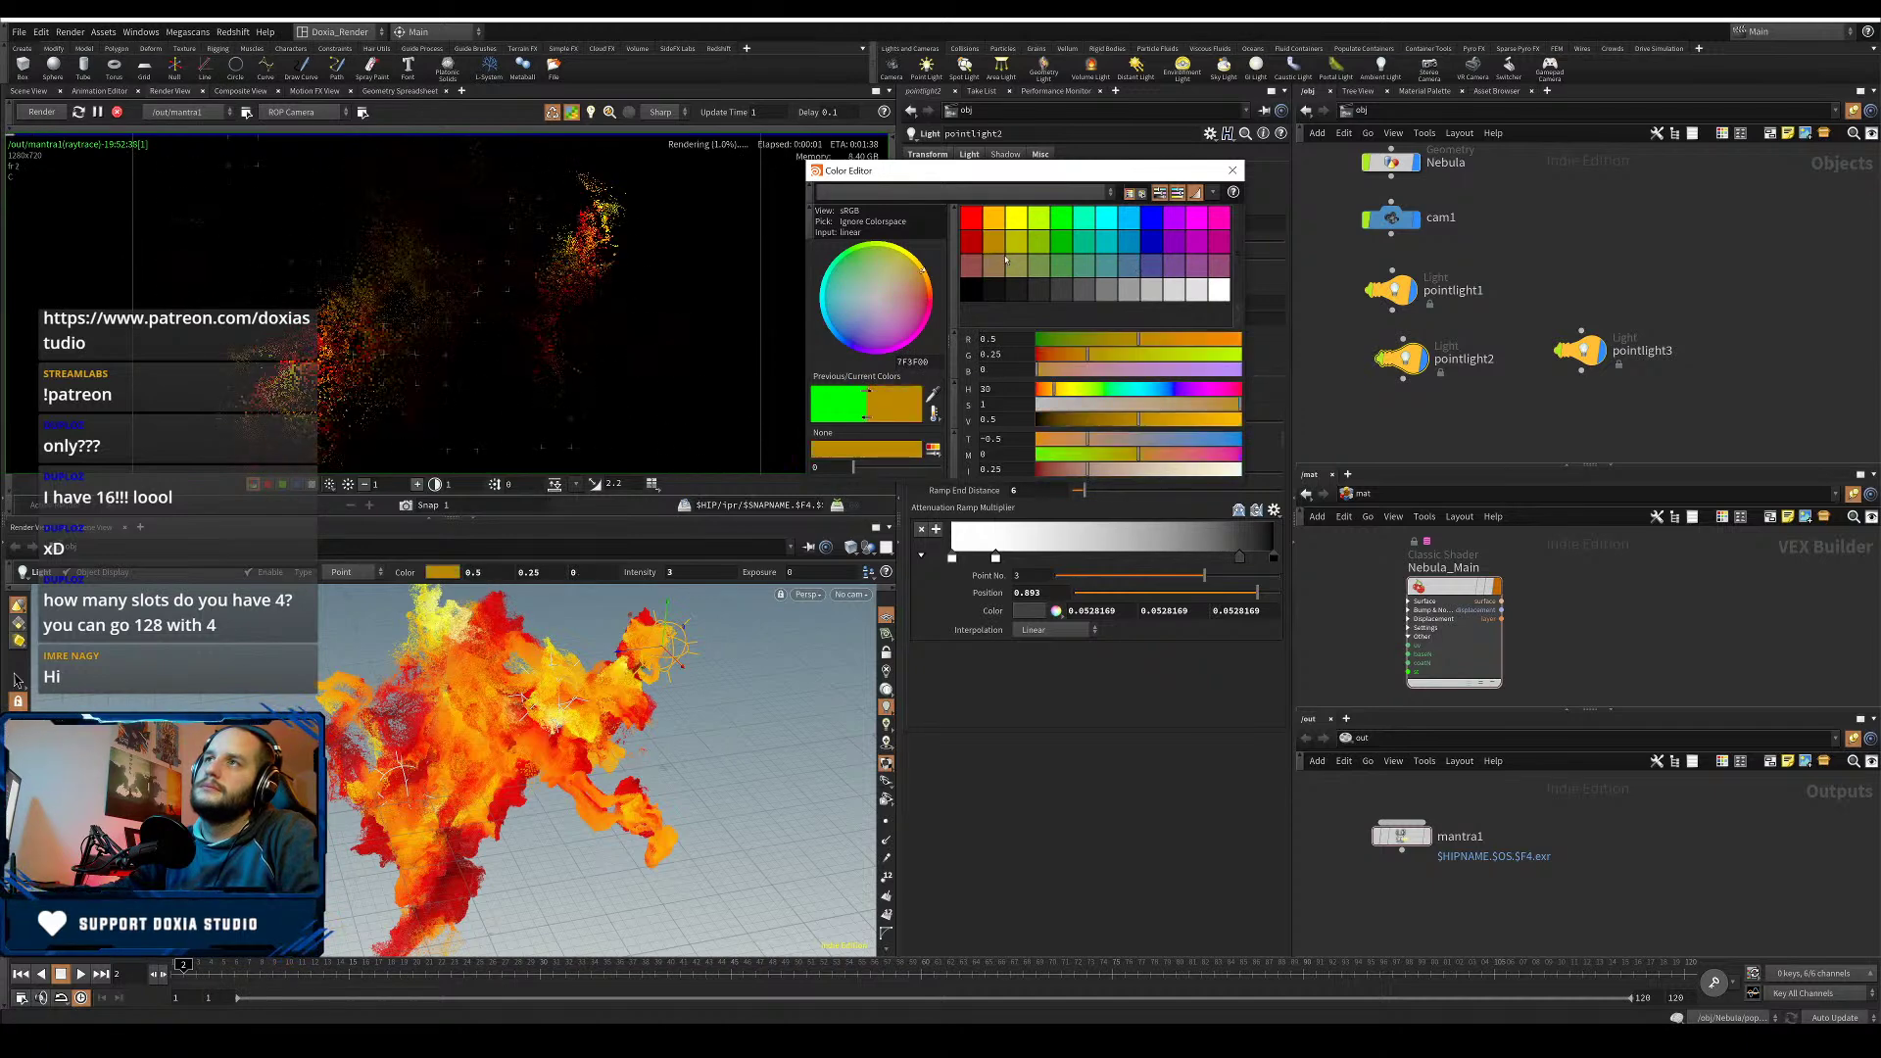
{"action": "left_click", "coordinate": [1235, 391]}
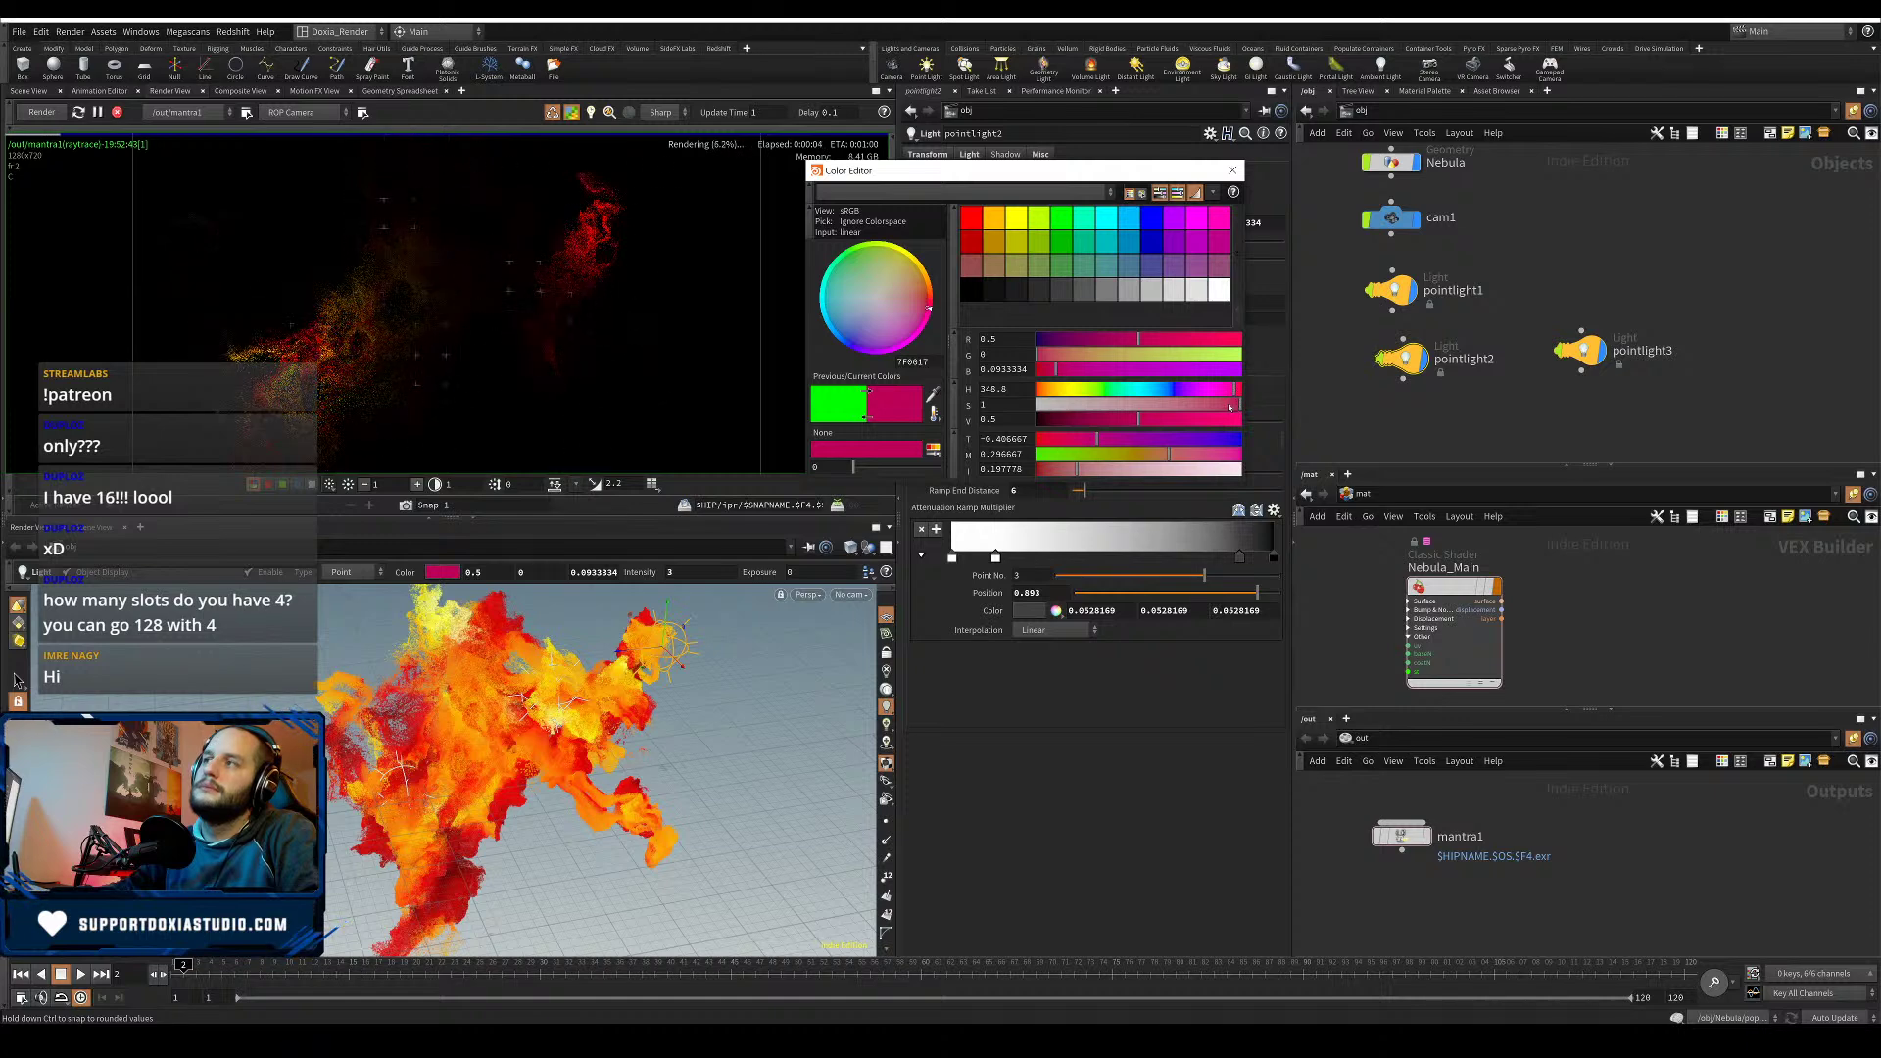
{"action": "left_click", "coordinate": [1222, 294]}
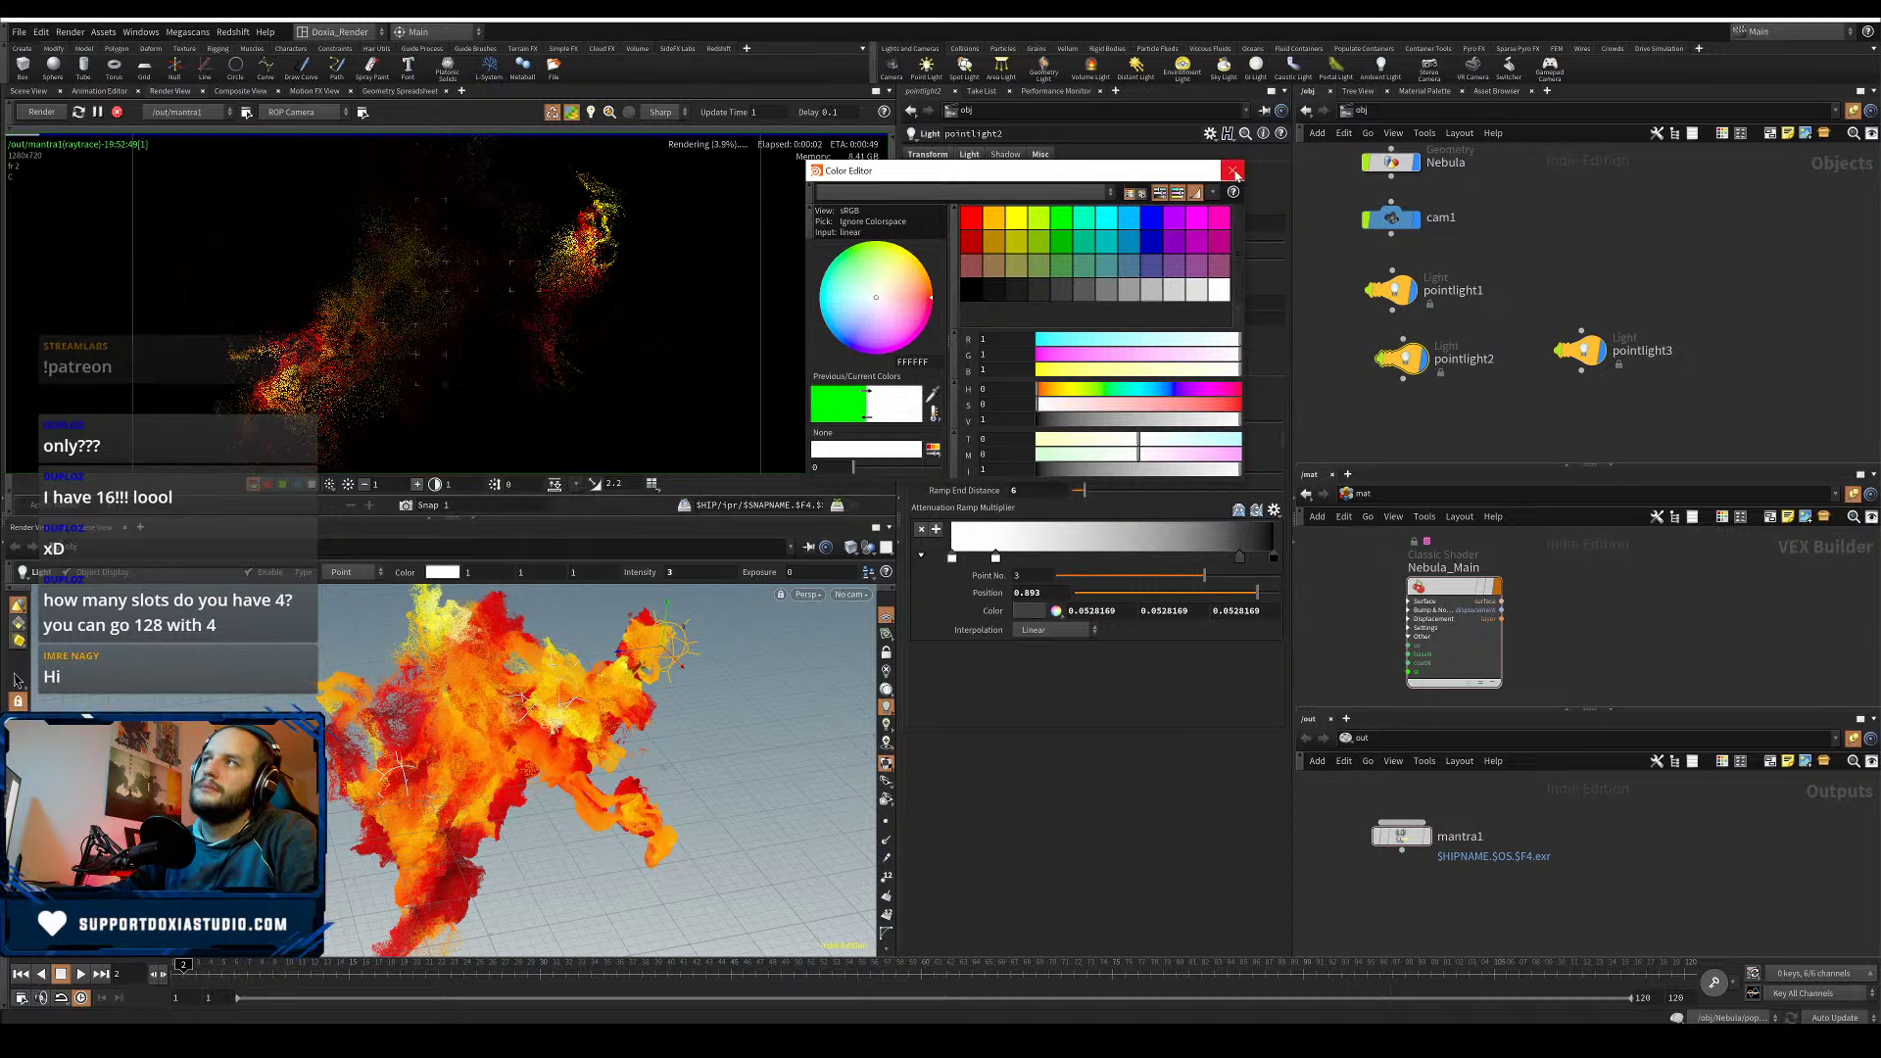
{"action": "left_click", "coordinate": [1232, 171]}
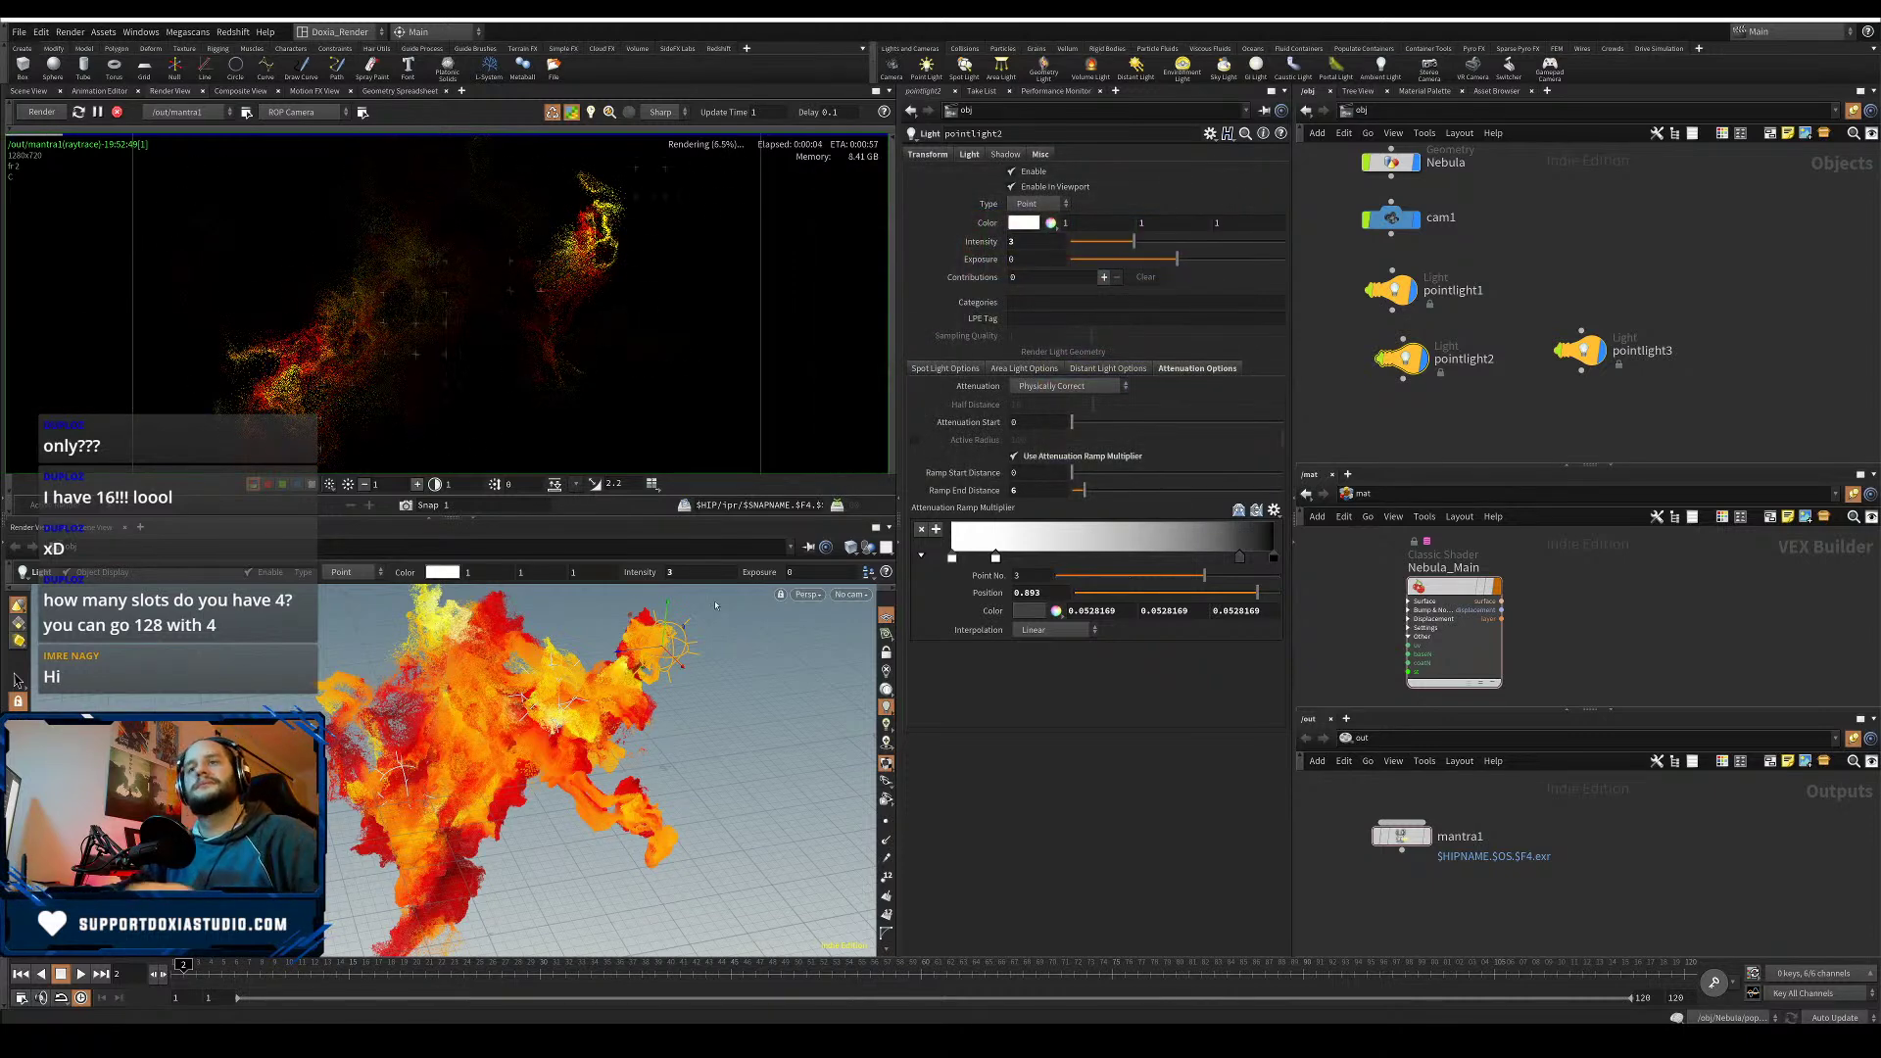
- Look through cam1, orbit closer to the nebula, and save the scene
{"action": "left_click", "coordinate": [850, 594]}
{"action": "left_click", "coordinate": [880, 667]}
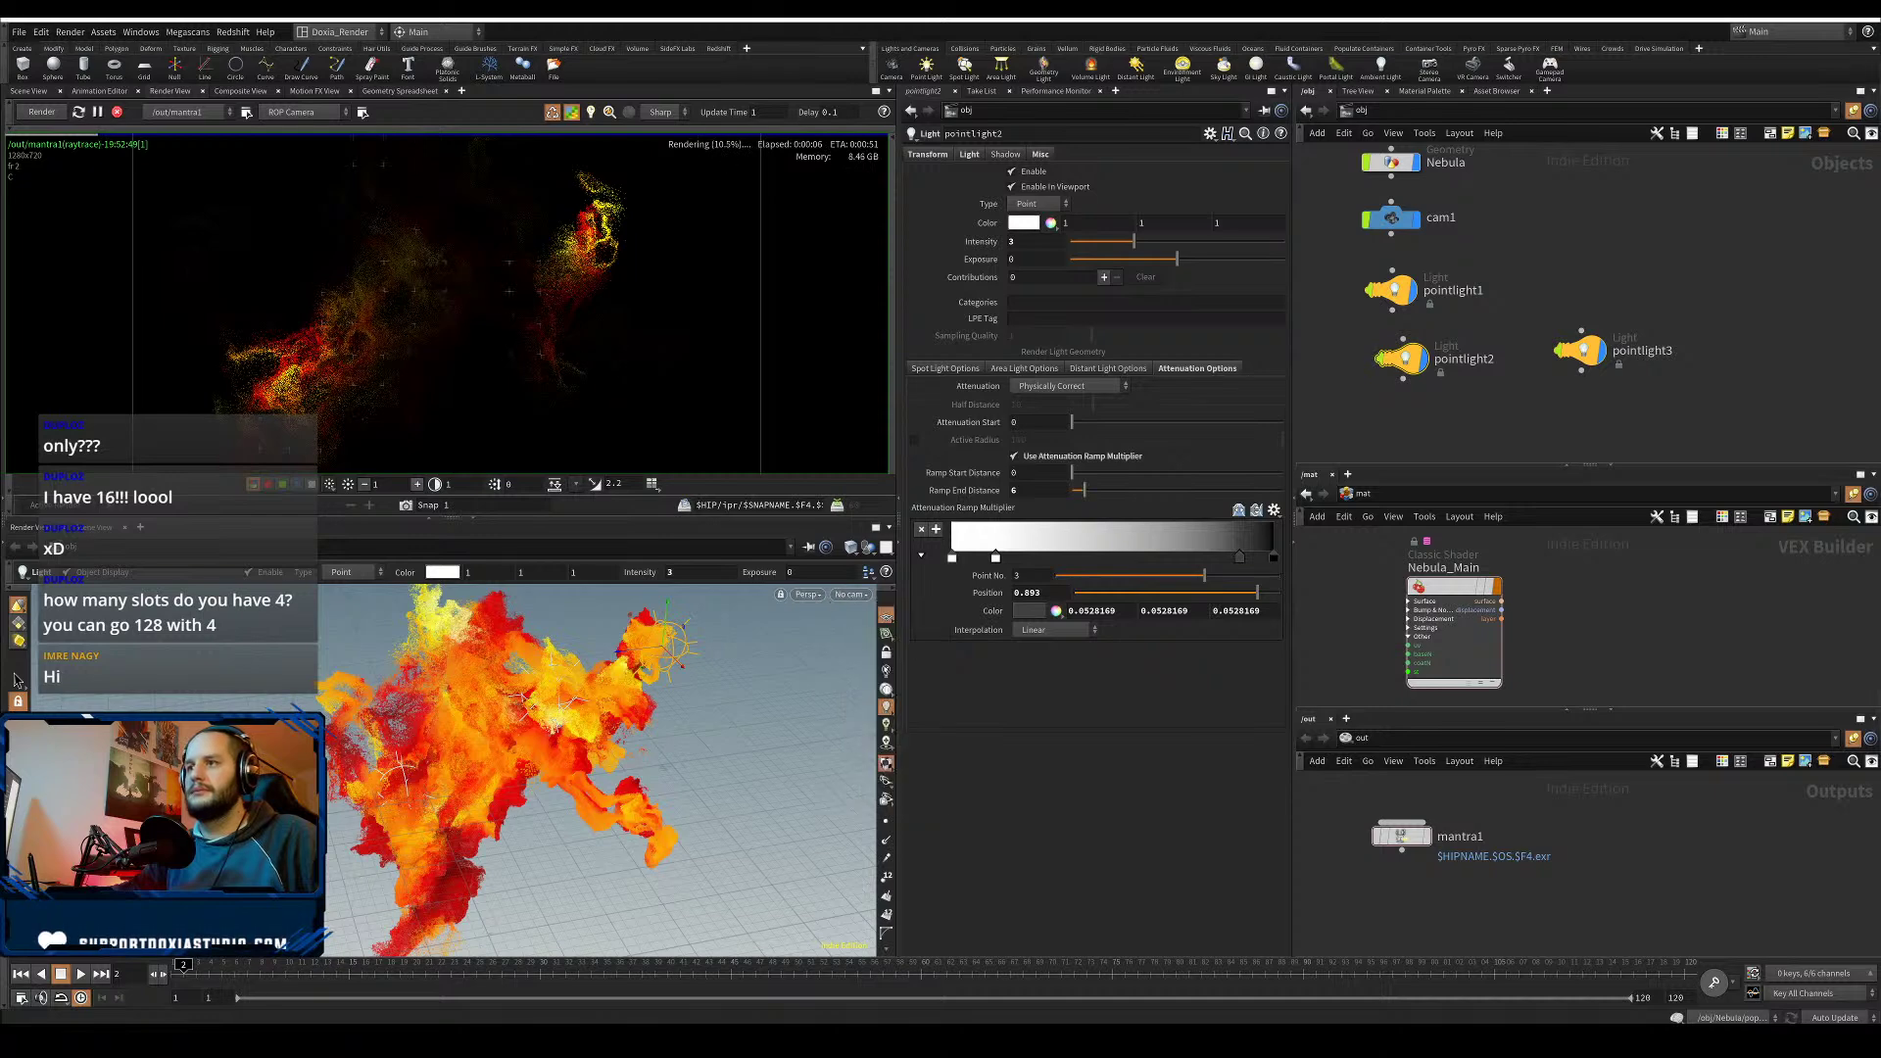
{"action": "left_click_drag", "start_coordinate": [487, 715], "coordinate": [441, 719]}
{"action": "right_click_drag", "start_coordinate": [441, 719], "coordinate": [416, 723]}
{"action": "middle_click_drag", "start_coordinate": [417, 723], "coordinate": [459, 720]}
{"action": "left_click_drag", "start_coordinate": [459, 720], "coordinate": [386, 766]}
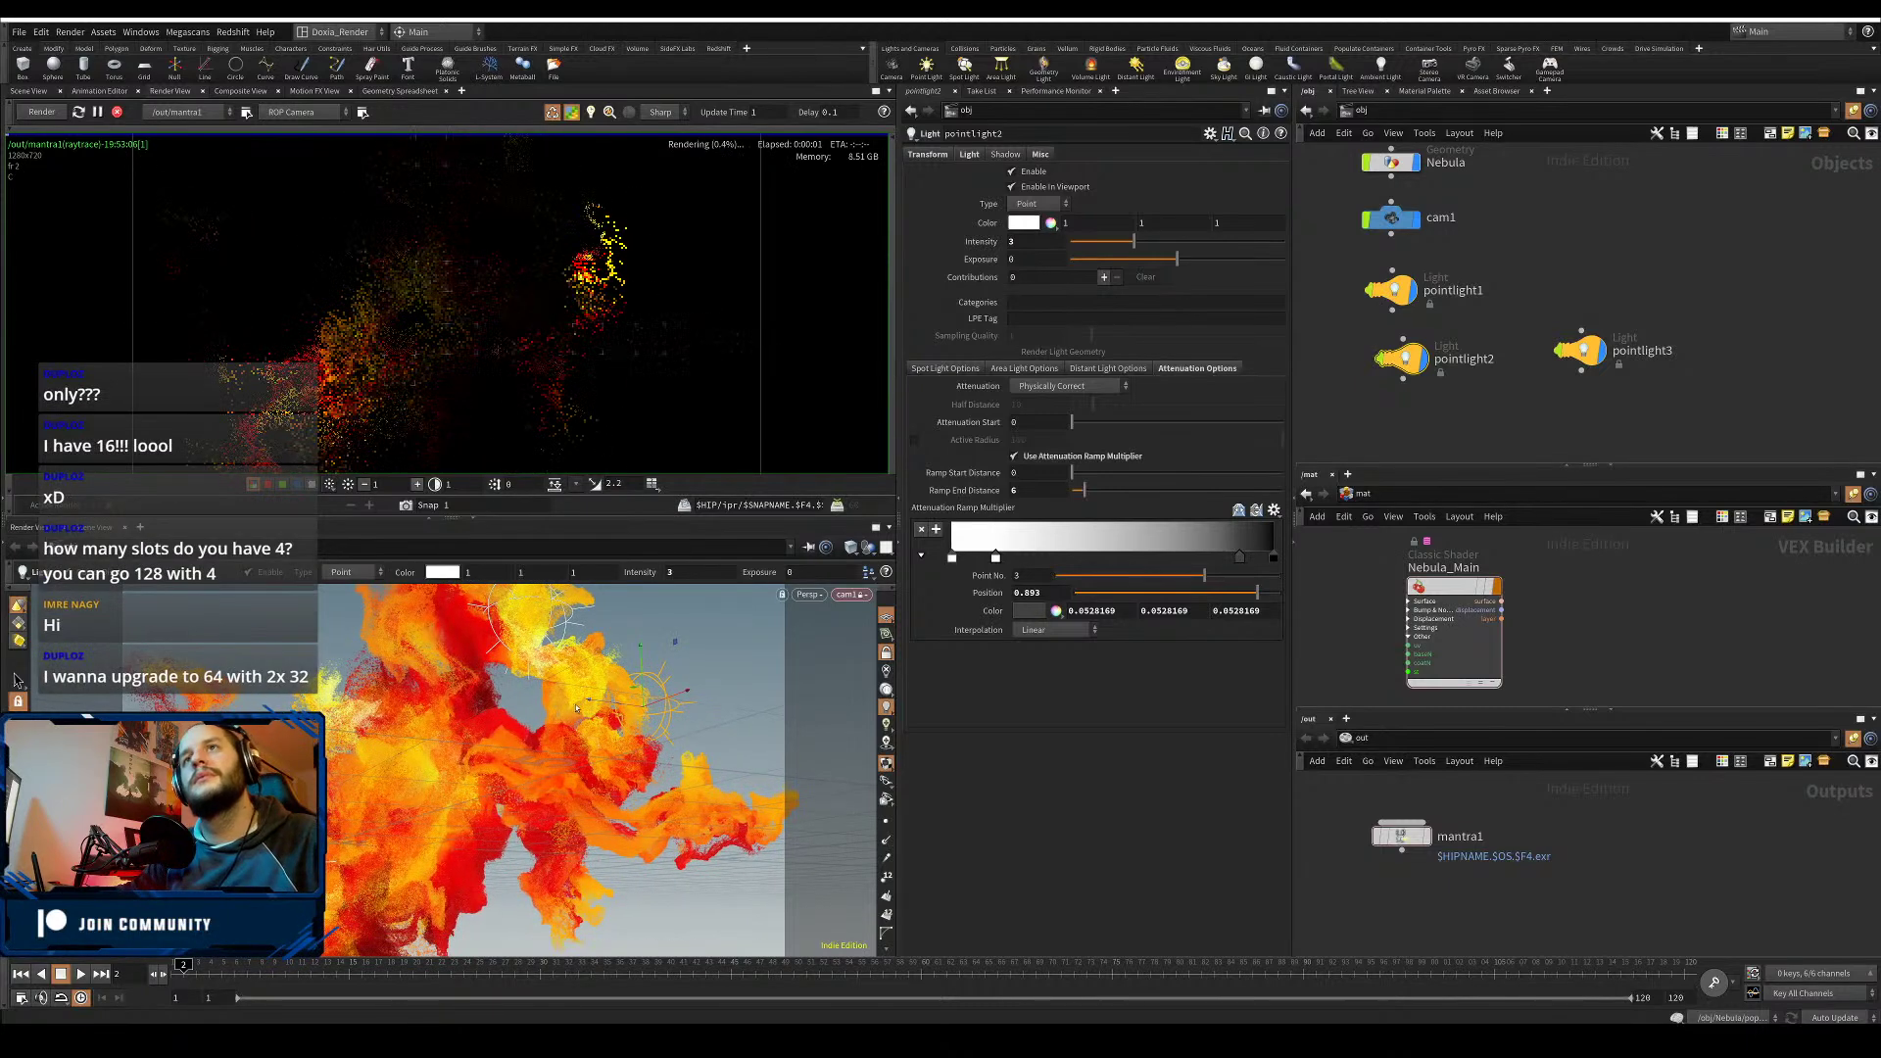
{"action": "key", "text": "ctrl+s"}
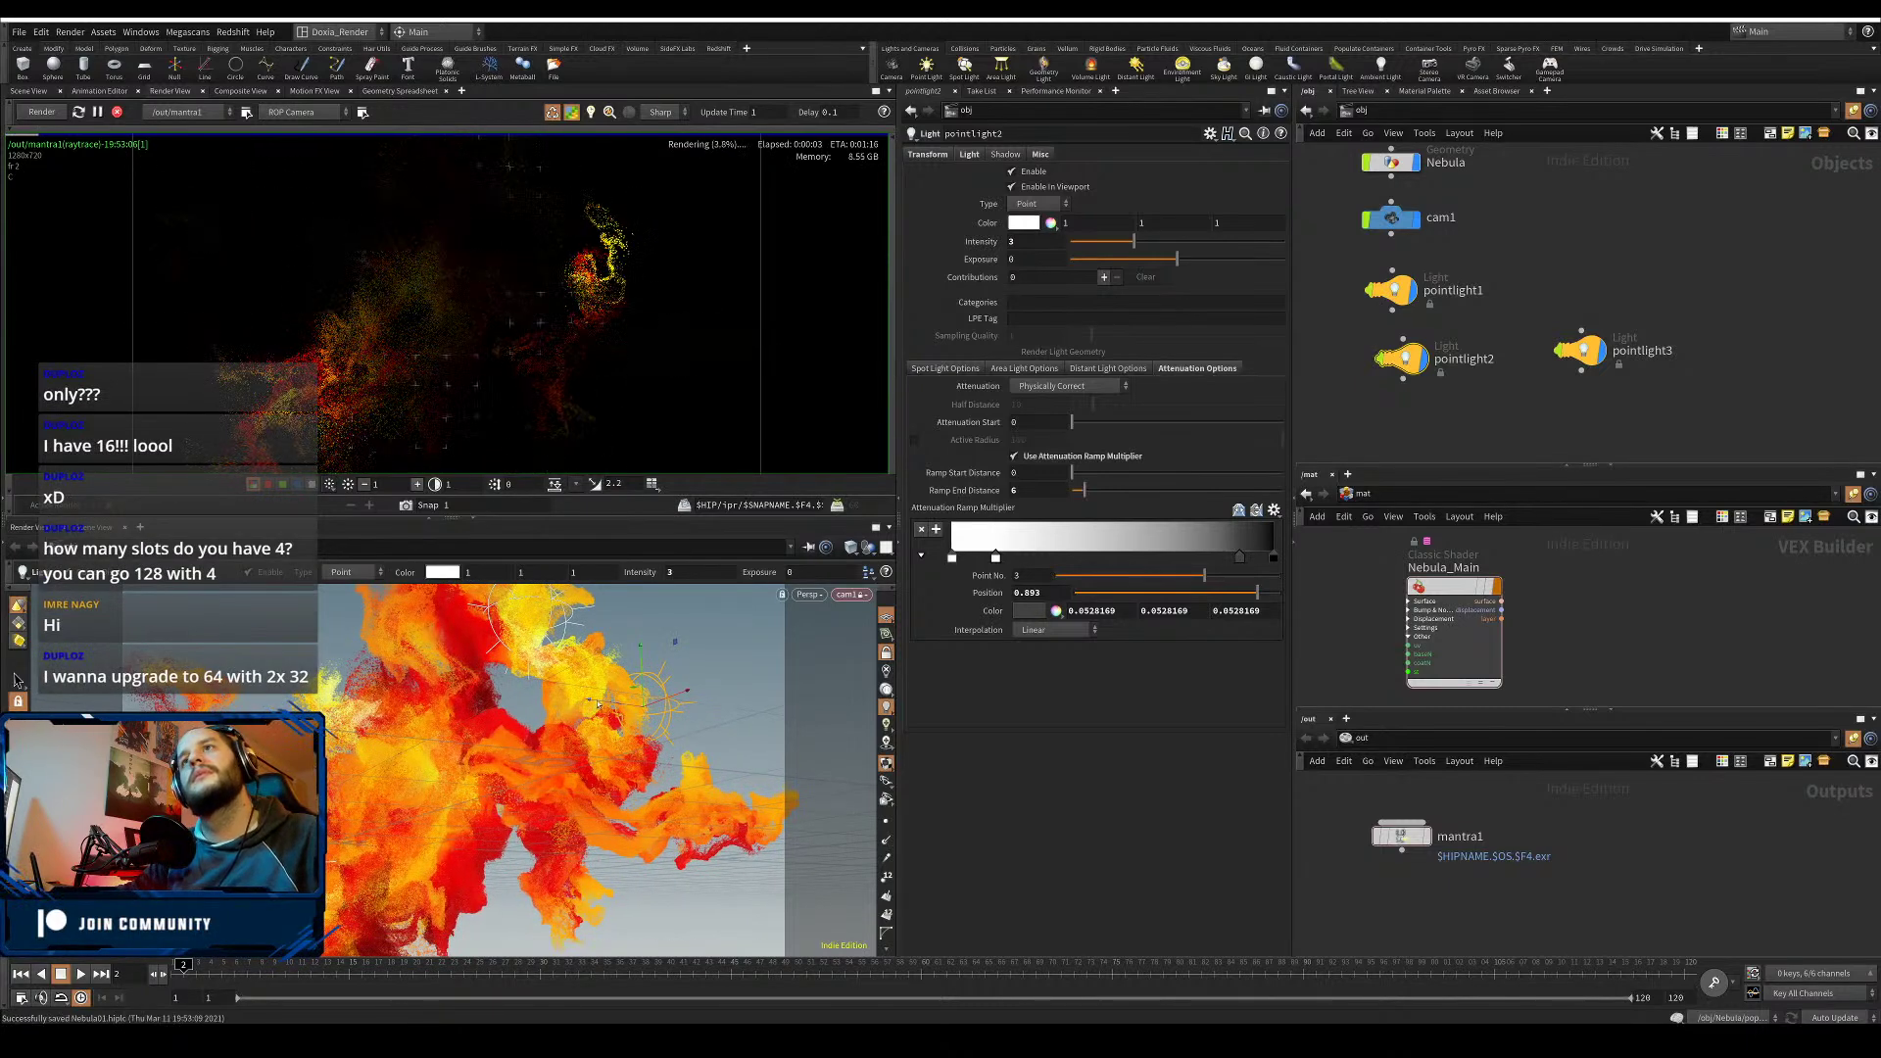
- Select pointlight3 and, after trying yellow, orange, green and cyan, make it blue (0000FF)
{"action": "left_click", "coordinate": [1579, 350]}
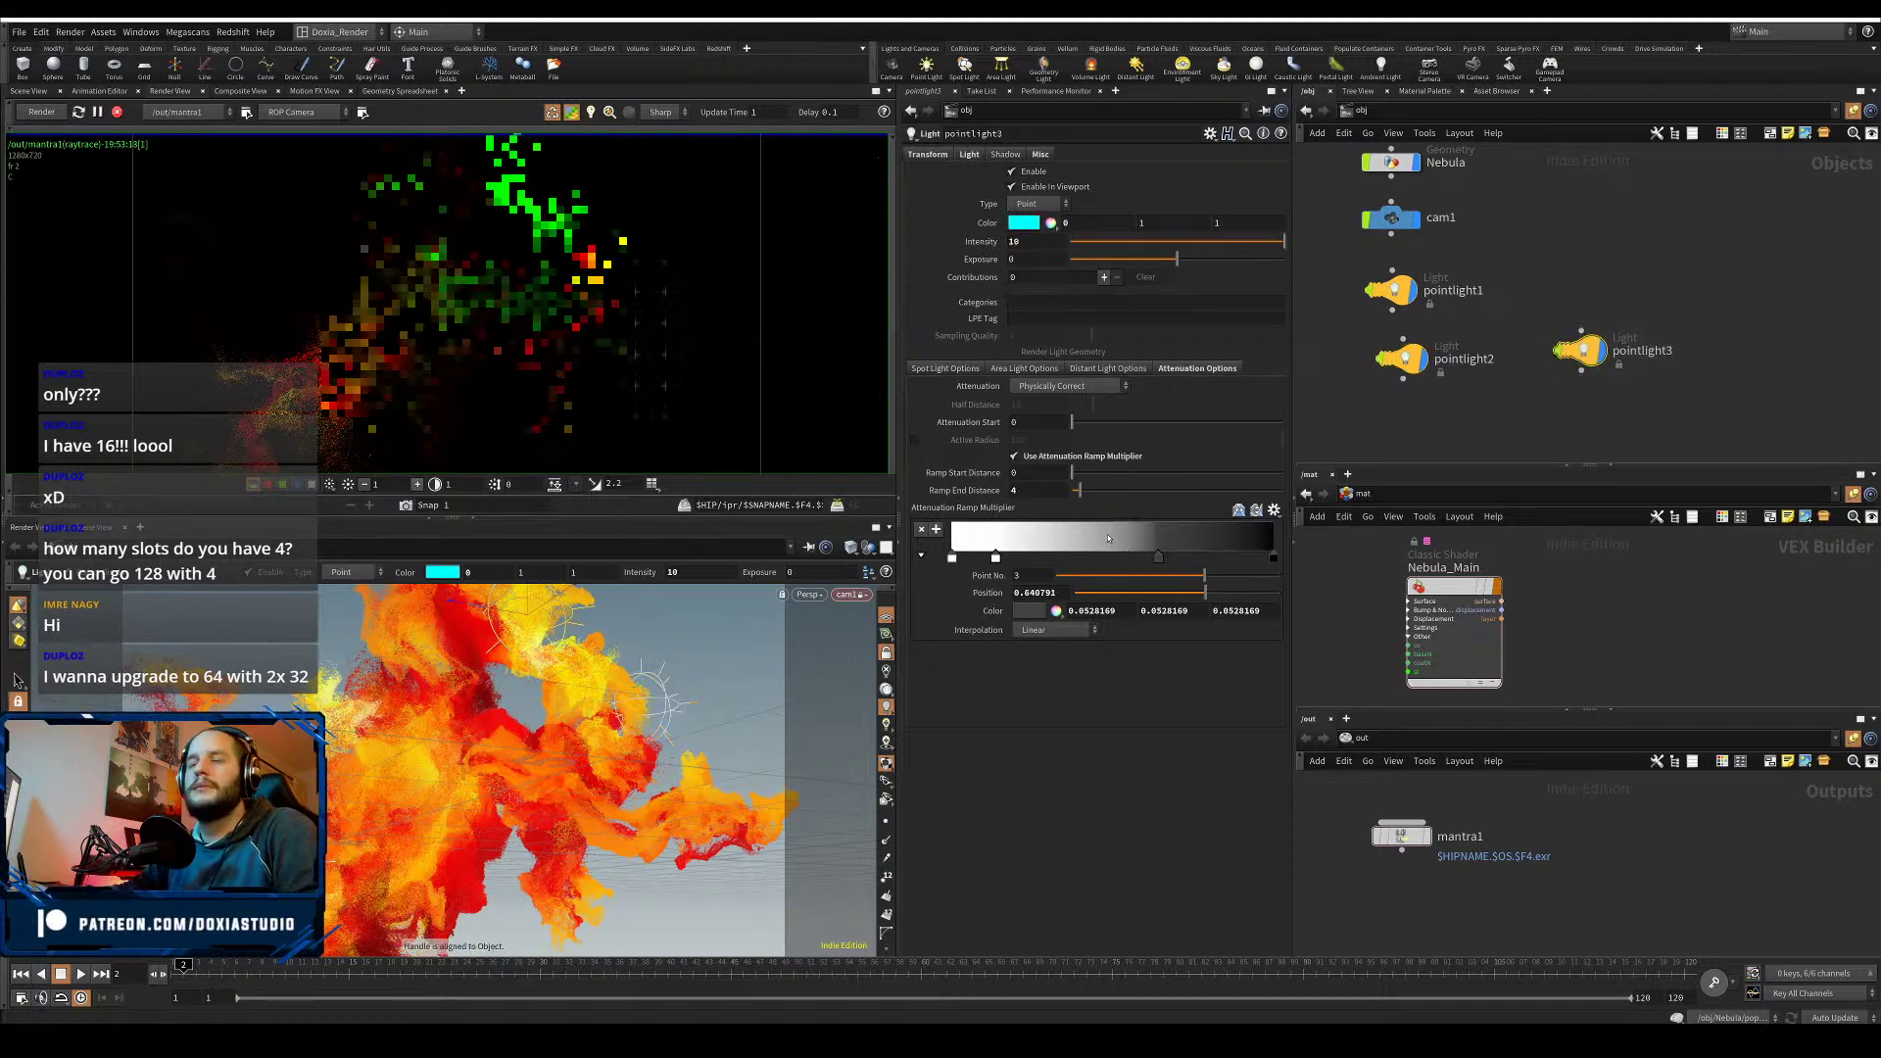
{"action": "left_click", "coordinate": [1024, 223]}
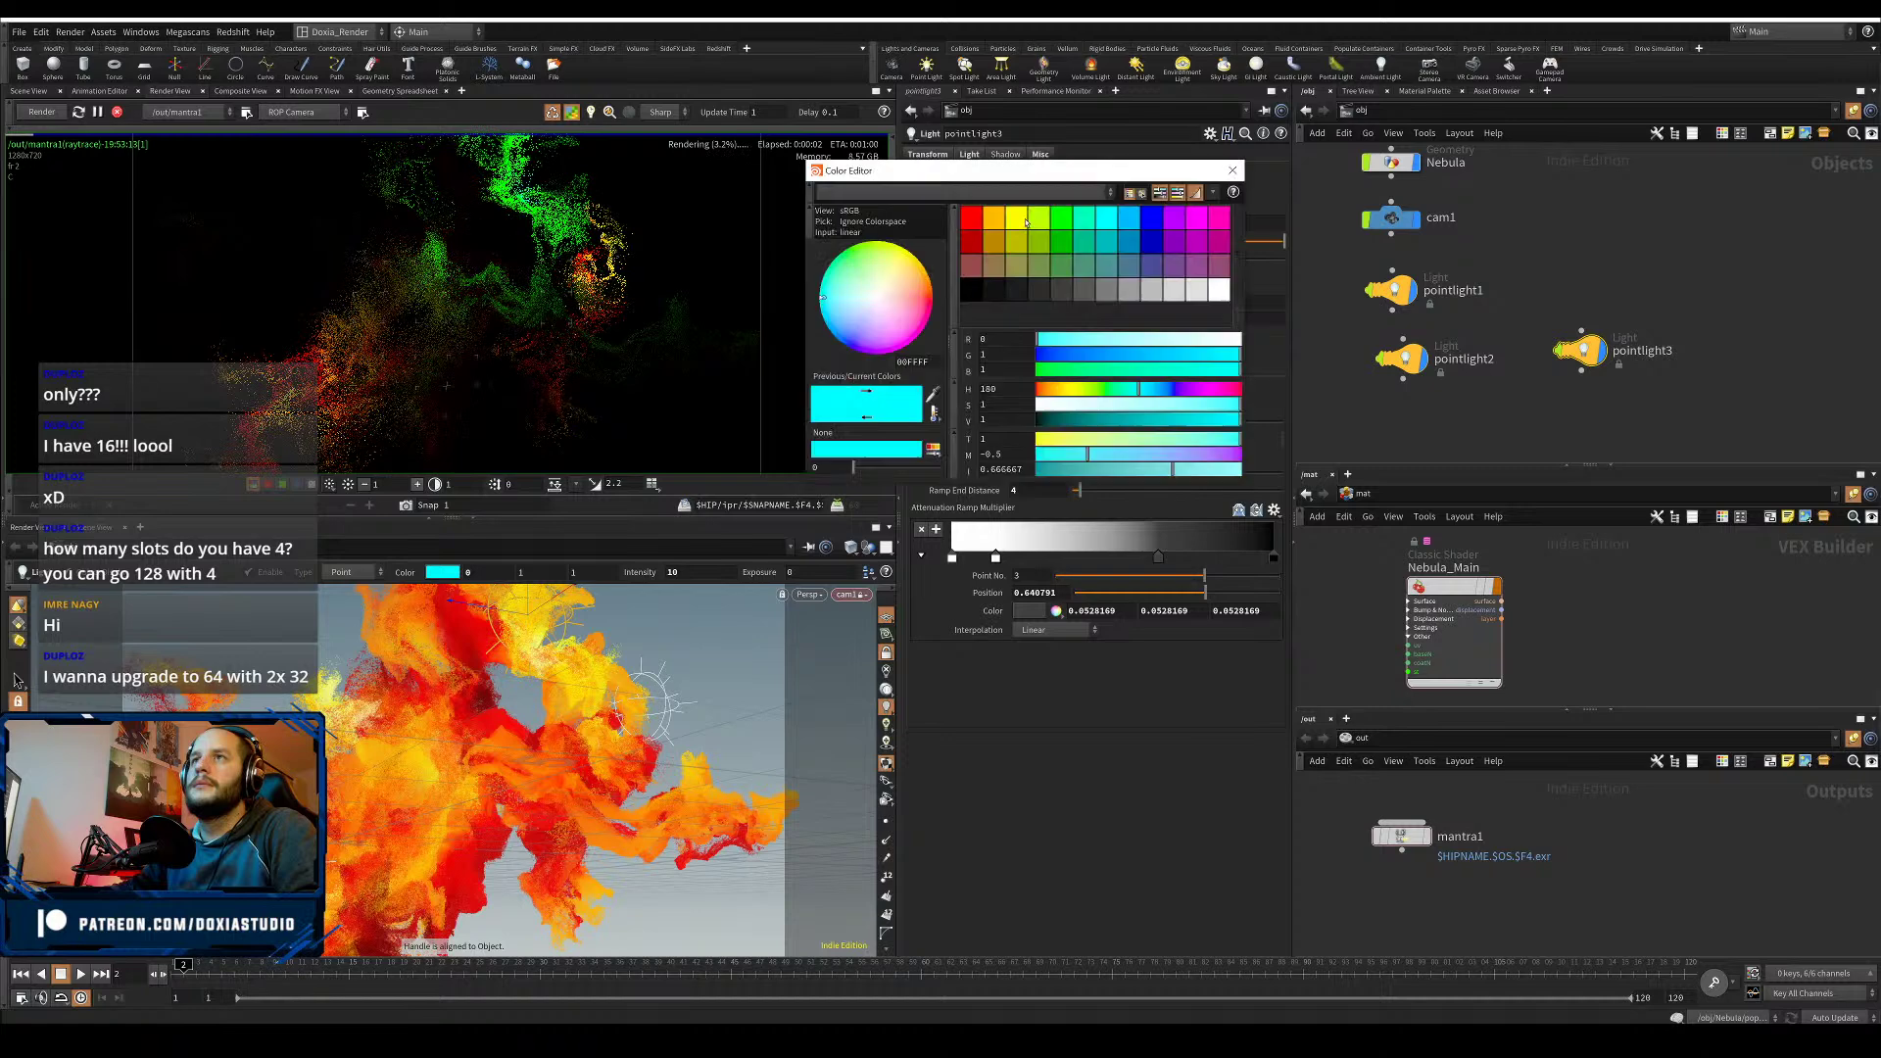
{"action": "left_click", "coordinate": [1019, 219]}
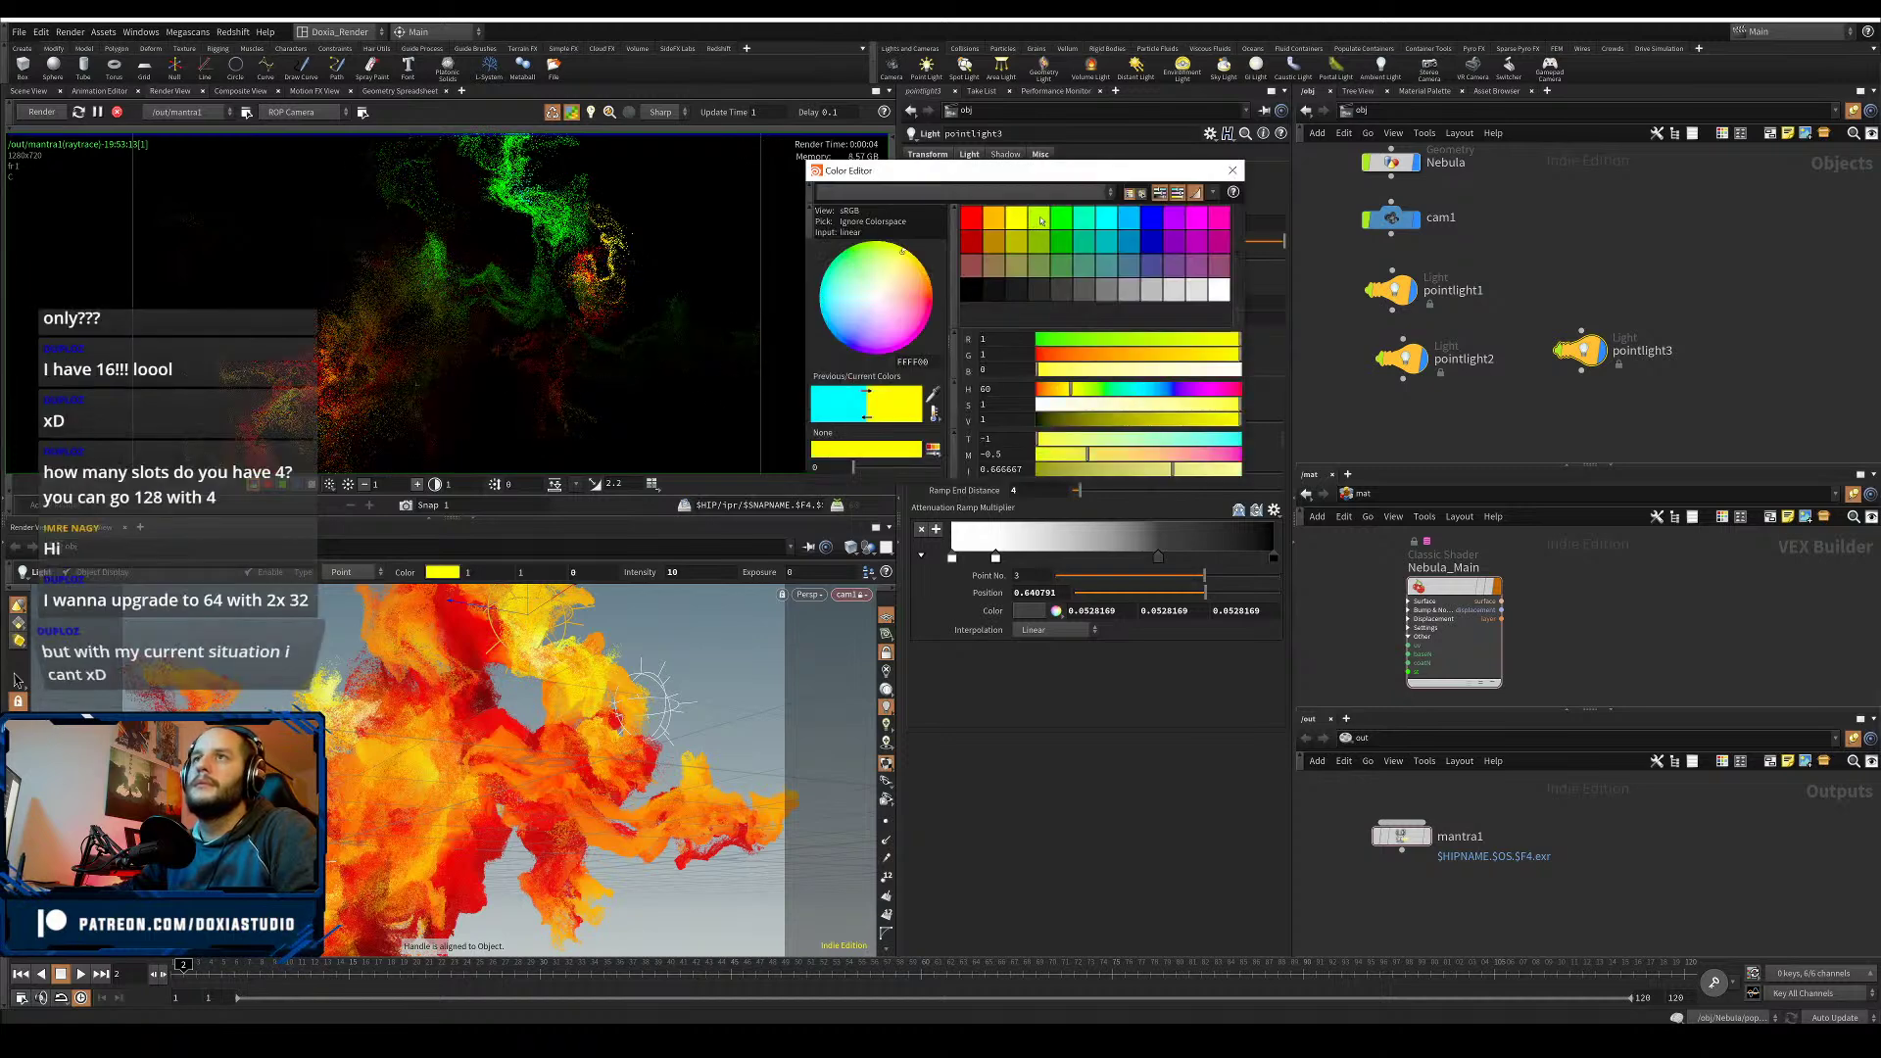
{"action": "left_click", "coordinate": [996, 219]}
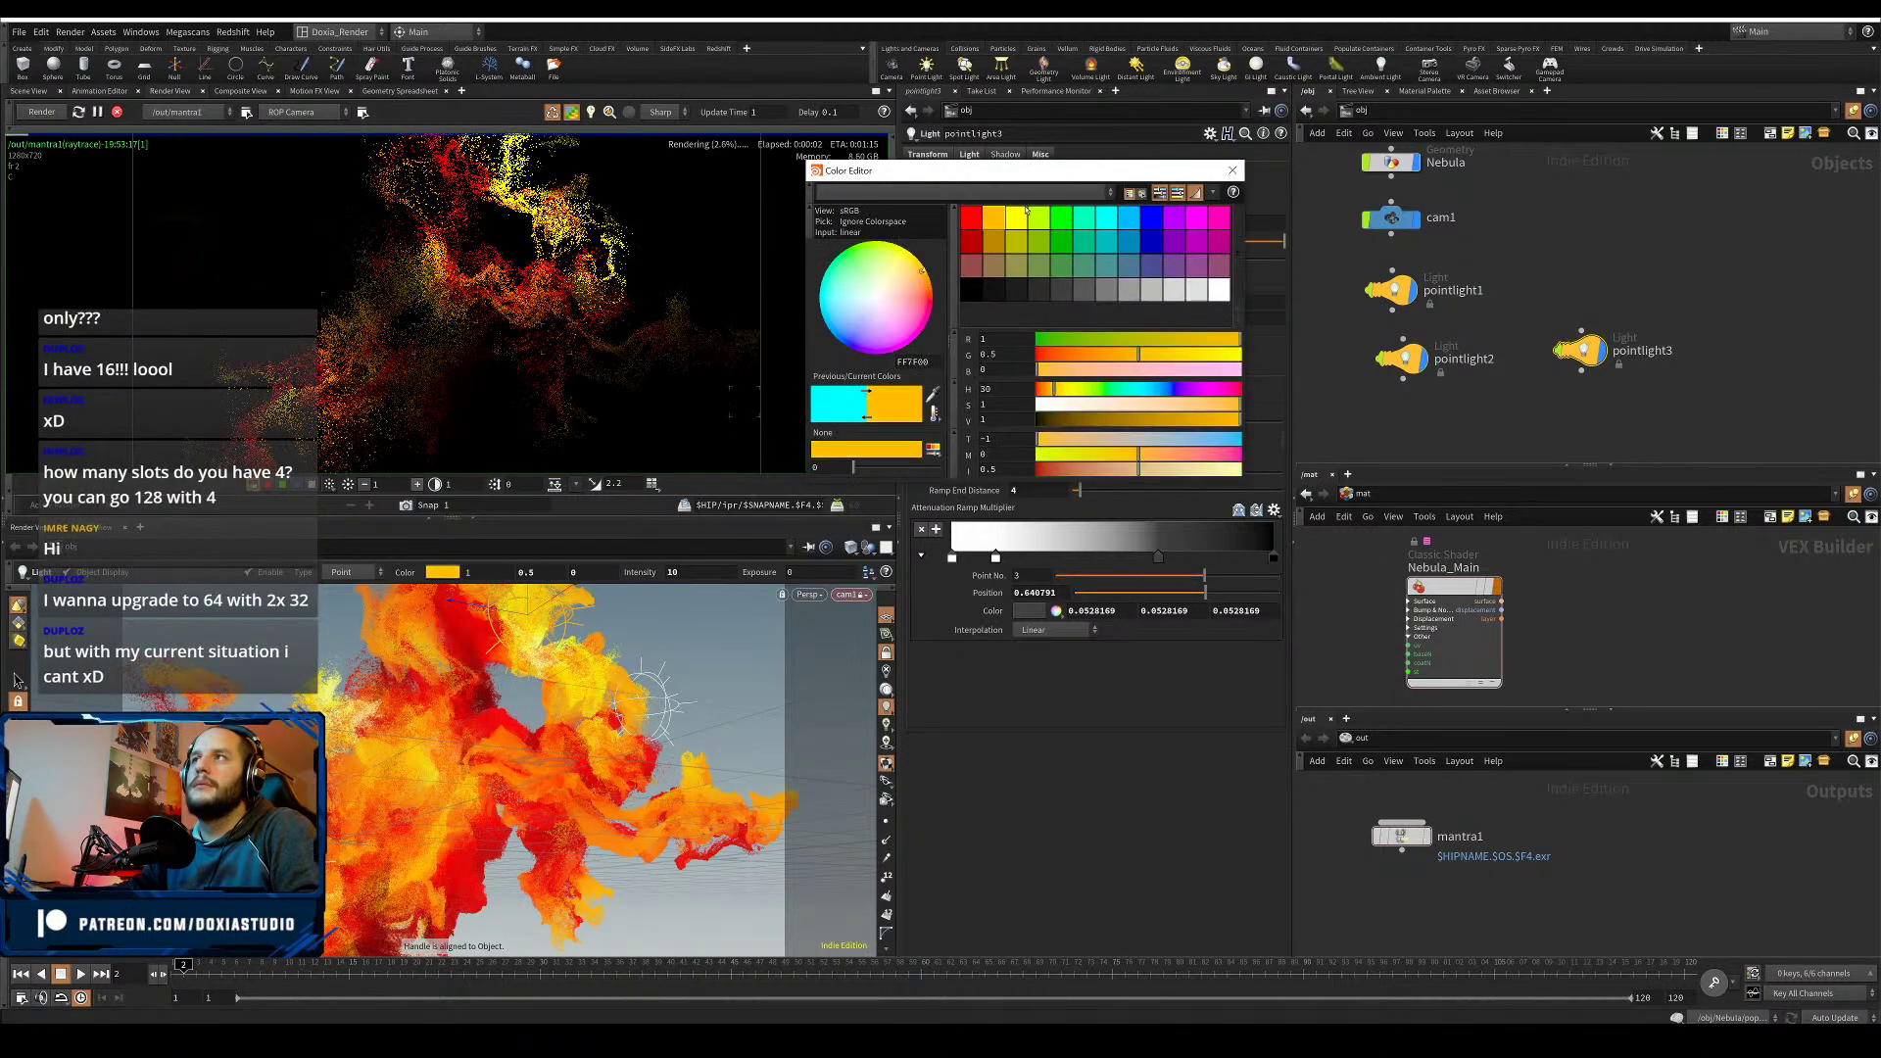
{"action": "left_click", "coordinate": [1063, 219]}
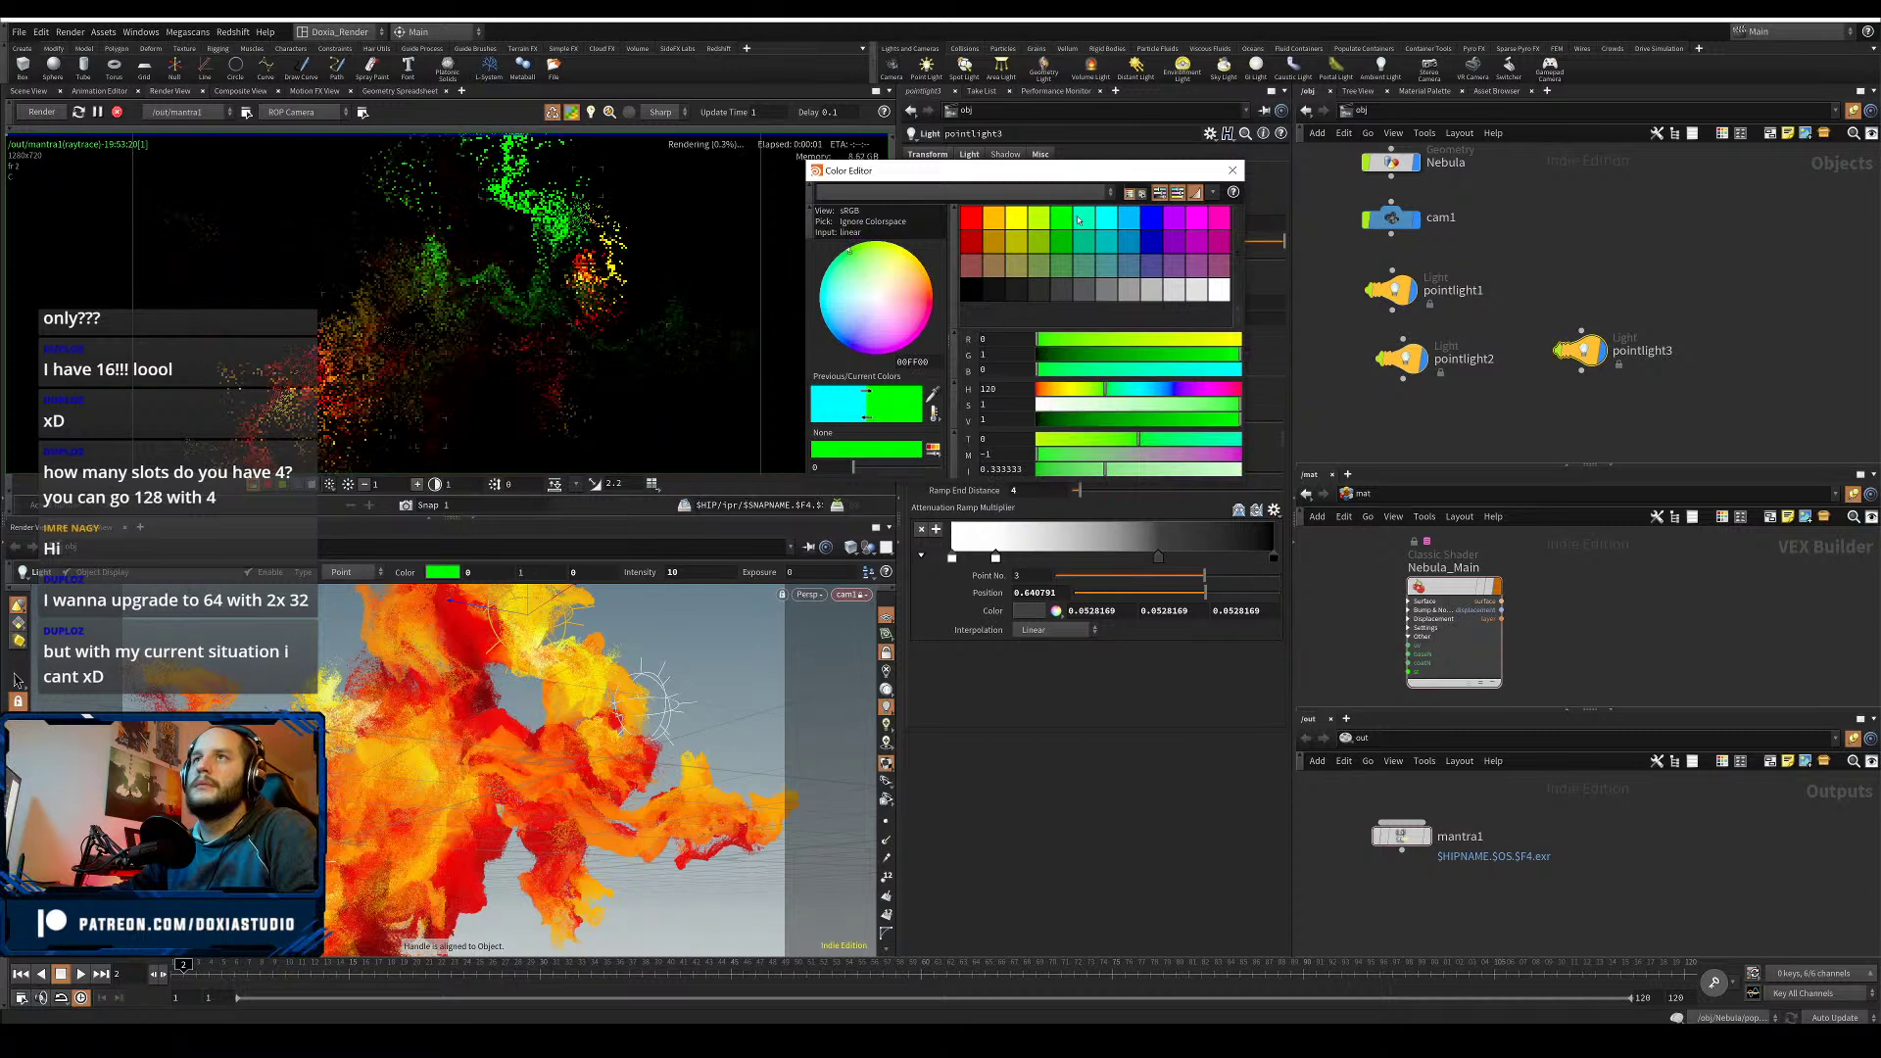
{"action": "left_click", "coordinate": [1131, 217]}
{"action": "left_click", "coordinate": [1132, 218]}
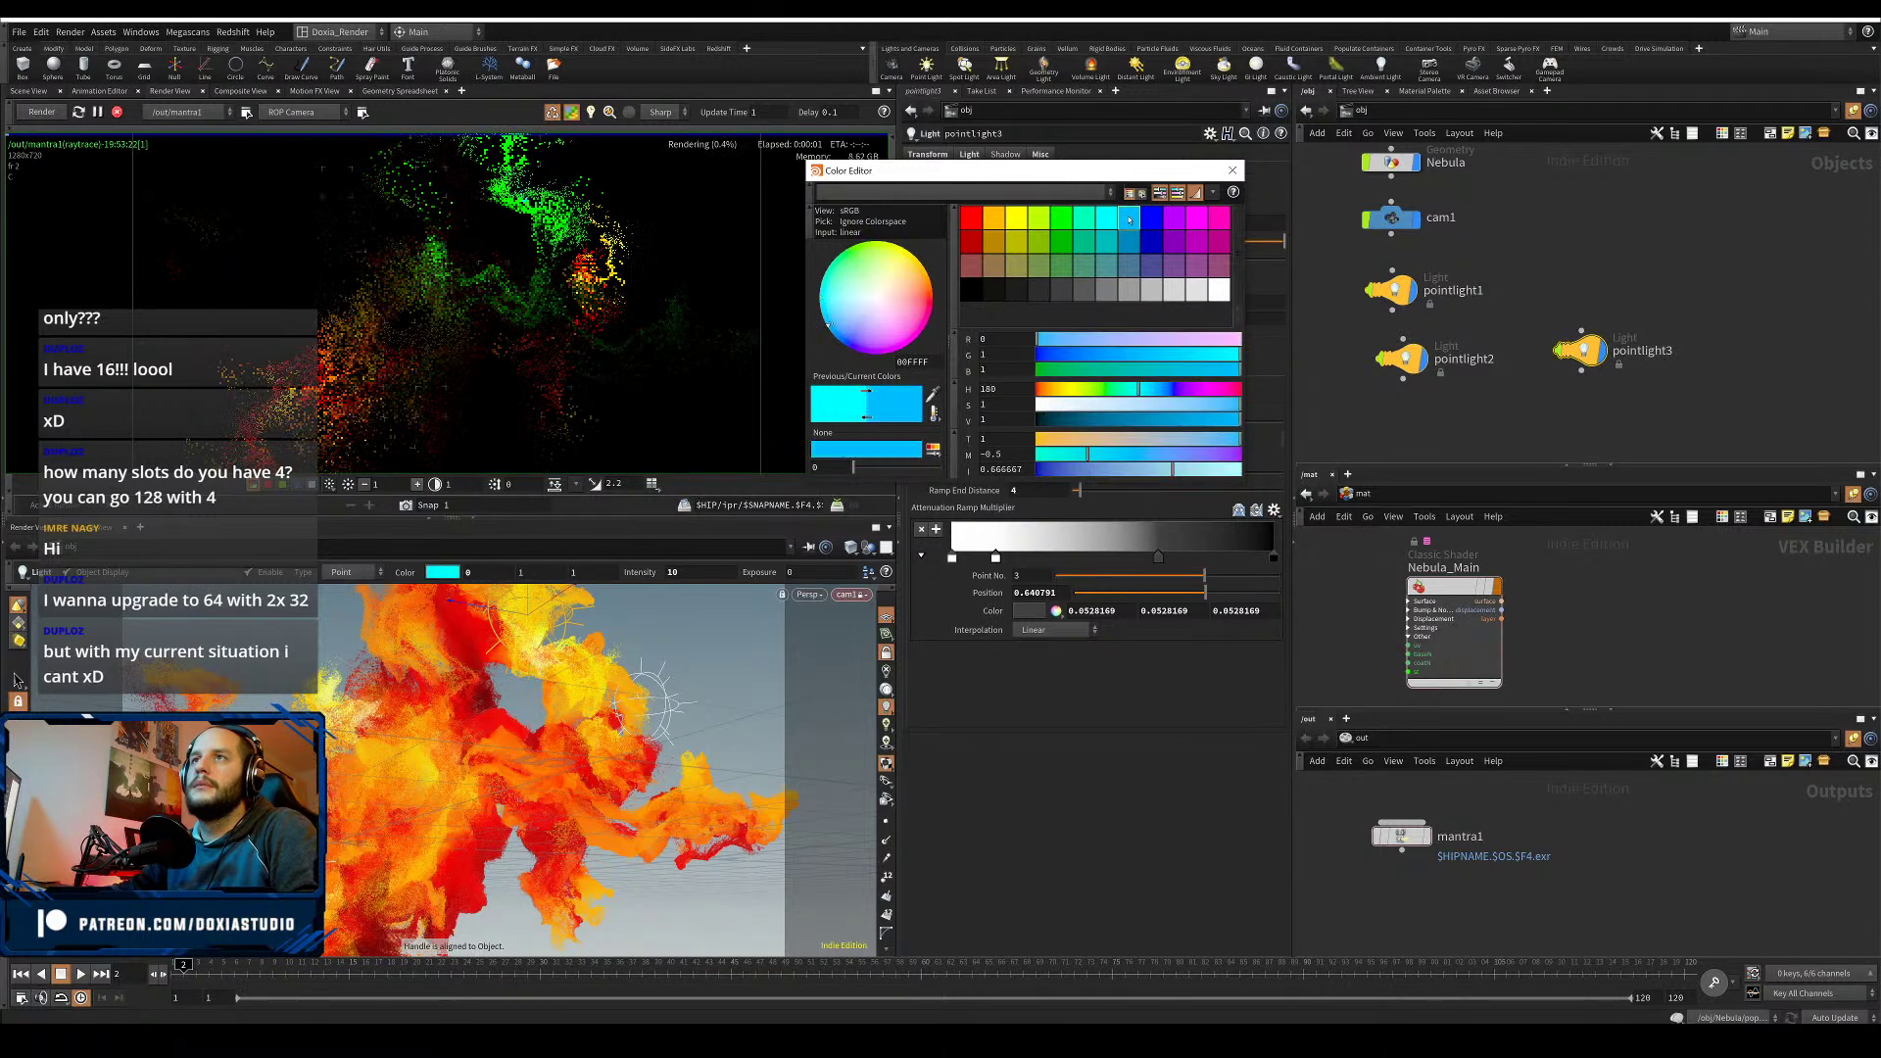
{"action": "left_click", "coordinate": [1153, 218]}
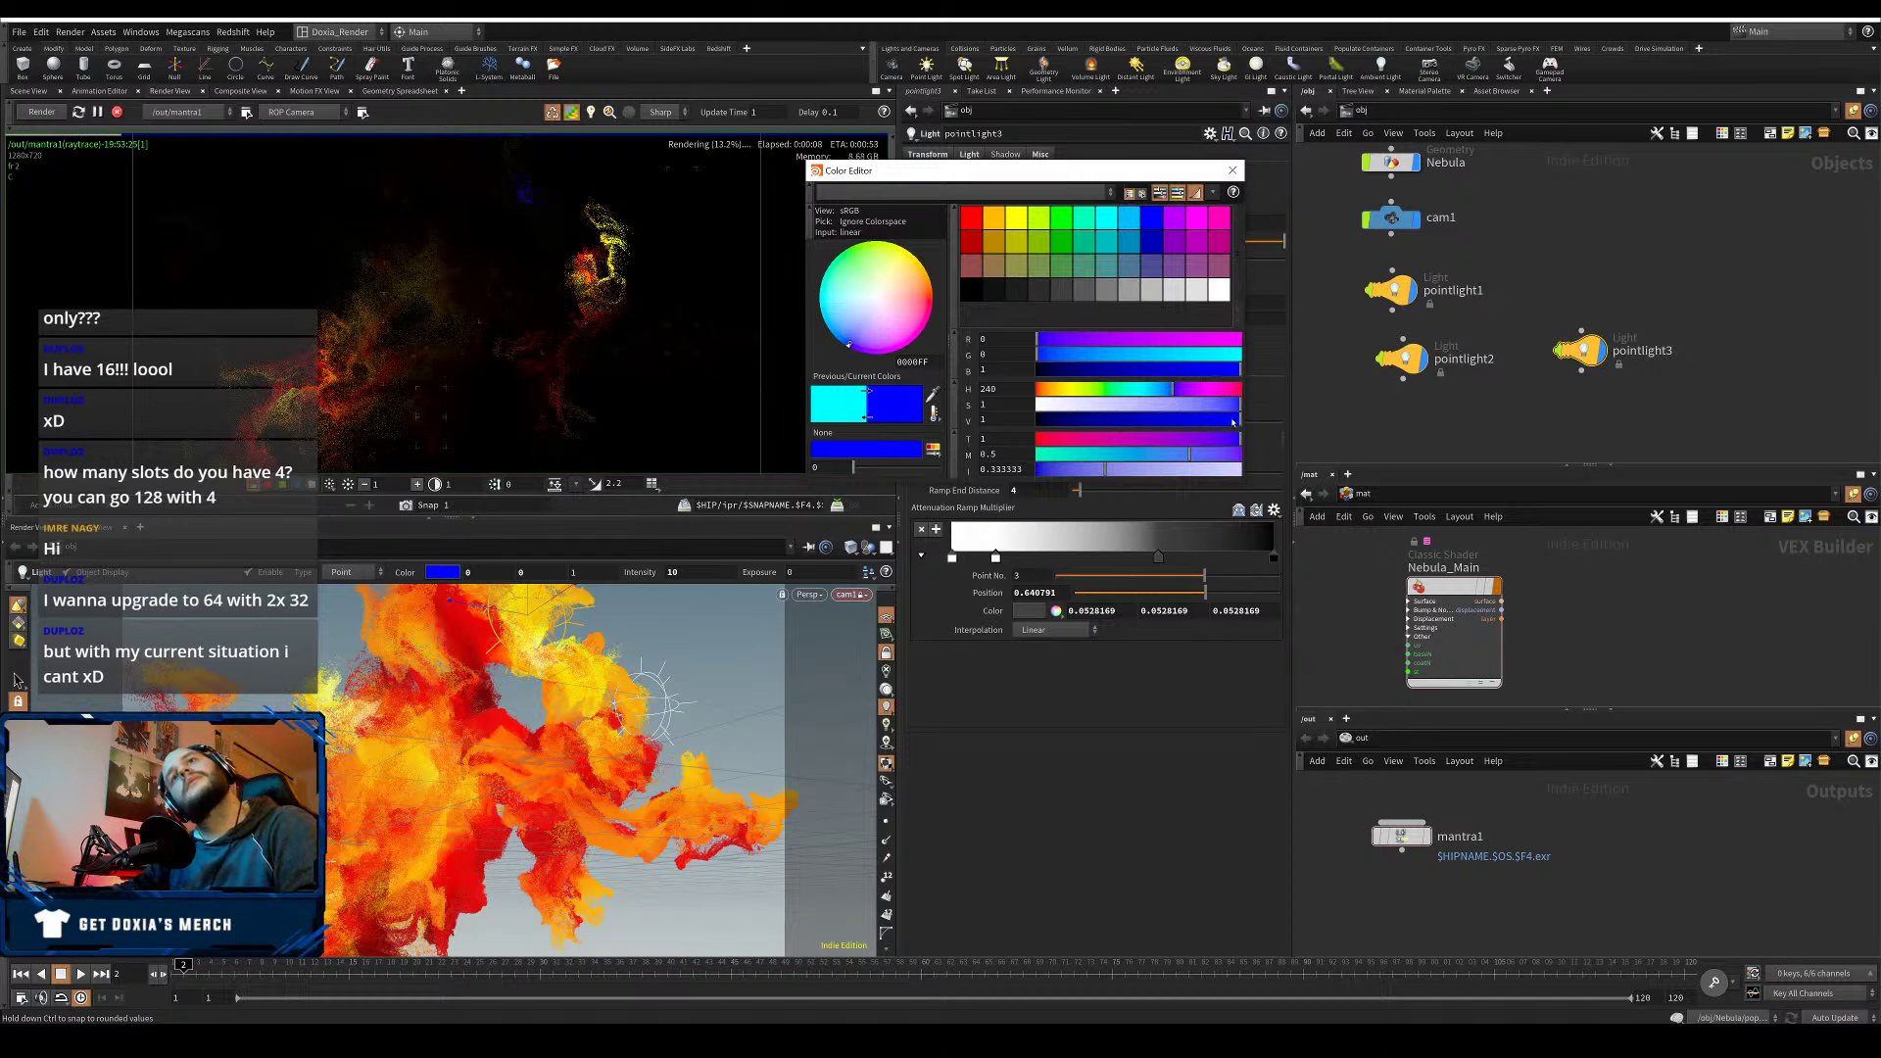
- Try magenta and azure on pointlight3, then settle on white and close the Color Editor
{"action": "left_click", "coordinate": [1199, 396]}
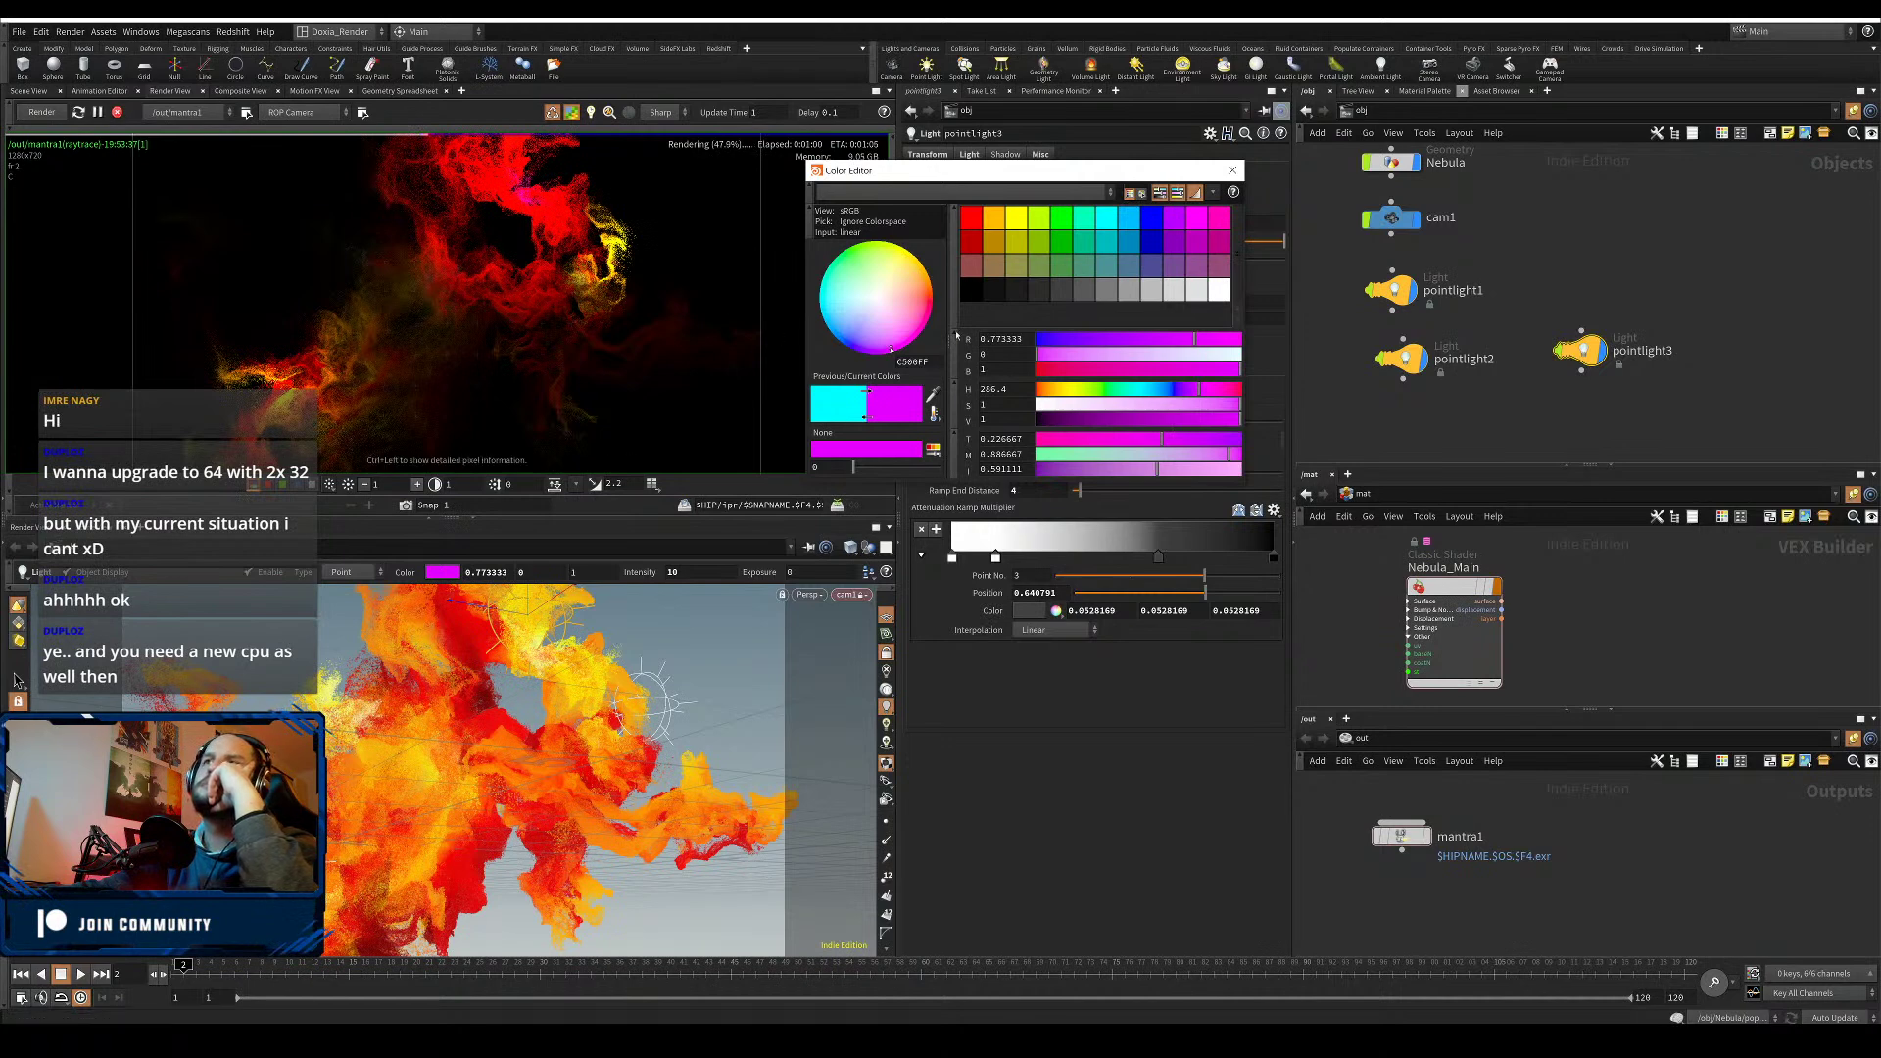
{"action": "left_click", "coordinate": [1128, 219]}
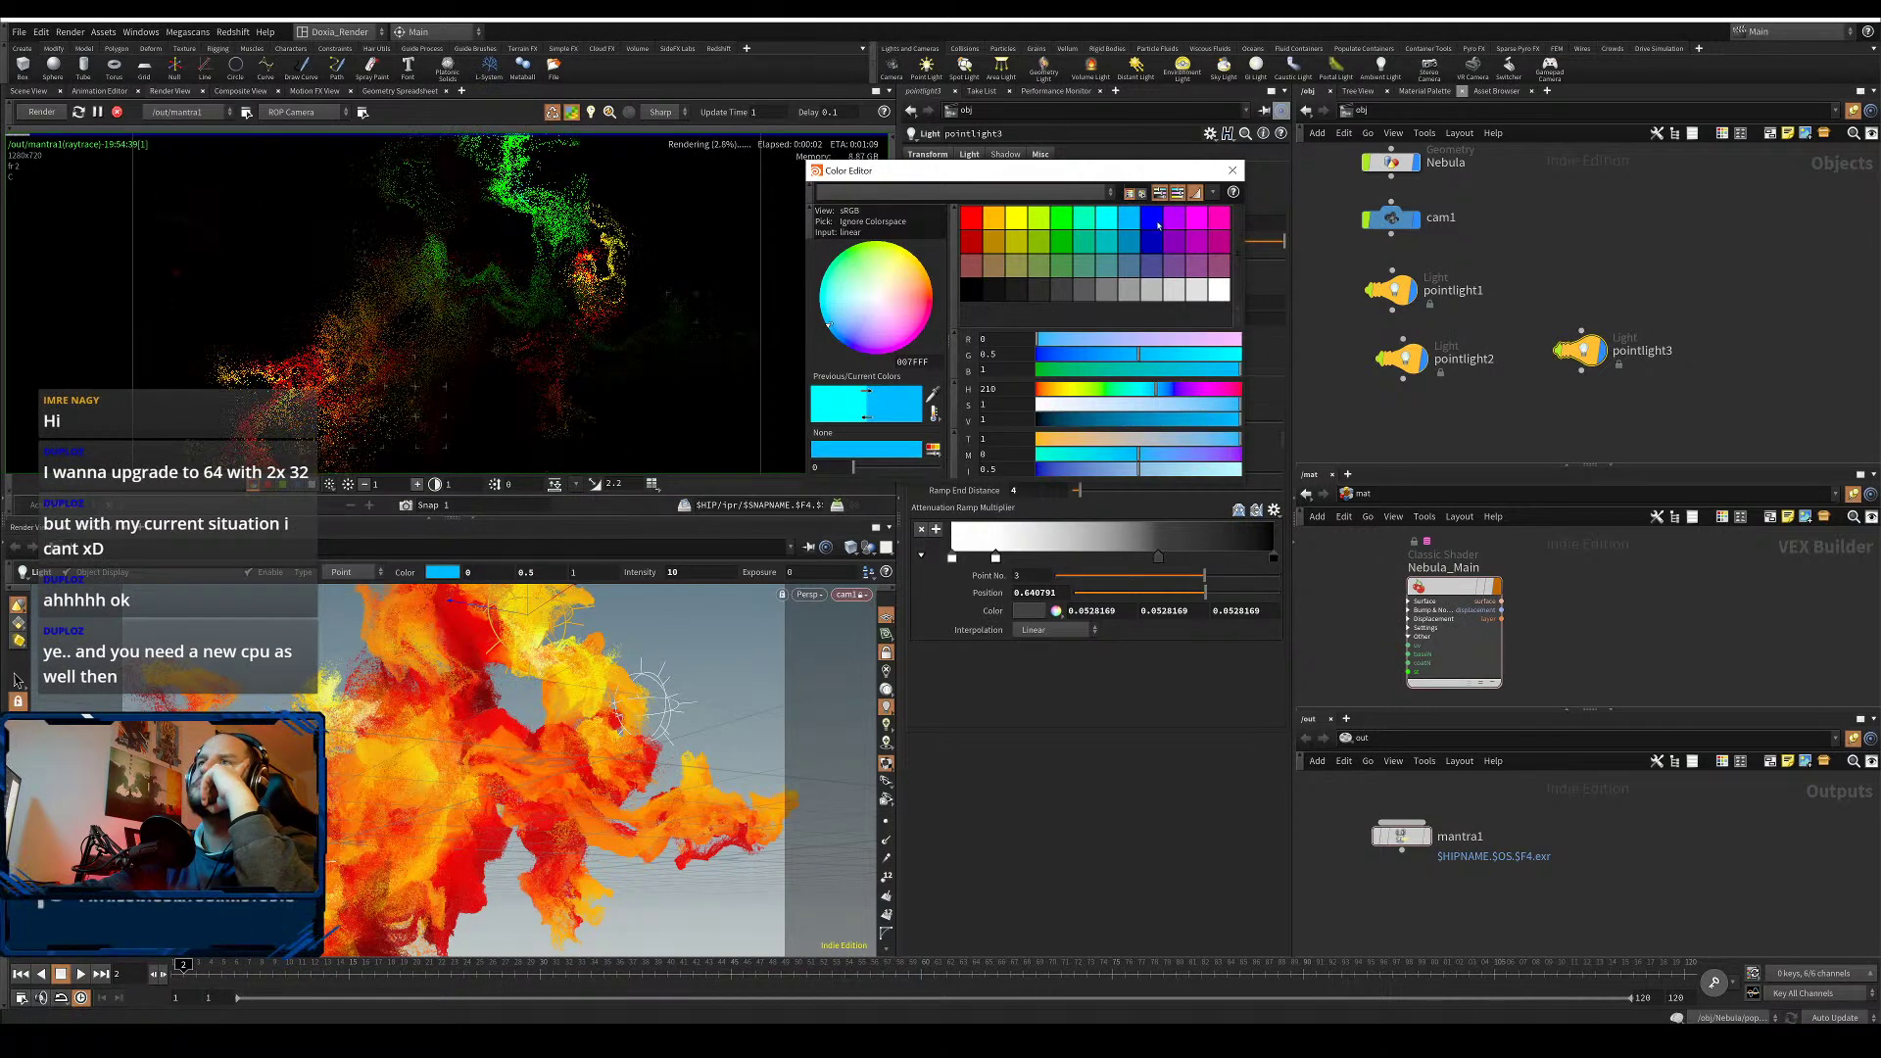
{"action": "left_click", "coordinate": [1226, 284]}
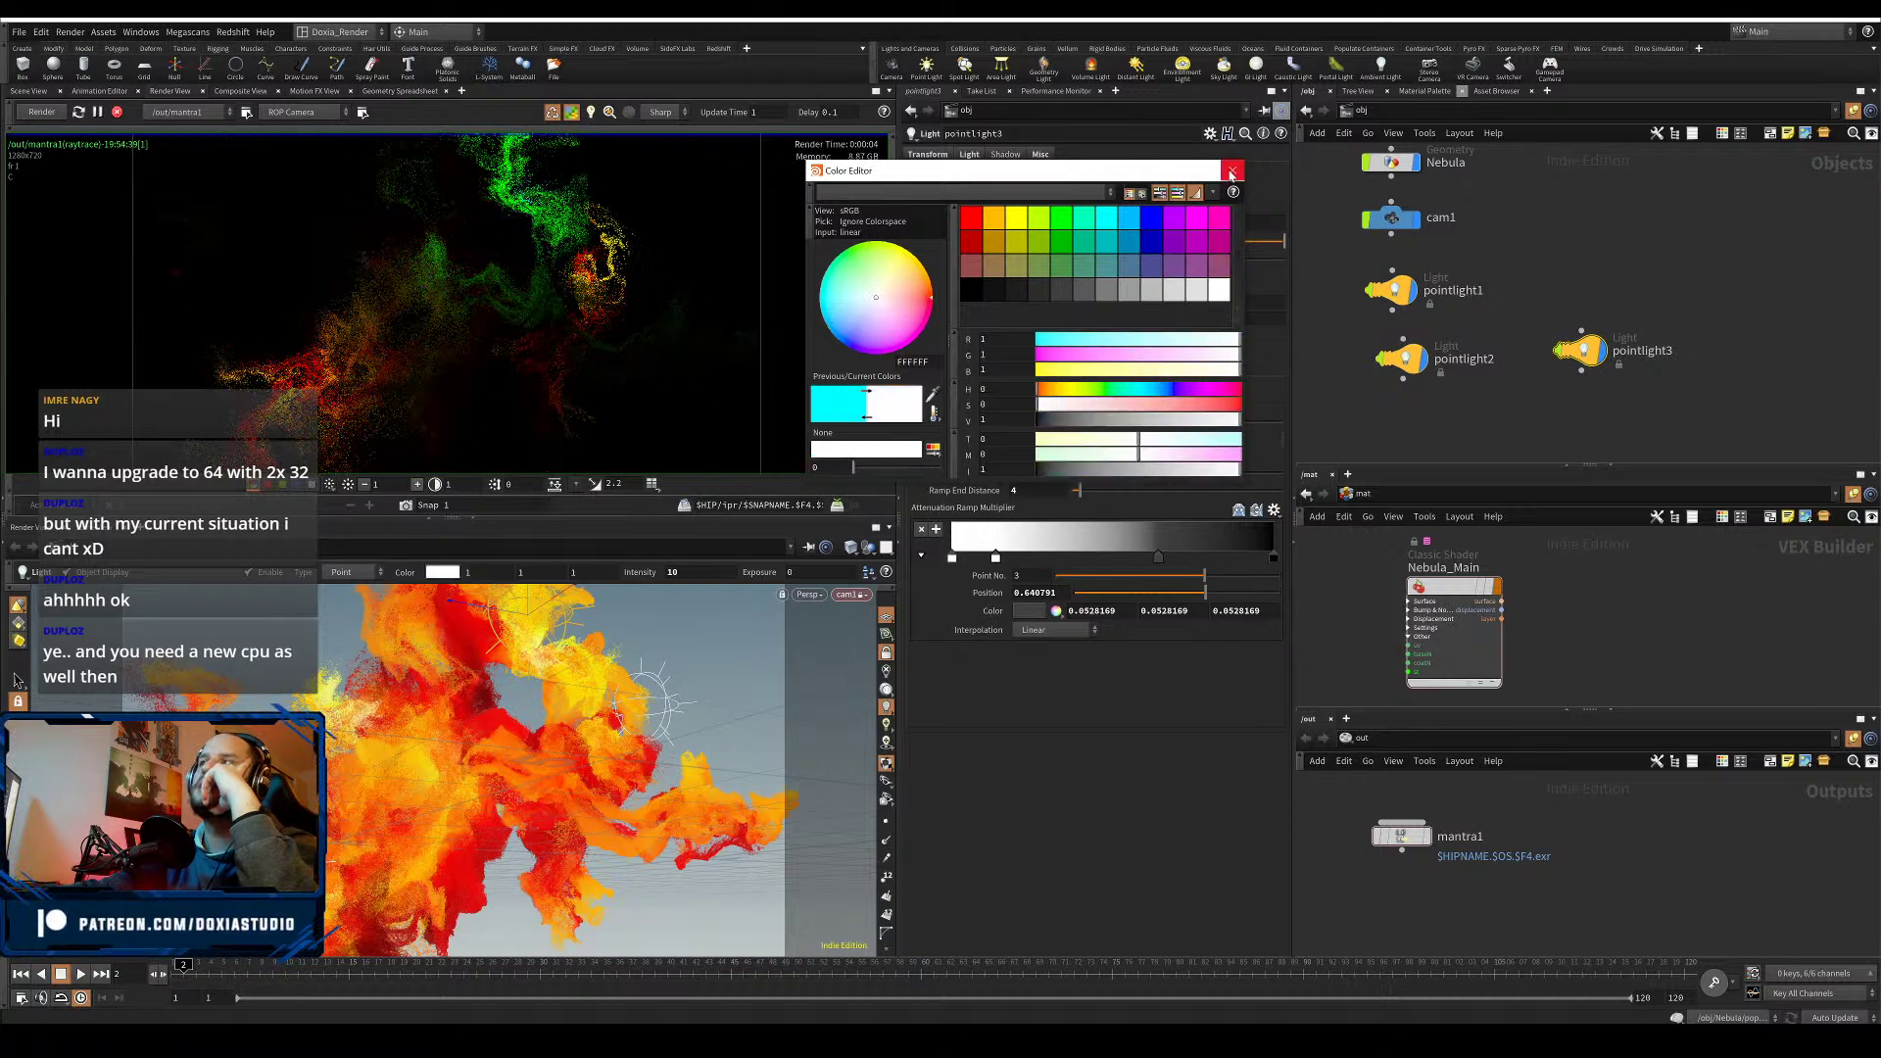
{"action": "left_click", "coordinate": [1232, 171]}
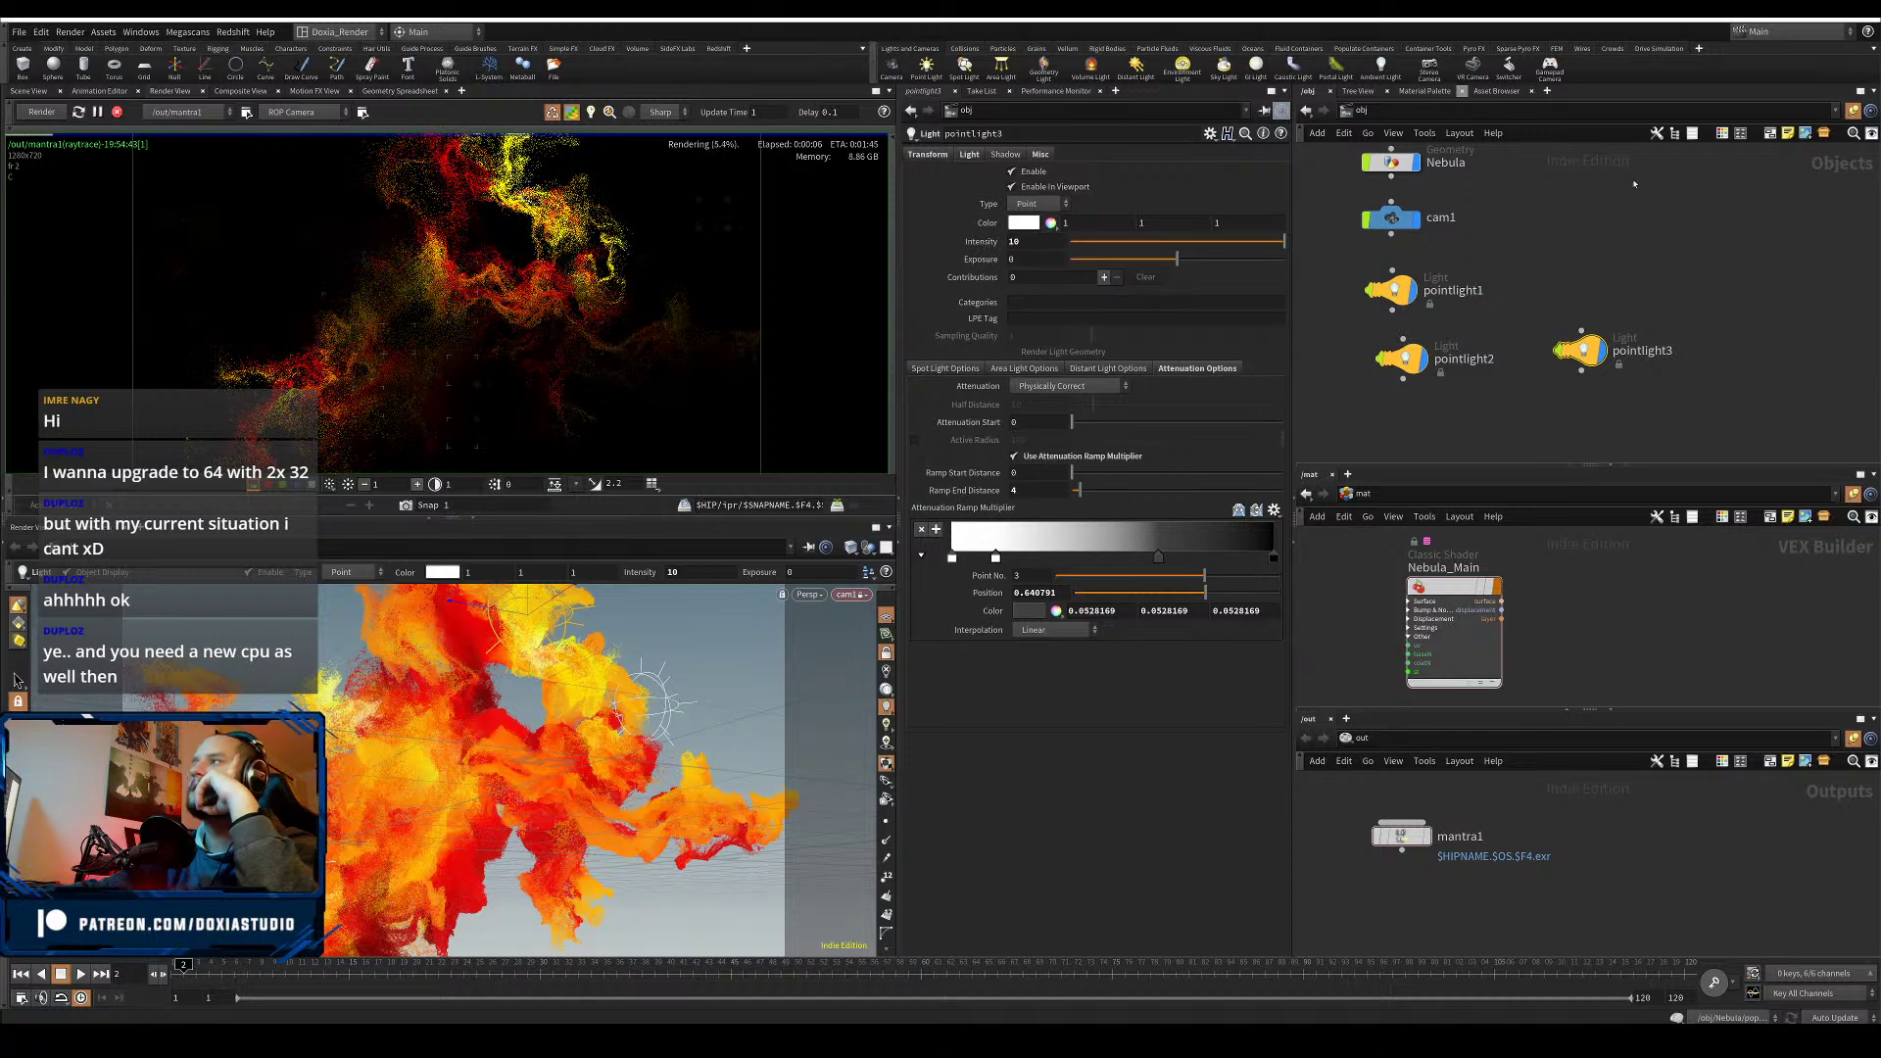
- Dive into the Nebula geometry network and pan/zoom to bring its lower nodes into view
{"action": "middle_click_drag", "start_coordinate": [1634, 185], "coordinate": [1628, 334]}
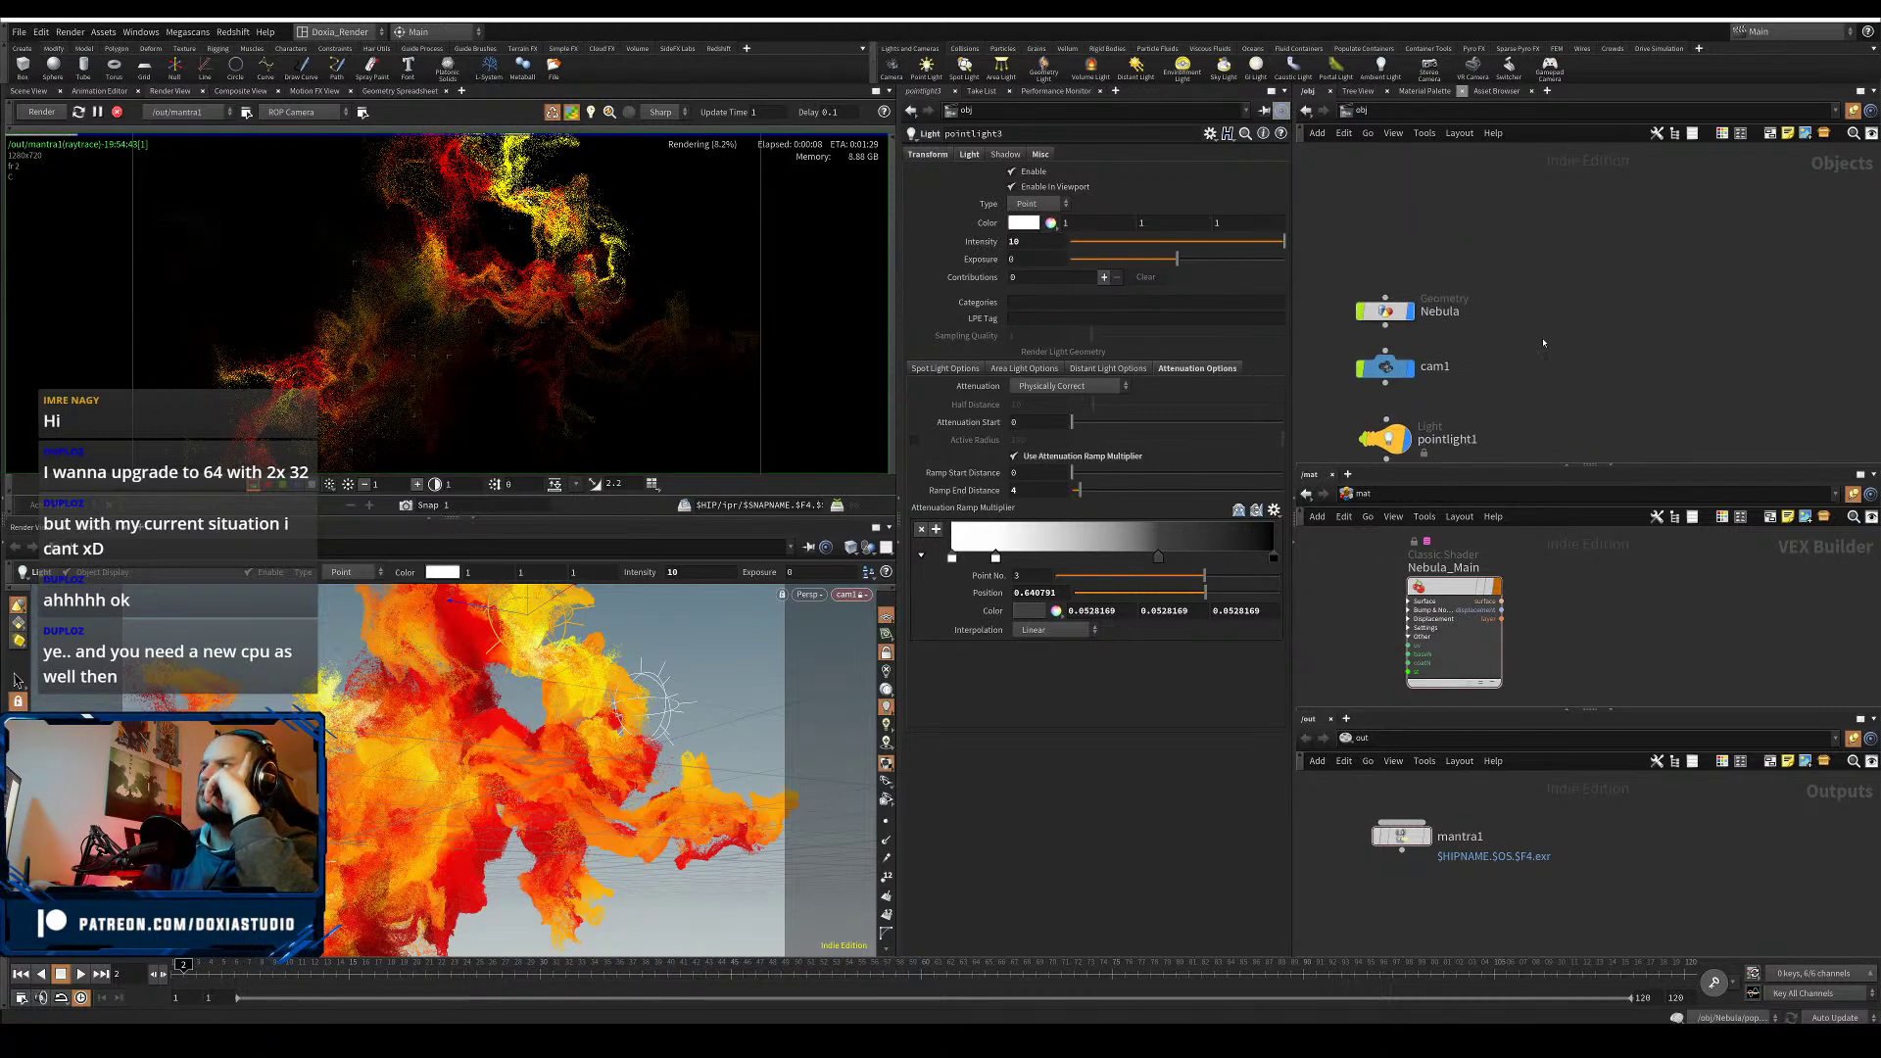
{"action": "double_click", "coordinate": [1384, 312]}
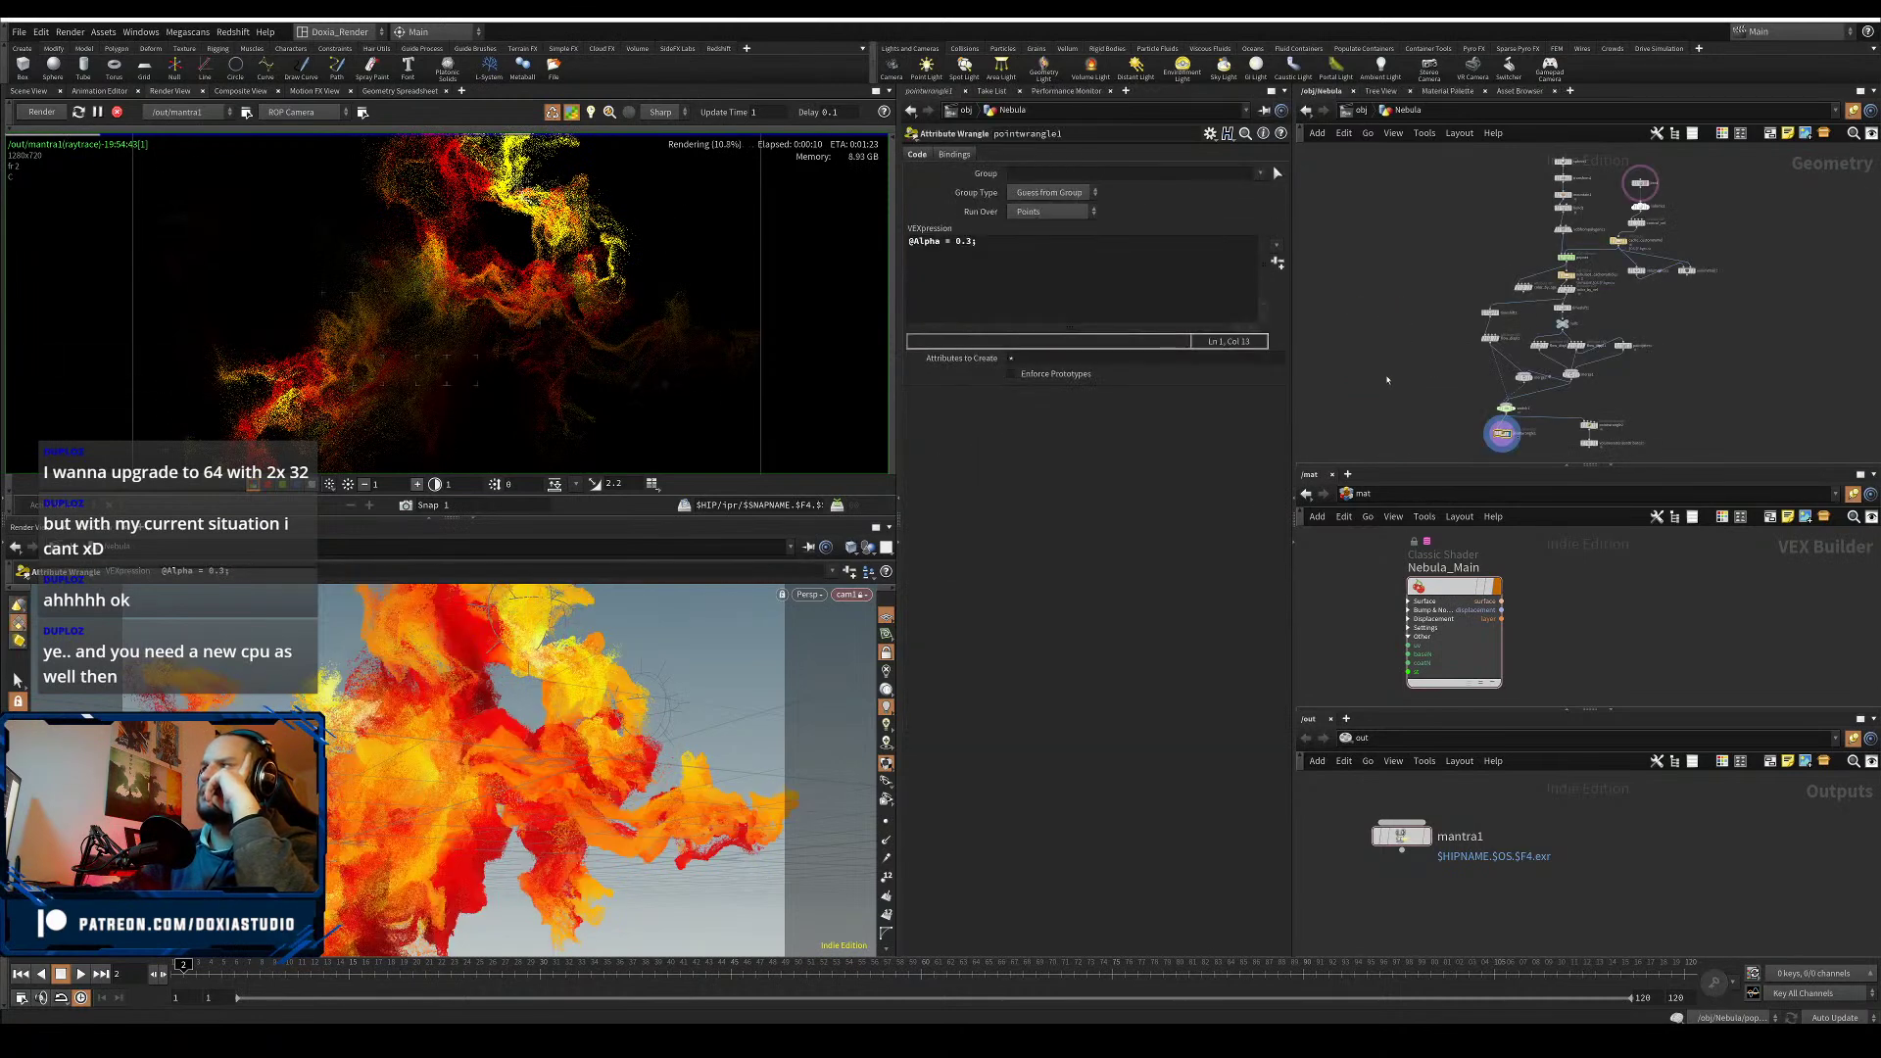
{"action": "middle_click_drag", "start_coordinate": [1359, 342], "coordinate": [1352, 319]}
{"action": "scroll", "coordinate": [1424, 303], "scroll_direction": "up", "scroll_amount": 1}
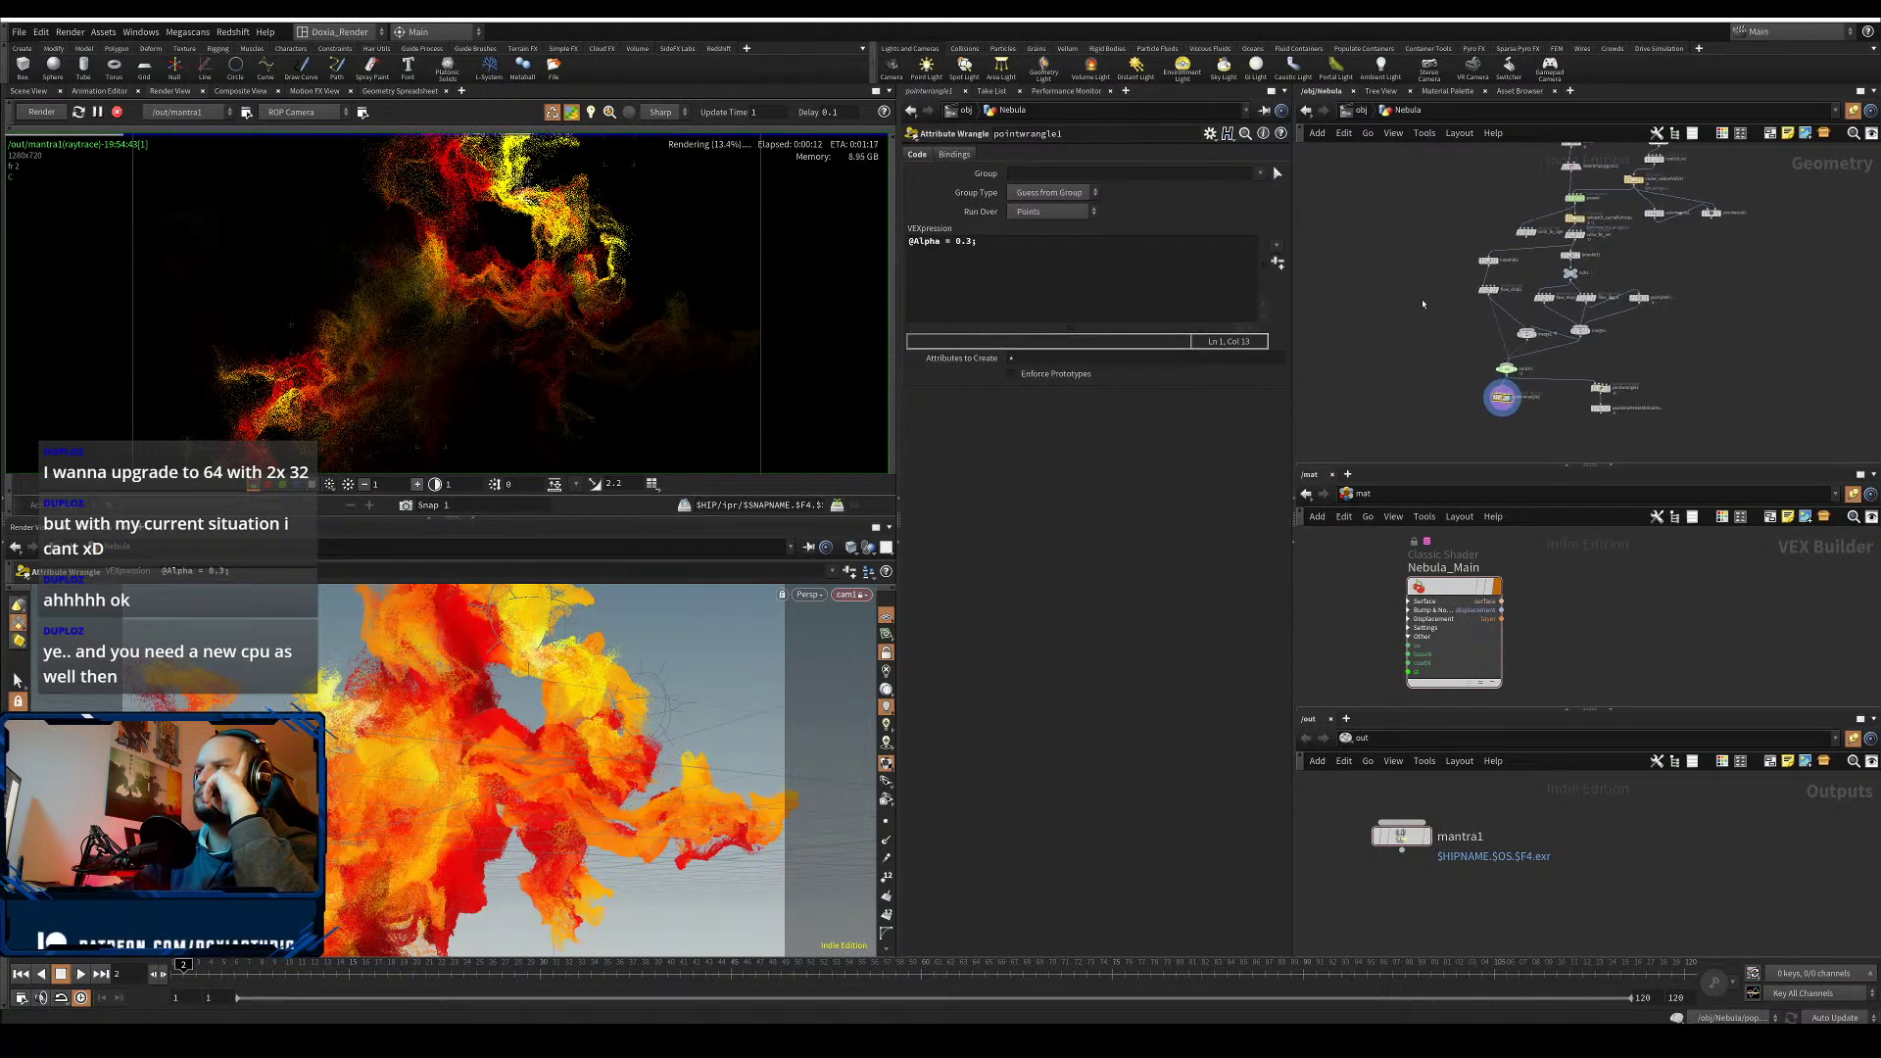
{"action": "middle_click_drag", "start_coordinate": [1436, 255], "coordinate": [1371, 306]}
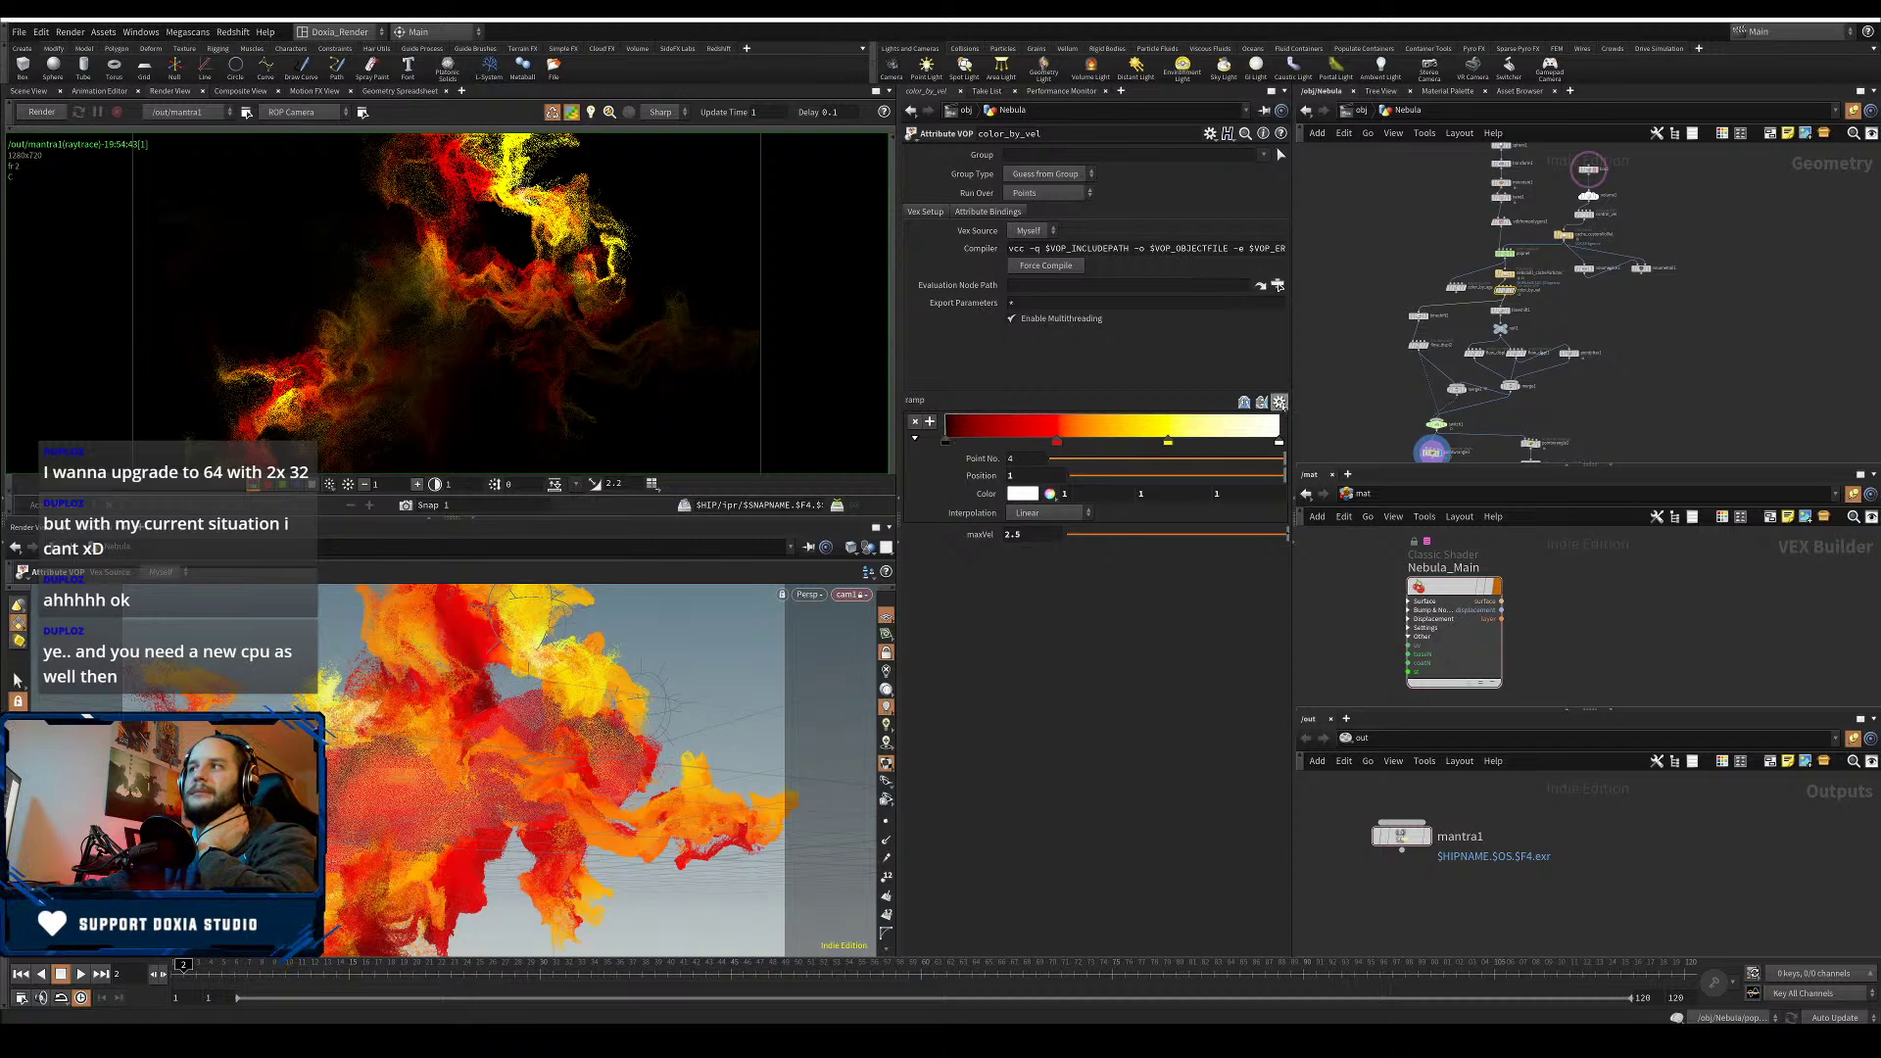
- Apply the Two-Tone preset to the color_by_vel ramp and place color_by_vel directly below switch1
{"action": "left_click", "coordinate": [1280, 403]}
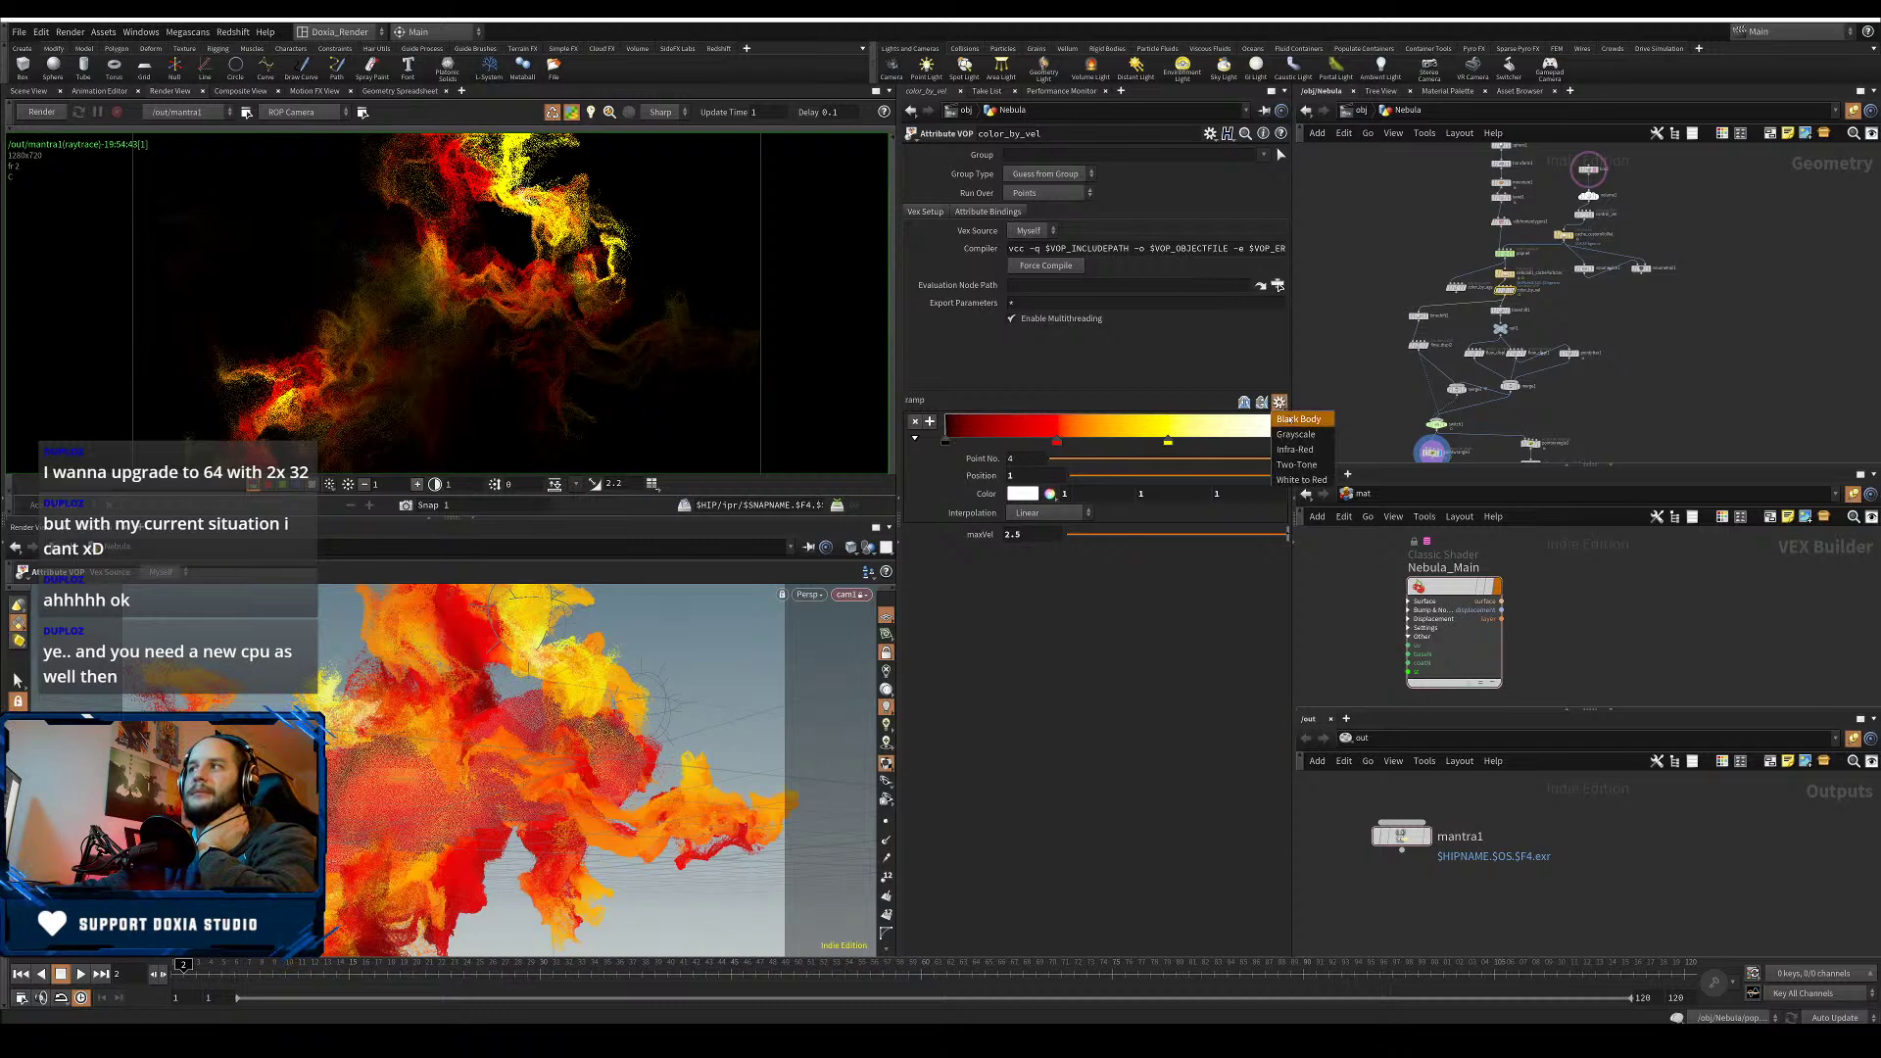
{"action": "left_click", "coordinate": [1275, 466]}
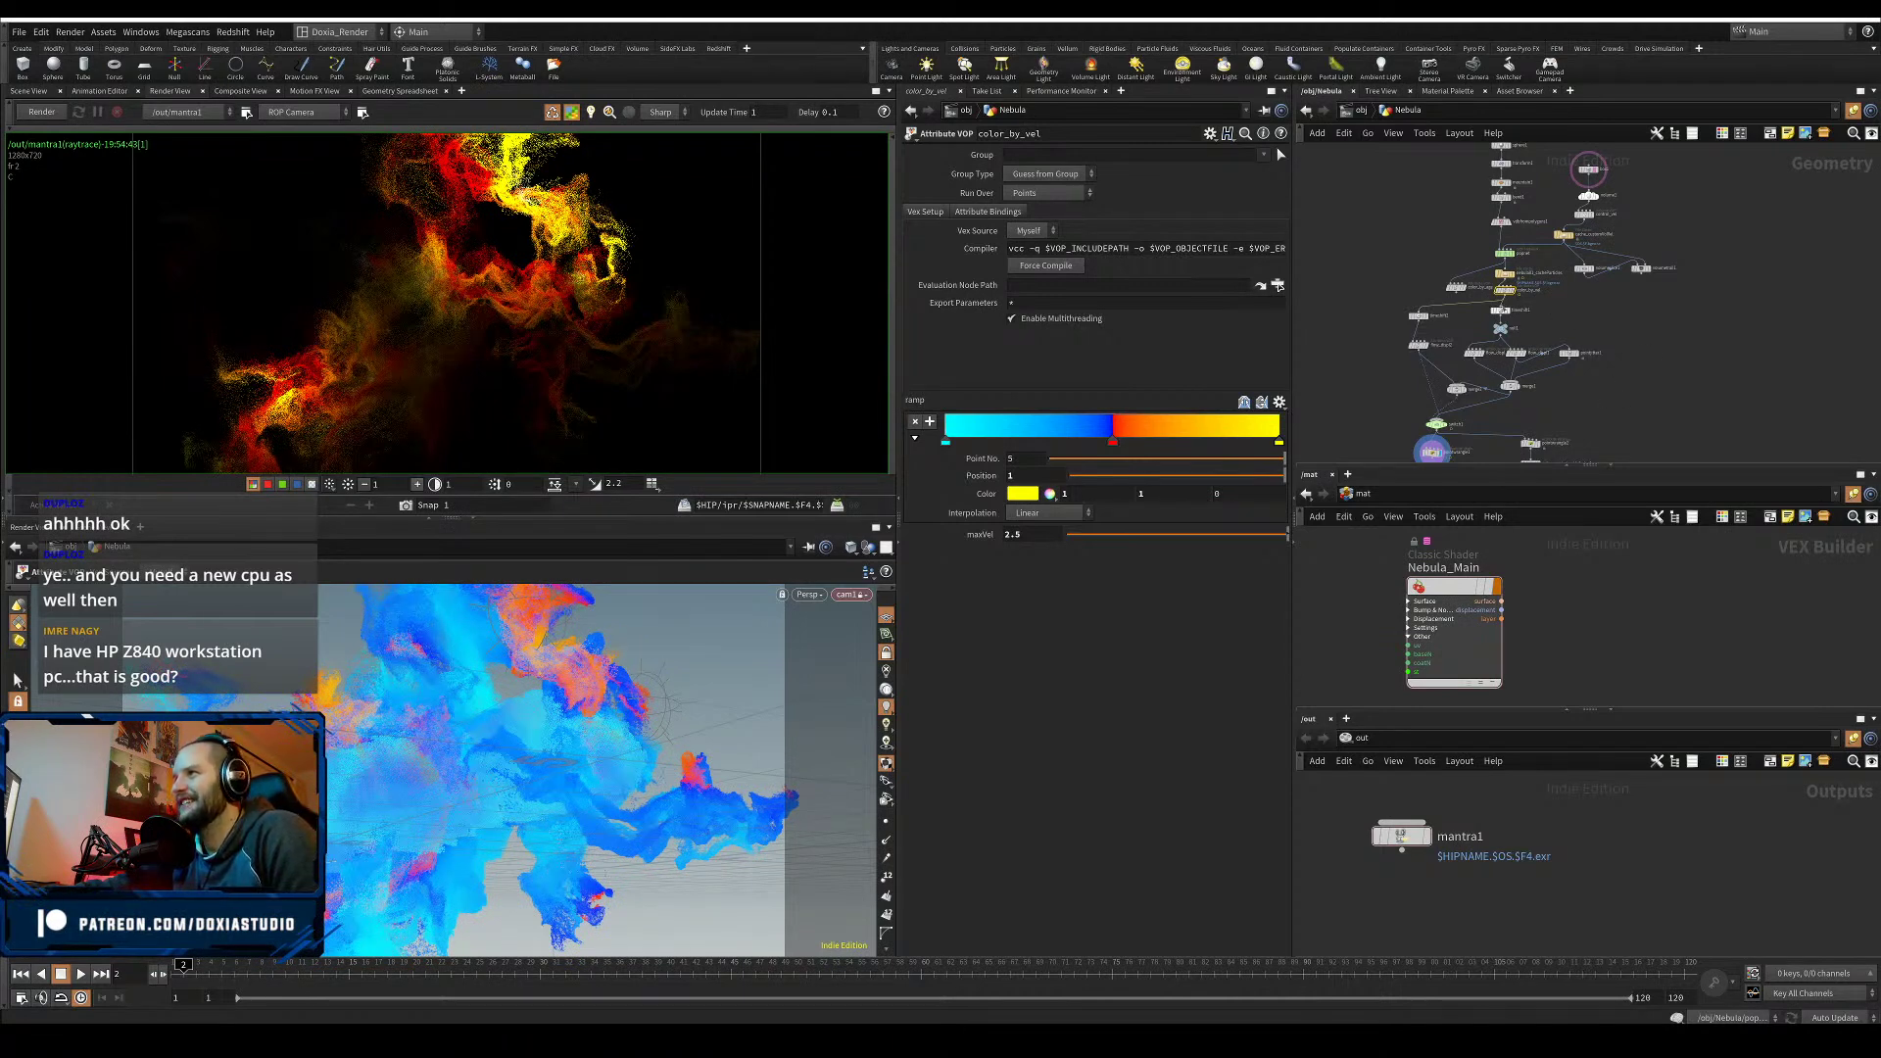
{"action": "left_click_drag", "start_coordinate": [1523, 284], "coordinate": [1551, 321]}
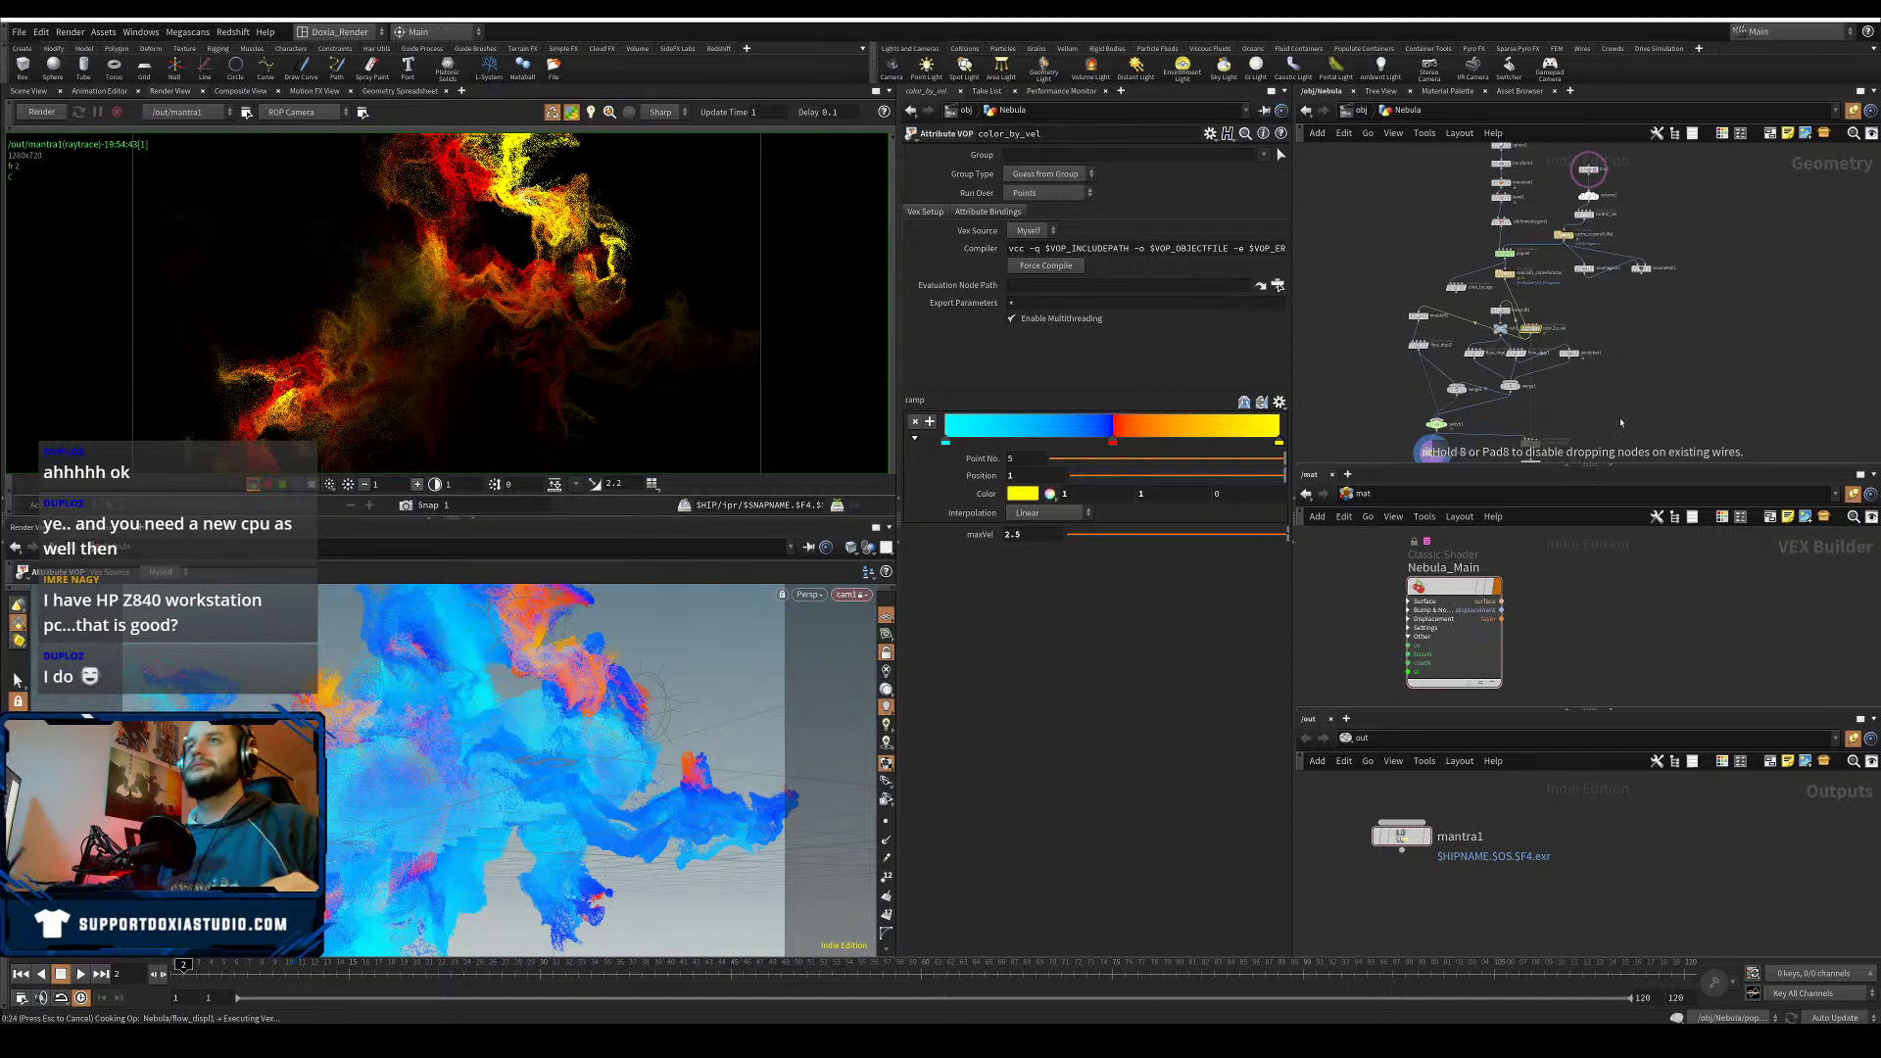
{"action": "scroll", "coordinate": [1652, 409], "scroll_direction": "up", "scroll_amount": 2}
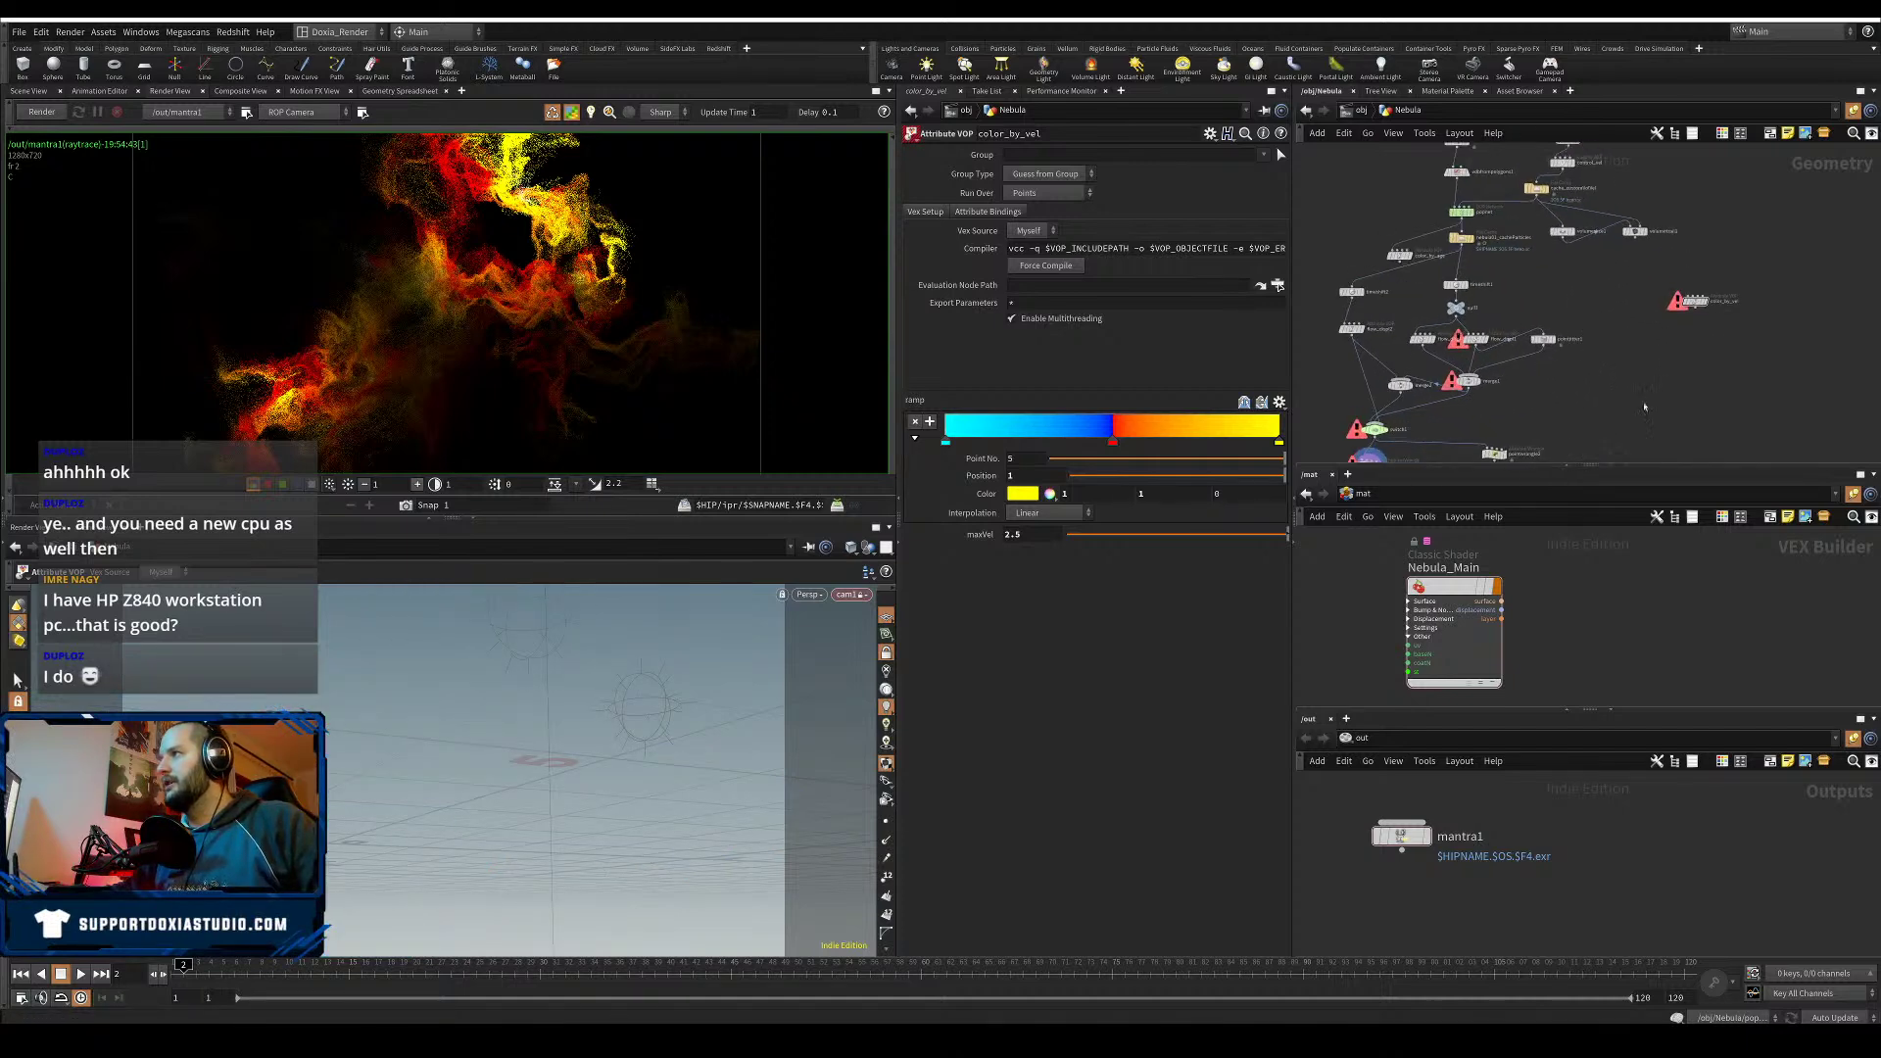
{"action": "middle_click_drag", "start_coordinate": [1642, 408], "coordinate": [1683, 358]}
{"action": "left_click_drag", "start_coordinate": [1747, 245], "coordinate": [1374, 377]}
{"action": "scroll", "coordinate": [1484, 431], "scroll_direction": "up", "scroll_amount": 3}
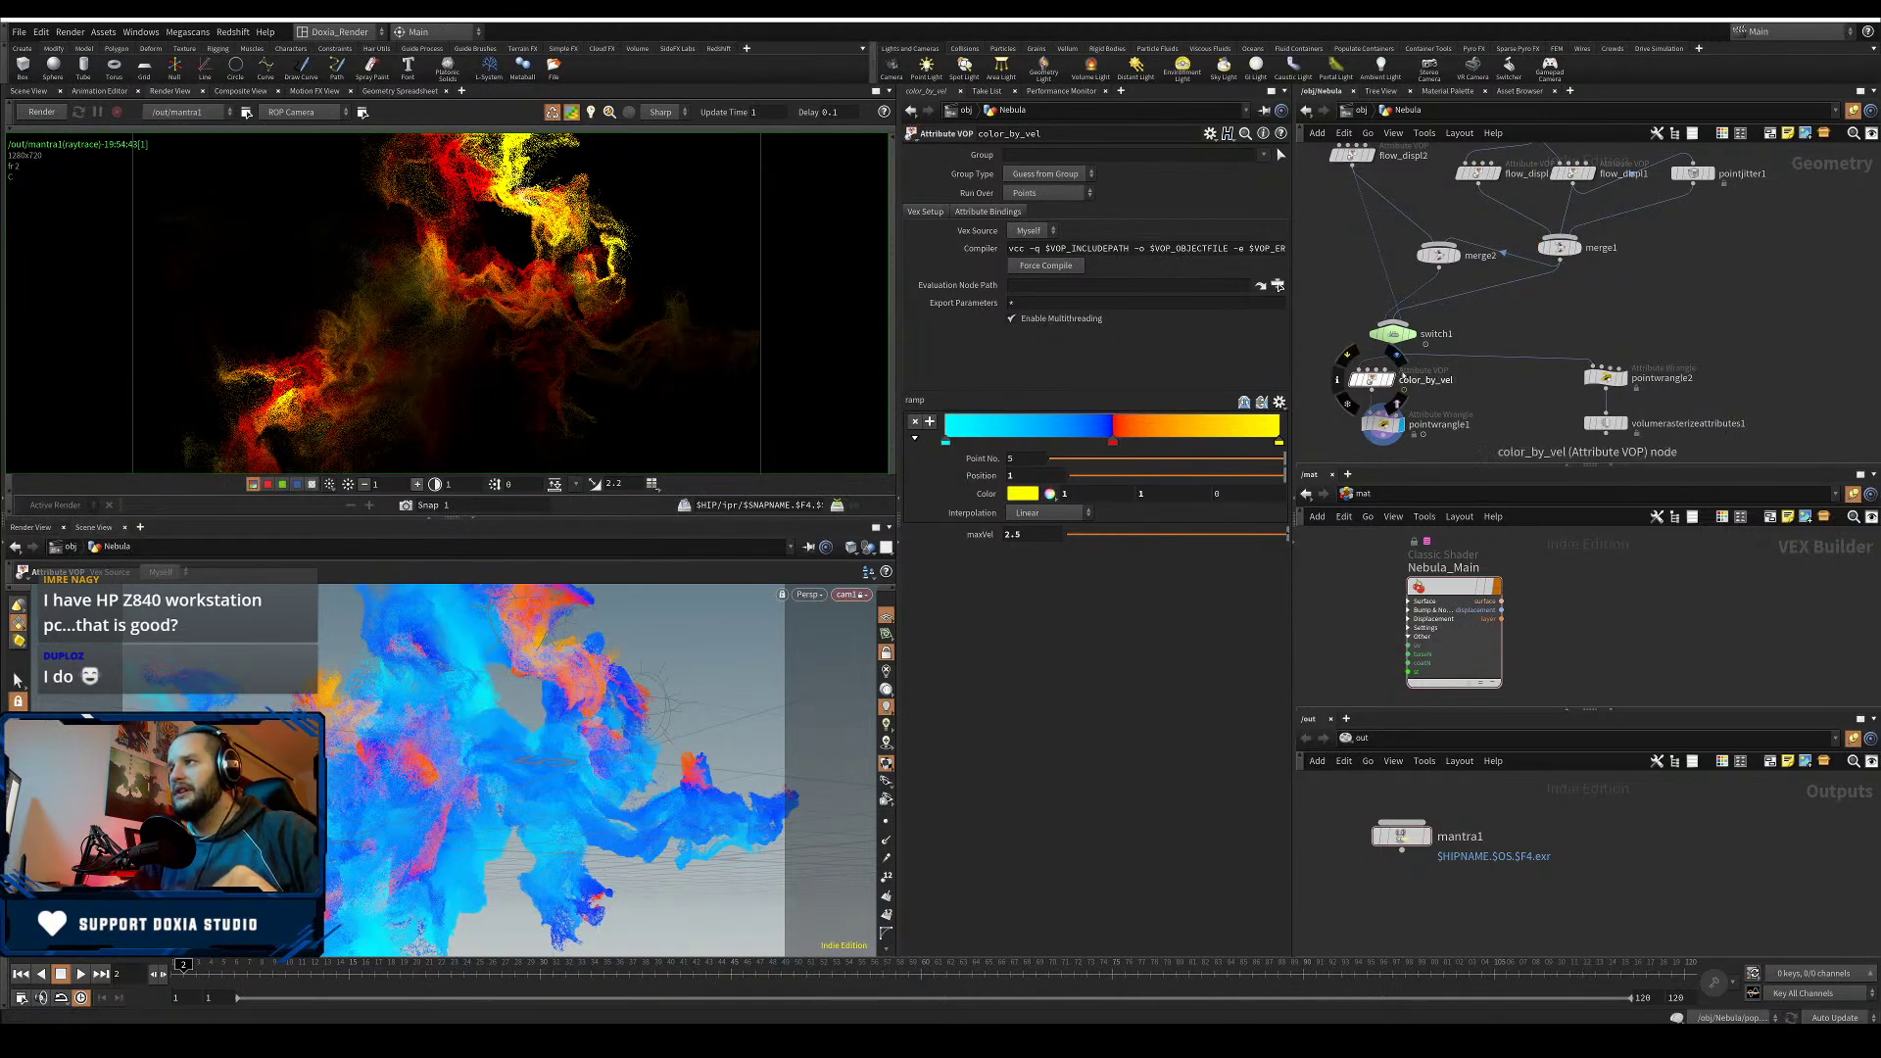
- Select color_by_vel and nudge pointwrangle1 slightly down and left
{"action": "left_click", "coordinate": [1356, 379]}
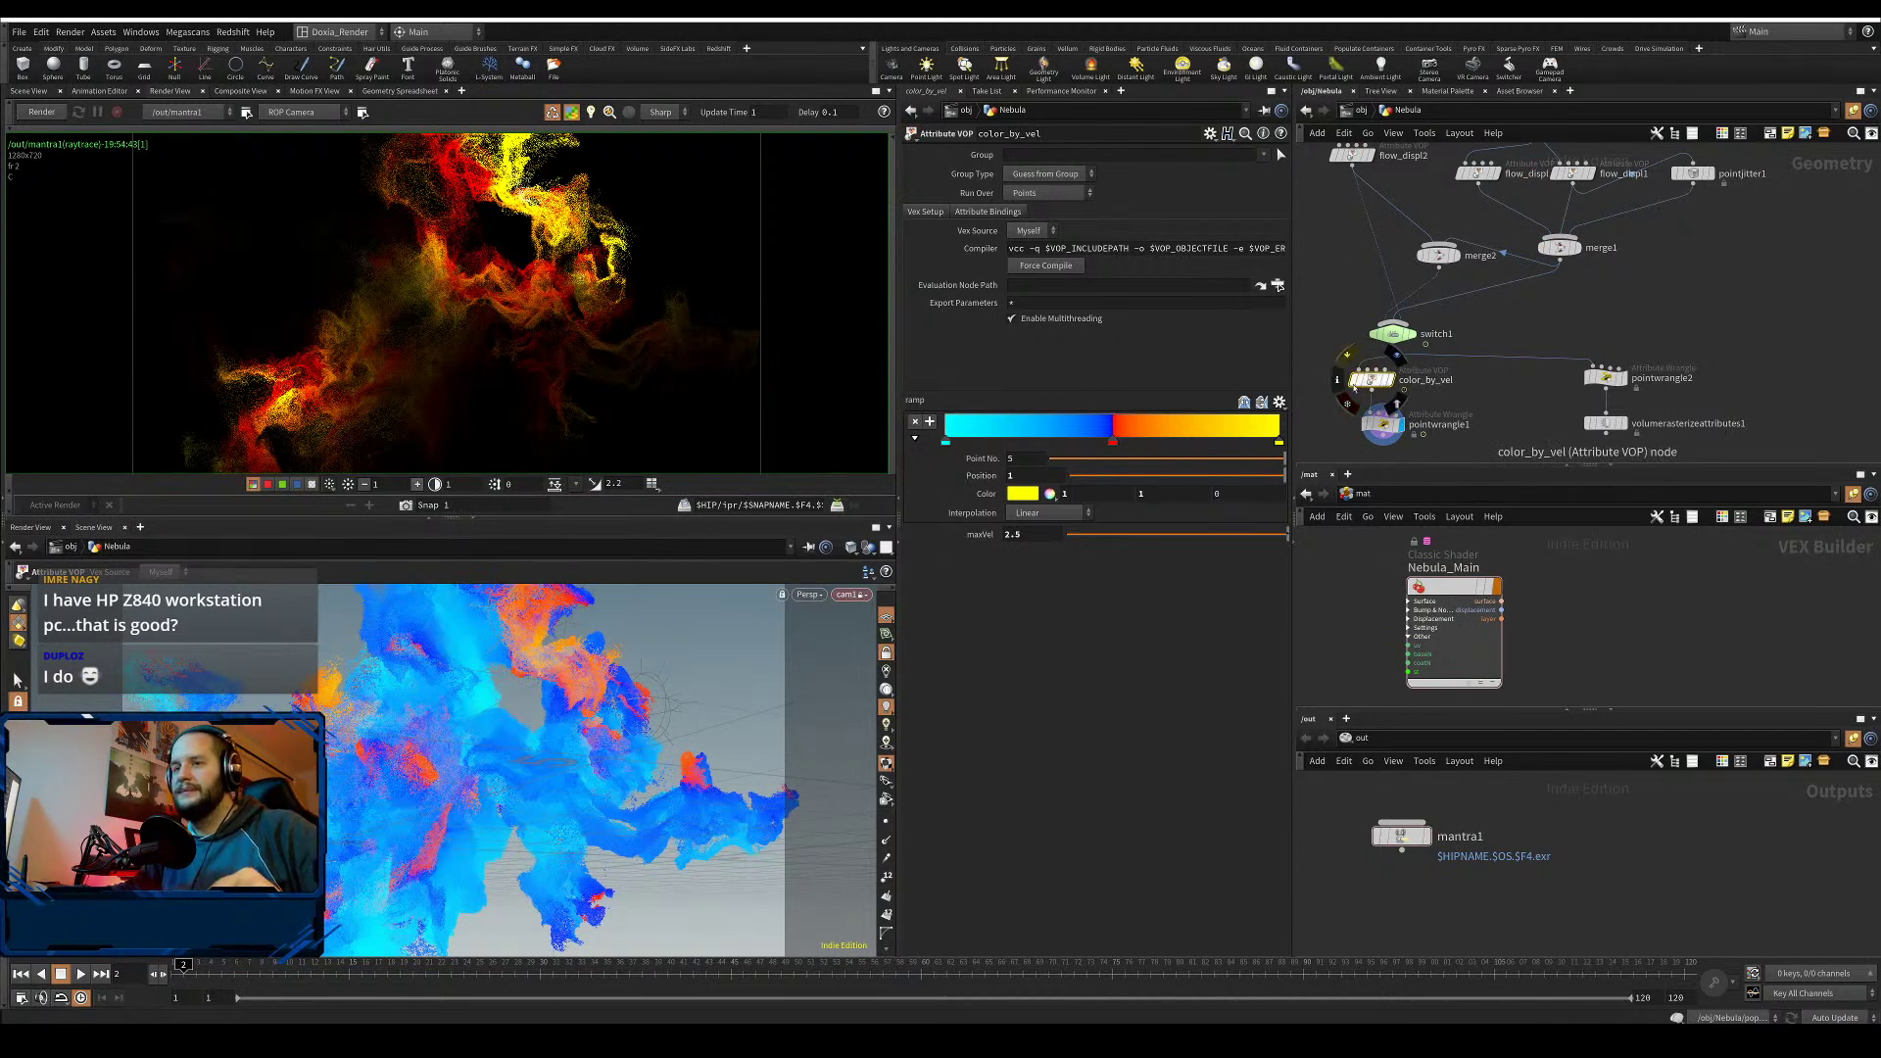
{"action": "middle_click_drag", "start_coordinate": [1498, 401], "coordinate": [1550, 411]}
{"action": "scroll", "coordinate": [1554, 415], "scroll_direction": "down", "scroll_amount": 3}
{"action": "mouse_move", "coordinate": [1484, 433]}
{"action": "left_mouse_down"}
{"action": "mouse_move", "coordinate": [1472, 444]}
{"action": "mouse_move", "coordinate": [1483, 404]}
{"action": "left_mouse_up"}
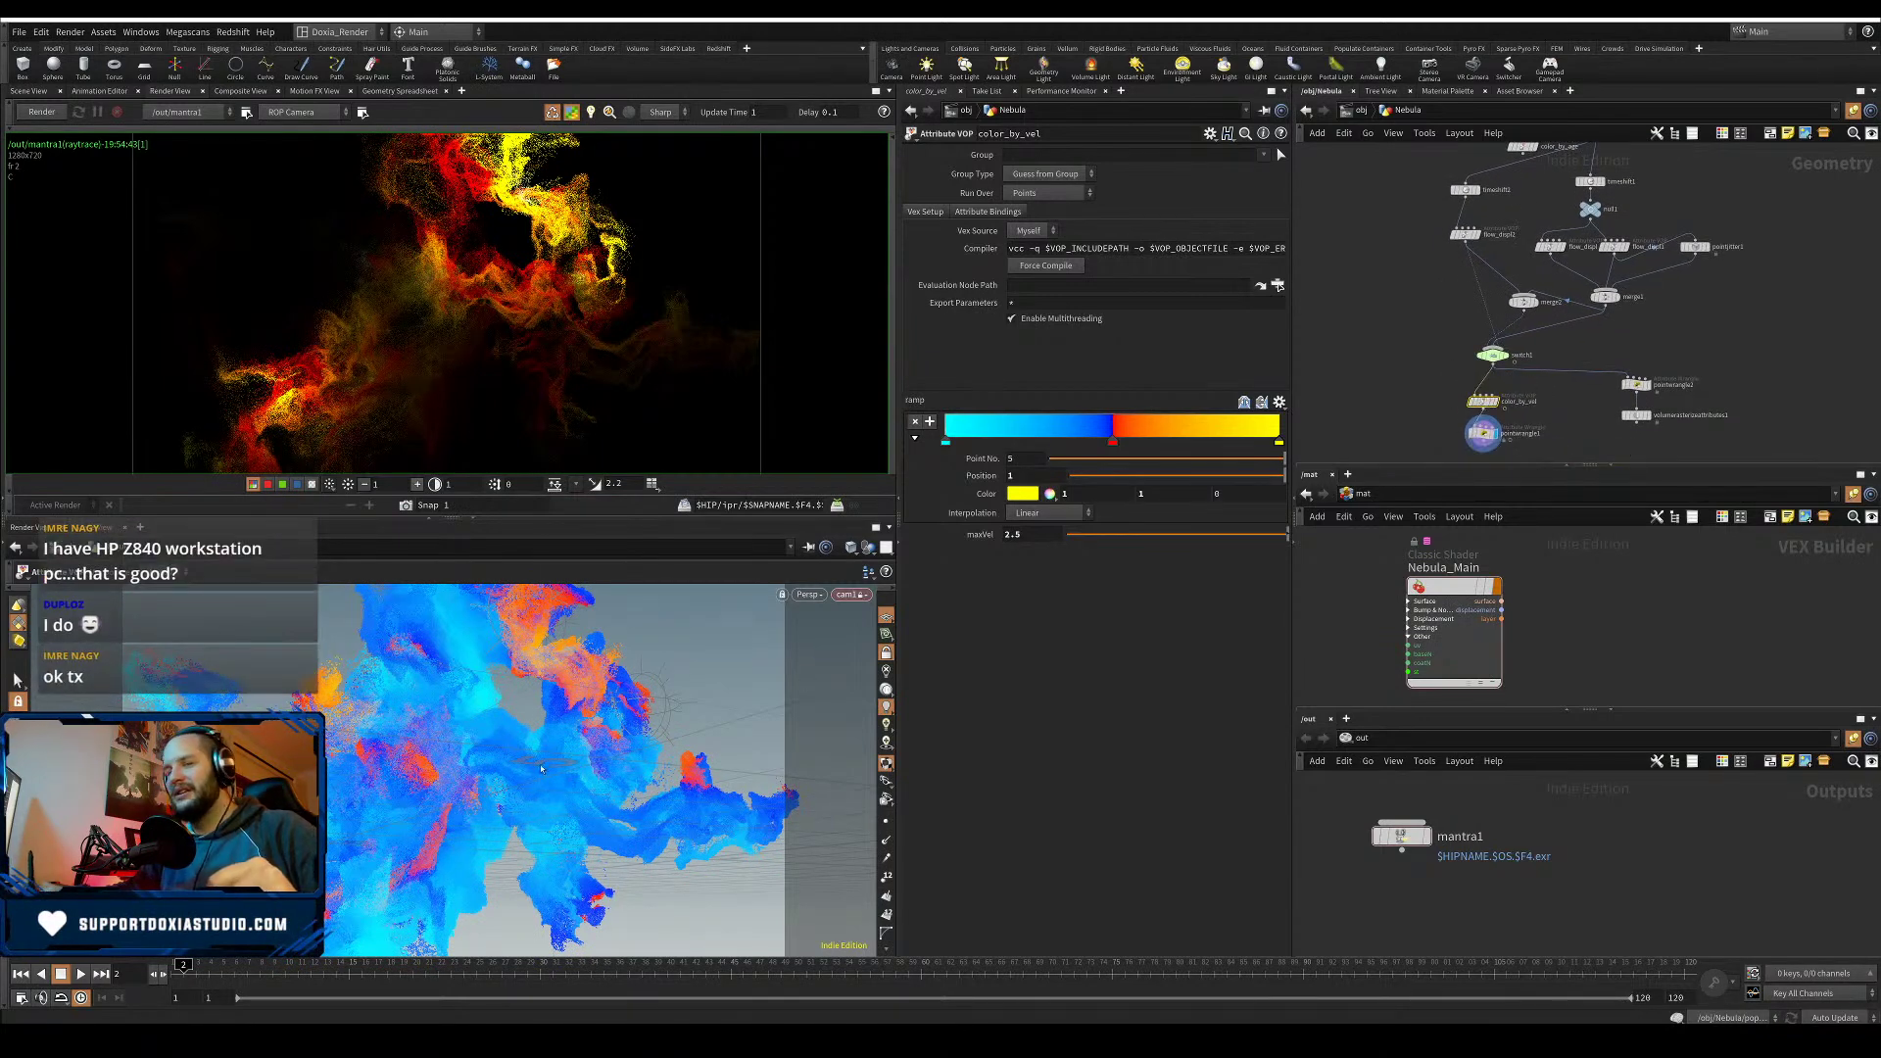
{"action": "scroll", "coordinate": [1563, 427], "scroll_direction": "up", "scroll_amount": 2}
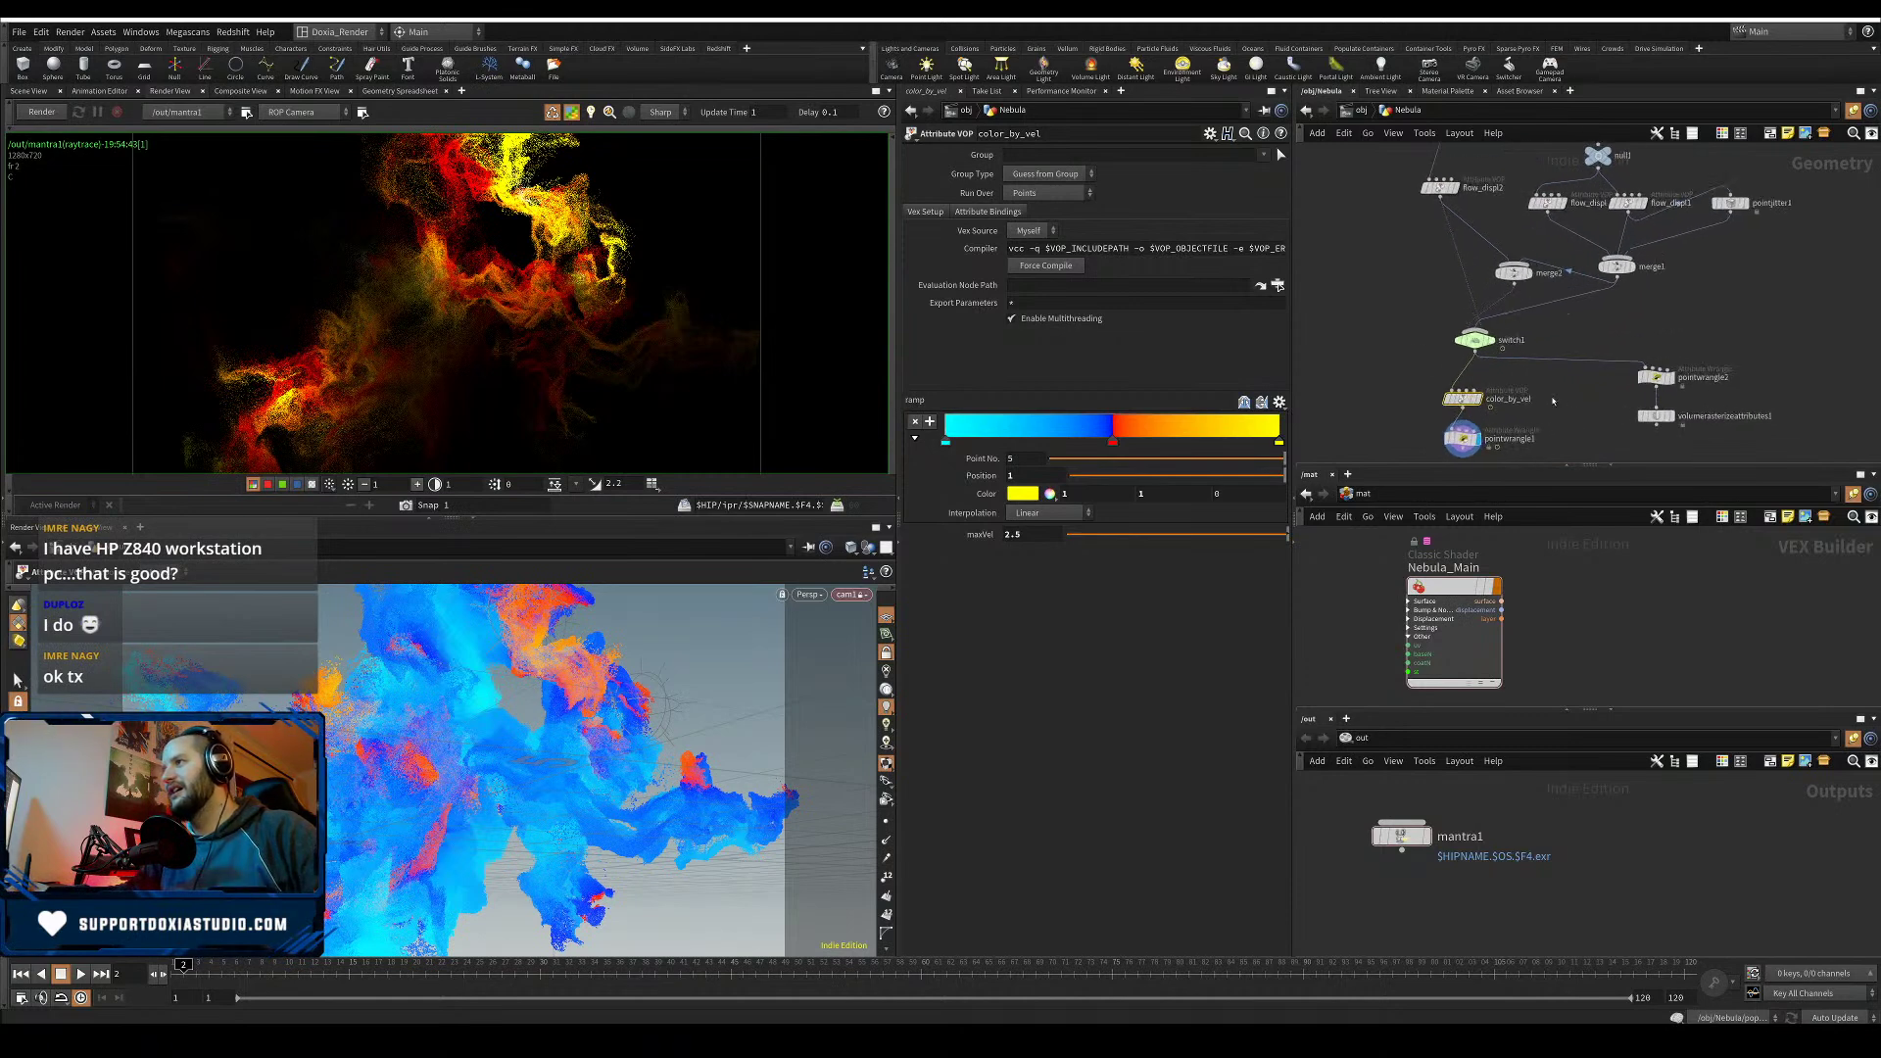
- Reshape the velocity ramp: shift the middle key right, add a blue key near 0.65, and make the magenta key red
{"action": "left_click_drag", "start_coordinate": [1113, 442], "coordinate": [1138, 446]}
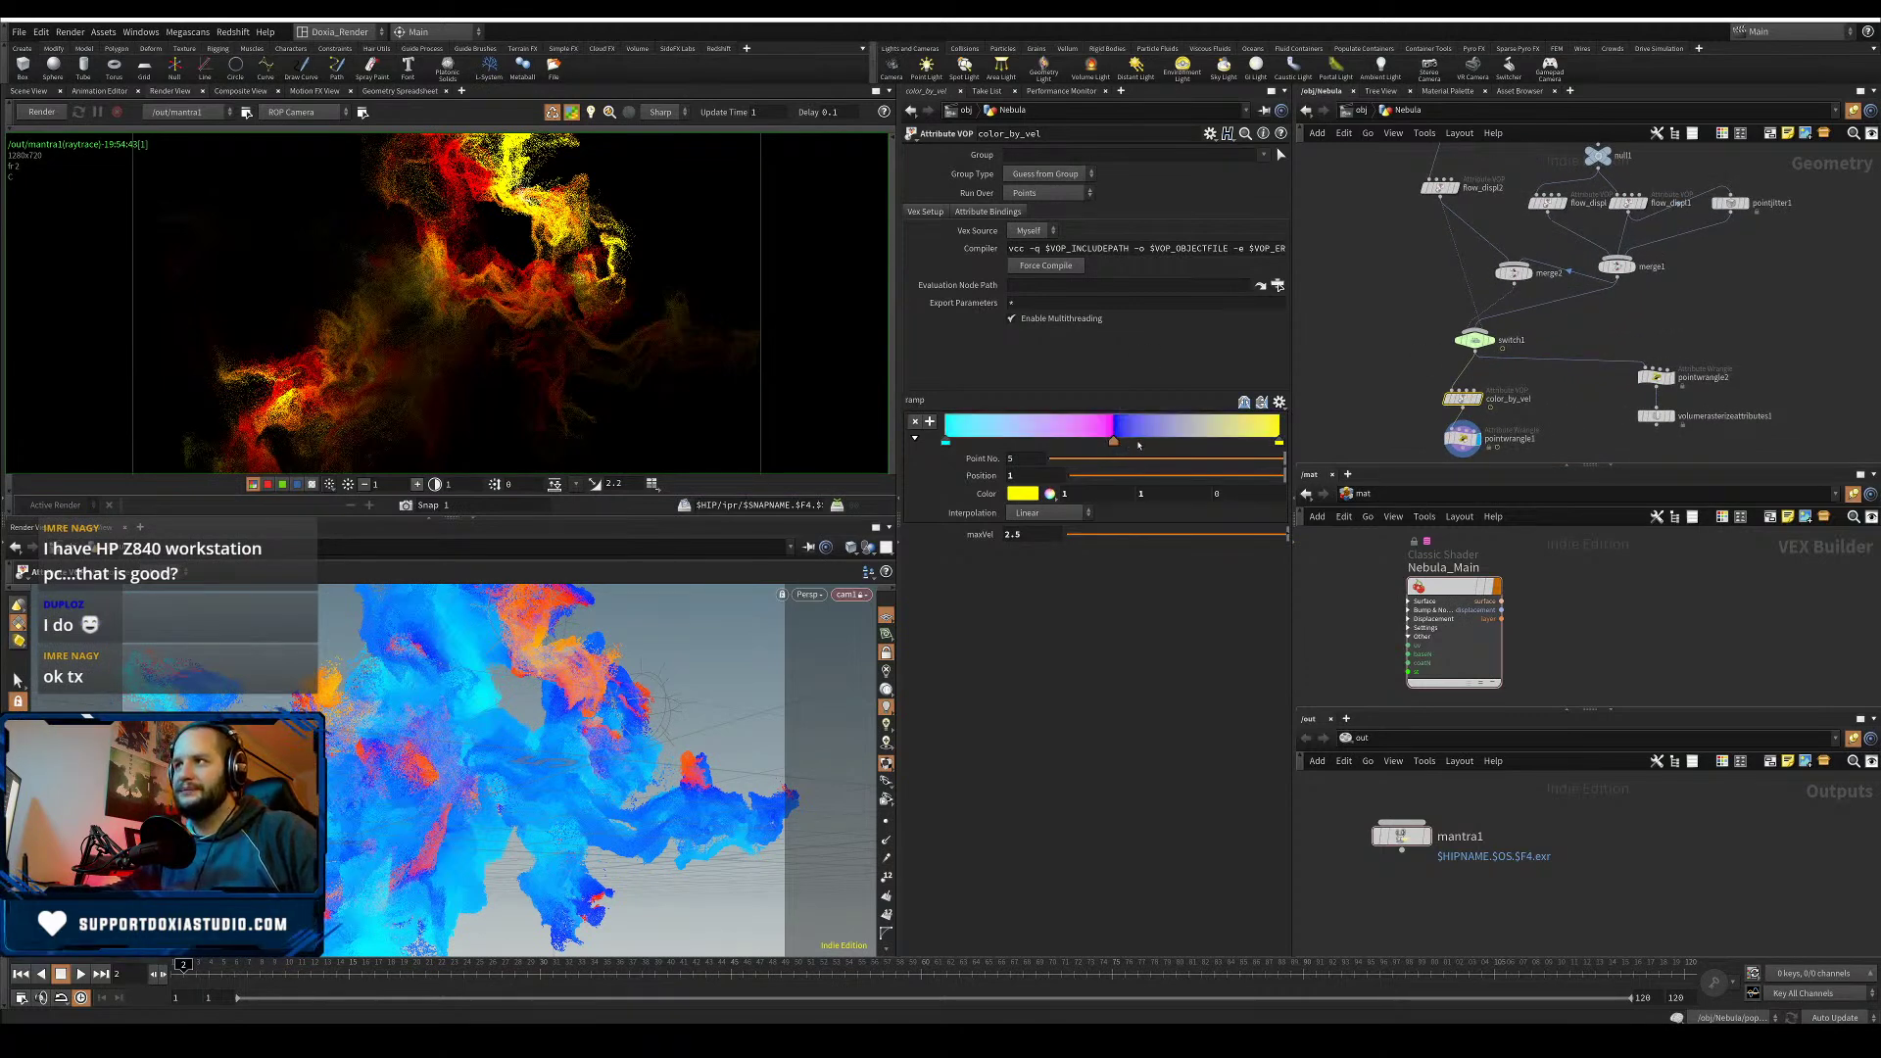
{"action": "left_click", "coordinate": [1164, 443]}
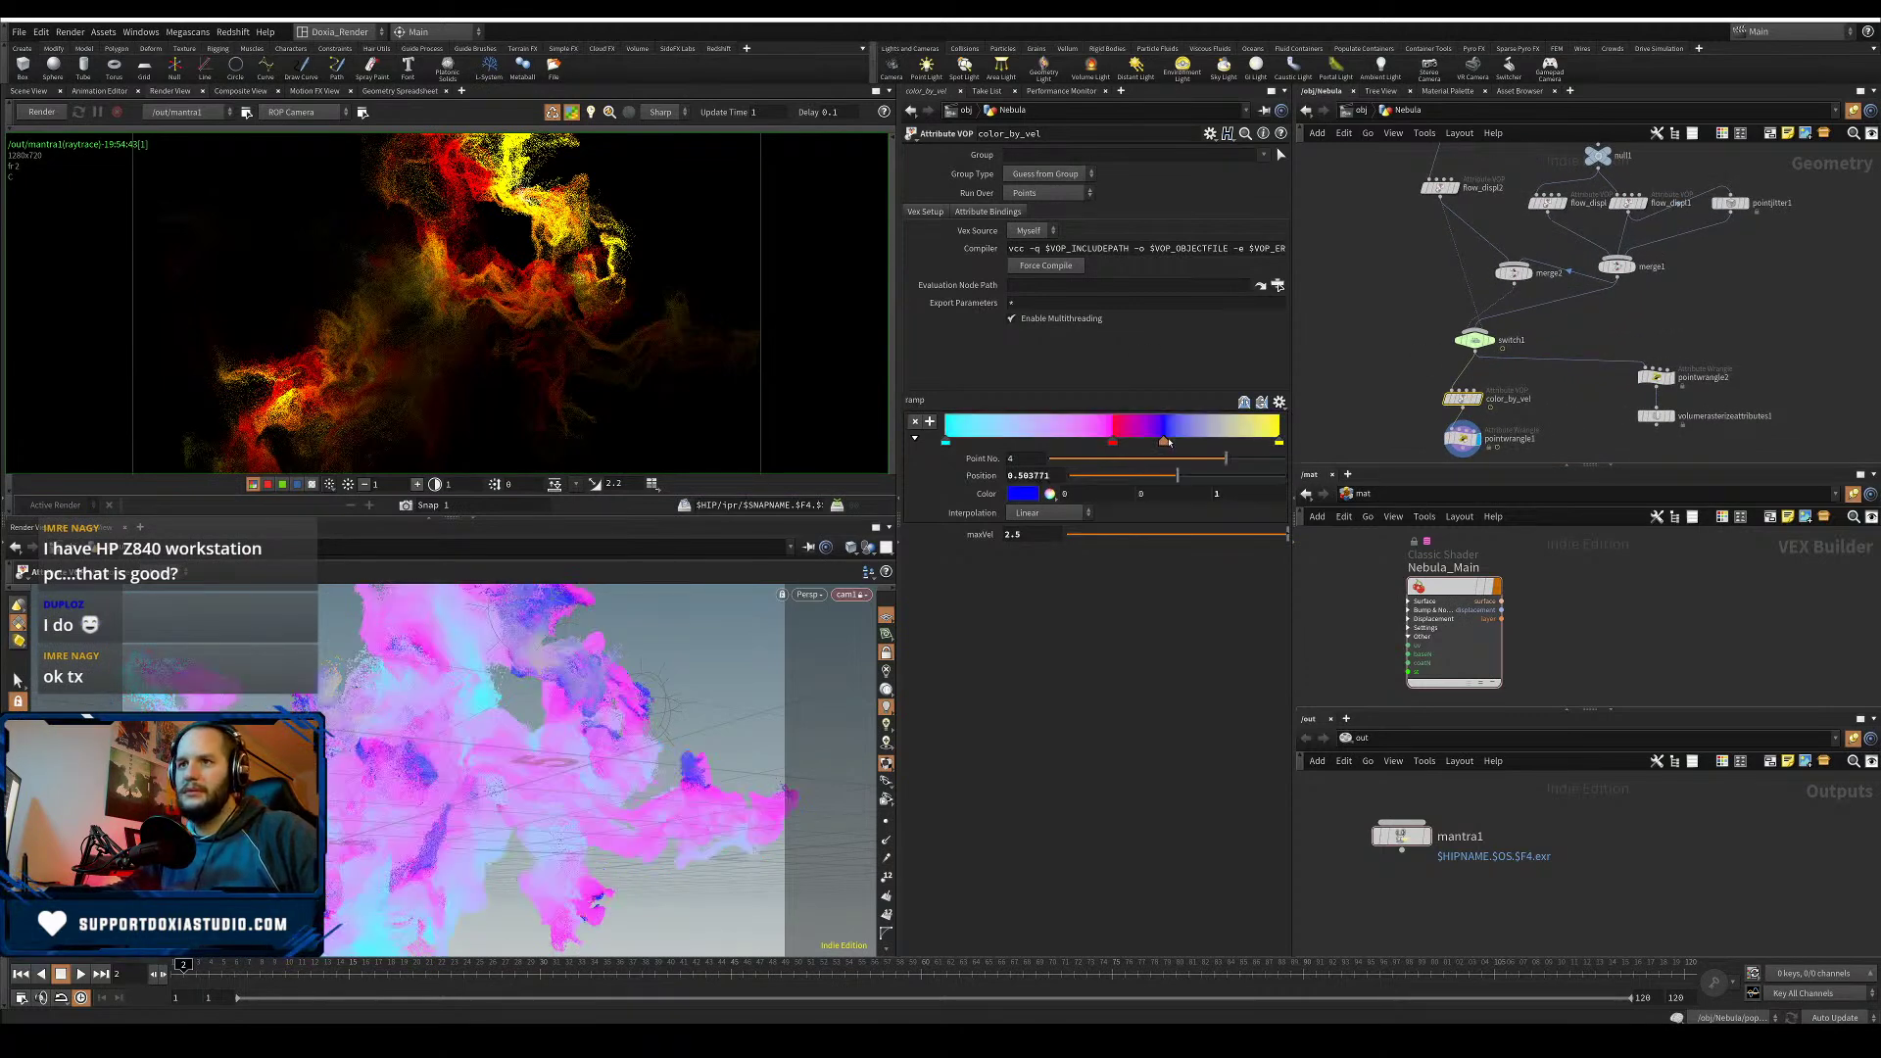
{"action": "left_click_drag", "start_coordinate": [1163, 442], "coordinate": [1167, 443]}
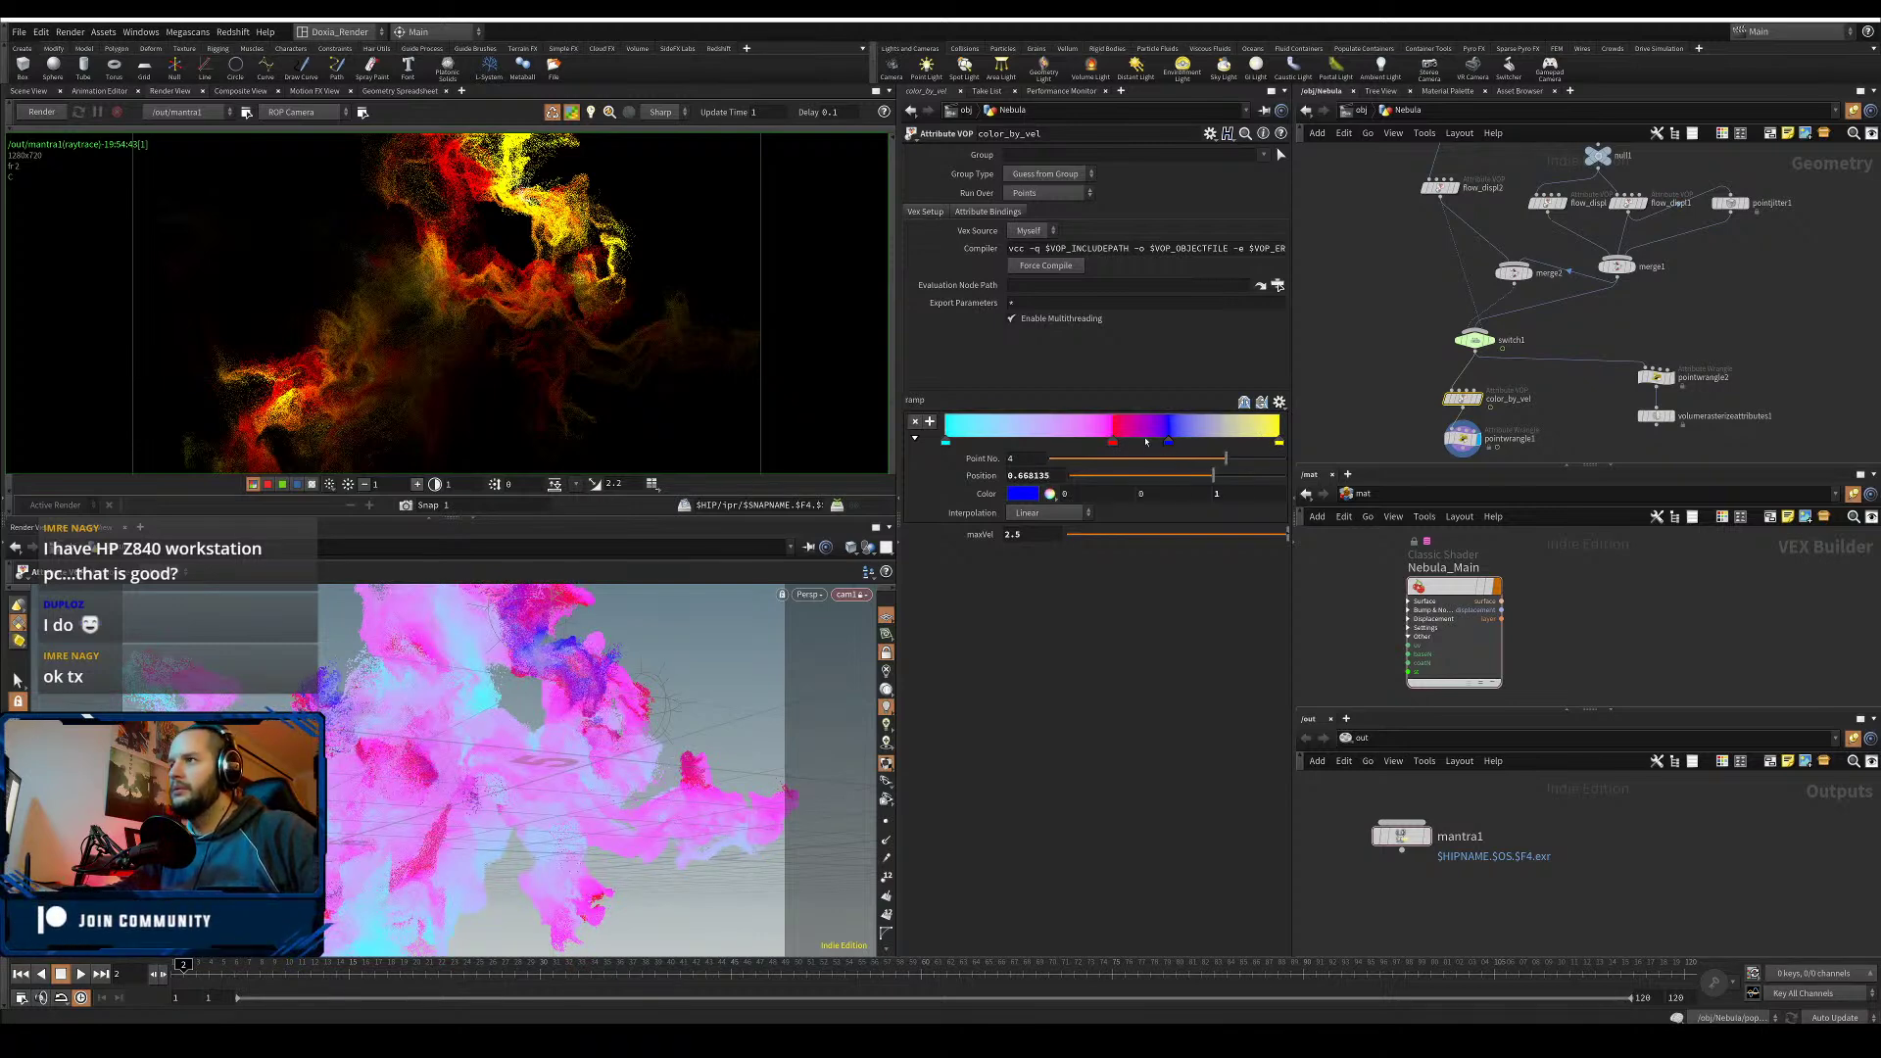
{"action": "left_click_drag", "start_coordinate": [1135, 446], "coordinate": [1259, 445]}
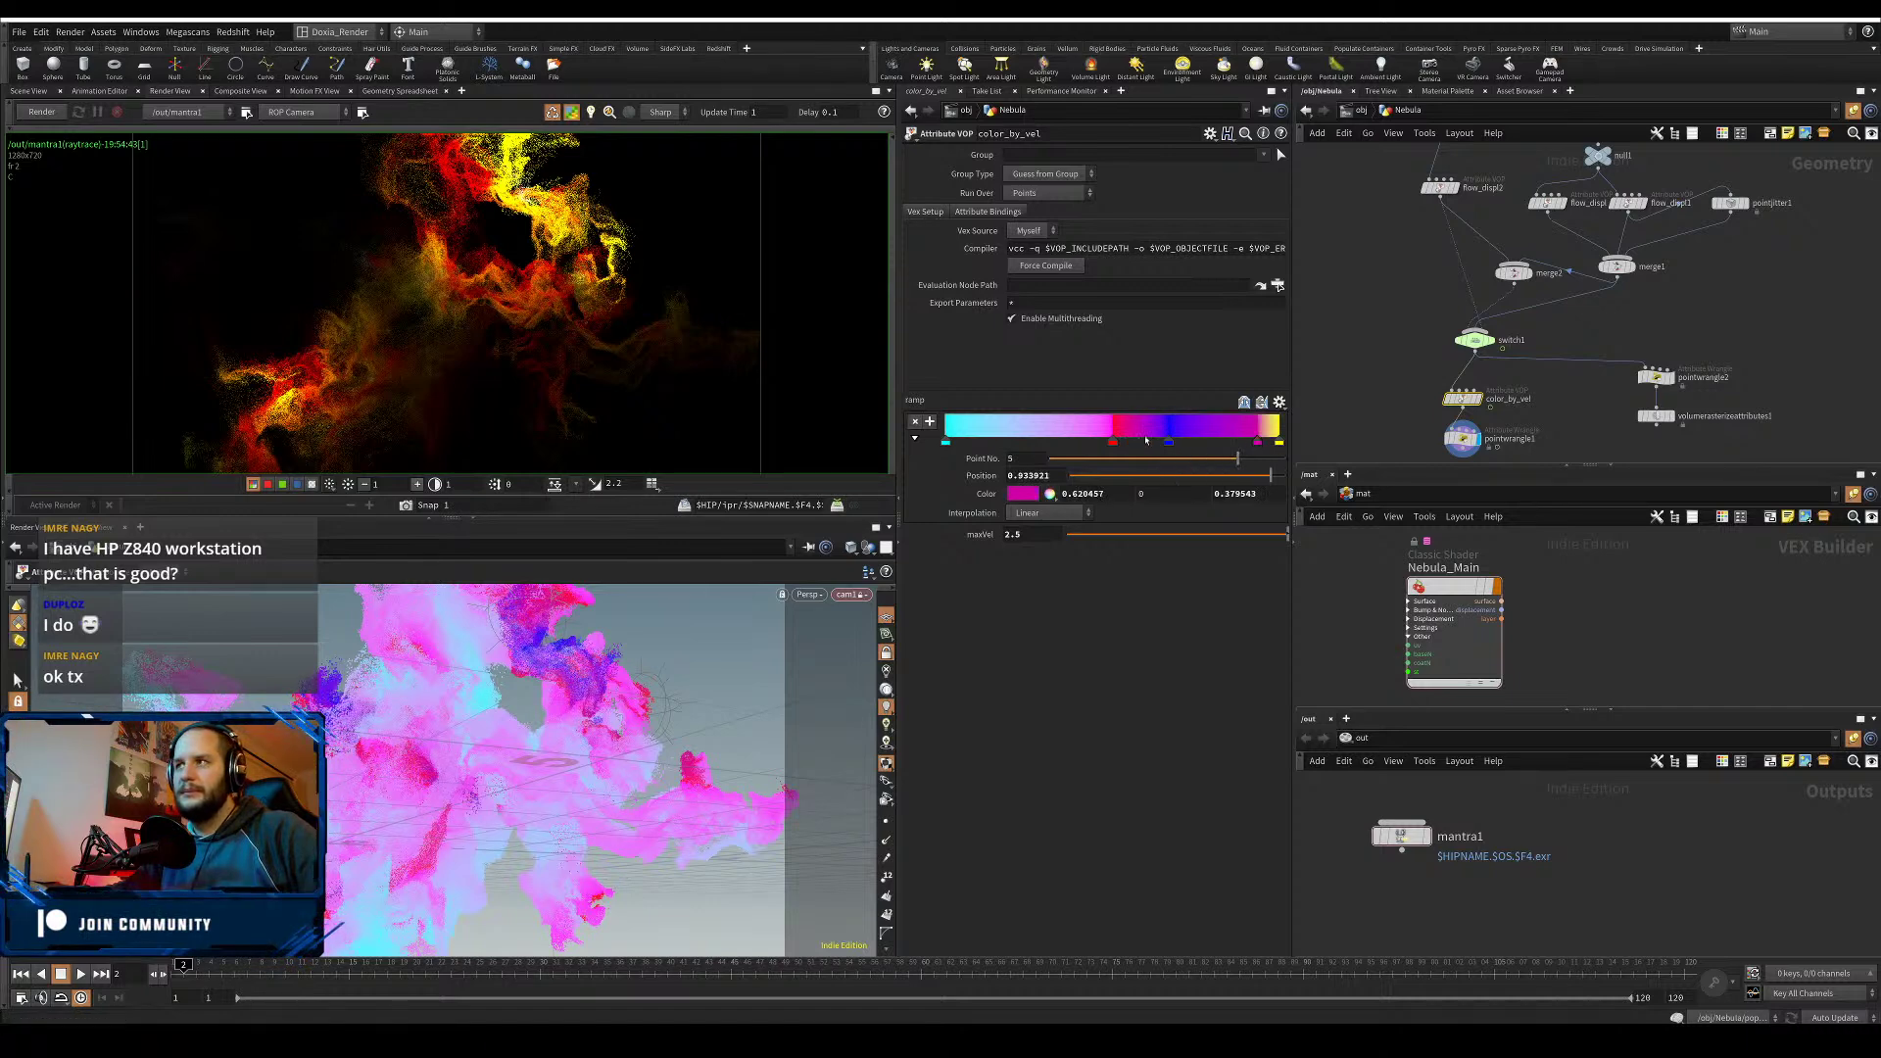
{"action": "left_click", "coordinate": [1022, 492]}
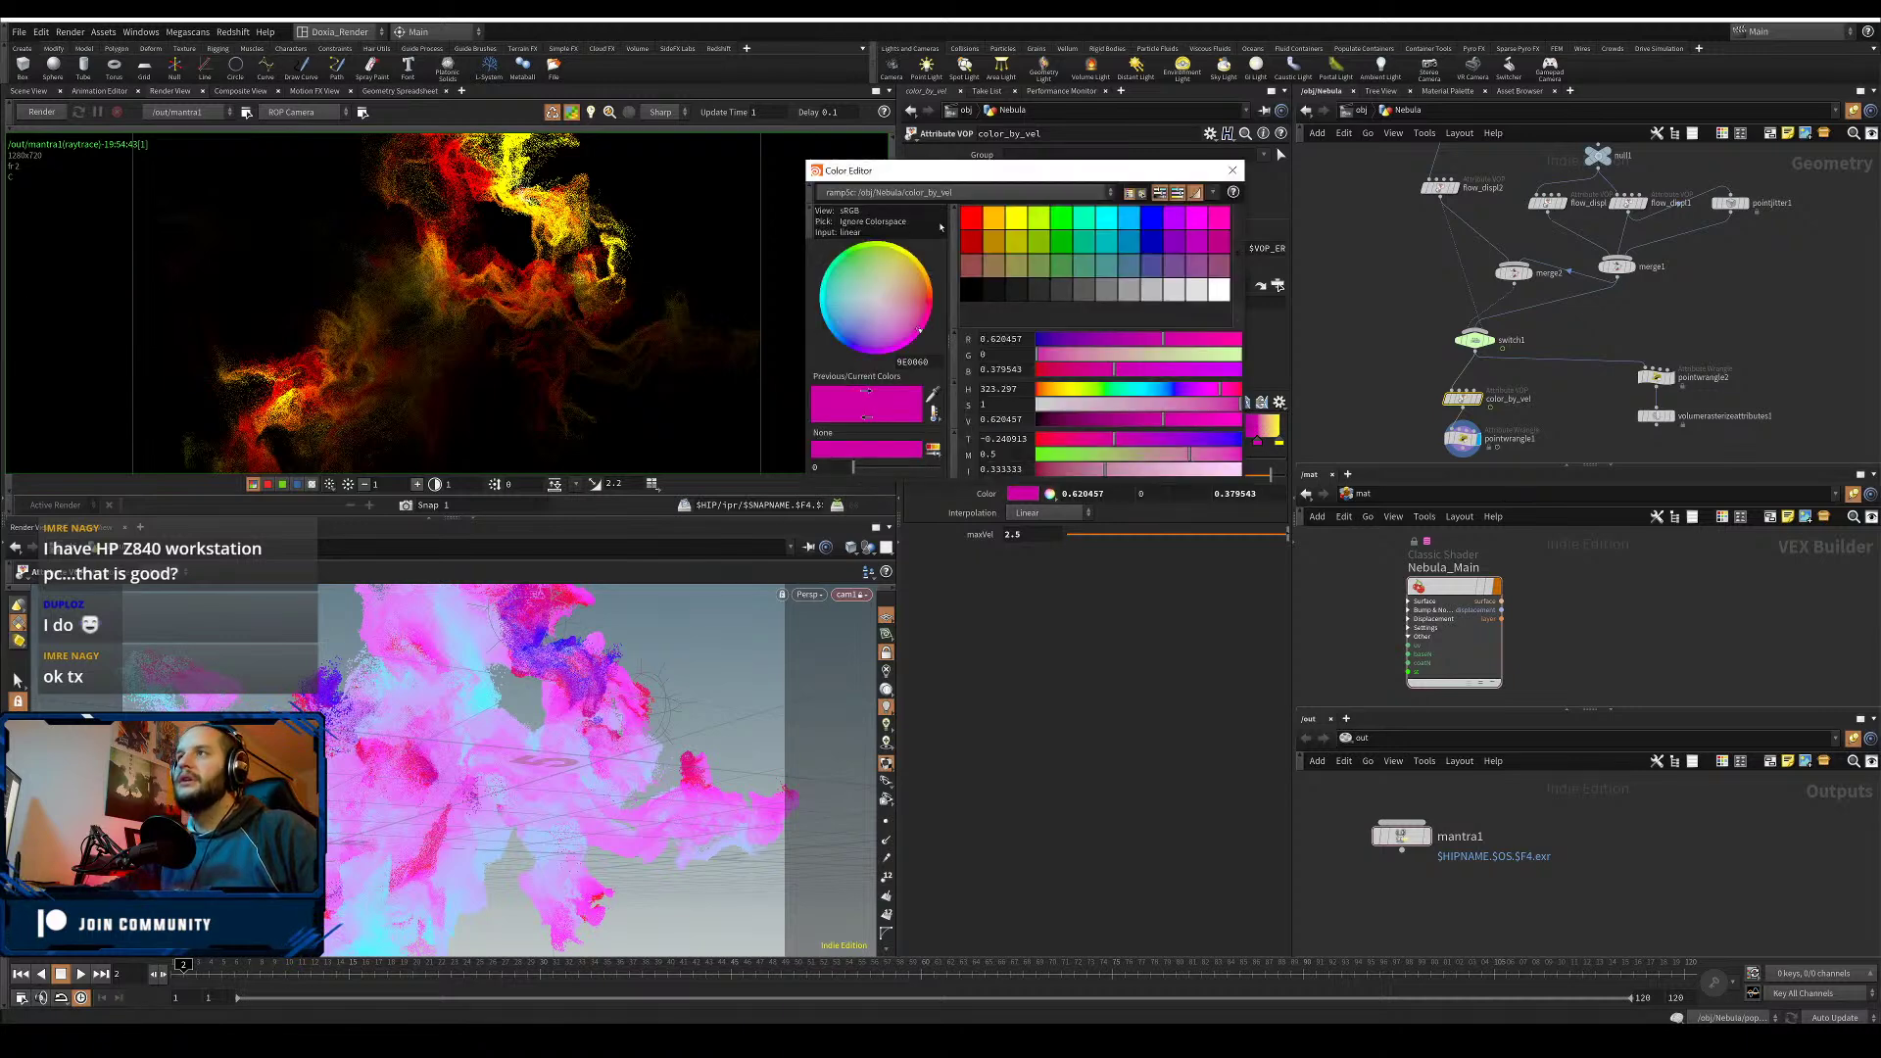
{"action": "left_click", "coordinate": [970, 216]}
{"action": "left_click", "coordinate": [1232, 170]}
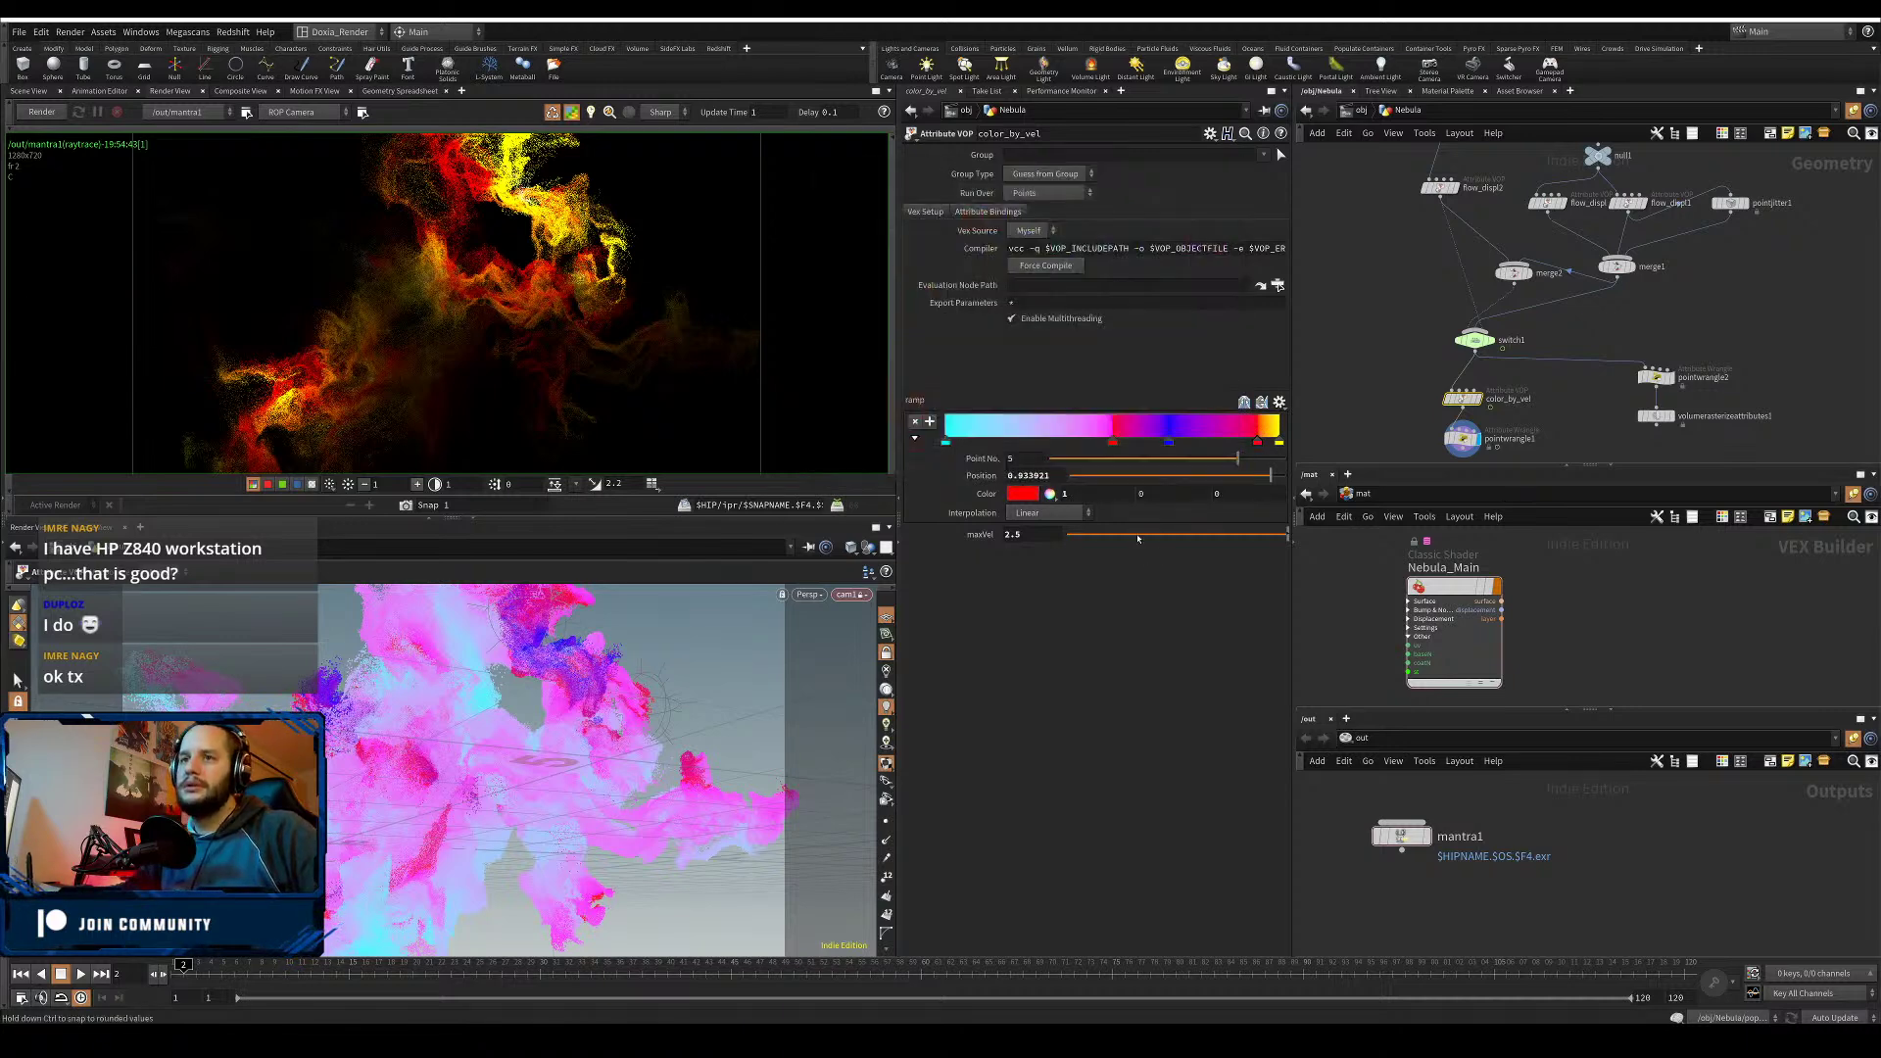
- Set maxVel to 1.5, return to object level, and save Nebula01.hiplc
{"action": "double_click", "coordinate": [1017, 535]}
{"action": "type", "text": "1"}
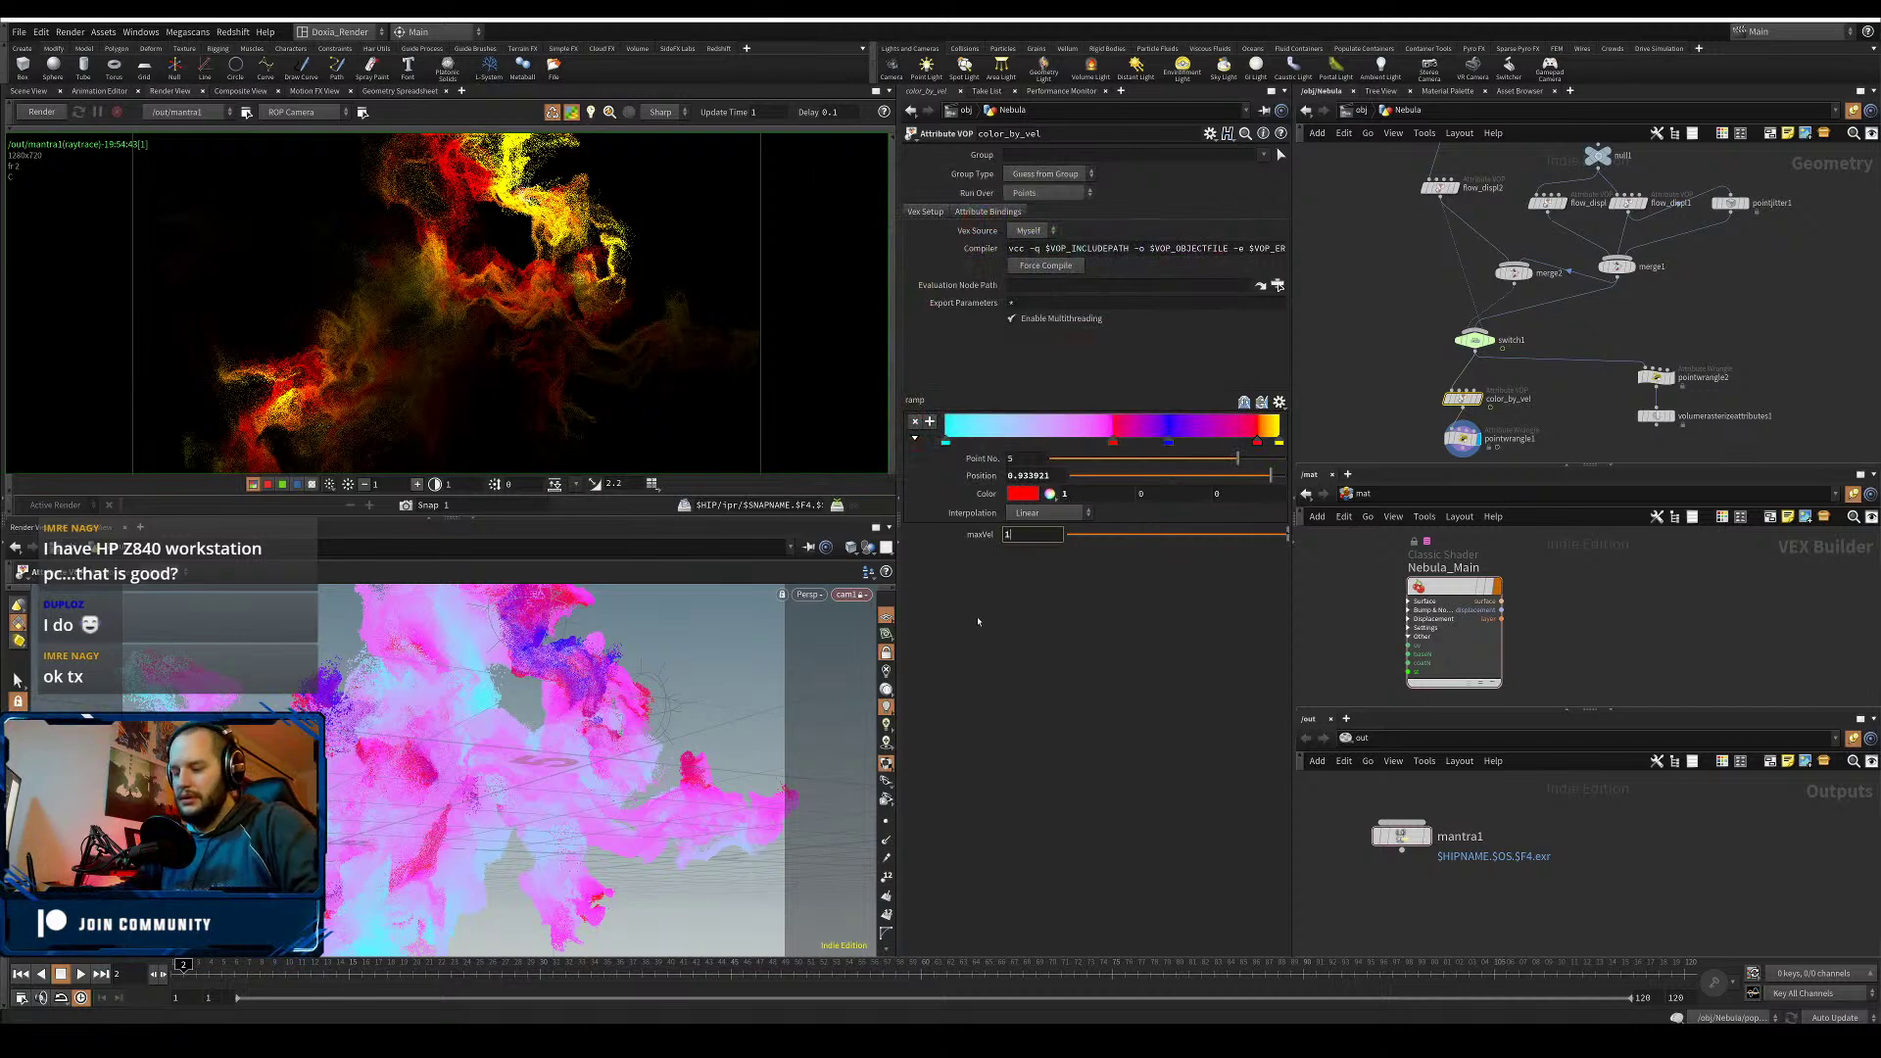
{"action": "type", "text": ".5"}
{"action": "key", "text": "Return"}
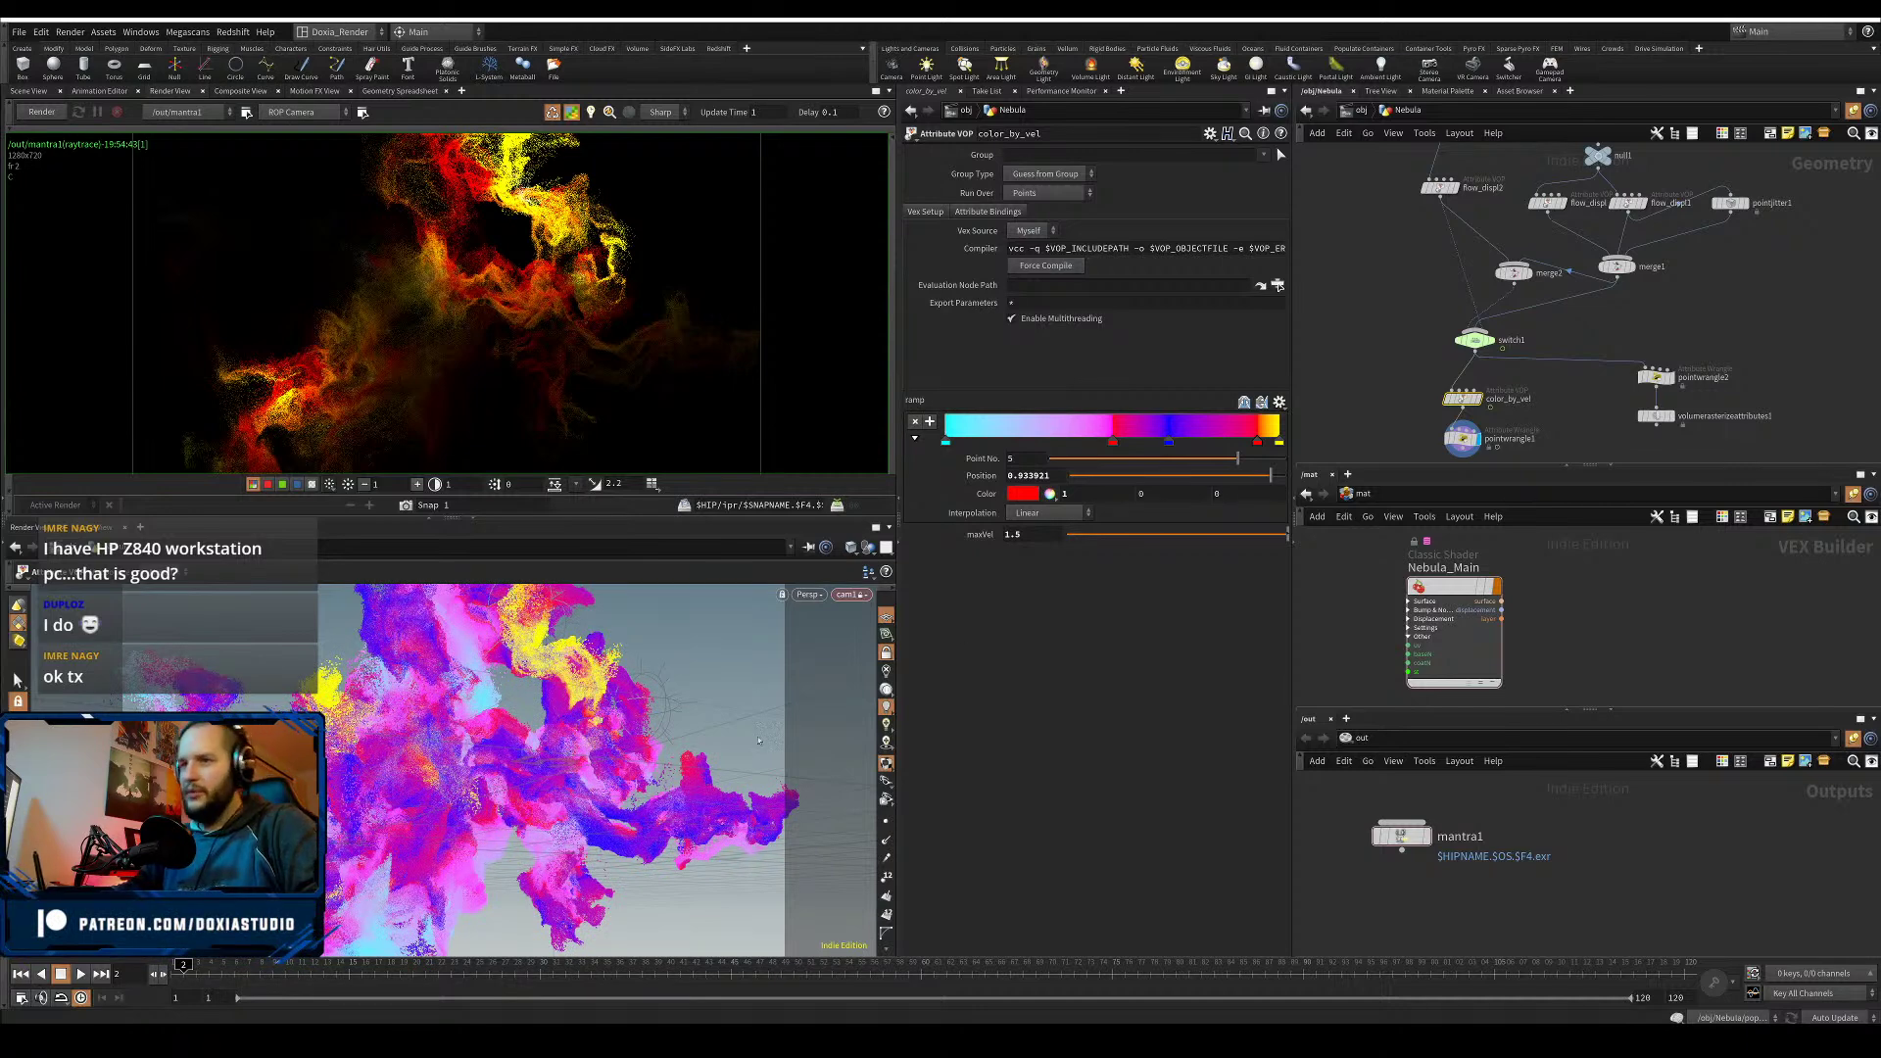
{"action": "middle_click_drag", "start_coordinate": [1498, 419], "coordinate": [1536, 380]}
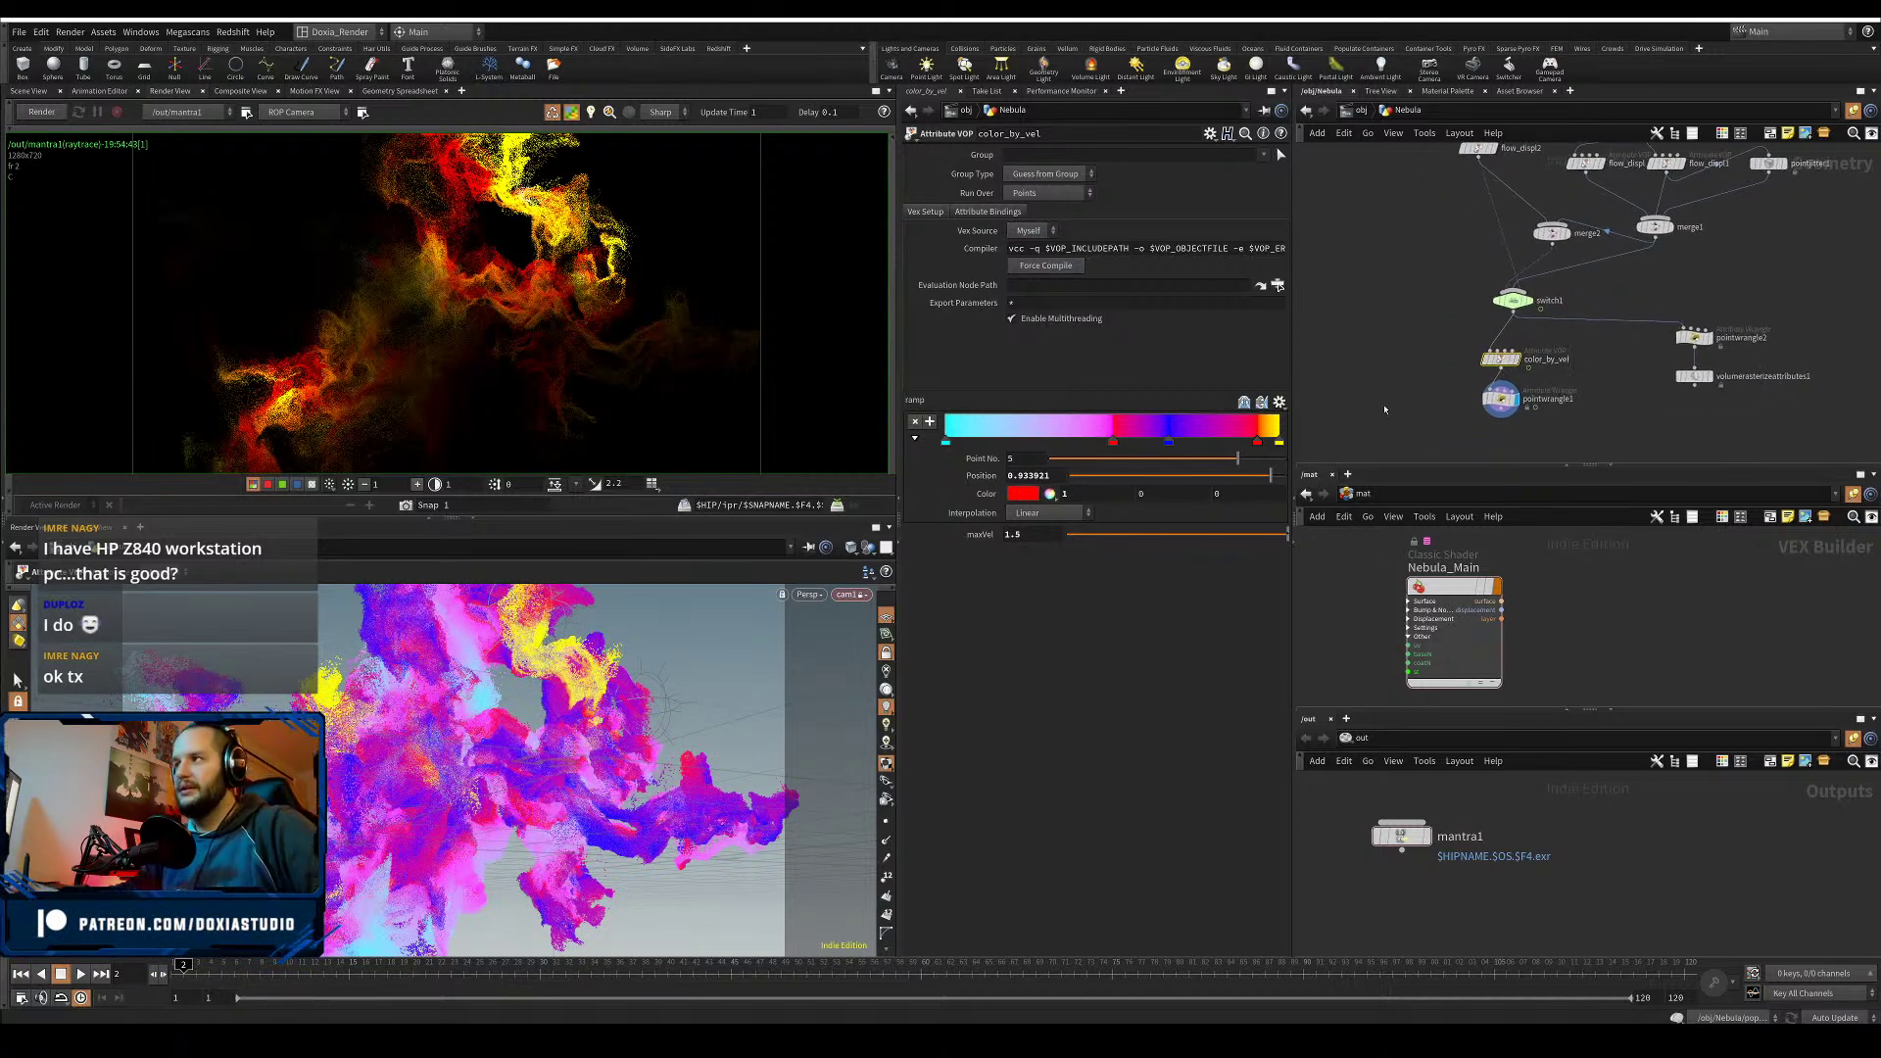
{"action": "key", "text": "u"}
{"action": "key", "text": "ctrl+s"}
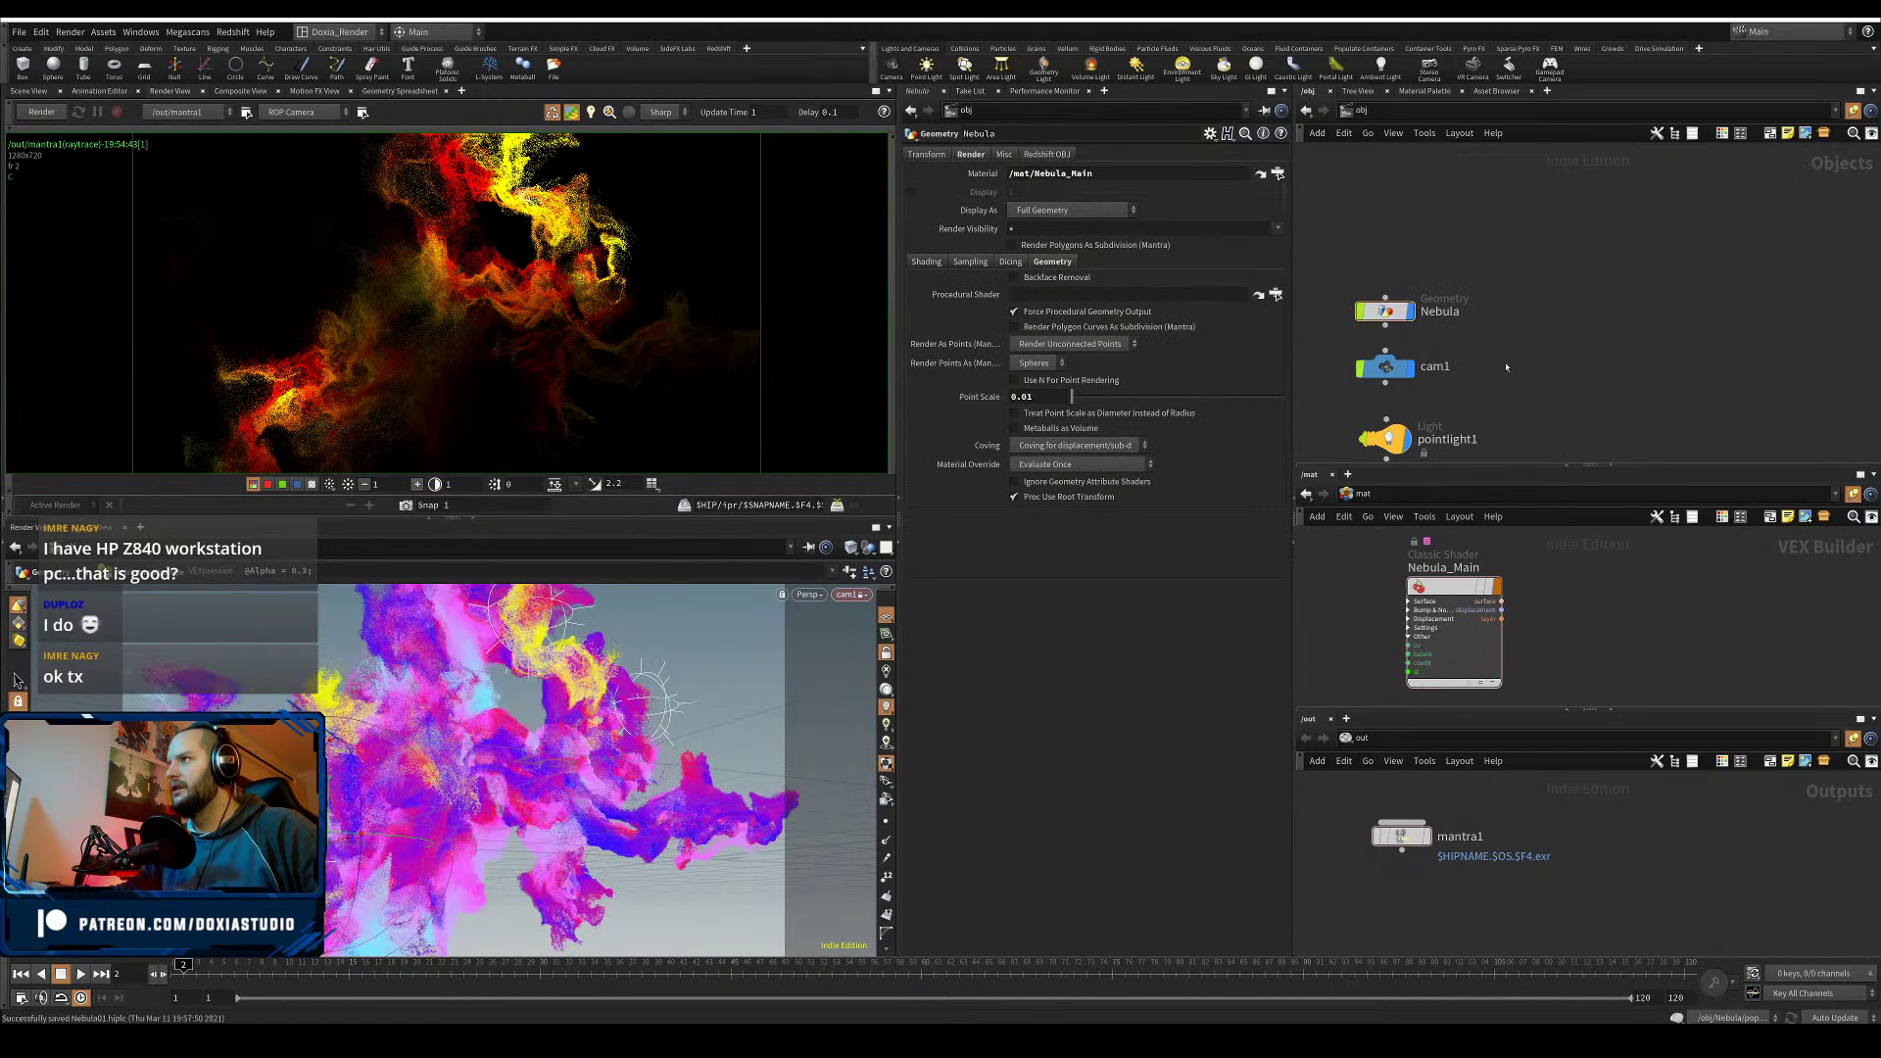
- Select pointlight3, restart the Mantra render with preview brightness 2, and close the console
{"action": "middle_click_drag", "start_coordinate": [1513, 386], "coordinate": [1600, 214]}
{"action": "left_click", "coordinate": [1487, 337]}
{"action": "left_click", "coordinate": [1662, 324]}
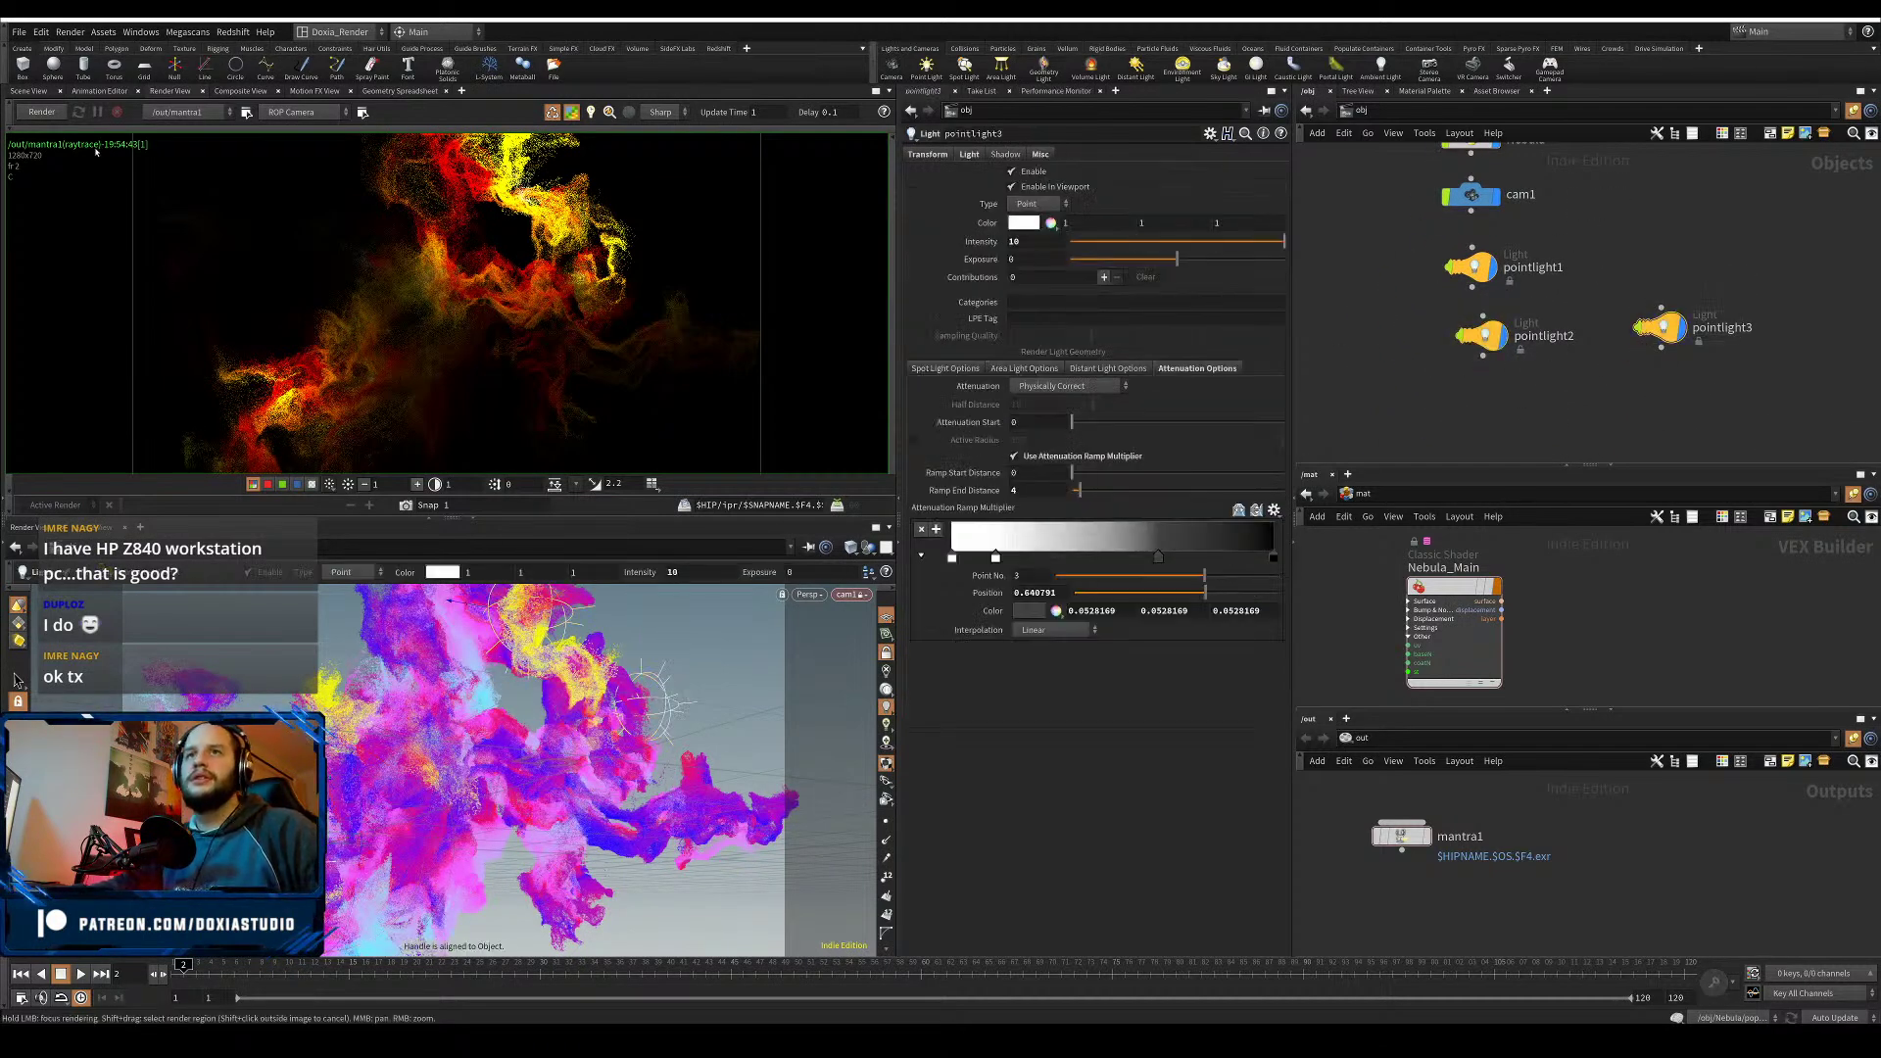
{"action": "left_click", "coordinate": [42, 111]}
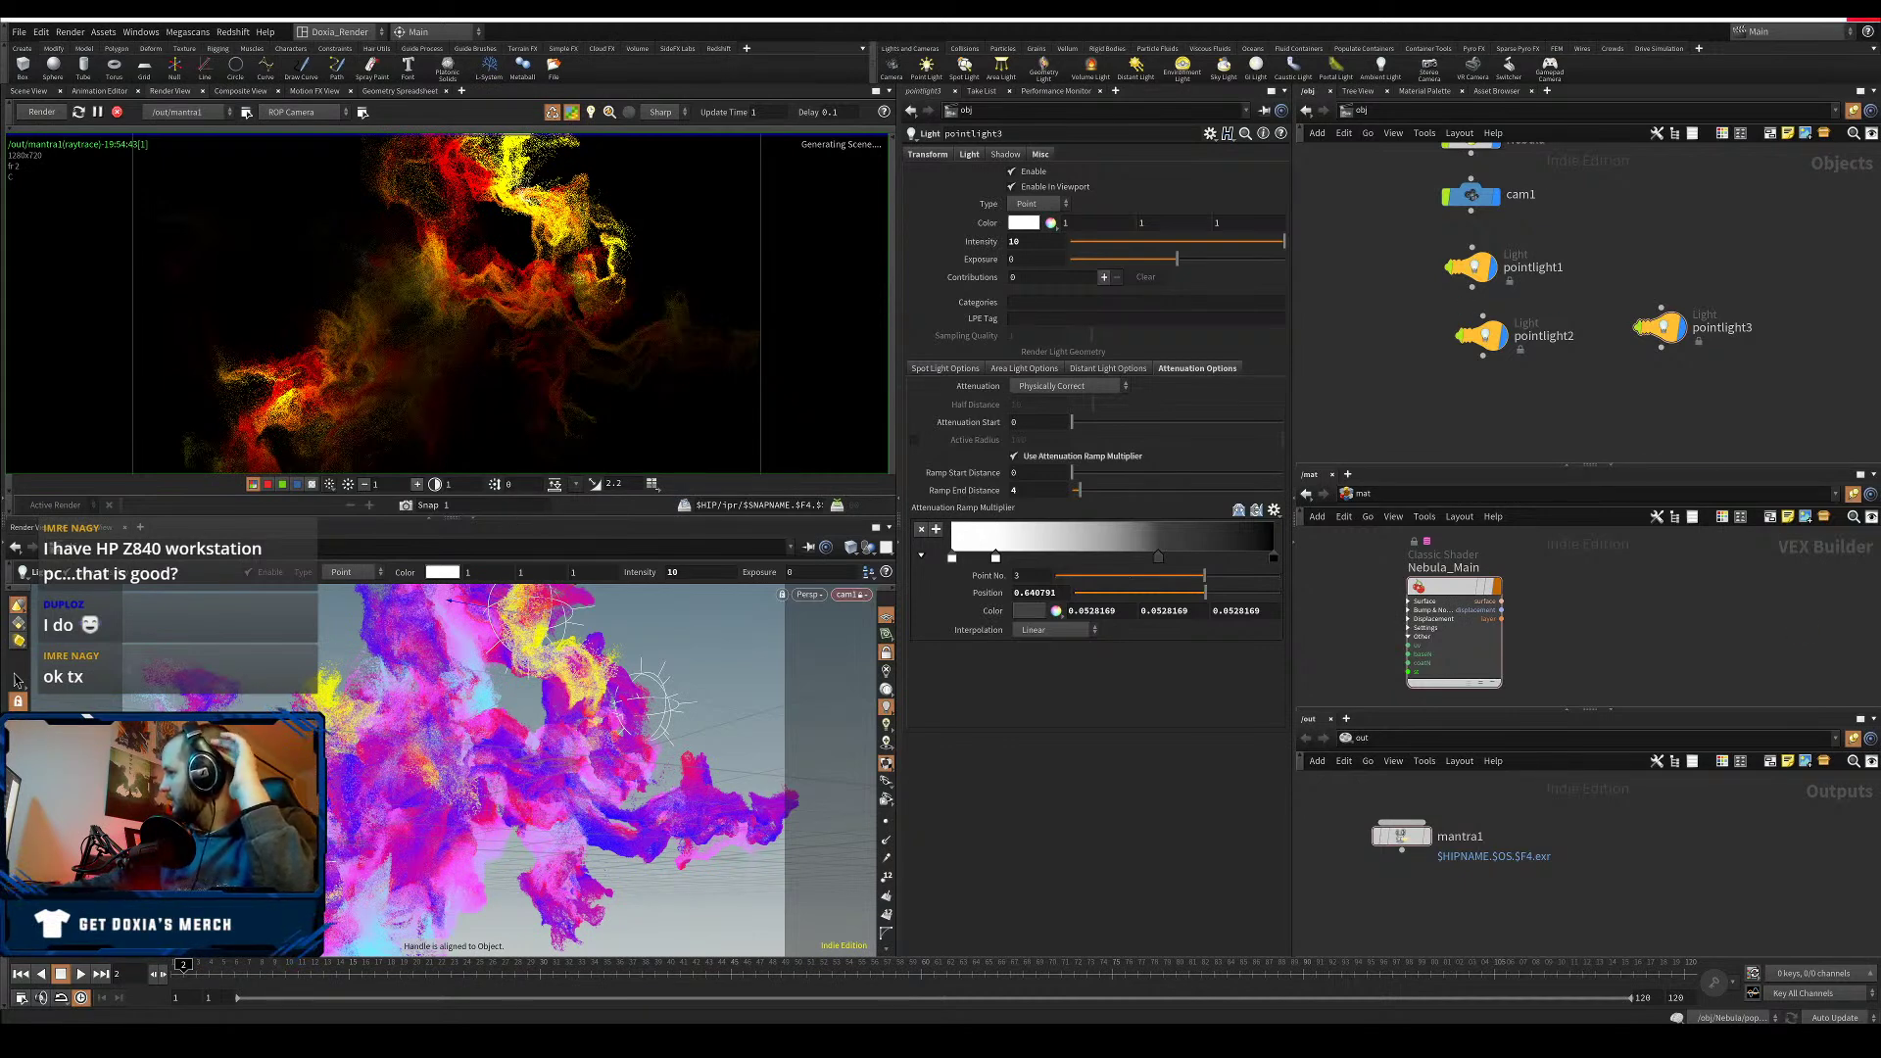
{"action": "left_click", "coordinate": [417, 484]}
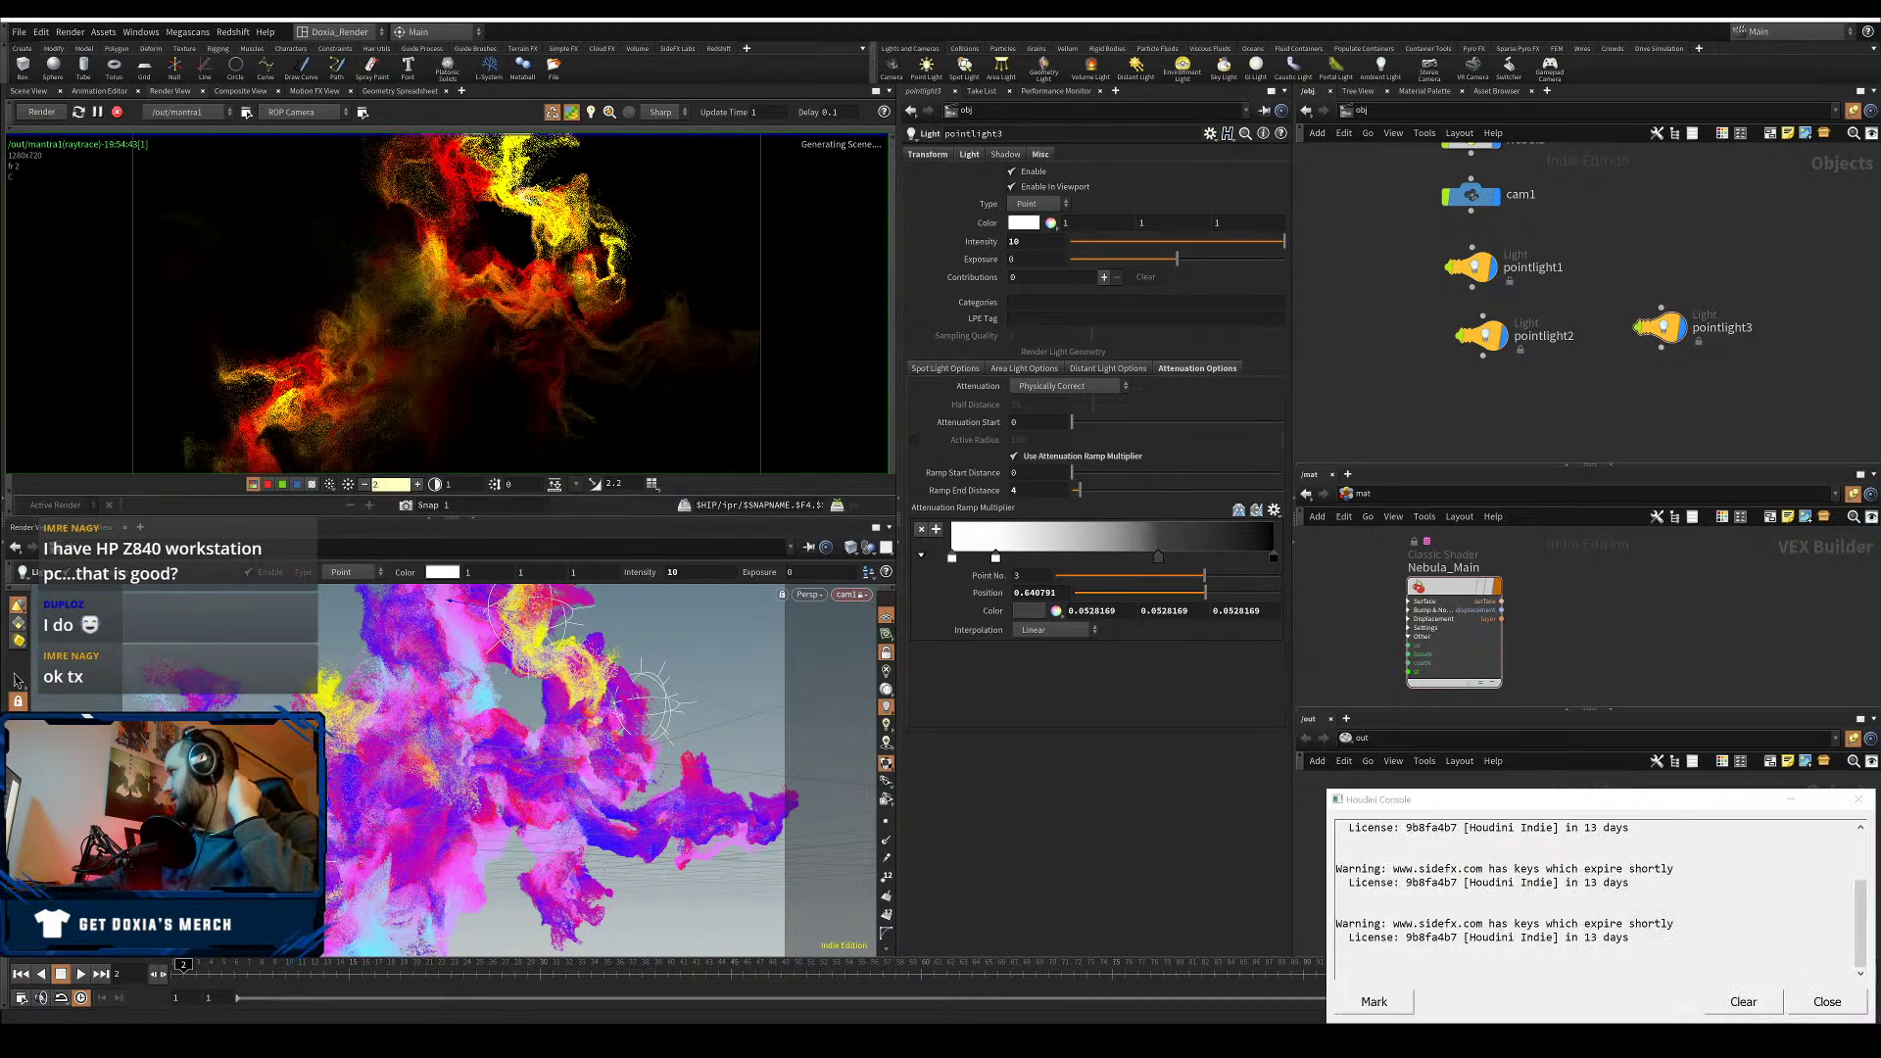
{"action": "left_click", "coordinate": [1838, 1002]}
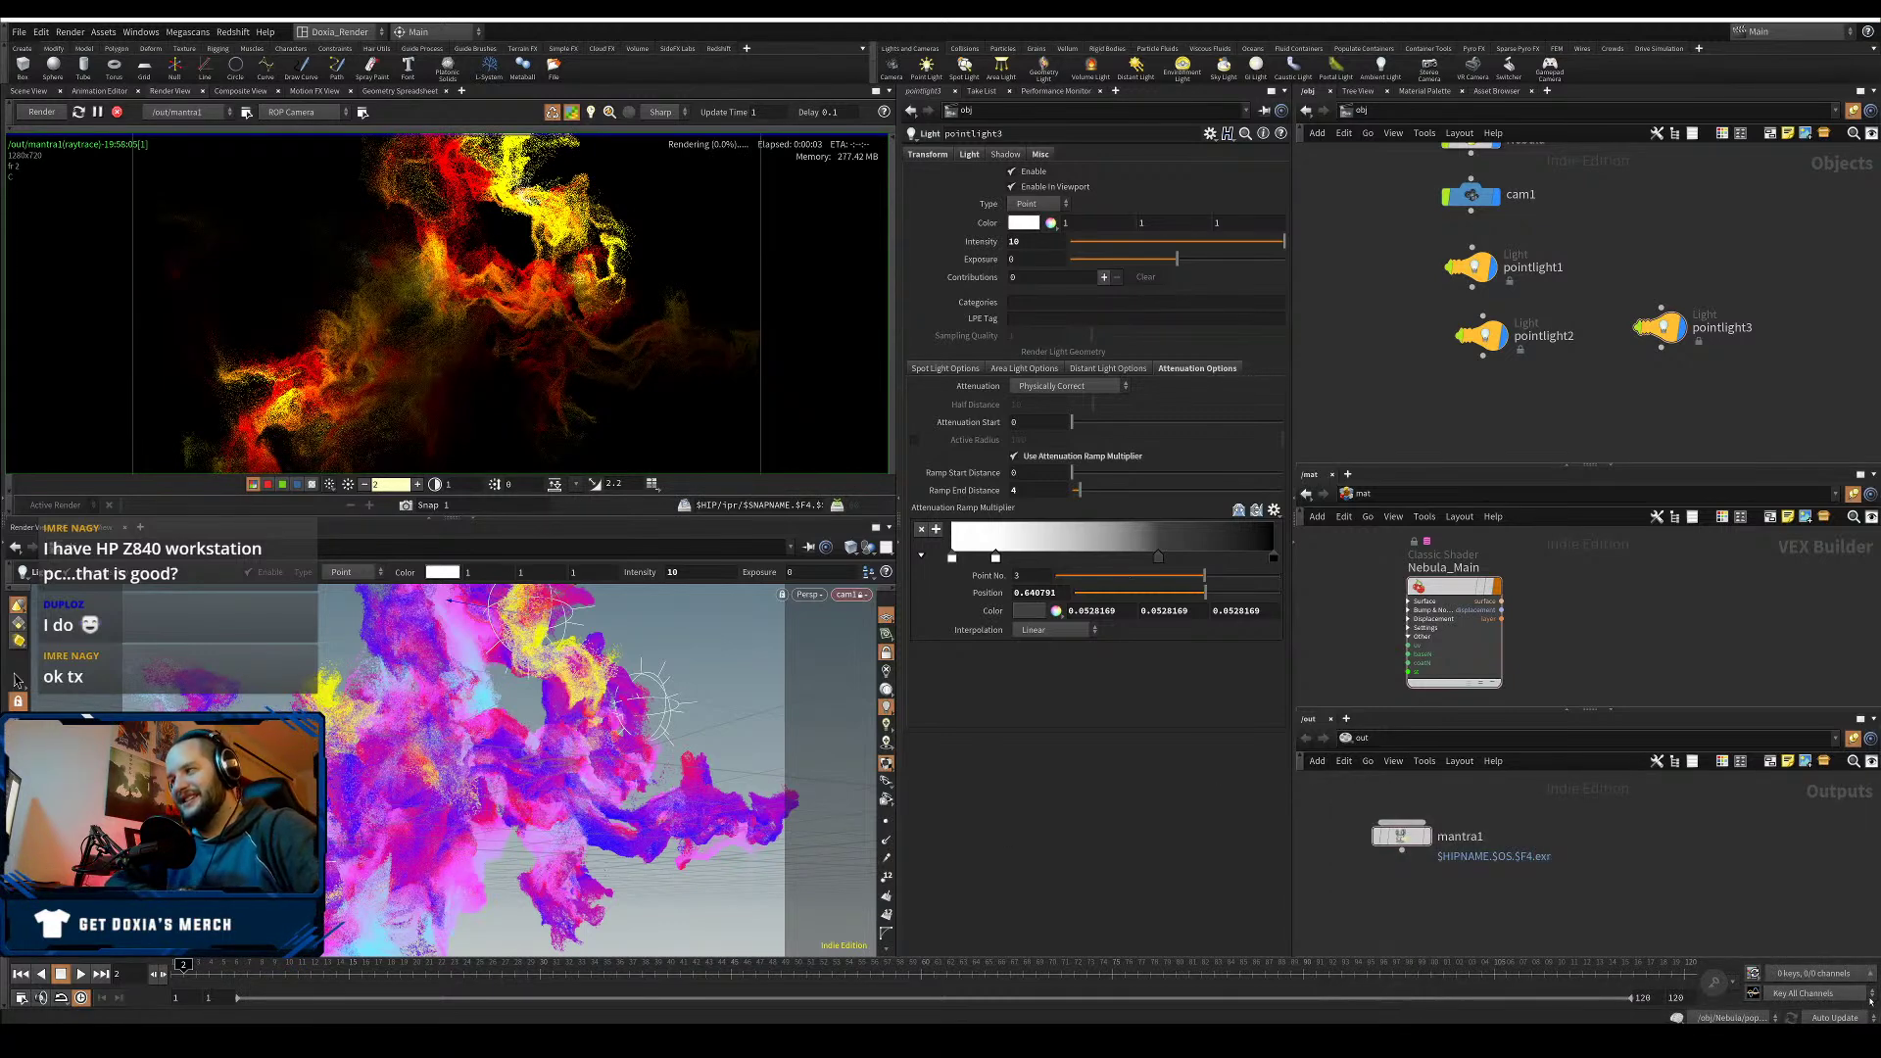
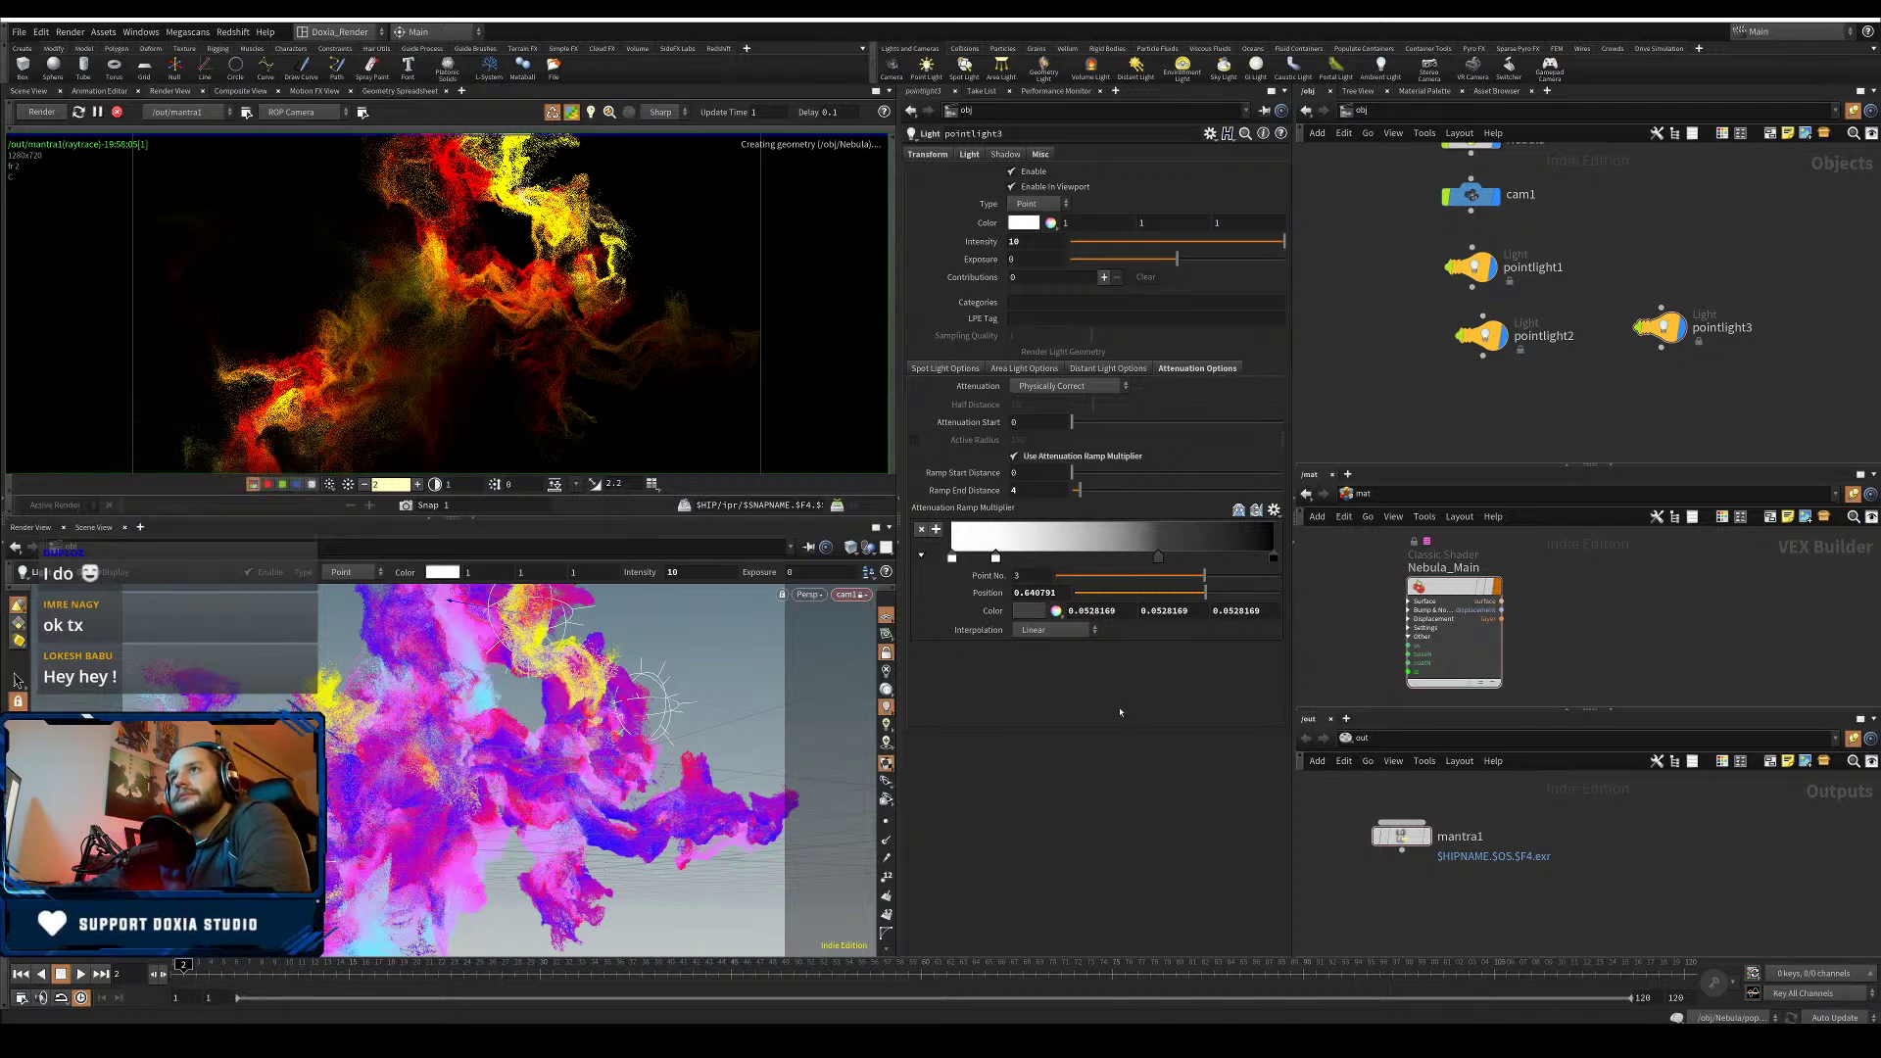
- Store two render snapshots, then focus the live render on one nebula region
{"action": "left_click", "coordinate": [405, 506]}
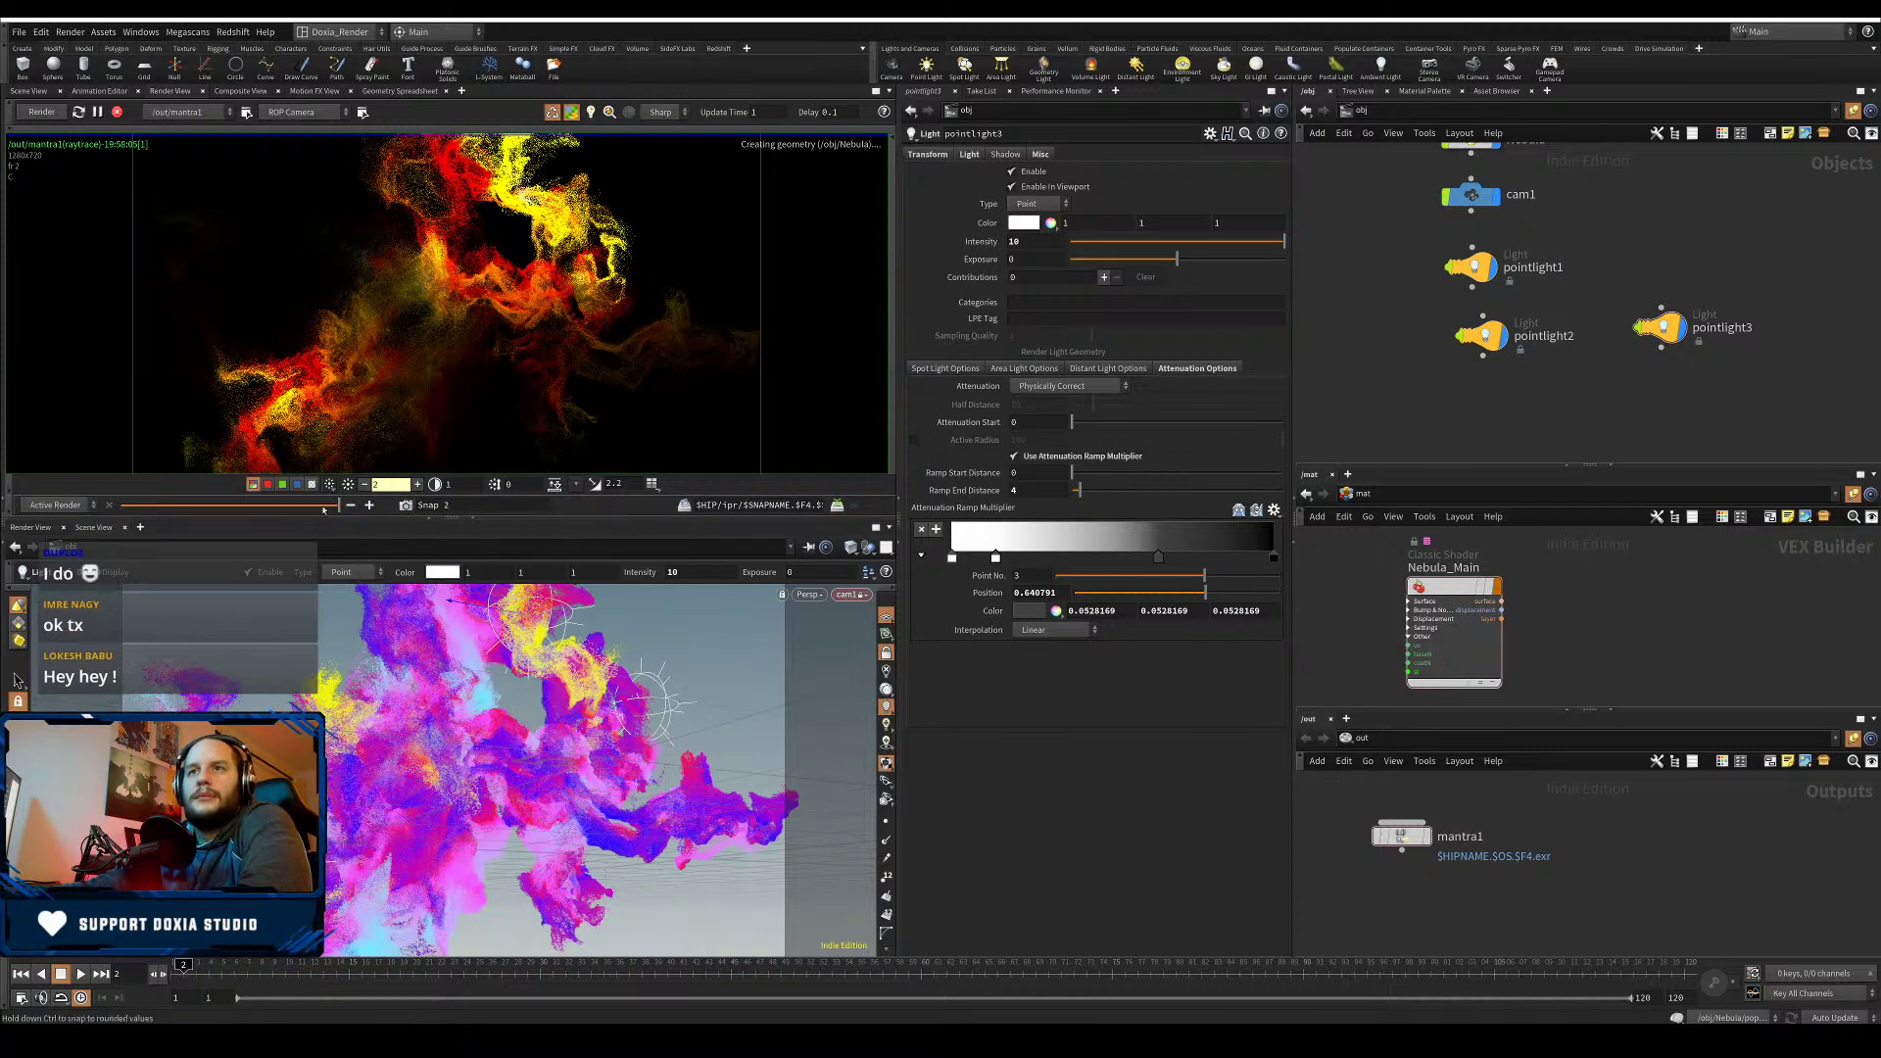
{"action": "left_click", "coordinate": [405, 506]}
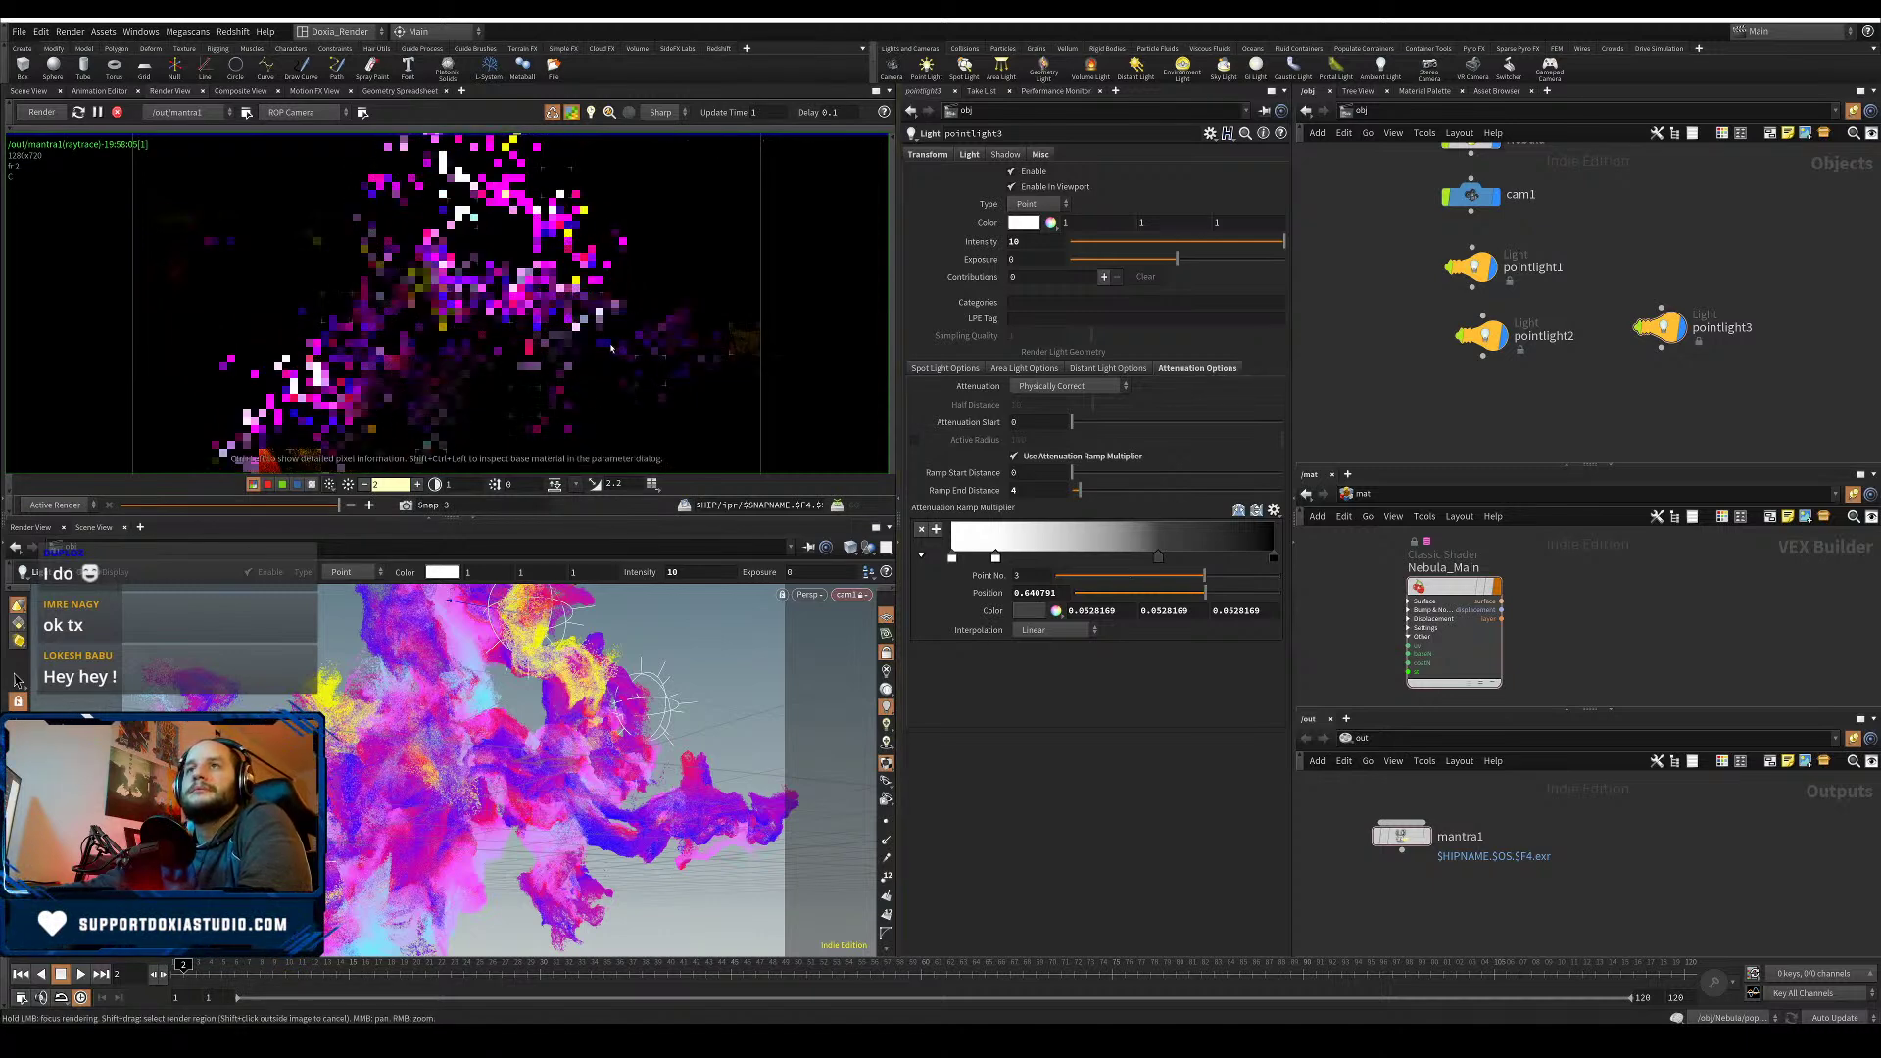
{"action": "mouse_move", "coordinate": [379, 356]}
{"action": "left_mouse_down"}
{"action": "mouse_move", "coordinate": [352, 396]}
{"action": "mouse_move", "coordinate": [488, 303]}
{"action": "mouse_move", "coordinate": [485, 349]}
{"action": "mouse_move", "coordinate": [534, 364]}
{"action": "mouse_move", "coordinate": [578, 257]}
{"action": "mouse_move", "coordinate": [605, 248]}
{"action": "mouse_move", "coordinate": [549, 225]}
{"action": "mouse_move", "coordinate": [588, 284]}
{"action": "mouse_move", "coordinate": [456, 345]}
{"action": "left_mouse_up"}
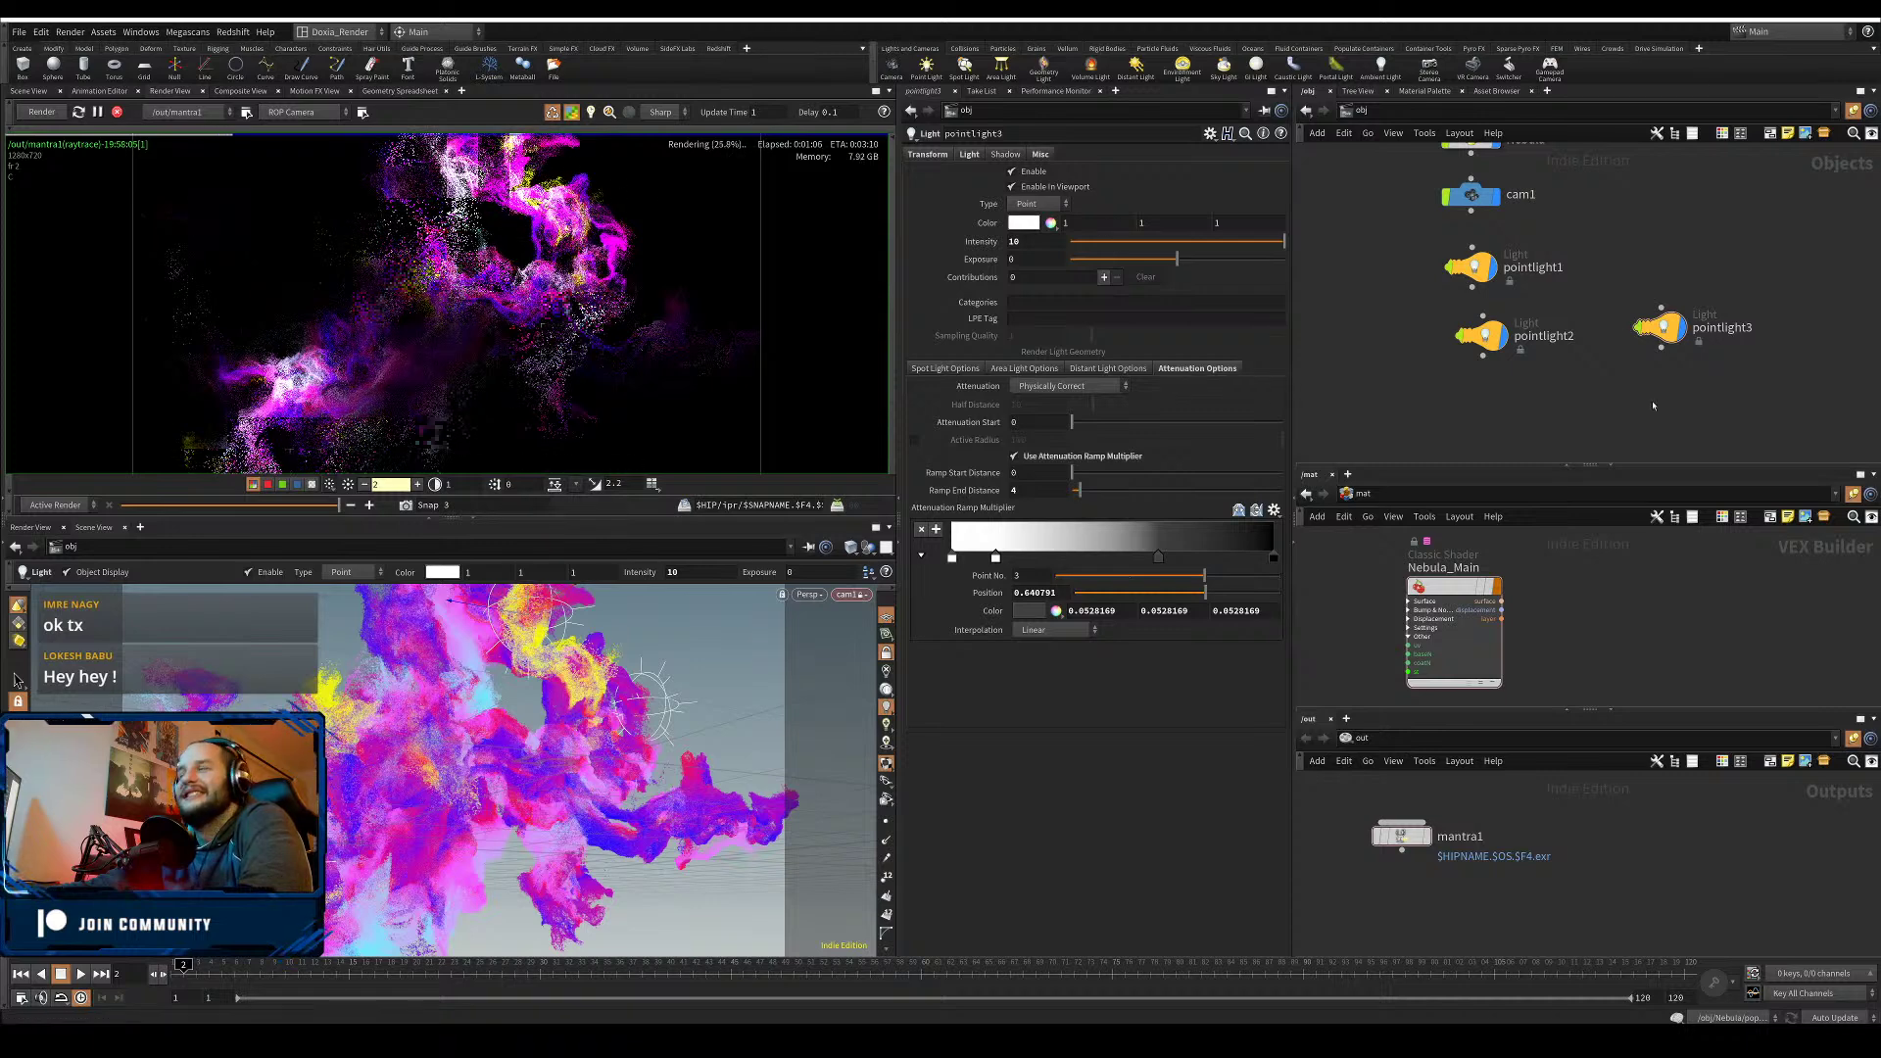
- Set pointlight3's intensity to 0.5
{"action": "left_click", "coordinate": [1028, 241]}
{"action": "type", "text": "0.5"}
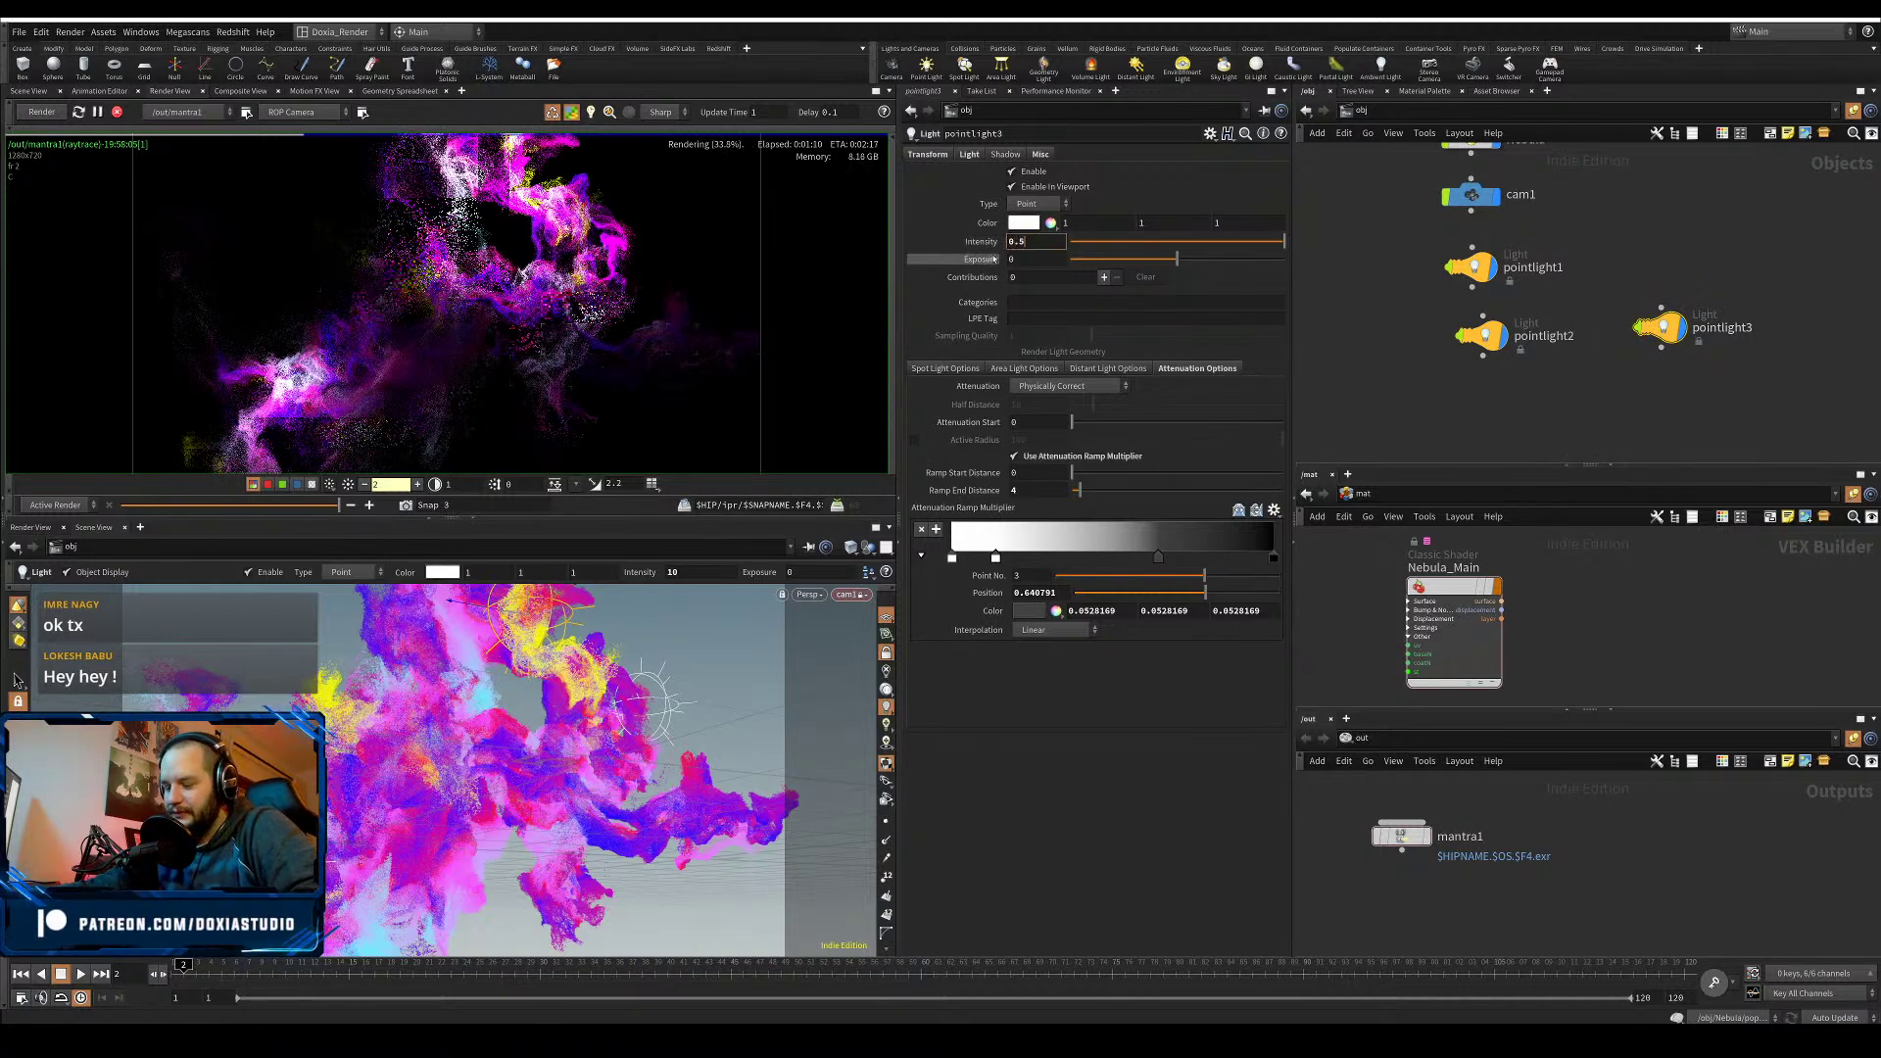
{"action": "key", "text": "Return"}
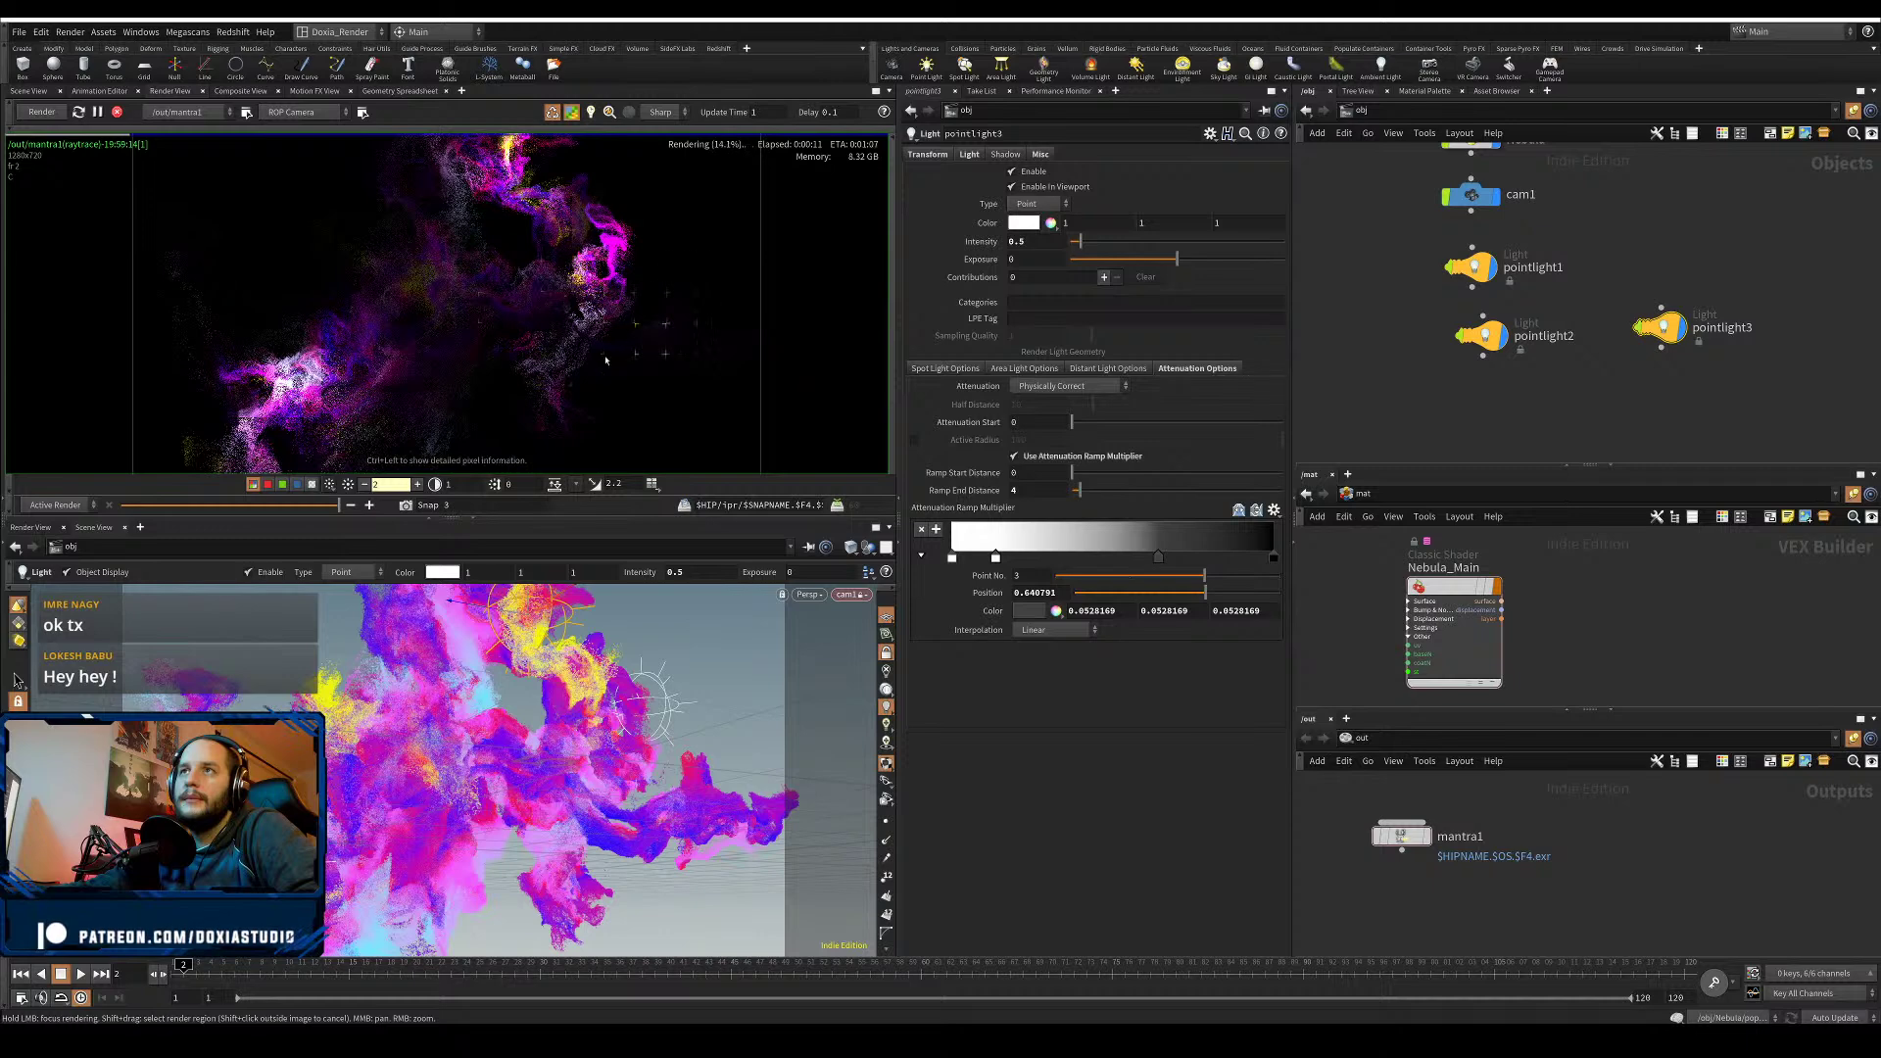
- Set Nebula_Main's opacity scale to 0.2 and compare against the earlier red-yellow snapshot
{"action": "left_click", "coordinate": [1452, 590]}
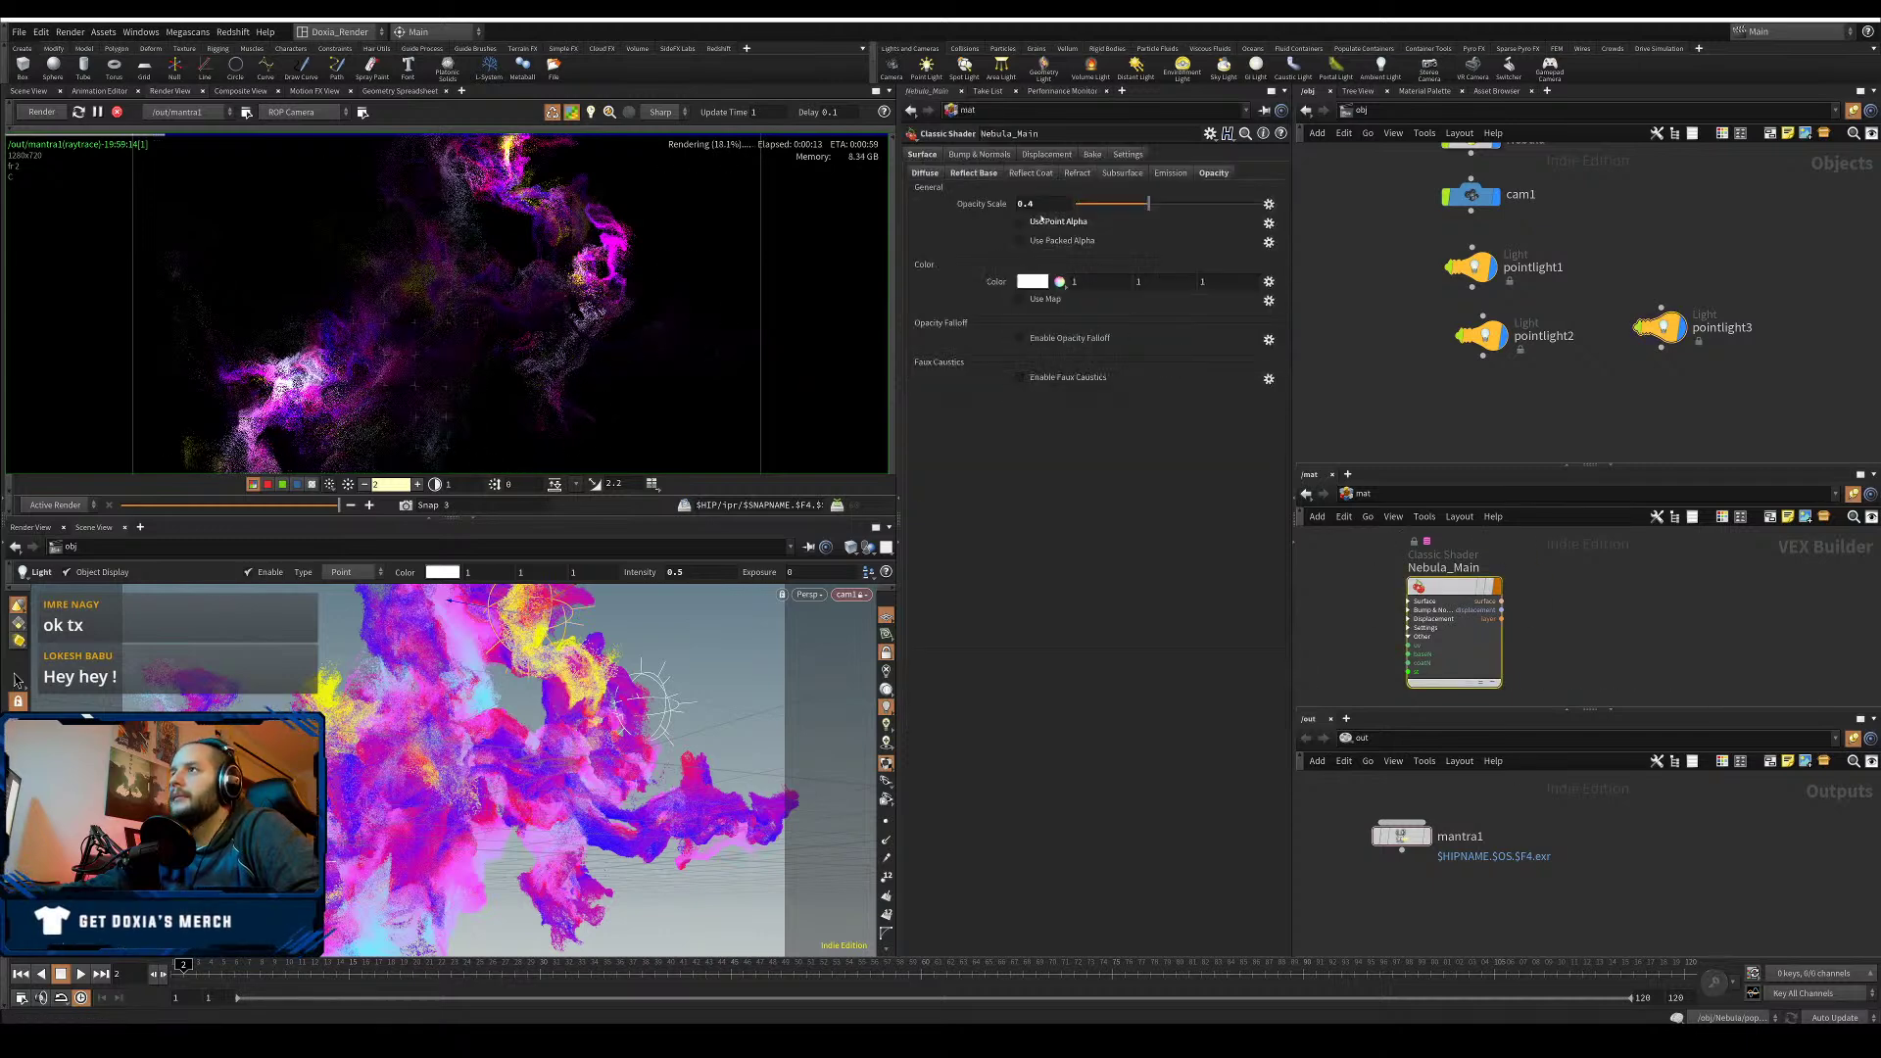
{"action": "left_click", "coordinate": [1035, 204]}
{"action": "type", "text": "0.2"}
{"action": "key", "text": "Return"}
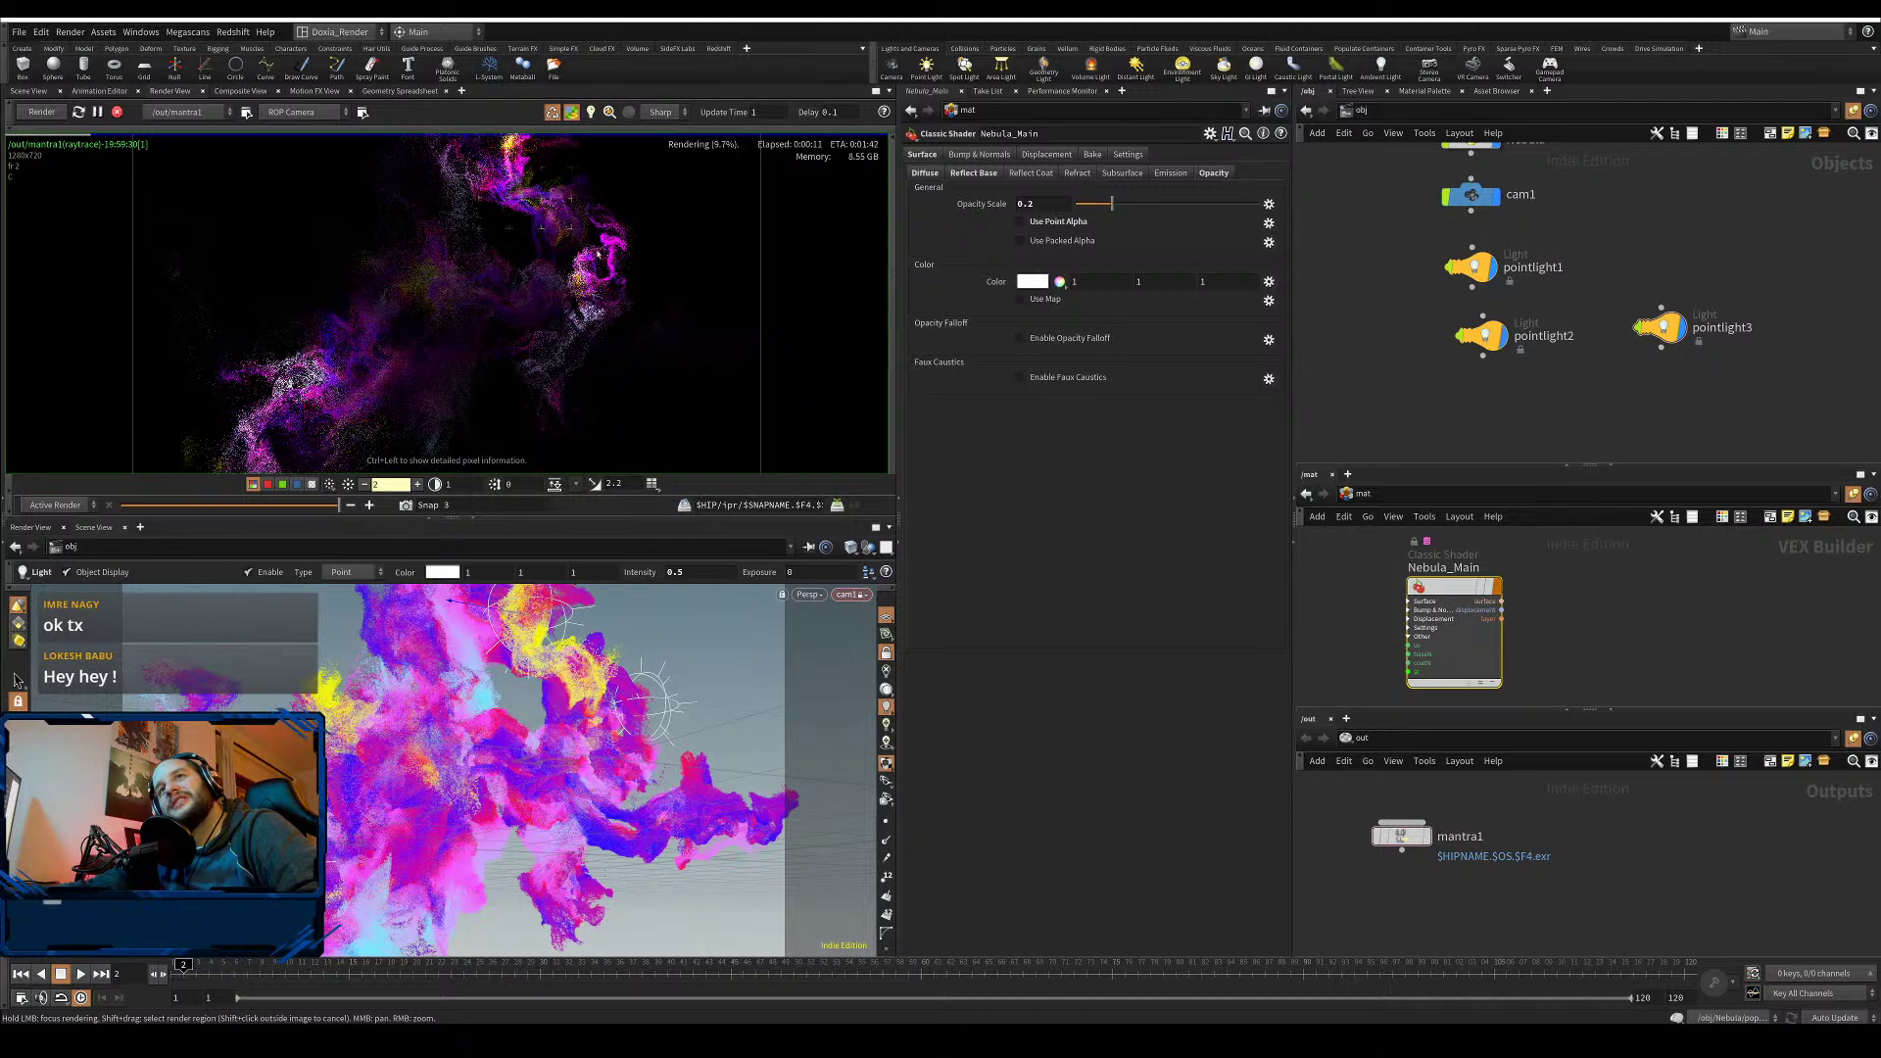
{"action": "left_click_drag", "start_coordinate": [338, 506], "coordinate": [116, 509]}
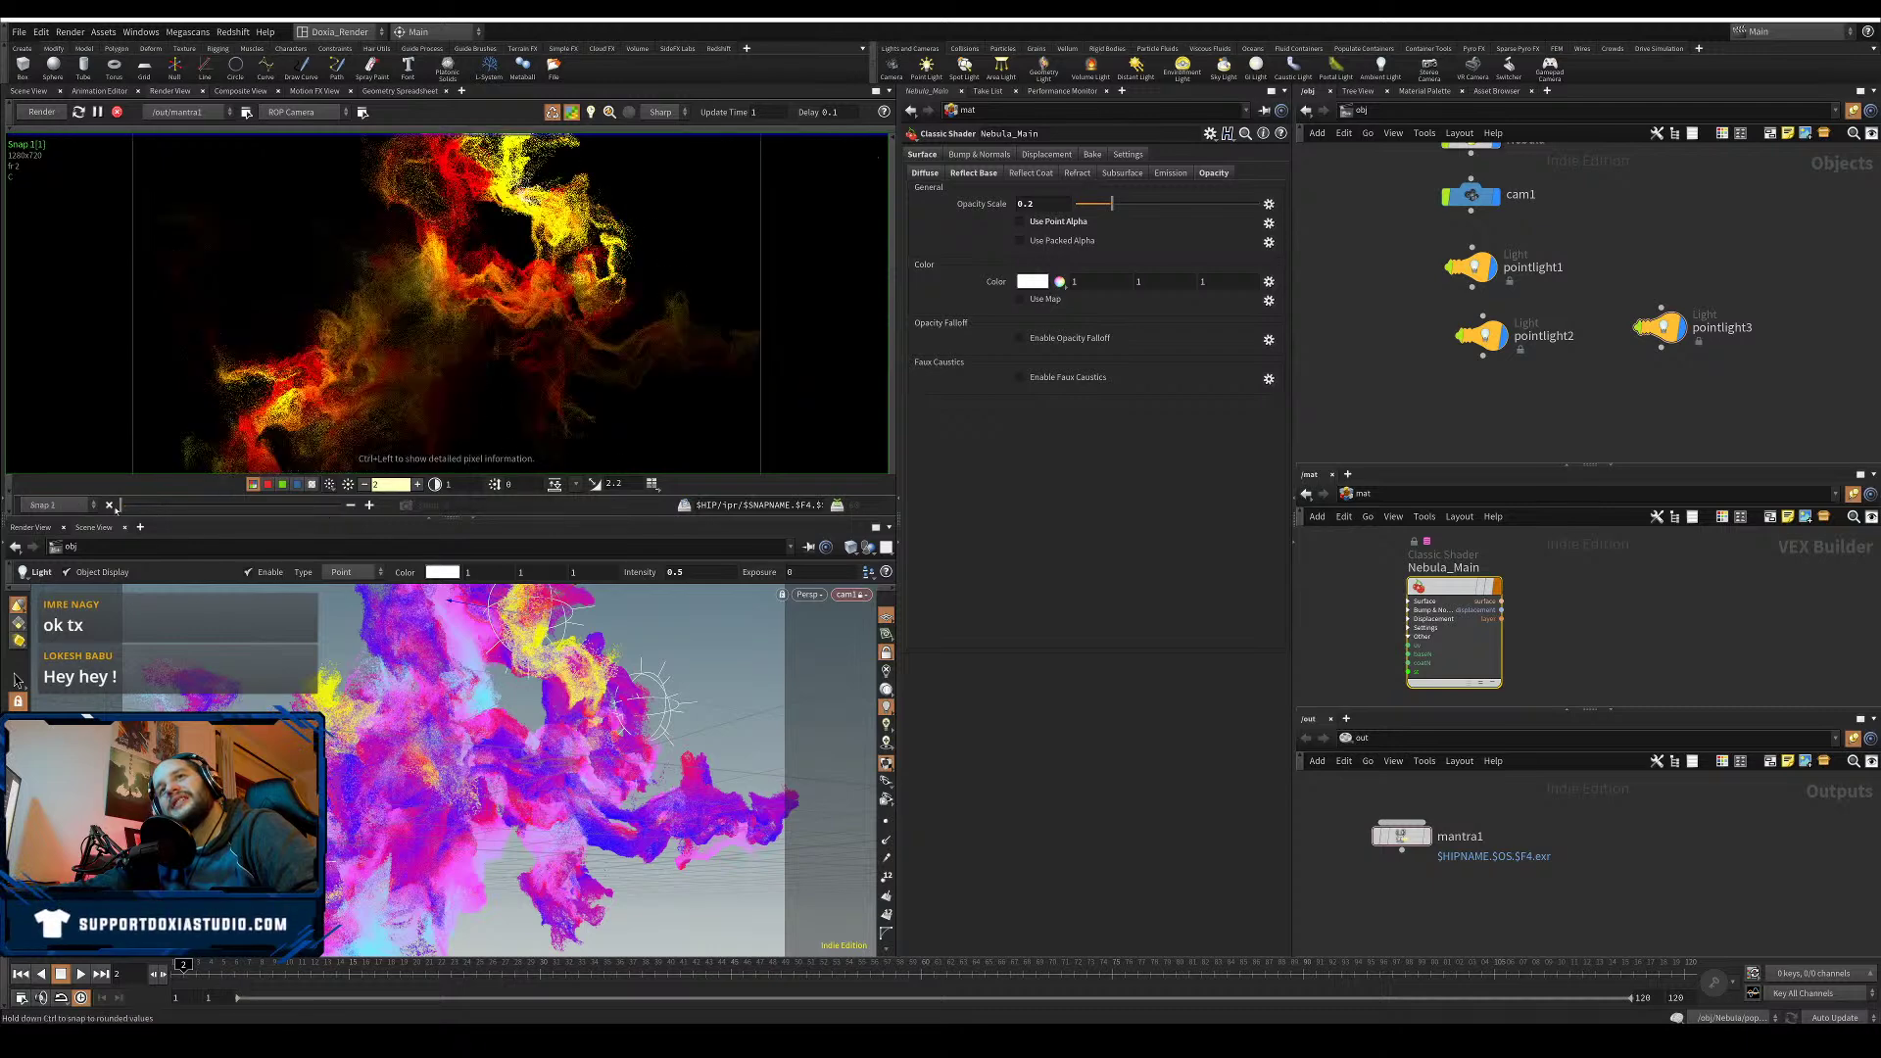
{"action": "left_click_drag", "start_coordinate": [272, 494], "coordinate": [431, 445]}
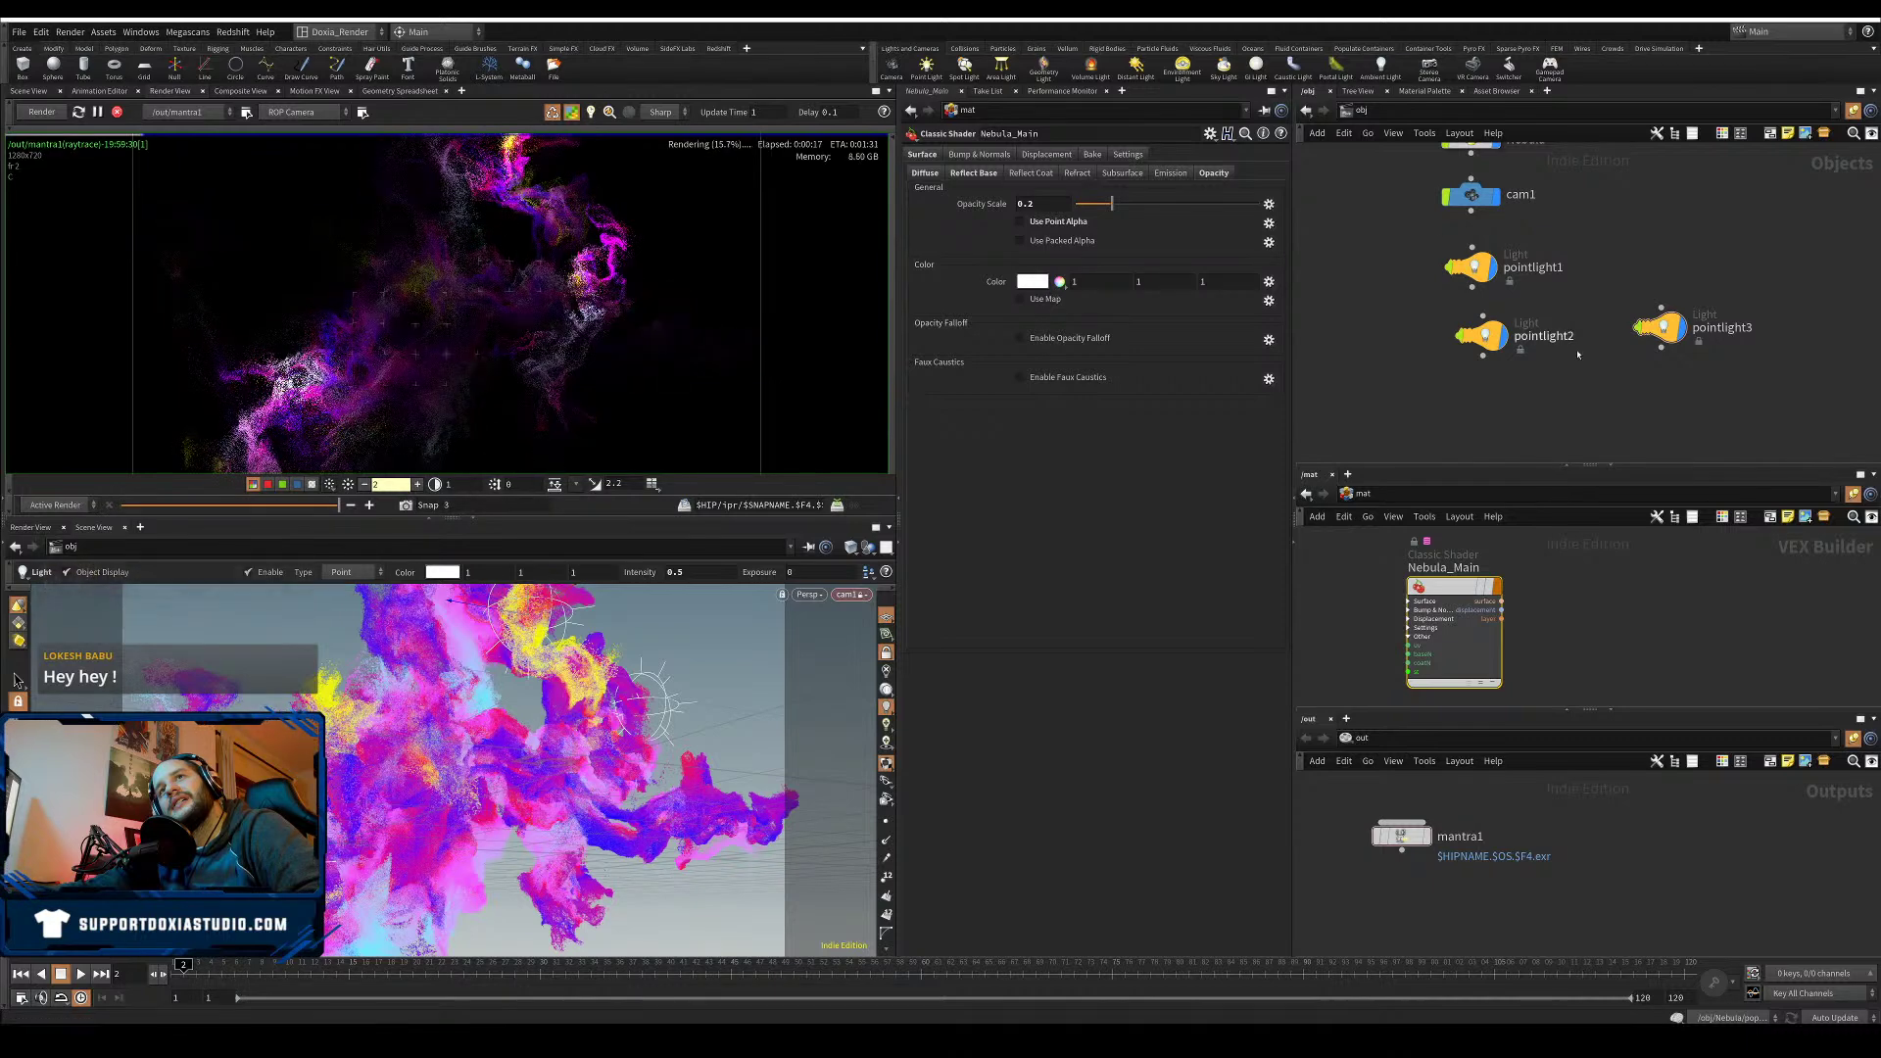
- Give pointlight2 ramp end distance 8 and intensity 0.7
{"action": "left_click", "coordinate": [1481, 335]}
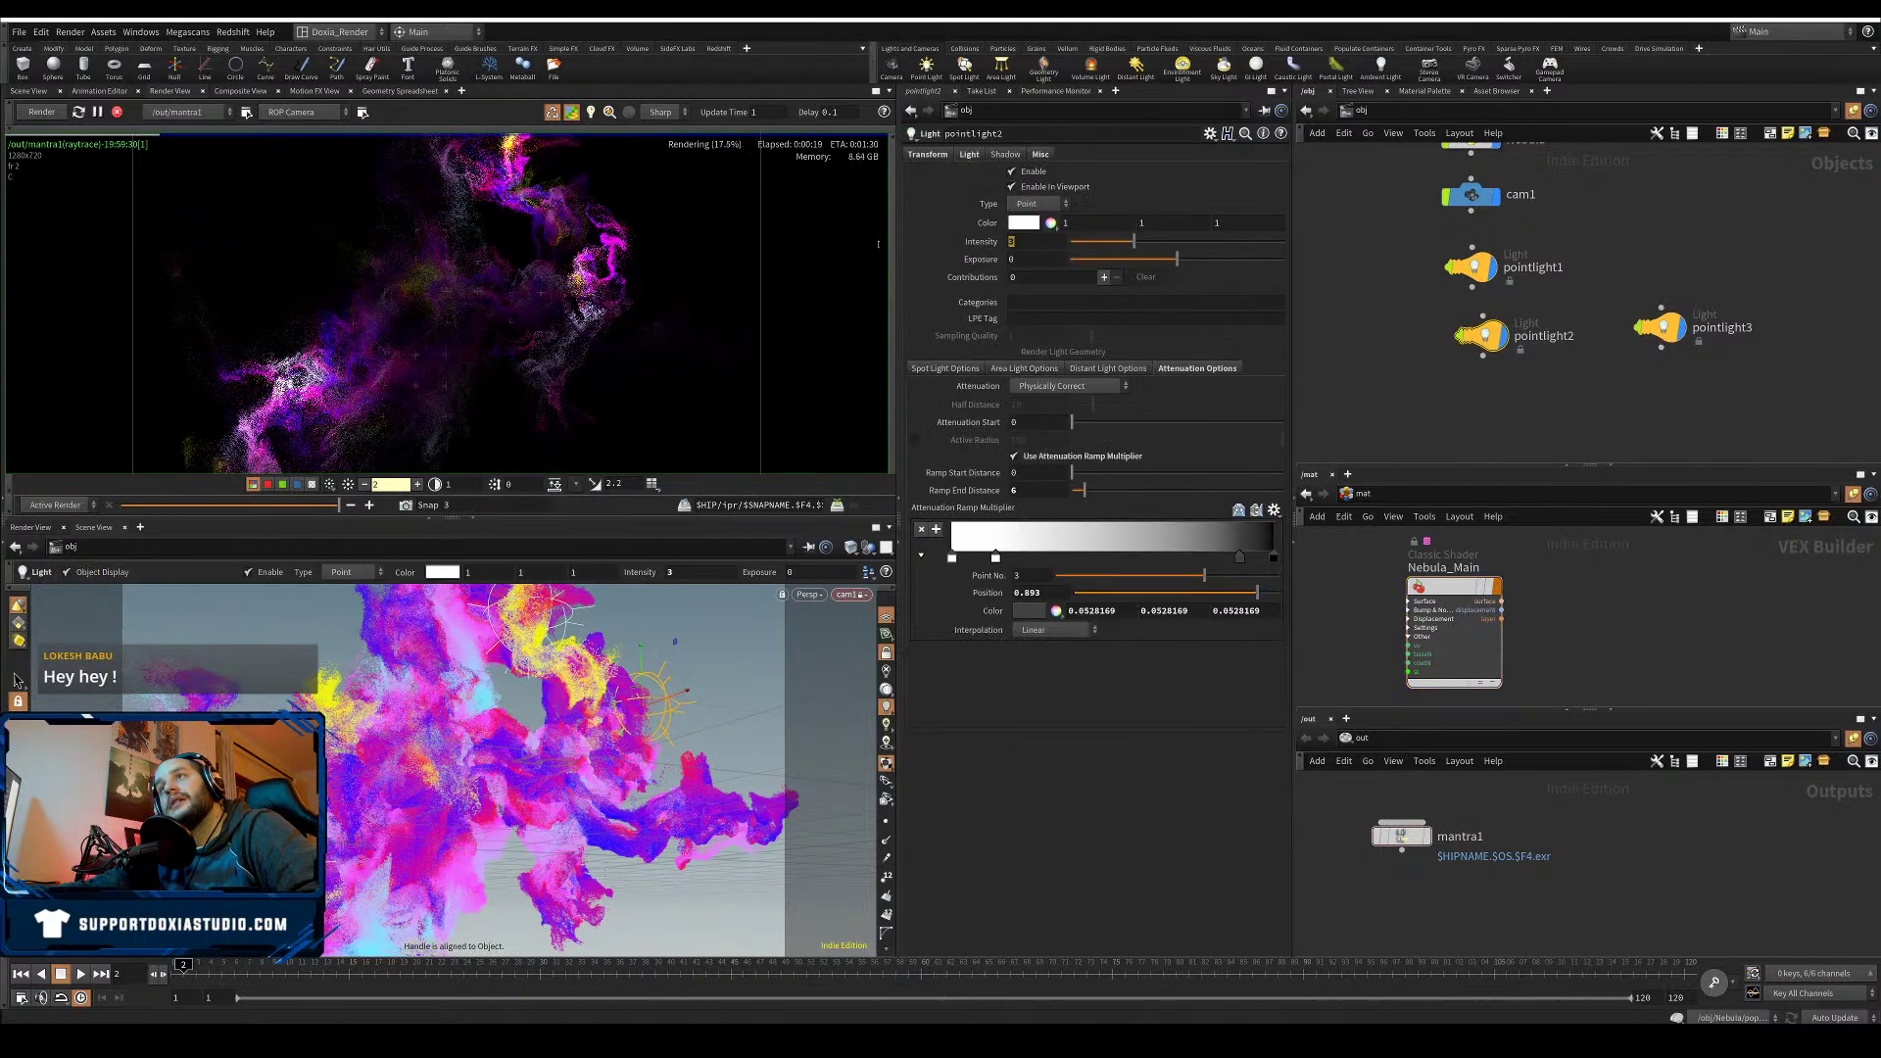
{"action": "type", "text": "1"}
{"action": "left_click_drag", "start_coordinate": [1023, 490], "coordinate": [981, 520]}
{"action": "type", "text": "8"}
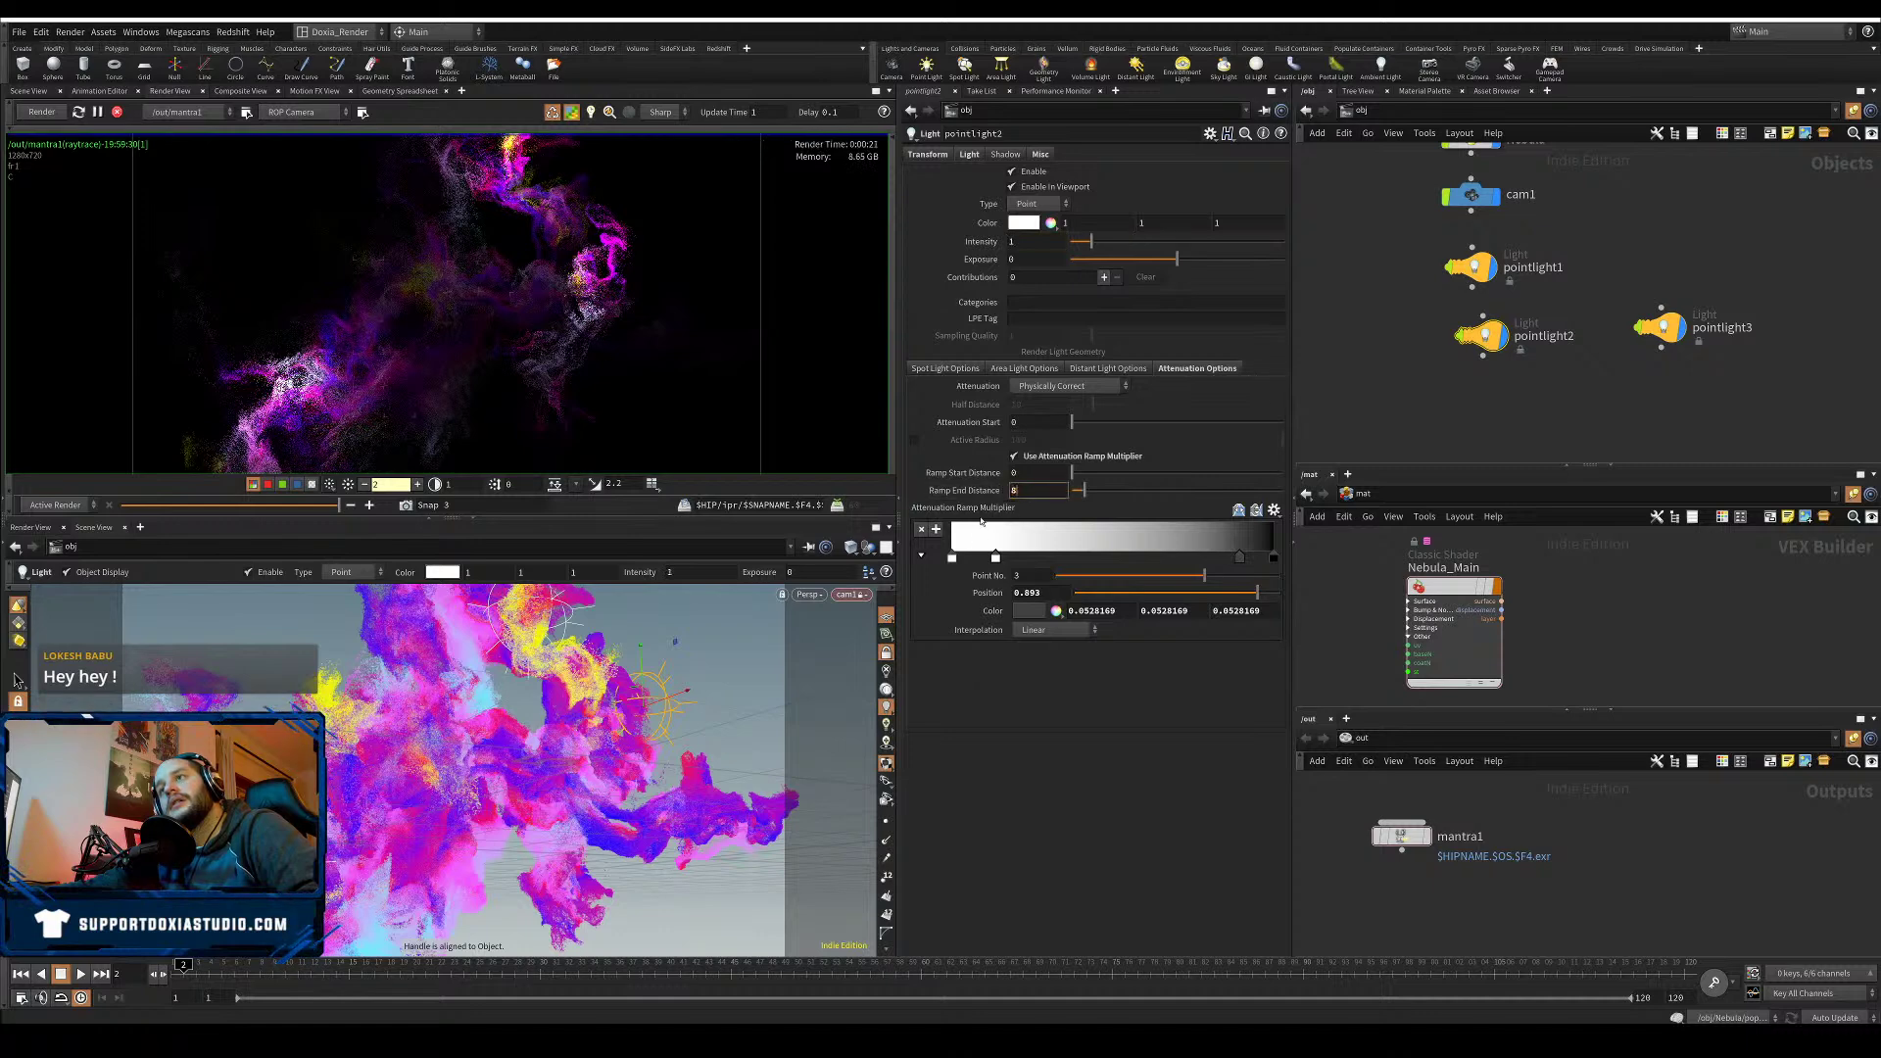
{"action": "key", "text": "Return"}
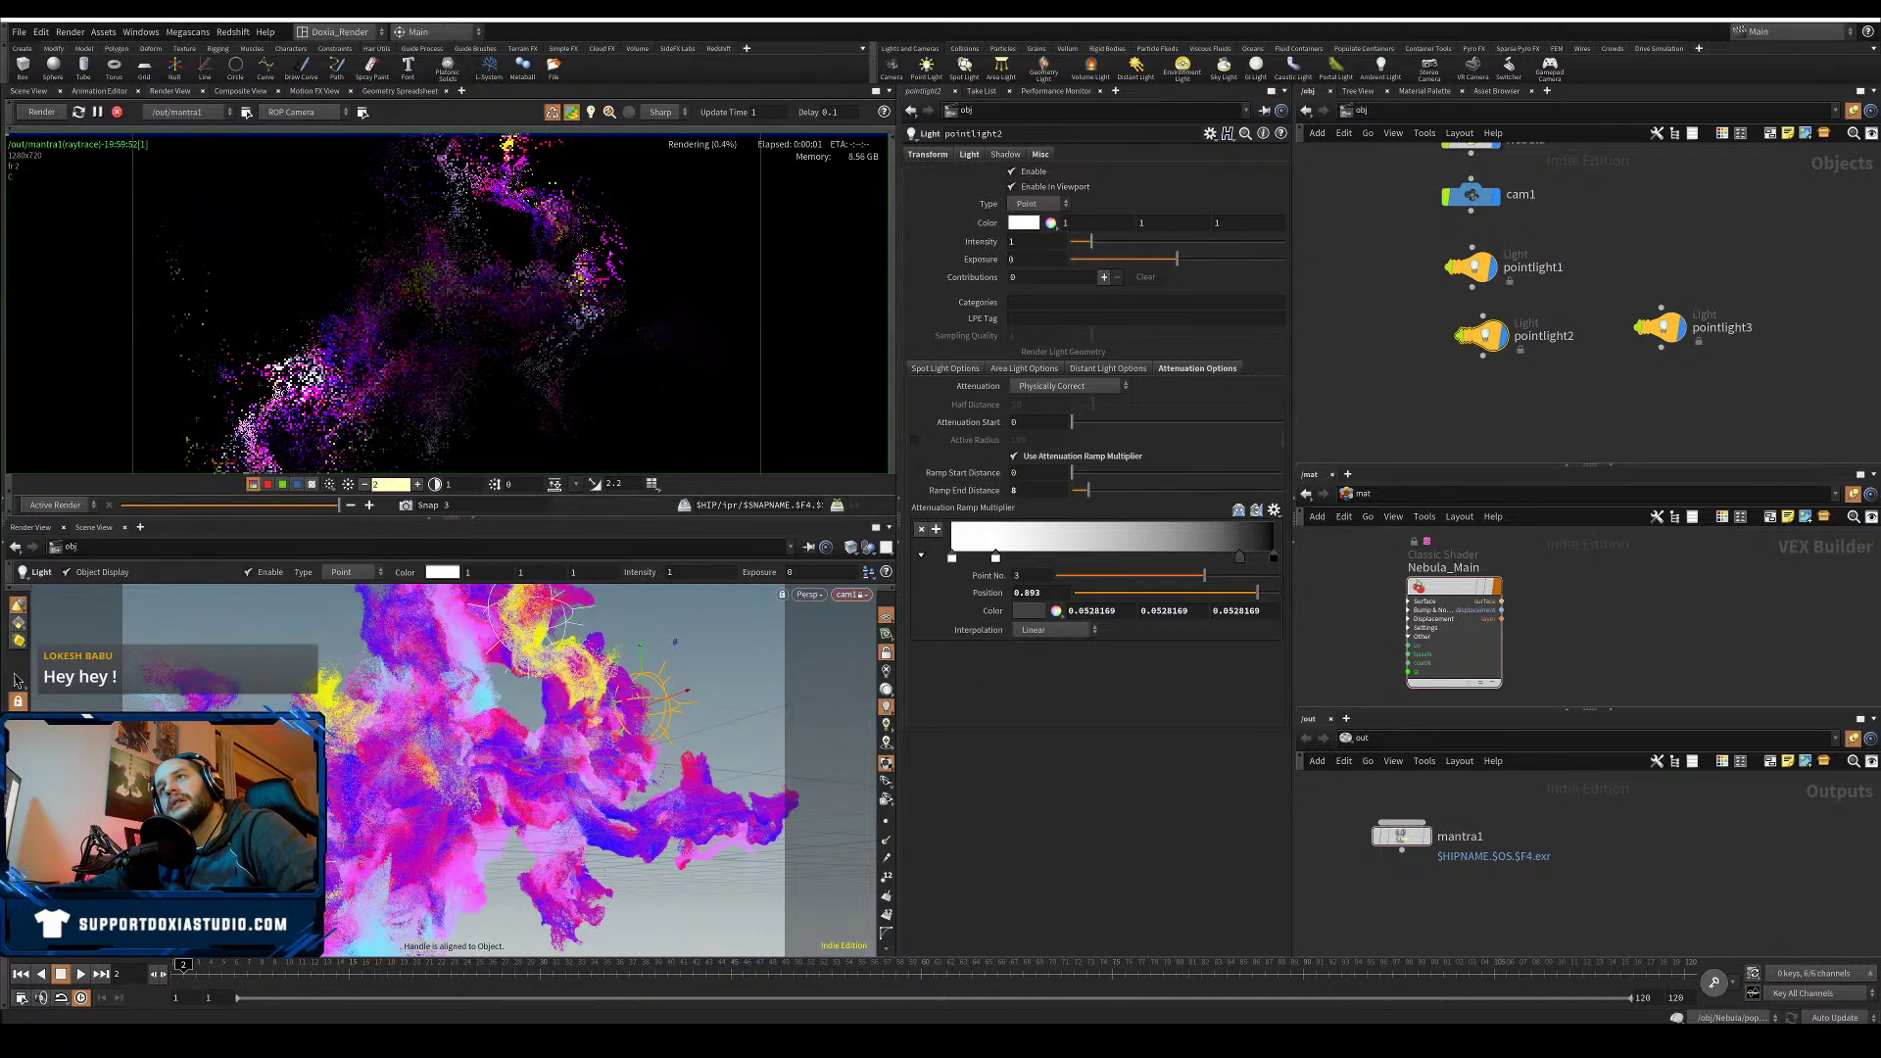
{"action": "left_click_drag", "start_coordinate": [1021, 243], "coordinate": [967, 250]}
{"action": "type", "text": "0.7"}
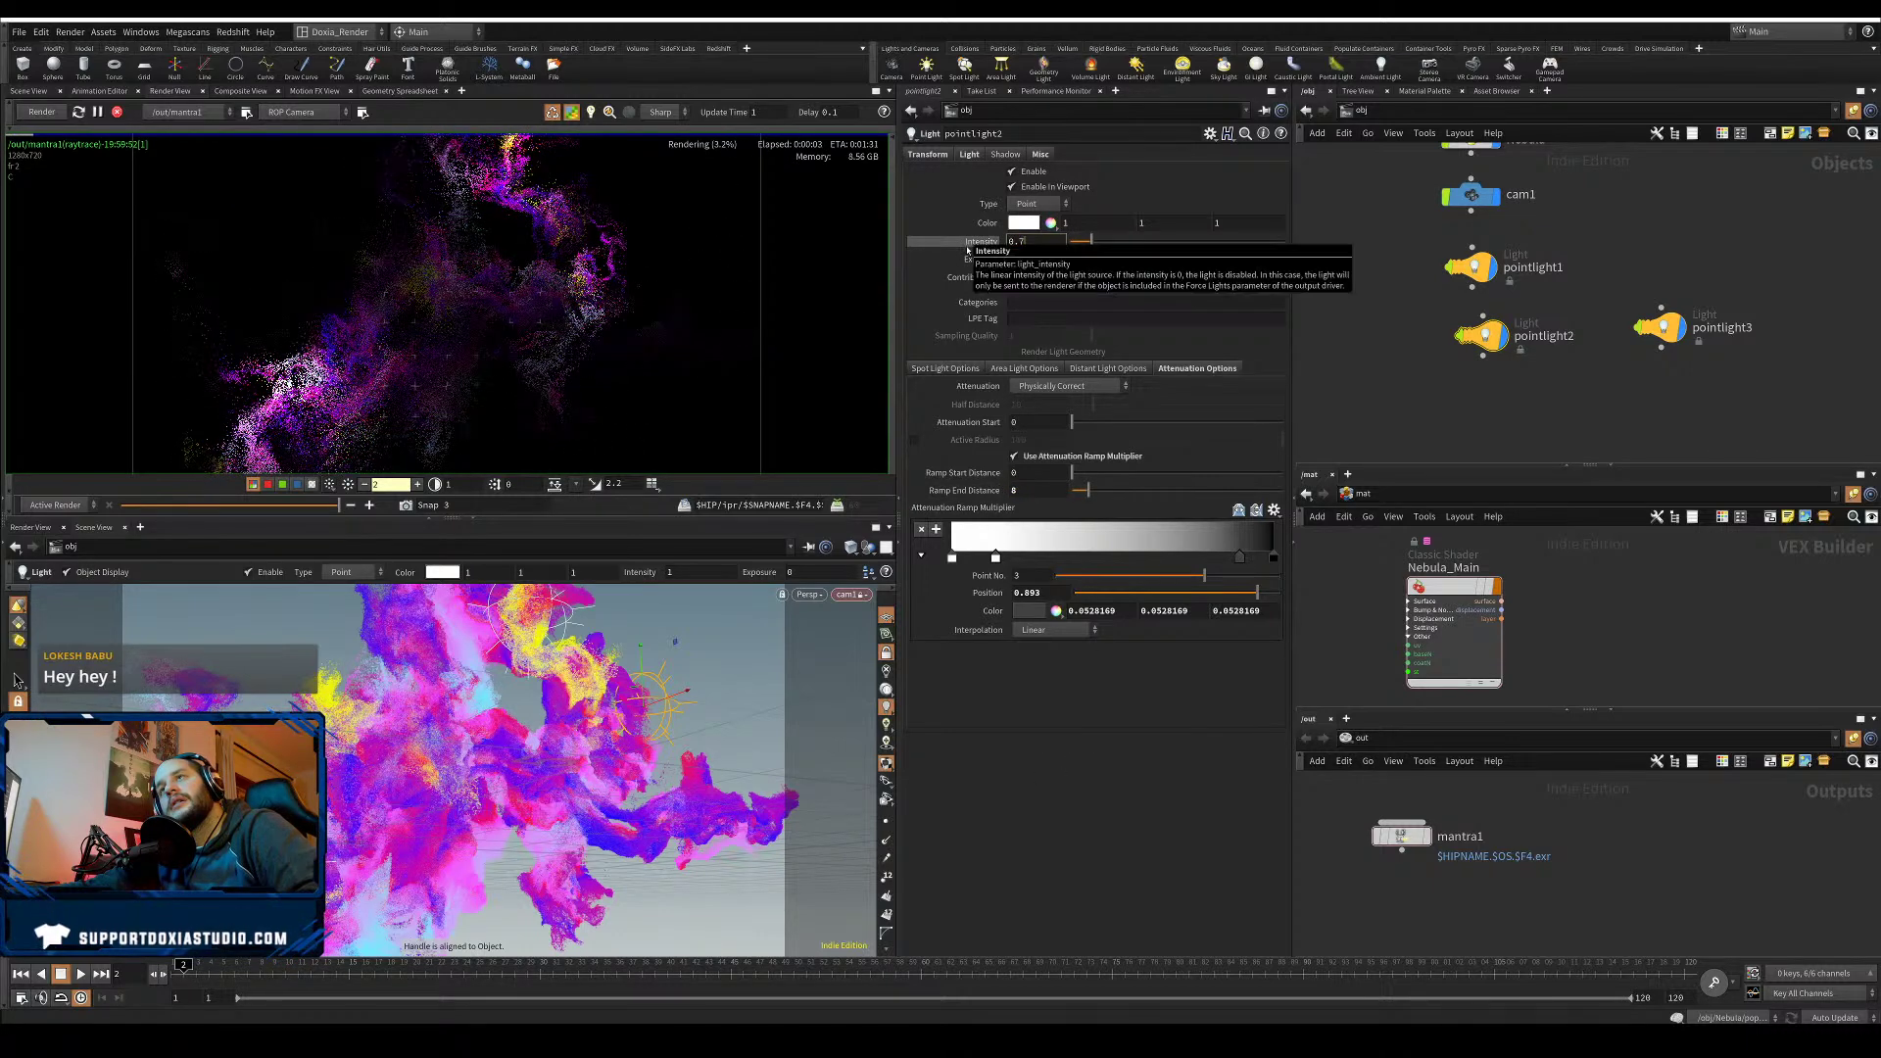
{"action": "key", "text": "Return"}
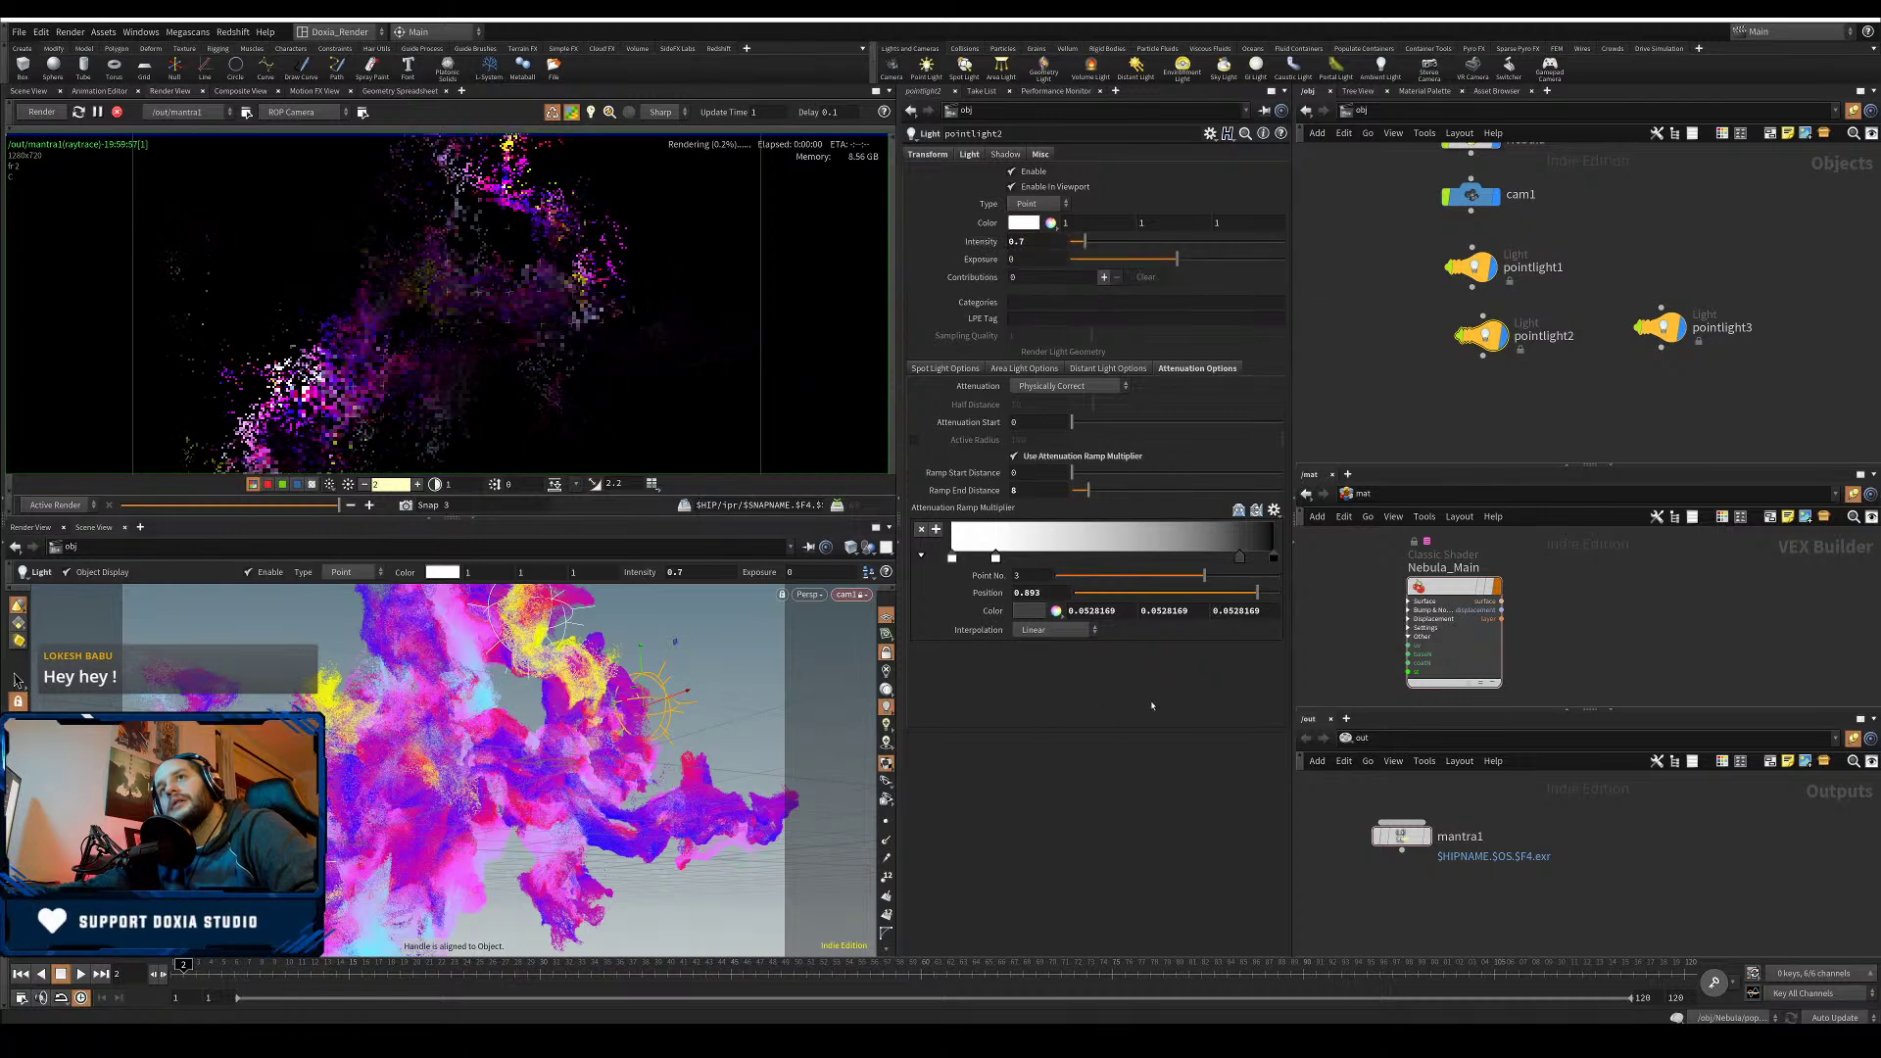
- Compare the render with the first red-yellow snapshot, then return to the live render
{"action": "middle_click_drag", "start_coordinate": [1539, 359], "coordinate": [1542, 369]}
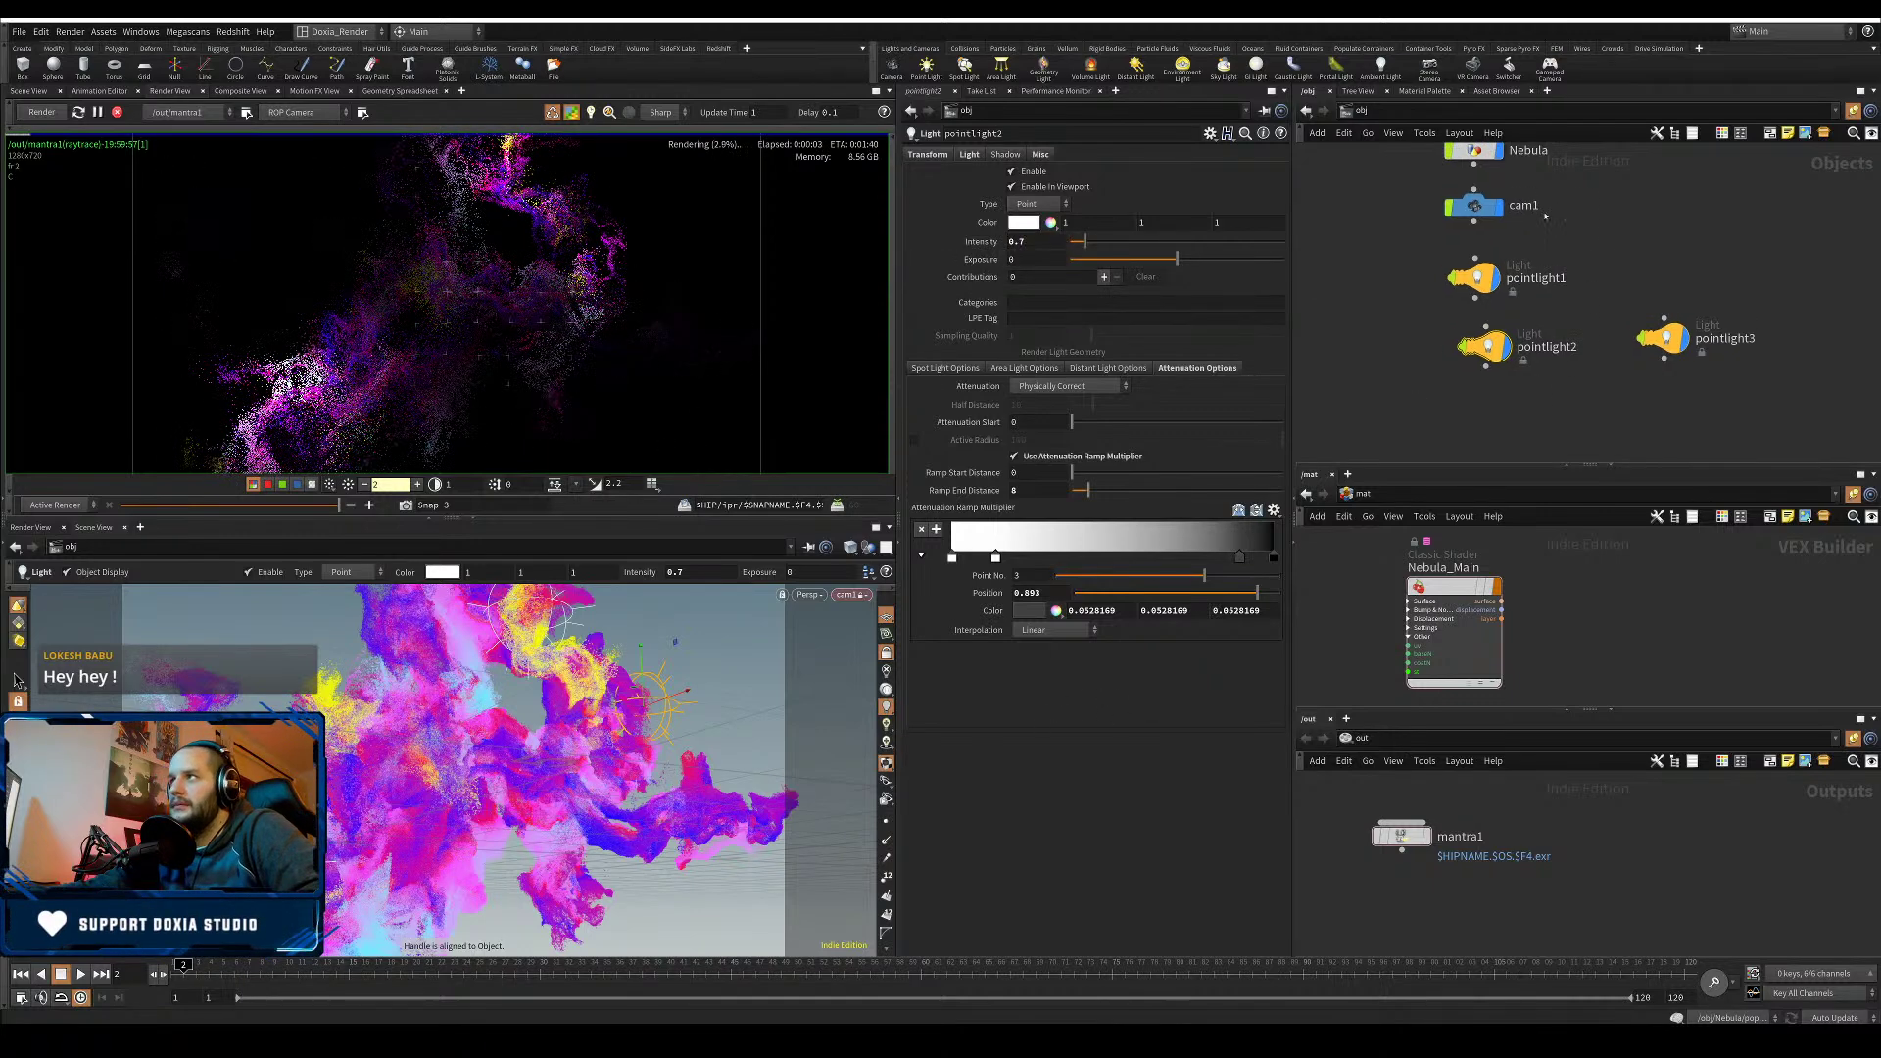
{"action": "left_click", "coordinate": [369, 506]}
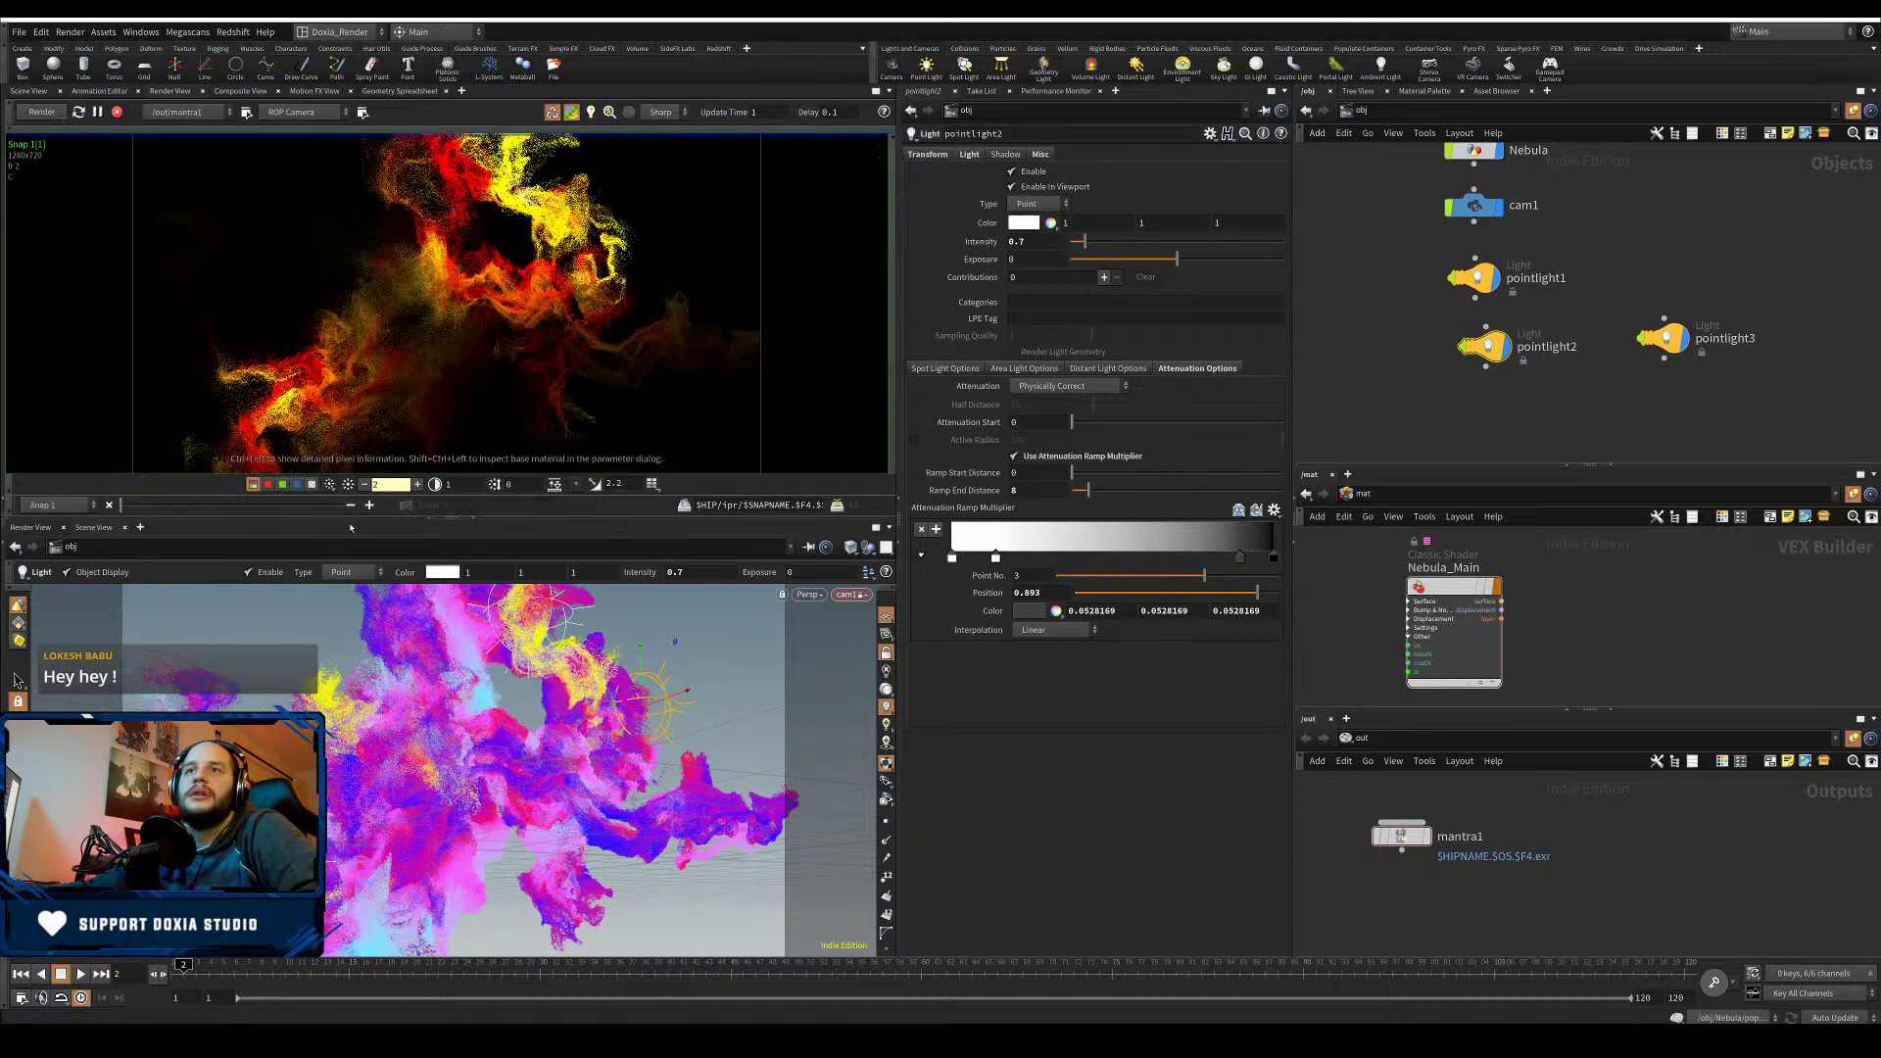
{"action": "left_click_drag", "start_coordinate": [212, 510], "coordinate": [336, 508]}
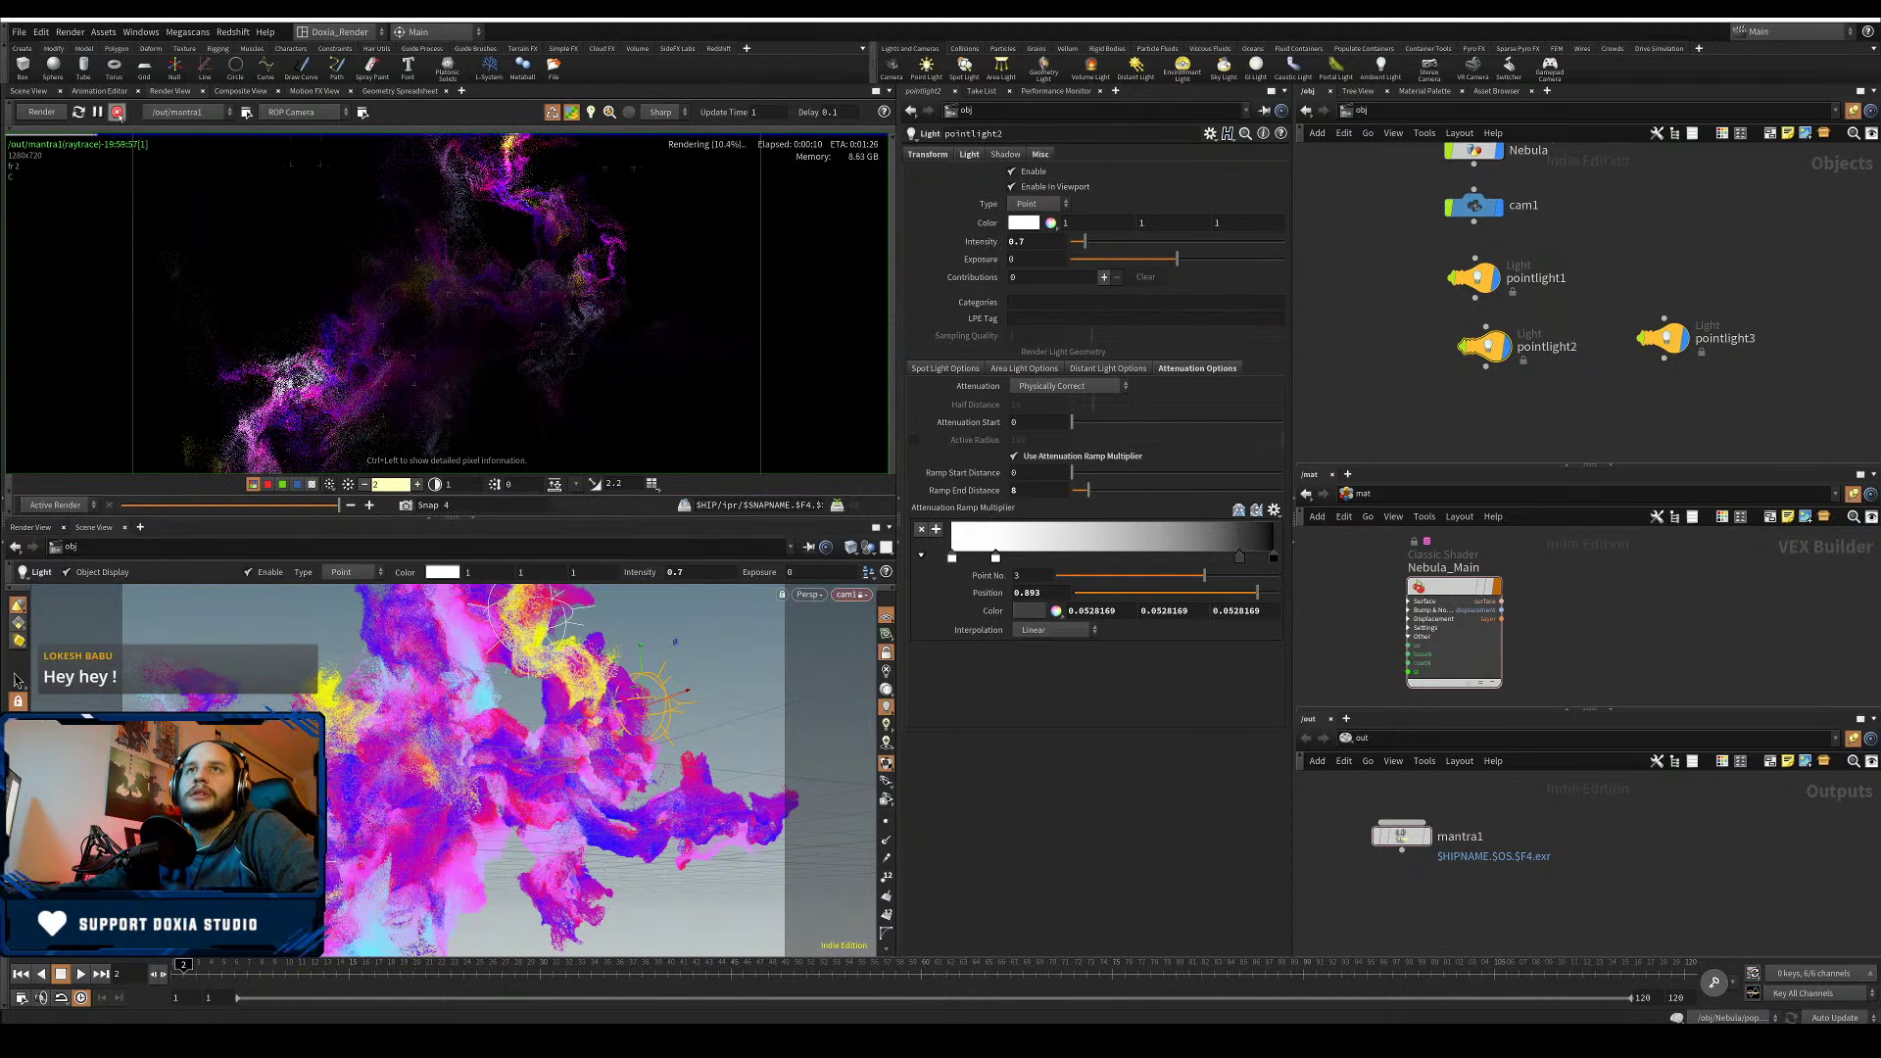
{"action": "double_click", "coordinate": [1474, 149]}
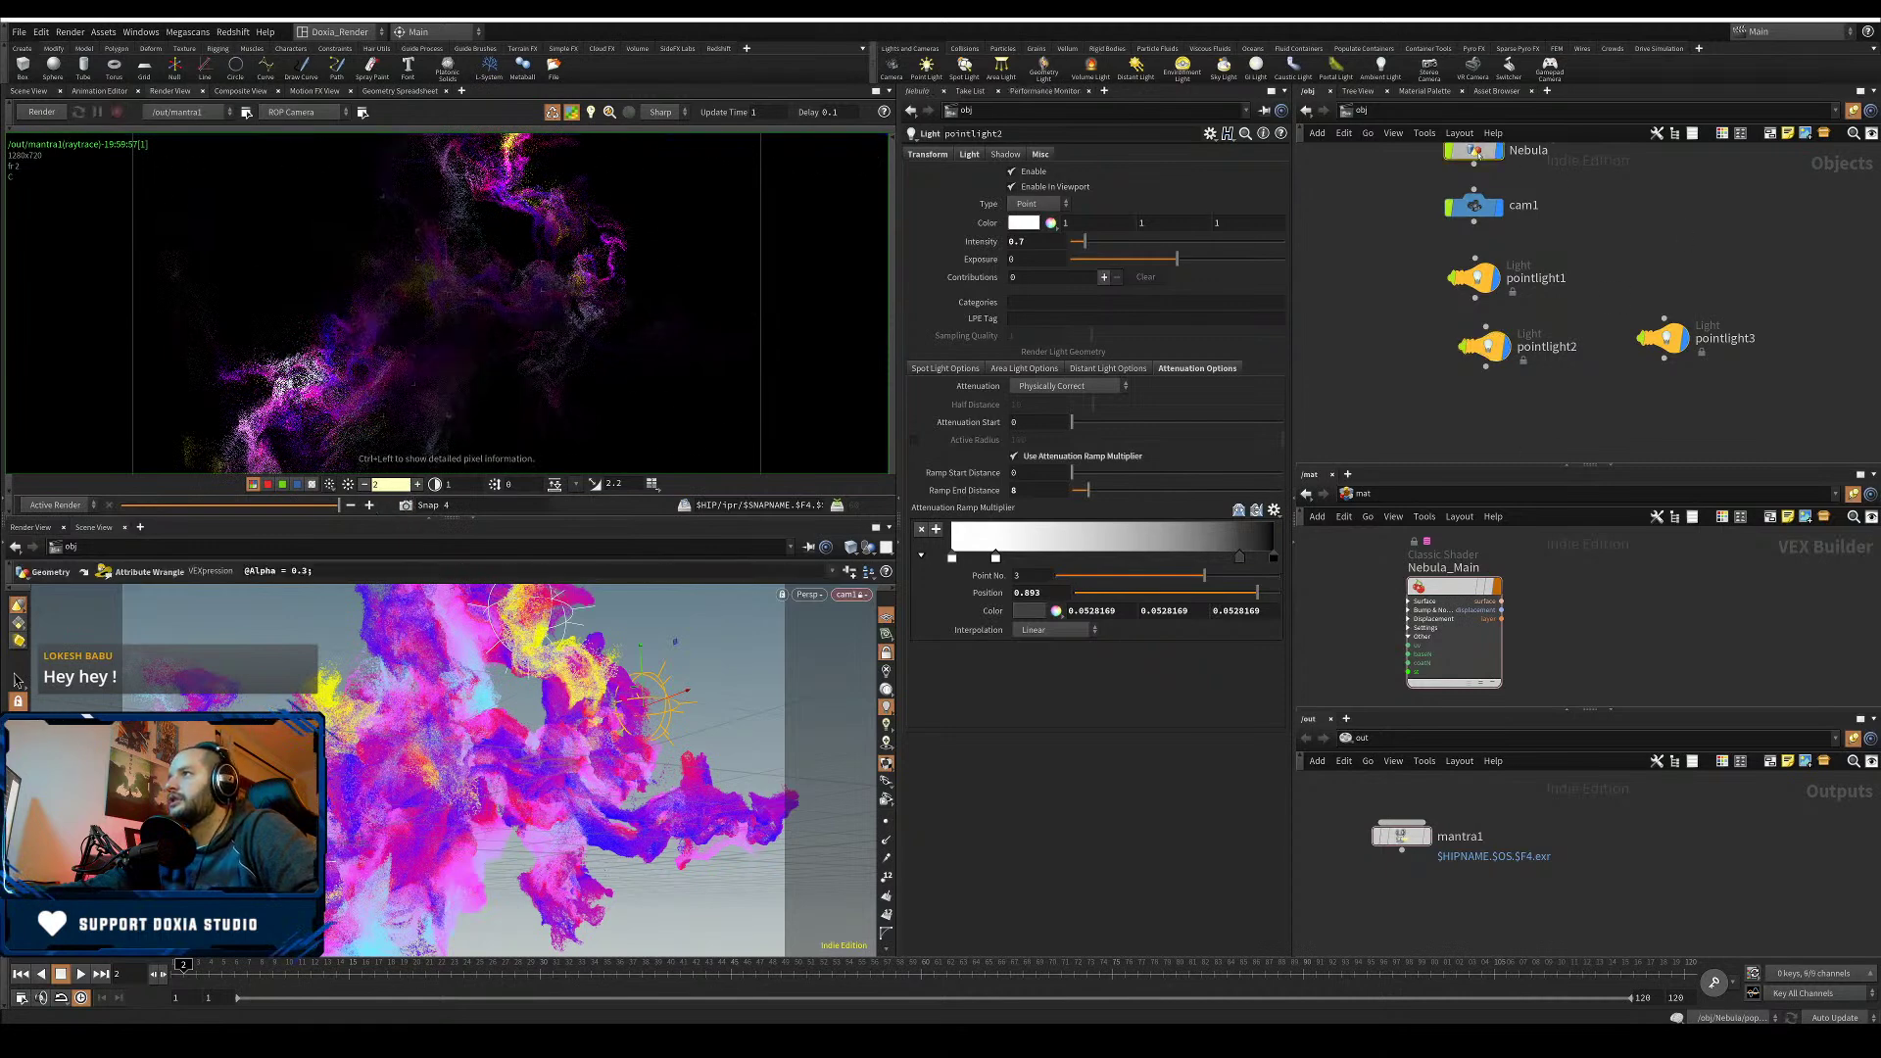
- Try the White to Red and Black Body ramp presets, settling on Two-Tone
{"action": "left_click", "coordinate": [1279, 402]}
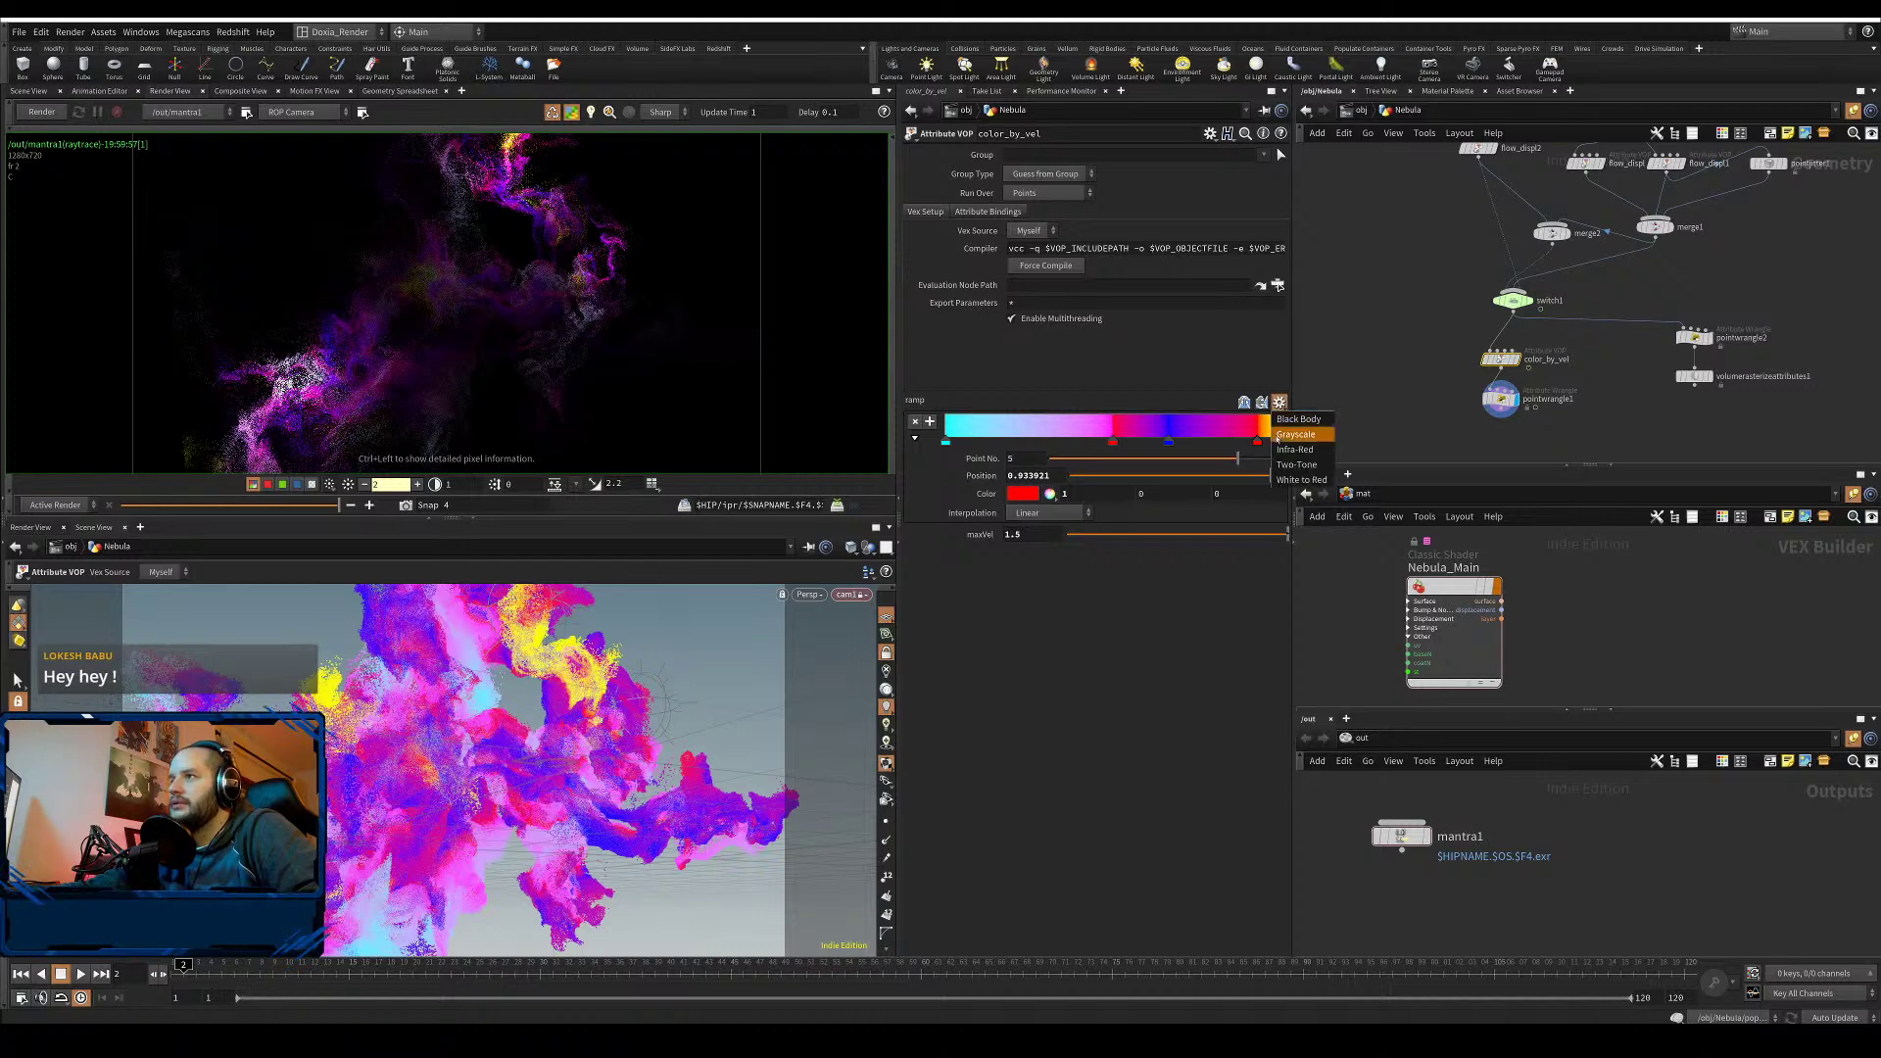
{"action": "left_click", "coordinate": [1303, 480]}
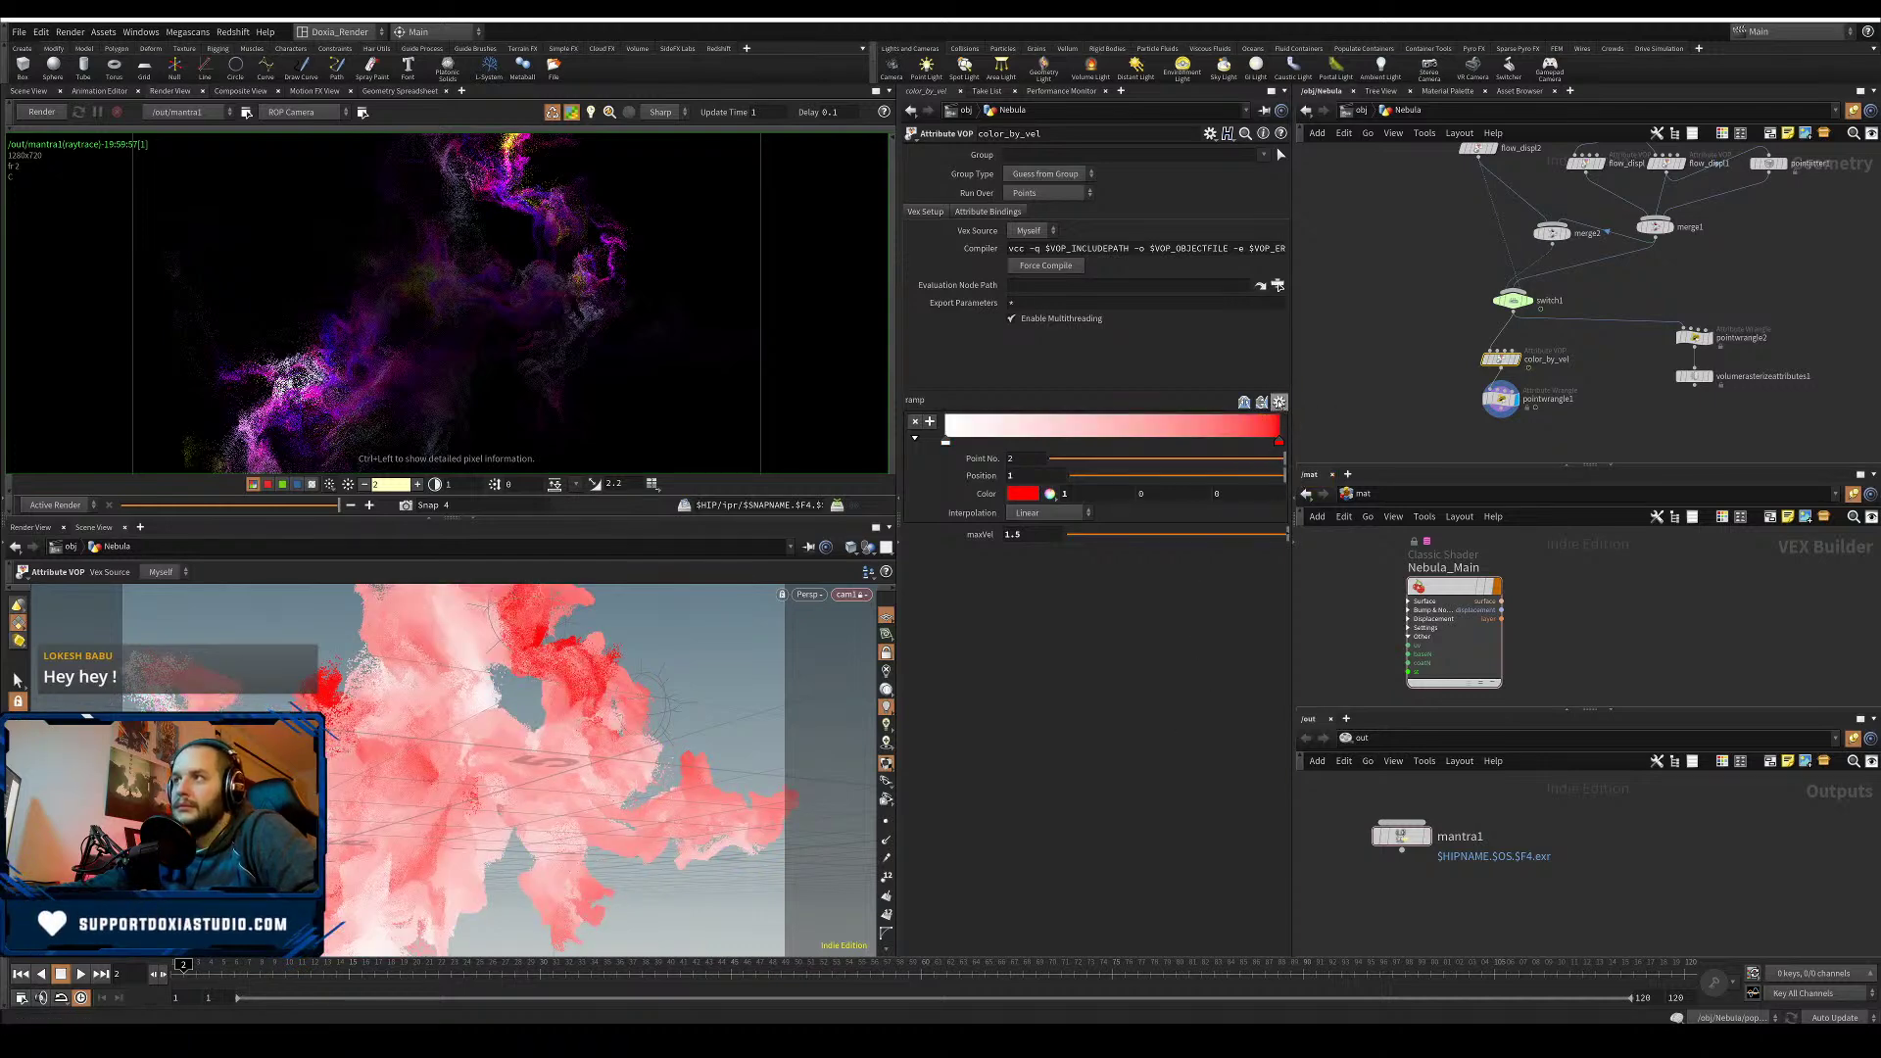
{"action": "left_click", "coordinate": [1278, 402]}
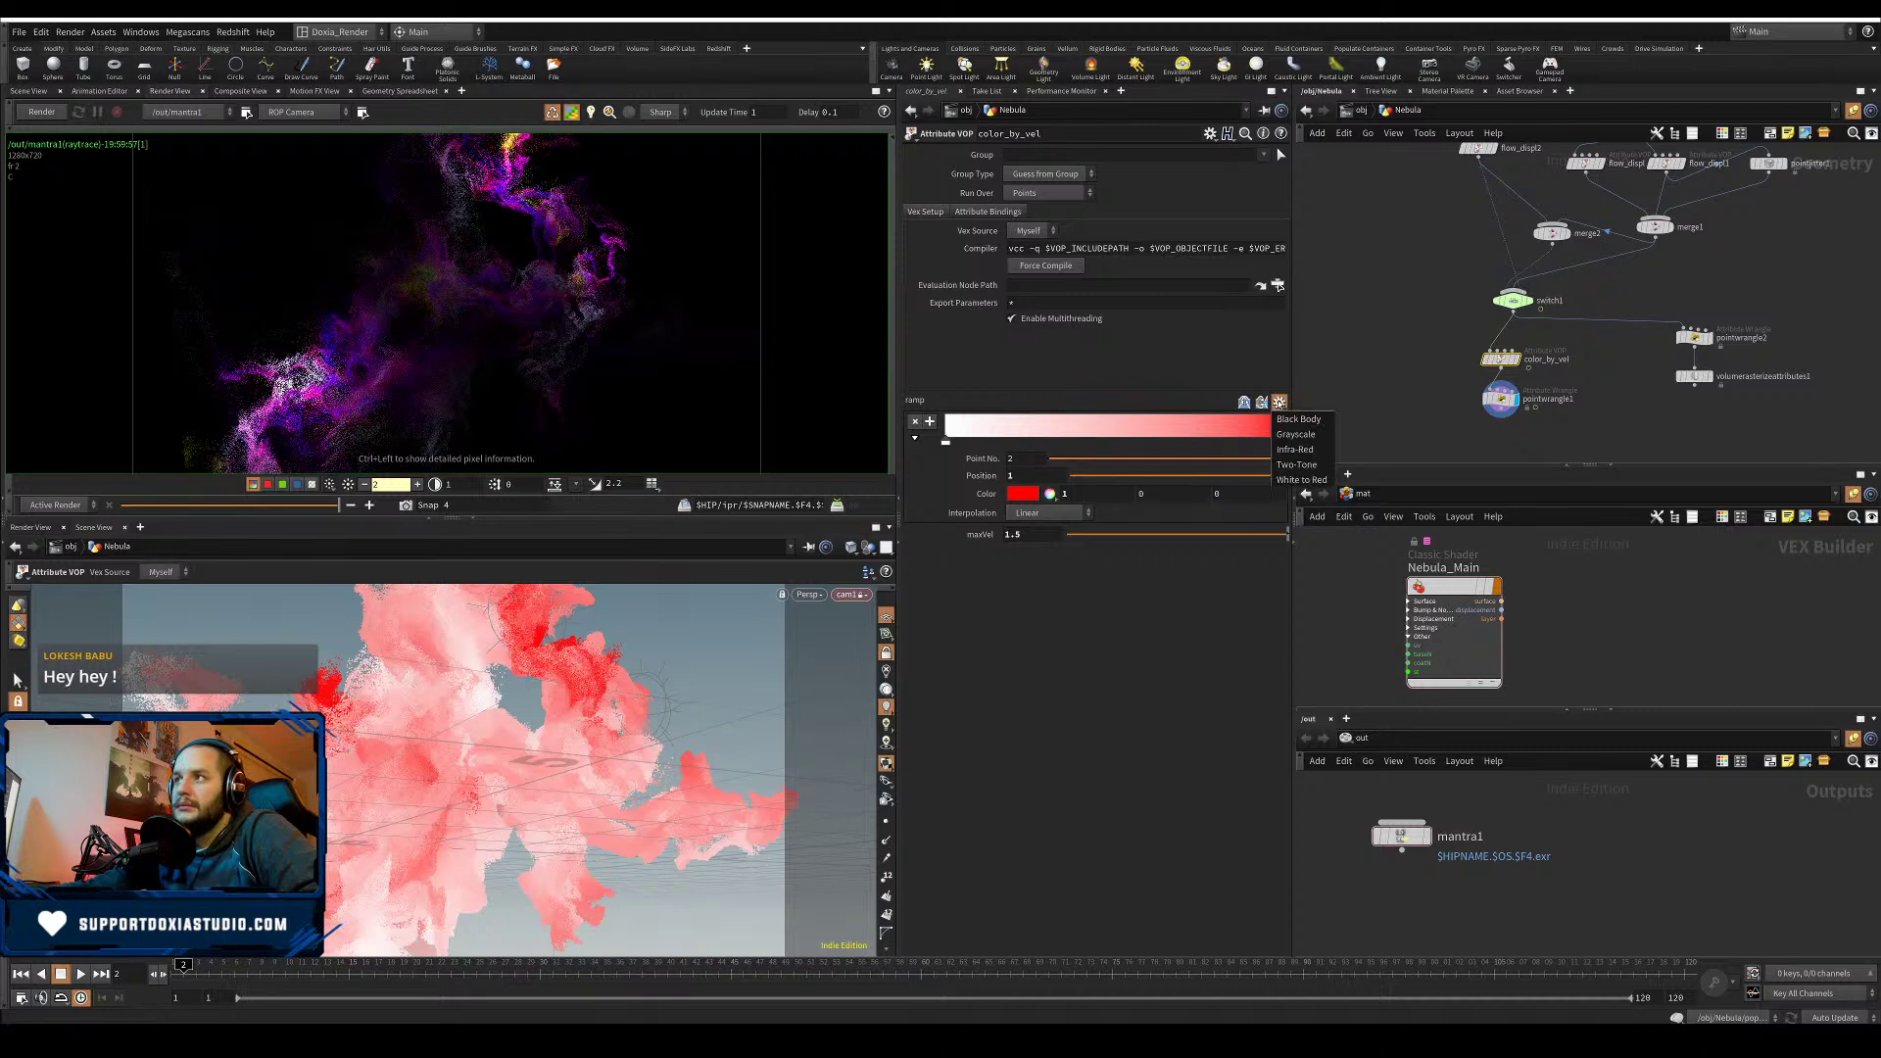
{"action": "left_click", "coordinate": [1285, 419]}
{"action": "left_click", "coordinate": [1279, 403]}
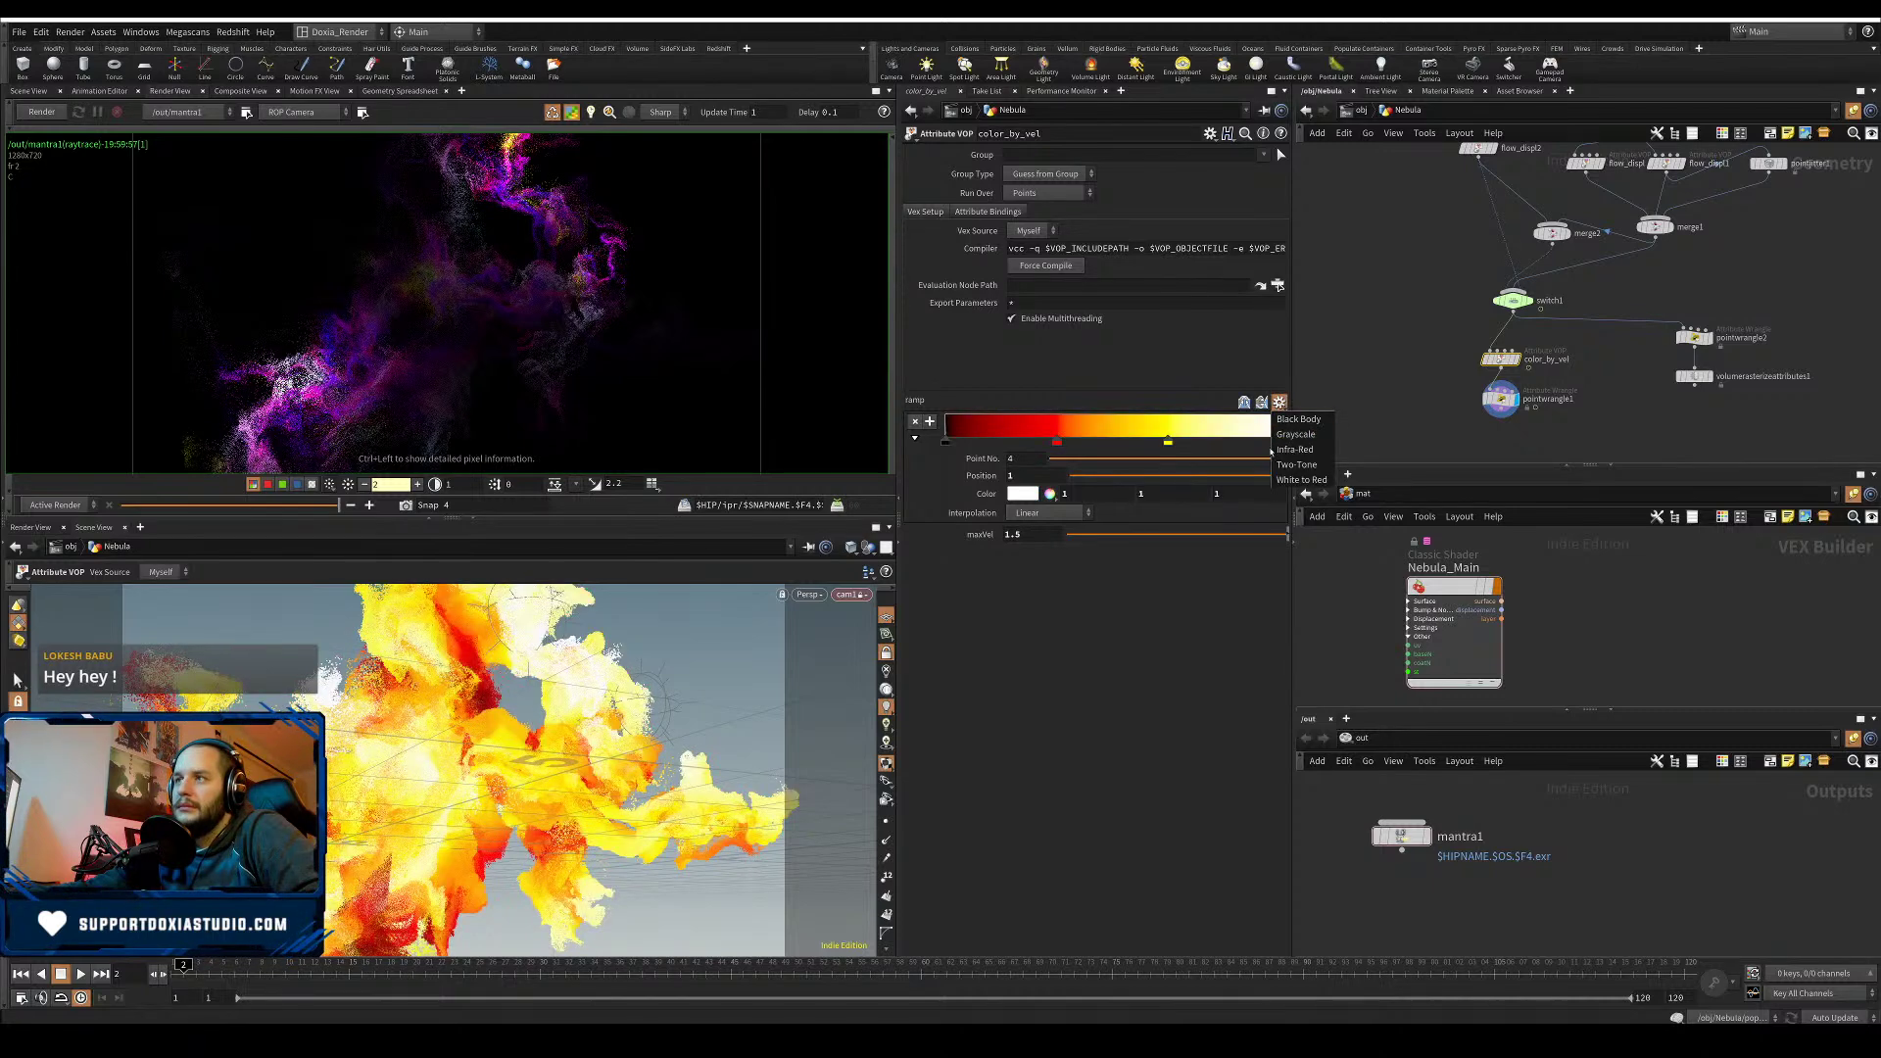
{"action": "left_click", "coordinate": [1289, 464]}
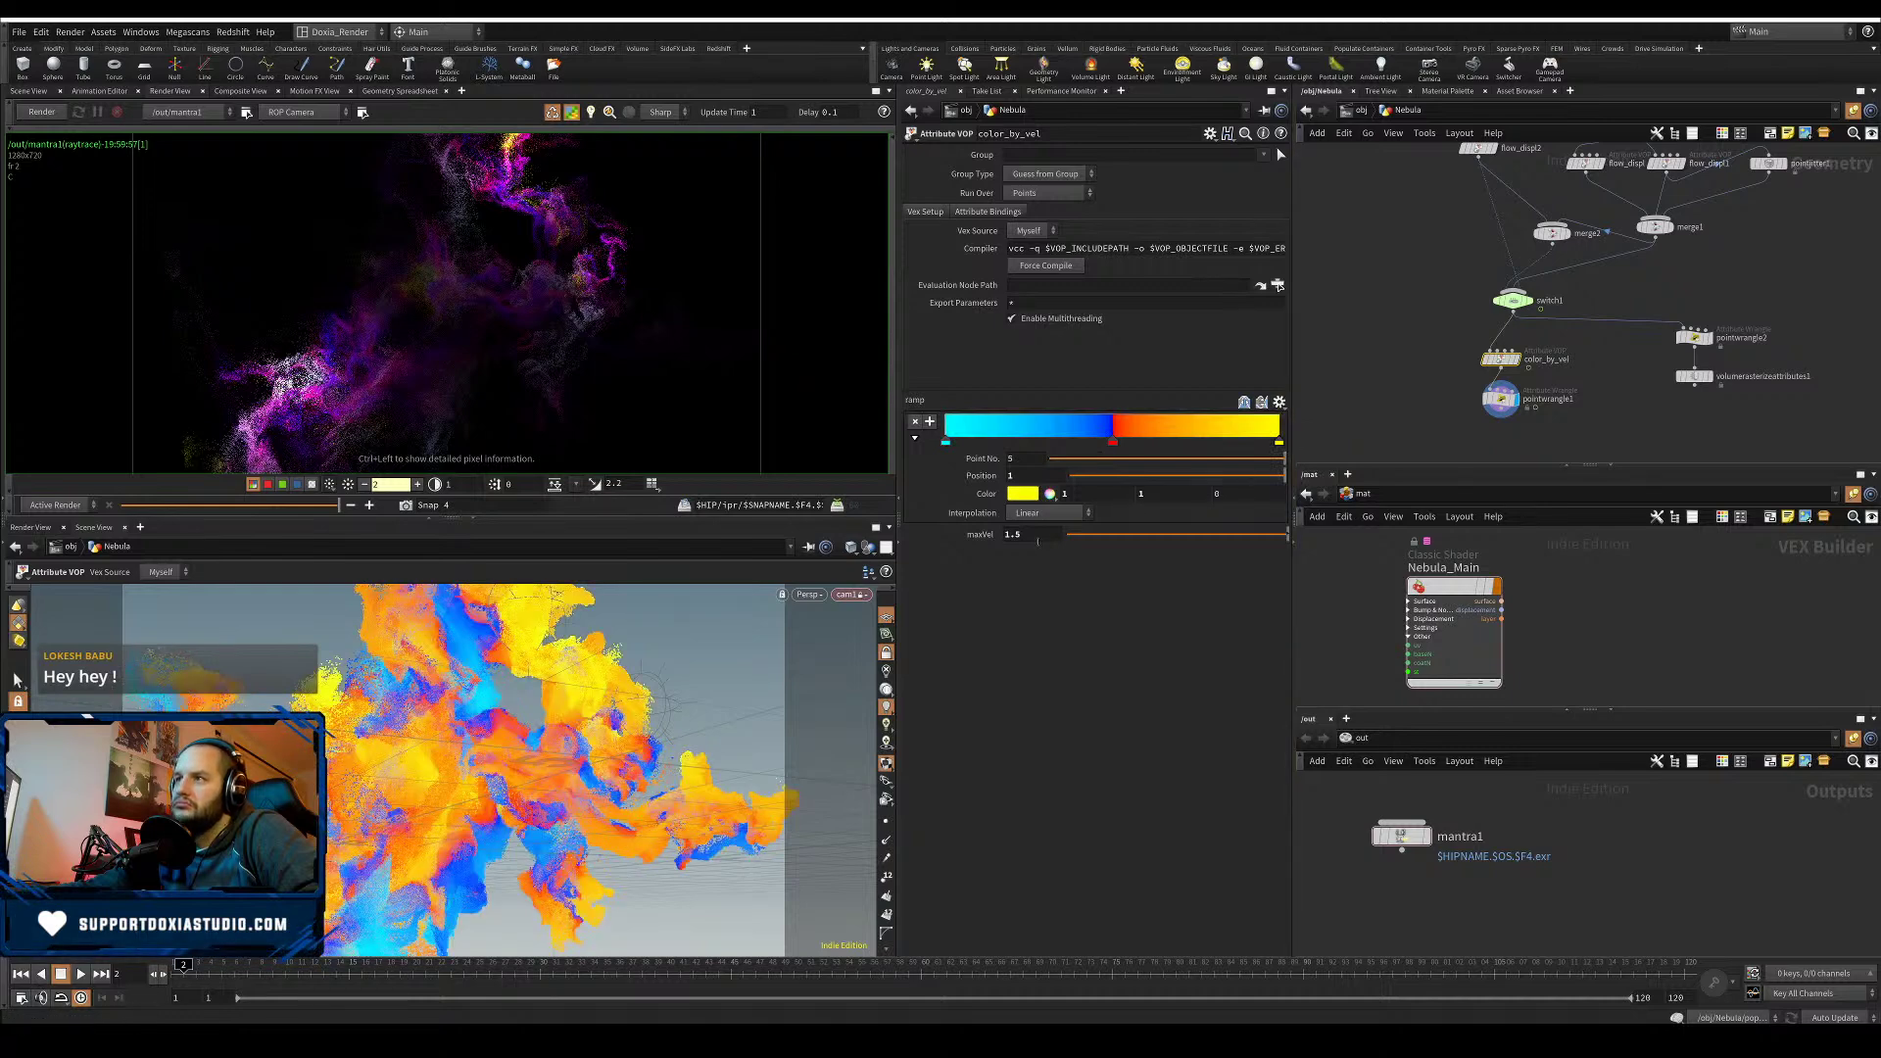
- Set maxVel to 1.75 and go back up to object level
{"action": "key", "text": "Return"}
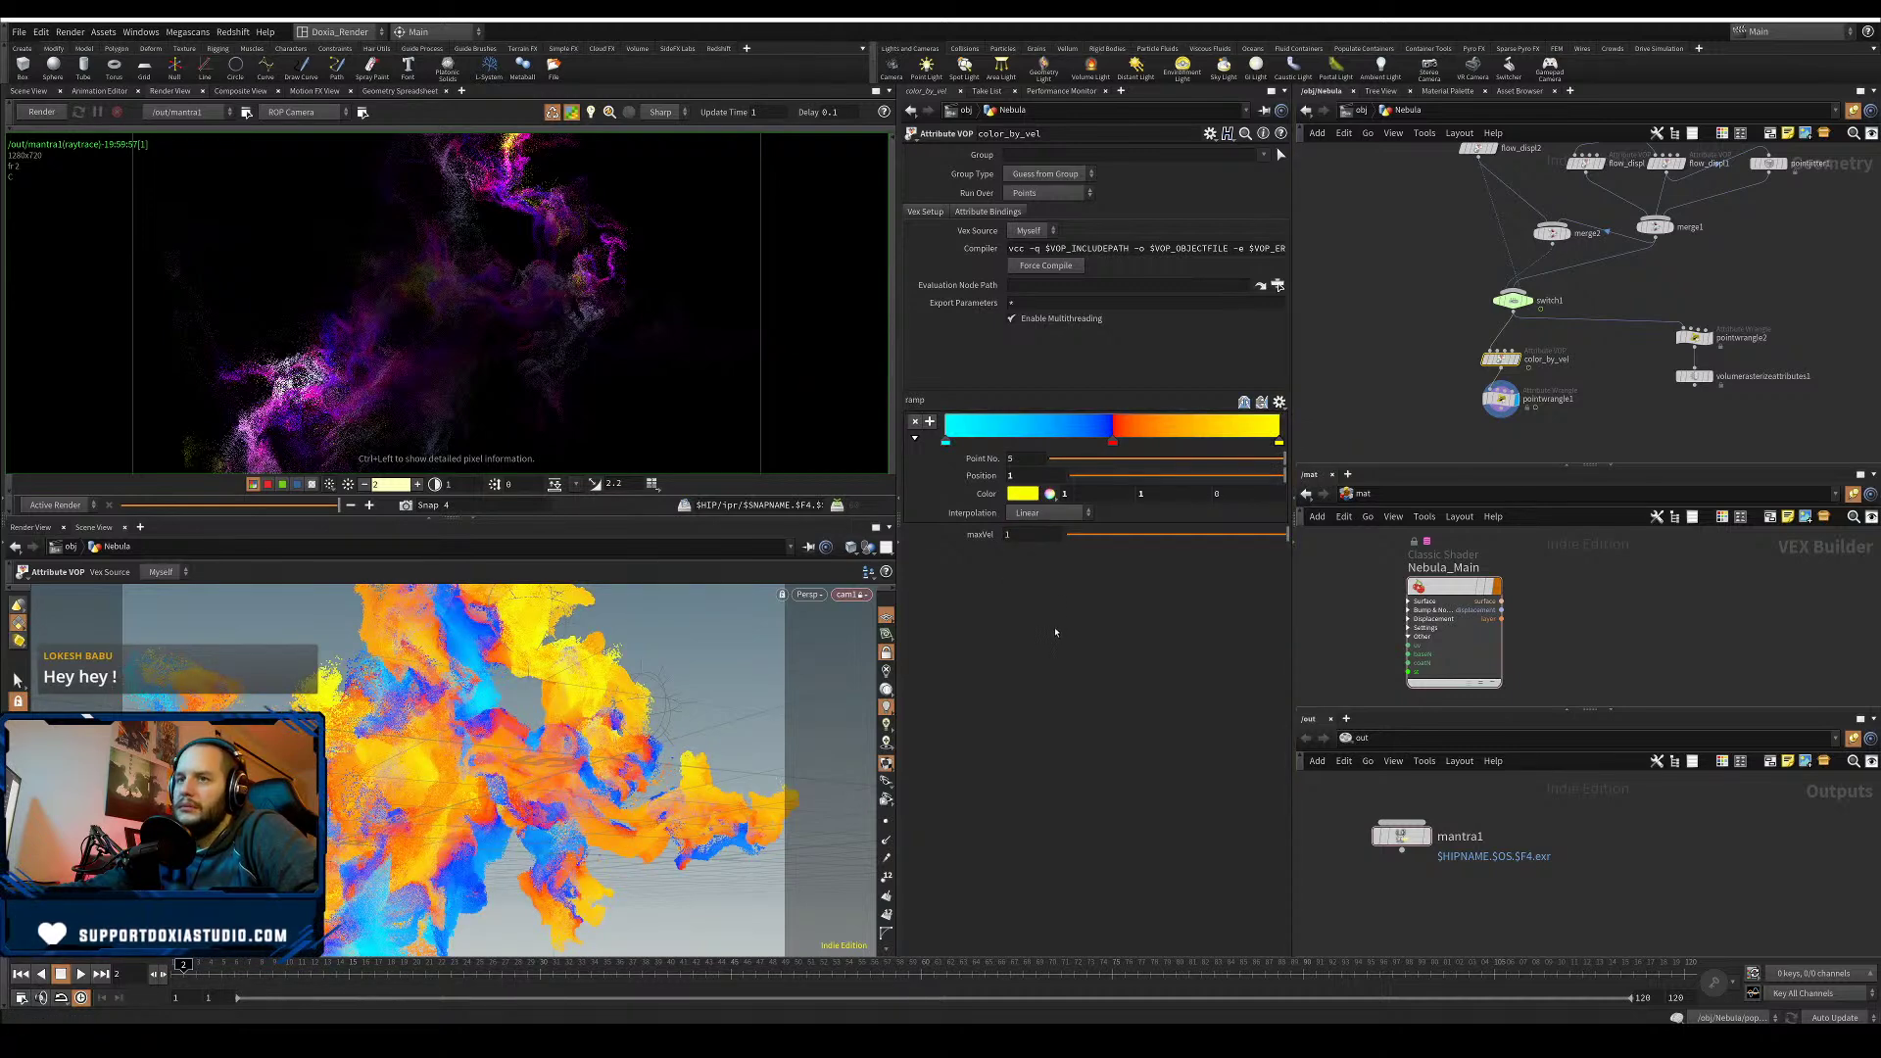
{"action": "left_click_drag", "start_coordinate": [1021, 536], "coordinate": [916, 529]}
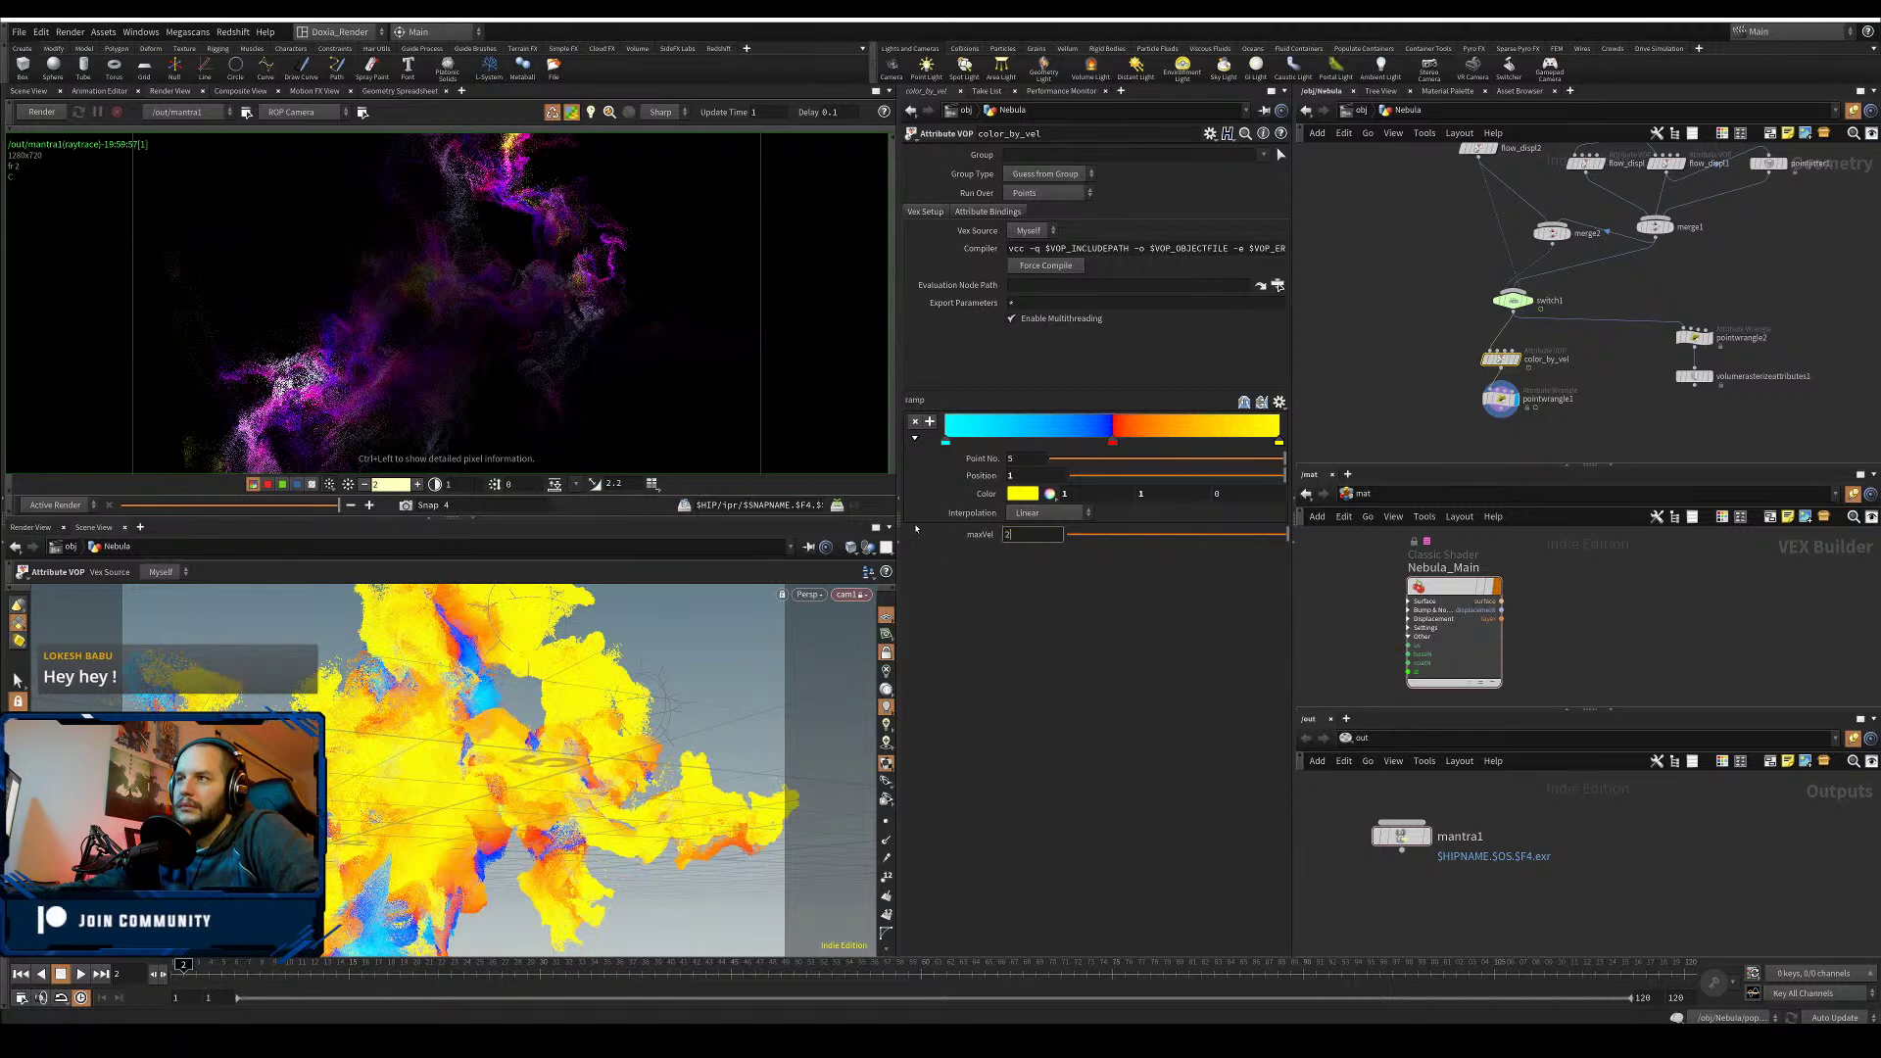
{"action": "type", "text": "2"}
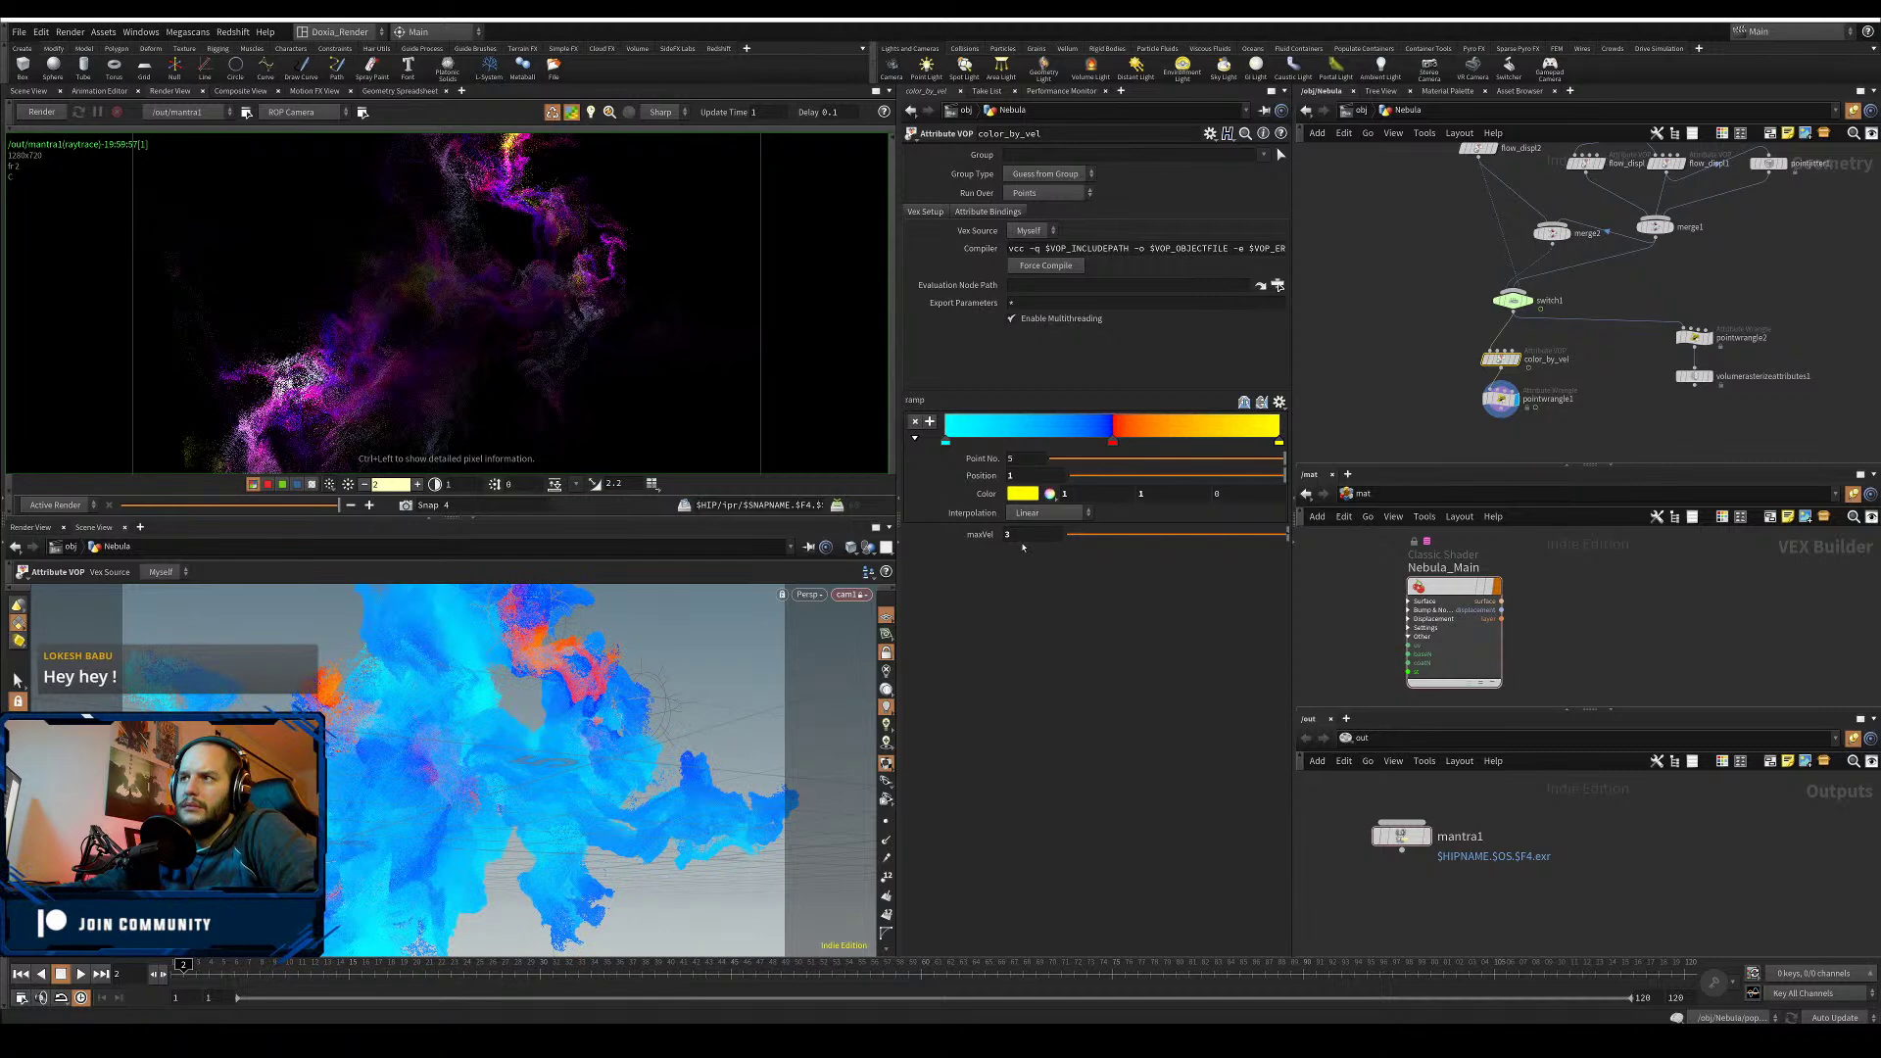
{"action": "type", "text": "1.75"}
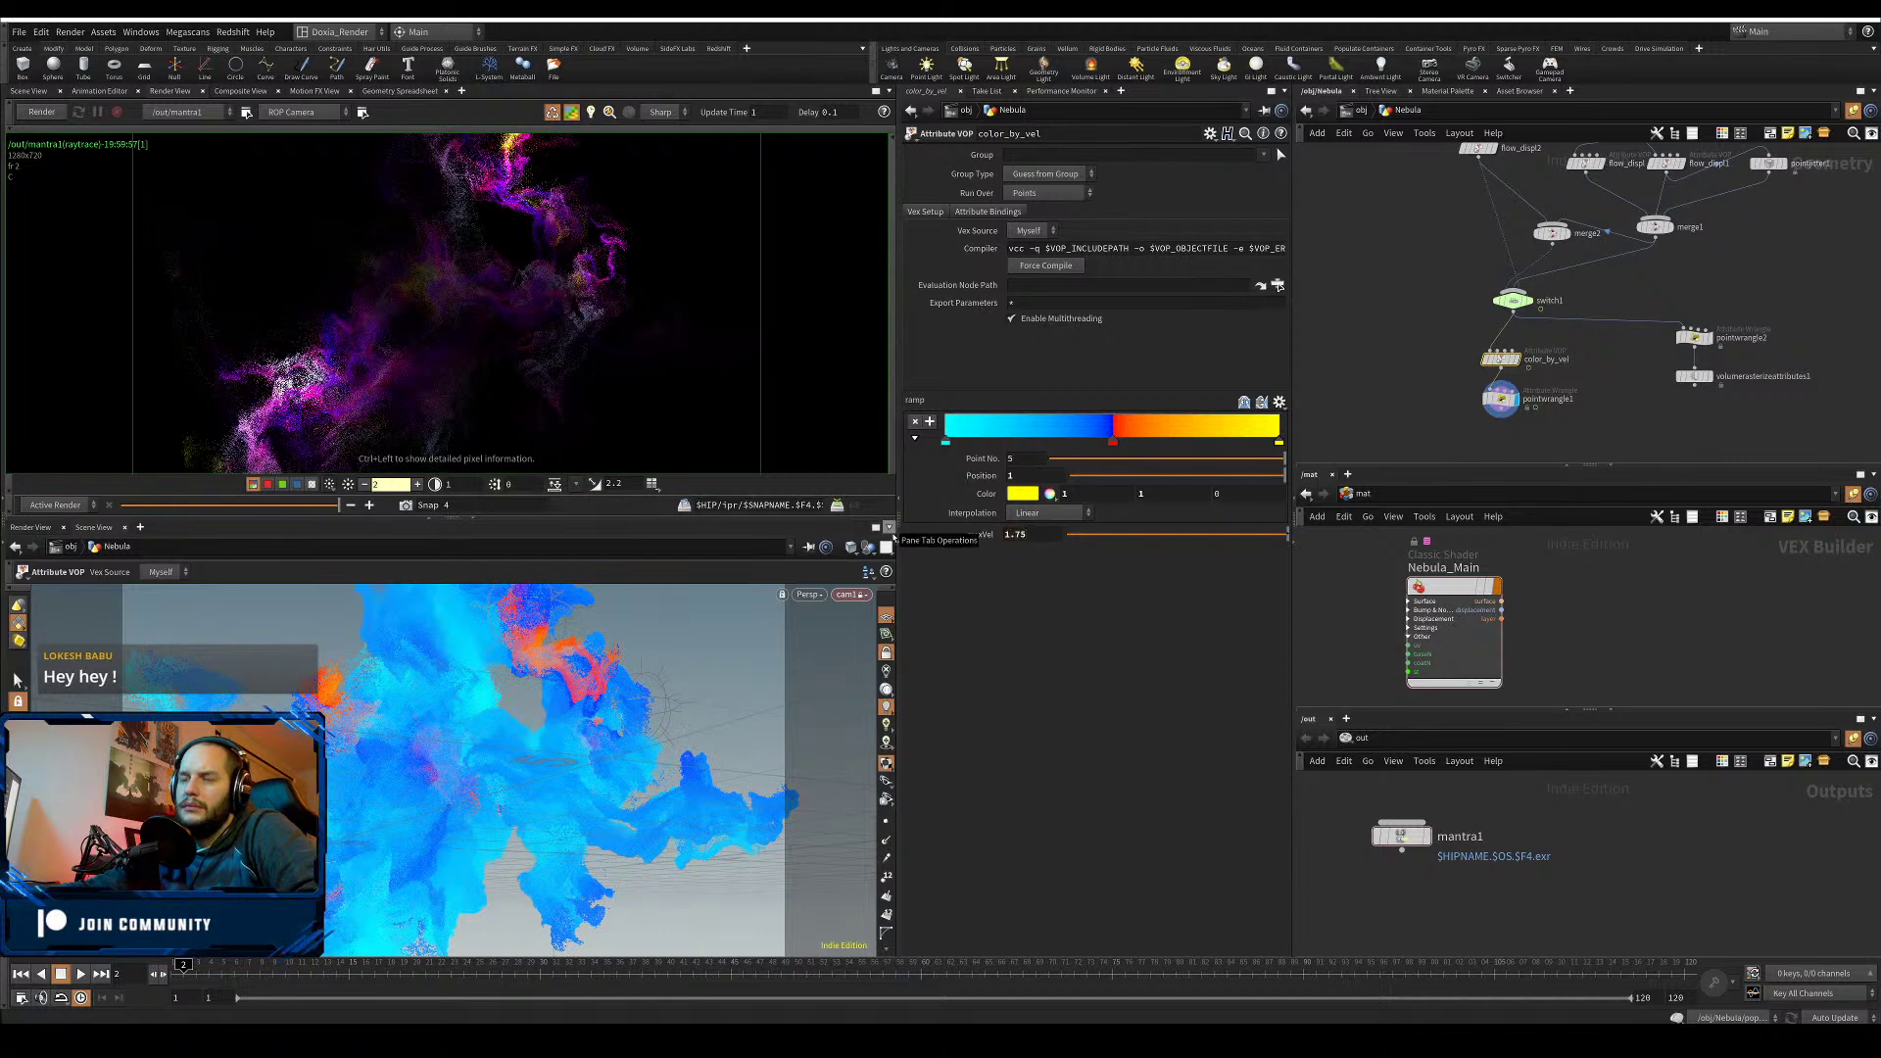
{"action": "key", "text": "Return"}
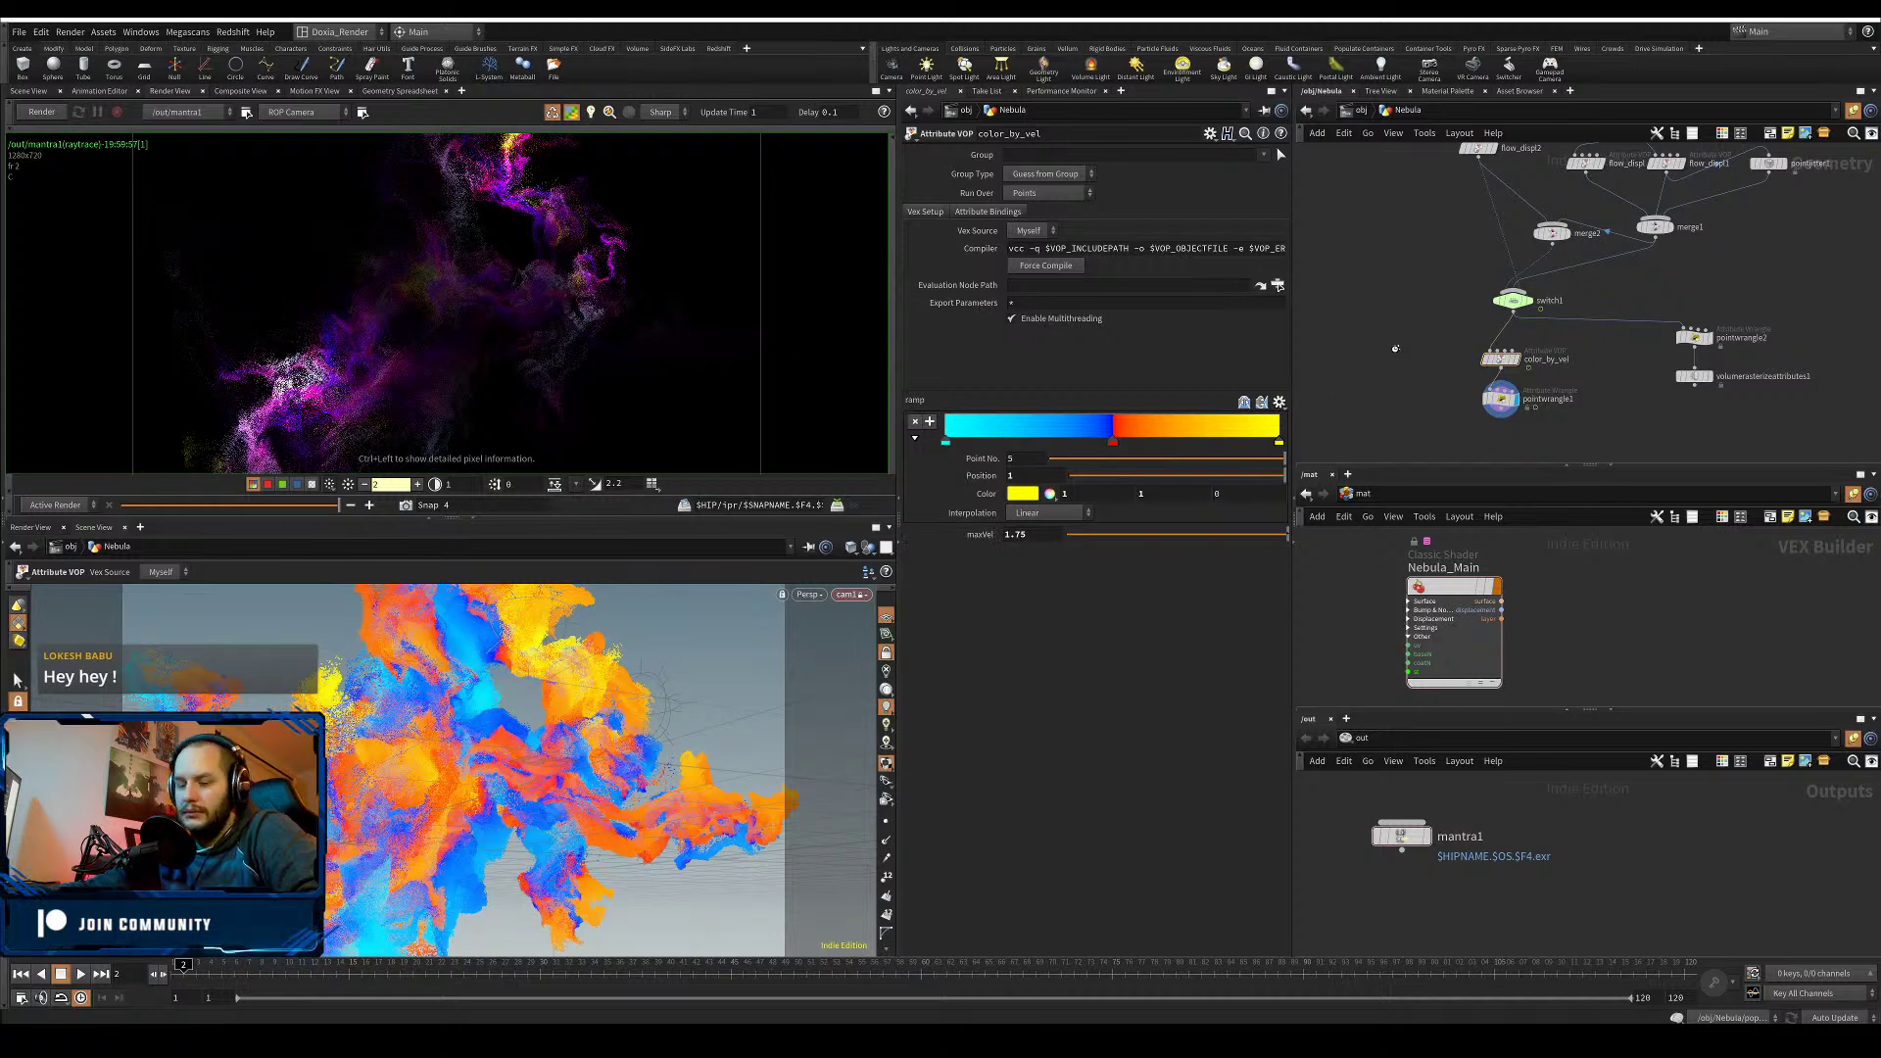
{"action": "key", "text": "u"}
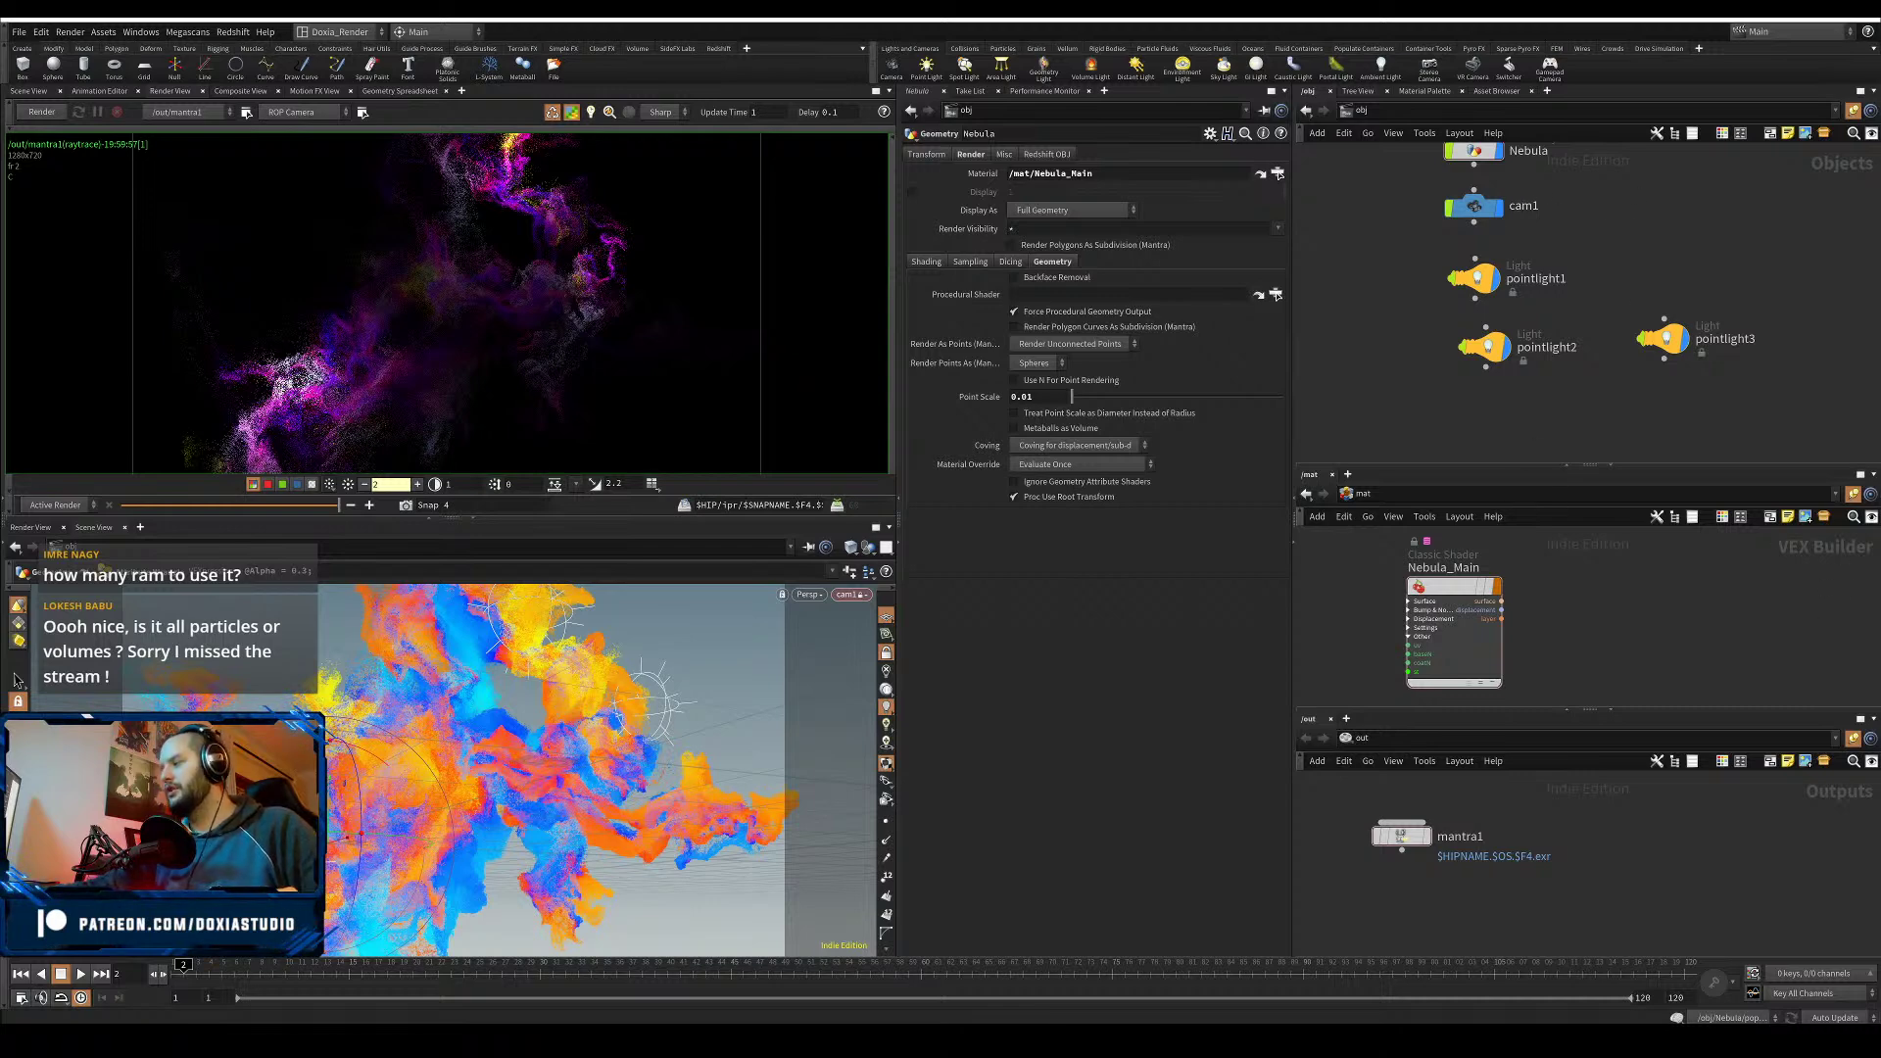
- Select the Nebula object and dive into its geometry network
{"action": "middle_click_drag", "start_coordinate": [1638, 210], "coordinate": [1629, 285]}
{"action": "left_click_drag", "start_coordinate": [1601, 181], "coordinate": [1403, 252]}
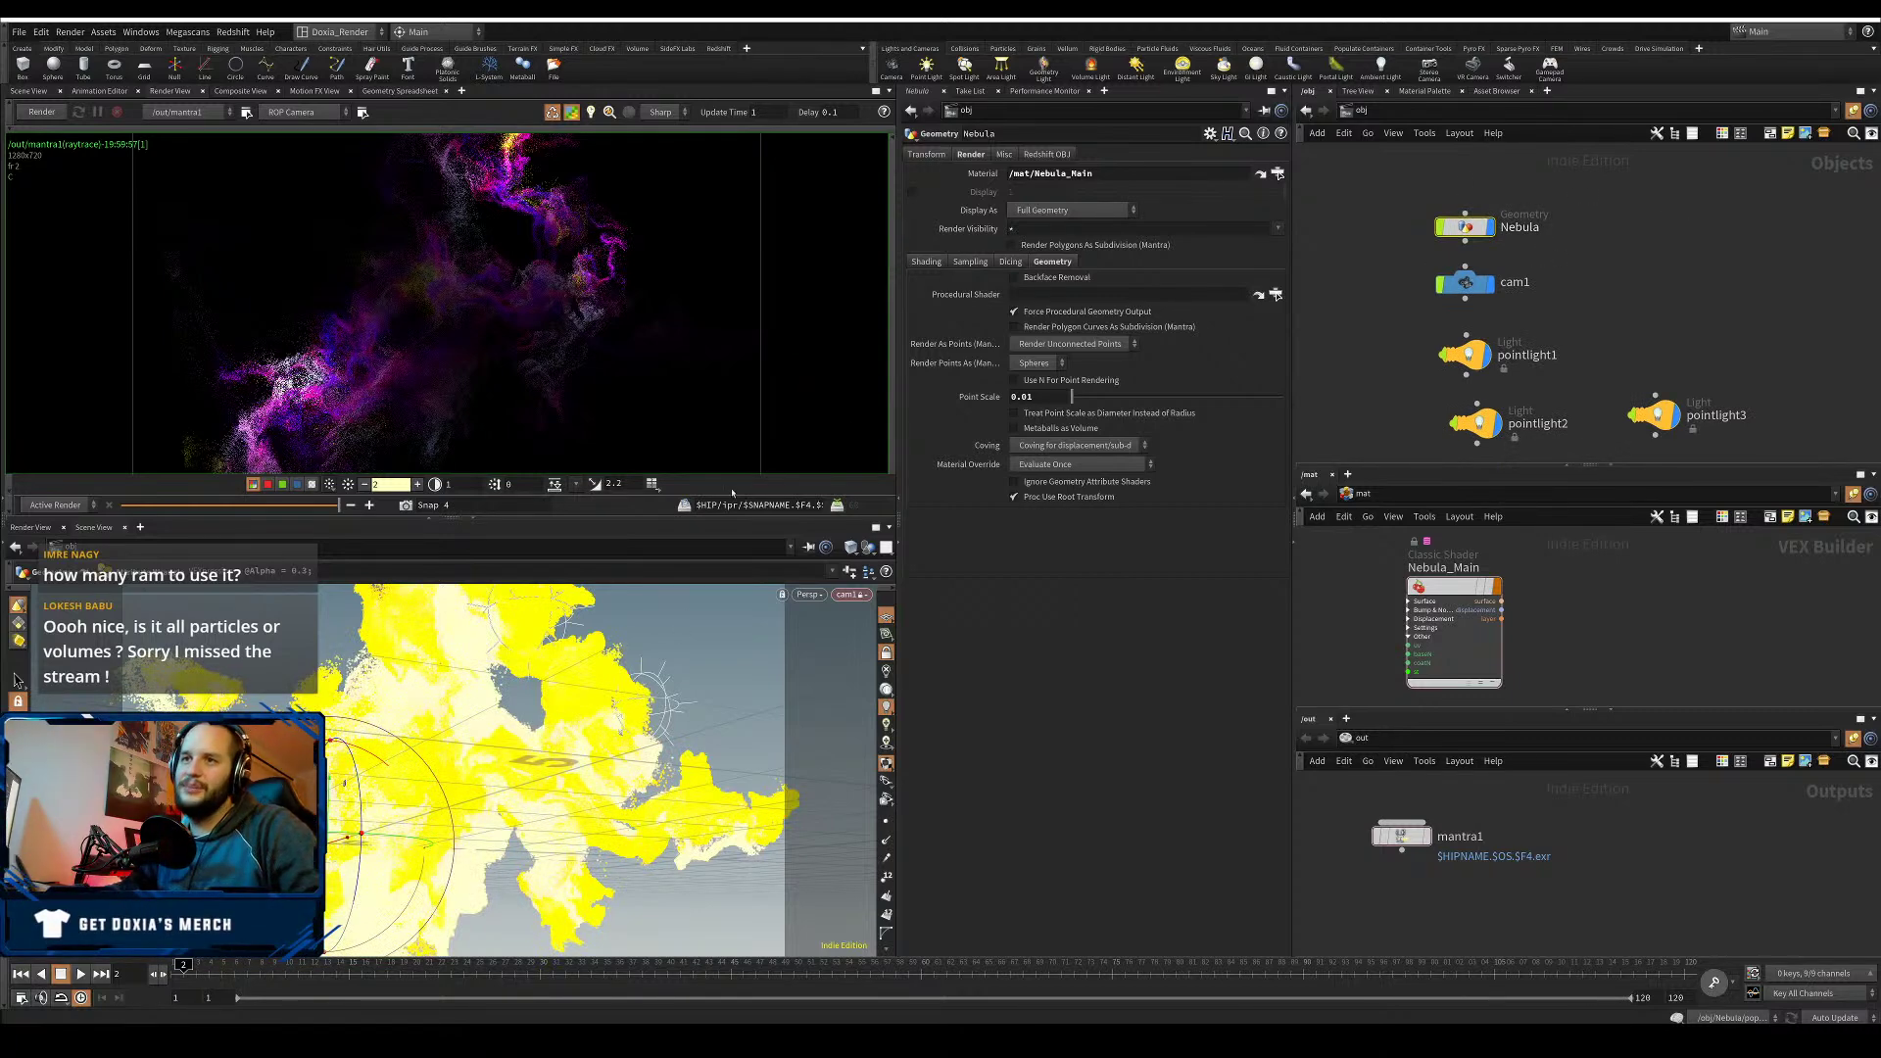
{"action": "double_click", "coordinate": [1465, 228]}
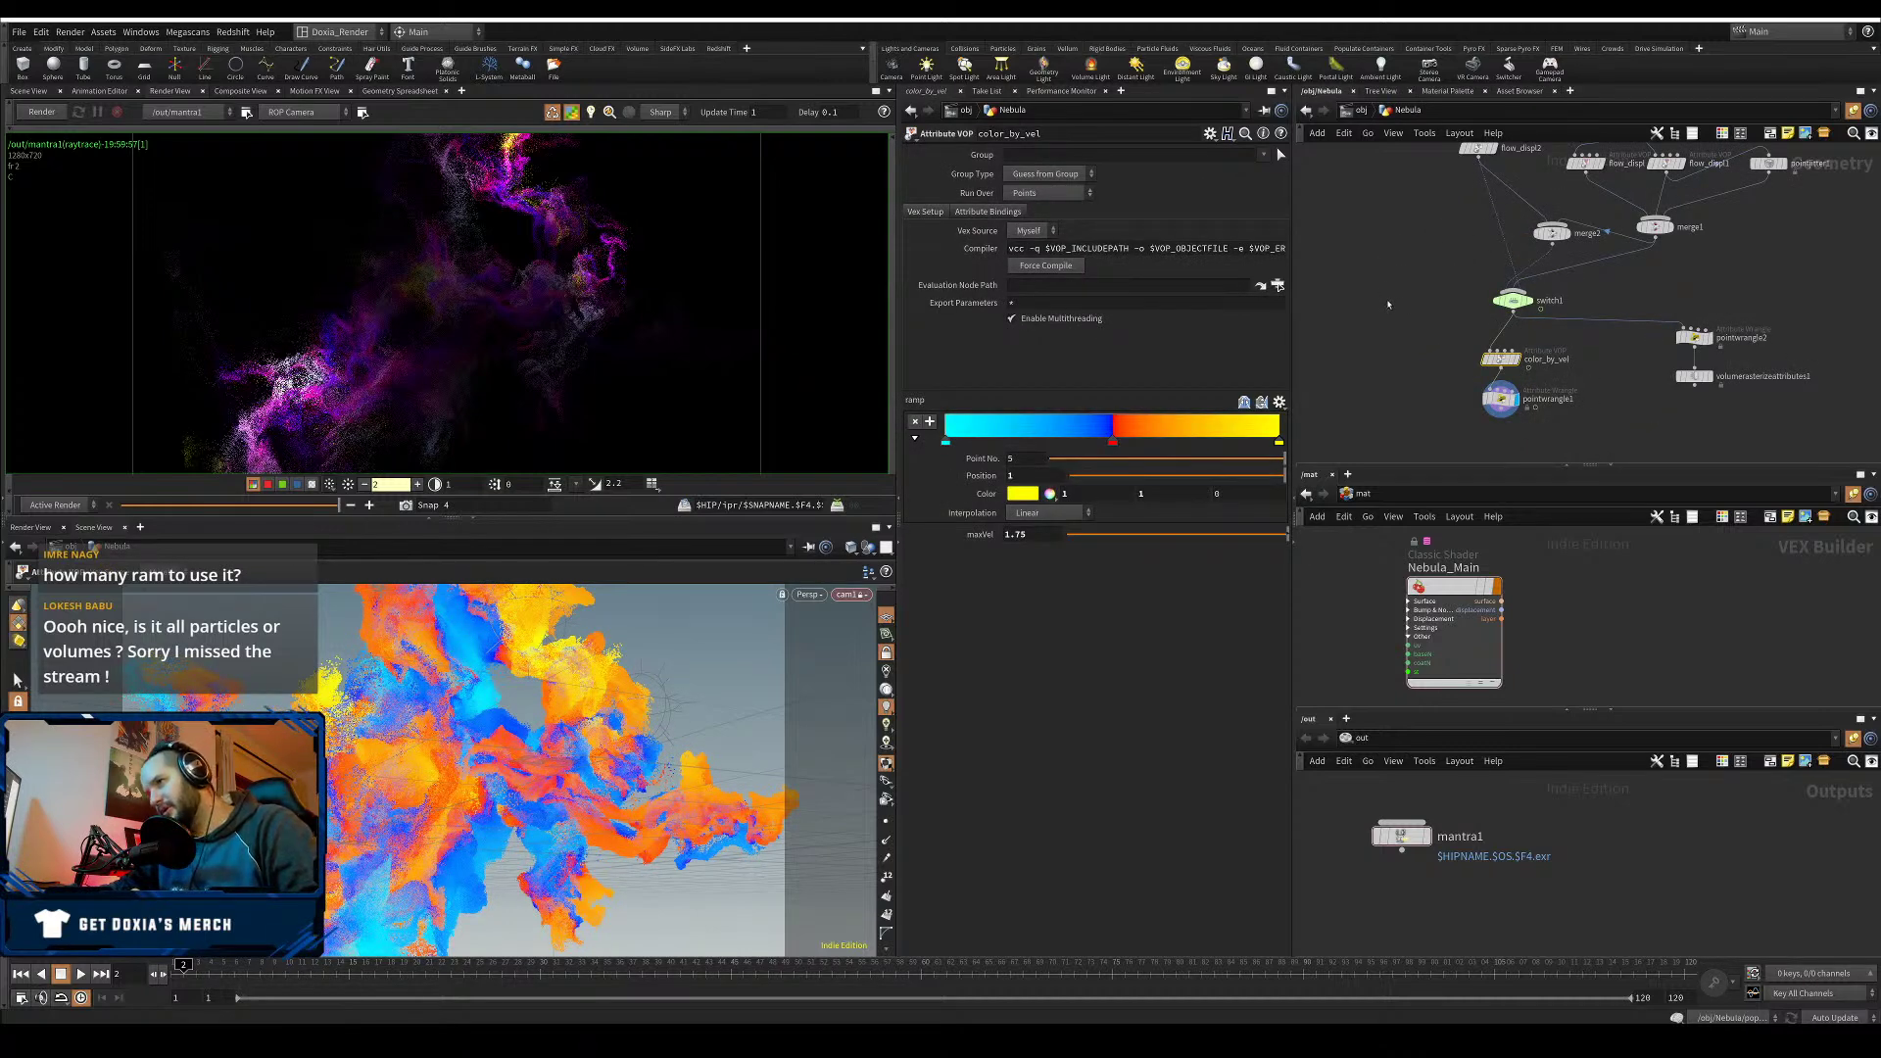
- Inspect pointwrangle1, the wrangle setting every point's Alpha to 0.3
{"action": "middle_click_drag", "start_coordinate": [1395, 284], "coordinate": [1385, 257]}
{"action": "mouse_move", "coordinate": [1783, 280]}
{"action": "left_mouse_down"}
{"action": "mouse_move", "coordinate": [1655, 380]}
{"action": "mouse_move", "coordinate": [1778, 257]}
{"action": "left_mouse_up"}
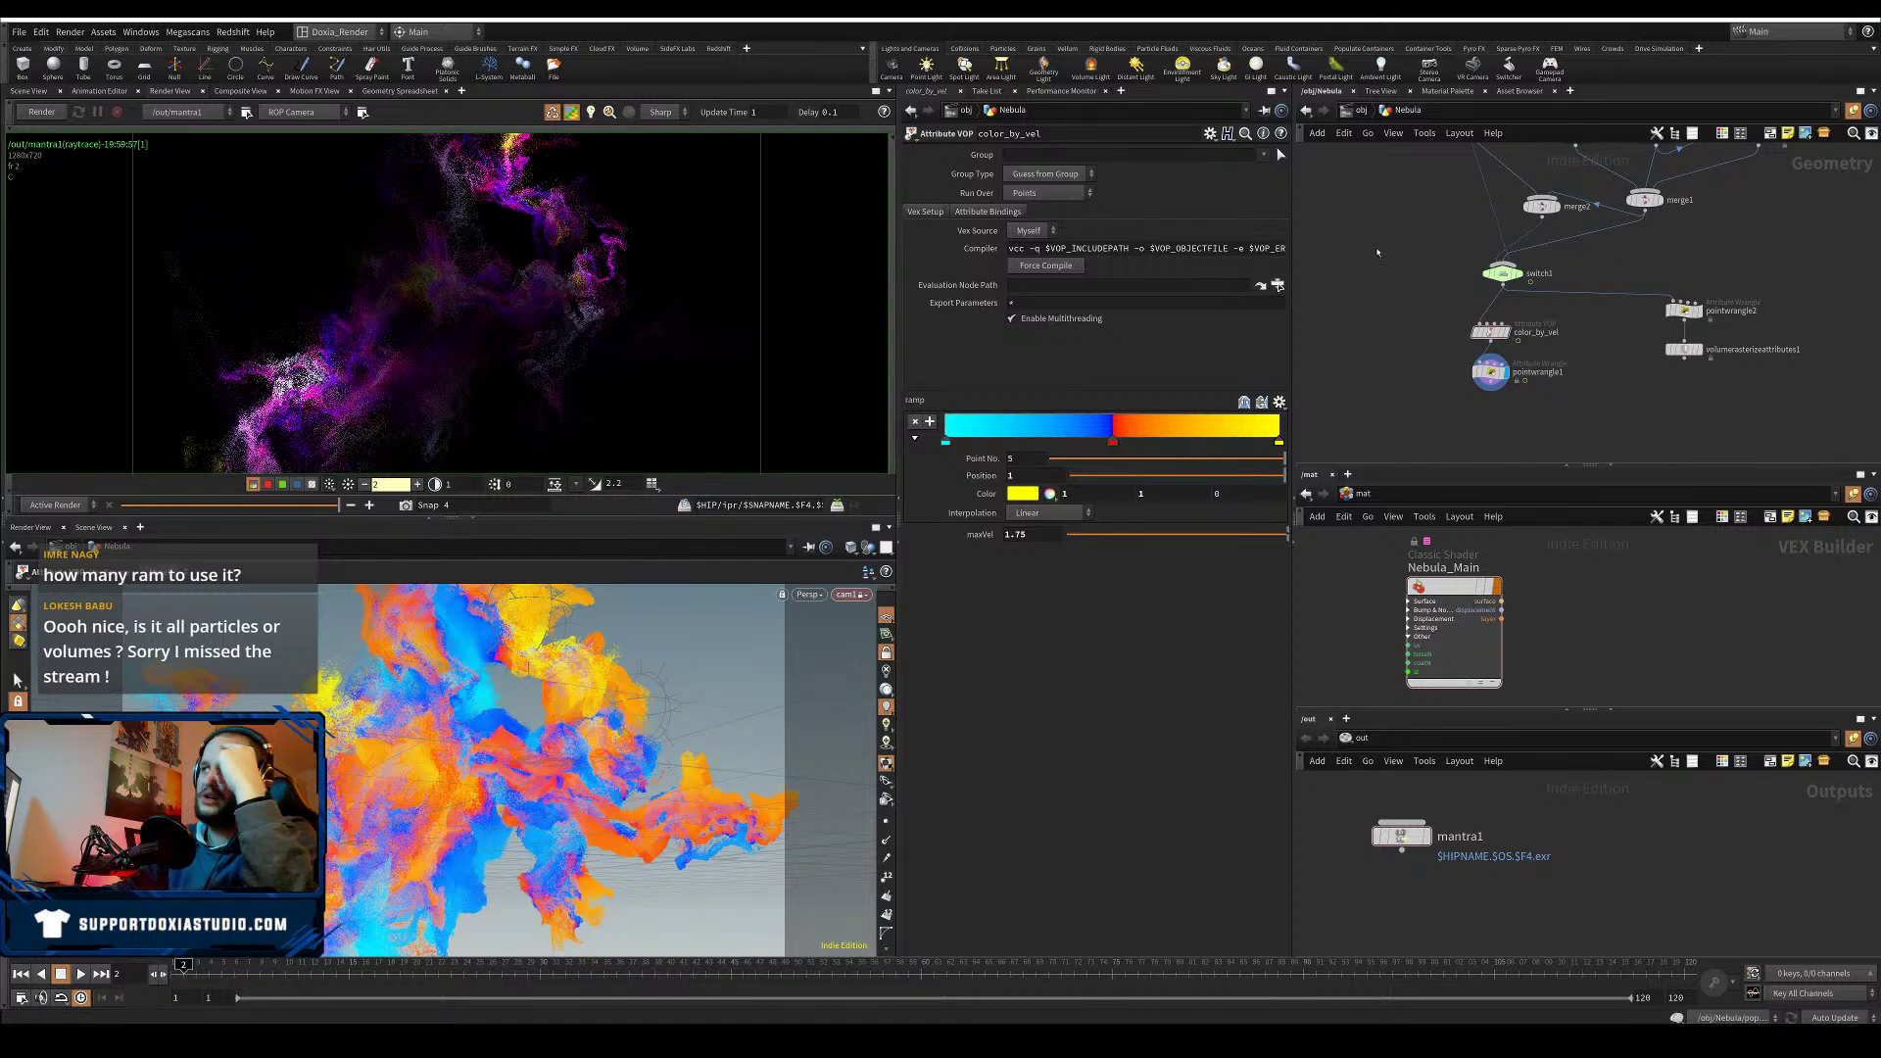
{"action": "middle_click_drag", "start_coordinate": [1378, 253], "coordinate": [1373, 291]}
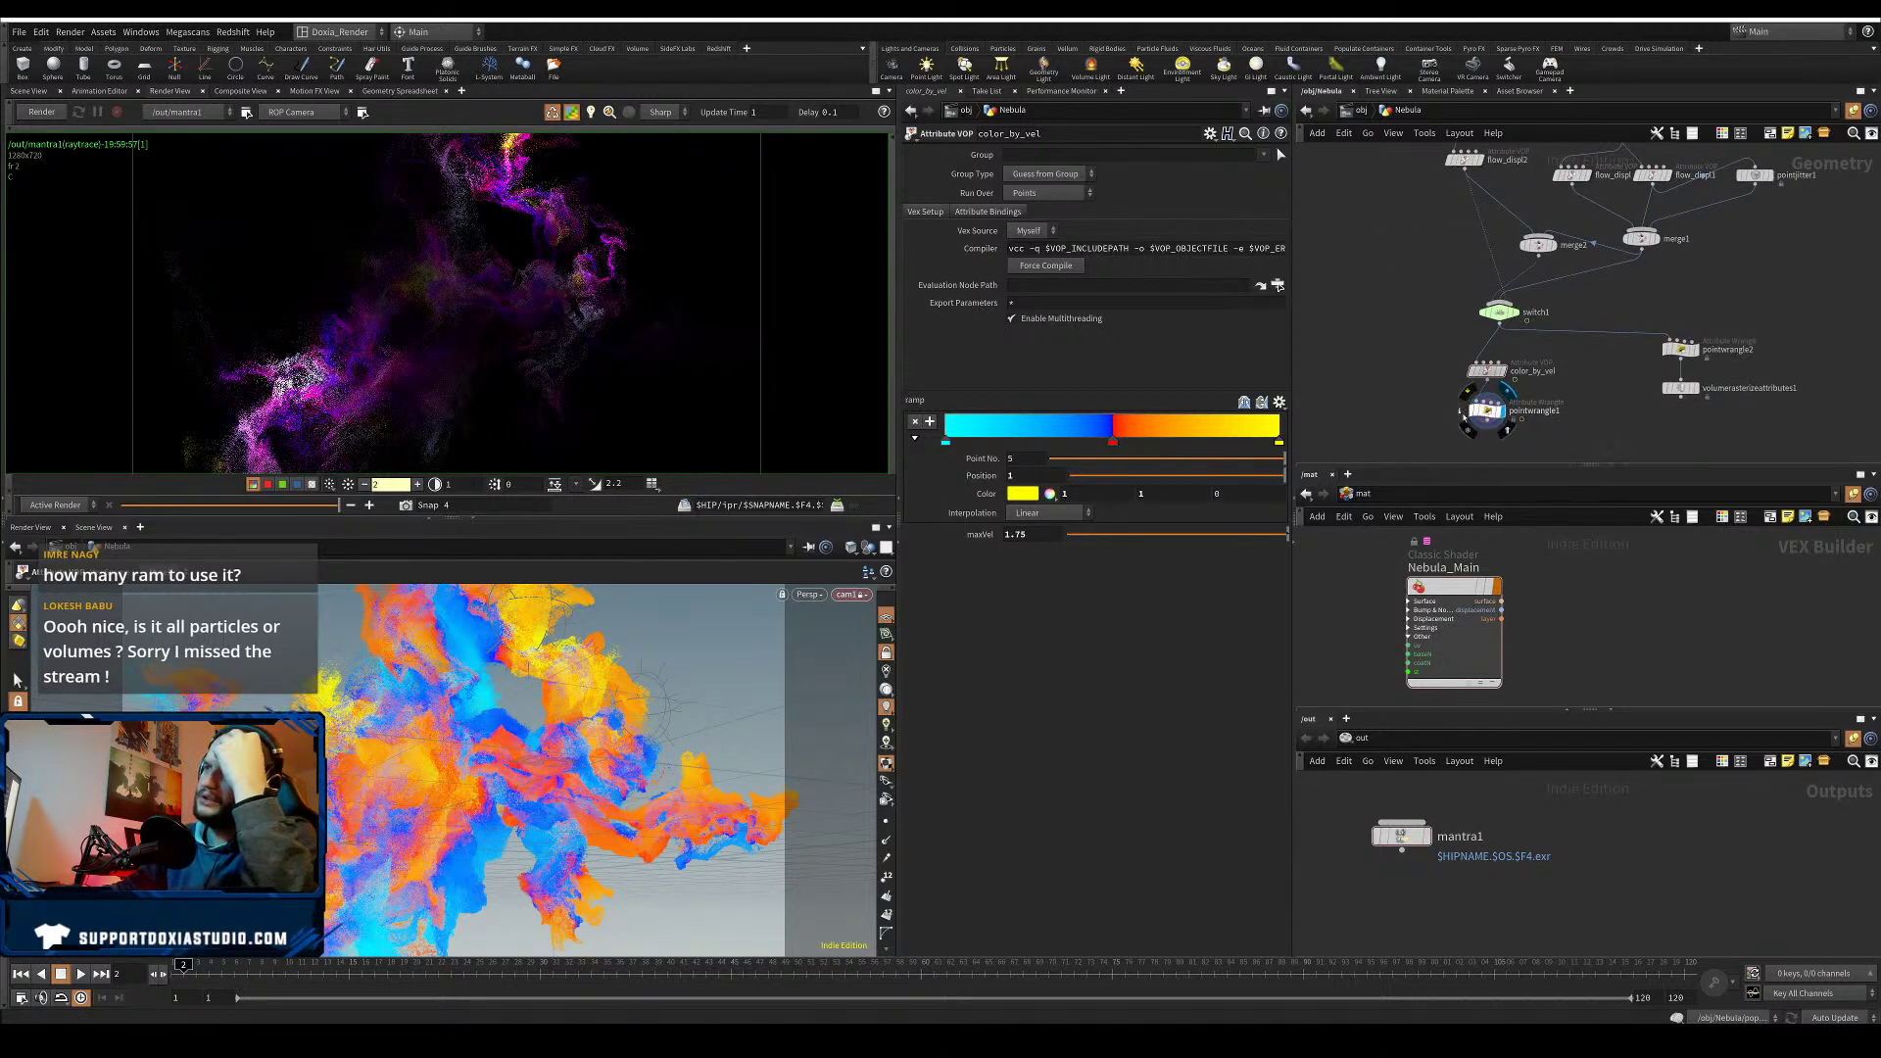
{"action": "left_click", "coordinate": [1464, 424]}
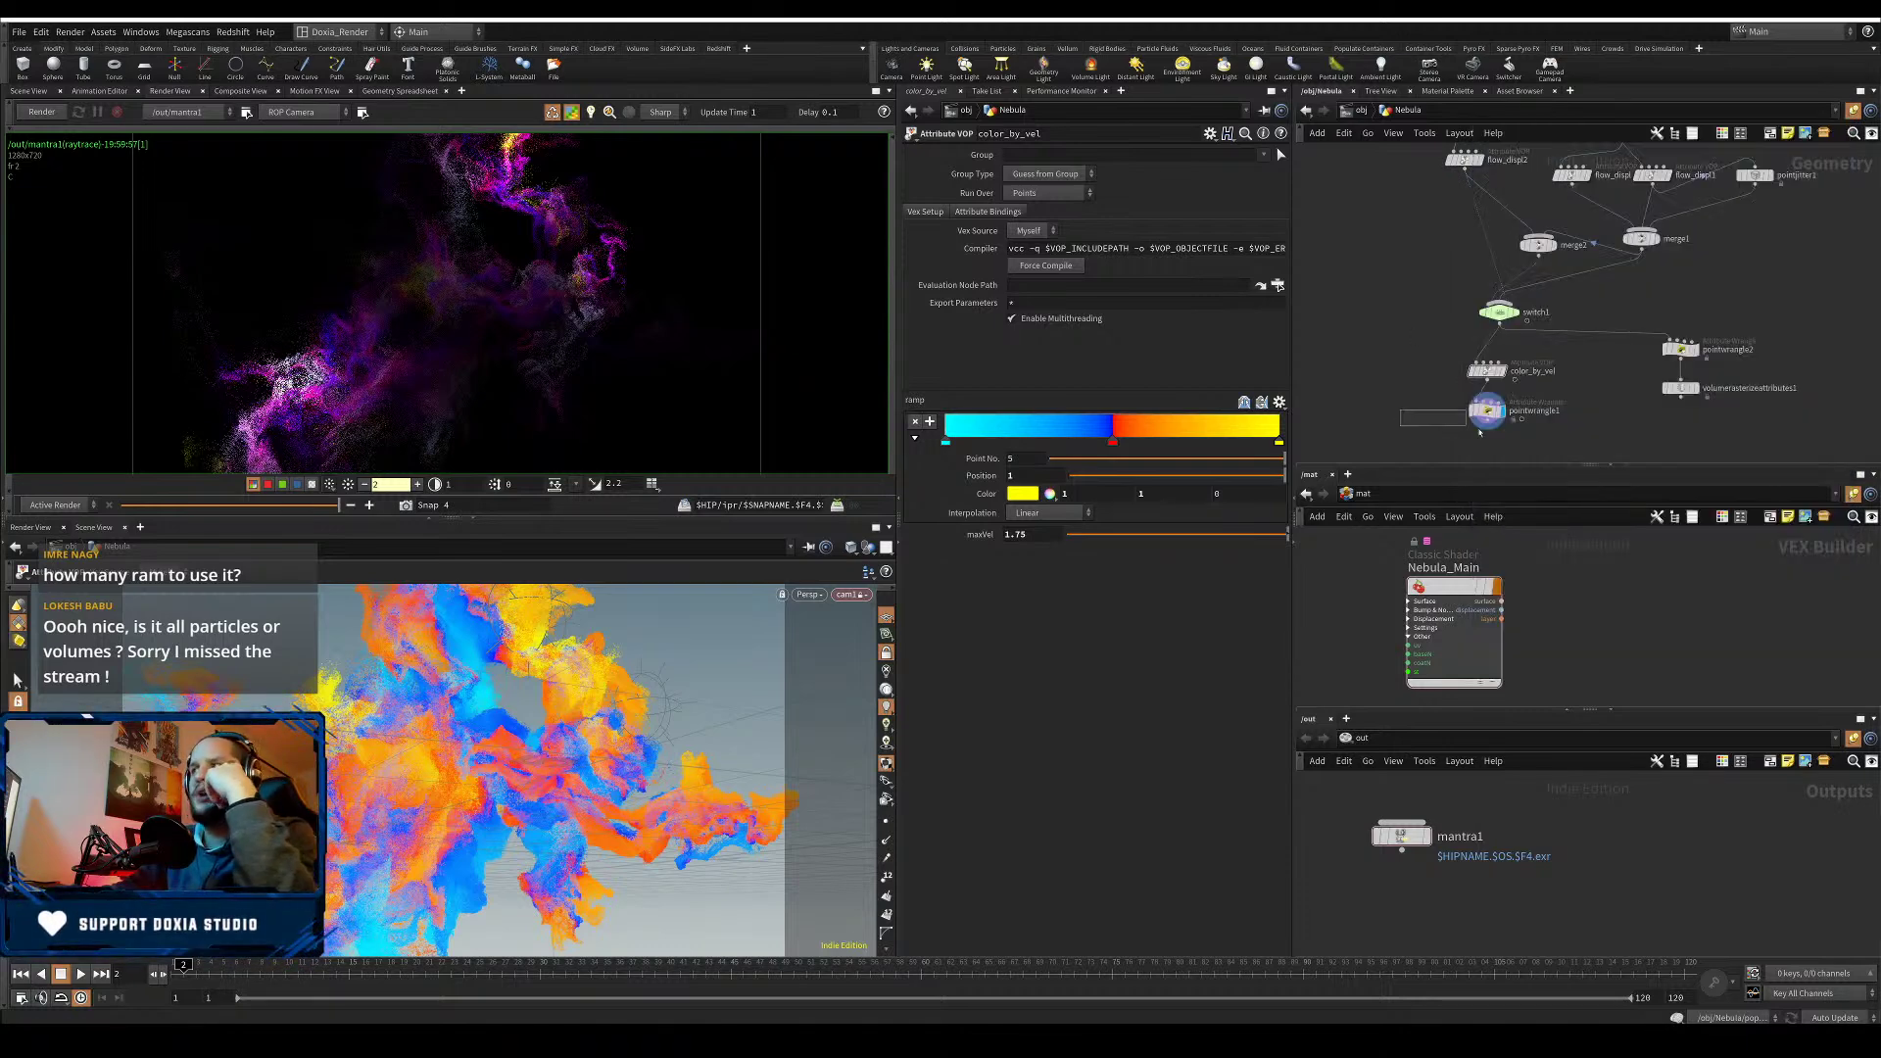
{"action": "left_click_drag", "start_coordinate": [1479, 432], "coordinate": [1499, 446]}
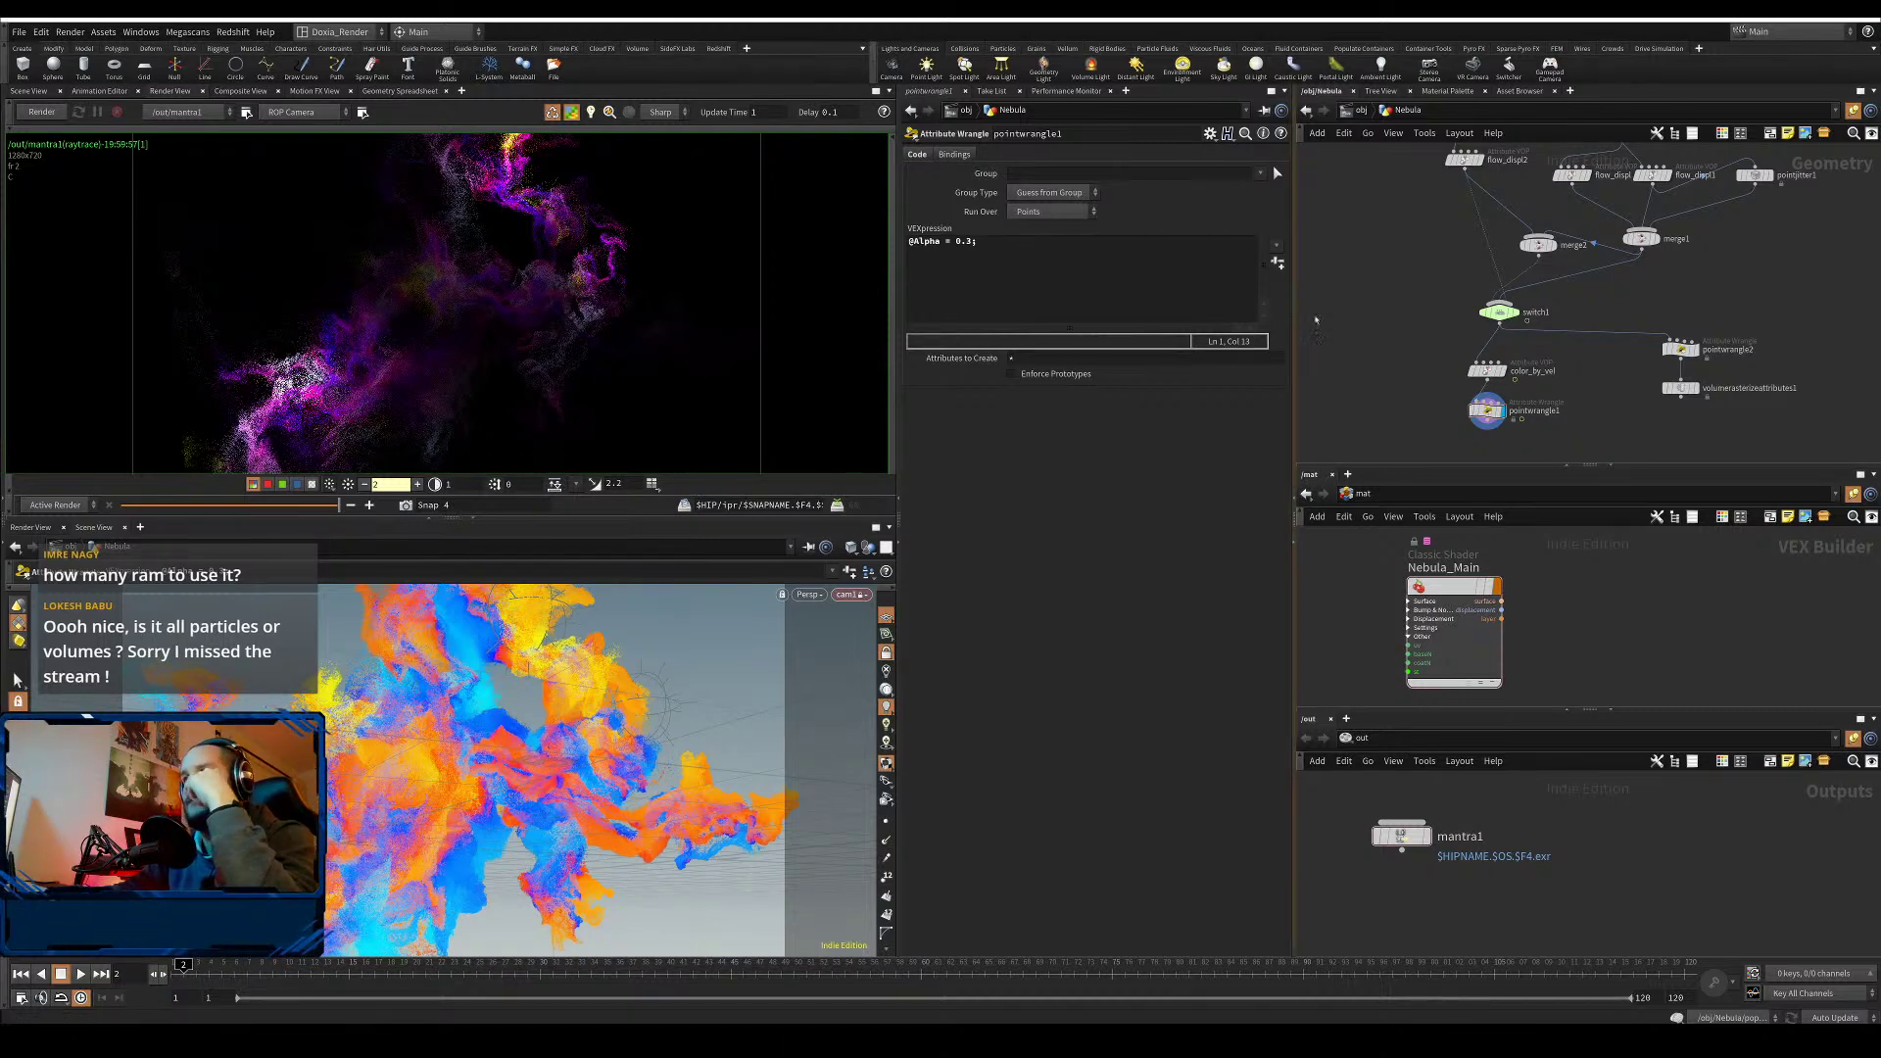
- Review Nebula_Main's Opacity, Emission and Diffuse settings, then select mantra1
{"action": "middle_click_drag", "start_coordinate": [1360, 357], "coordinate": [1367, 331]}
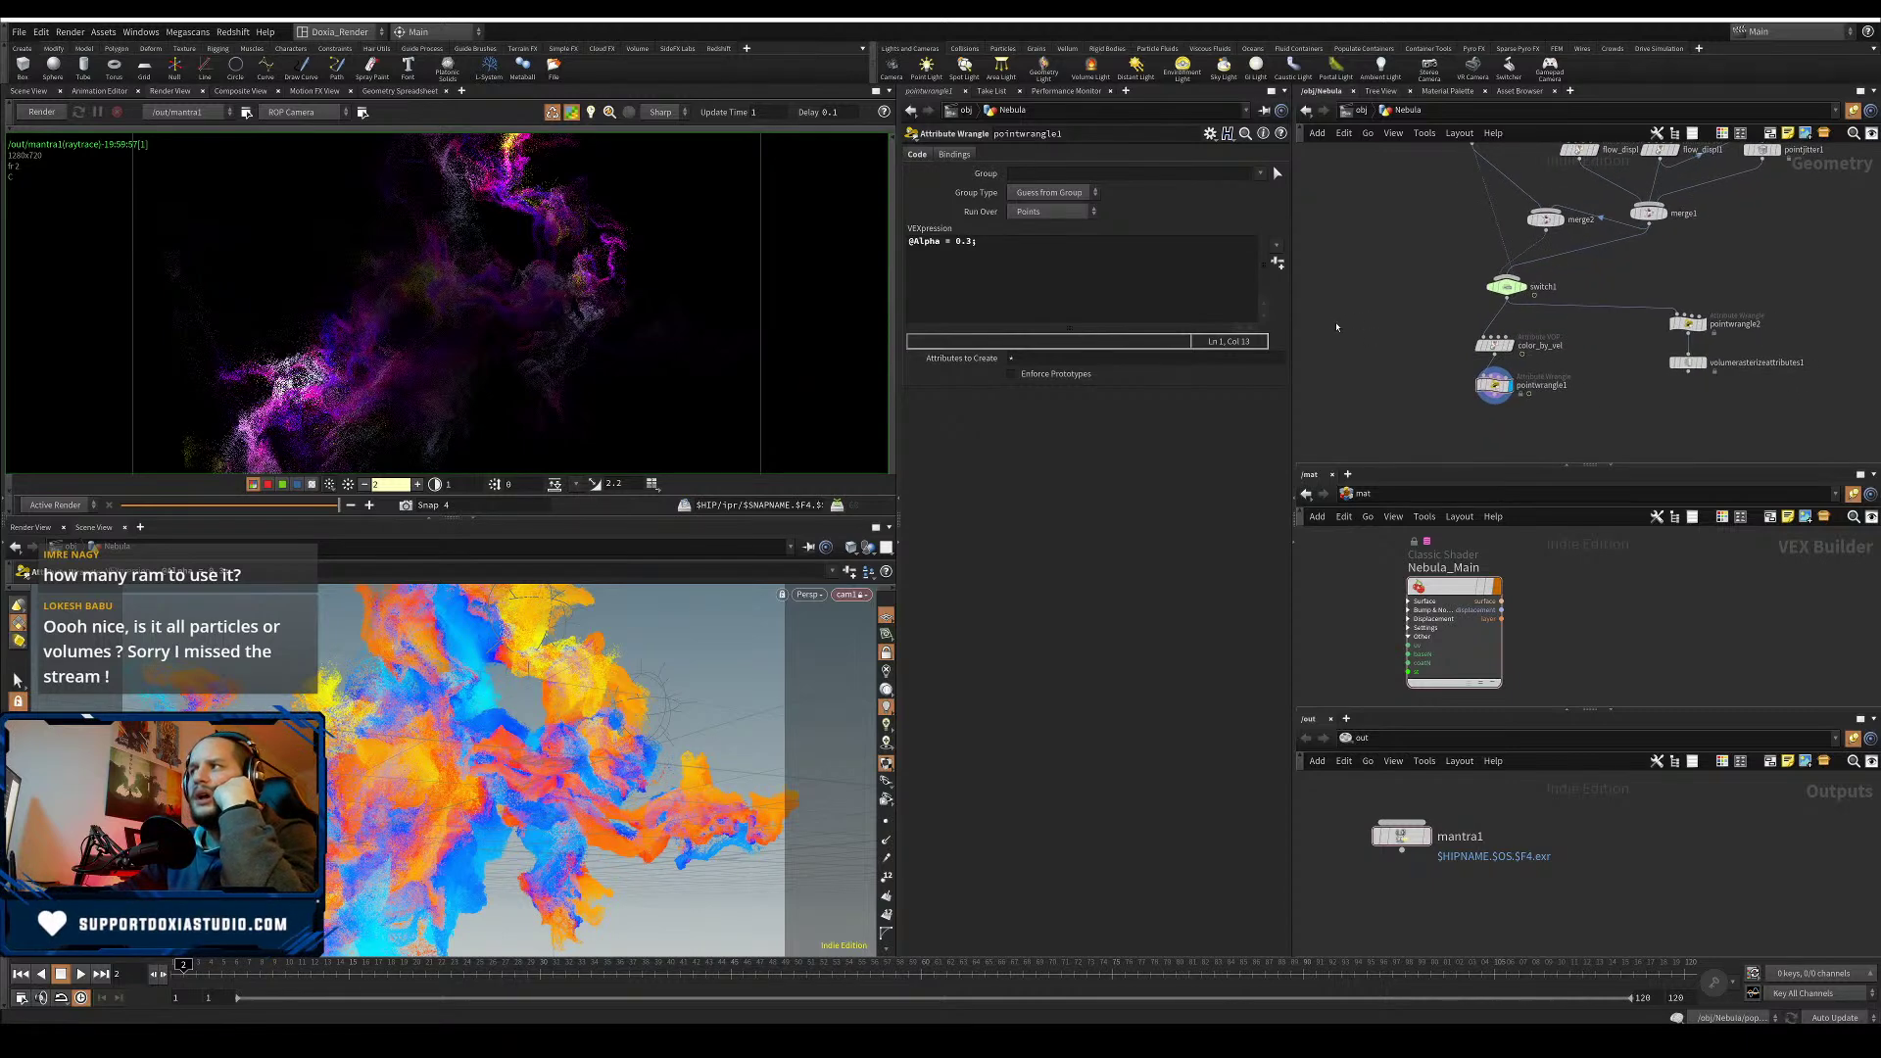
{"action": "left_click", "coordinate": [1457, 586]}
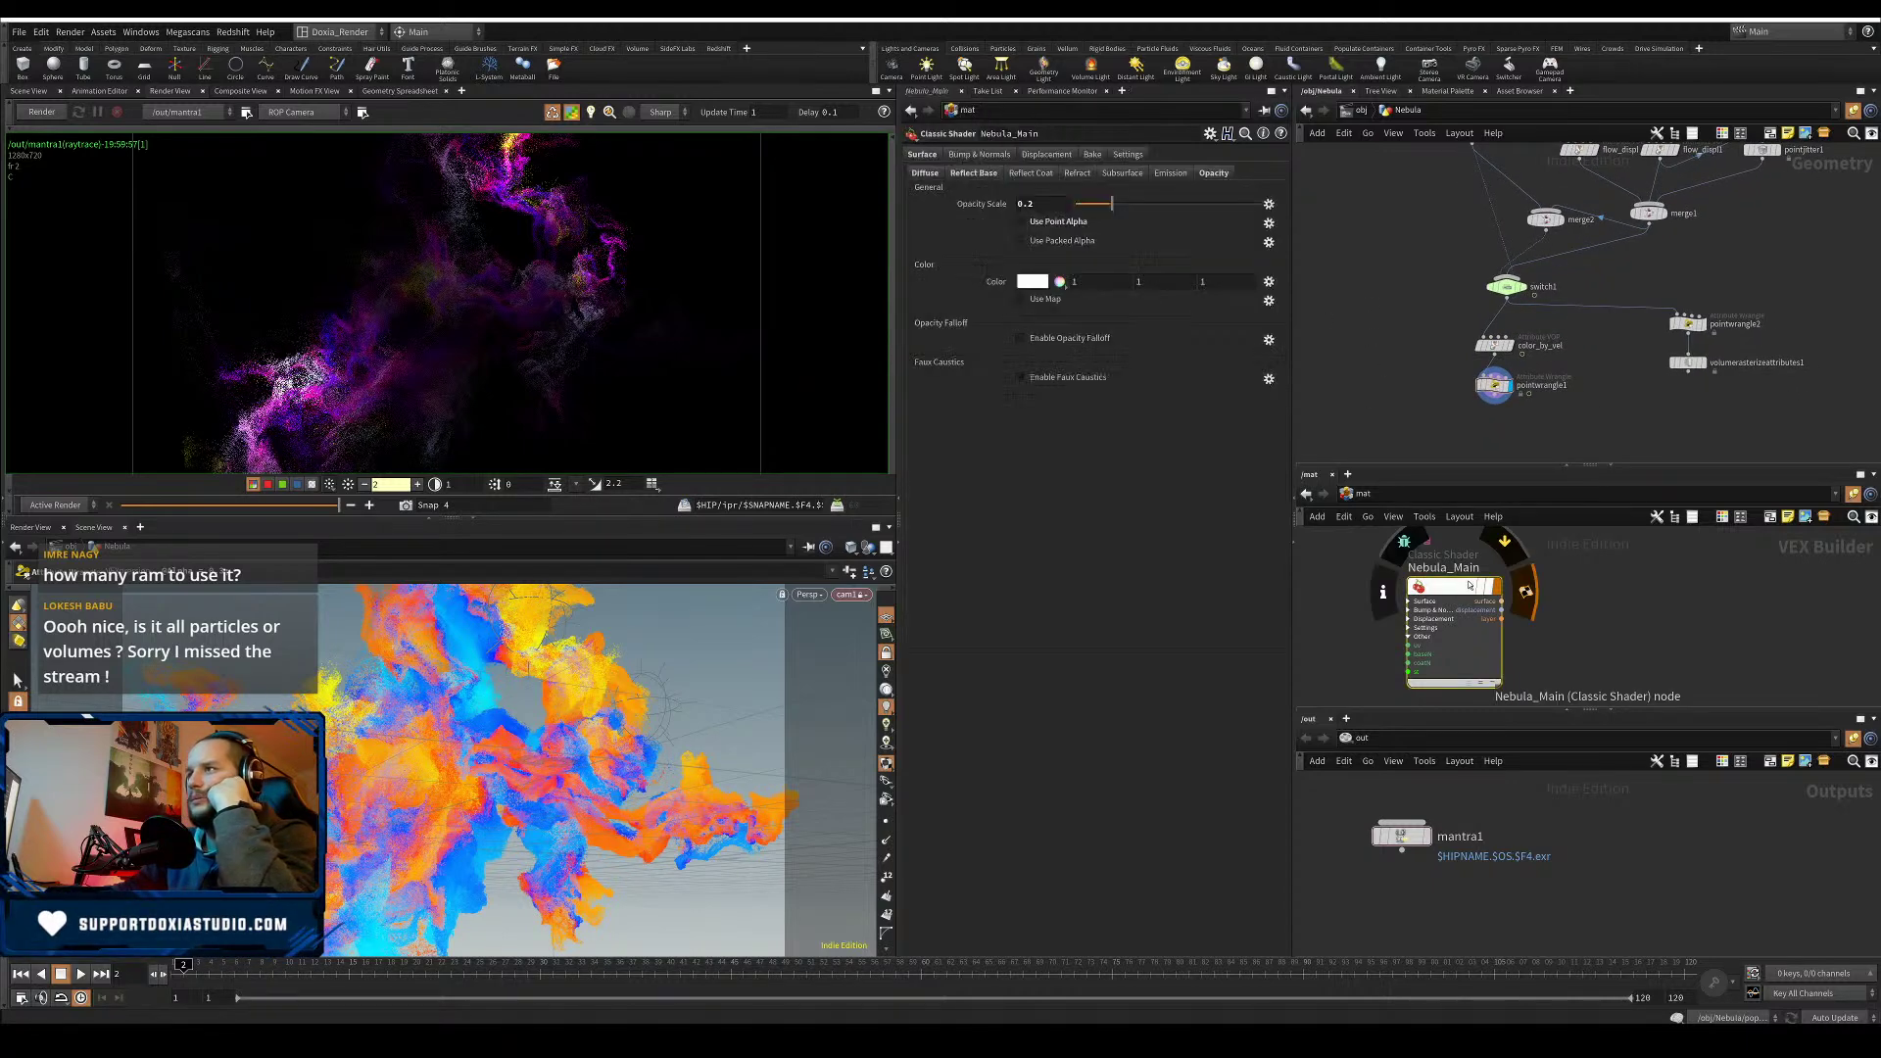
{"action": "left_click", "coordinate": [1179, 180]}
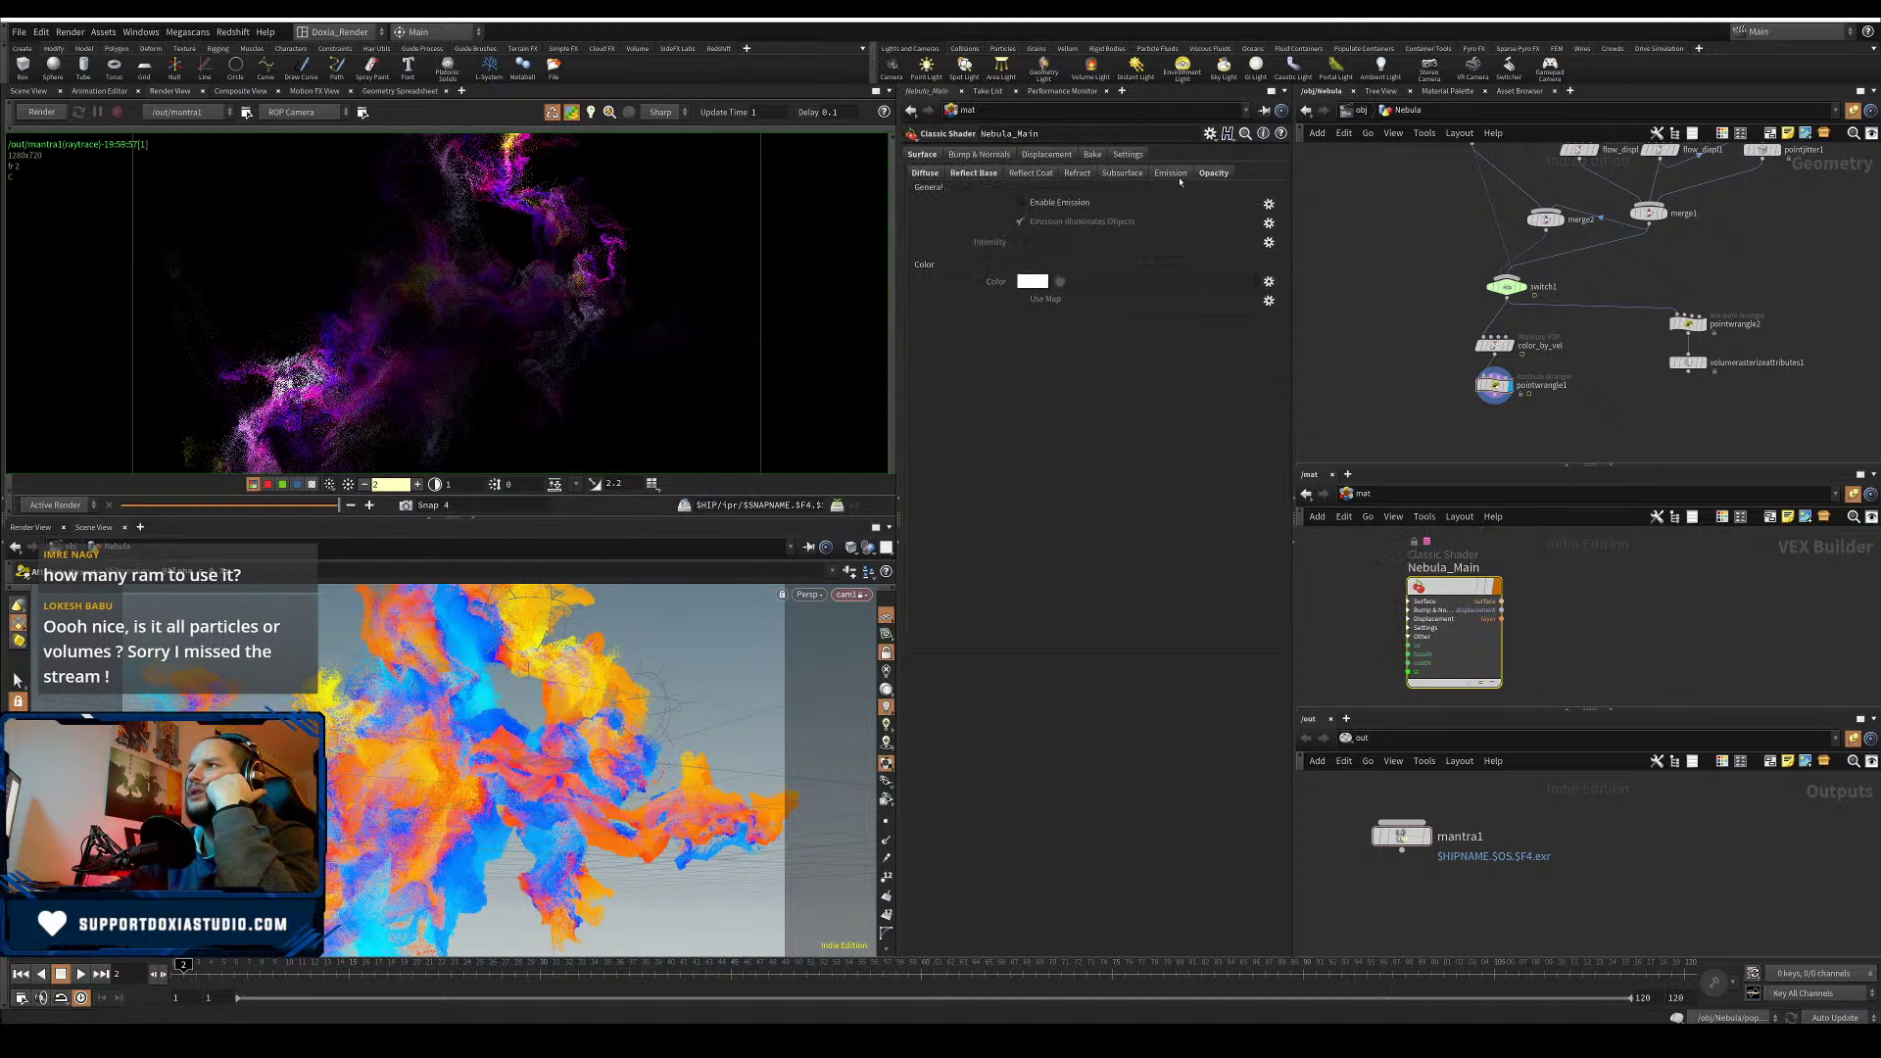
{"action": "left_click", "coordinate": [1211, 173]}
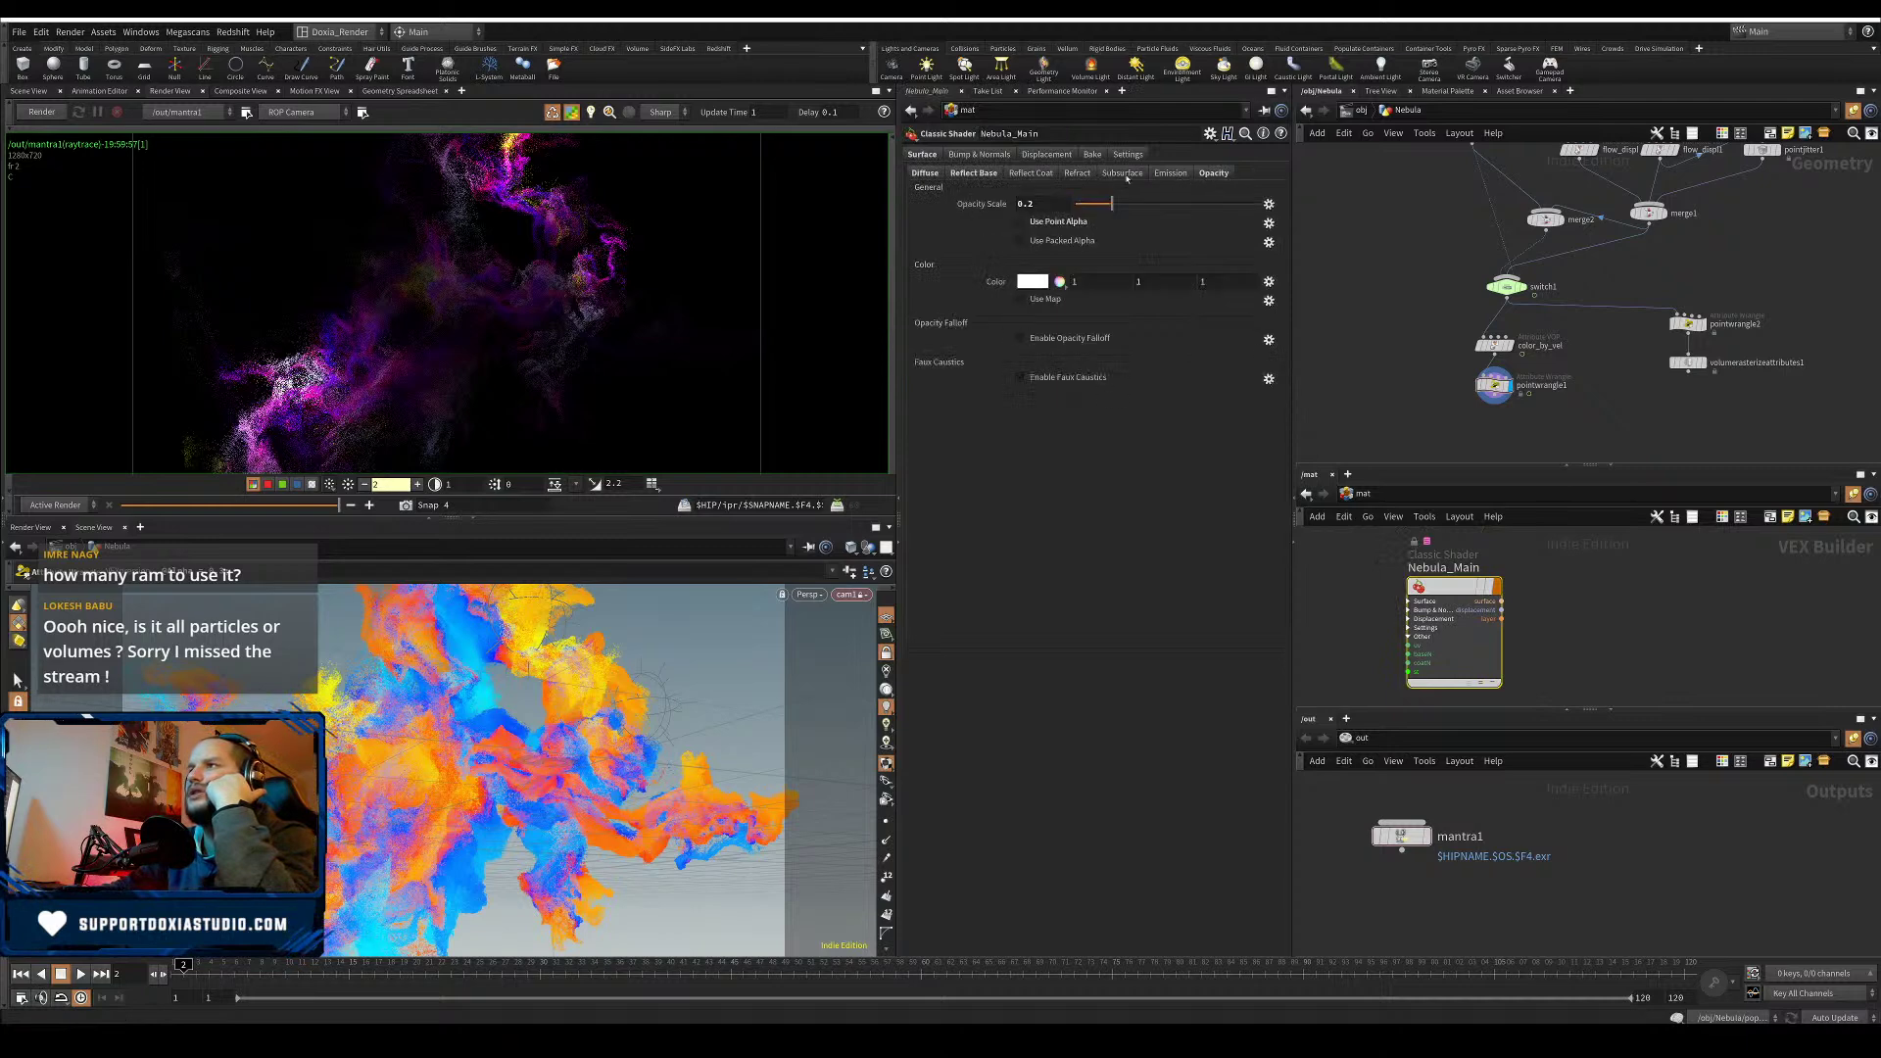
{"action": "left_click", "coordinate": [926, 174]}
{"action": "left_click", "coordinate": [1211, 173]}
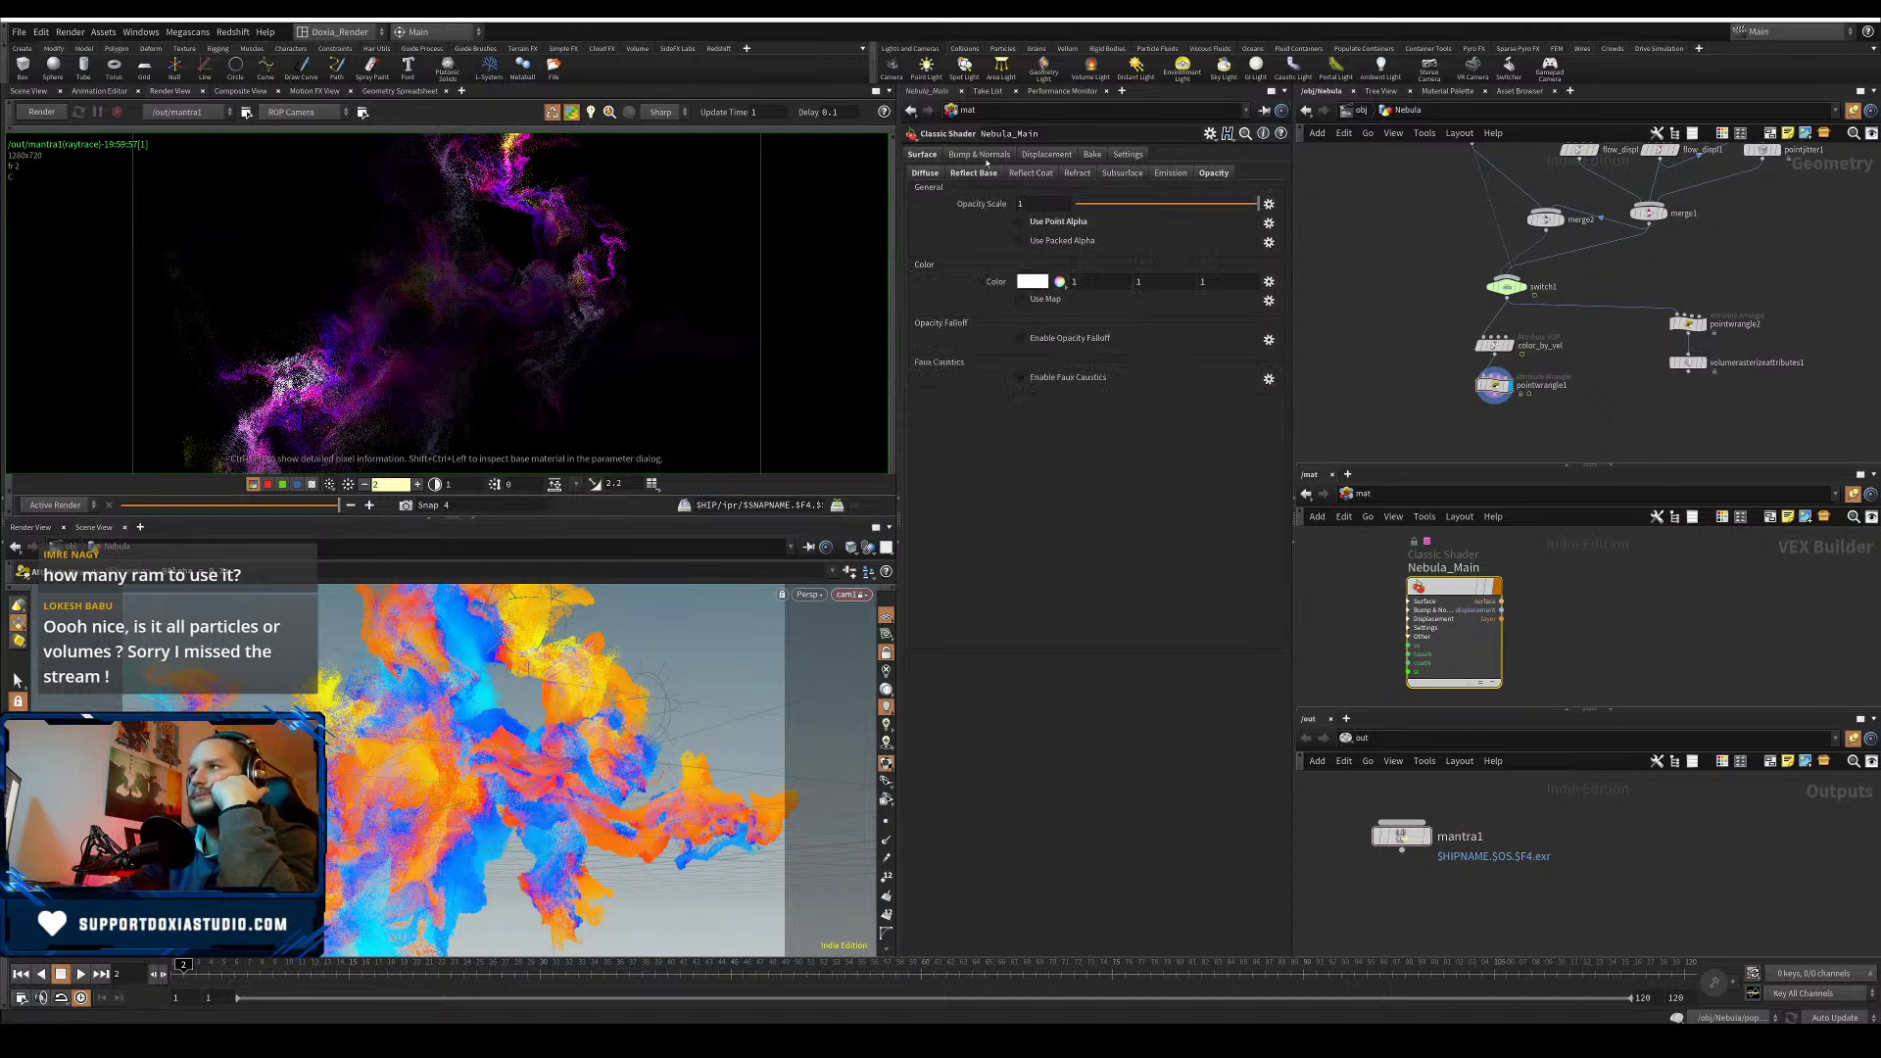
{"action": "left_click", "coordinate": [926, 174]}
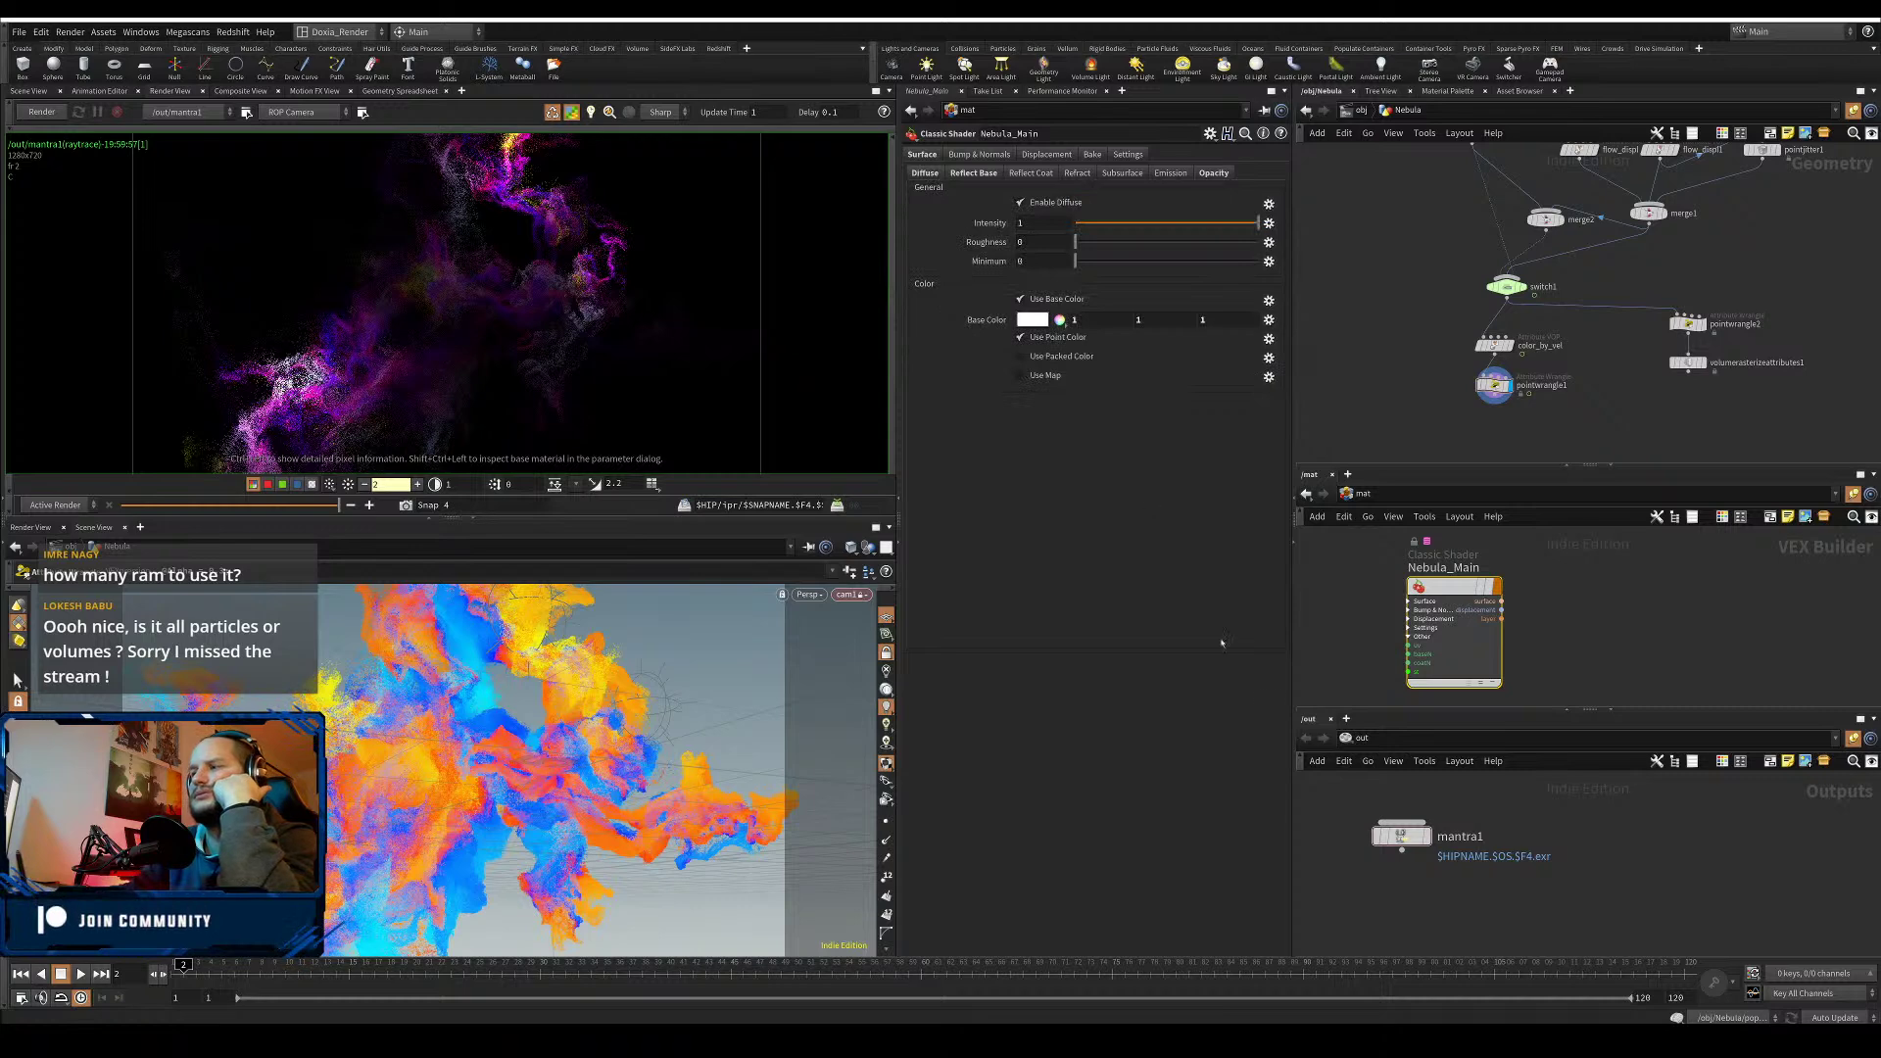
{"action": "left_click", "coordinate": [1403, 836]}
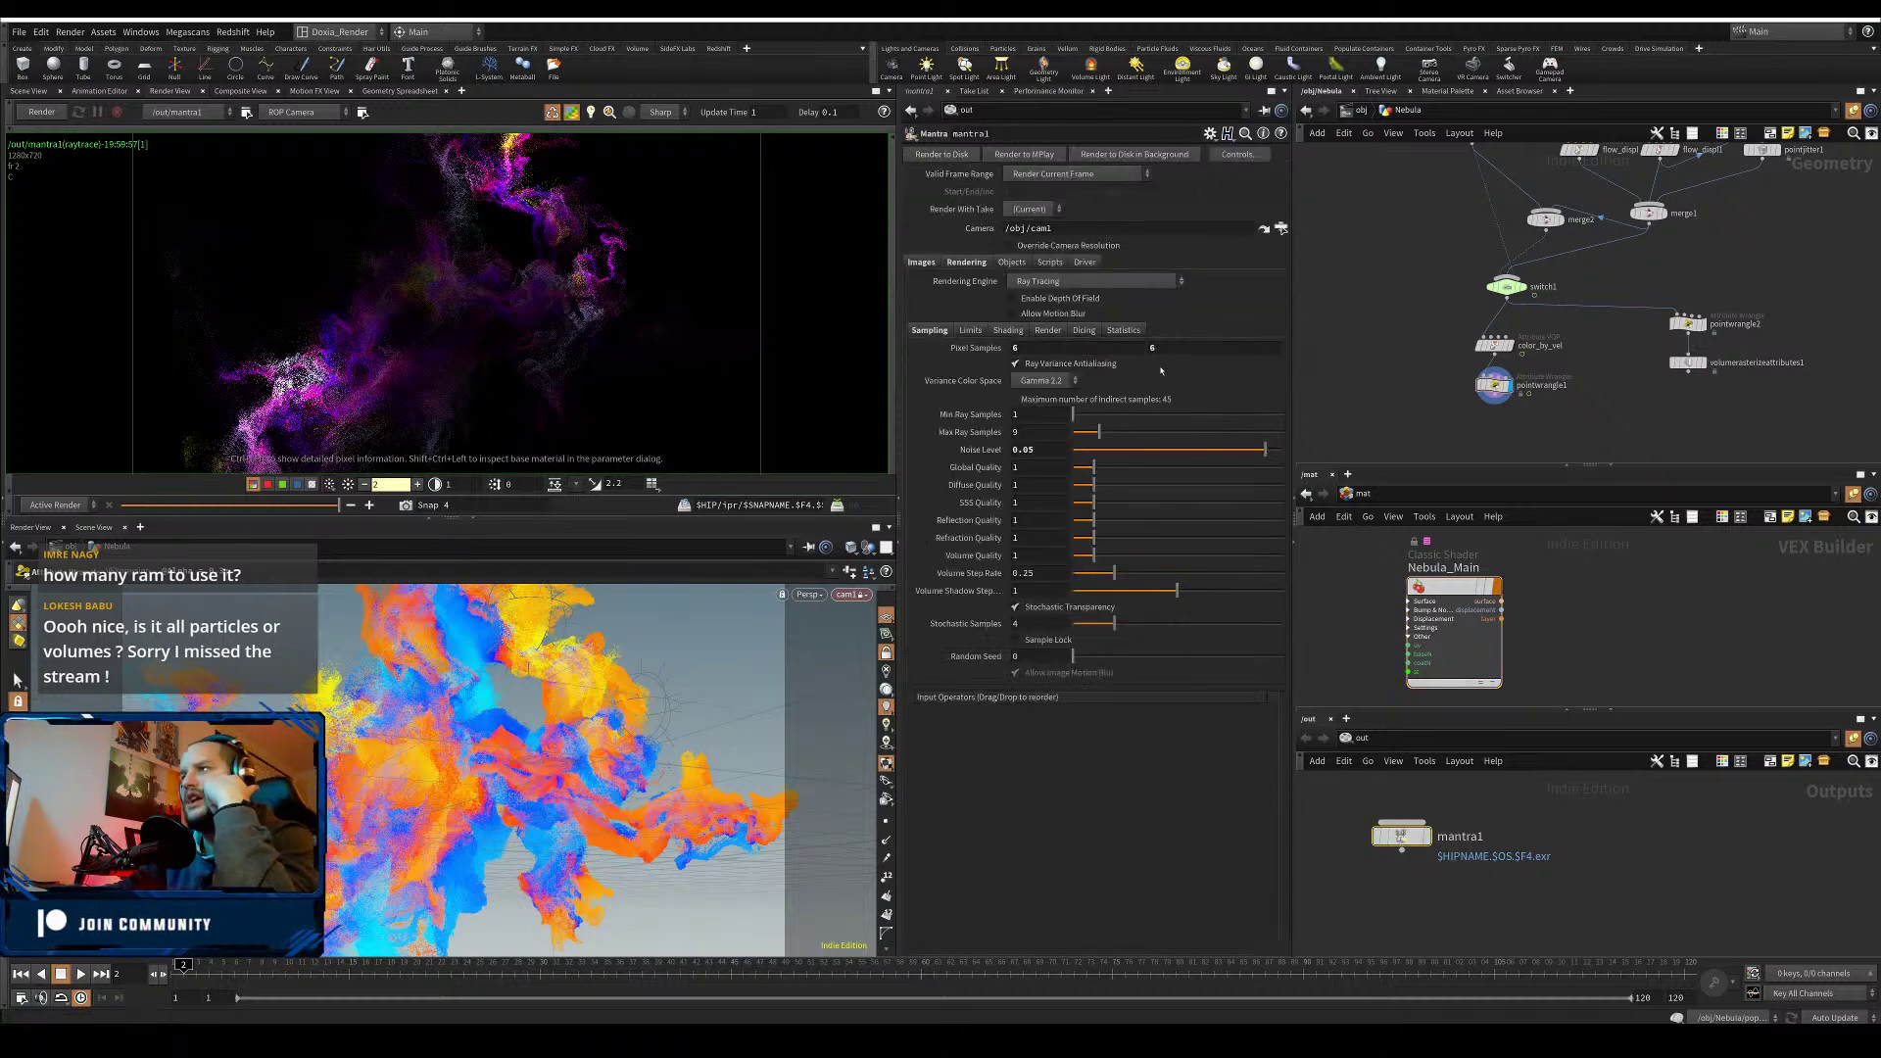
- Switch mantra1's Rendering Engine from Ray Tracing to Physically Based Rendering
{"action": "left_click", "coordinate": [1095, 284]}
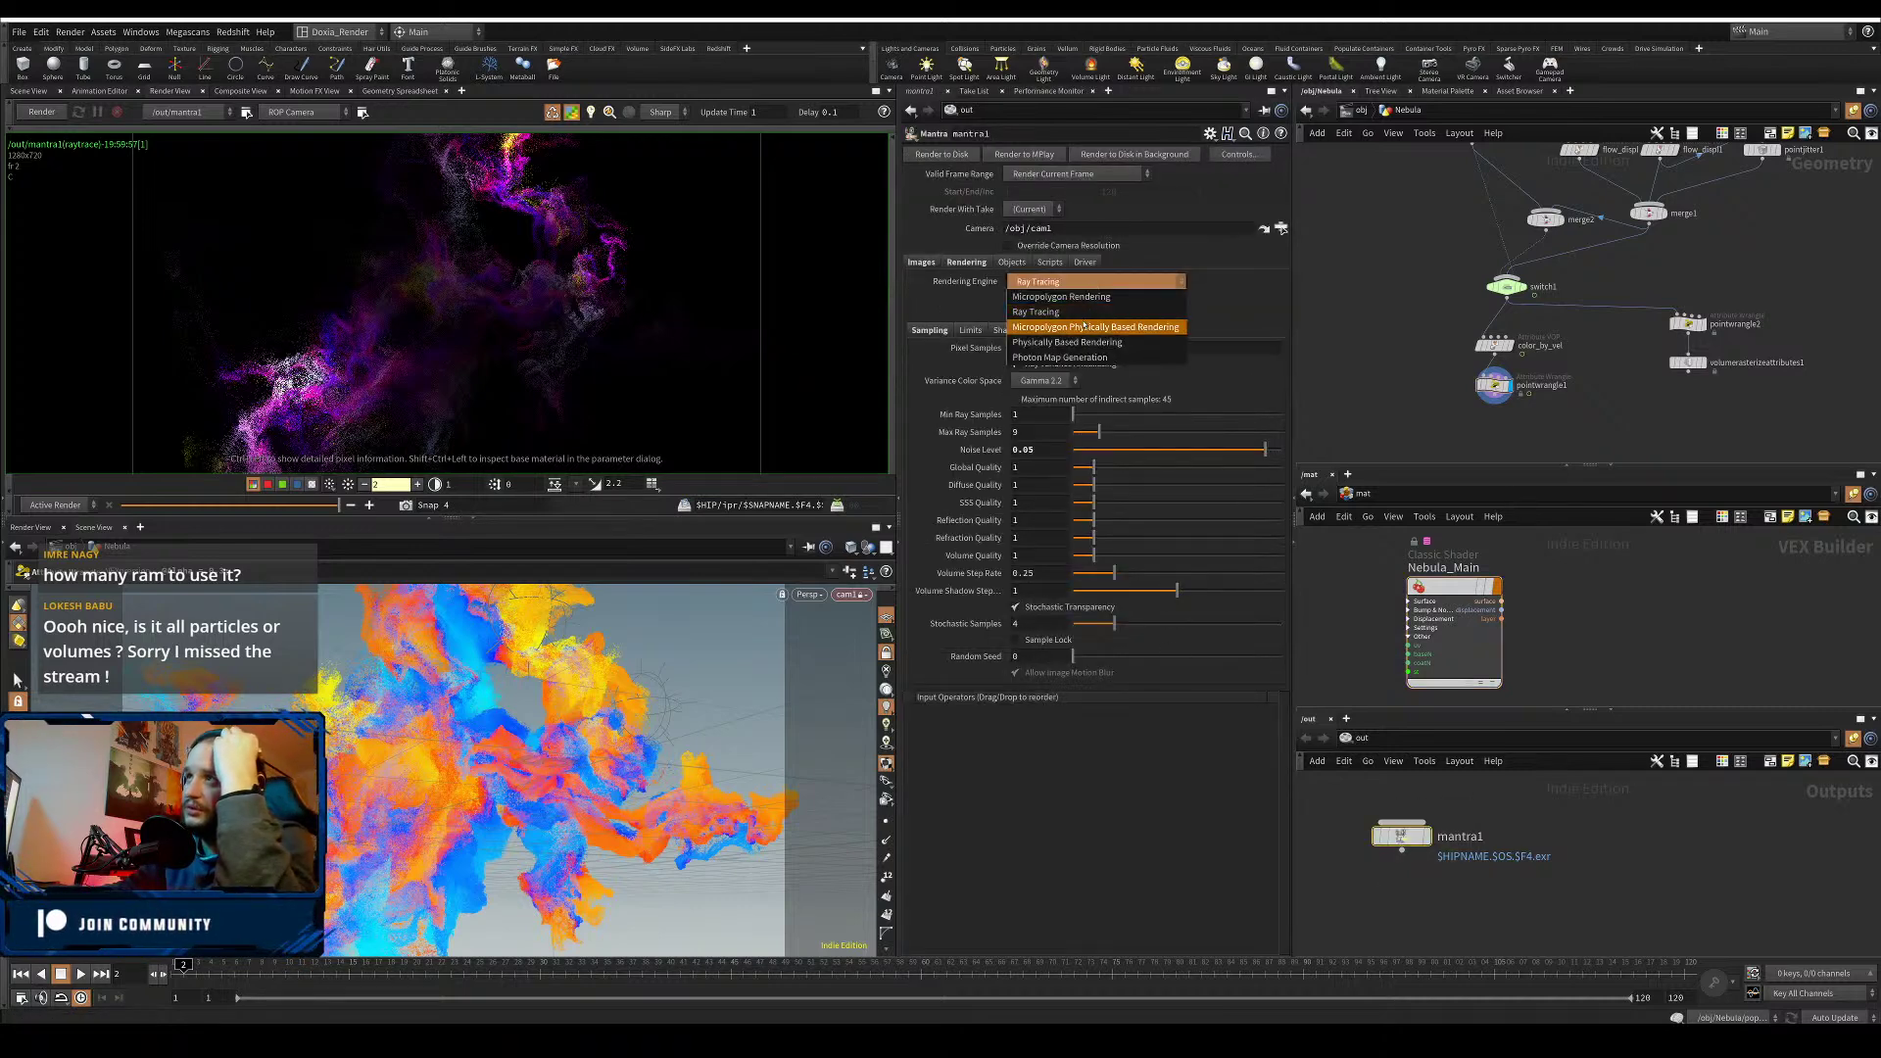
{"action": "left_click", "coordinate": [1083, 344]}
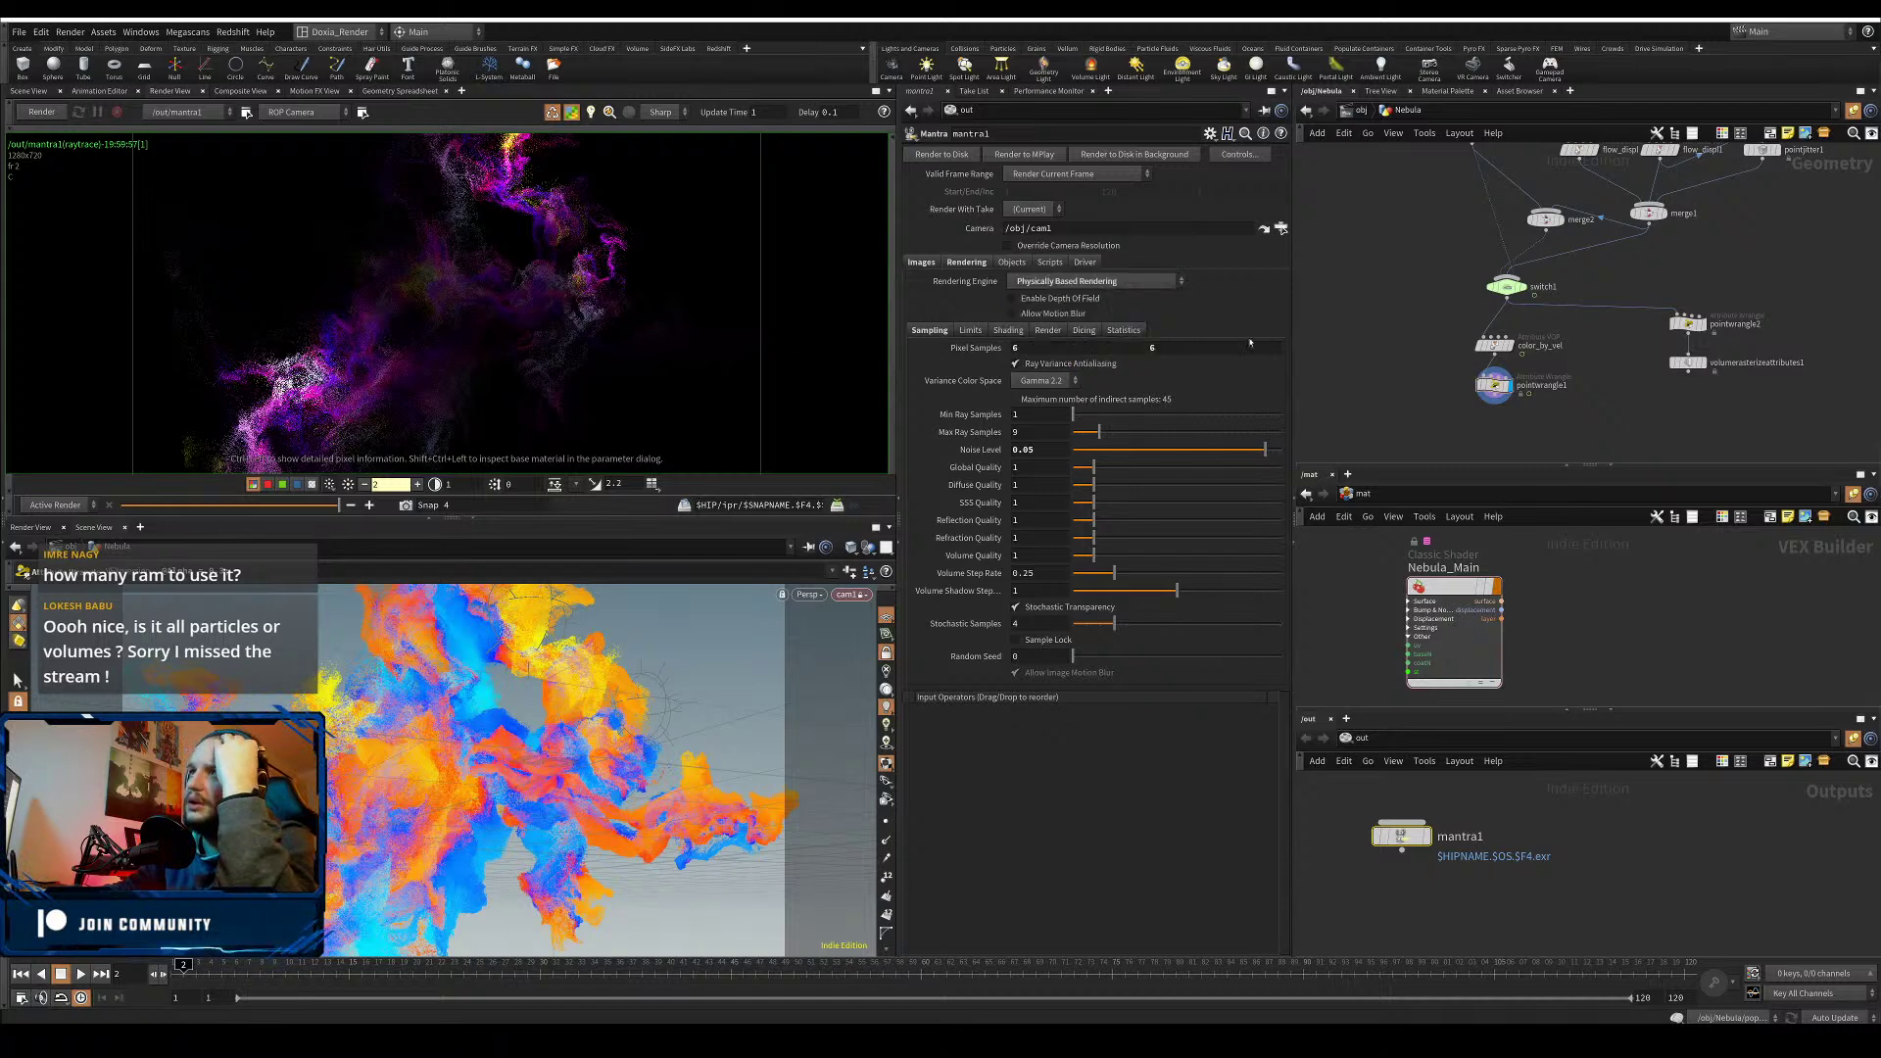
{"action": "scroll", "coordinate": [1371, 322], "scroll_direction": "down", "scroll_amount": 1}
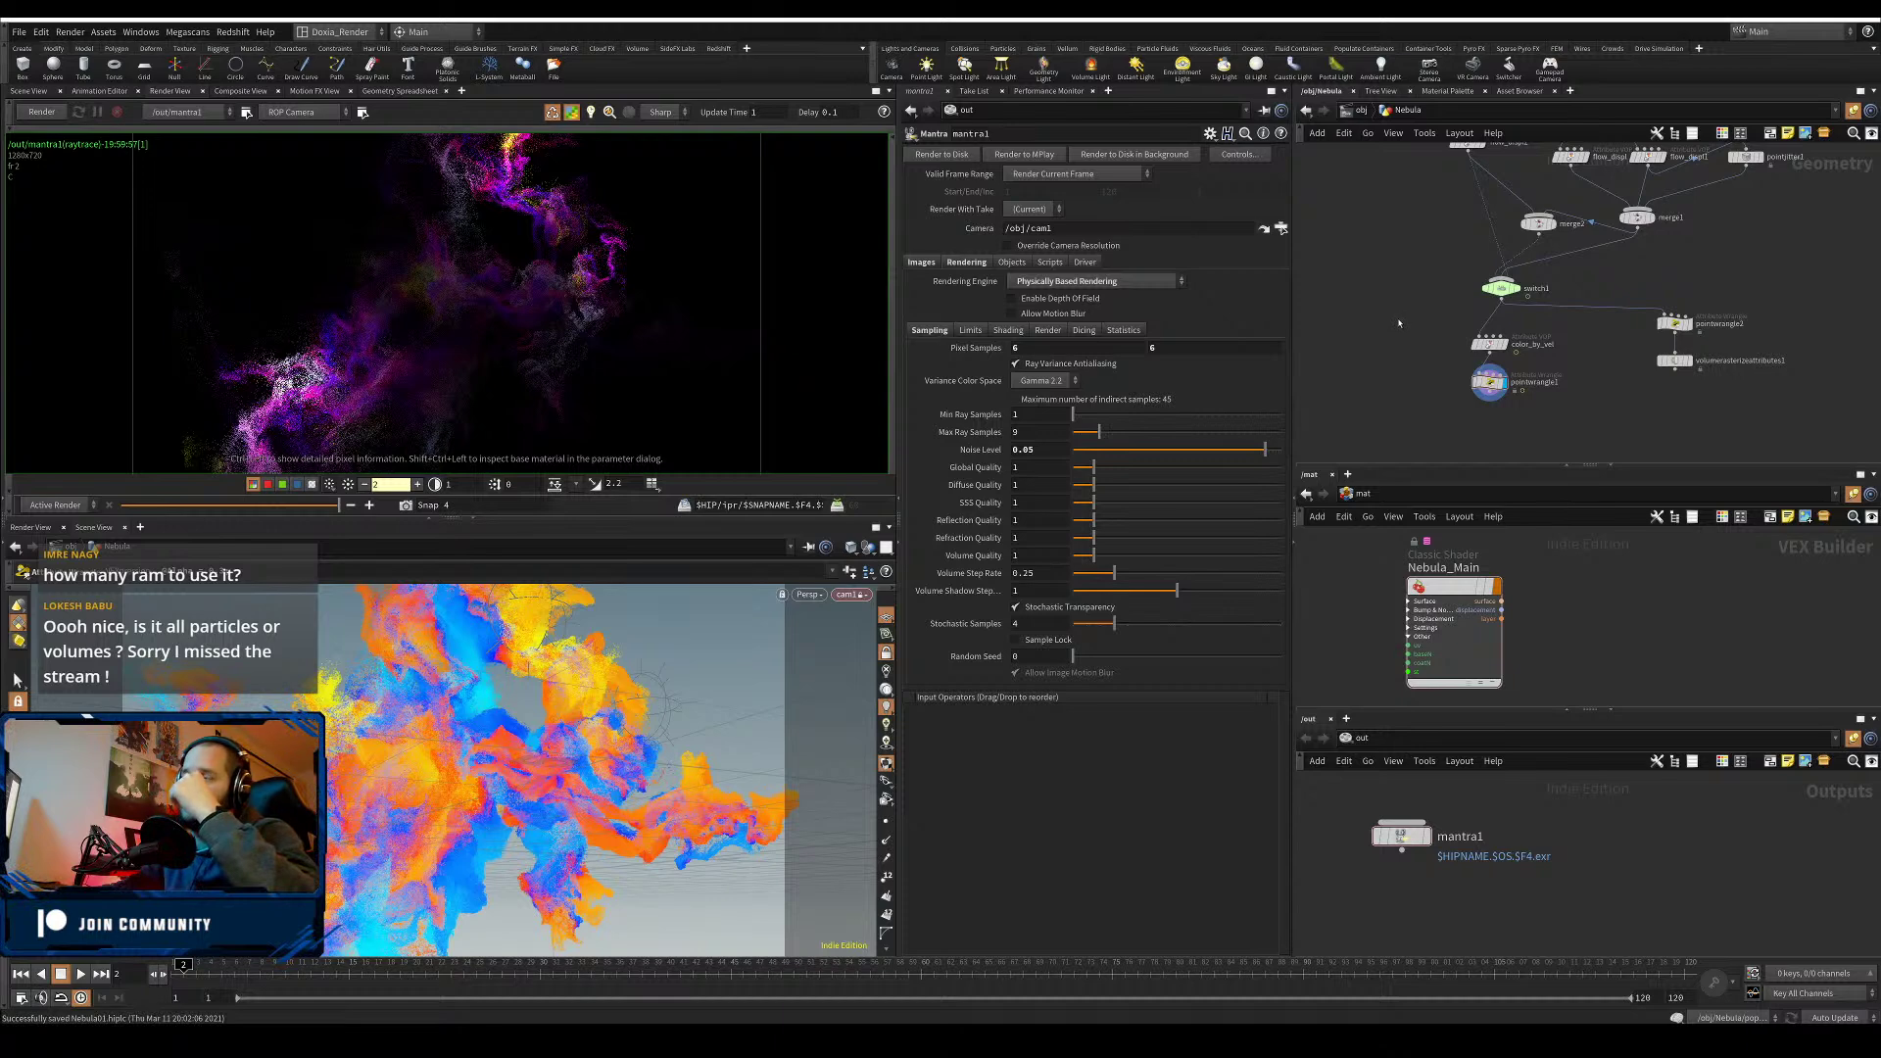
- Check the color_by_vel ramp inside Nebula, return to object level, and save Nebula01.hiplc
{"action": "key", "text": "u"}
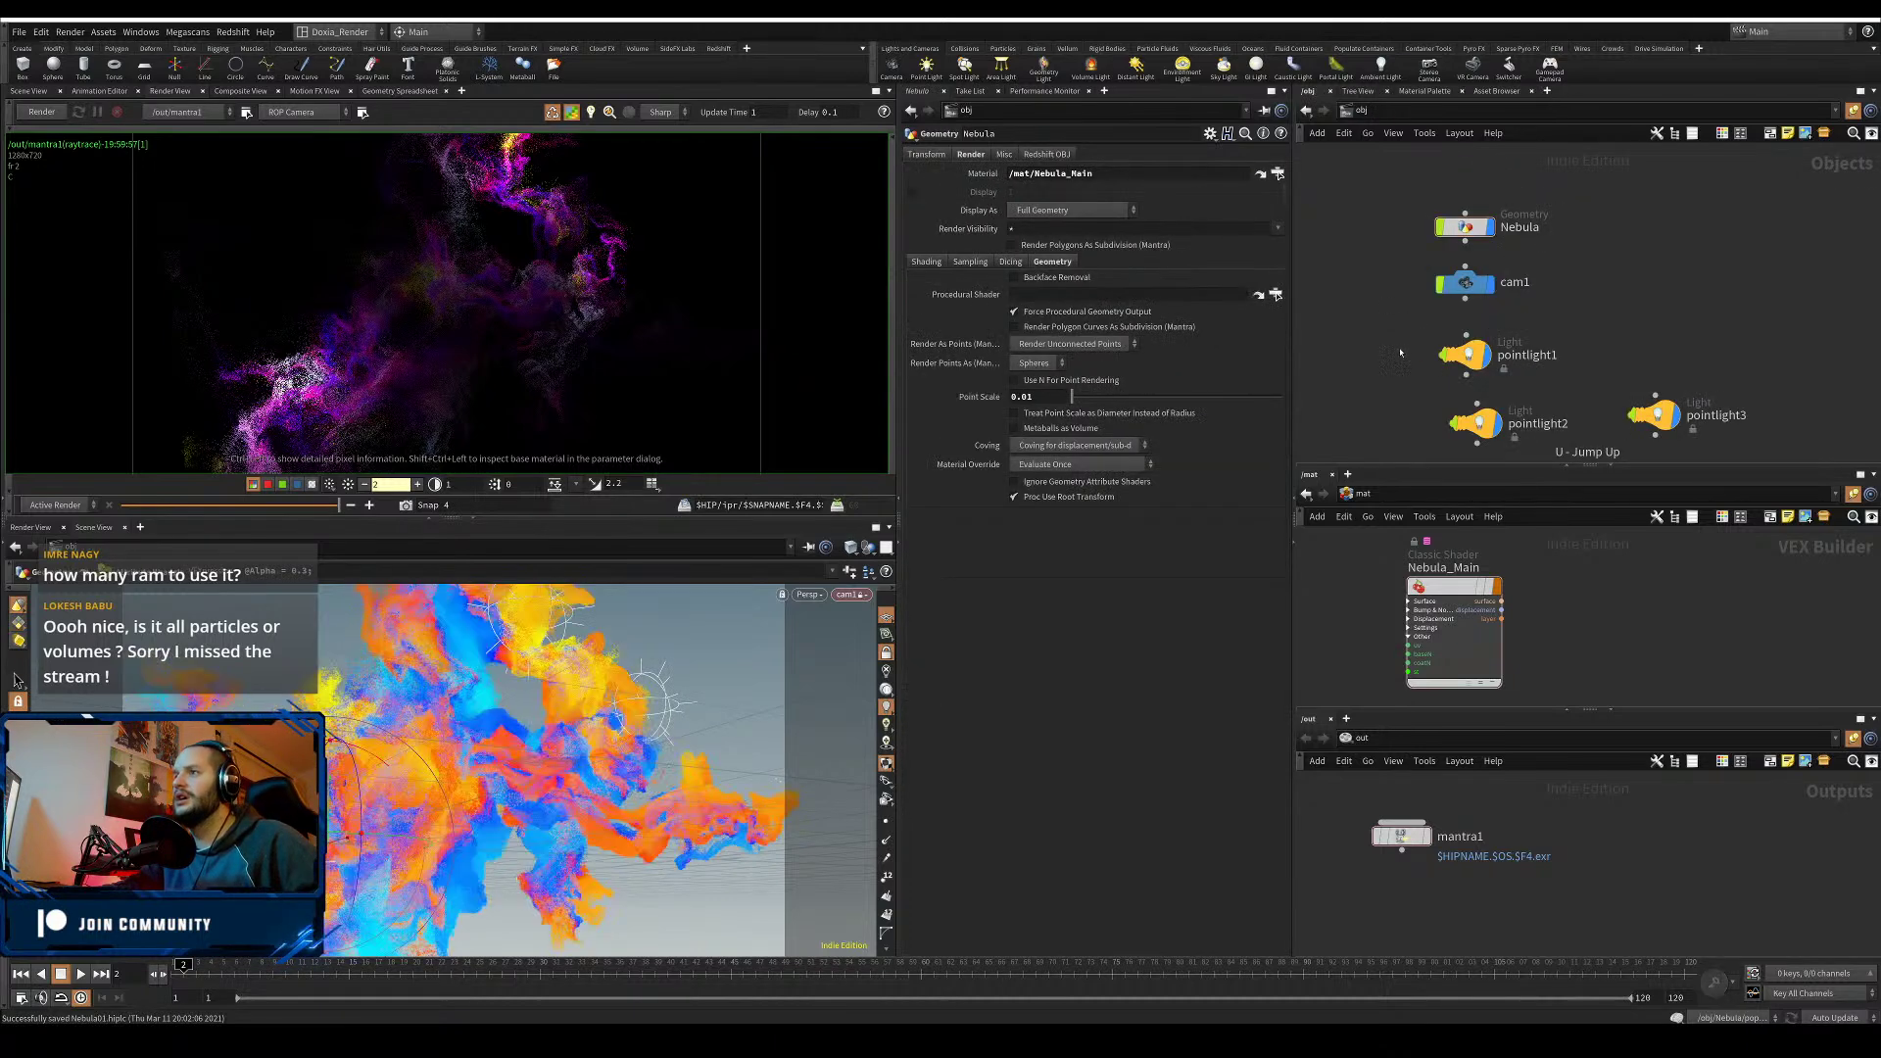
{"action": "double_click", "coordinate": [1464, 227]}
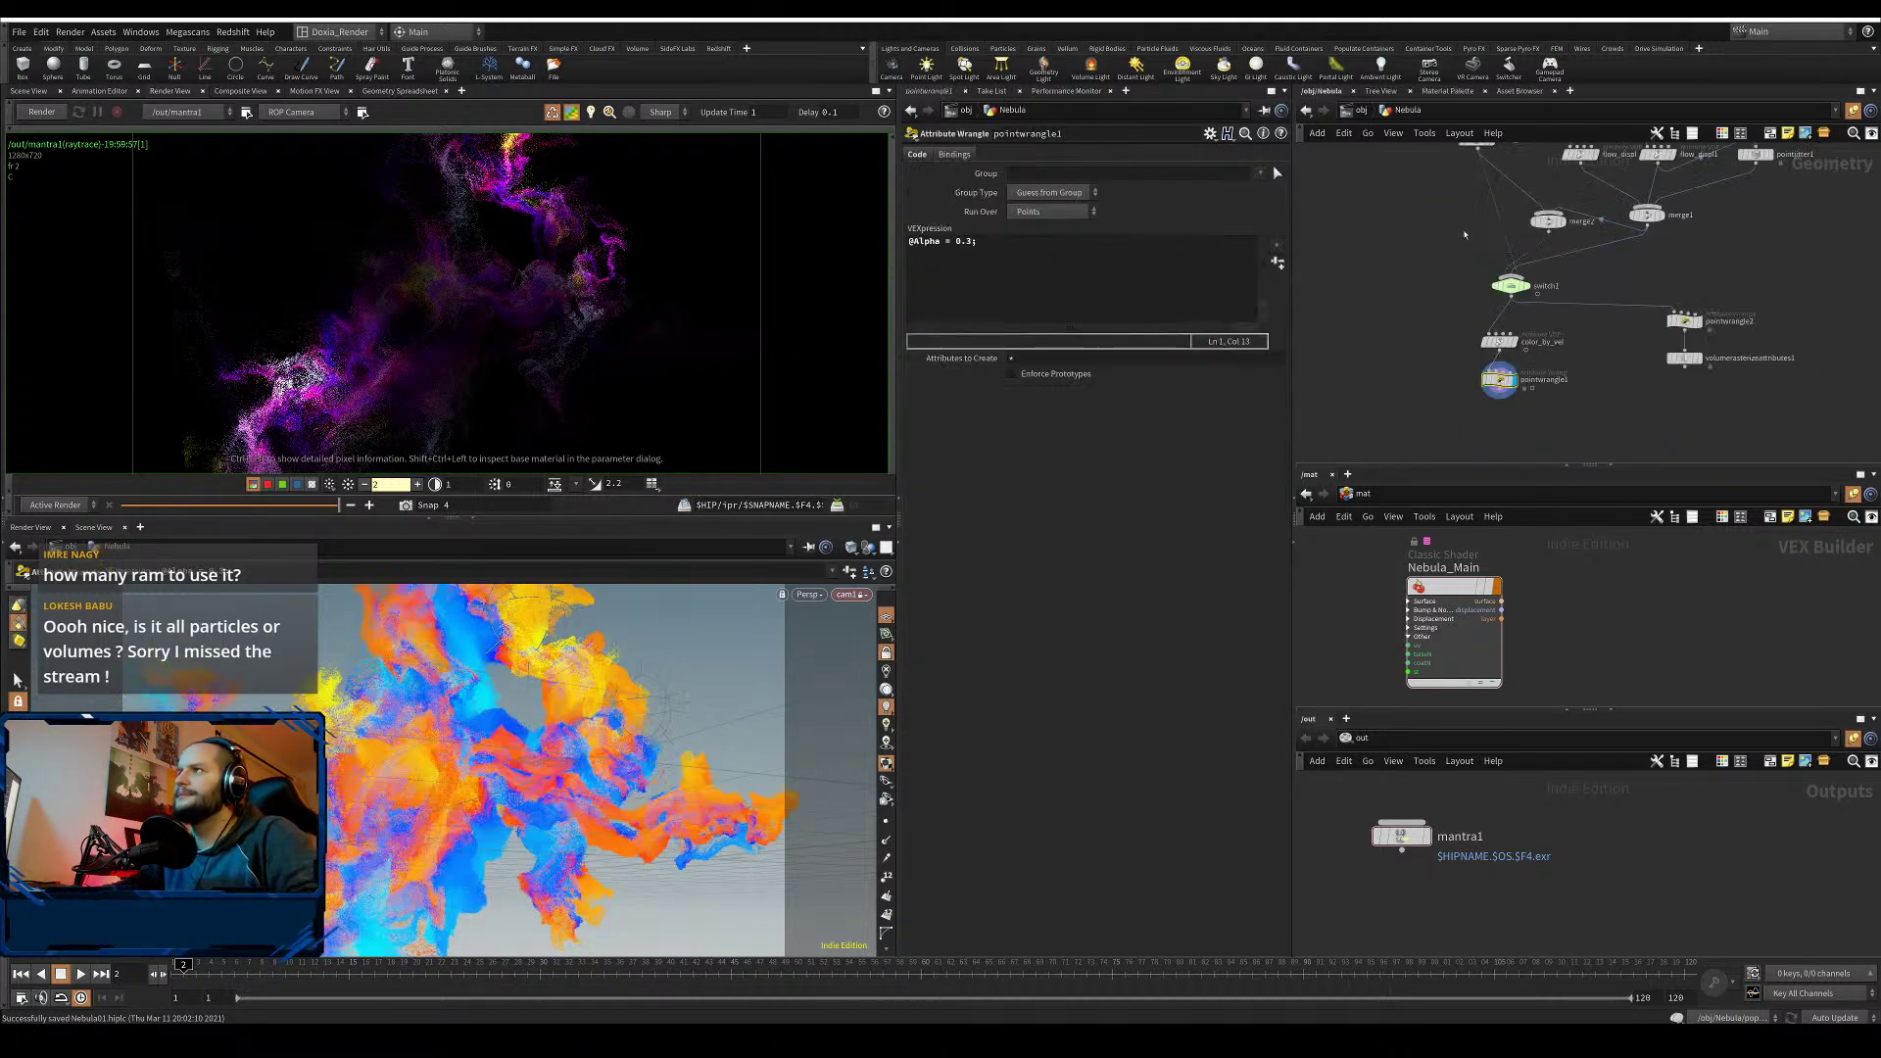
{"action": "left_click", "coordinate": [1491, 343]}
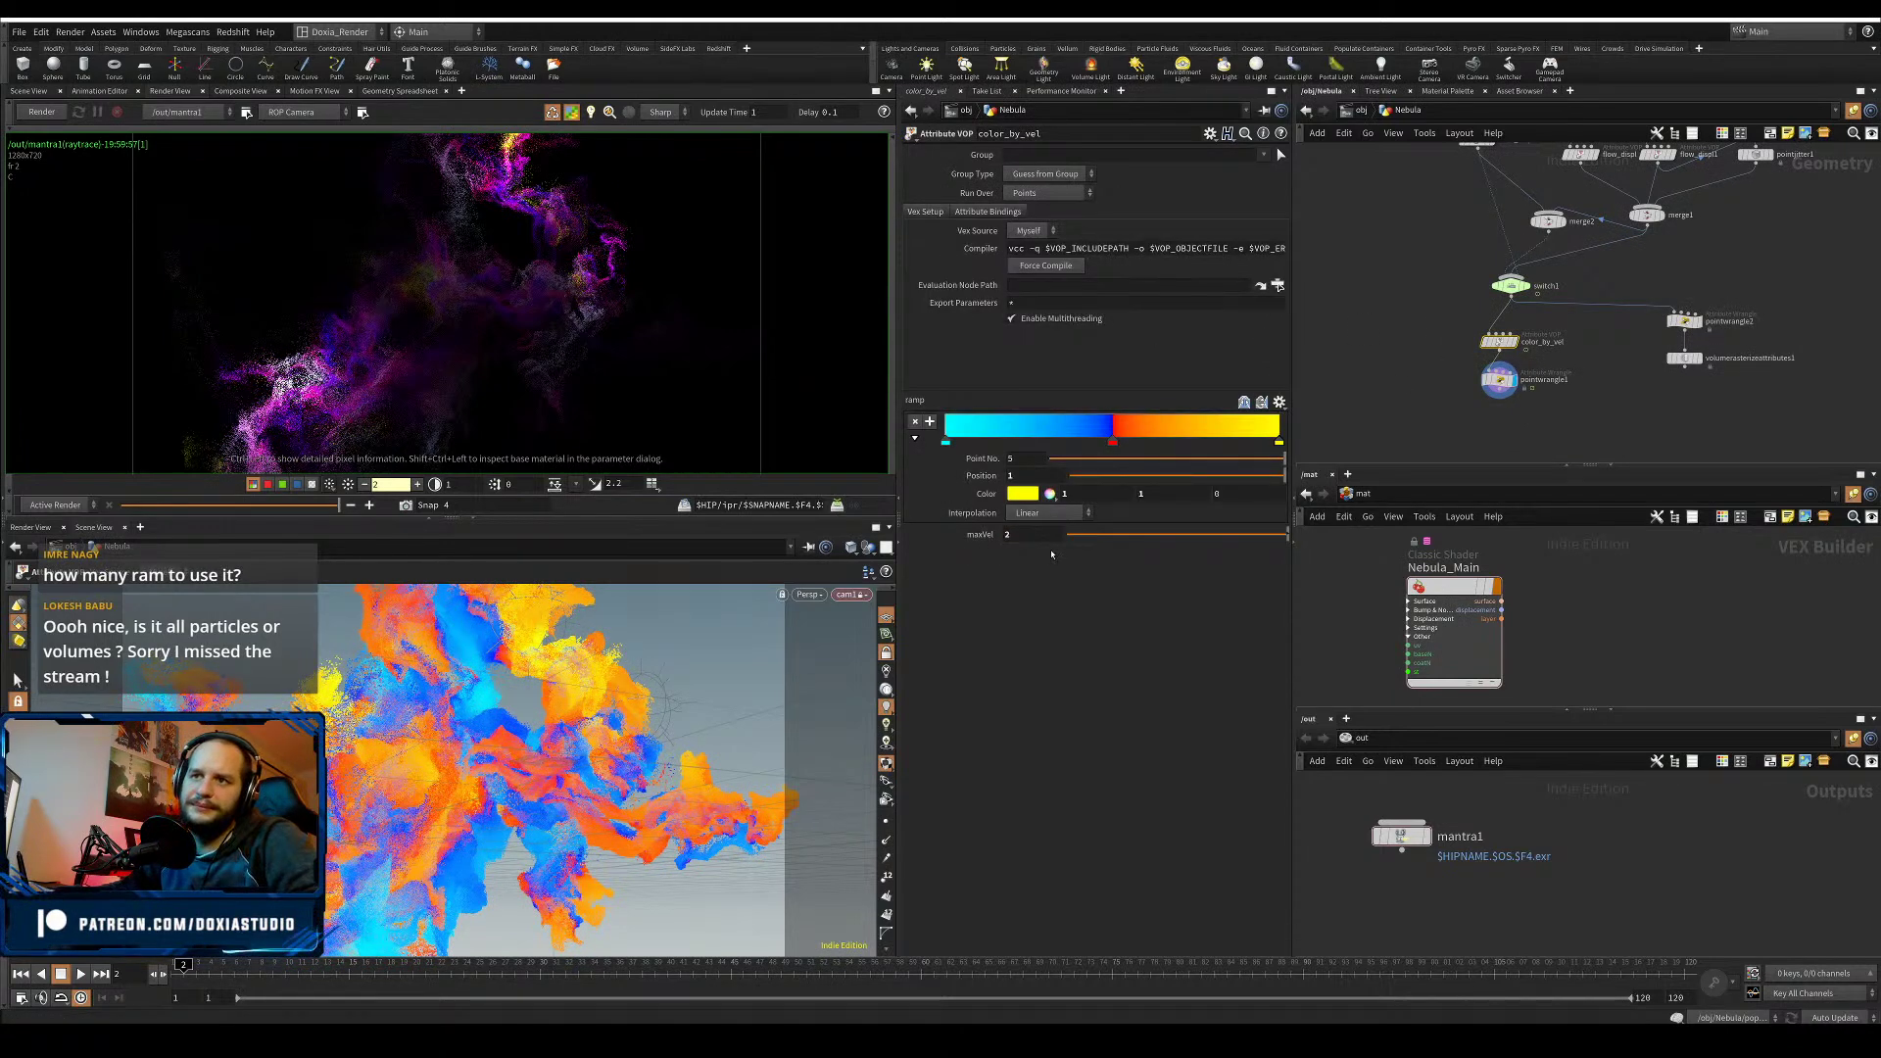
{"action": "key", "text": "u"}
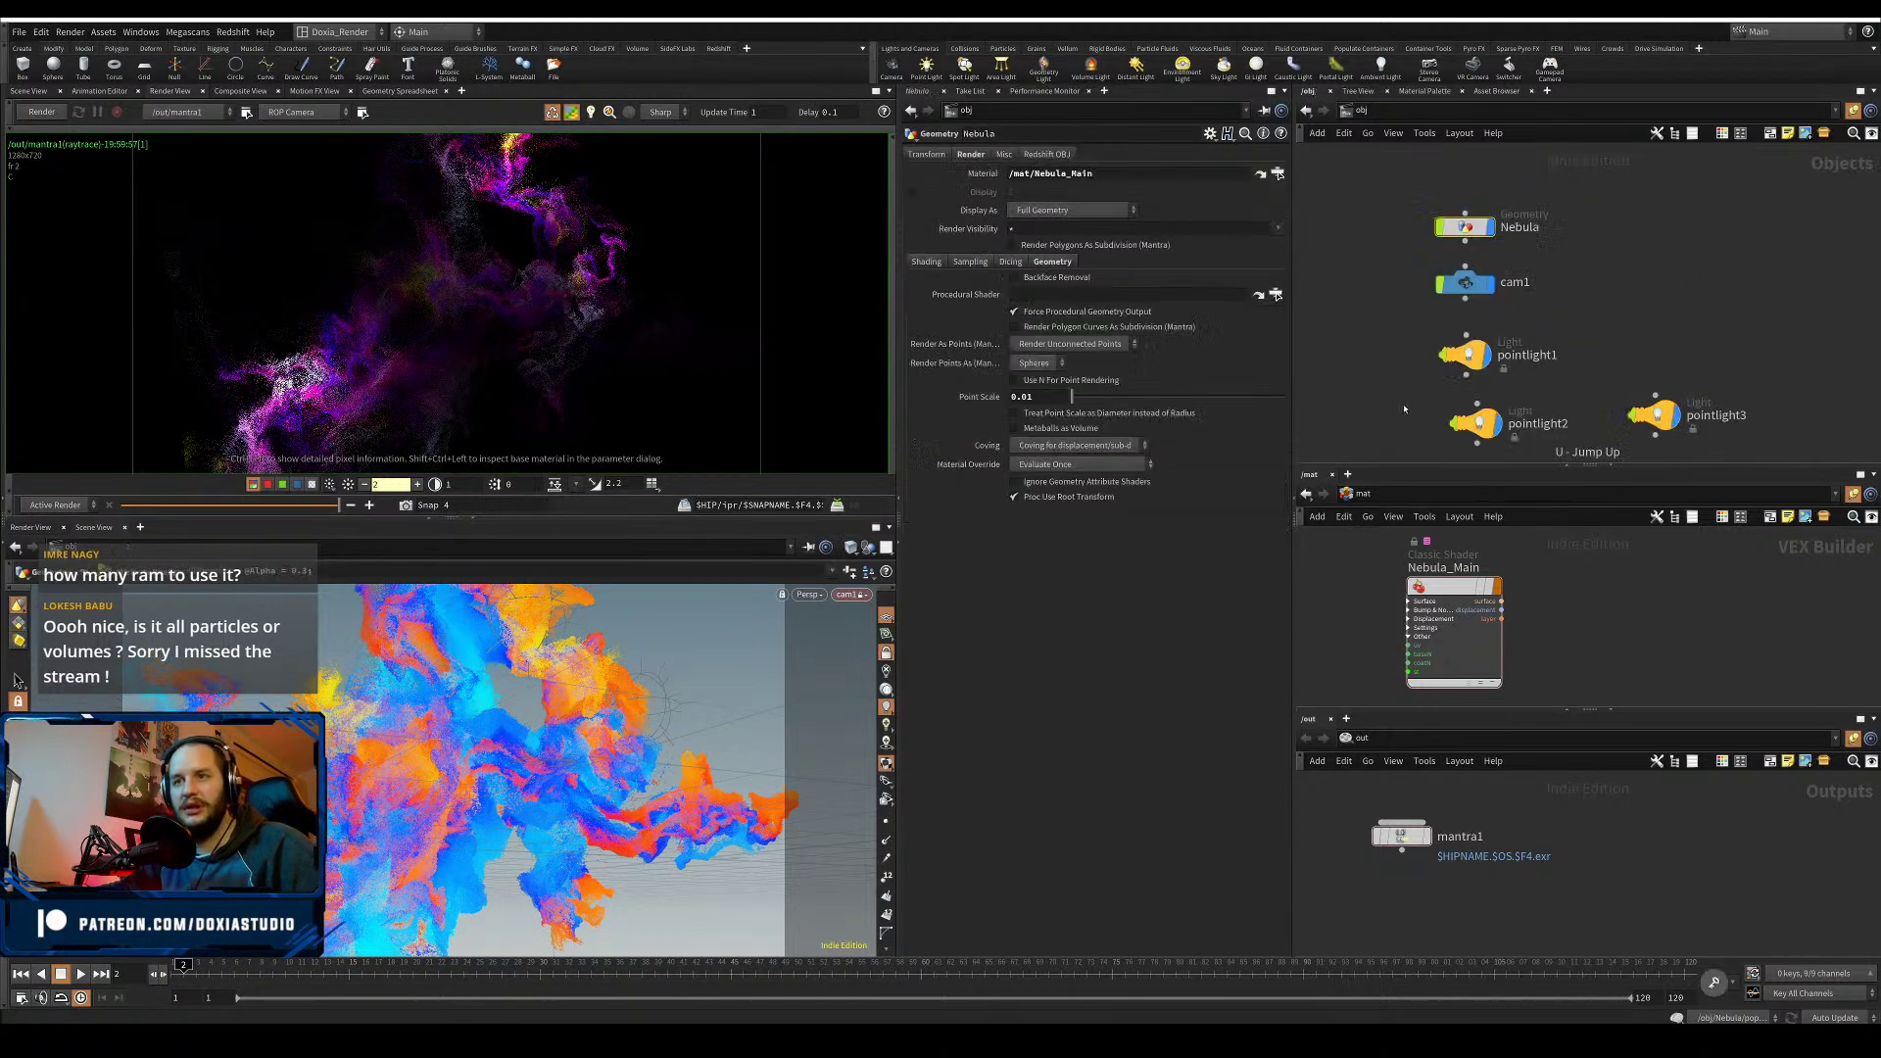
{"action": "key", "text": "ctrl+s"}
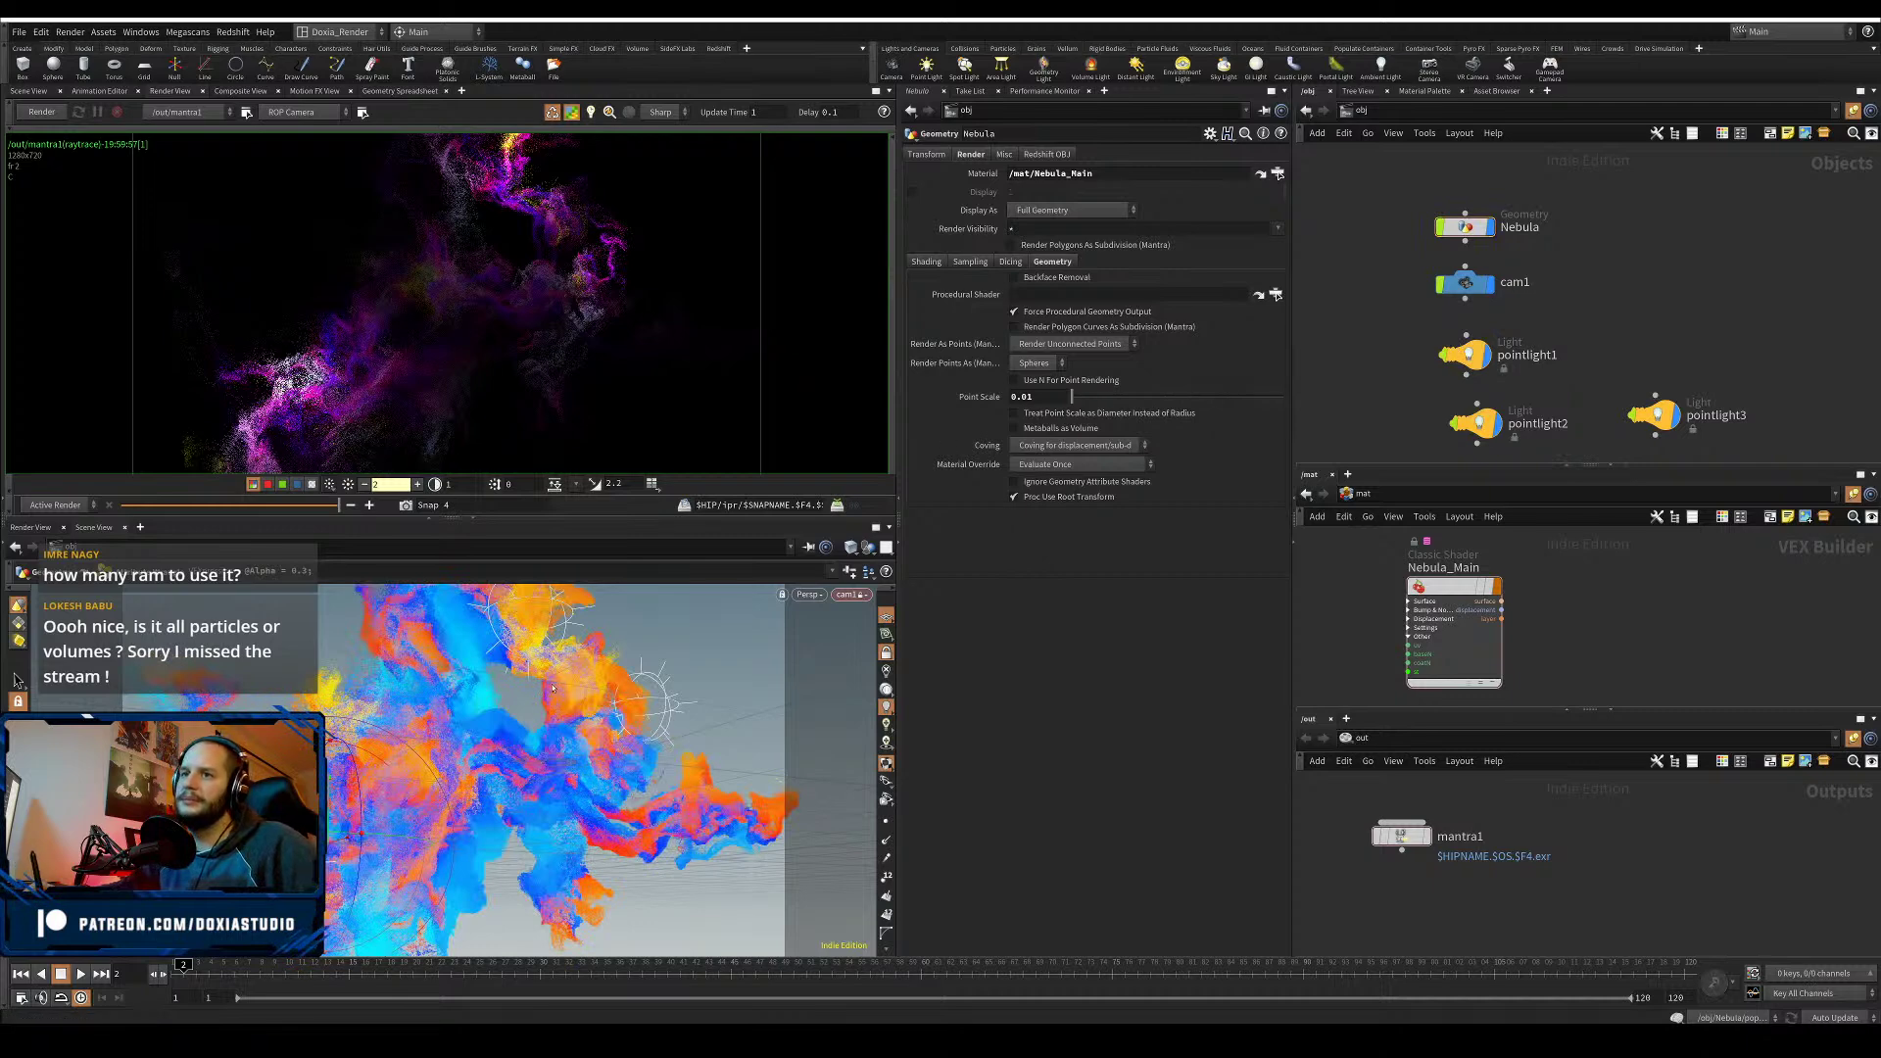
{"action": "left_click", "coordinate": [1653, 414]}
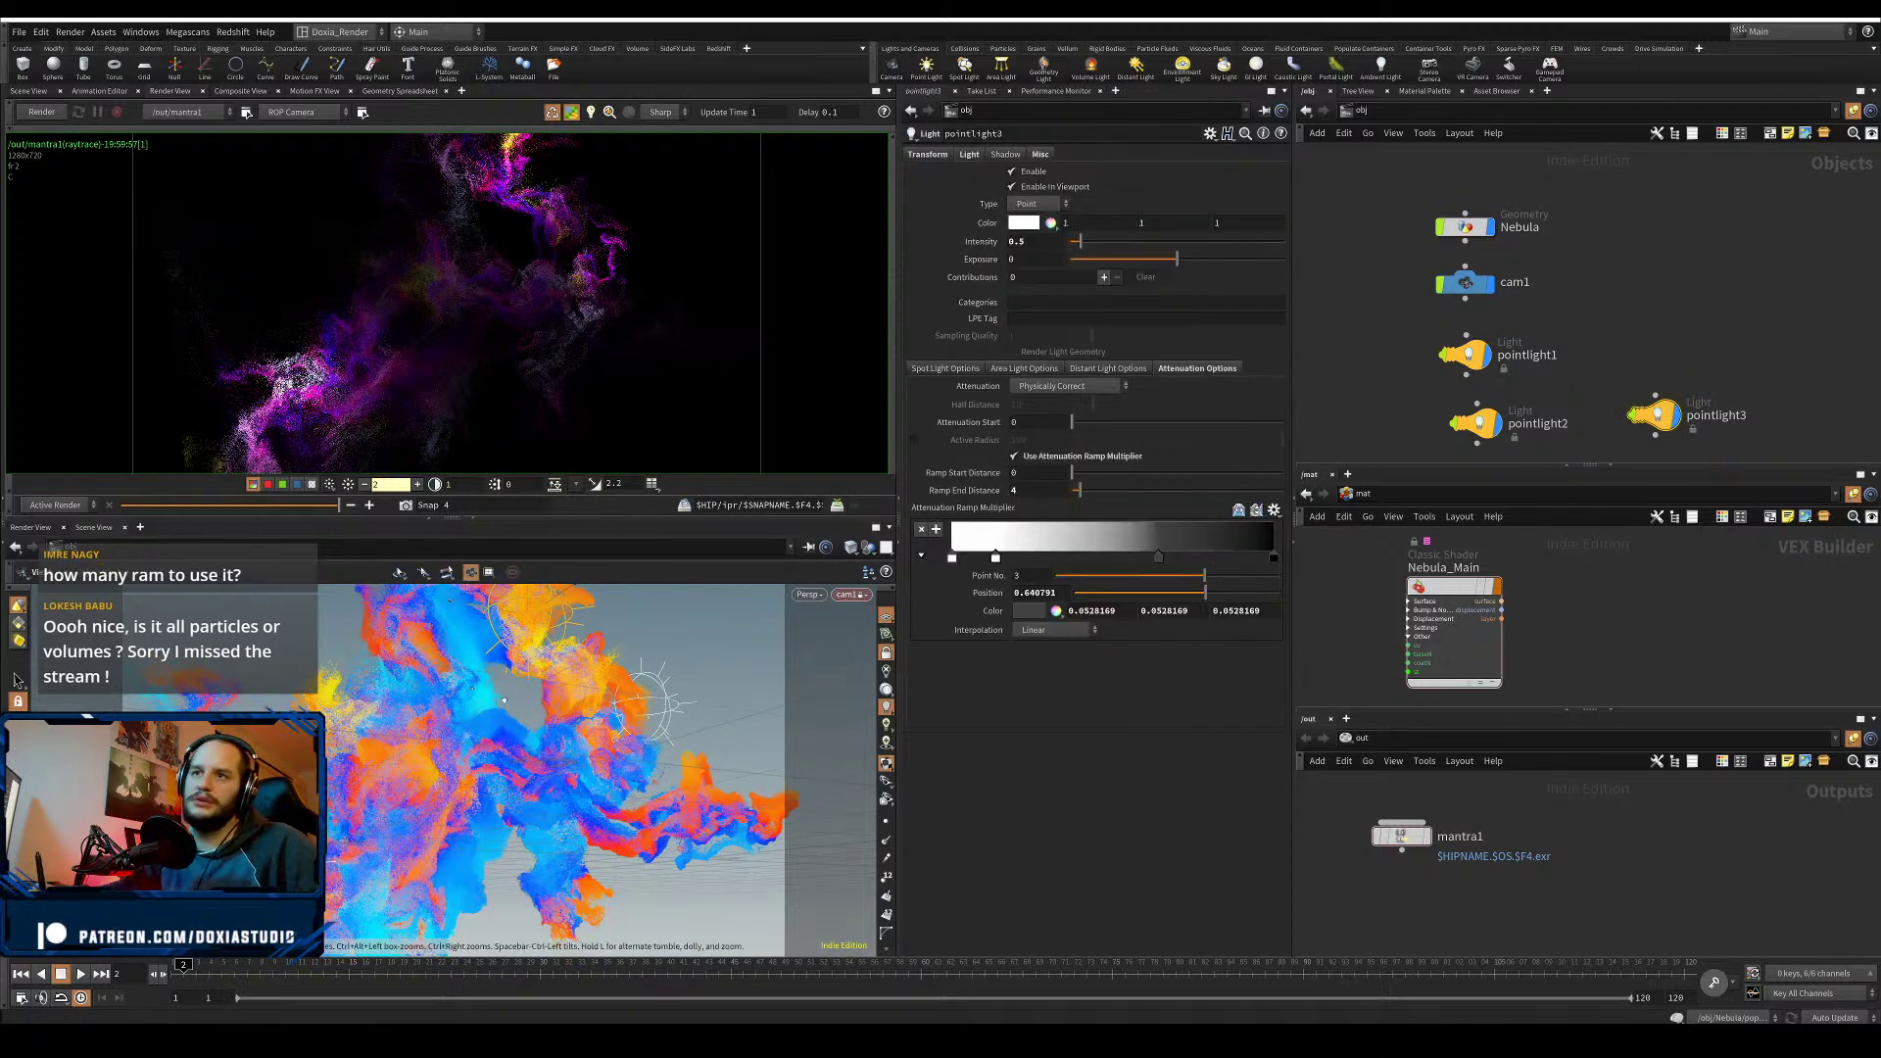
- Duplicate pointlight3 as pointlight4 with a ramp end distance of 2
{"action": "left_click_drag", "start_coordinate": [529, 730], "coordinate": [635, 788]}
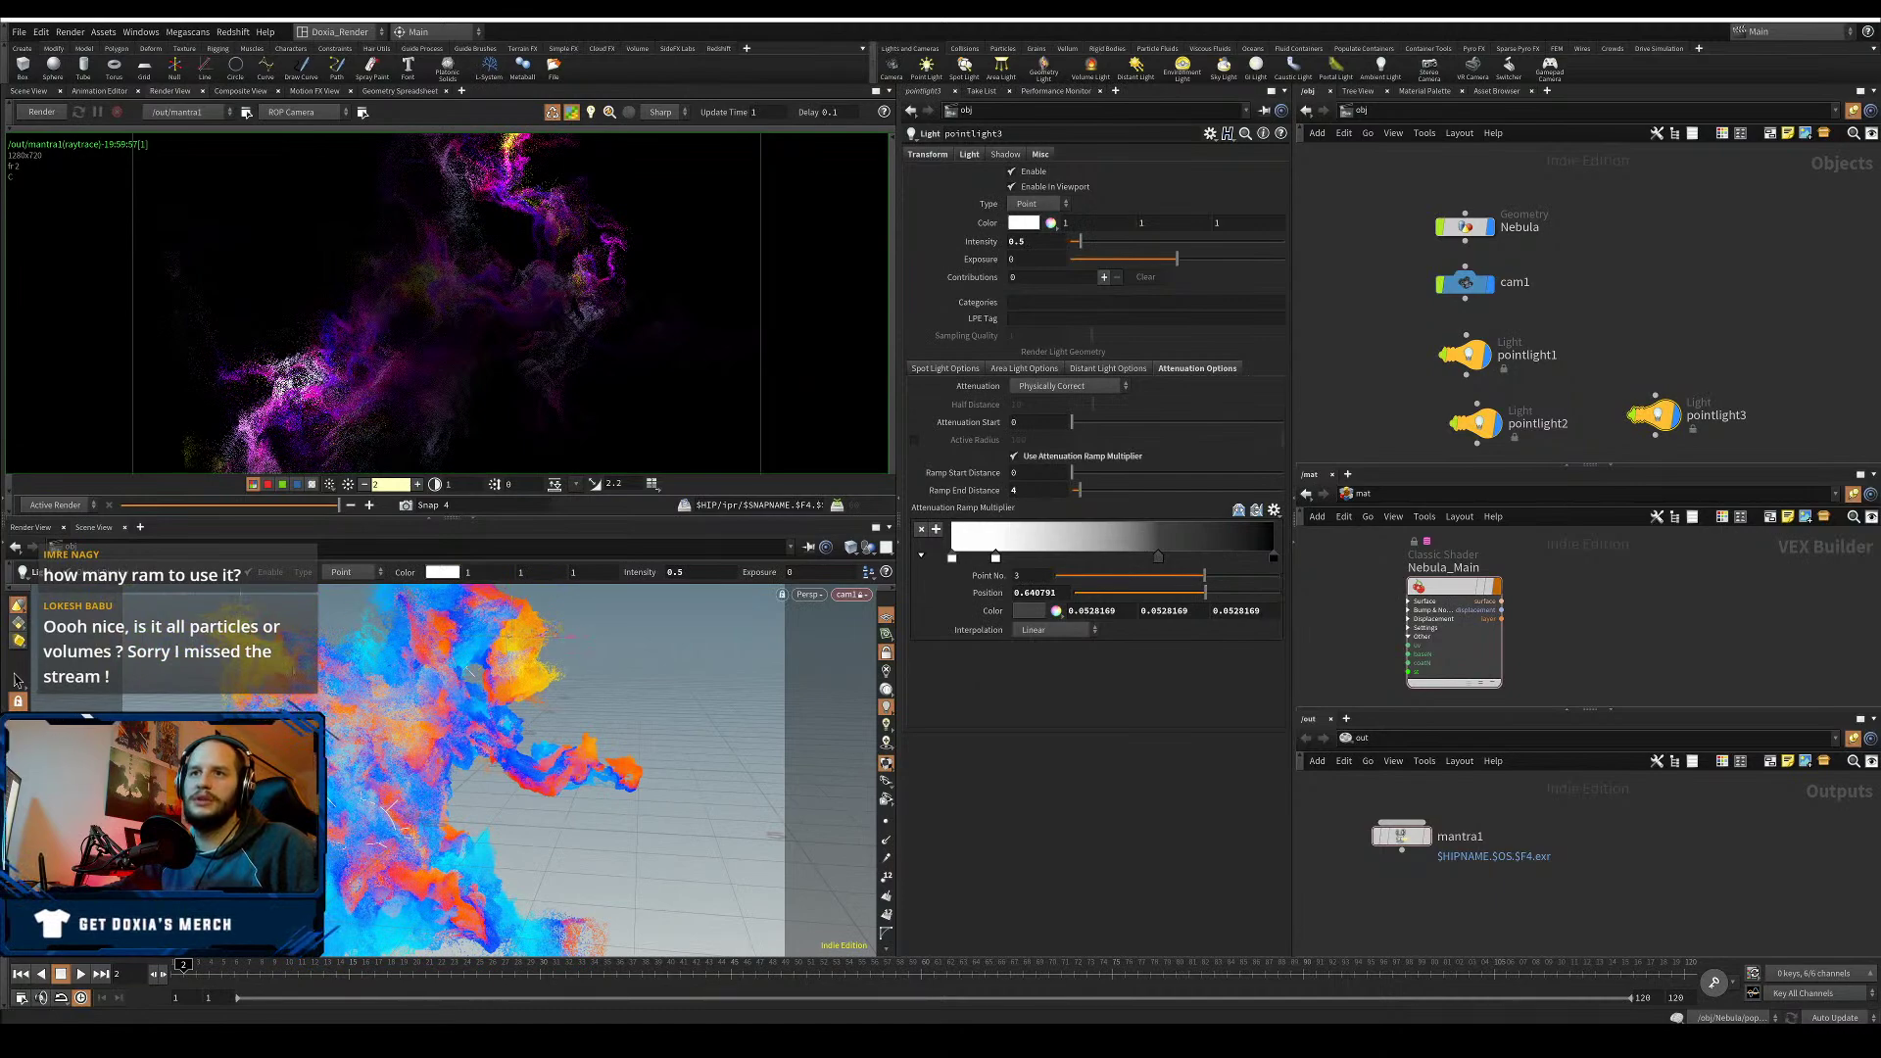
{"action": "left_click_drag", "start_coordinate": [675, 911], "coordinate": [380, 849], "text": "alt"}
{"action": "left_click_drag", "start_coordinate": [1663, 414], "coordinate": [1684, 359], "text": "alt"}
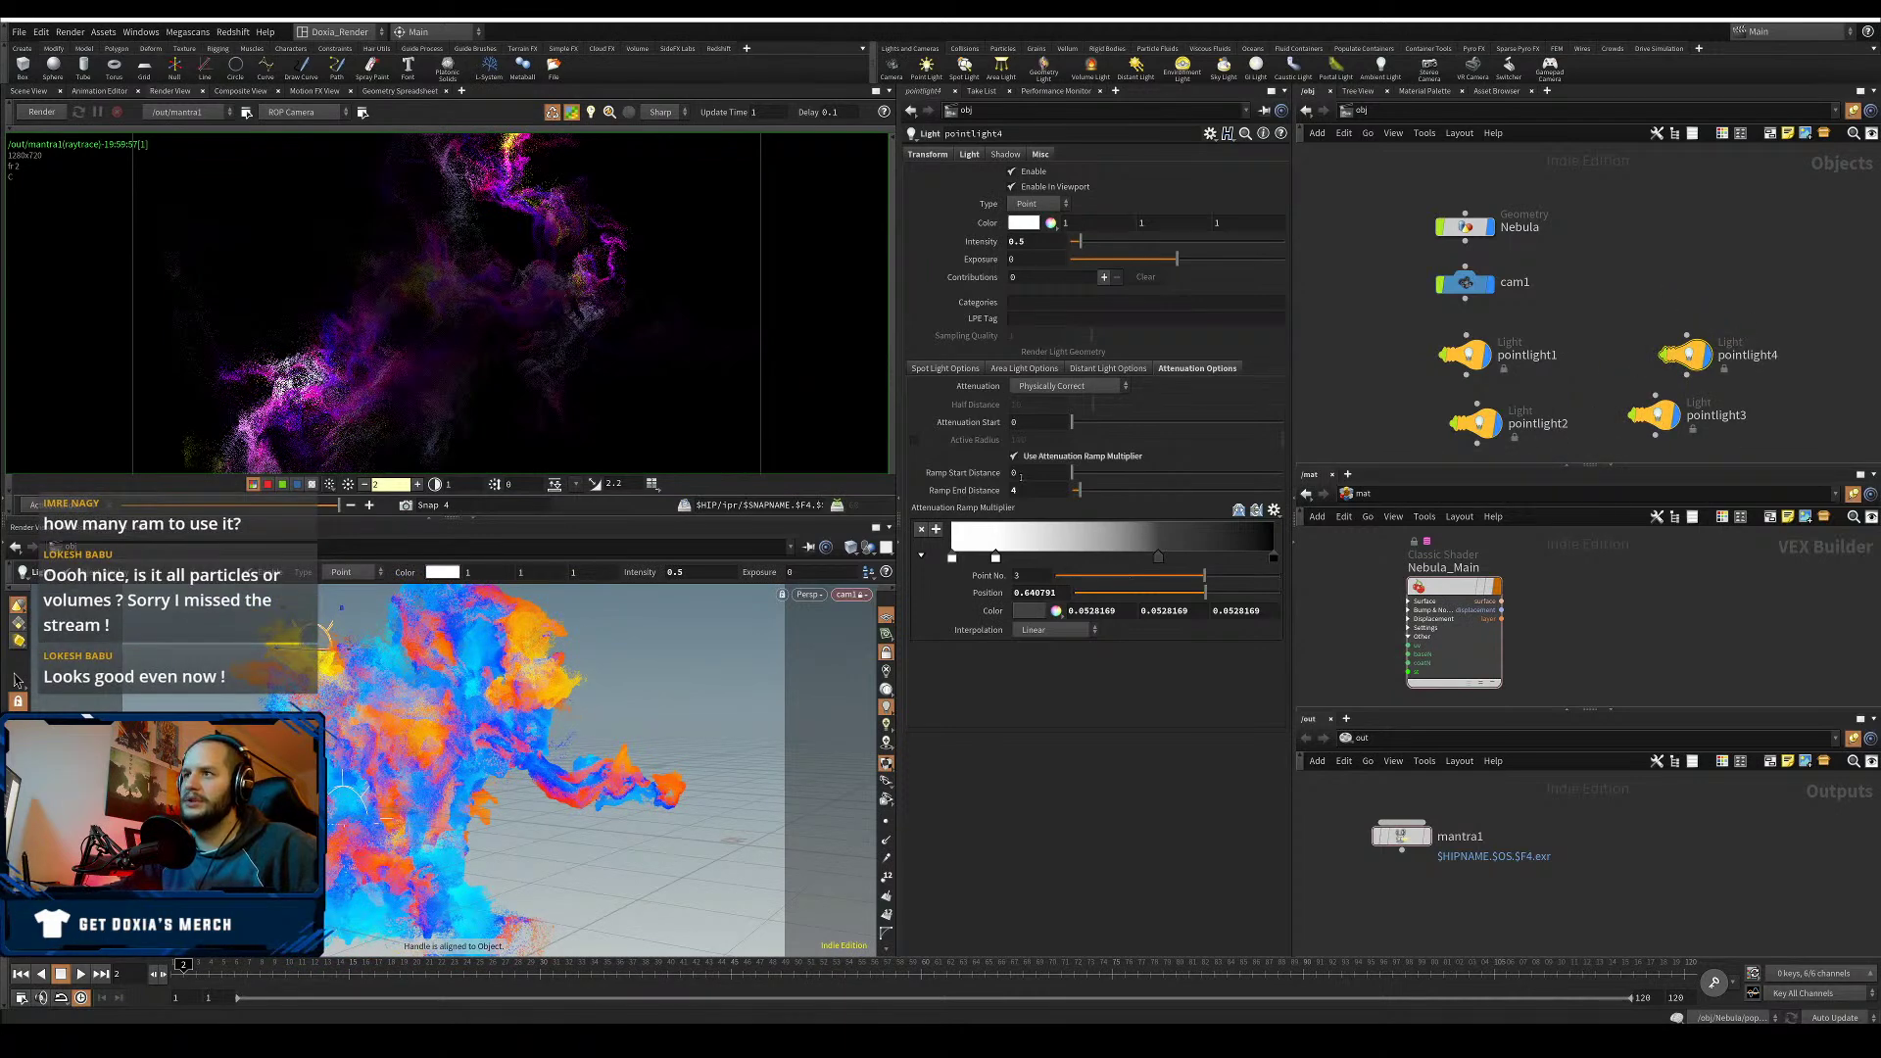
{"action": "type", "text": "2"}
{"action": "key", "text": "Return"}
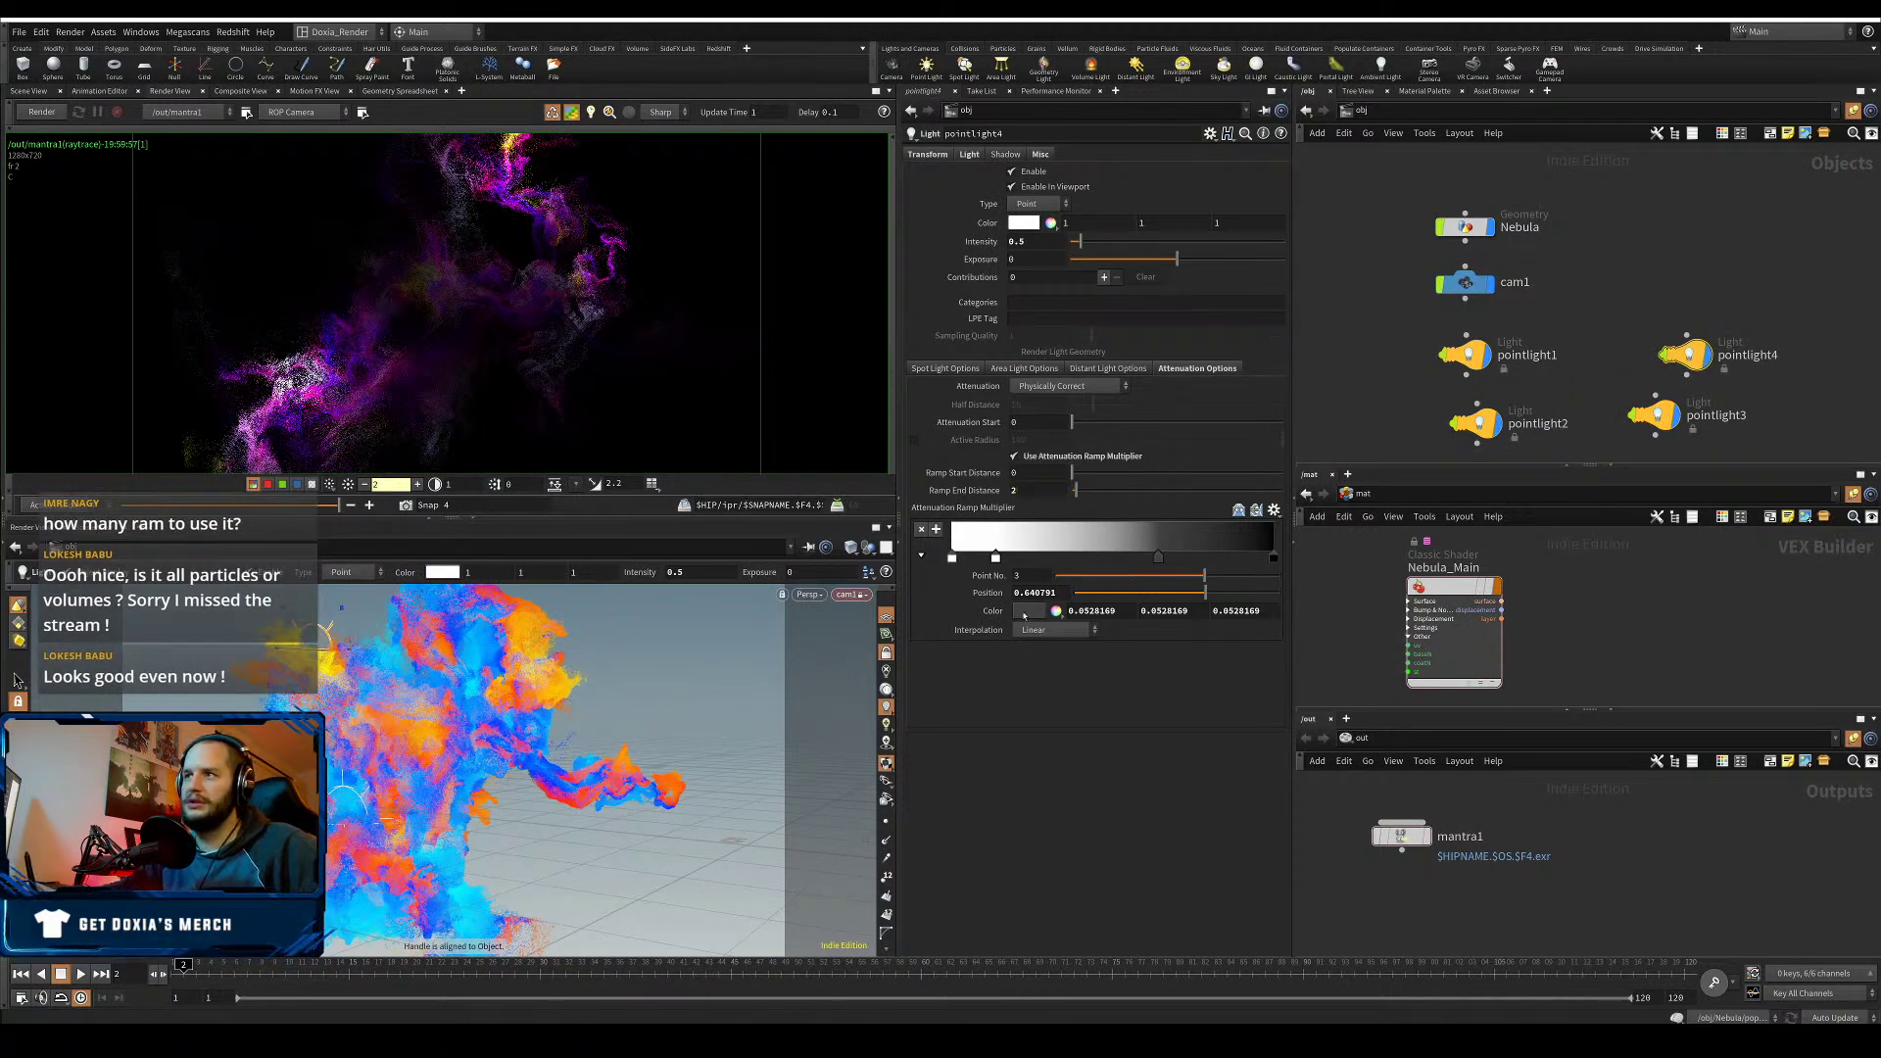
- Orbit around the nebula, save the scene, and start an interactive Mantra render
{"action": "left_click_drag", "start_coordinate": [382, 723], "coordinate": [343, 790], "text": "alt"}
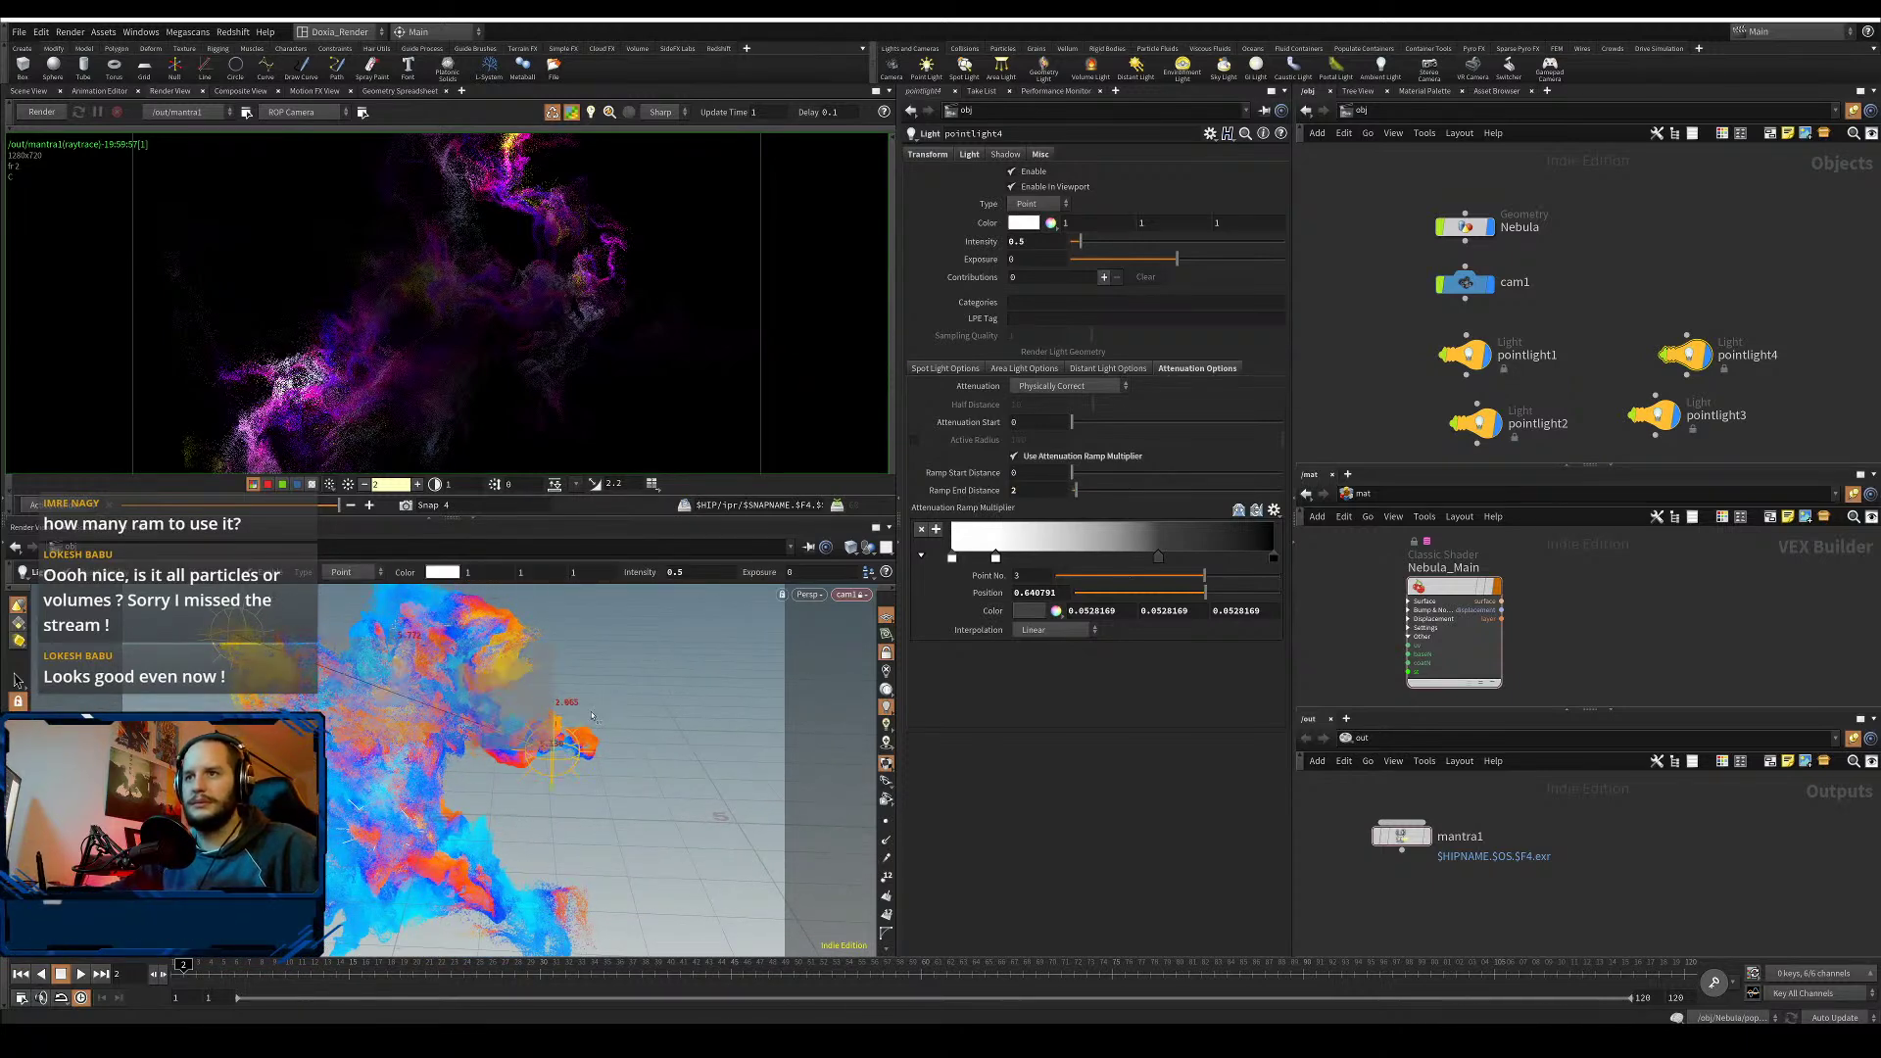
{"action": "left_click_drag", "start_coordinate": [393, 733], "coordinate": [598, 757], "text": "alt"}
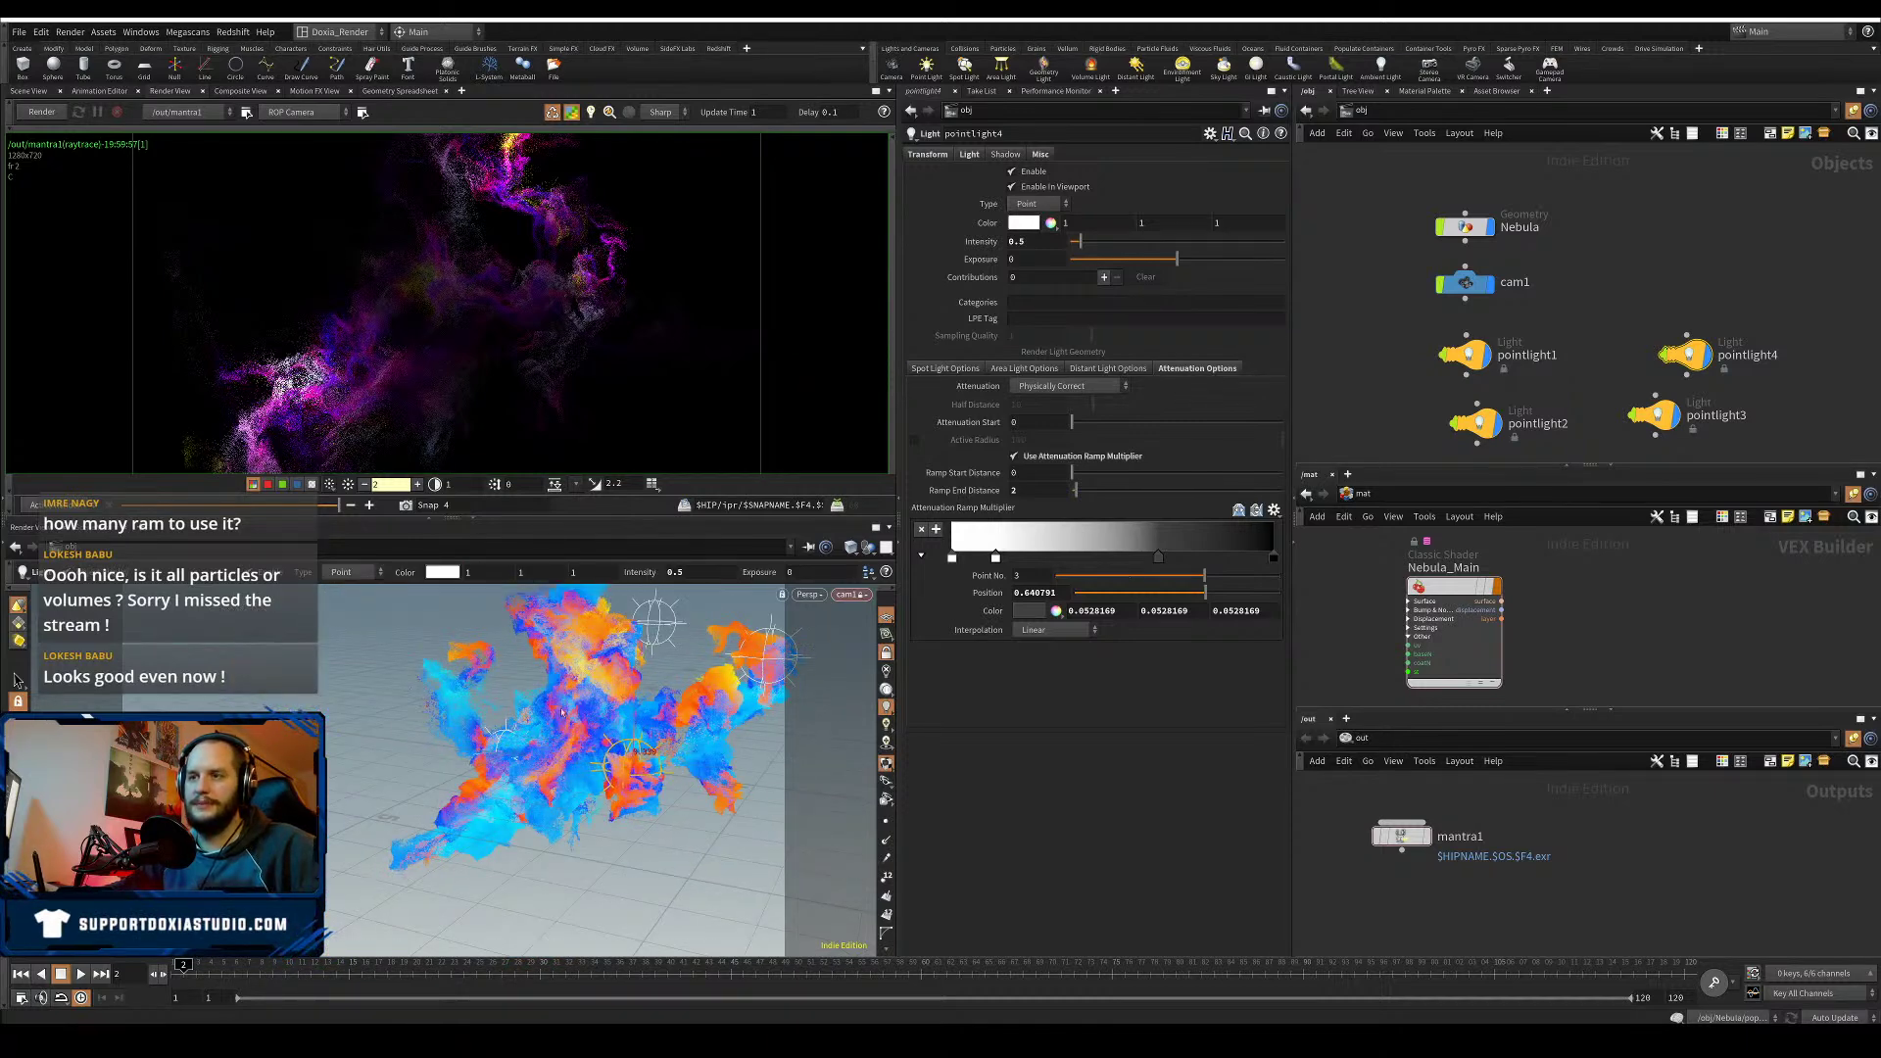
{"action": "left_click_drag", "start_coordinate": [563, 713], "coordinate": [715, 750], "text": "alt"}
{"action": "key", "text": "ctrl+s"}
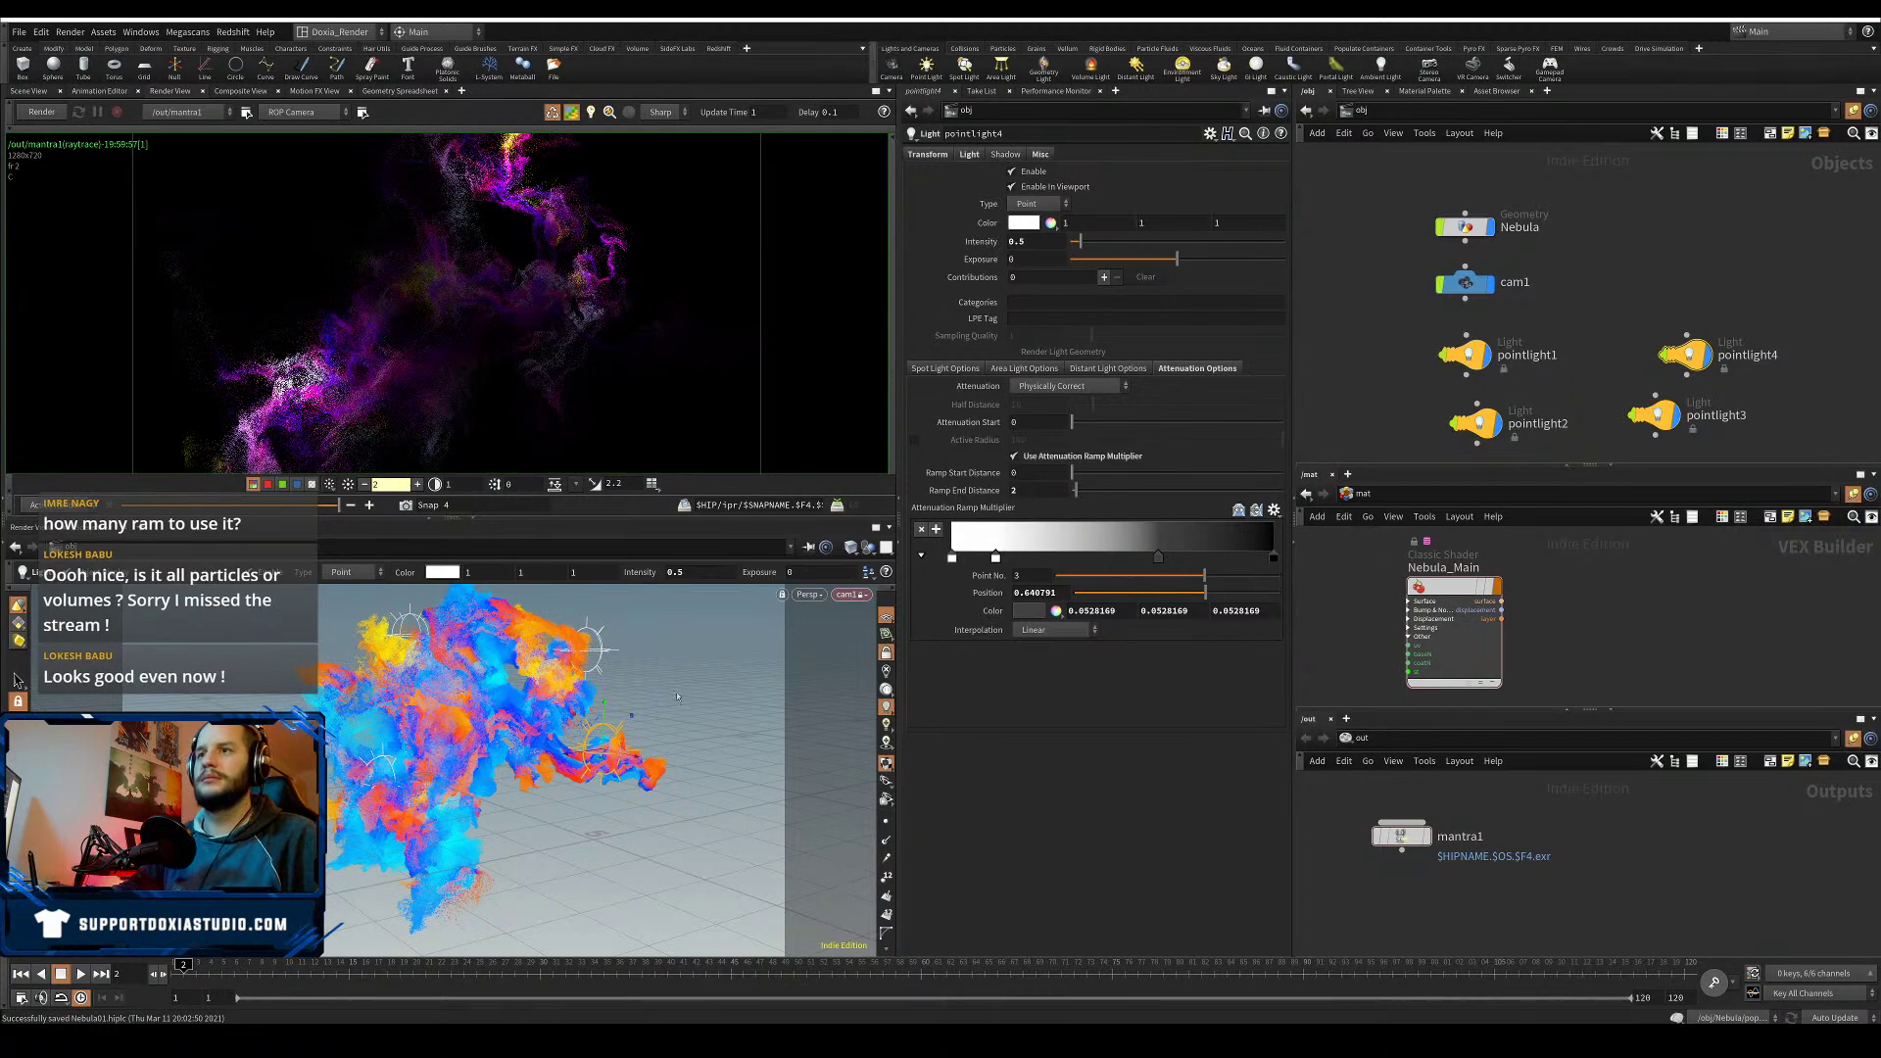
{"action": "left_click_drag", "start_coordinate": [671, 700], "coordinate": [425, 881], "text": "alt"}
{"action": "key", "text": "ctrl+s"}
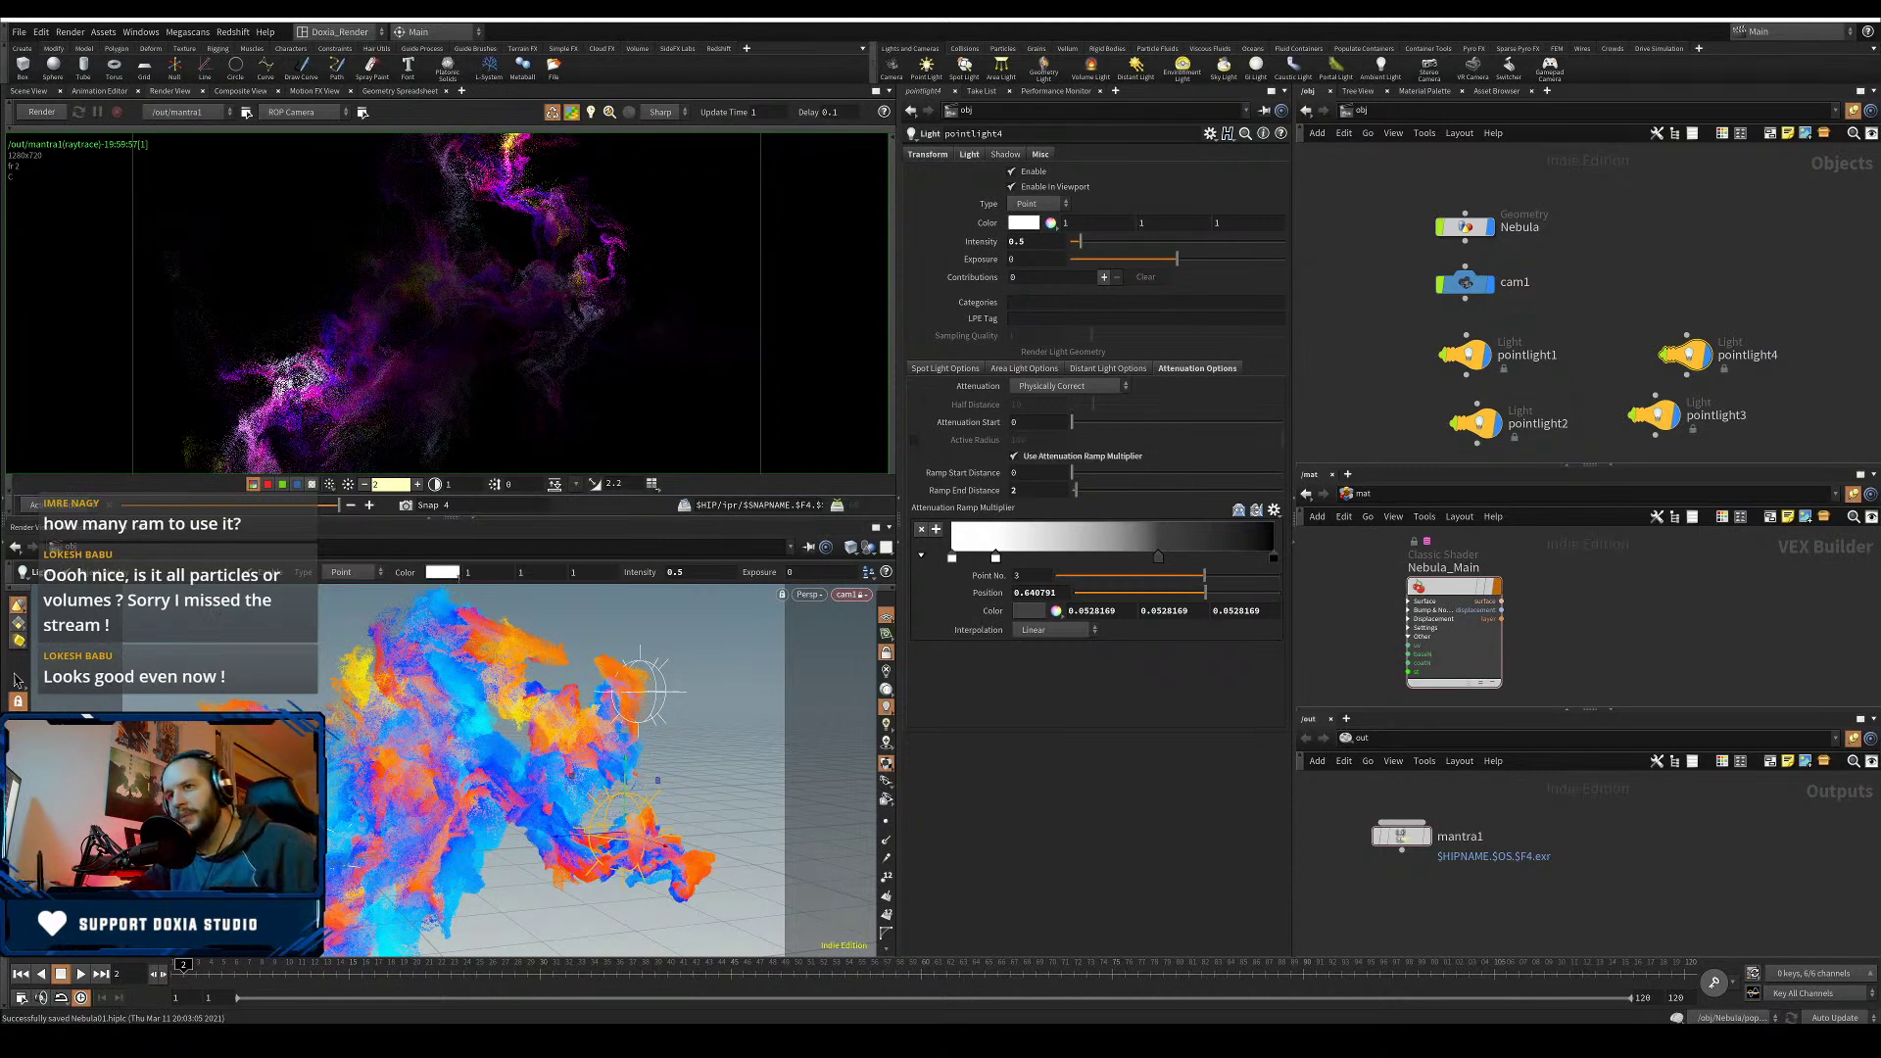
{"action": "left_click", "coordinate": [72, 112]}
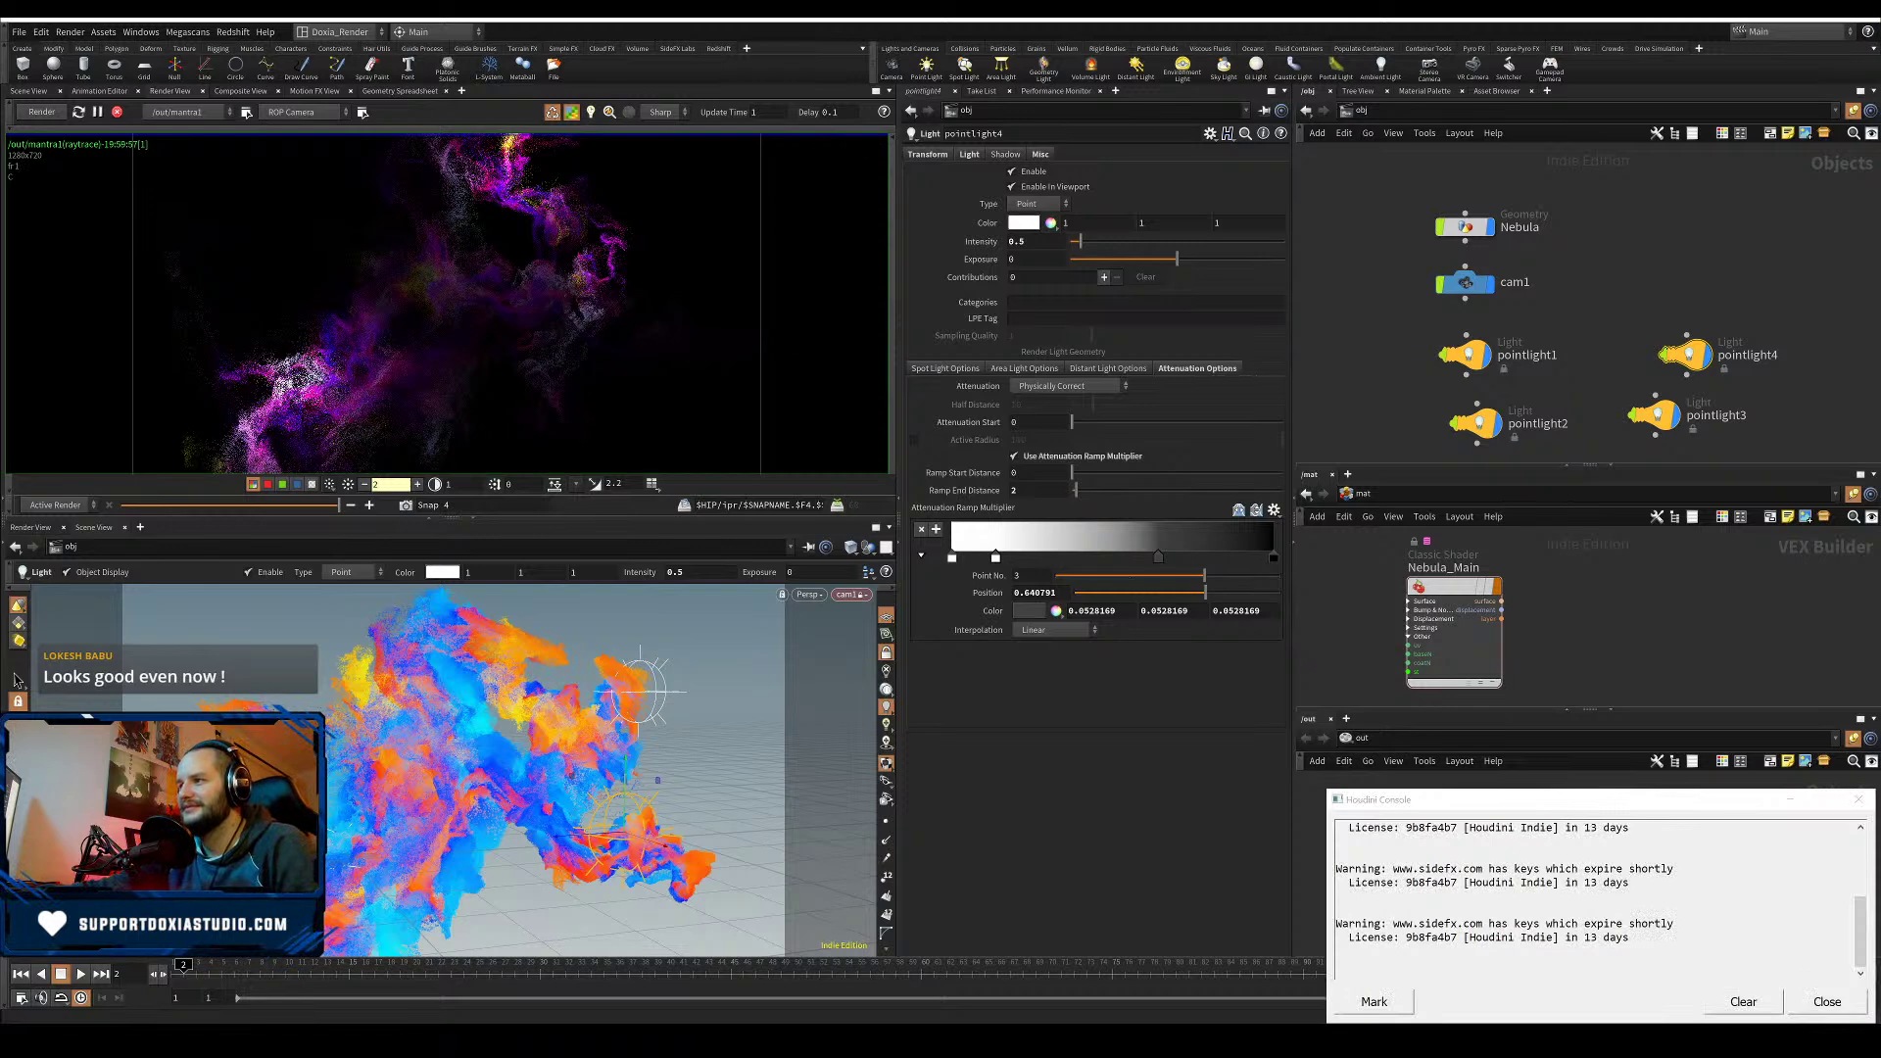
- Close the license console, select mantra1, and enlarge the Render View
{"action": "left_click", "coordinate": [1810, 1007]}
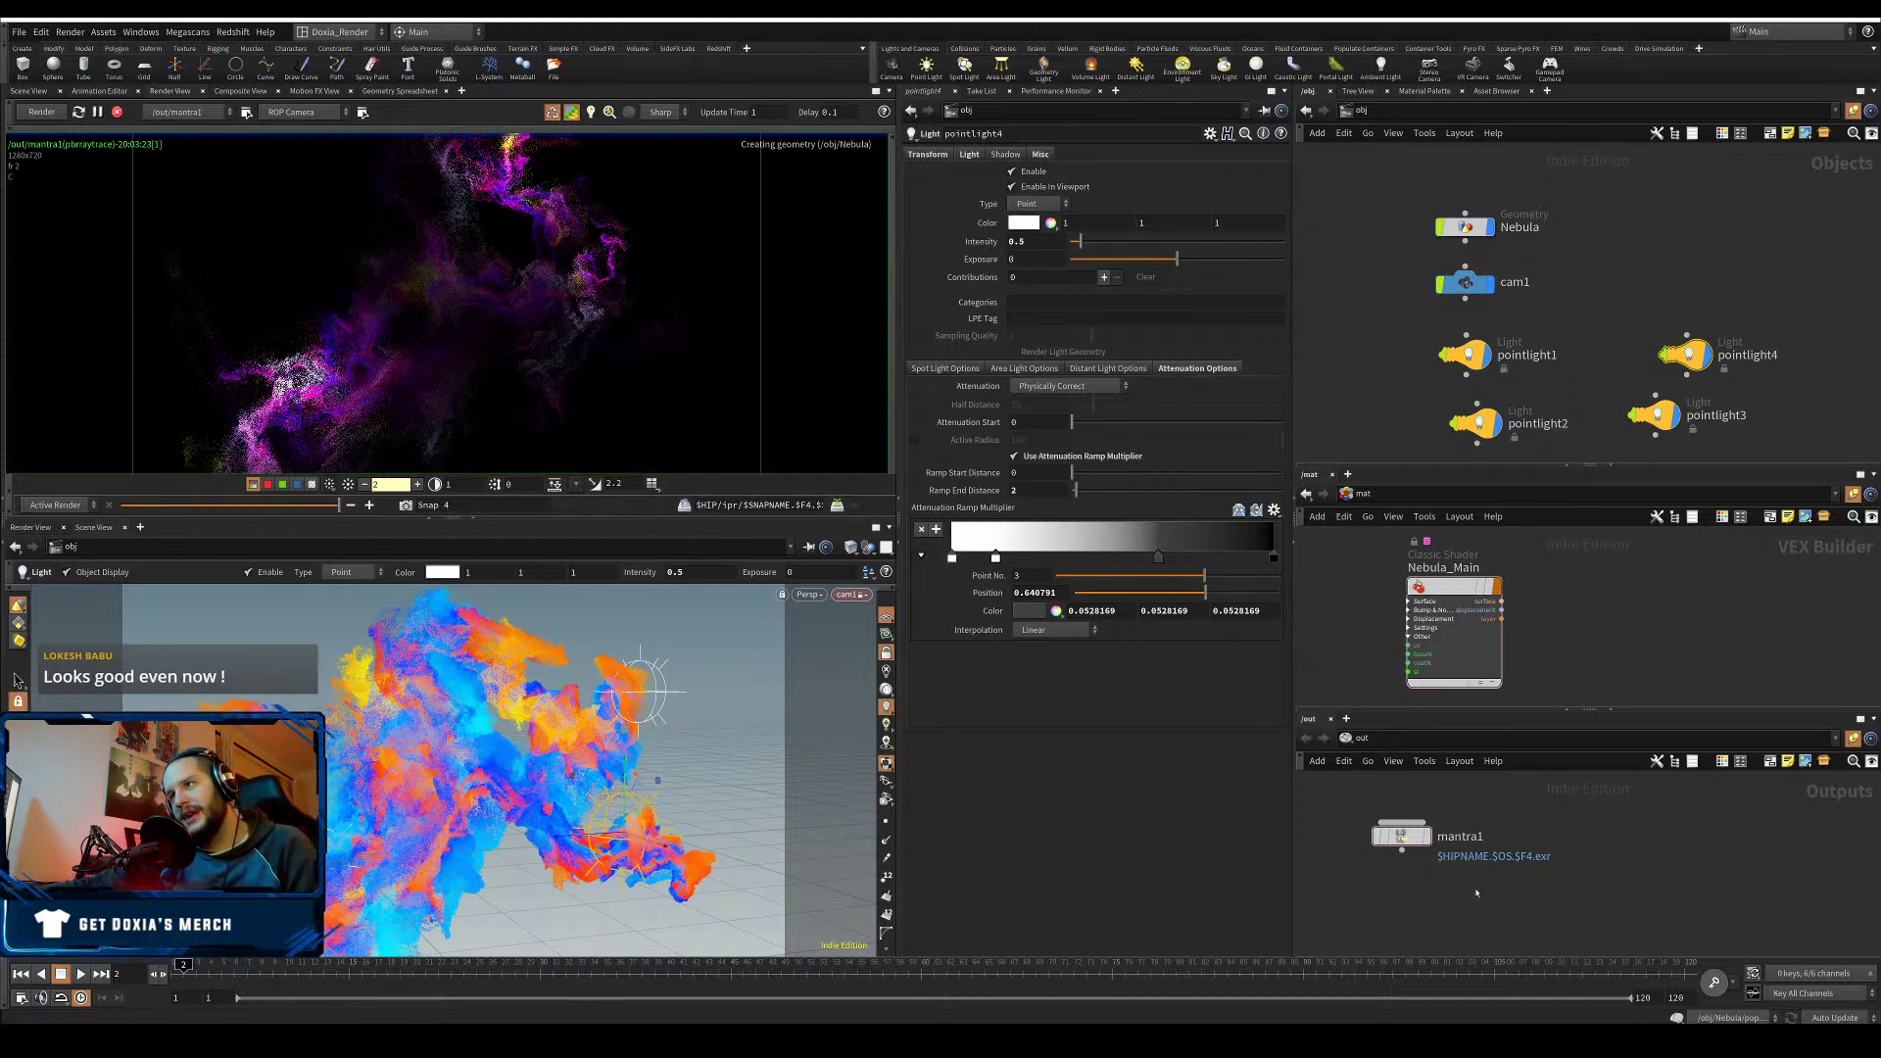
{"action": "left_click_drag", "start_coordinate": [1553, 813], "coordinate": [1350, 894]}
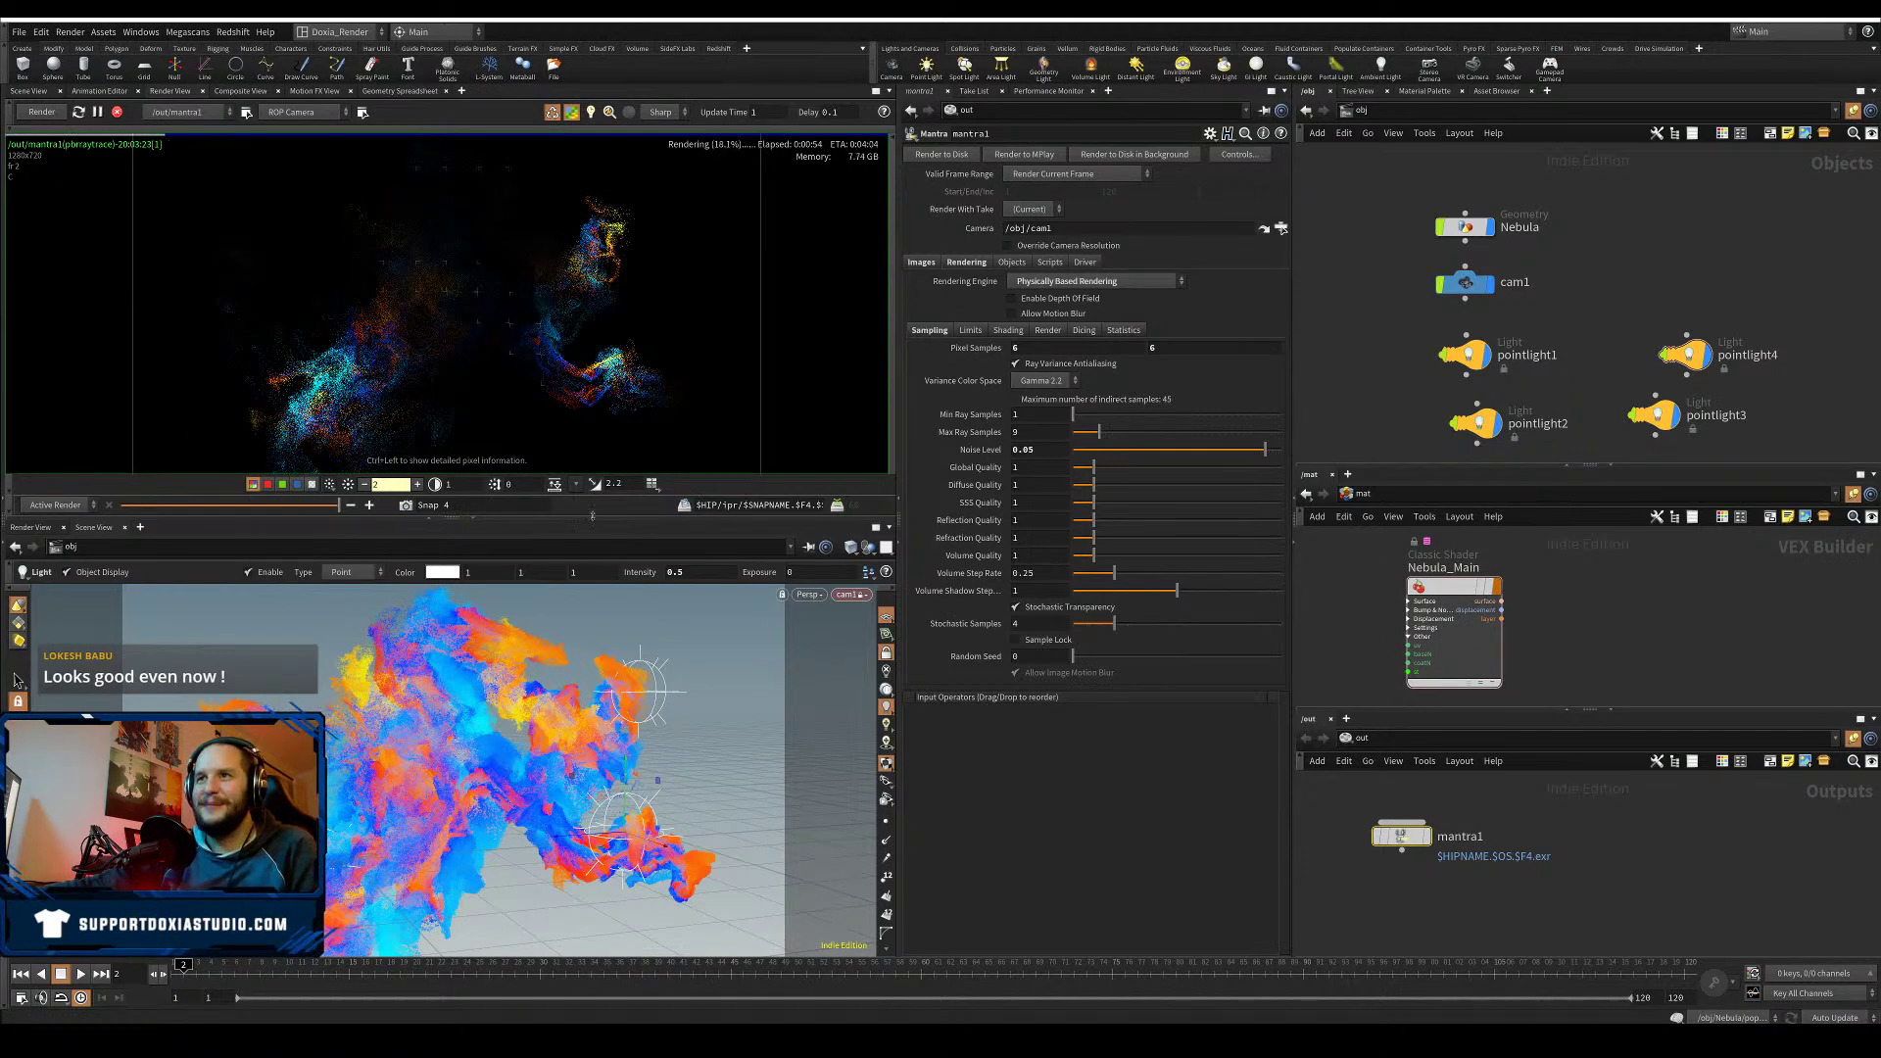
{"action": "left_click_drag", "start_coordinate": [592, 515], "coordinate": [591, 701]}
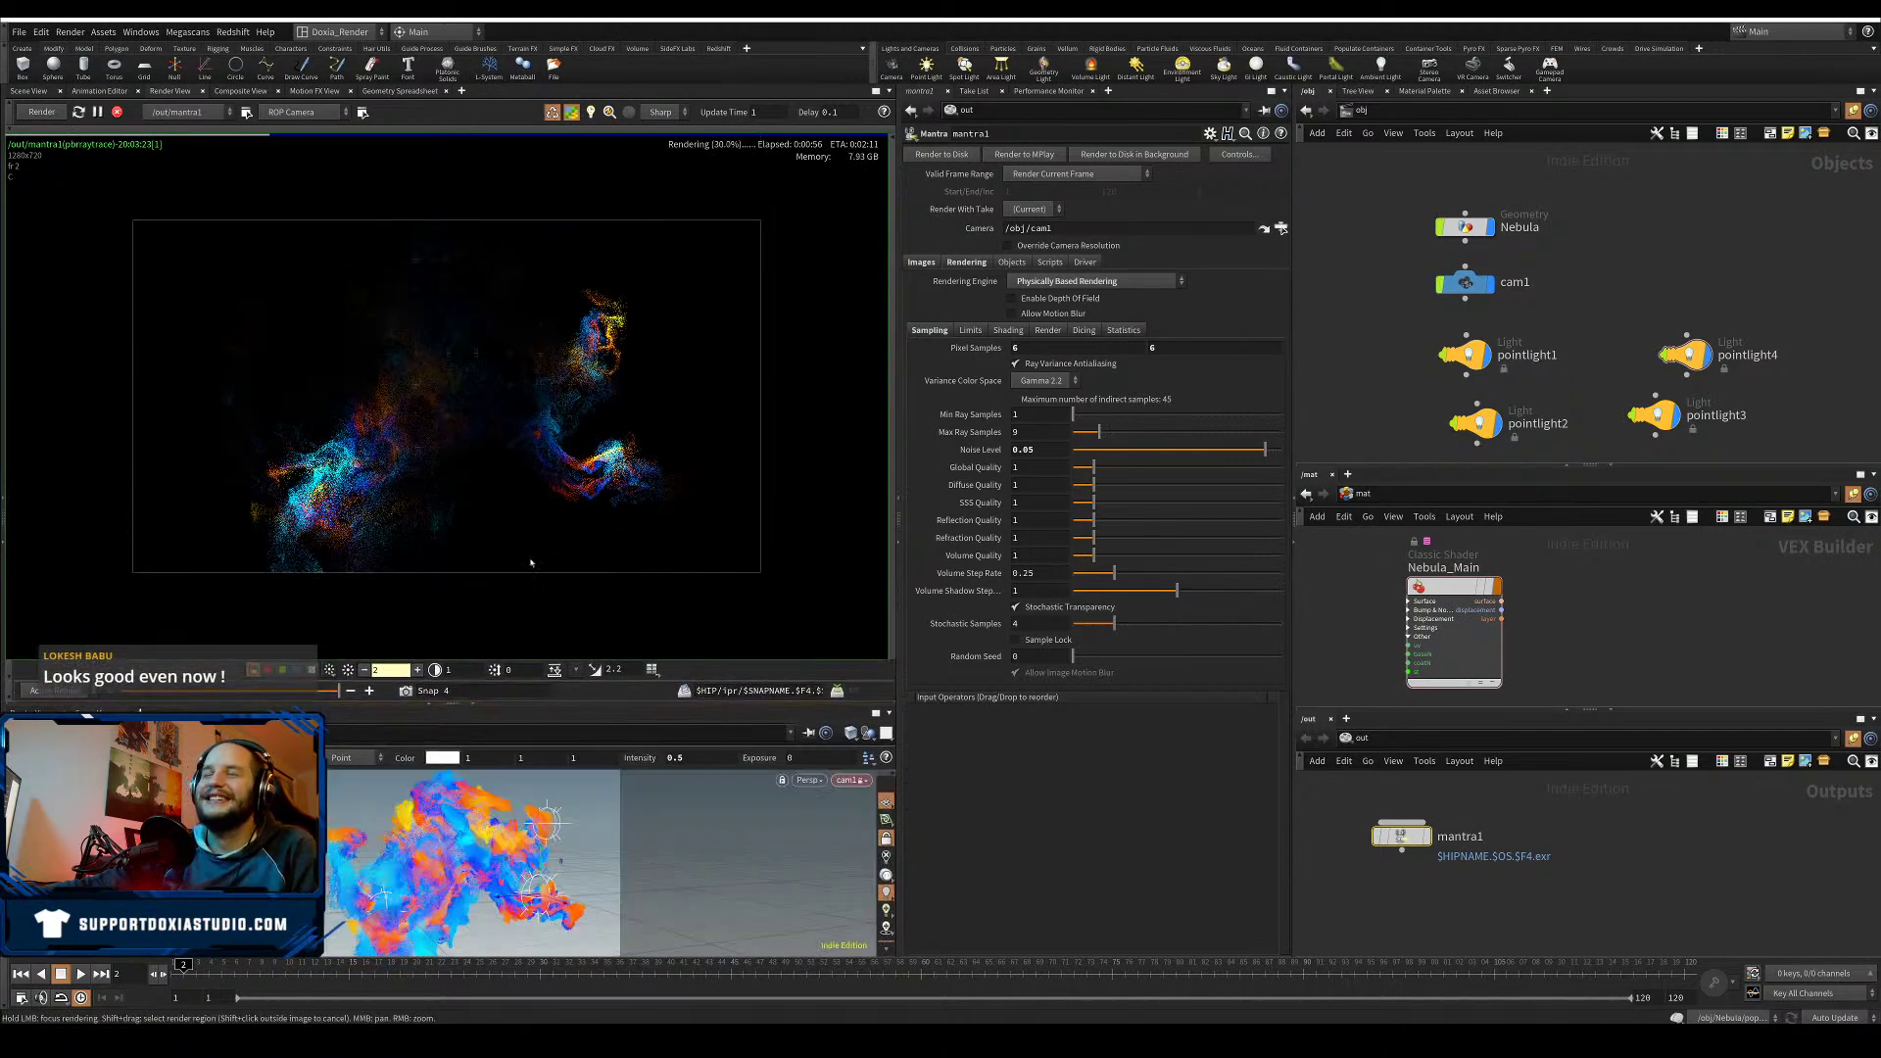
- Focus-render the upper plume and lower-left region of the nebula first
{"action": "scroll", "coordinate": [463, 468], "scroll_direction": "up", "scroll_amount": 4}
{"action": "scroll", "coordinate": [463, 468], "scroll_direction": "down", "scroll_amount": 1}
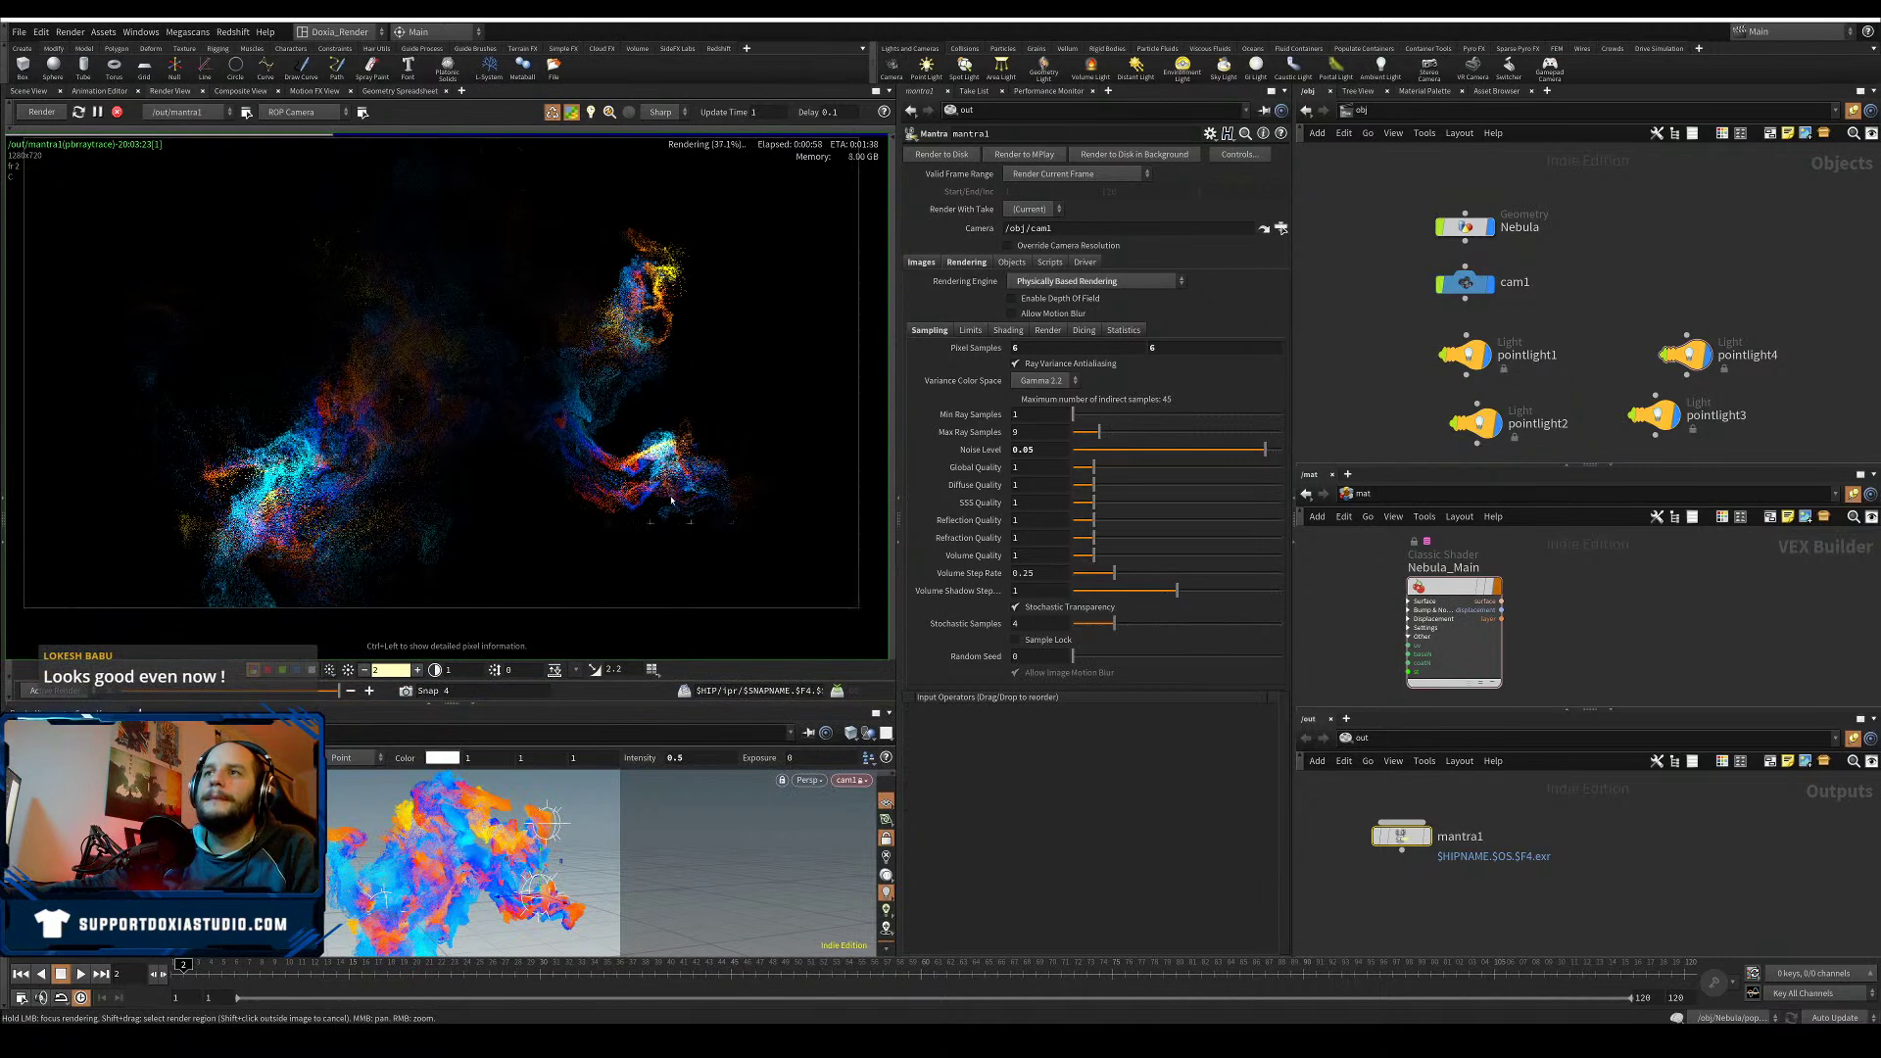
{"action": "left_click_drag", "start_coordinate": [671, 501], "coordinate": [670, 454]}
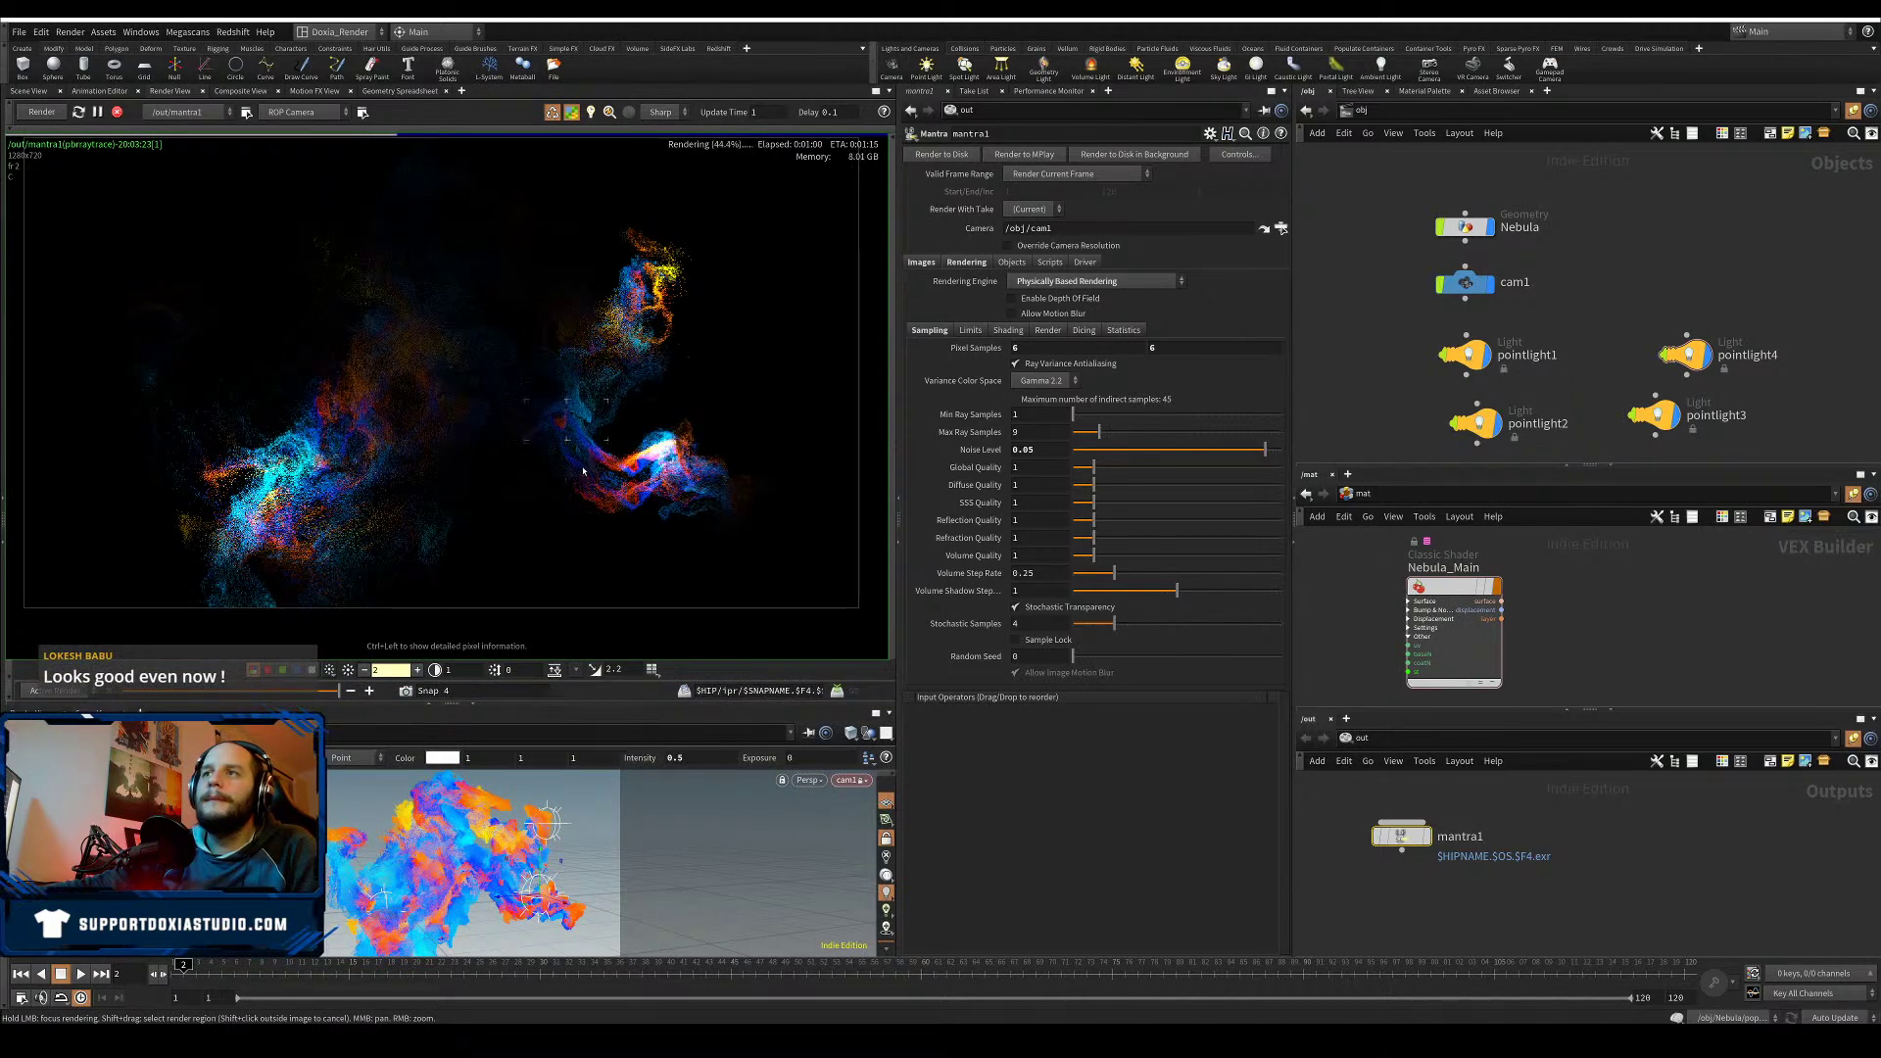
{"action": "left_click_drag", "start_coordinate": [615, 322], "coordinate": [657, 252]}
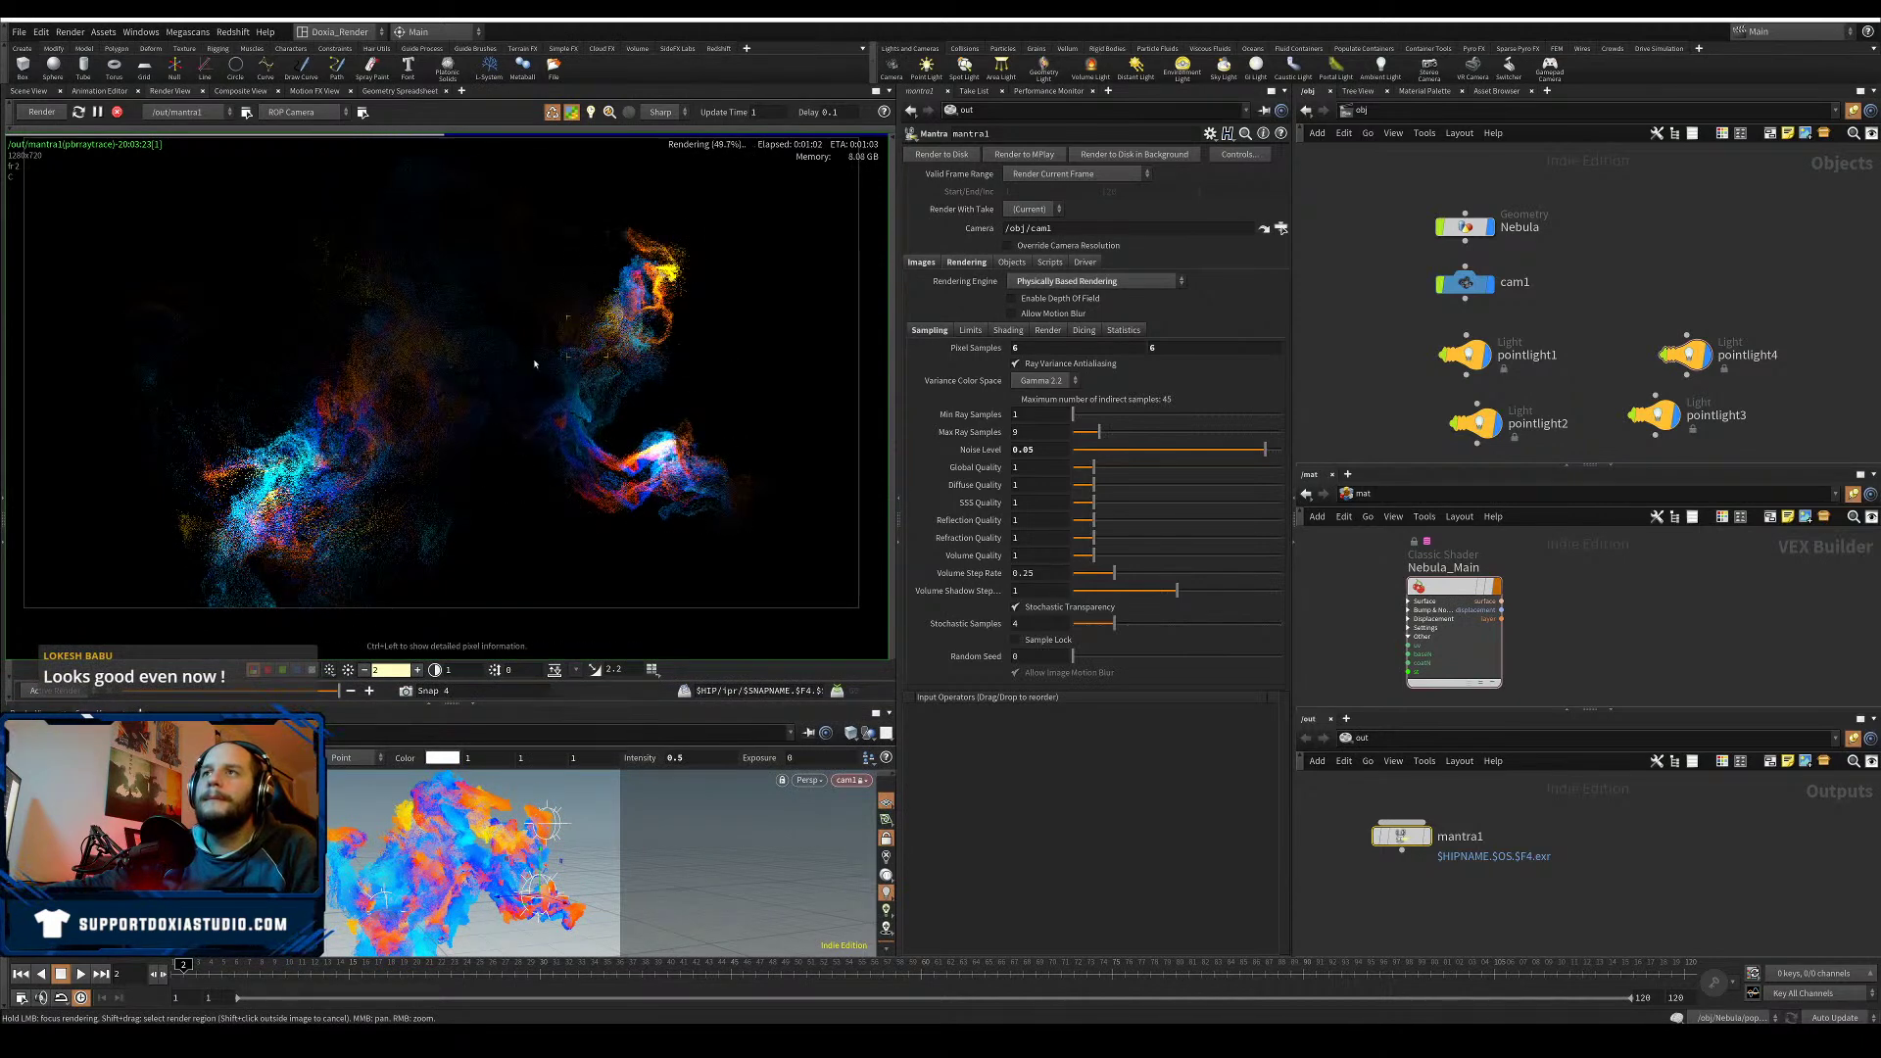
{"action": "mouse_move", "coordinate": [322, 413]}
{"action": "left_mouse_down"}
{"action": "mouse_move", "coordinate": [253, 515]}
{"action": "mouse_move", "coordinate": [222, 497]}
{"action": "left_mouse_up"}
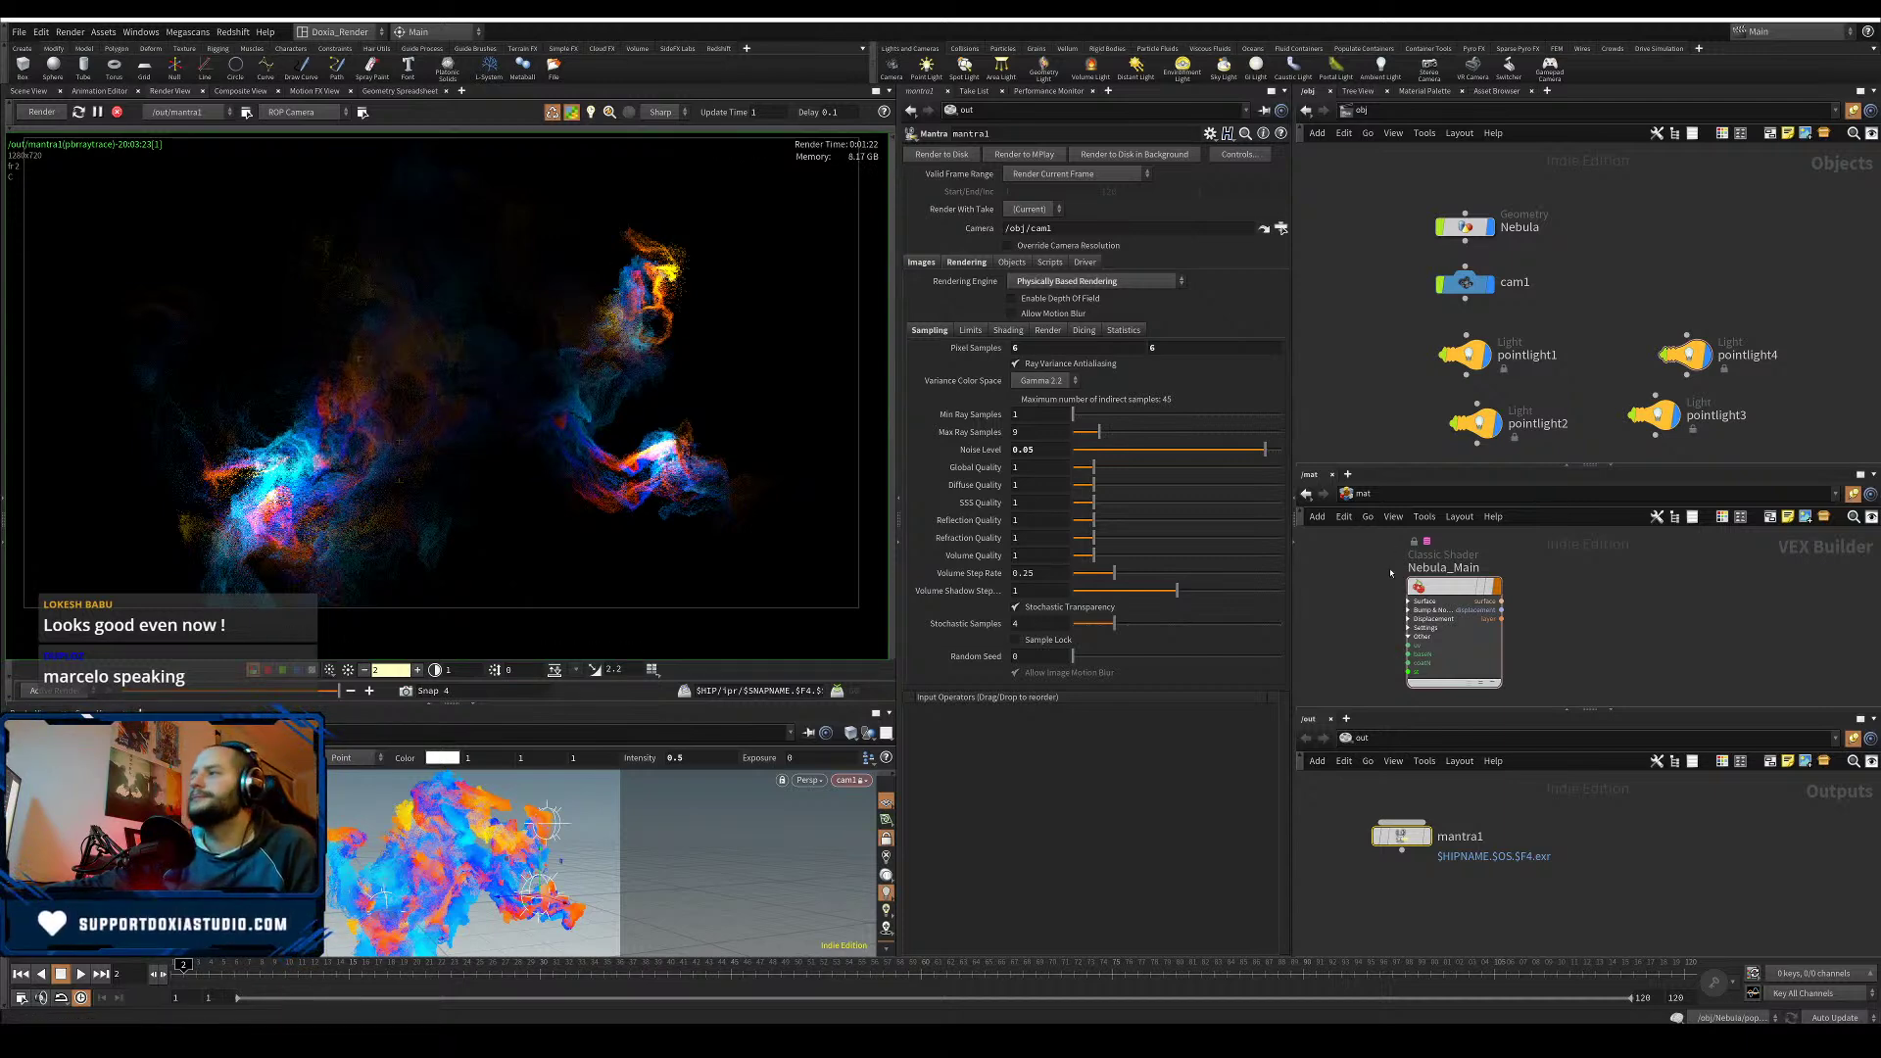
- Enable emission on the Nebula_Main shader with a trial intensity of 0.1
{"action": "left_click", "coordinate": [1450, 586]}
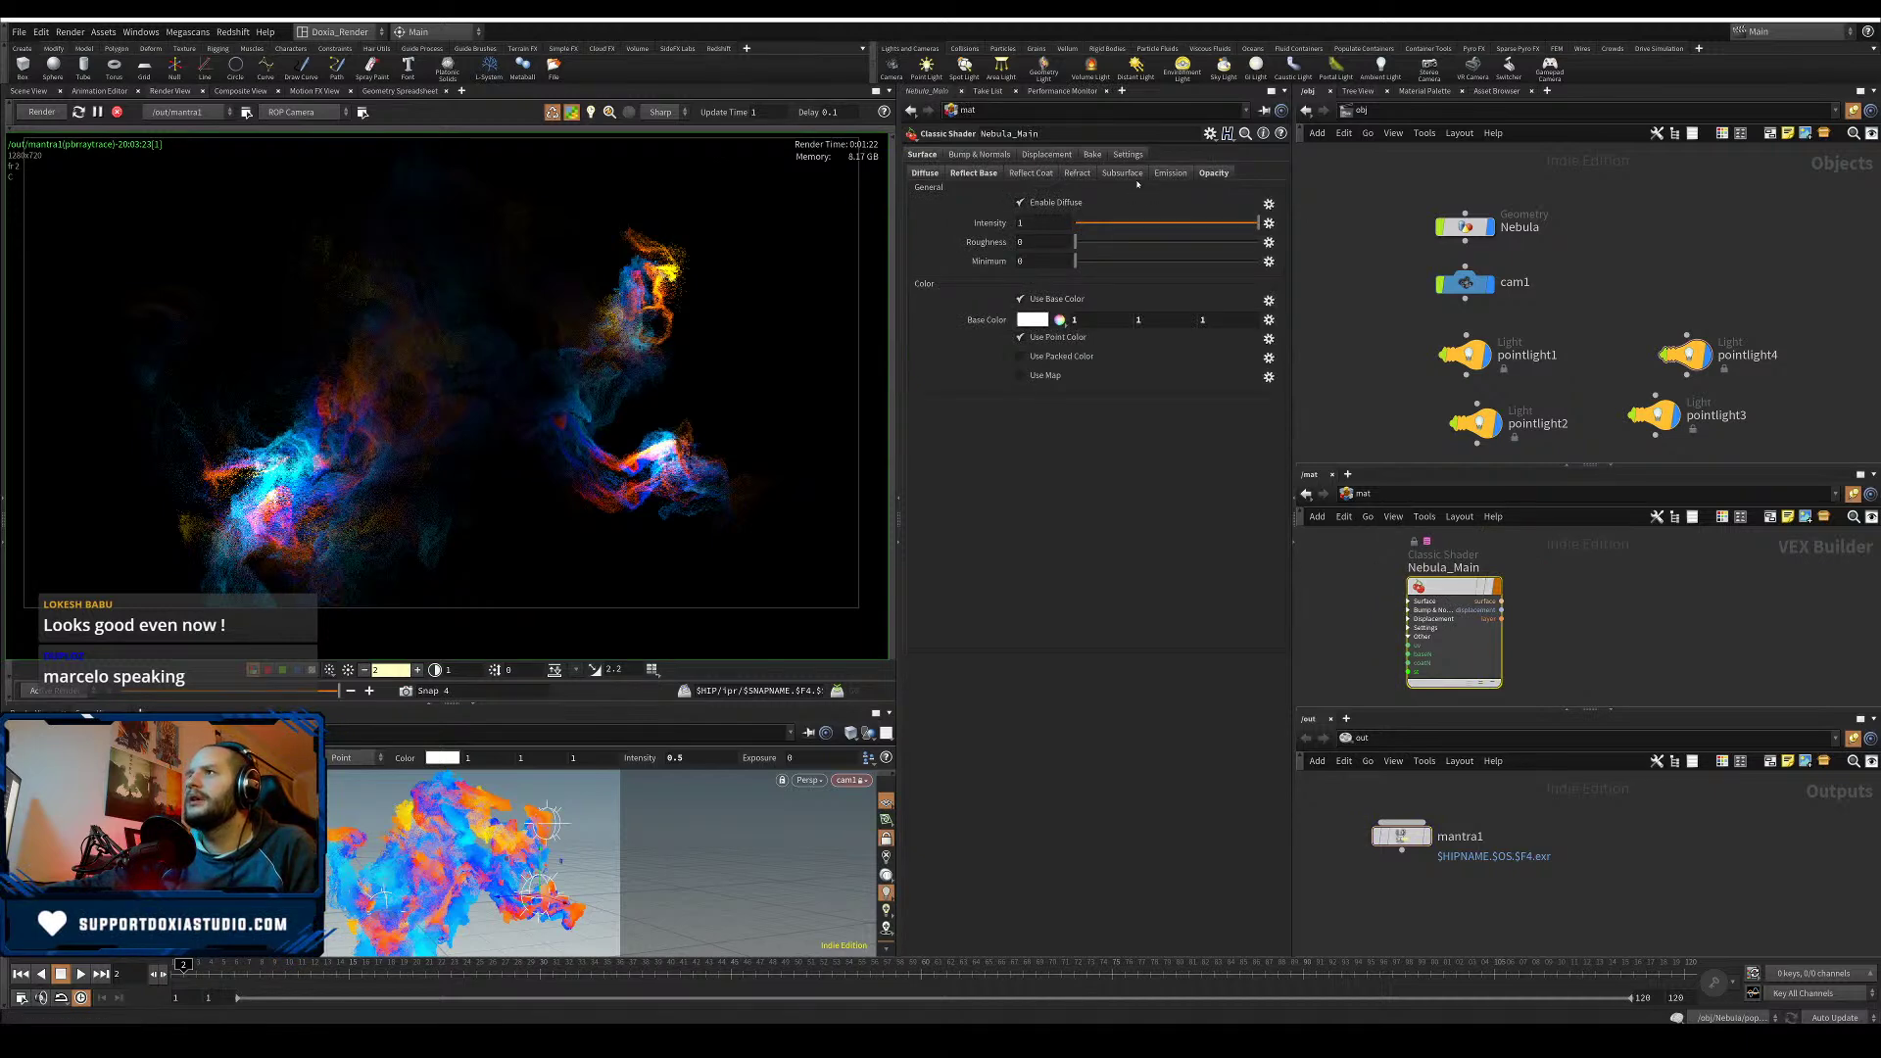
{"action": "left_click", "coordinate": [1181, 174]}
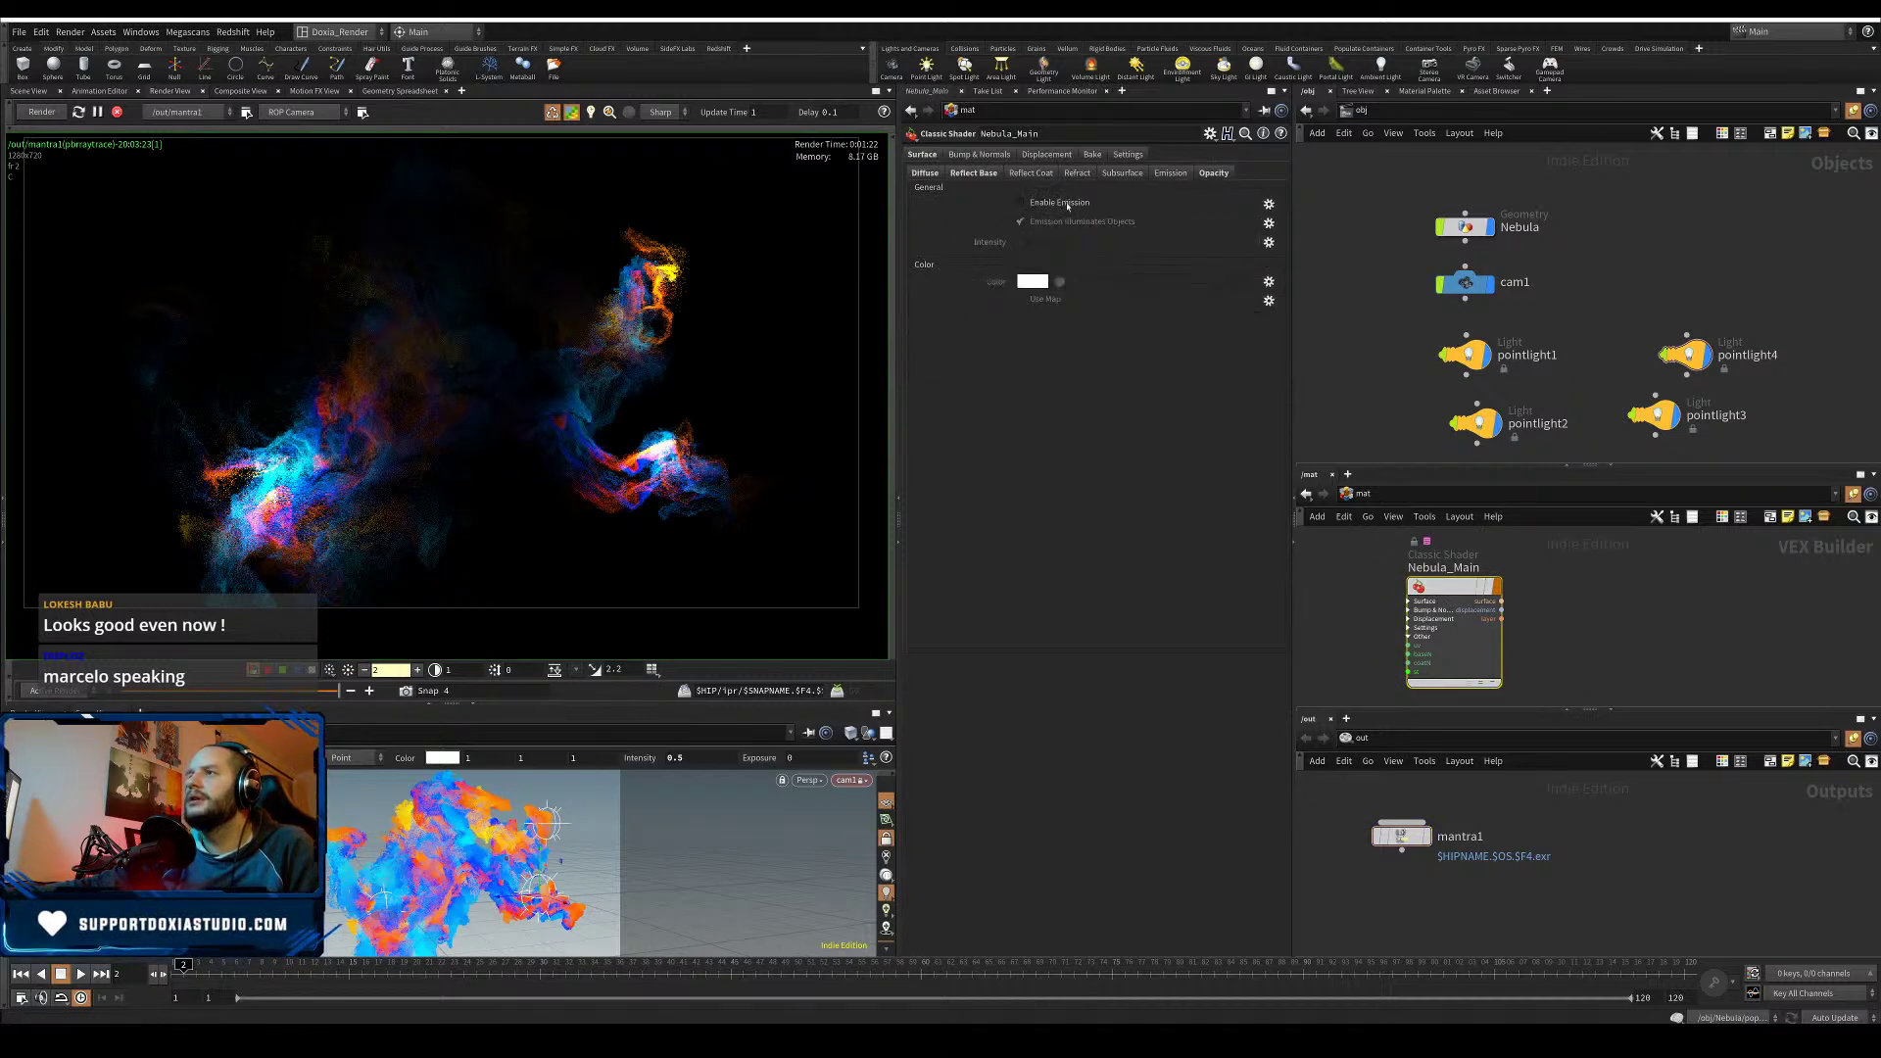
{"action": "left_click", "coordinate": [1021, 201]}
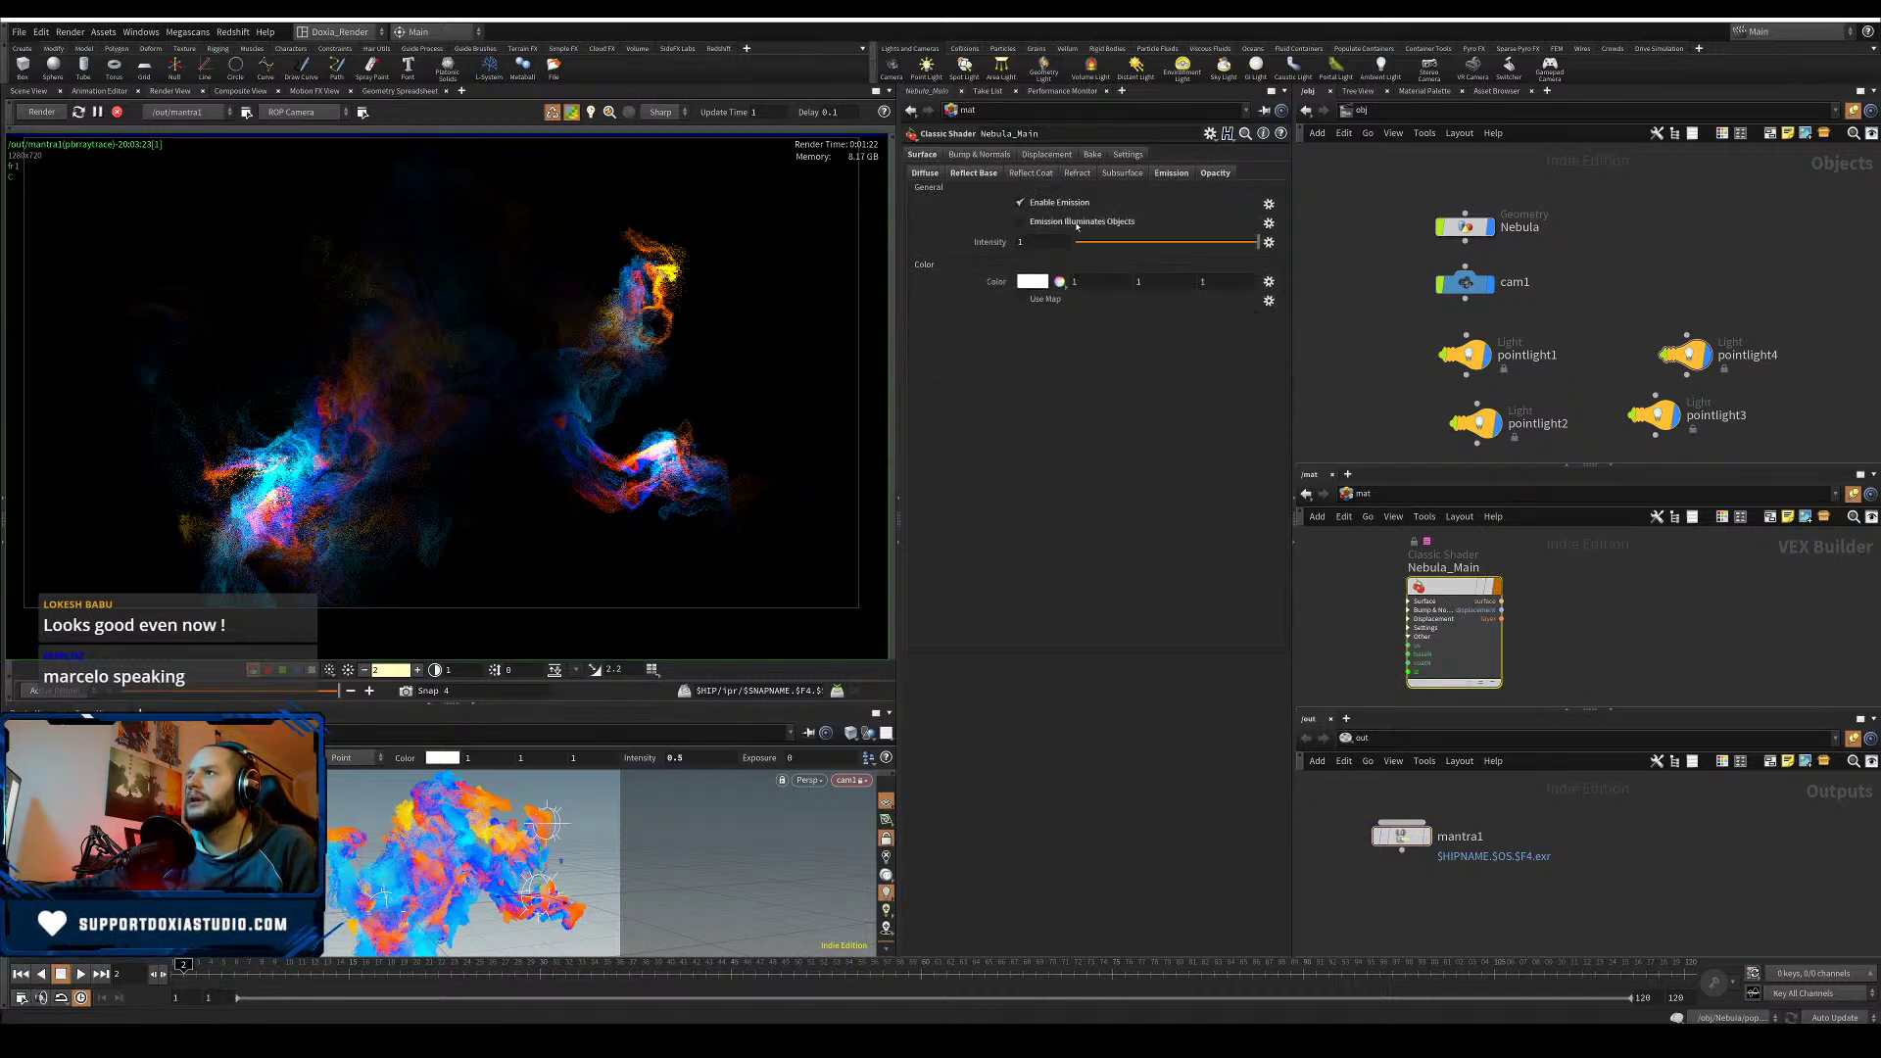
{"action": "left_click_drag", "start_coordinate": [1020, 247], "coordinate": [978, 261]}
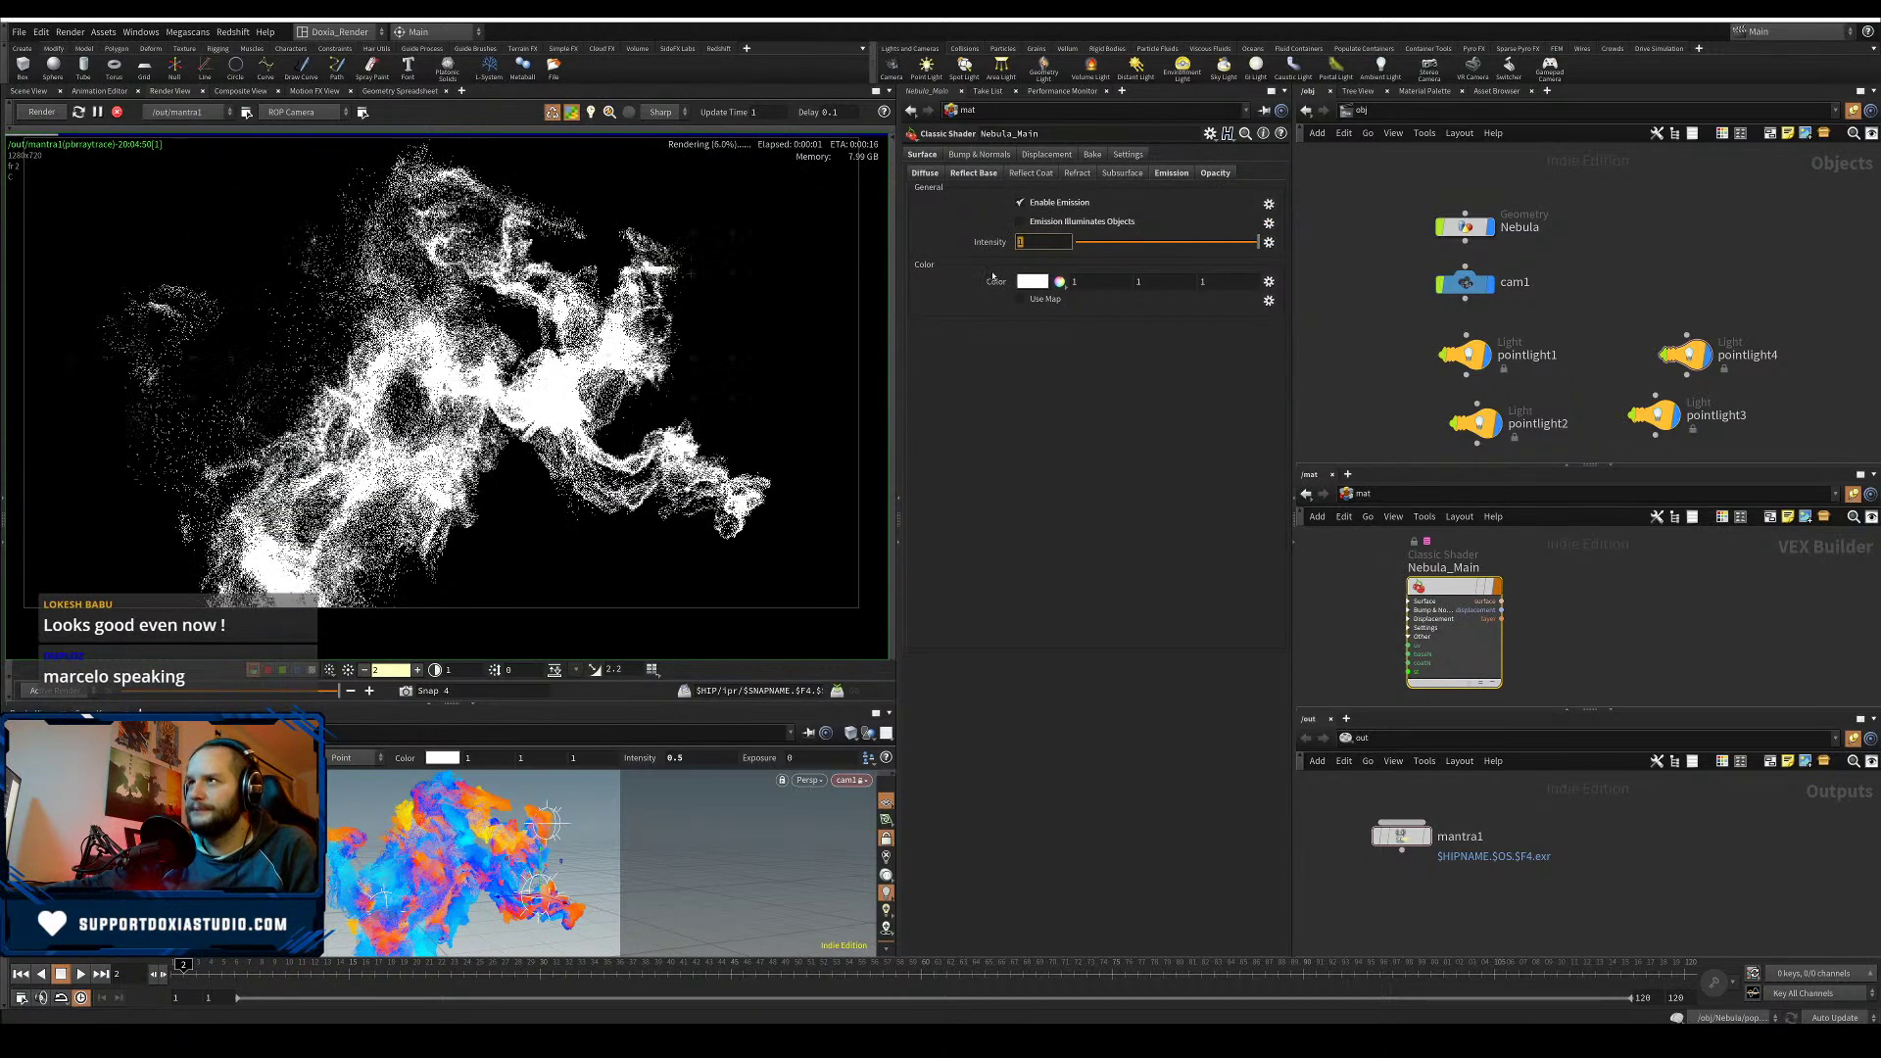
{"action": "type", "text": "0"}
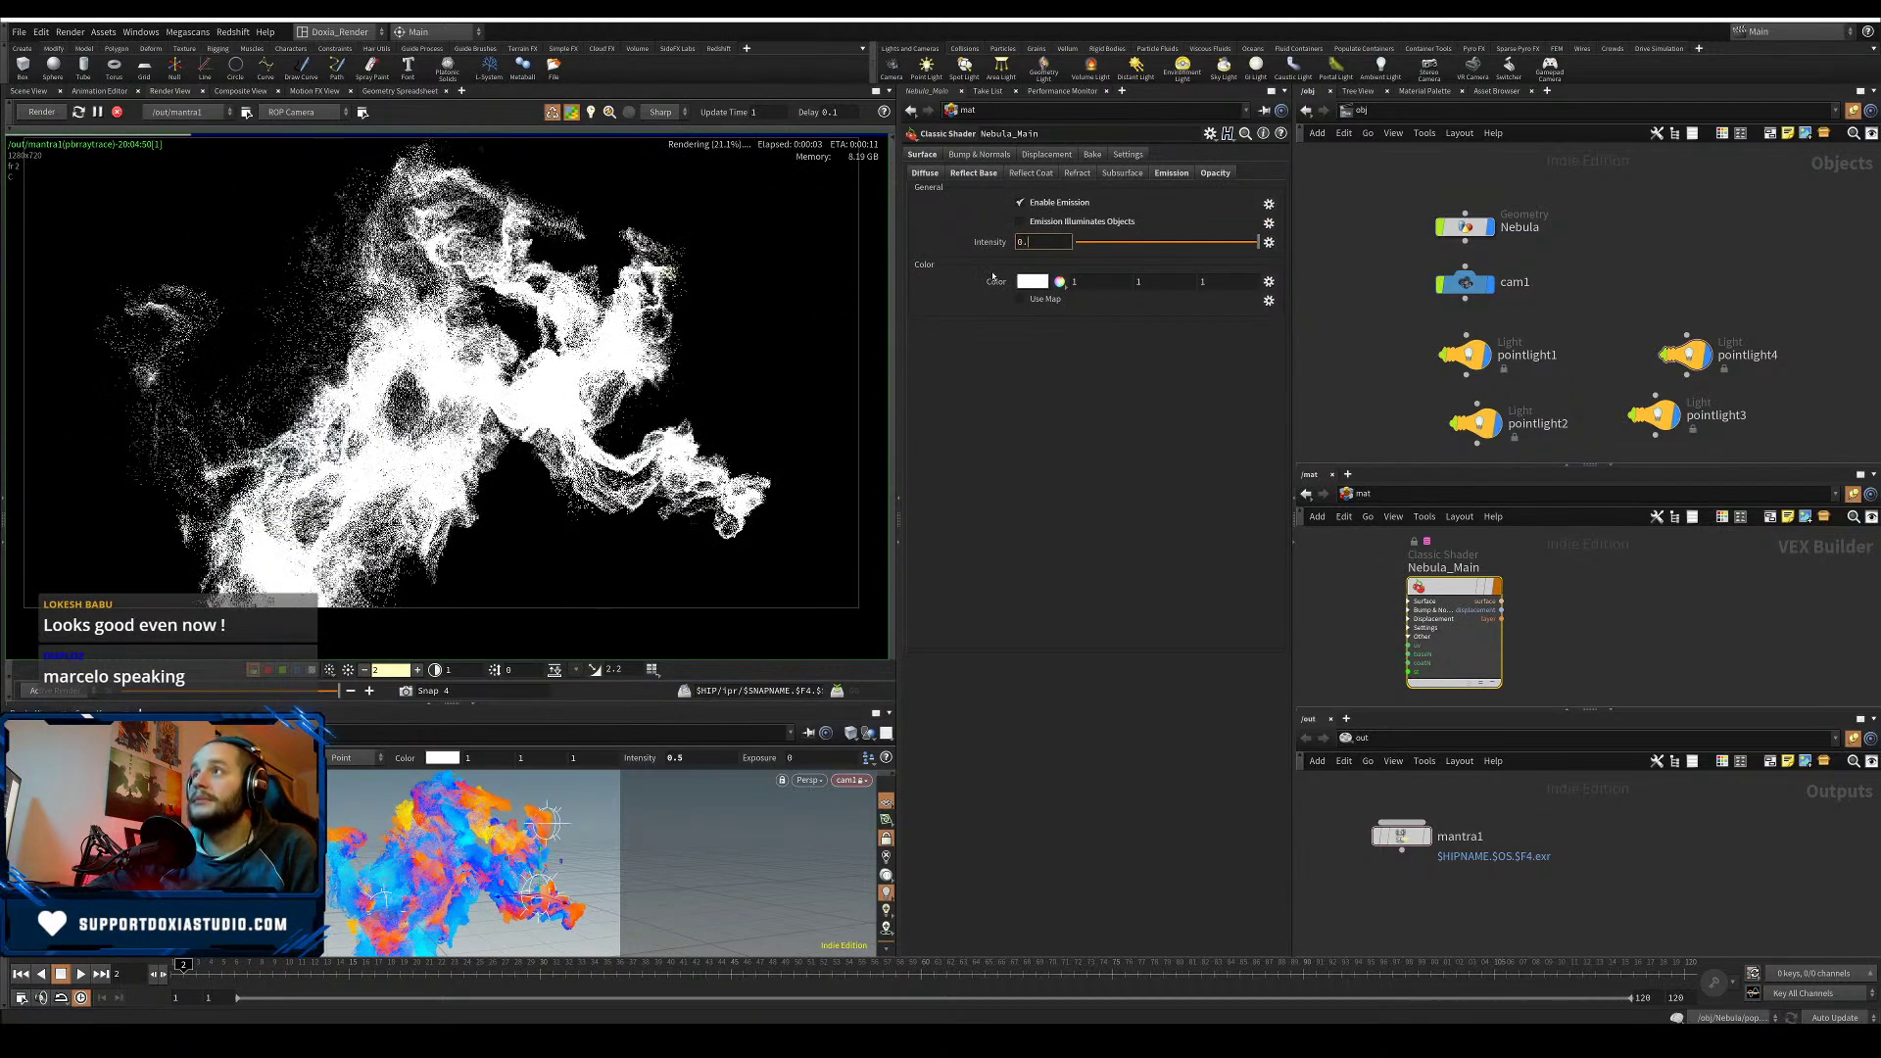
{"action": "type", "text": ".1"}
{"action": "key", "text": "Return"}
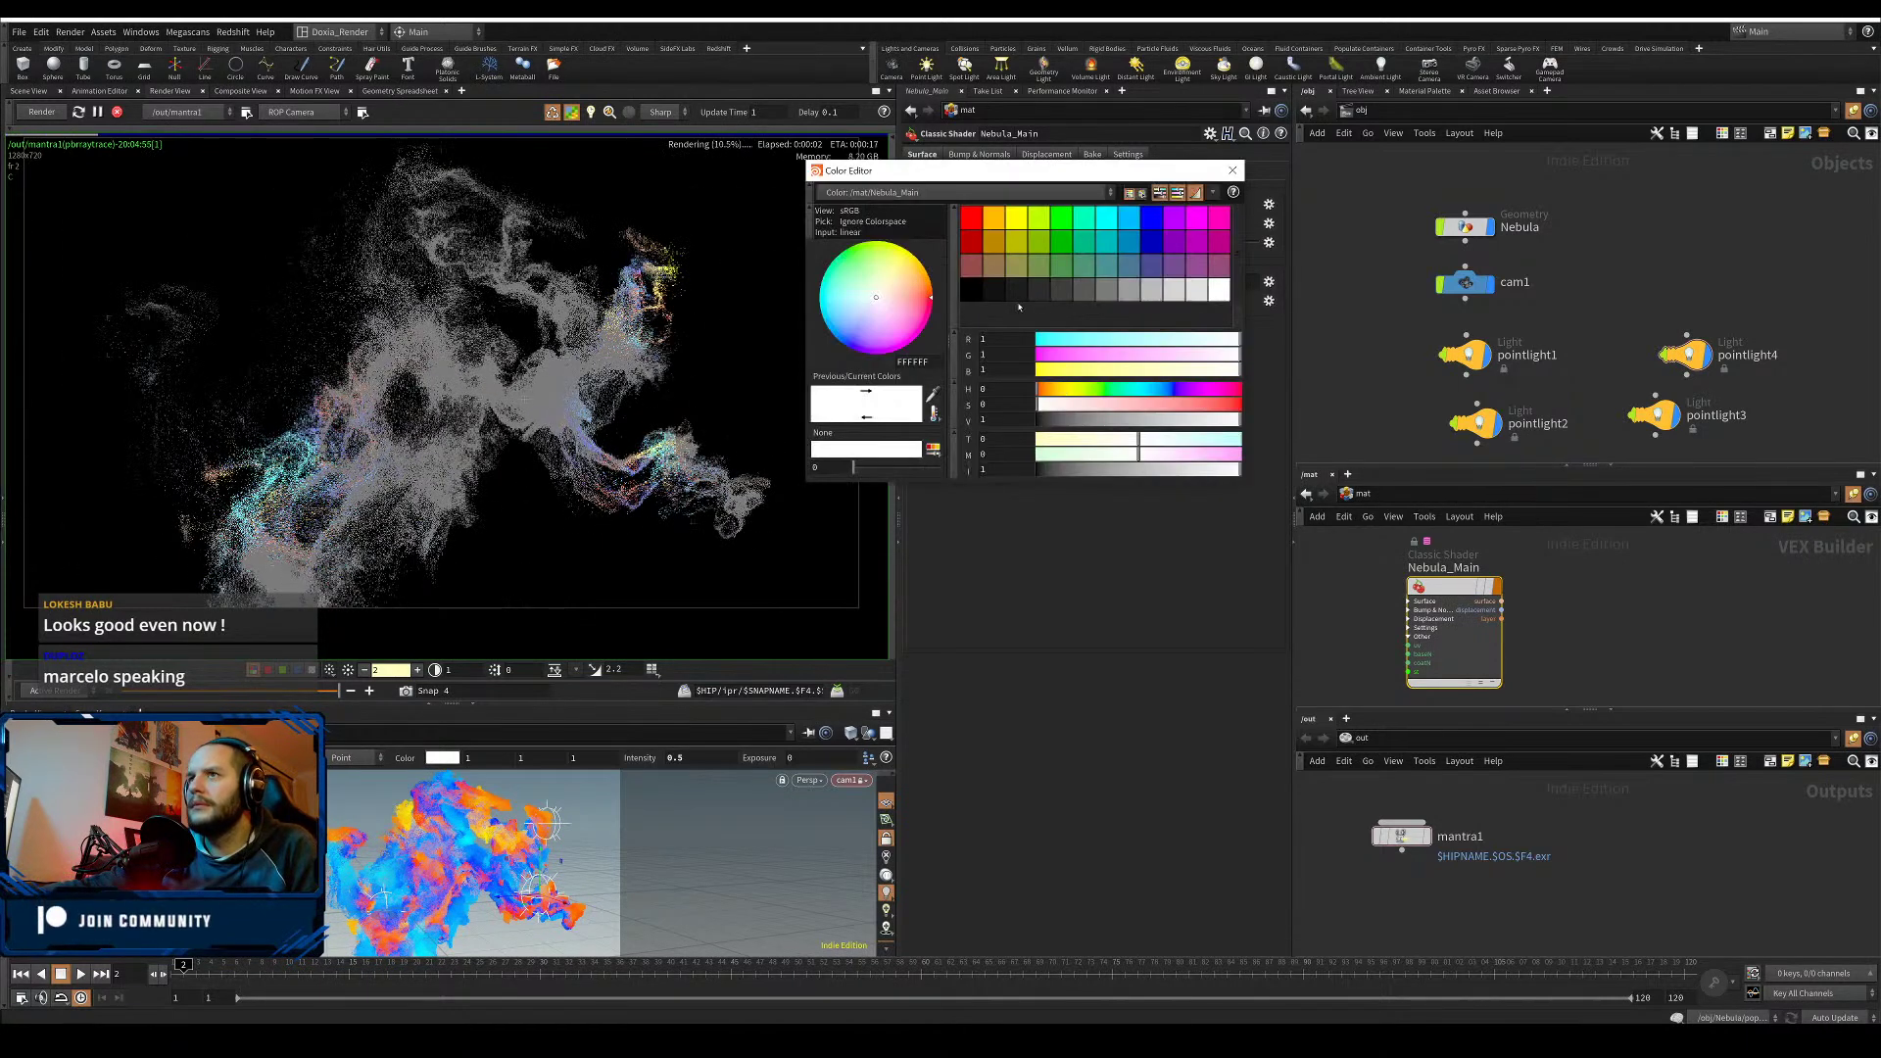
- Try light blue, then magenta, as the emission colour and lower the intensity to 0.01
{"action": "left_click", "coordinate": [1031, 281]}
{"action": "left_click", "coordinate": [1131, 220]}
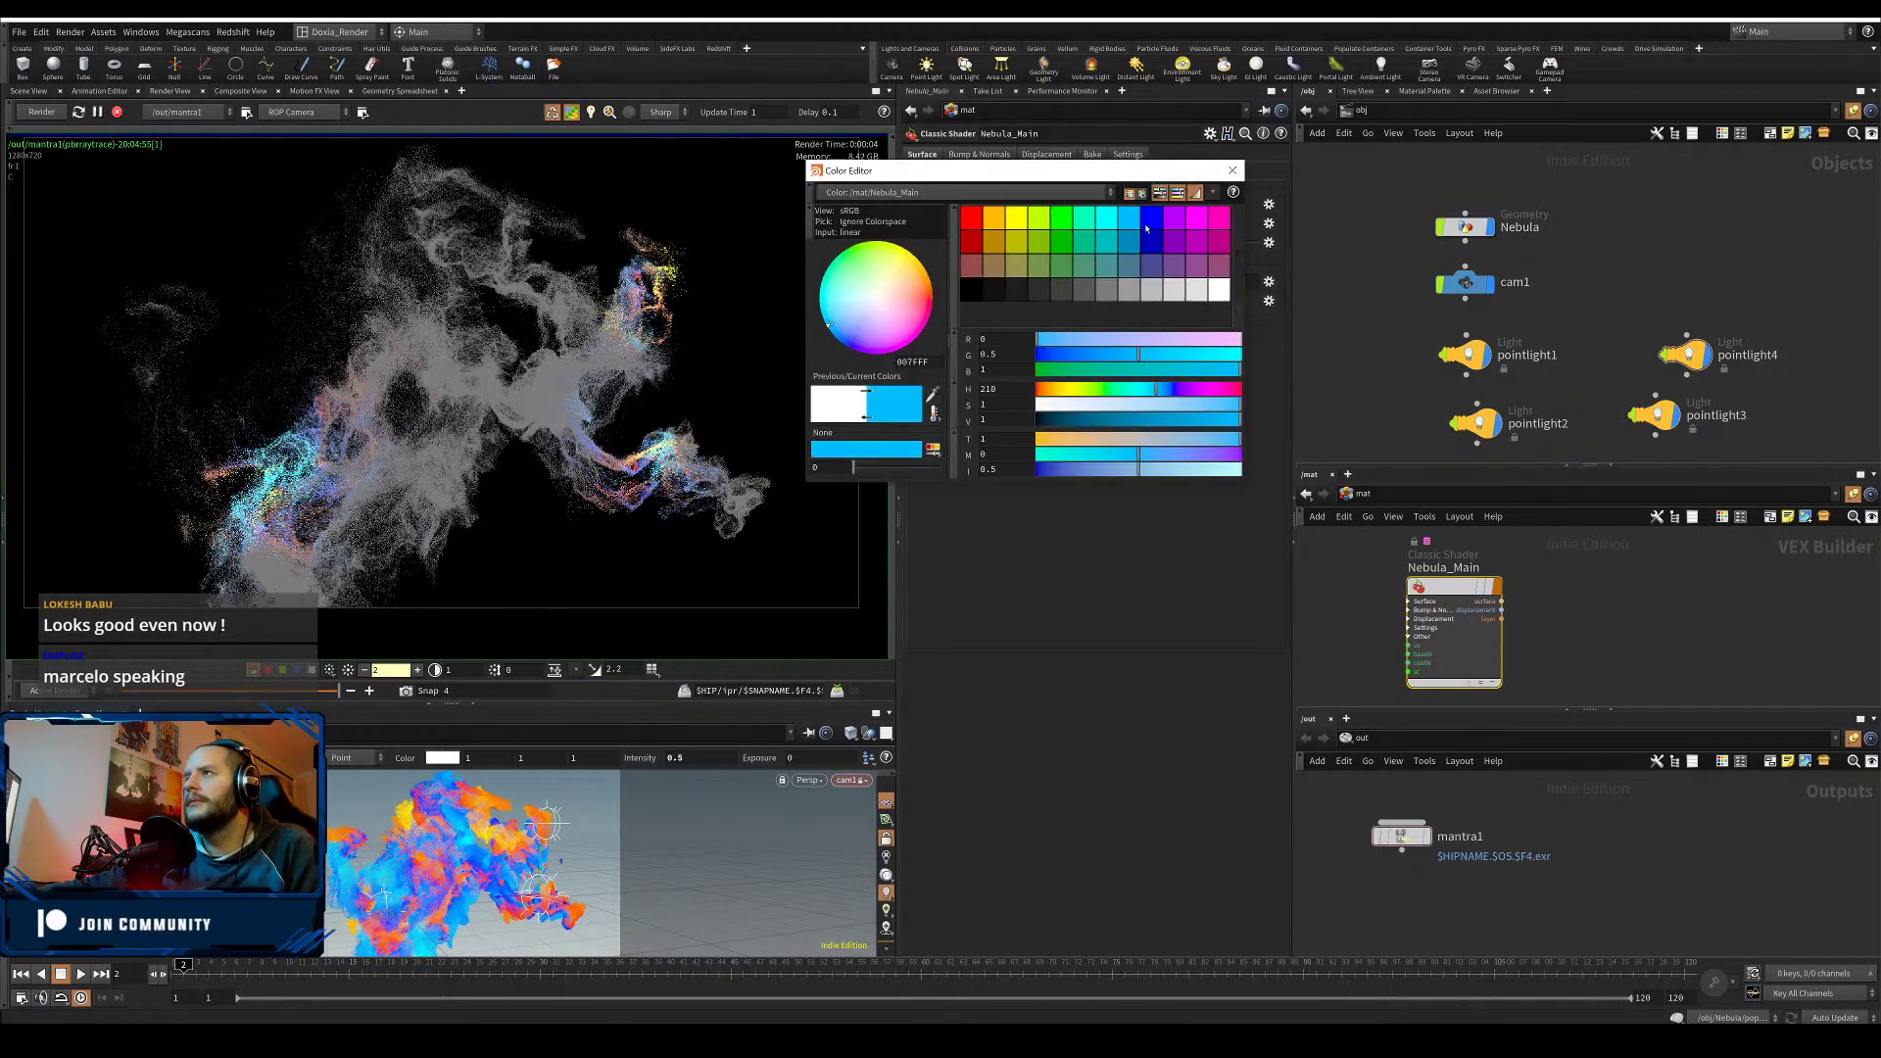
{"action": "left_click", "coordinate": [1196, 219]}
{"action": "left_click", "coordinate": [1232, 170]}
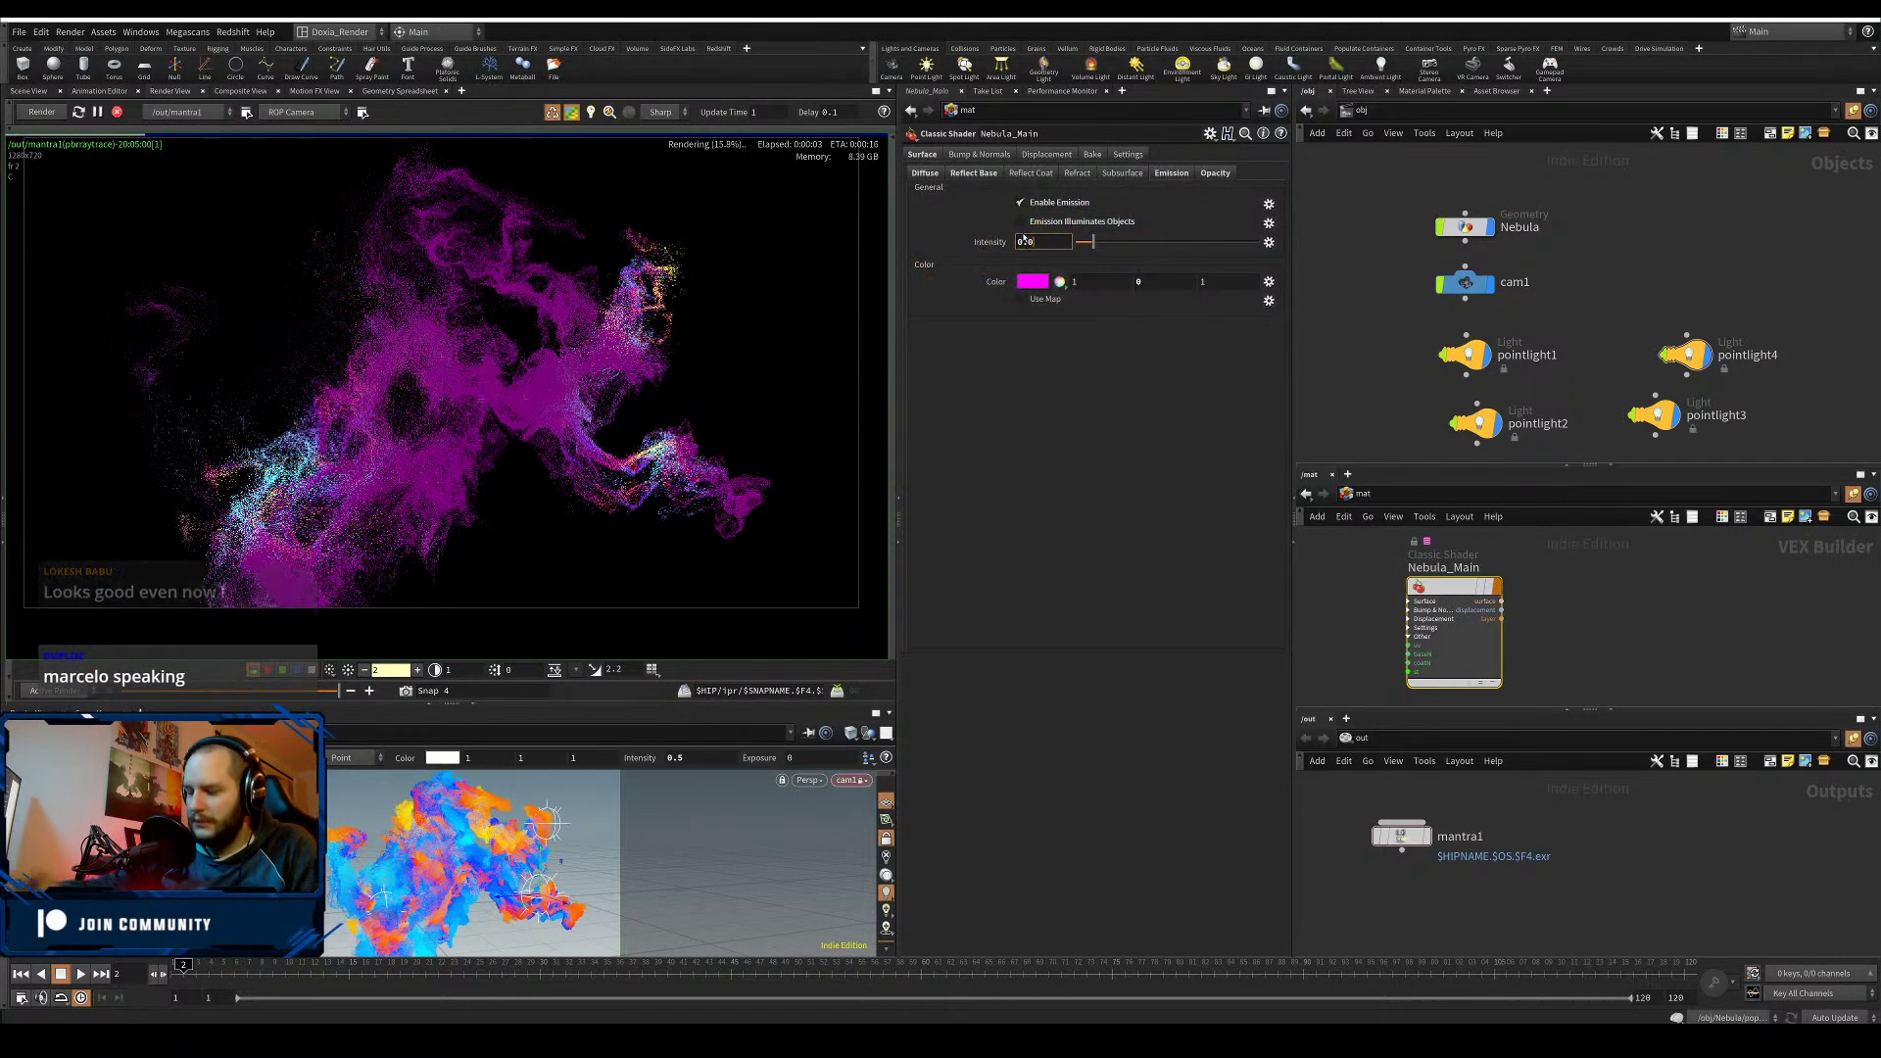
{"action": "type", "text": "01"}
{"action": "key", "text": "Return"}
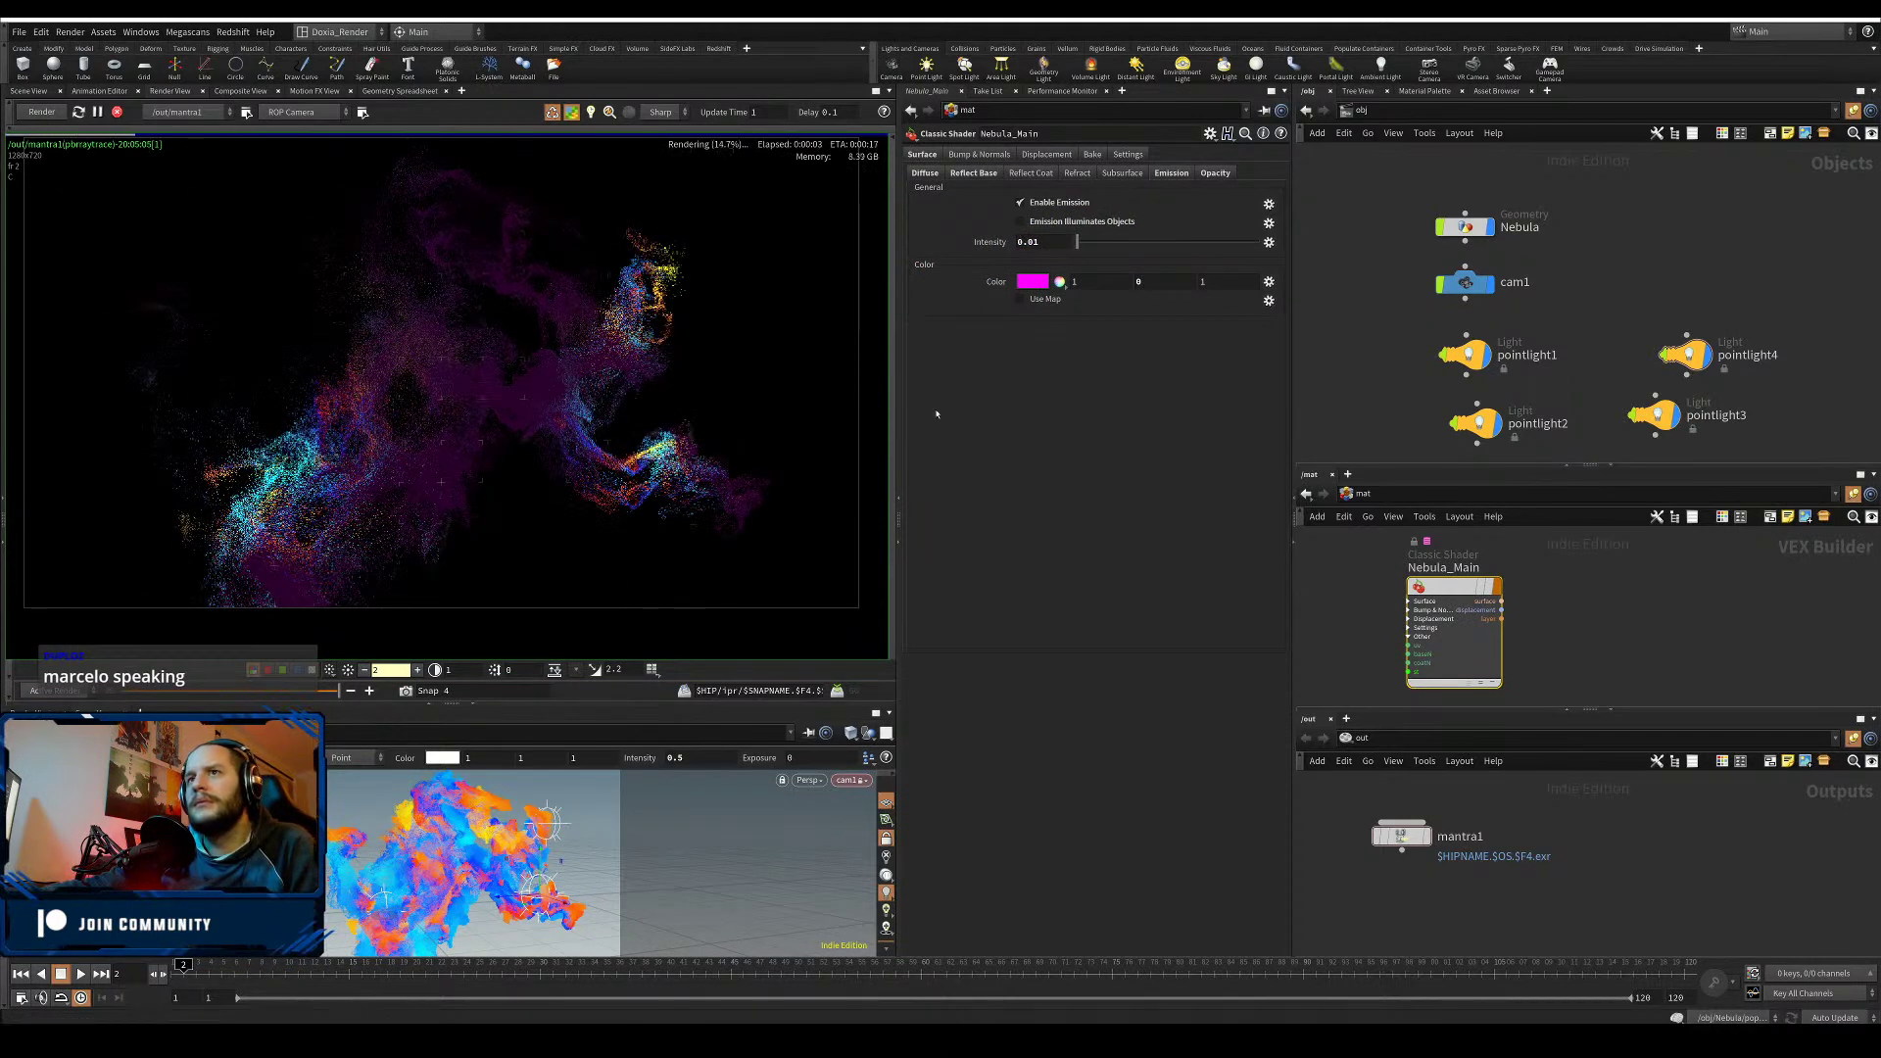
- Change the emission colour to dark blue (0,0,0.5) and set intensity to 0.0075
{"action": "left_click", "coordinate": [1040, 282]}
{"action": "left_click", "coordinate": [1154, 243]}
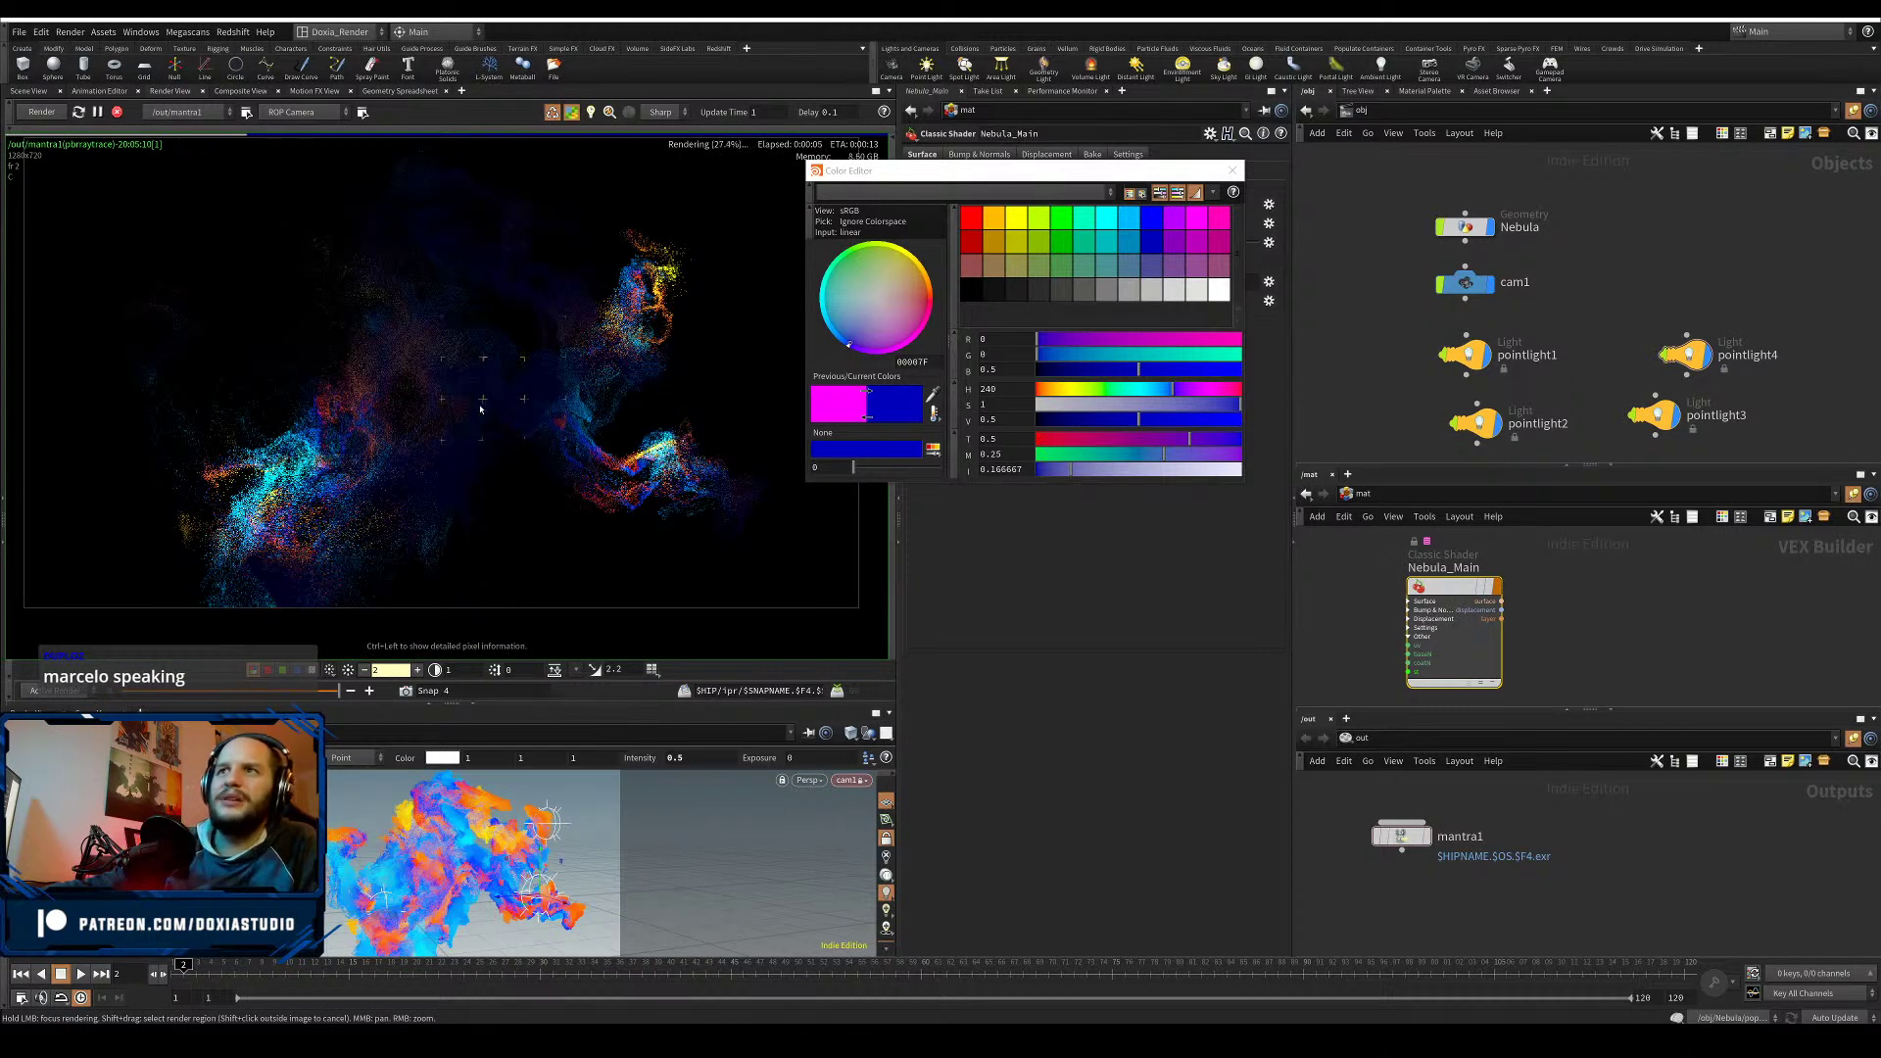
{"action": "left_click", "coordinate": [765, 244]}
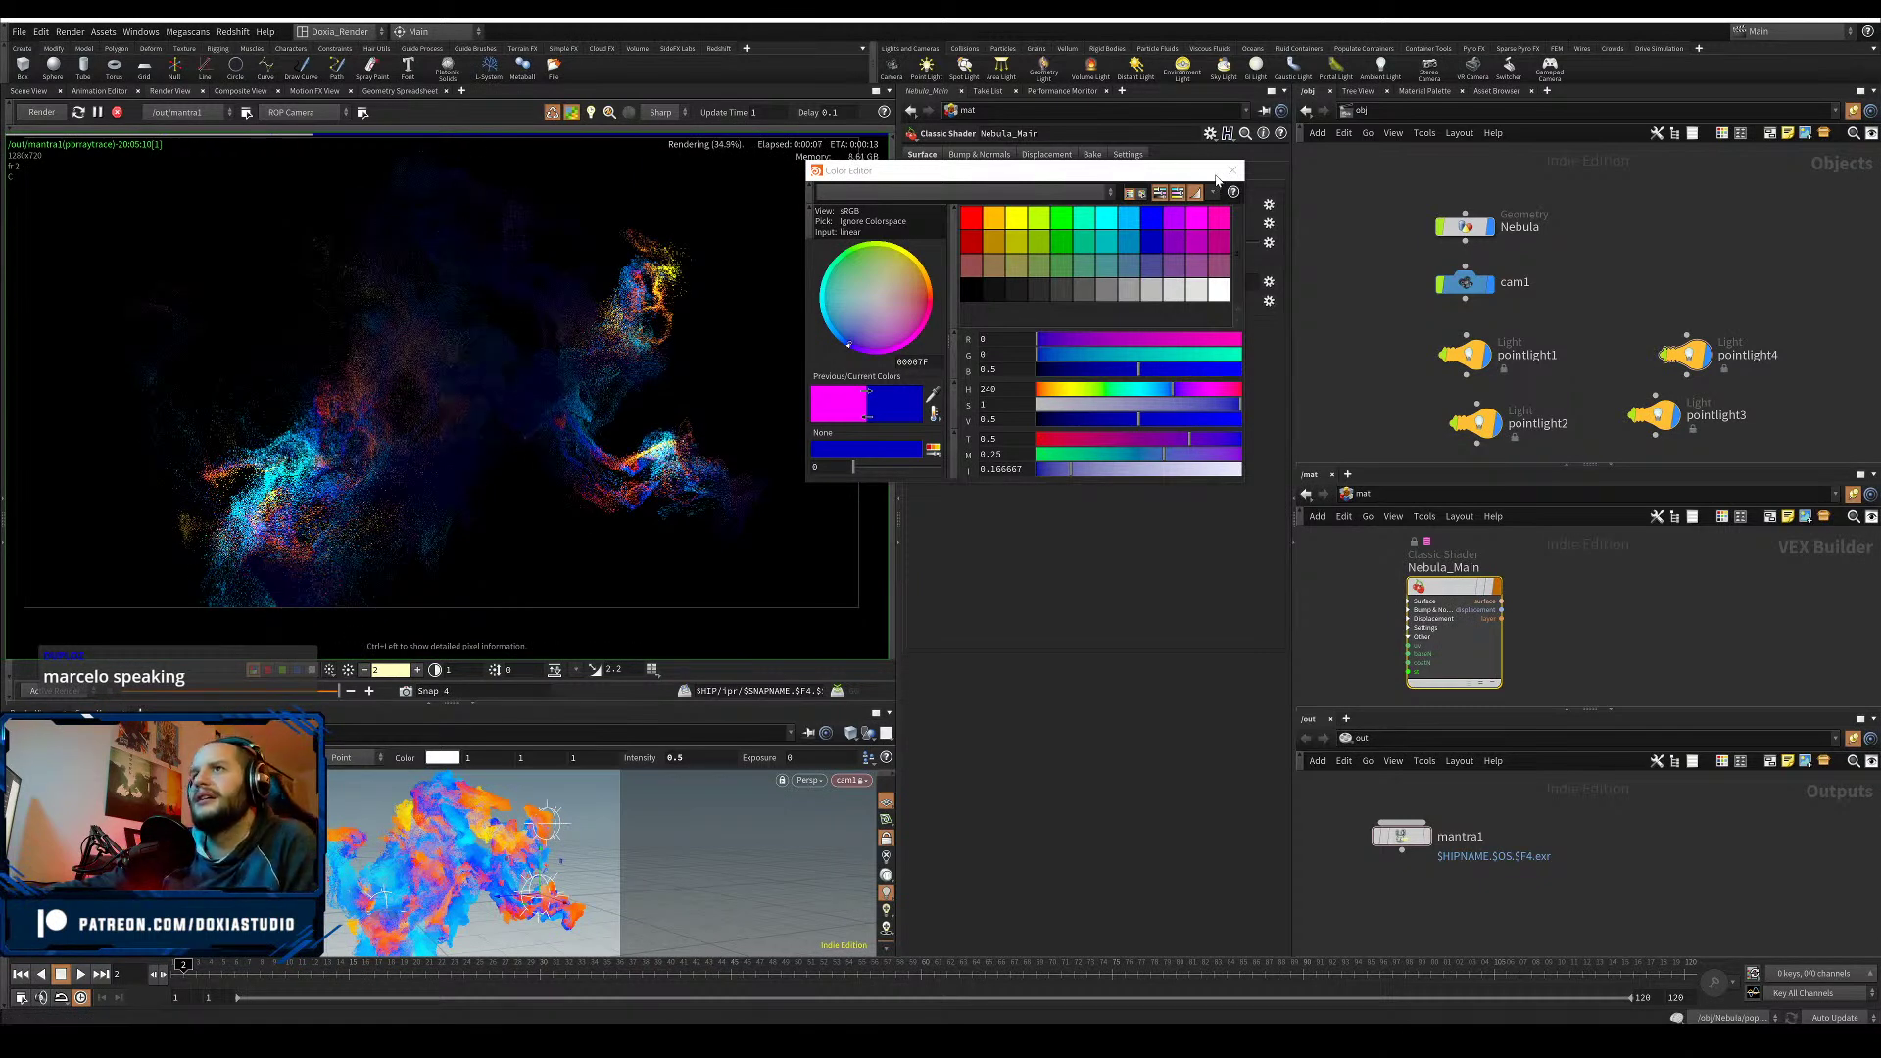
{"action": "left_click", "coordinate": [1231, 172]}
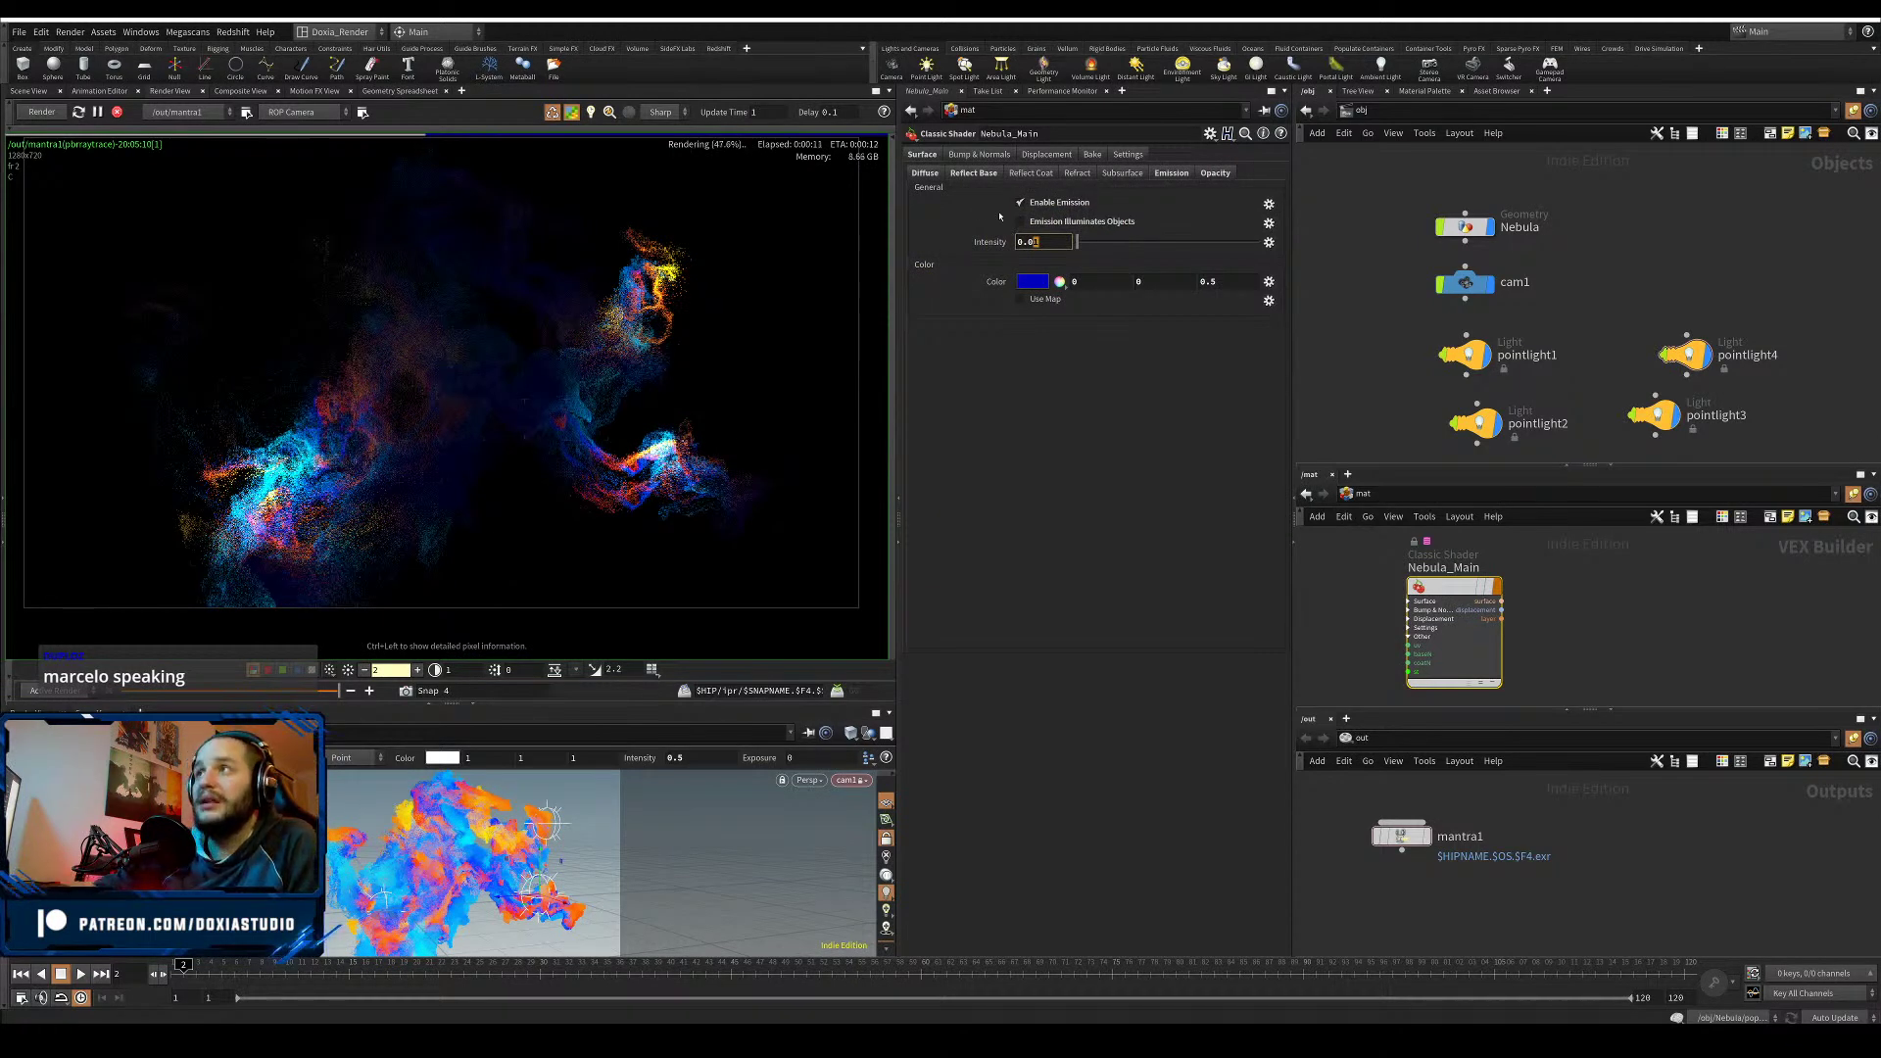
{"action": "type", "text": "075"}
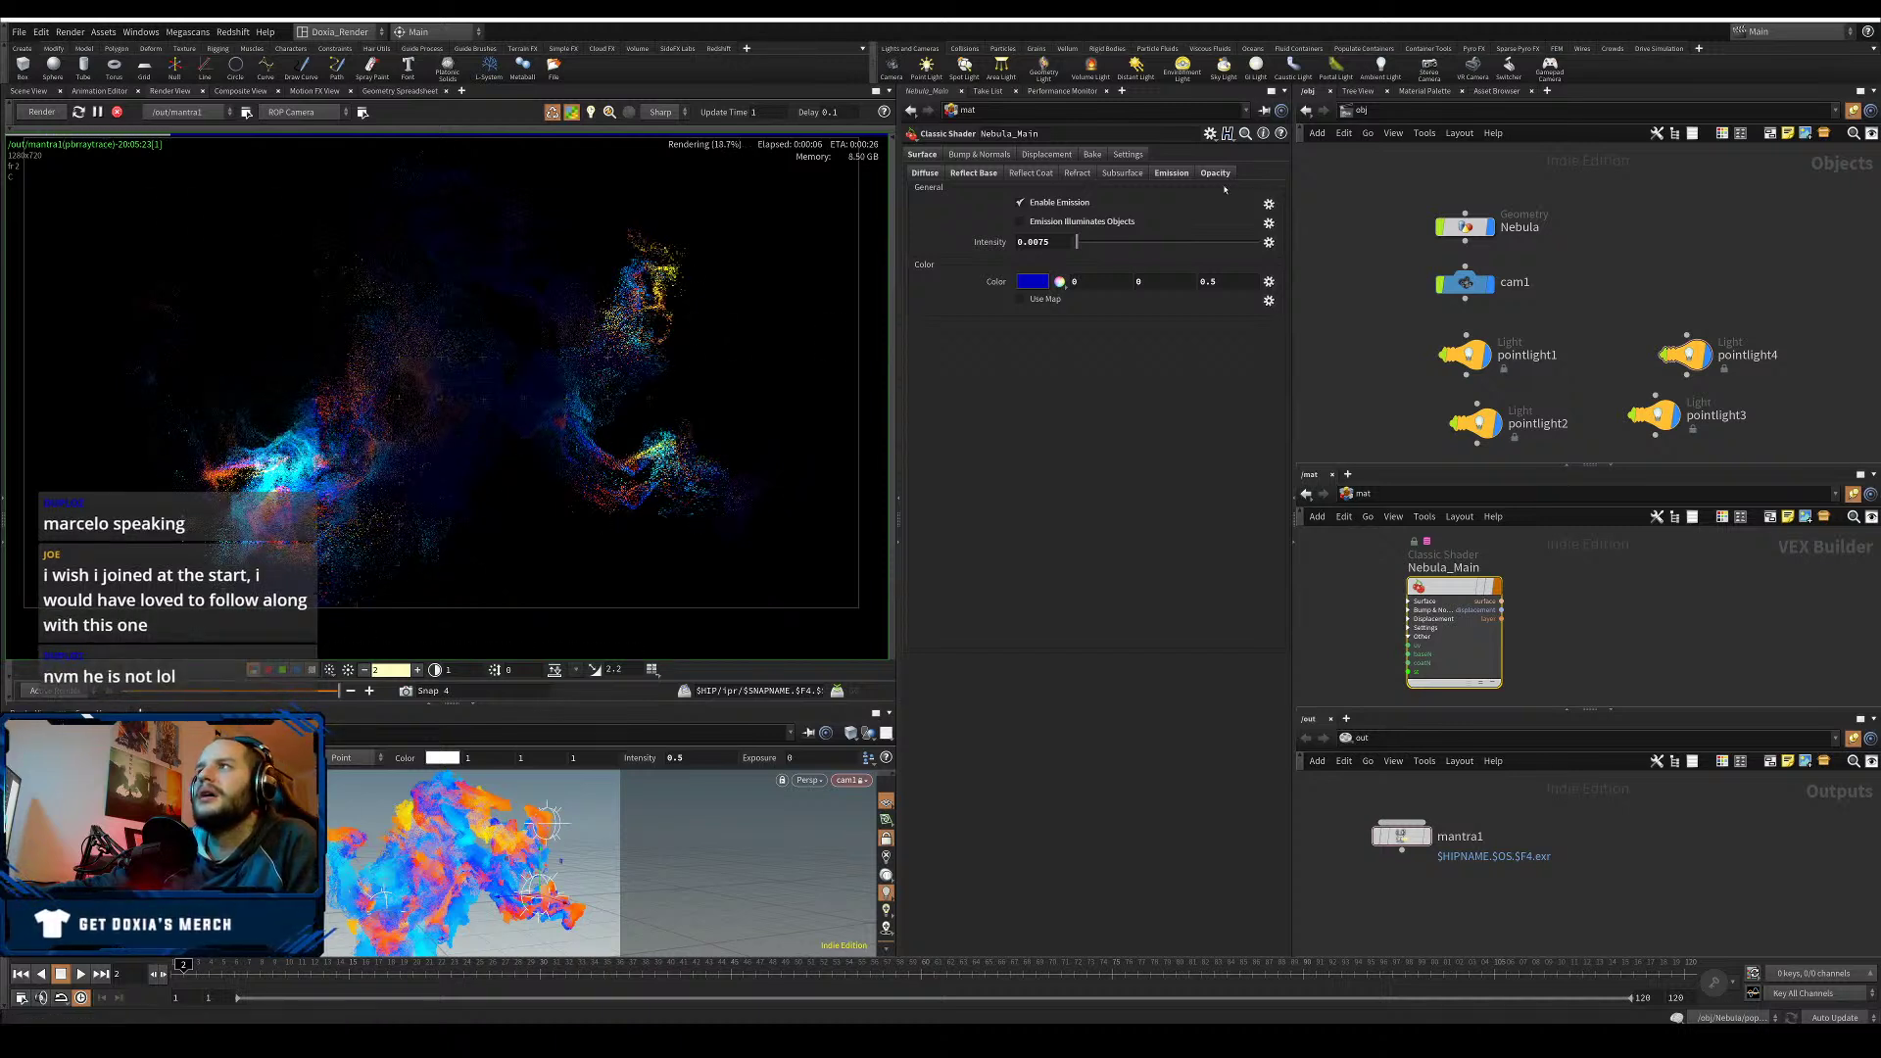
- Review the shader's Reflection and Diffuse settings, then select the Nebula geometry object
{"action": "left_click", "coordinate": [973, 172]}
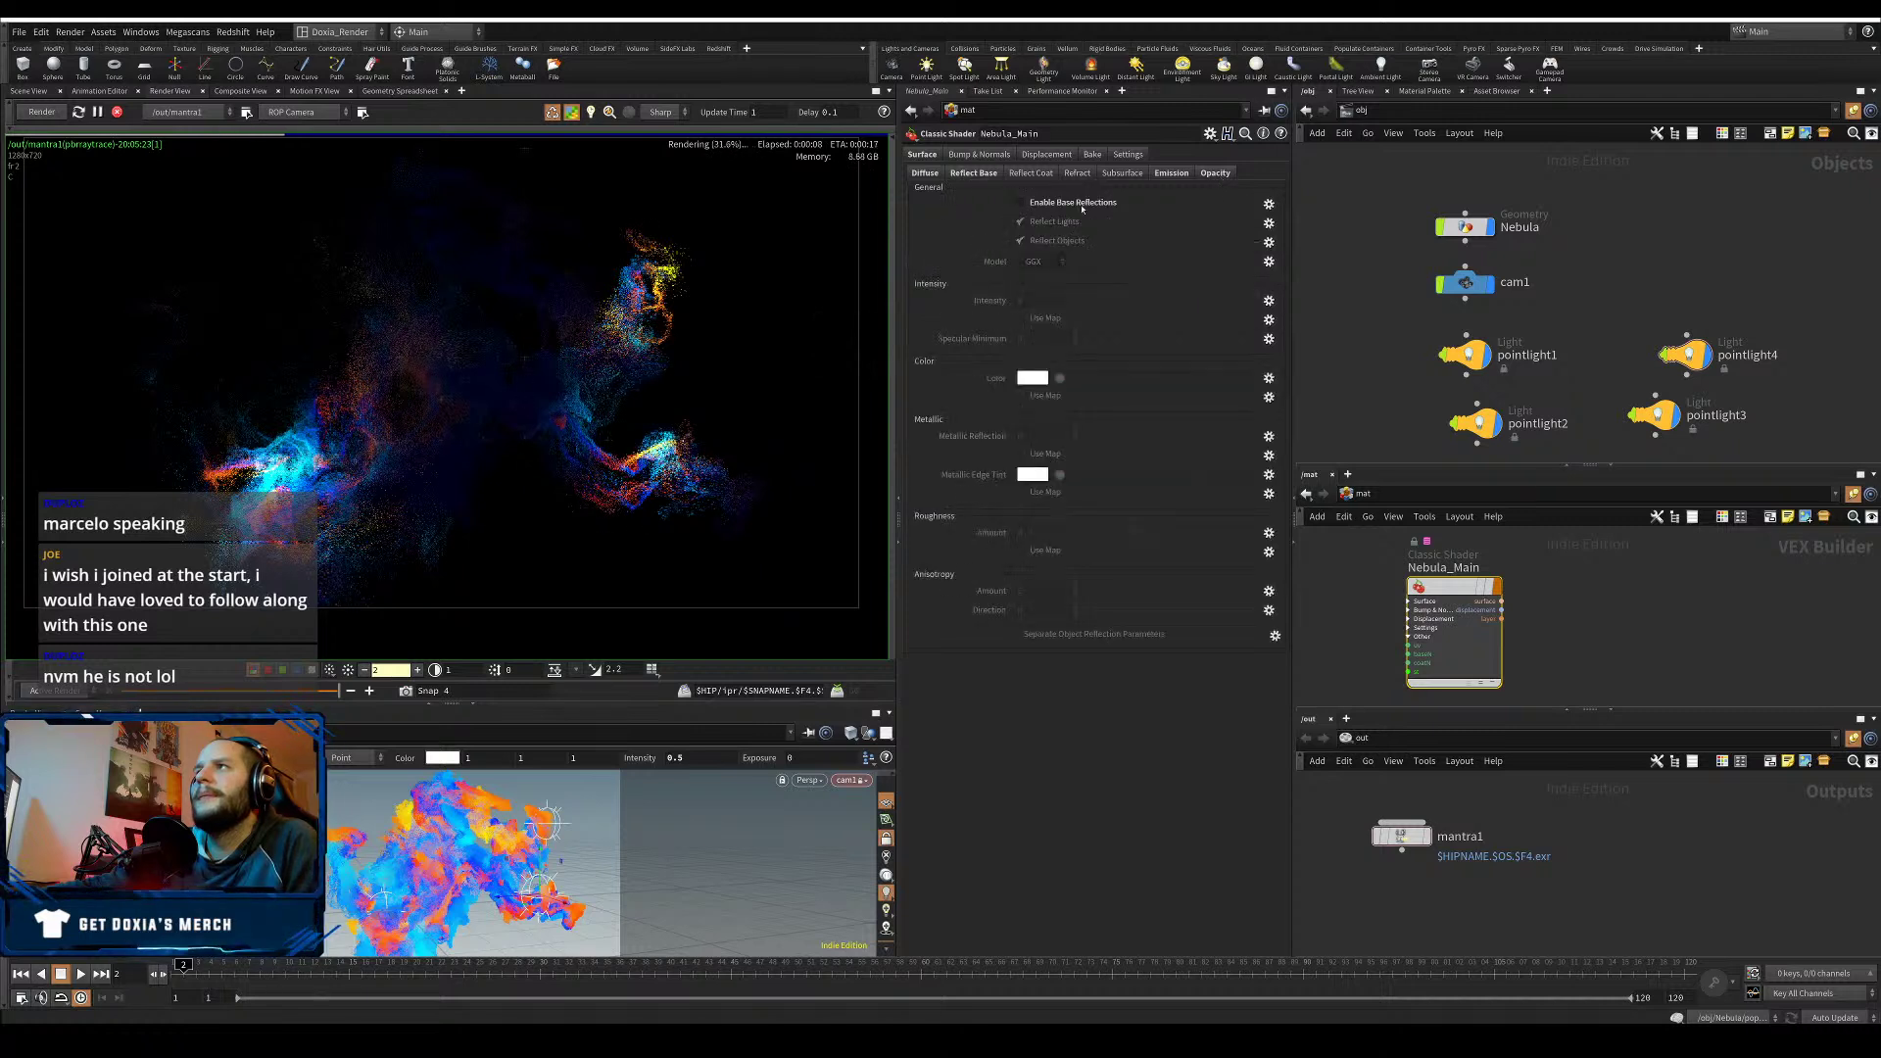
{"action": "left_click", "coordinate": [926, 173]}
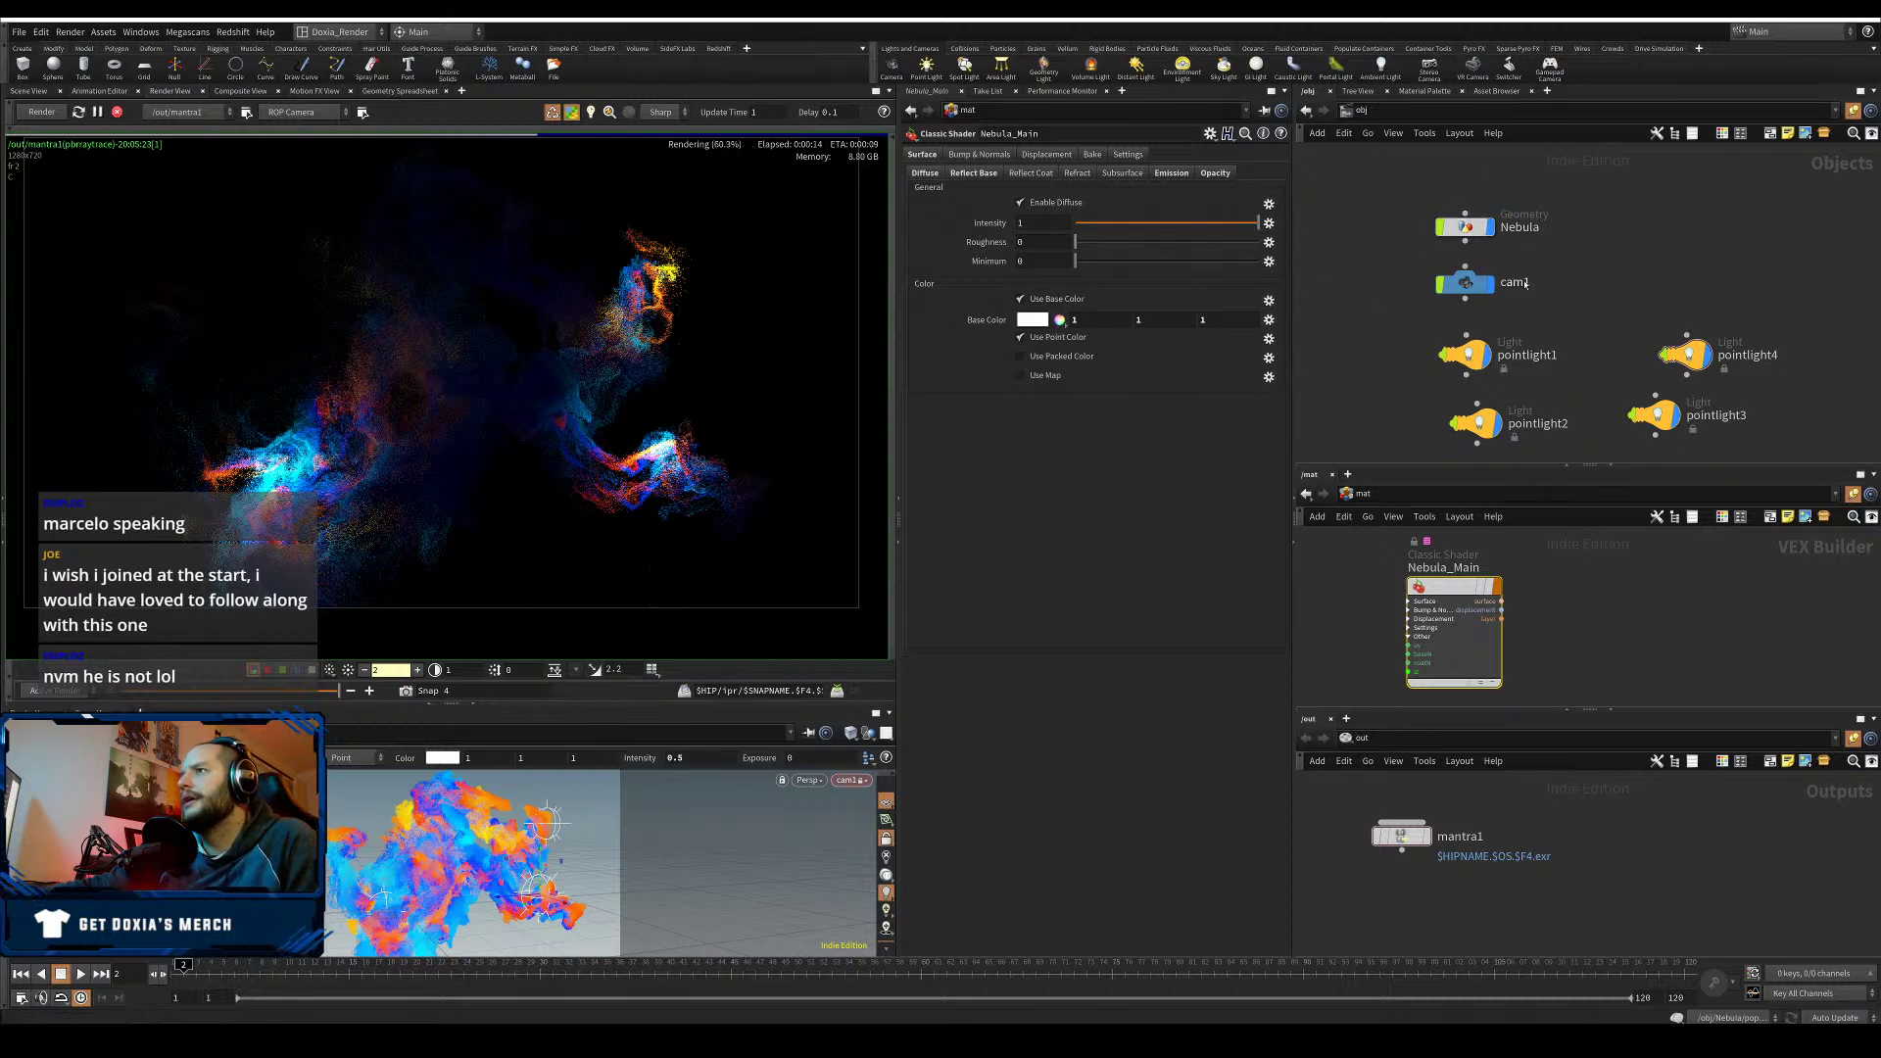
{"action": "left_click", "coordinate": [1466, 227]}
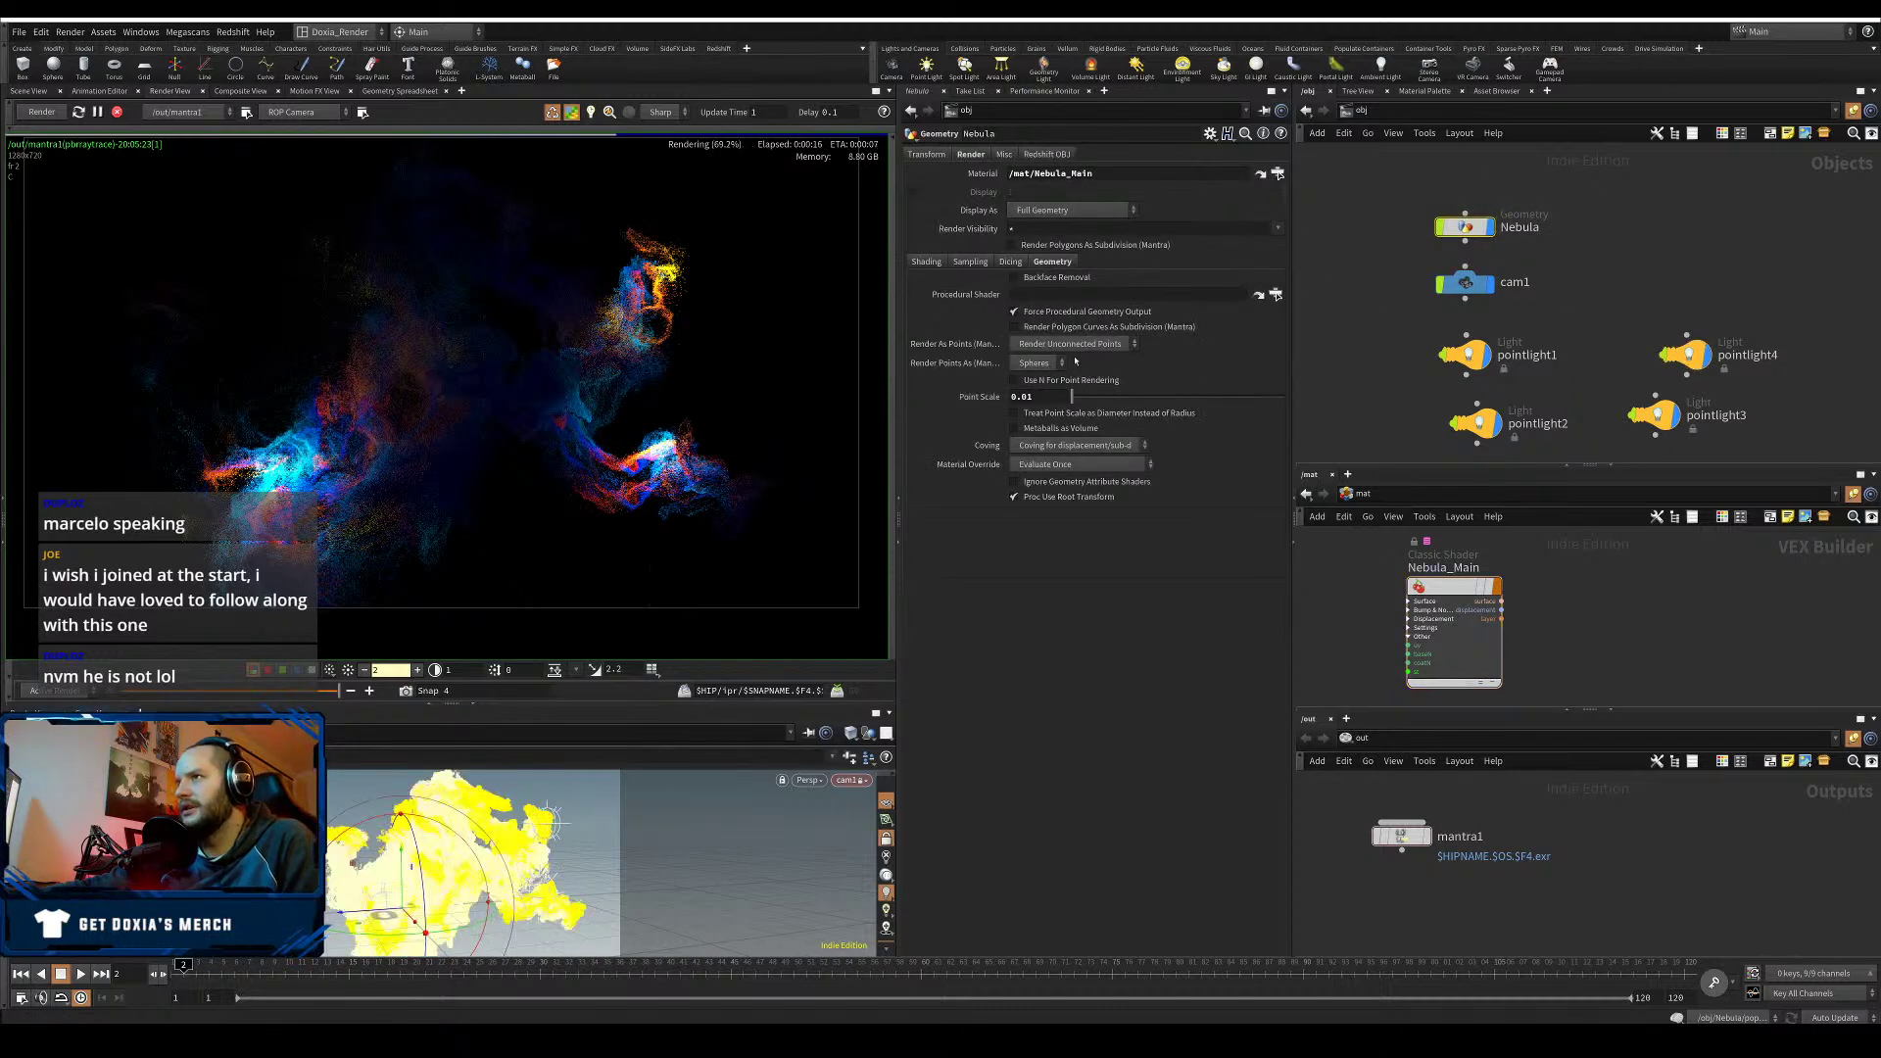
- Render Nebula's points as Circles at point scale 0.05 and compare with an earlier snapshot
{"action": "left_click", "coordinate": [1034, 363]}
{"action": "left_click", "coordinate": [1030, 394]}
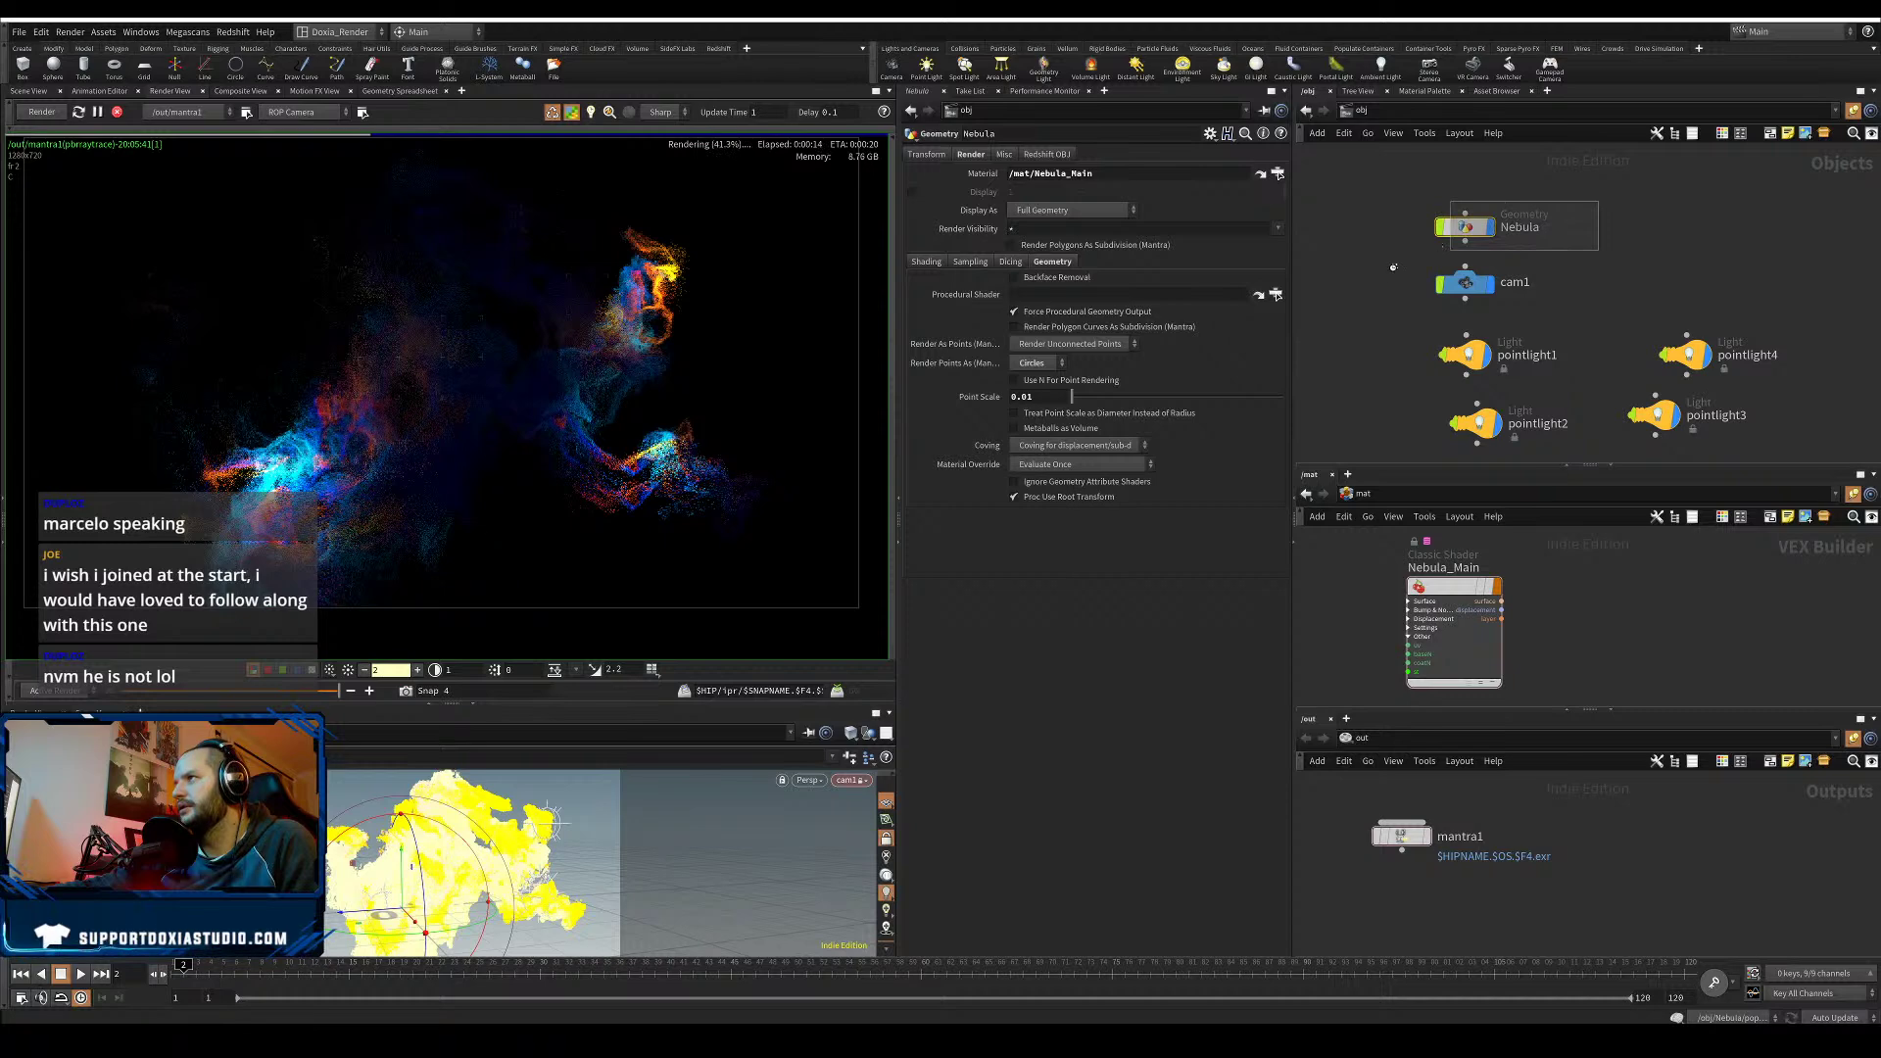
{"action": "left_click", "coordinate": [1034, 396]}
{"action": "key", "text": "BackSpace"}
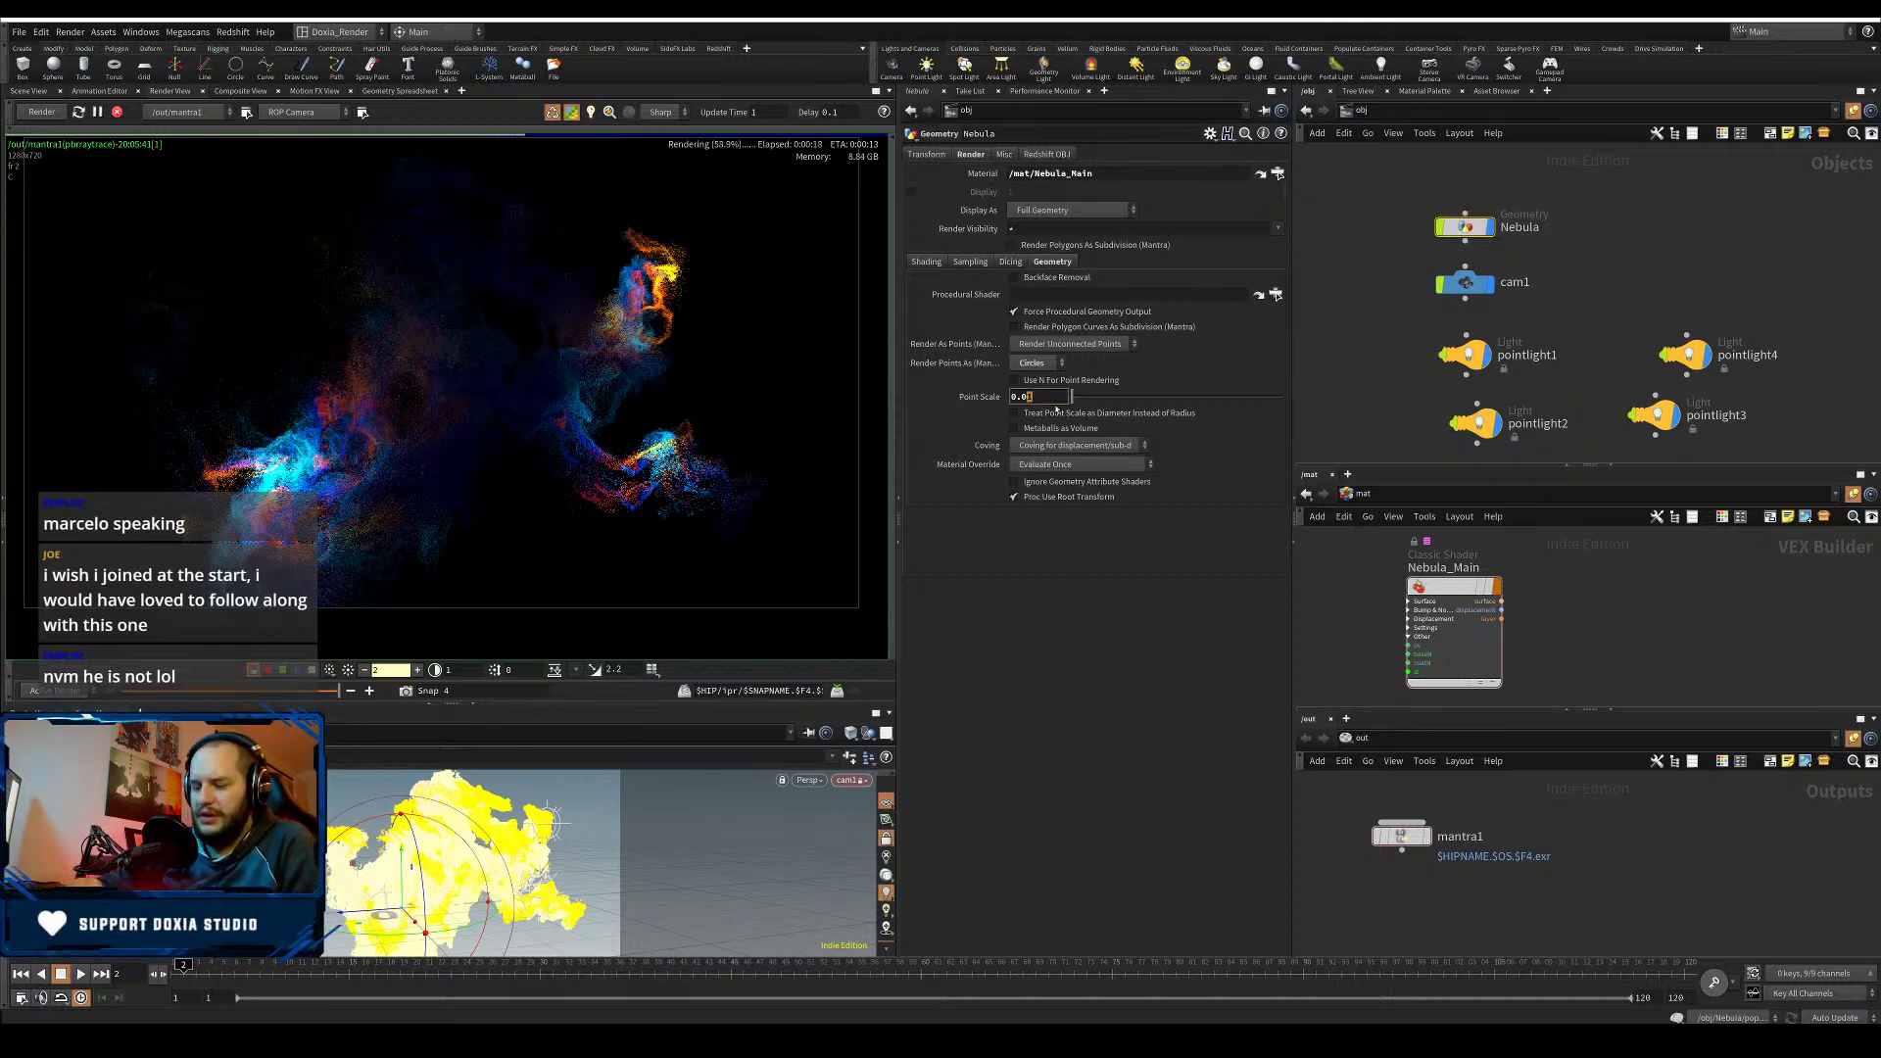
{"action": "type", "text": "5"}
{"action": "key", "text": "Return"}
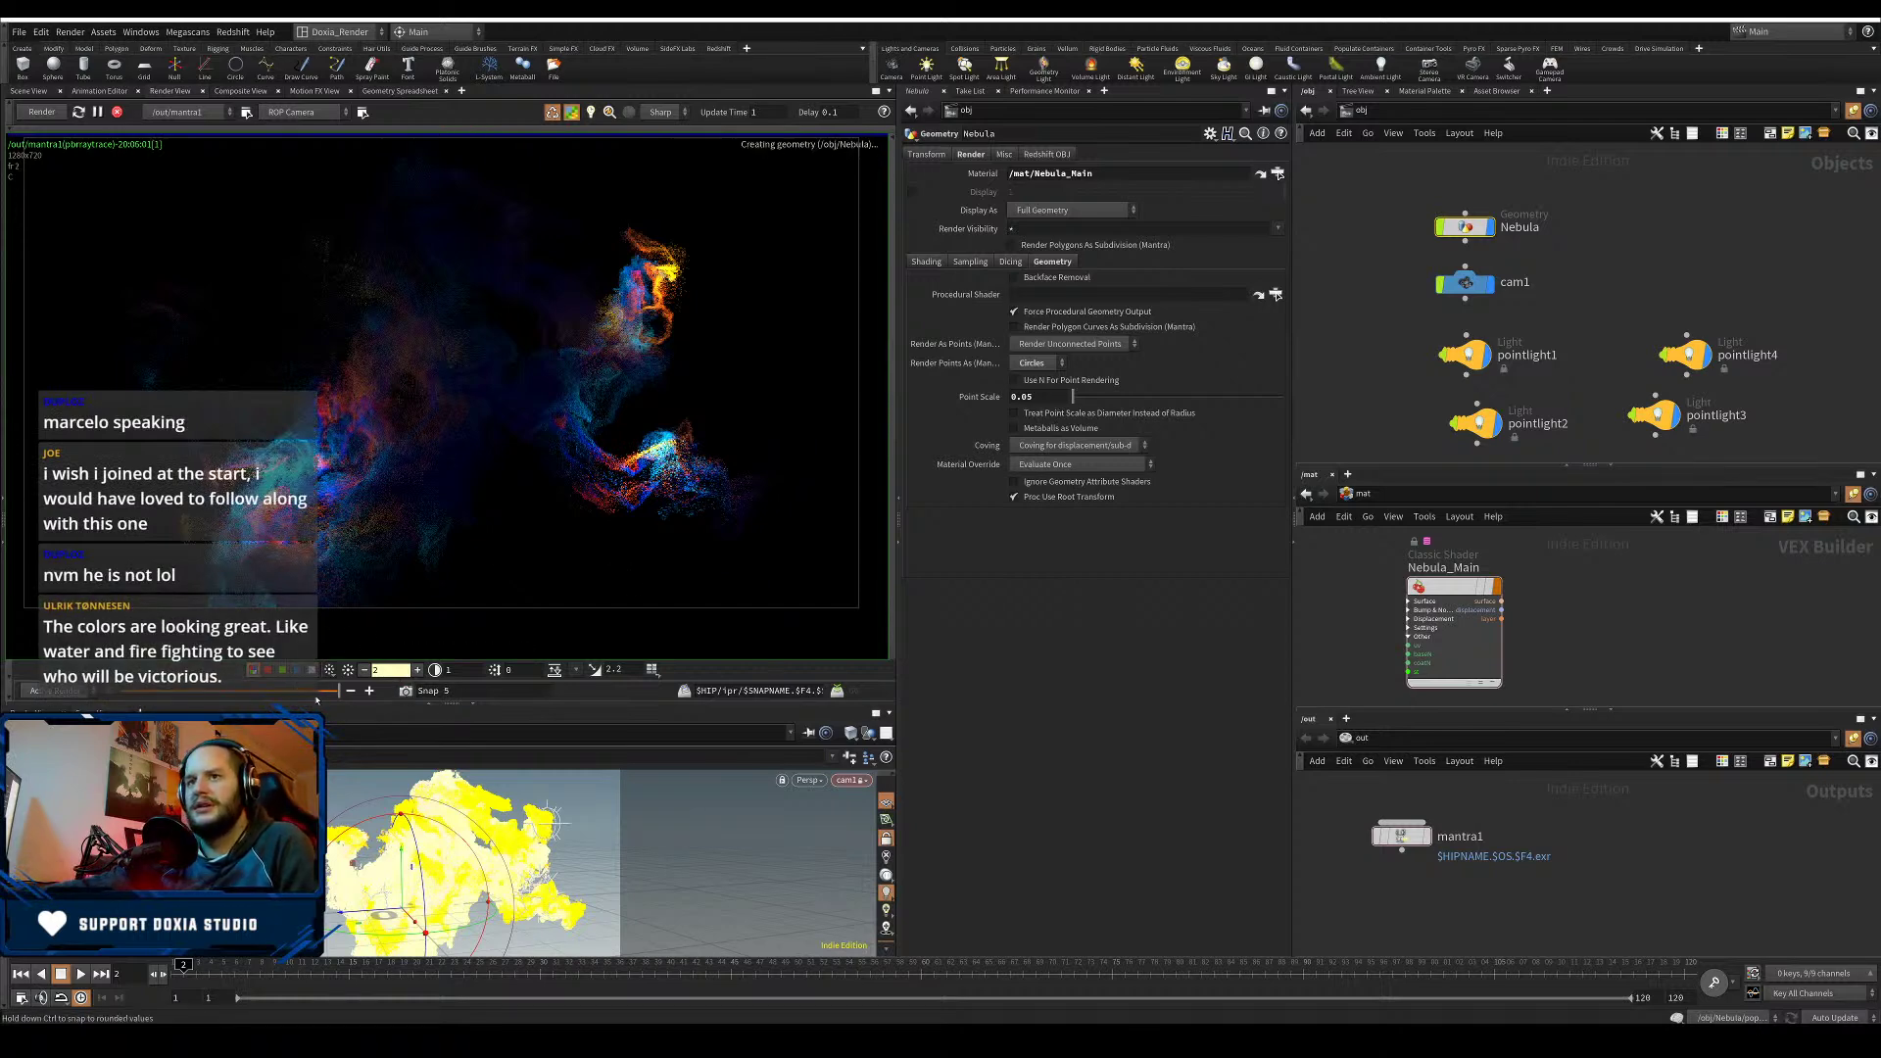
{"action": "left_click", "coordinate": [283, 693]}
{"action": "left_click_drag", "start_coordinate": [282, 701], "coordinate": [341, 682]}
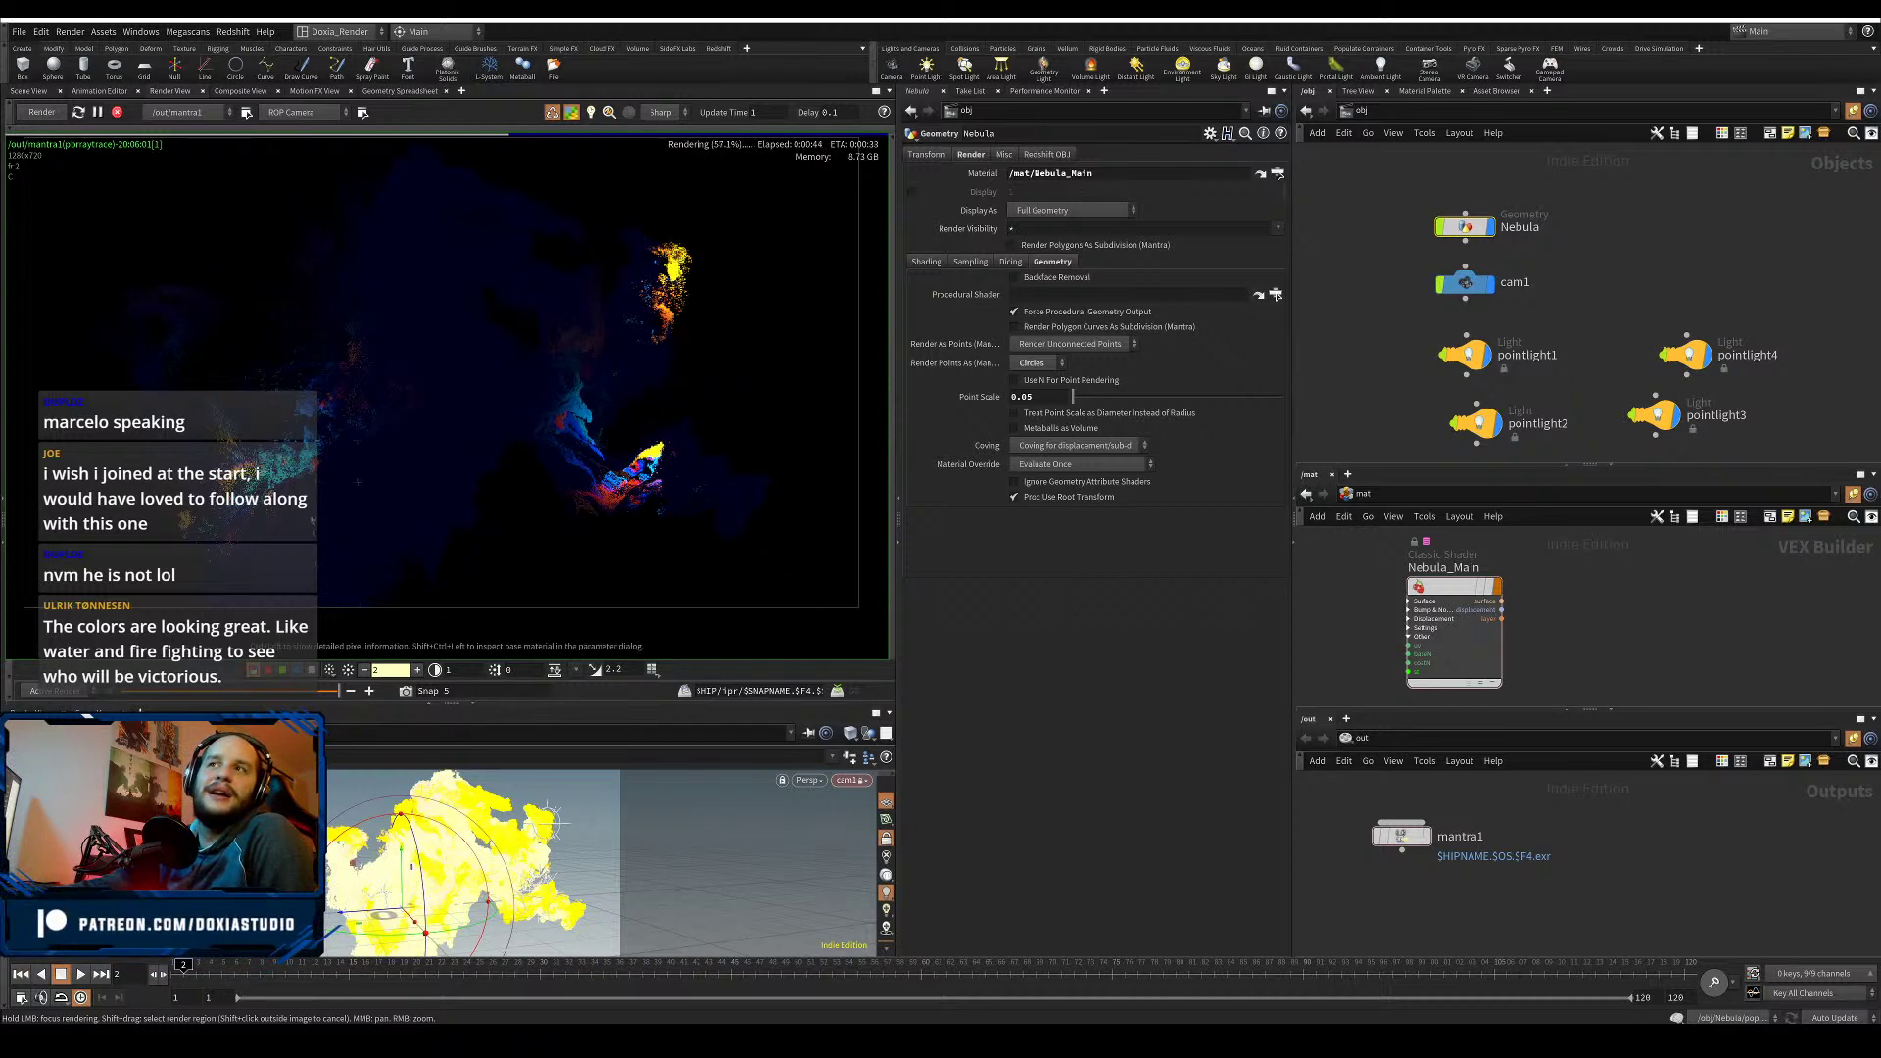
- Select Nebula_Main and browse its Displacement, Bump & Normals and Settings tabs
{"action": "left_click", "coordinate": [1453, 587]}
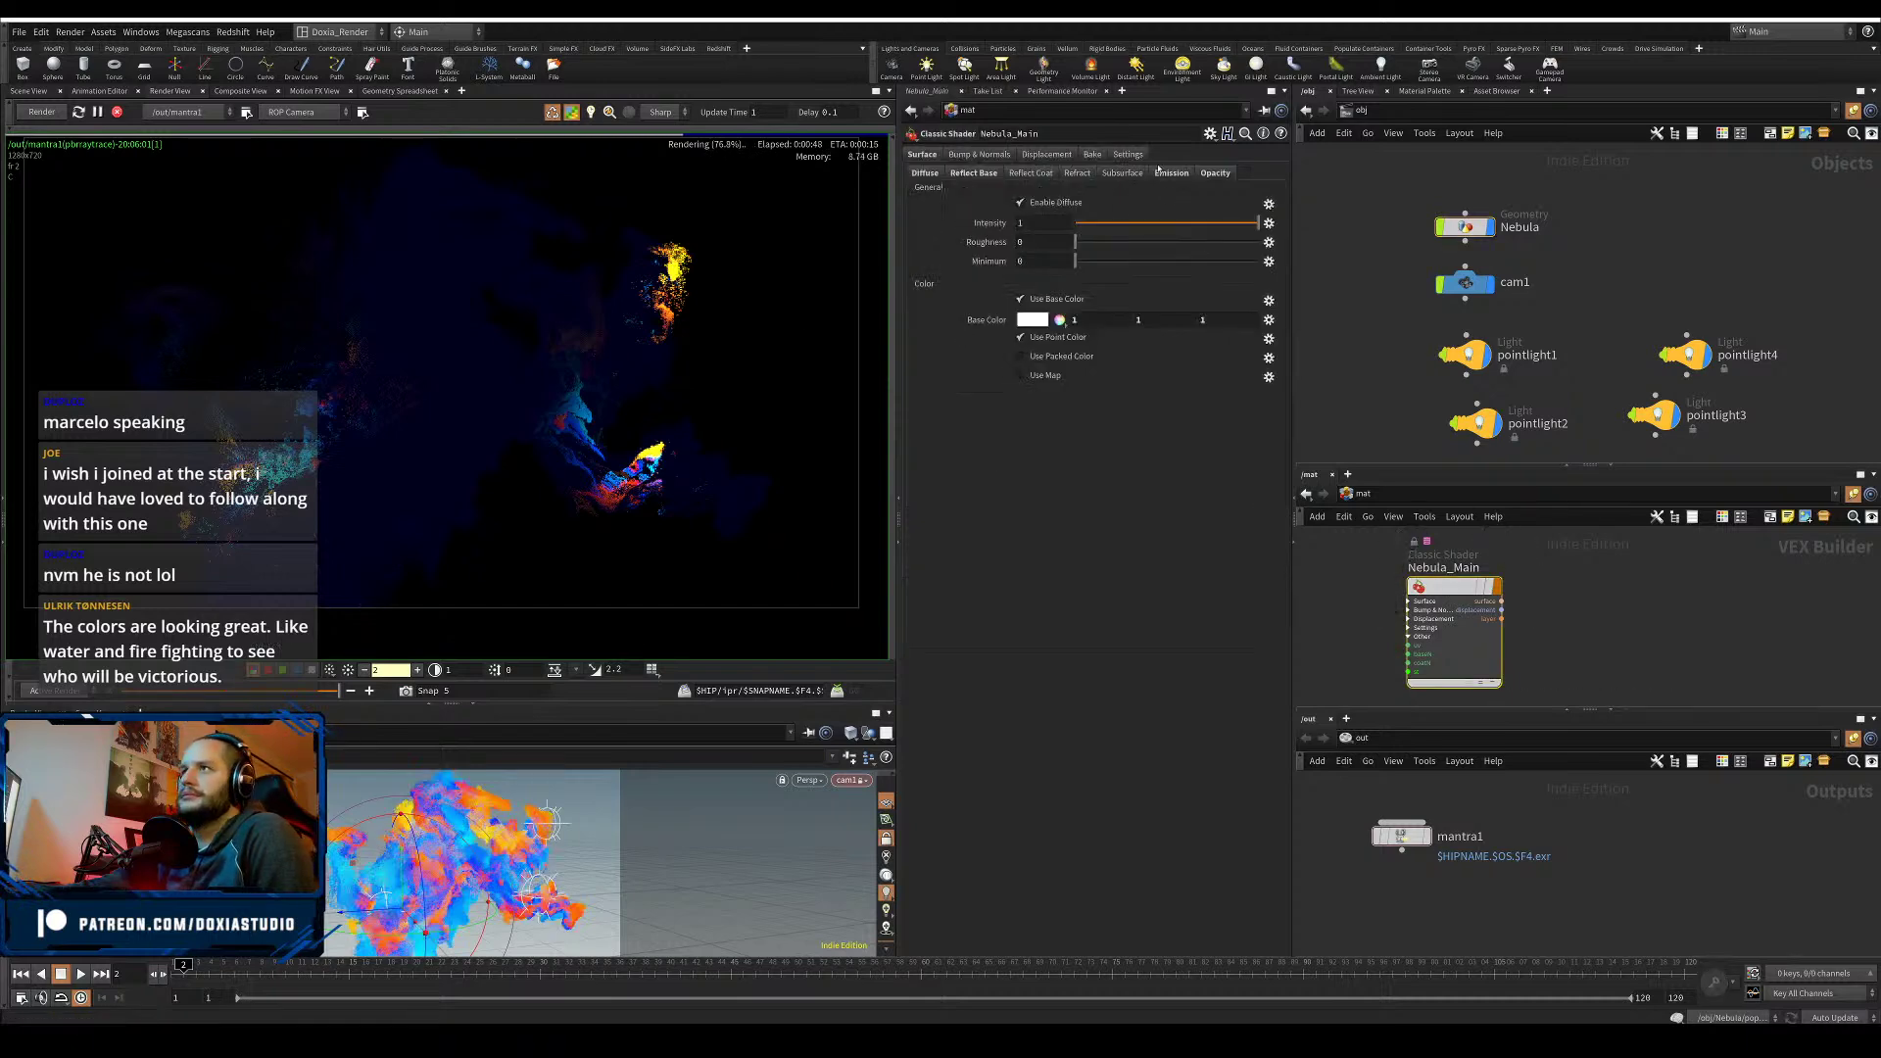
{"action": "left_click", "coordinate": [1215, 174]}
{"action": "left_click", "coordinate": [1045, 157]}
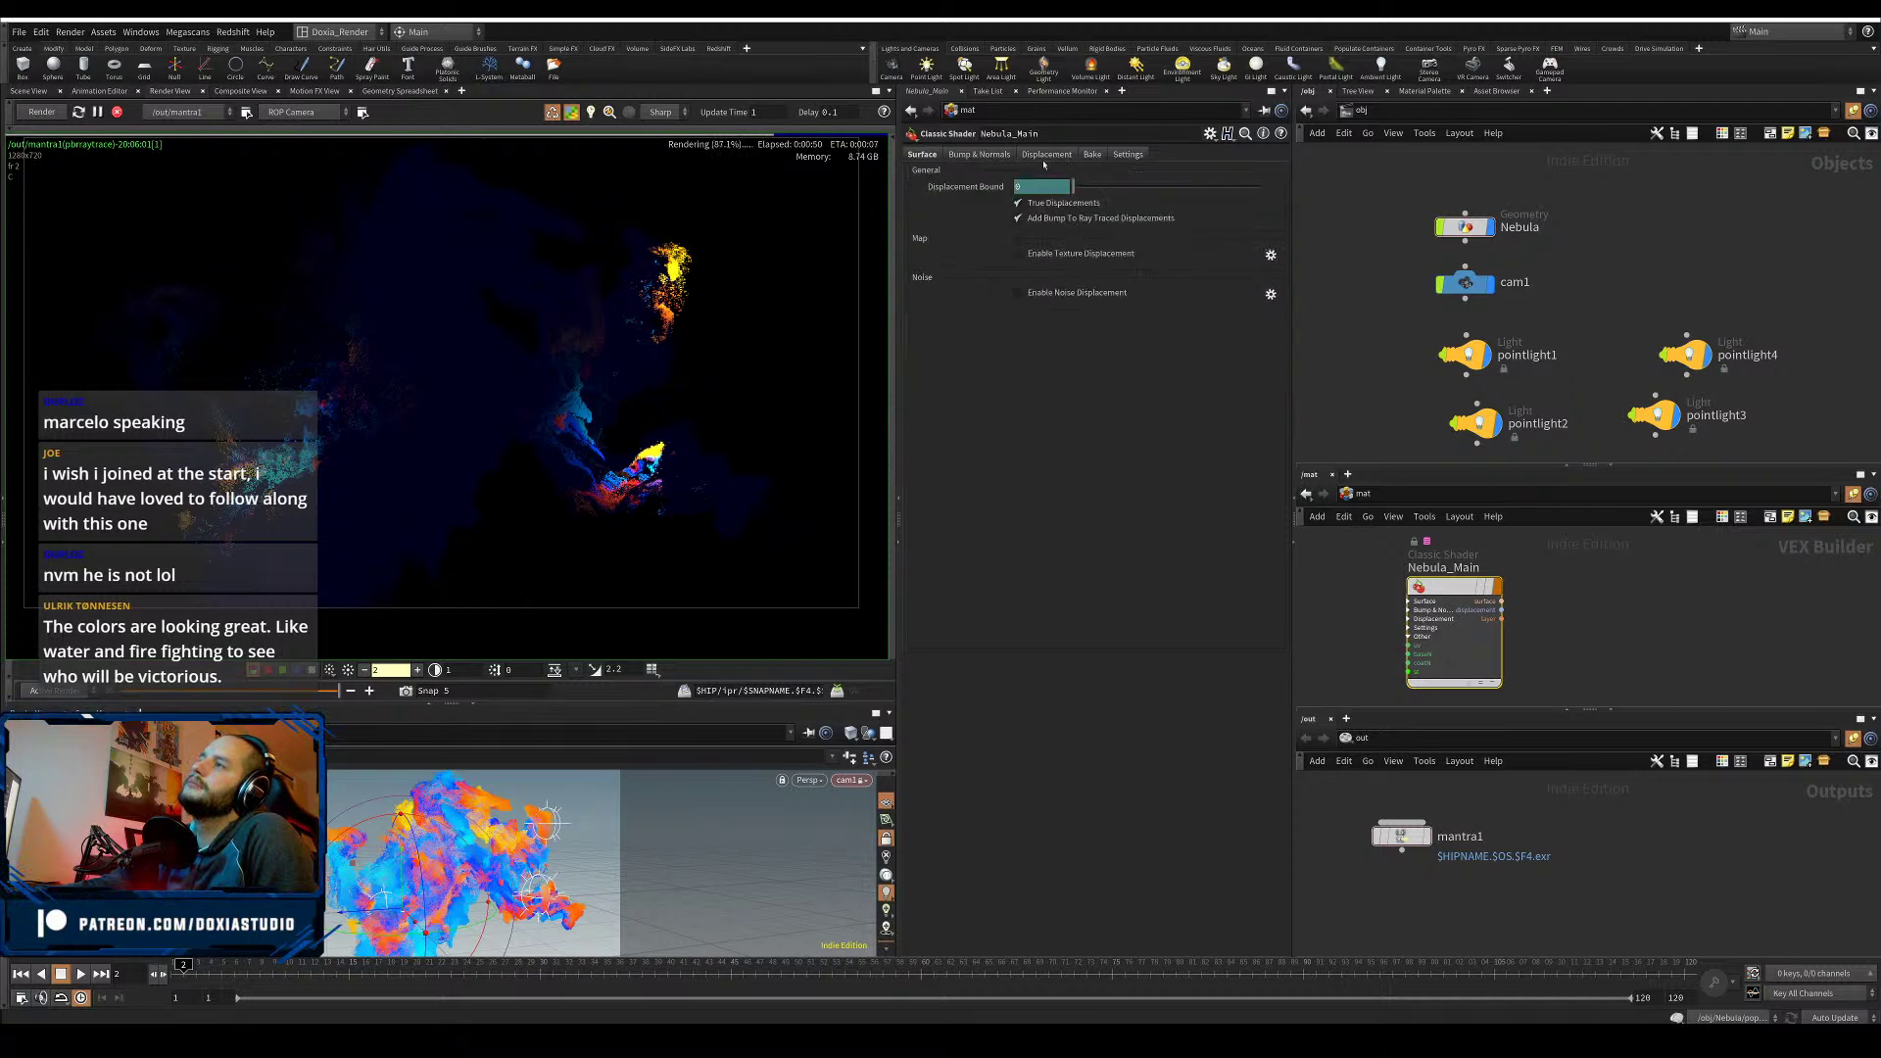
{"action": "left_click", "coordinate": [979, 155]}
{"action": "left_click", "coordinate": [1039, 156]}
{"action": "left_click", "coordinate": [1122, 155]}
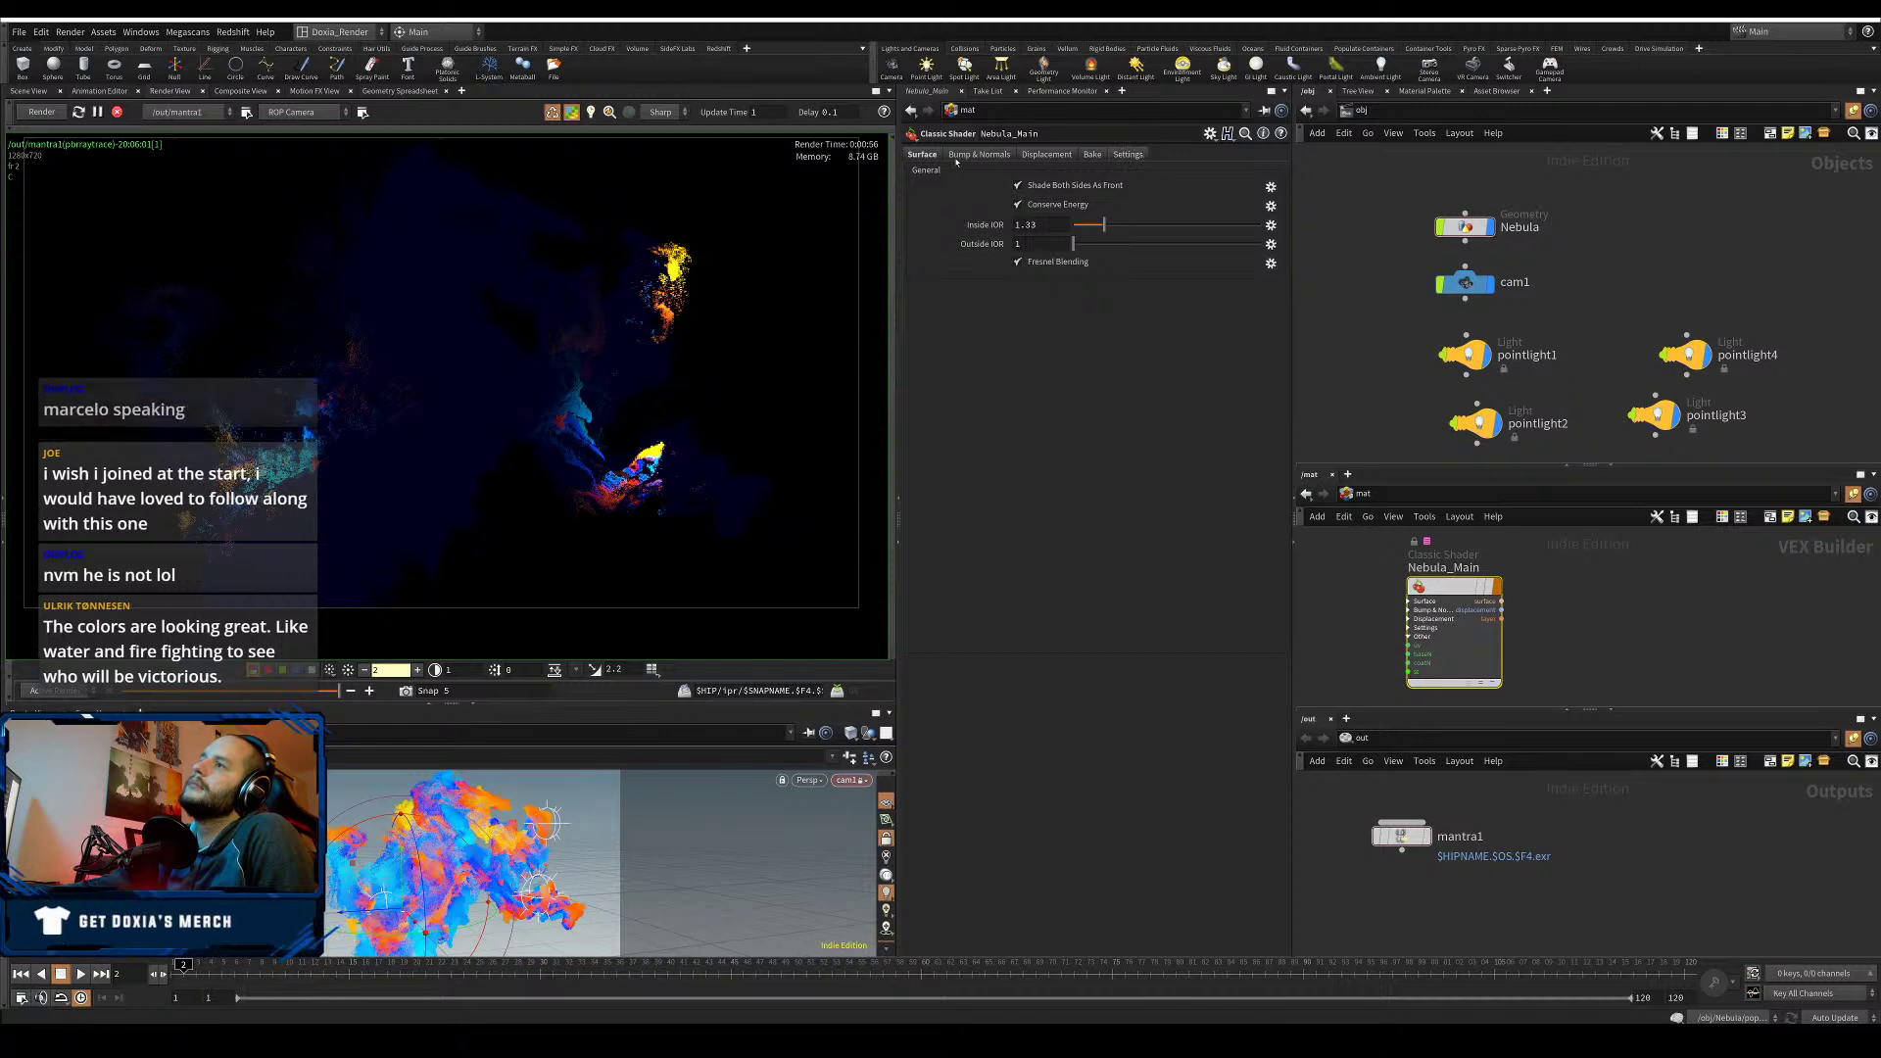
- Set Nebula_Main's Opacity Scale to 0.2
{"action": "left_click", "coordinate": [924, 155]}
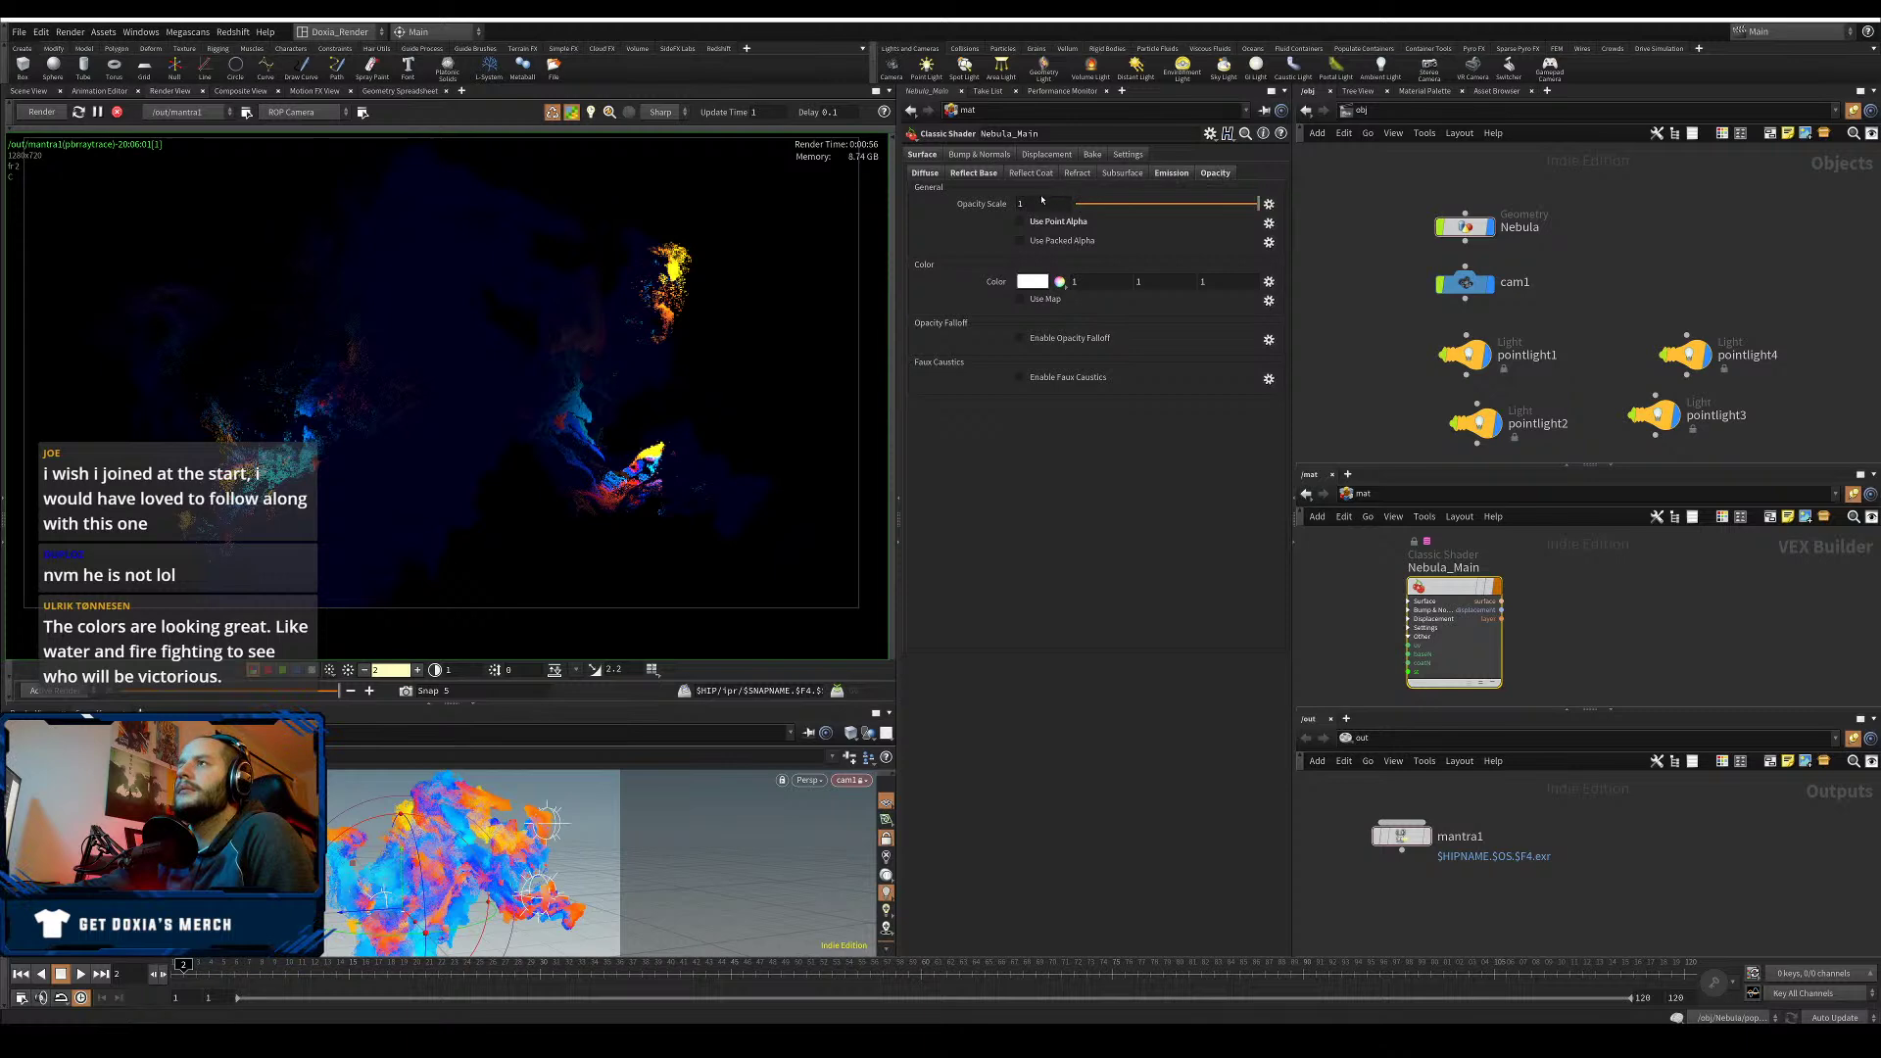
{"action": "type", "text": "0.2"}
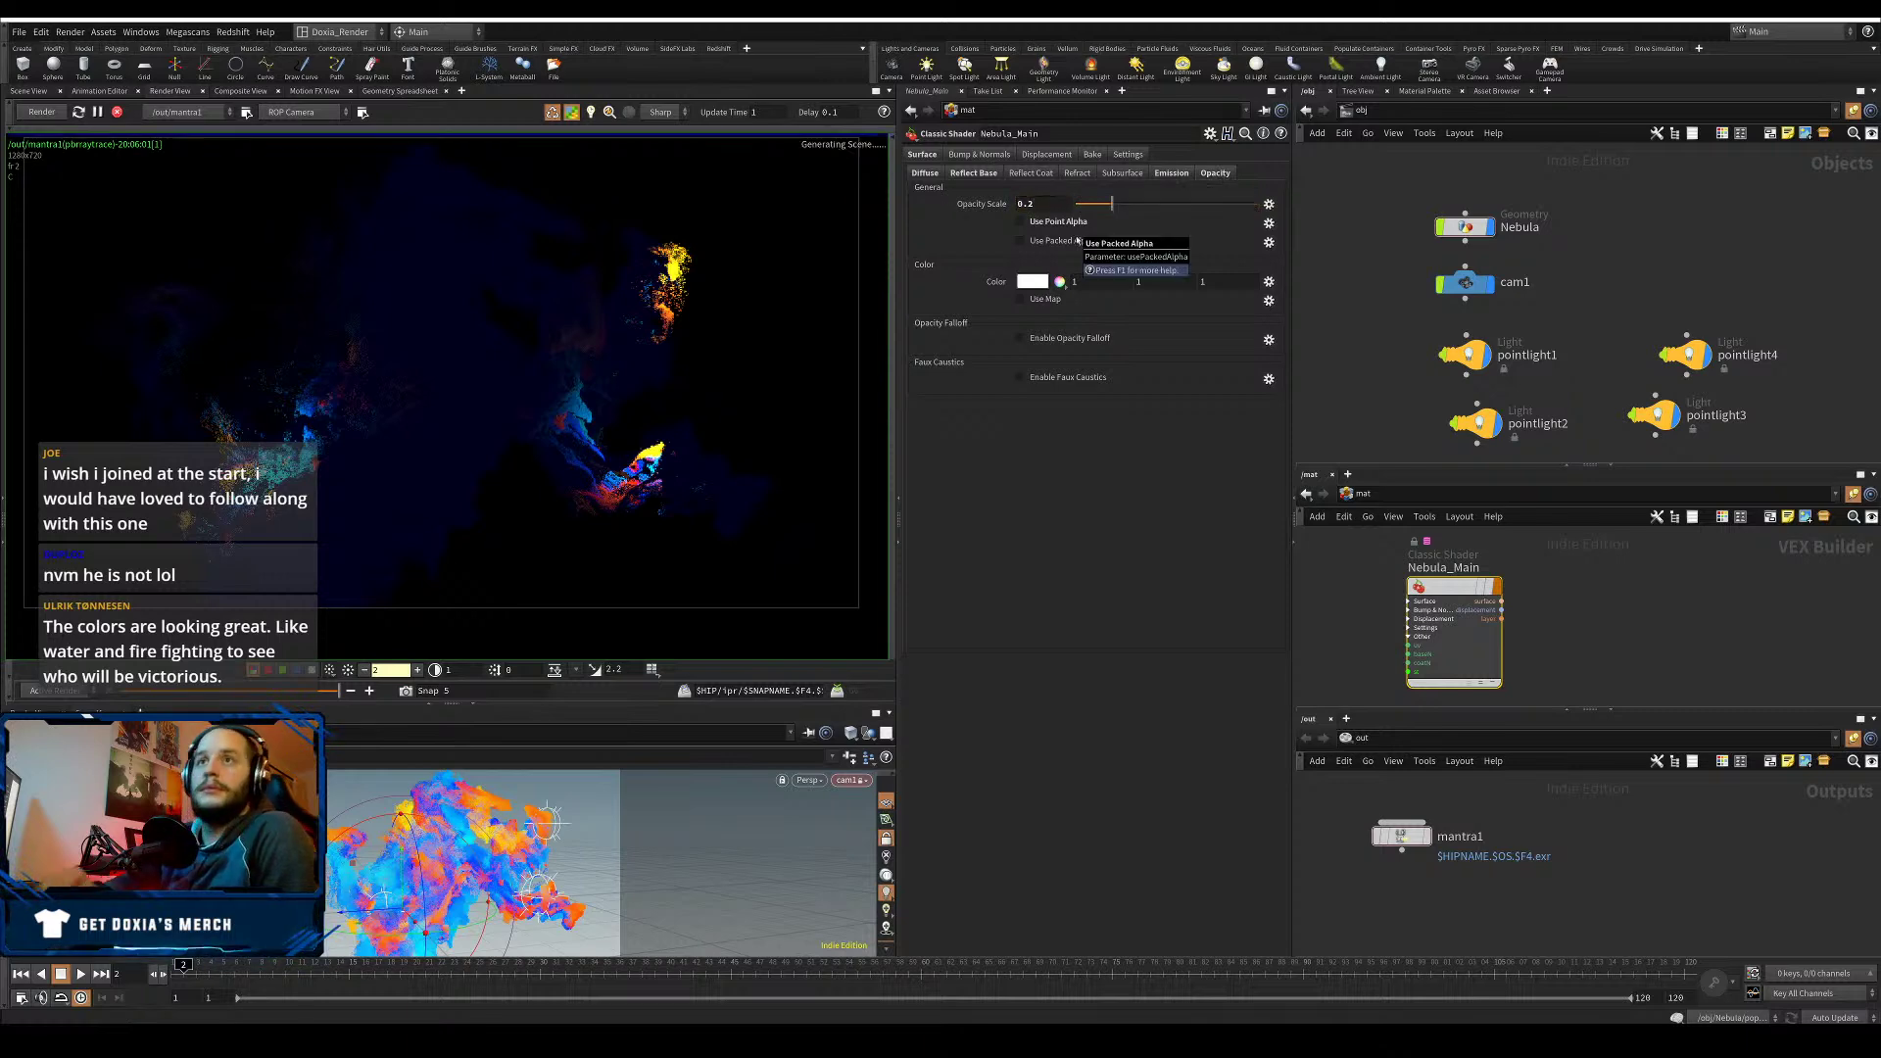
{"action": "key", "text": "Return"}
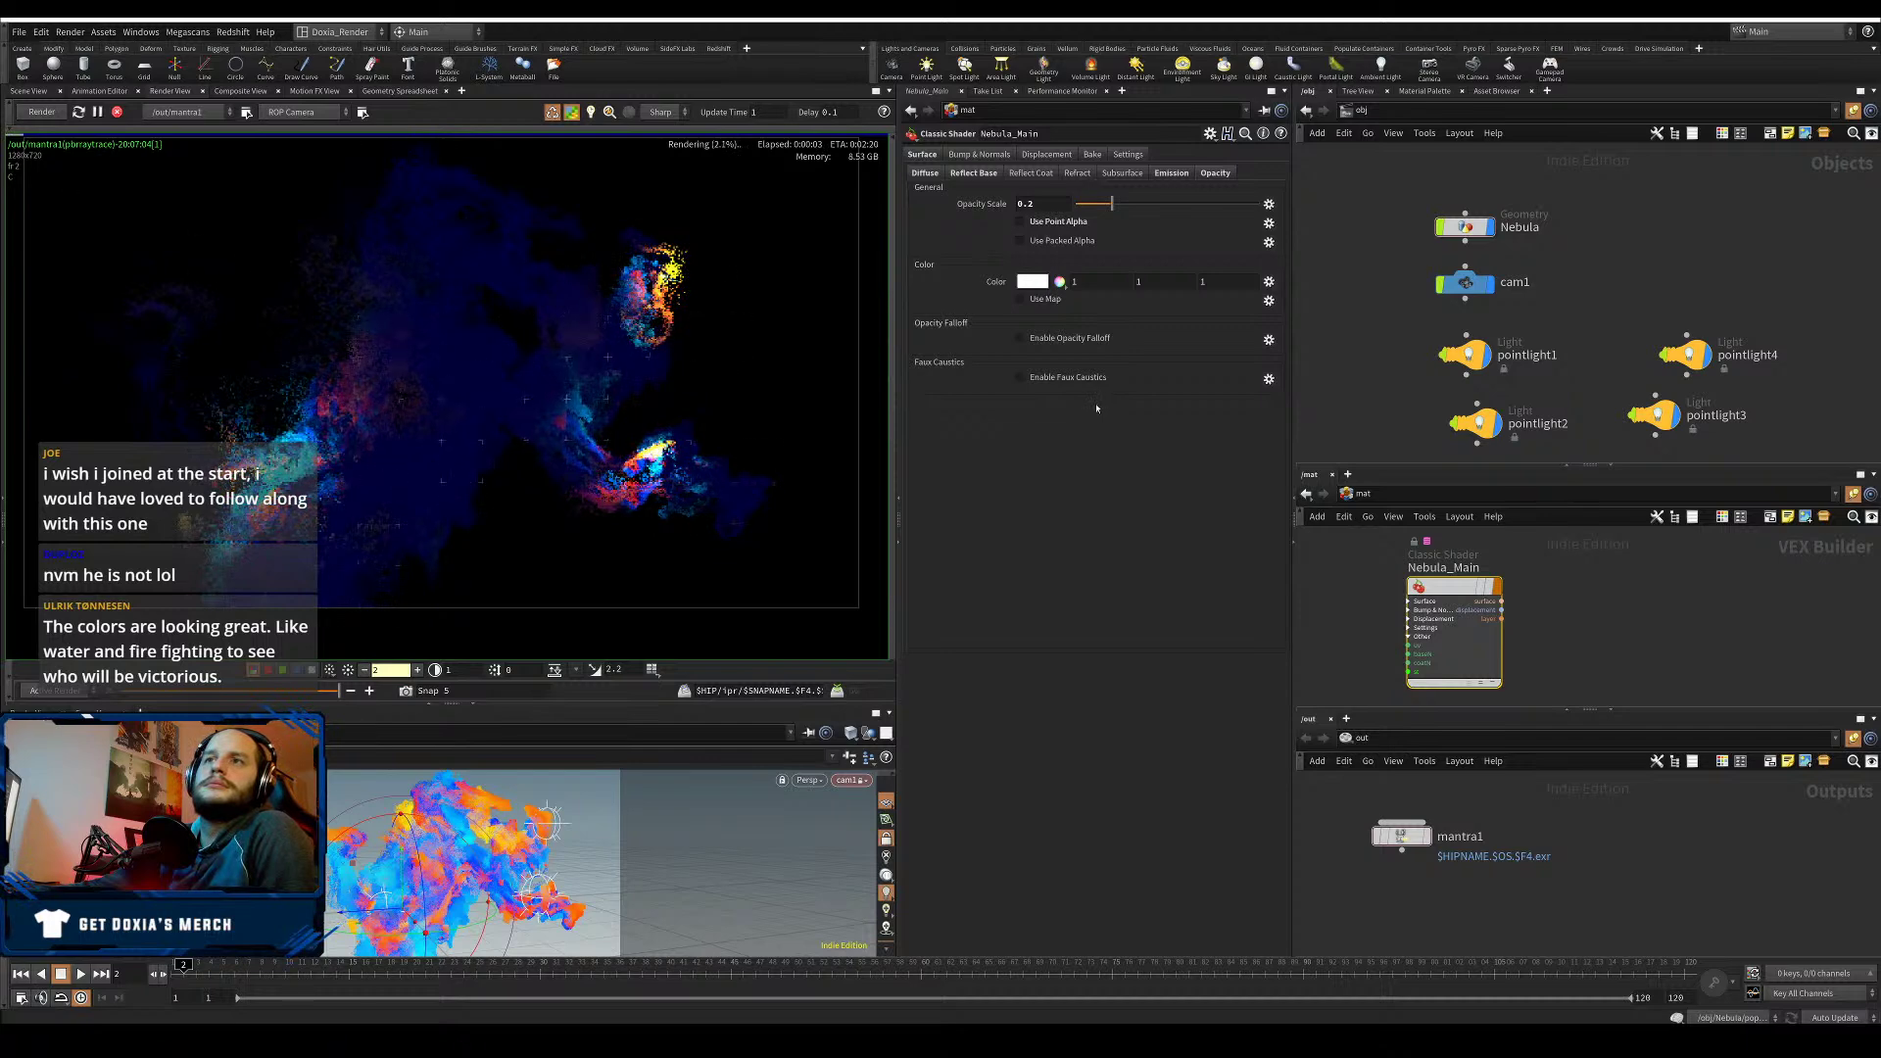
- Set pointlight1's intensity to 0.25, then select Nebula's point scale on its Render > Geometry tab
{"action": "left_click", "coordinate": [1469, 354]}
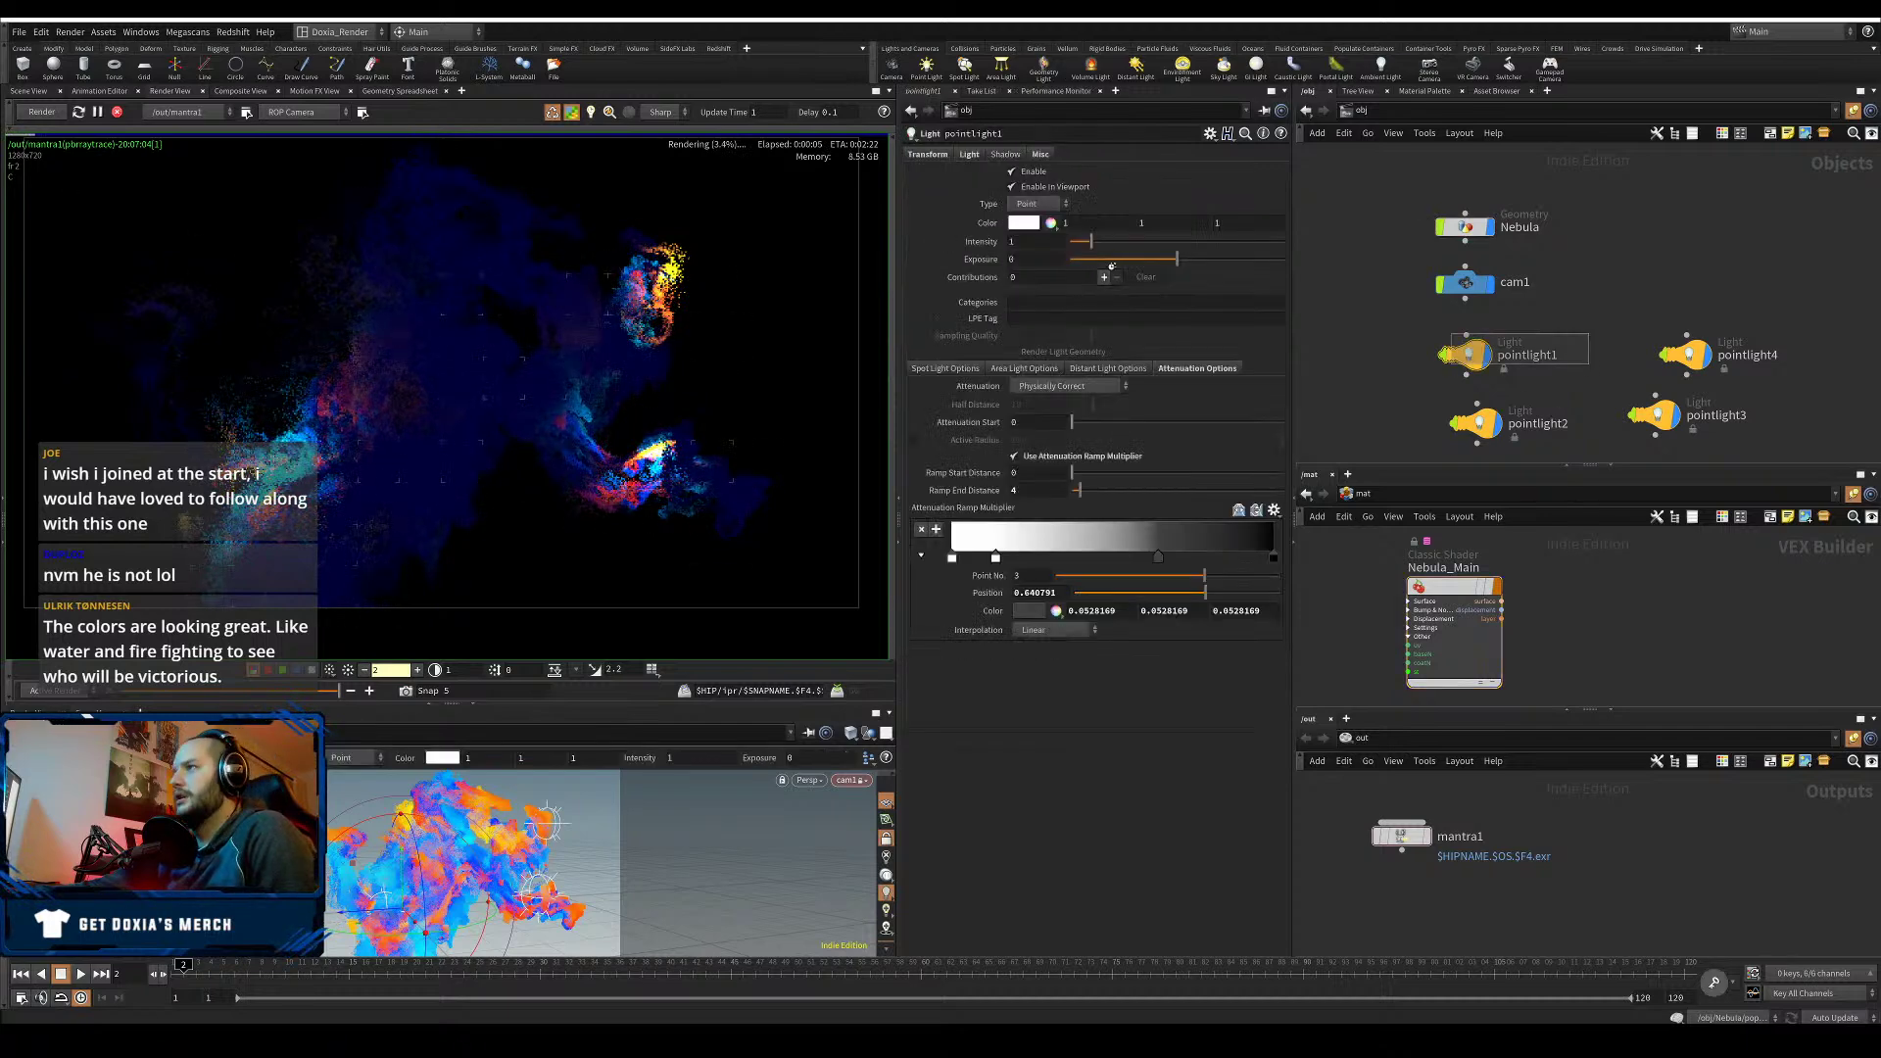
{"action": "left_click_drag", "start_coordinate": [1016, 243], "coordinate": [965, 257]}
{"action": "type", "text": "0"}
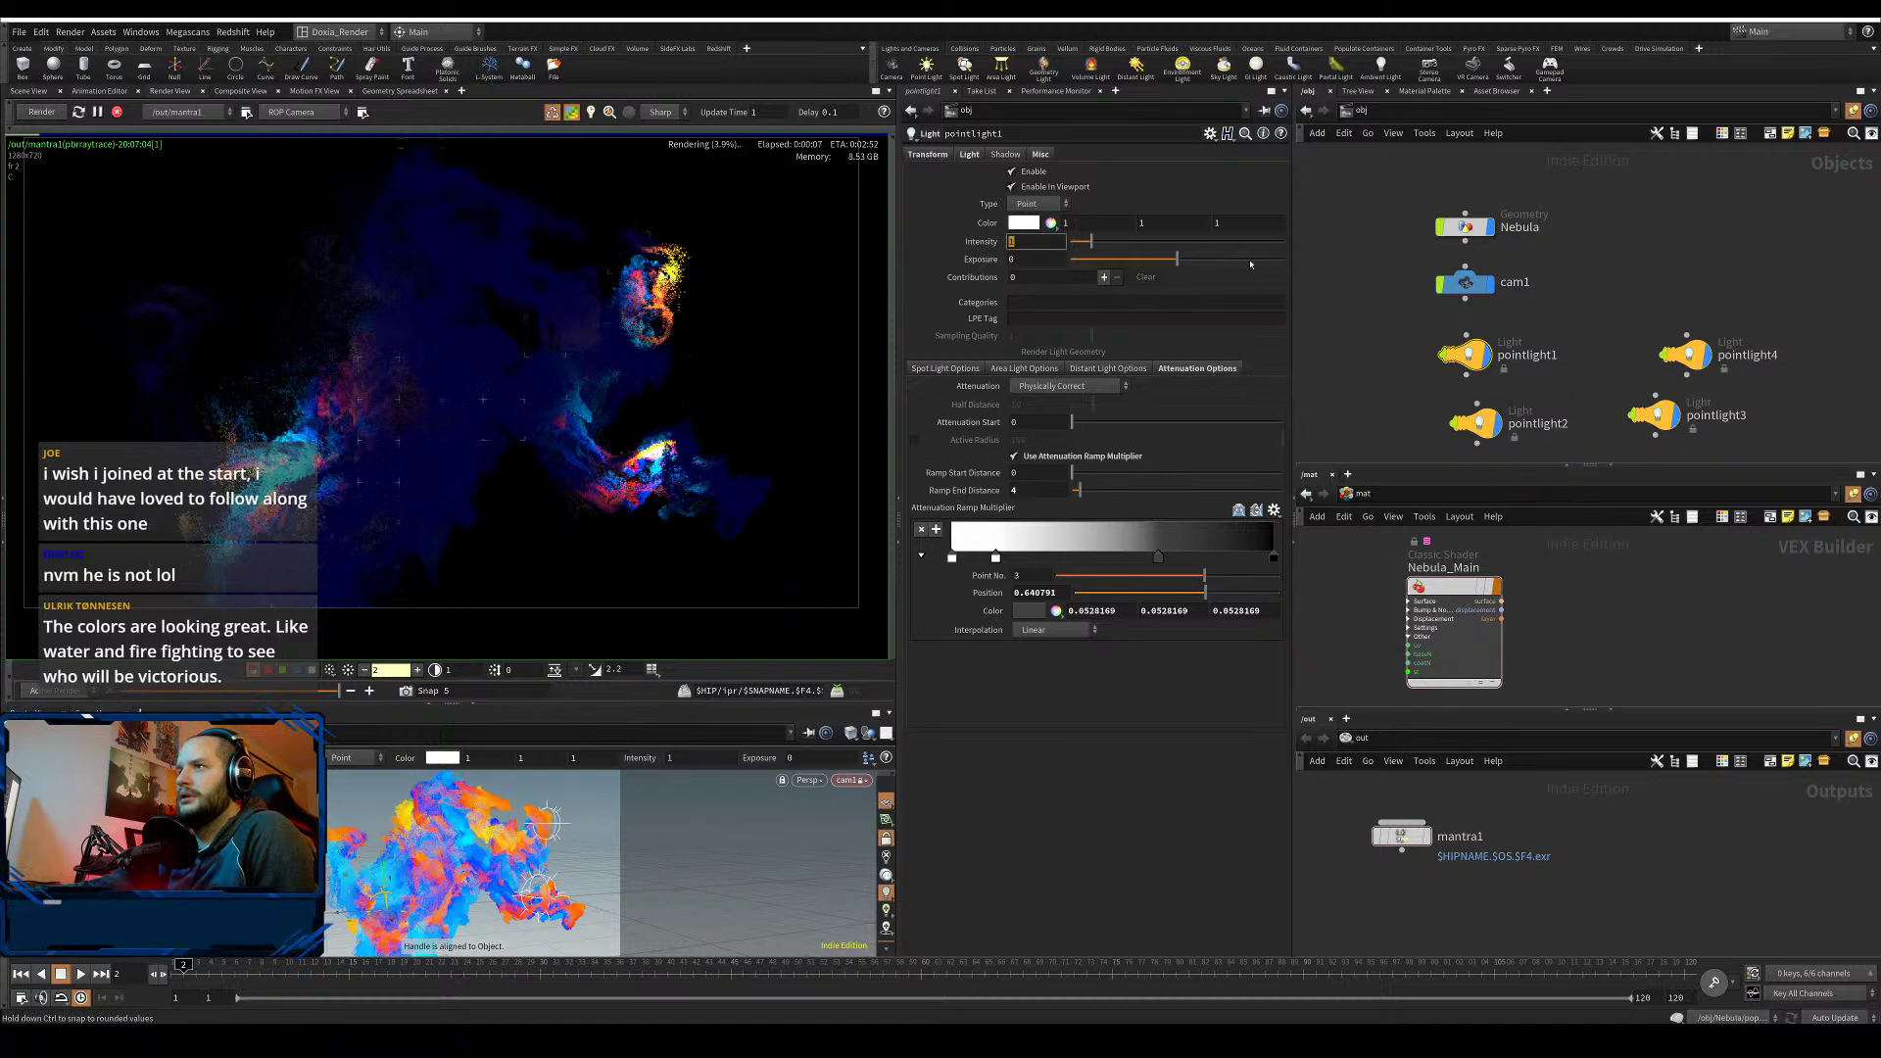
{"action": "type", "text": ".25"}
{"action": "key", "text": "Return"}
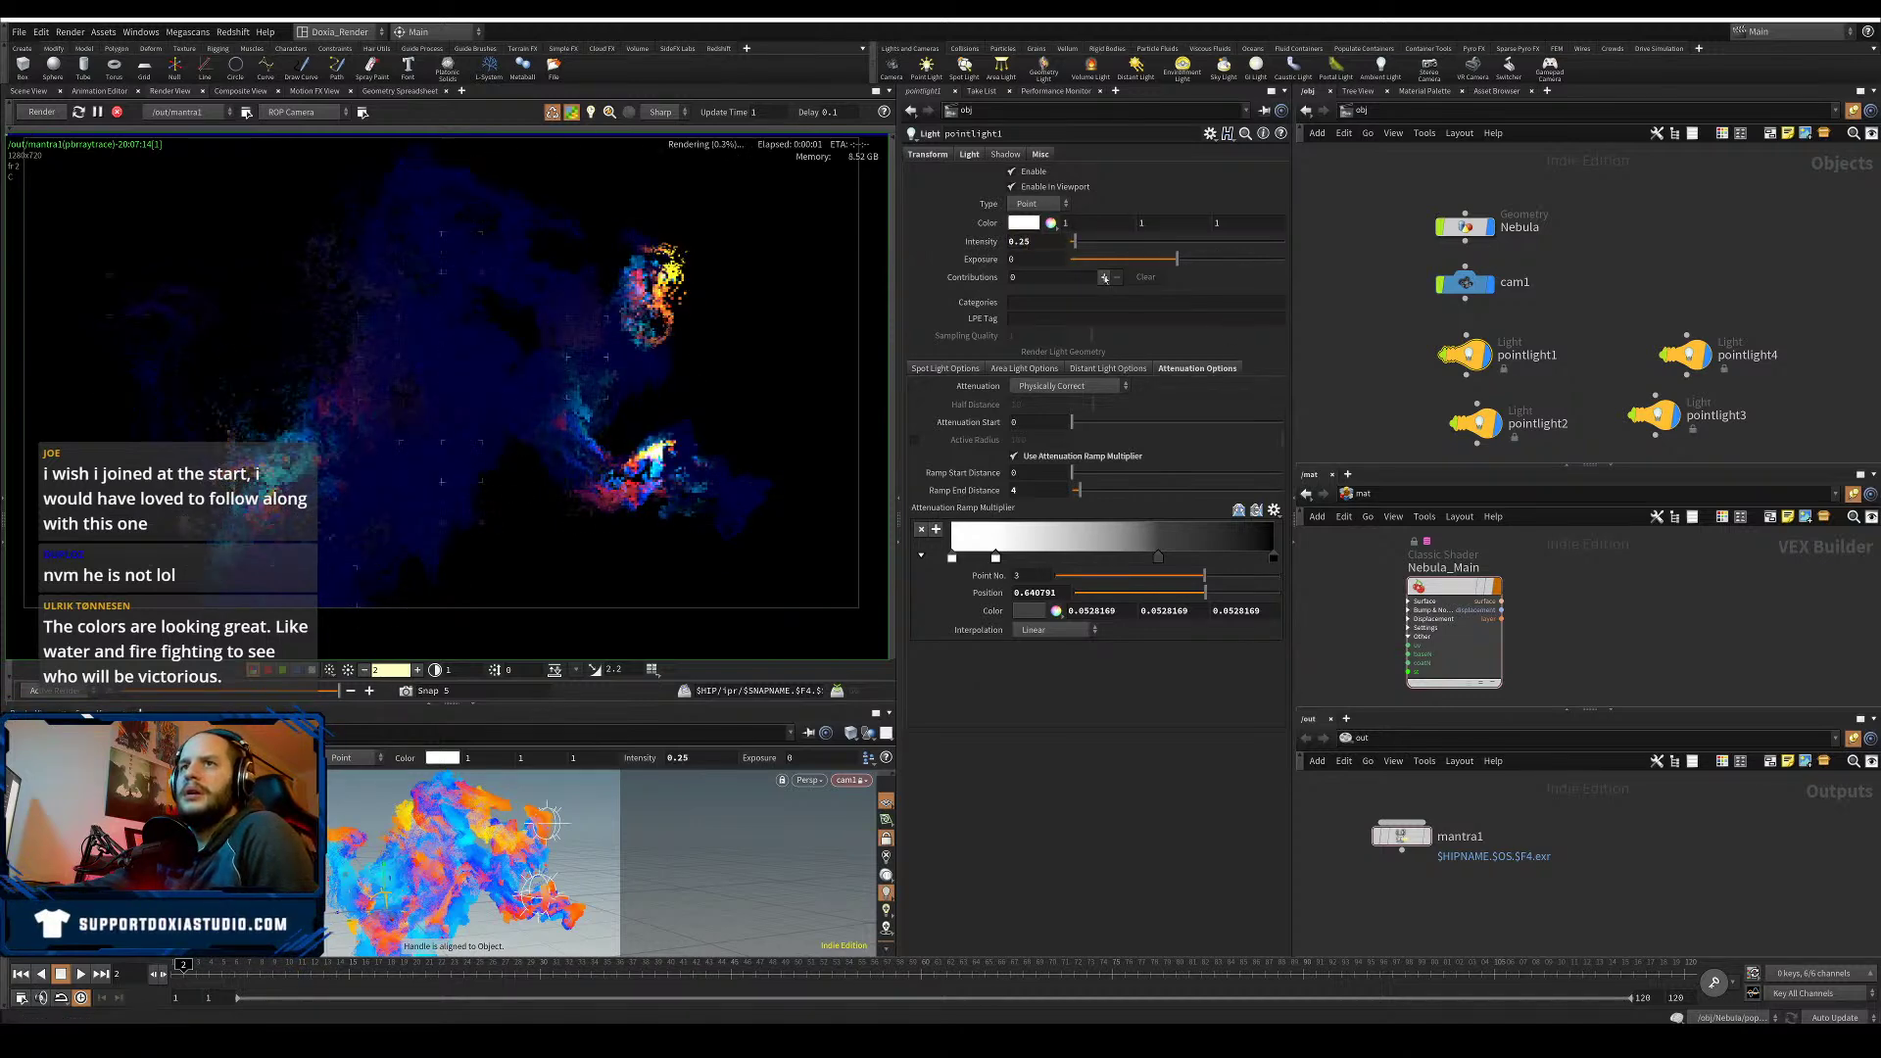
{"action": "left_click", "coordinate": [1464, 227]}
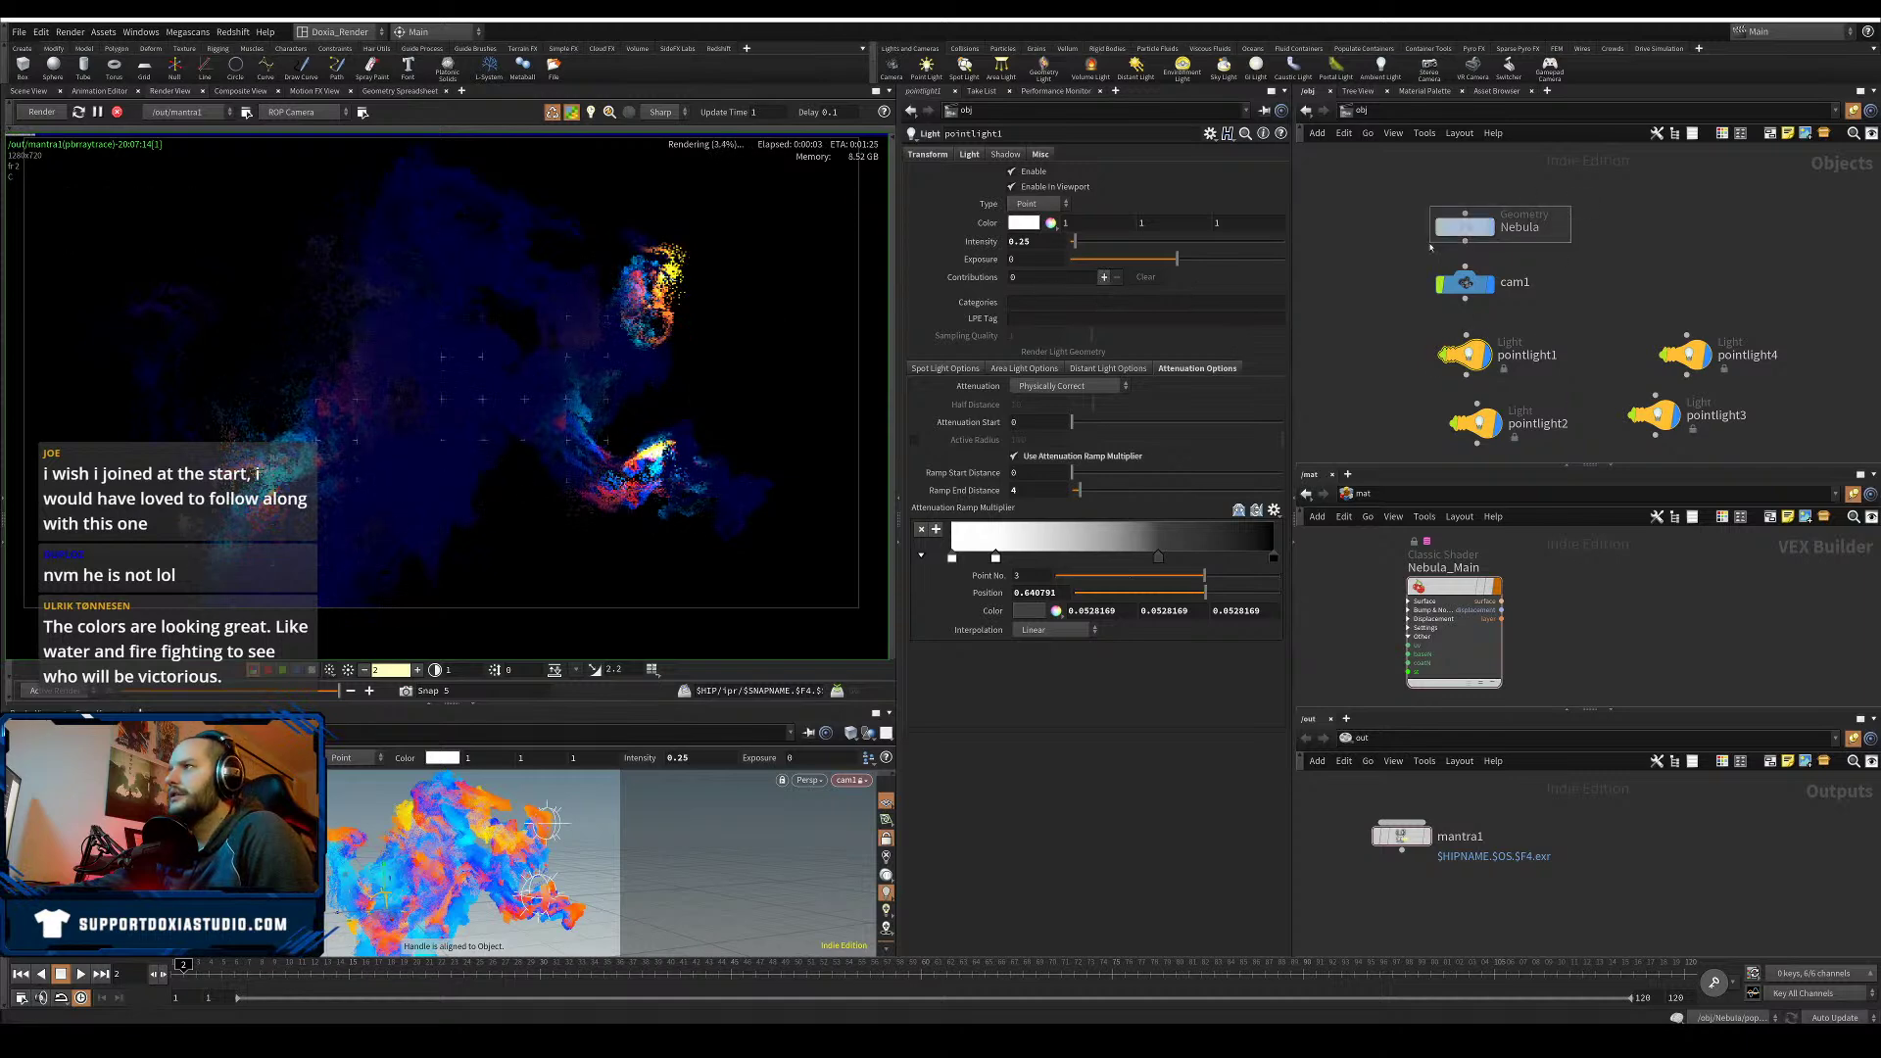
{"action": "left_click_drag", "start_coordinate": [1025, 402], "coordinate": [1061, 424]}
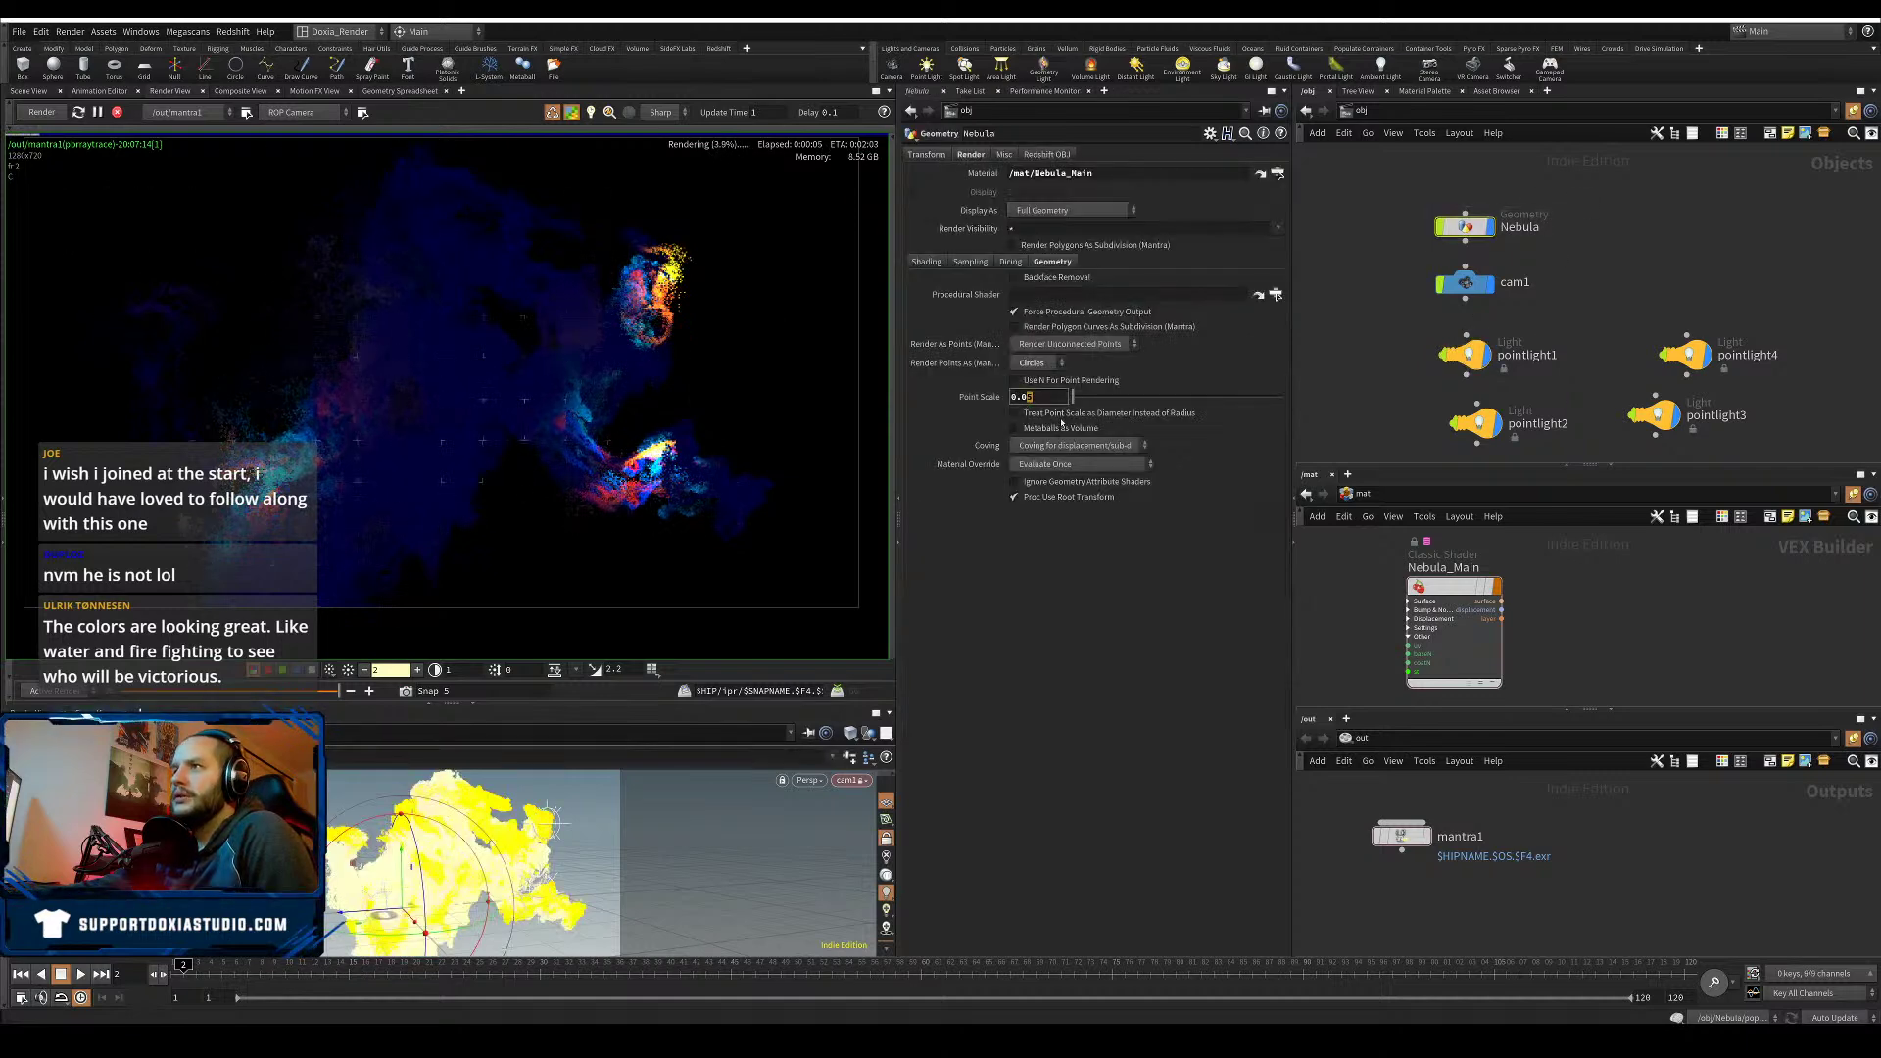
- Change the Nebula point scale to 0.025
{"action": "type", "text": "25"}
{"action": "key", "text": "Return"}
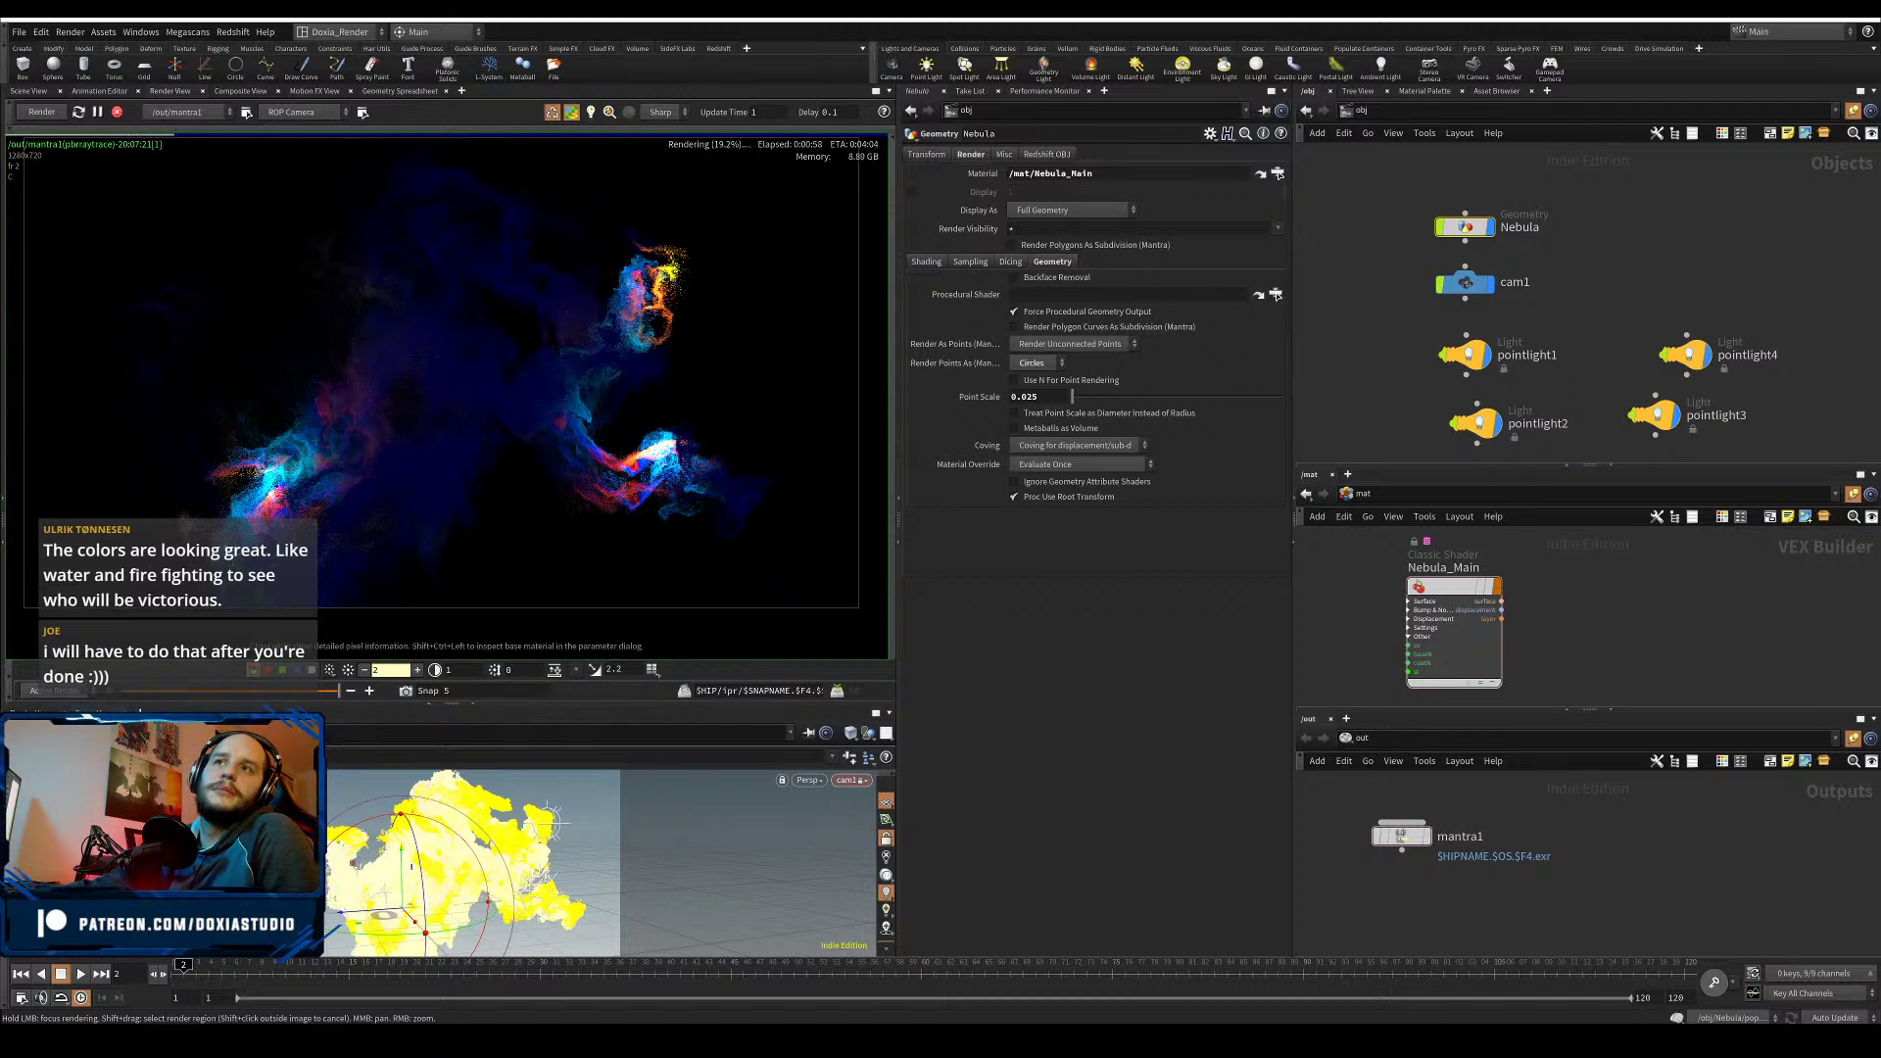
- Make pointlight3's light colour pure red
{"action": "left_click", "coordinate": [1658, 414]}
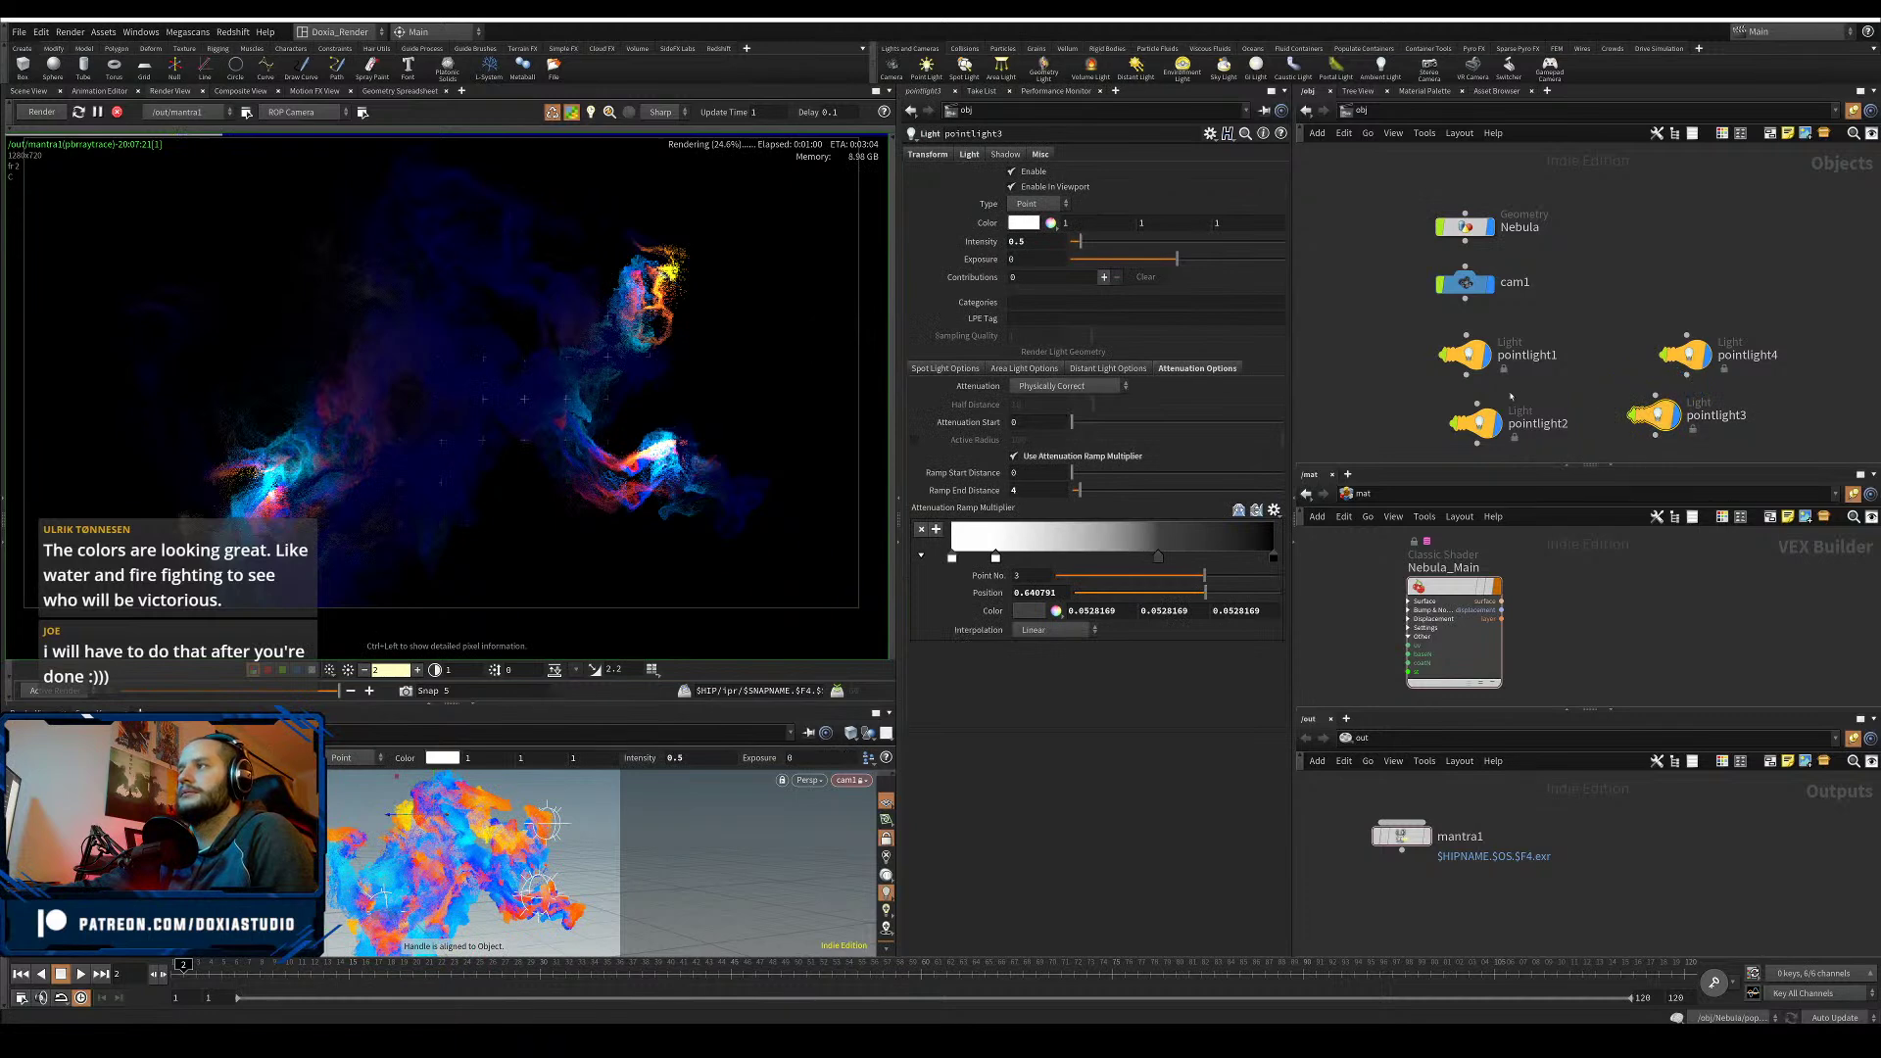
{"action": "left_click", "coordinate": [1036, 226]}
{"action": "left_click", "coordinate": [976, 221]}
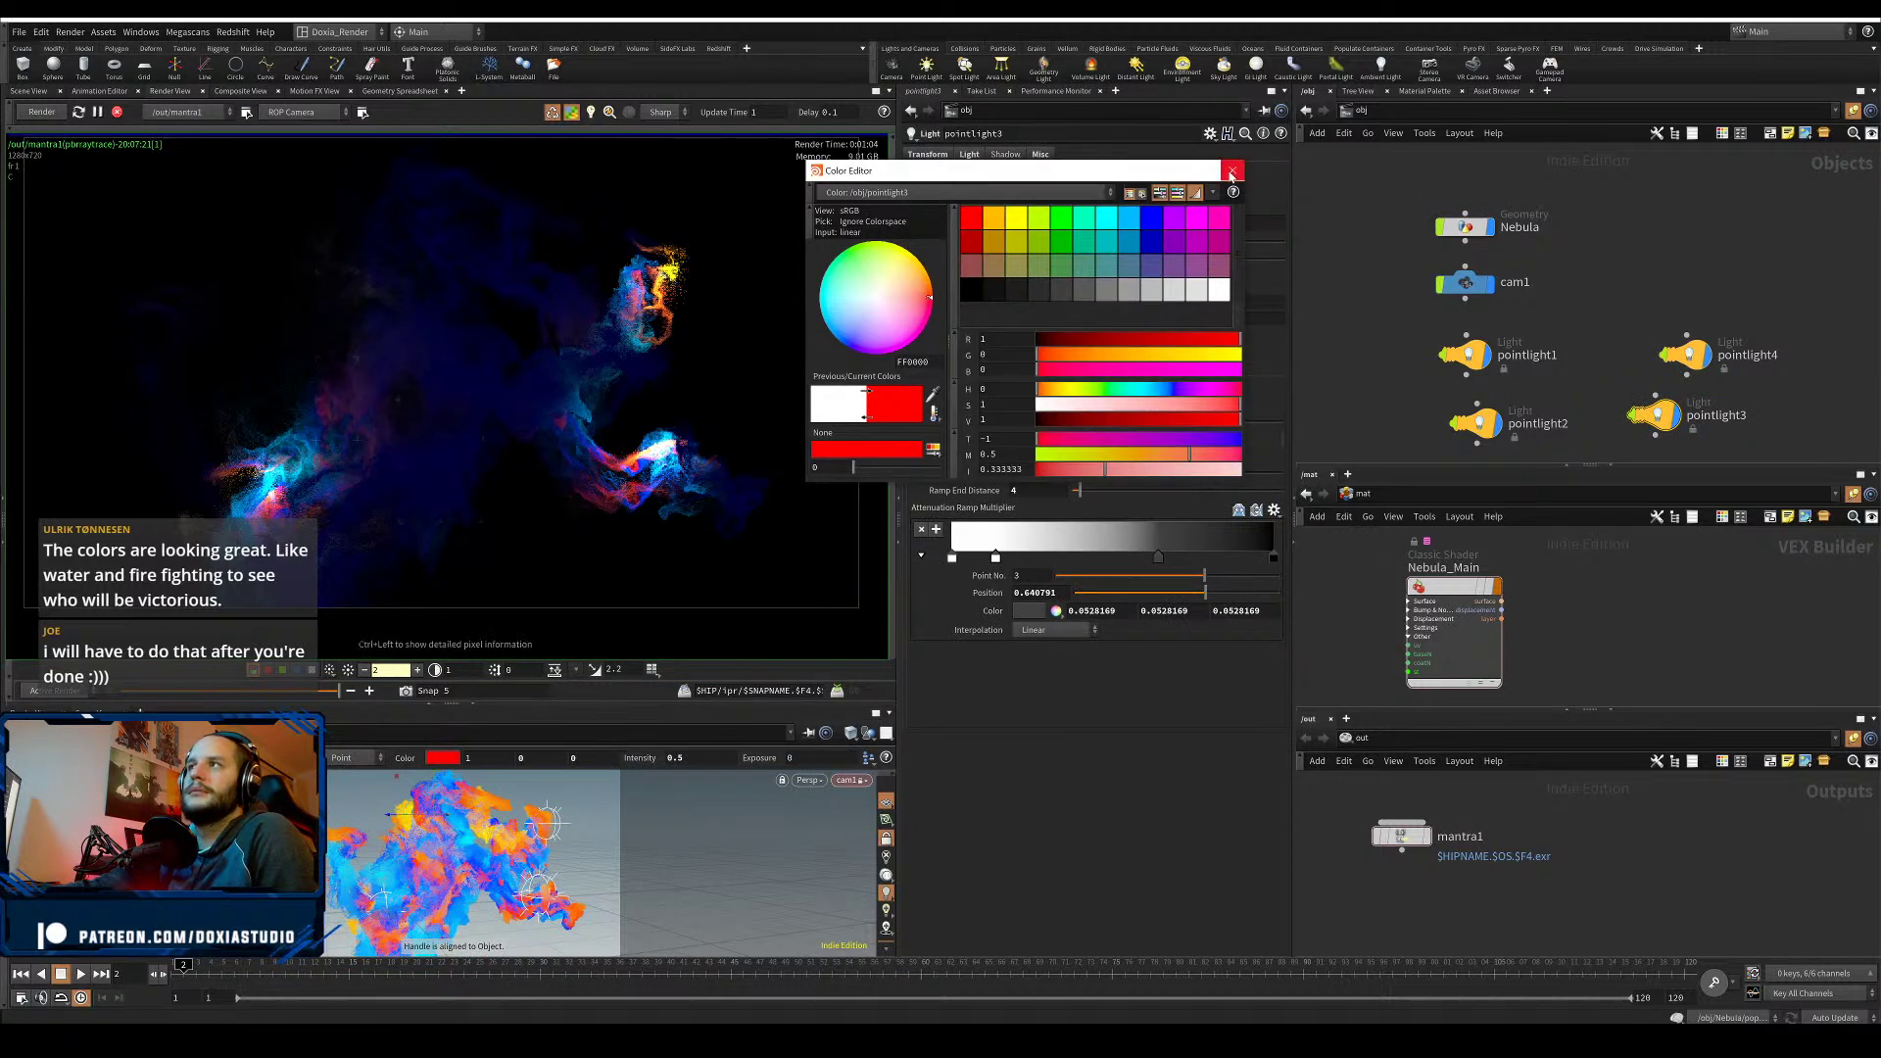
{"action": "left_click", "coordinate": [1232, 171]}
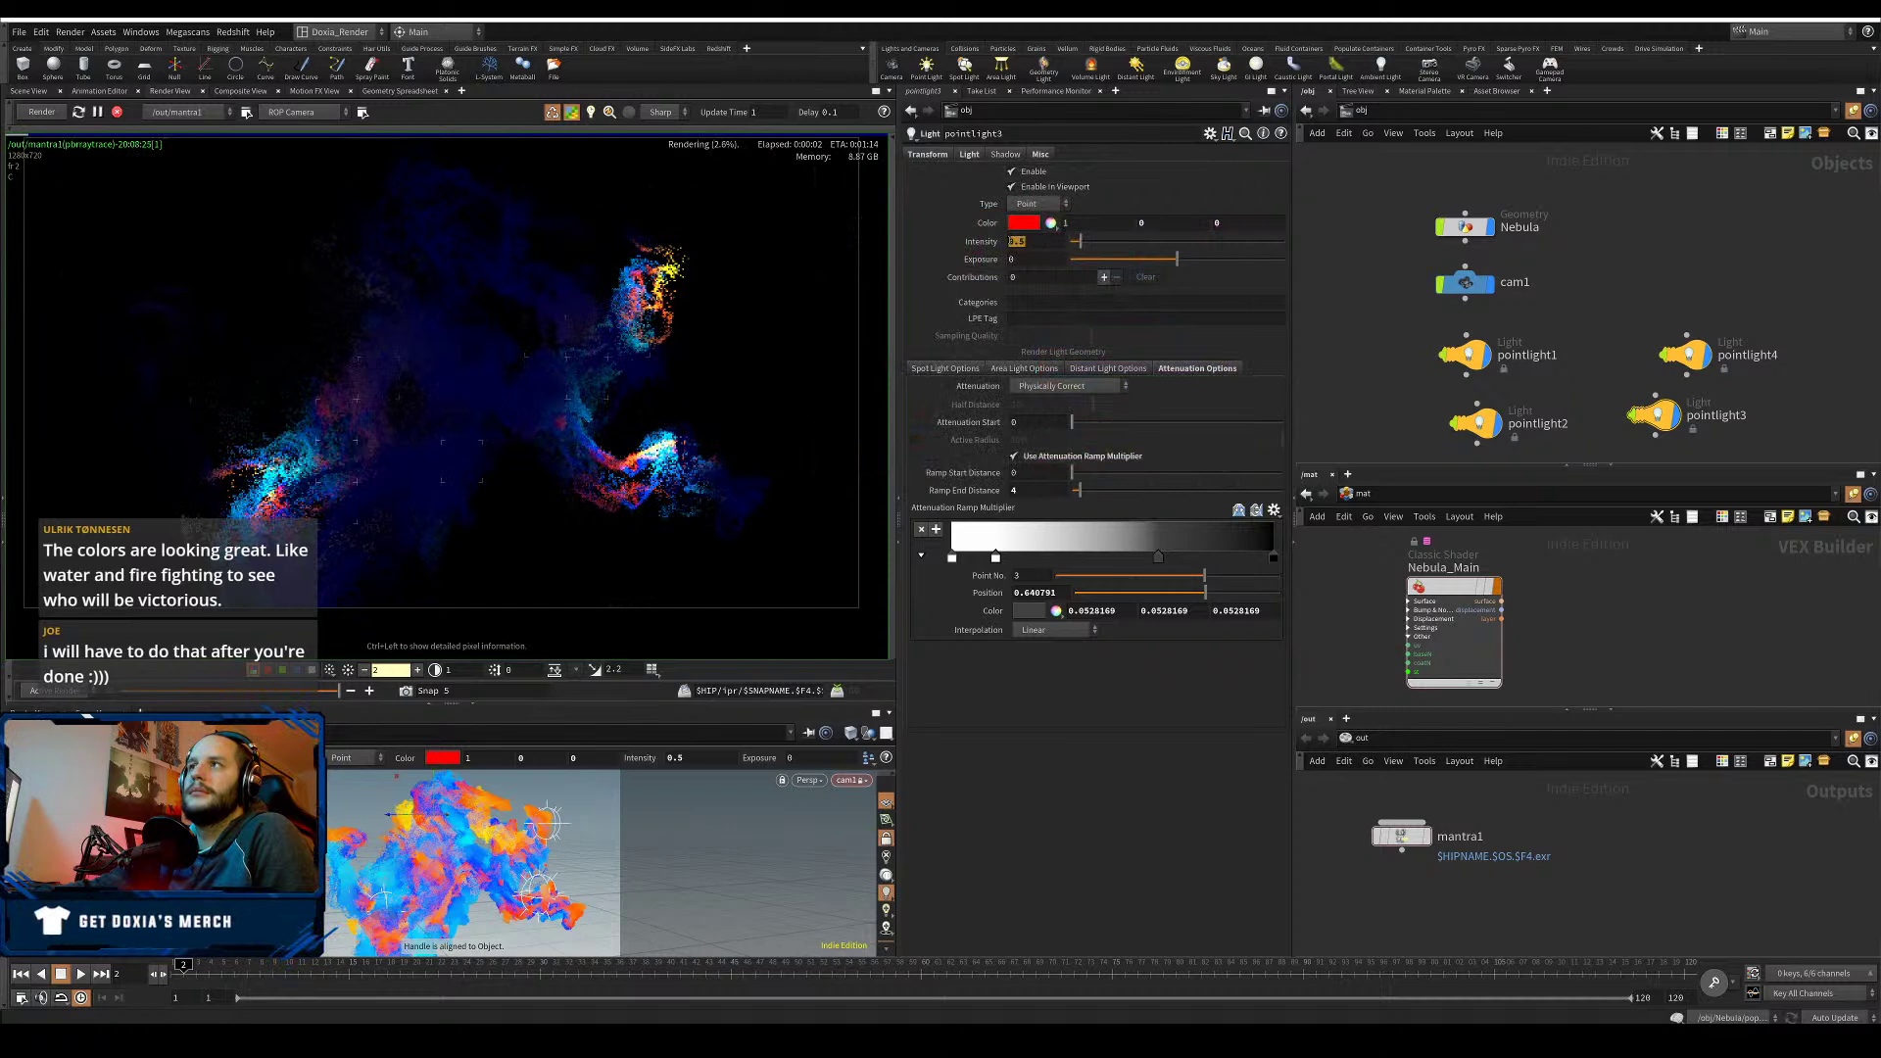
- Set pointlight3's attenuation ramp end distance to 8, then select Nebula_Main's opacity scale
{"action": "double_click", "coordinate": [1022, 242]}
{"action": "double_click", "coordinate": [1027, 490]}
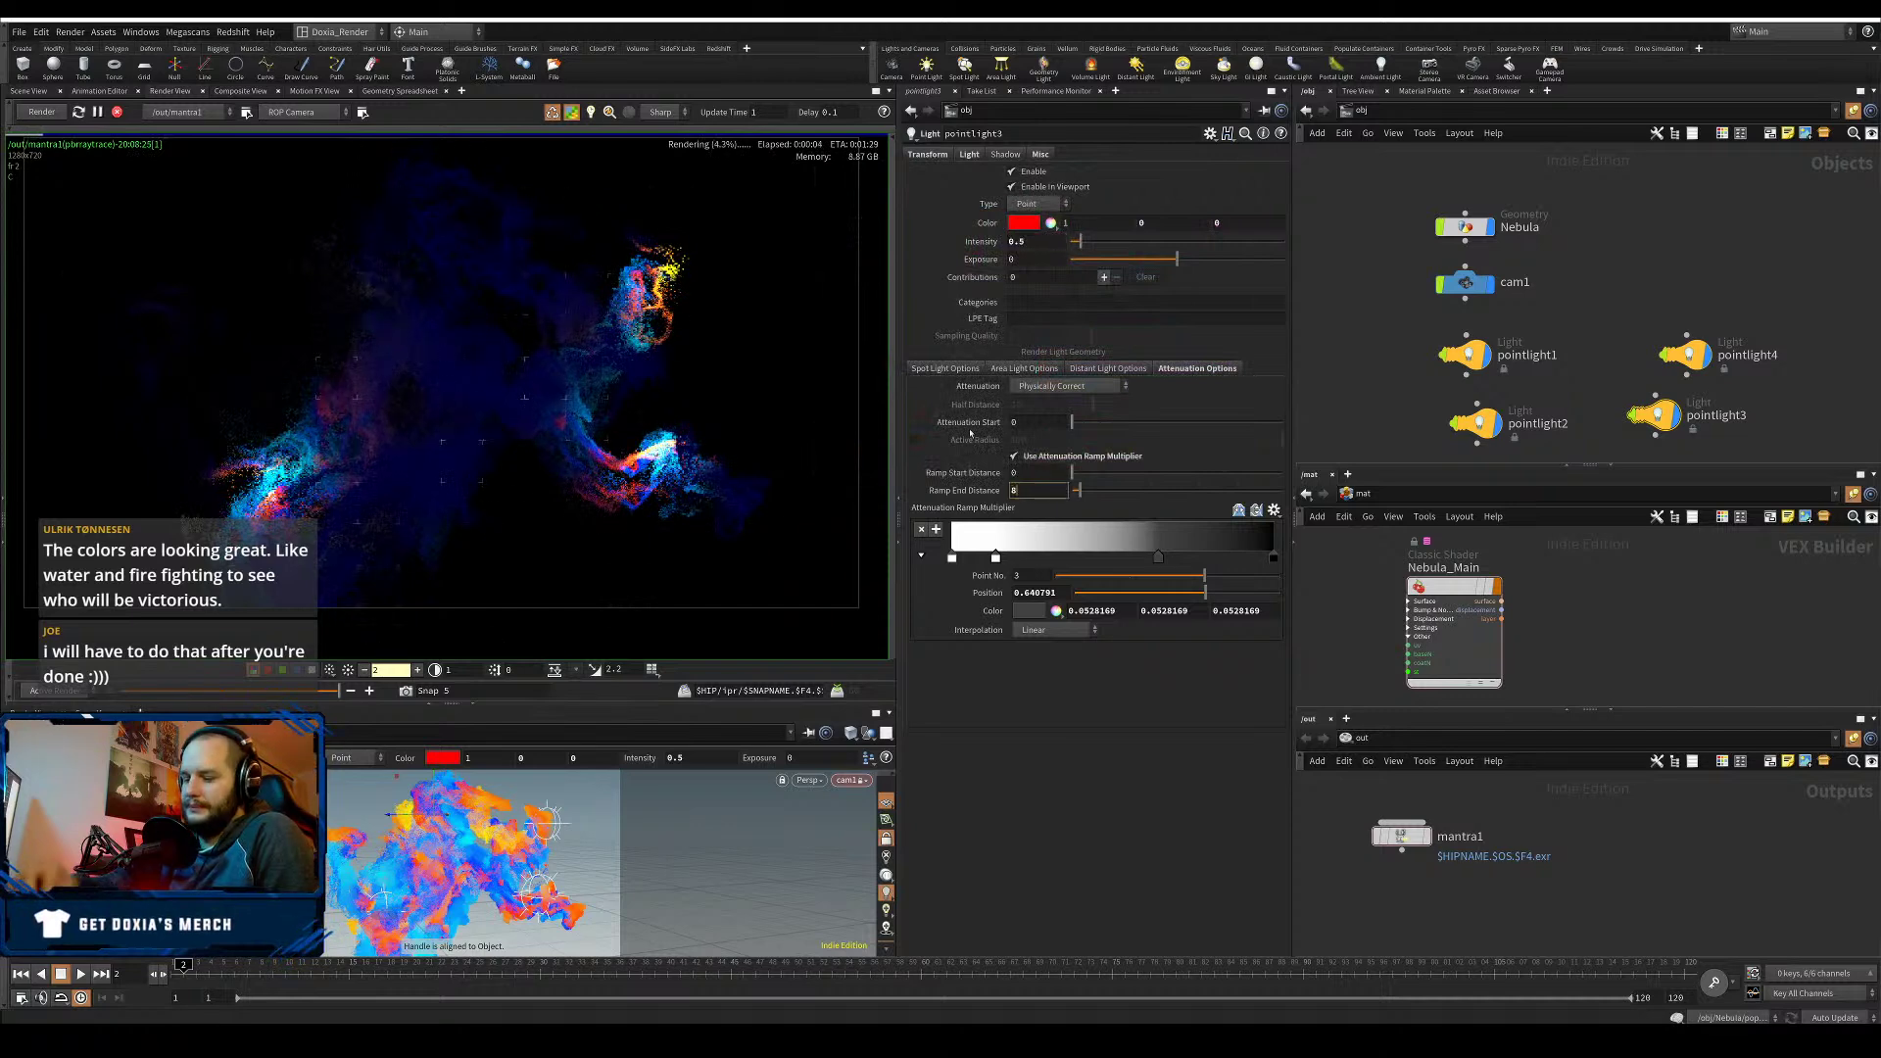
{"action": "type", "text": "8"}
{"action": "key", "text": "Return"}
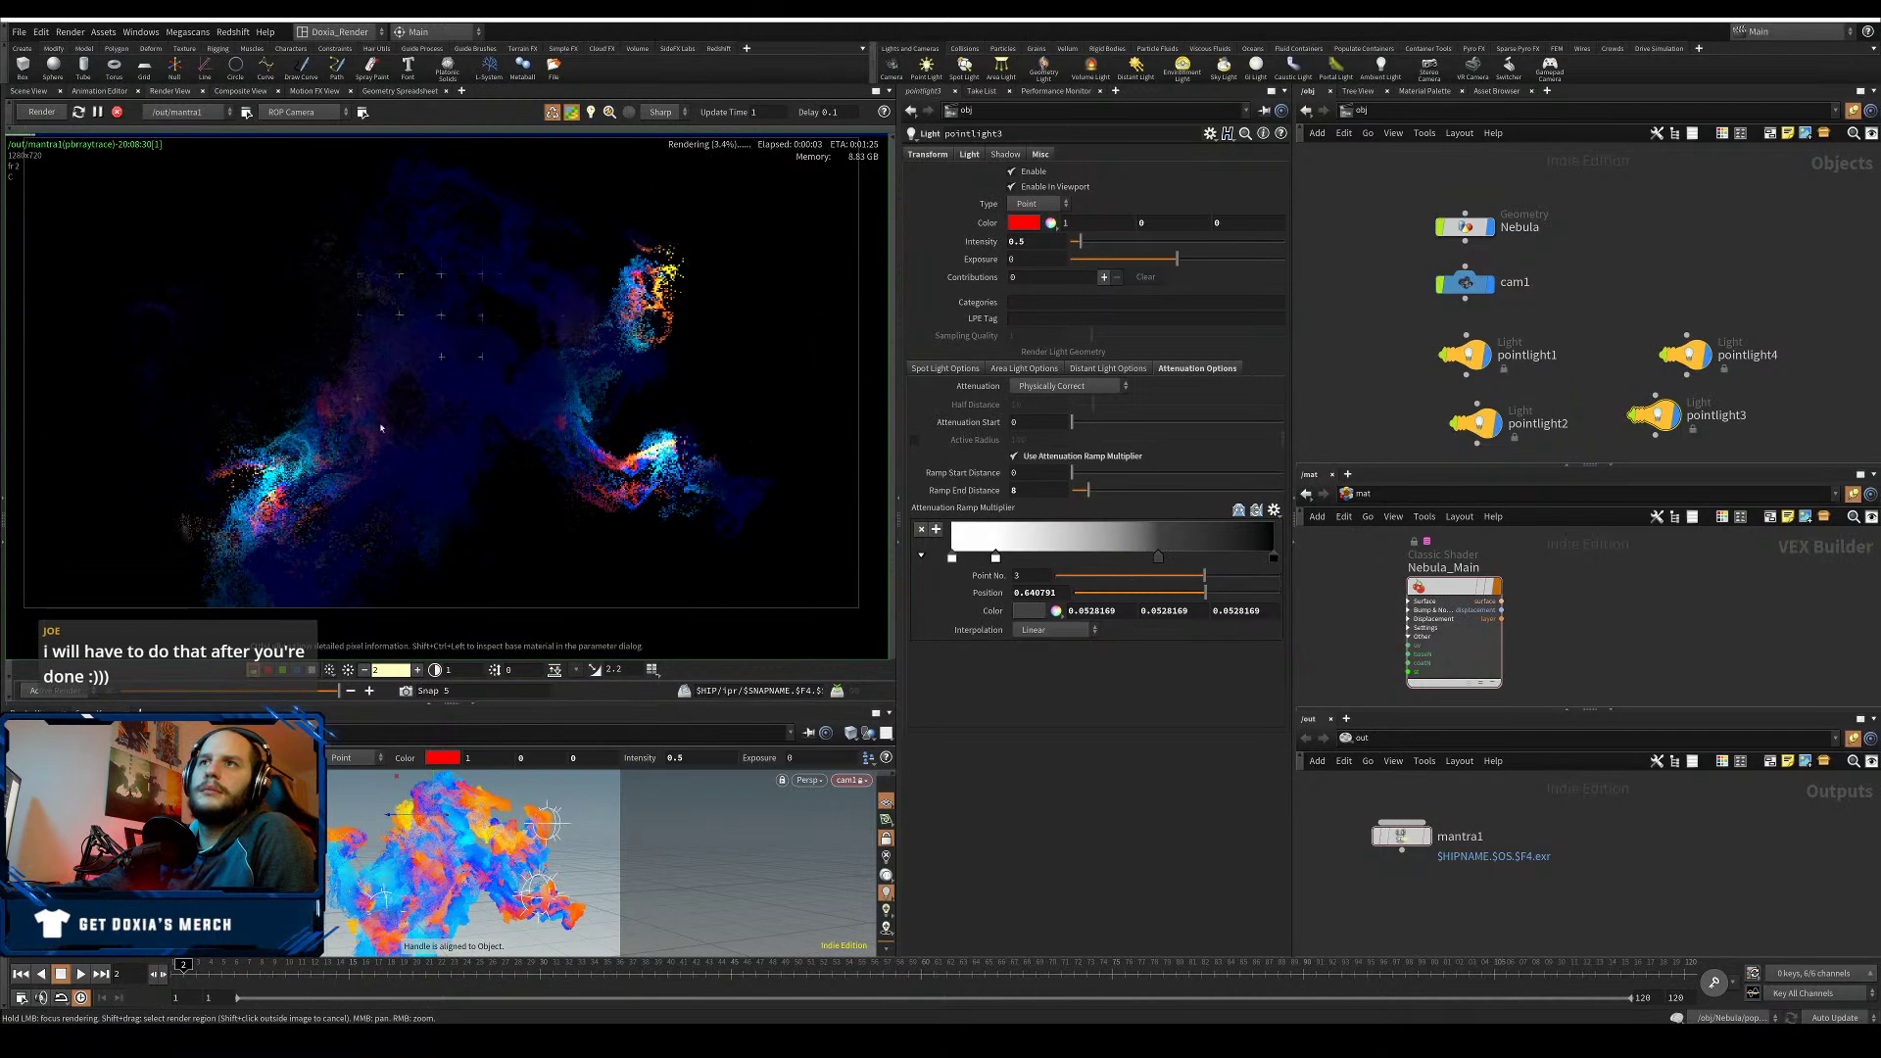
{"action": "left_click", "coordinate": [1447, 586]}
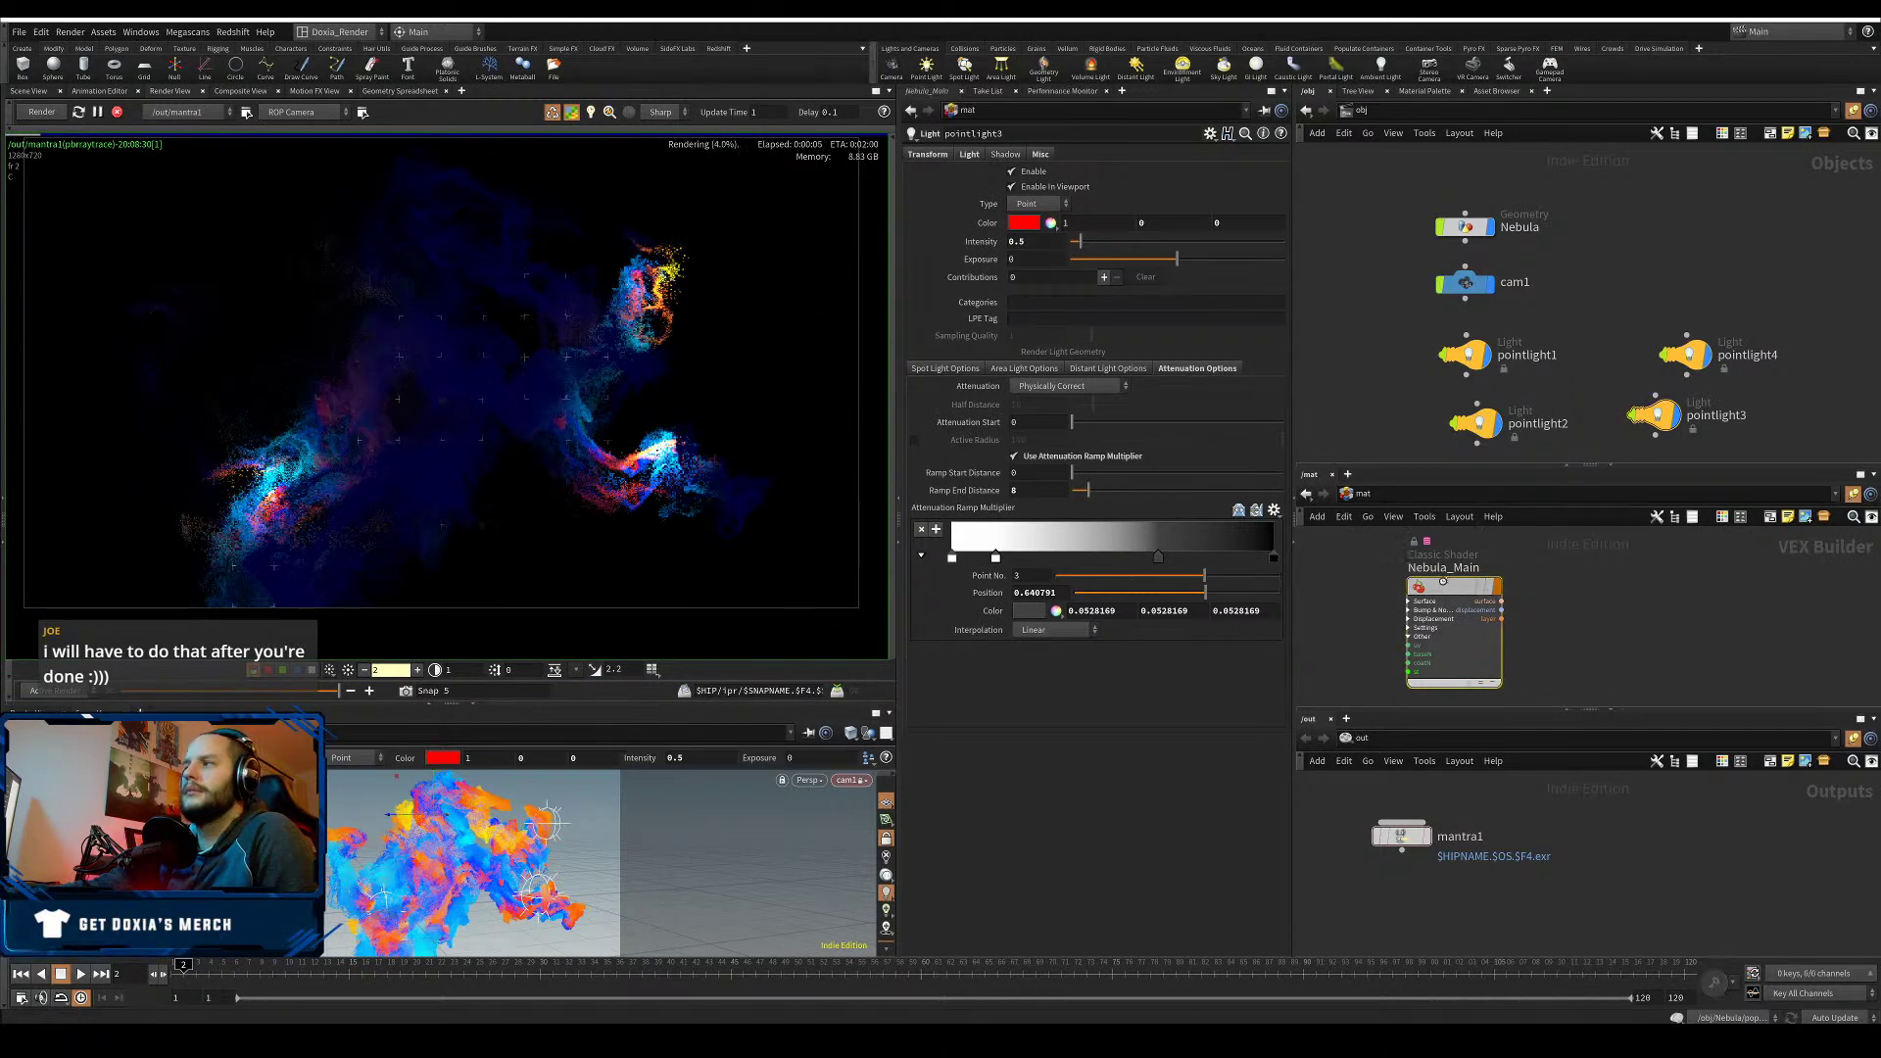
{"action": "left_click_drag", "start_coordinate": [1062, 202], "coordinate": [718, 233]}
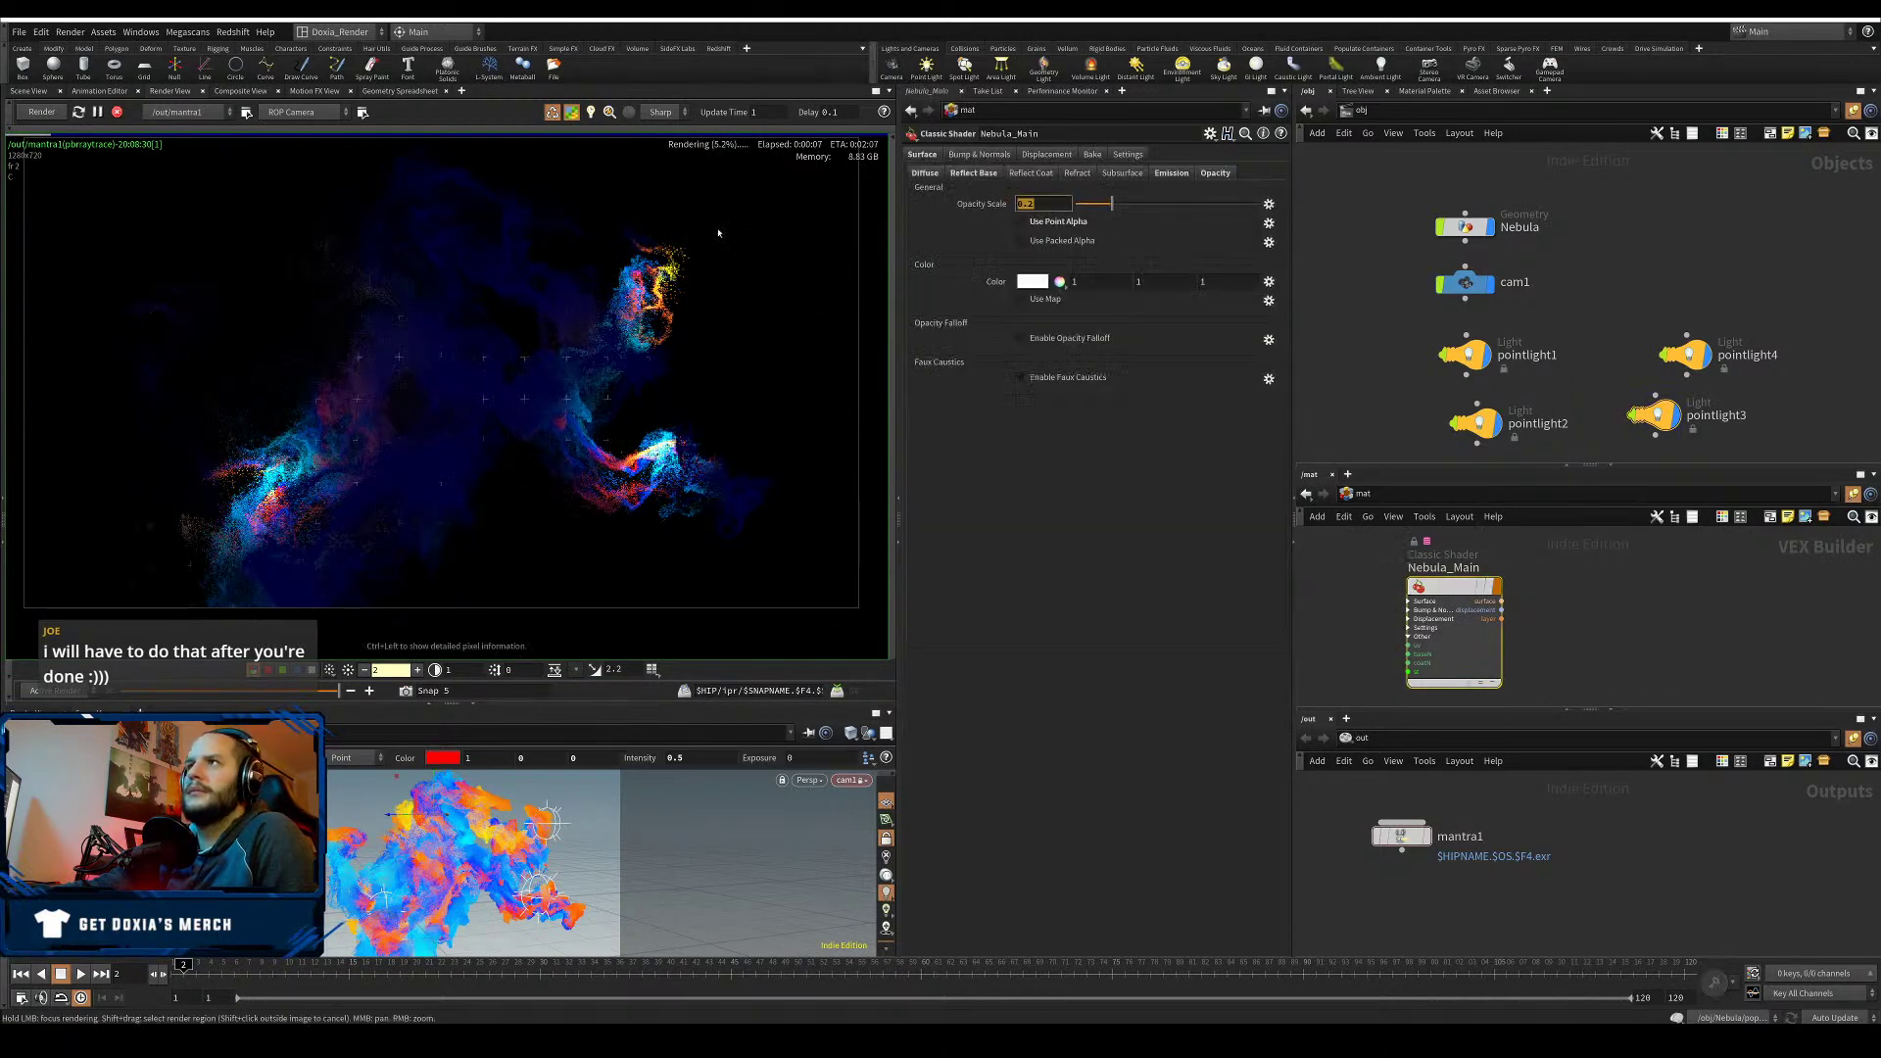
- Set Nebula_Main's opacity scale to 0 and turn off its blue emission
{"action": "type", "text": "0"}
{"action": "key", "text": "Return"}
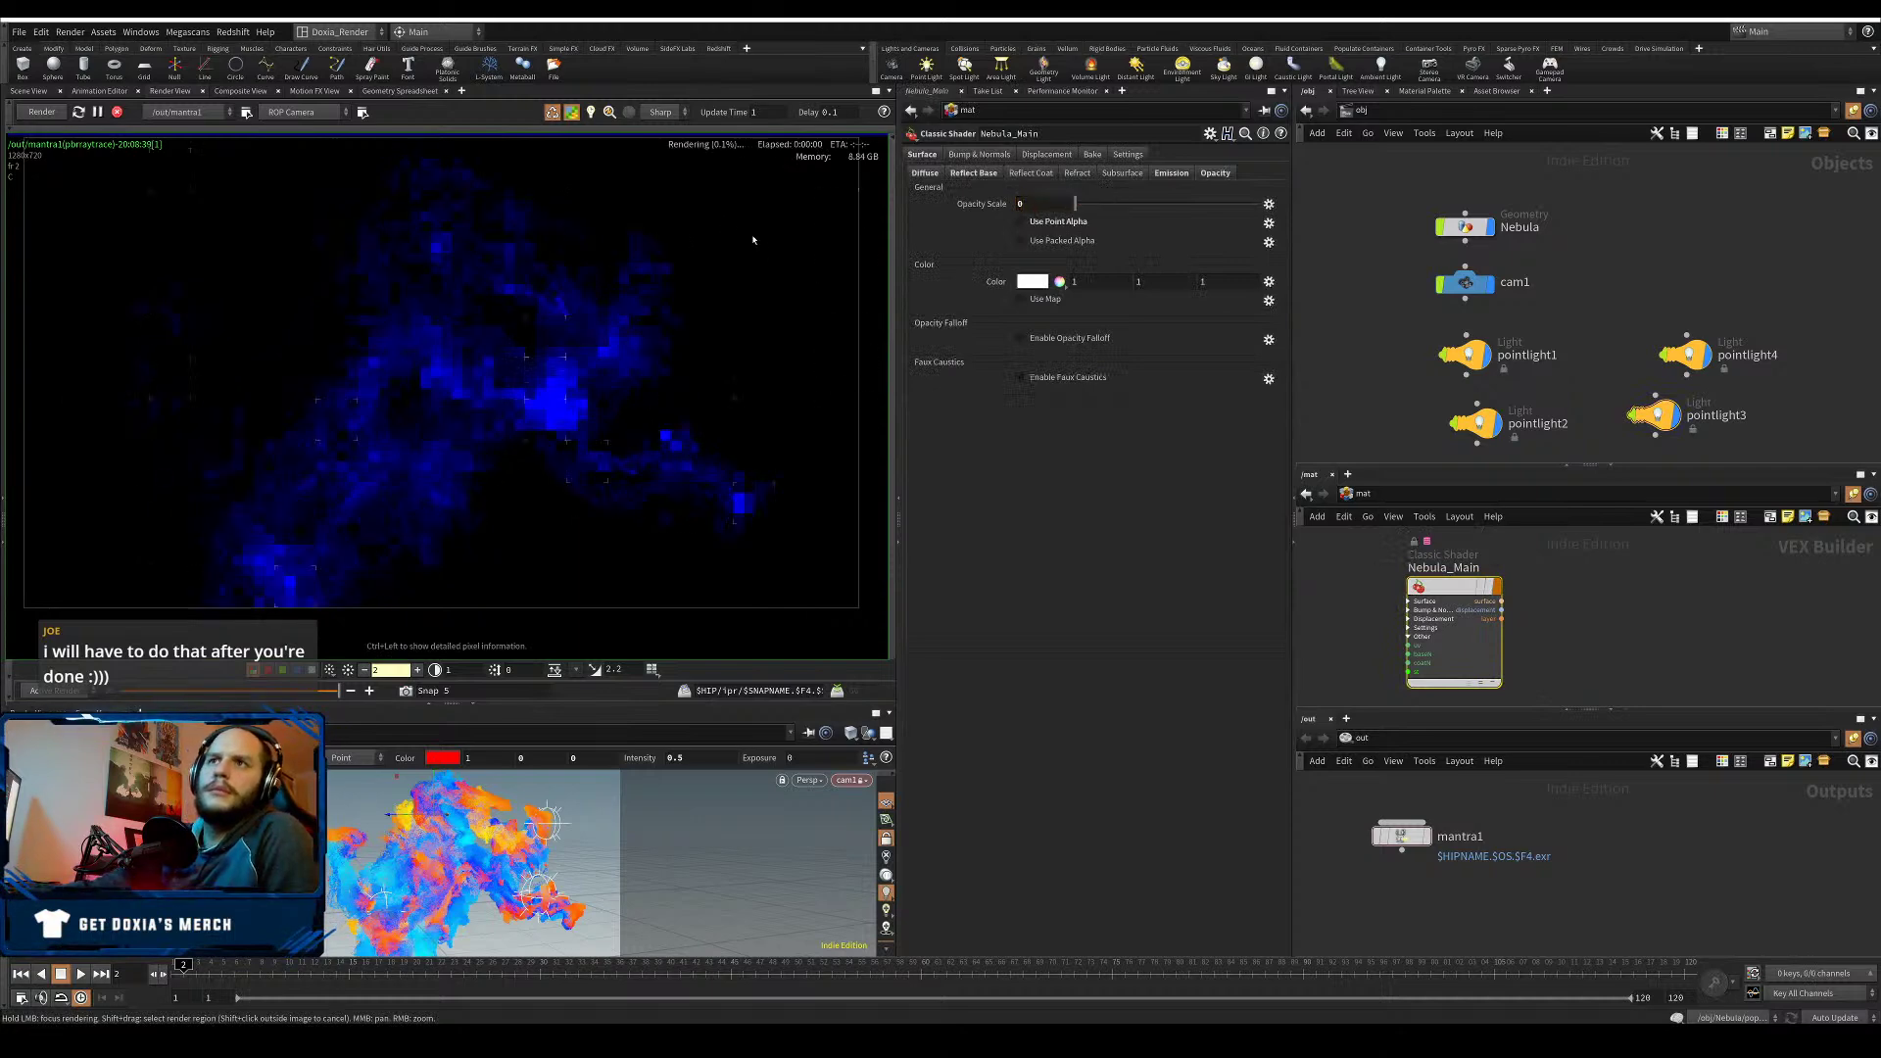
{"action": "left_click", "coordinate": [1172, 172]}
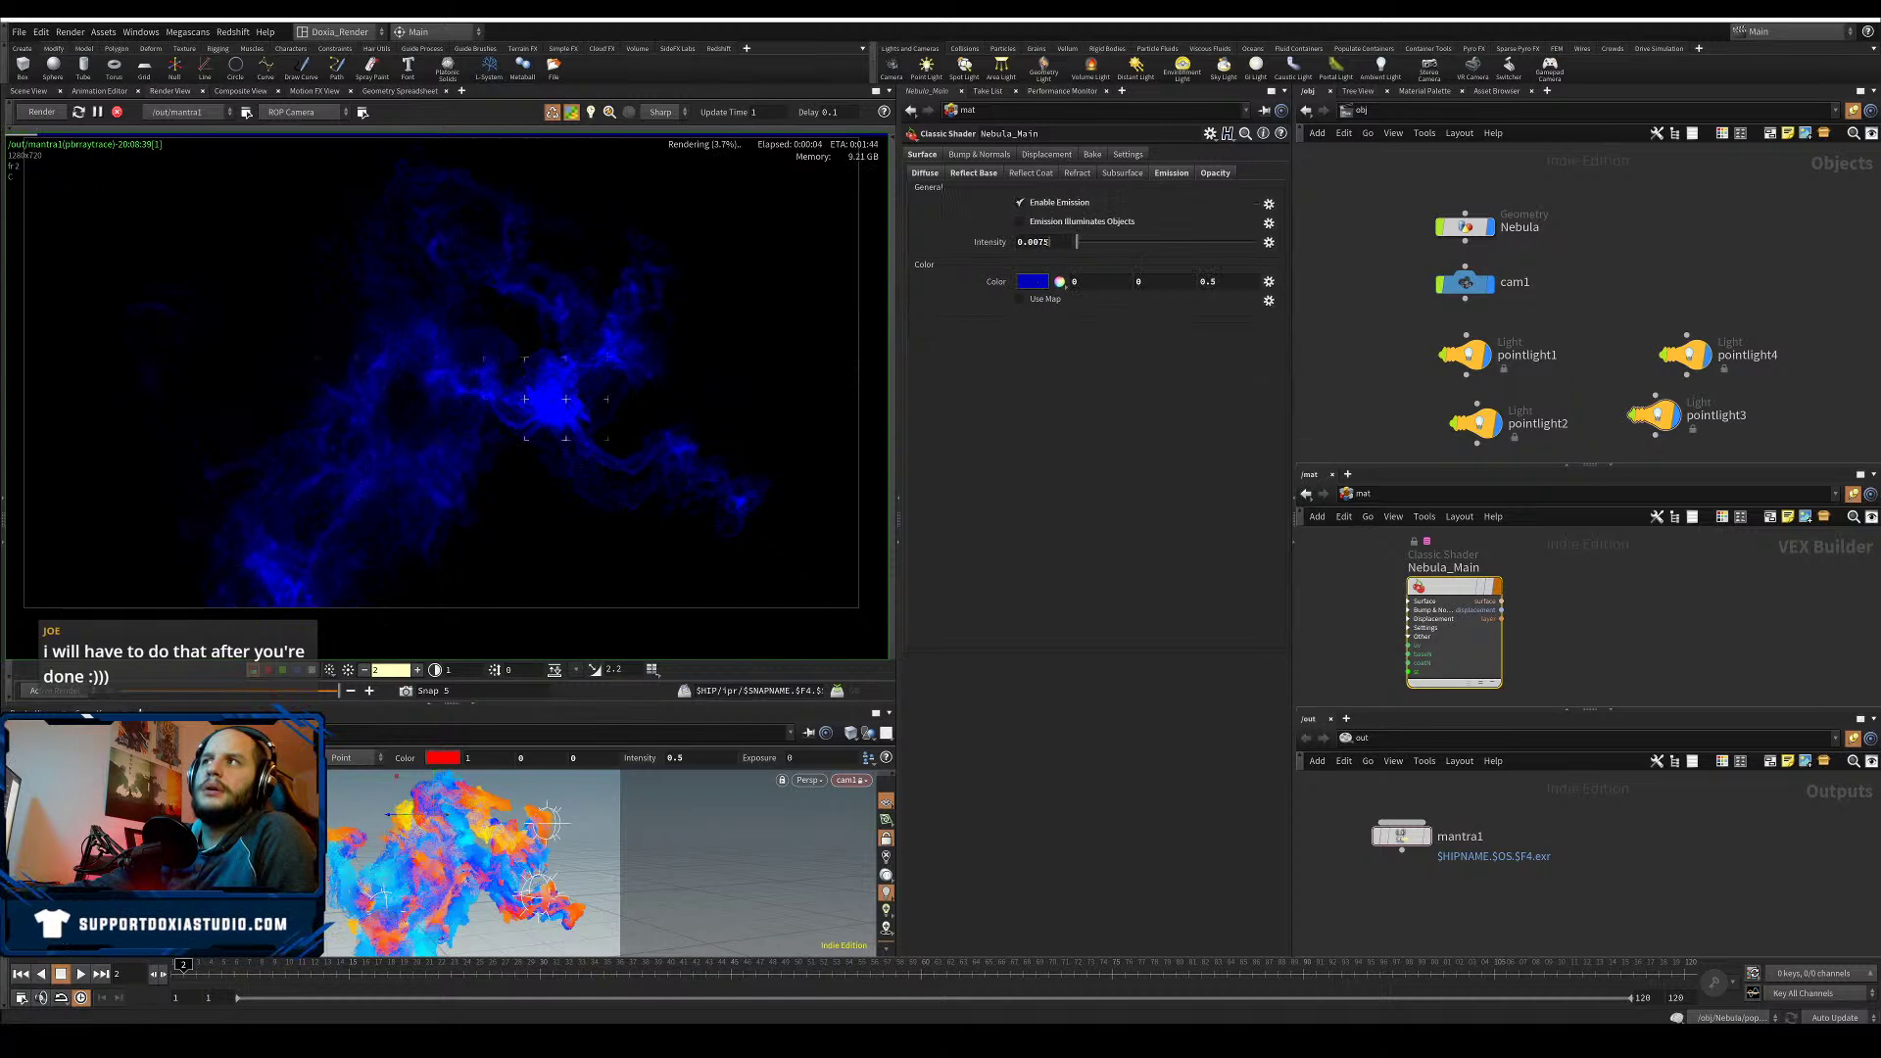
{"action": "left_click", "coordinate": [1053, 201]}
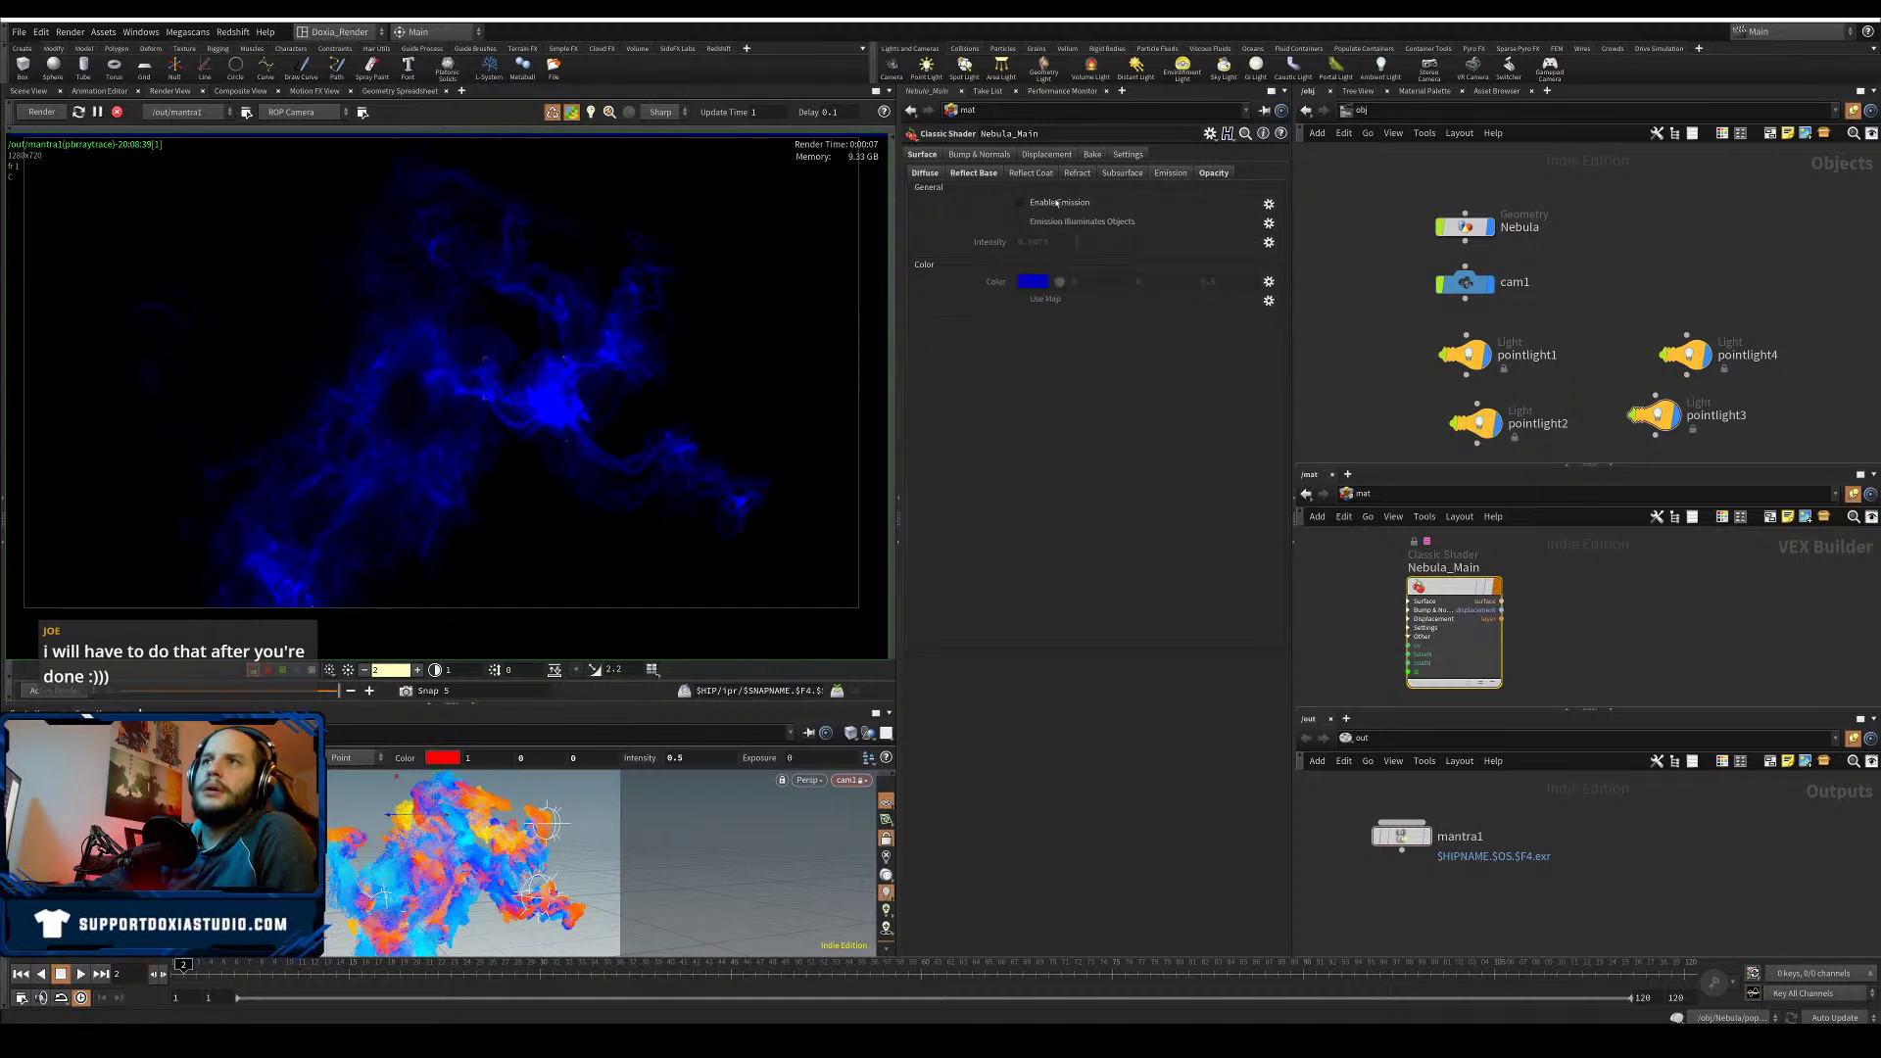
{"action": "left_click", "coordinate": [1215, 174]}
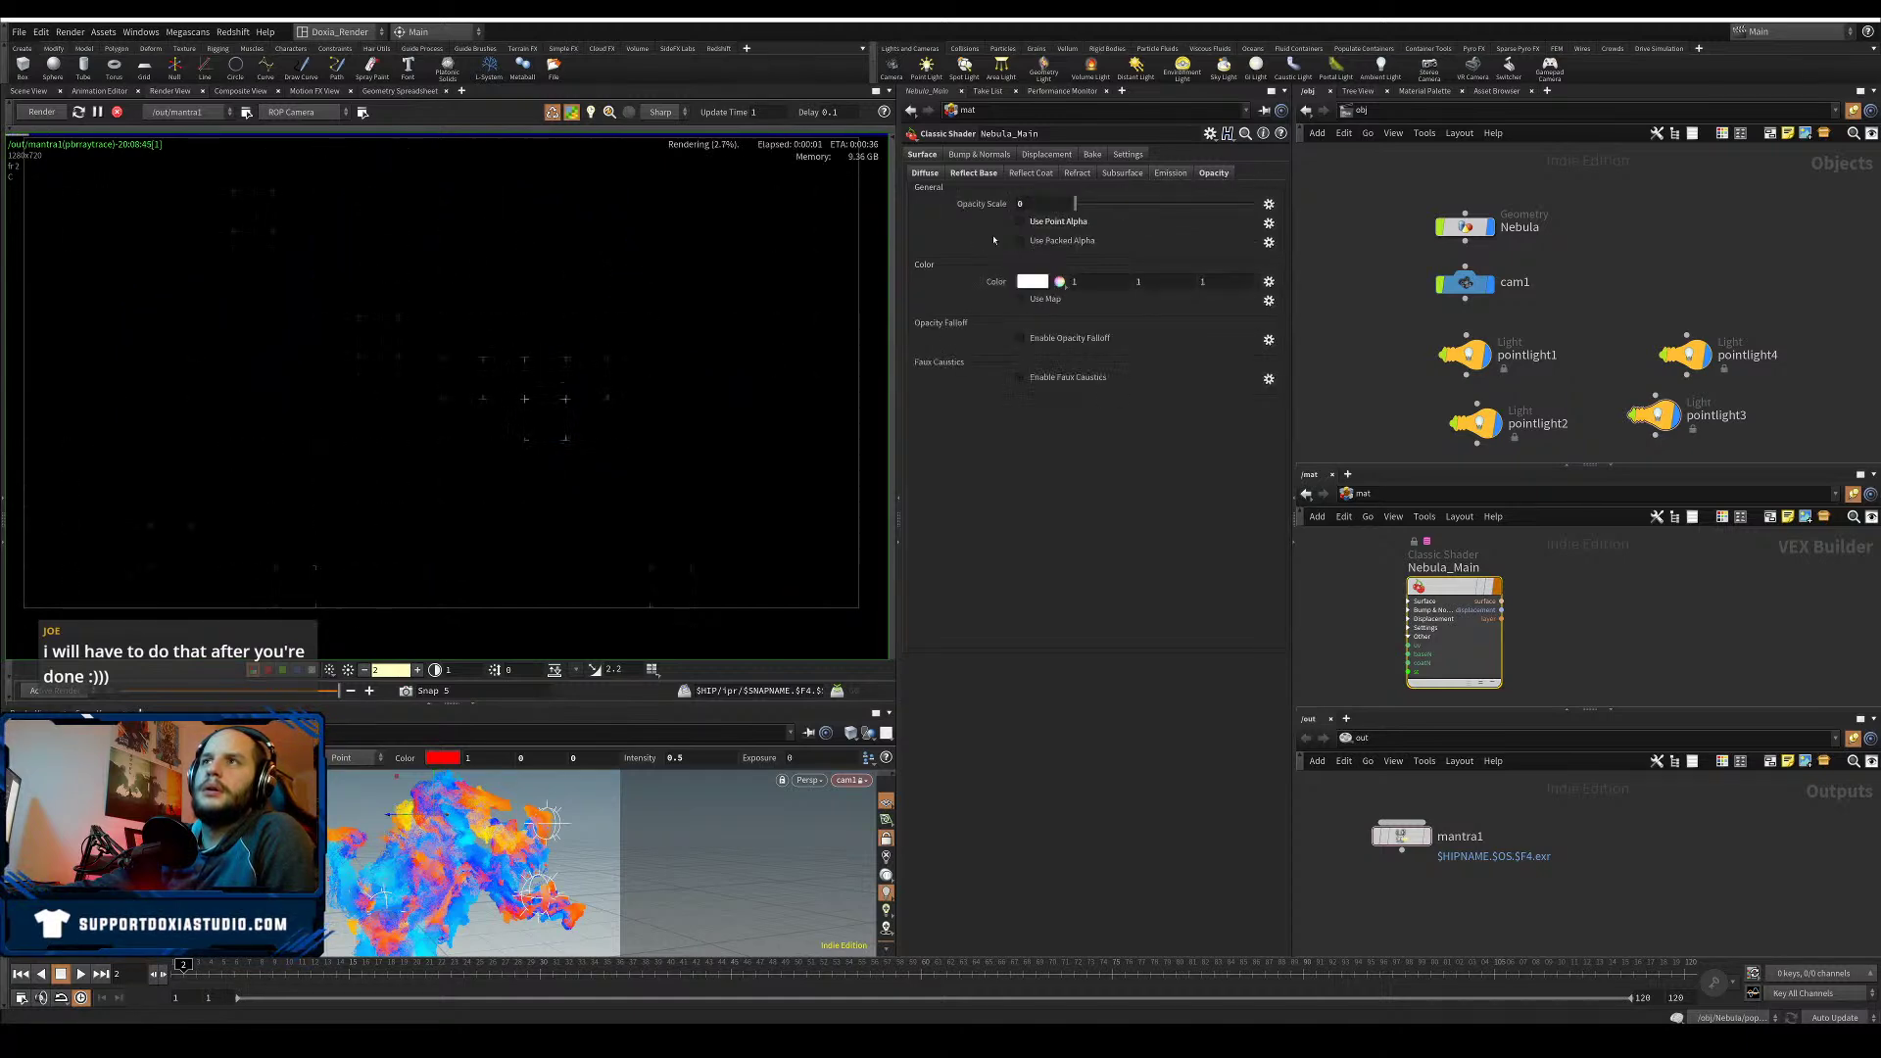
- Raise the opacity scale to 0.2, then settle on 0.4
{"action": "type", "text": ".2"}
{"action": "key", "text": "Return"}
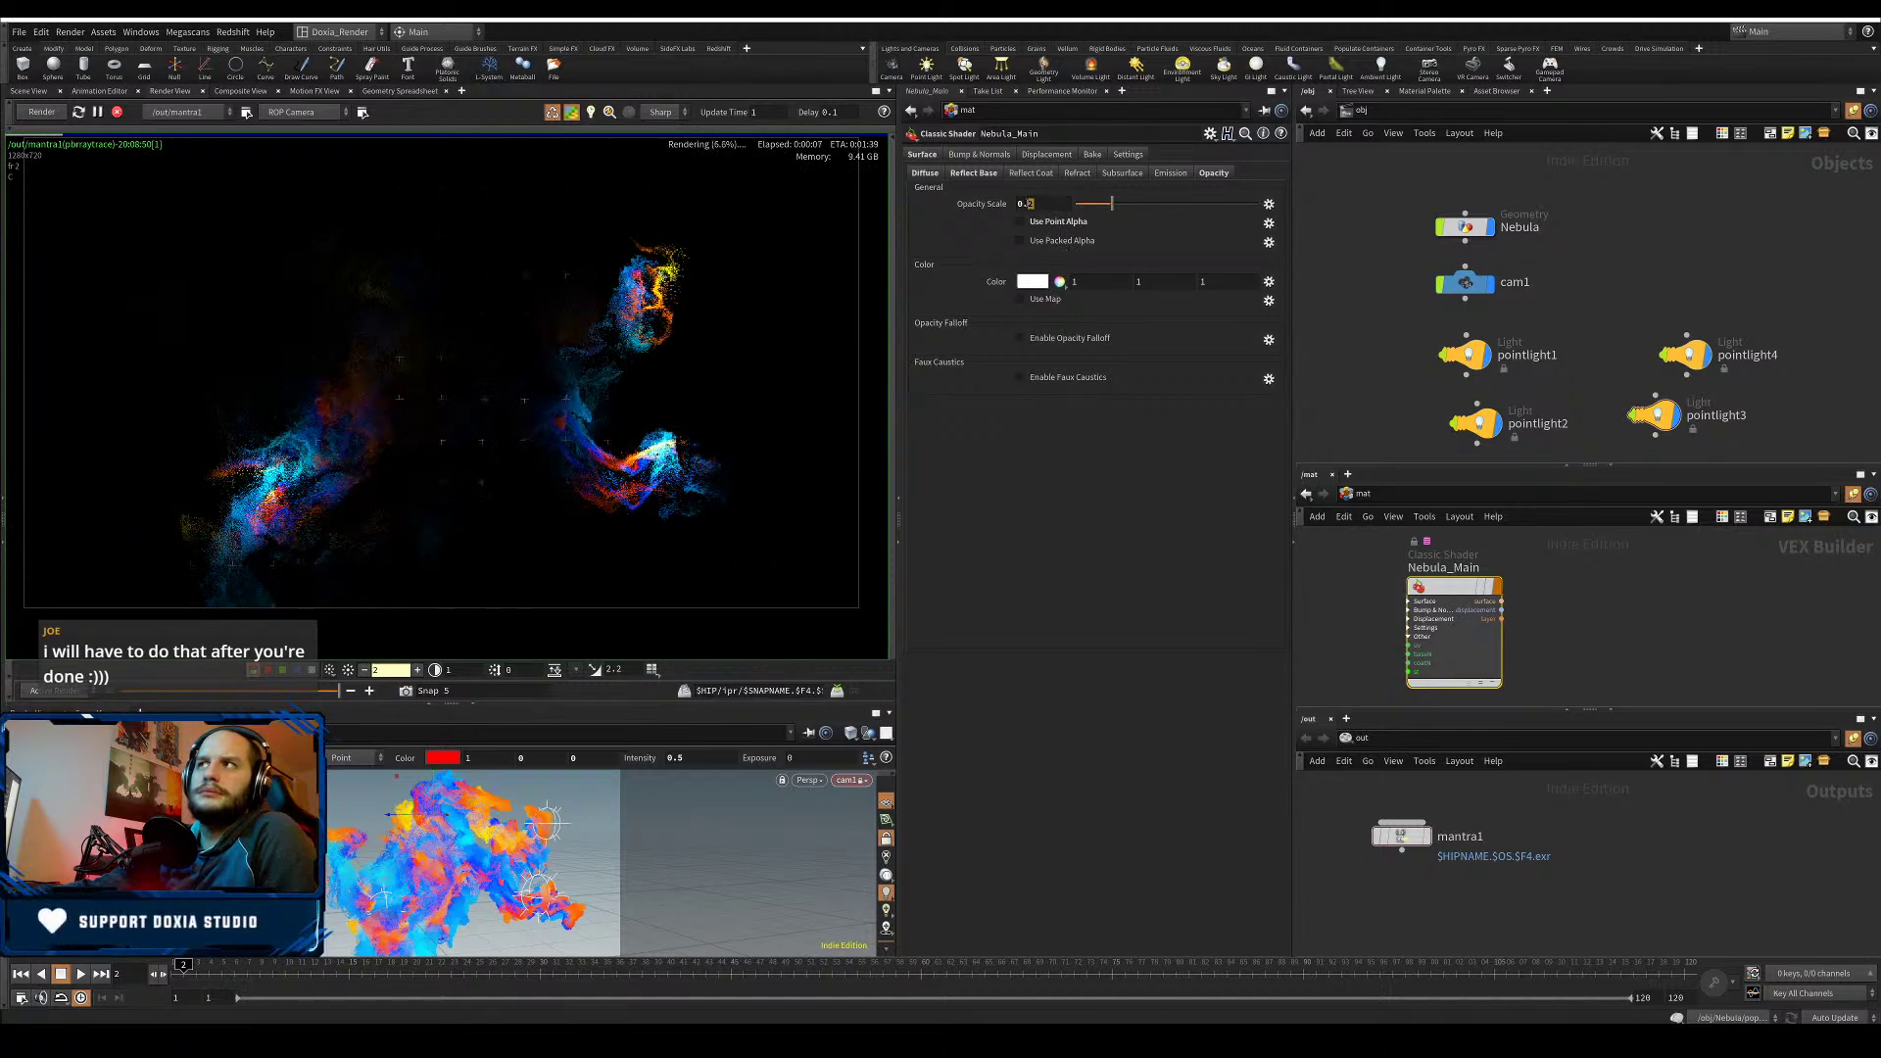
{"action": "double_click", "coordinate": [1033, 204]}
{"action": "type", "text": "0.4"}
{"action": "key", "text": "Return"}
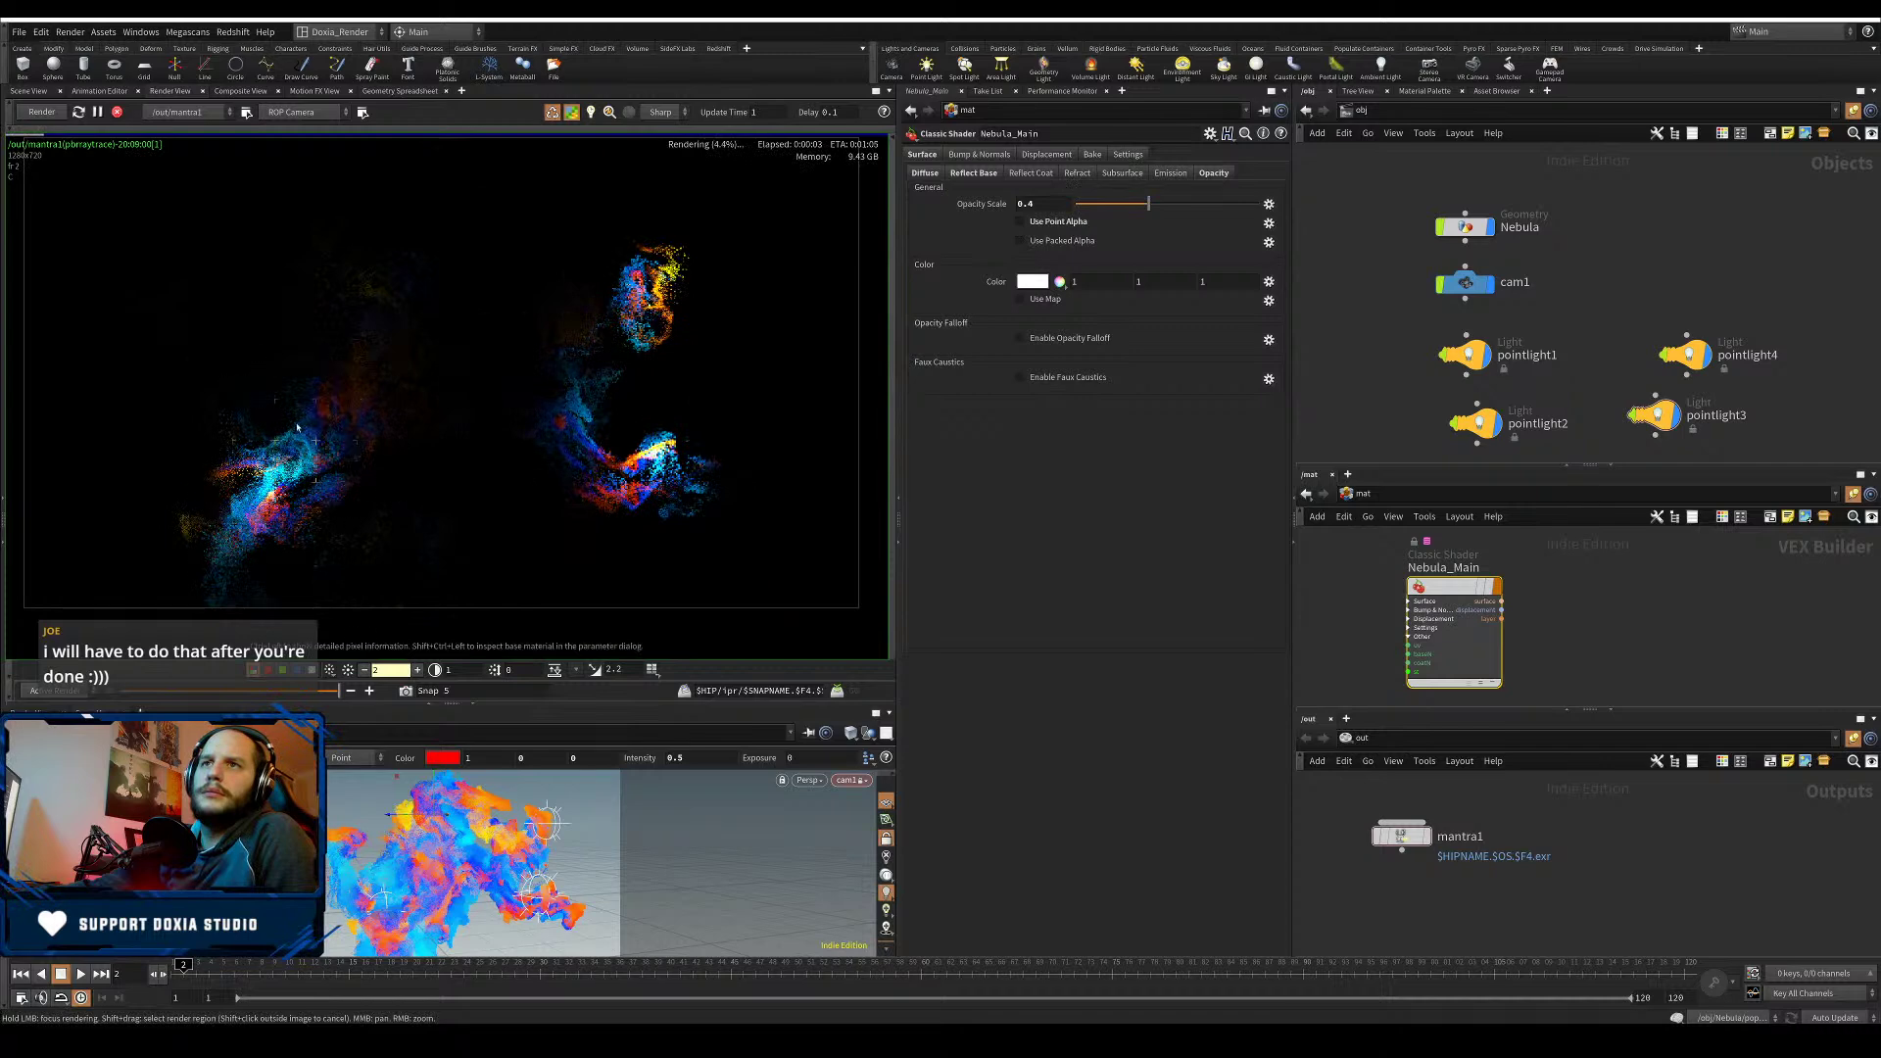
- Select pointlight3 and set its intensity to 10
{"action": "left_click", "coordinate": [1687, 355]}
{"action": "left_click", "coordinate": [1665, 424]}
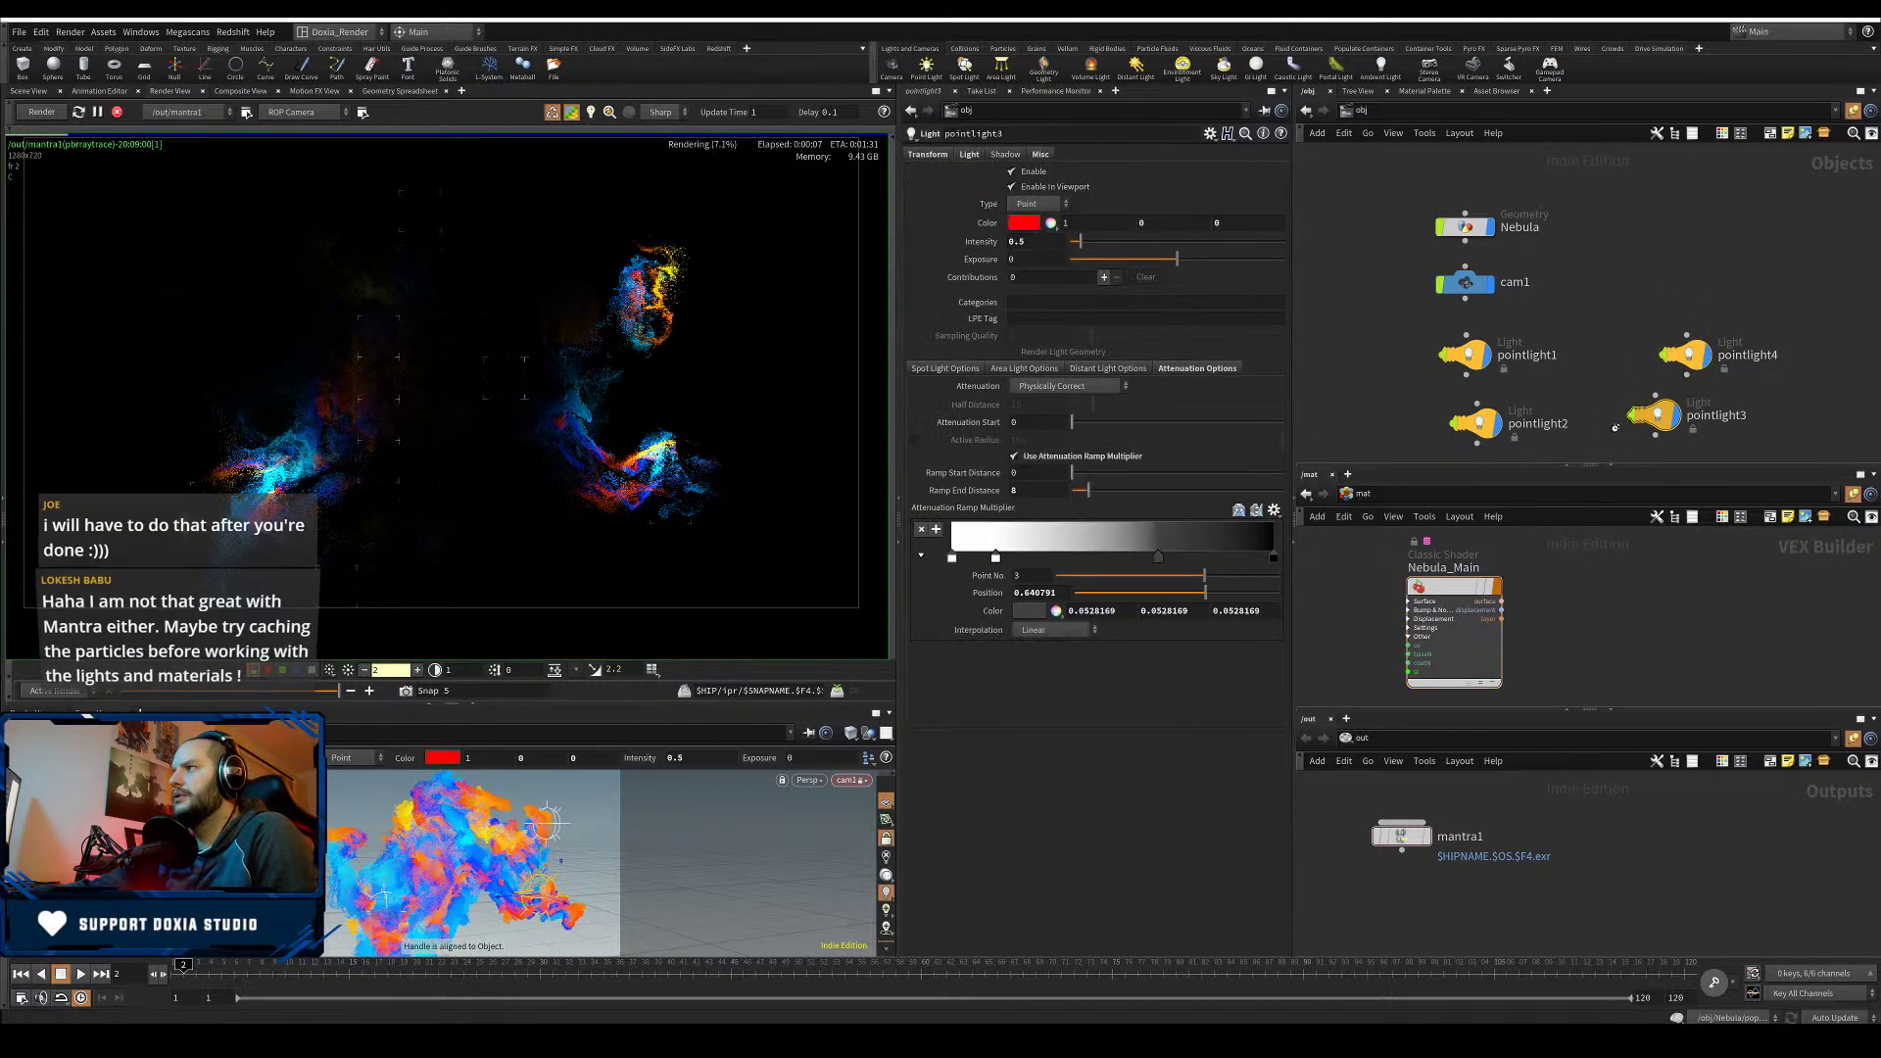
{"action": "left_click_drag", "start_coordinate": [1037, 242], "coordinate": [816, 224]}
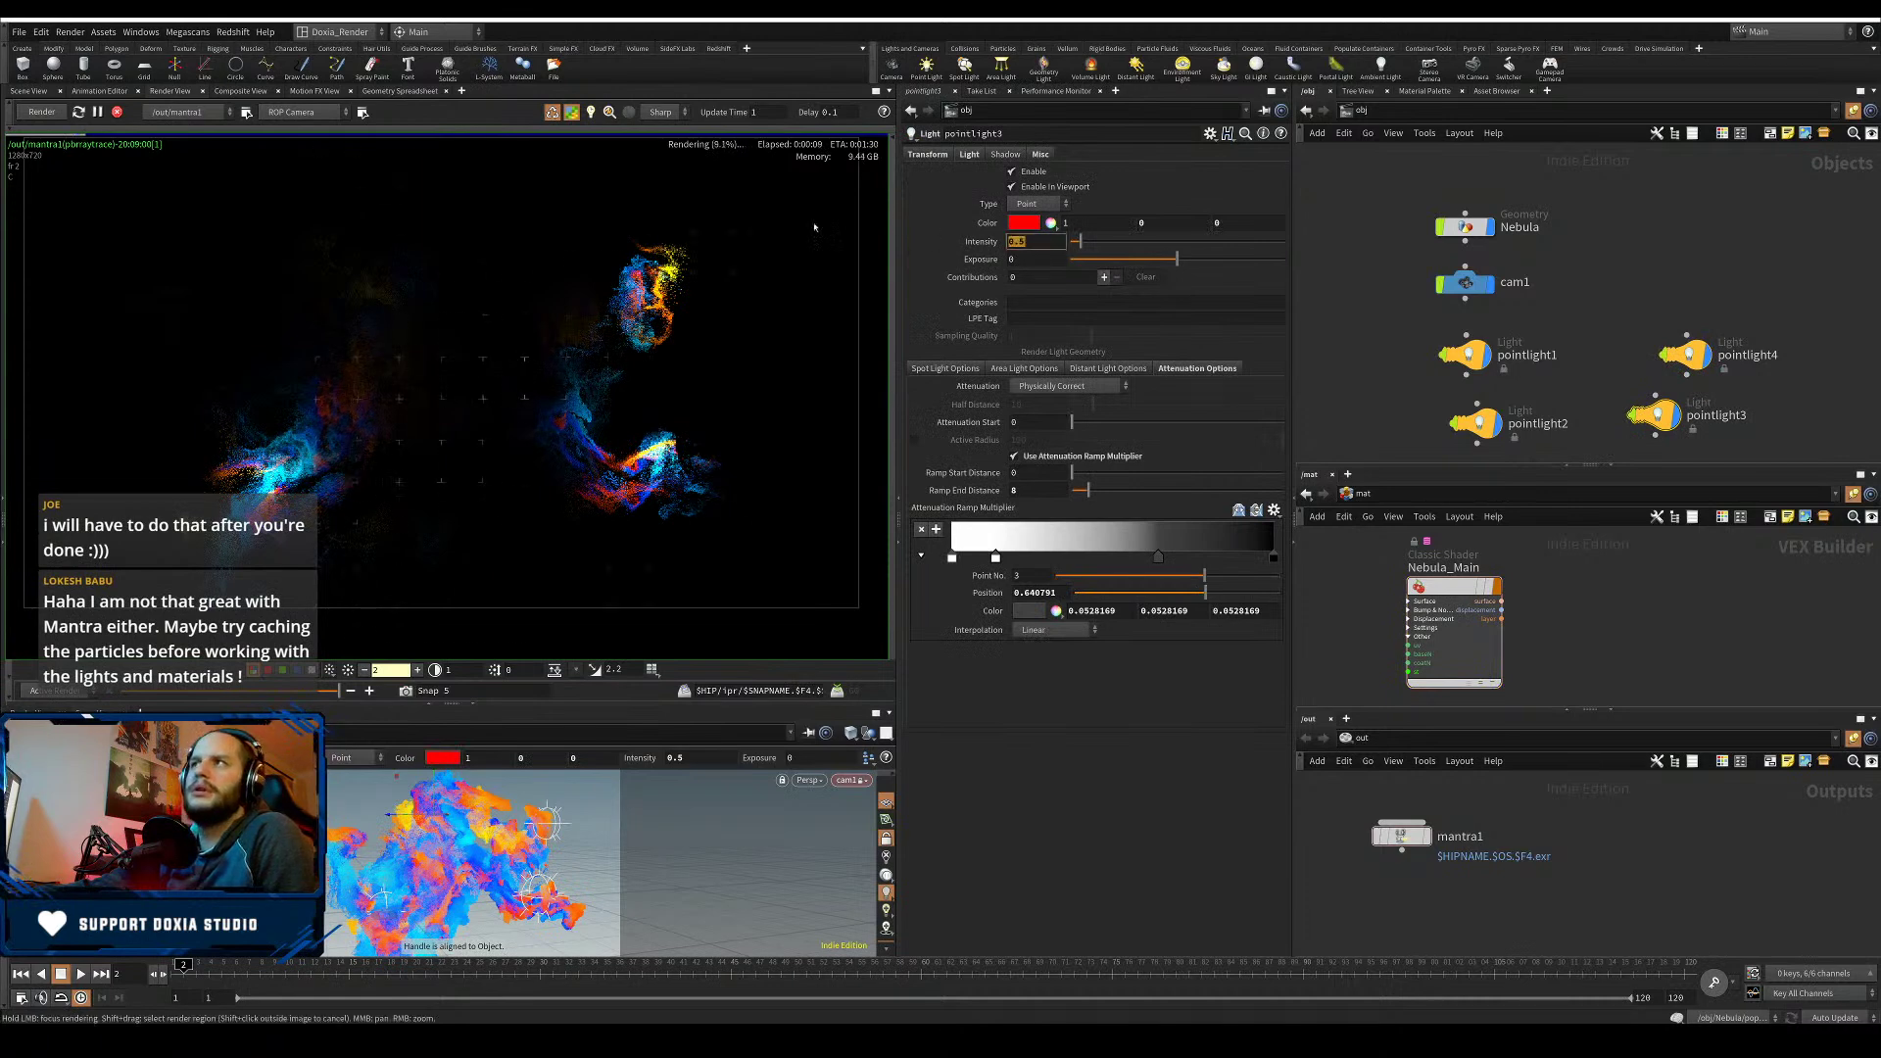
{"action": "type", "text": "10"}
{"action": "key", "text": "Return"}
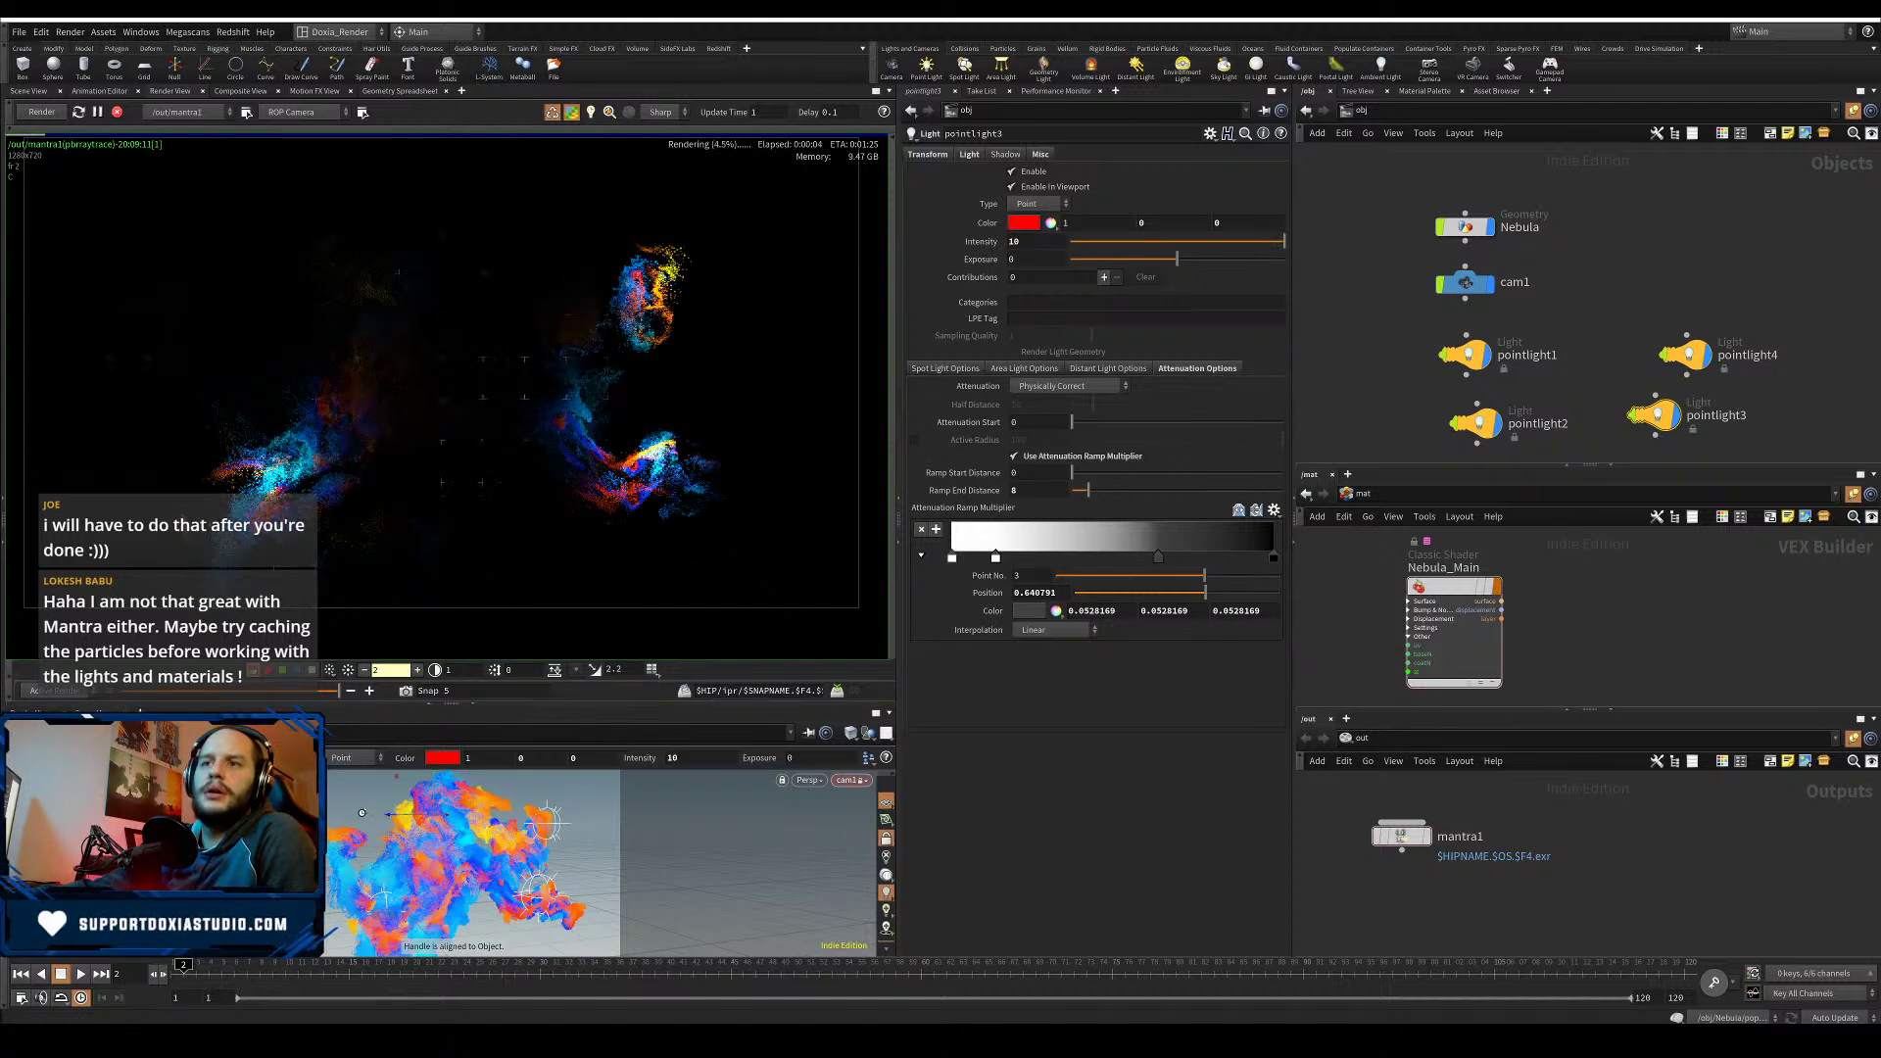
- Shift pointlight3 left, drop a ramp key, disable its attenuation ramp and make it white
{"action": "left_click_drag", "start_coordinate": [352, 811], "coordinate": [344, 814]}
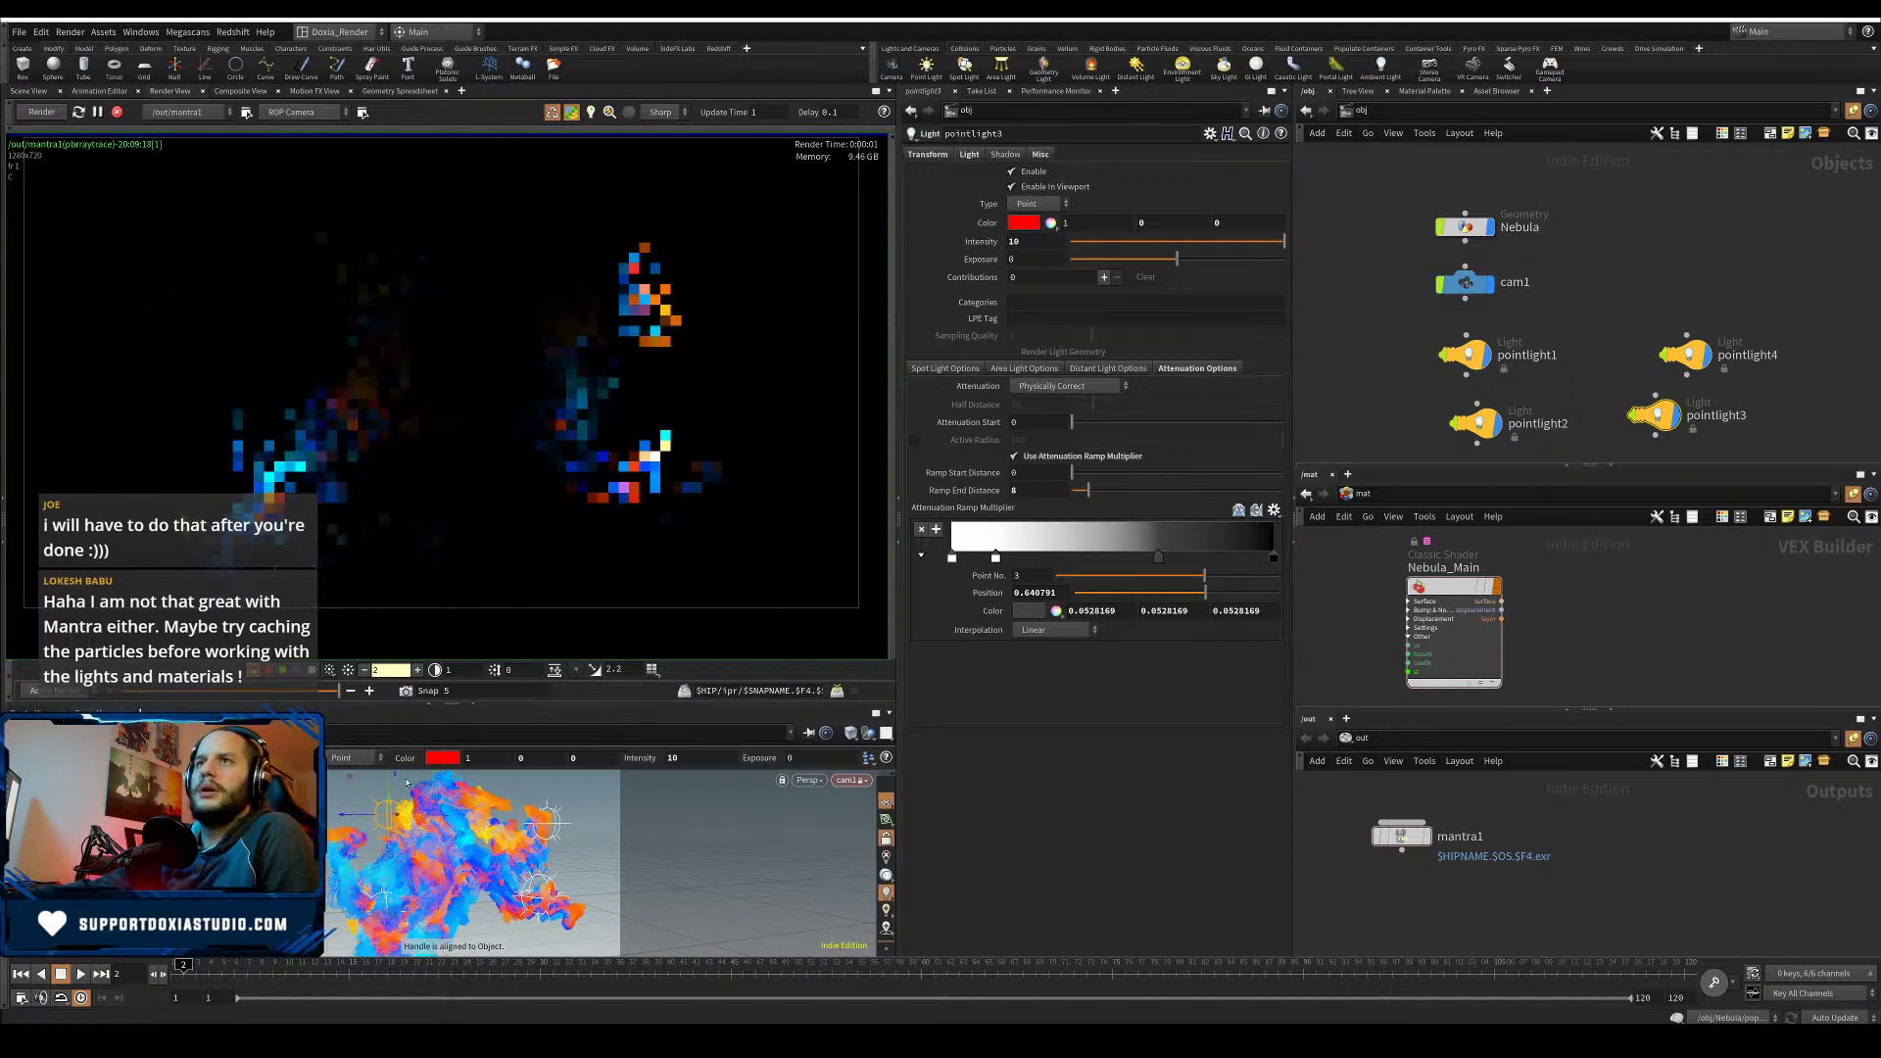
{"action": "left_click", "coordinate": [1158, 559], "text": "ctrl"}
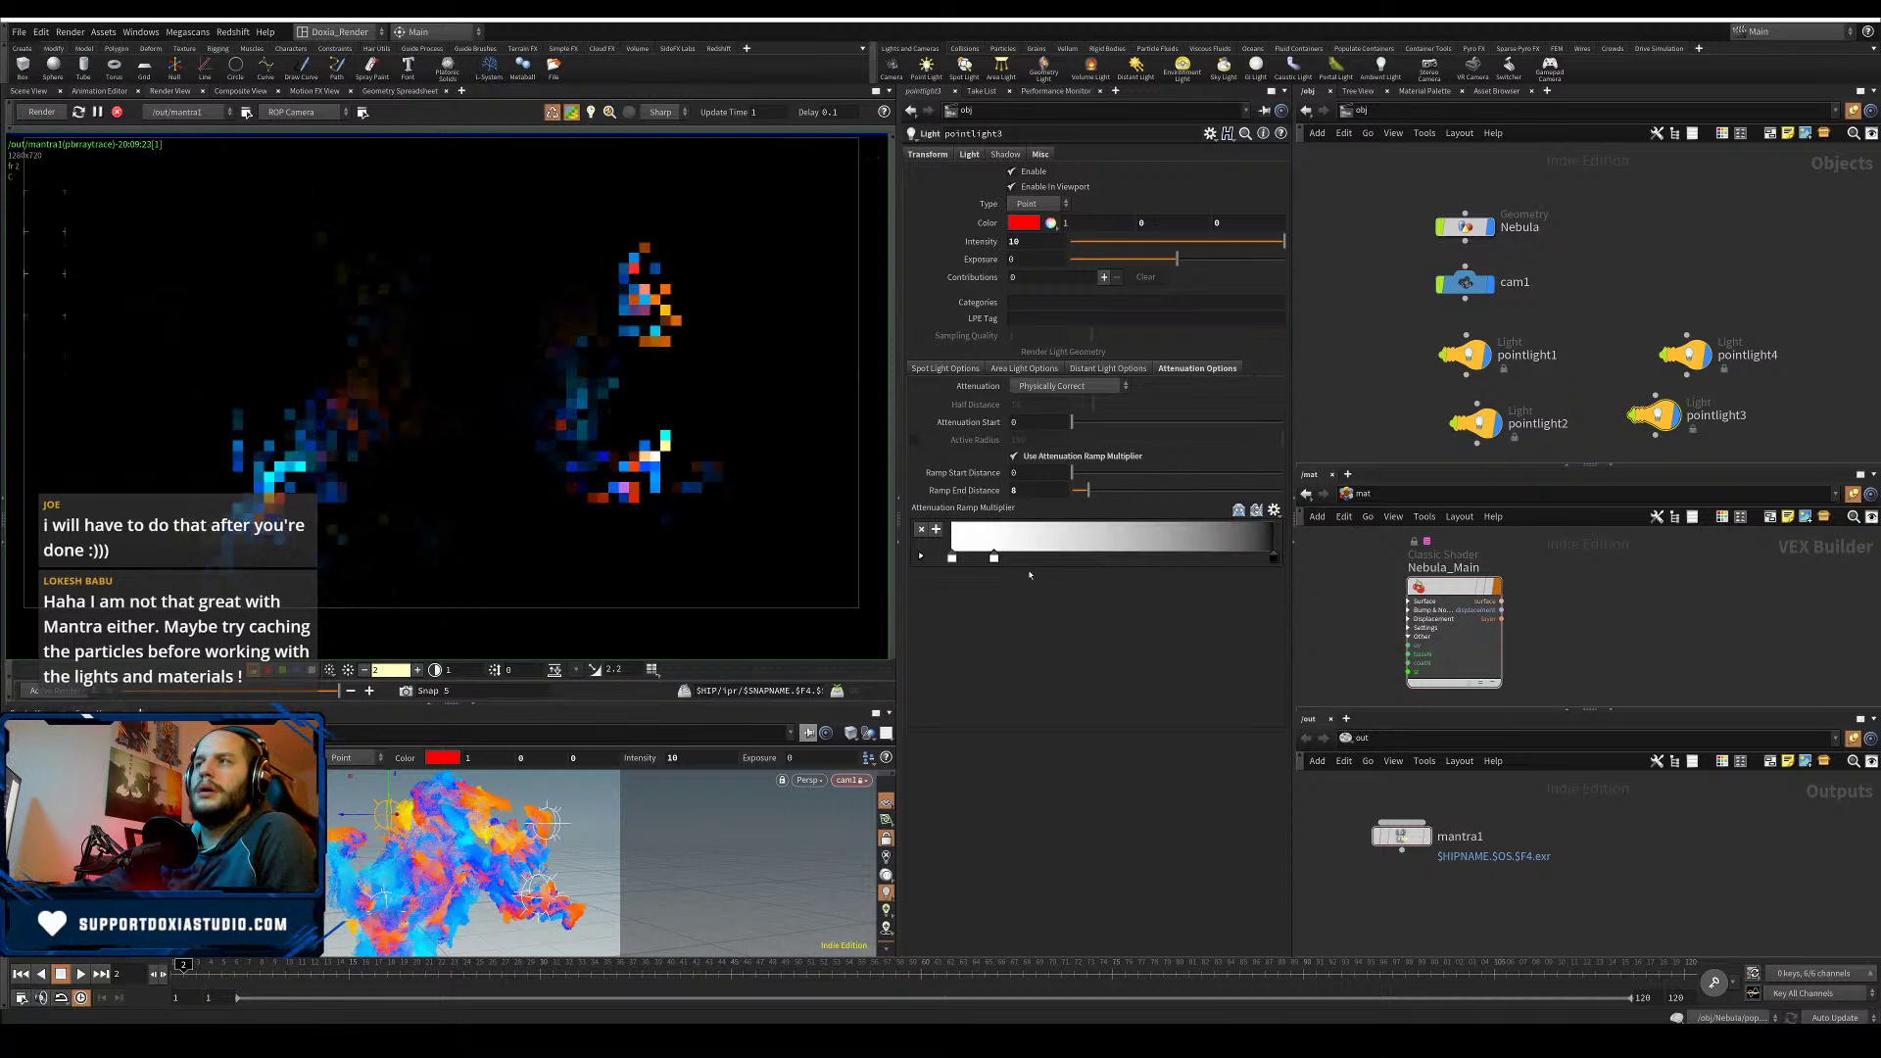
{"action": "left_click", "coordinate": [1058, 460]}
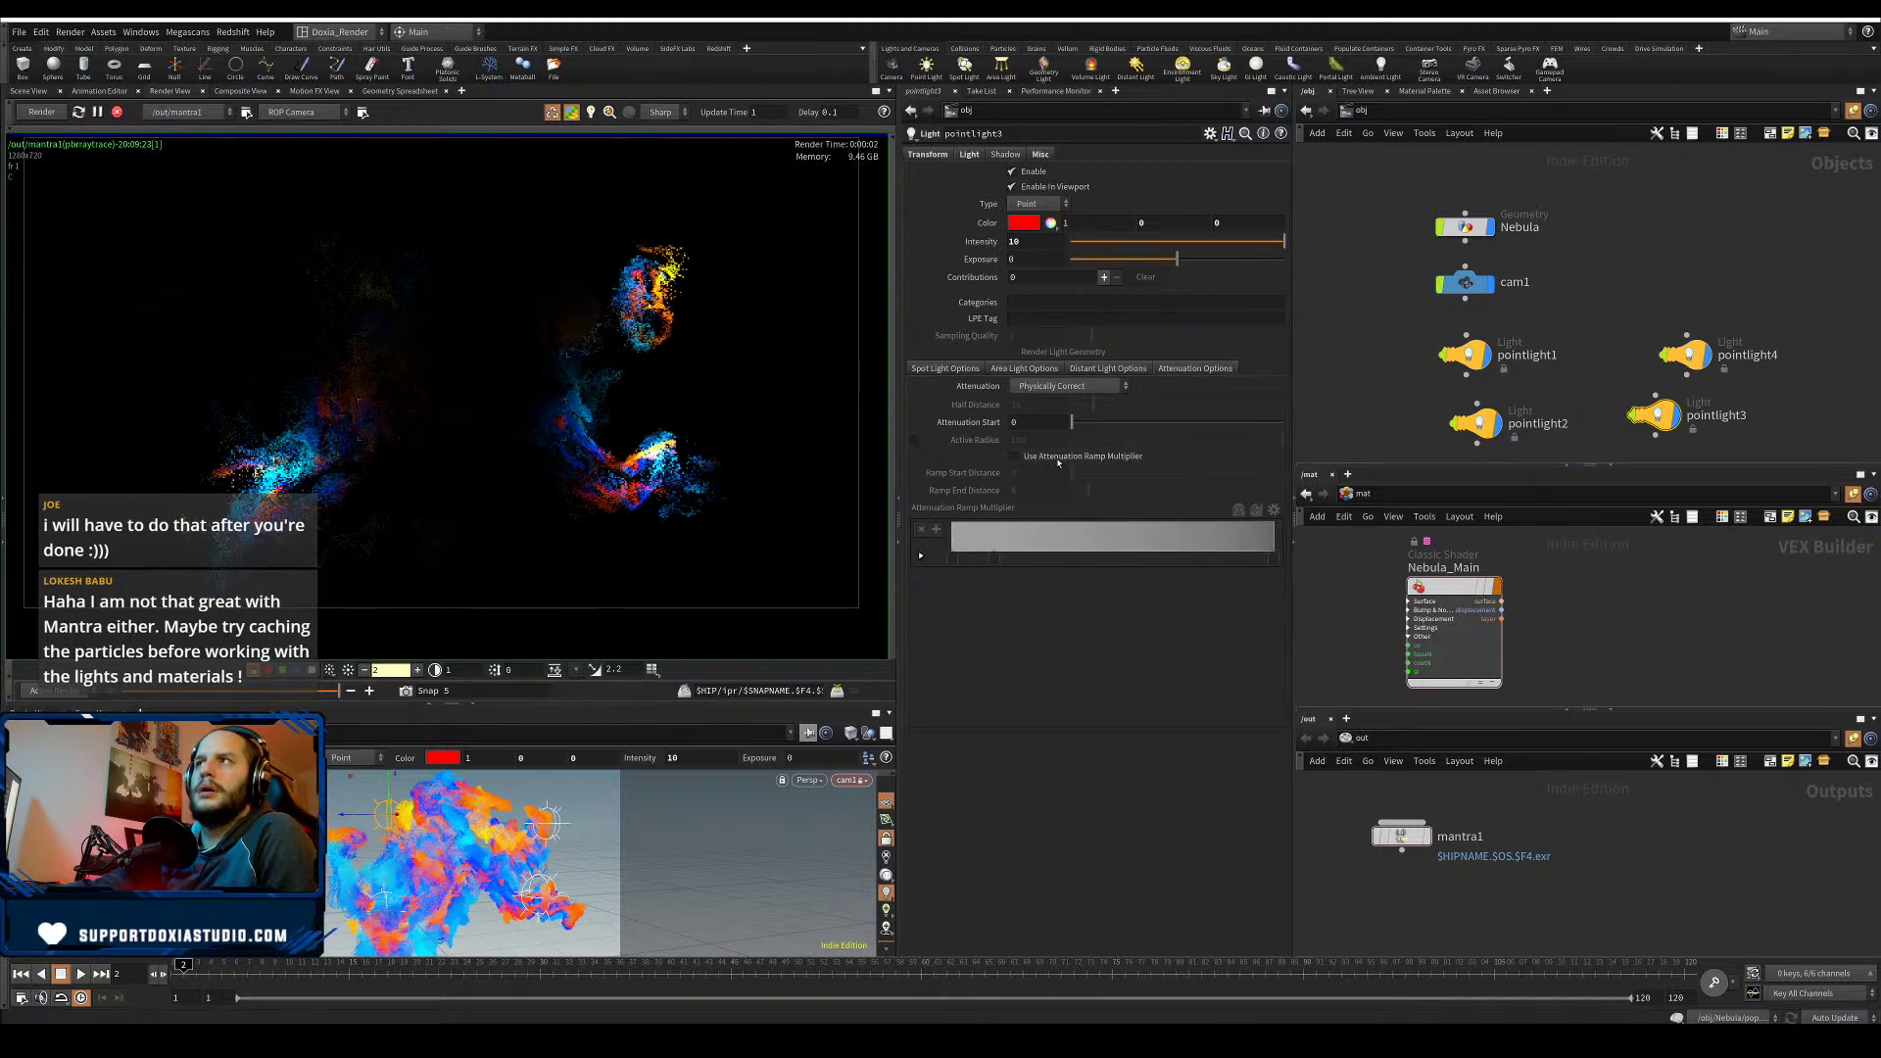
{"action": "left_click", "coordinate": [1028, 227]}
{"action": "left_click", "coordinate": [1225, 289]}
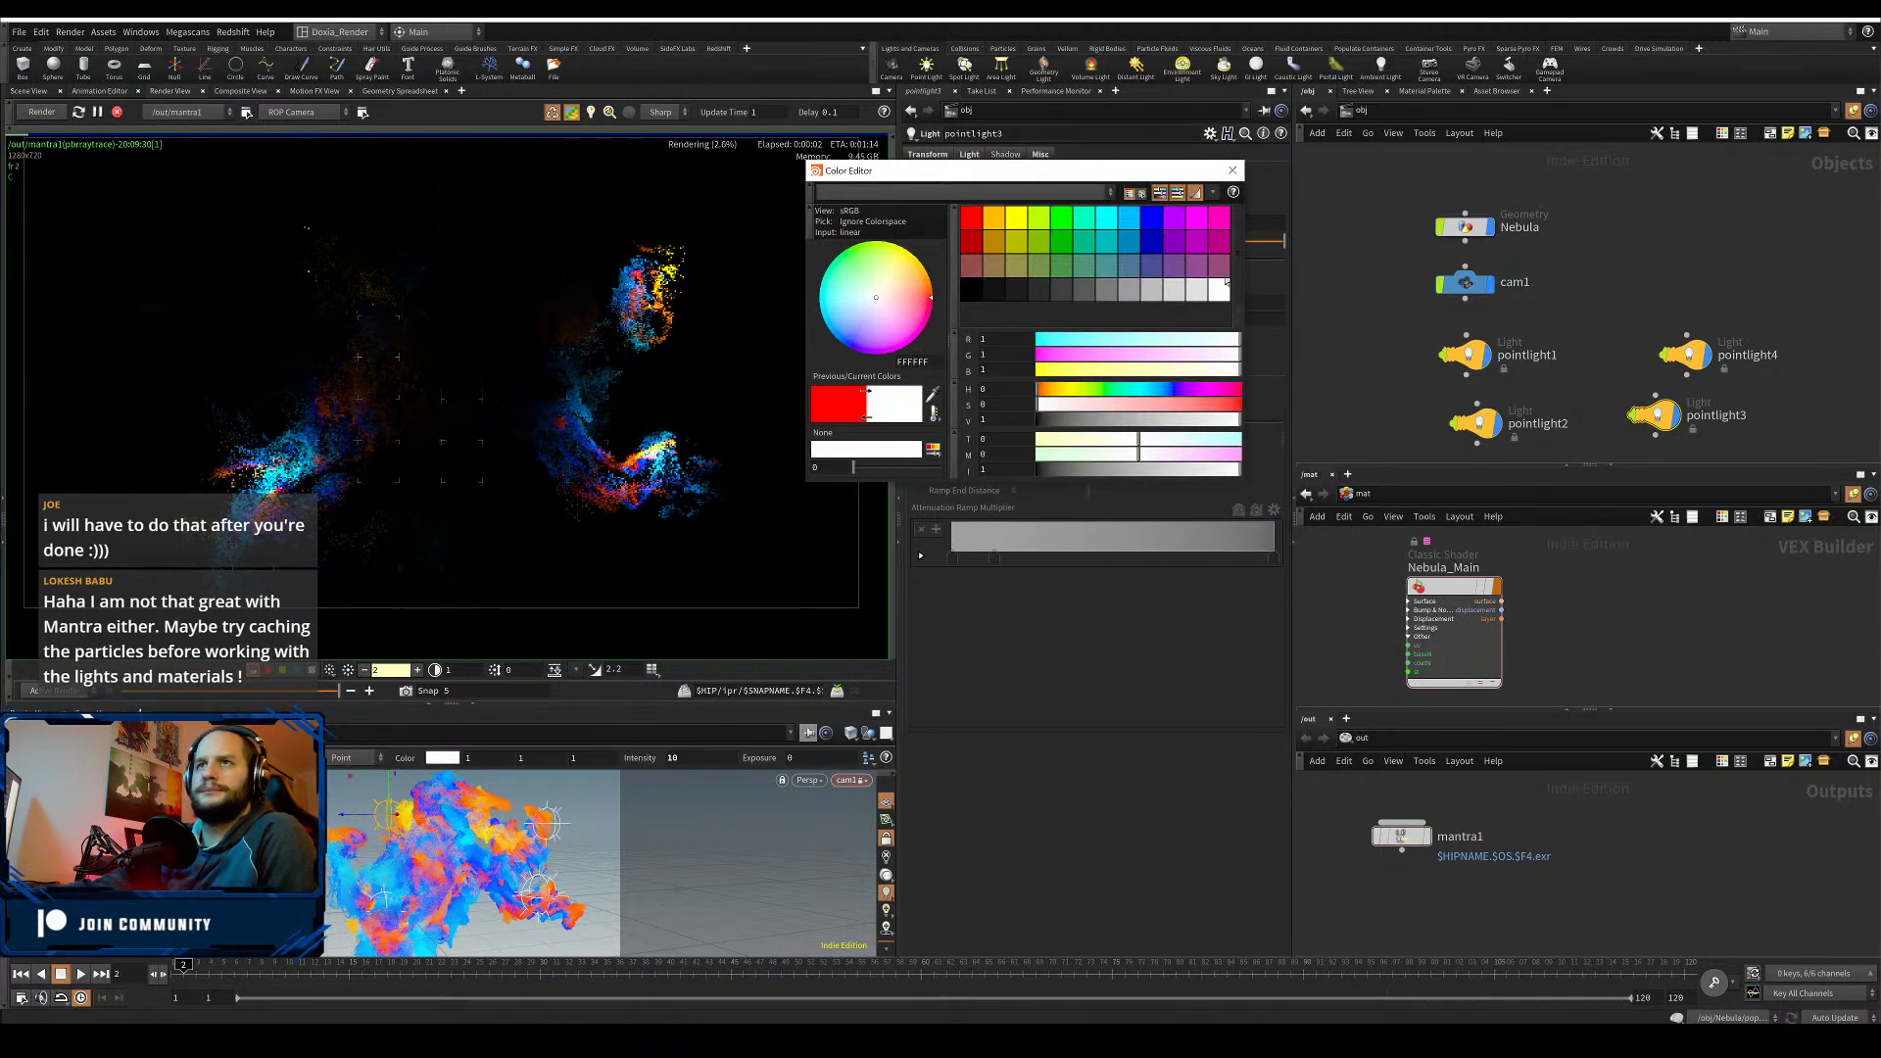
- Move the Color Editor out of the way of the light parameters
{"action": "left_click", "coordinate": [1109, 190]}
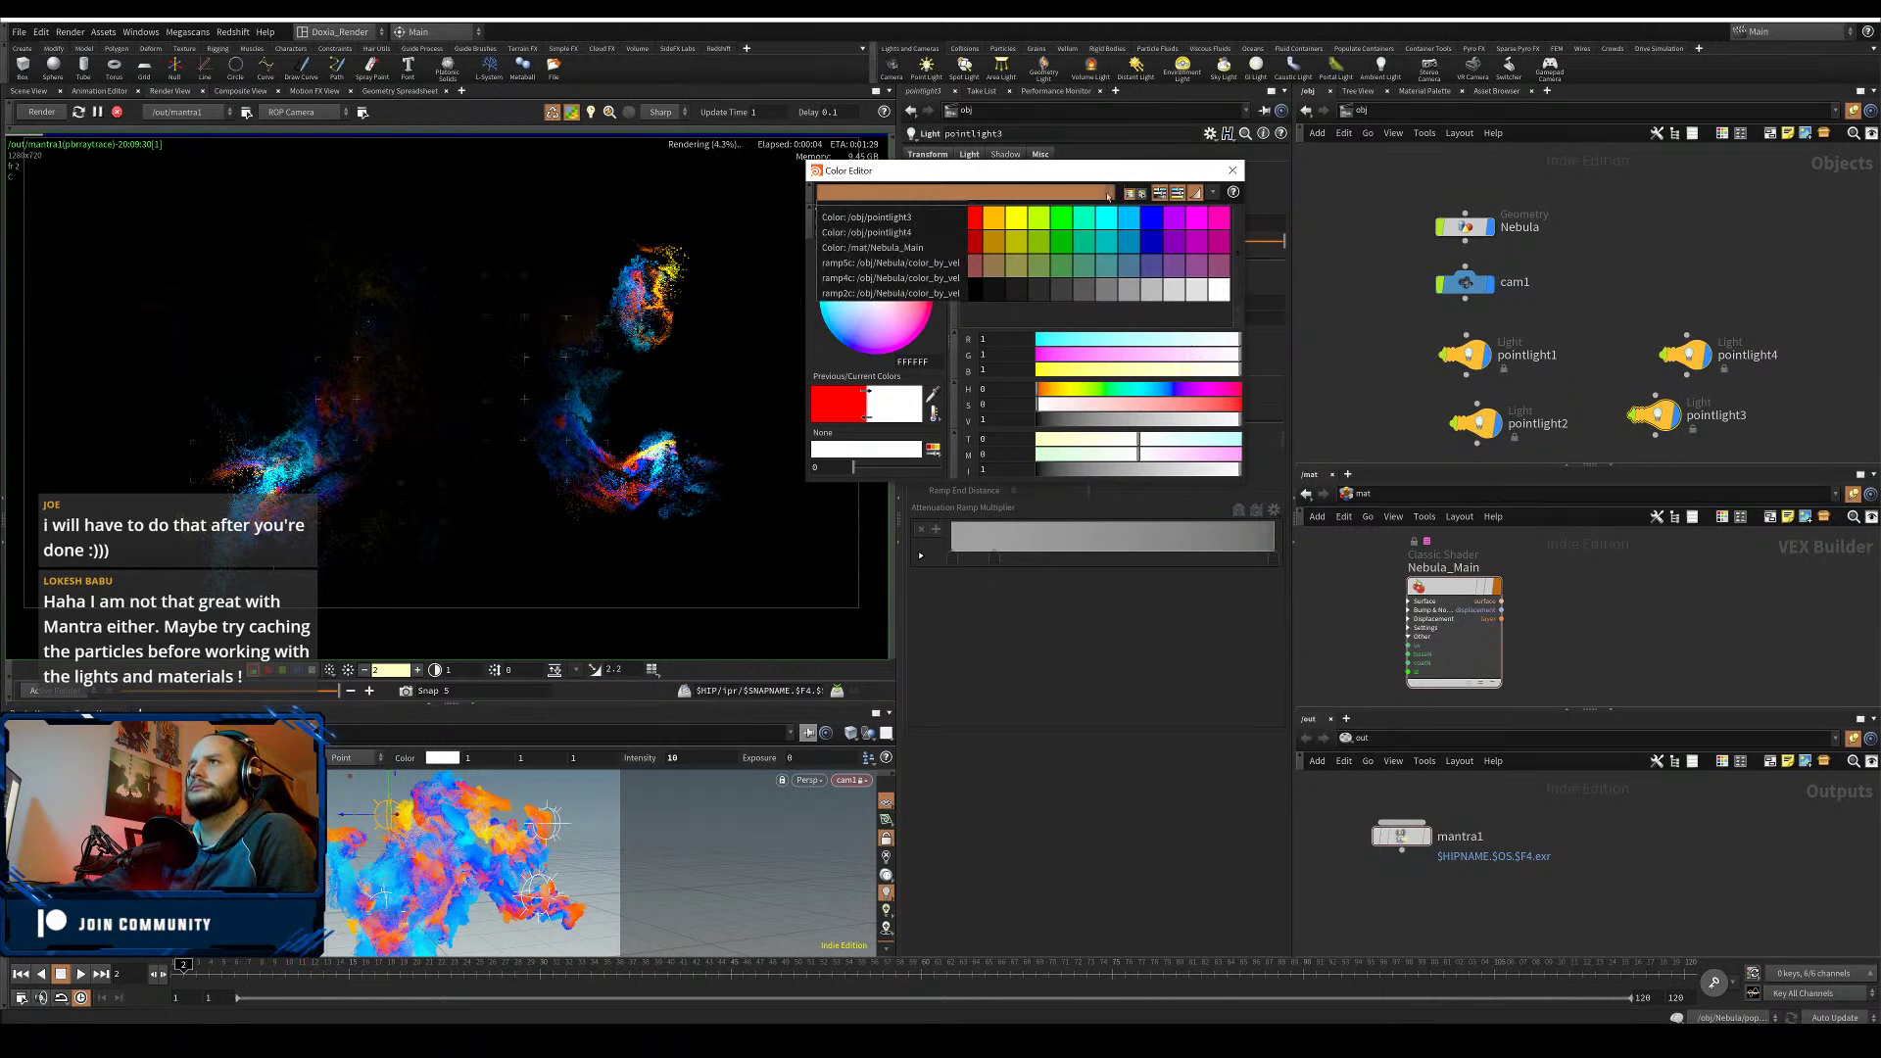
{"action": "left_click", "coordinate": [1116, 169]}
{"action": "left_click_drag", "start_coordinate": [1117, 169], "coordinate": [1288, 530]}
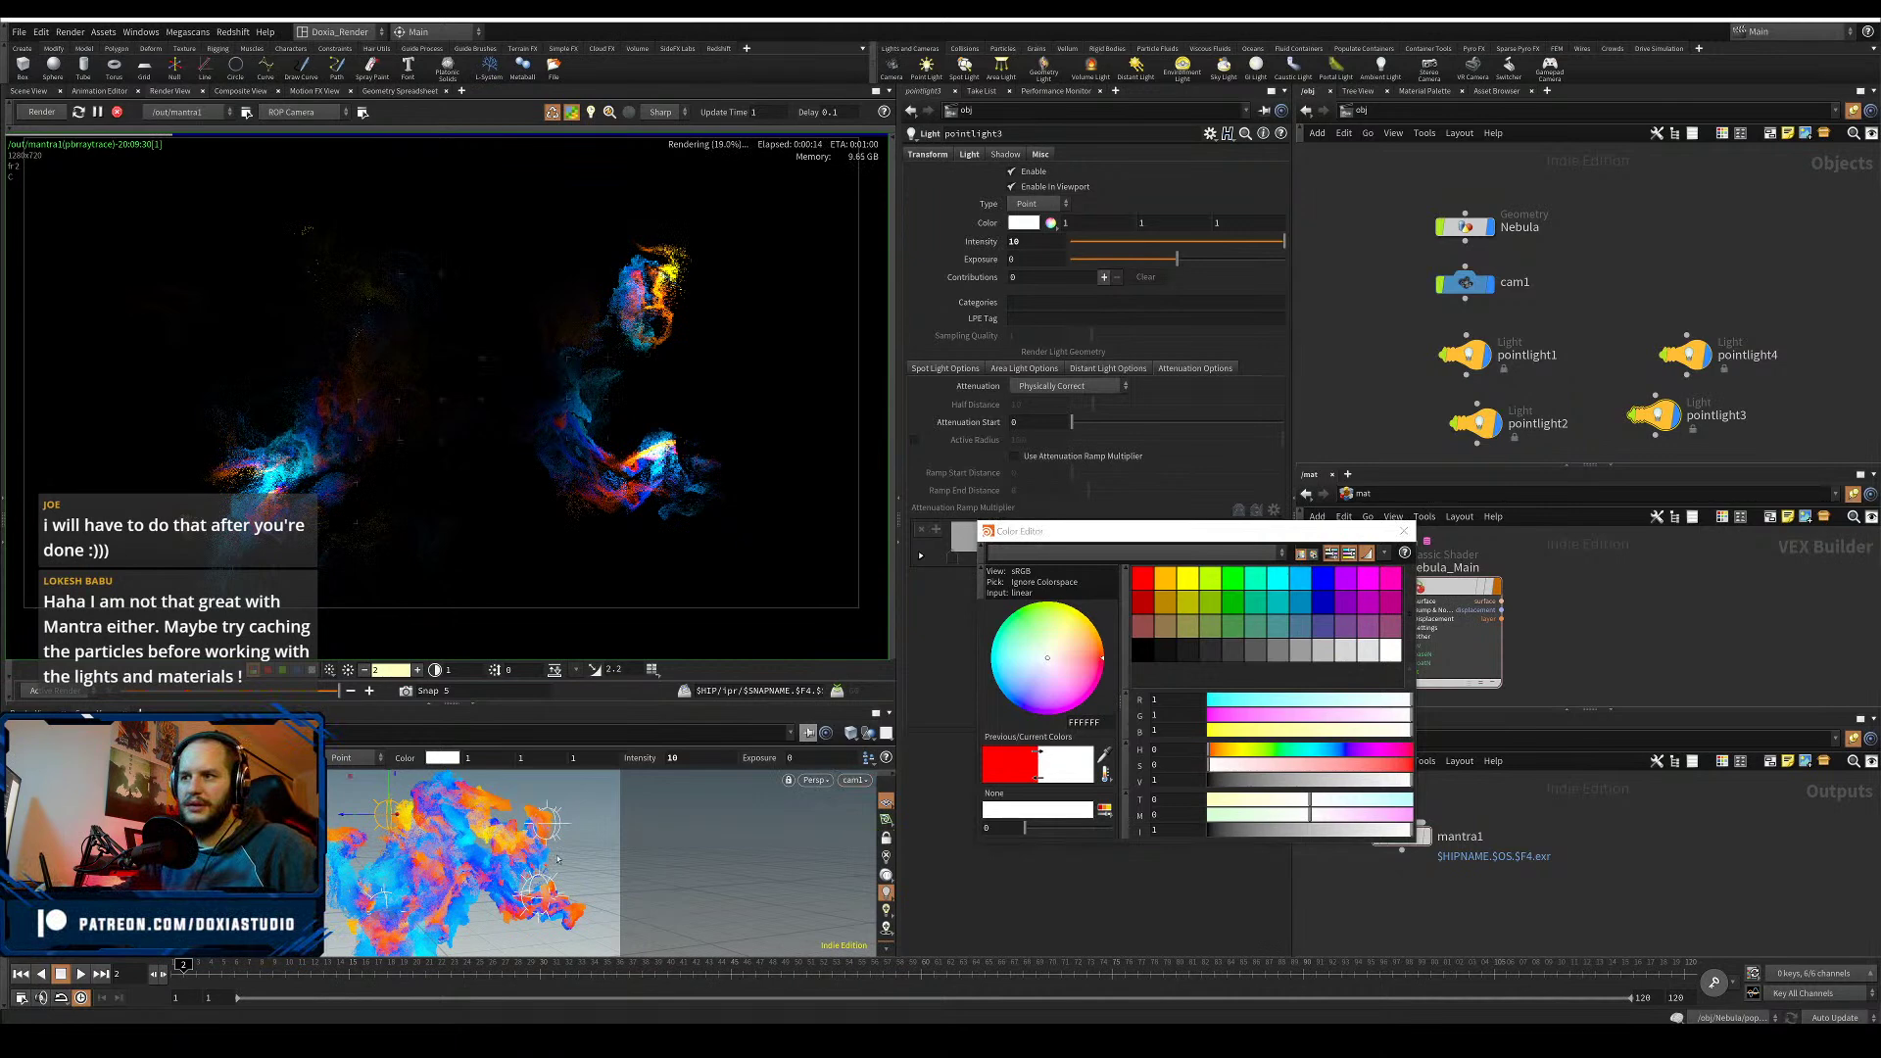
- Frame the nebula in the viewport, move pointlight3 downward and restart the render
{"action": "key", "text": "Escape"}
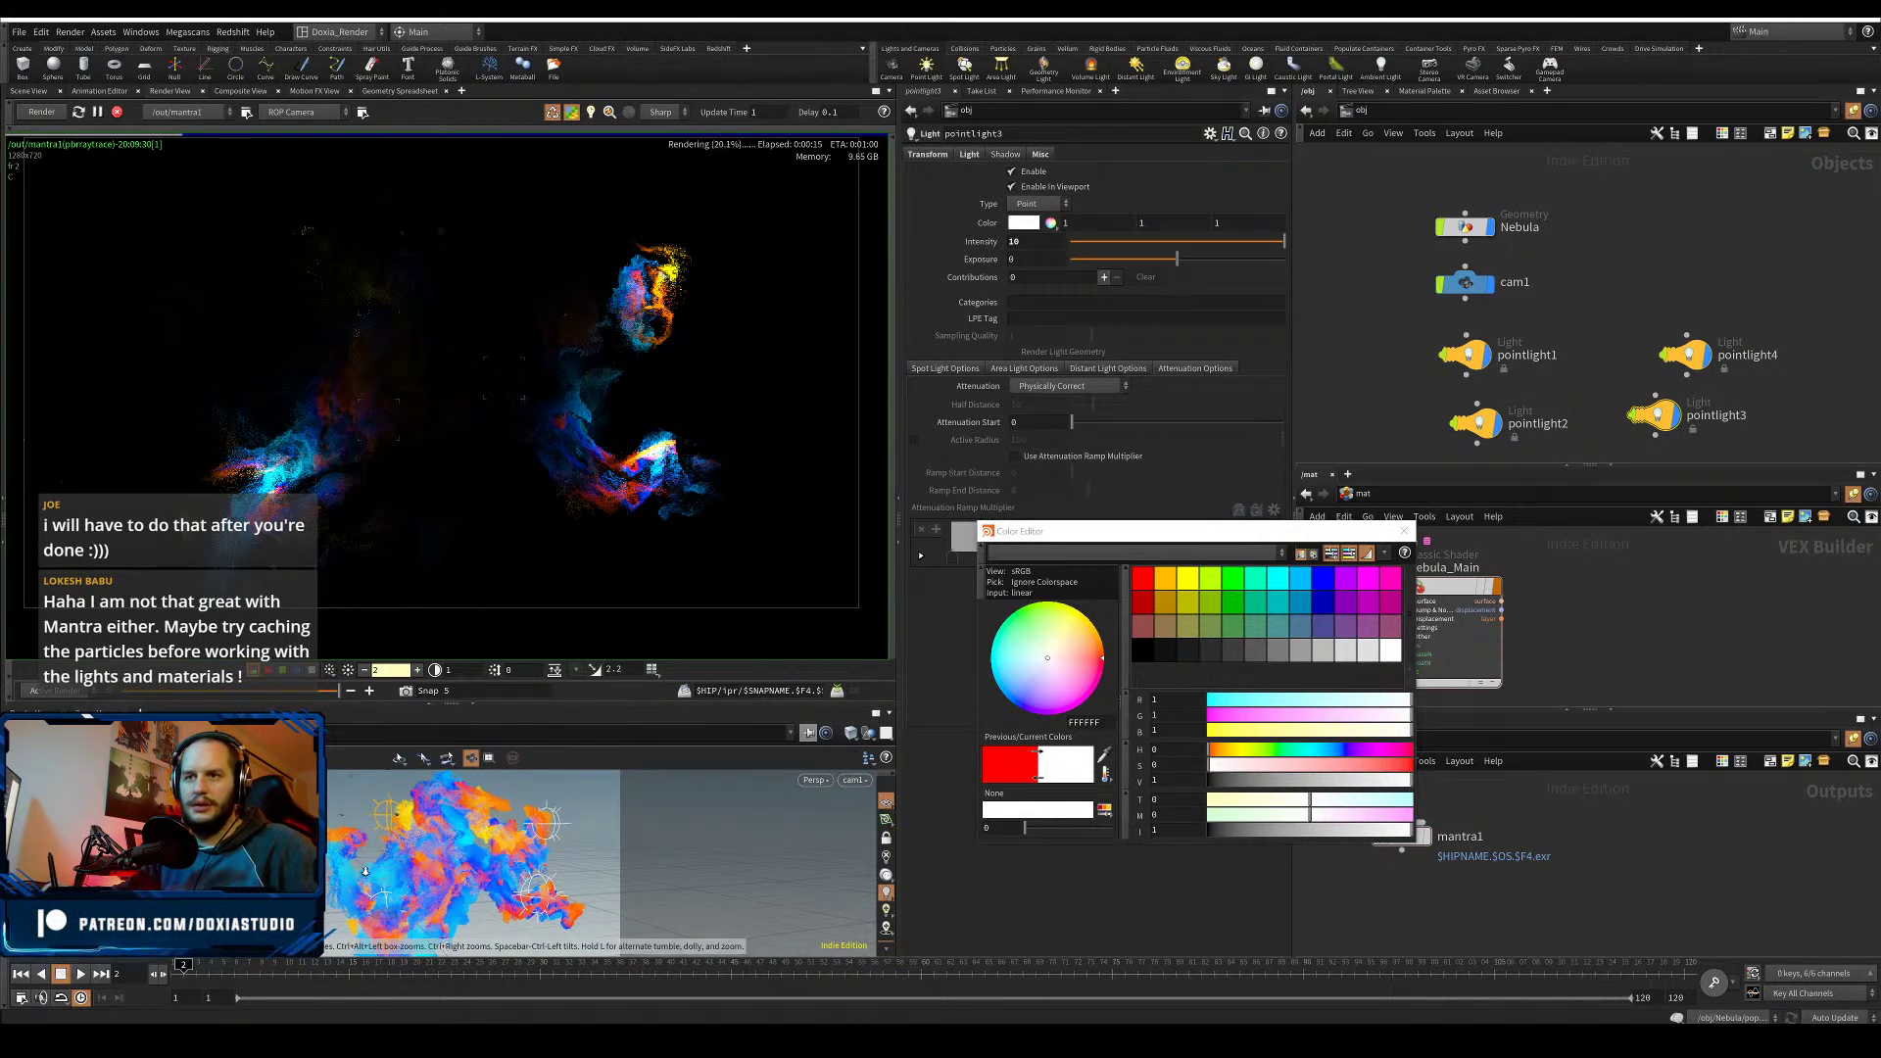
{"action": "left_click_drag", "start_coordinate": [366, 871], "coordinate": [483, 857]}
{"action": "scroll", "coordinate": [294, 844], "scroll_direction": "down", "scroll_amount": 6}
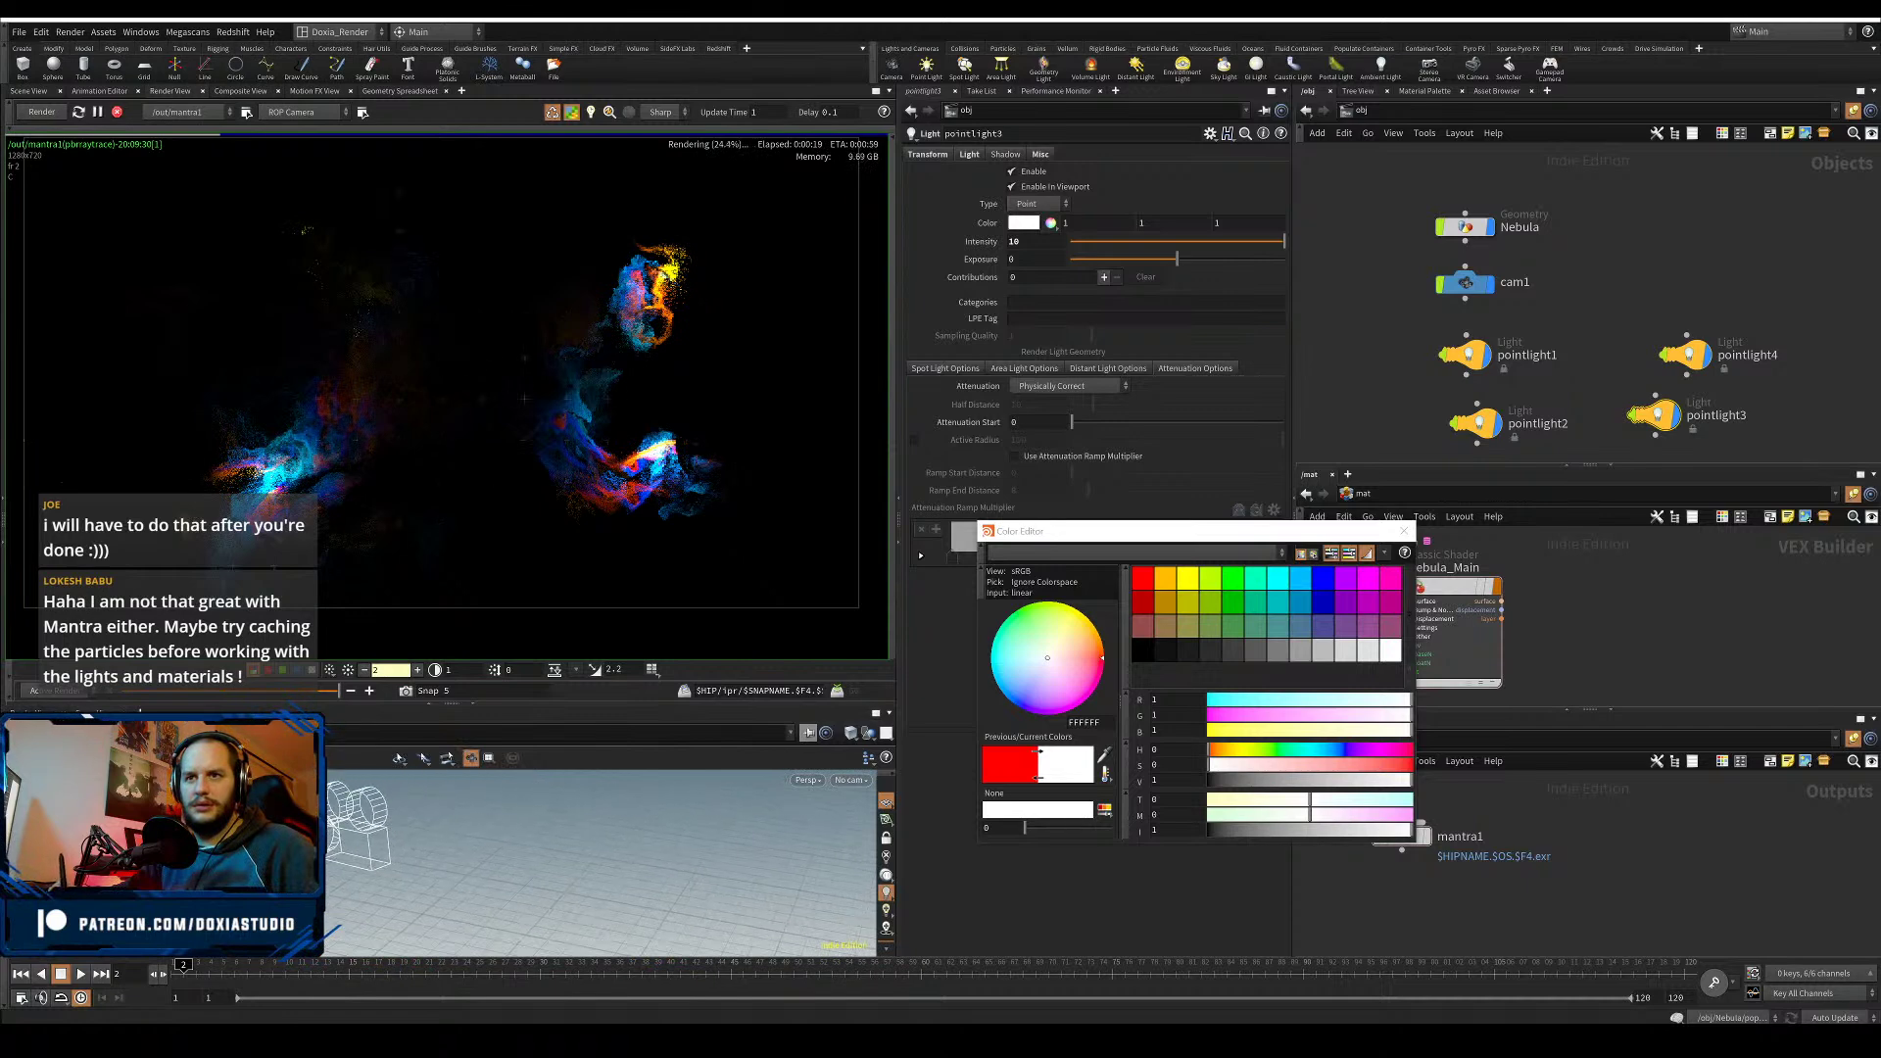
{"action": "scroll", "coordinate": [265, 852], "scroll_direction": "down", "scroll_amount": 2}
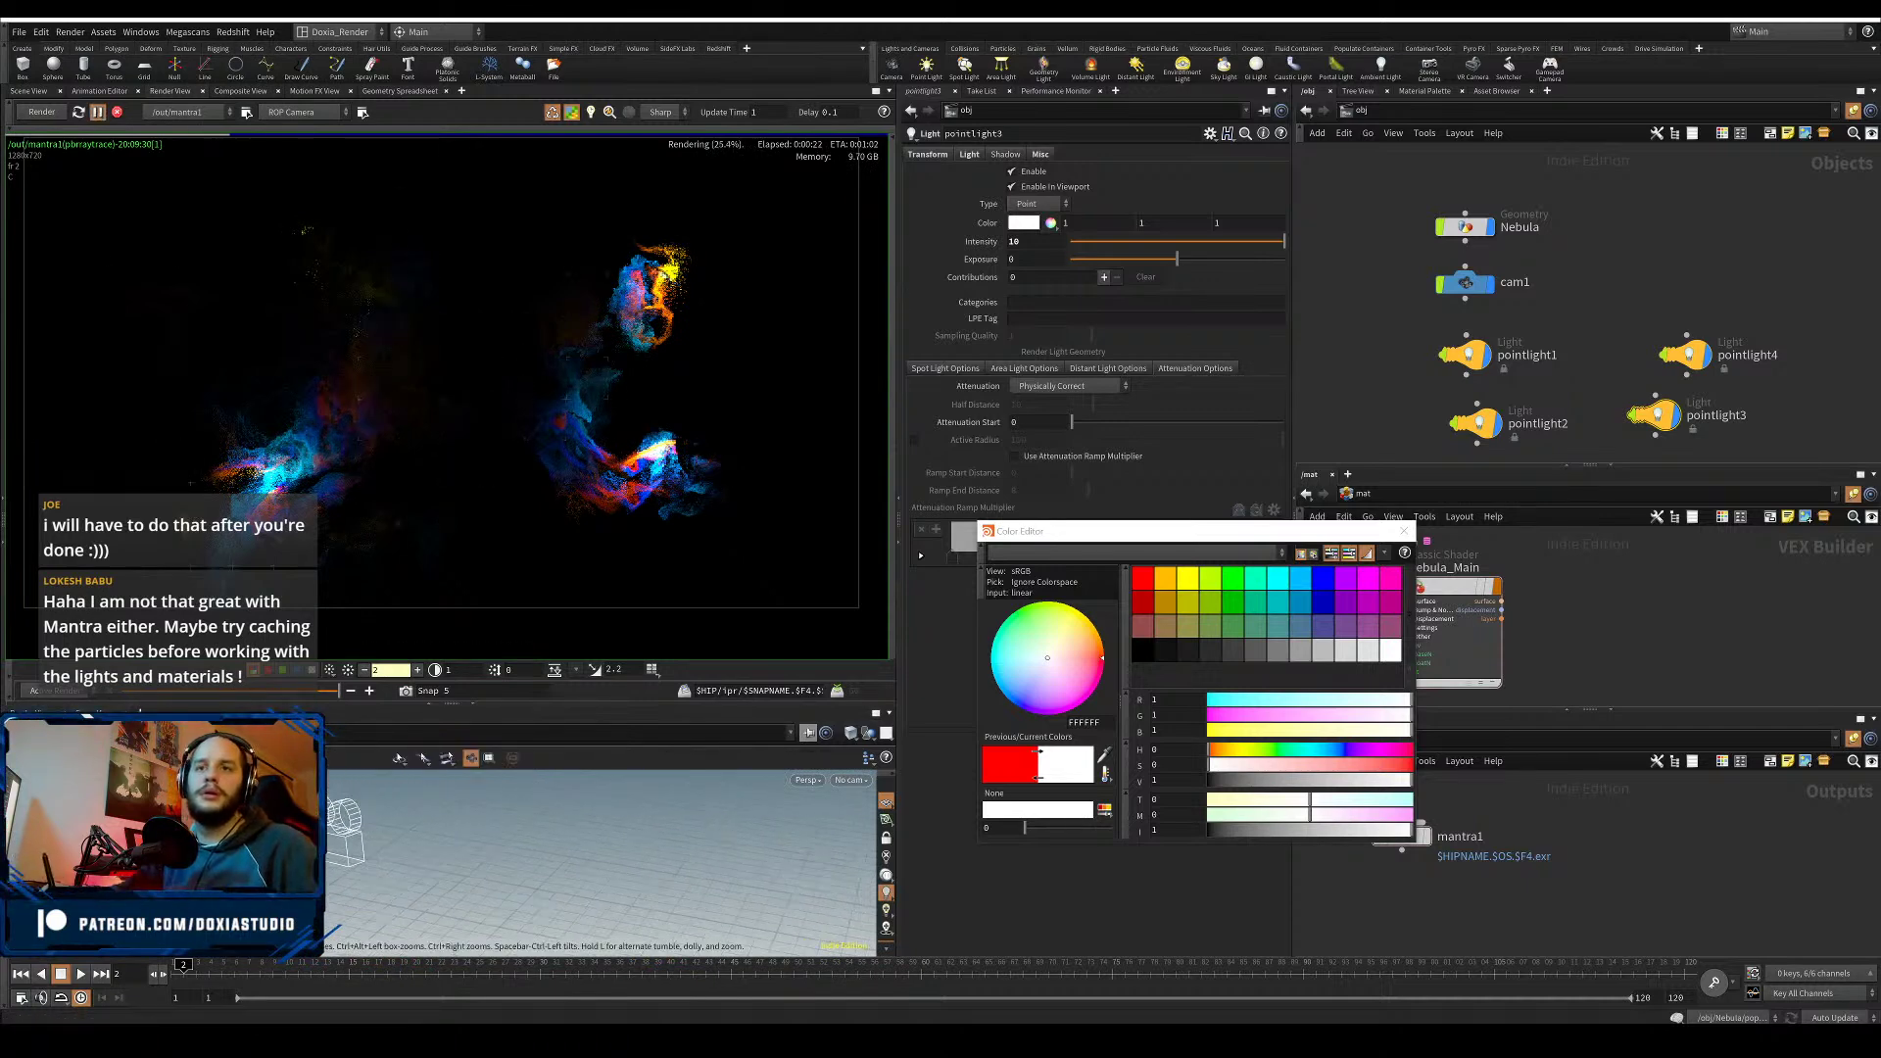
{"action": "scroll", "coordinate": [274, 852], "scroll_direction": "down", "scroll_amount": 3}
{"action": "middle_click_drag", "start_coordinate": [489, 908], "coordinate": [676, 955]}
{"action": "right_click_drag", "start_coordinate": [245, 862], "coordinate": [394, 829]}
{"action": "left_click_drag", "start_coordinate": [394, 828], "coordinate": [331, 851]}
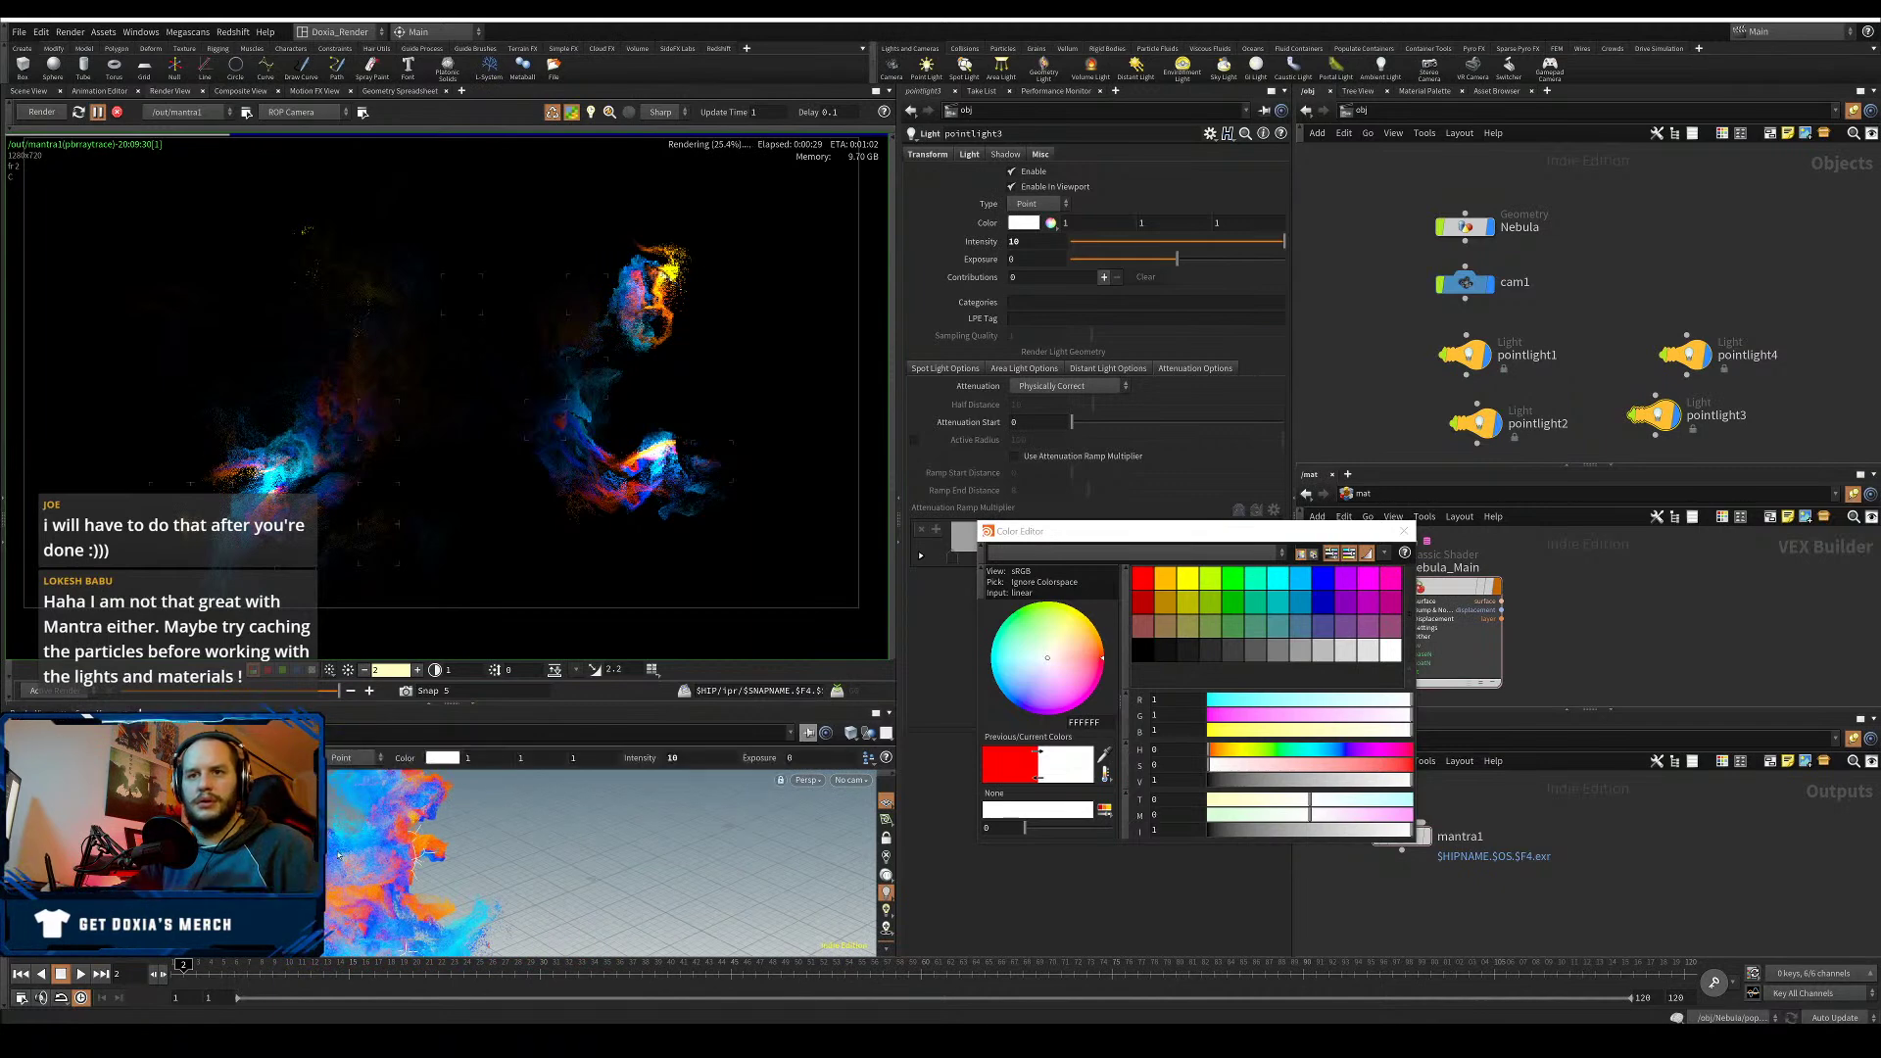
{"action": "left_click_drag", "start_coordinate": [440, 790], "coordinate": [440, 842]}
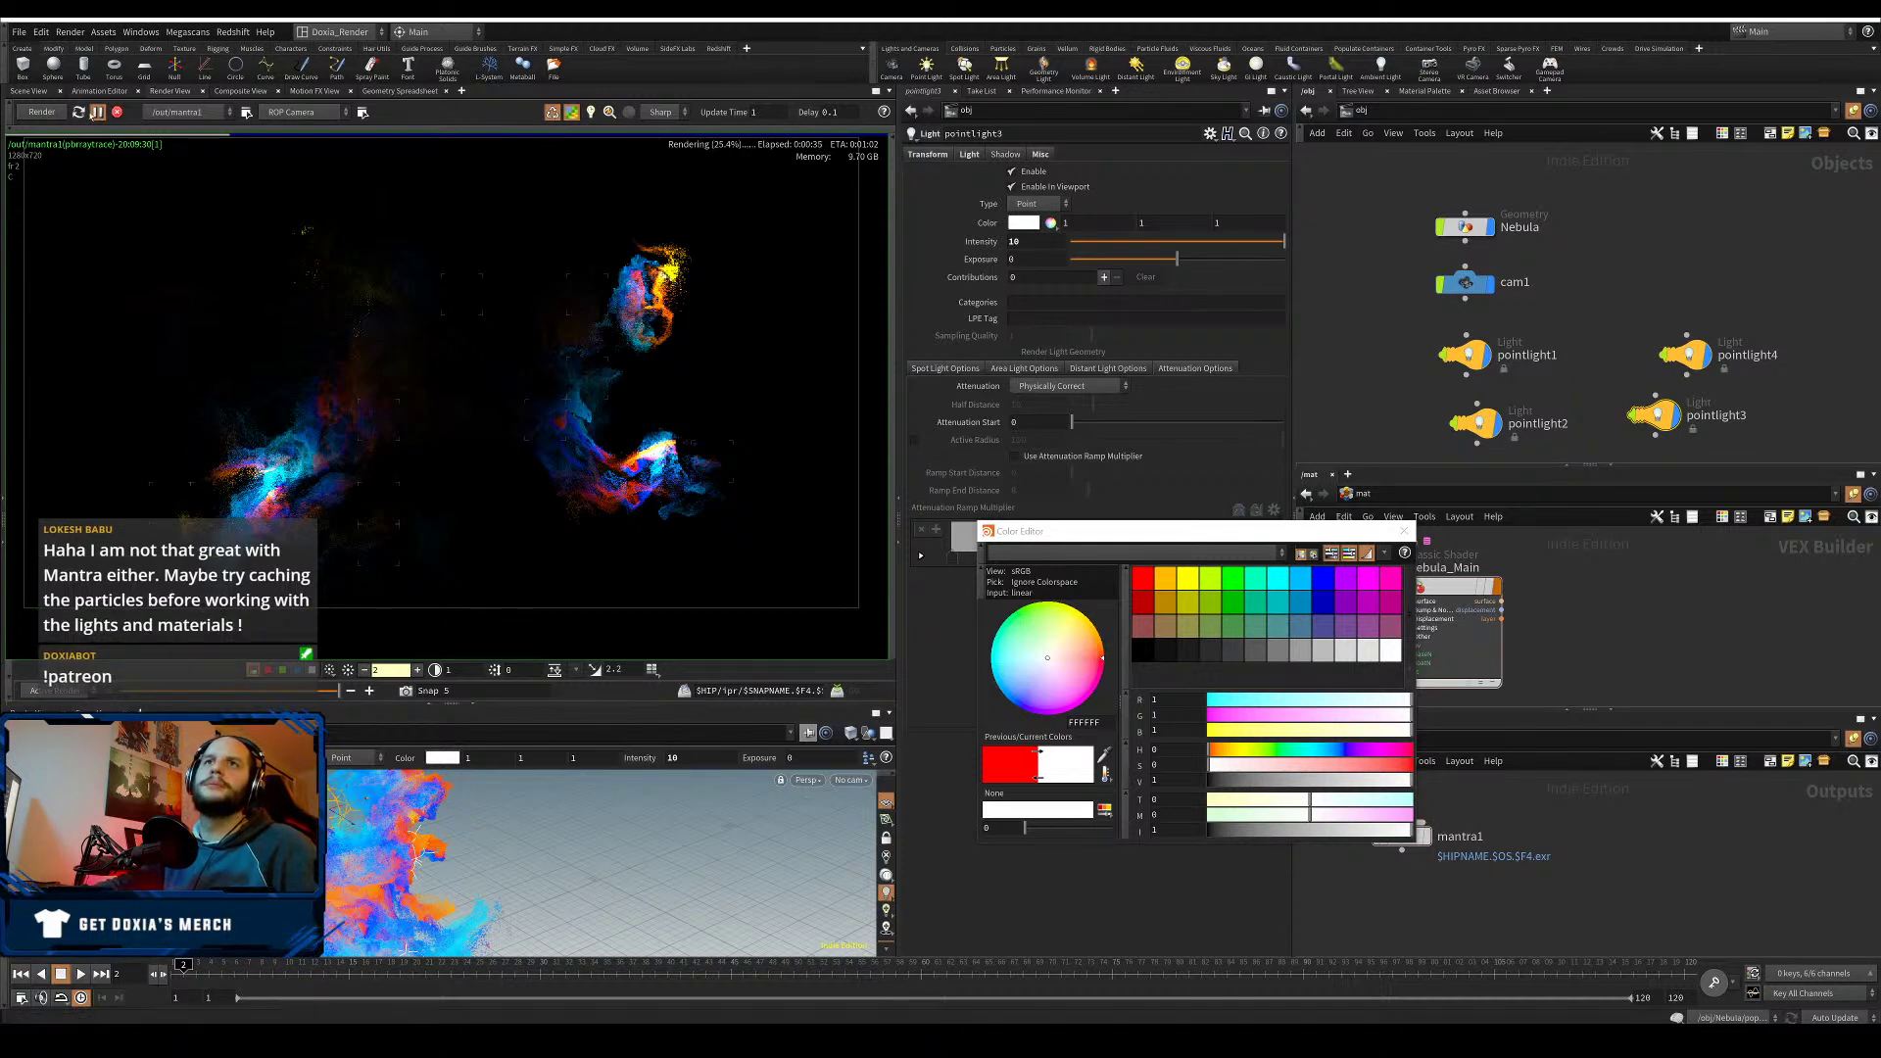
{"action": "left_click", "coordinate": [79, 115]}
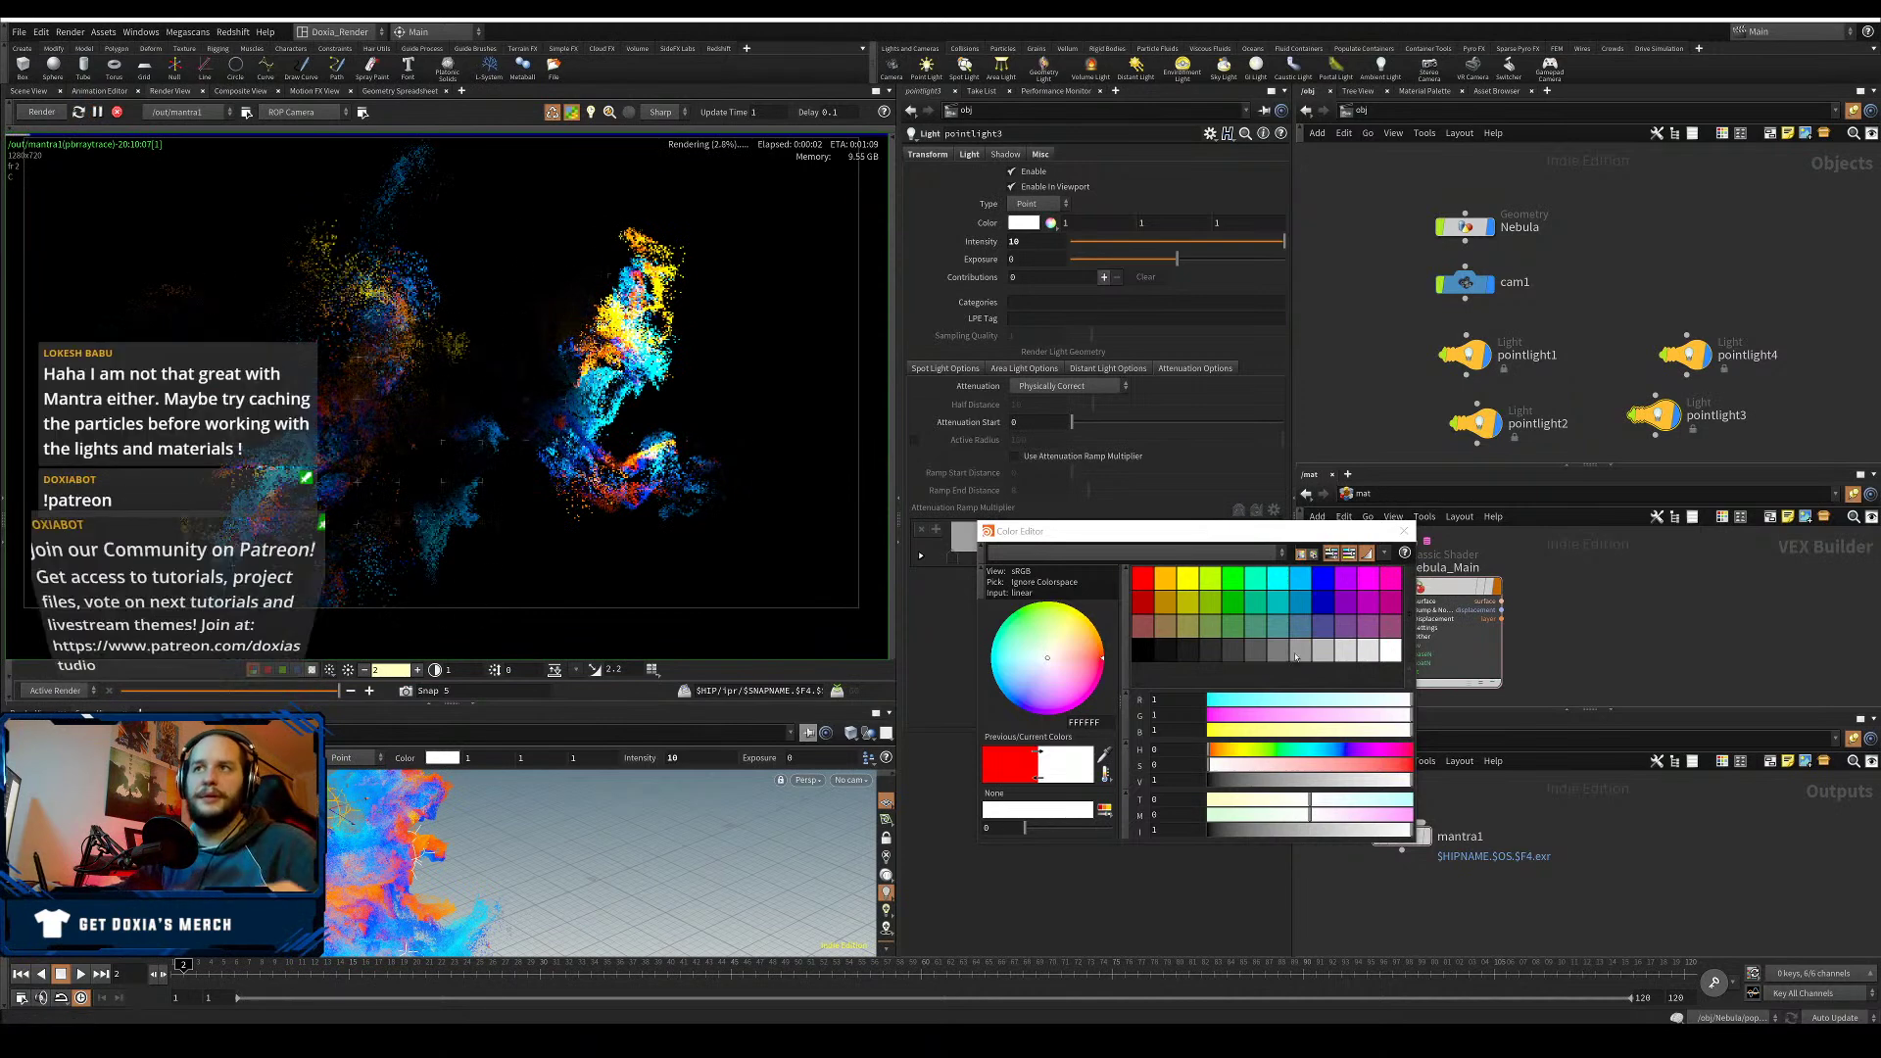
- Make pointlight3 red, shift it across the scene, and select pointlight3 and pointlight4
{"action": "left_click", "coordinate": [1138, 580]}
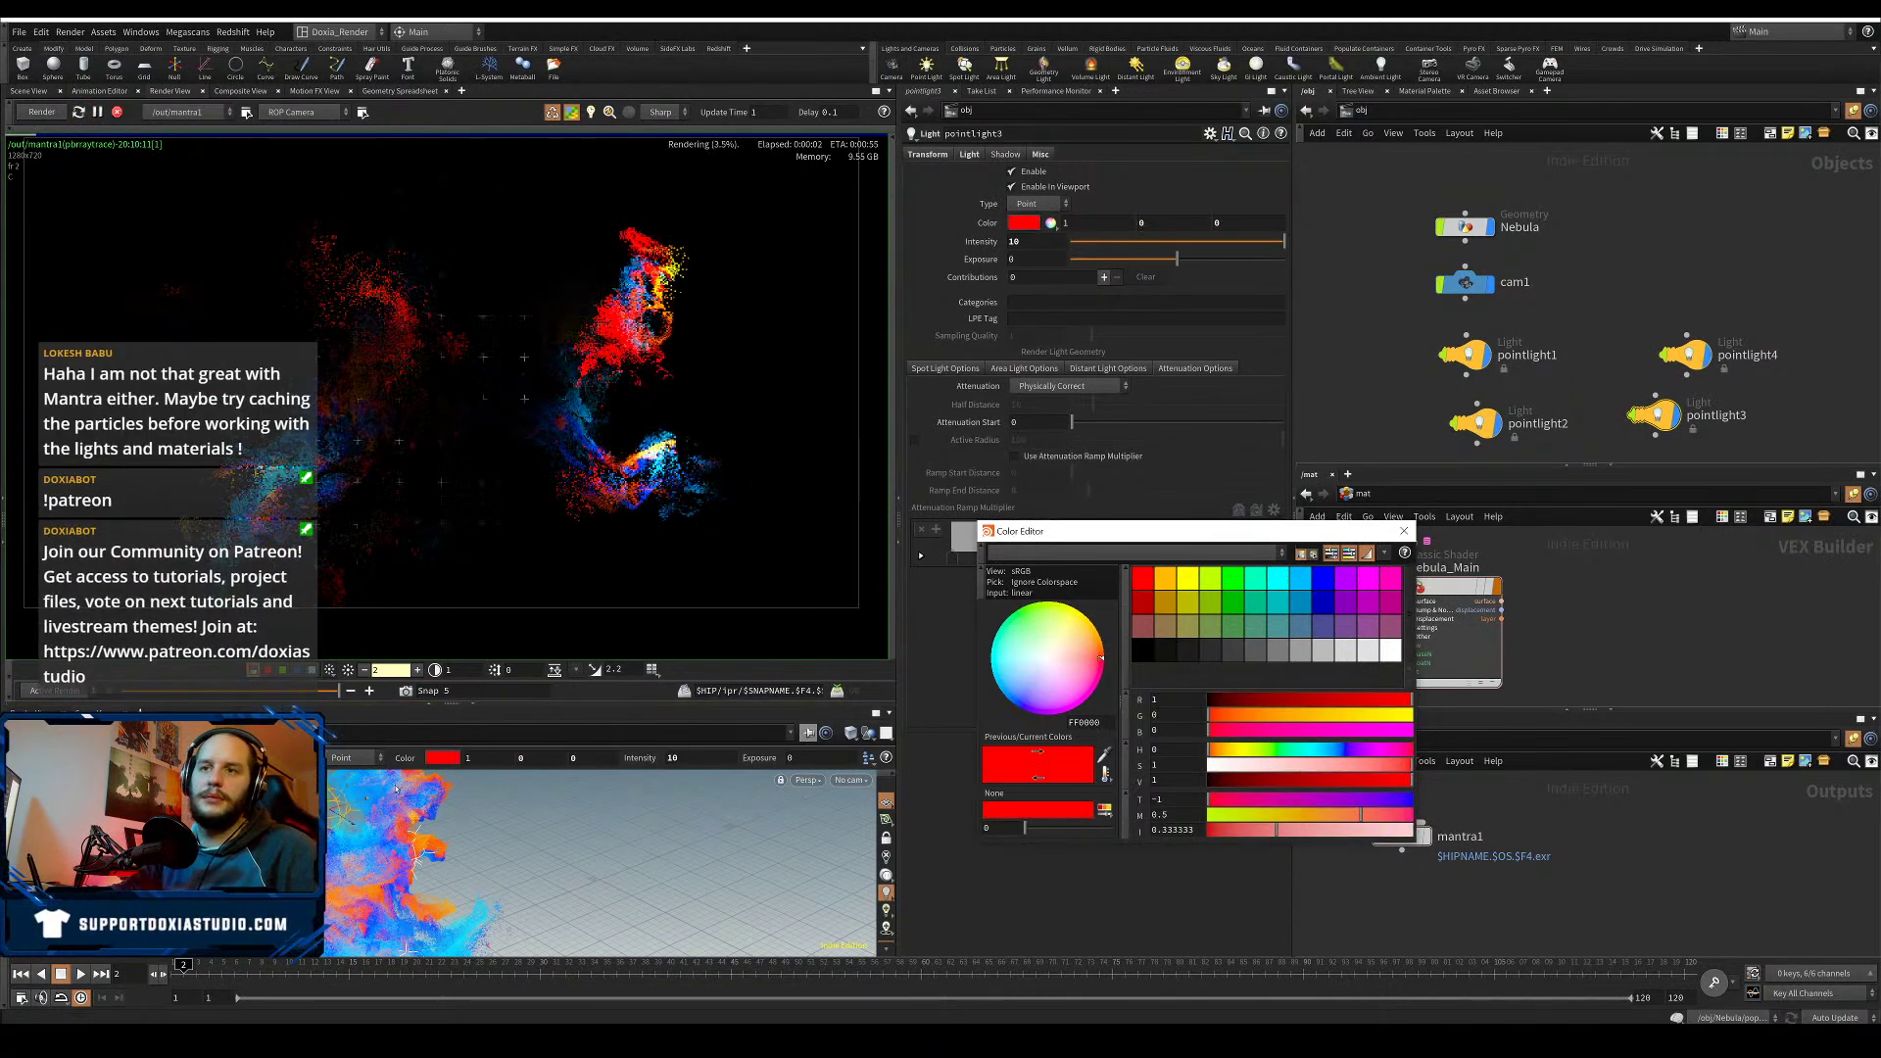
{"action": "left_click_drag", "start_coordinate": [343, 808], "coordinate": [294, 803]}
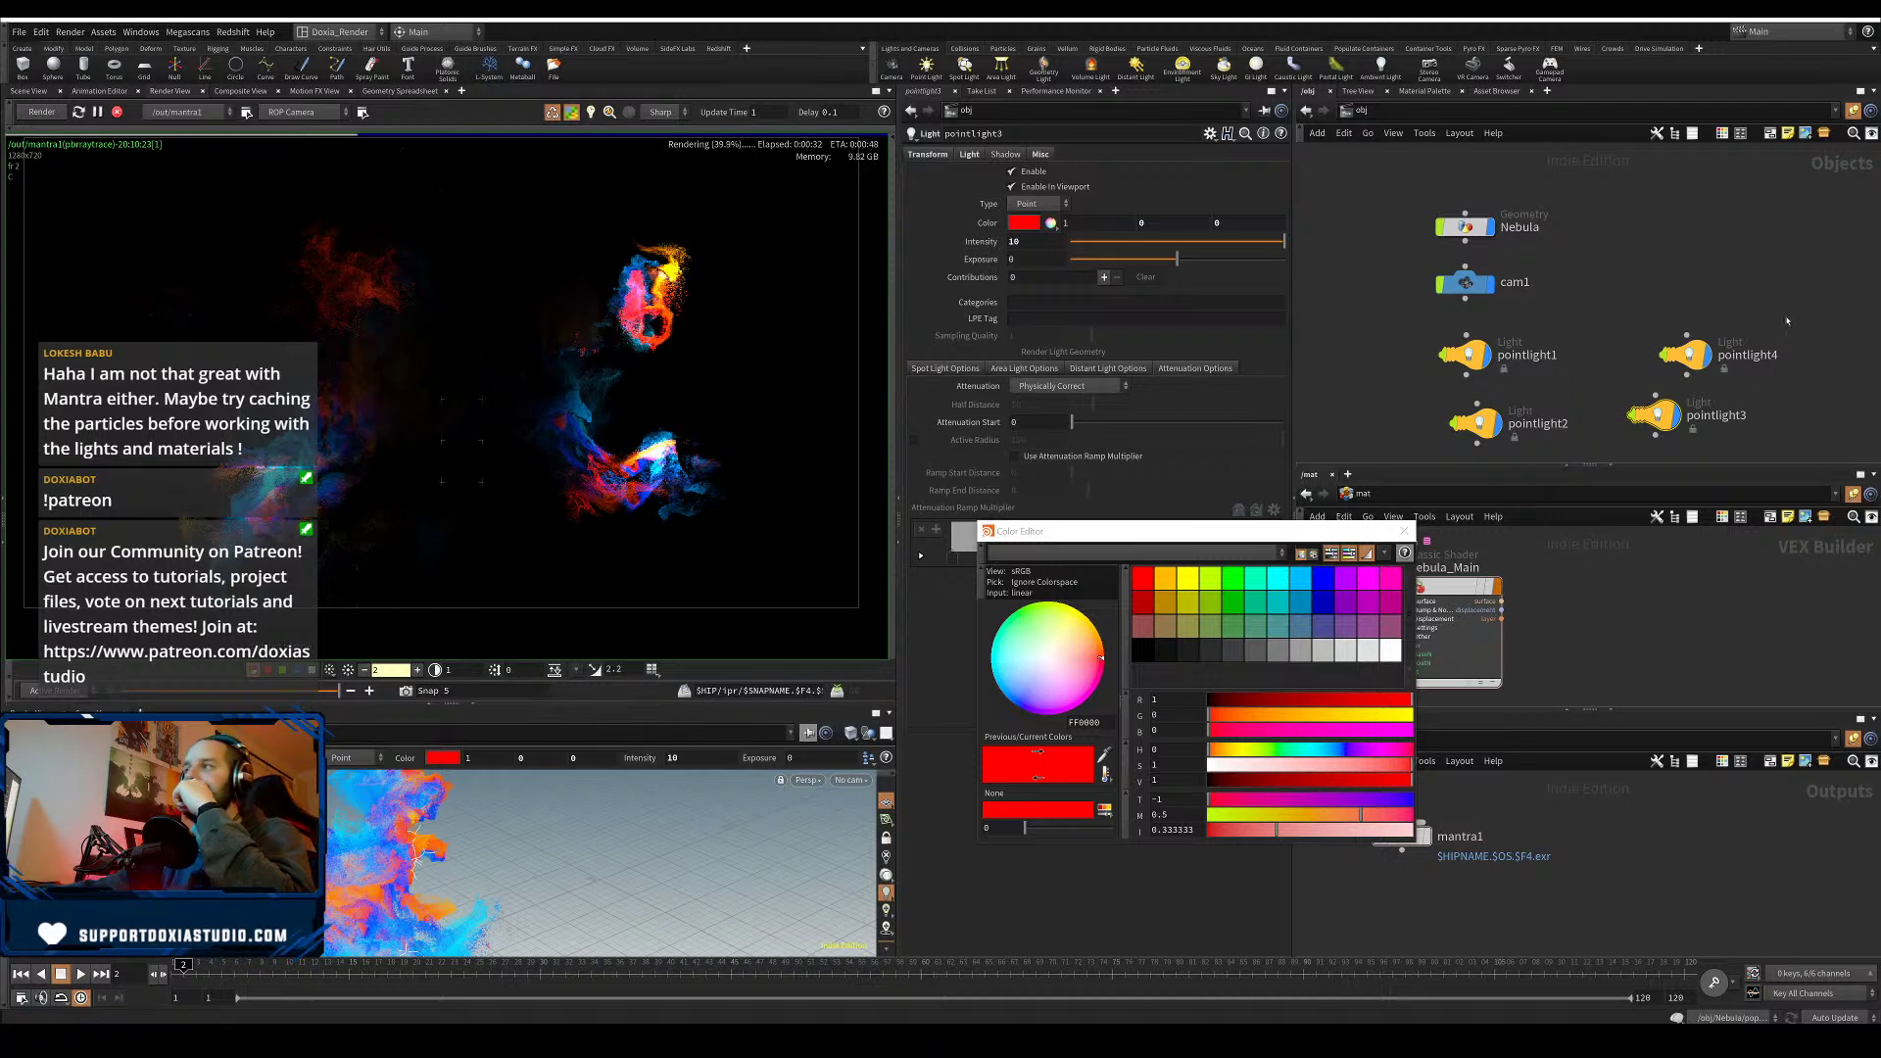
{"action": "left_click_drag", "start_coordinate": [1787, 320], "coordinate": [1607, 446]}
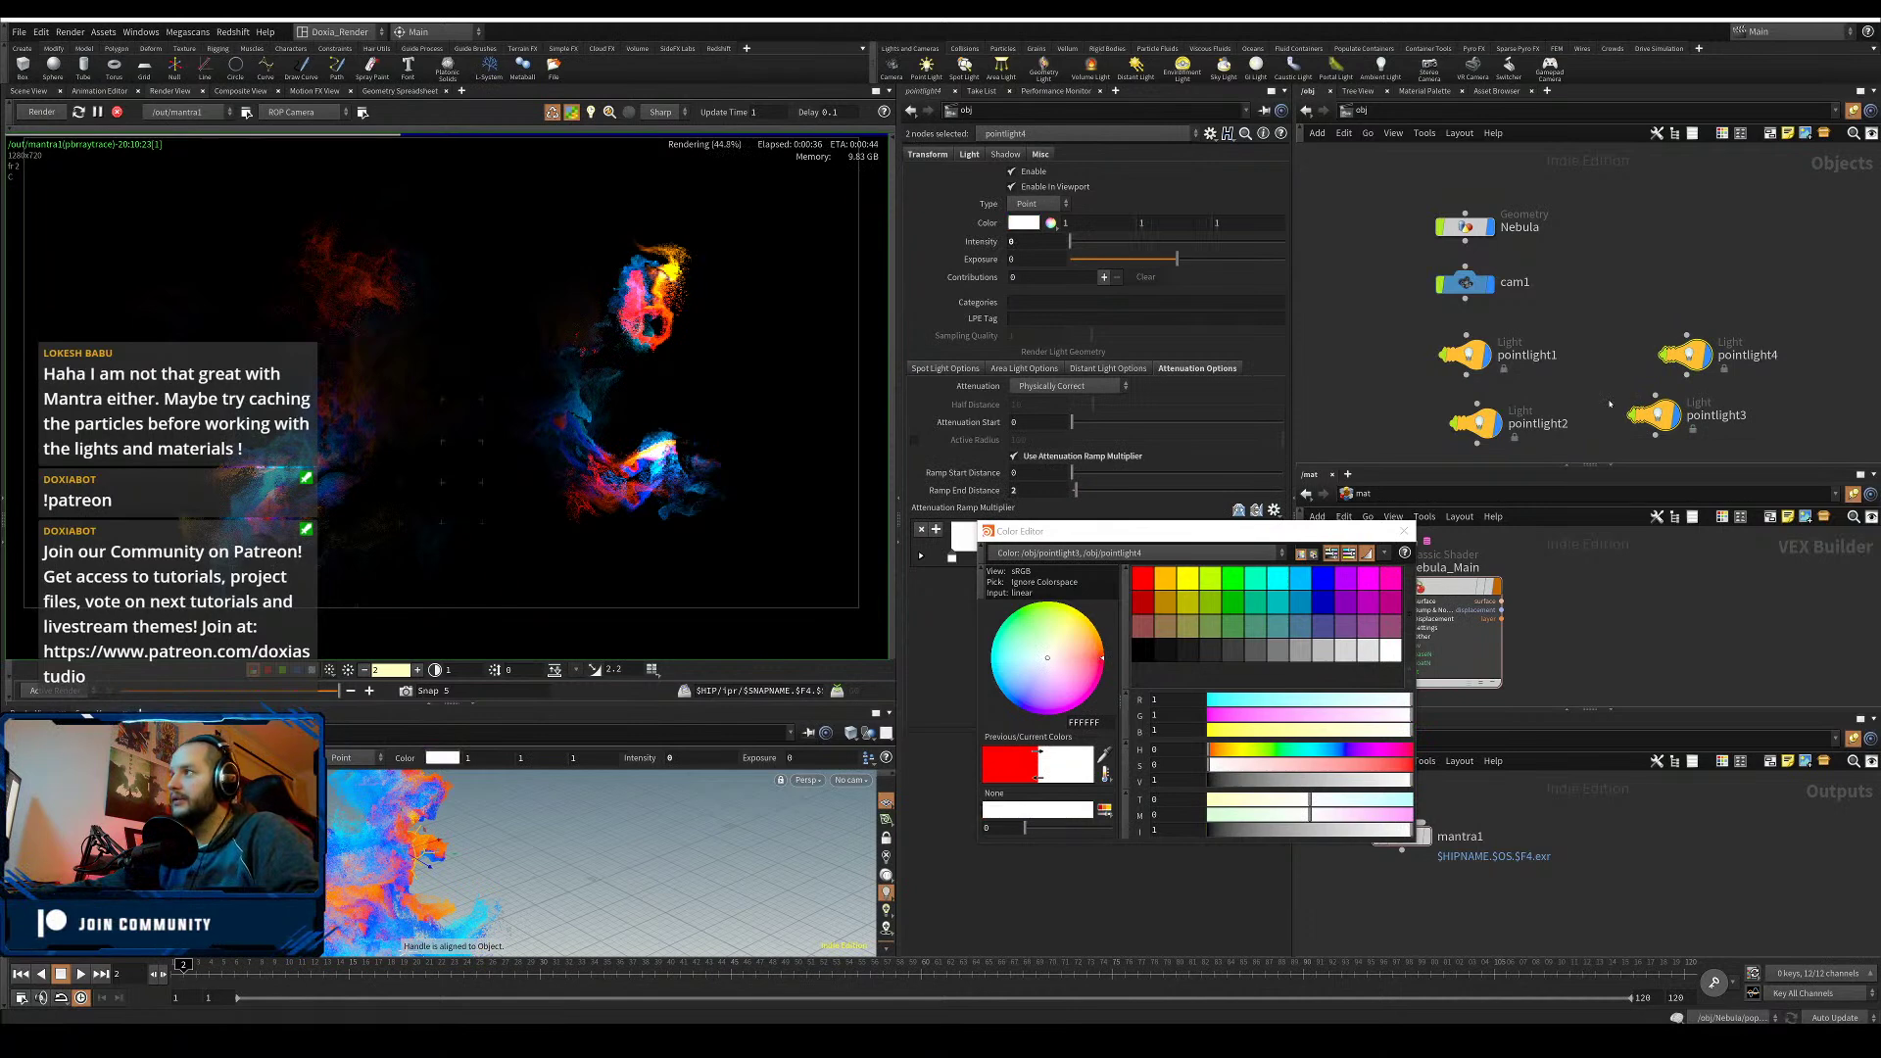
- Set pointlight2's intensity to 0 and close the Color Editor
{"action": "left_click", "coordinate": [1474, 421]}
{"action": "double_click", "coordinate": [1032, 242]}
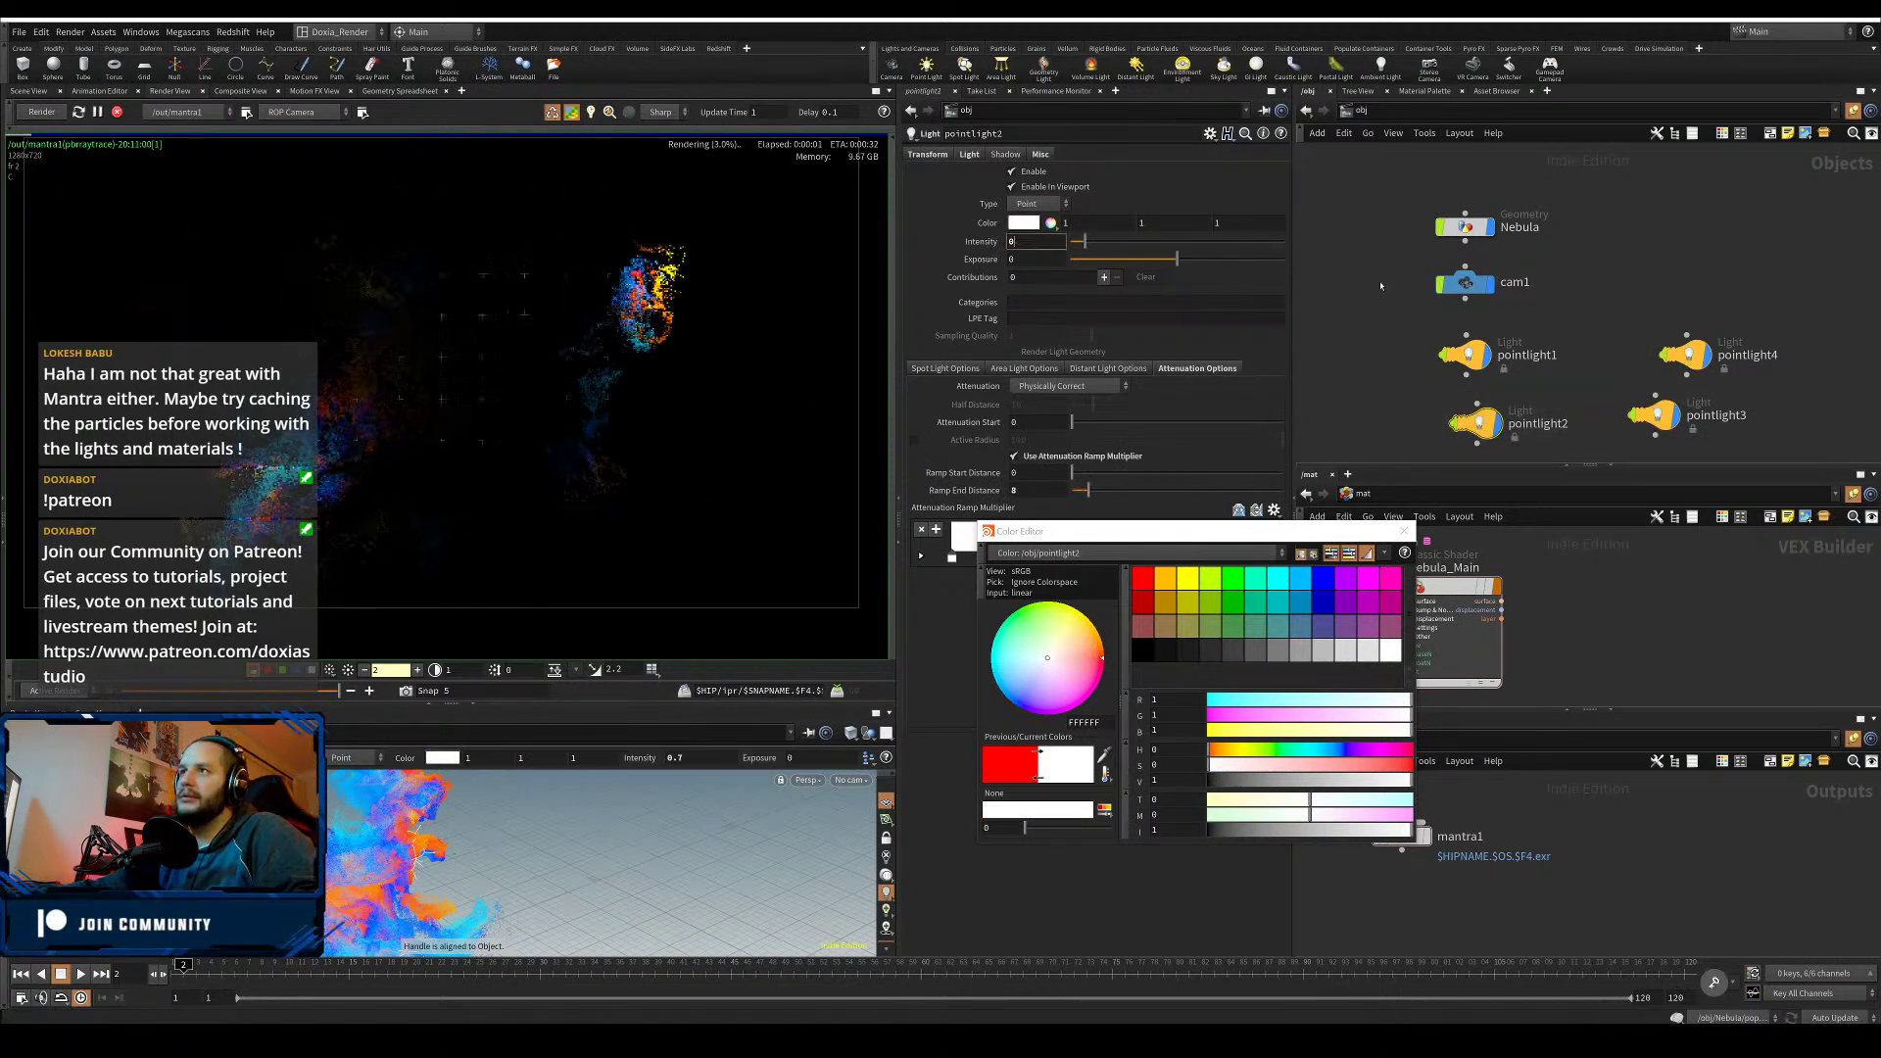
{"action": "type", "text": "0"}
{"action": "key", "text": "Return"}
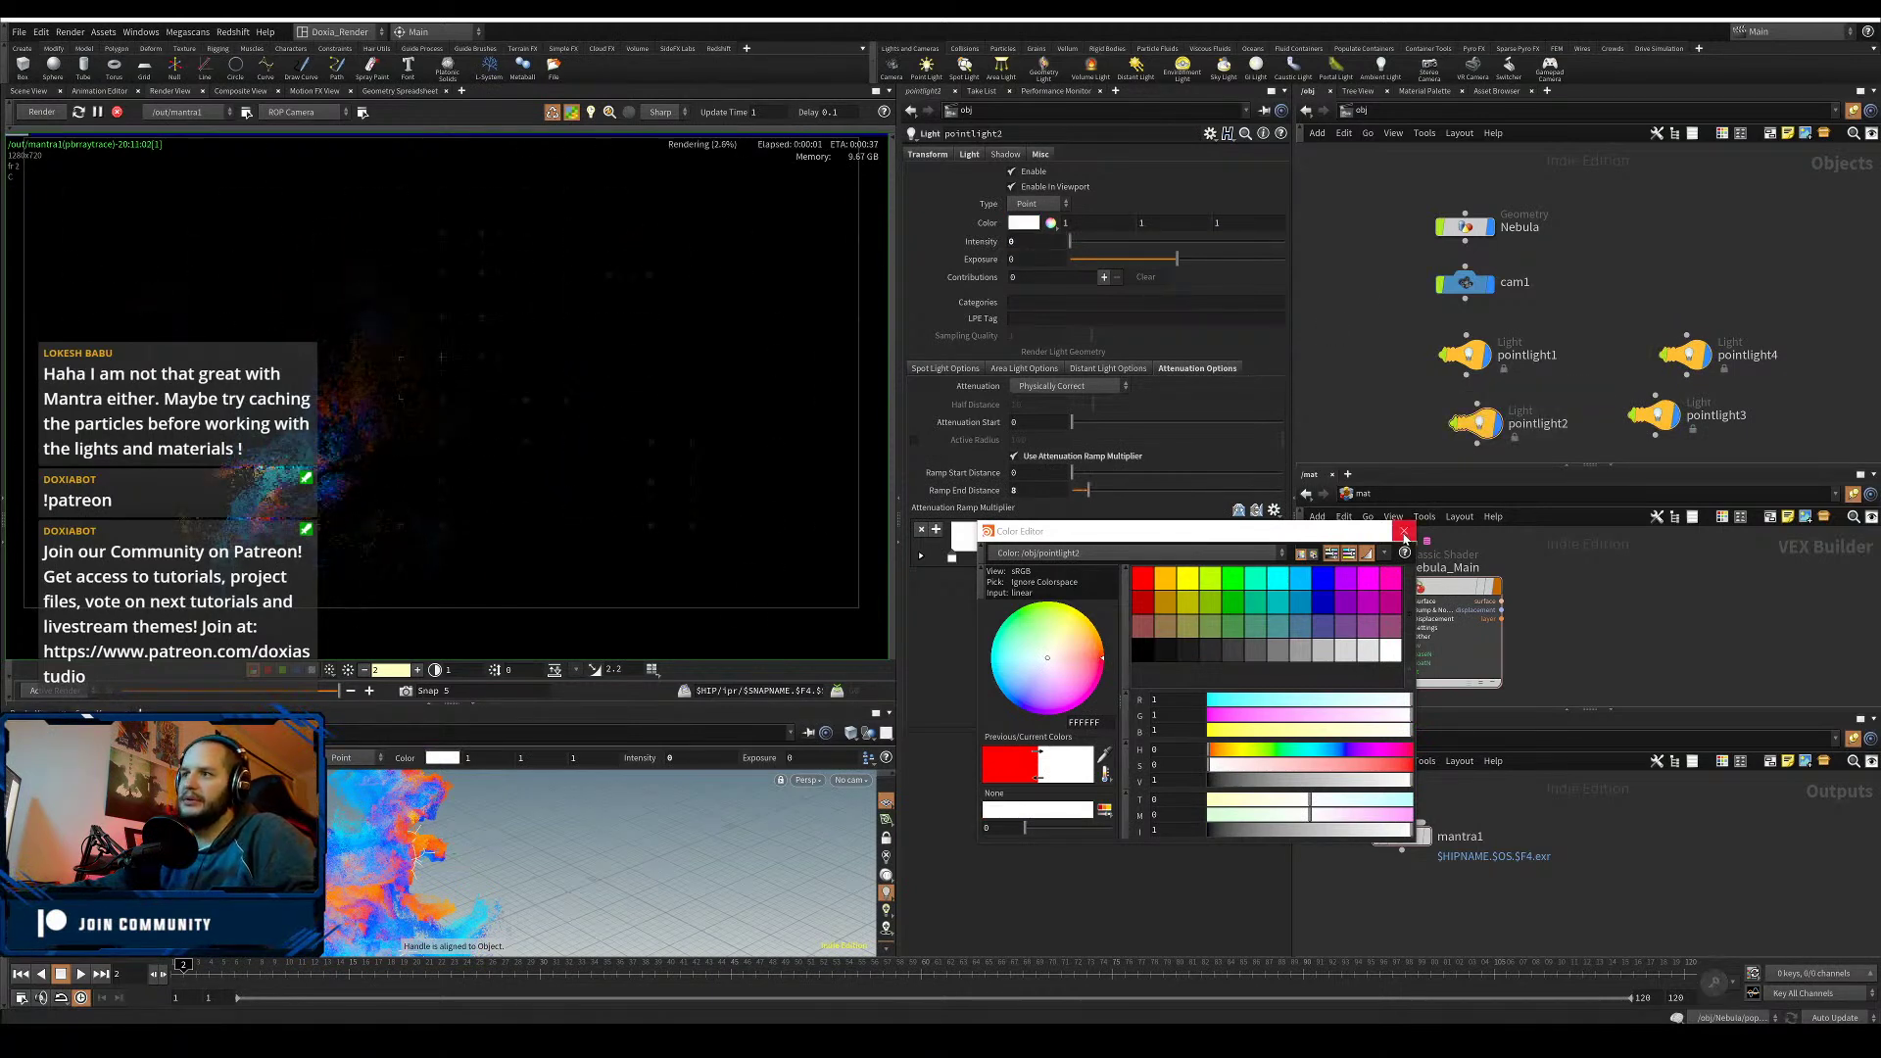
{"action": "left_click", "coordinate": [1404, 533]}
- Select pointlight1, reframe the nebula in the view and check the Mantra render settings
{"action": "left_click_drag", "start_coordinate": [1471, 349], "coordinate": [1473, 344]}
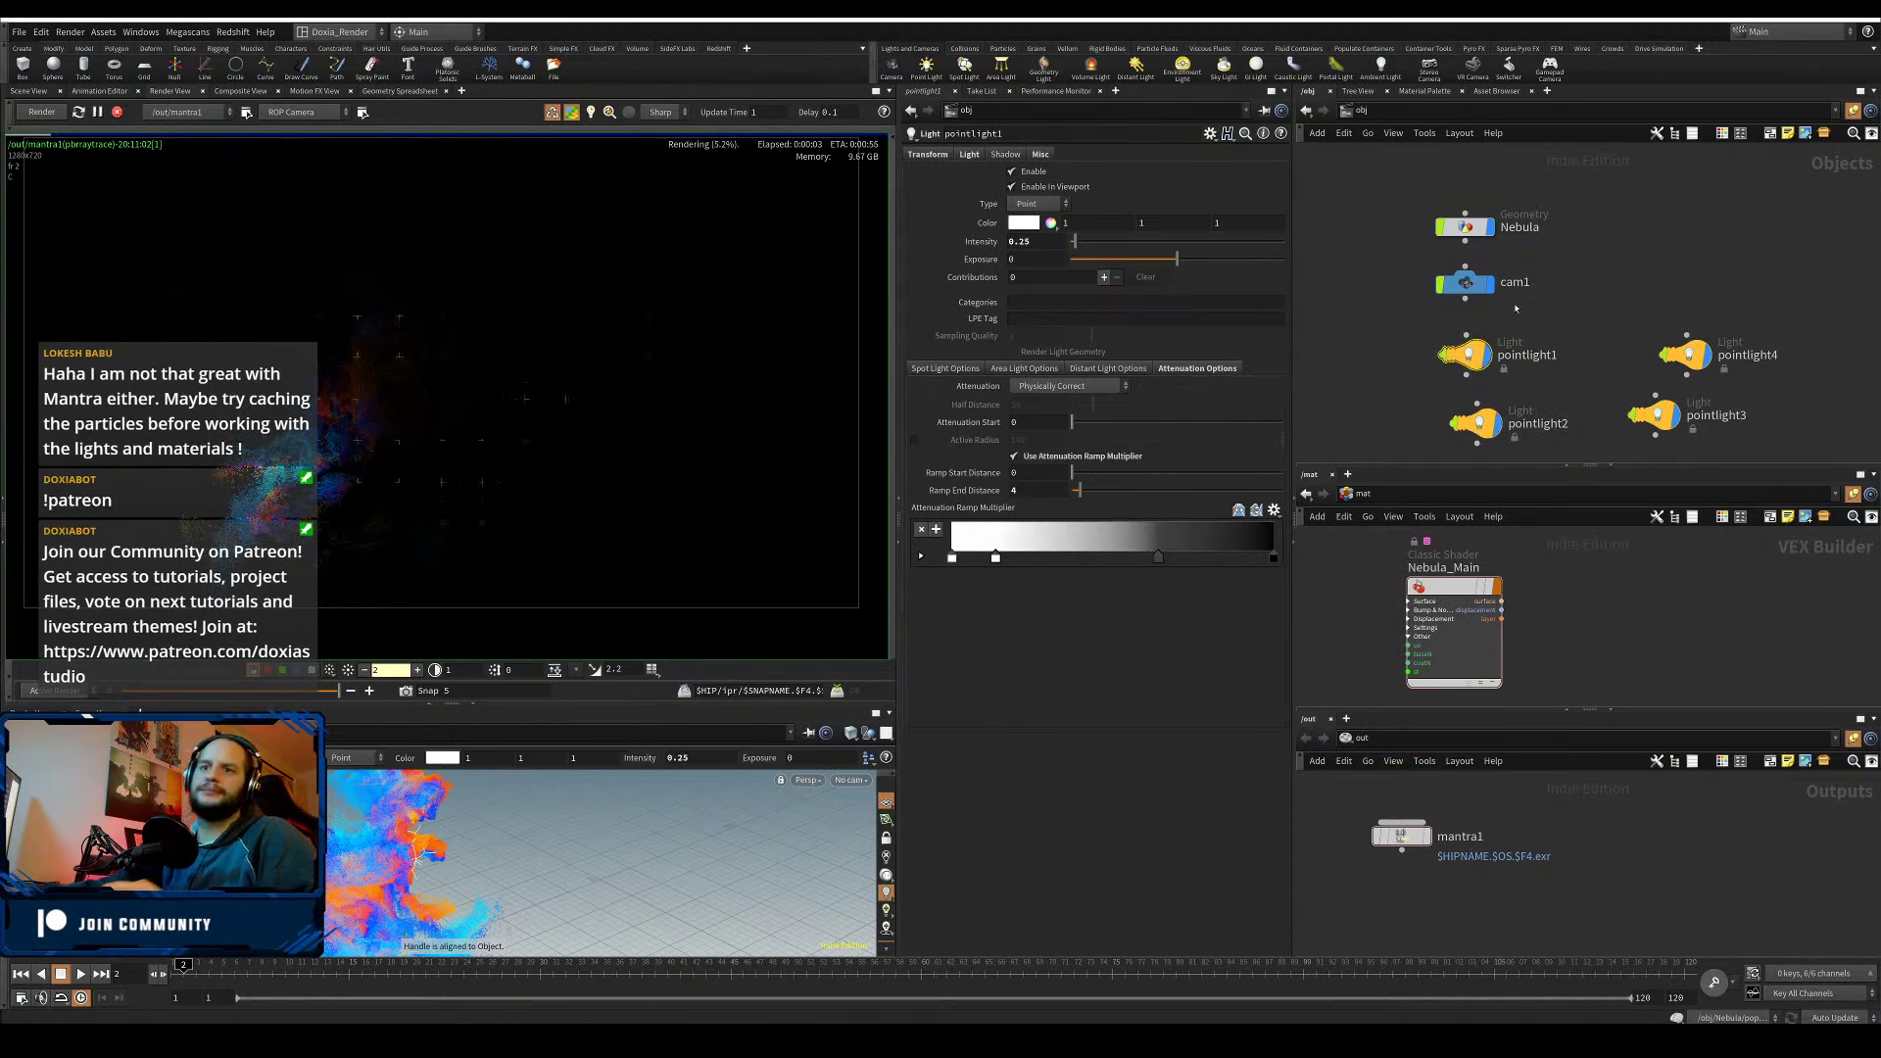
{"action": "left_click_drag", "start_coordinate": [580, 835], "coordinate": [521, 868], "text": "alt"}
{"action": "middle_click_drag", "start_coordinate": [521, 868], "coordinate": [720, 860], "text": "alt"}
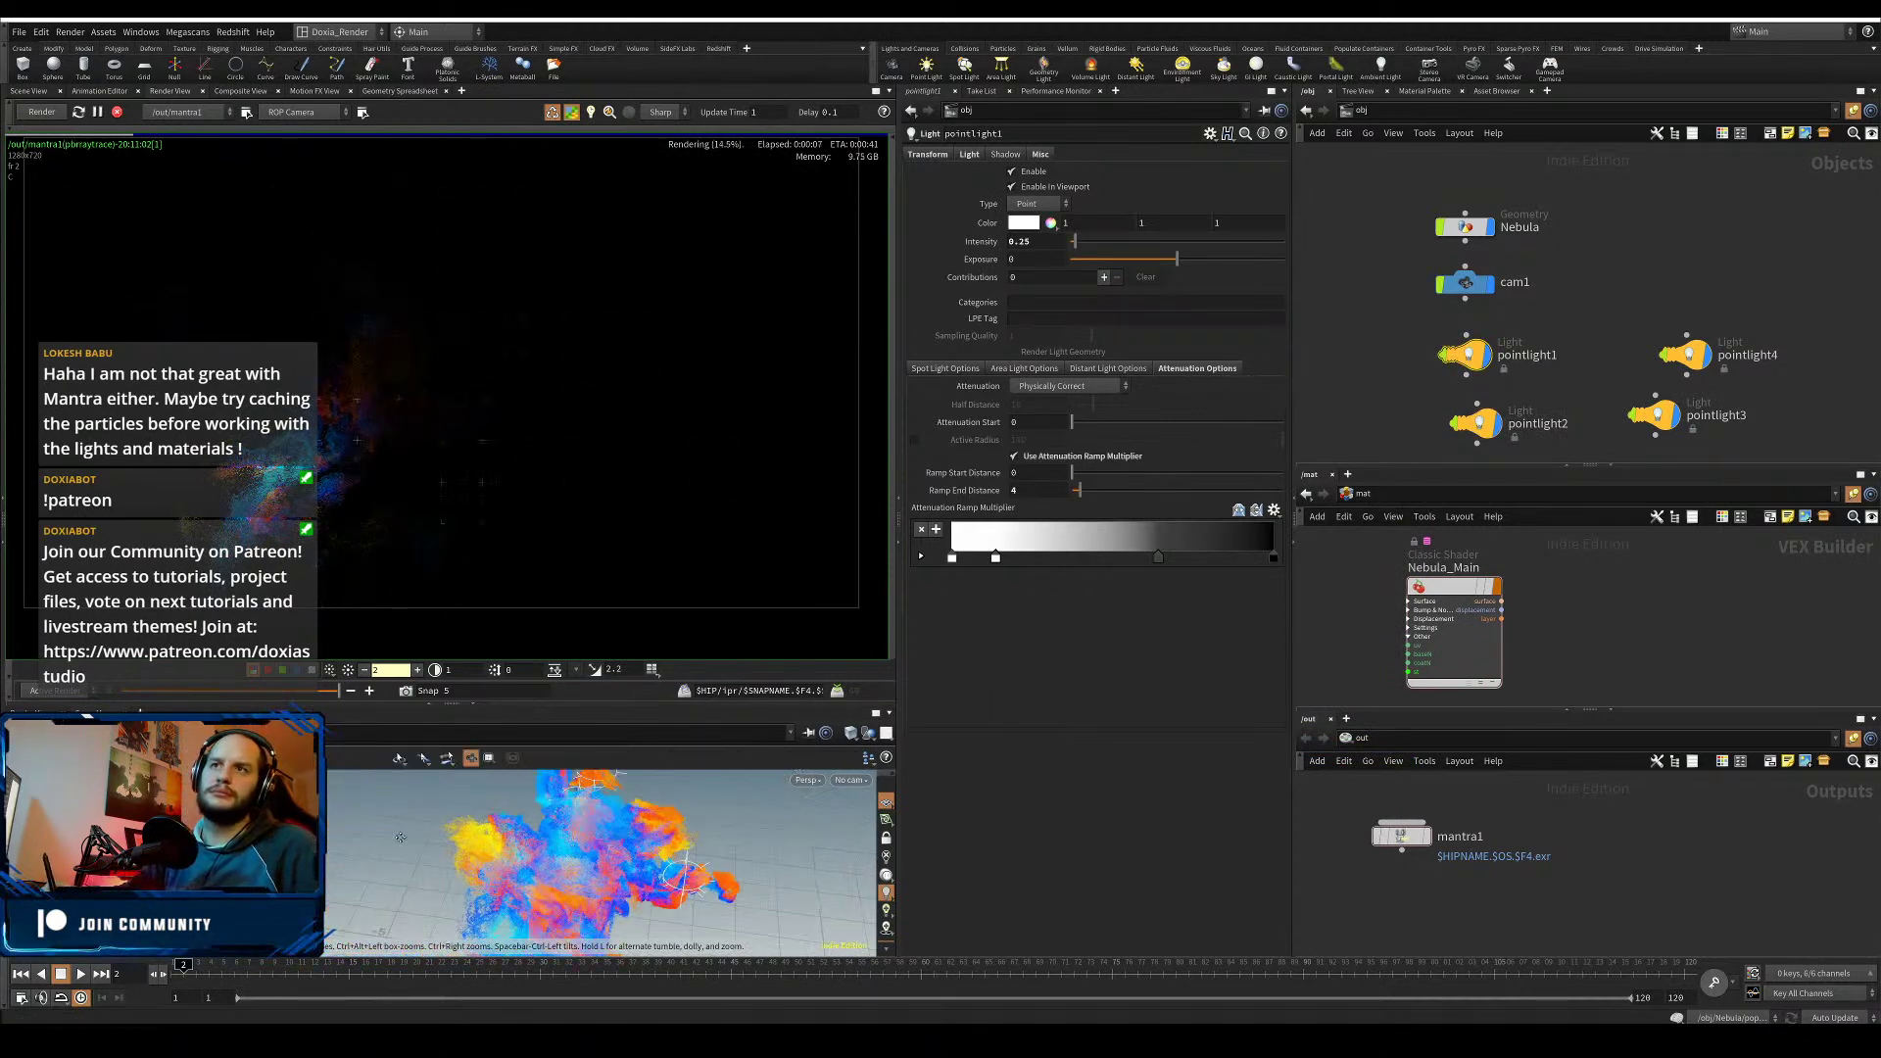
{"action": "left_click_drag", "start_coordinate": [720, 860], "coordinate": [676, 870], "text": "alt"}
{"action": "middle_click_drag", "start_coordinate": [573, 917], "coordinate": [409, 825], "text": "alt"}
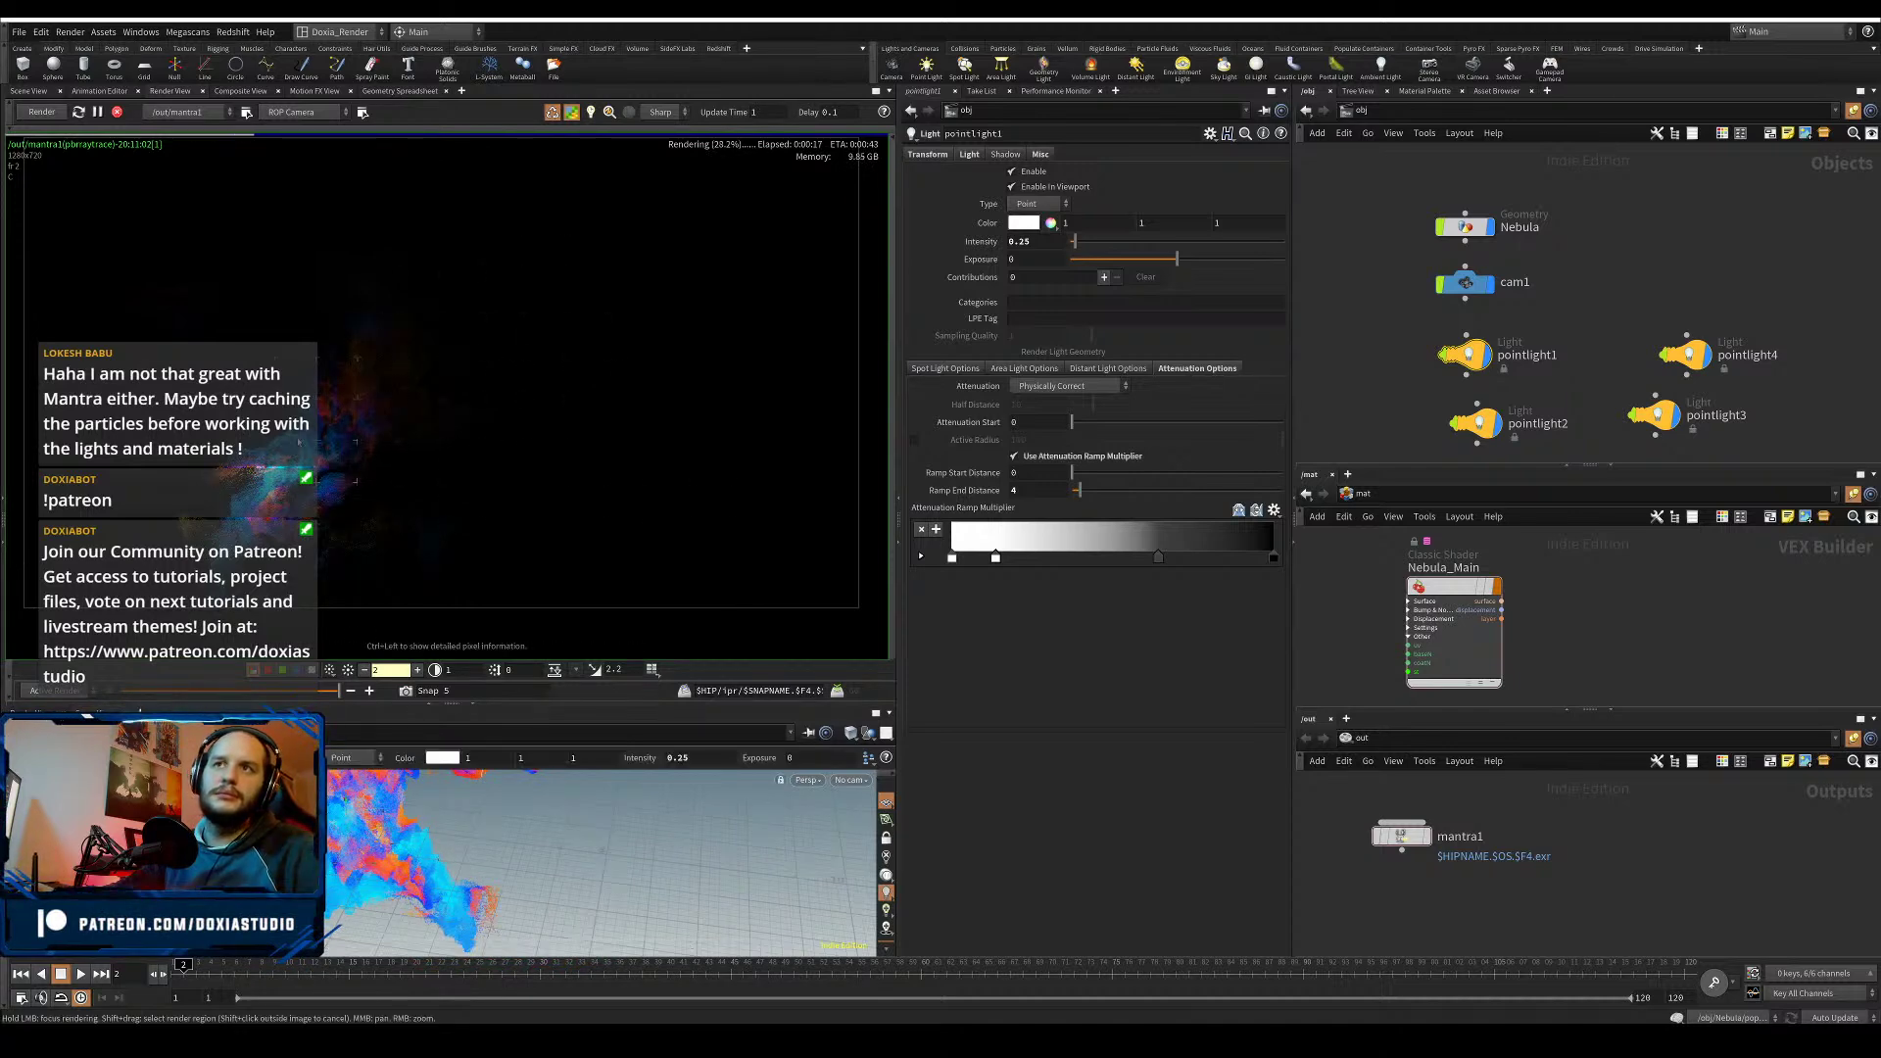
{"action": "left_click", "coordinate": [1401, 835]}
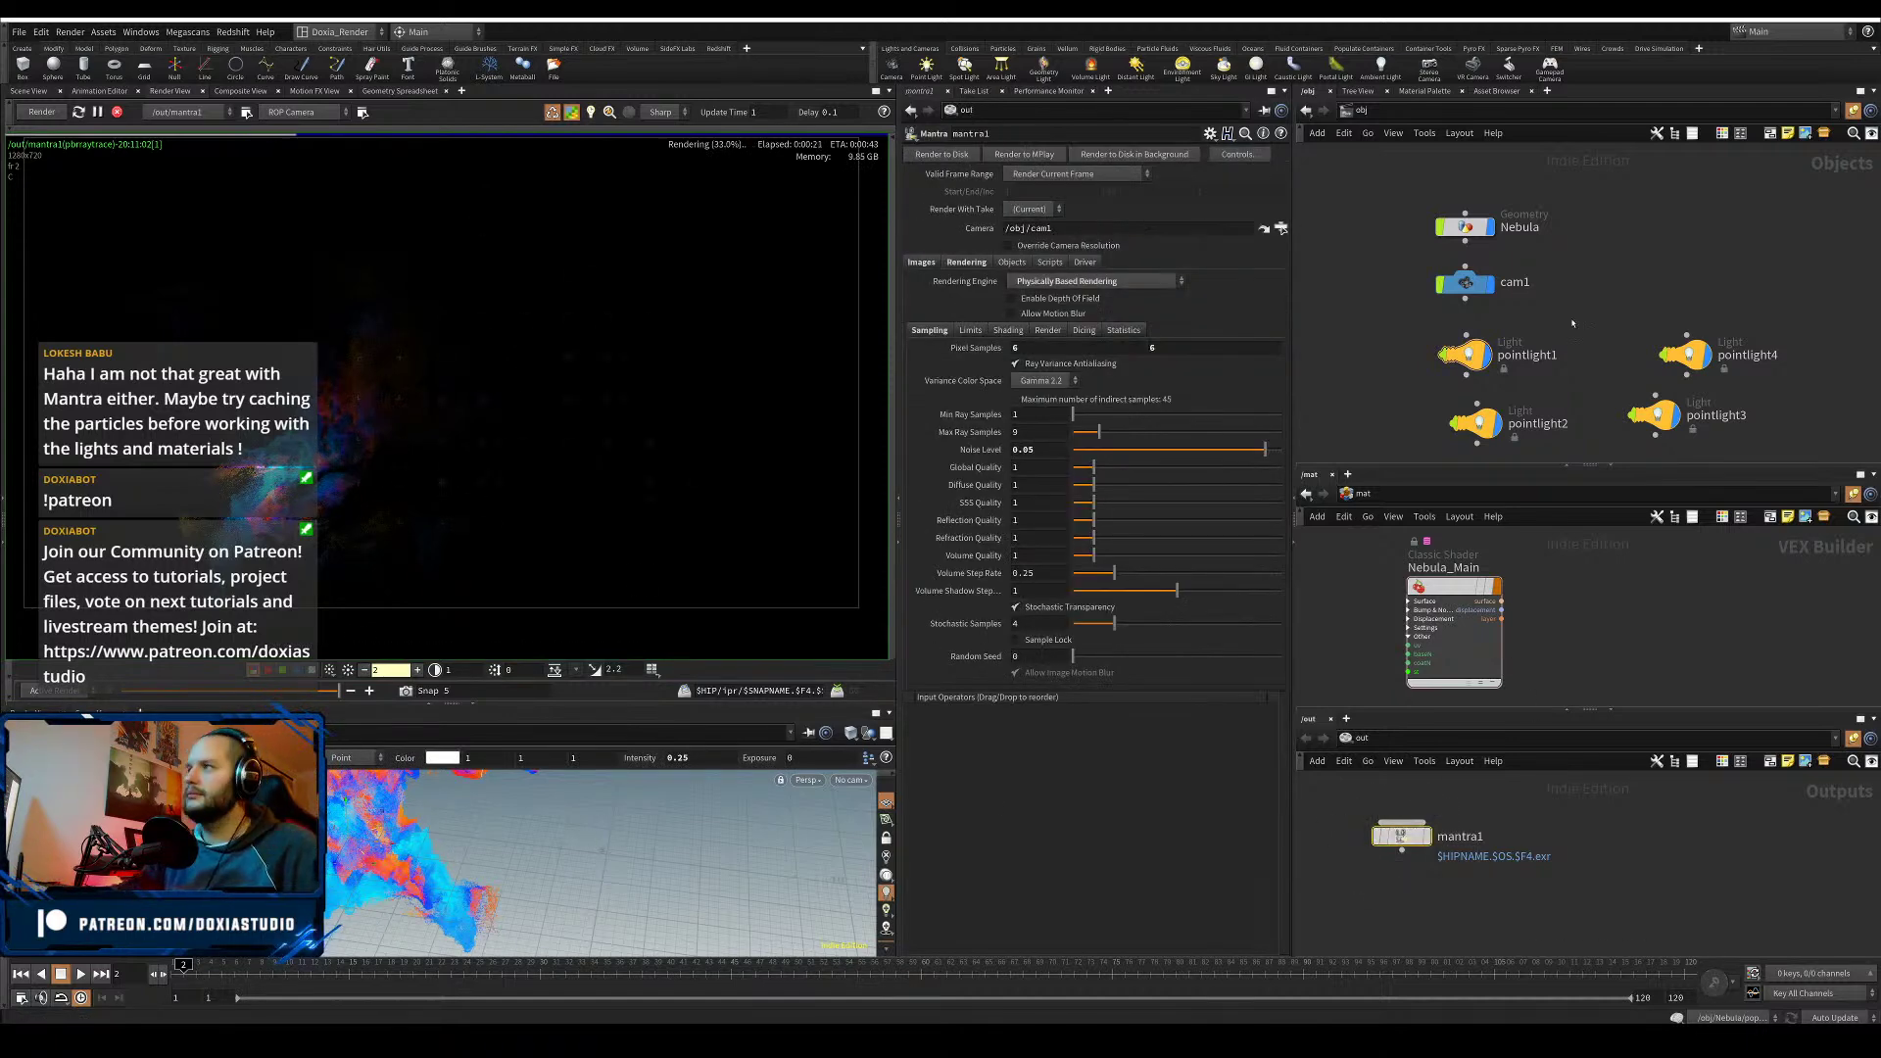
- Set pointlight1's intensity to 1 and start editing its ramp end distance
{"action": "left_click", "coordinate": [1468, 358]}
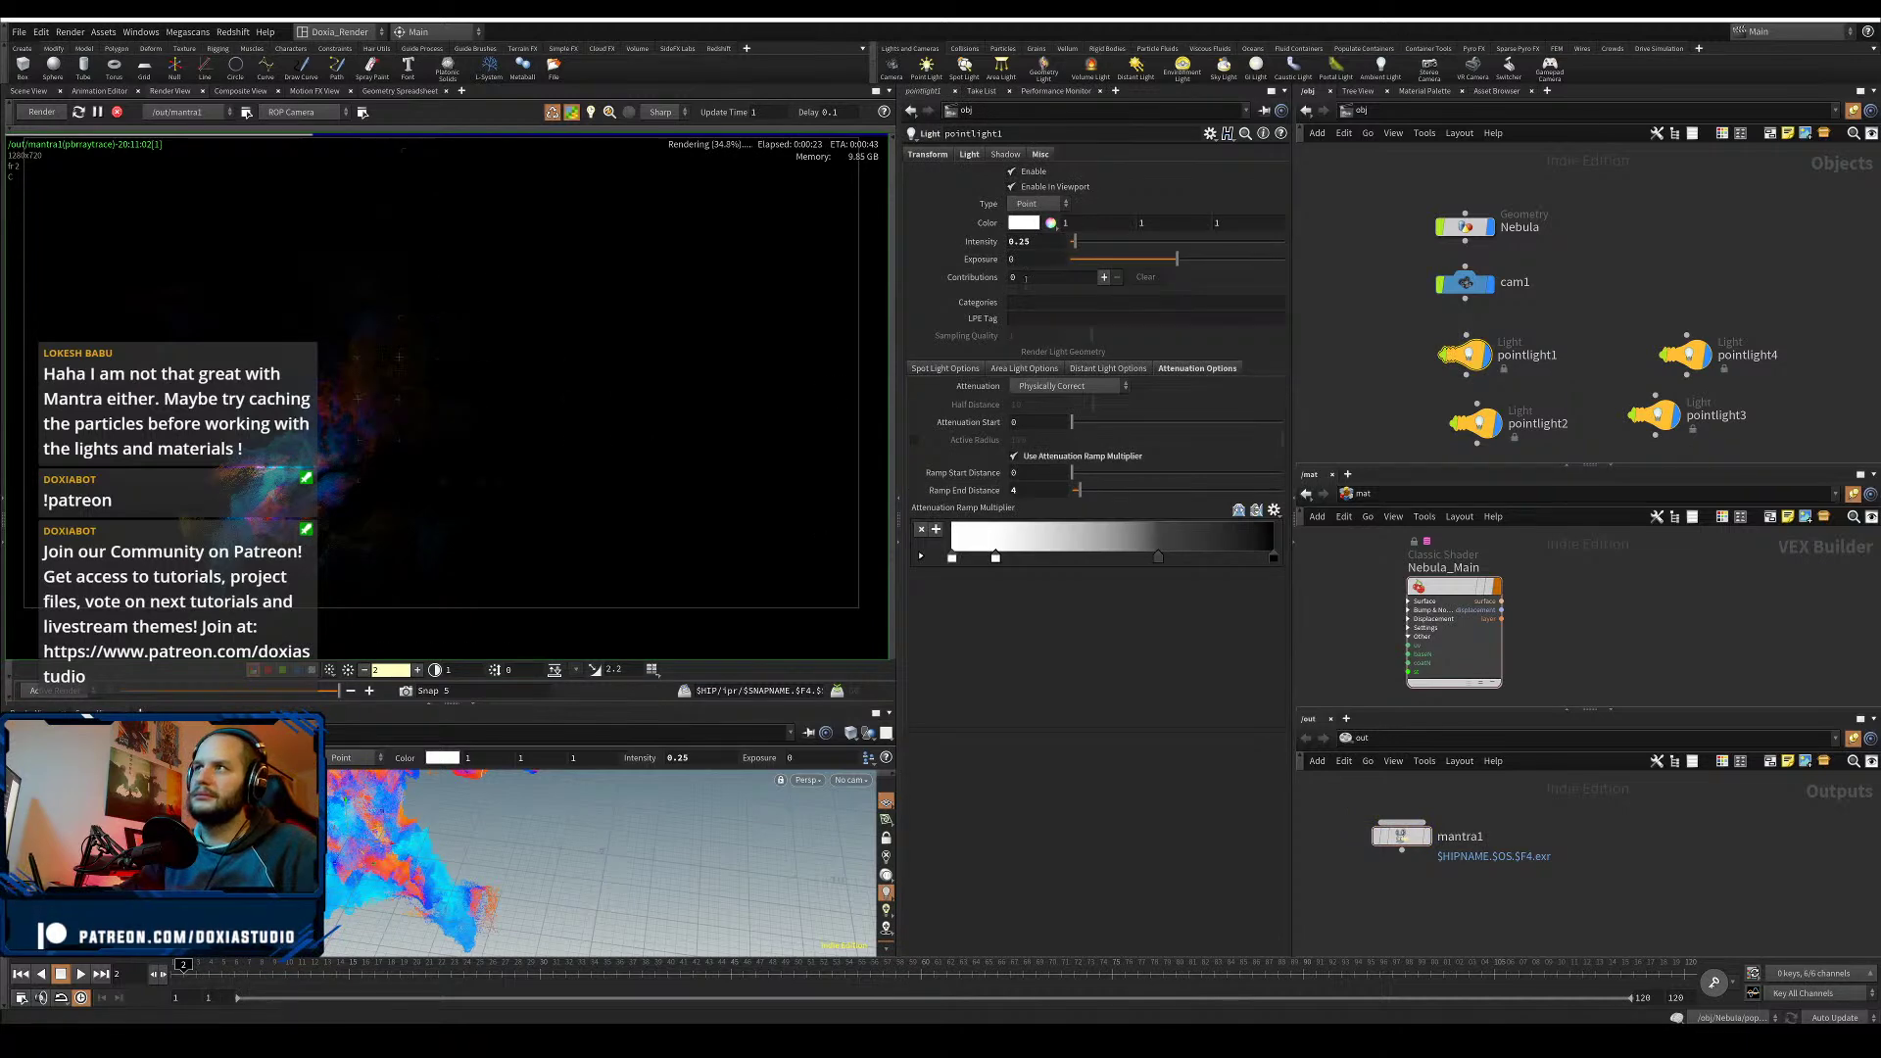
{"action": "double_click", "coordinate": [1023, 242]}
{"action": "type", "text": "1"}
{"action": "key", "text": "Return"}
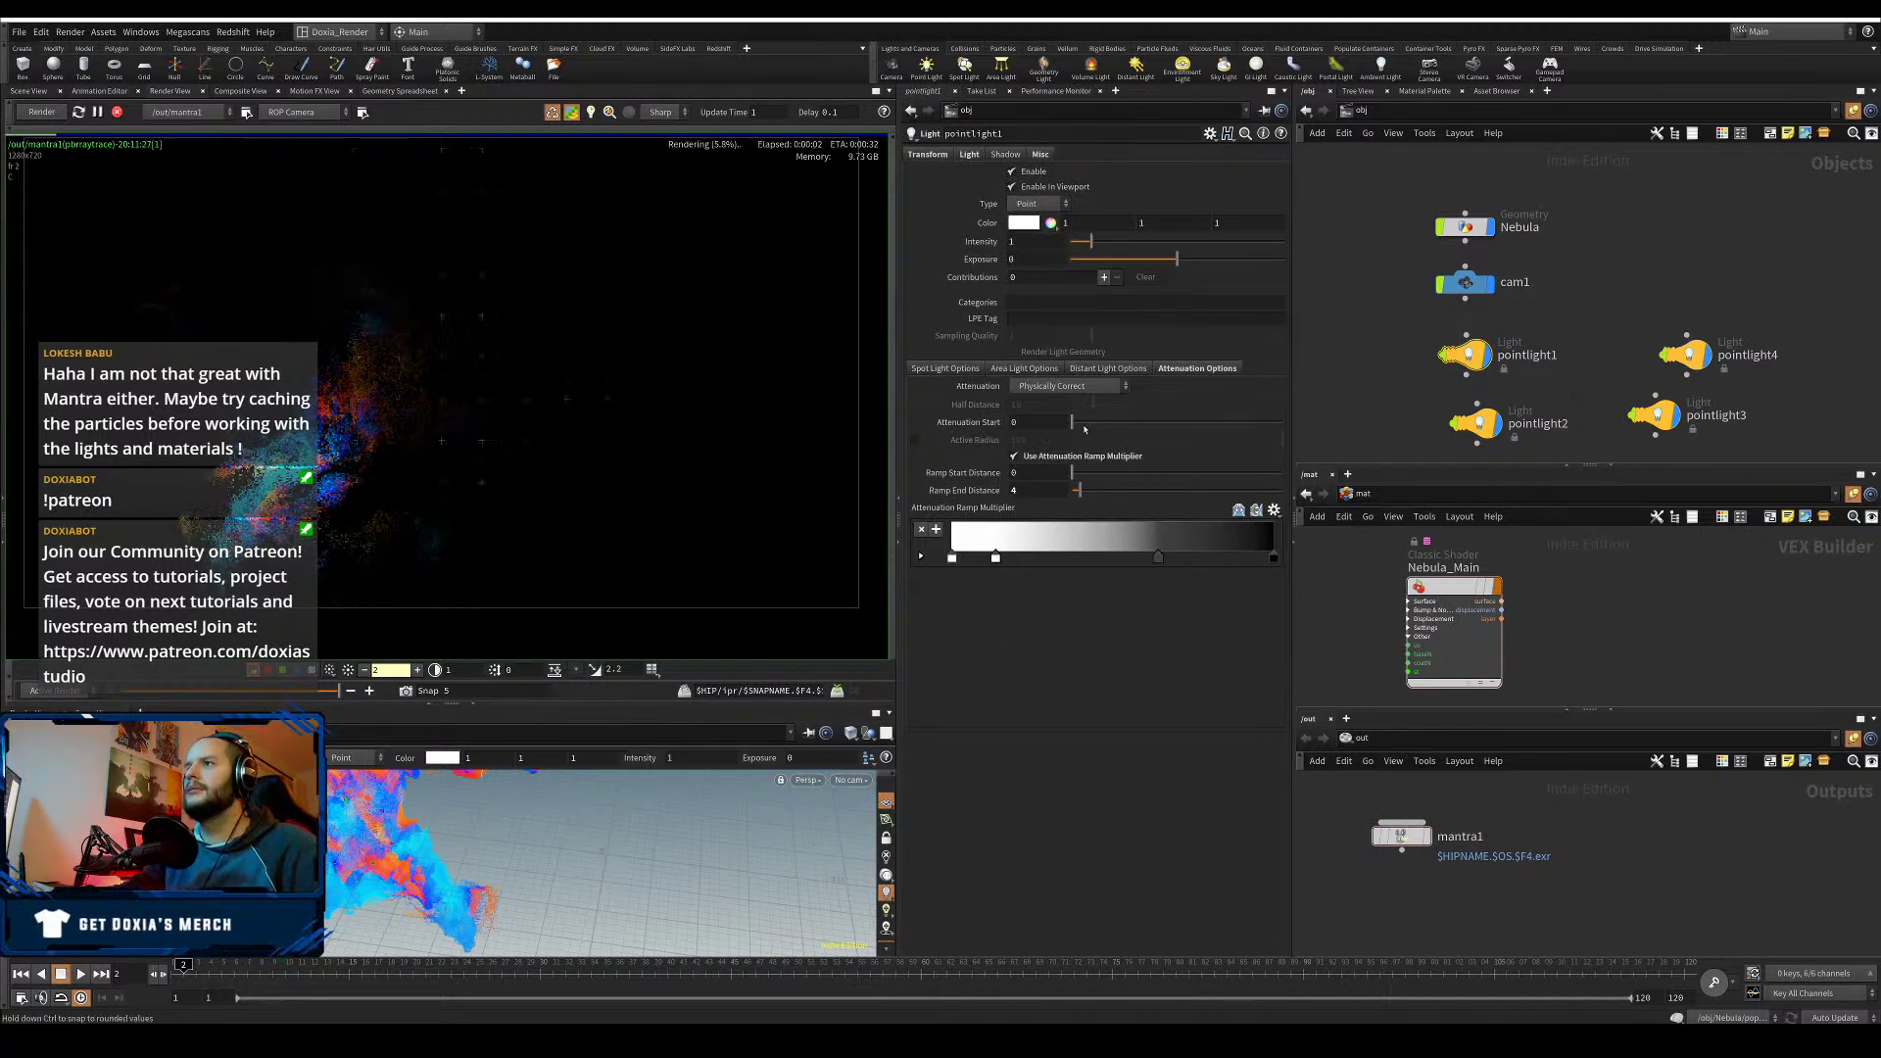
{"action": "double_click", "coordinate": [1020, 491]}
- Set pointlight1's ramp end distance to 8 and remove a key from its attenuation ramp
{"action": "type", "text": "8"}
{"action": "key", "text": "Return"}
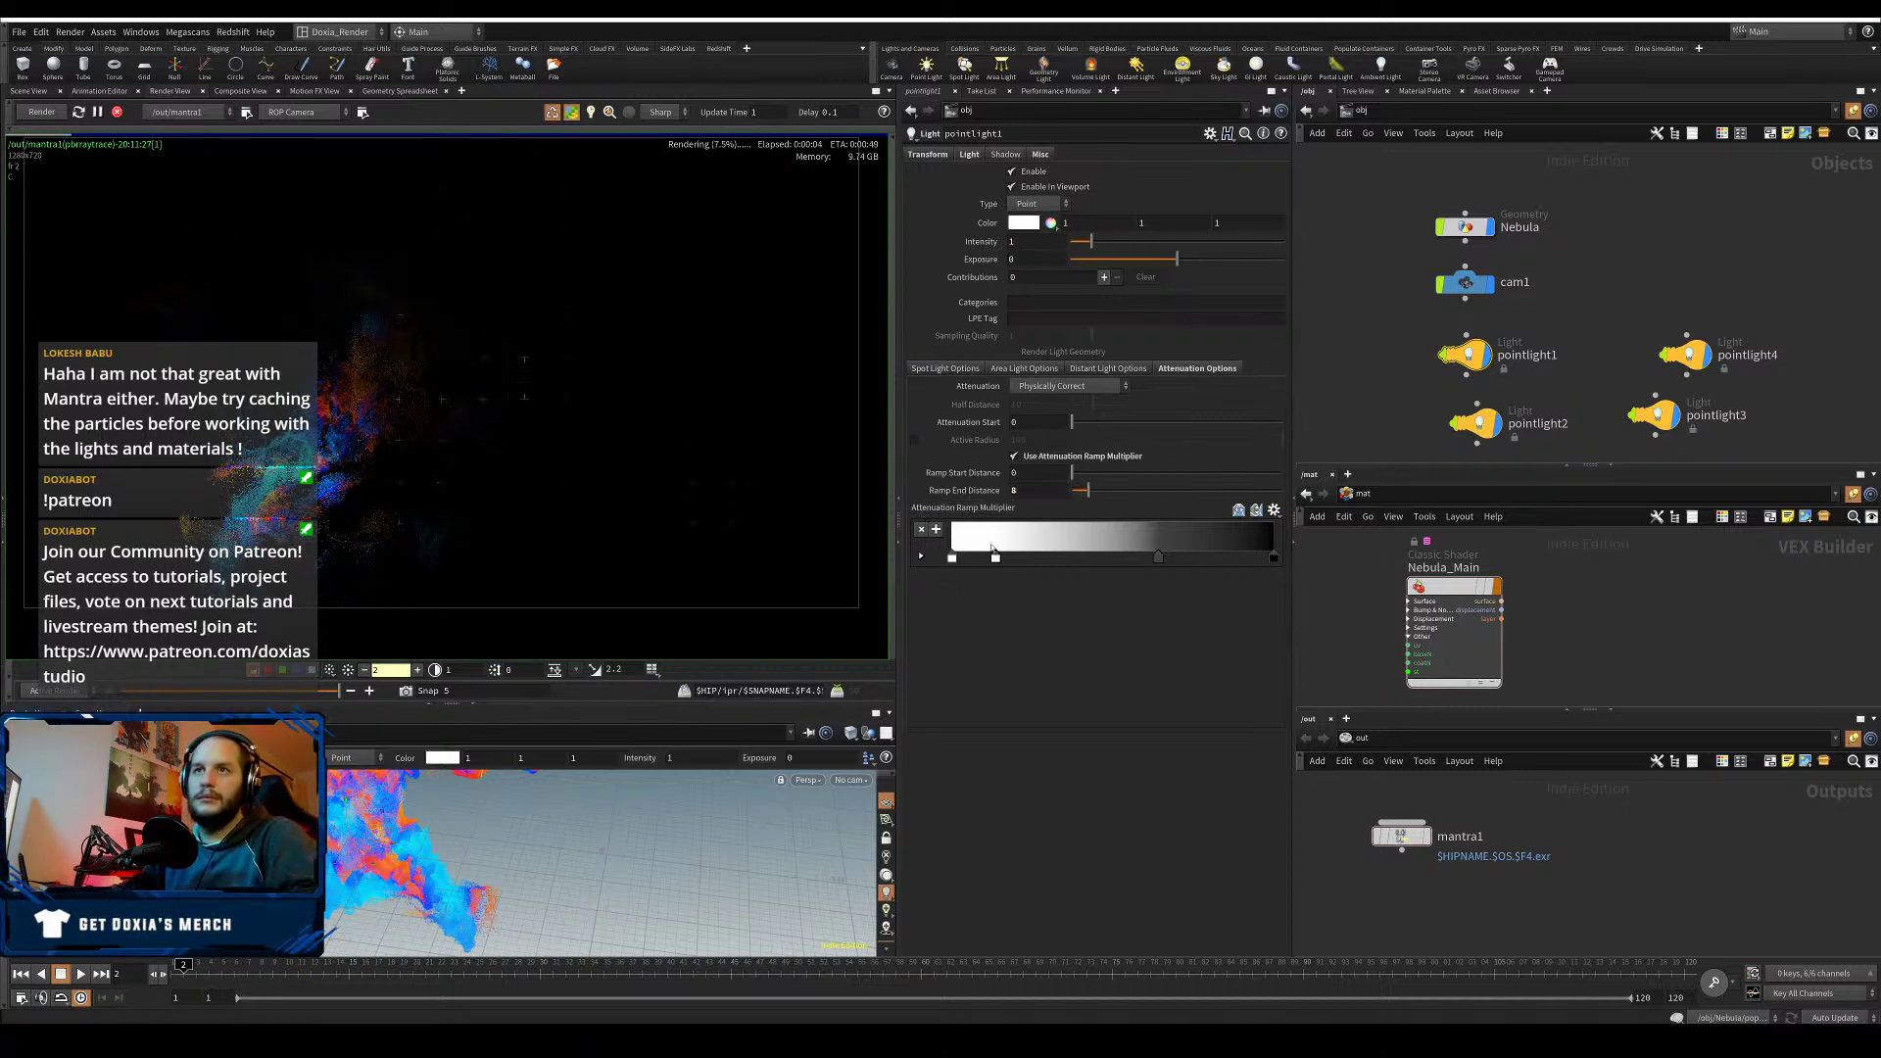
{"action": "left_click", "coordinate": [994, 560]}
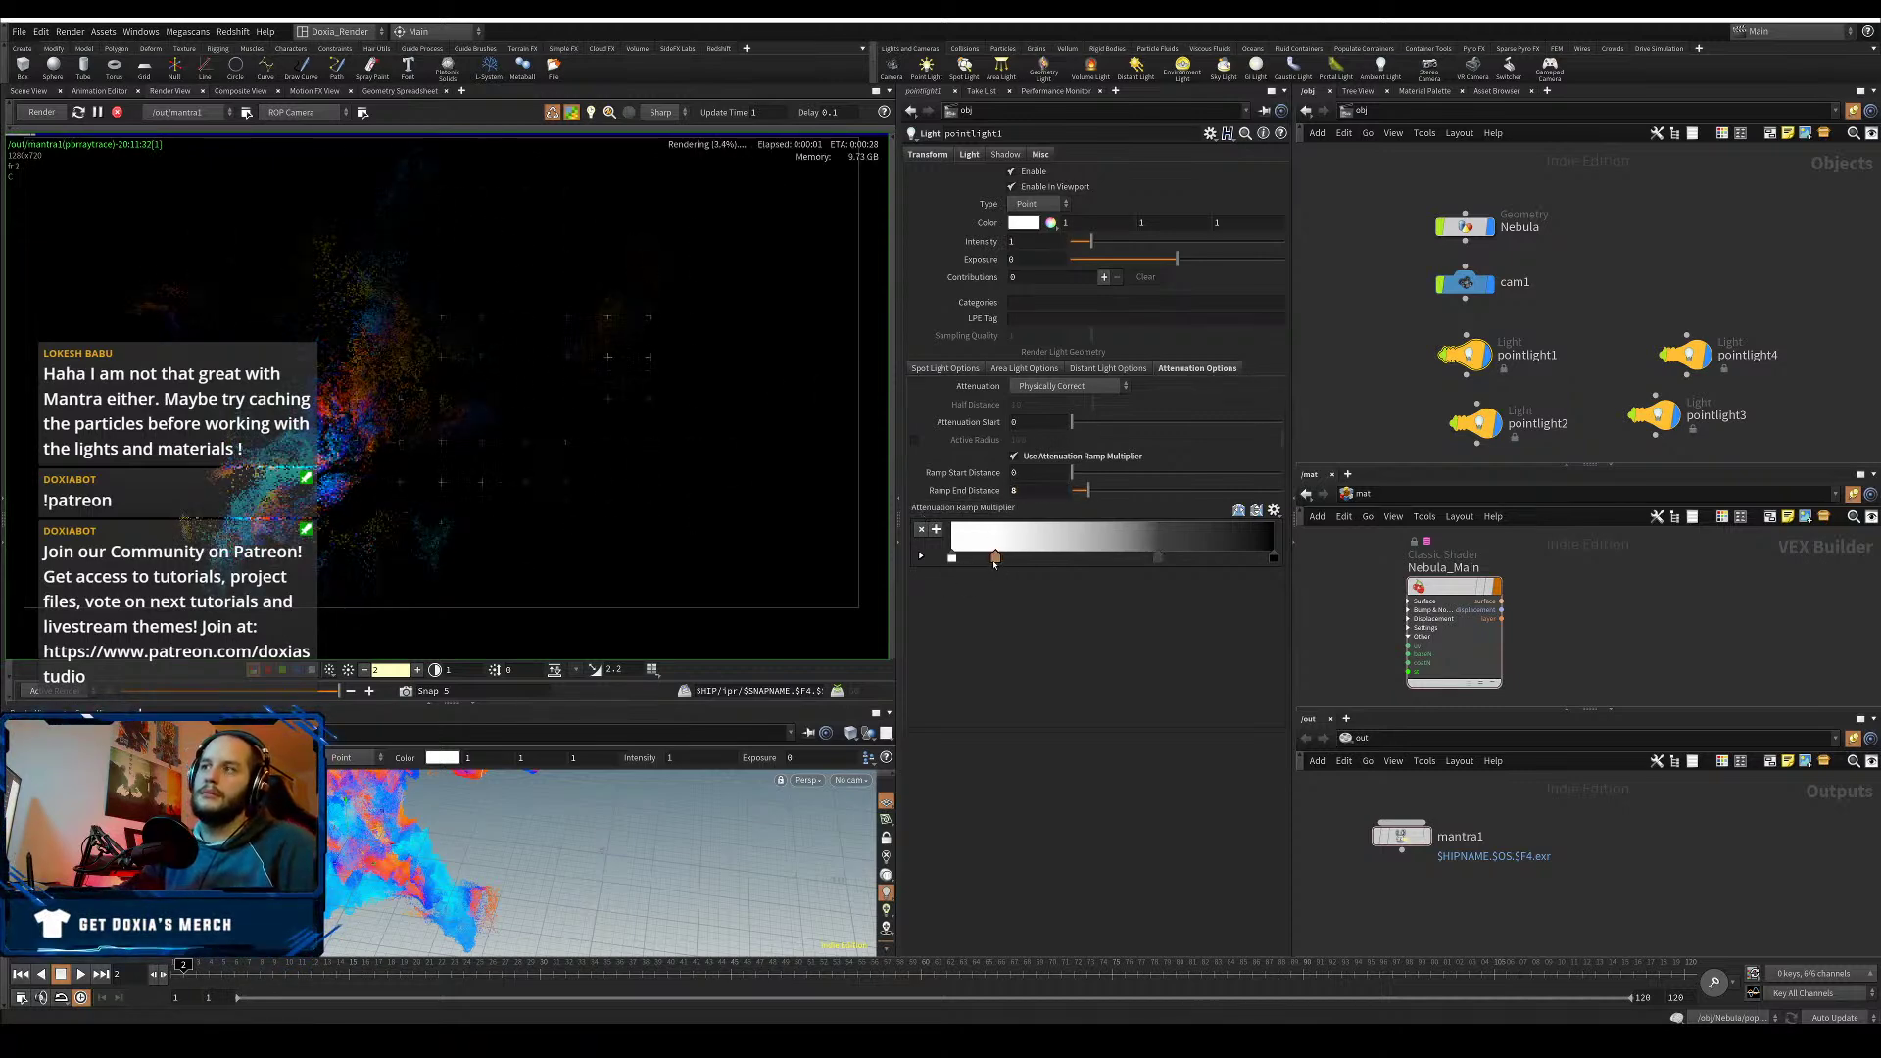
{"action": "left_click_drag", "start_coordinate": [994, 560], "coordinate": [975, 699]}
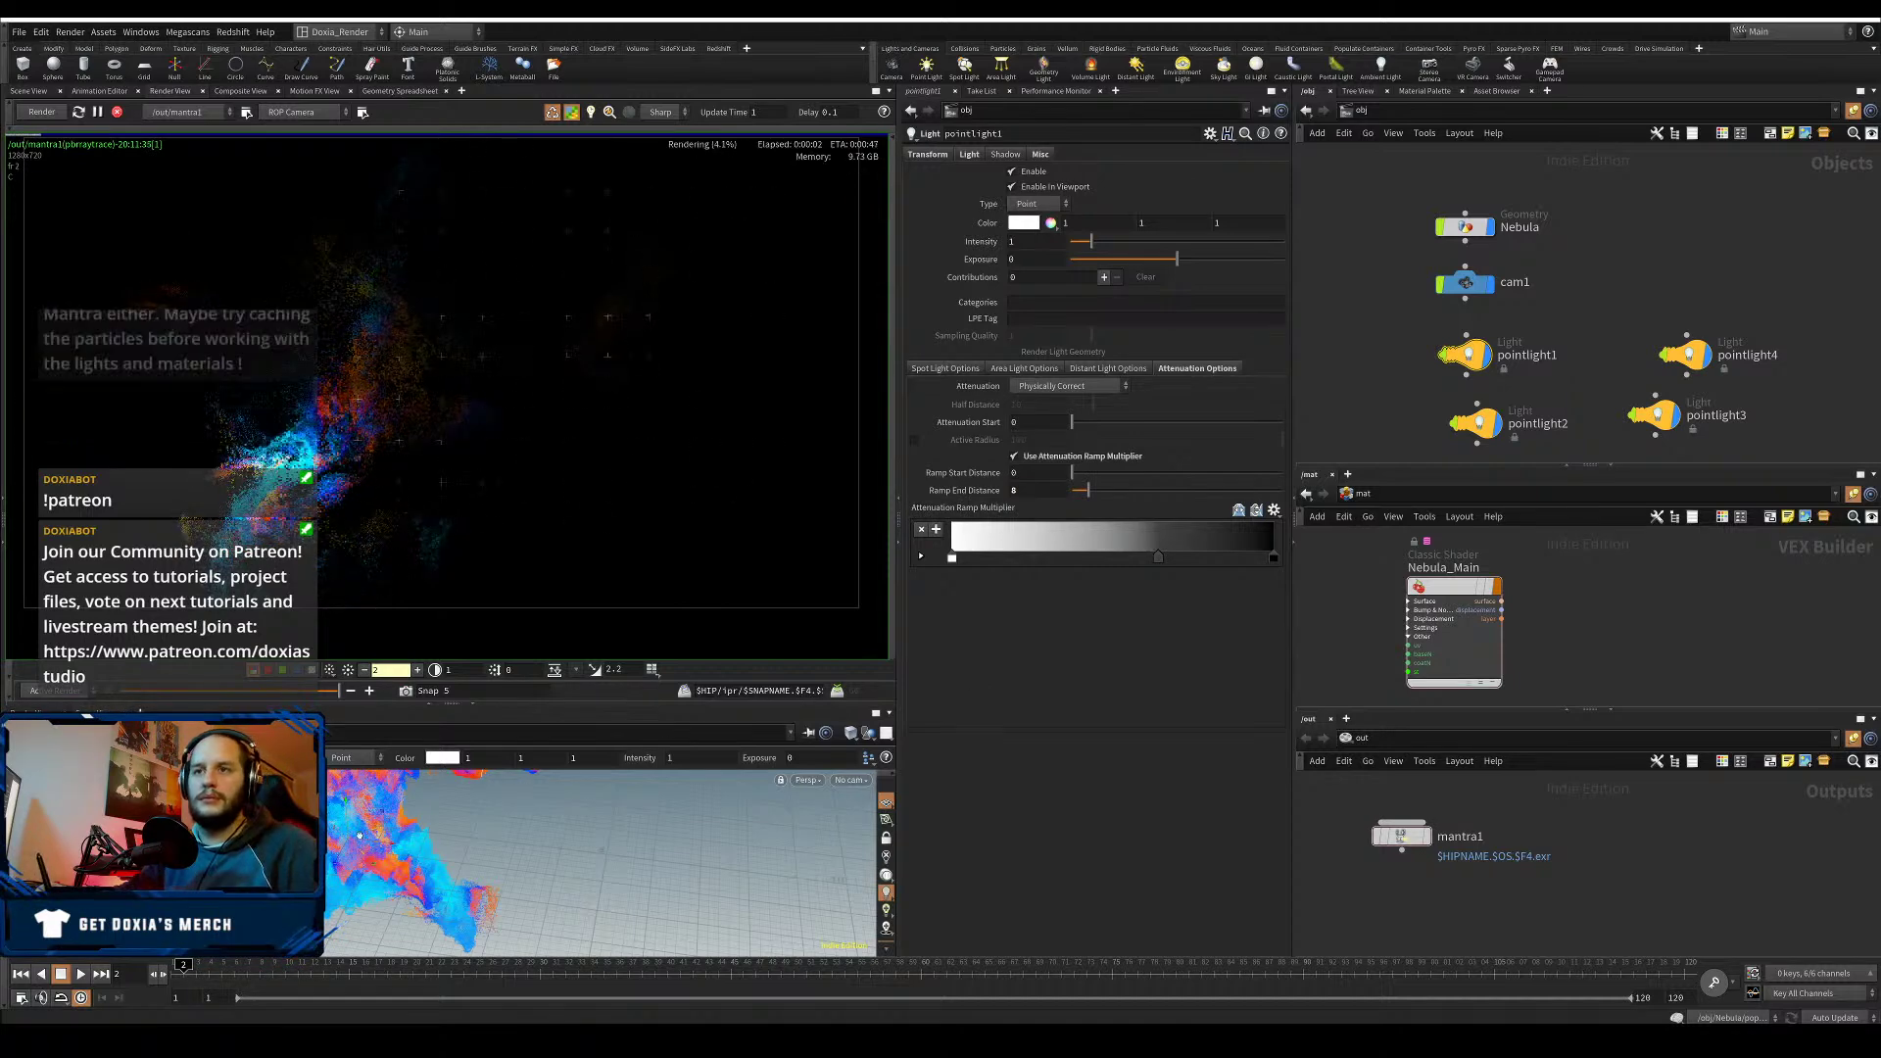
- Keep Physically Correct attenuation and move pointlight1 left along the X axis
{"action": "left_click_drag", "start_coordinate": [339, 842], "coordinate": [378, 783], "text": "alt"}
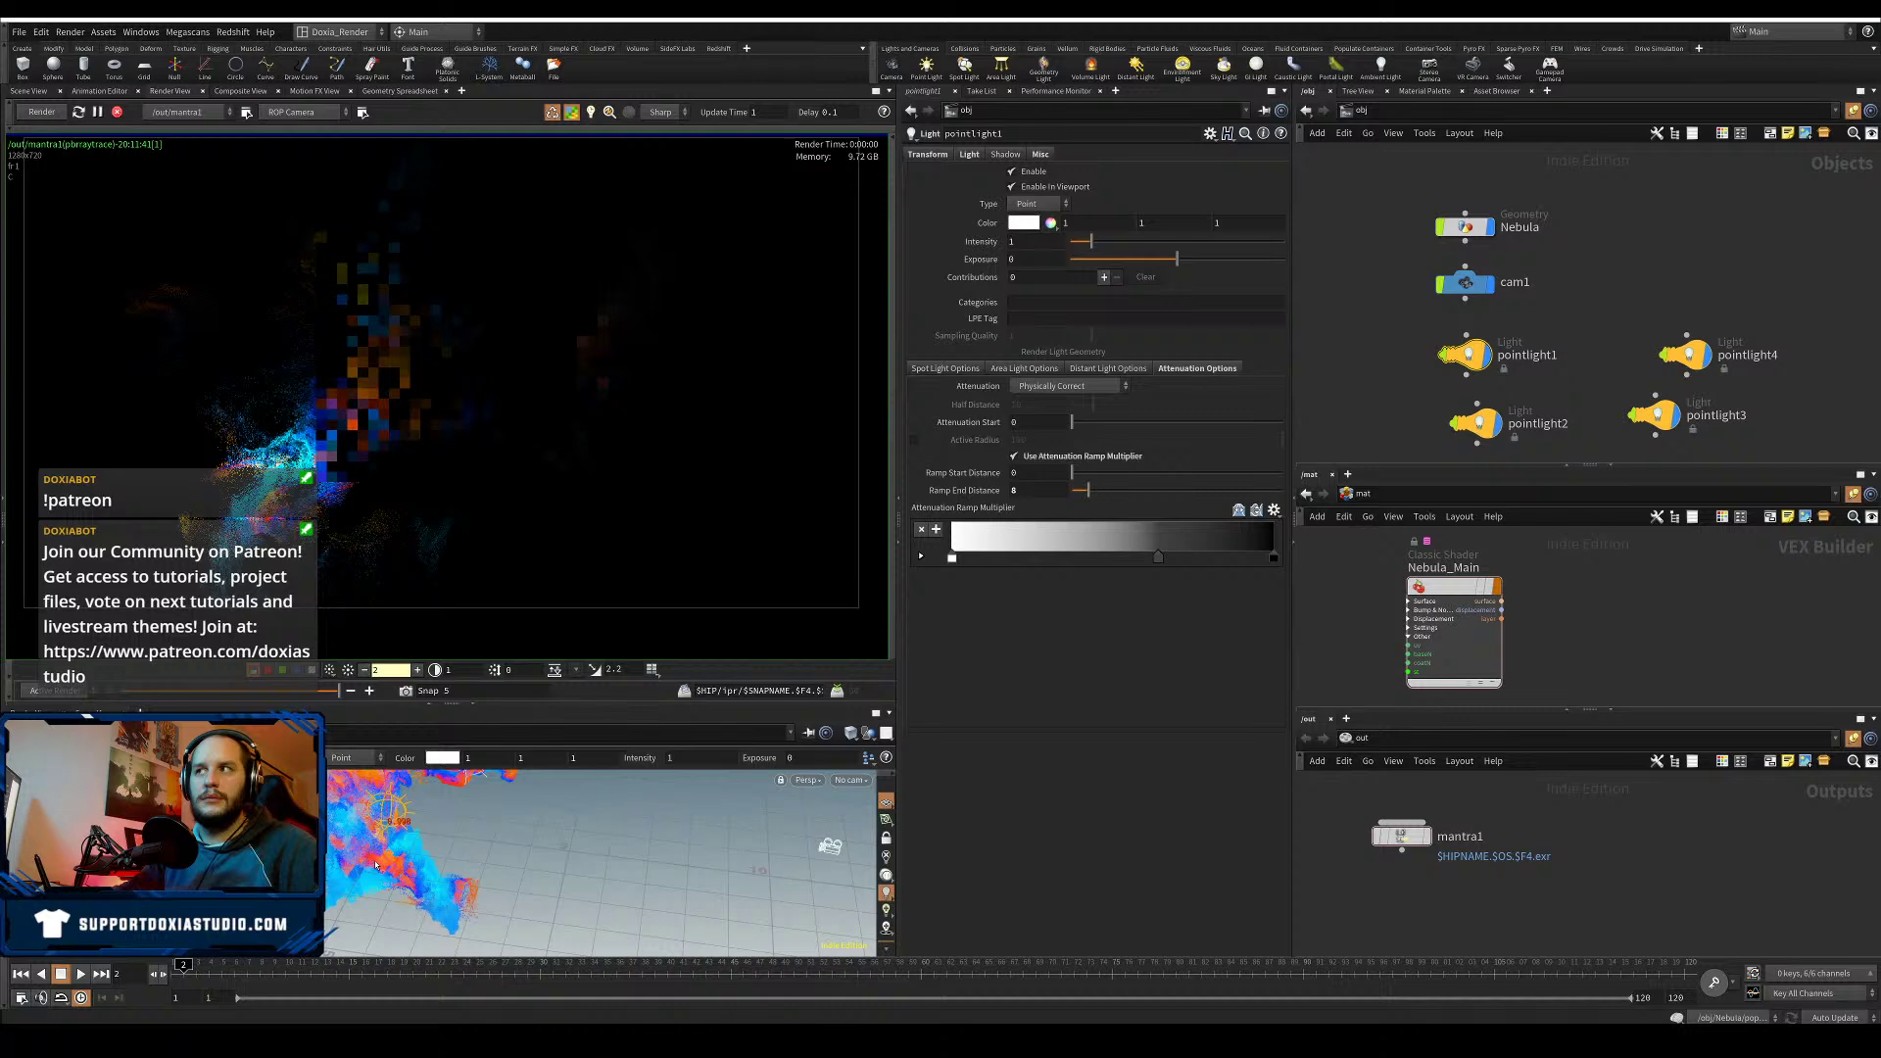
{"action": "left_click", "coordinate": [1083, 386]}
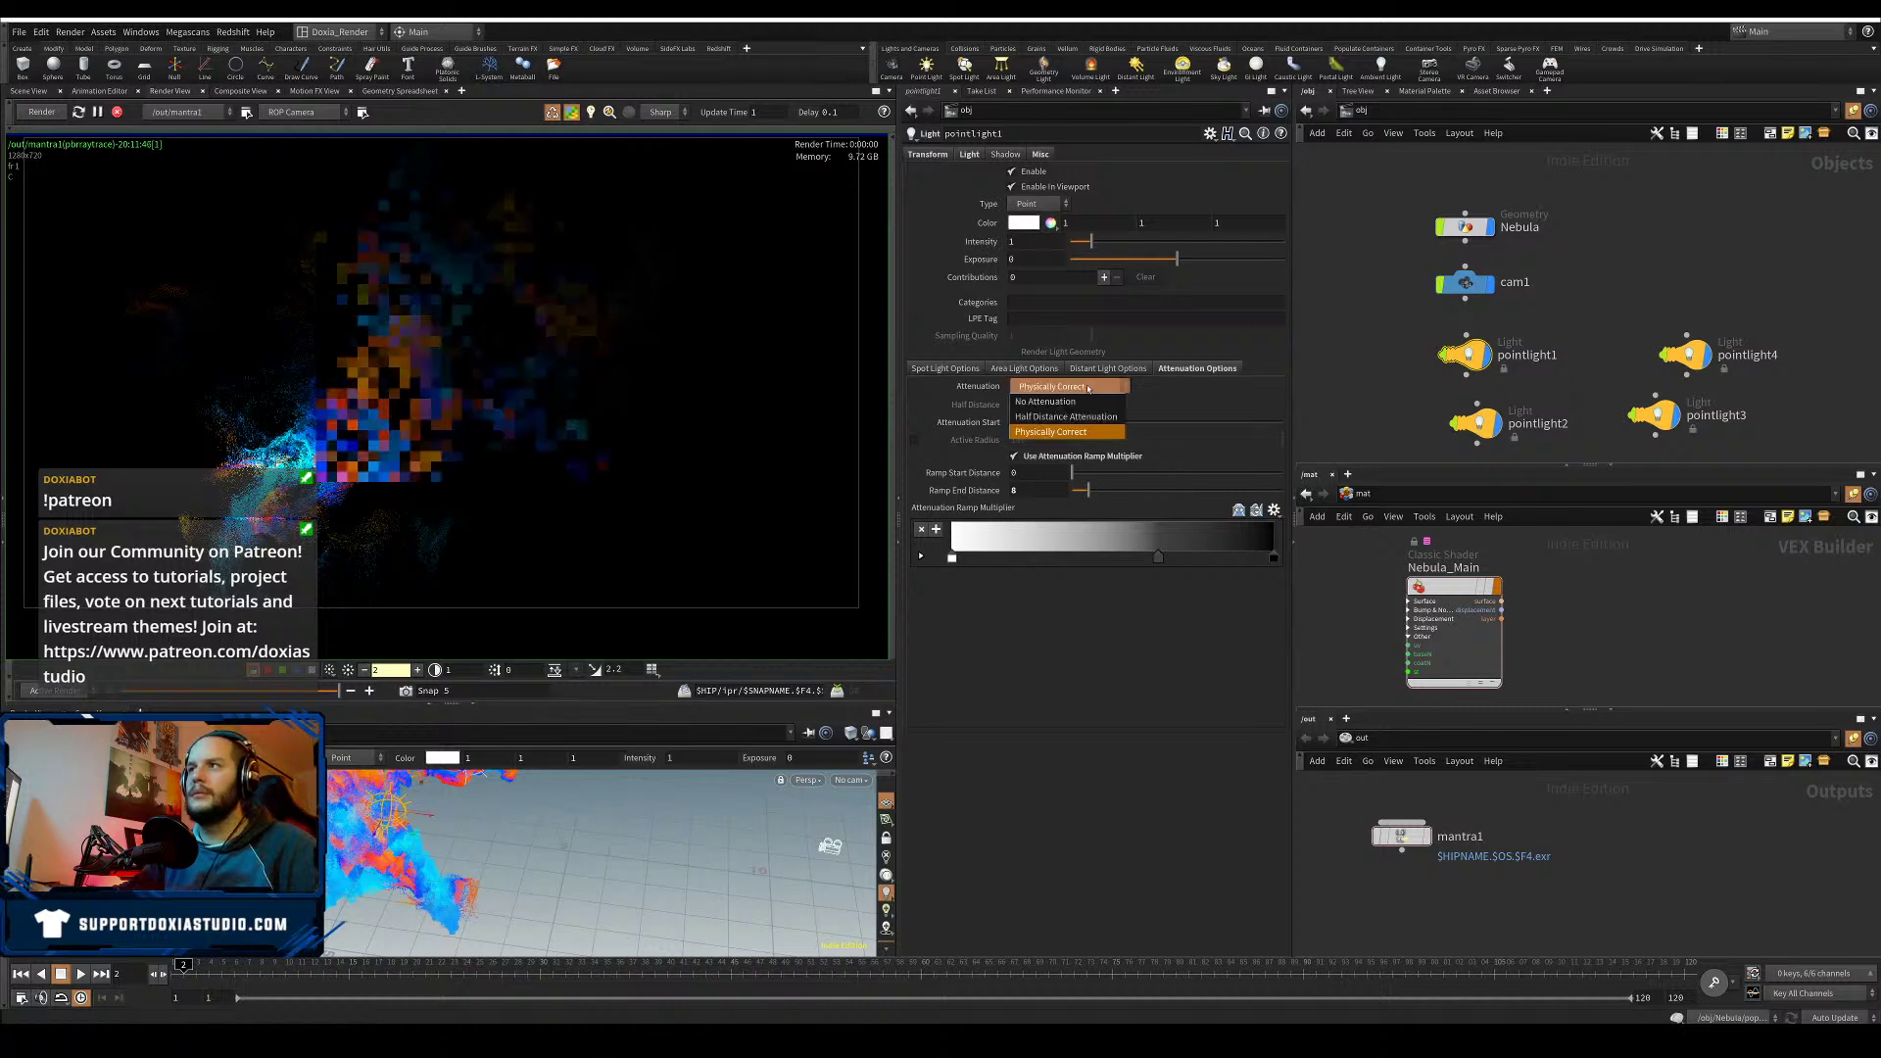
{"action": "left_click", "coordinate": [1087, 388]}
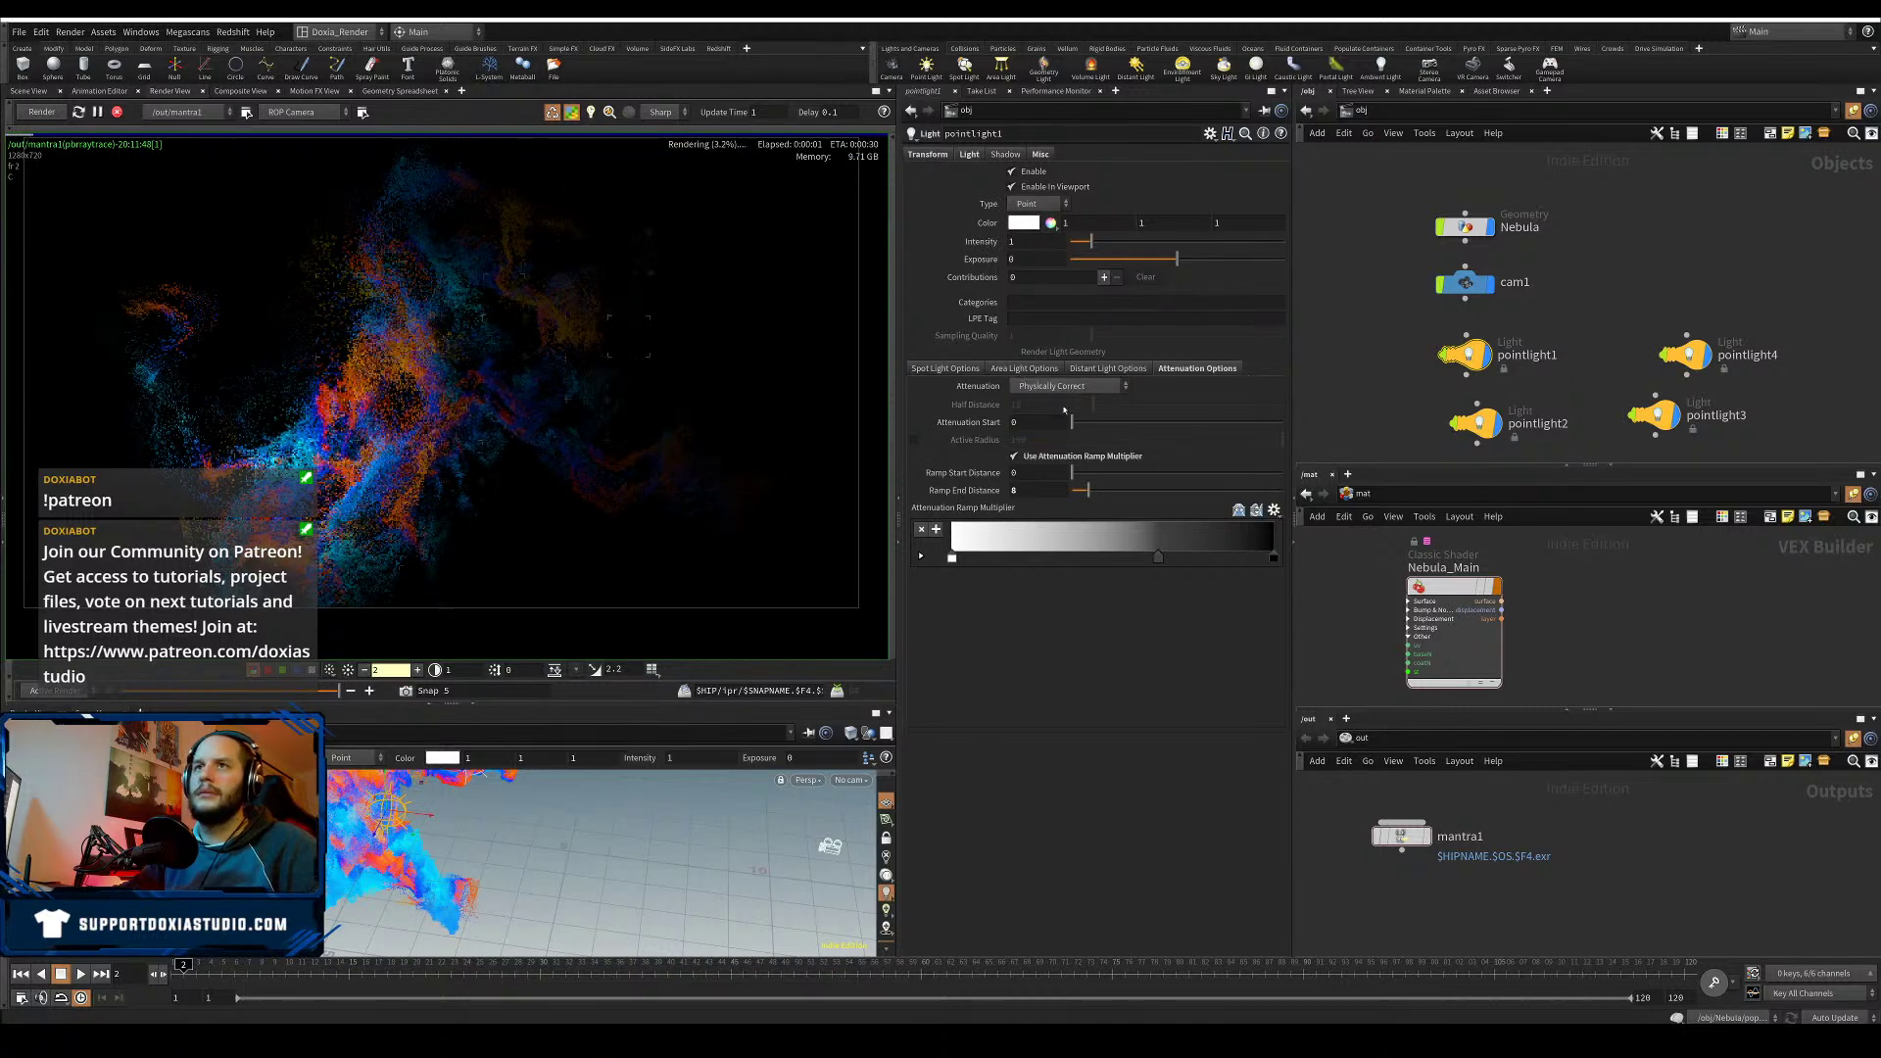
{"action": "left_click_drag", "start_coordinate": [431, 815], "coordinate": [395, 821]}
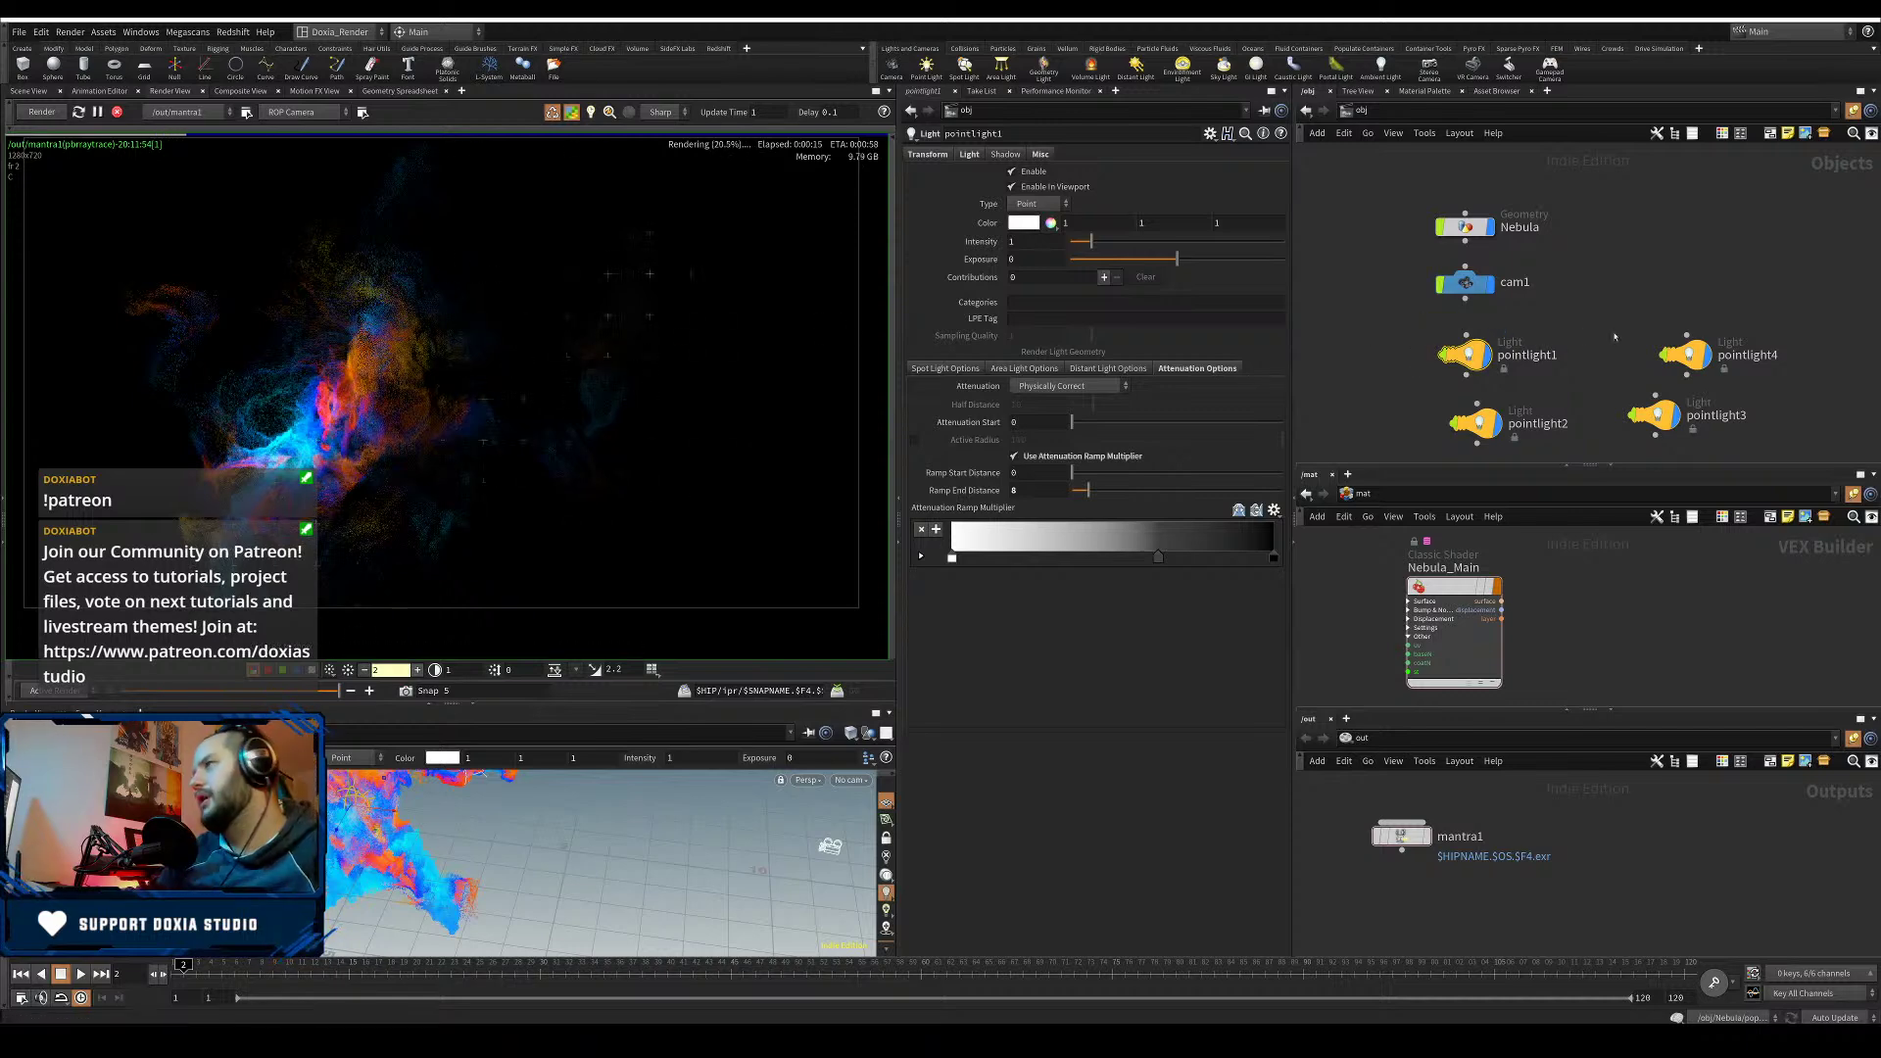
- Set Nebula_Main's opacity scale to 0.05 and enable faux caustics, leaving opacity falloff off
{"action": "mouse_move", "coordinate": [1658, 340]}
{"action": "left_click", "coordinate": [1454, 603]}
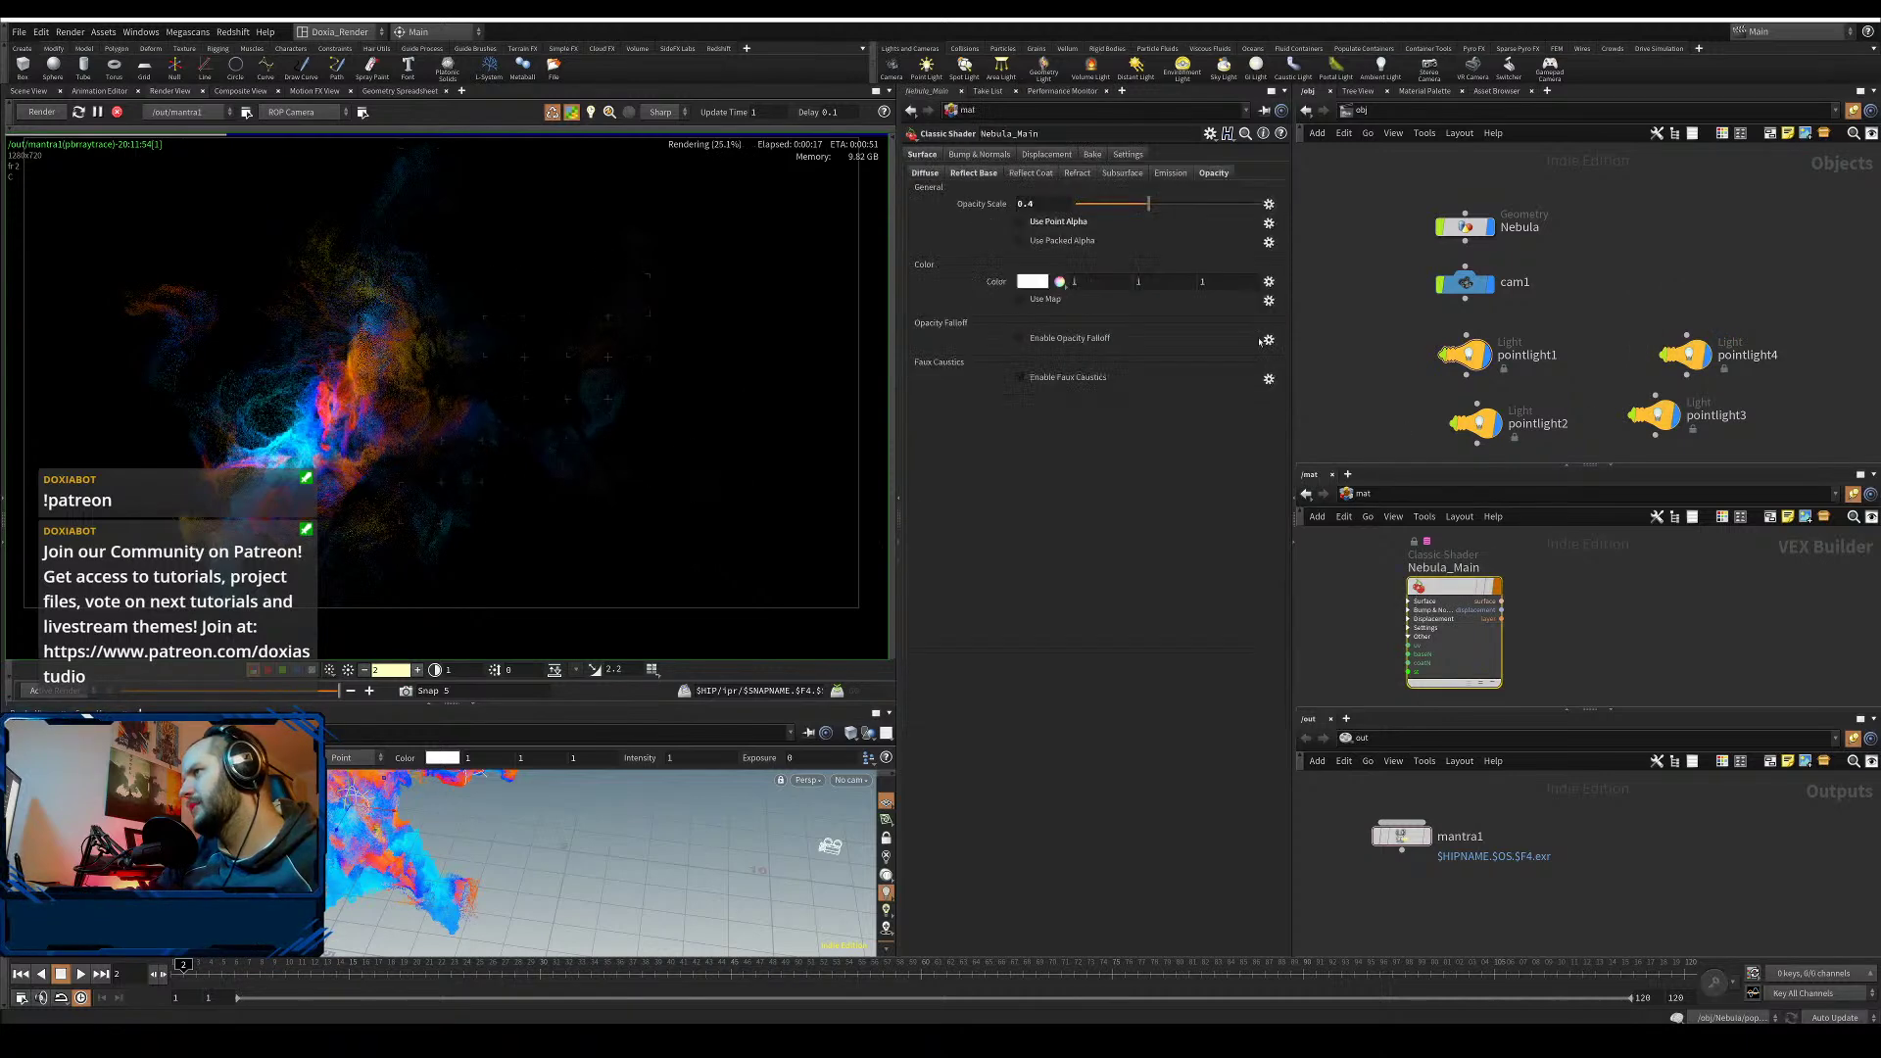
{"action": "left_click", "coordinate": [1045, 204]}
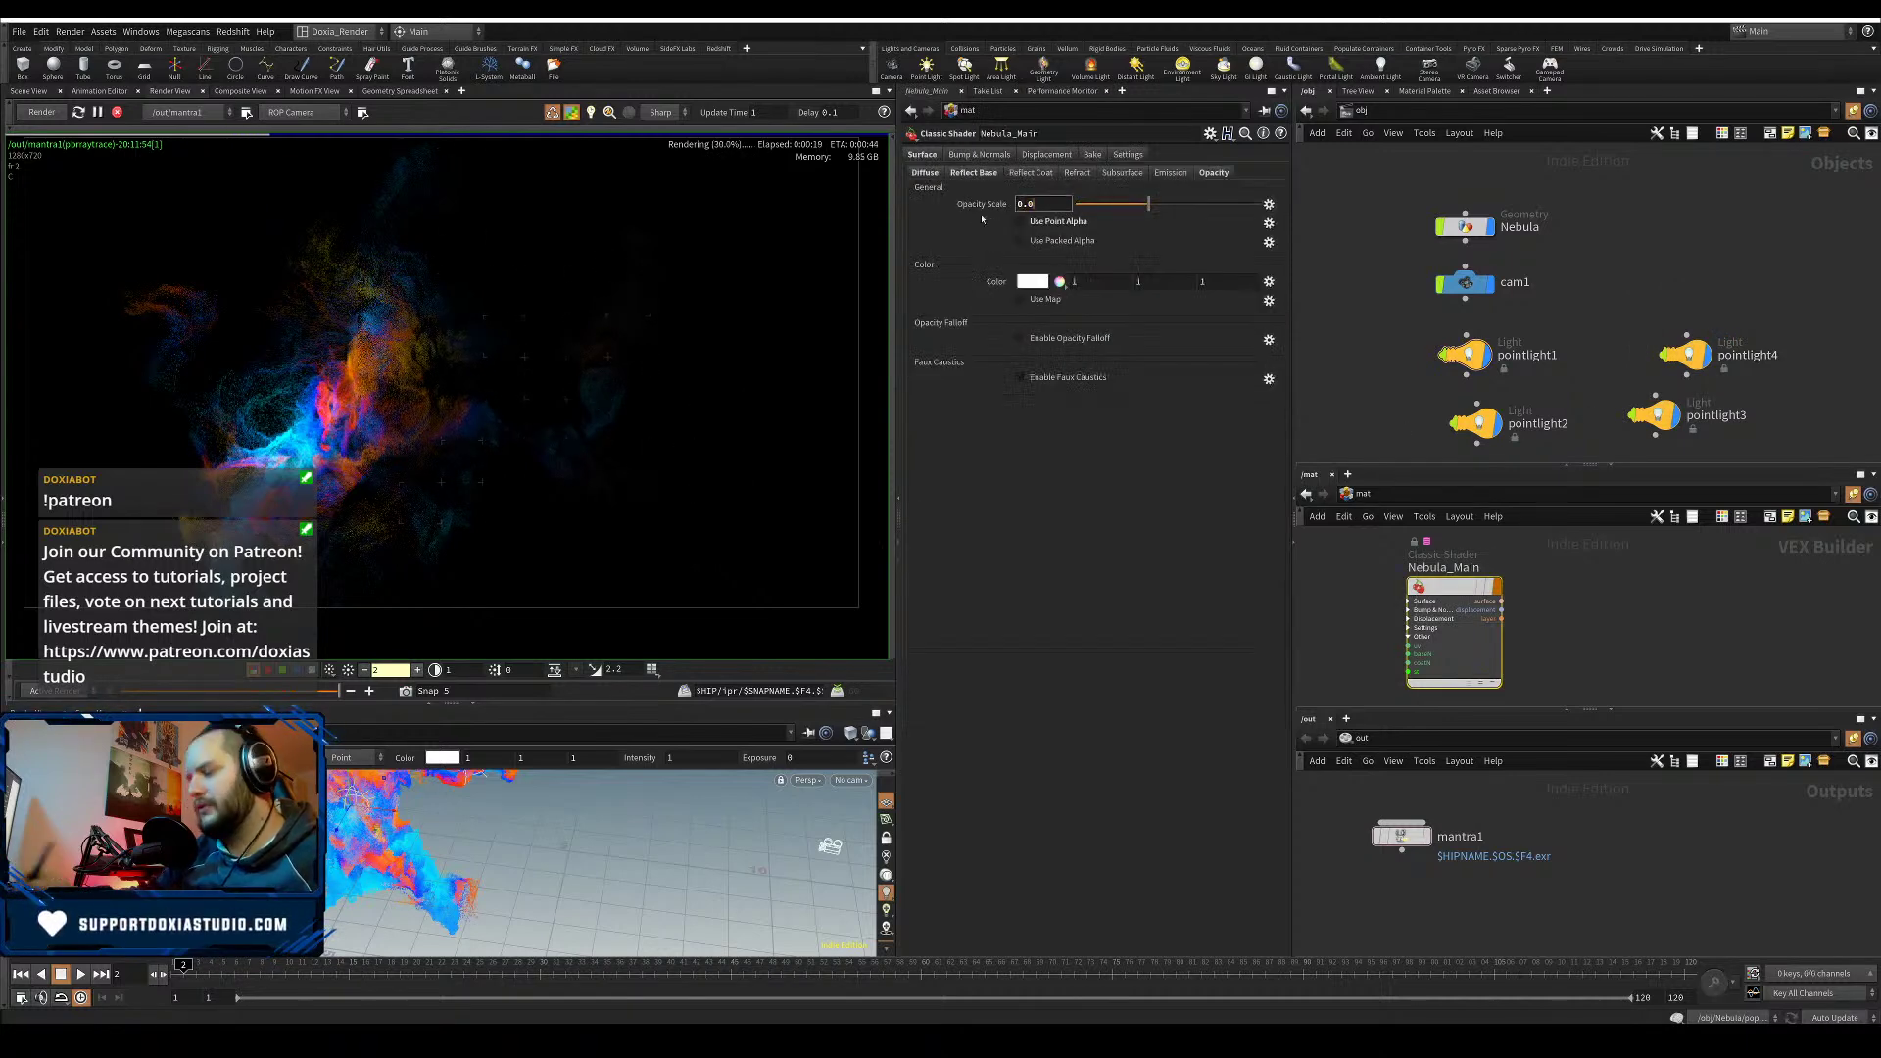
{"action": "key", "text": "Return"}
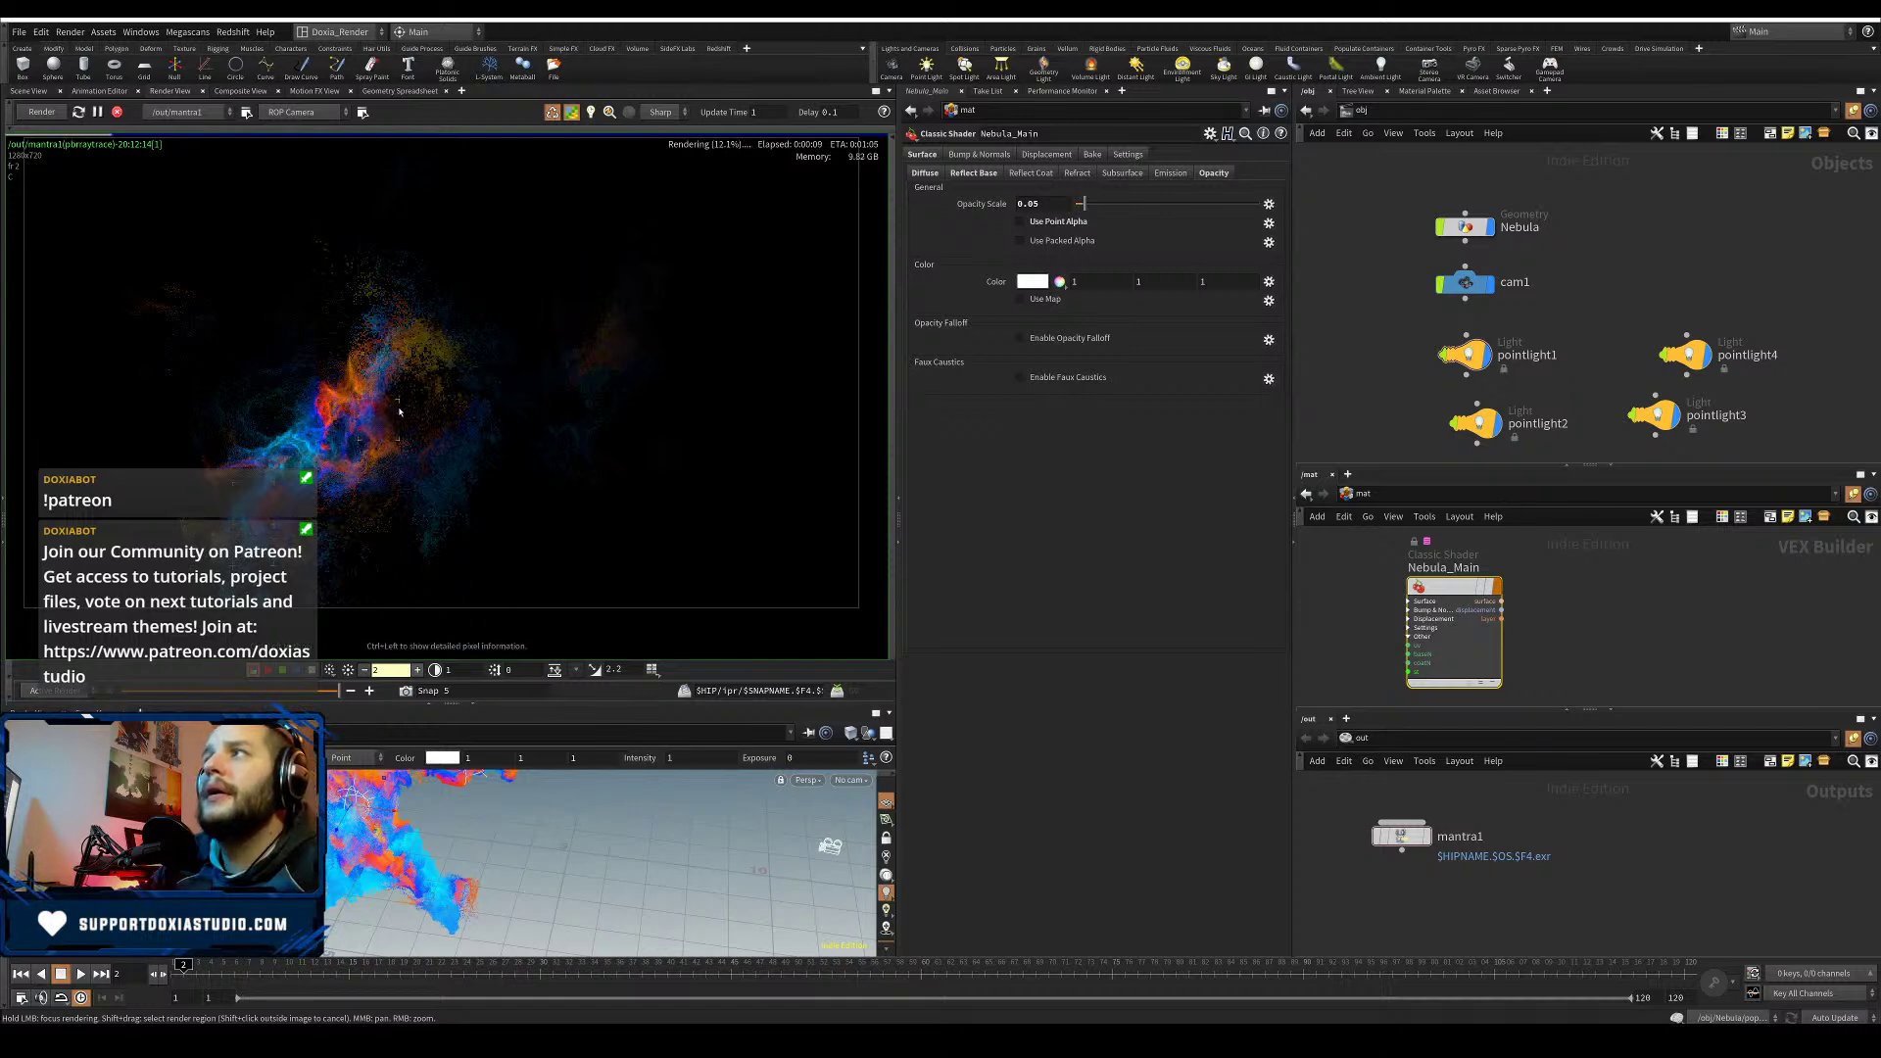
{"action": "left_click", "coordinate": [1020, 338]}
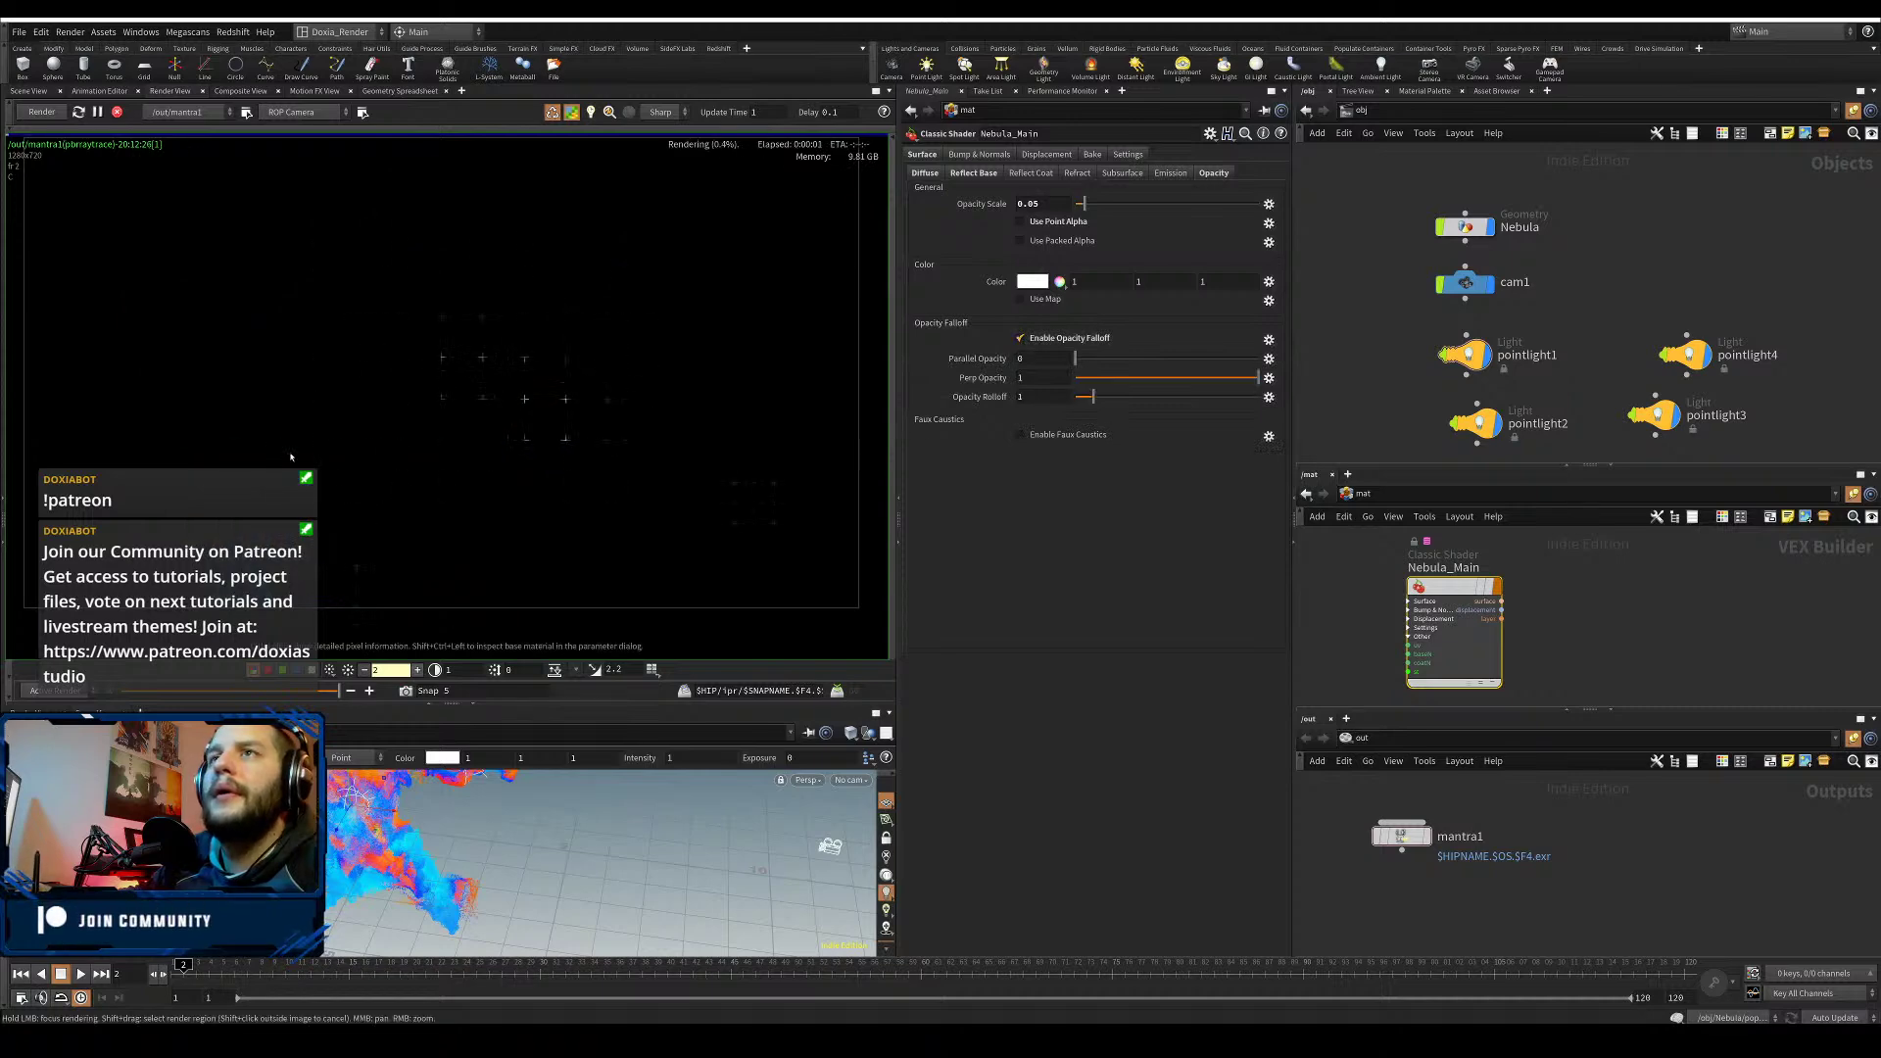
{"action": "left_click", "coordinate": [1068, 435]}
{"action": "left_click", "coordinate": [1087, 339]}
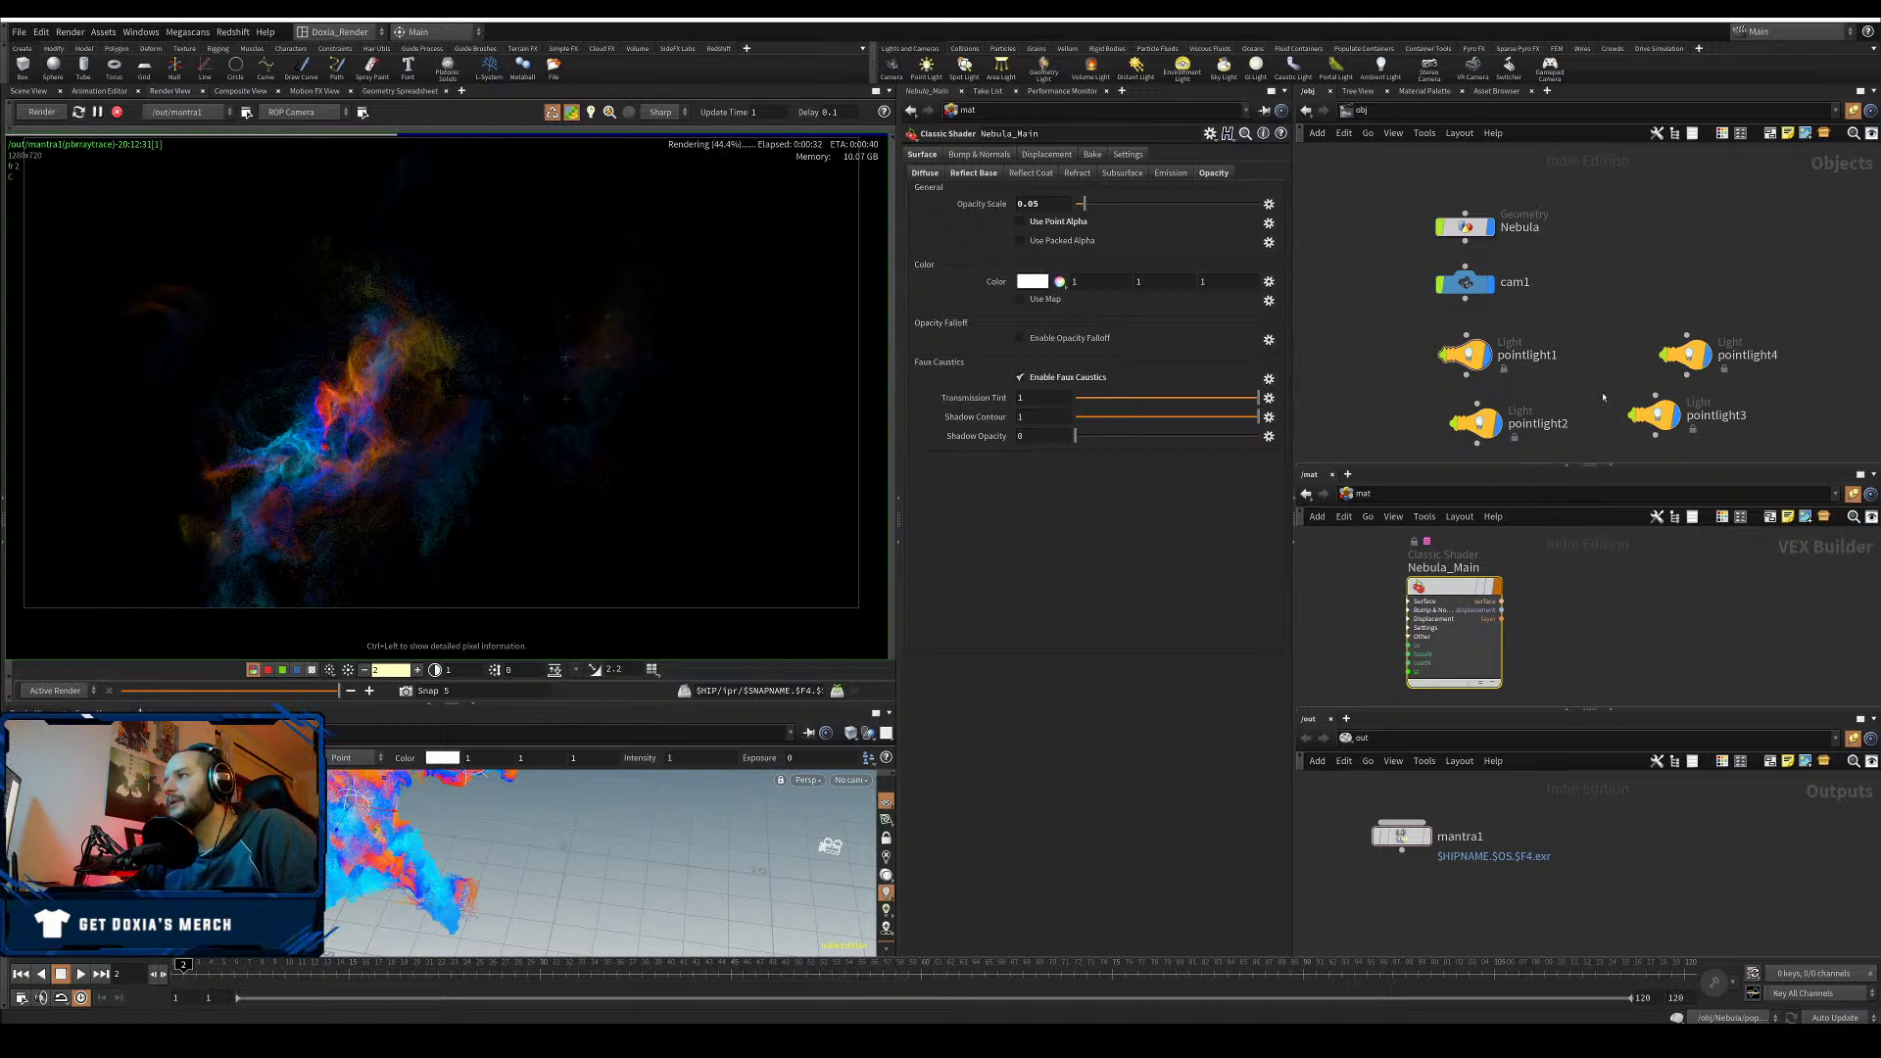
- Select pointlight2 and set its intensity to 1
{"action": "left_click", "coordinate": [1476, 423]}
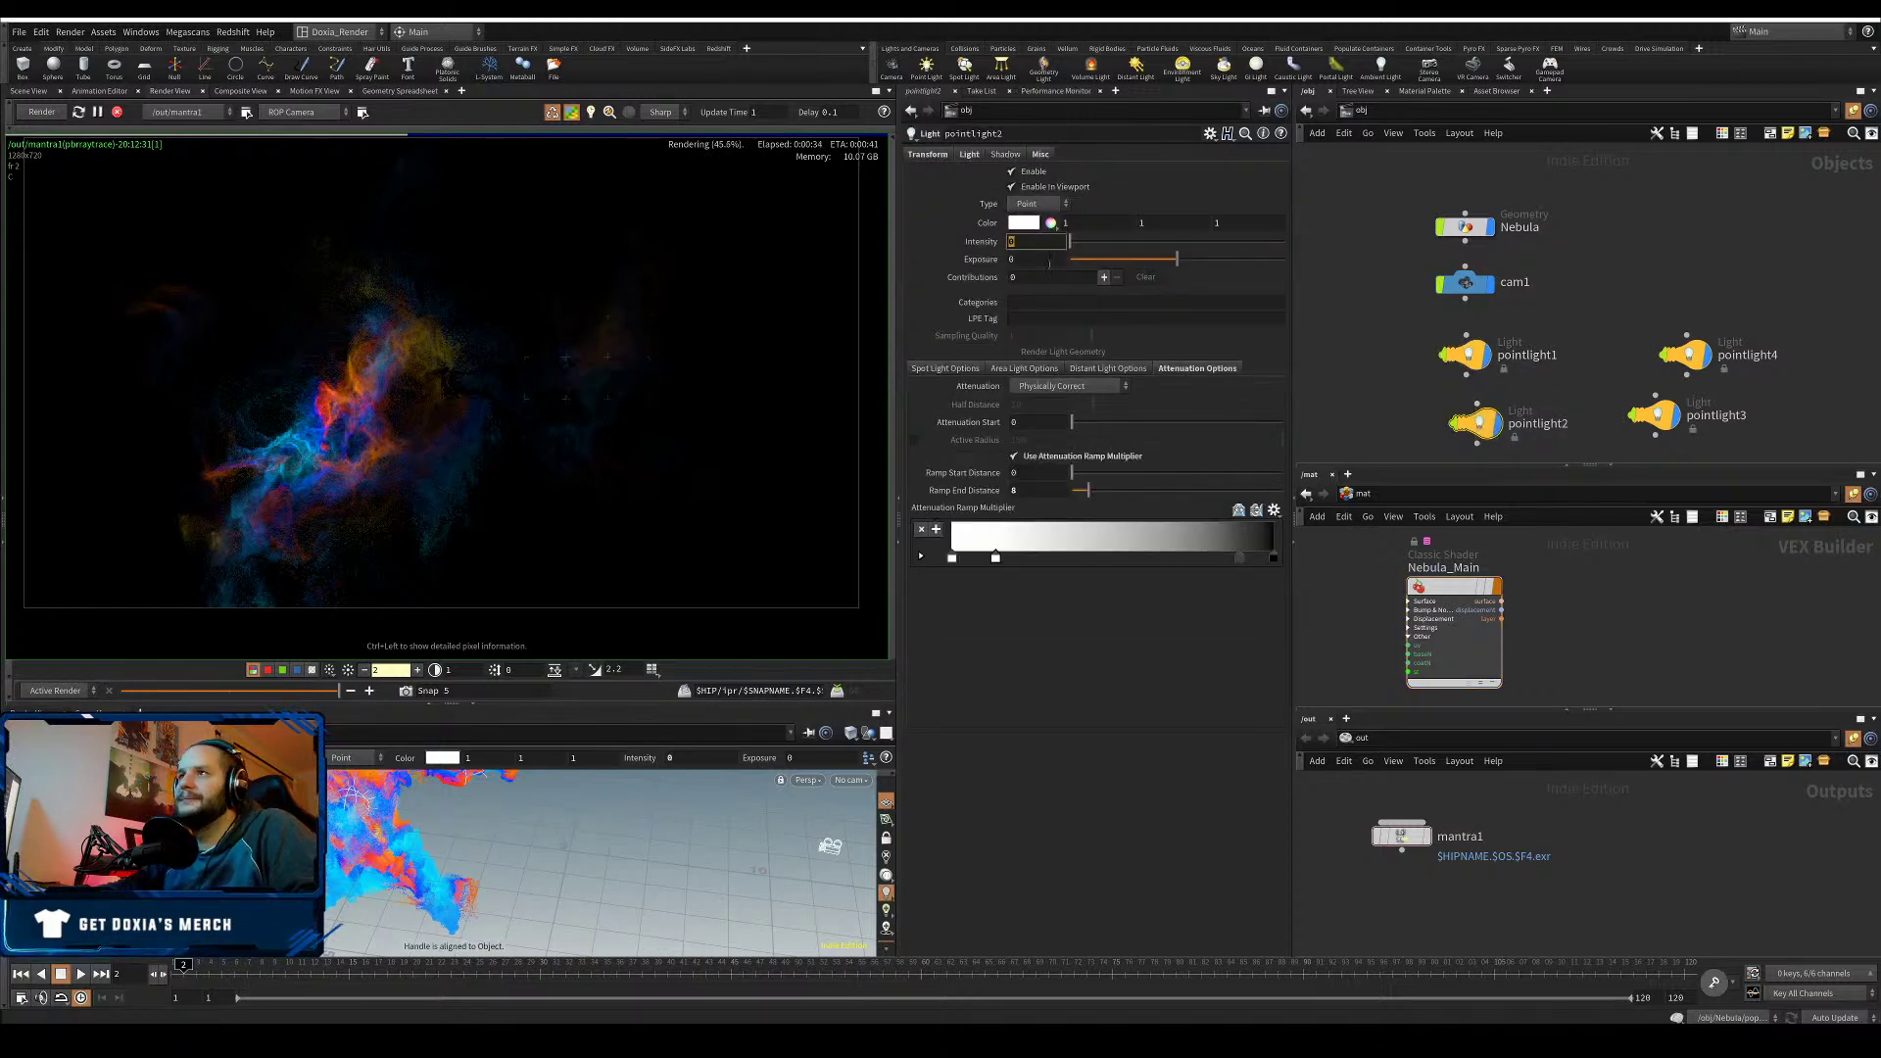
{"action": "left_click_drag", "start_coordinate": [1405, 333], "coordinate": [1478, 441]}
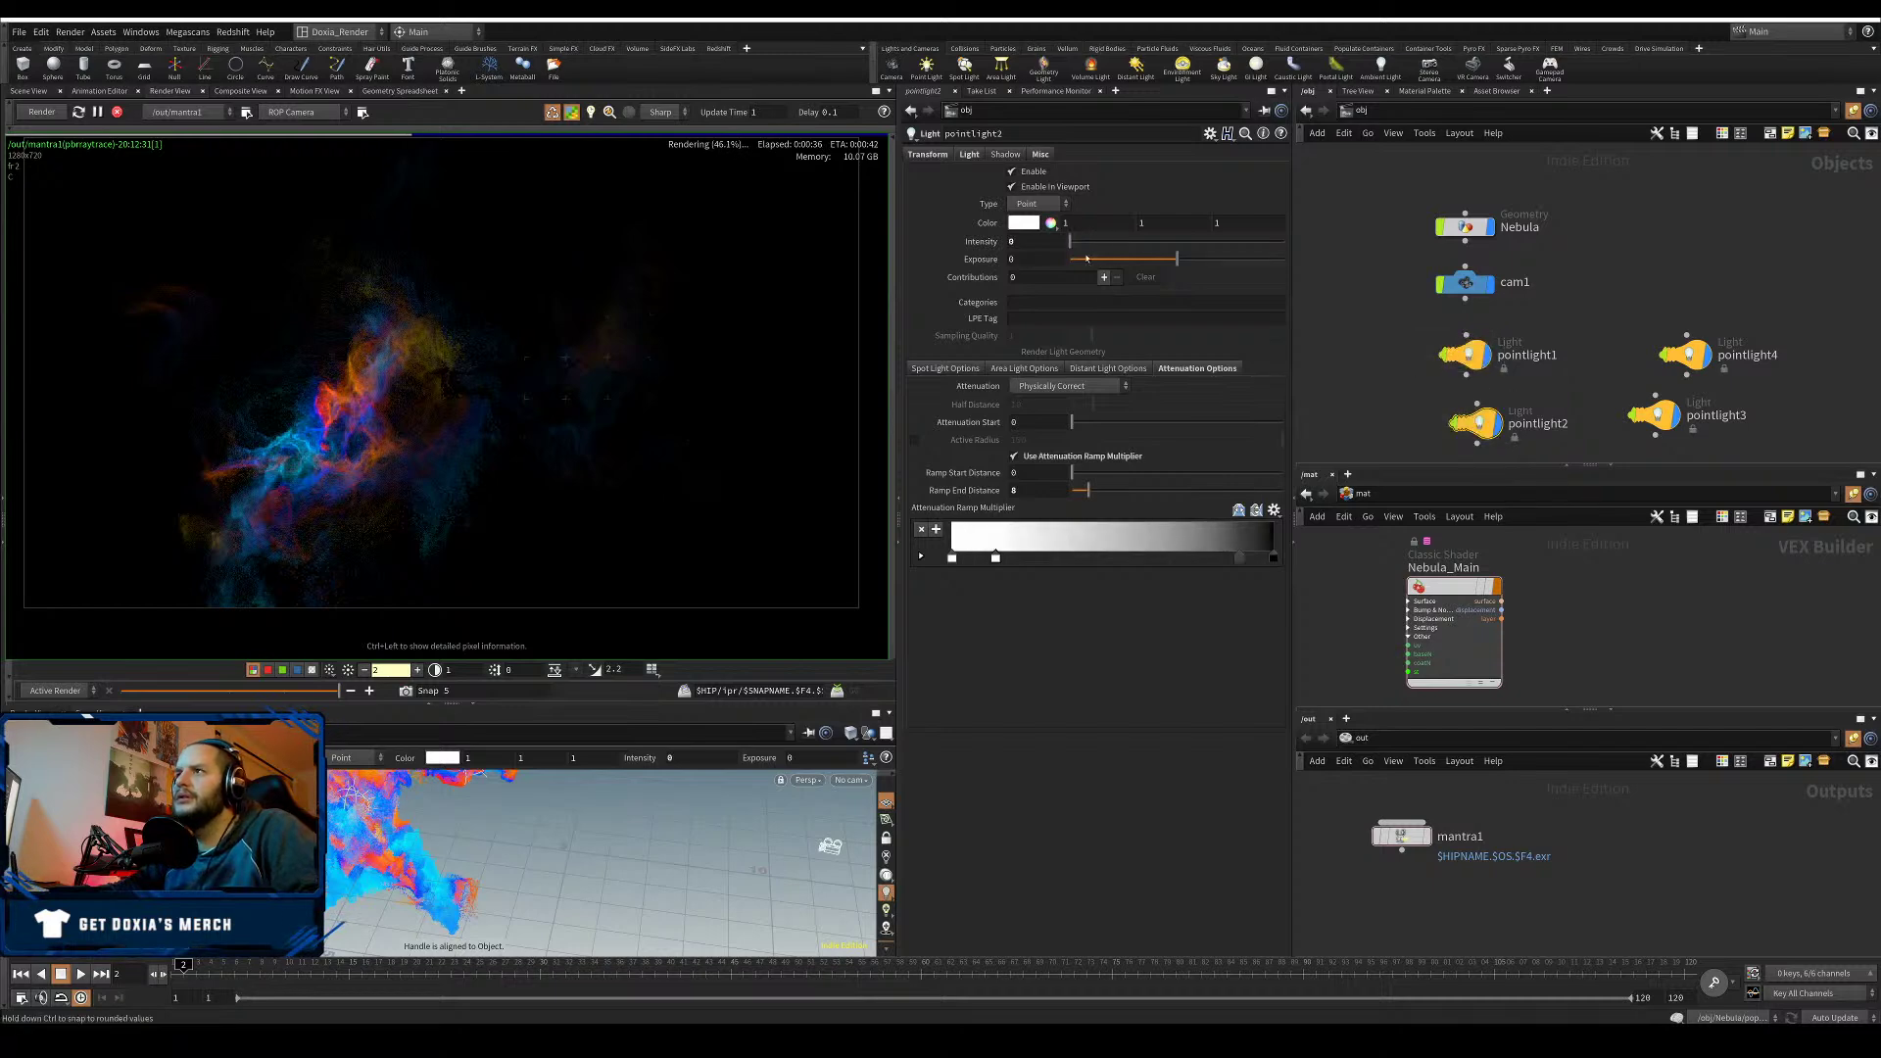
{"action": "left_click", "coordinate": [1019, 242]}
{"action": "type", "text": "1"}
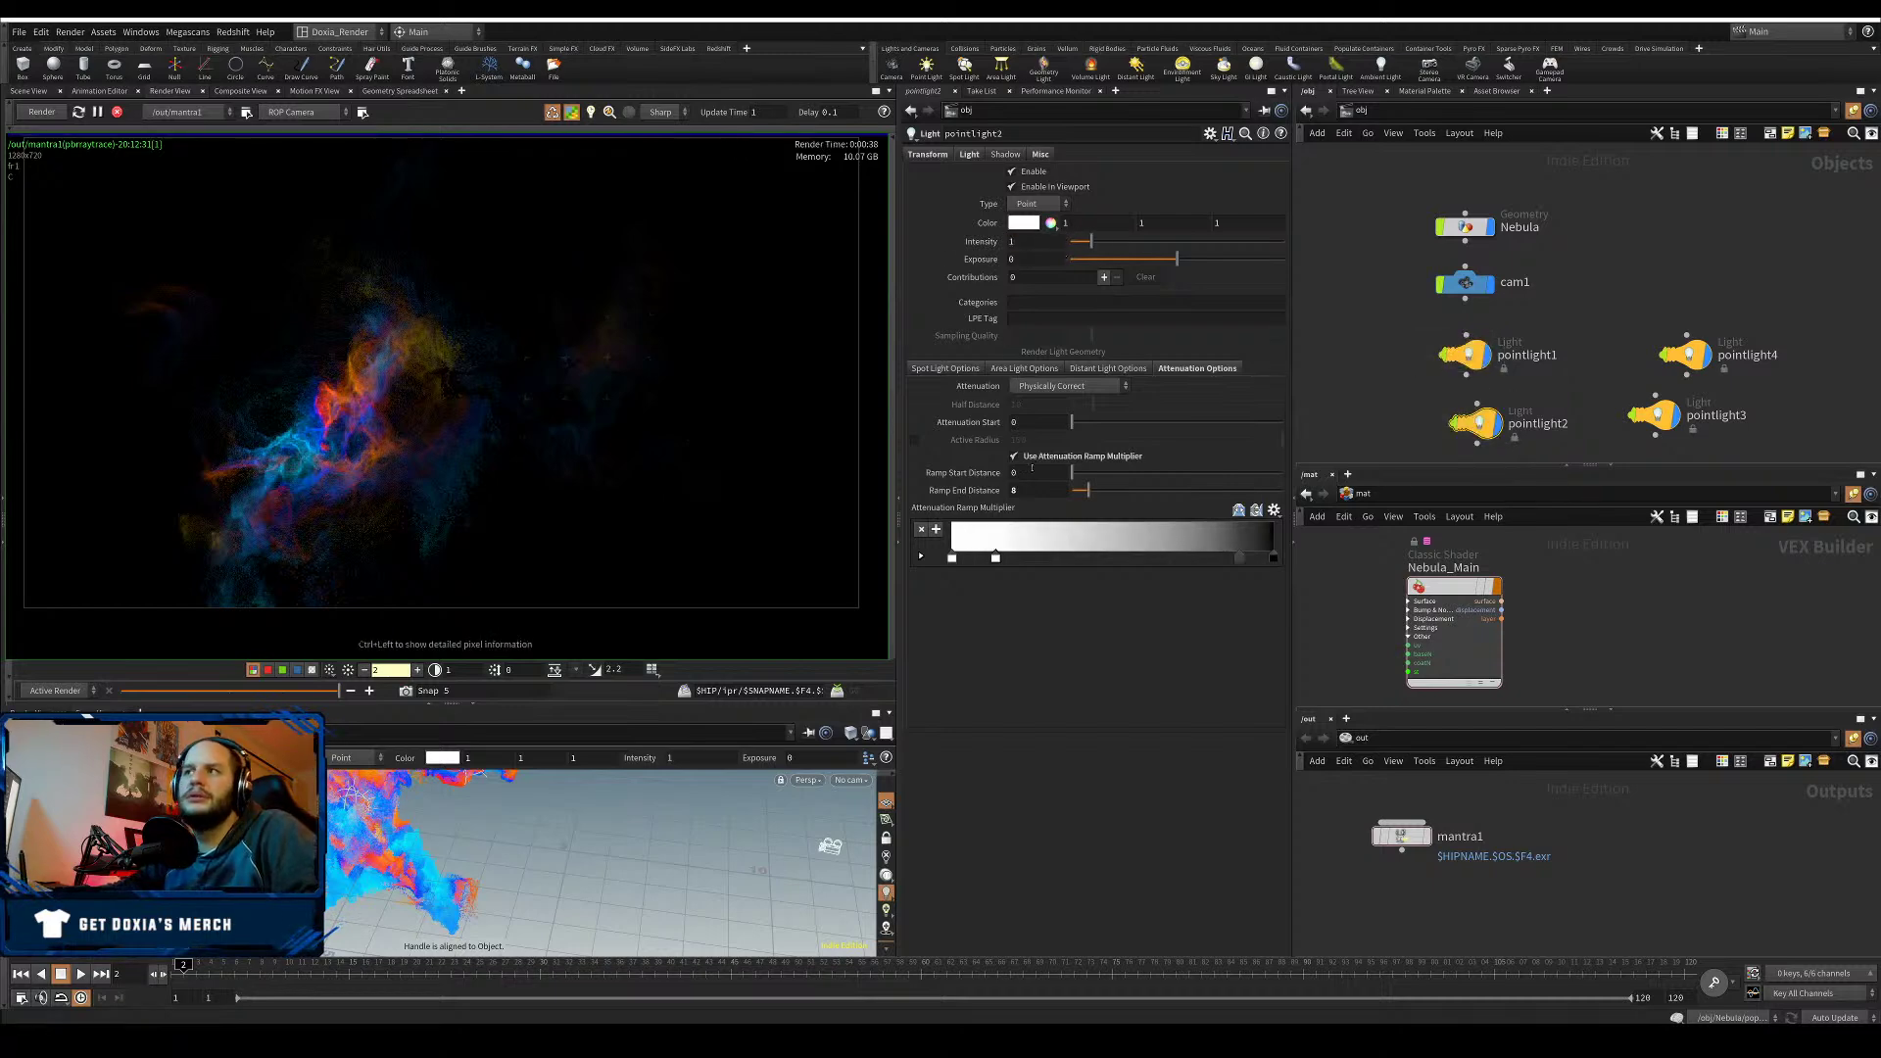
- Give pointlight2 a pale sky-blue colour (0.555, 0.7775, 1) by desaturating a cyan
{"action": "left_click", "coordinate": [1049, 223]}
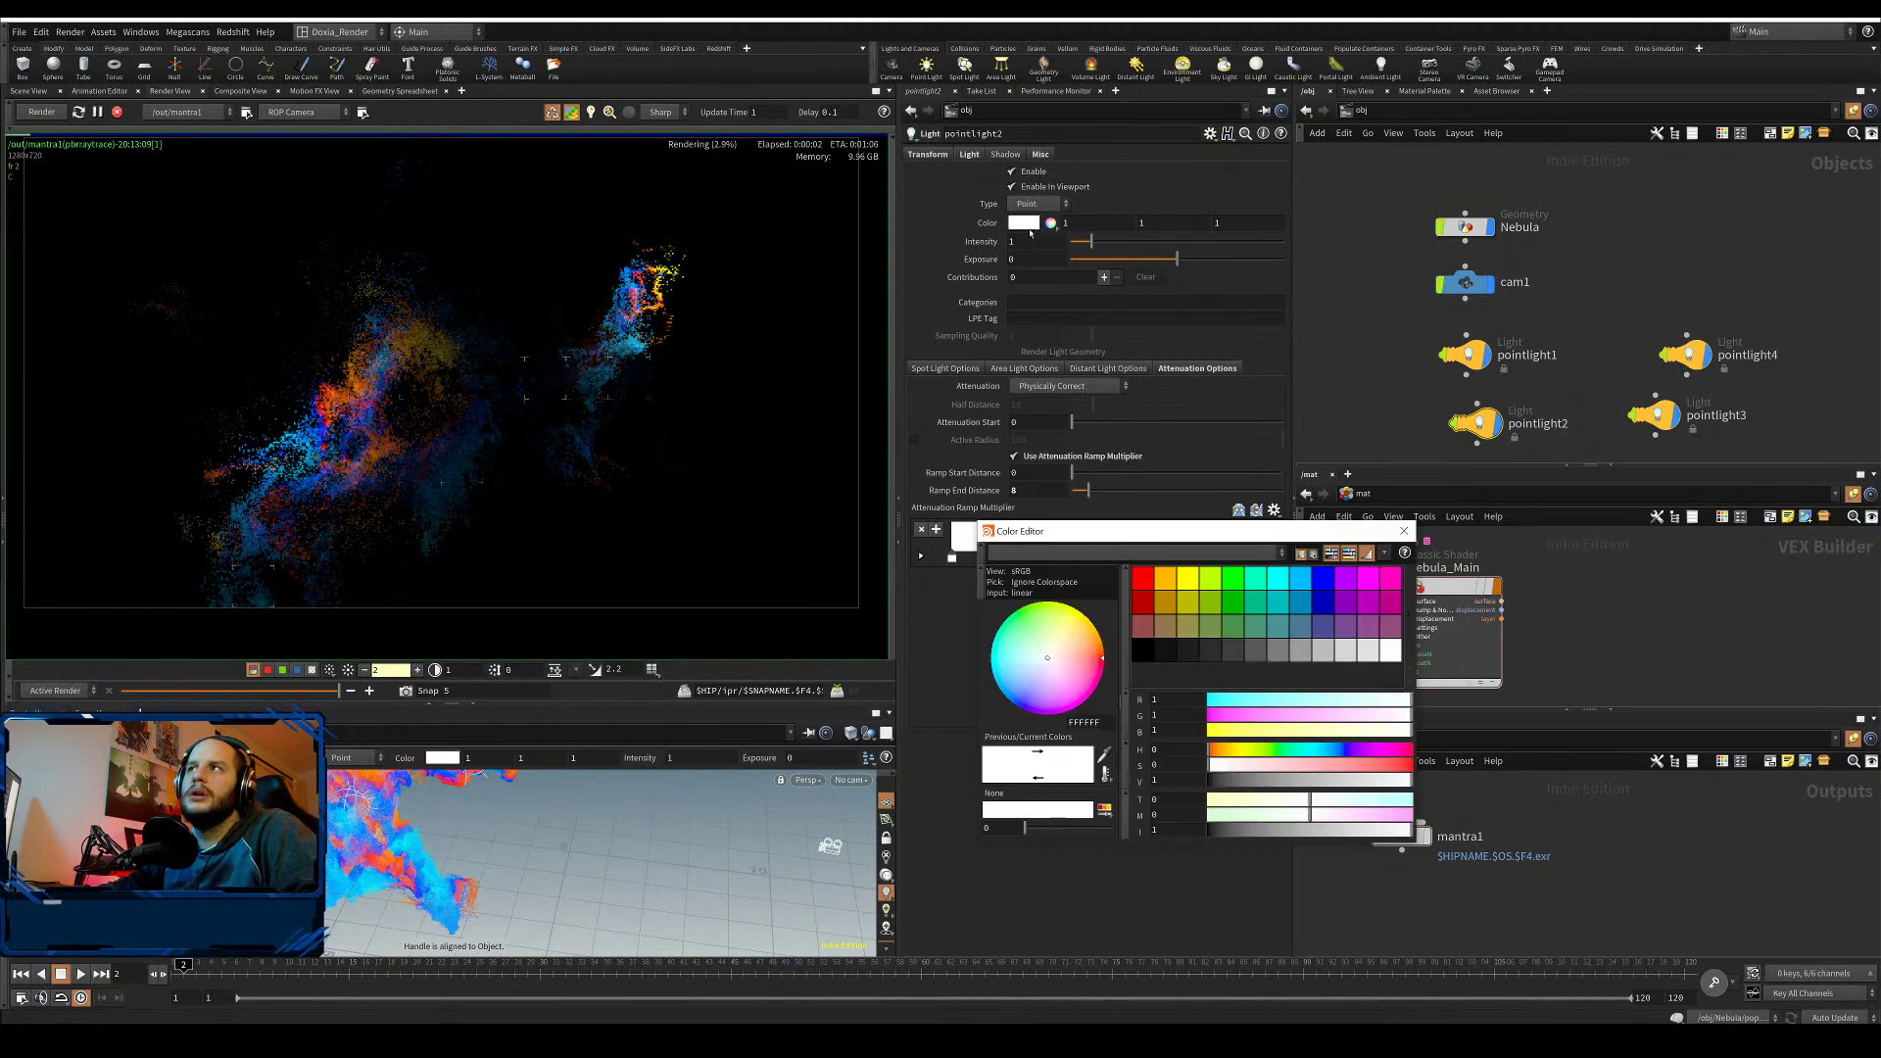
{"action": "left_click", "coordinate": [1301, 579]}
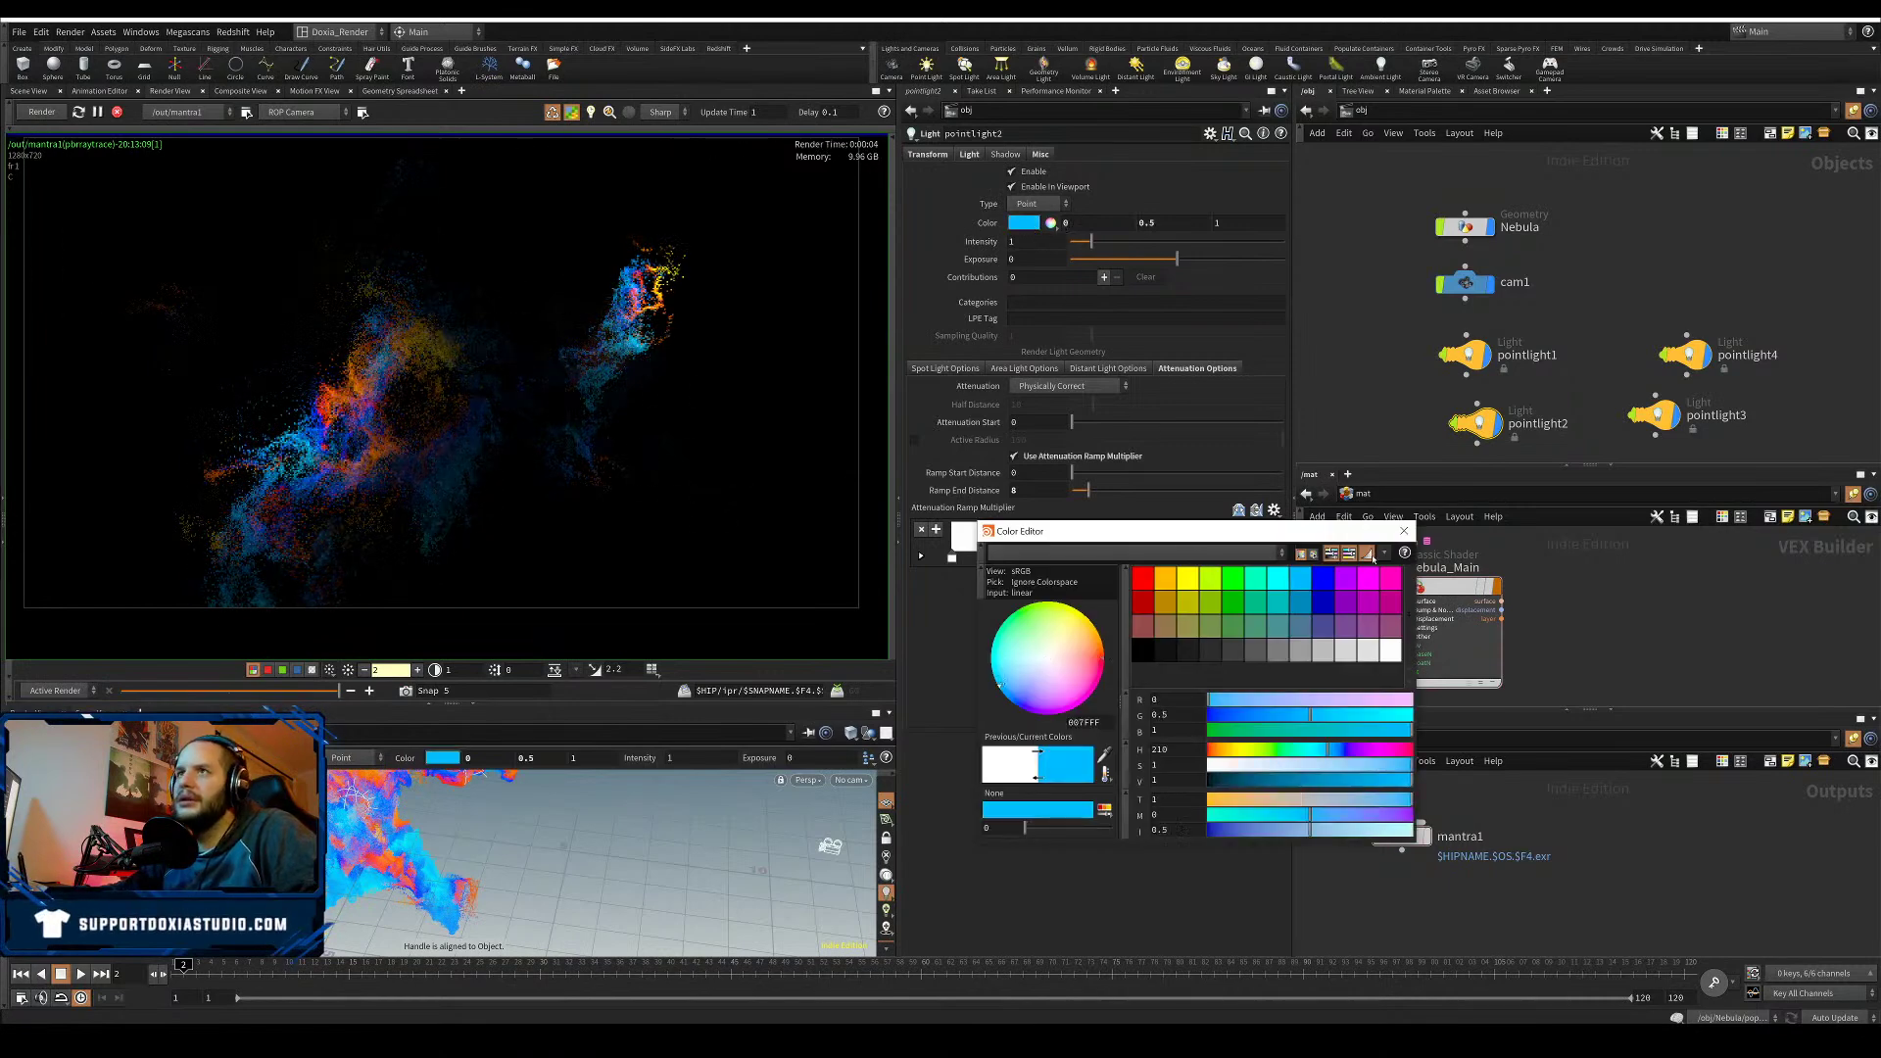
{"action": "left_click", "coordinate": [1333, 766]}
{"action": "left_click_drag", "start_coordinate": [1336, 766], "coordinate": [1283, 769]}
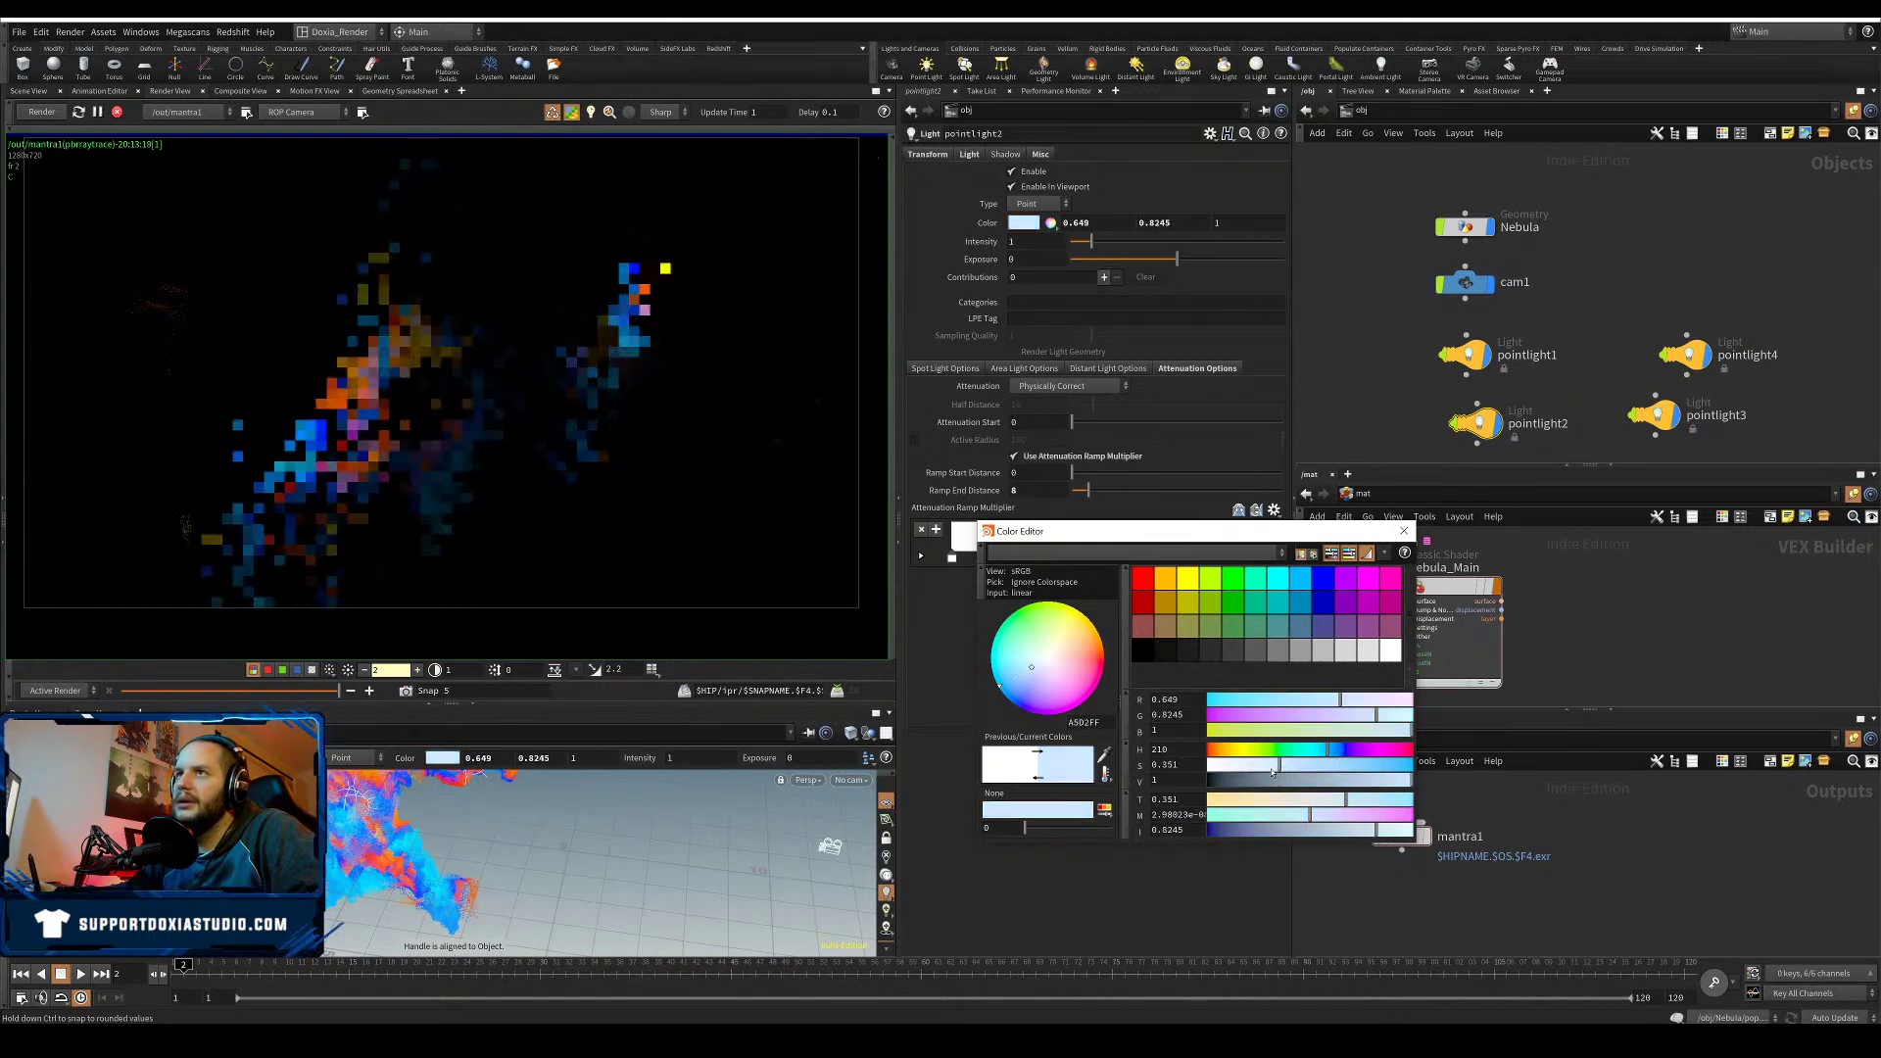
{"action": "left_click_drag", "start_coordinate": [1281, 768], "coordinate": [1301, 768]}
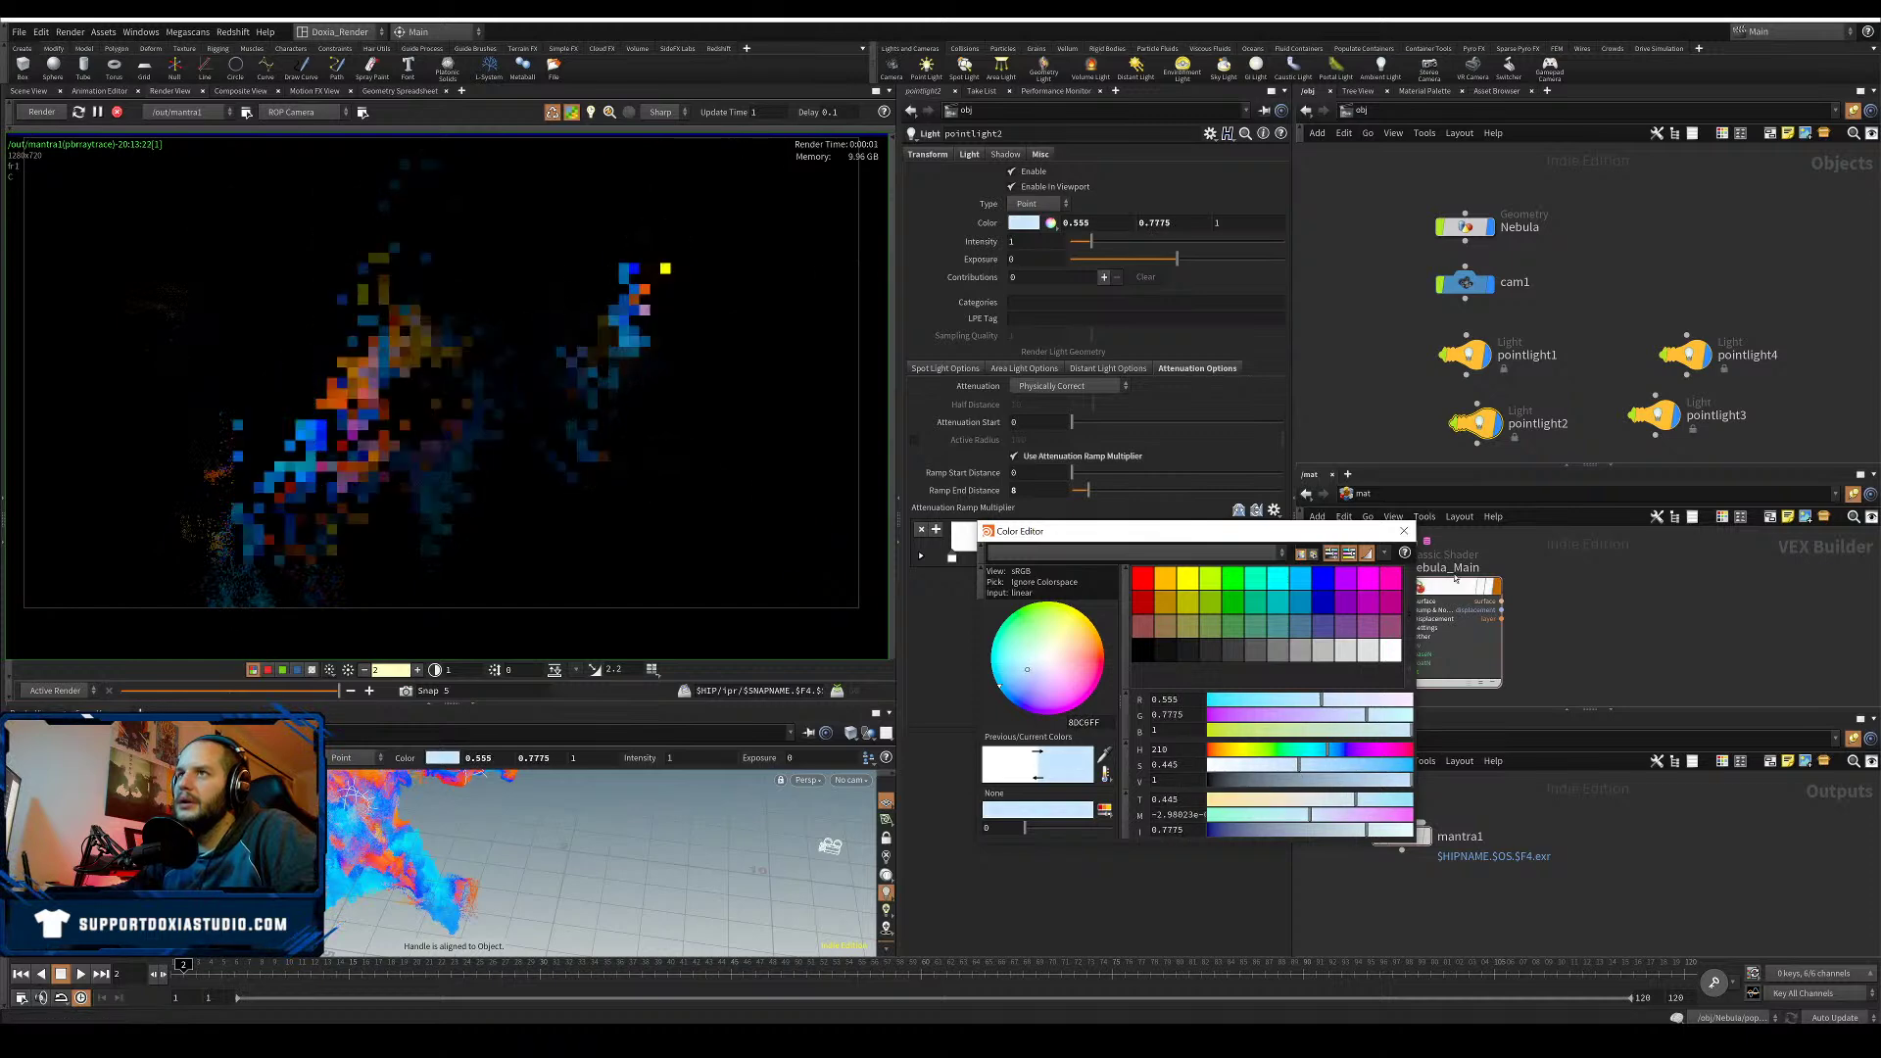
{"action": "left_click", "coordinate": [1404, 531]}
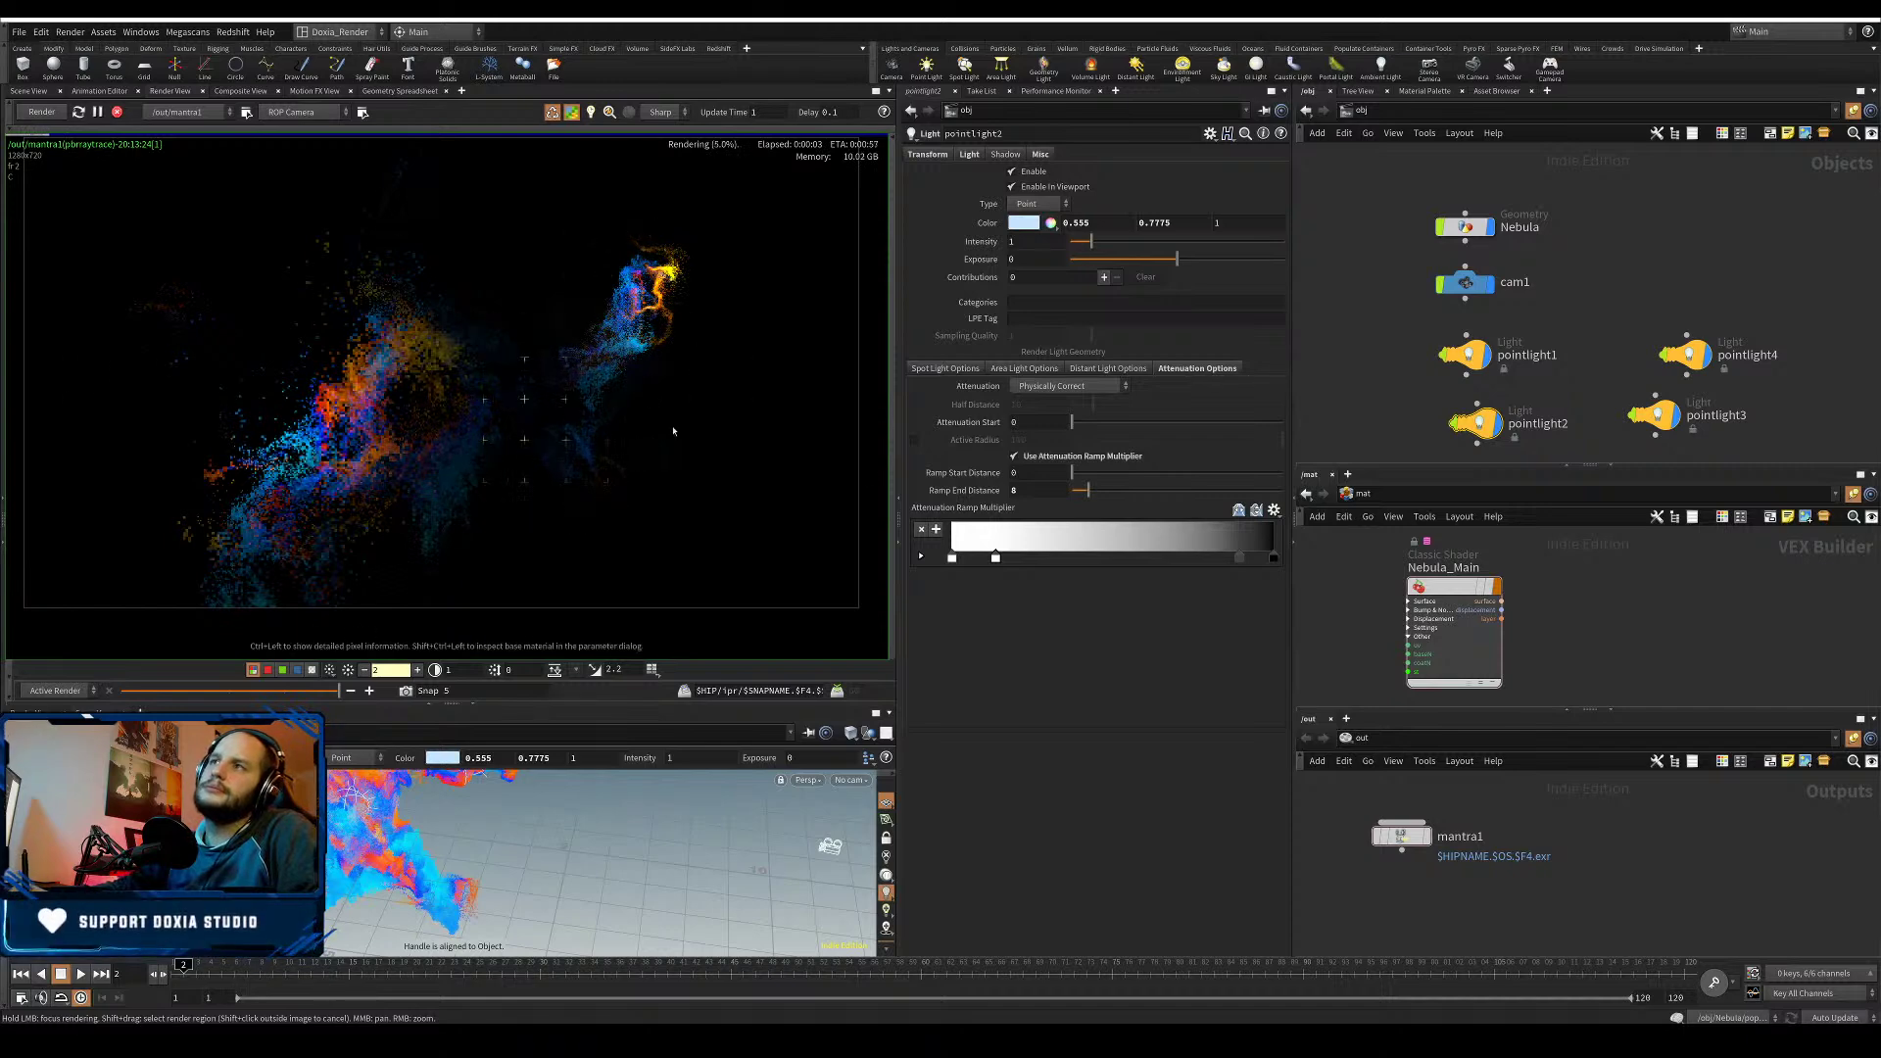
- Shorten pointlight2's ramp end distance to 4 and move the light into the nebula
{"action": "key", "text": "Return"}
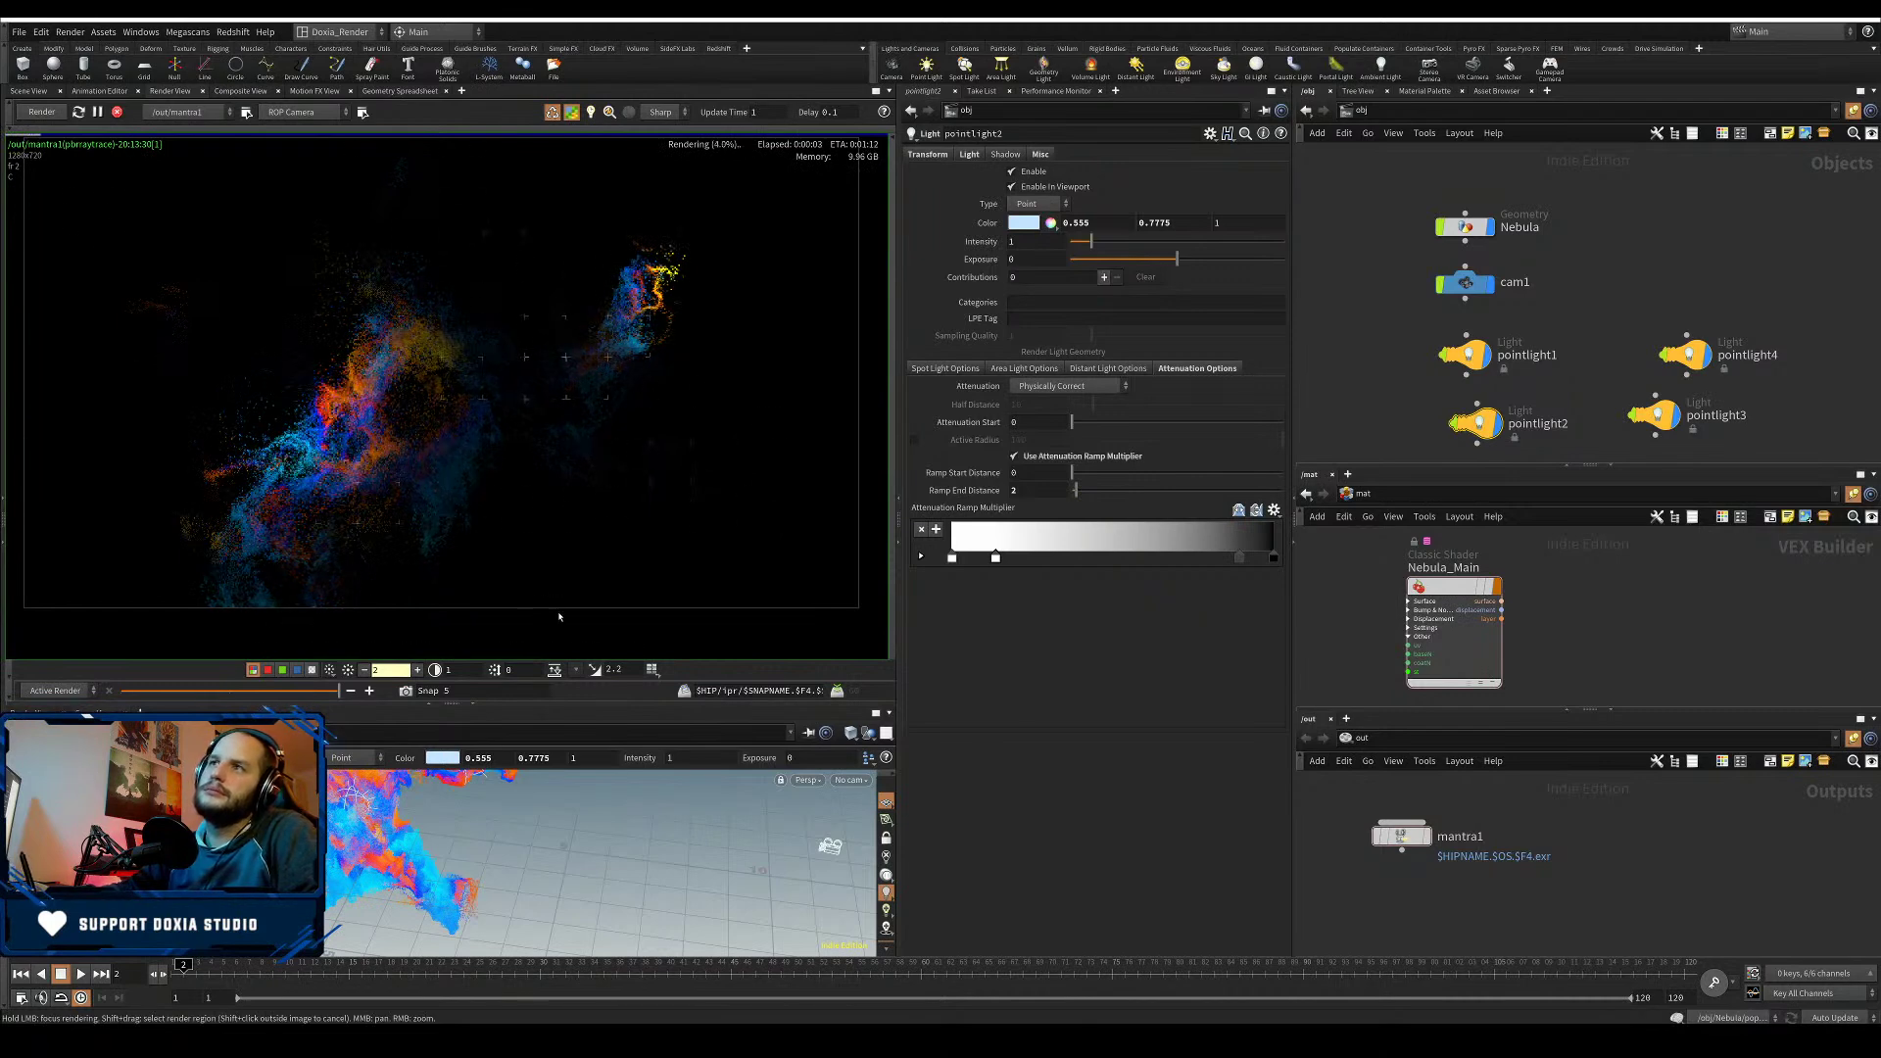
{"action": "left_click_drag", "start_coordinate": [1030, 492], "coordinate": [1000, 494]}
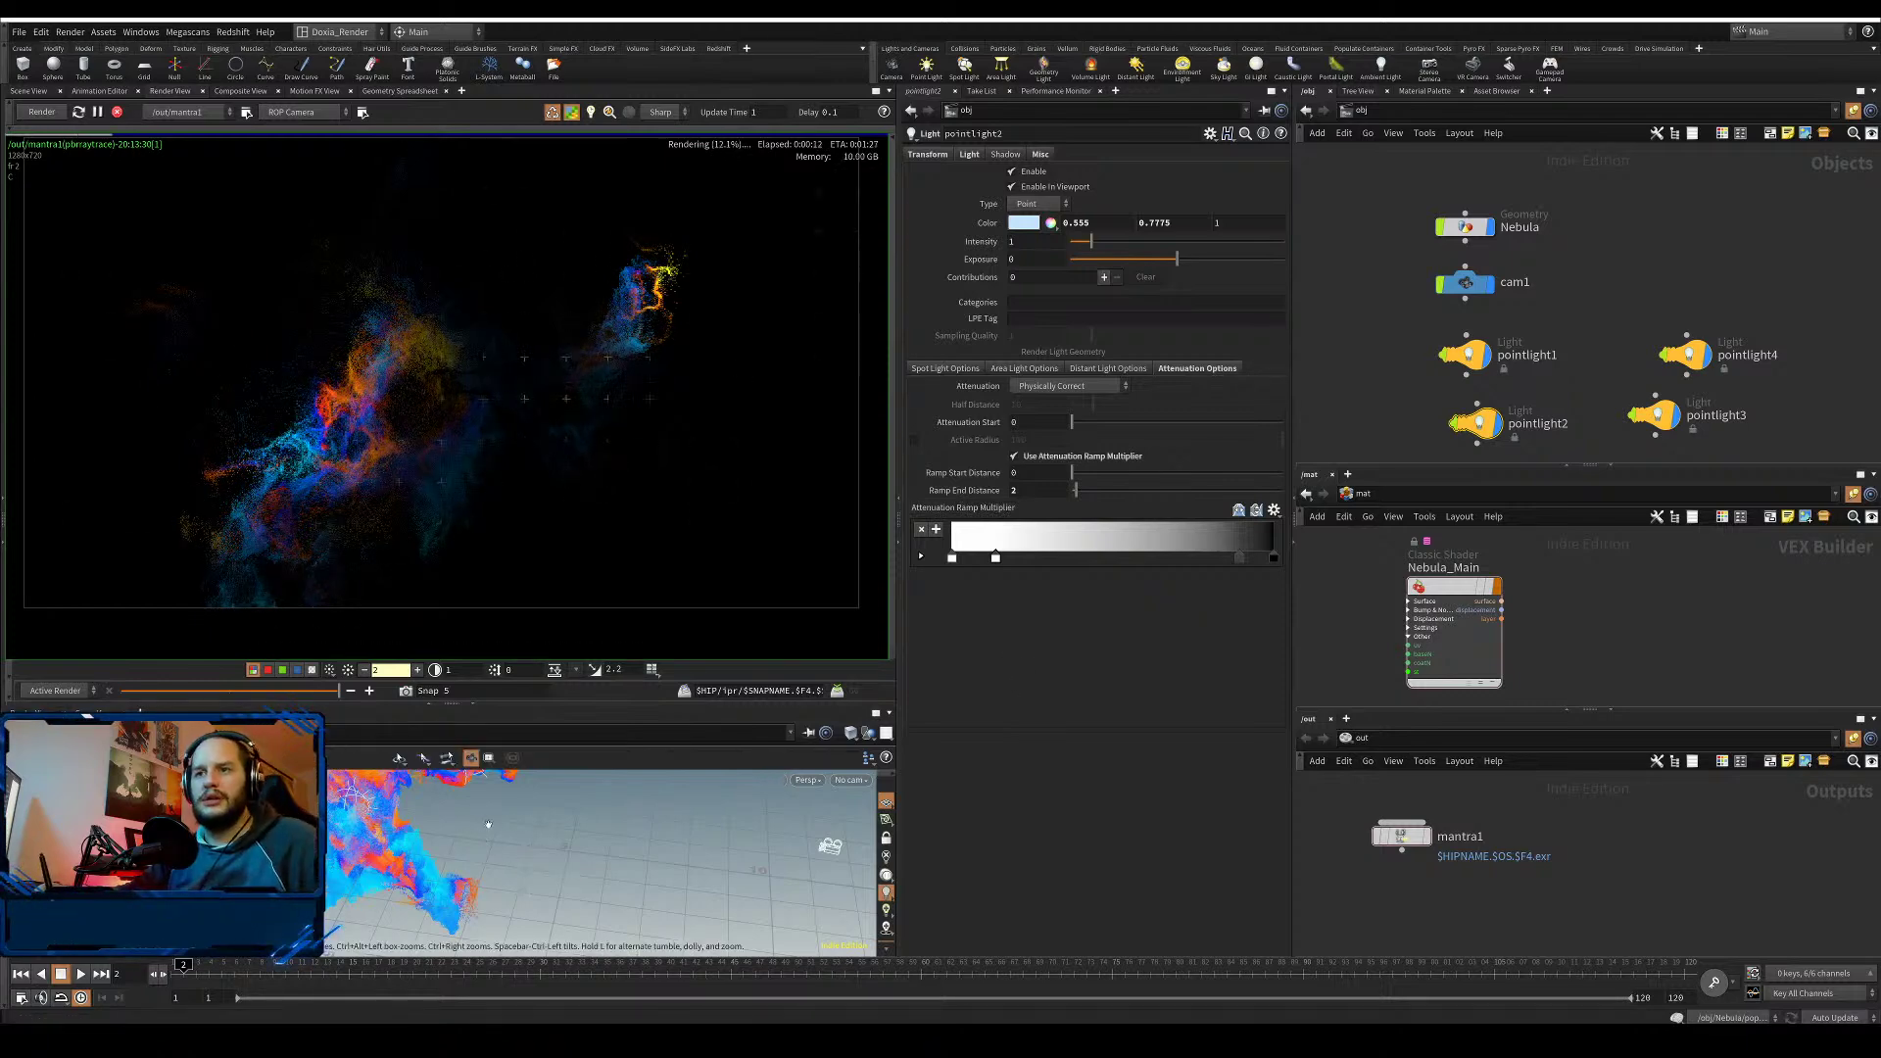
{"action": "left_click_drag", "start_coordinate": [495, 833], "coordinate": [378, 1012], "text": "alt"}
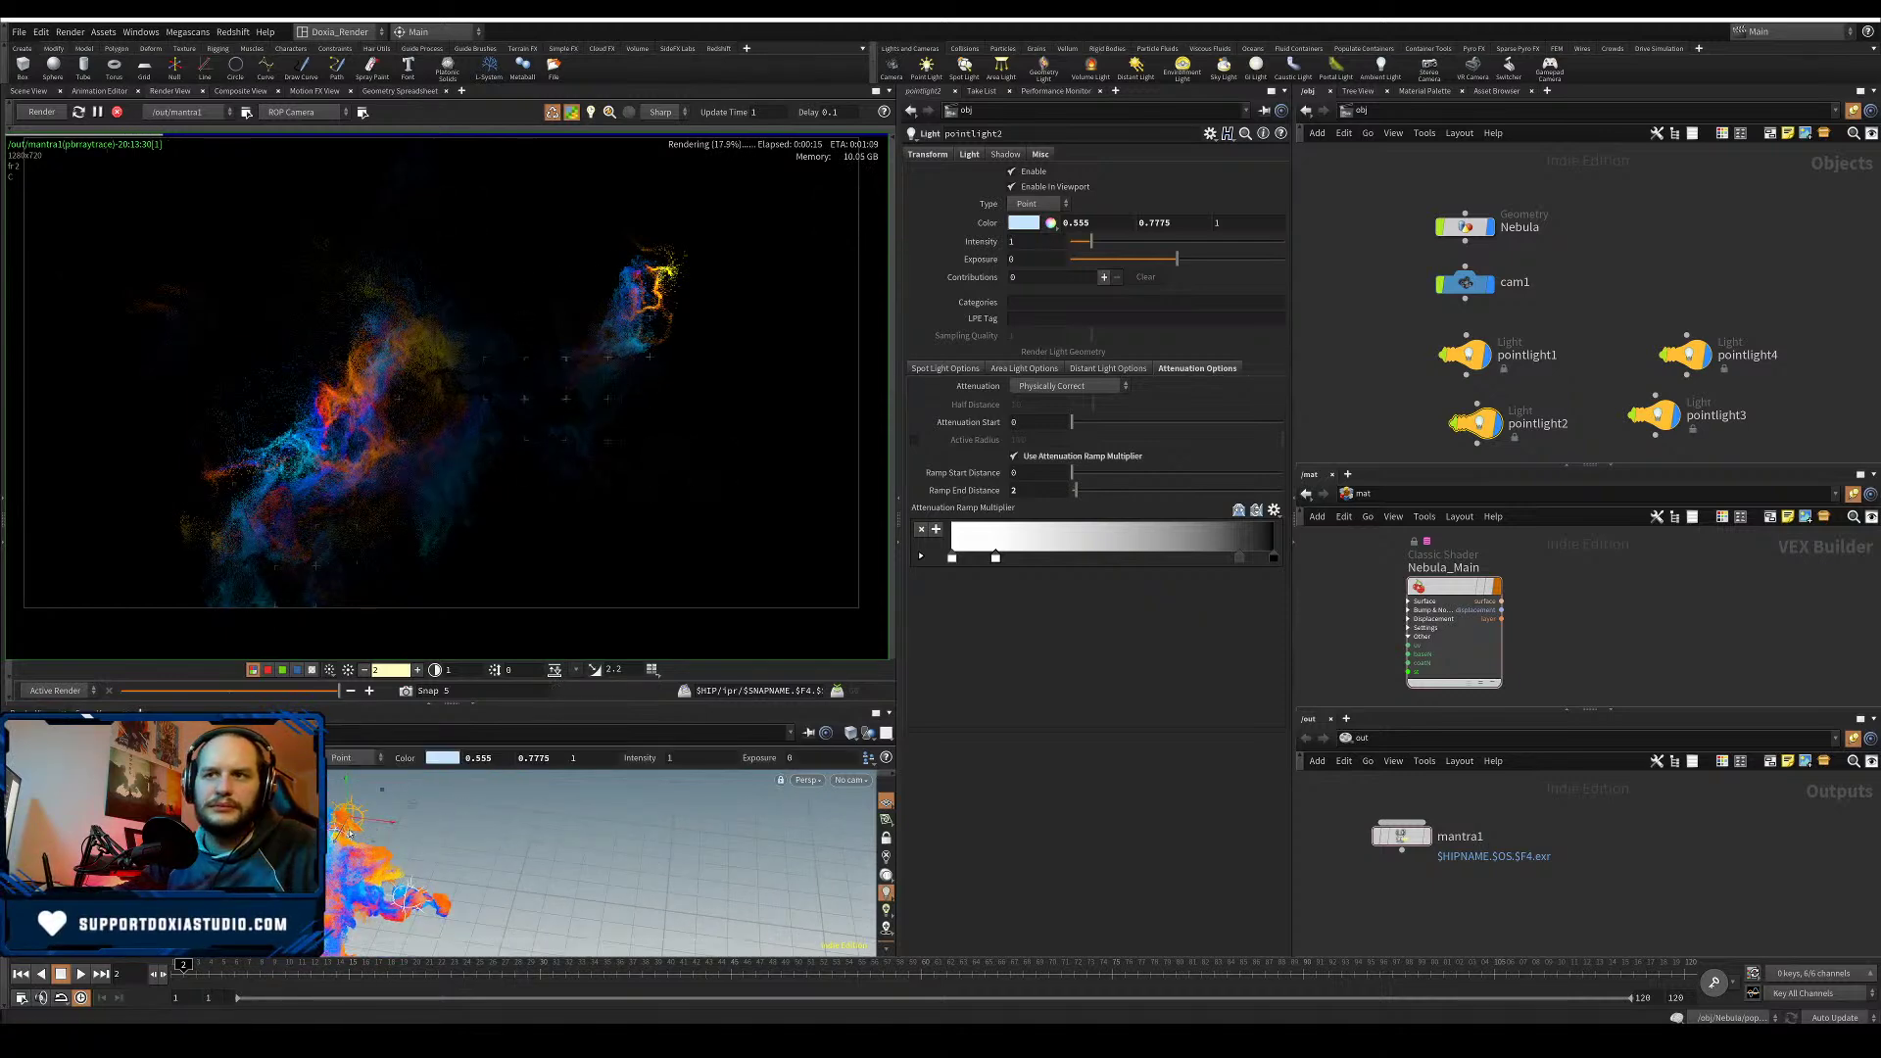
{"action": "left_click_drag", "start_coordinate": [326, 863], "coordinate": [329, 859]}
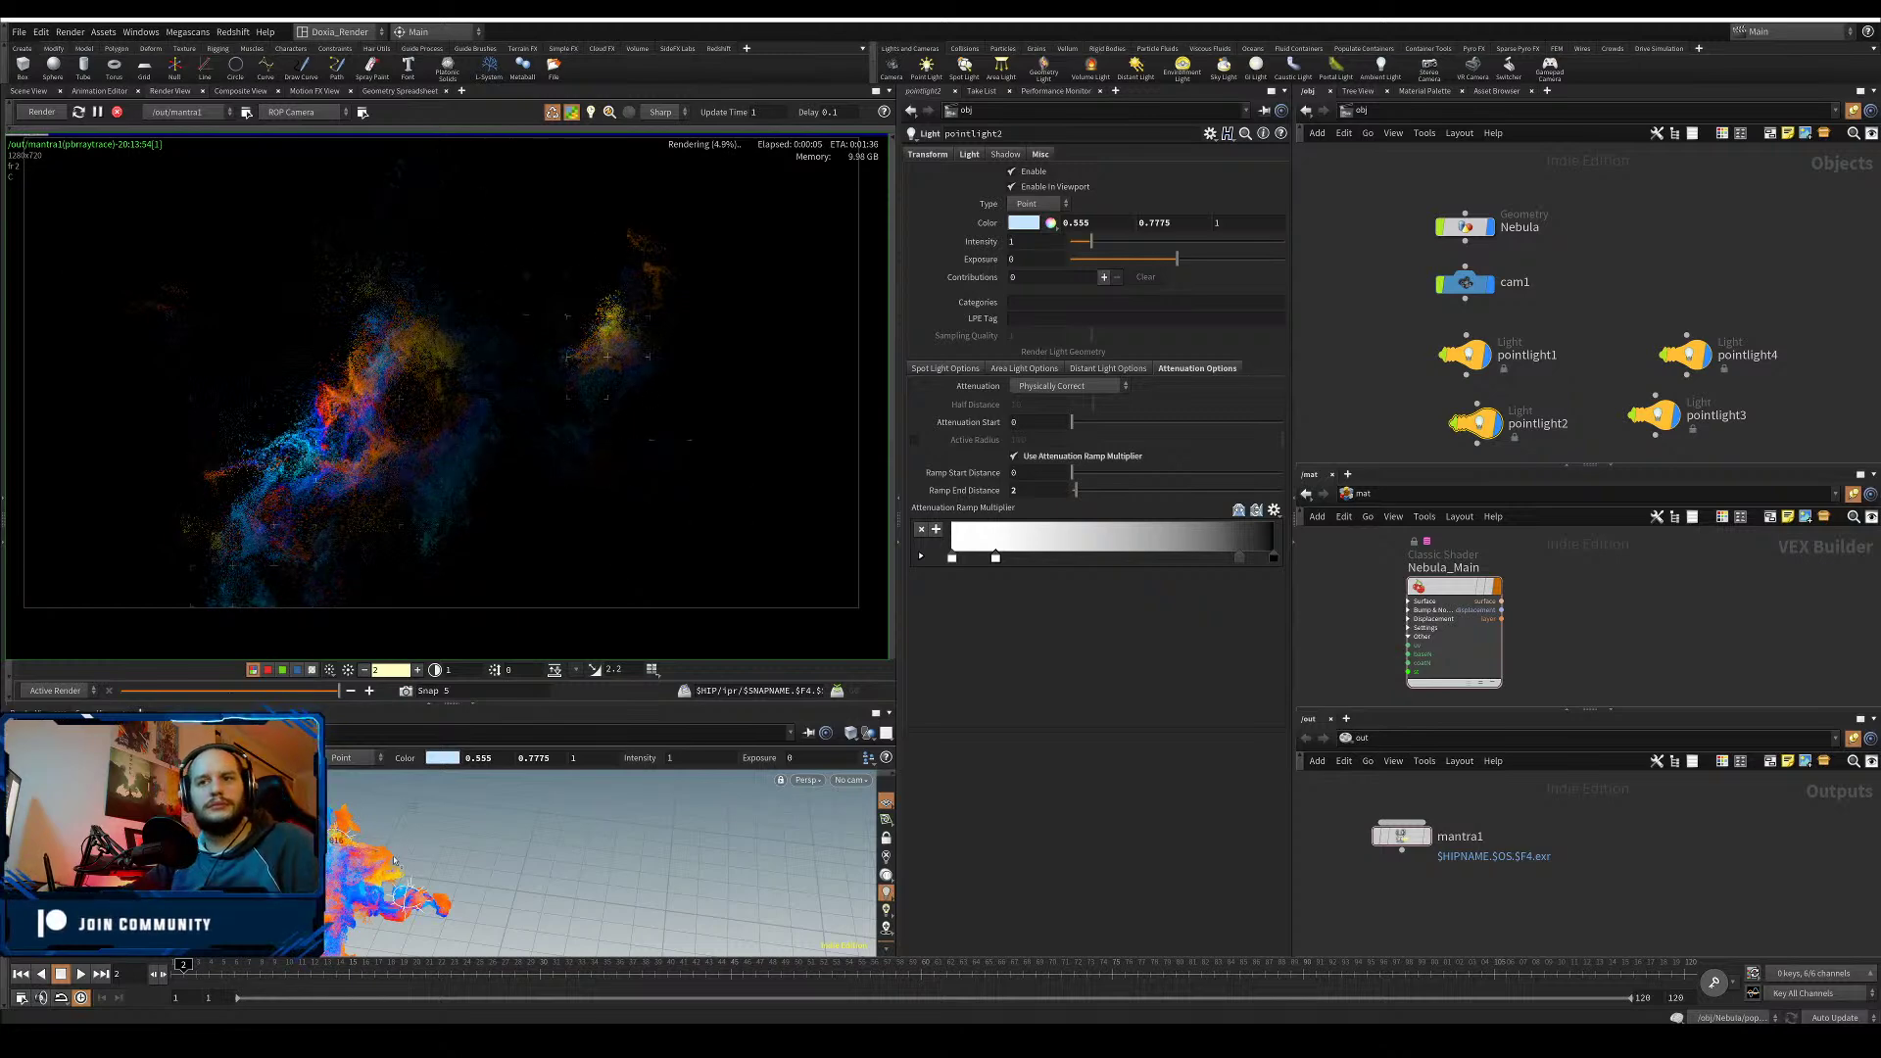
{"action": "left_click_drag", "start_coordinate": [410, 861], "coordinate": [461, 871]}
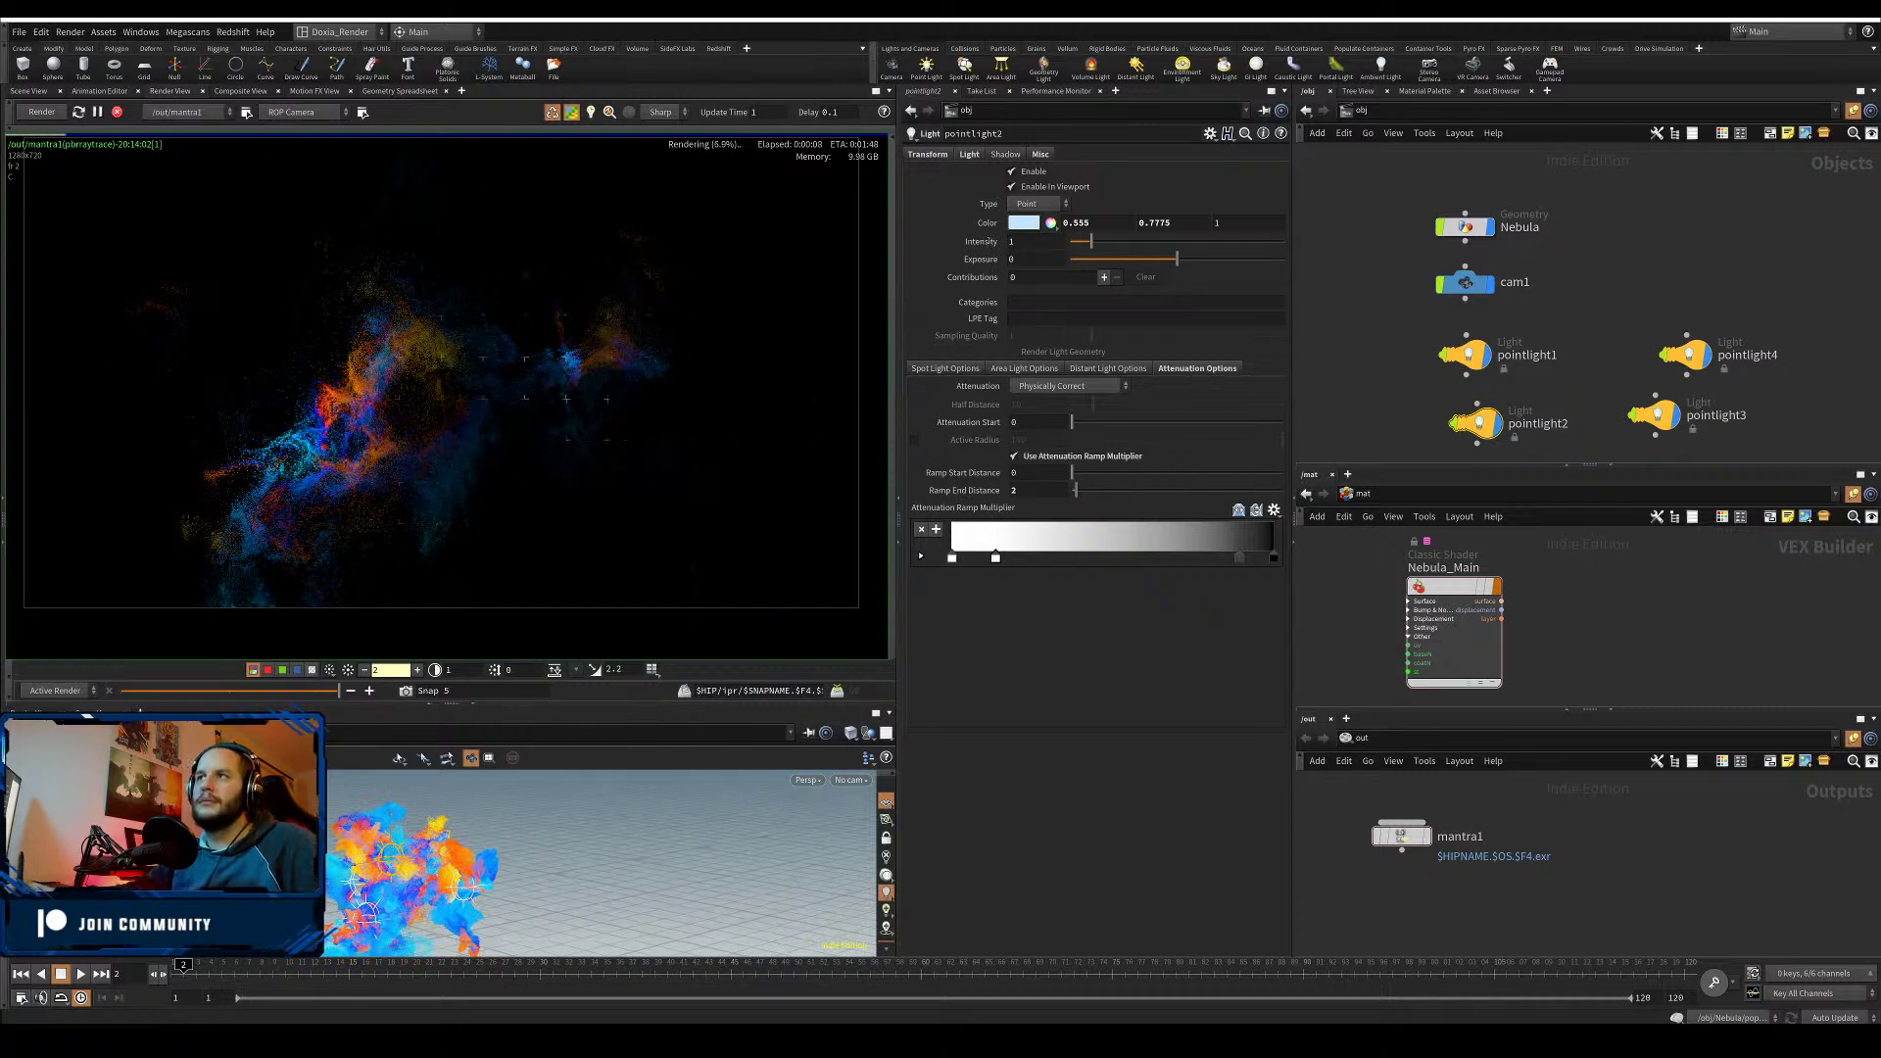
- Raise pointlight2's intensity to 2
{"action": "left_click_drag", "start_coordinate": [1023, 242], "coordinate": [995, 242]}
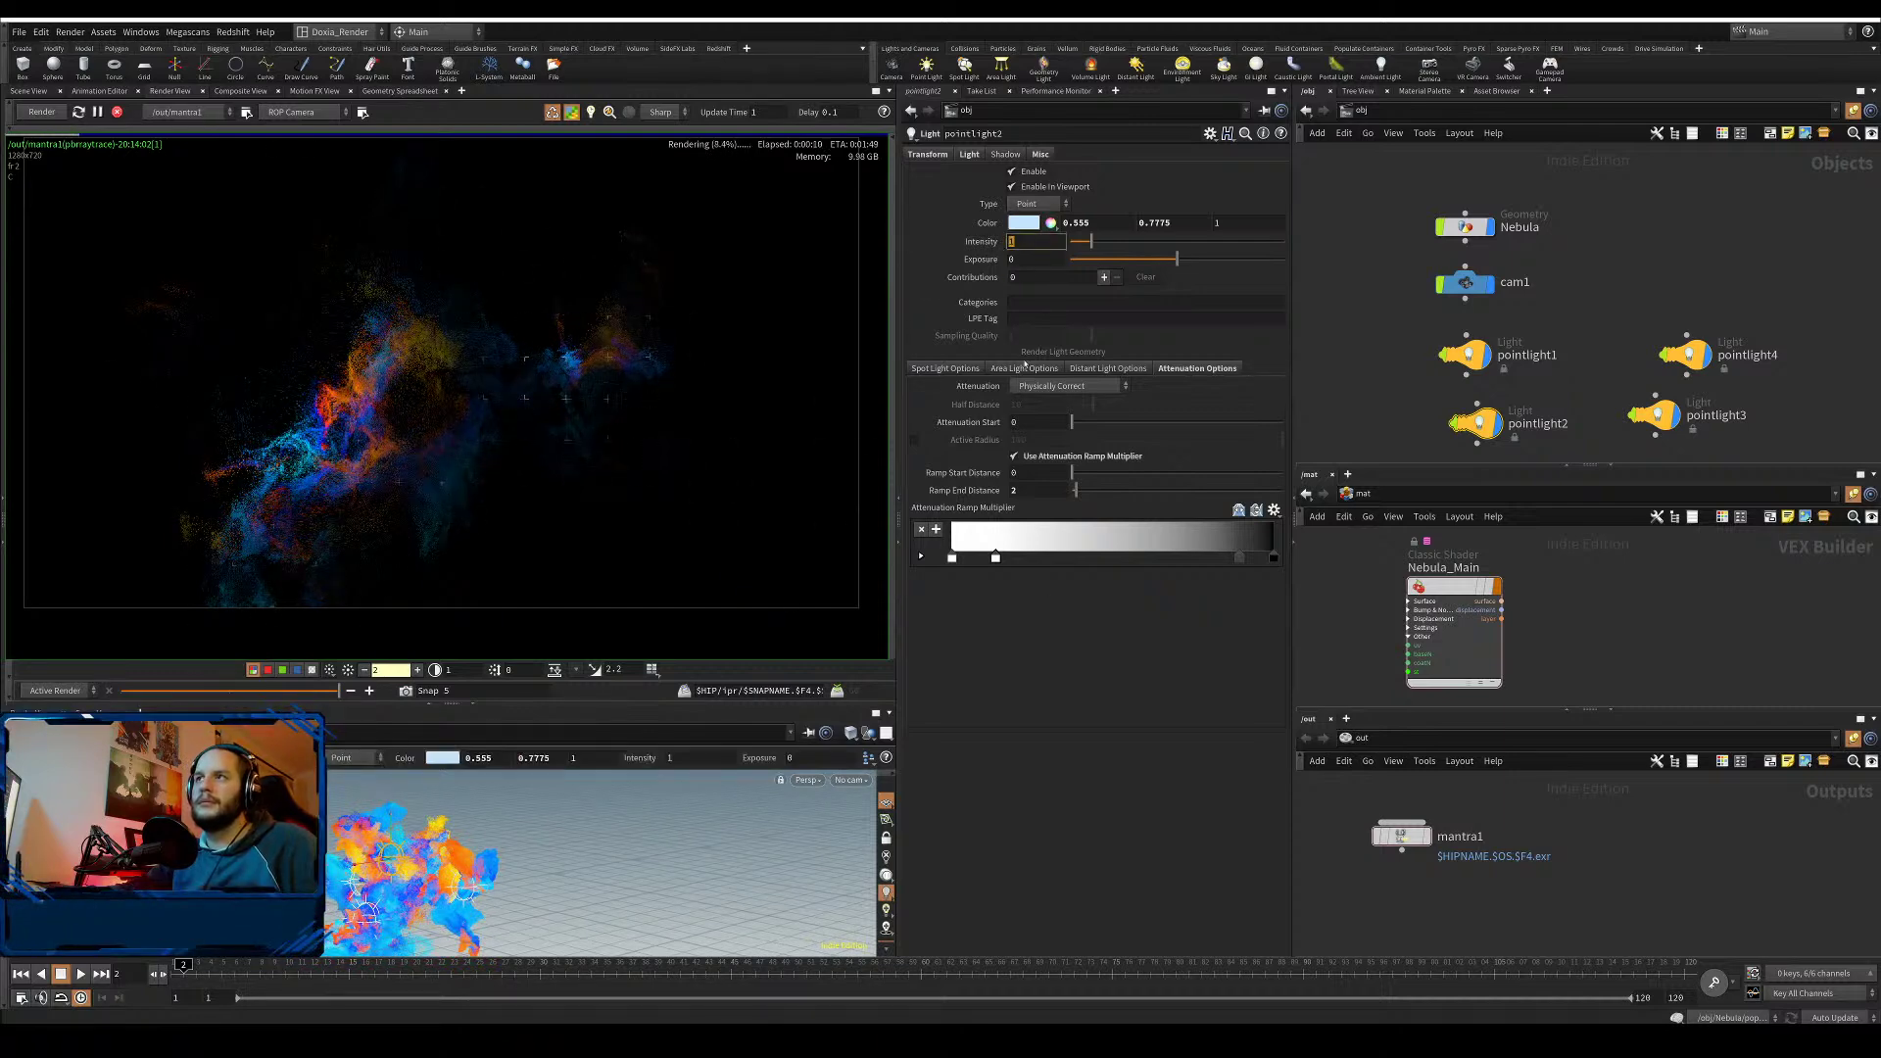
{"action": "type", "text": "2"}
{"action": "key", "text": "Return"}
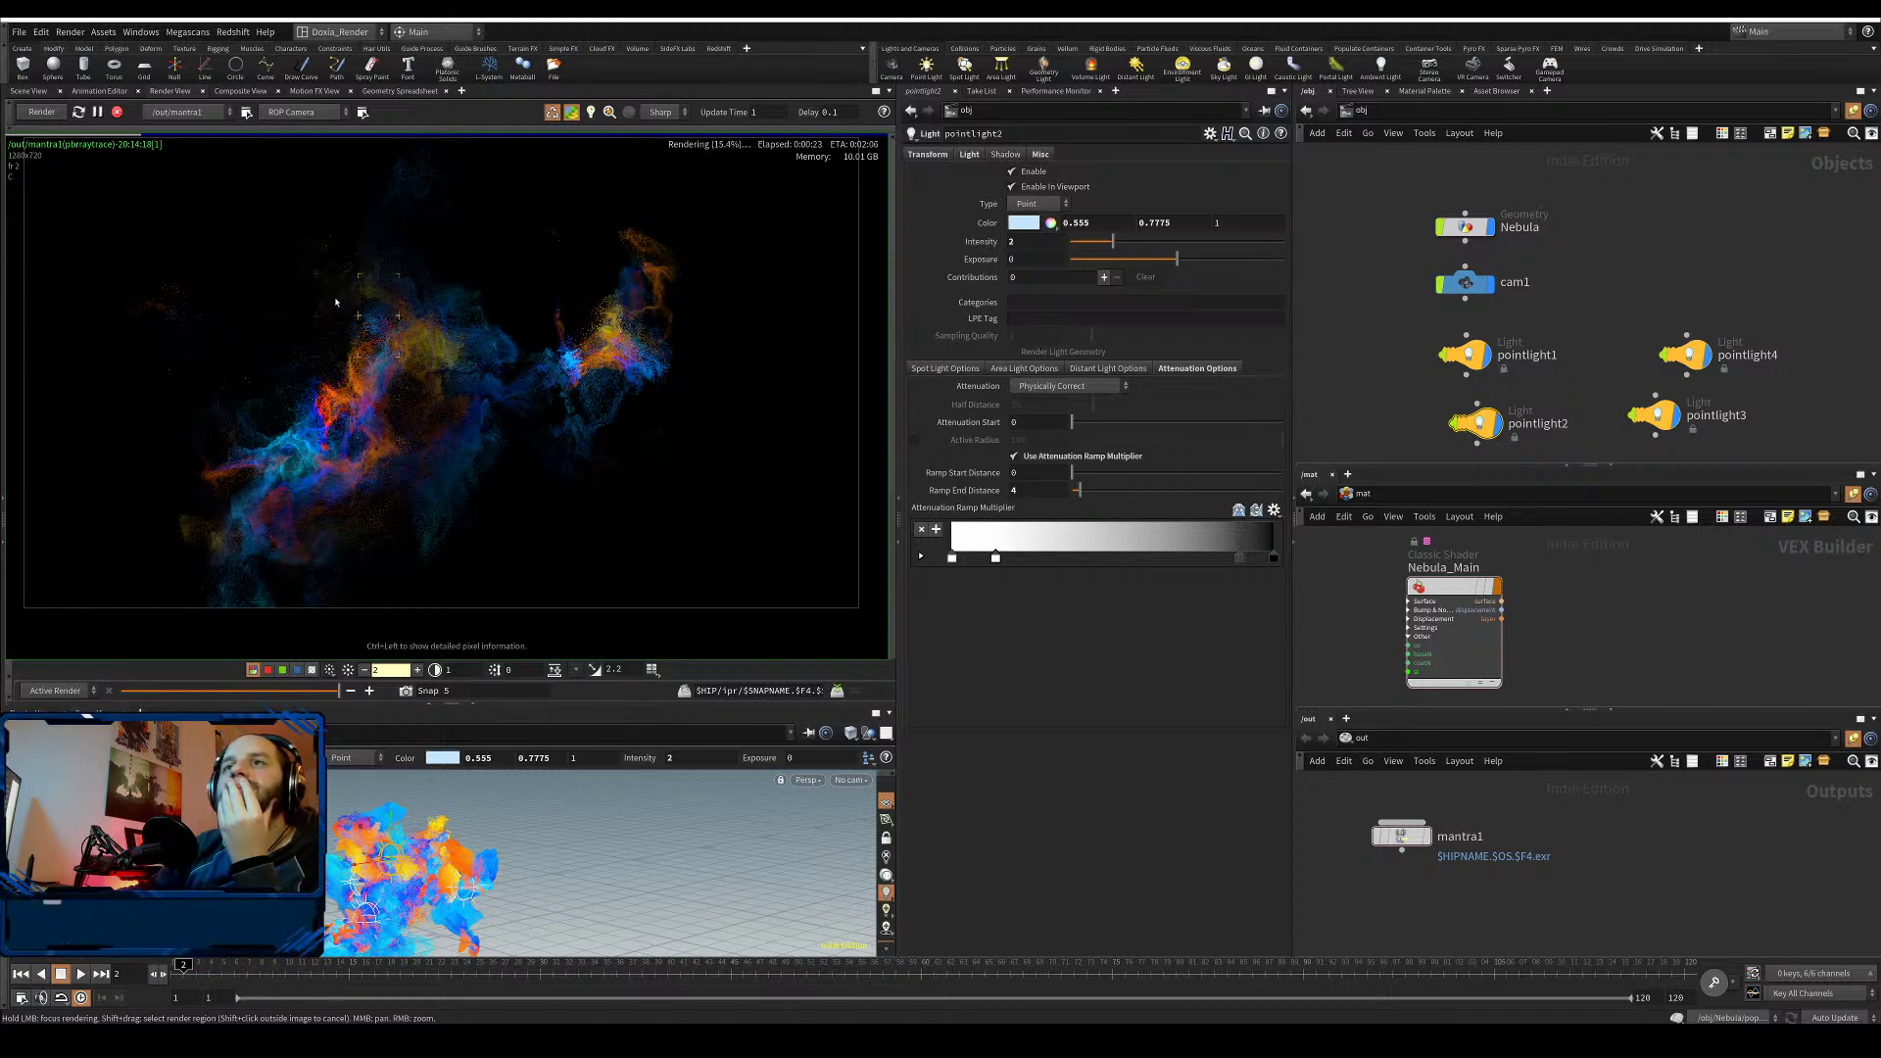
- Look through cam1 in the viewport and lock the view to the camera
{"action": "left_click", "coordinate": [852, 781], "text": "ctrl"}
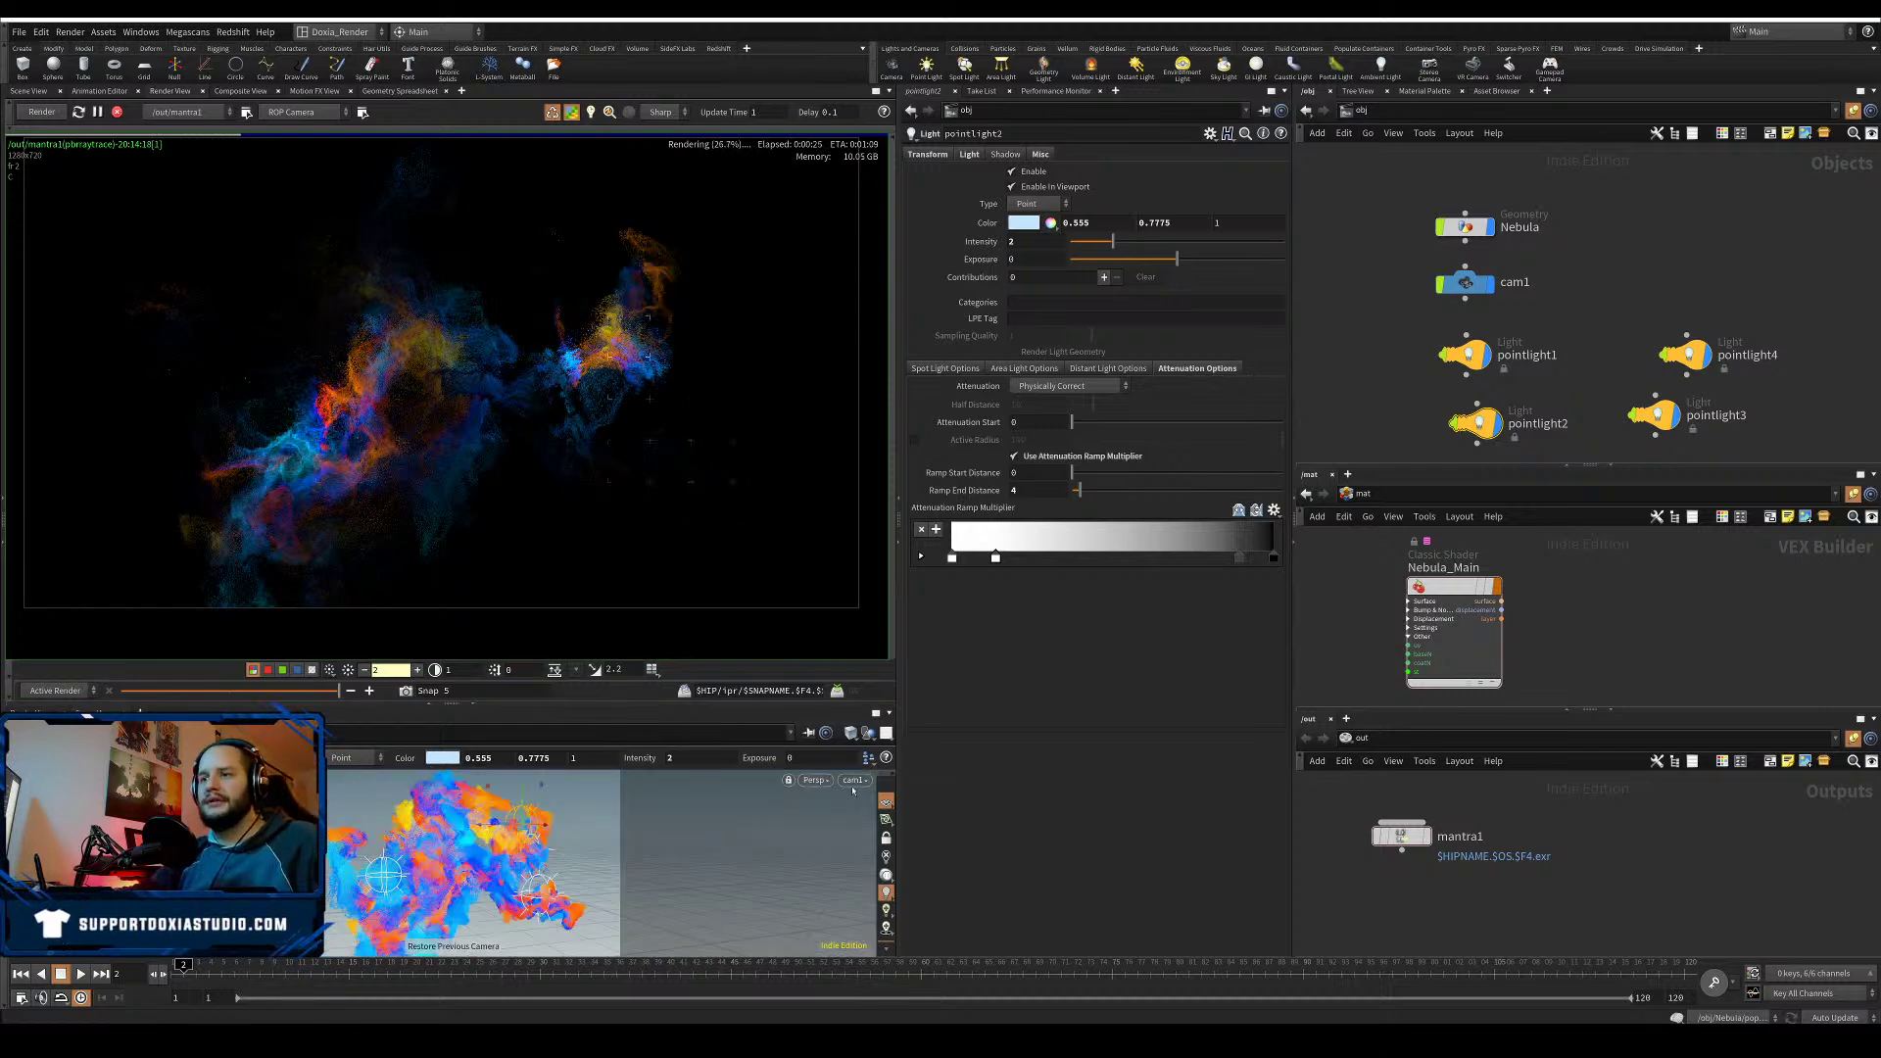
{"action": "right_click_drag", "start_coordinate": [537, 833], "coordinate": [655, 797], "text": "alt"}
{"action": "left_click_drag", "start_coordinate": [655, 797], "coordinate": [422, 884], "text": "alt"}
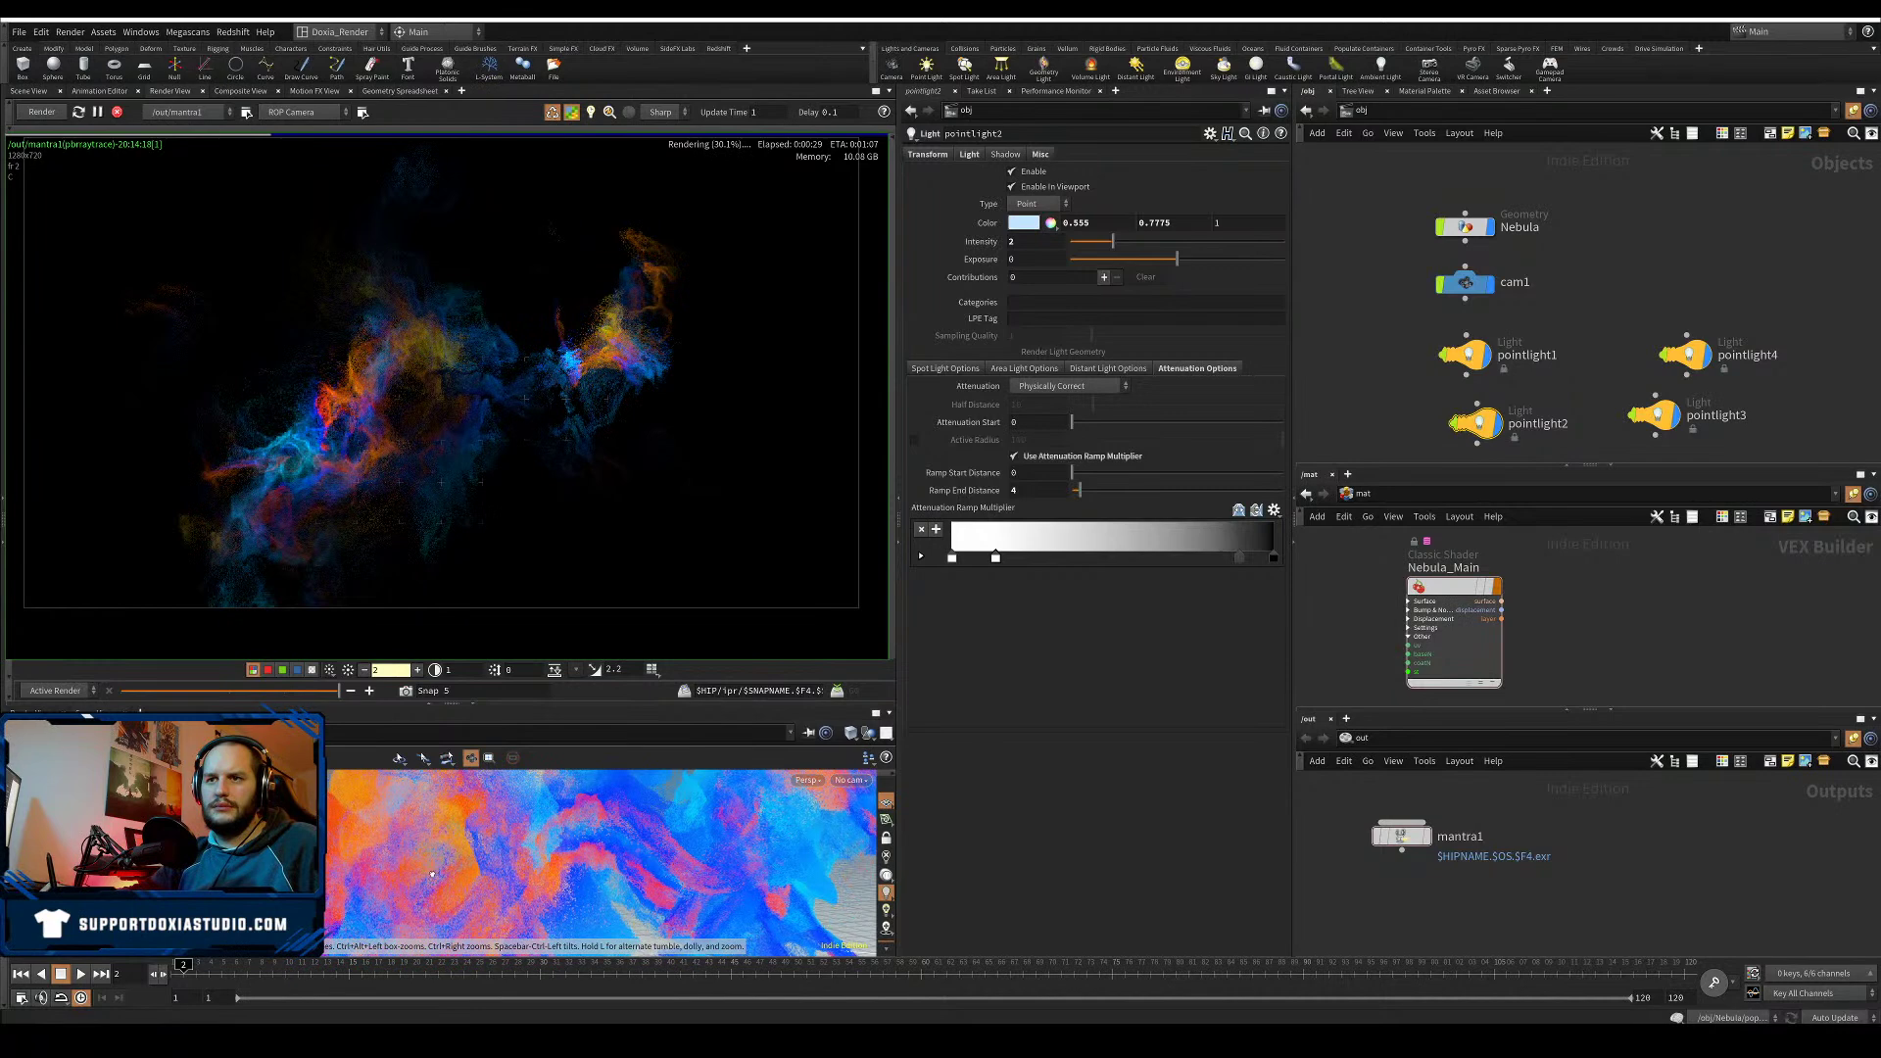
{"action": "left_click", "coordinate": [851, 781]}
{"action": "left_click", "coordinate": [867, 852]}
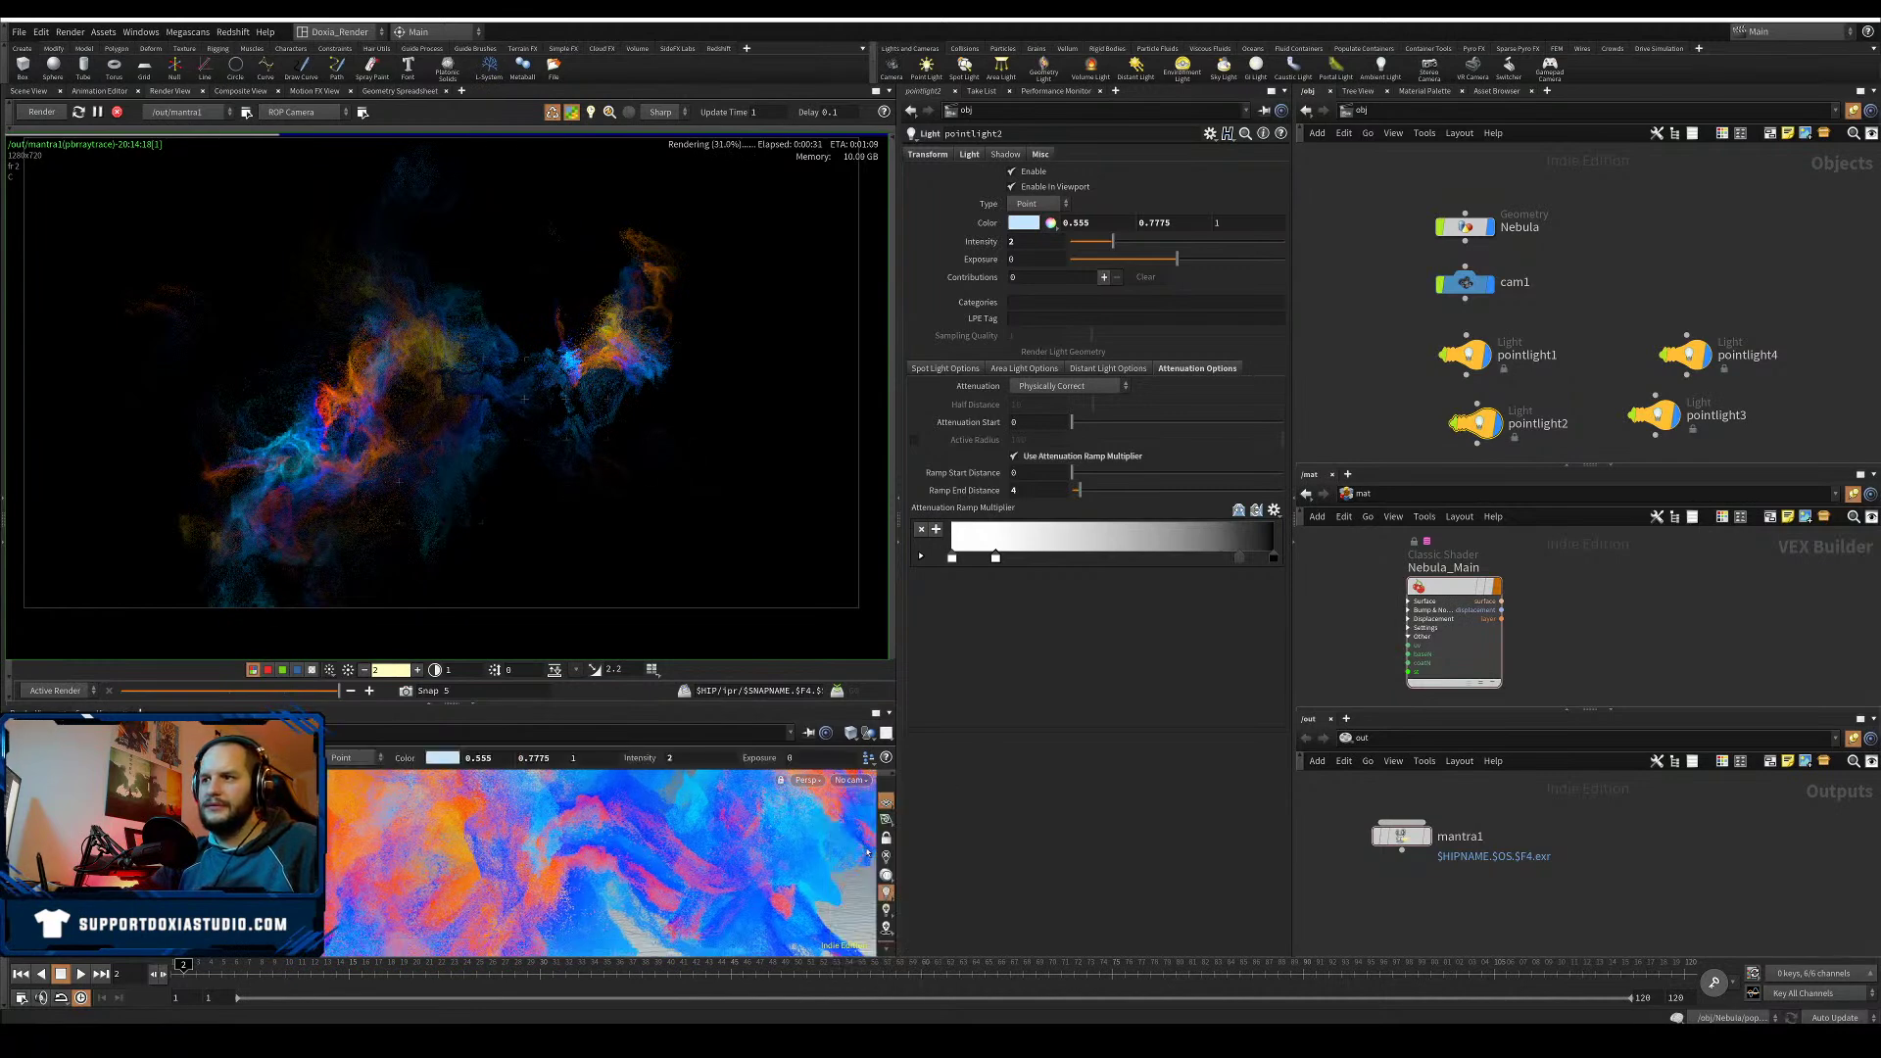
{"action": "left_click", "coordinate": [886, 839]}
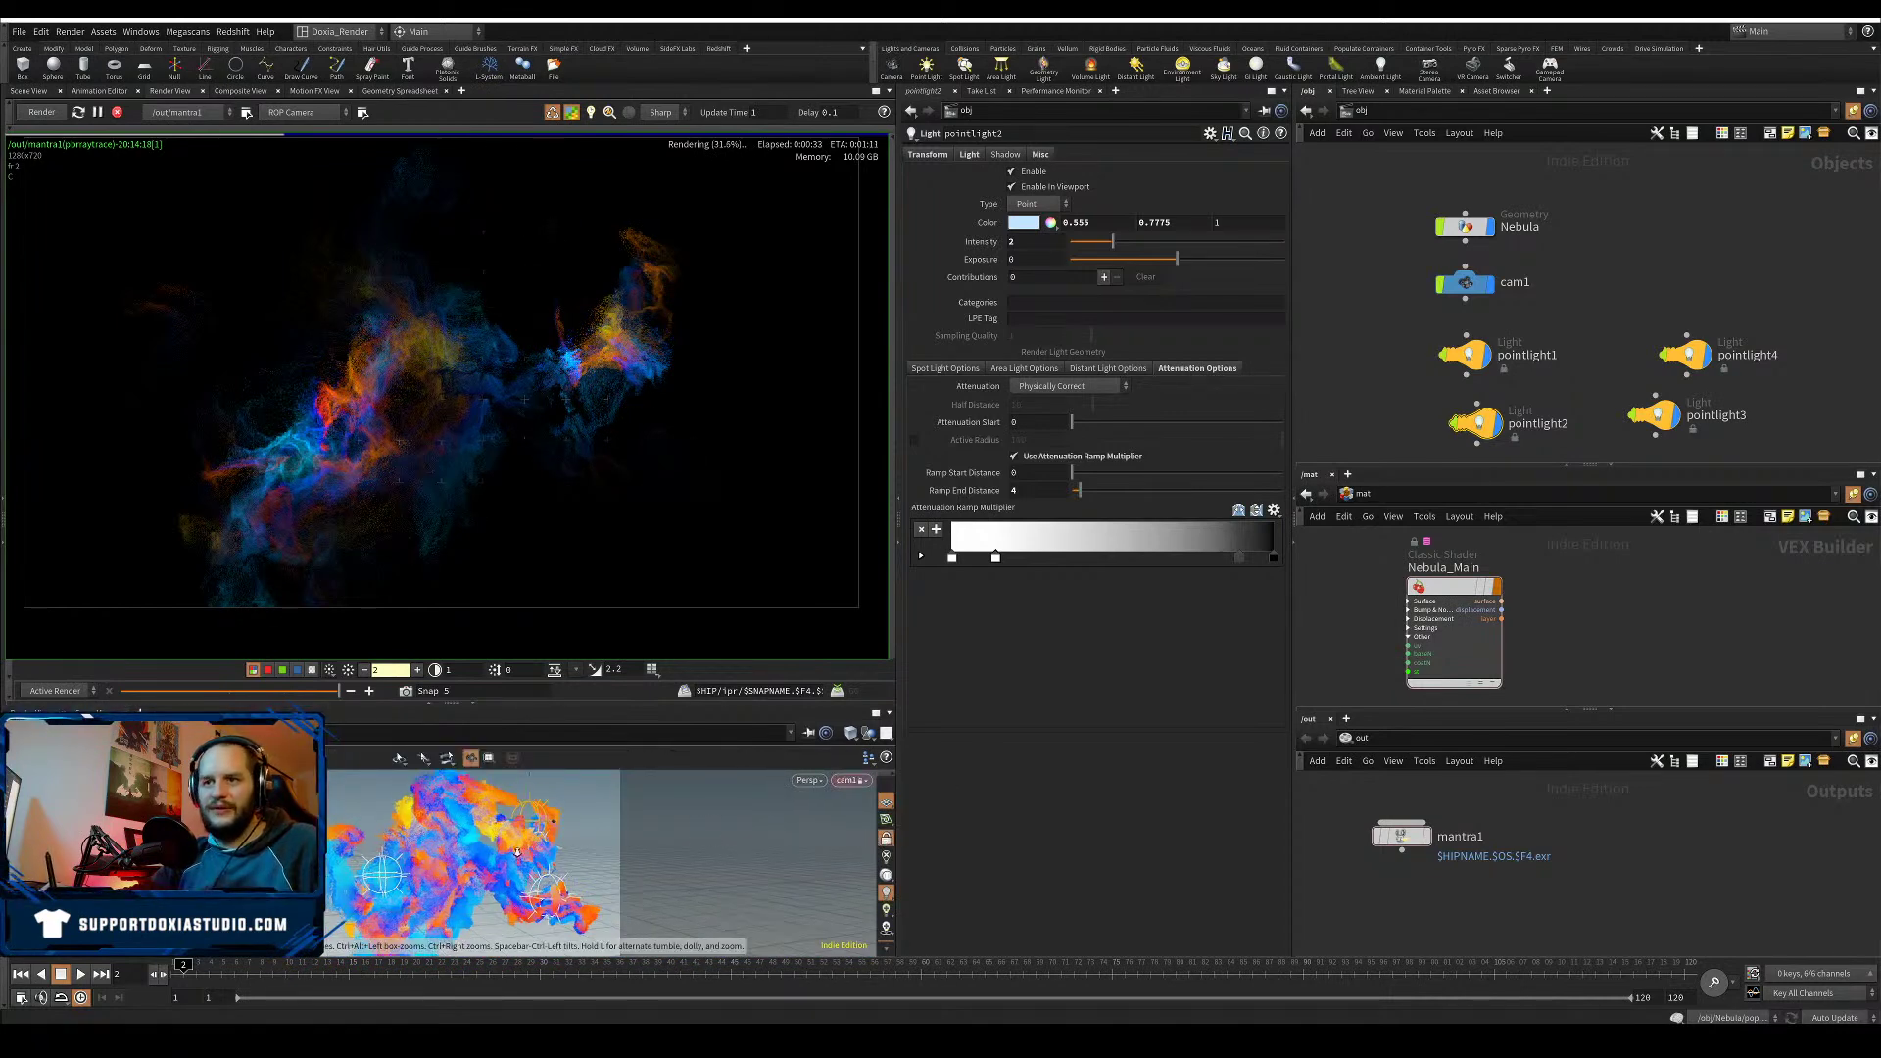
- Dolly and tumble cam1 in close so the nebula fills the frame
{"action": "right_click_drag", "start_coordinate": [517, 852], "coordinate": [477, 871], "text": "alt"}
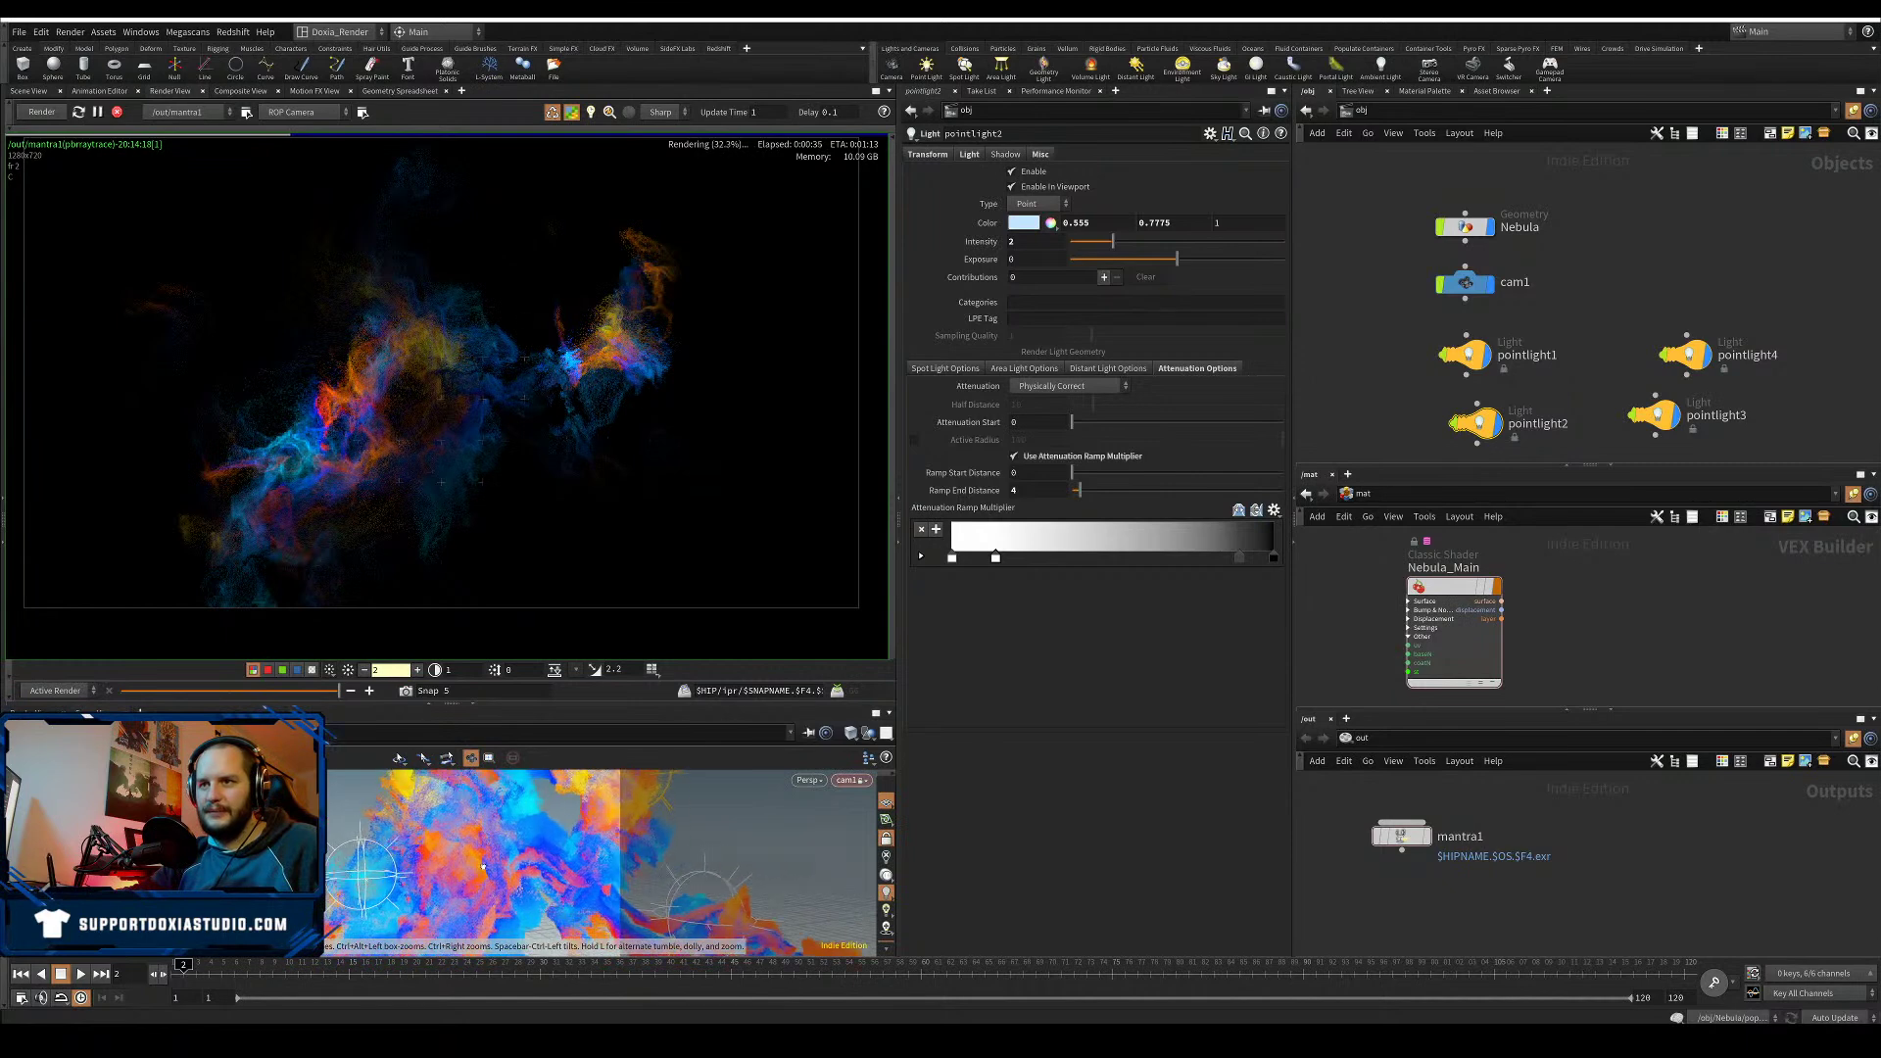
{"action": "left_click_drag", "start_coordinate": [483, 866], "coordinate": [526, 885], "text": "alt"}
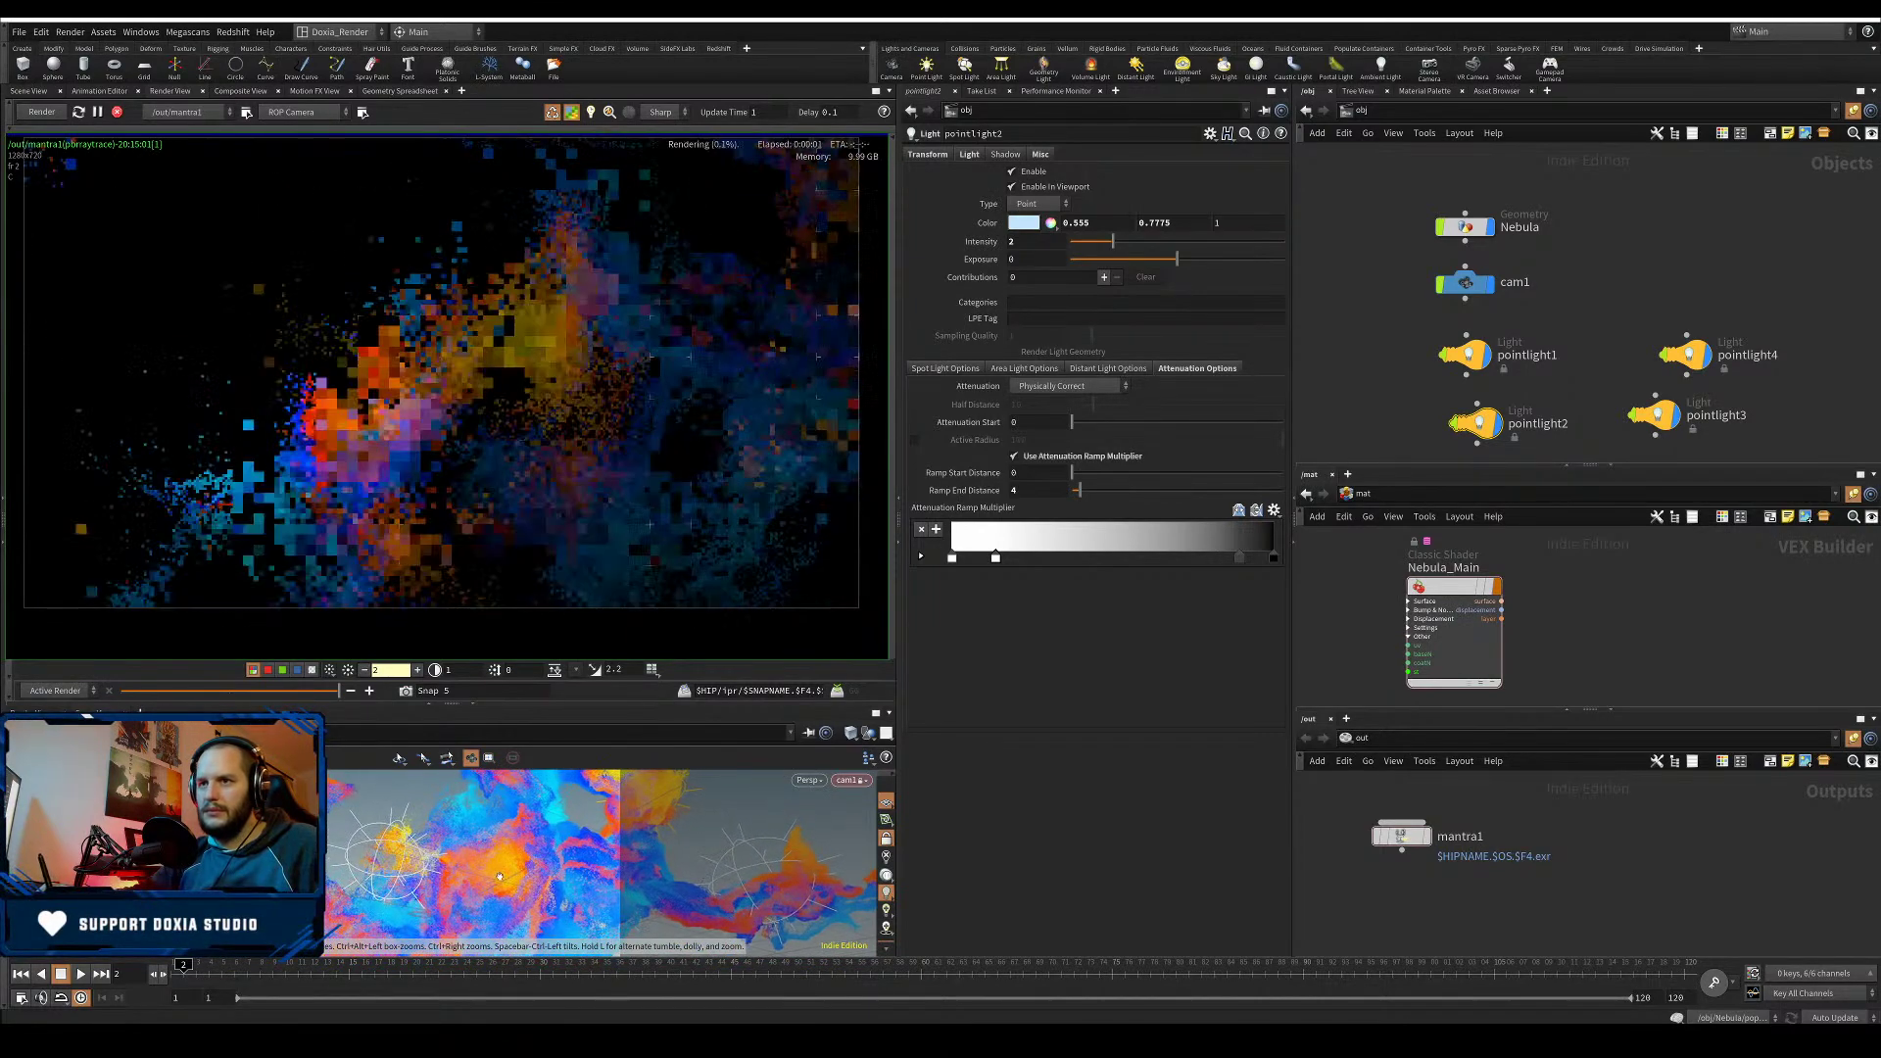
{"action": "middle_click_drag", "start_coordinate": [524, 872], "coordinate": [523, 862], "text": "alt"}
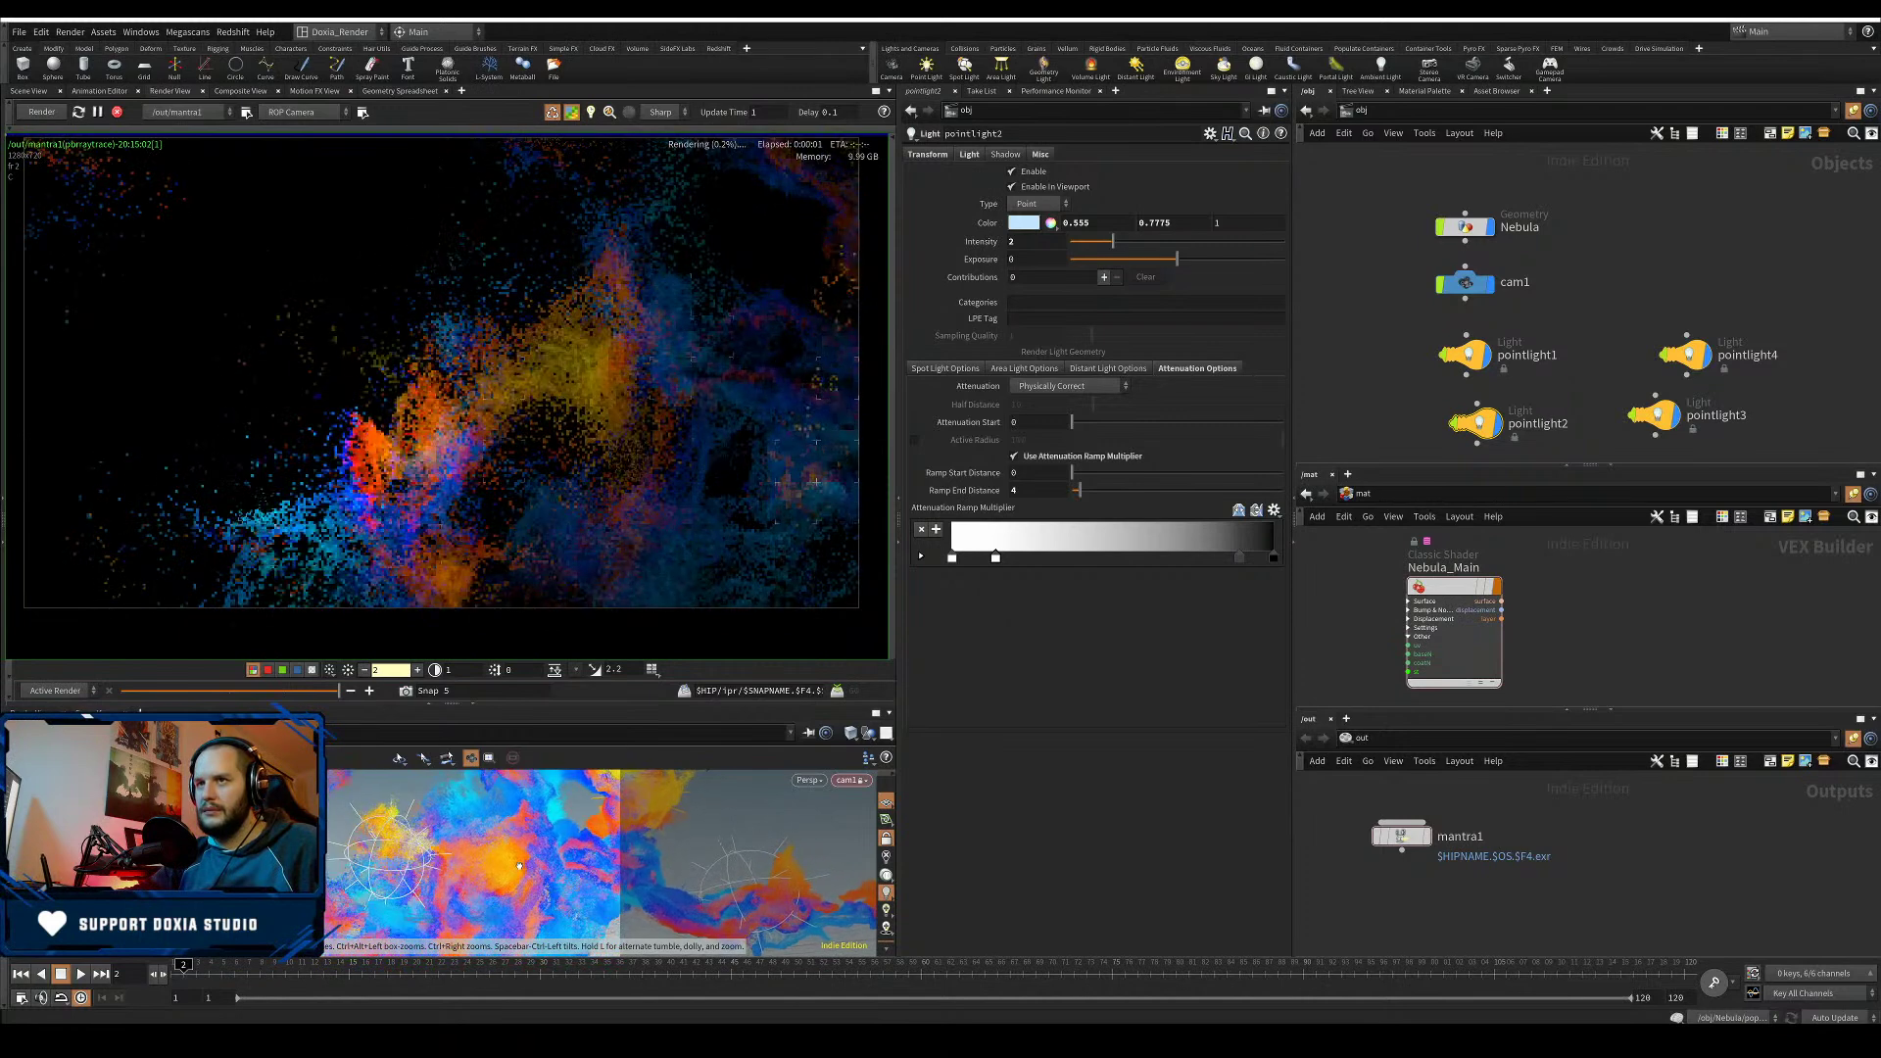
{"action": "right_click_drag", "start_coordinate": [523, 862], "coordinate": [481, 873], "text": "alt"}
{"action": "left_click_drag", "start_coordinate": [481, 873], "coordinate": [461, 886], "text": "alt"}
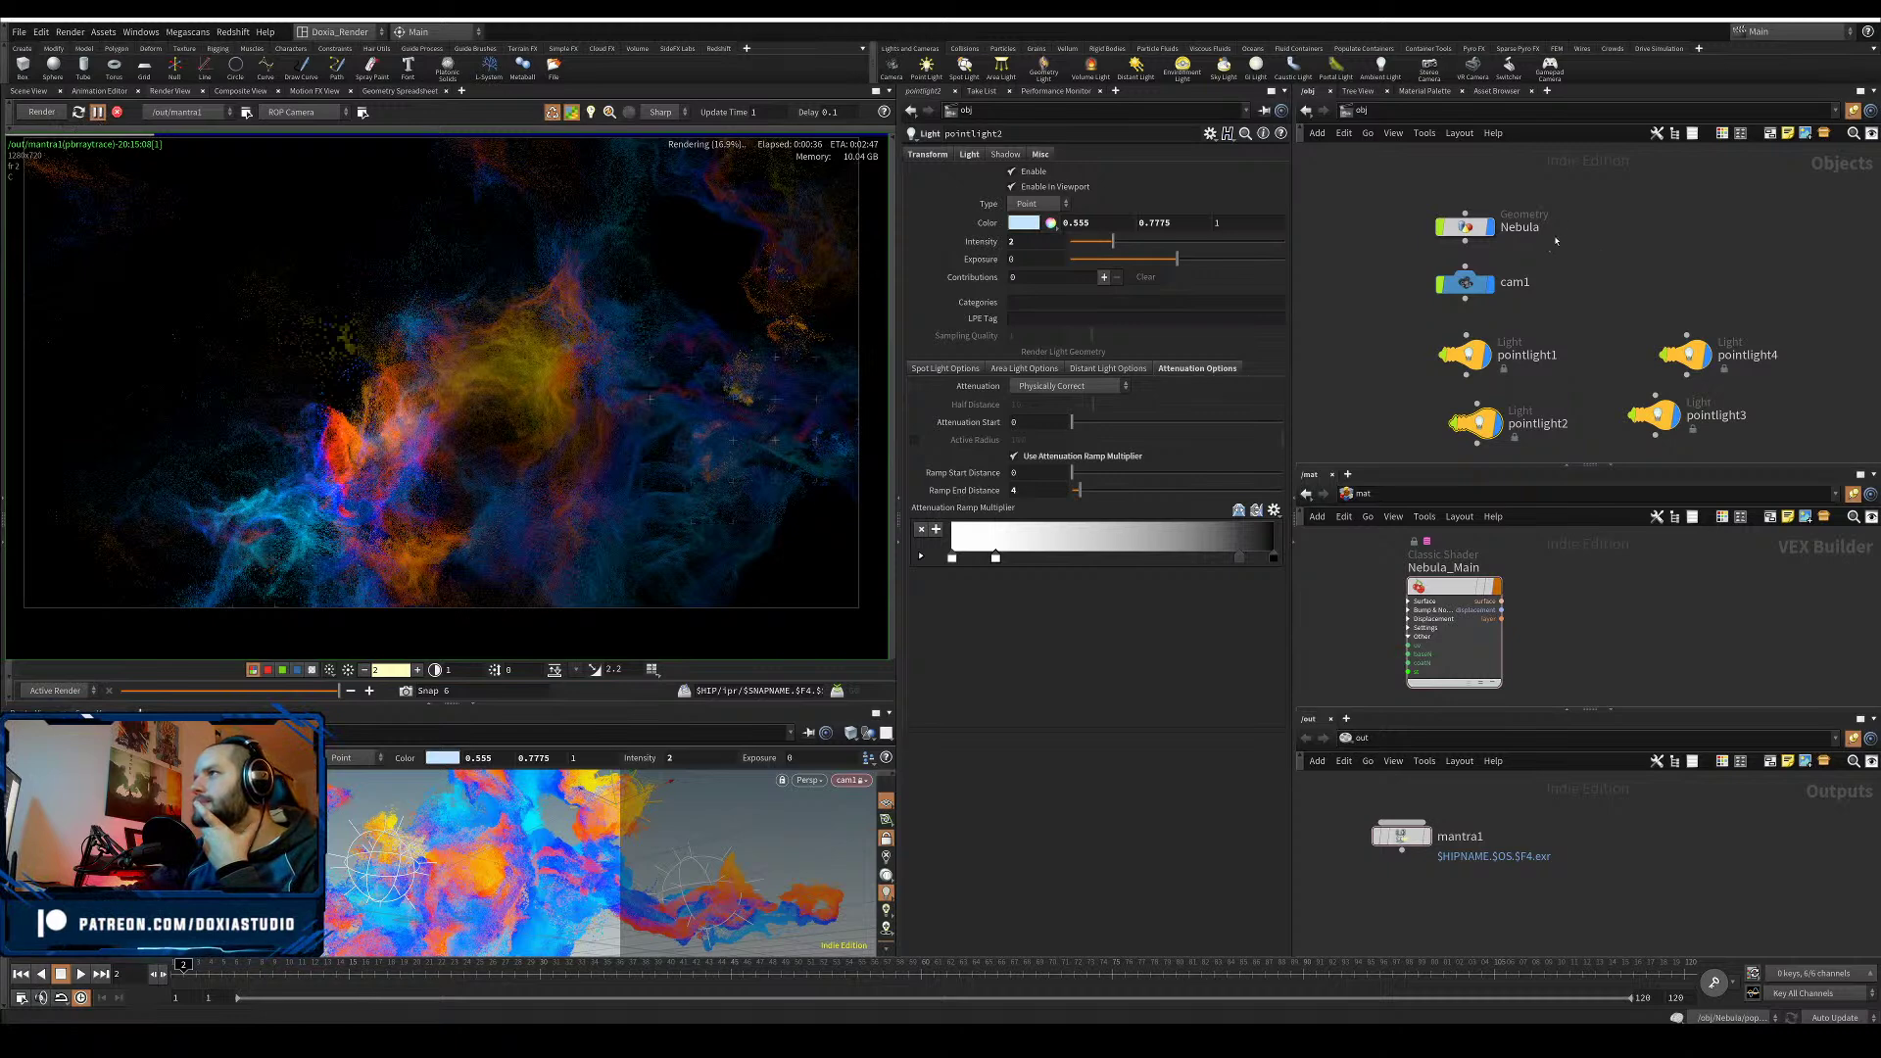
{"action": "left_click", "coordinate": [1474, 228]}
- Inside the Nebula network, try the white-to-red ramp preset and a maxVel of 2
{"action": "double_click", "coordinate": [1475, 228]}
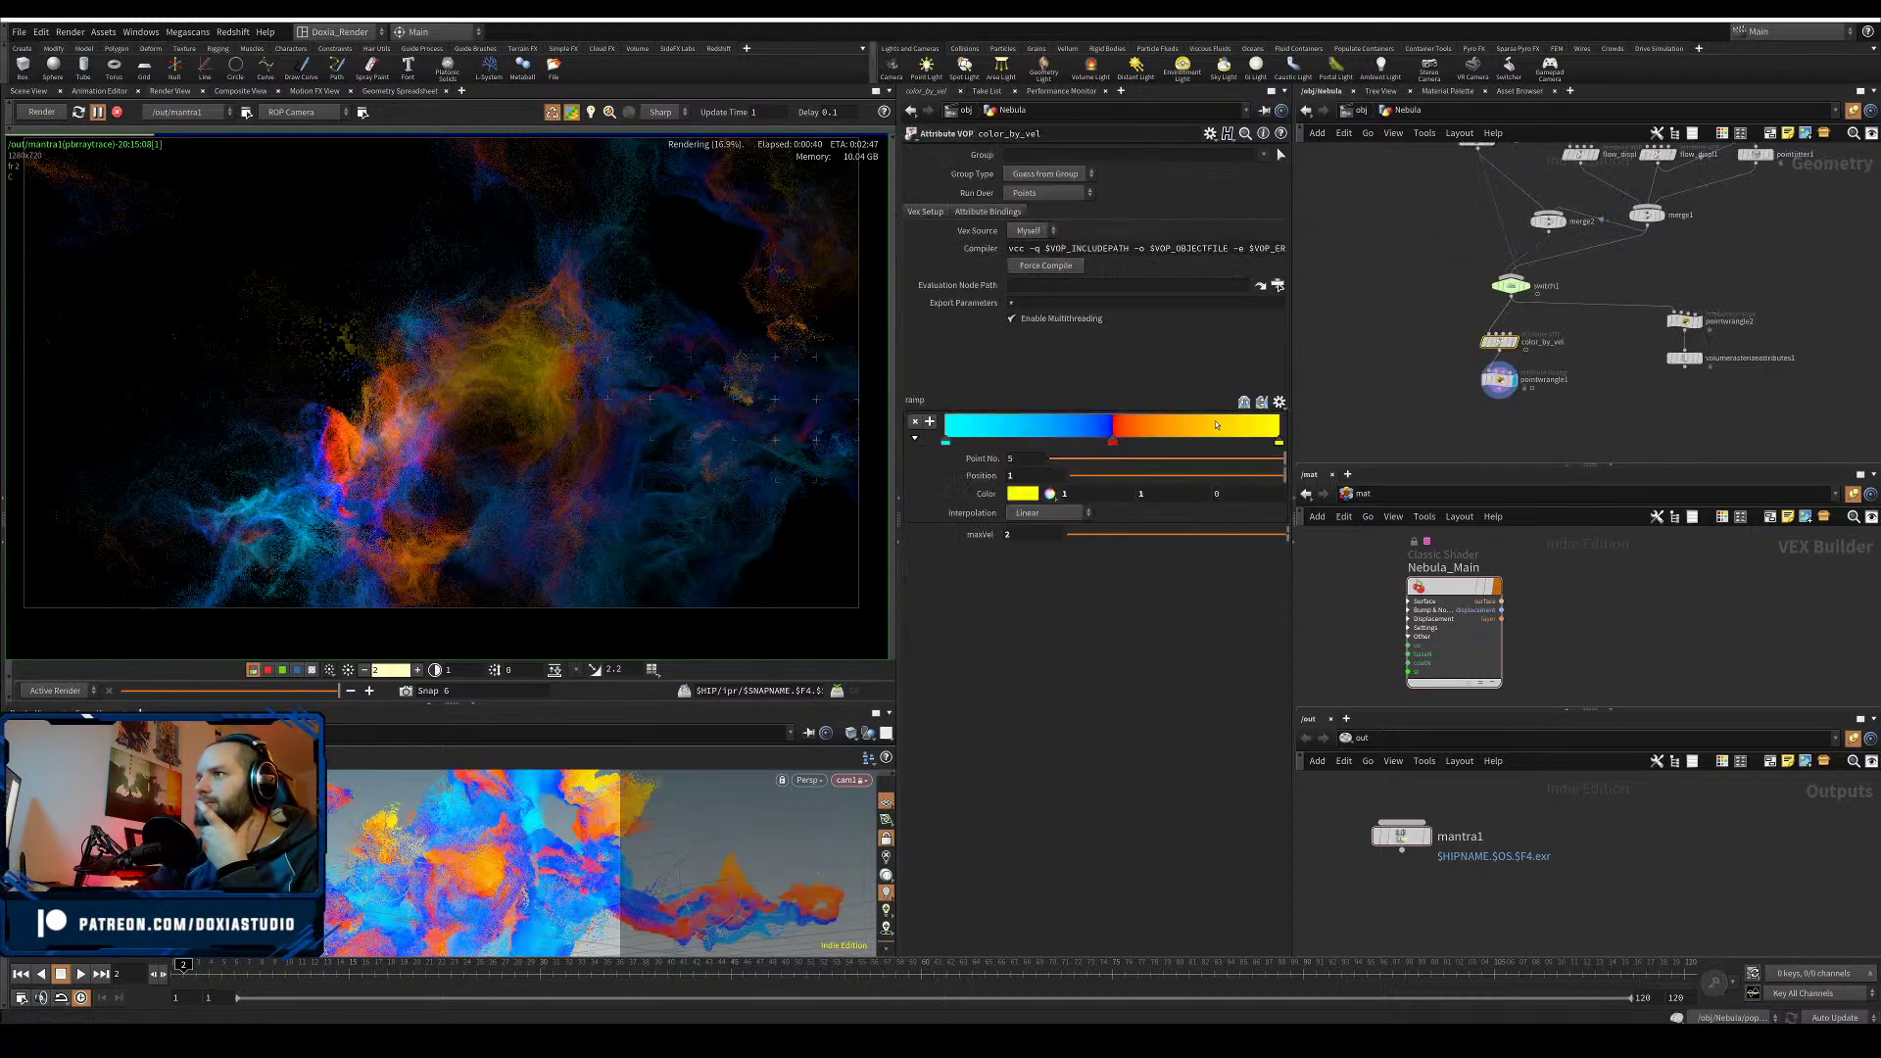
{"action": "left_click", "coordinate": [1053, 535]}
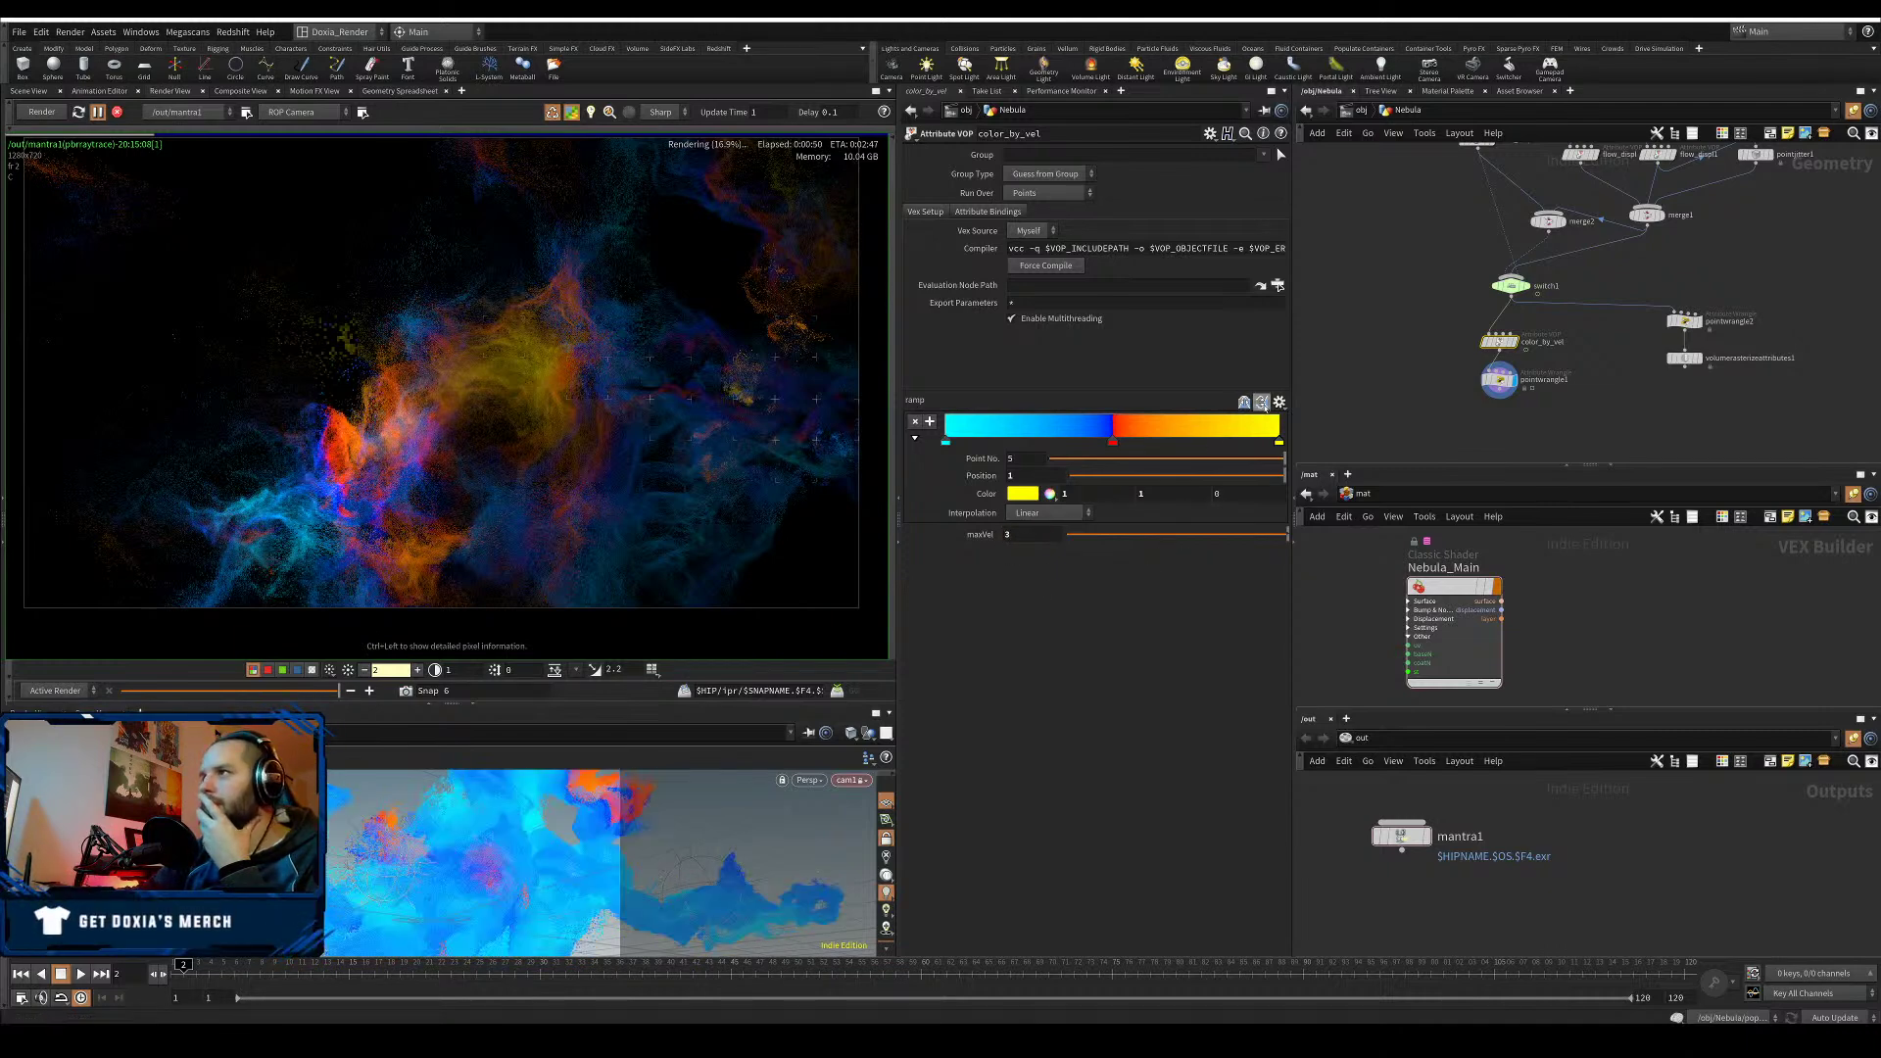
{"action": "left_click", "coordinate": [1278, 401]}
{"action": "left_click", "coordinate": [1297, 480]}
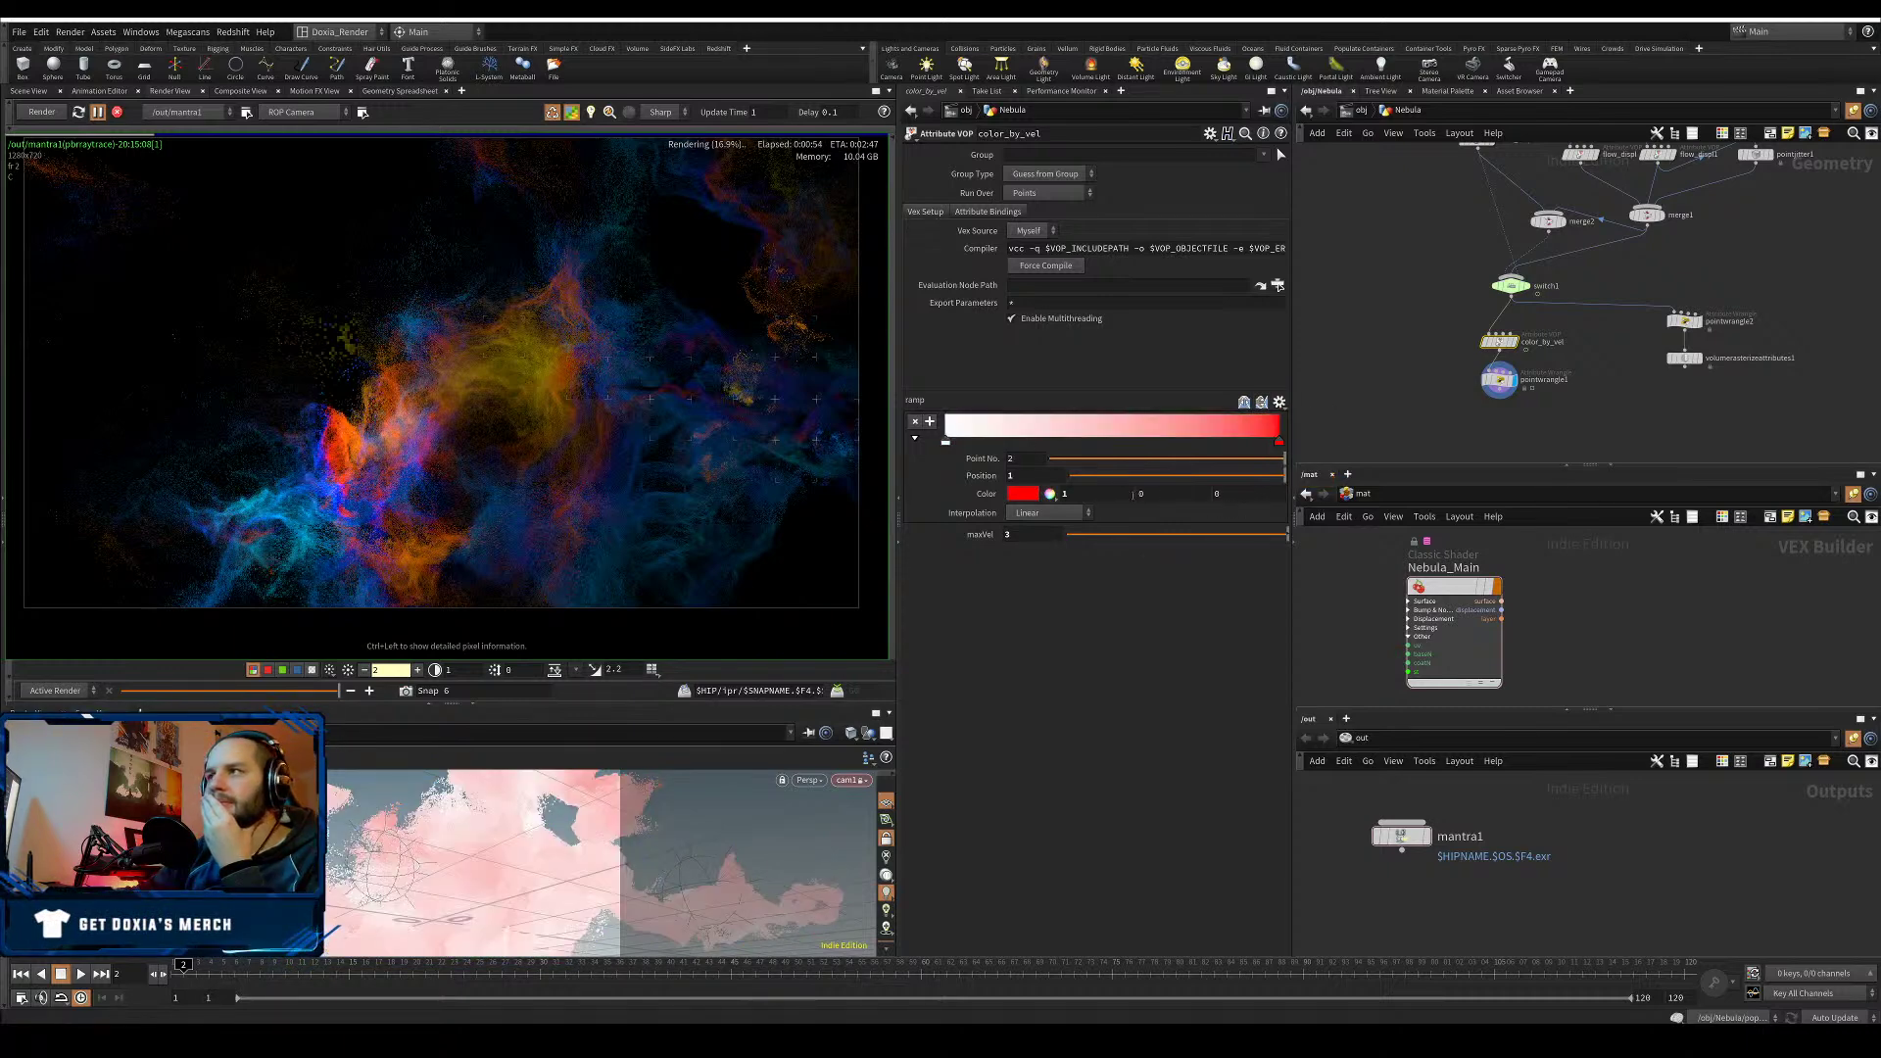
{"action": "left_click_drag", "start_coordinate": [1024, 535], "coordinate": [979, 549]}
{"action": "type", "text": "2"}
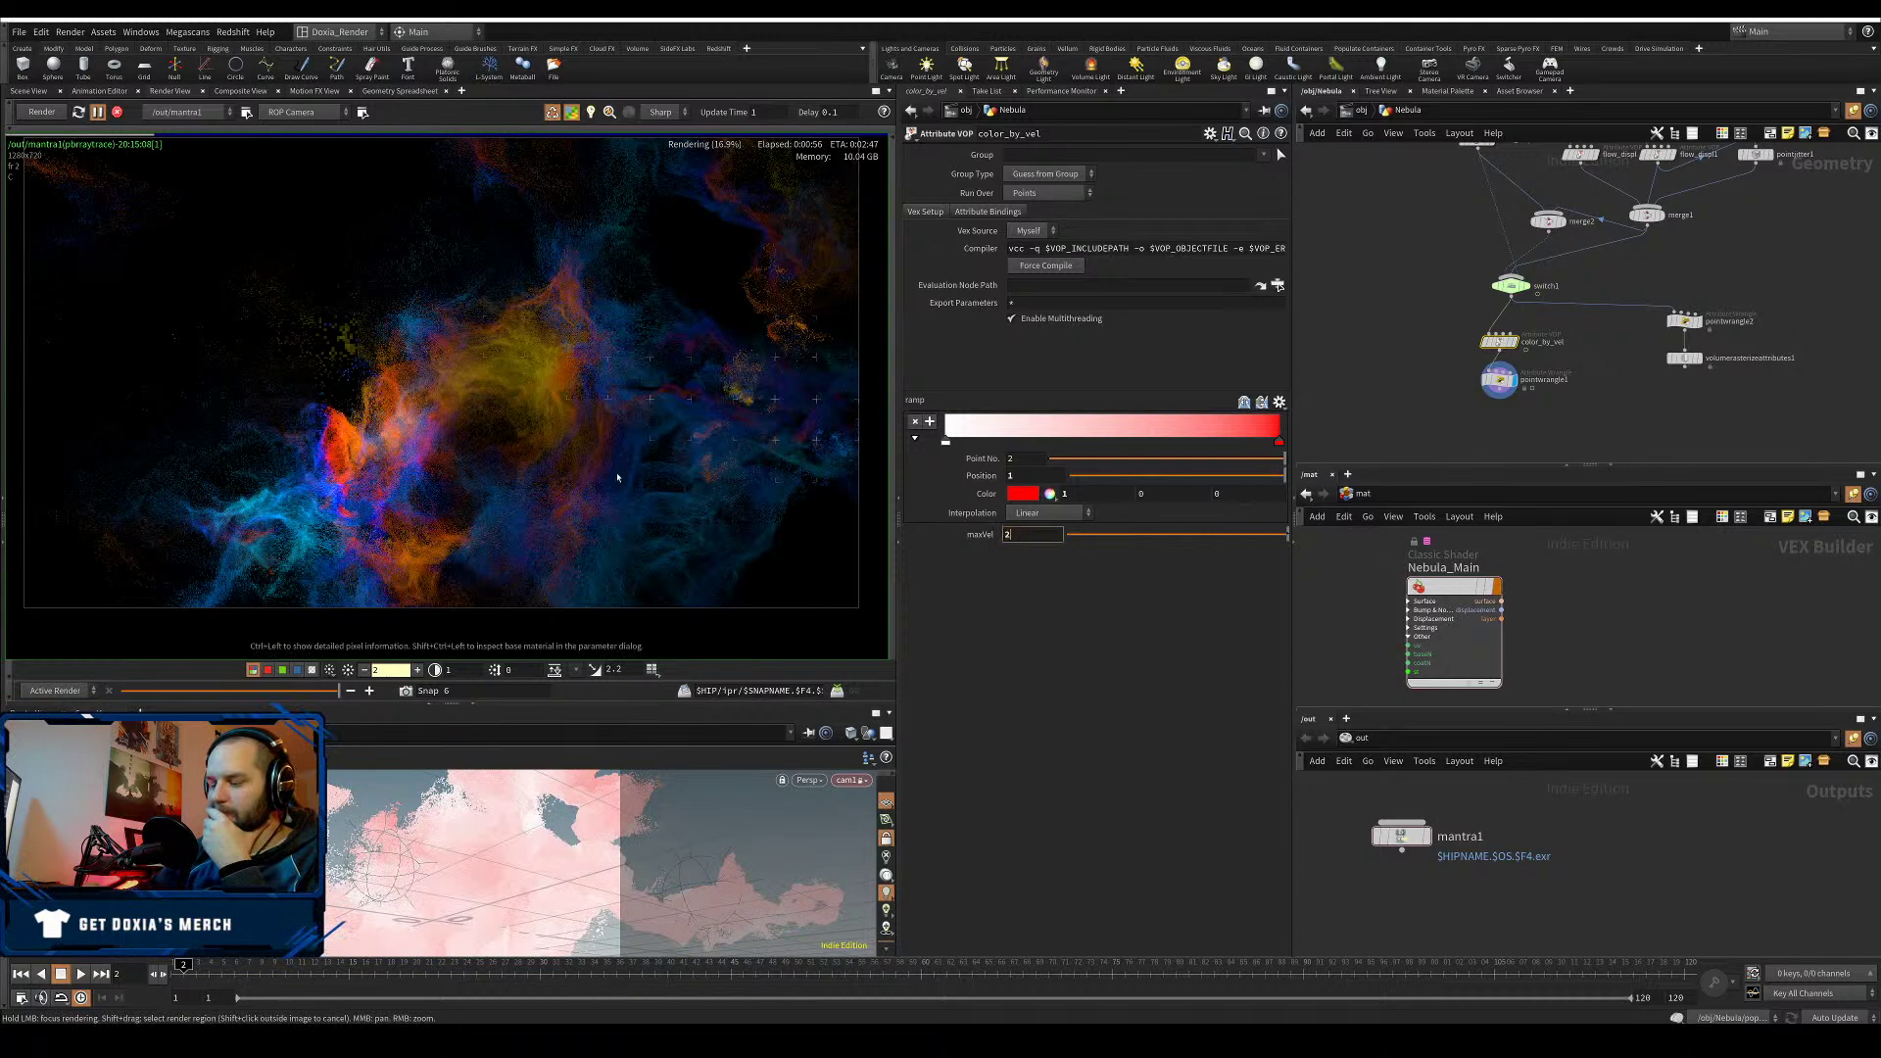
{"action": "key", "text": "Return"}
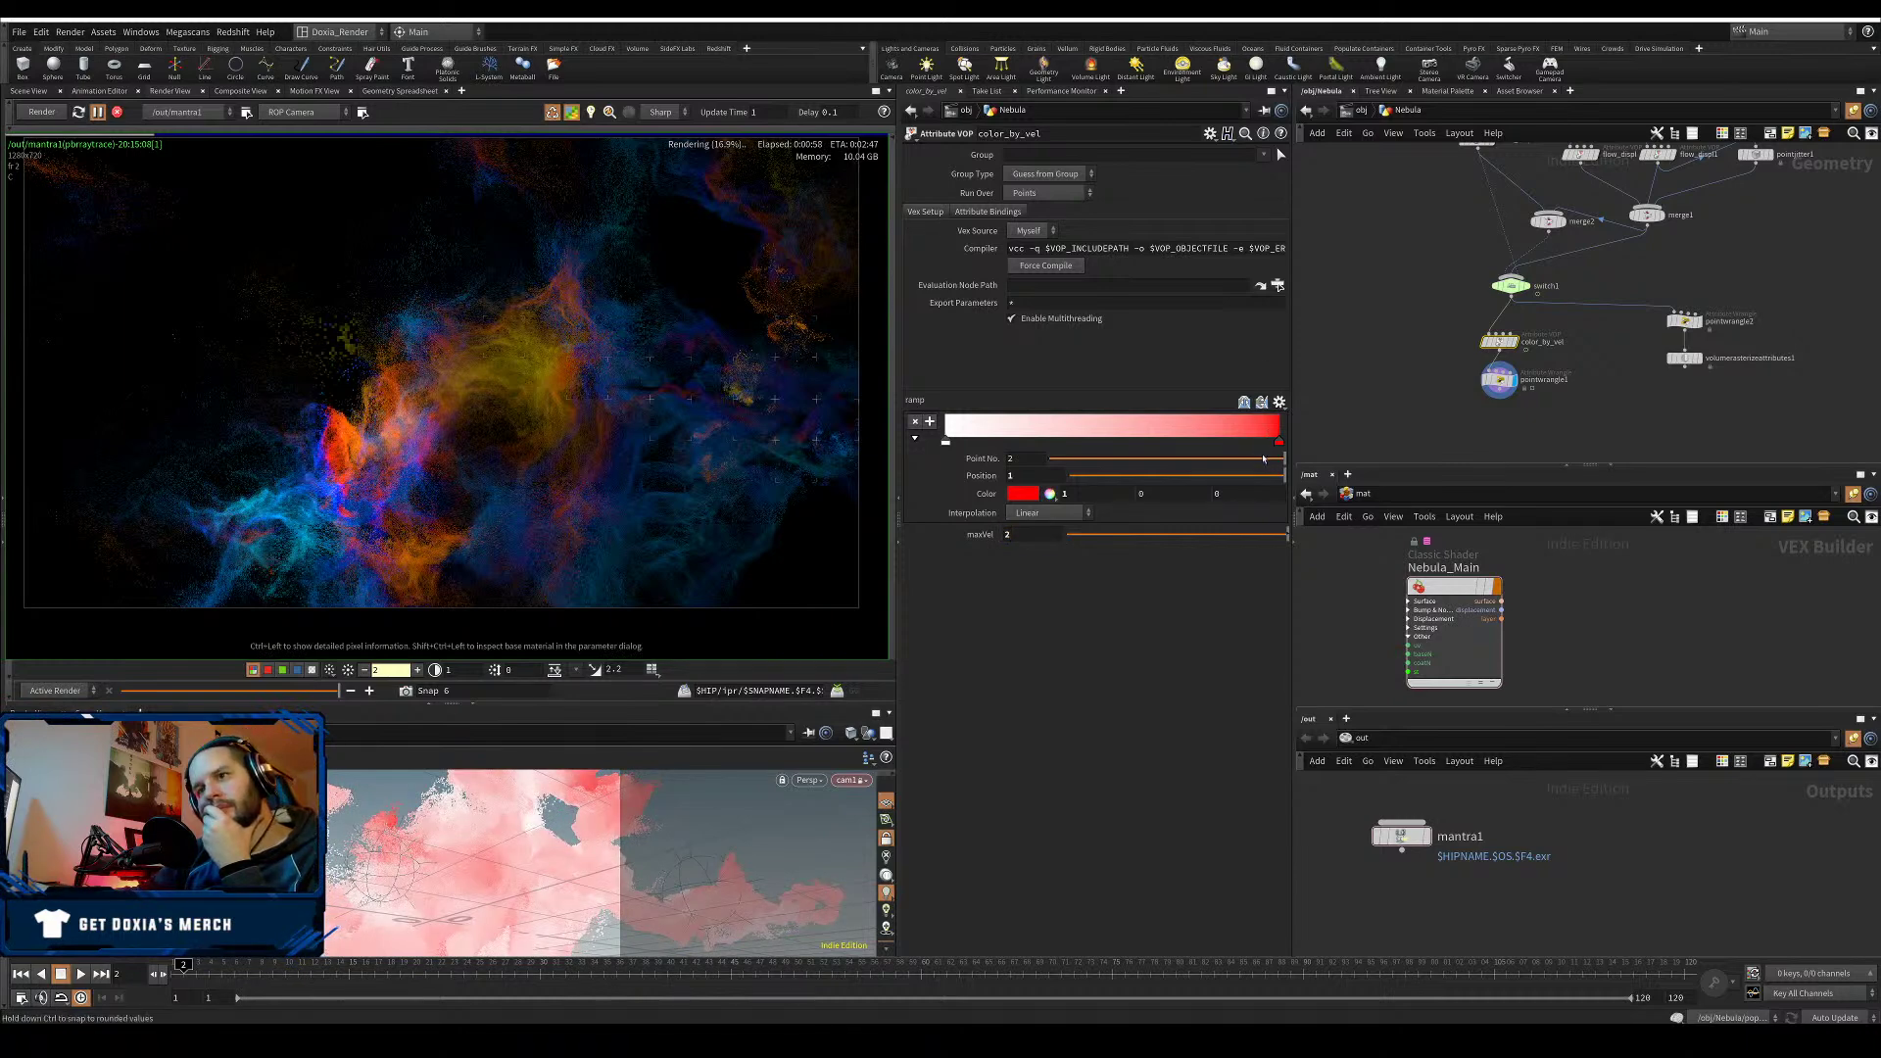
- Apply the Infra-Red rainbow preset to color_by_vel's ramp and slide its yellow key toward the end
{"action": "left_click", "coordinate": [1279, 402]}
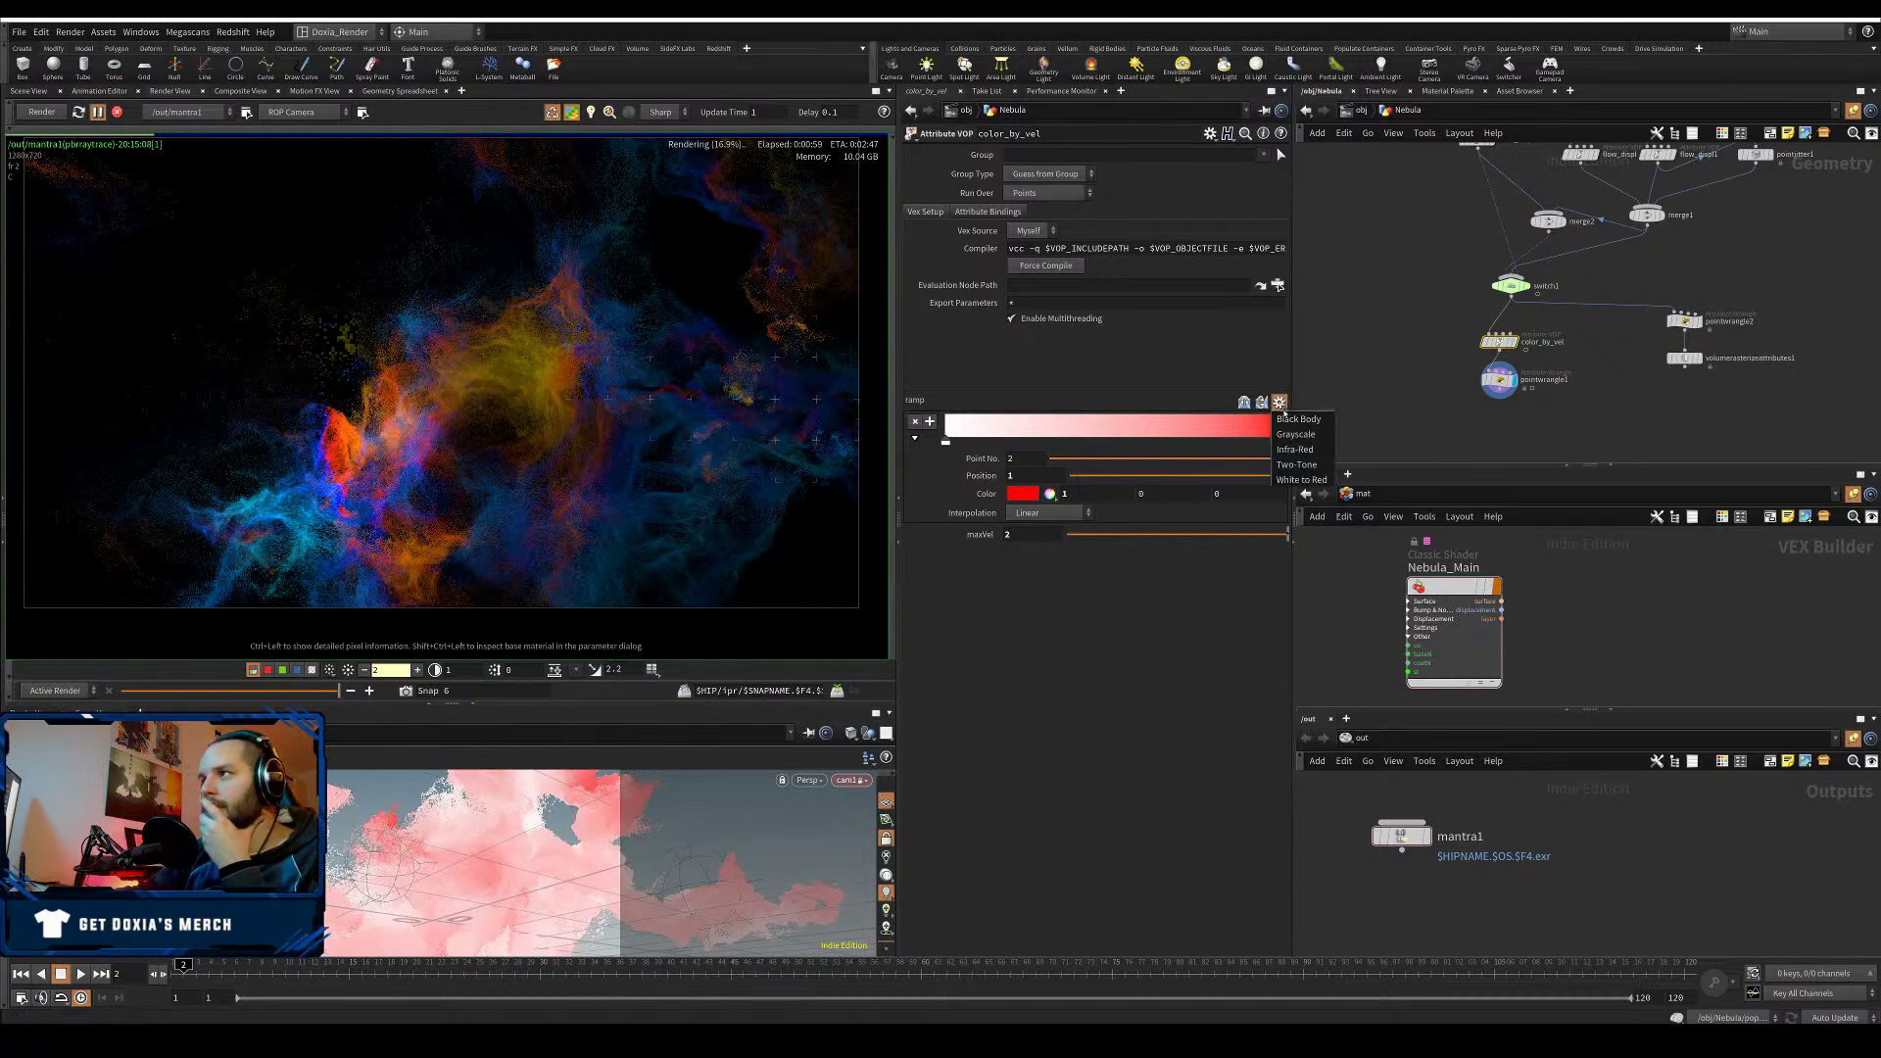
{"action": "left_click", "coordinate": [1311, 451]}
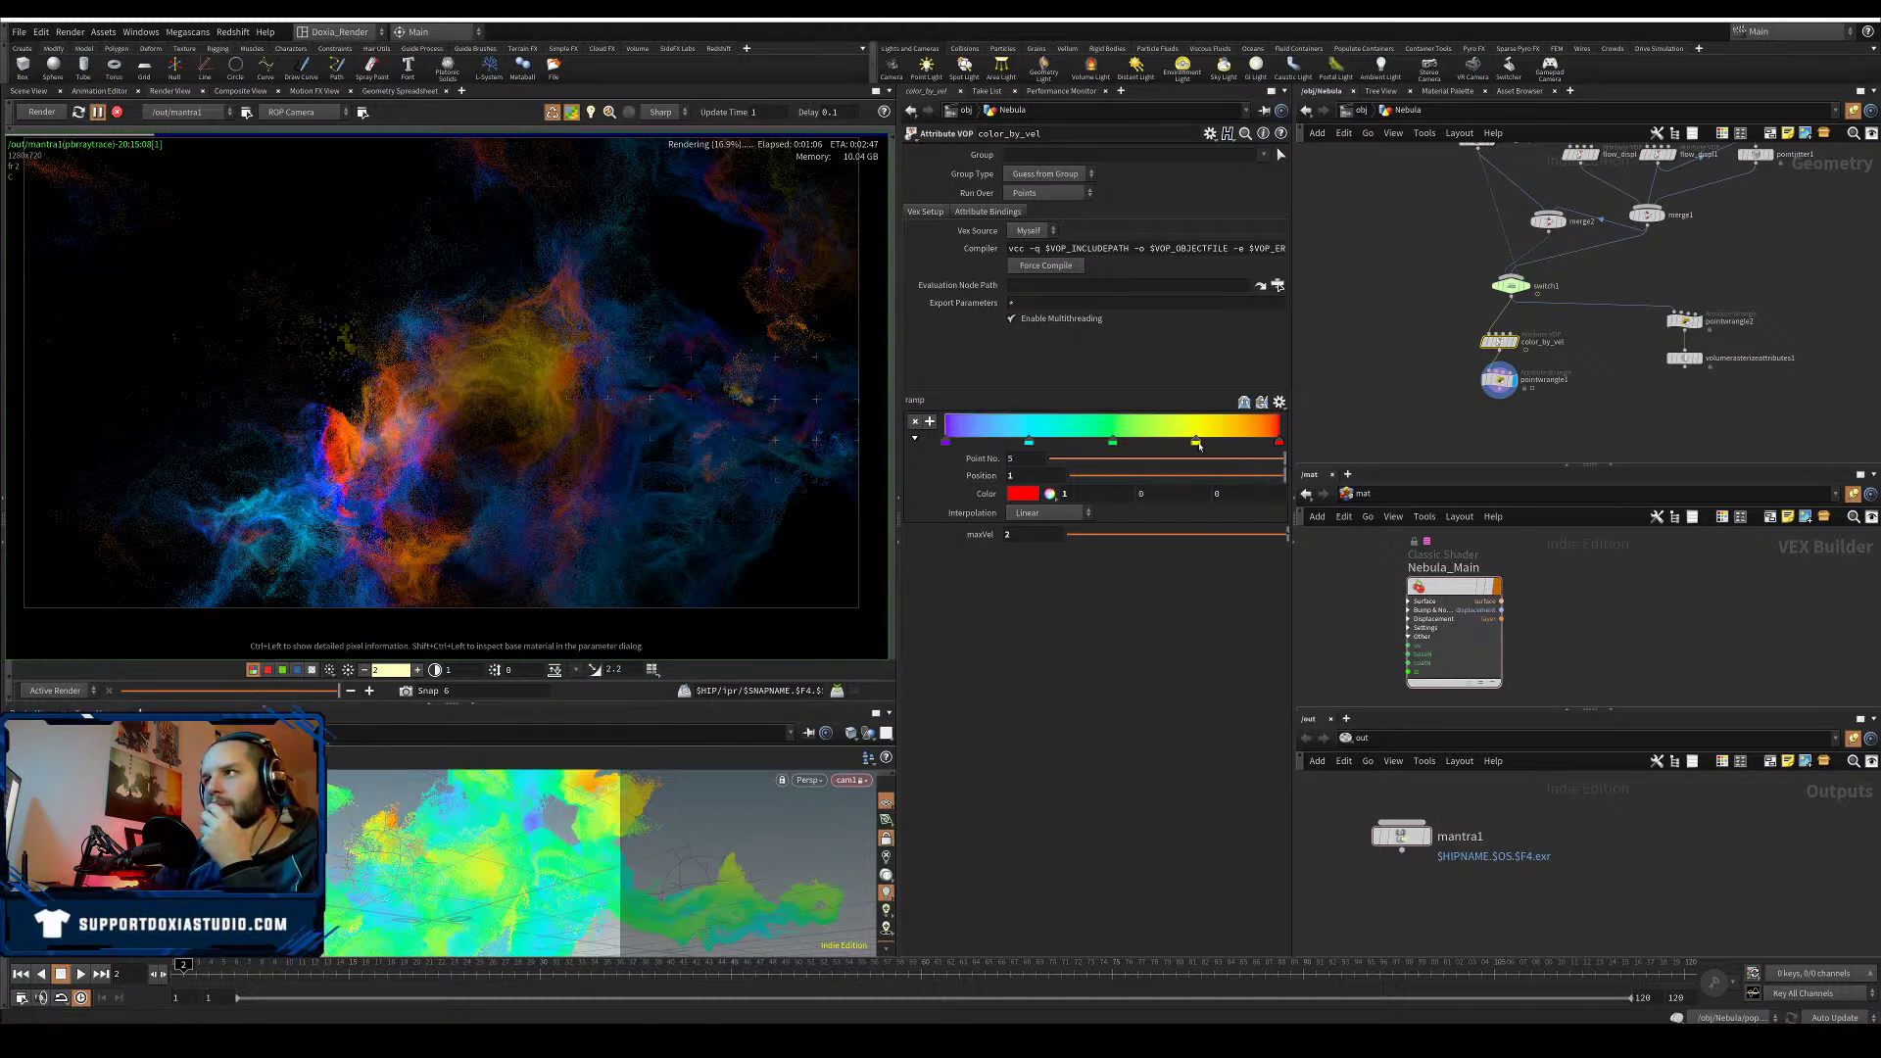
{"action": "left_click_drag", "start_coordinate": [1232, 442], "coordinate": [1243, 440]}
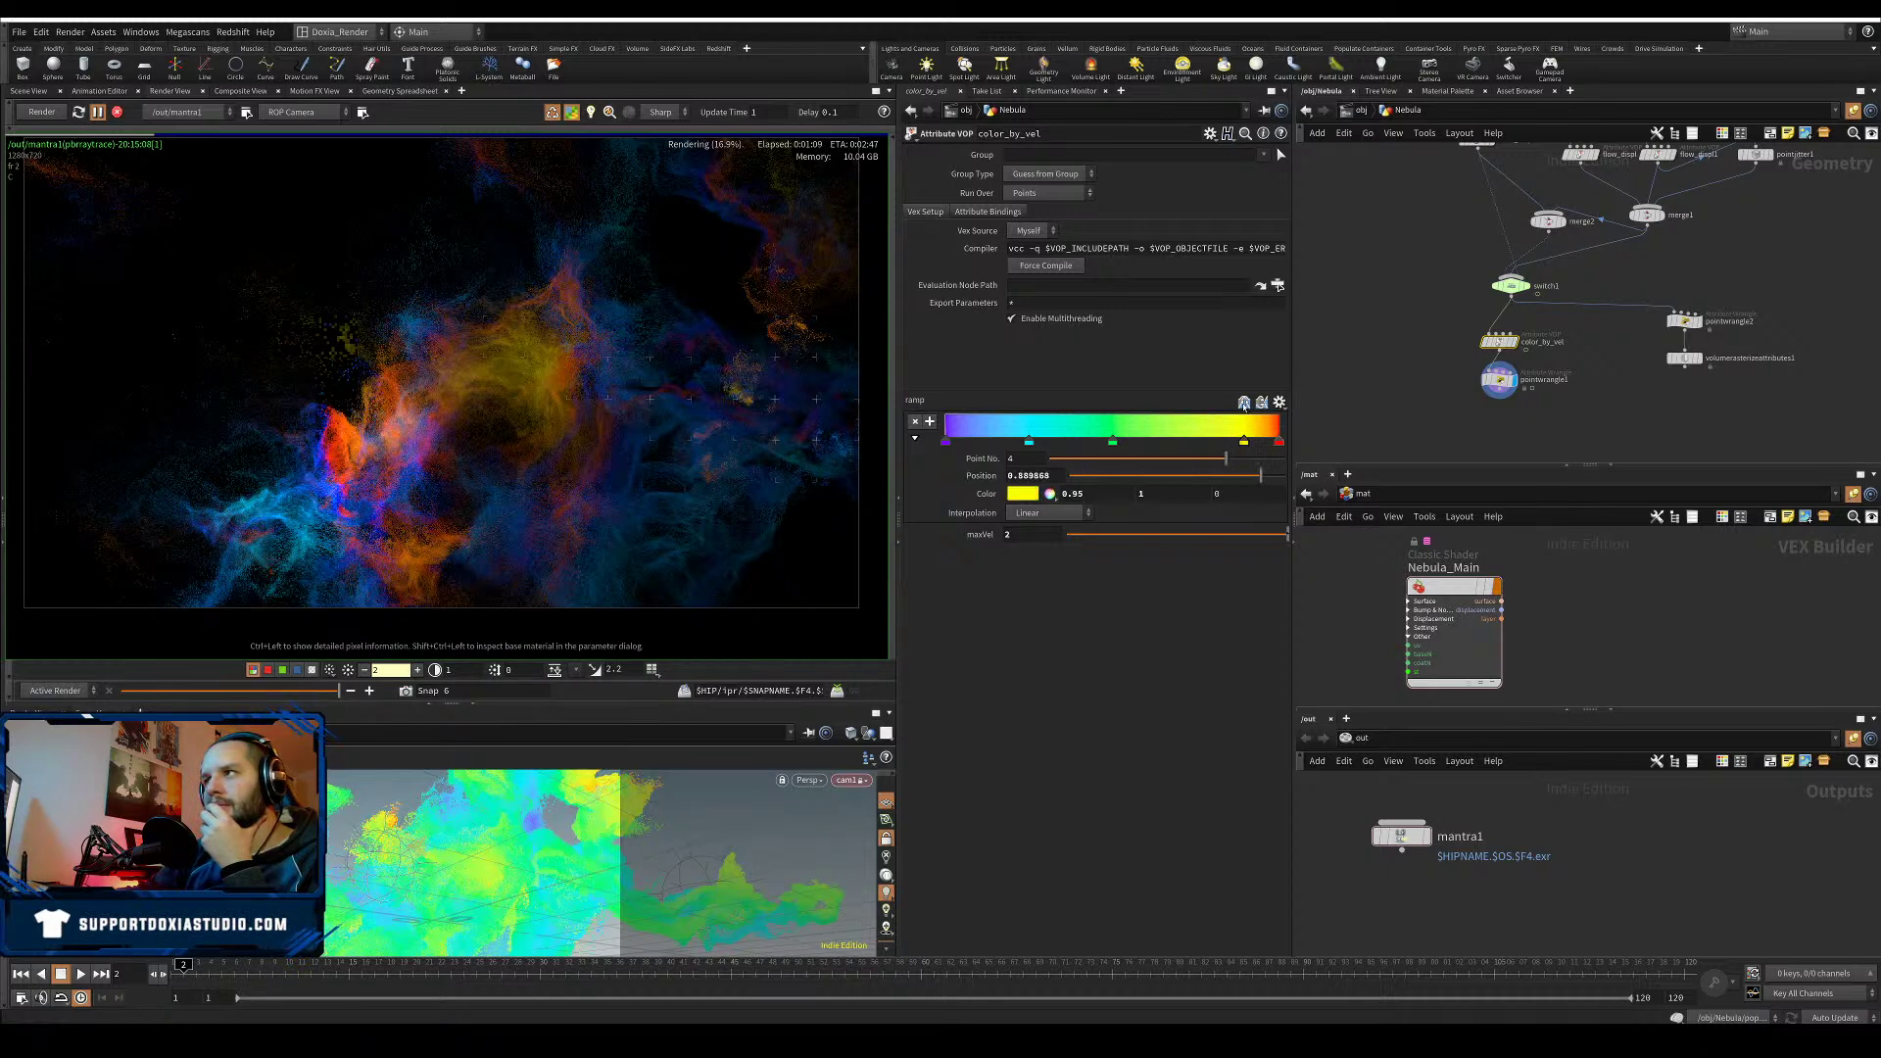
{"action": "left_click", "coordinate": [1243, 403]}
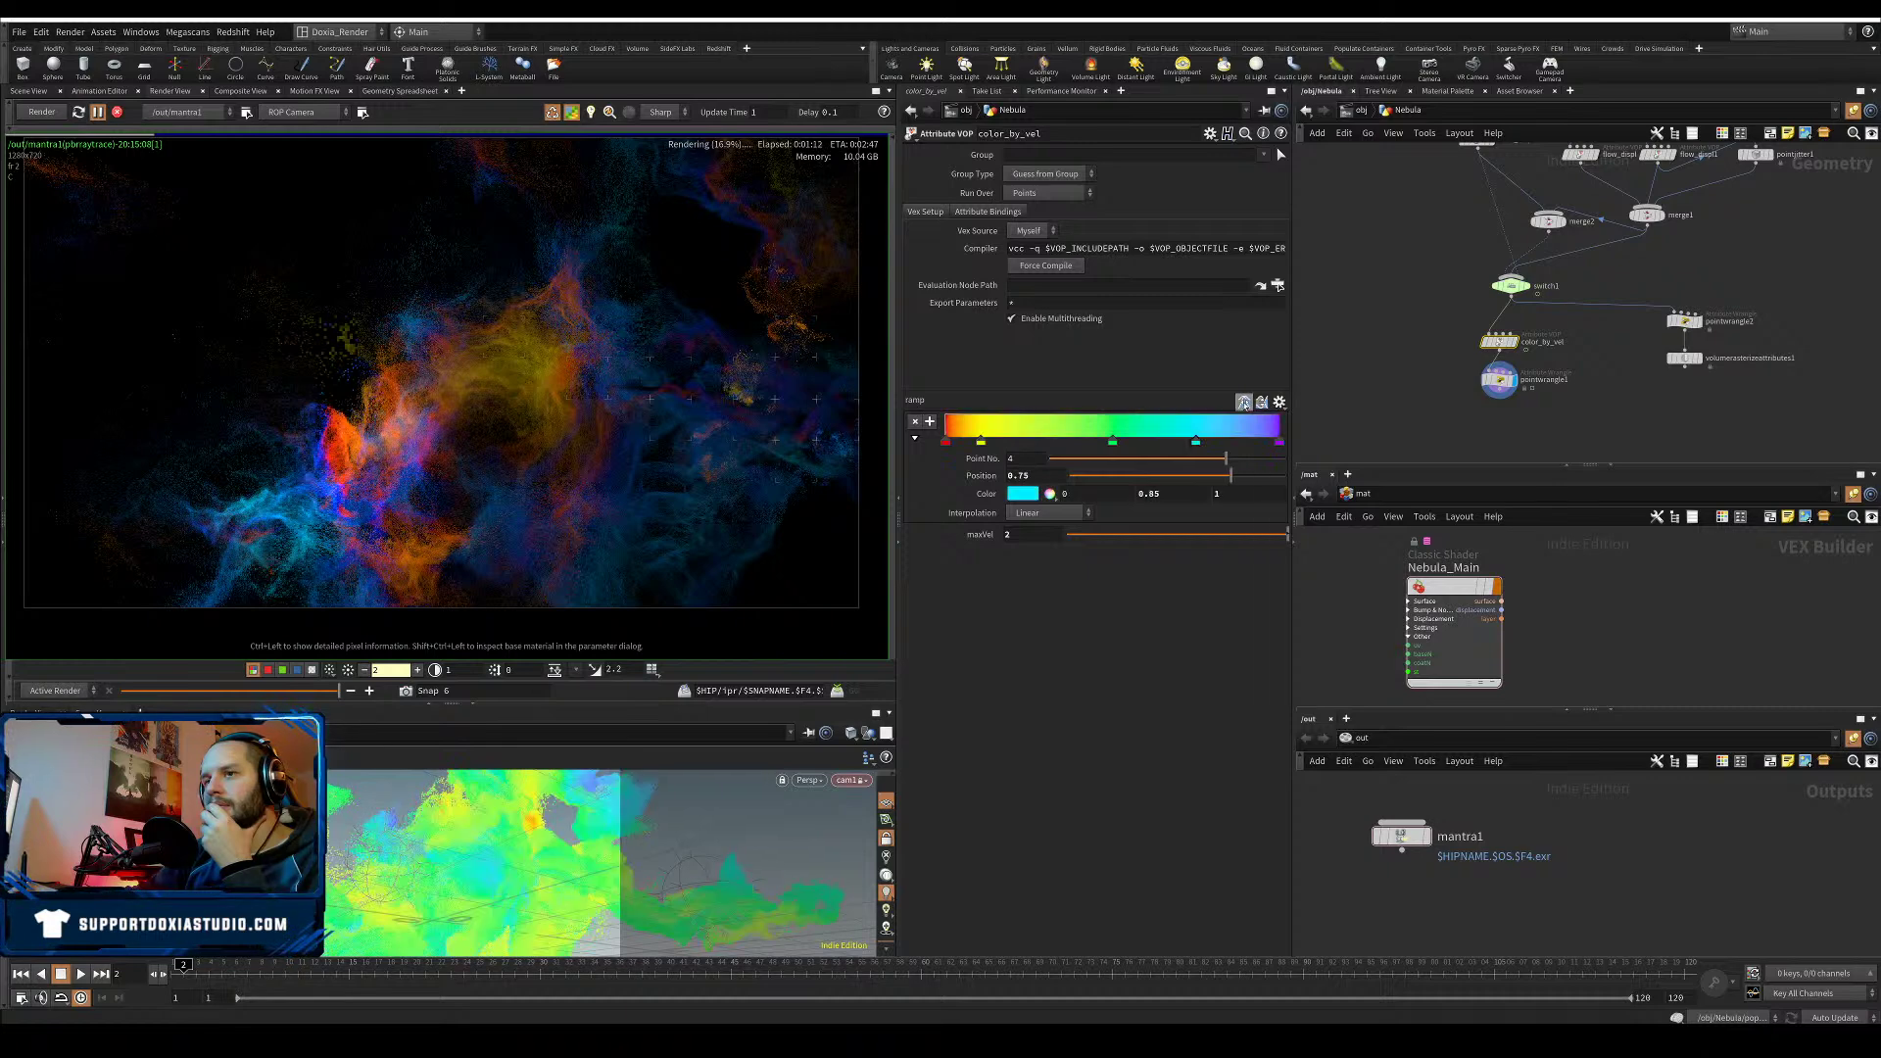
{"action": "left_click", "coordinate": [1243, 403]}
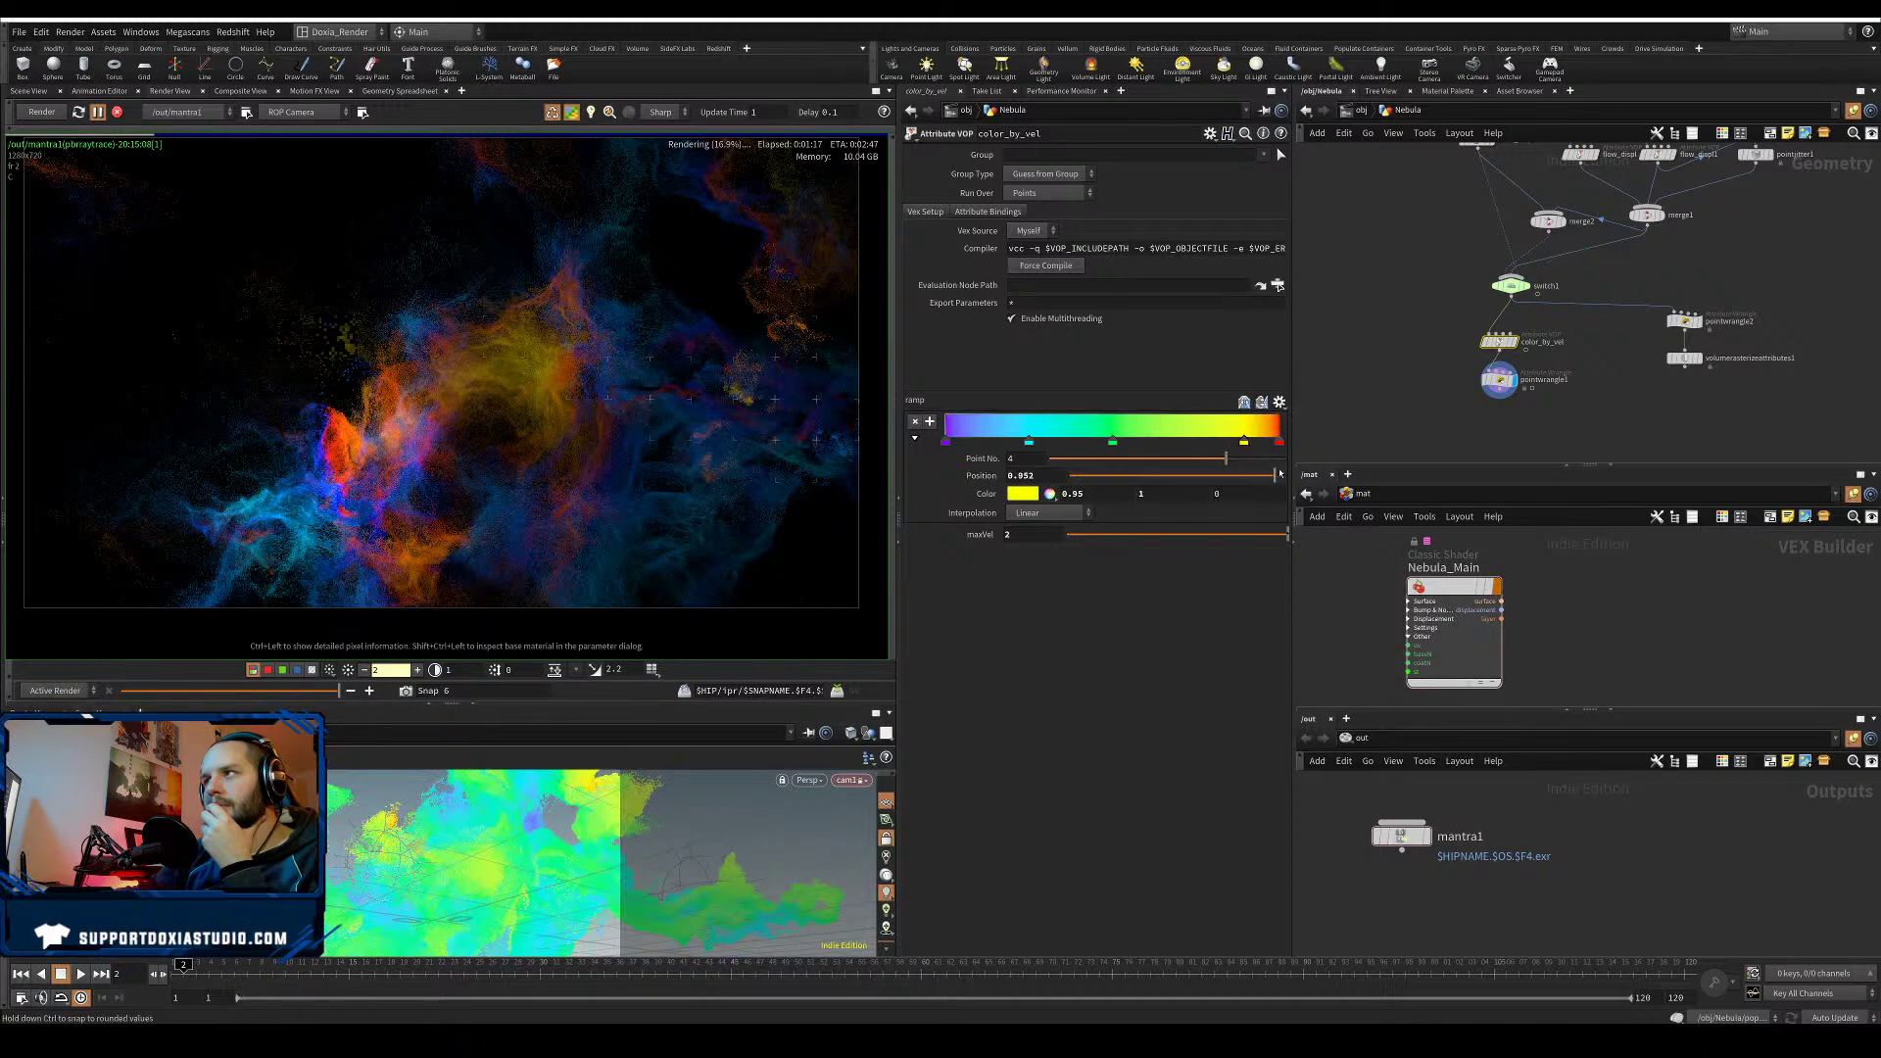
{"action": "mouse_move", "coordinate": [1243, 444]}
{"action": "left_mouse_down"}
{"action": "mouse_move", "coordinate": [1279, 450]}
{"action": "mouse_move", "coordinate": [1263, 471]}
{"action": "left_mouse_up"}
{"action": "left_click", "coordinate": [1279, 446]}
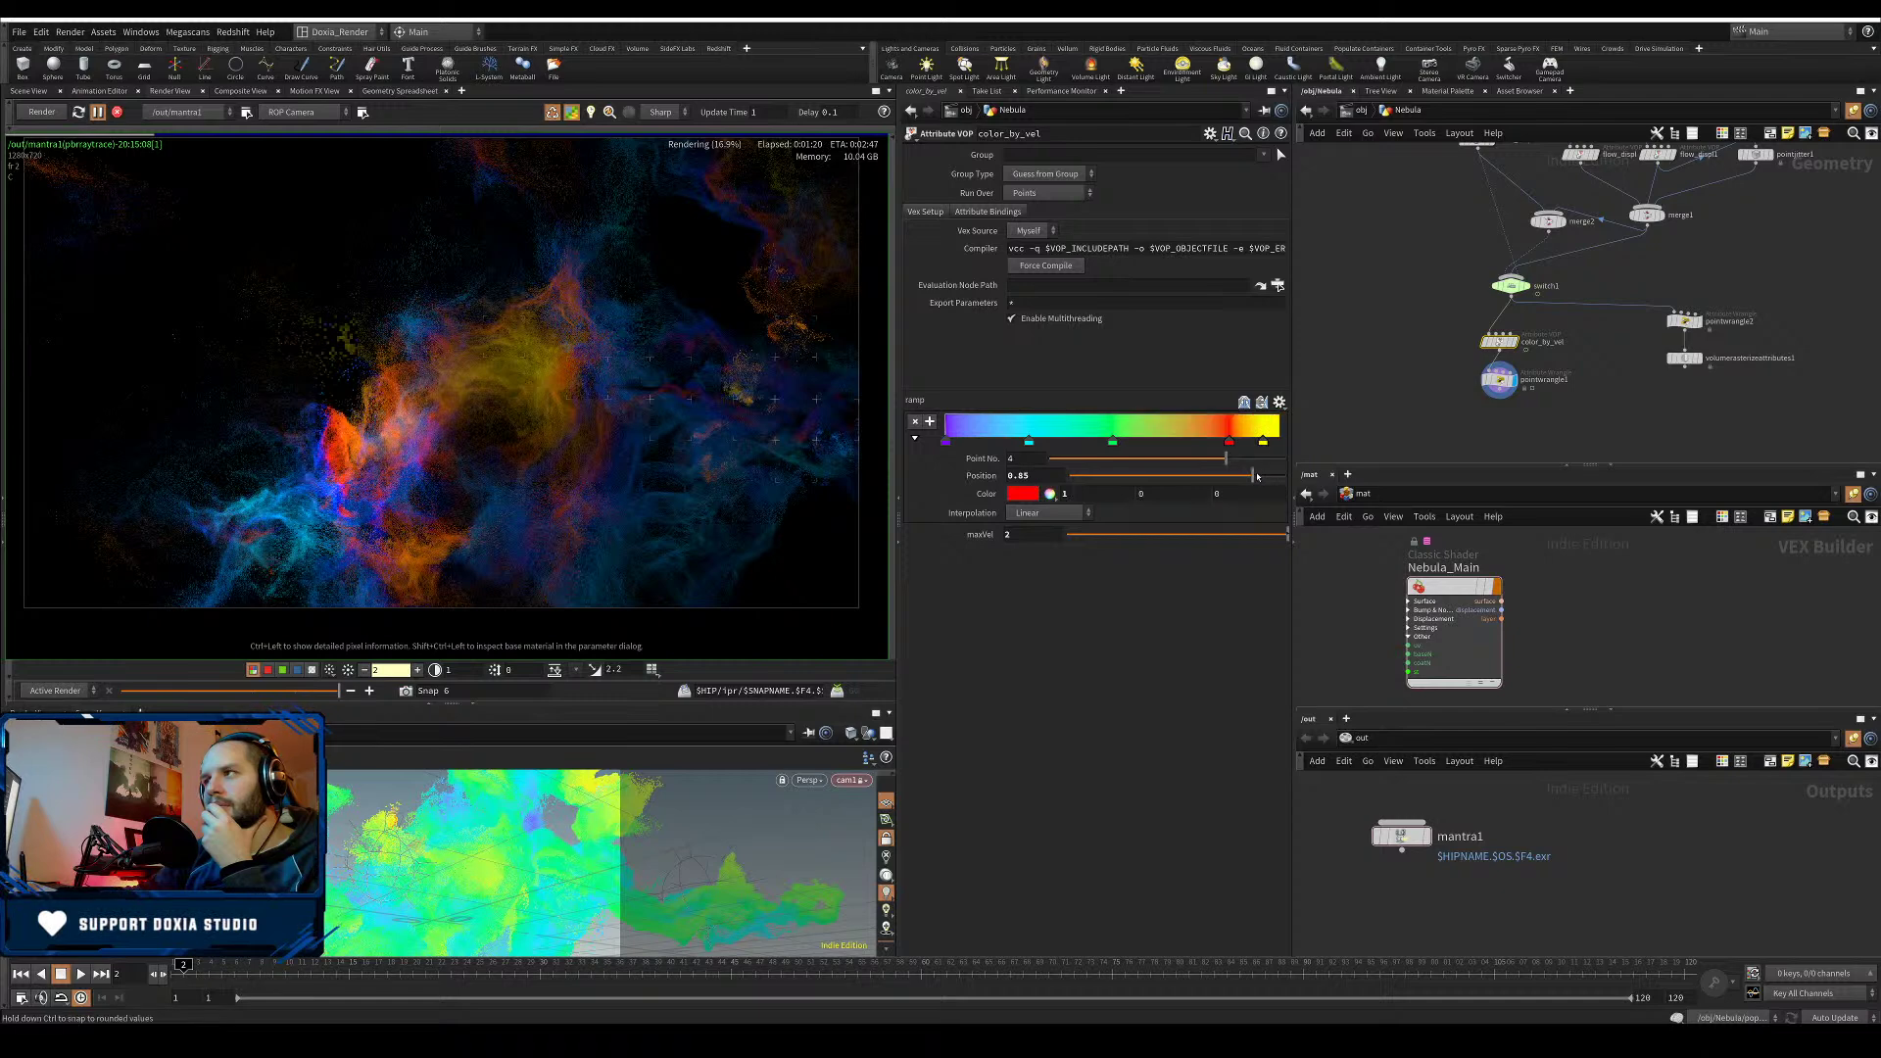
- Add an orange key, move green to 0.667 and cyan to about 0.48, and set maxVel to 1.7
{"action": "left_click", "coordinate": [1113, 442]}
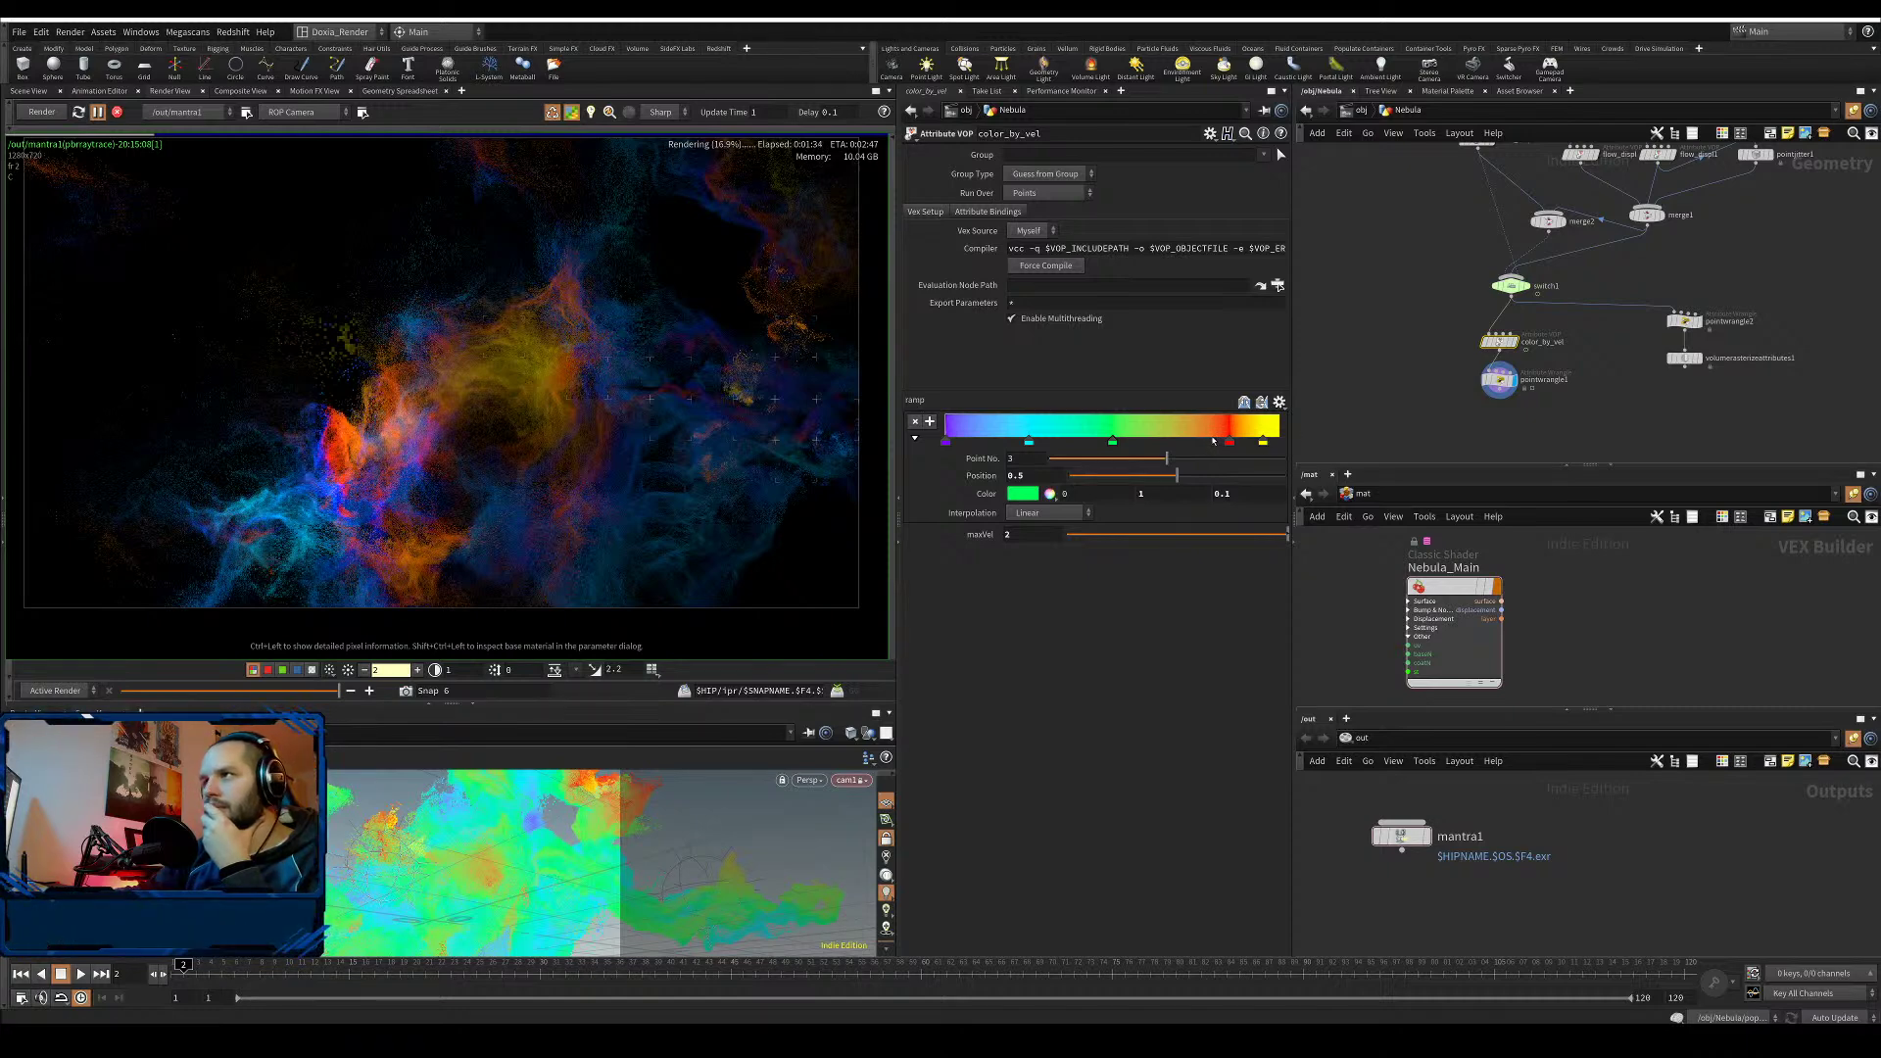
{"action": "left_click", "coordinate": [1210, 442]}
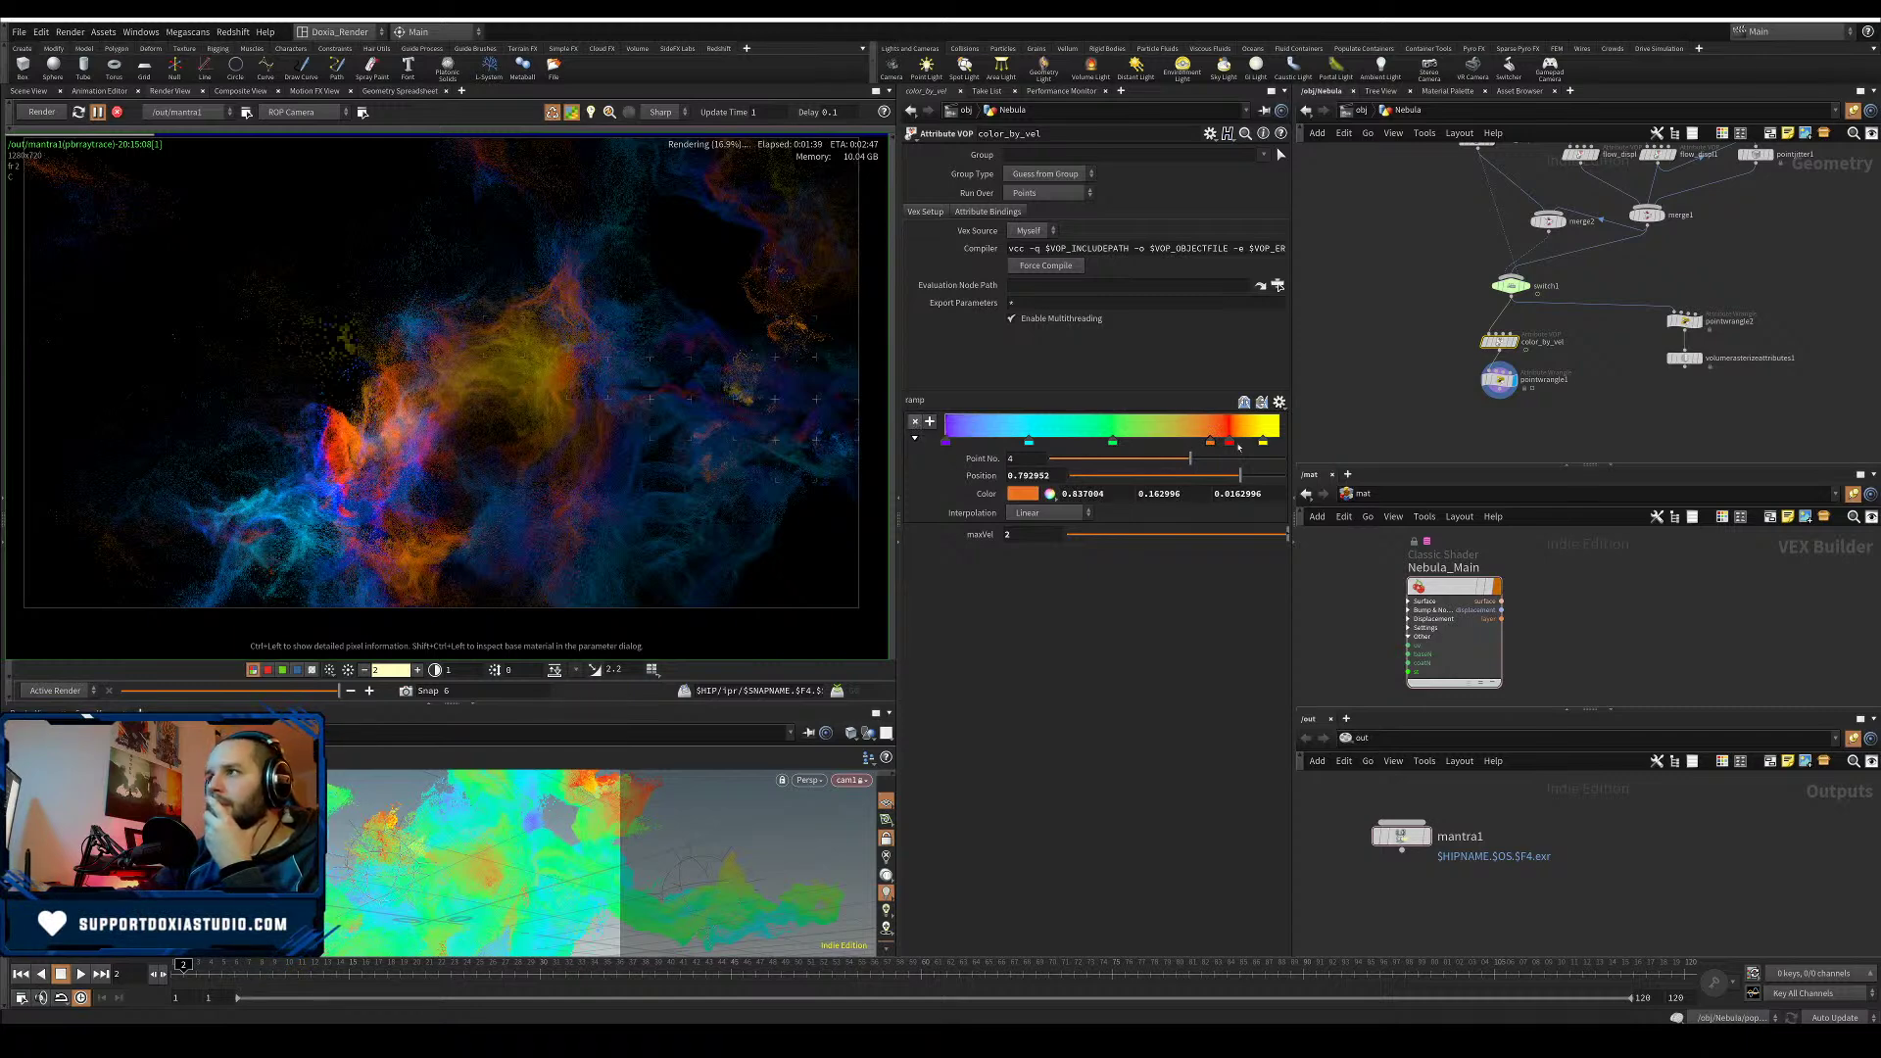
{"action": "left_click", "coordinate": [1115, 444]}
{"action": "left_click_drag", "start_coordinate": [1180, 476], "coordinate": [1224, 479]}
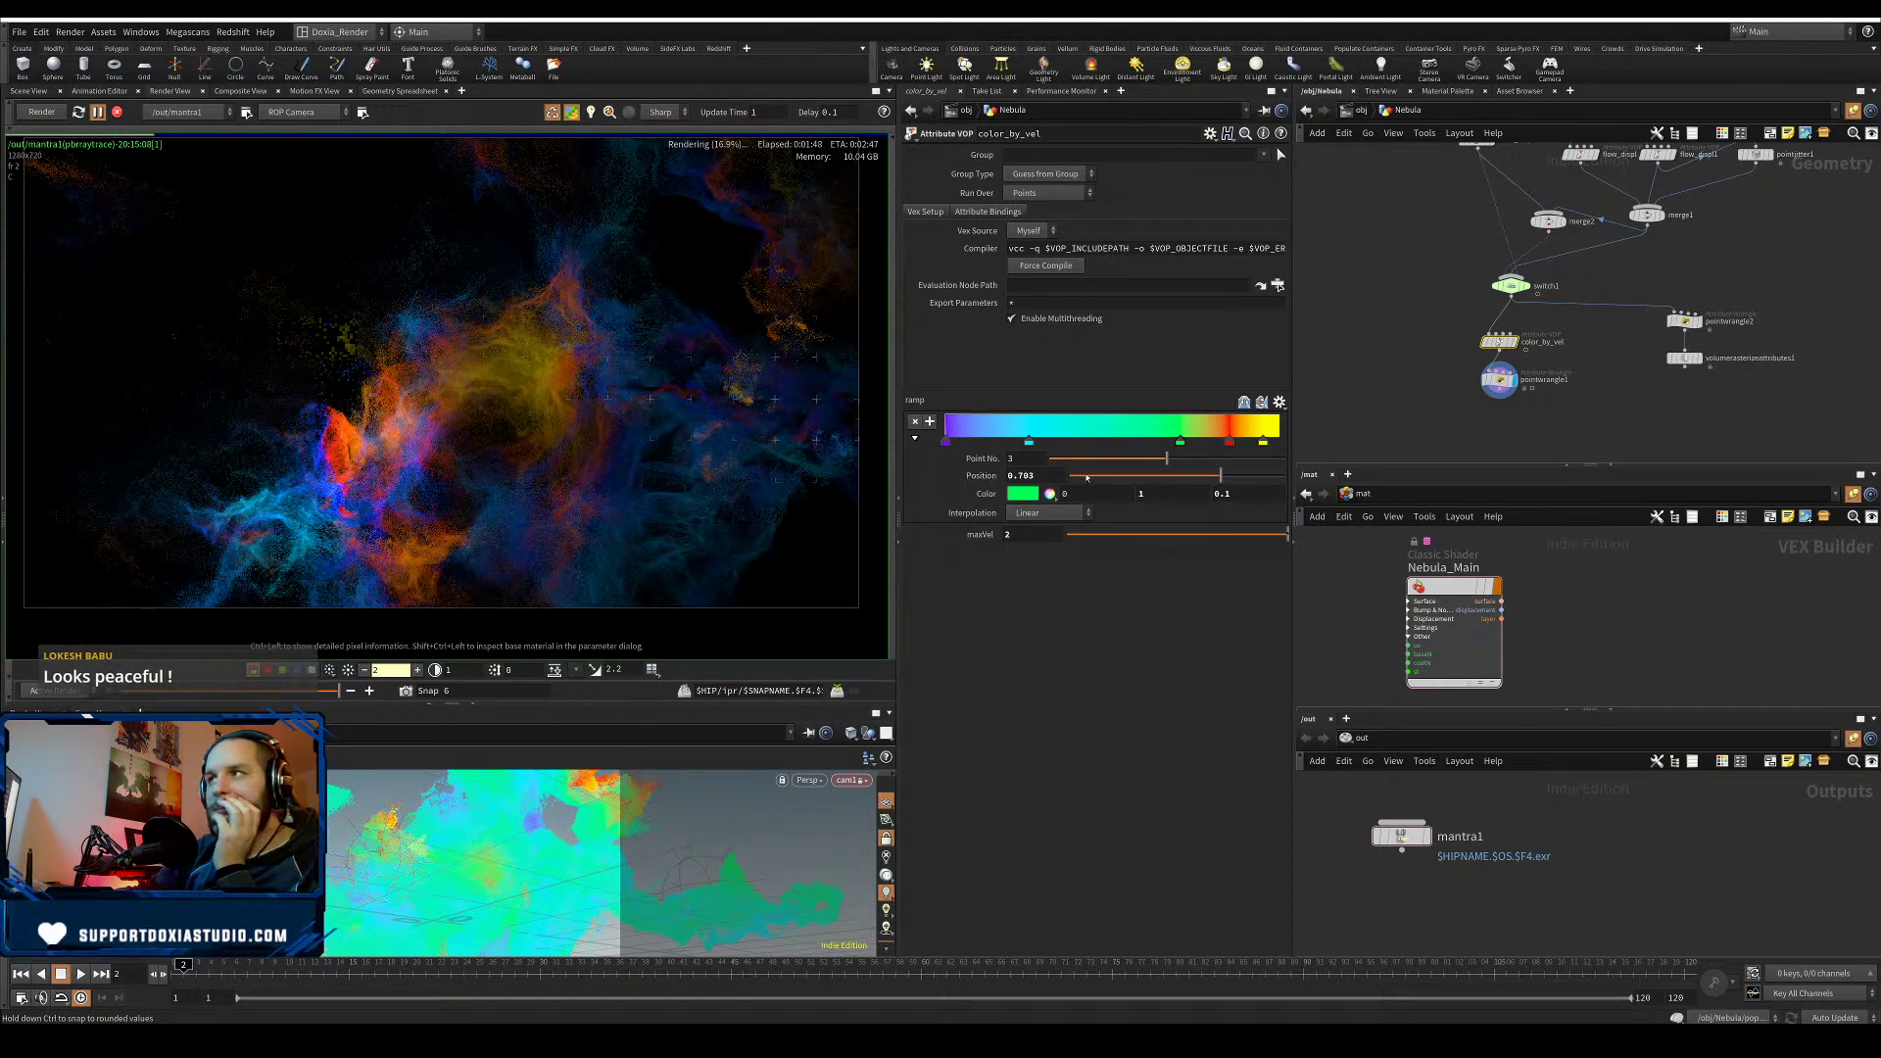
{"action": "left_click", "coordinate": [1029, 444]}
{"action": "left_click_drag", "start_coordinate": [1122, 477], "coordinate": [1171, 482]}
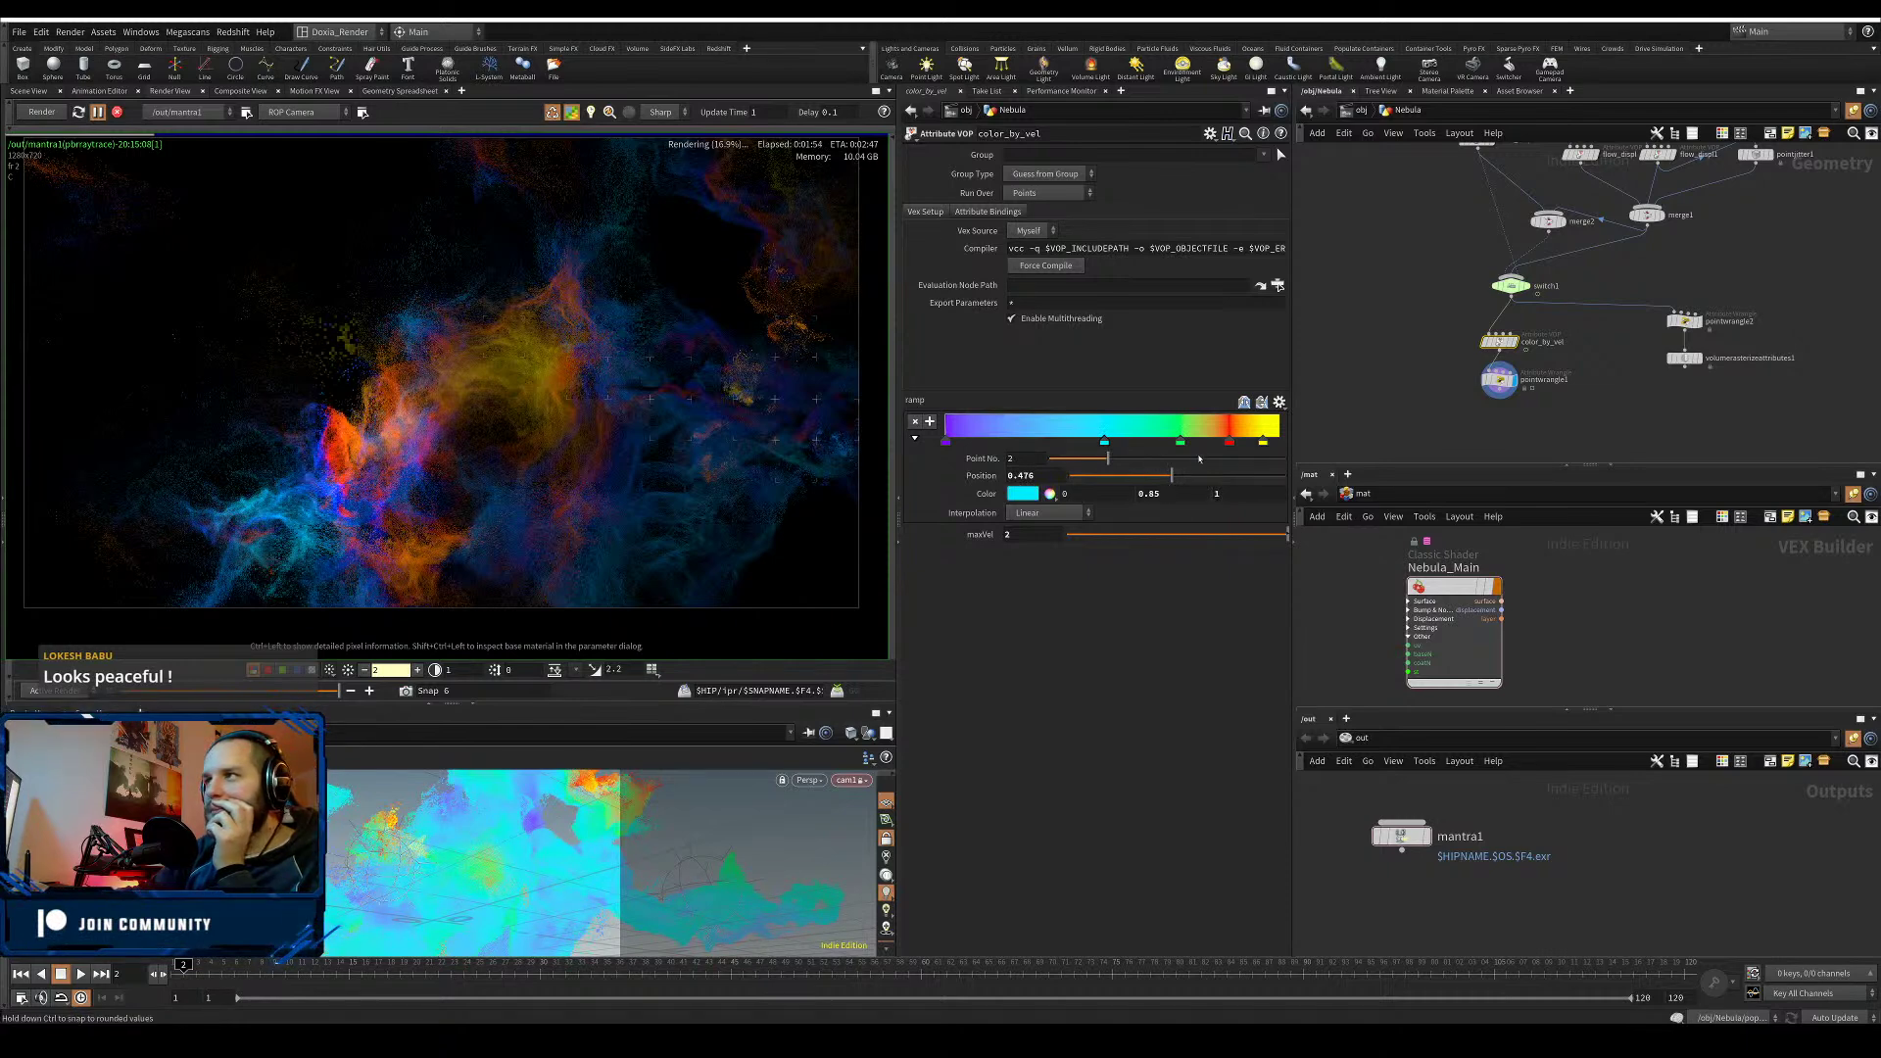
{"action": "left_click_drag", "start_coordinate": [1045, 534], "coordinate": [983, 532]}
{"action": "type", "text": "1"}
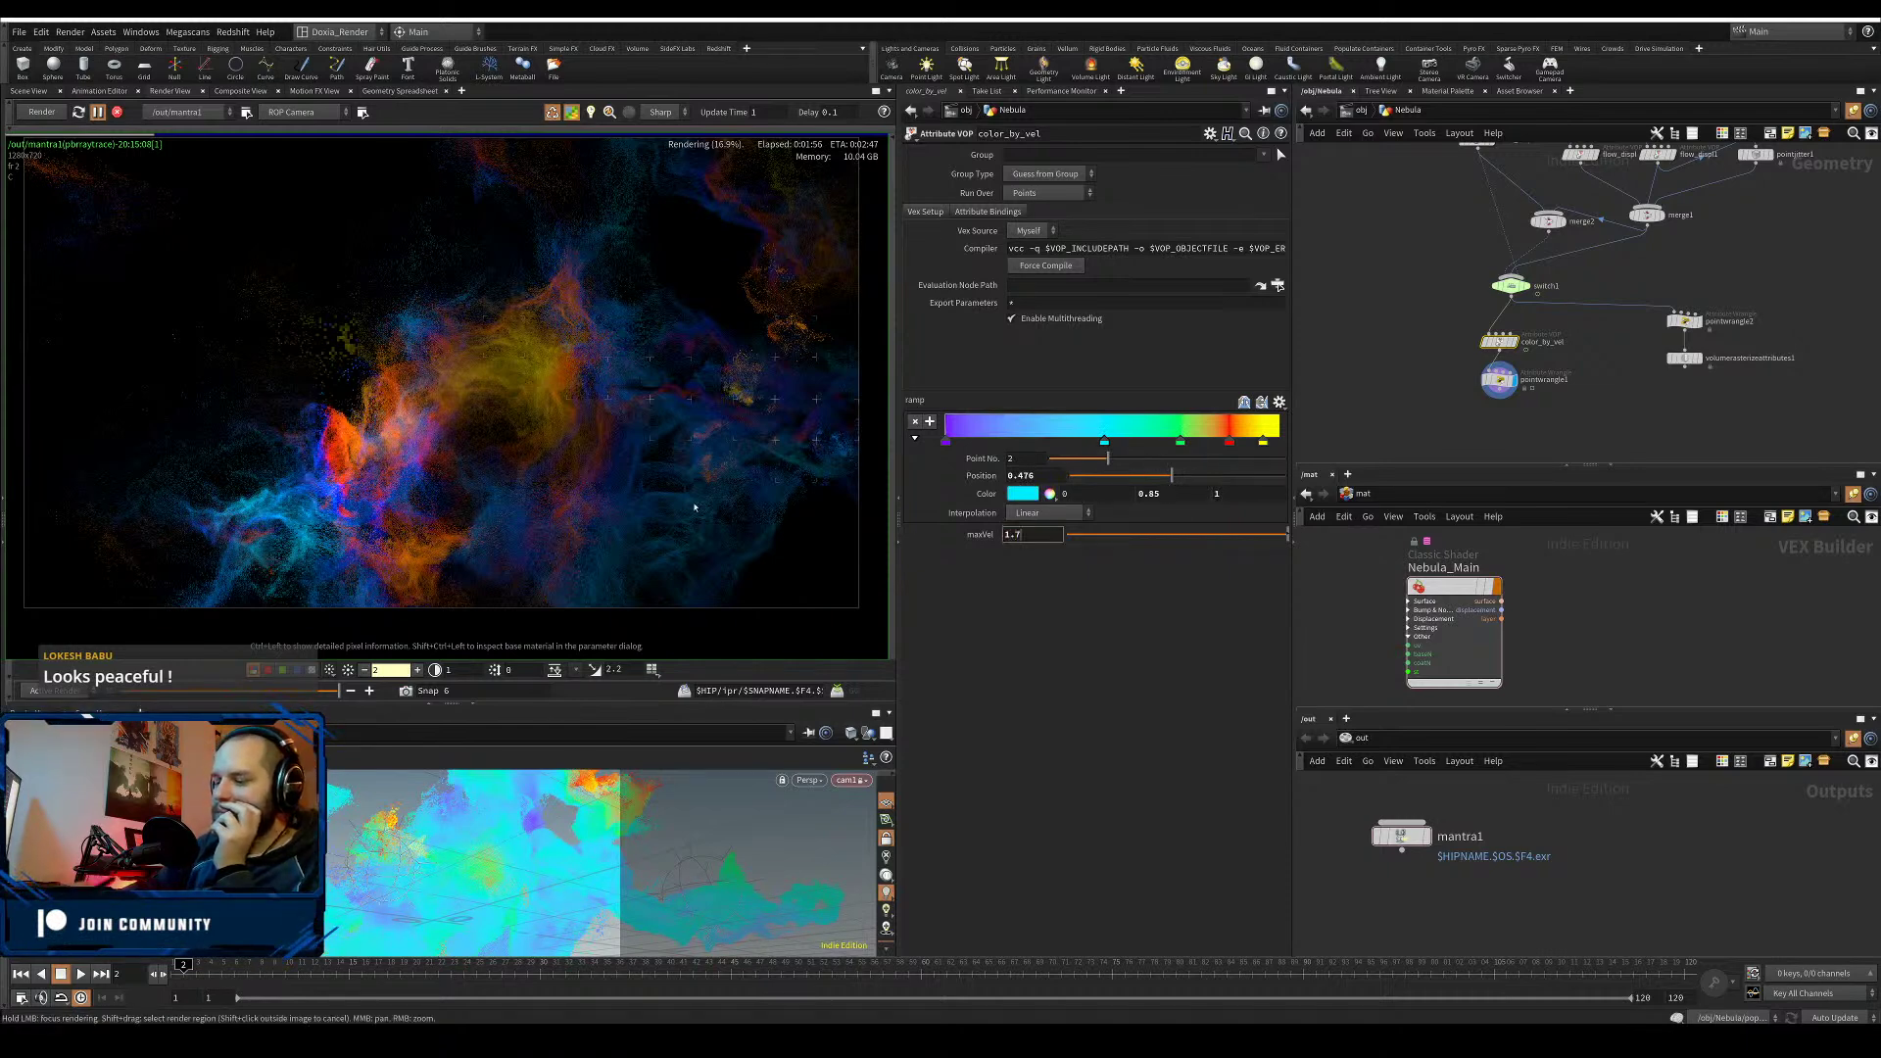
{"action": "type", "text": ".7"}
{"action": "key", "text": "Return"}
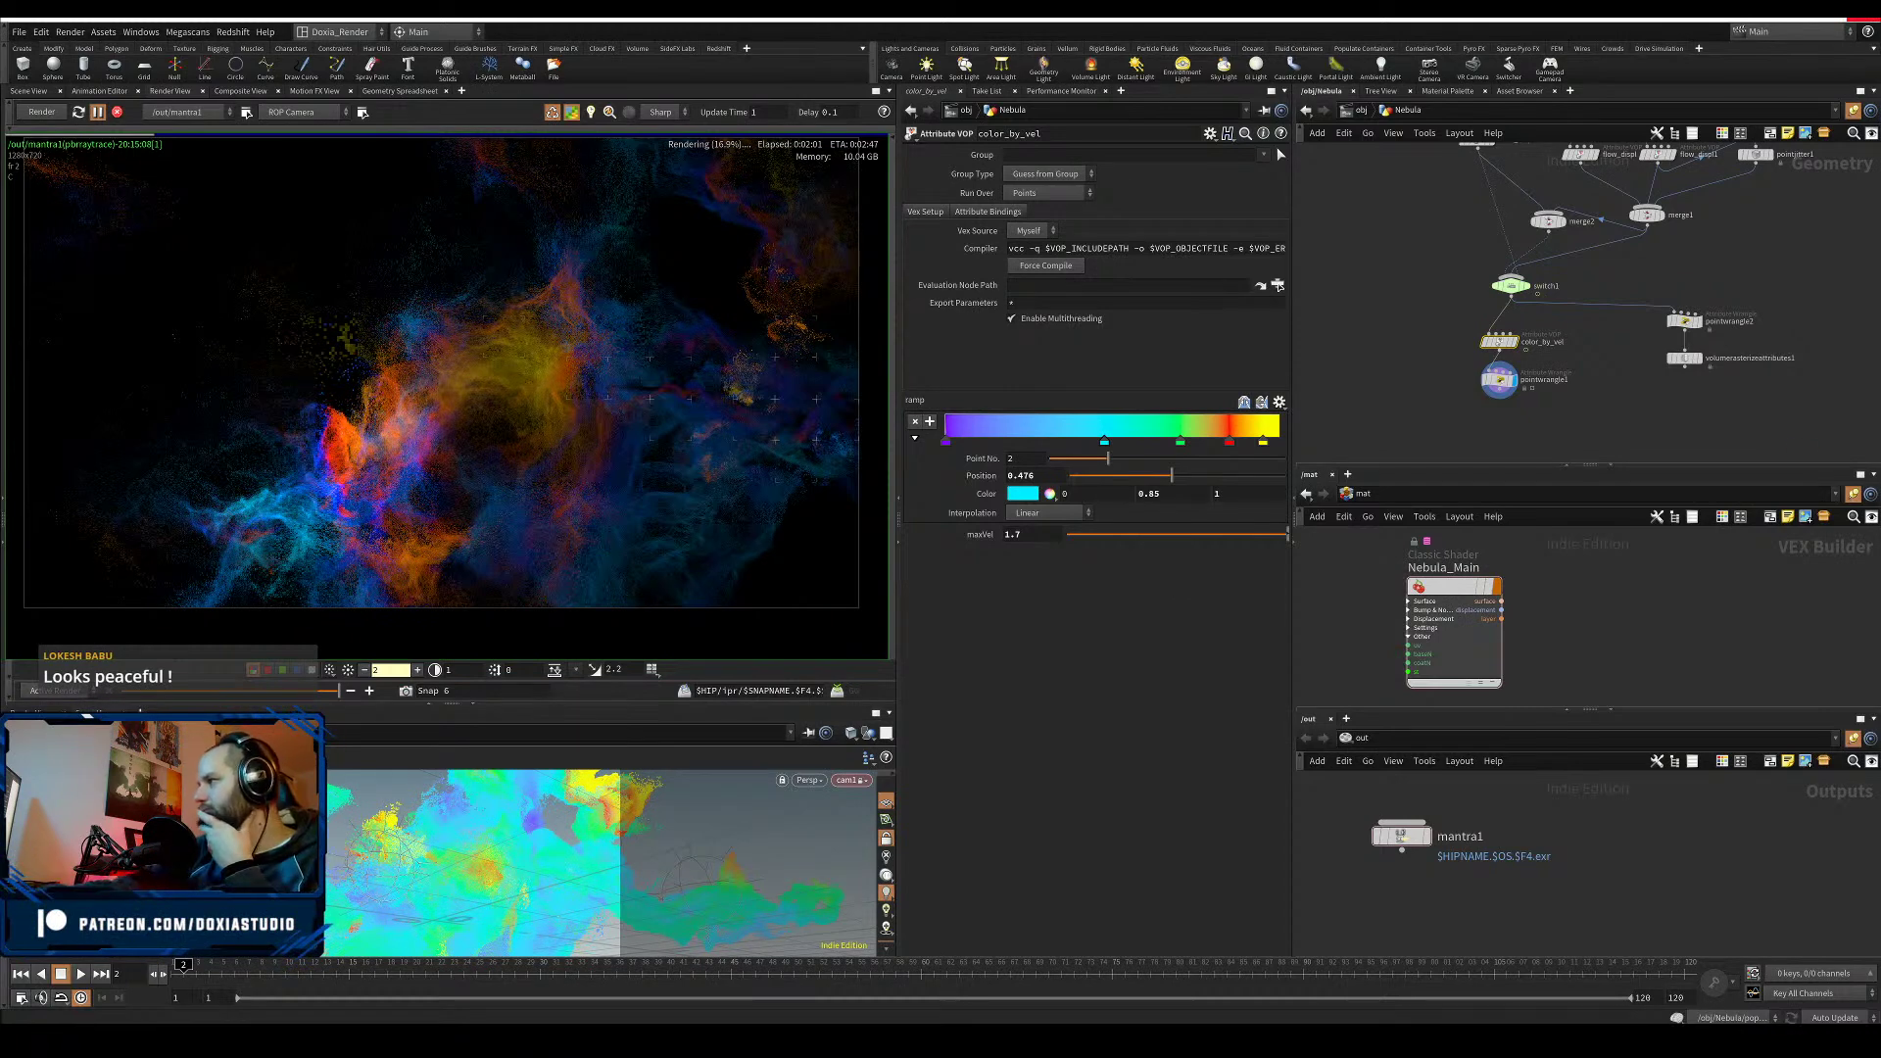
- Step back through earlier render snapshots to compare, then resume the live Mantra render
{"action": "key", "text": "Left"}
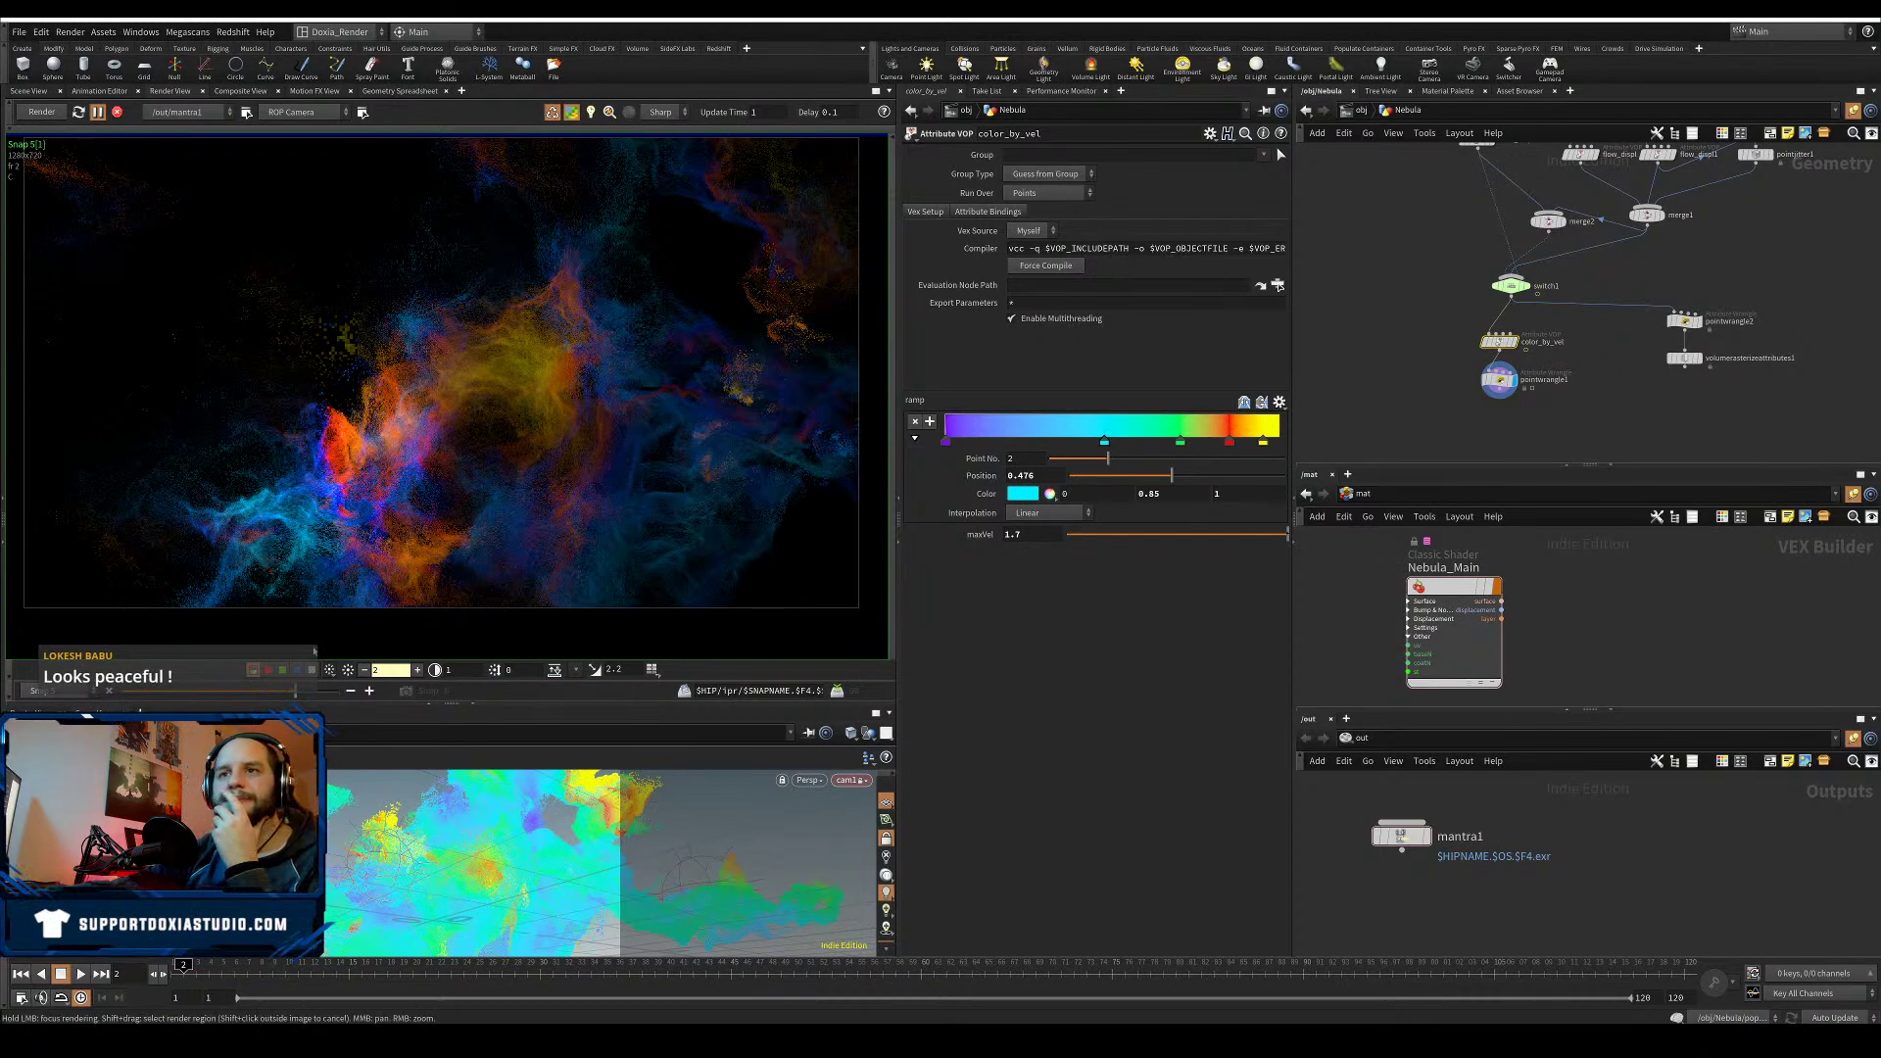
{"action": "left_click", "coordinate": [339, 691]}
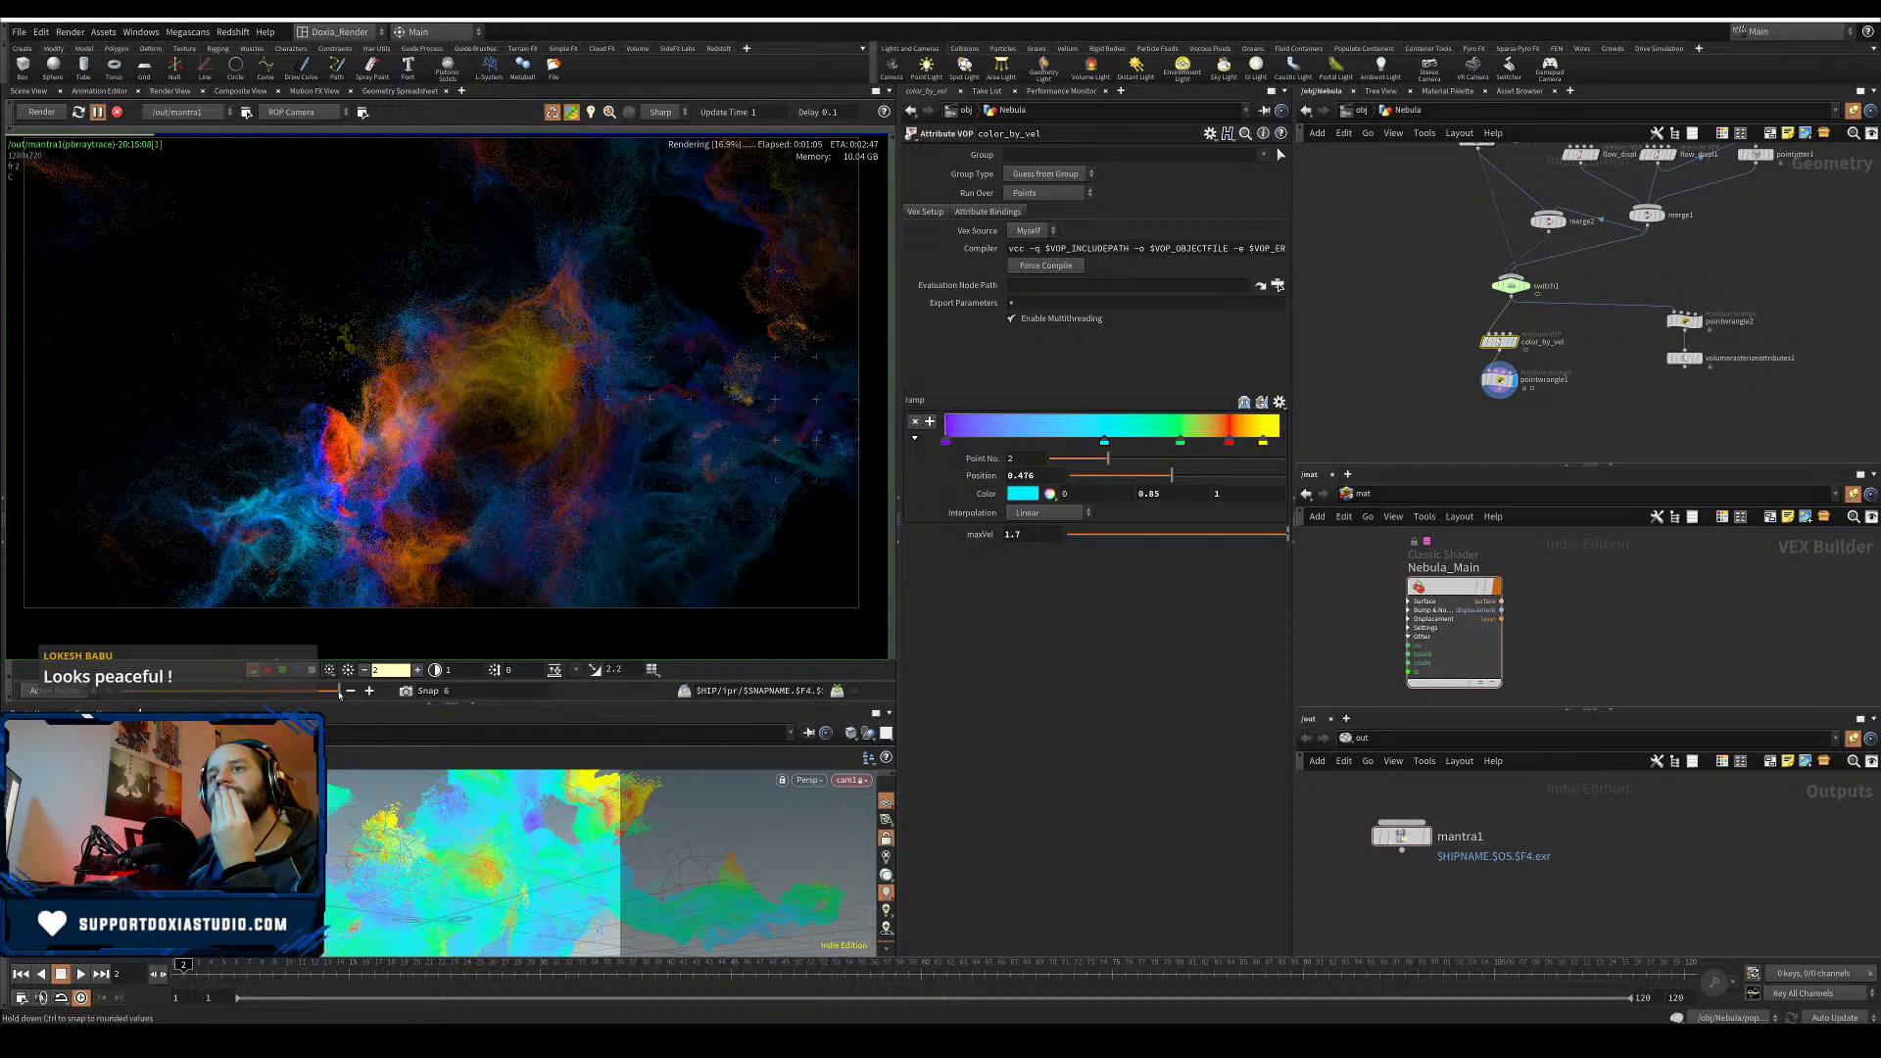
{"action": "mouse_move", "coordinate": [340, 693]}
{"action": "left_mouse_down"}
{"action": "mouse_move", "coordinate": [122, 693]}
{"action": "mouse_move", "coordinate": [345, 676]}
{"action": "left_mouse_up"}
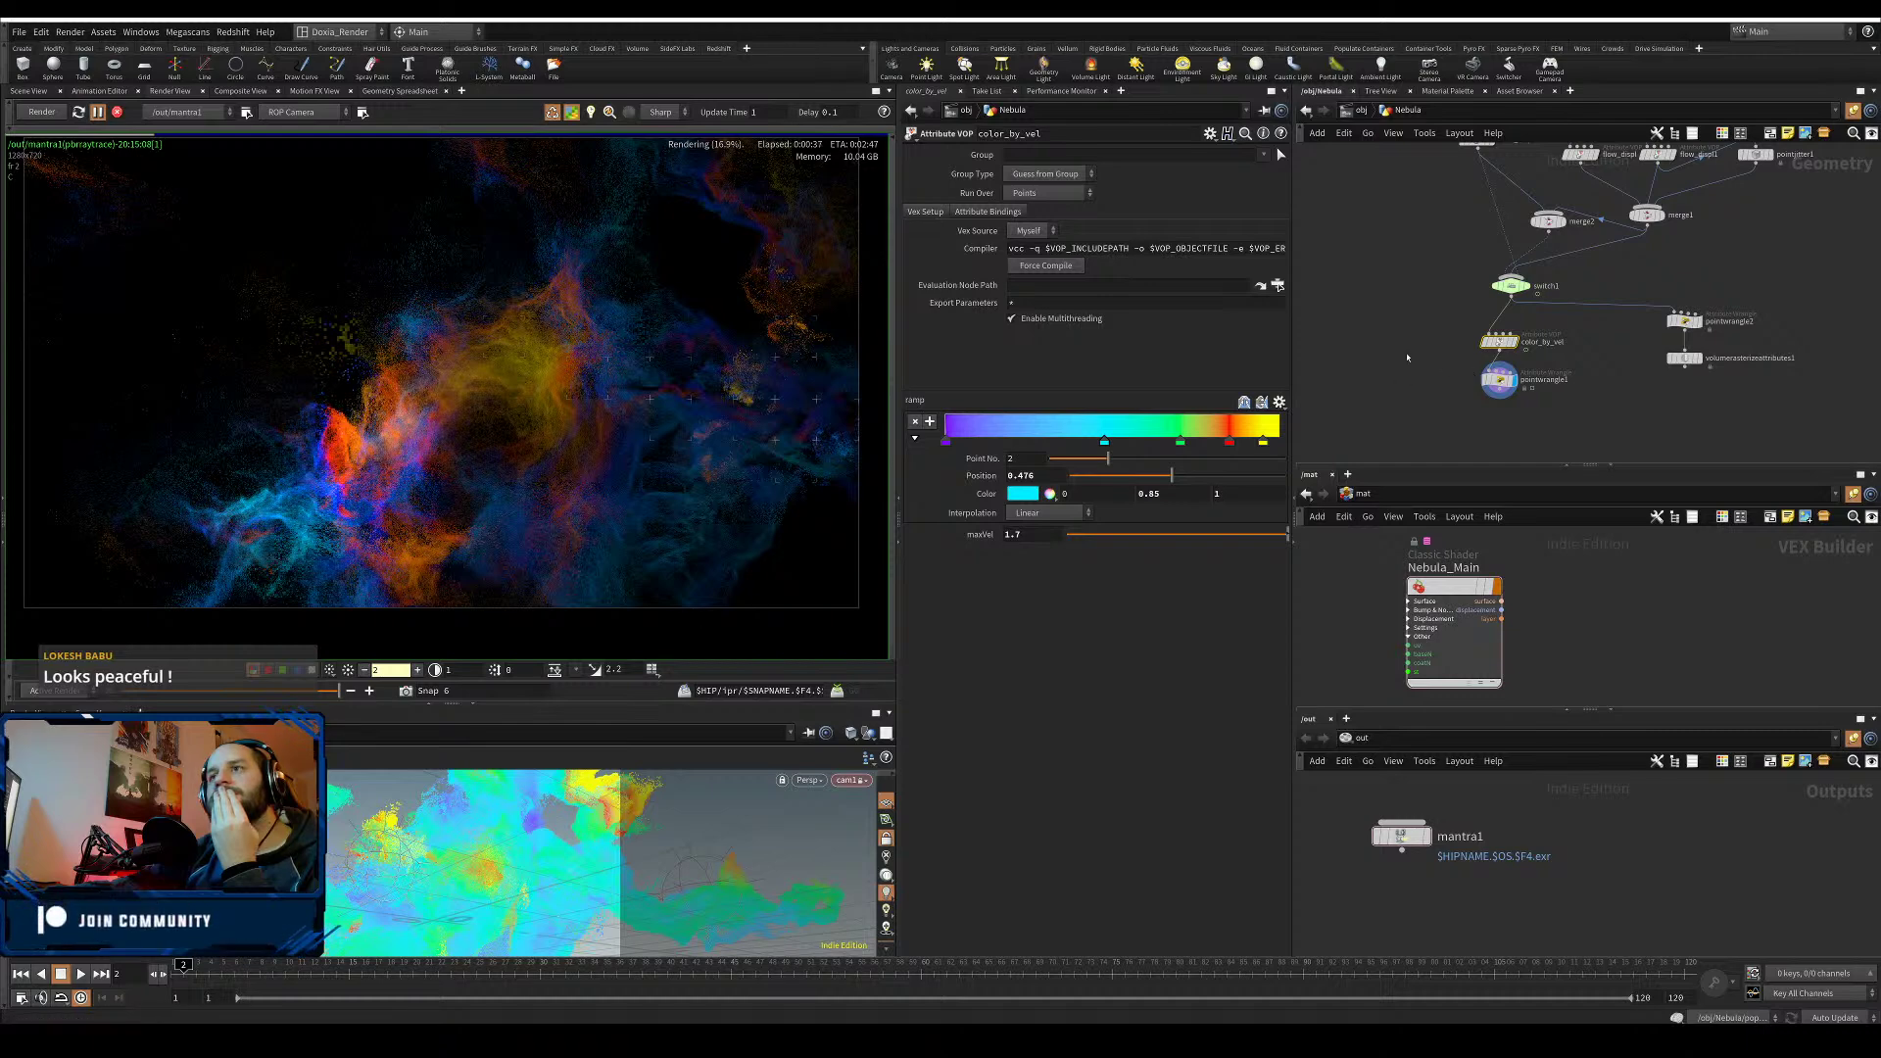
{"action": "left_click", "coordinate": [97, 113]}
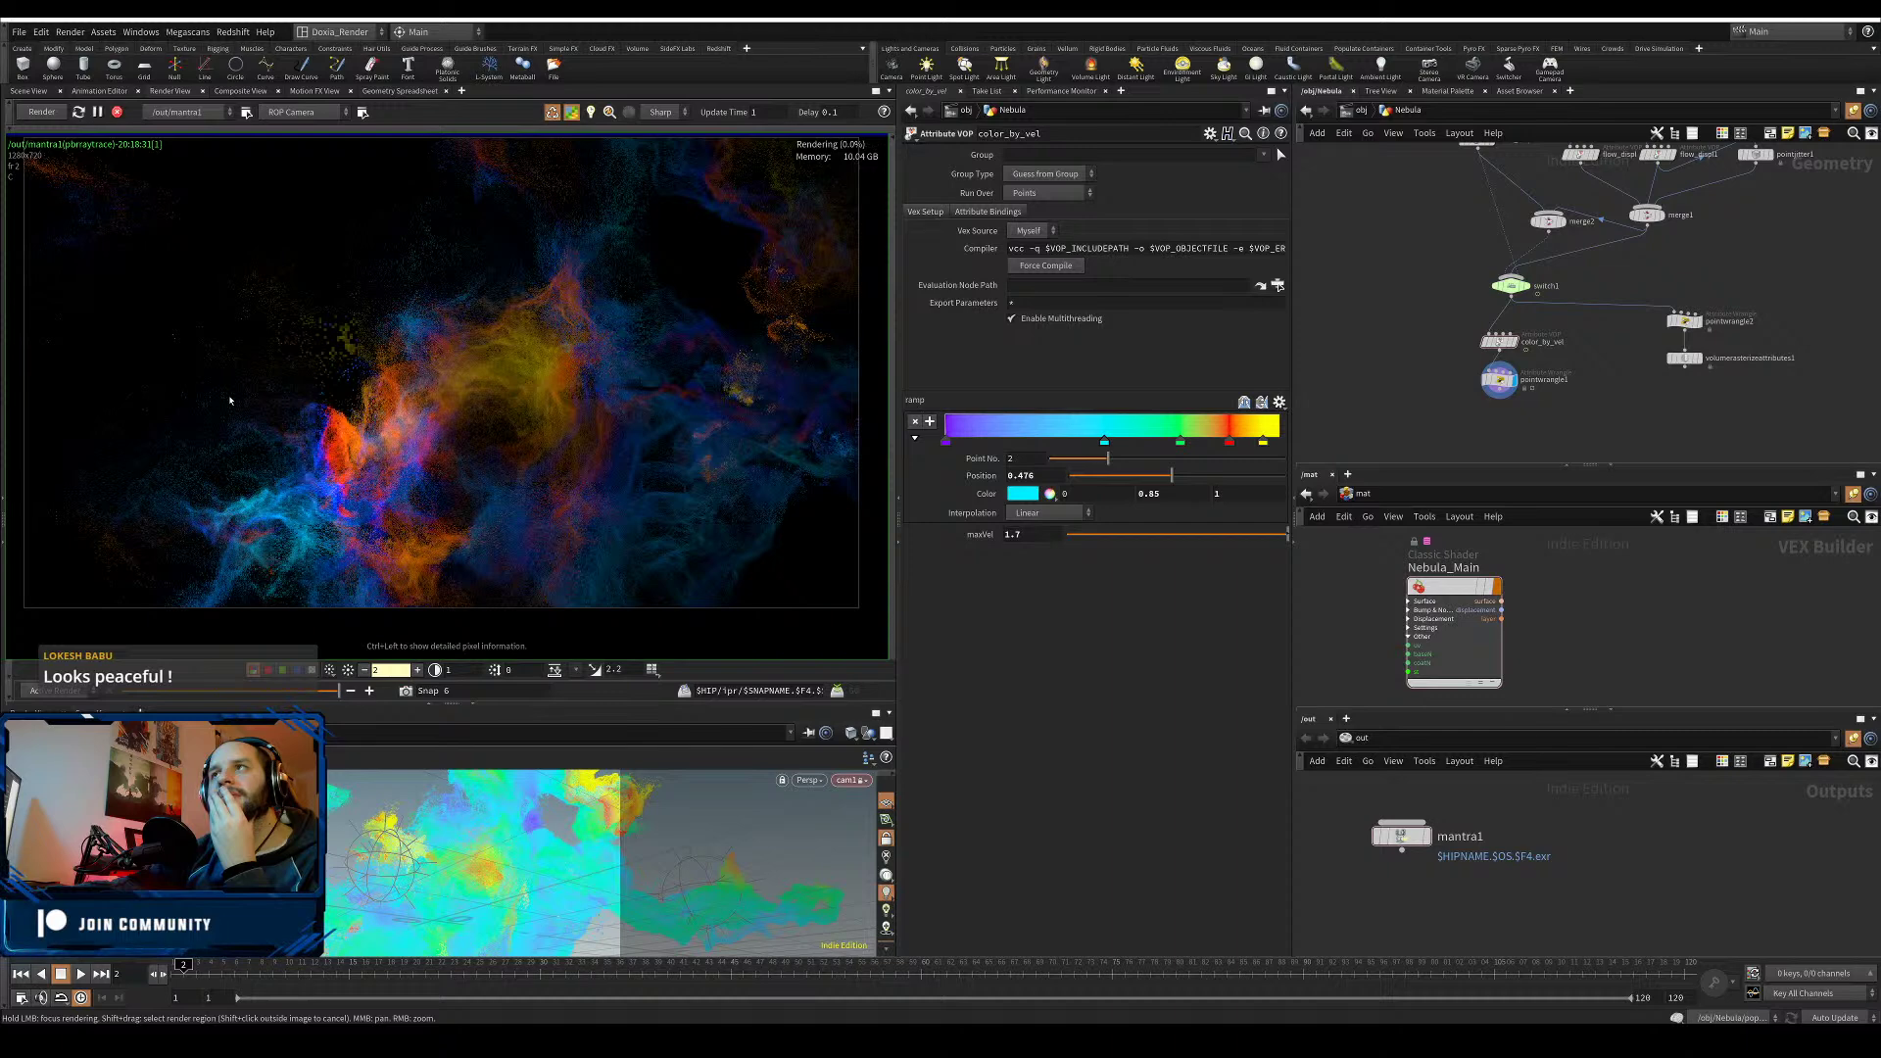
- Save the scene and restart the Mantra render with the rainbow velocity colours
{"action": "left_click", "coordinate": [19, 32]}
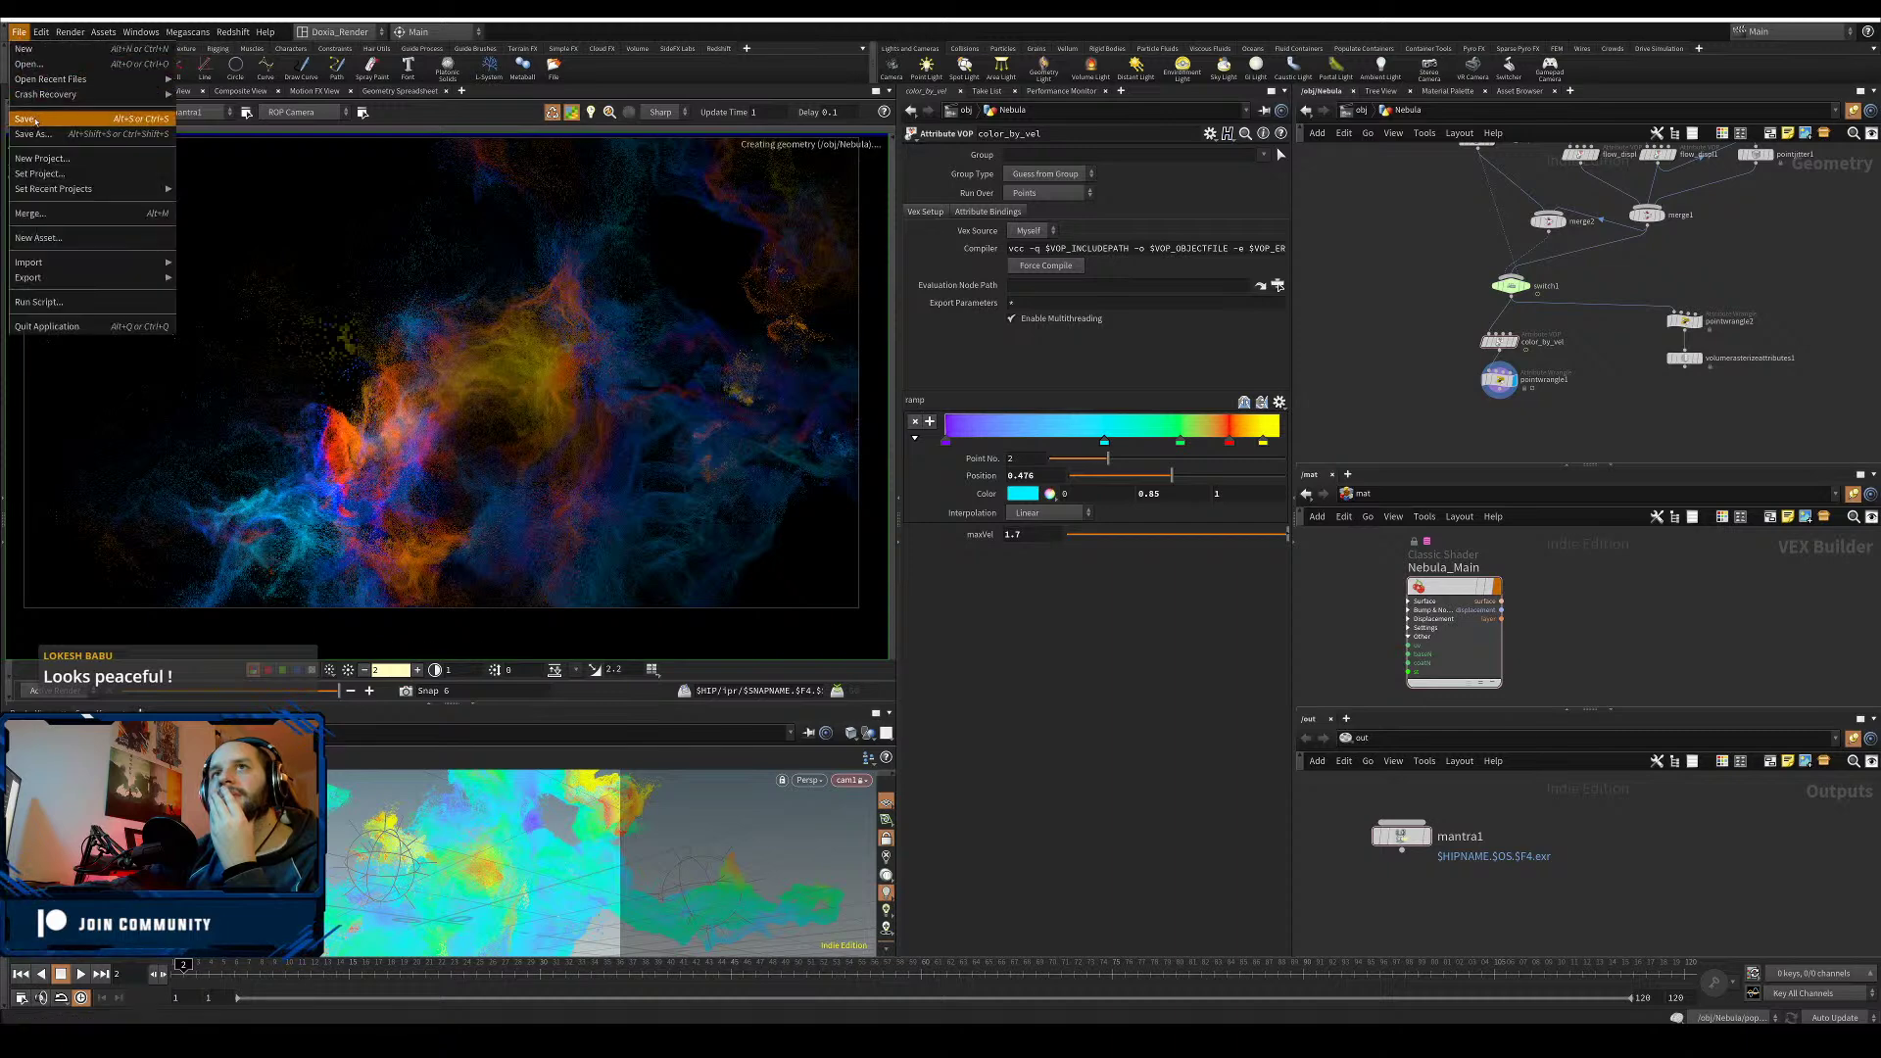
{"action": "key", "text": "Escape"}
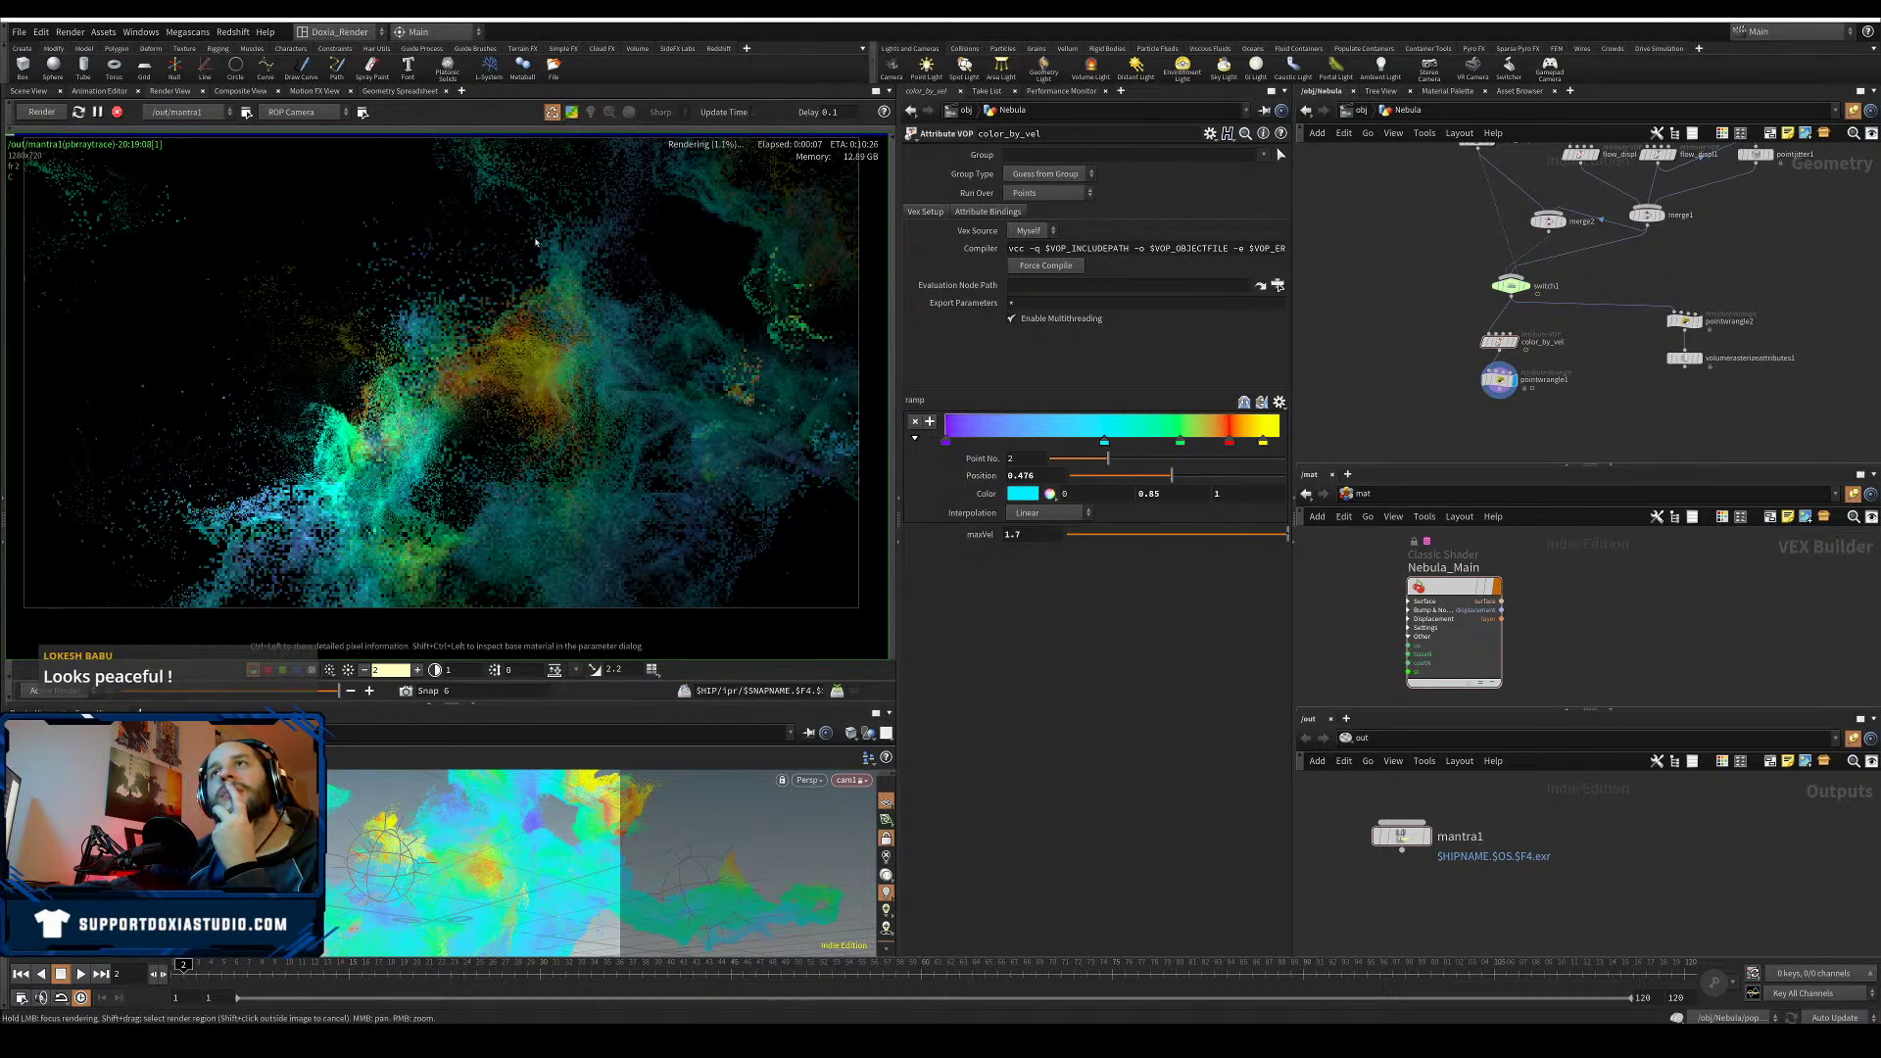
{"action": "left_click", "coordinate": [41, 111]}
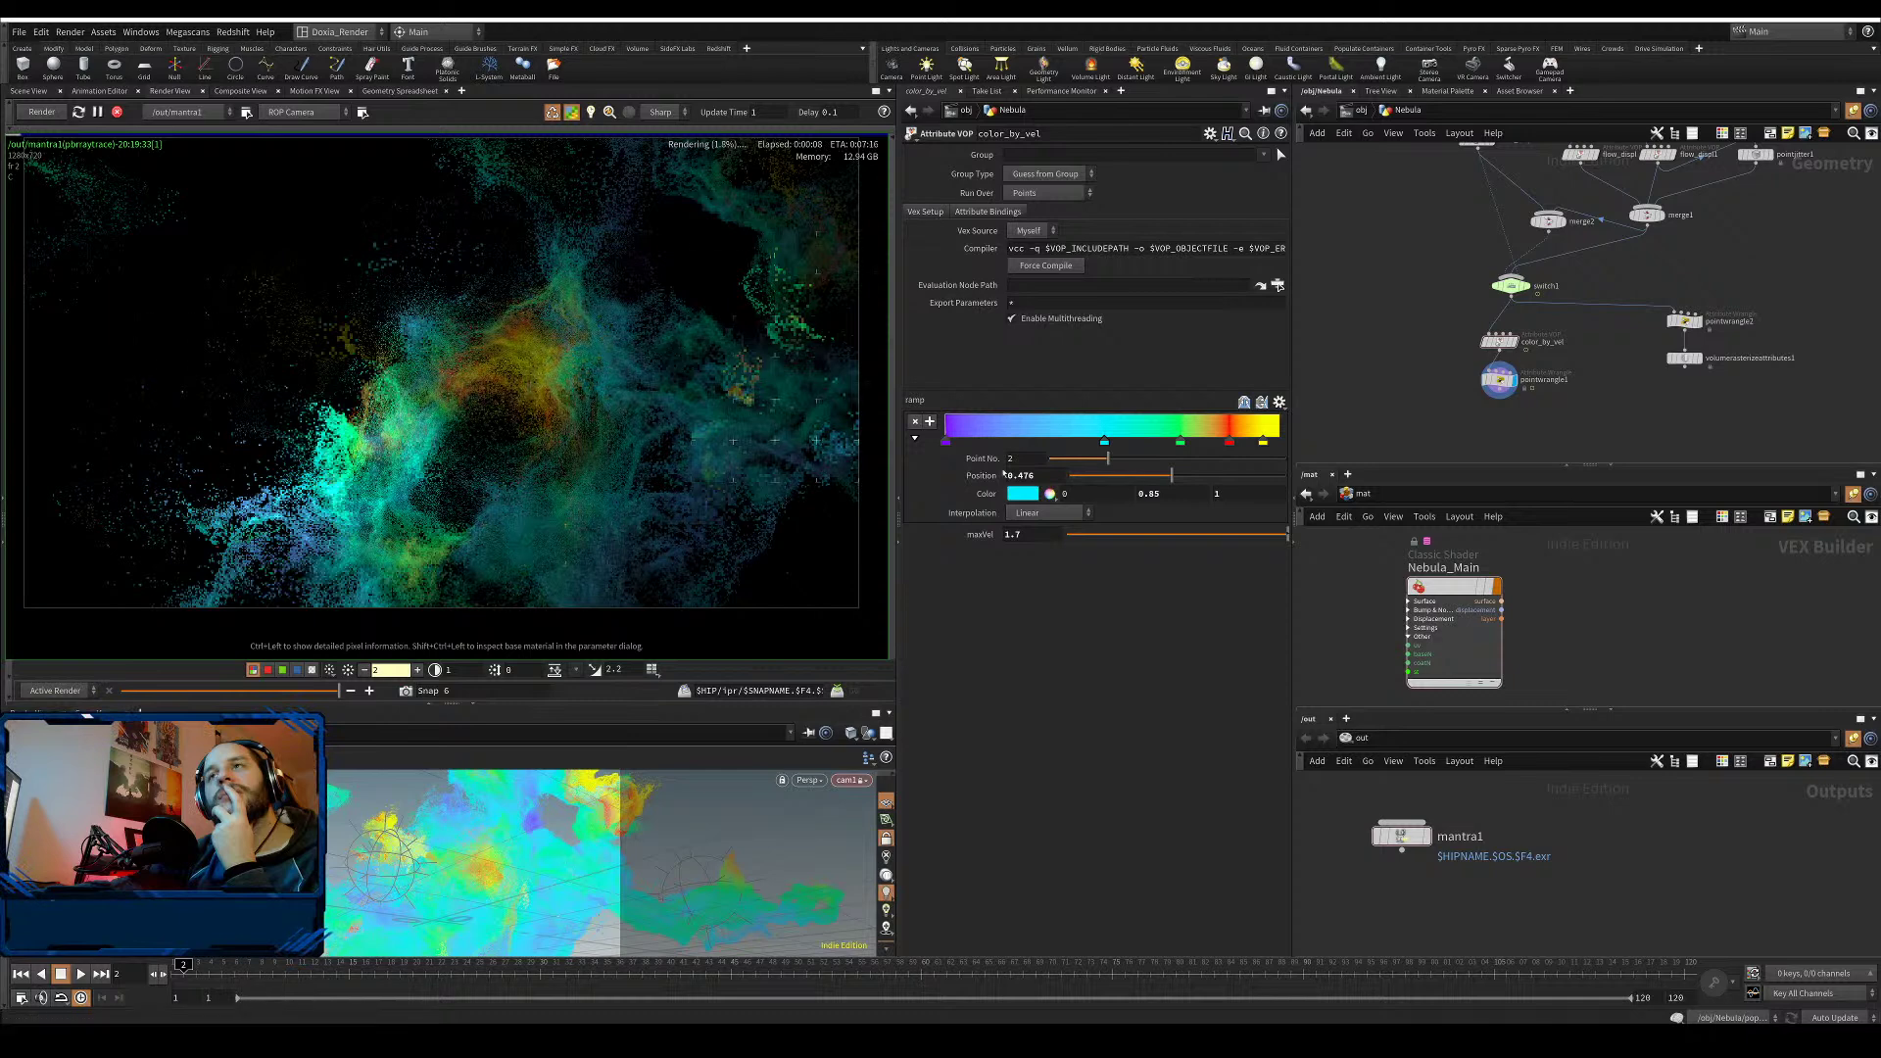
{"action": "left_click", "coordinate": [1179, 441]}
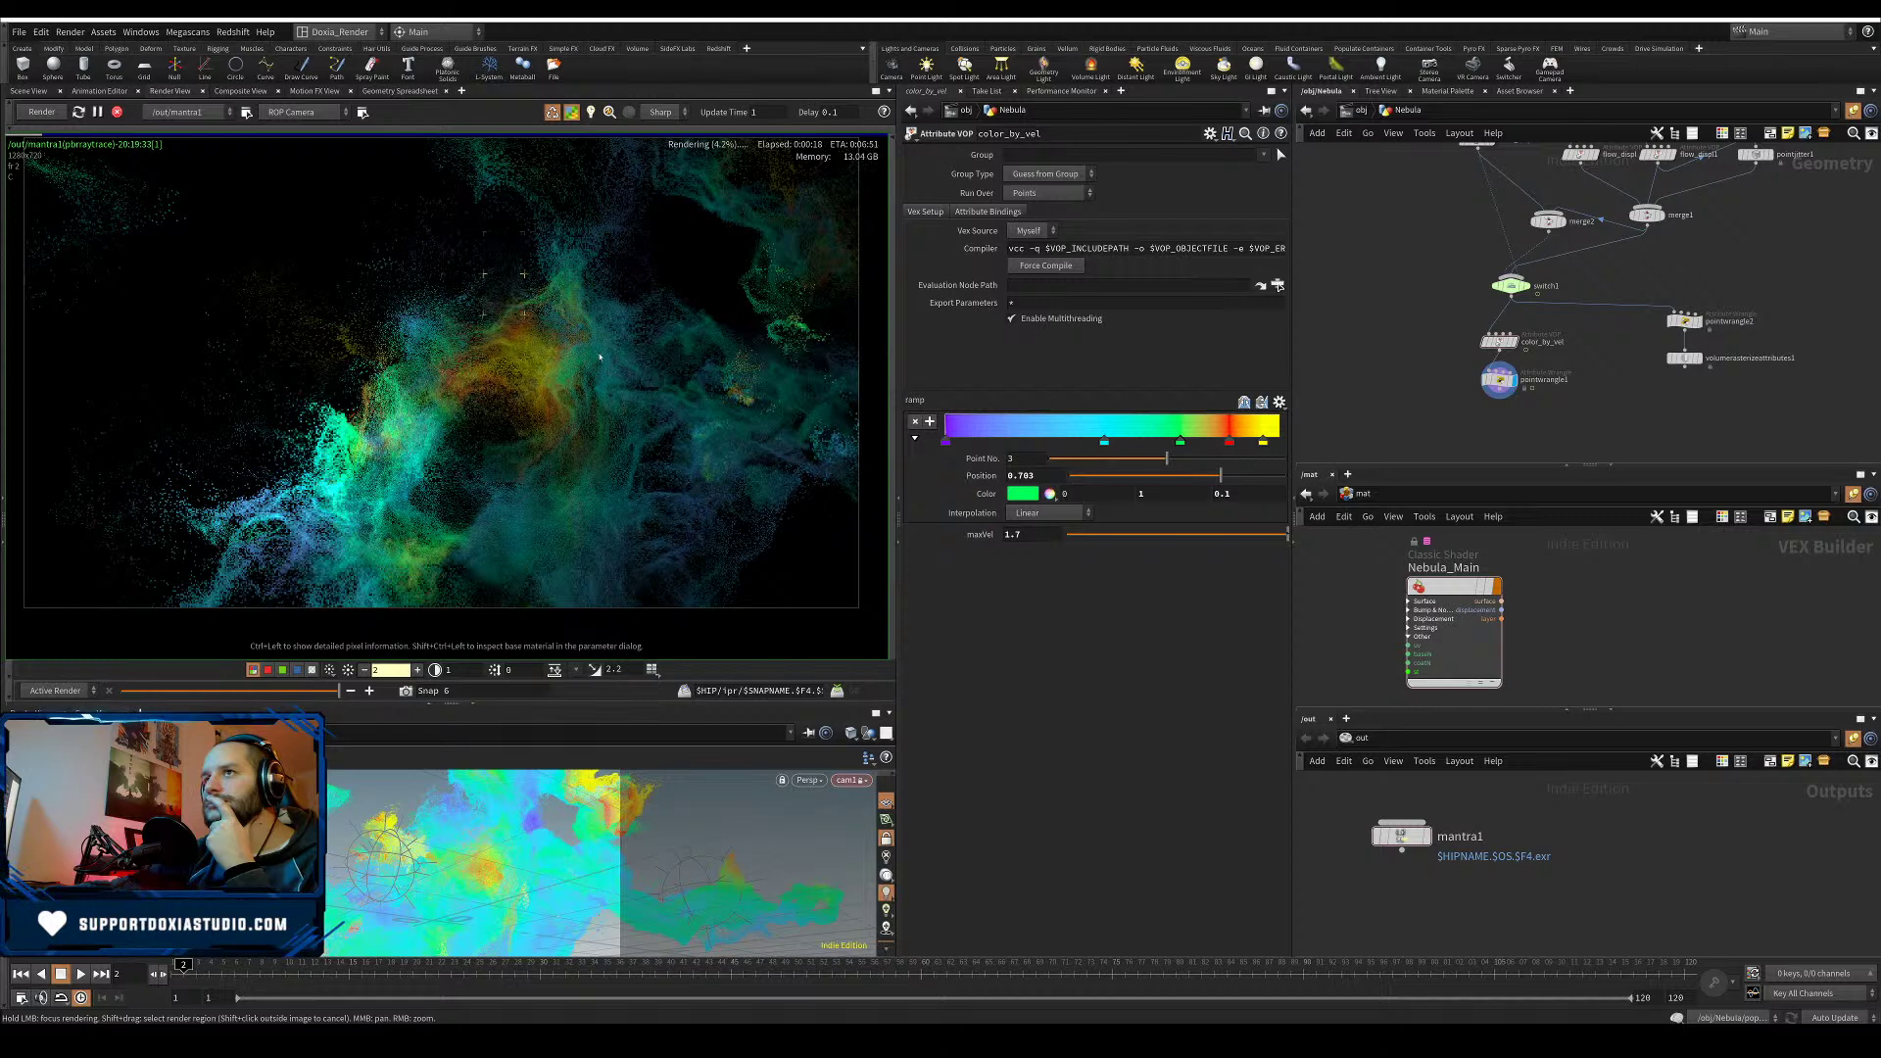
- Store a render snapshot and recolour the ramp's green key to blue
{"action": "left_click", "coordinate": [406, 691]}
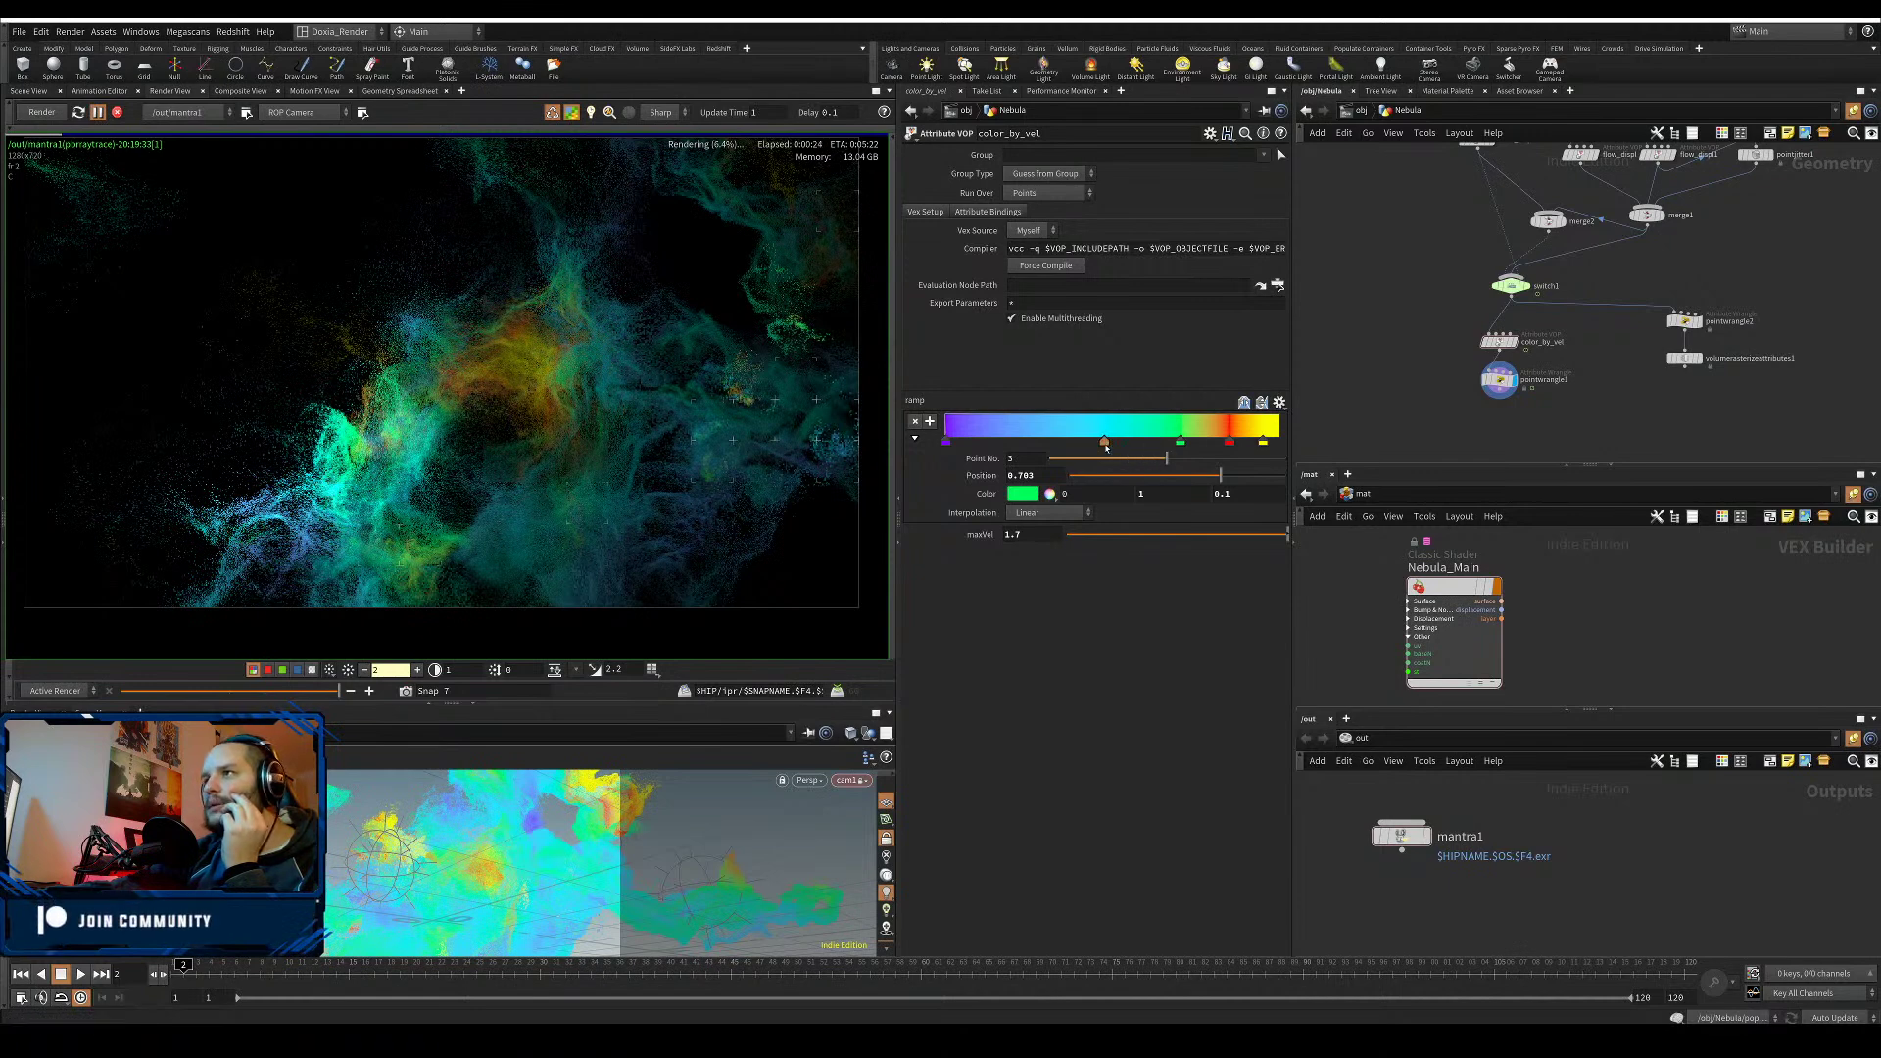
{"action": "left_click_drag", "start_coordinate": [1105, 441], "coordinate": [1181, 447]}
{"action": "left_click", "coordinate": [1180, 442]}
{"action": "left_click", "coordinate": [1026, 495]}
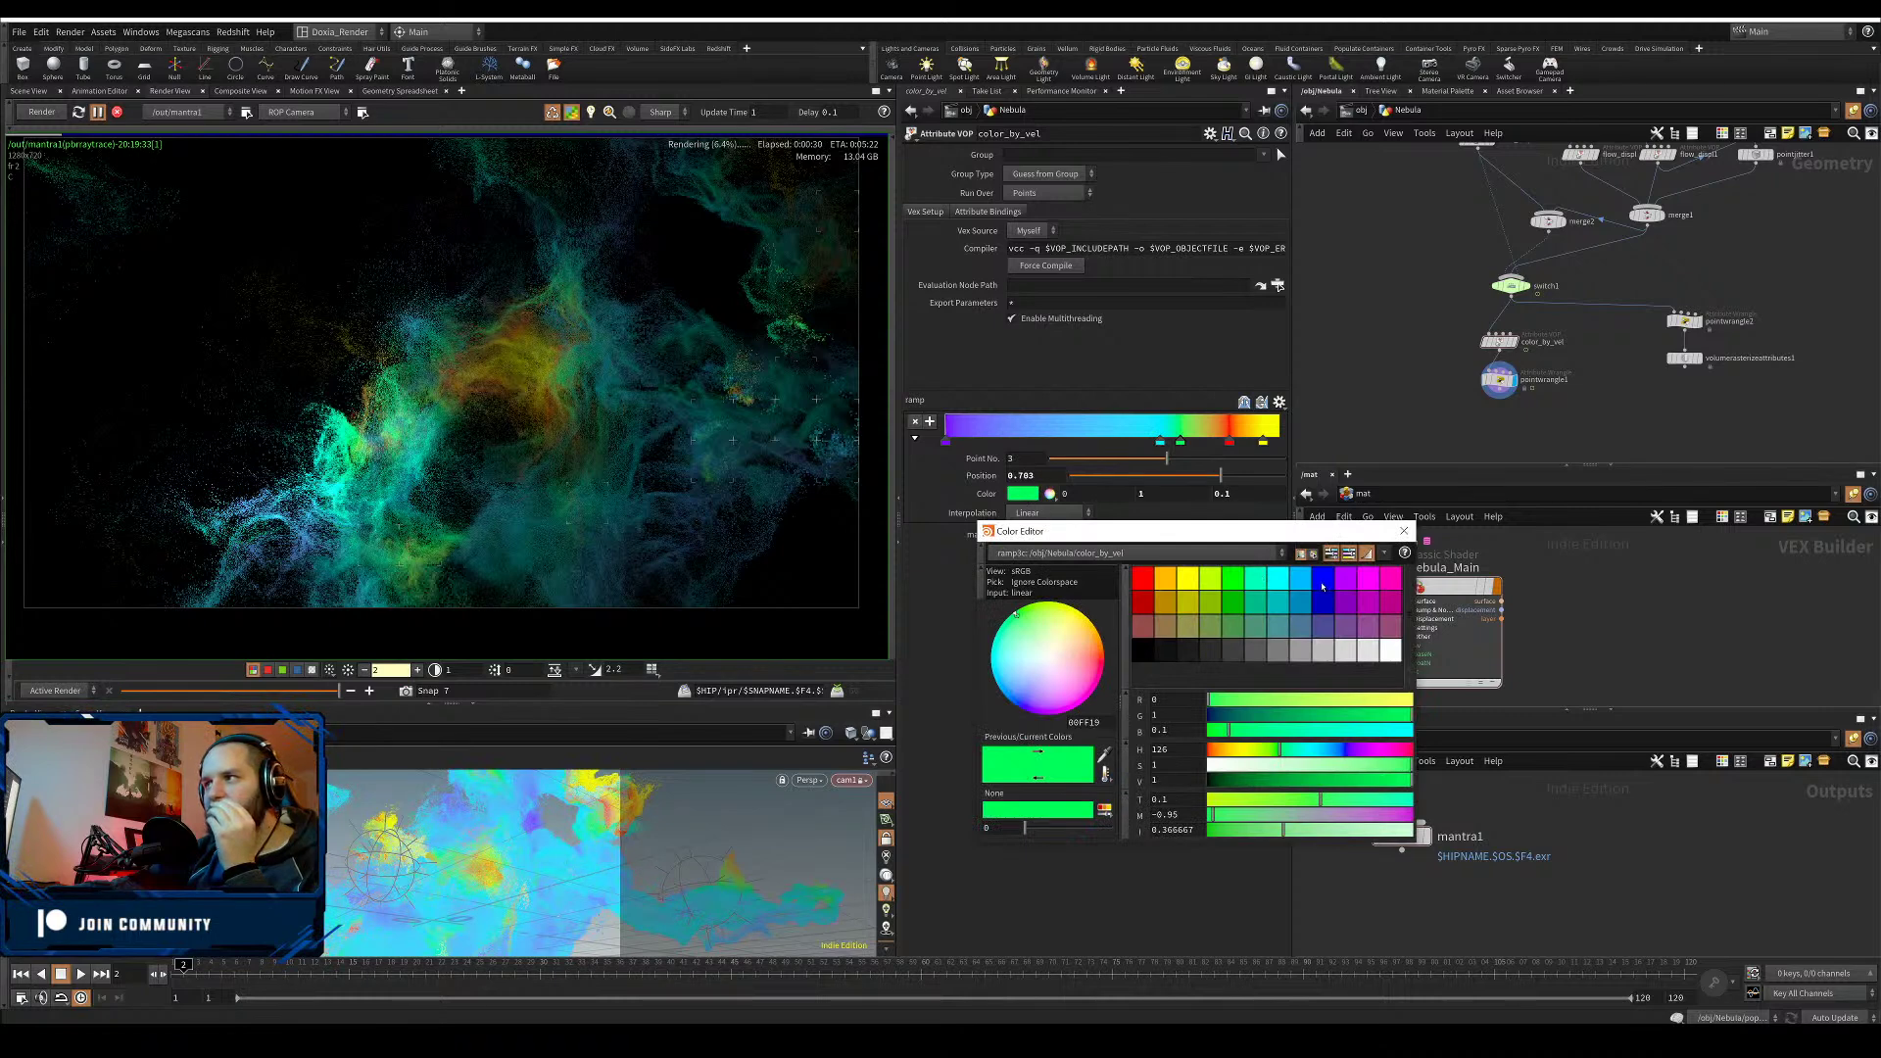
{"action": "left_click", "coordinate": [1322, 586]}
{"action": "left_click", "coordinate": [1407, 533]}
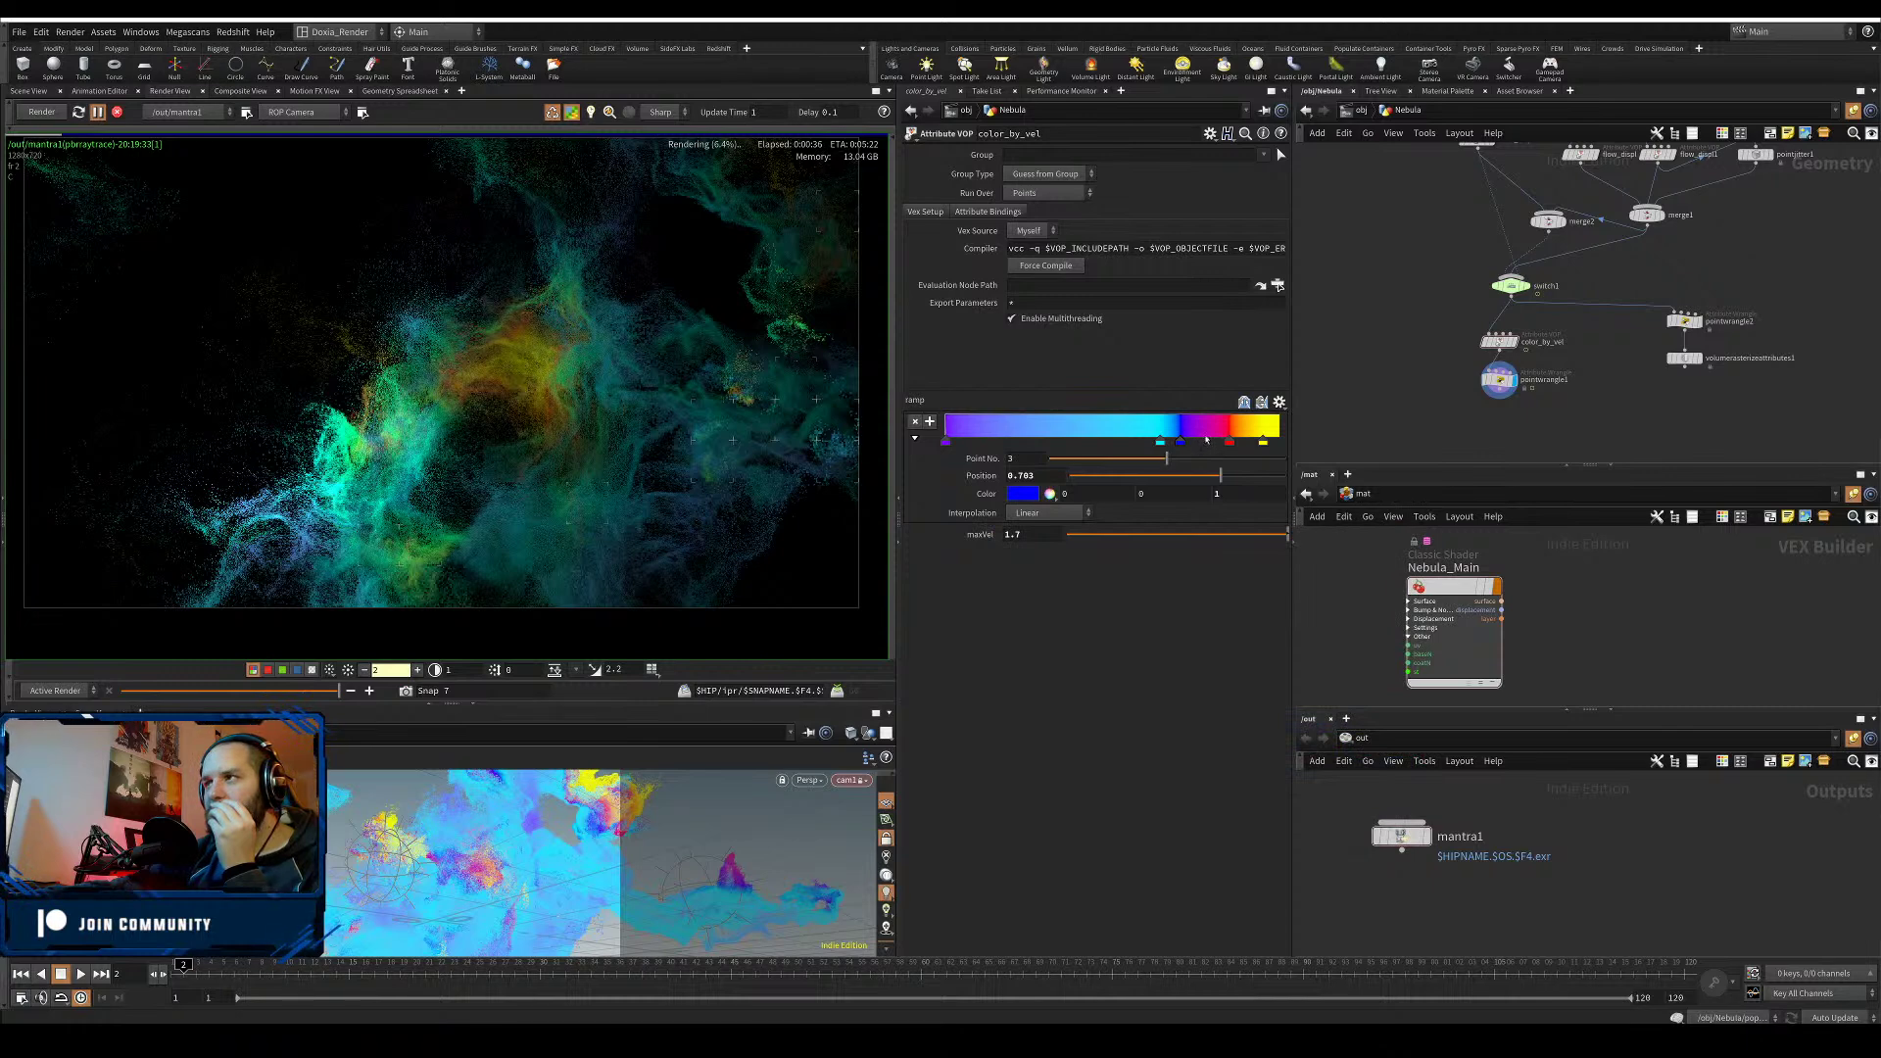
- Nudge the magenta key slightly right and slide the orange key further right
{"action": "left_click", "coordinate": [1205, 443]}
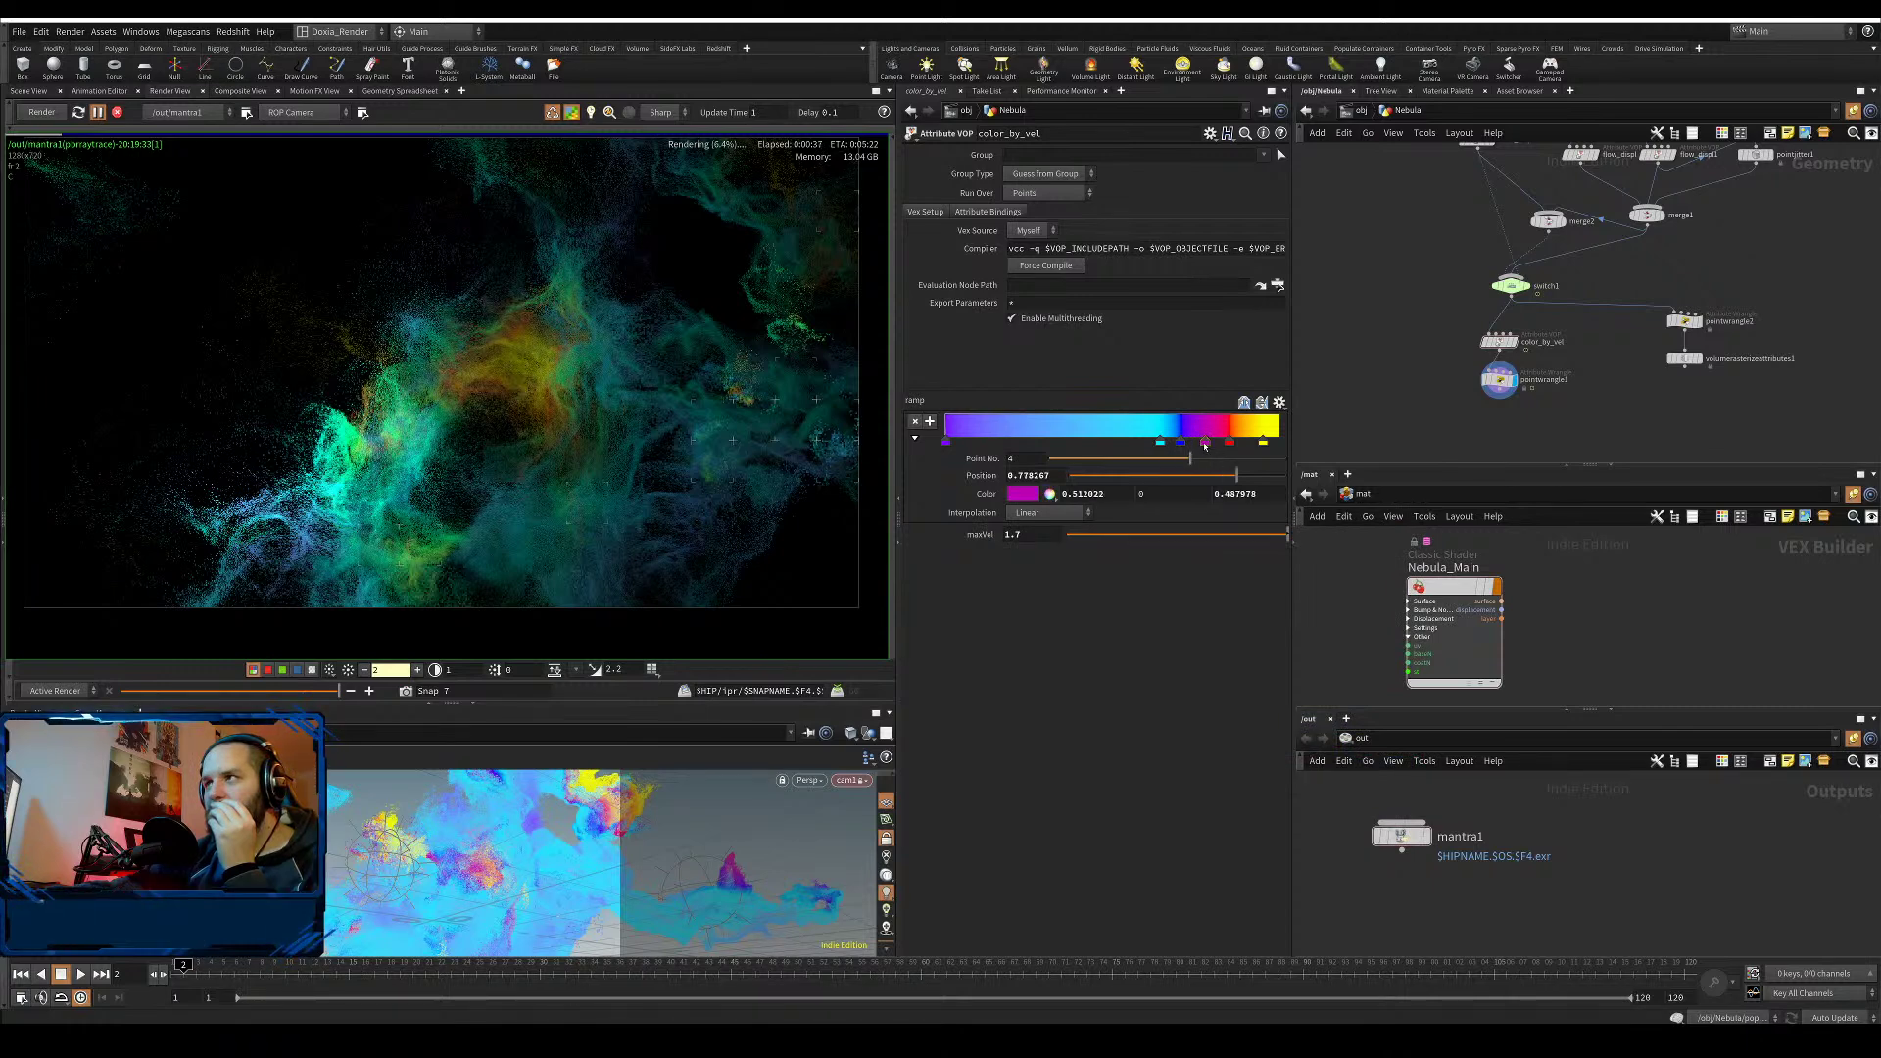
{"action": "left_click_drag", "start_coordinate": [1205, 445], "coordinate": [1218, 442]}
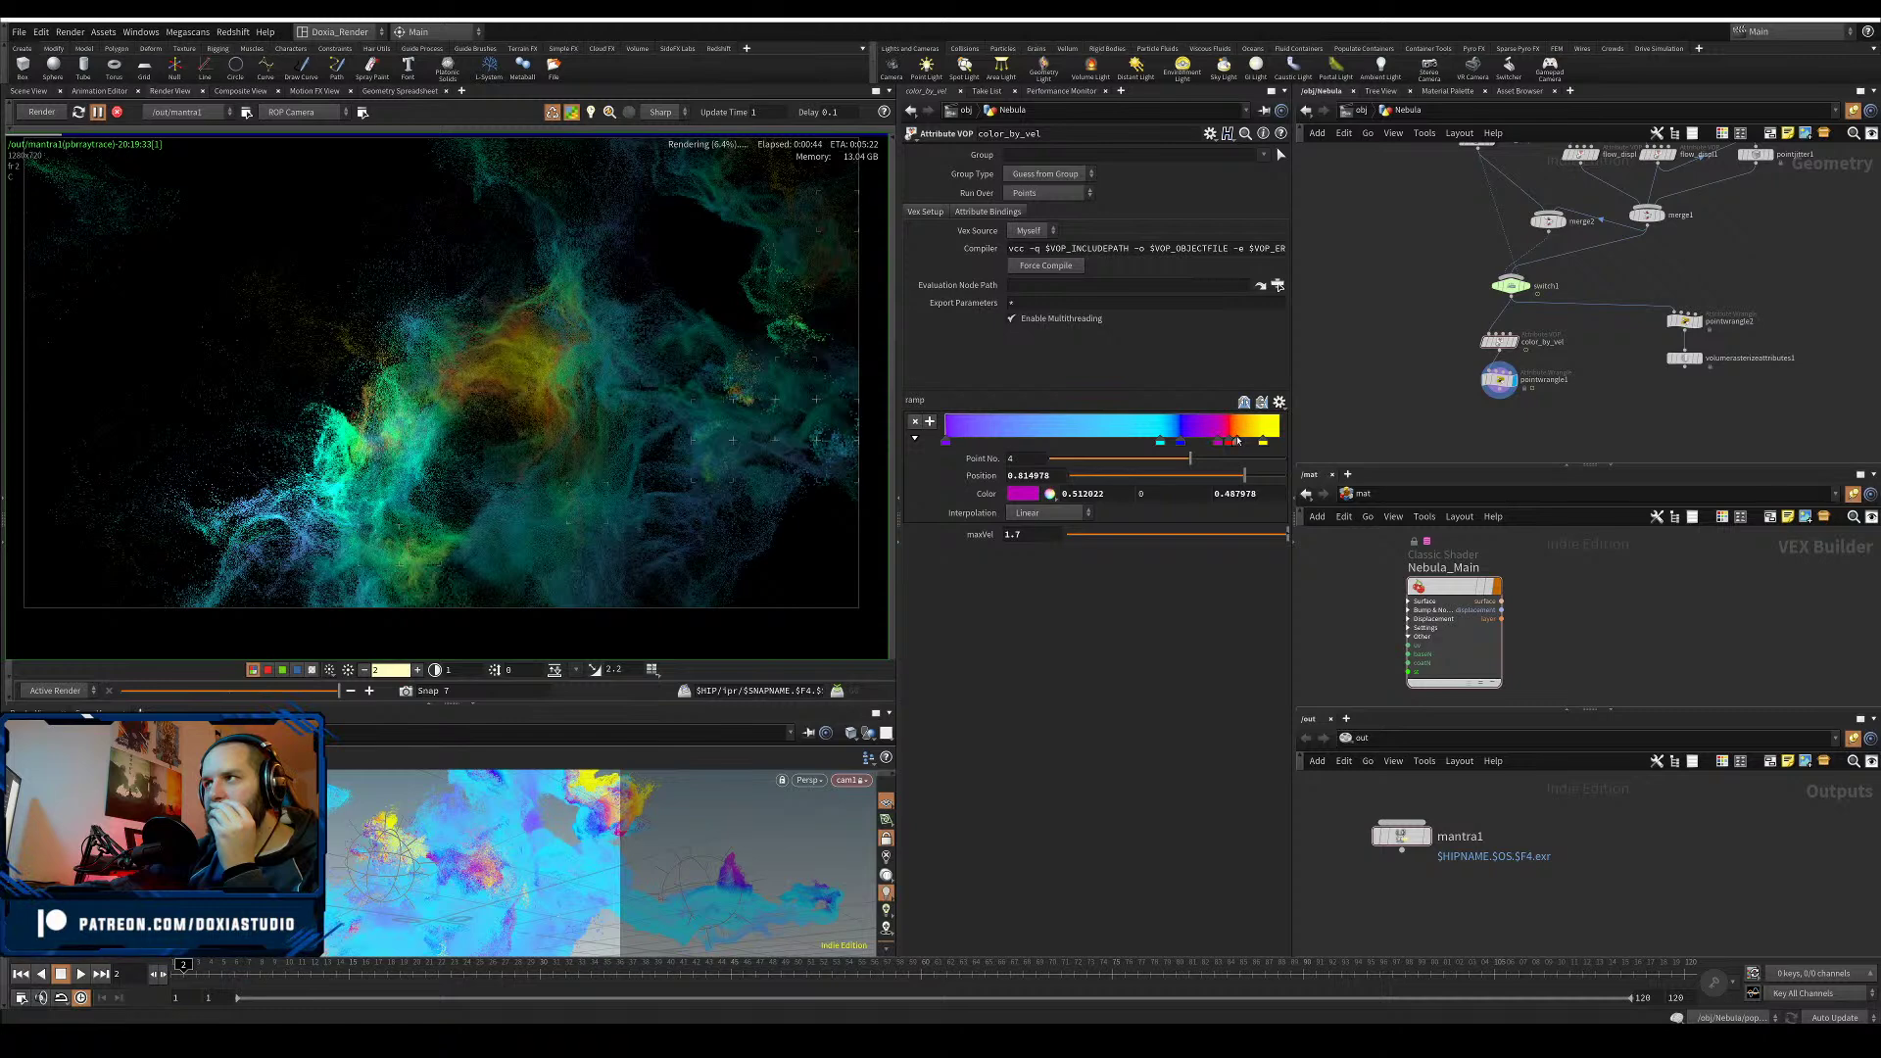
{"action": "left_click", "coordinate": [1237, 443]}
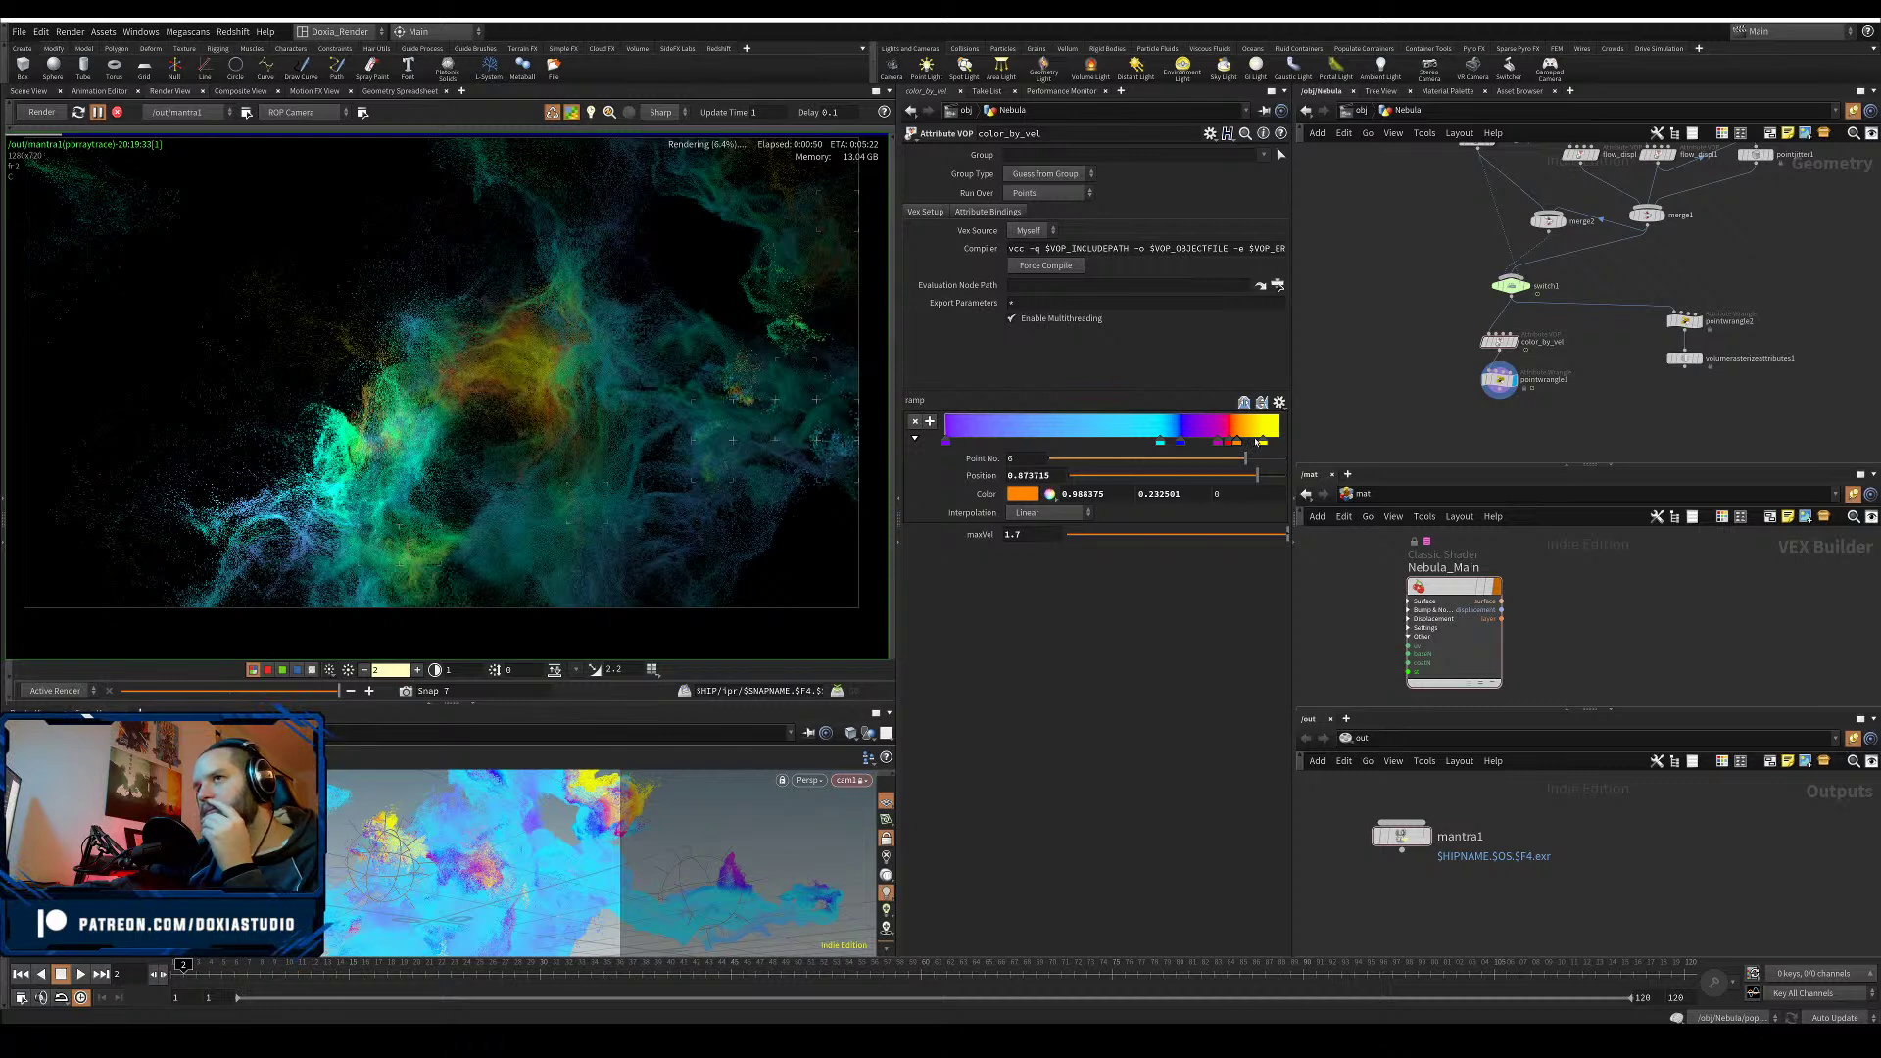
{"action": "left_click_drag", "start_coordinate": [1241, 443], "coordinate": [1255, 443]}
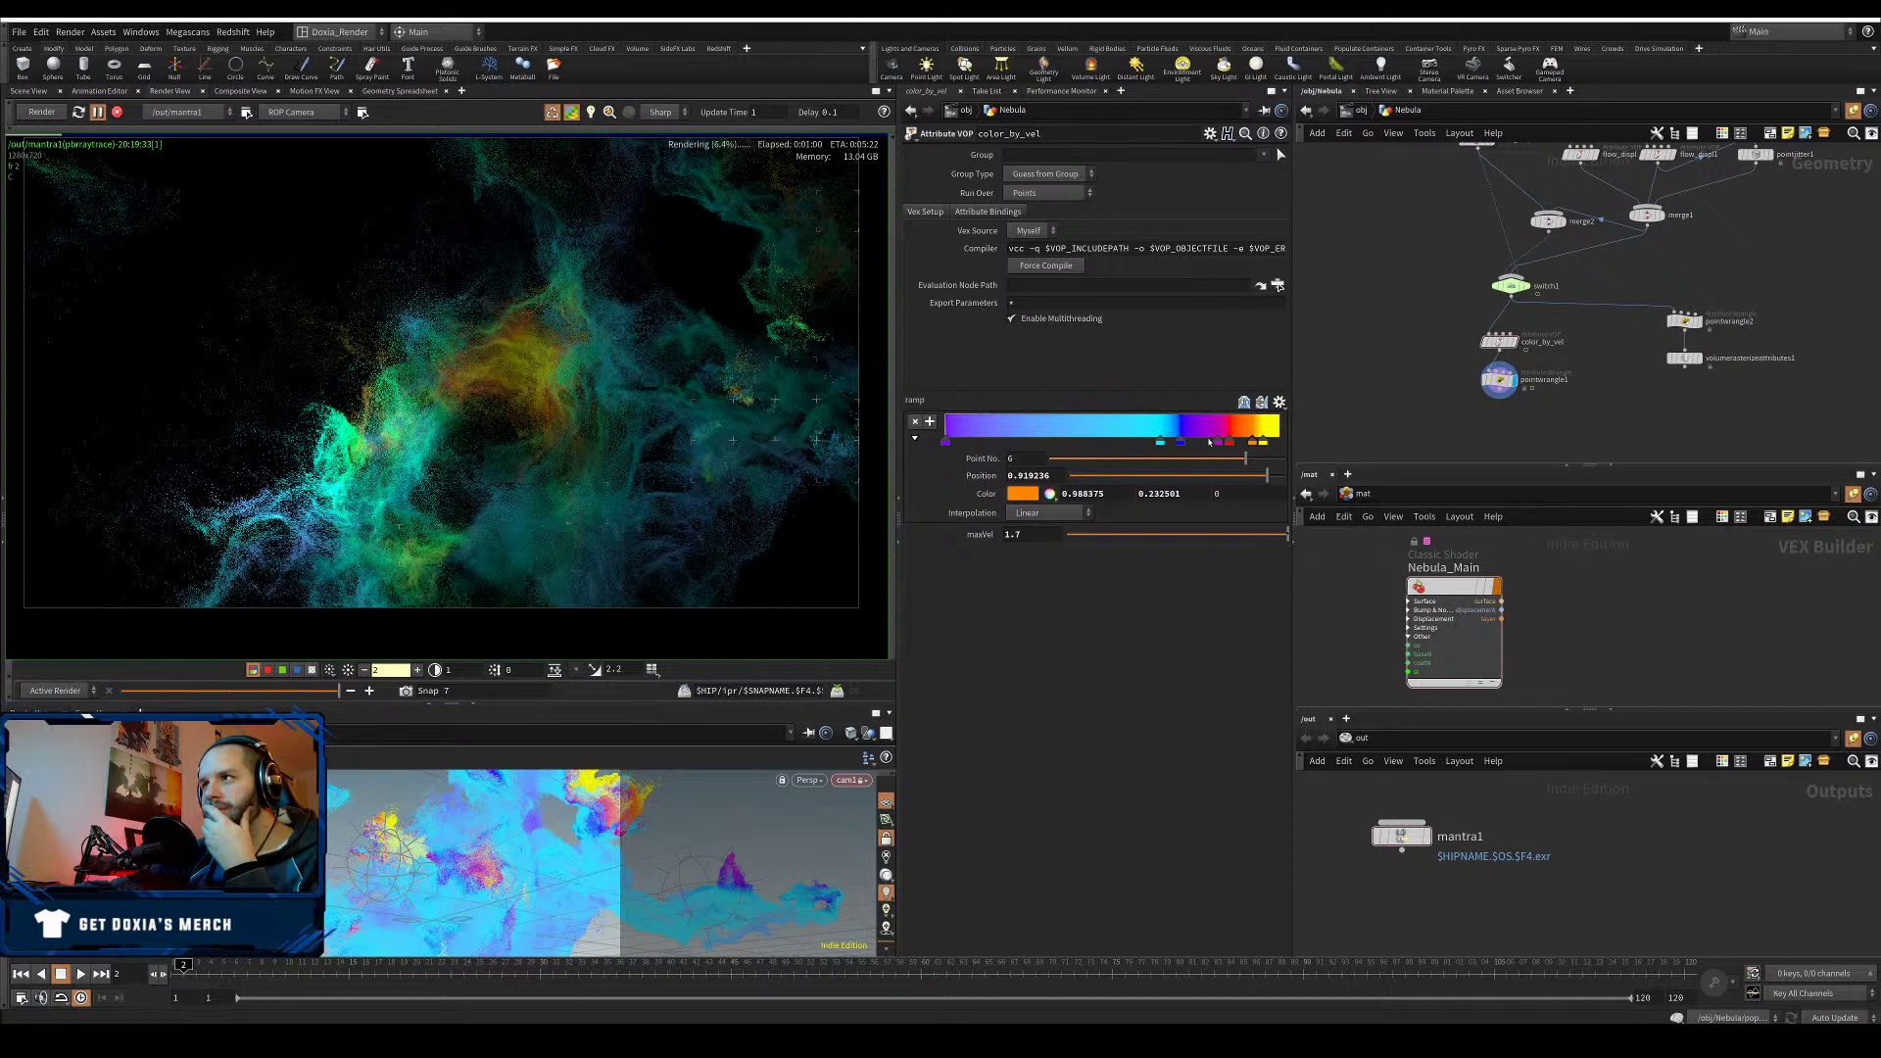
- Move the magenta key toward the ramp's middle (about 0.46) and fine-tune the cyan and second keys
{"action": "left_click", "coordinate": [1207, 440]}
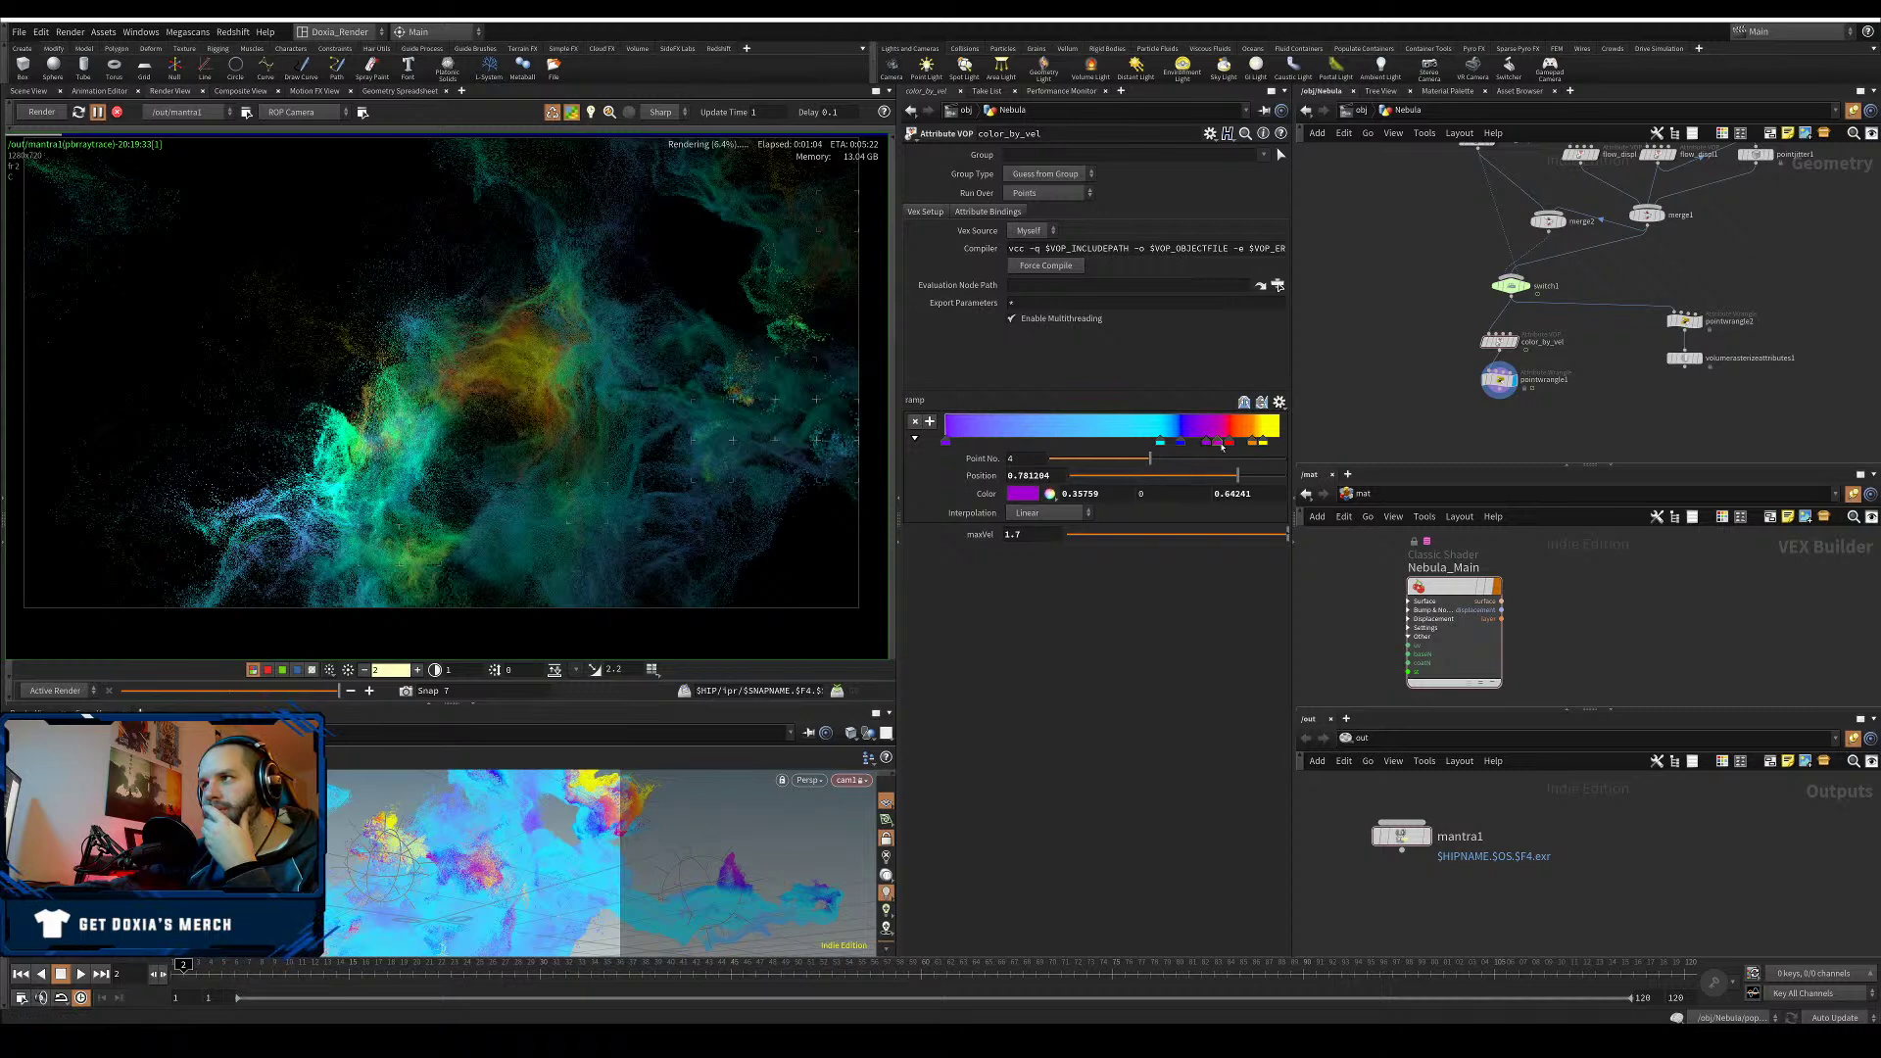
{"action": "left_click", "coordinate": [1151, 476]}
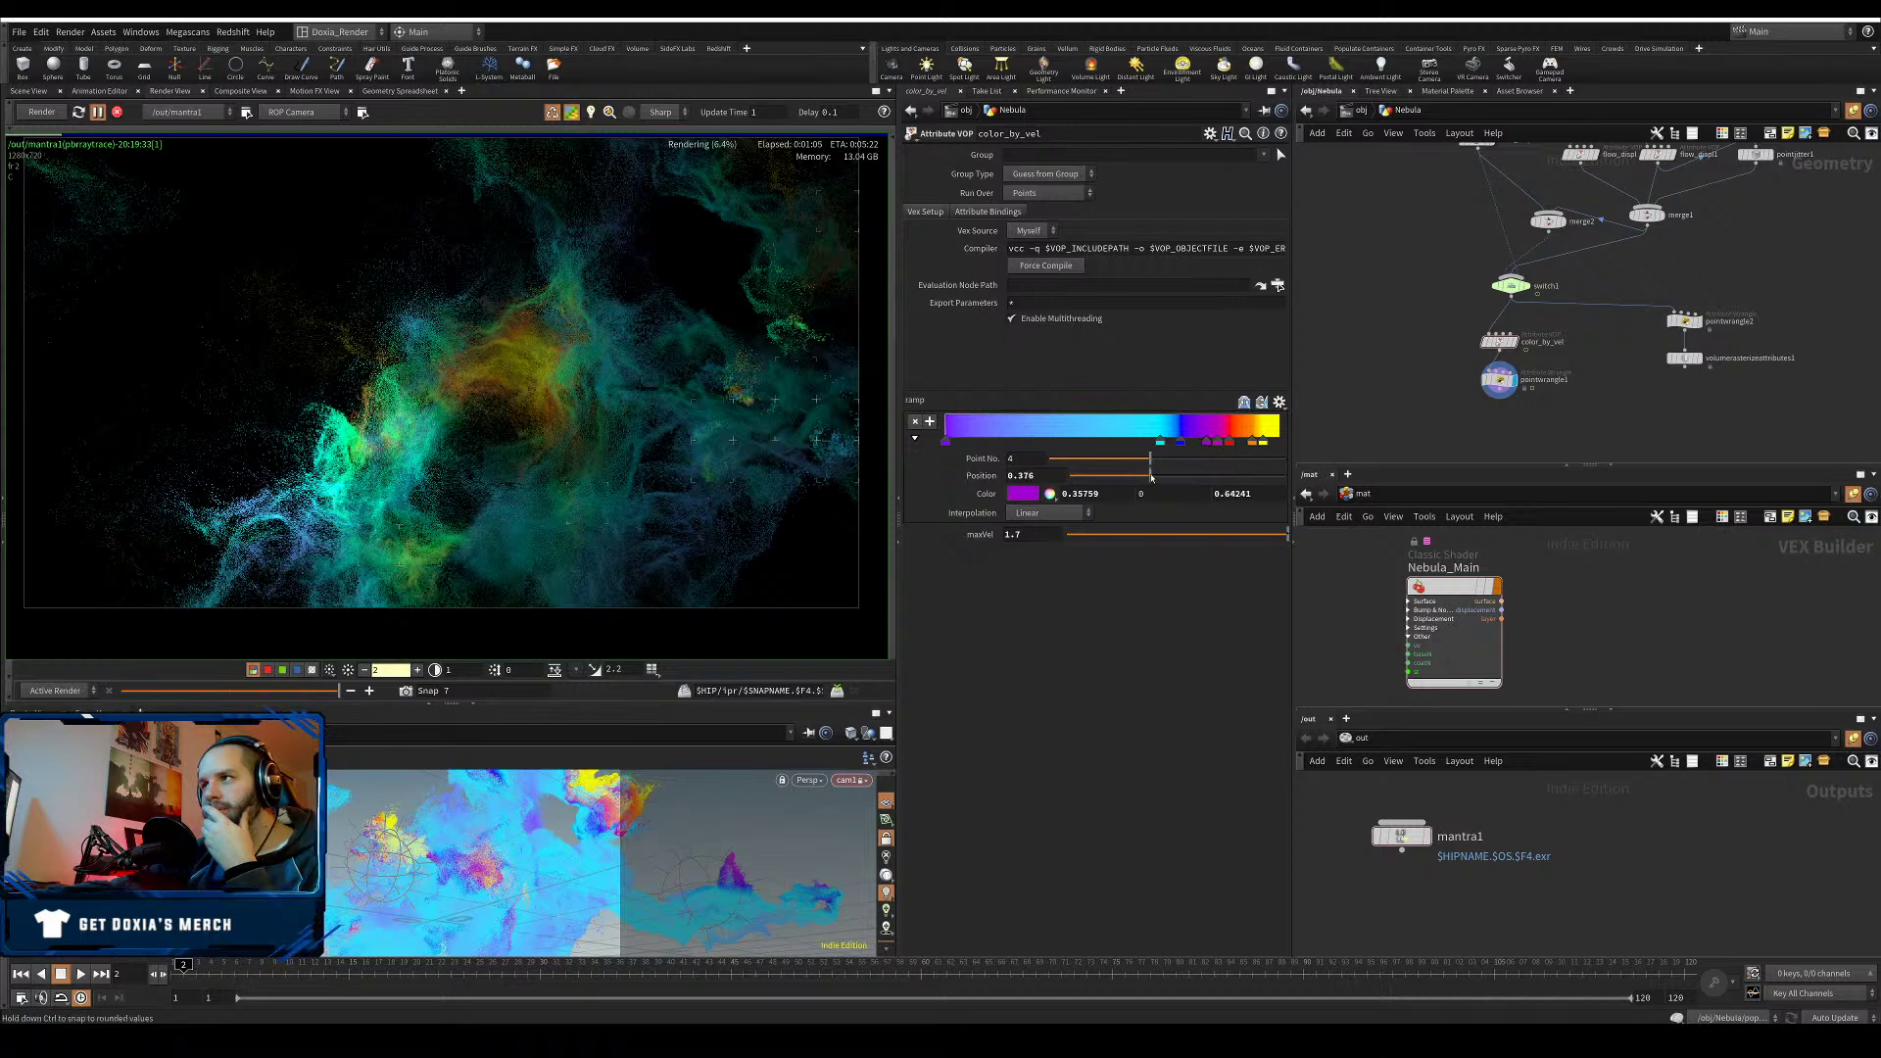
{"action": "left_click_drag", "start_coordinate": [1151, 476], "coordinate": [1152, 476]}
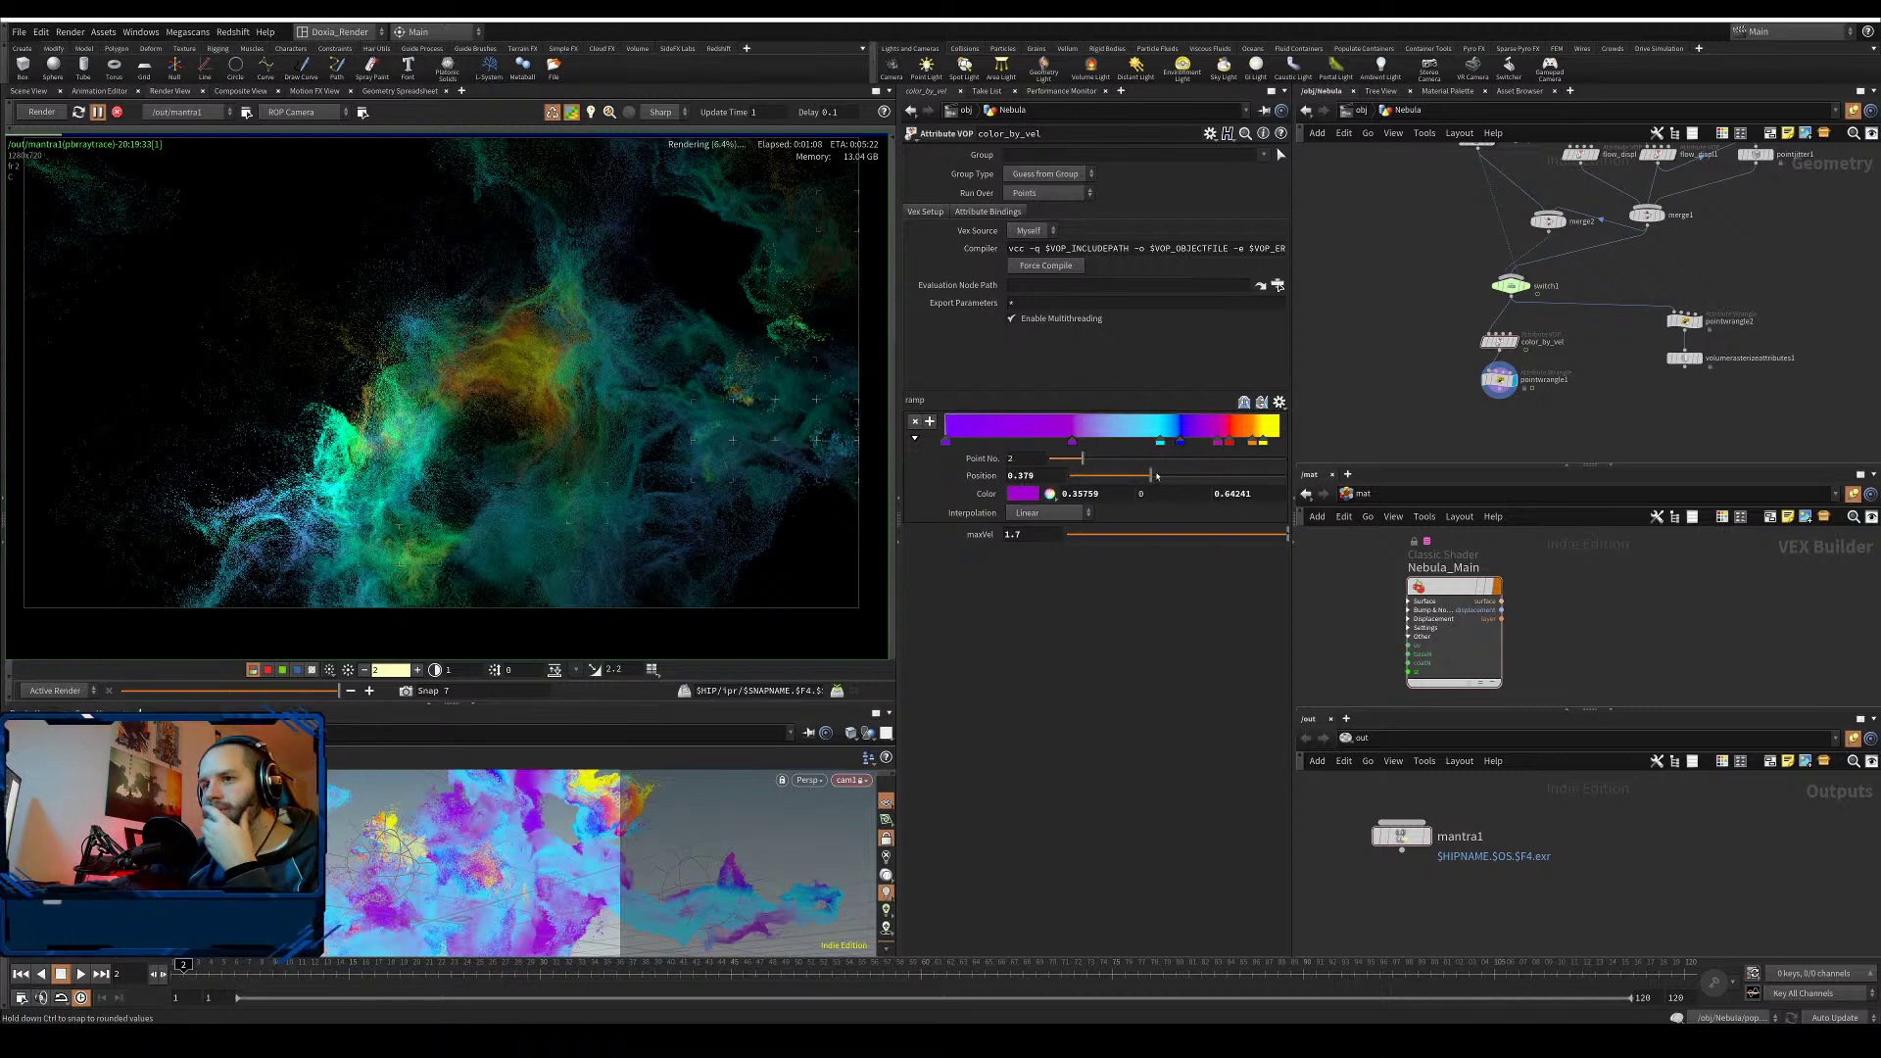
{"action": "left_click_drag", "start_coordinate": [1157, 476], "coordinate": [1184, 478]}
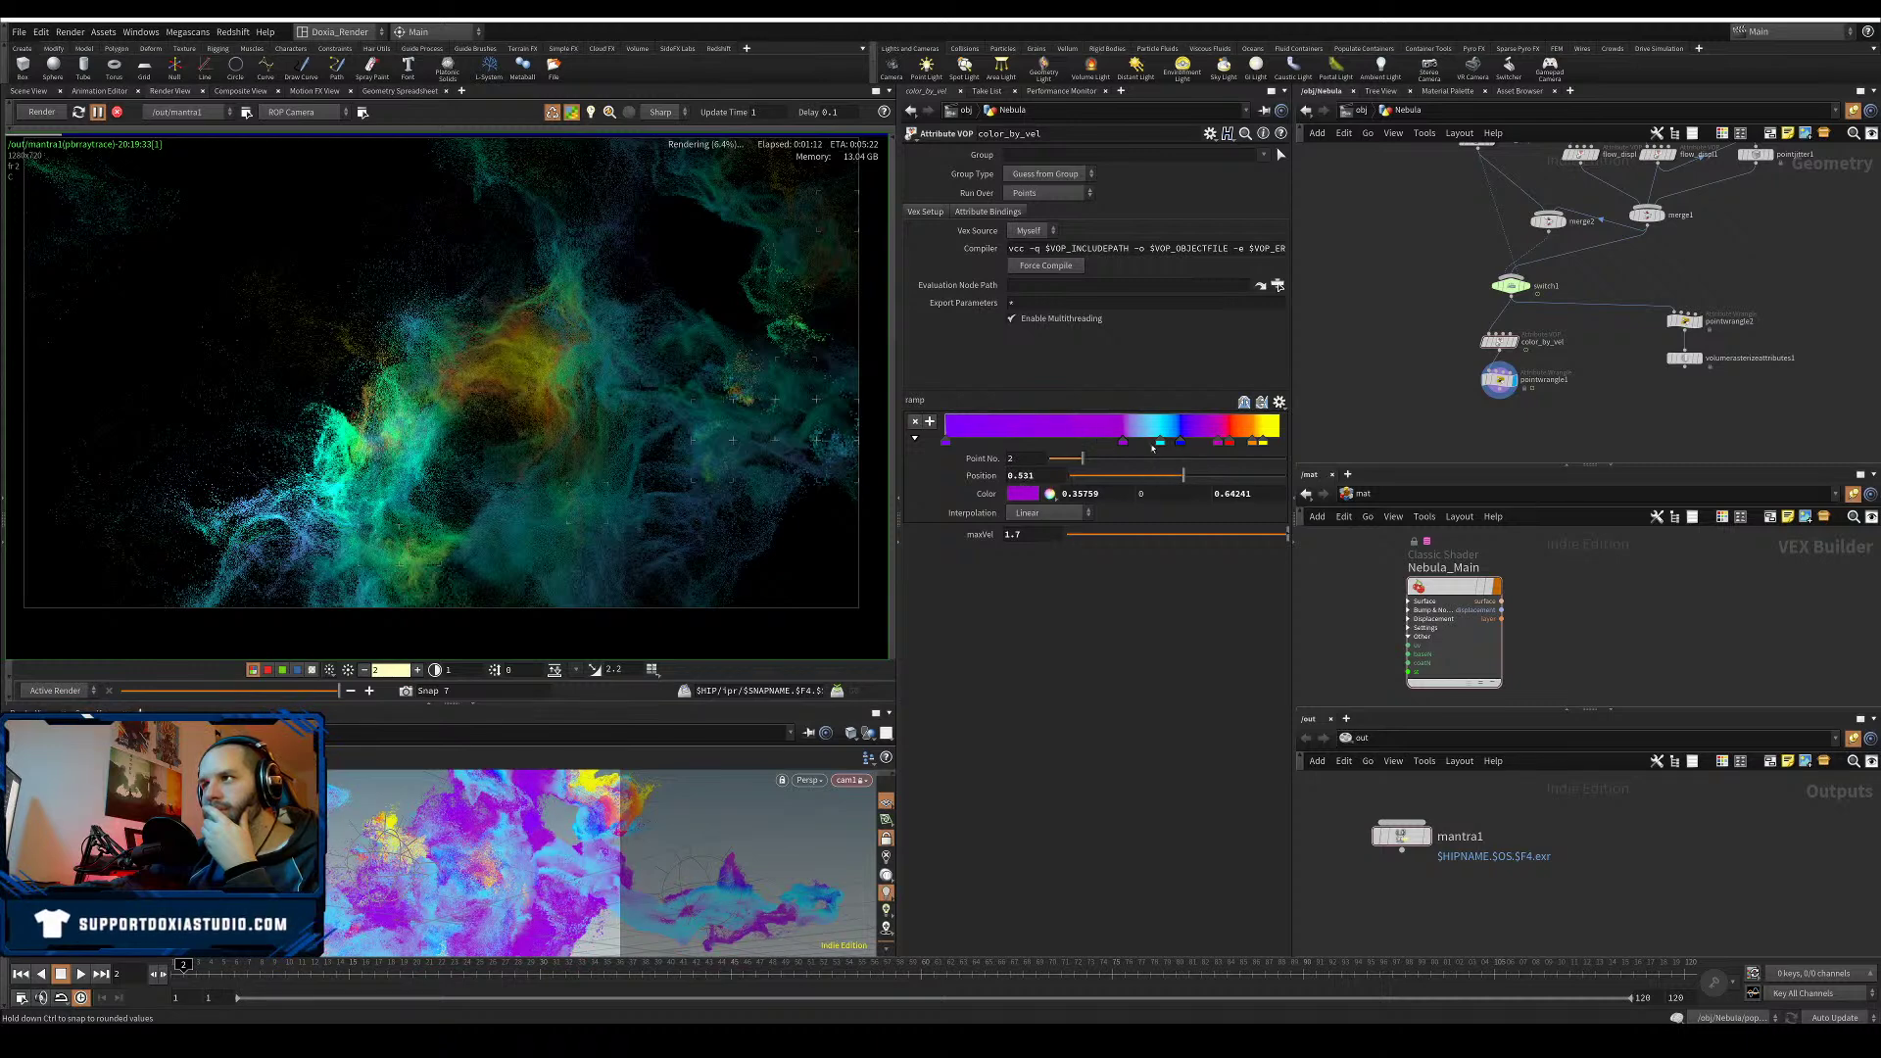
{"action": "left_click", "coordinate": [1147, 441]}
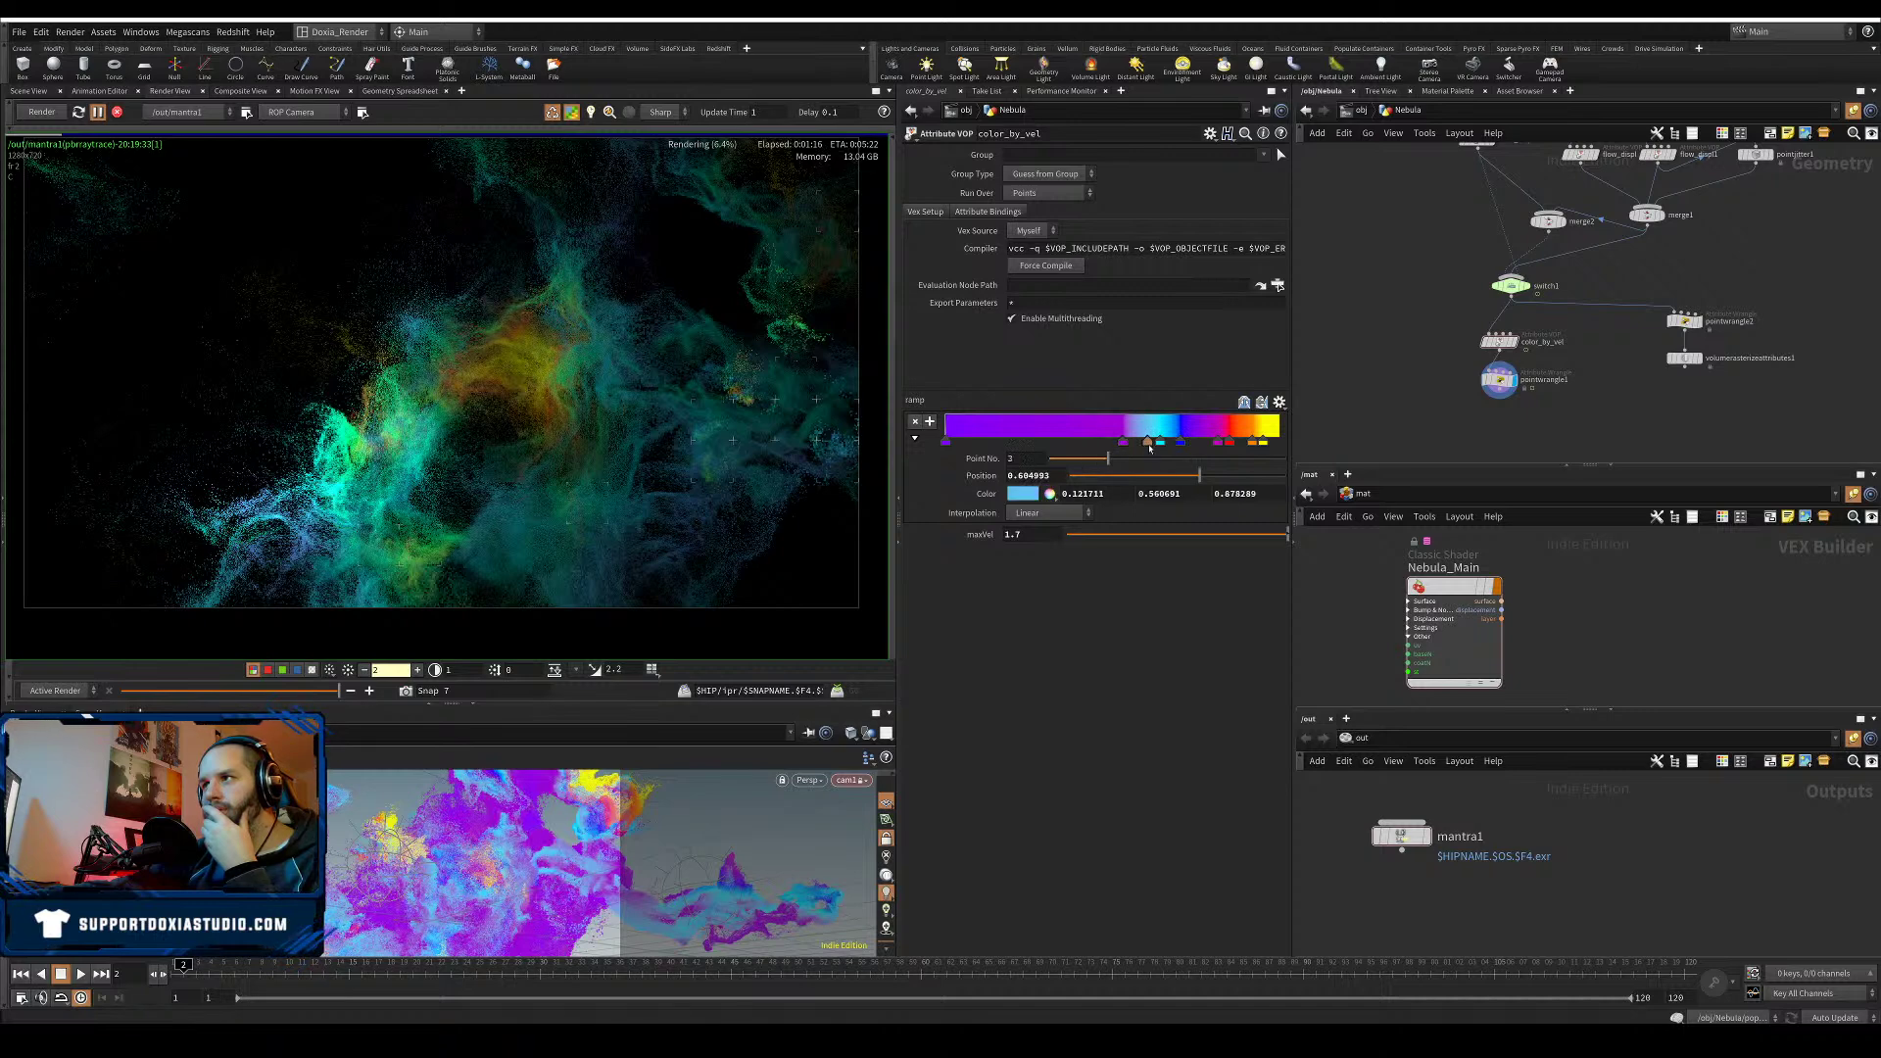
{"action": "left_click_drag", "start_coordinate": [1090, 444], "coordinate": [1096, 441]}
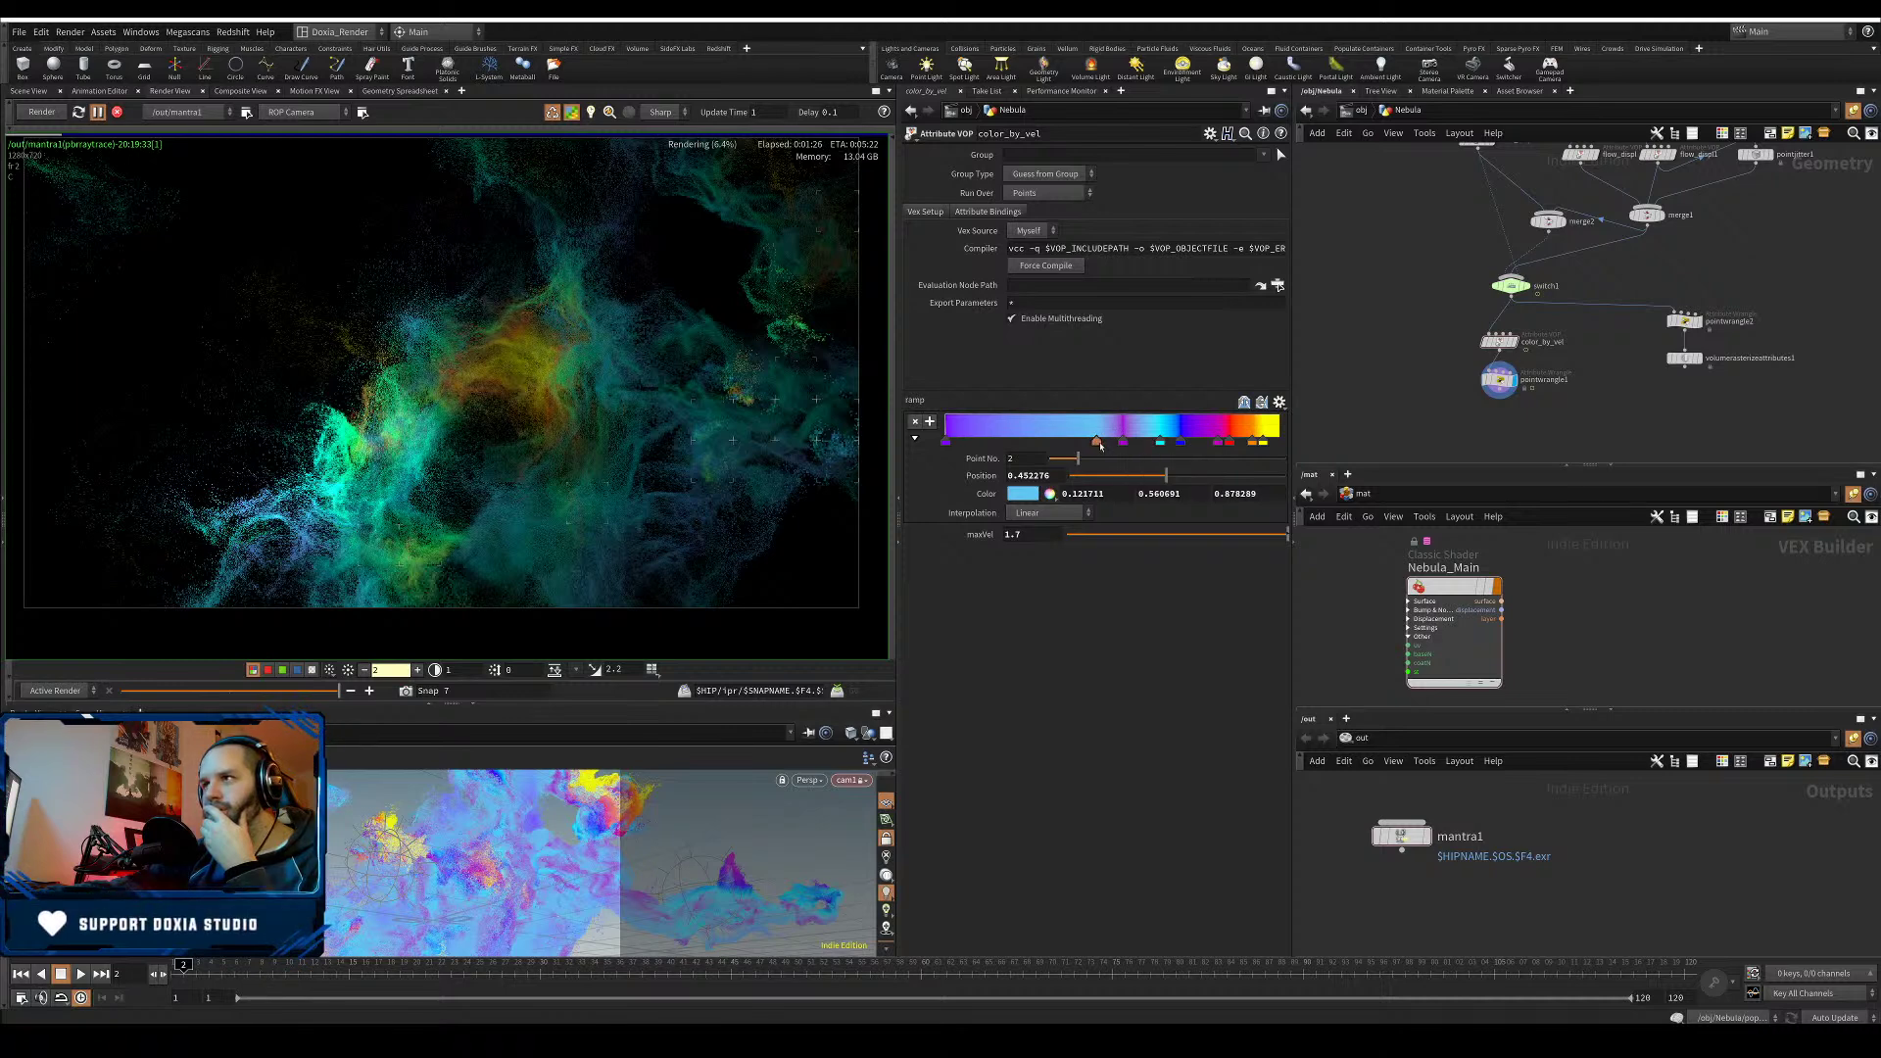
{"action": "left_click_drag", "start_coordinate": [1097, 443], "coordinate": [1111, 445]}
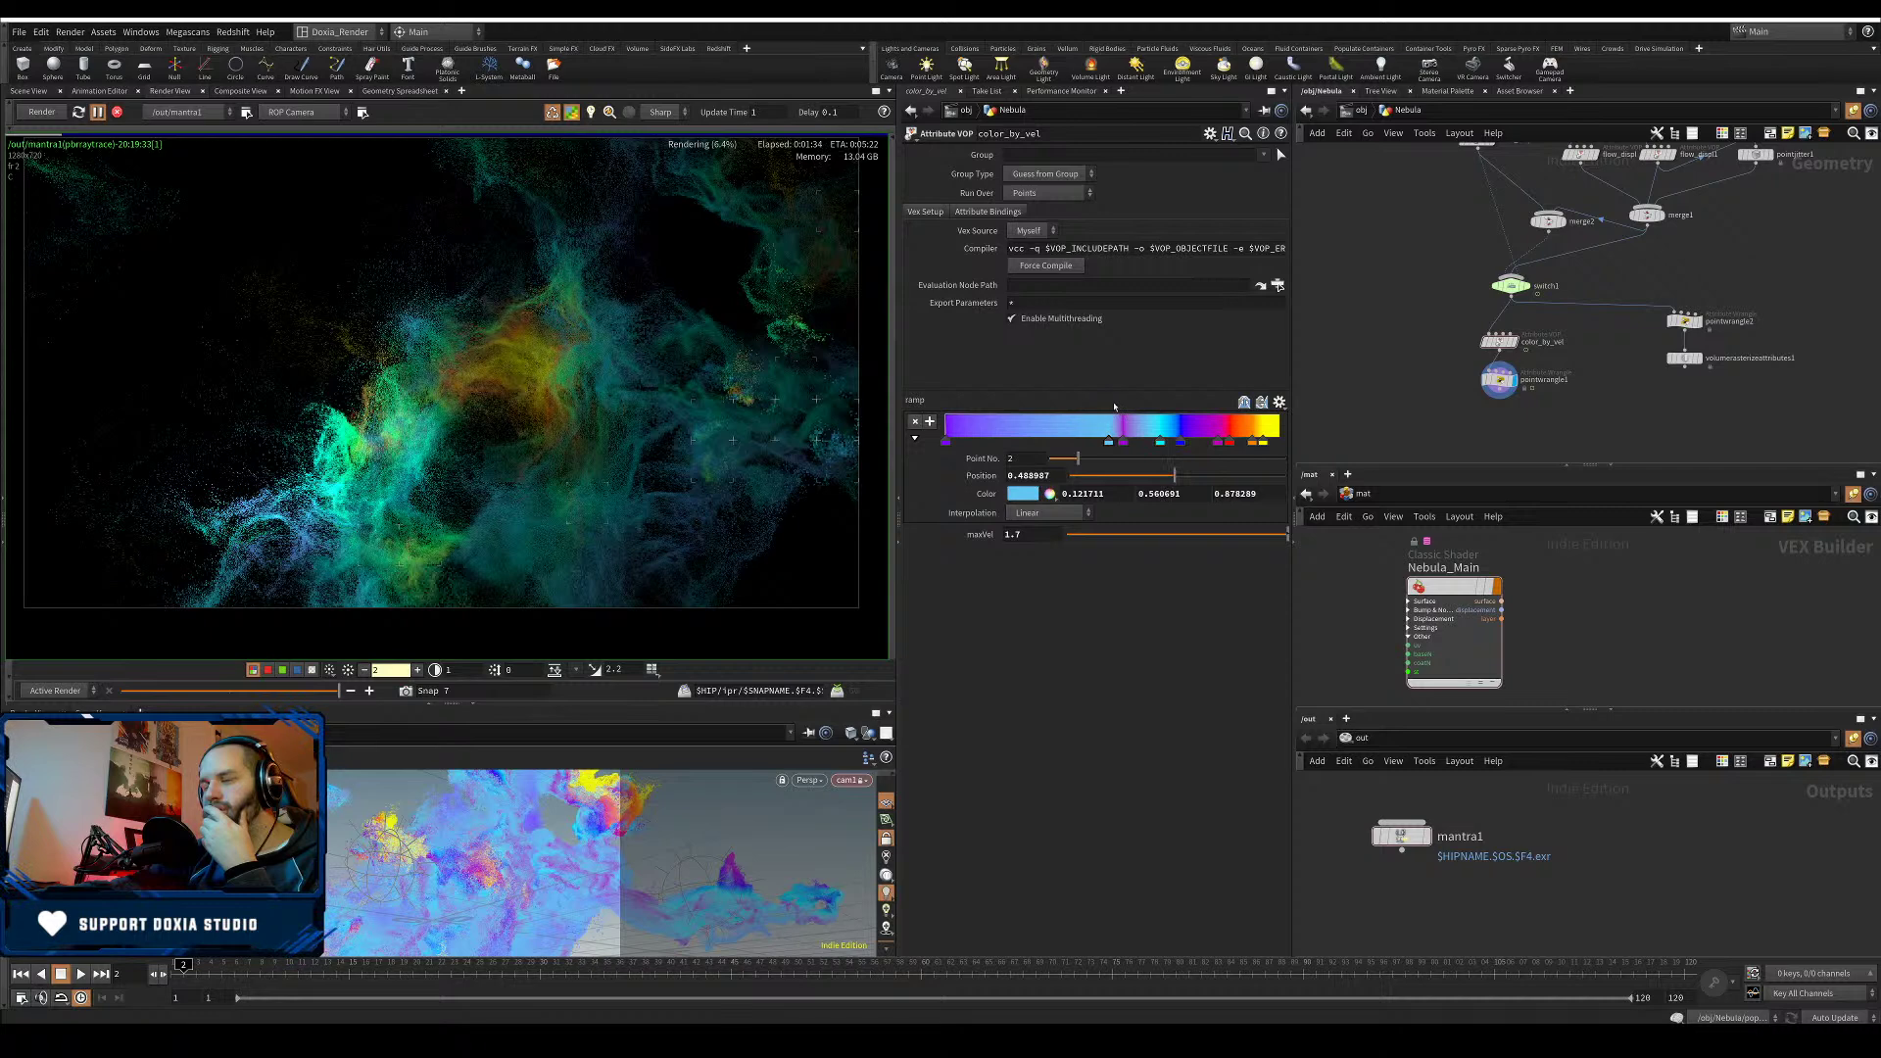
- Test maxVel values of 0.192, 1.5, 3 and 1 on the velocity colour ramp
{"action": "left_click", "coordinate": [1109, 534]}
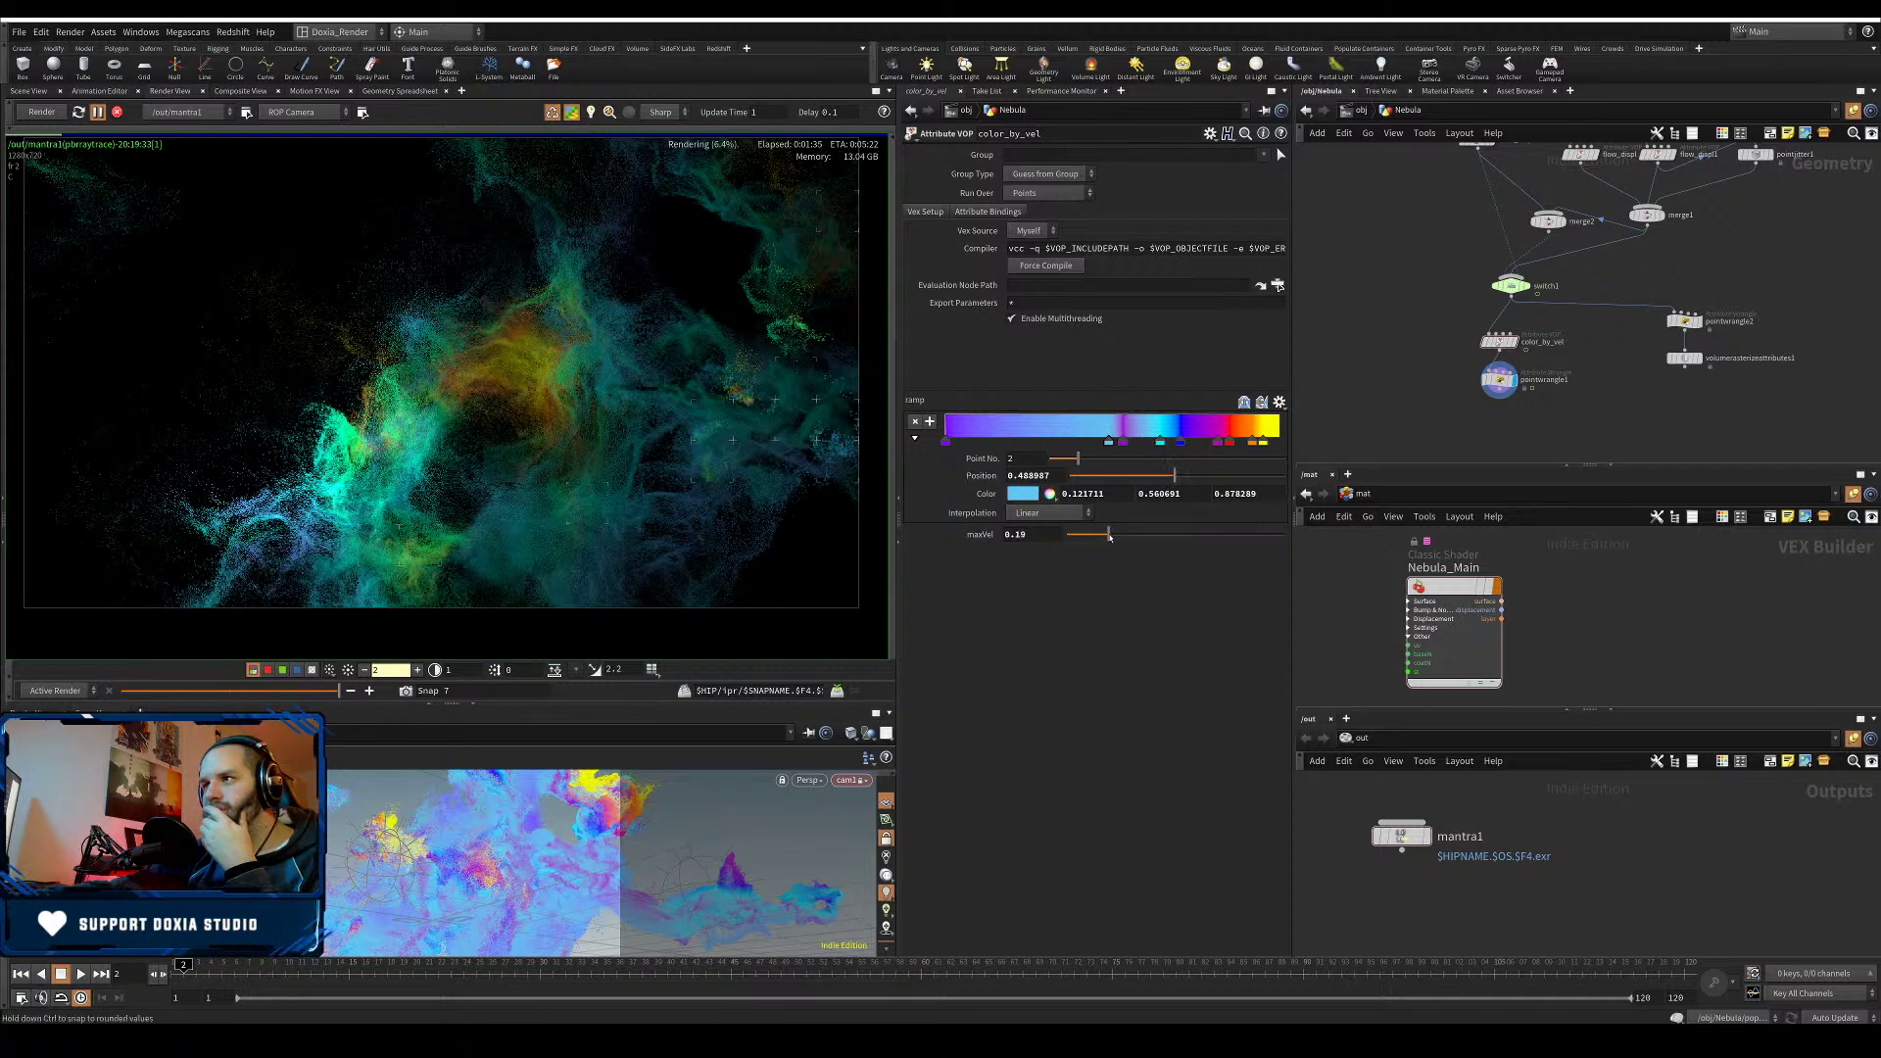
{"action": "left_click_drag", "start_coordinate": [1035, 536], "coordinate": [910, 538]}
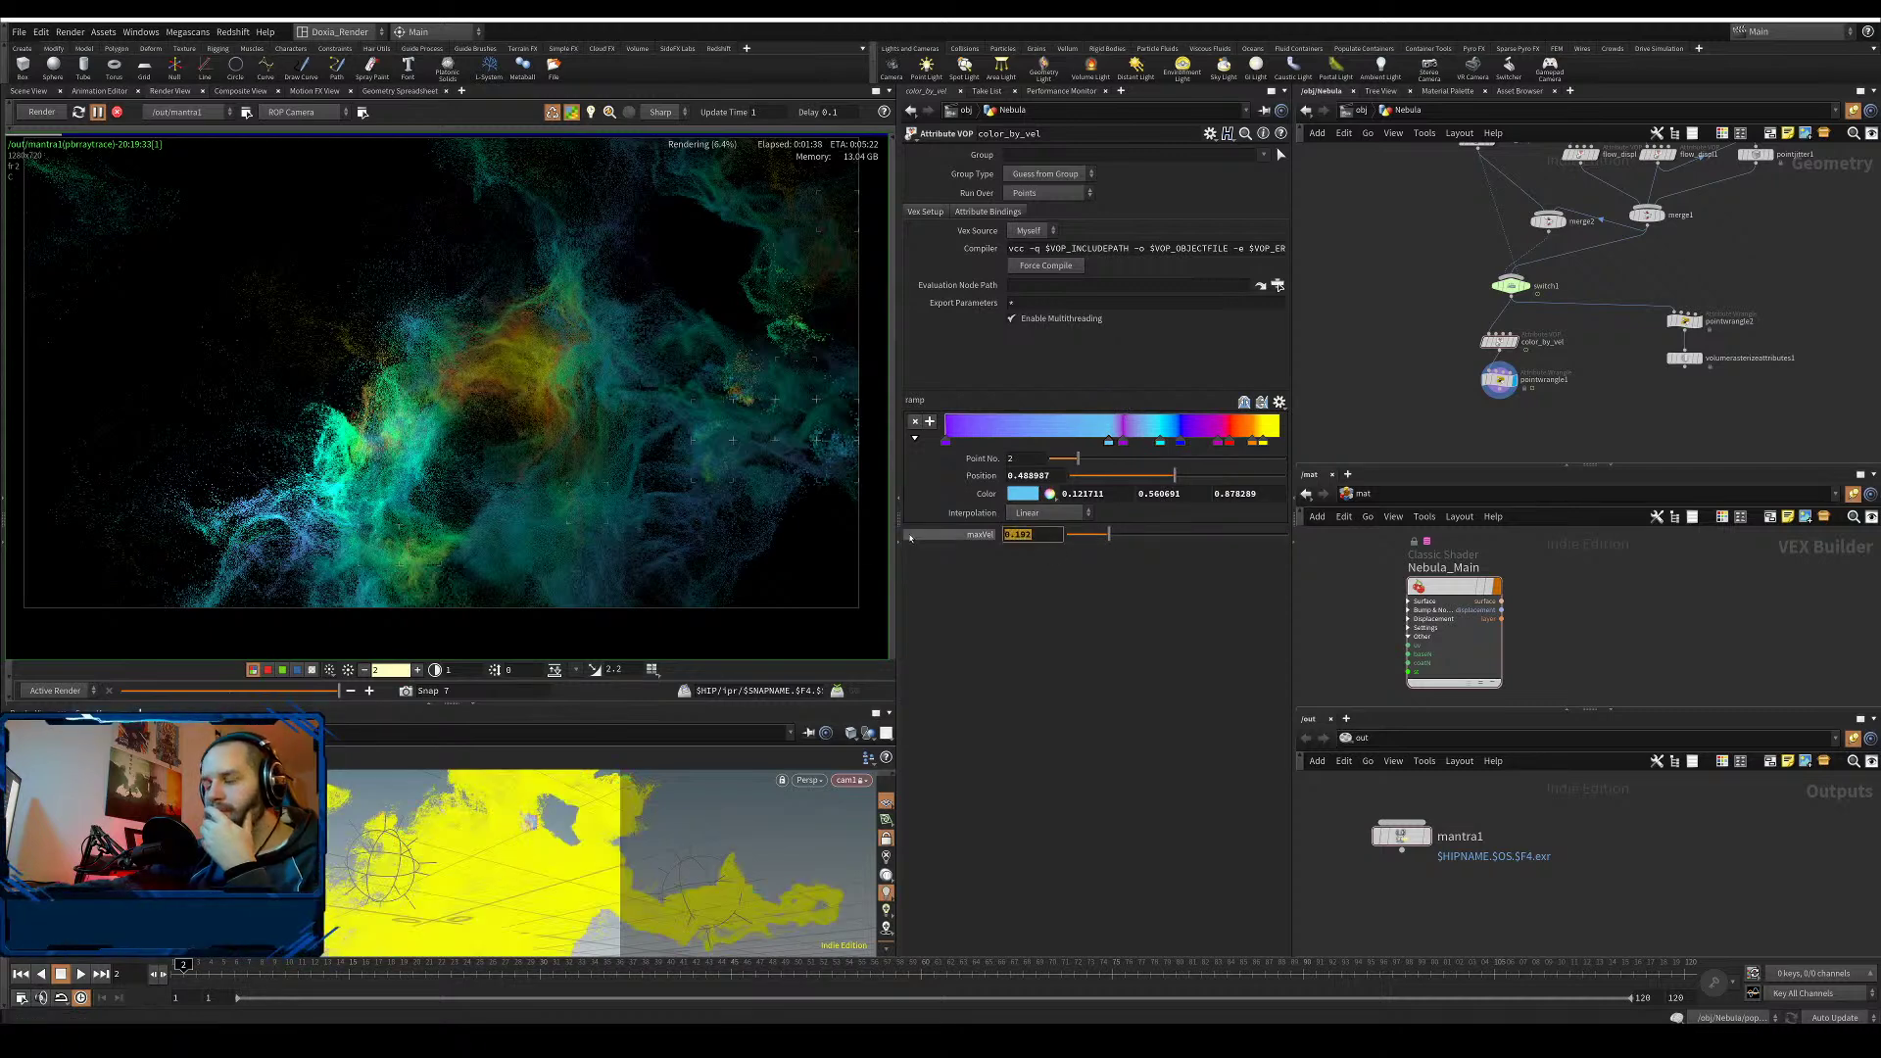
{"action": "type", "text": "1.5"}
{"action": "key", "text": "Return"}
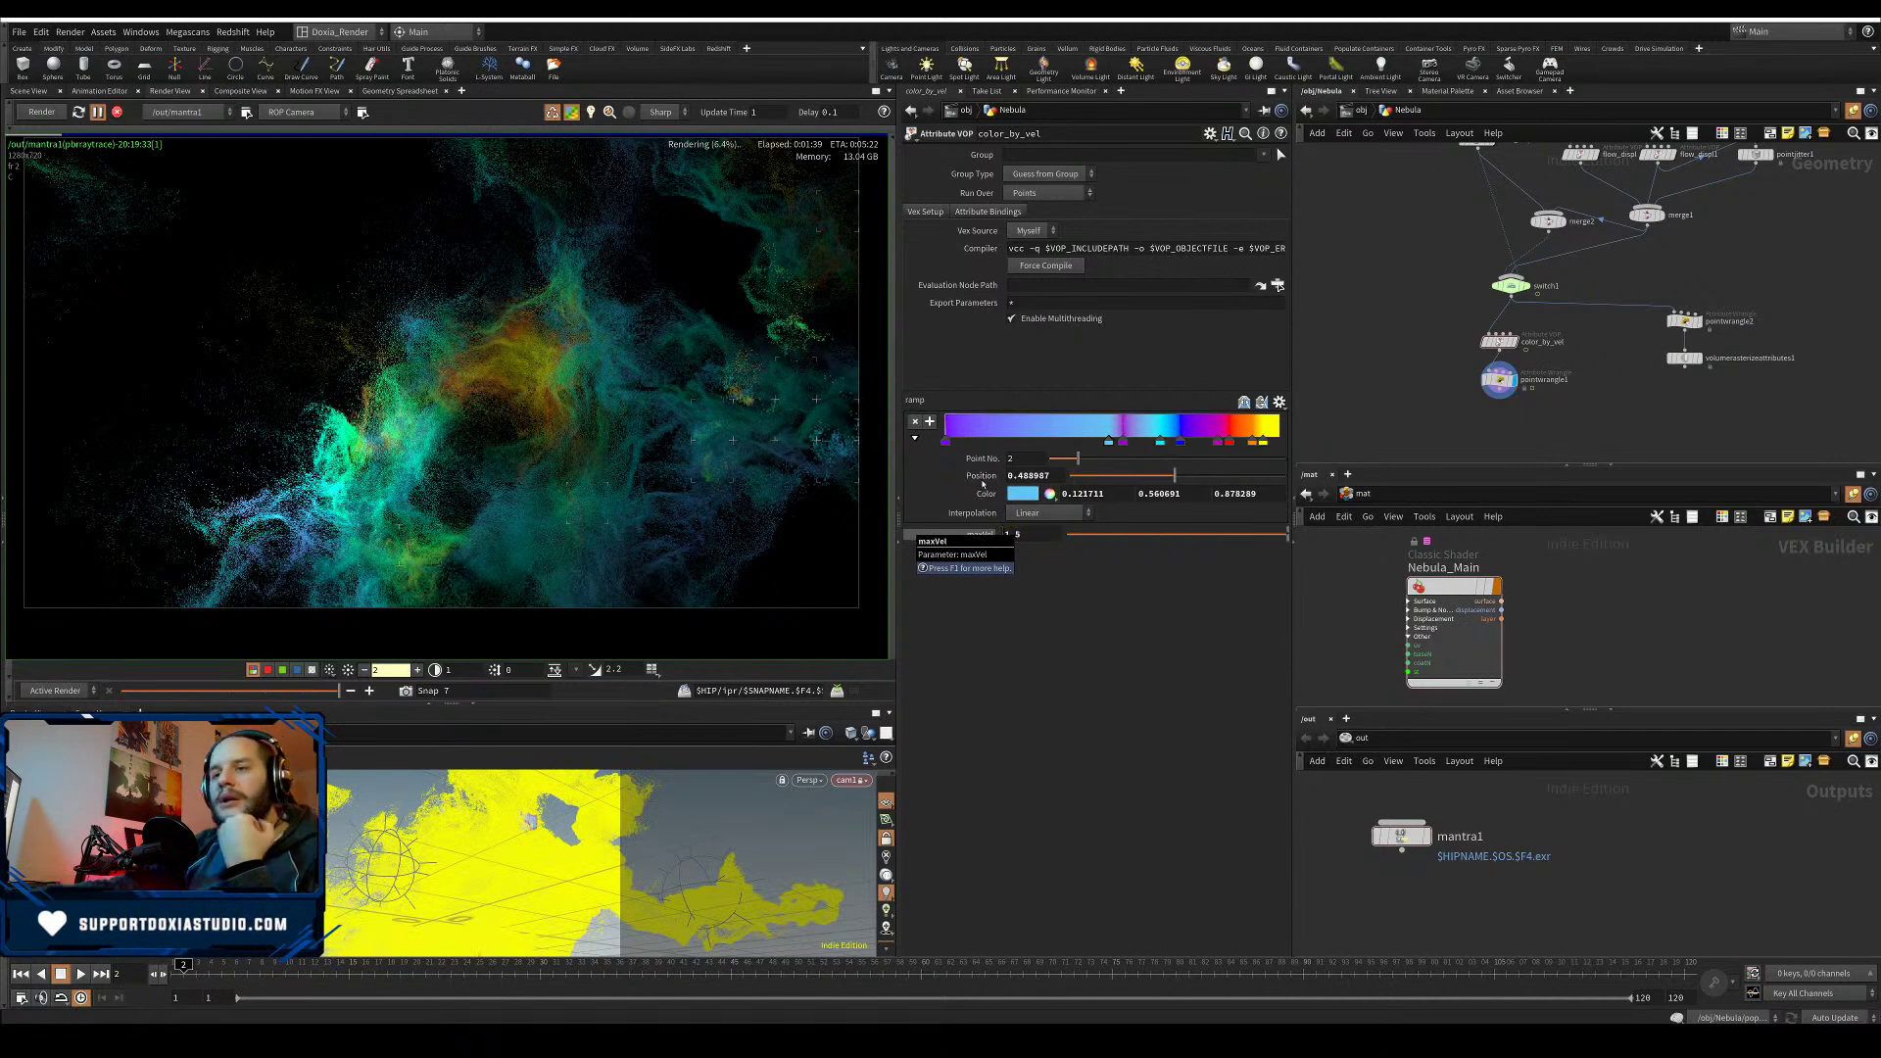
{"action": "left_click_drag", "start_coordinate": [1022, 536], "coordinate": [820, 564]}
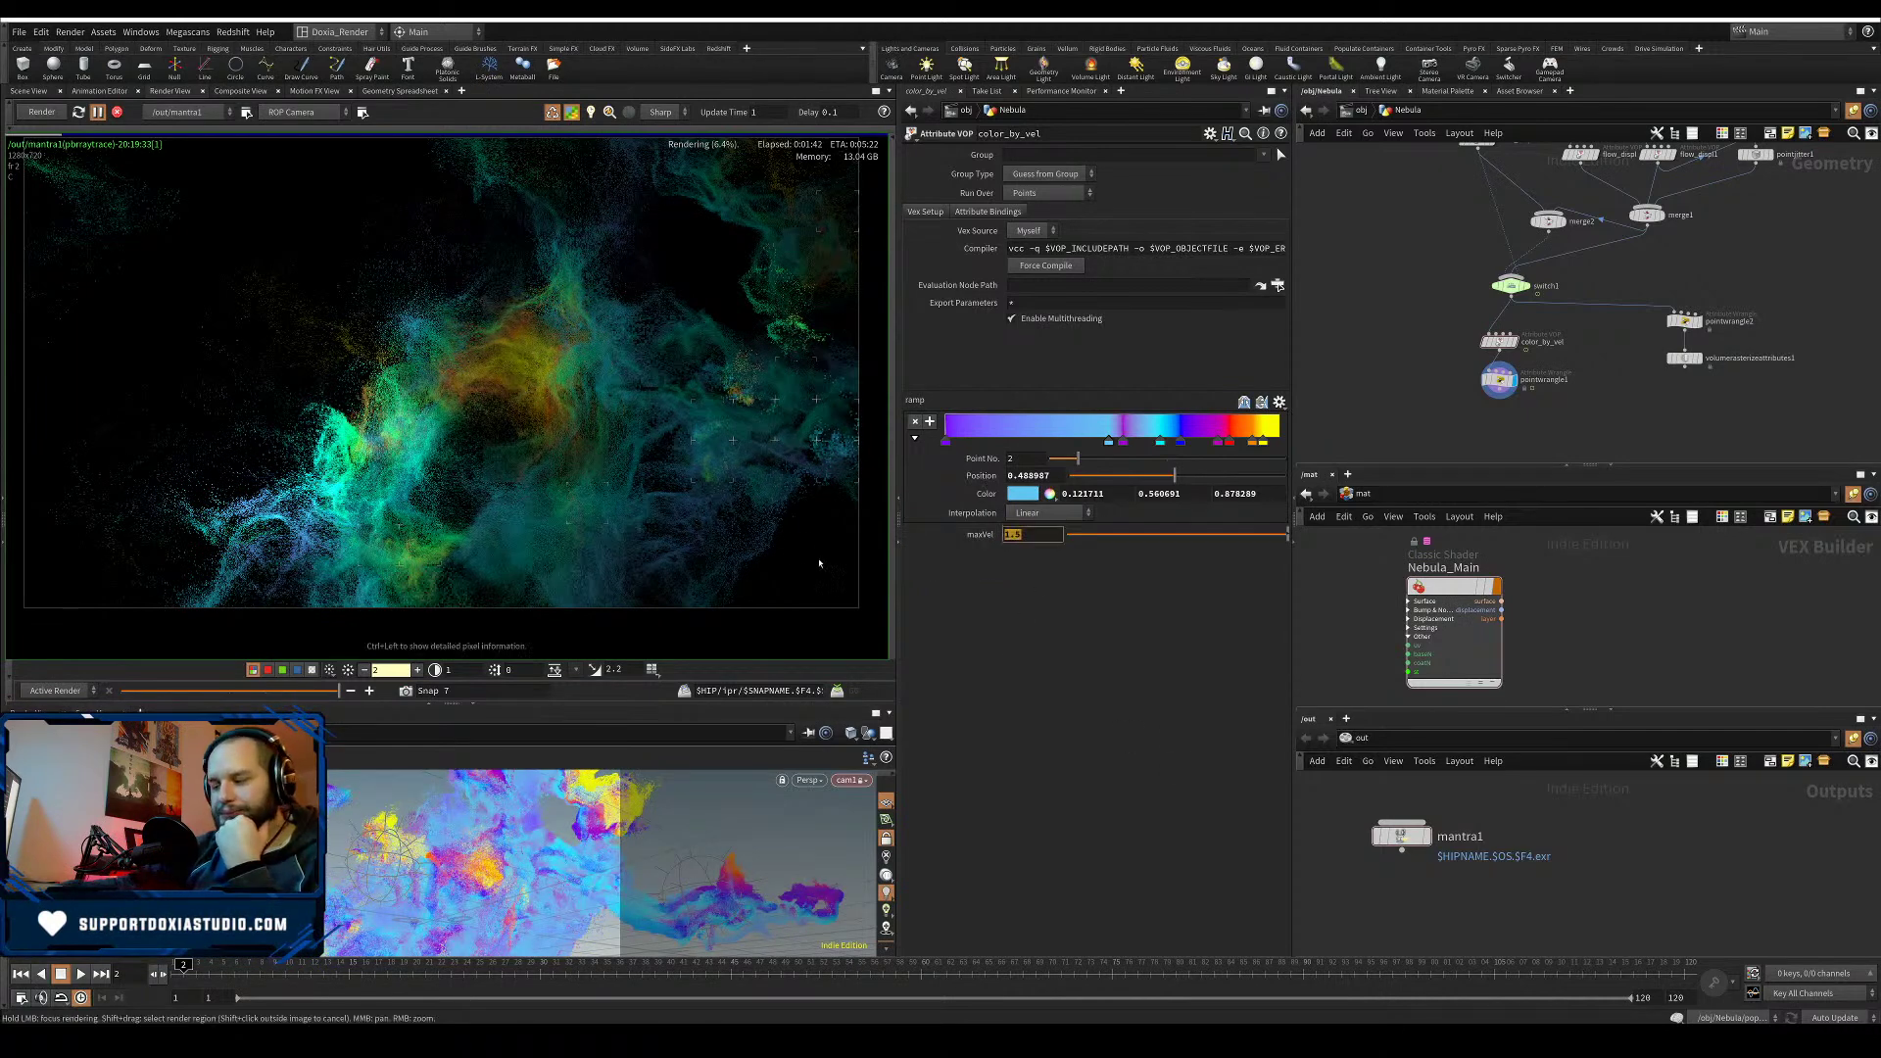
{"action": "type", "text": "3"}
{"action": "key", "text": "Return"}
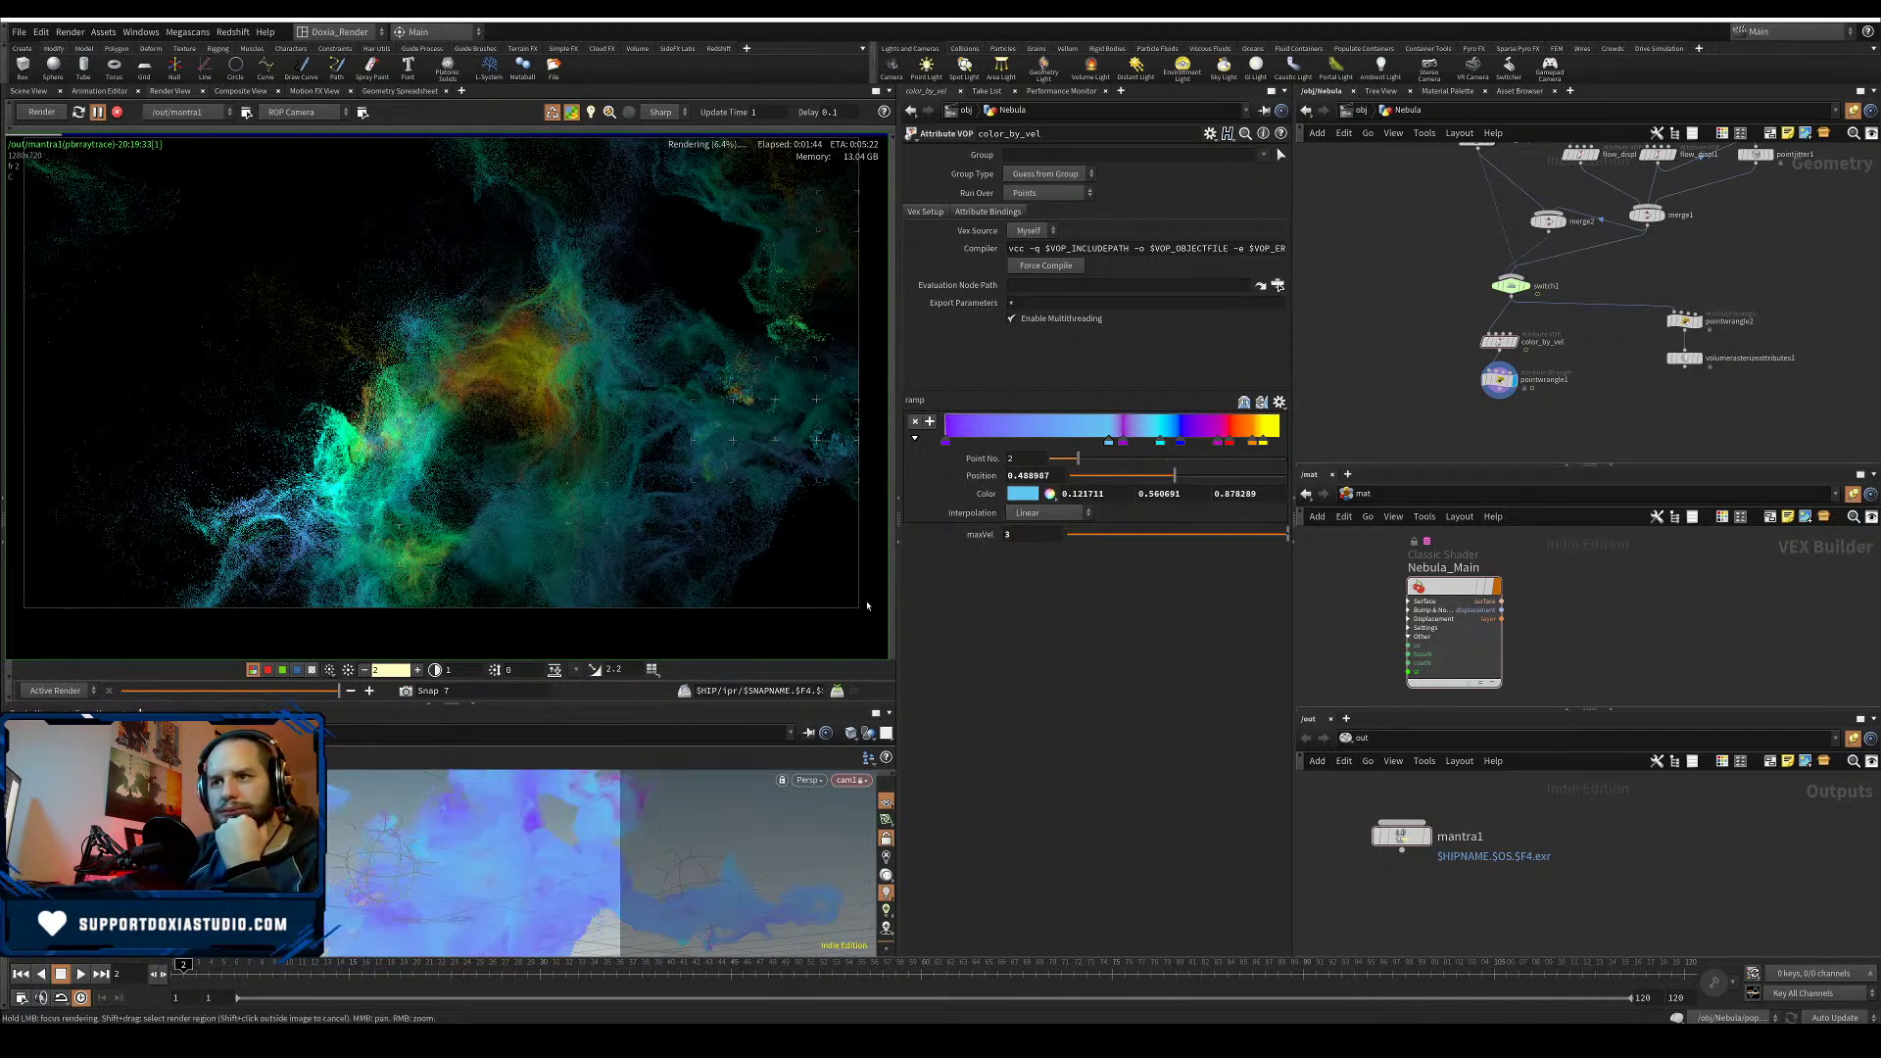
{"action": "left_click_drag", "start_coordinate": [1033, 534], "coordinate": [918, 571]}
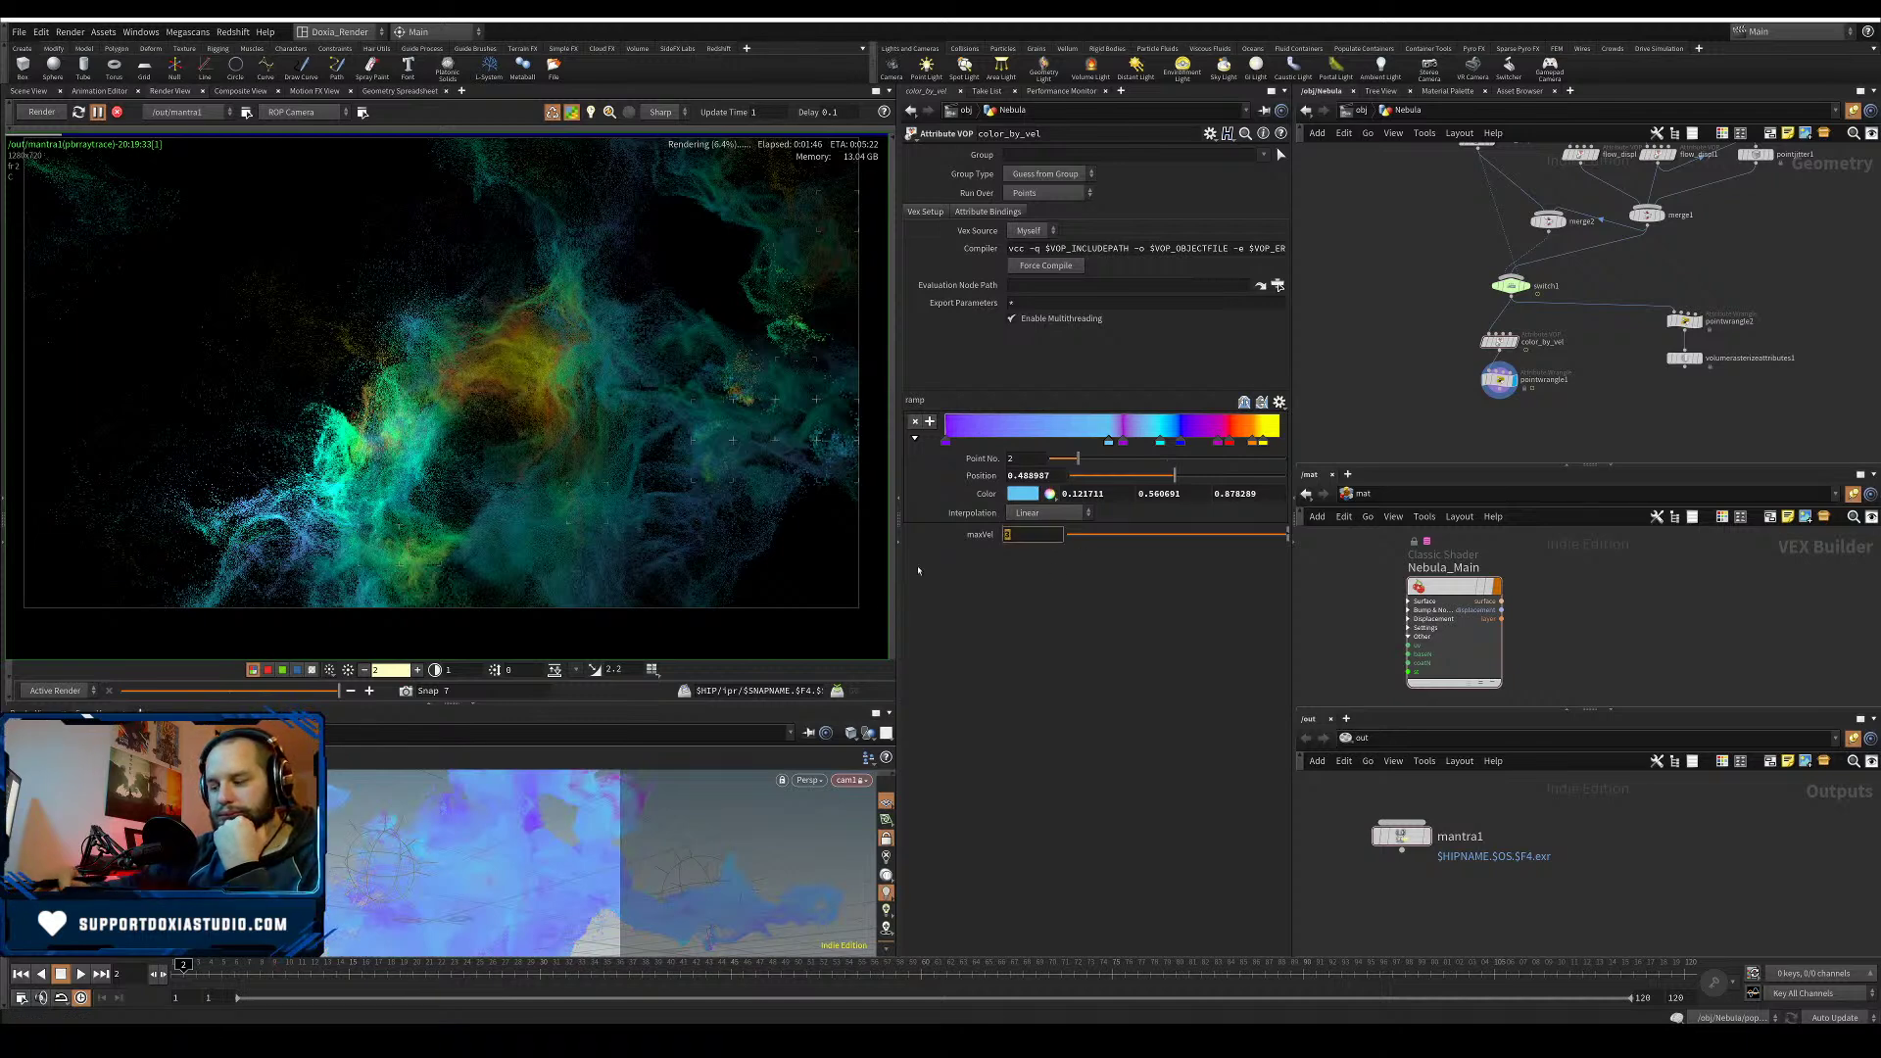
{"action": "type", "text": "1"}
{"action": "key", "text": "Return"}
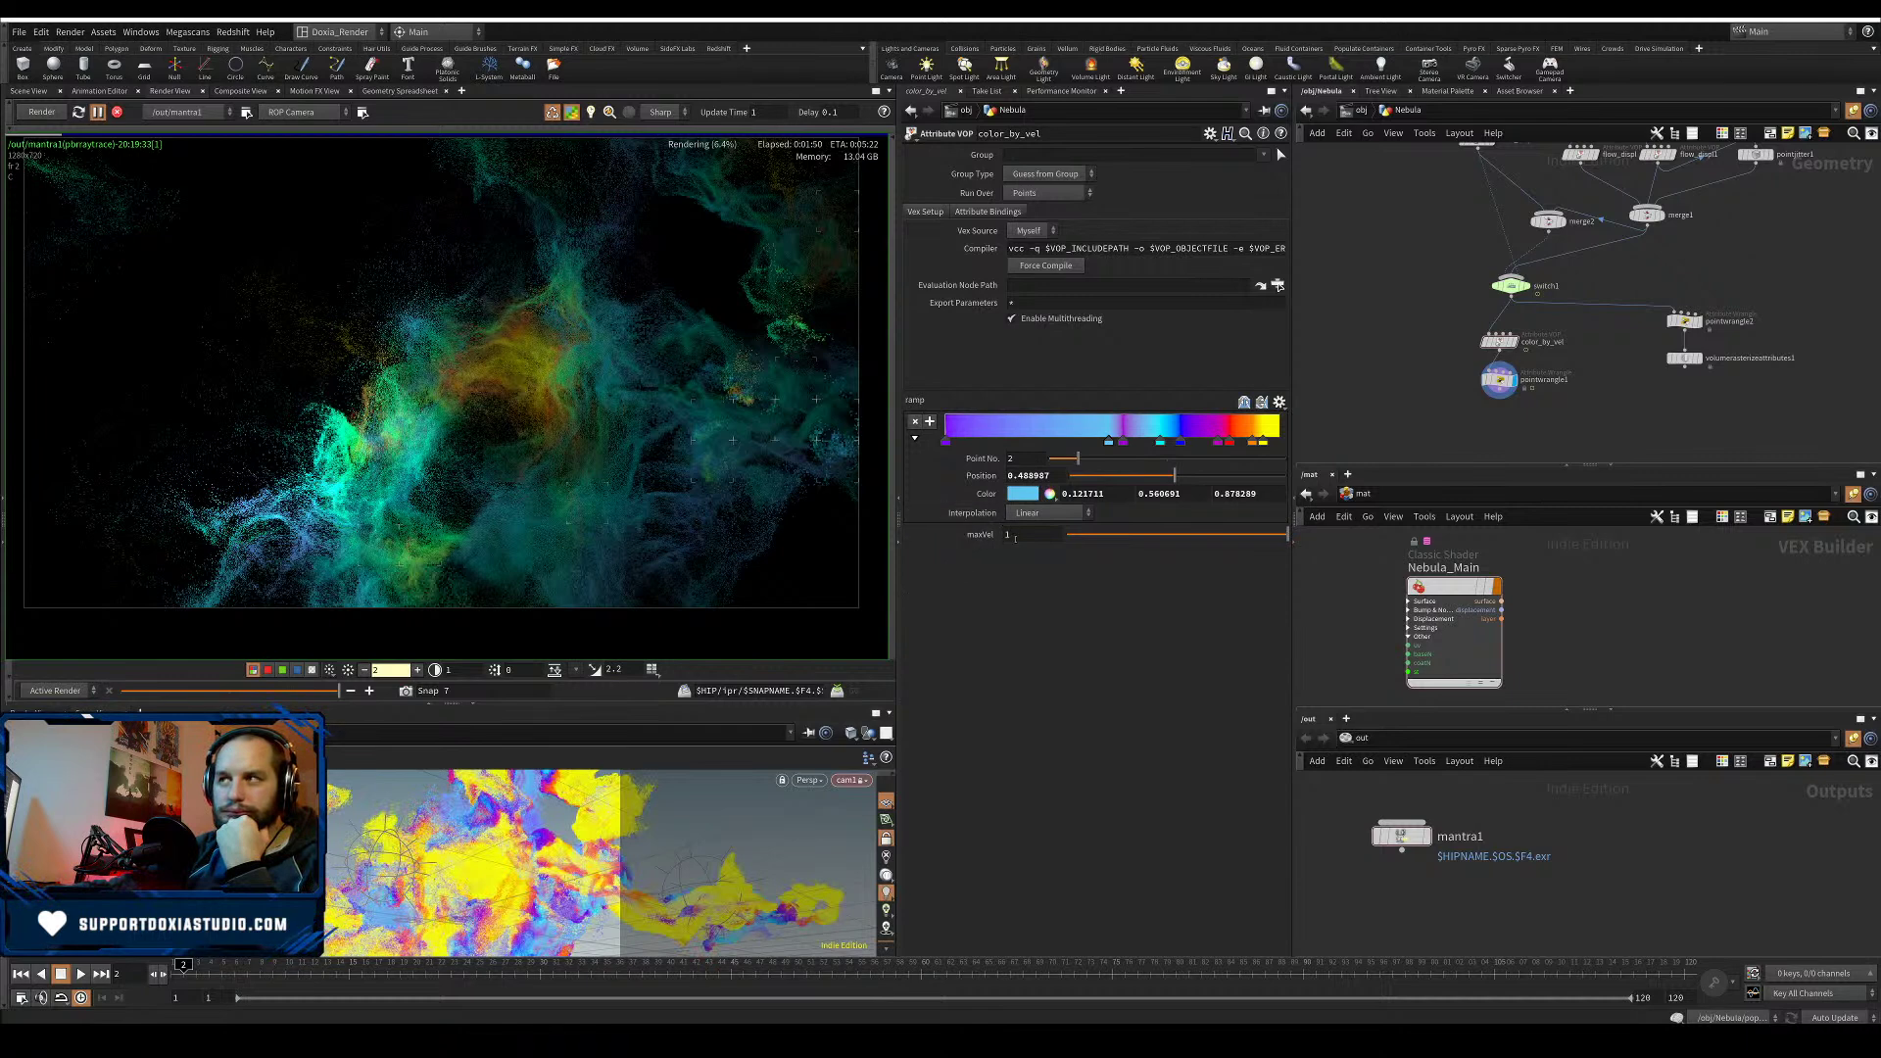
- Try a maxVel of 2, then settle back on 1.7
{"action": "type", "text": "2"}
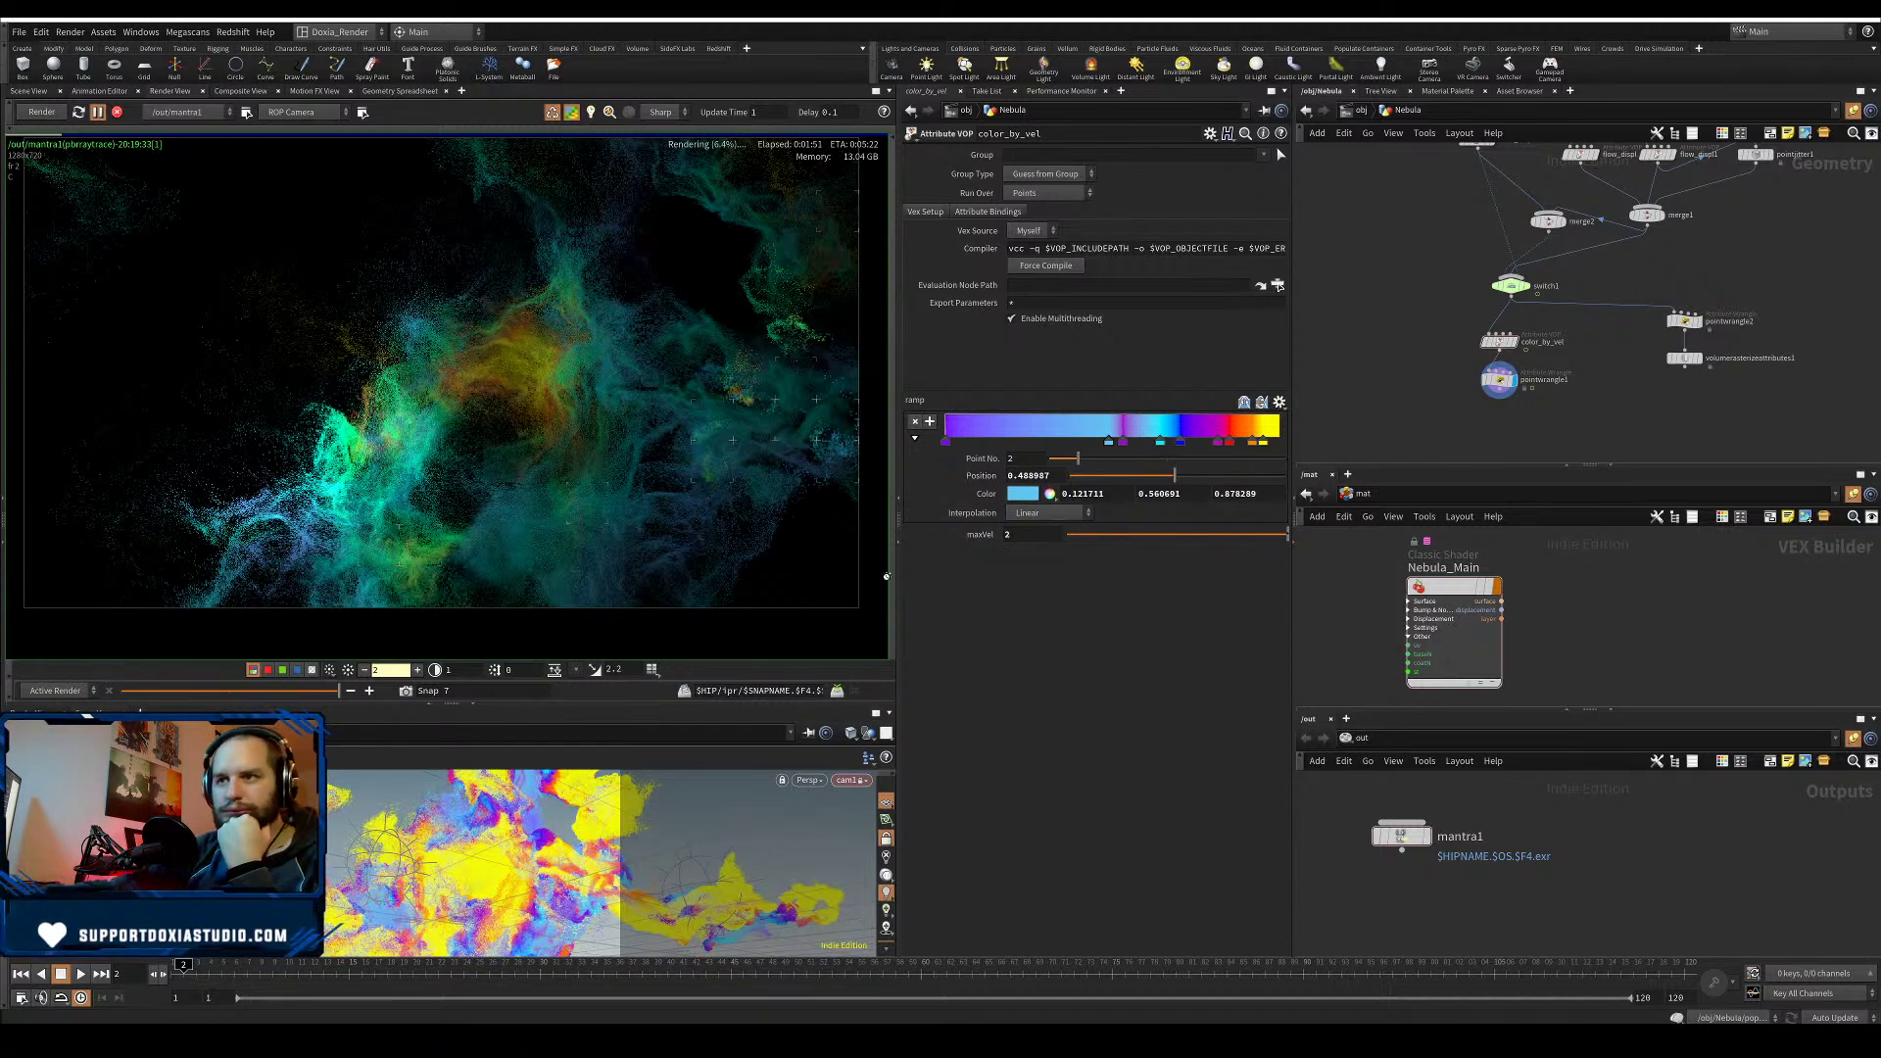
{"action": "key", "text": "Return"}
{"action": "left_click_drag", "start_coordinate": [1029, 535], "coordinate": [968, 534]}
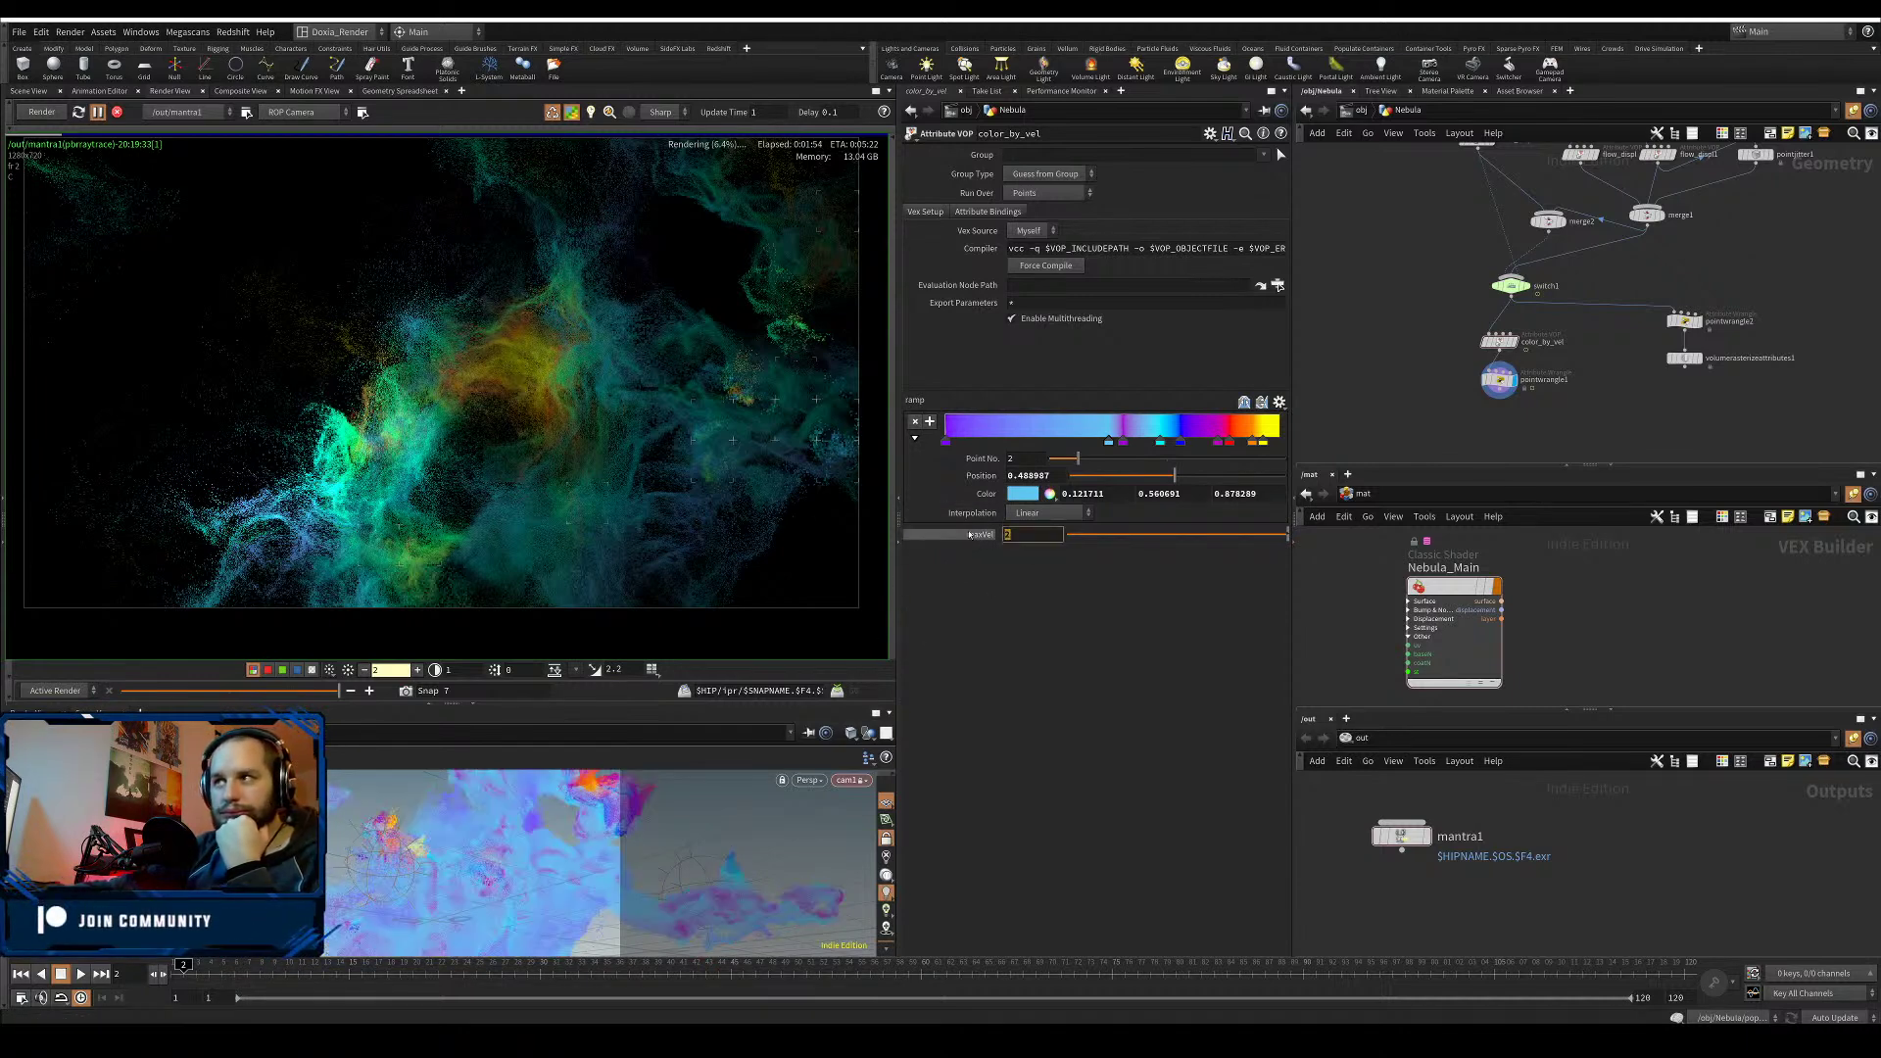
{"action": "type", "text": "1.7"}
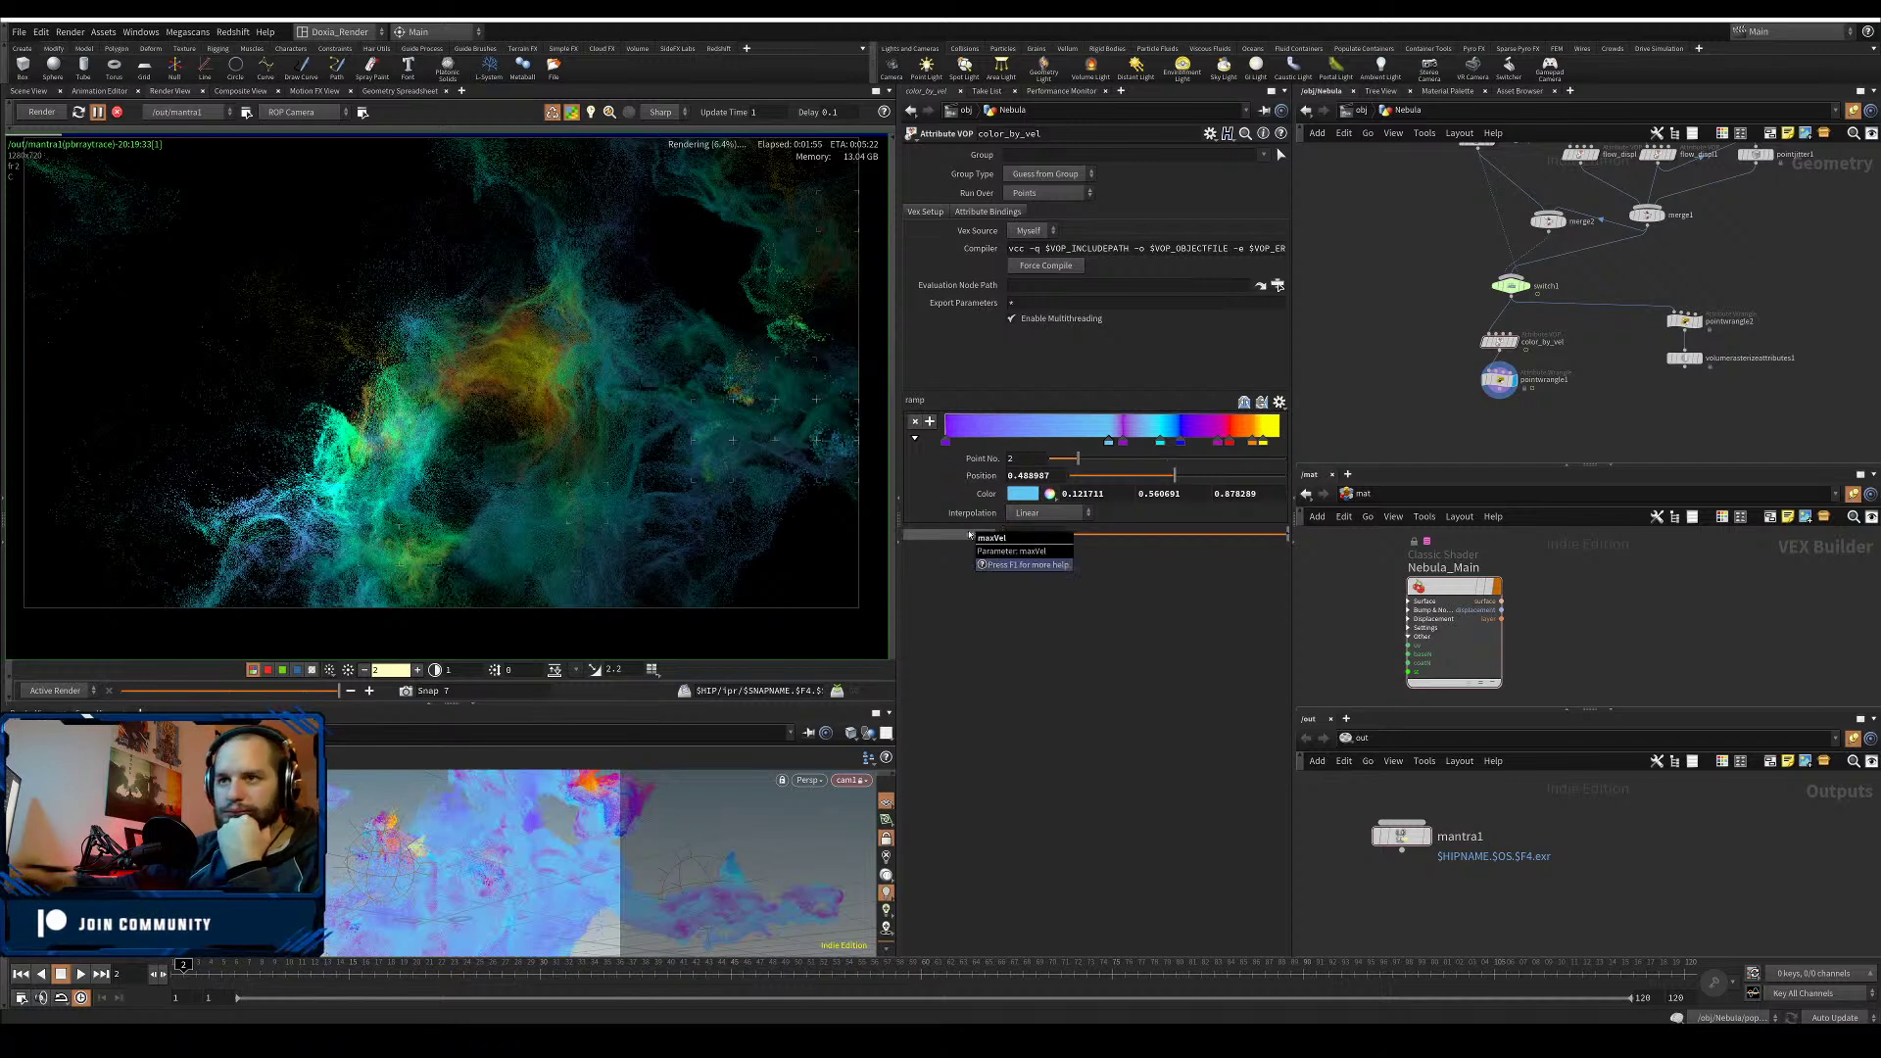
{"action": "key", "text": "Return"}
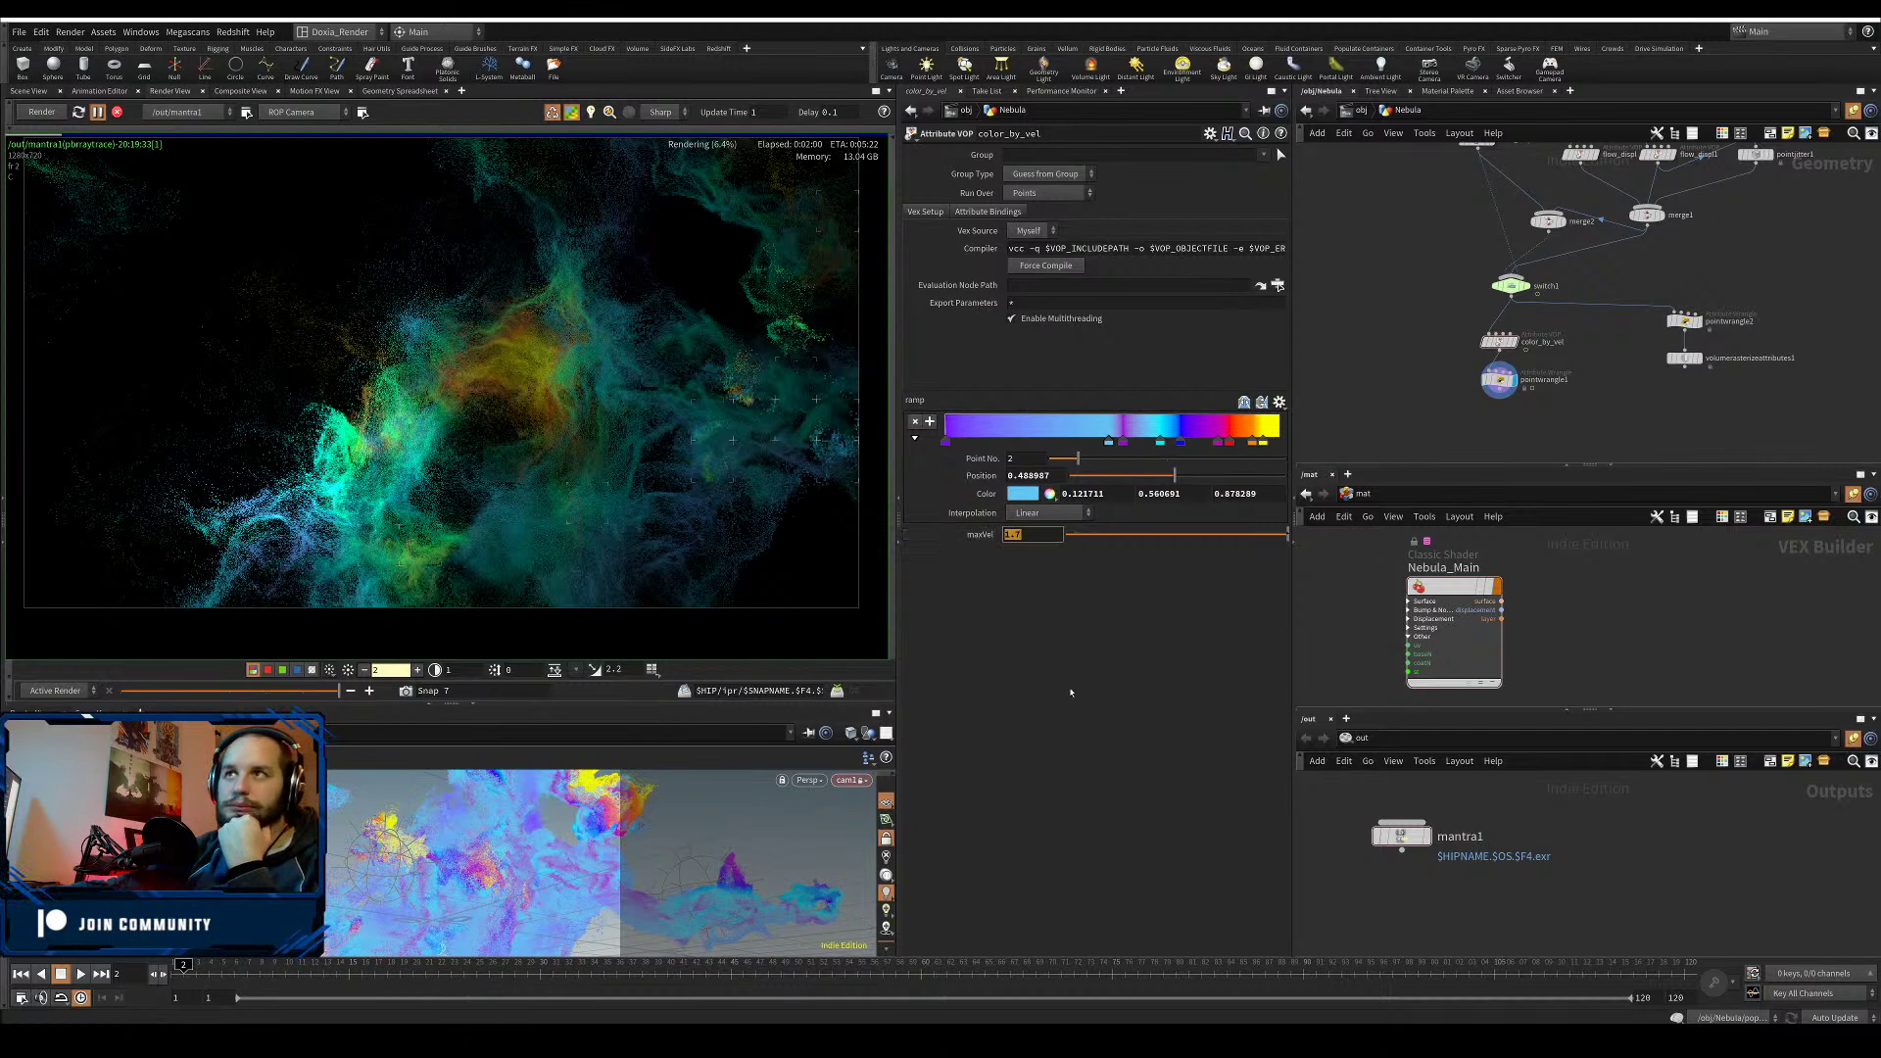
{"action": "left_click", "coordinate": [1509, 287]}
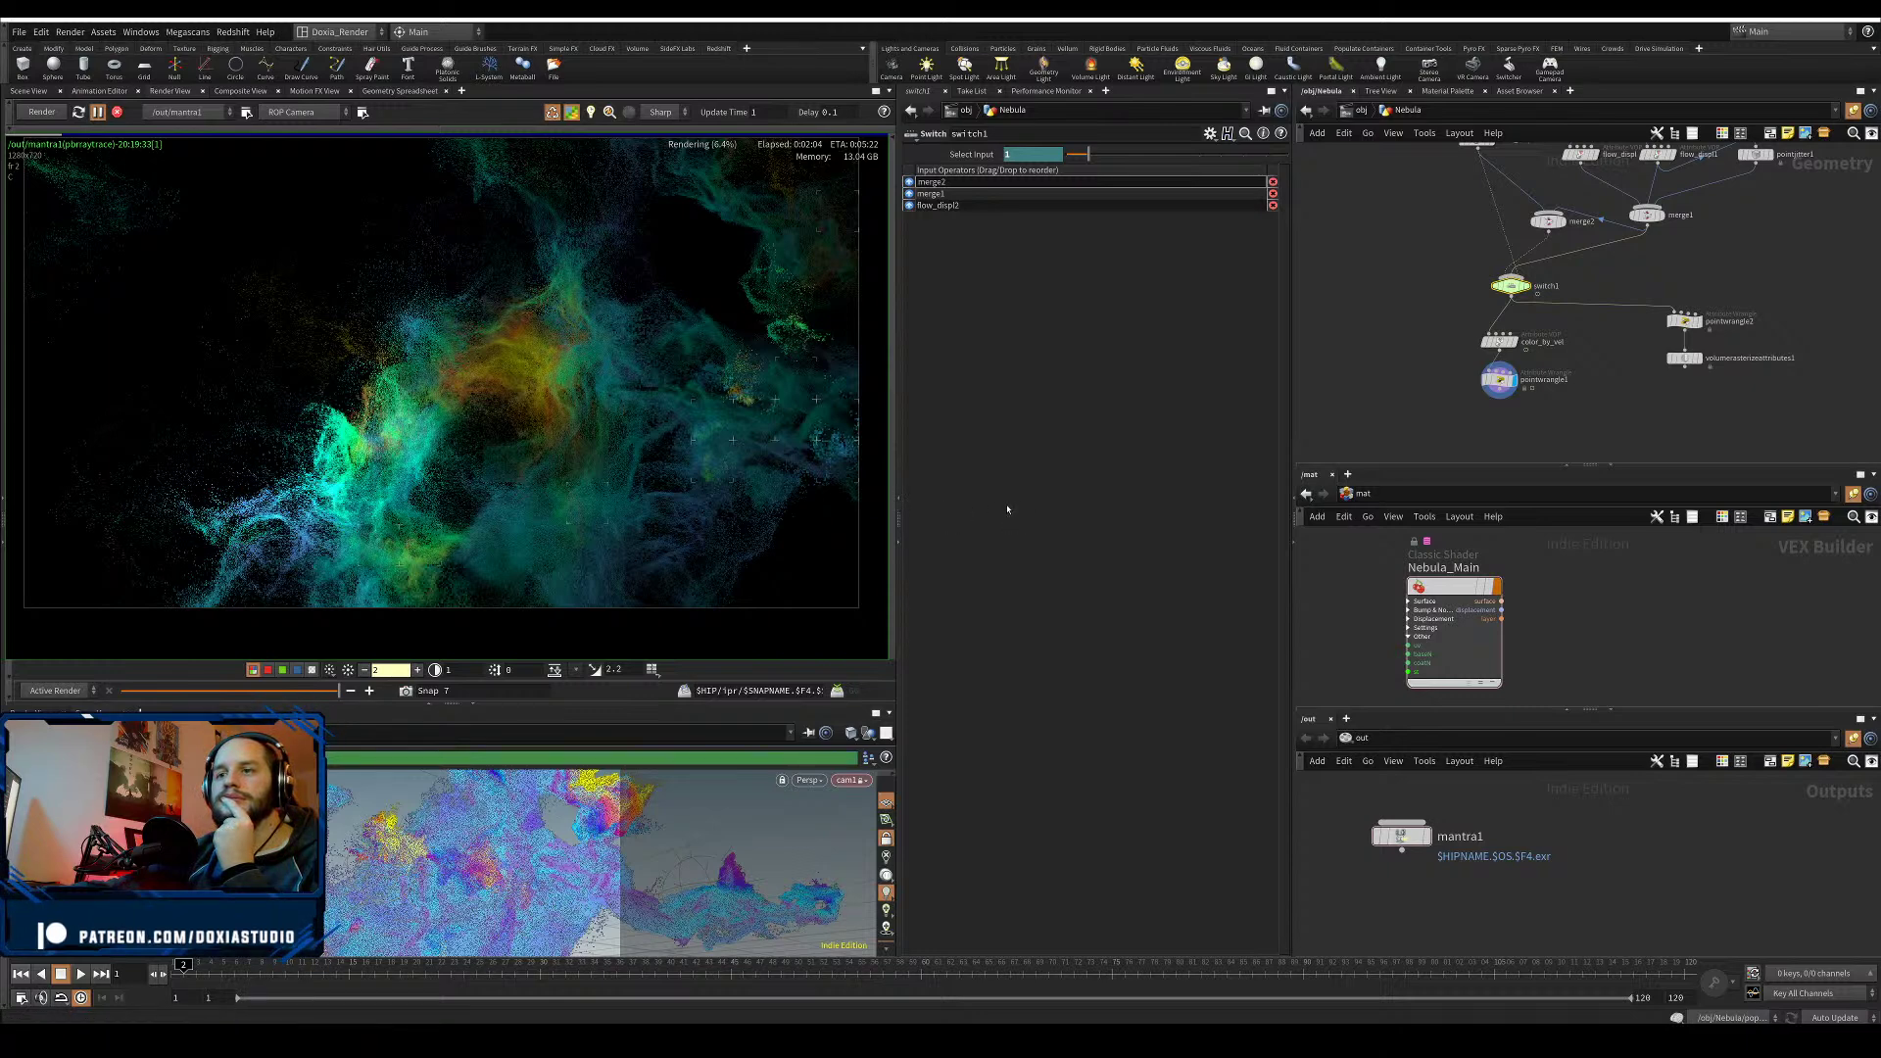
- Return to frame 1 so switch1 passes input 0 (merge2), then compare the render with Snap 4
{"action": "key", "text": "Left"}
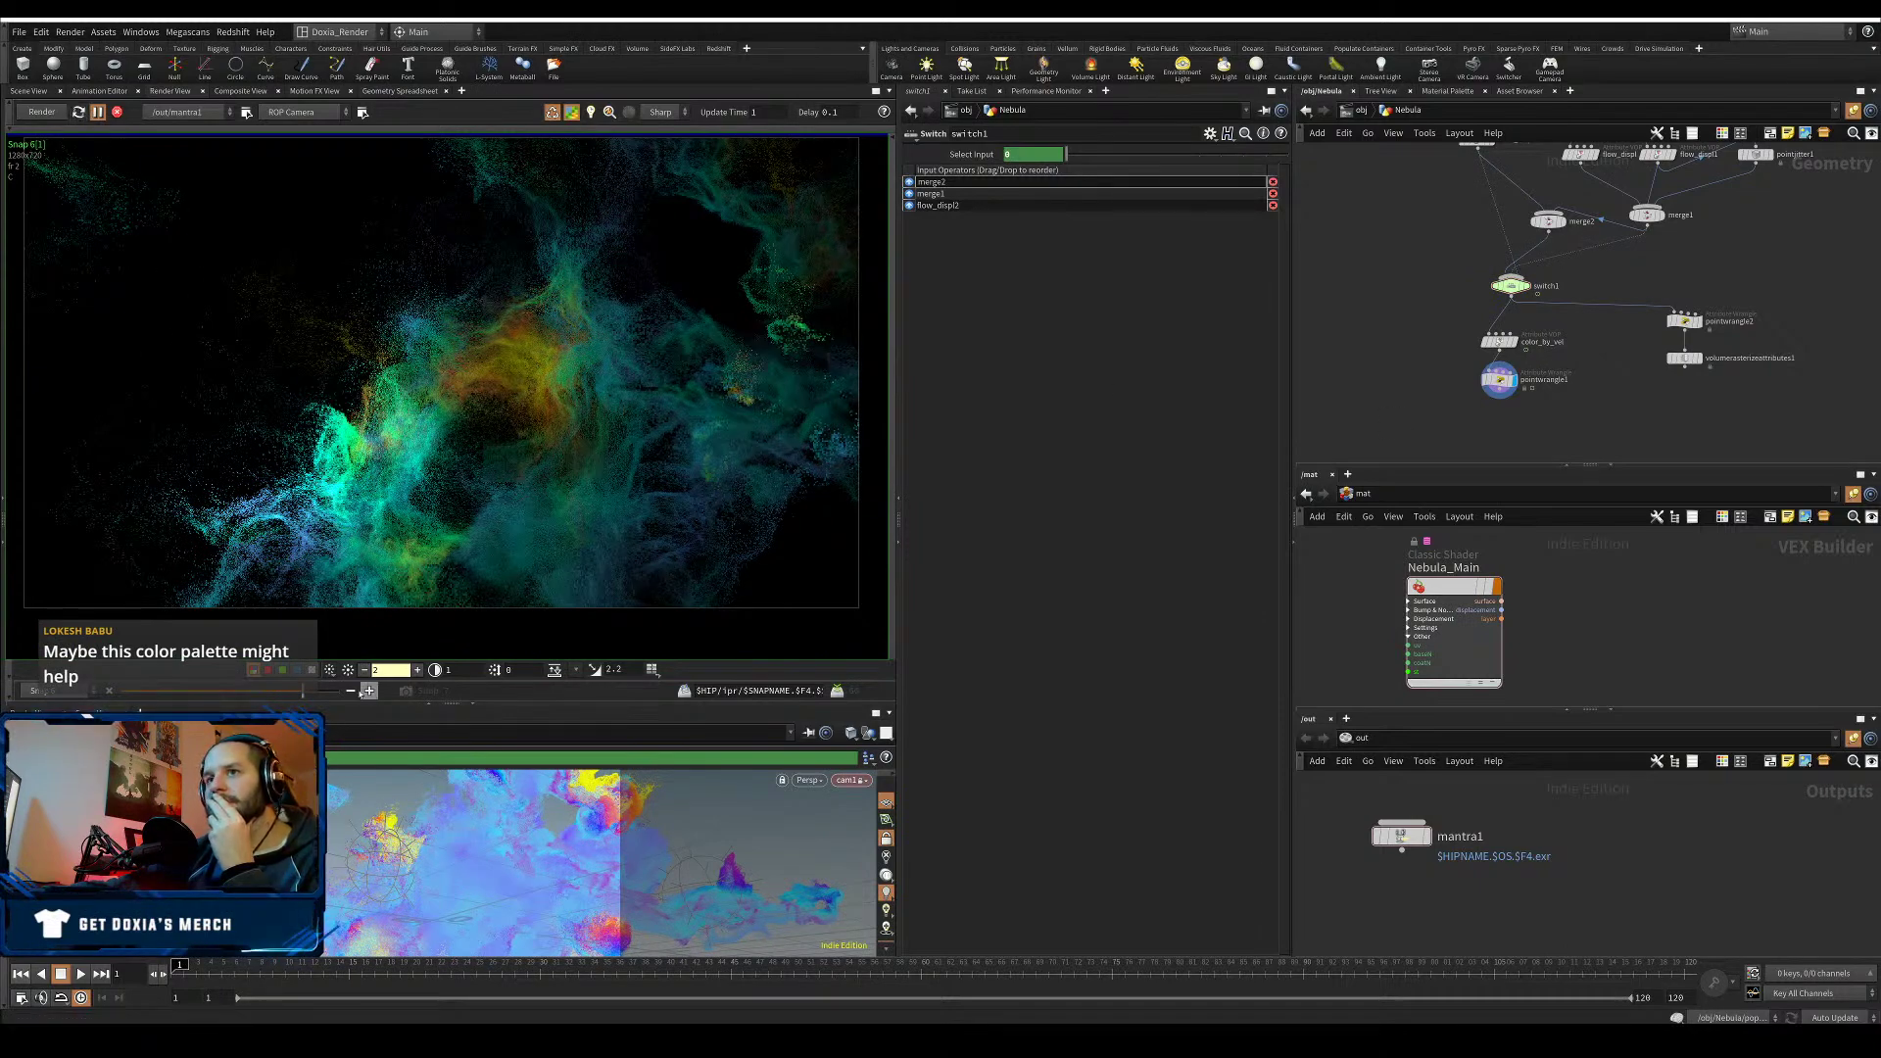
{"action": "left_click_drag", "start_coordinate": [302, 690], "coordinate": [343, 690]}
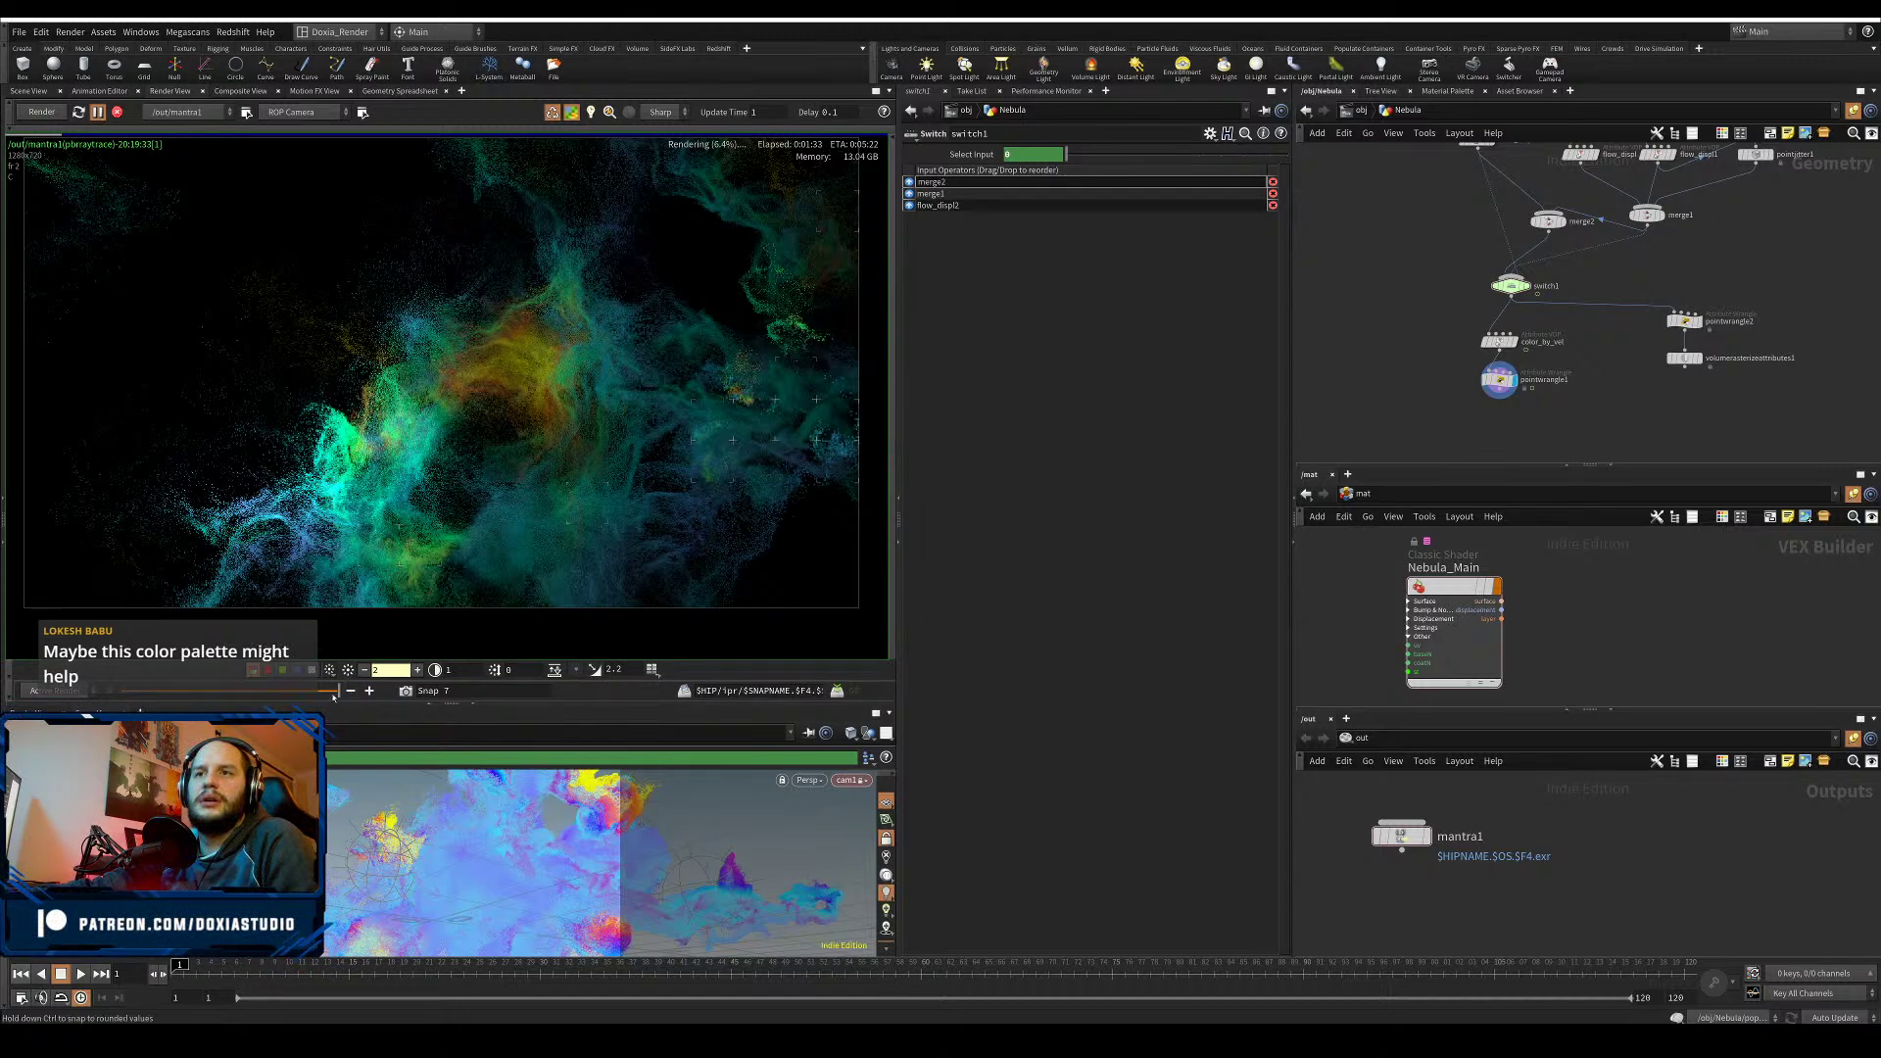
{"action": "left_click_drag", "start_coordinate": [322, 690], "coordinate": [338, 690]}
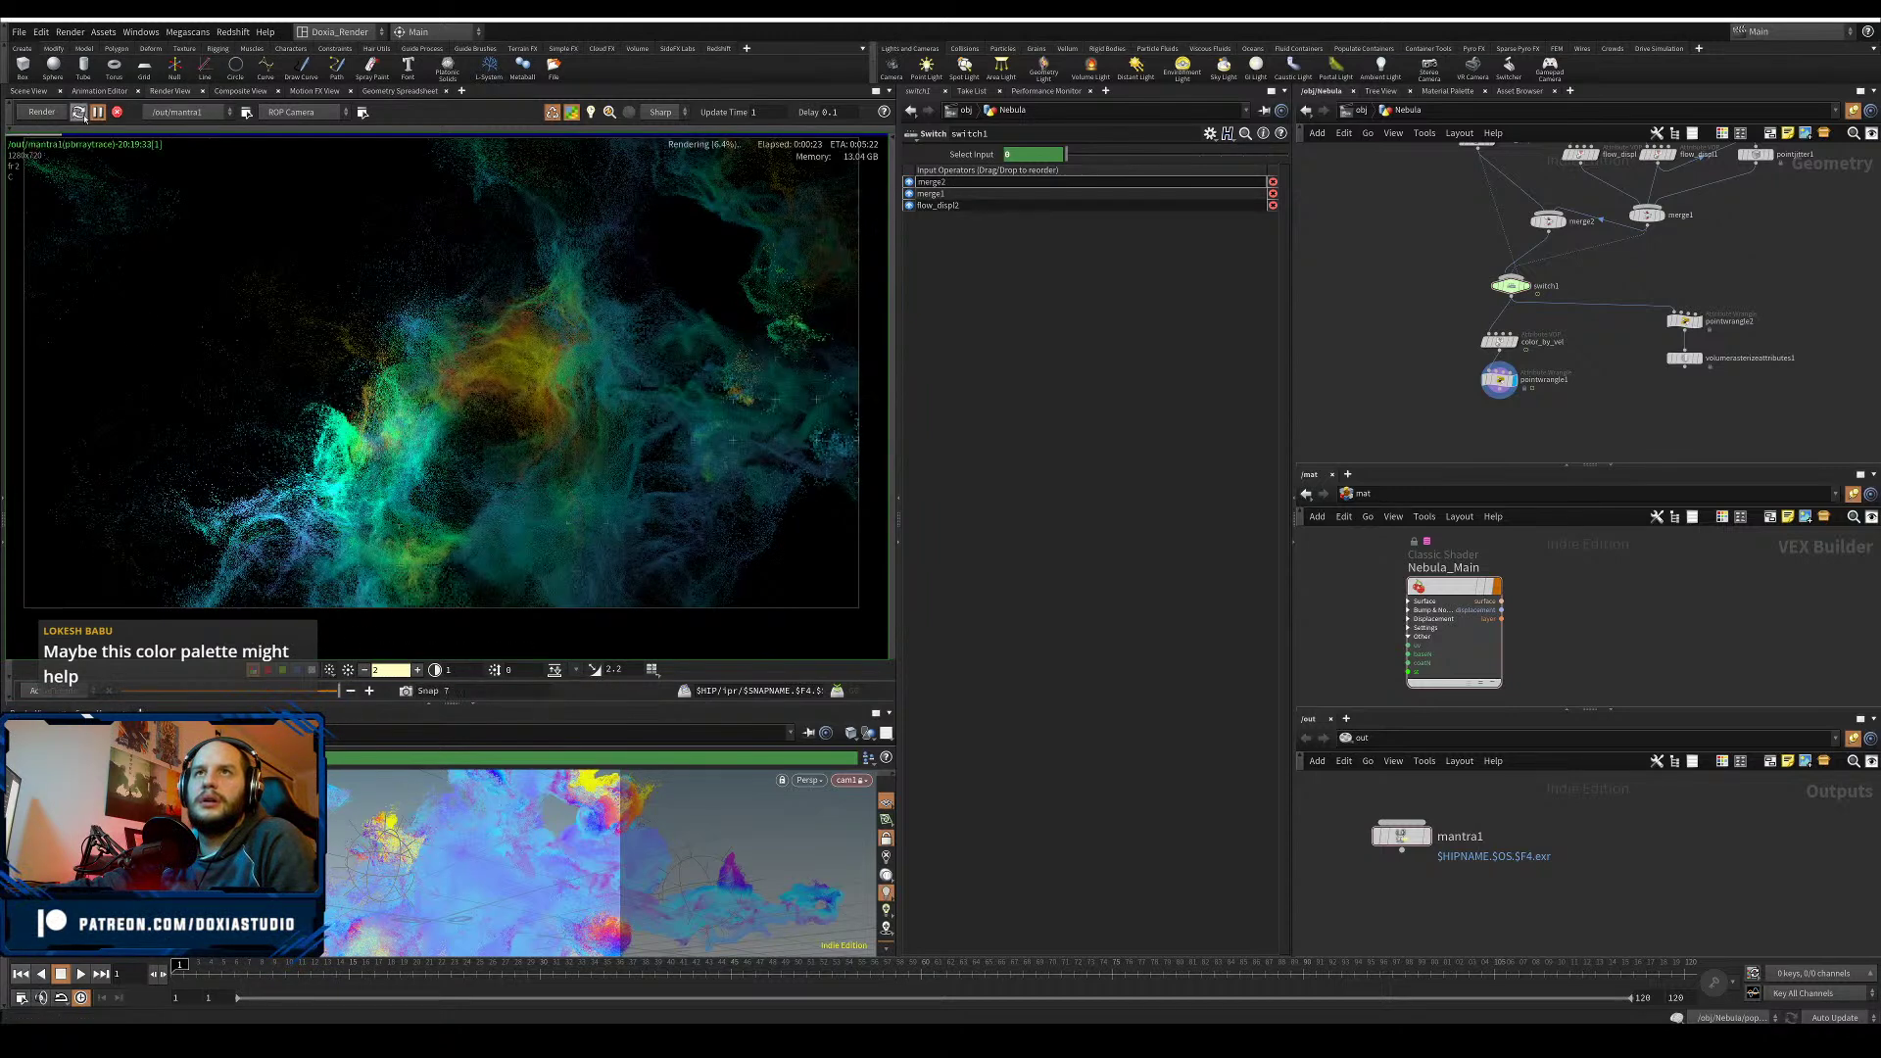
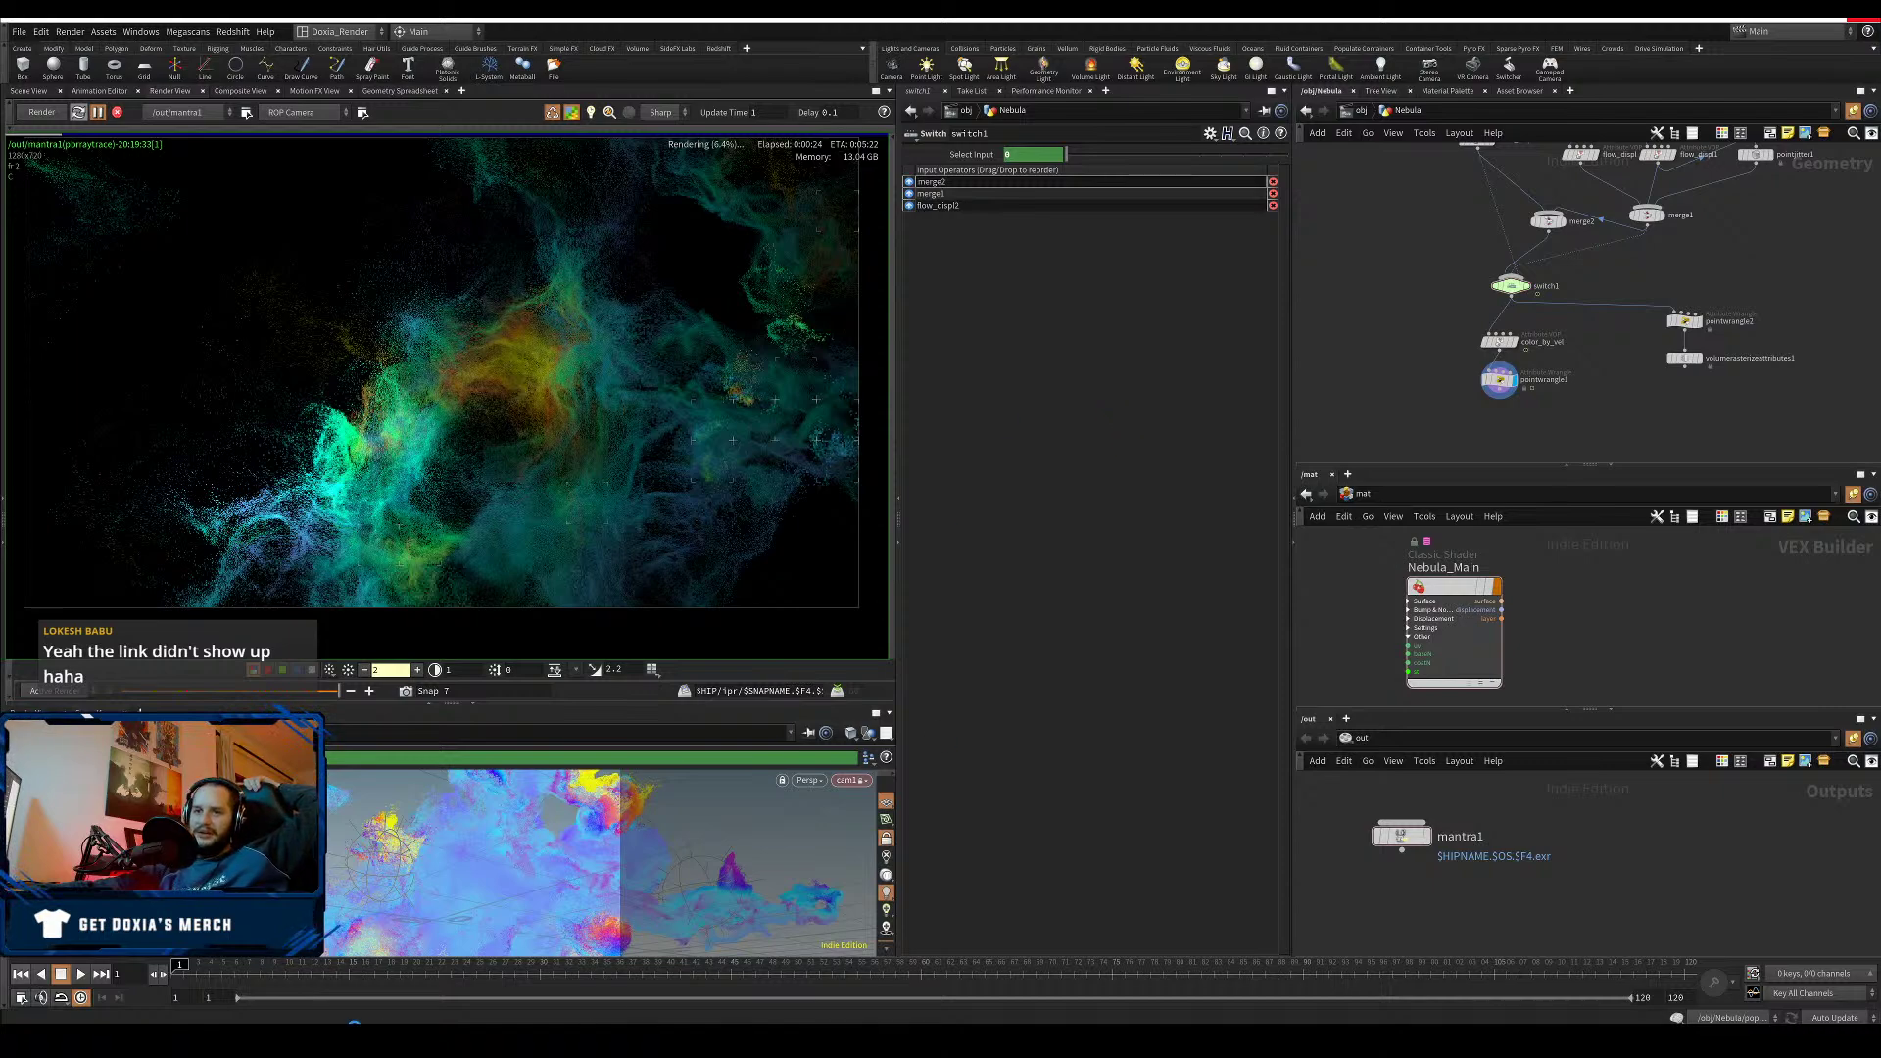
- Minimize and restore the unresponsive Houdini window, then bring up the taskbar's context menu
{"action": "left_click", "coordinate": [353, 1030]}
{"action": "left_click", "coordinate": [353, 1031]}
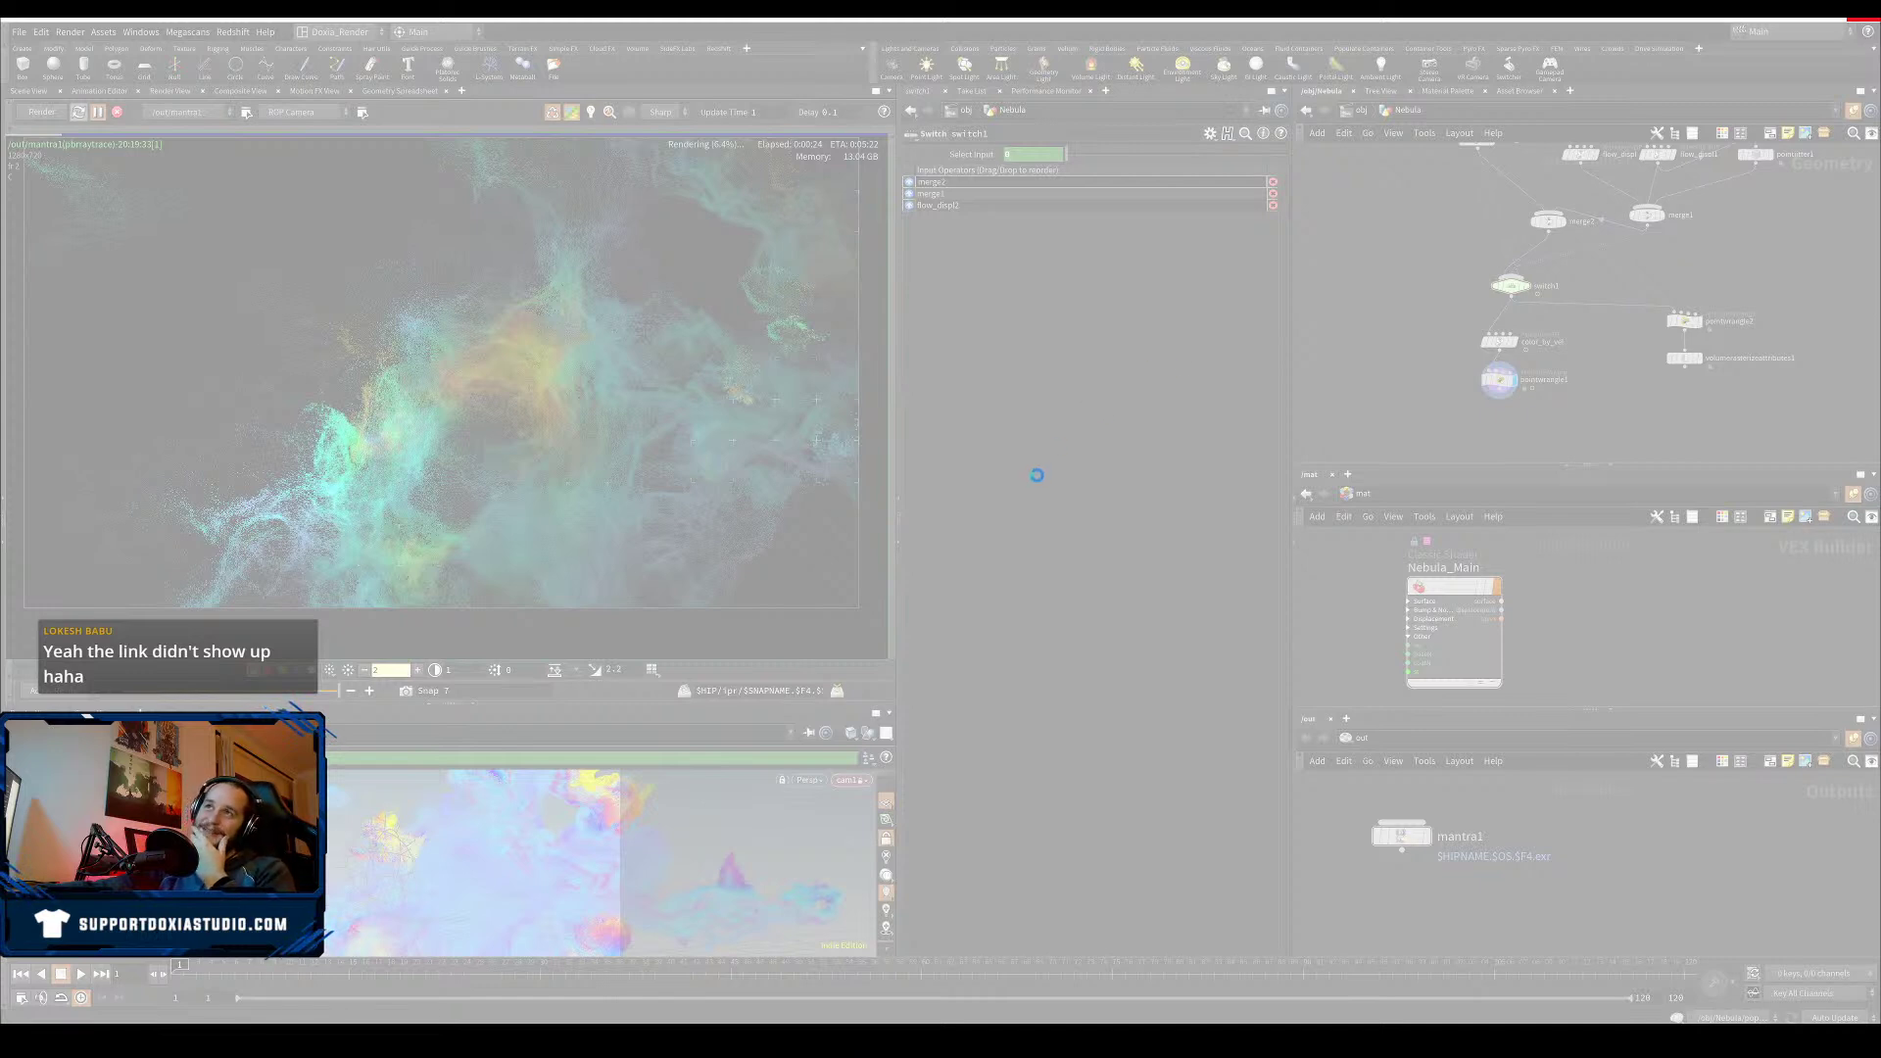
{"action": "right_click", "coordinate": [785, 1043]}
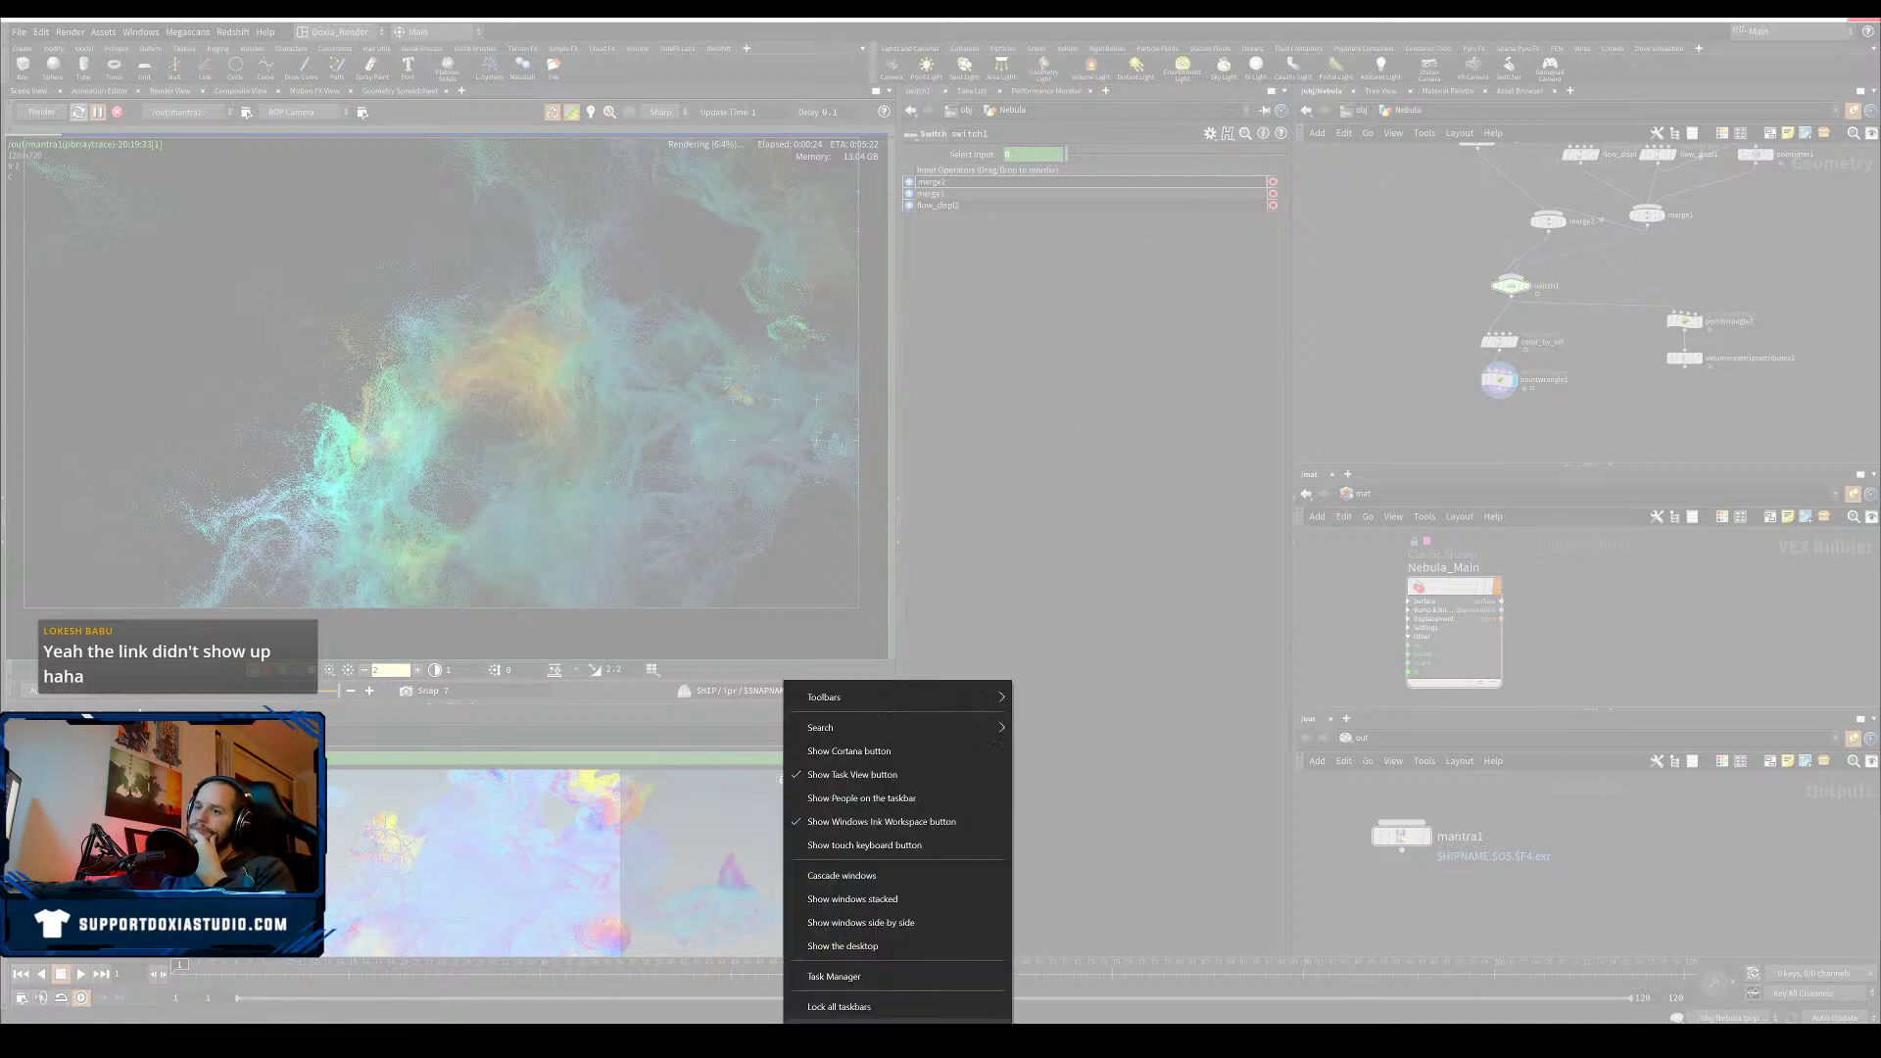
- Open Task Manager on the right side and check the GPU and CPU load
{"action": "left_click", "coordinate": [838, 976]}
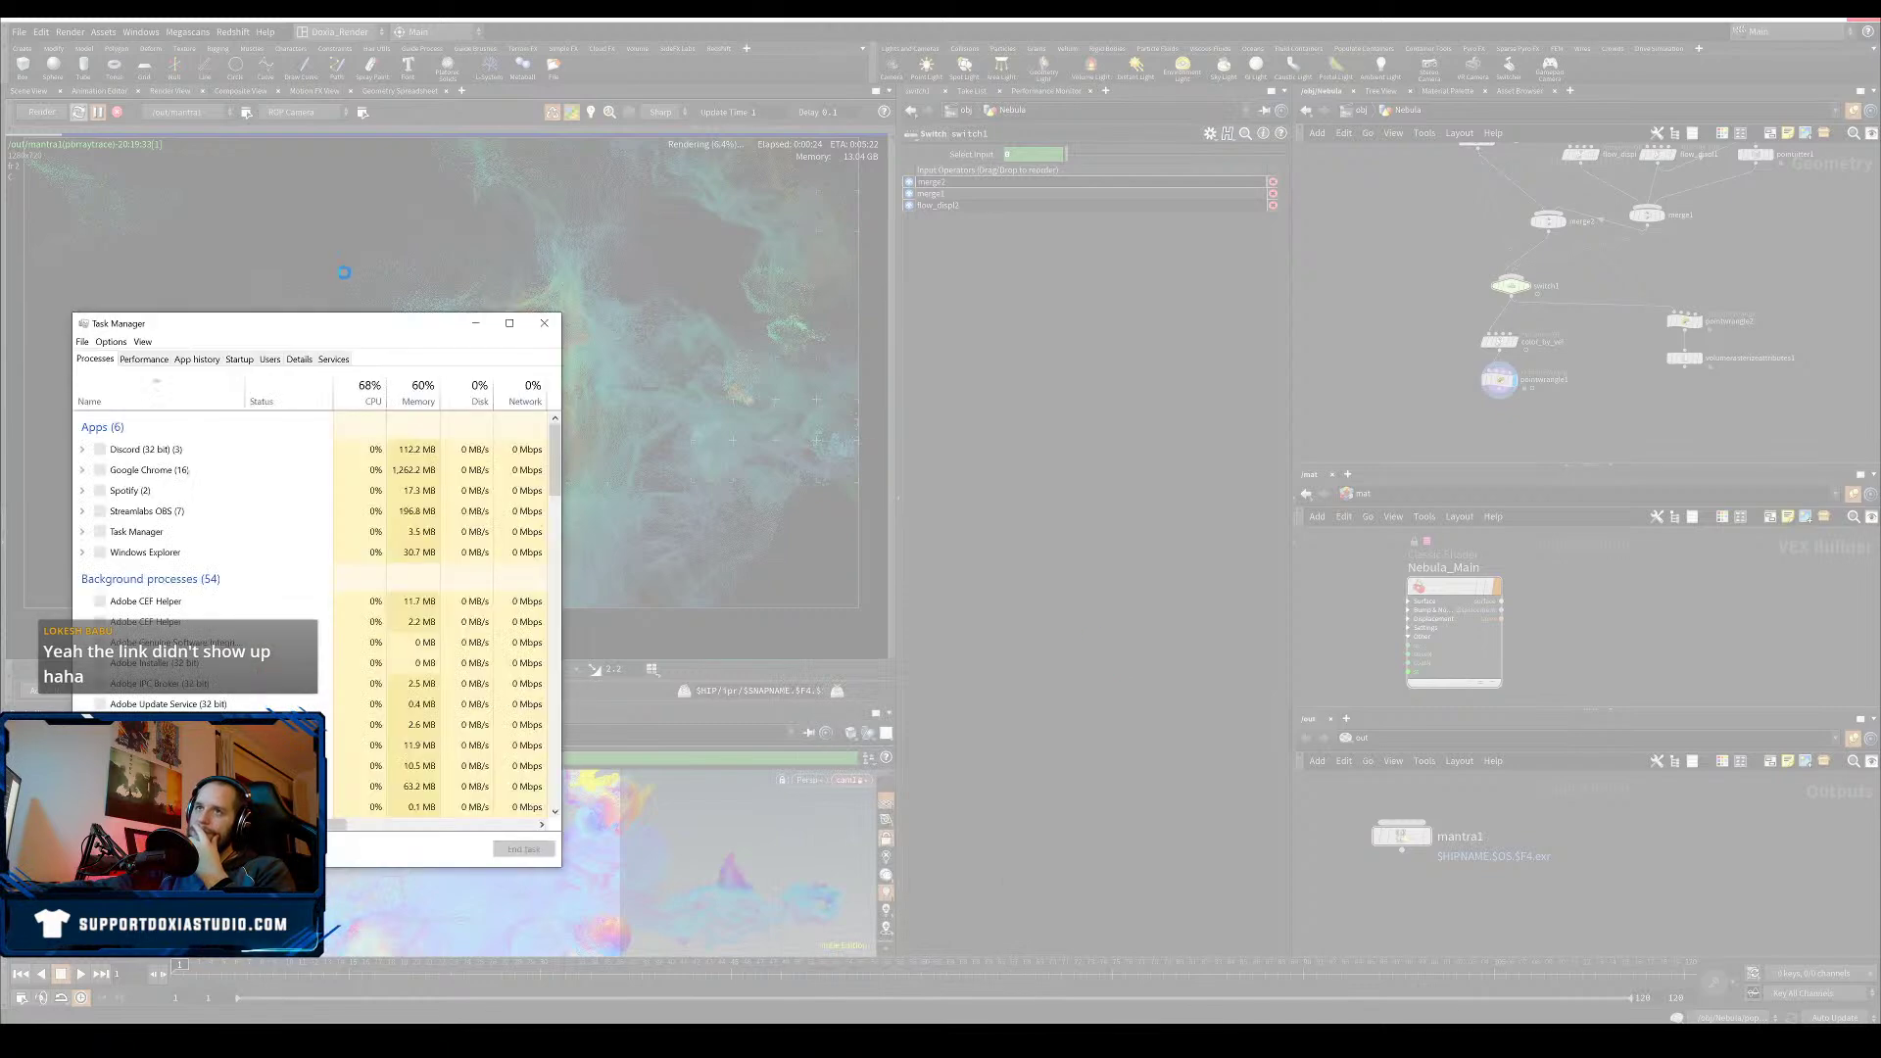
{"action": "left_click_drag", "start_coordinate": [320, 326], "coordinate": [1224, 392]}
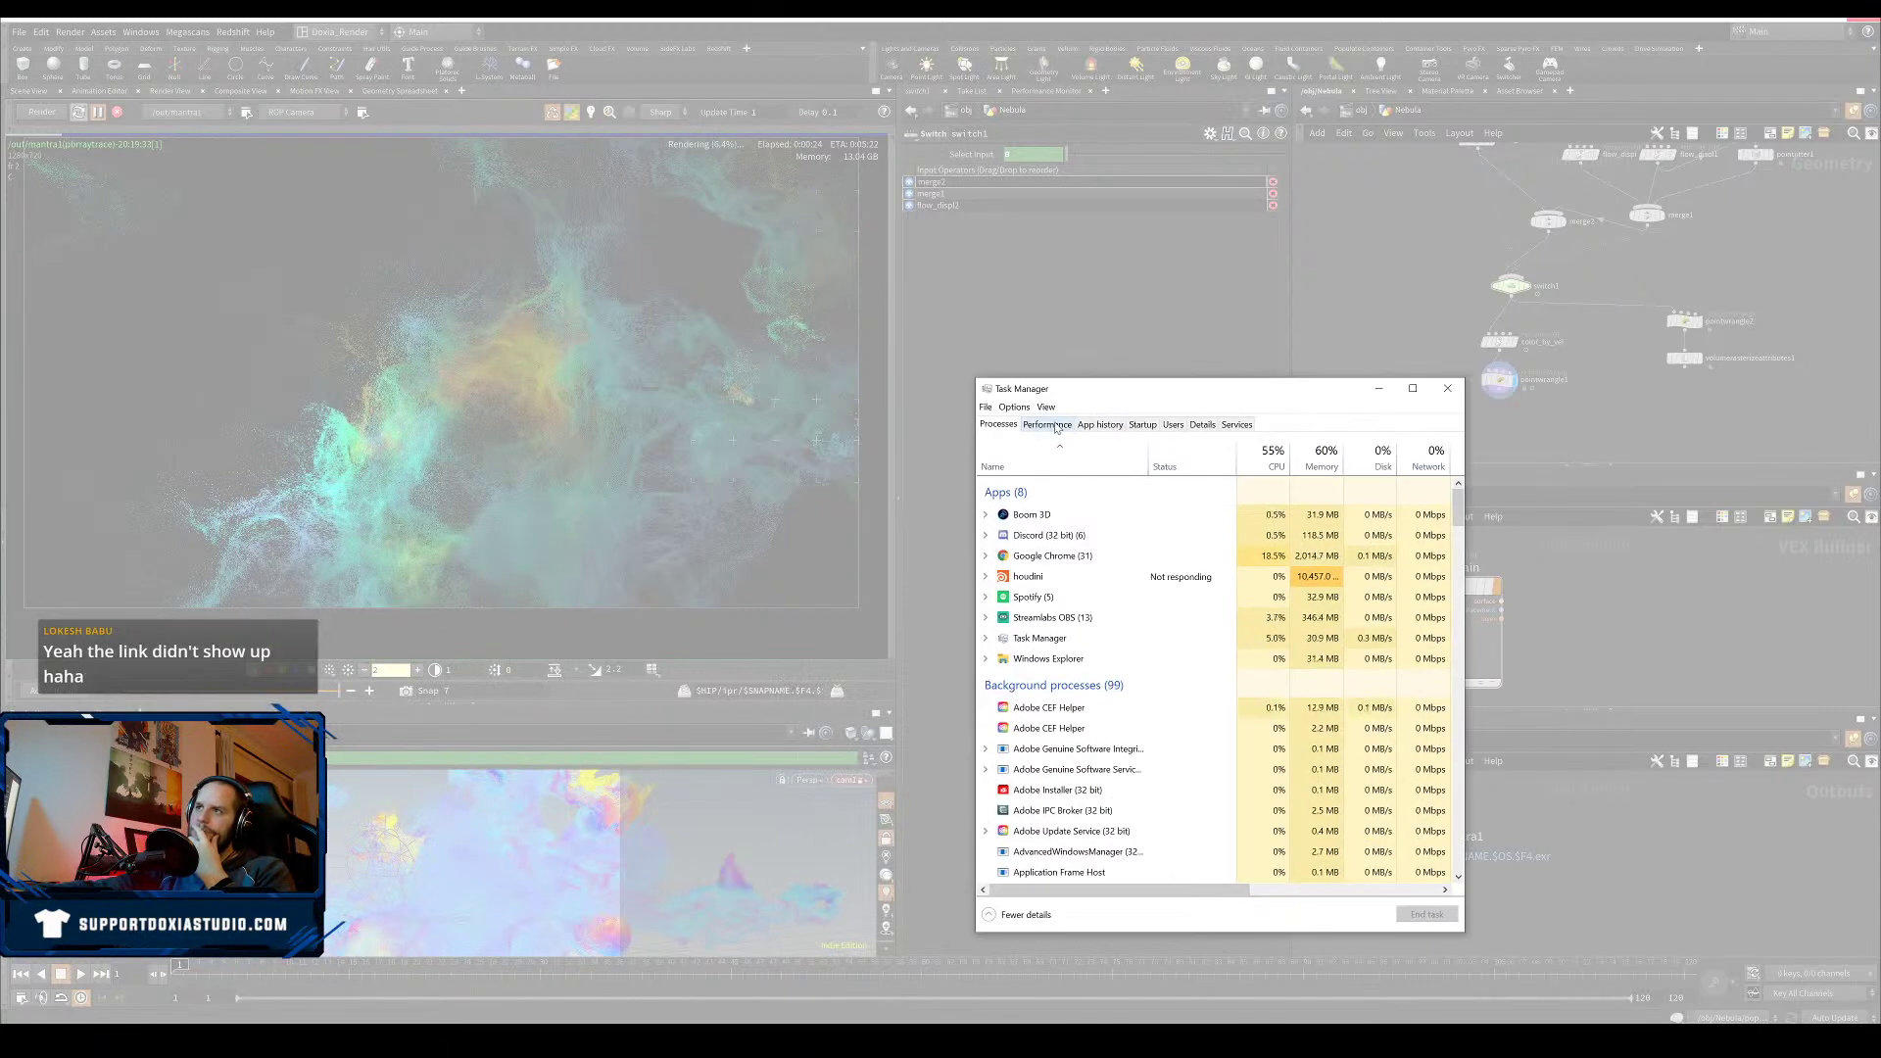
{"action": "left_click", "coordinate": [1047, 426]}
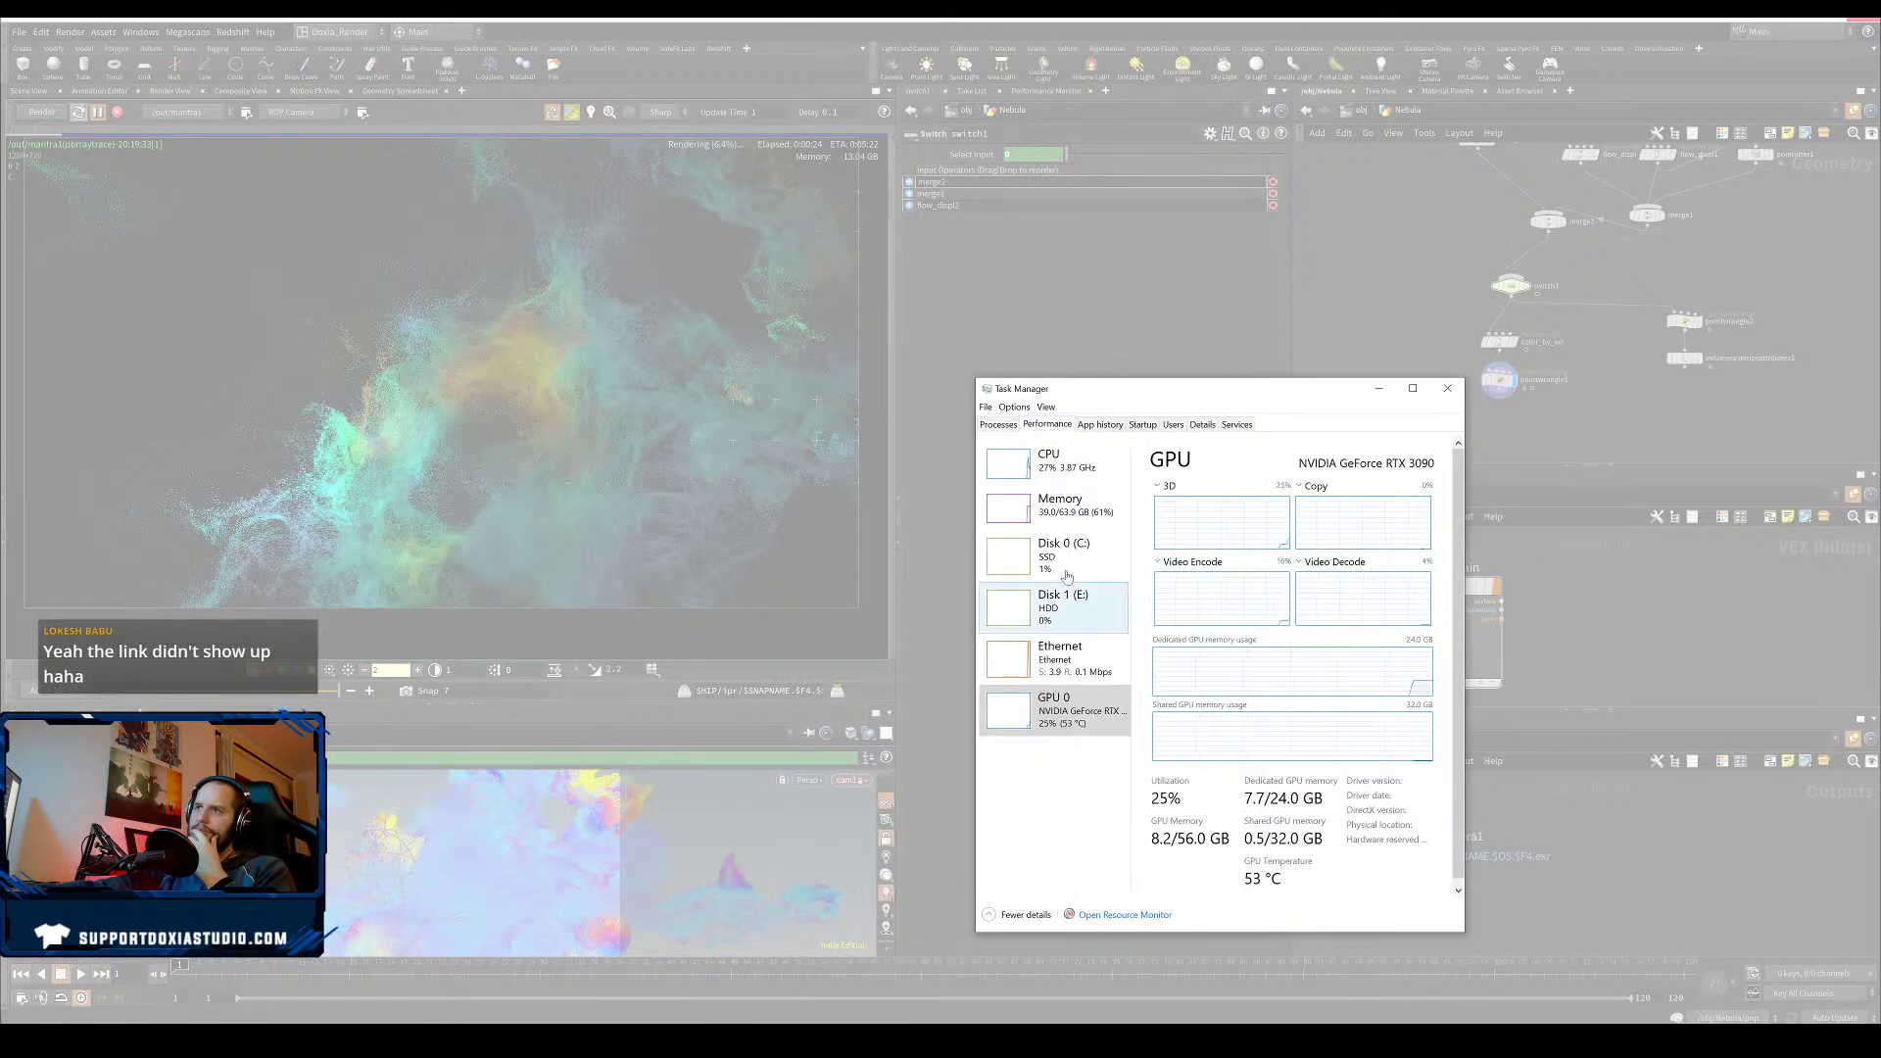
{"action": "left_click", "coordinate": [1058, 478]}
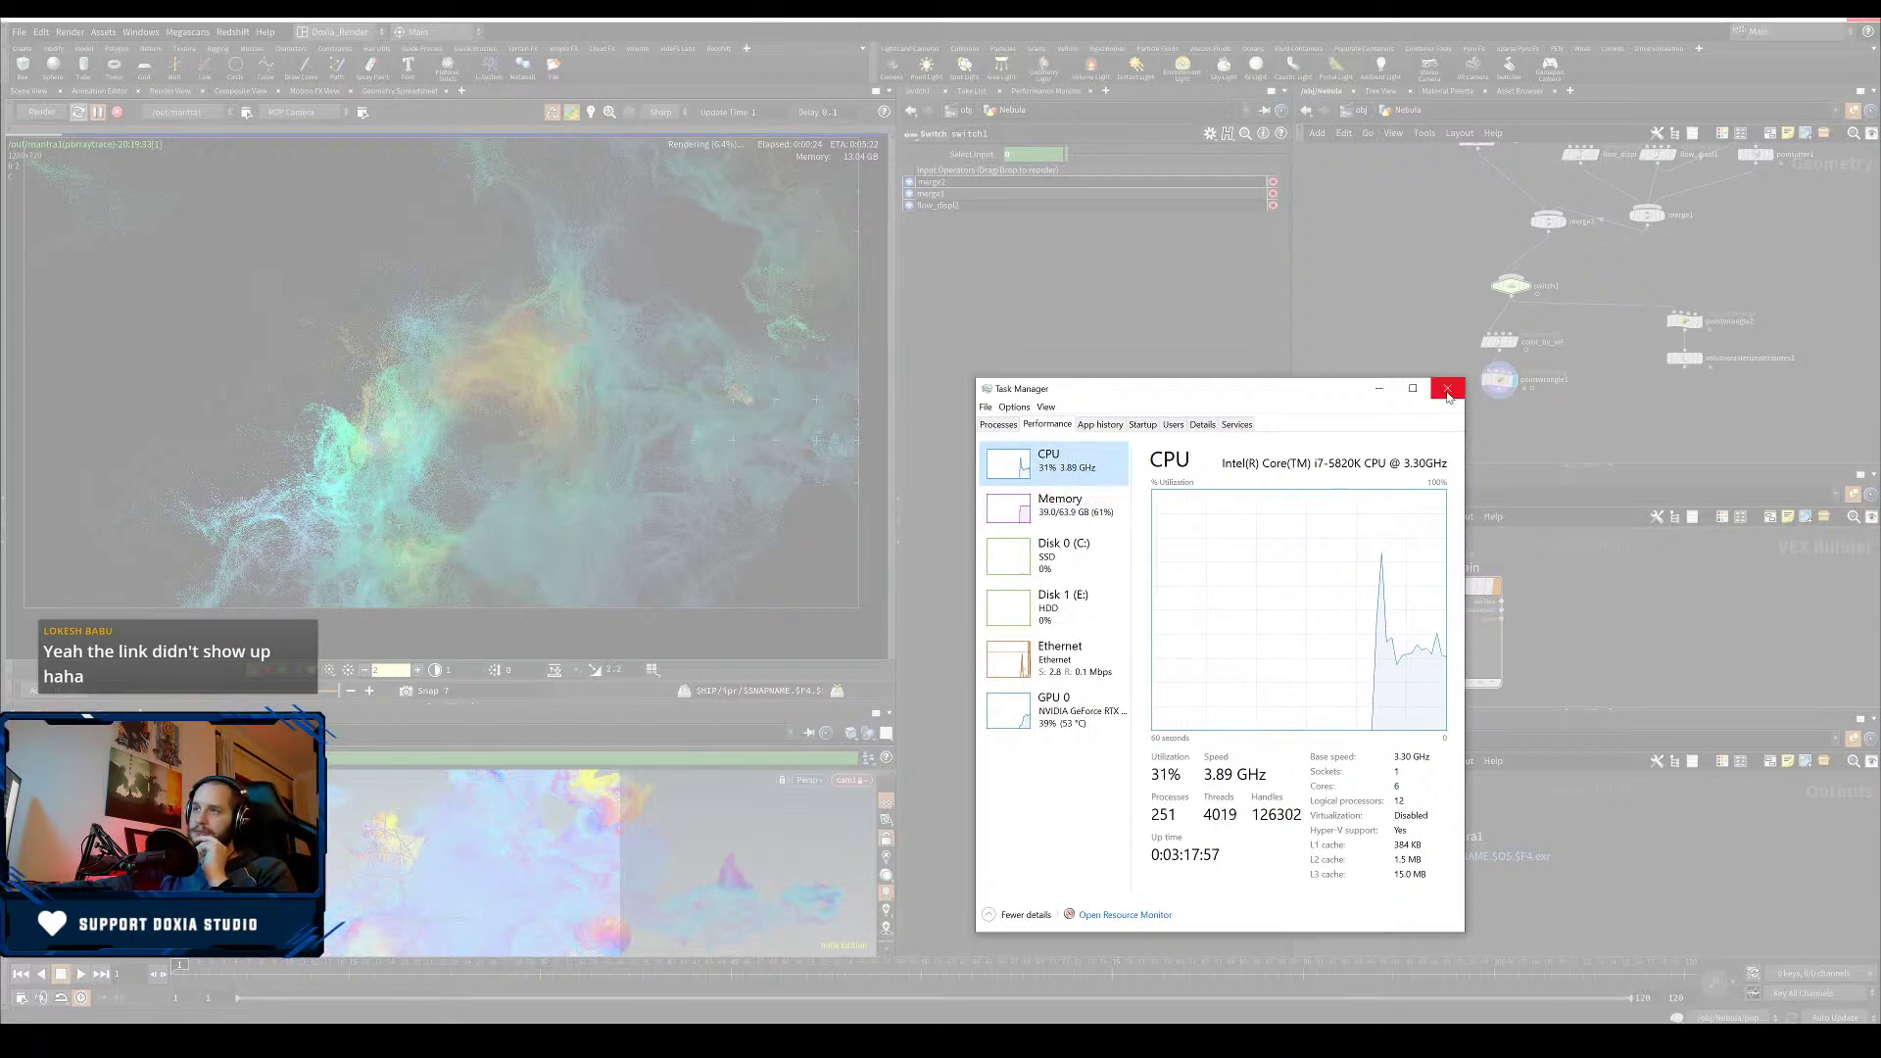
{"action": "left_click", "coordinate": [998, 425]}
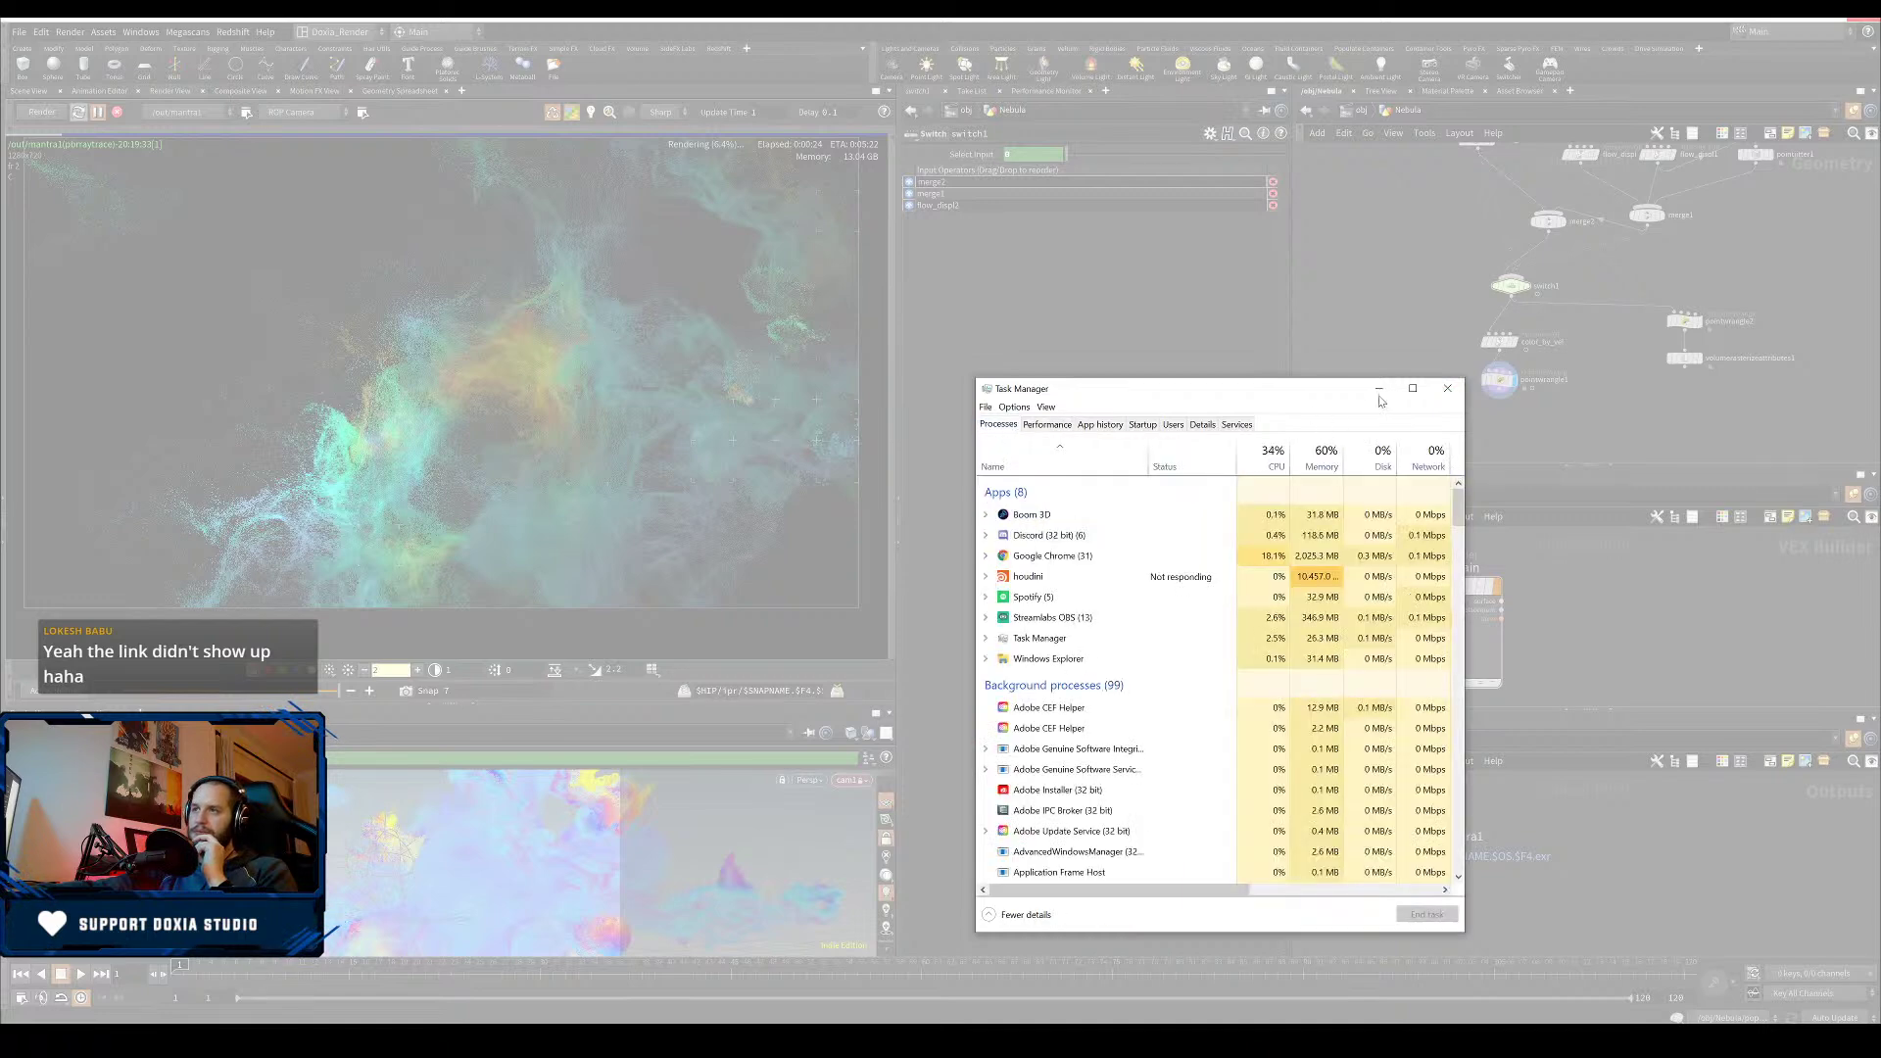
- End the not-responding houdini process from Task Manager's process list
{"action": "left_click", "coordinate": [1215, 578]}
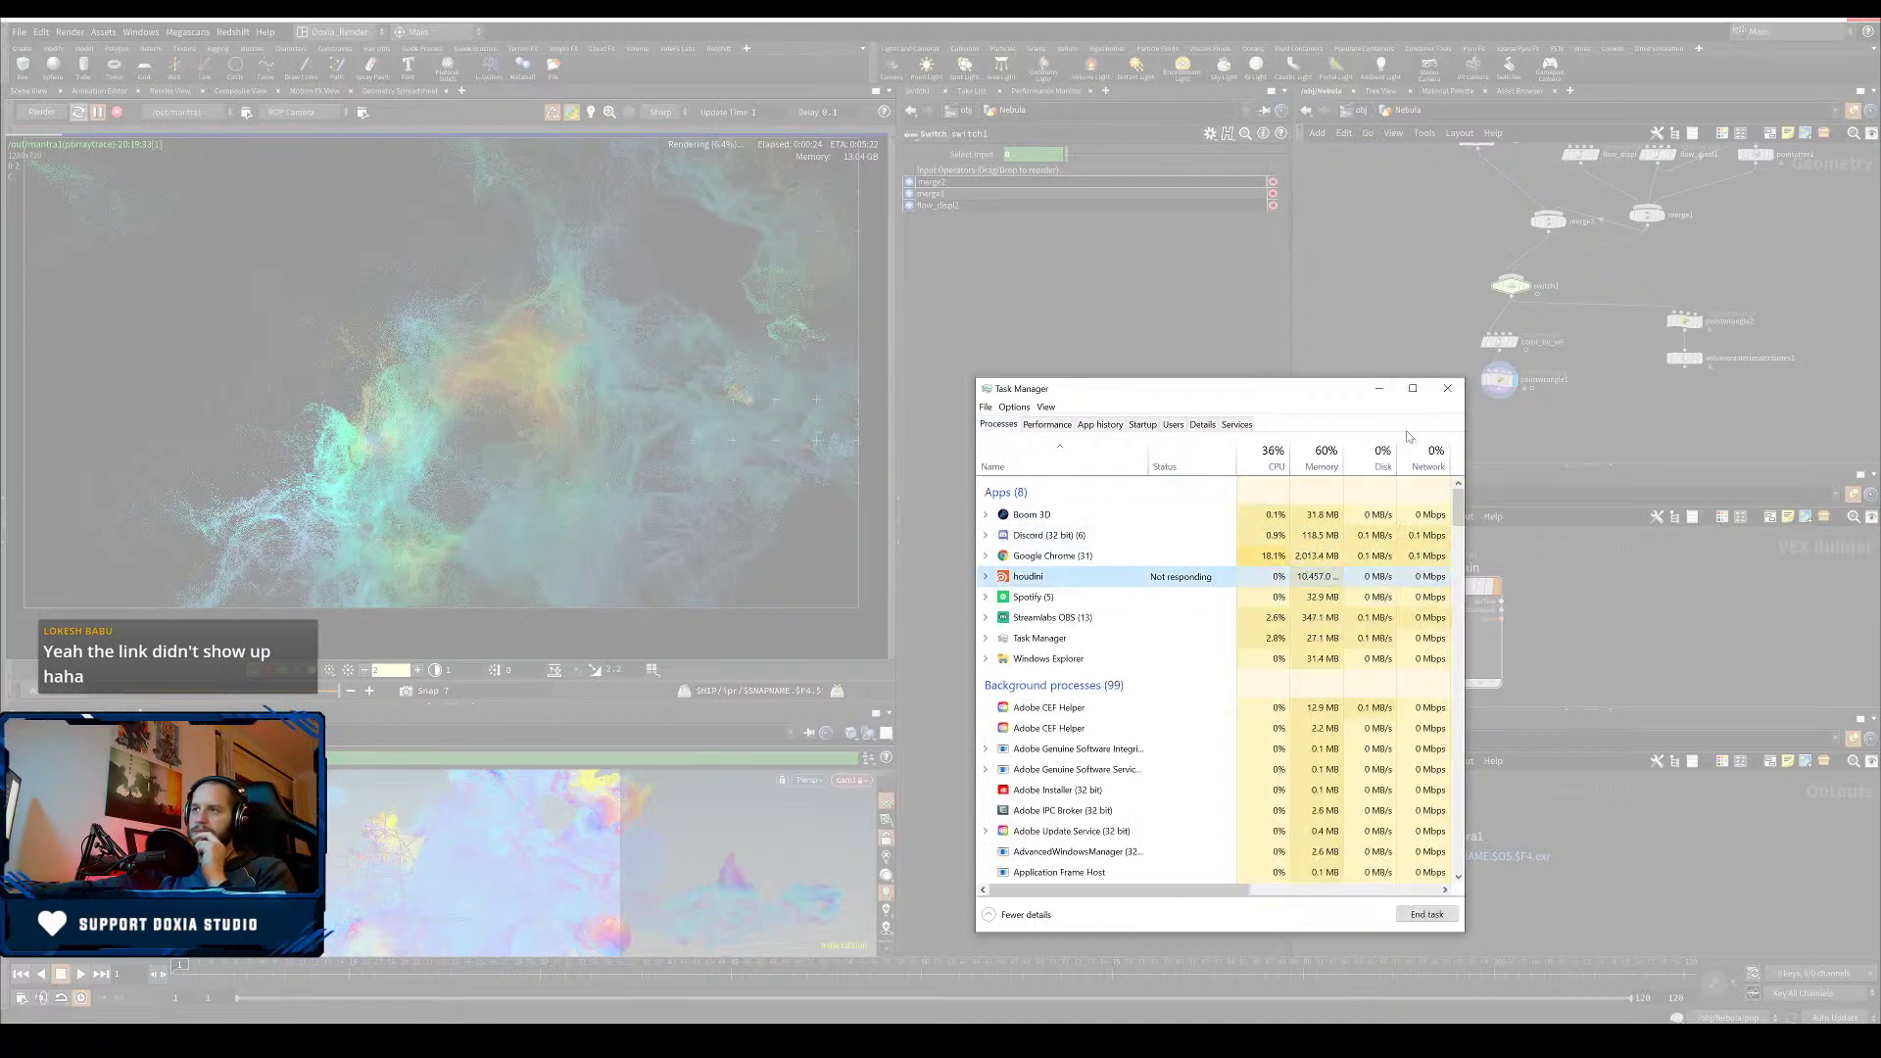
{"action": "left_click", "coordinate": [1450, 390]}
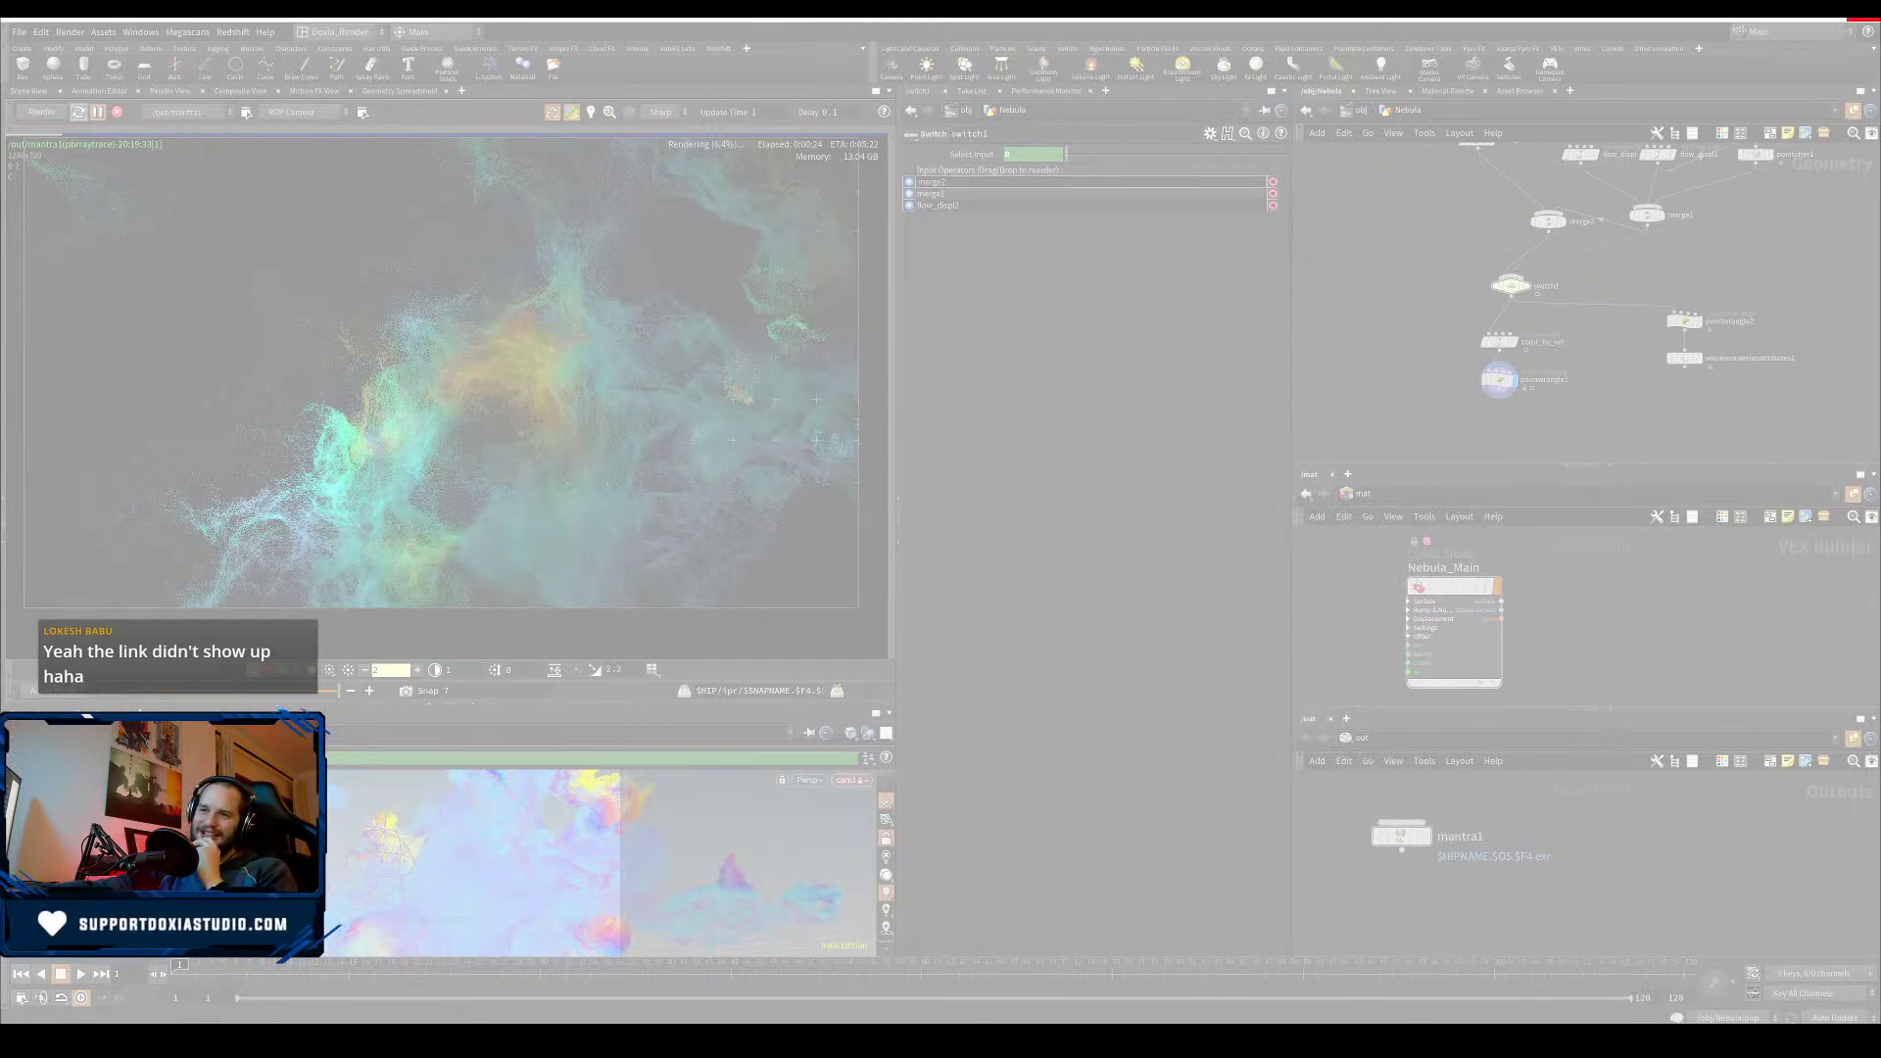
{"action": "right_click", "coordinate": [767, 1028]}
{"action": "left_click", "coordinate": [823, 971]}
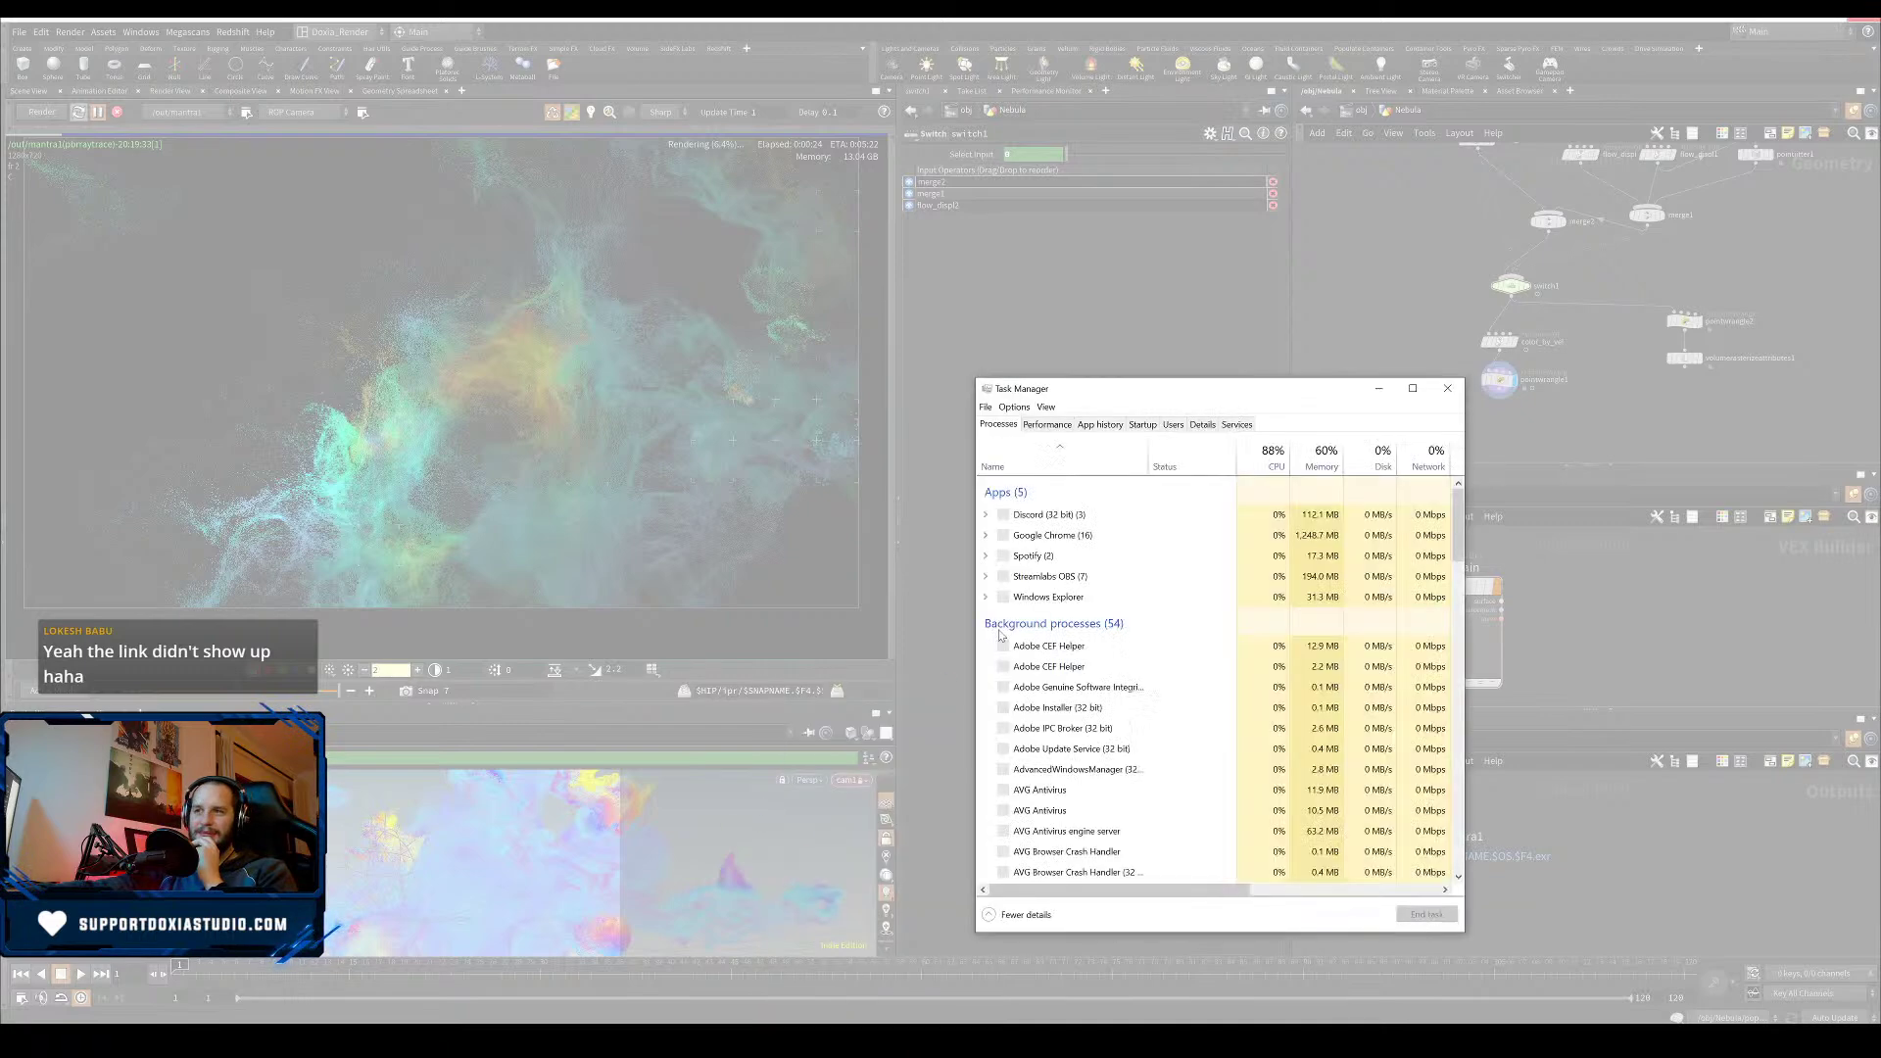
{"action": "left_click", "coordinate": [1088, 578]}
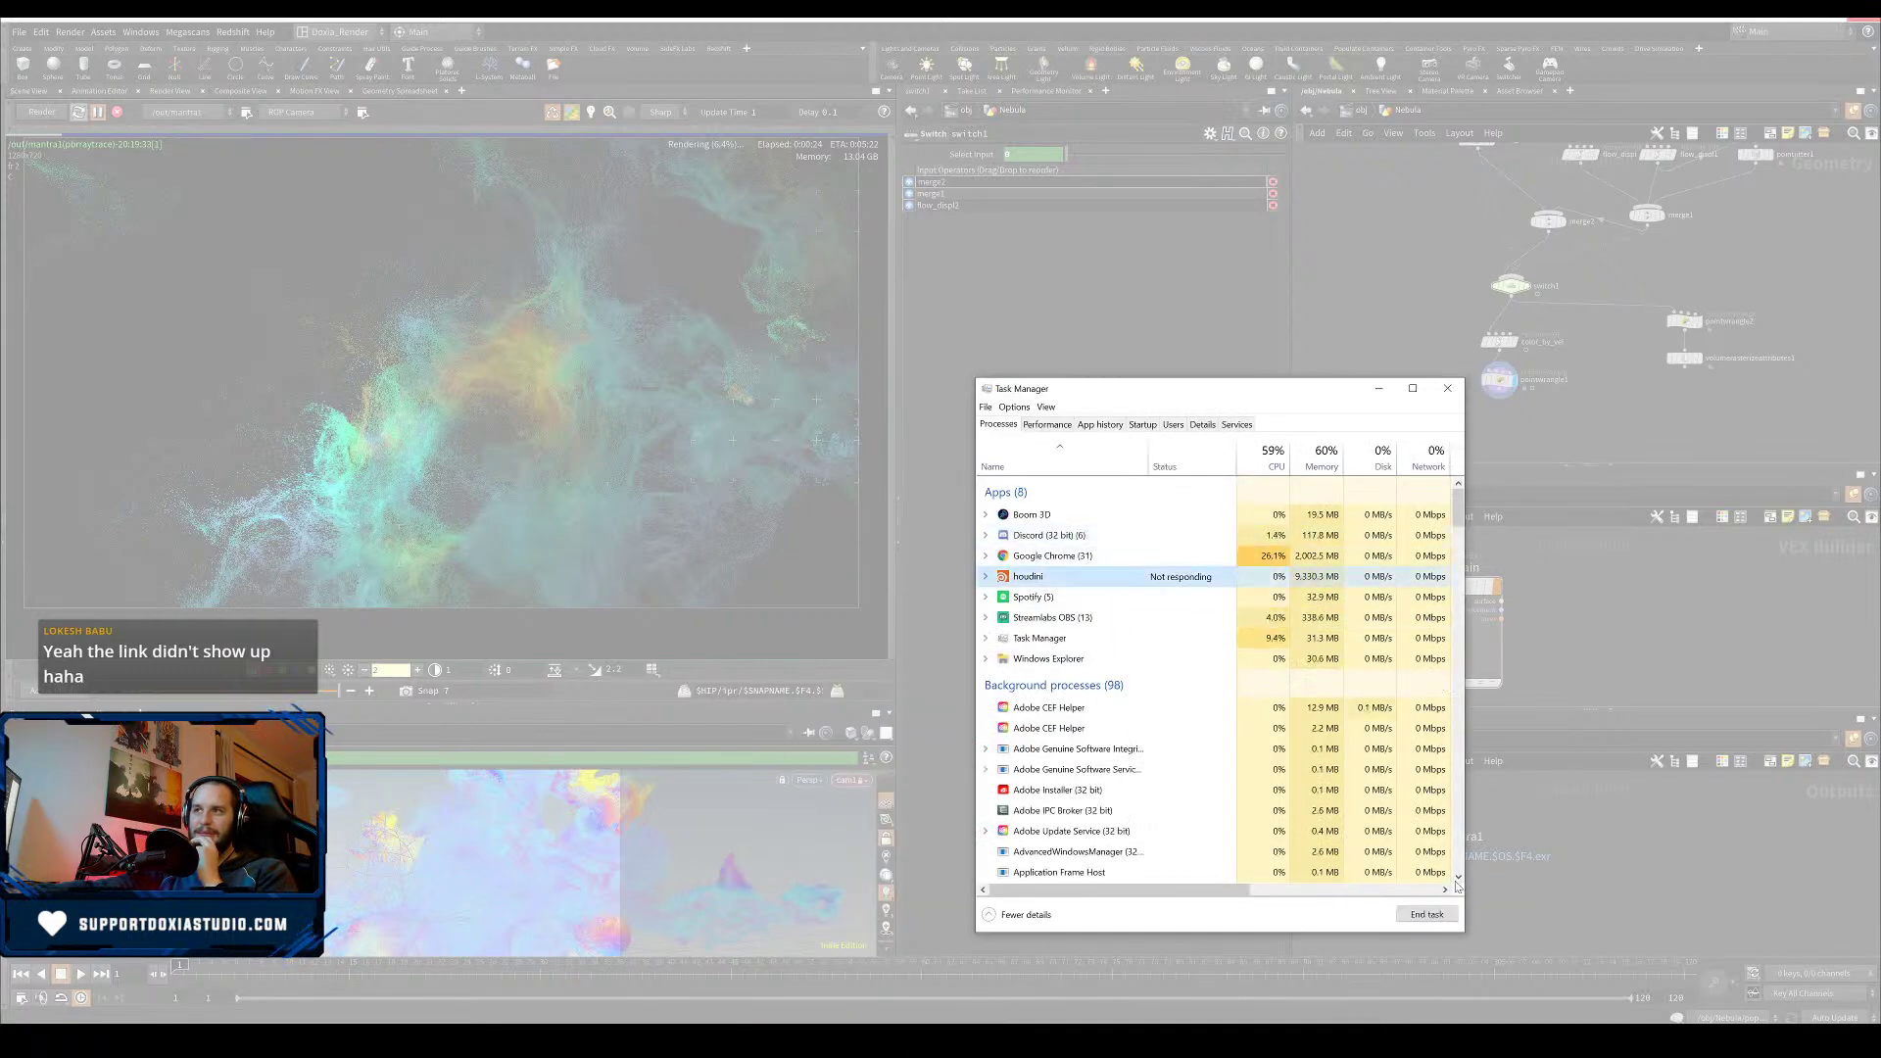
{"action": "left_click", "coordinate": [1426, 914]}
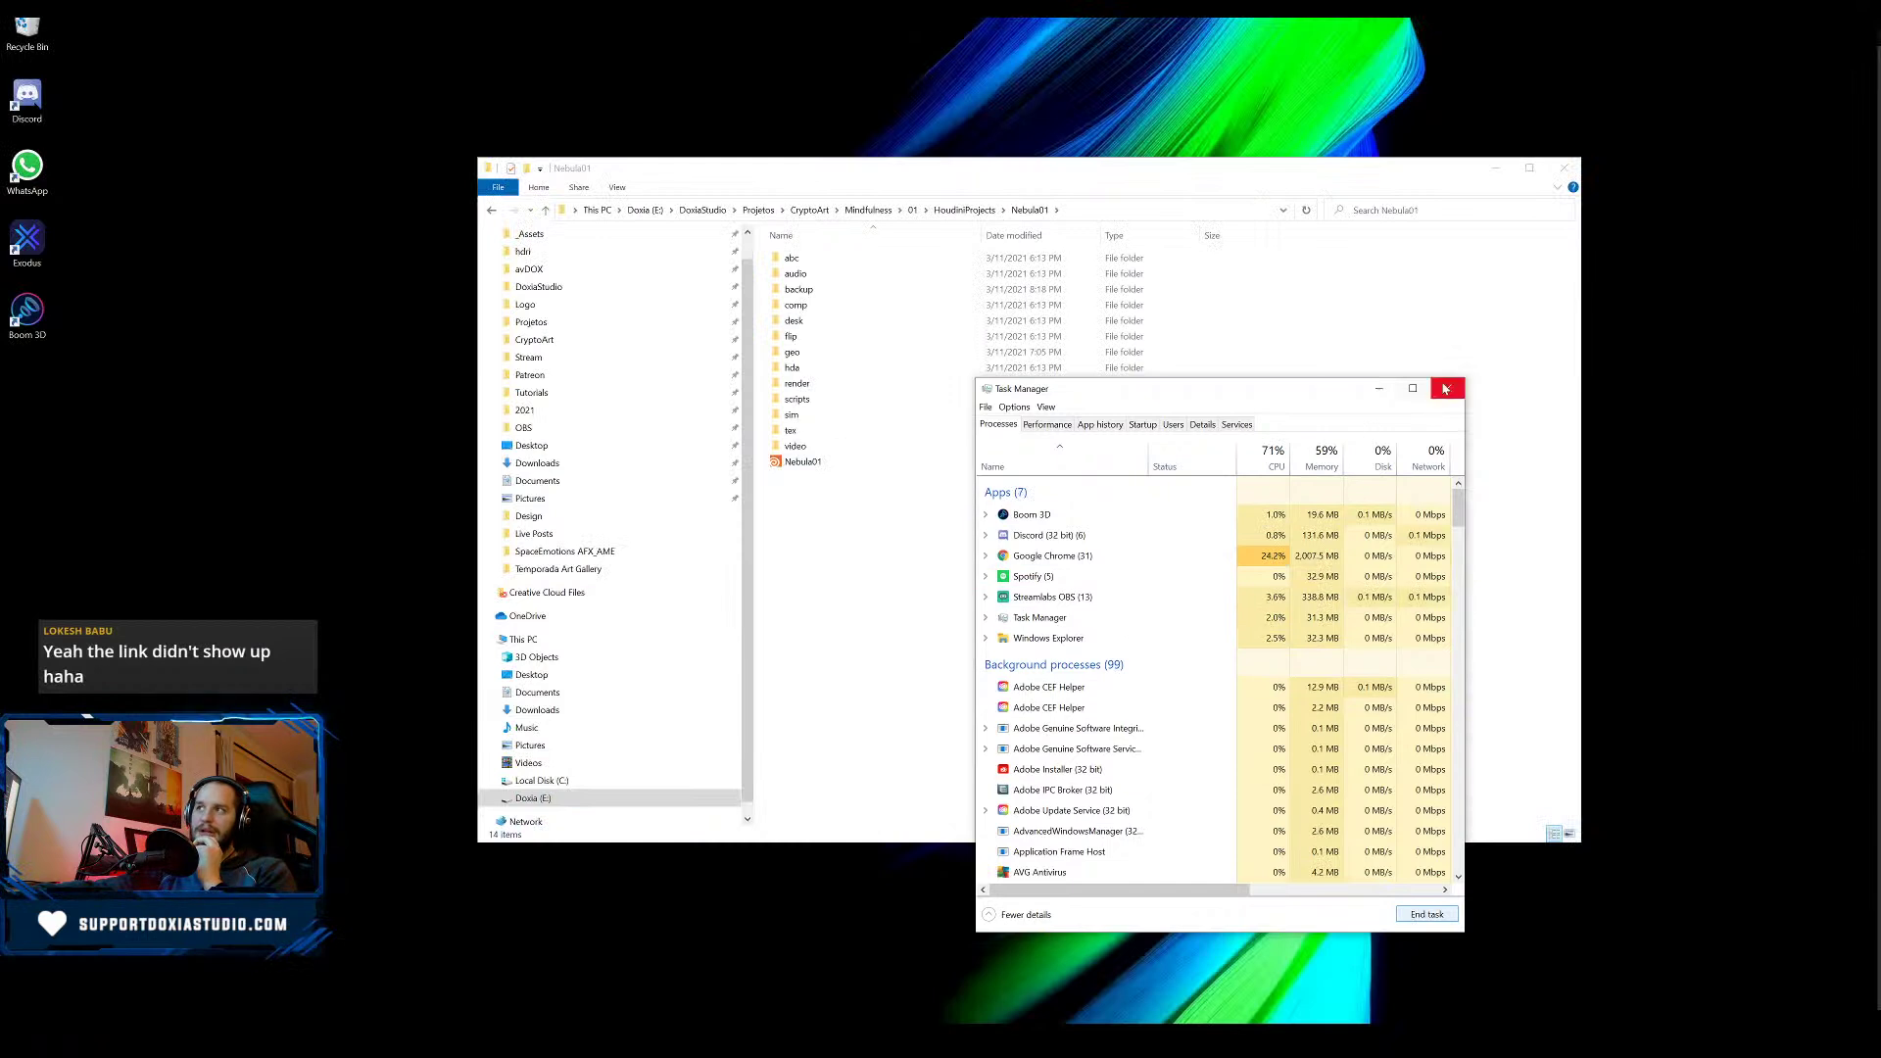
- Copy Nebula01 to a new file named Nebula02 and open Nebula02.hiplc in Houdini
{"action": "left_click", "coordinate": [1445, 389]}
{"action": "left_click", "coordinate": [817, 465]}
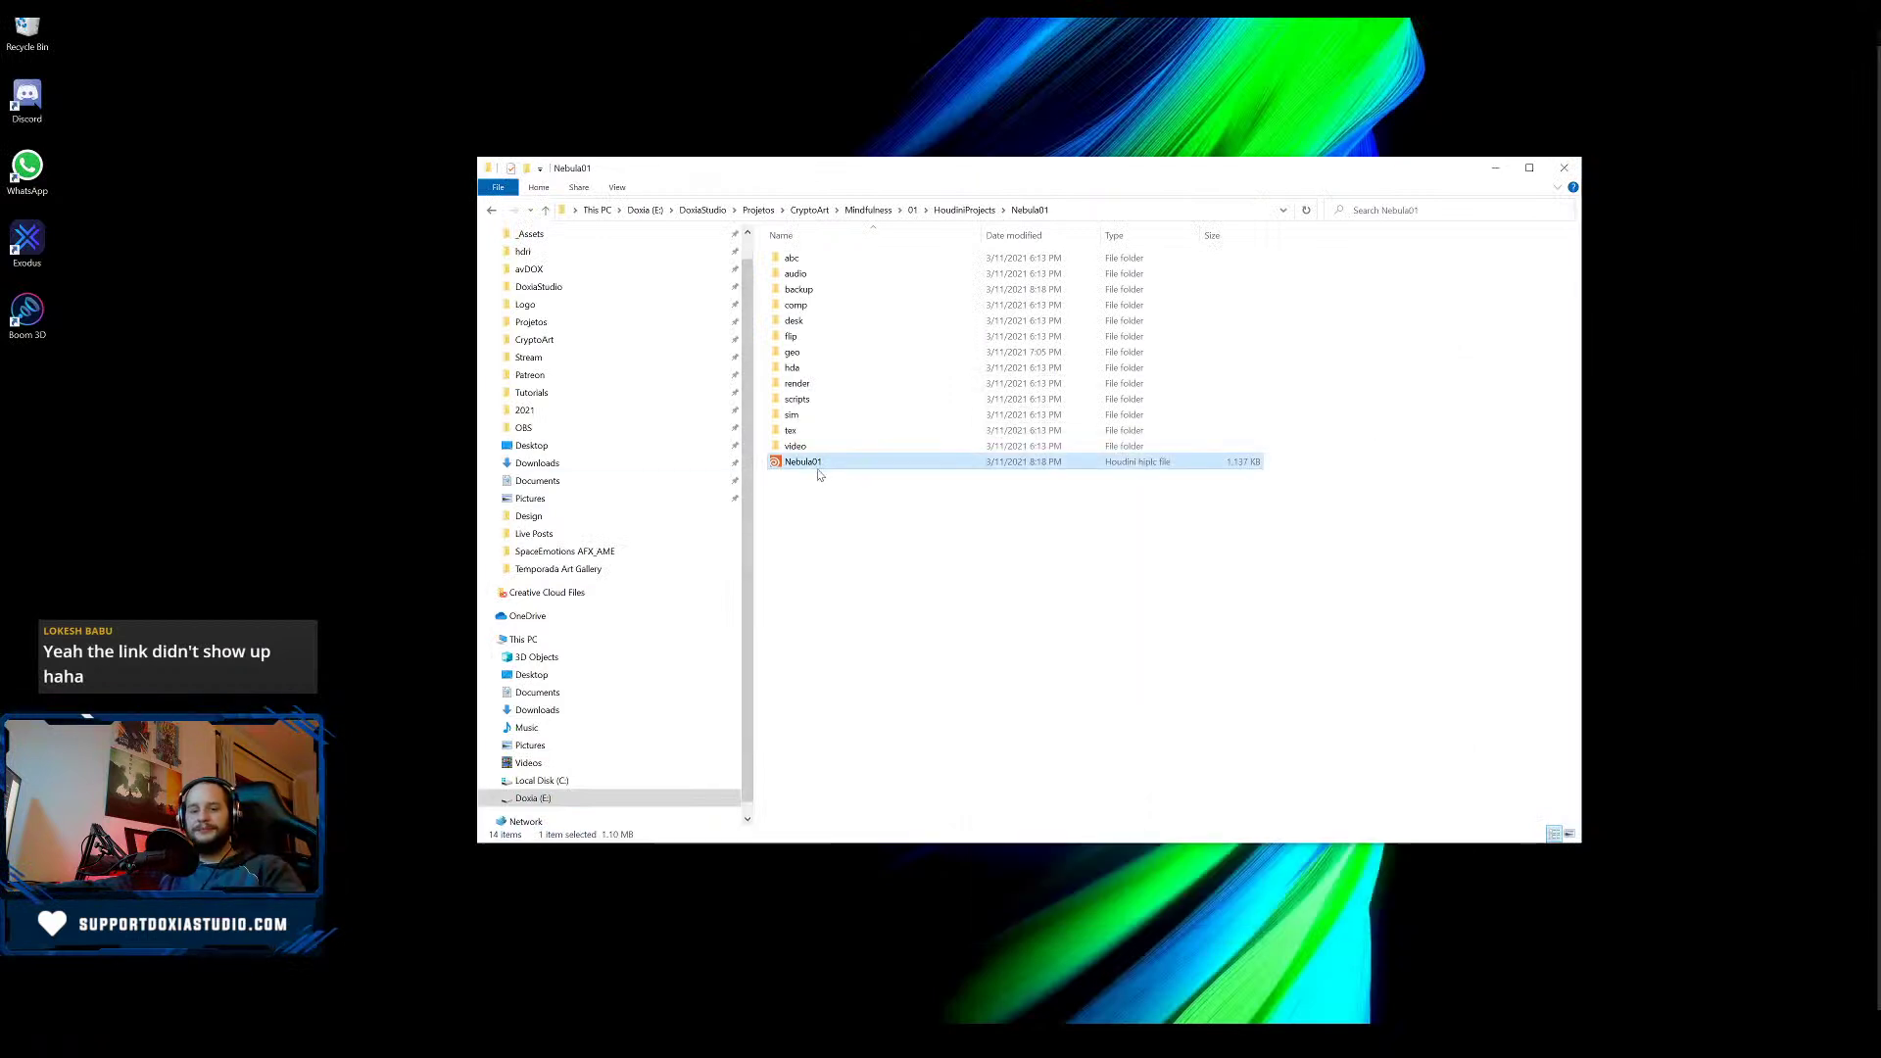
{"action": "key", "text": "ctrl+c"}
{"action": "key", "text": "ctrl+v"}
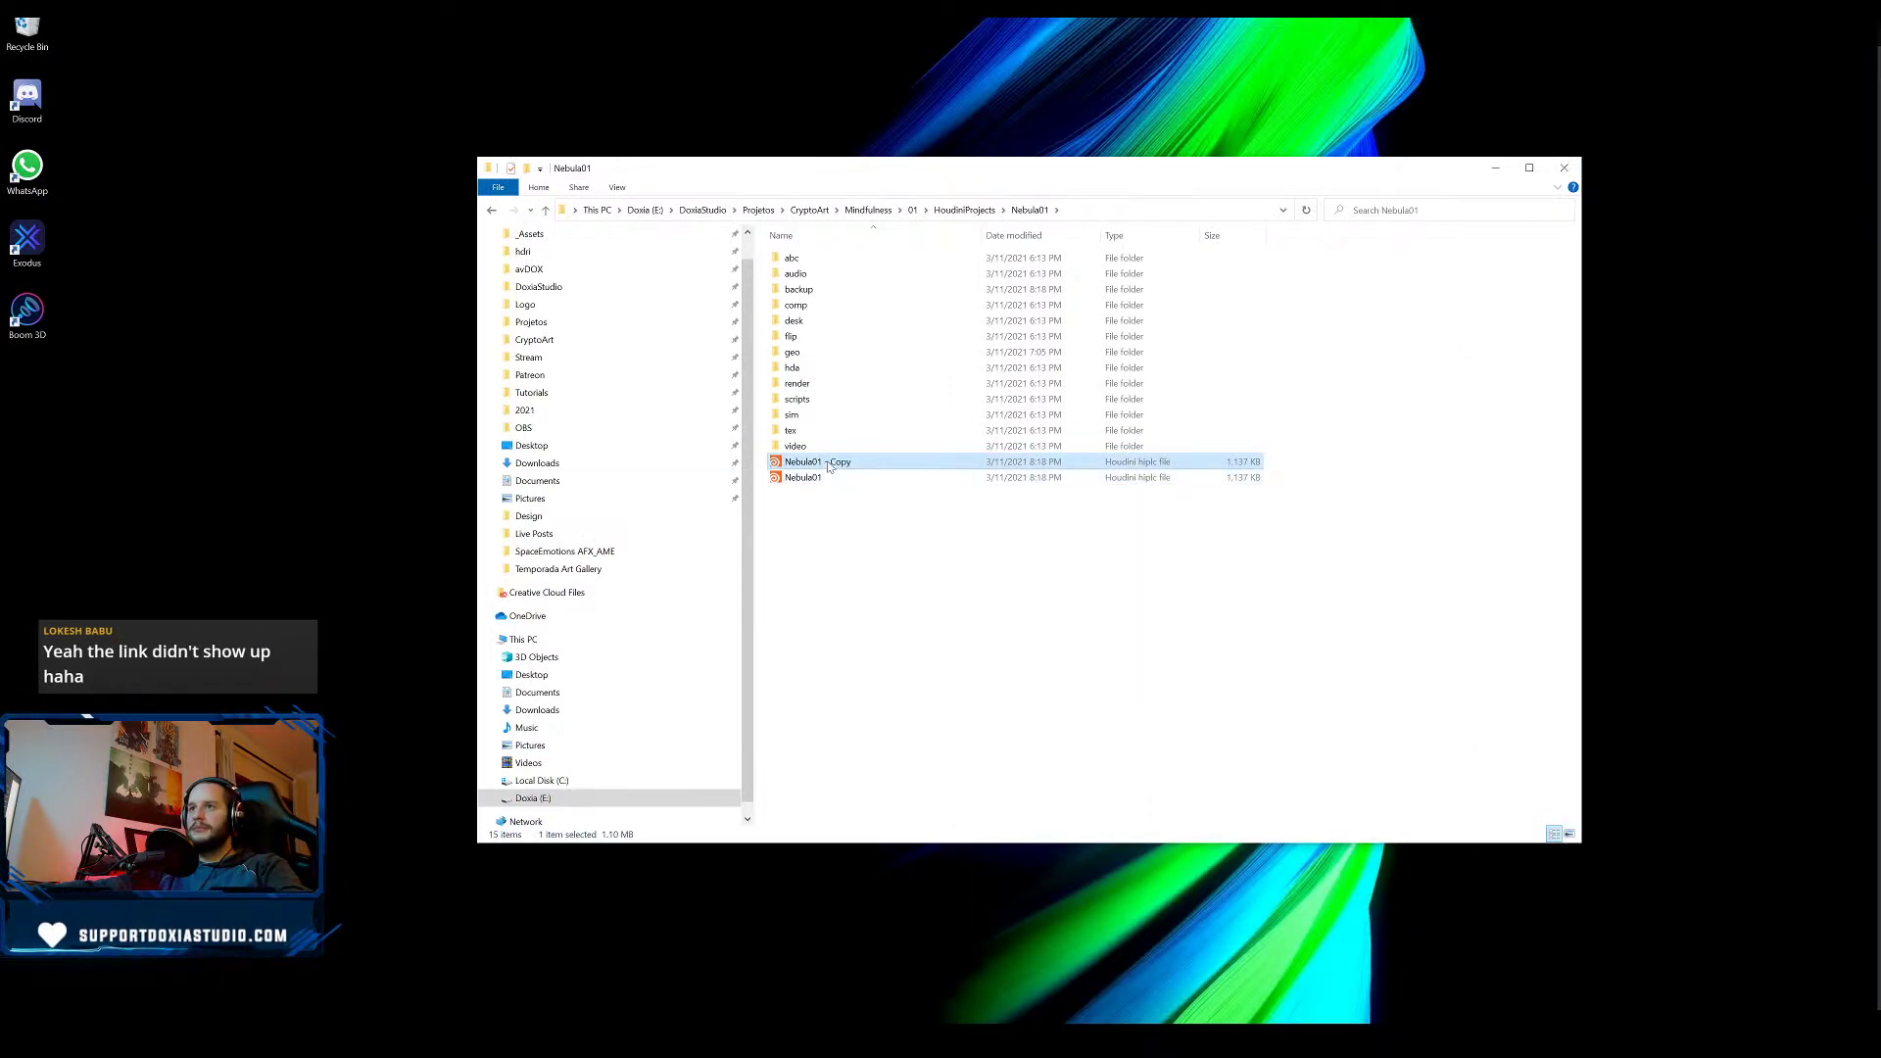
{"action": "key", "text": "F2"}
{"action": "type", "text": "Nebula02"}
{"action": "key", "text": "Return"}
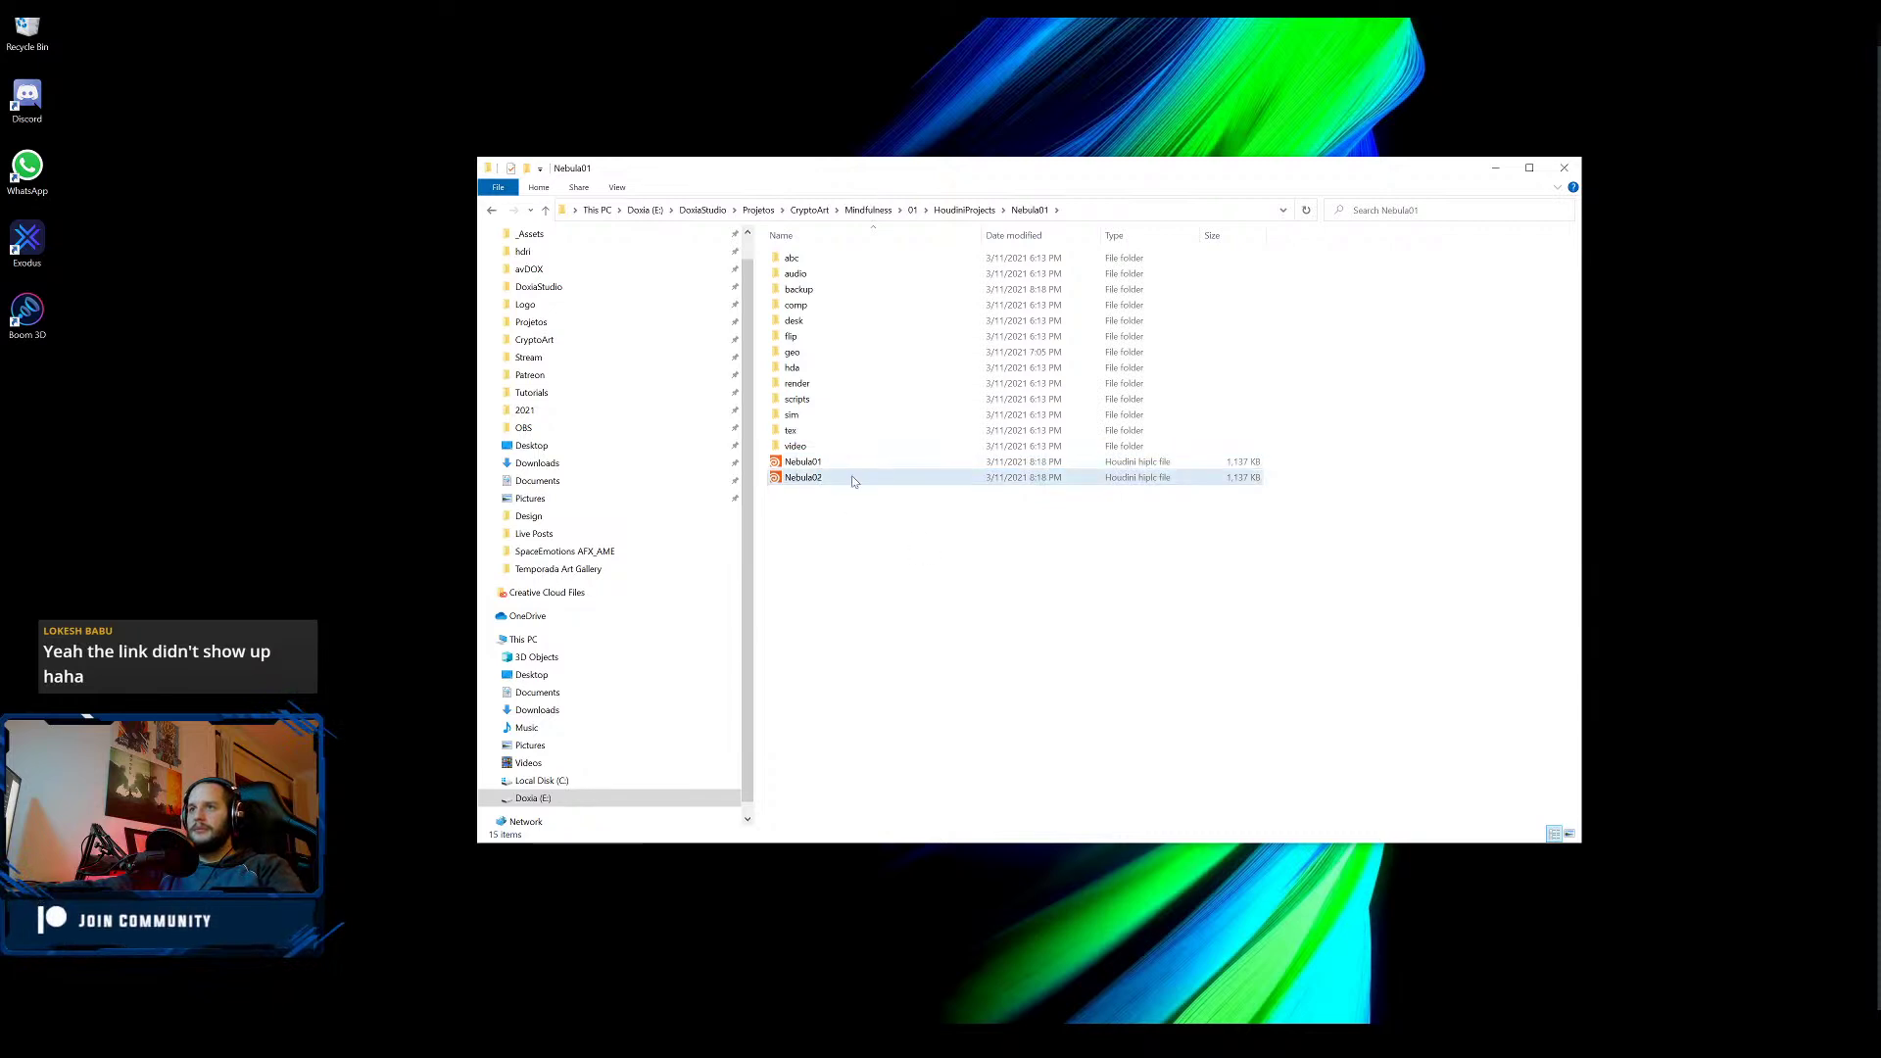
{"action": "double_click", "coordinate": [854, 480]}
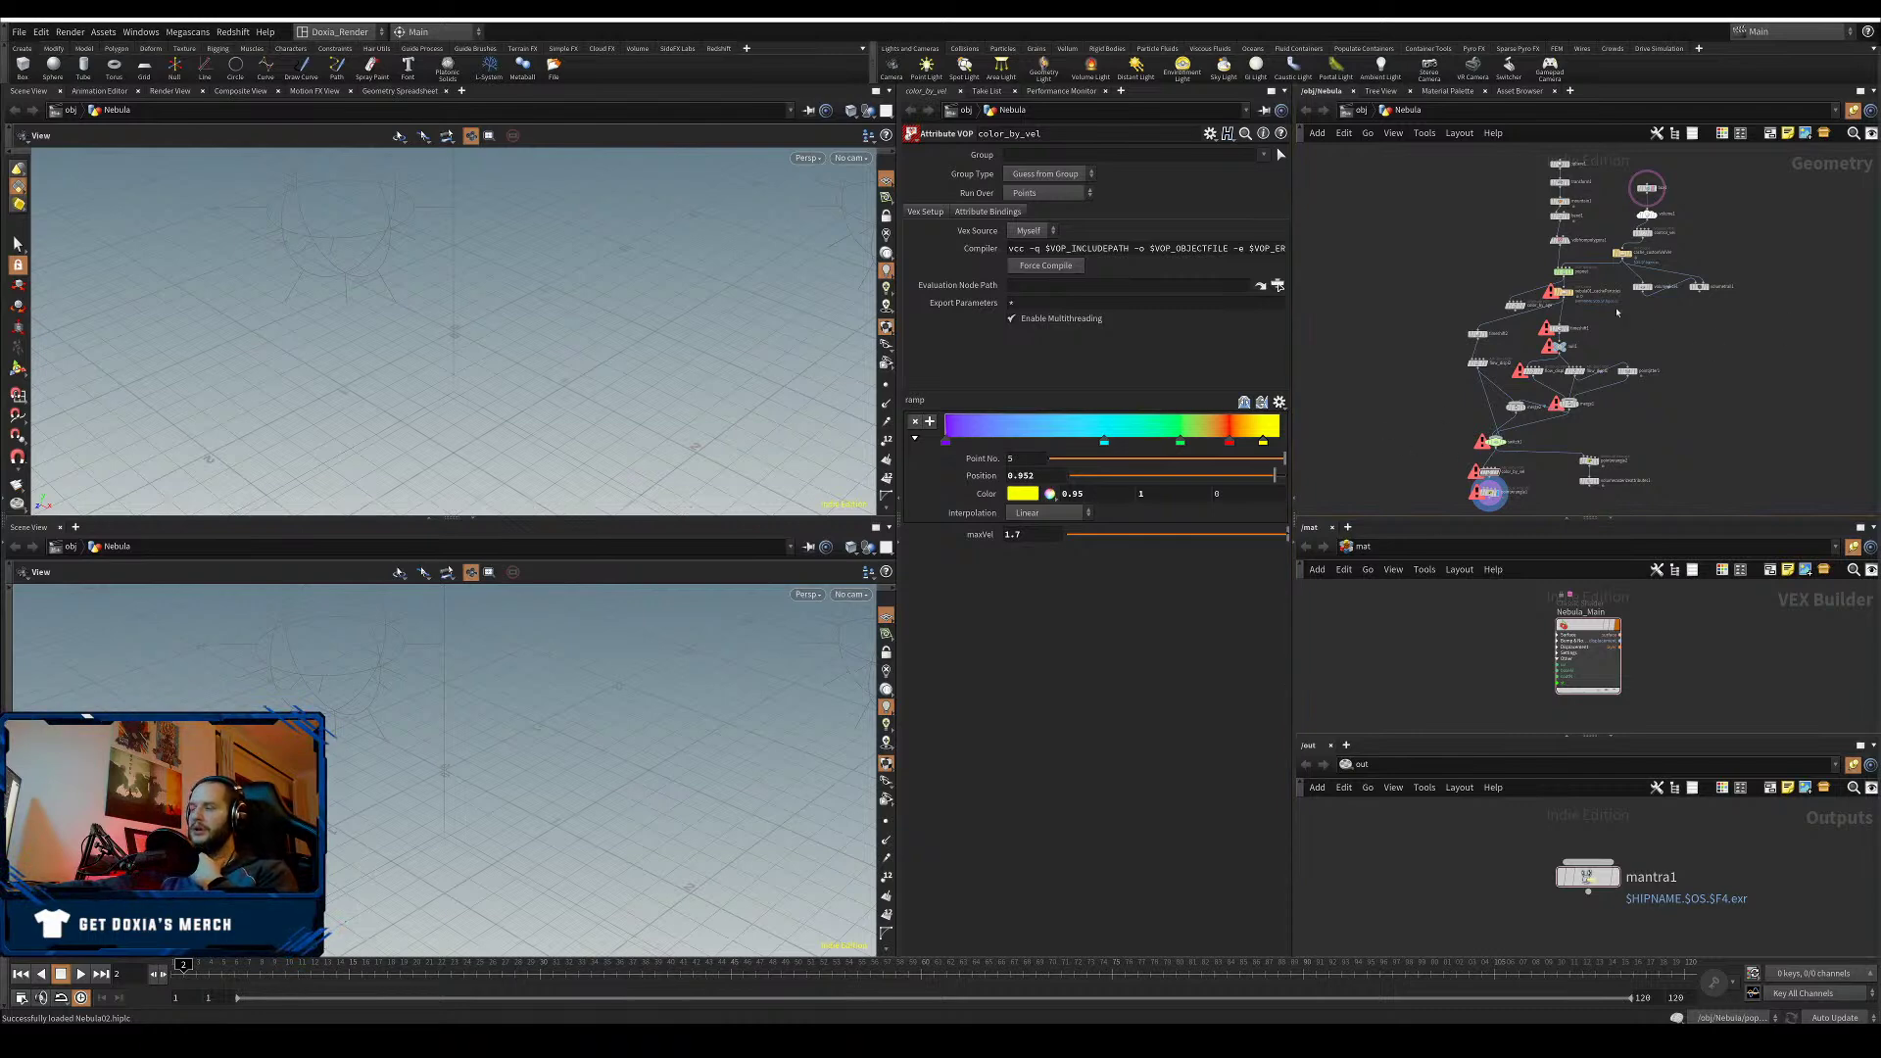
- Set nebula01_cacheParticles' Geometry File to the Nebula01 cacheParticles .bgeo sequence
{"action": "scroll", "coordinate": [1587, 305], "scroll_direction": "up", "scroll_amount": 4}
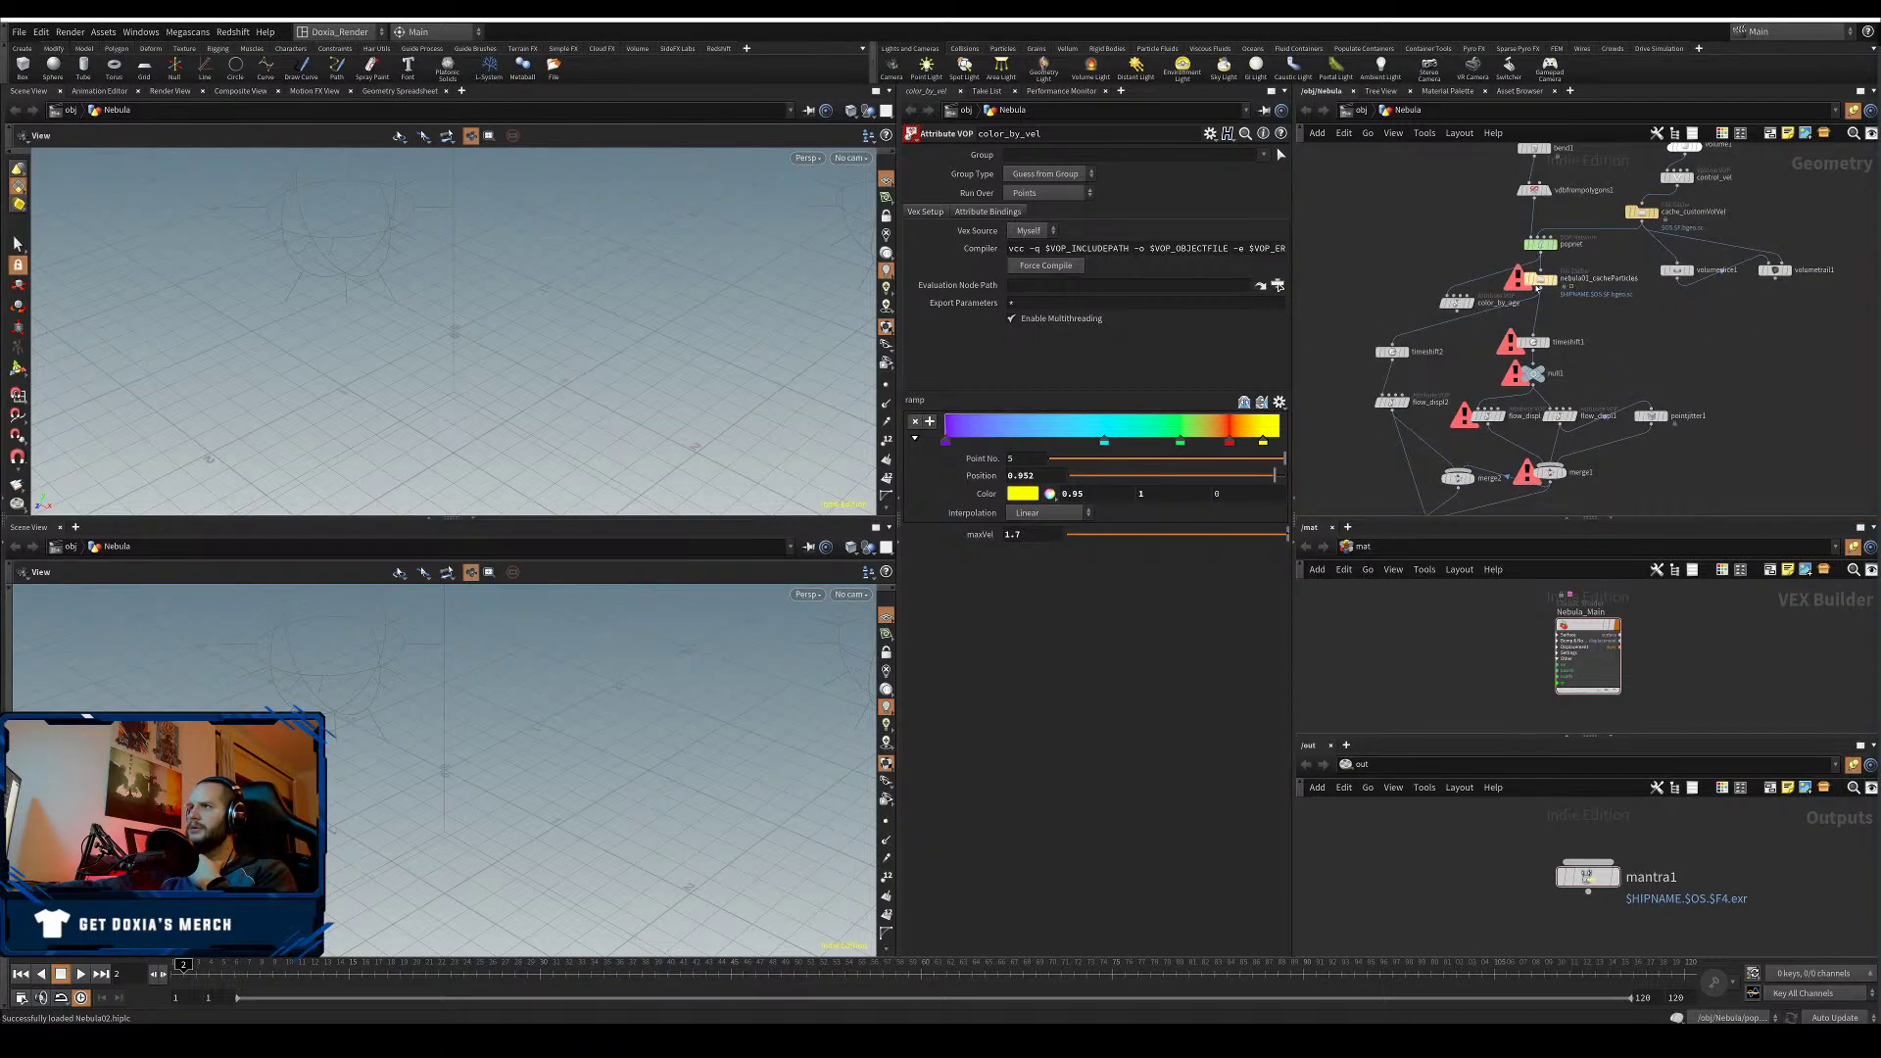
{"action": "left_click", "coordinate": [1538, 282]}
{"action": "left_click", "coordinate": [1280, 193]}
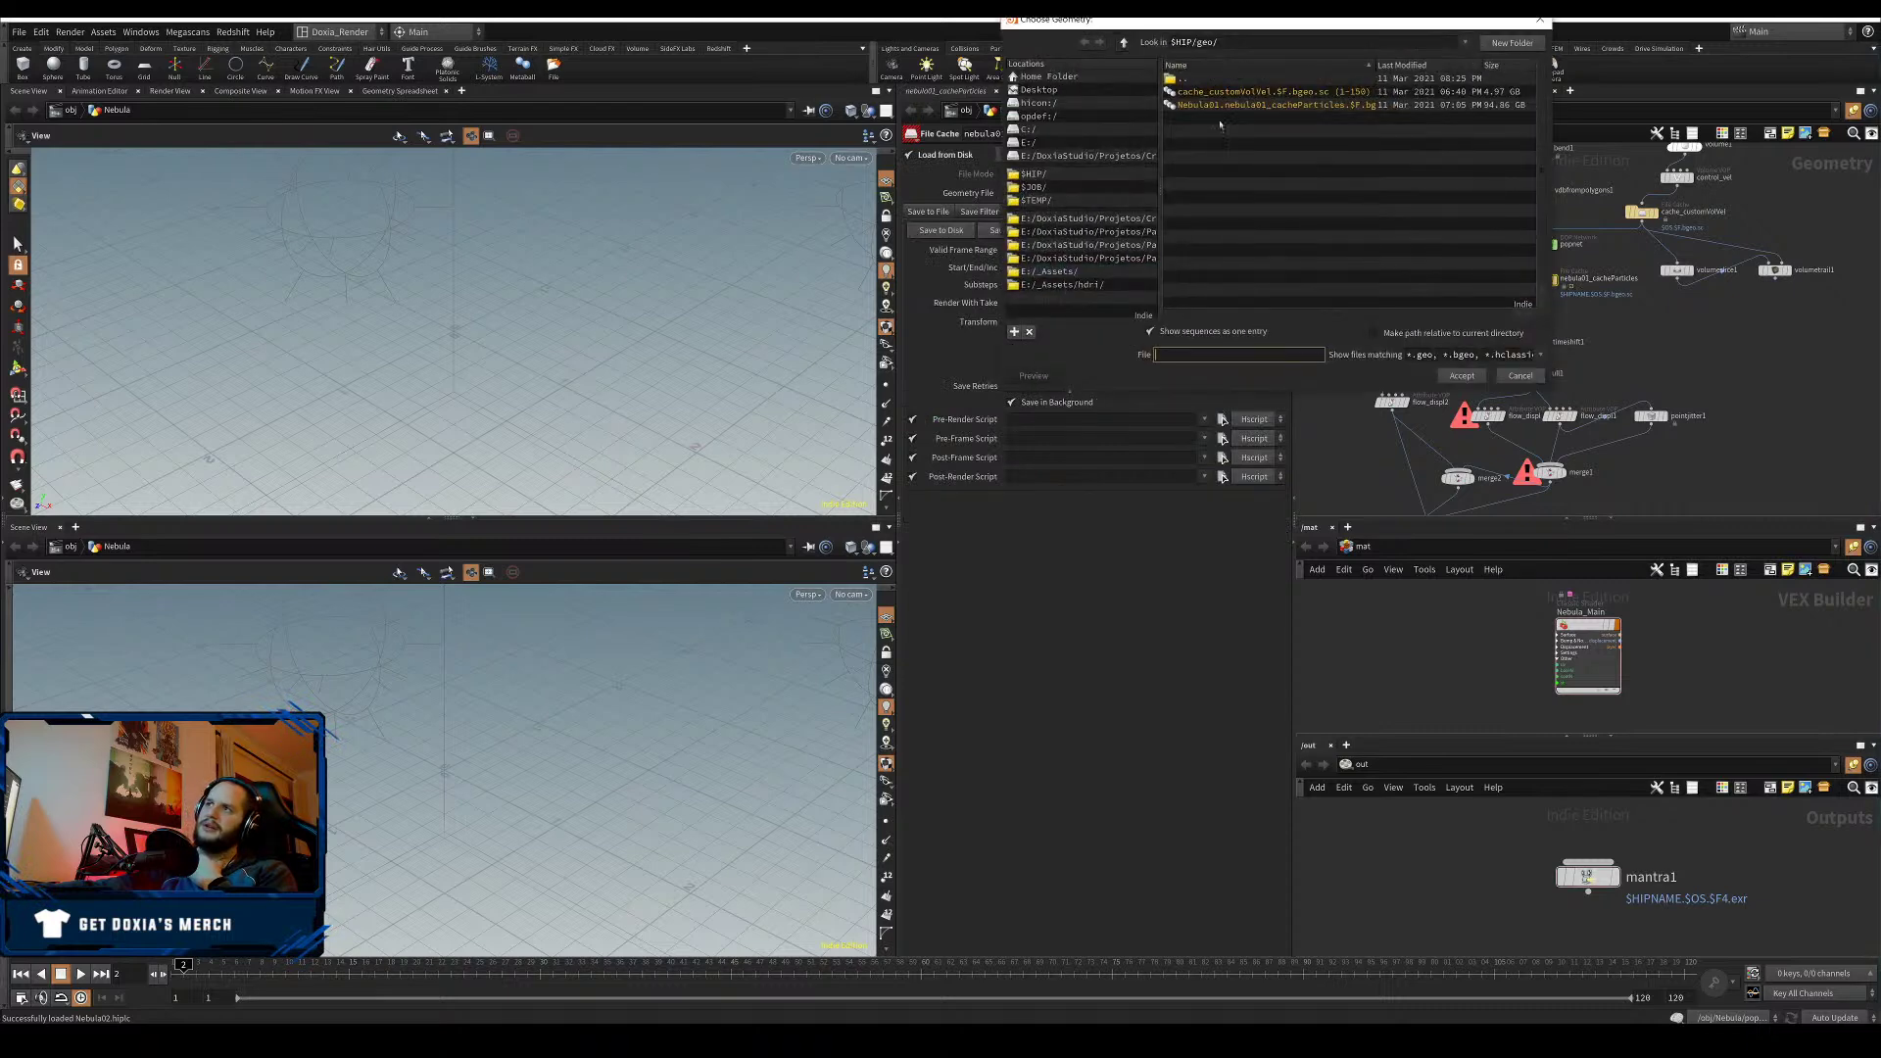
{"action": "left_click_drag", "start_coordinate": [1252, 21], "coordinate": [1502, 375]}
{"action": "left_click", "coordinate": [1499, 458]}
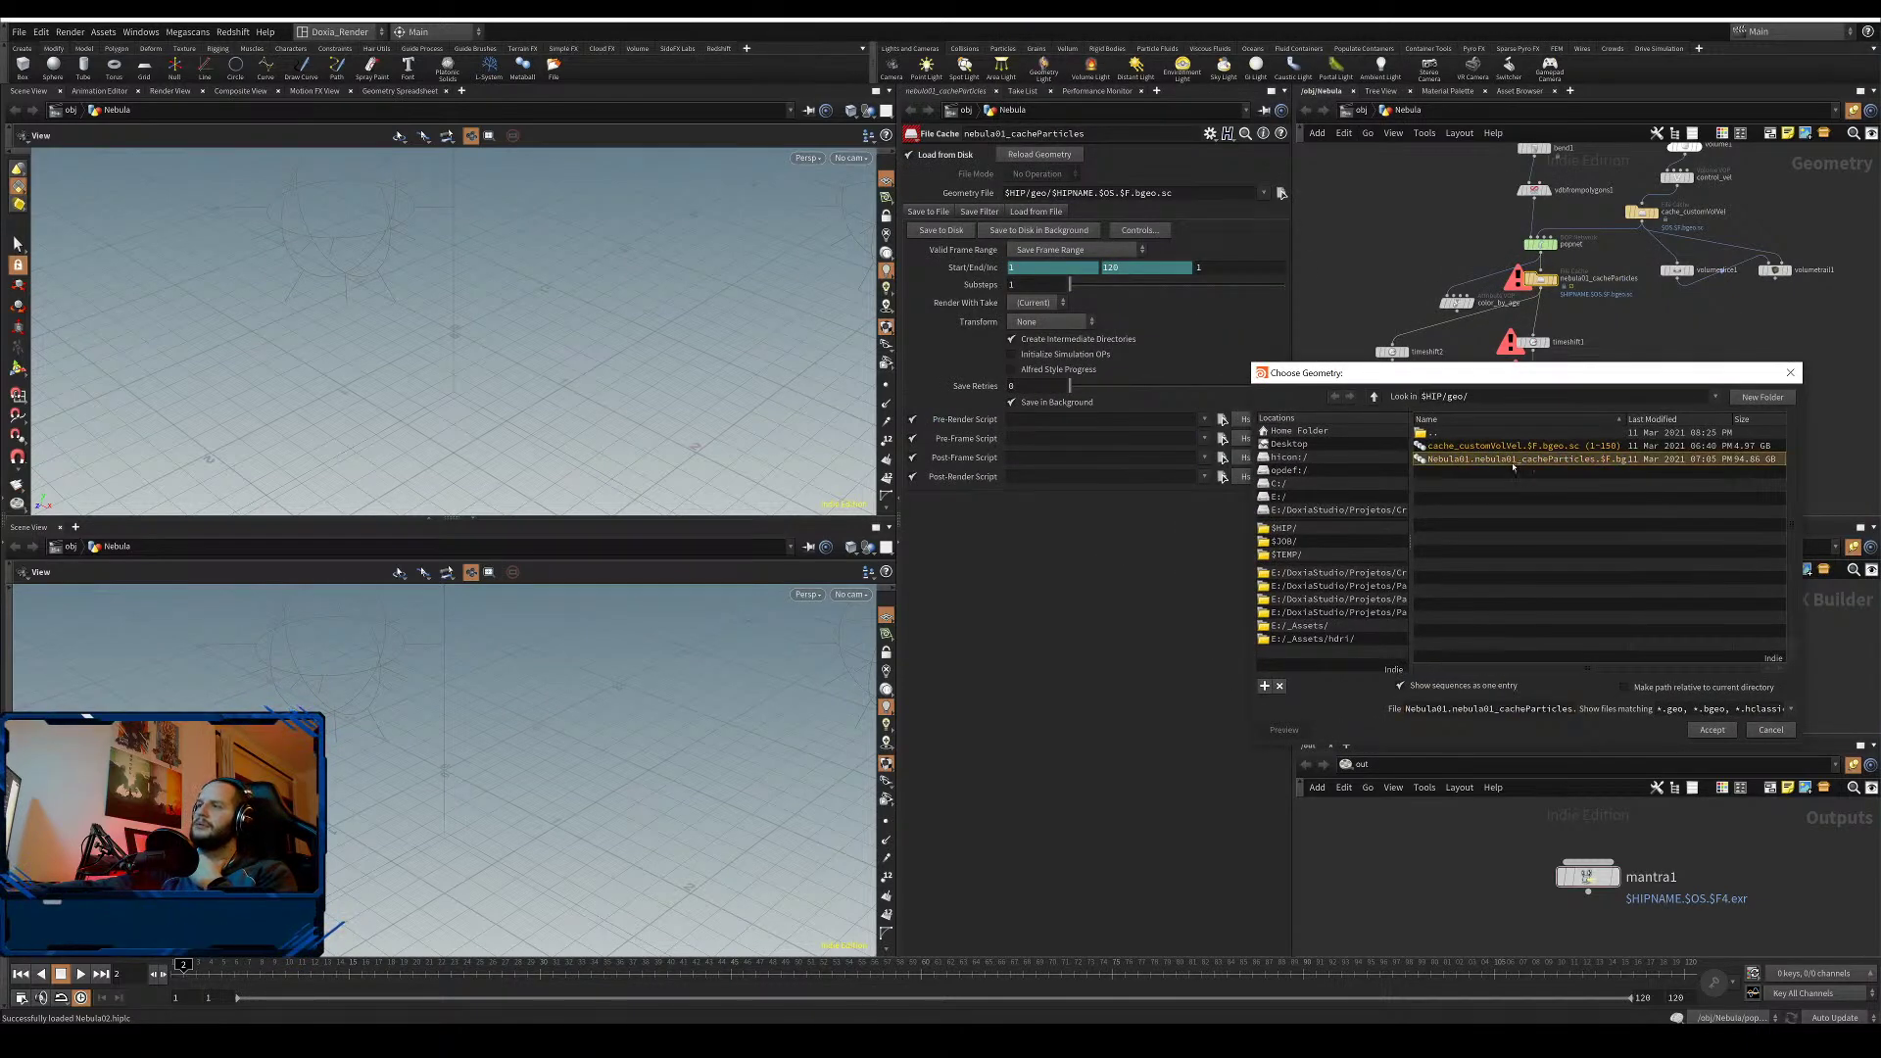
{"action": "left_click", "coordinate": [1711, 730]}
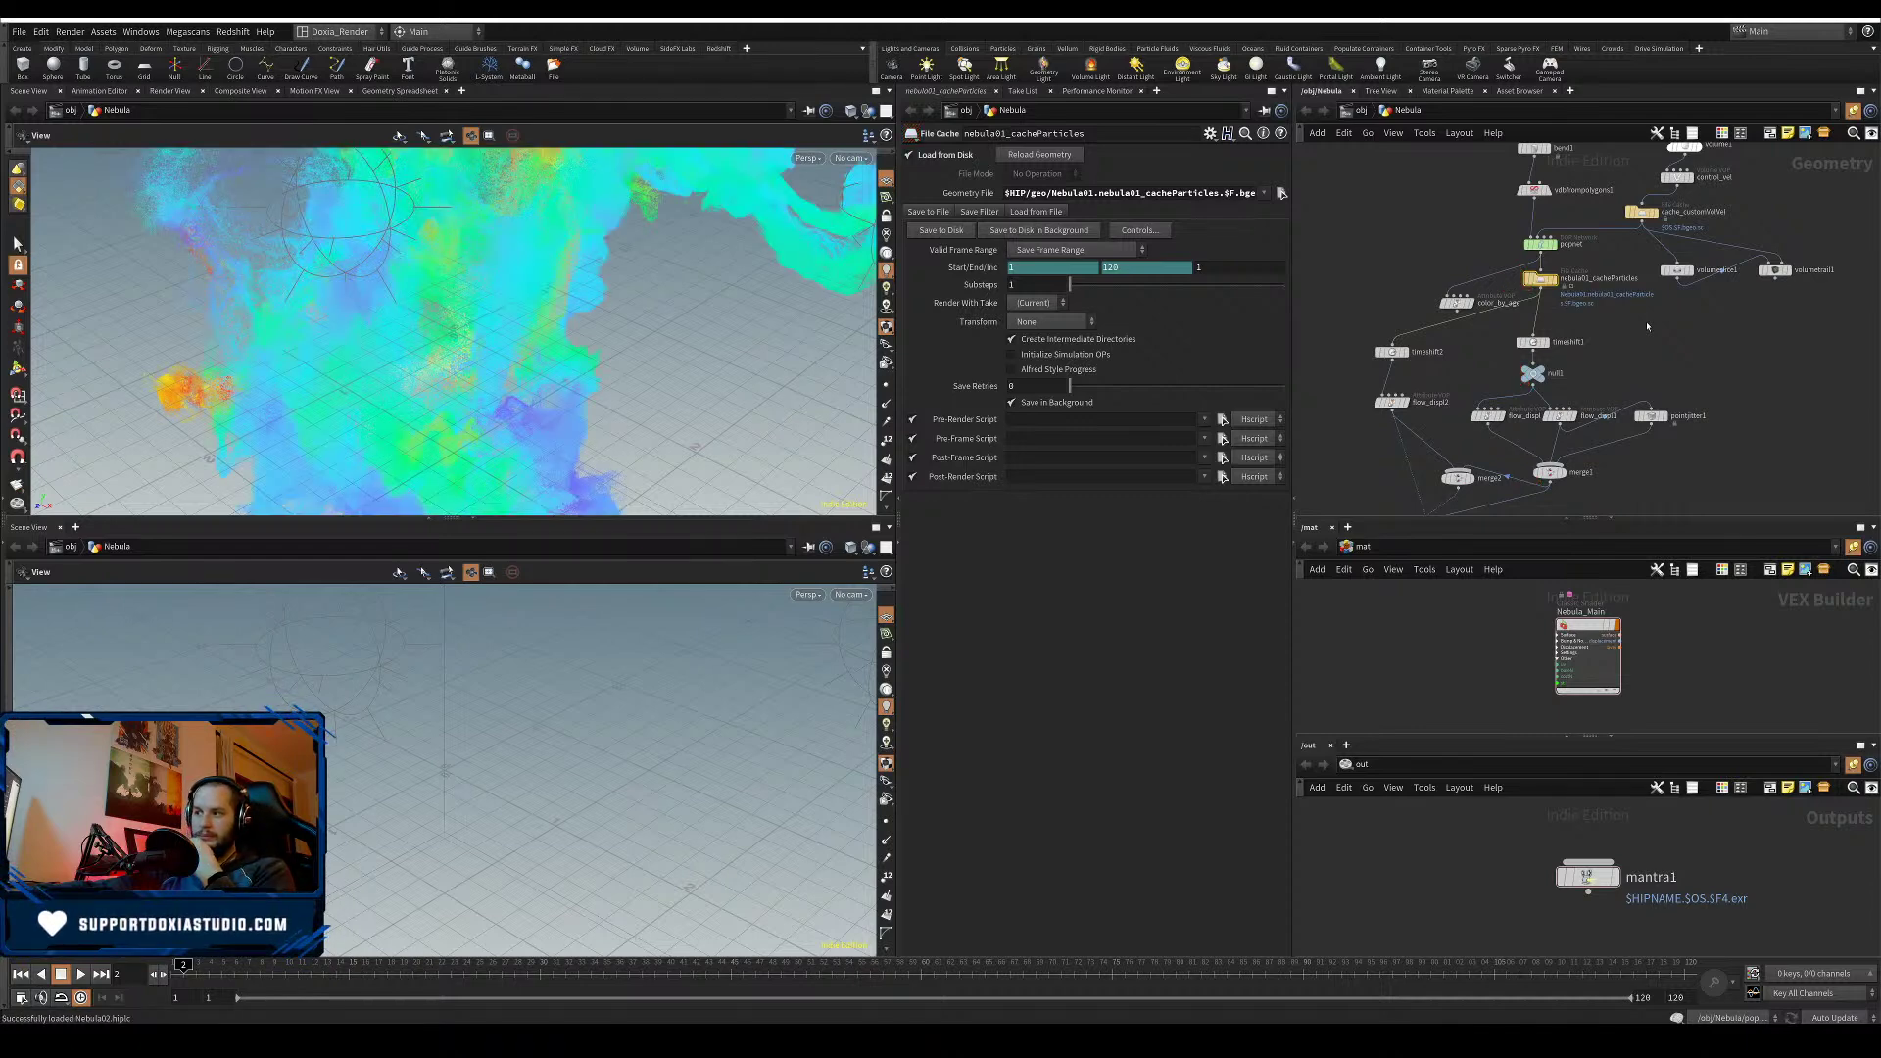
- View the lower viewport through cam1, select color_by_vel, and set cooking to Manual updates
{"action": "scroll", "coordinate": [1648, 327], "scroll_direction": "down", "scroll_amount": 3}
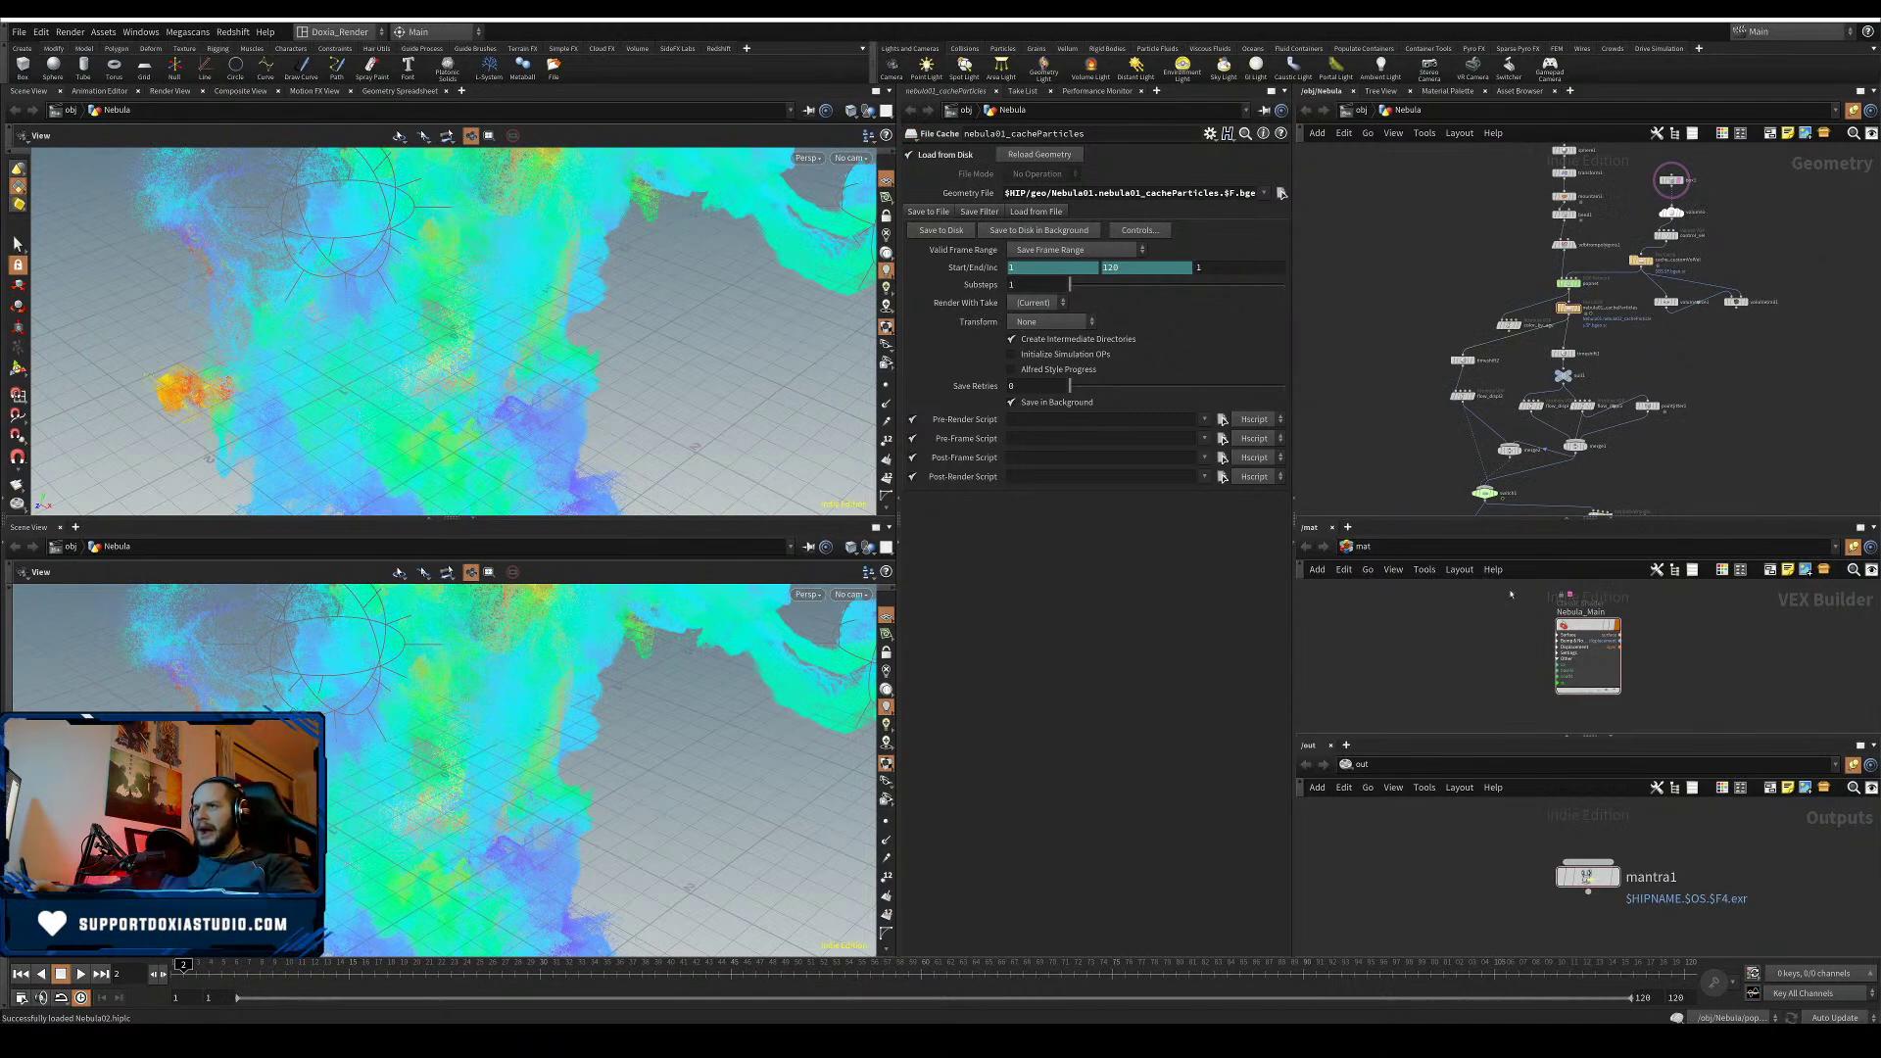
{"action": "middle_click_drag", "start_coordinate": [1360, 472], "coordinate": [1430, 358]}
{"action": "left_click", "coordinate": [862, 600]}
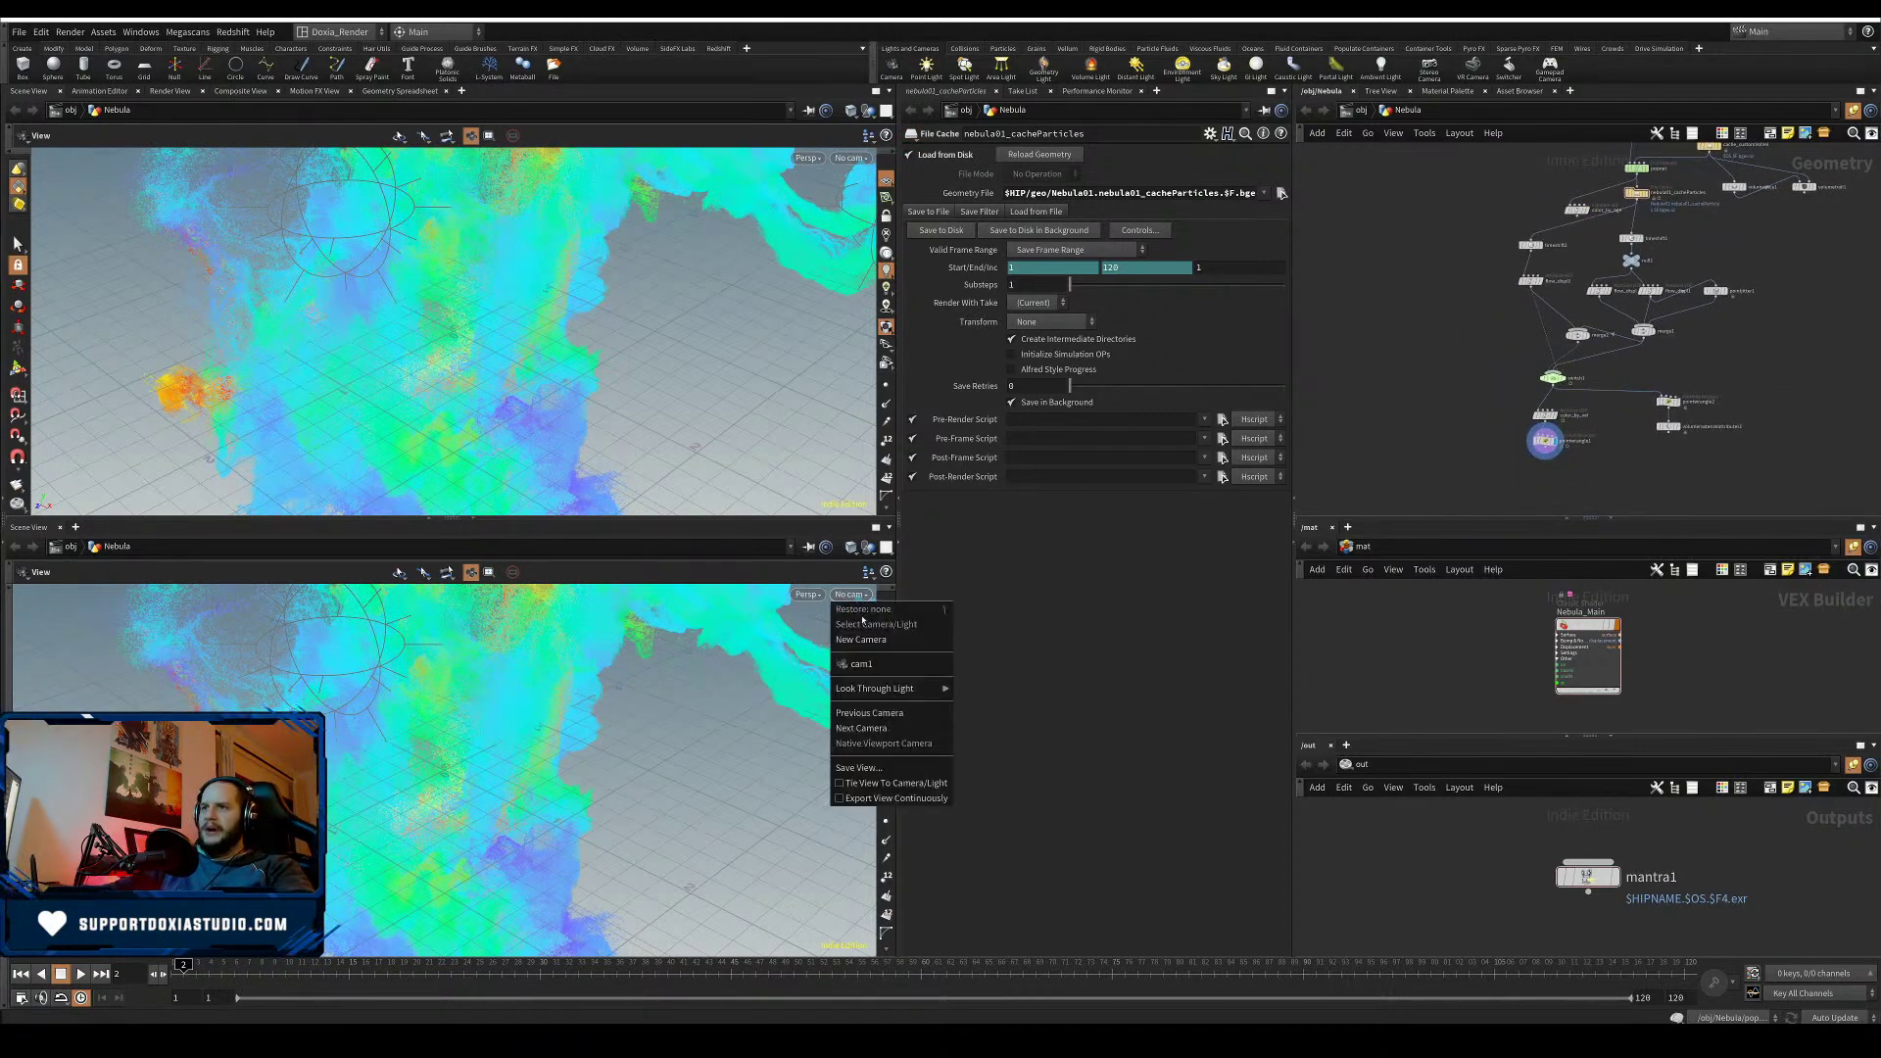
{"action": "left_click", "coordinate": [866, 664]}
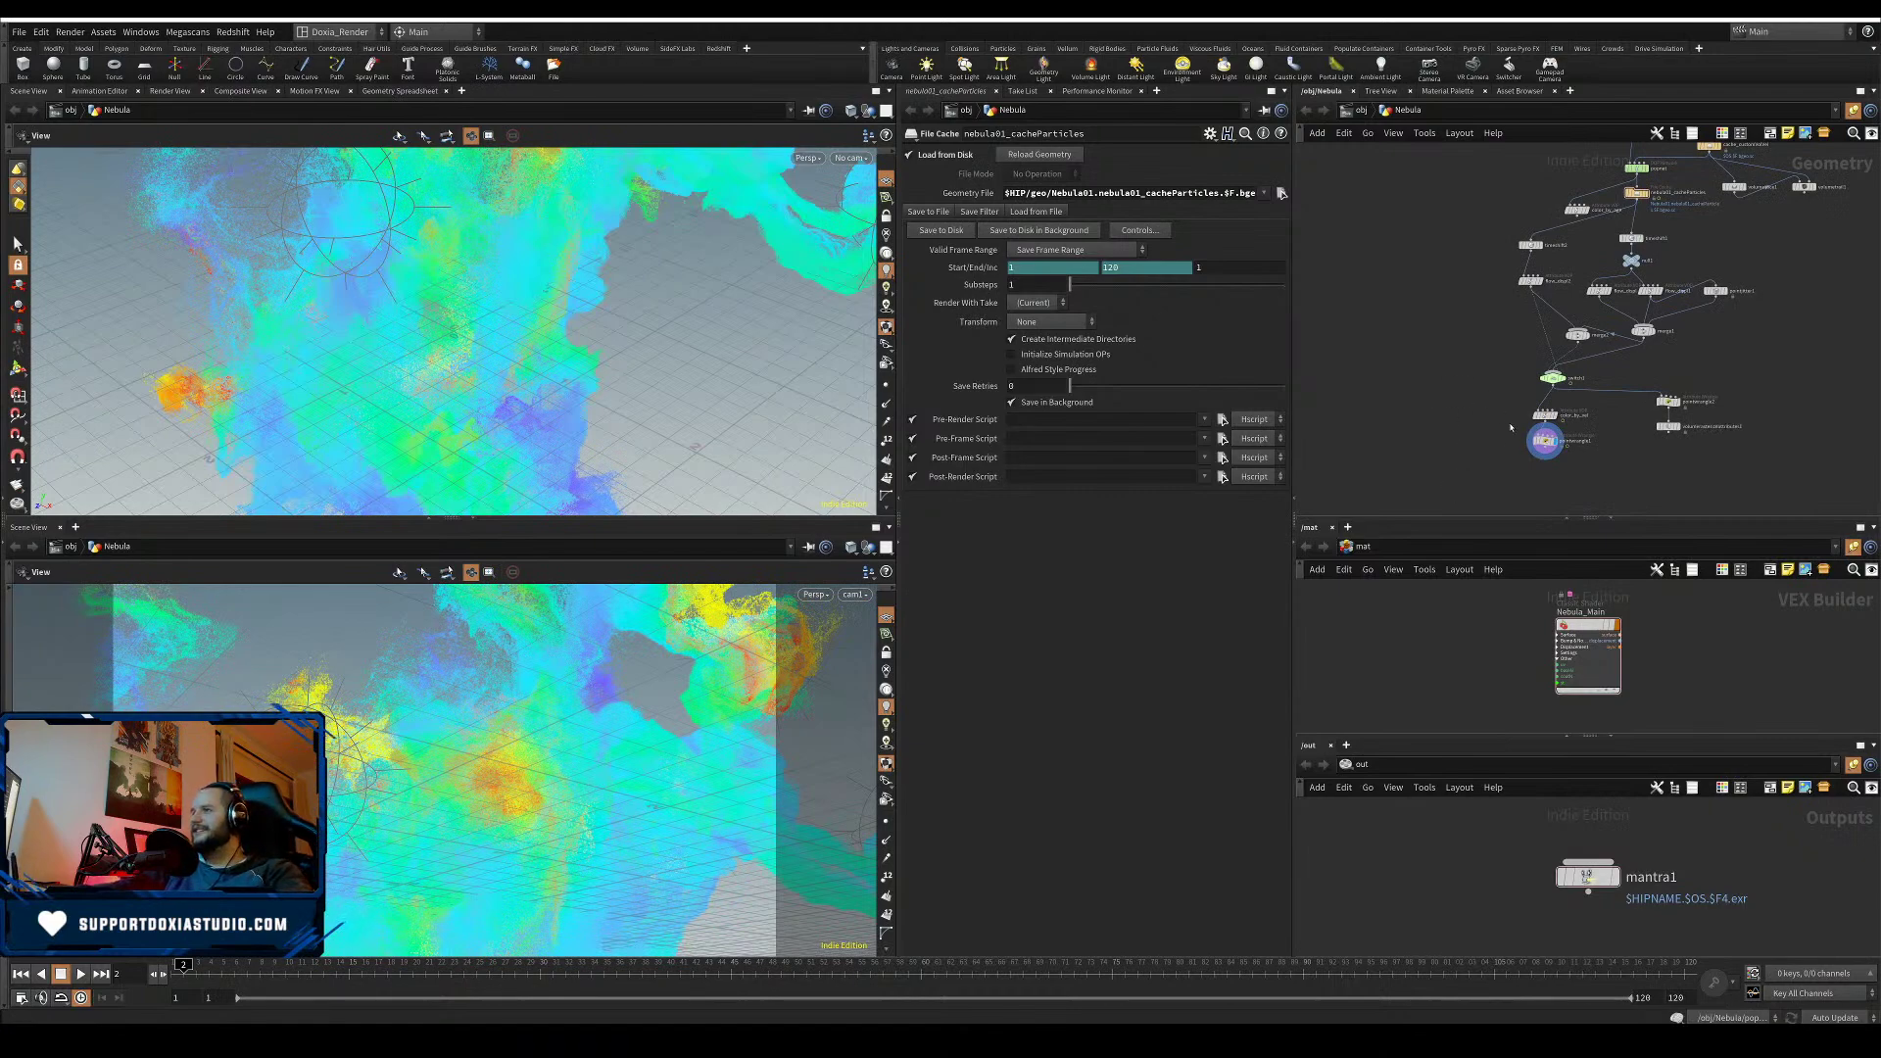
{"action": "left_click", "coordinate": [1545, 414]}
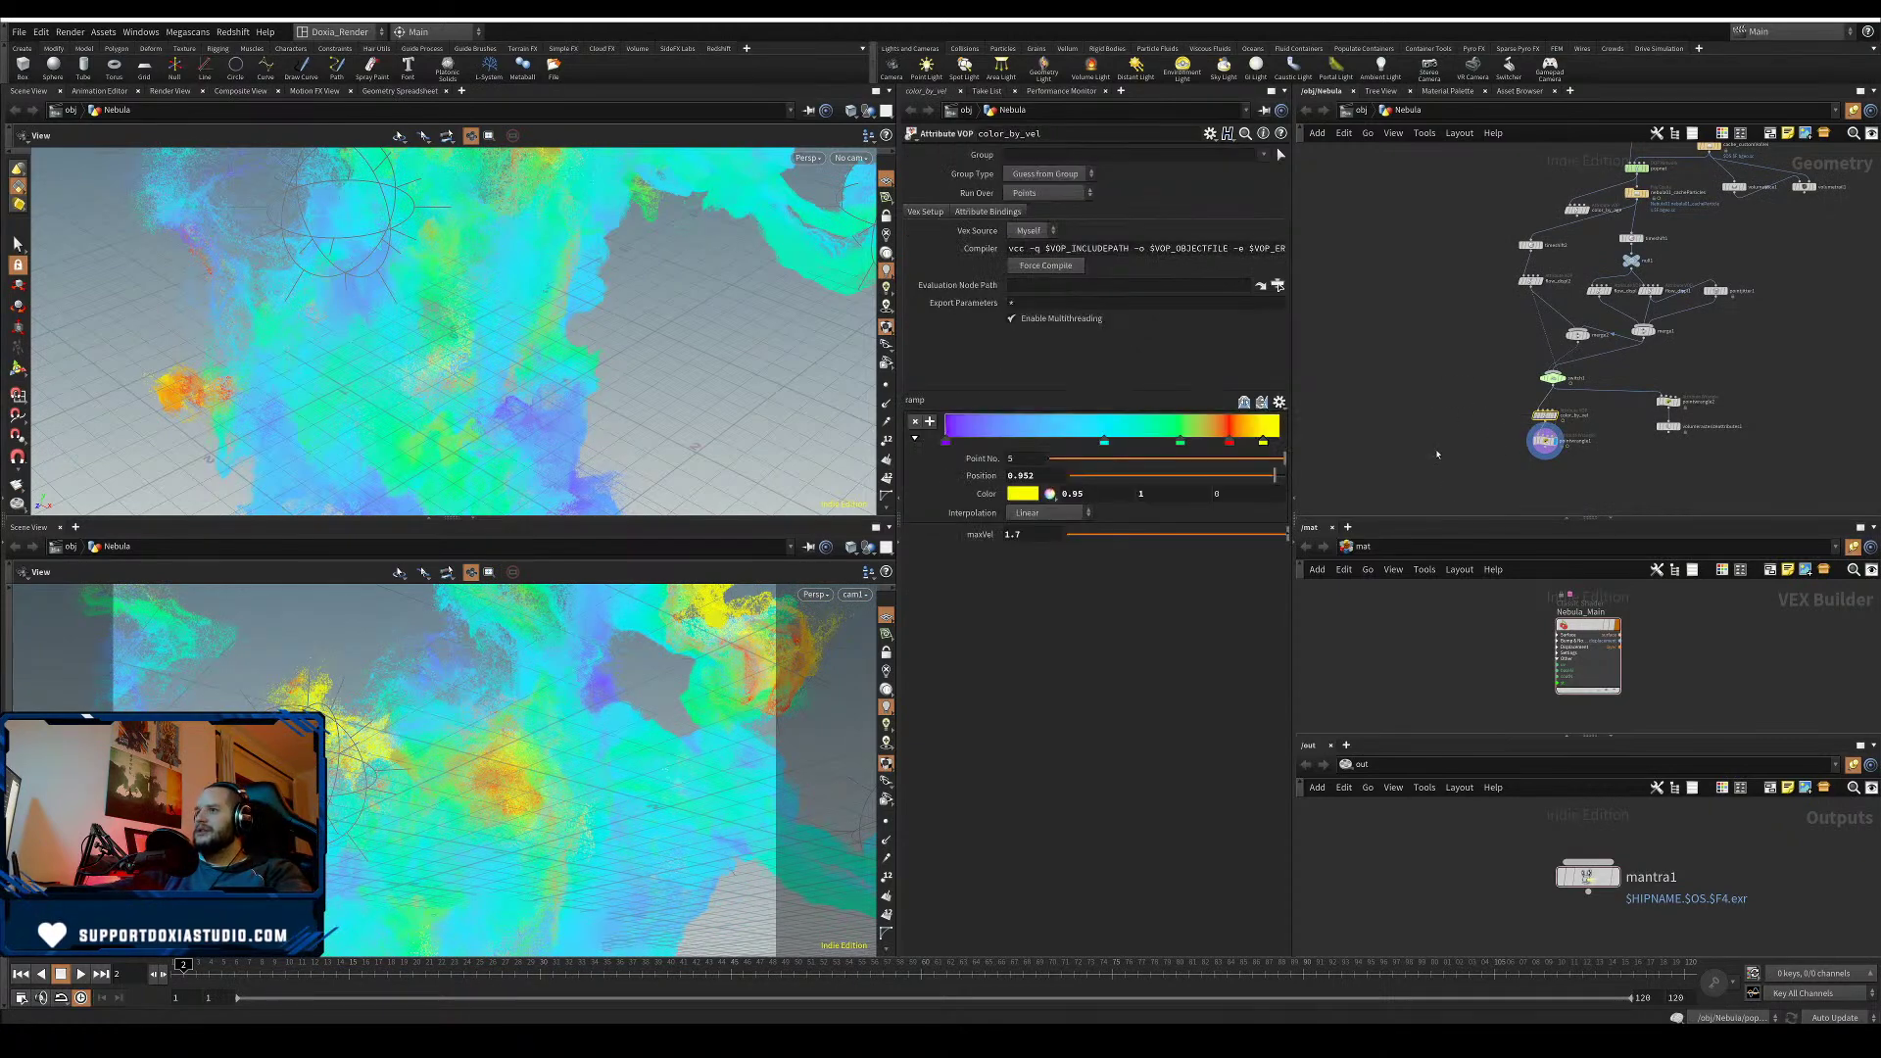
{"action": "left_click", "coordinate": [1833, 1018]}
{"action": "left_click", "coordinate": [1822, 1001]}
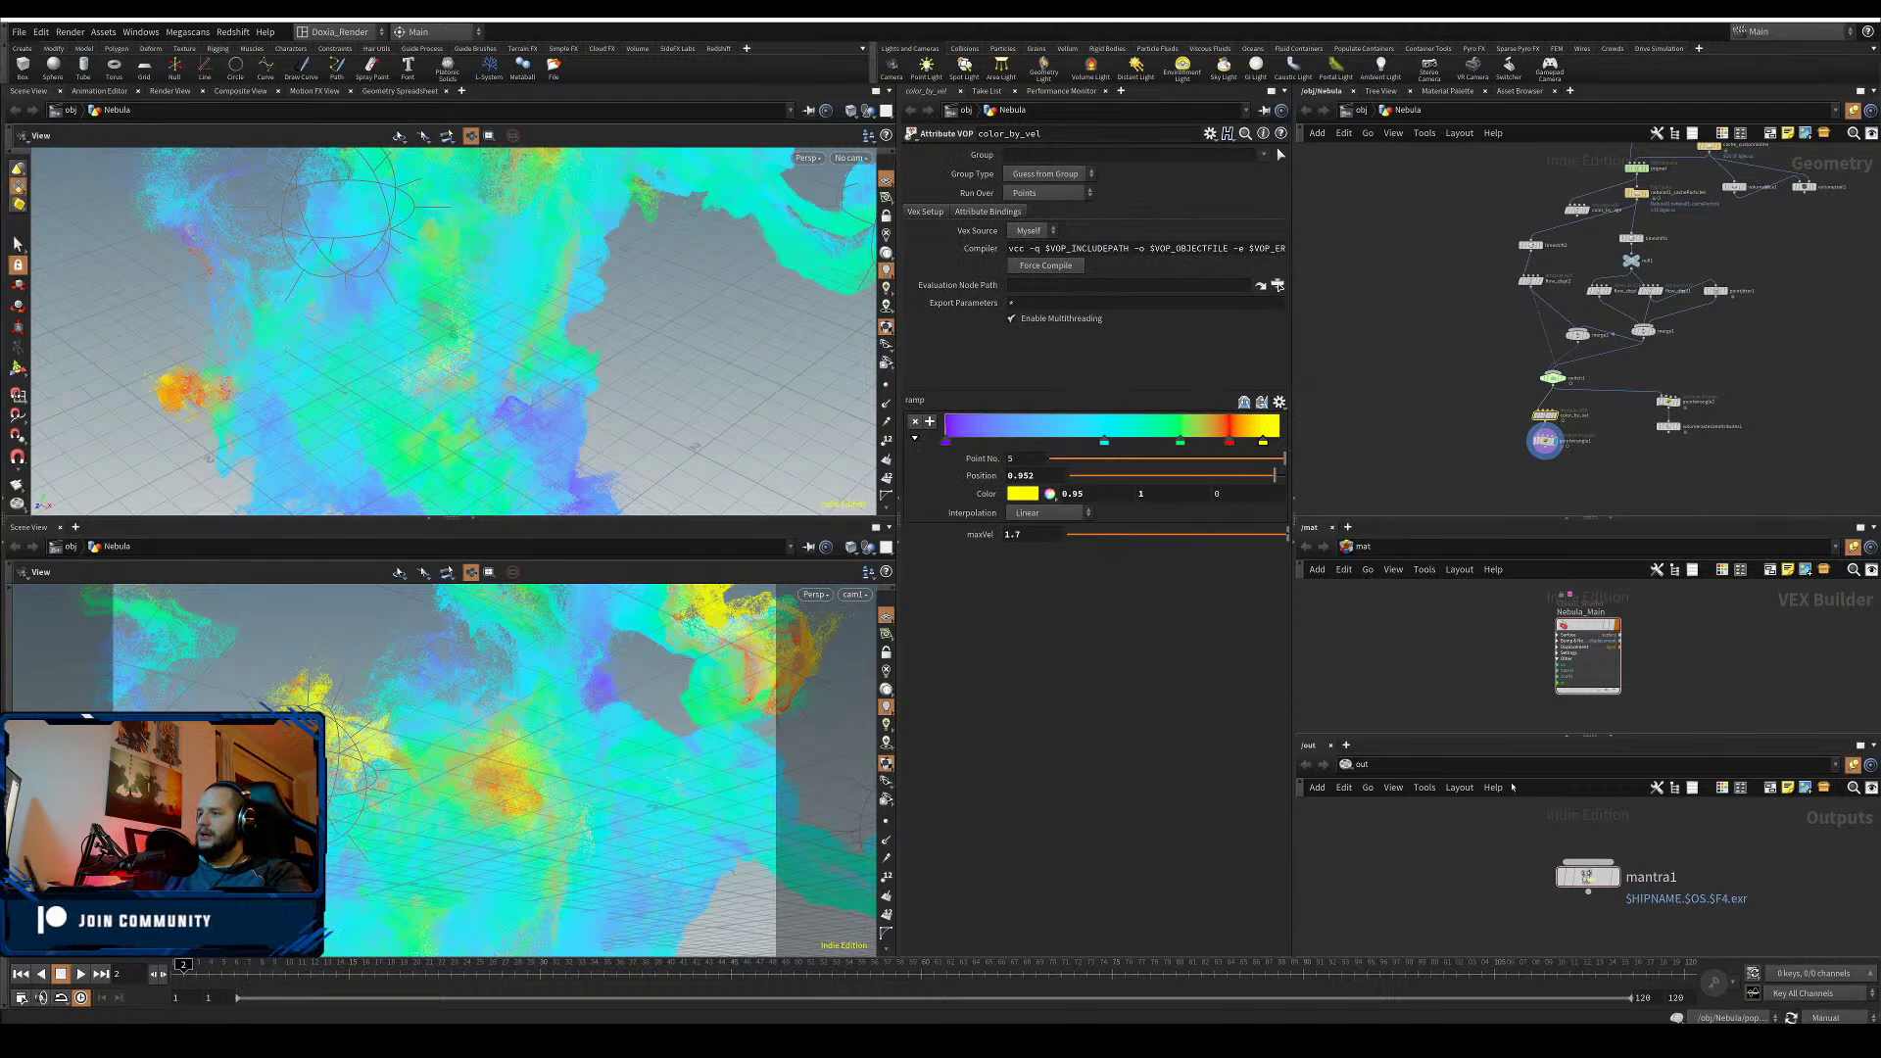
- Move yellow to the ramp end, add orange, make point 3 magenta, and add a key
{"action": "left_click_drag", "start_coordinate": [1266, 445], "coordinate": [1173, 445]}
{"action": "left_click", "coordinate": [1243, 444]}
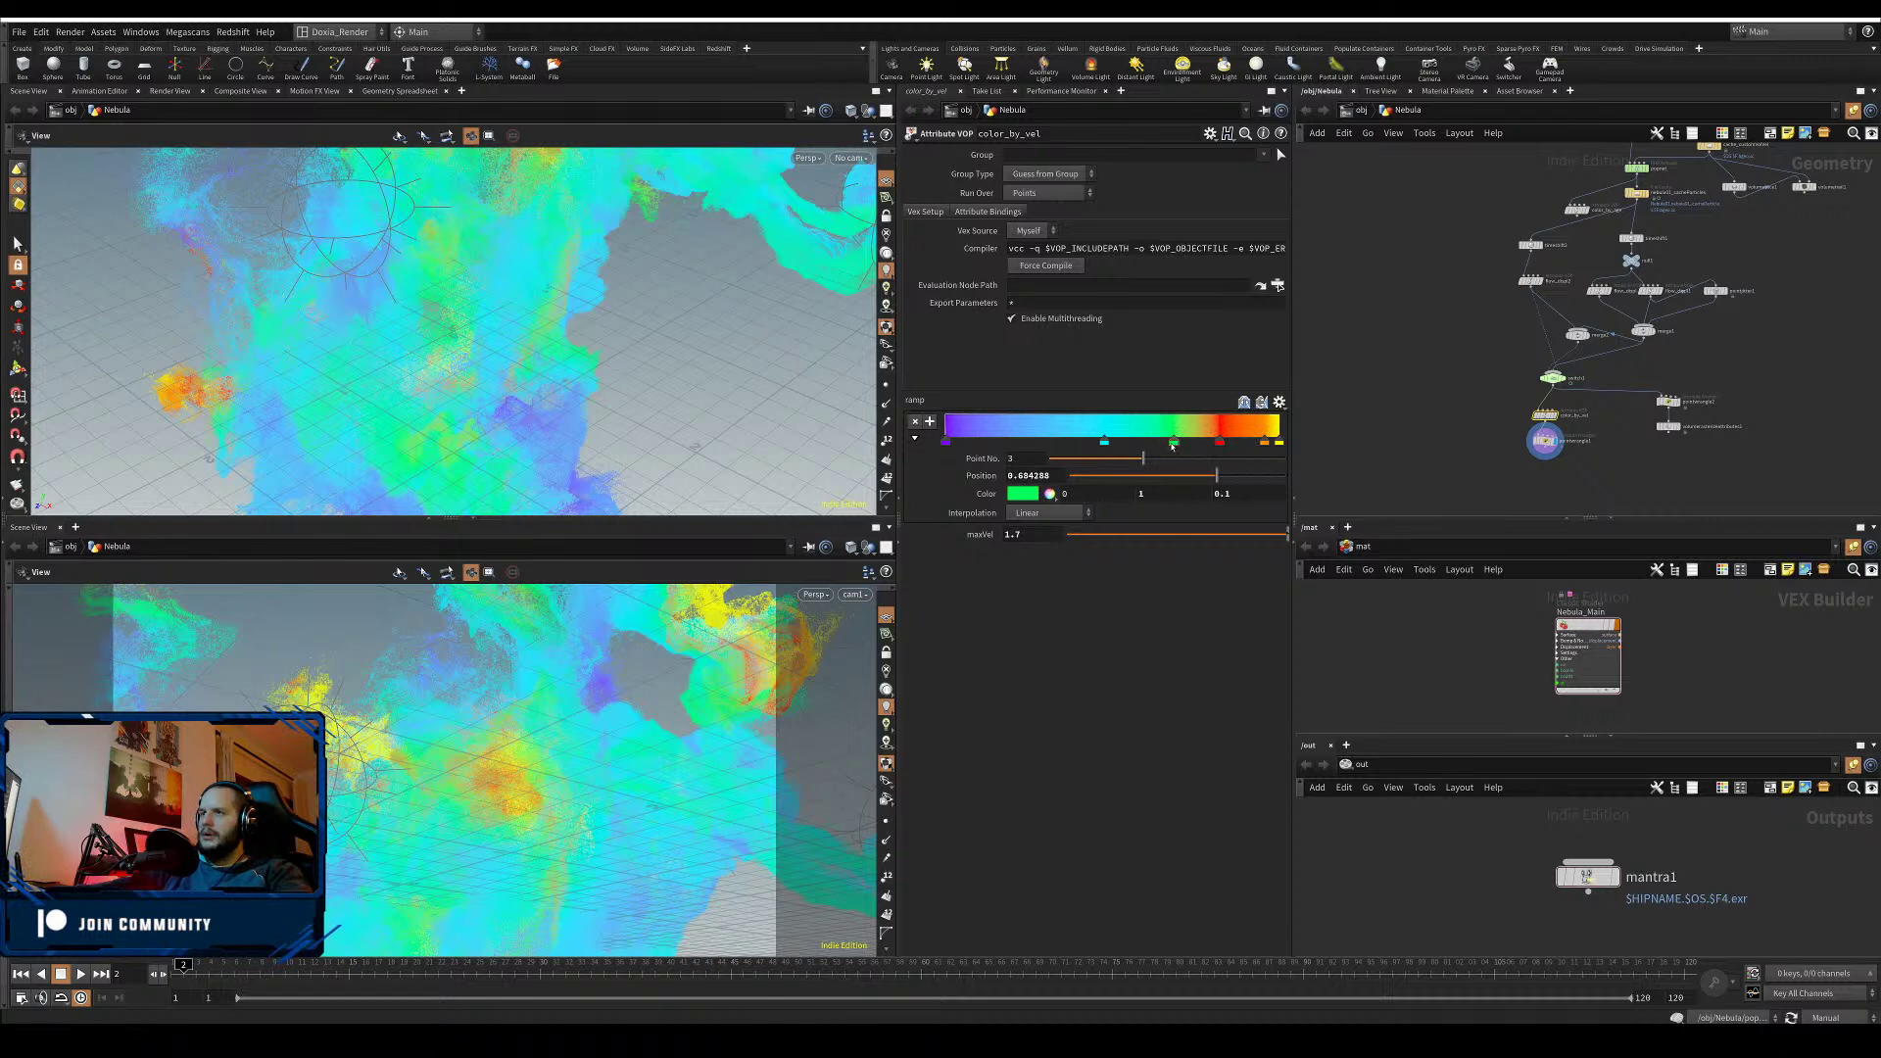
{"action": "left_click", "coordinate": [1019, 499]}
{"action": "left_click", "coordinate": [1127, 394]}
{"action": "left_click", "coordinate": [1229, 345]}
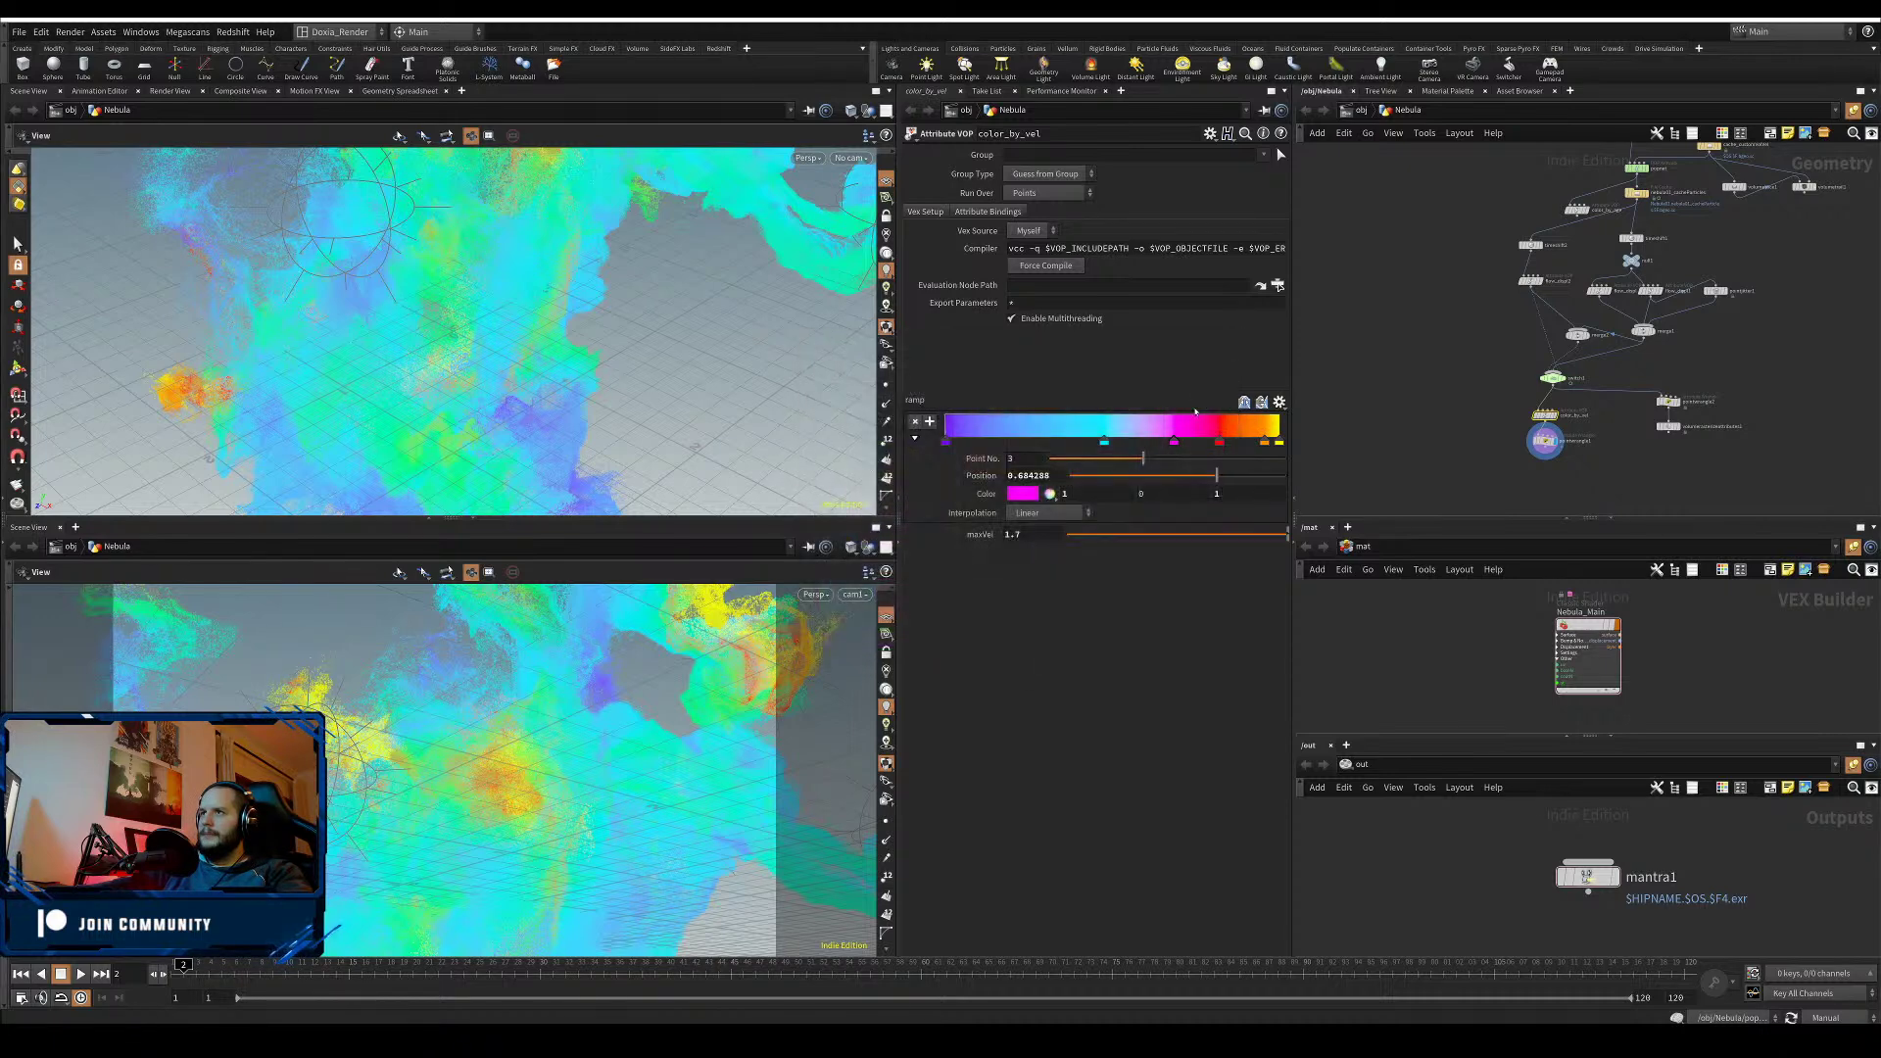
{"action": "mouse_move", "coordinate": [1107, 446]}
{"action": "left_mouse_down"}
{"action": "mouse_move", "coordinate": [1144, 446]}
{"action": "mouse_move", "coordinate": [1087, 447]}
{"action": "mouse_move", "coordinate": [1117, 447]}
{"action": "left_mouse_up"}
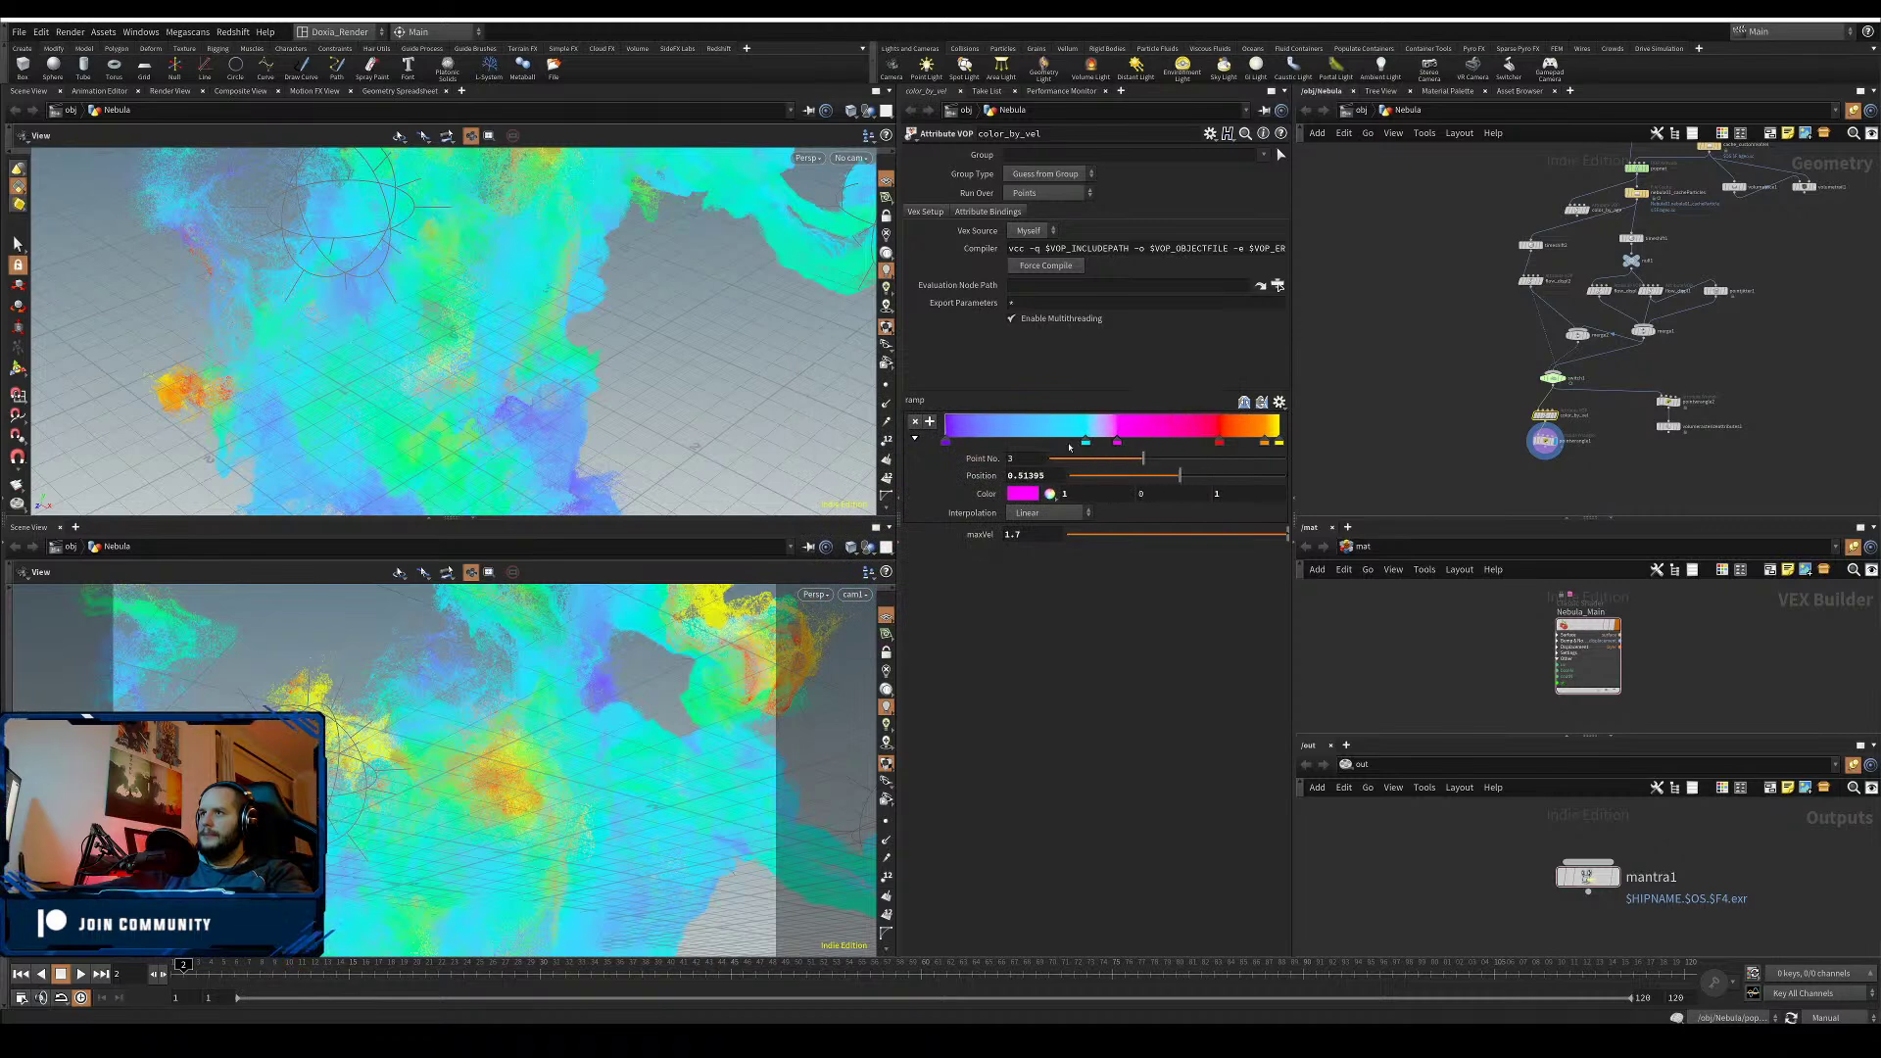
{"action": "left_click_drag", "start_coordinate": [946, 446], "coordinate": [1022, 444]}
{"action": "left_click", "coordinate": [1067, 443]}
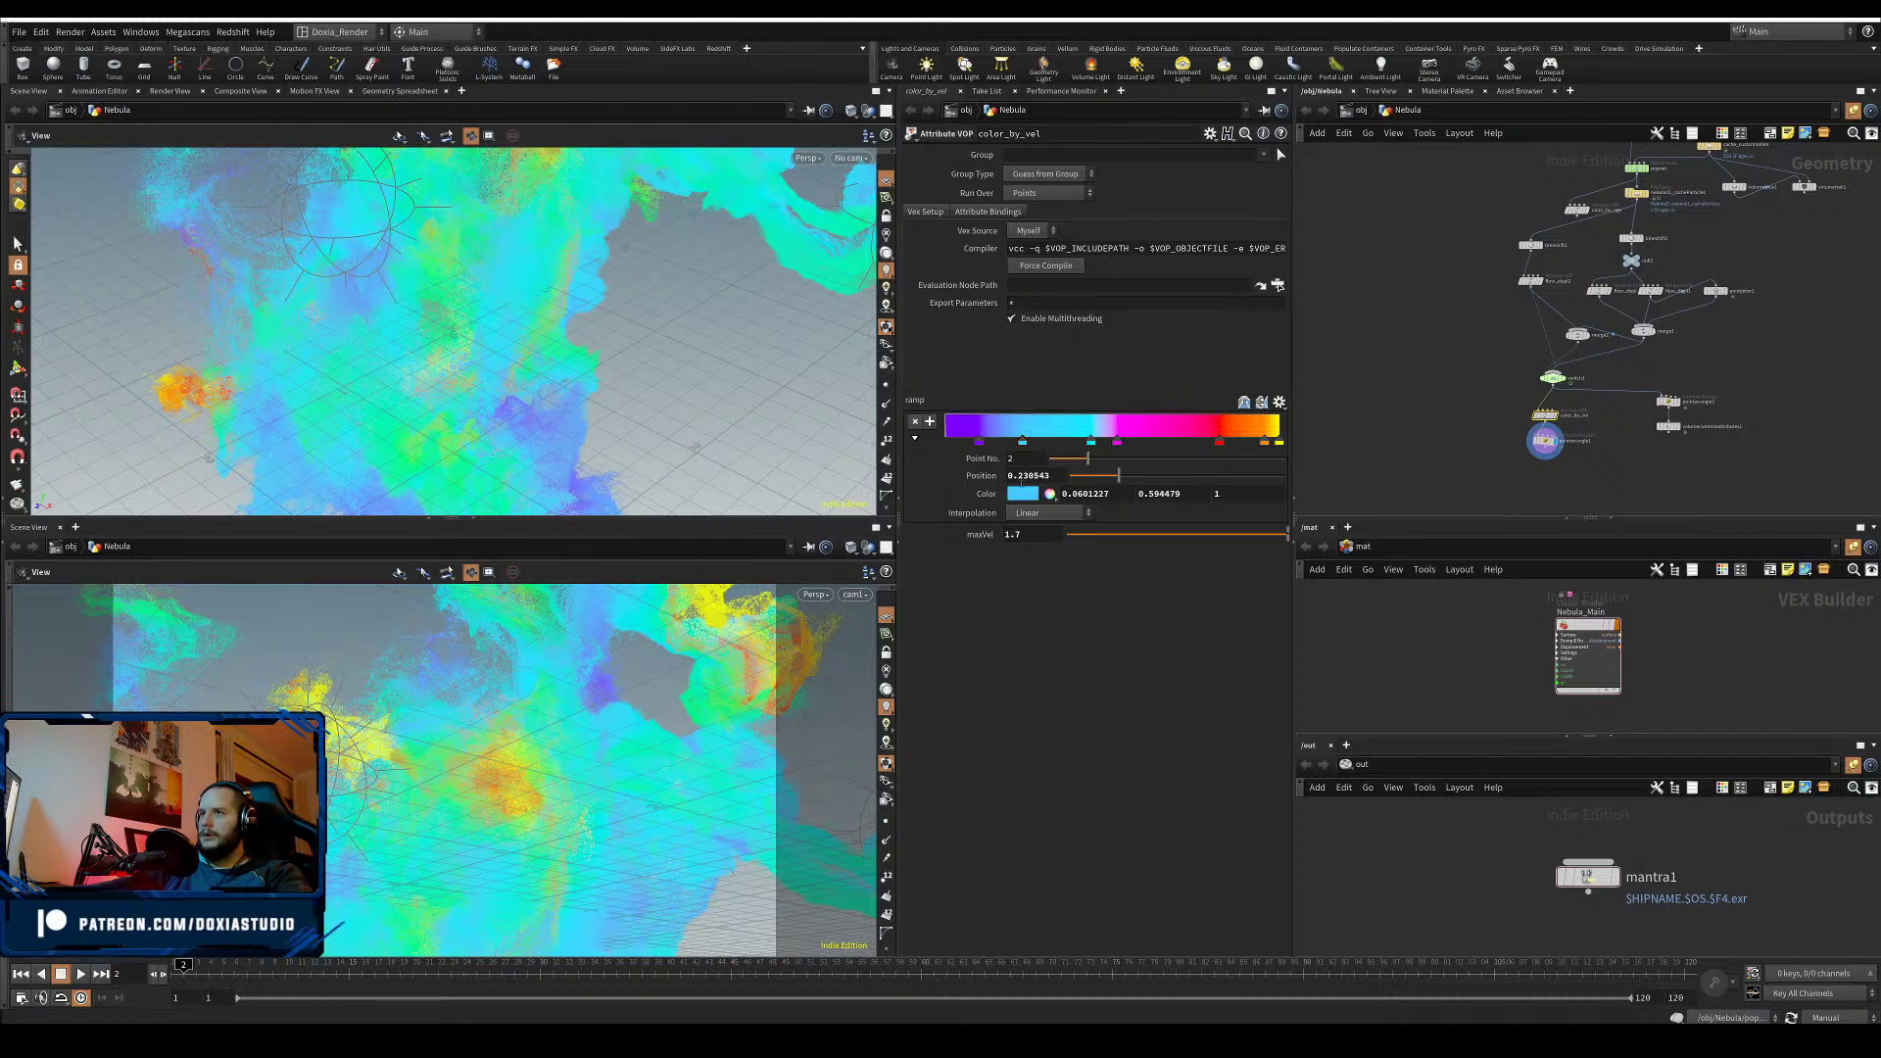
- Make the new velocity-ramp key pure blue
{"action": "left_click", "coordinate": [1022, 493]}
{"action": "left_click", "coordinate": [1148, 395]}
{"action": "left_click", "coordinate": [1127, 395]}
{"action": "left_click", "coordinate": [1152, 399]}
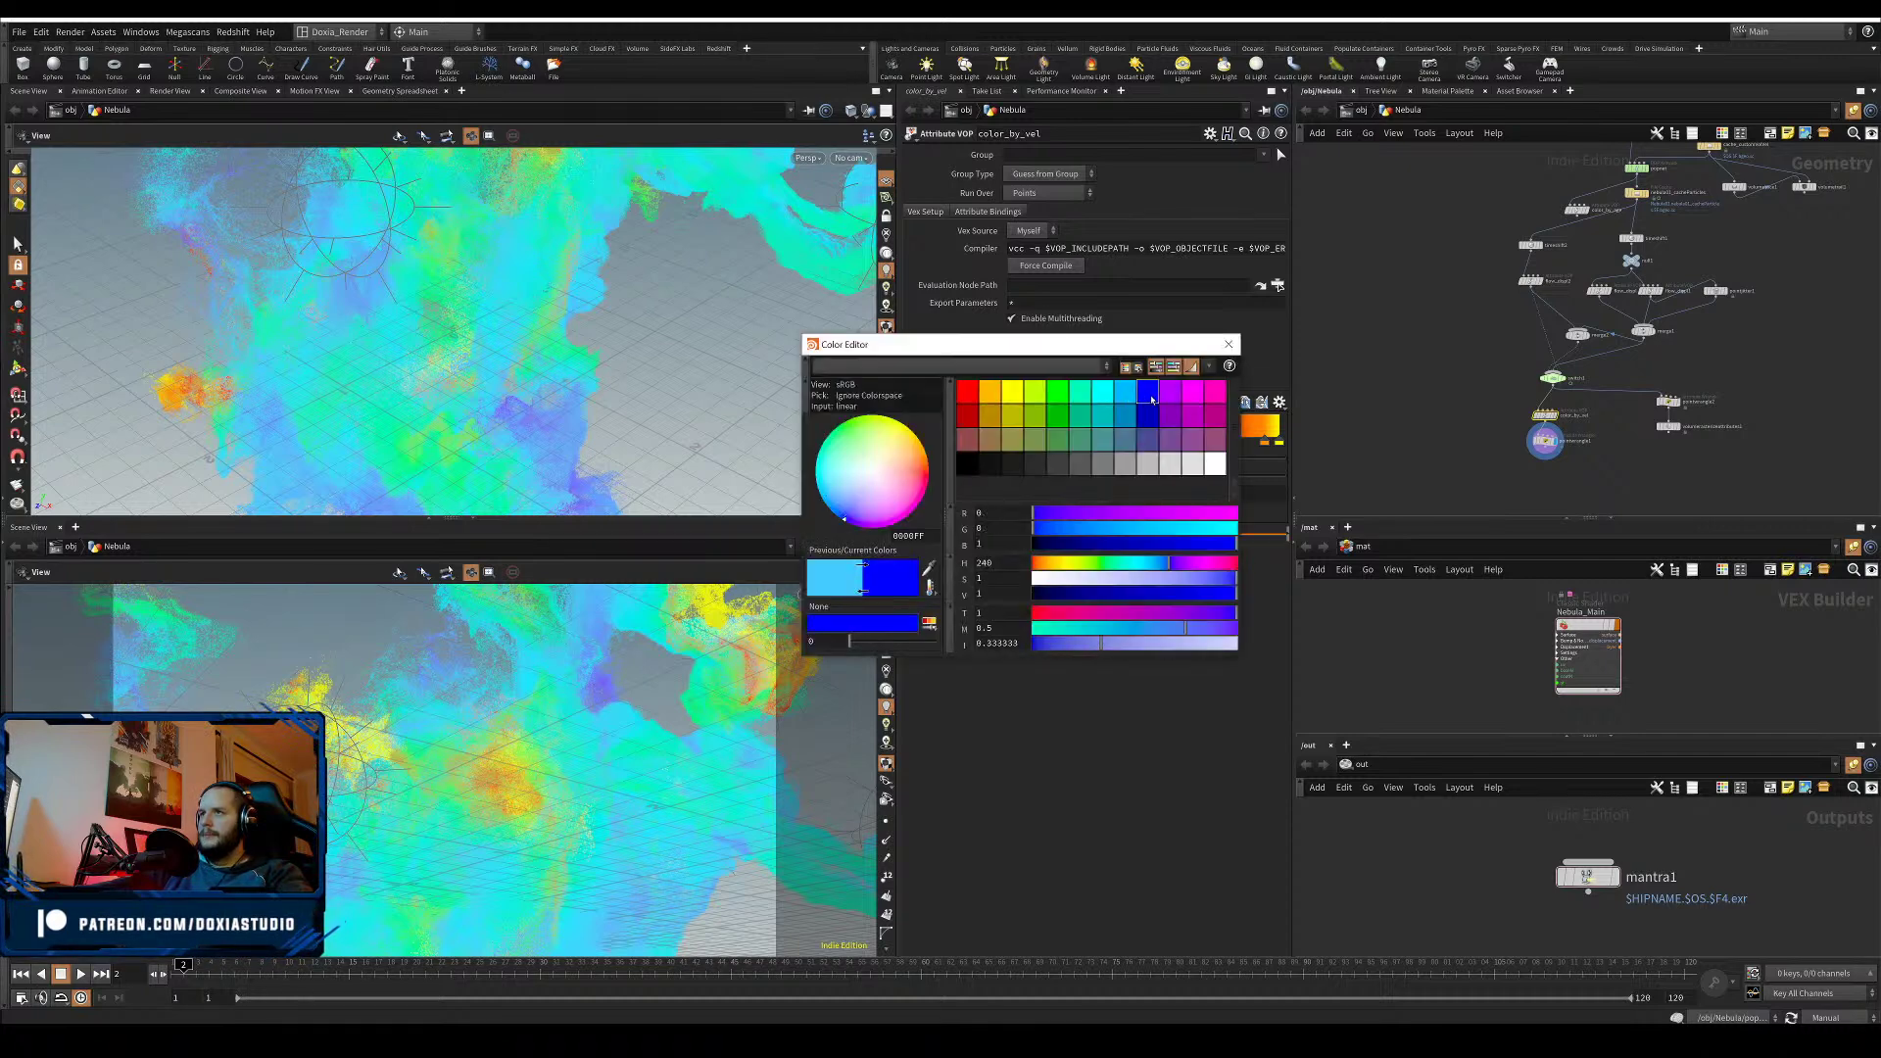
{"action": "left_click", "coordinate": [1146, 443]}
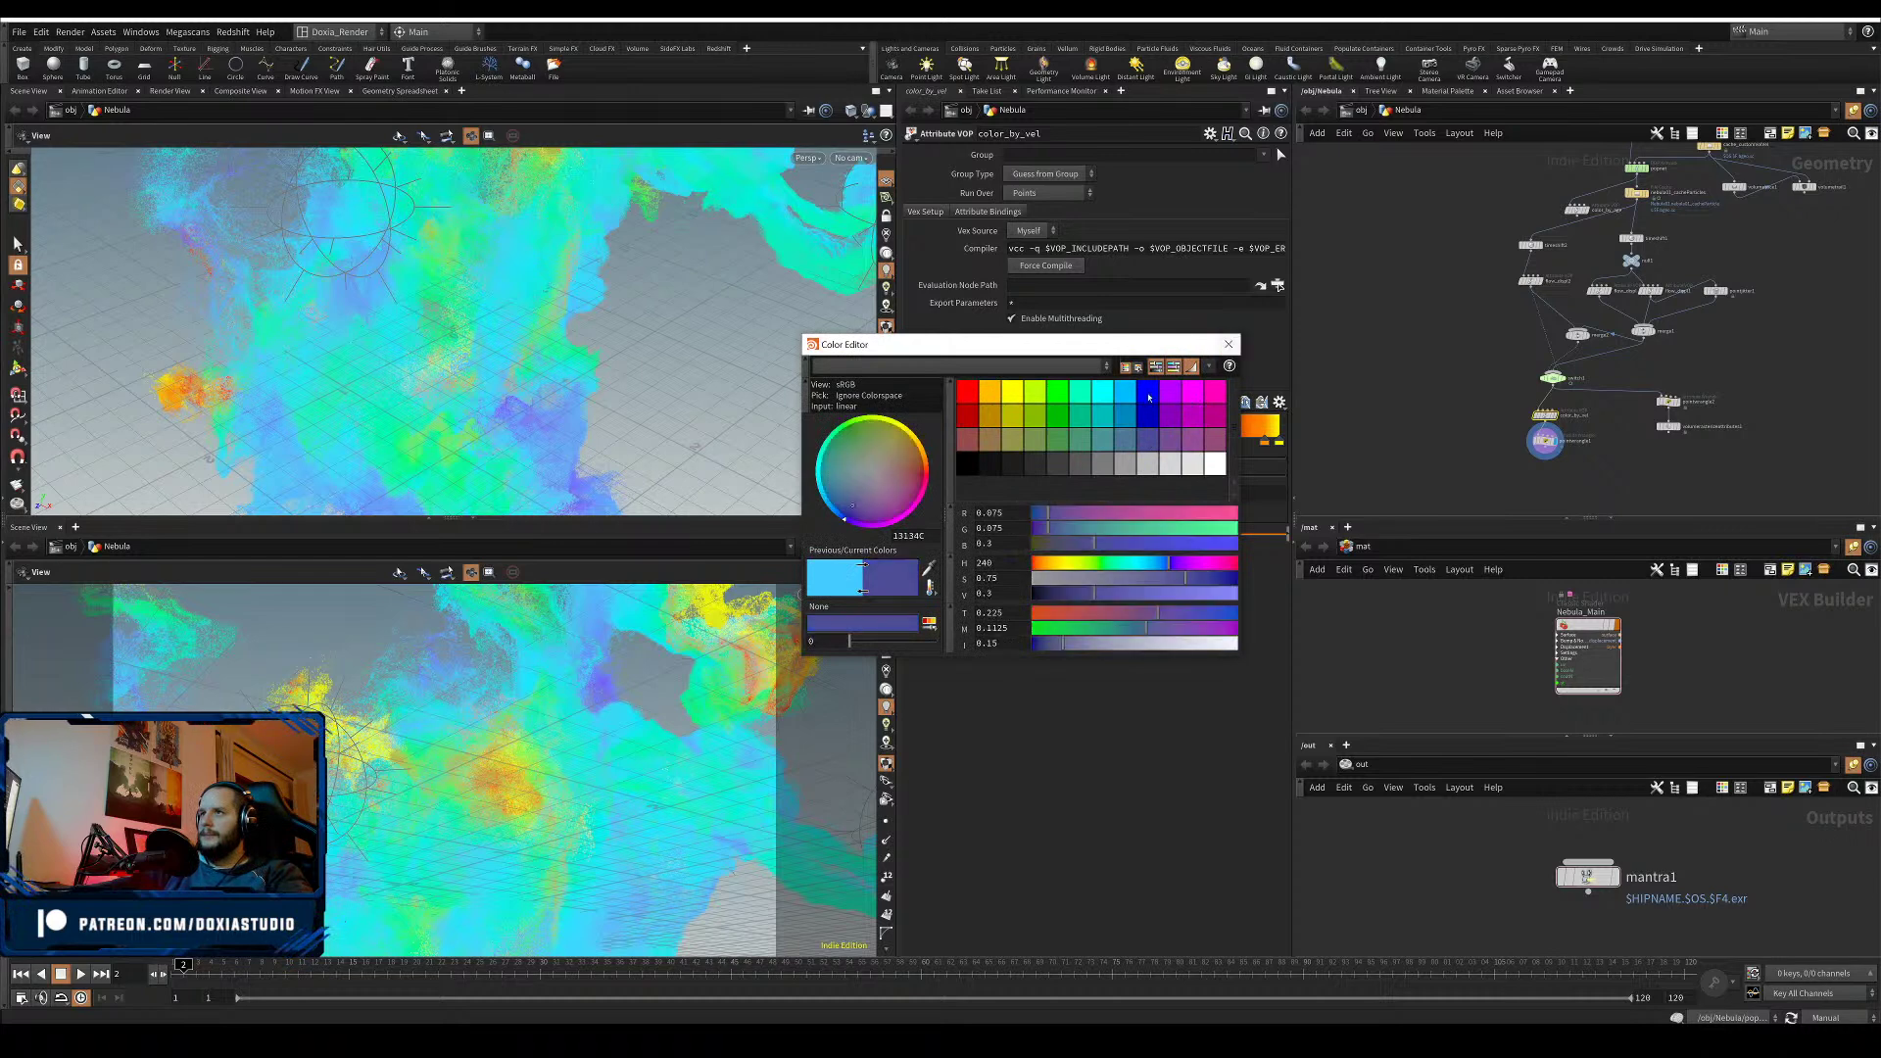
{"action": "left_click", "coordinate": [1148, 395]}
{"action": "left_click", "coordinate": [1228, 344]}
- Save Nebula02.hiplc and switch the update mode back to Auto Update
{"action": "key", "text": "ctrl+s"}
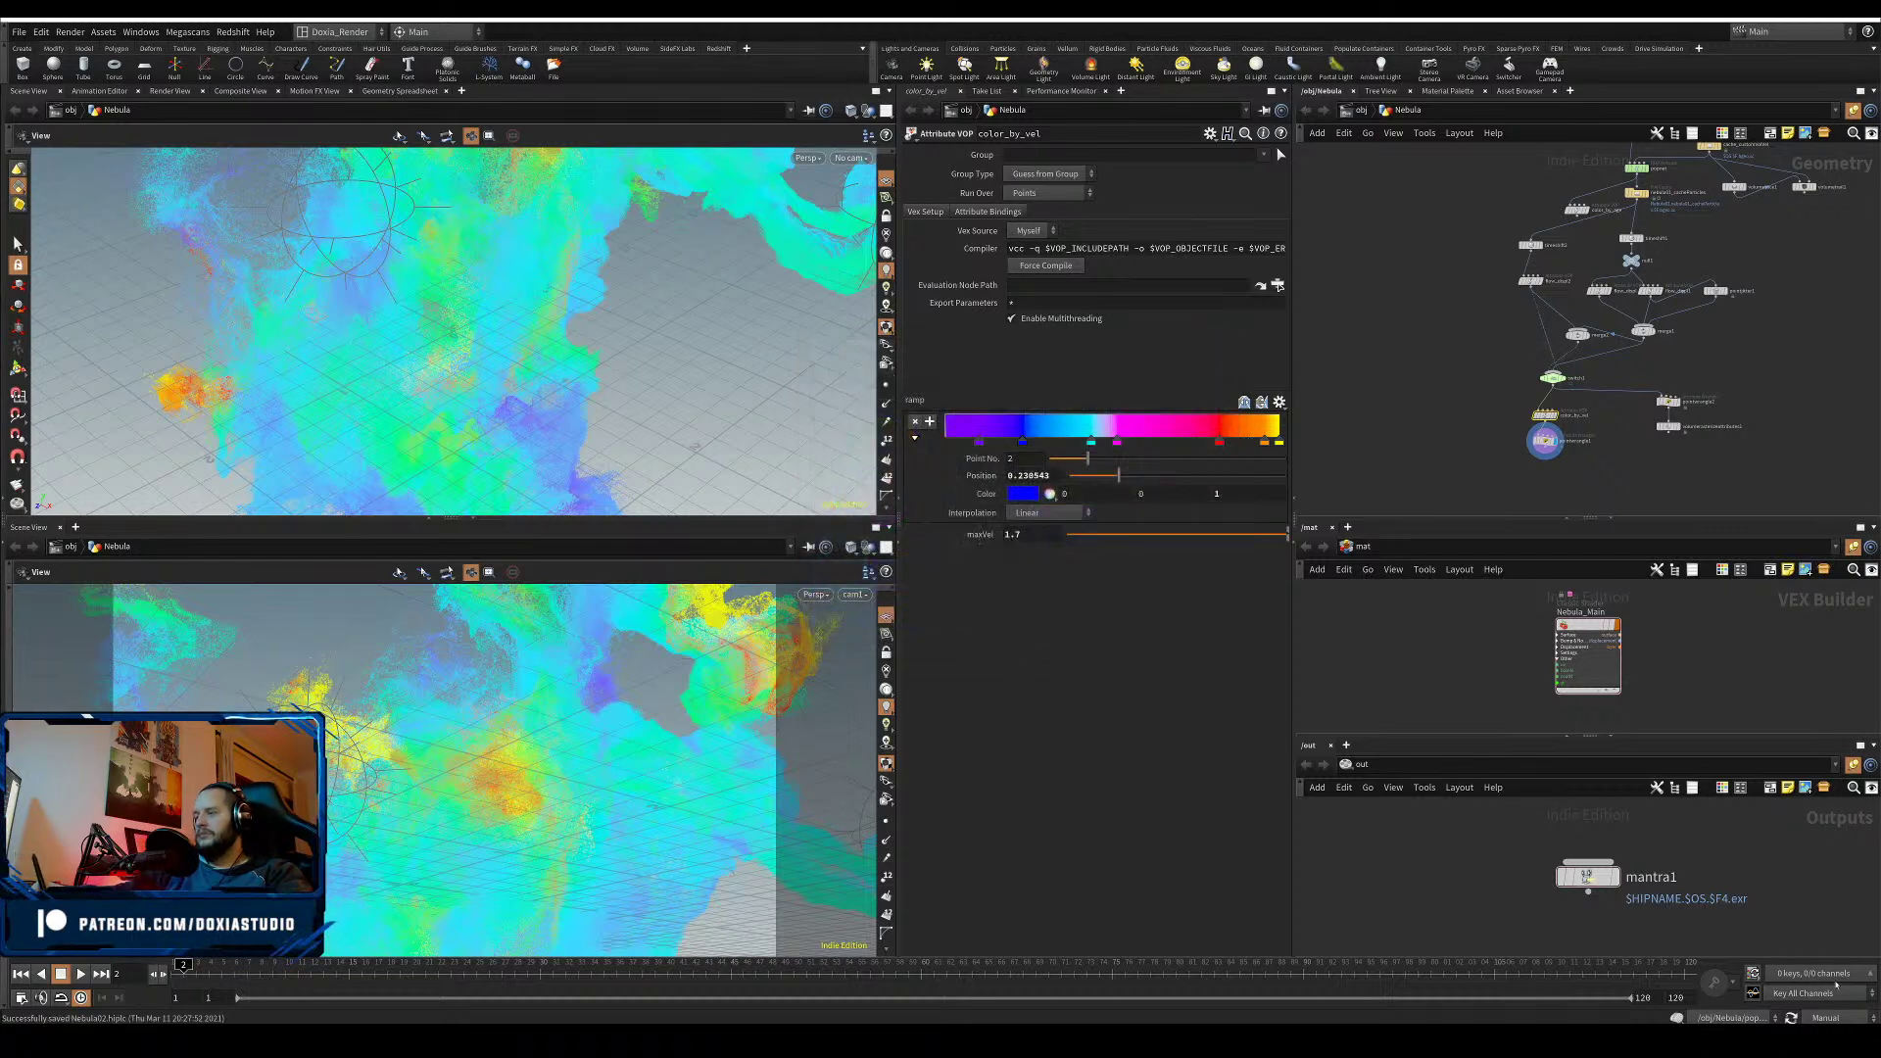
{"action": "left_click", "coordinate": [1834, 1017]}
{"action": "left_click", "coordinate": [1837, 977]}
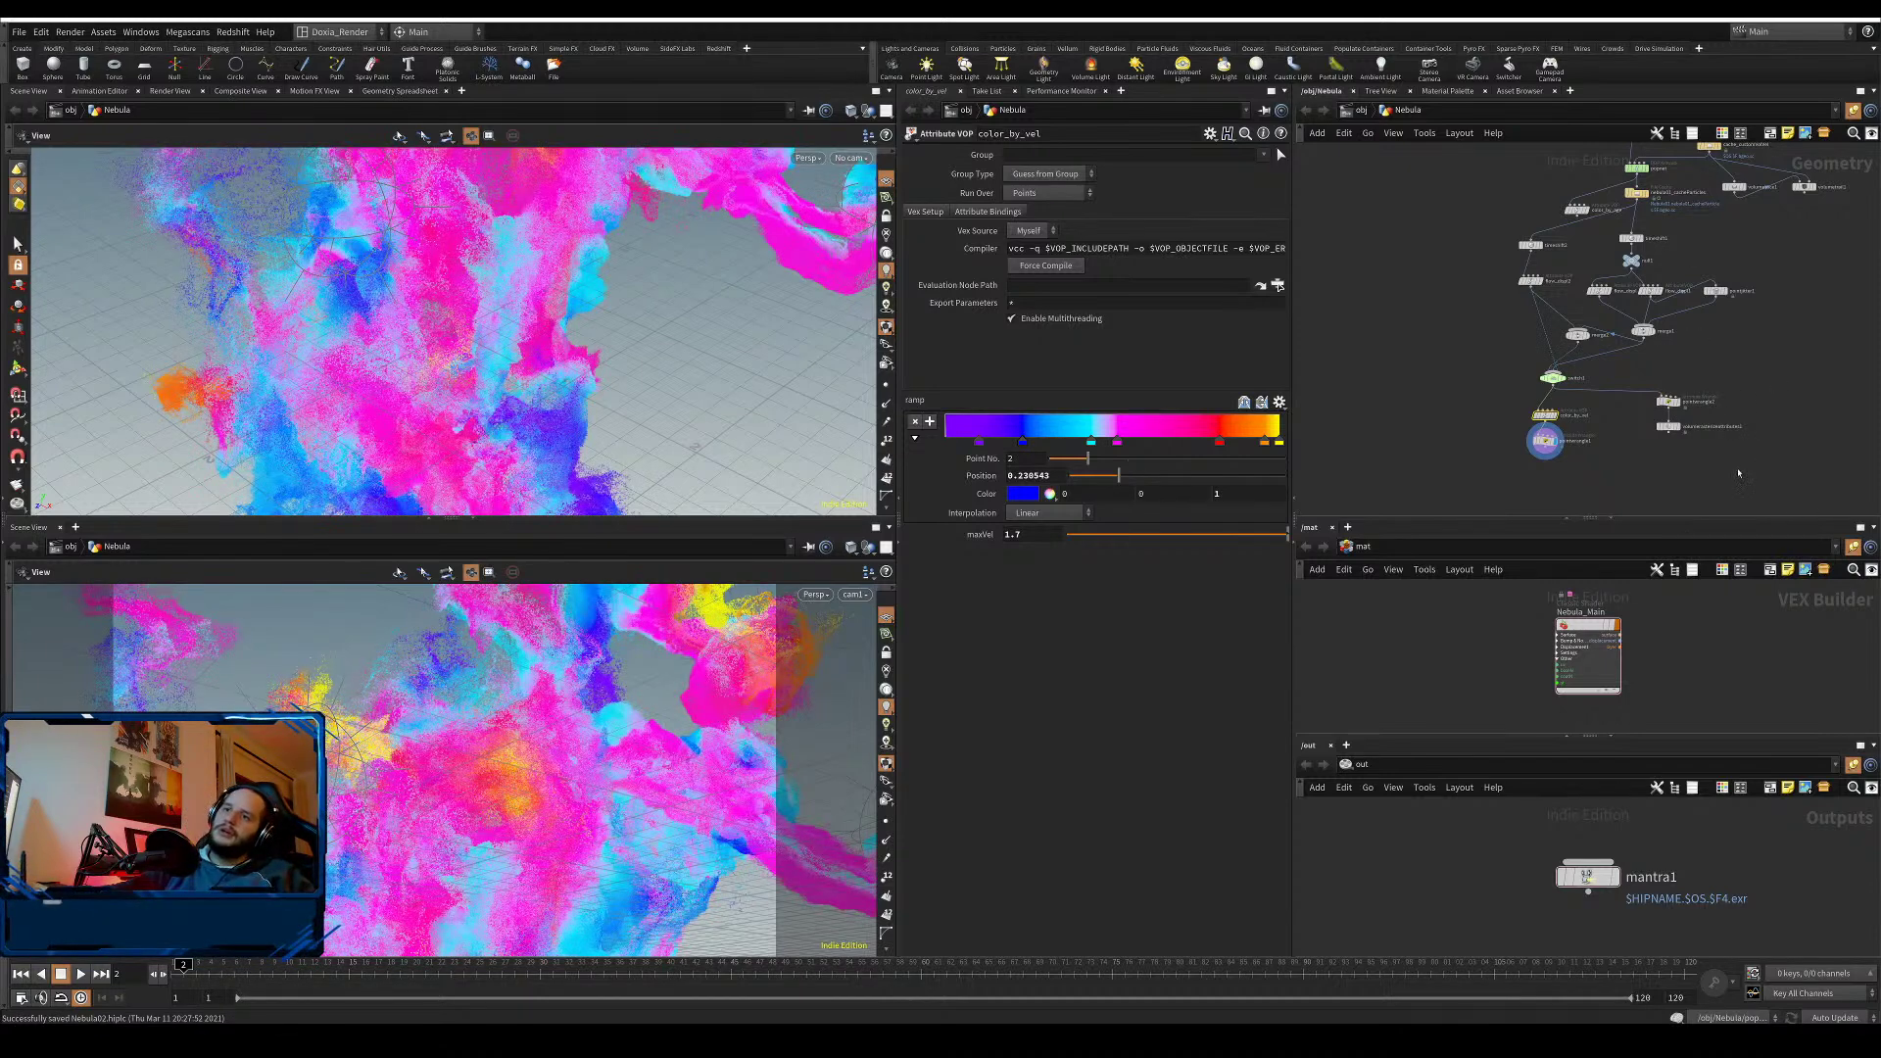
- Slide the magenta ramp key to position 0.73
{"action": "left_click", "coordinate": [1118, 443]}
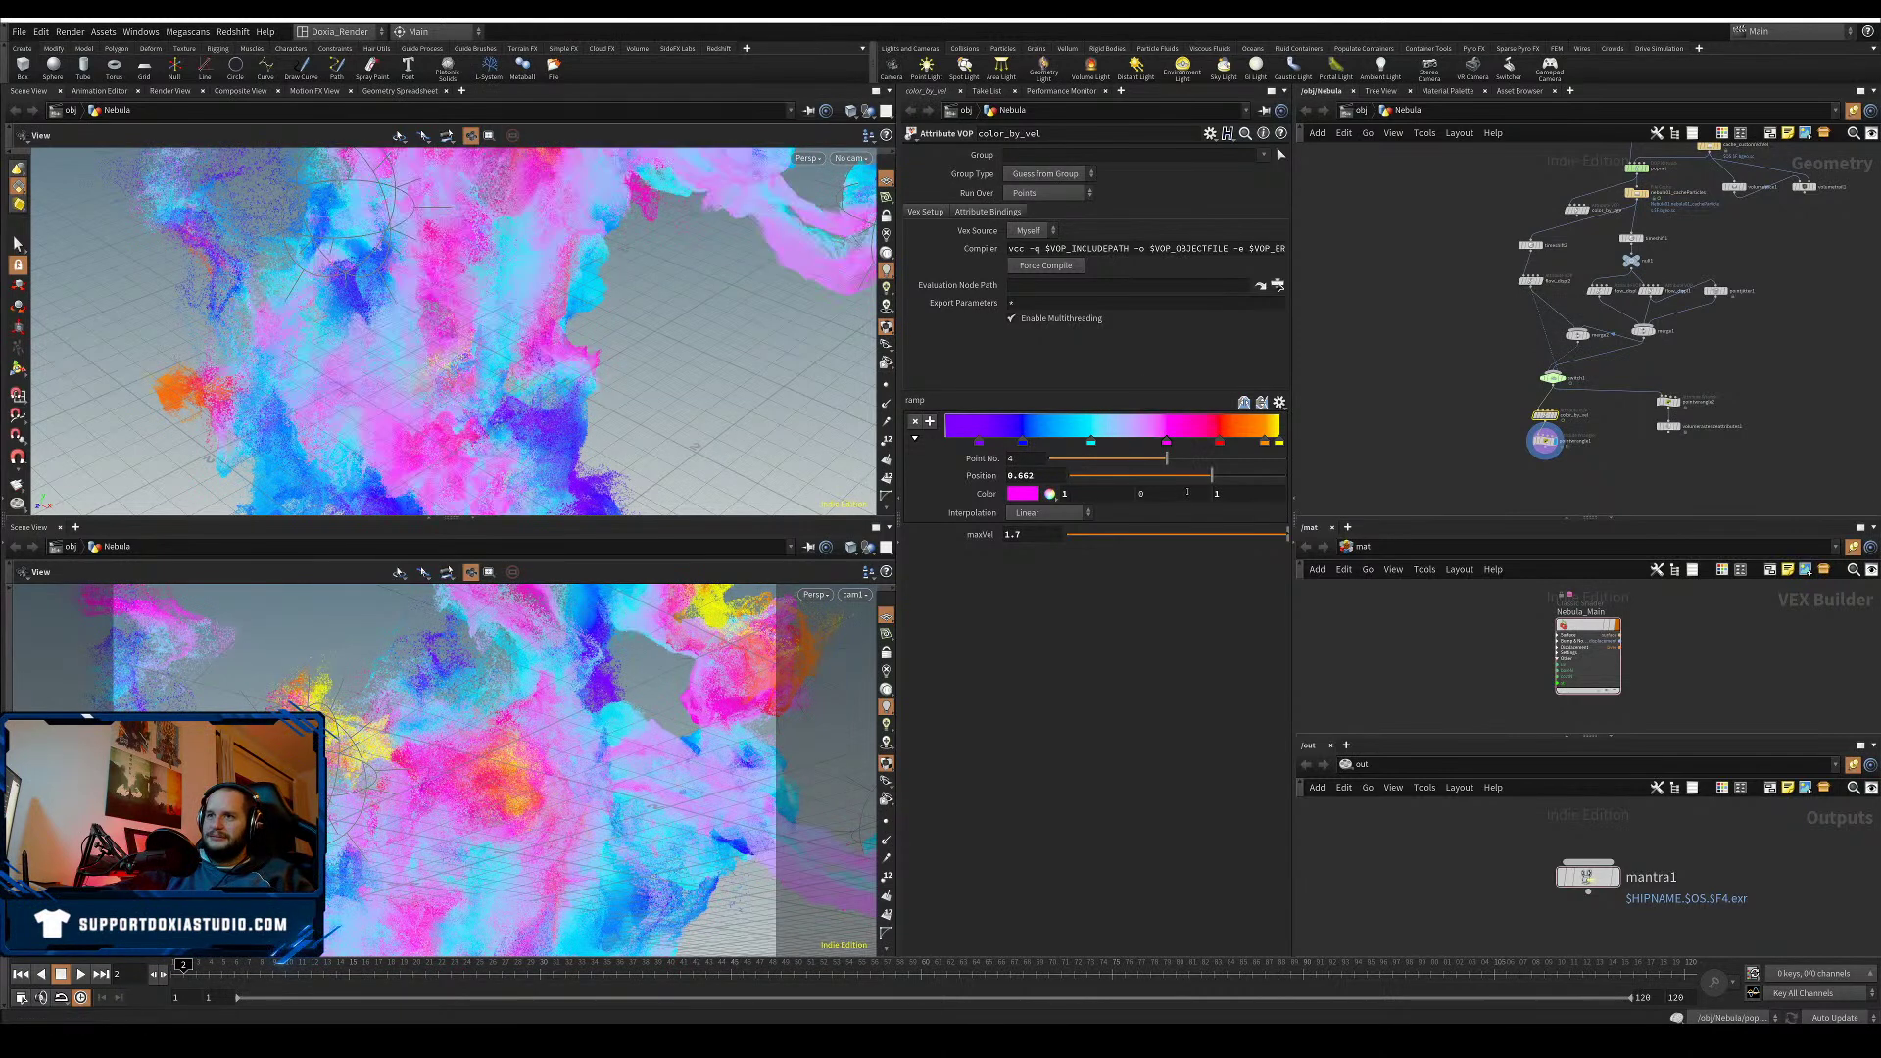
{"action": "left_click_drag", "start_coordinate": [1212, 476], "coordinate": [1227, 479]}
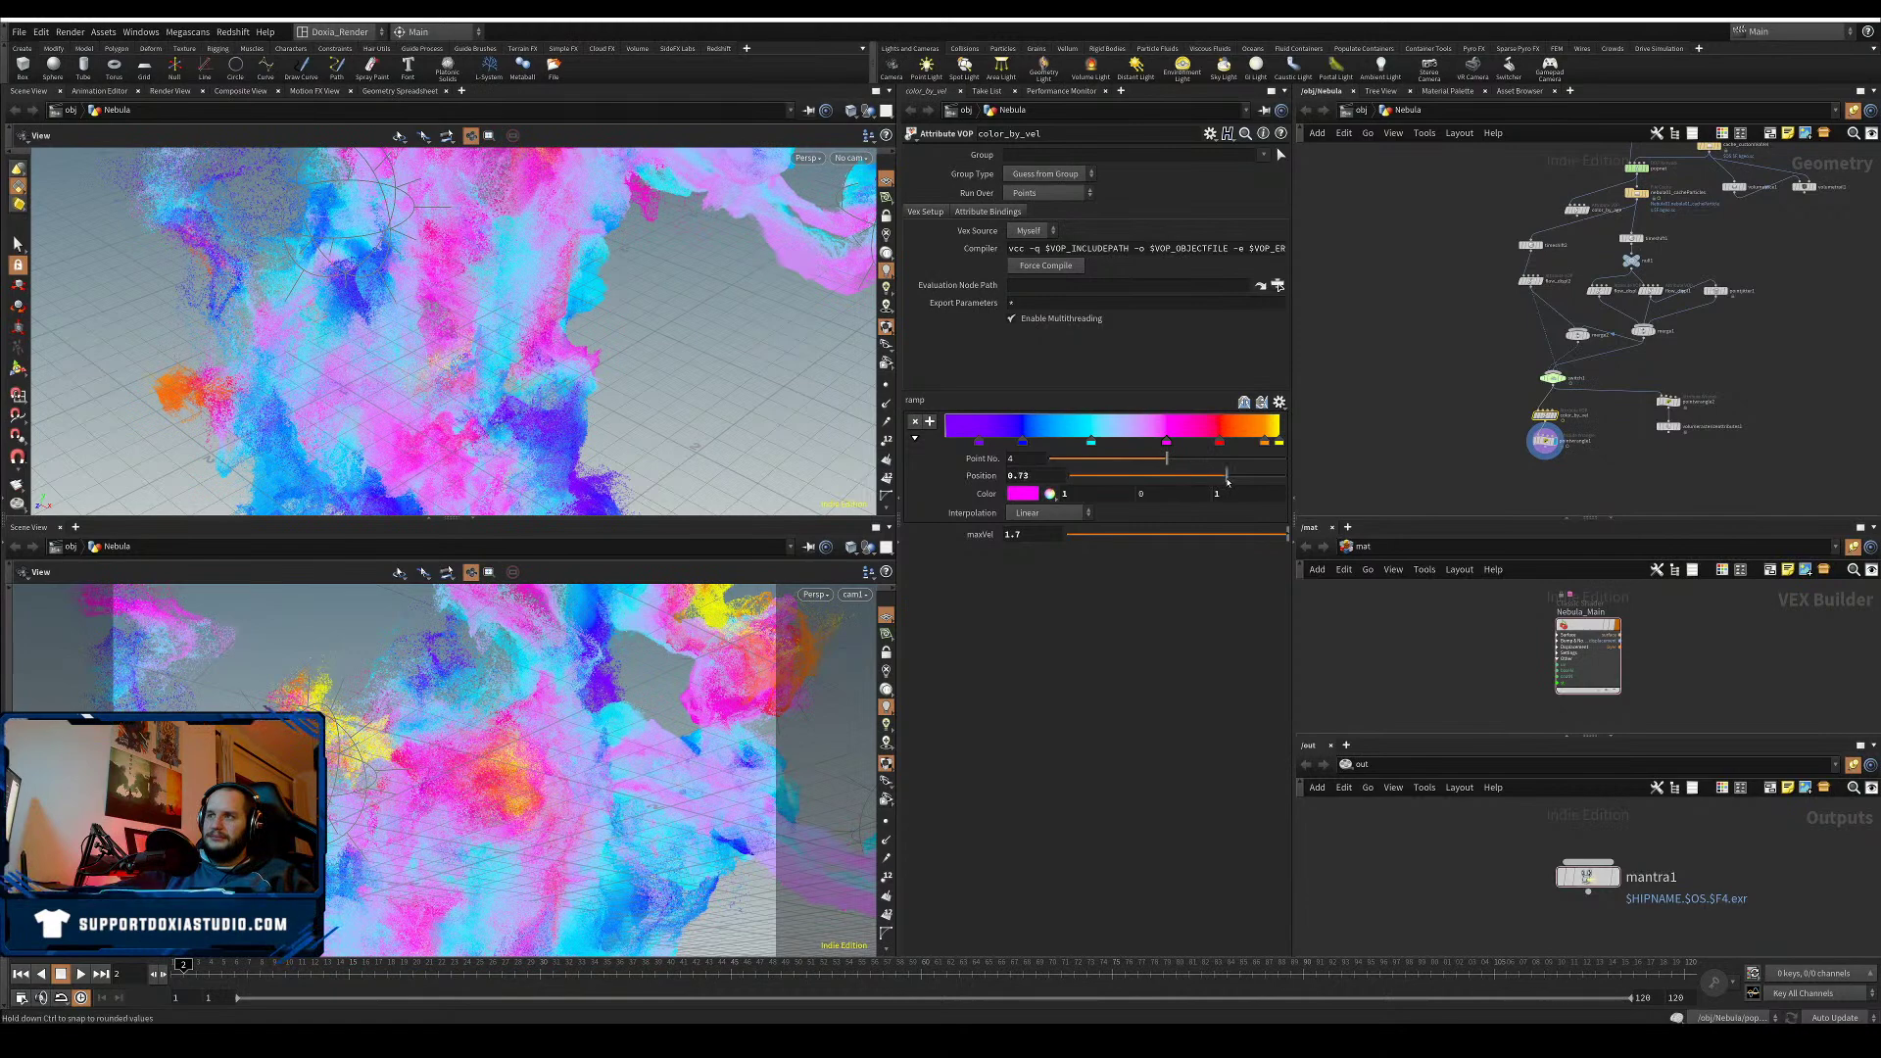
{"action": "left_click", "coordinate": [1091, 443]}
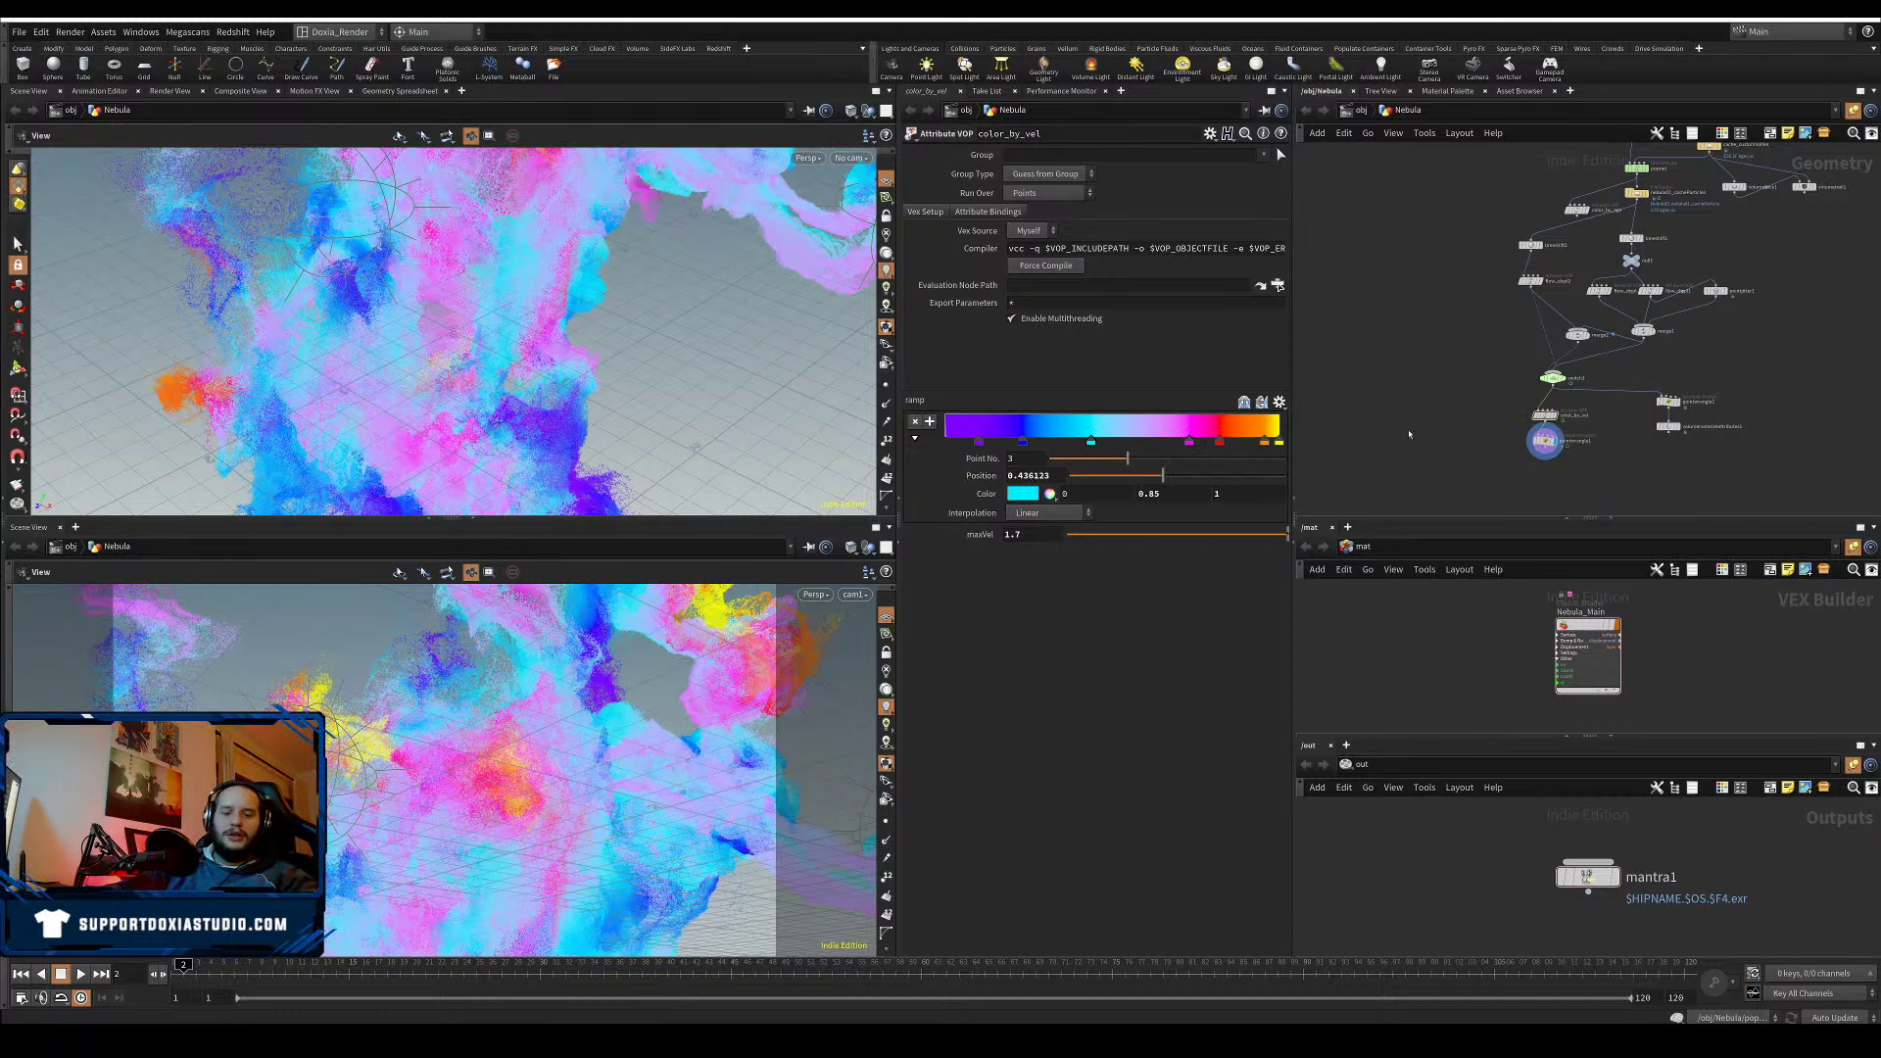
- Lock the lower view to cam1, tumble it to a flatter nebula view, and save
{"action": "left_click", "coordinate": [887, 656]}
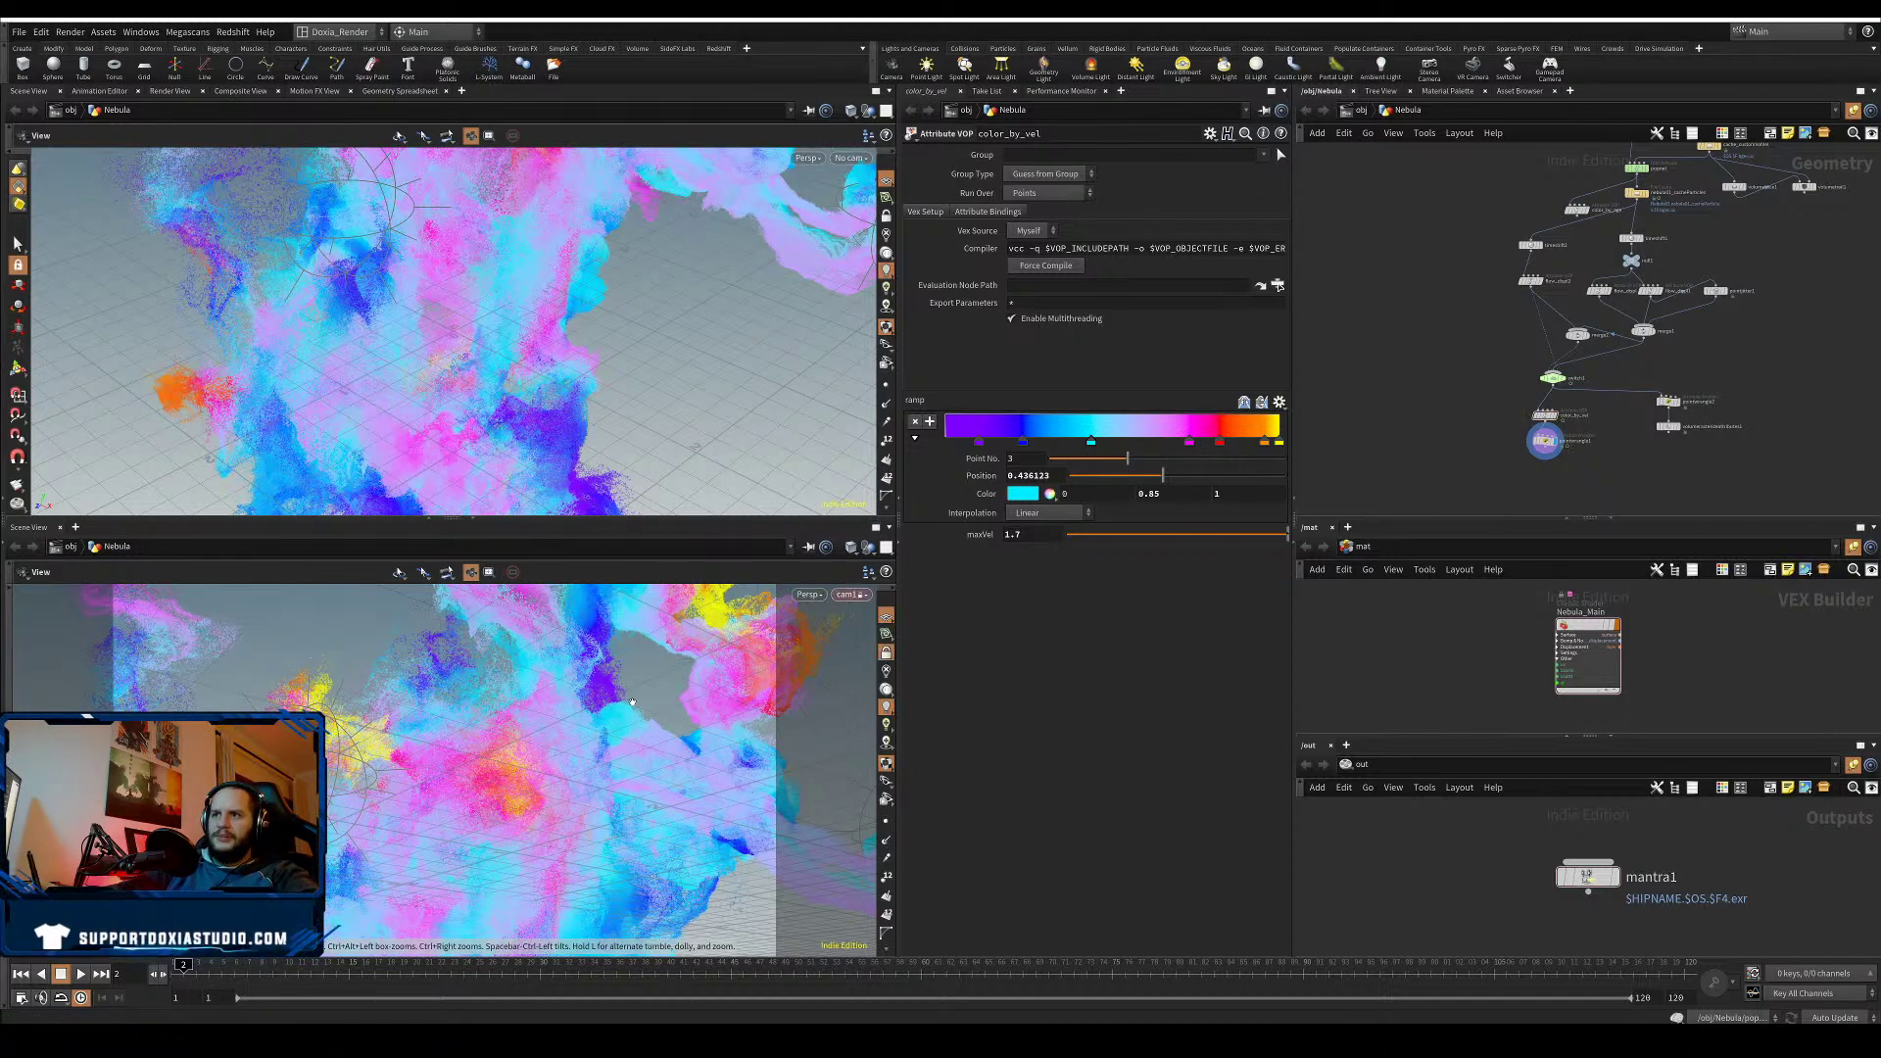
{"action": "left_click_drag", "start_coordinate": [627, 799], "coordinate": [574, 822]}
{"action": "key", "text": "ctrl+s"}
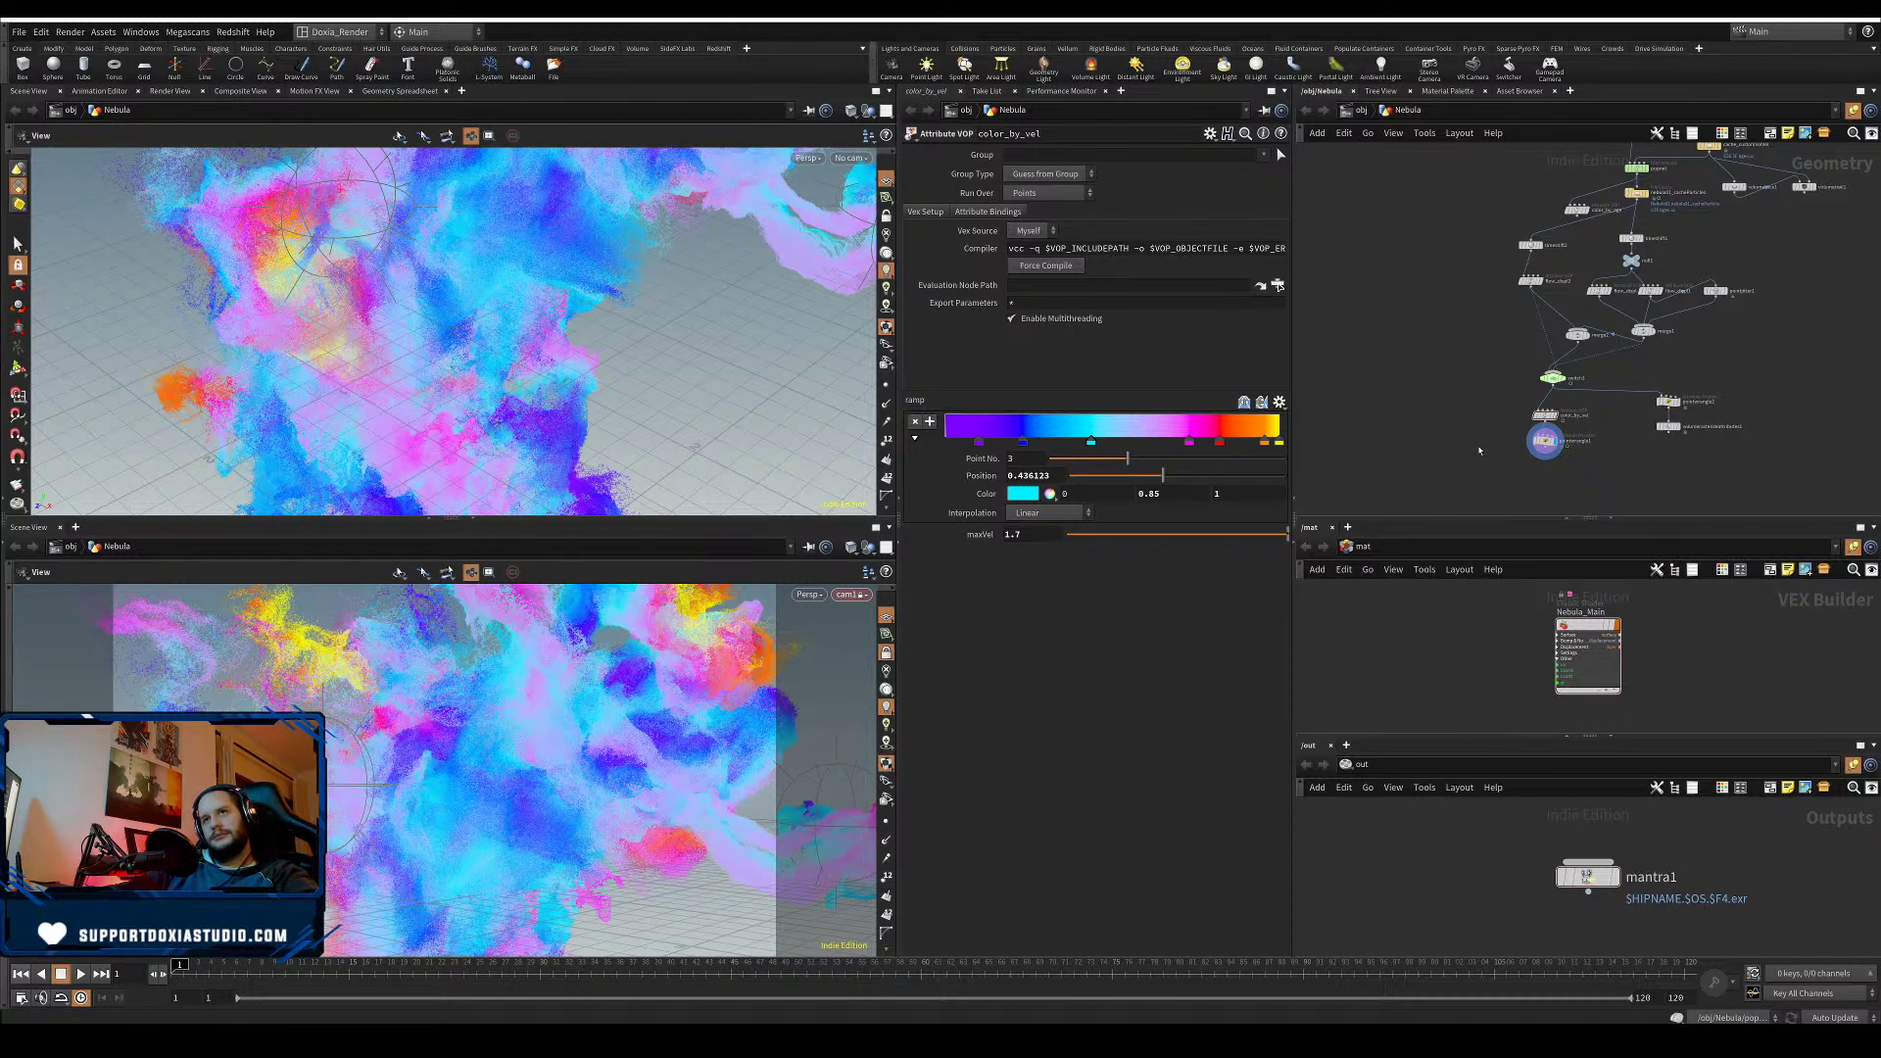
{"action": "key", "text": "ctrl+s"}
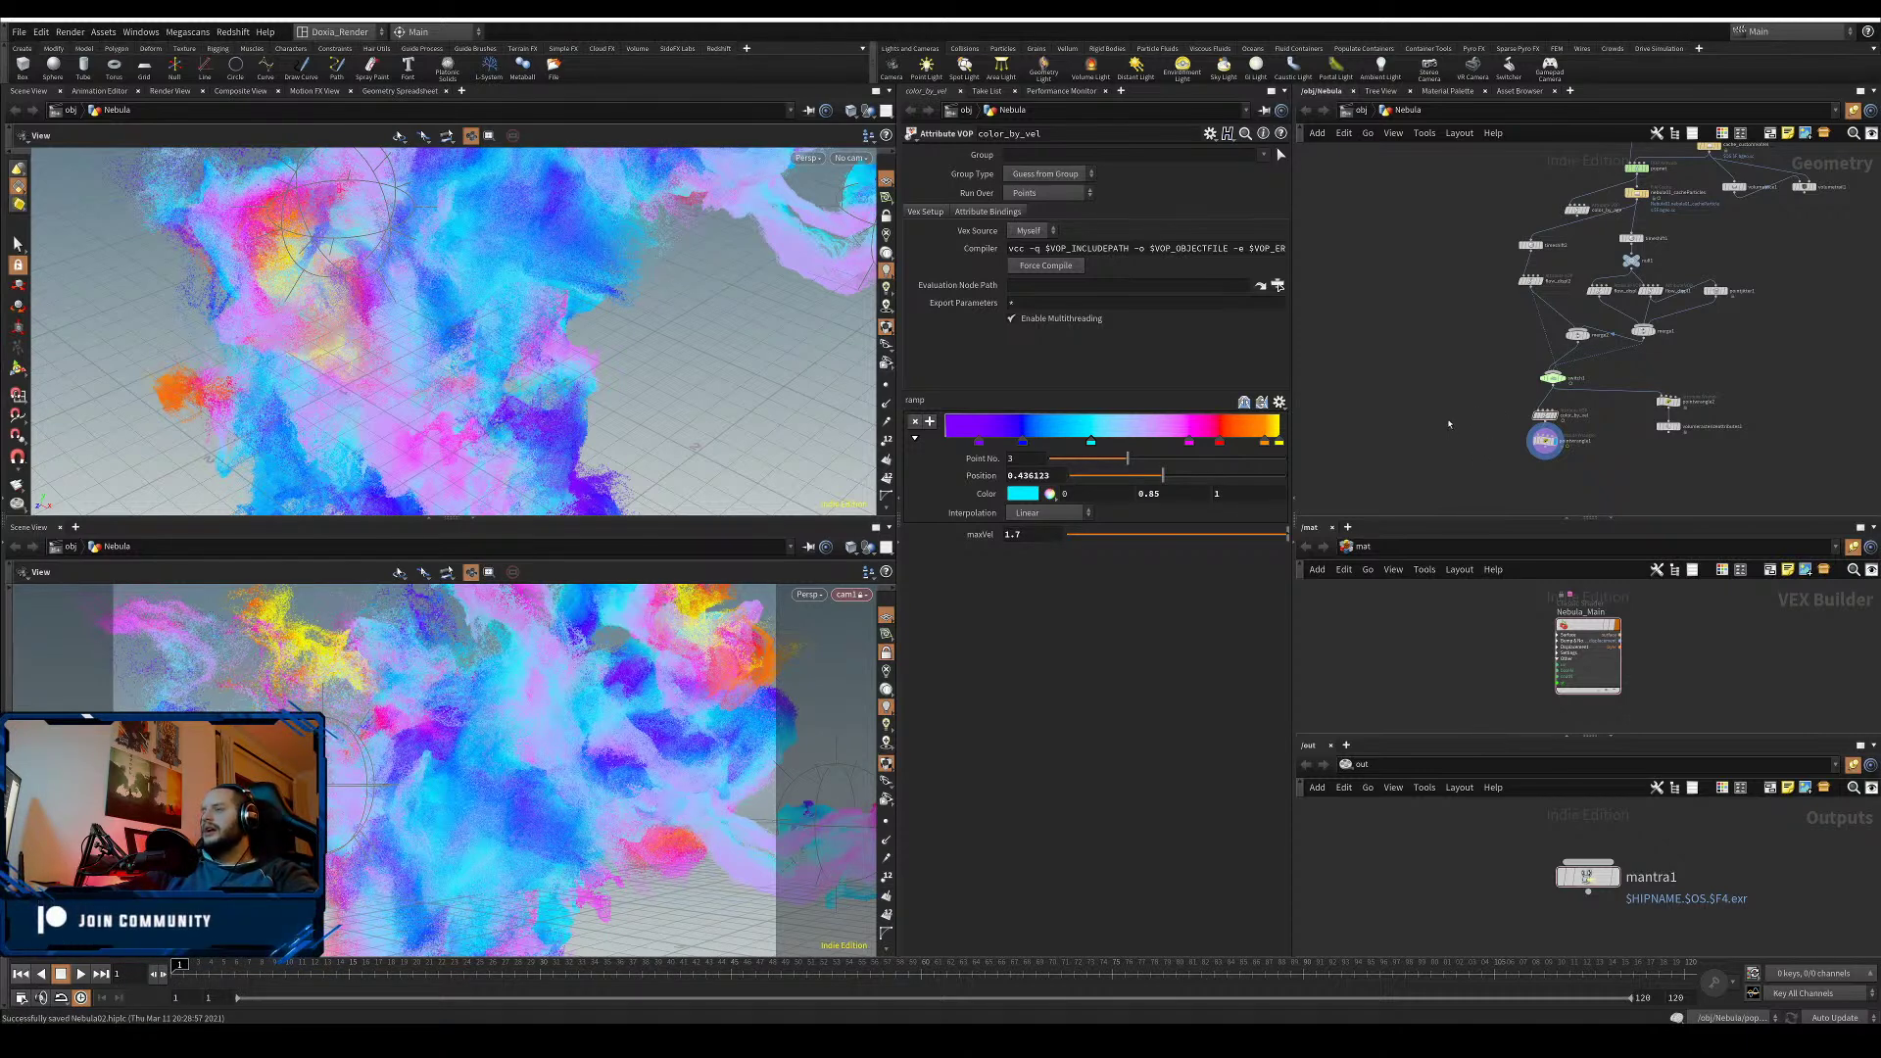
{"action": "middle_click_drag", "start_coordinate": [1442, 375], "coordinate": [1330, 474]}
{"action": "scroll", "coordinate": [1688, 366], "scroll_direction": "up", "scroll_amount": 2}
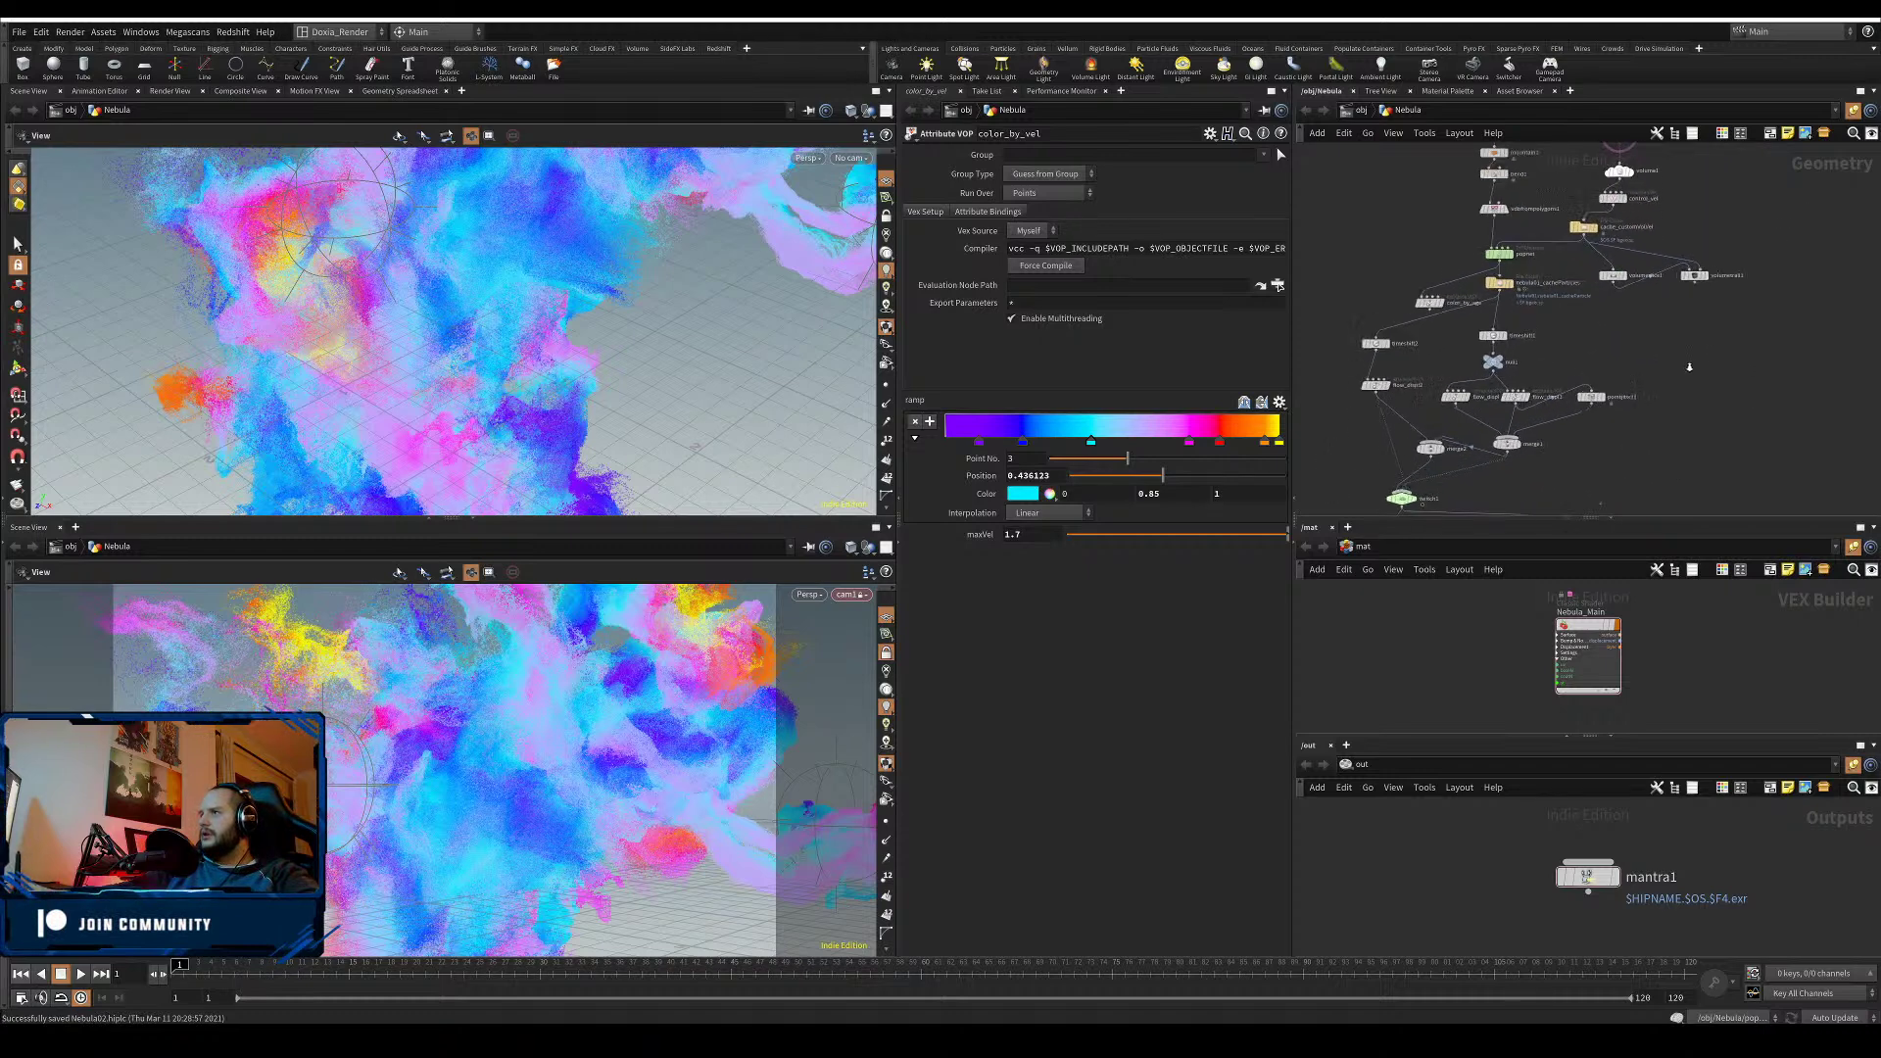
{"action": "middle_click_drag", "start_coordinate": [1688, 365], "coordinate": [1746, 350]}
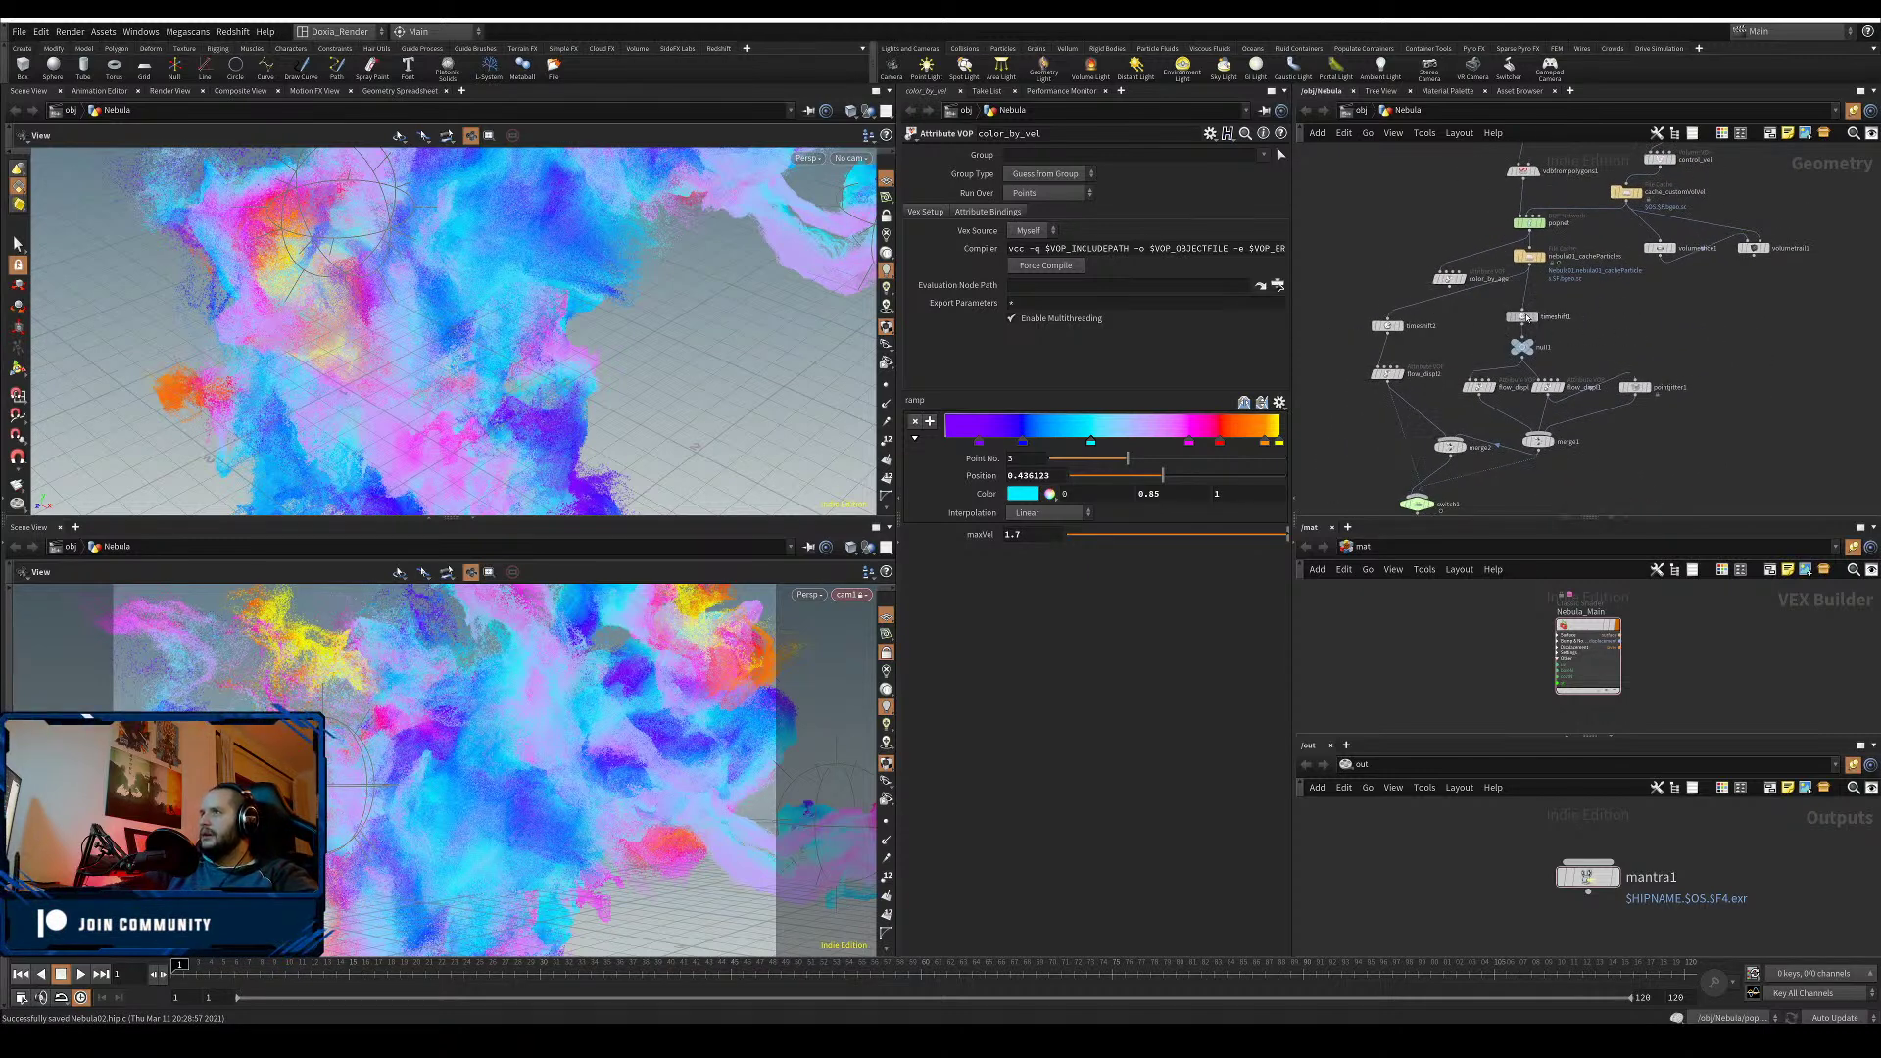
- Duplicate timeshift1 as timeshift3 with Frame set to 110
{"action": "left_click_drag", "start_coordinate": [1524, 317], "coordinate": [1605, 319], "text": "alt"}
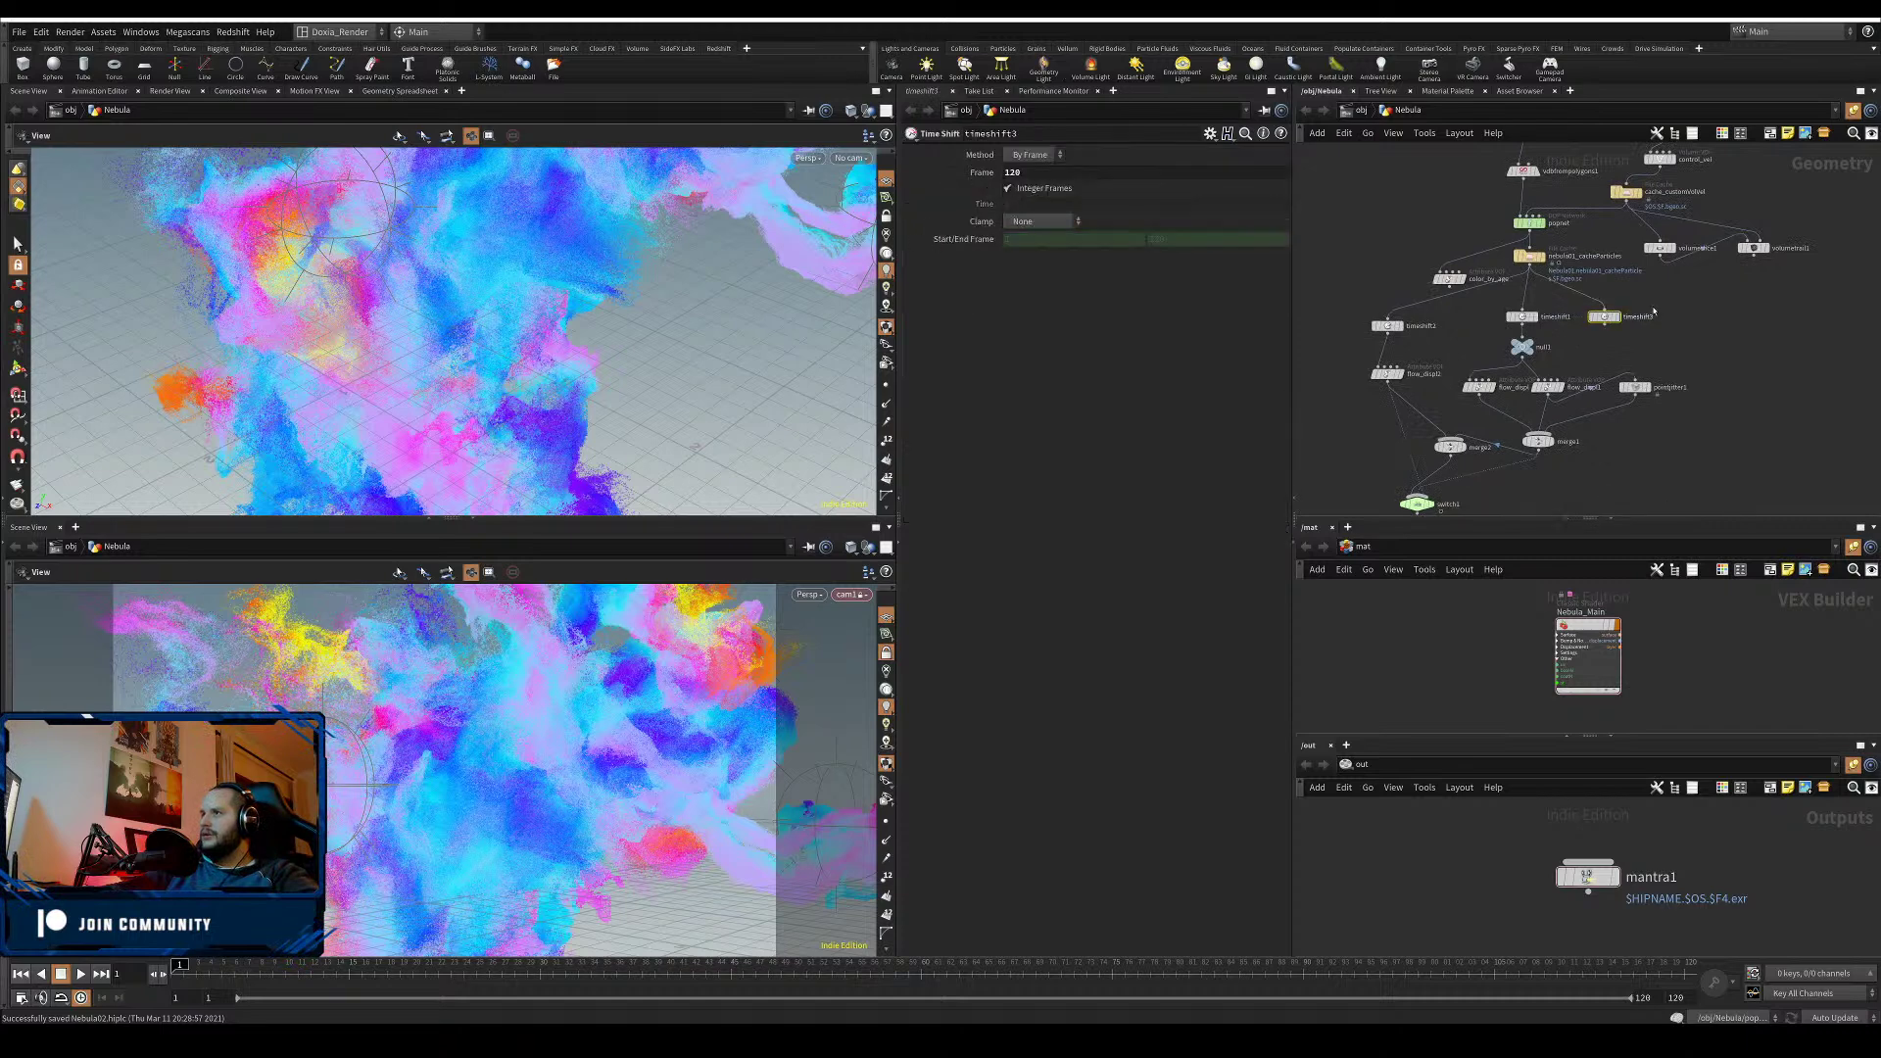
{"action": "left_click", "coordinate": [1015, 173]}
{"action": "type", "text": "110"}
{"action": "key", "text": "Return"}
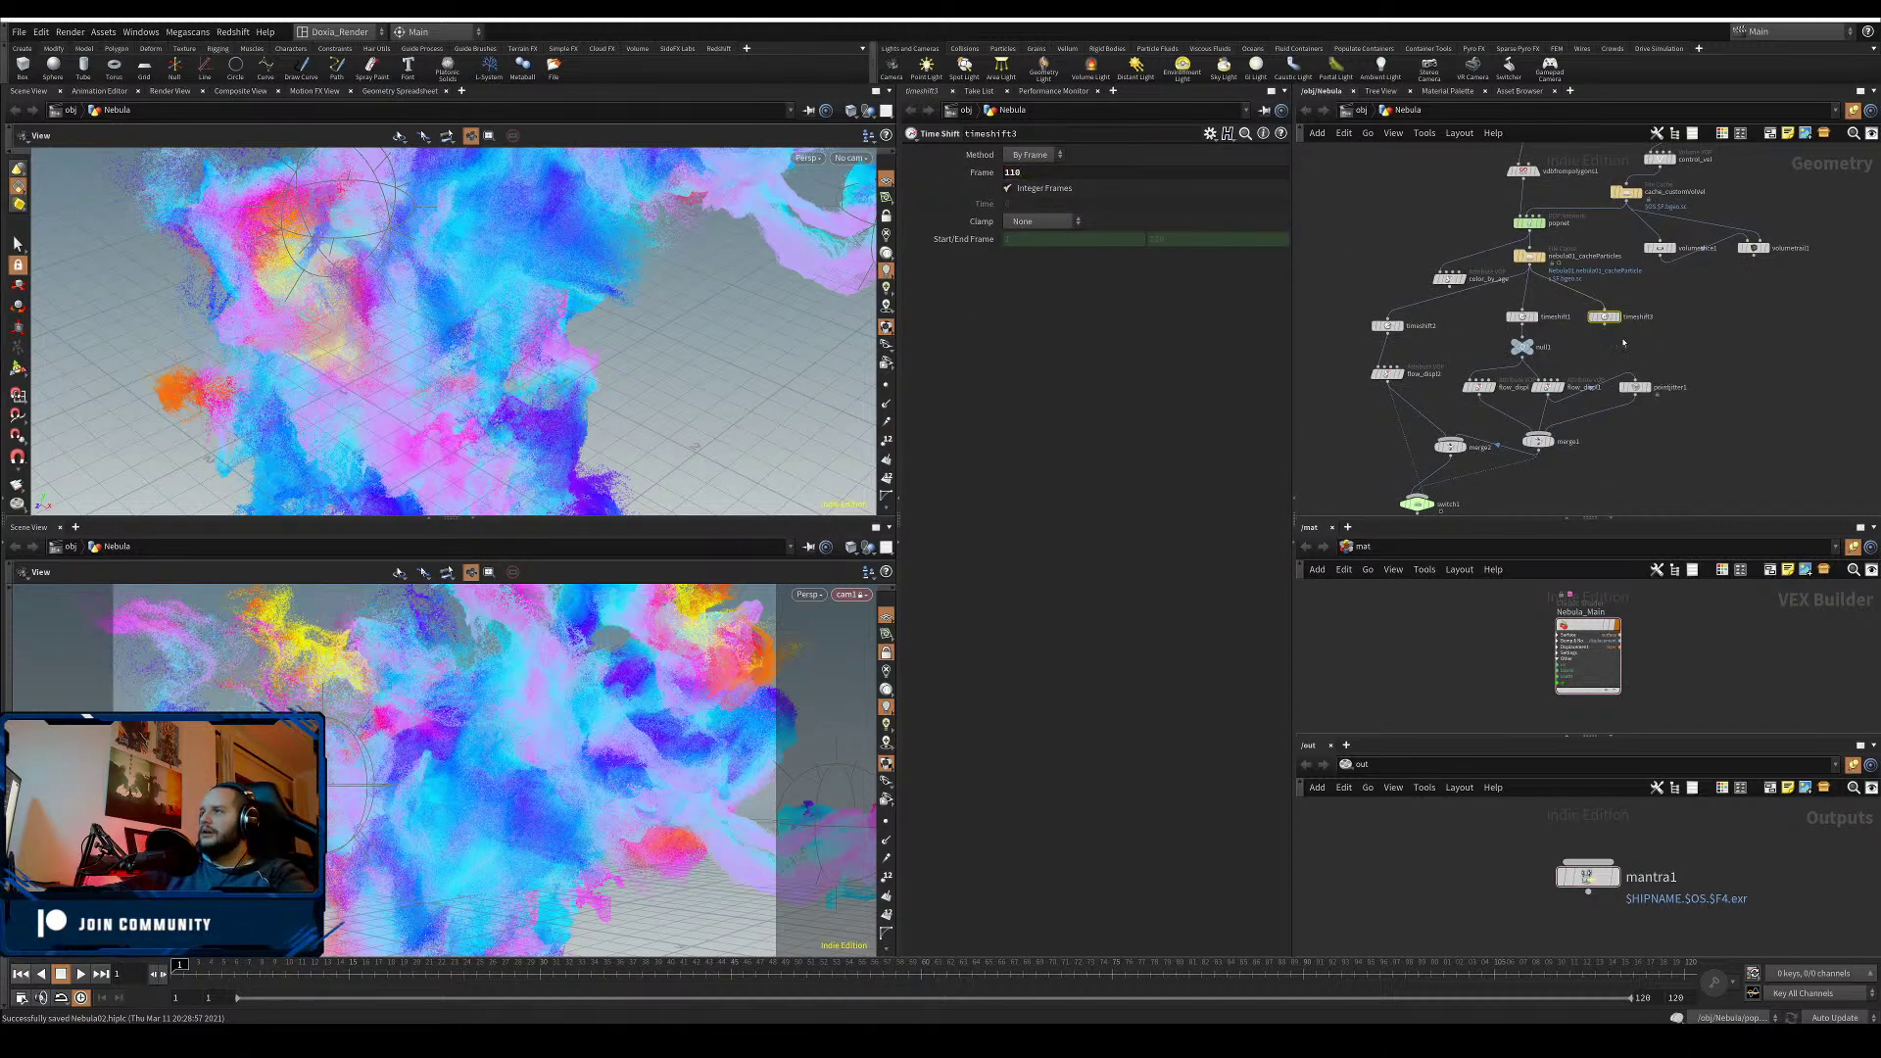
- Add a merge3 node combining timeshift1 and timeshift3, and feed it into null1
{"action": "key", "text": "Tab"}
{"action": "type", "text": "merge"}
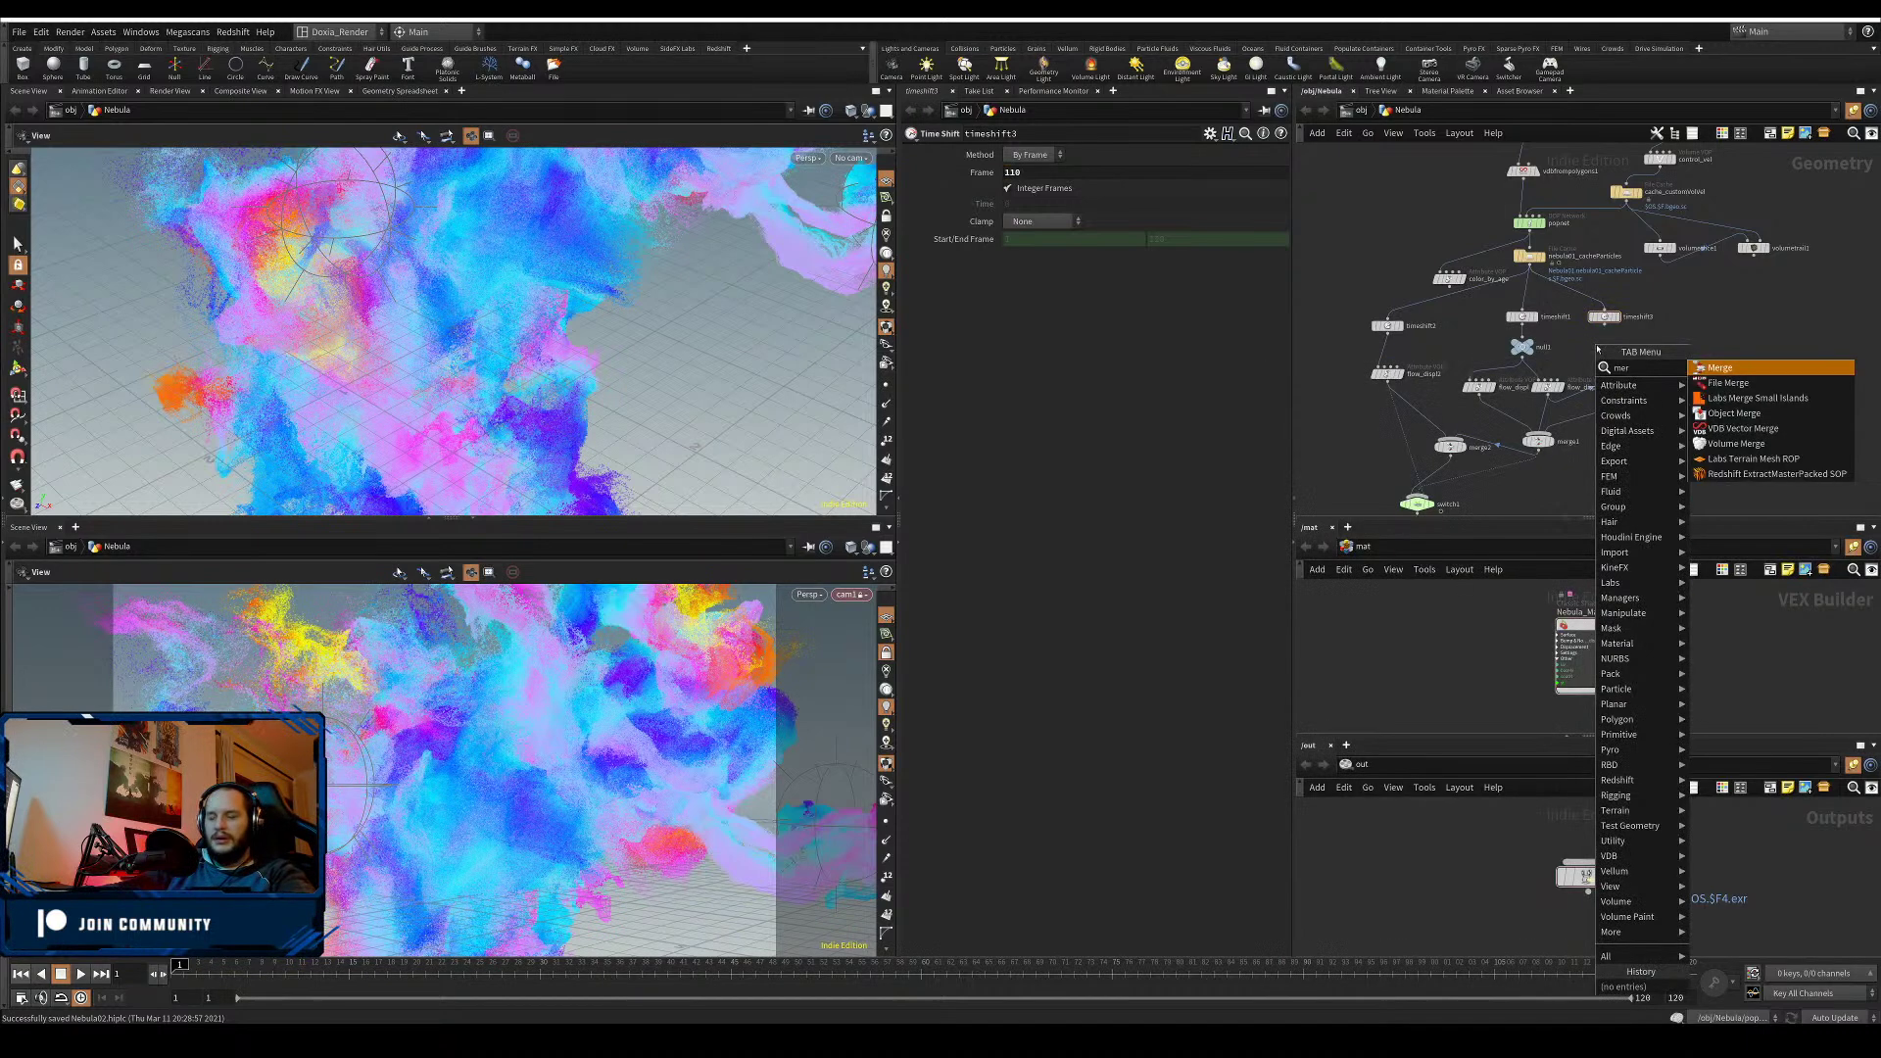
{"action": "left_click", "coordinate": [1719, 366]}
{"action": "left_click", "coordinate": [1585, 347]}
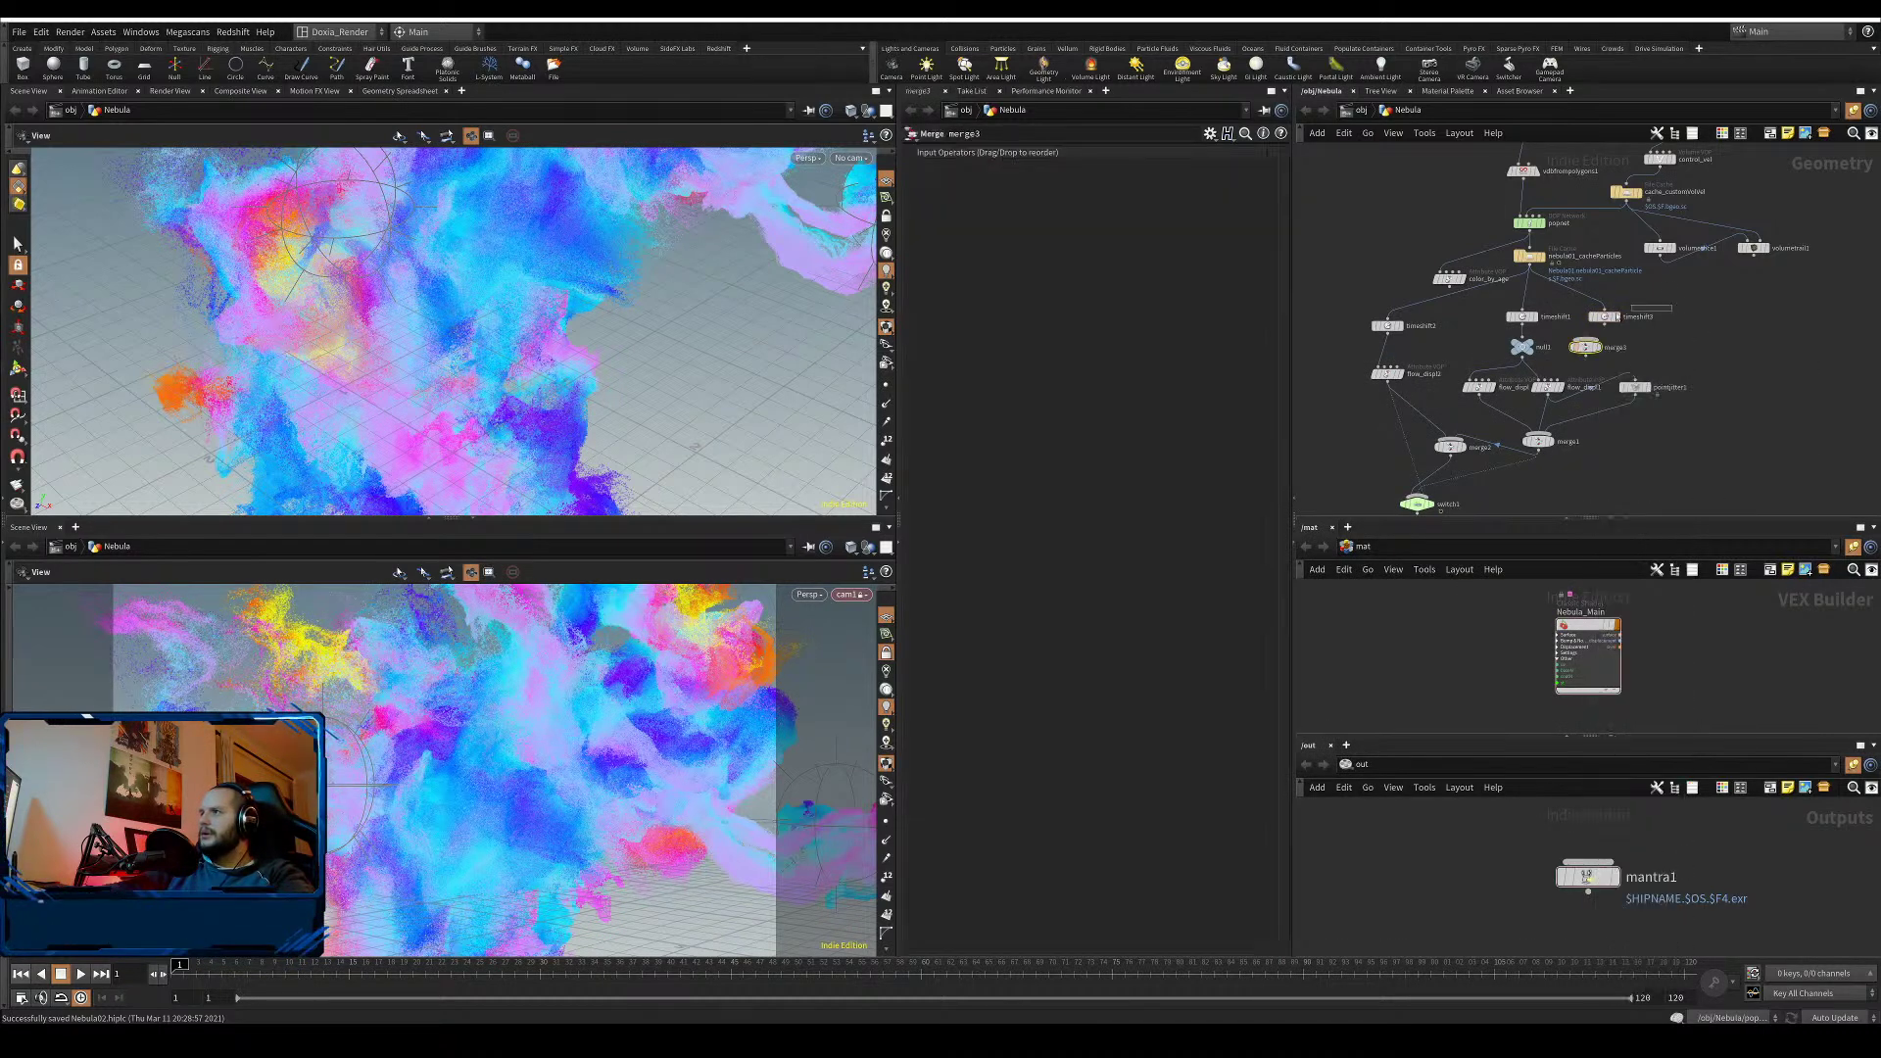
{"action": "left_click_drag", "start_coordinate": [1672, 306], "coordinate": [1529, 320]}
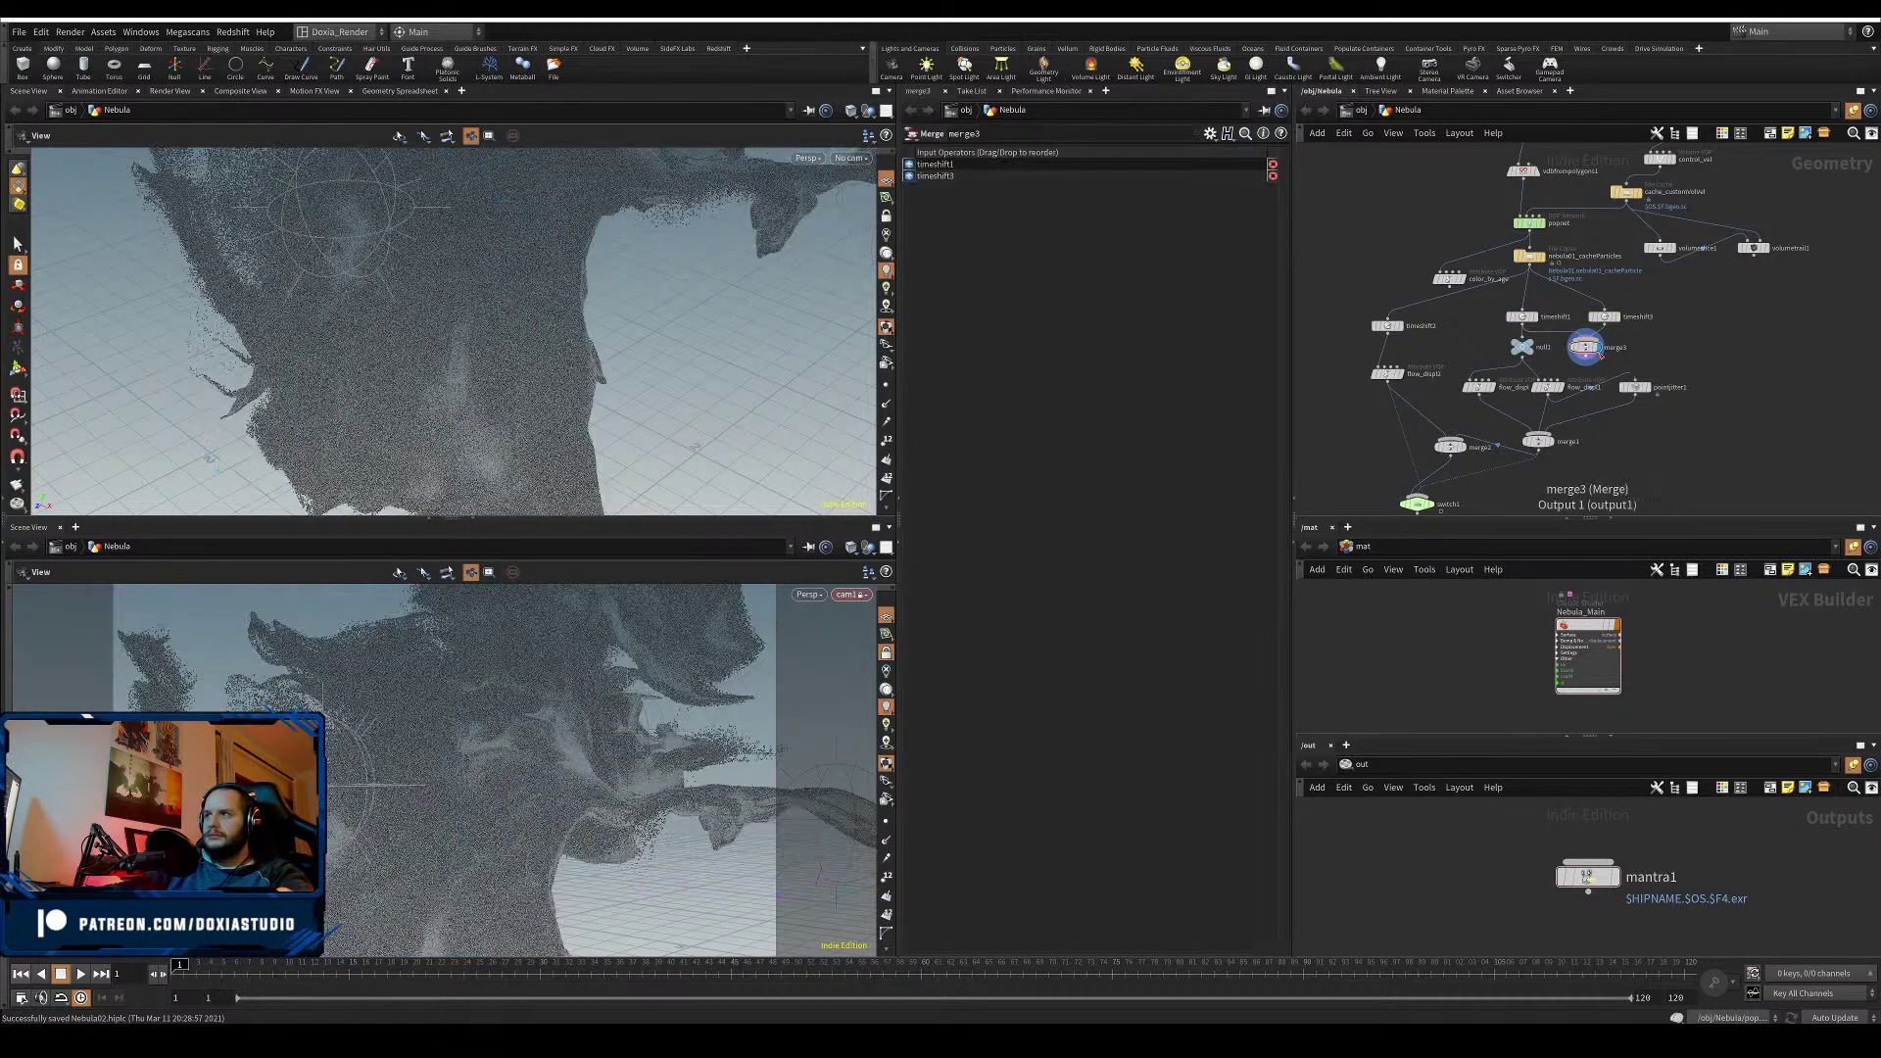
{"action": "middle_click", "coordinate": [1585, 347]}
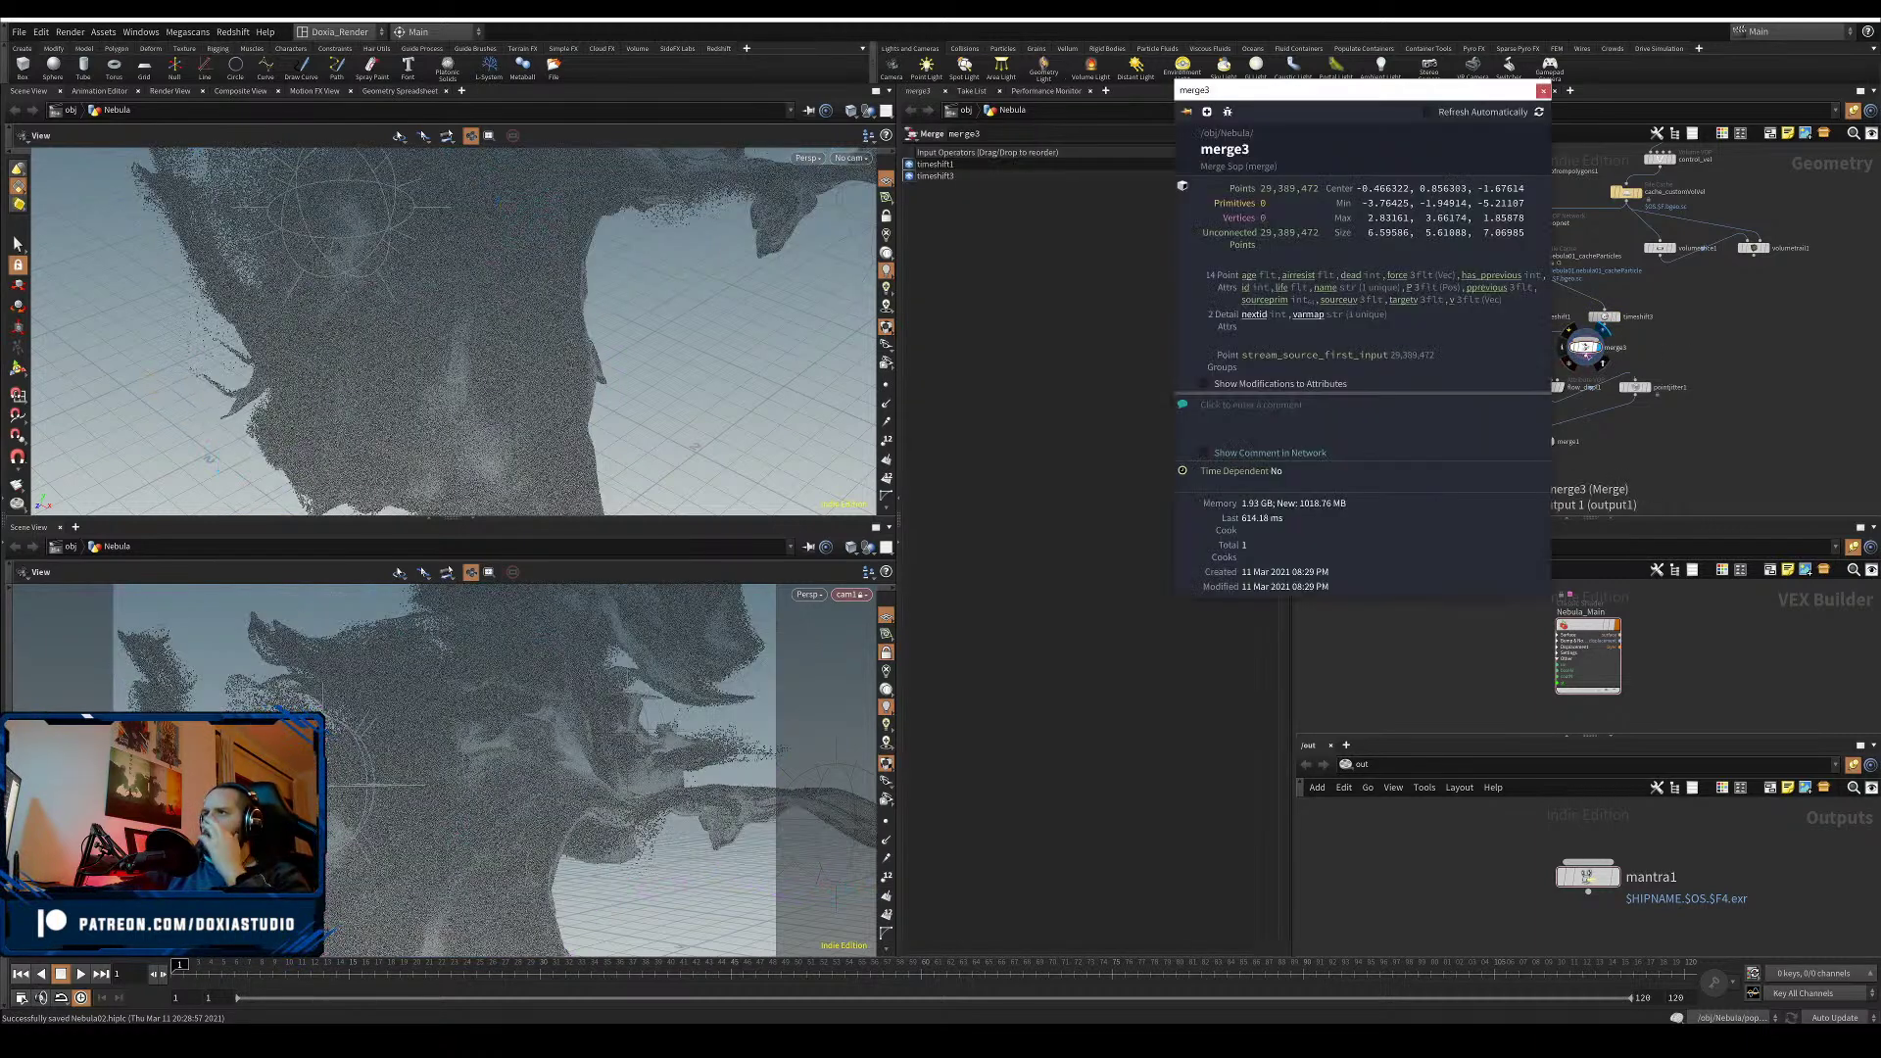
{"action": "left_click_drag", "start_coordinate": [1585, 360], "coordinate": [1522, 338]}
{"action": "middle_click_drag", "start_coordinate": [1715, 444], "coordinate": [1784, 312]}
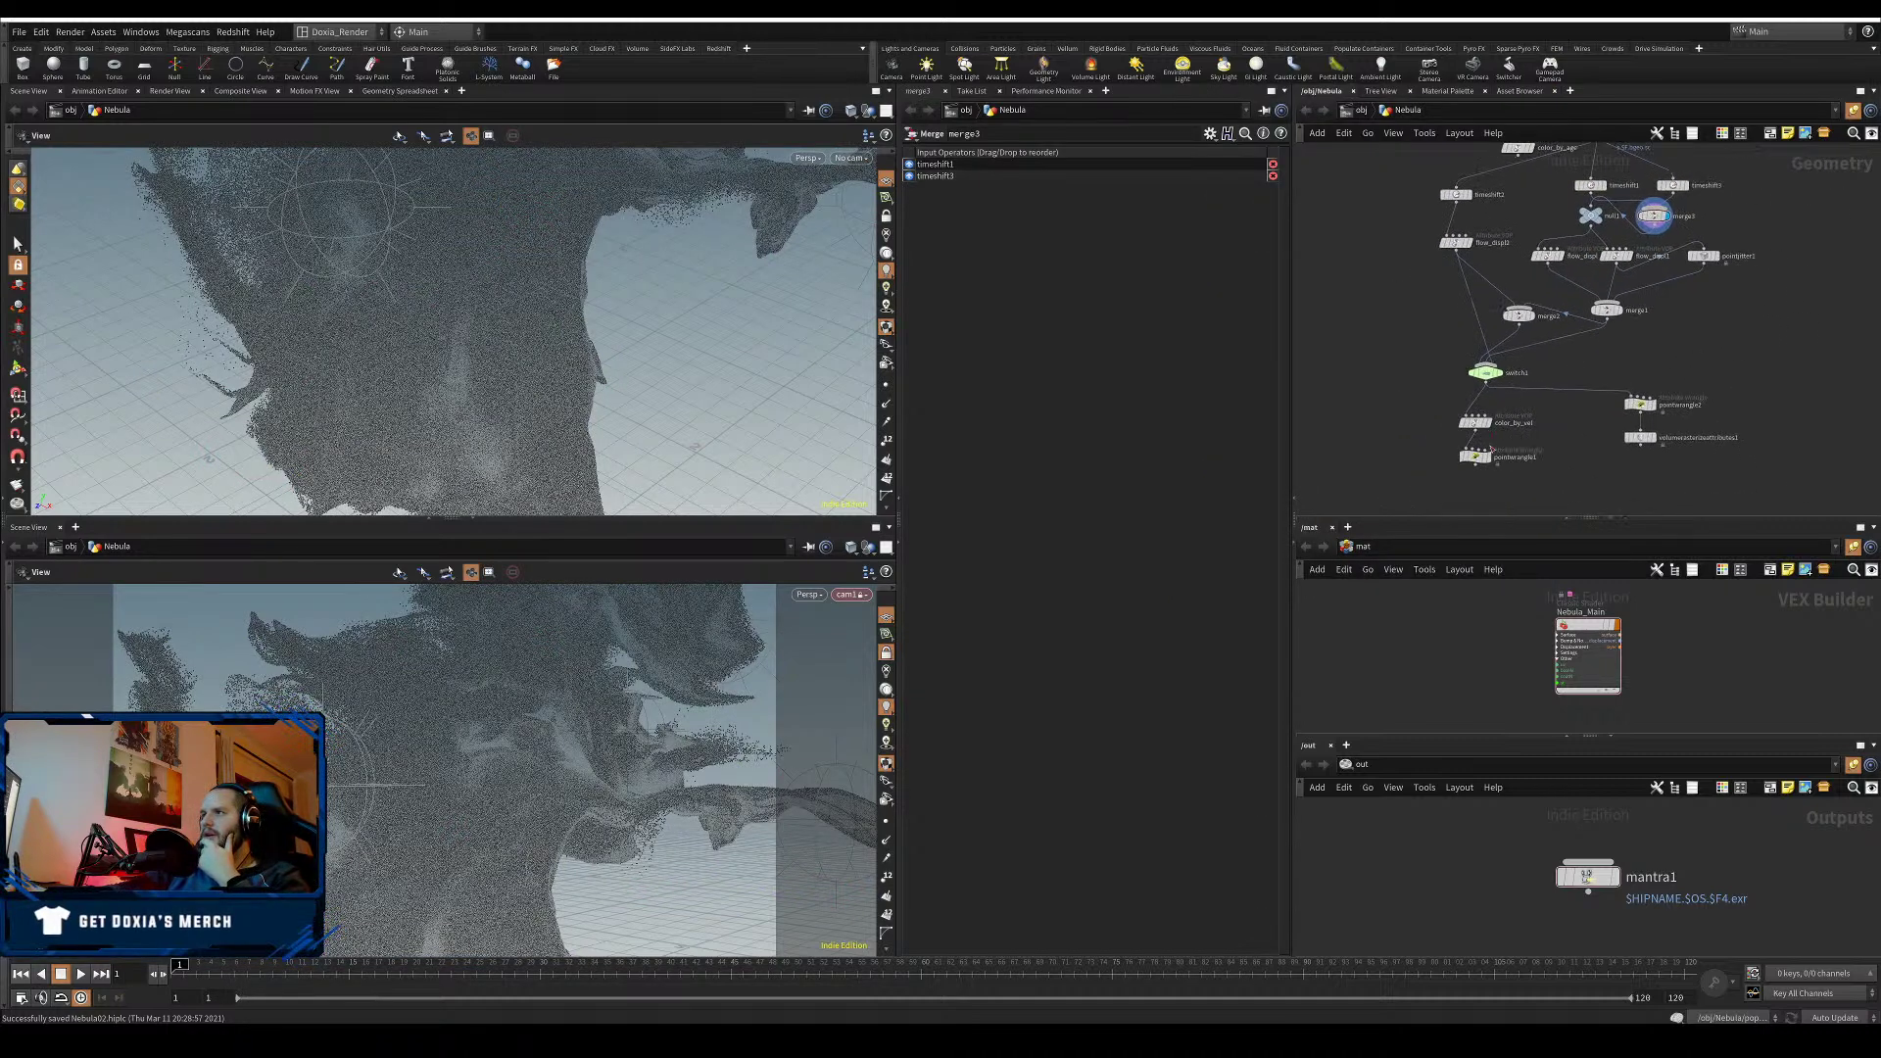
- Display pointwrangle1 so the merged nebula shows its ramp colours, and save Nebula02.hiplc
{"action": "mouse_move", "coordinate": [1493, 465]}
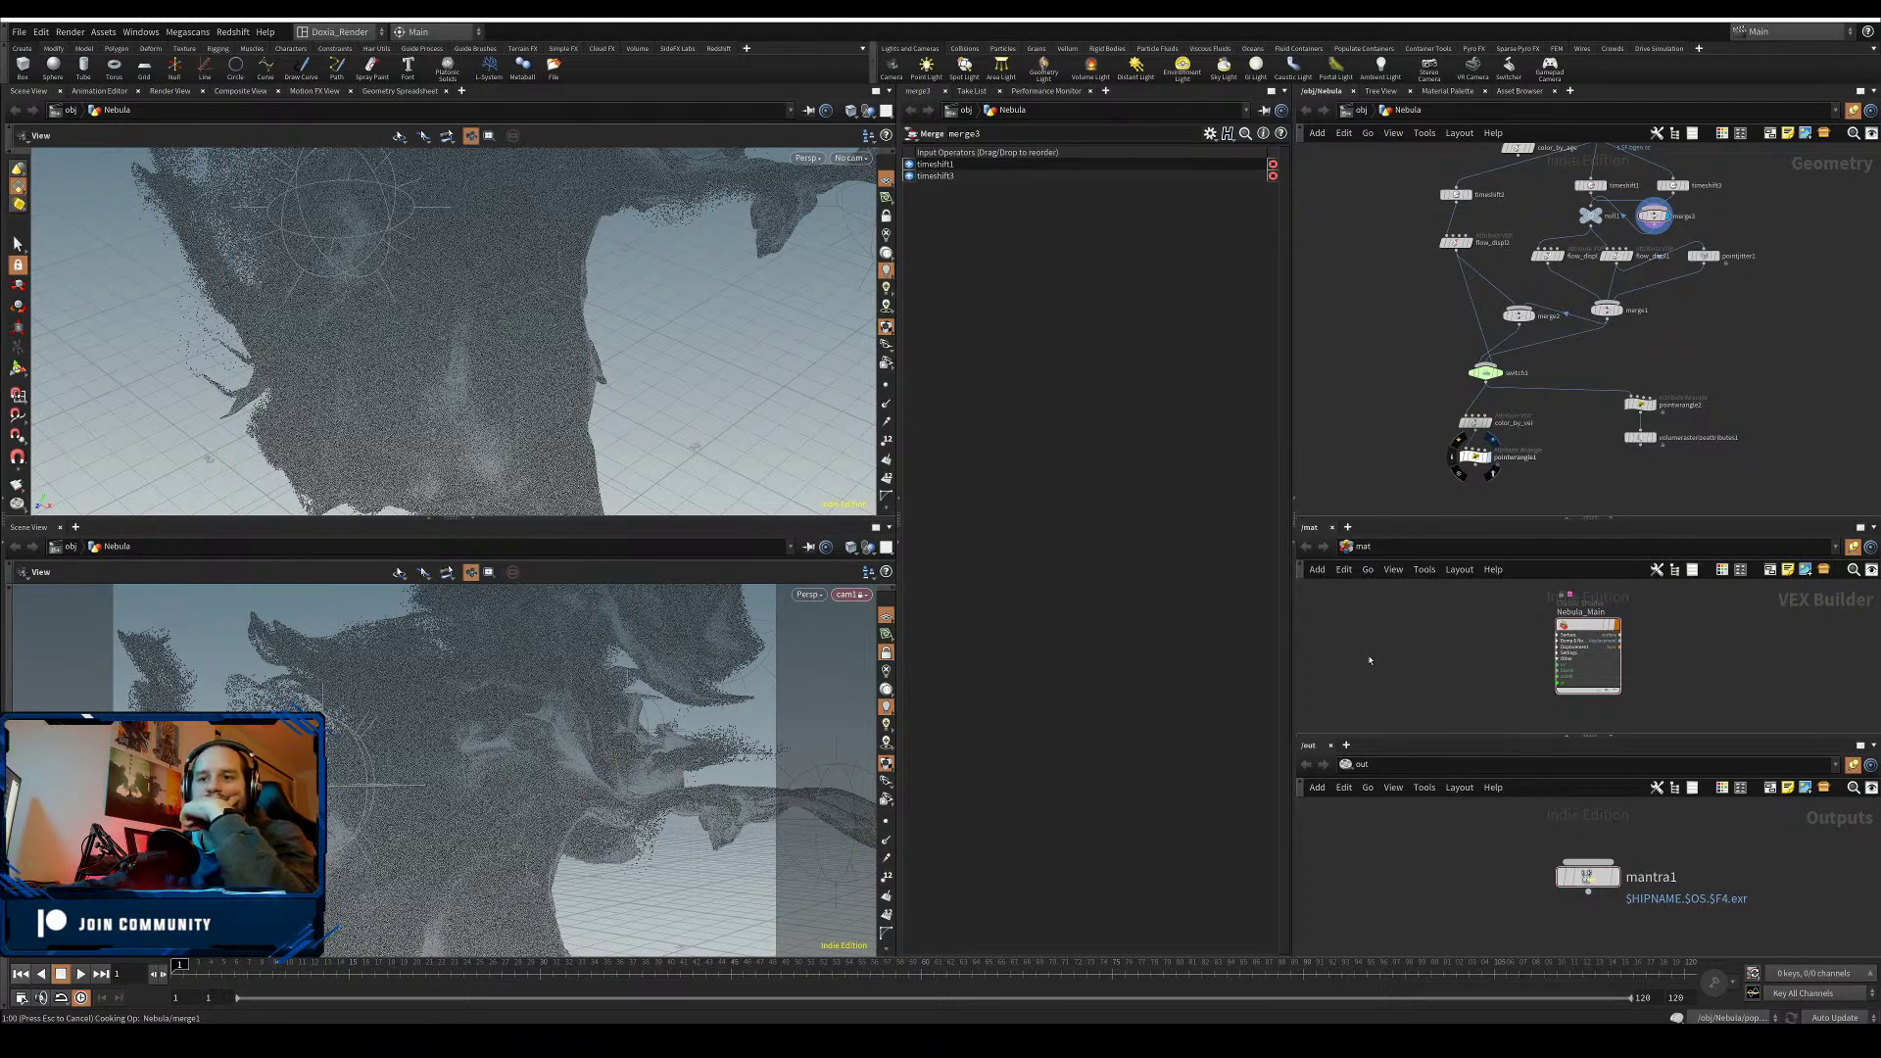
{"action": "key", "text": "ctrl+s"}
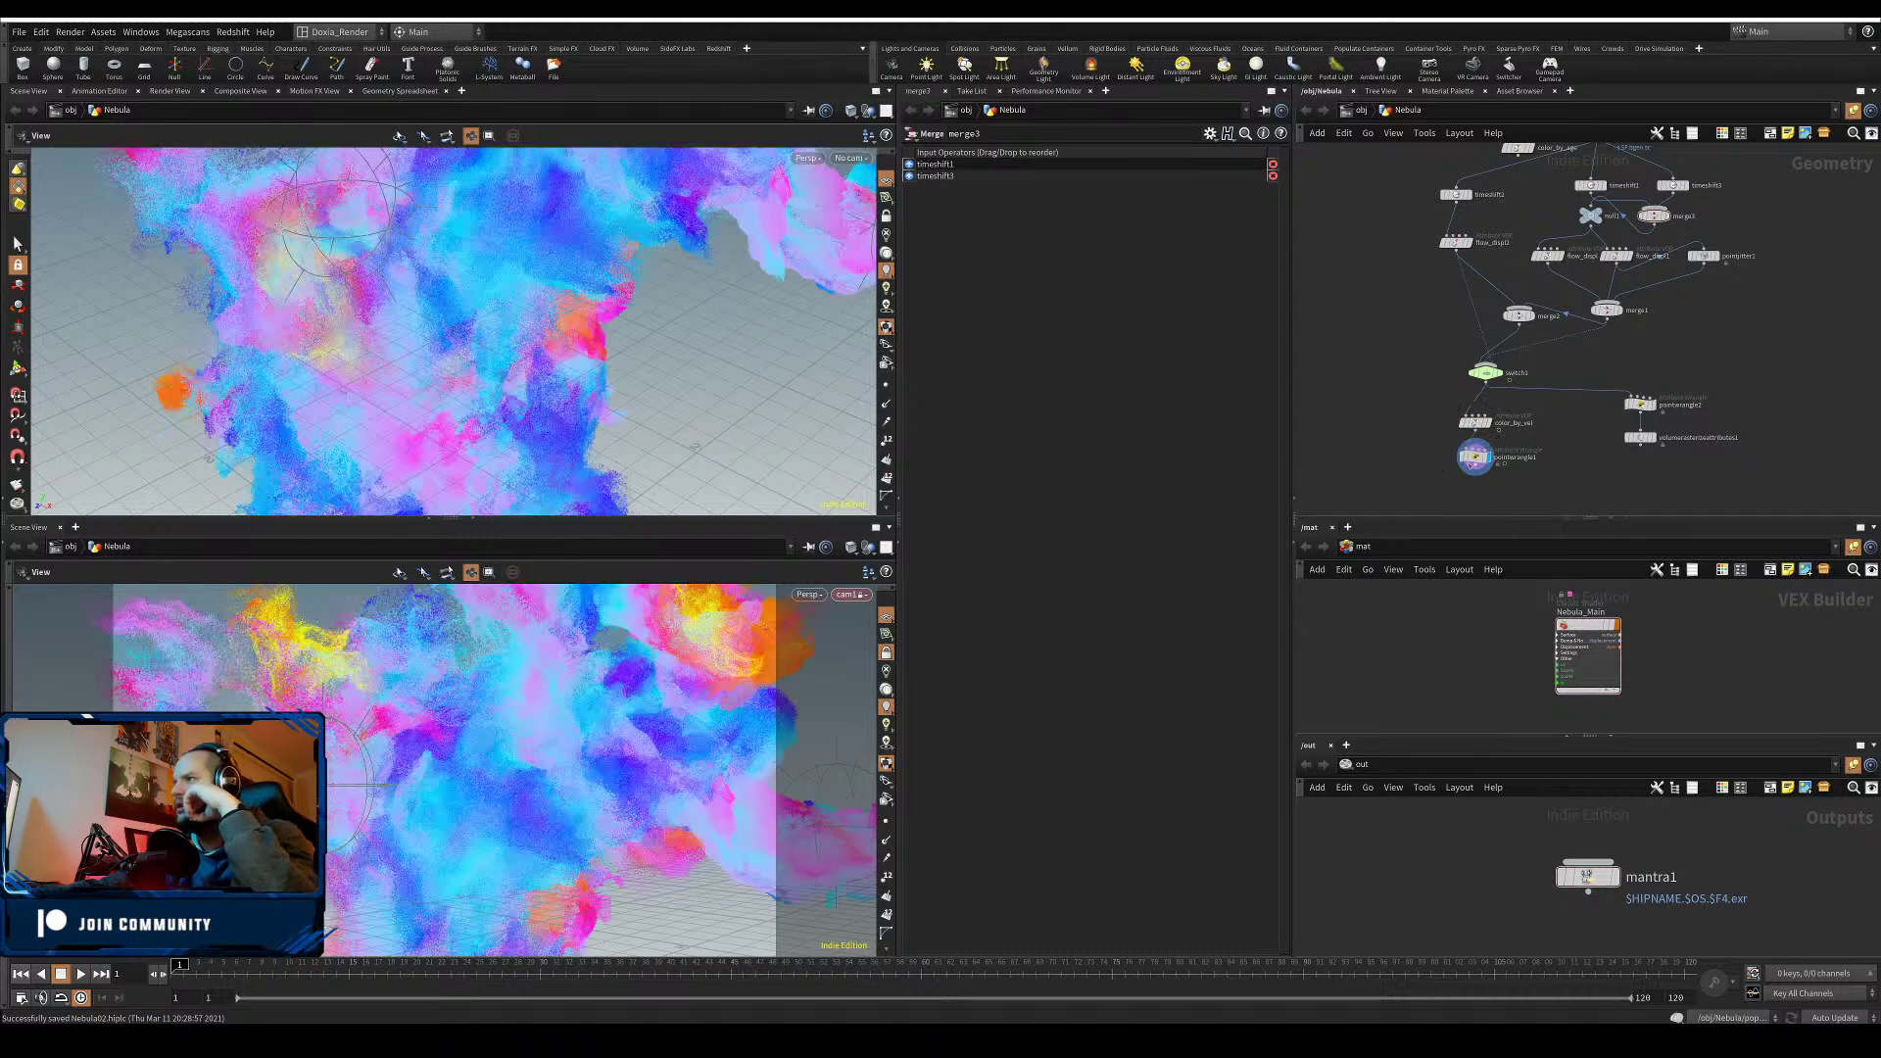
- Inspect pointwrangle1's node information, then save the scene
{"action": "left_click", "coordinate": [1454, 458]}
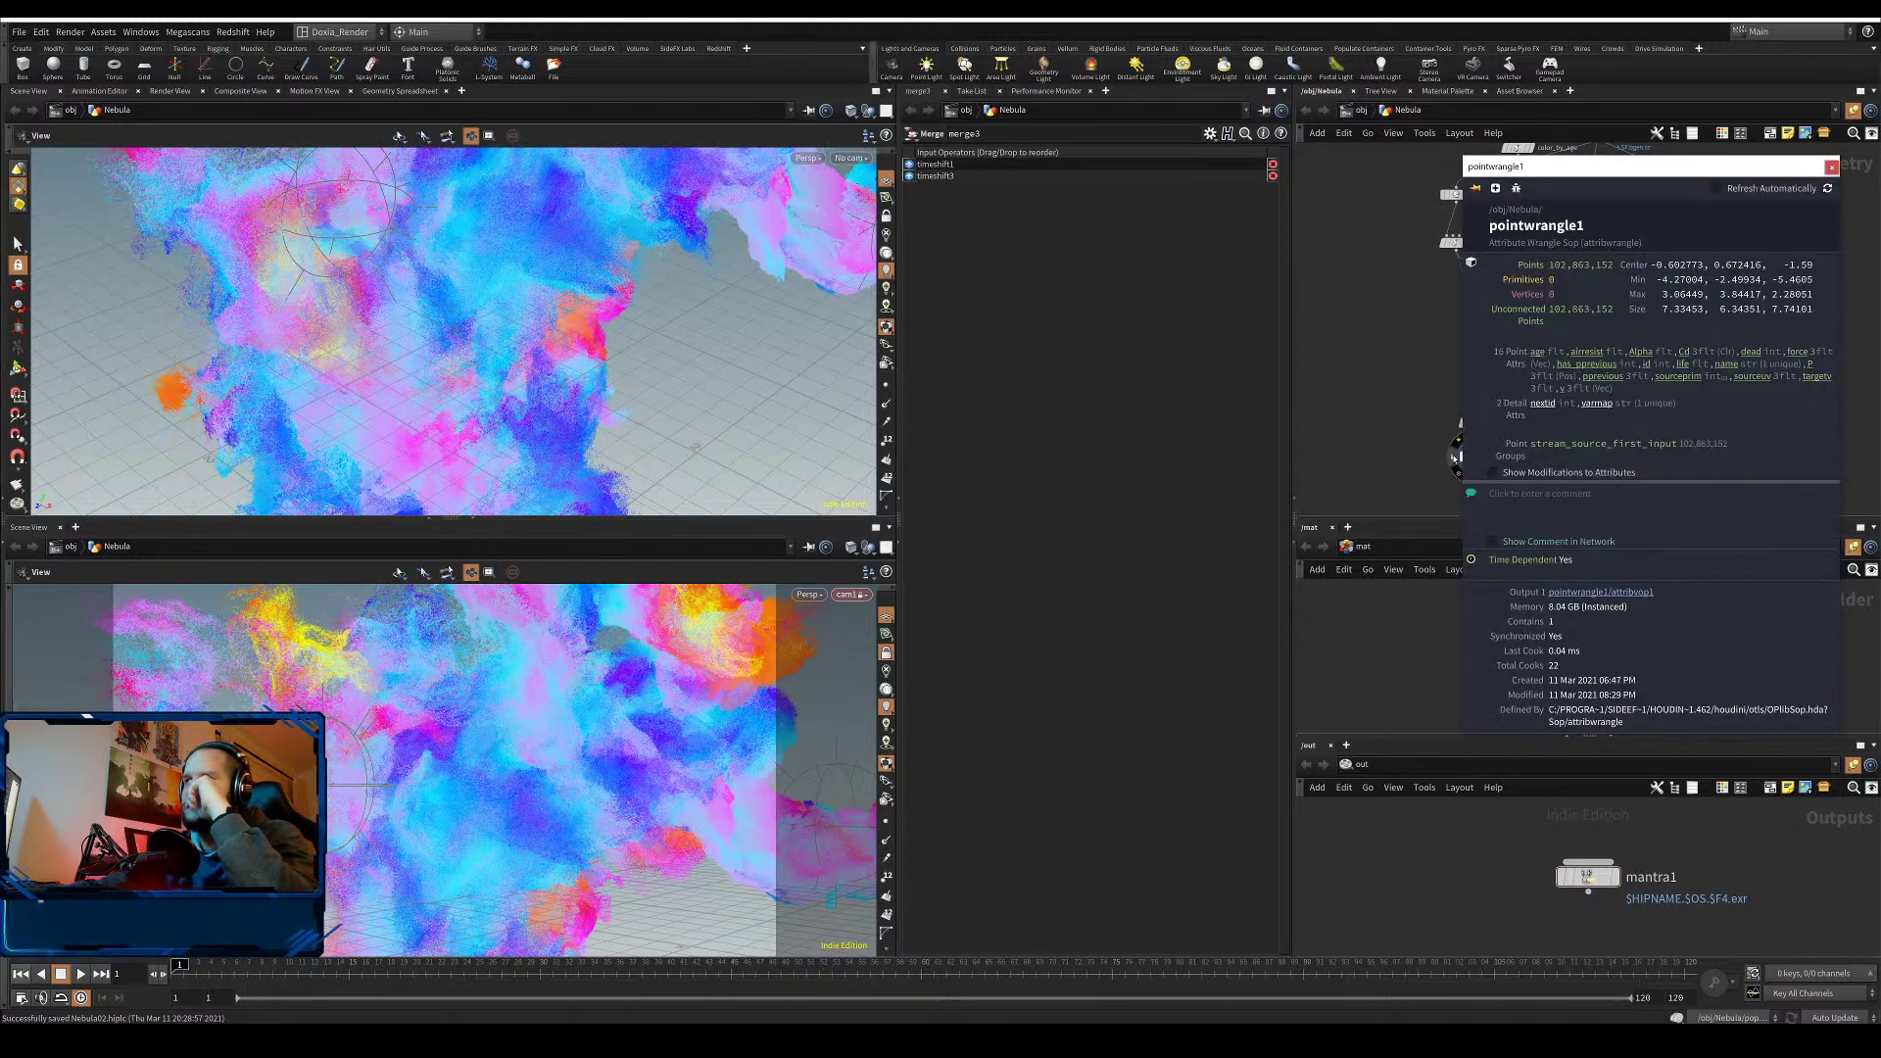
{"action": "left_click", "coordinate": [1391, 431]}
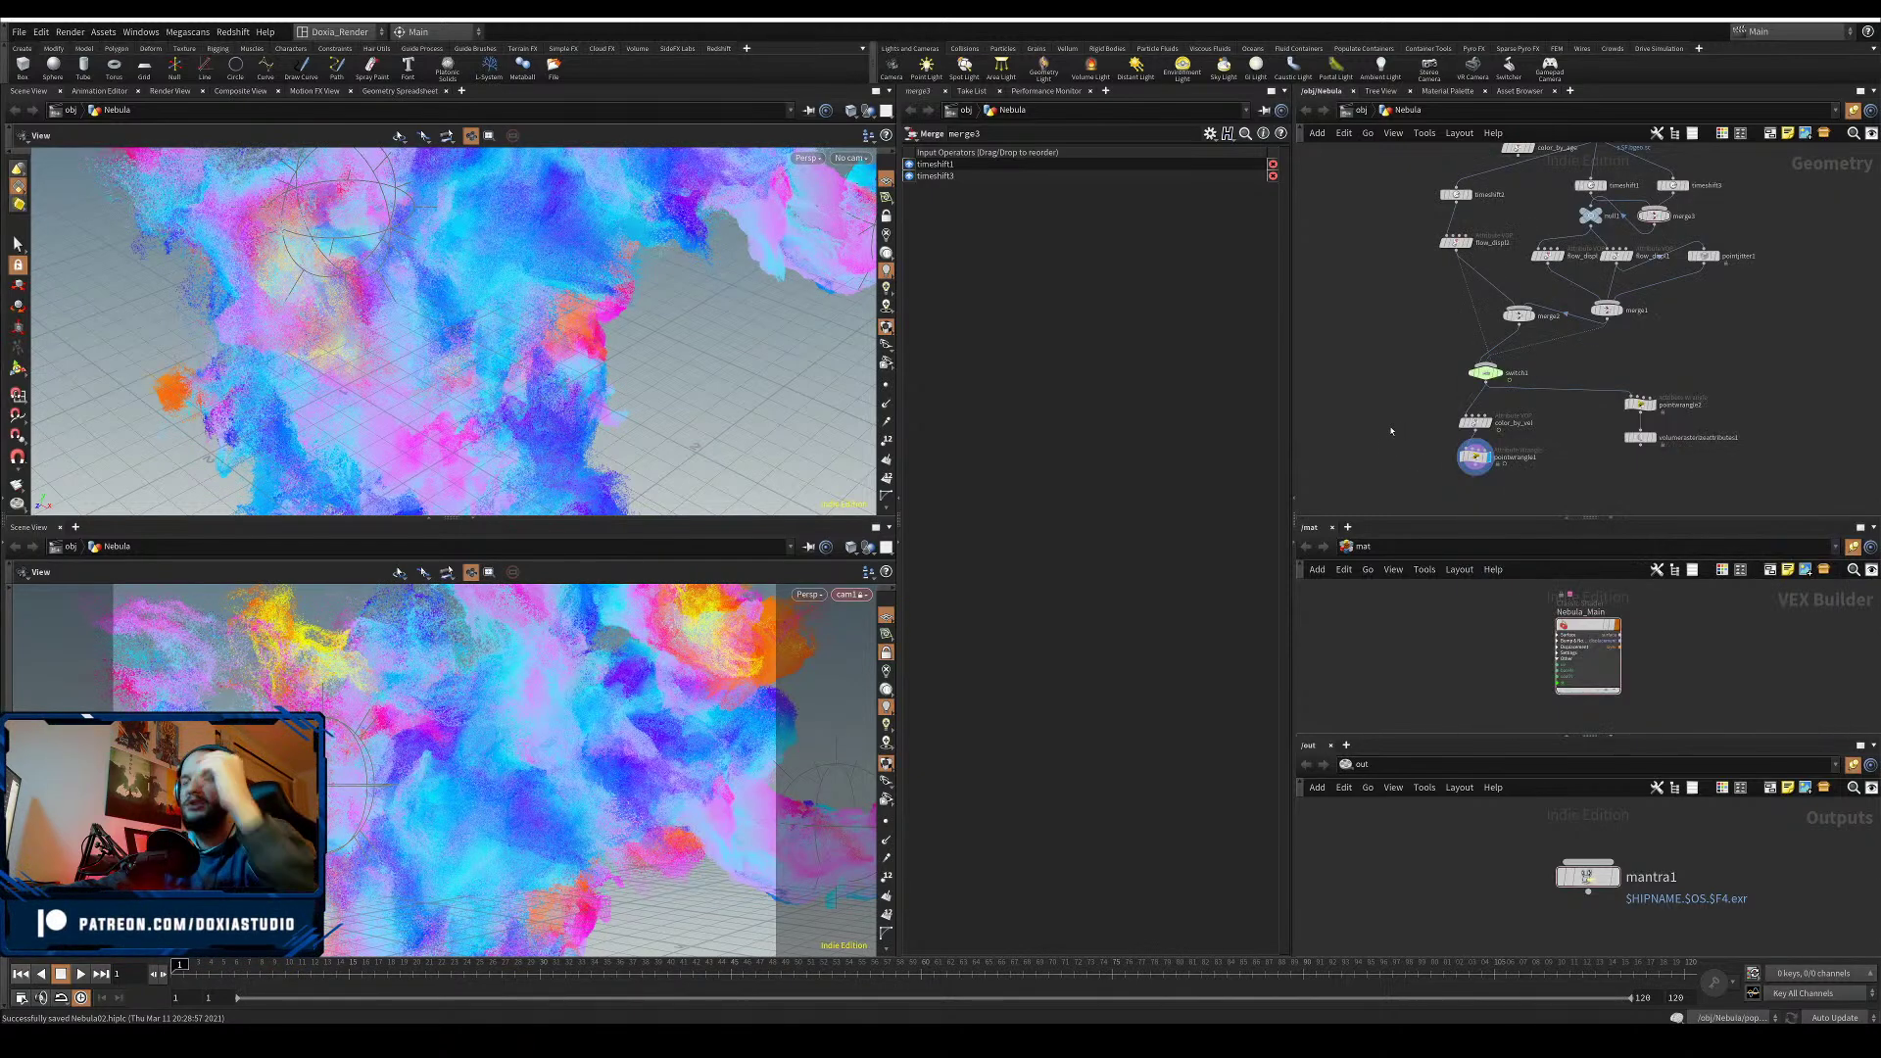
{"action": "key", "text": "ctrl+s"}
{"action": "key", "text": "ctrl+s"}
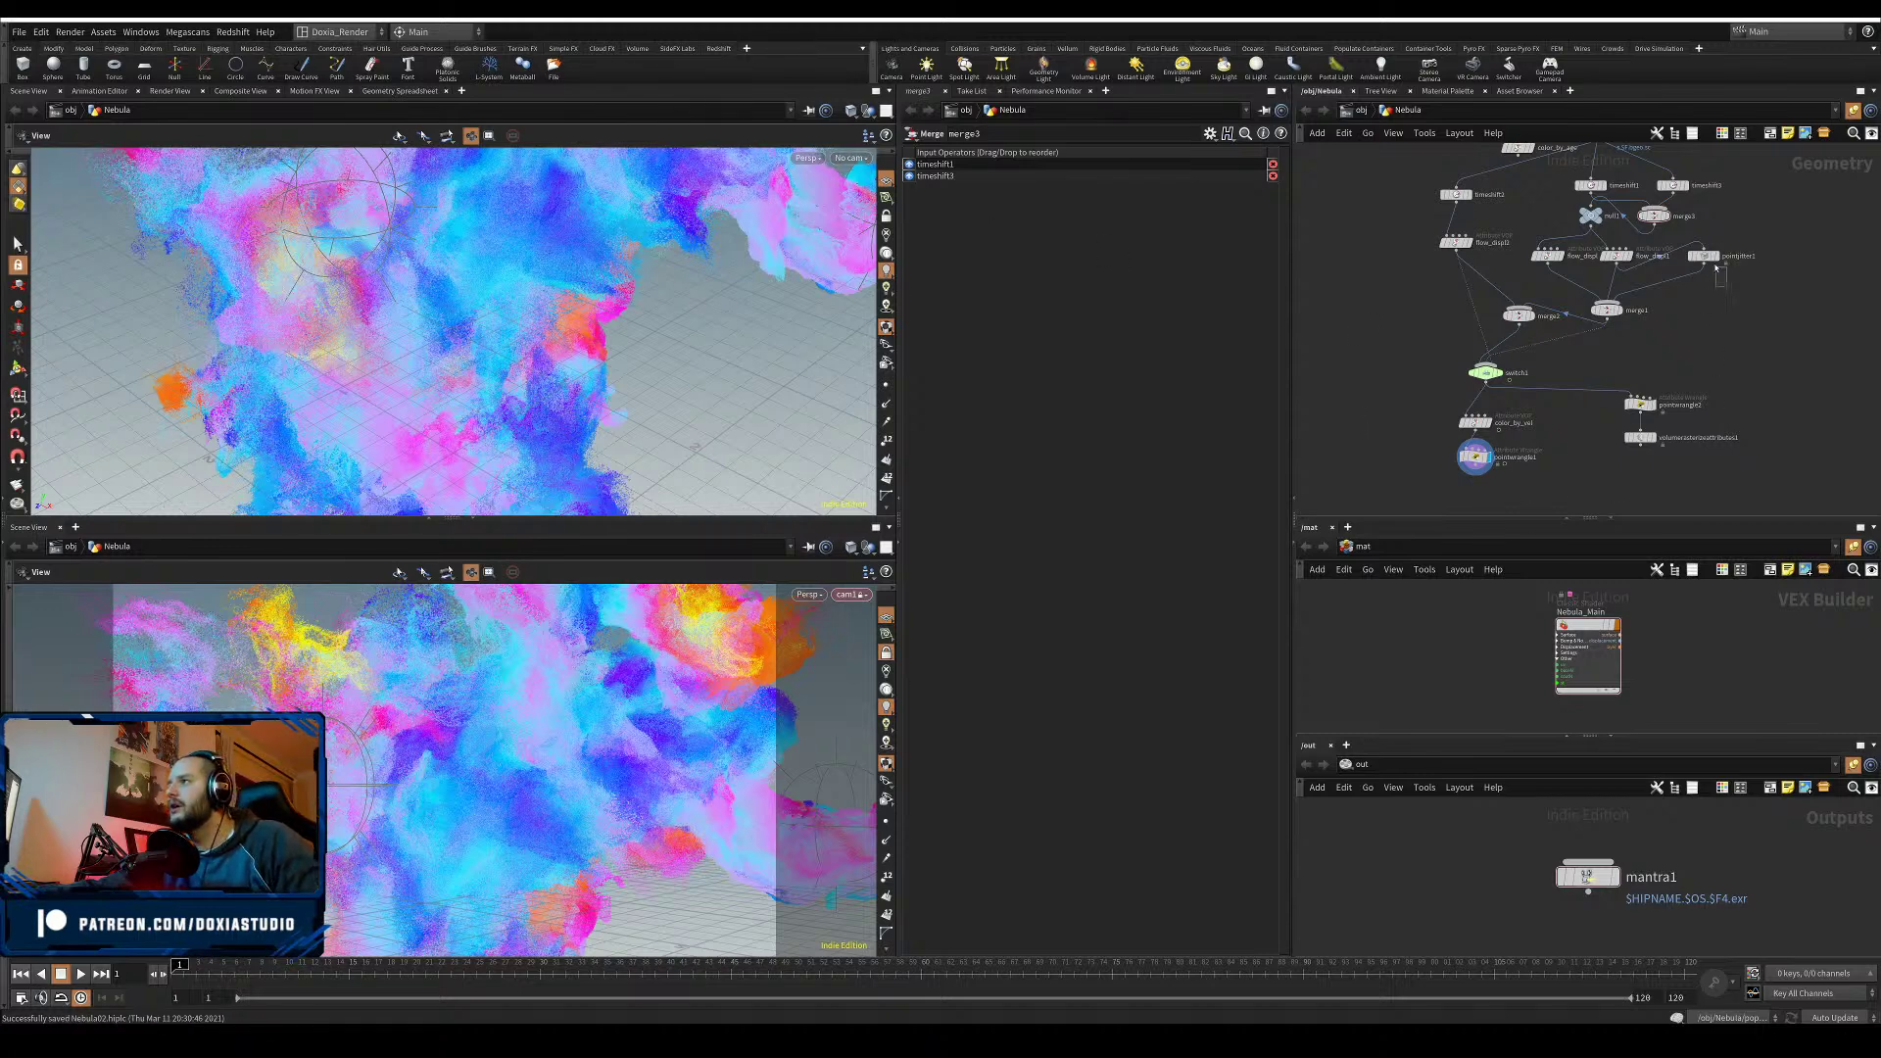
- Keep pointjitter1 Scale at 0.005, turn off Update Normals, recook and save
{"action": "left_click", "coordinate": [1705, 256]}
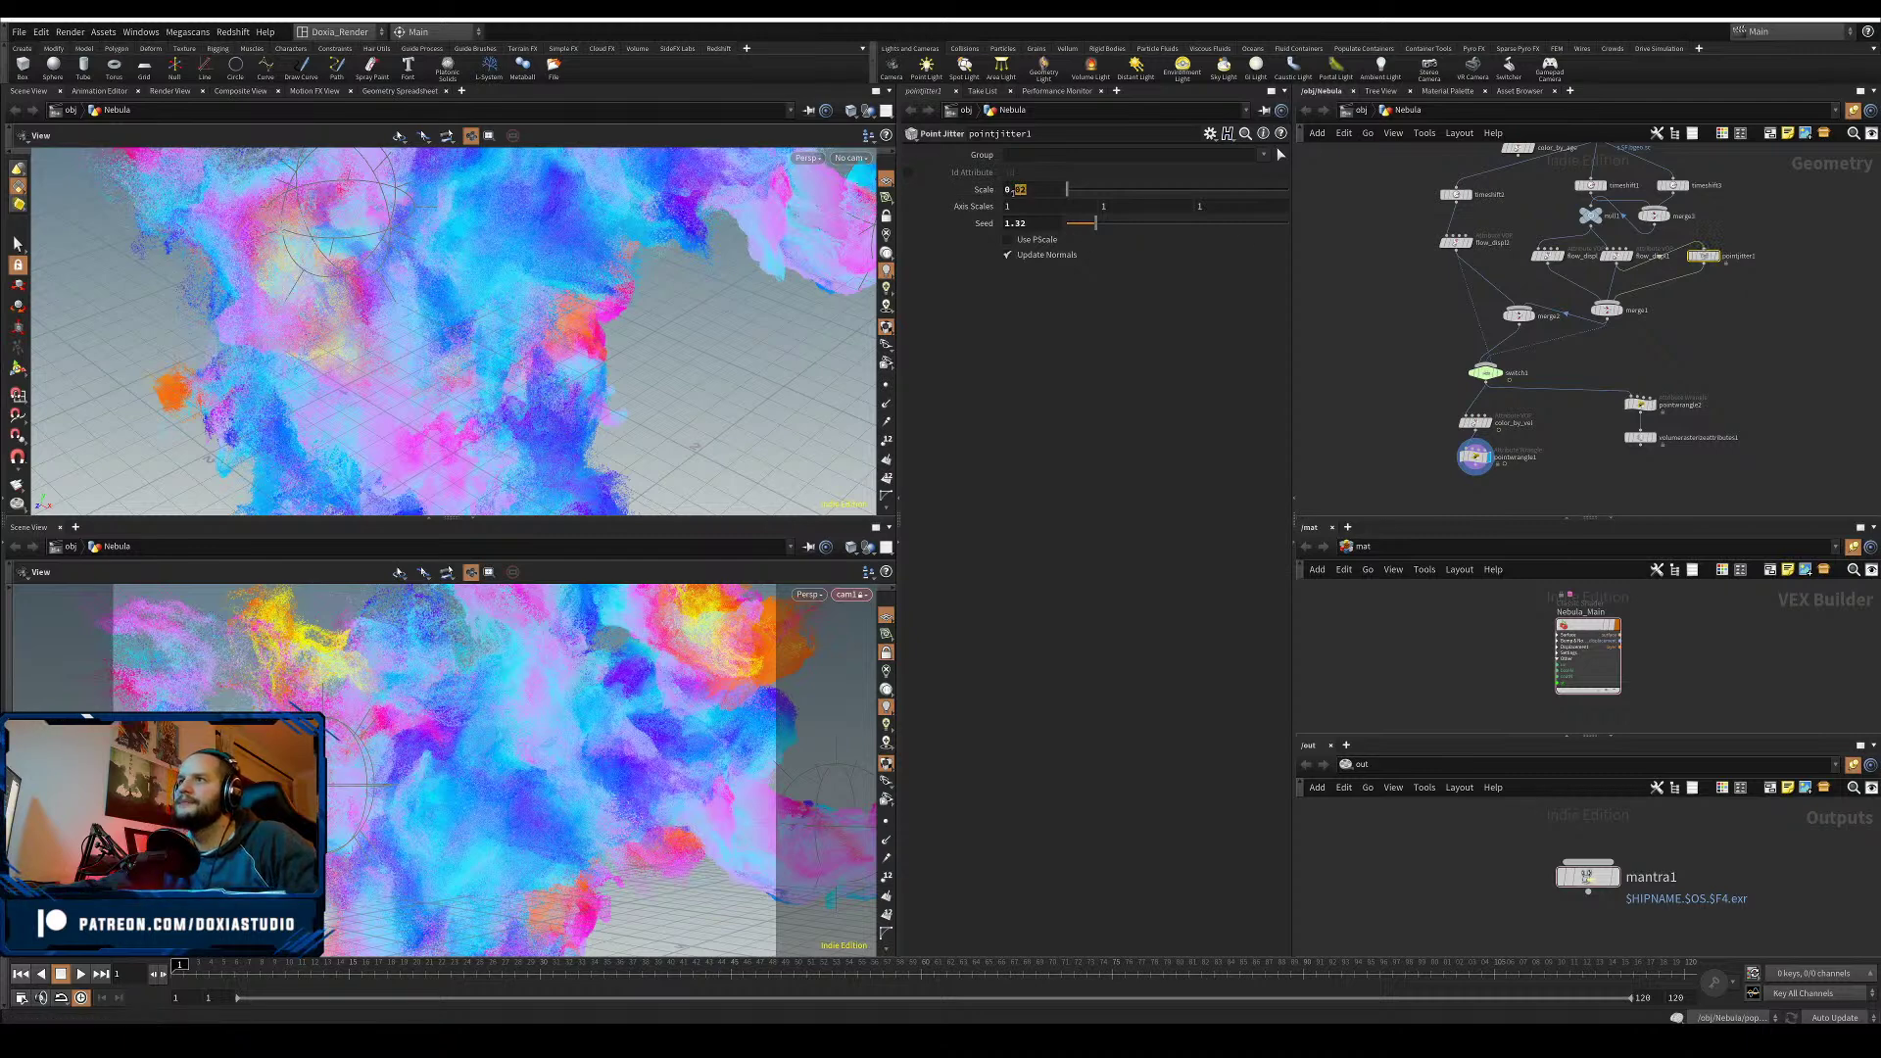
{"action": "left_click", "coordinate": [1022, 190]}
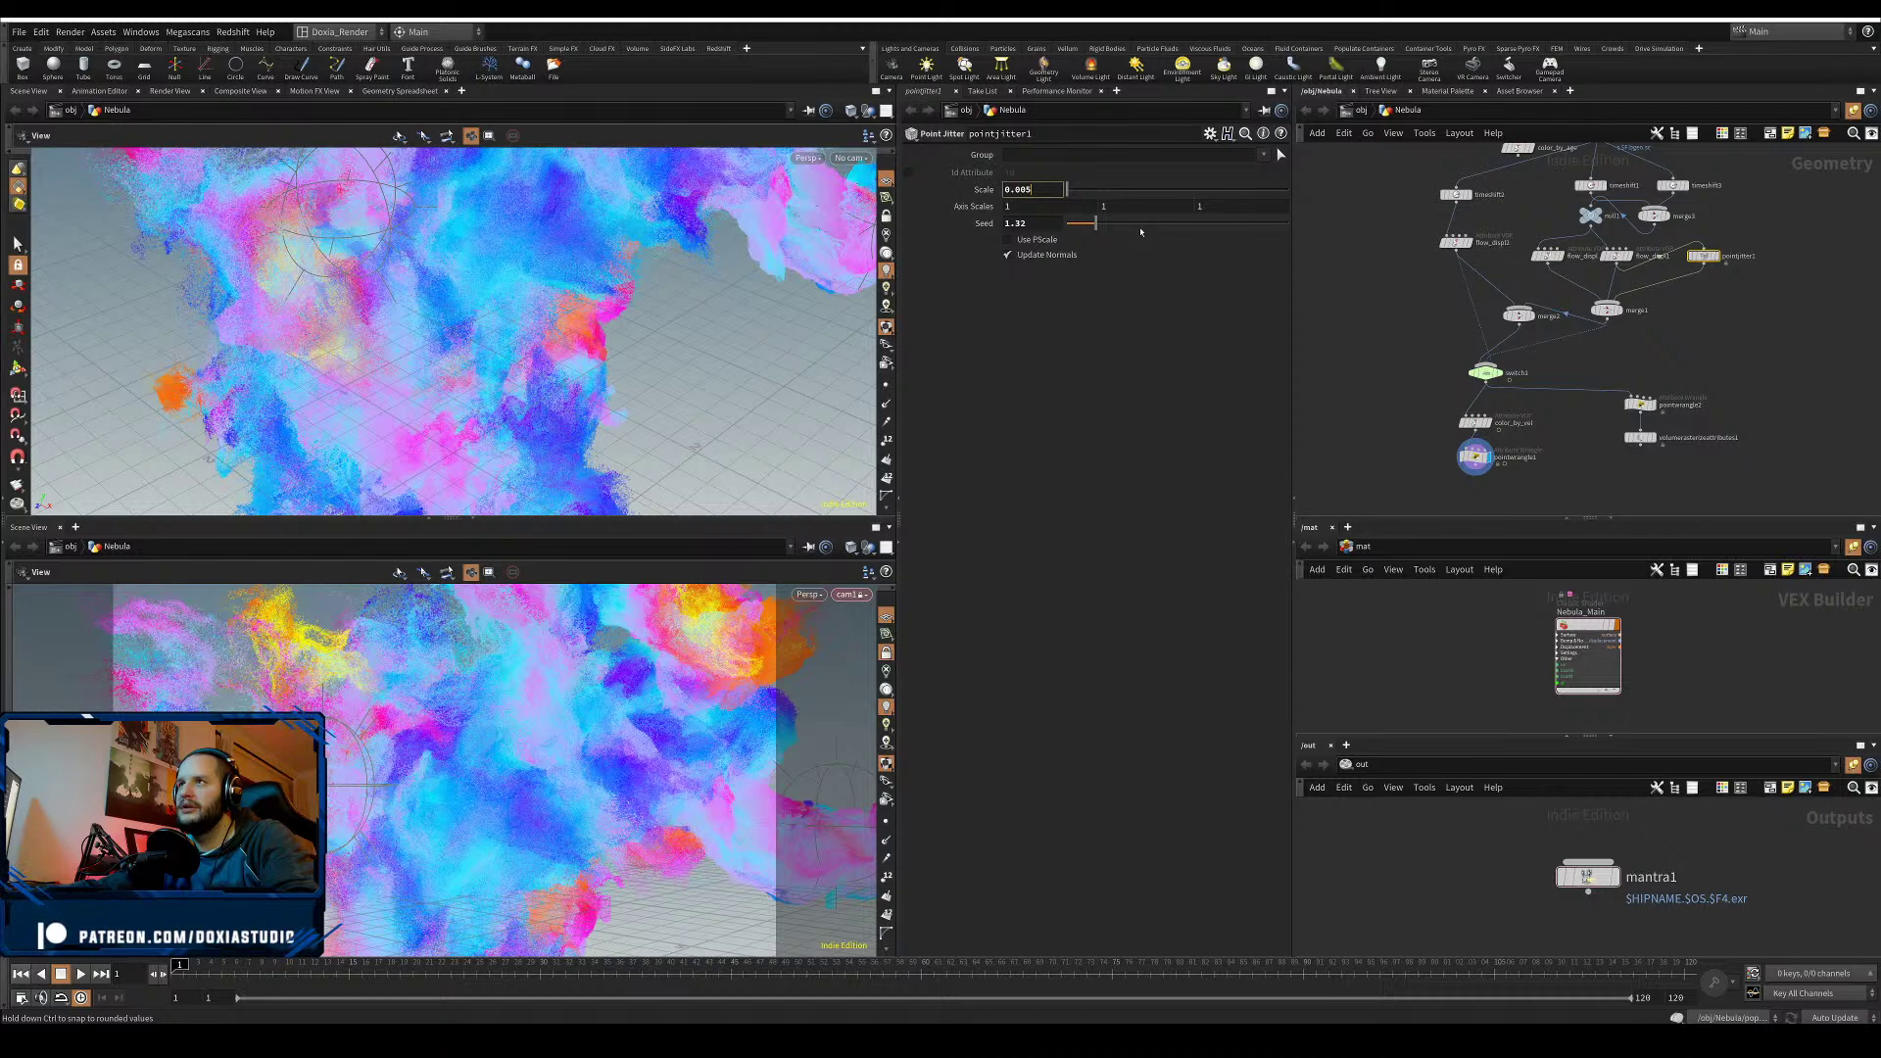
{"action": "key", "text": "Return"}
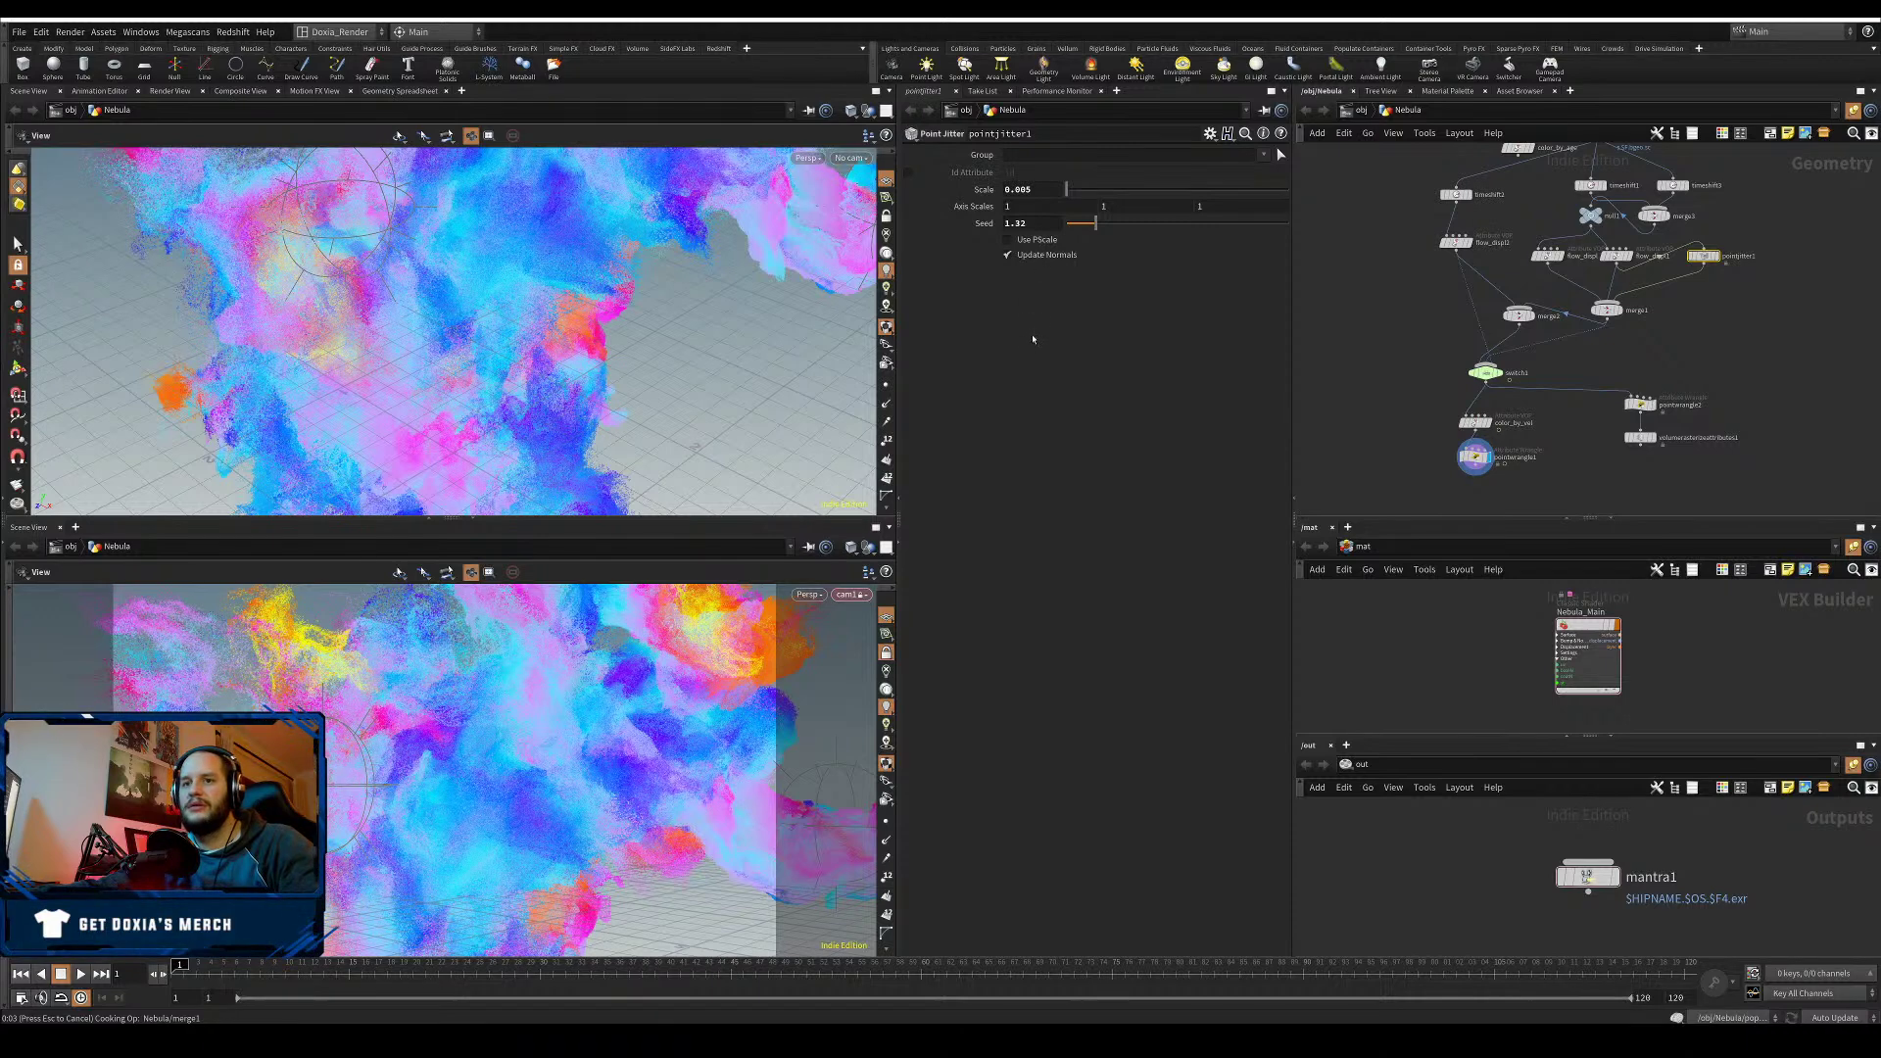
{"action": "key", "text": "Escape"}
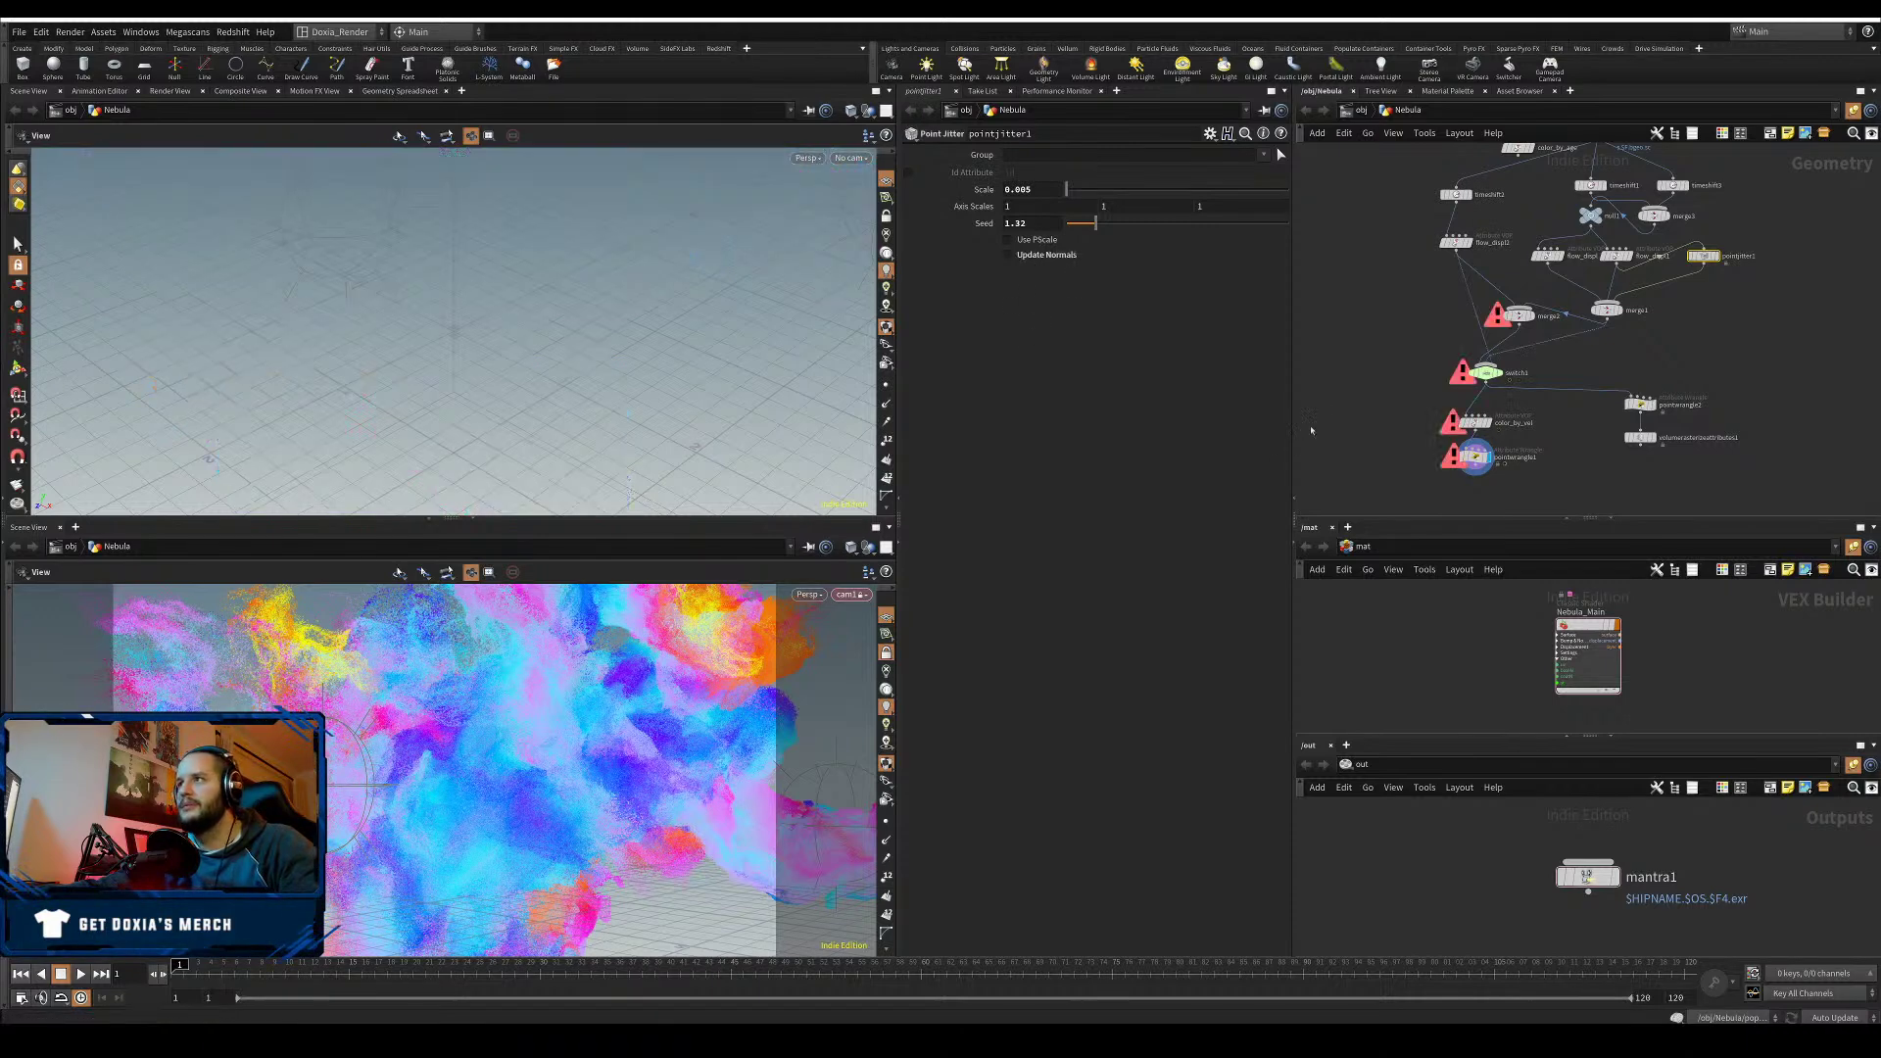
{"action": "left_click", "coordinate": [1342, 410]}
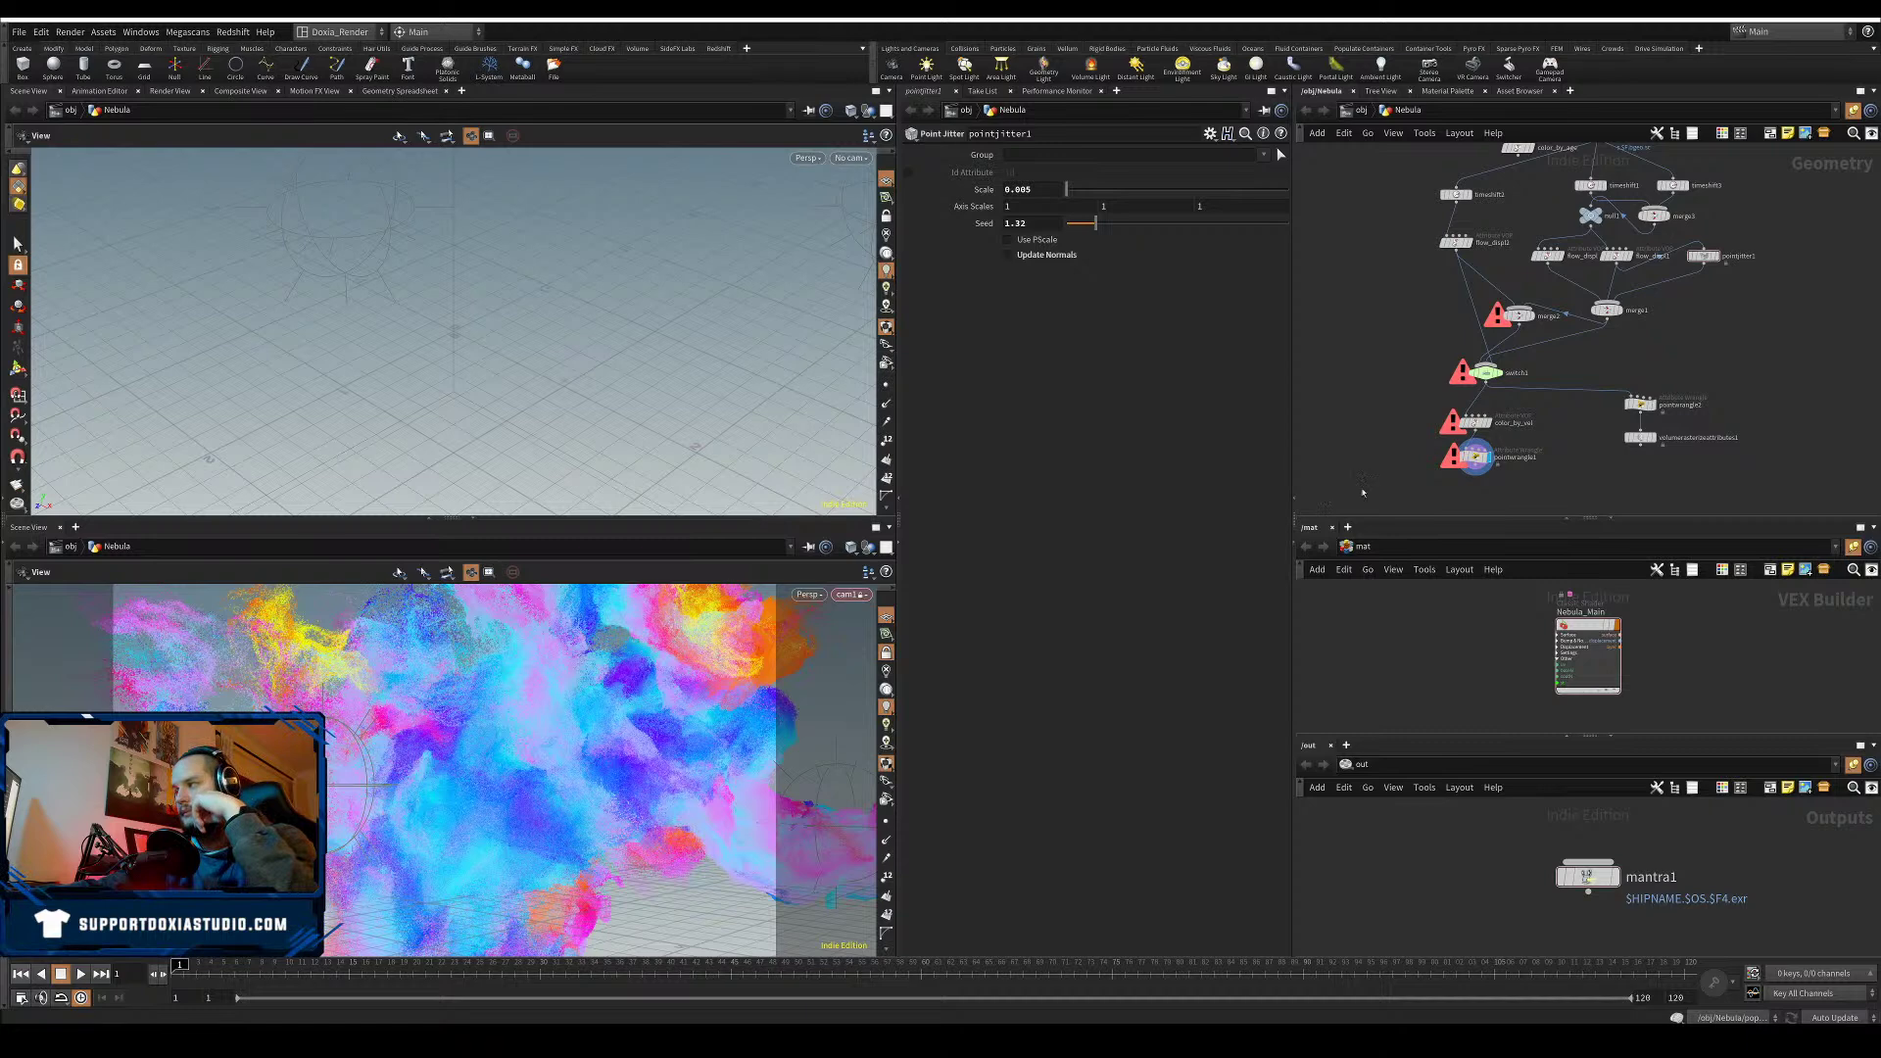
{"action": "key", "text": "ctrl+s"}
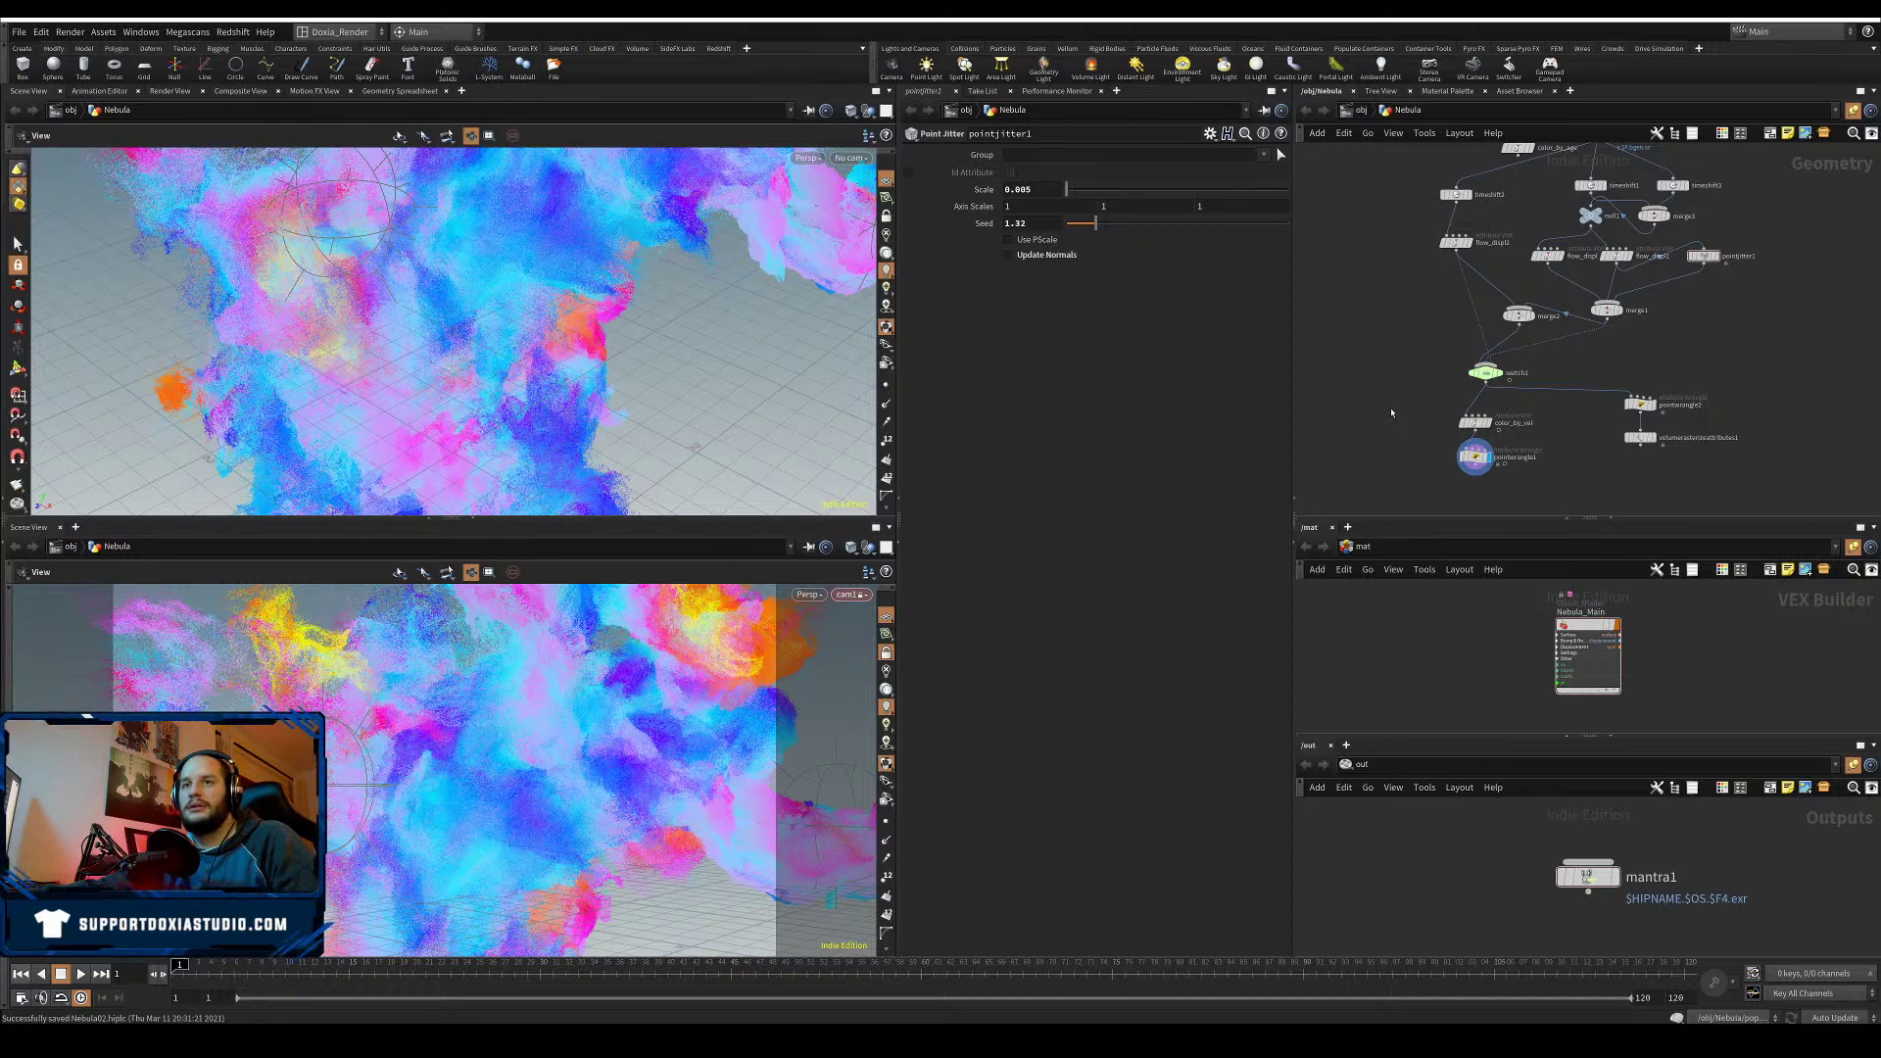
{"action": "left_click", "coordinate": [1473, 456]}
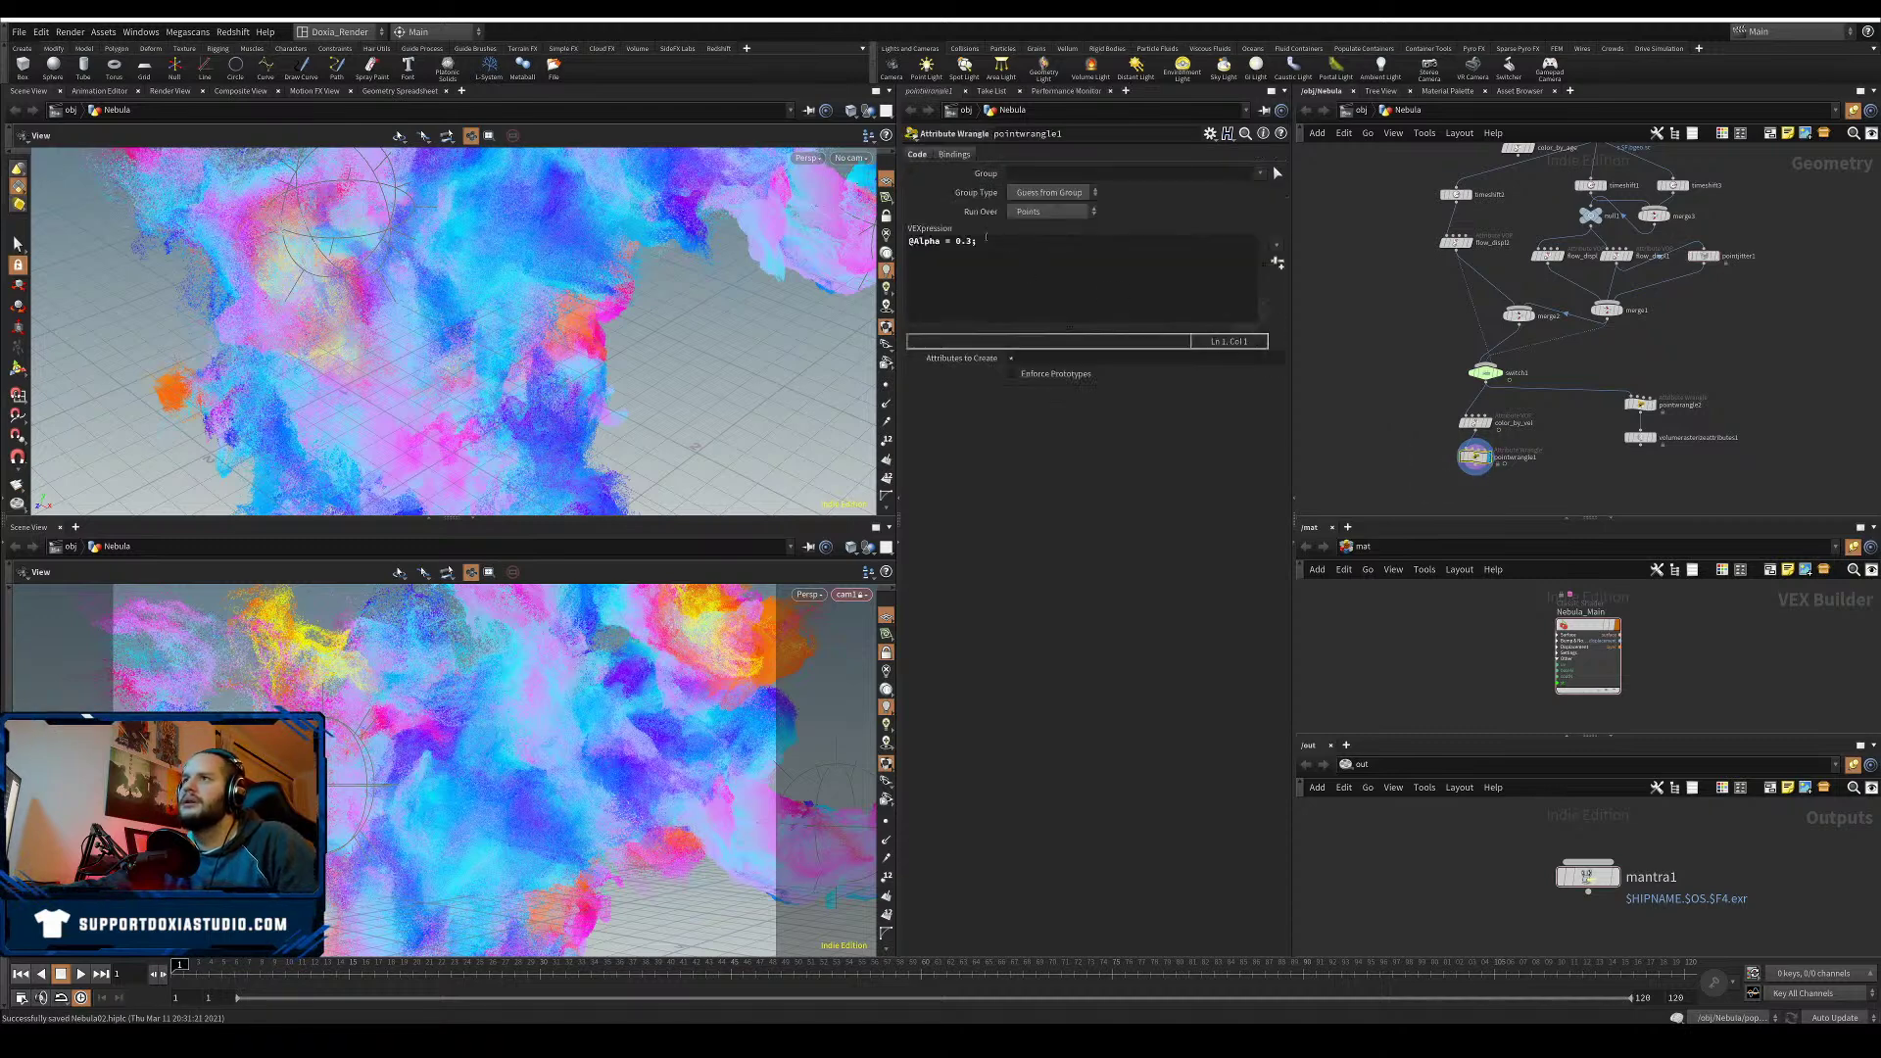
{"action": "left_click", "coordinate": [971, 241]}
{"action": "key", "text": "BackSpace"}
{"action": "type", "text": "05"}
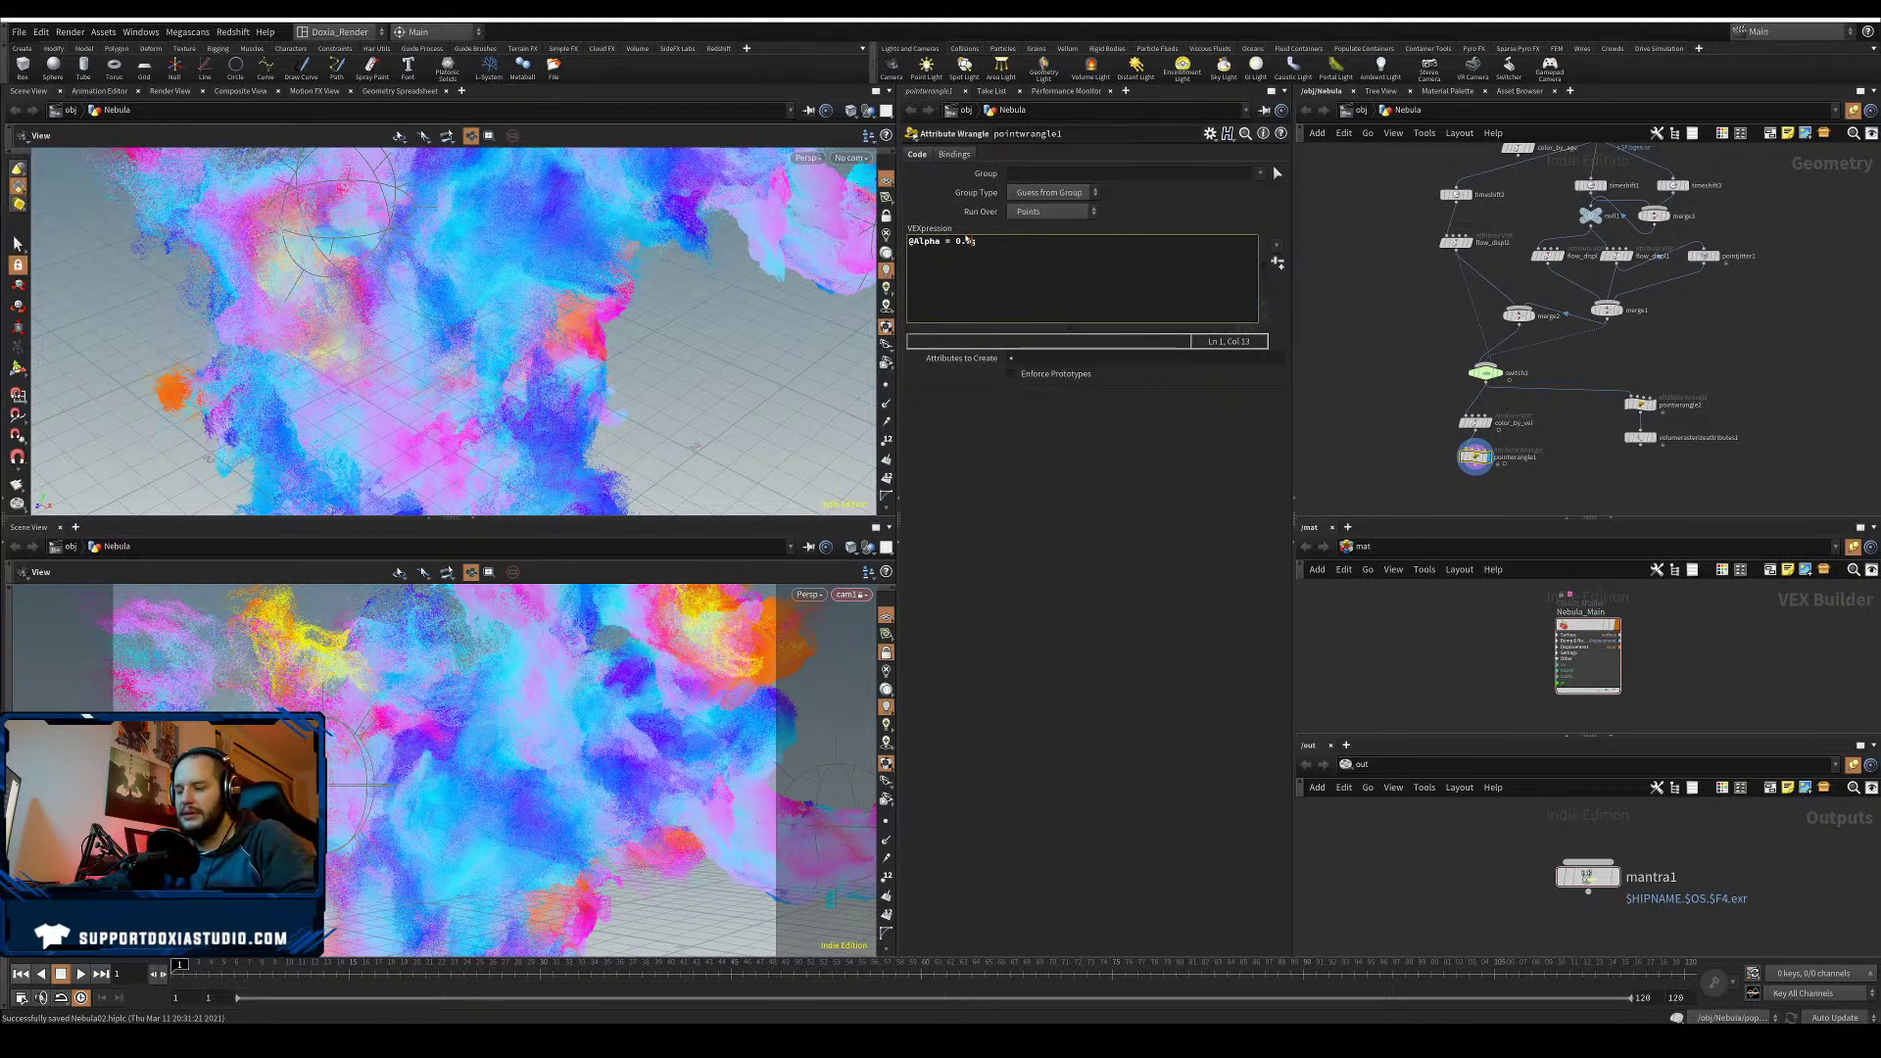
{"action": "key", "text": "Return"}
{"action": "key", "text": "BackSpace"}
{"action": "left_click", "coordinate": [1072, 507]}
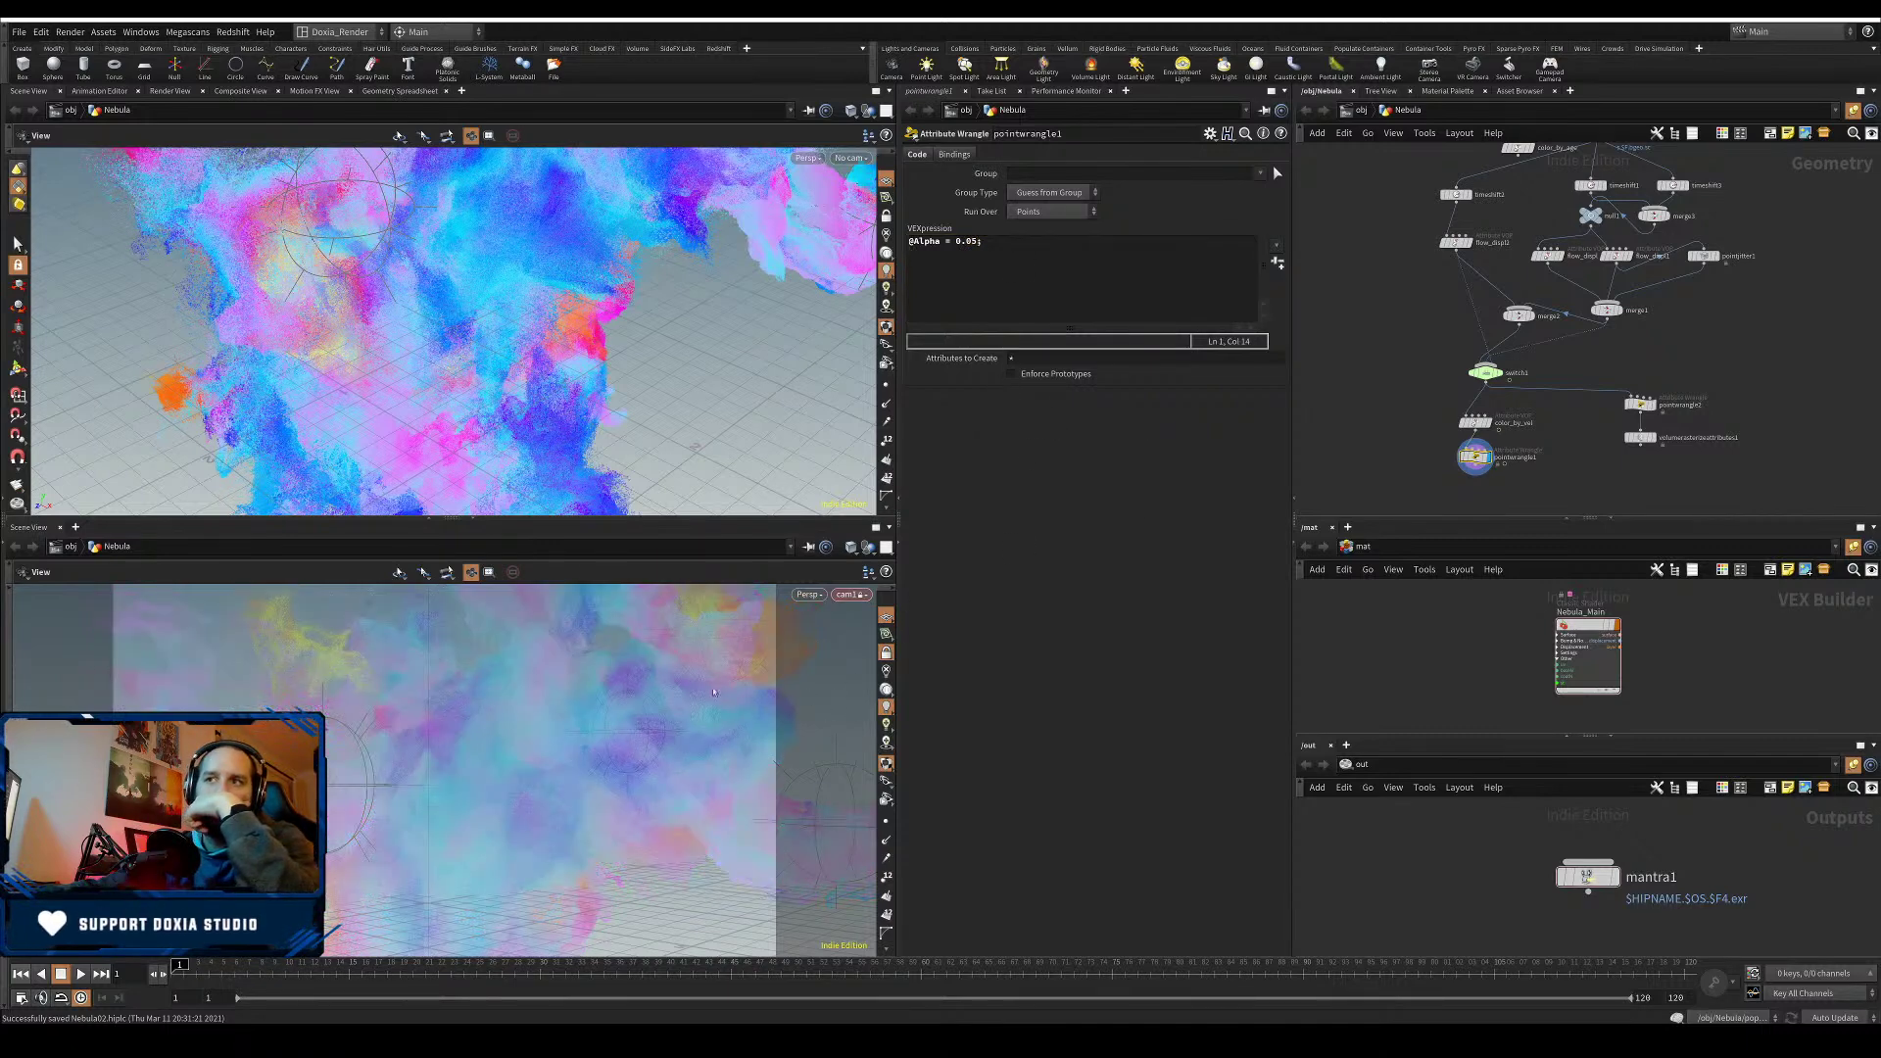
- Set the viewport background to the Dark colour scheme and particle point size to 1
{"action": "key", "text": "d"}
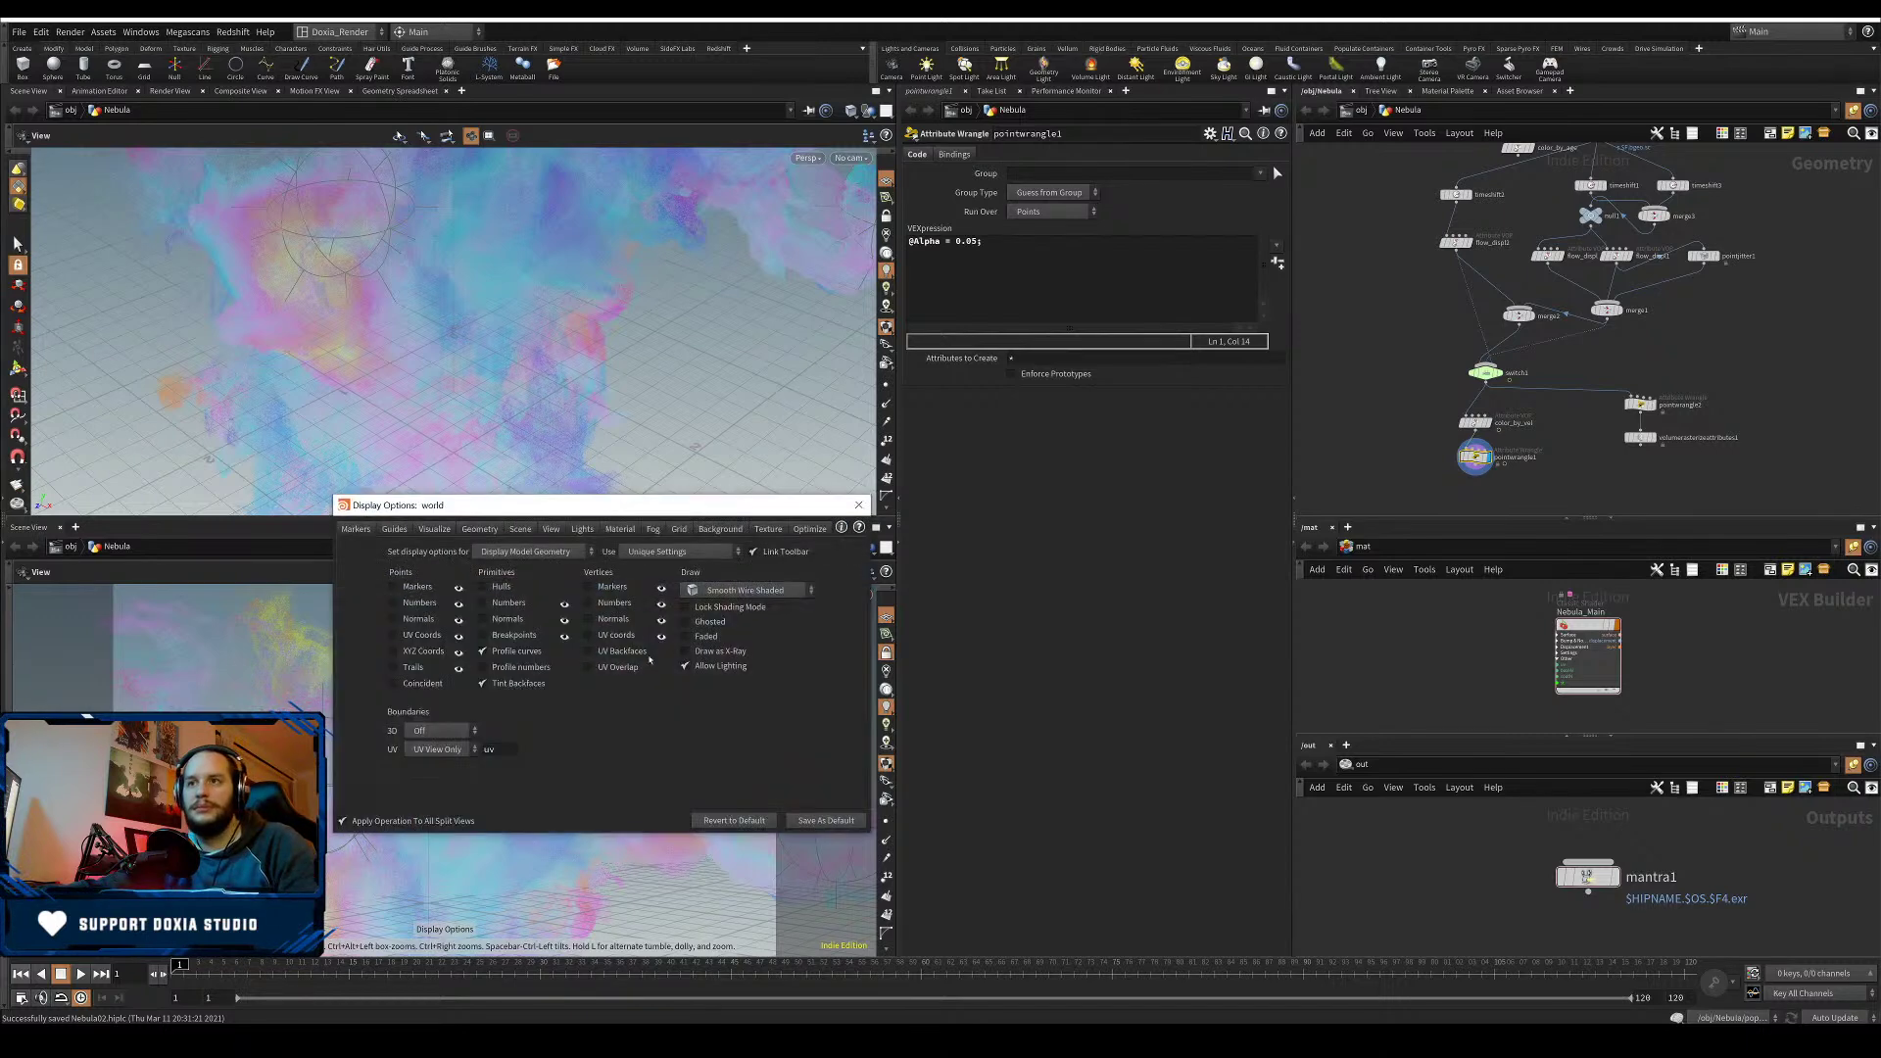
{"action": "left_click", "coordinate": [733, 532]}
{"action": "left_click", "coordinate": [446, 552]}
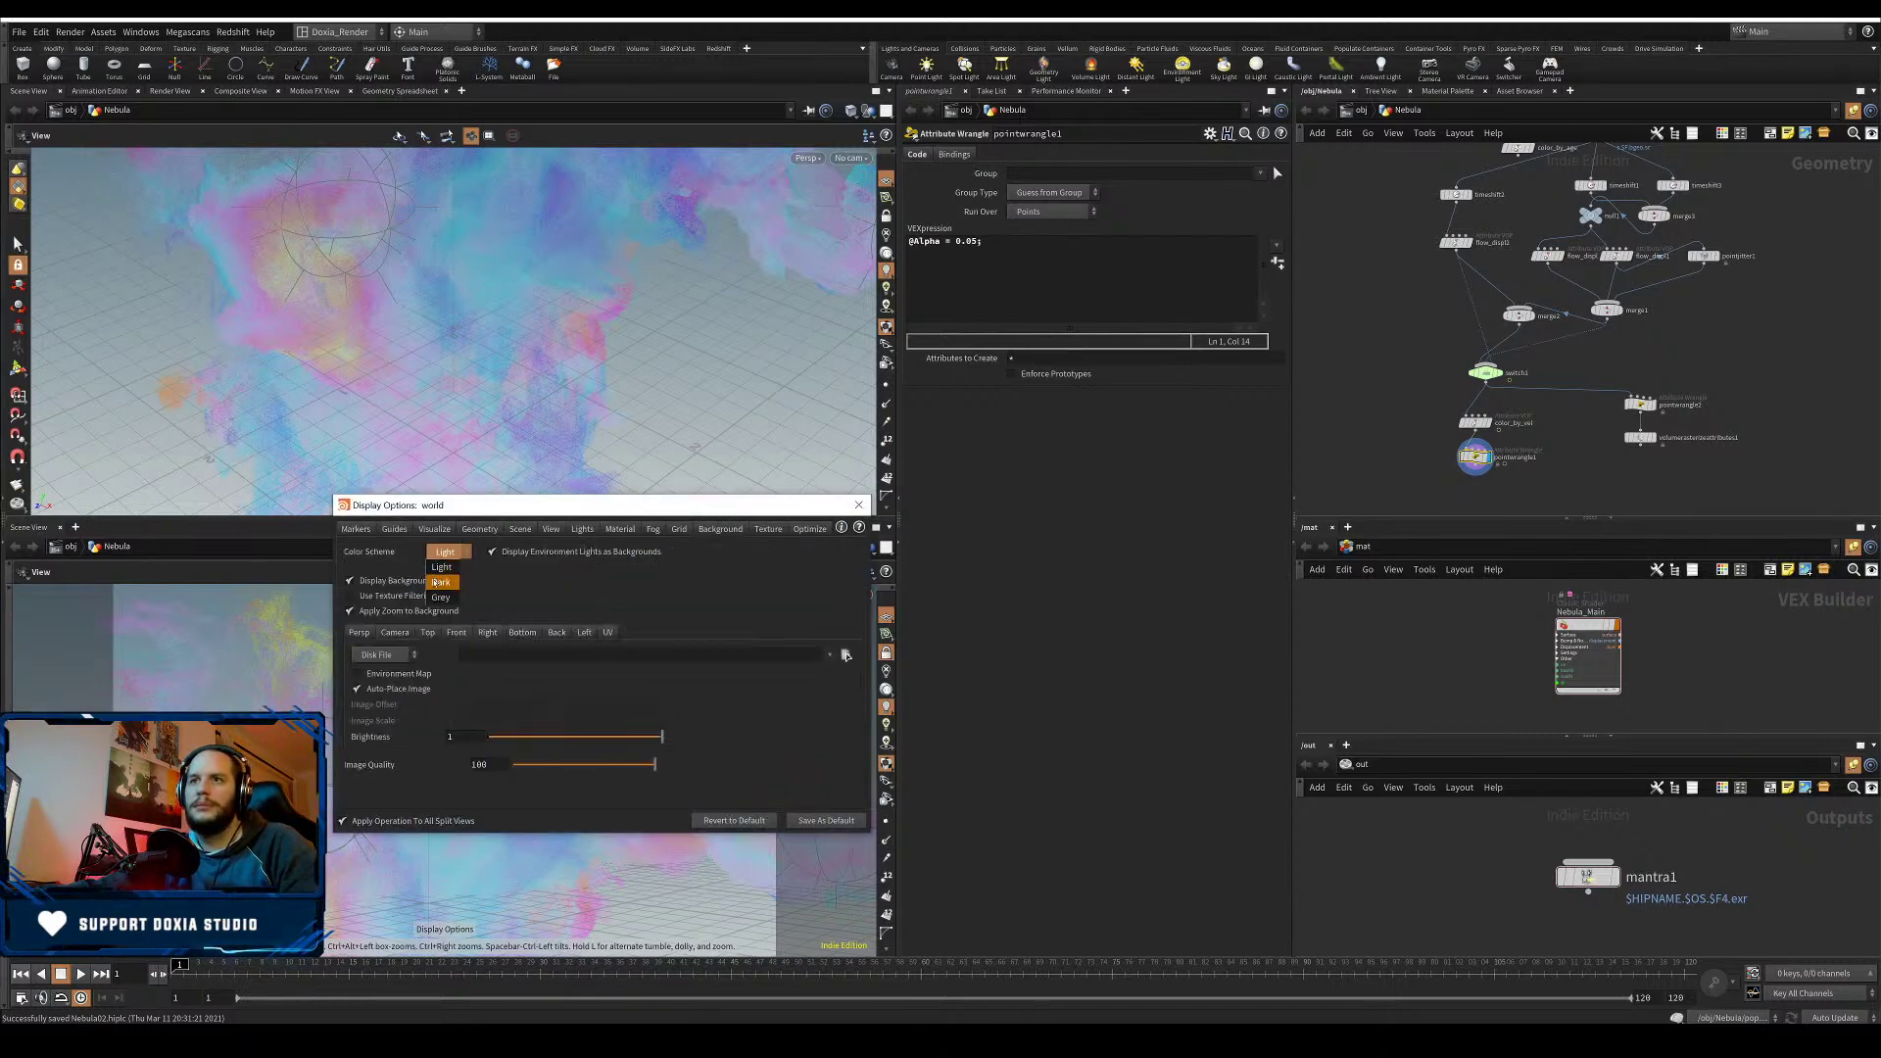
{"action": "left_click", "coordinate": [446, 596]}
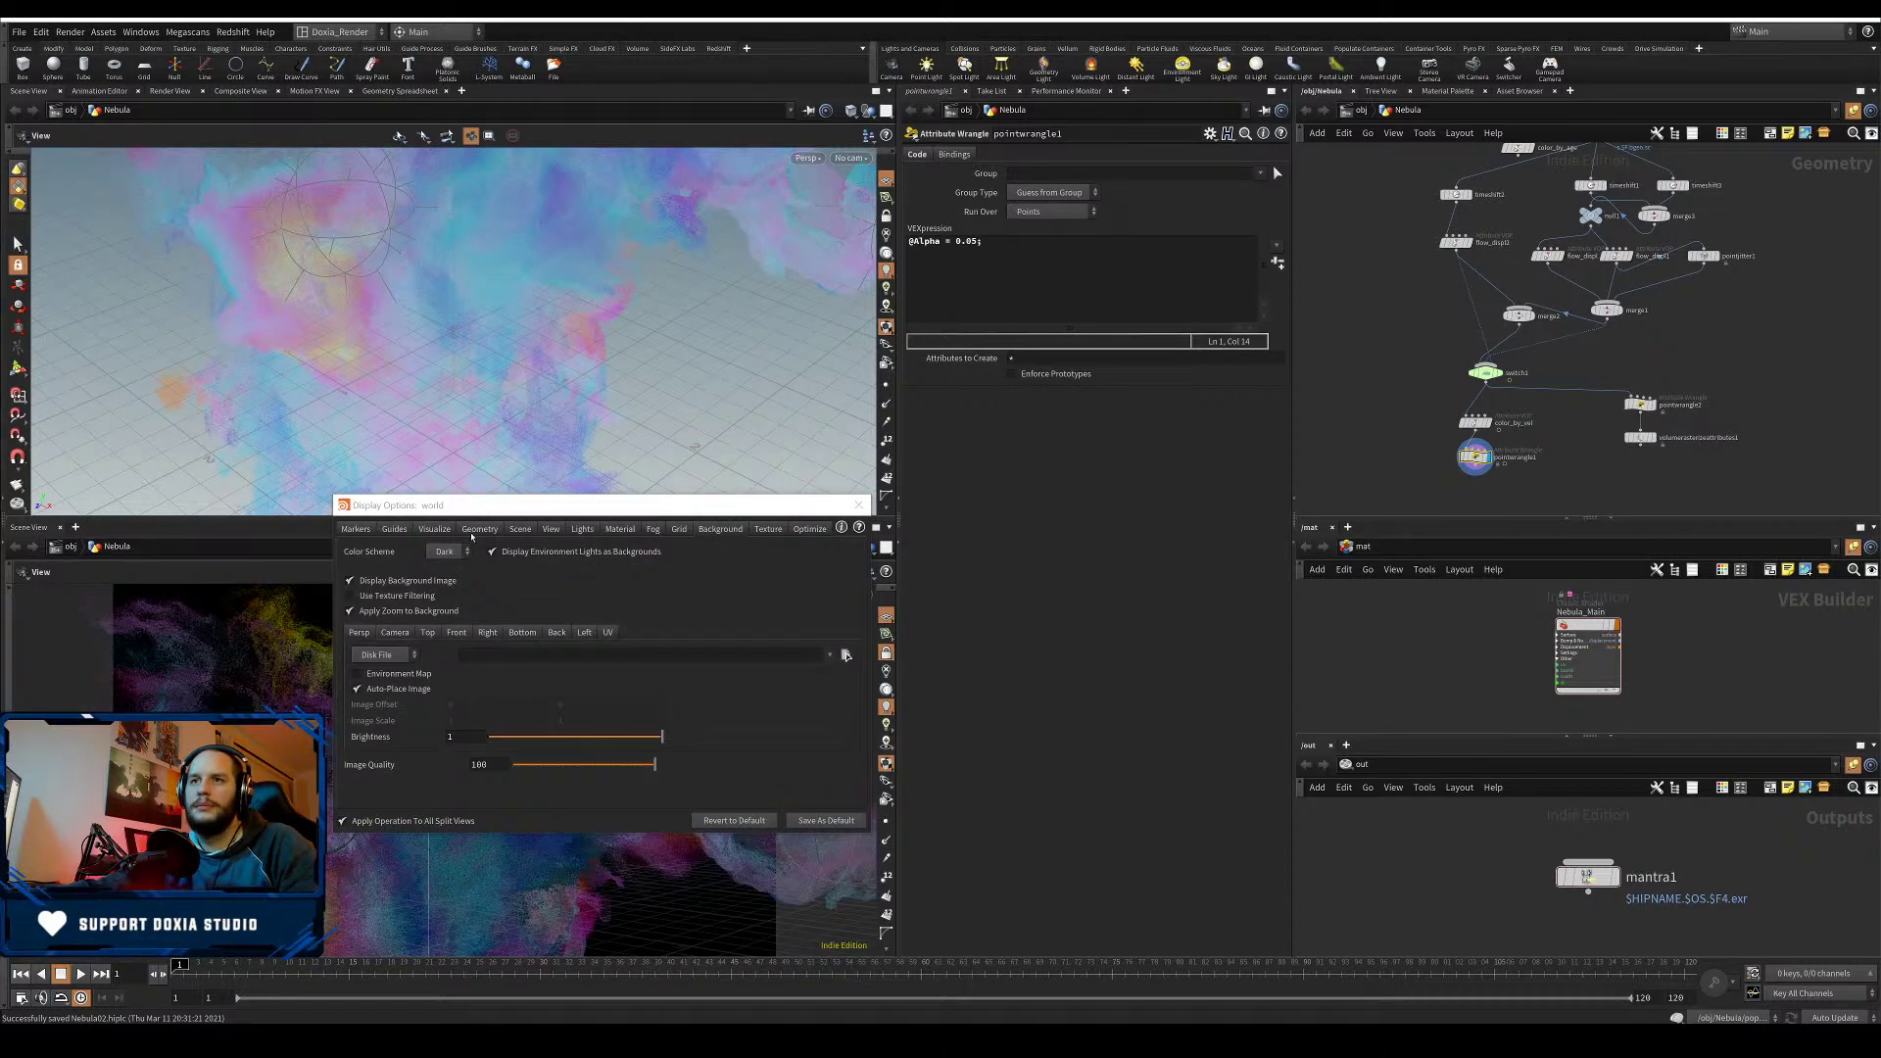
{"action": "left_click", "coordinate": [471, 532]}
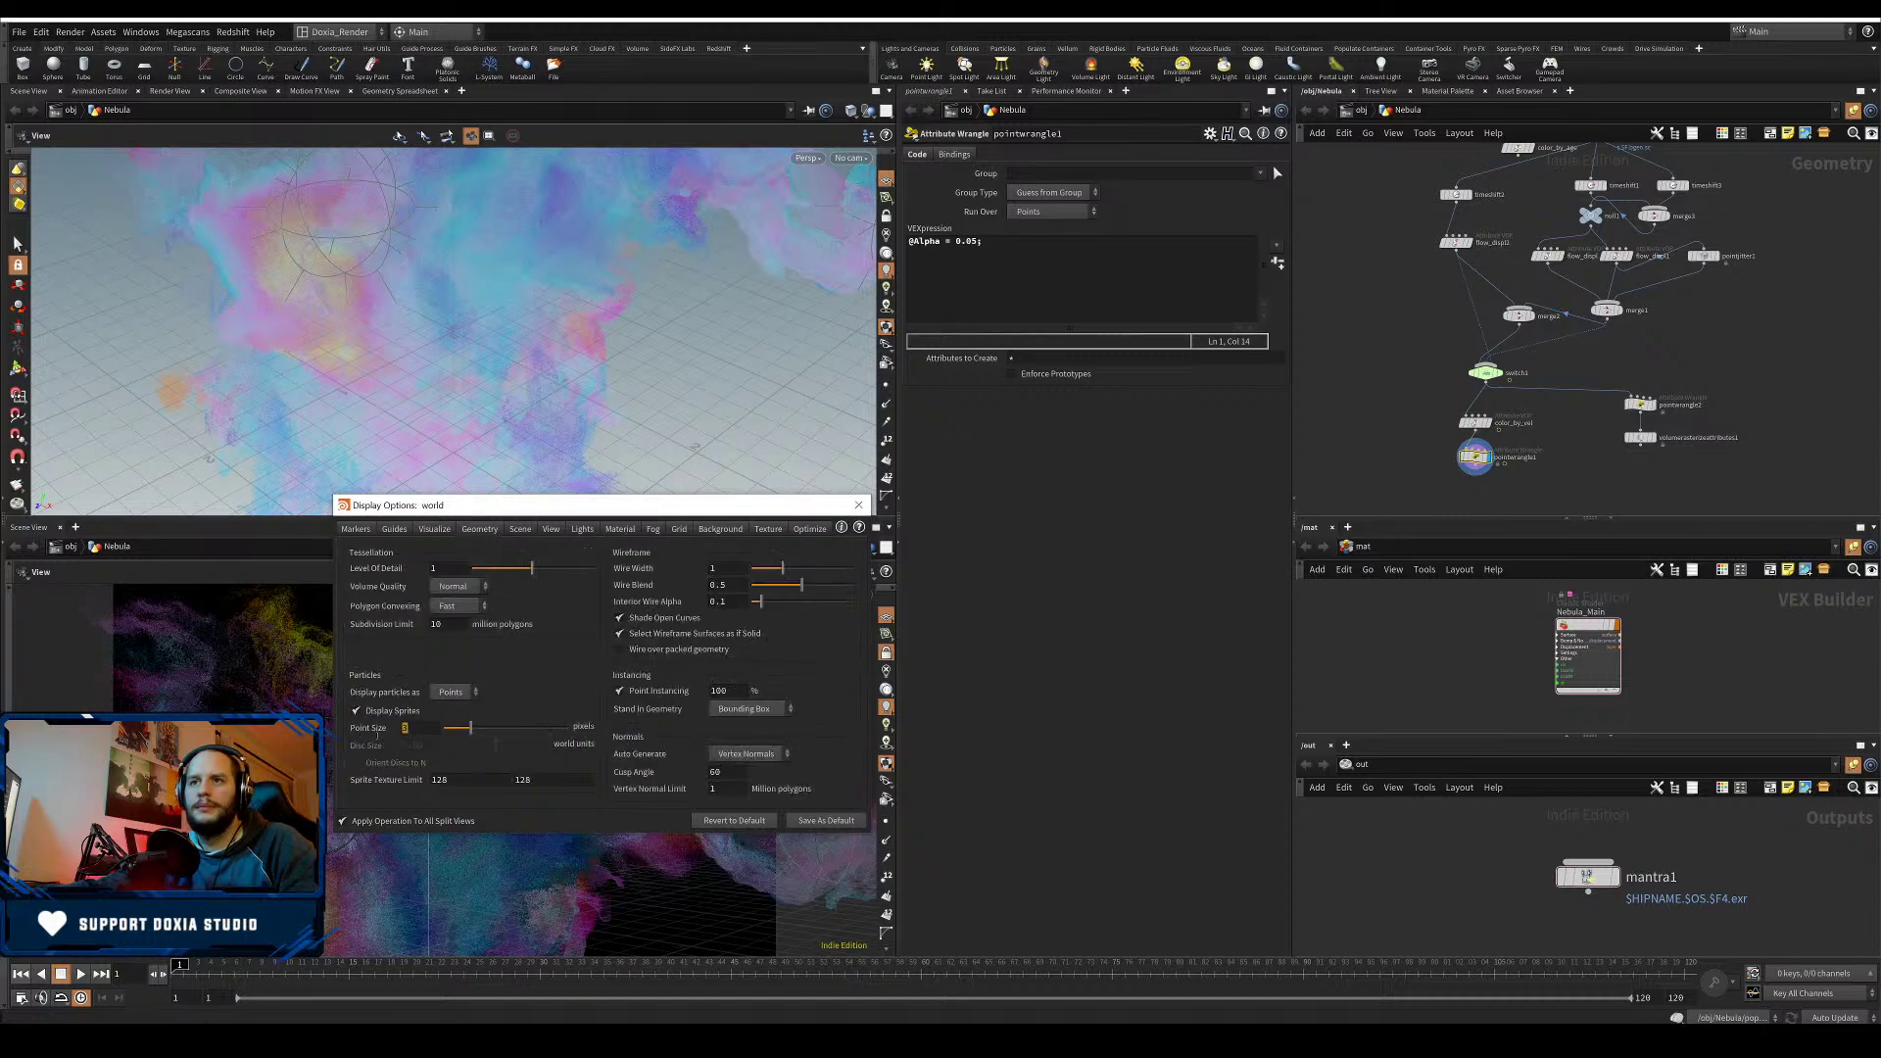
{"action": "key", "text": "Return"}
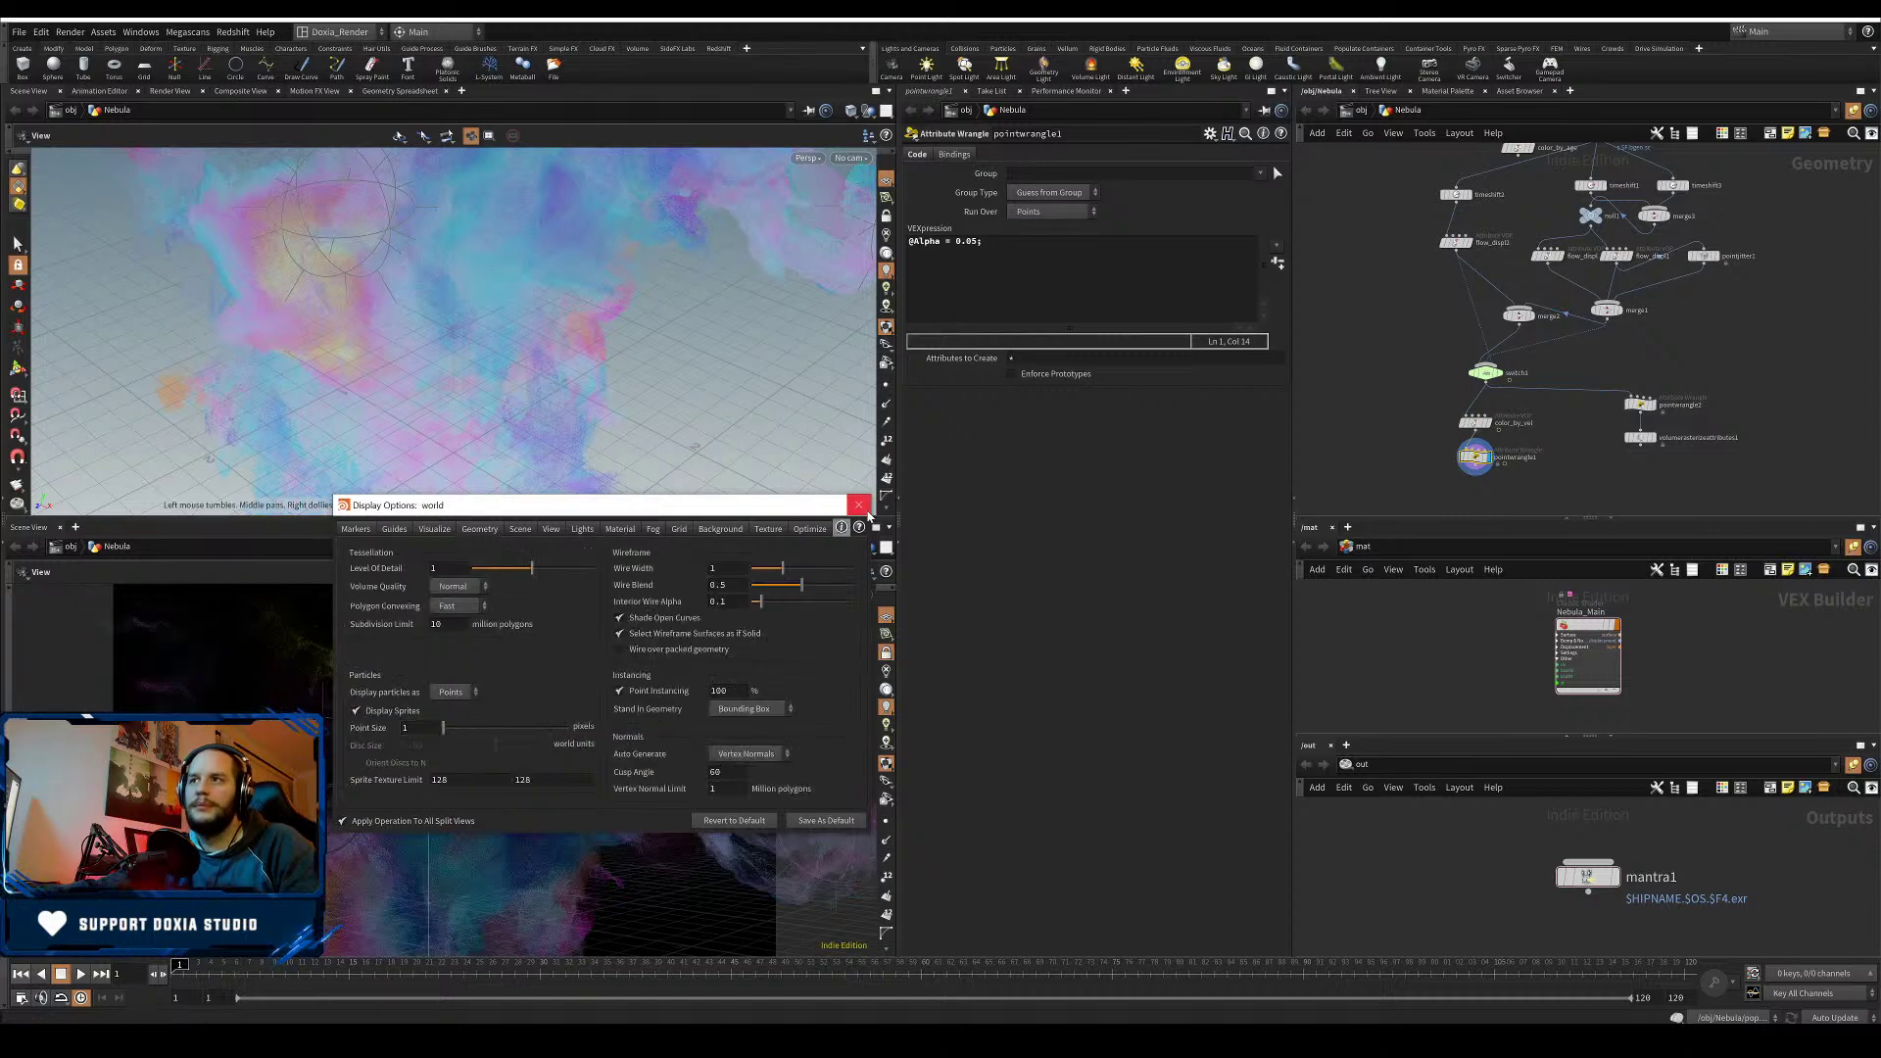
{"action": "left_click", "coordinate": [860, 506]}
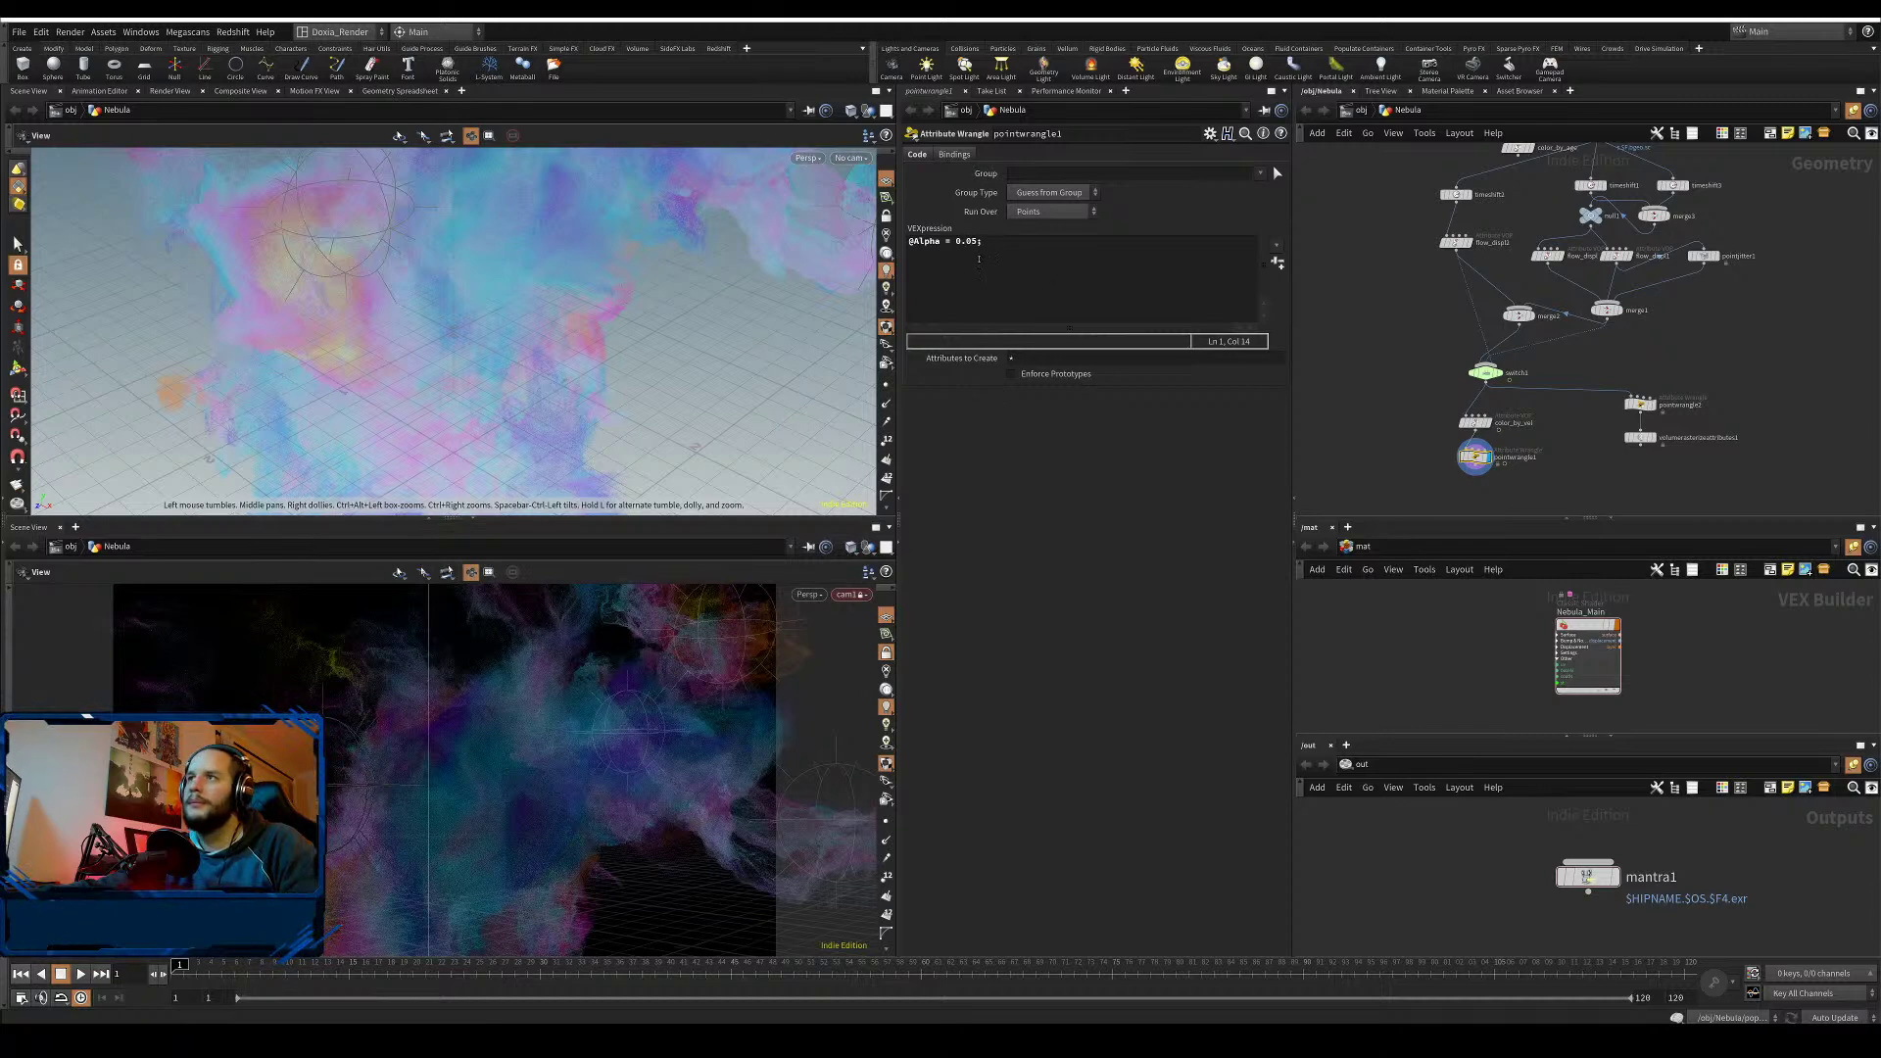
- Change the alpha value to 0.1, save the scene, and show the Geometry Spreadsheet
{"action": "left_click_drag", "start_coordinate": [977, 241], "coordinate": [965, 241]}
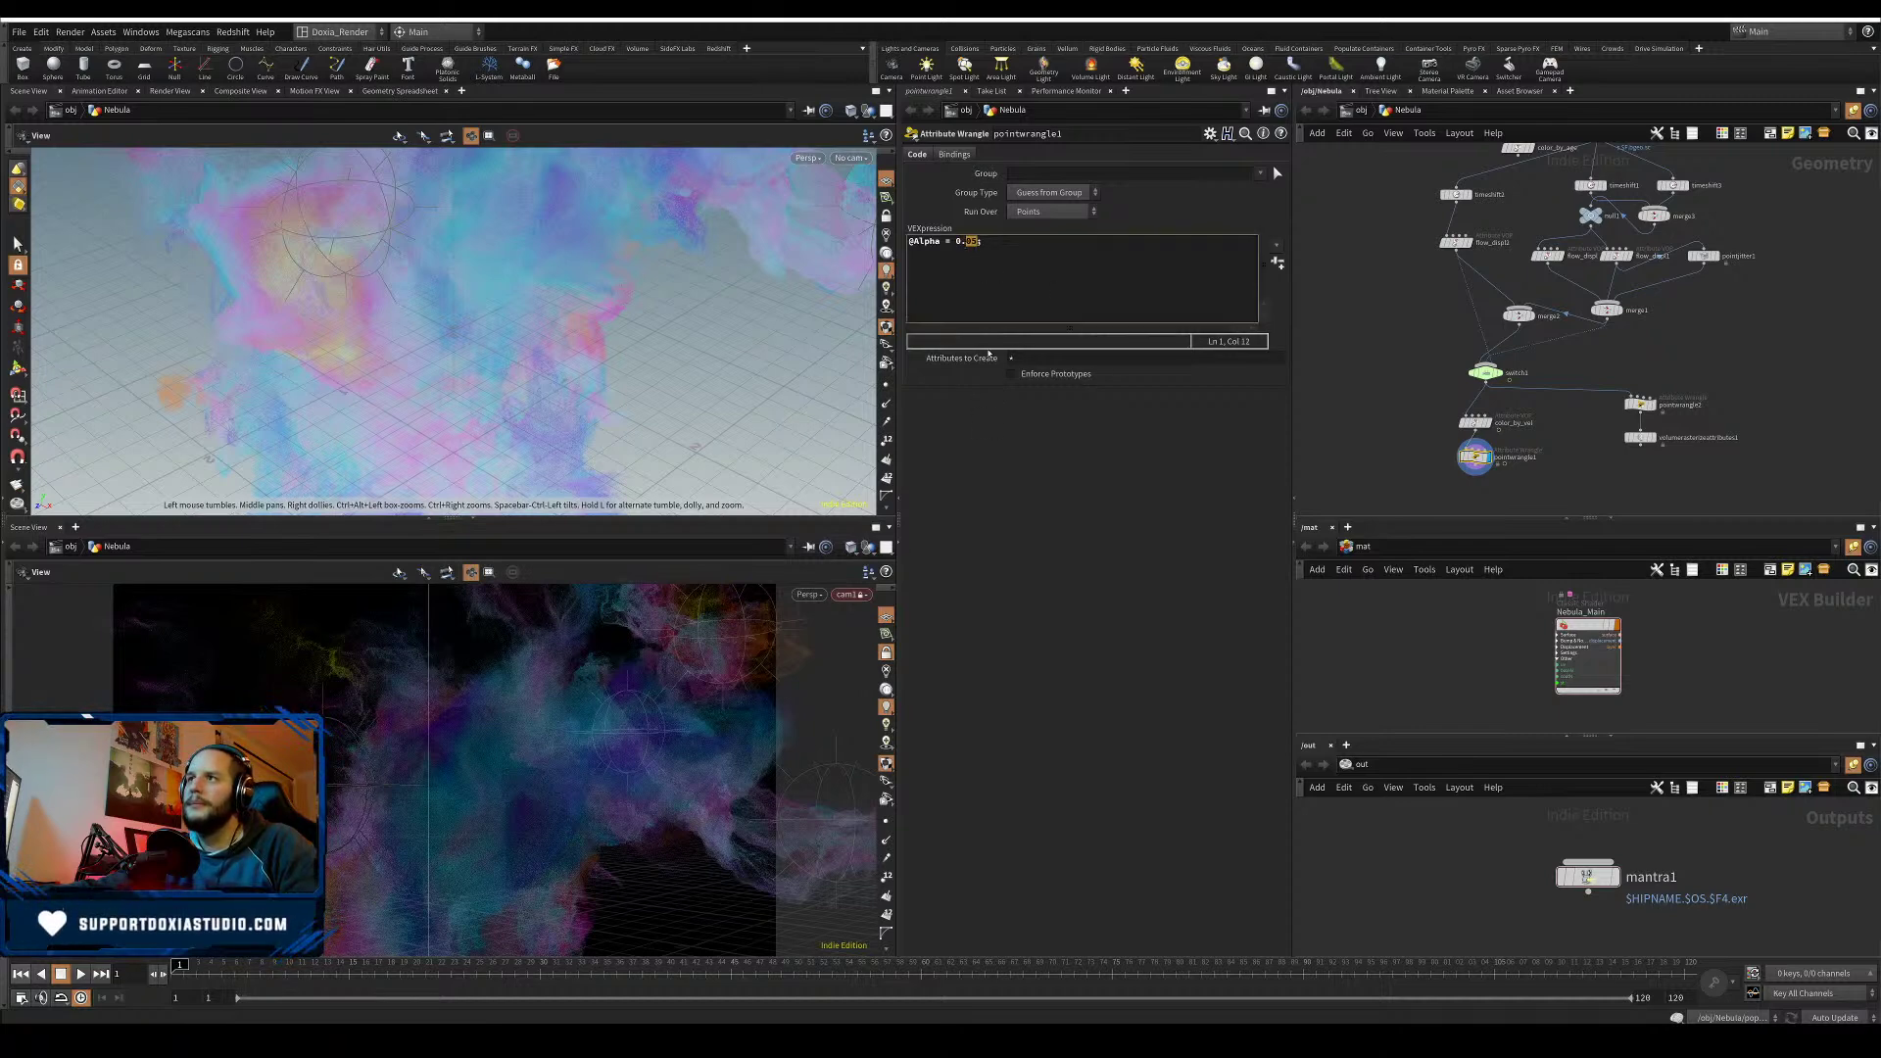
{"action": "type", "text": "1"}
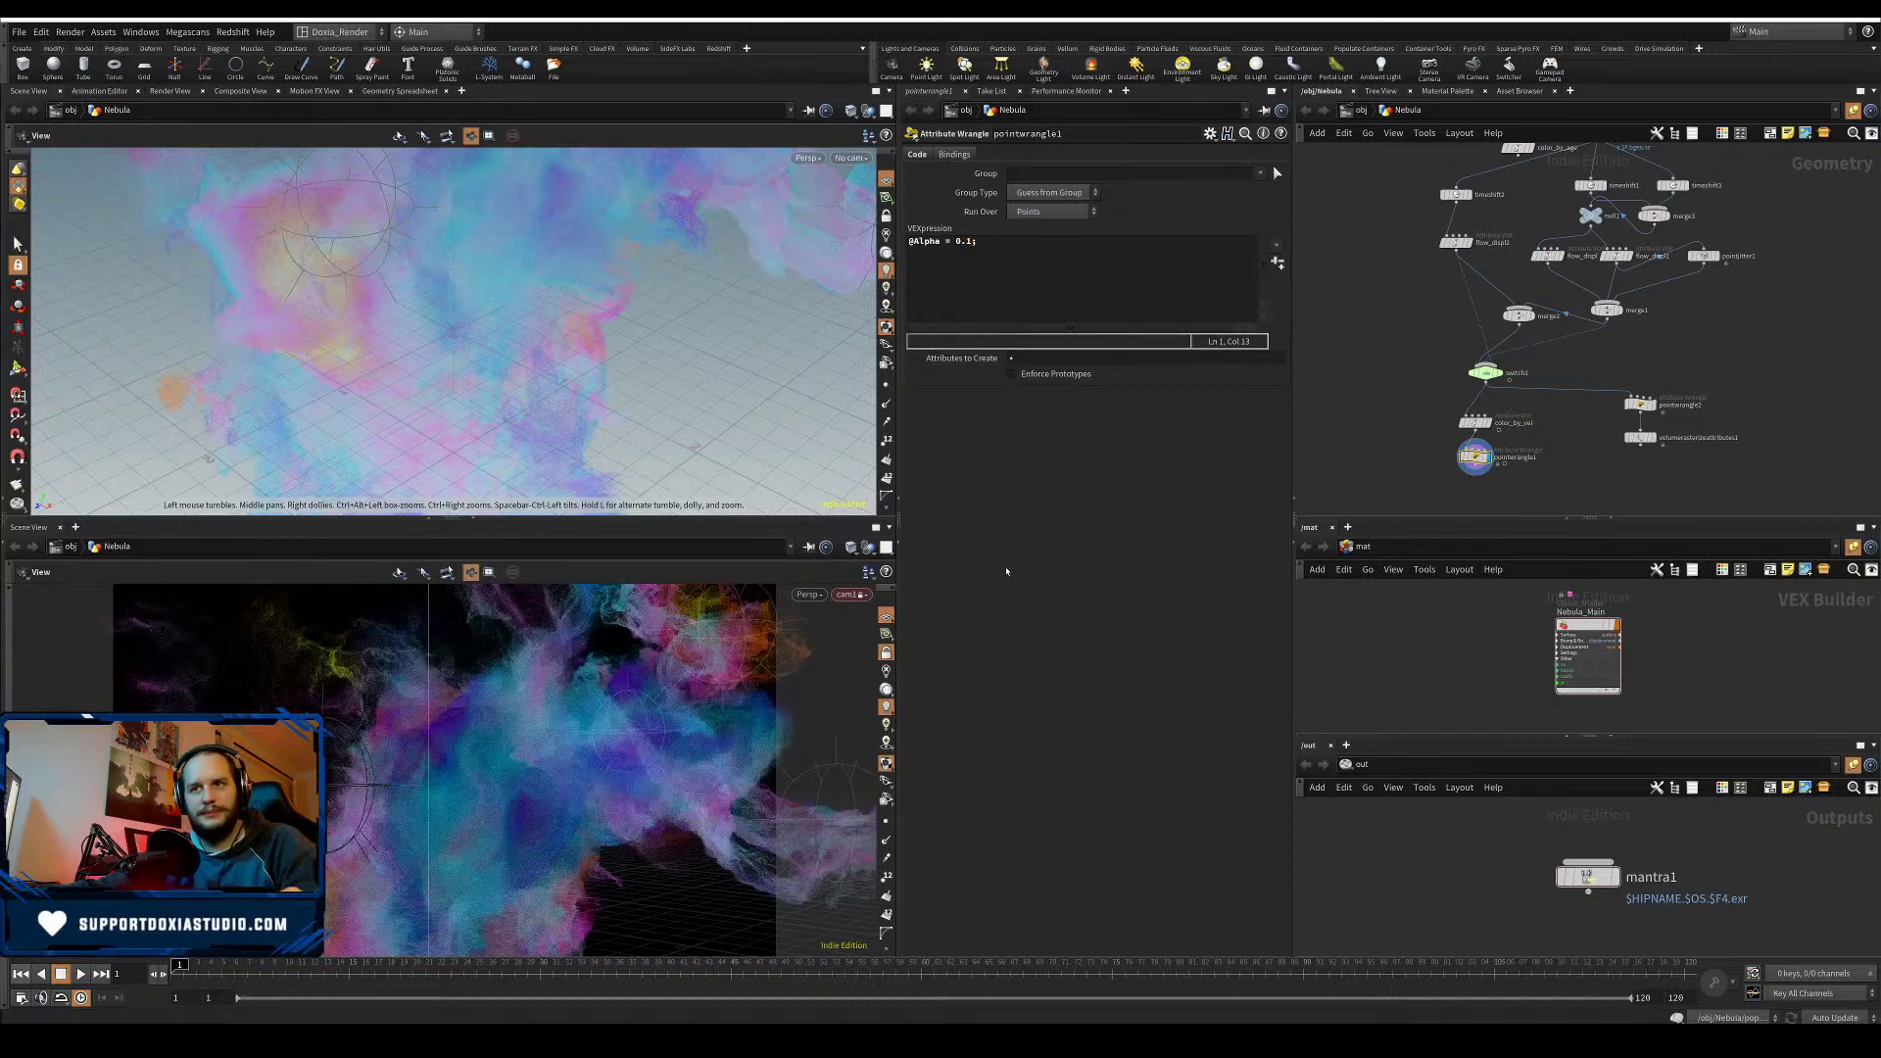
{"action": "key", "text": "ctrl+s"}
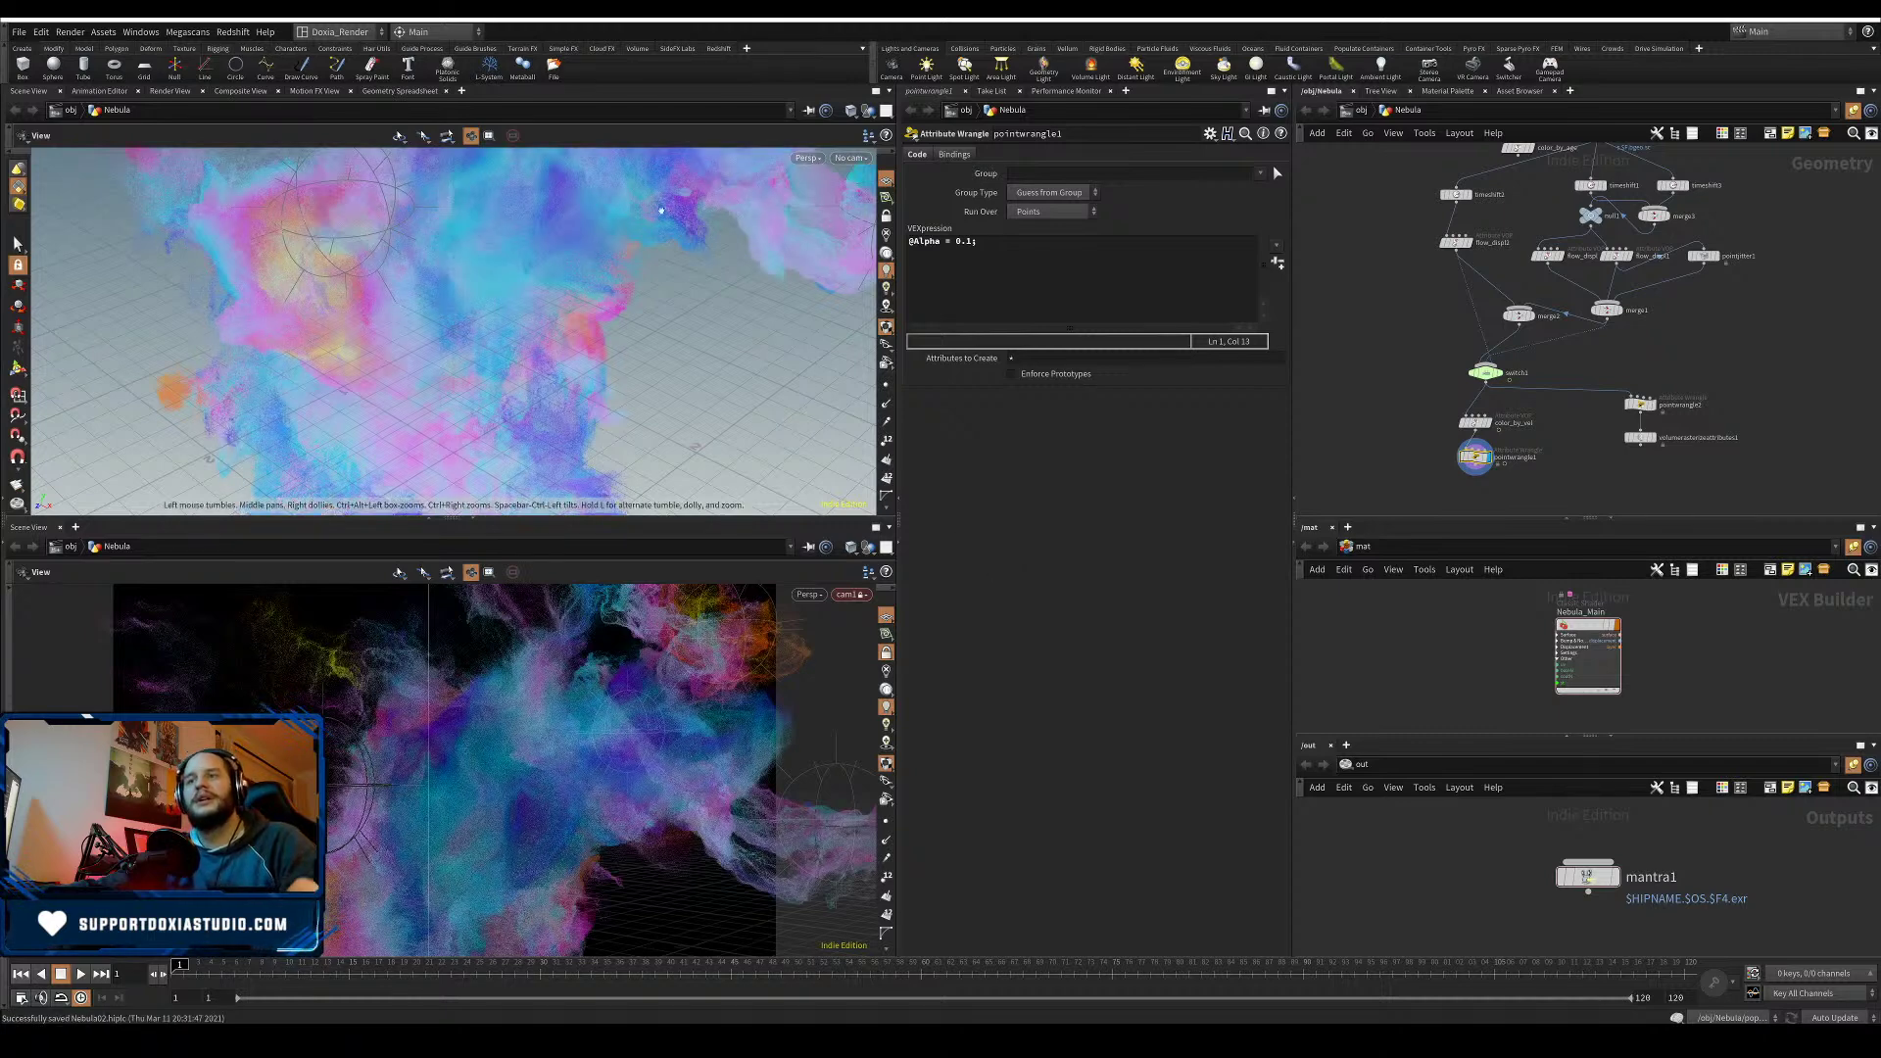
{"action": "left_click", "coordinate": [382, 90]}
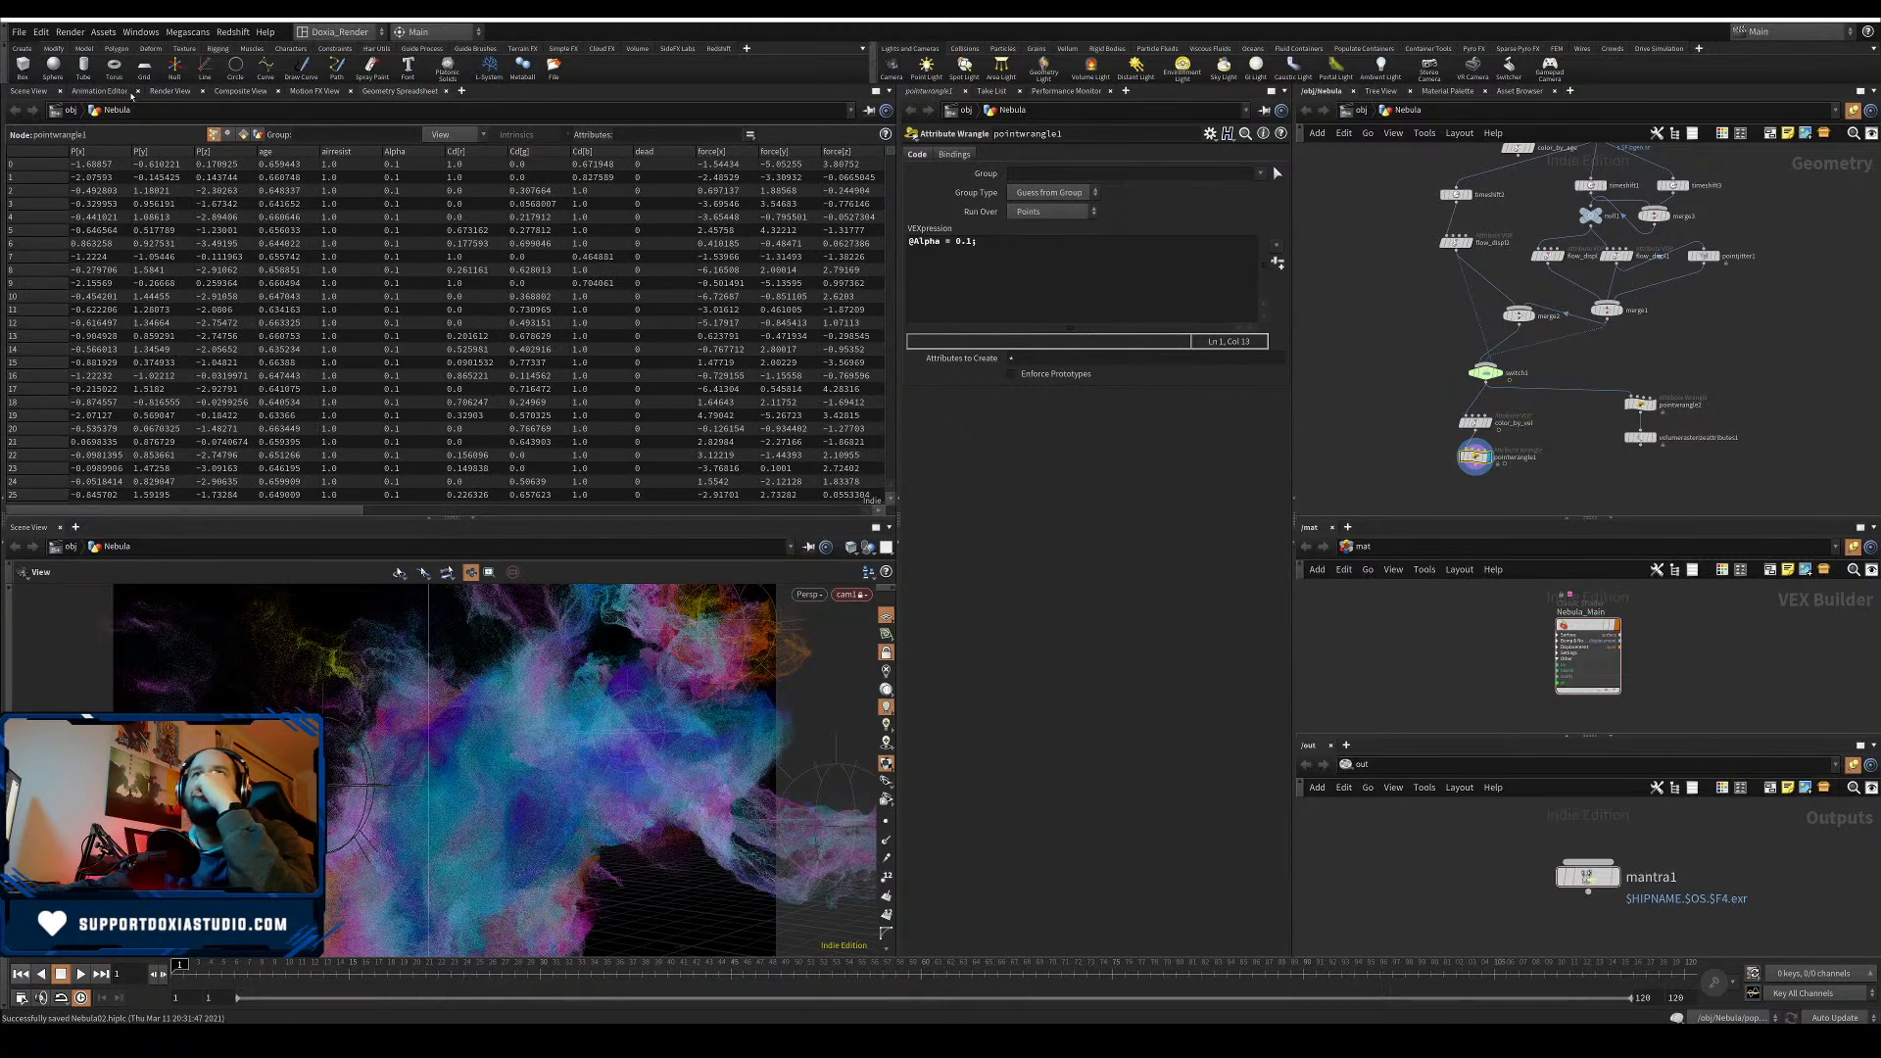
- Switch the top pane to Render View and set mantra1's Max Ray Samples to 12
{"action": "left_click", "coordinate": [170, 91]}
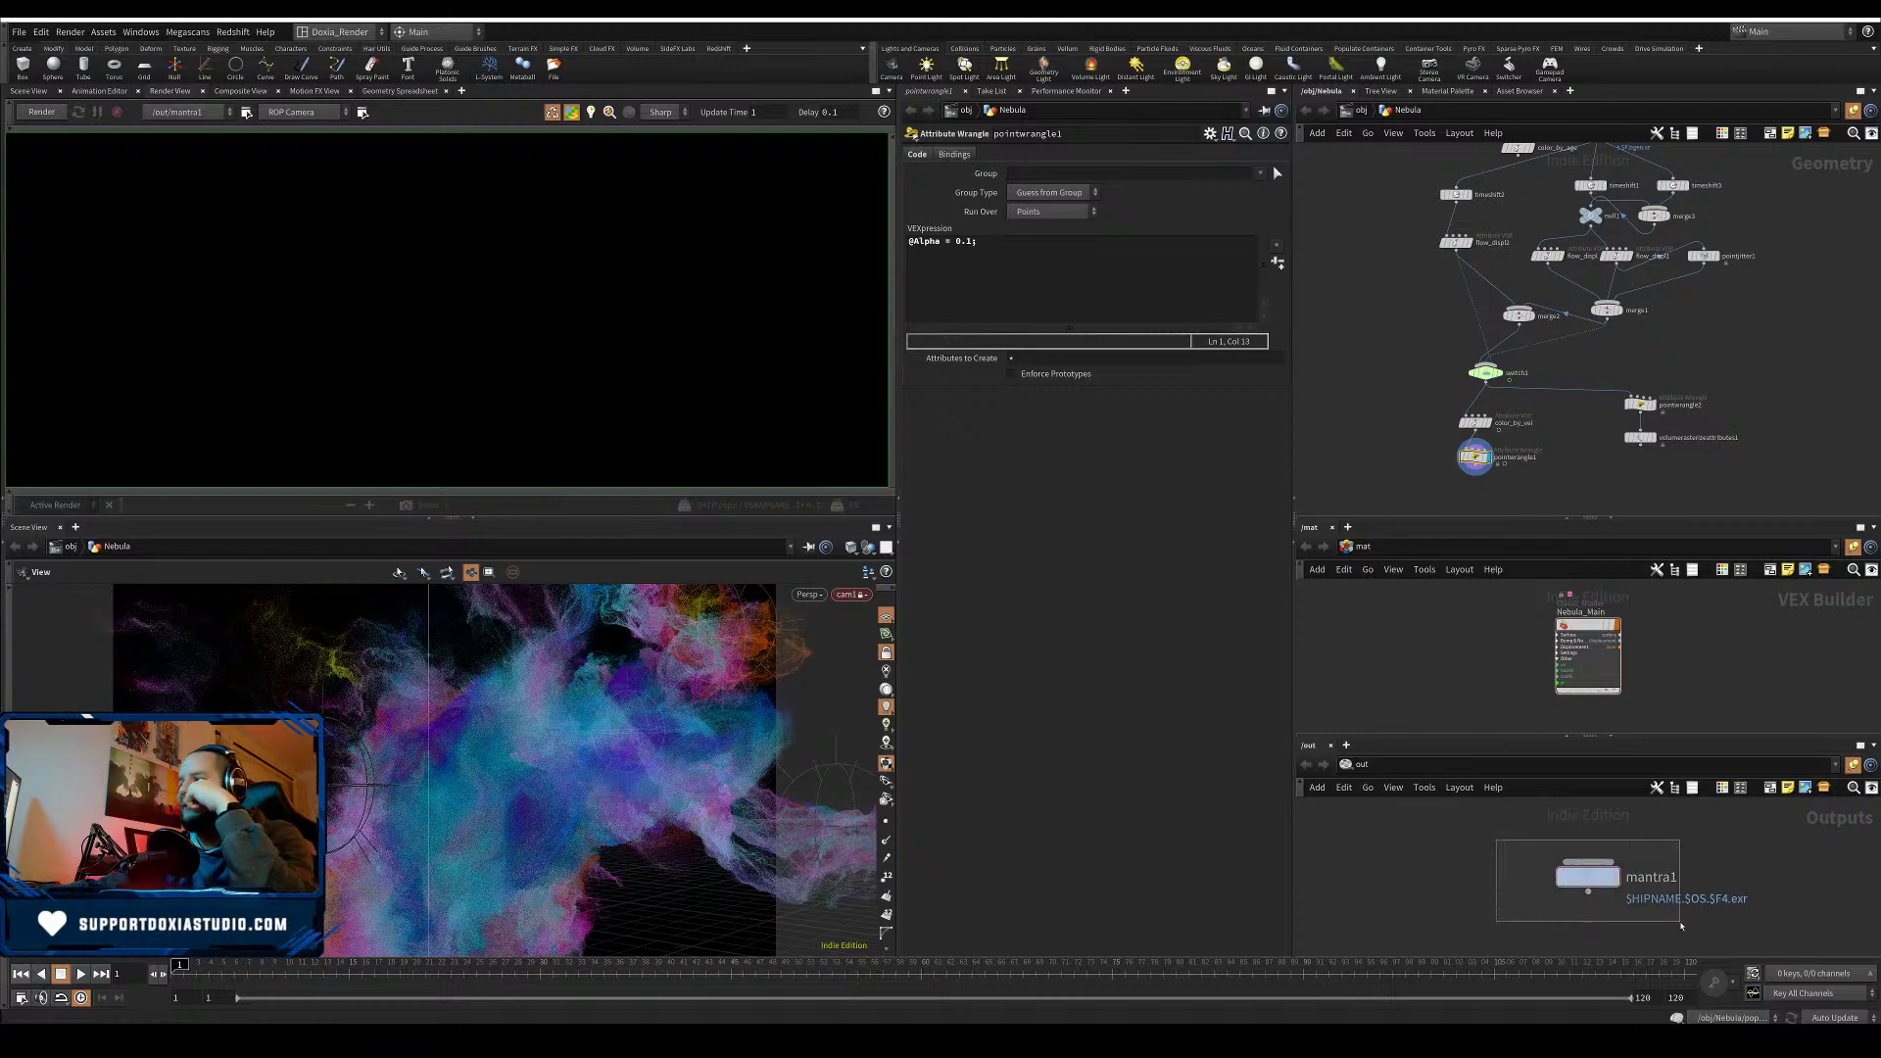
{"action": "left_click", "coordinate": [1587, 875]}
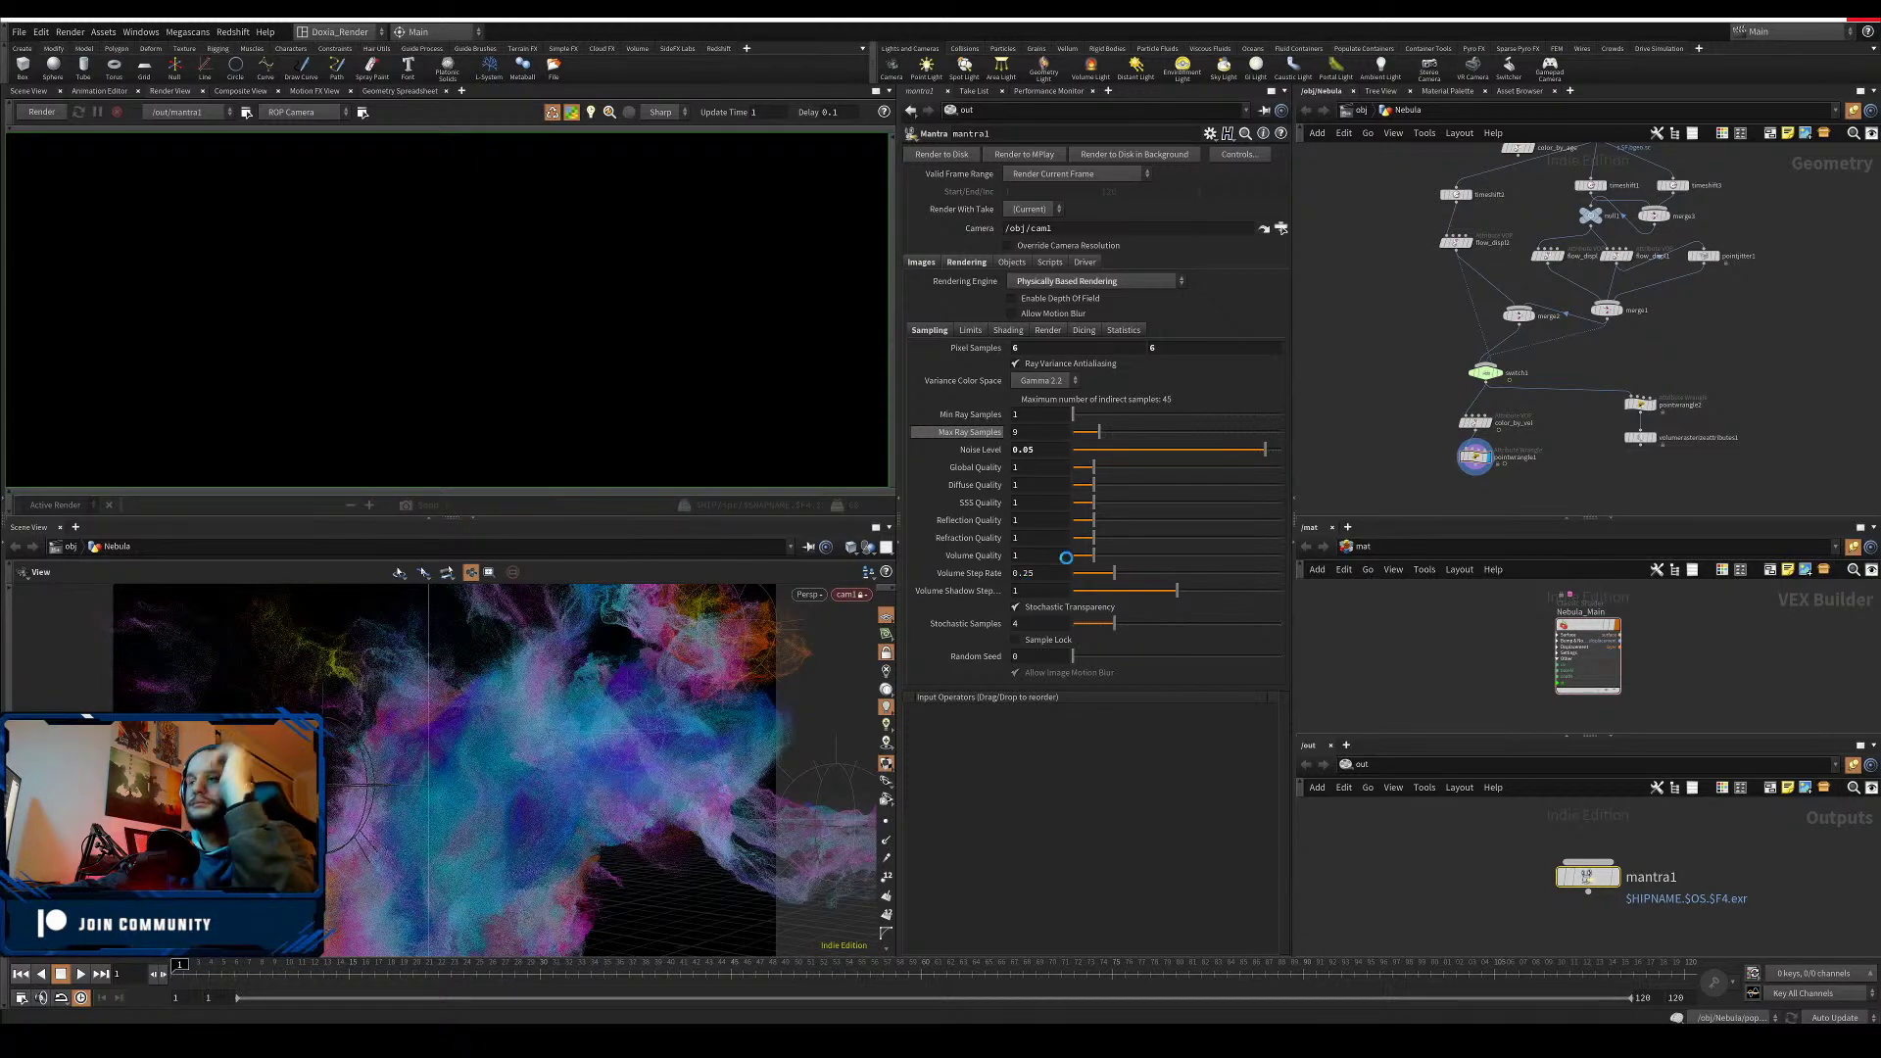
{"action": "left_click", "coordinate": [1036, 432]}
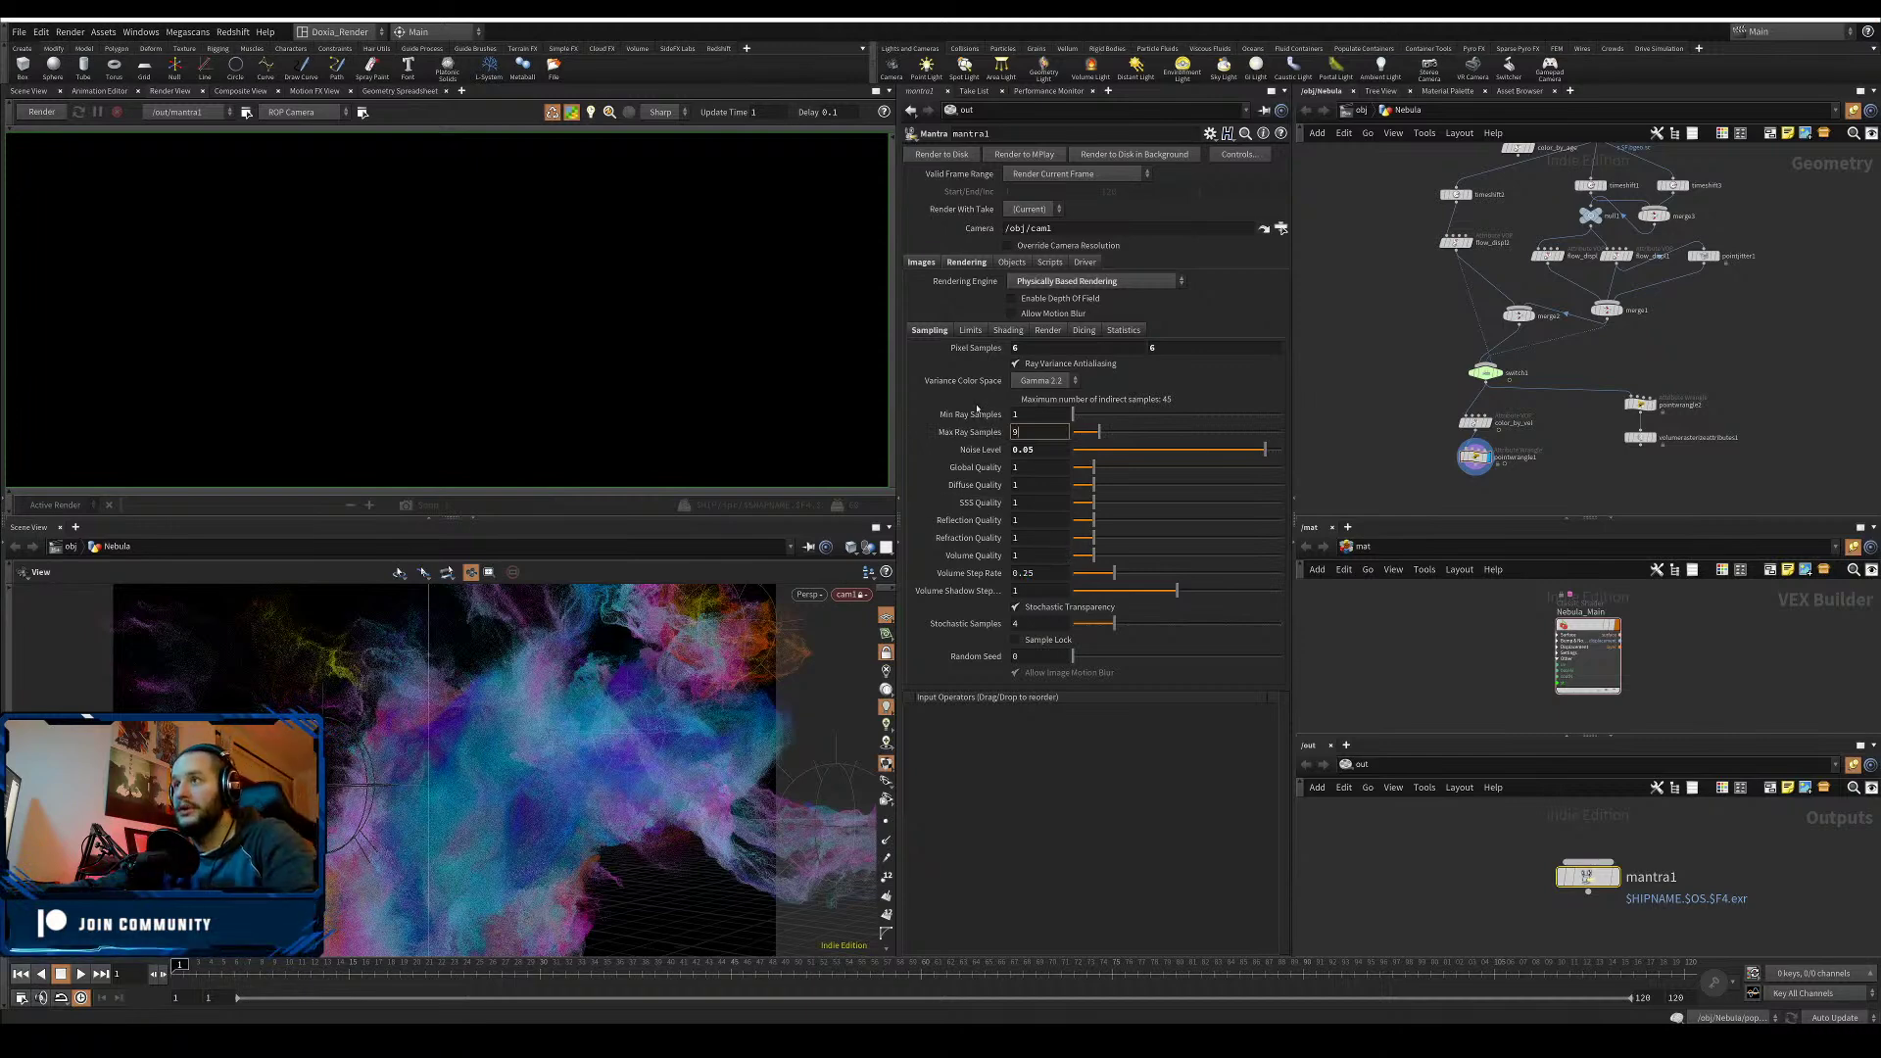
{"action": "mouse_move", "coordinate": [988, 439]}
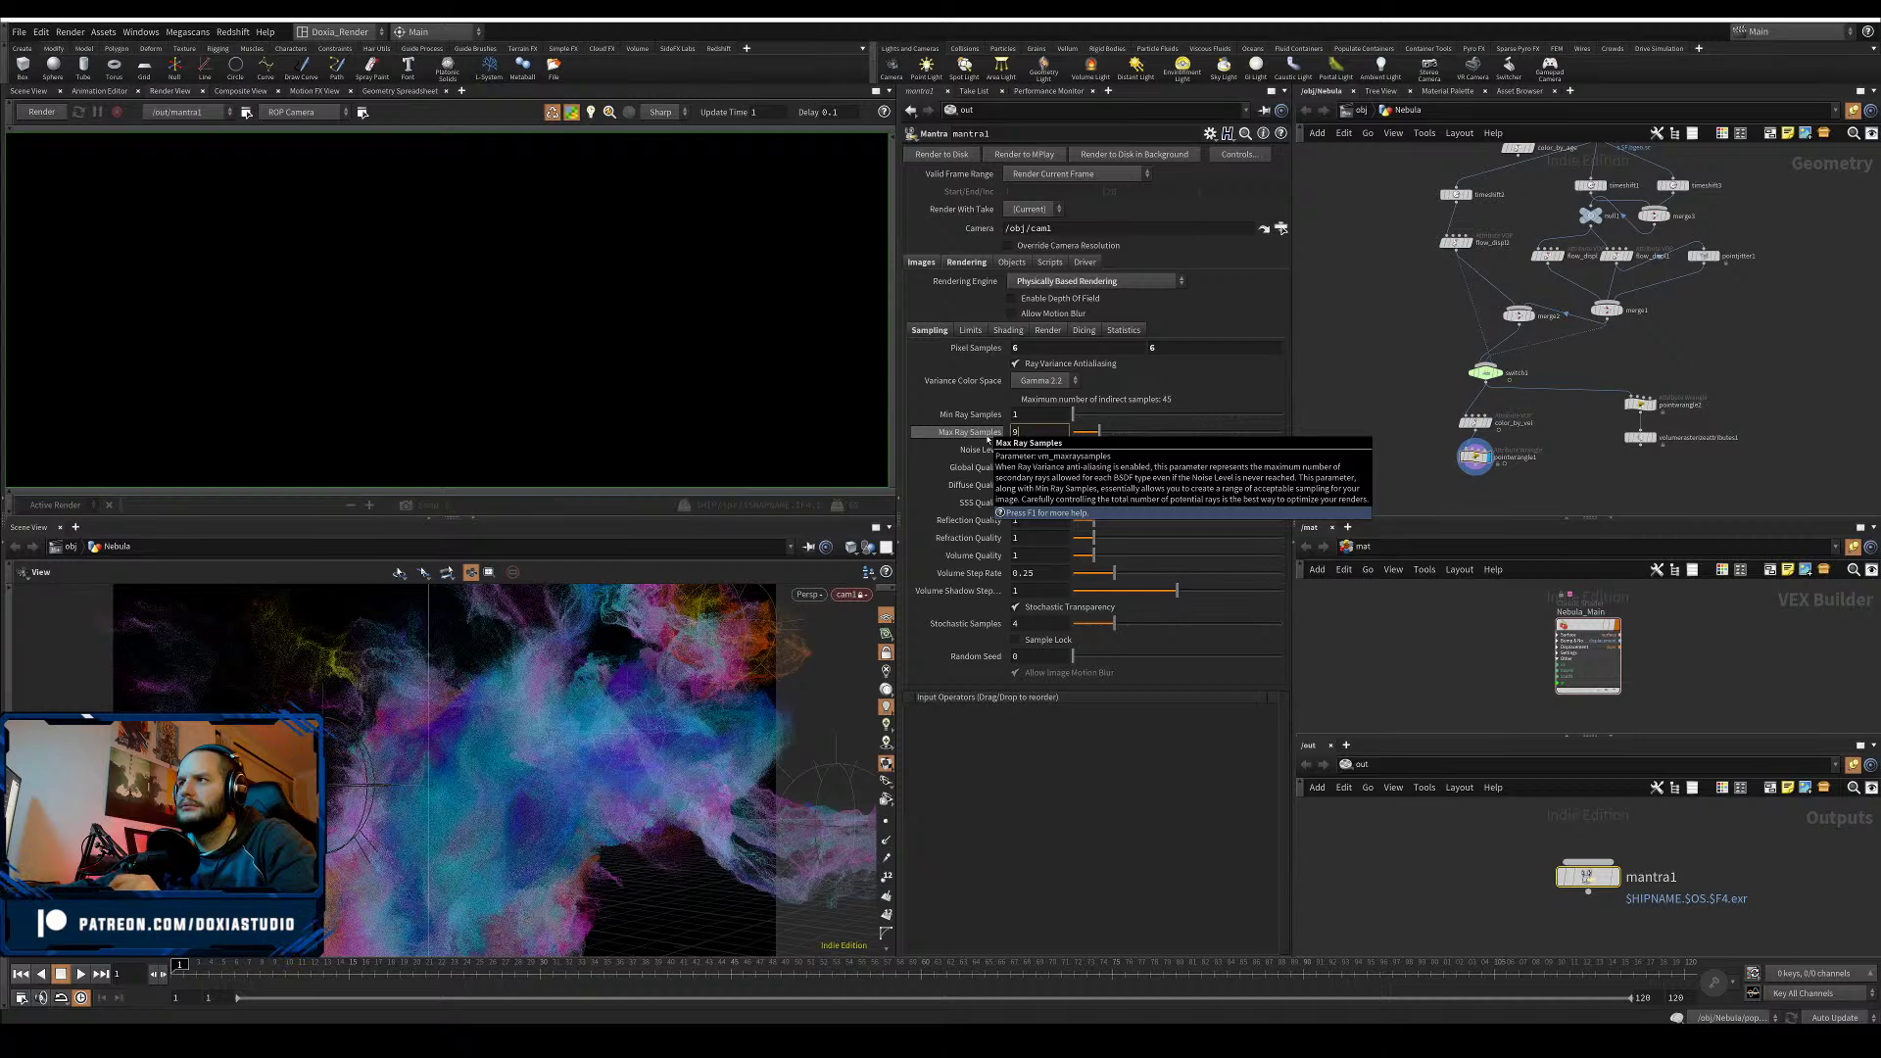
{"action": "key", "text": "BackSpace"}
{"action": "type", "text": "12"}
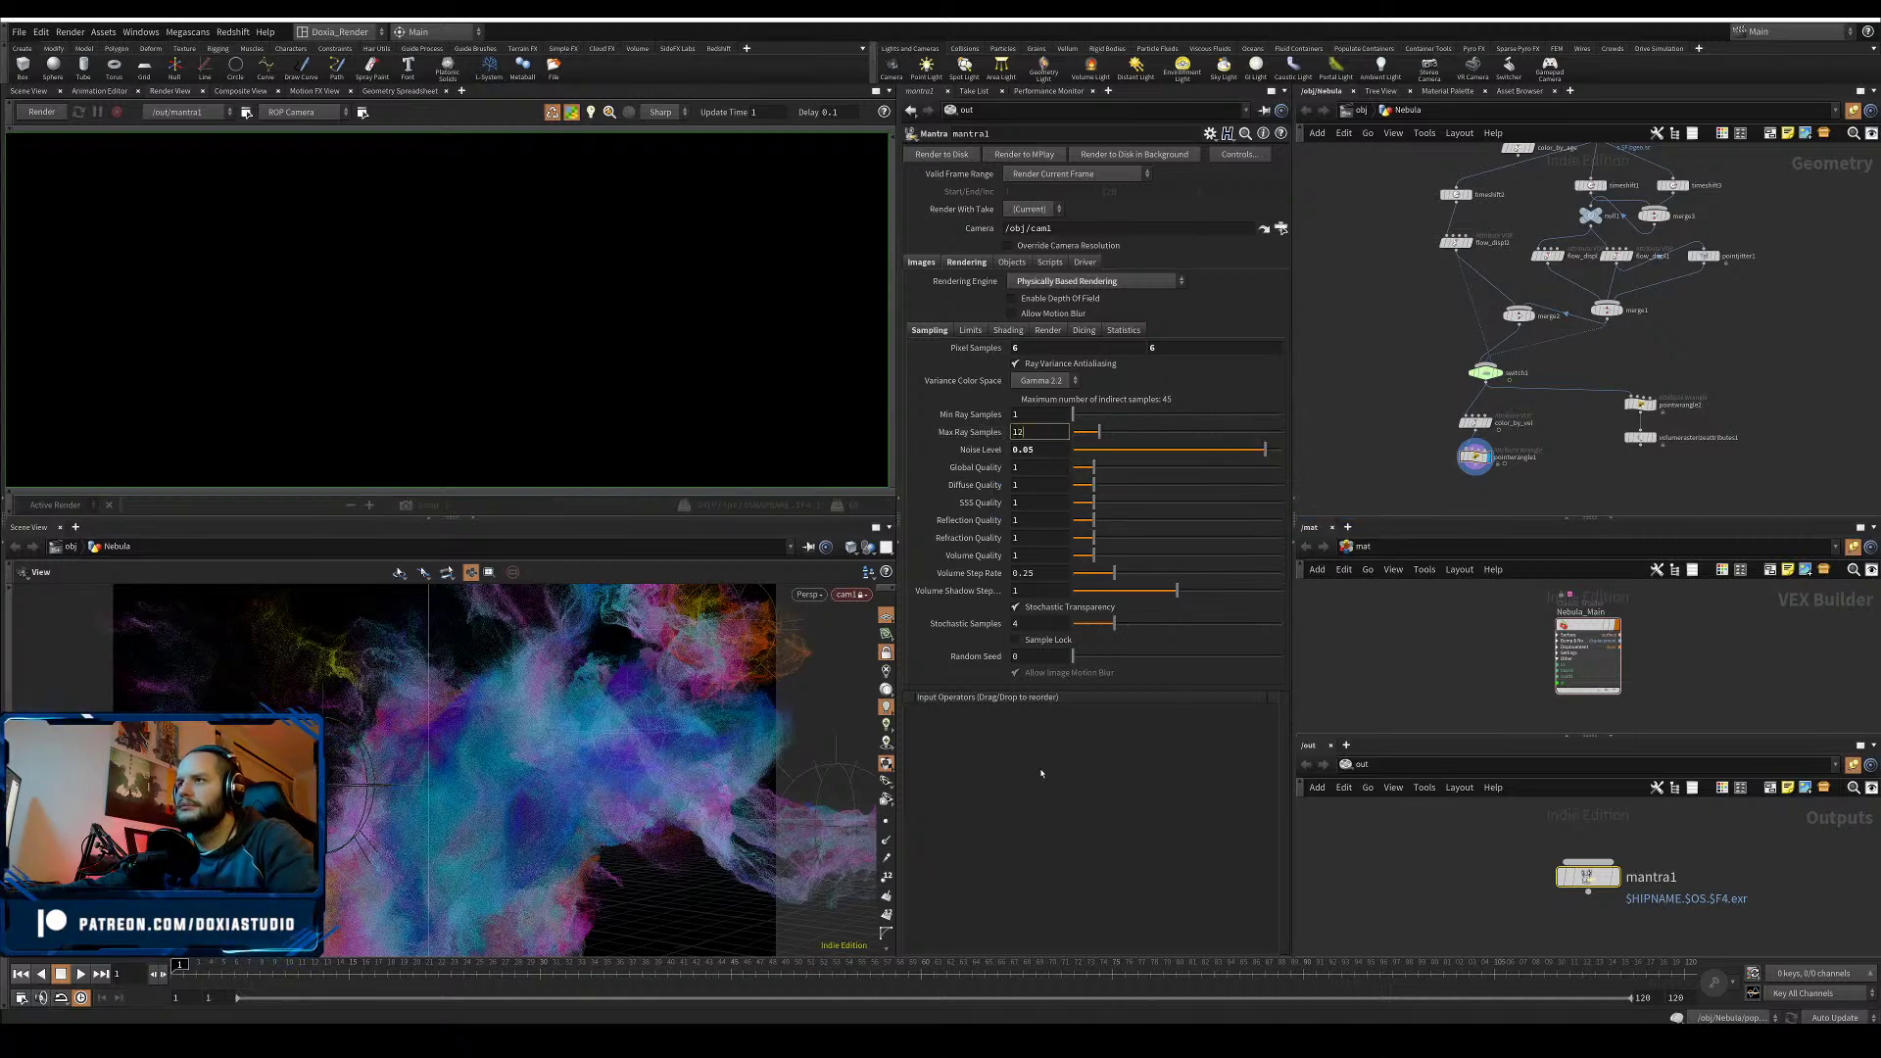
{"action": "key", "text": "Return"}
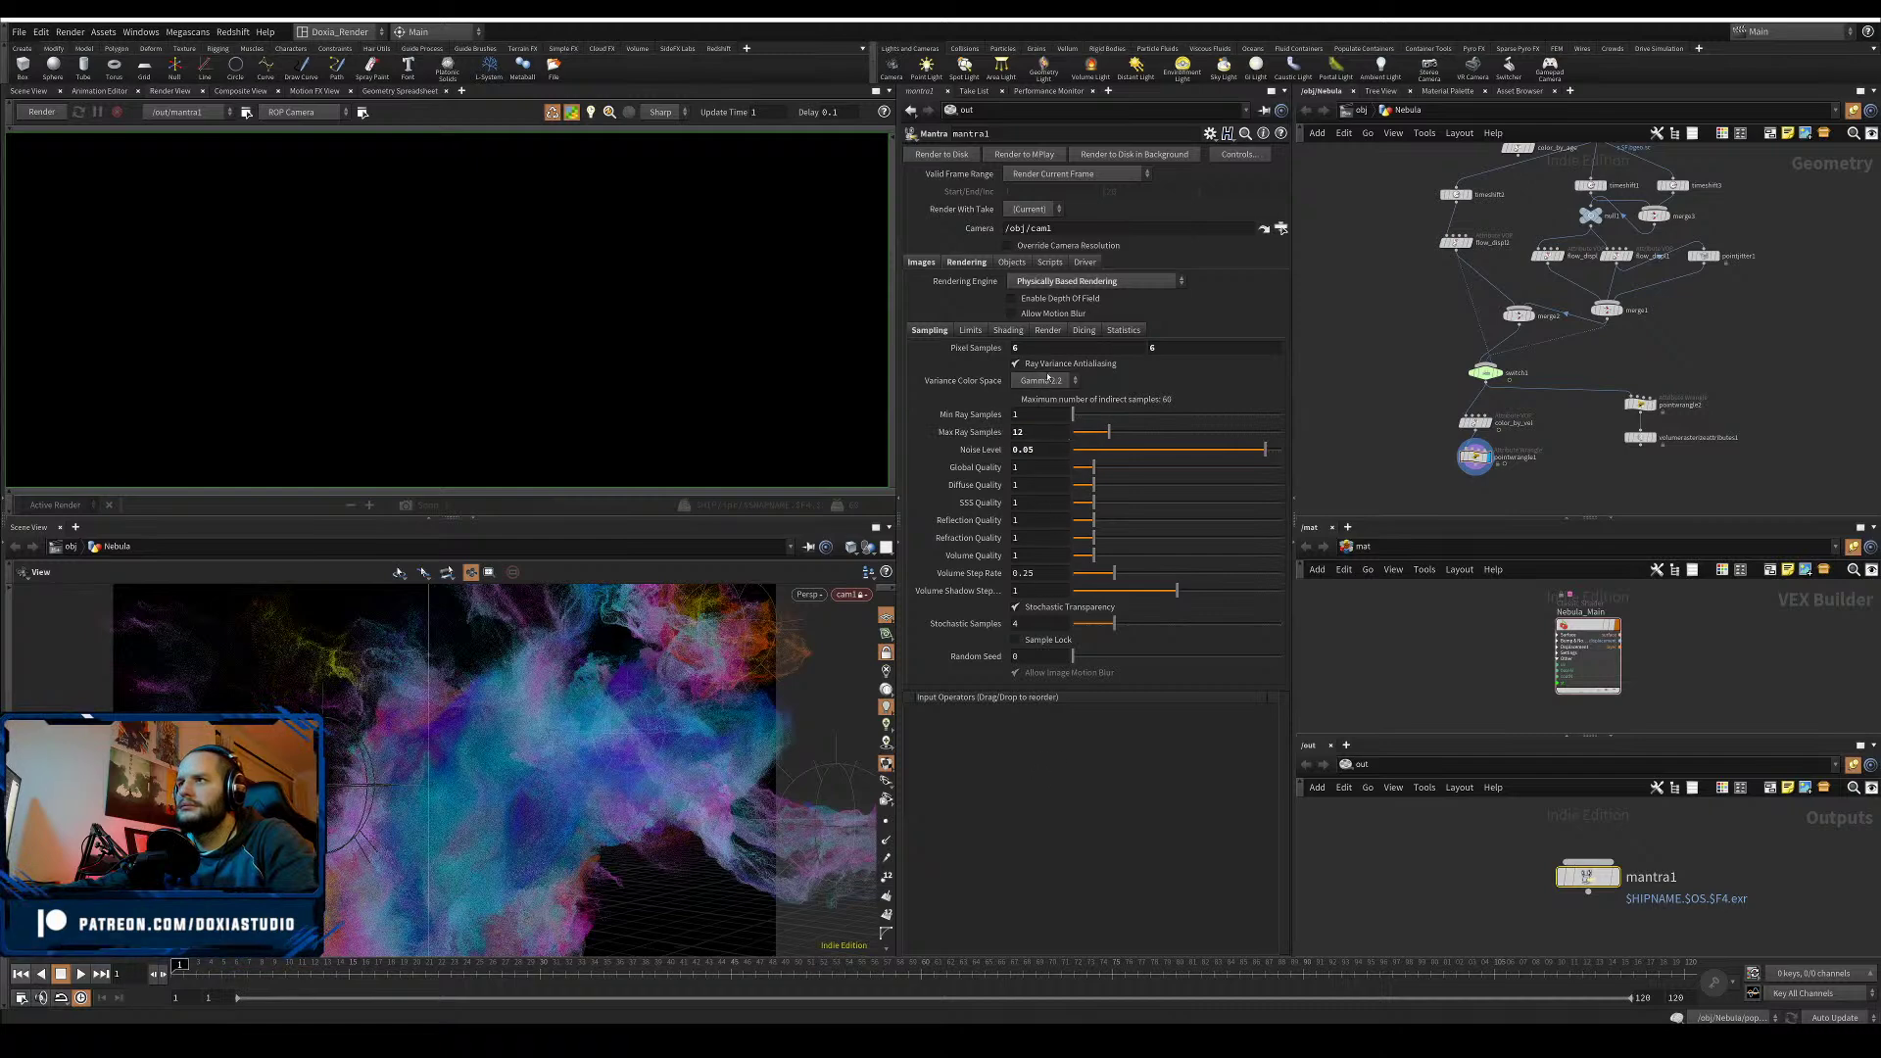
- Set Pixel Samples to 10, save the scene, and enlarge the render view pane
{"action": "double_click", "coordinate": [1015, 347]}
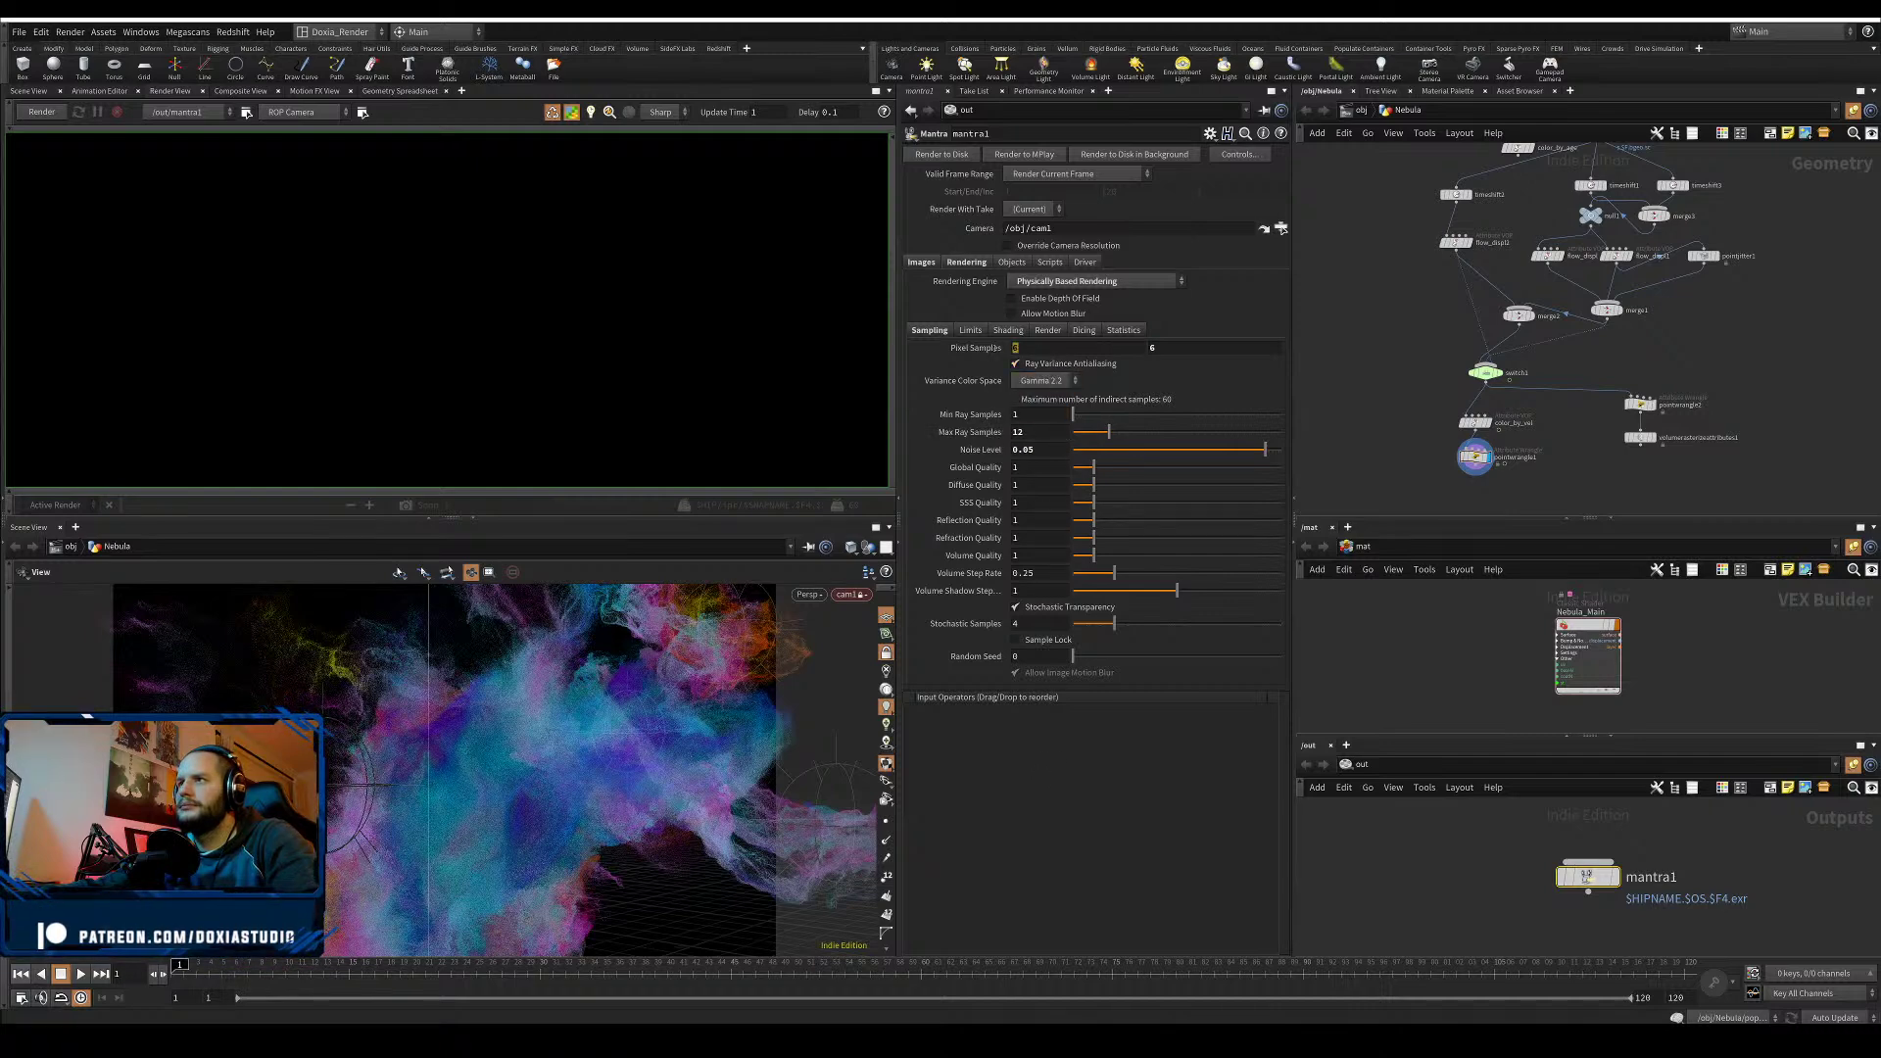
{"action": "type", "text": "10"}
{"action": "key", "text": "Return"}
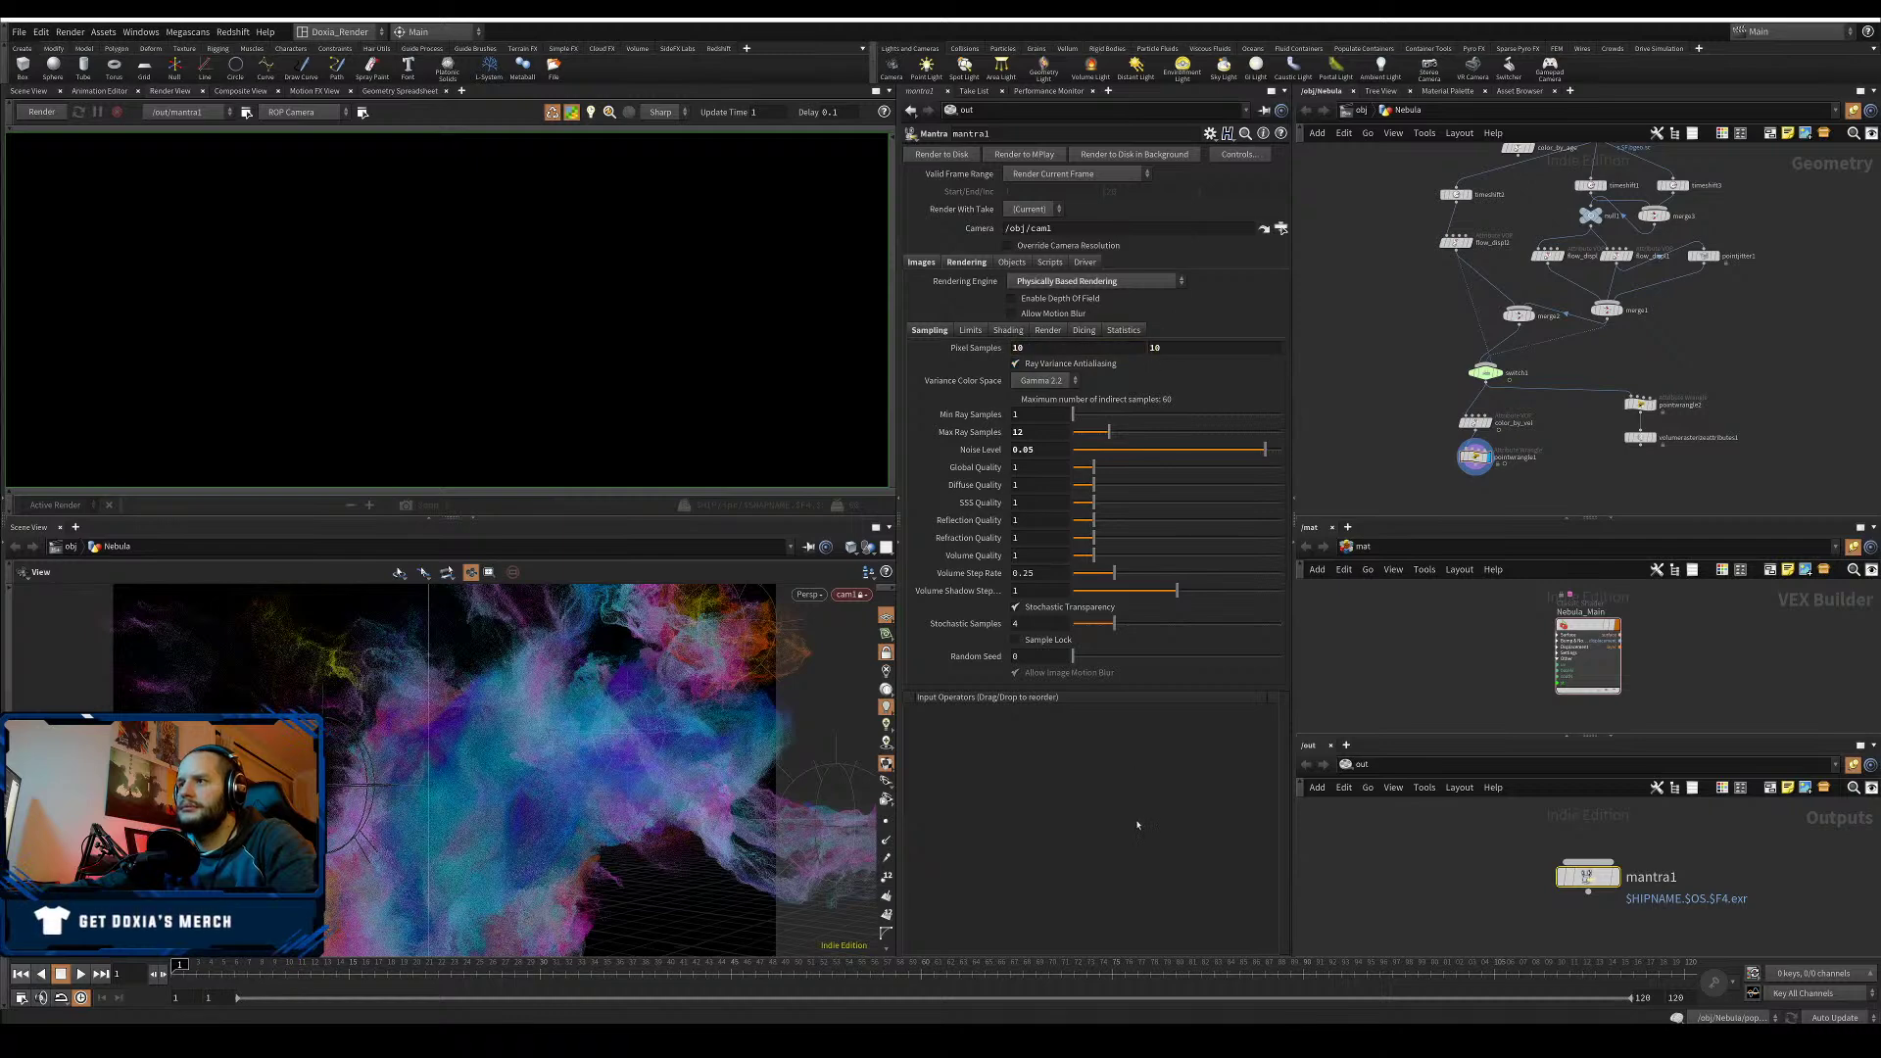
{"action": "key", "text": "ctrl+s"}
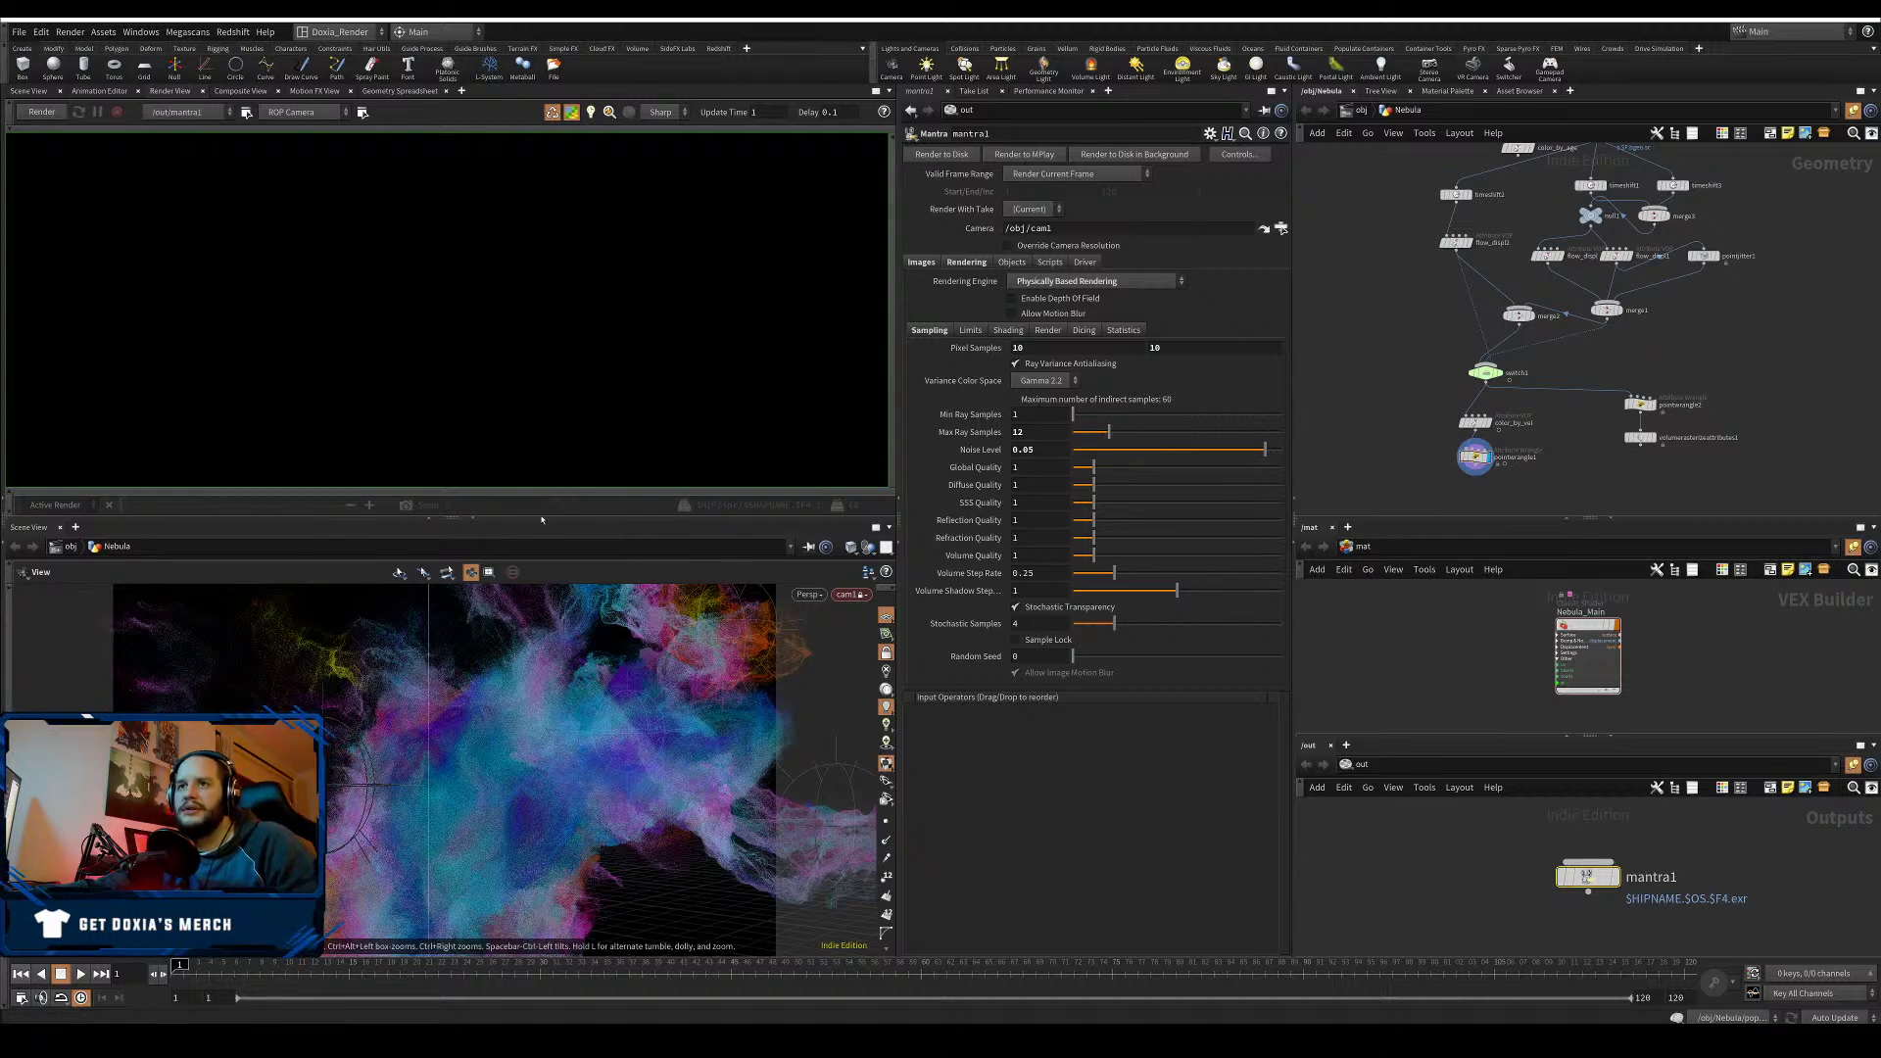
{"action": "left_click_drag", "start_coordinate": [542, 520], "coordinate": [541, 742]}
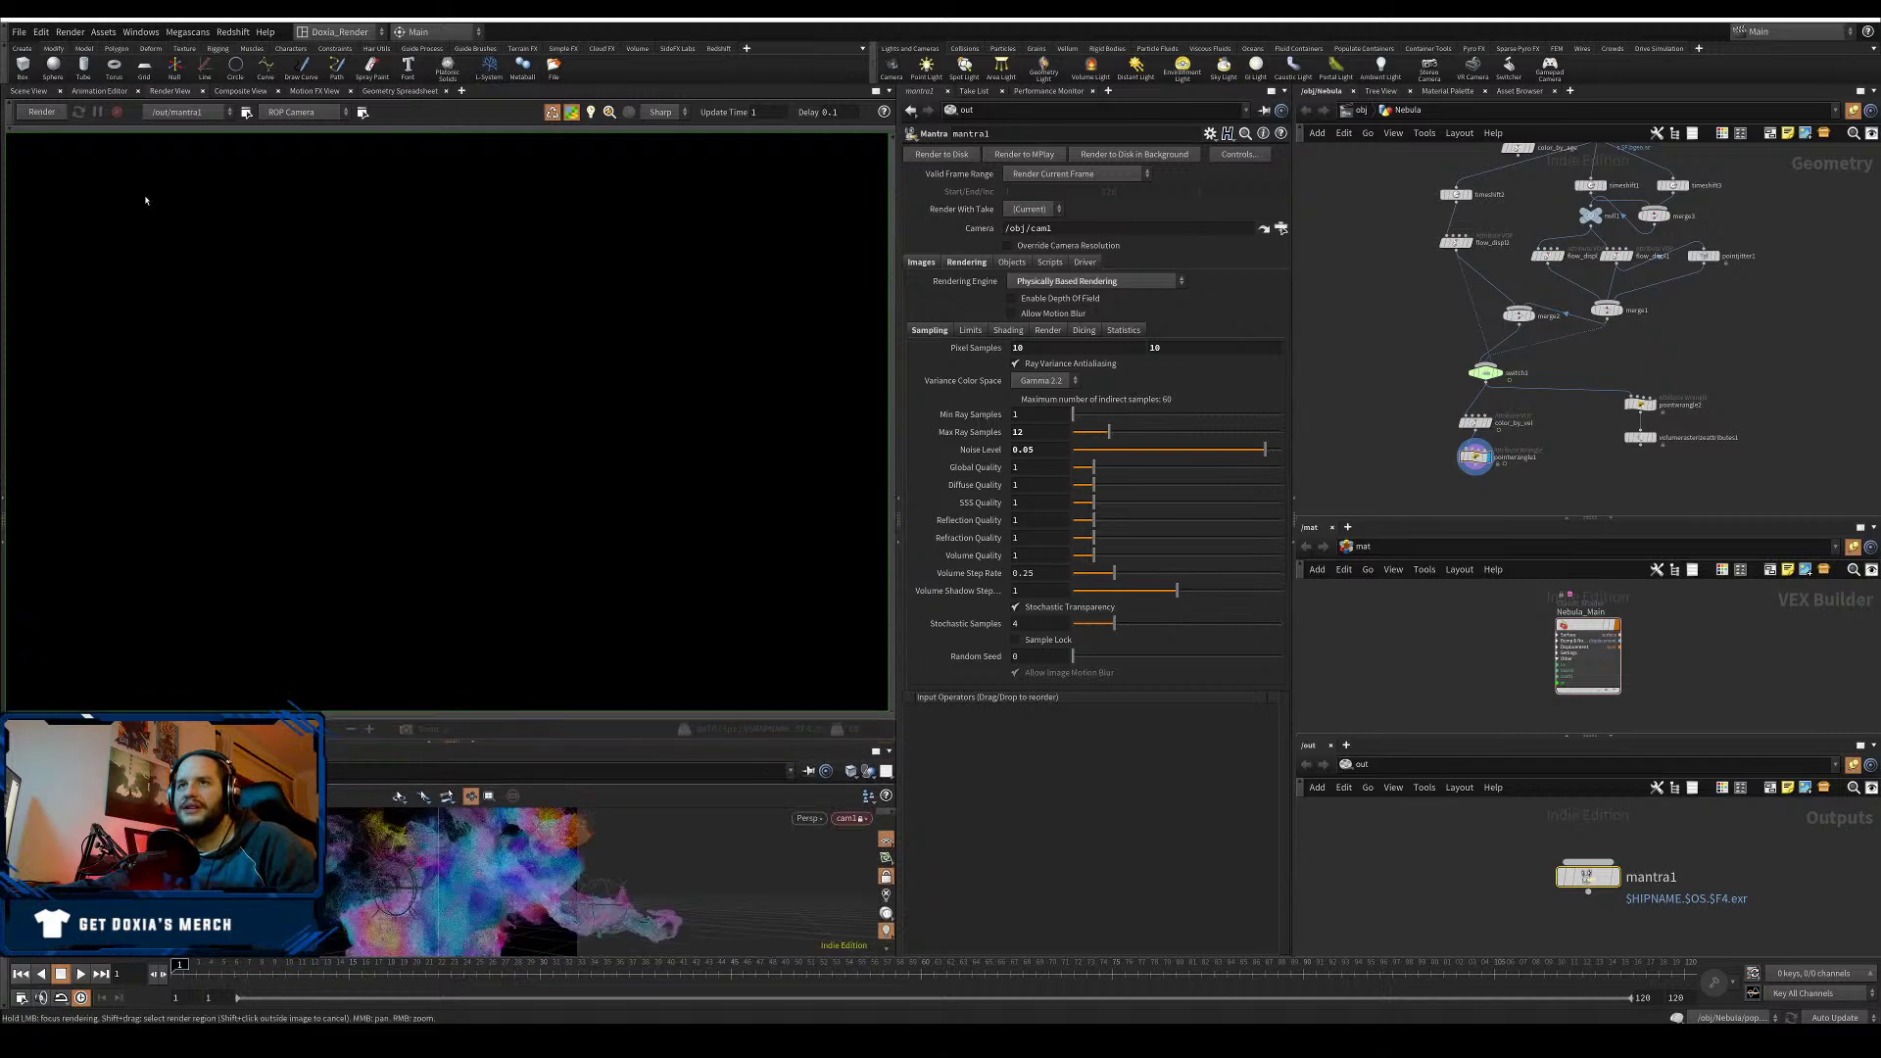
- Launch the Mantra render from Render View and close the Houdini Console licence warning
{"action": "left_click", "coordinate": [41, 112]}
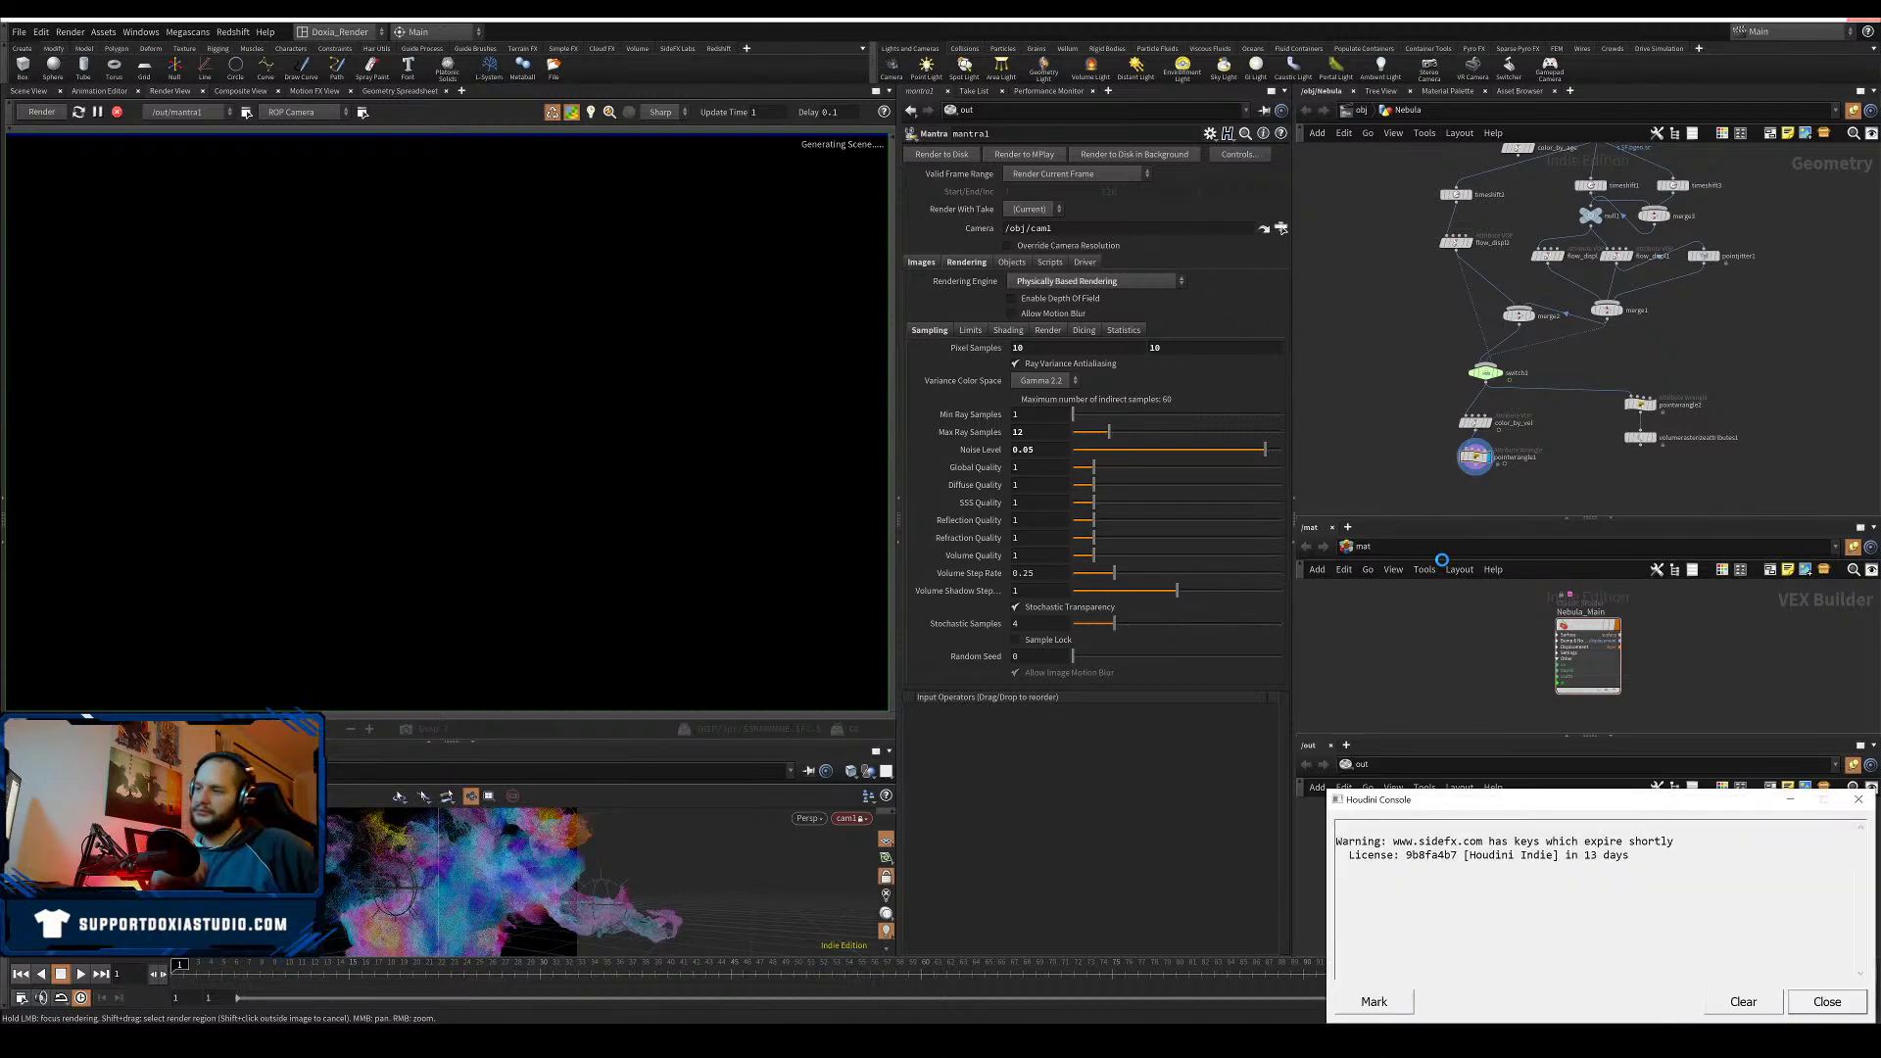
{"action": "left_click", "coordinate": [1860, 1001]}
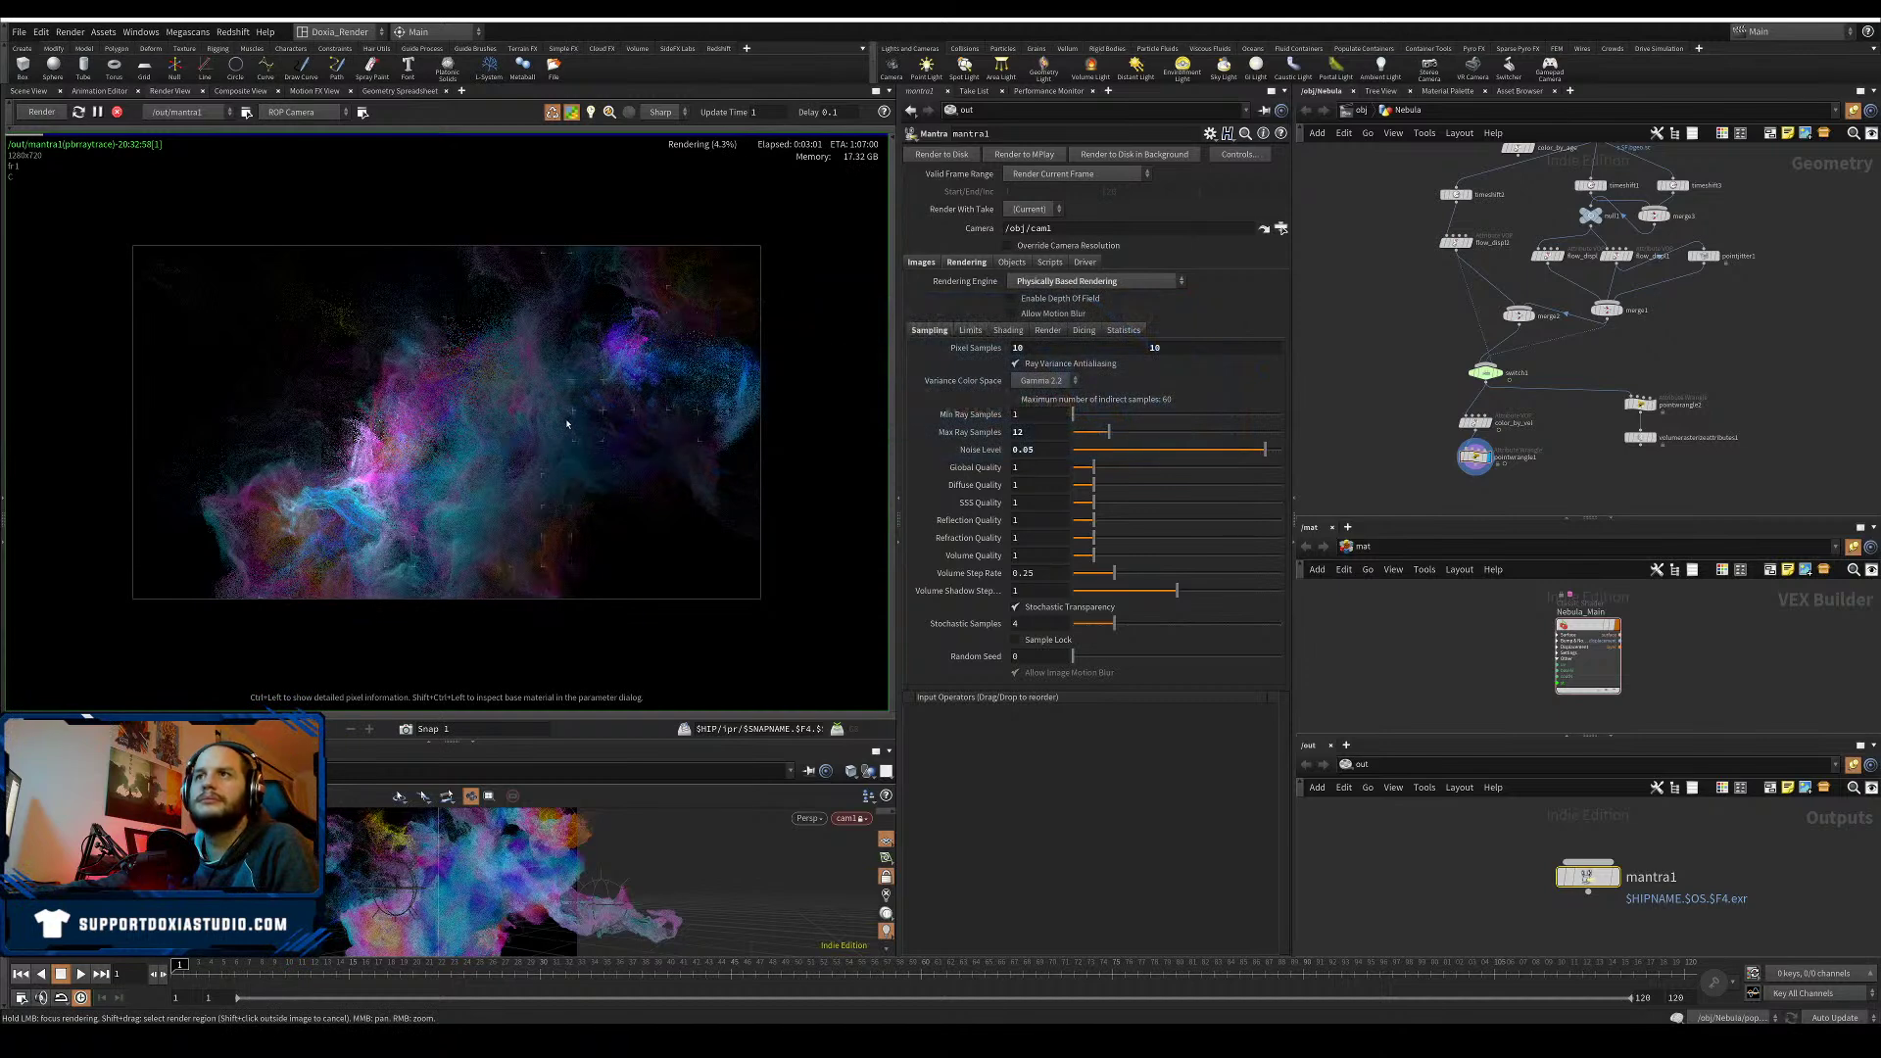
- Set the Nebula_Main shader's Opacity Scale to 0.05 and go up to /obj
{"action": "left_click", "coordinate": [1588, 630]}
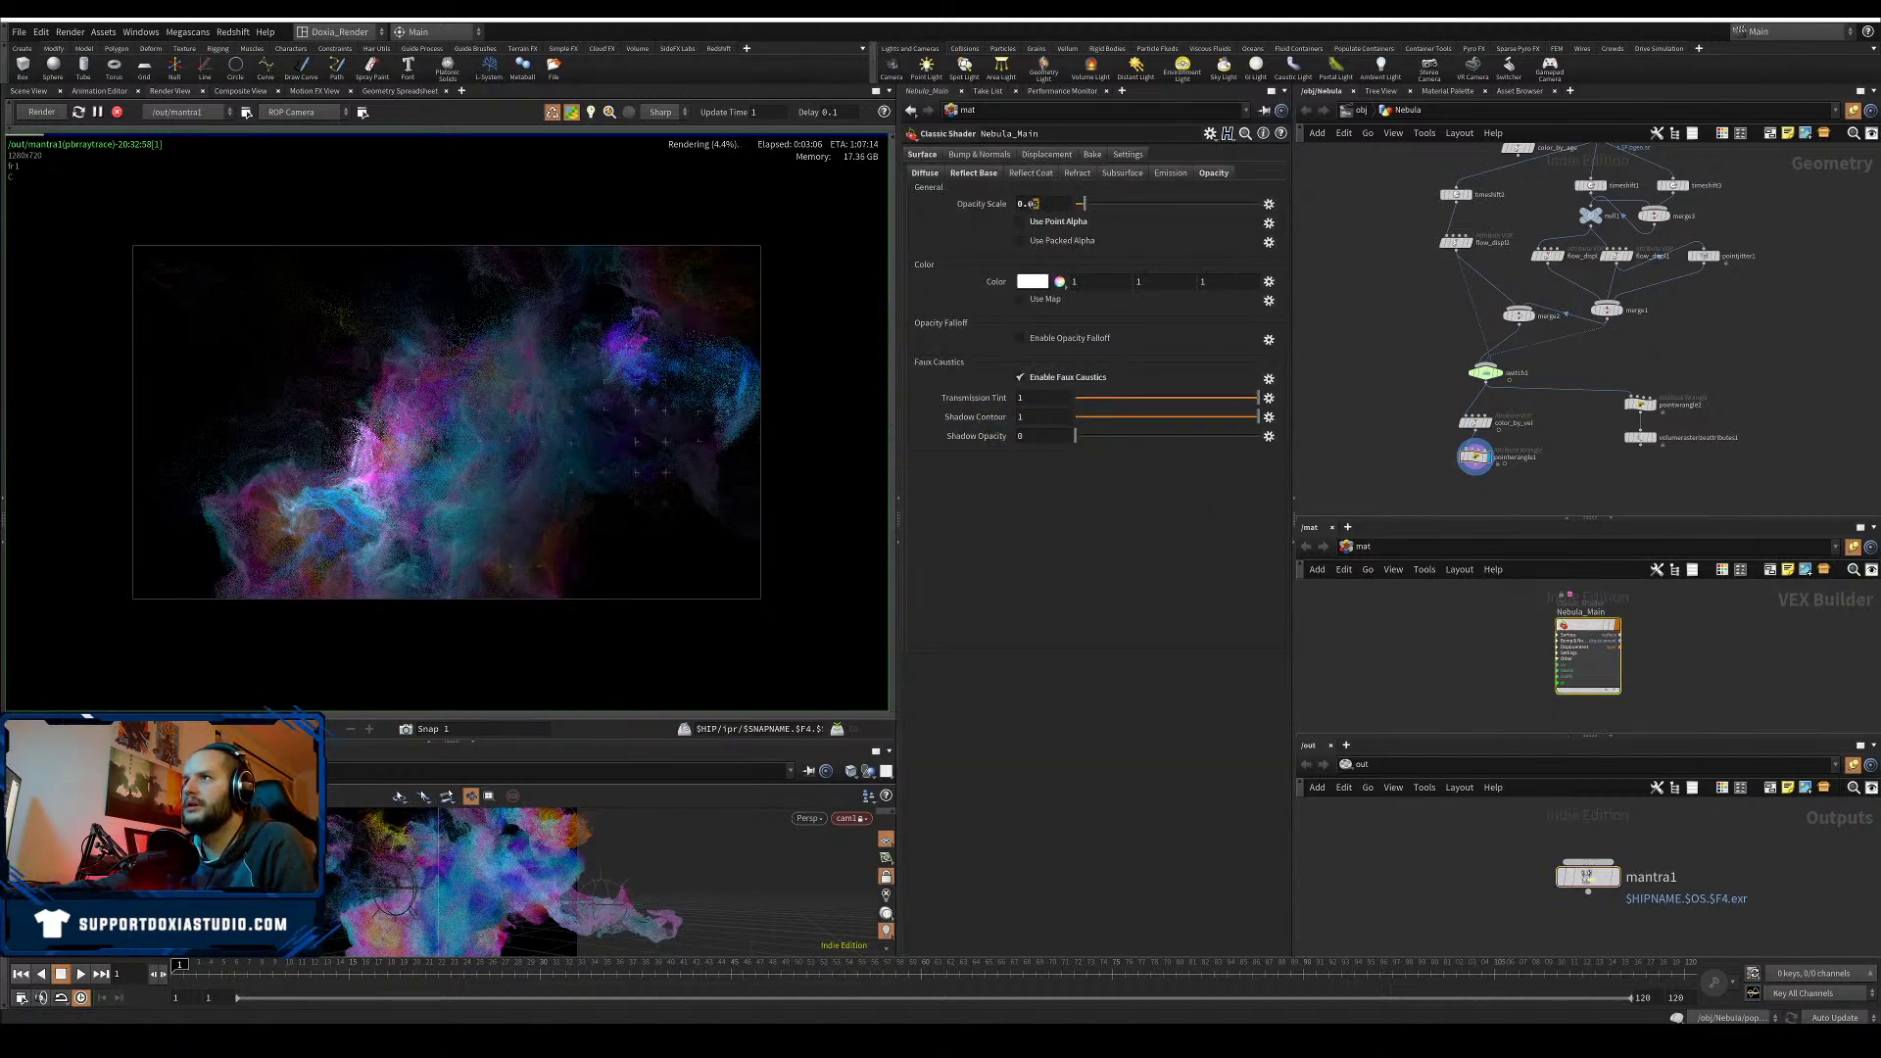
{"action": "left_click", "coordinate": [1035, 203]}
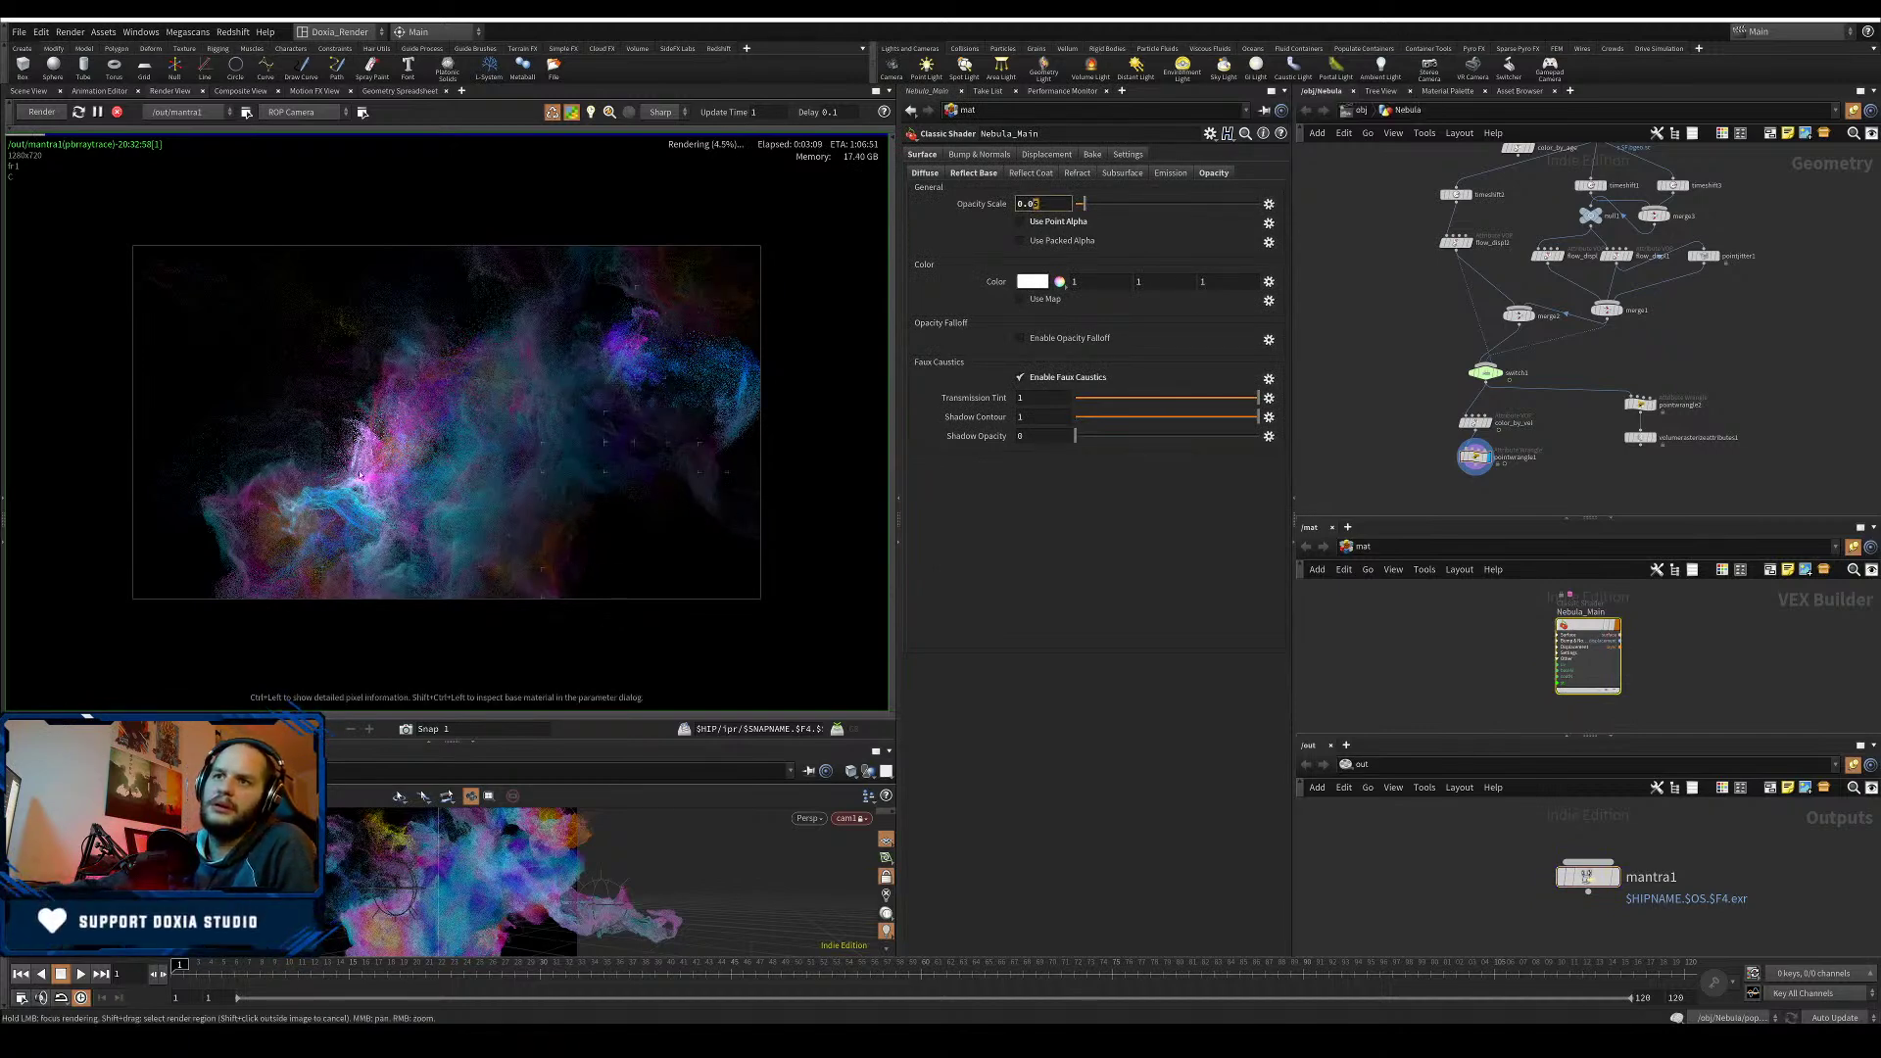
{"action": "left_click", "coordinate": [406, 729]}
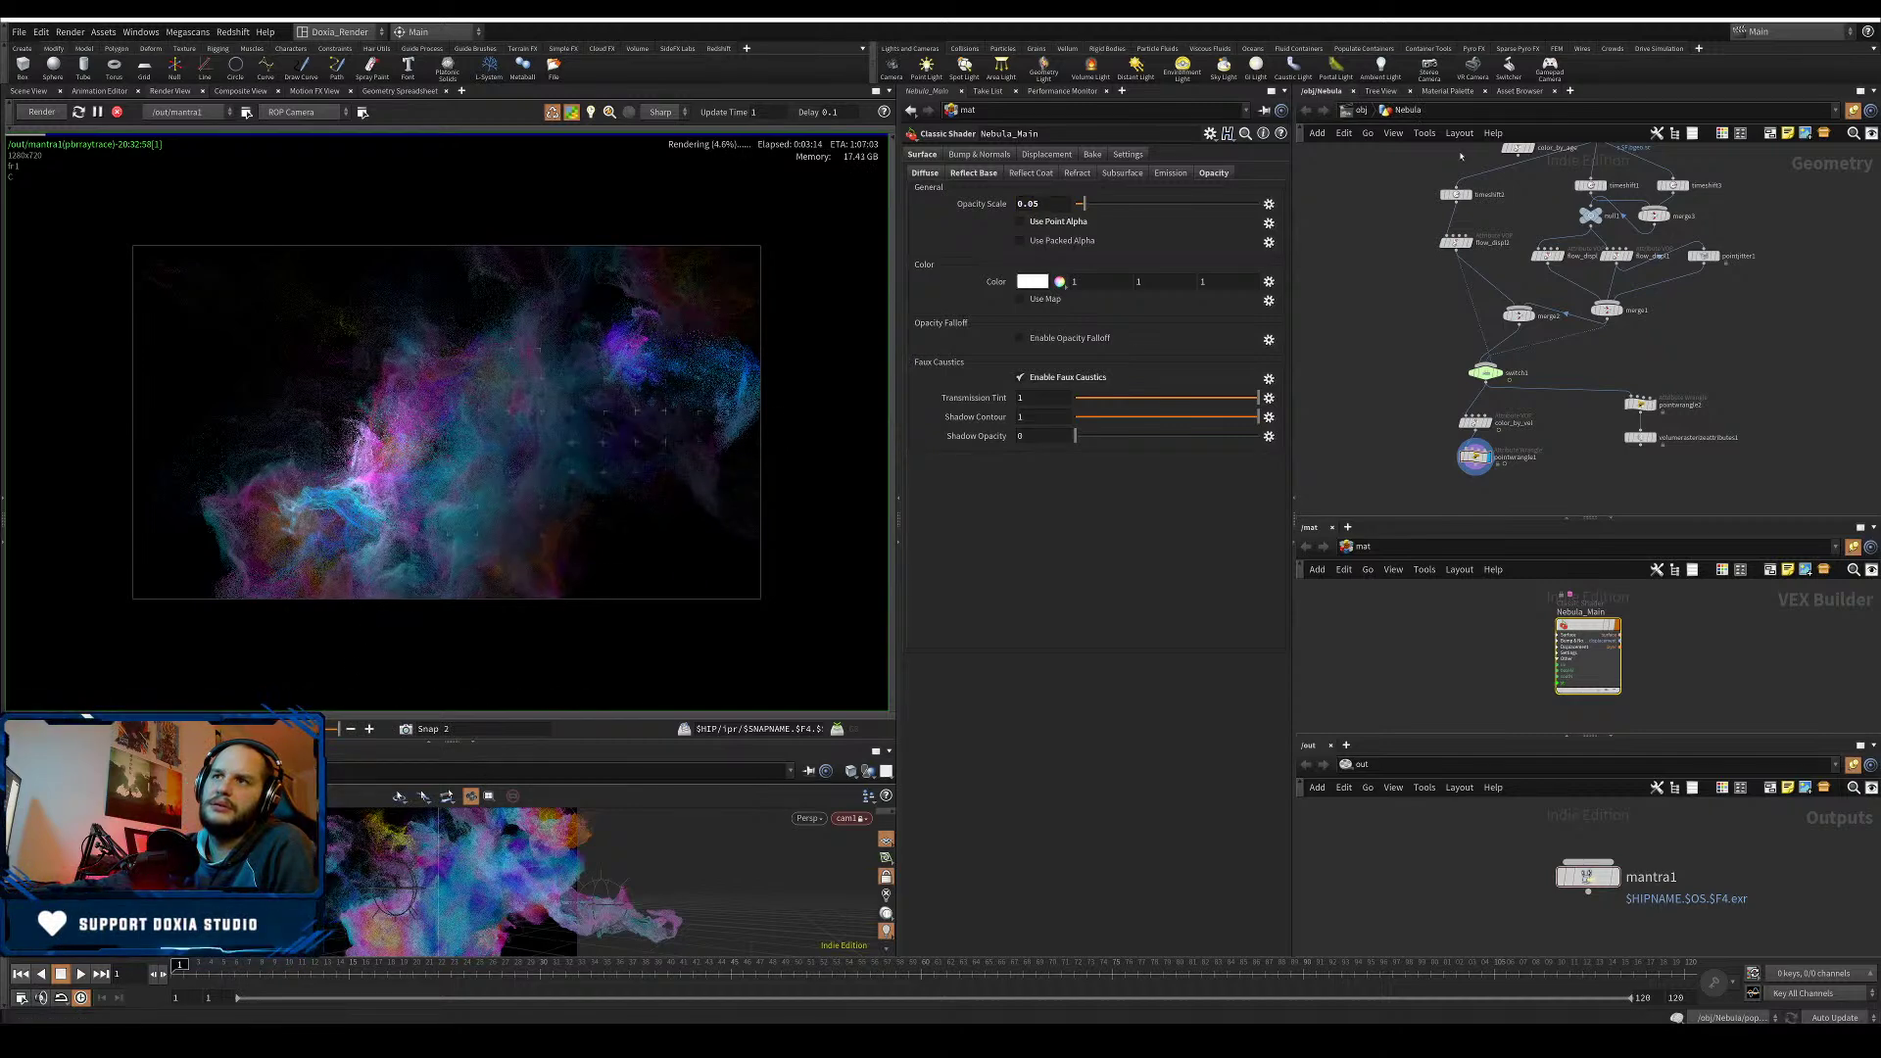
{"action": "key", "text": "u"}
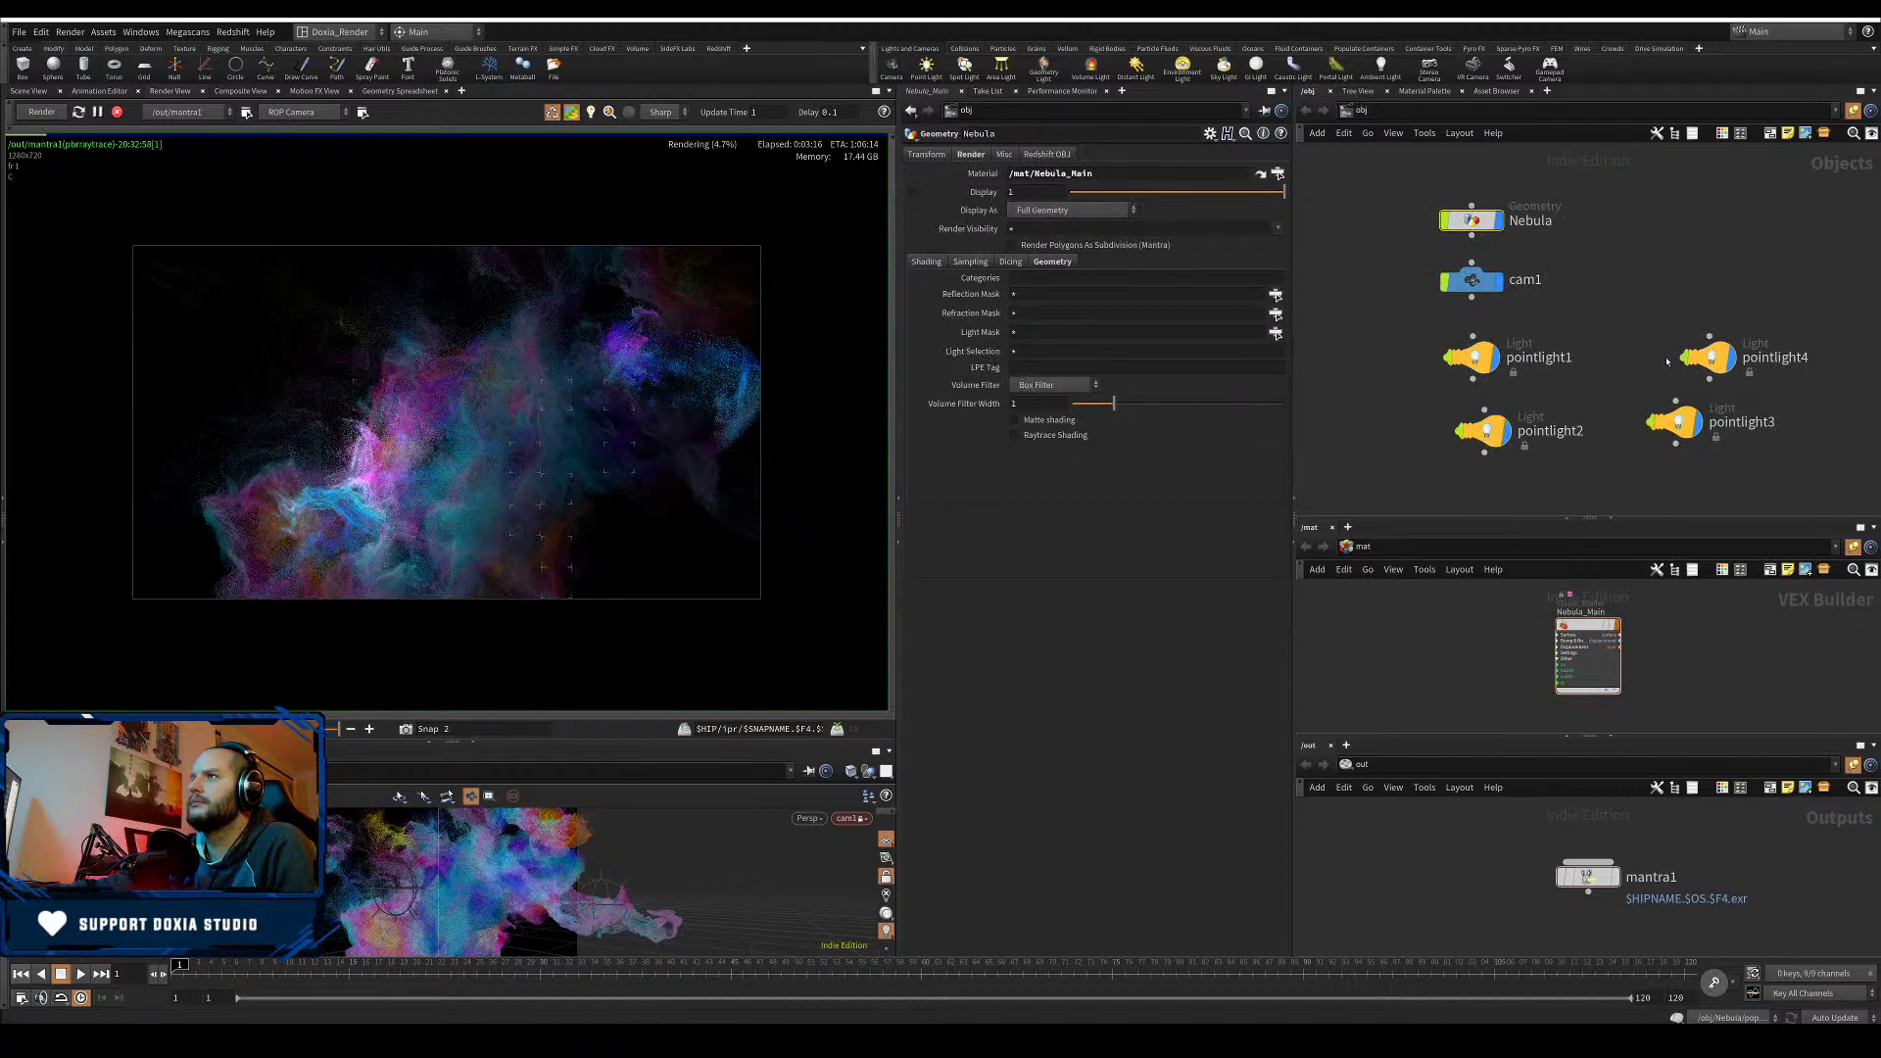
- Give the Nebula object a render Point Scale of 0.025, stop the render, and dive inside
{"action": "left_click_drag", "start_coordinate": [1610, 340], "coordinate": [1448, 378]}
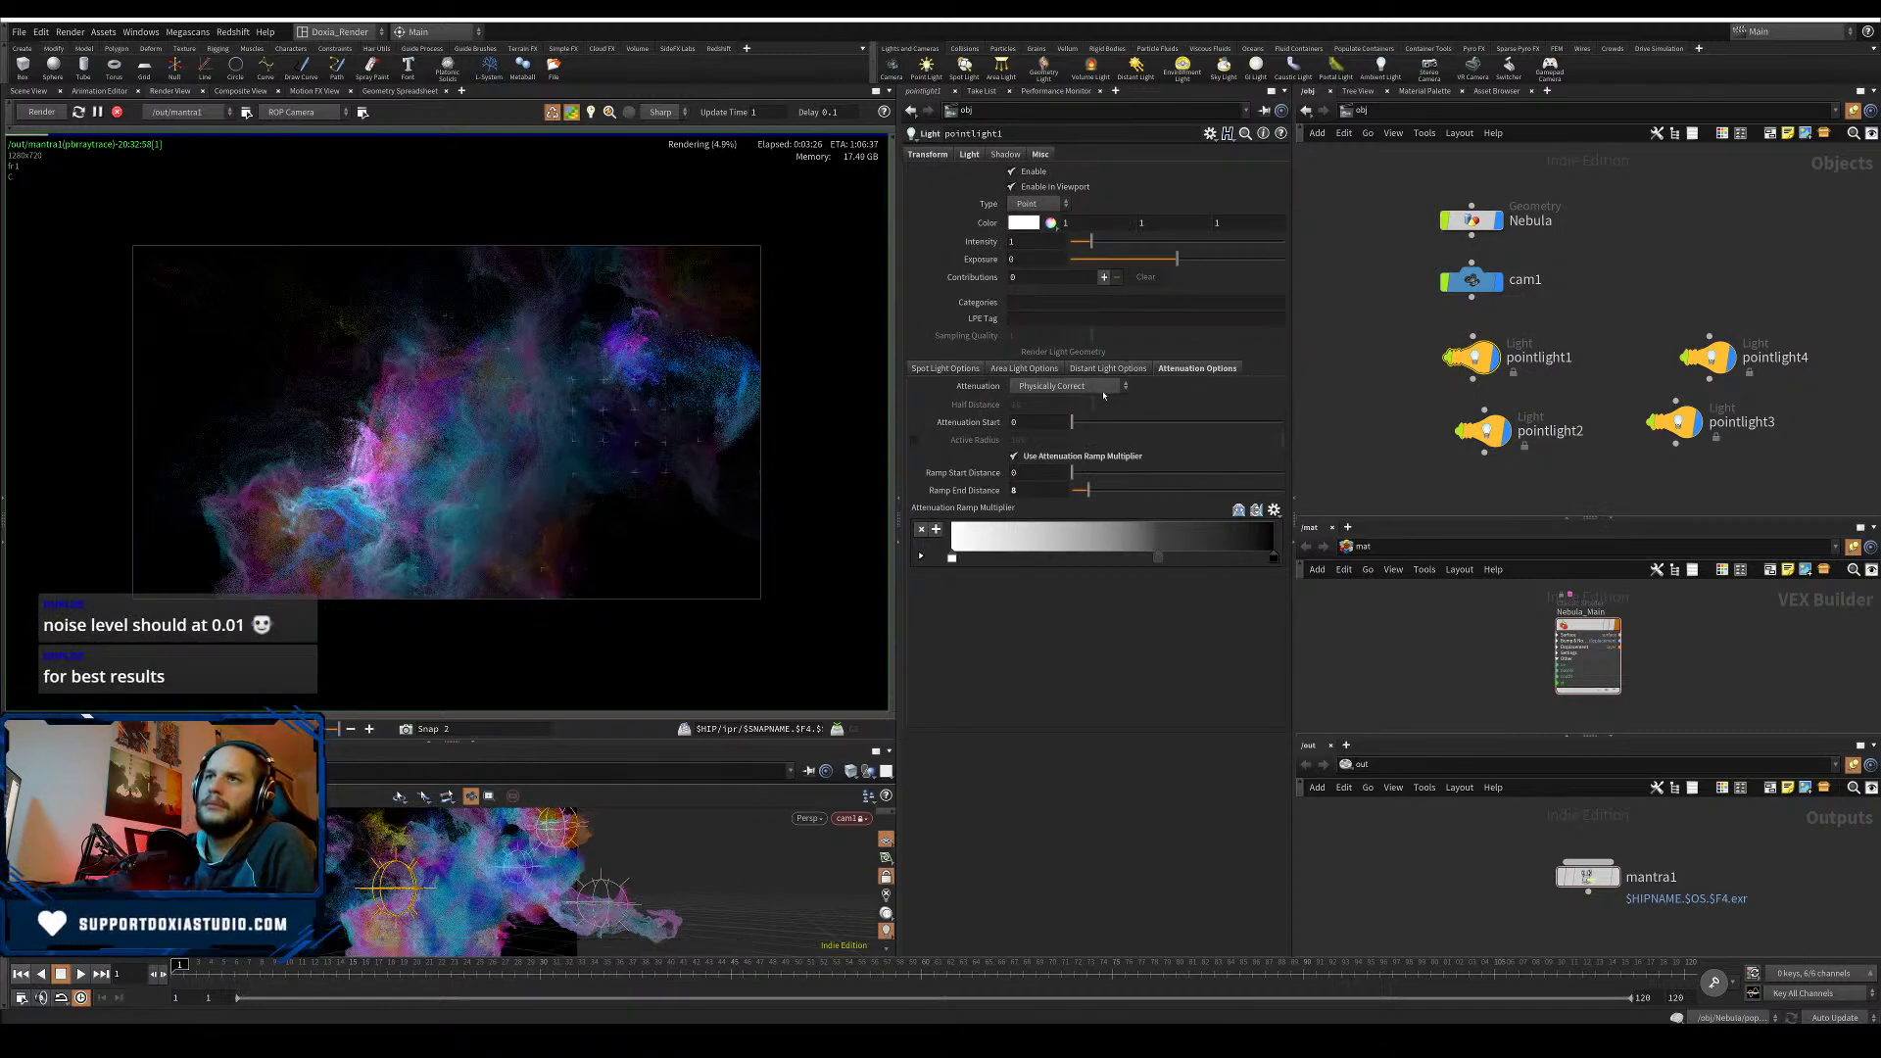
{"action": "left_click", "coordinate": [1469, 222]}
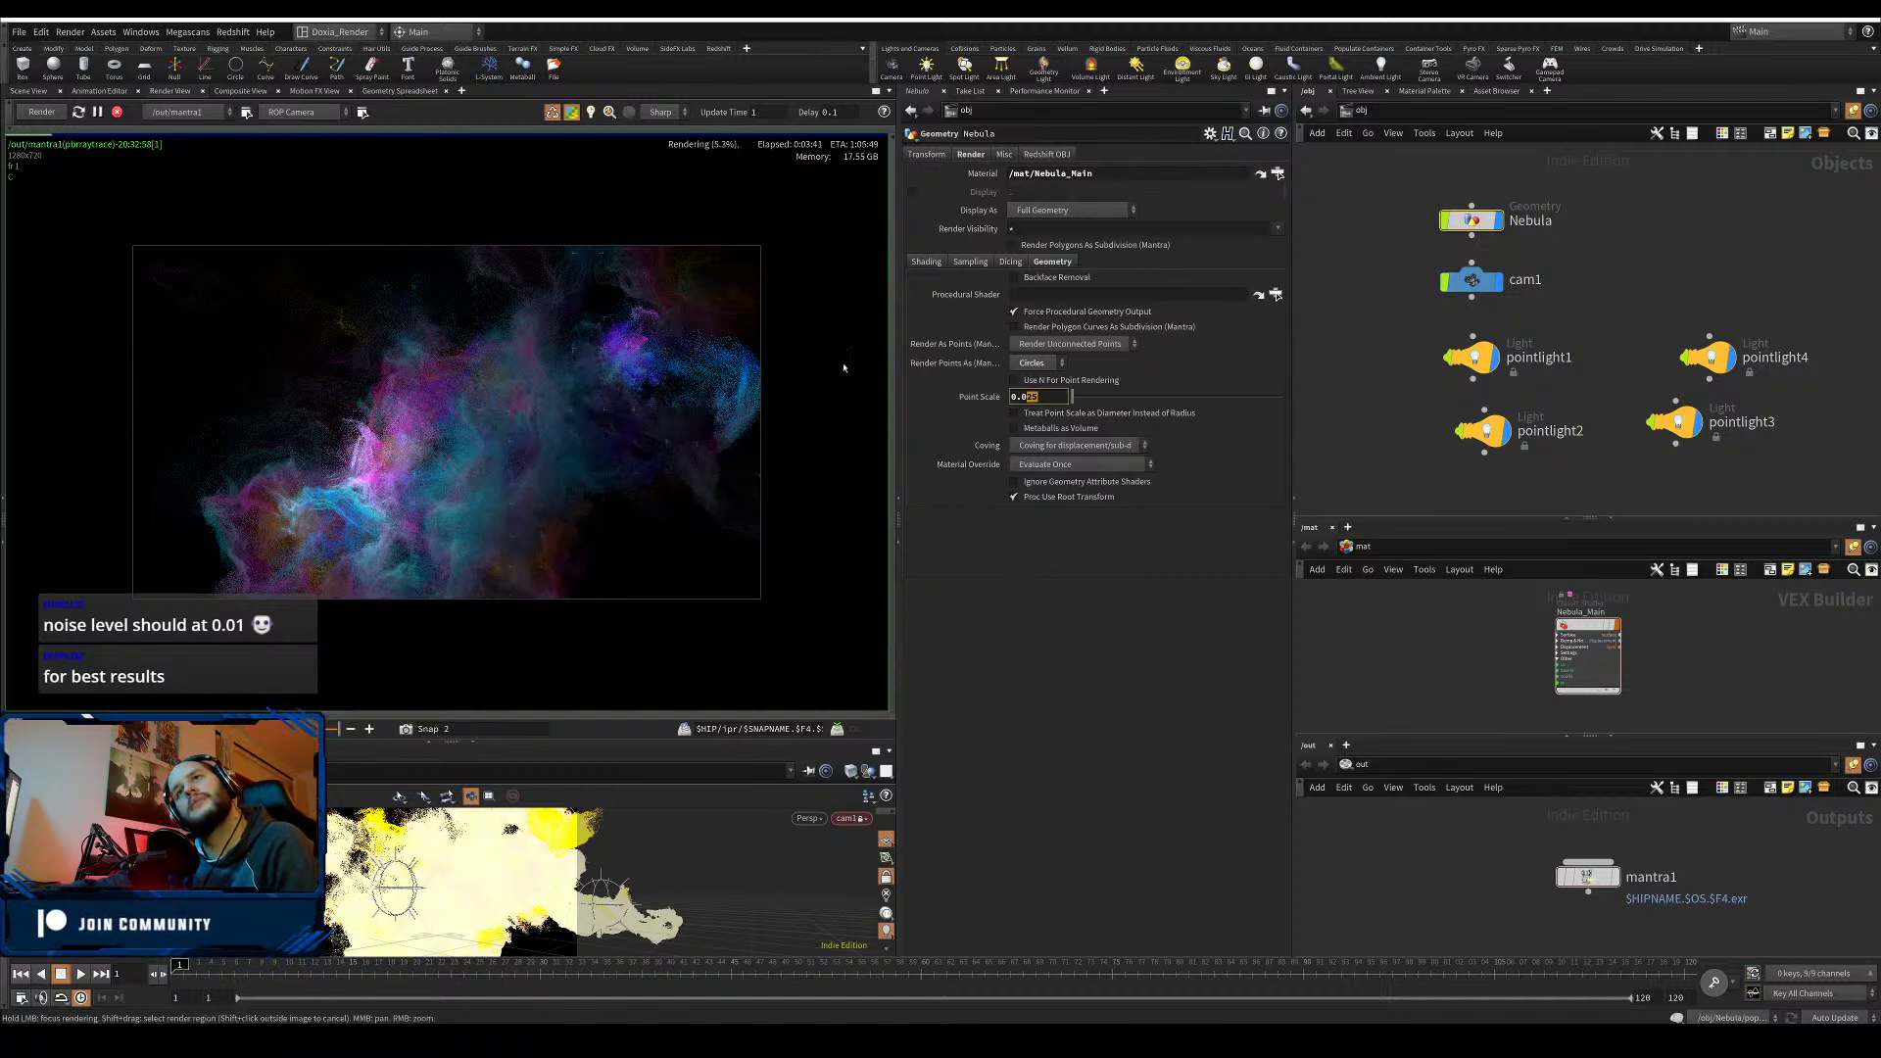
{"action": "left_click", "coordinate": [97, 113]}
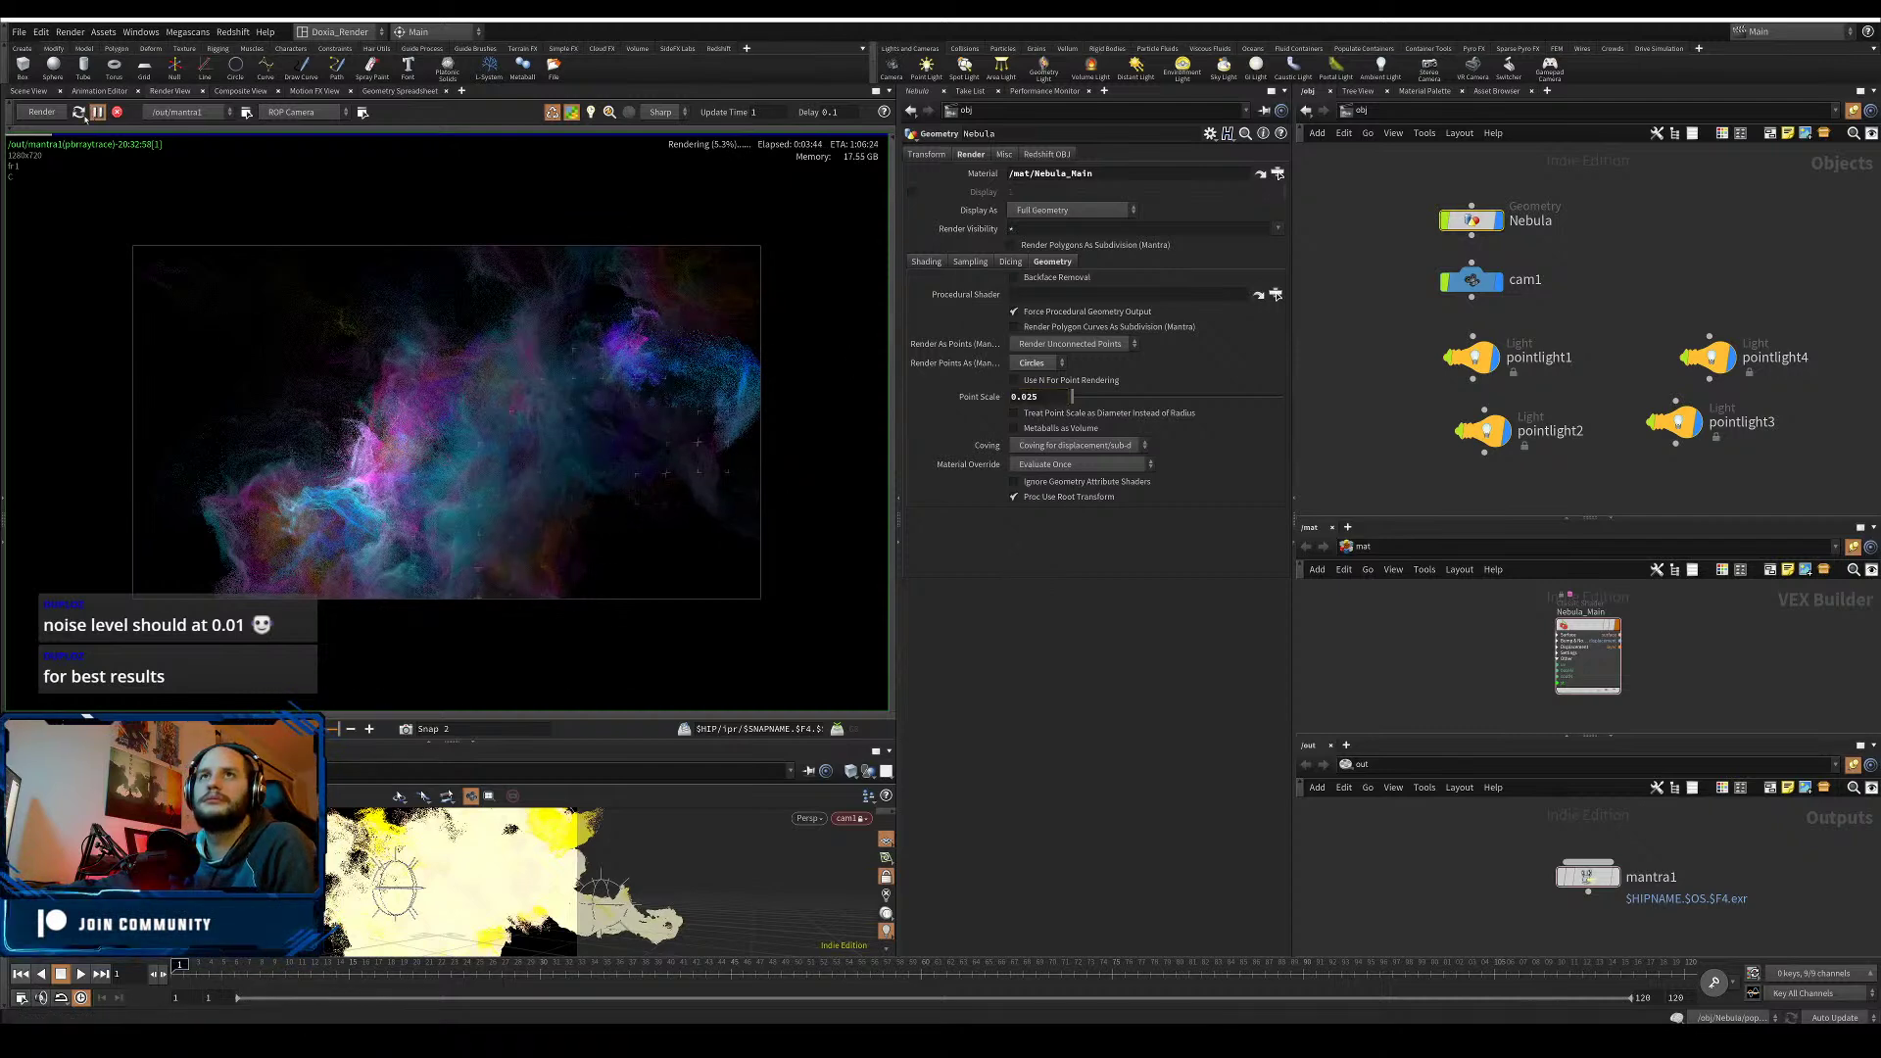
{"action": "left_click", "coordinate": [117, 113]}
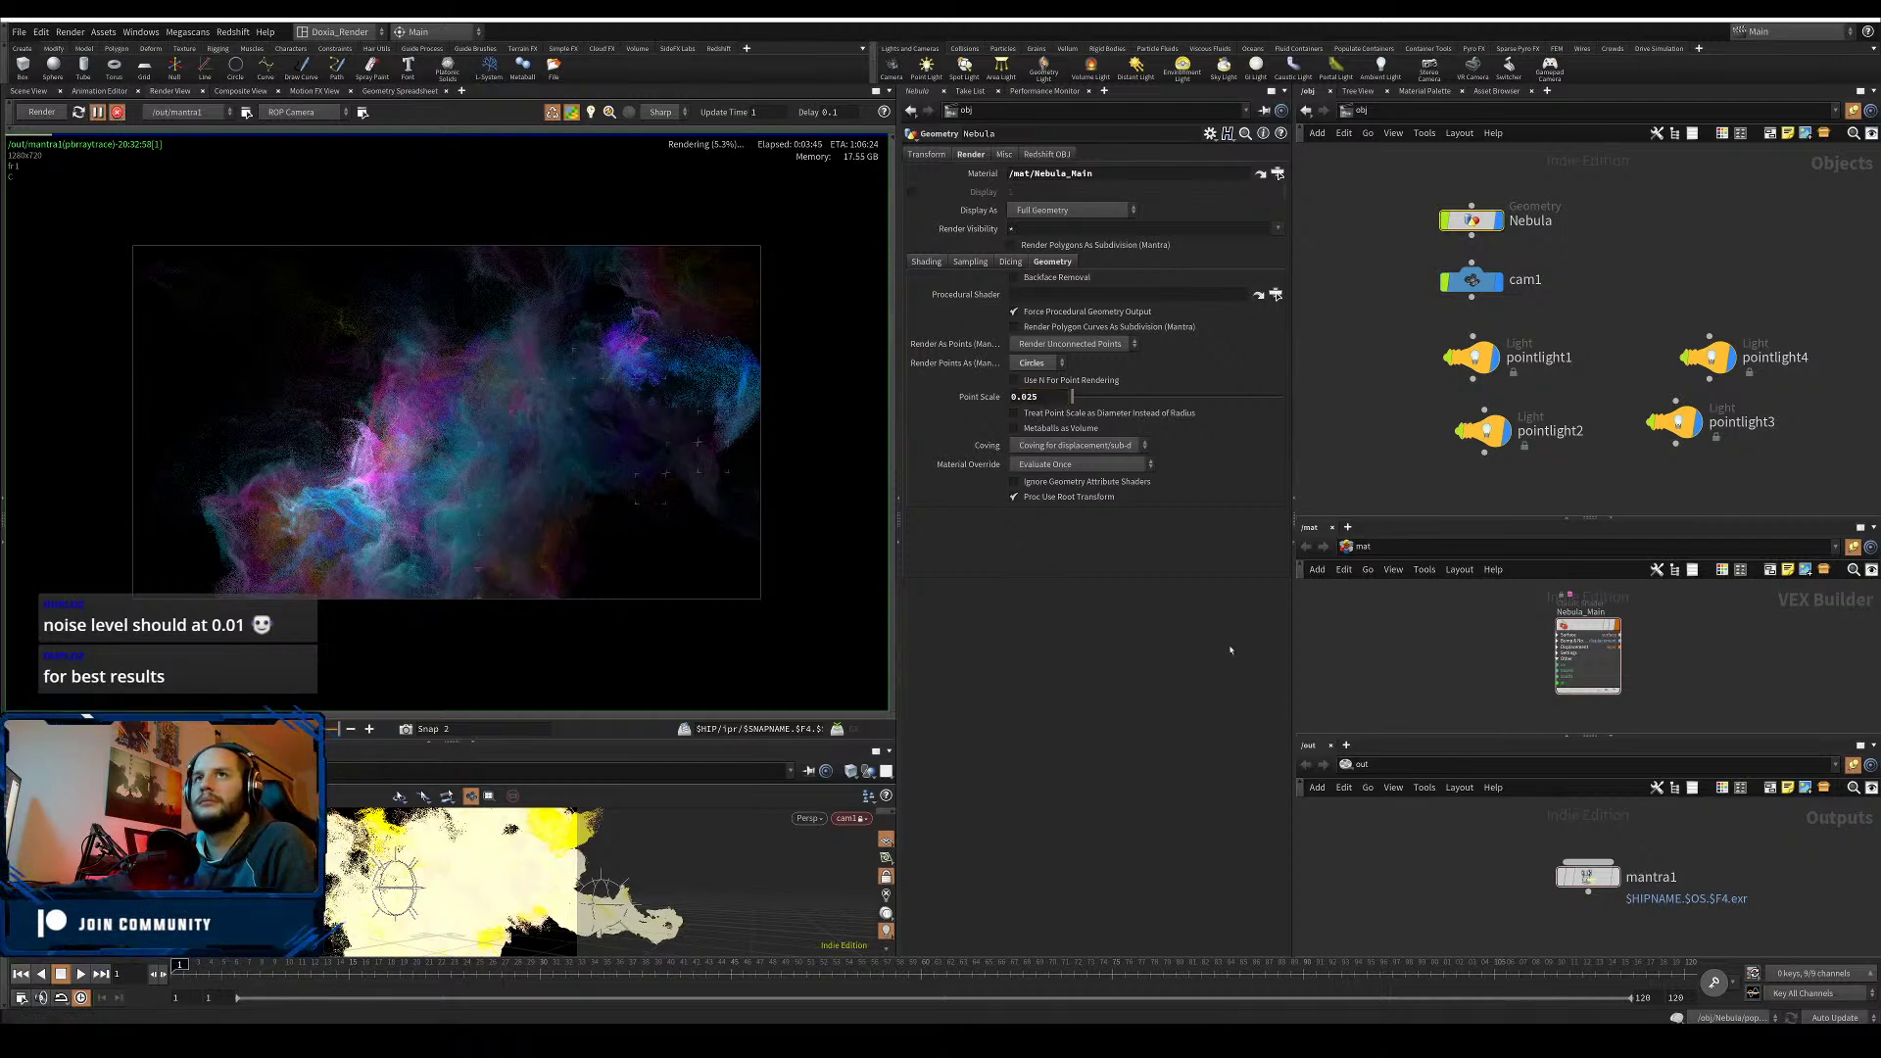
{"action": "double_click", "coordinate": [1475, 222]}
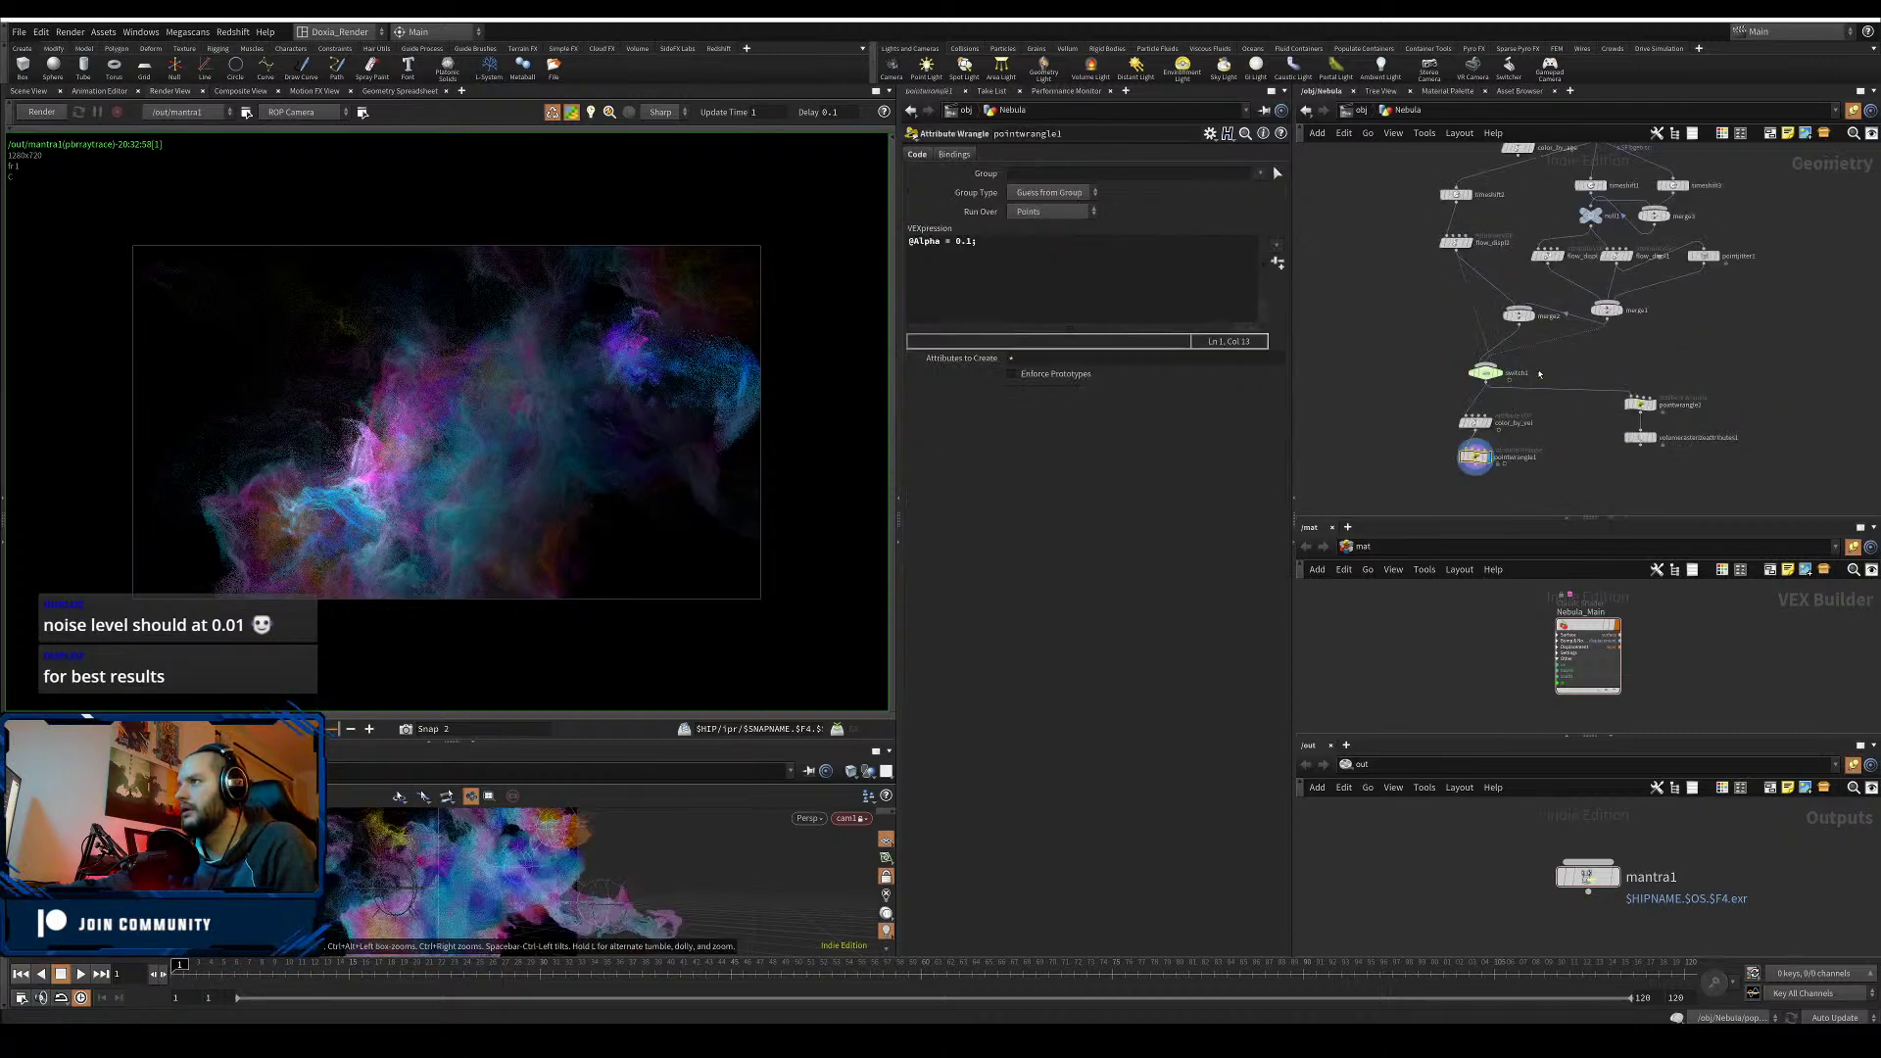
- Go to frame 2, restart the render, save as Nebula02.hiplc, and dismiss the console
{"action": "left_click", "coordinate": [1485, 372]}
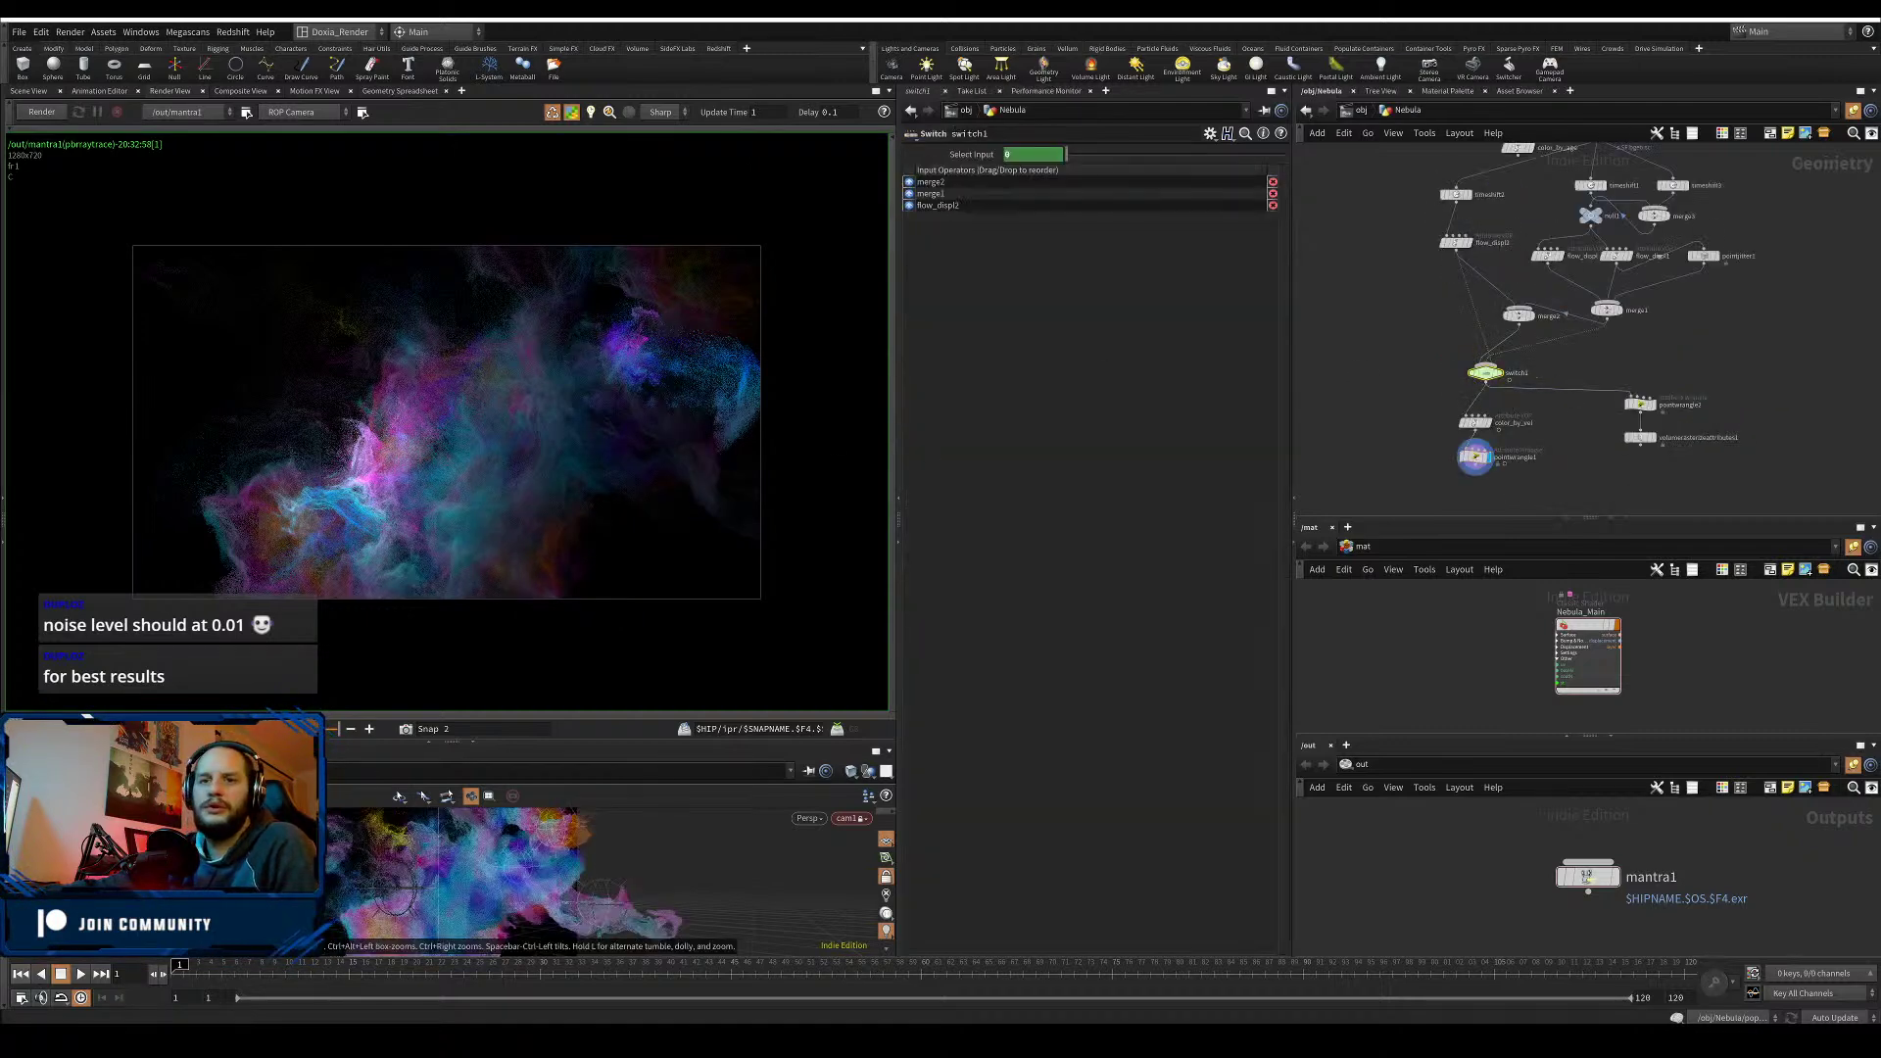
{"action": "left_click", "coordinate": [162, 975]}
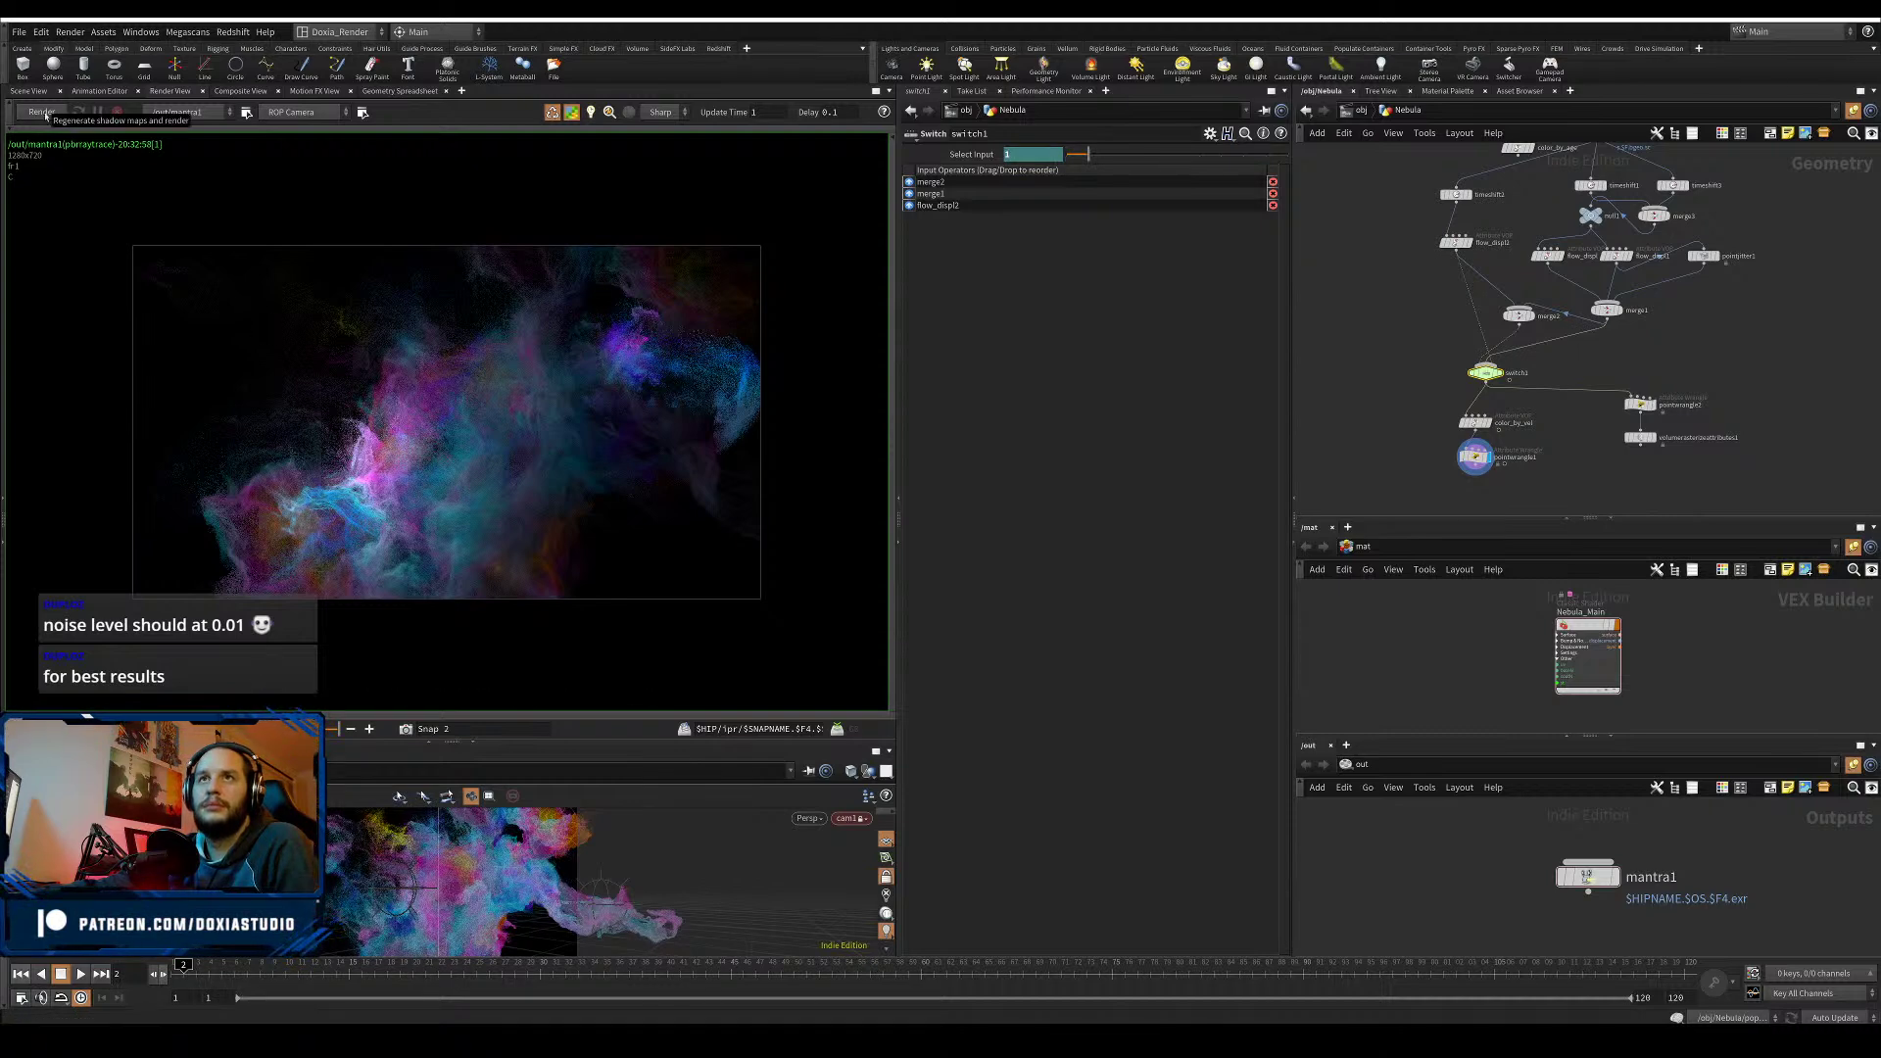
{"action": "left_click", "coordinate": [25, 36]}
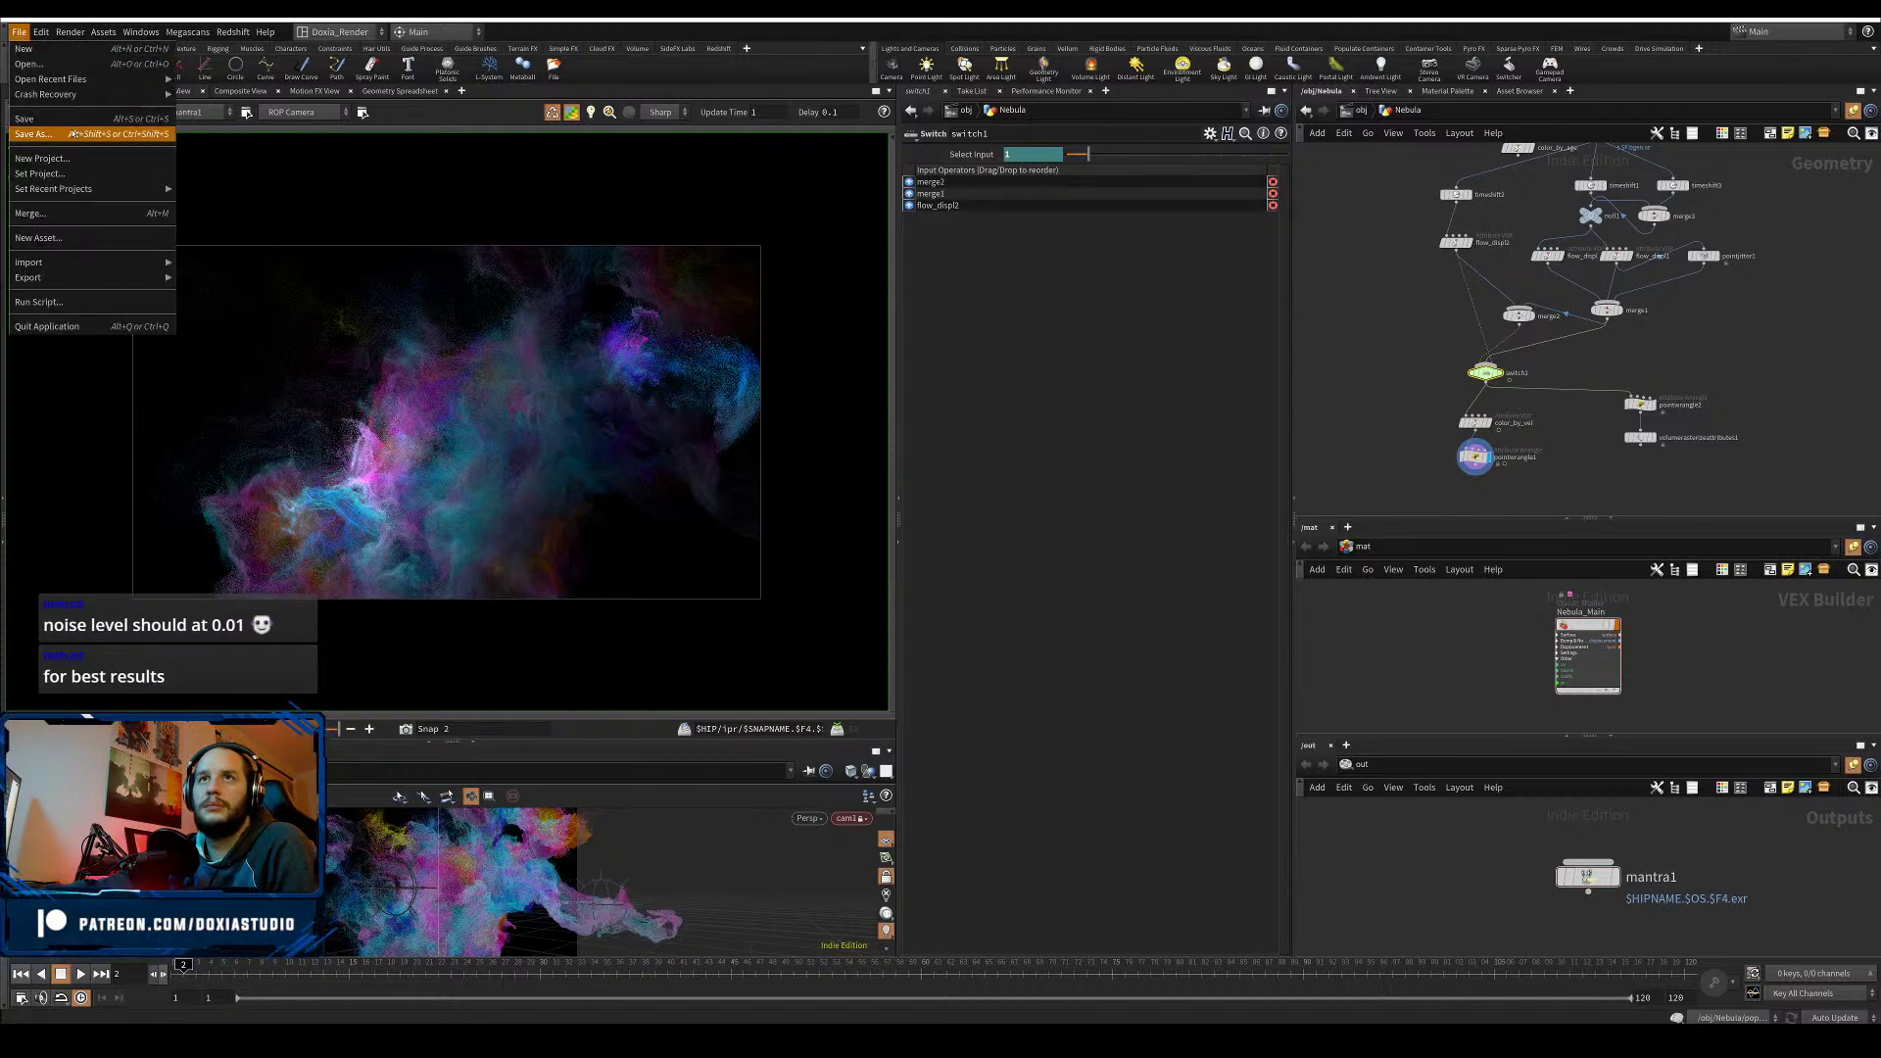
{"action": "left_click", "coordinate": [43, 119]}
{"action": "left_click", "coordinate": [42, 113]}
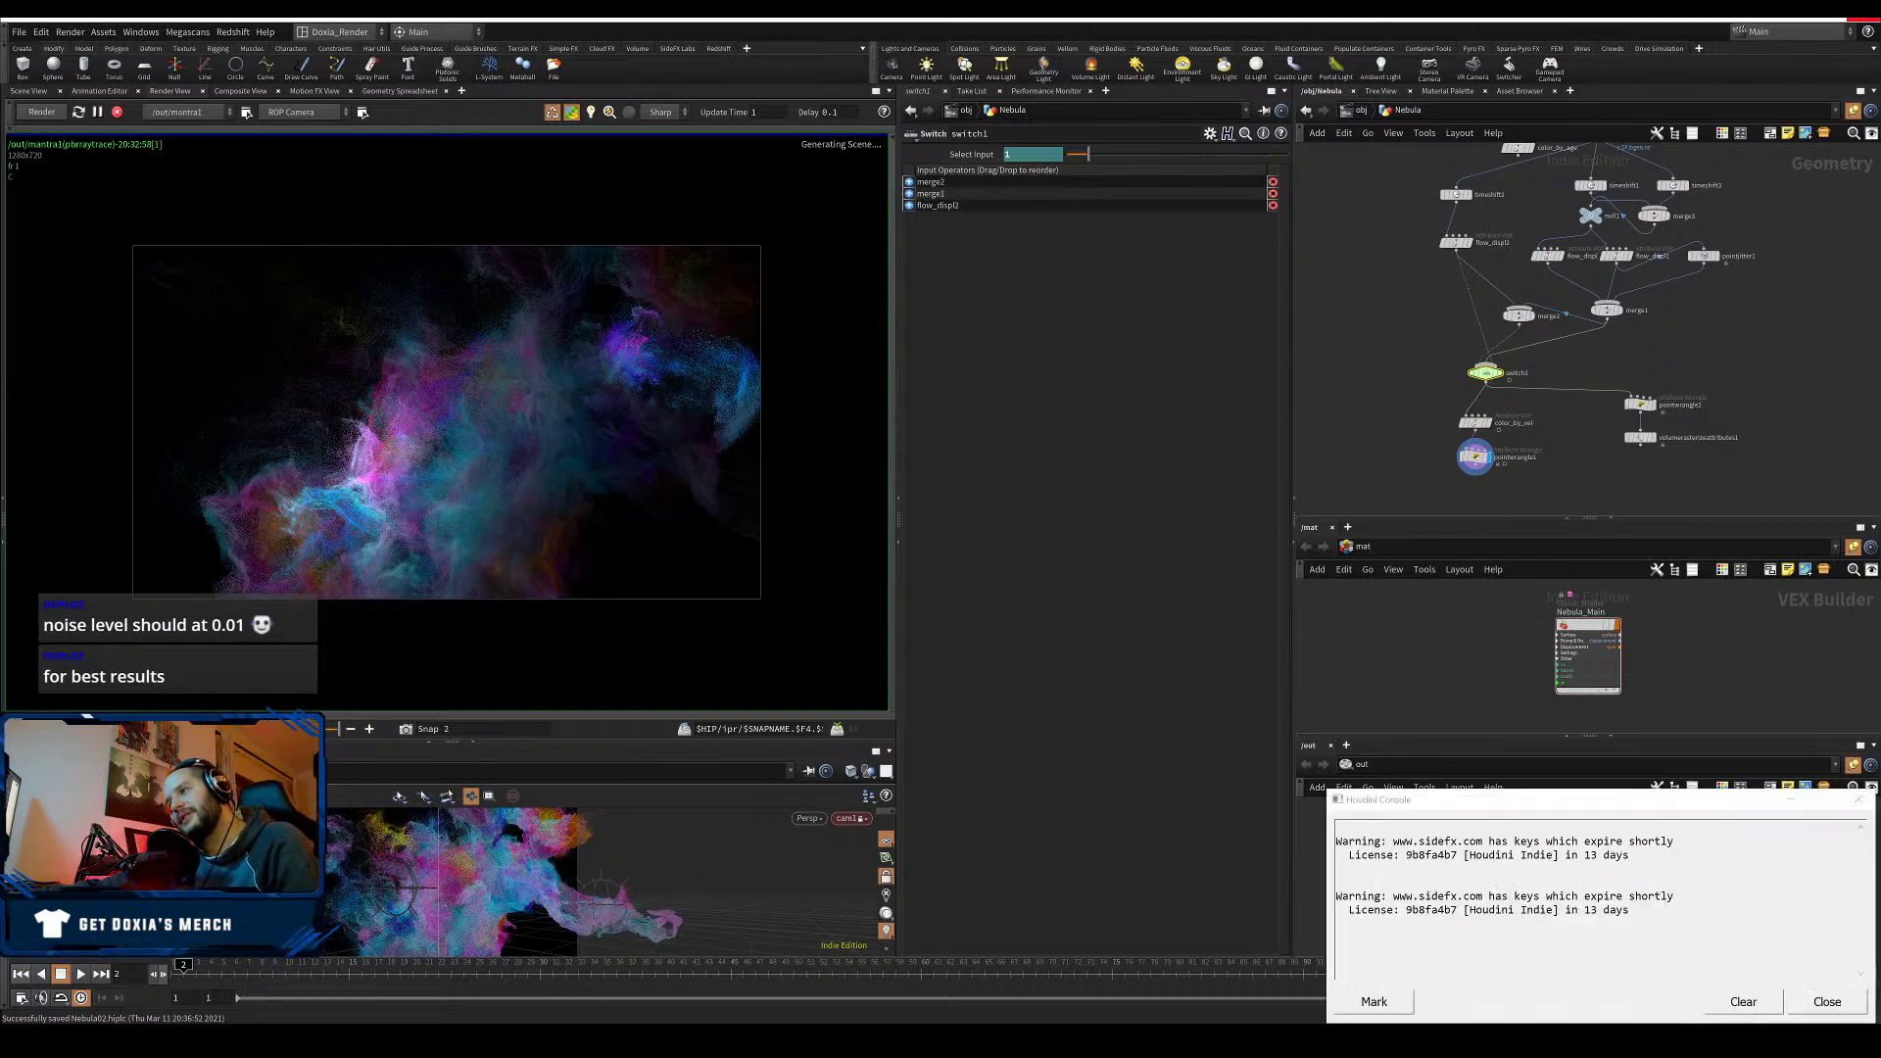
{"action": "left_click", "coordinate": [1826, 1001]}
{"action": "left_click", "coordinate": [1588, 876]}
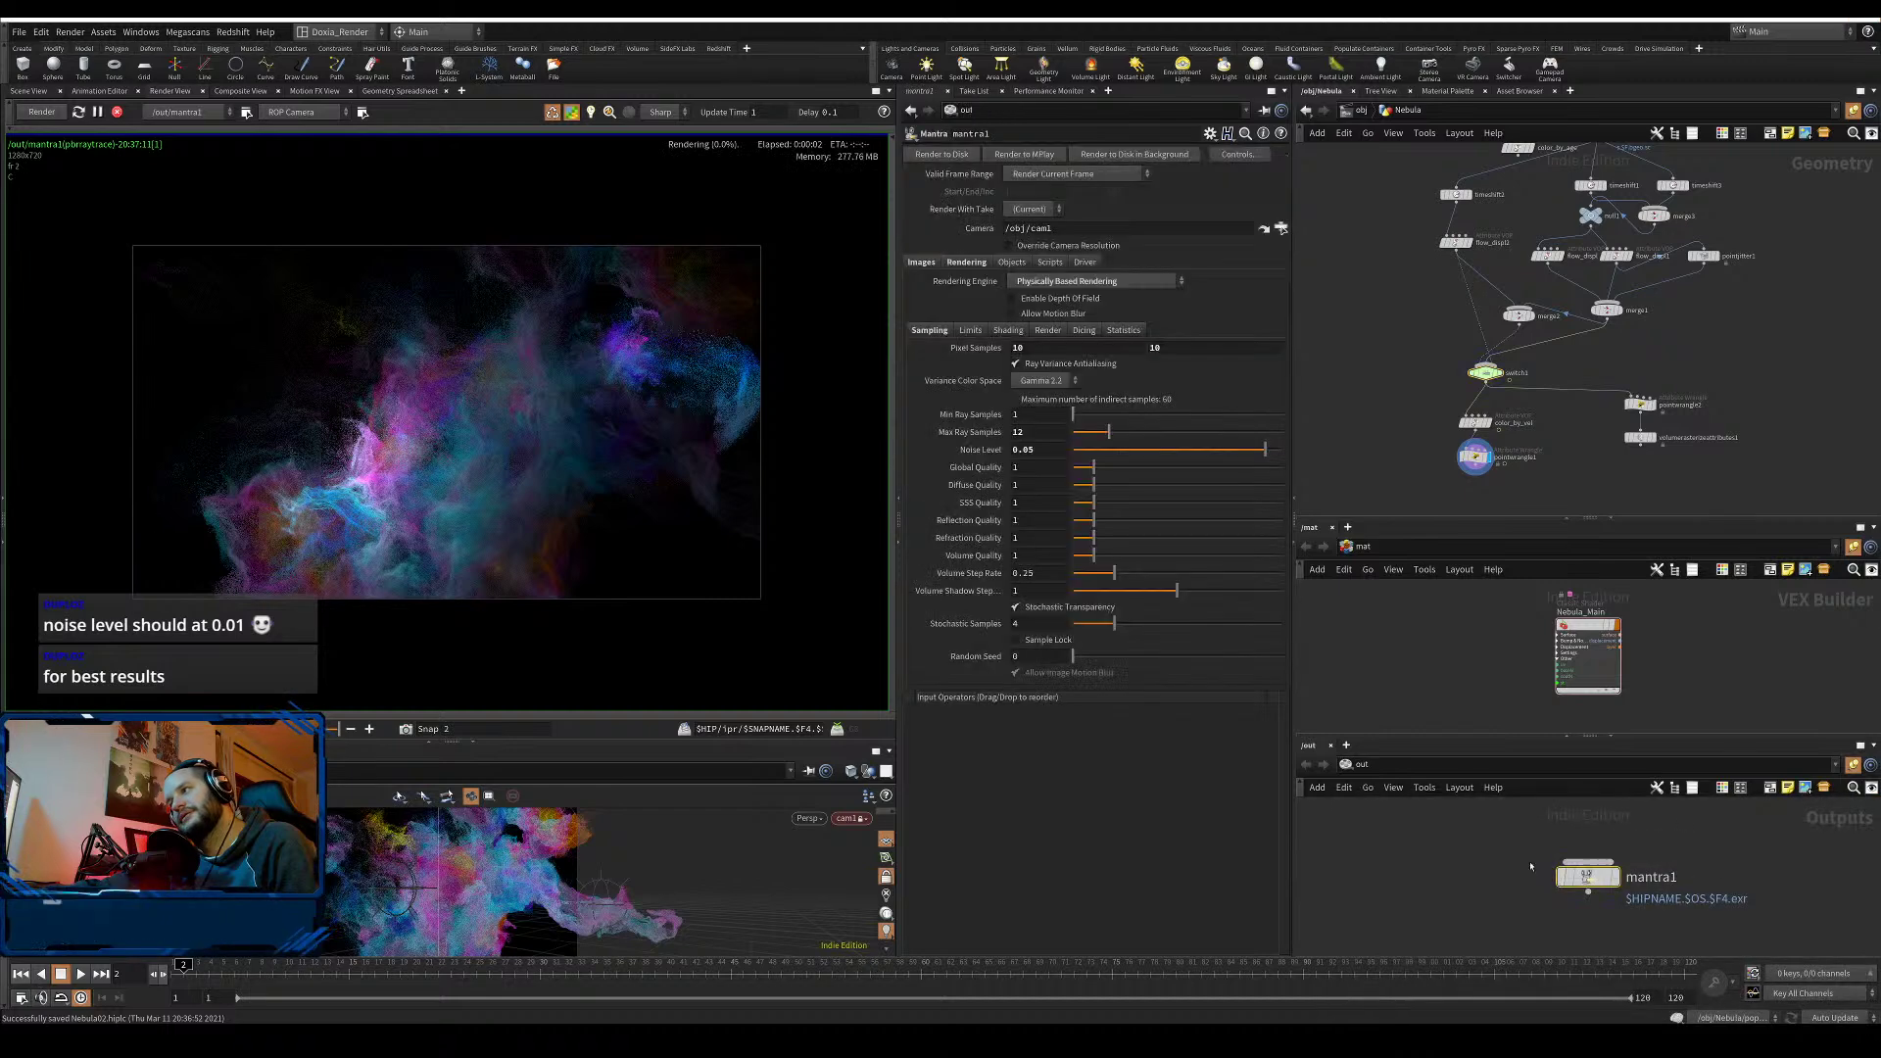
- Lower mantra1's Noise Level from 0.05 to 0.01
{"action": "left_click_drag", "start_coordinate": [1037, 449], "coordinate": [1026, 450]}
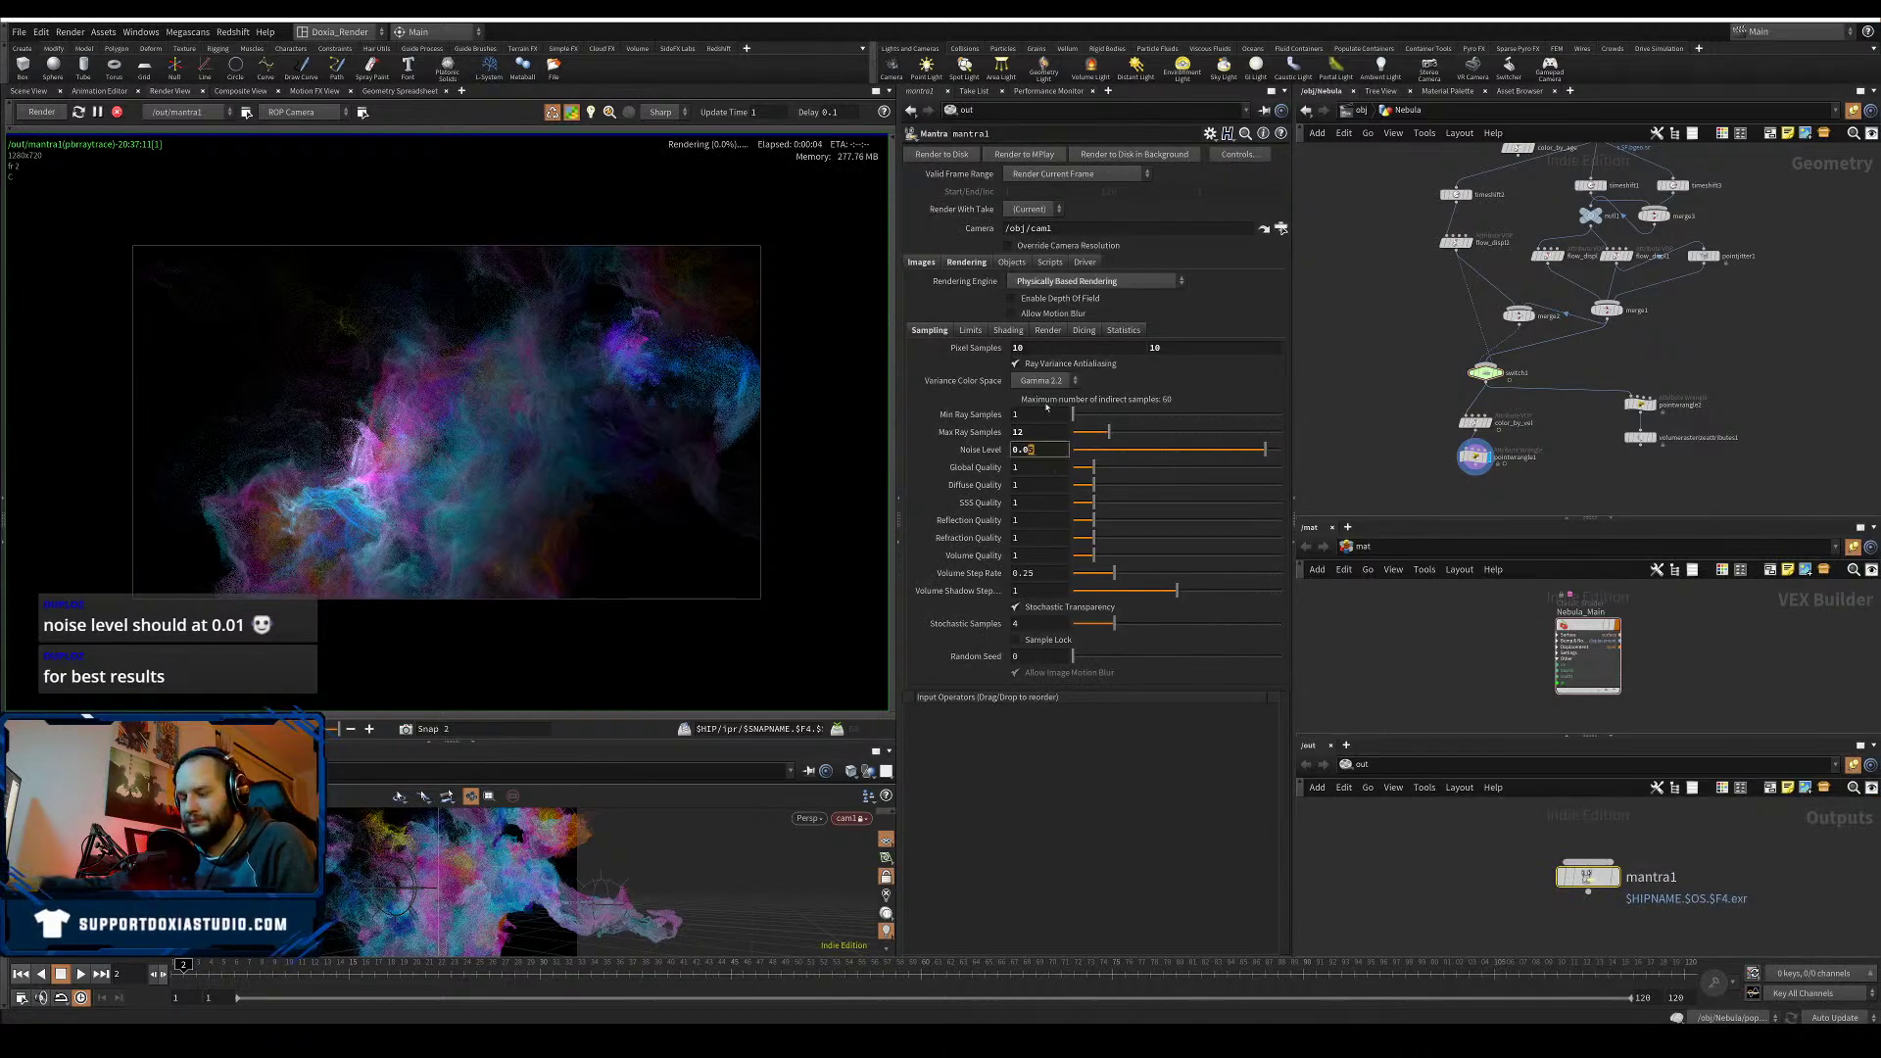
{"action": "type", "text": "2"}
{"action": "key", "text": "Return"}
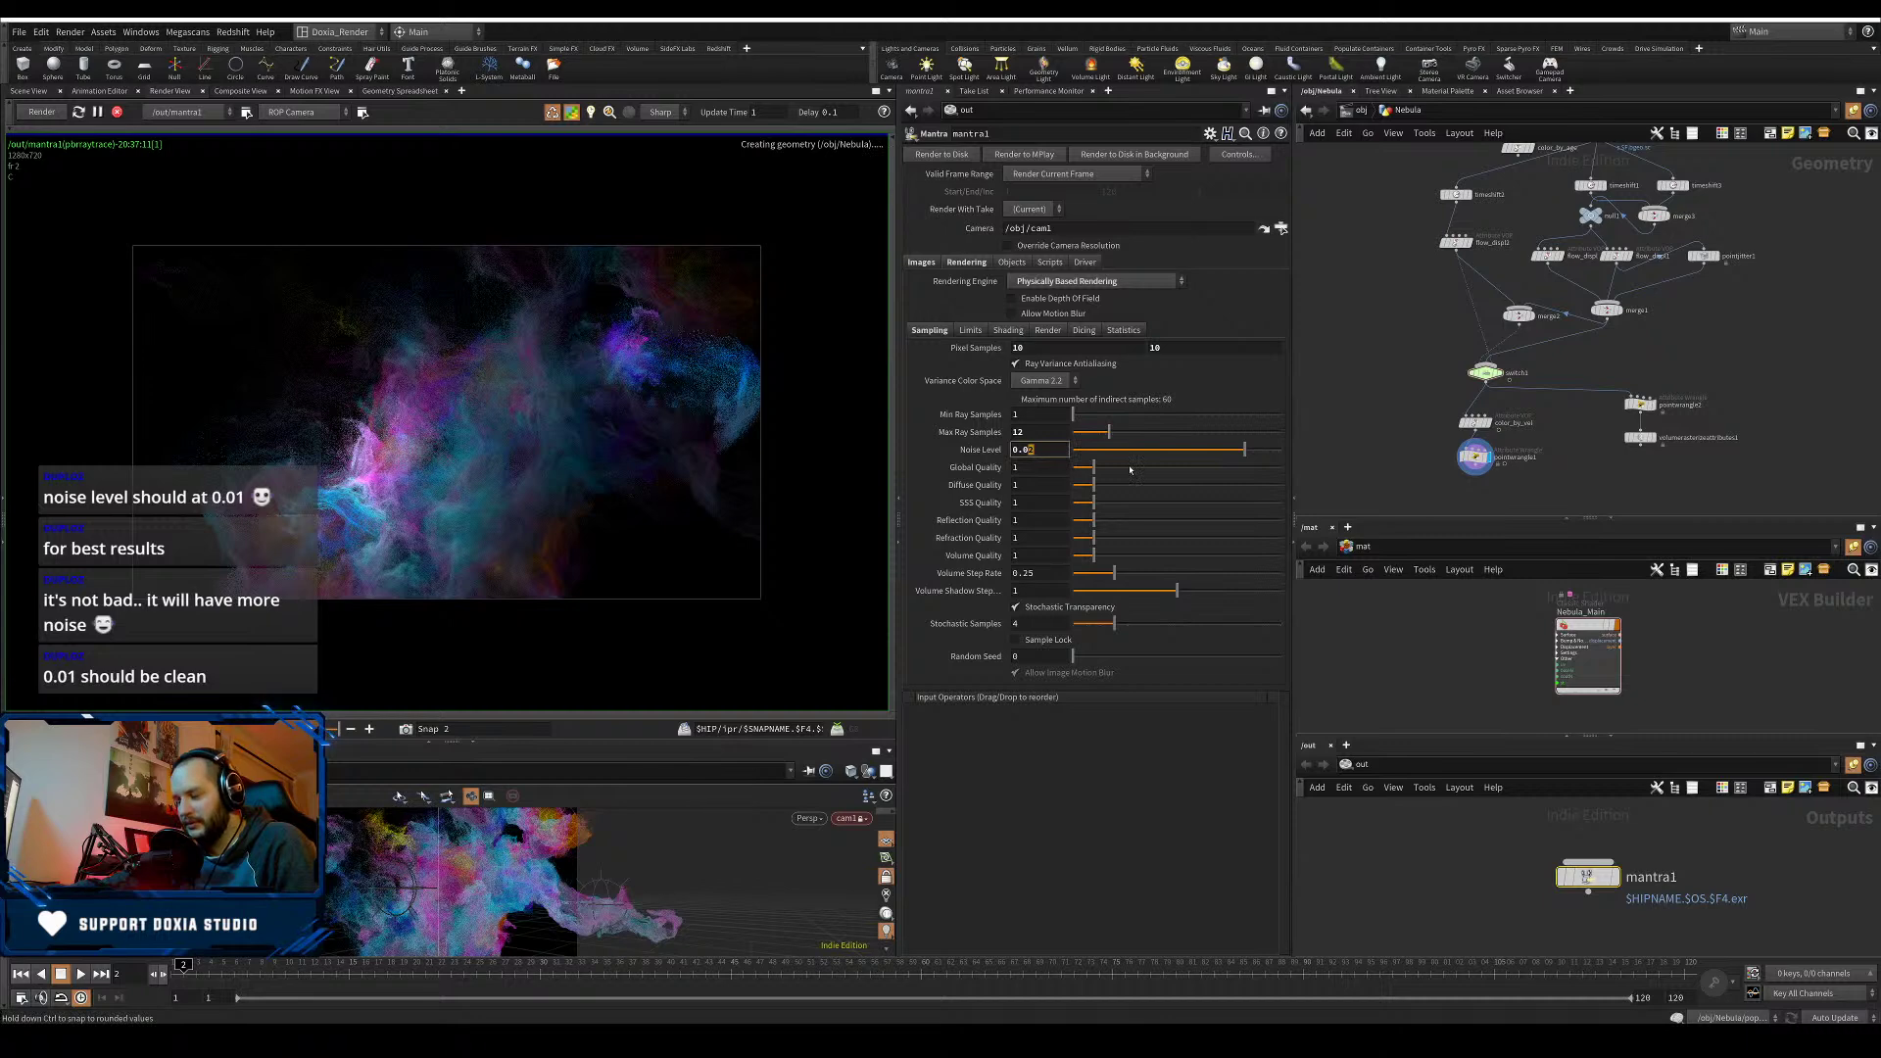
{"action": "key", "text": "Return"}
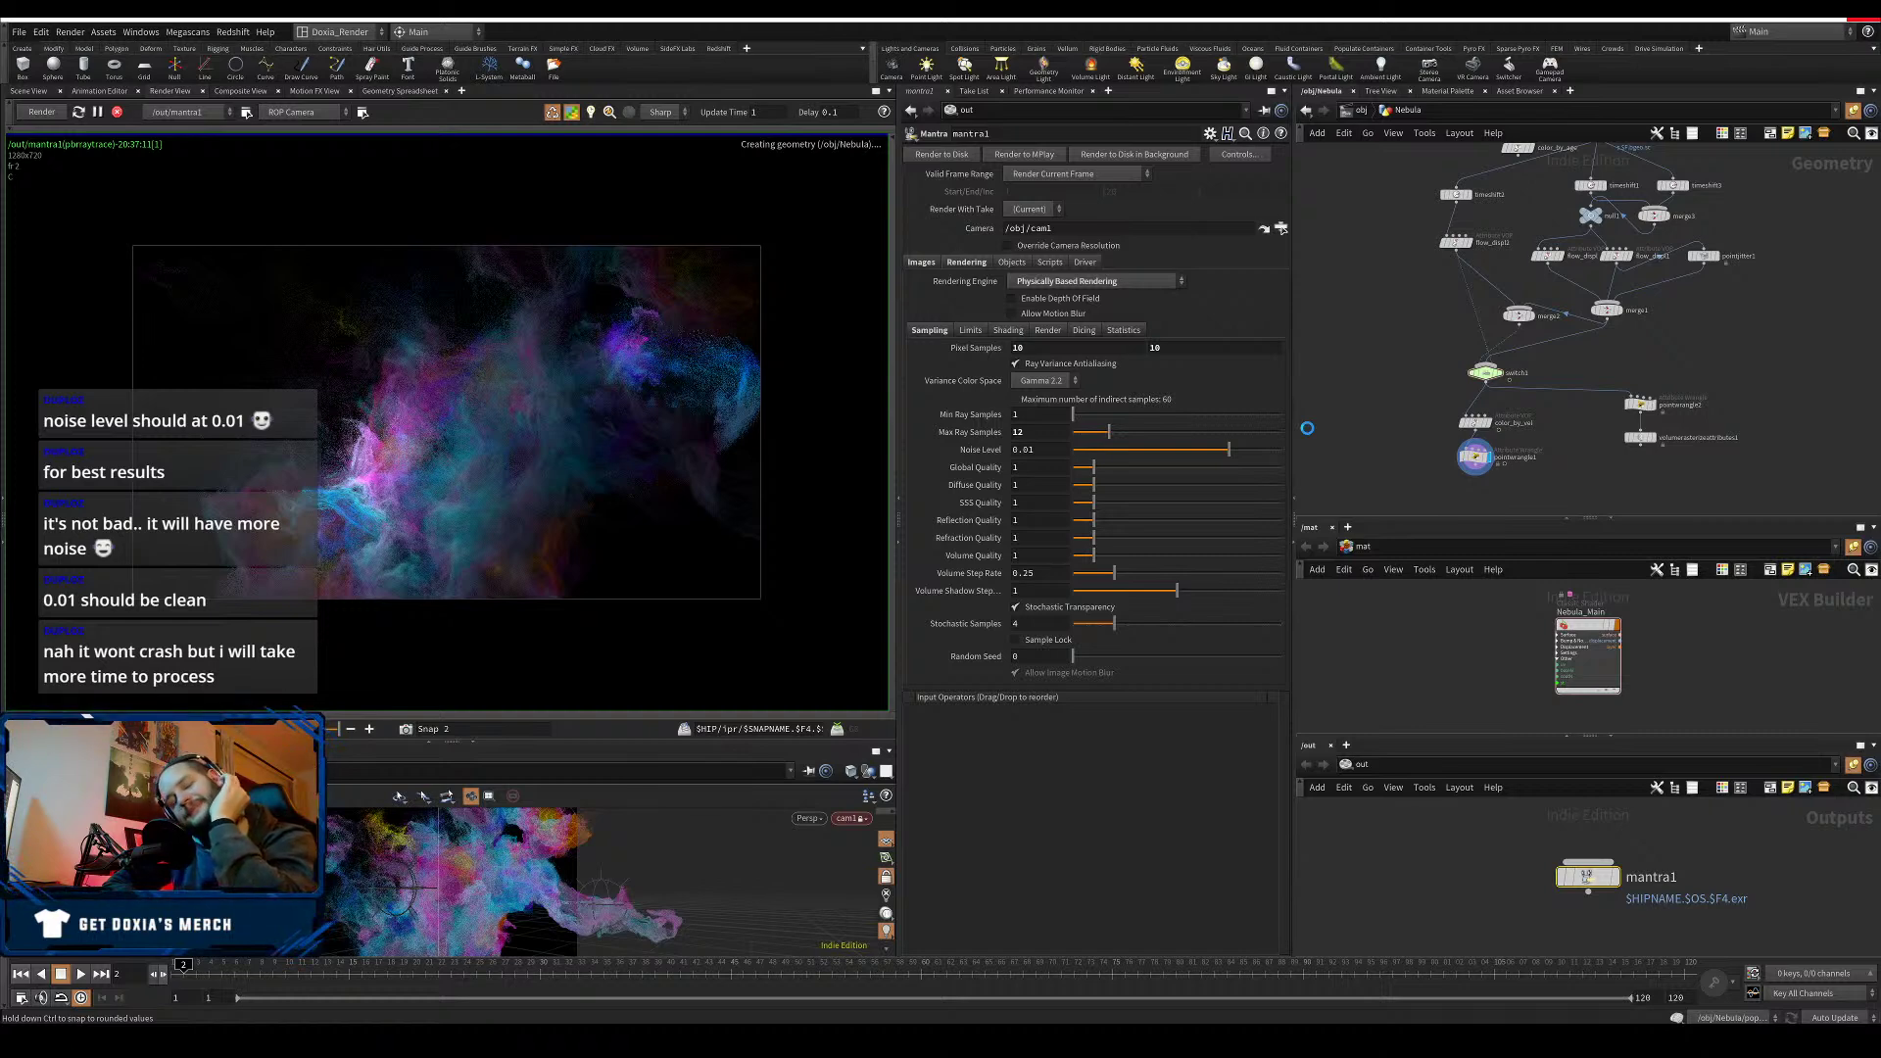
- Compare the live render against the earlier snapshot, then stop rendering
{"action": "key", "text": "h"}
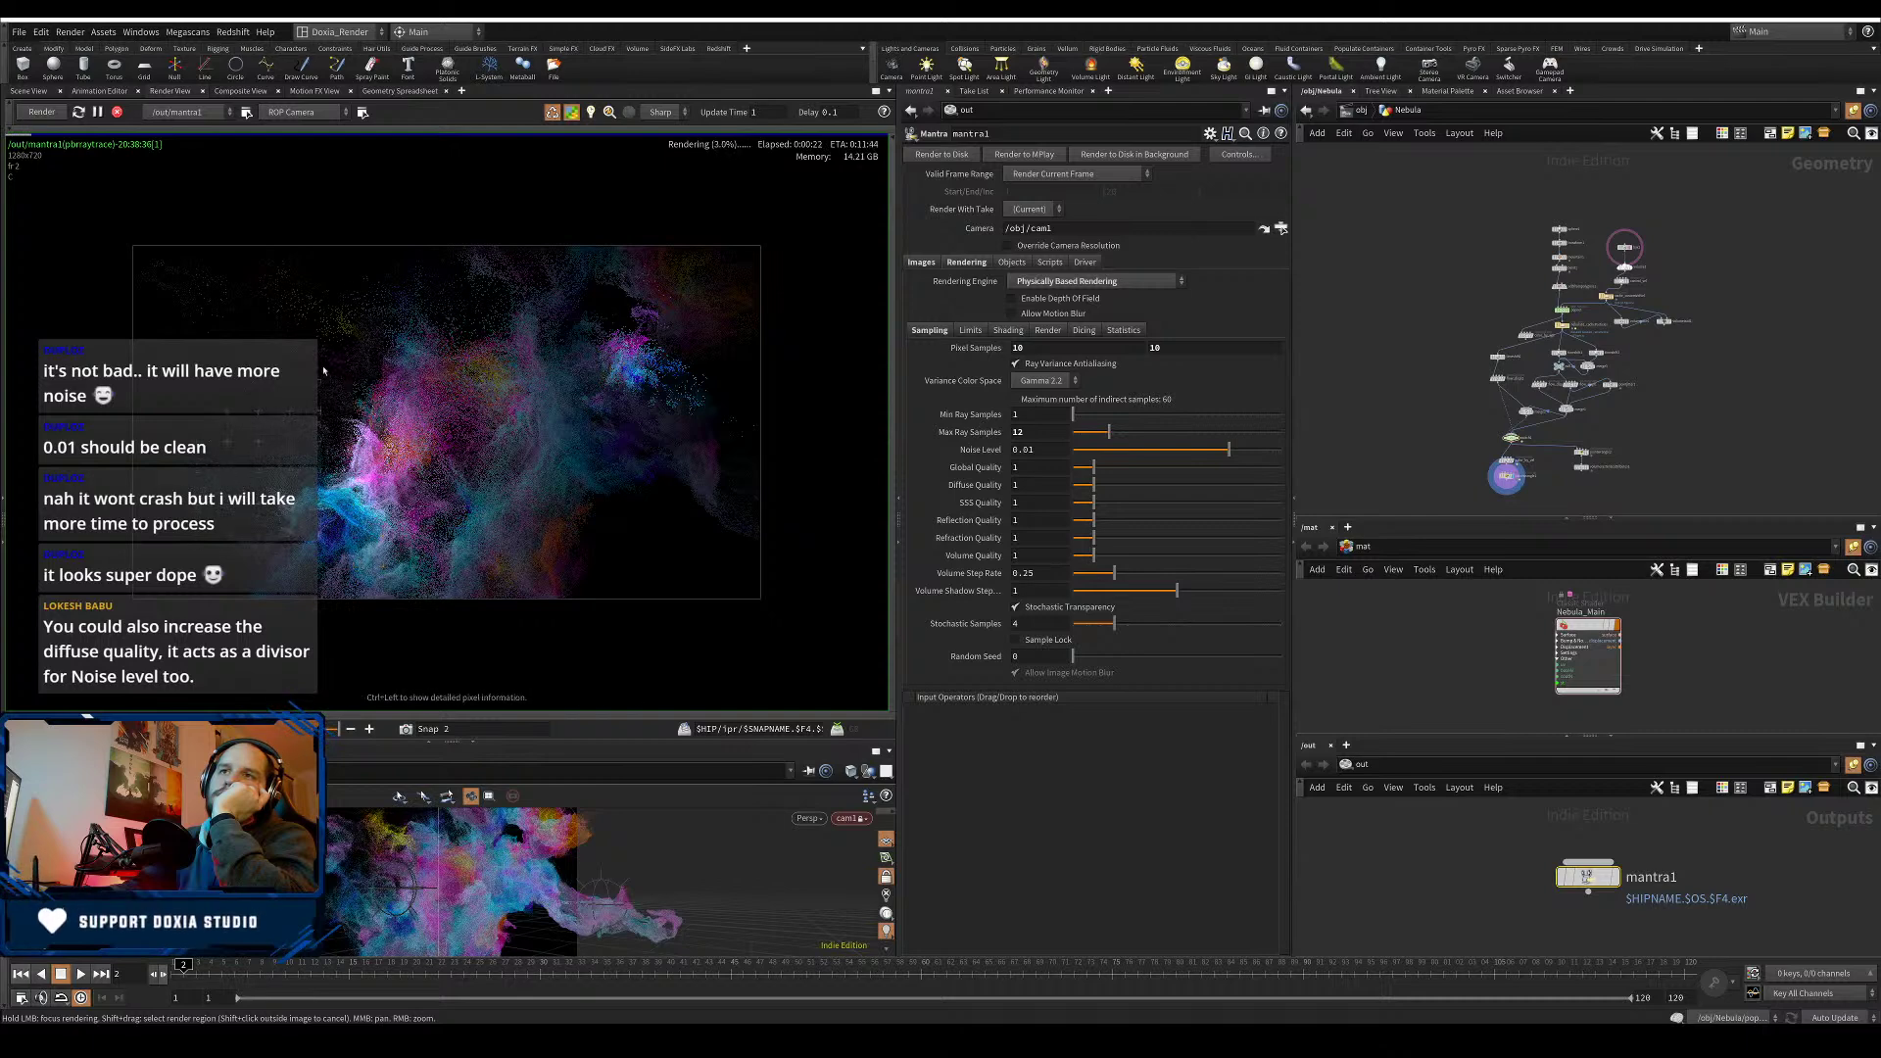
{"action": "left_click", "coordinate": [350, 729]}
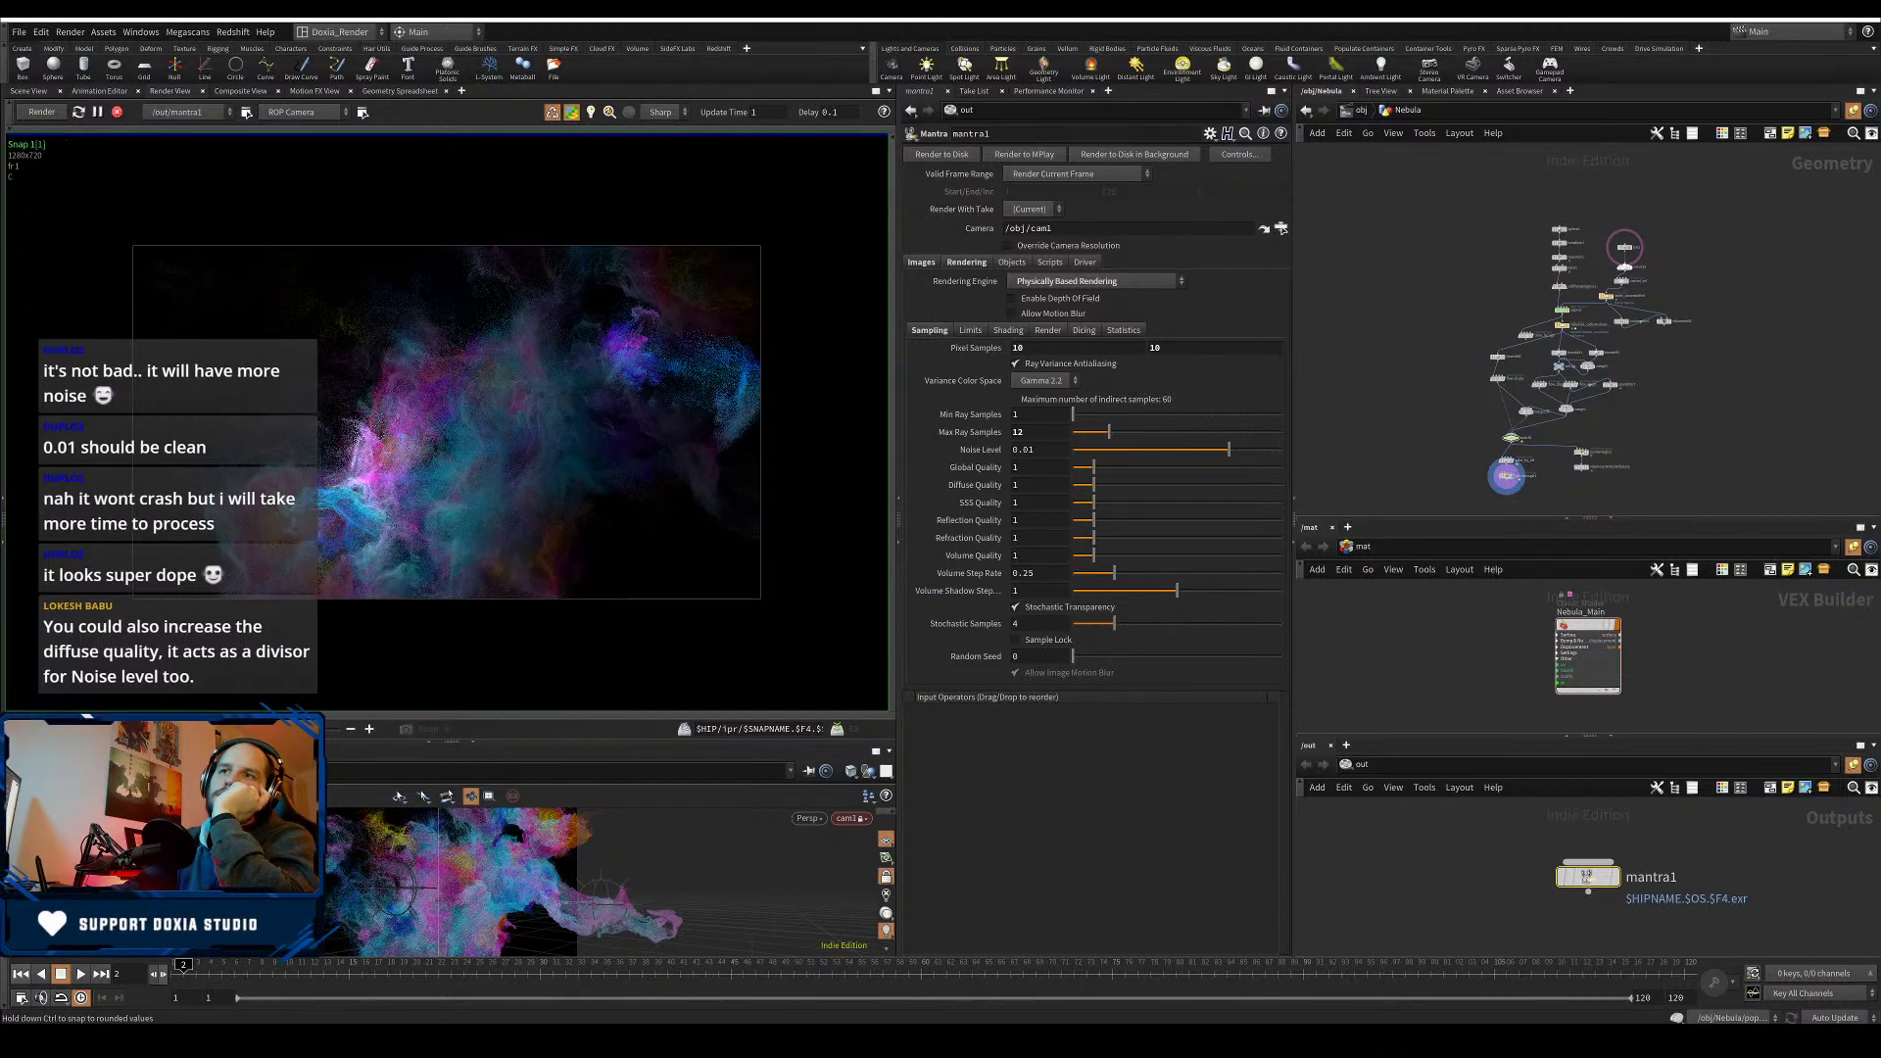
{"action": "left_click", "coordinate": [369, 729]}
{"action": "left_click", "coordinate": [349, 728]}
{"action": "left_click", "coordinate": [369, 729]}
{"action": "left_click", "coordinate": [350, 729]}
{"action": "left_click", "coordinate": [370, 729]}
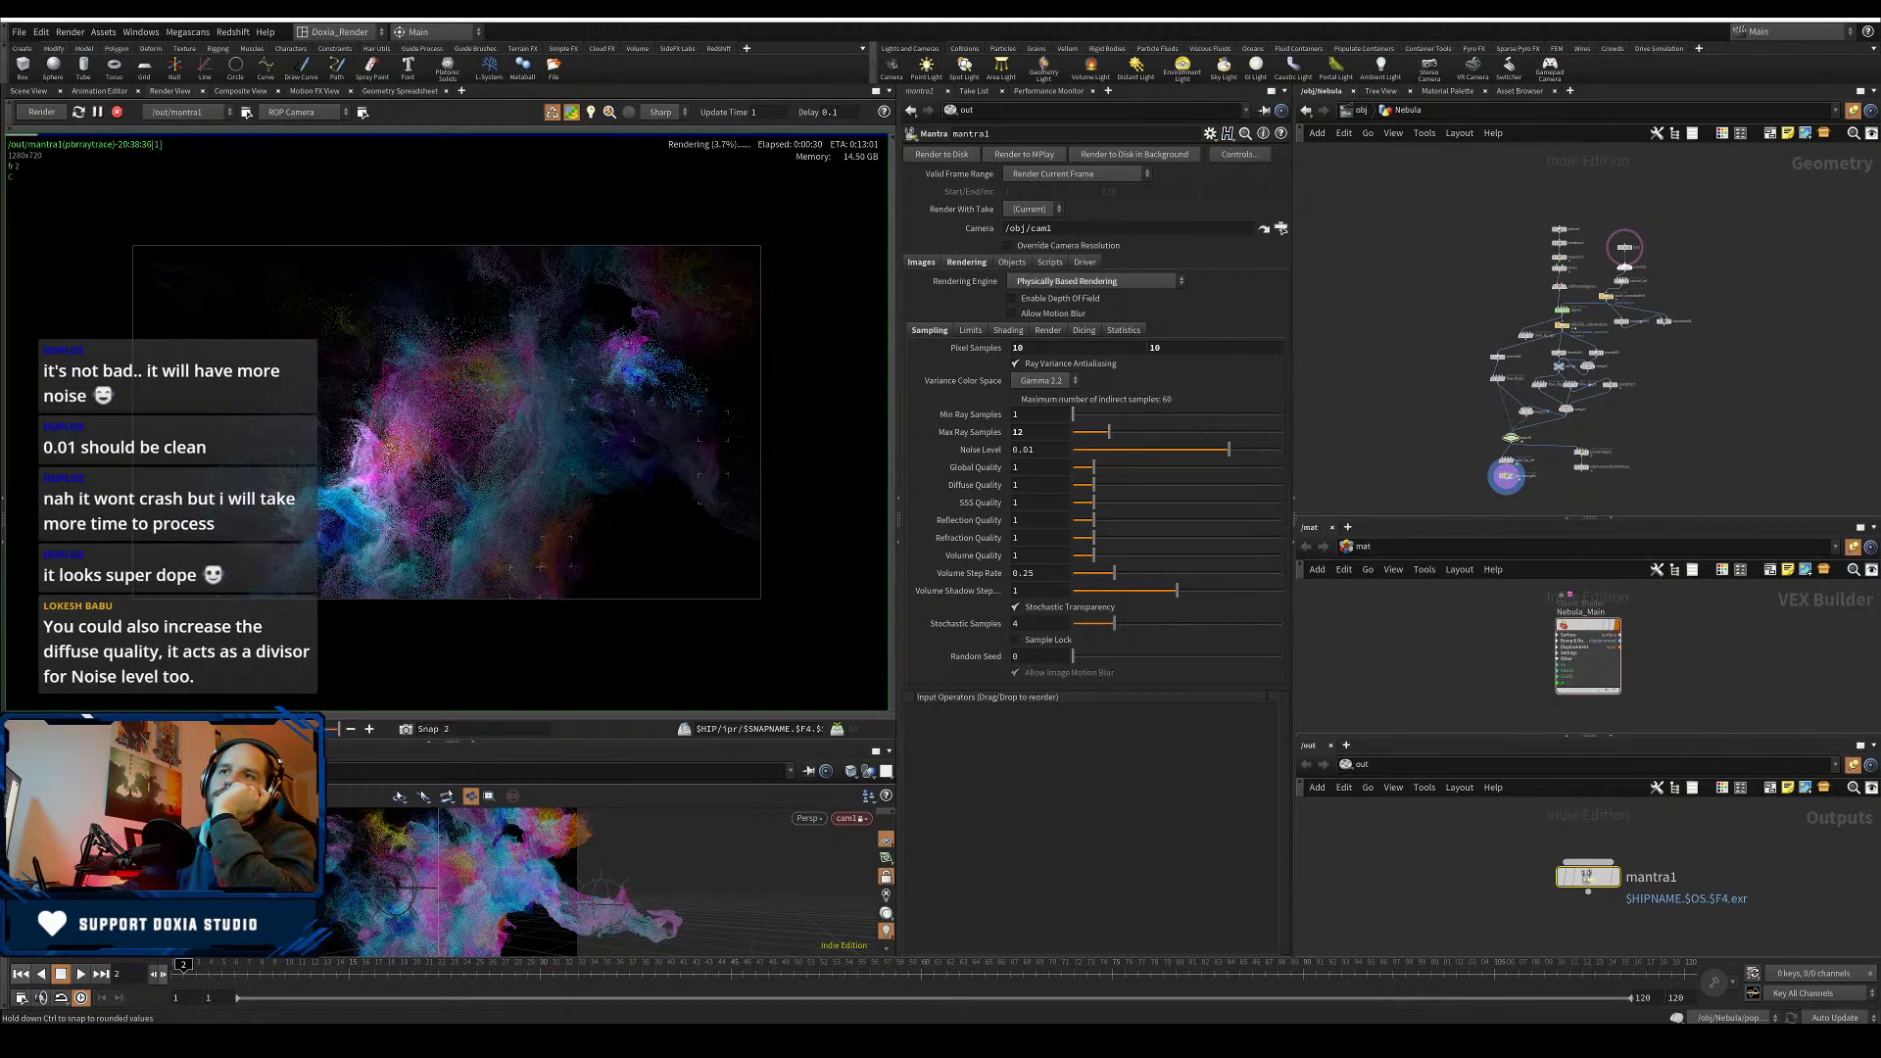
{"action": "left_click", "coordinate": [350, 729]}
{"action": "left_click_drag", "start_coordinate": [206, 729], "coordinate": [233, 686]}
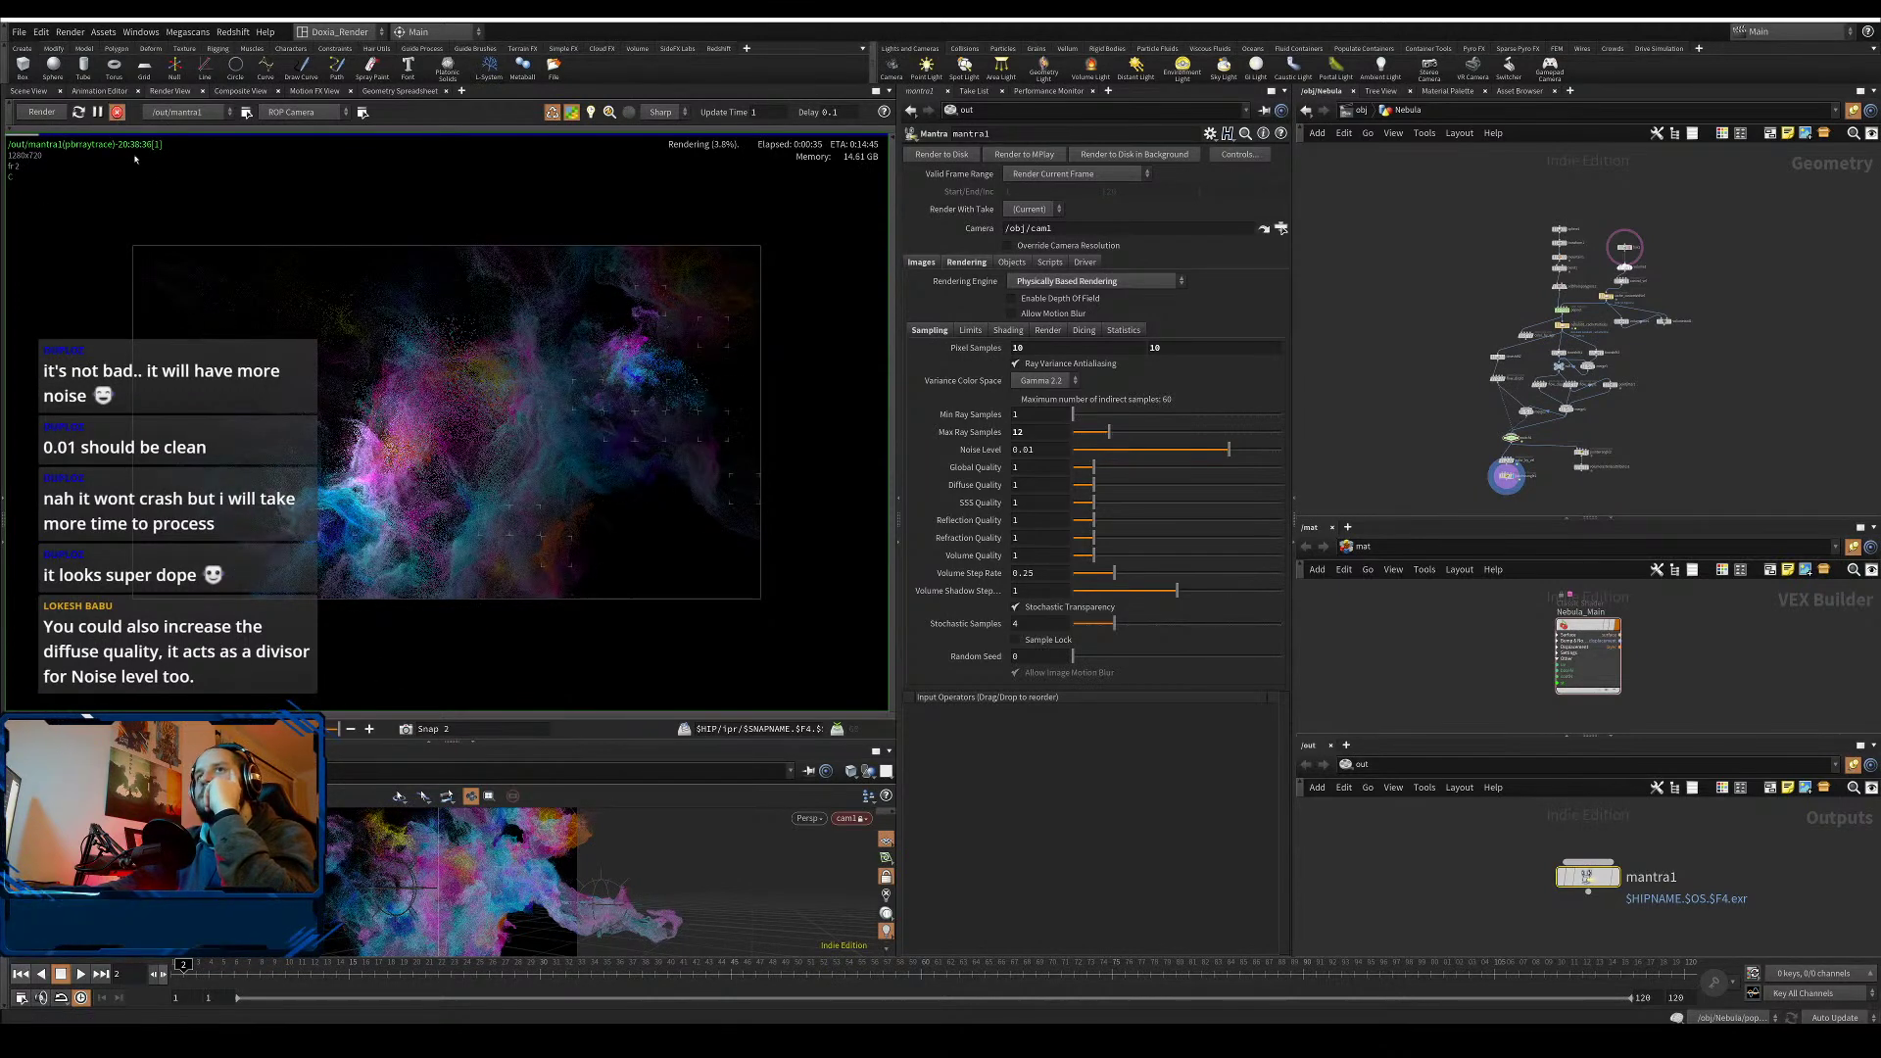
{"action": "left_click", "coordinate": [117, 111]}
- Duplicate color_by_vel and connect flow_displ2 into the copy
{"action": "scroll", "coordinate": [1423, 322], "scroll_direction": "up", "scroll_amount": 3}
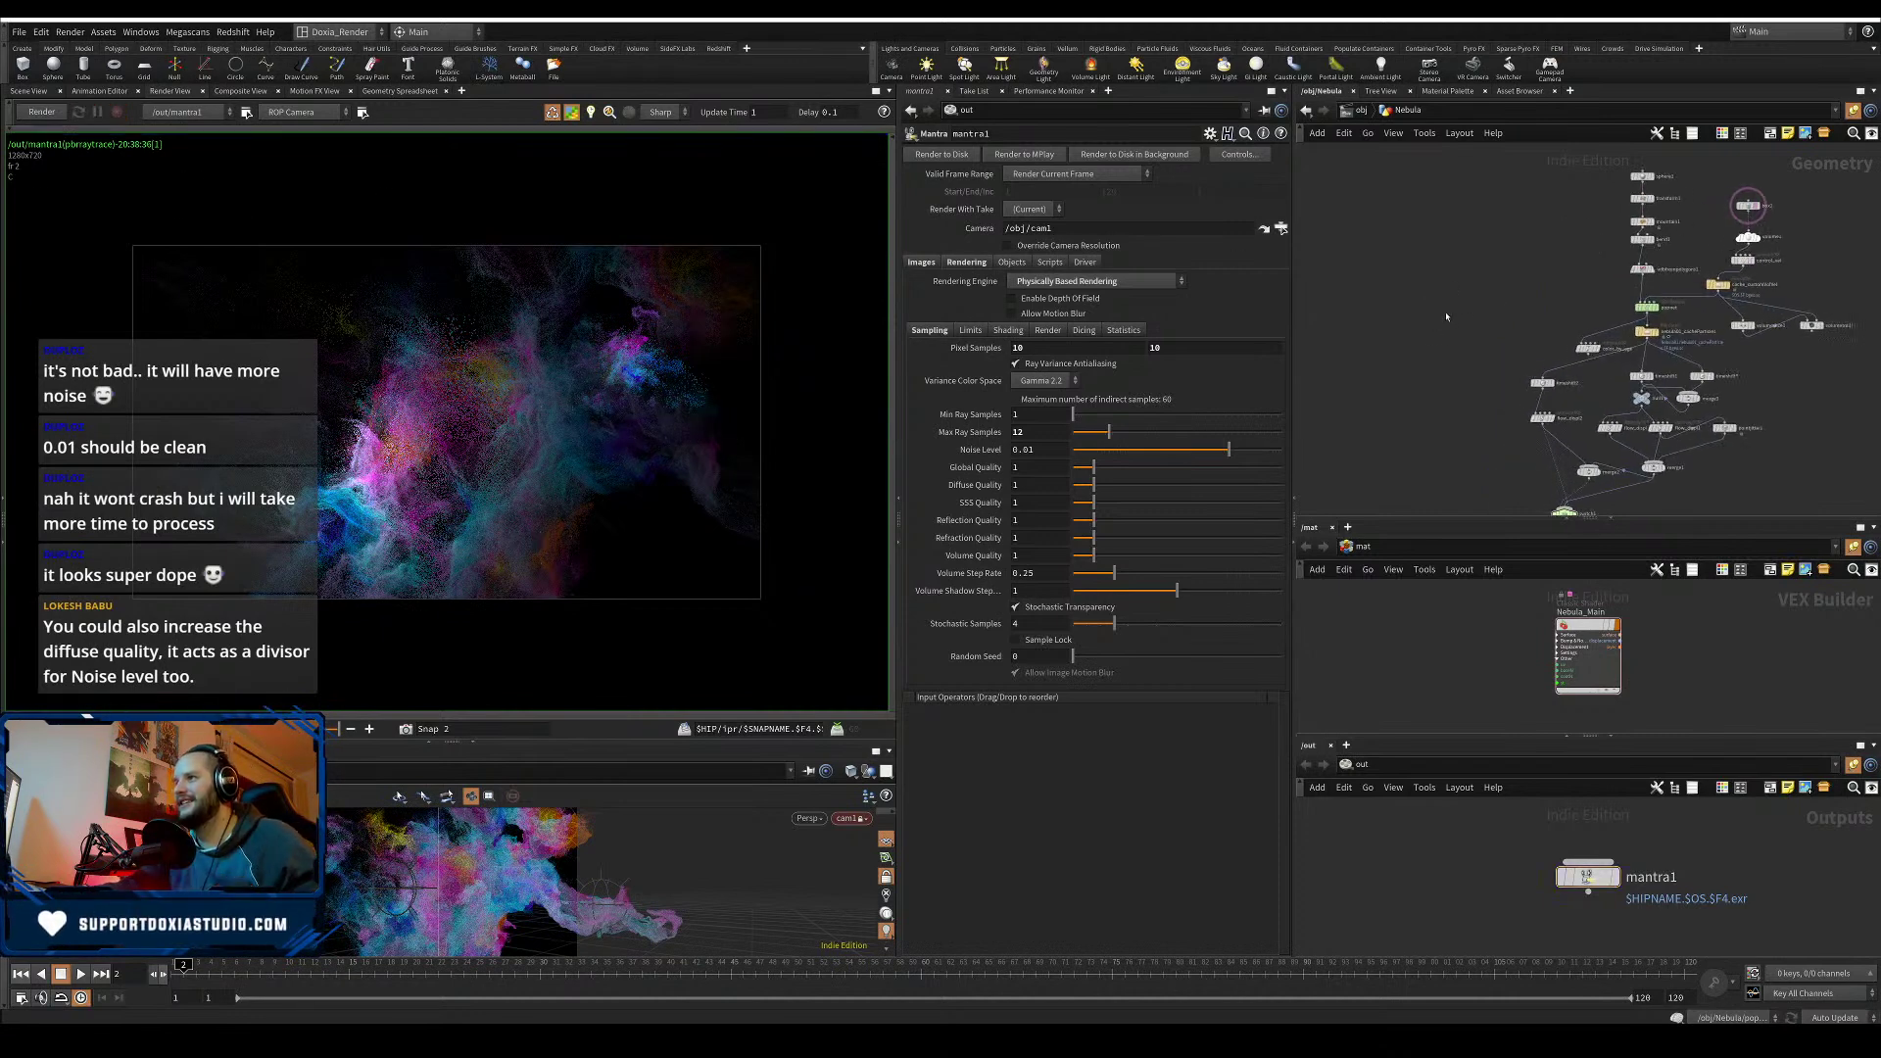
{"action": "scroll", "coordinate": [1447, 412], "scroll_direction": "up", "scroll_amount": 2}
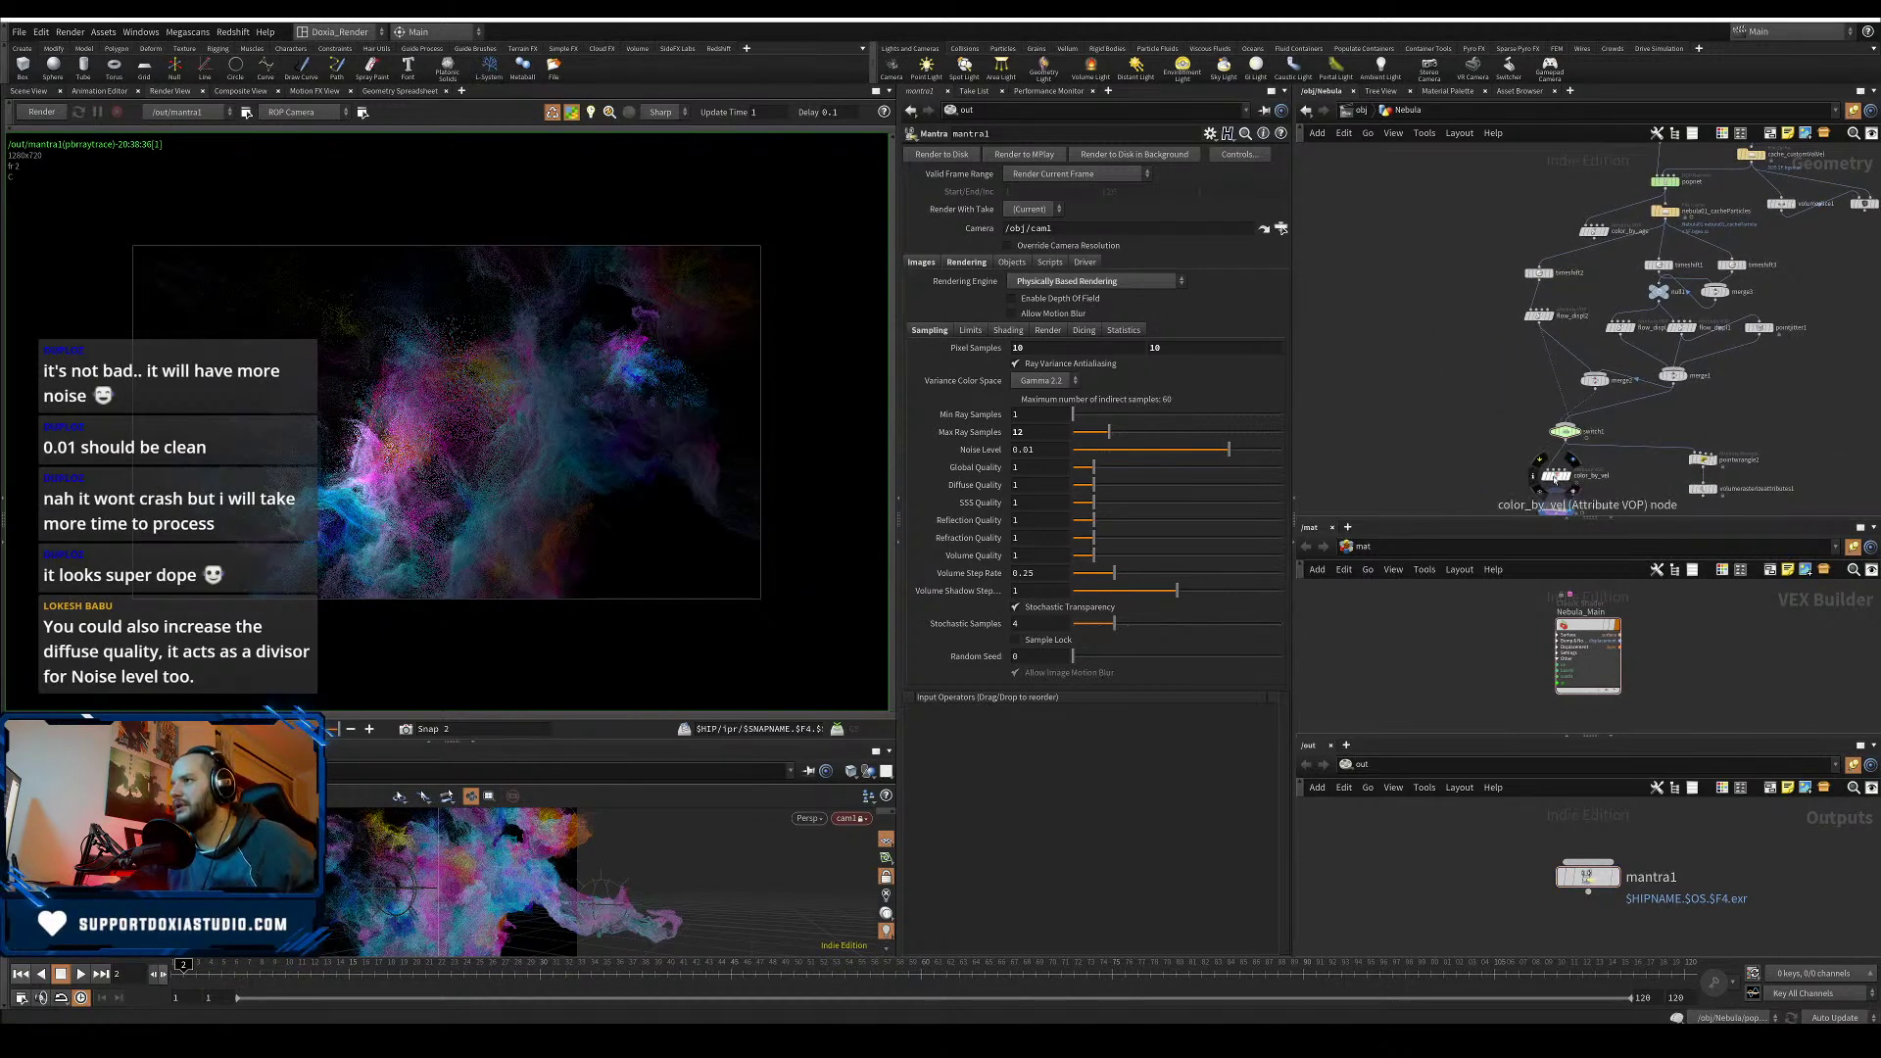
{"action": "left_click_drag", "start_coordinate": [1555, 477], "coordinate": [1443, 432], "text": "alt"}
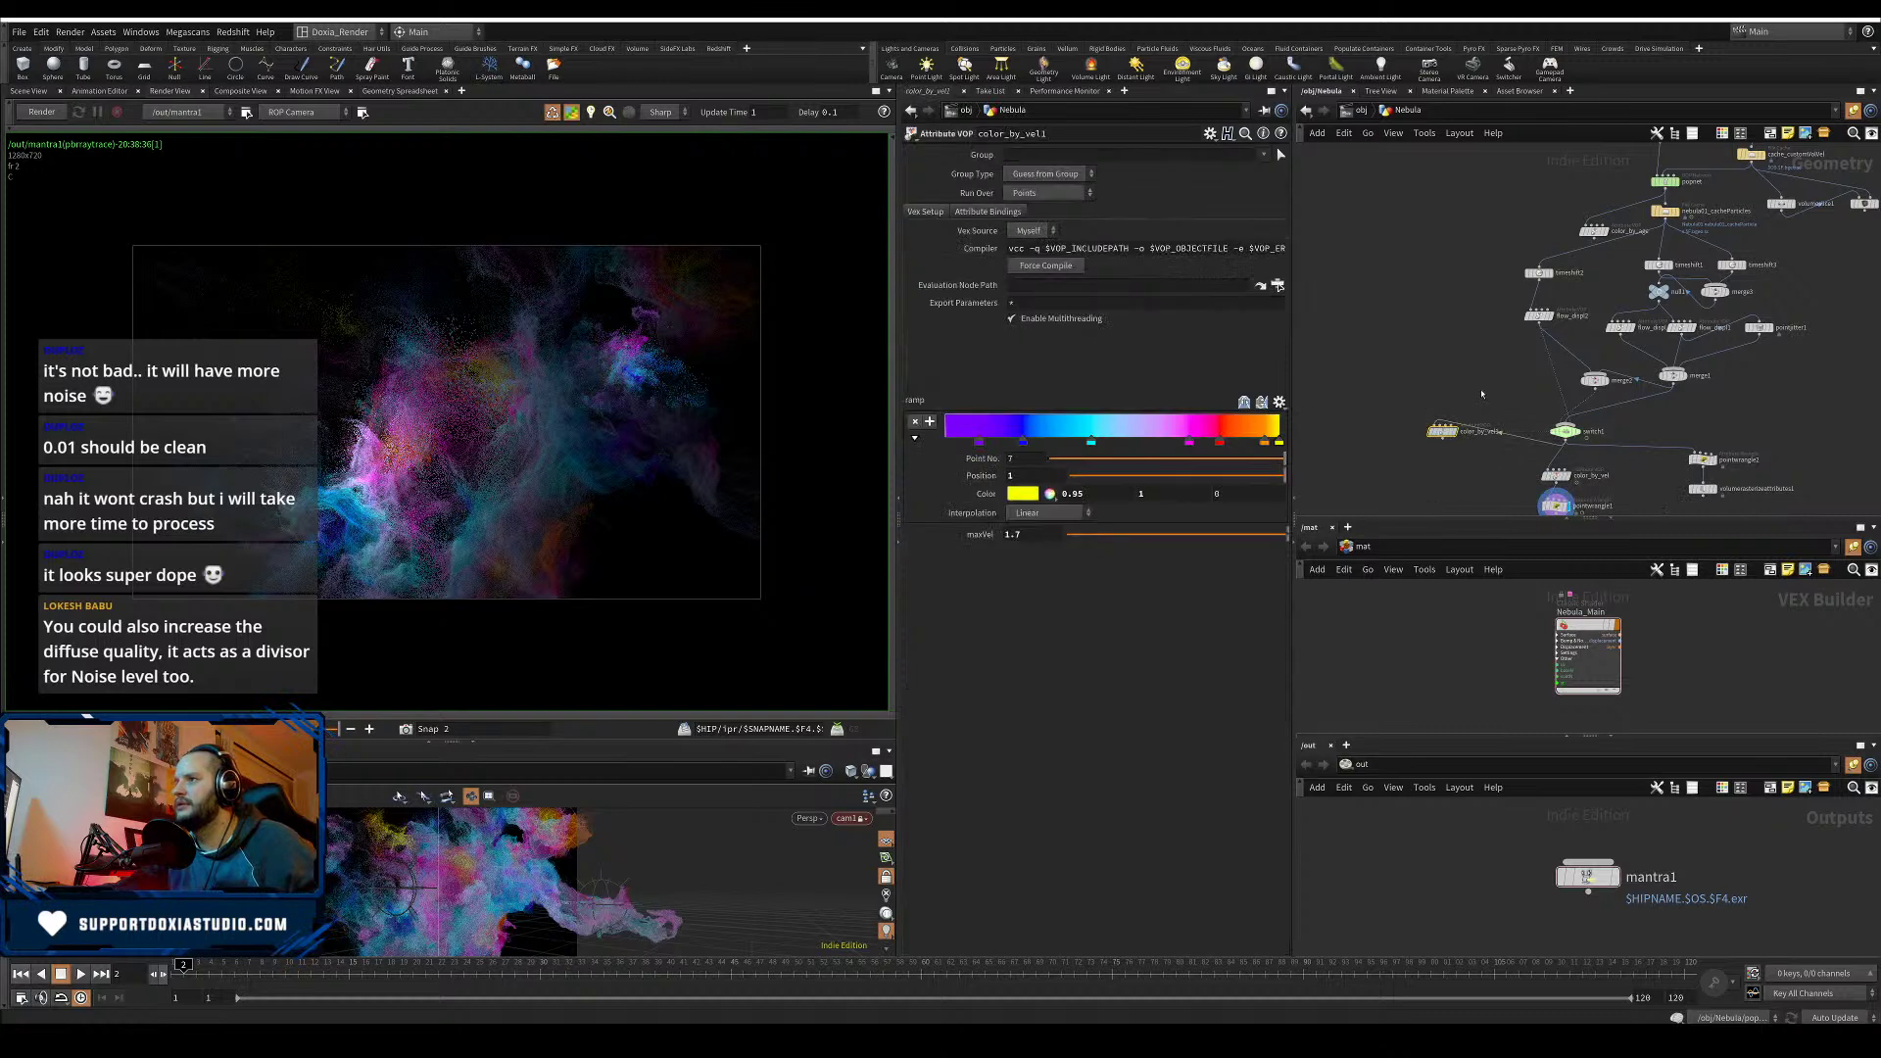
{"action": "left_click", "coordinate": [1536, 329]}
{"action": "left_click", "coordinate": [1438, 429]}
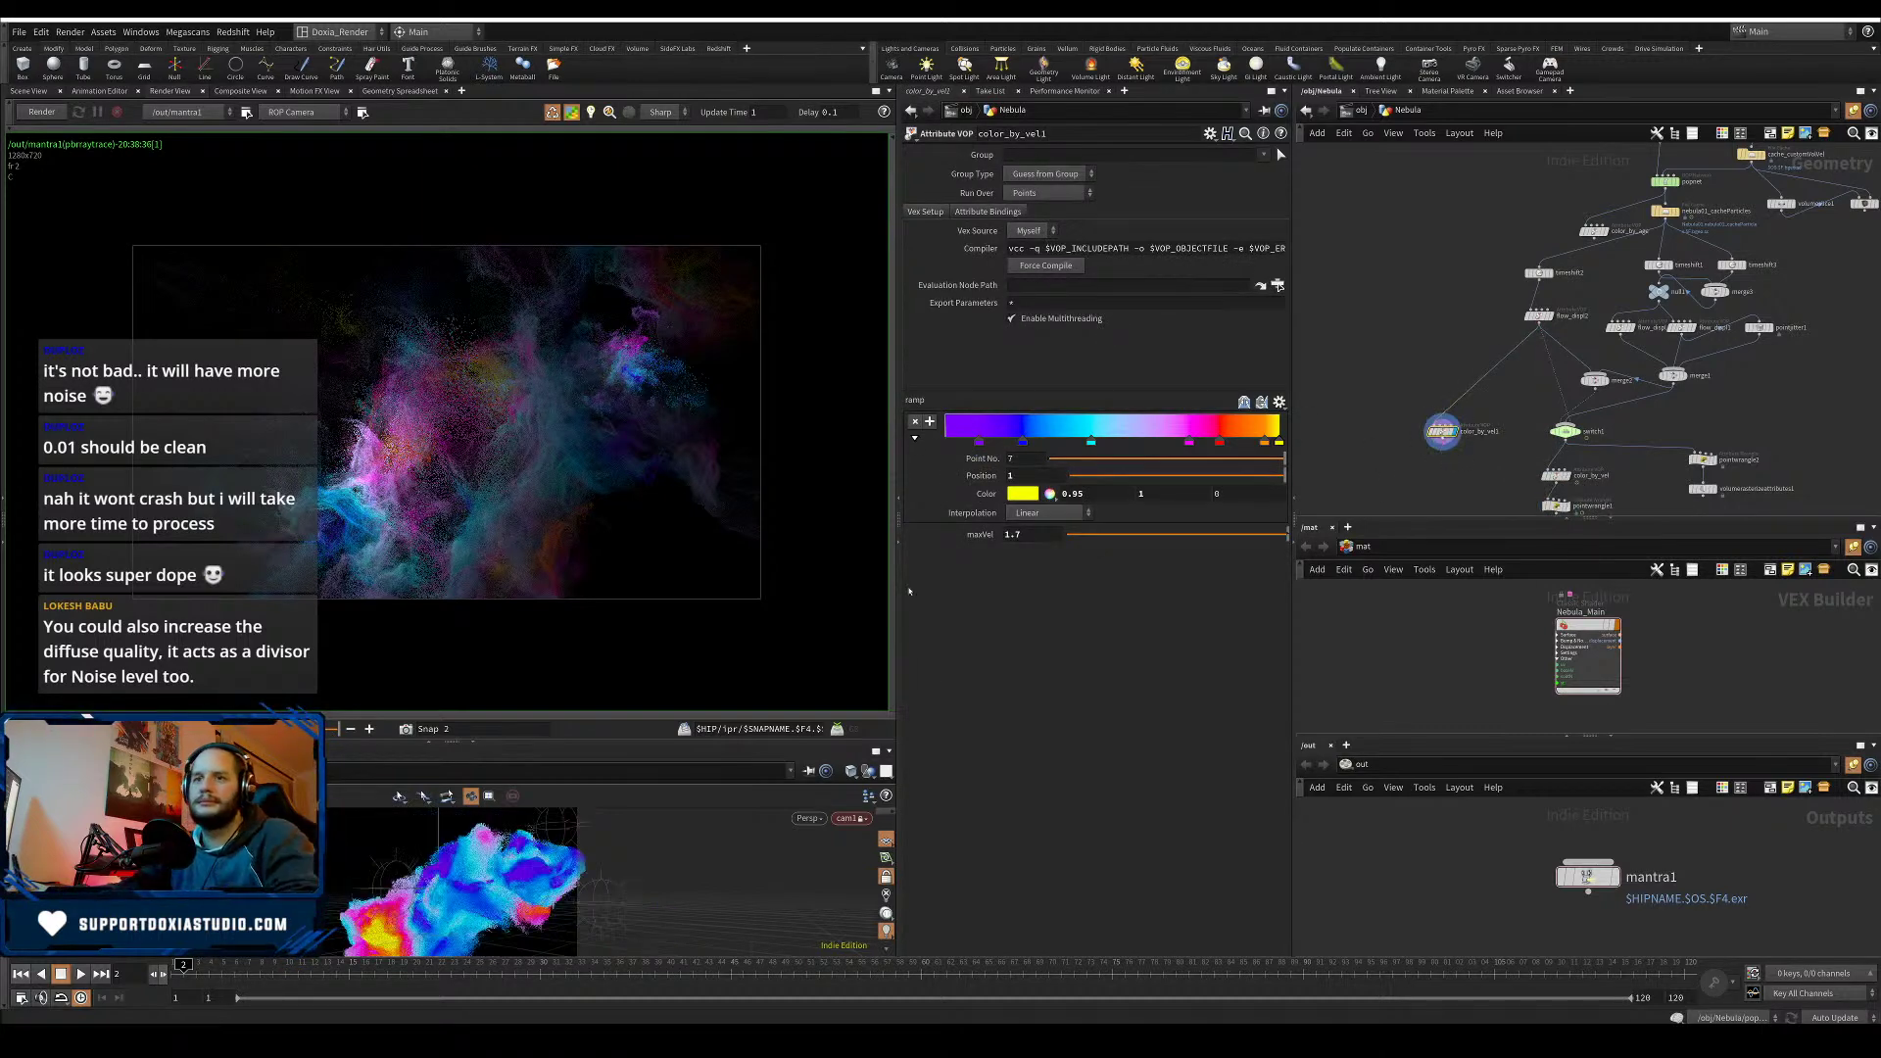
- Apply a heat preset to the velocity ramp, drop its black point, and reverse it to red-yellow-white
{"action": "left_click", "coordinate": [1263, 400]}
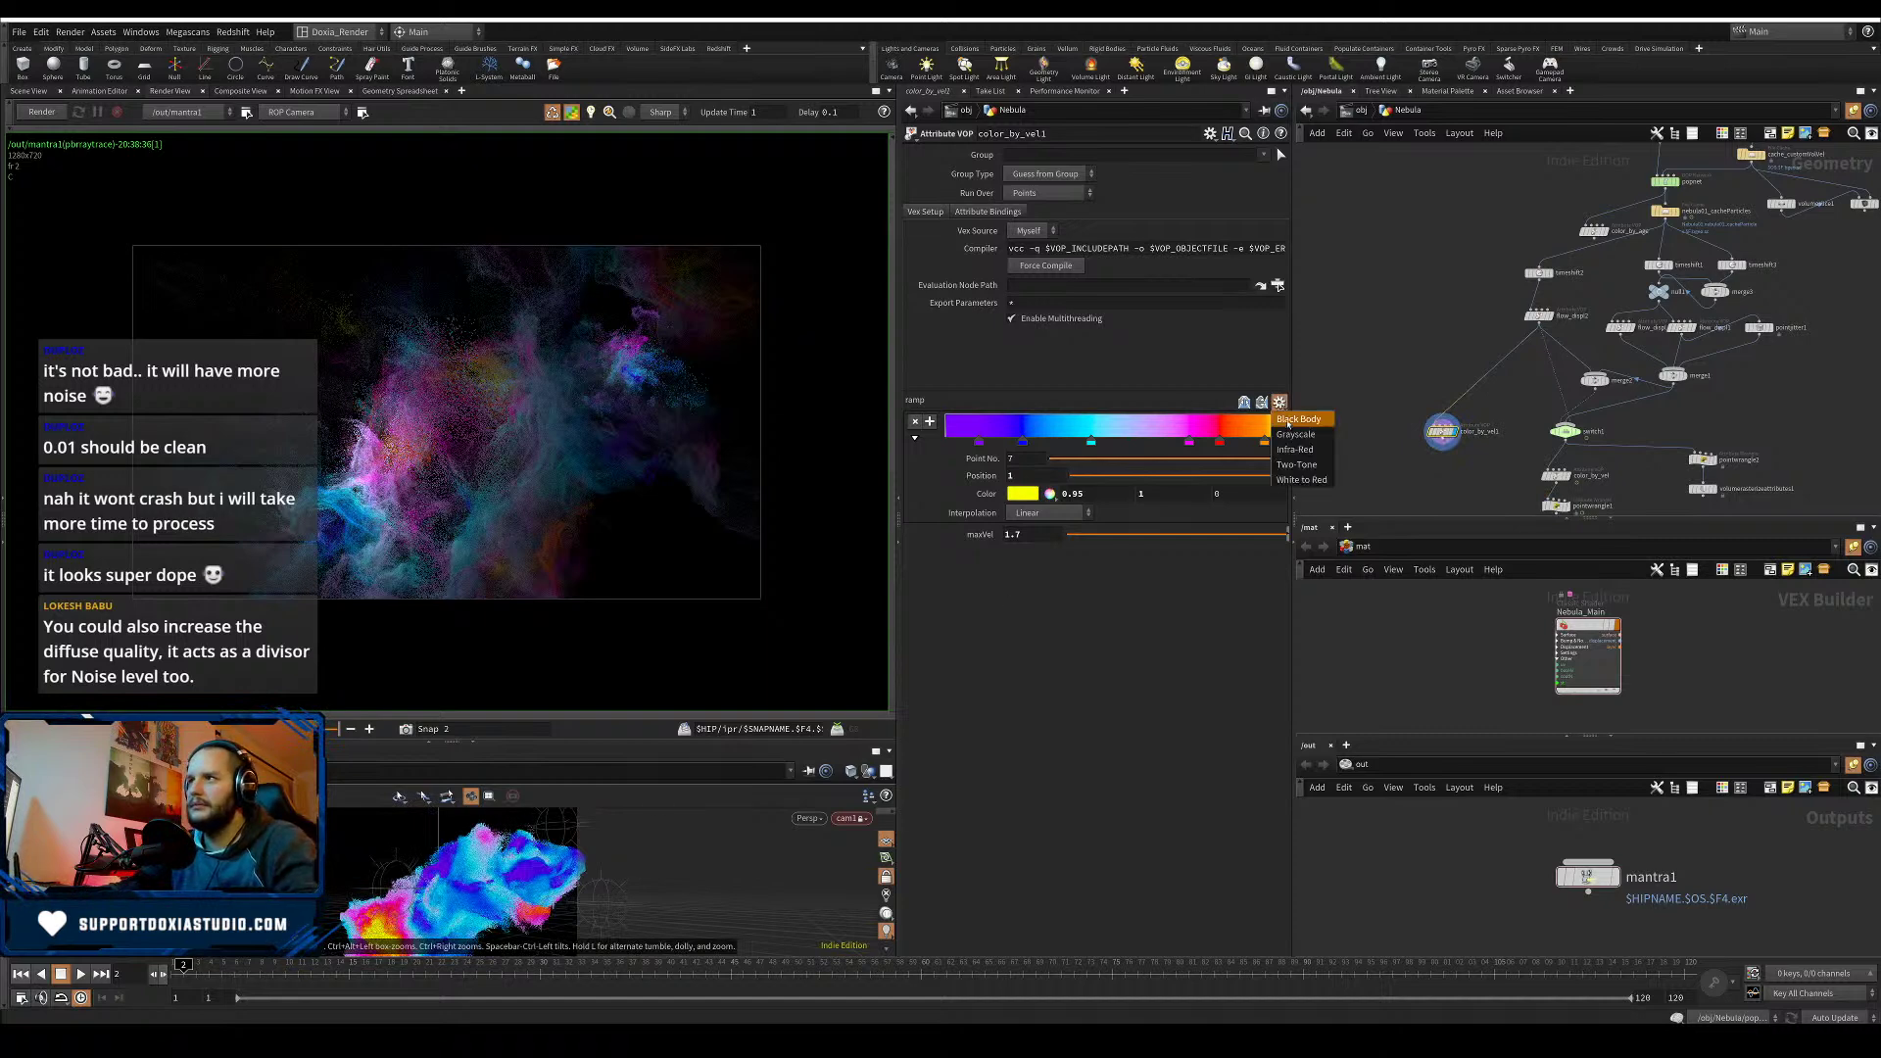
{"action": "left_click", "coordinate": [1298, 439]}
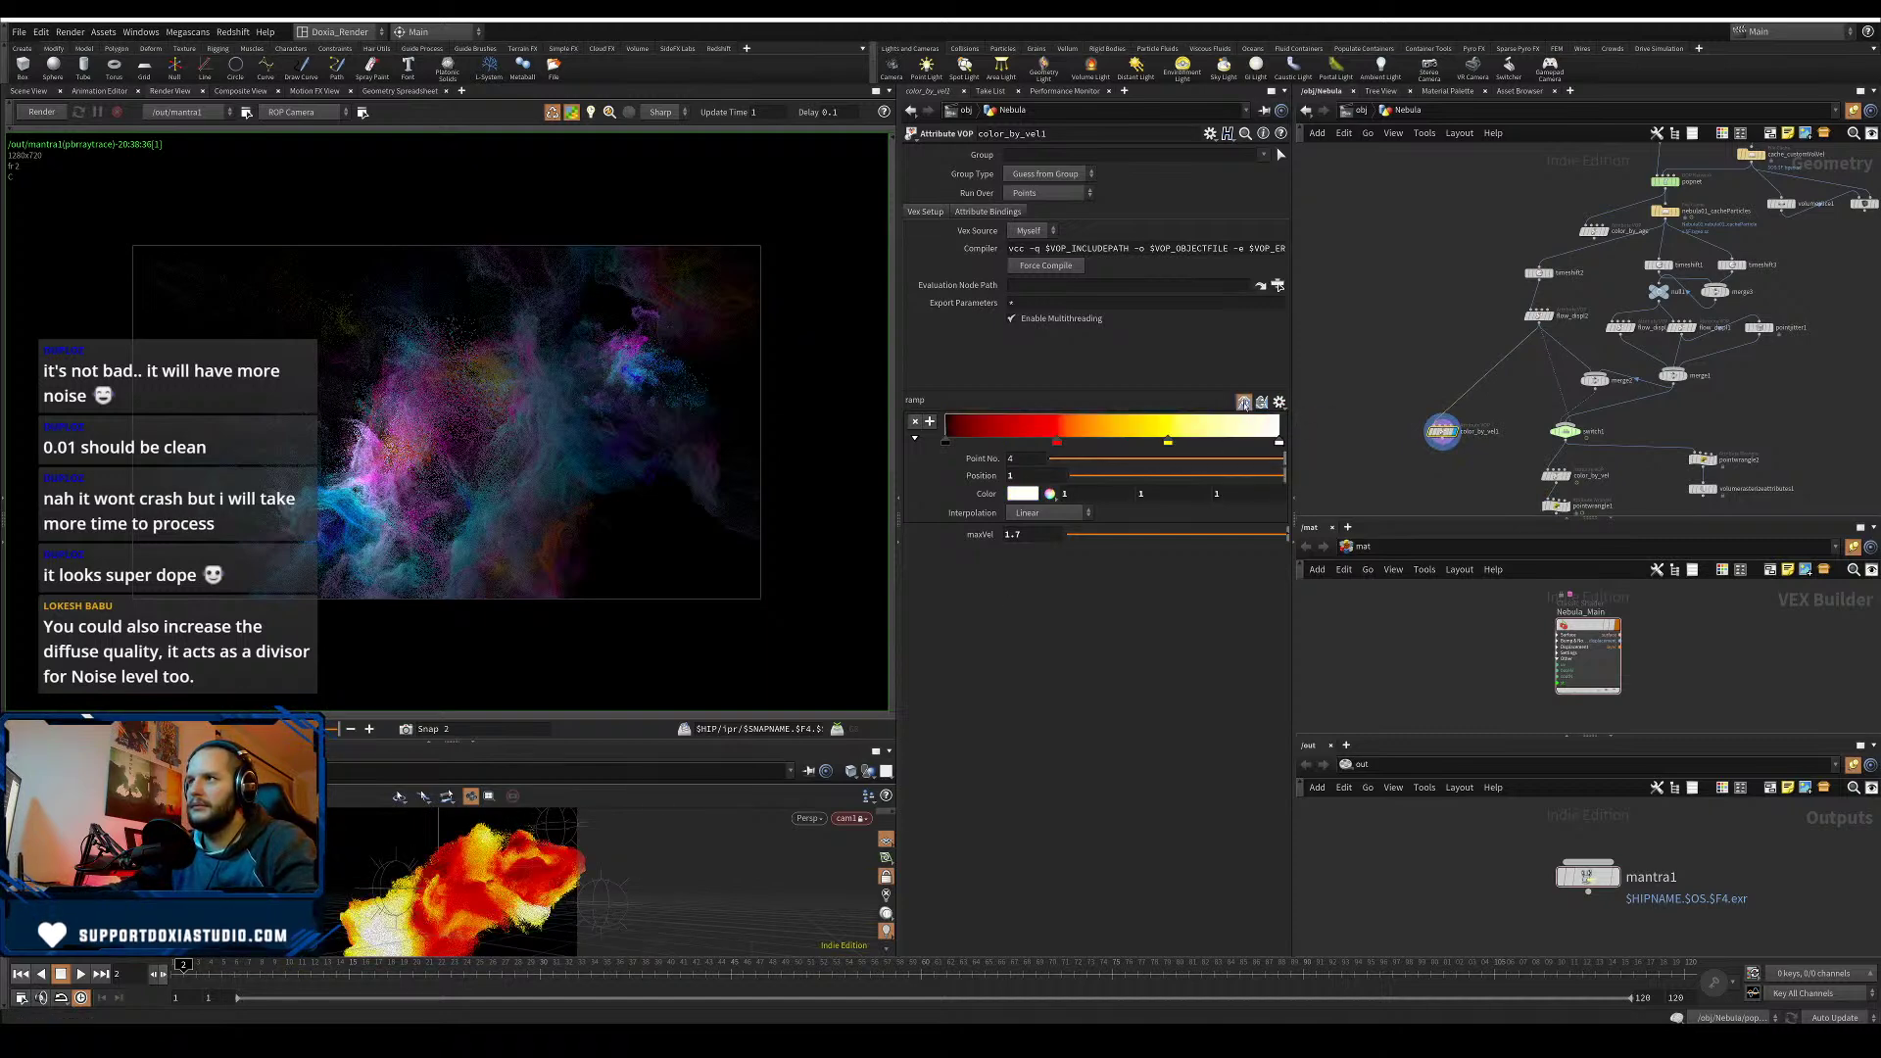
{"action": "left_click", "coordinate": [1261, 402]}
{"action": "left_click_drag", "start_coordinate": [1273, 505], "coordinate": [1213, 575]}
{"action": "left_click", "coordinate": [1167, 441]}
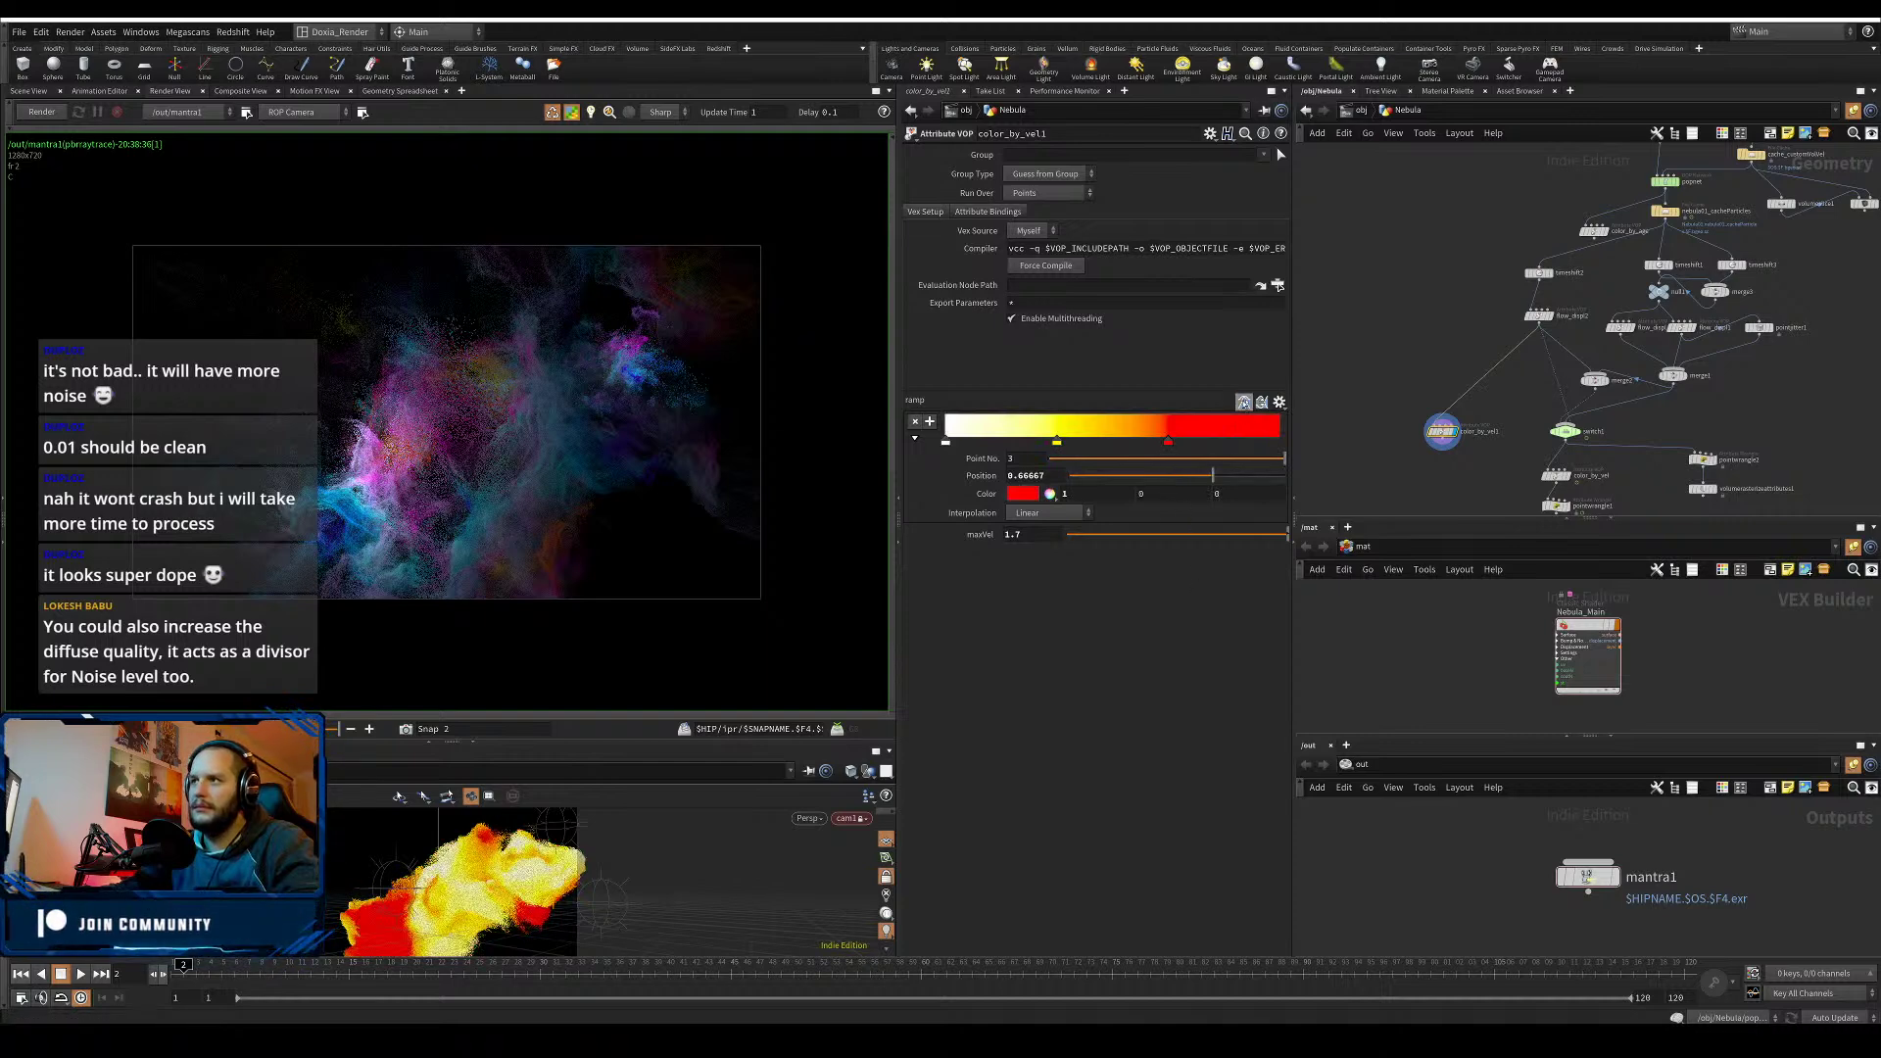
{"action": "left_click", "coordinate": [1244, 403]}
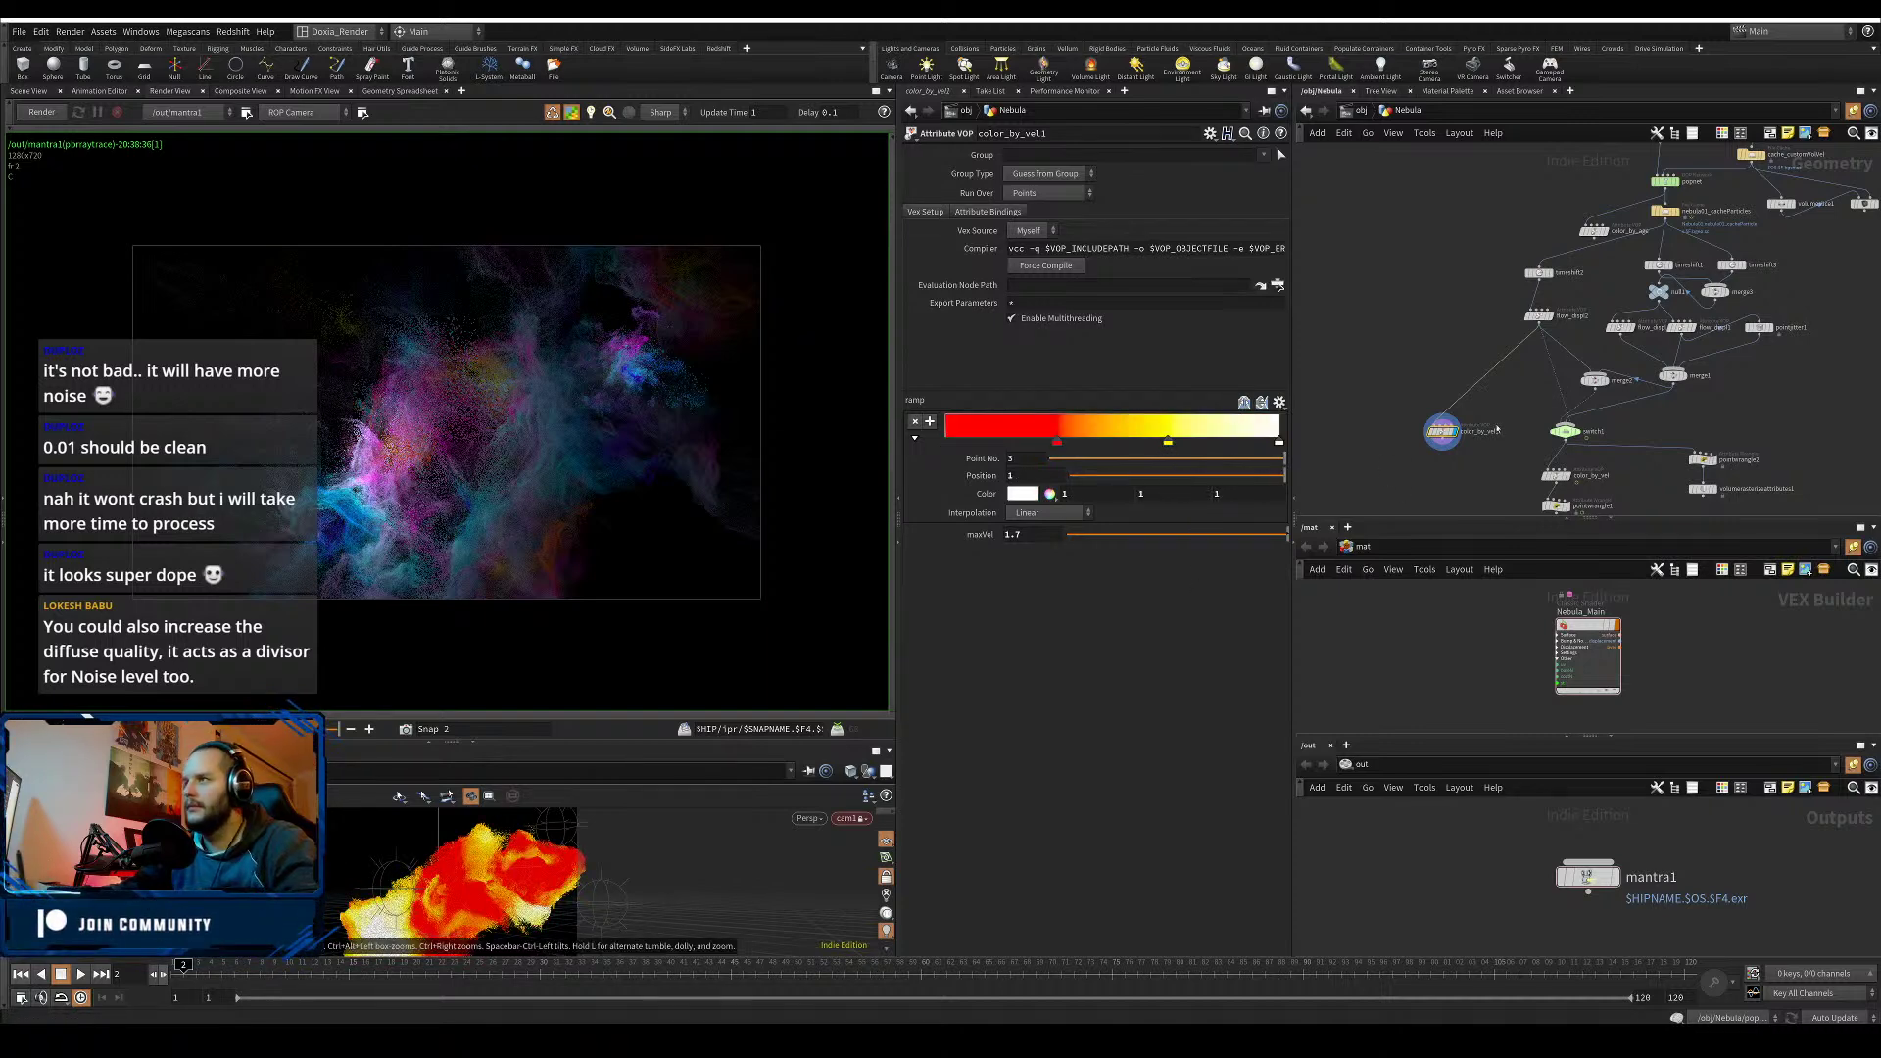
- Pan the network and move switch1 slightly to the left
{"action": "middle_click_drag", "start_coordinate": [1647, 430], "coordinate": [1640, 402]}
{"action": "mouse_move", "coordinate": [1559, 407]}
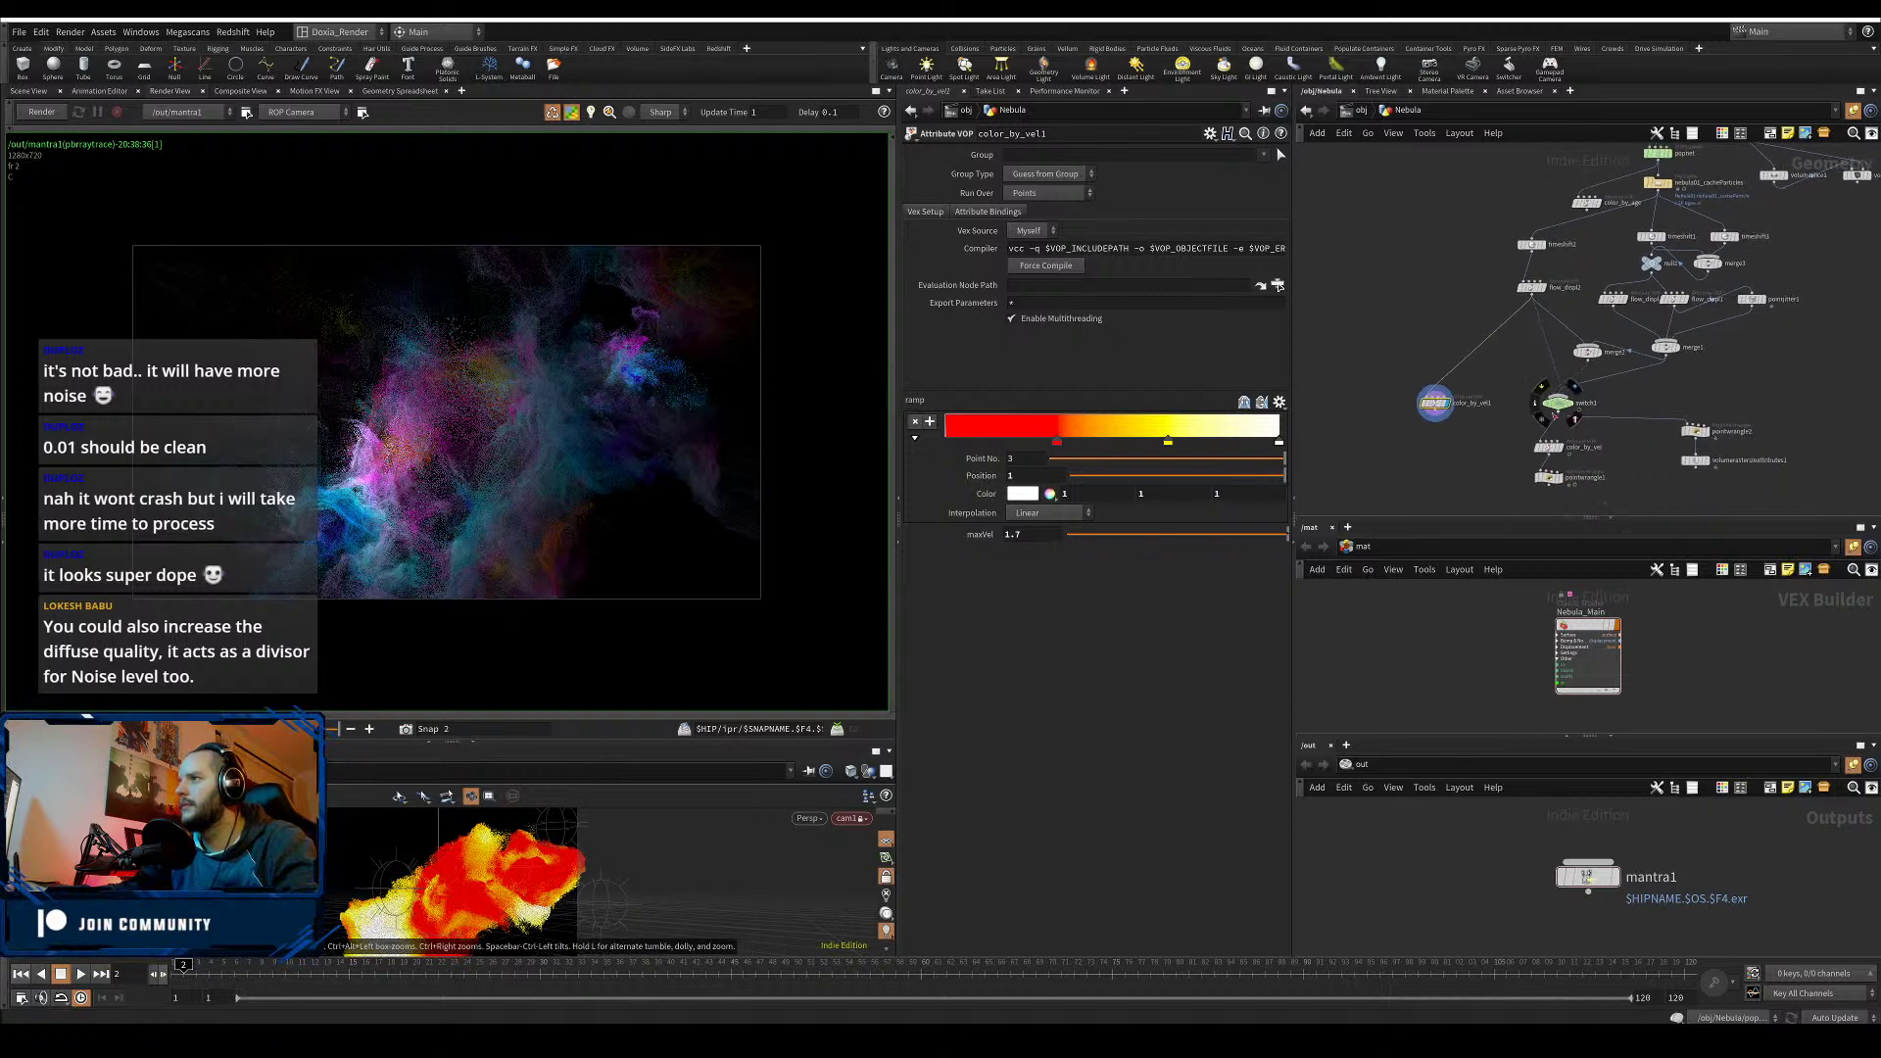
{"action": "left_click_drag", "start_coordinate": [1559, 404], "coordinate": [1532, 407]}
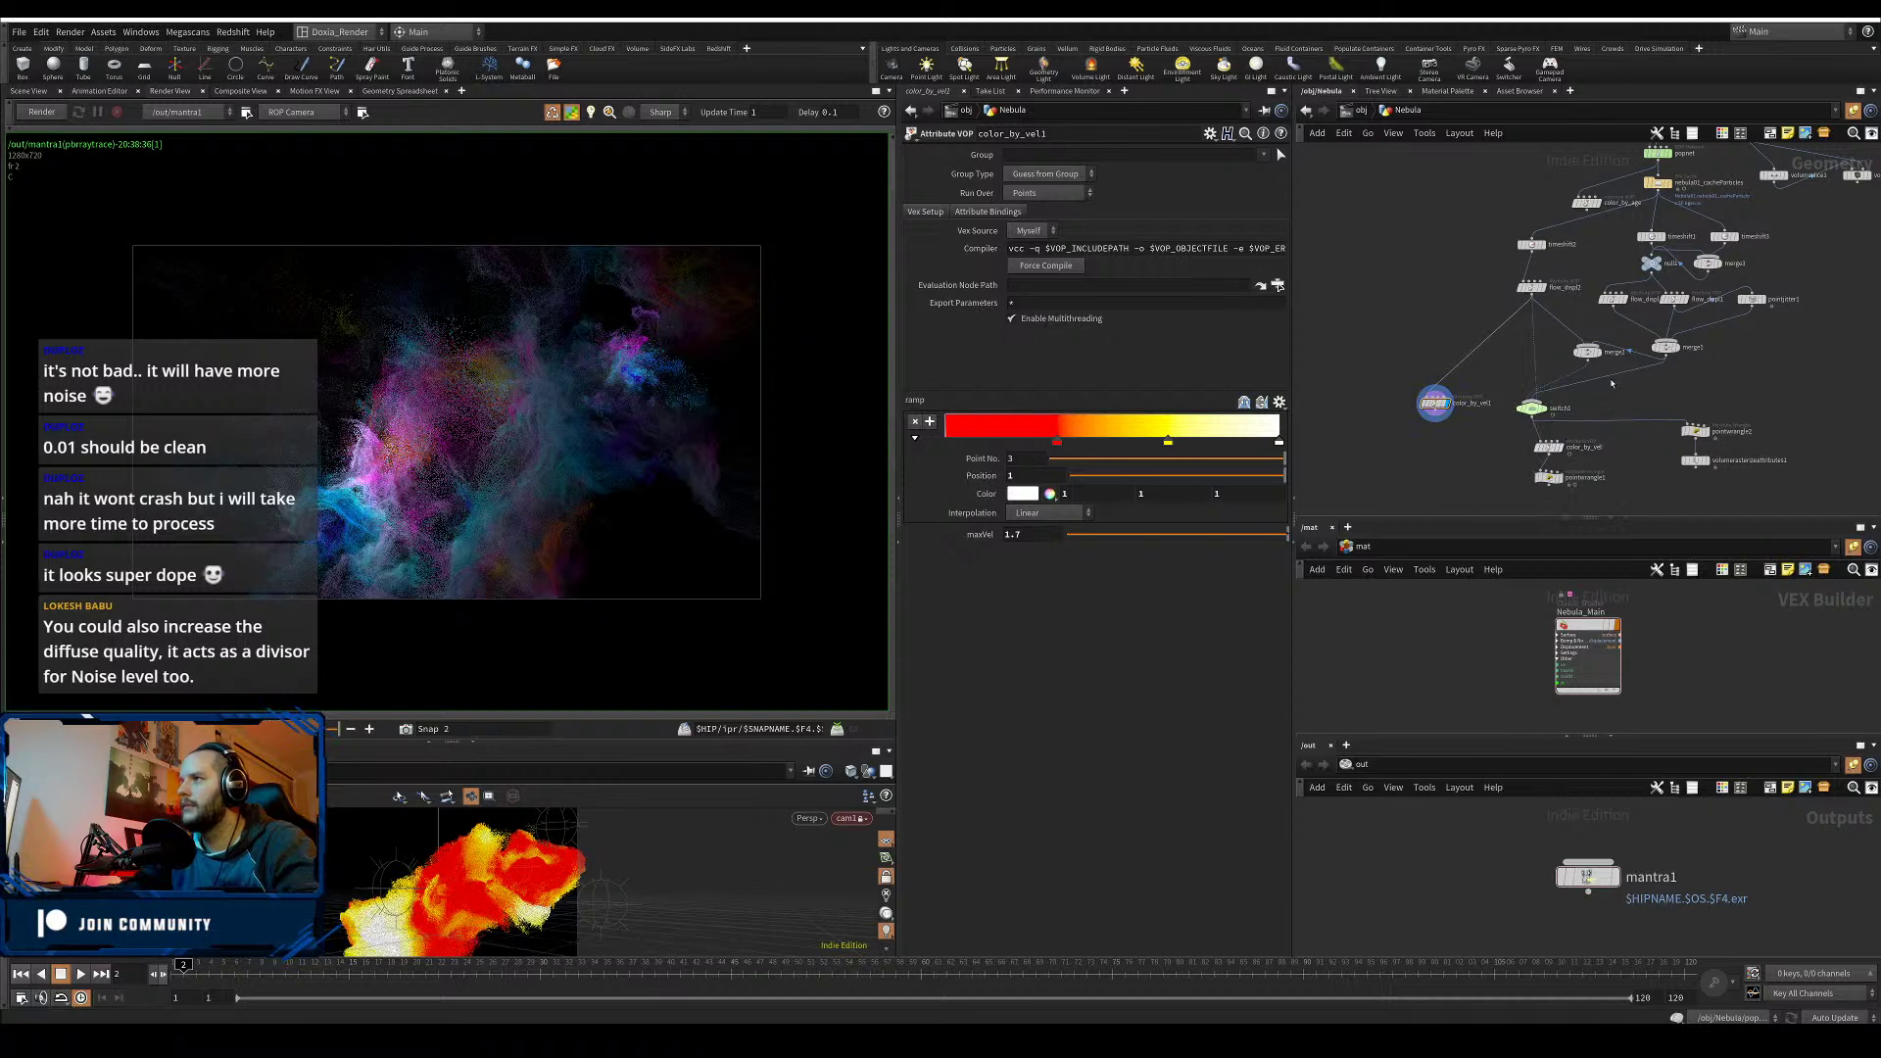
- Insert color_by_vel onto the merge1–switch1 wire and slide its red ramp key right
{"action": "left_click_drag", "start_coordinate": [1551, 450], "coordinate": [1604, 395]}
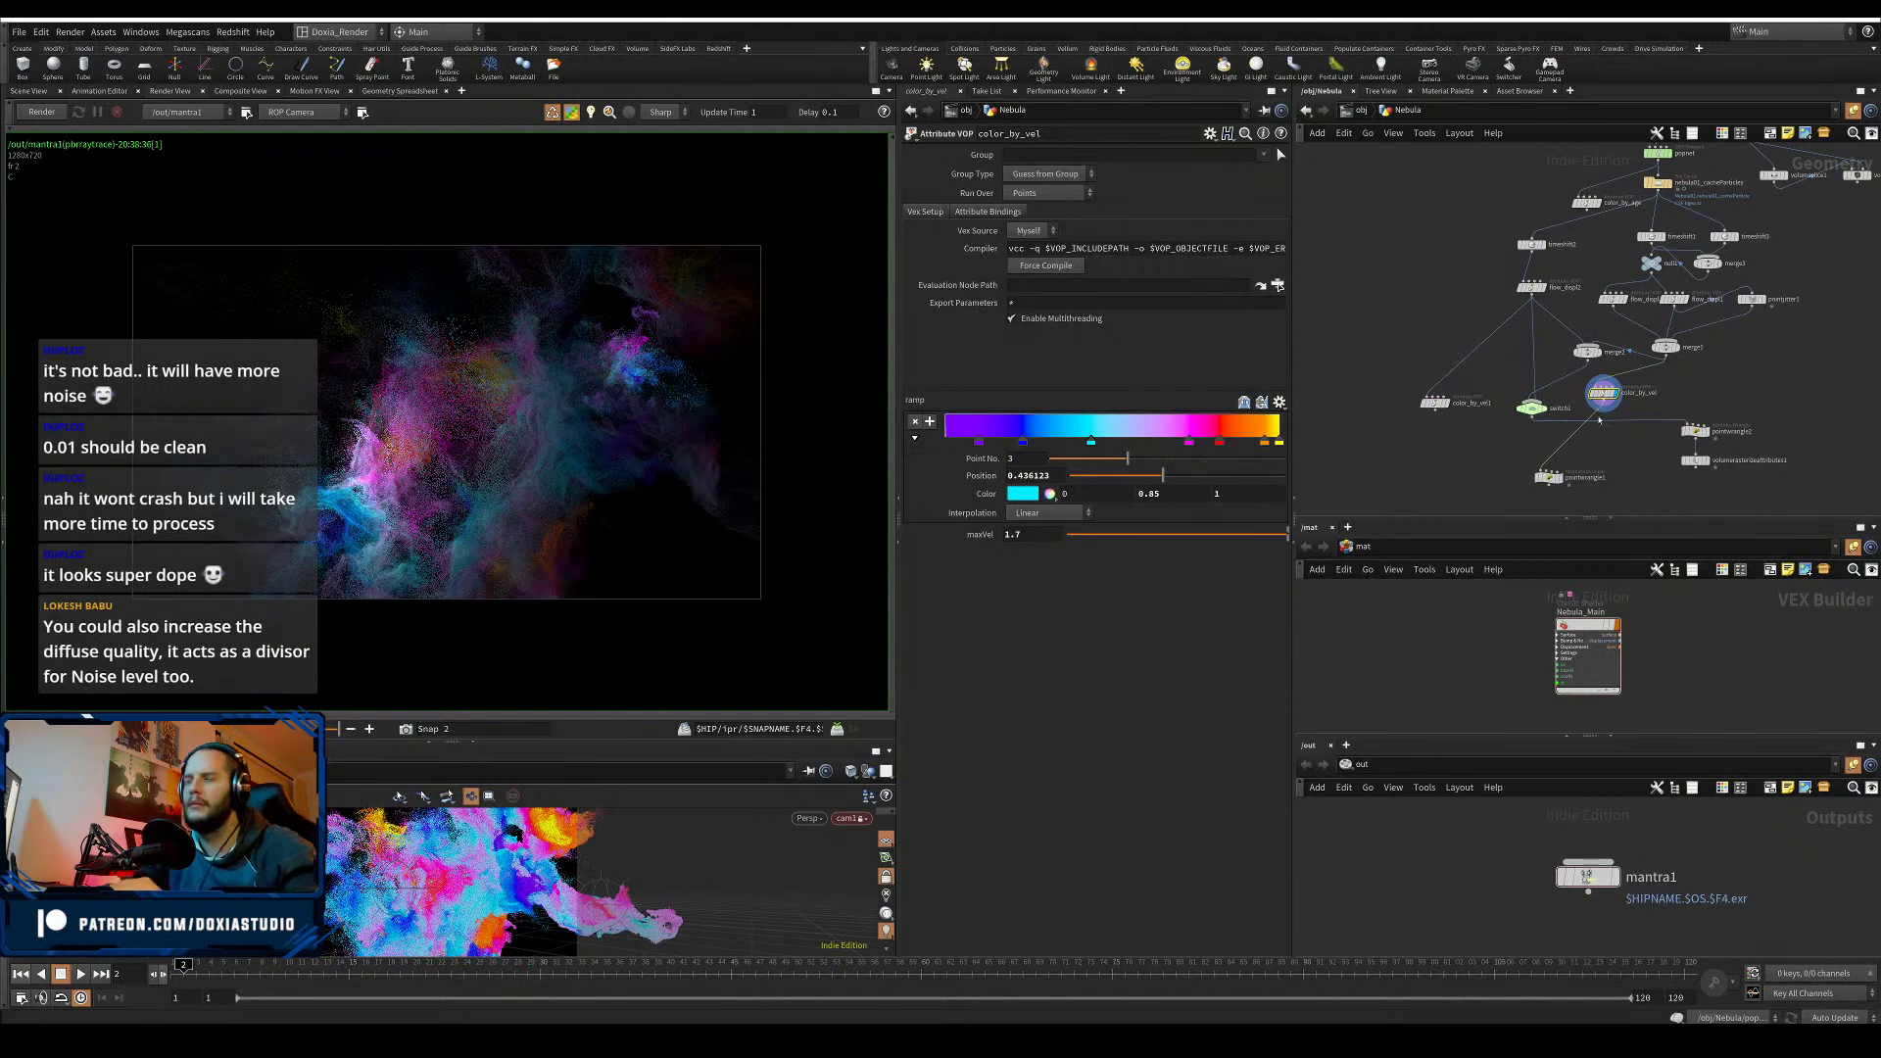
{"action": "left_click", "coordinate": [1278, 402]}
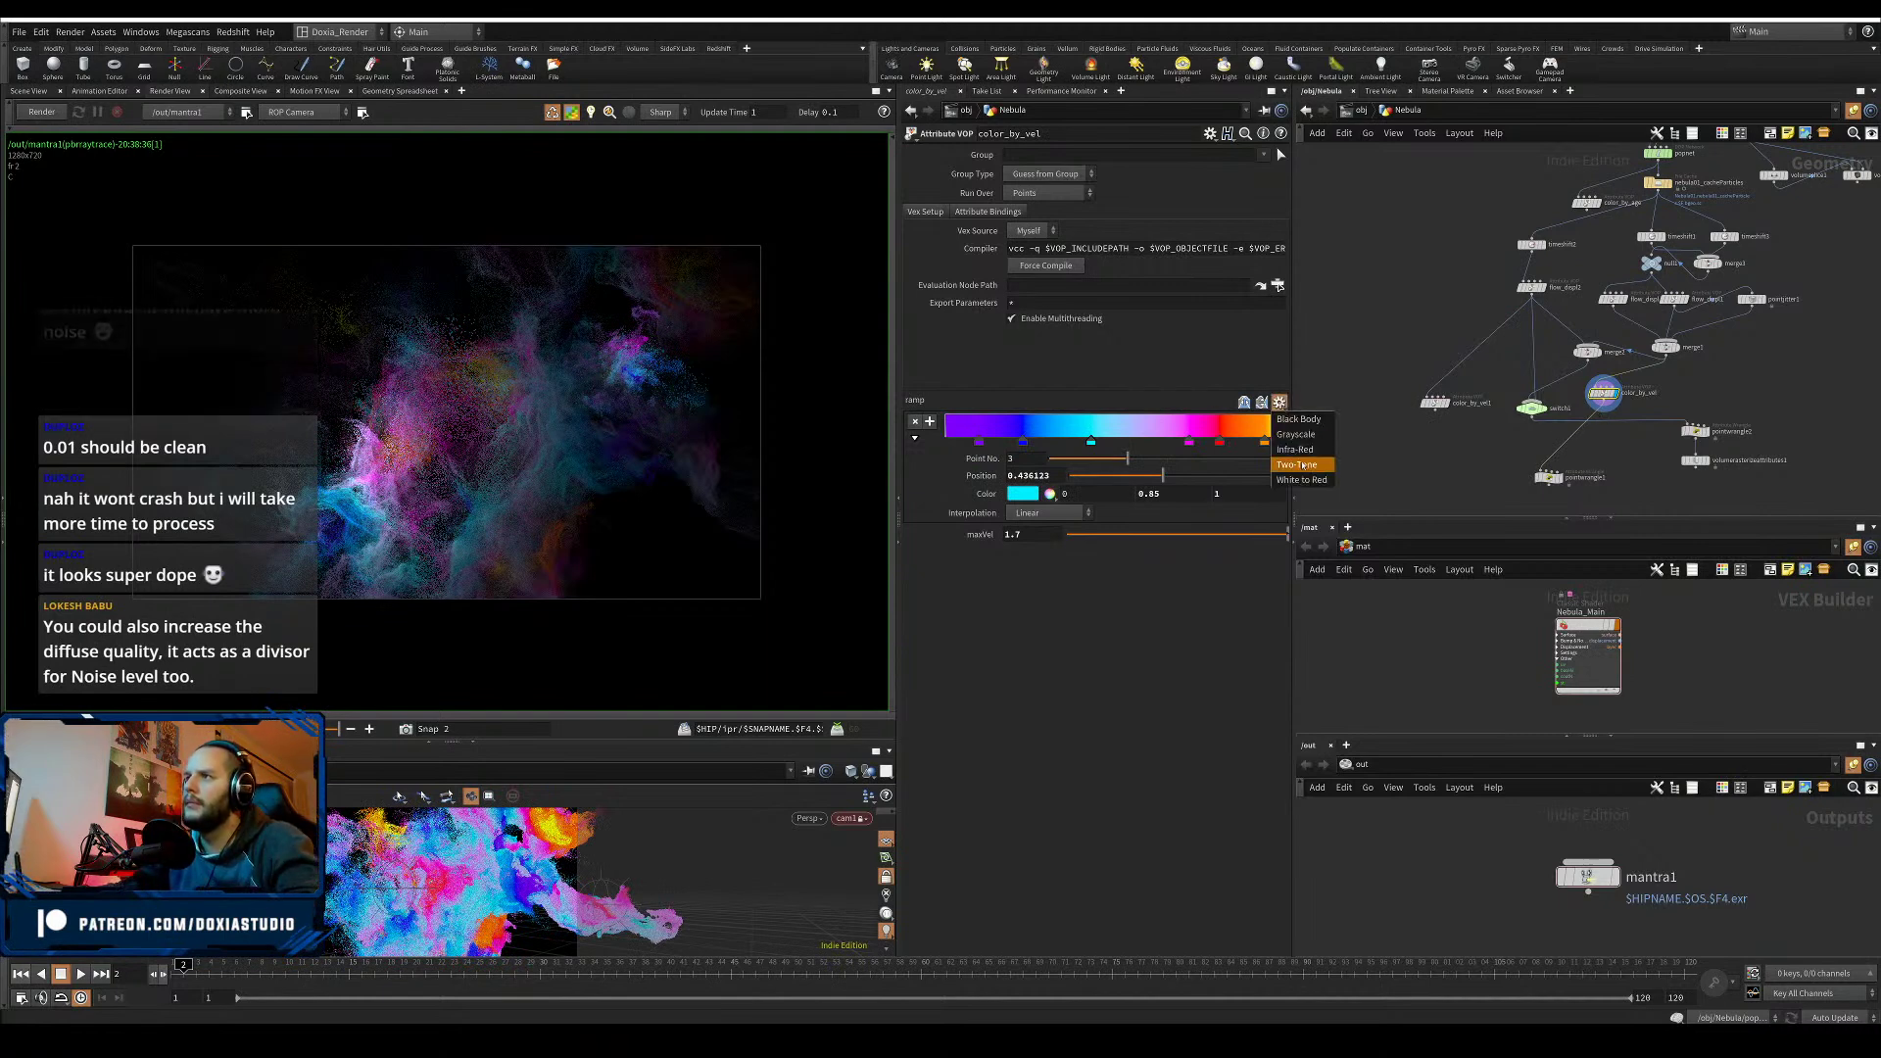
{"action": "left_click", "coordinate": [1138, 594]}
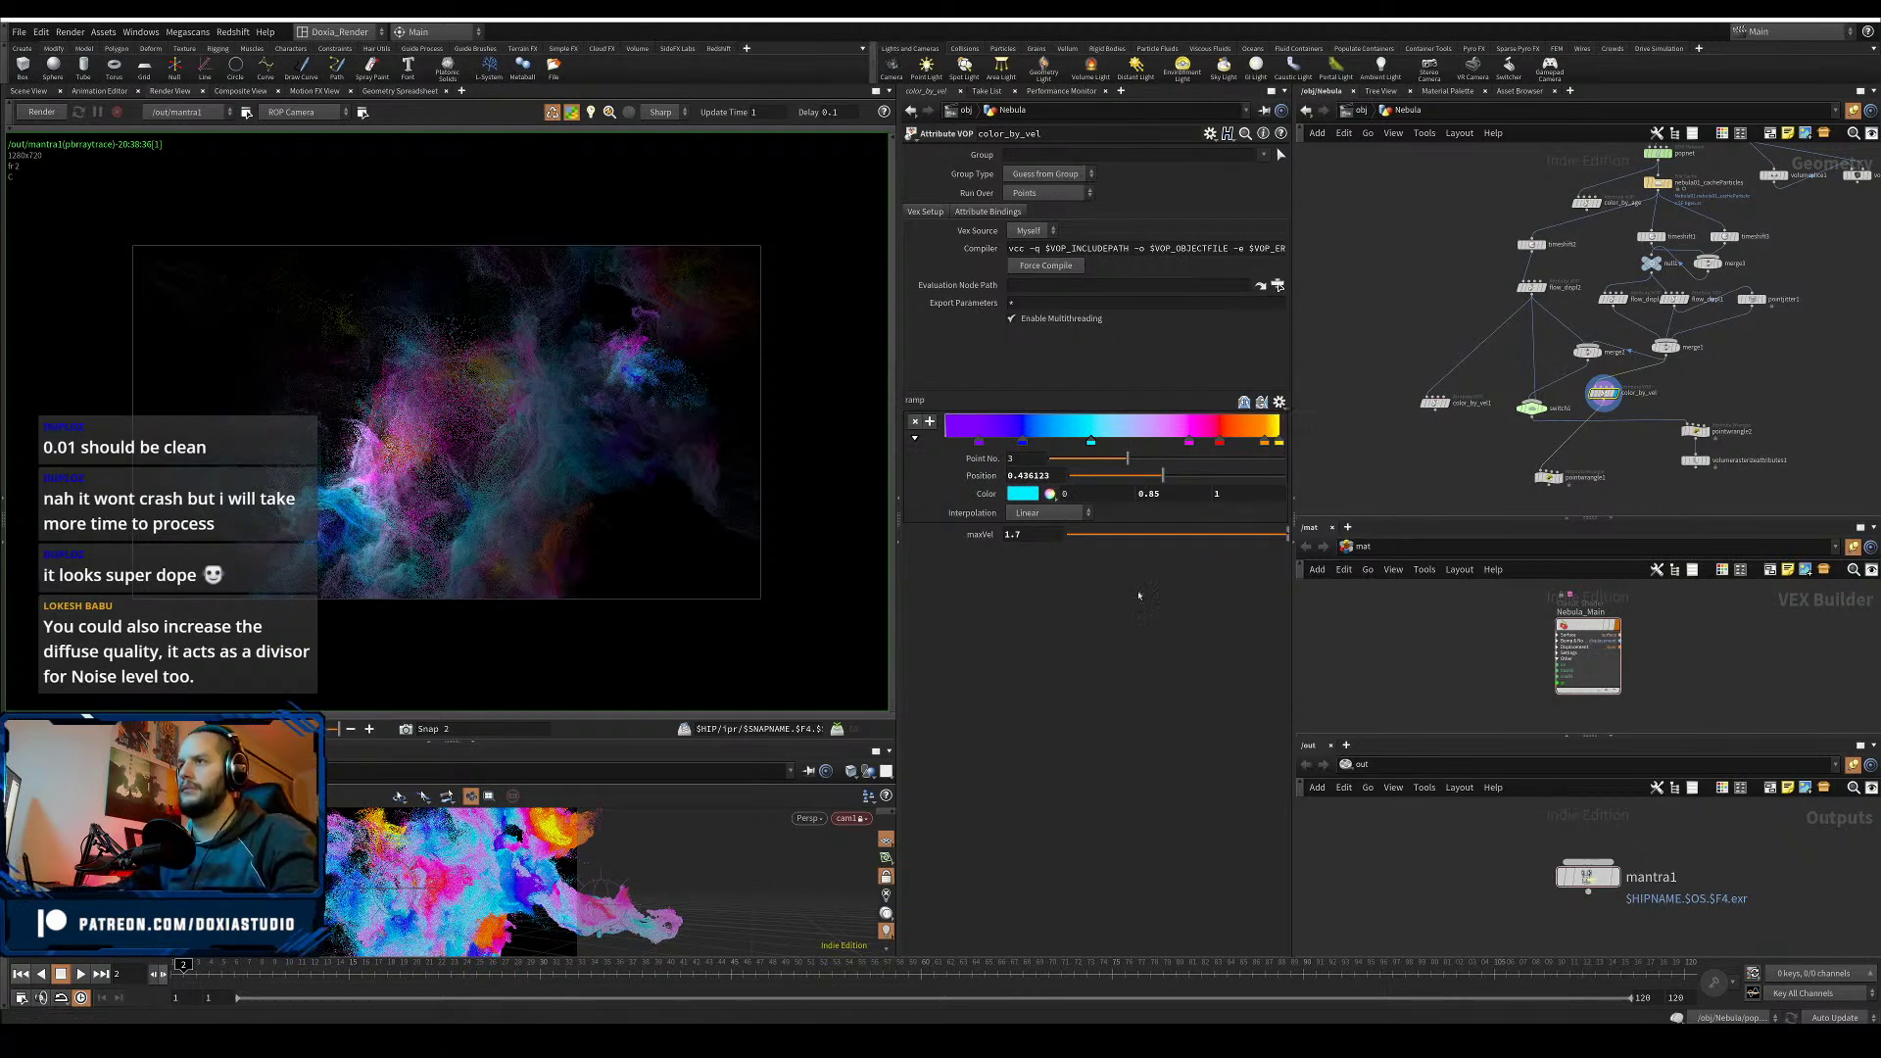
{"action": "left_click", "coordinate": [1218, 444]}
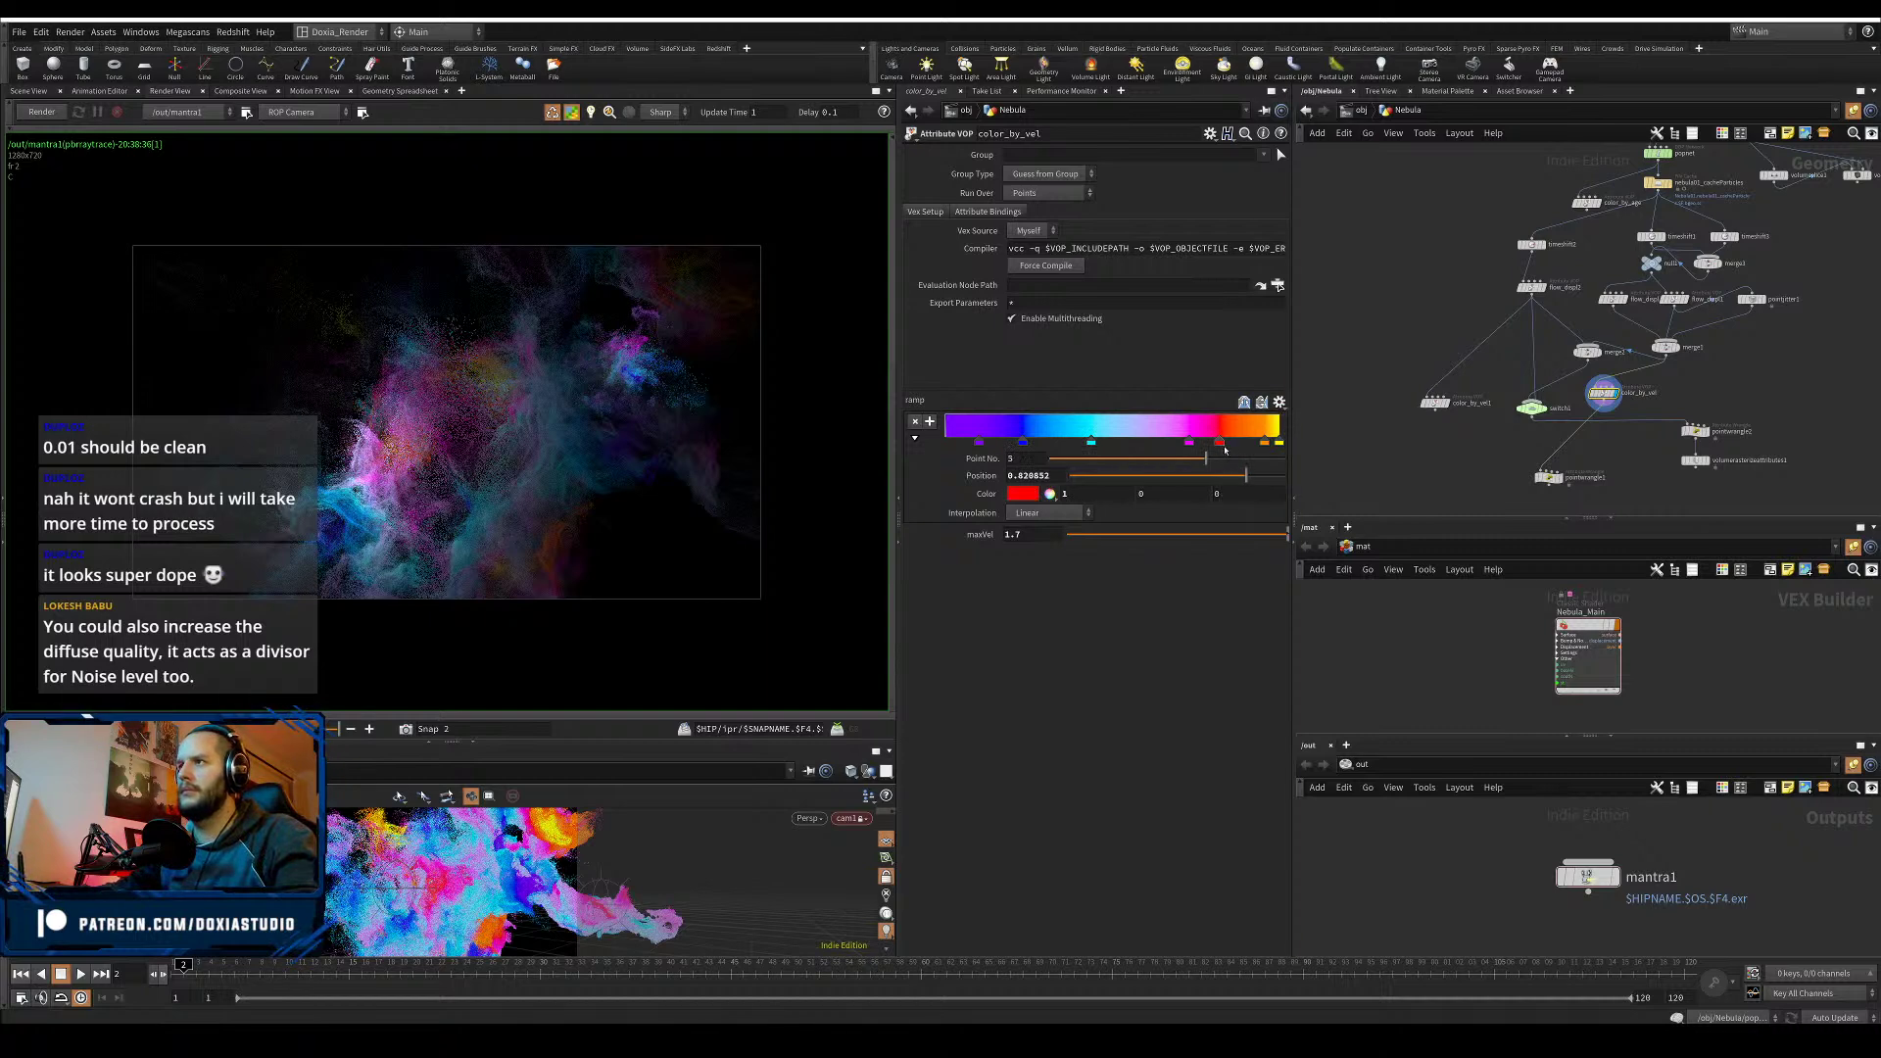
{"action": "left_click_drag", "start_coordinate": [1224, 443], "coordinate": [1252, 444]}
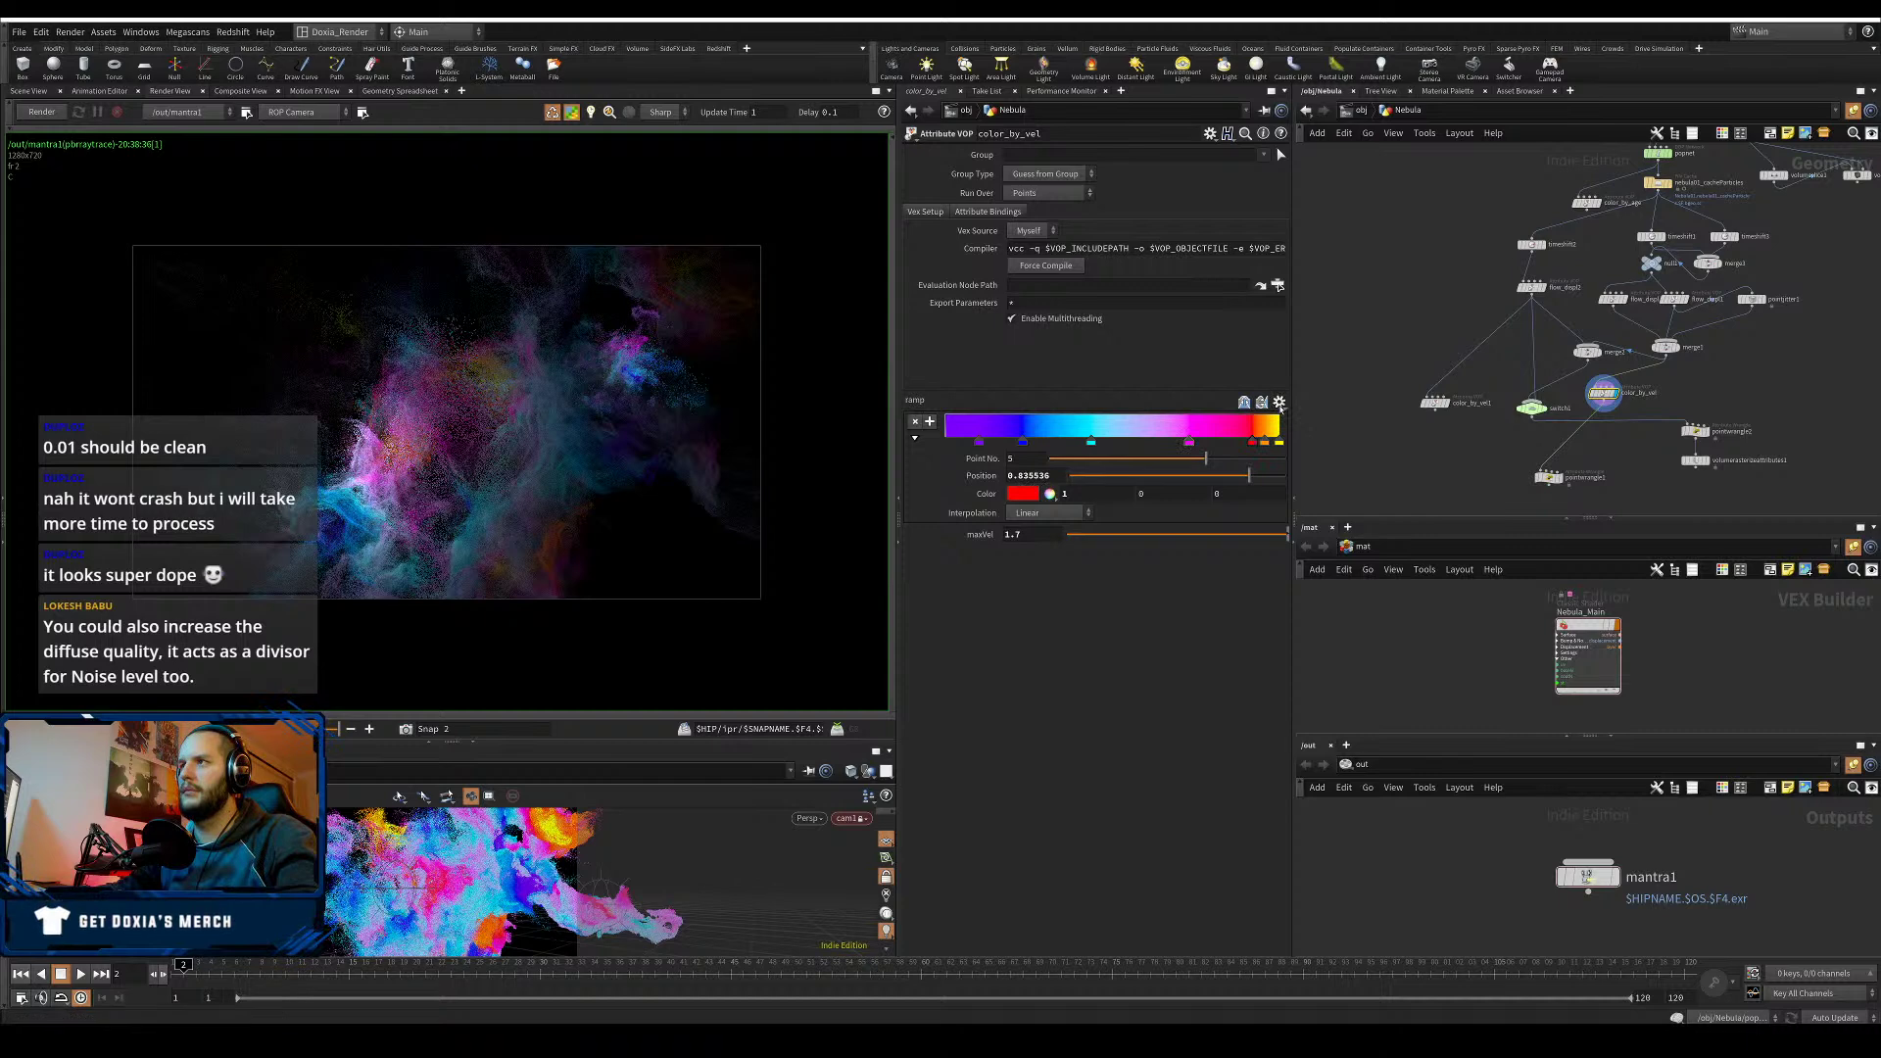
- Apply the Two-Tone ramp preset and delete the extra red key
{"action": "left_click", "coordinate": [1279, 402]}
{"action": "left_click", "coordinate": [1291, 464]}
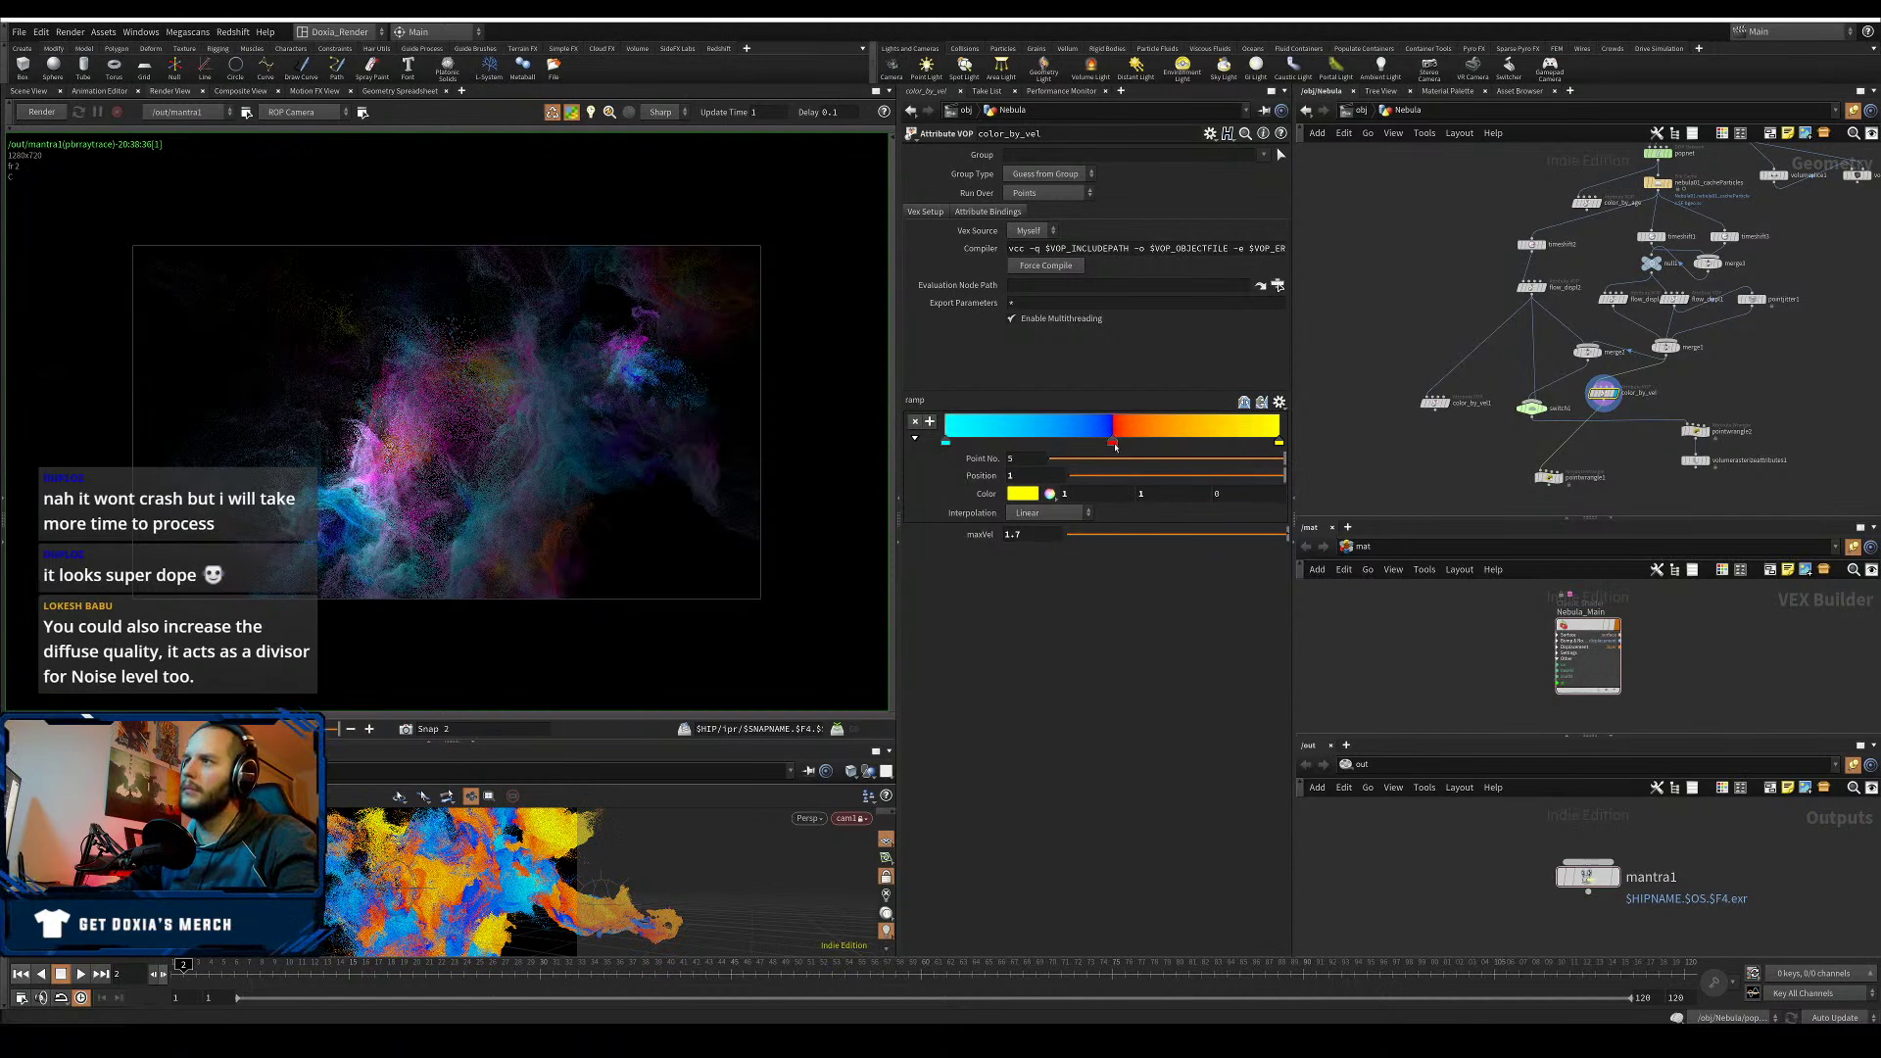
{"action": "left_click", "coordinate": [1114, 443]}
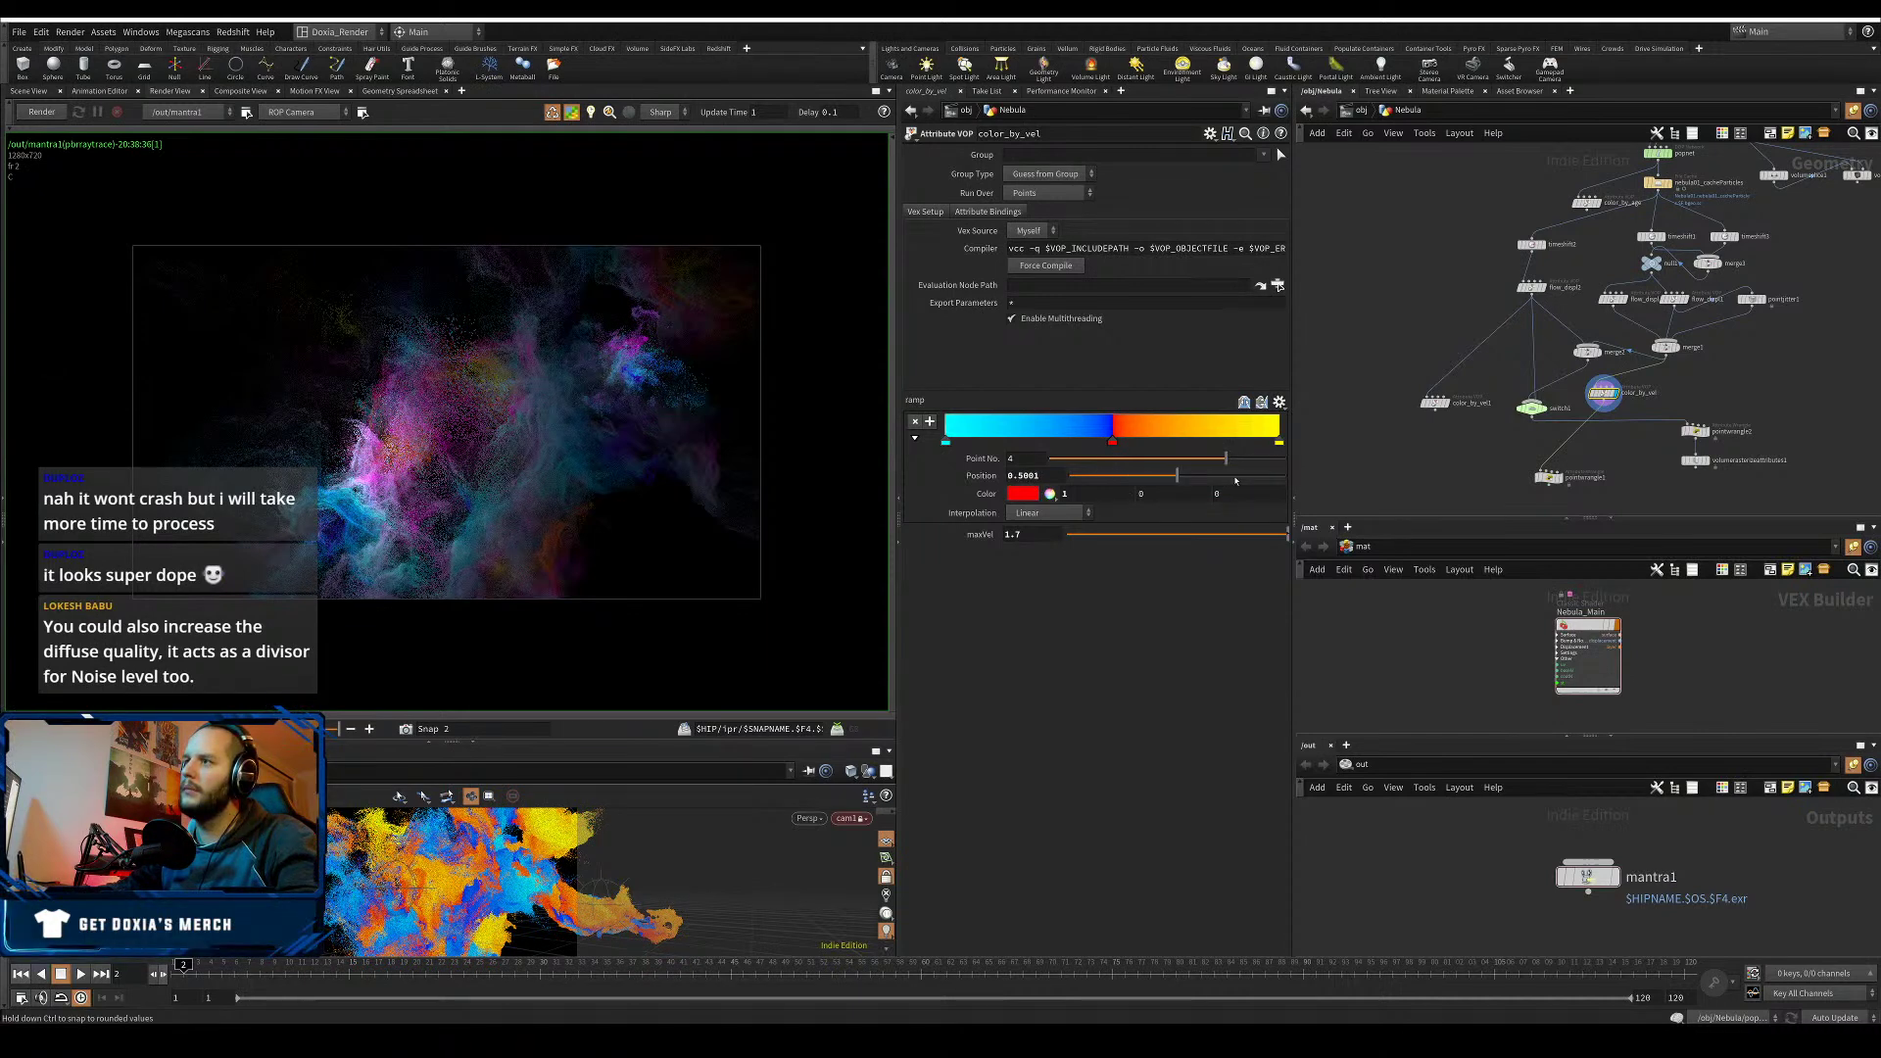
{"action": "left_click_drag", "start_coordinate": [1235, 480], "coordinate": [1247, 497]}
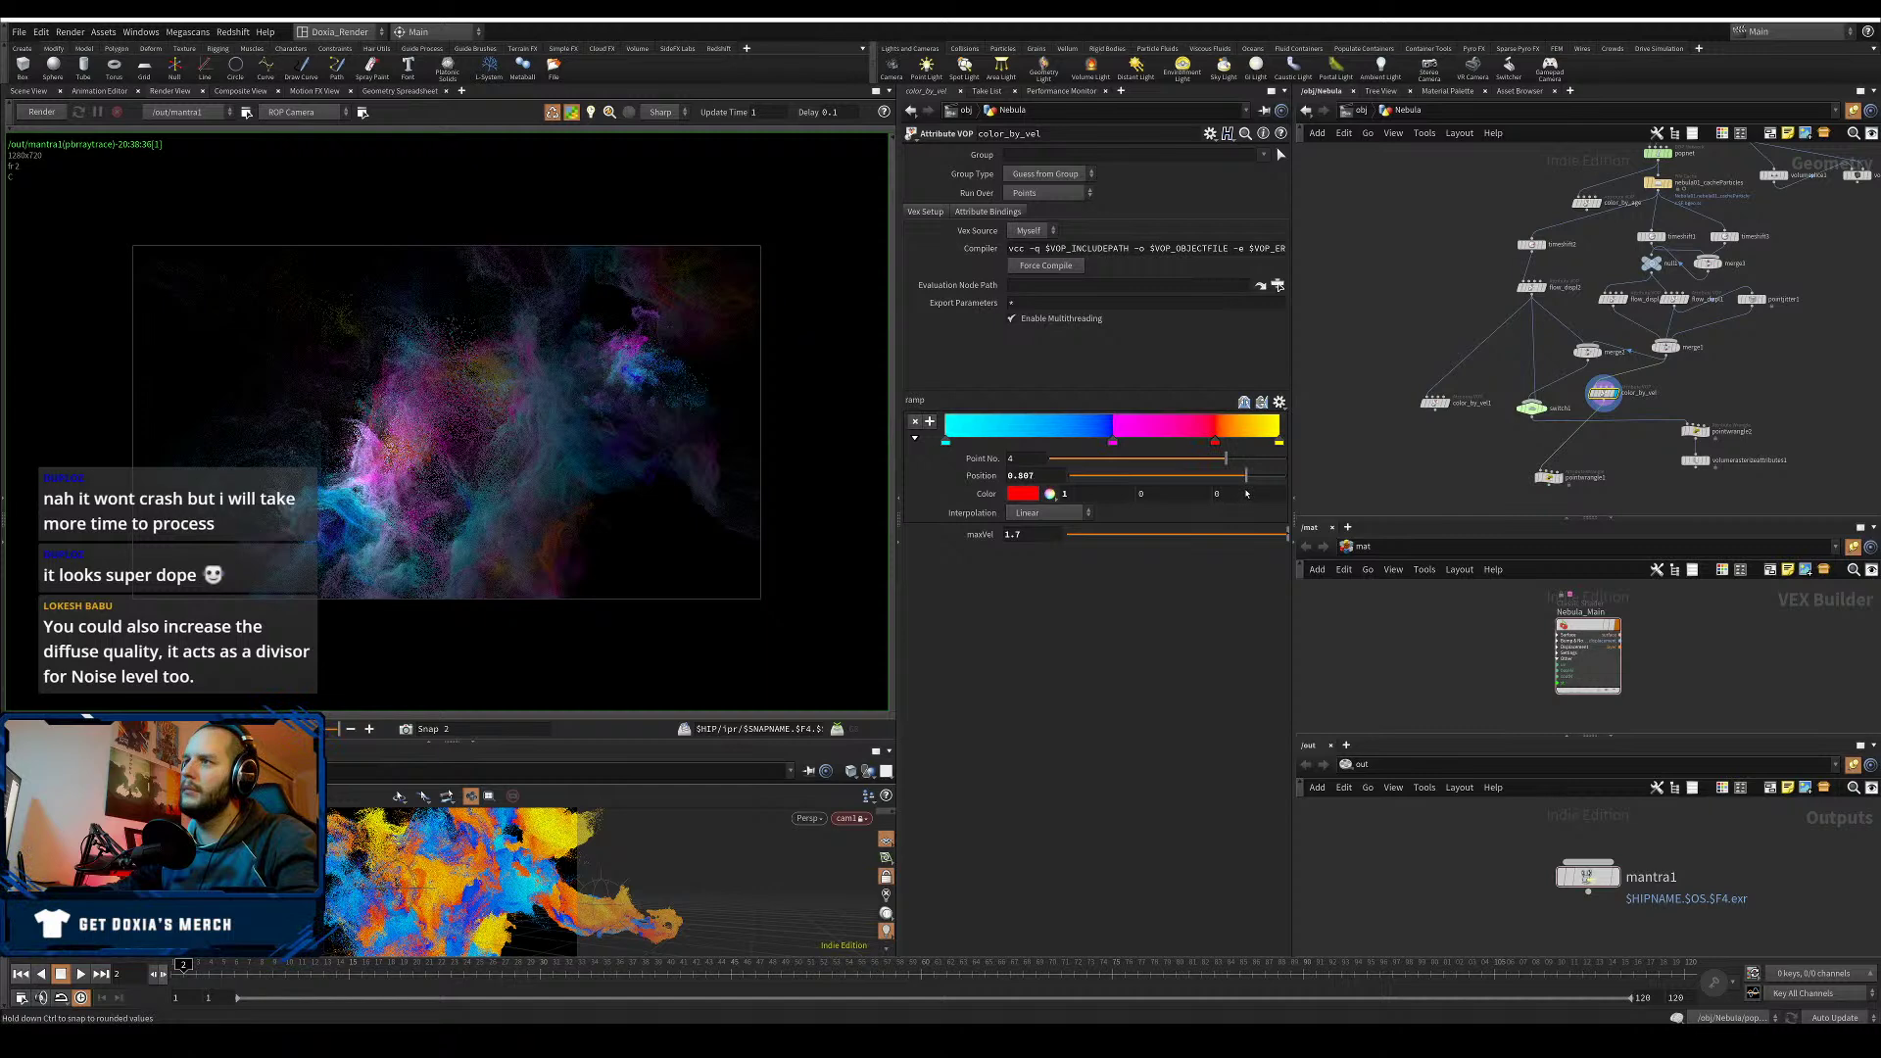
{"action": "left_click", "coordinate": [1114, 444]}
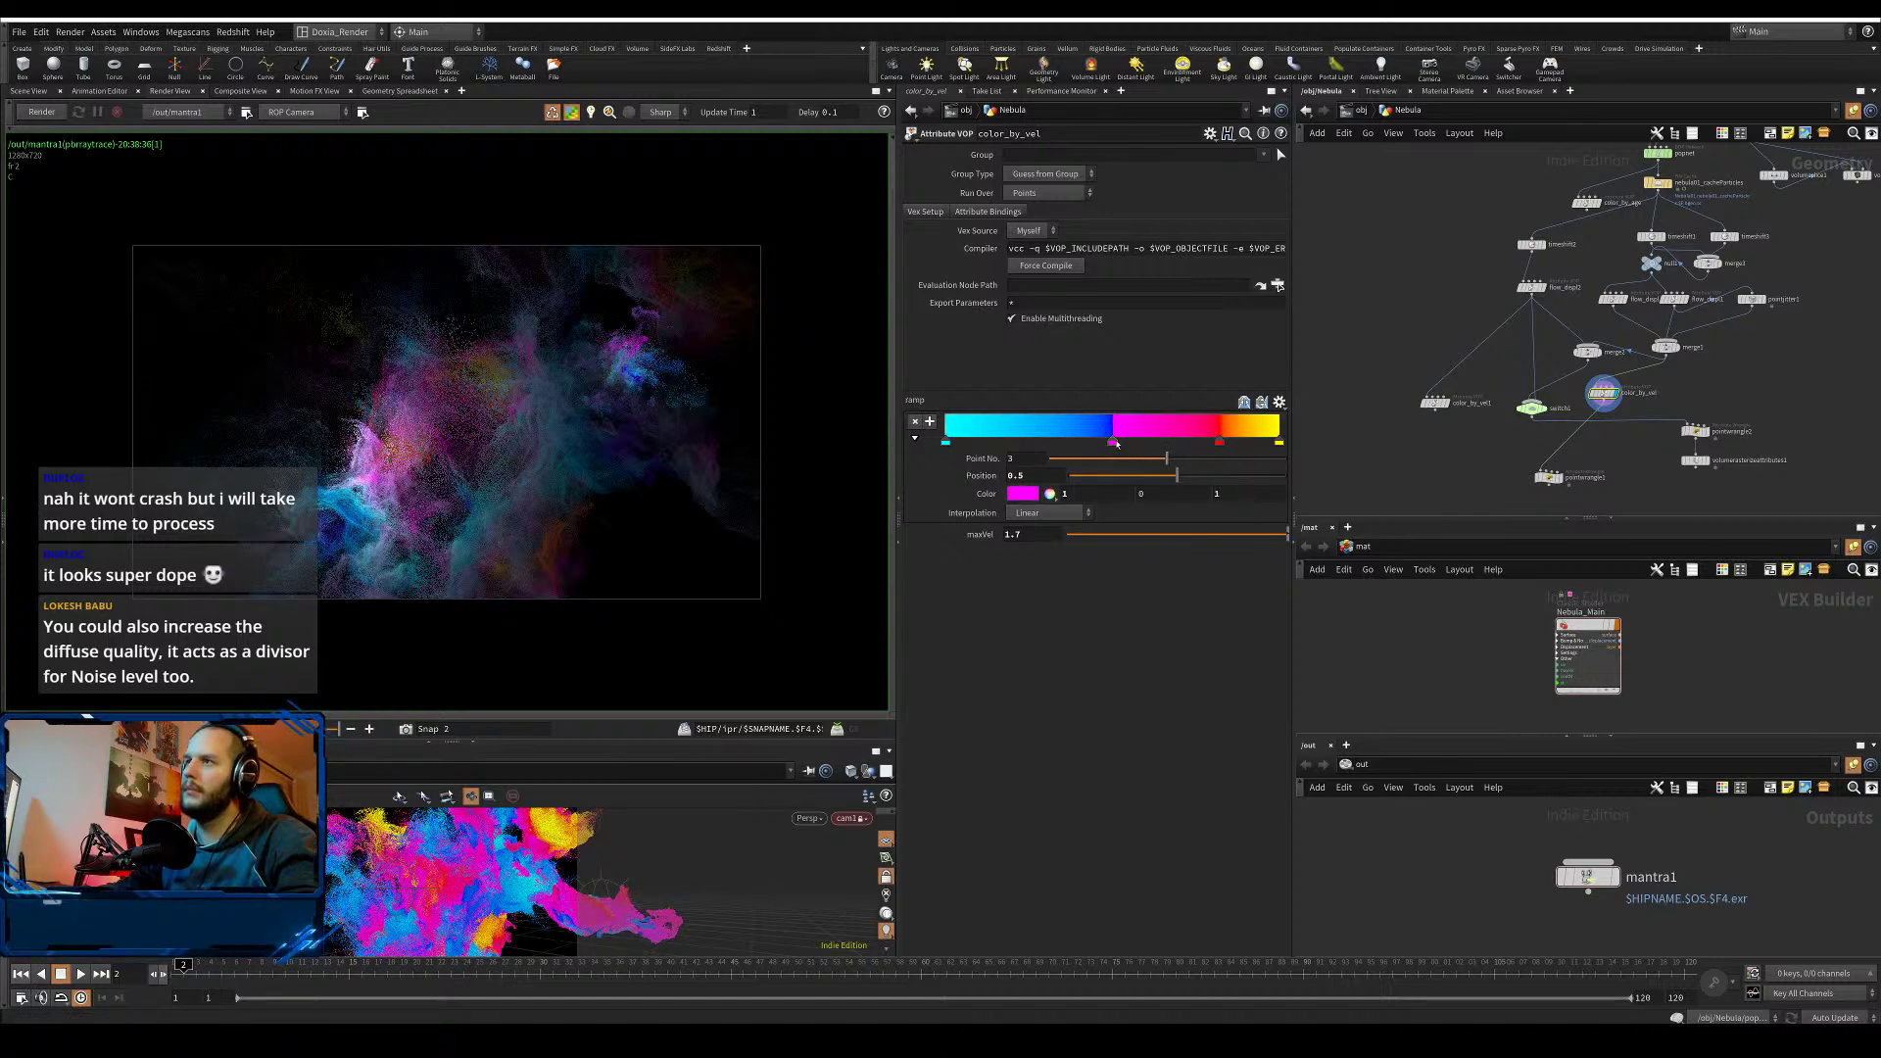
{"action": "left_click", "coordinate": [1210, 442]}
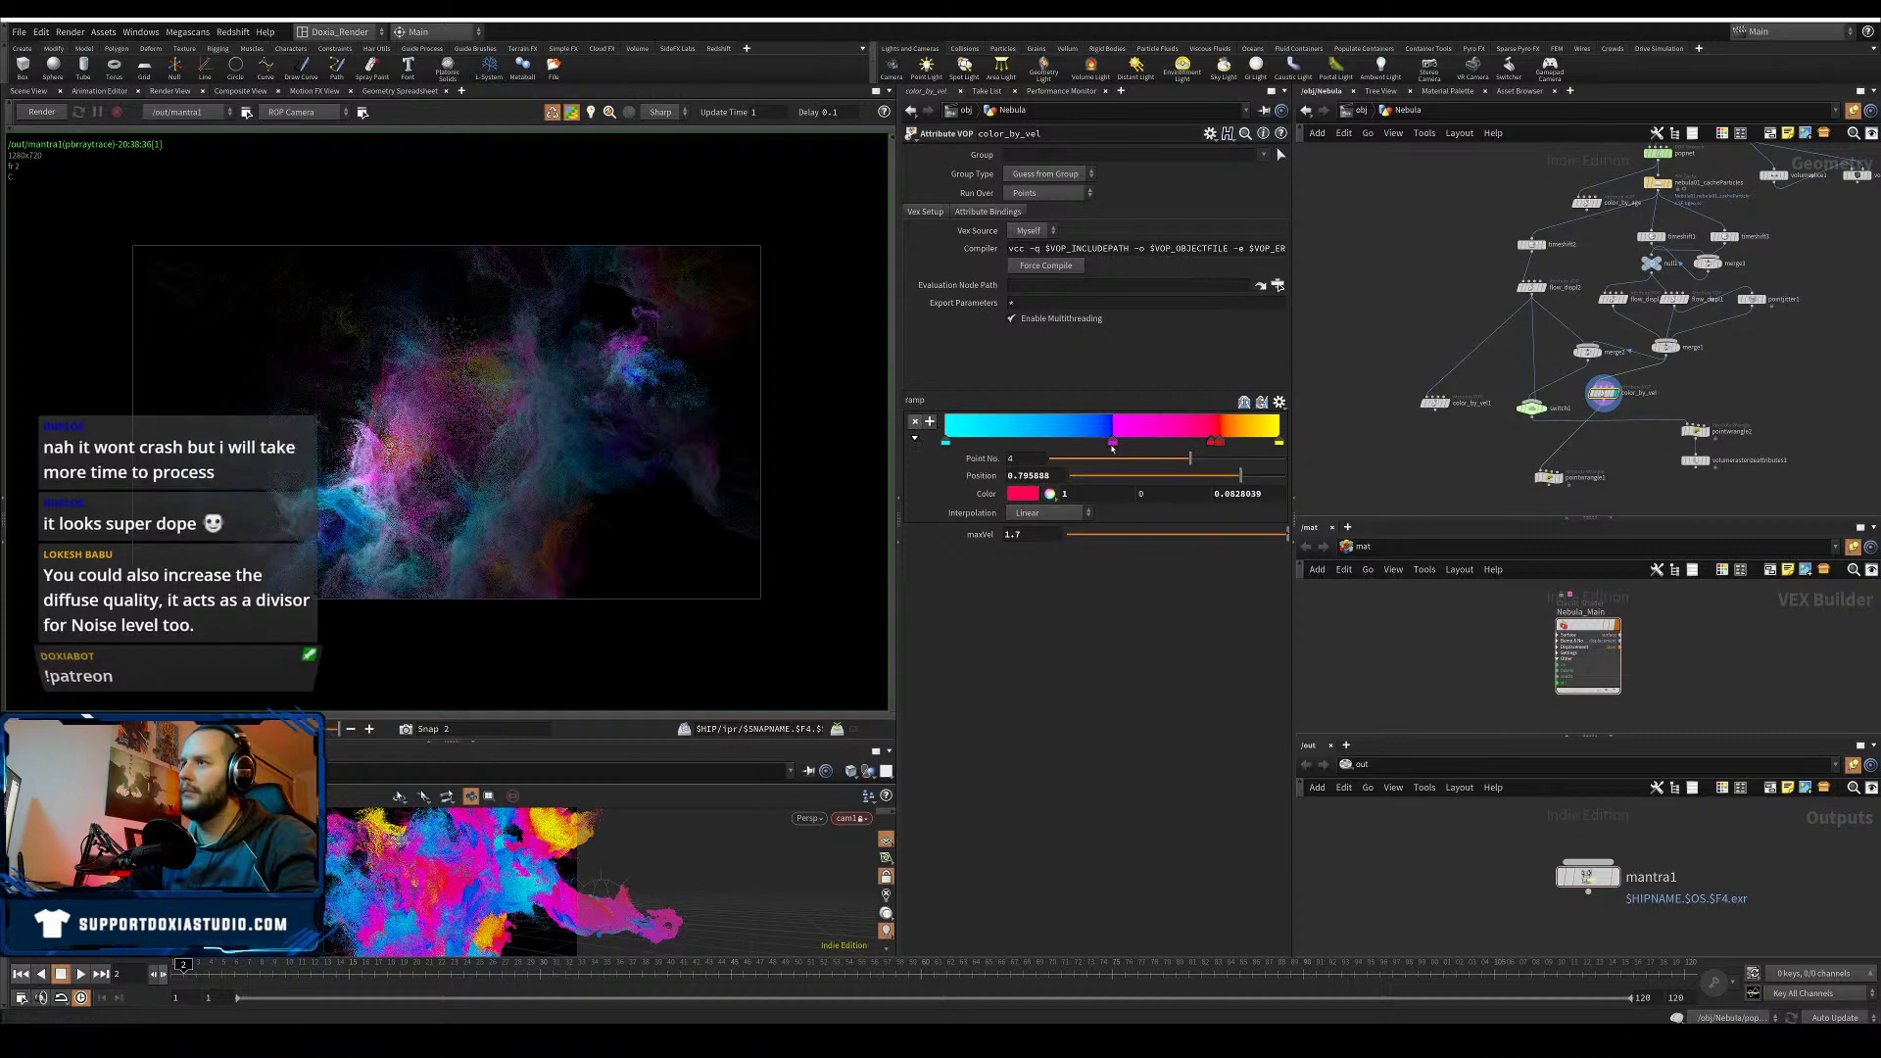
{"action": "key", "text": "Delete"}
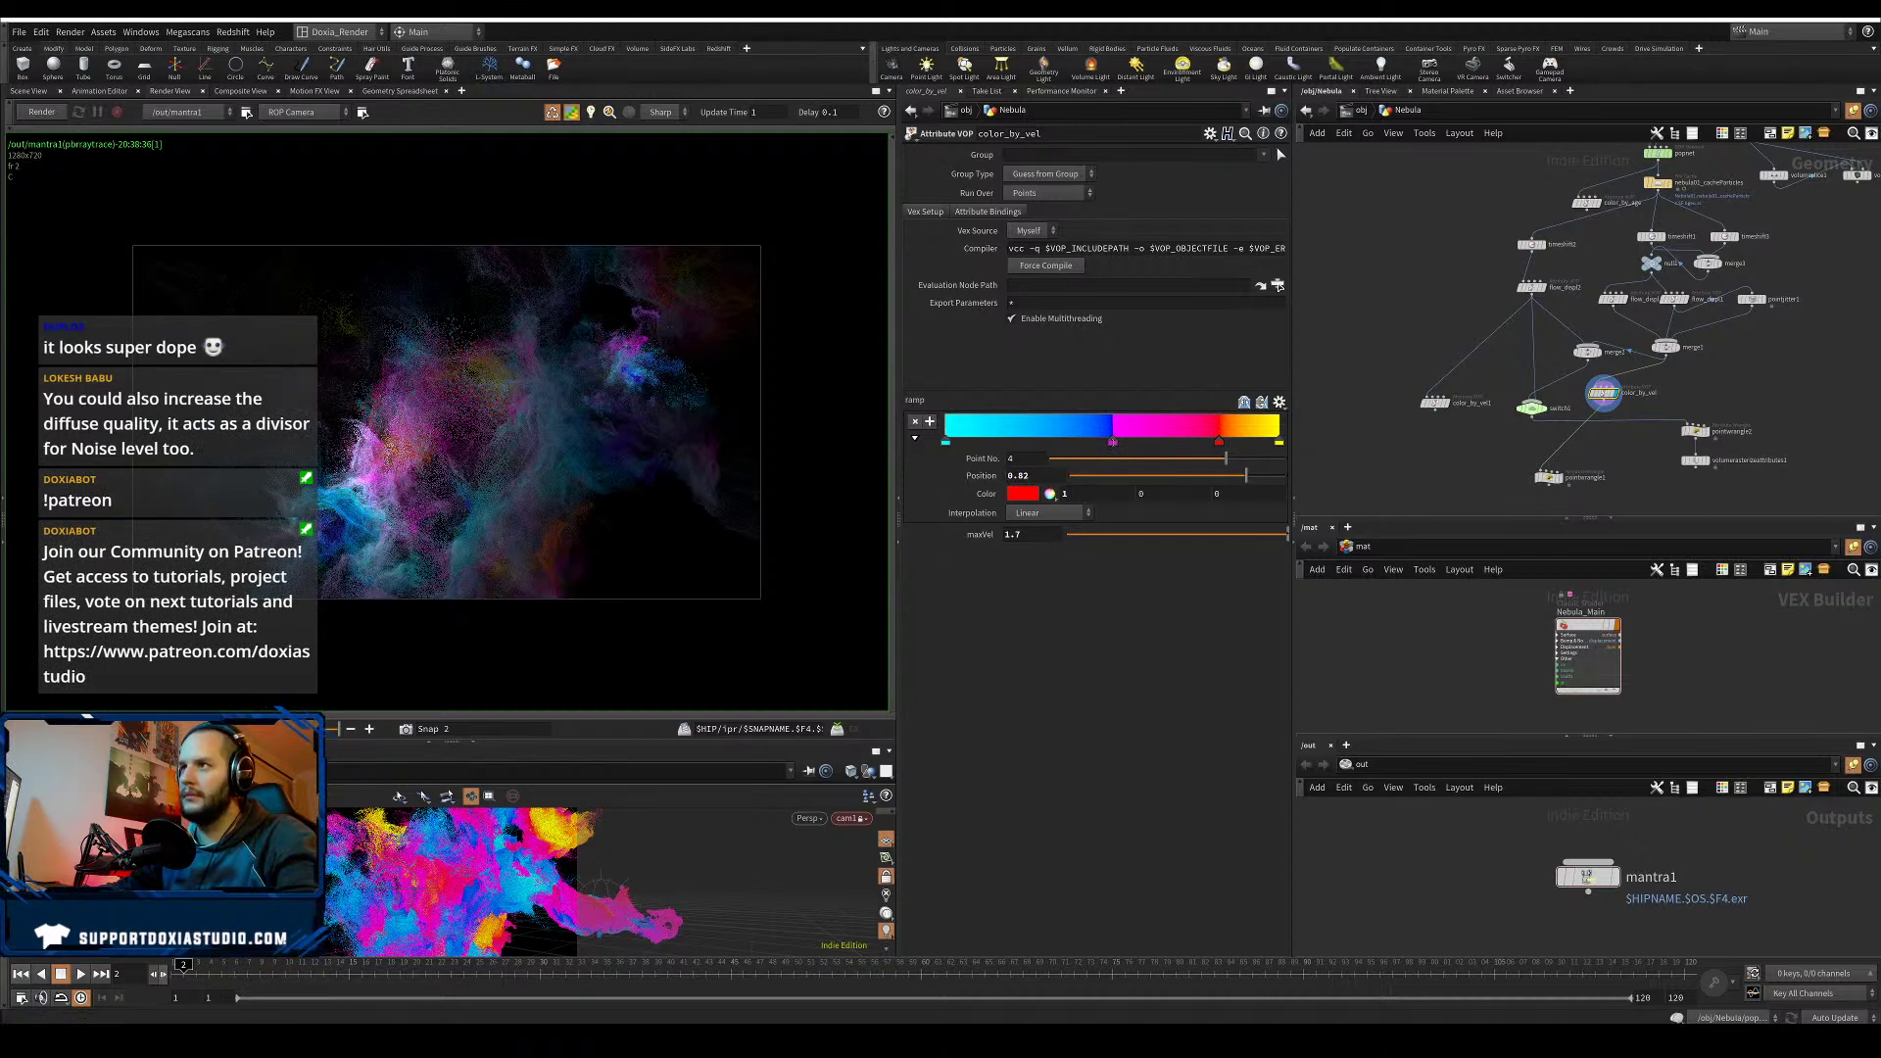
- Set the magenta ramp key's position to 0.8 and the blue key's to 0.79
{"action": "left_click", "coordinate": [1113, 443]}
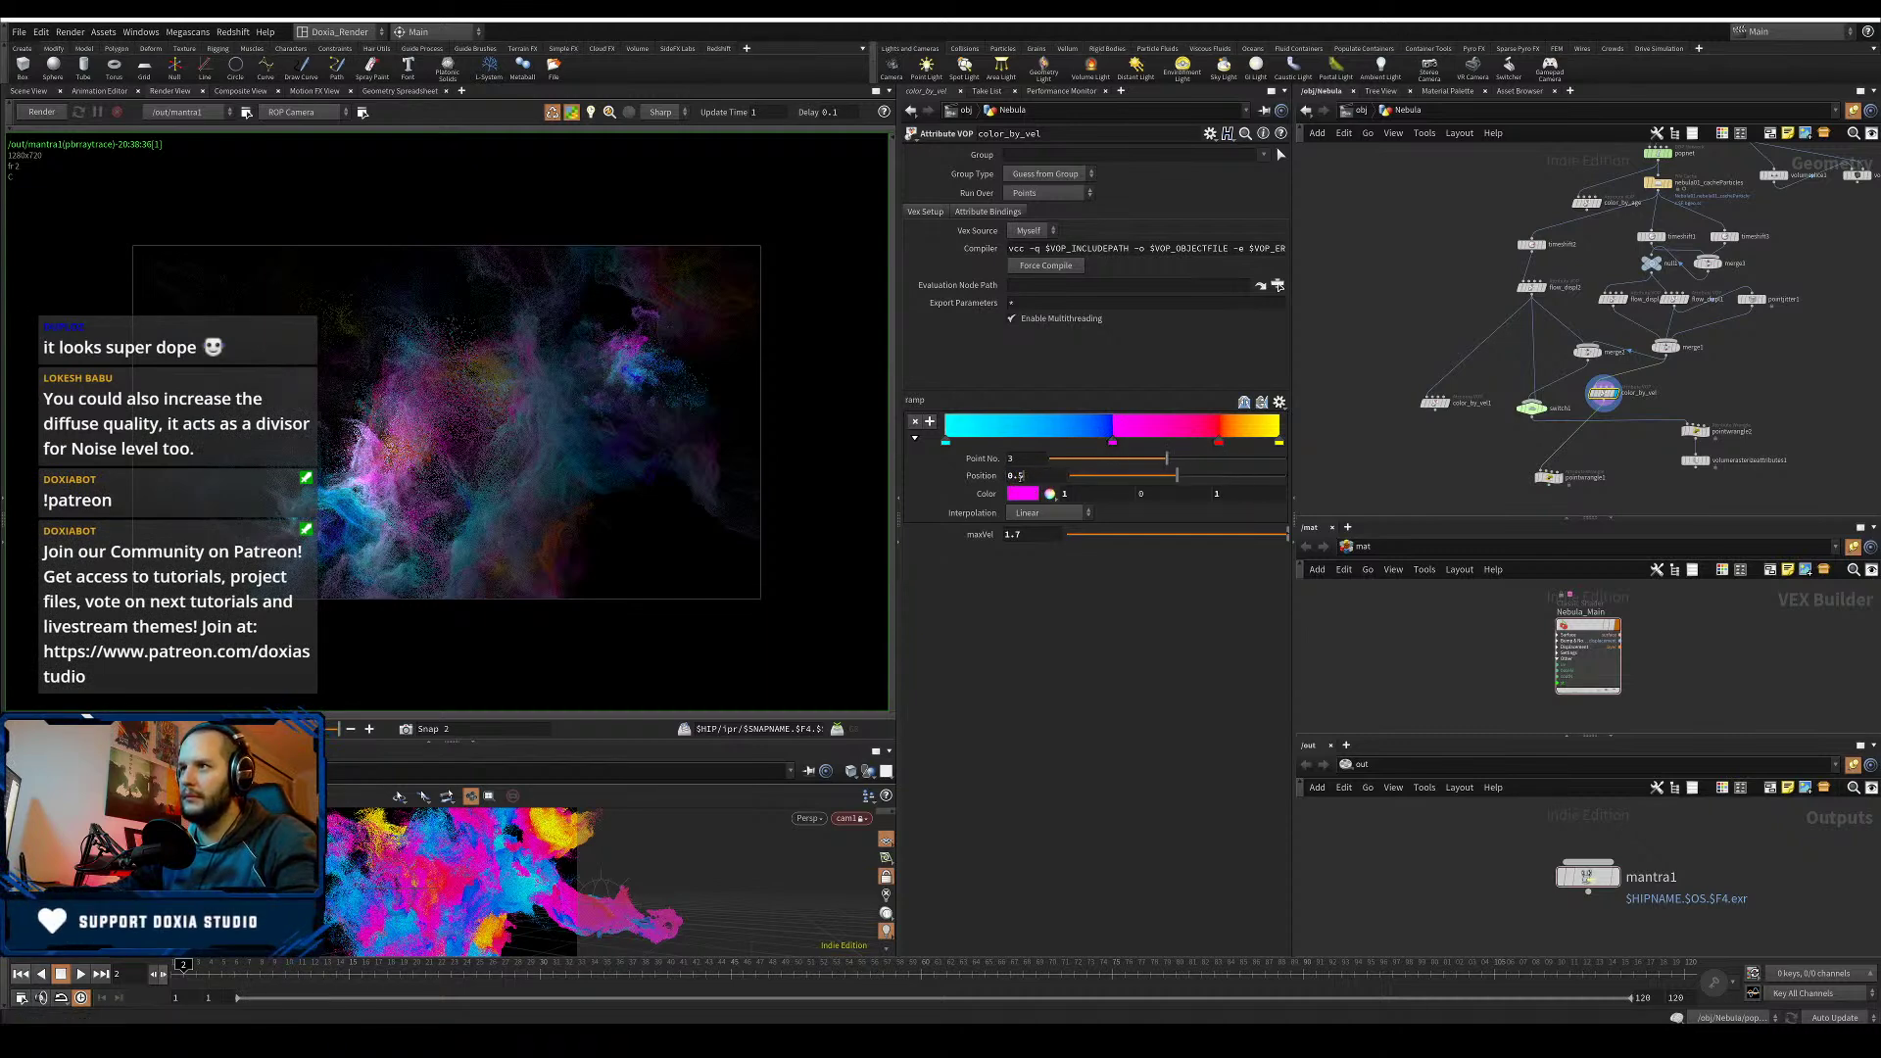
{"action": "left_click", "coordinate": [1022, 476]}
{"action": "key", "text": "Return"}
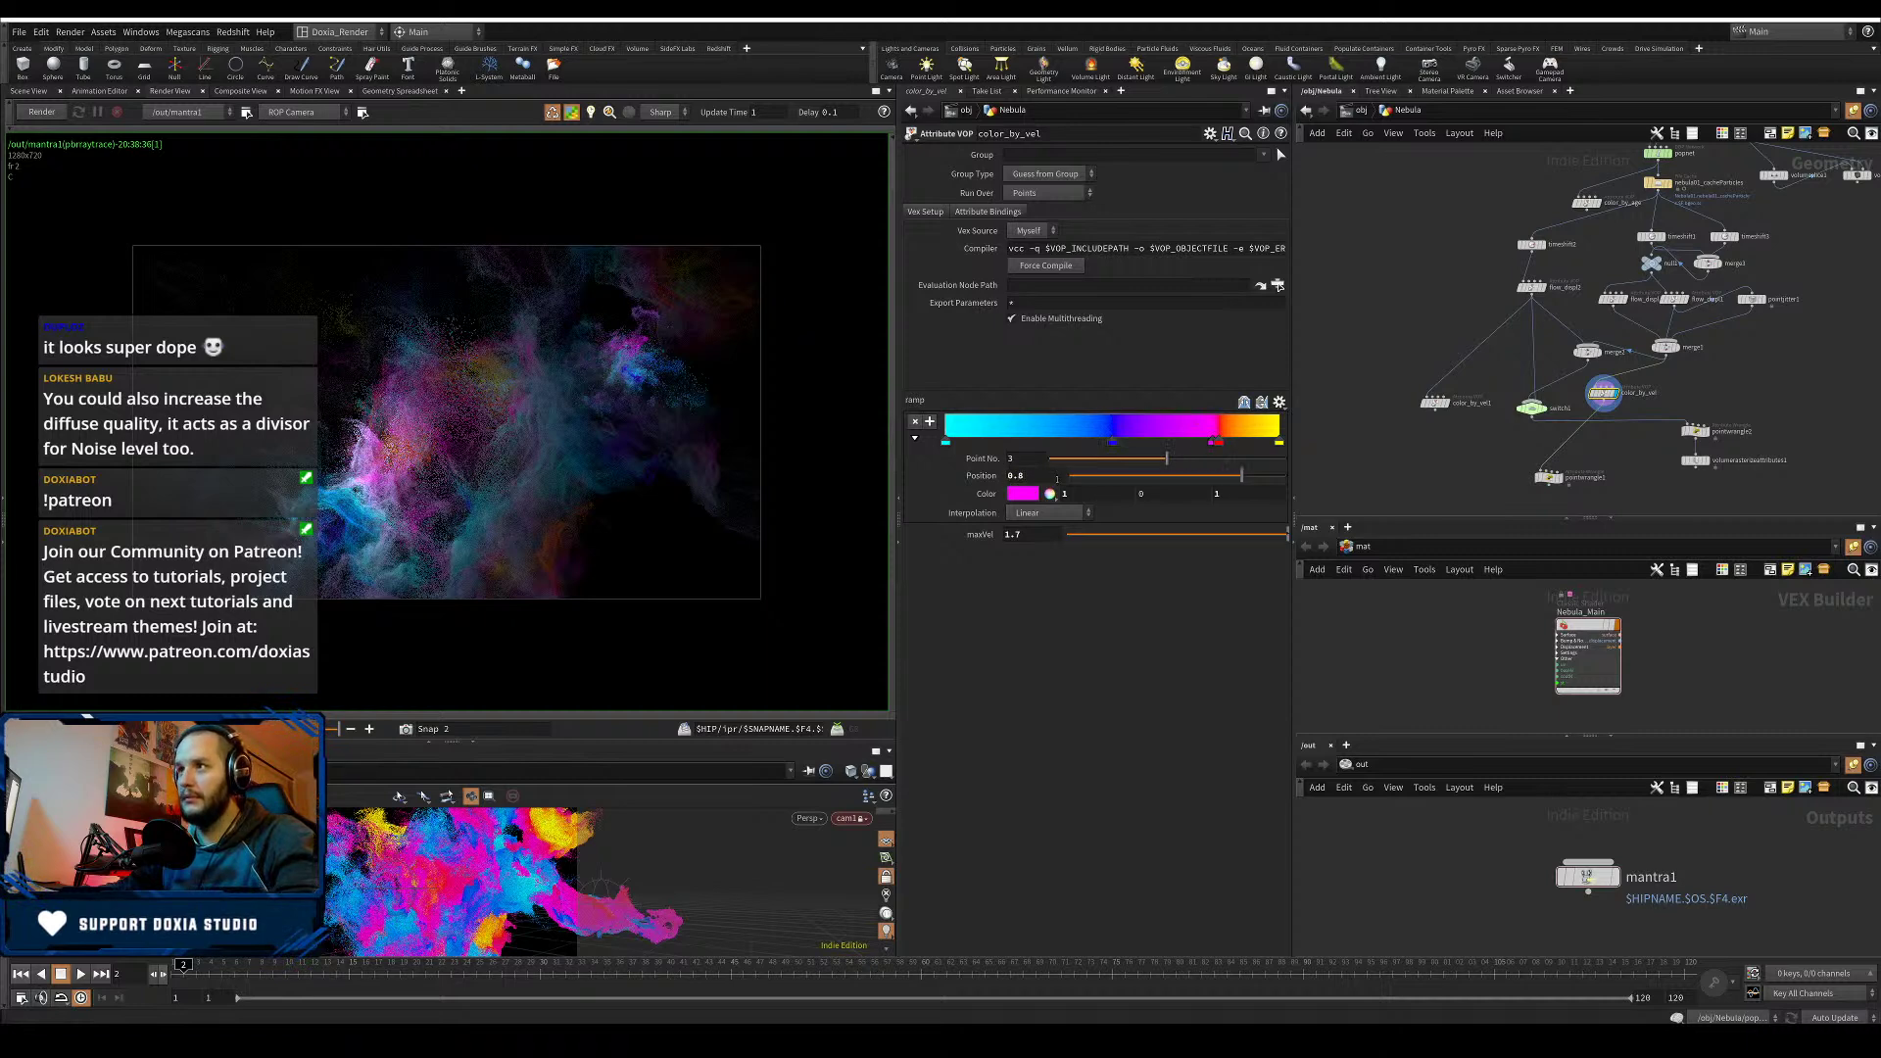
{"action": "left_click", "coordinate": [1112, 446]}
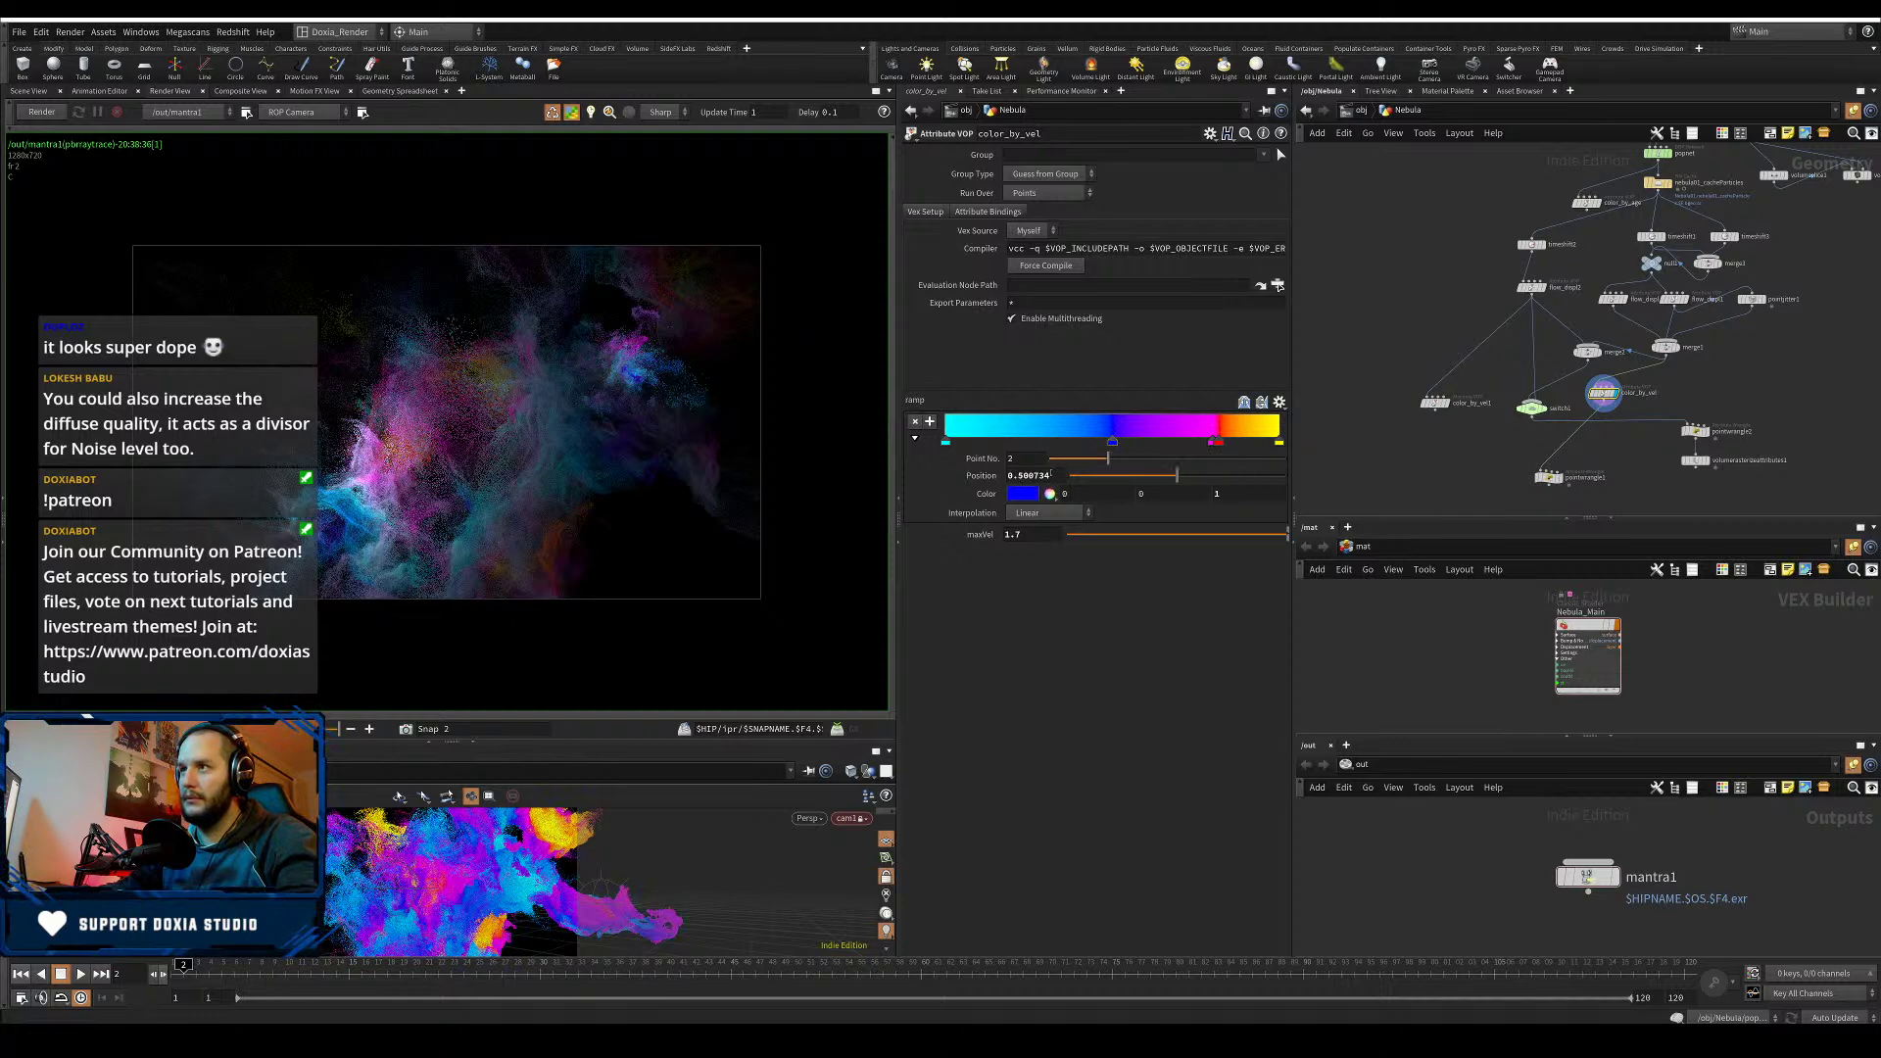
{"action": "left_click_drag", "start_coordinate": [1051, 476], "coordinate": [1028, 475]}
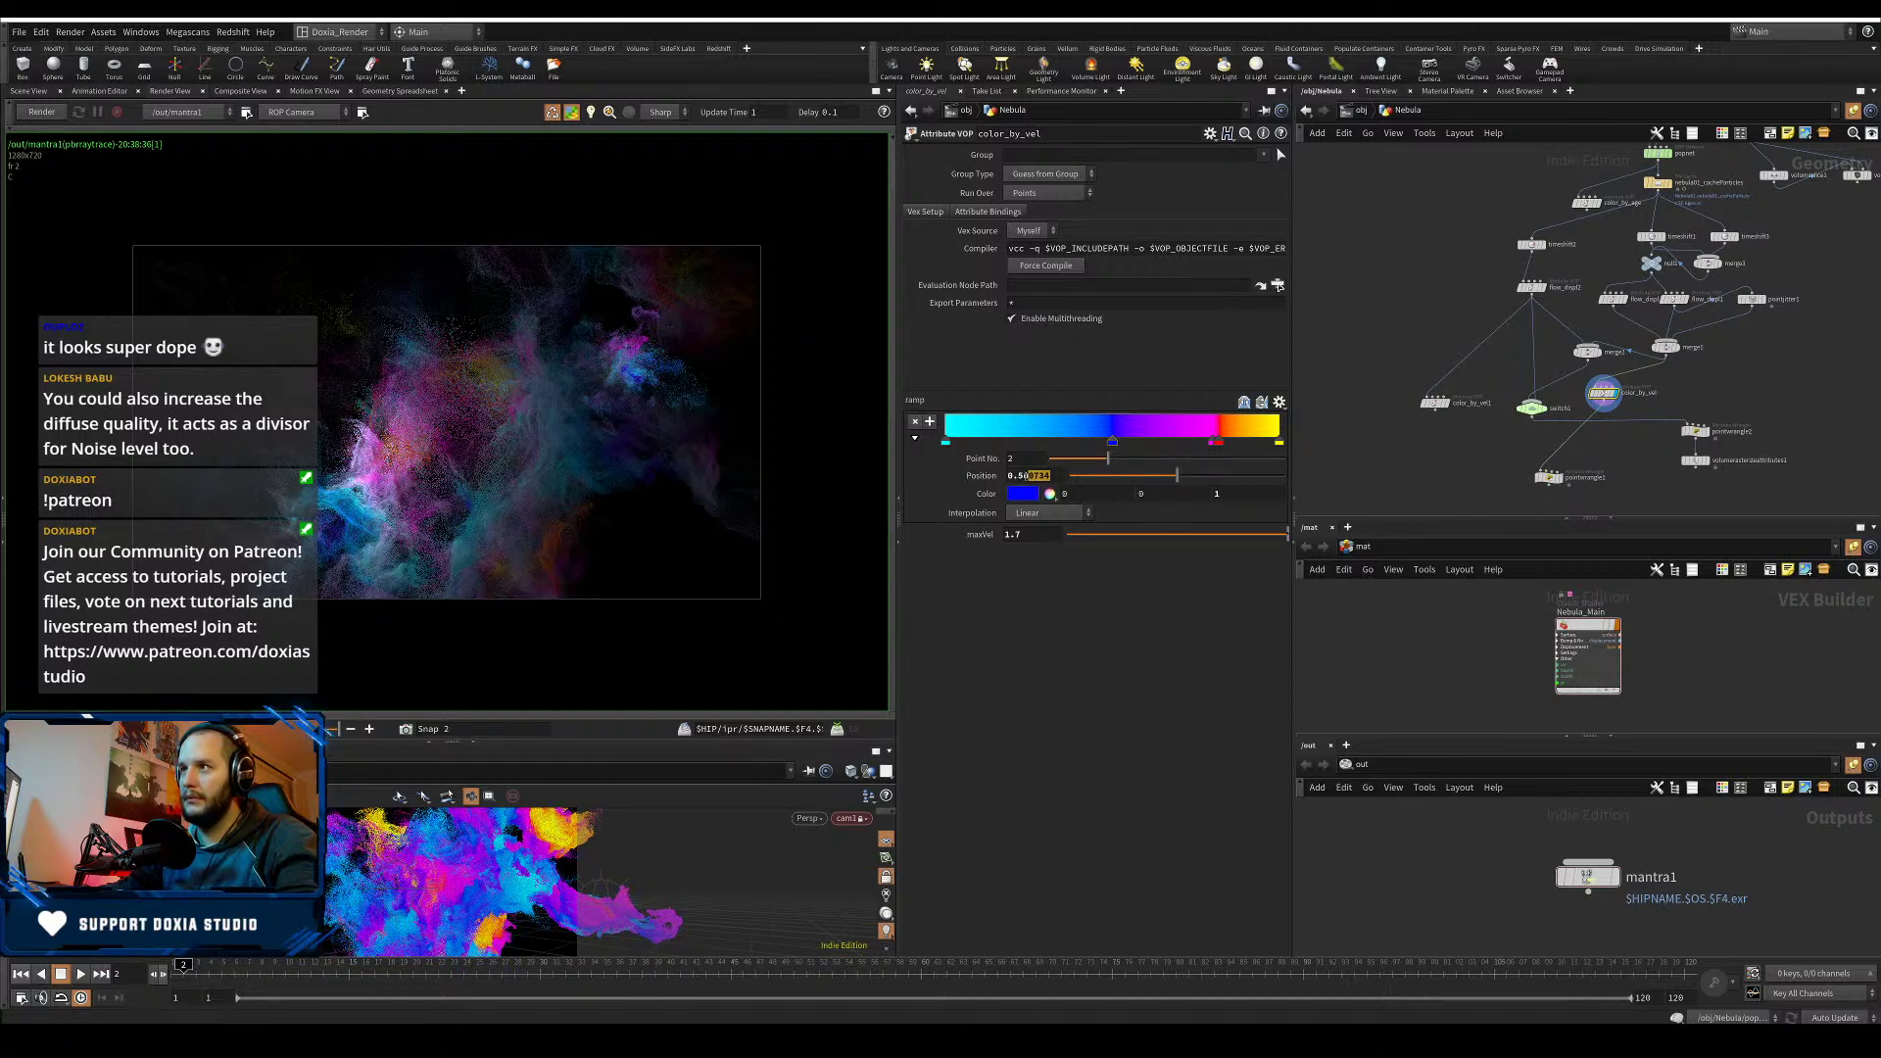
{"action": "type", "text": "79"}
{"action": "key", "text": "Return"}
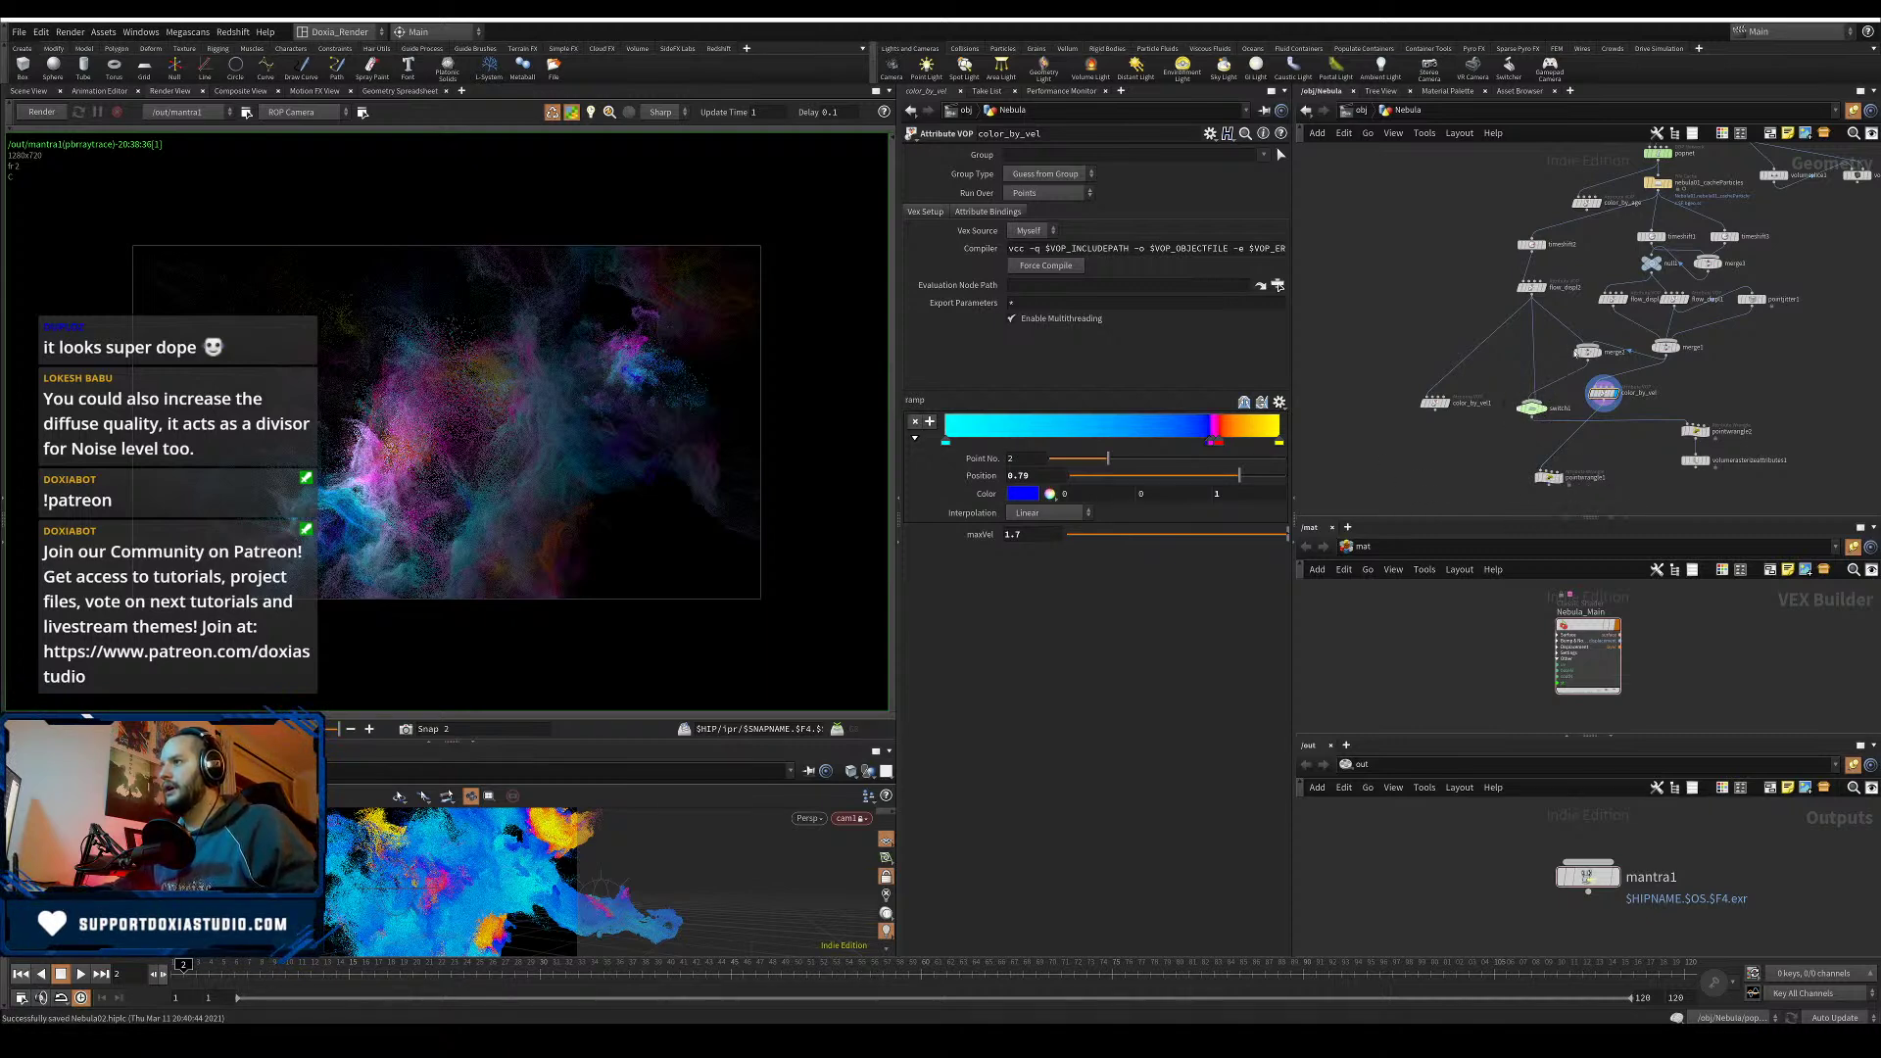
- Place color_by_vel1 on the flow_displ2–merge2 wire and connect color_by_vel into switch1's third input
{"action": "left_click_drag", "start_coordinate": [1435, 401], "coordinate": [1564, 318]}
{"action": "left_click_drag", "start_coordinate": [1610, 393], "coordinate": [1632, 351]}
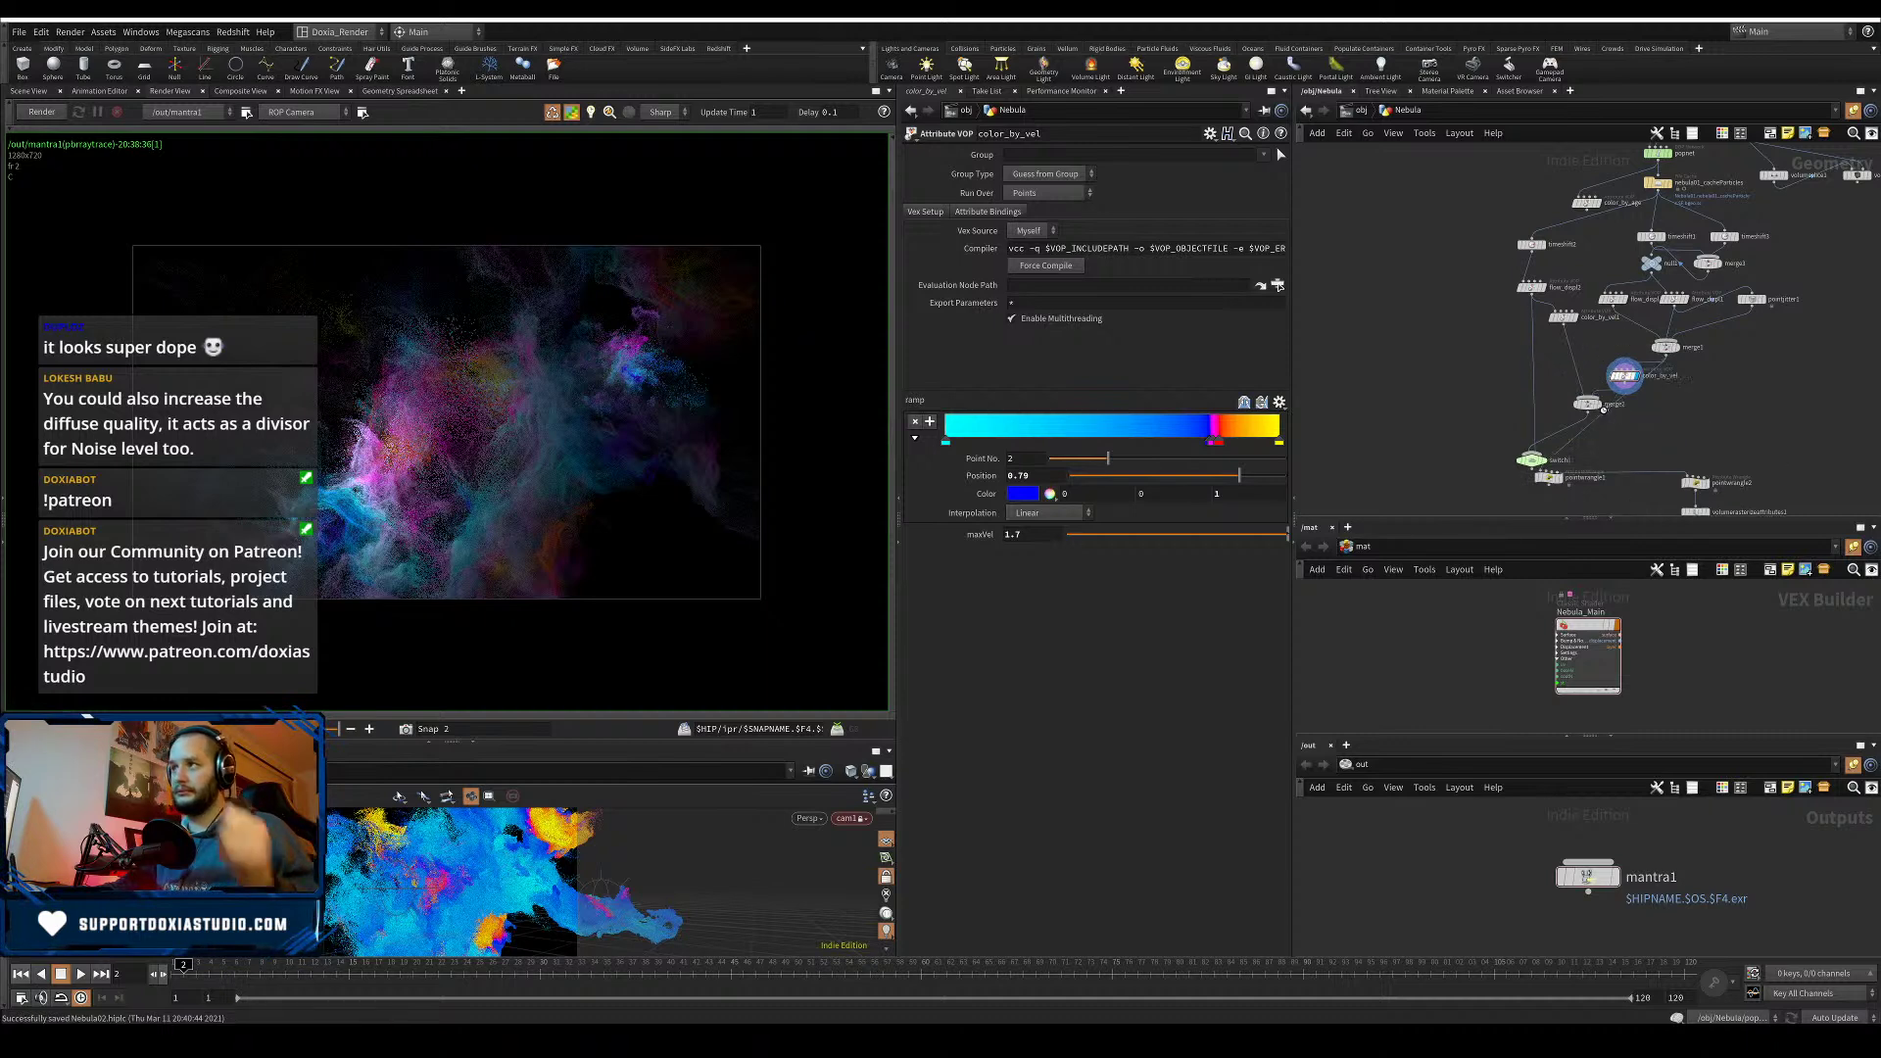
{"action": "mouse_move", "coordinate": [1587, 403]}
{"action": "left_mouse_down"}
{"action": "mouse_move", "coordinate": [1570, 396]}
{"action": "mouse_move", "coordinate": [1591, 415]}
{"action": "left_mouse_up"}
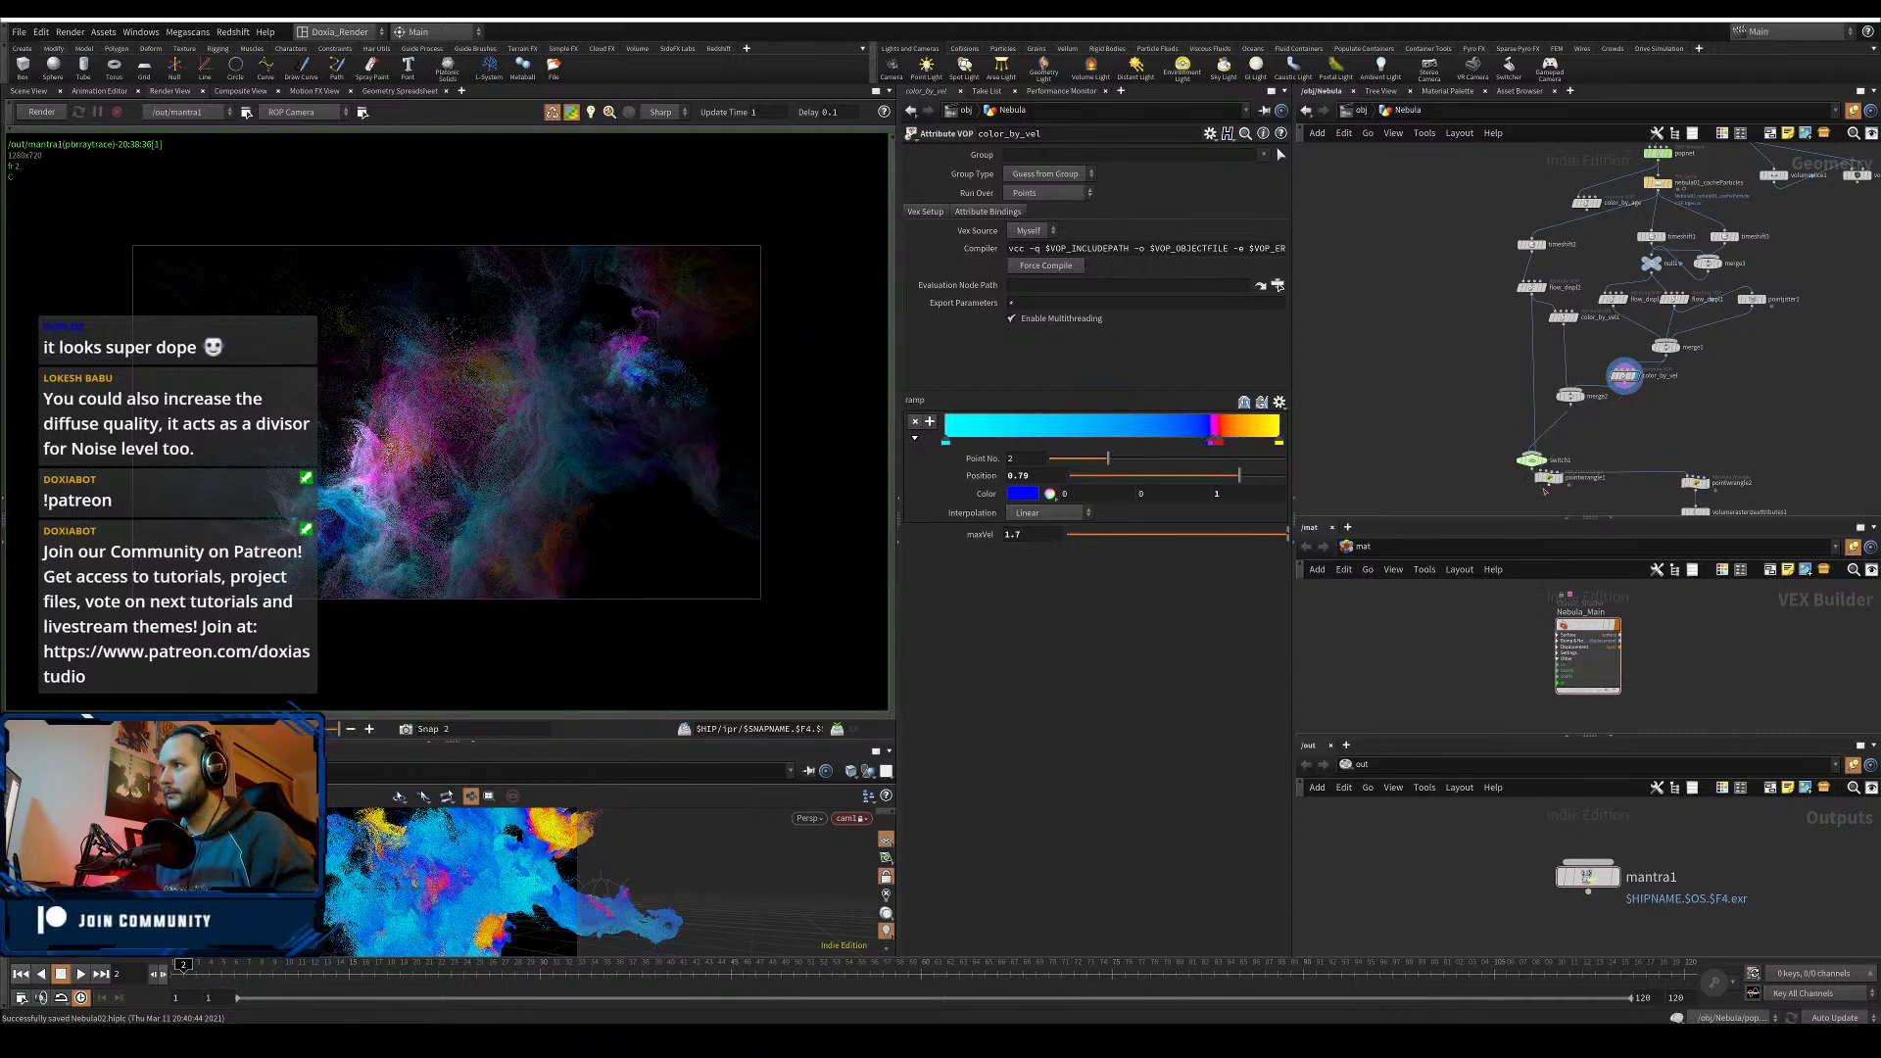
{"action": "left_click_drag", "start_coordinate": [1558, 481], "coordinate": [1528, 500]}
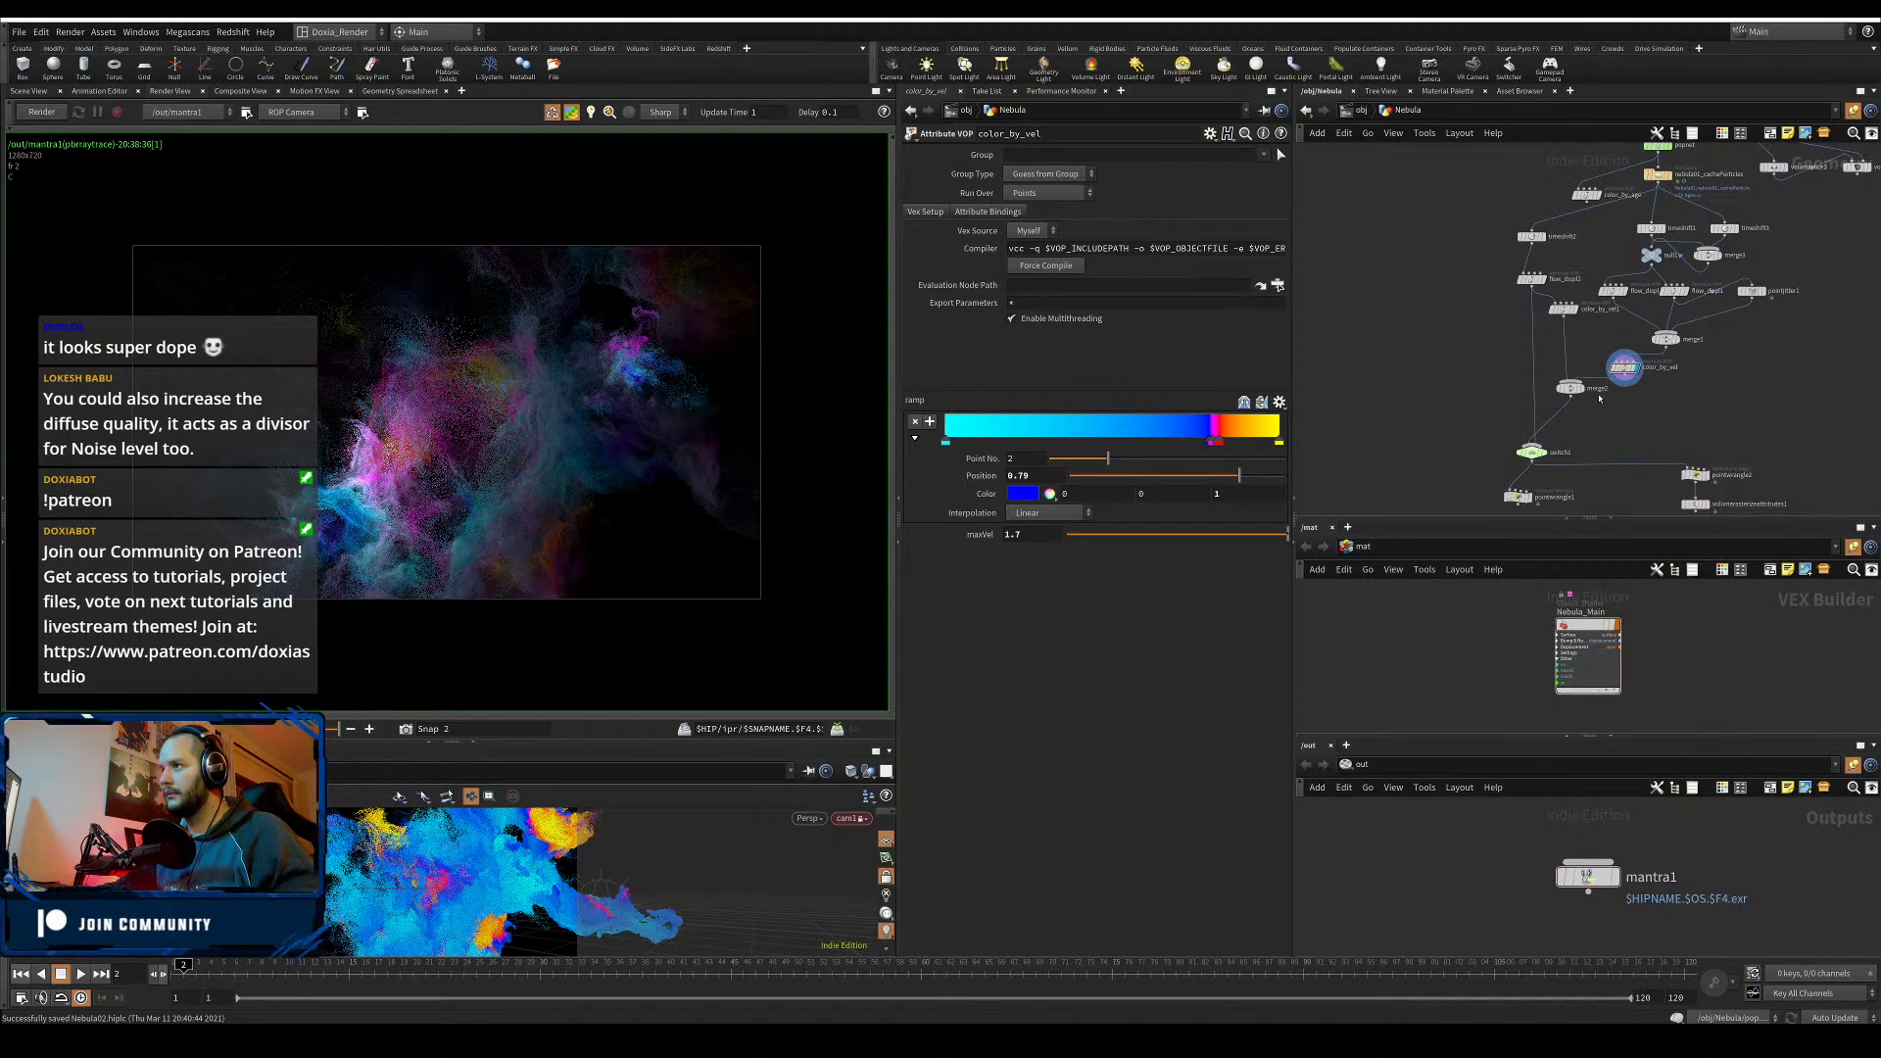
{"action": "left_click_drag", "start_coordinate": [1624, 377], "coordinate": [1533, 447]}
{"action": "left_click", "coordinate": [1533, 454]}
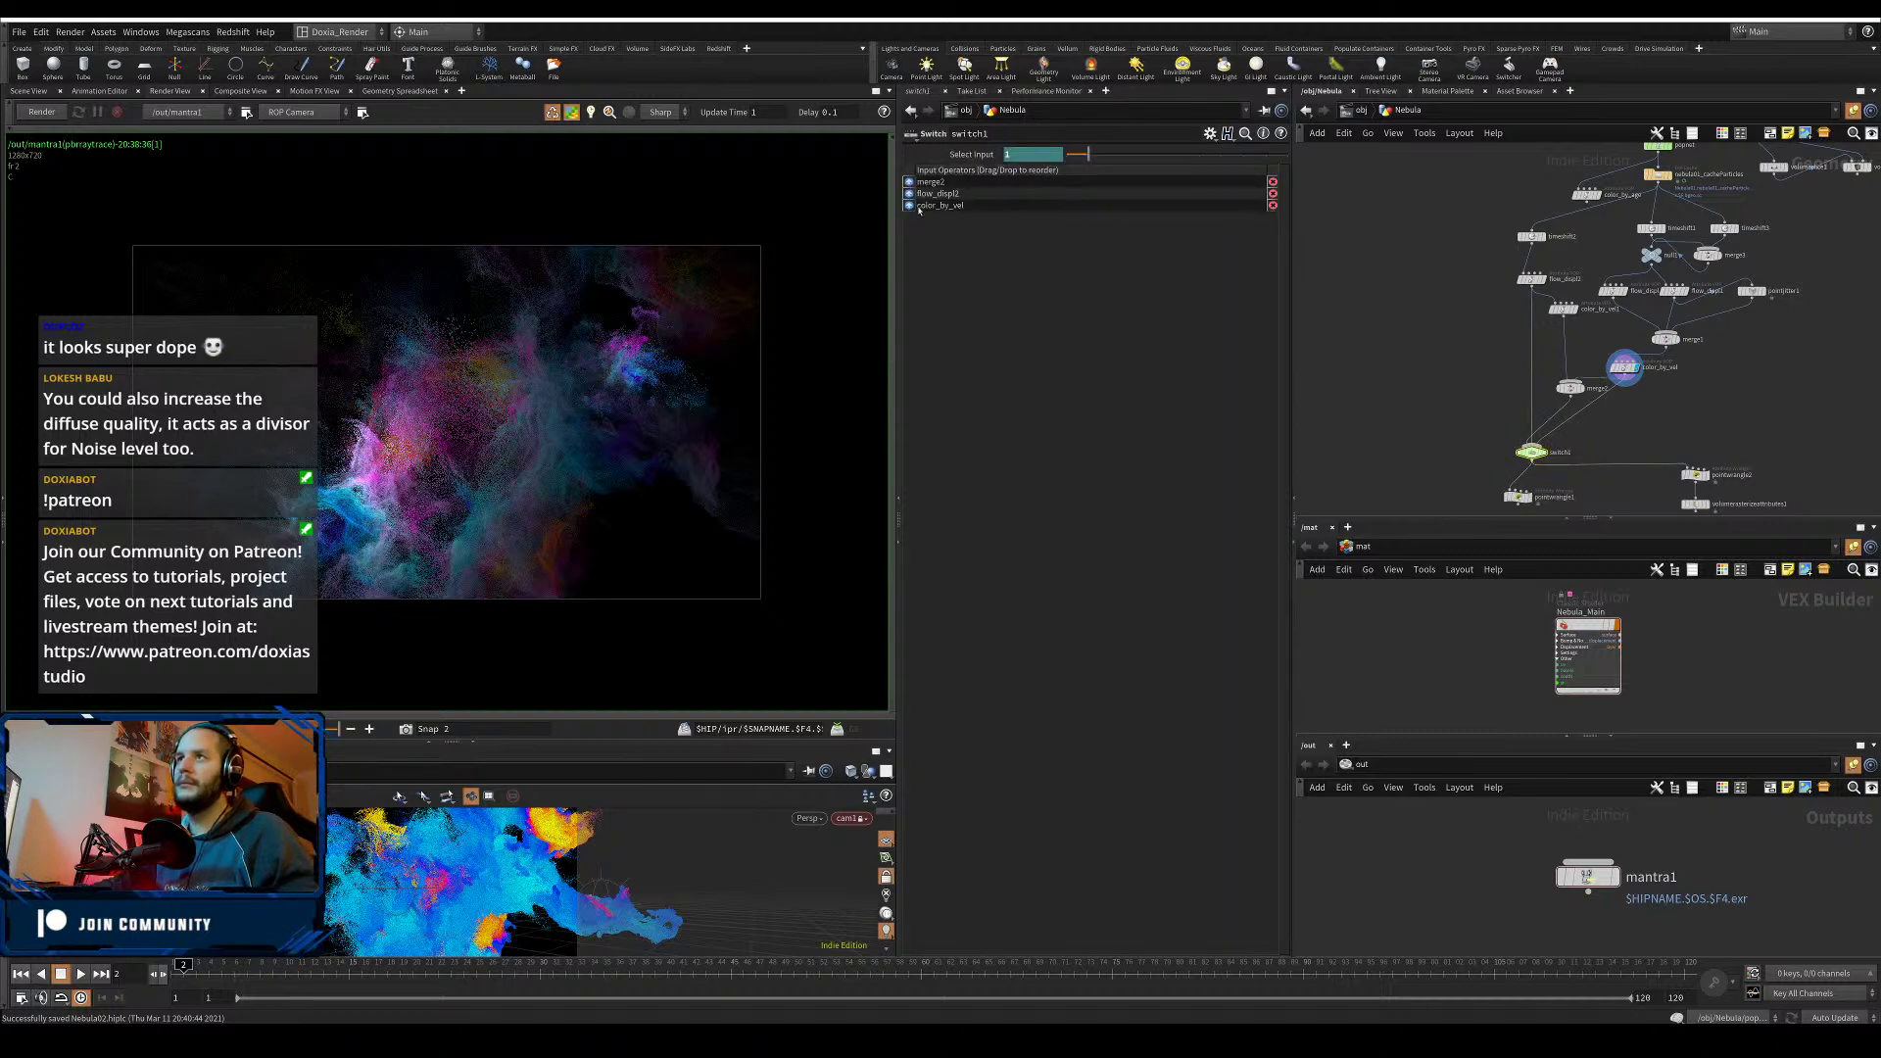
- Reorder switch1's inputs so merge2 comes first, and nudge merge2 and color_by_vel1 into place
{"action": "left_click_drag", "start_coordinate": [909, 206], "coordinate": [910, 180]}
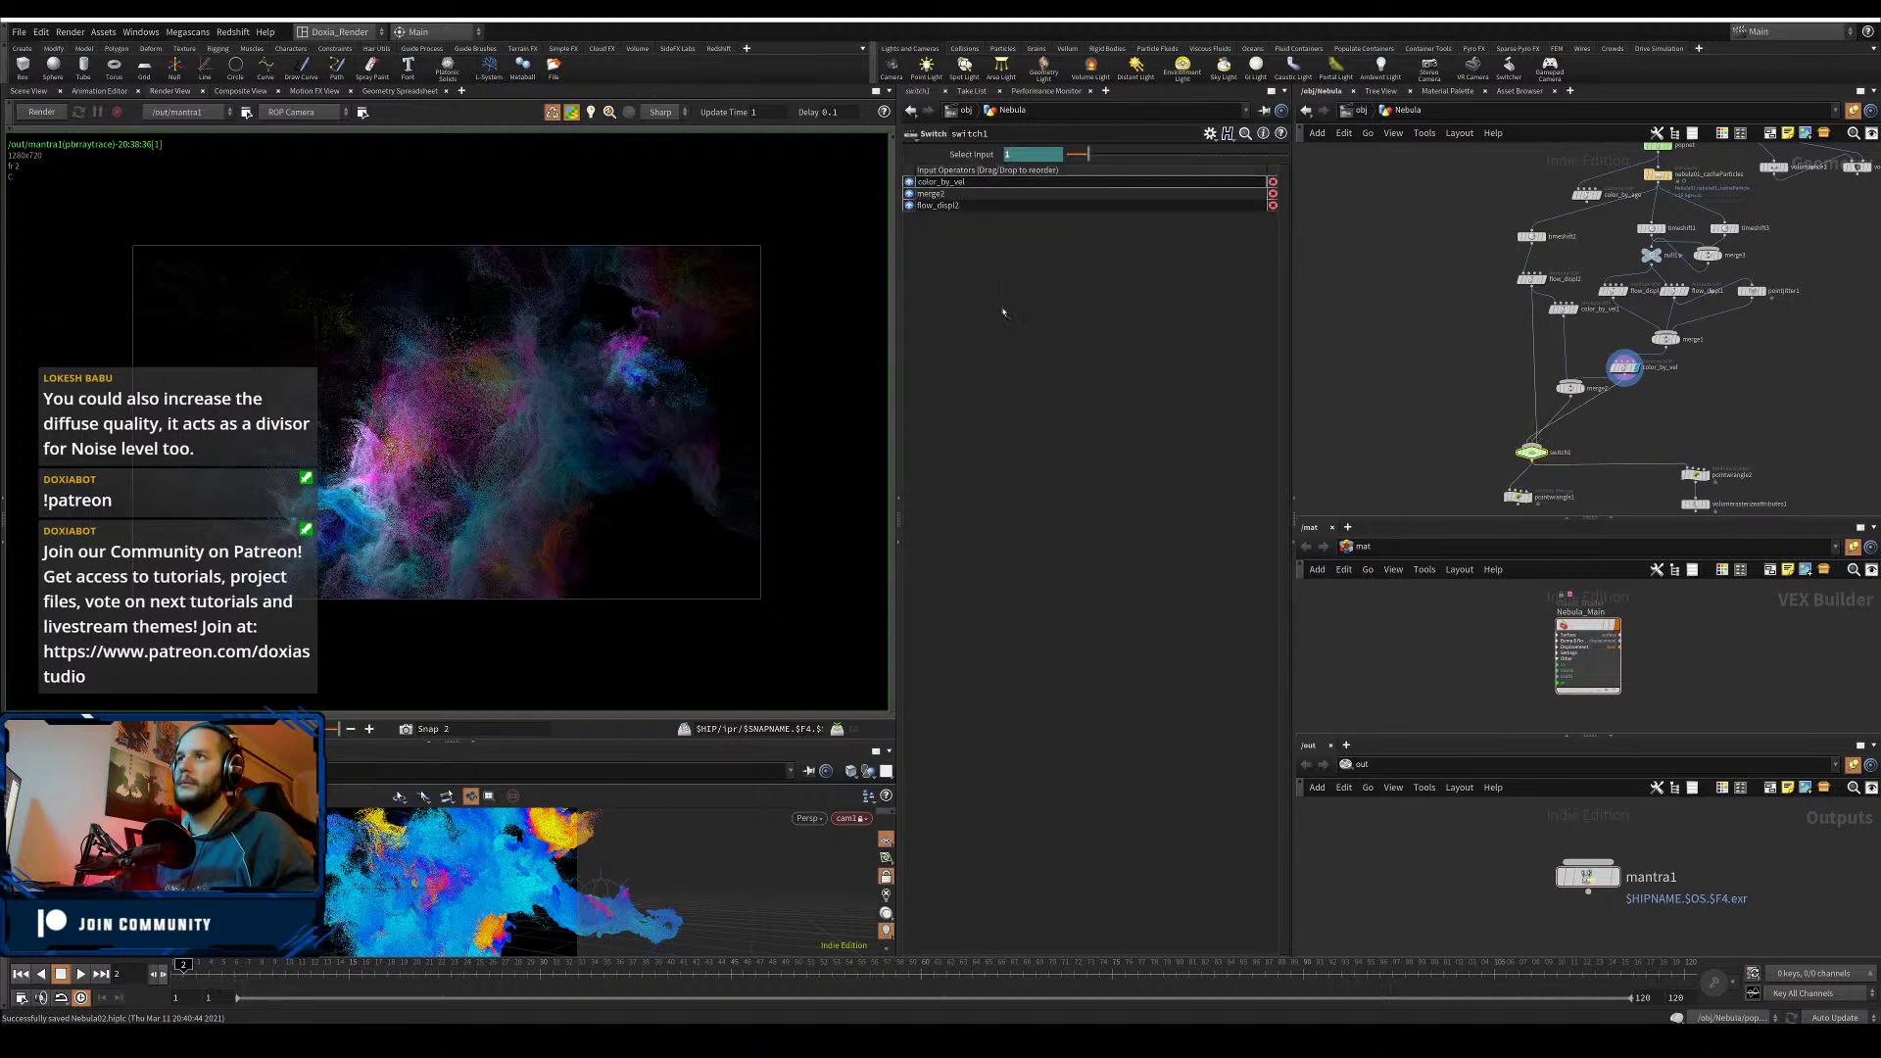
{"action": "left_click_drag", "start_coordinate": [1570, 389], "coordinate": [1555, 383]}
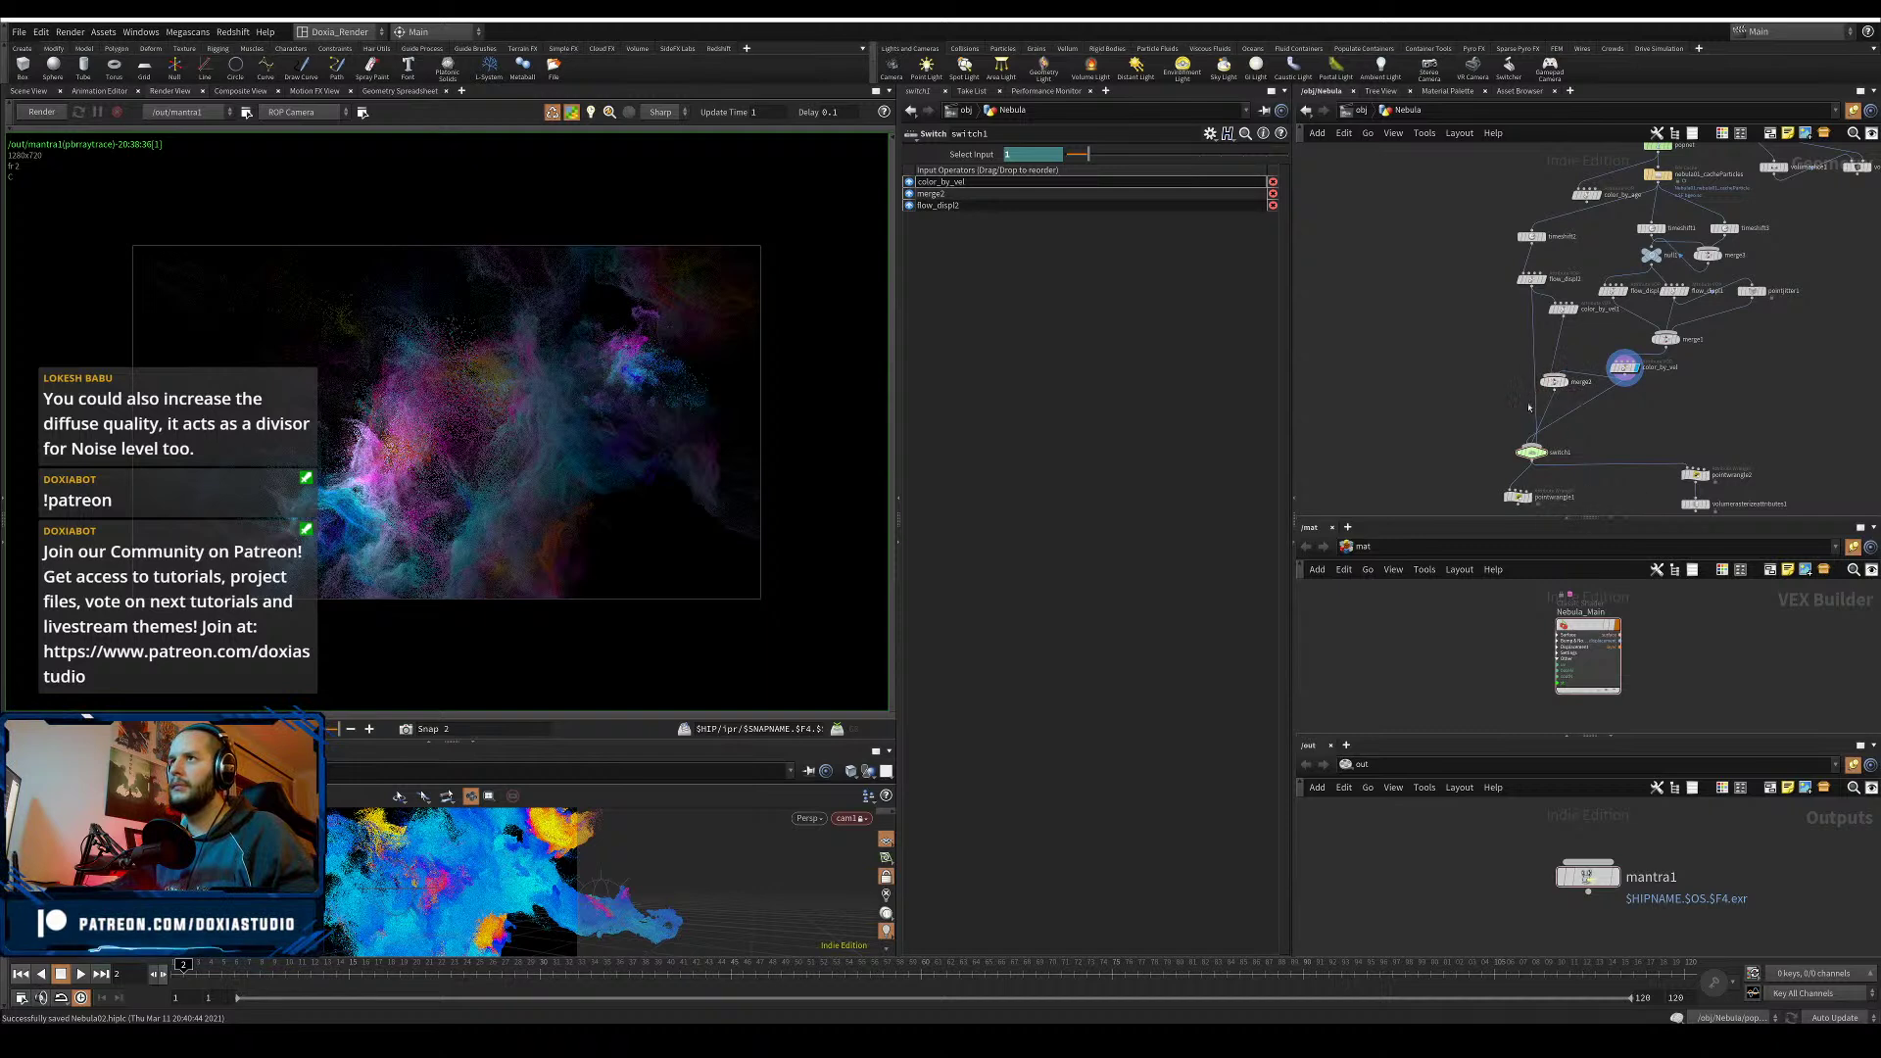
{"action": "left_click", "coordinate": [907, 198]}
{"action": "left_click_drag", "start_coordinate": [908, 196], "coordinate": [911, 178]}
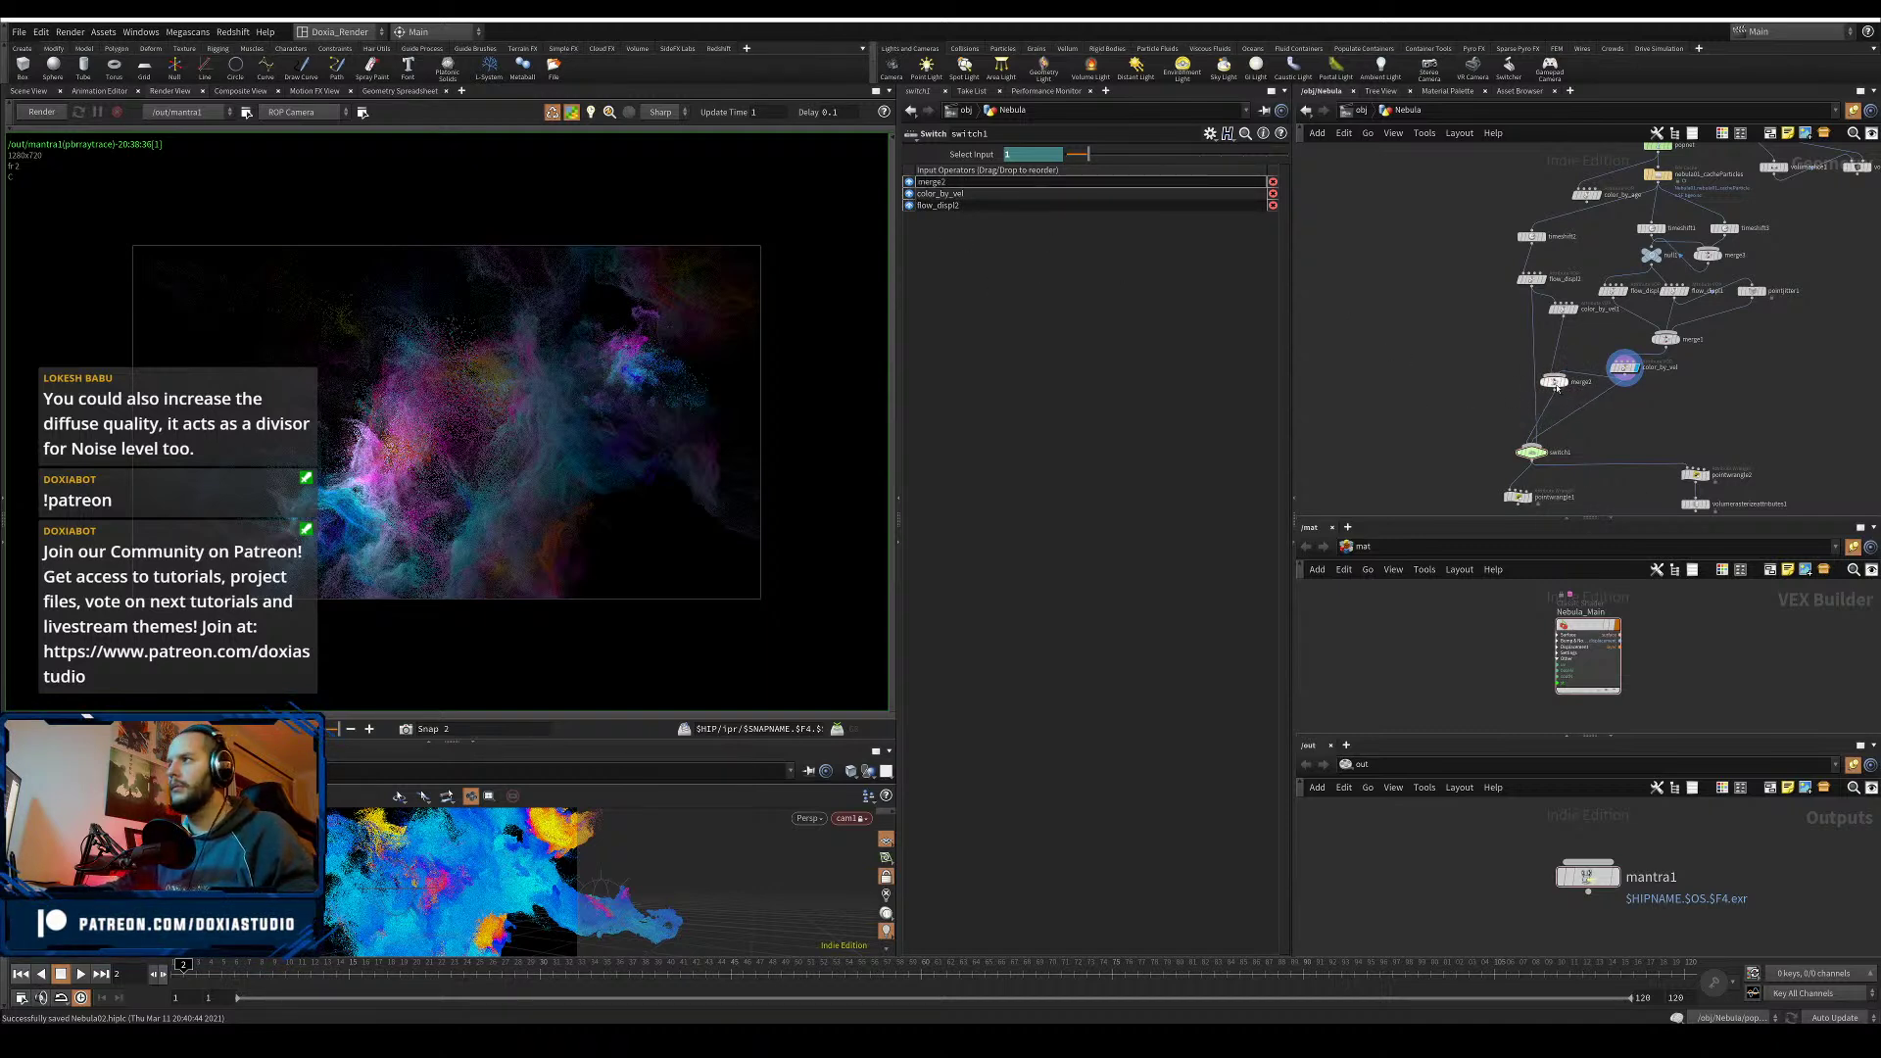
{"action": "left_click_drag", "start_coordinate": [1564, 309], "coordinate": [1560, 327]}
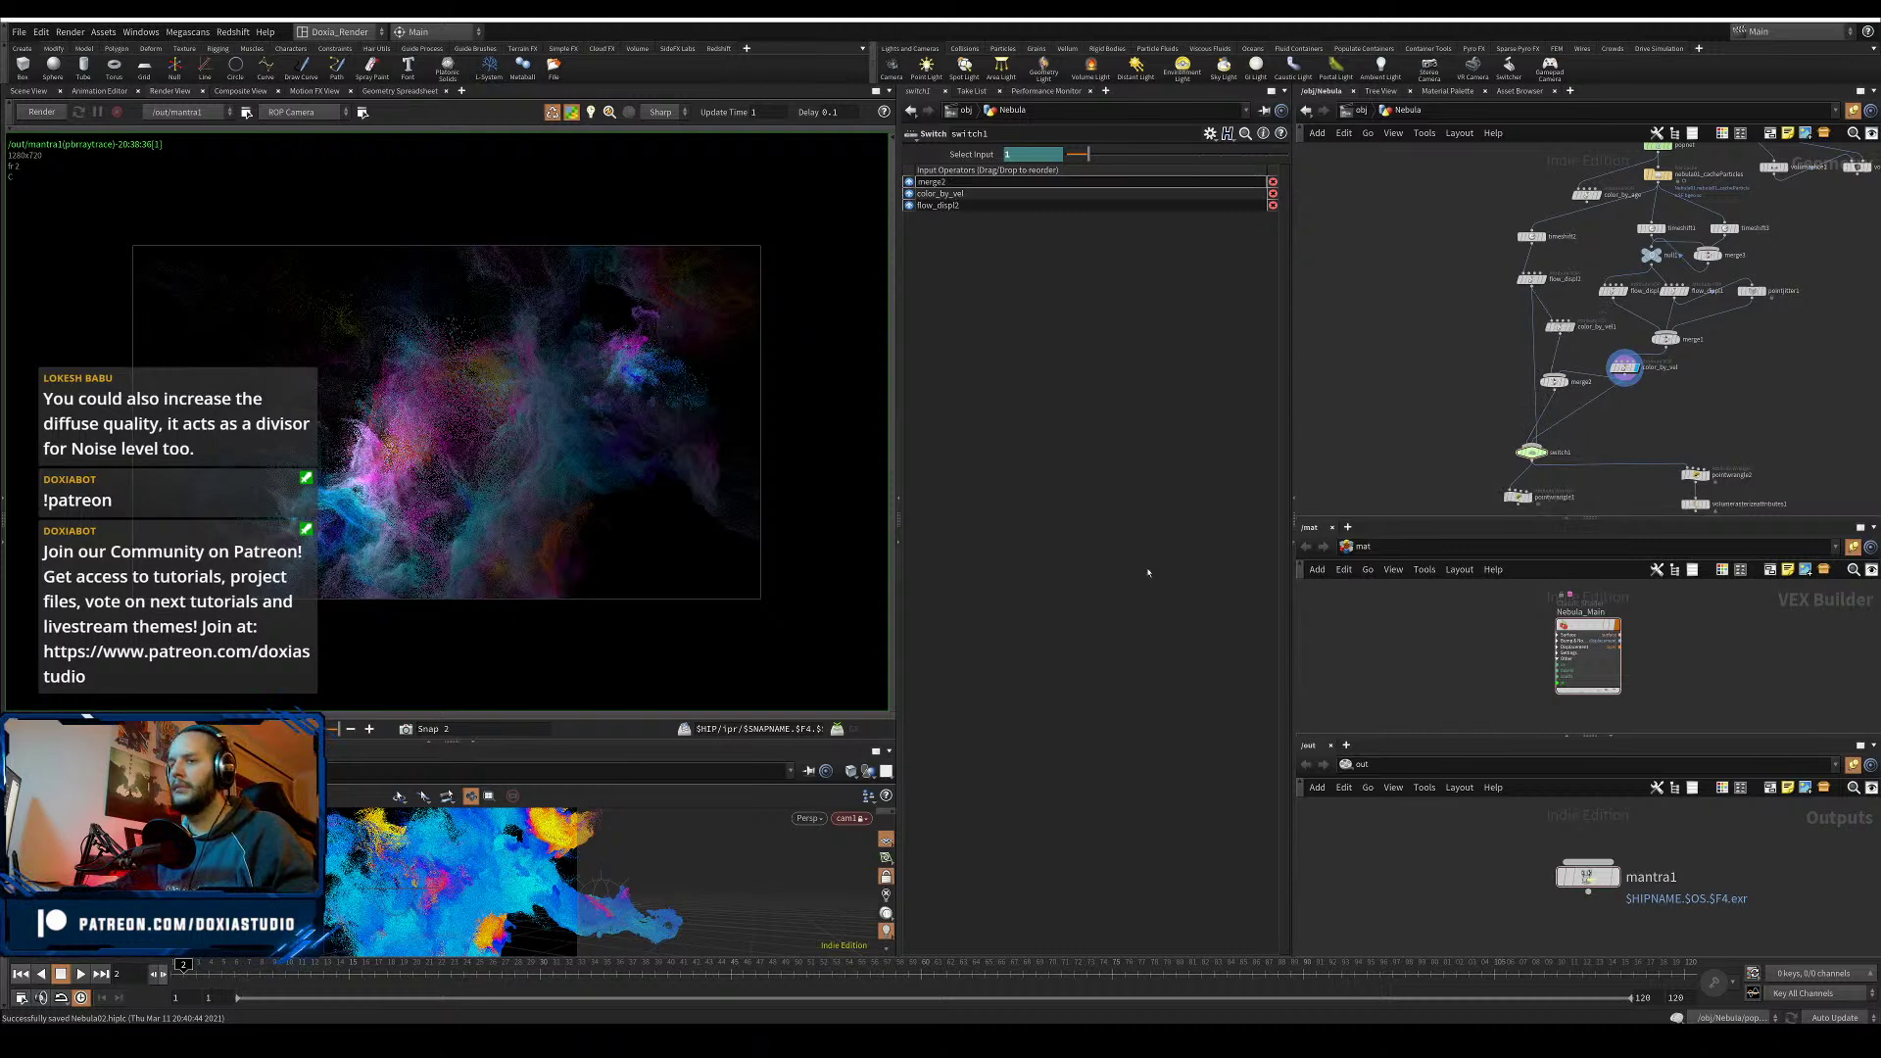
- Return to frame 1 and make pointwrangle1 the displayed node
{"action": "left_click", "coordinate": [184, 967]}
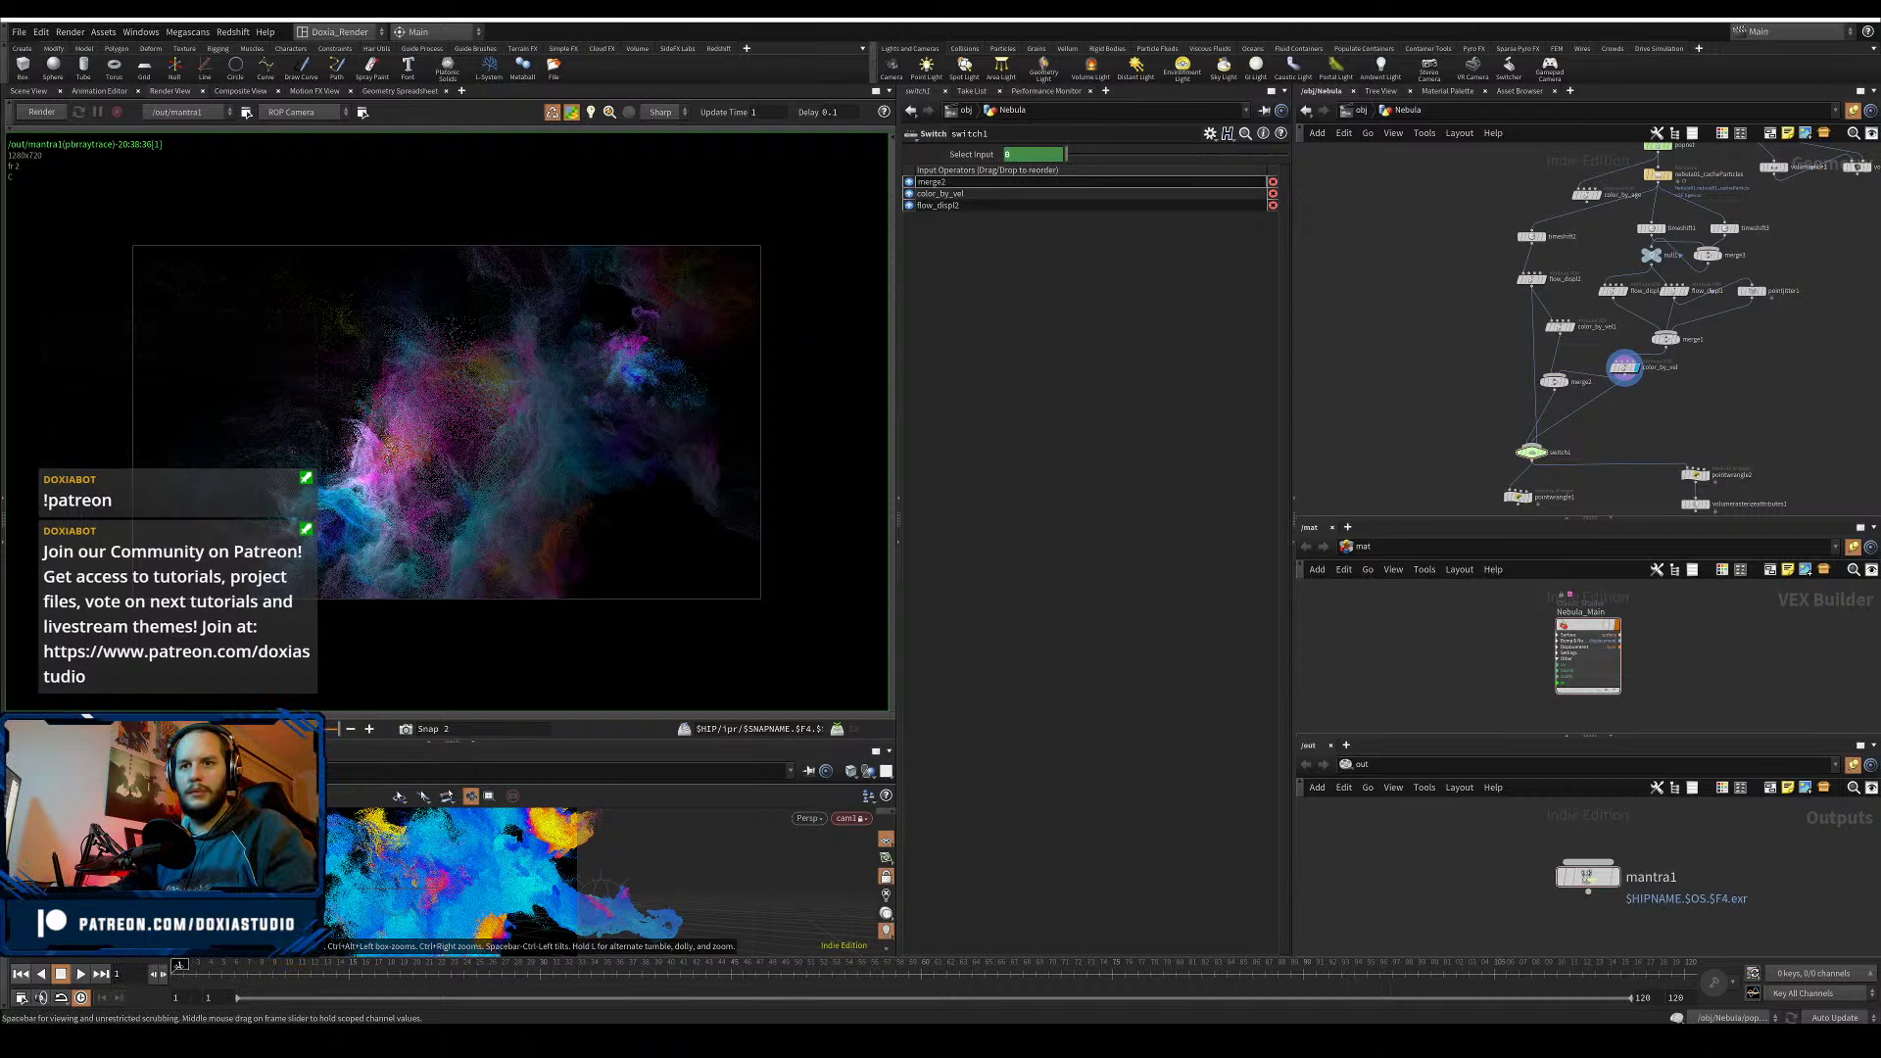
{"action": "middle_click_drag", "start_coordinate": [1447, 438], "coordinate": [1458, 379]}
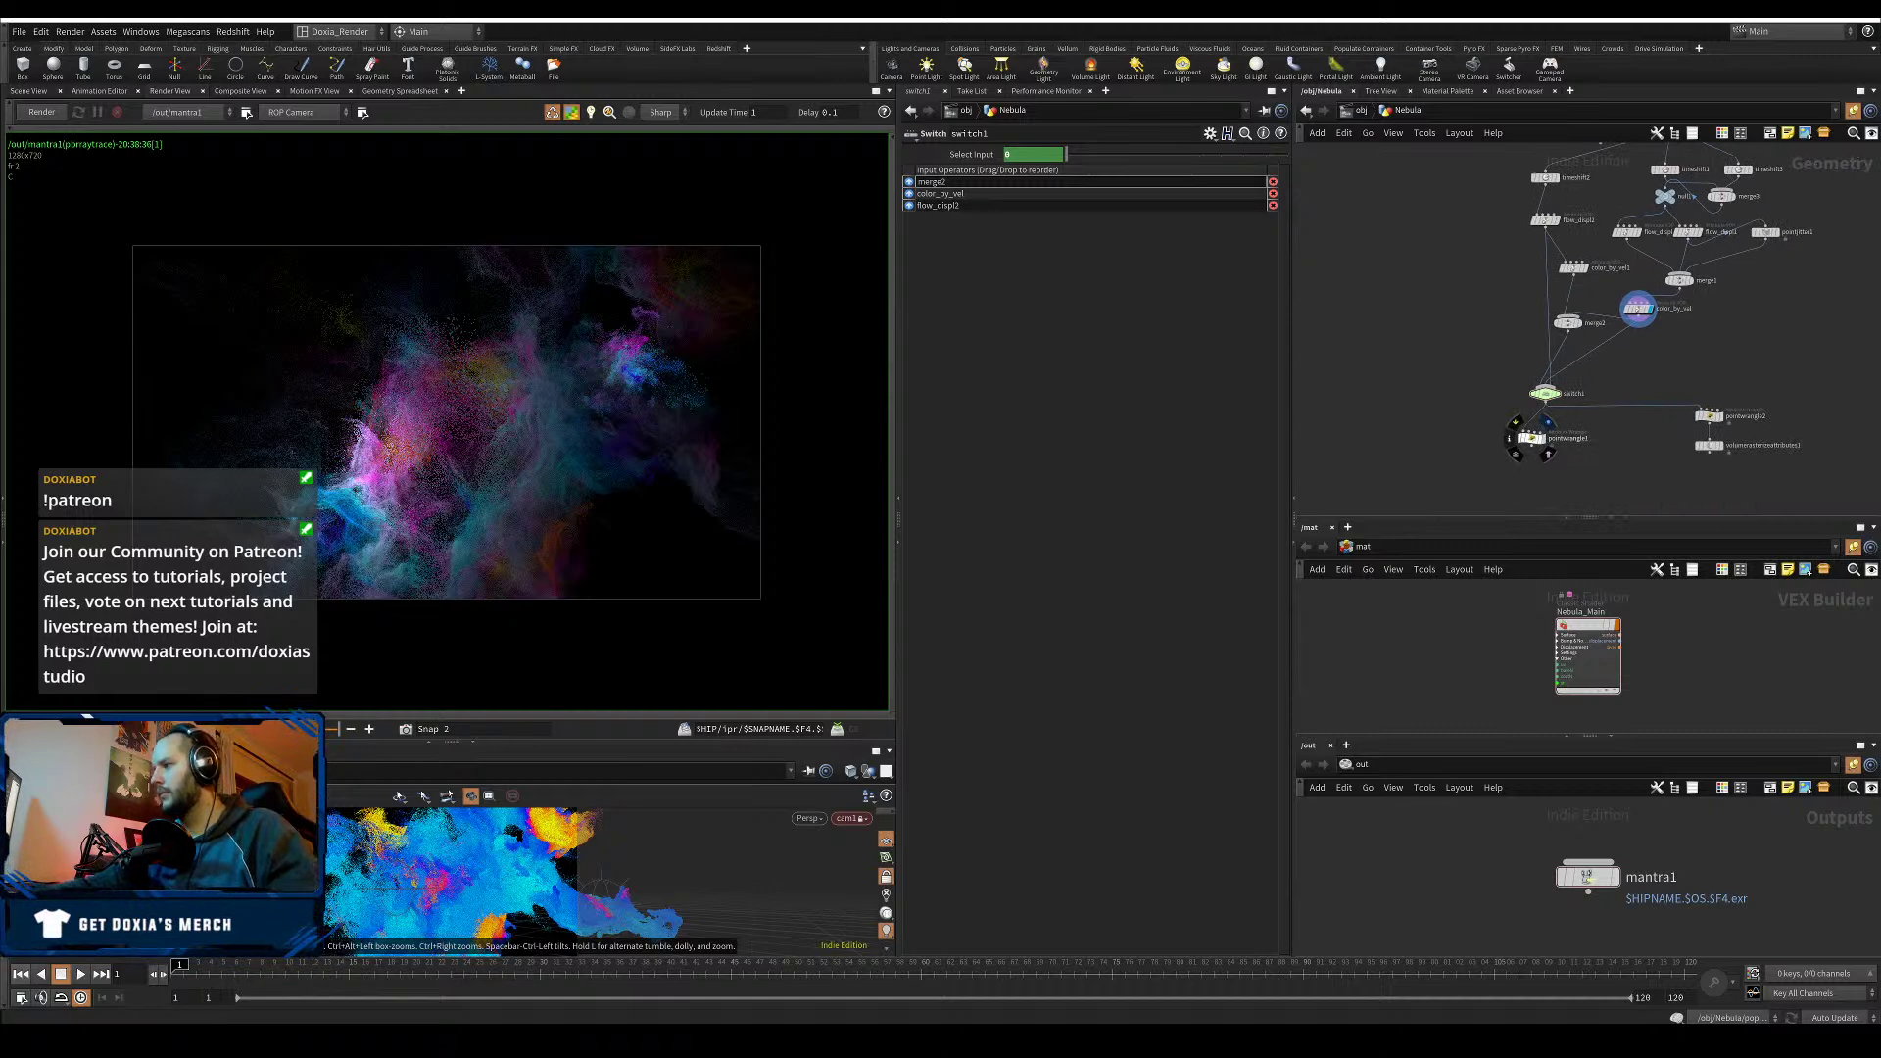
{"action": "left_click", "coordinate": [1548, 424]}
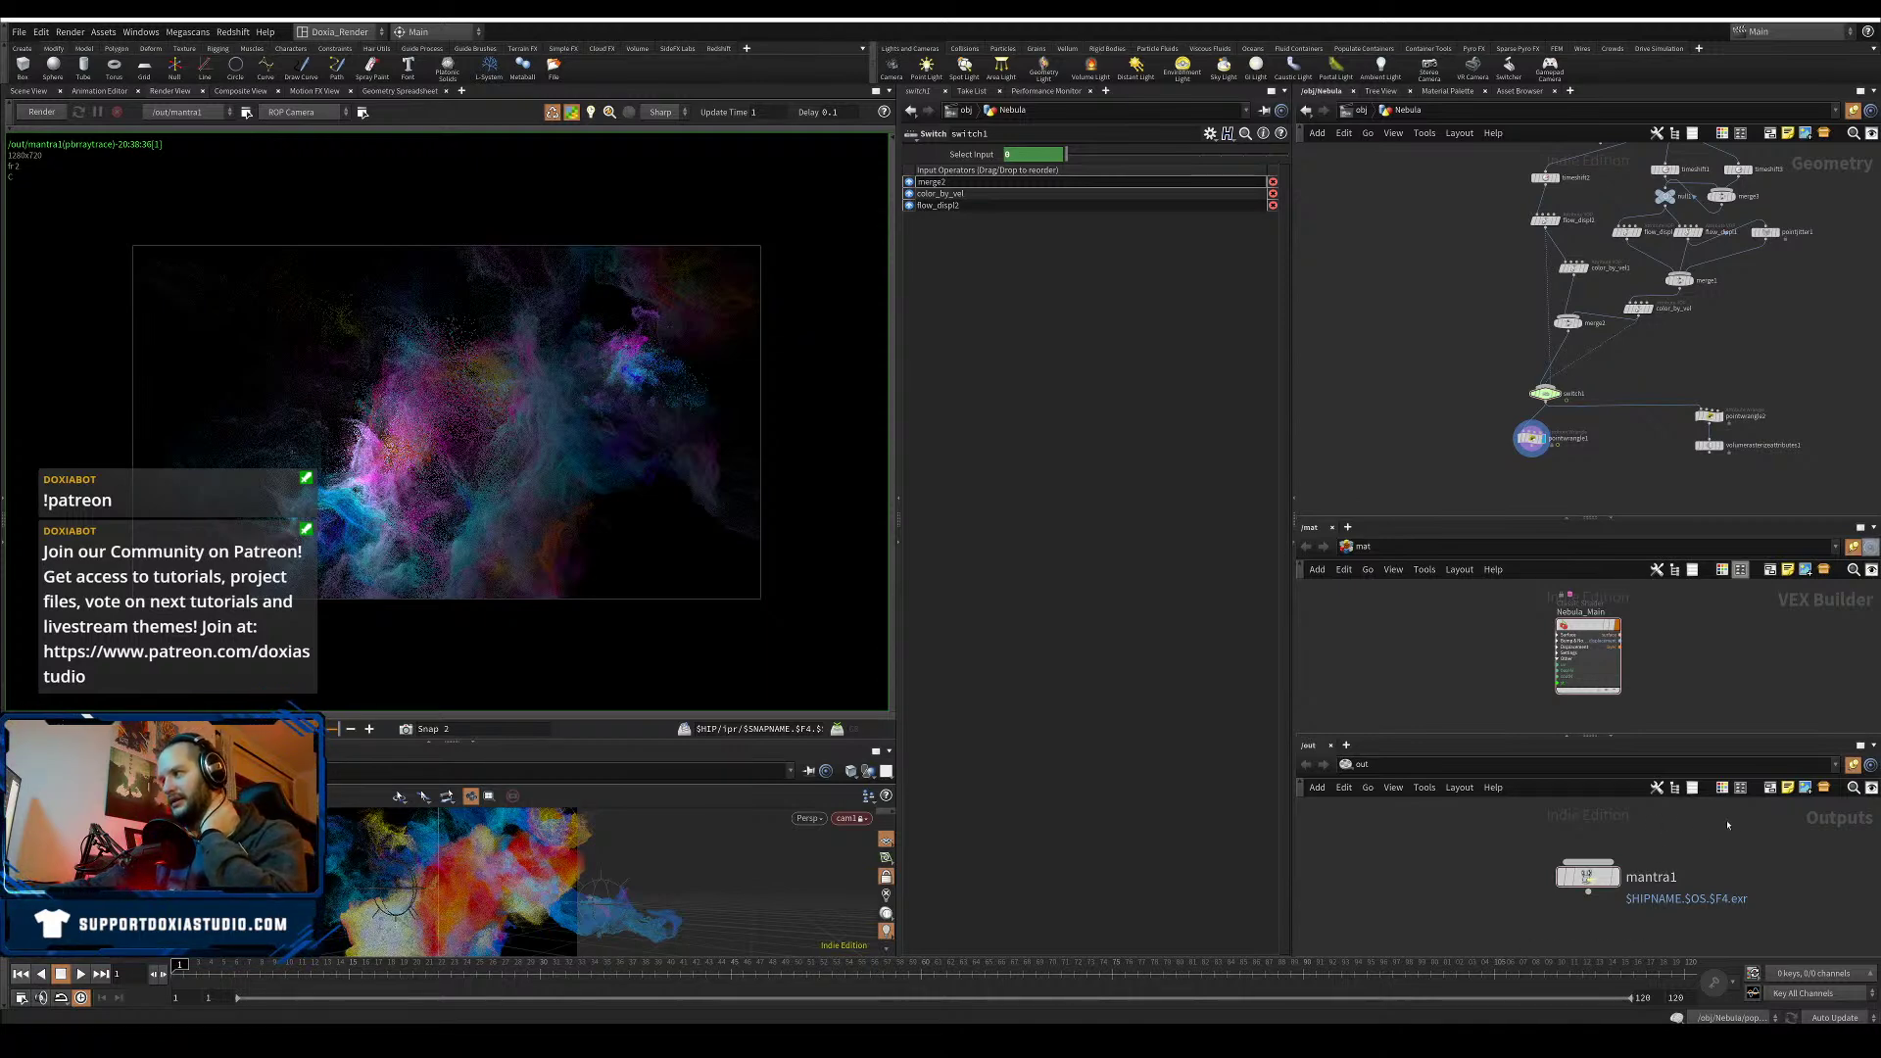
- On mantra1, set Diffuse Quality to 4 and drop SSS Quality to 0
{"action": "left_click_drag", "start_coordinate": [1666, 894], "coordinate": [1462, 936]}
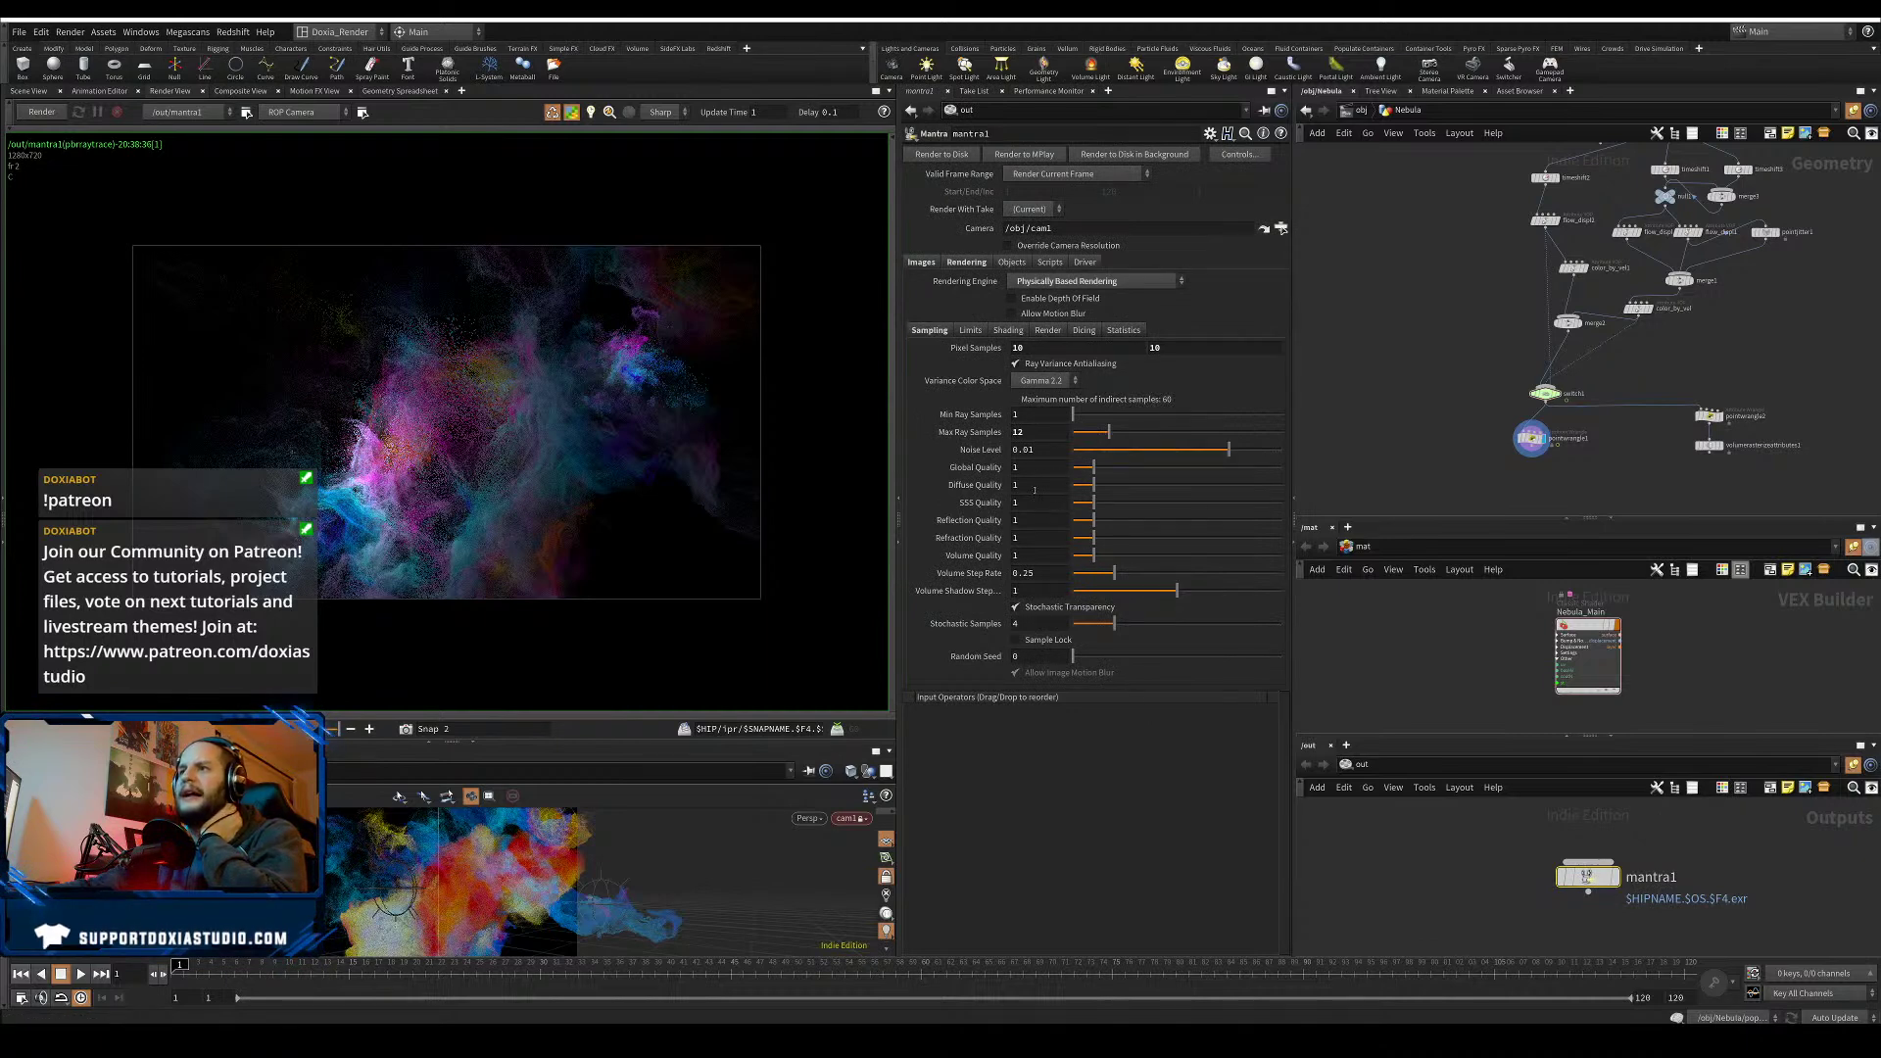
{"action": "double_click", "coordinate": [1016, 485]}
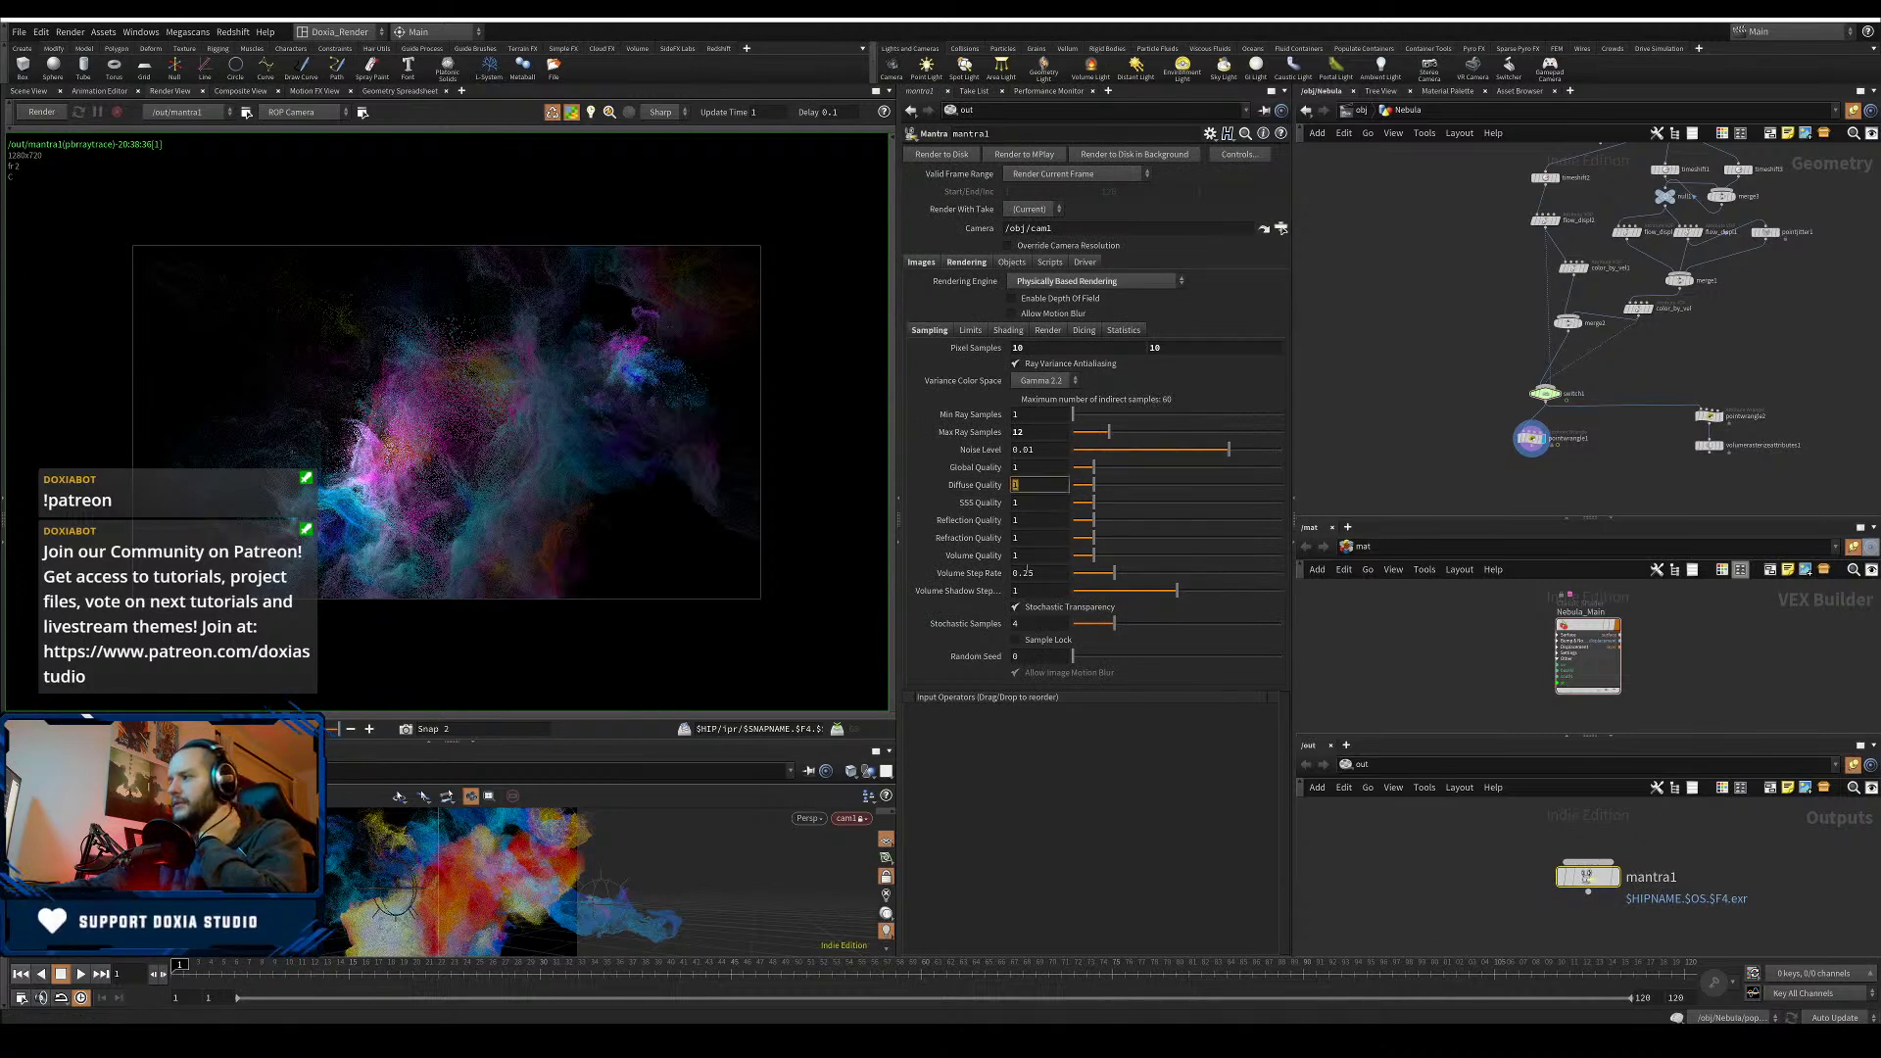
{"action": "type", "text": "2.31"}
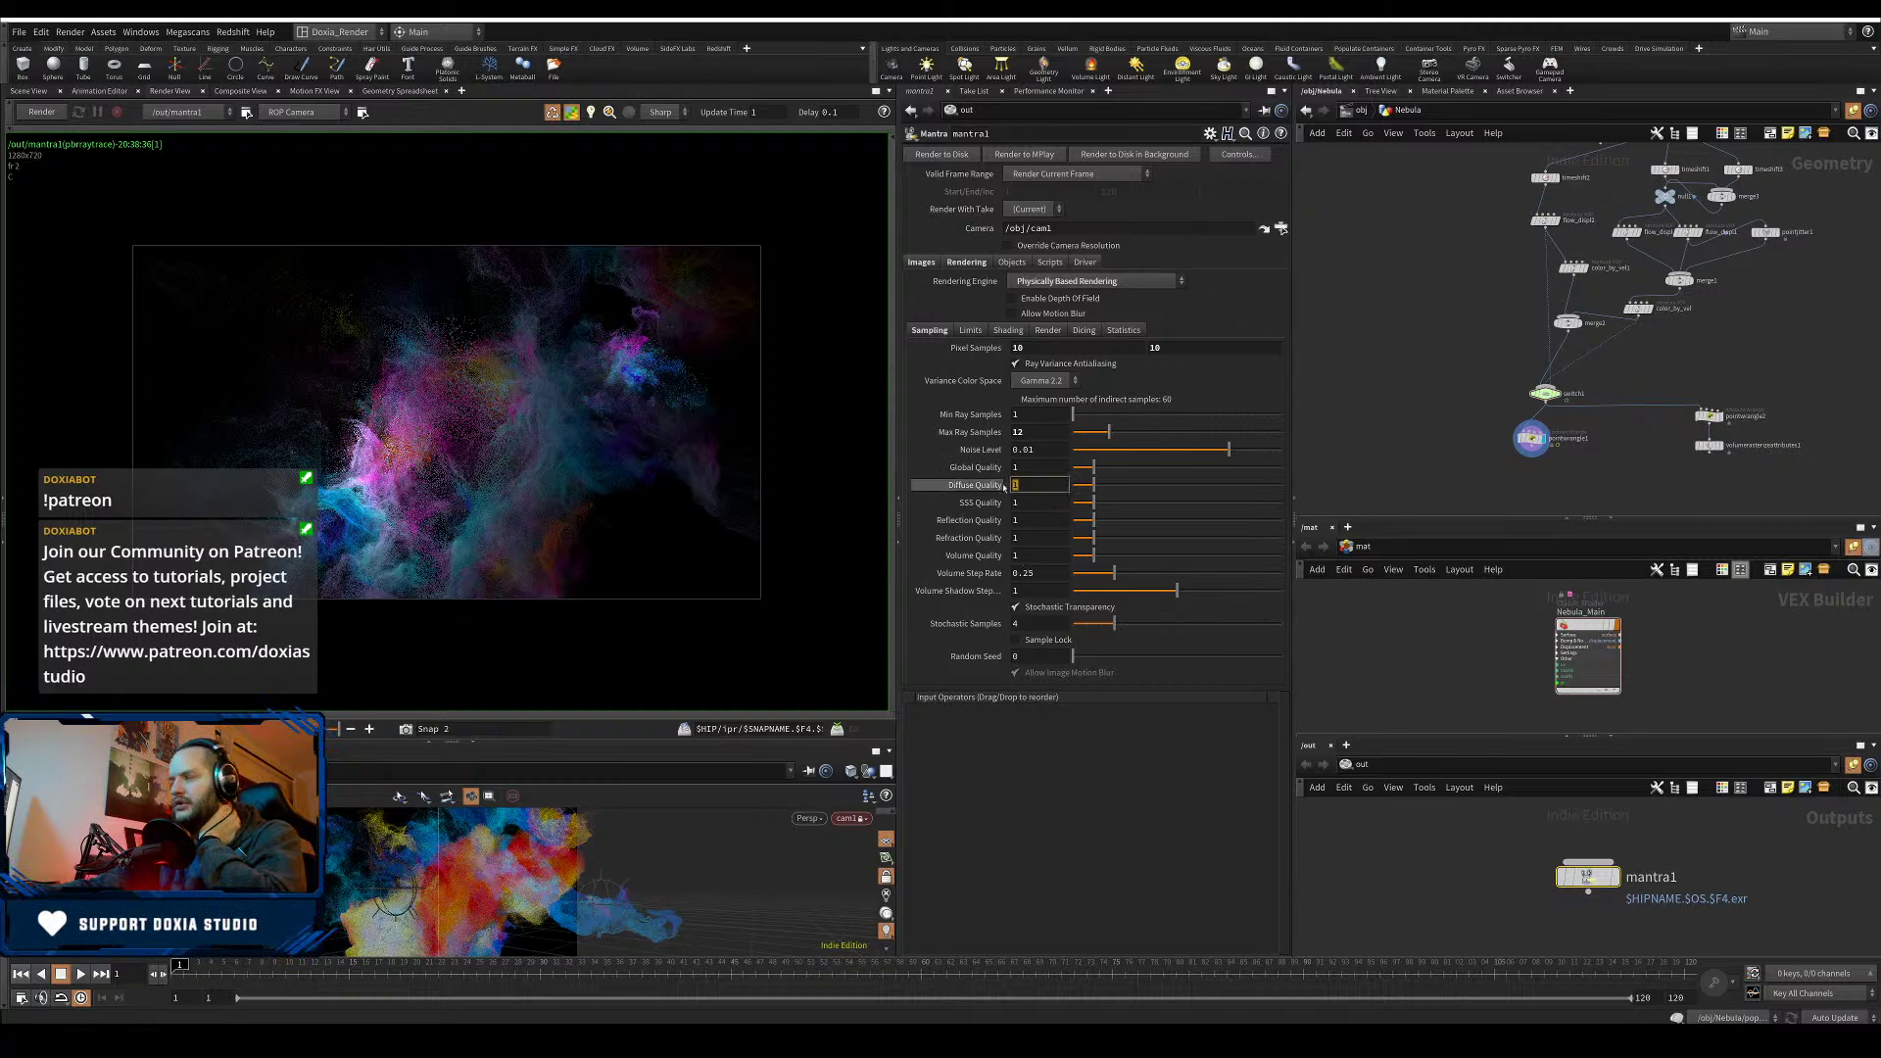
{"action": "key", "text": "Return"}
{"action": "left_click", "coordinate": [1060, 490]}
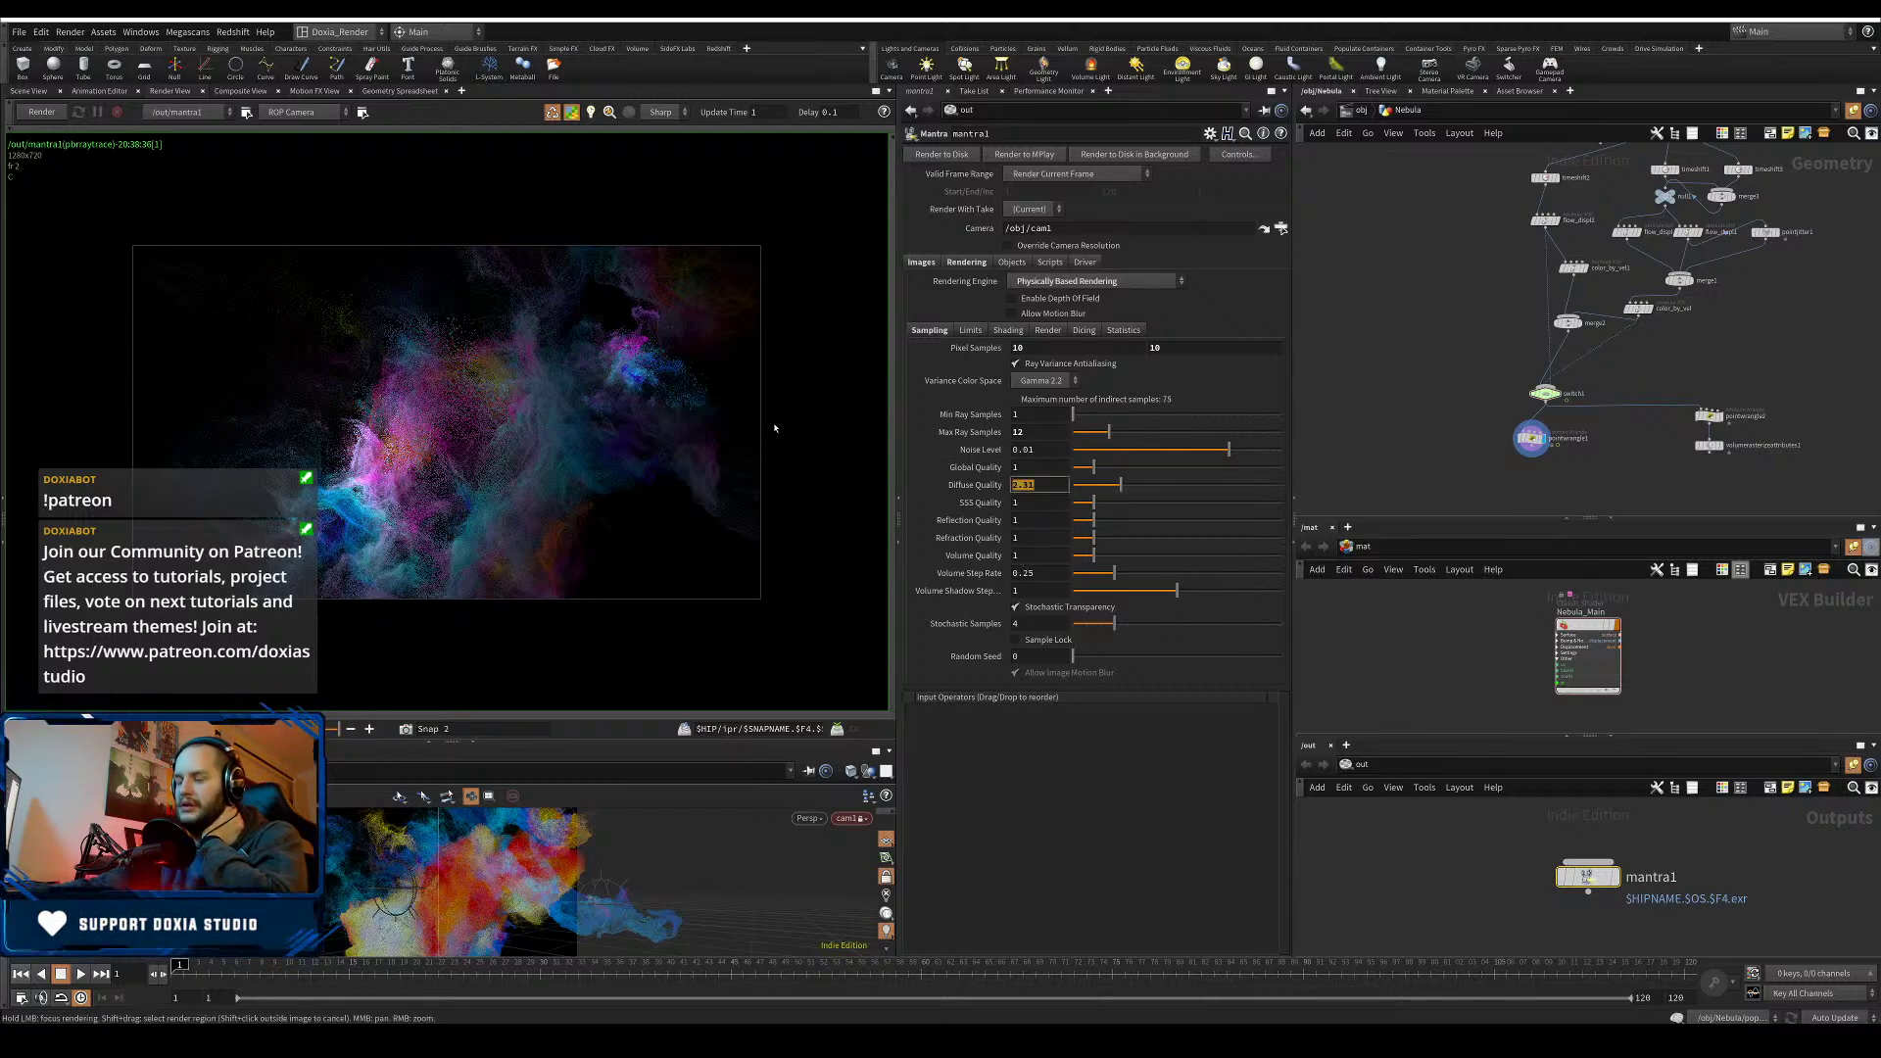
{"action": "key", "text": "Return"}
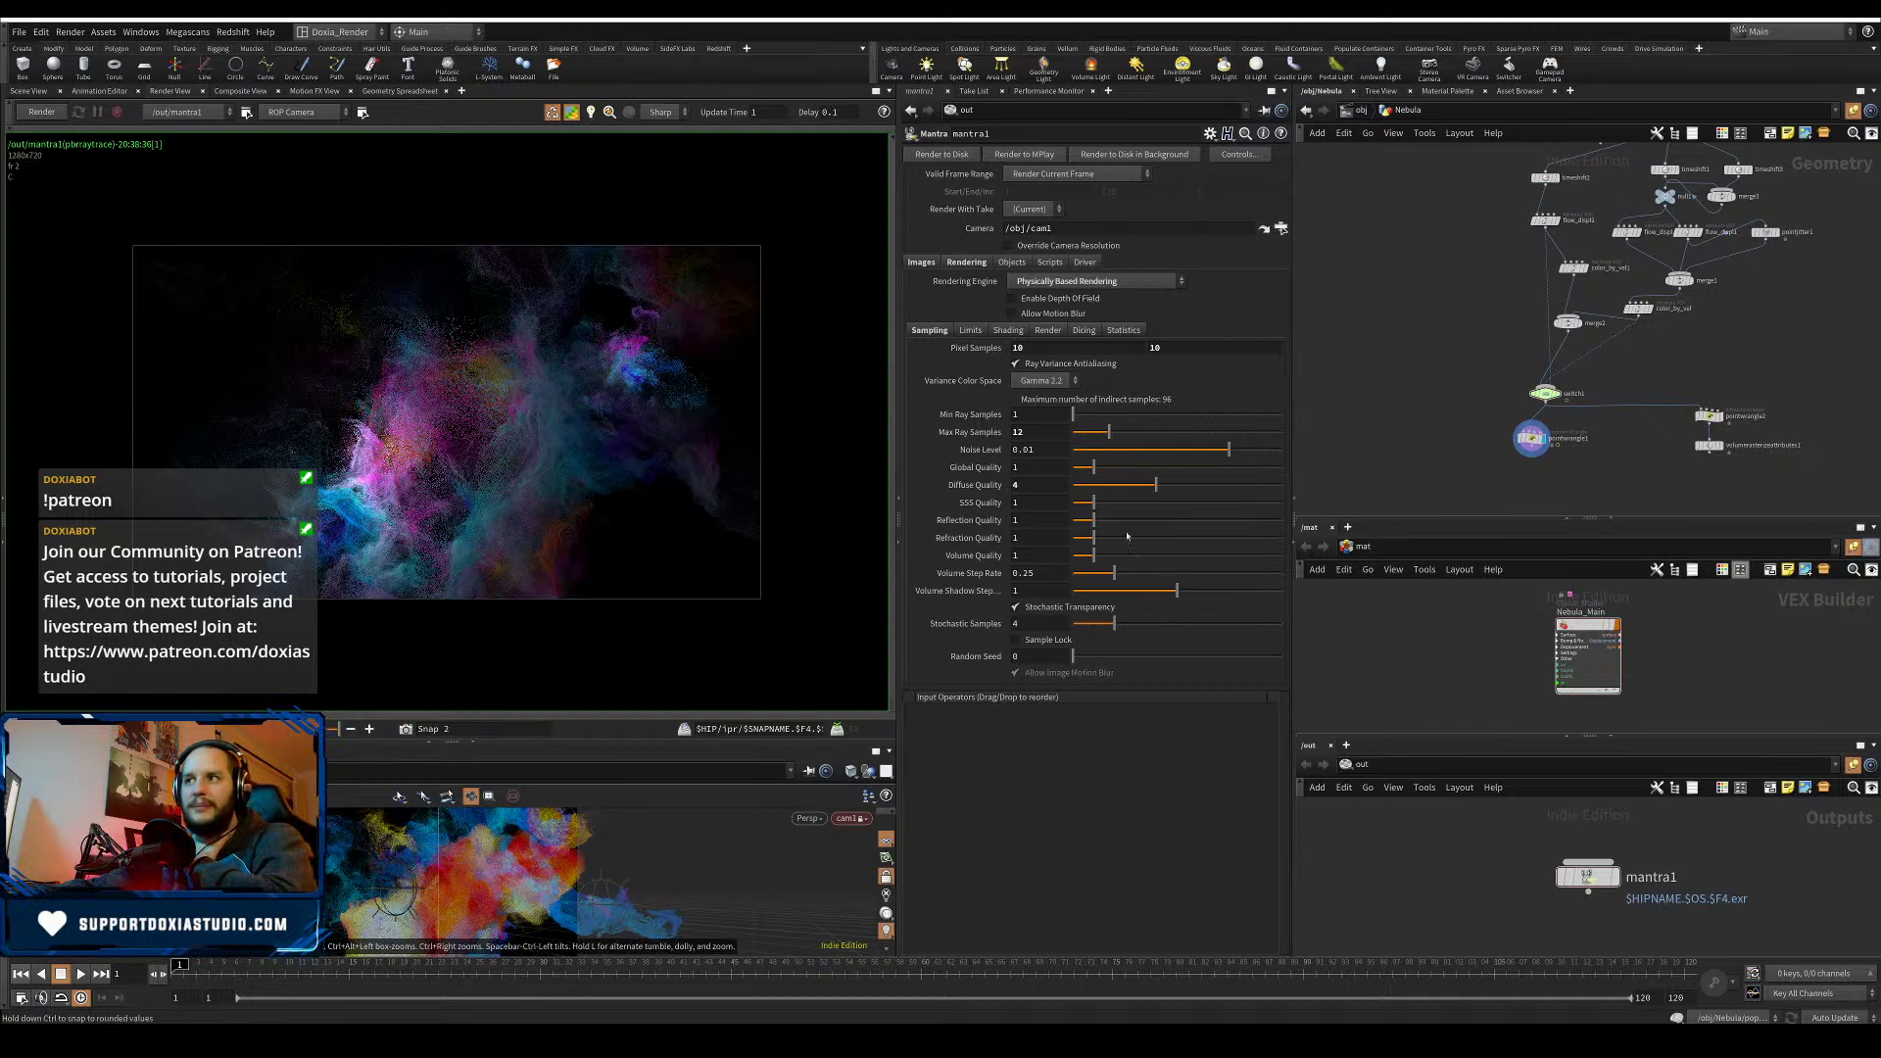
{"action": "left_click_drag", "start_coordinate": [1094, 504], "coordinate": [990, 525]}
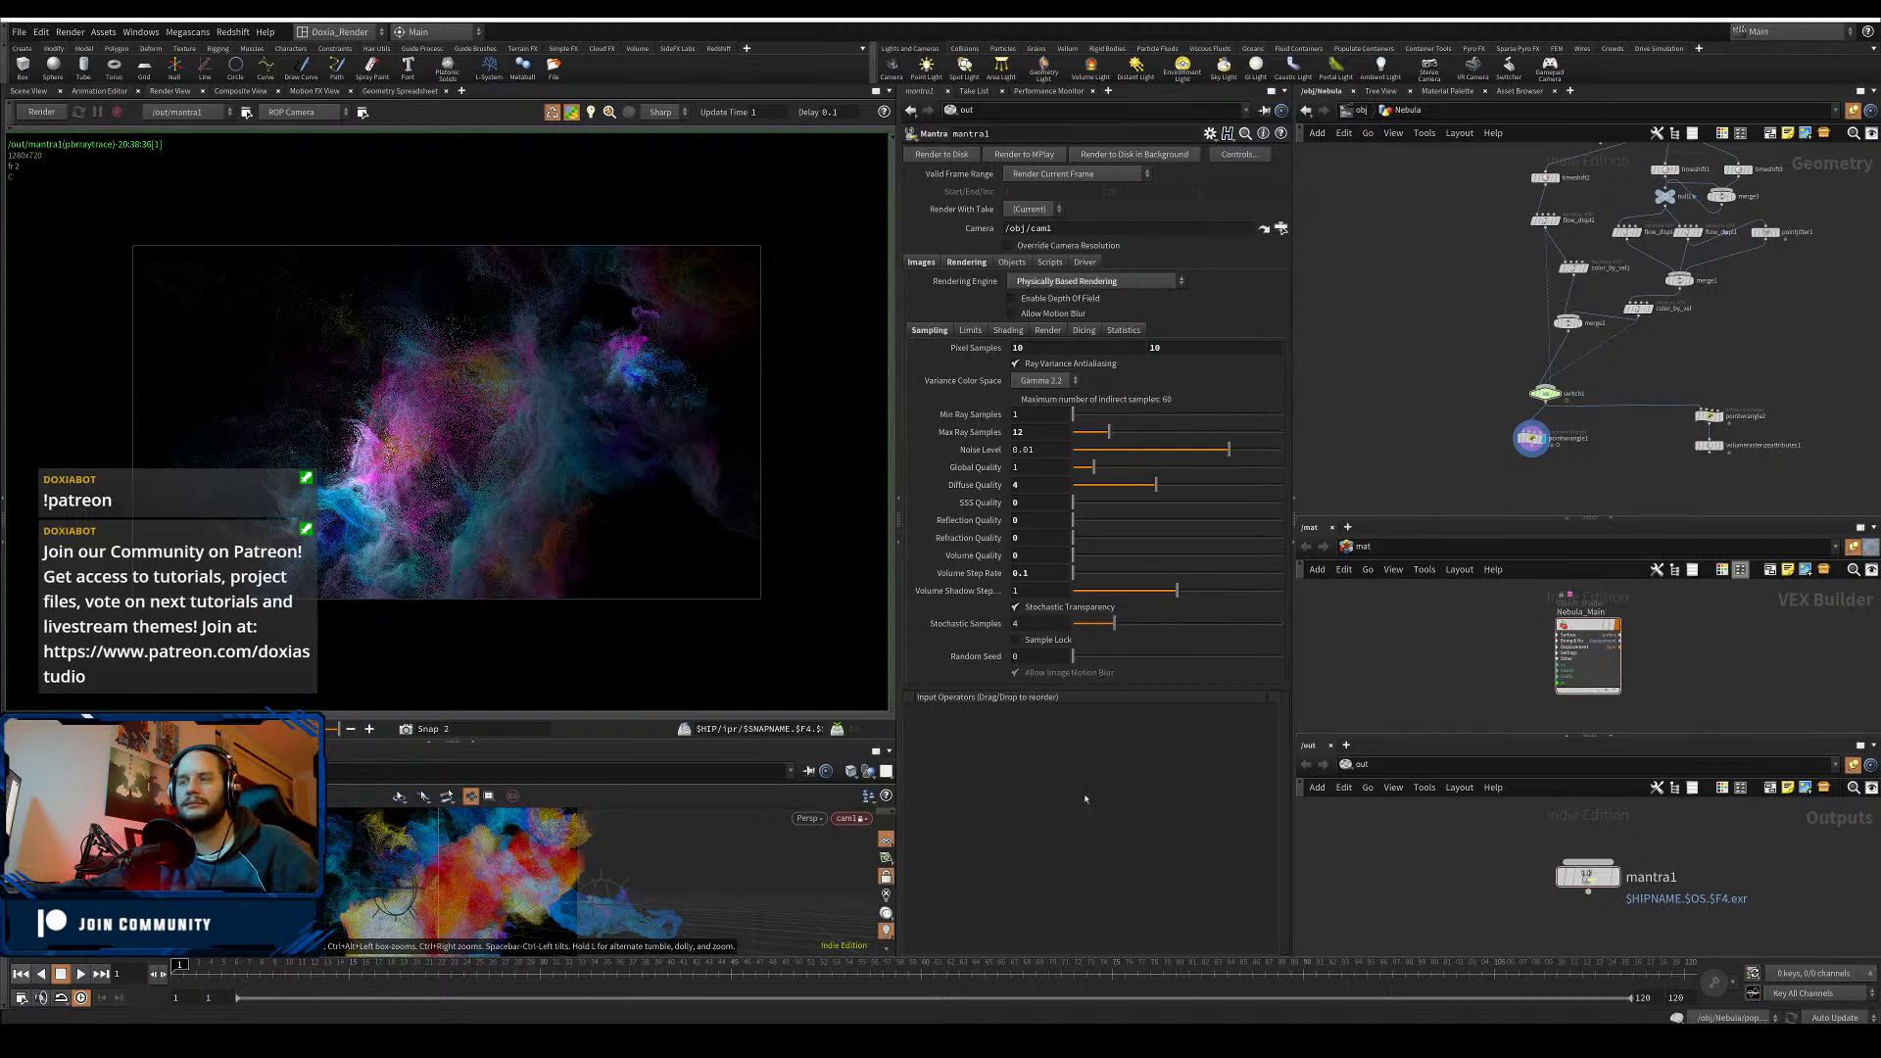
- Save the scene and start a mantra1 render of the nebula
{"action": "key", "text": "ctrl+s"}
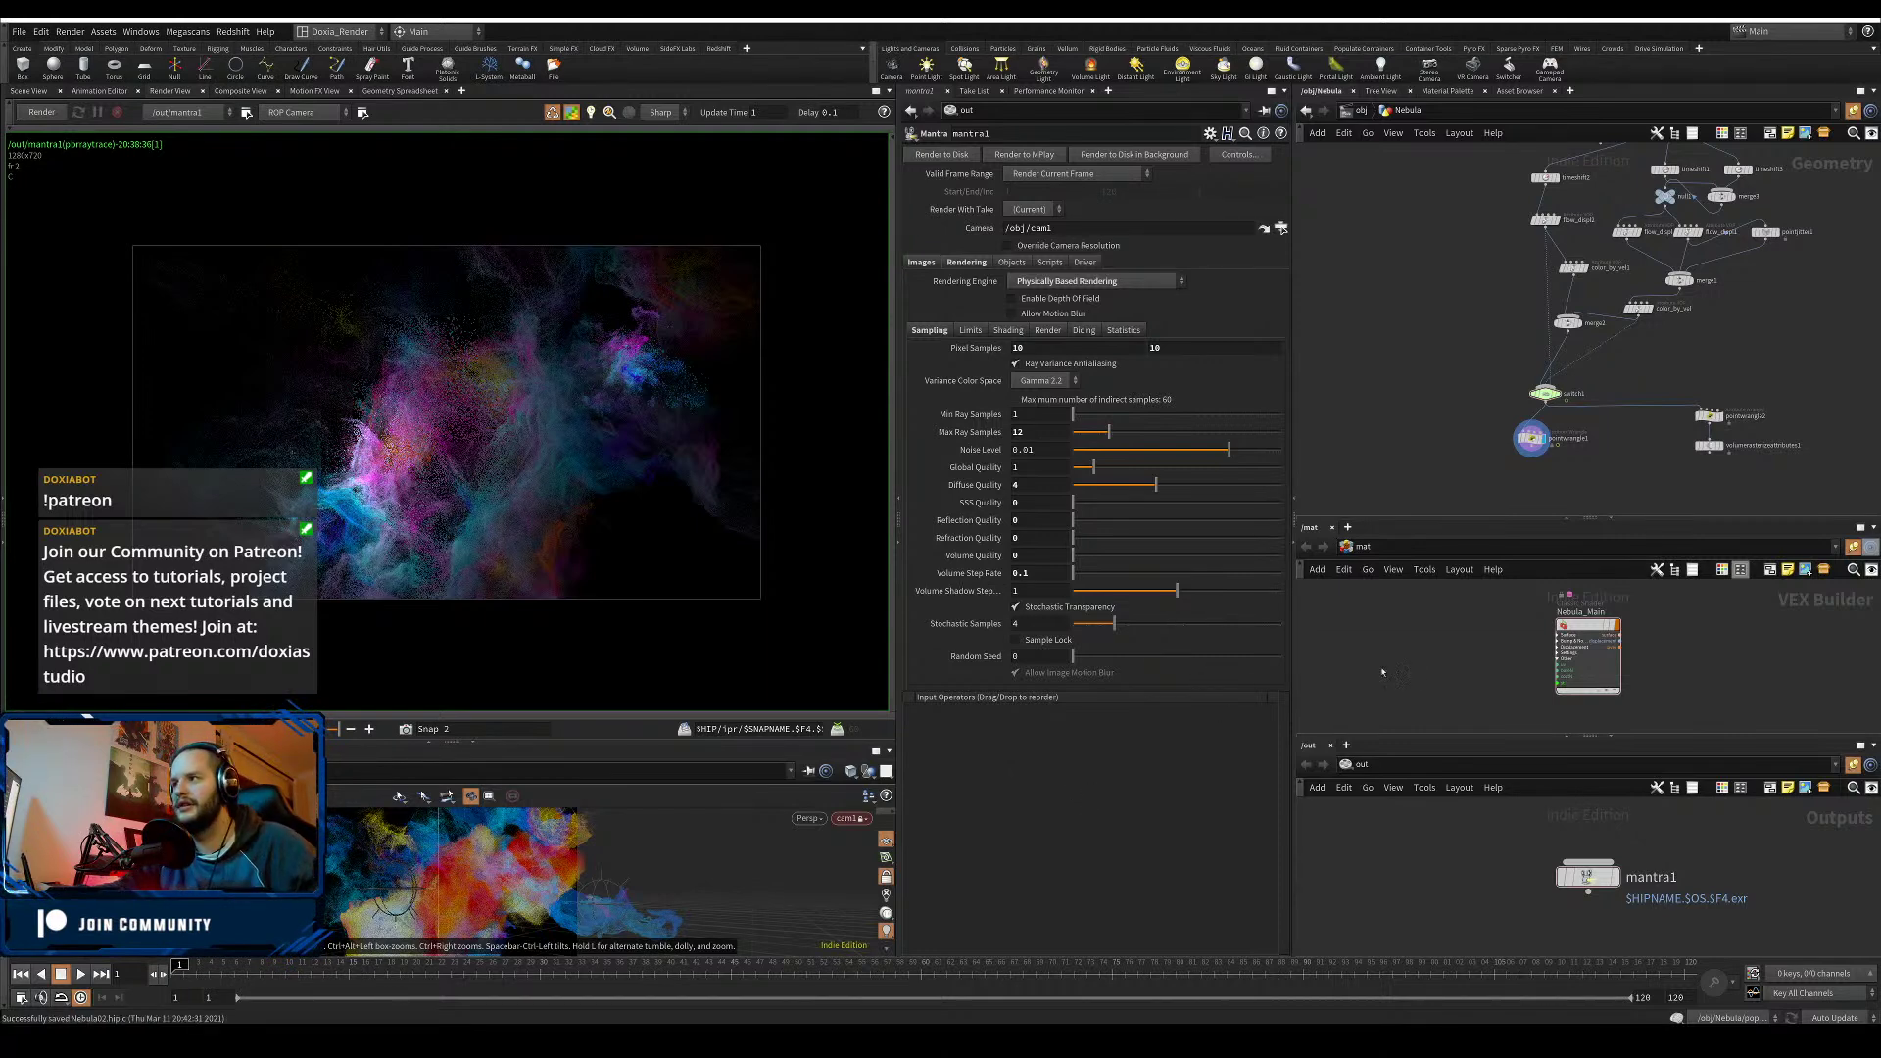
{"action": "left_click", "coordinate": [1585, 875]}
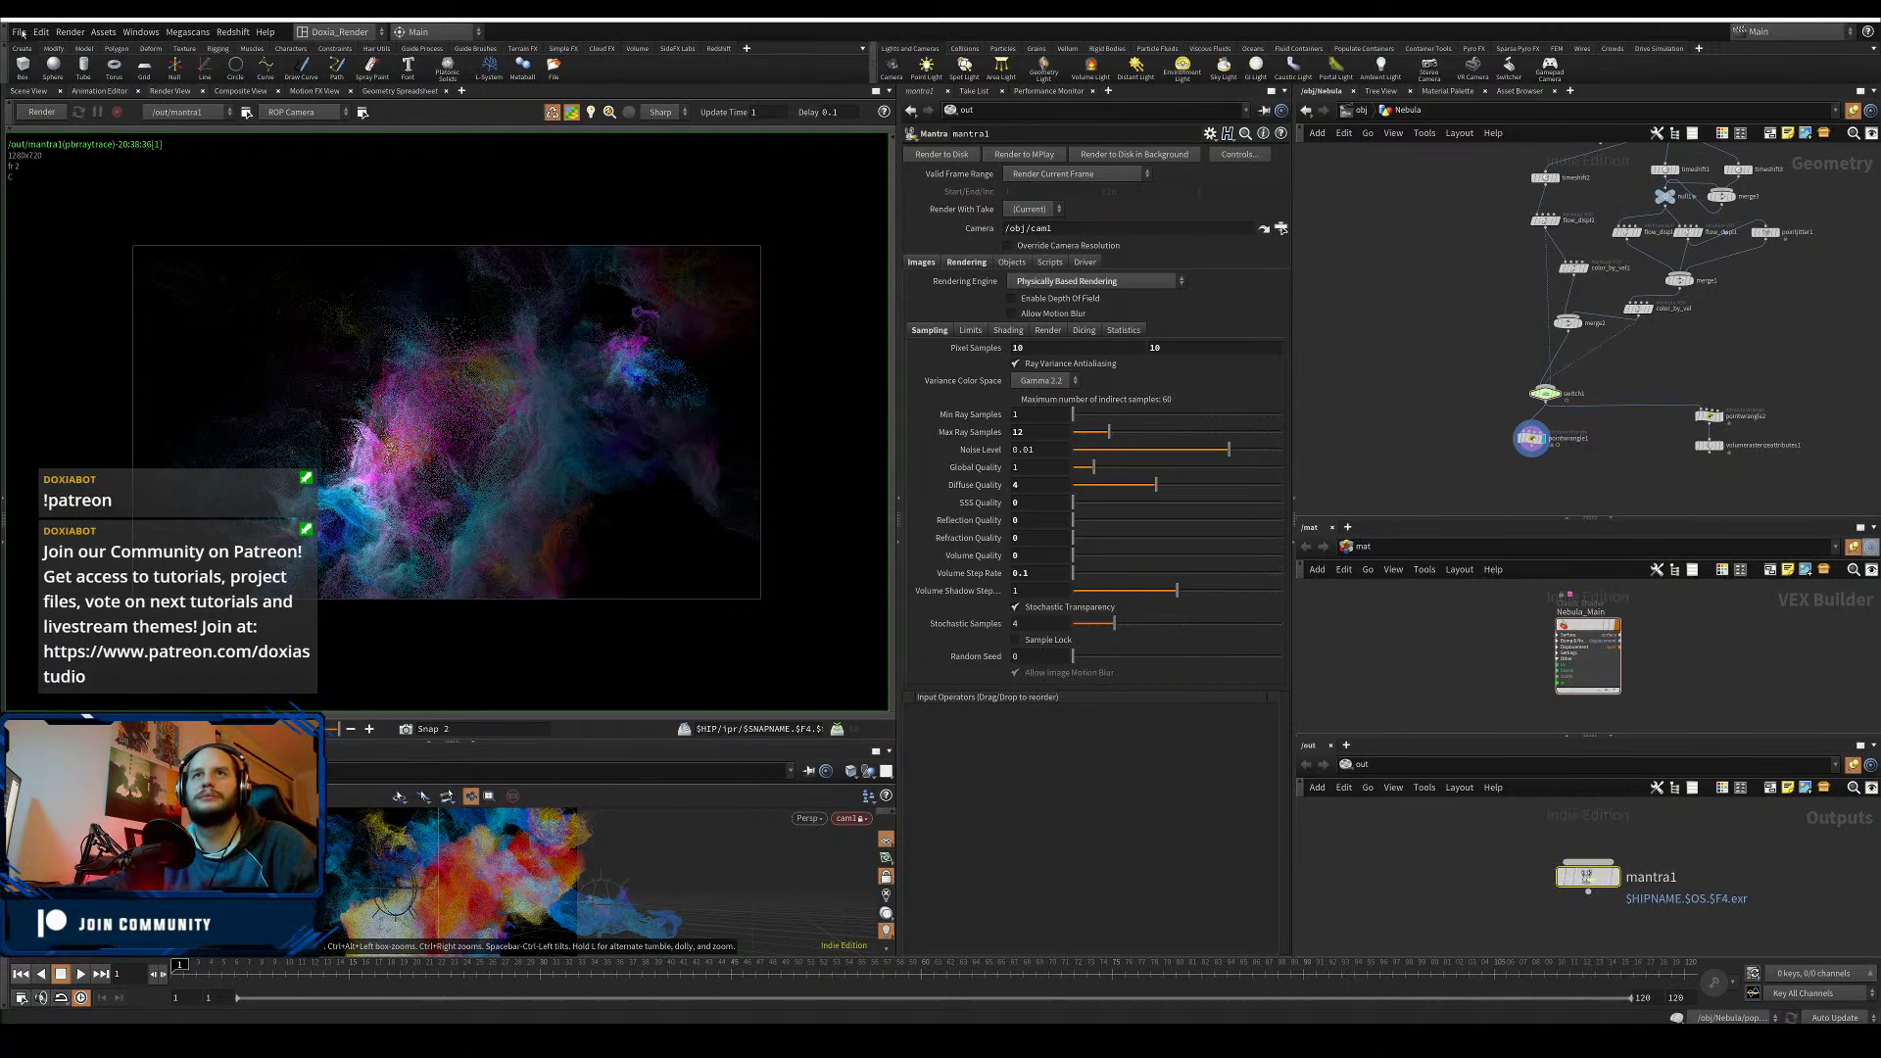
{"action": "left_click", "coordinate": [42, 112]}
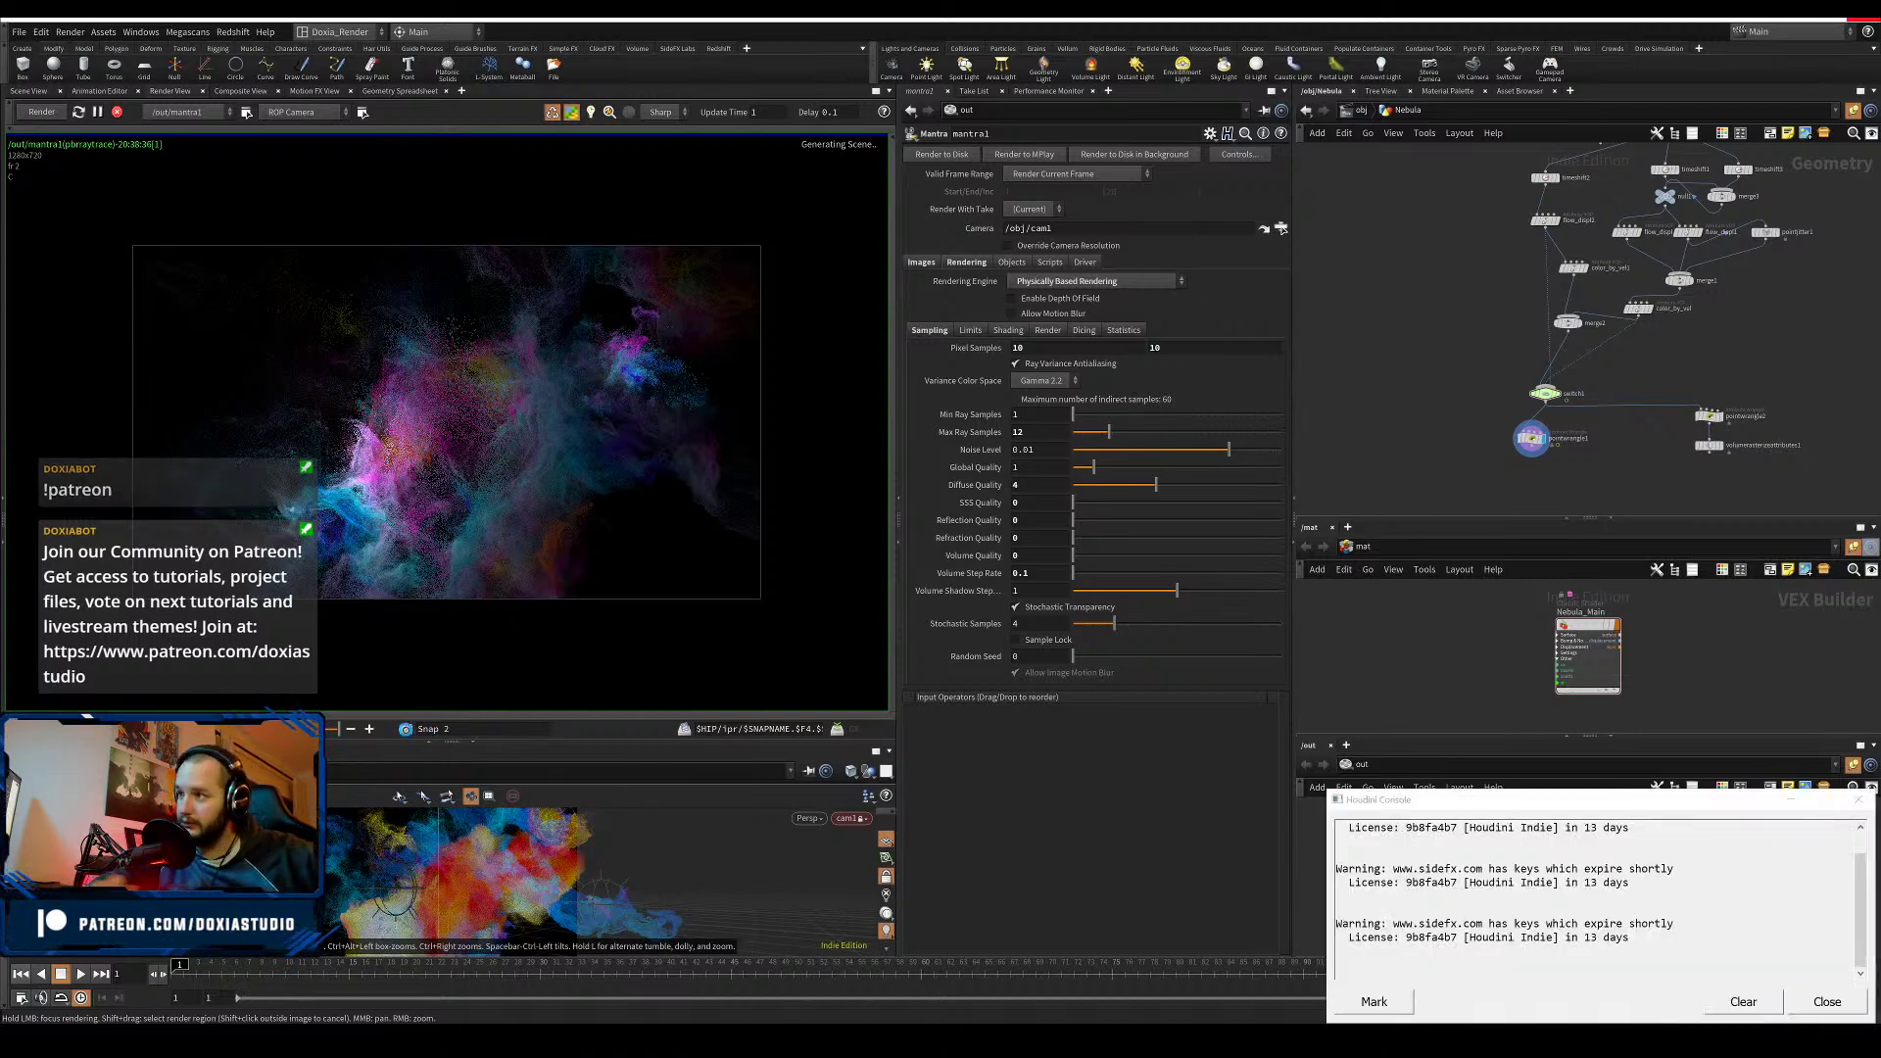
- Close the licence console and compare the in-progress render against Snap 2
{"action": "left_click", "coordinate": [1828, 1003]}
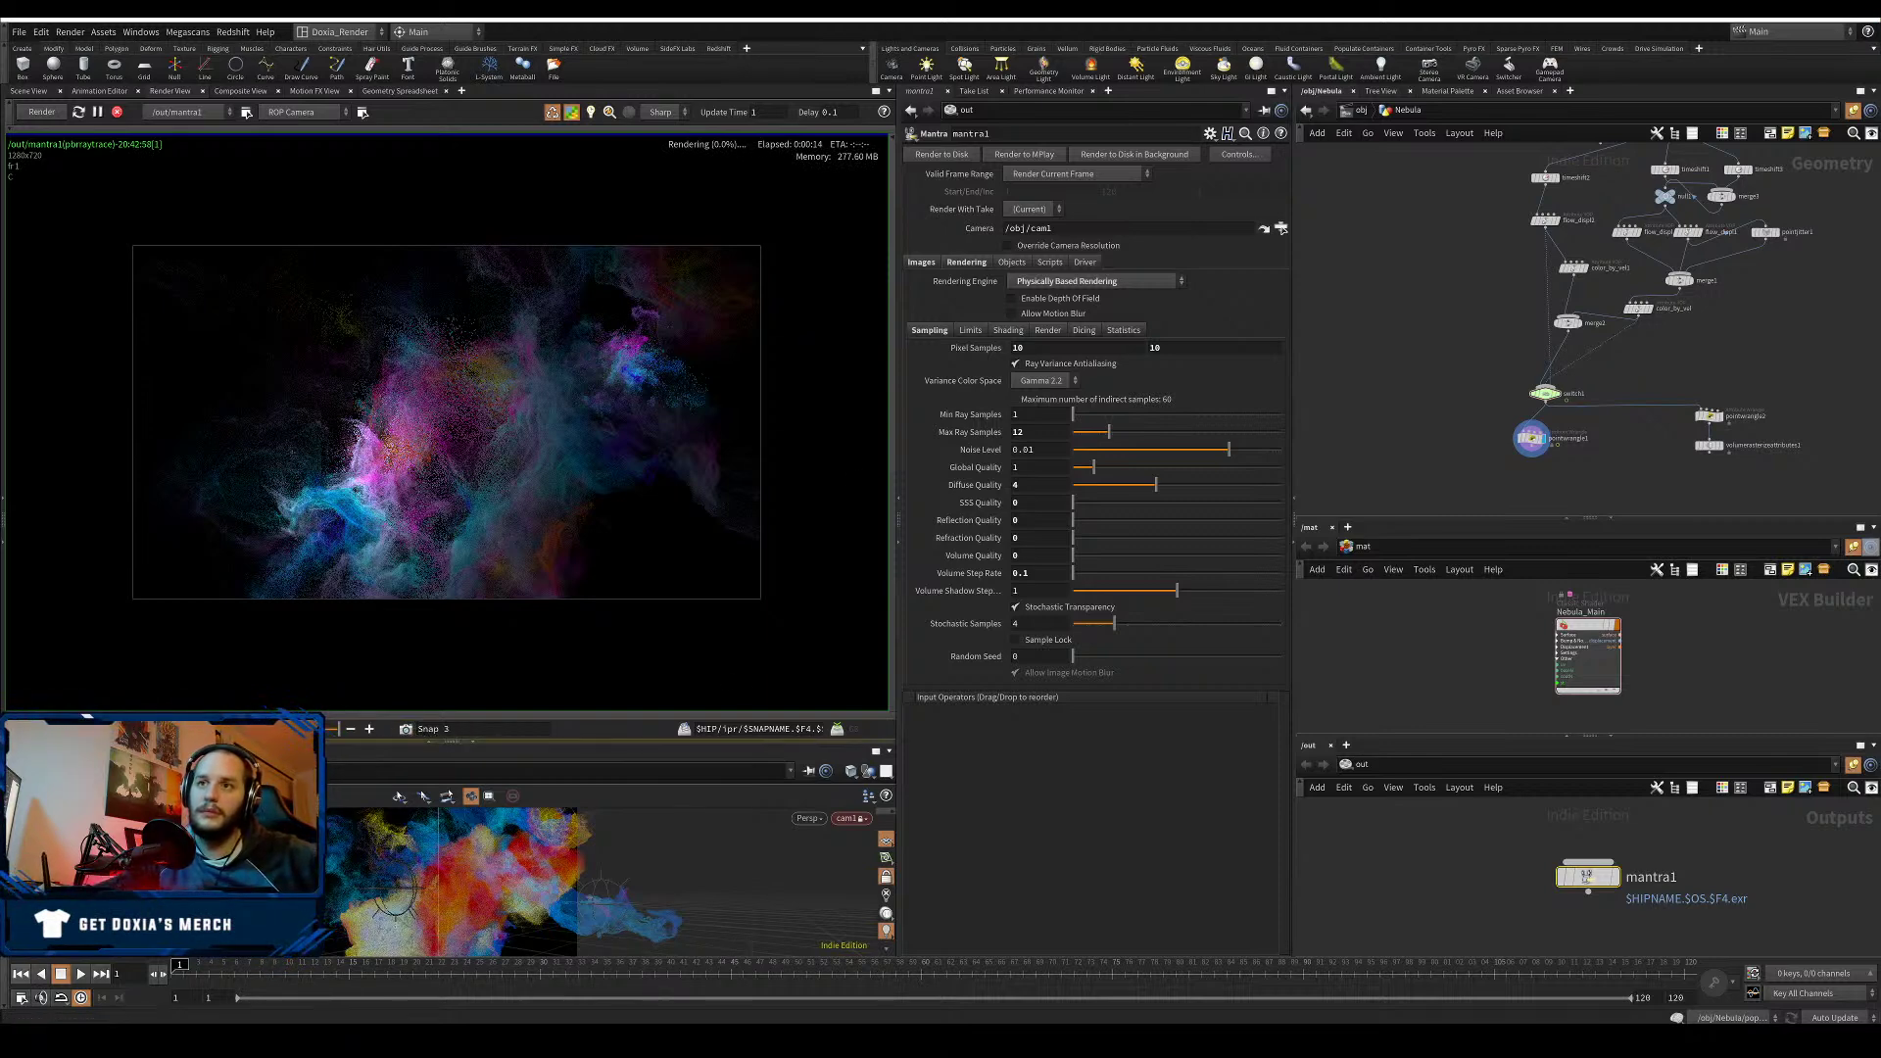
{"action": "mouse_move", "coordinate": [339, 729]}
{"action": "left_mouse_down"}
{"action": "mouse_move", "coordinate": [167, 729]}
{"action": "mouse_move", "coordinate": [339, 729]}
{"action": "left_mouse_up"}
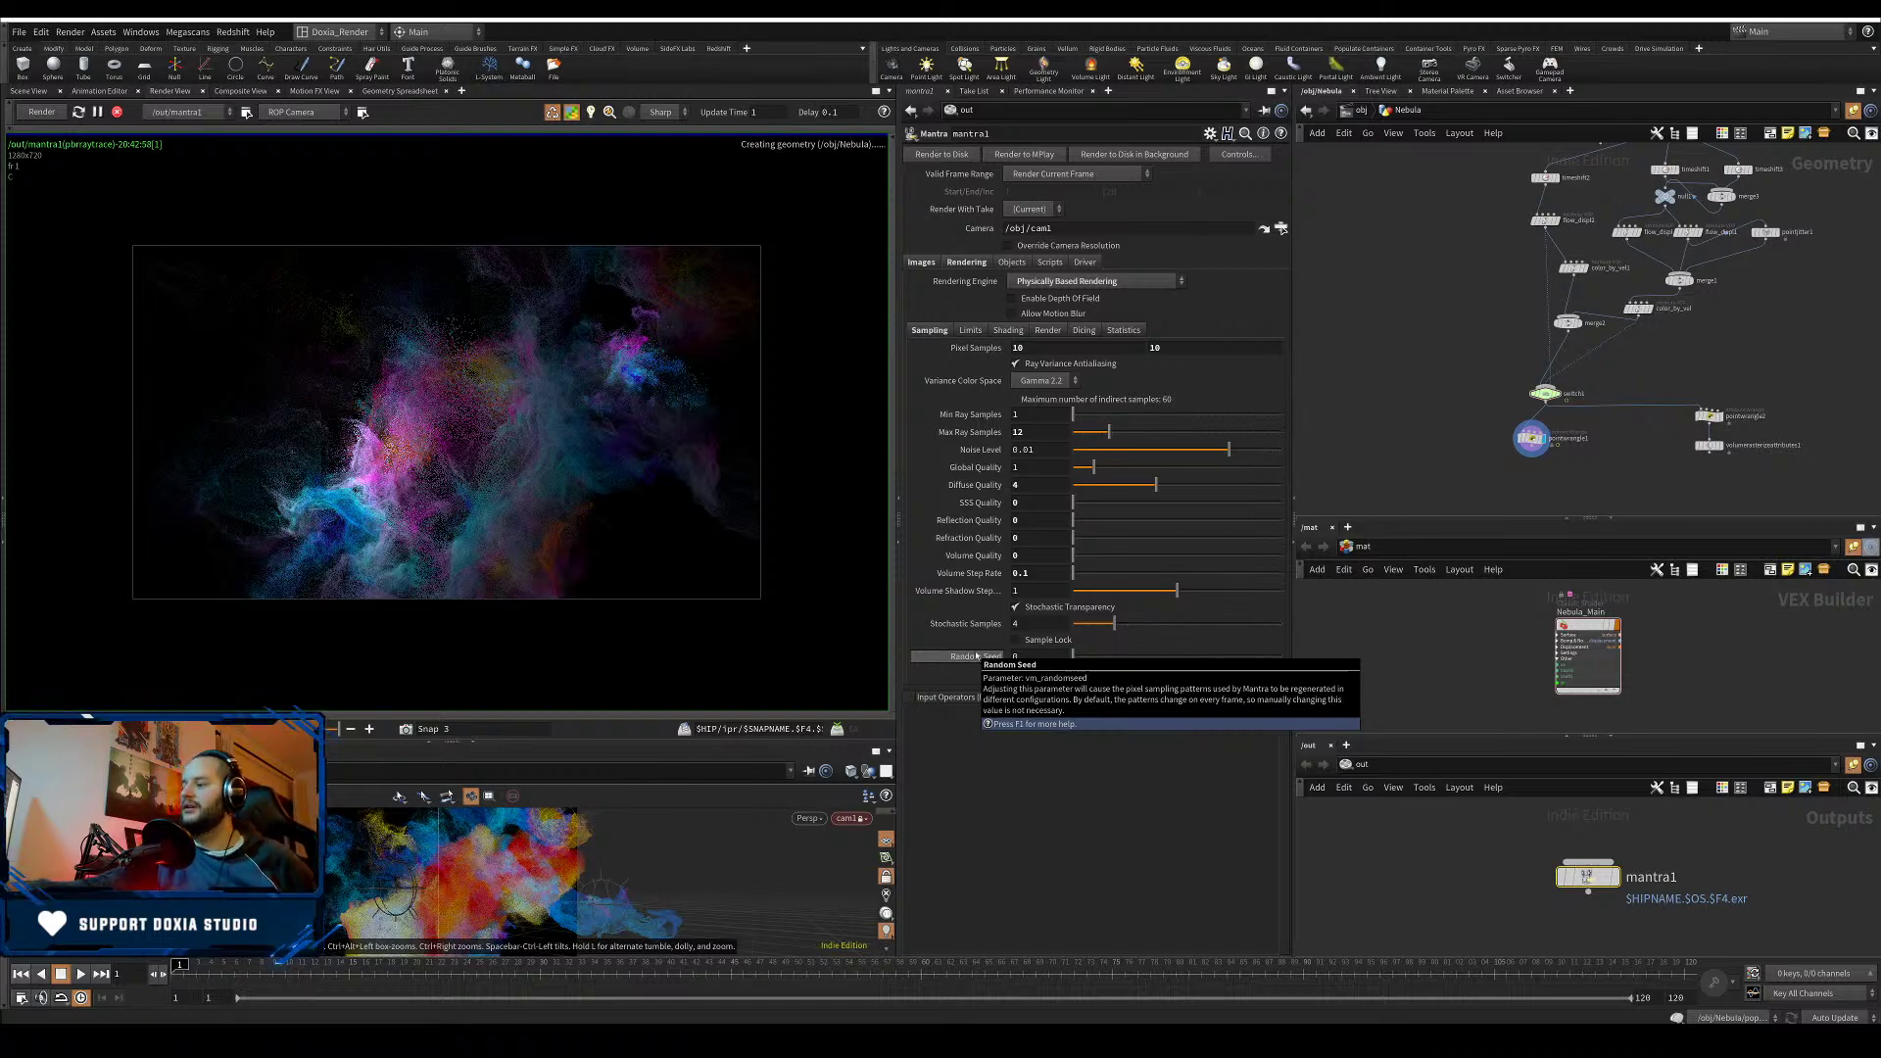
{"action": "scroll", "coordinate": [549, 462], "scroll_direction": "up", "scroll_amount": 2}
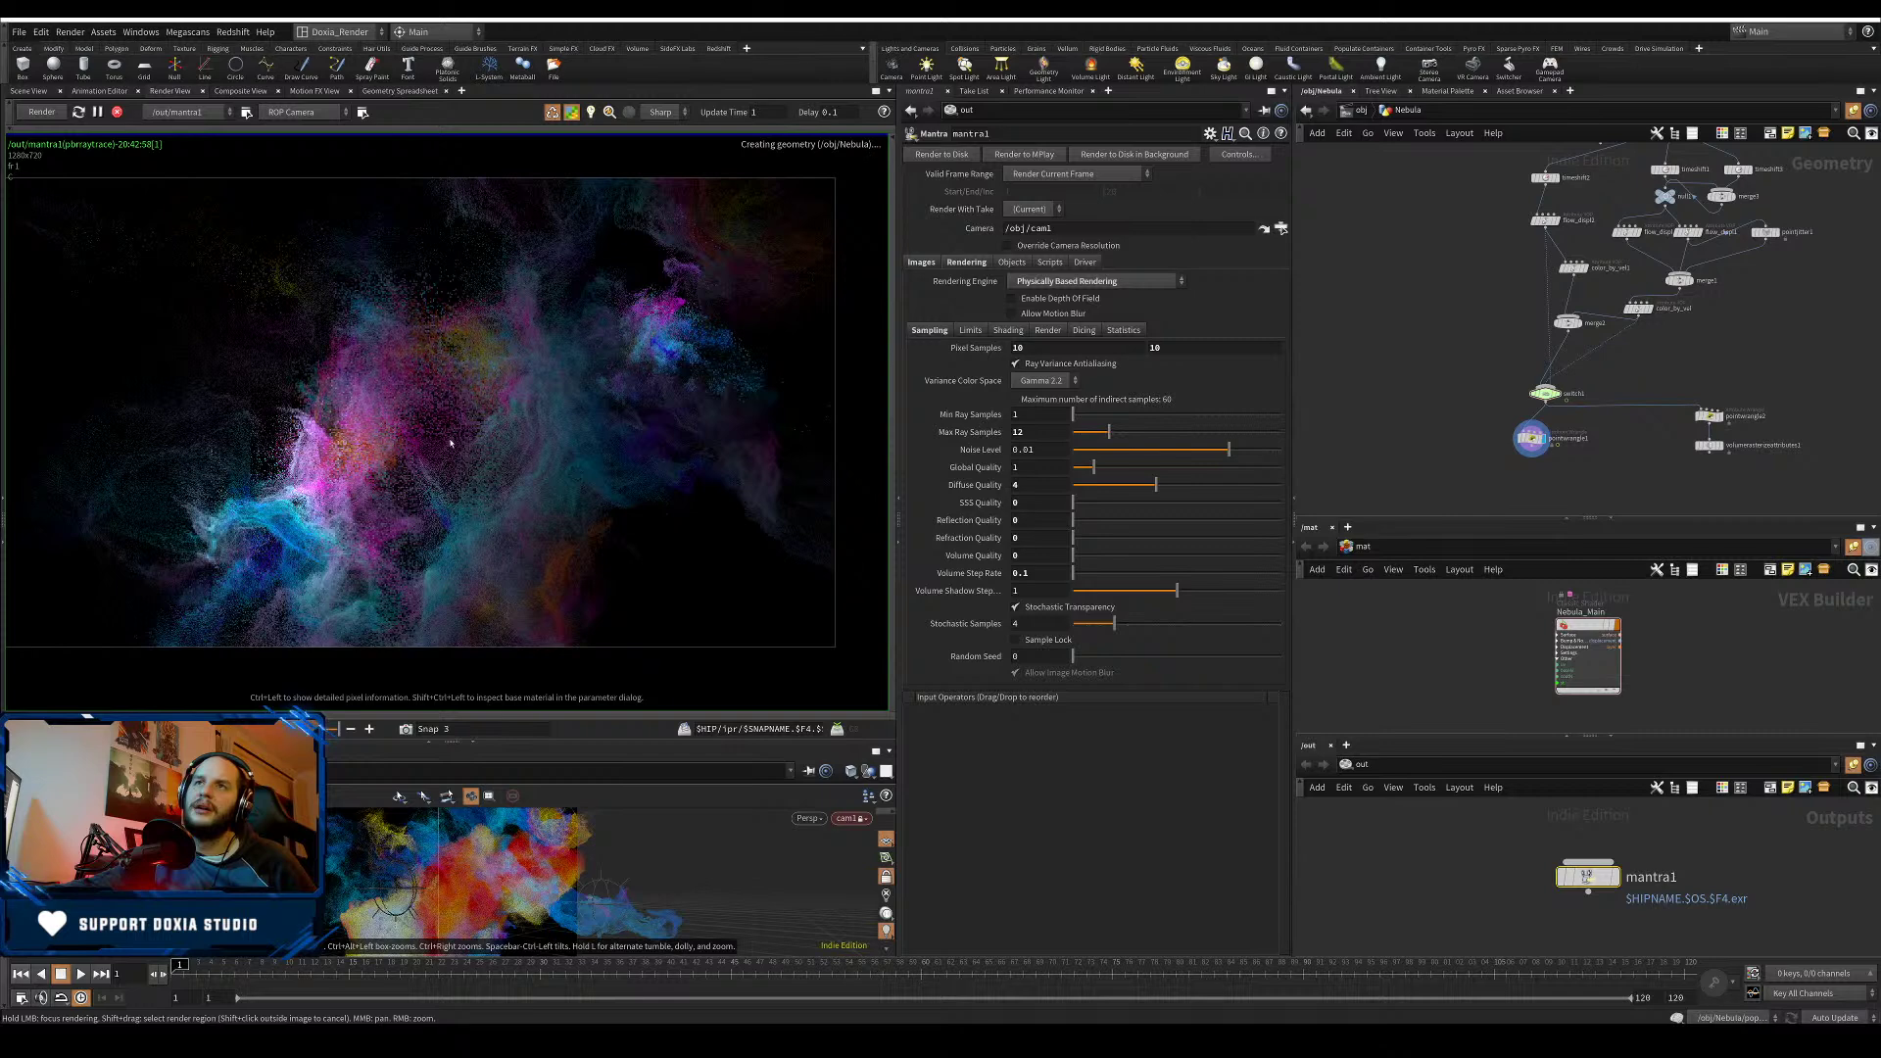
- Reposition the rendered nebula and widen the Render View pane
{"action": "mouse_move", "coordinate": [451, 443]}
{"action": "middle_mouse_down"}
{"action": "mouse_move", "coordinate": [503, 452]}
{"action": "mouse_move", "coordinate": [482, 455]}
{"action": "middle_mouse_up"}
{"action": "scroll", "coordinate": [482, 455], "scroll_direction": "up", "scroll_amount": 1}
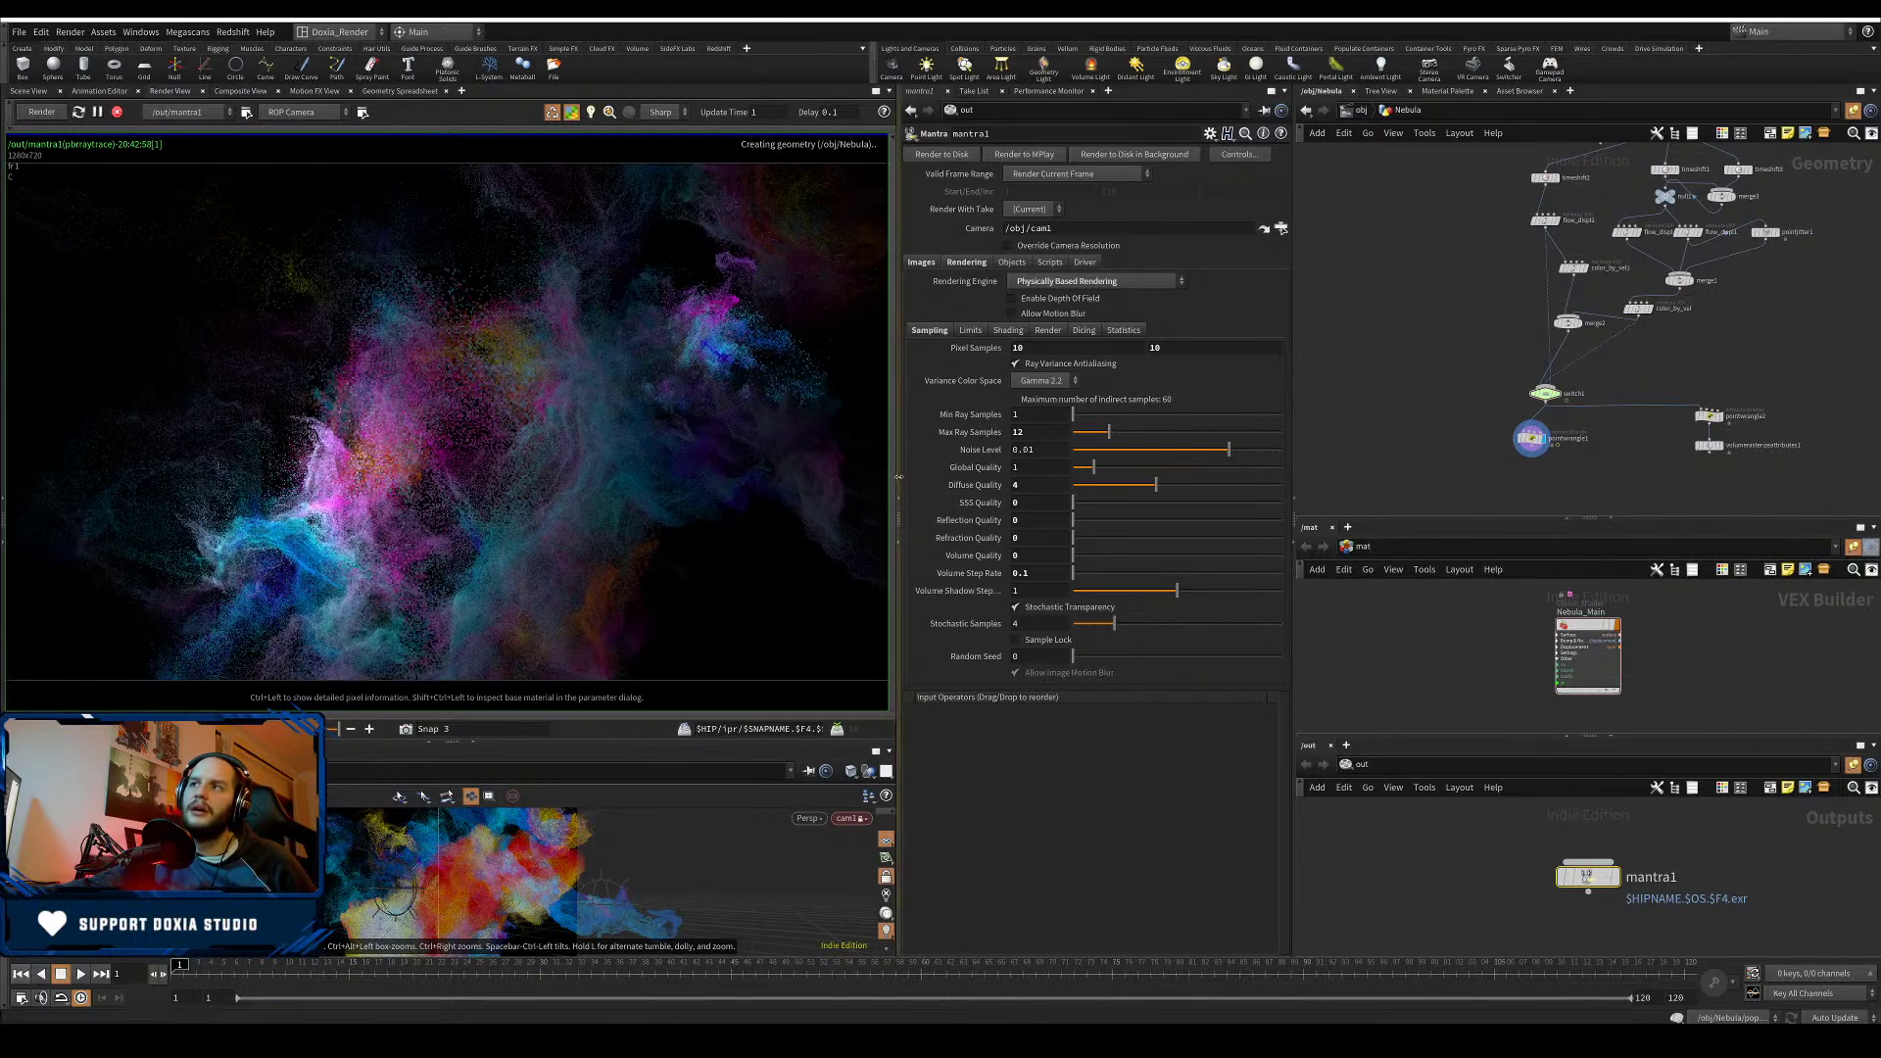
{"action": "left_click_drag", "start_coordinate": [899, 477], "coordinate": [969, 489]}
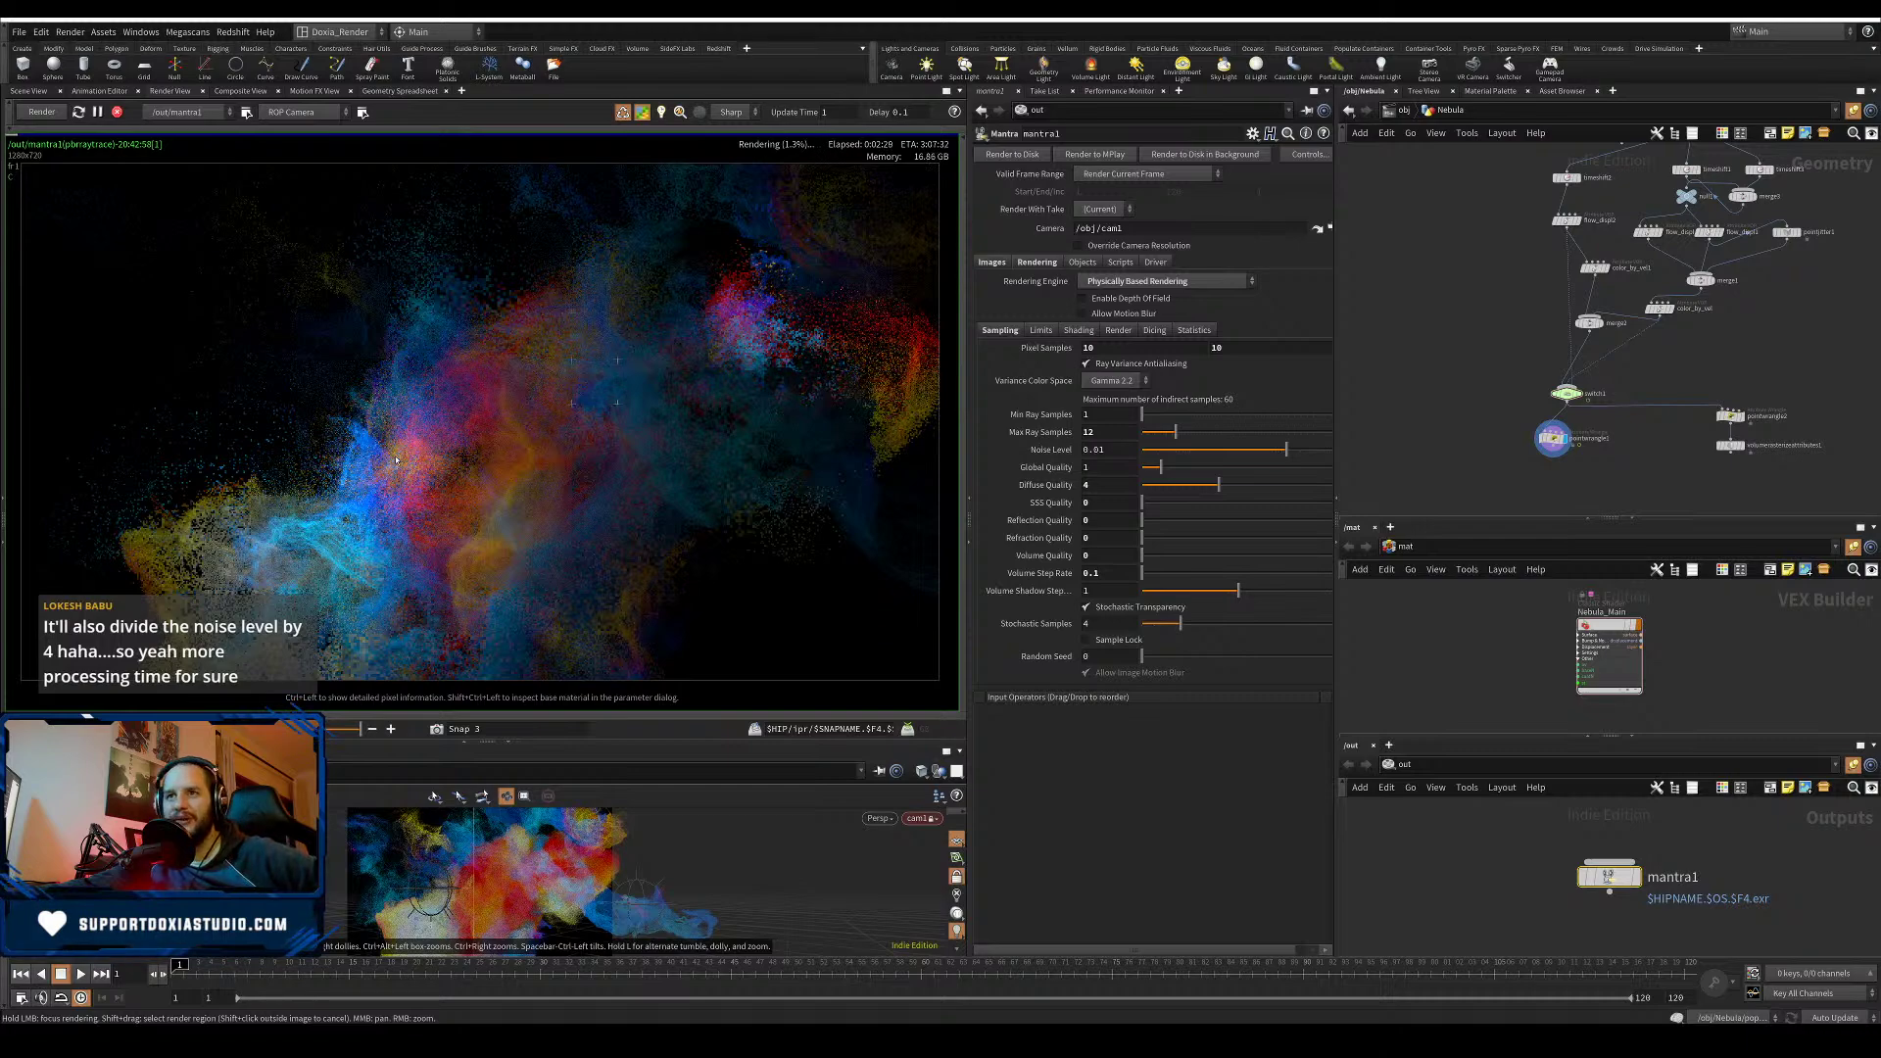
- Flip between the earlier snapshots and the live render to compare quality, ending on live
{"action": "left_click", "coordinate": [293, 729]}
{"action": "left_click_drag", "start_coordinate": [294, 729], "coordinate": [348, 729]}
{"action": "mouse_move", "coordinate": [348, 729]}
{"action": "left_mouse_down"}
{"action": "mouse_move", "coordinate": [294, 729]}
{"action": "mouse_move", "coordinate": [347, 729]}
{"action": "left_mouse_up"}
{"action": "mouse_move", "coordinate": [347, 729]}
{"action": "left_mouse_down"}
{"action": "mouse_move", "coordinate": [294, 728]}
{"action": "mouse_move", "coordinate": [348, 729]}
{"action": "left_mouse_up"}
{"action": "left_click_drag", "start_coordinate": [348, 729], "coordinate": [294, 709]}
{"action": "mouse_move", "coordinate": [293, 709]}
{"action": "left_mouse_down"}
{"action": "mouse_move", "coordinate": [187, 707]}
{"action": "mouse_move", "coordinate": [315, 696]}
{"action": "left_mouse_up"}
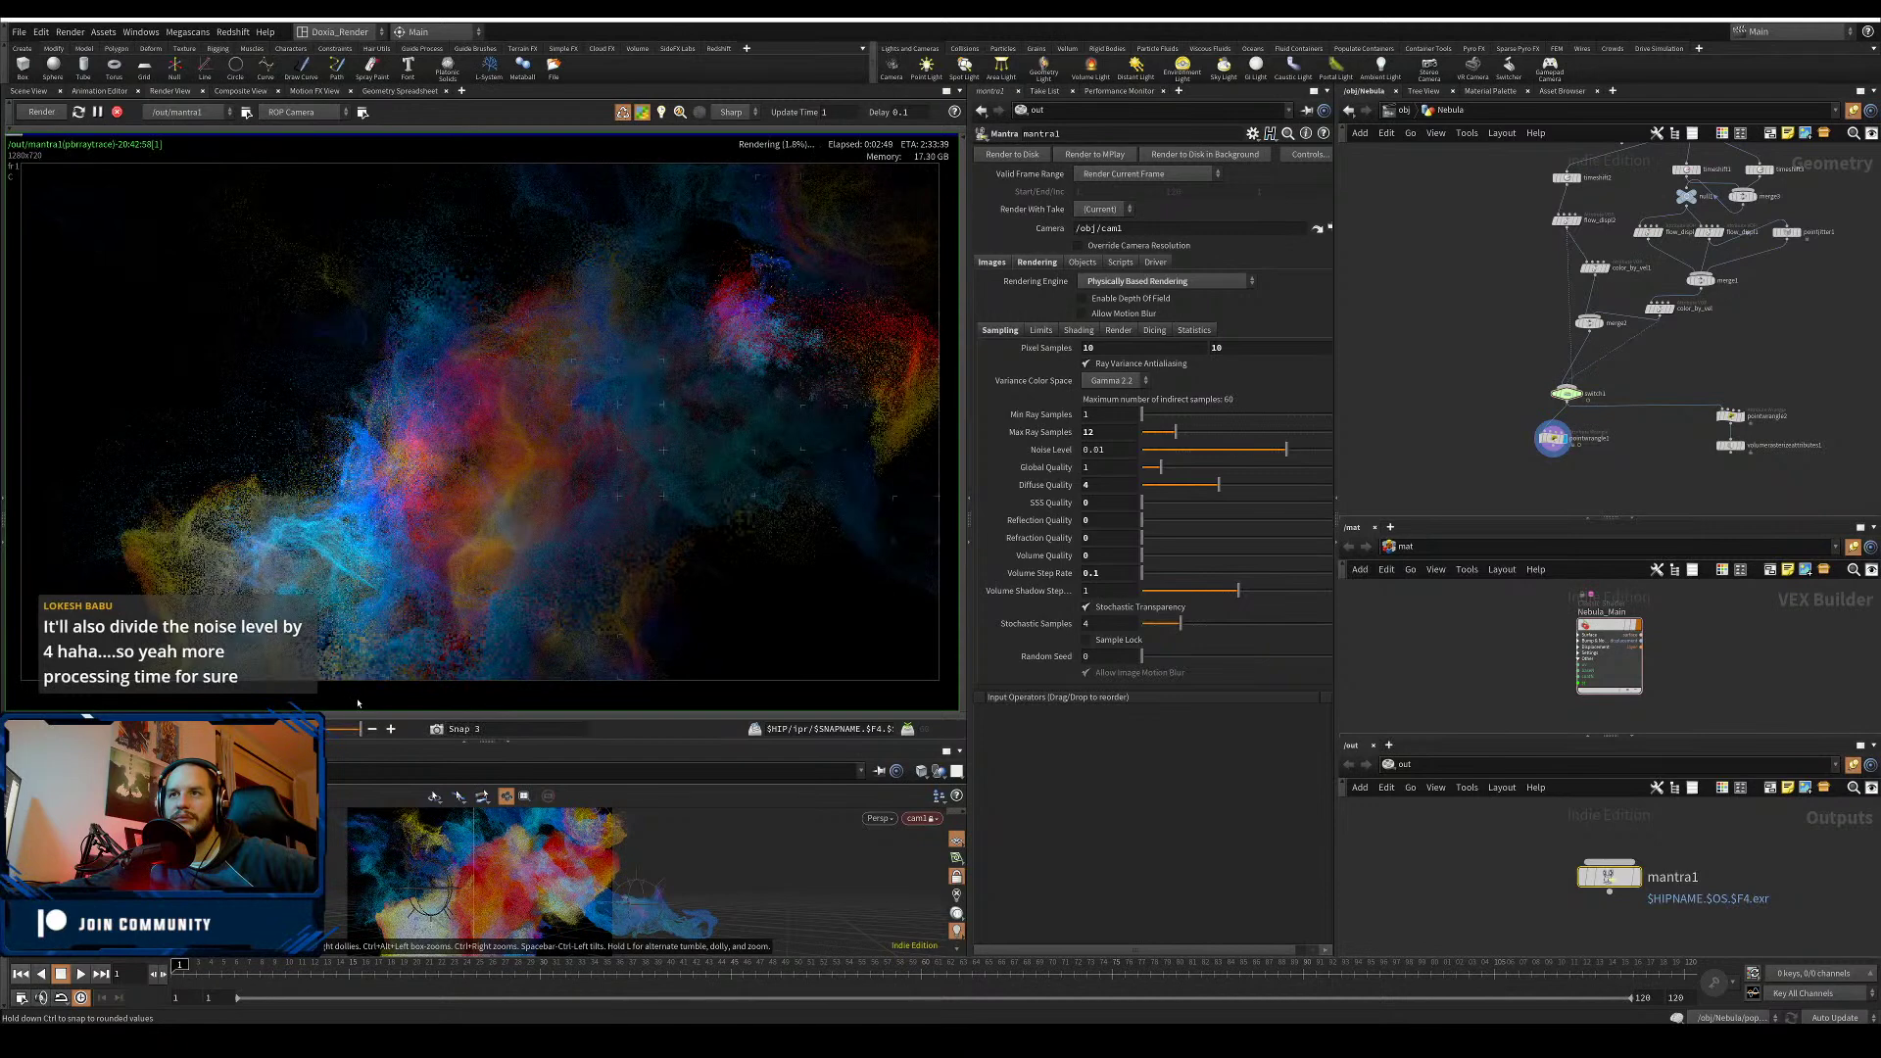
{"action": "left_click_drag", "start_coordinate": [357, 703], "coordinate": [235, 700]}
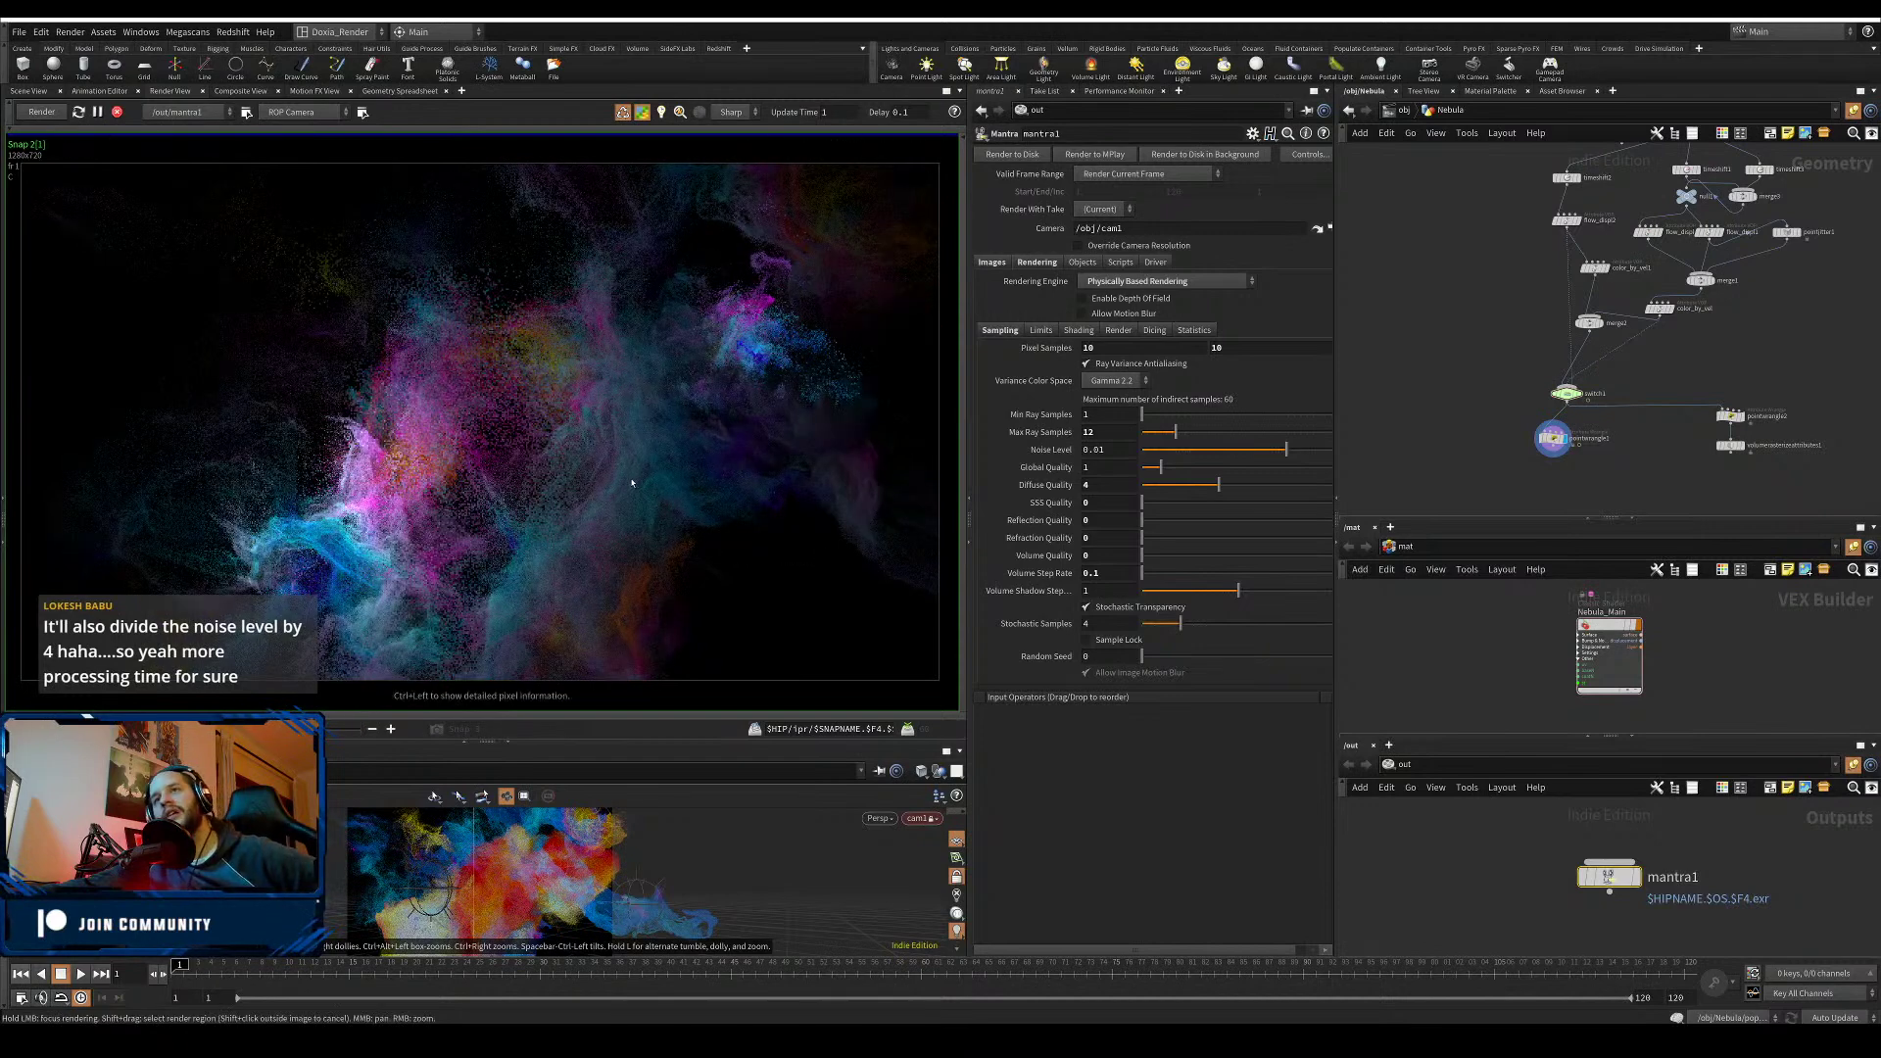
{"action": "left_click", "coordinate": [359, 729]}
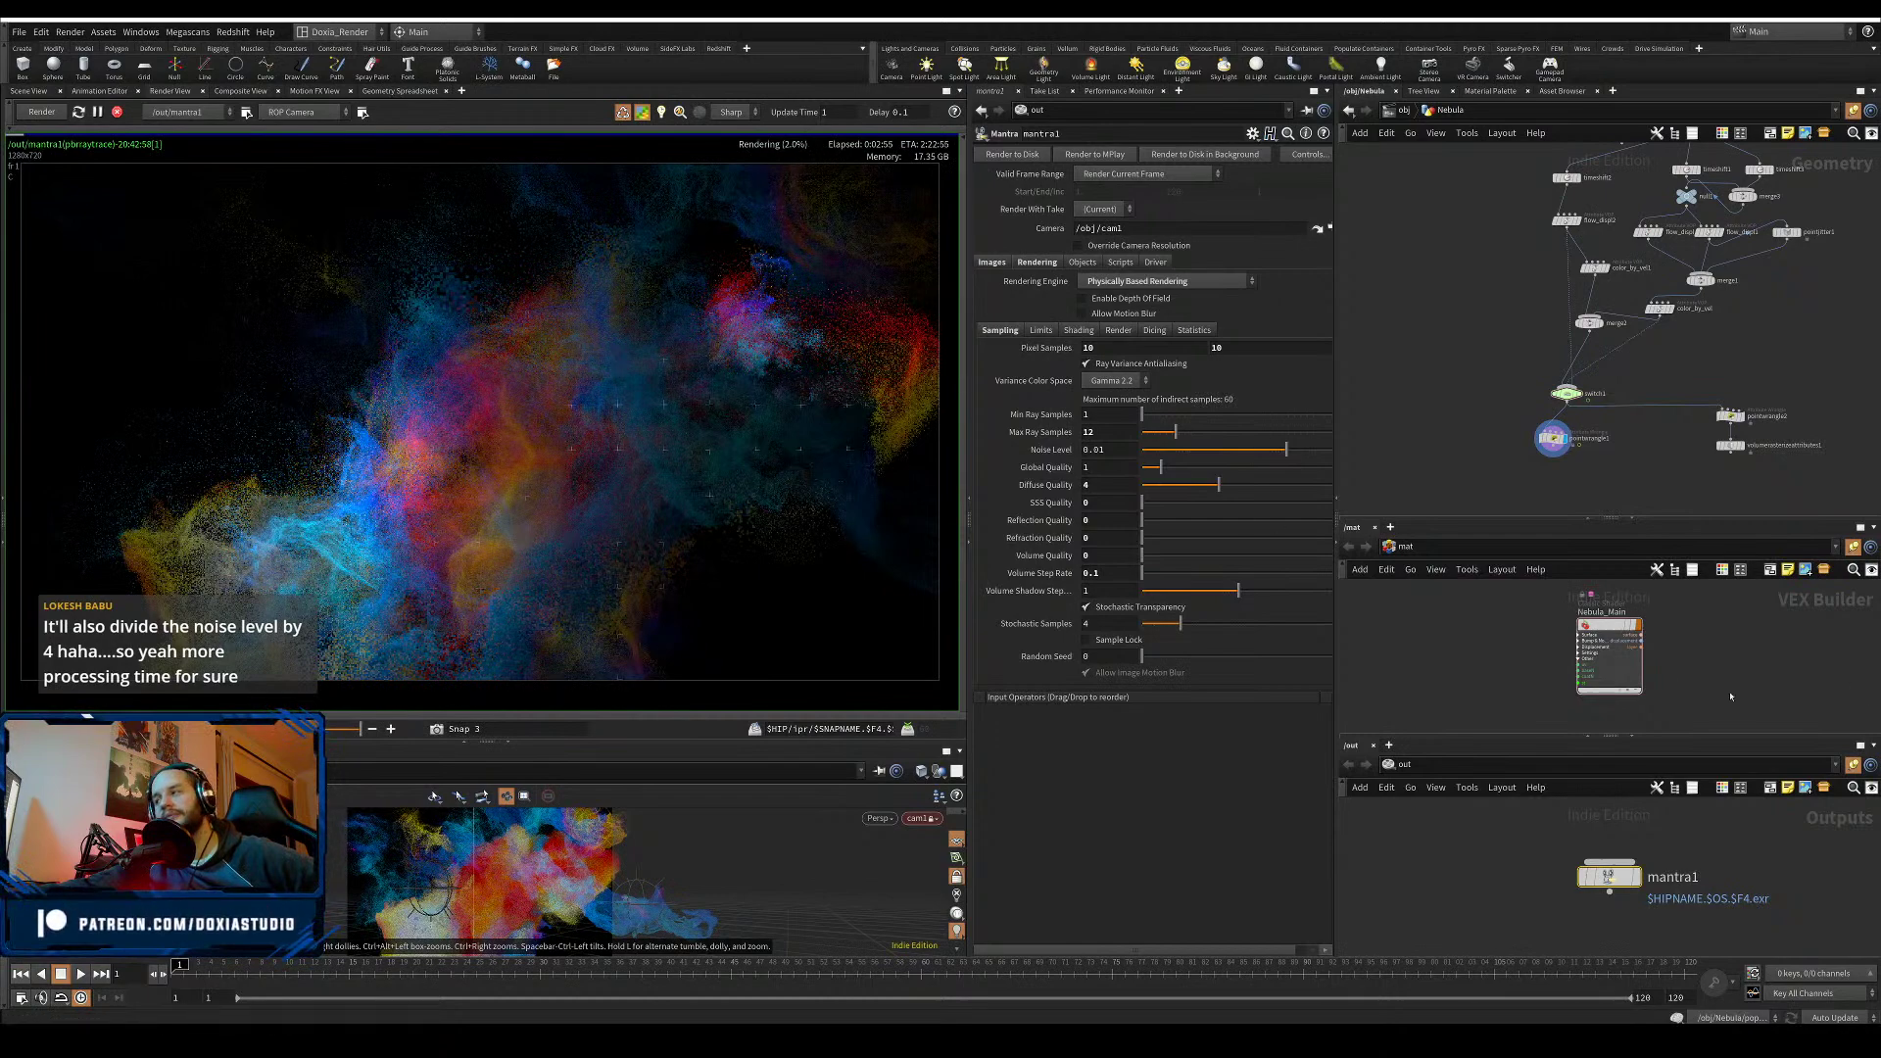
- Frame the Nebula_Main material node and compare the snapshot with the live render again
{"action": "scroll", "coordinate": [1862, 595], "scroll_direction": "down", "scroll_amount": 4}
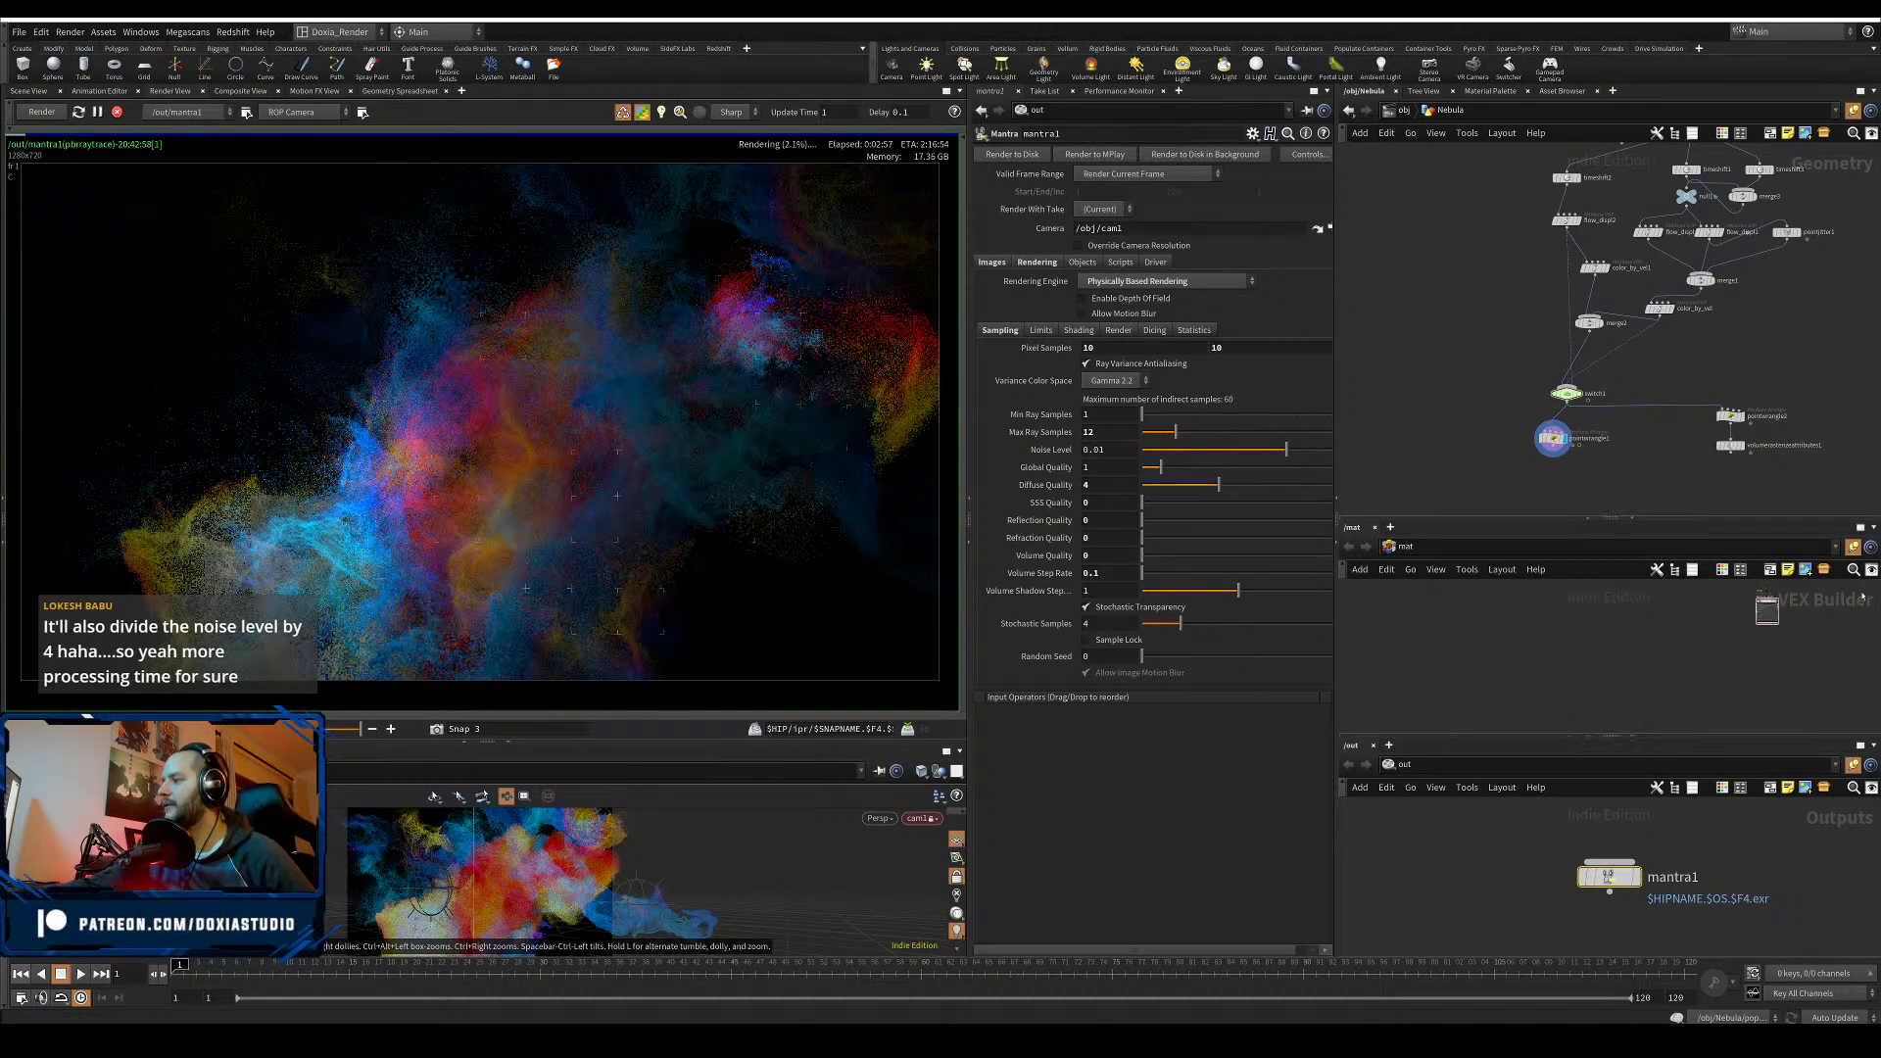
{"action": "key", "text": "h"}
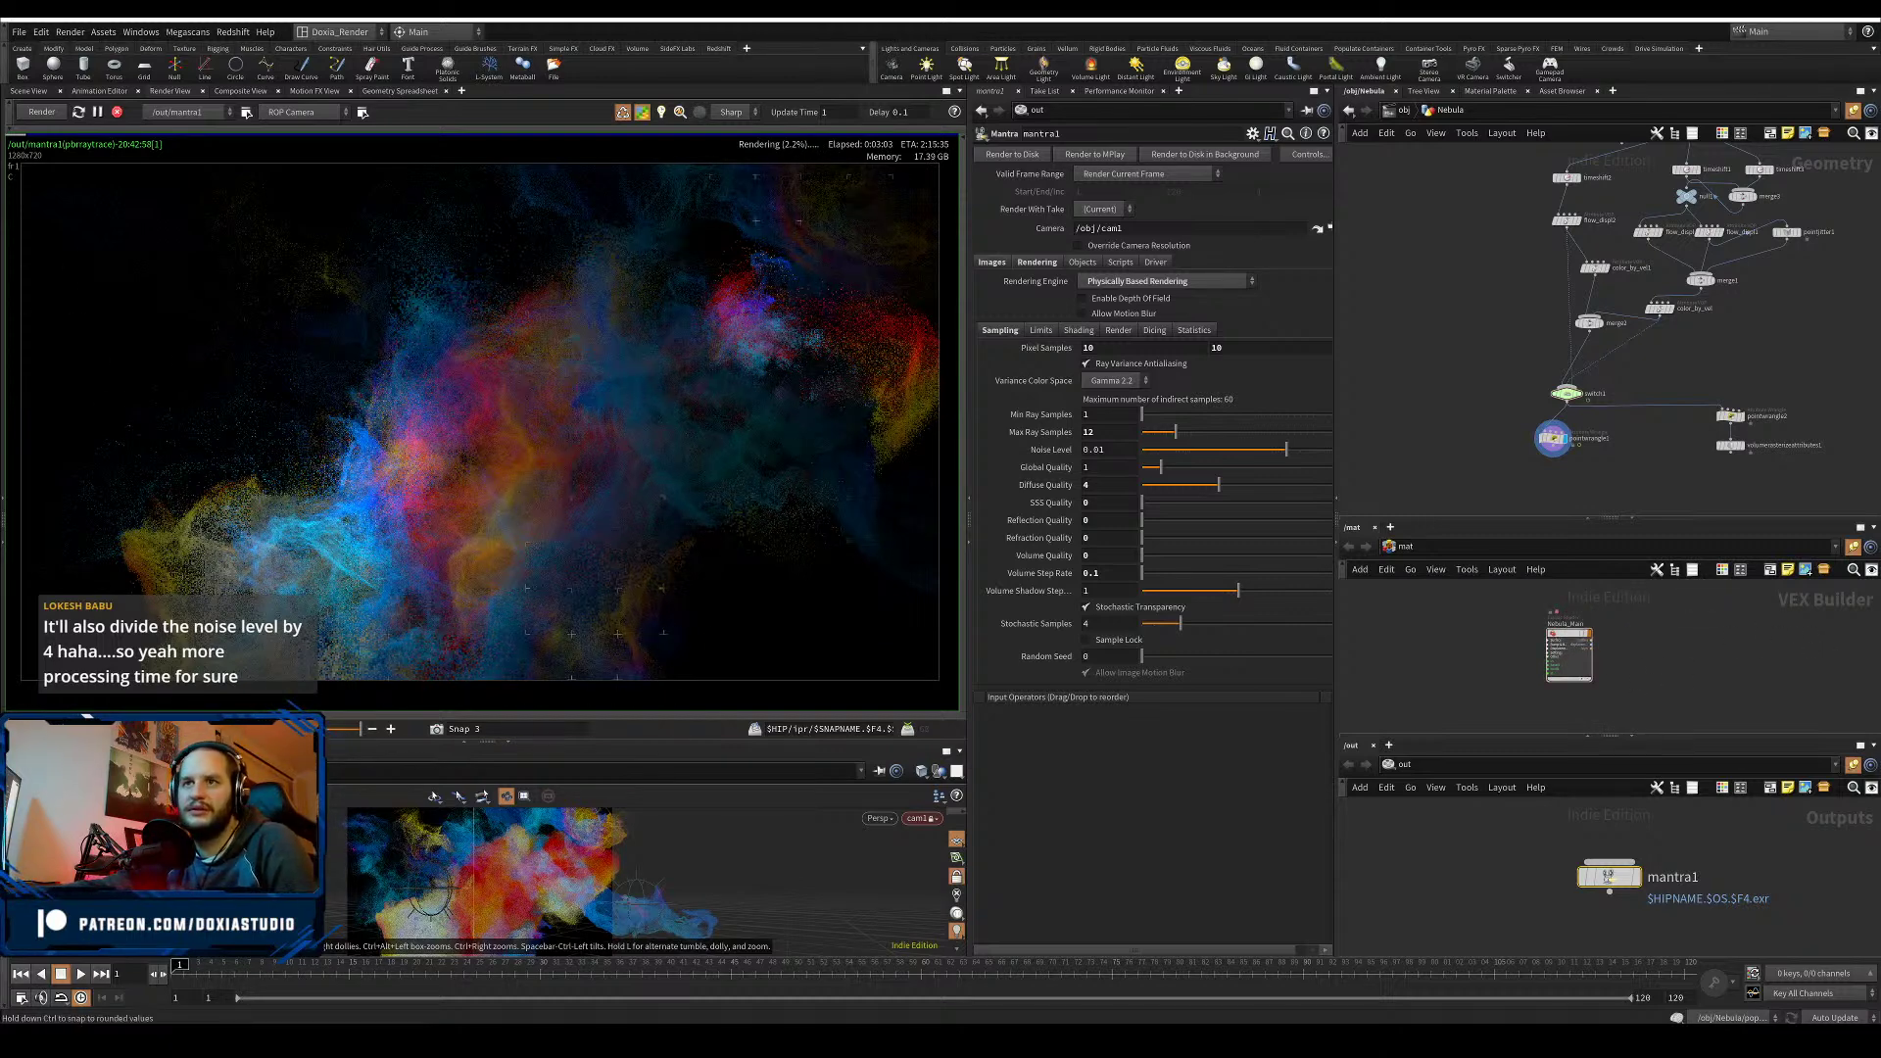
{"action": "left_click", "coordinate": [342, 730]}
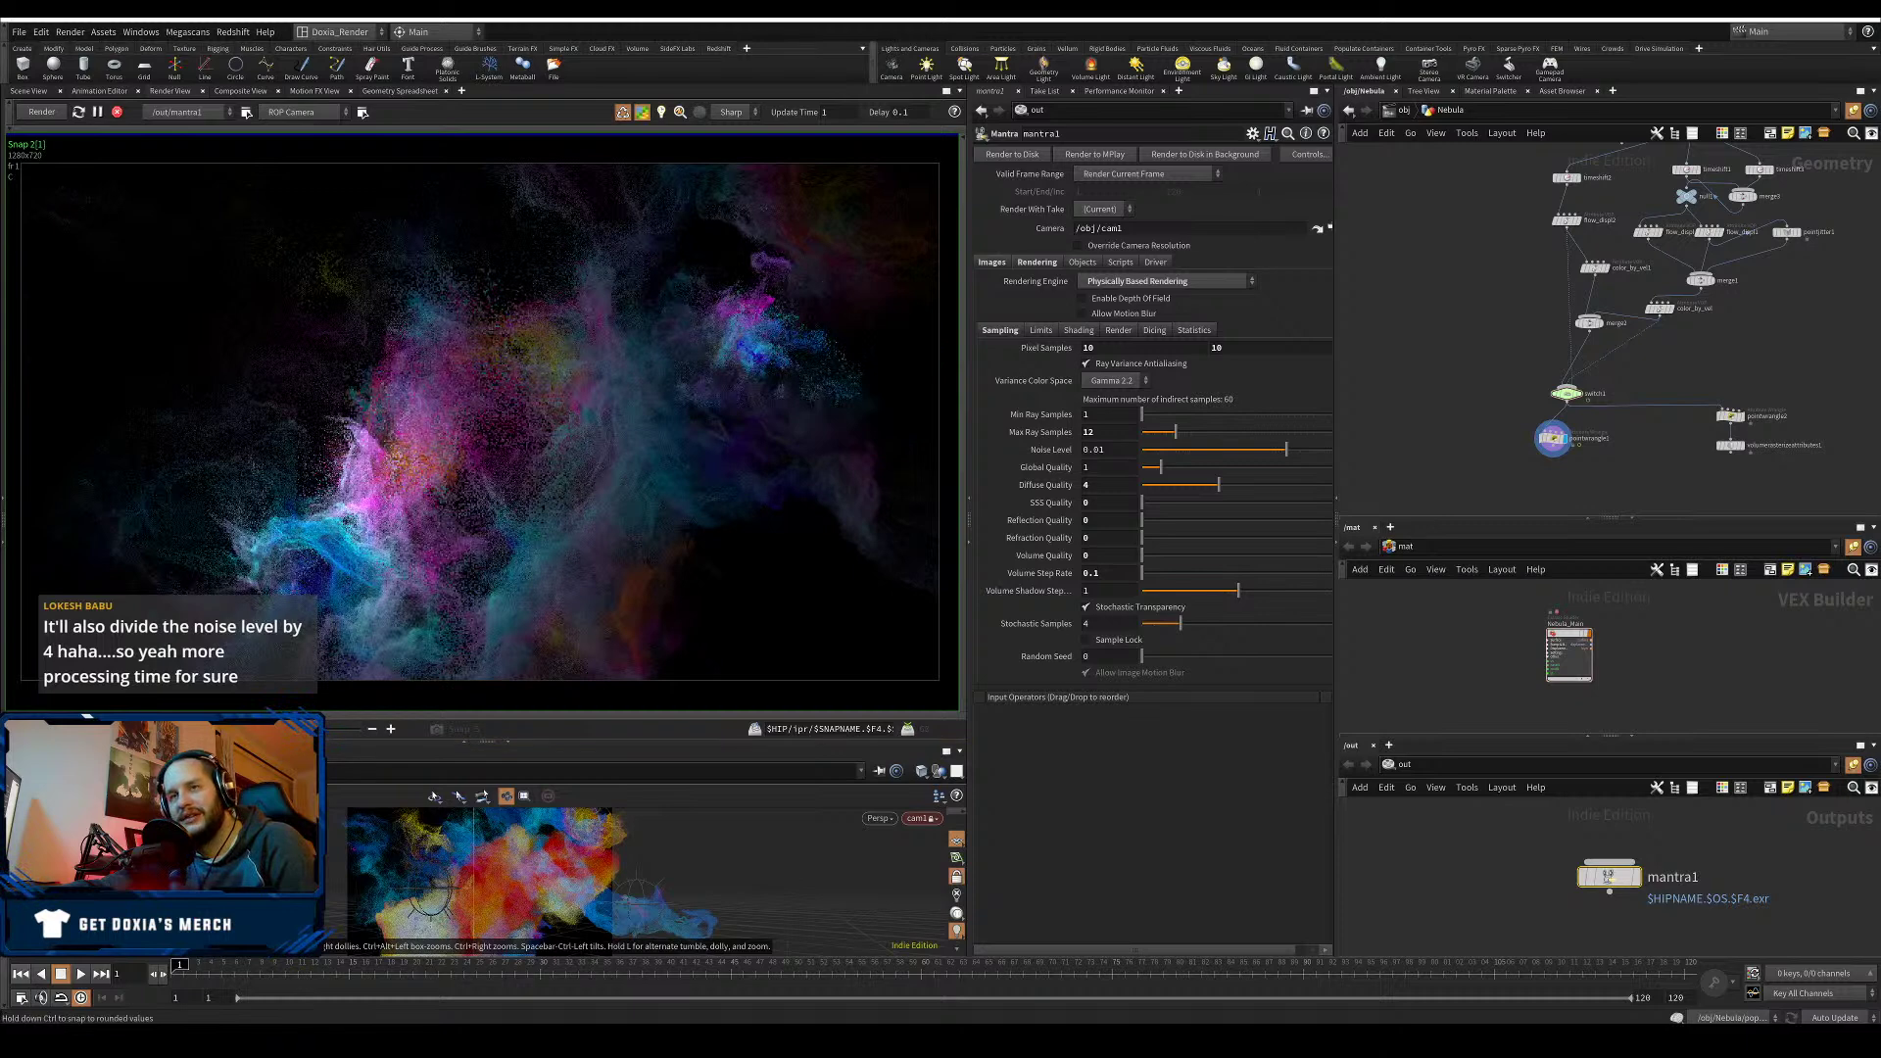
{"action": "left_click_drag", "start_coordinate": [211, 729], "coordinate": [359, 729]}
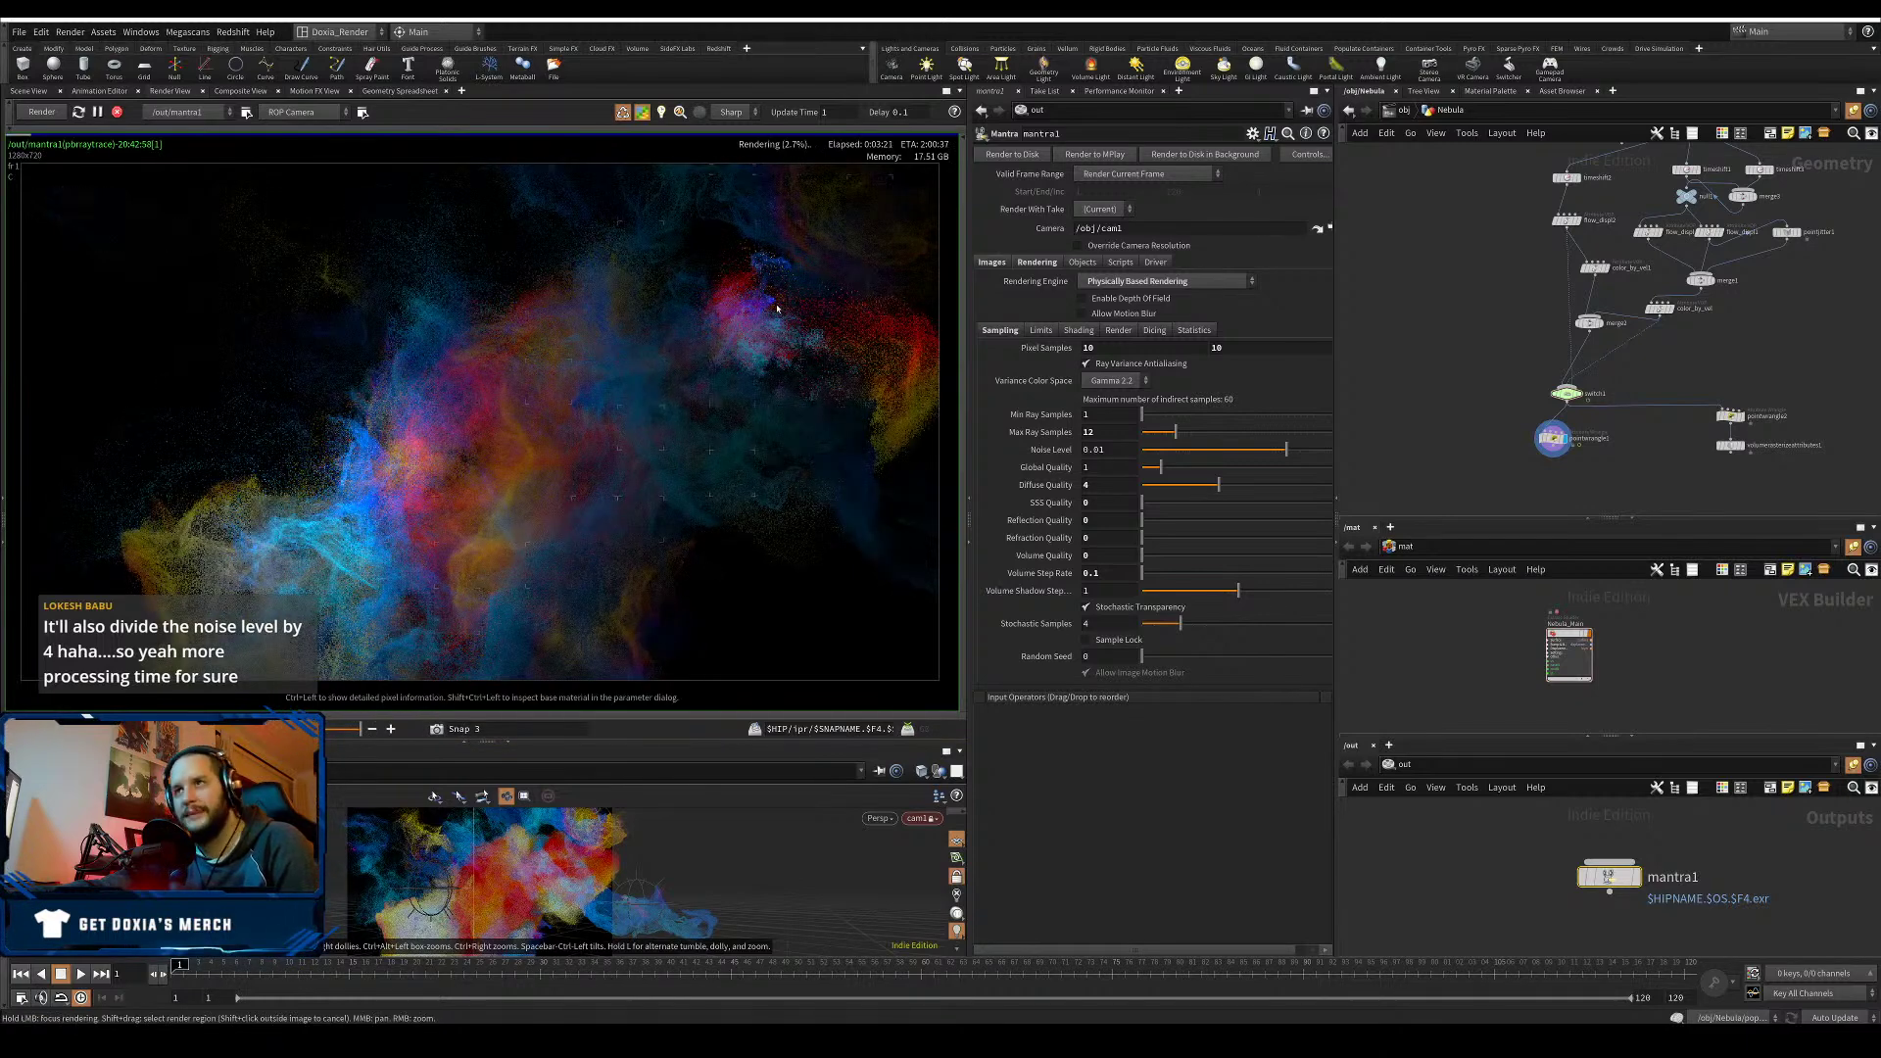